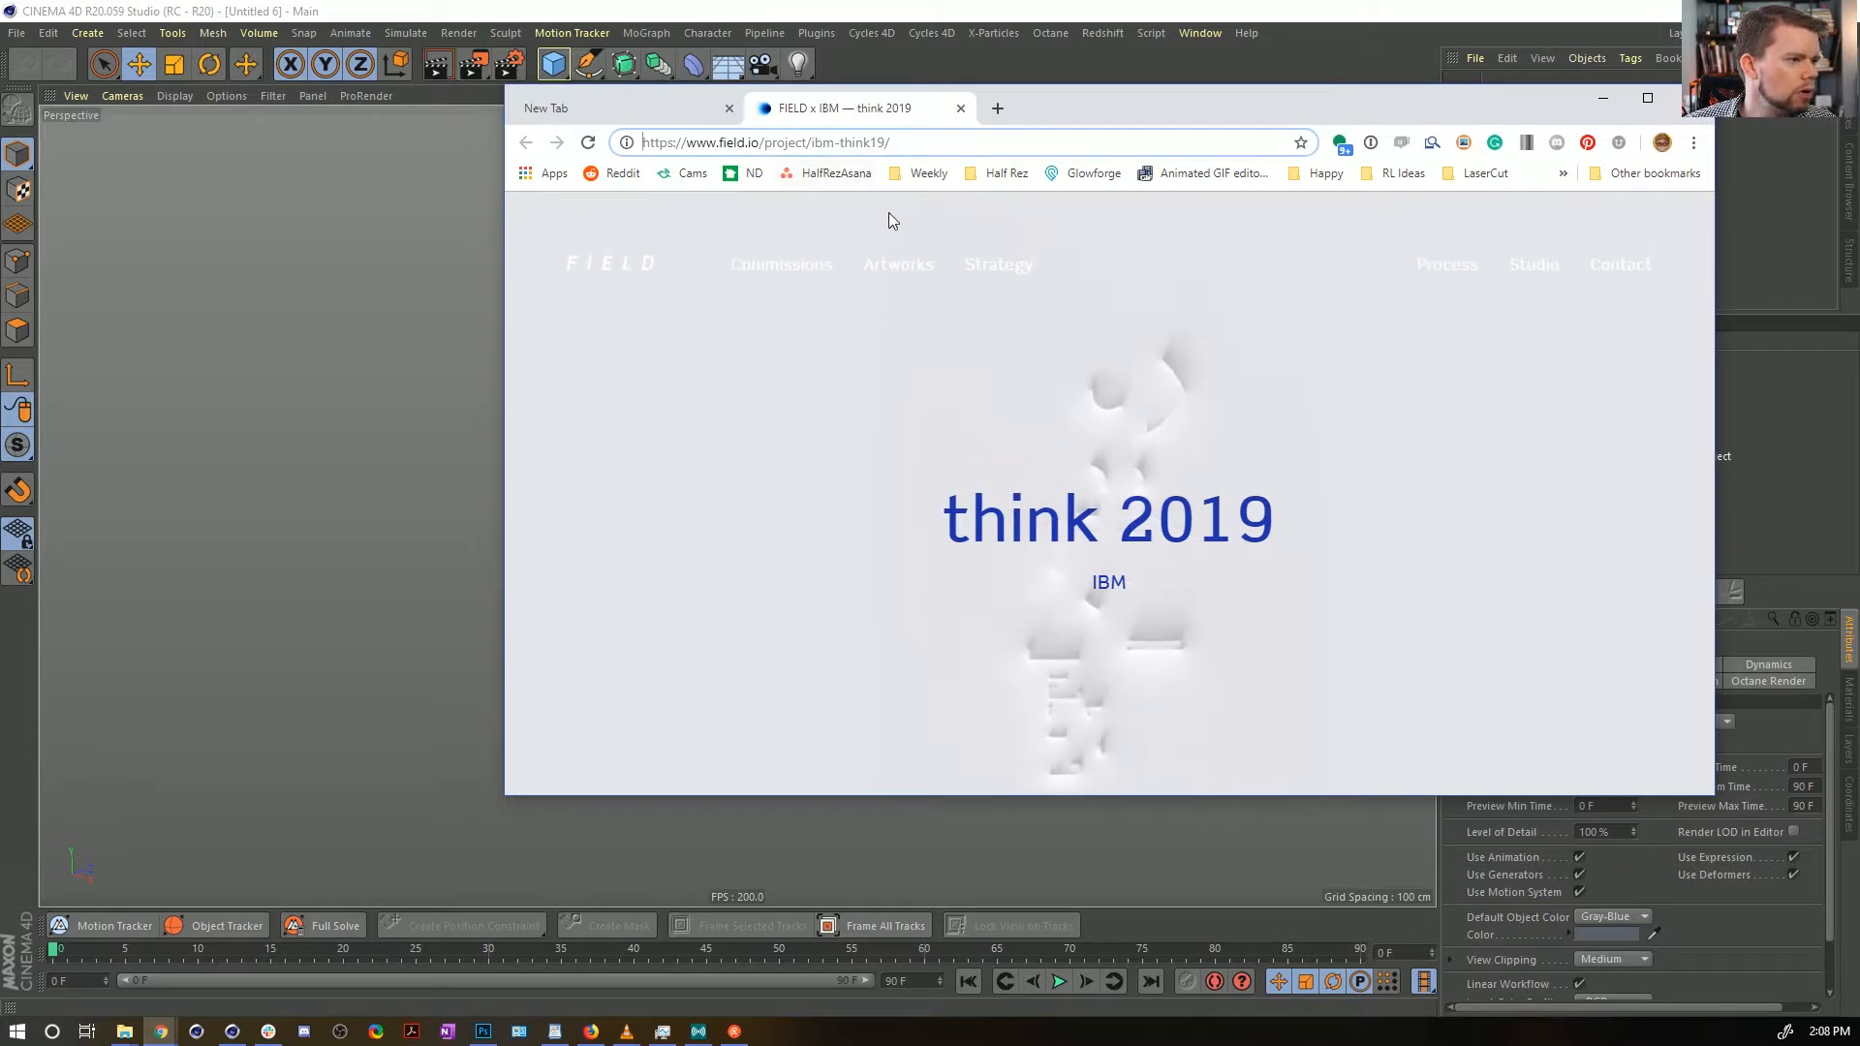
# Examine the IBM think 2019 project page, including its animated header and the Adaptation, Construction and Generation artworks
pyautogui.scroll(-3, 1009, 352)
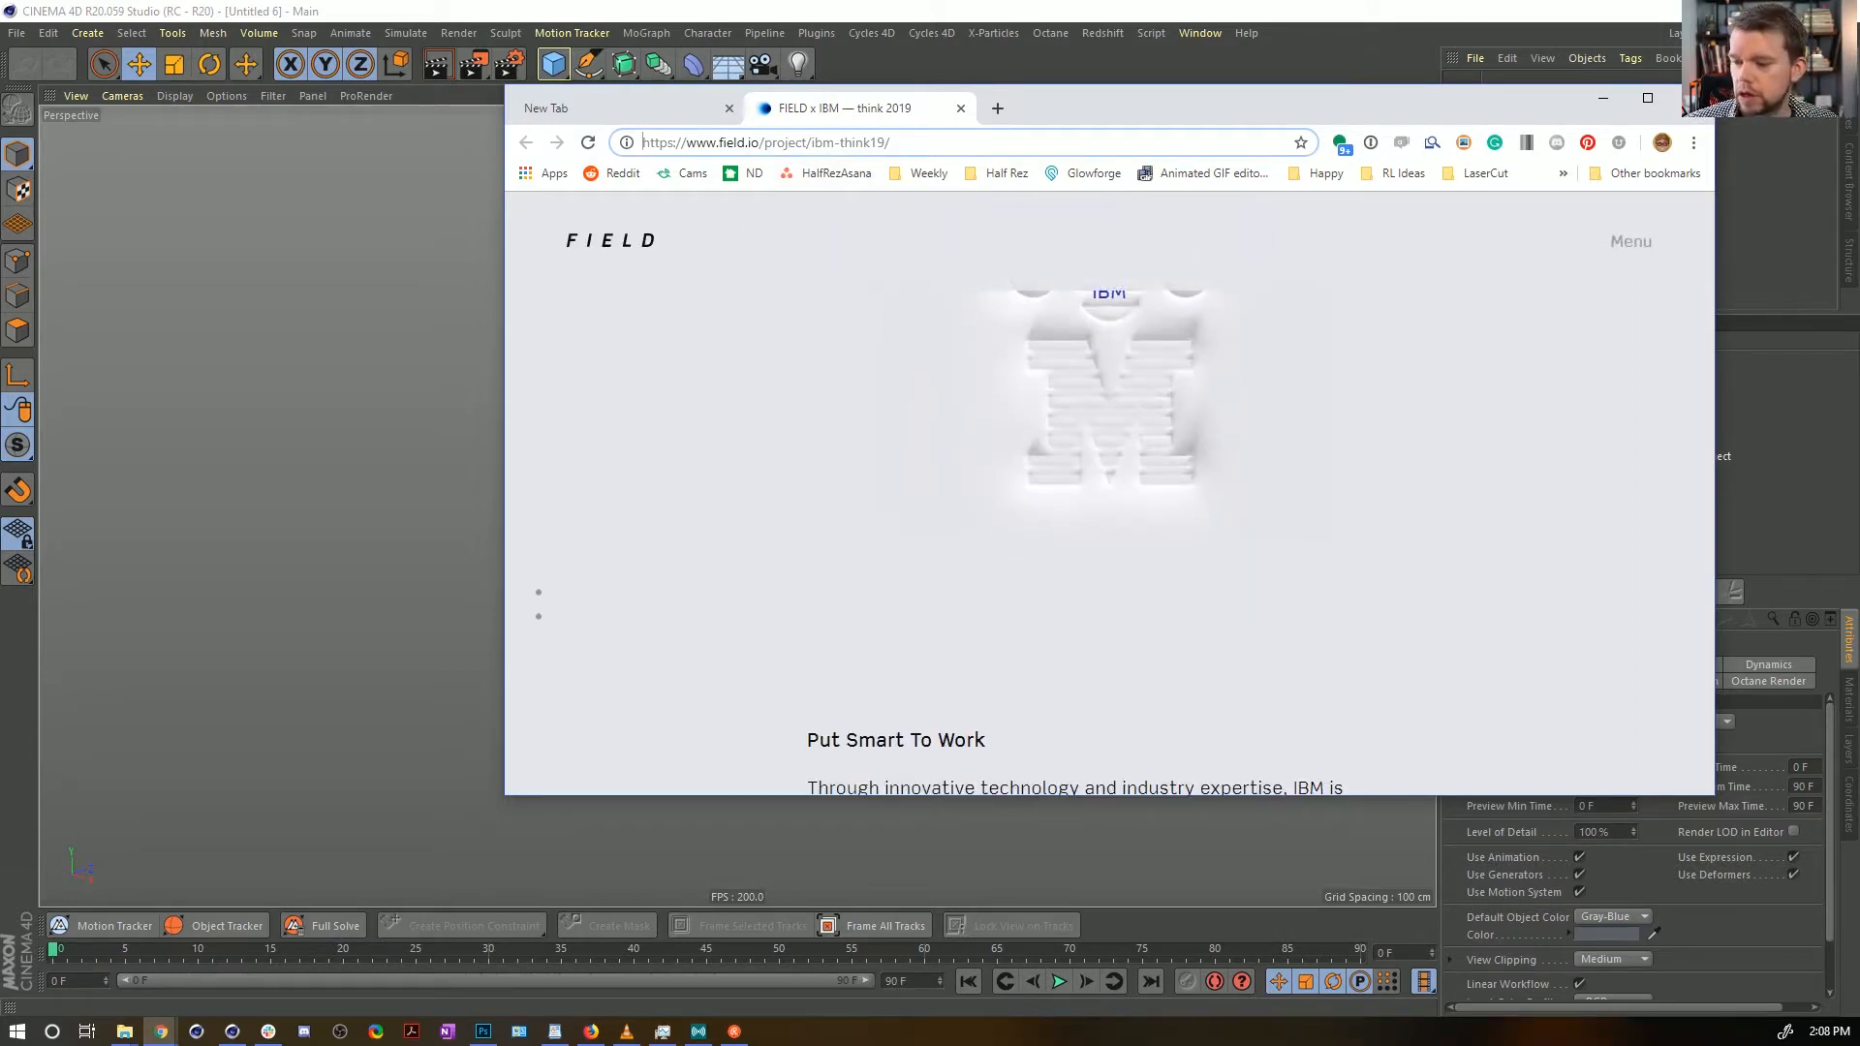
pyautogui.click(1329, 474)
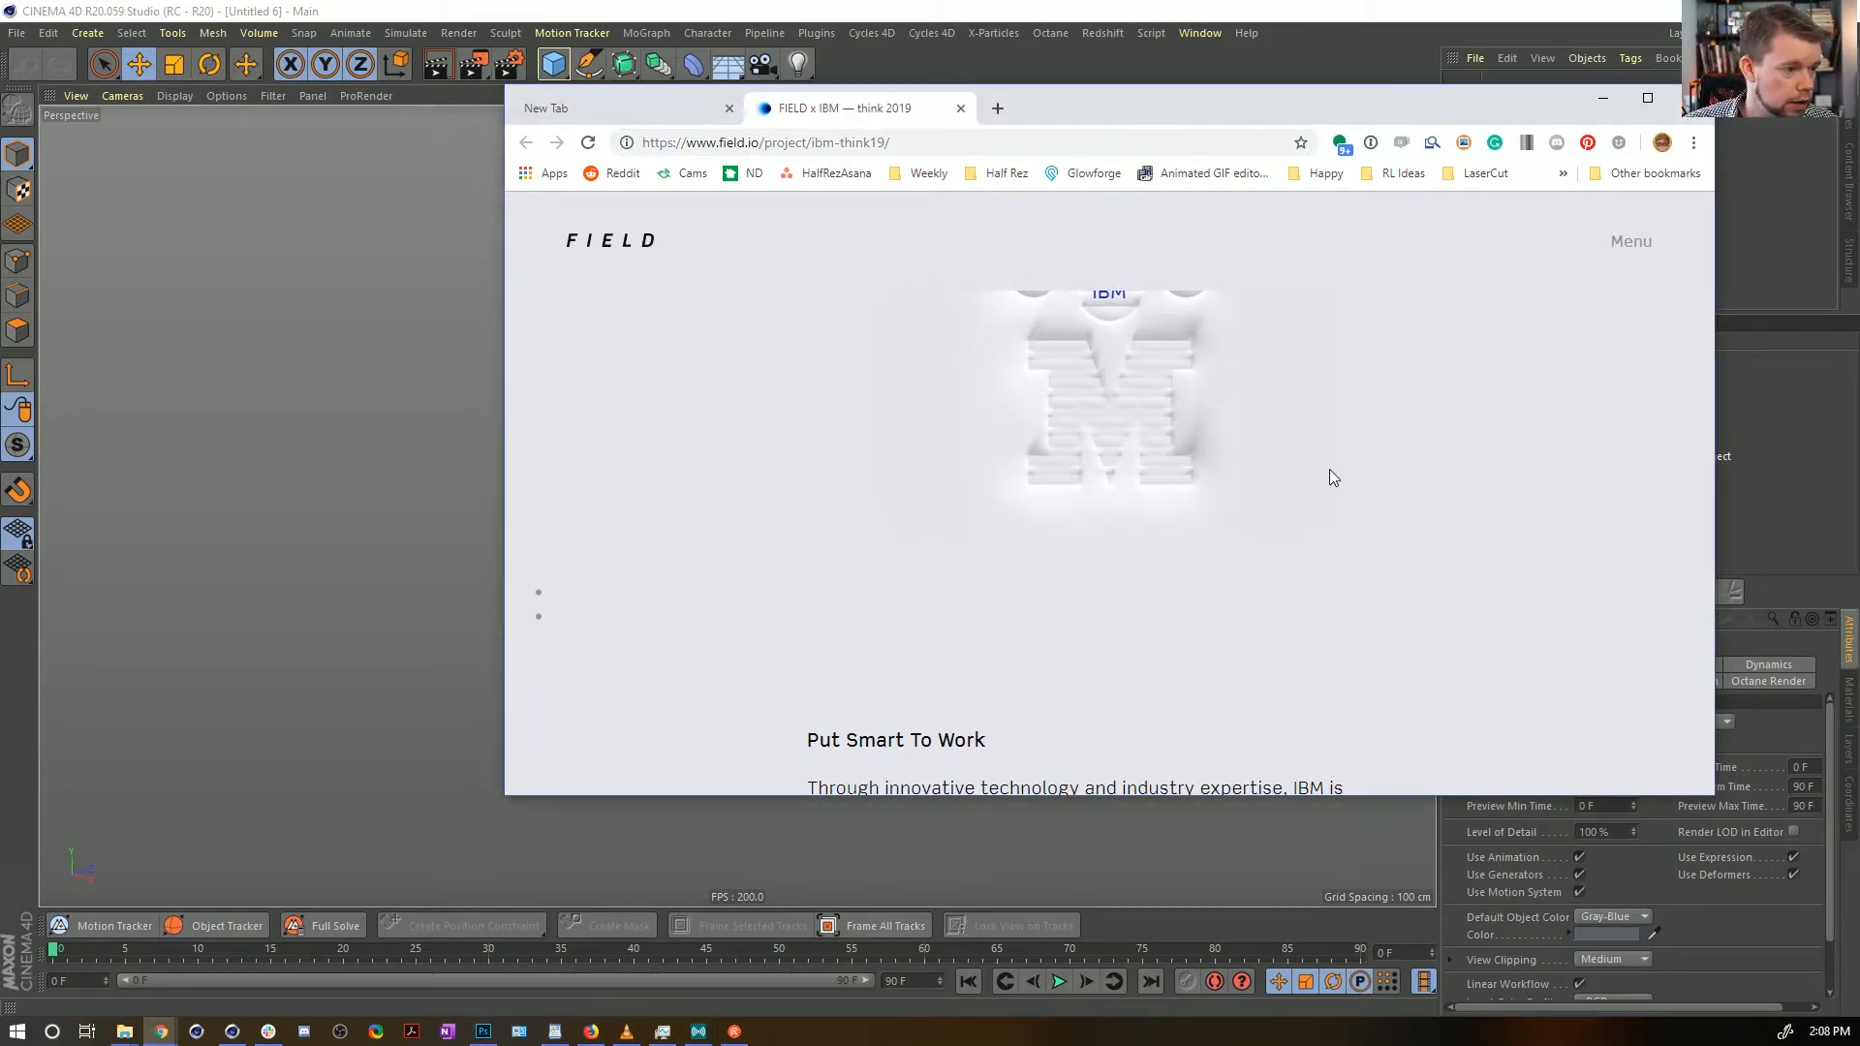
pyautogui.scroll(-3, 1331, 476)
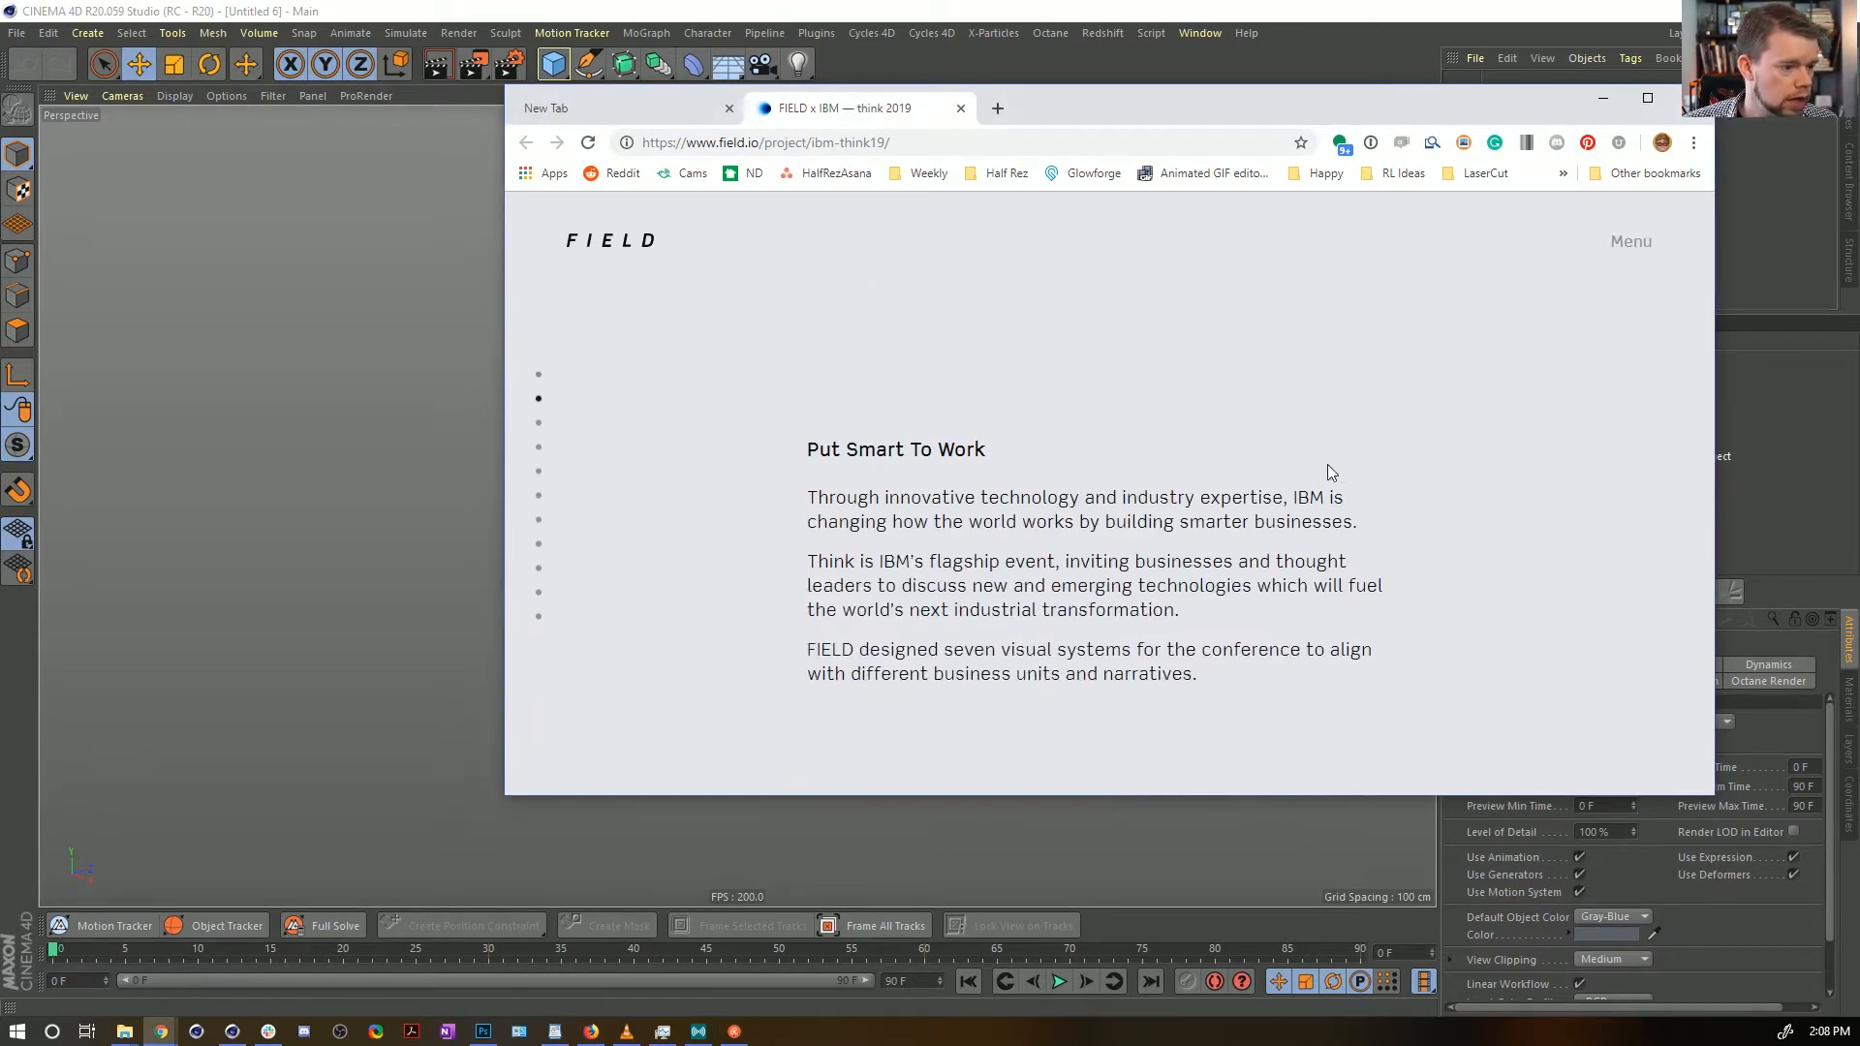
pyautogui.scroll(-5, 1327, 472)
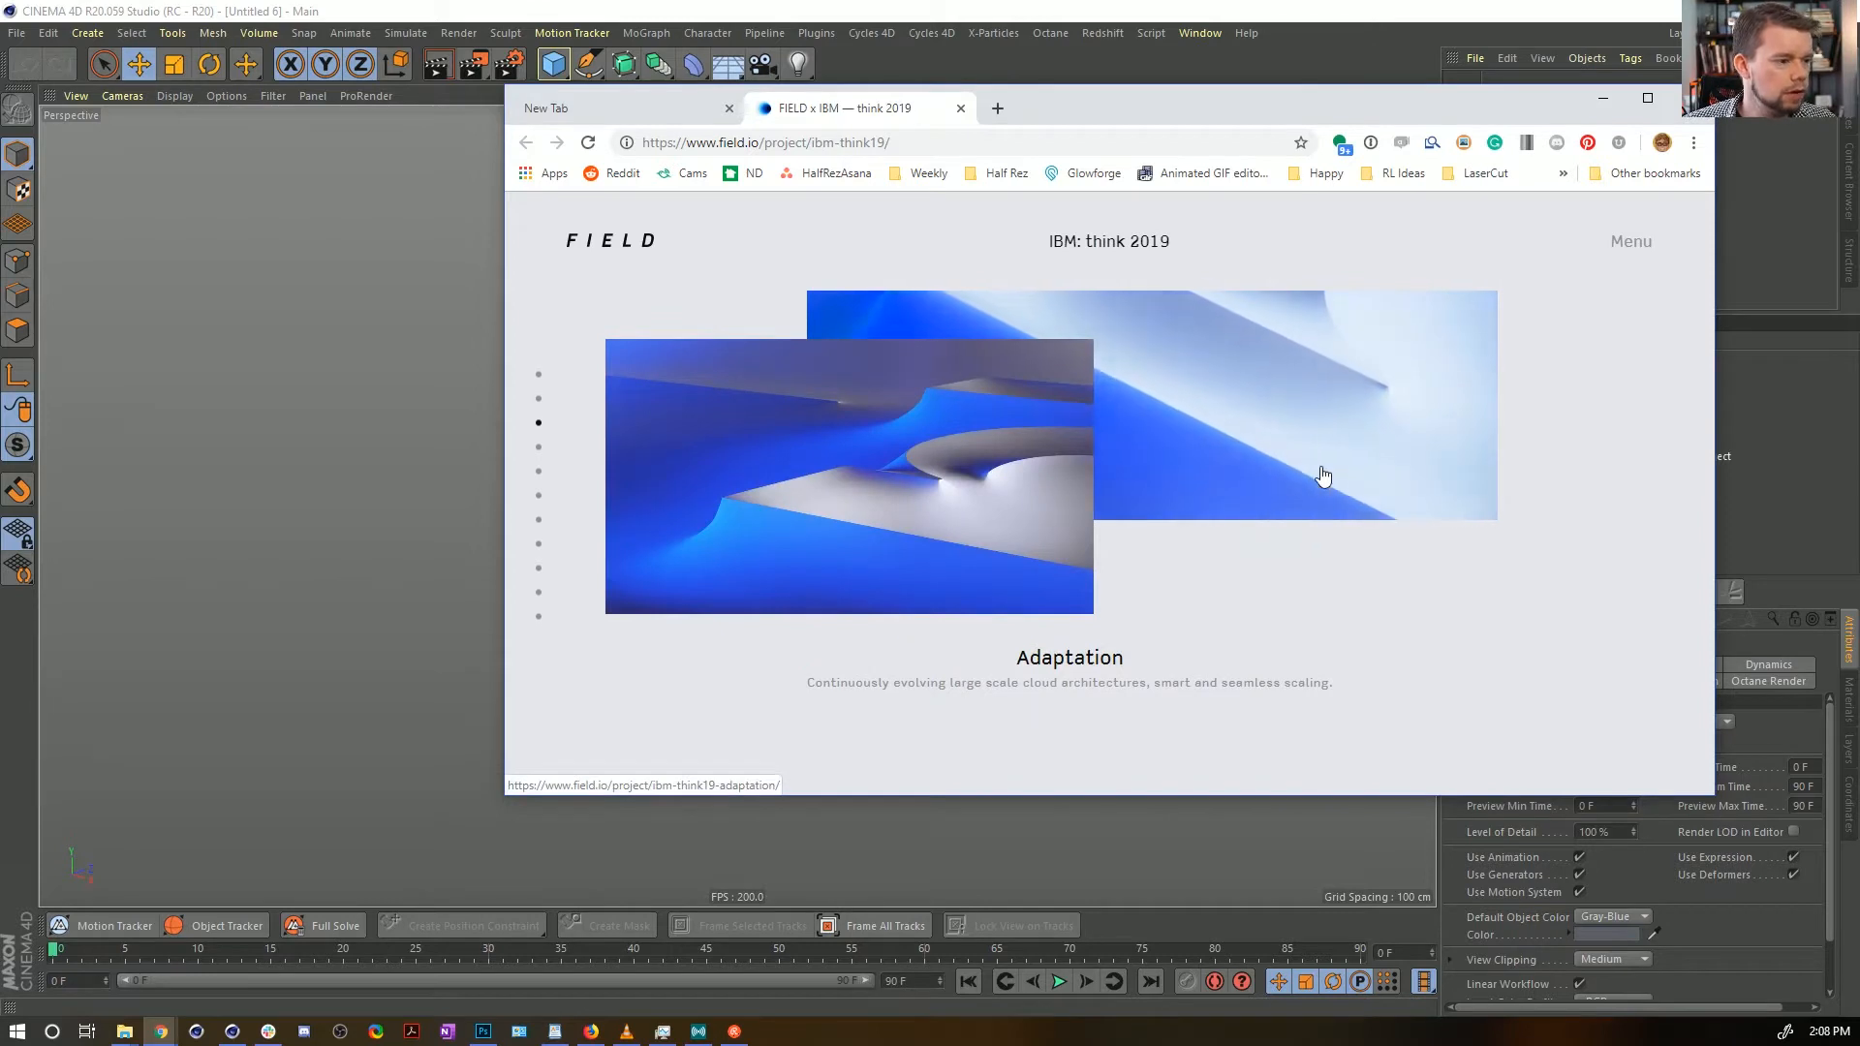
pyautogui.scroll(2, 1325, 474)
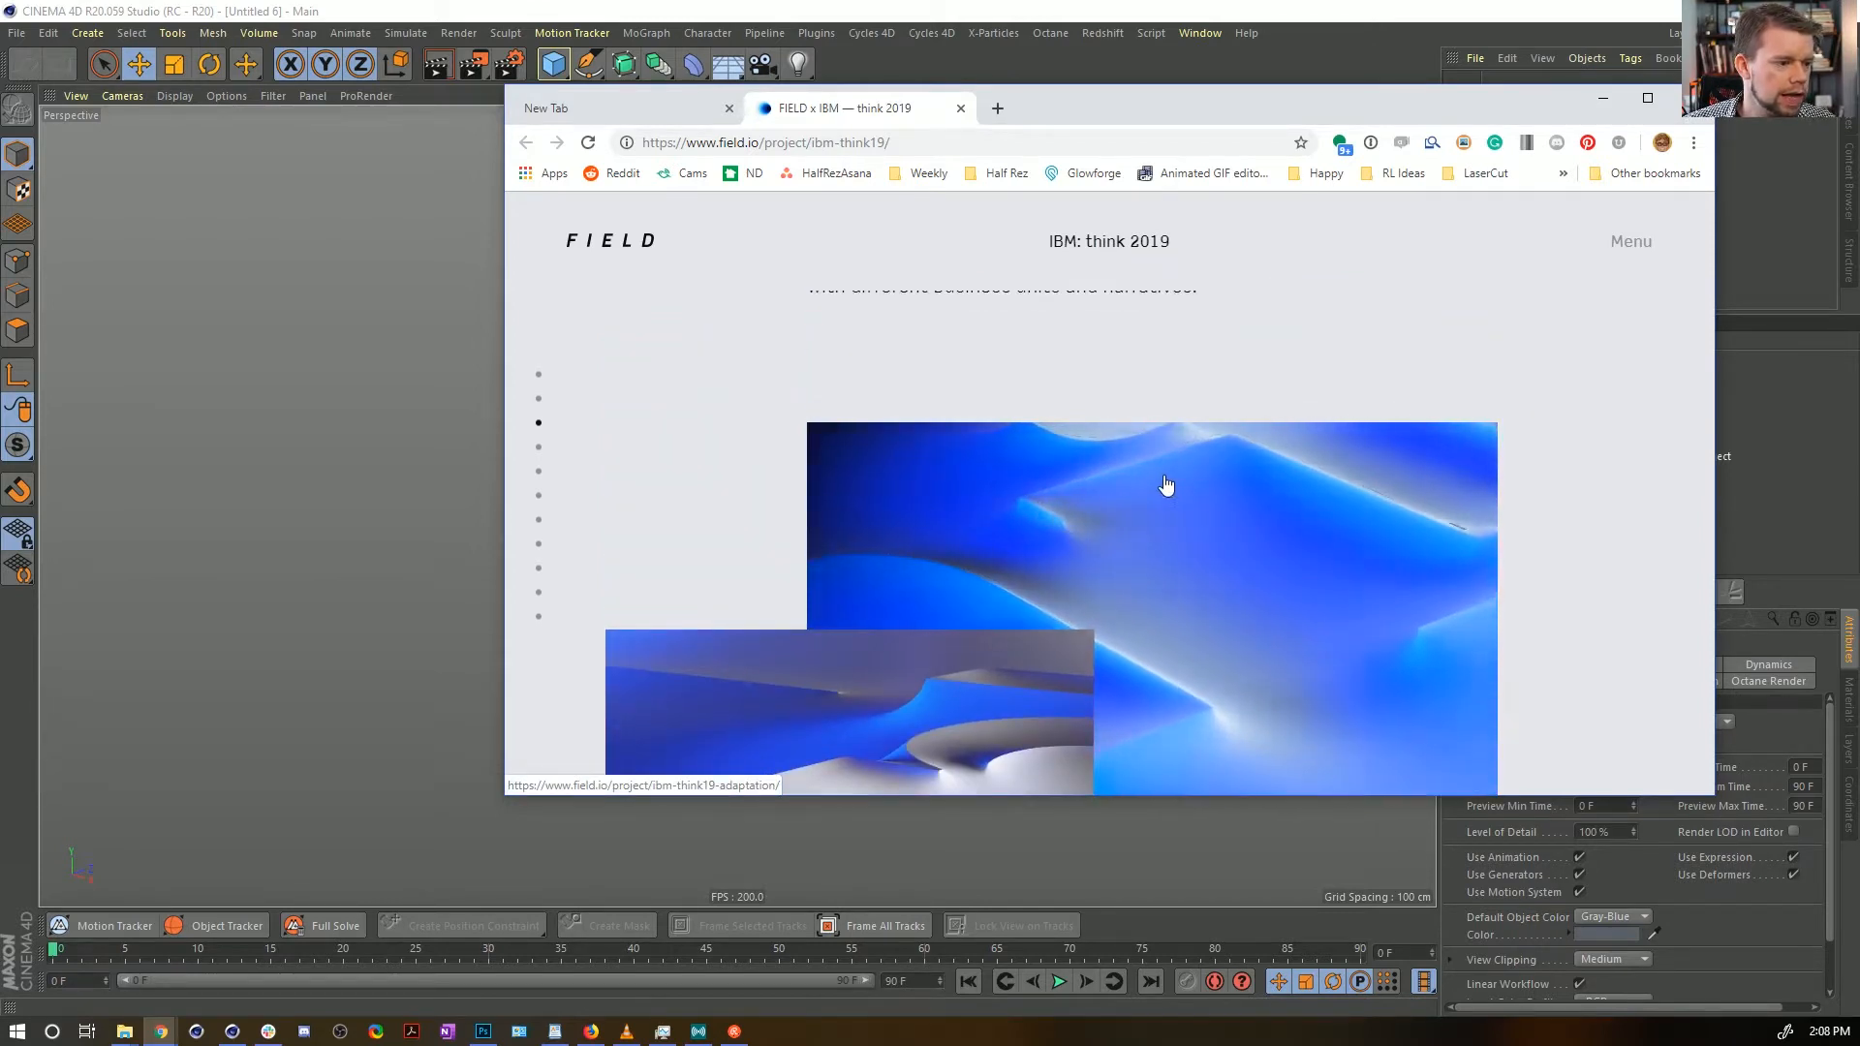
pyautogui.scroll(-2, 1225, 552)
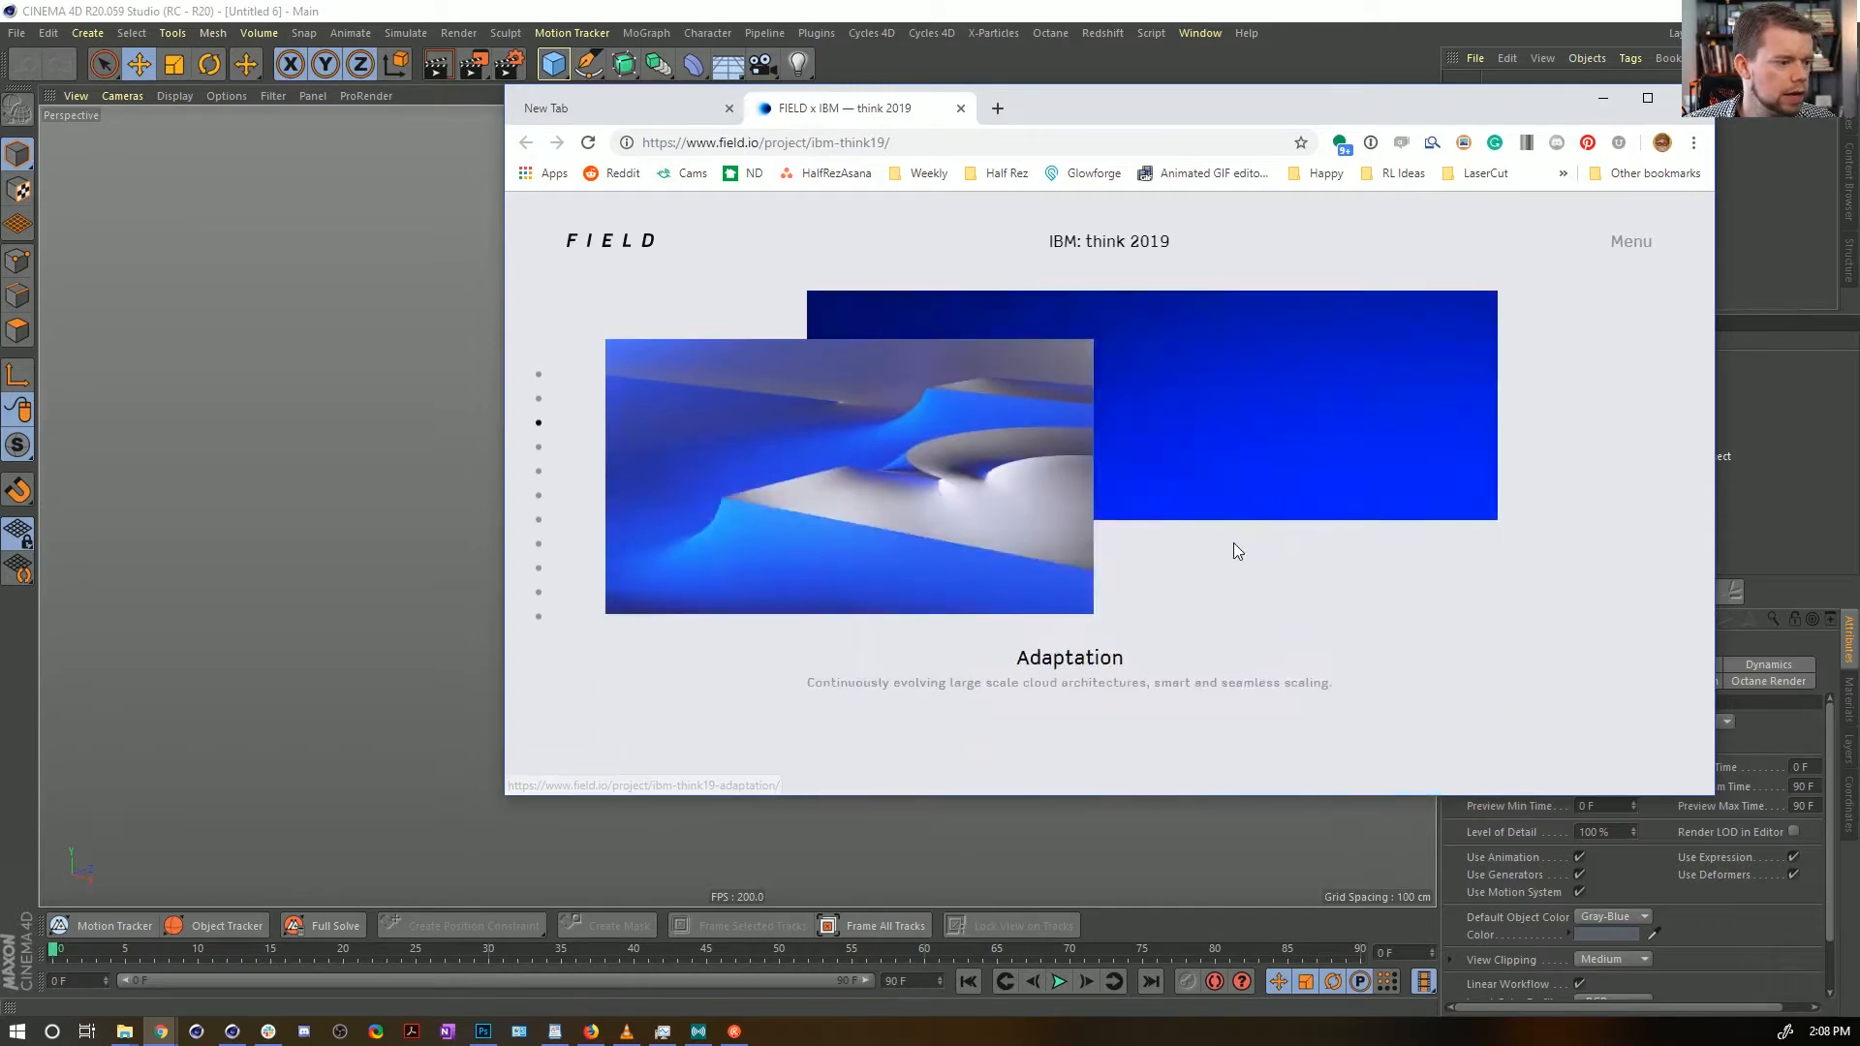
pyautogui.scroll(-2, 1234, 545)
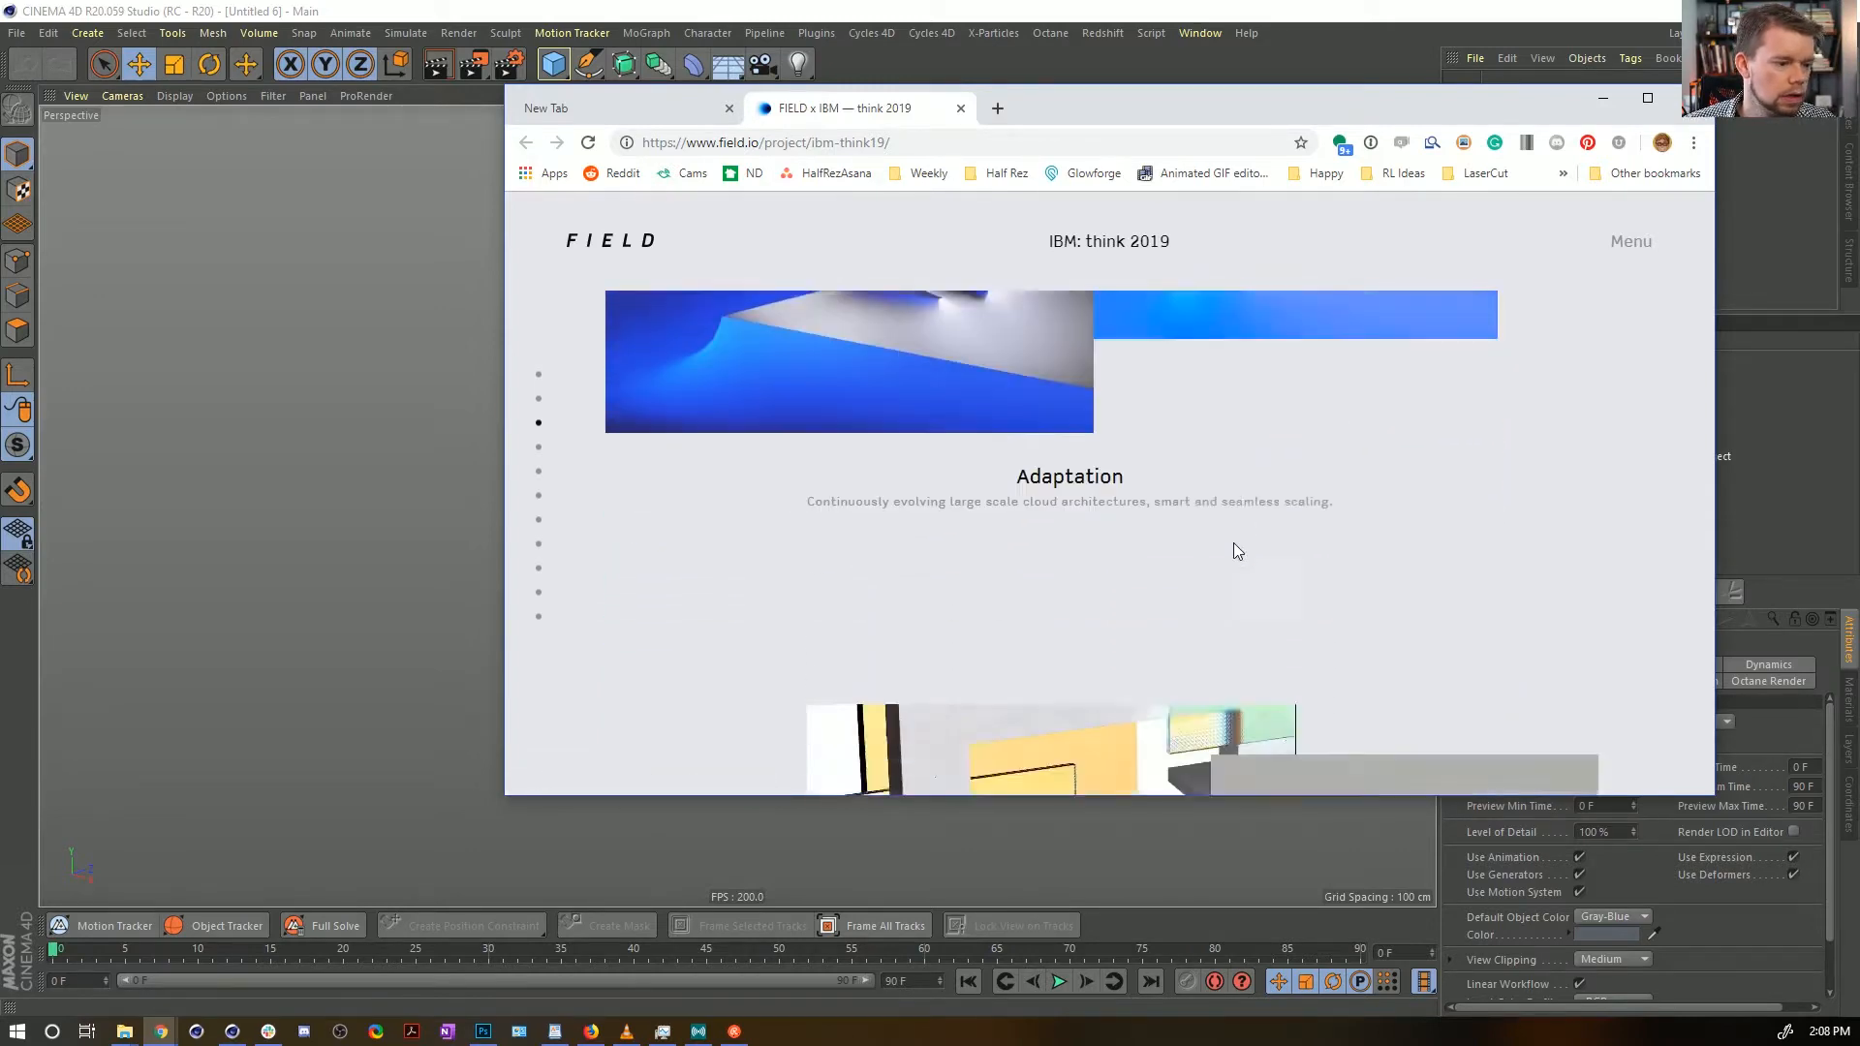
pyautogui.scroll(-2, 1234, 545)
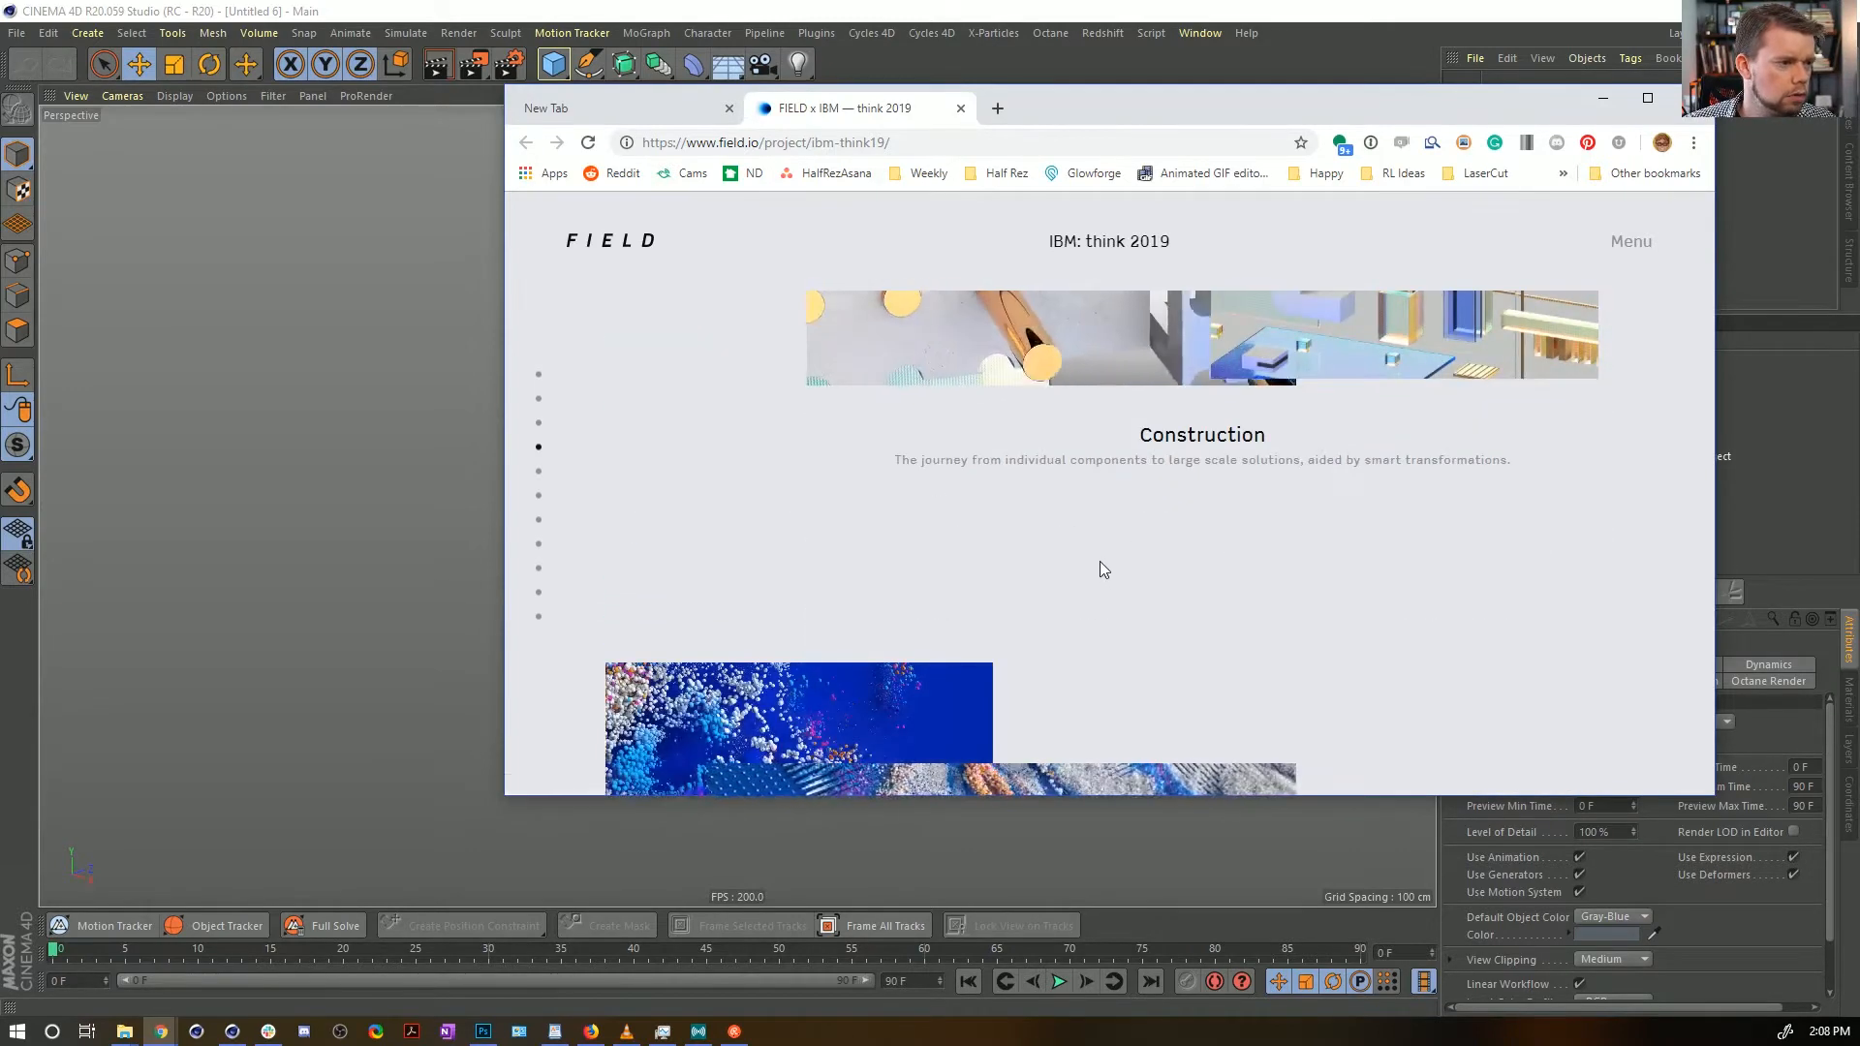
pyautogui.moveTo(1060, 242)
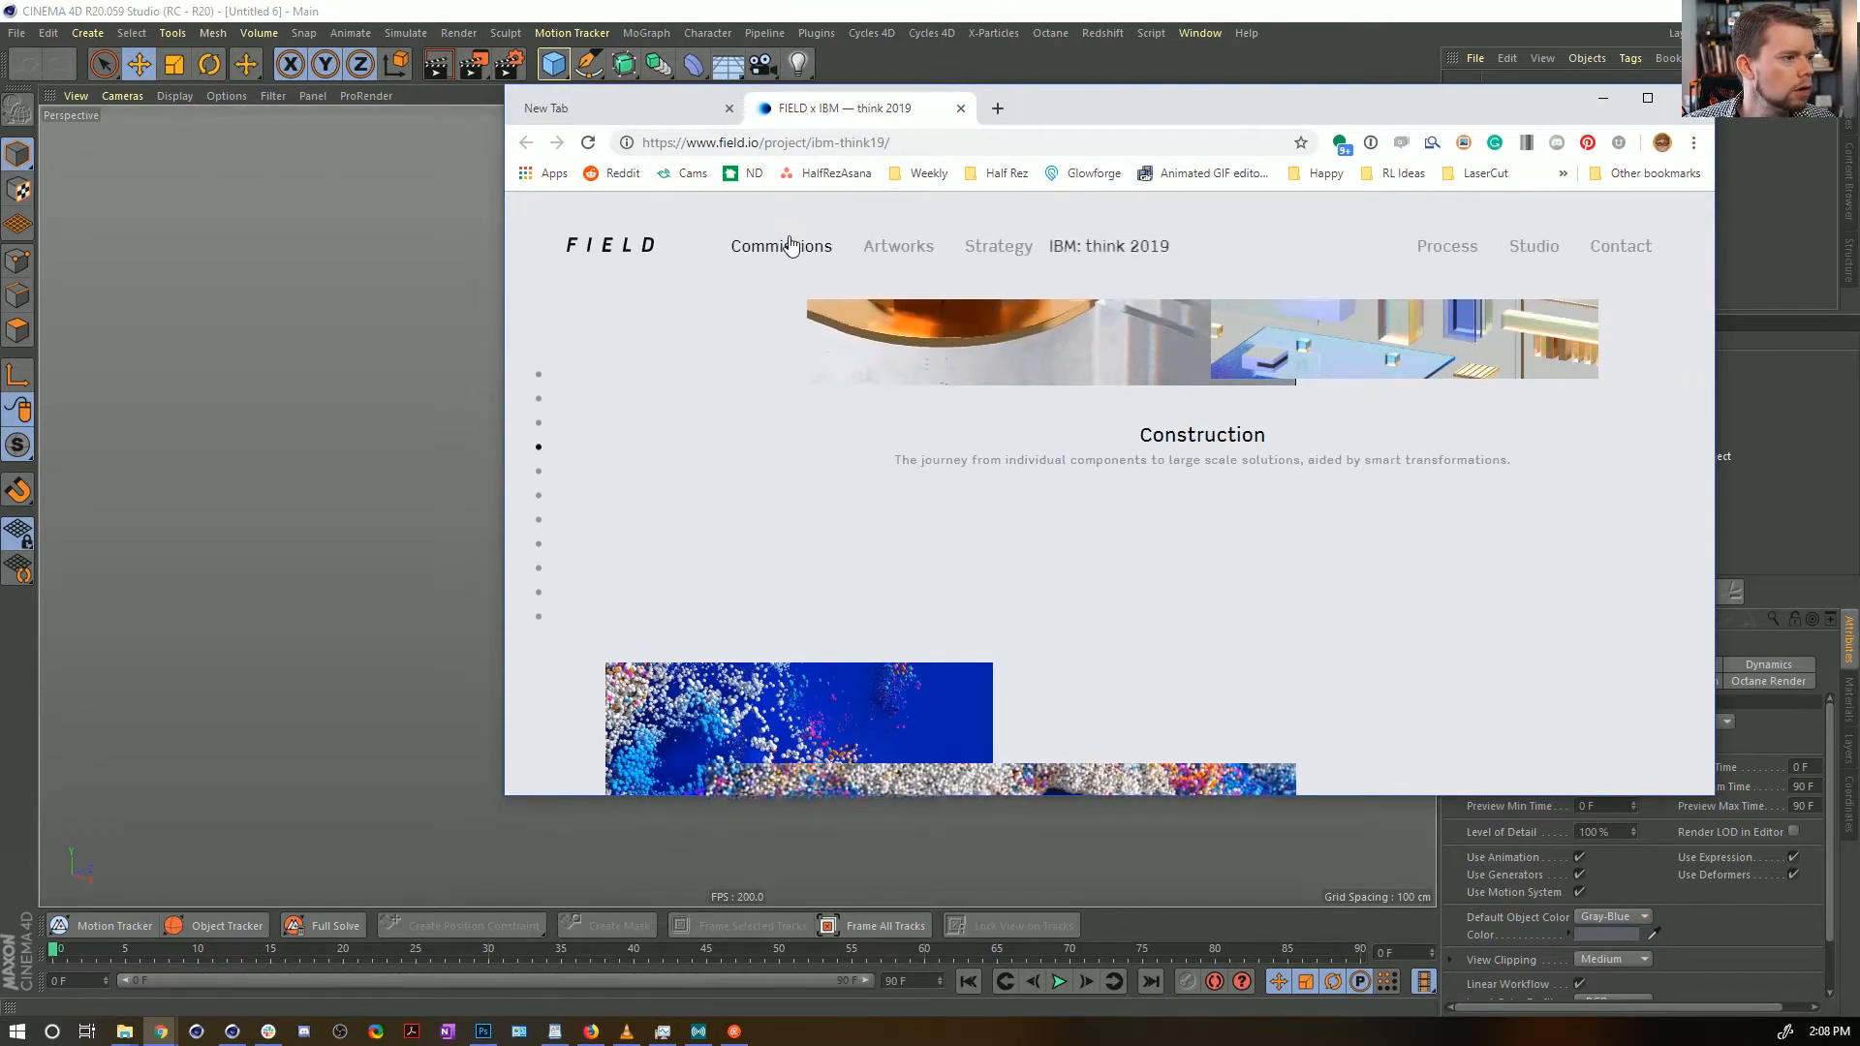
pyautogui.scroll(-3, 1020, 429)
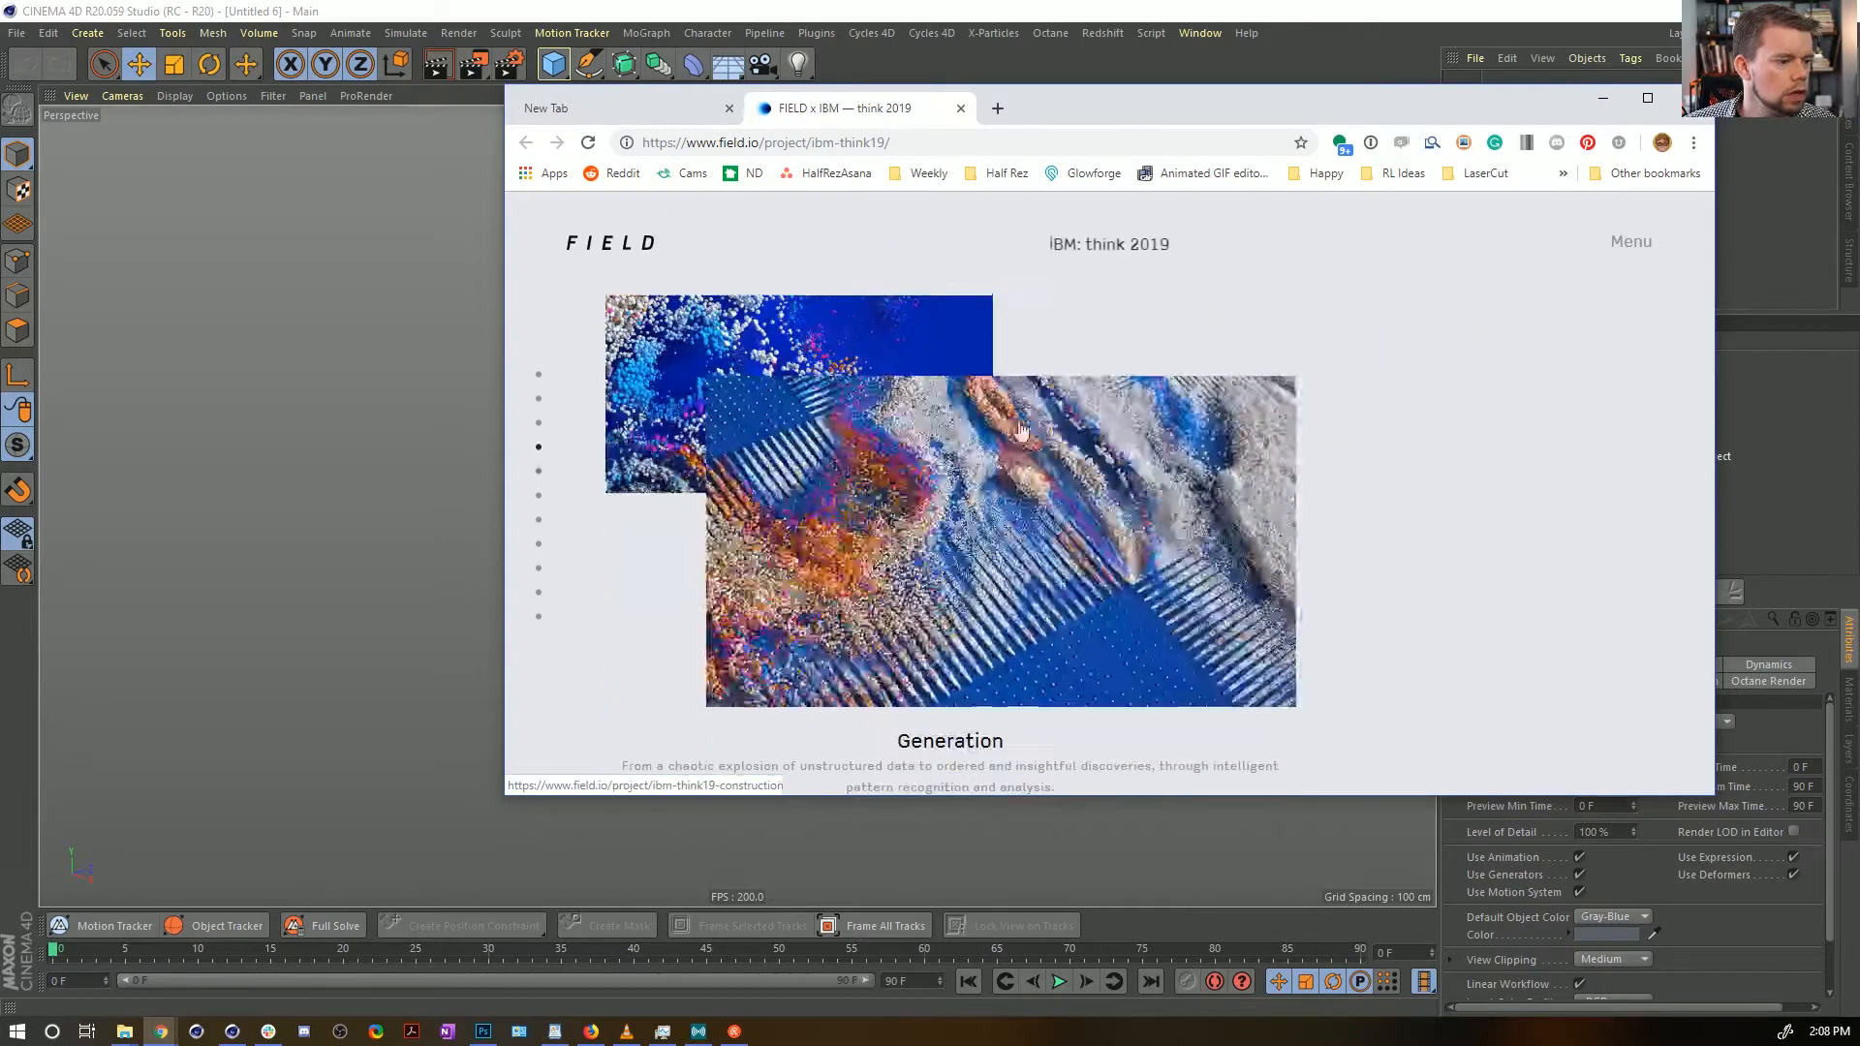
pyautogui.scroll(-3, 1020, 429)
pyautogui.moveTo(925, 315)
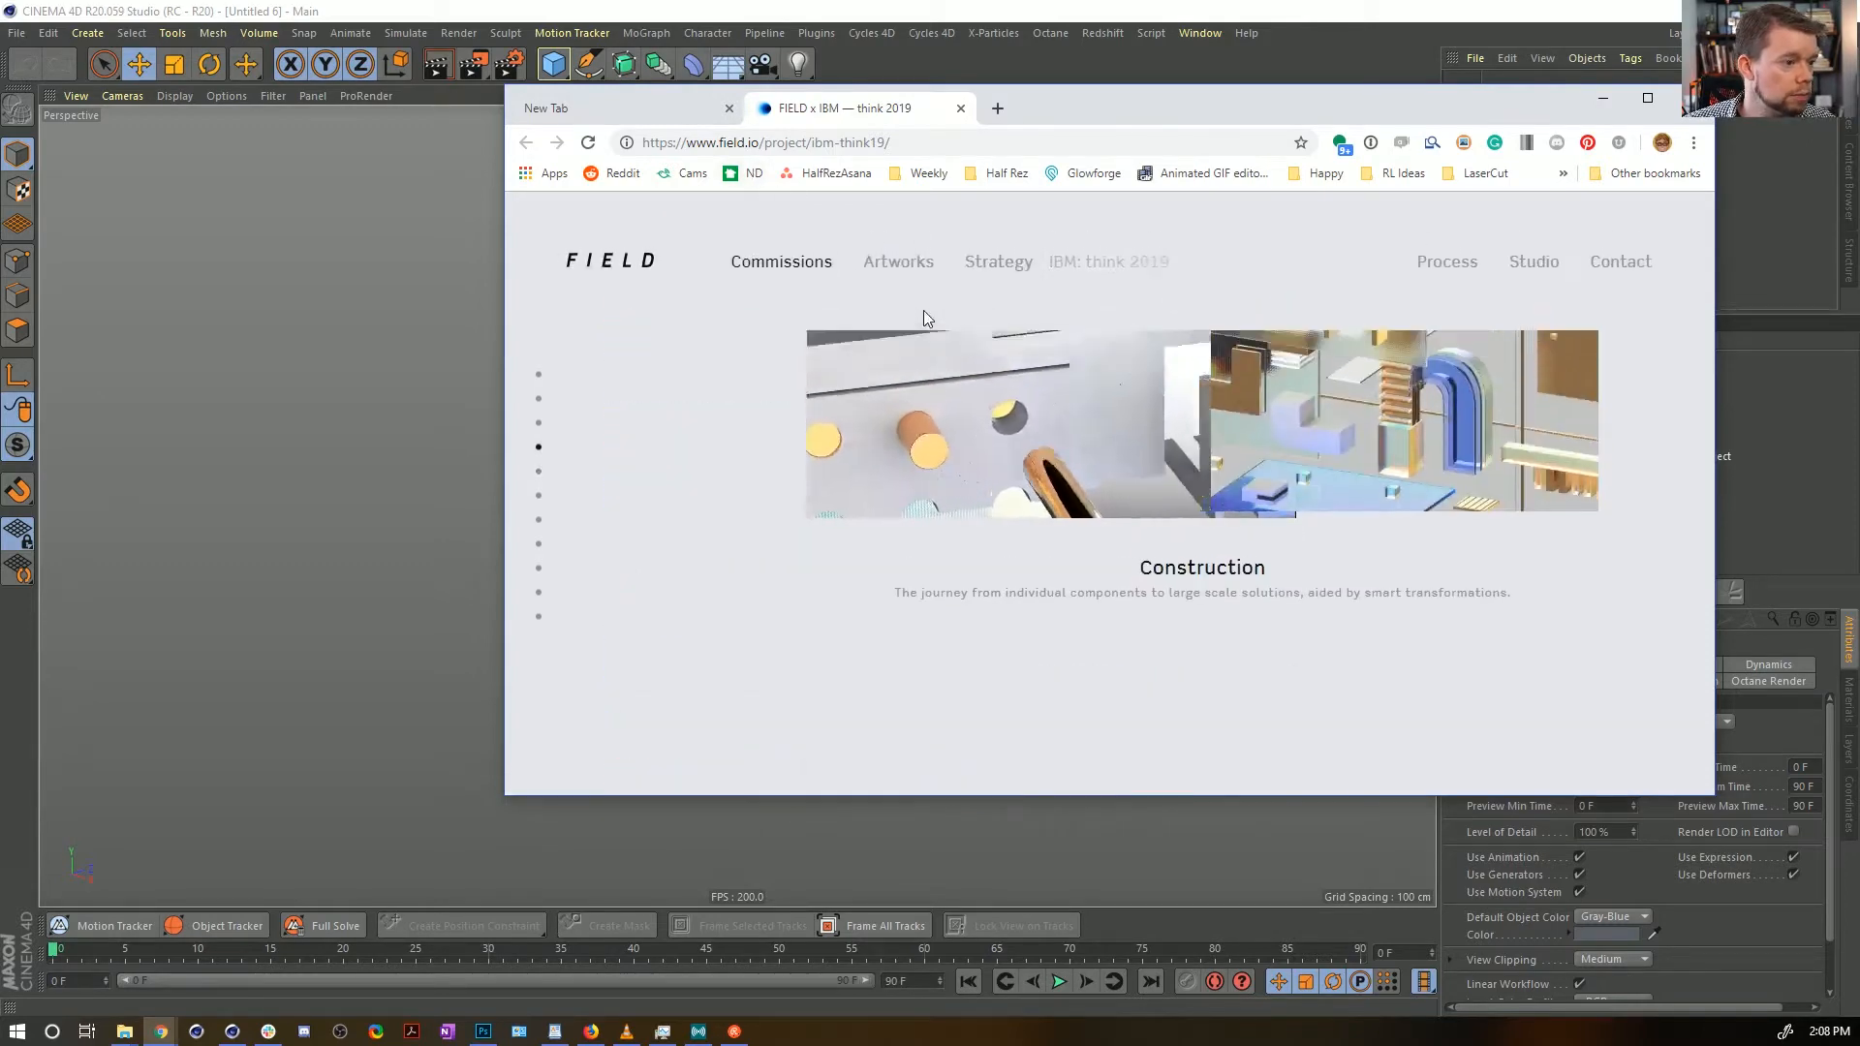
pyautogui.scroll(5, 998, 436)
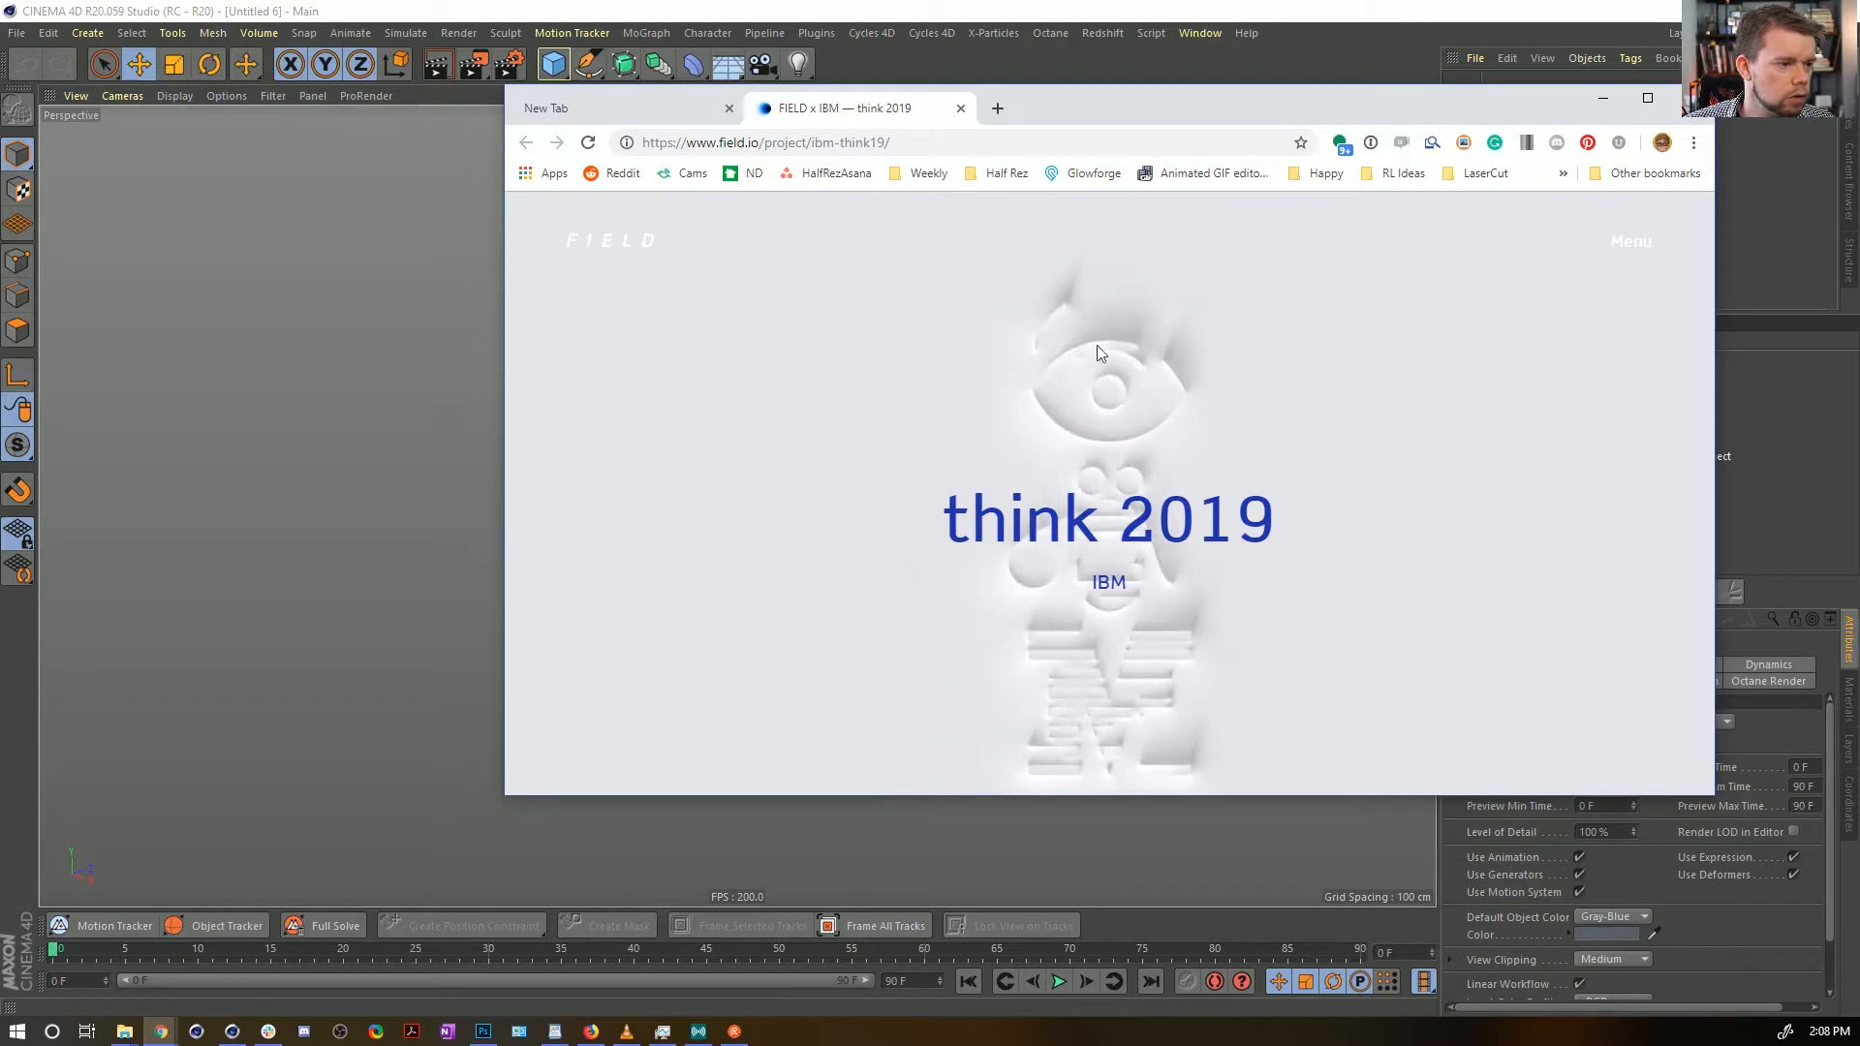
pyautogui.moveTo(916, 222)
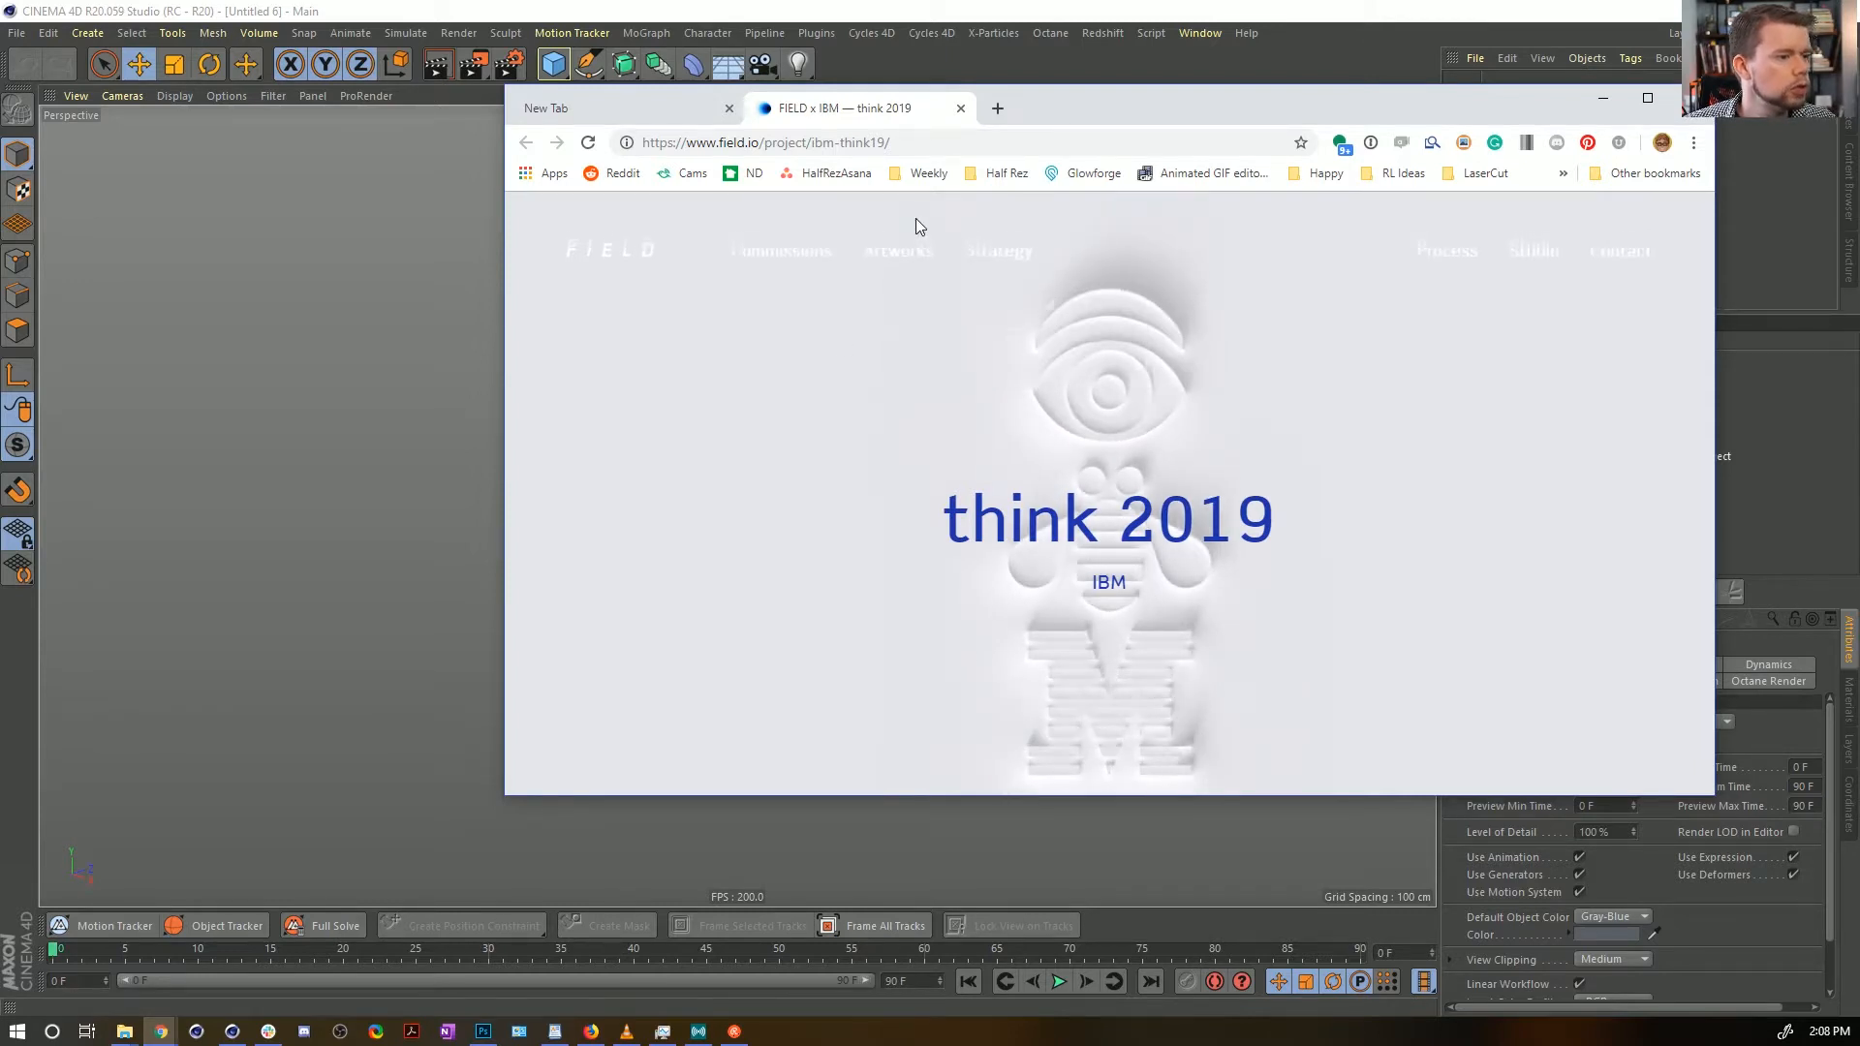
# Look through the FIELD website's Artworks and Studio pages and return to the think 2019 project page
pyautogui.click(915, 276)
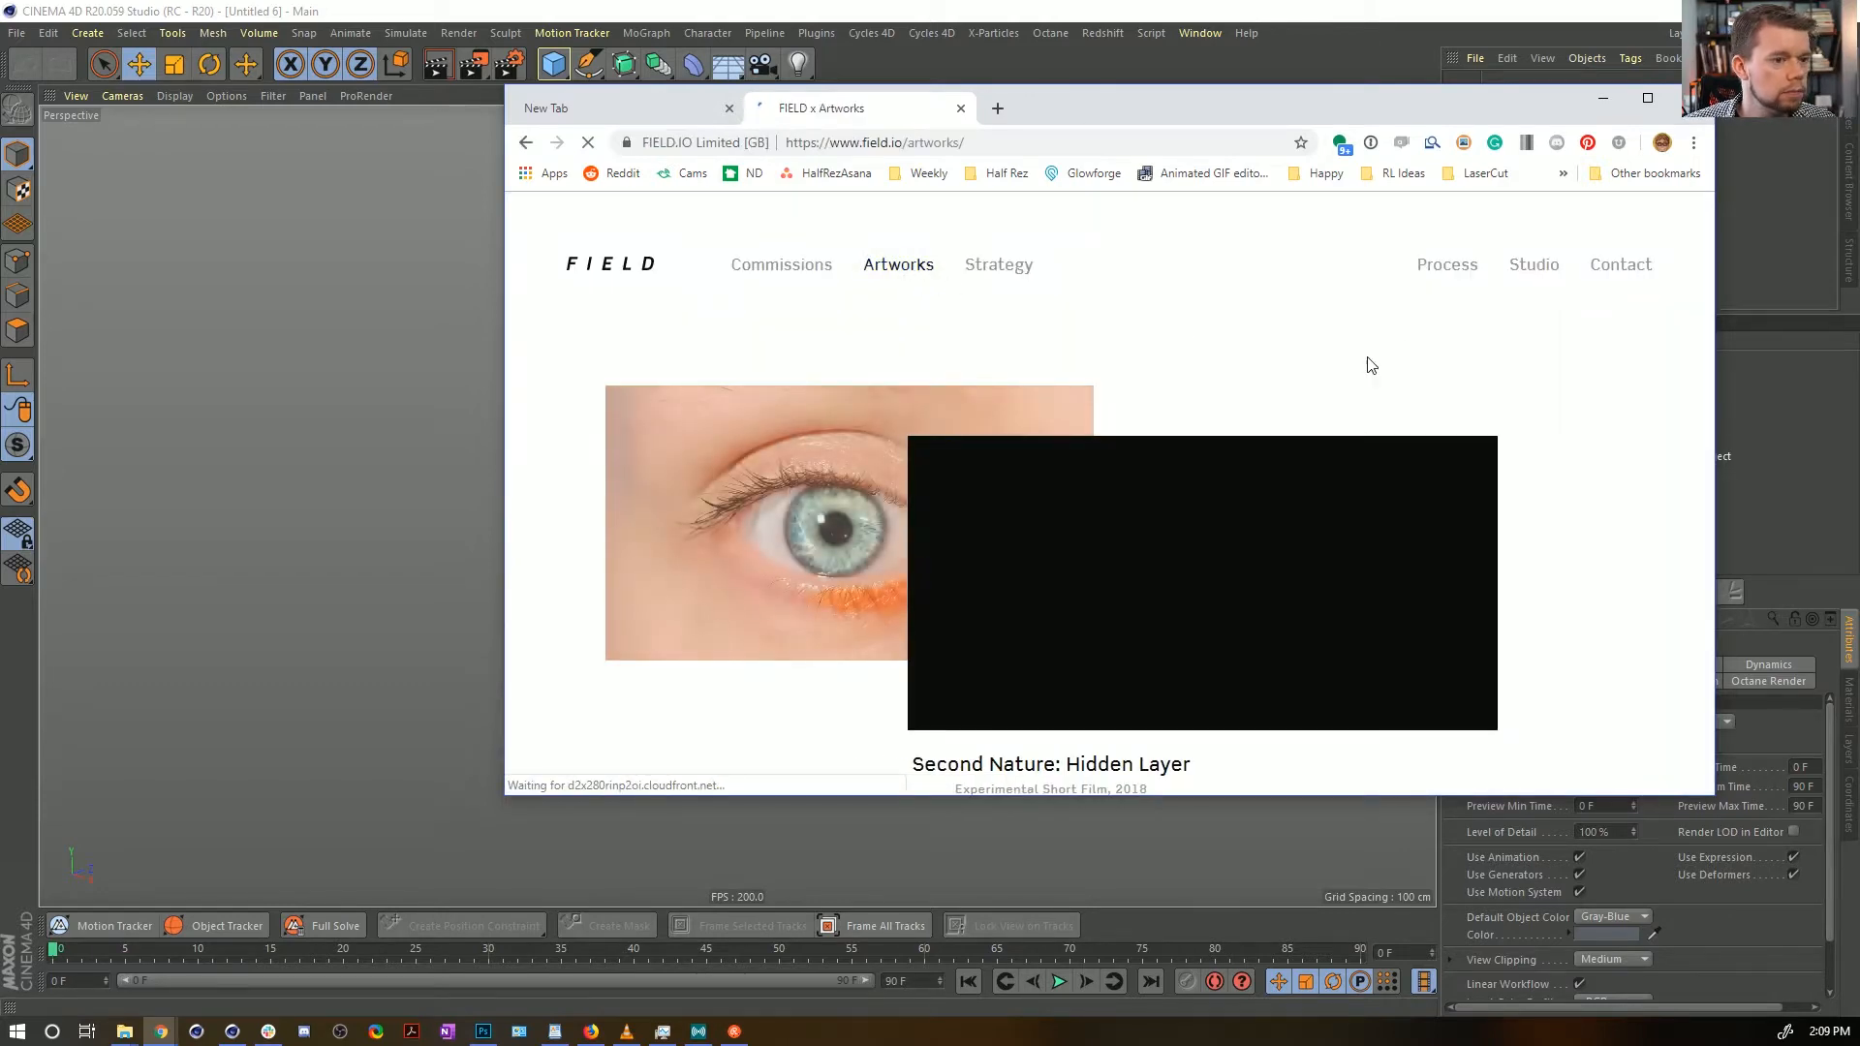
pyautogui.scroll(-4, 1131, 436)
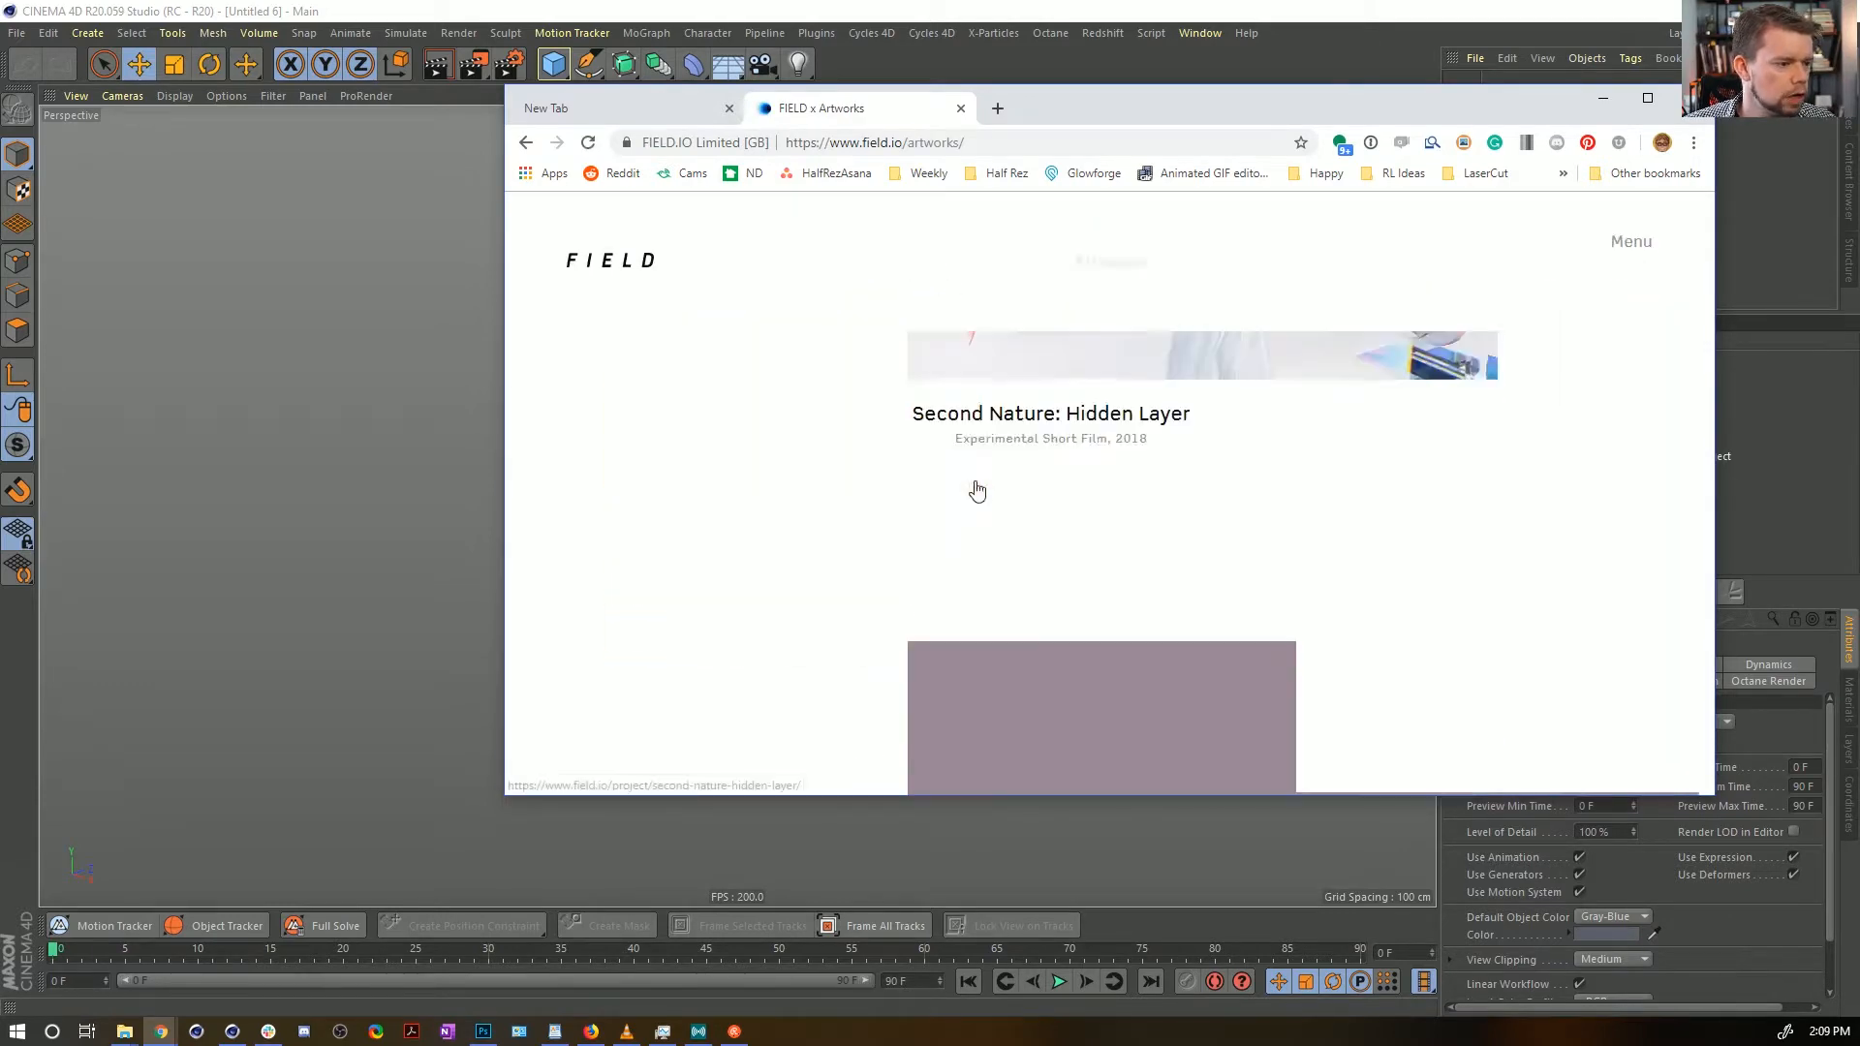
pyautogui.scroll(4, 1081, 491)
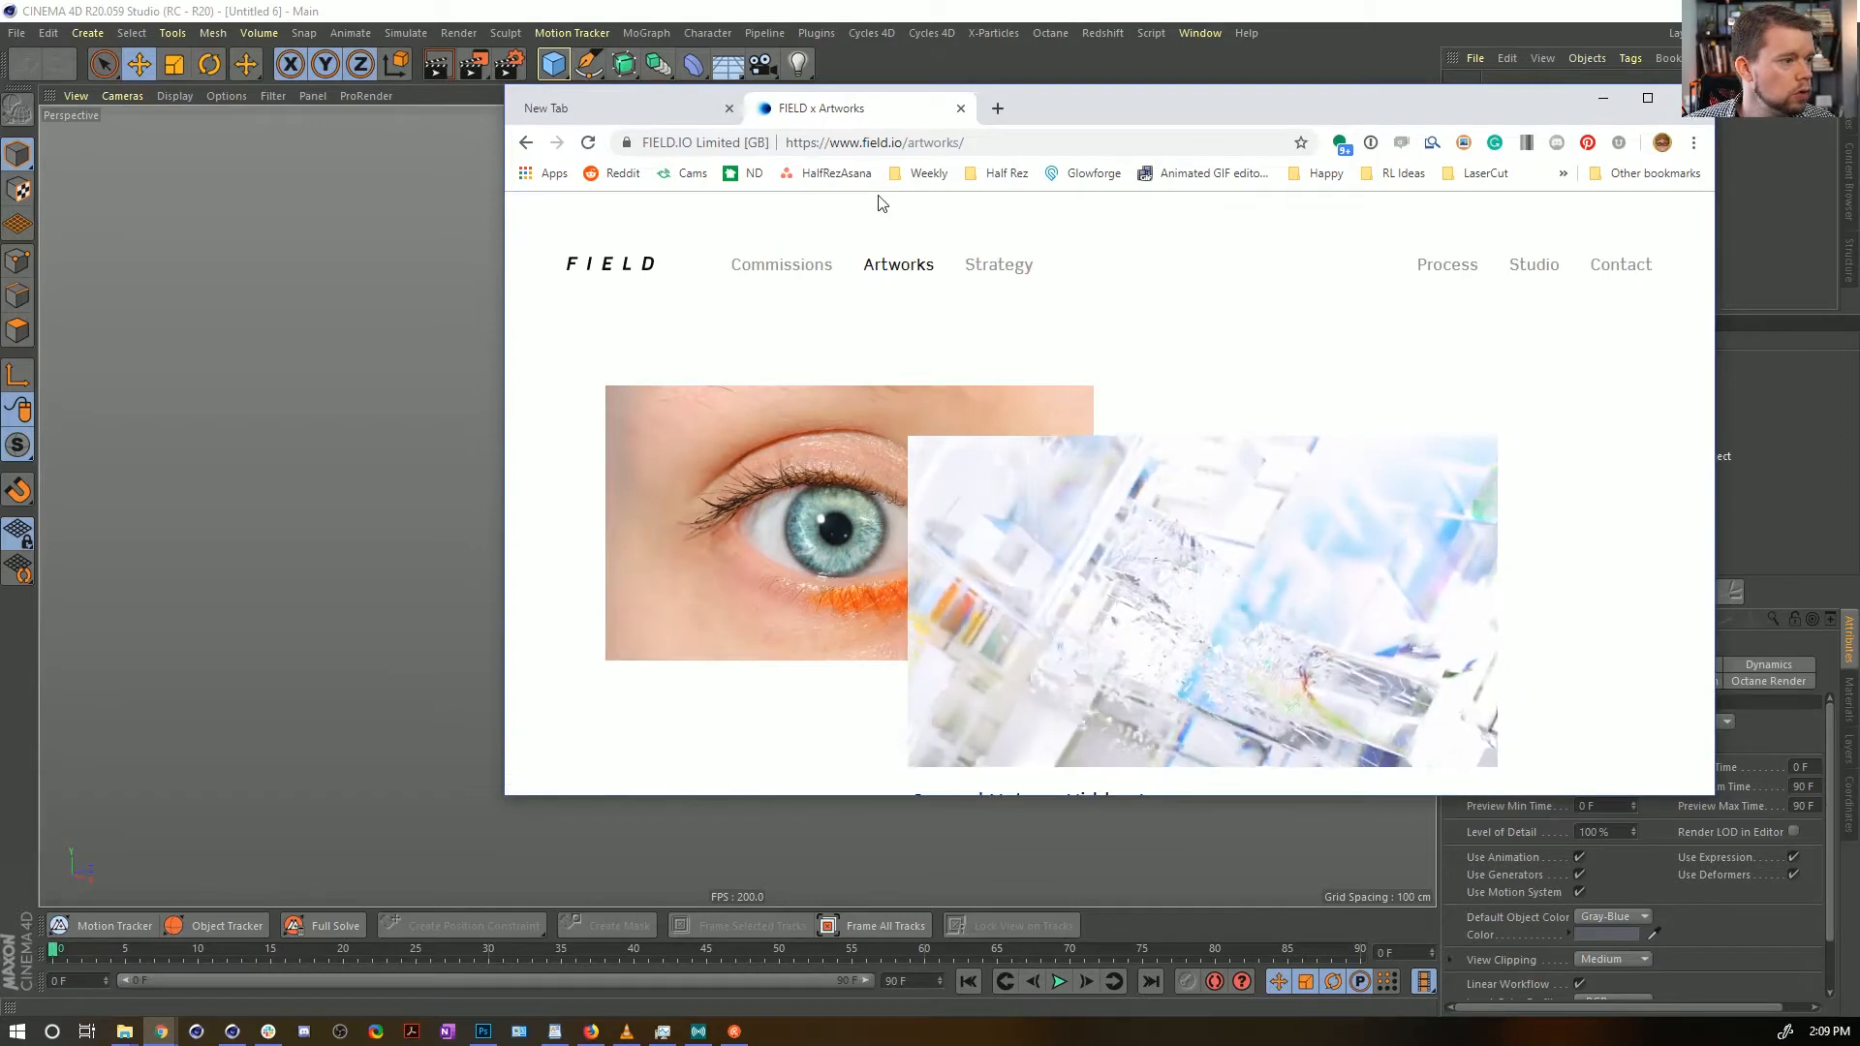
pyautogui.click(1551, 276)
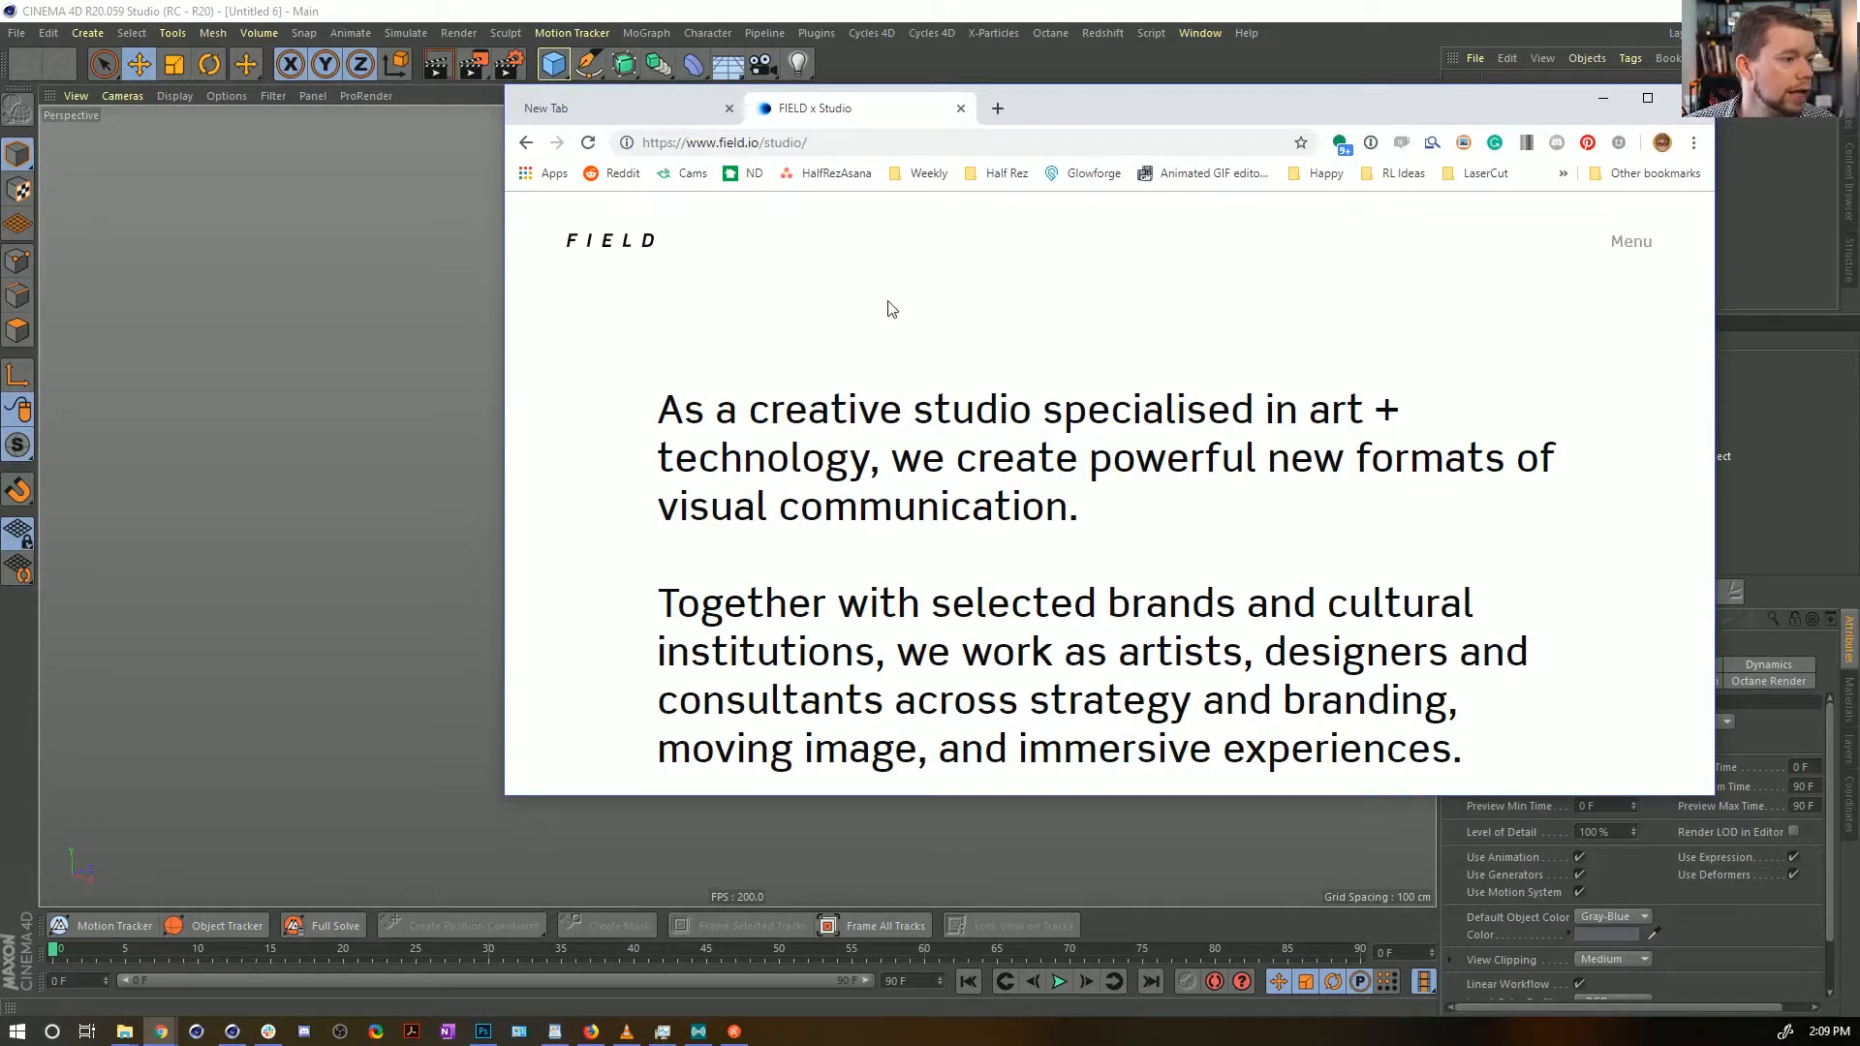
pyautogui.click(526, 142)
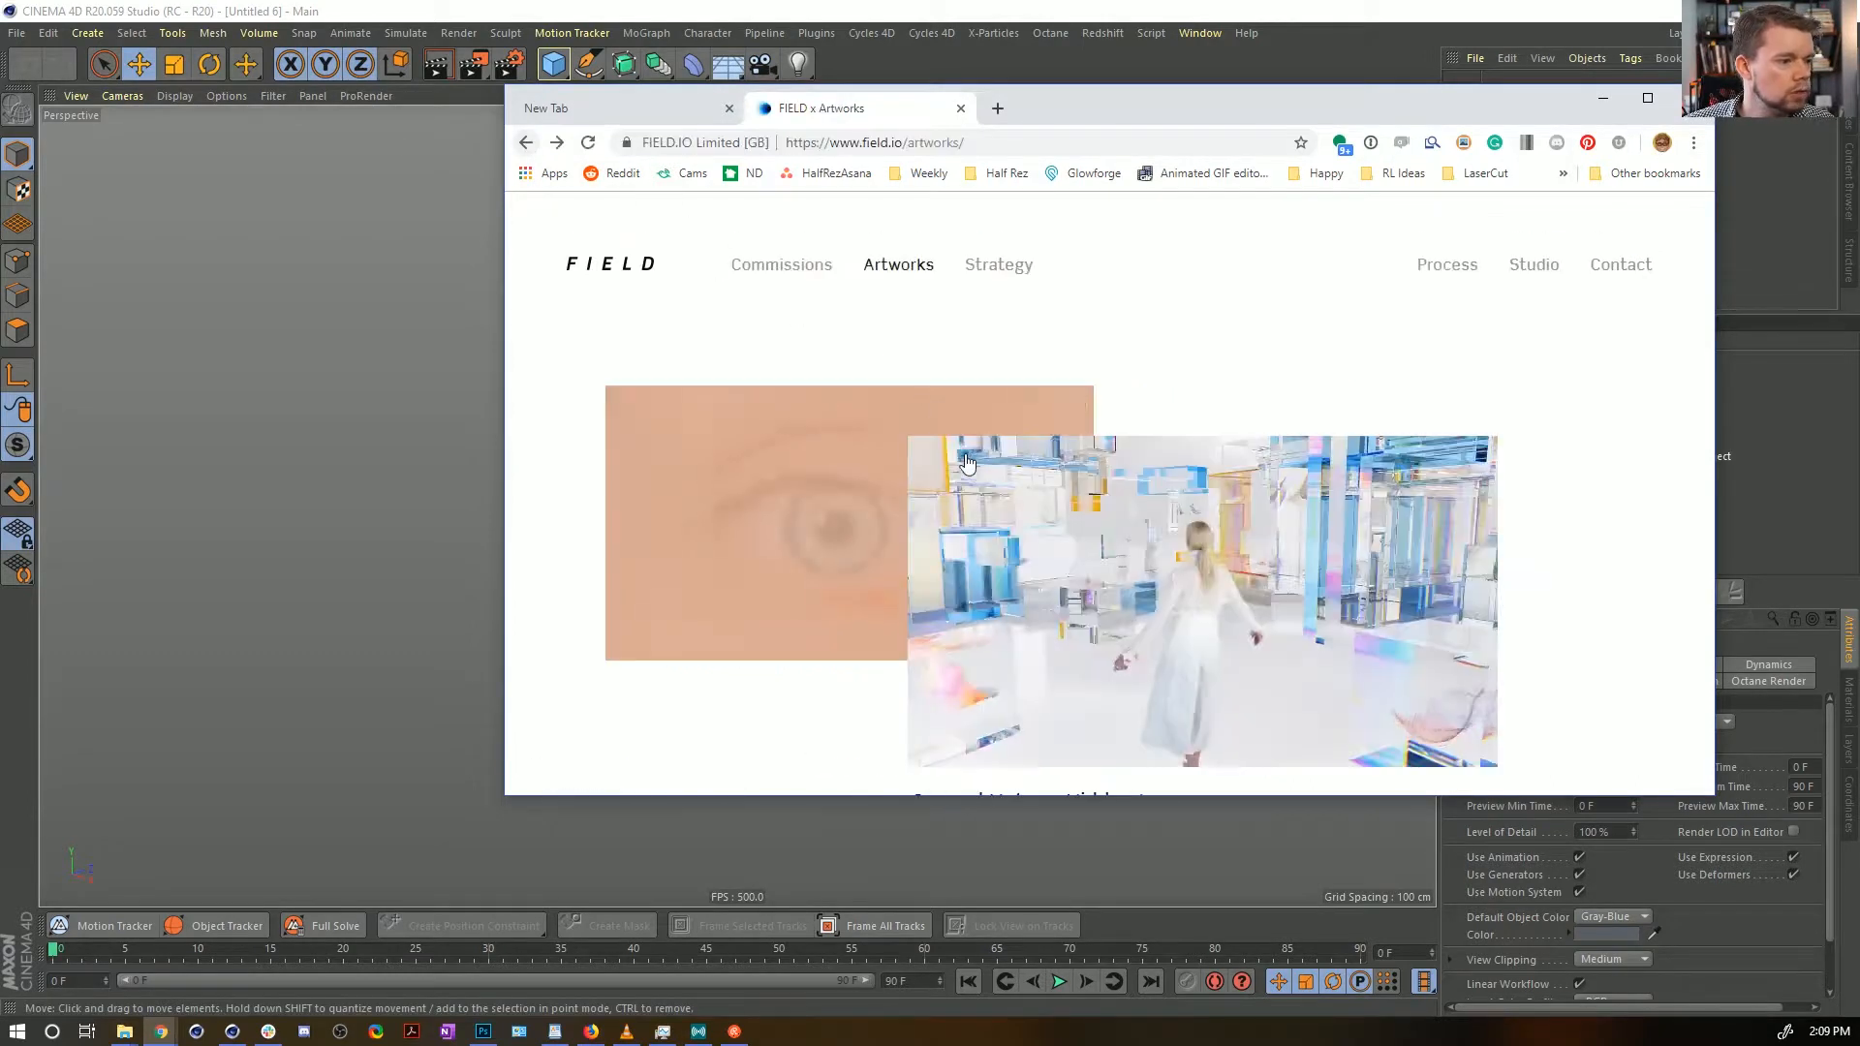
pyautogui.click(525, 142)
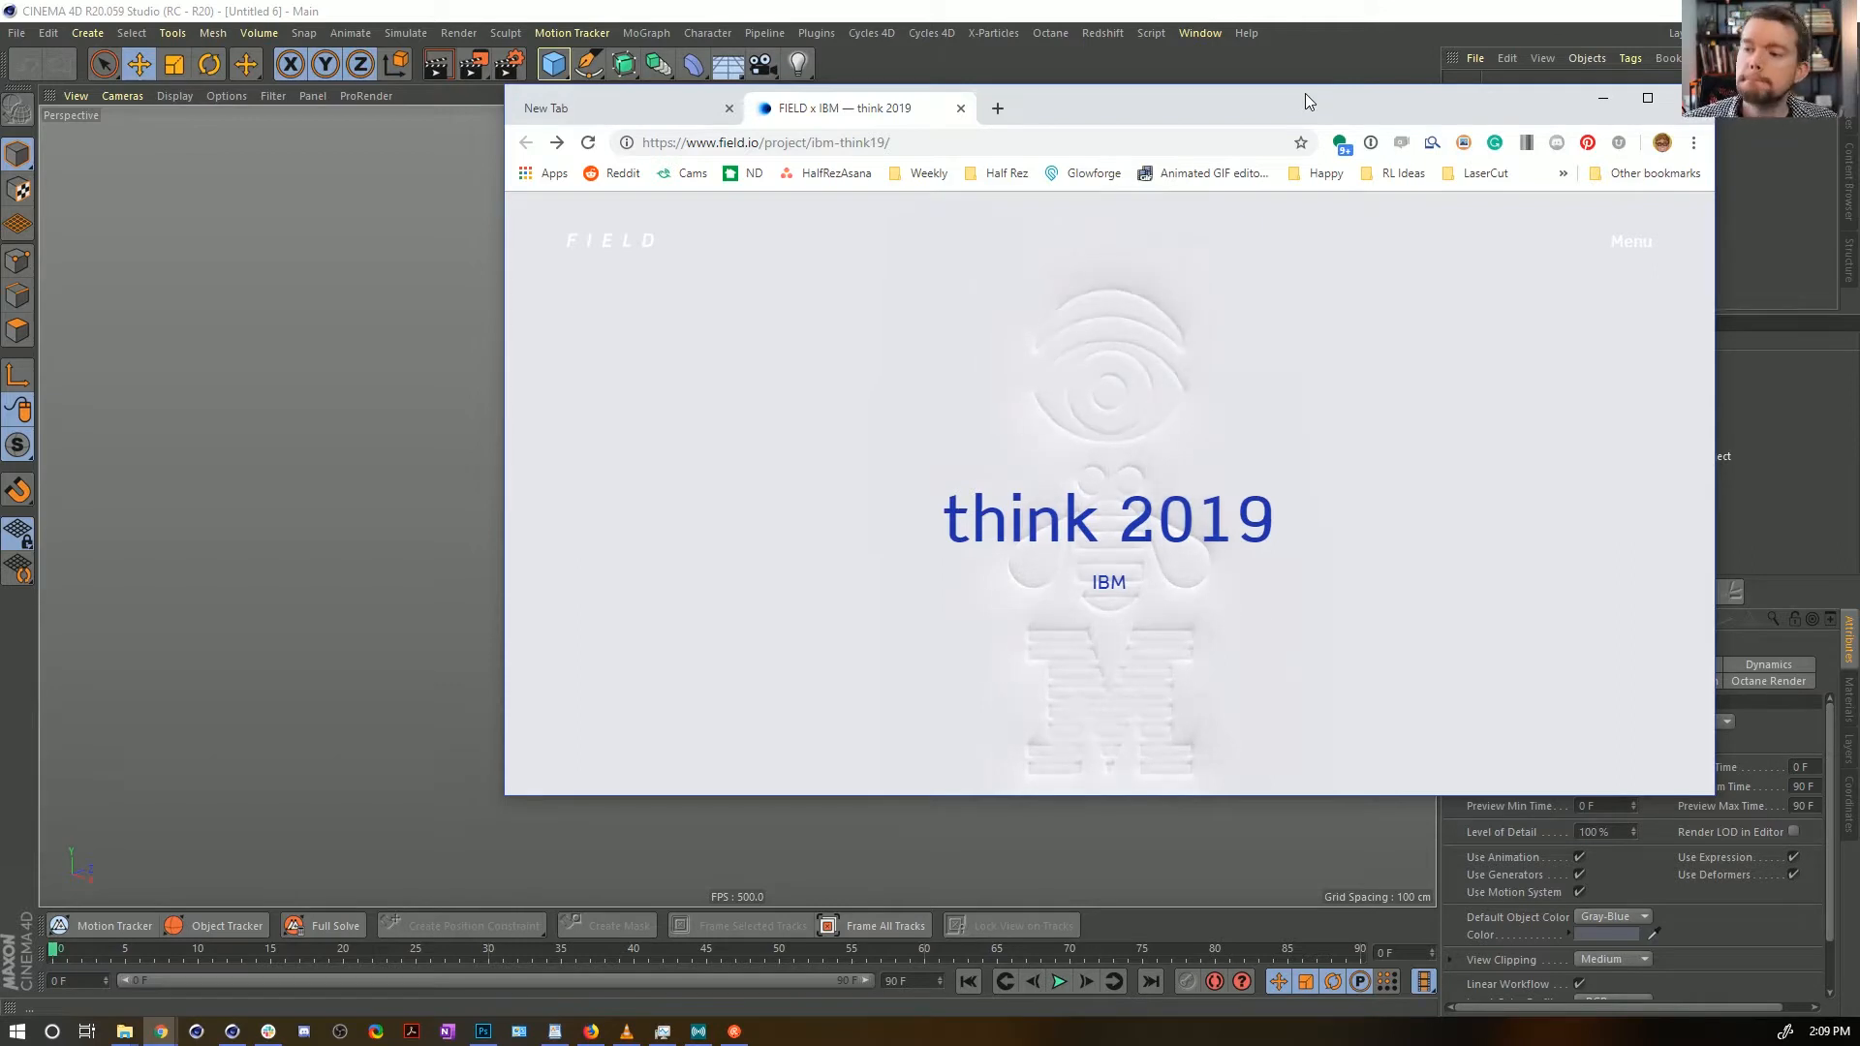
# Move the browser window off this screen and switch Cinema 4D to the Startup layout
pyautogui.moveTo(1305, 93); pyautogui.dragTo(1858, 134)
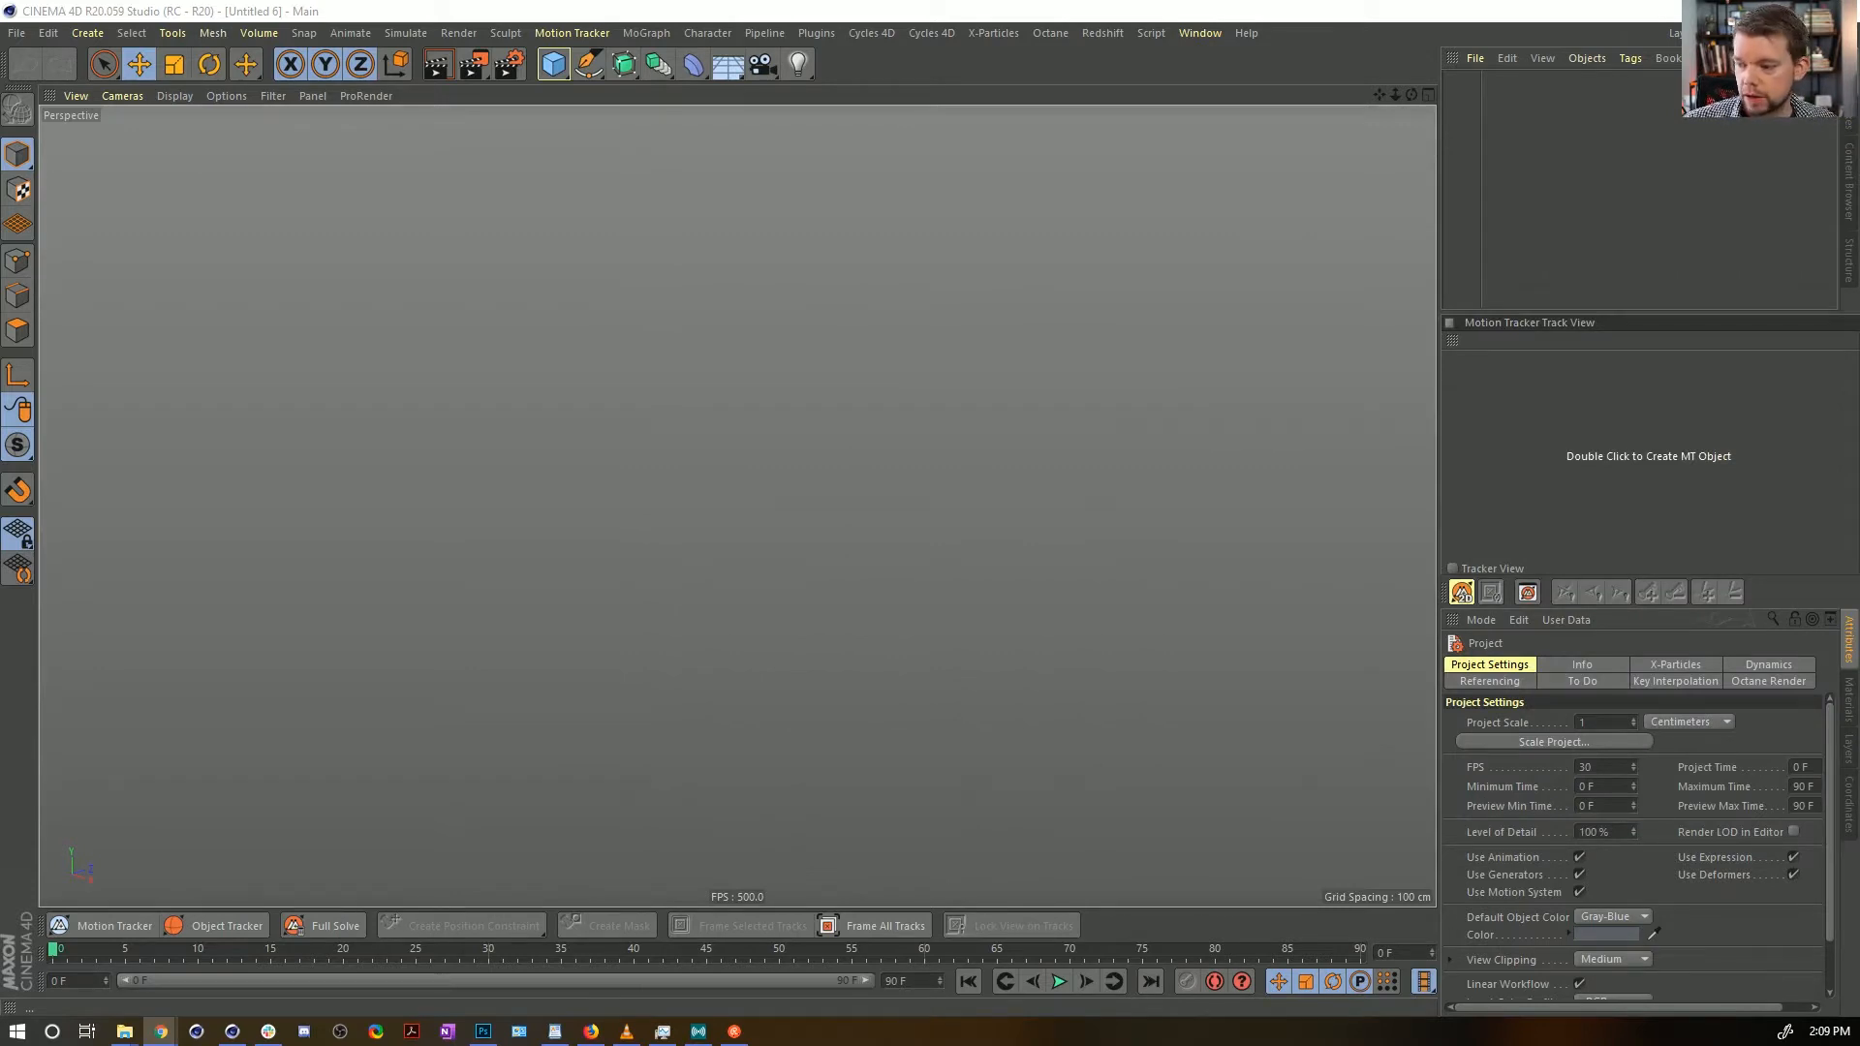
pyautogui.click(1278, 51)
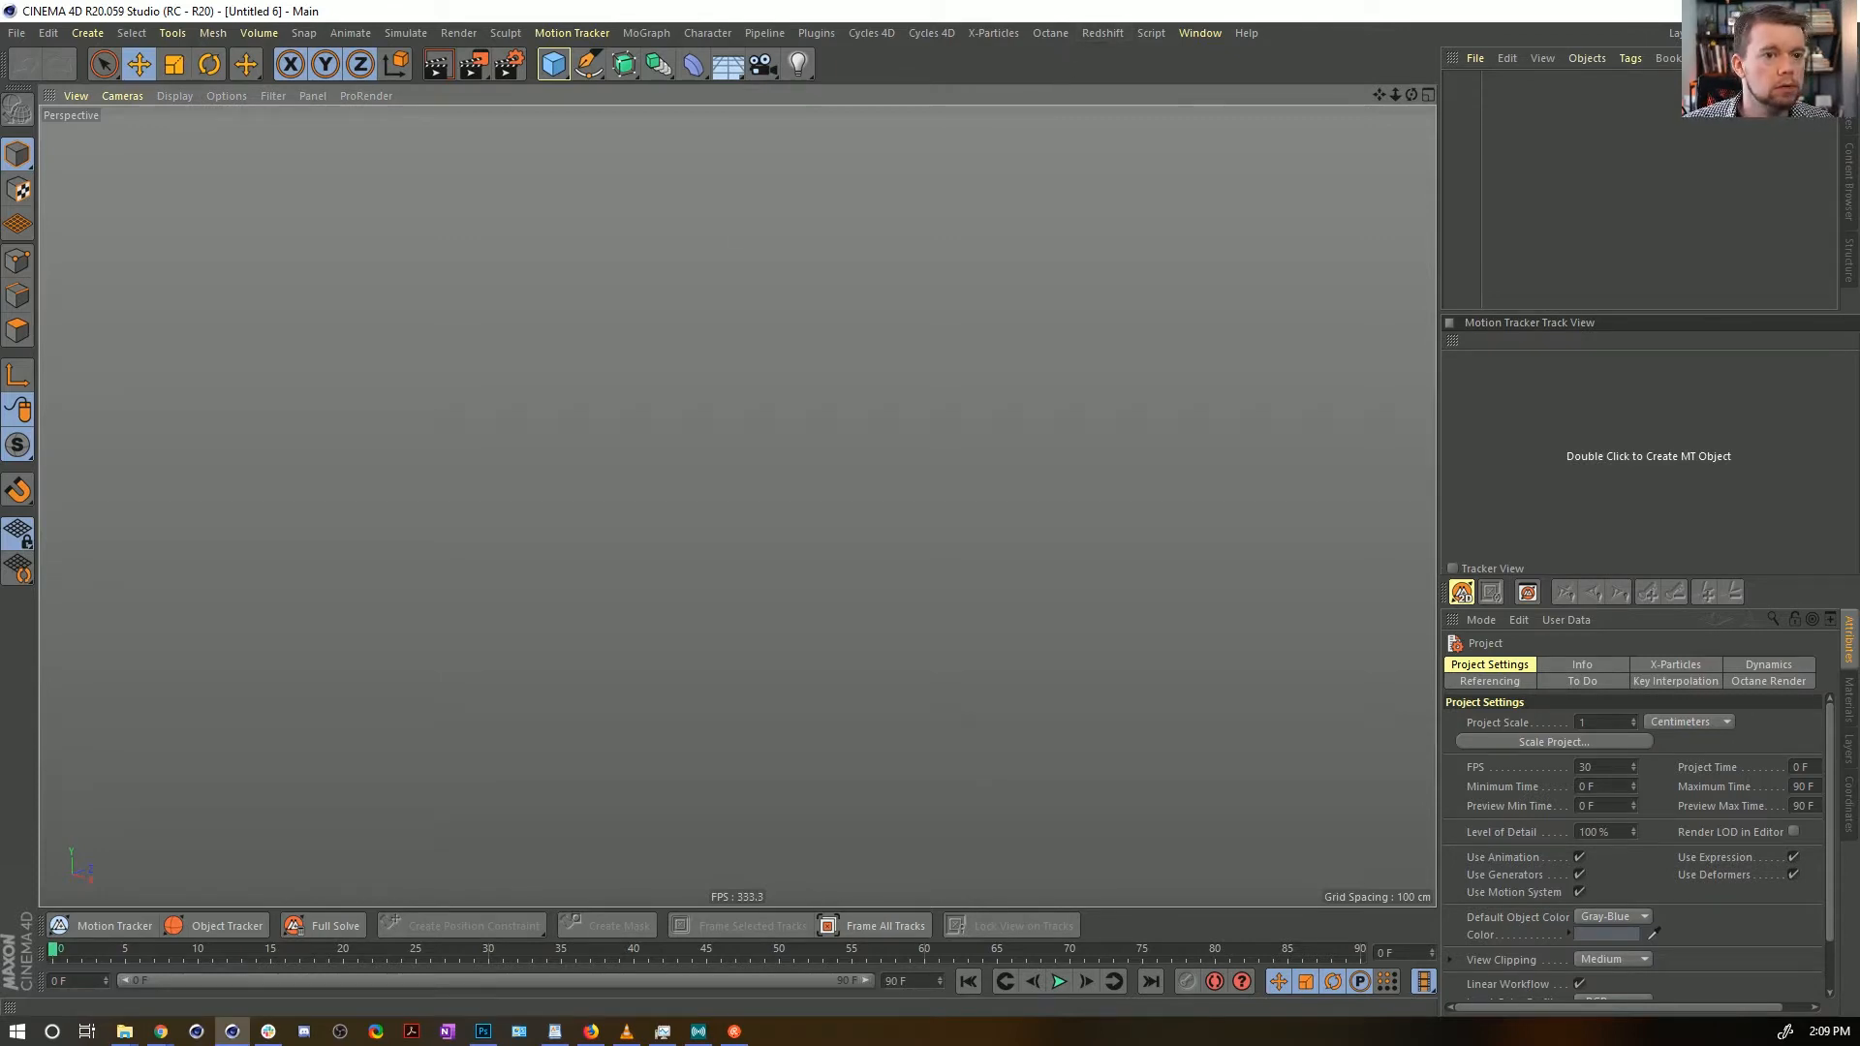
pyautogui.click(1690, 32)
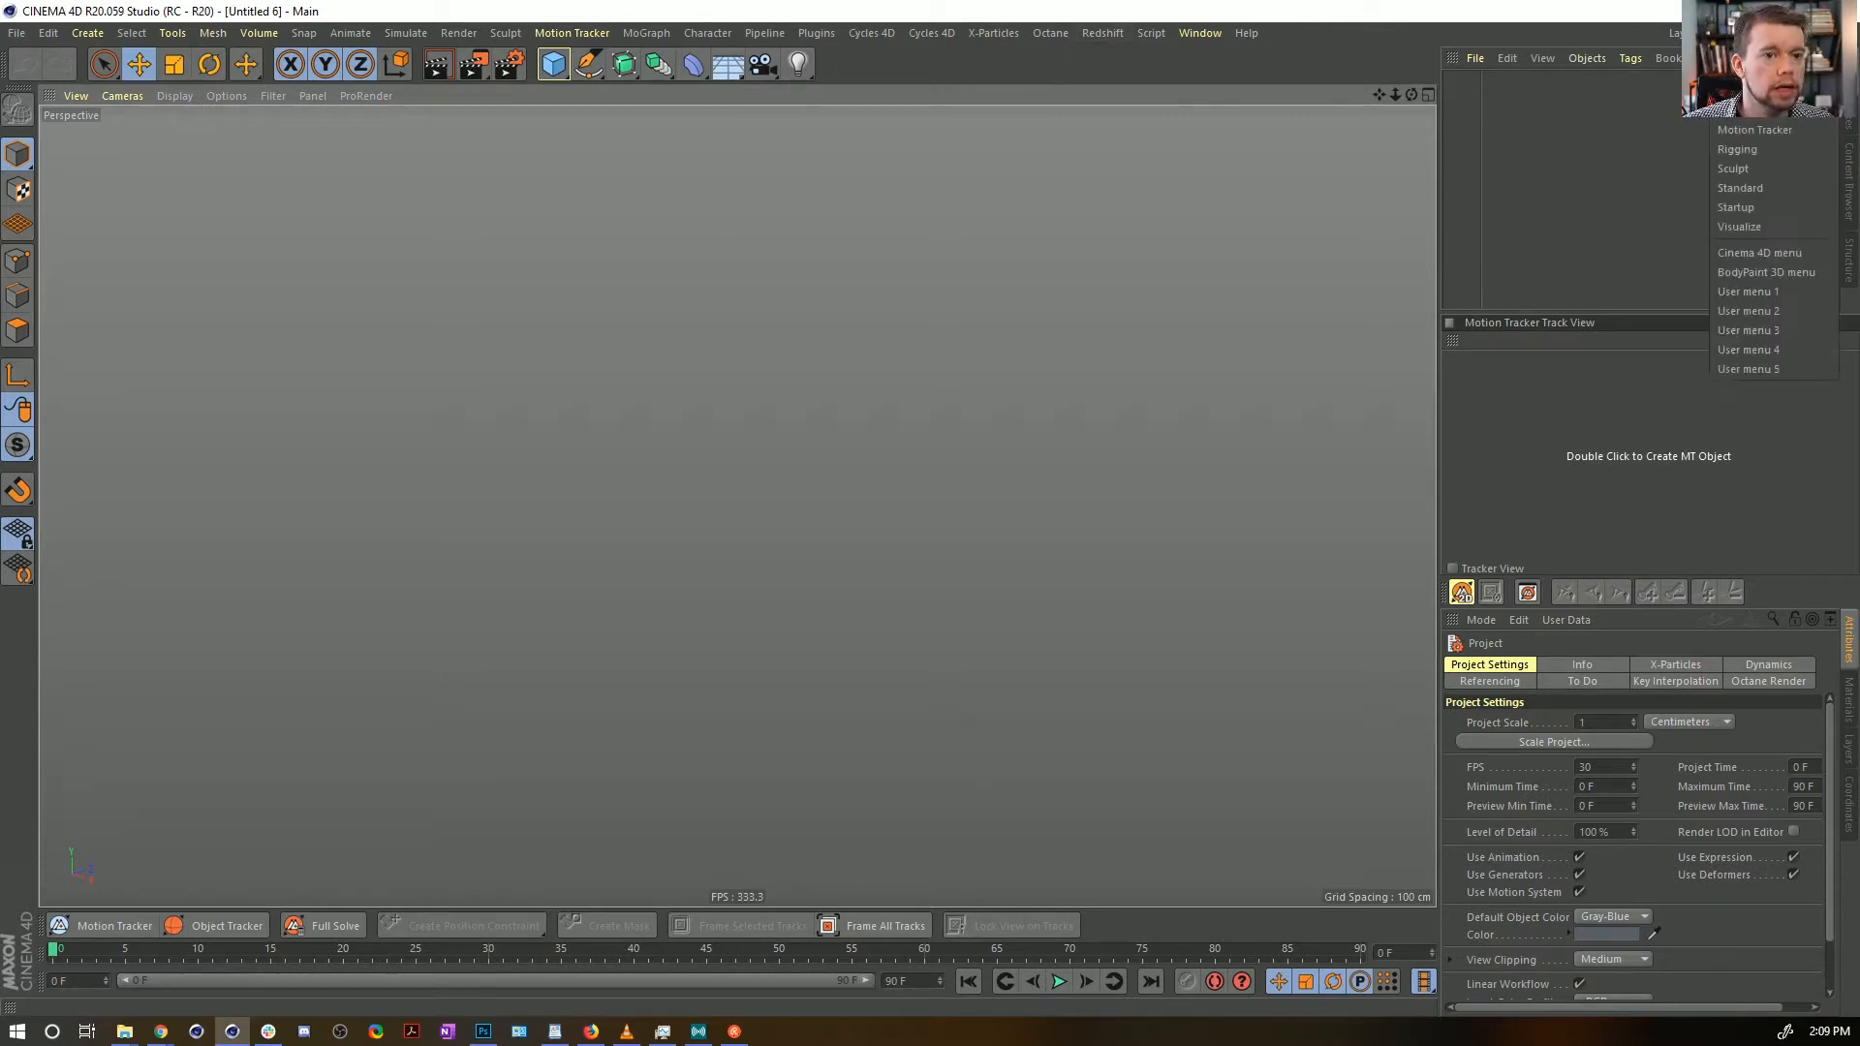
pyautogui.click(1755, 205)
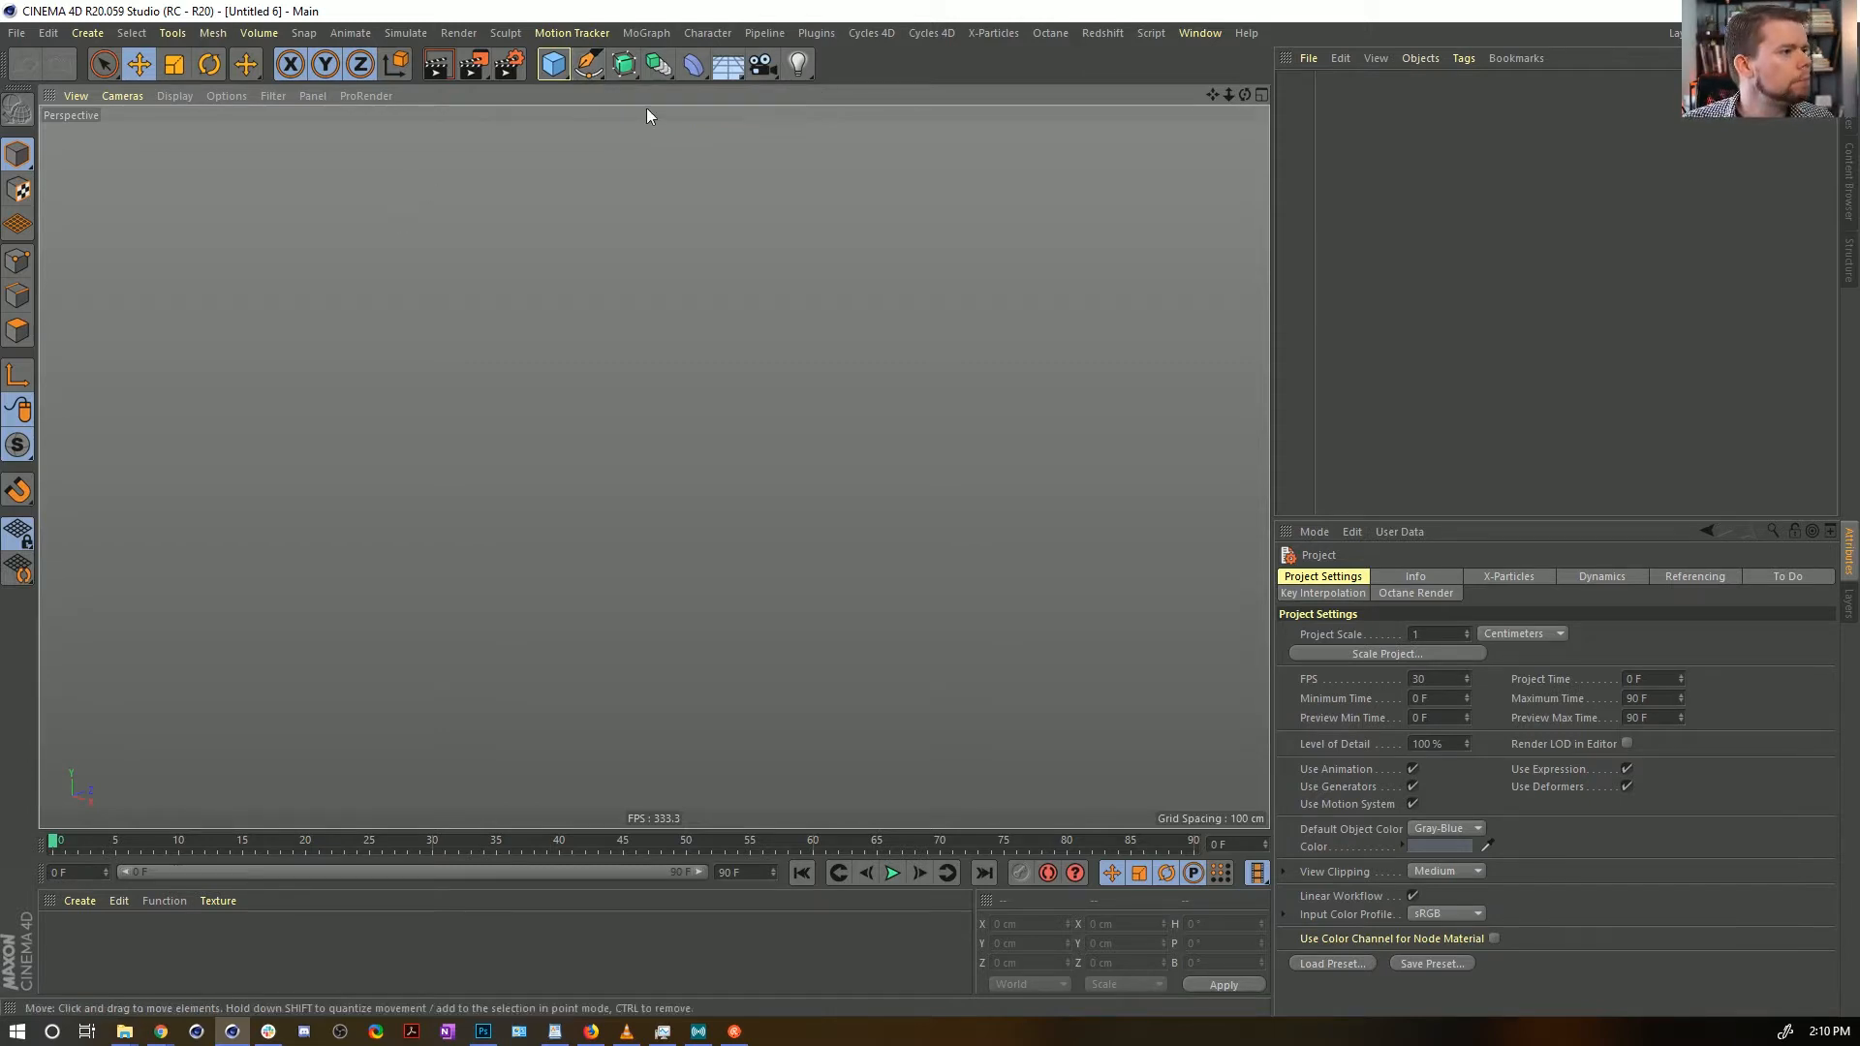
# Add a Plane primitive to the empty scene and display the viewport with Gouraud Shading (Lines)
pyautogui.click(553, 64)
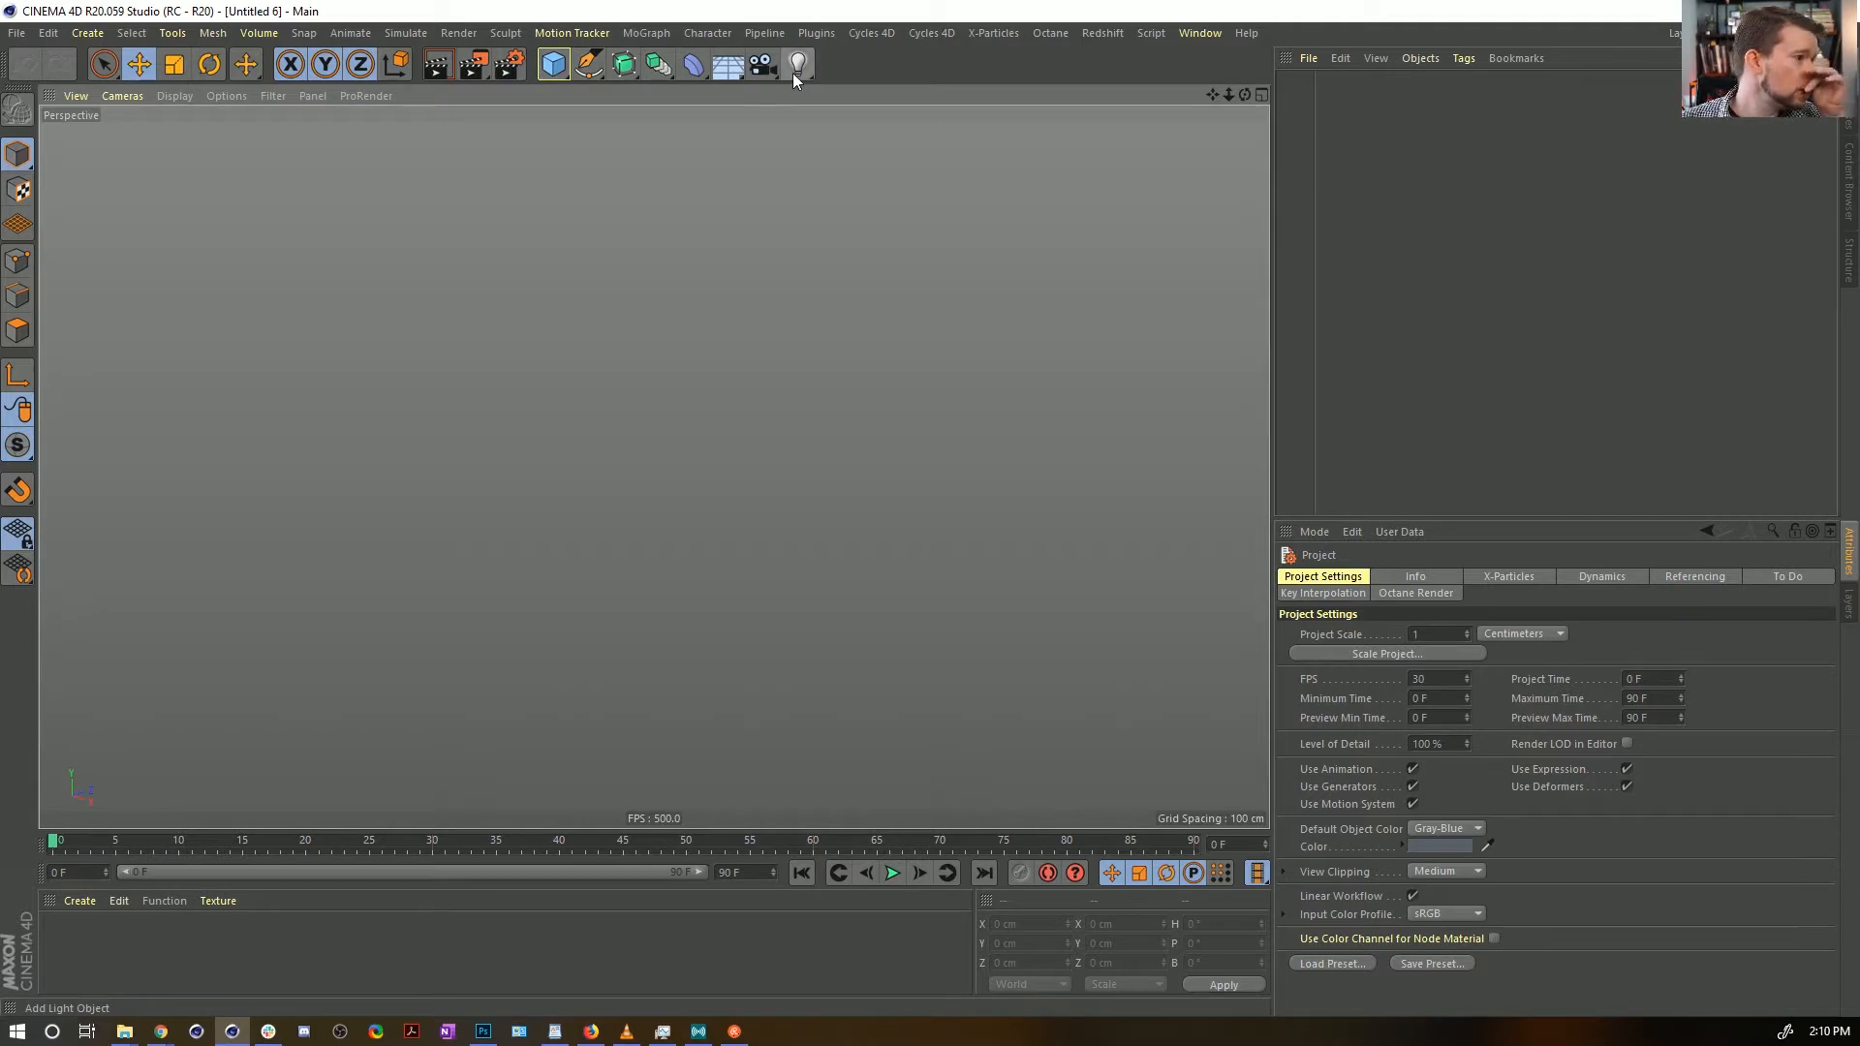
pyautogui.click(574, 75)
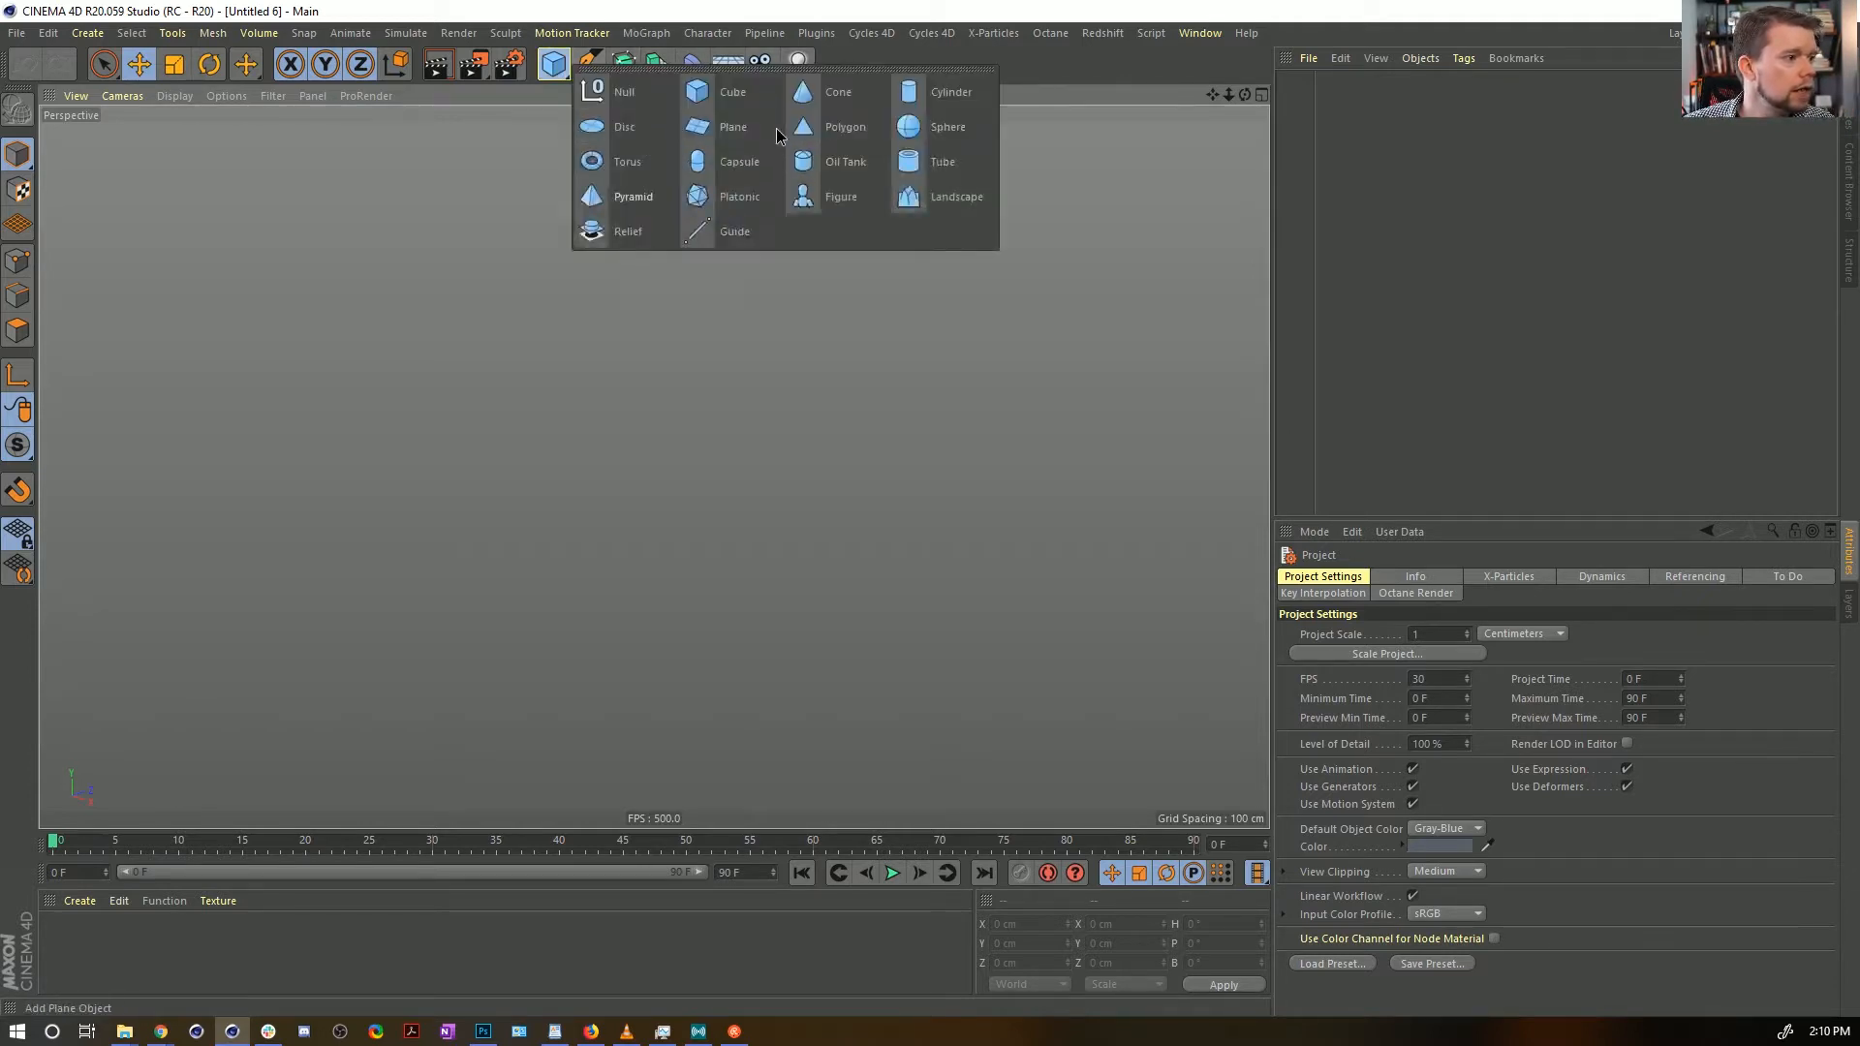
pyautogui.click(718, 126)
pyautogui.keyDown('alt'); pyautogui.moveTo(698, 482); pyautogui.dragTo(697, 617); pyautogui.keyUp('alt')
pyautogui.keyDown('alt'); pyautogui.moveTo(677, 502); pyautogui.dragTo(733, 446, button='right'); pyautogui.keyUp('alt')
pyautogui.press('n')
pyautogui.press('b')
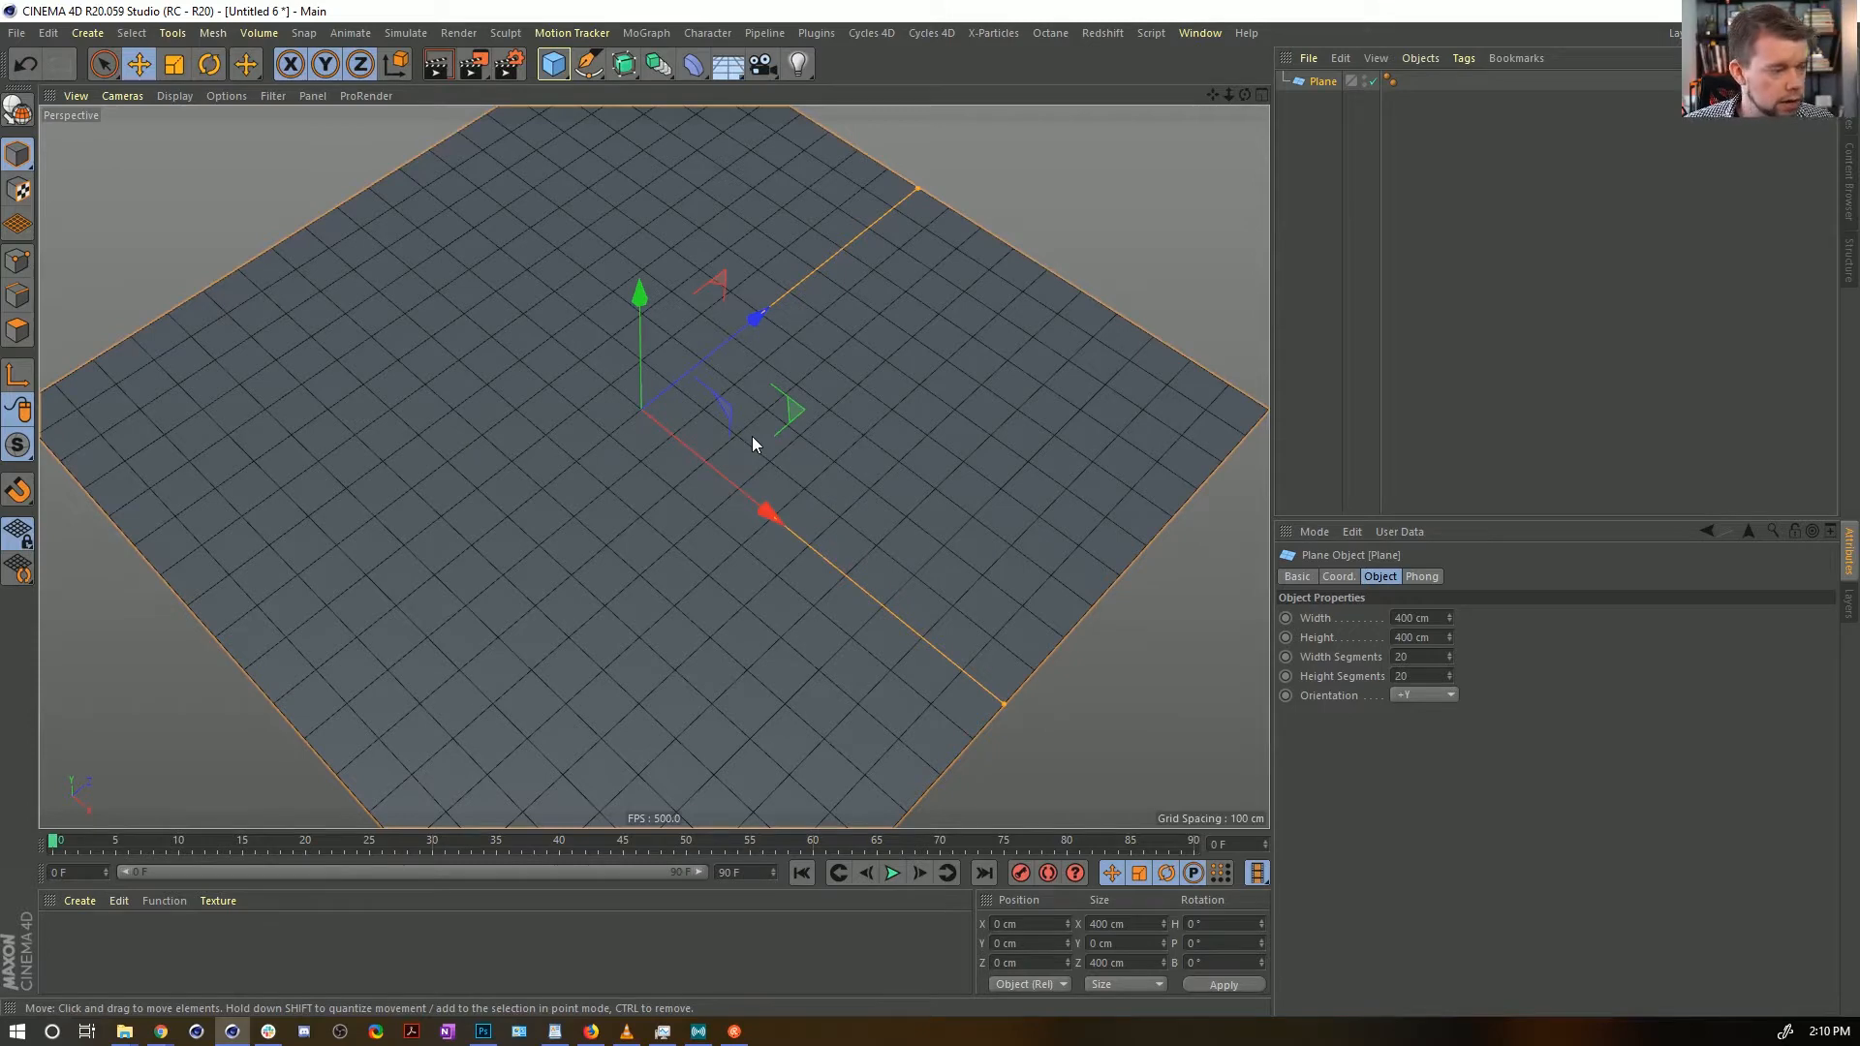
pyautogui.keyDown('alt'); pyautogui.moveTo(629, 447); pyautogui.dragTo(704, 437, button='middle'); pyautogui.keyUp('alt')
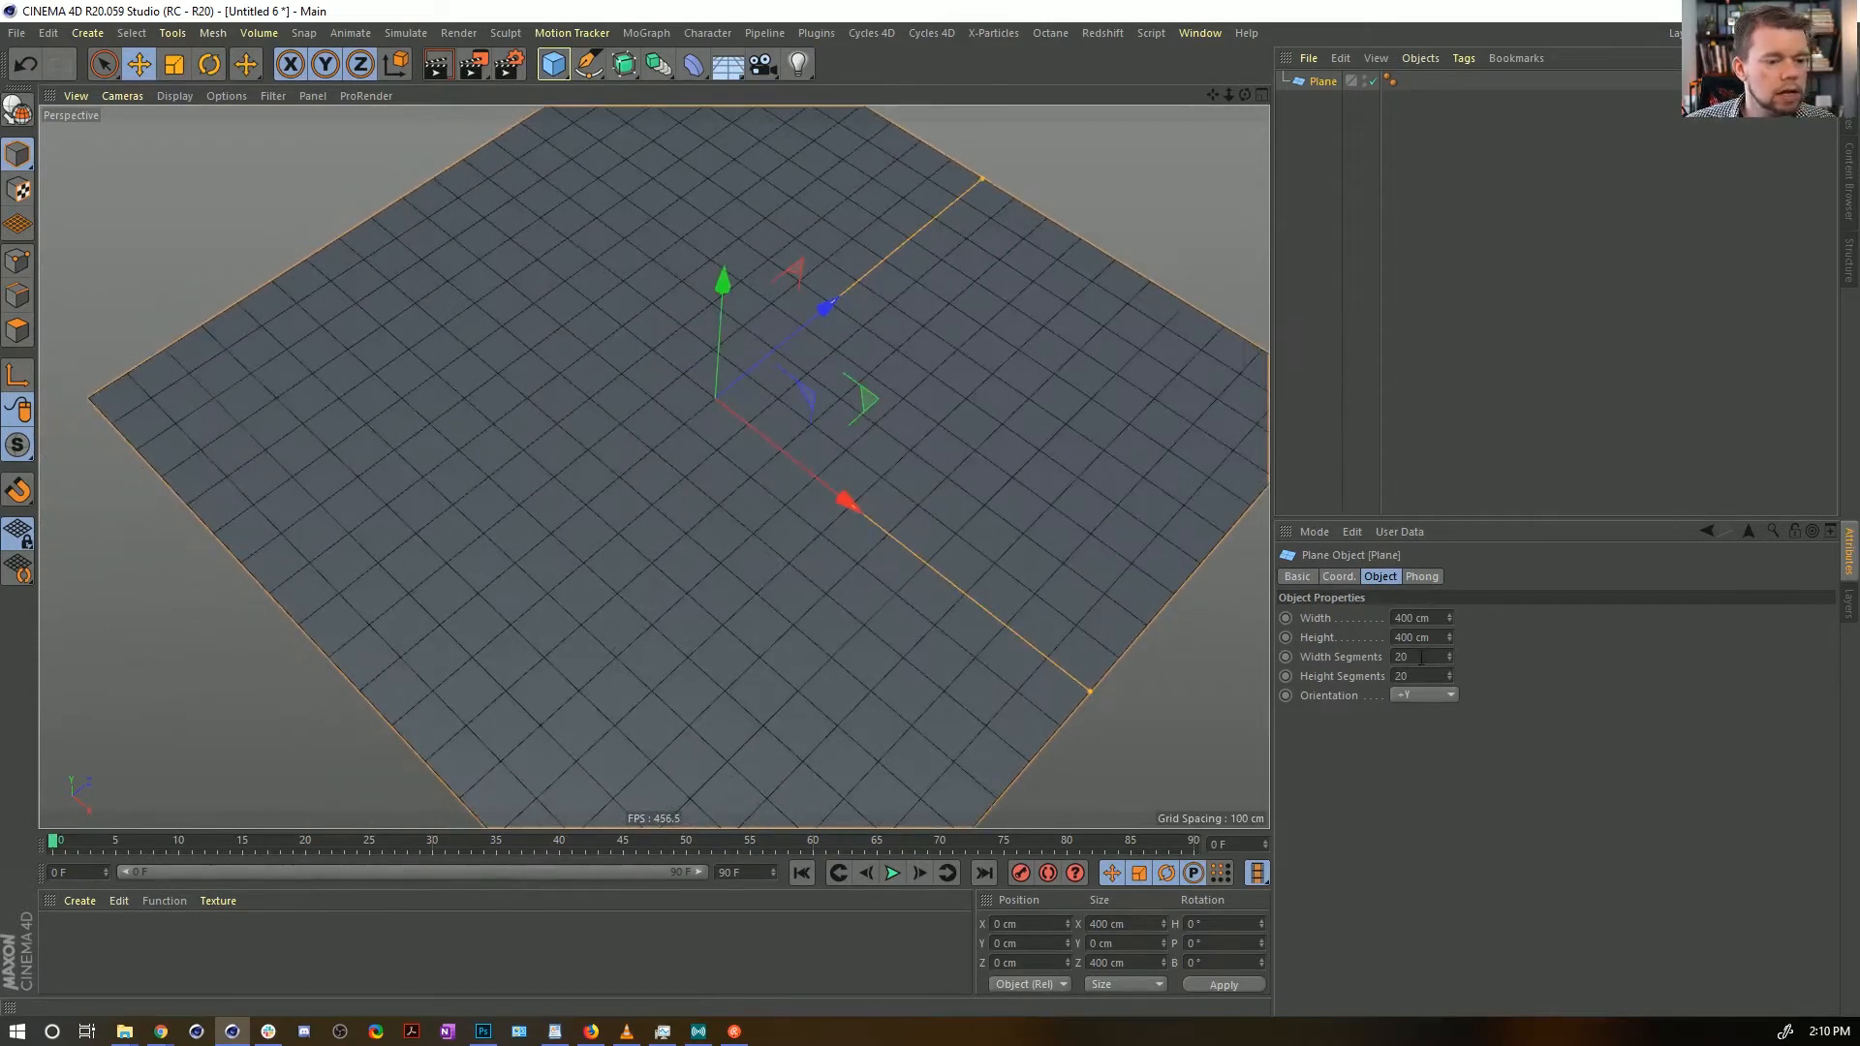
# Set the plane's width segments and height segments to 111 each
pyautogui.moveTo(1421, 658); pyautogui.dragTo(1382, 684)
pyautogui.write('111')
pyautogui.press('Tab')
pyautogui.write('111')
pyautogui.press('Return')
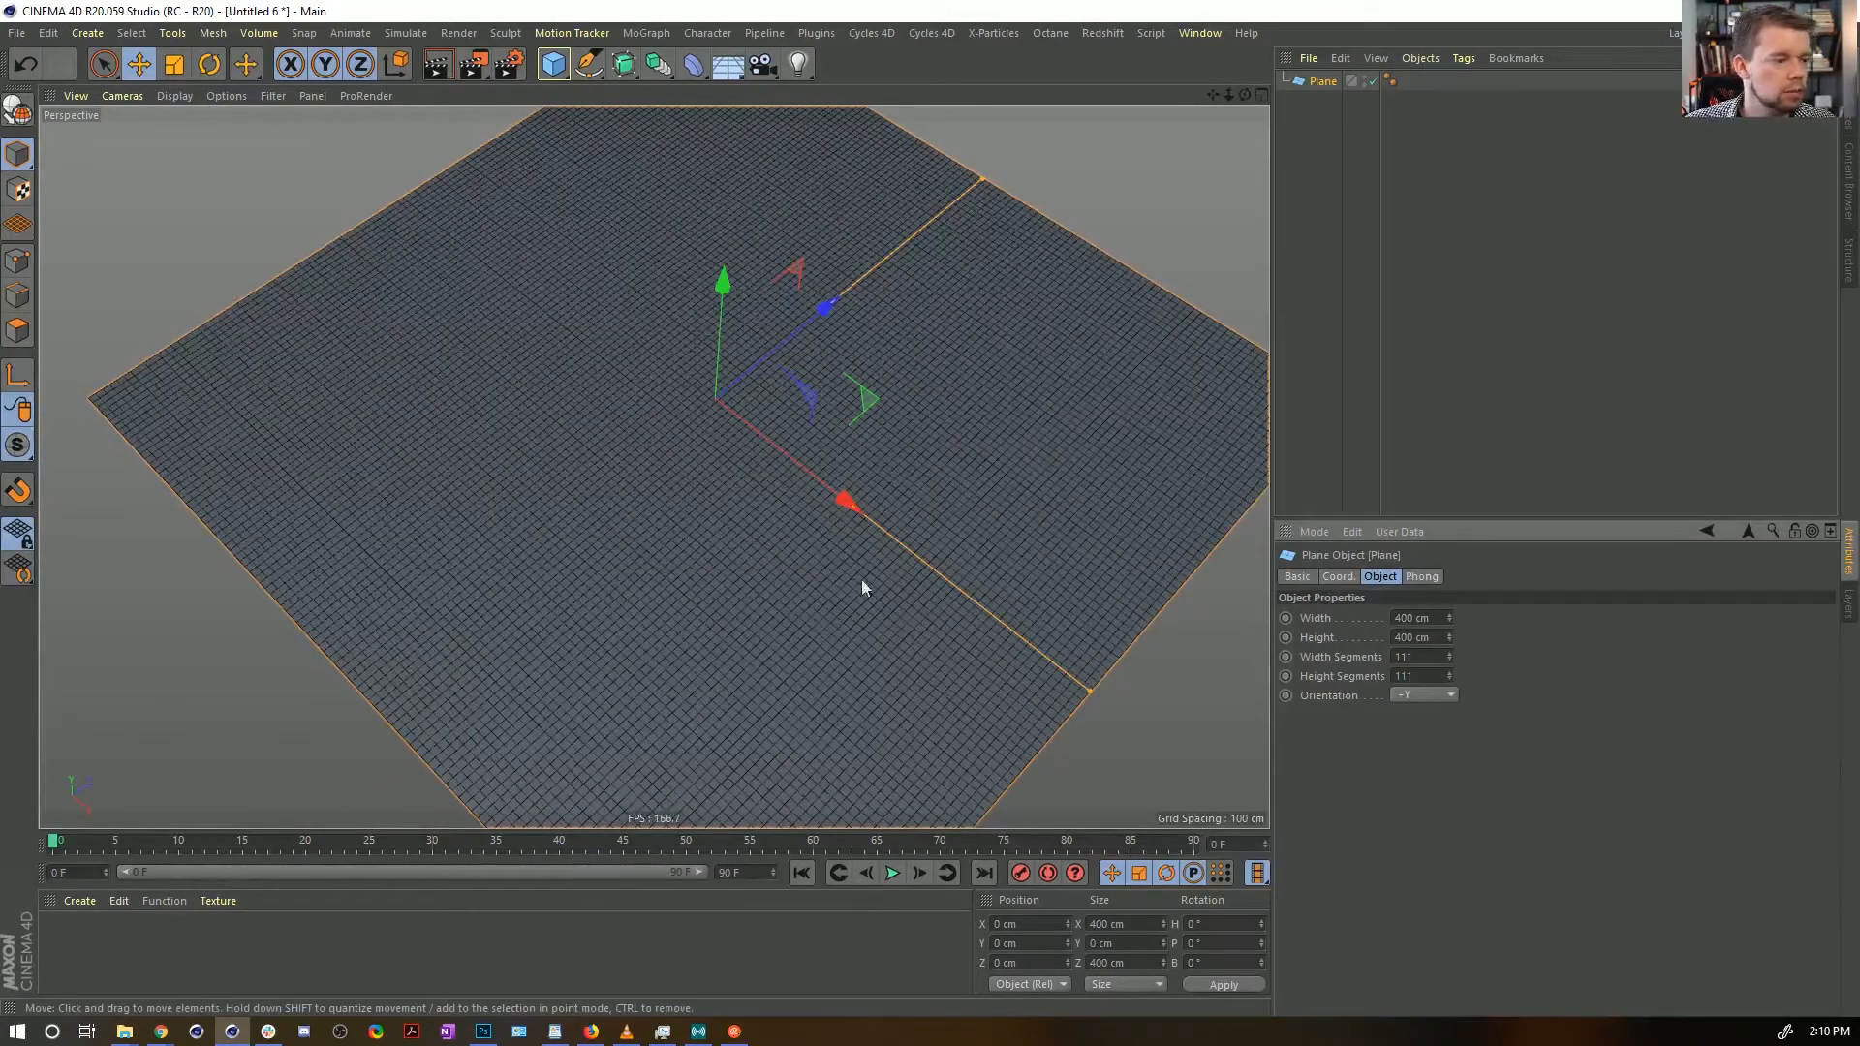
# Create a new default material and apply it to the plane
pyautogui.moveTo(683, 531)
pyautogui.keyDown('alt'); pyautogui.mouseDown()
pyautogui.moveTo(697, 457)
pyautogui.moveTo(668, 527)
pyautogui.mouseUp(); pyautogui.keyUp('alt')
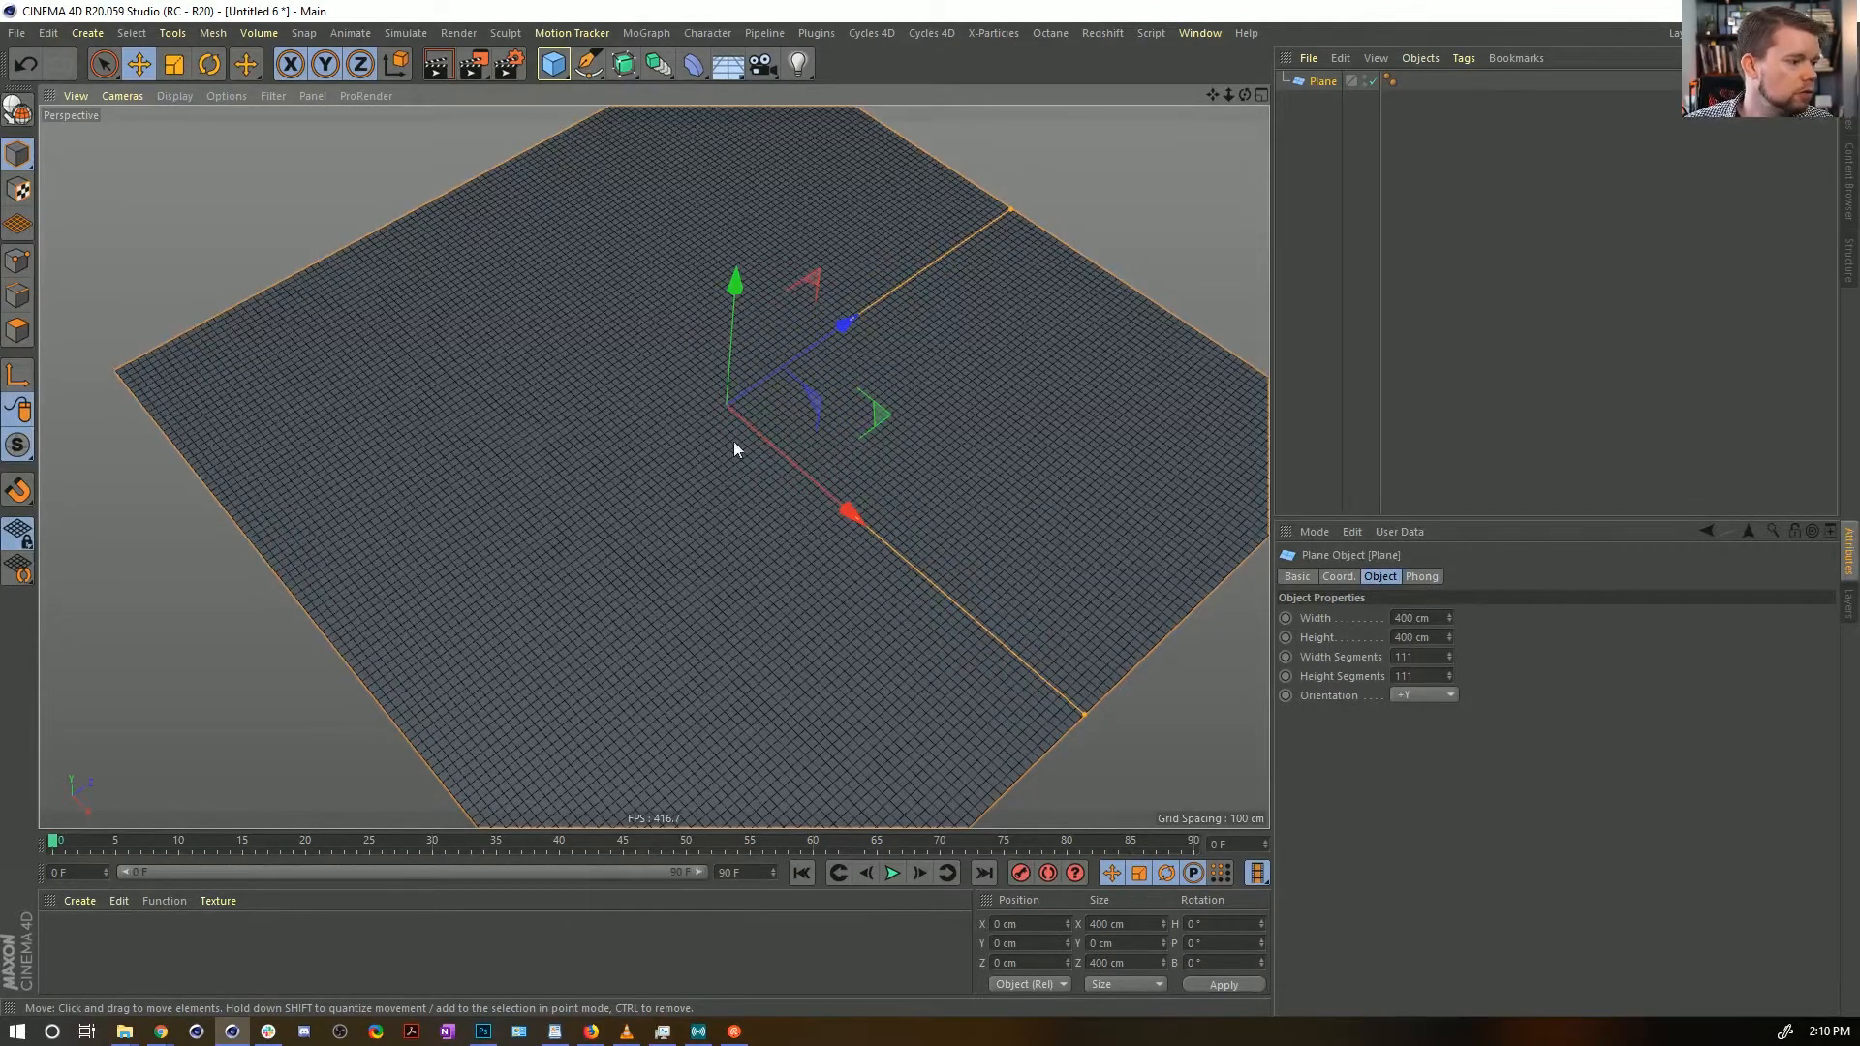
pyautogui.keyDown('alt'); pyautogui.moveTo(735, 442); pyautogui.dragTo(728, 447); pyautogui.keyUp('alt')
pyautogui.click(688, 69)
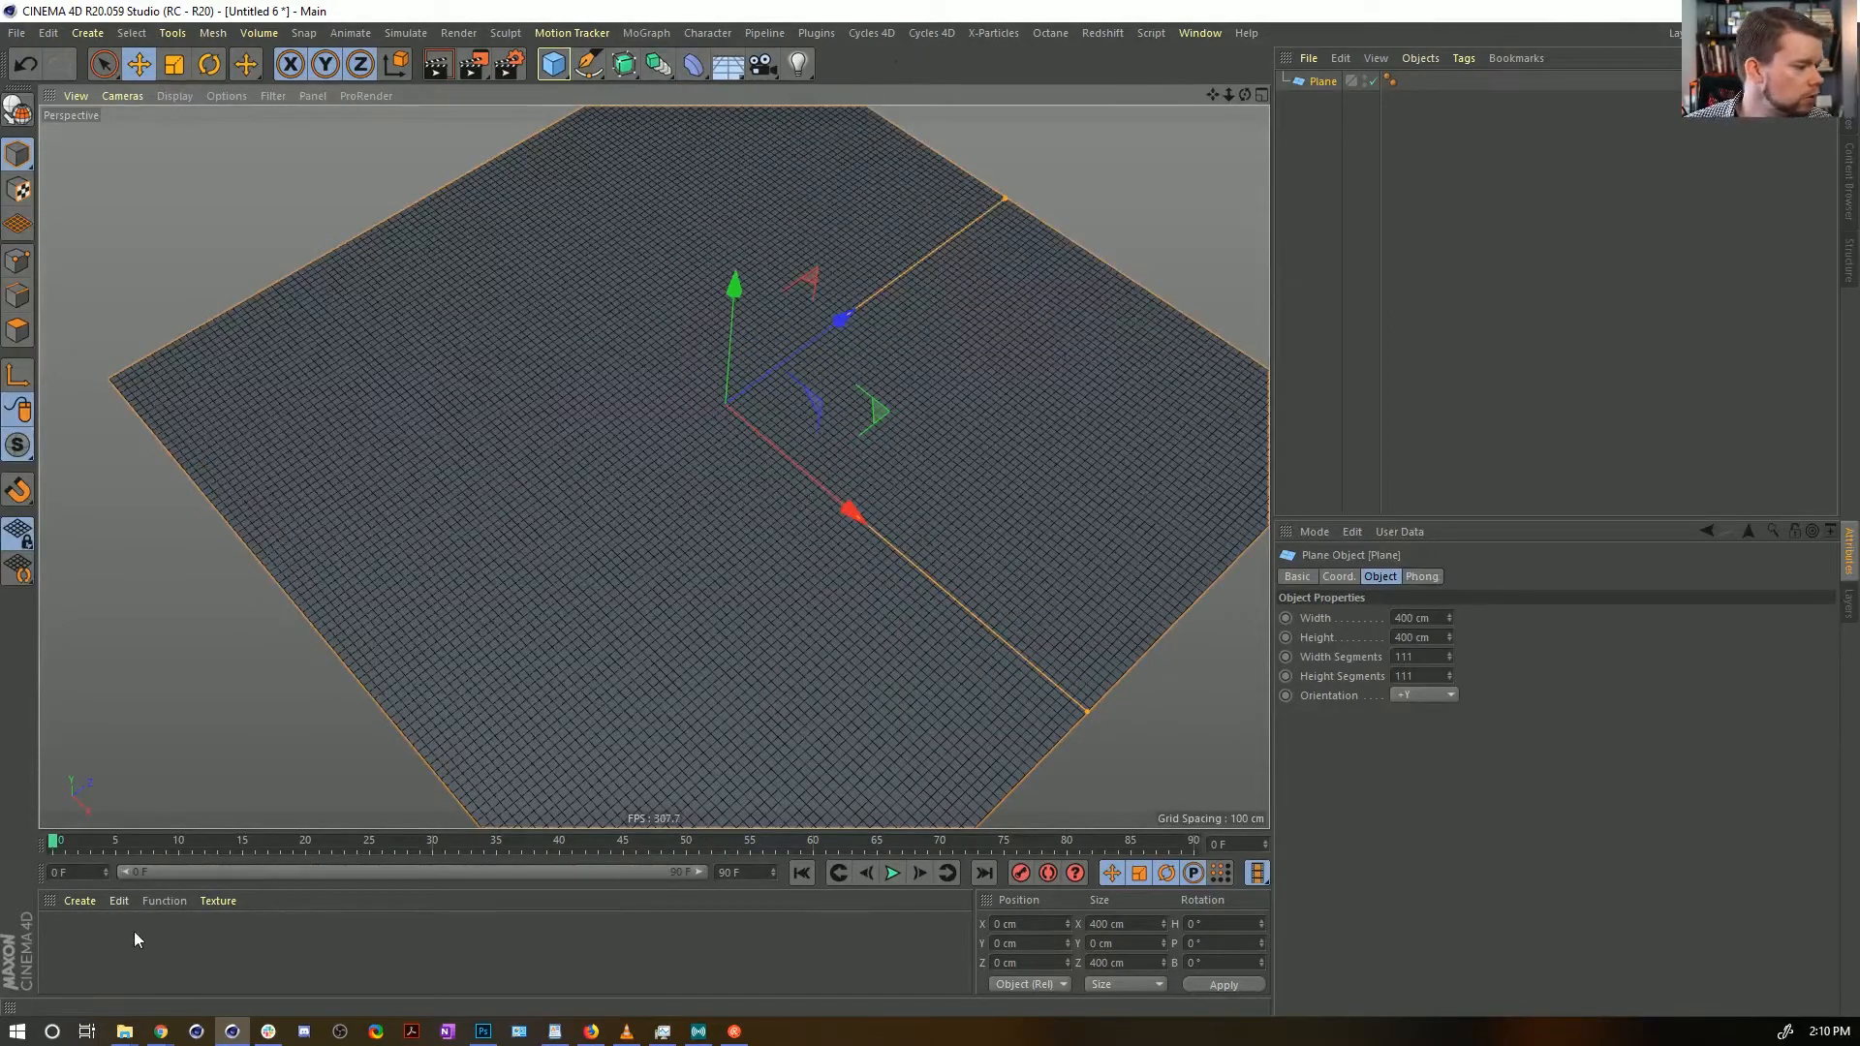
pyautogui.doubleClick(67, 930)
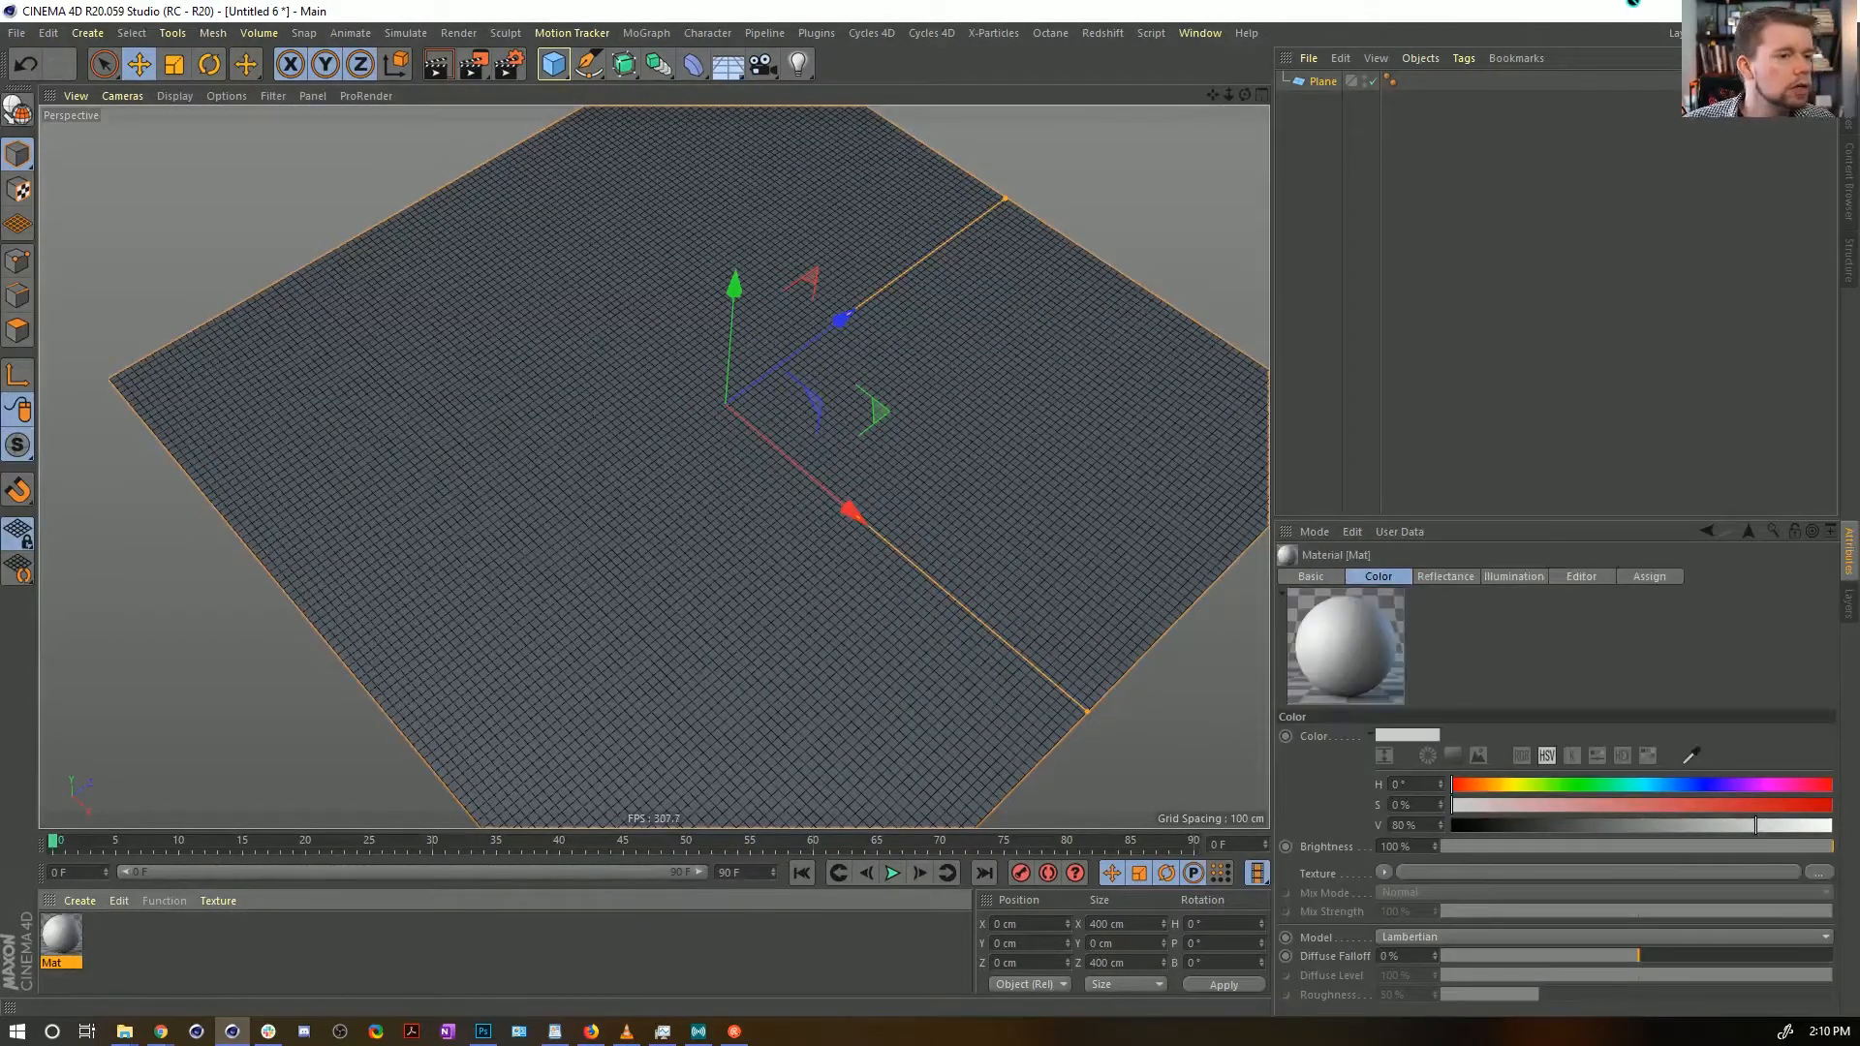
pyautogui.moveTo(1325, 85); pyautogui.dragTo(1323, 88)
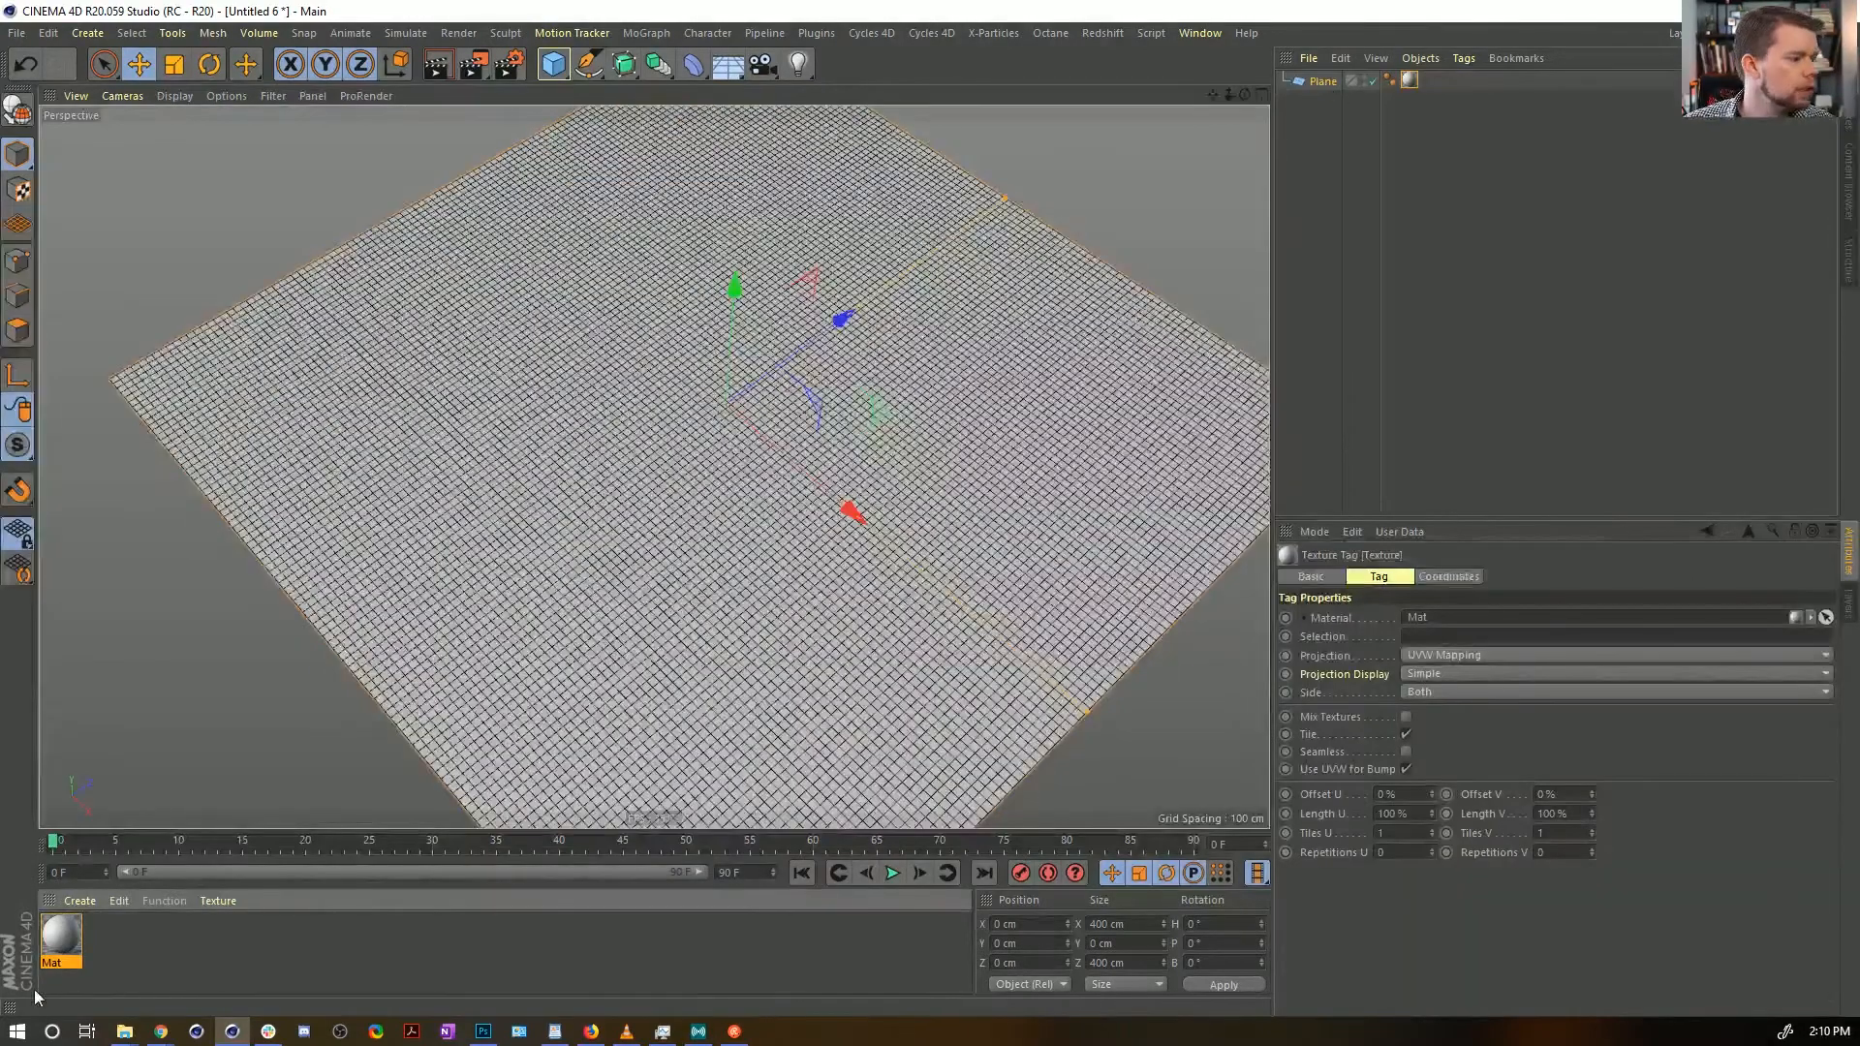
# Edit the plane's material so that Color and Reflectance are disabled and Luminance is enabled, and show its Luminance settings
pyautogui.click(51, 947)
pyautogui.moveTo(1858, 155); pyautogui.dragTo(1055, 200)
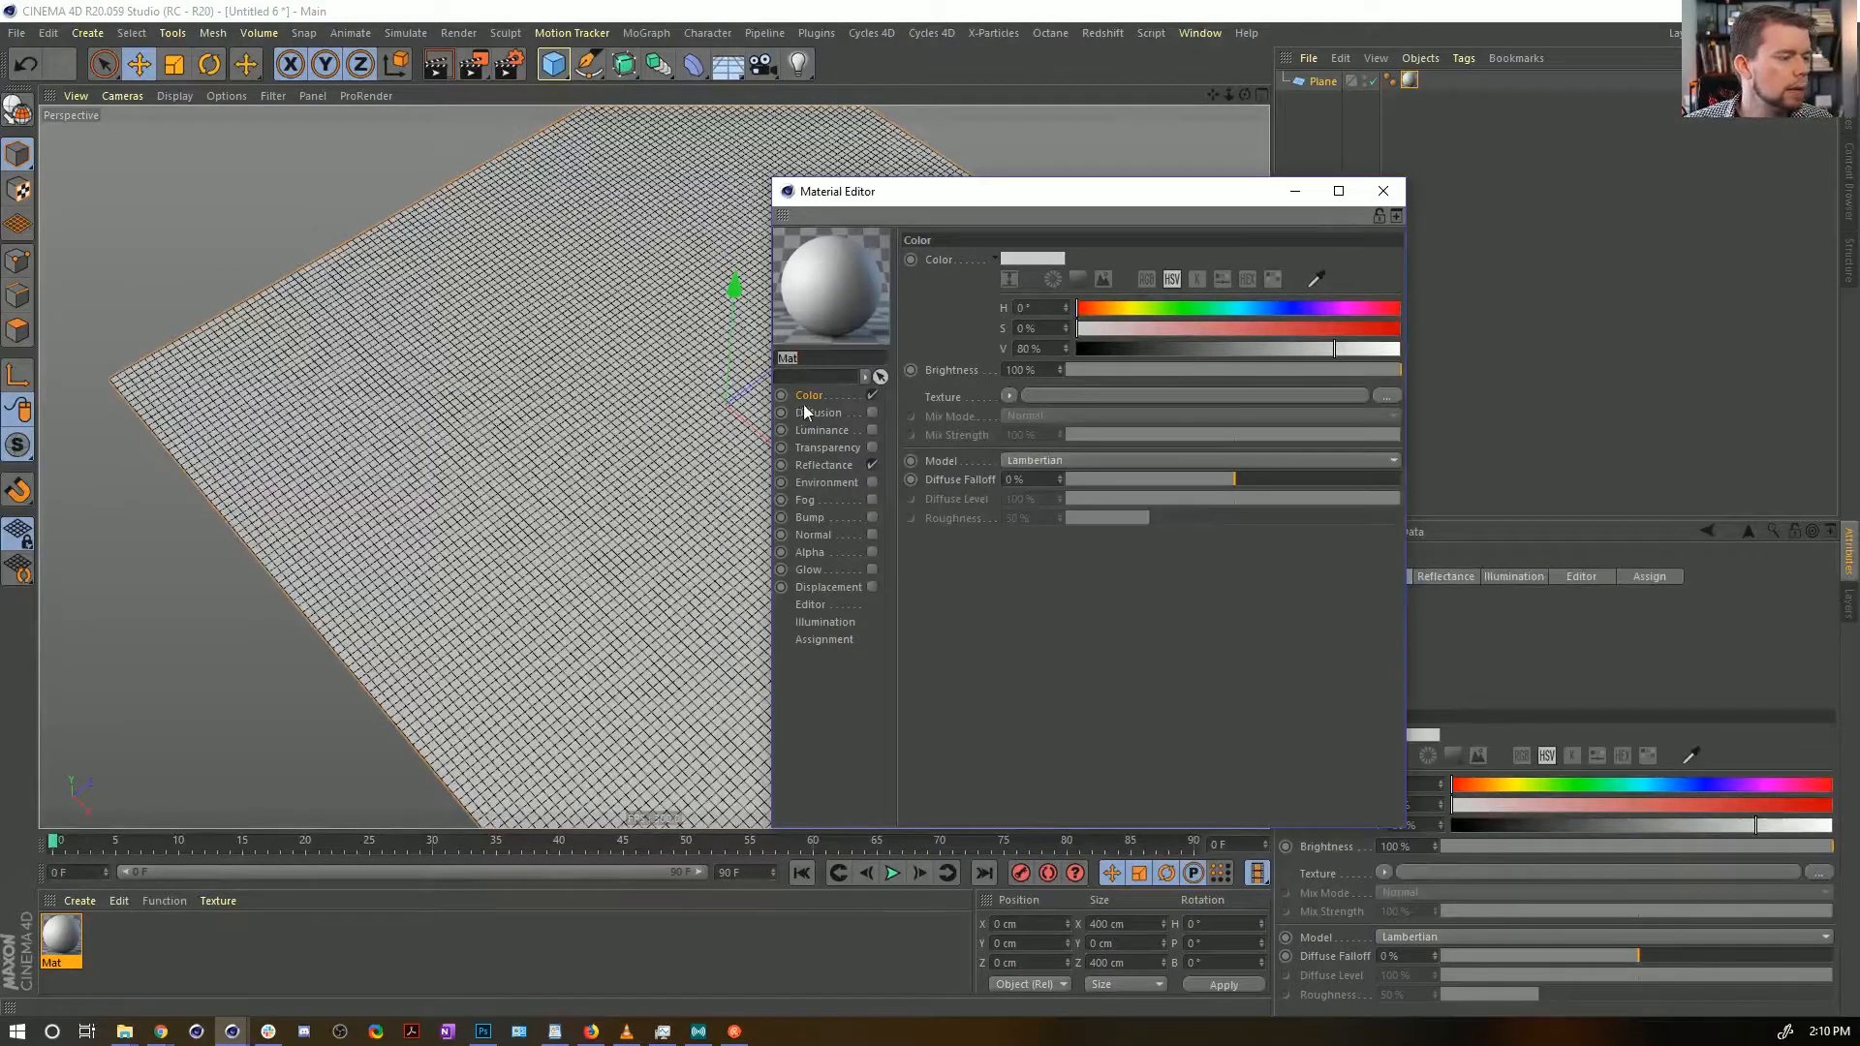
pyautogui.click(872, 395)
pyautogui.click(872, 430)
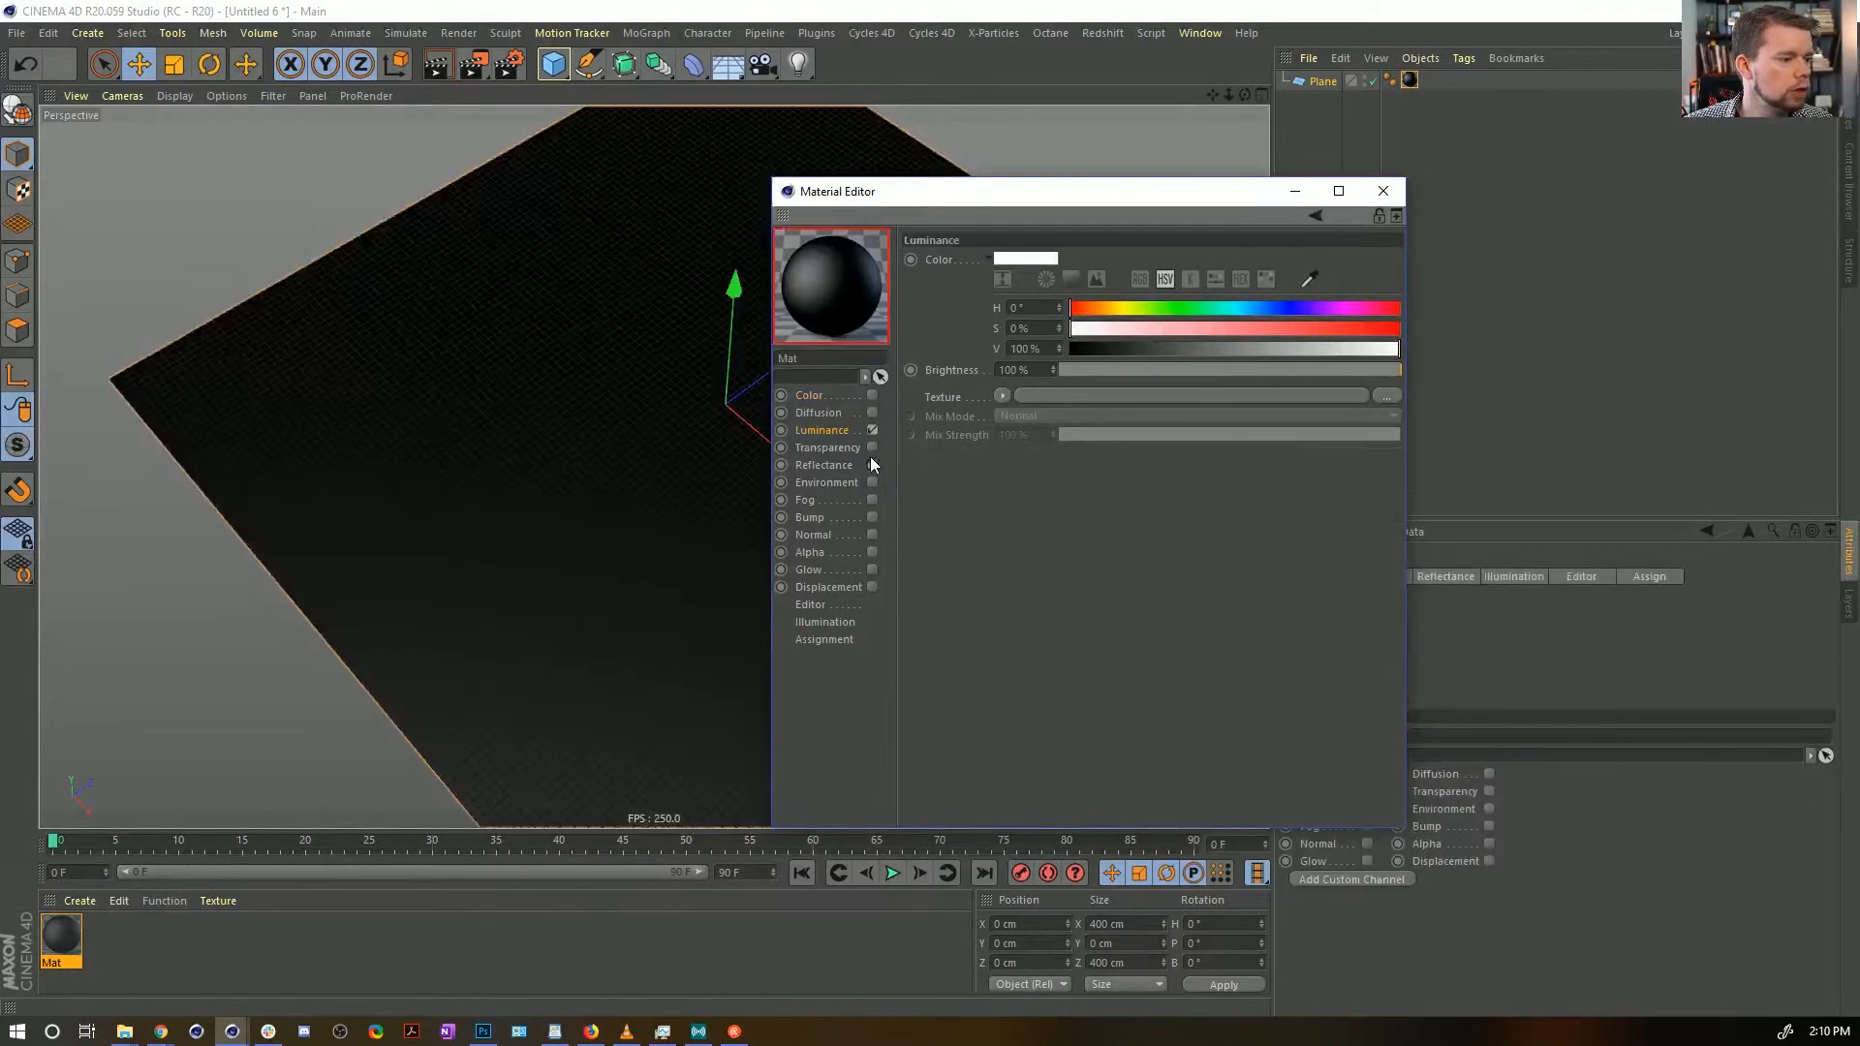
pyautogui.click(870, 465)
pyautogui.click(871, 483)
pyautogui.click(872, 482)
pyautogui.click(822, 430)
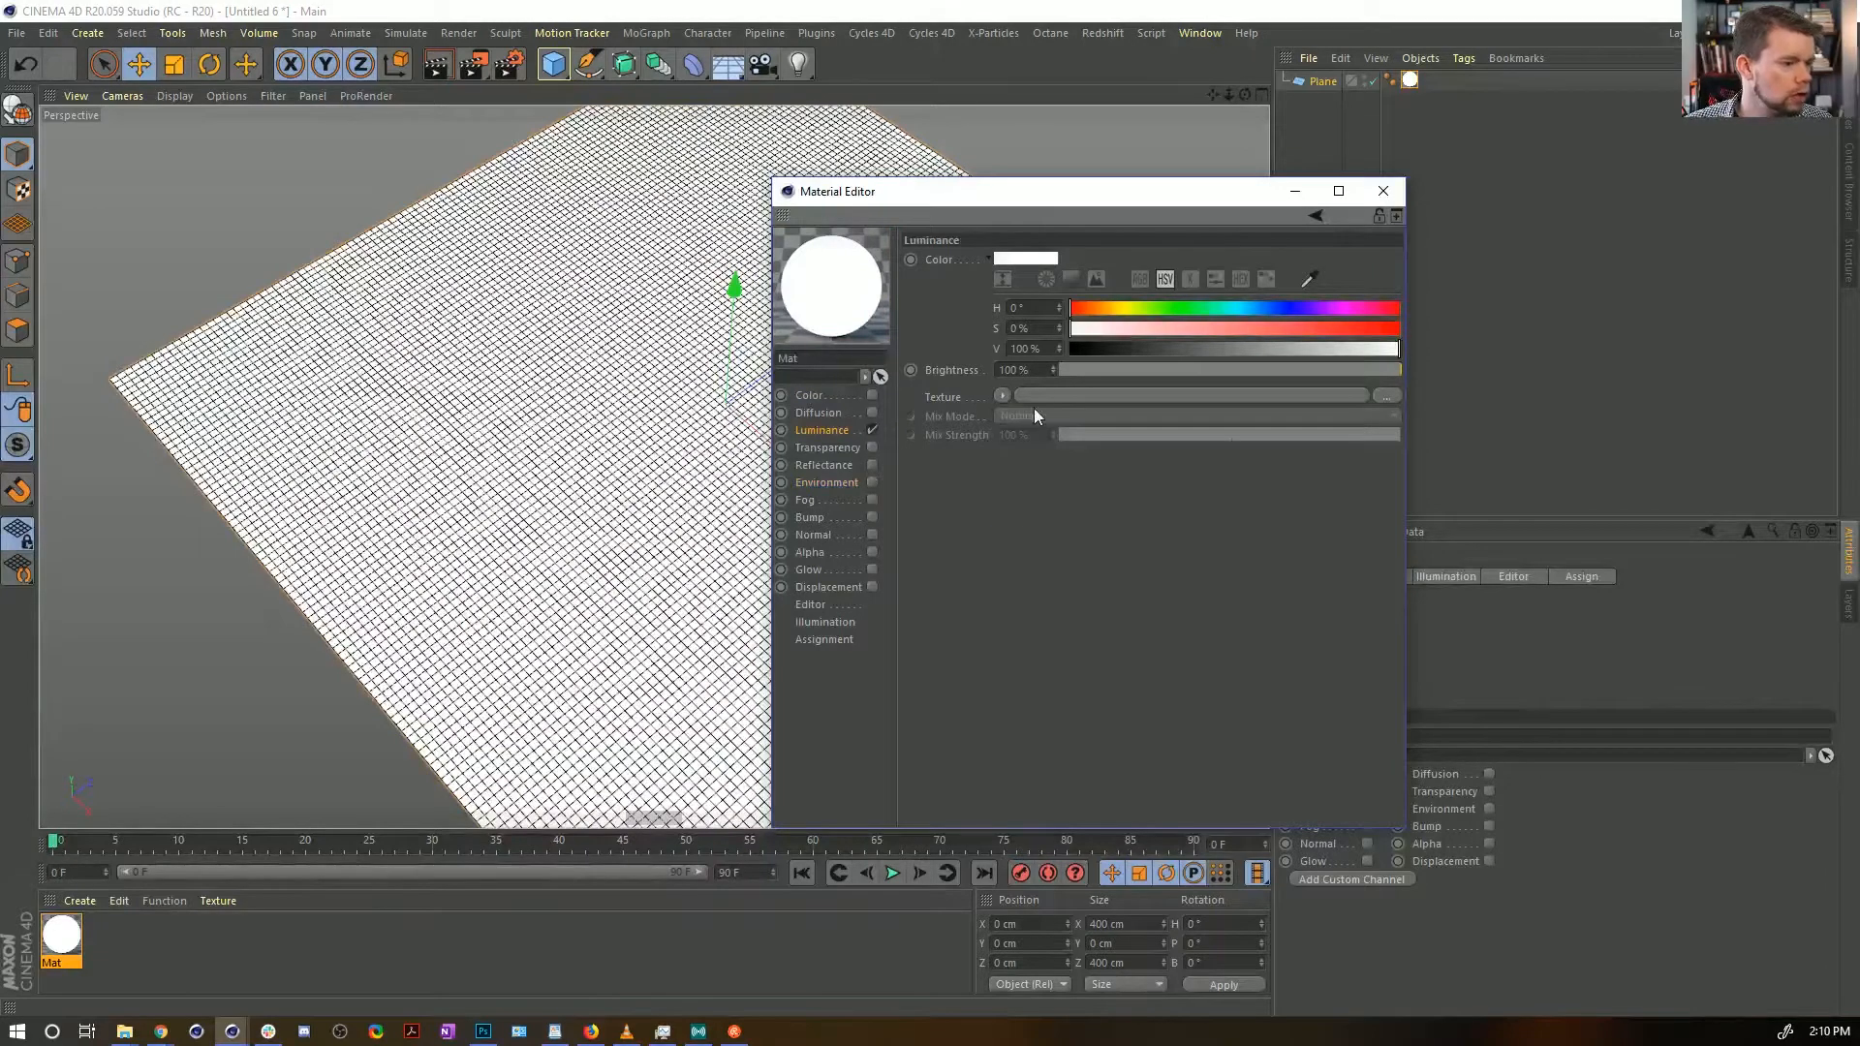
# Load the Proximal effect shader as the texture of the material's Luminance channel
pyautogui.click(1002, 396)
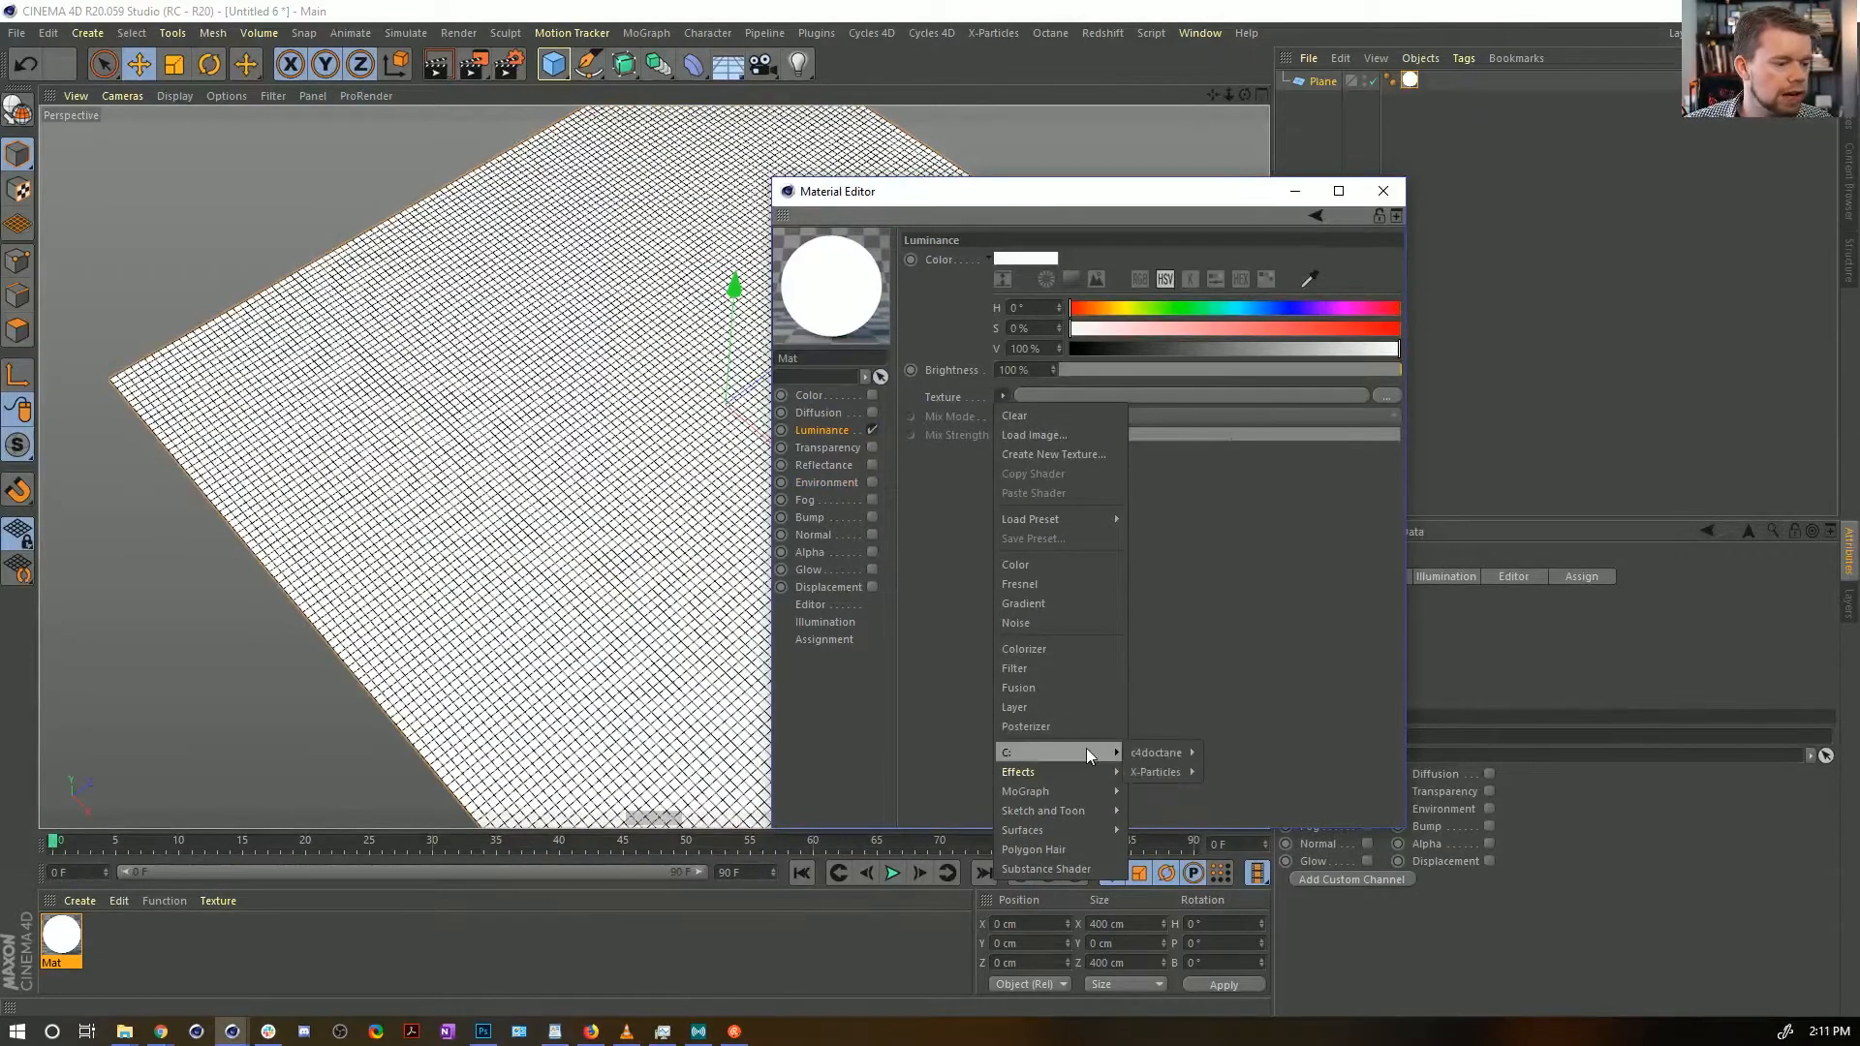
pyautogui.moveTo(1042, 766)
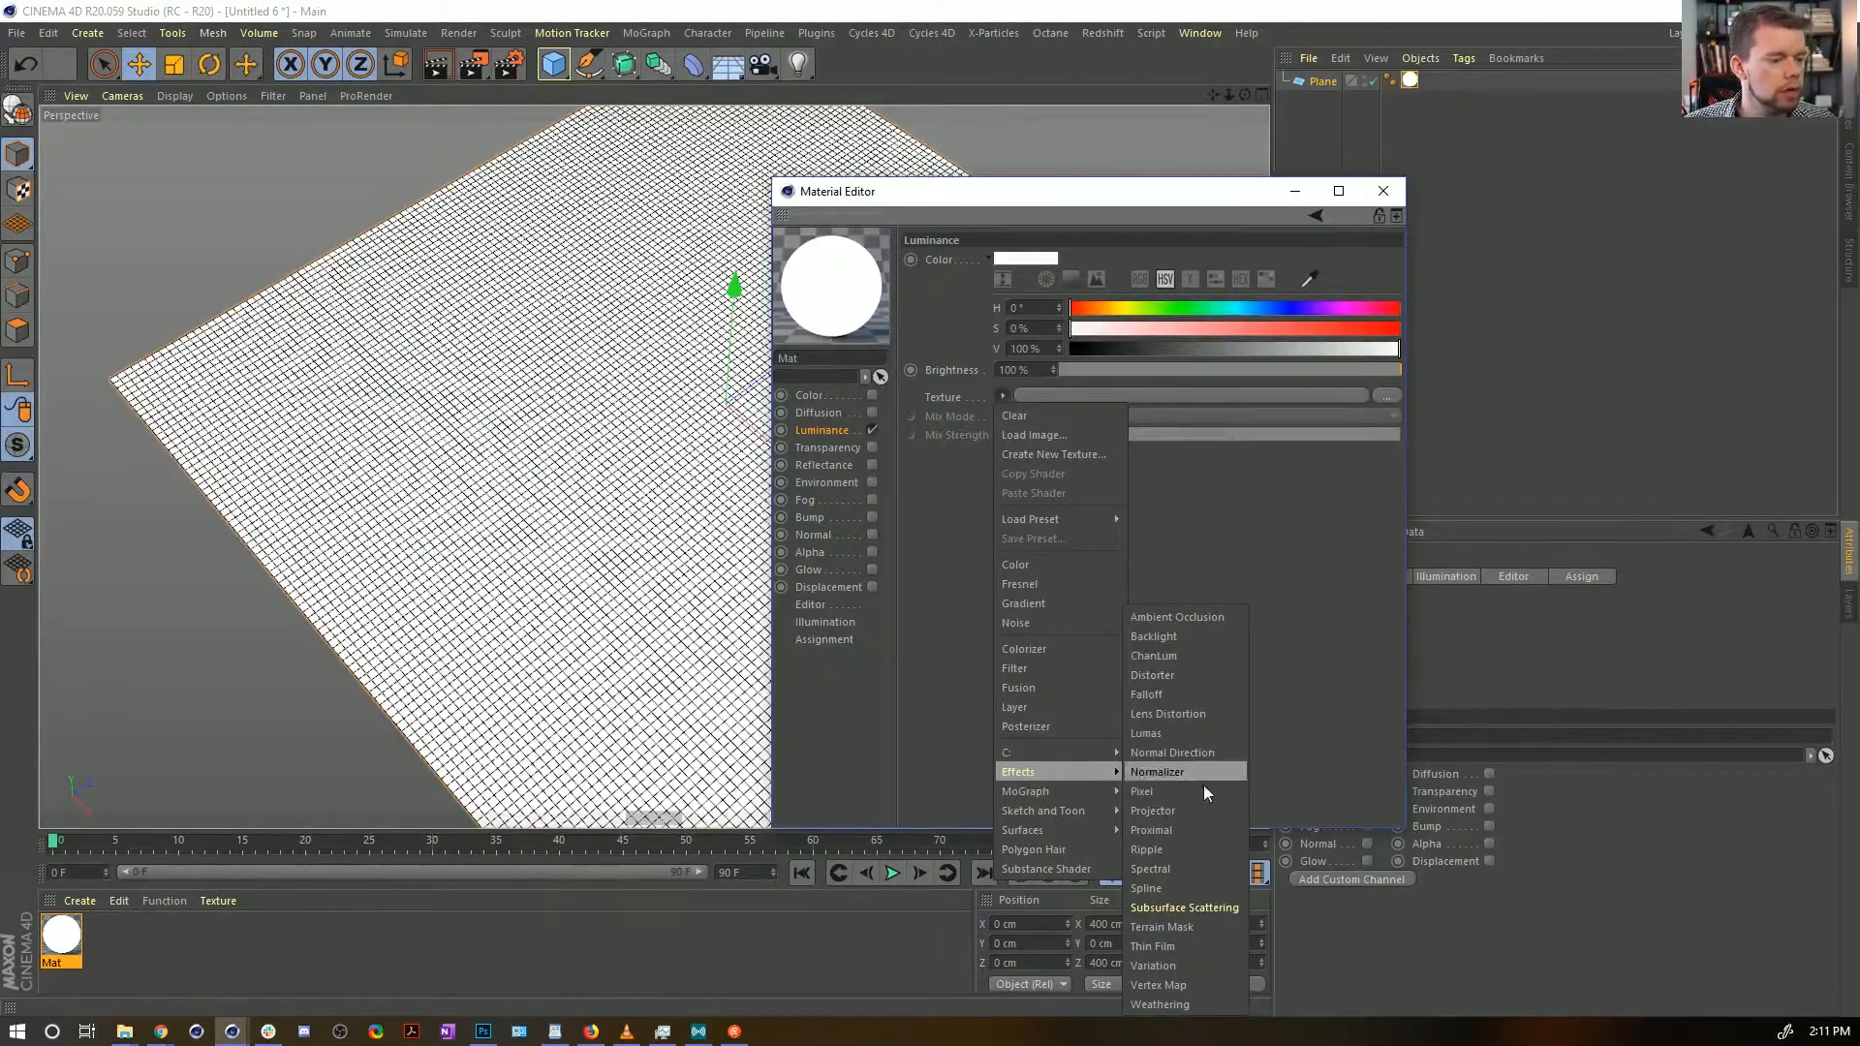
pyautogui.click(1183, 830)
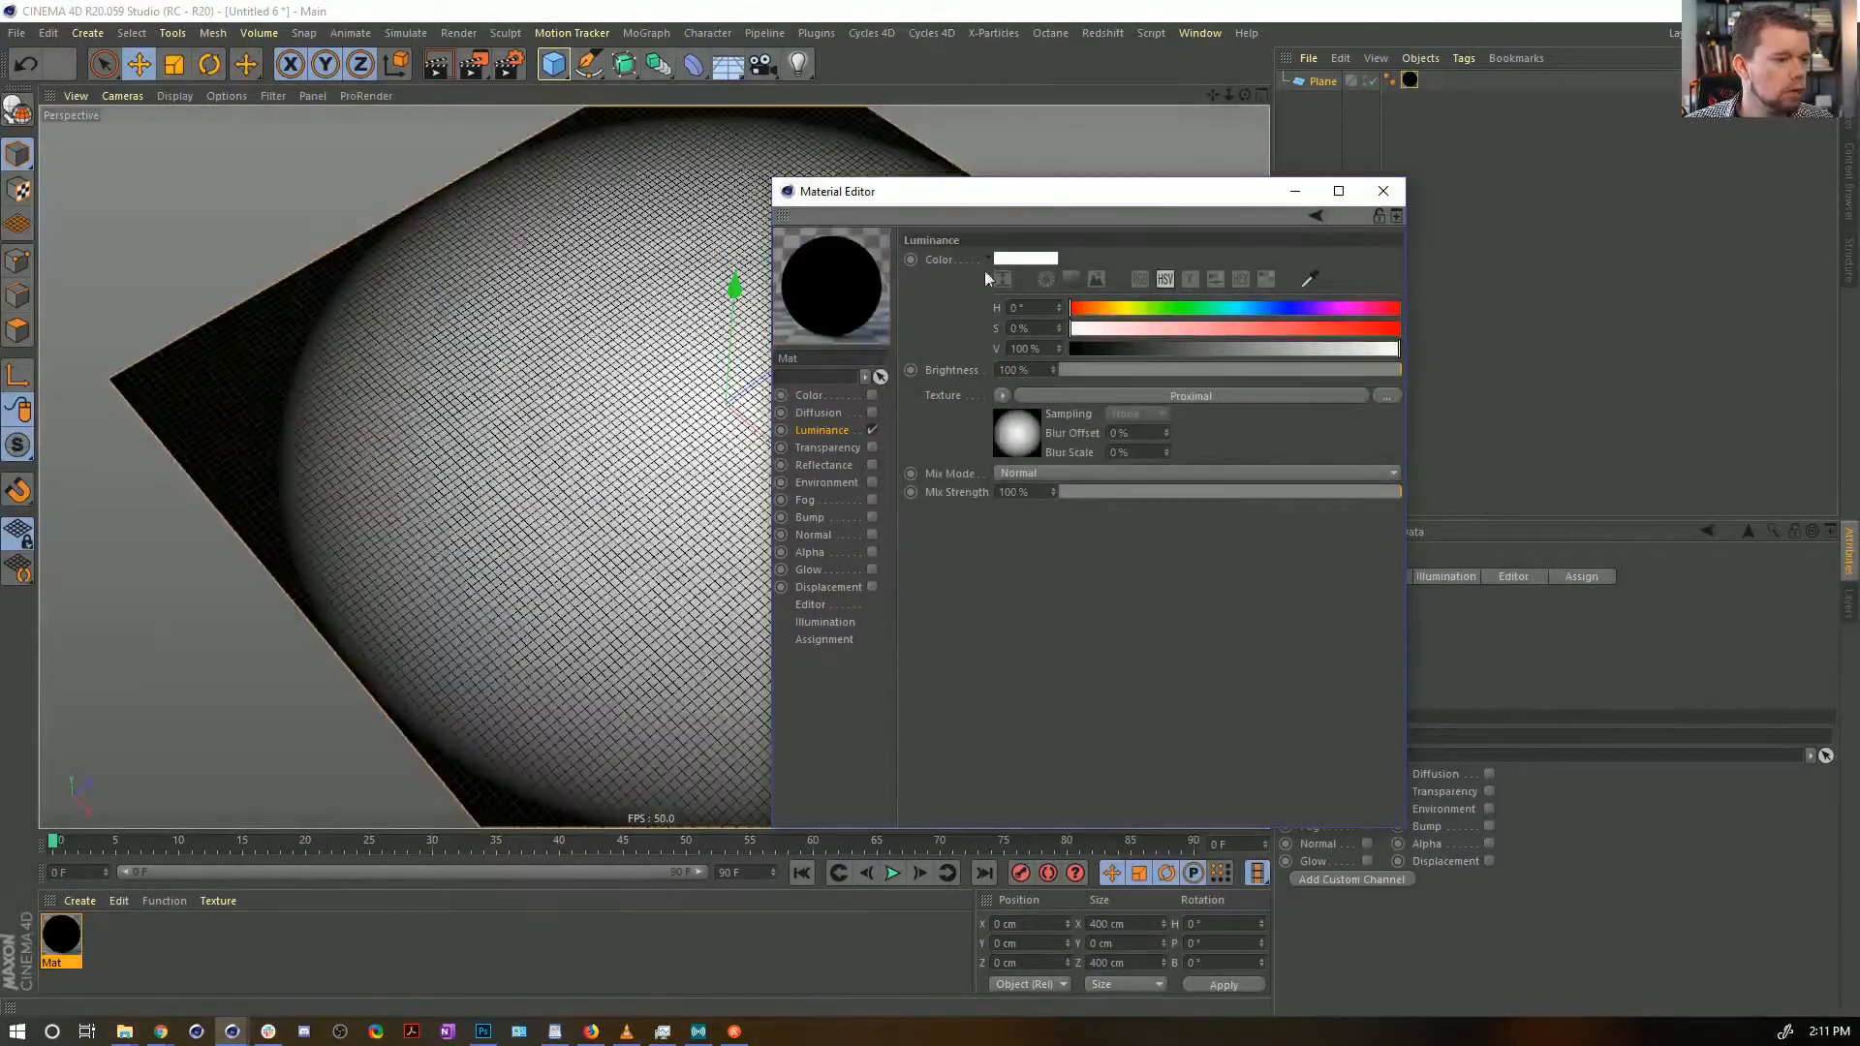
# Add a Helix spline to the scene and set its plane to XZ
pyautogui.click(587, 64)
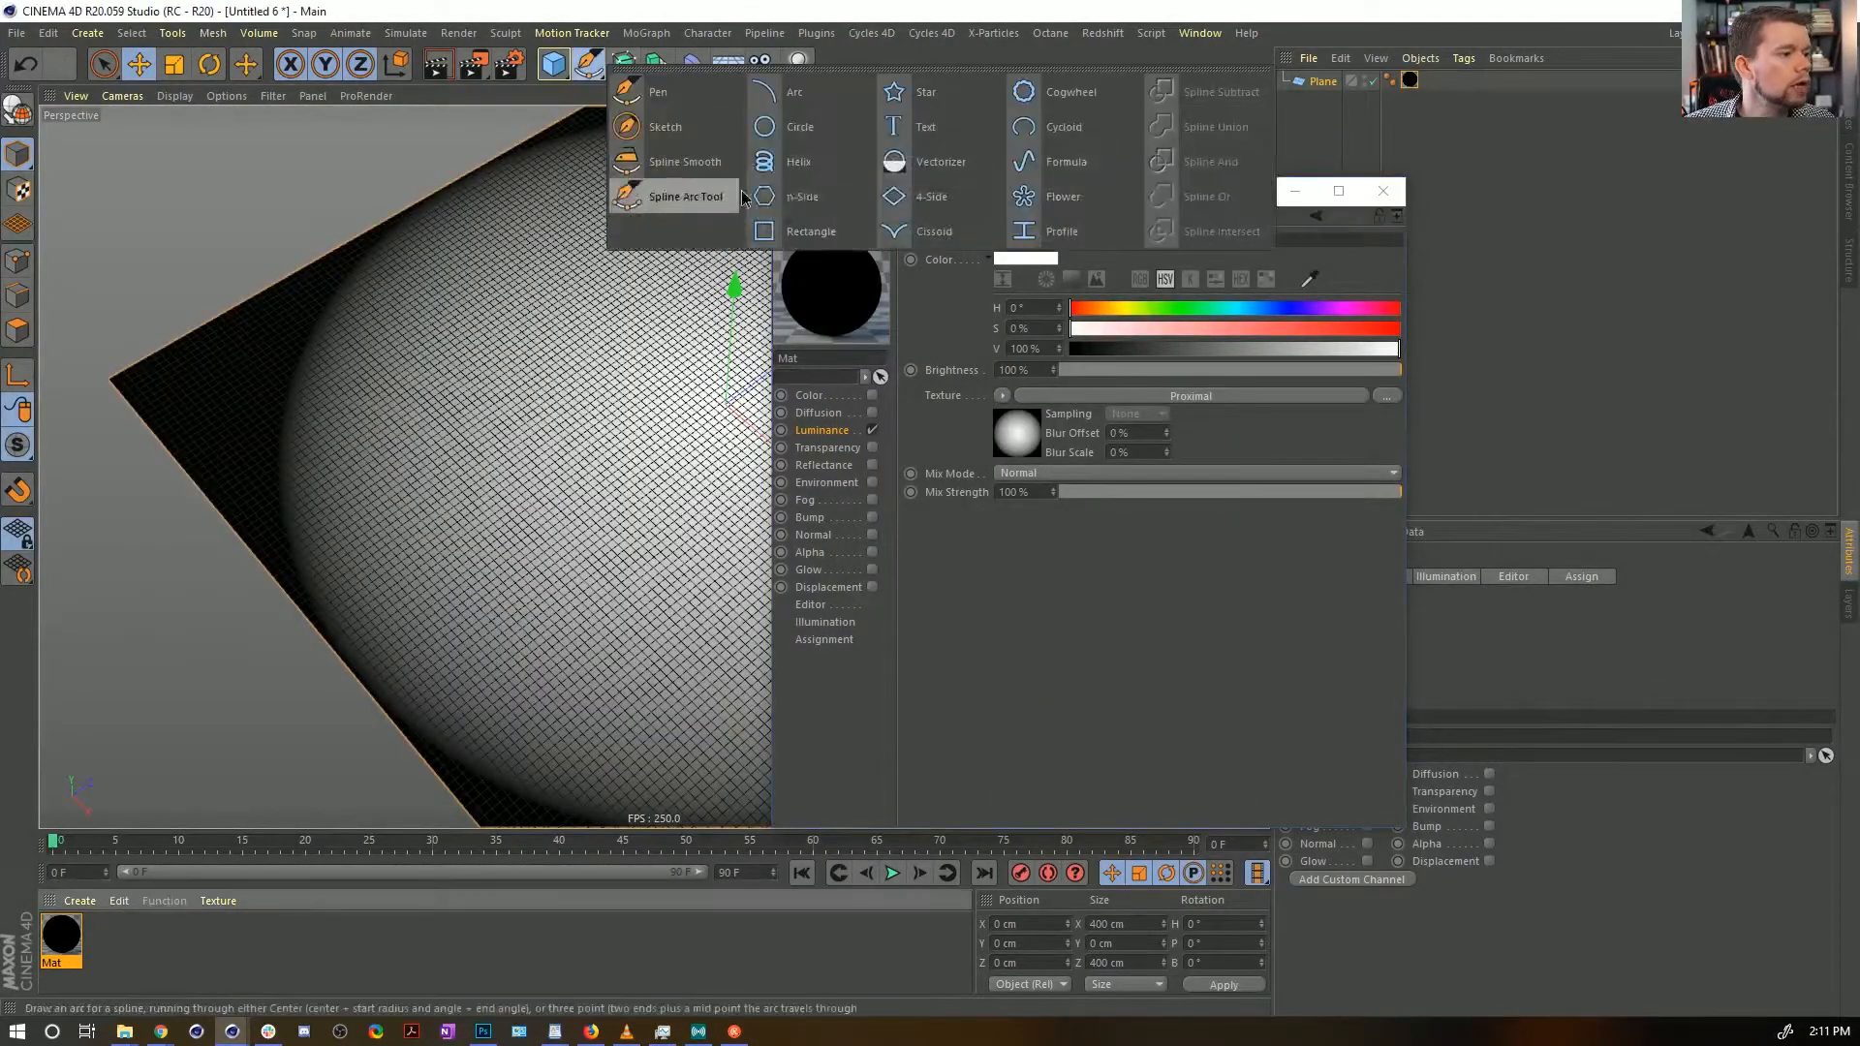
pyautogui.click(799, 161)
pyautogui.moveTo(937, 198); pyautogui.dragTo(344, 707)
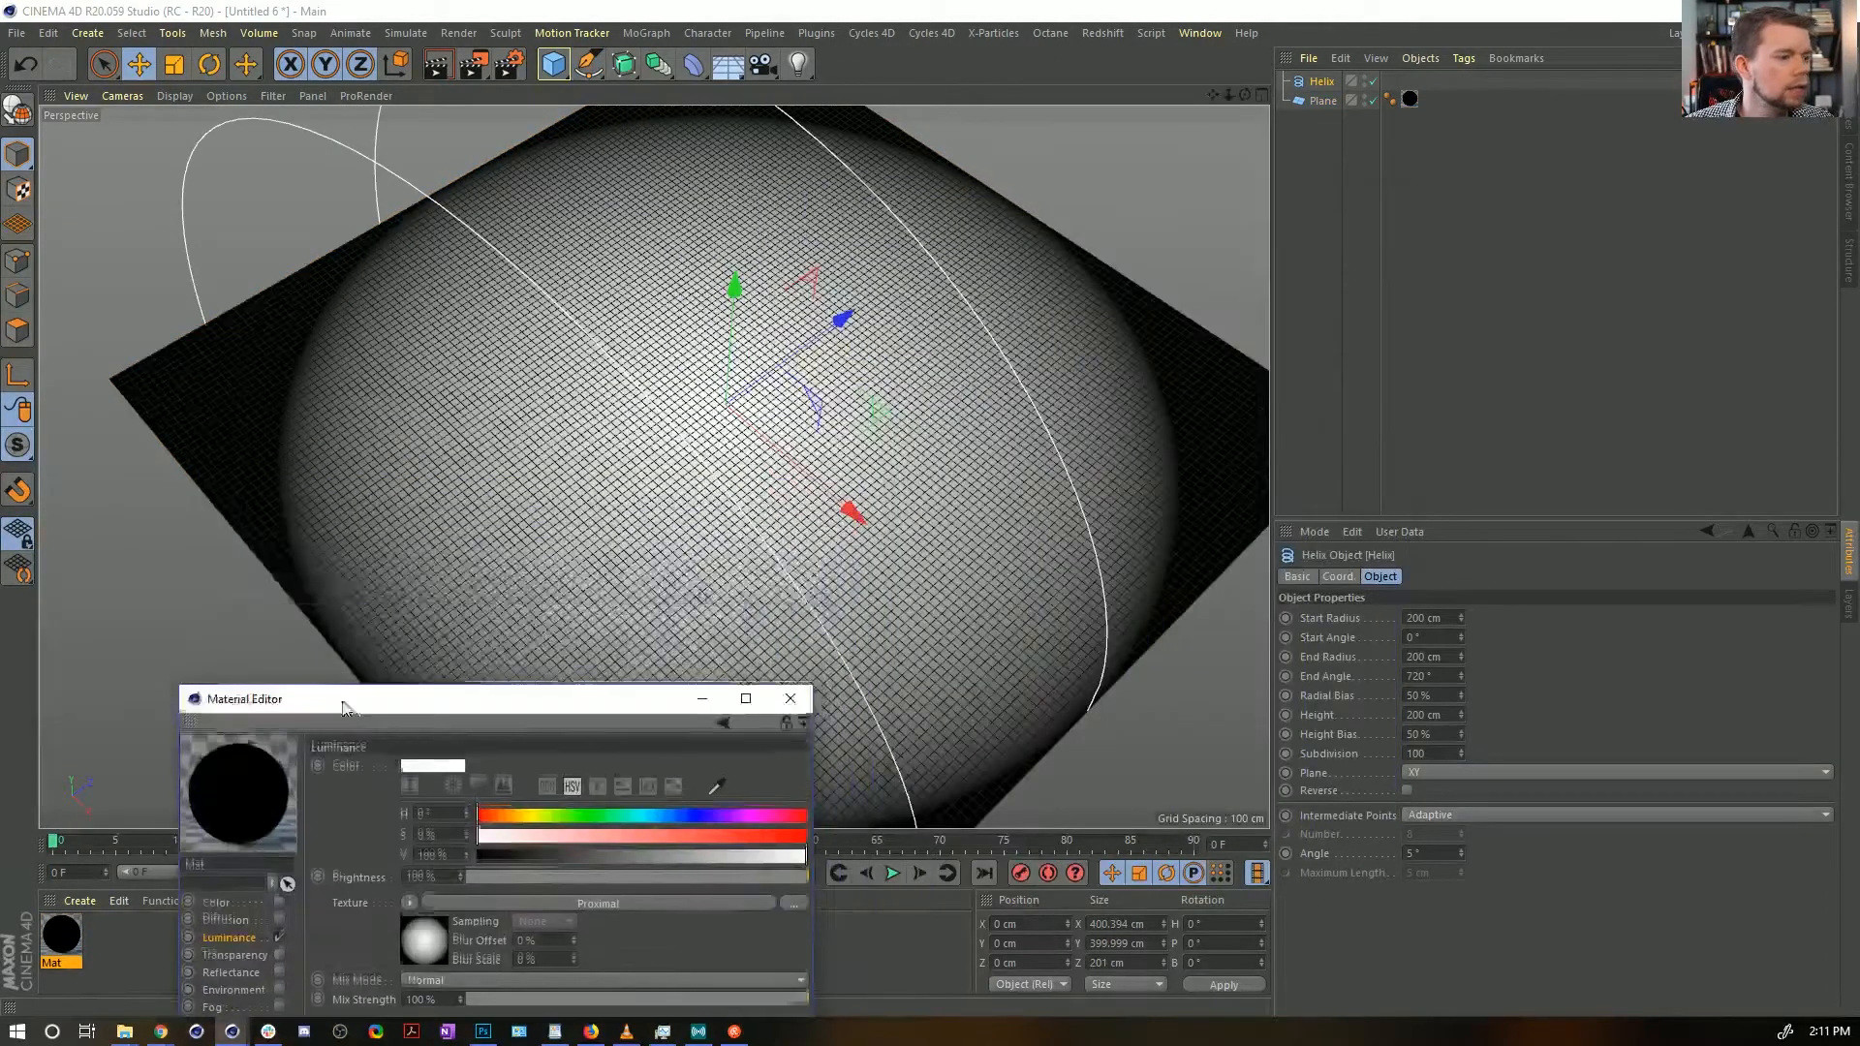
pyautogui.click(1462, 772)
pyautogui.click(1439, 827)
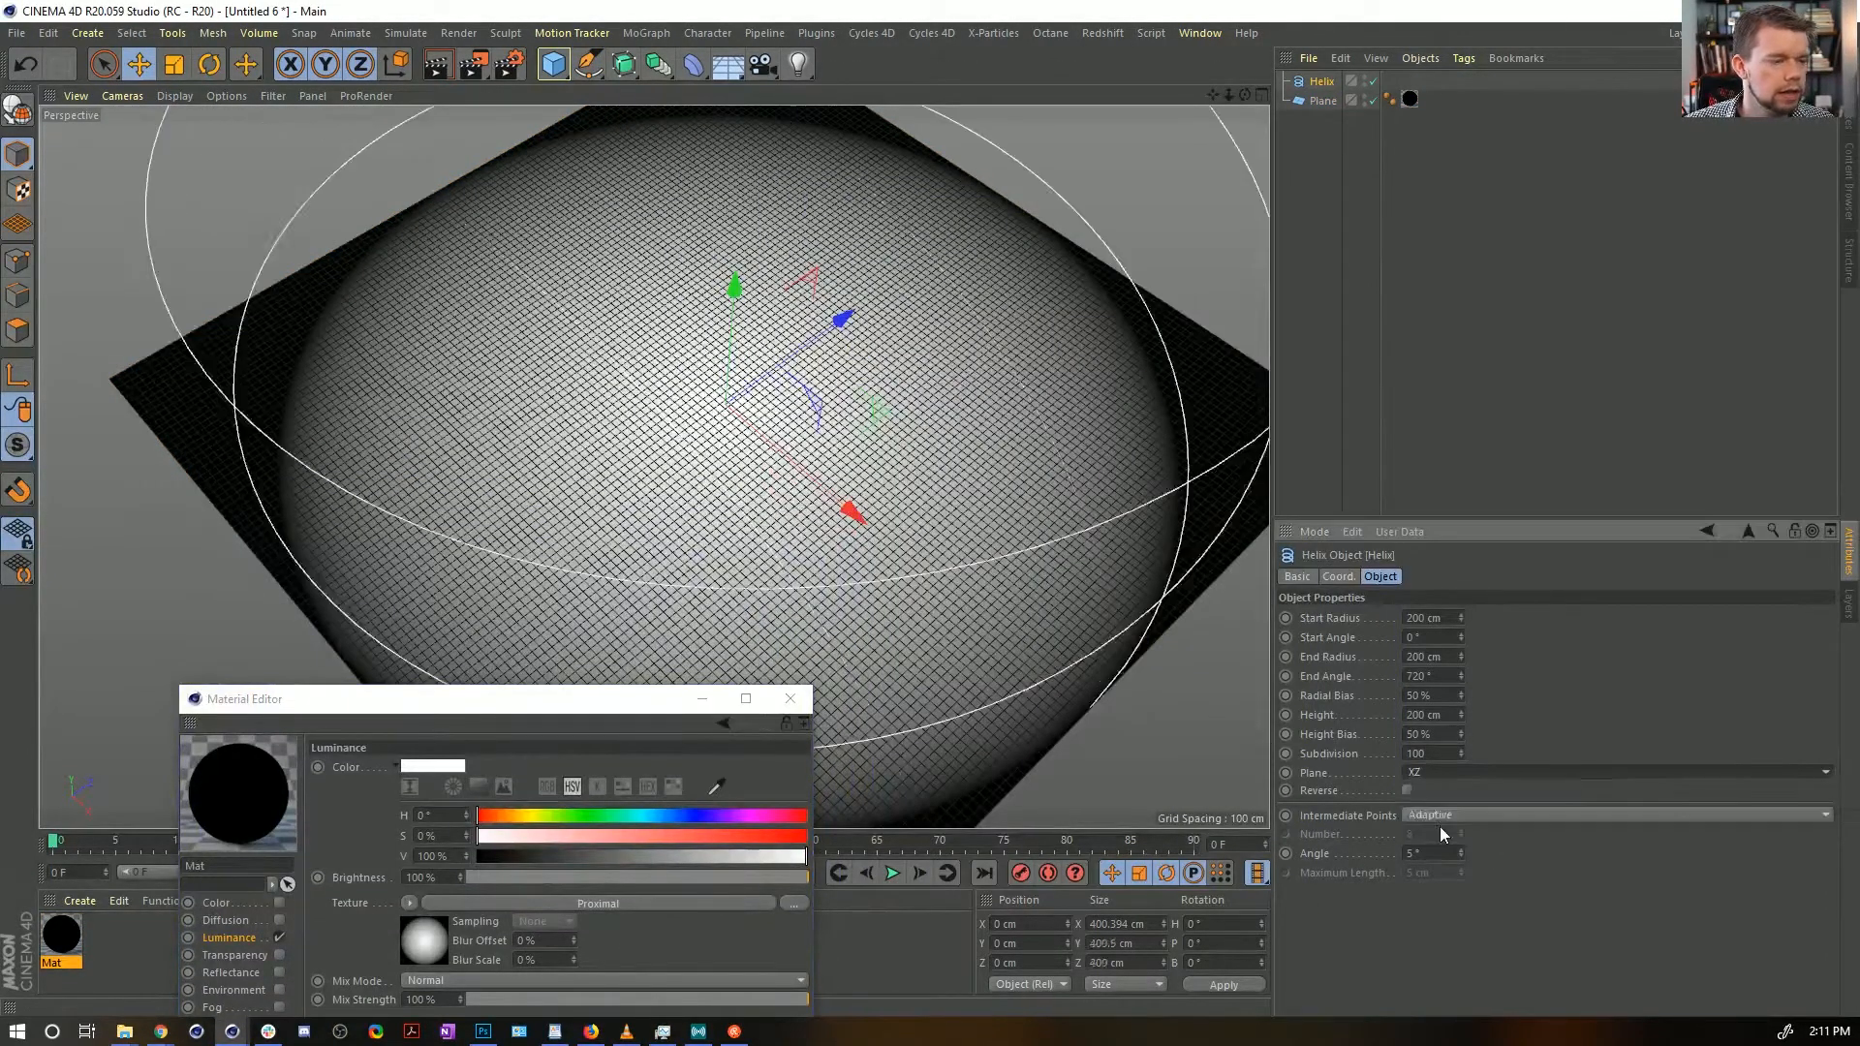
# Flatten the helix into a spiral by setting its start radius and height to 0 cm
pyautogui.doubleClick(1436, 617)
pyautogui.write('0')
pyautogui.press('Return')
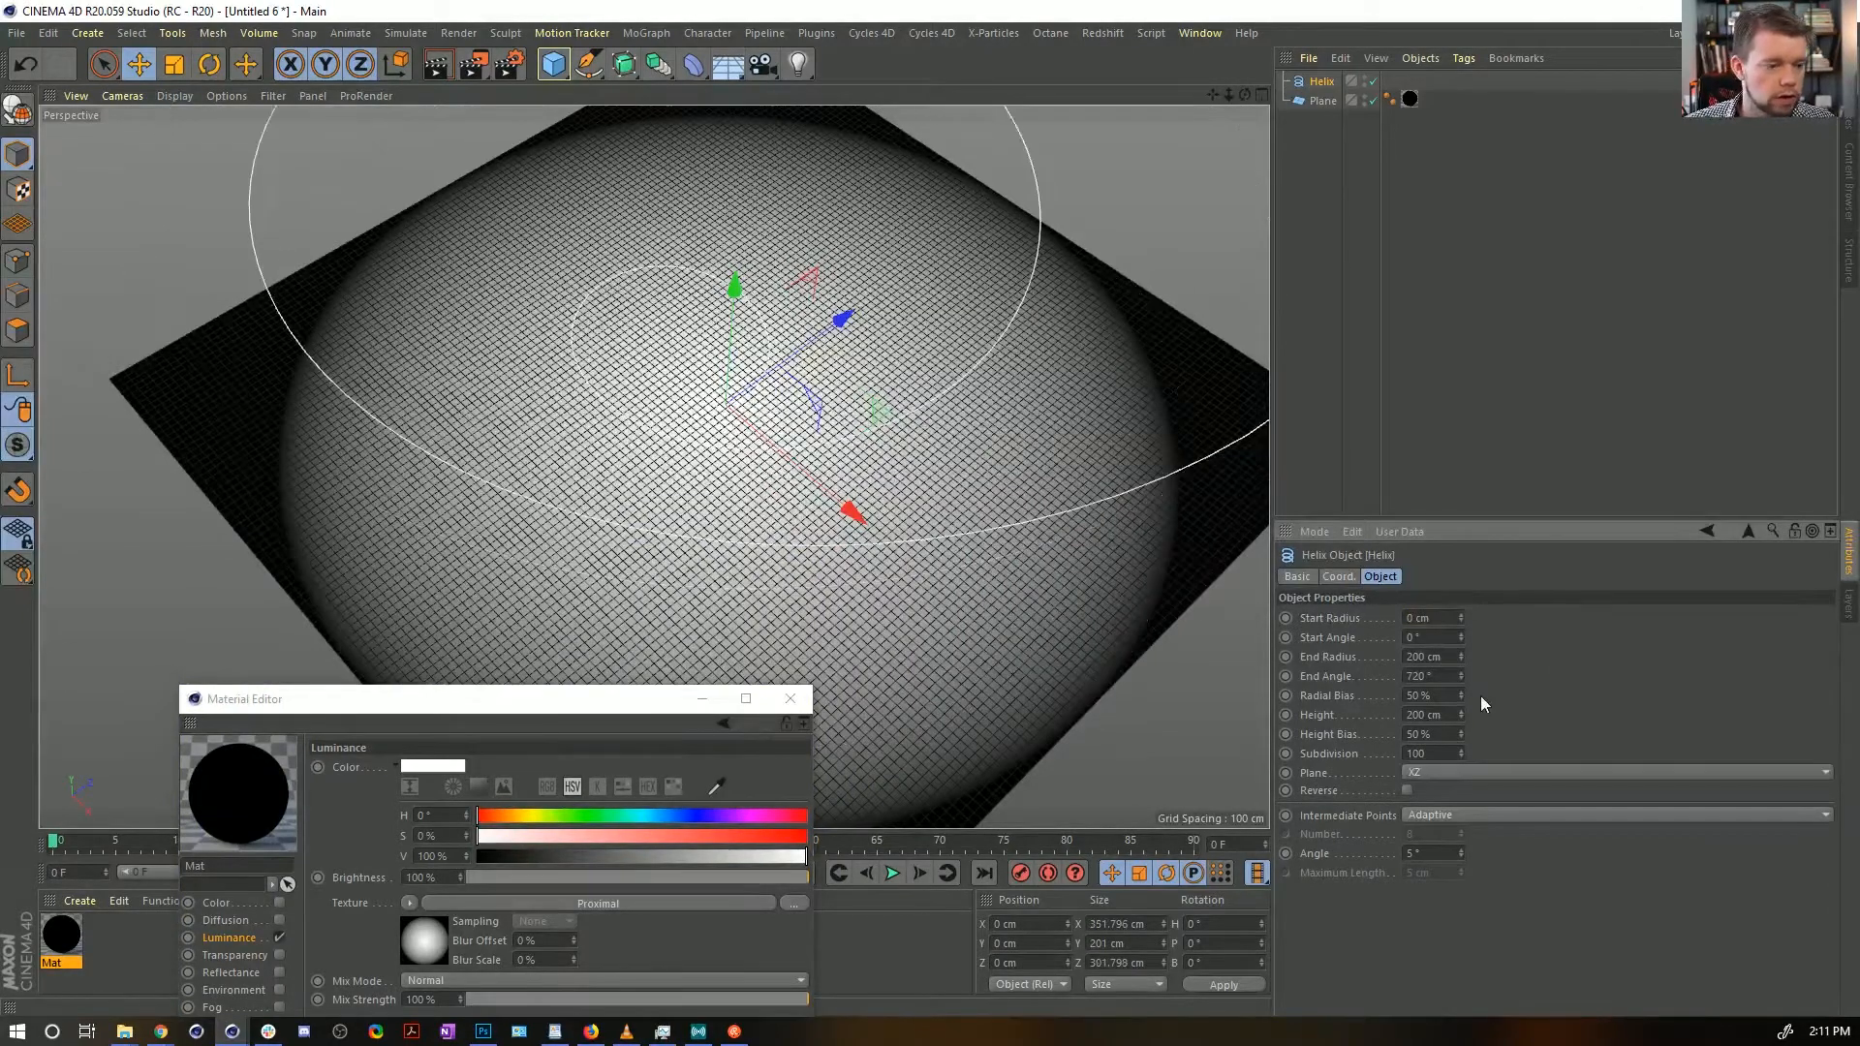
pyautogui.write('0')
pyautogui.press('Return')
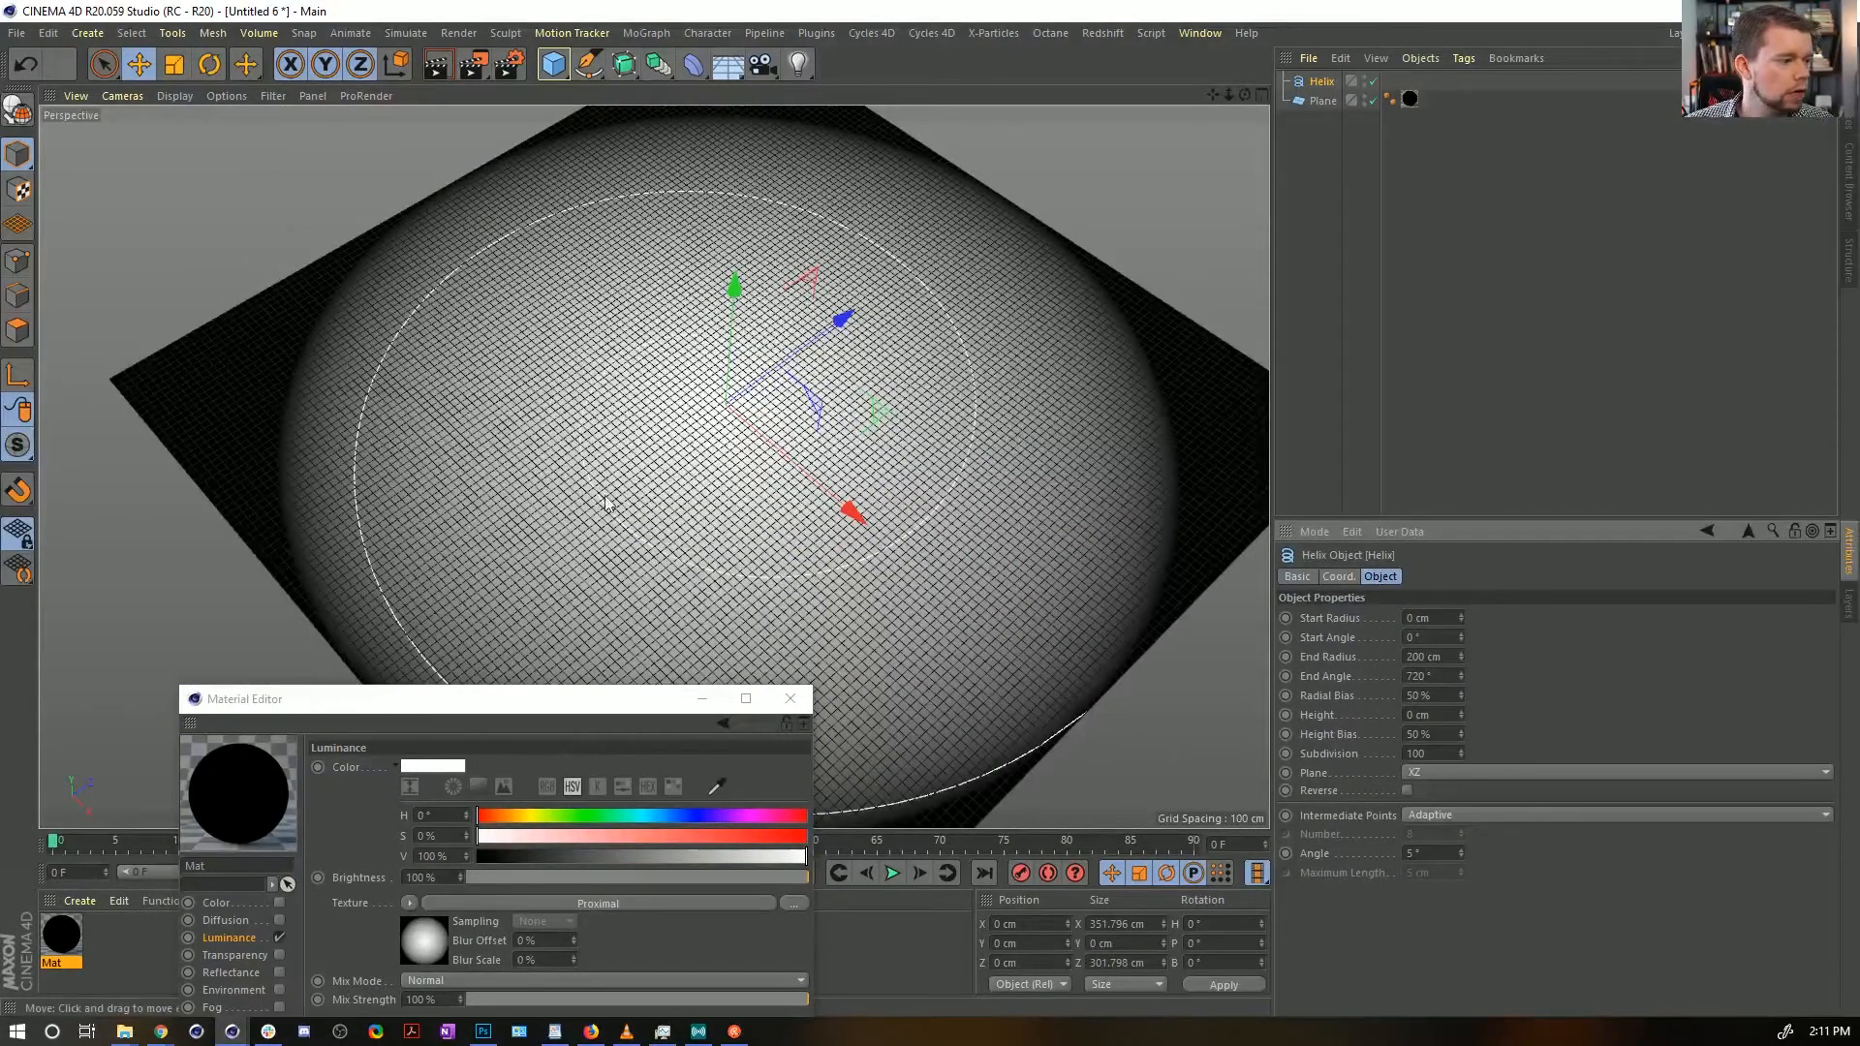
pyautogui.keyDown('alt'); pyautogui.moveTo(815, 486); pyautogui.dragTo(746, 475); pyautogui.keyUp('alt')
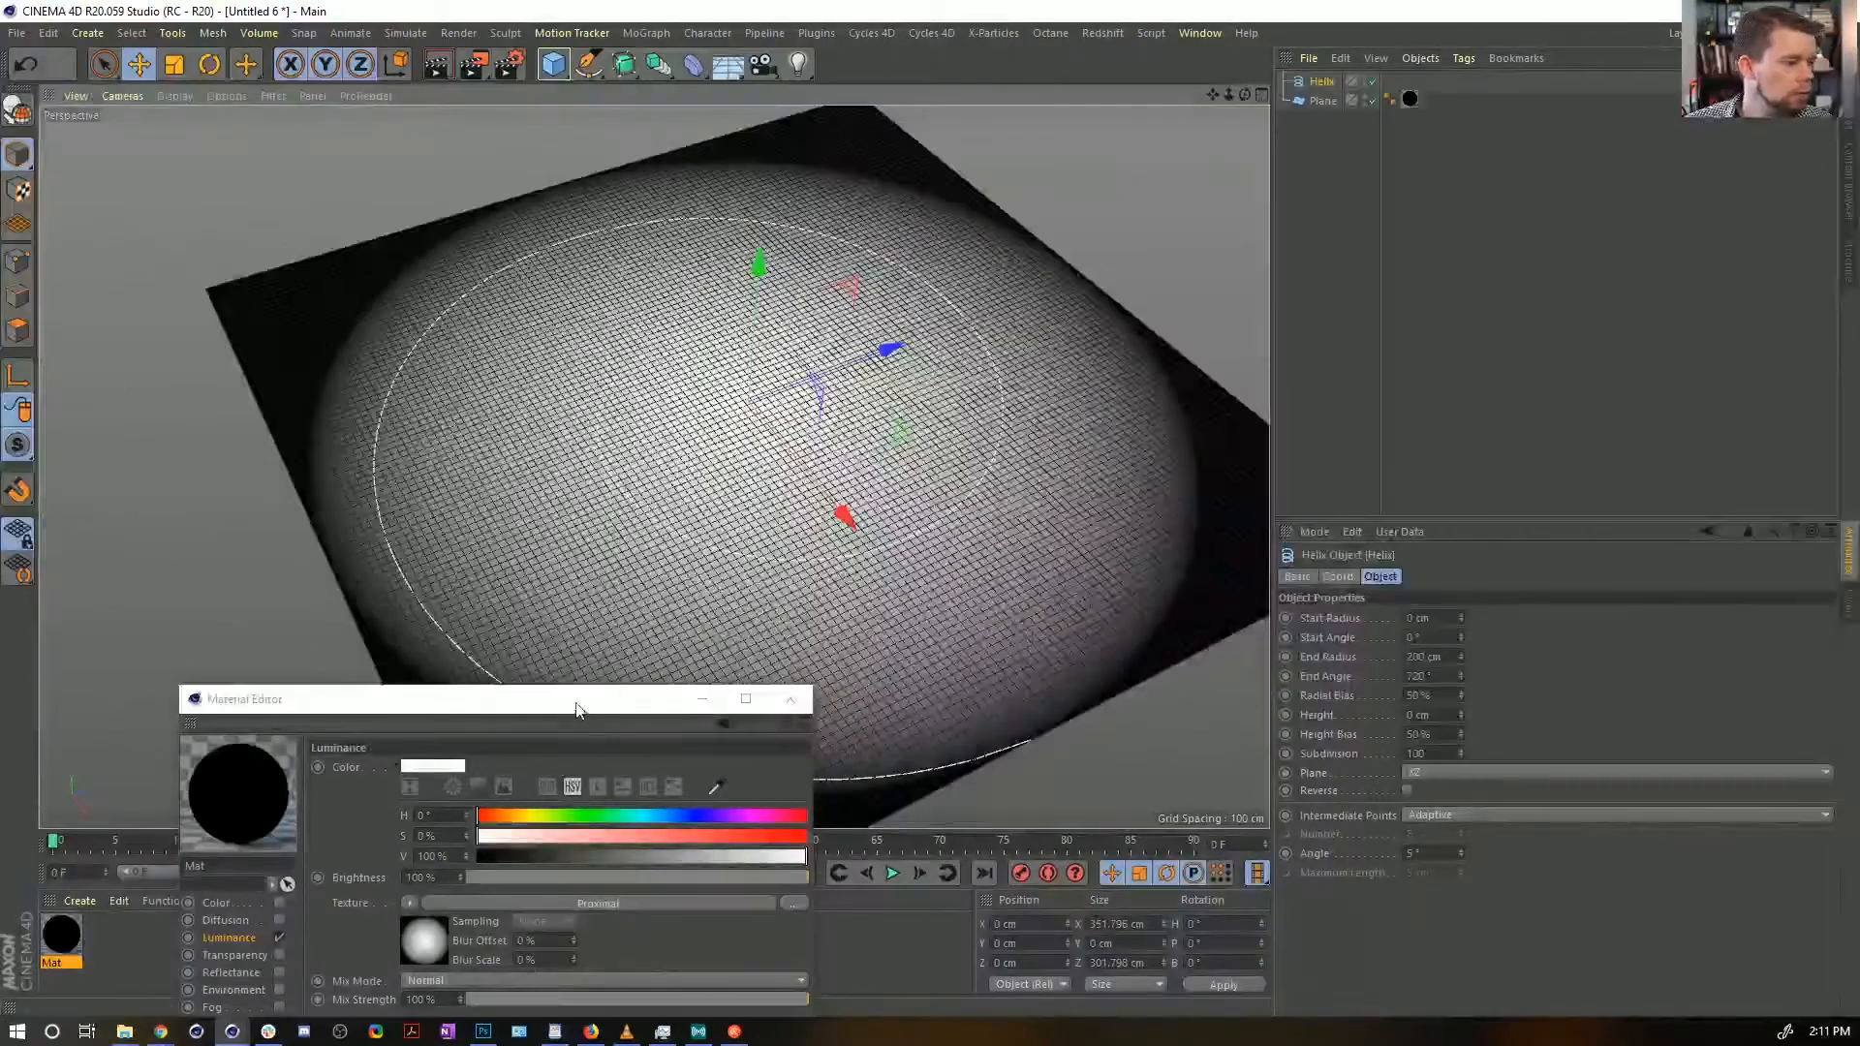
# Assign the Helix to the Proximal shader's Objects list and render the view
pyautogui.moveTo(576, 710); pyautogui.dragTo(544, 254)
pyautogui.click(387, 502)
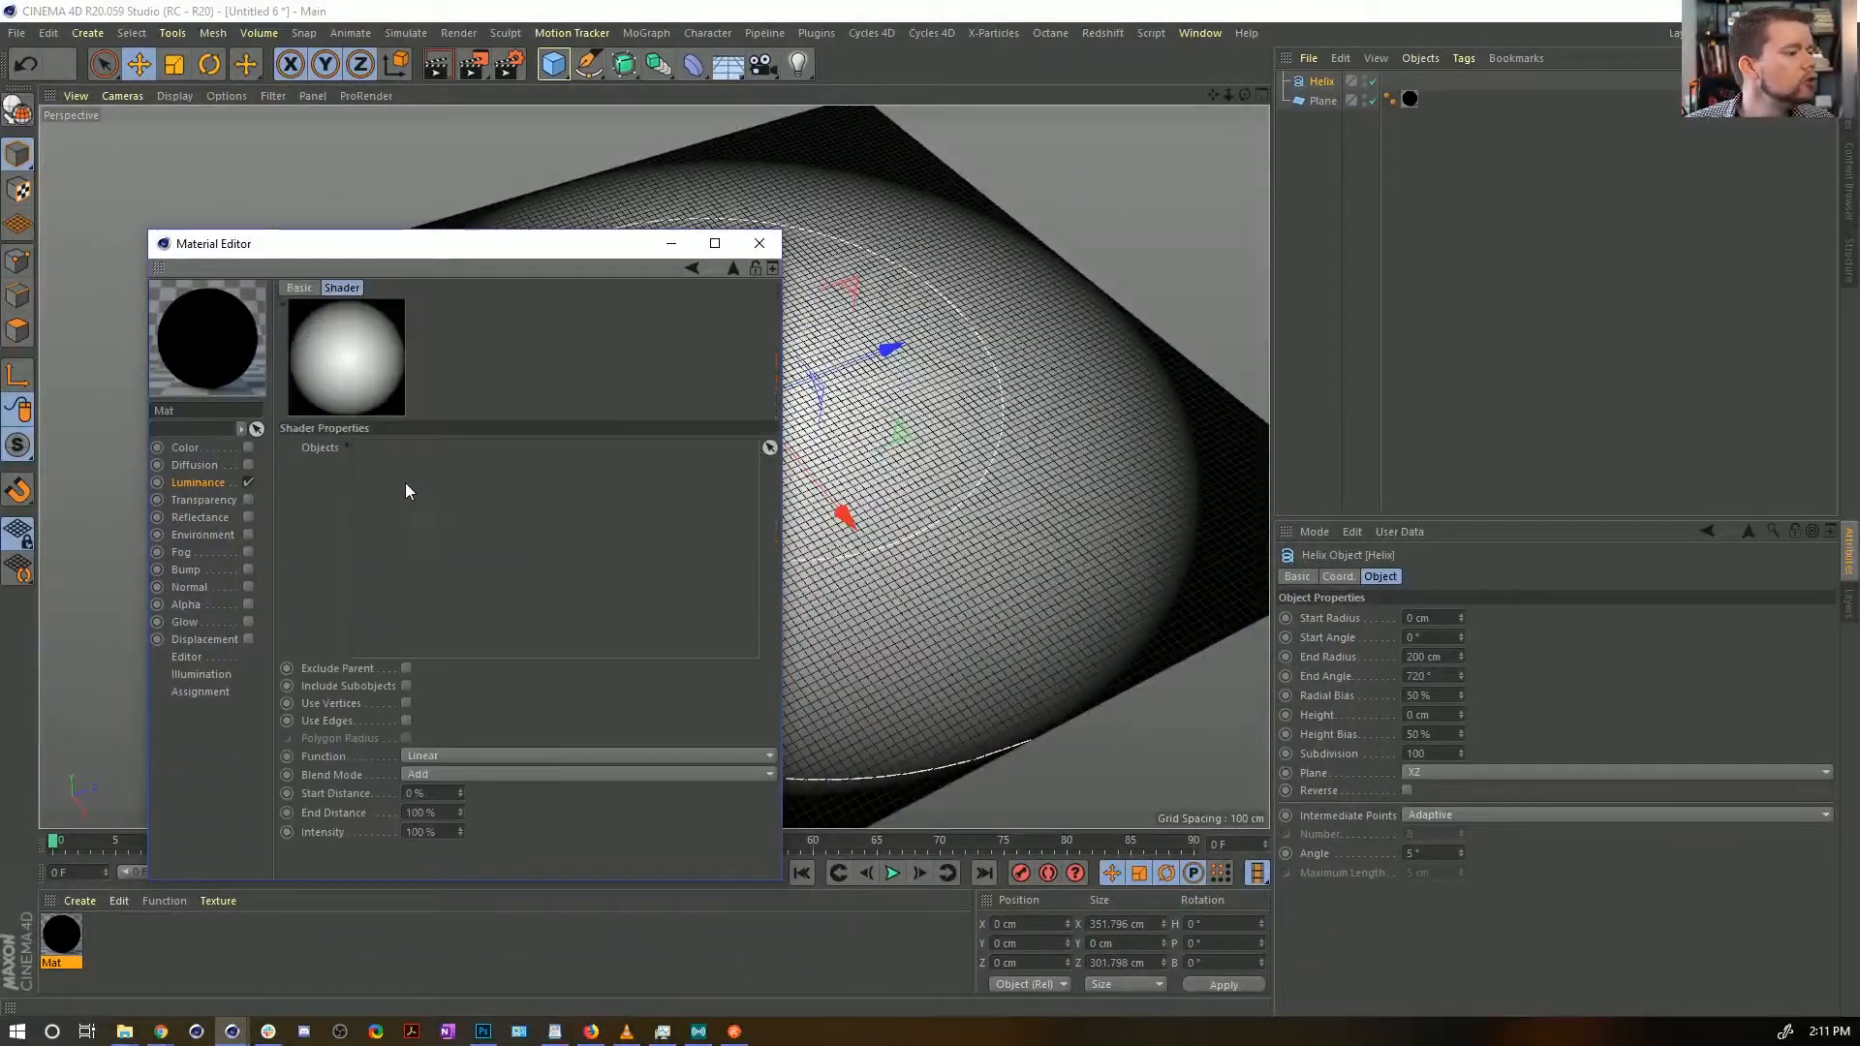
pyautogui.click(1321, 94)
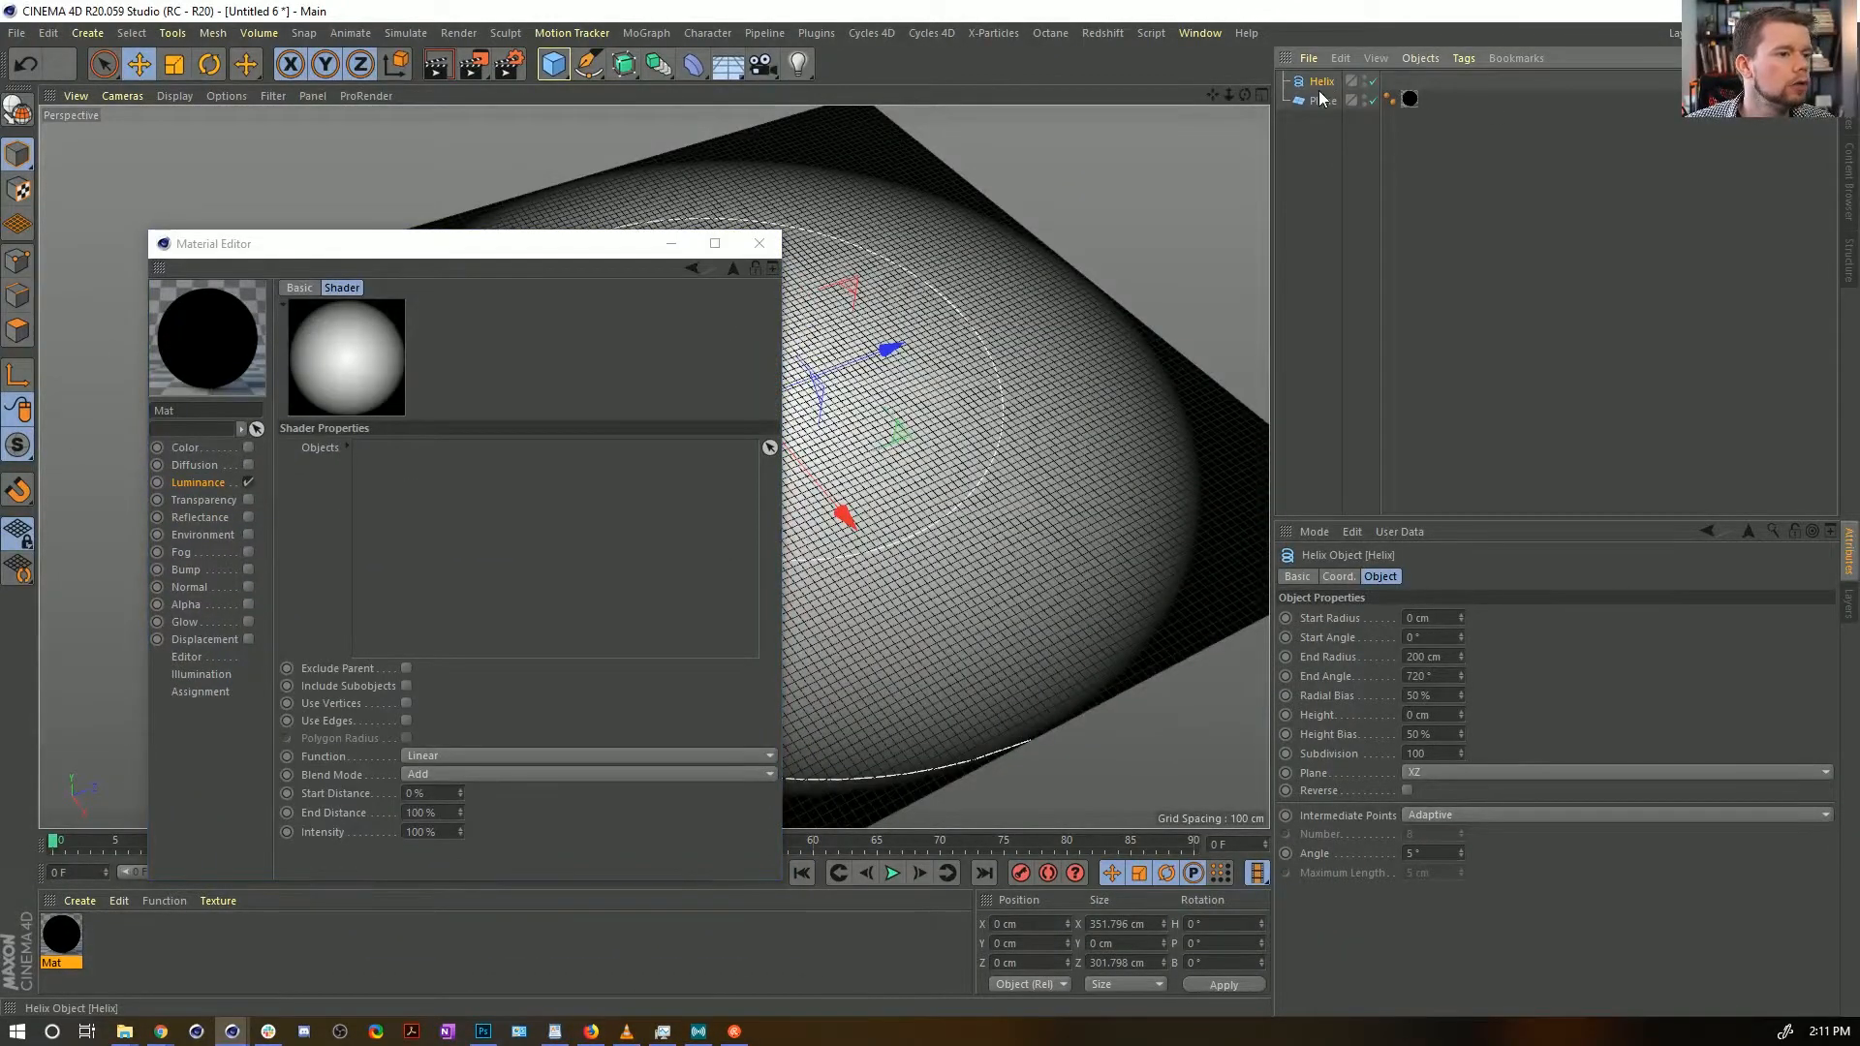
pyautogui.moveTo(792, 368); pyautogui.dragTo(549, 528)
pyautogui.moveTo(486, 254); pyautogui.dragTo(1518, 178)
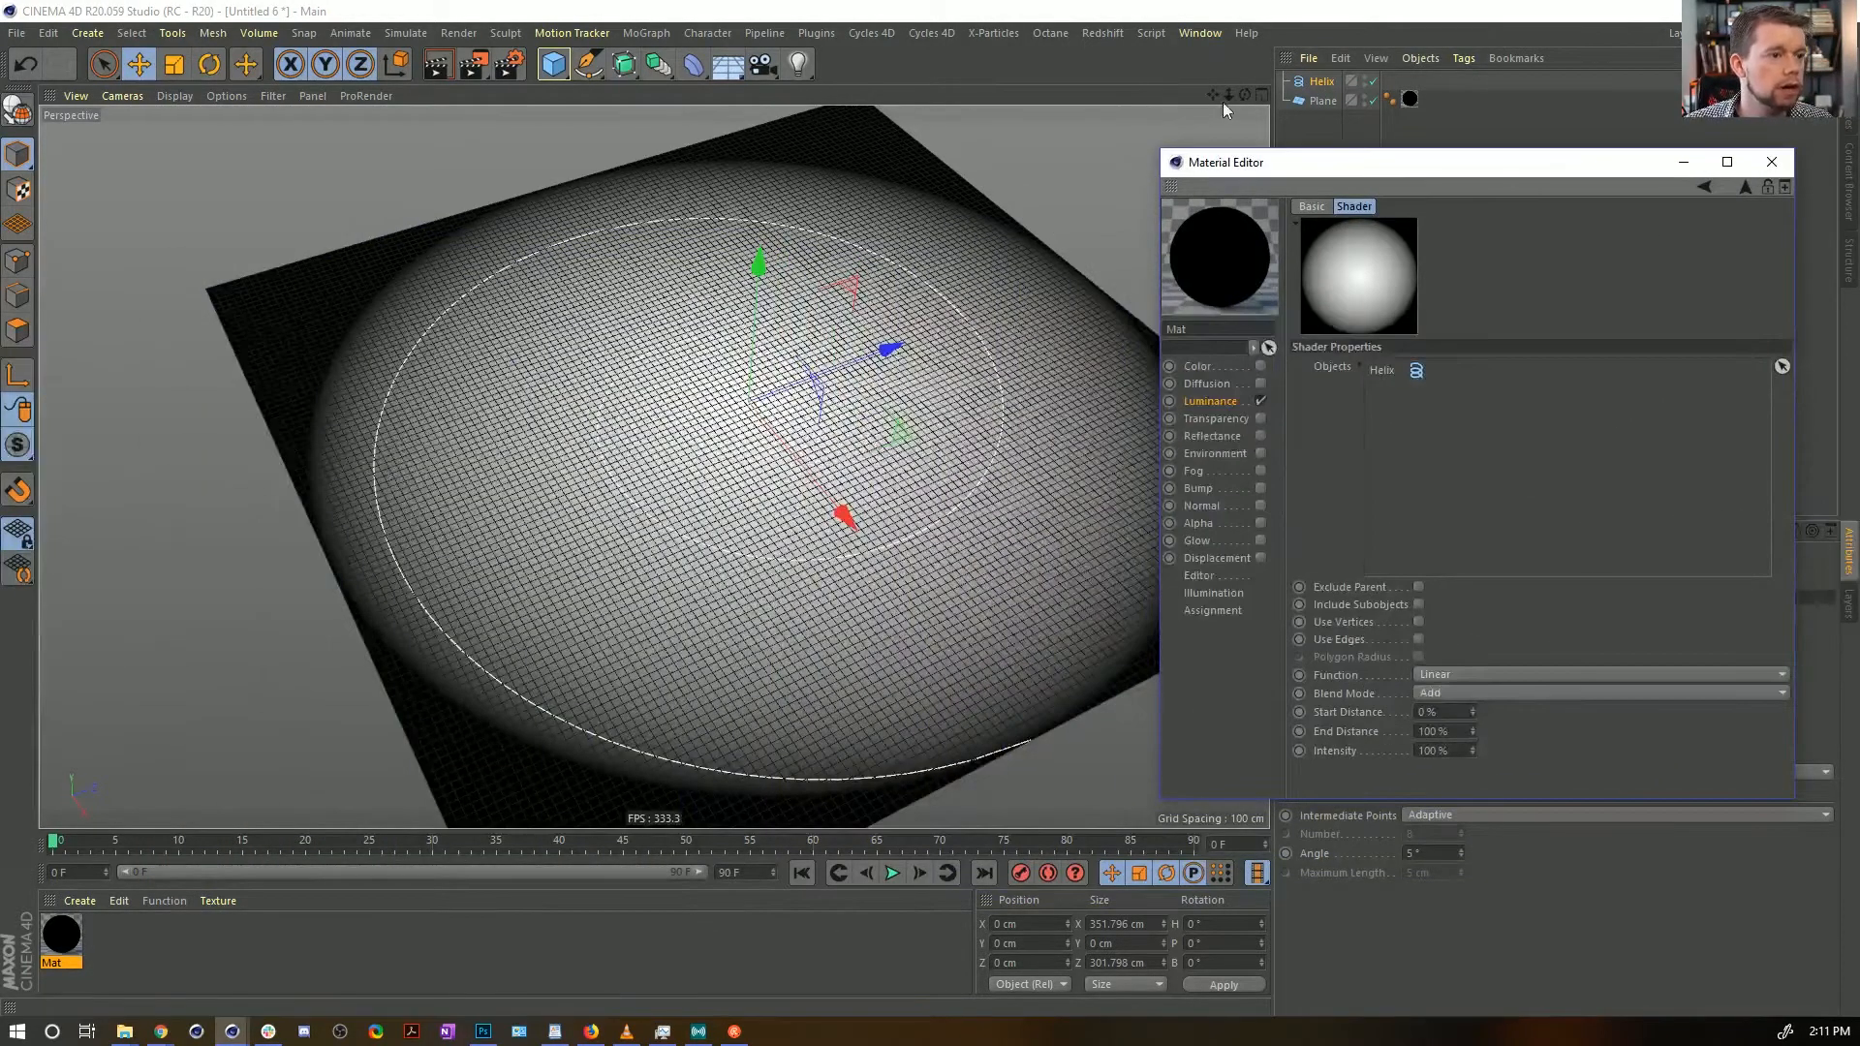
pyautogui.click(1128, 72)
pyautogui.hotkey('ctrl', 'r')
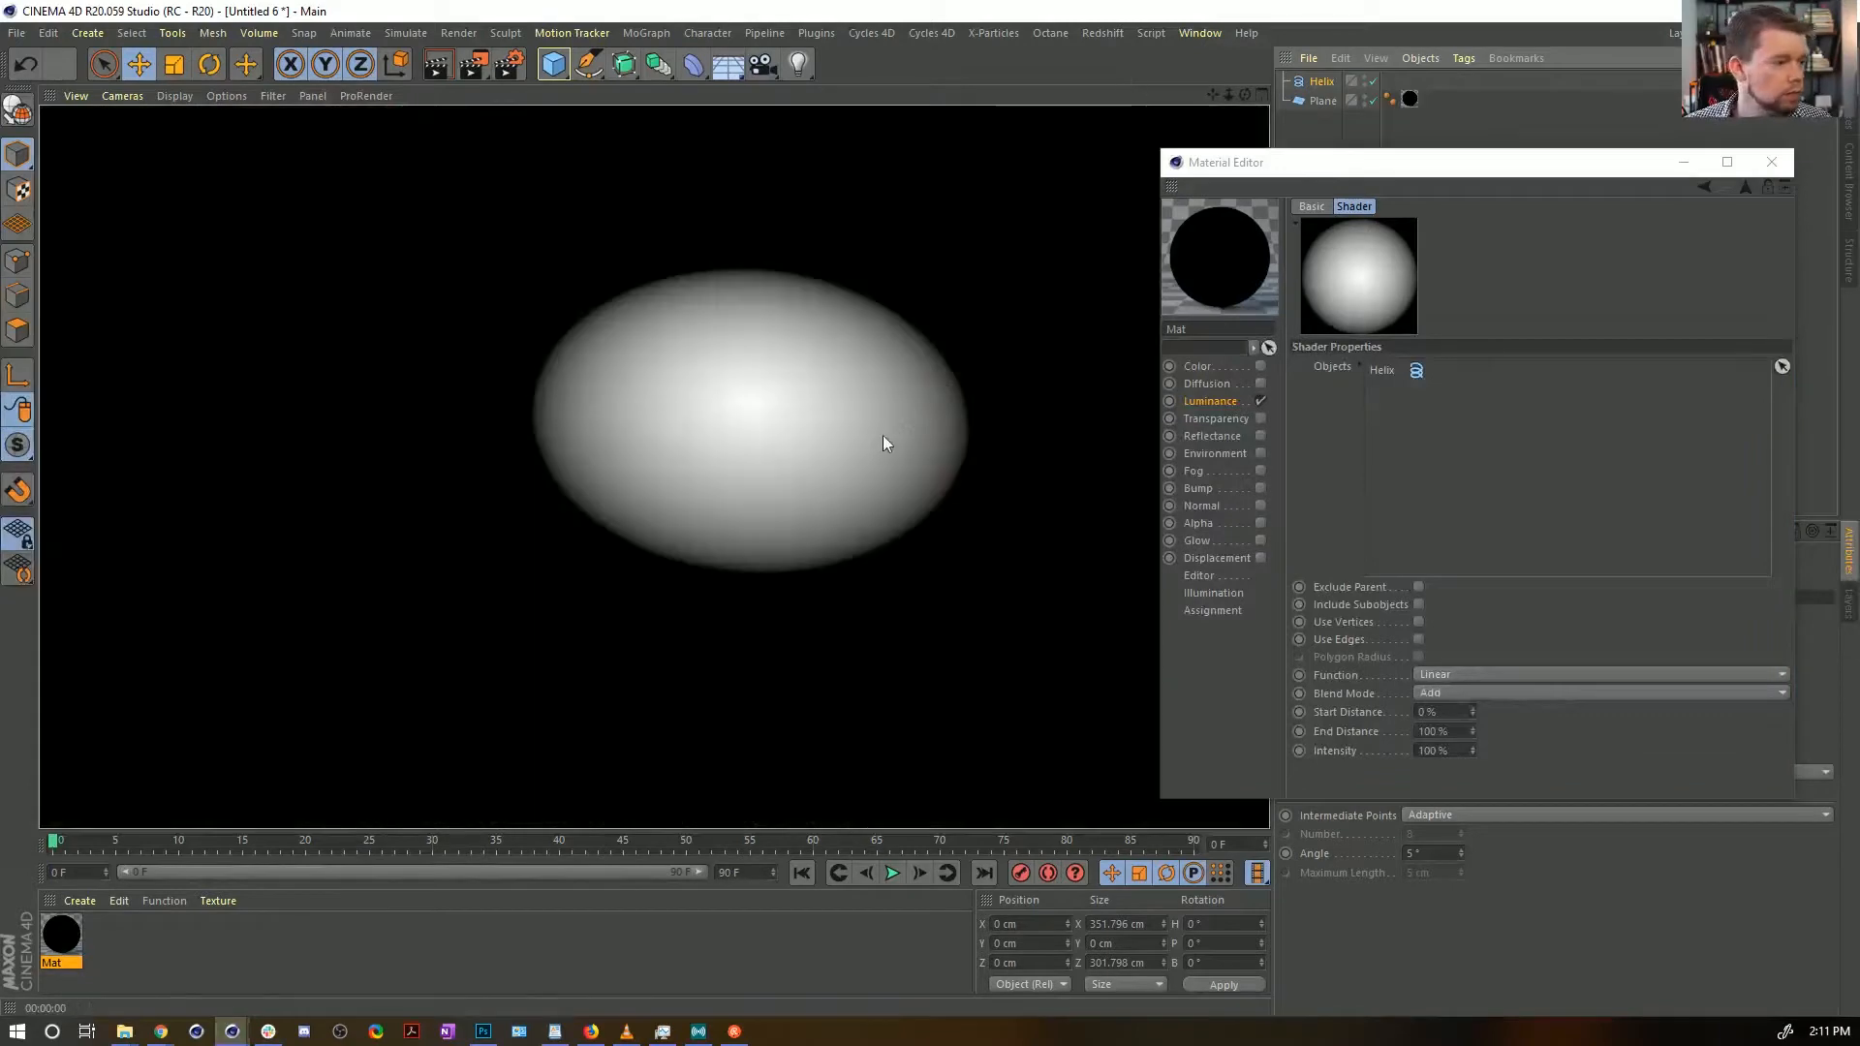
# Set the Proximal shader's End Distance to 10 % and enable Use Vertices, rendering the view to check
pyautogui.click(1457, 731)
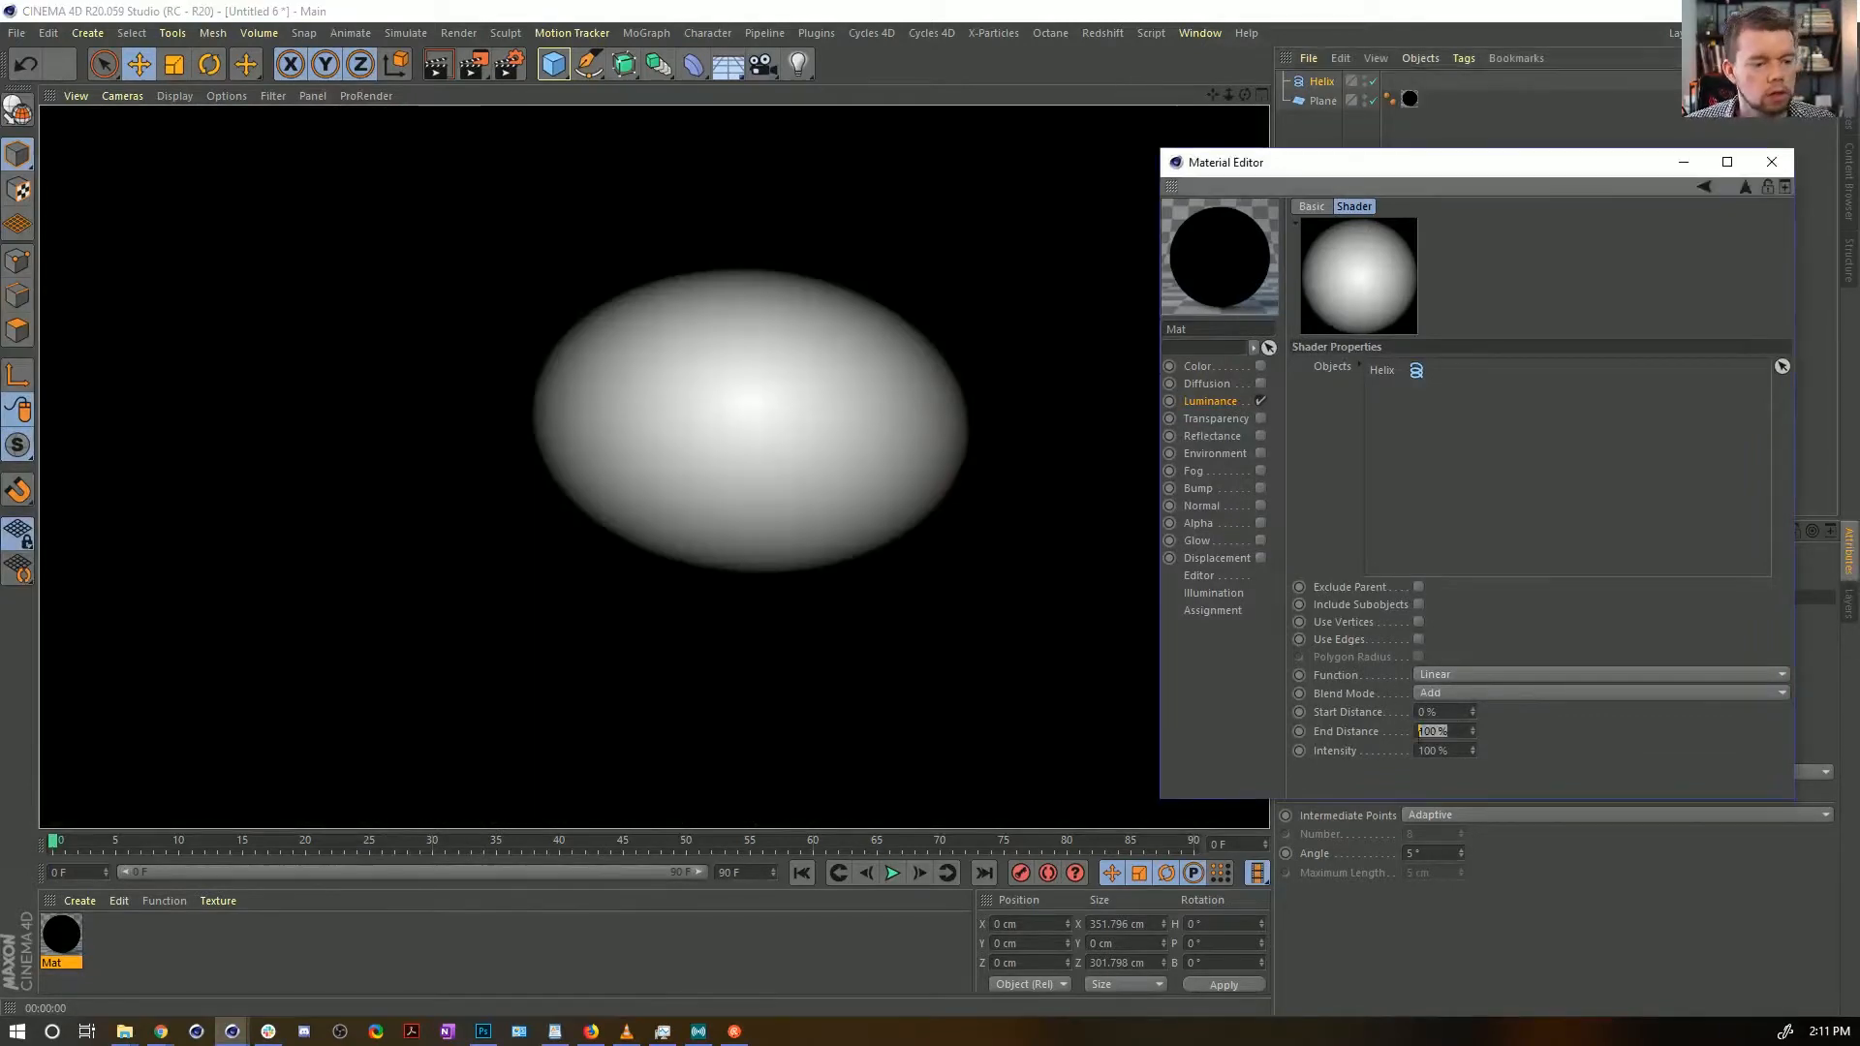
pyautogui.write('10')
pyautogui.press('Return')
pyautogui.hotkey('ctrl', 'r')
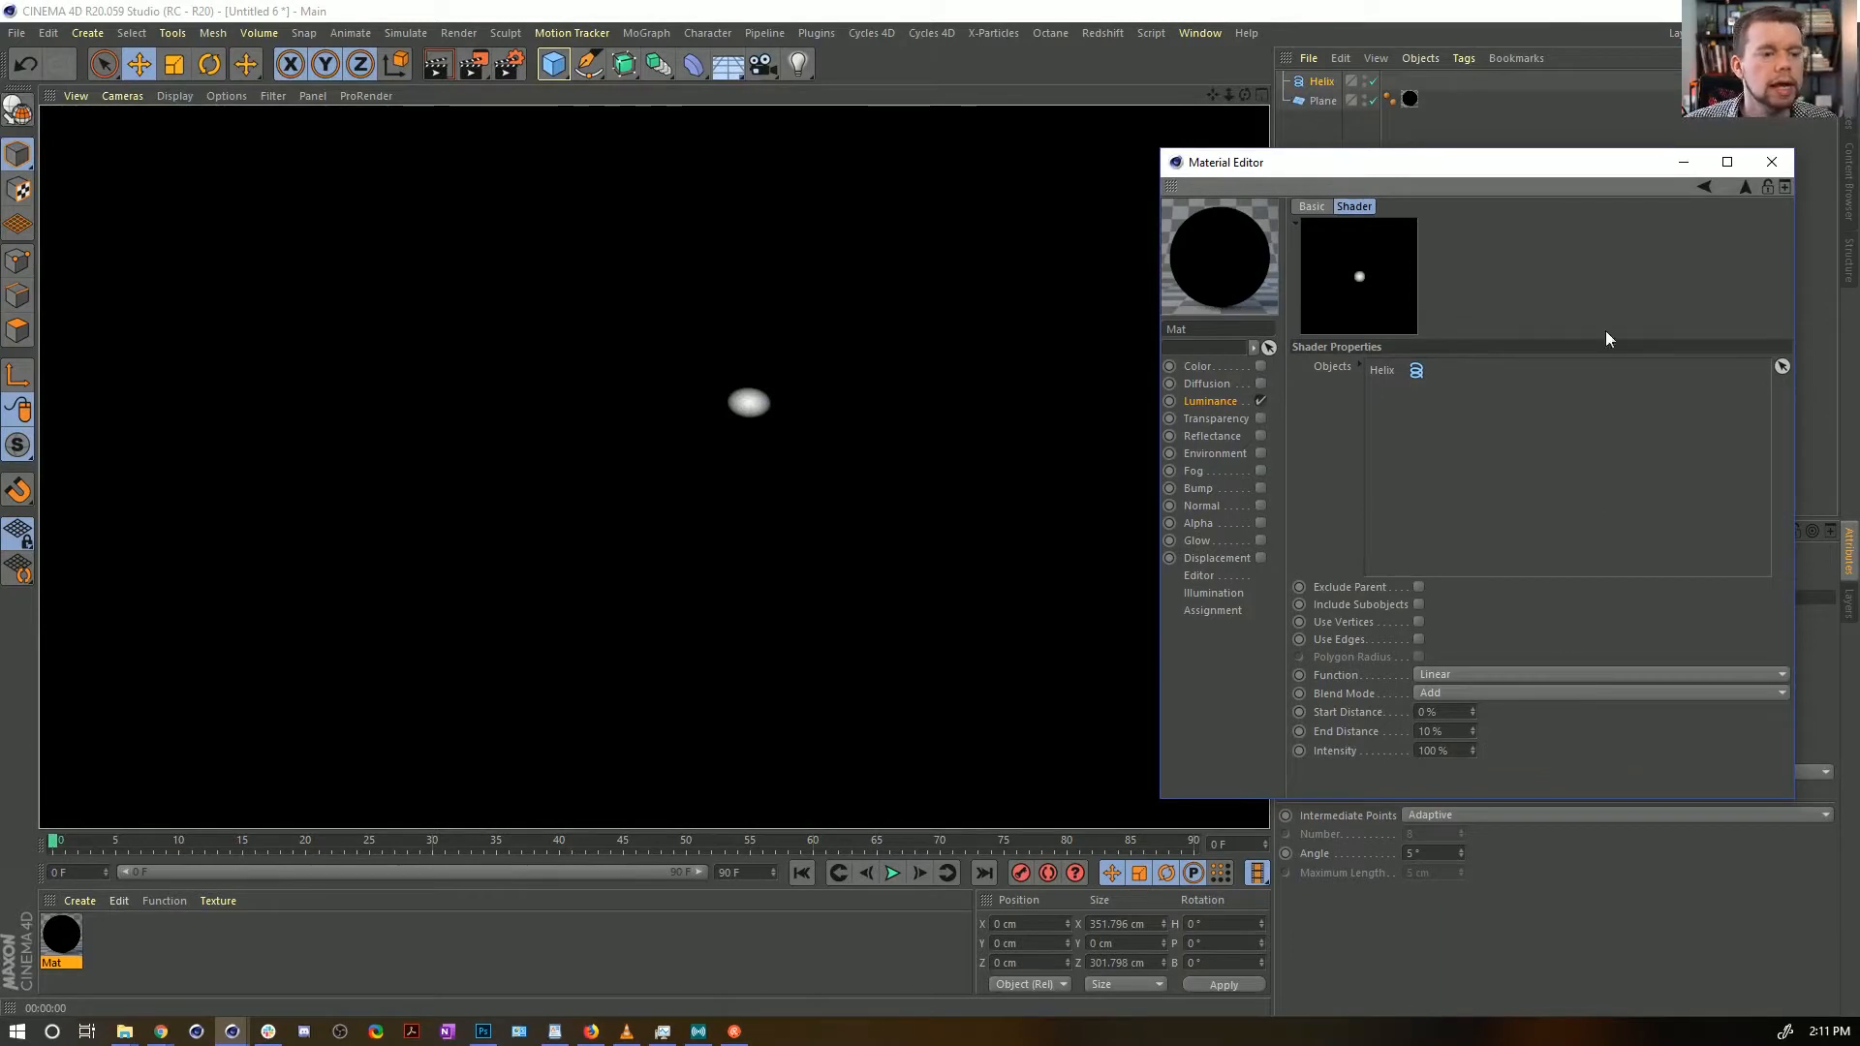
pyautogui.click(1421, 622)
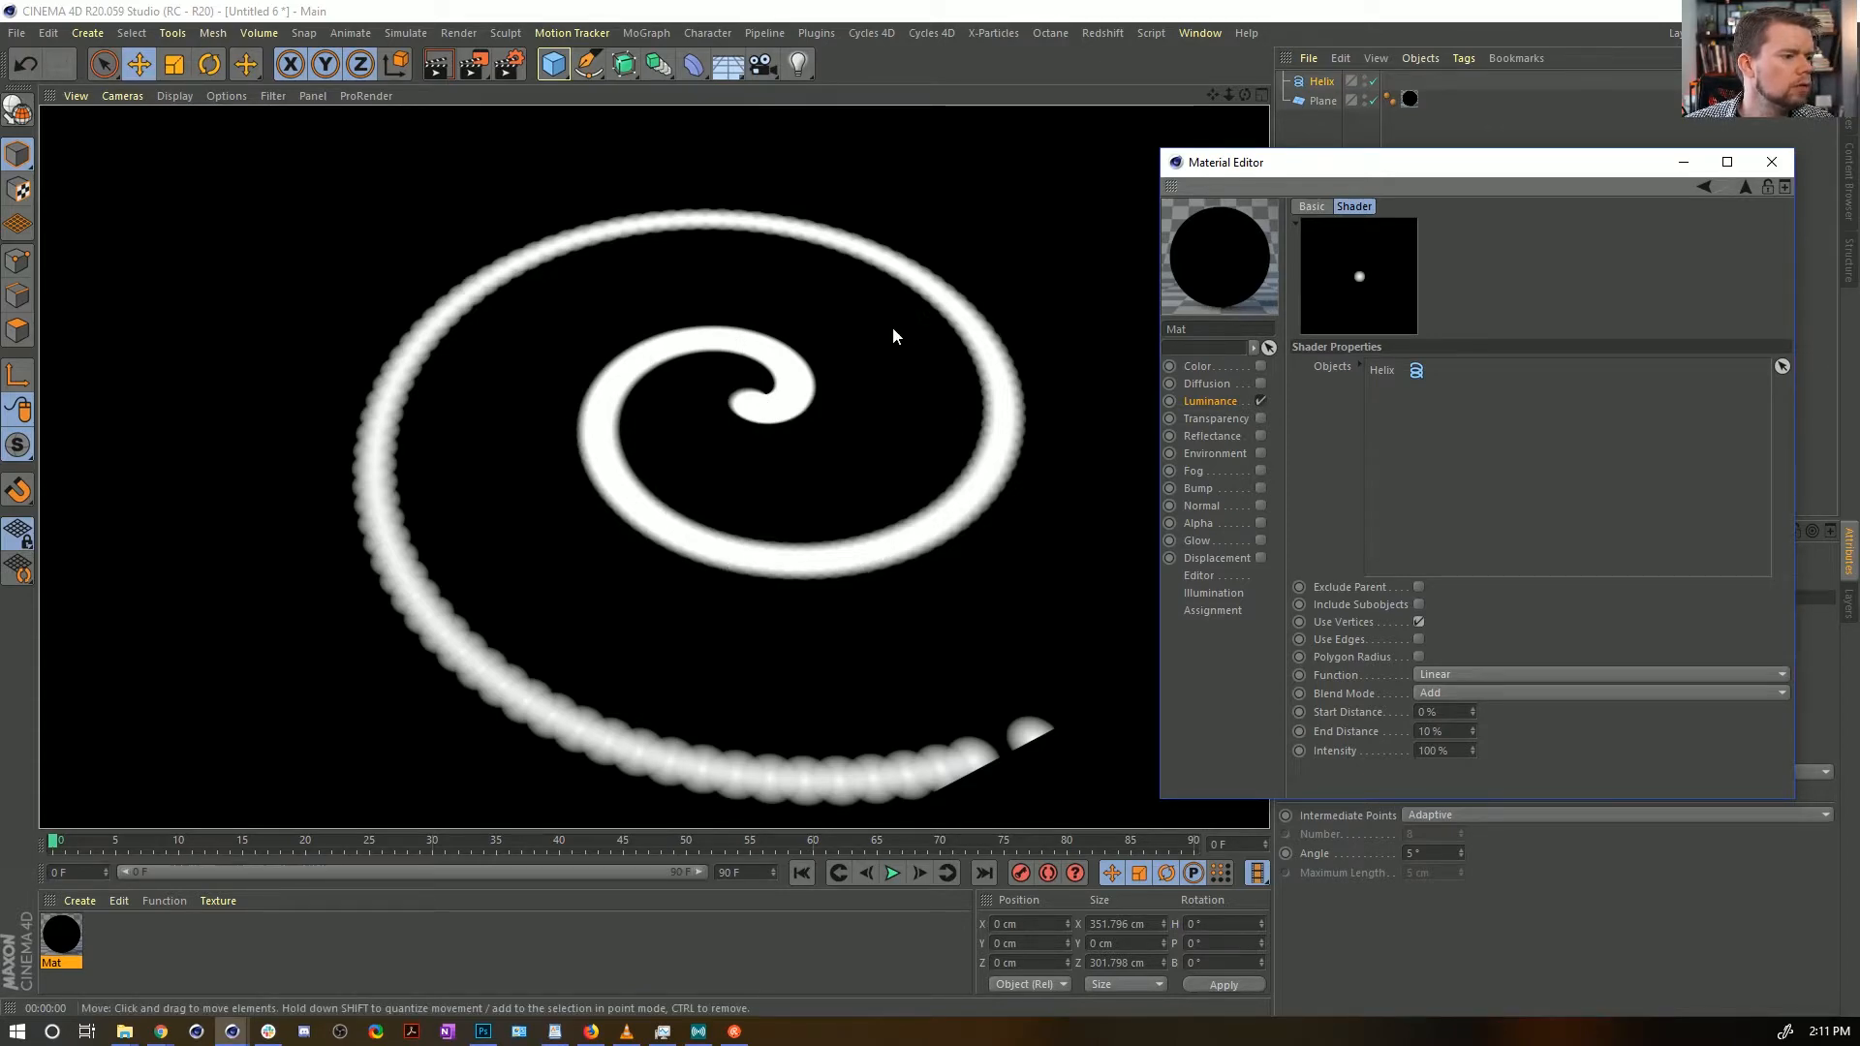
# Set the helix's intermediate points to Uniform
pyautogui.moveTo(1441, 170); pyautogui.dragTo(820, 481)
pyautogui.click(1310, 90)
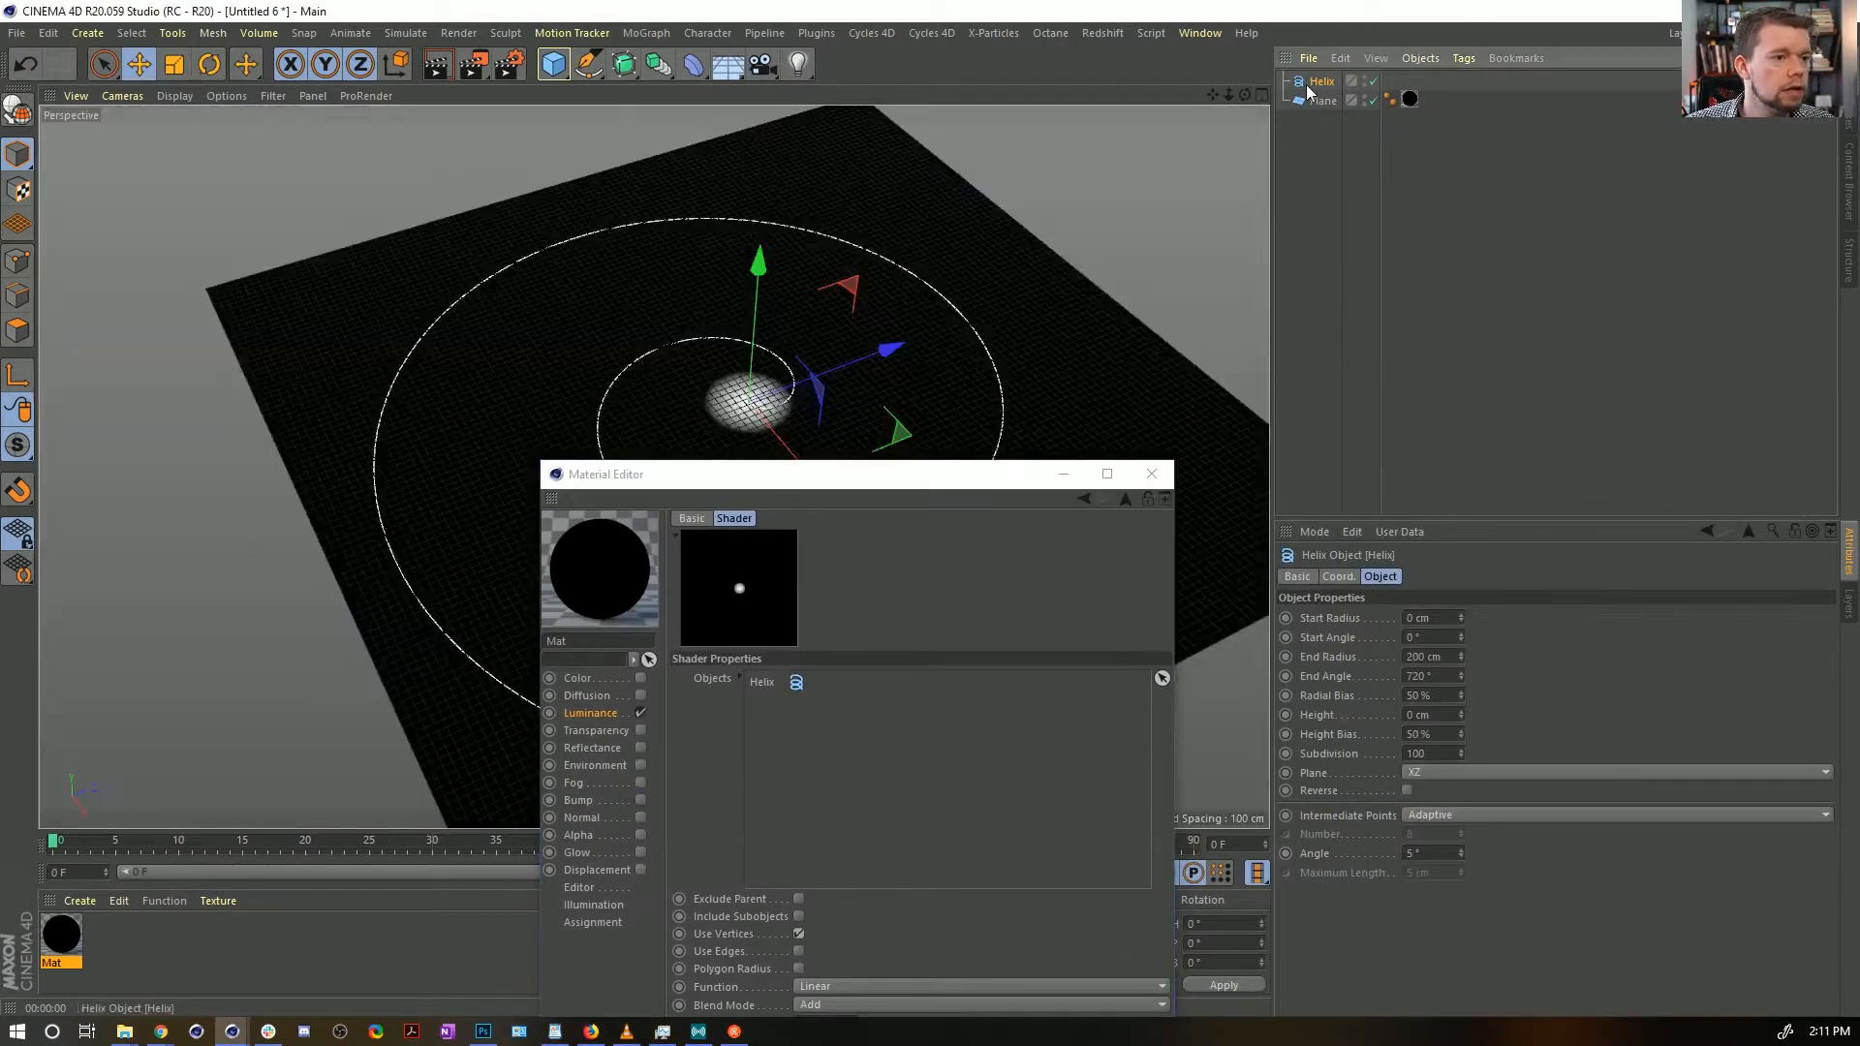
pyautogui.click(1461, 819)
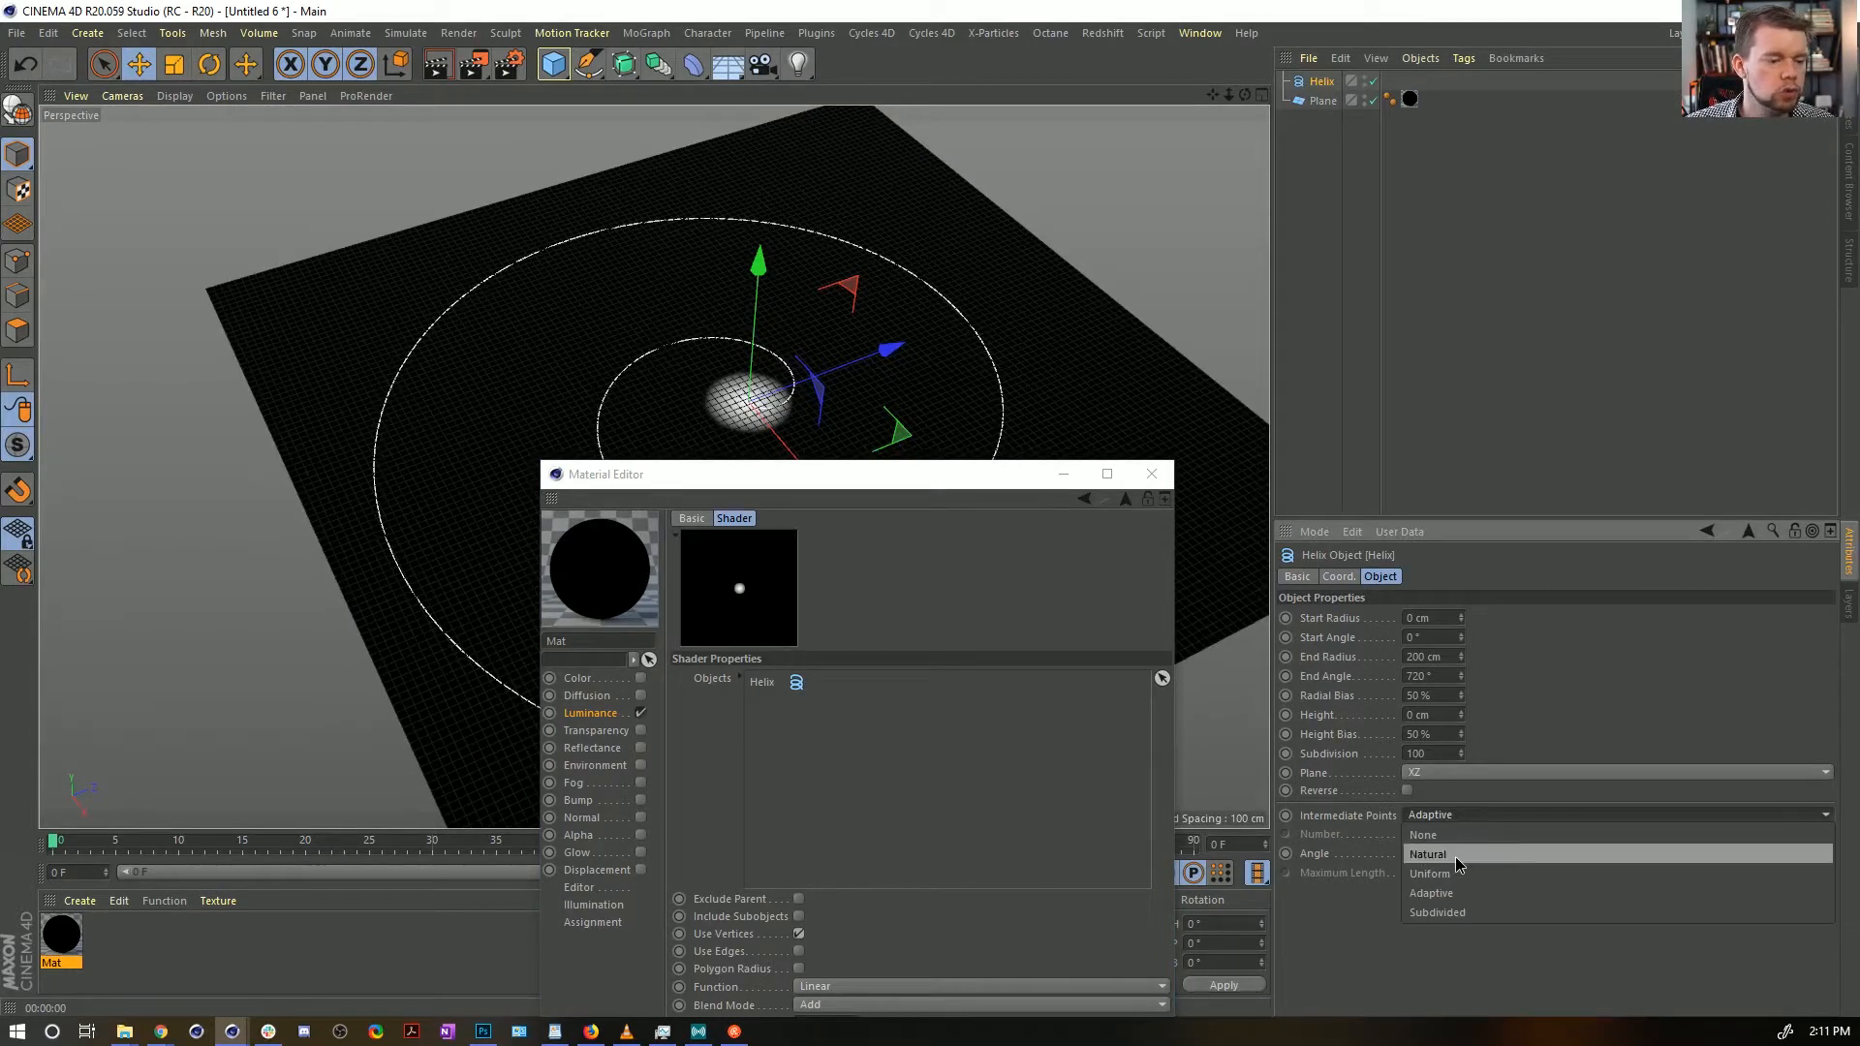
pyautogui.click(1431, 873)
pyautogui.moveTo(862, 492); pyautogui.dragTo(1497, 188)
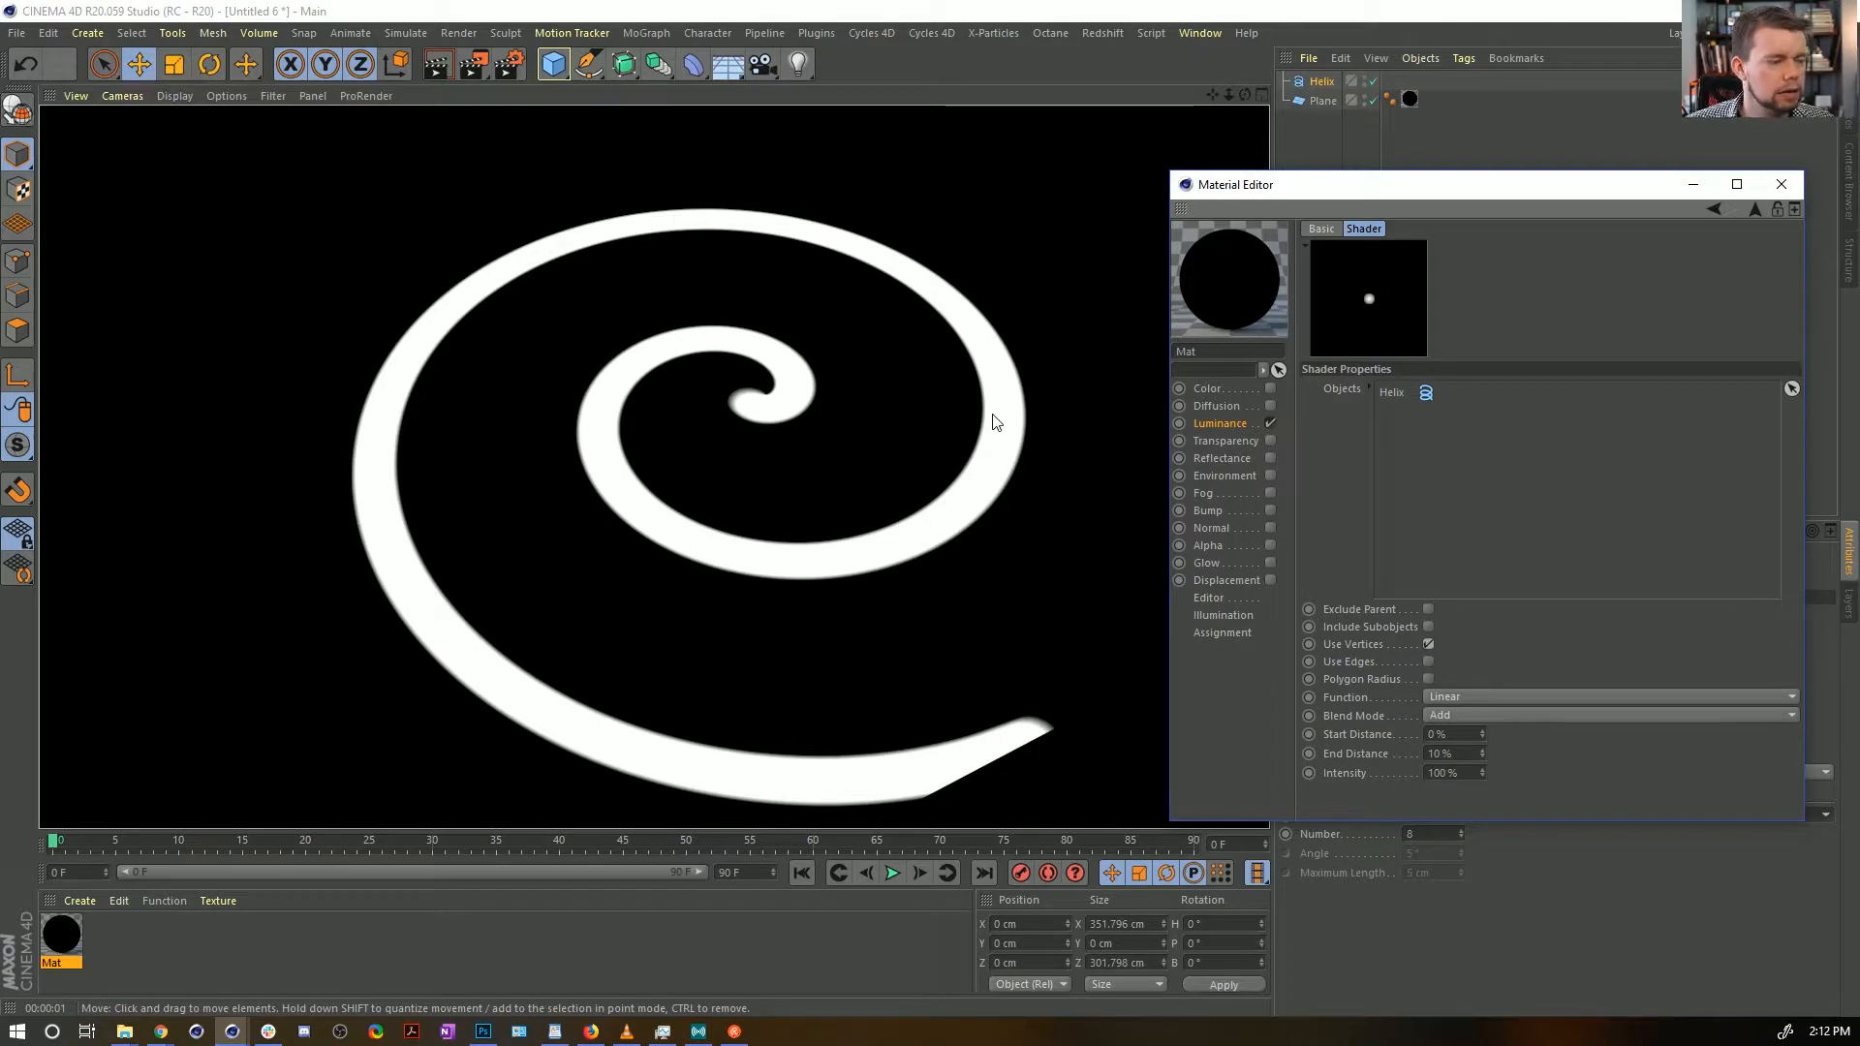
# Change the Proximal shader's blend mode to Lighten and render the view
pyautogui.moveTo(1497, 184); pyautogui.dragTo(1362, 143)
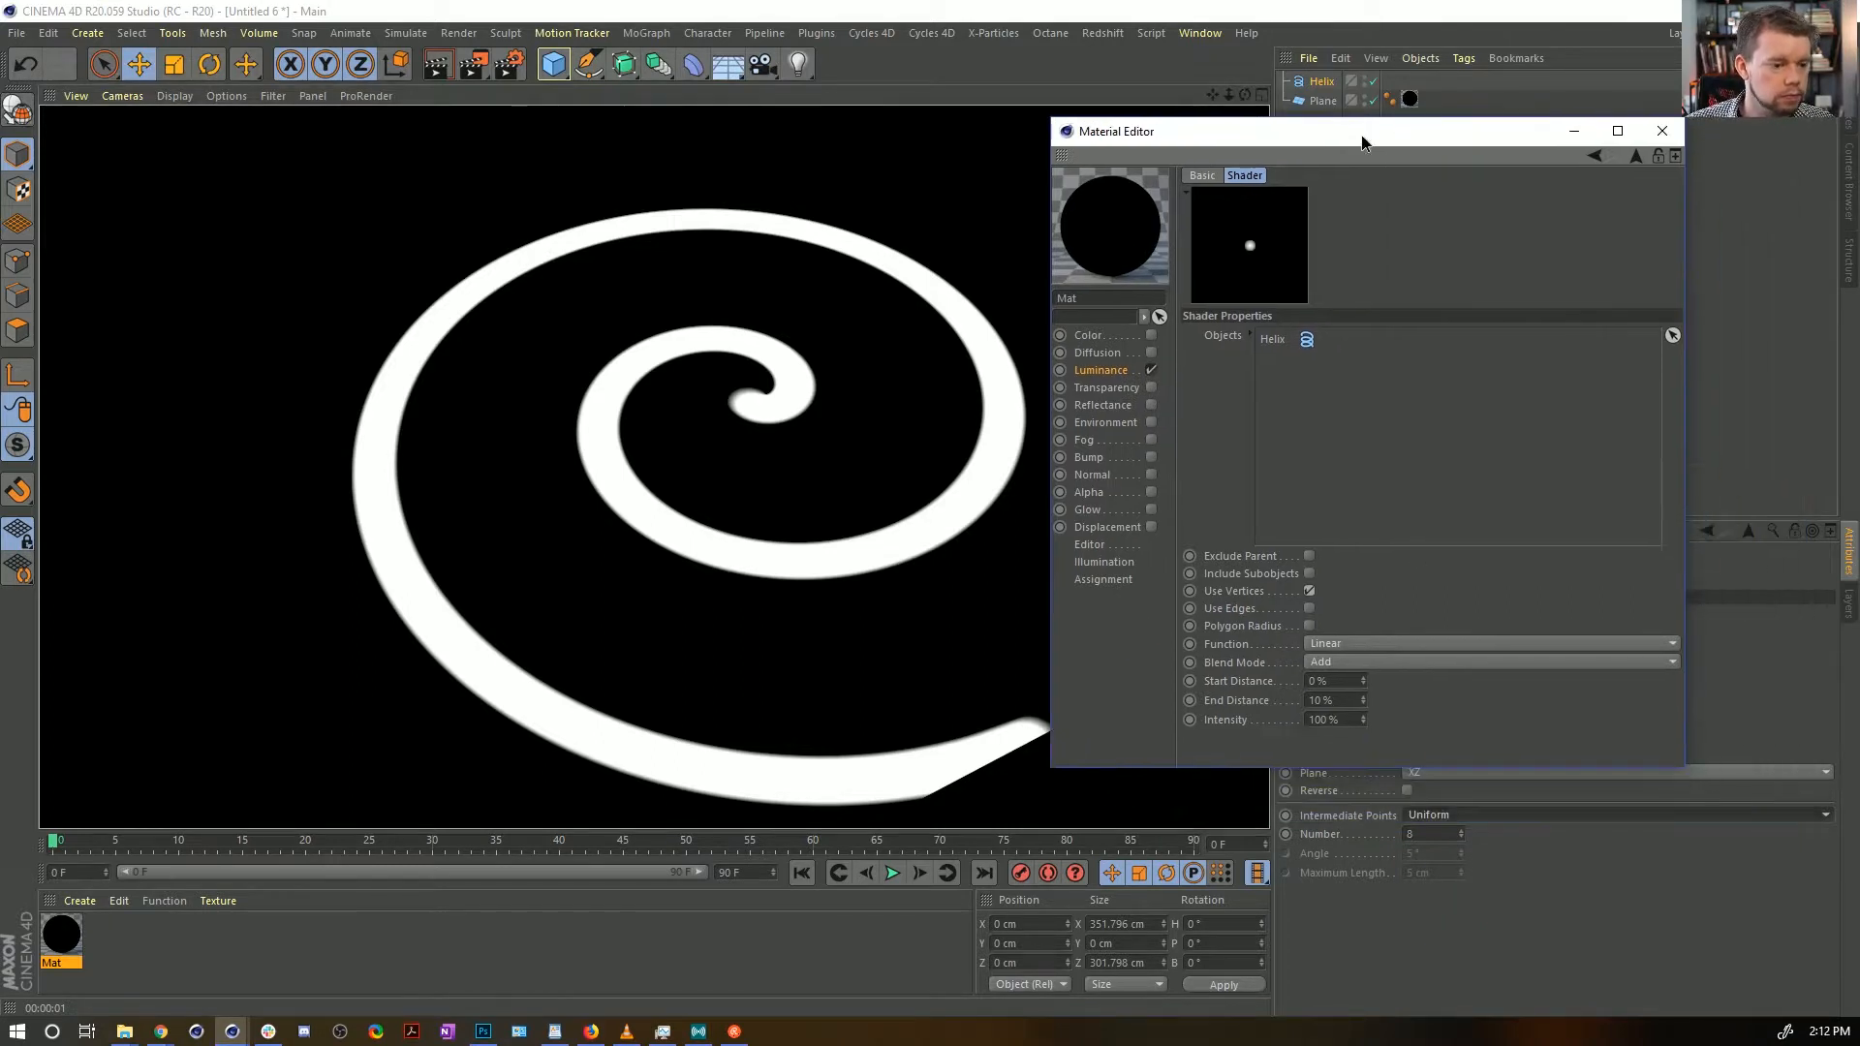
pyautogui.click(1319, 663)
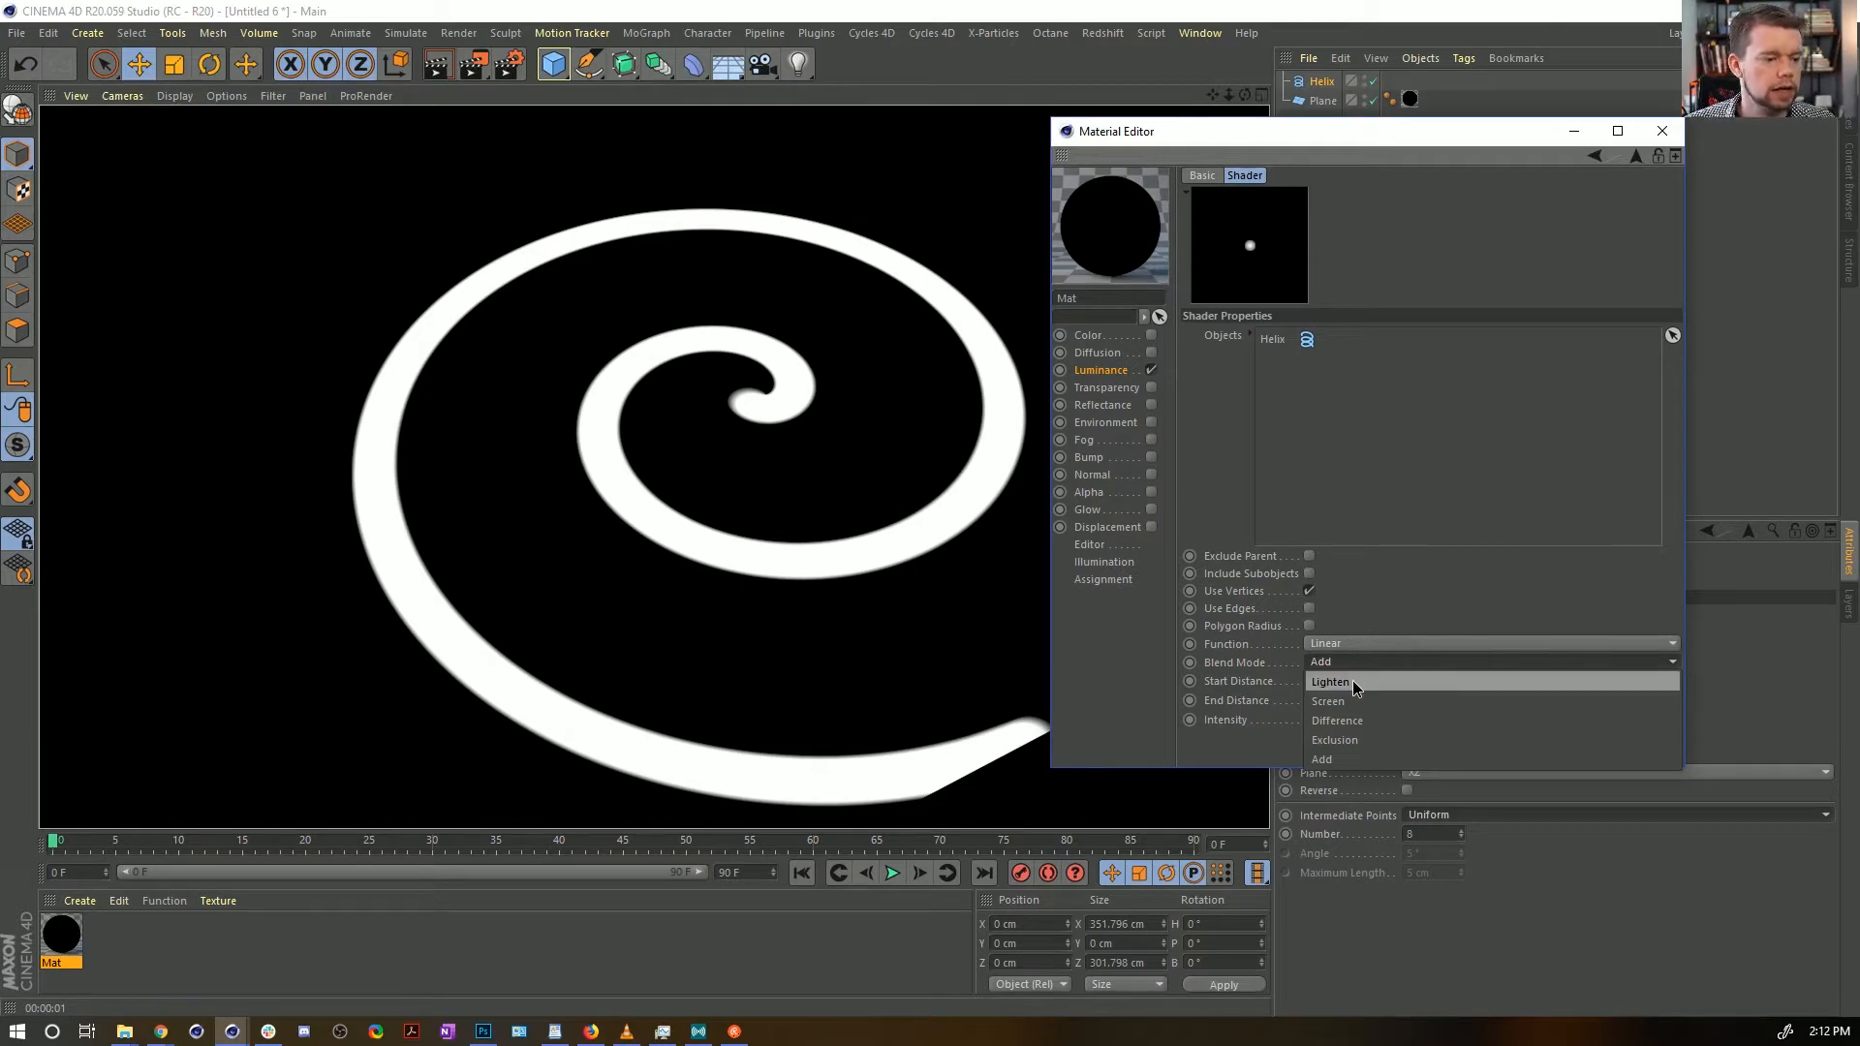
pyautogui.click(1352, 680)
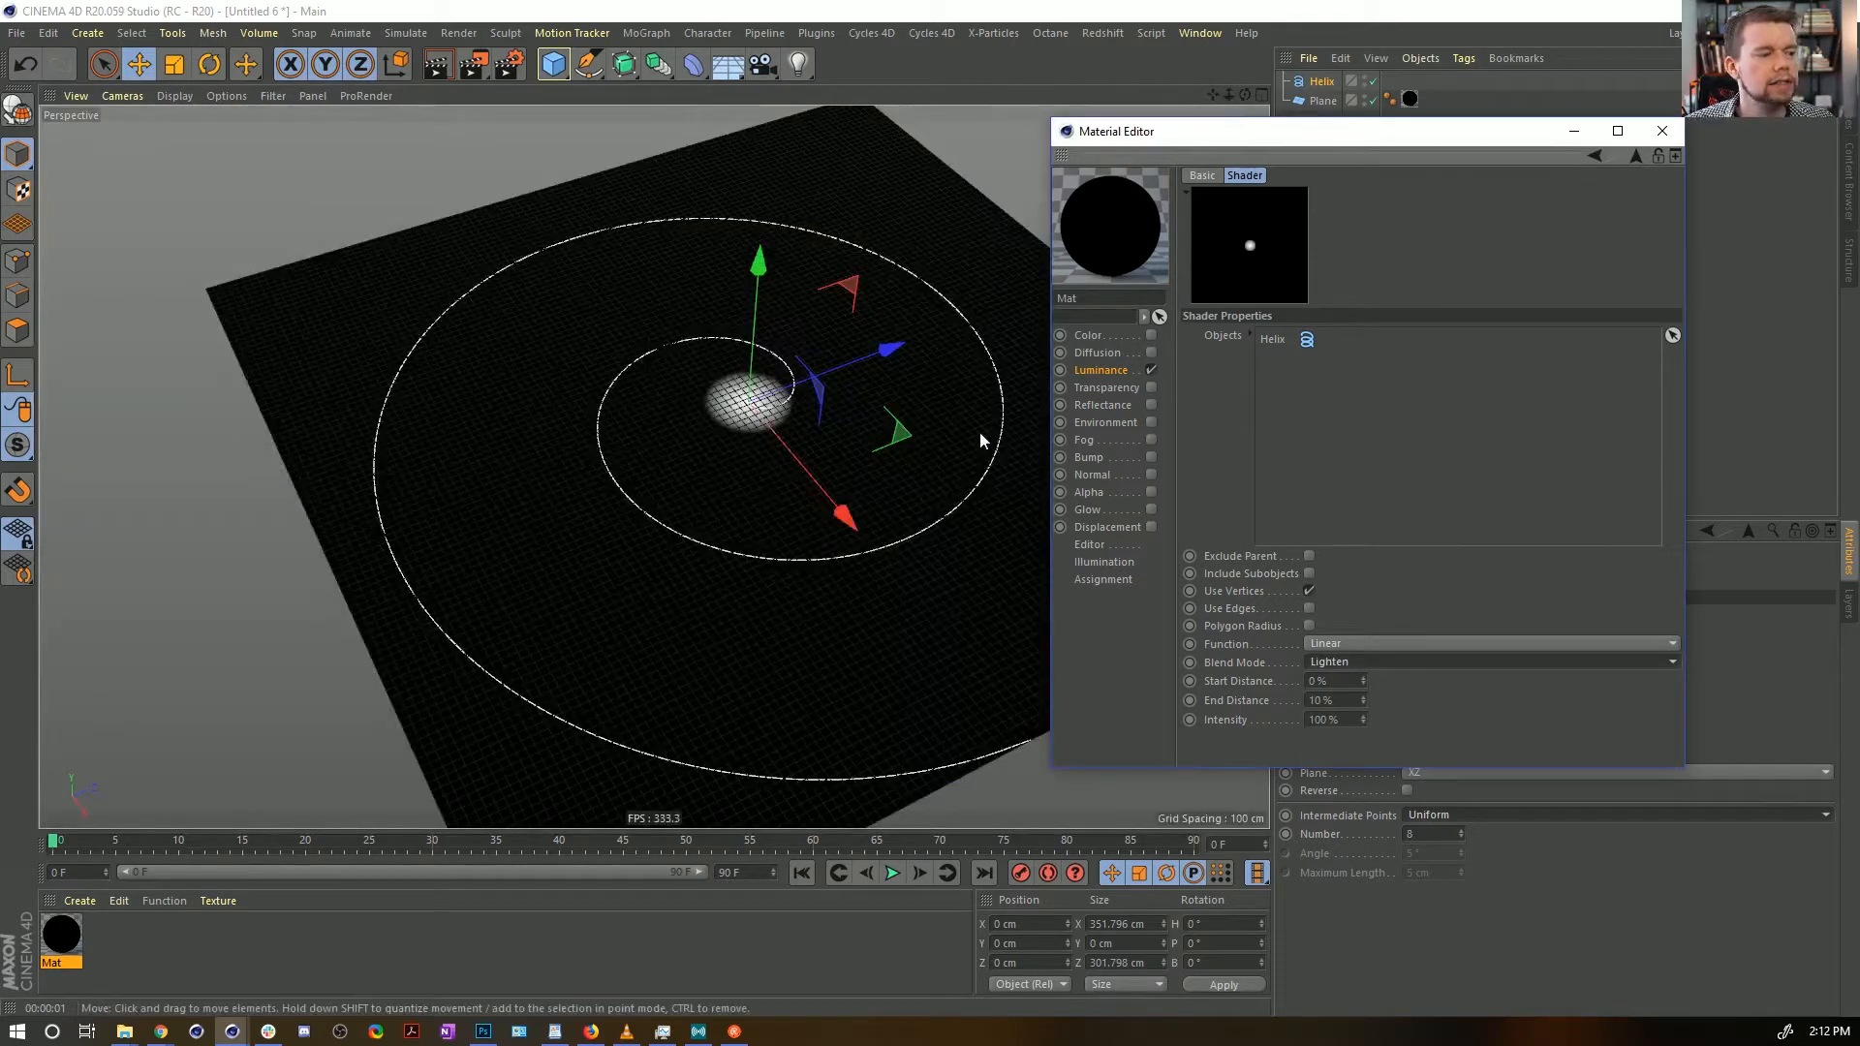
pyautogui.hotkey('ctrl', 'r')
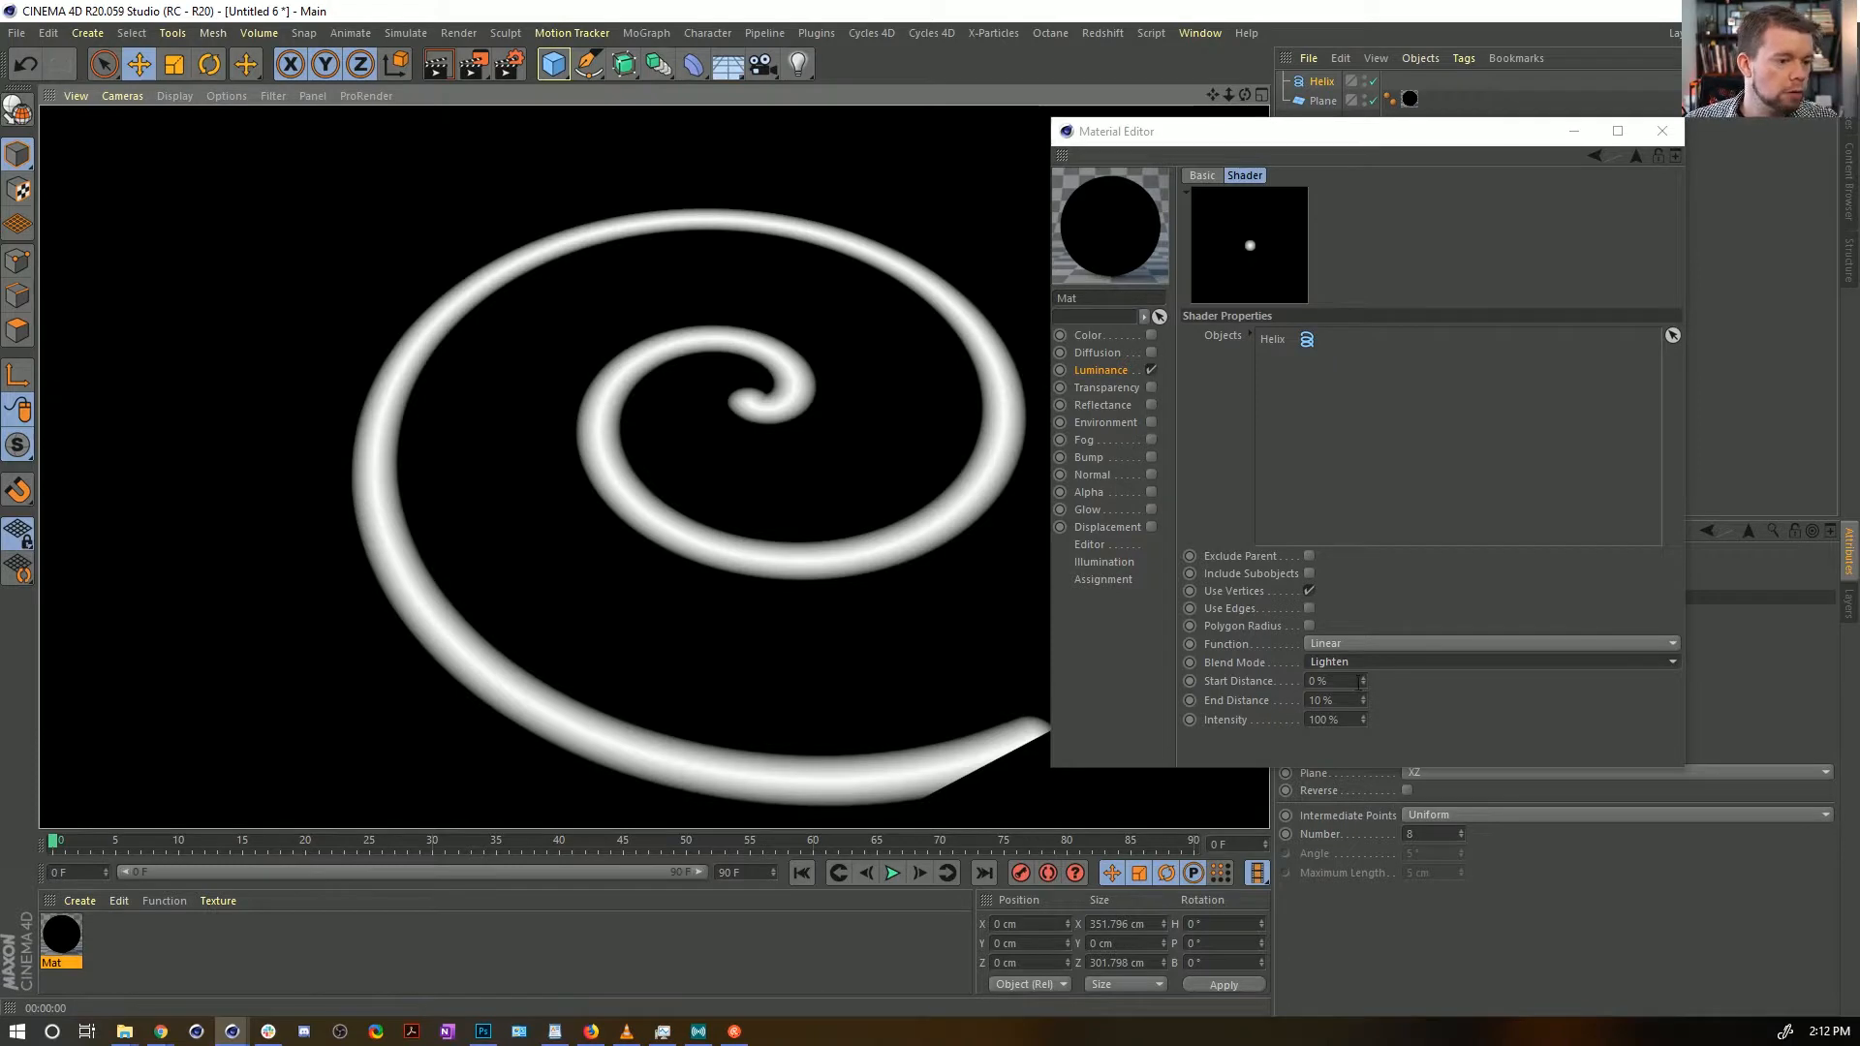
# Try the Smooth function on the Proximal shader in a view render, and restore Linear
pyautogui.click(1332, 643)
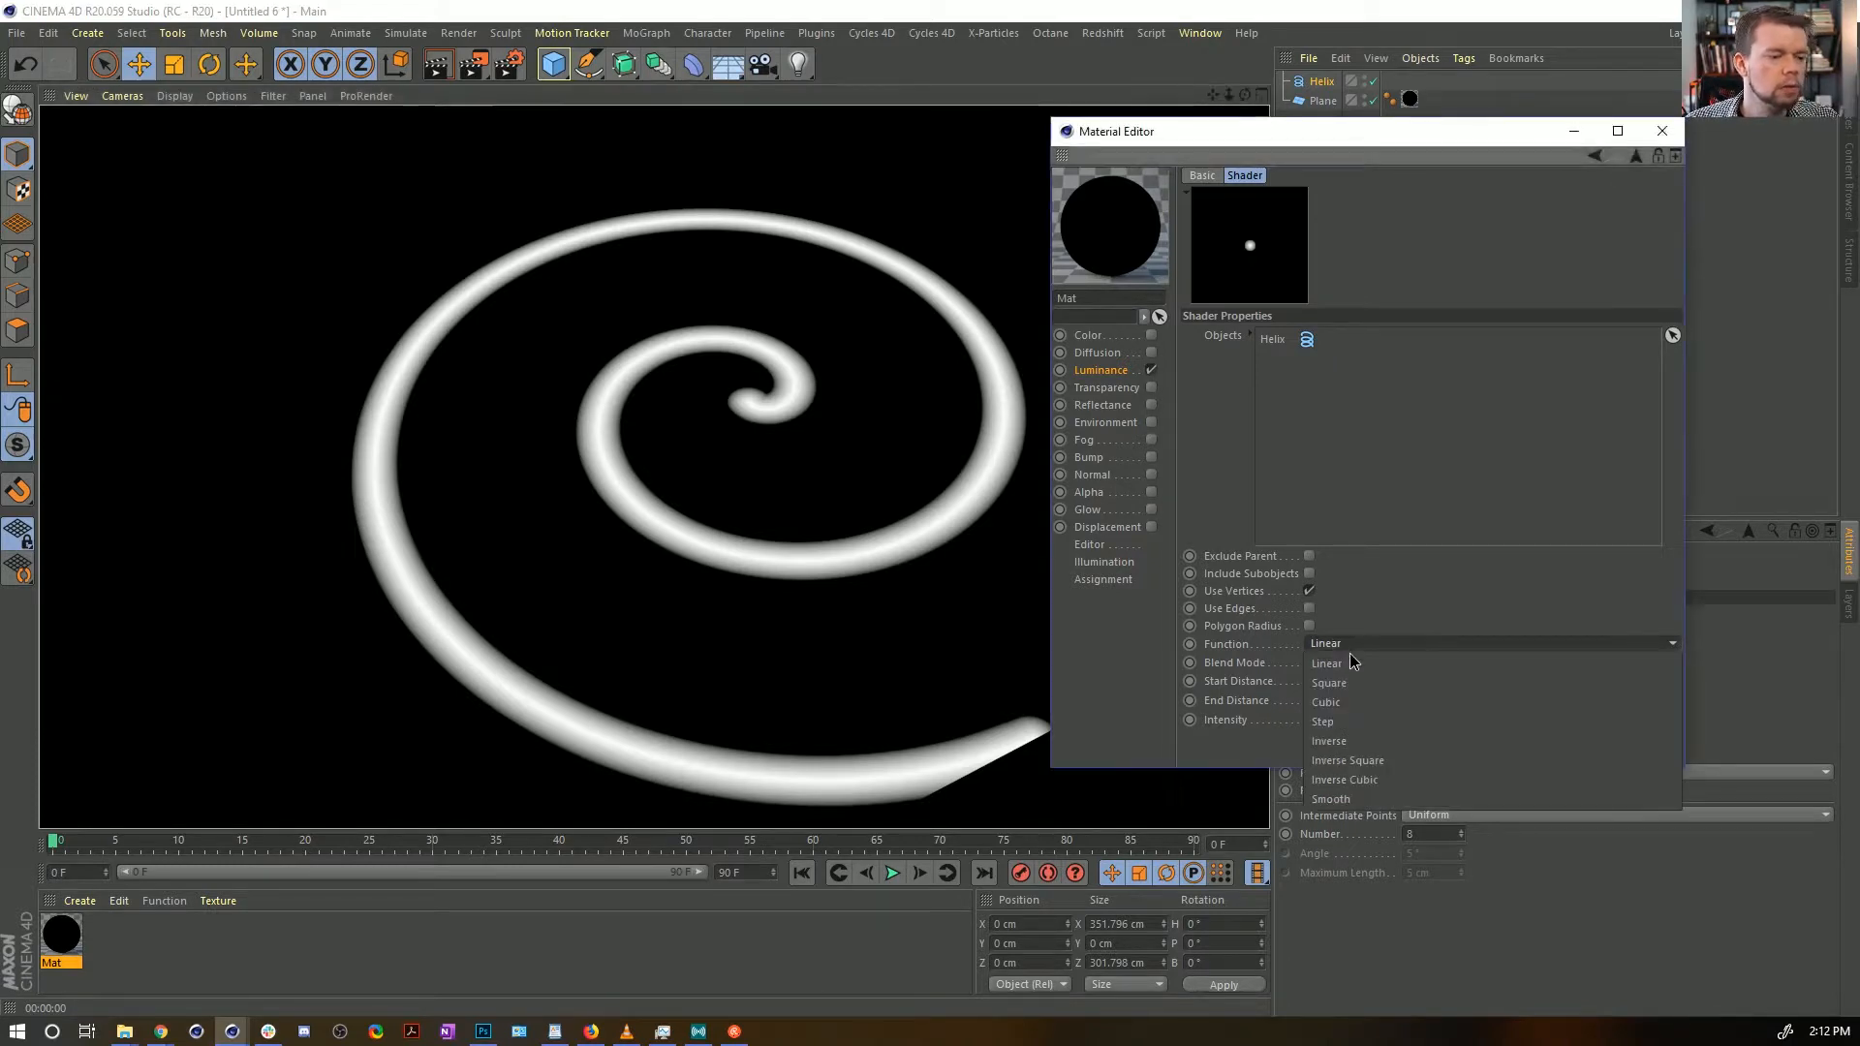
pyautogui.click(1330, 798)
pyautogui.hotkey('ctrl', 'r')
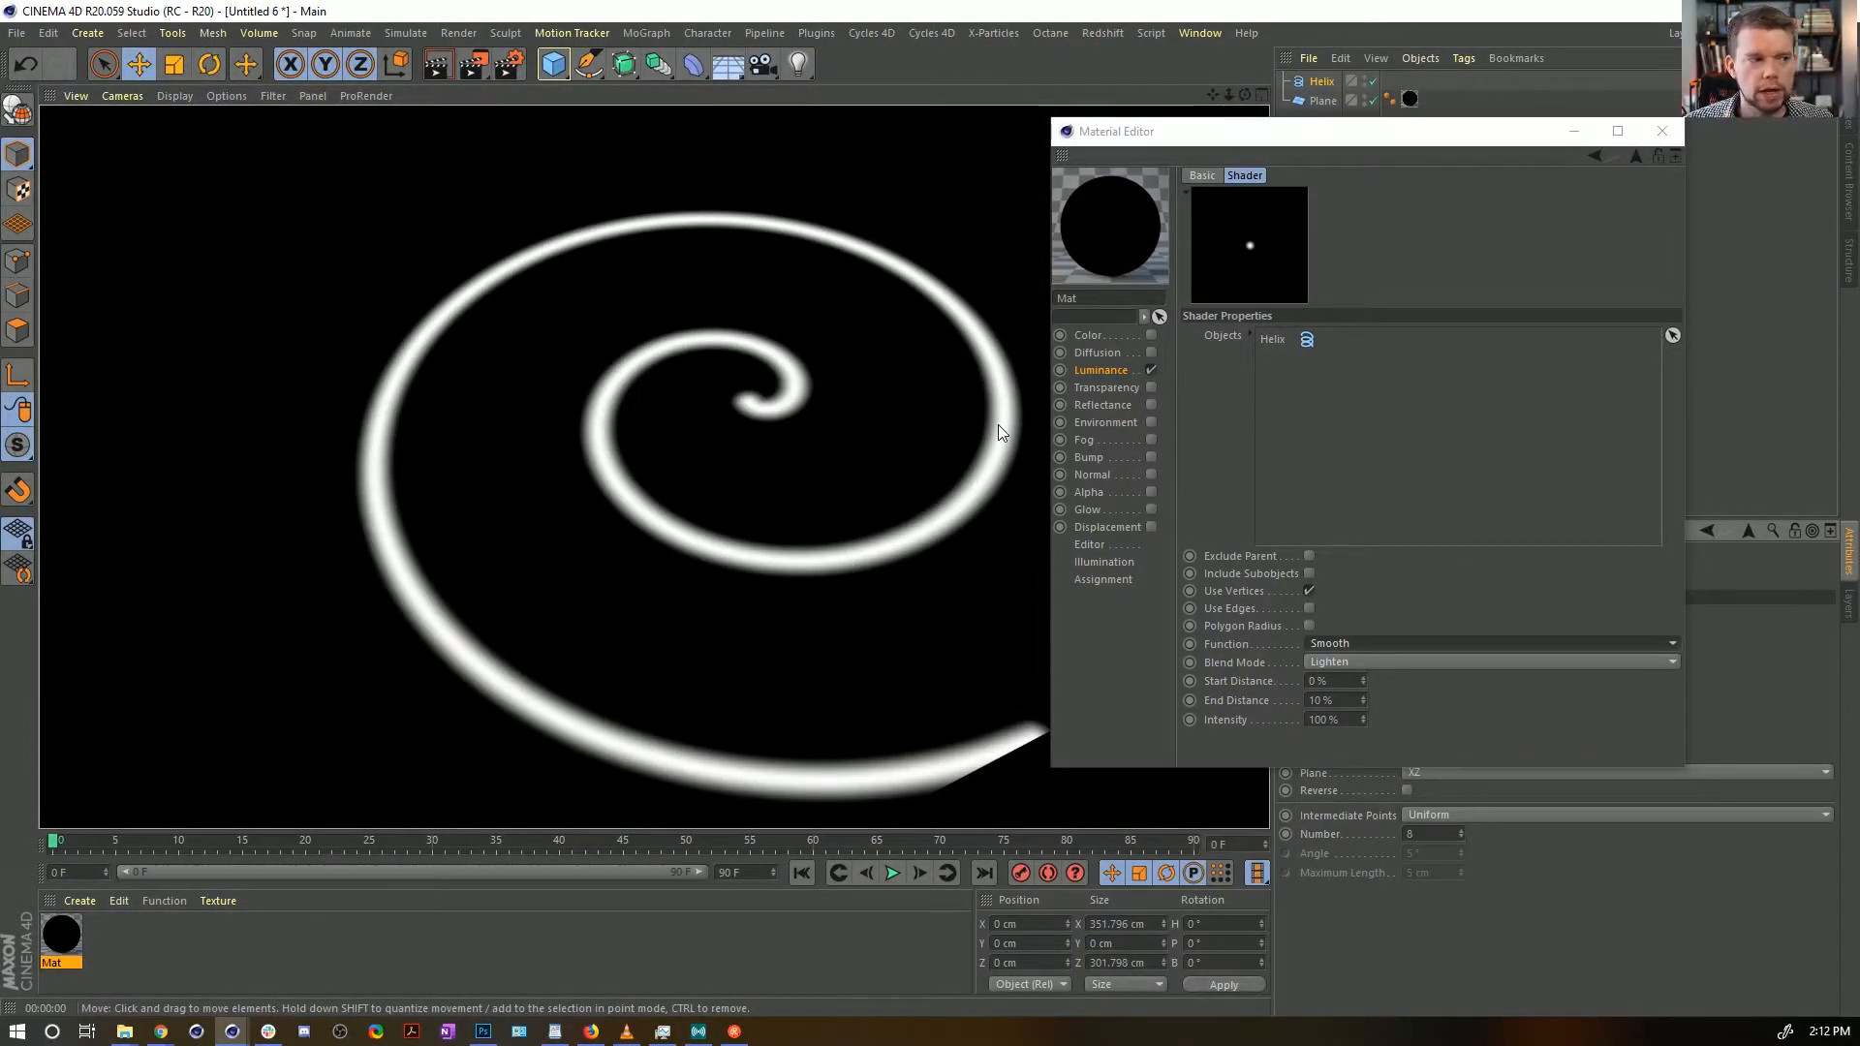
pyautogui.click(1345, 643)
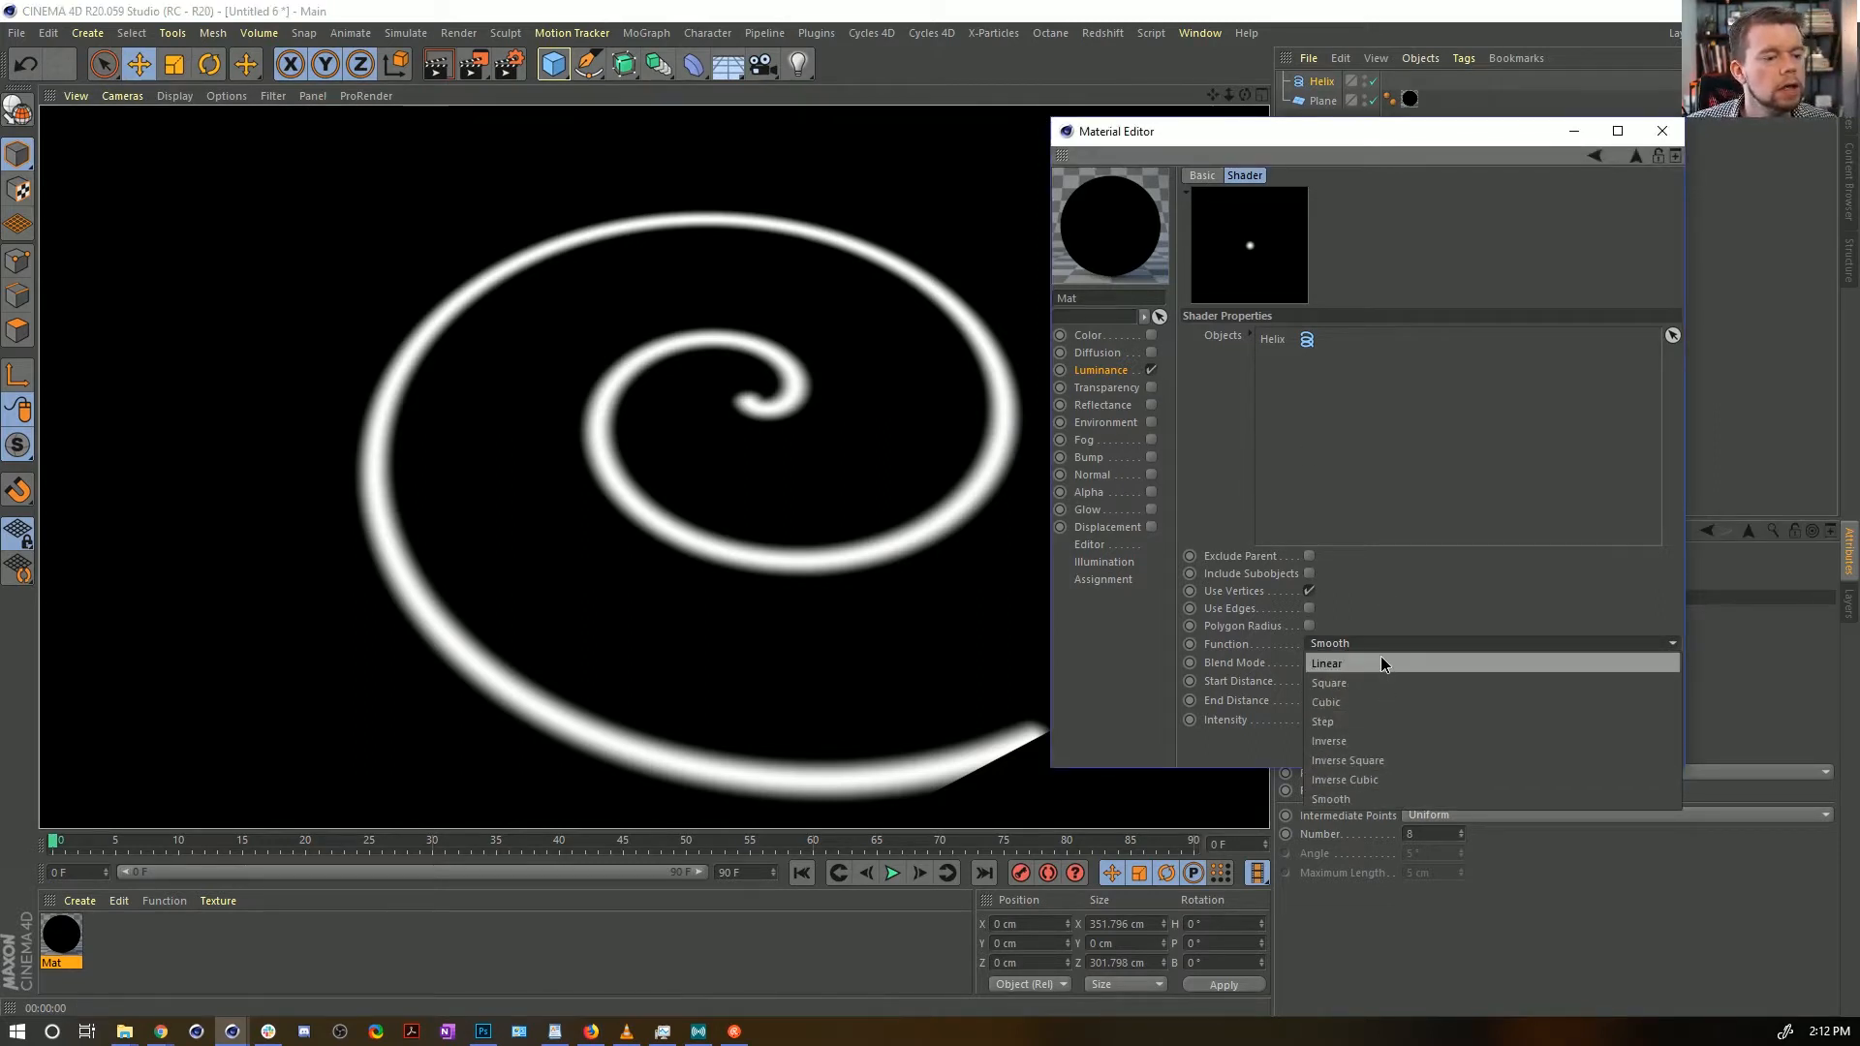
pyautogui.click(1383, 664)
# Wrap the Luminance channel's Proximal texture in a Filter shader and open the Filter's settings
pyautogui.click(1635, 155)
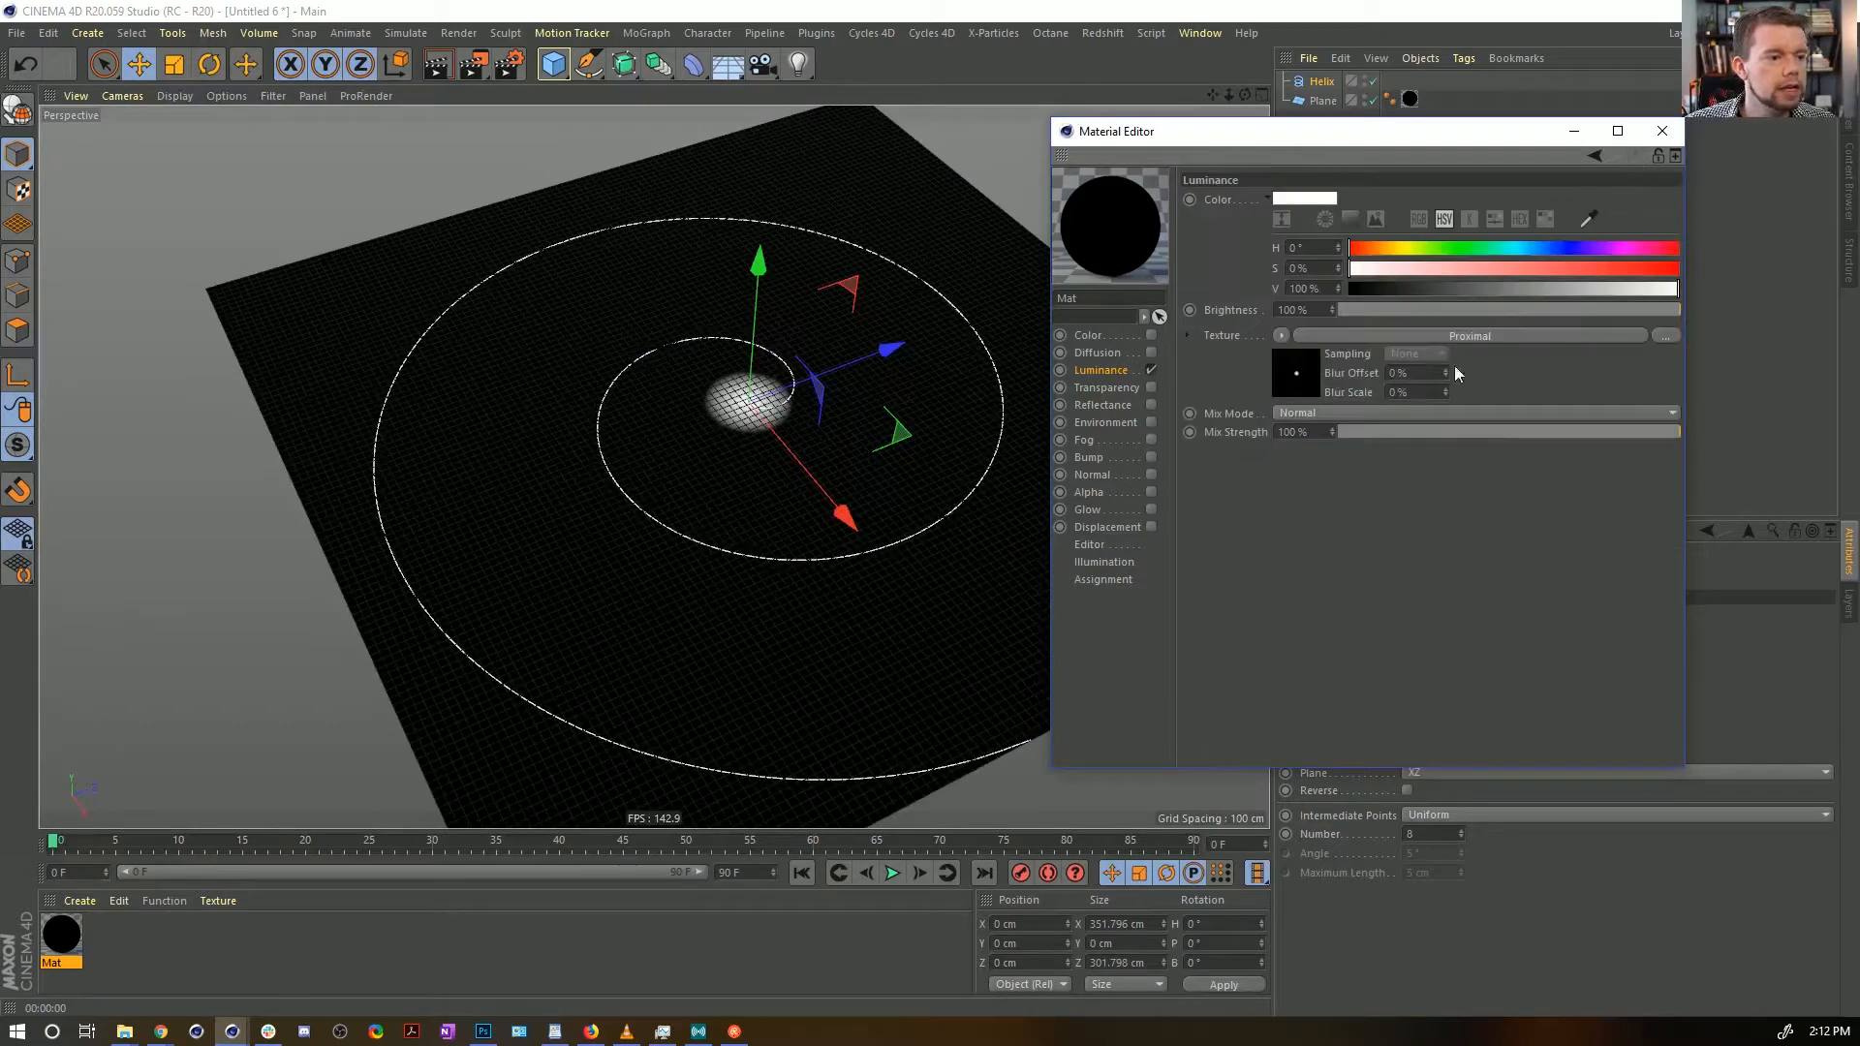
pyautogui.click(1281, 335)
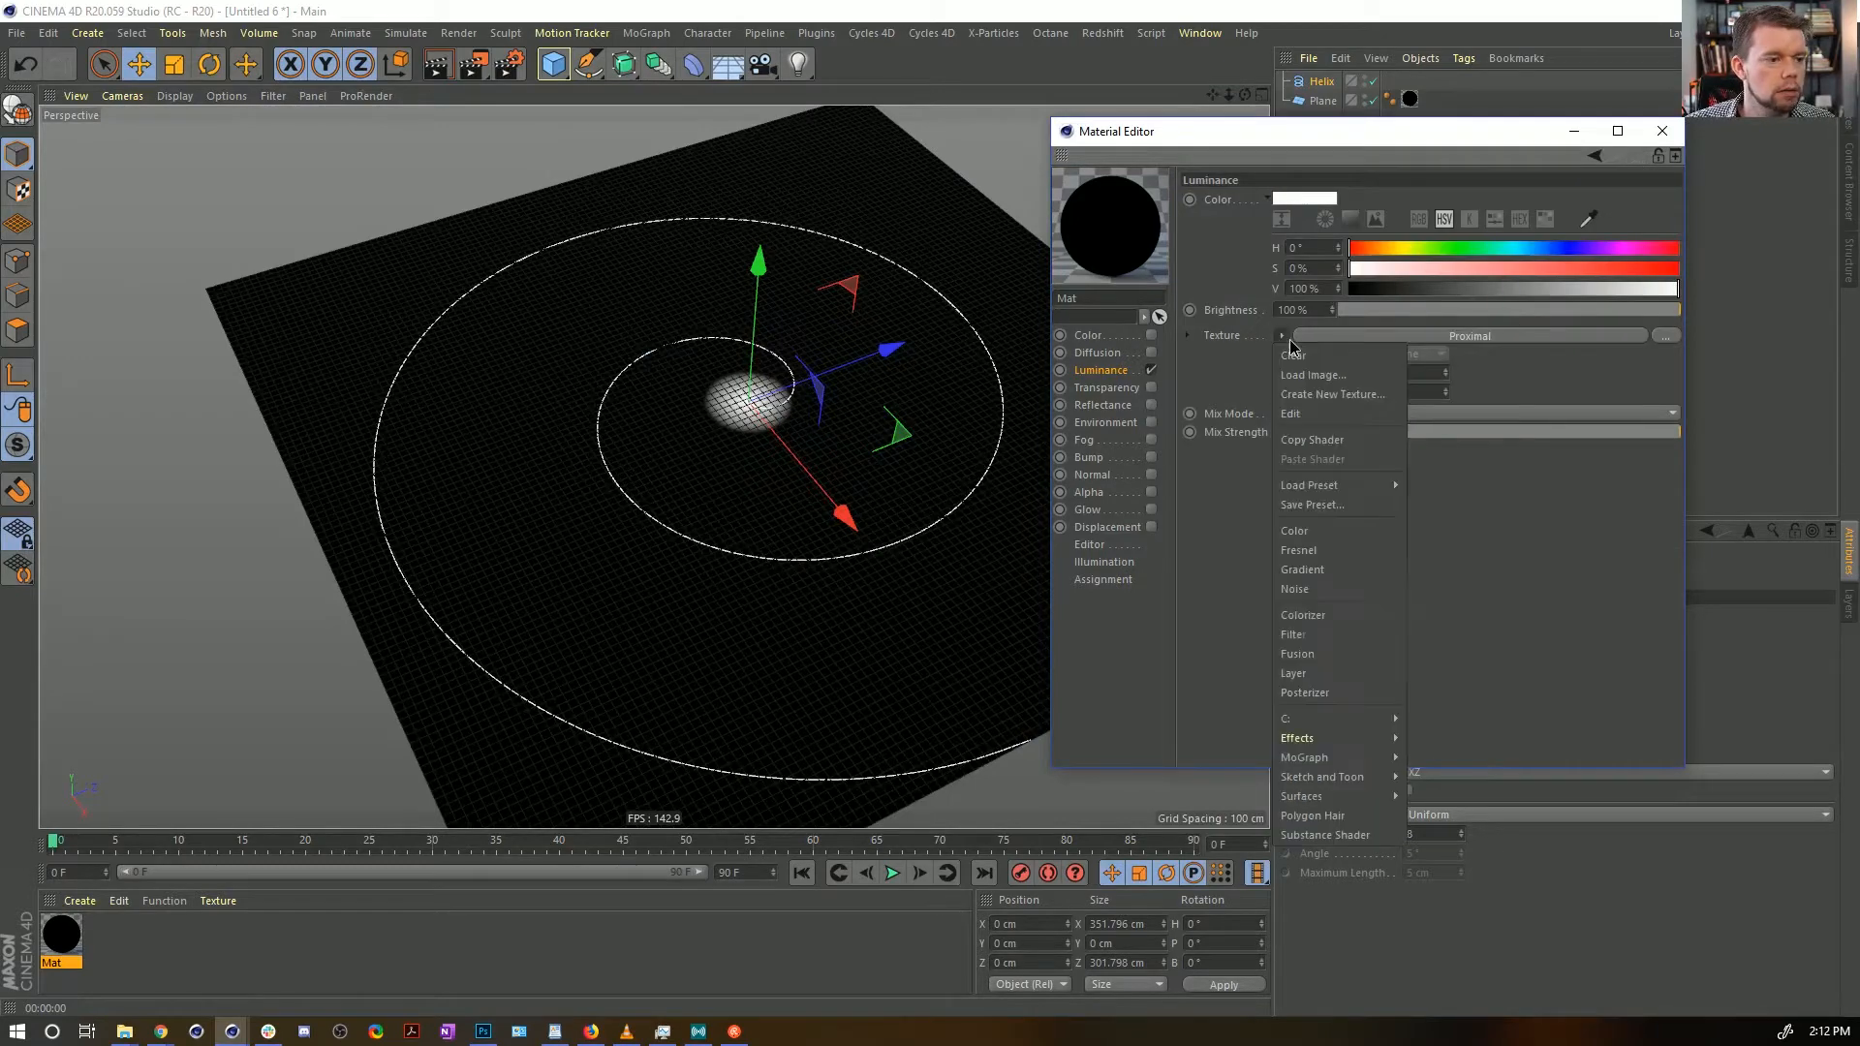
pyautogui.click(1313, 635)
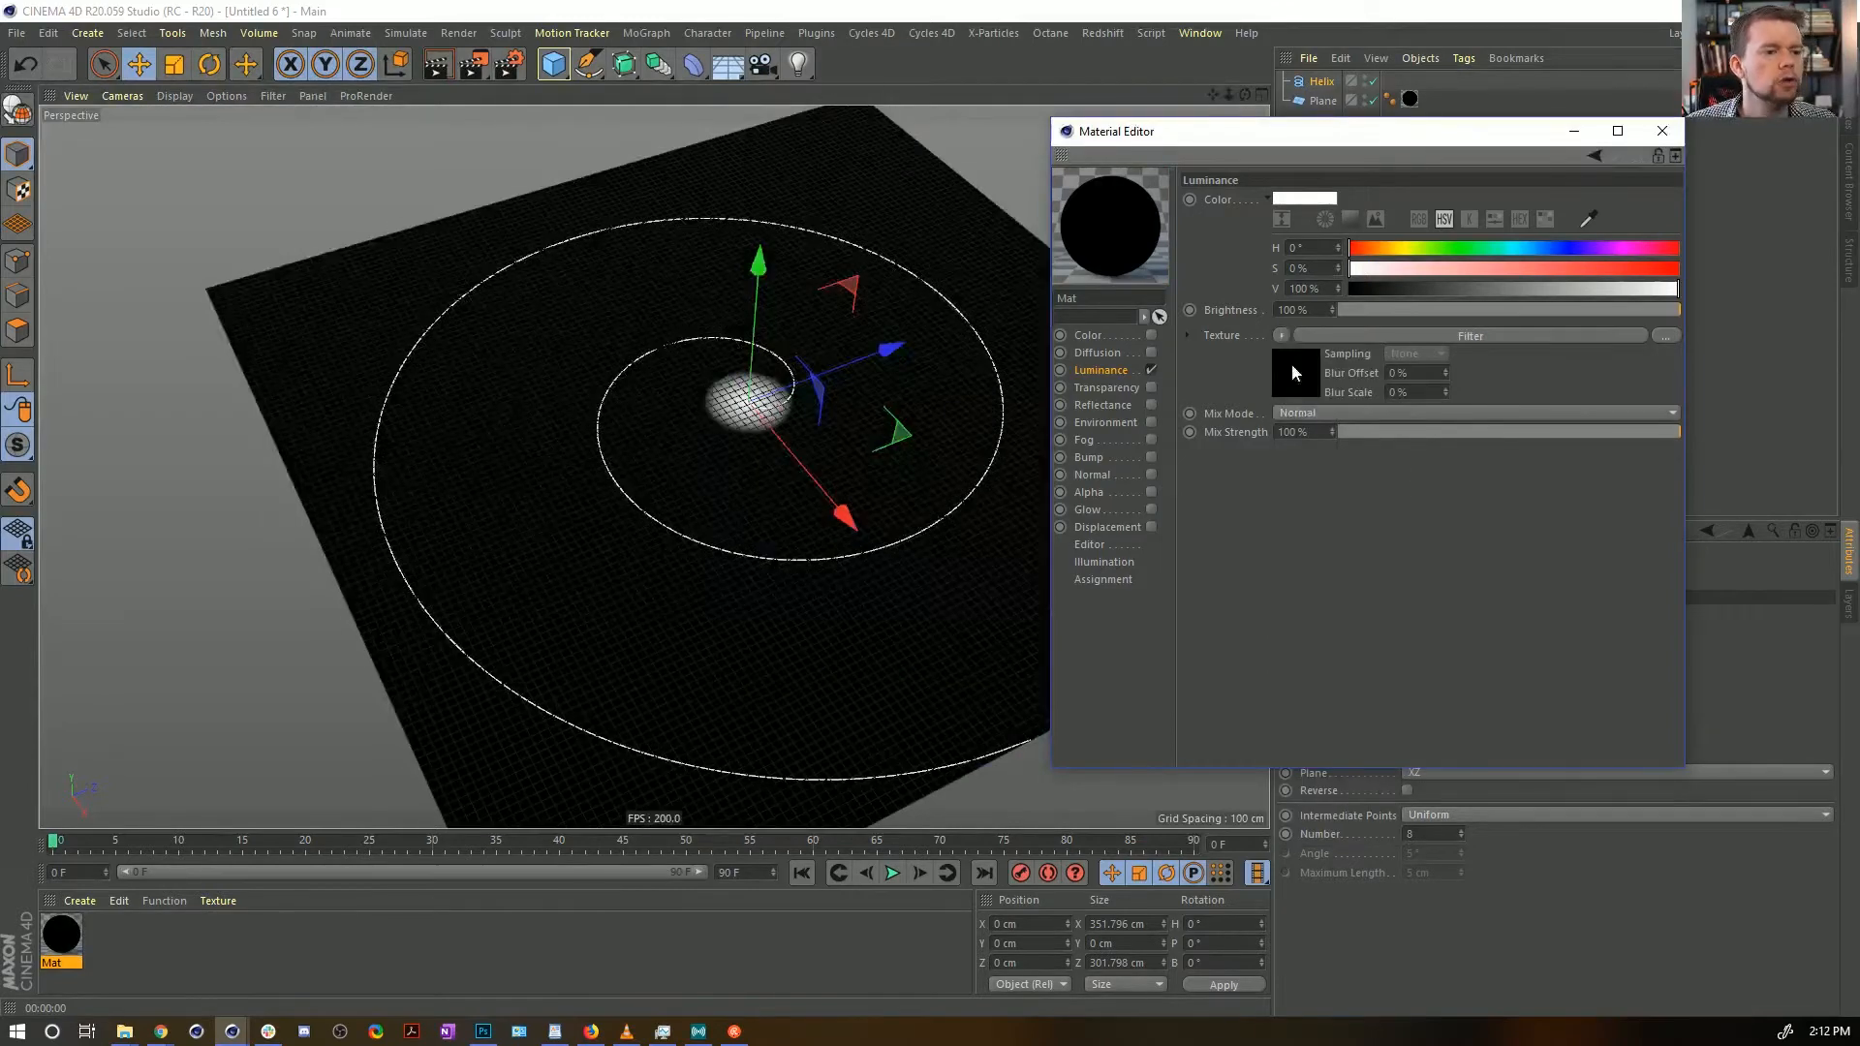
pyautogui.click(1292, 363)
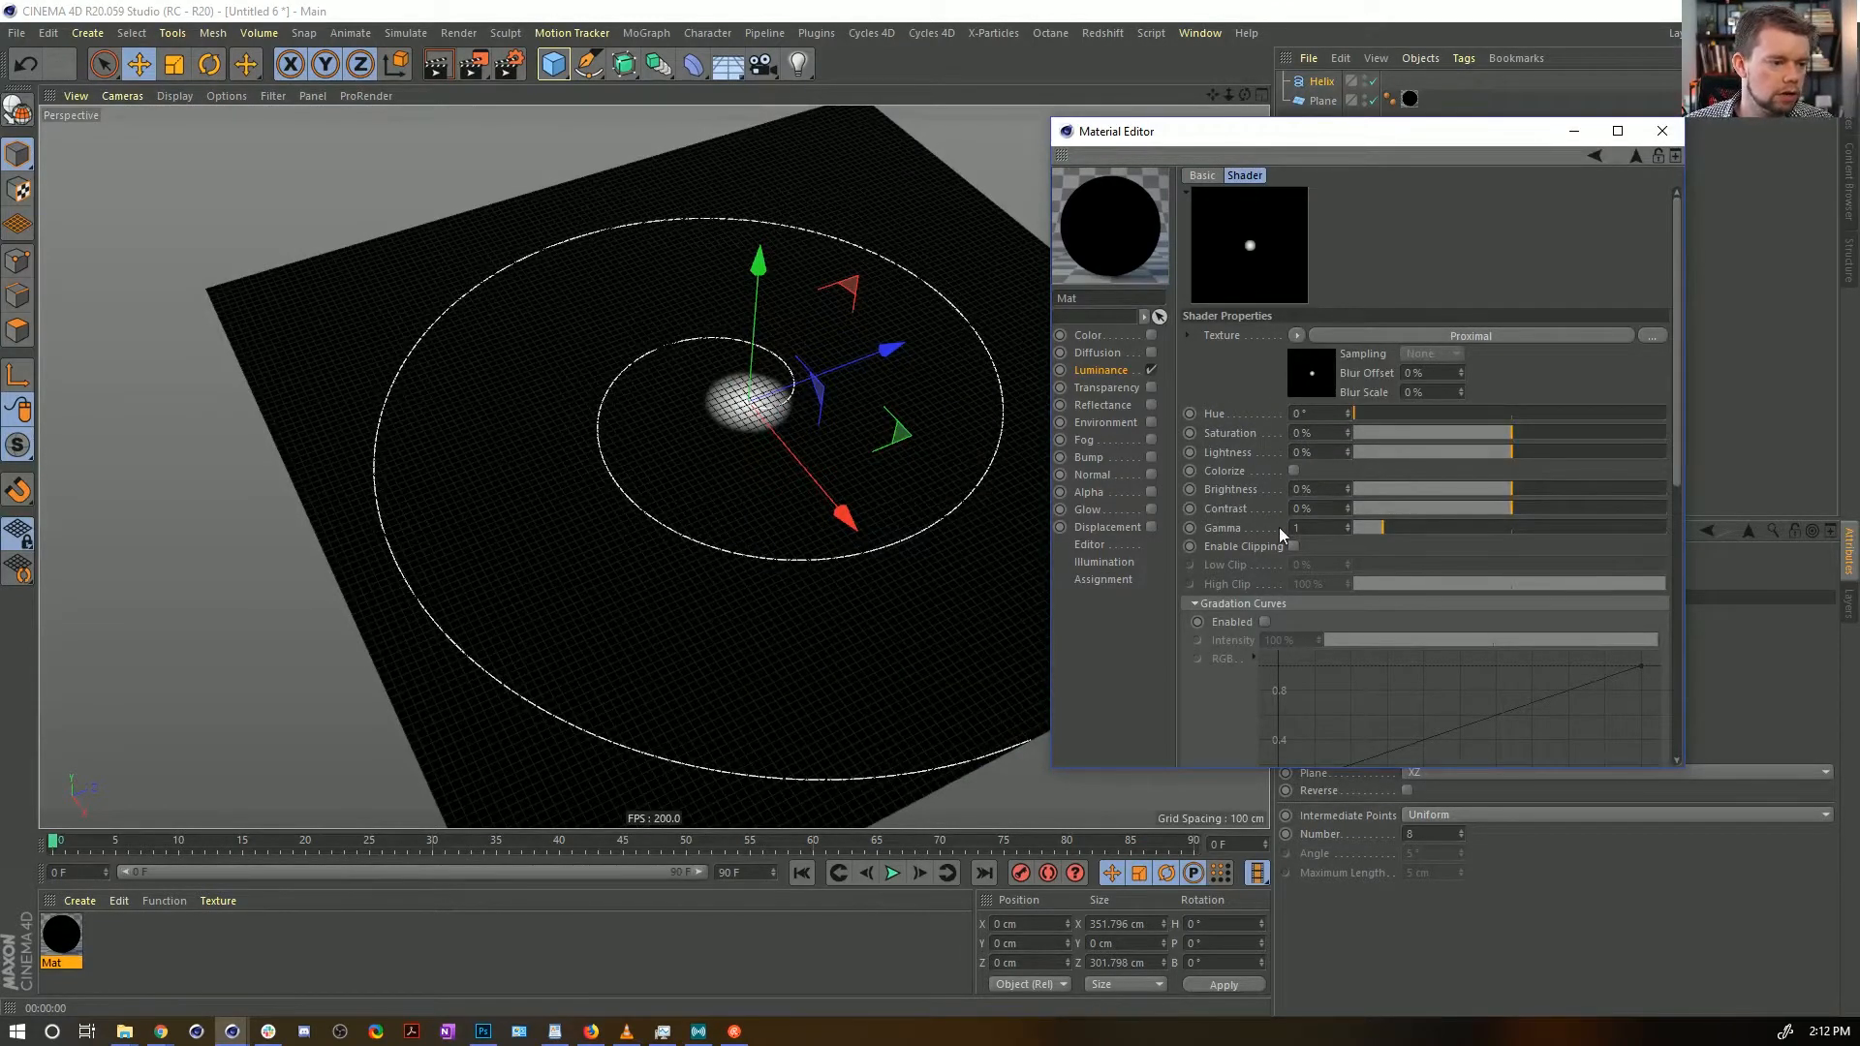
# Enable the gradation curves in the Filter shader
pyautogui.click(1236, 625)
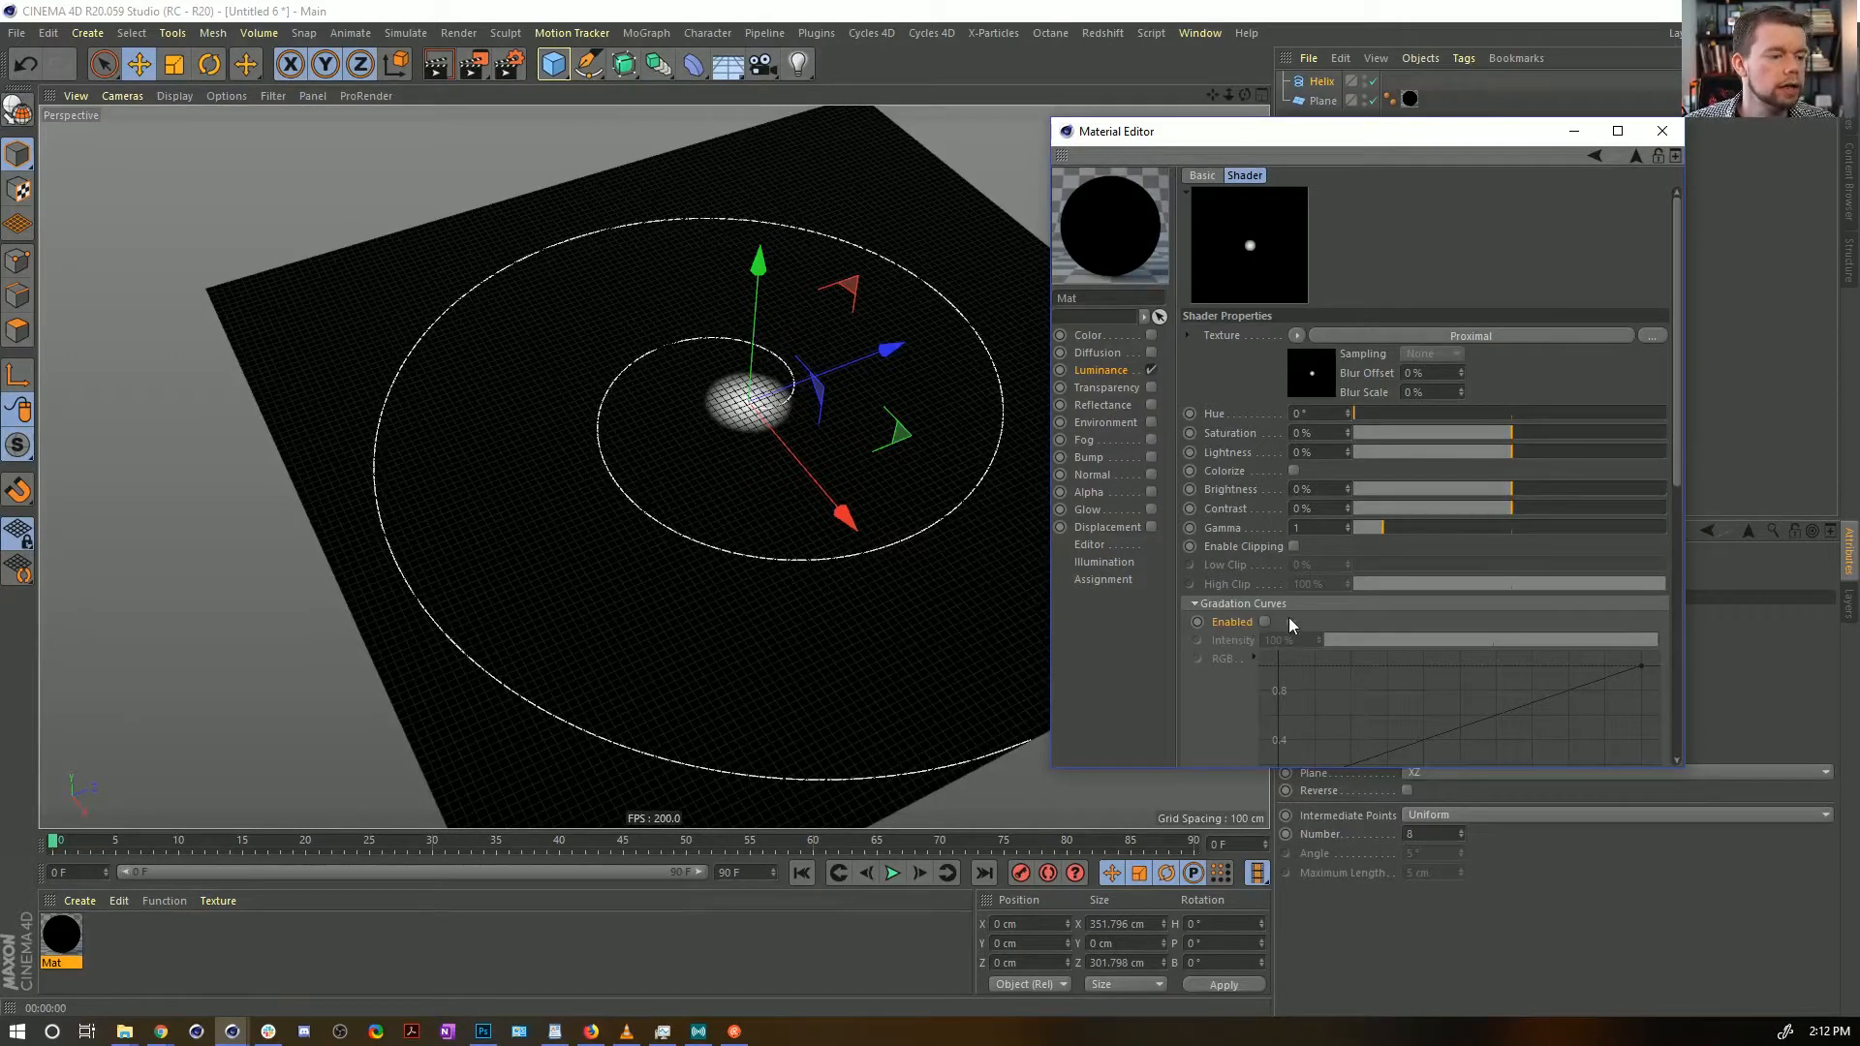
pyautogui.click(1263, 622)
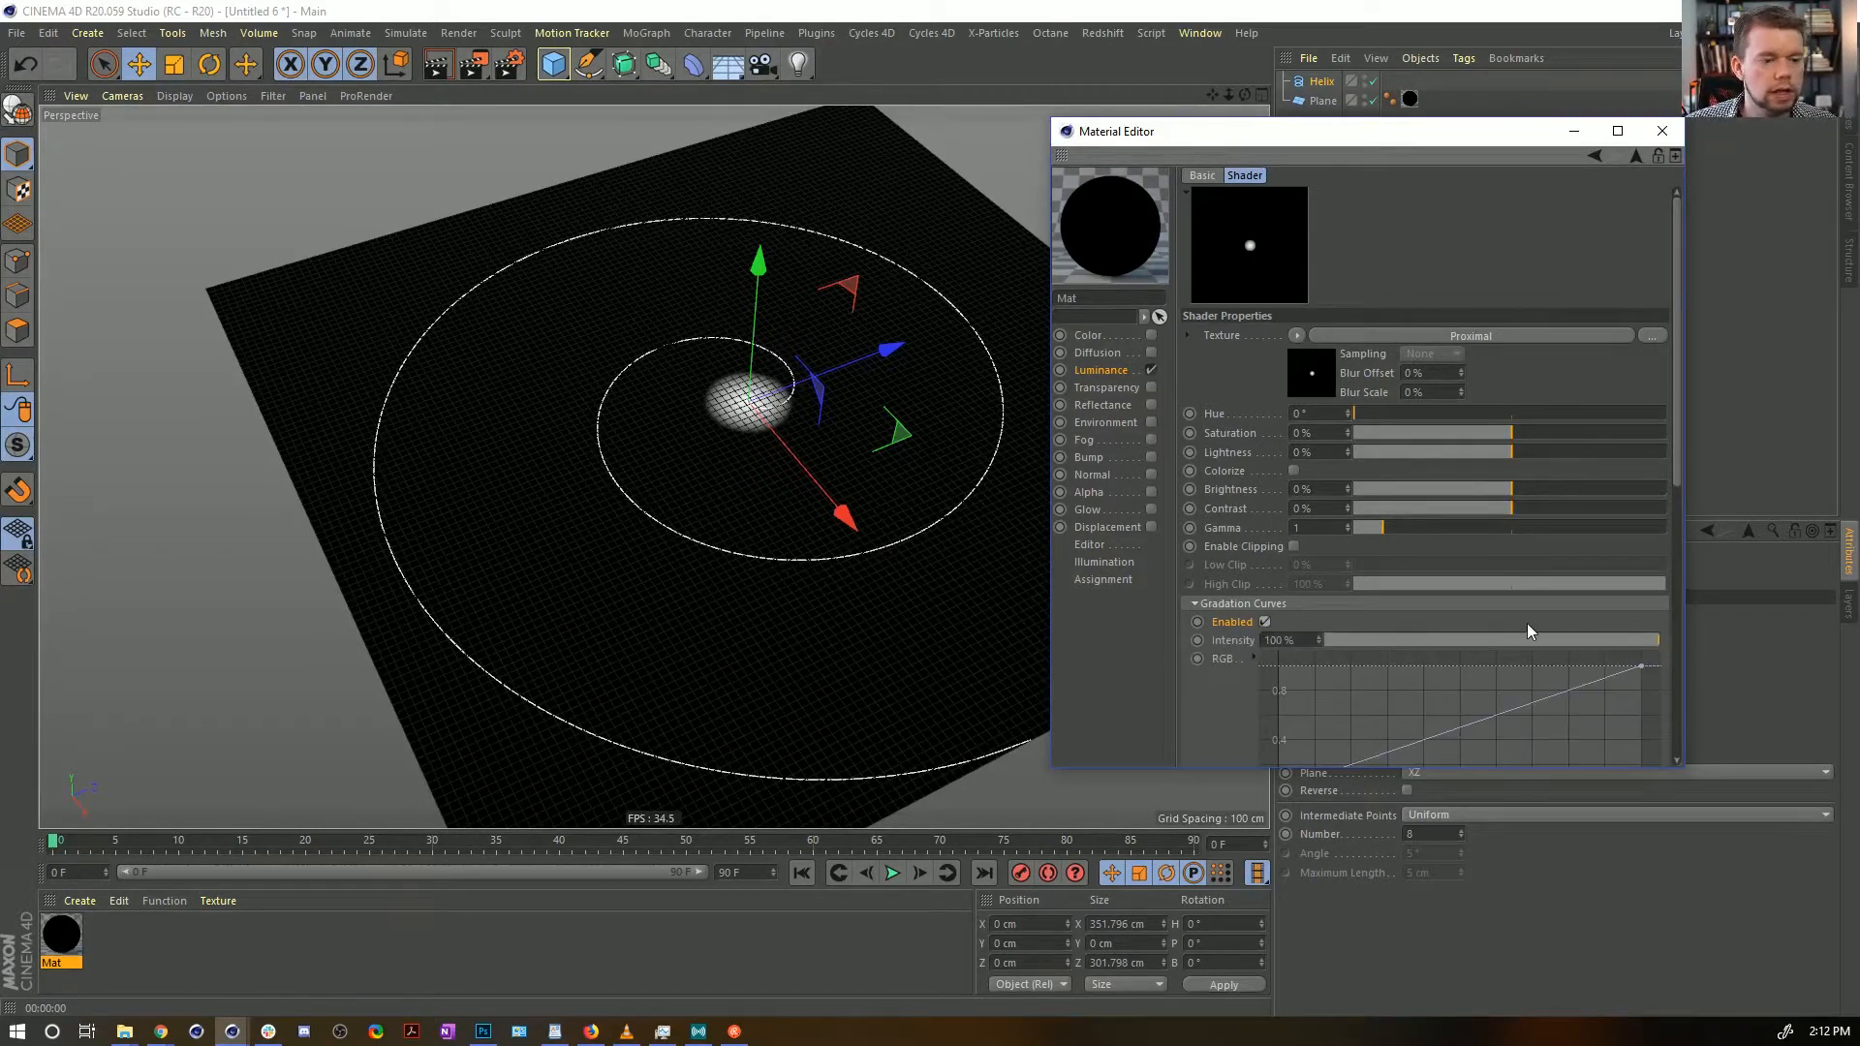
pyautogui.scroll(-4, 1213, 527)
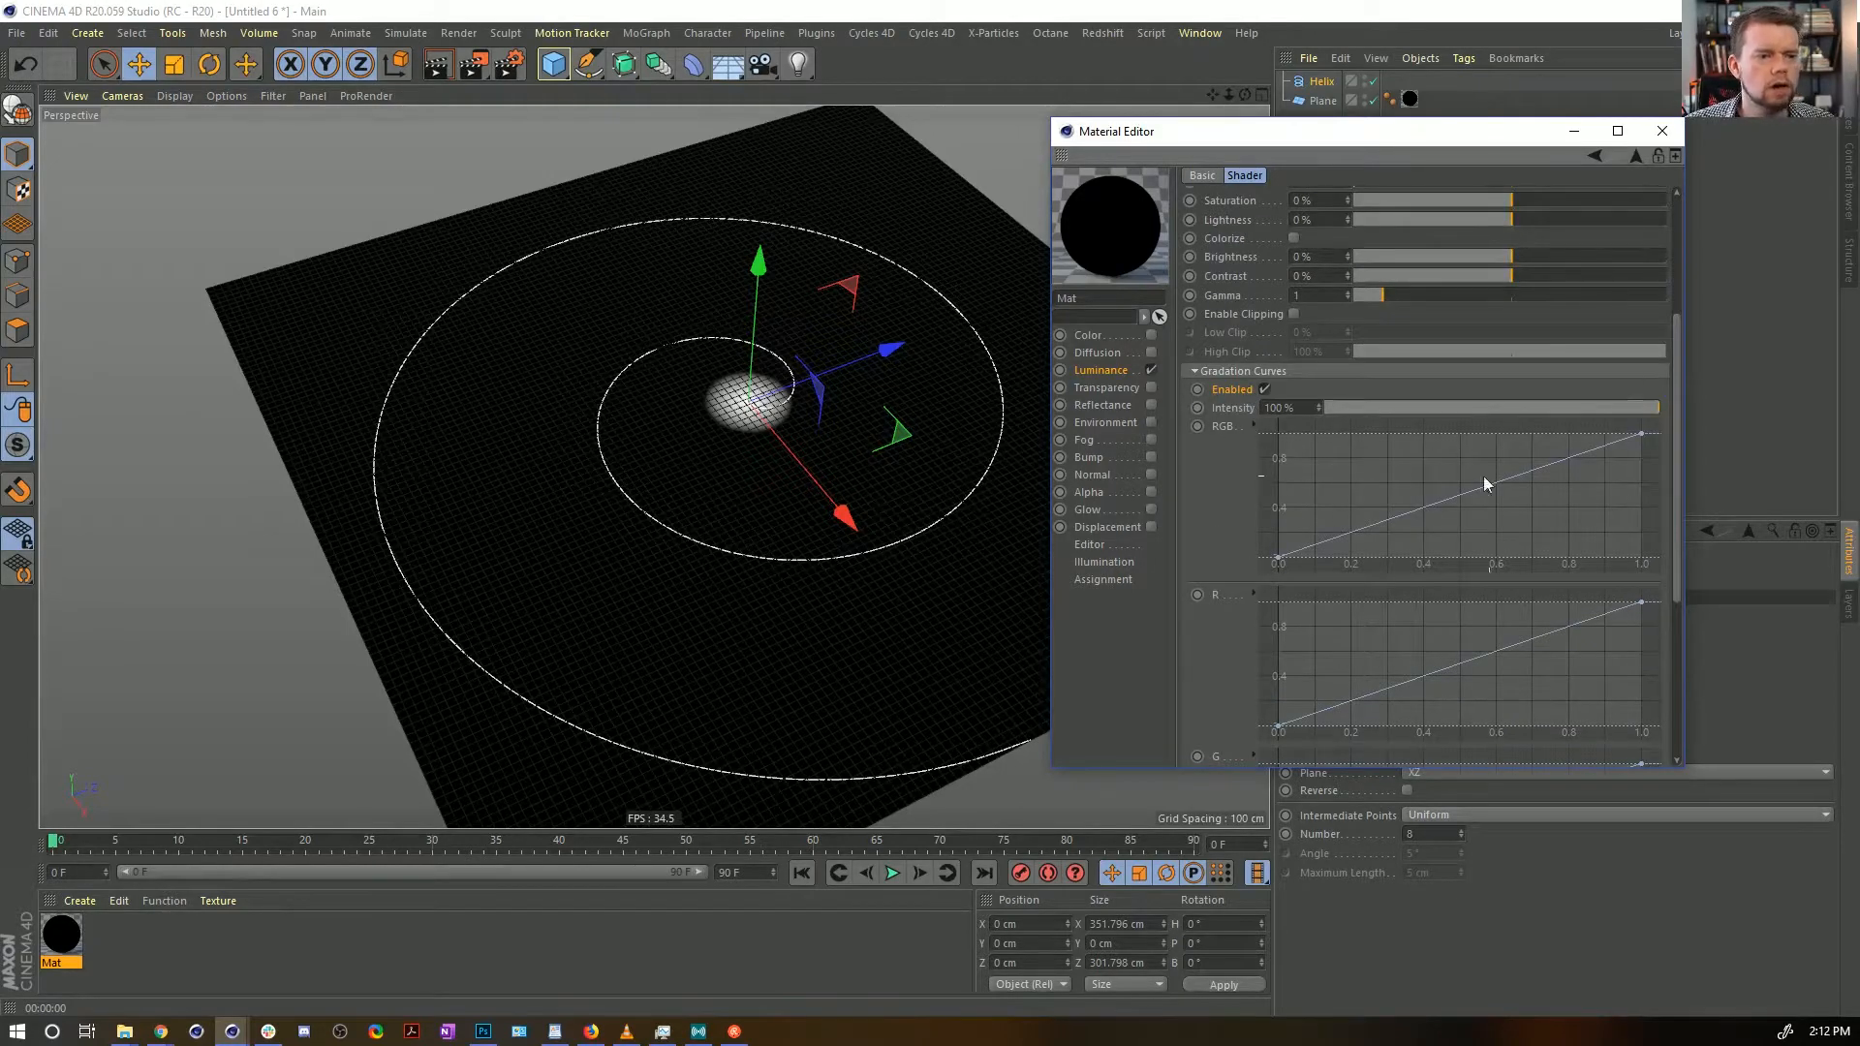
# Bend the Filter's RGB curve to stay low and rise steeply near 1.0, and render the view
pyautogui.click(1412, 471)
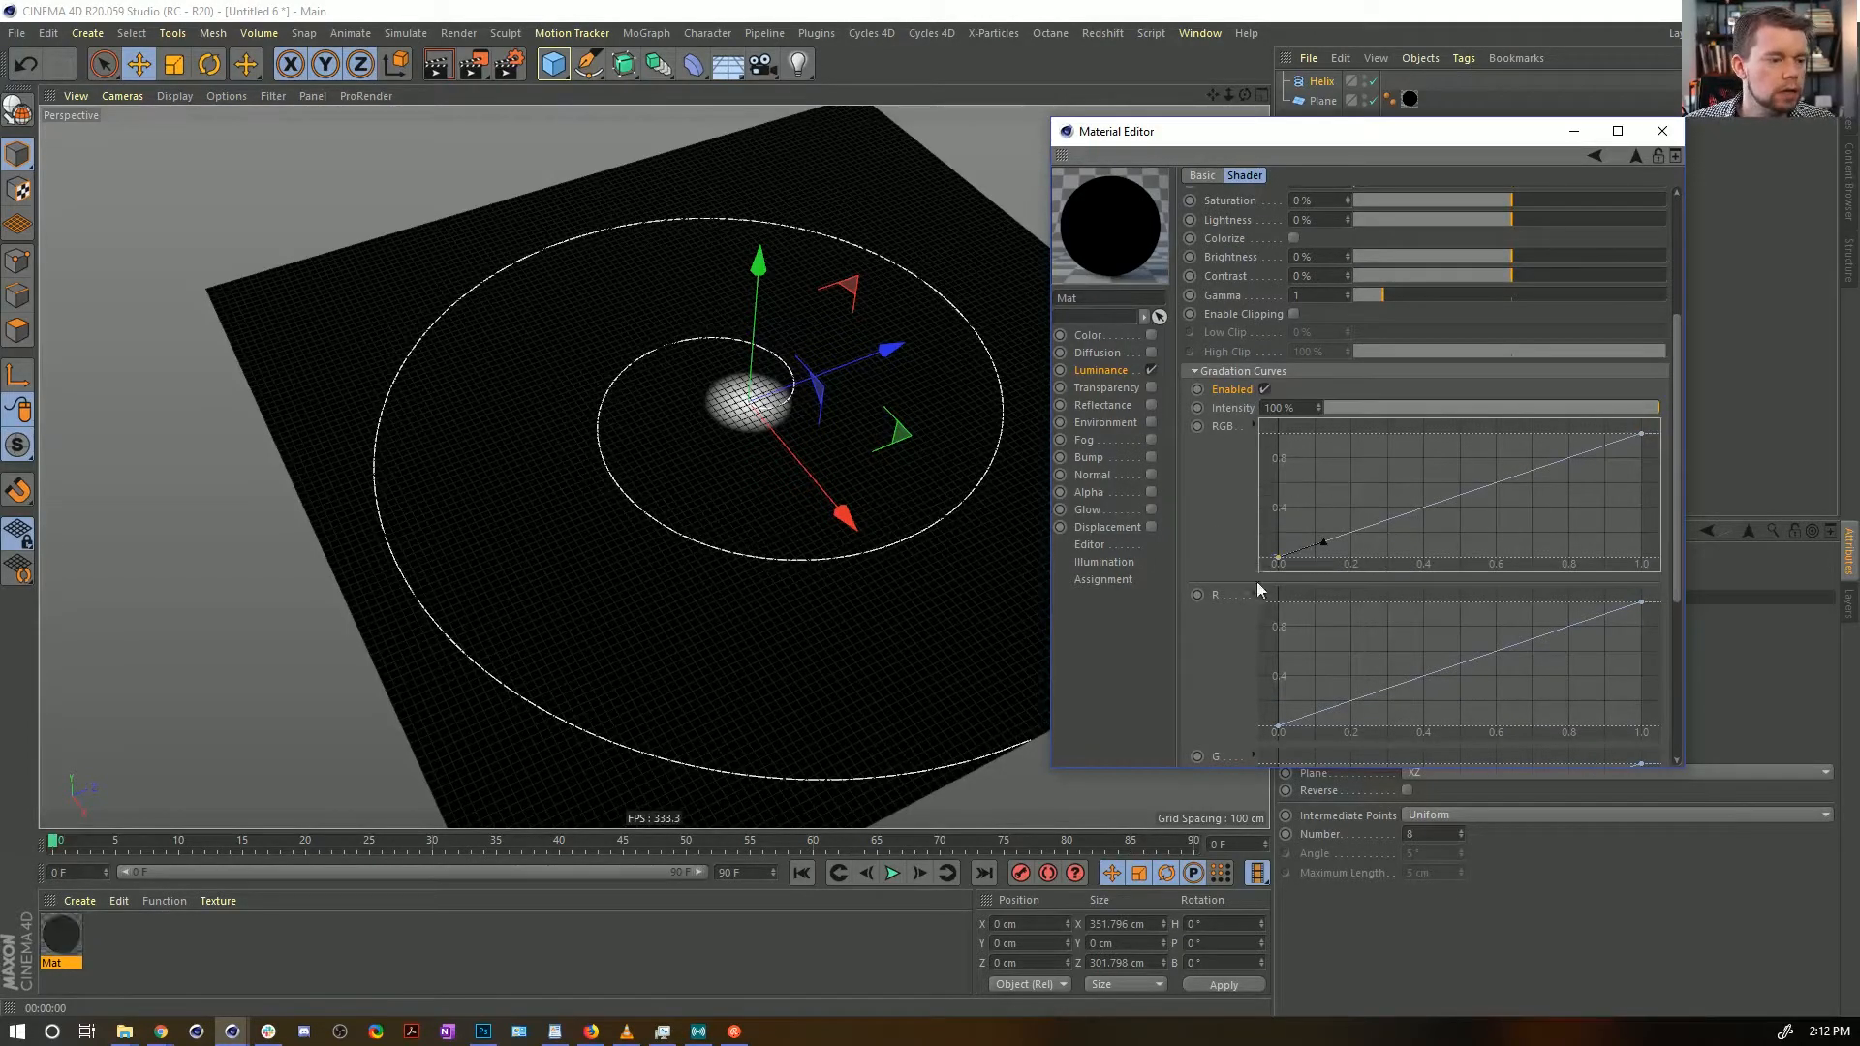
pyautogui.moveTo(1322, 543); pyautogui.dragTo(1563, 560)
pyautogui.click(1641, 434)
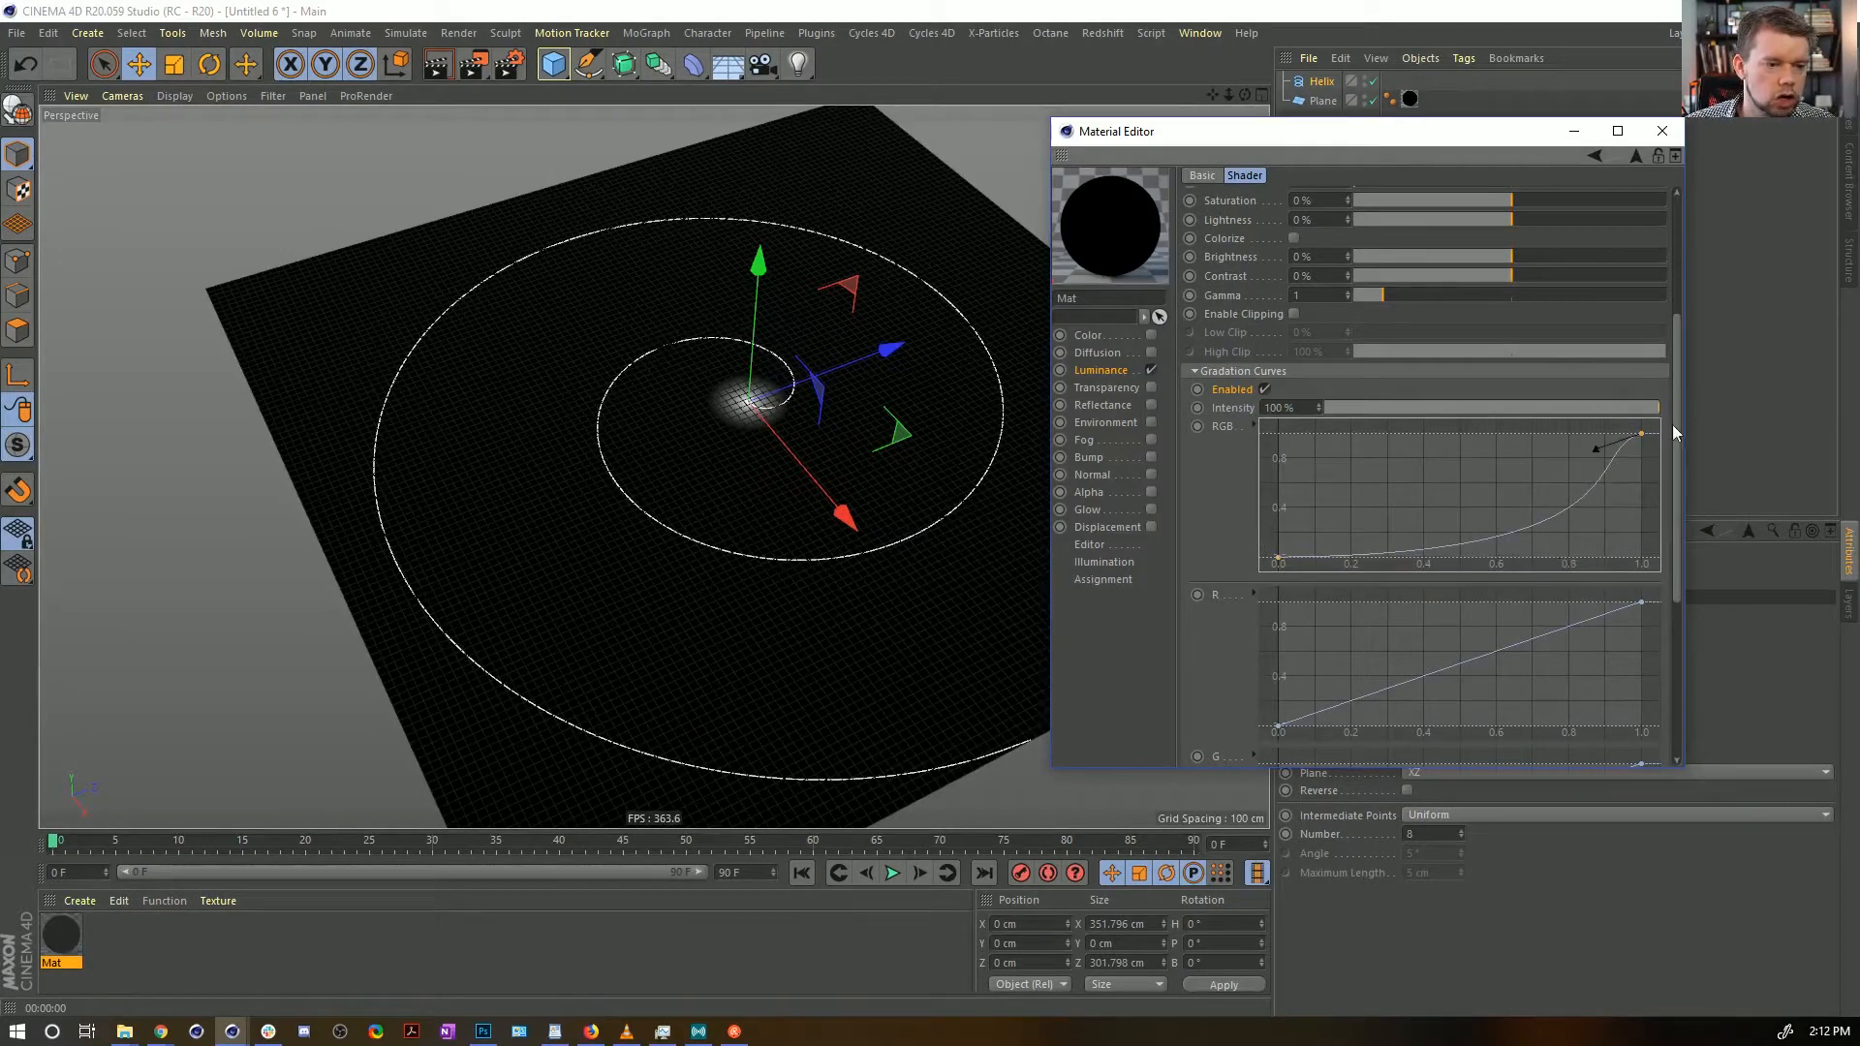
pyautogui.moveTo(1595, 449); pyautogui.dragTo(1641, 475)
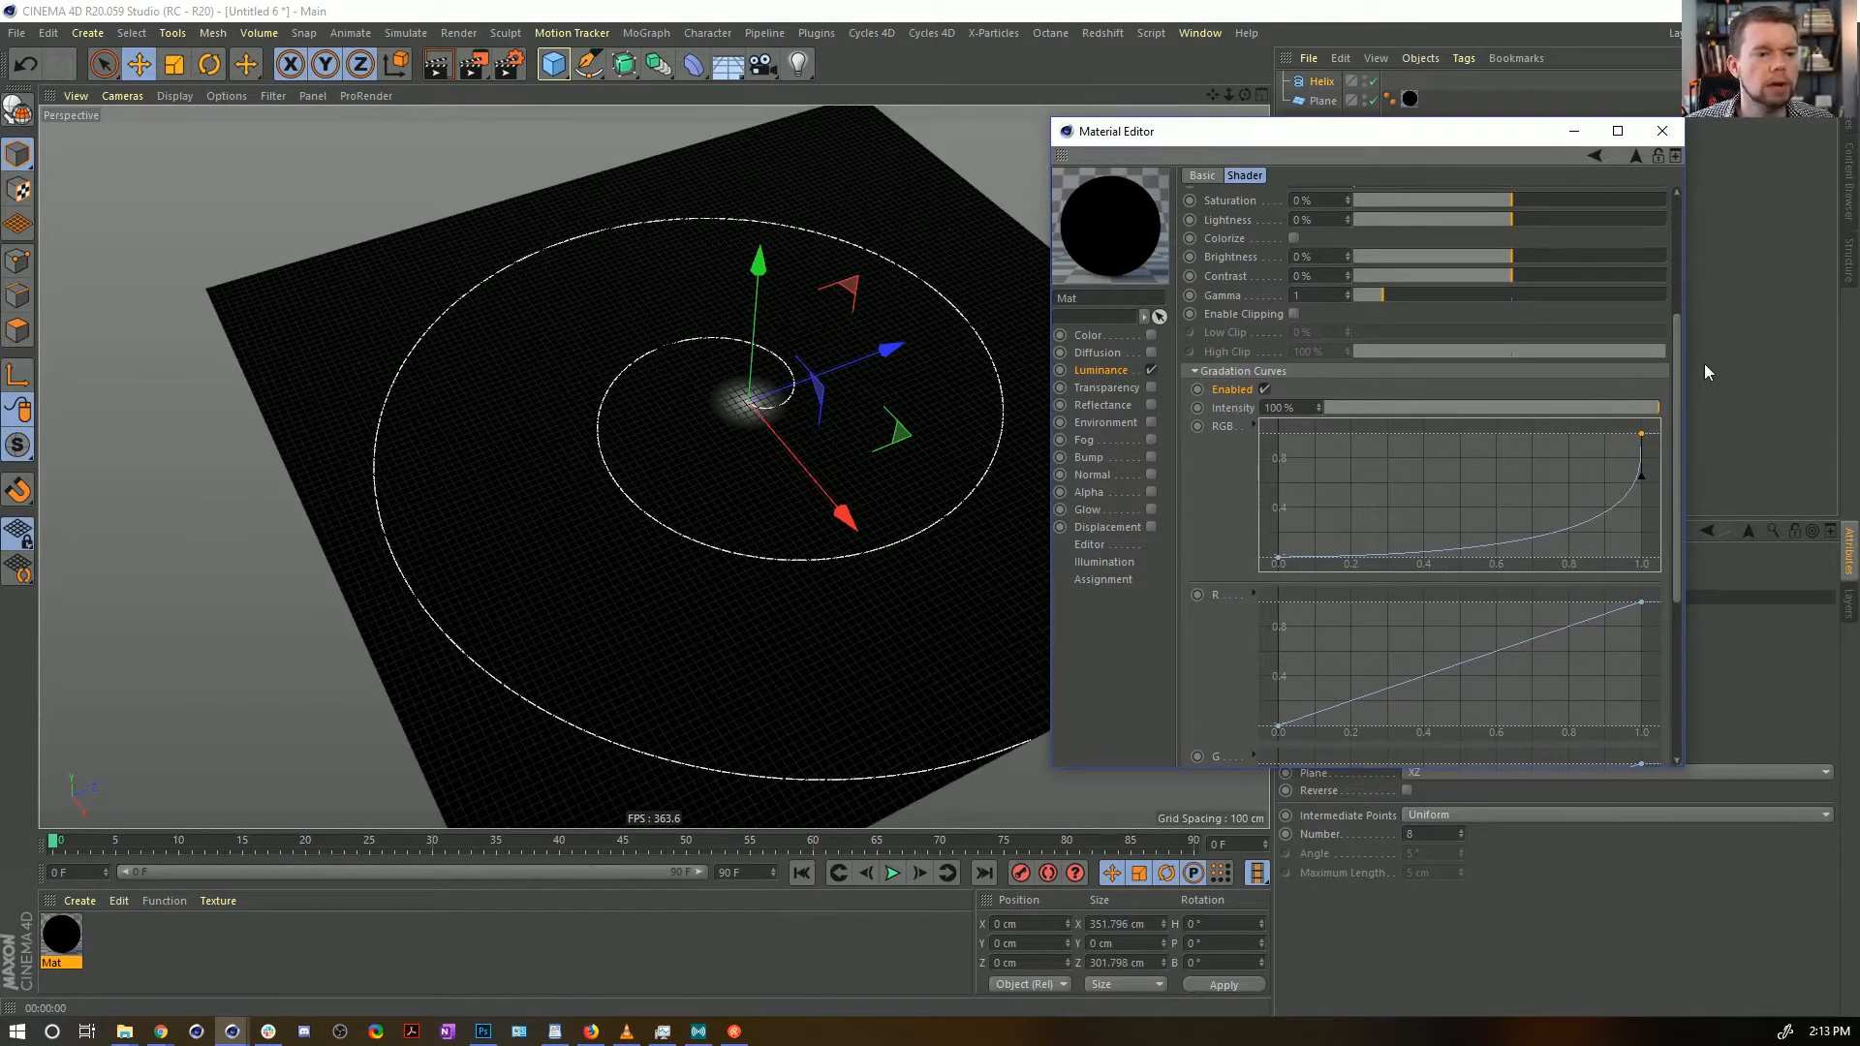
pyautogui.click(1178, 66)
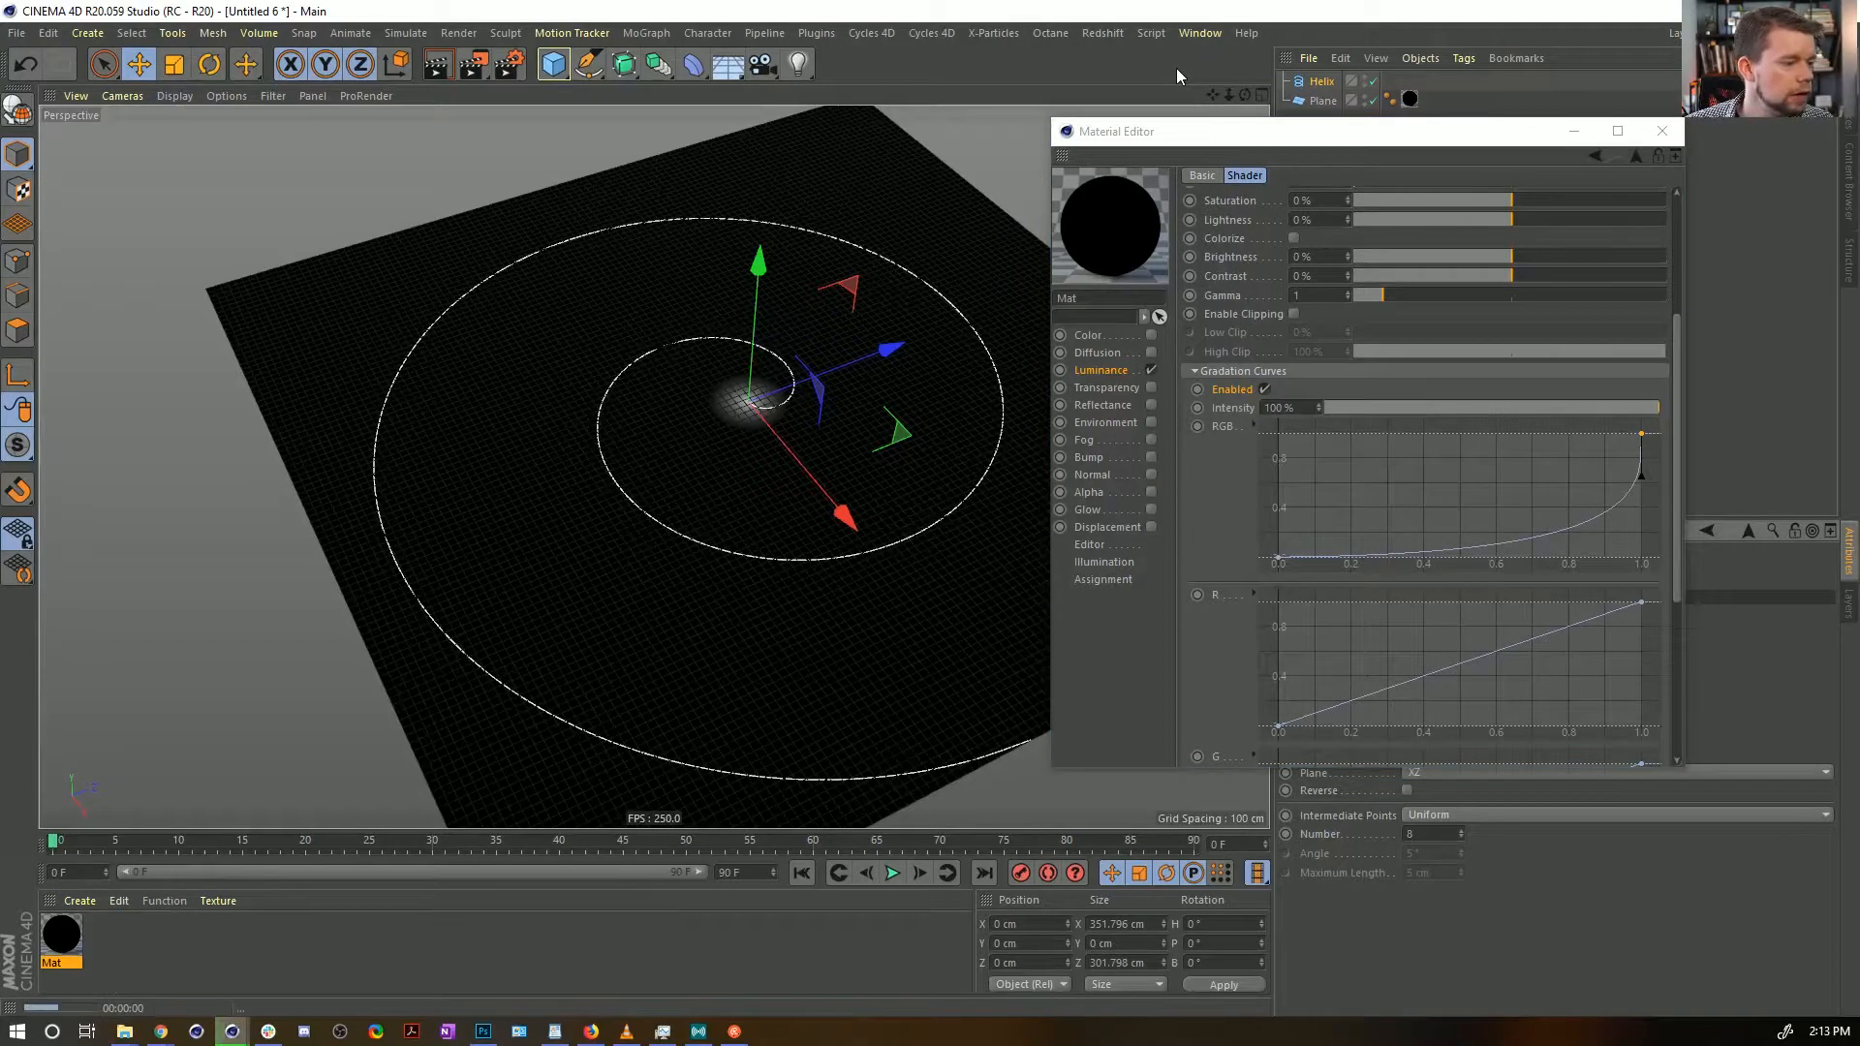
pyautogui.hotkey('ctrl', 'r')
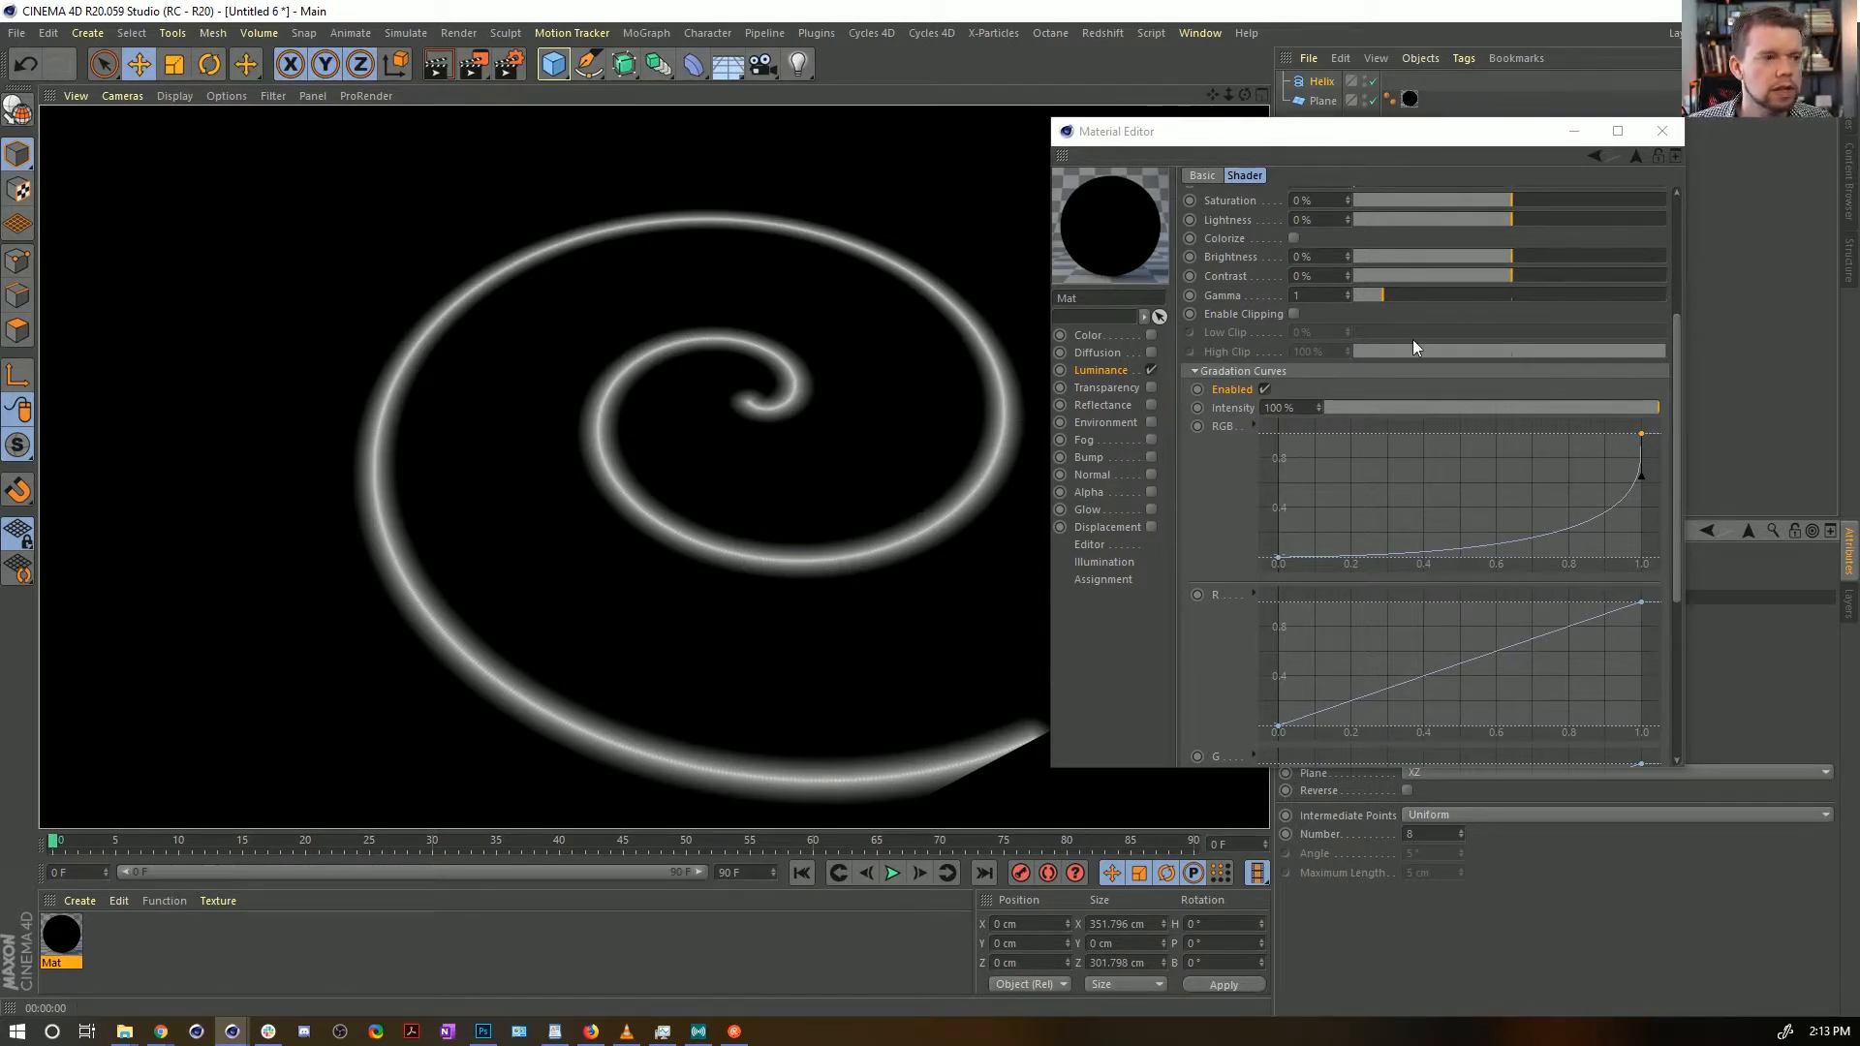
# Open the Proximal shader's settings inside the Filter and render a close-up of the spiral line
pyautogui.click(1644, 160)
pyautogui.click(1283, 380)
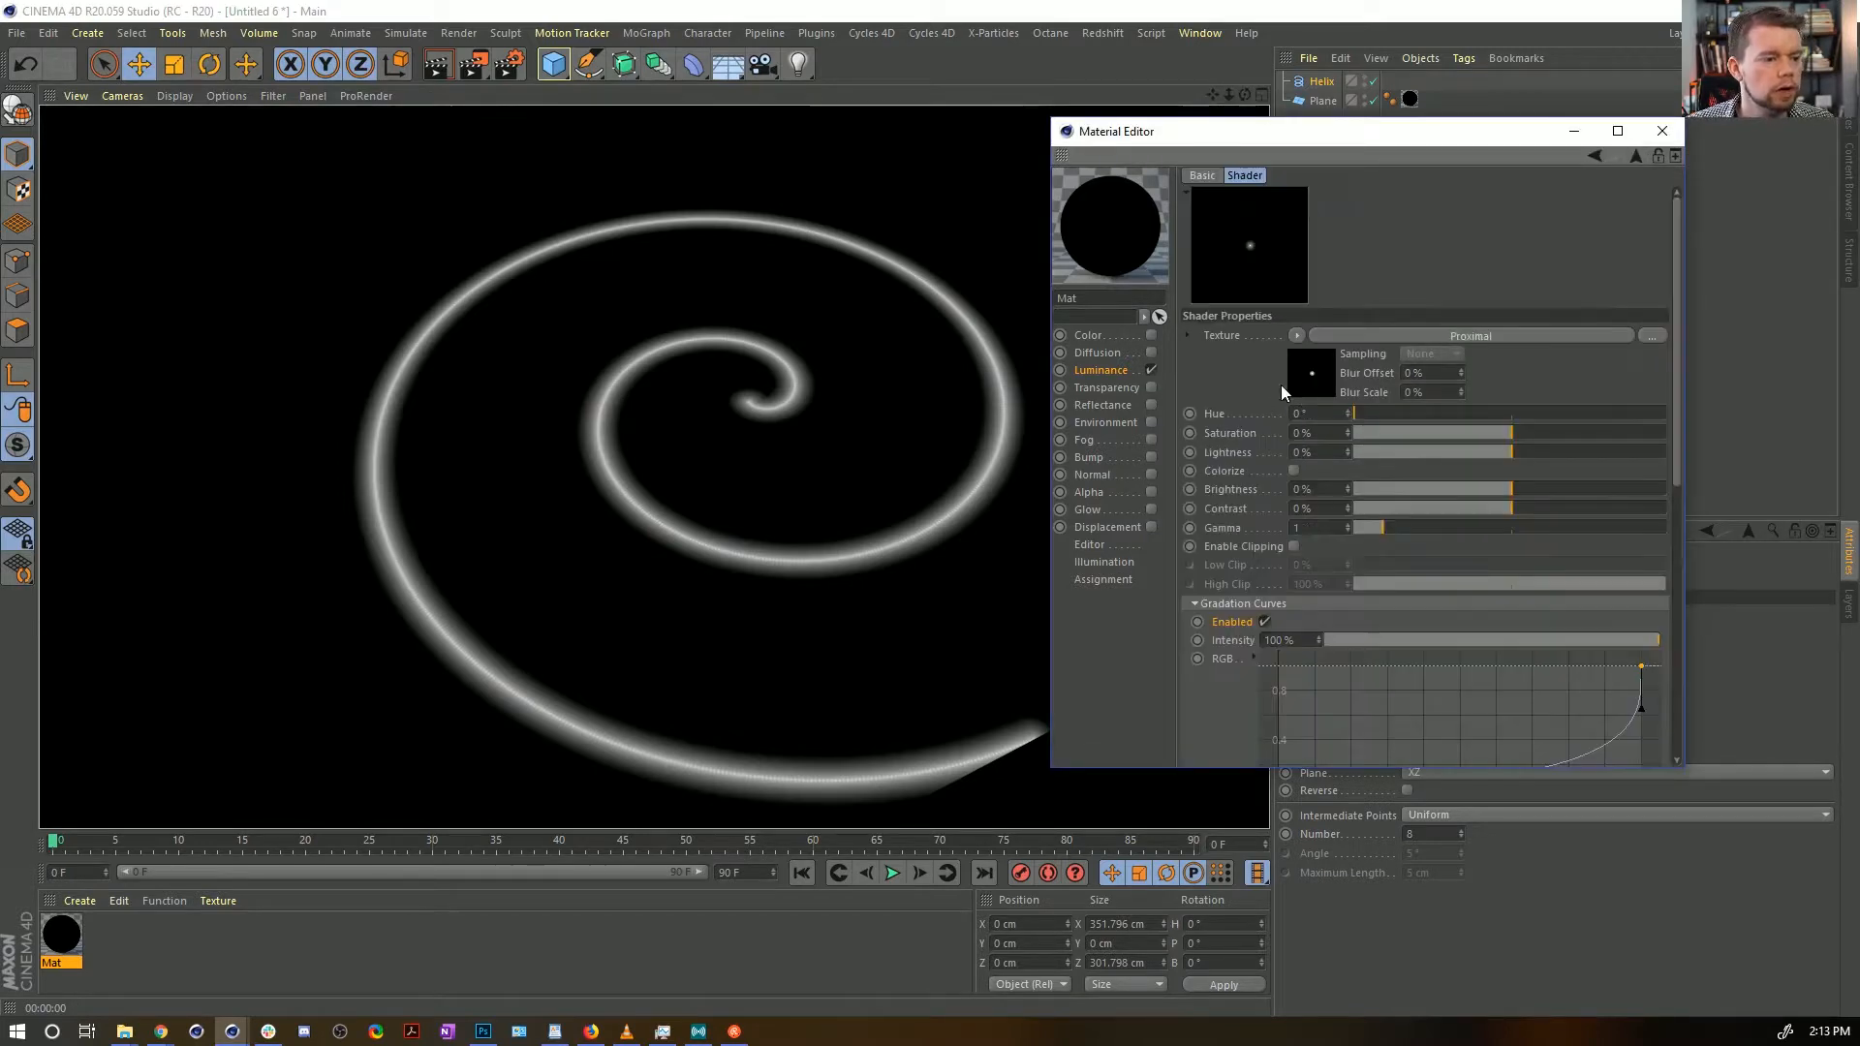
pyautogui.click(1312, 365)
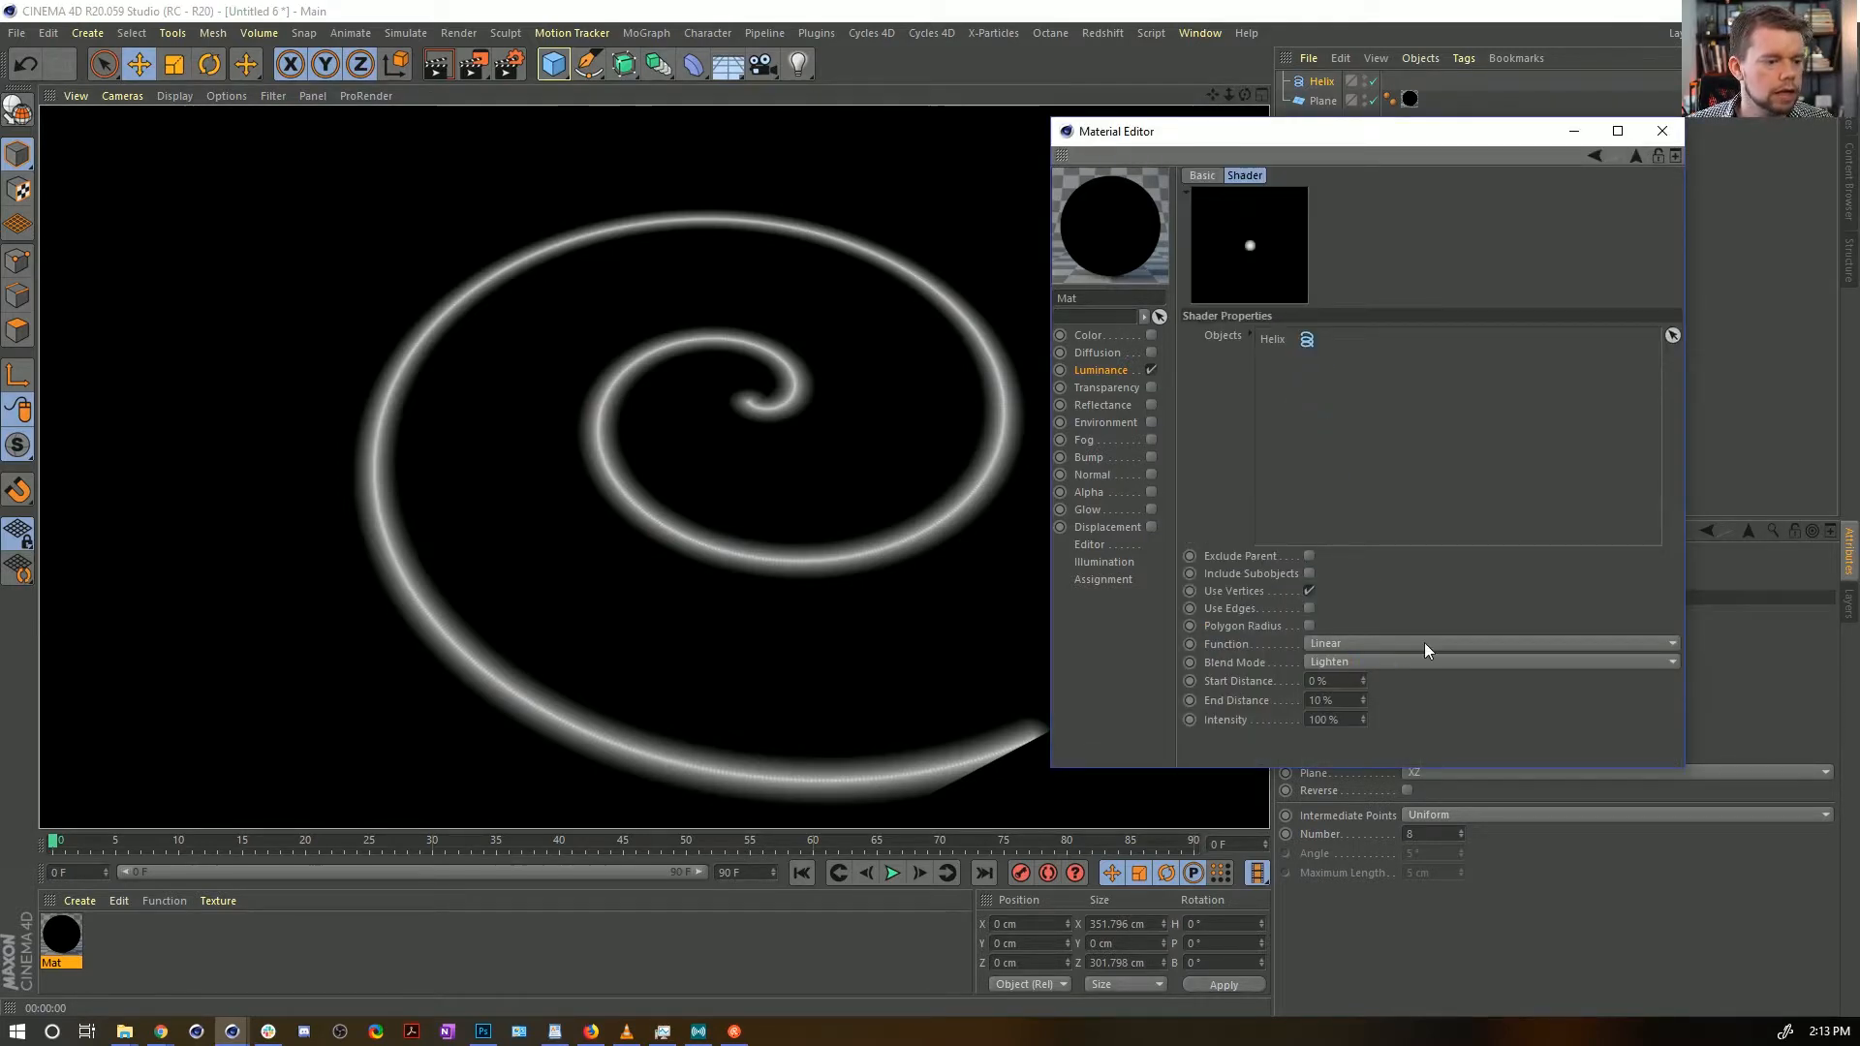
pyautogui.scroll(5, 800, 547)
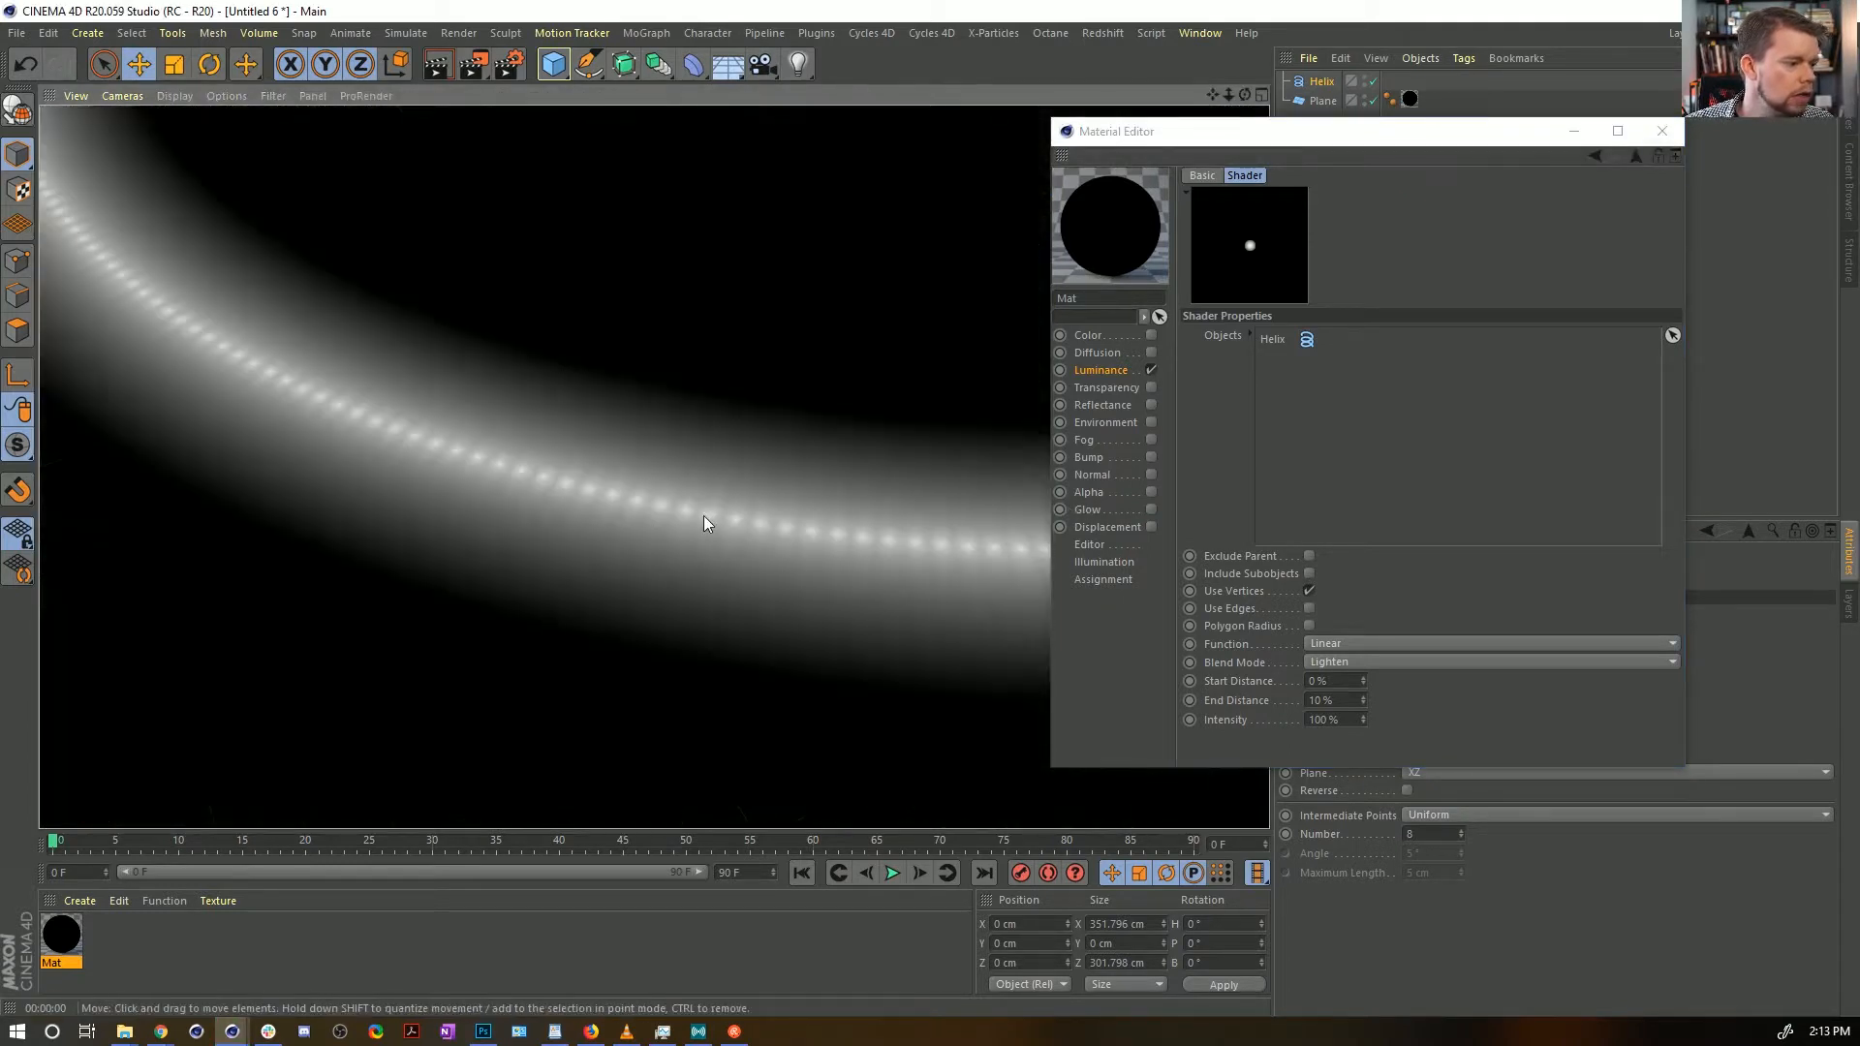
pyautogui.hotkey('ctrl', 'r')
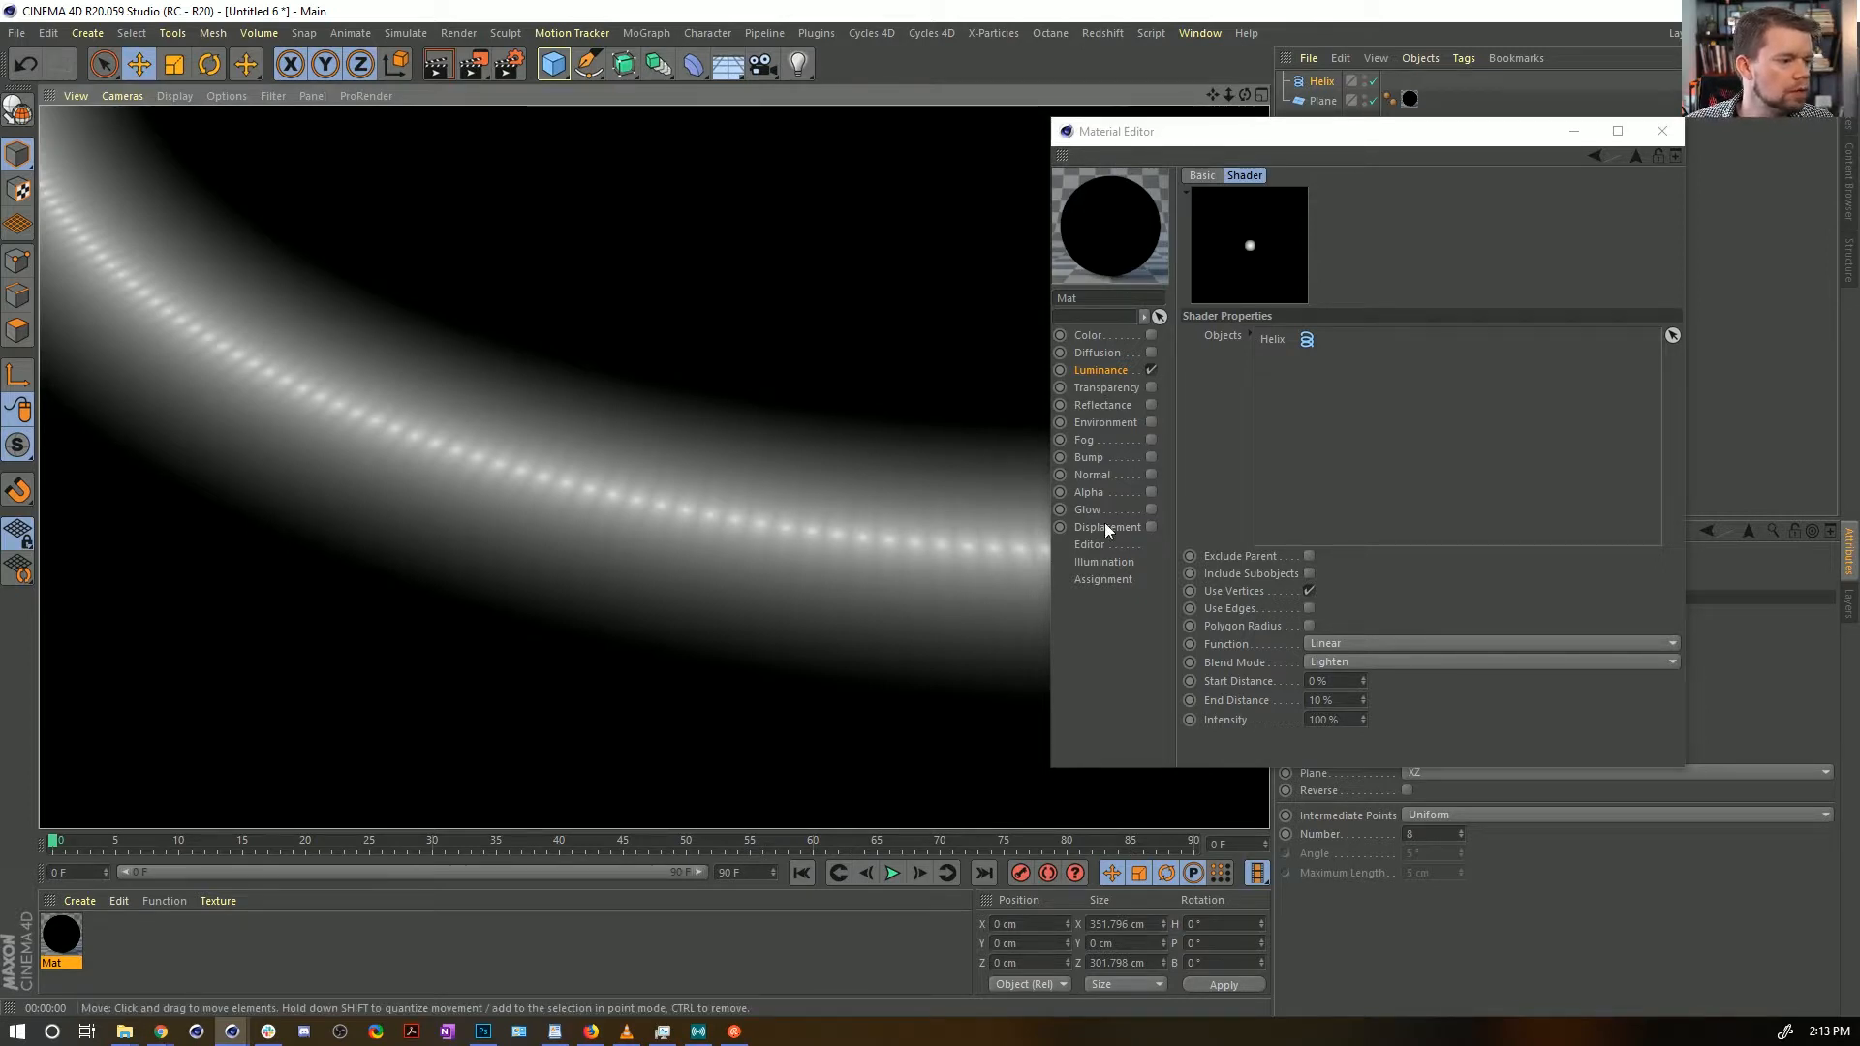
# Set the helix's subdivision to 200 and render the close-up view
pyautogui.moveTo(1391, 133); pyautogui.dragTo(577, 621)
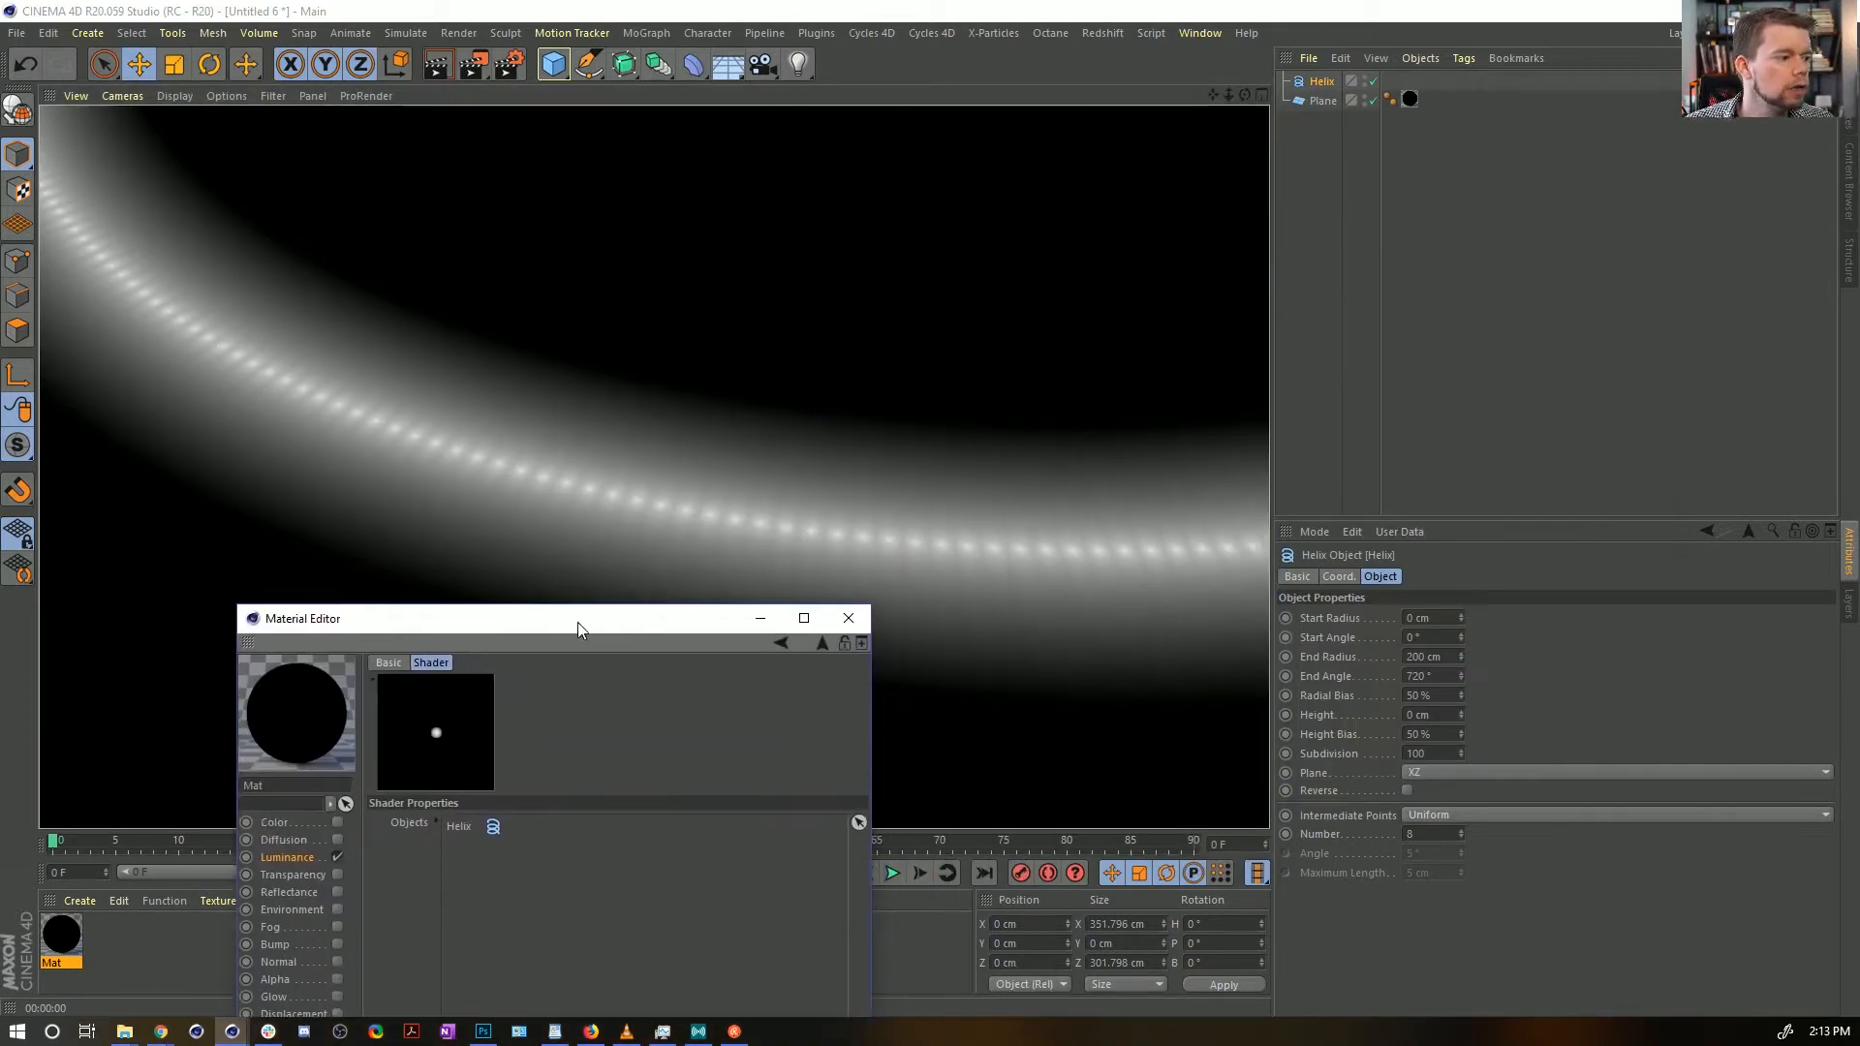
pyautogui.click(1324, 84)
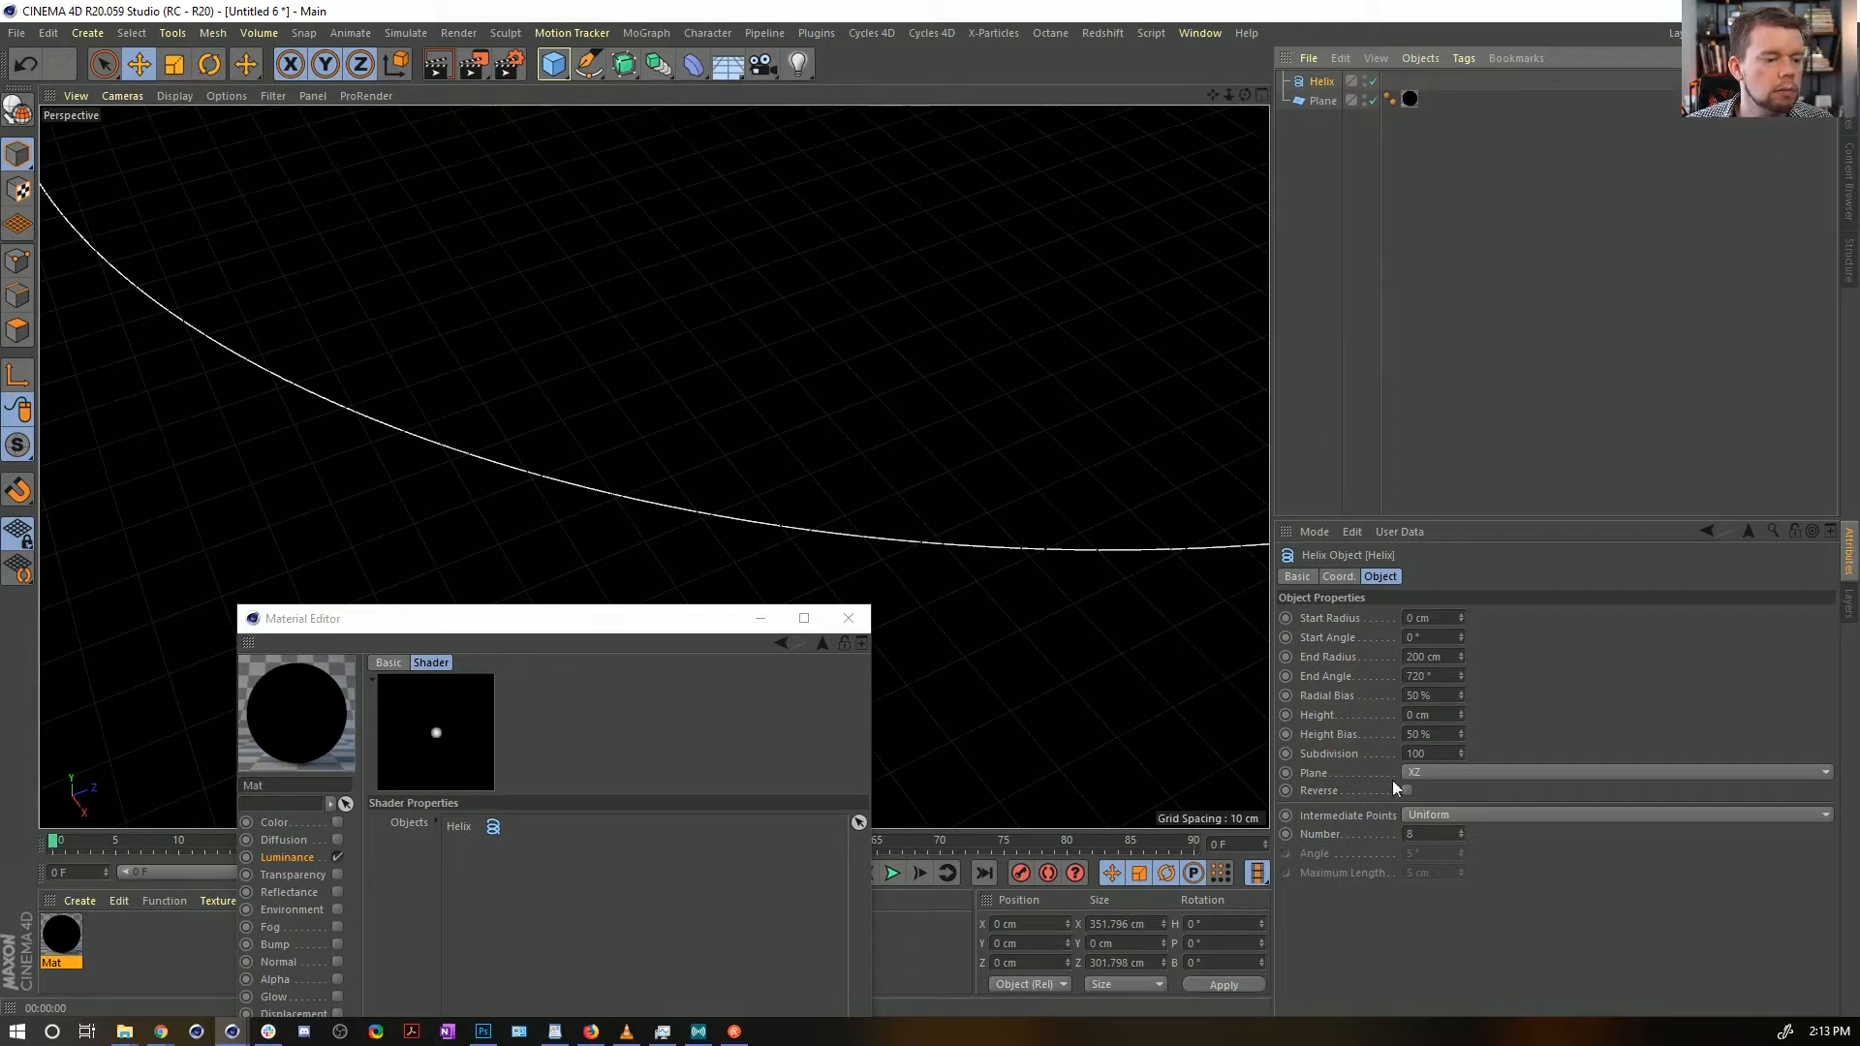
pyautogui.doubleClick(1410, 753)
pyautogui.write('2')
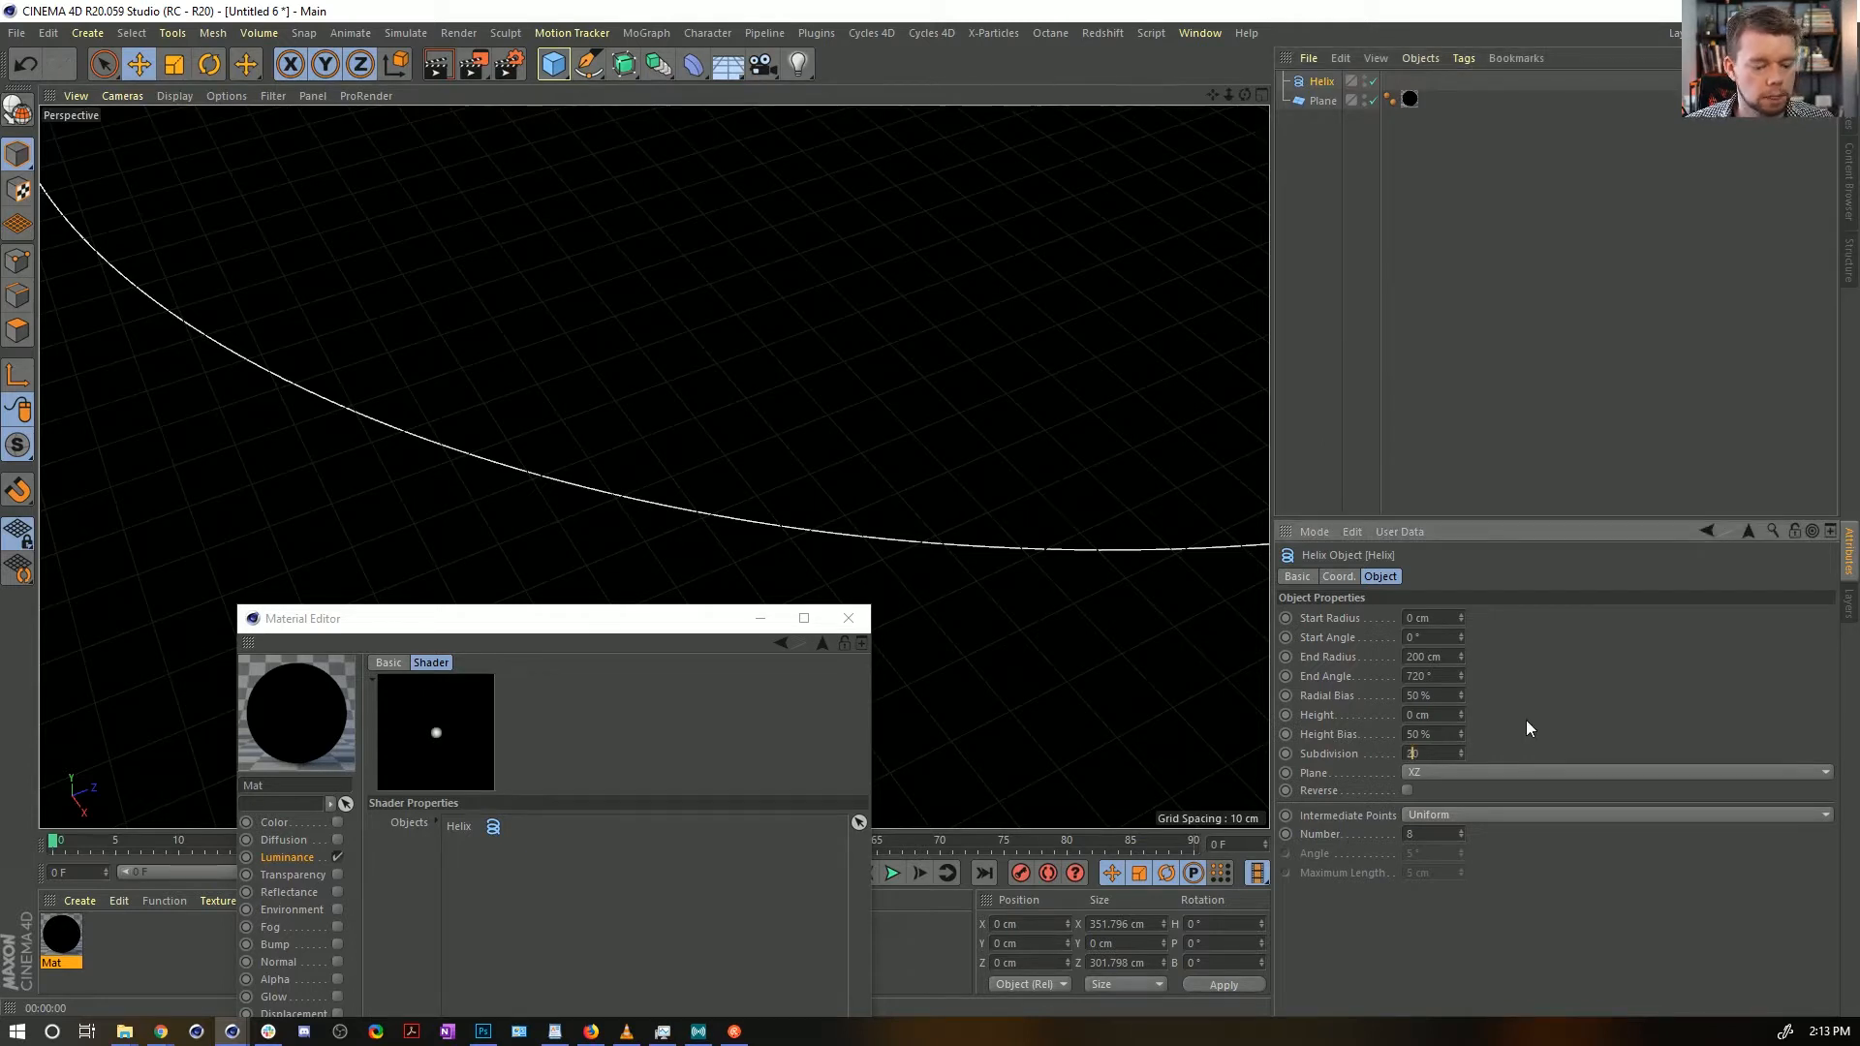
pyautogui.write('00')
pyautogui.press('Return')
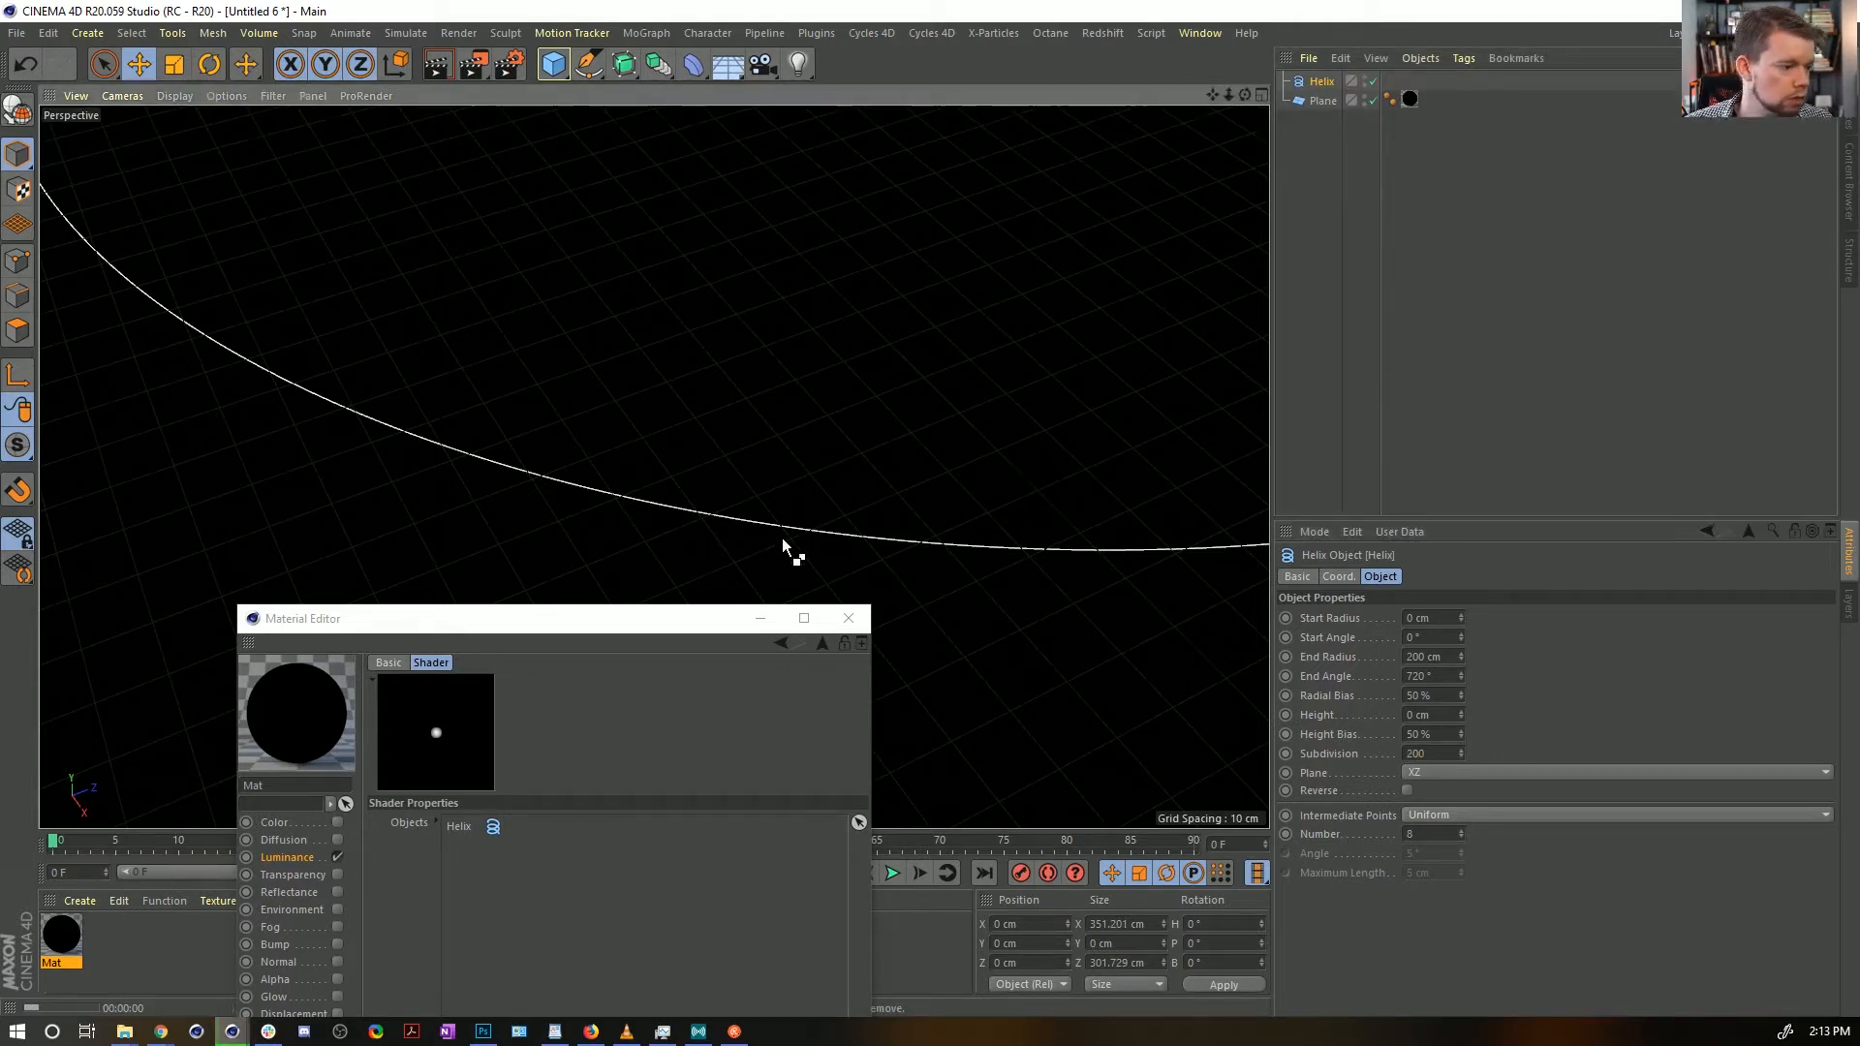
pyautogui.hotkey('ctrl', 'r')
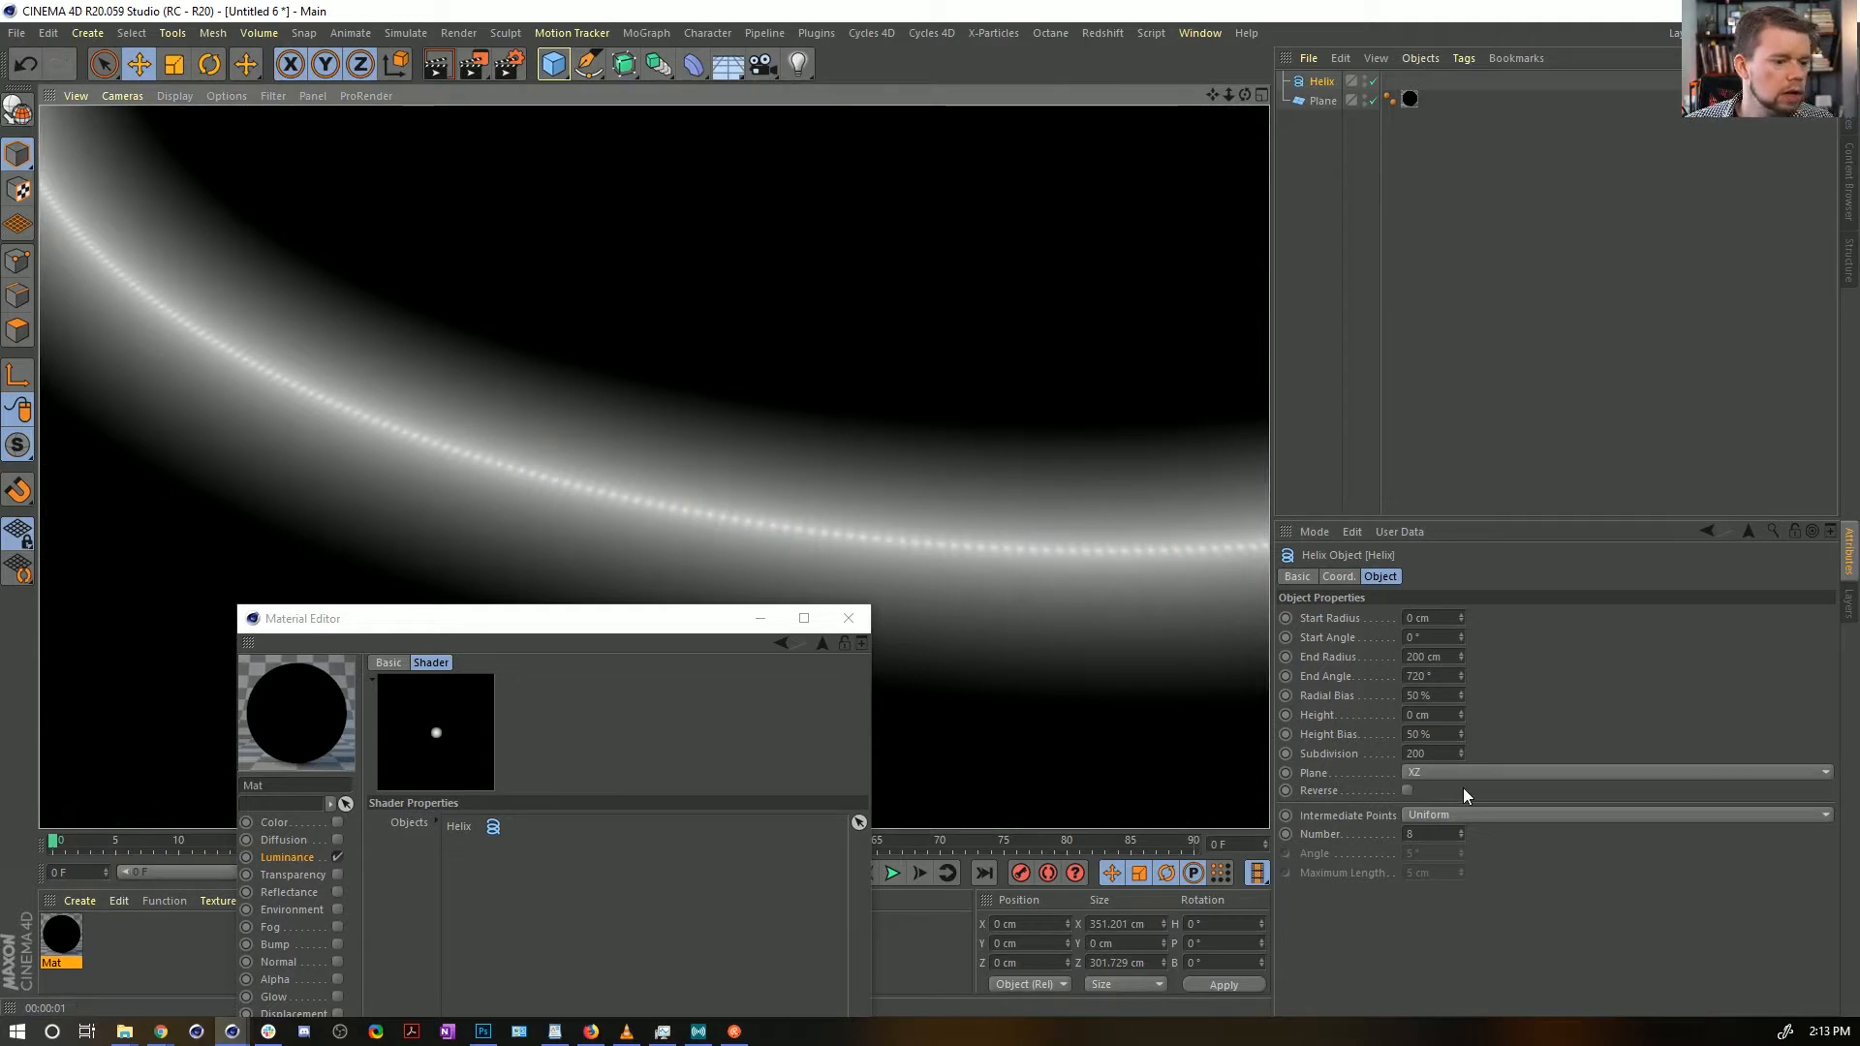
# Try 10 and 20 as the helix's number of intermediate points, rendering the close-up view for each
pyautogui.doubleClick(1436, 833)
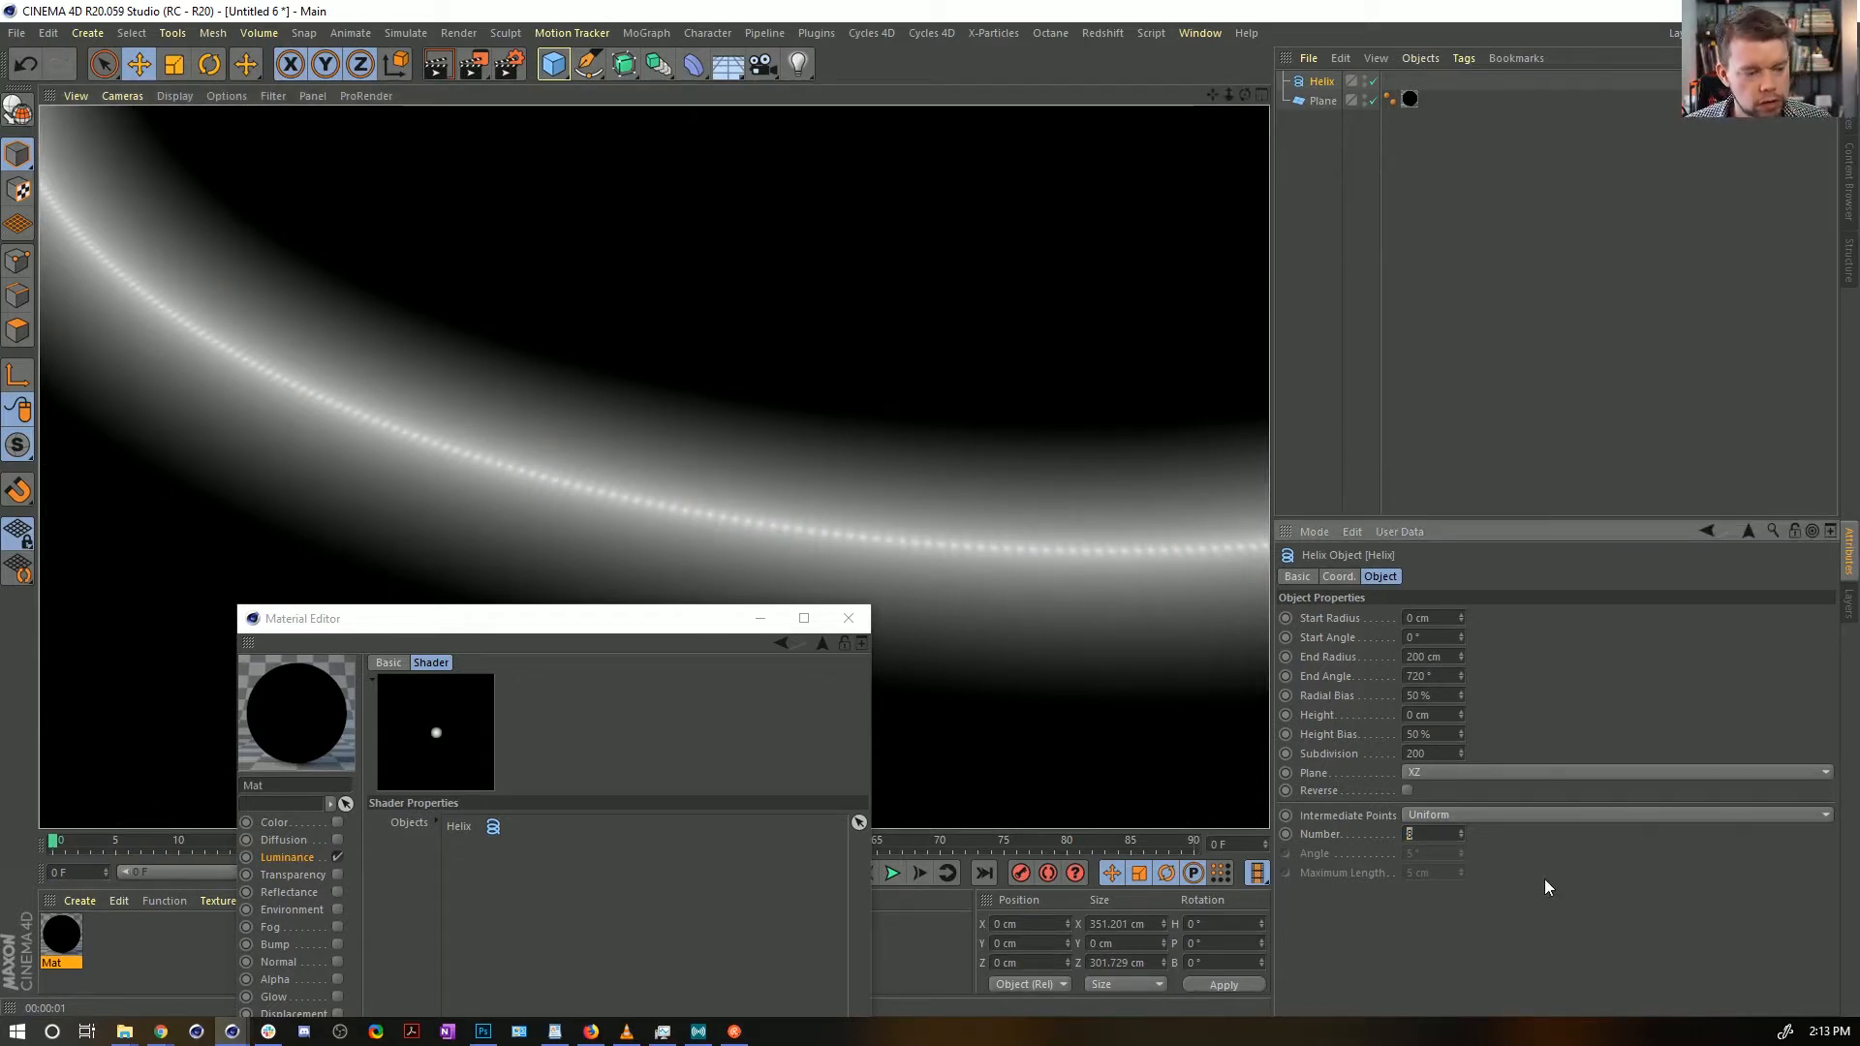
pyautogui.write('10')
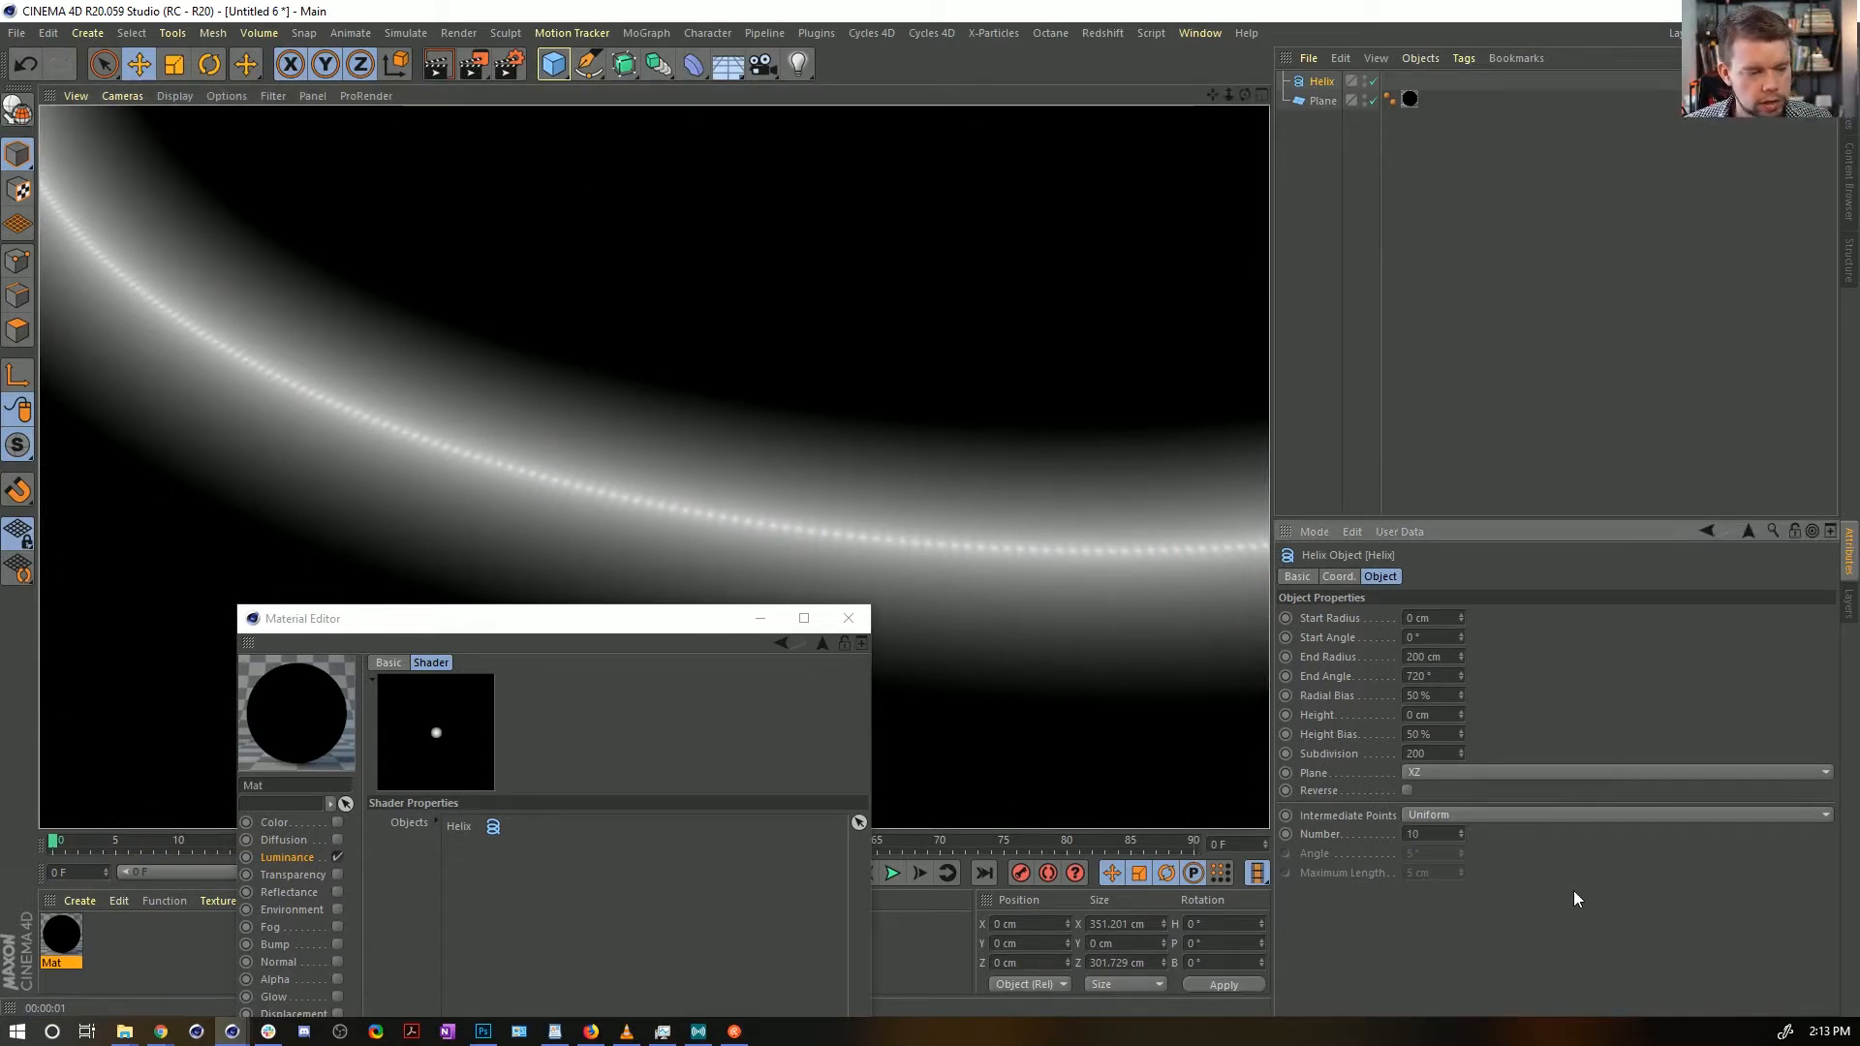
pyautogui.press('Return')
pyautogui.hotkey('ctrl', 'r')
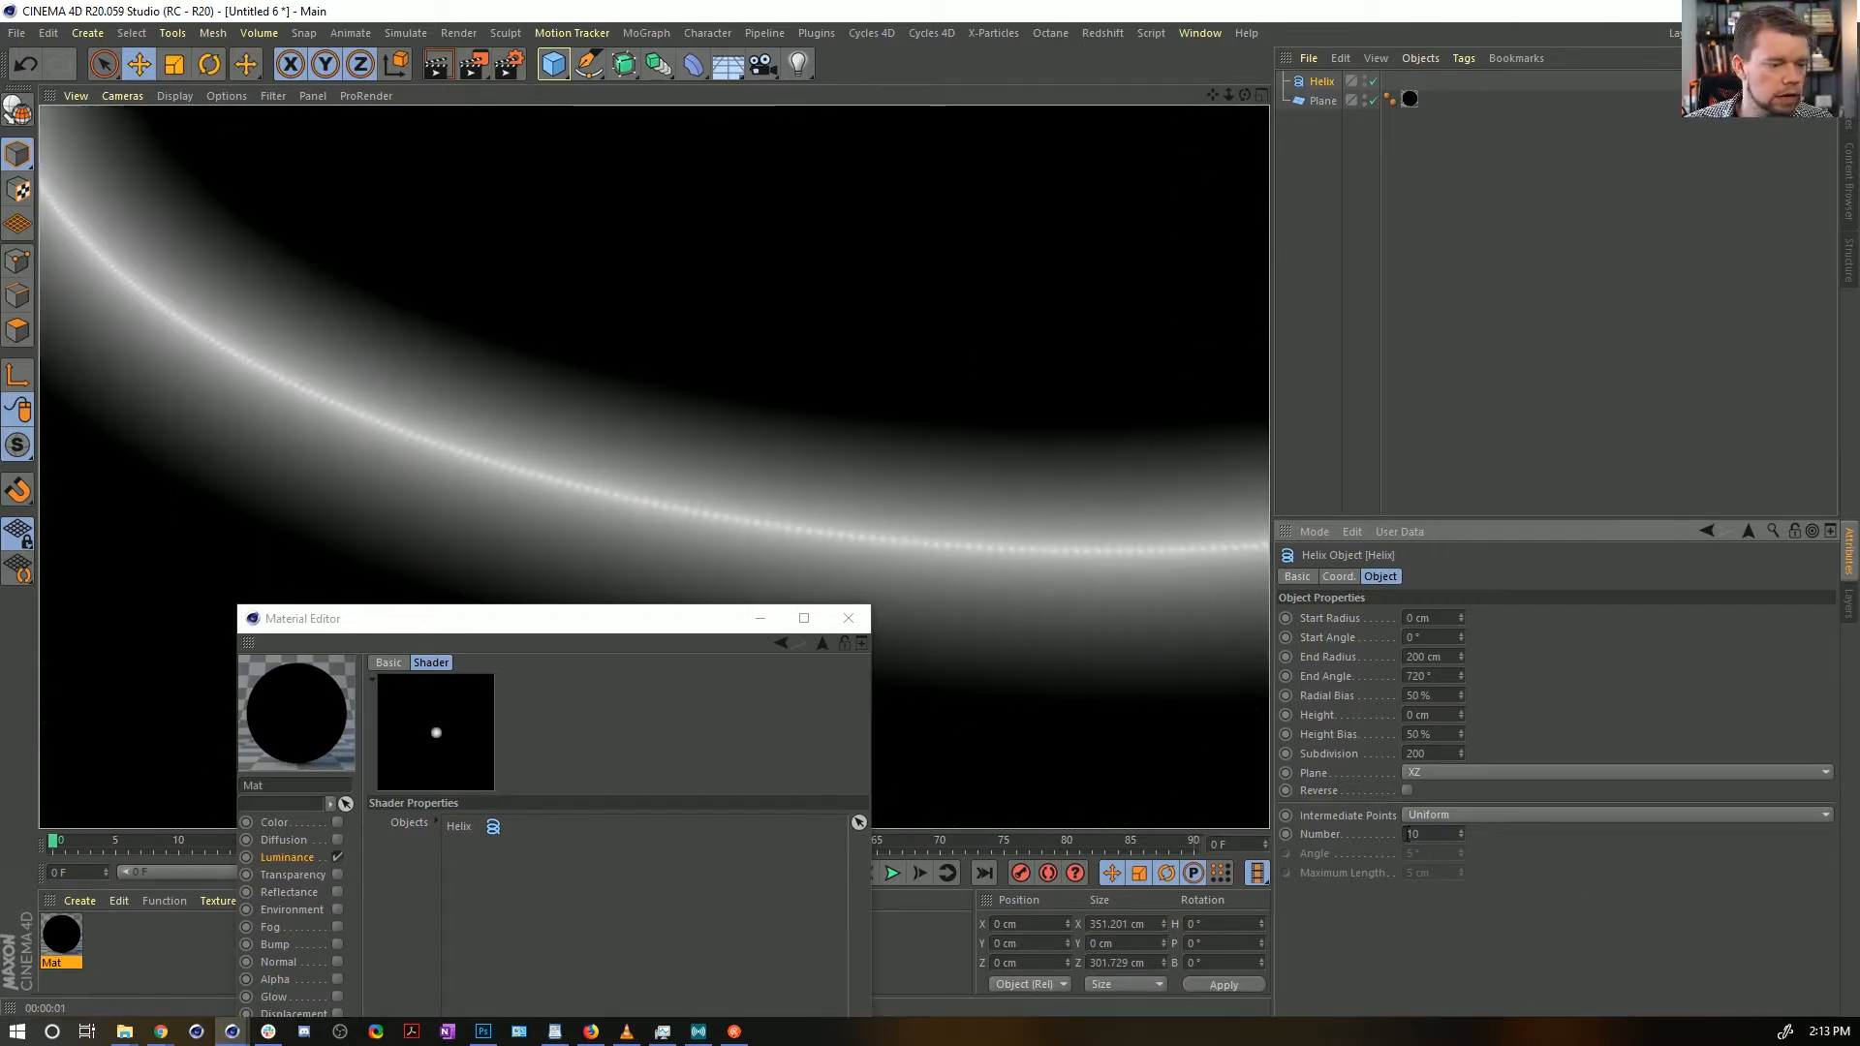
pyautogui.write('20')
pyautogui.press('Return')
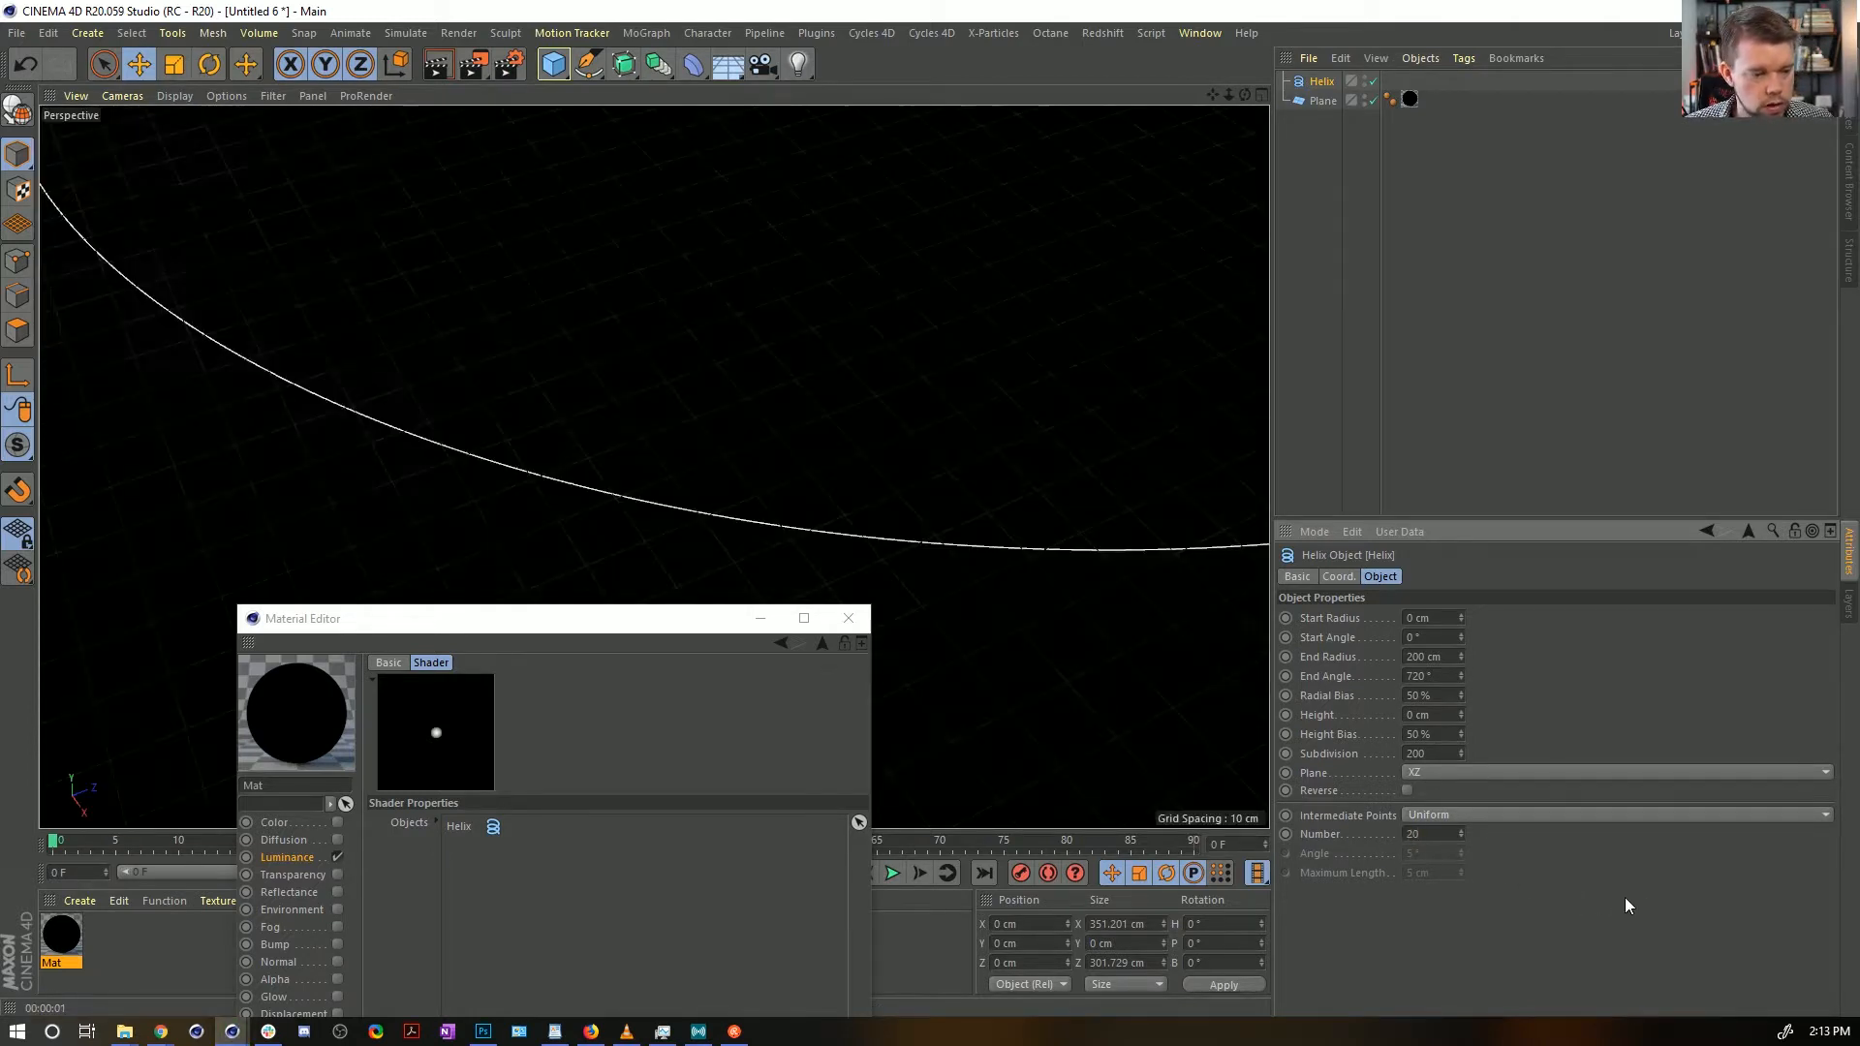
pyautogui.hotkey('ctrl', 'r')
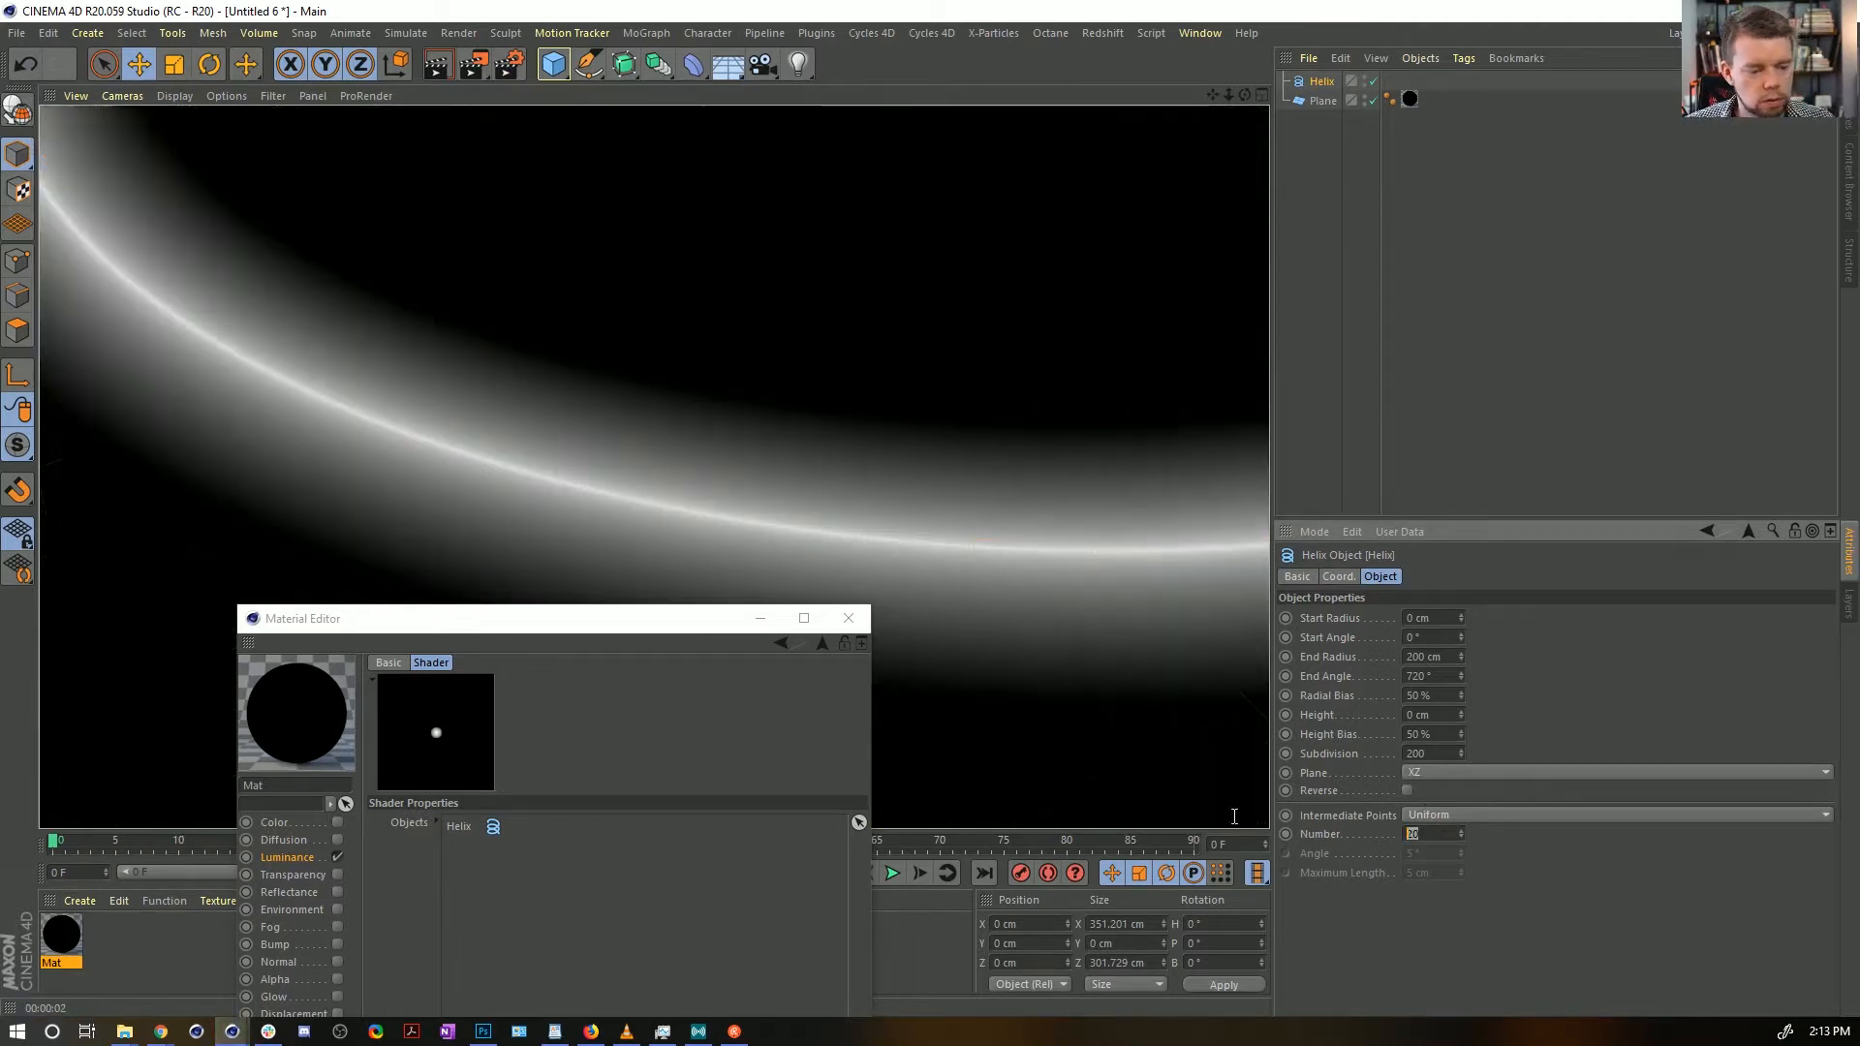
# Try 55 as the helix's number of intermediate points, rendering both the close-up and the wider spiral
pyautogui.write('55')
pyautogui.press('Return')
pyautogui.hotkey('ctrl', 'r')
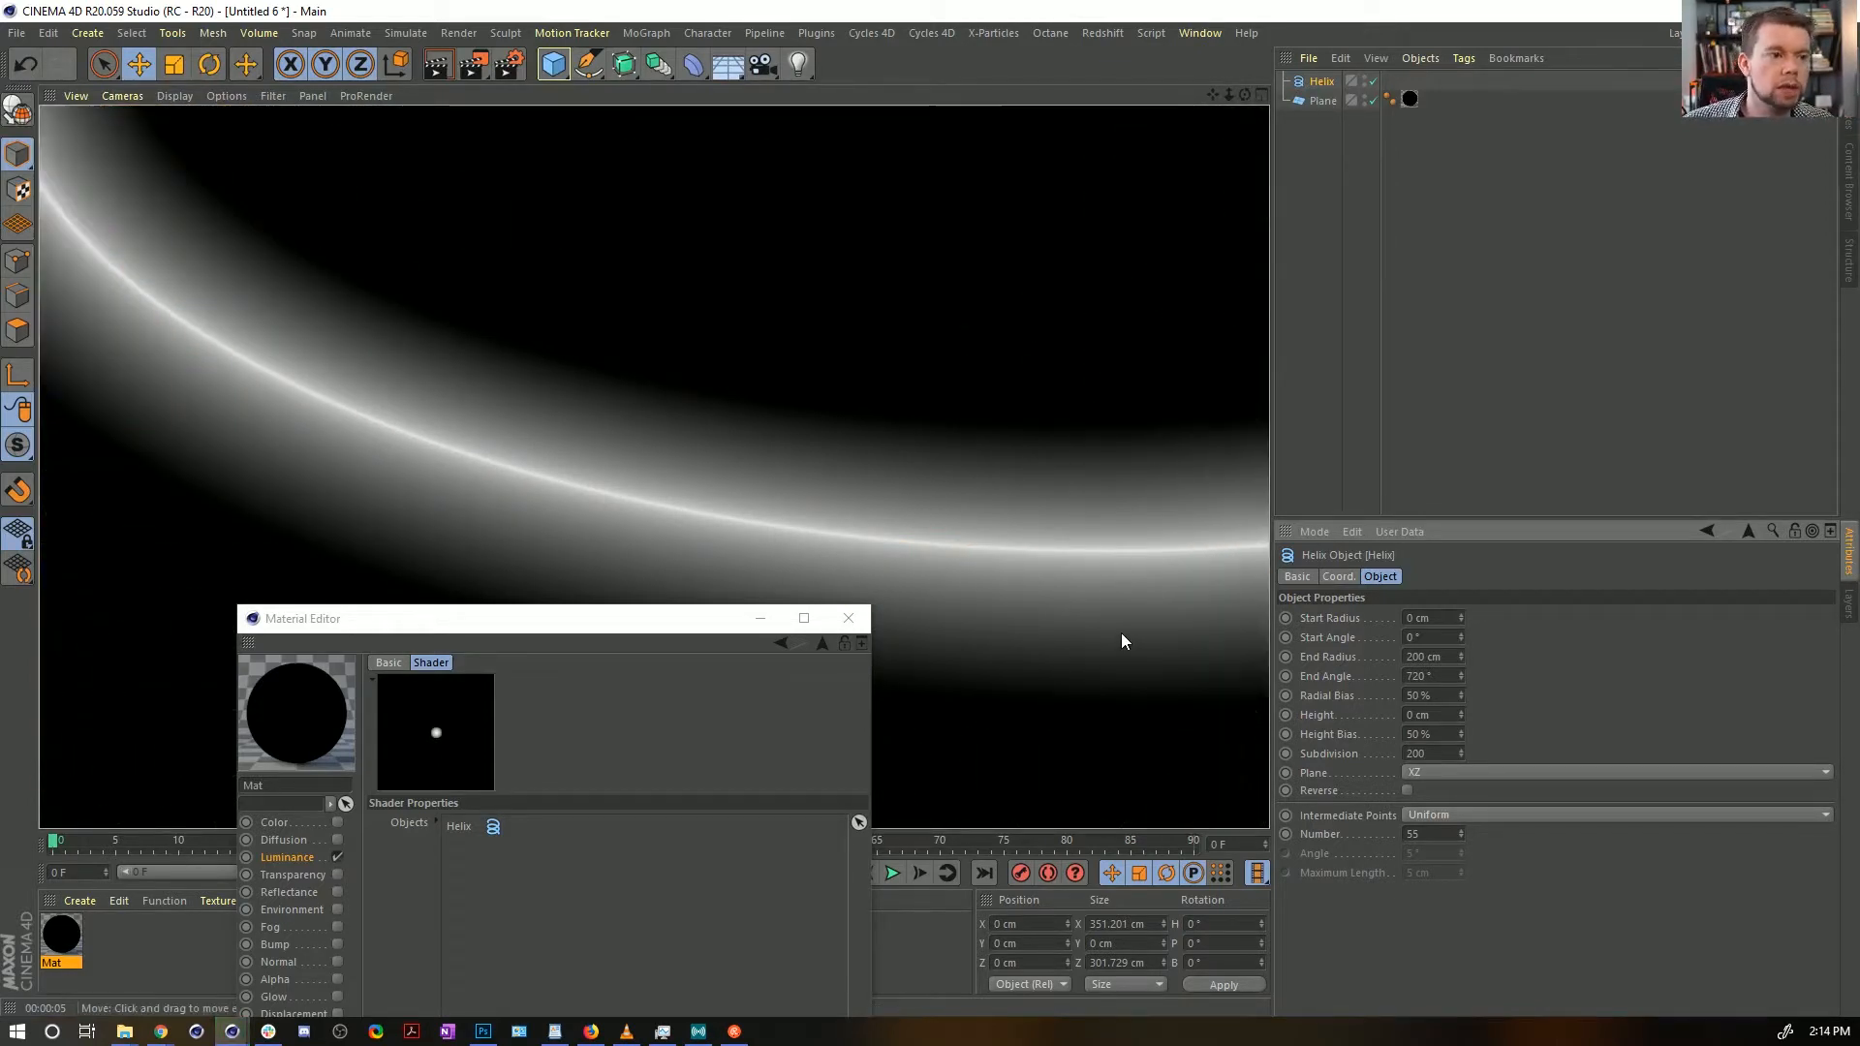
pyautogui.keyDown('alt'); pyautogui.moveTo(1119, 478); pyautogui.dragTo(755, 558); pyautogui.keyUp('alt')
pyautogui.hotkey('ctrl', 'r')
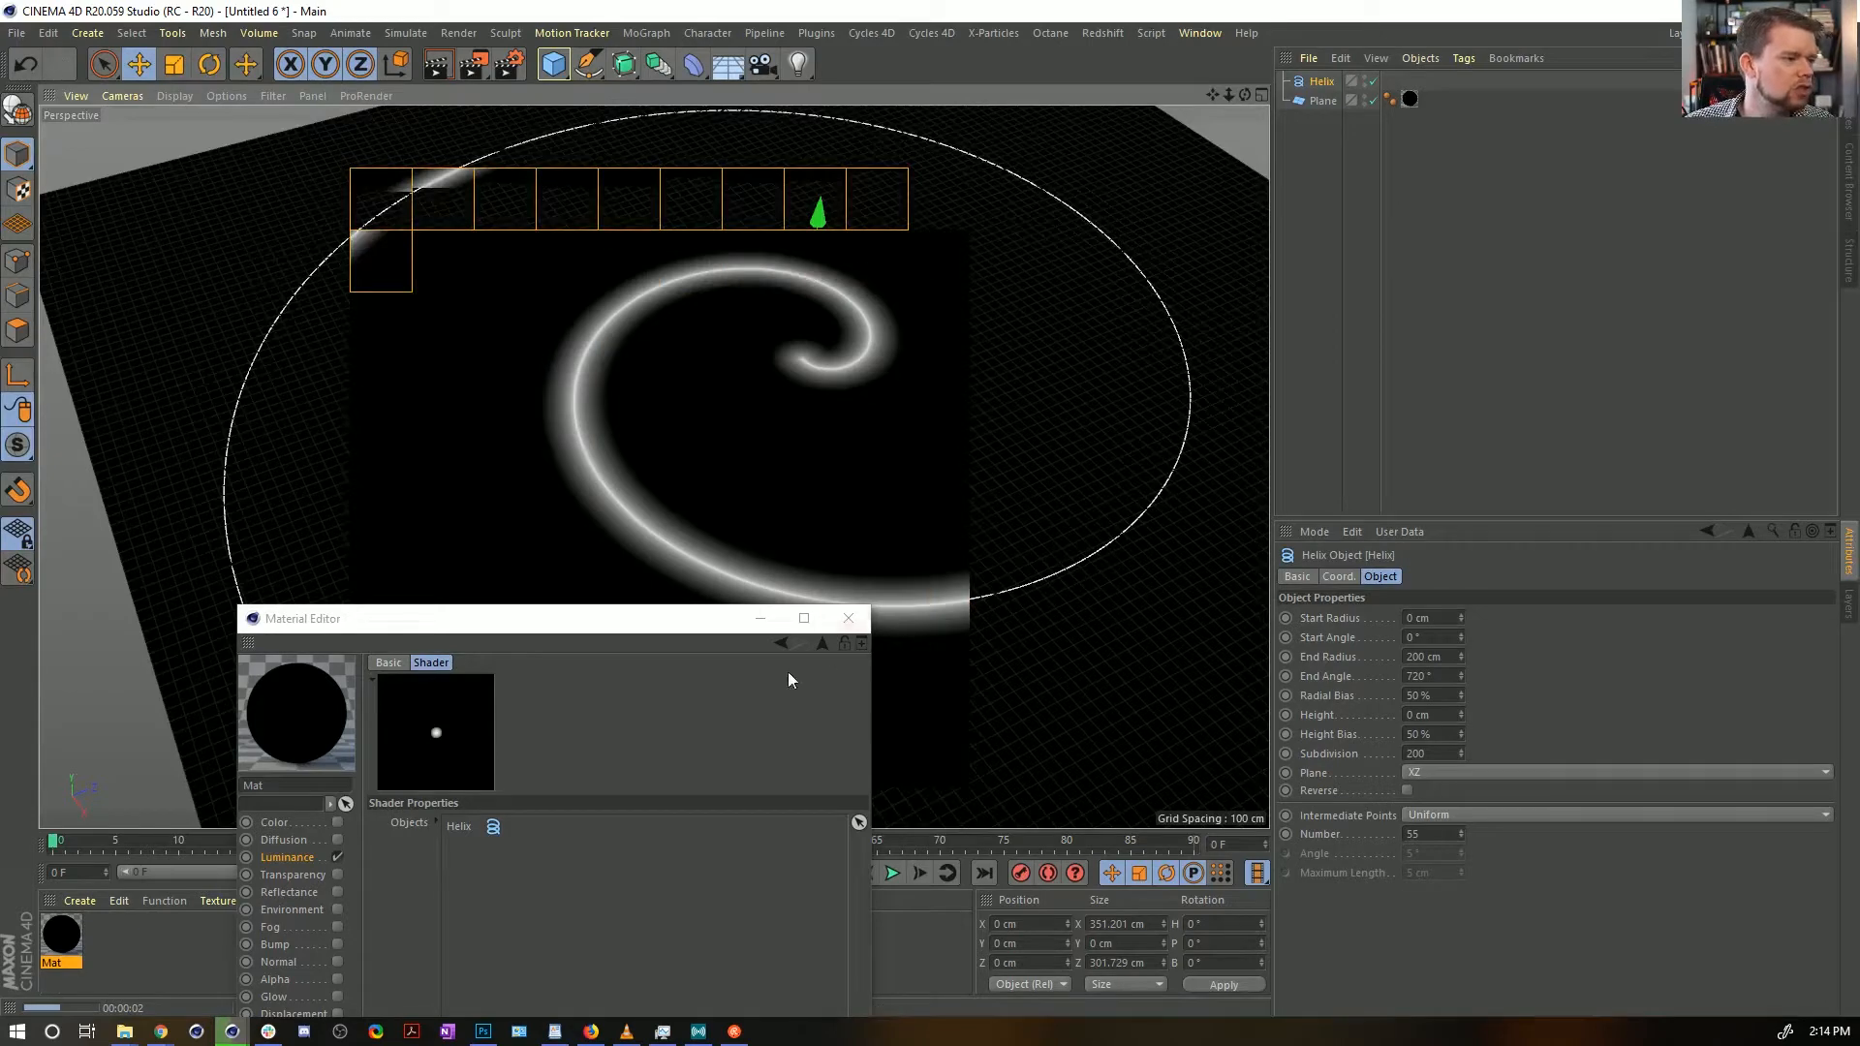
pyautogui.moveTo(677, 620); pyautogui.dragTo(745, 995)
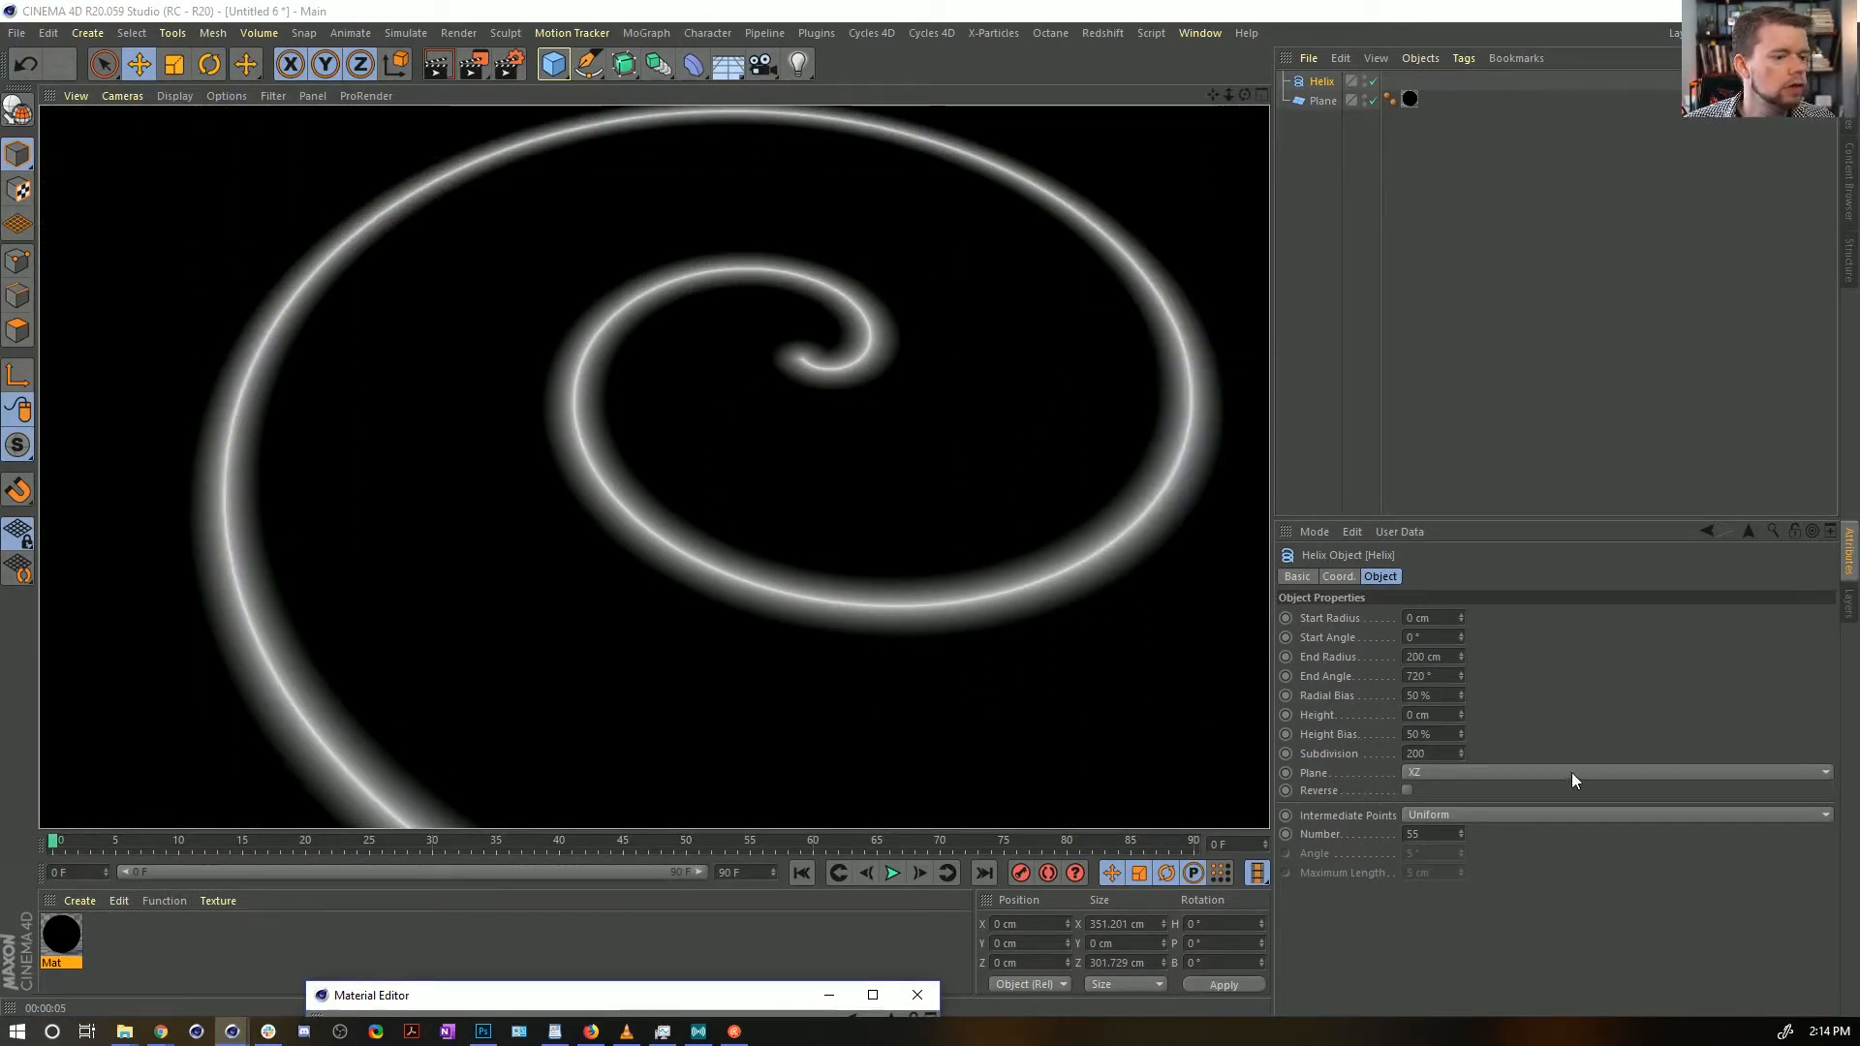
# Try 1 as the helix's number of intermediate points in a view render, and undo the change
pyautogui.doubleClick(1424, 832)
pyautogui.write('1')
pyautogui.press('Return')
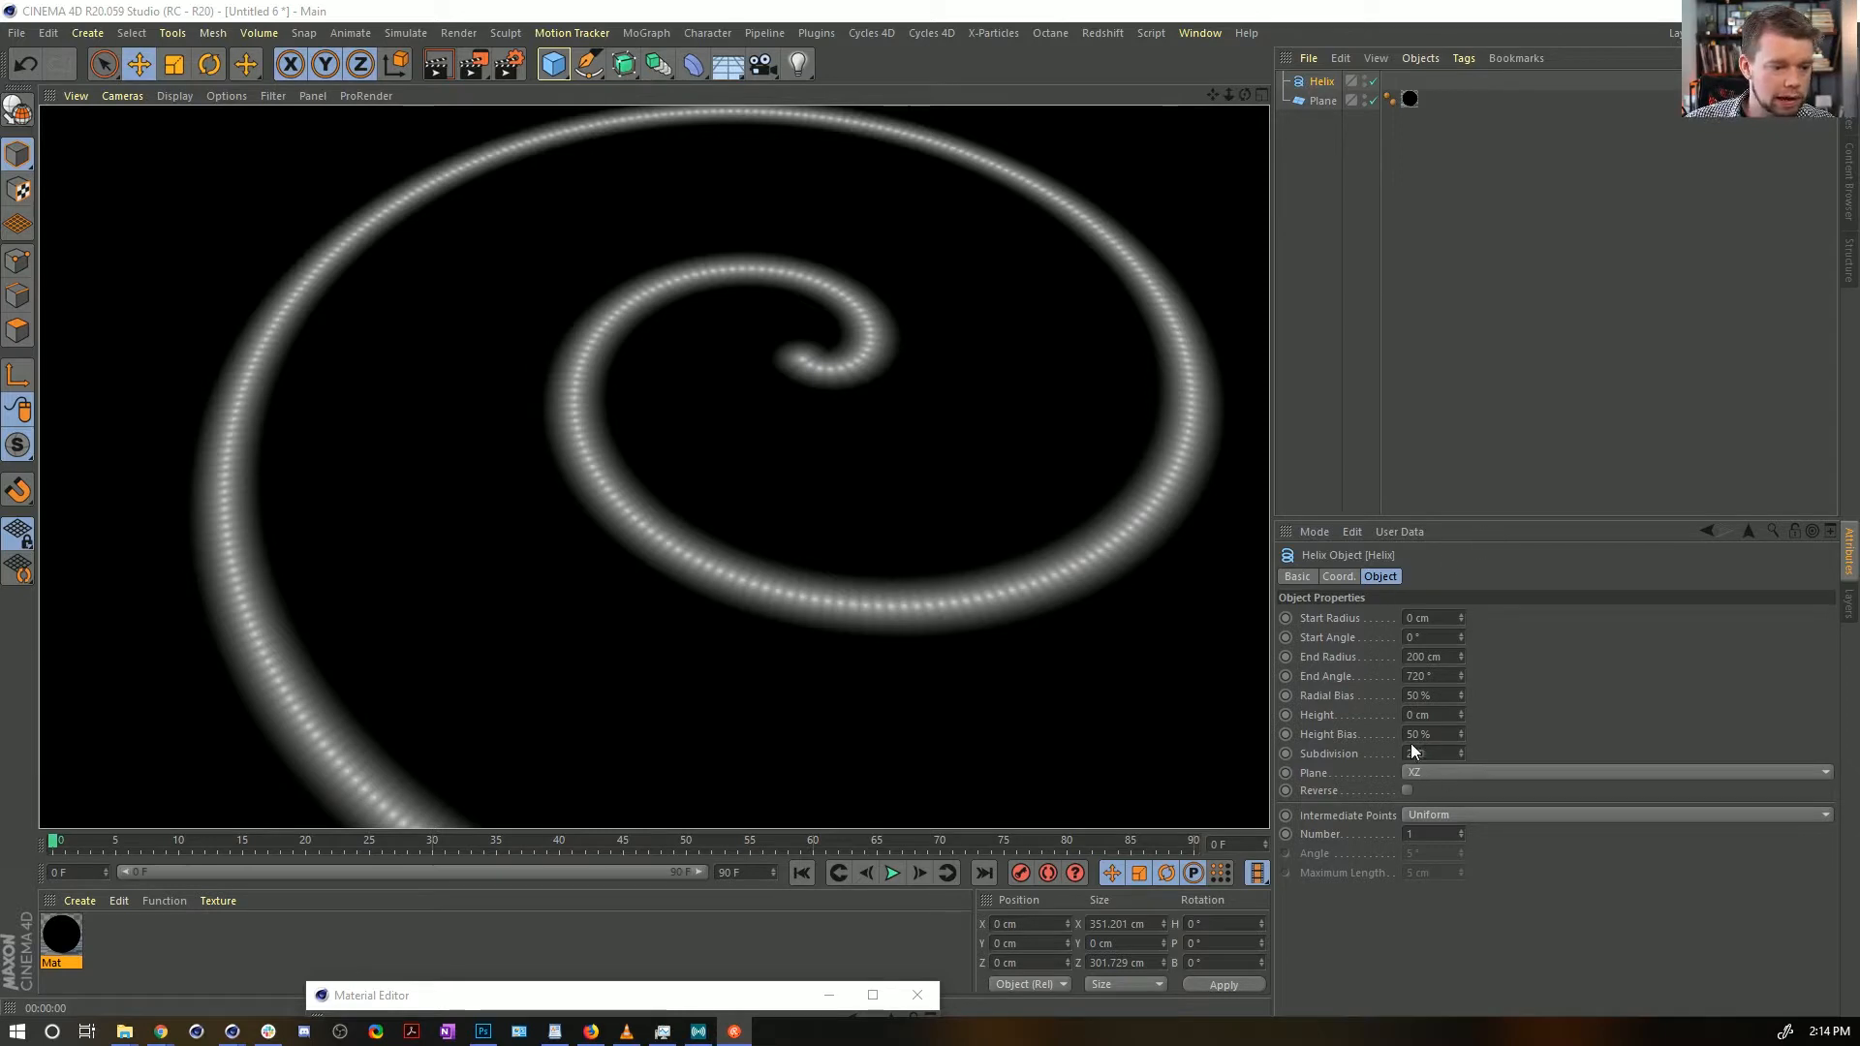
pyautogui.click(1567, 877)
pyautogui.hotkey('ctrl', 'z')
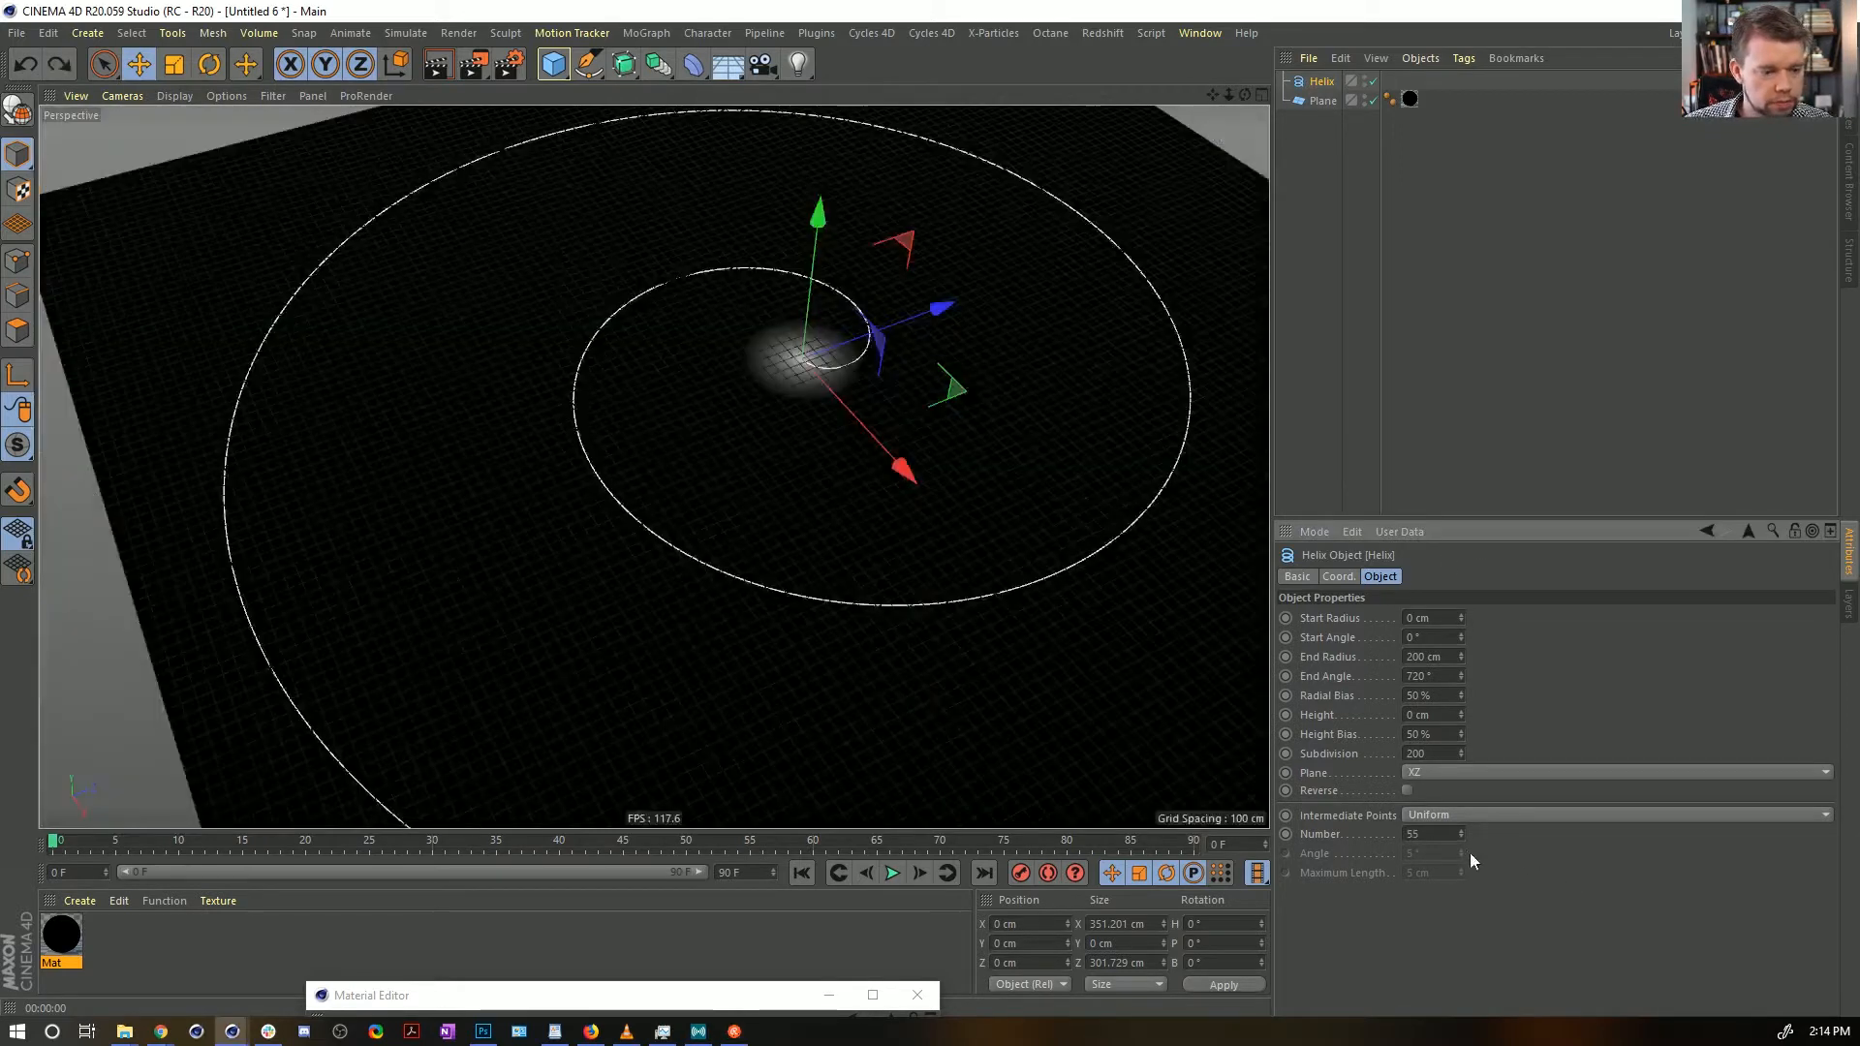
# Set the helix's number of intermediate points to 40 and render the view
pyautogui.moveTo(1439, 836); pyautogui.dragTo(1131, 794)
pyautogui.write('4')
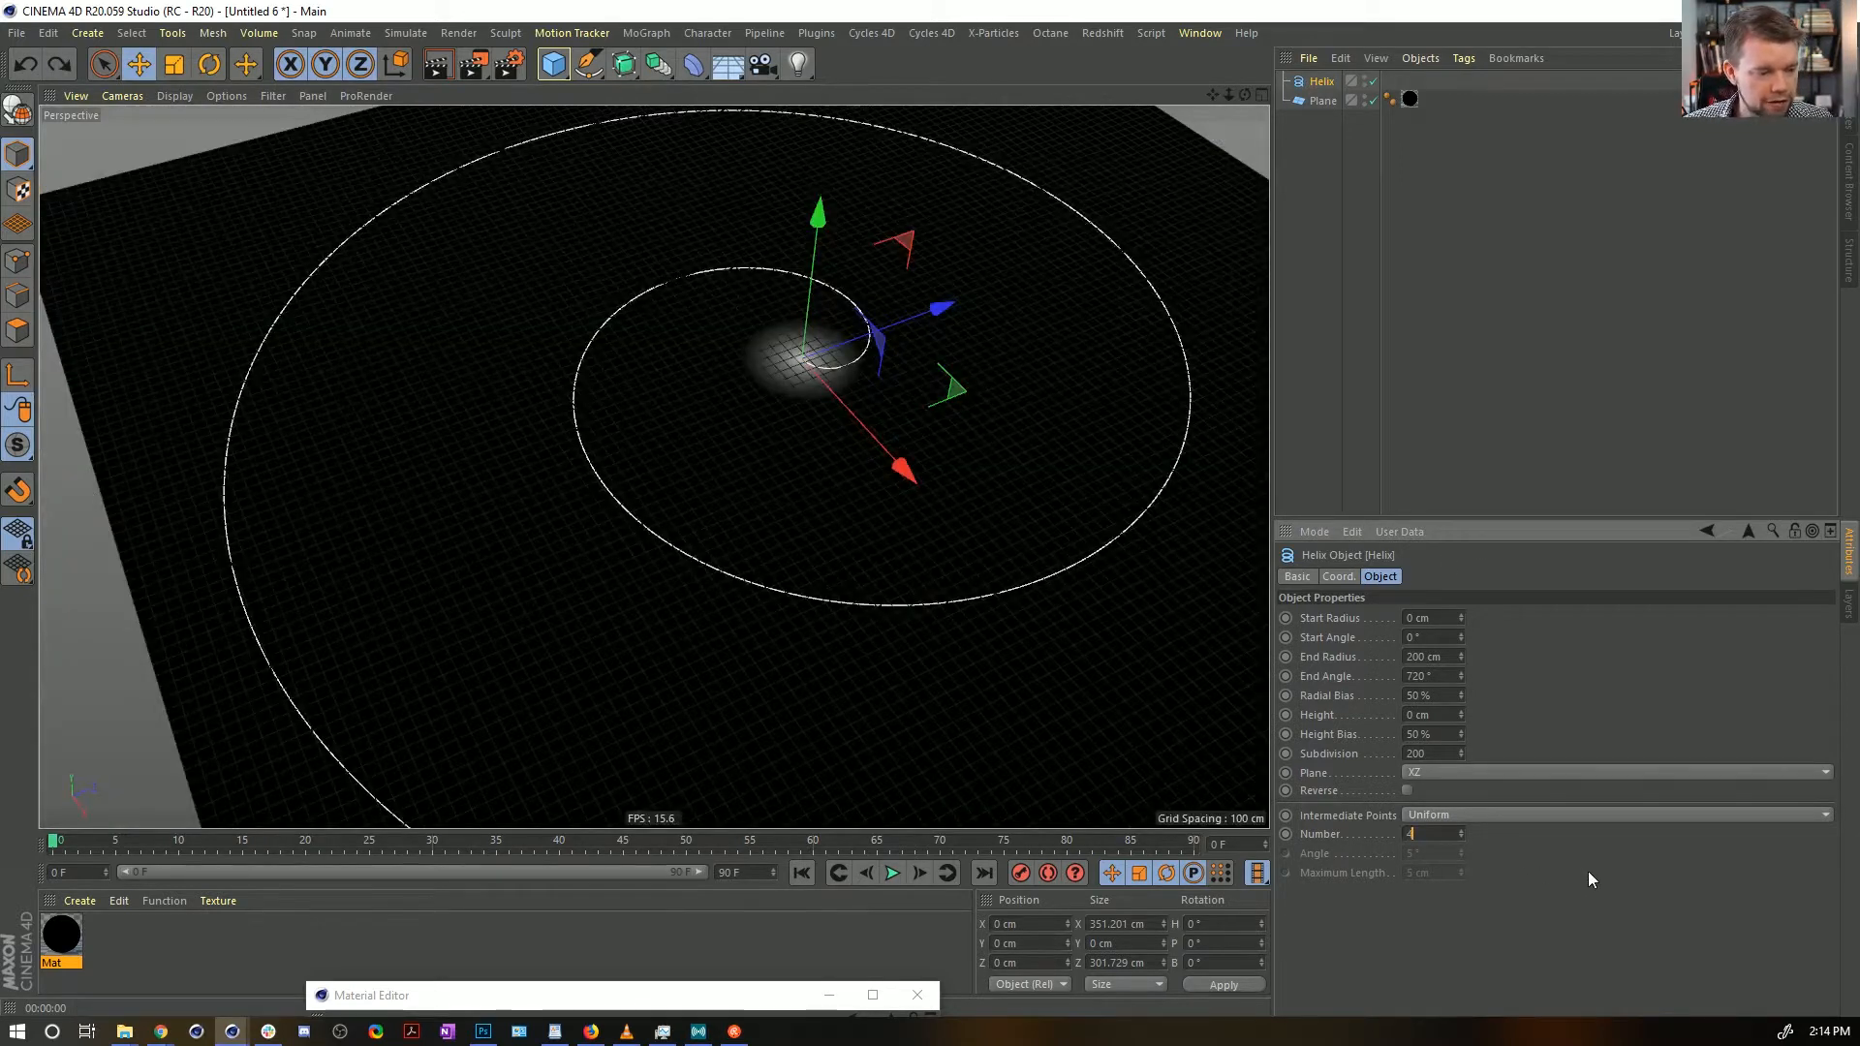
pyautogui.write('0')
pyautogui.hotkey('ctrl', 'r')
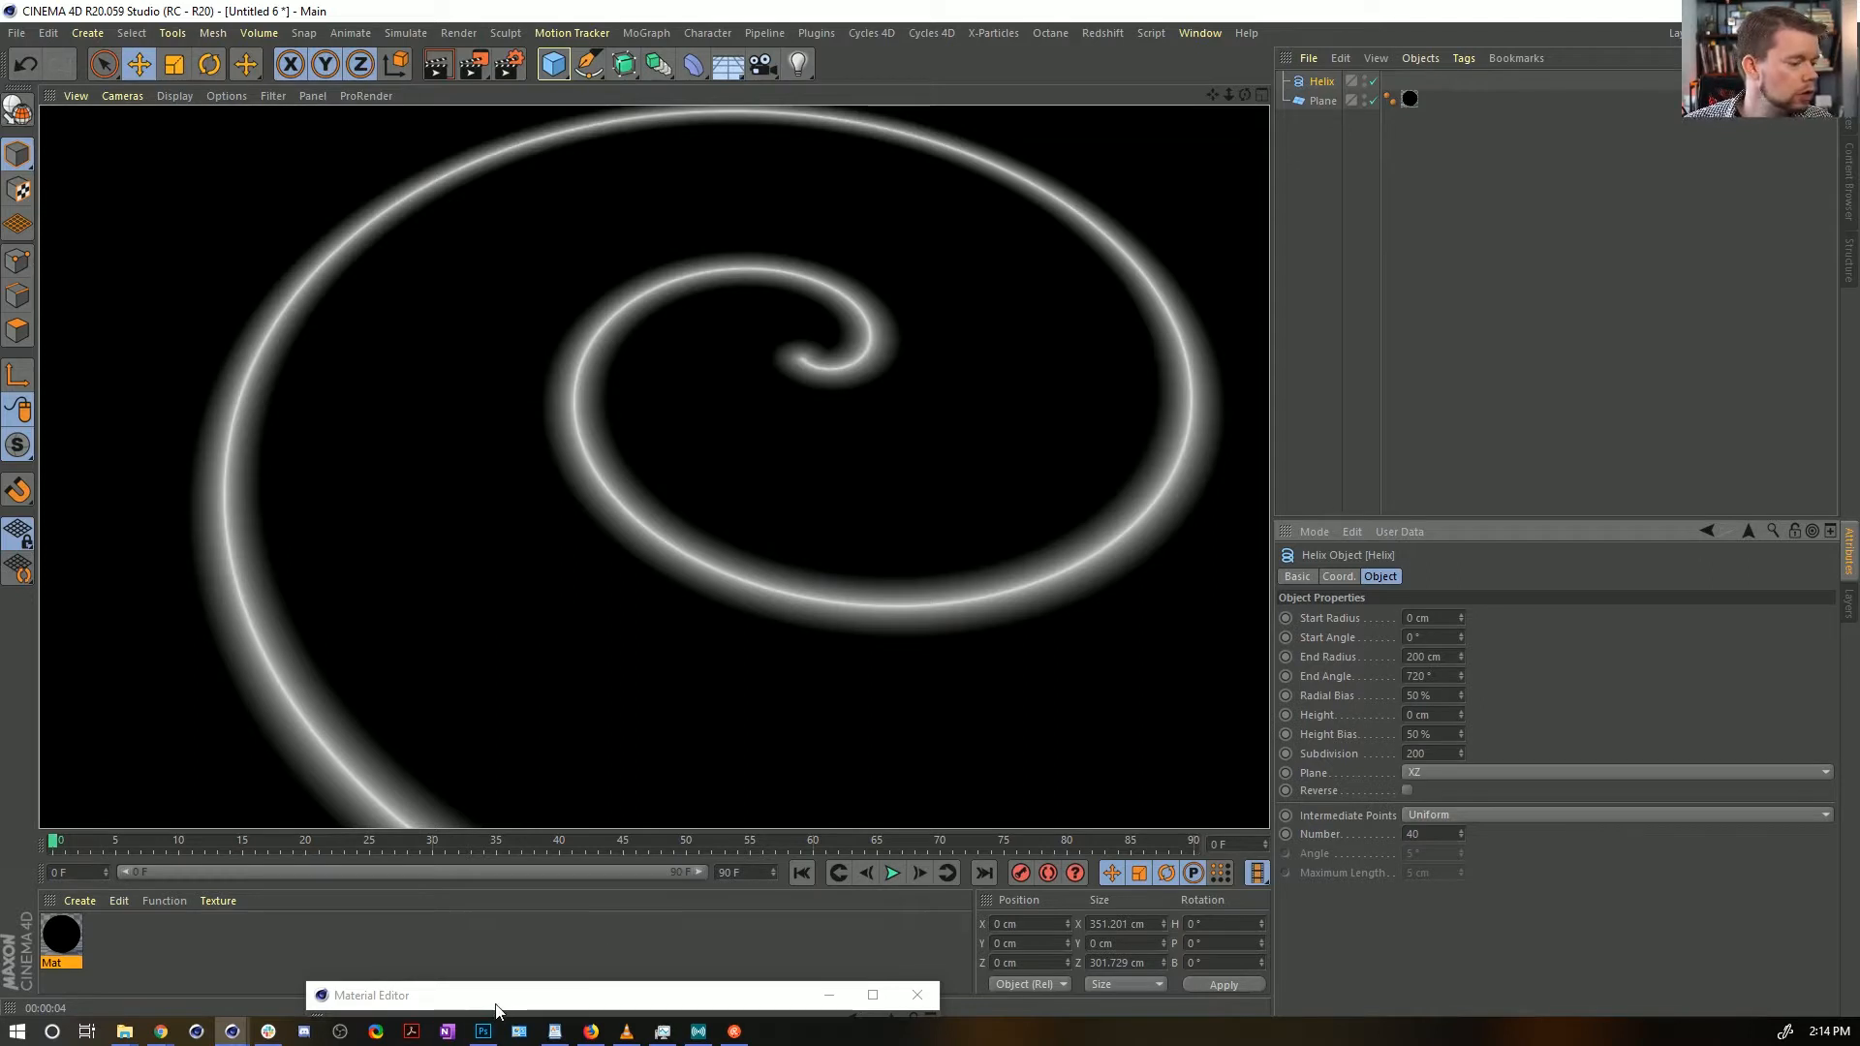
# Copy the Filter shader from the material's Luminance channel and disable that channel
pyautogui.moveTo(451, 1002); pyautogui.dragTo(900, 223)
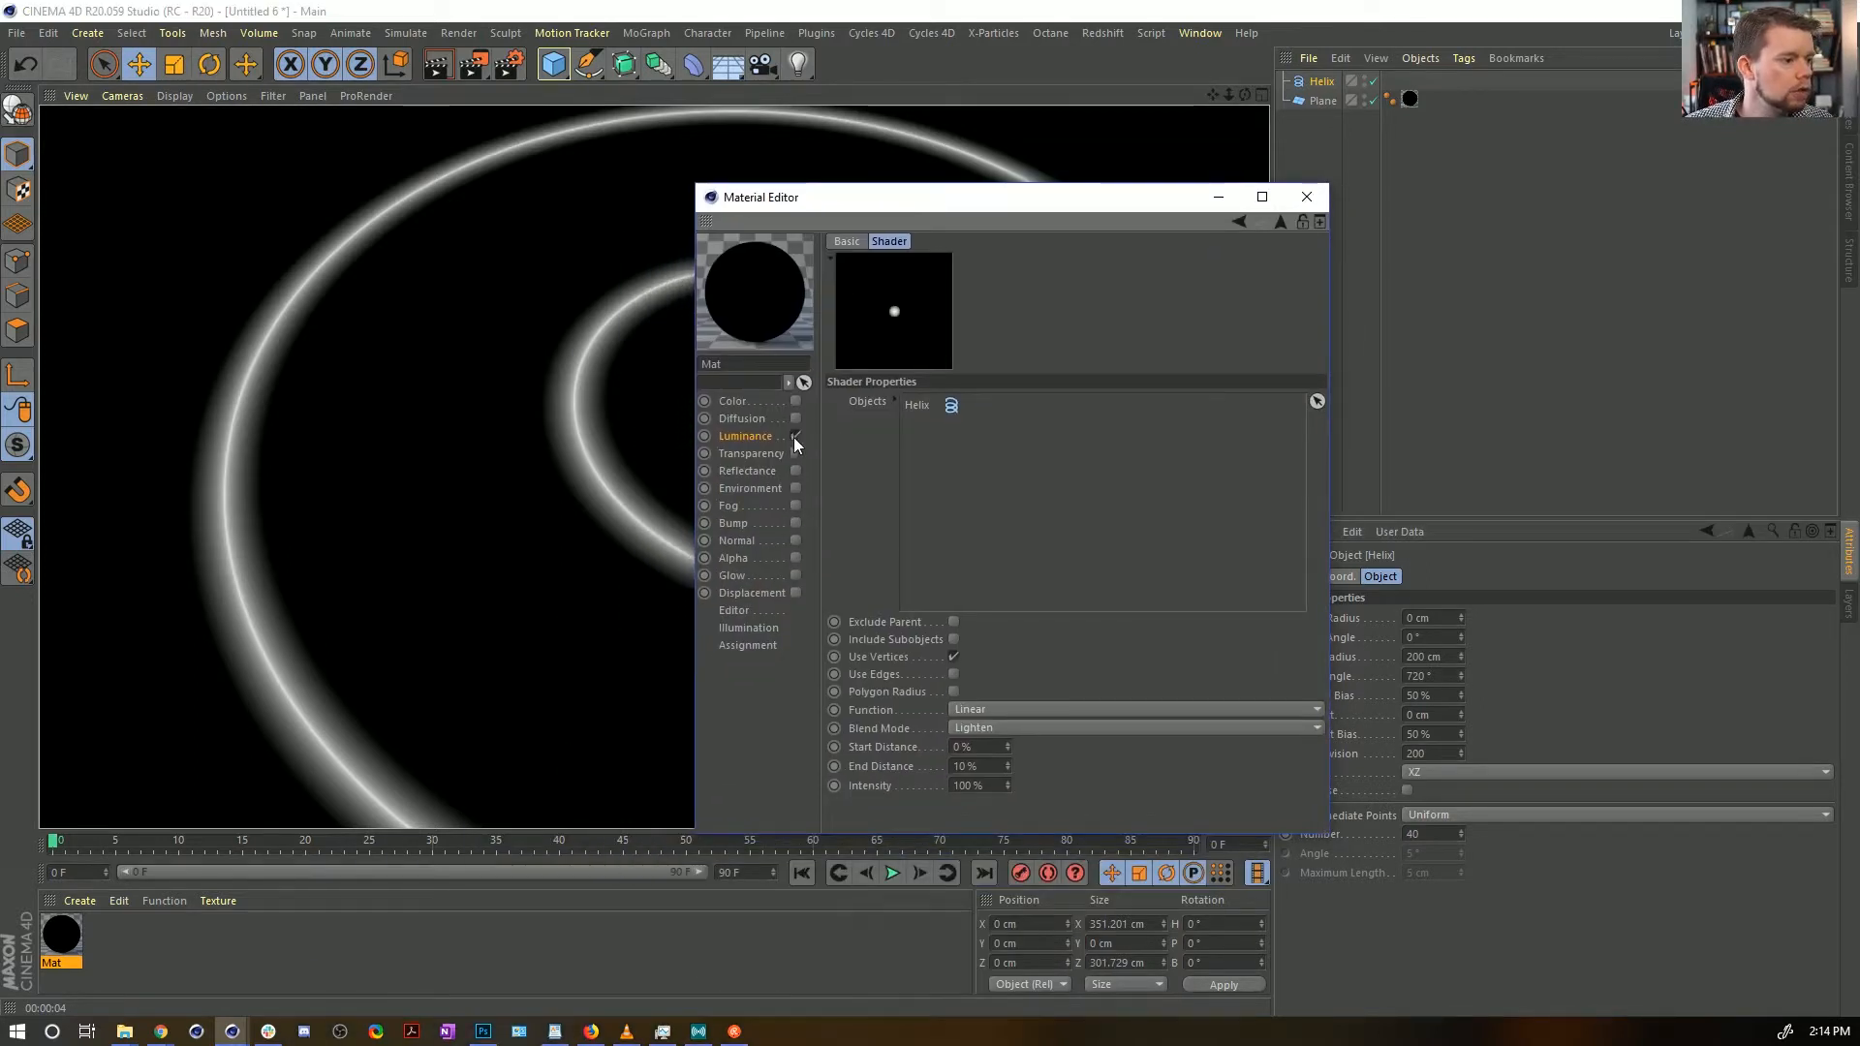
pyautogui.click(744, 436)
pyautogui.click(926, 401)
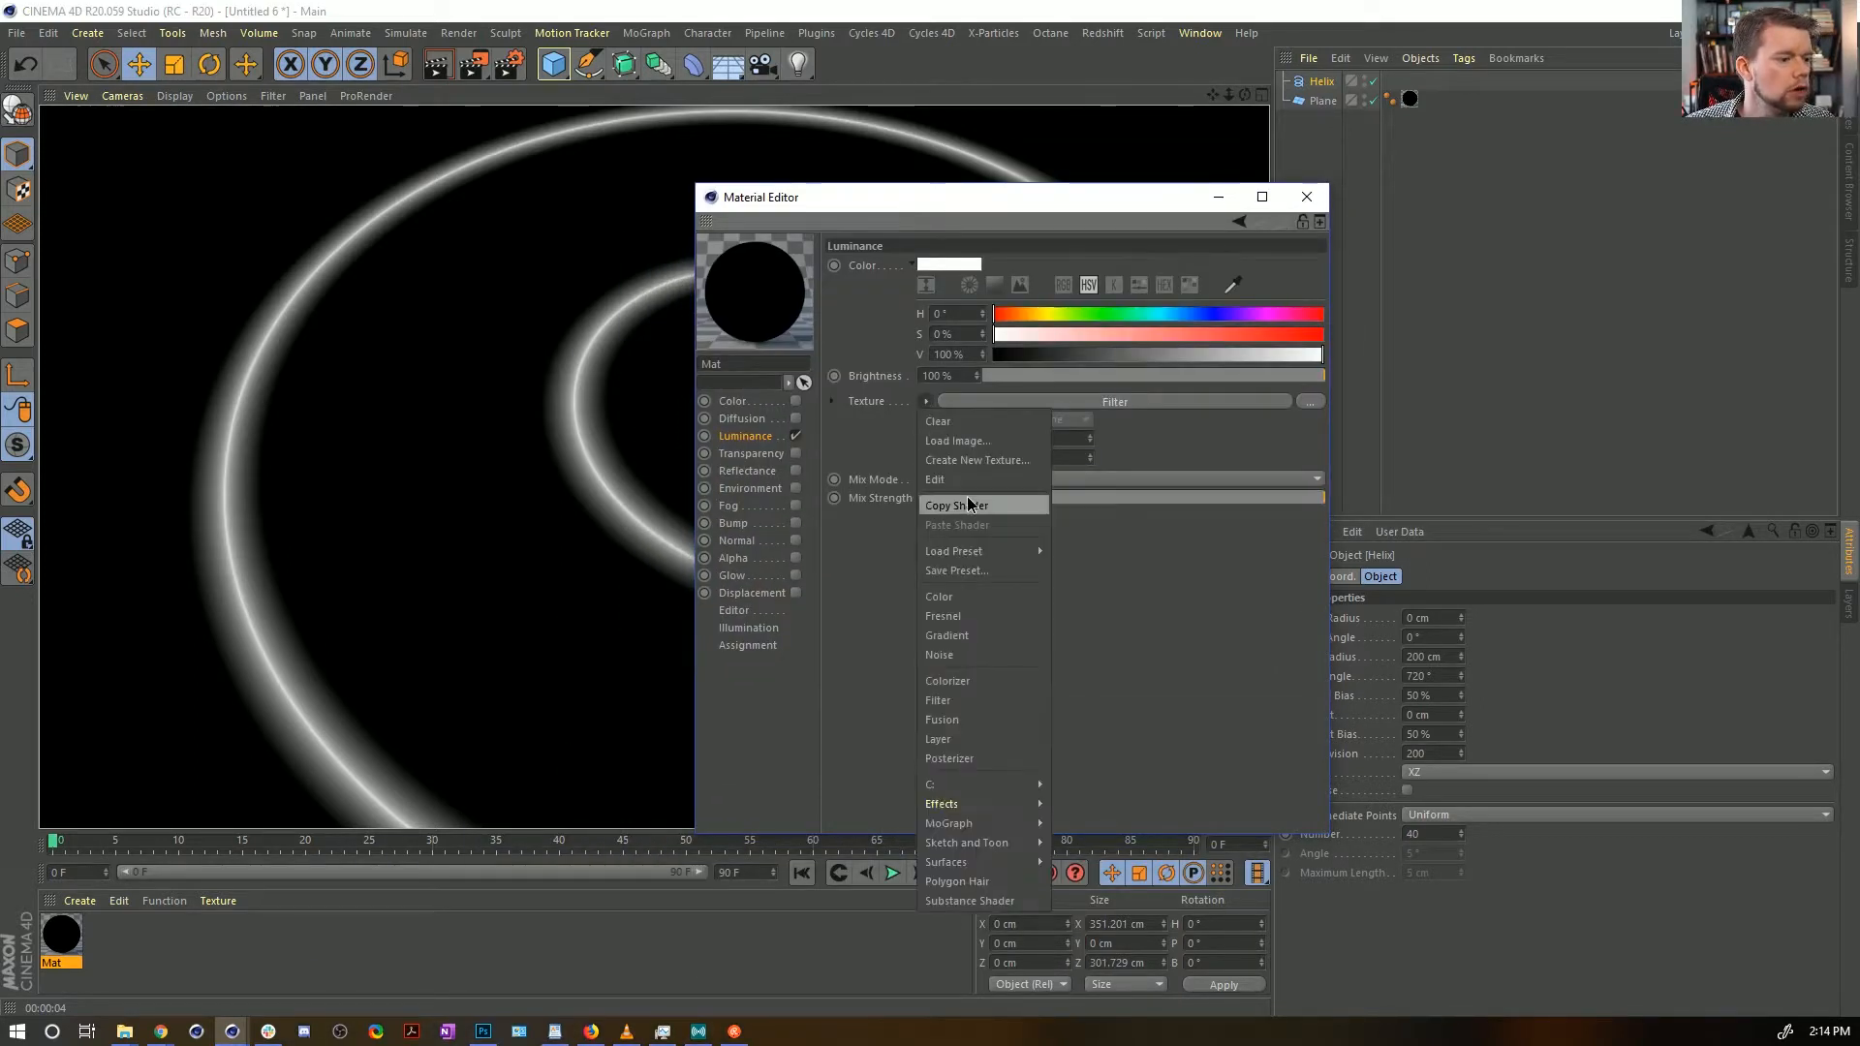
pyautogui.click(968, 504)
pyautogui.click(794, 436)
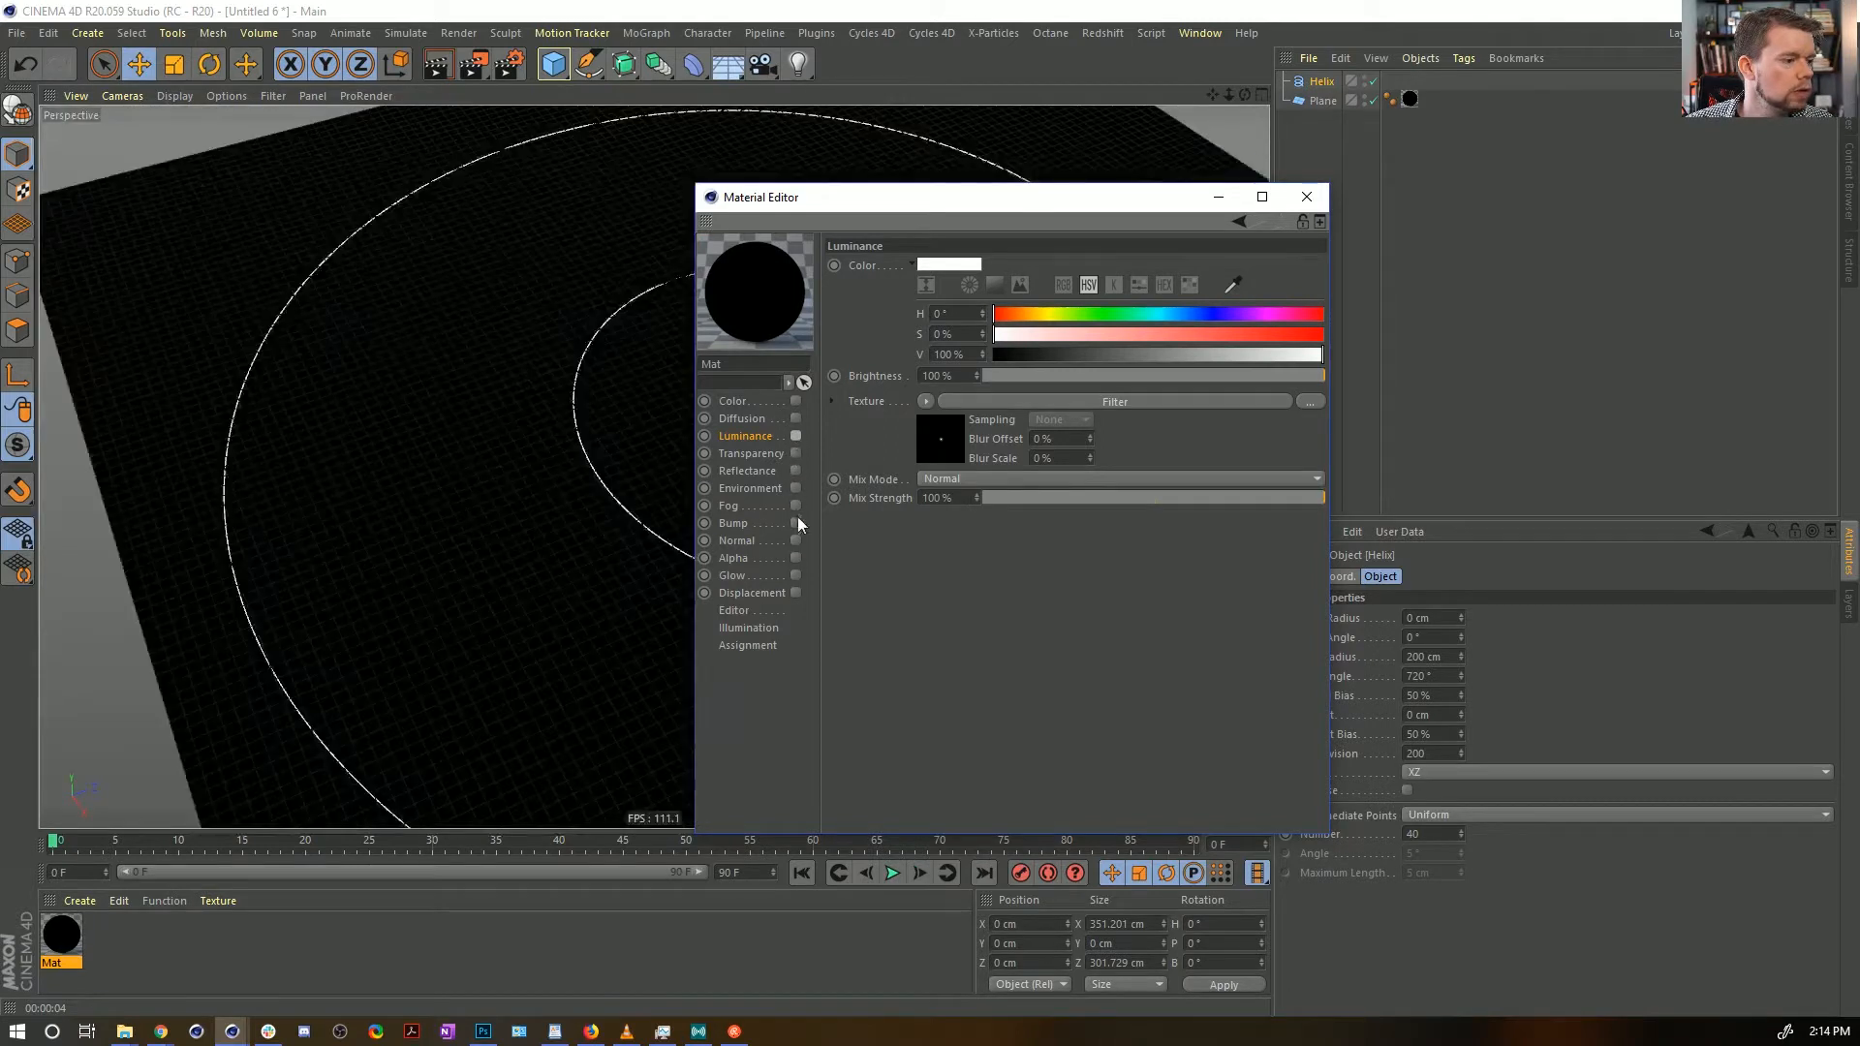
# Enable the Bump channel with the copied Filter shader as its texture, and enable the Color channel
pyautogui.click(795, 523)
pyautogui.click(916, 310)
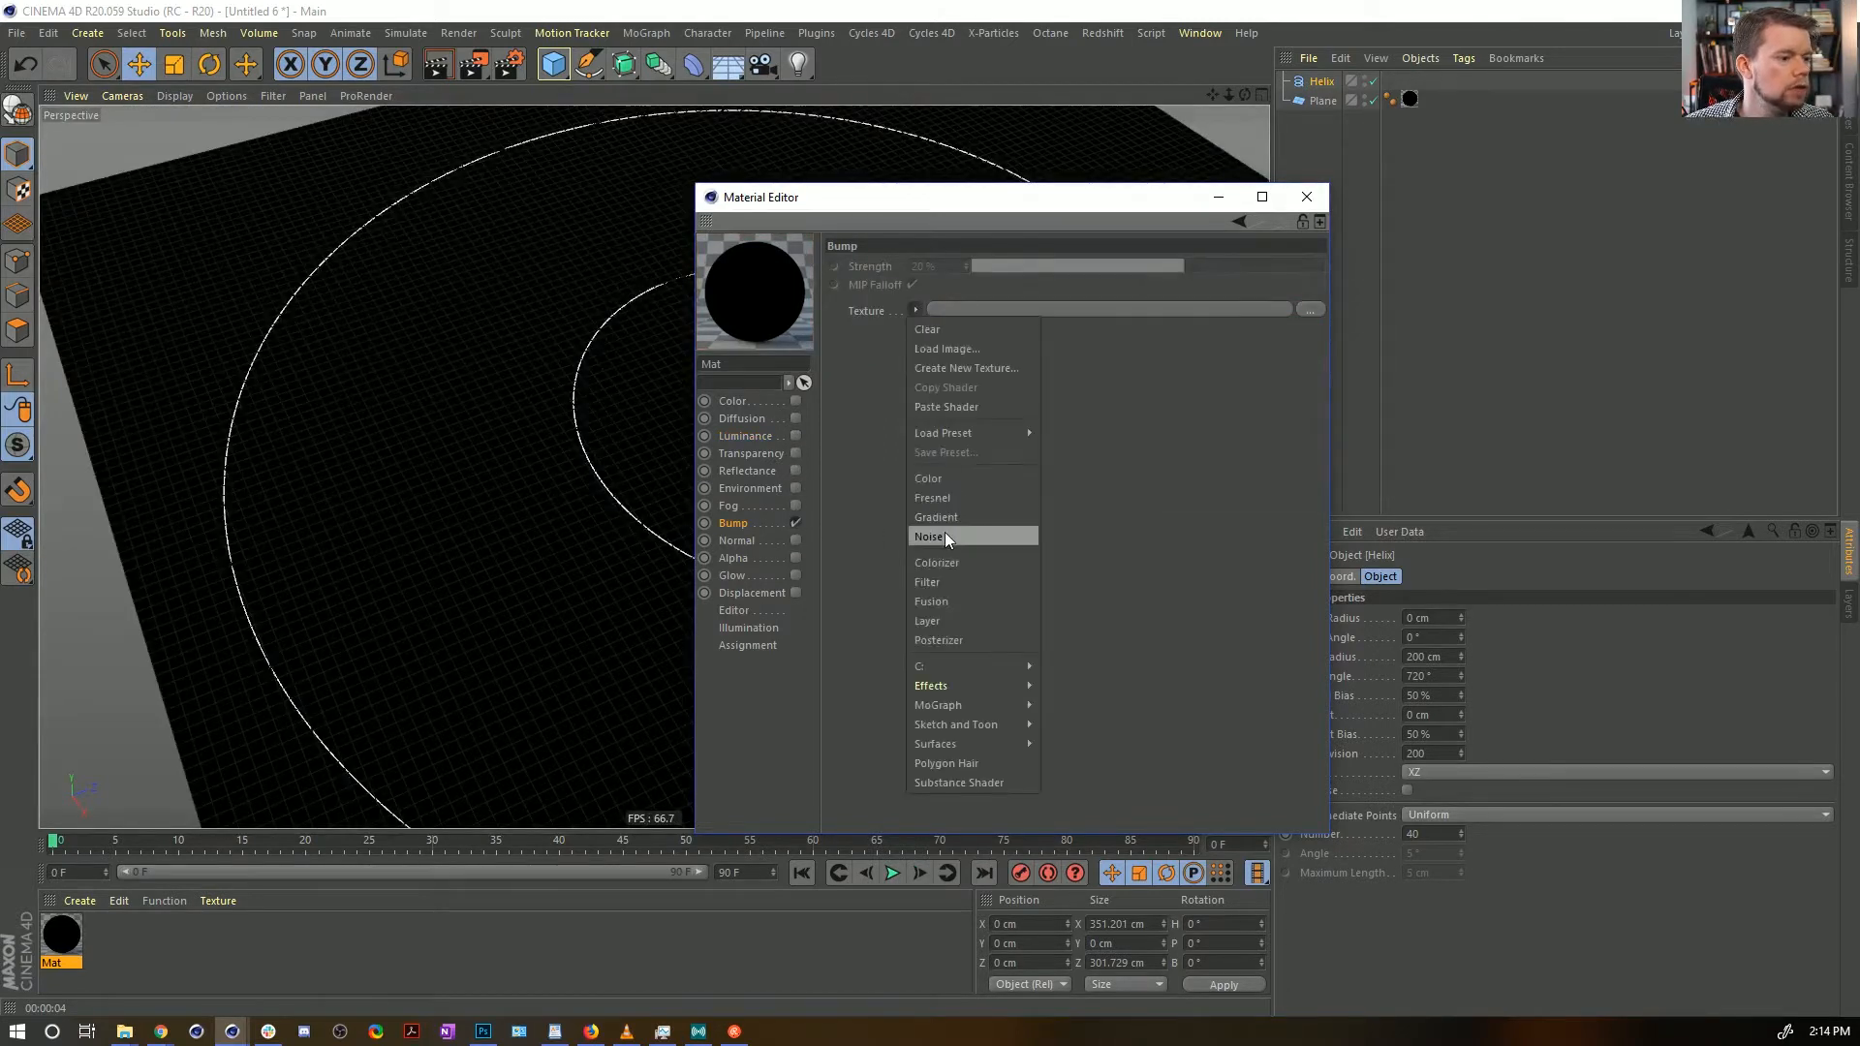
pyautogui.click(794, 401)
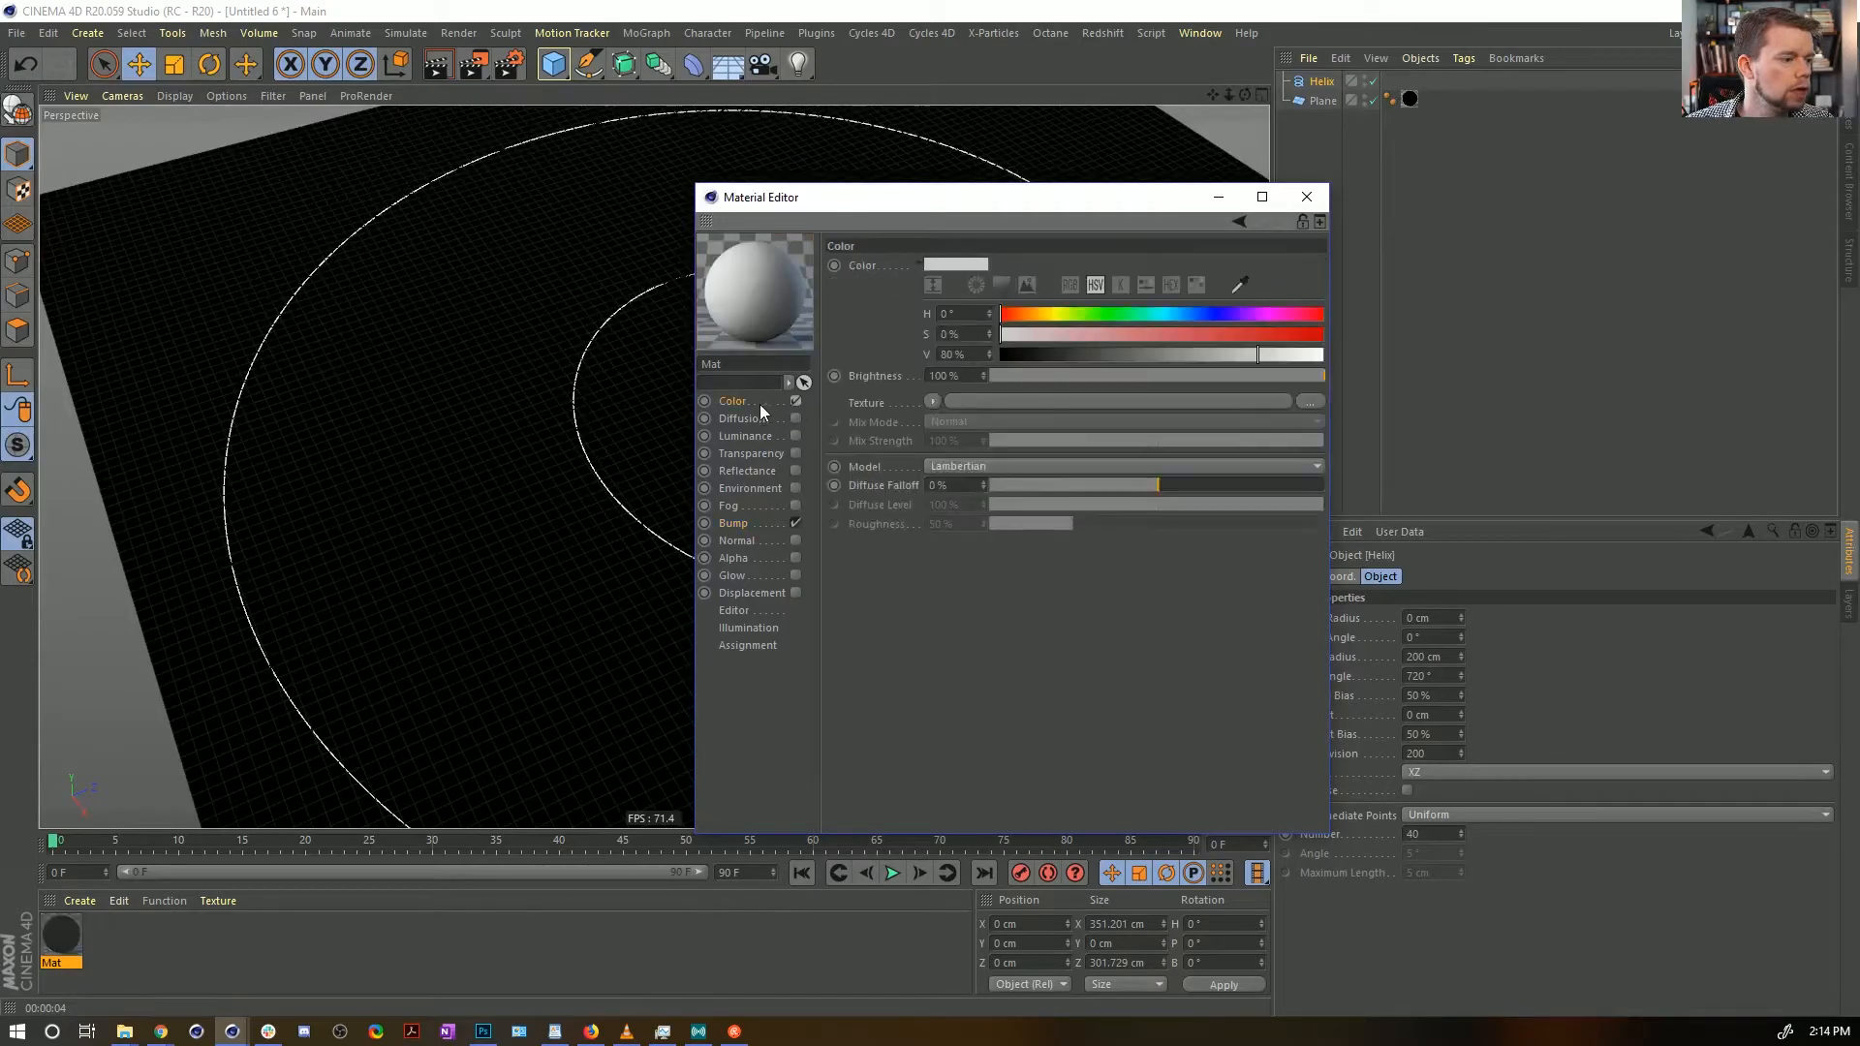
pyautogui.click(1306, 198)
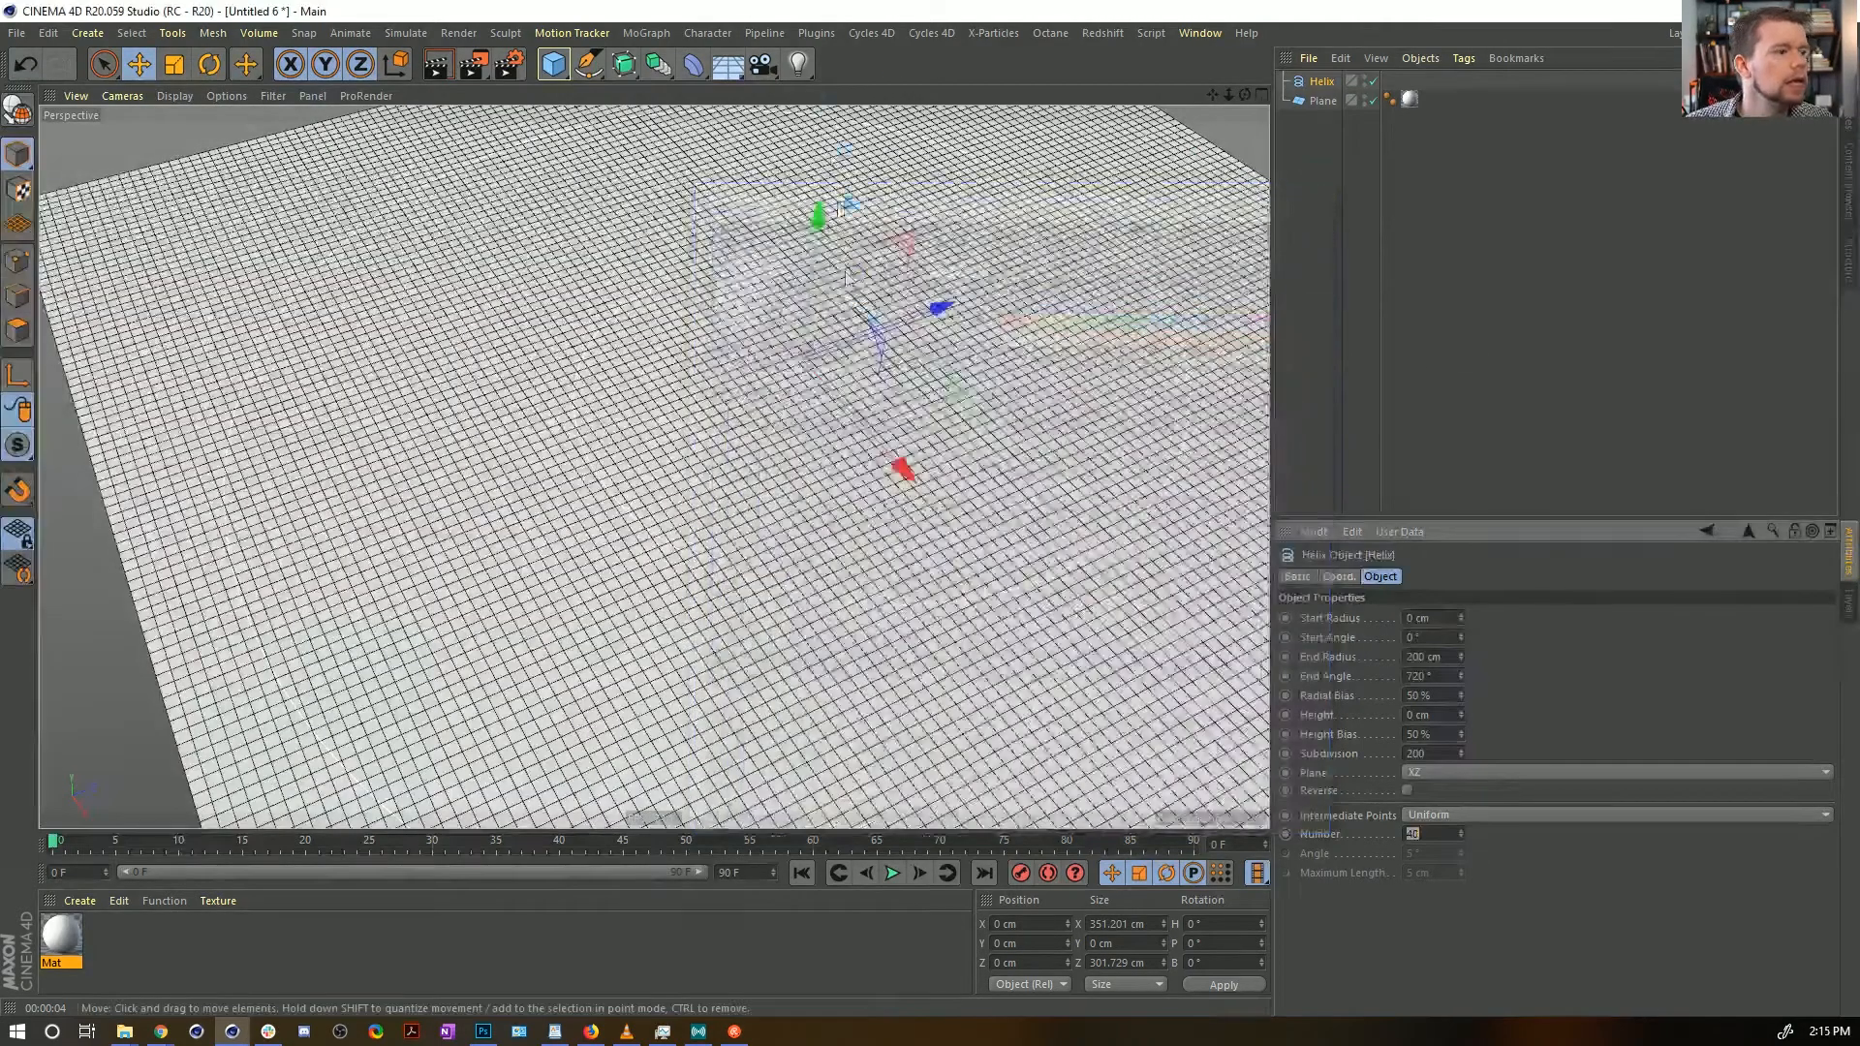
# Add an omni light above the plane at about X -153, Y 198, Z 91 cm and render the view
pyautogui.click(797, 65)
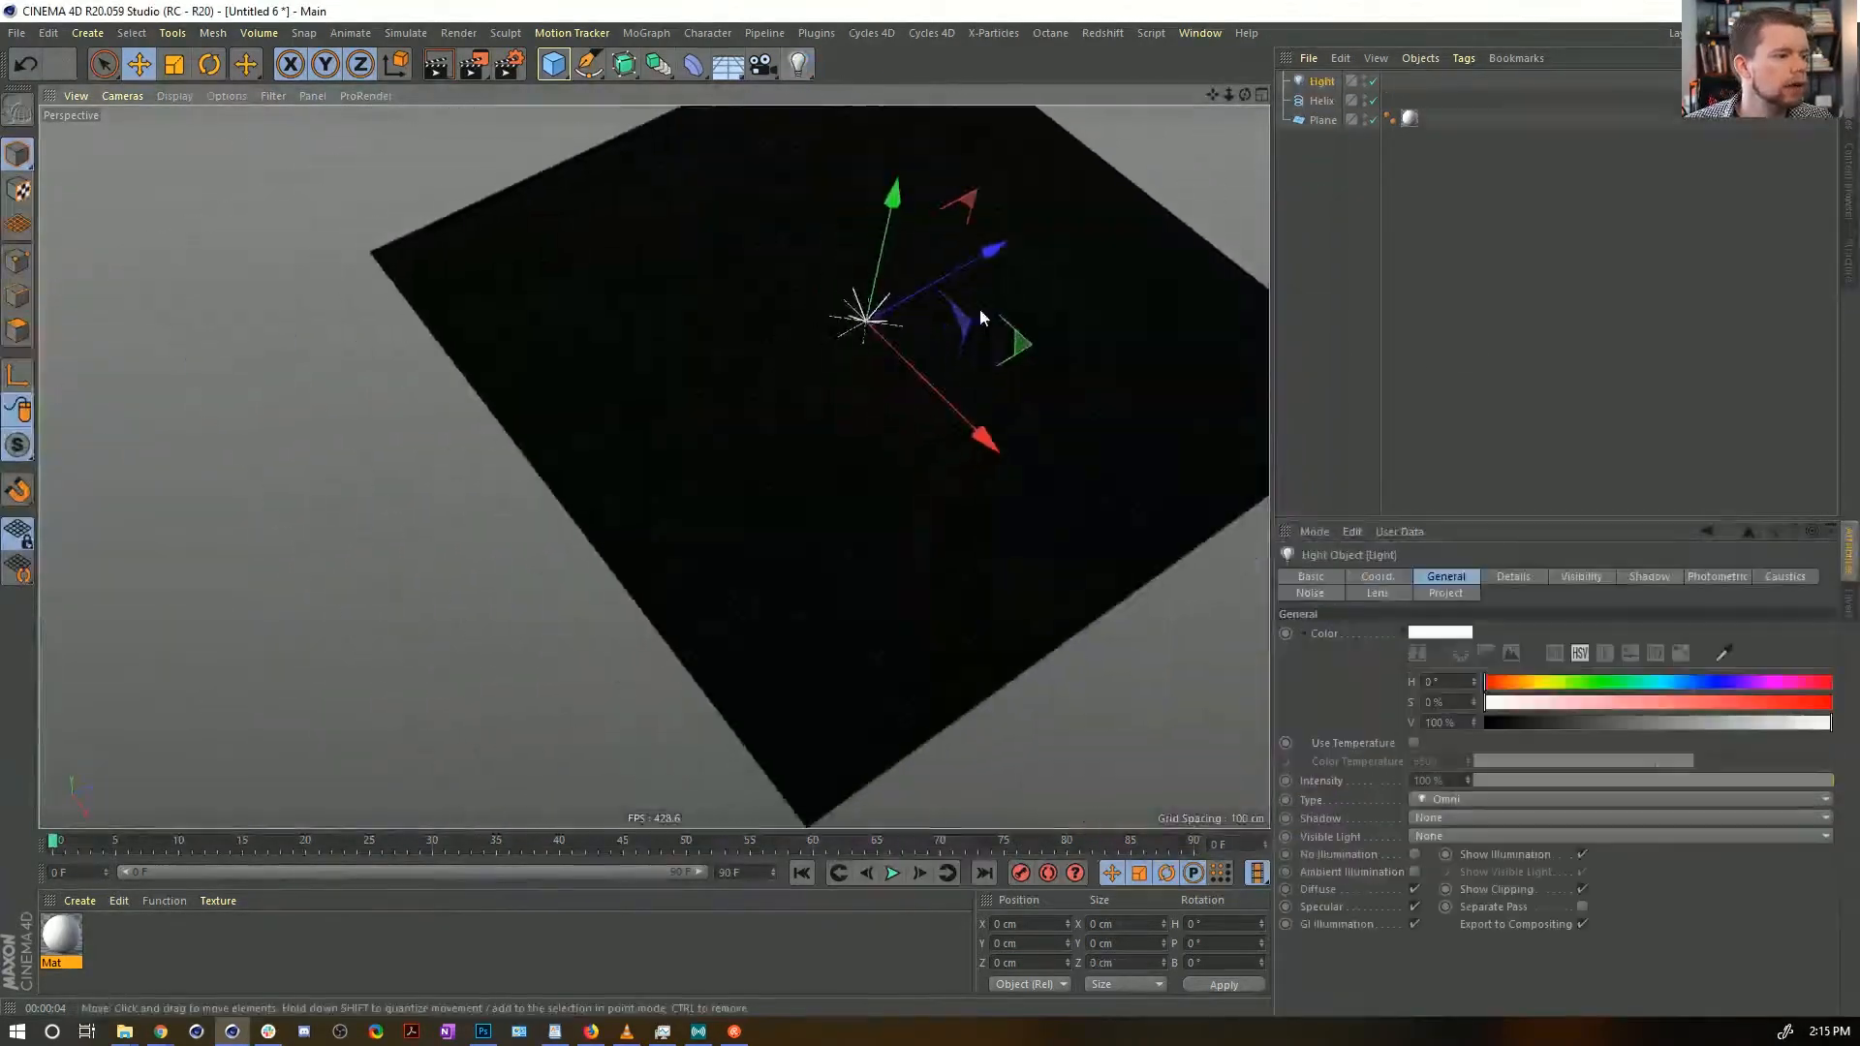
pyautogui.moveTo(1012, 540); pyautogui.dragTo(964, 290)
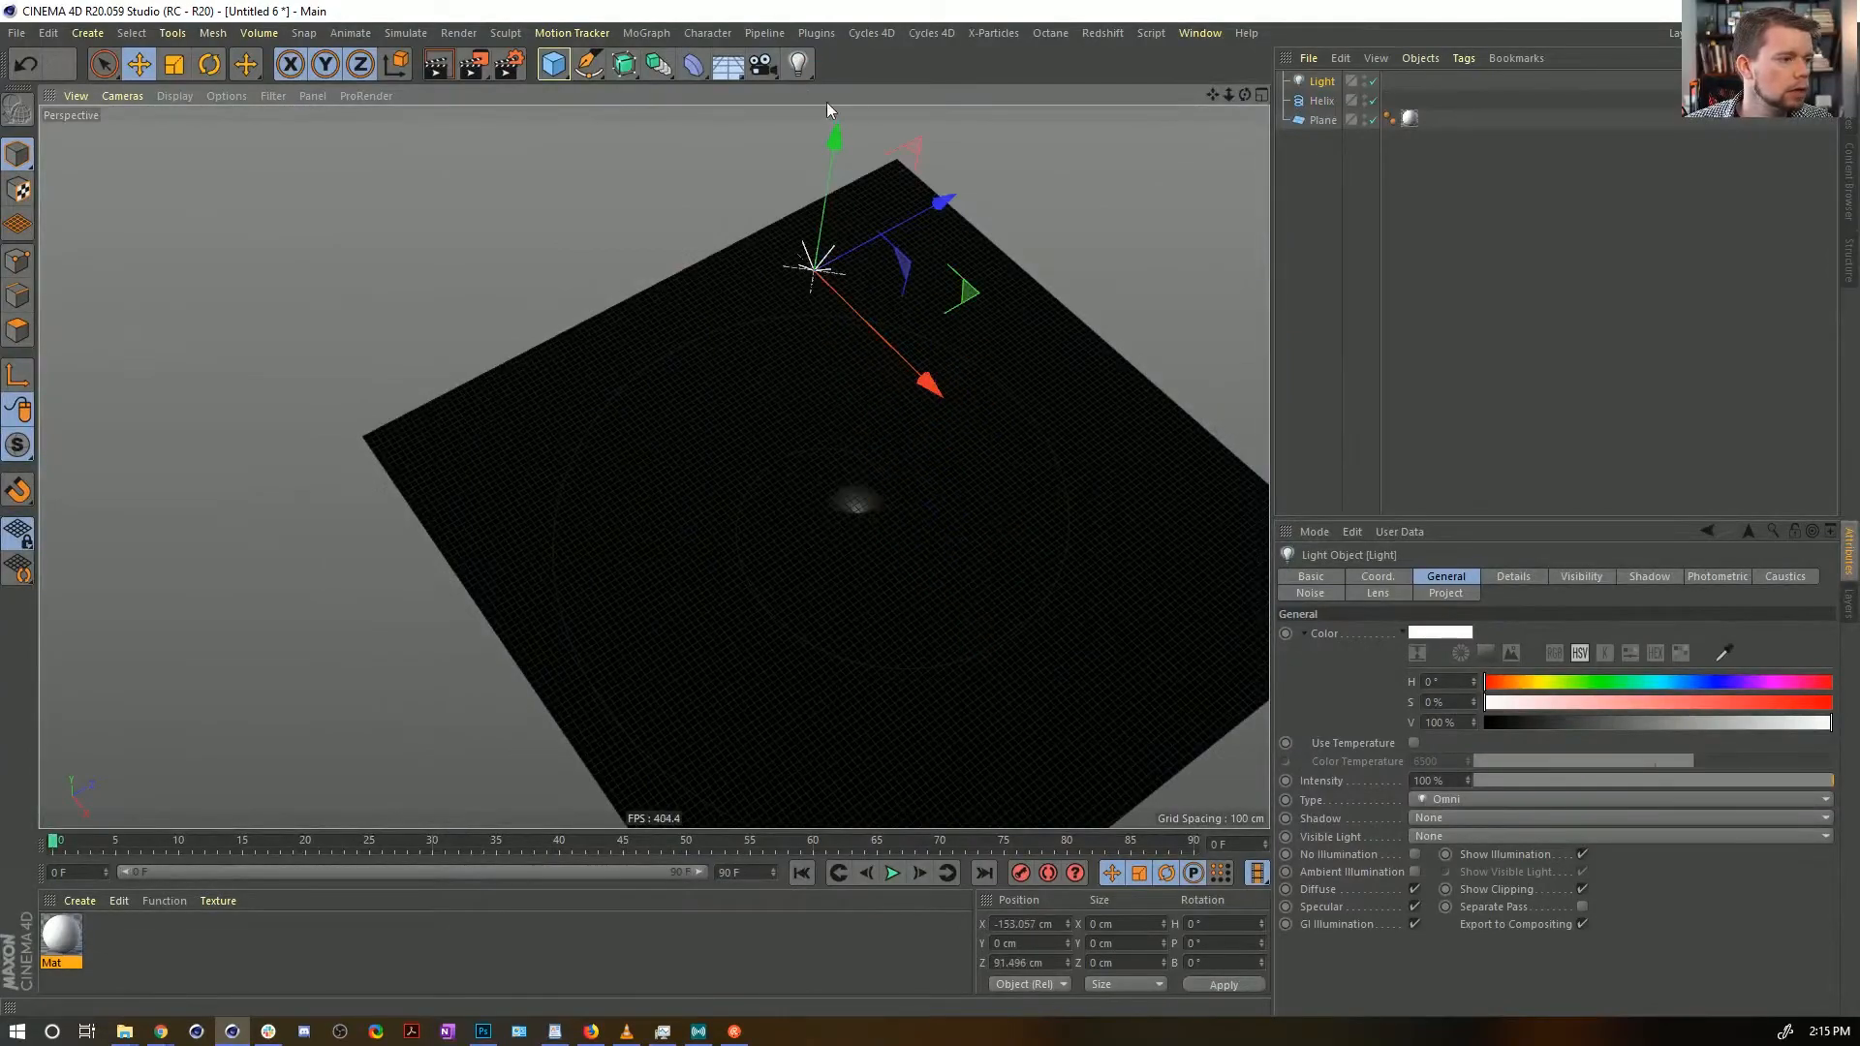
pyautogui.moveTo(845, 159); pyautogui.dragTo(864, 2)
pyautogui.keyDown('alt'); pyautogui.moveTo(911, 405); pyautogui.dragTo(906, 419); pyautogui.keyUp('alt')
pyautogui.keyDown('alt'); pyautogui.moveTo(905, 420); pyautogui.dragTo(1026, 540, button='right'); pyautogui.keyUp('alt')
pyautogui.keyDown('alt'); pyautogui.moveTo(964, 539); pyautogui.dragTo(930, 368, button='middle'); pyautogui.keyUp('alt')
pyautogui.keyDown('alt'); pyautogui.moveTo(930, 368); pyautogui.dragTo(843, 417); pyautogui.keyUp('alt')
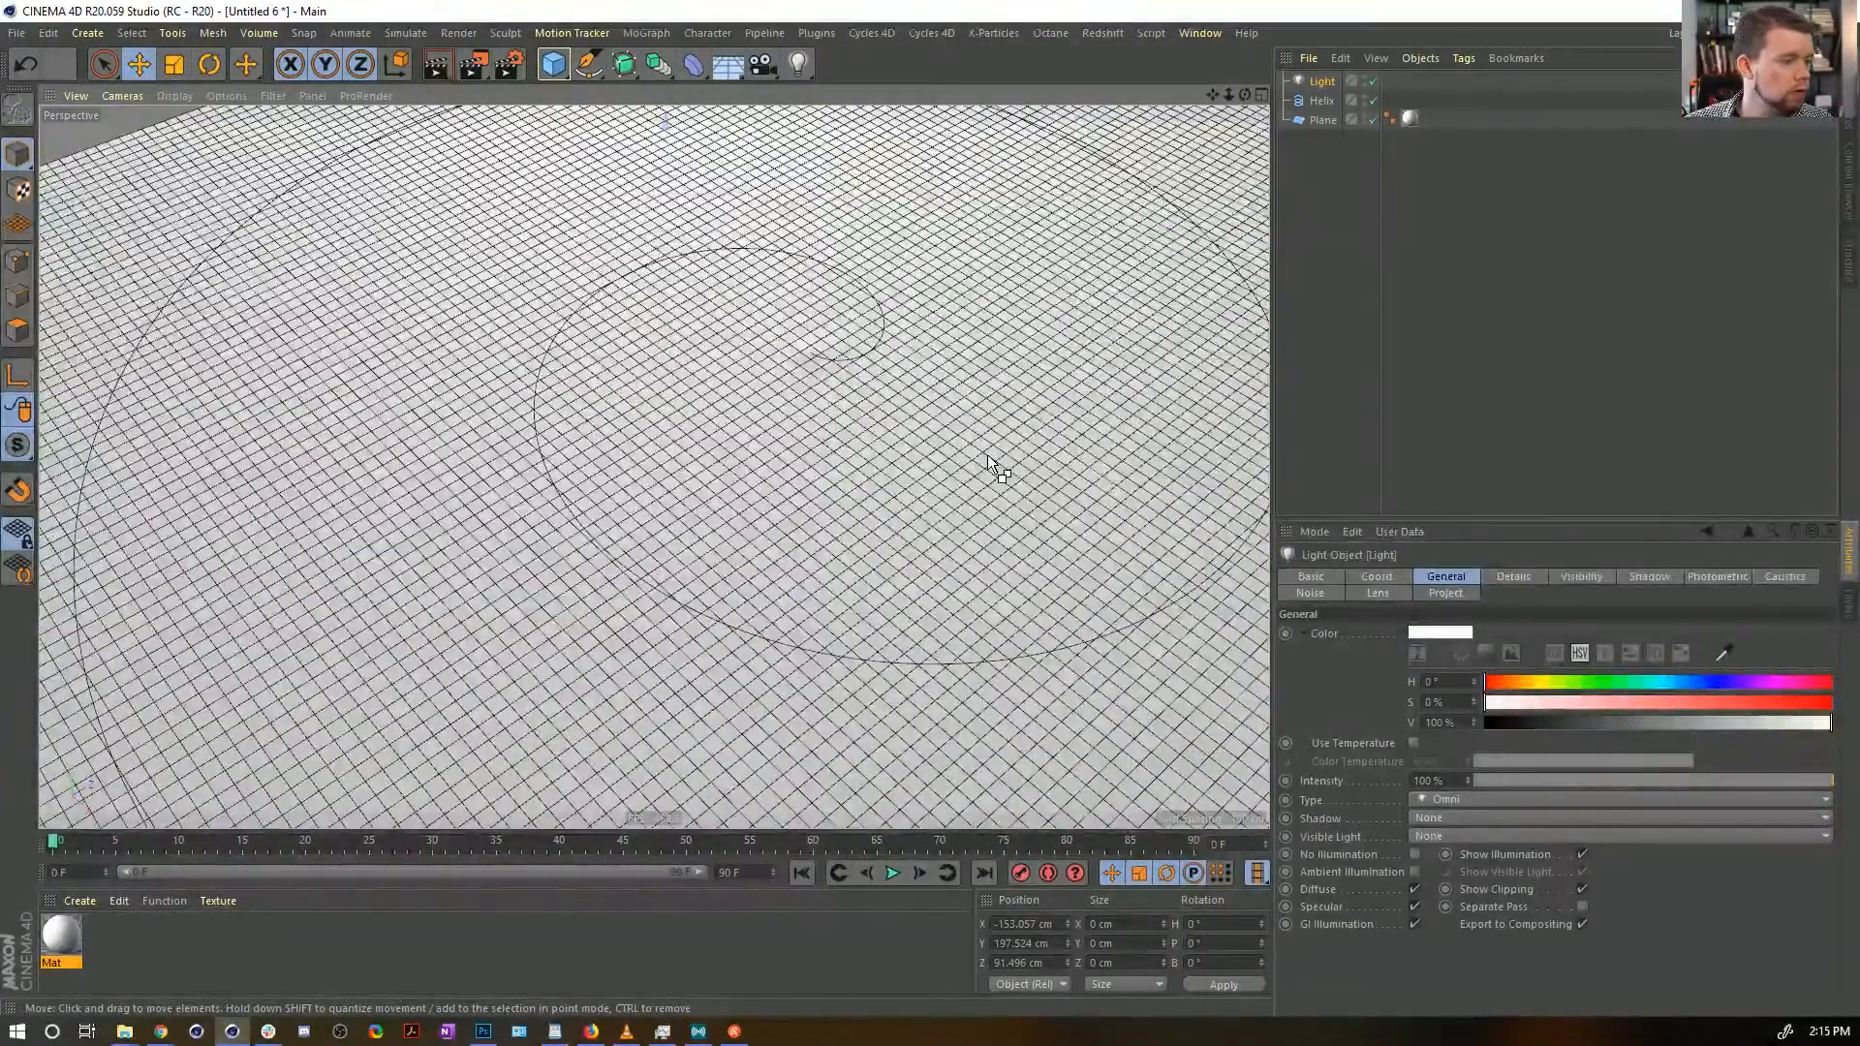
pyautogui.hotkey('ctrl', 'r')
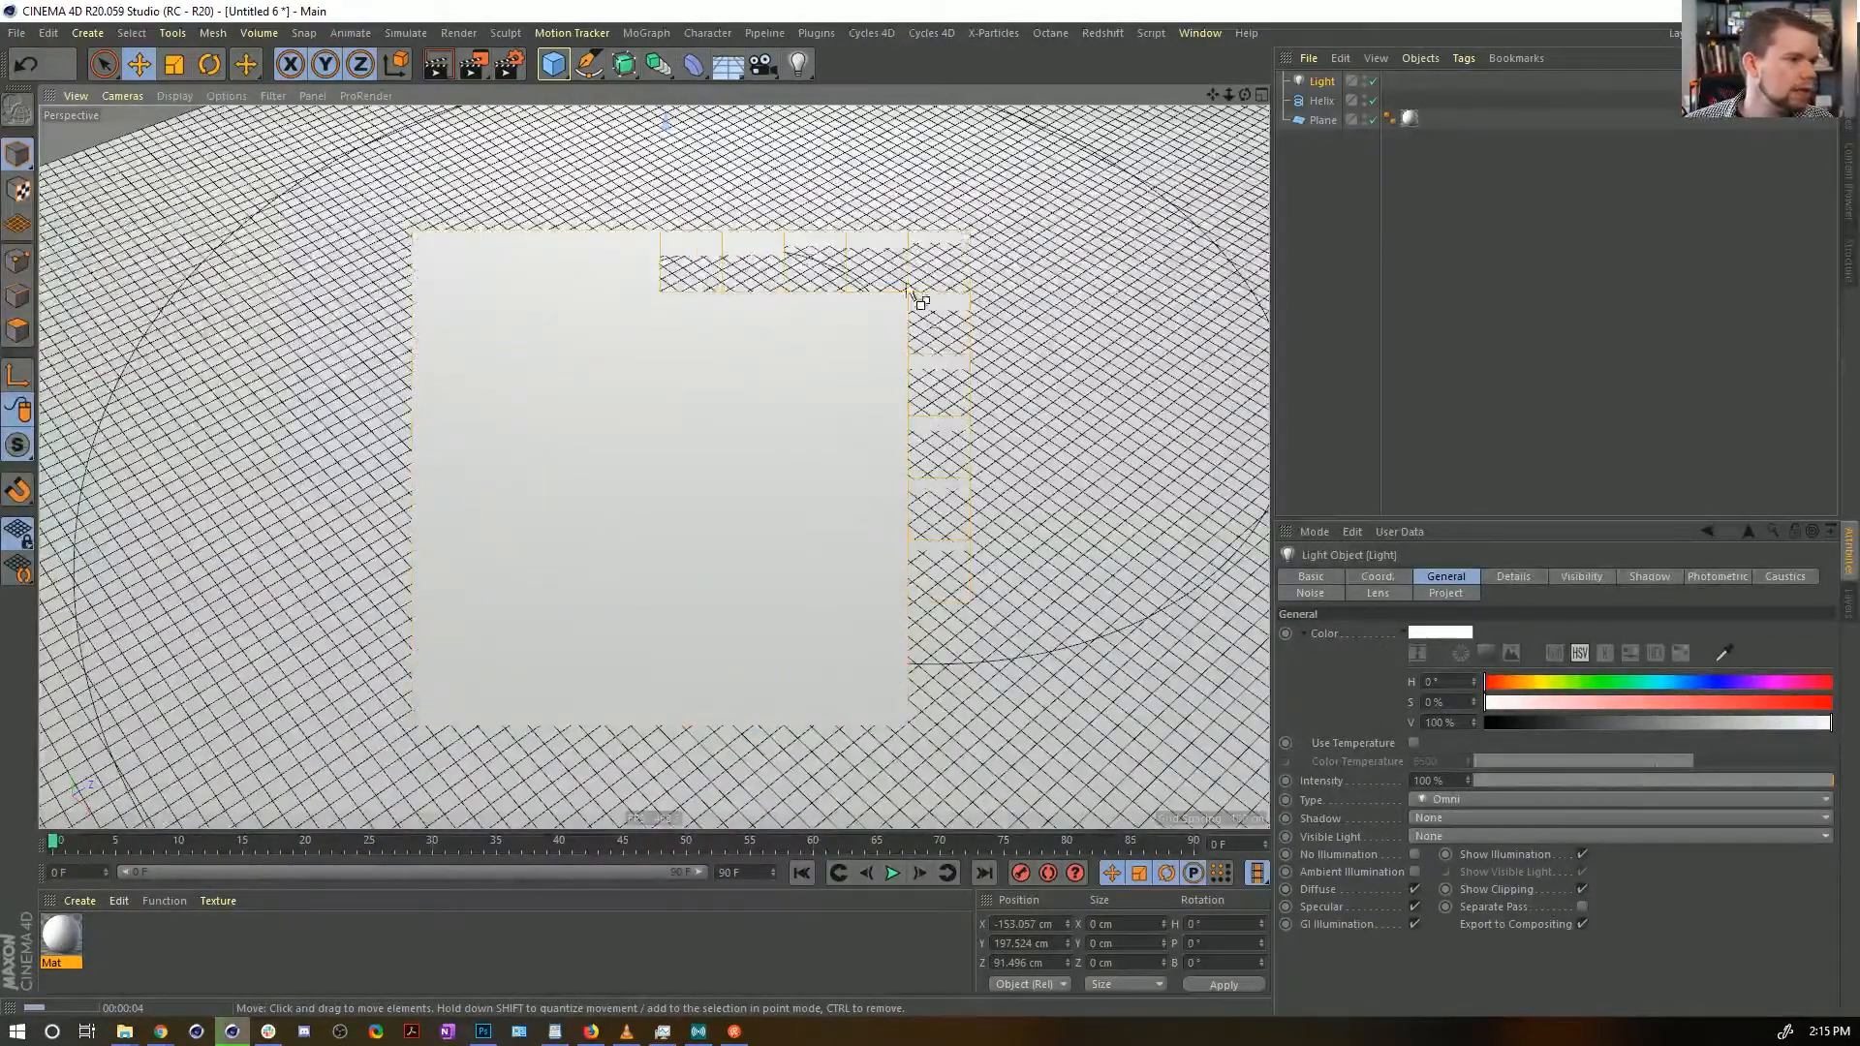
# Open the material's Bump channel for editing, set its strength to 100% and render the view
pyautogui.click(62, 940)
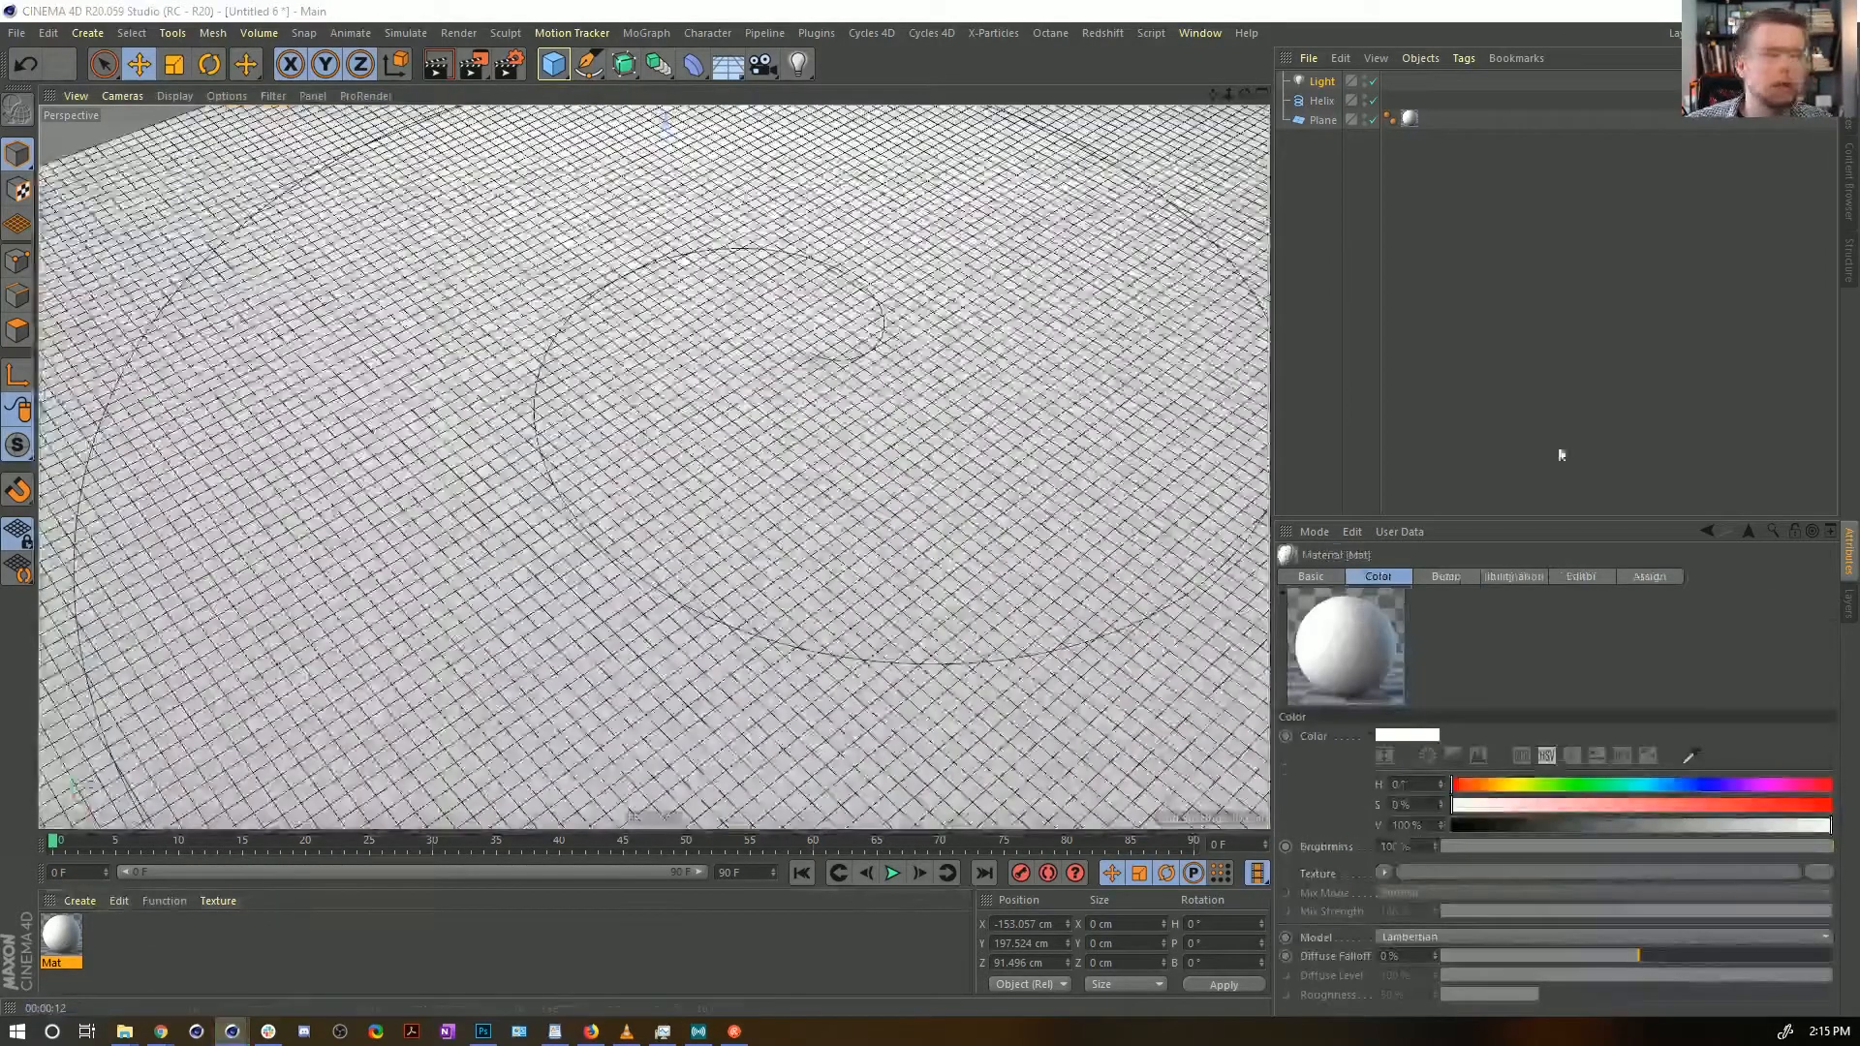
pyautogui.doubleClick(62, 937)
pyautogui.moveTo(1278, 208); pyautogui.dragTo(1303, 140)
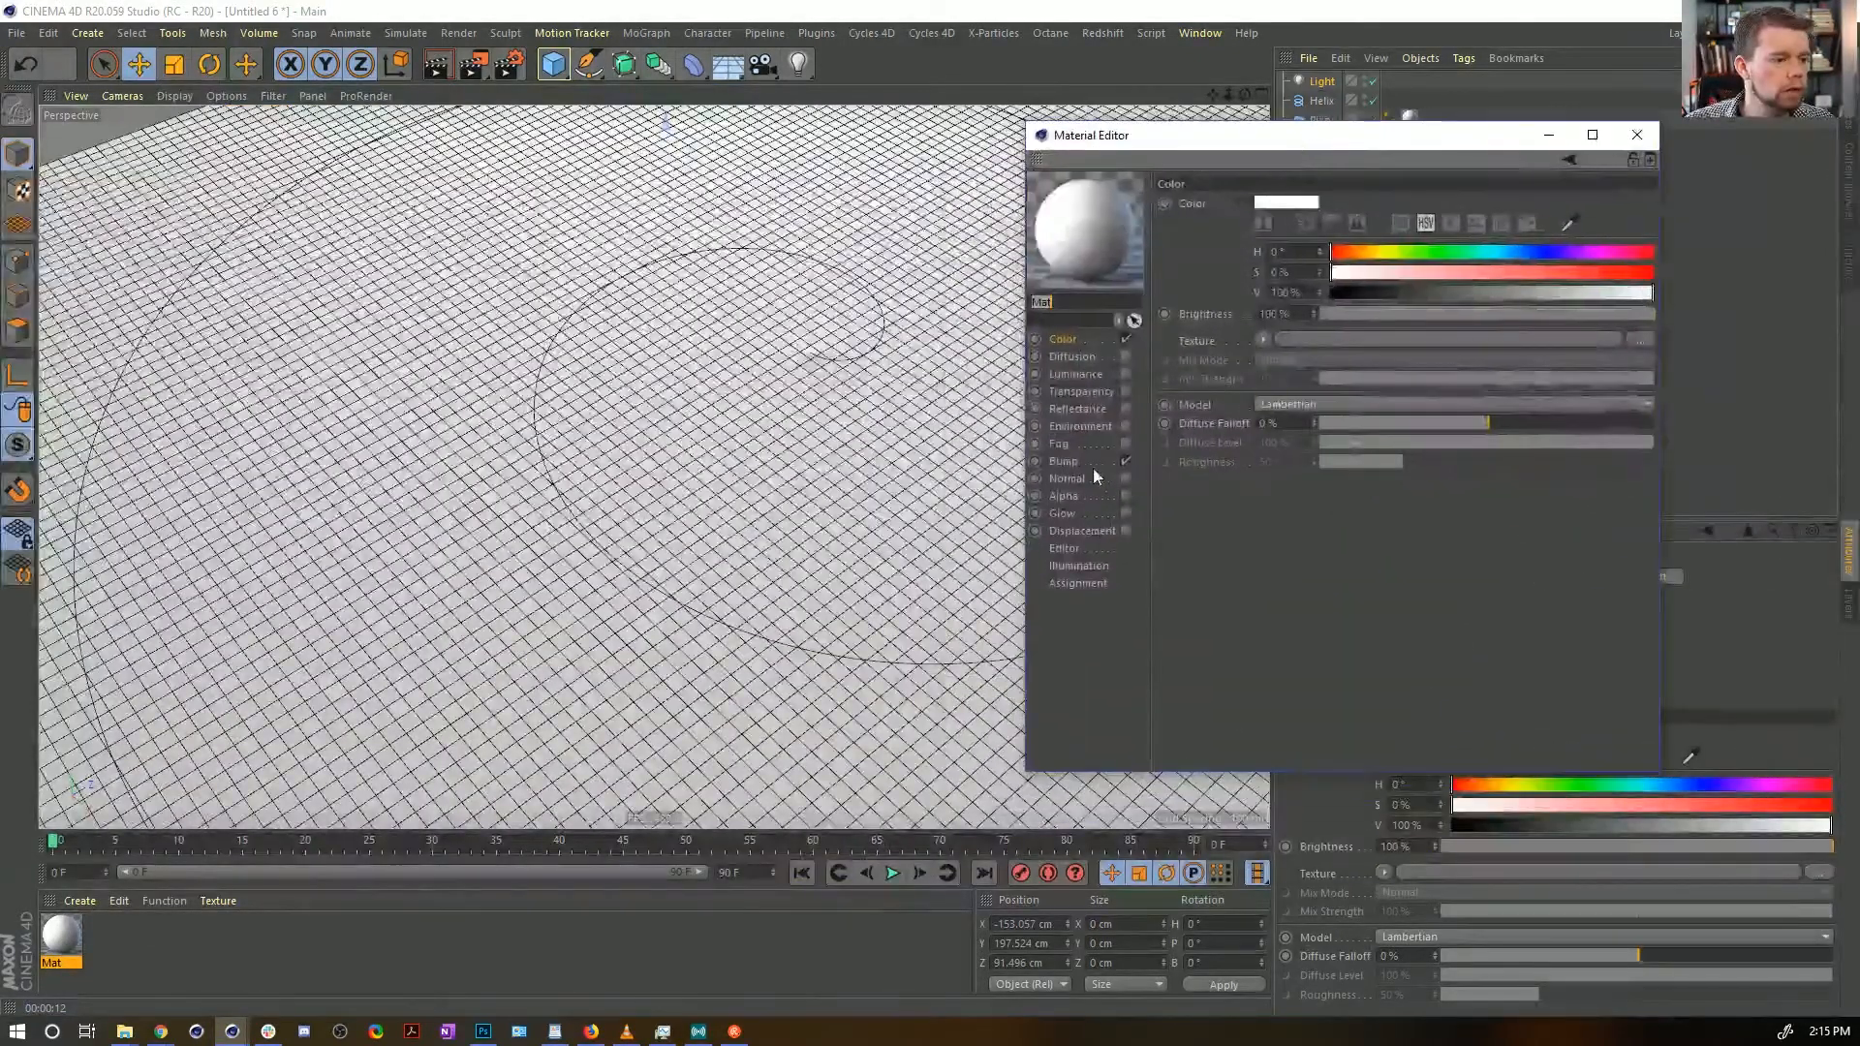
pyautogui.click(1063, 461)
pyautogui.moveTo(1429, 204); pyautogui.dragTo(1654, 203)
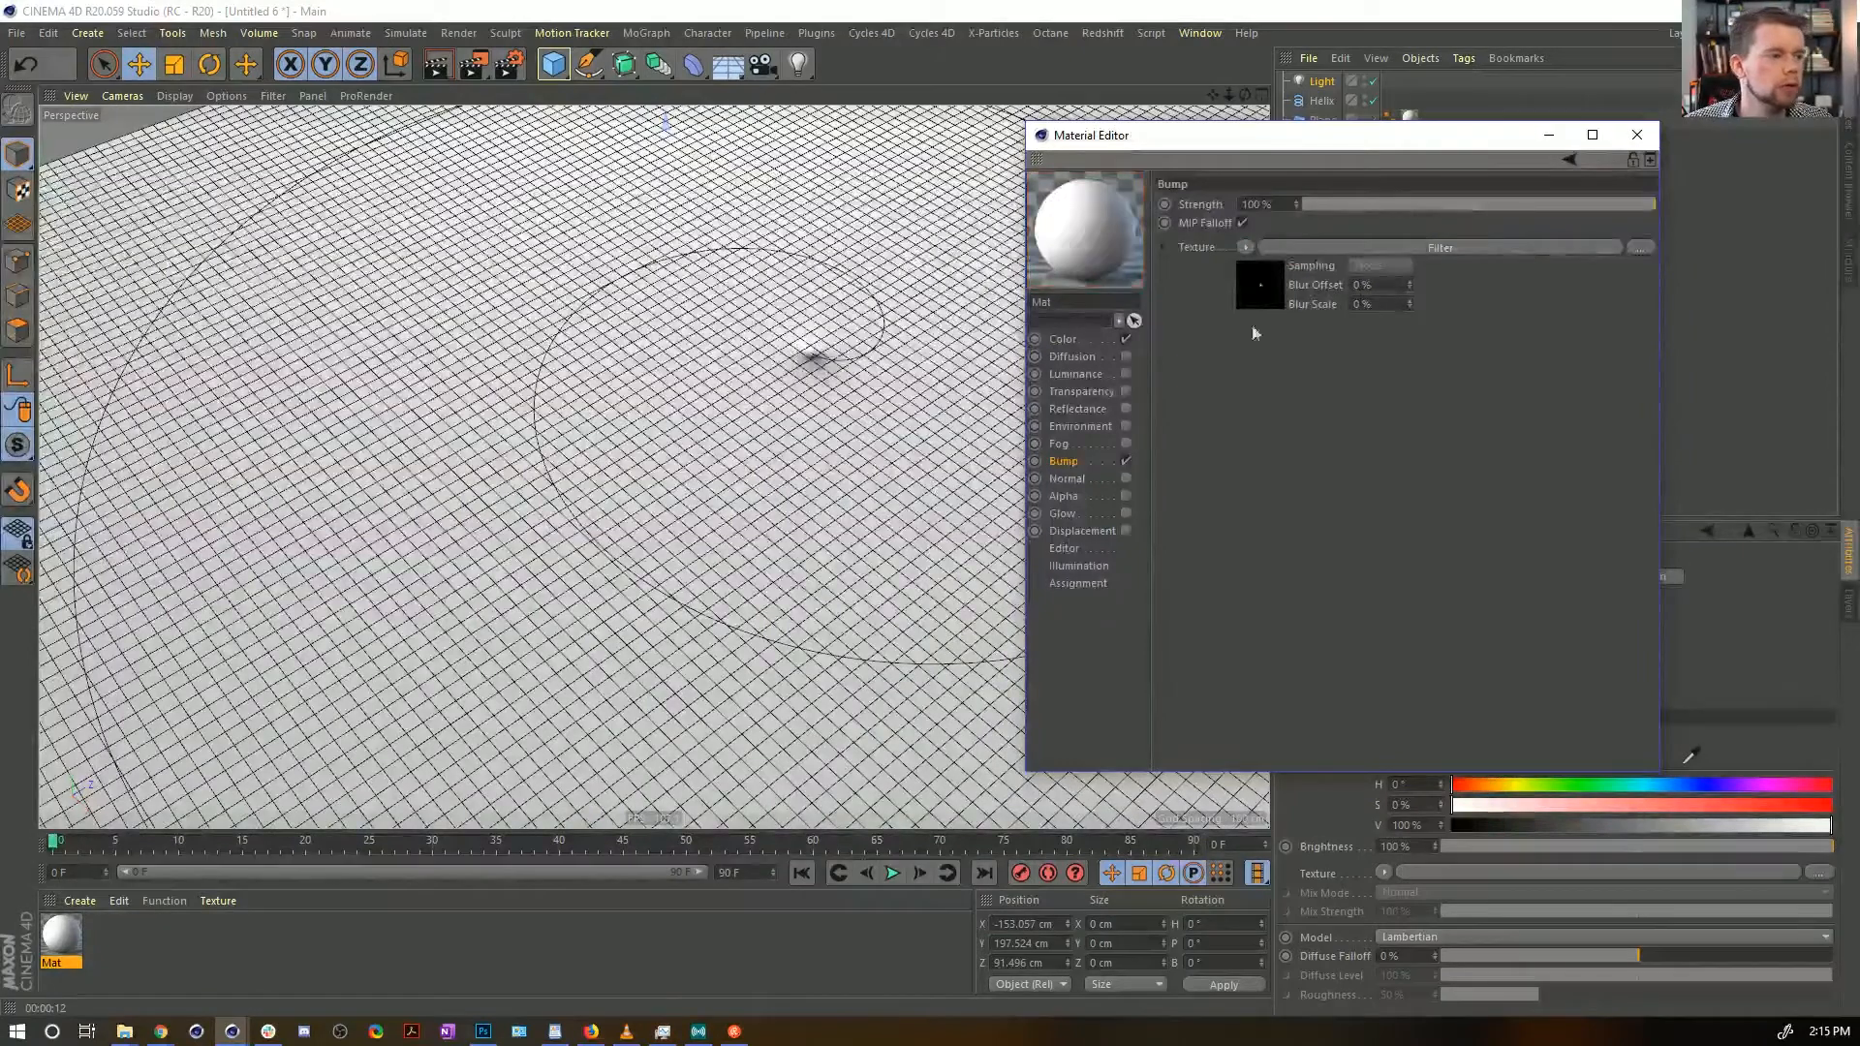
pyautogui.hotkey('ctrl', 'r')
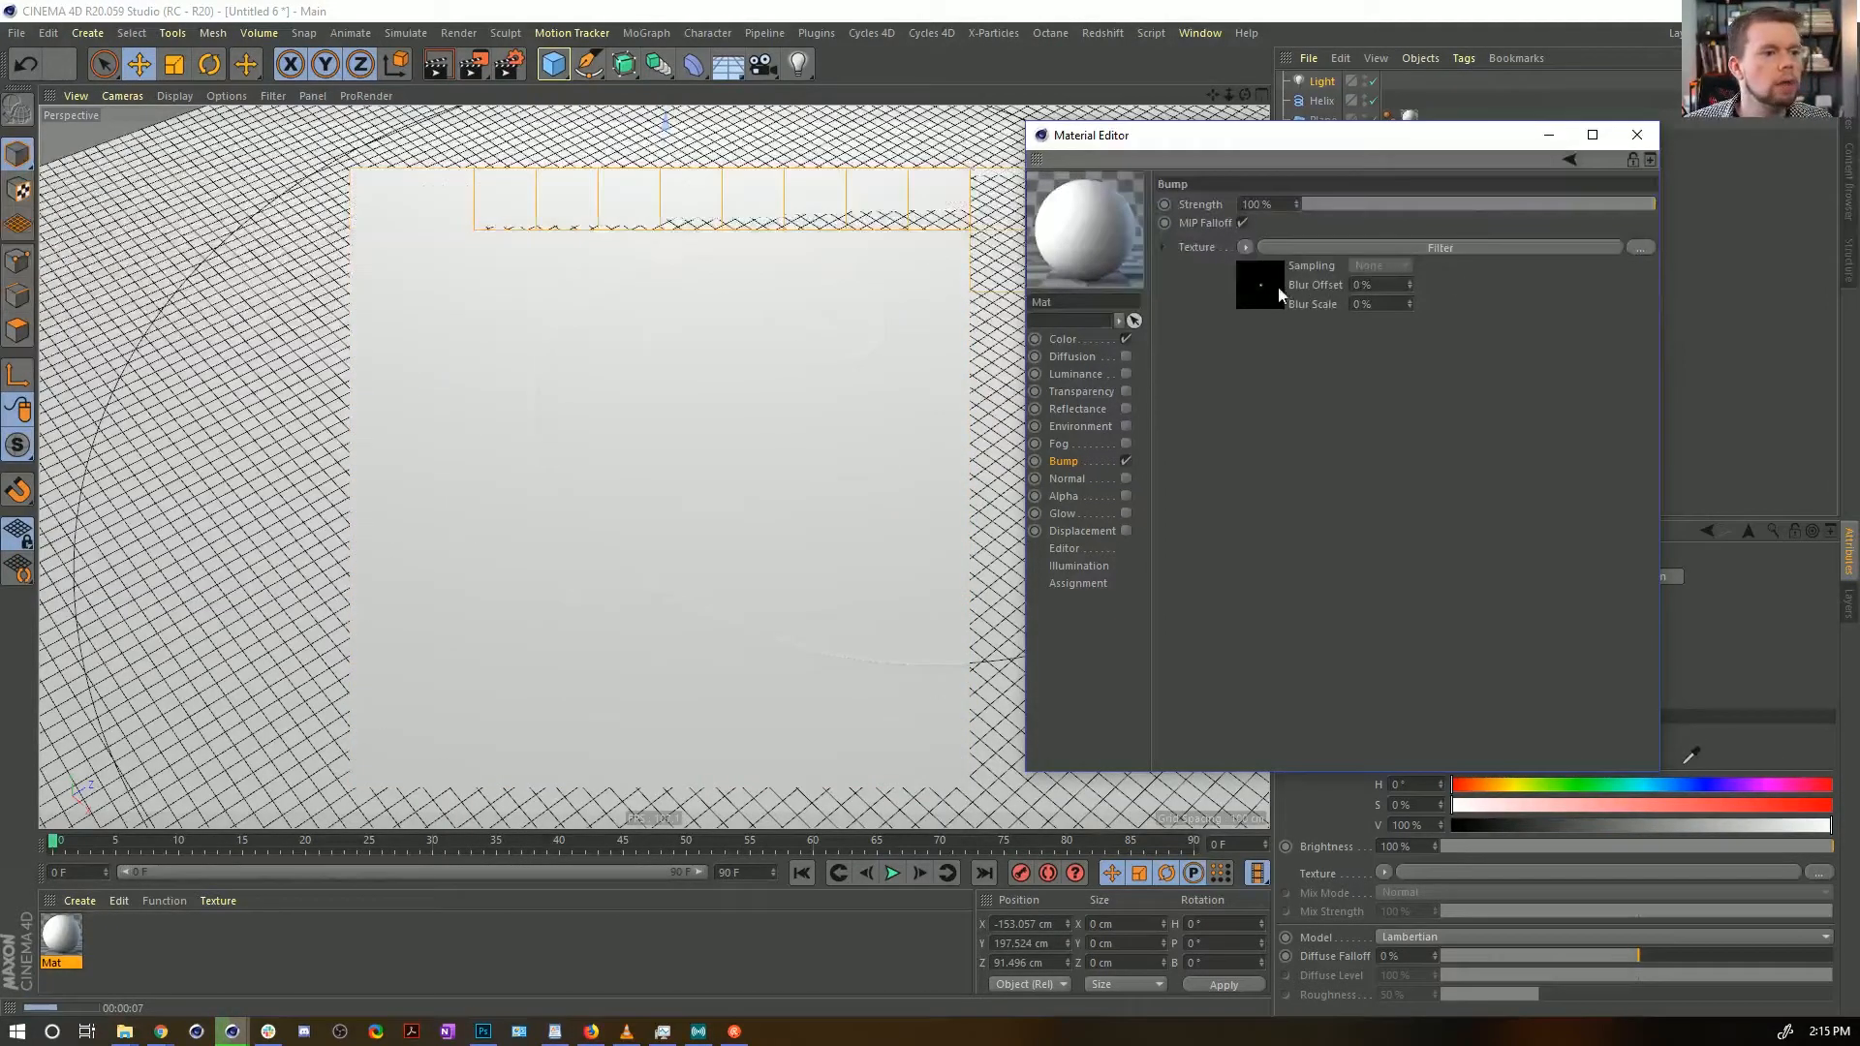
# Try a bump strength of 200% in a view render
pyautogui.moveTo(1250, 203); pyautogui.dragTo(1239, 203)
pyautogui.write('2')
pyautogui.click(1351, 490)
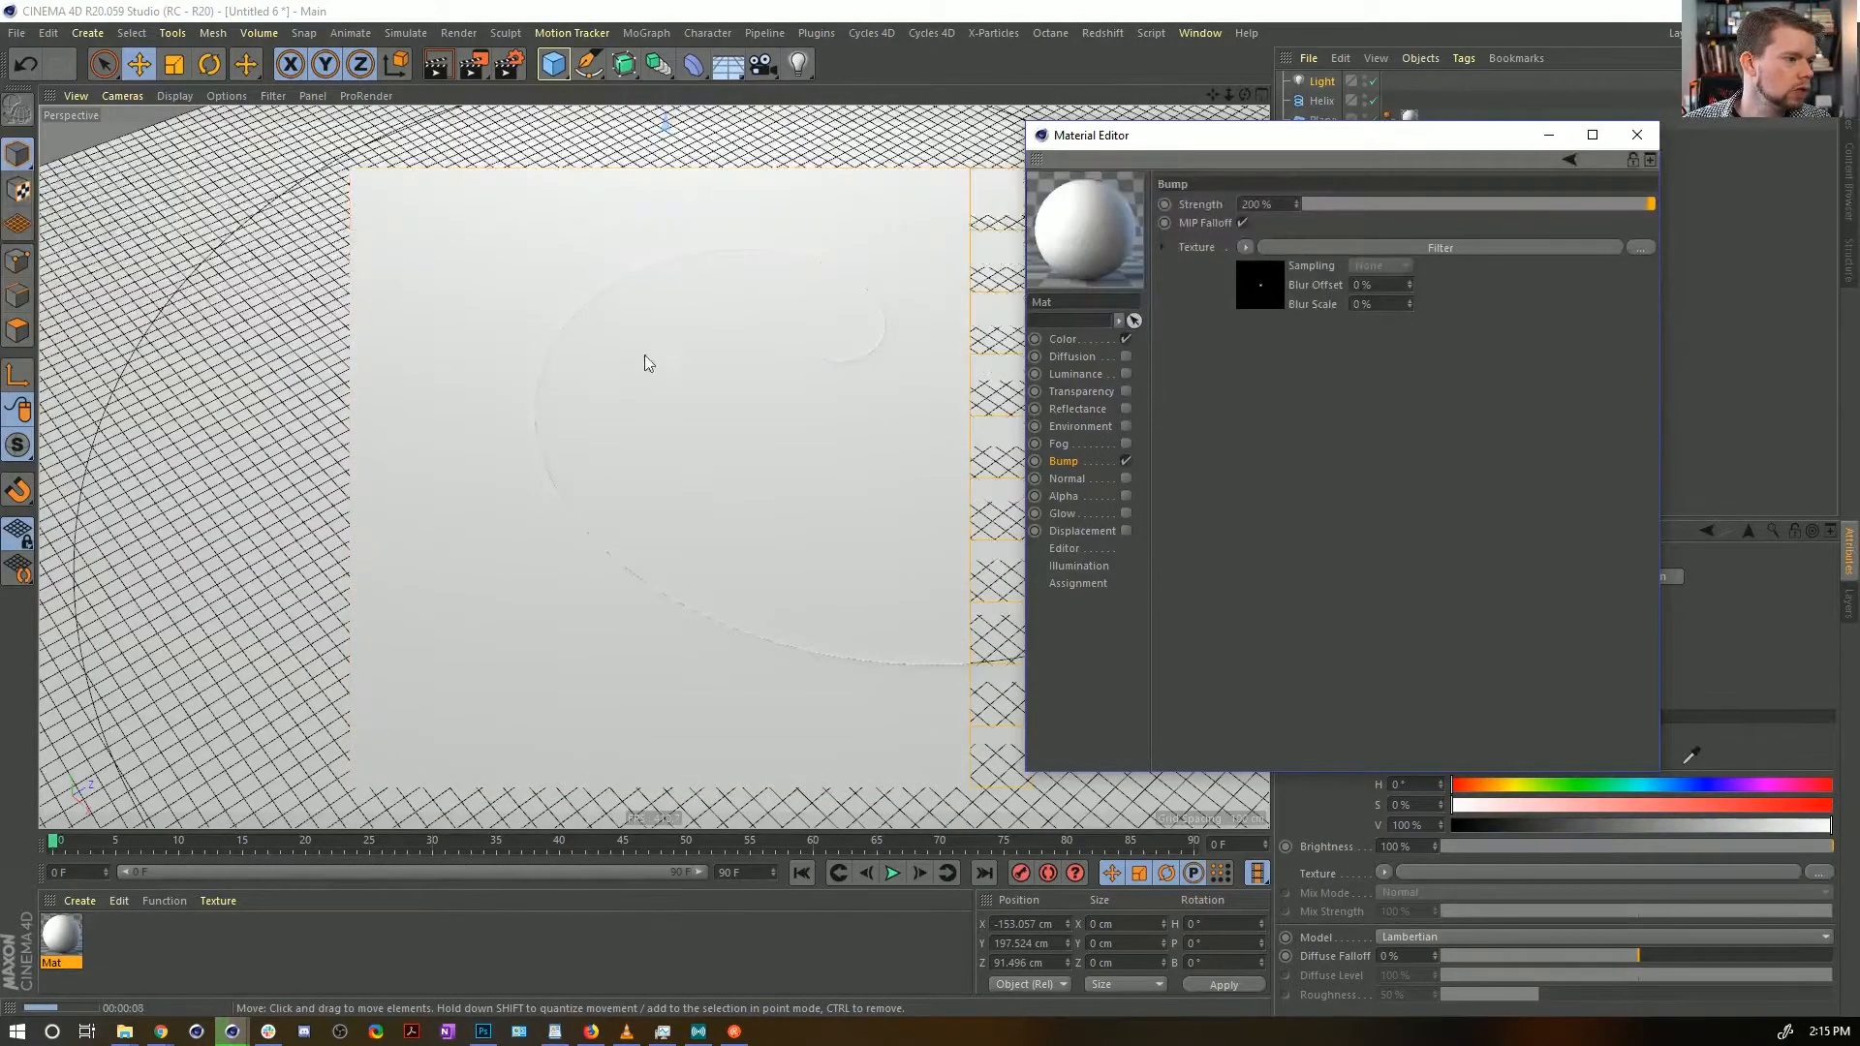
# Soften the falloff of the bump Filter shader's RGB gradation curve by shortening both end-point tangents, and render the view
pyautogui.click(1257, 303)
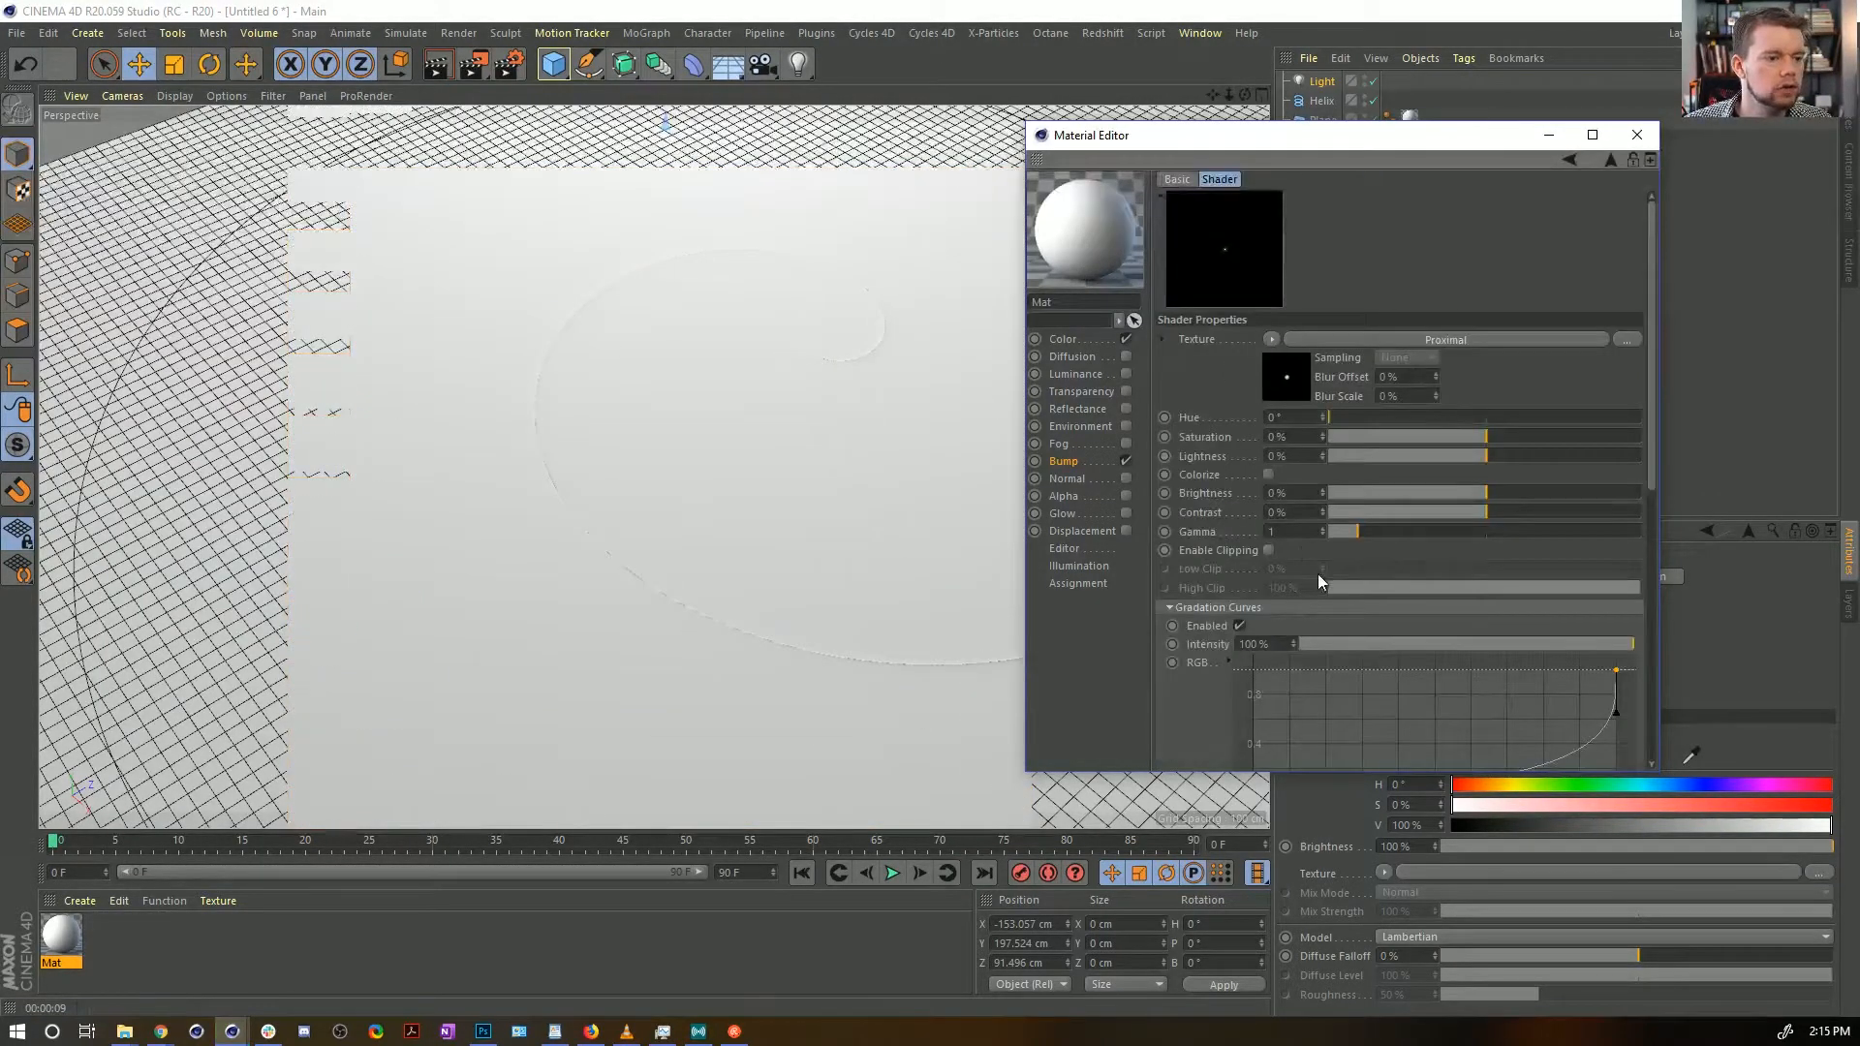
pyautogui.scroll(-3, 1198, 613)
pyautogui.moveTo(1620, 597); pyautogui.dragTo(1595, 595)
pyautogui.click(1253, 677)
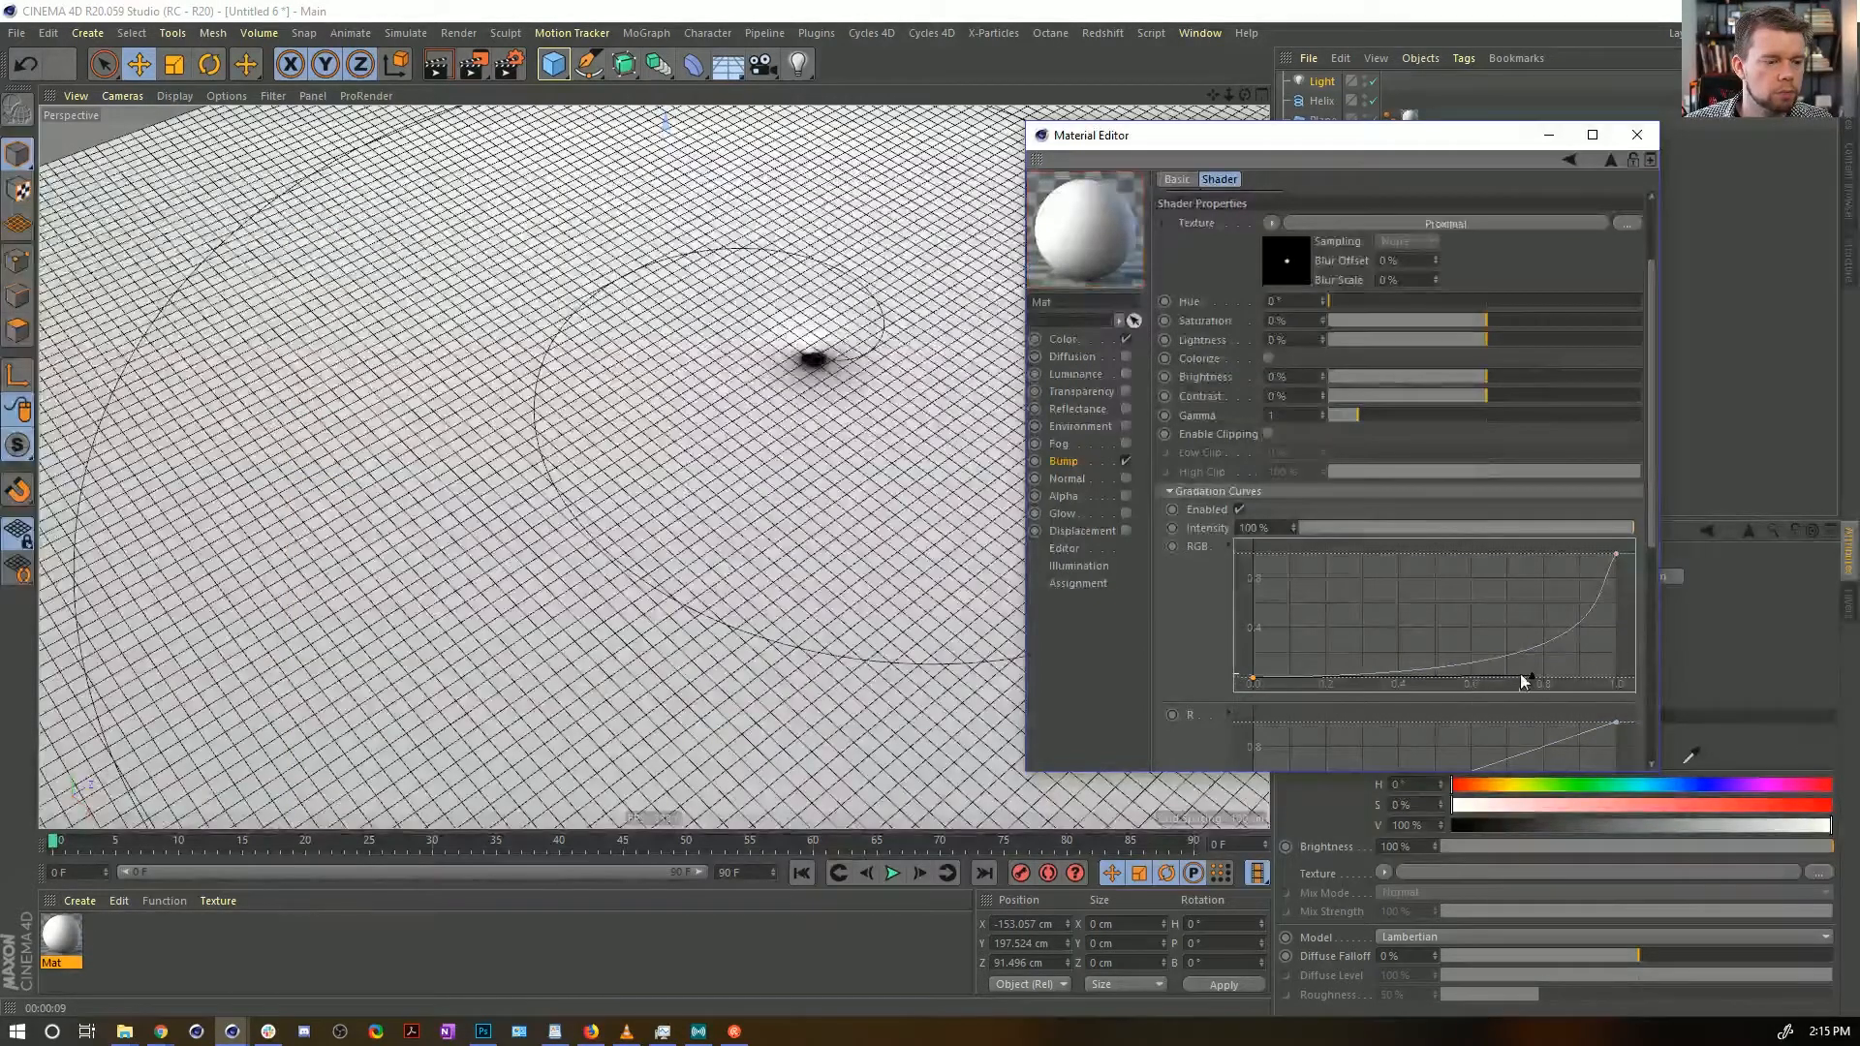
pyautogui.moveTo(1529, 682); pyautogui.dragTo(1465, 680)
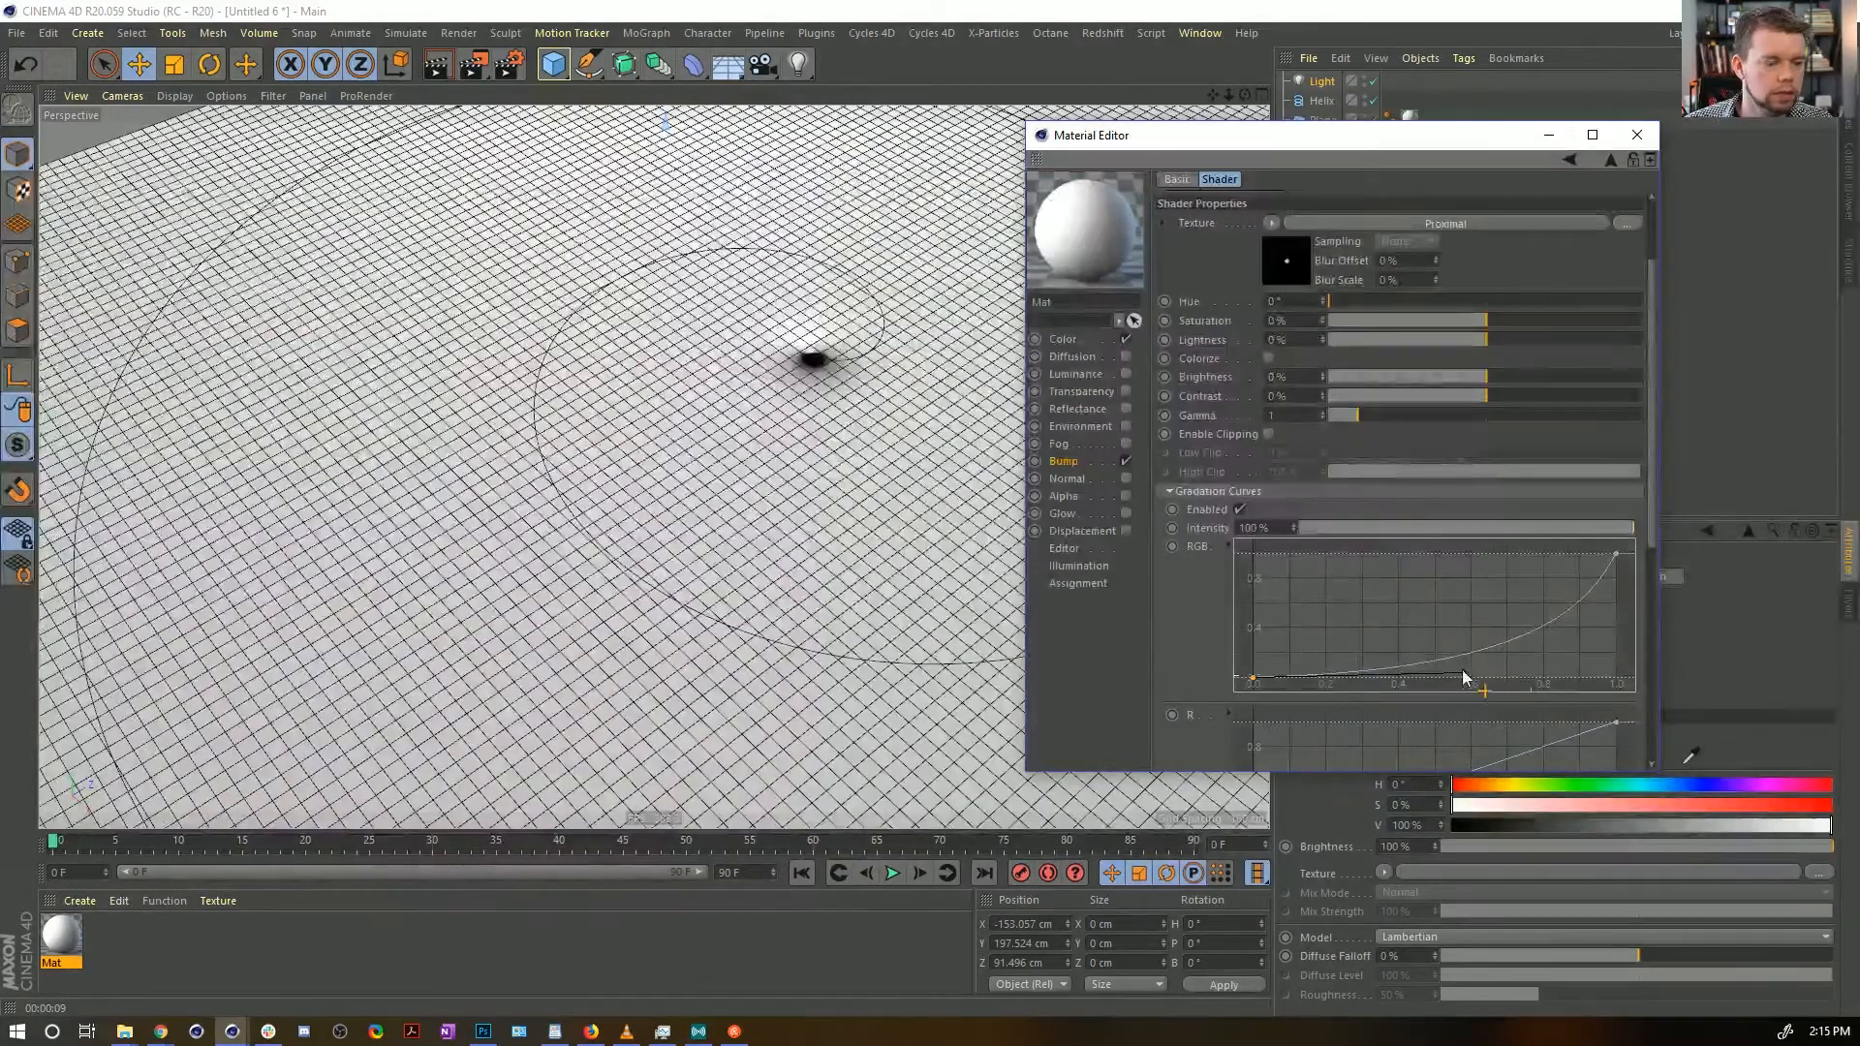
pyautogui.click(872, 473)
pyautogui.hotkey('ctrl', 'r')
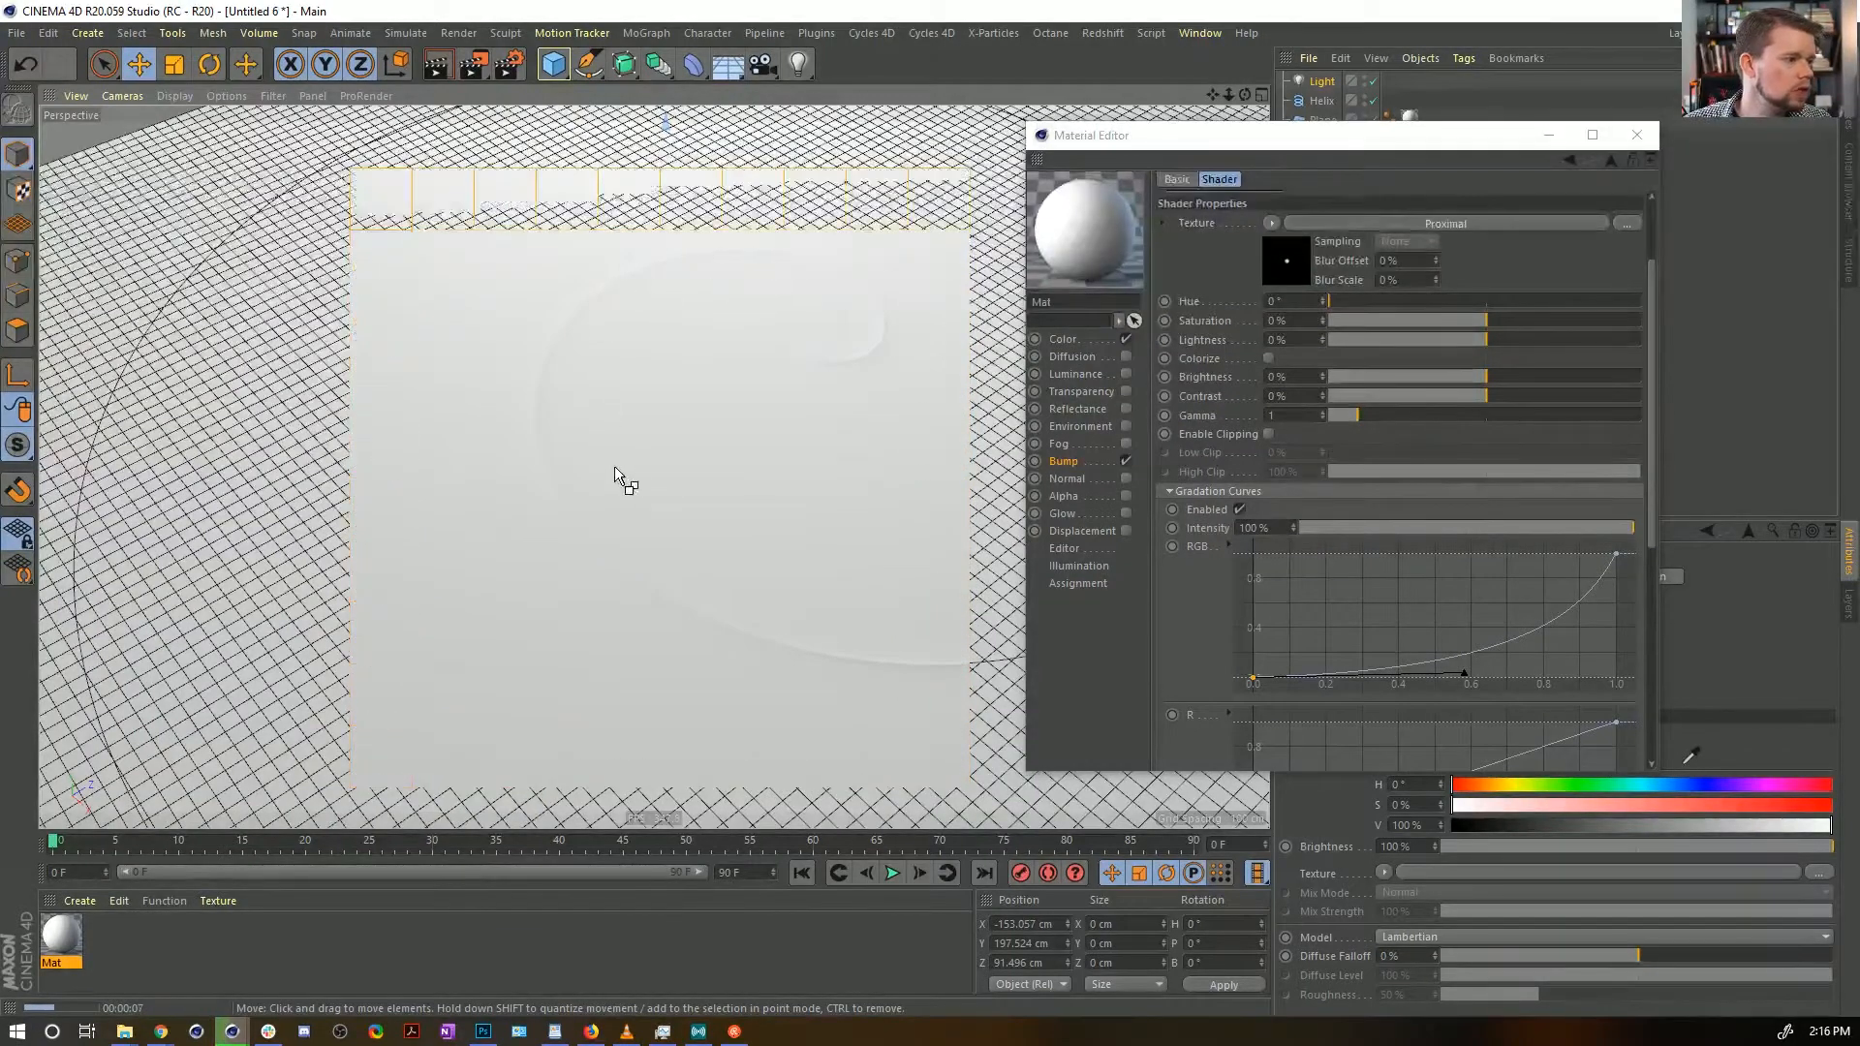
# Set the material's bump strength to 500% and render the view
pyautogui.click(1071, 463)
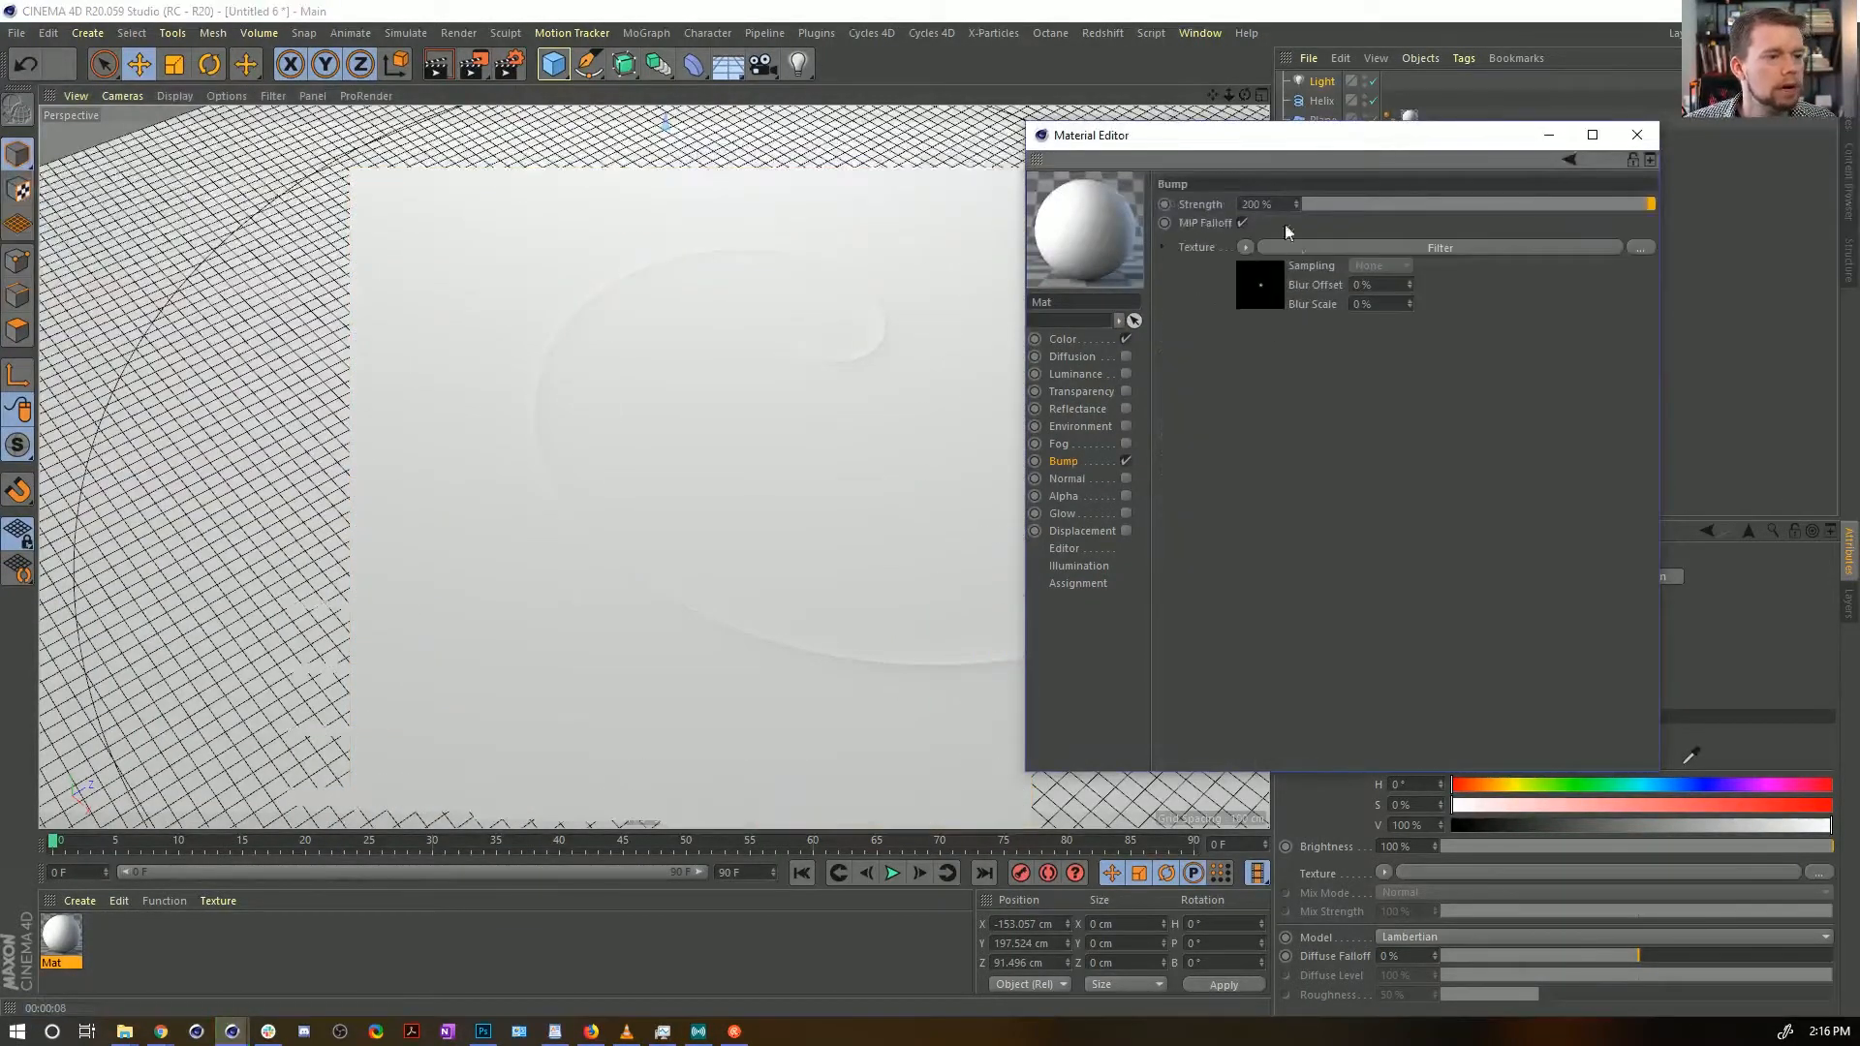
pyautogui.write('5')
pyautogui.click(1308, 552)
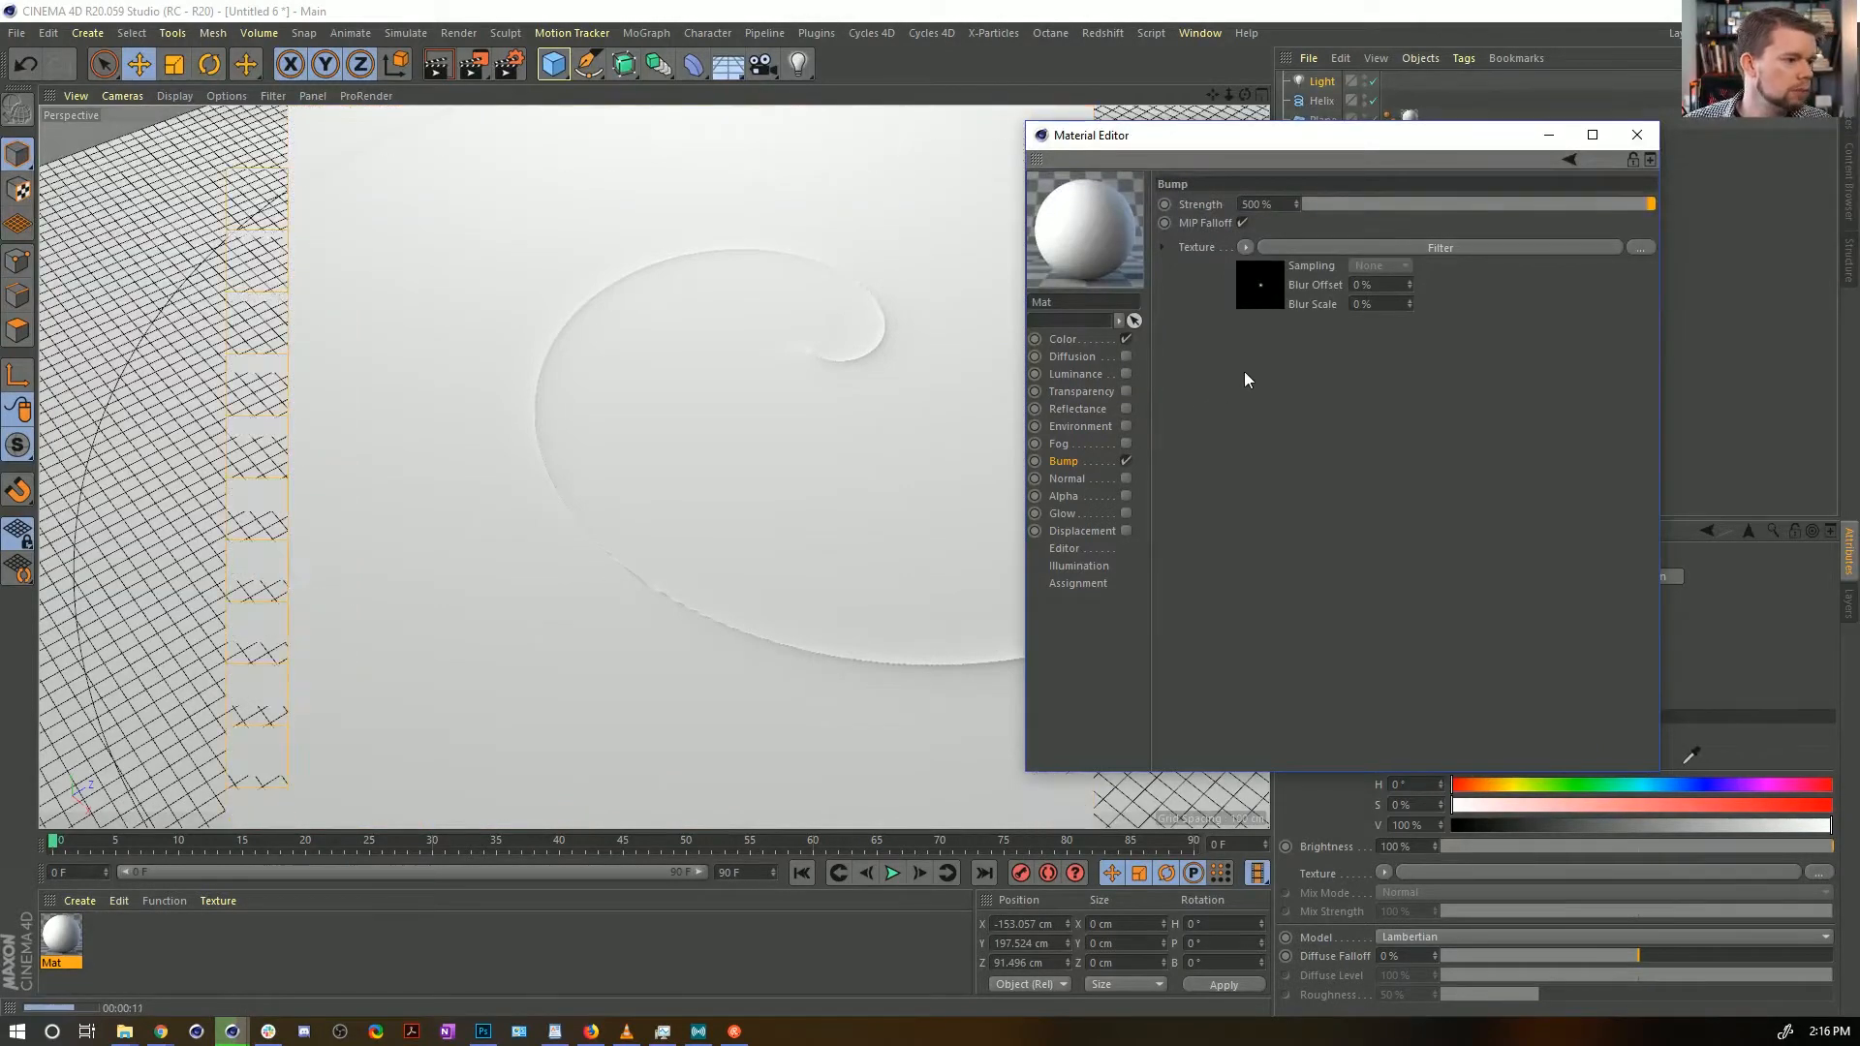
# Close the Material Editor, set the helix's number of intermediate points to 50 and render the view
pyautogui.click(1261, 285)
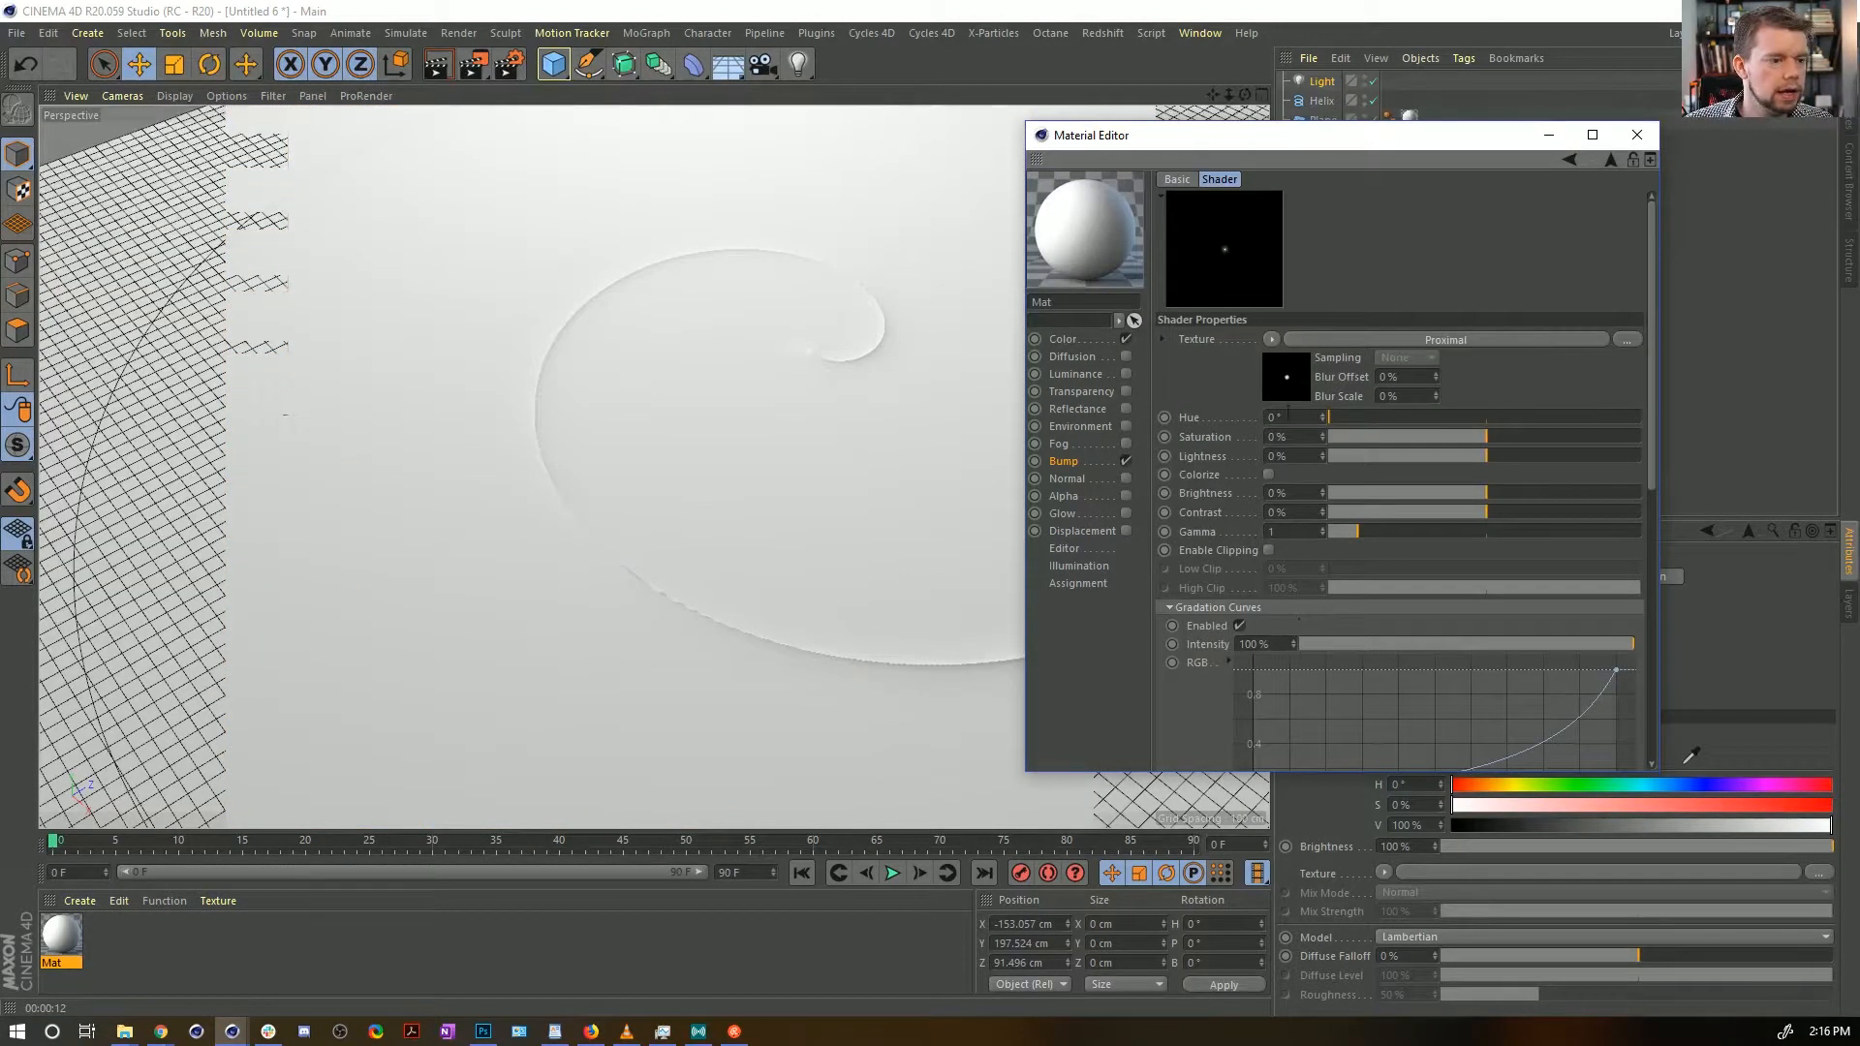
pyautogui.click(1298, 339)
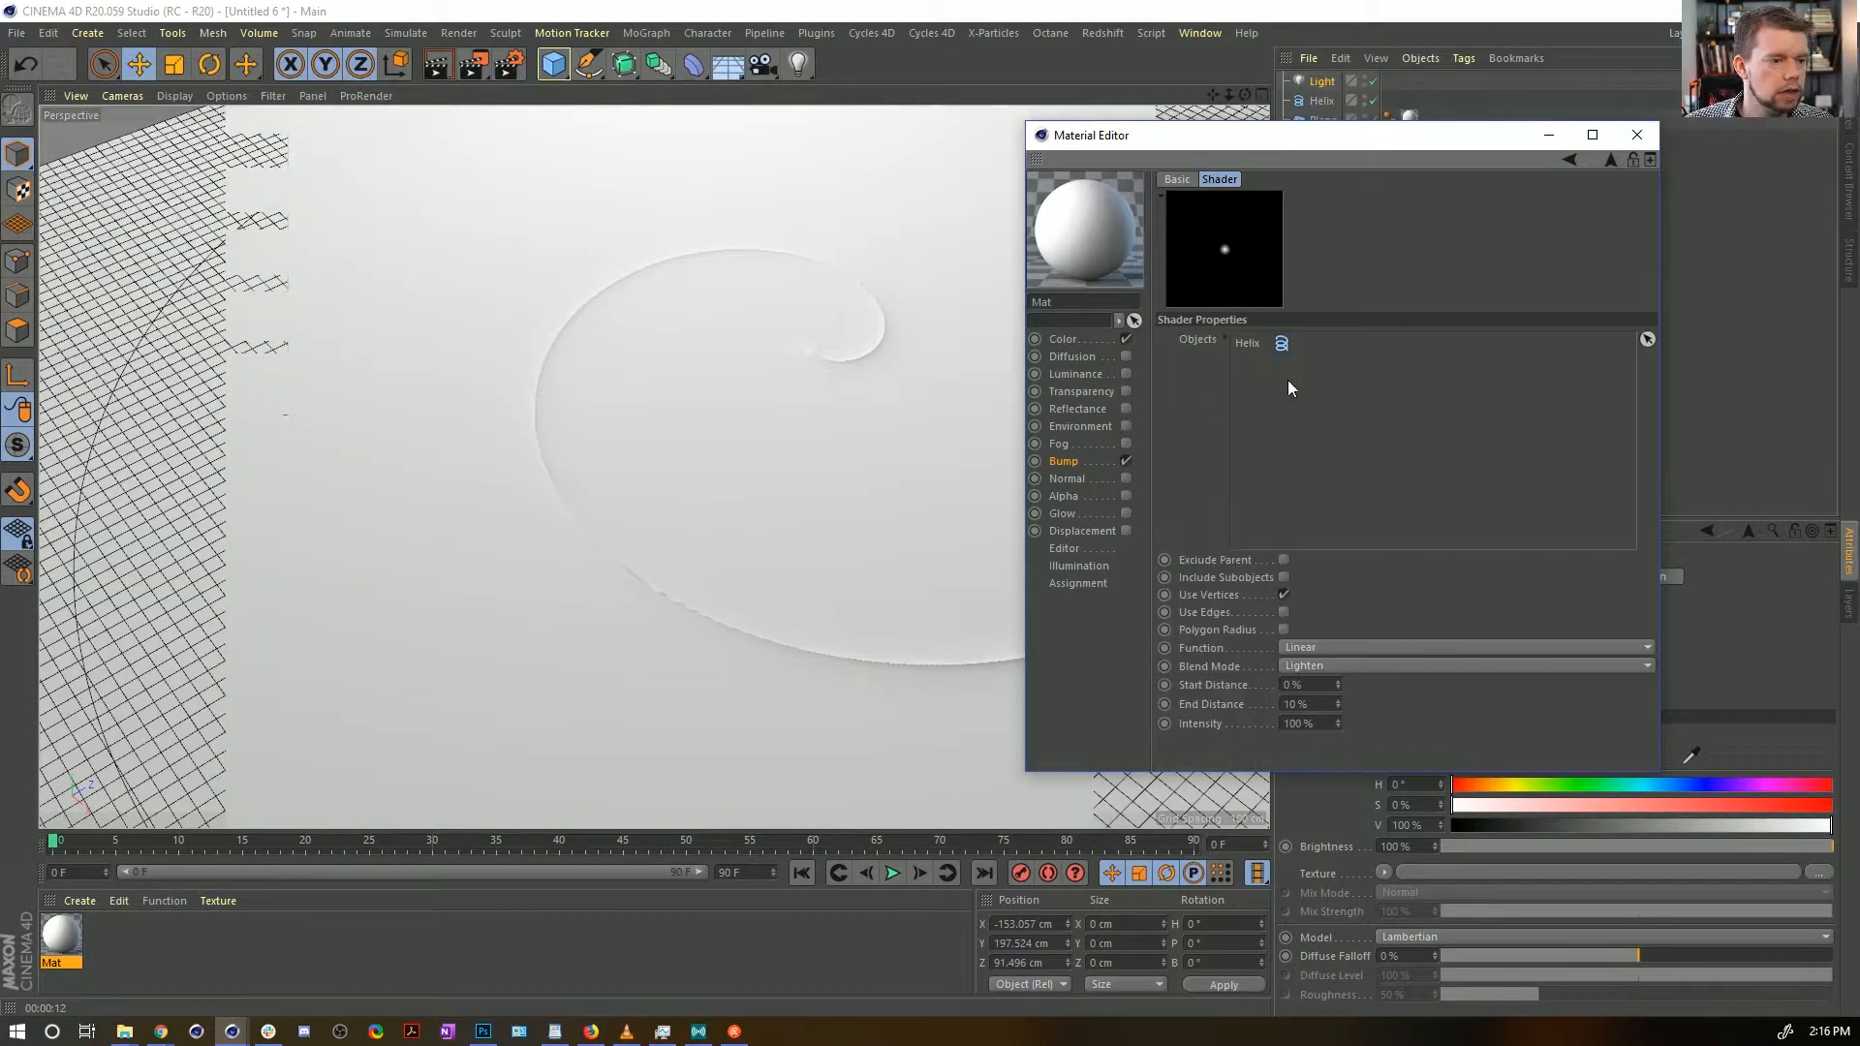
pyautogui.click(1637, 139)
pyautogui.click(1323, 100)
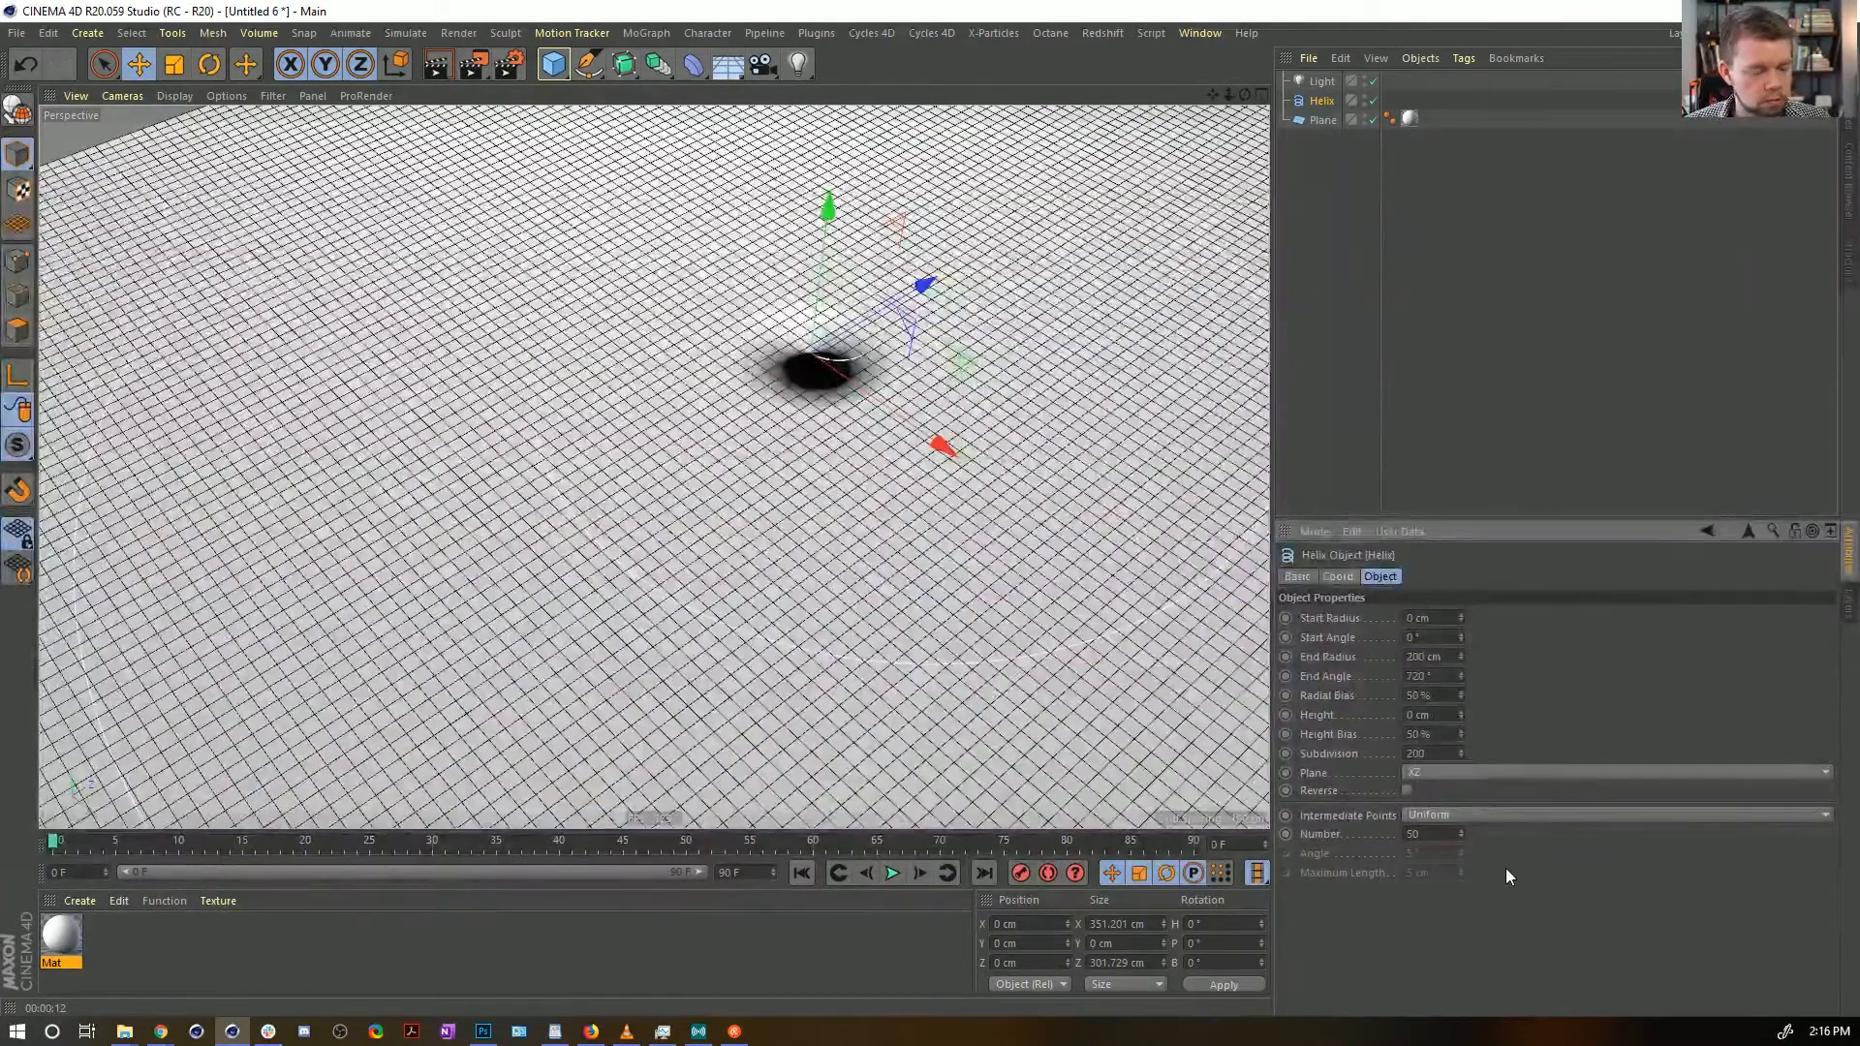
pyautogui.hotkey('ctrl', 'r')
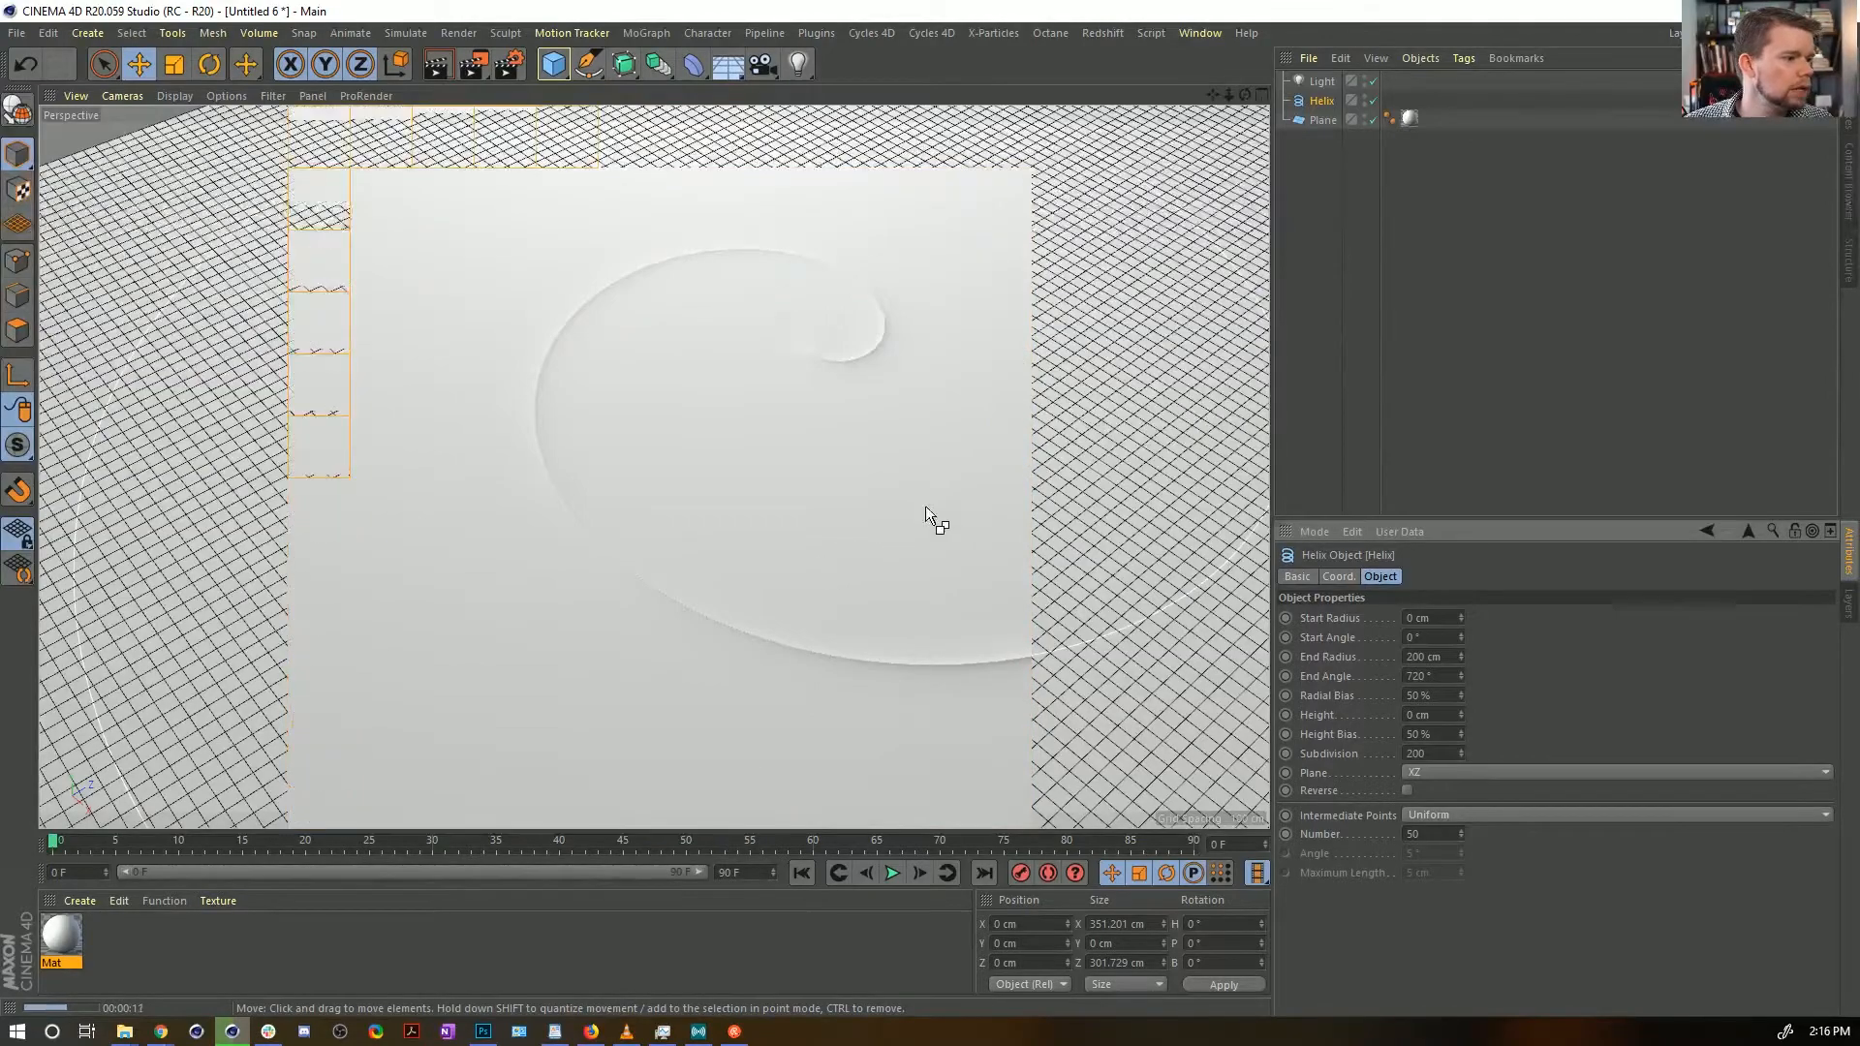
# Render a wider view of the plane to examine the relief along the whole spiral
pyautogui.keyDown('alt'); pyautogui.moveTo(926, 506); pyautogui.dragTo(735, 538, button='right'); pyautogui.keyUp('alt')
pyautogui.hotkey('ctrl', 'r')
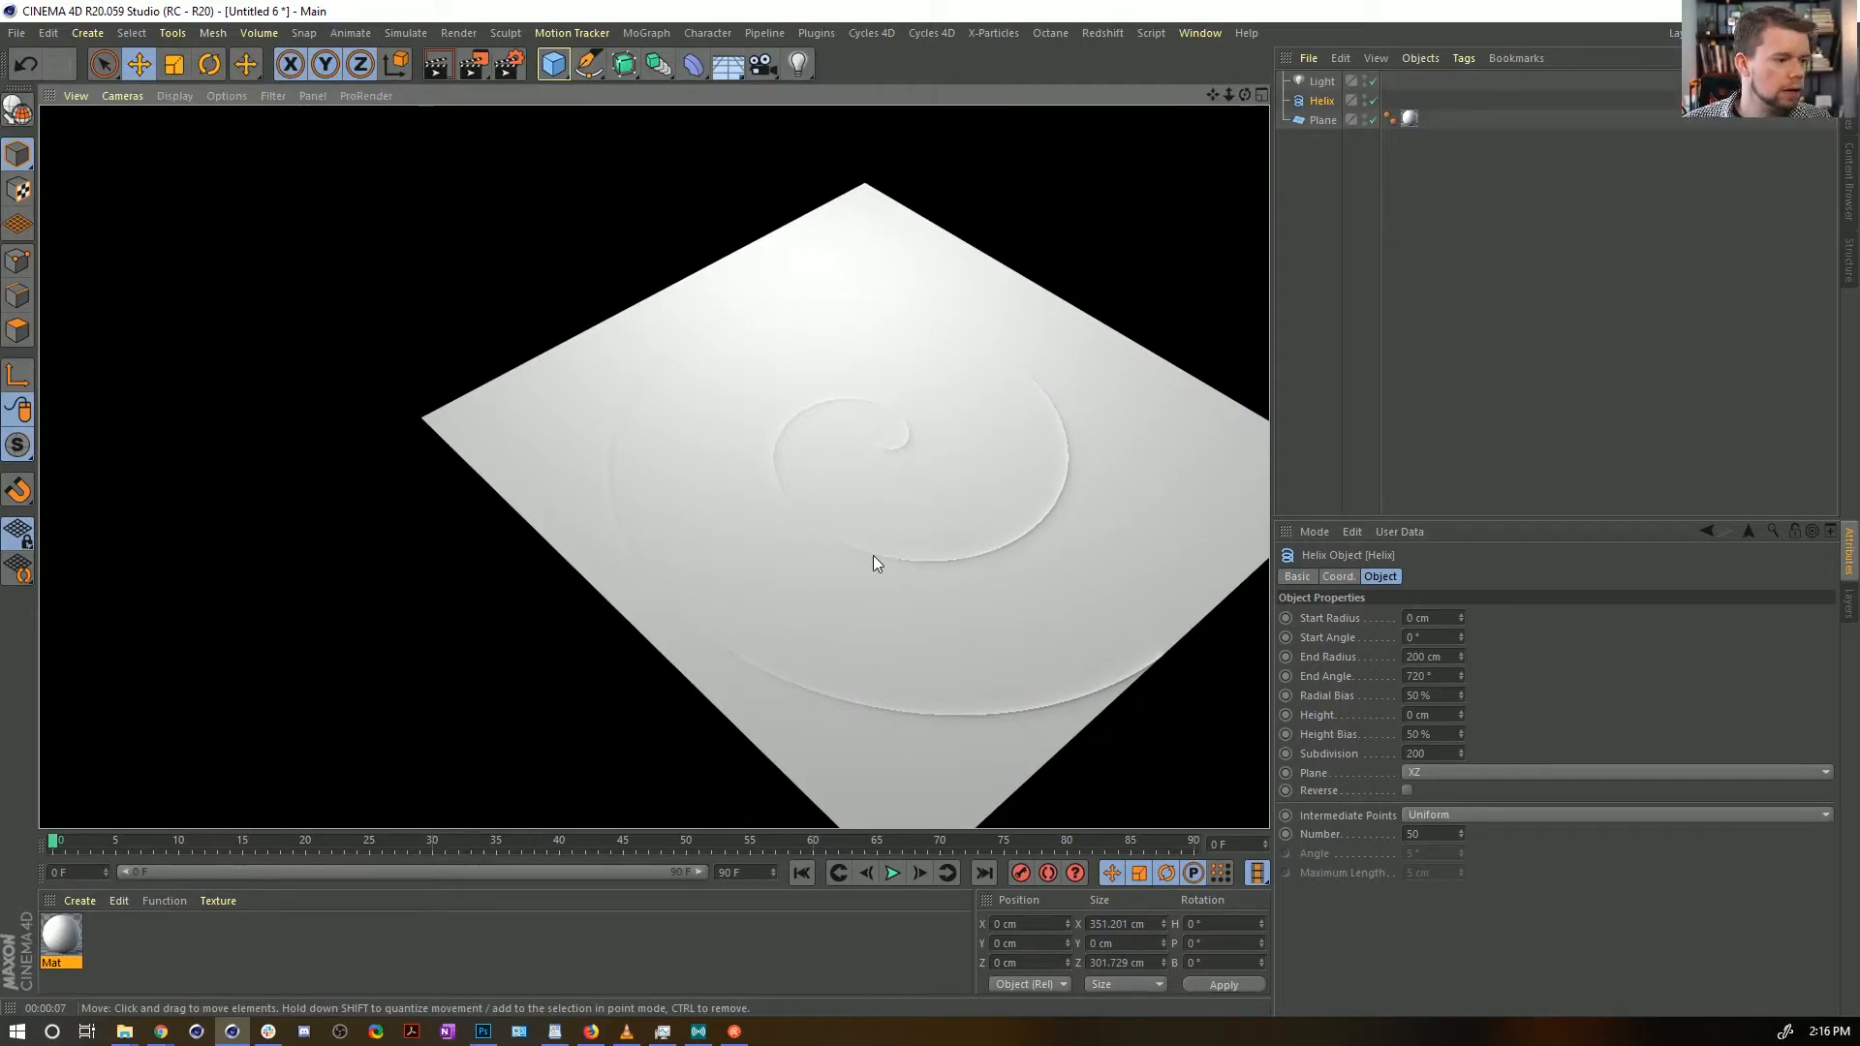
pyautogui.keyDown('alt'); pyautogui.moveTo(874, 555); pyautogui.dragTo(1044, 496, button='right'); pyautogui.keyUp('alt')
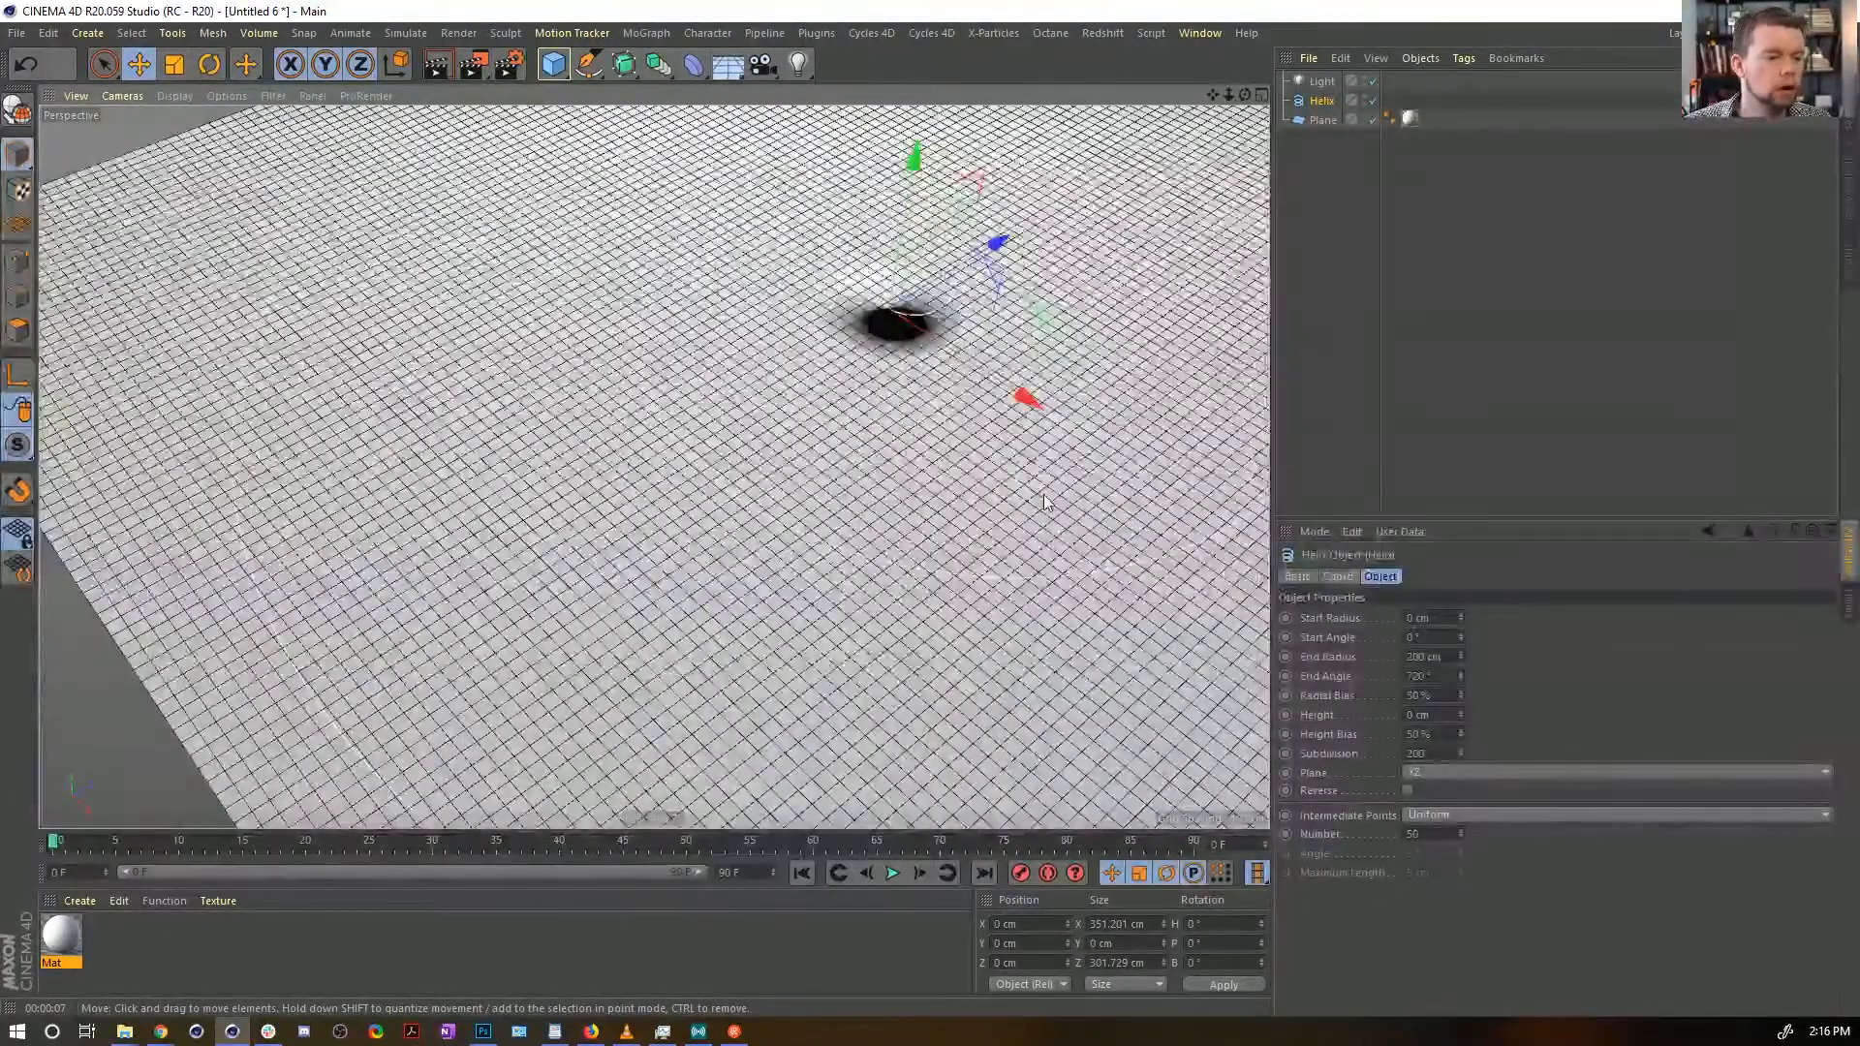
# Open the Proximal shader inside the bump's Filter, set its End Distance to 25% and render the view
pyautogui.doubleClick(57, 939)
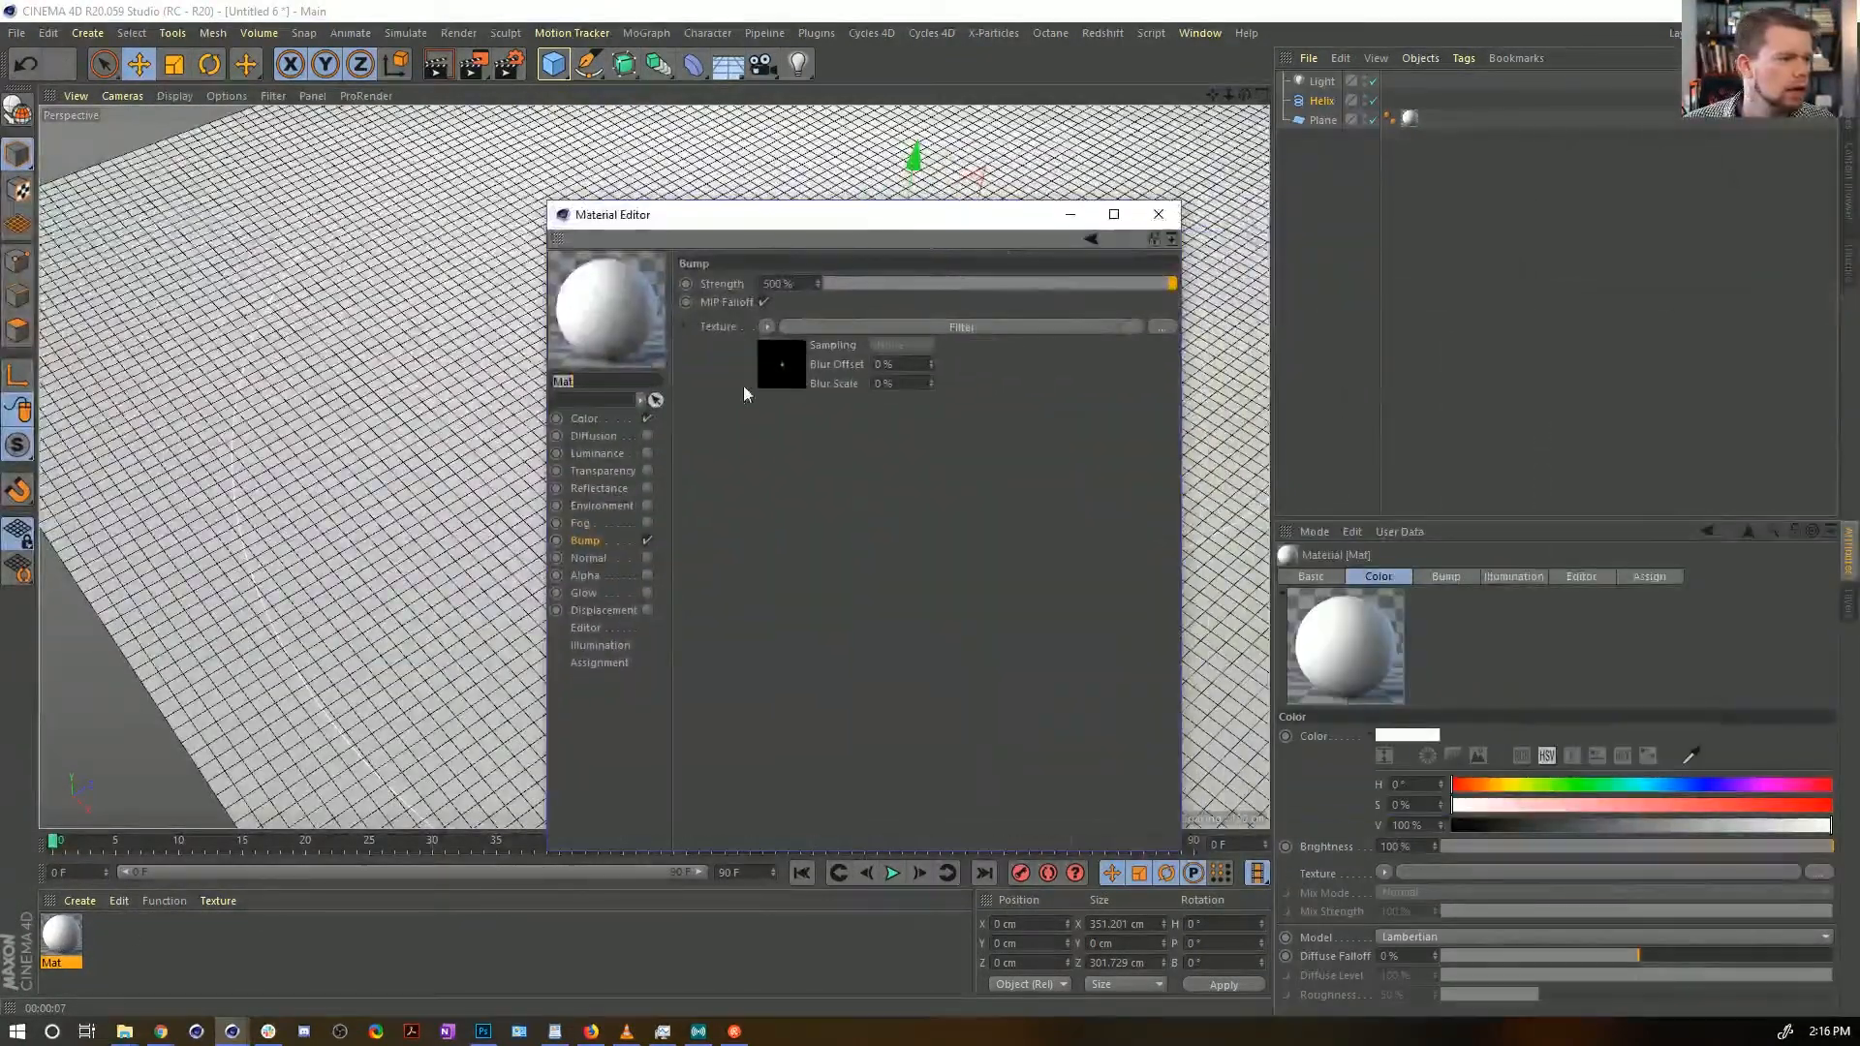
pyautogui.click(779, 368)
pyautogui.scroll(-6, 736, 639)
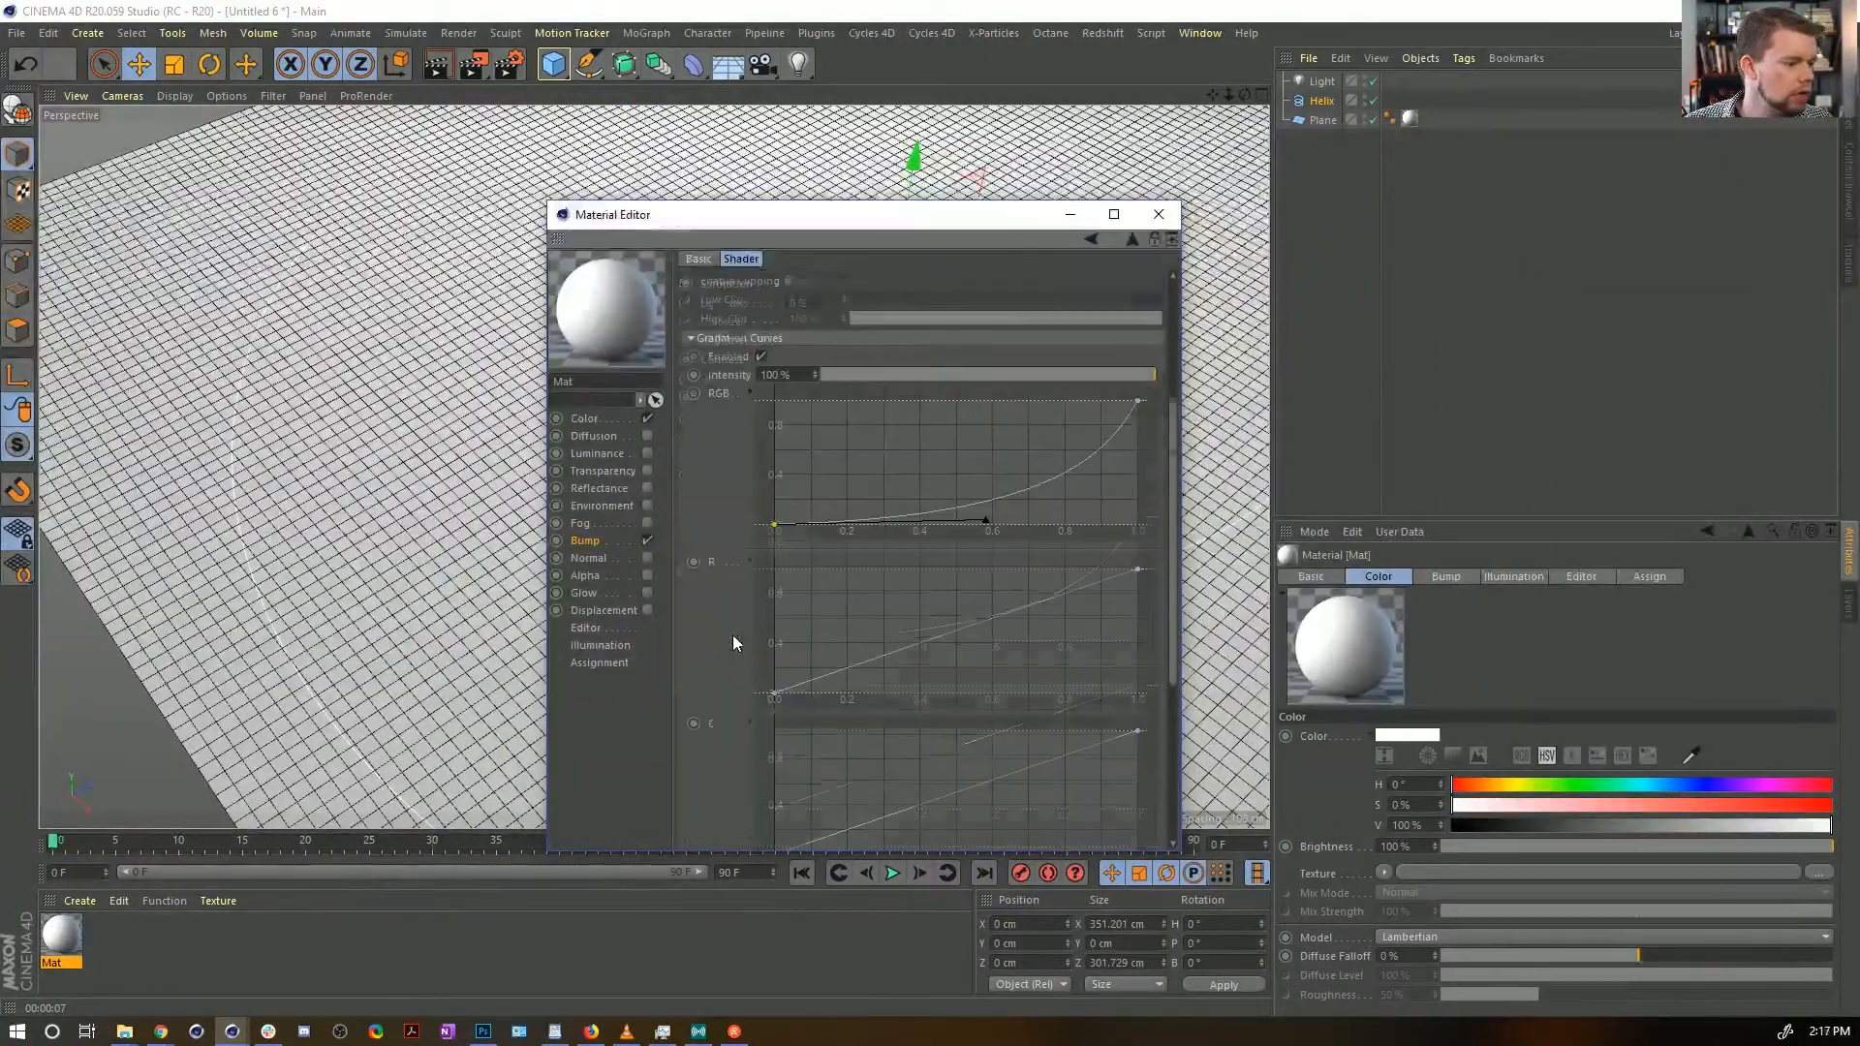
pyautogui.scroll(6, 735, 660)
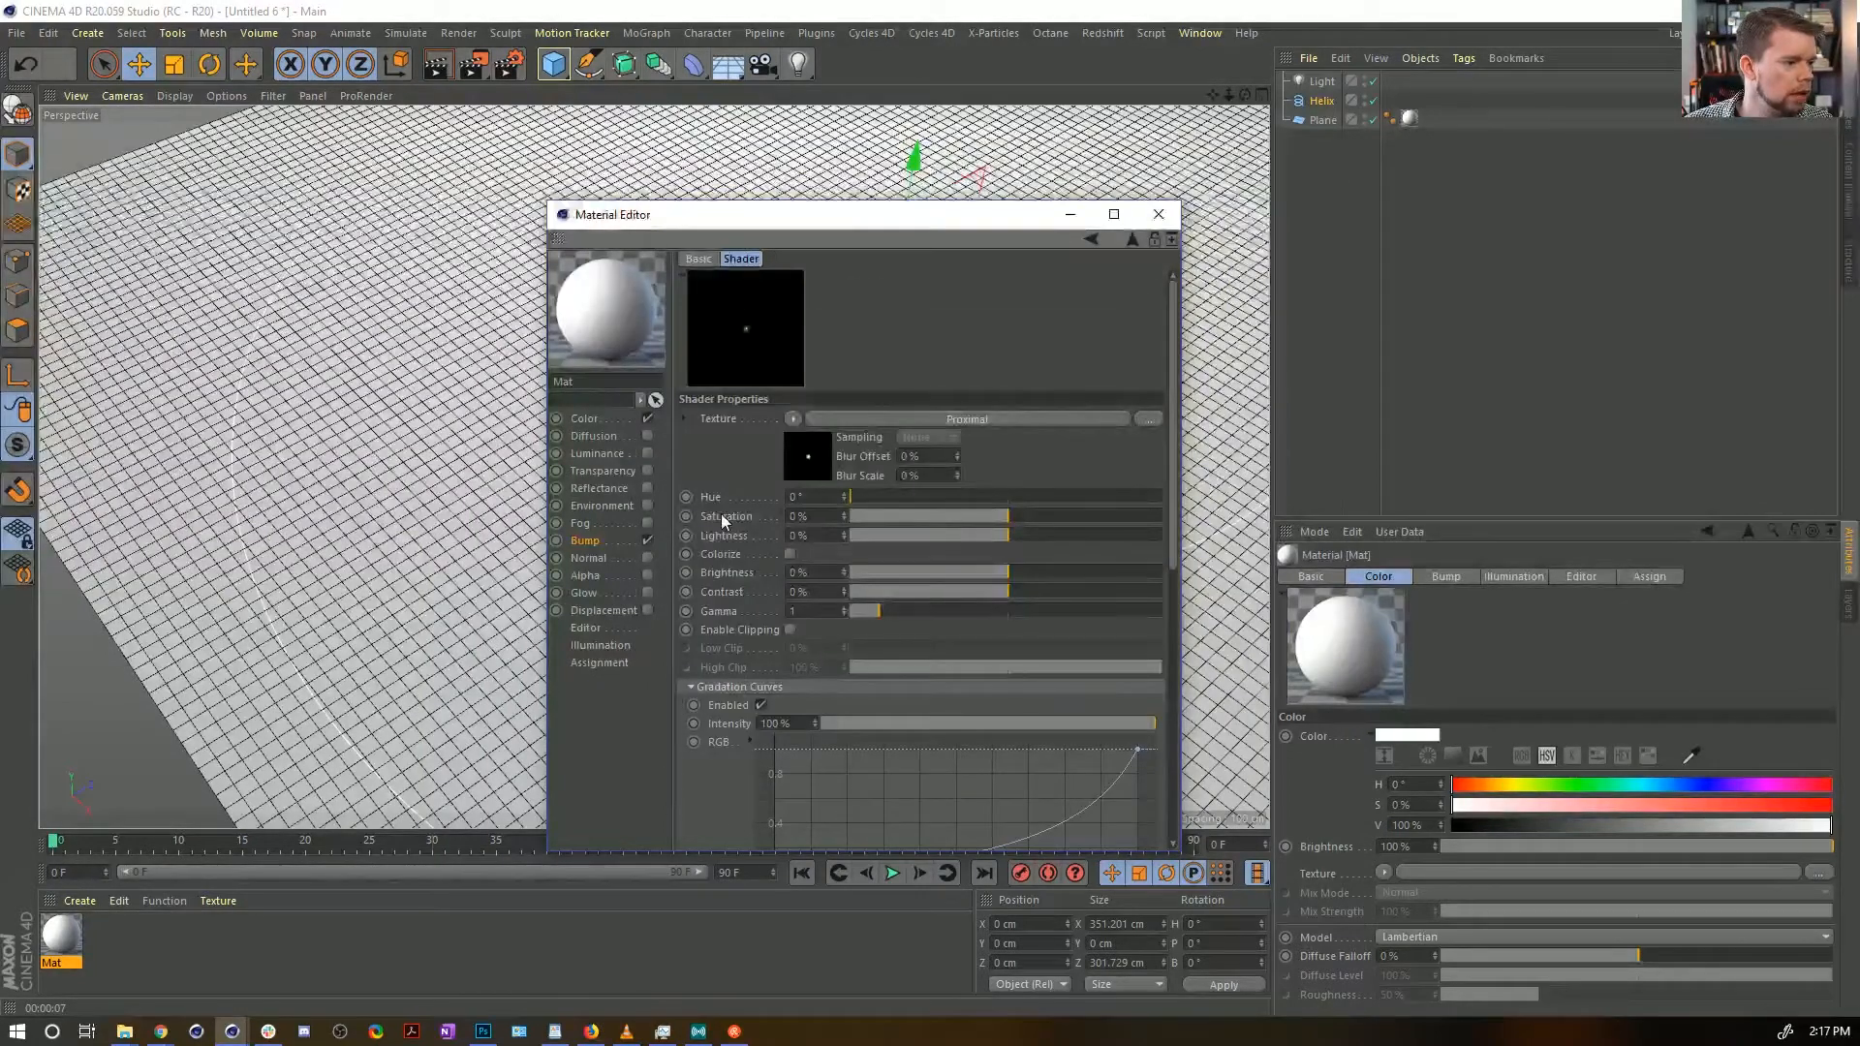
pyautogui.click(795, 451)
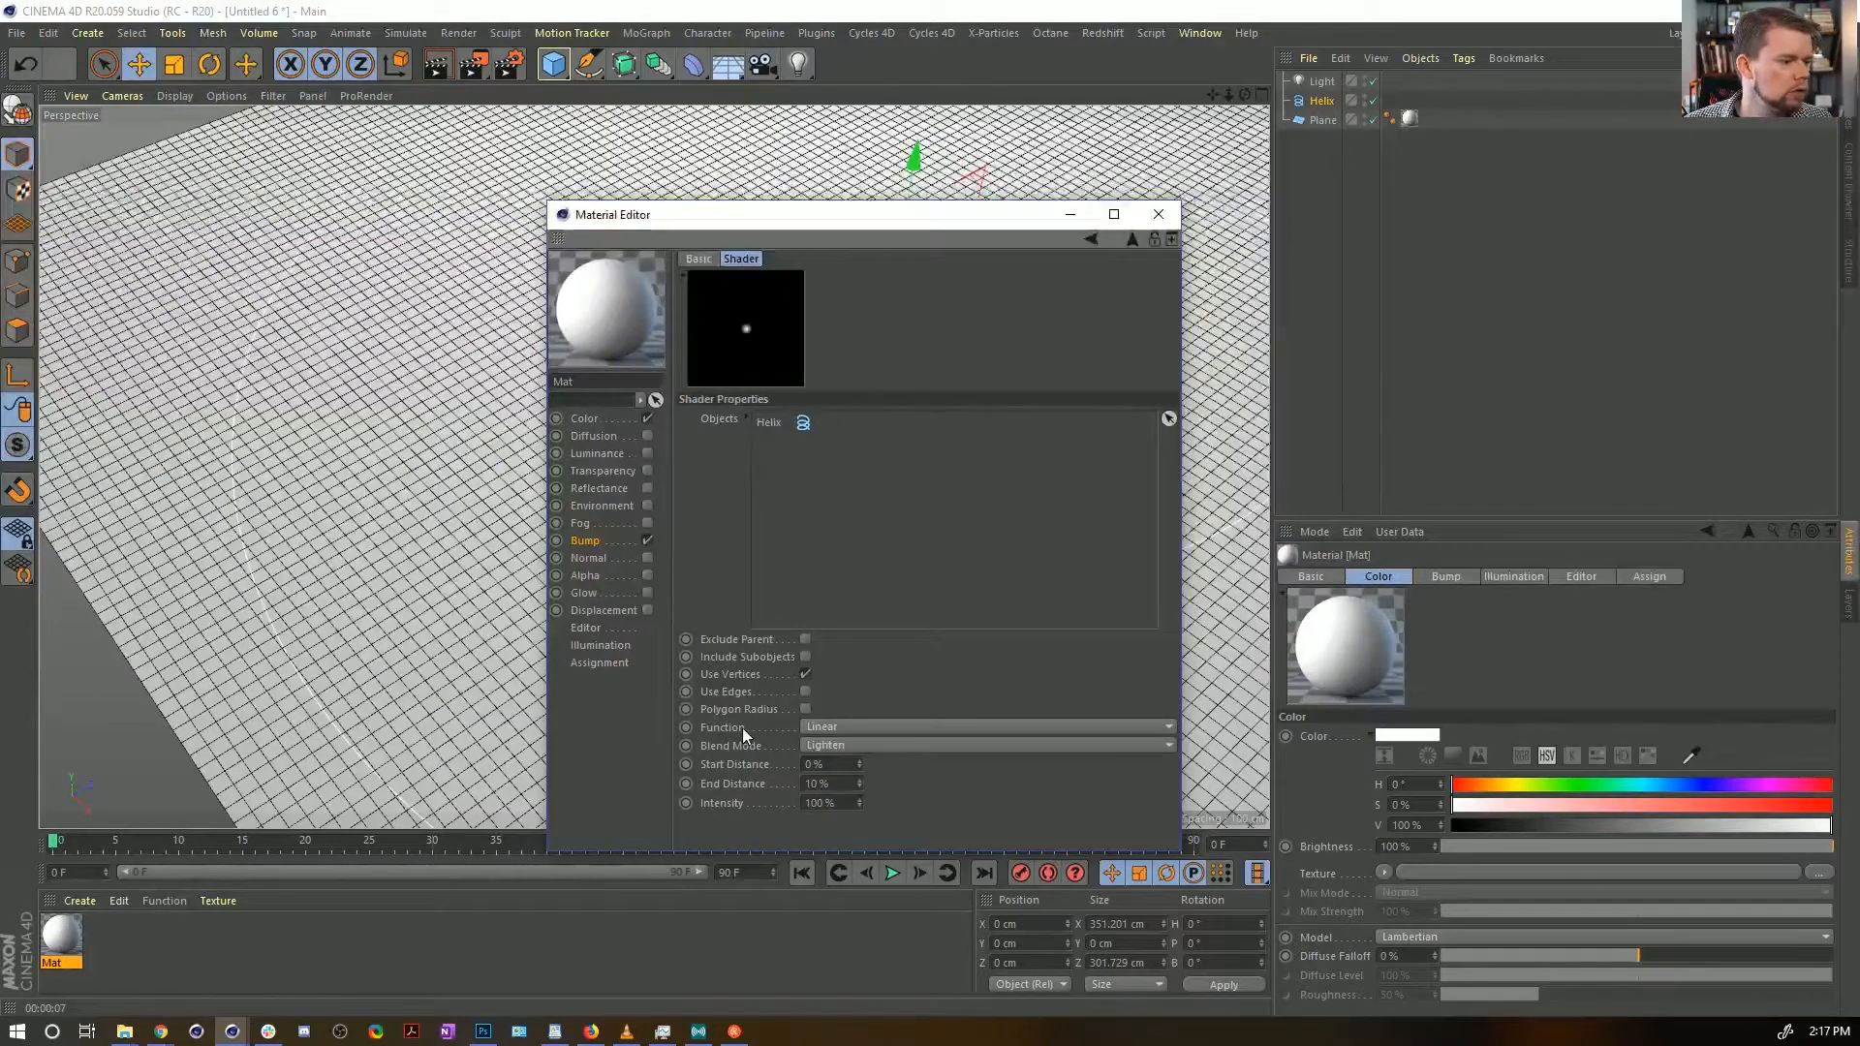
pyautogui.write('5')
pyautogui.press('Return')
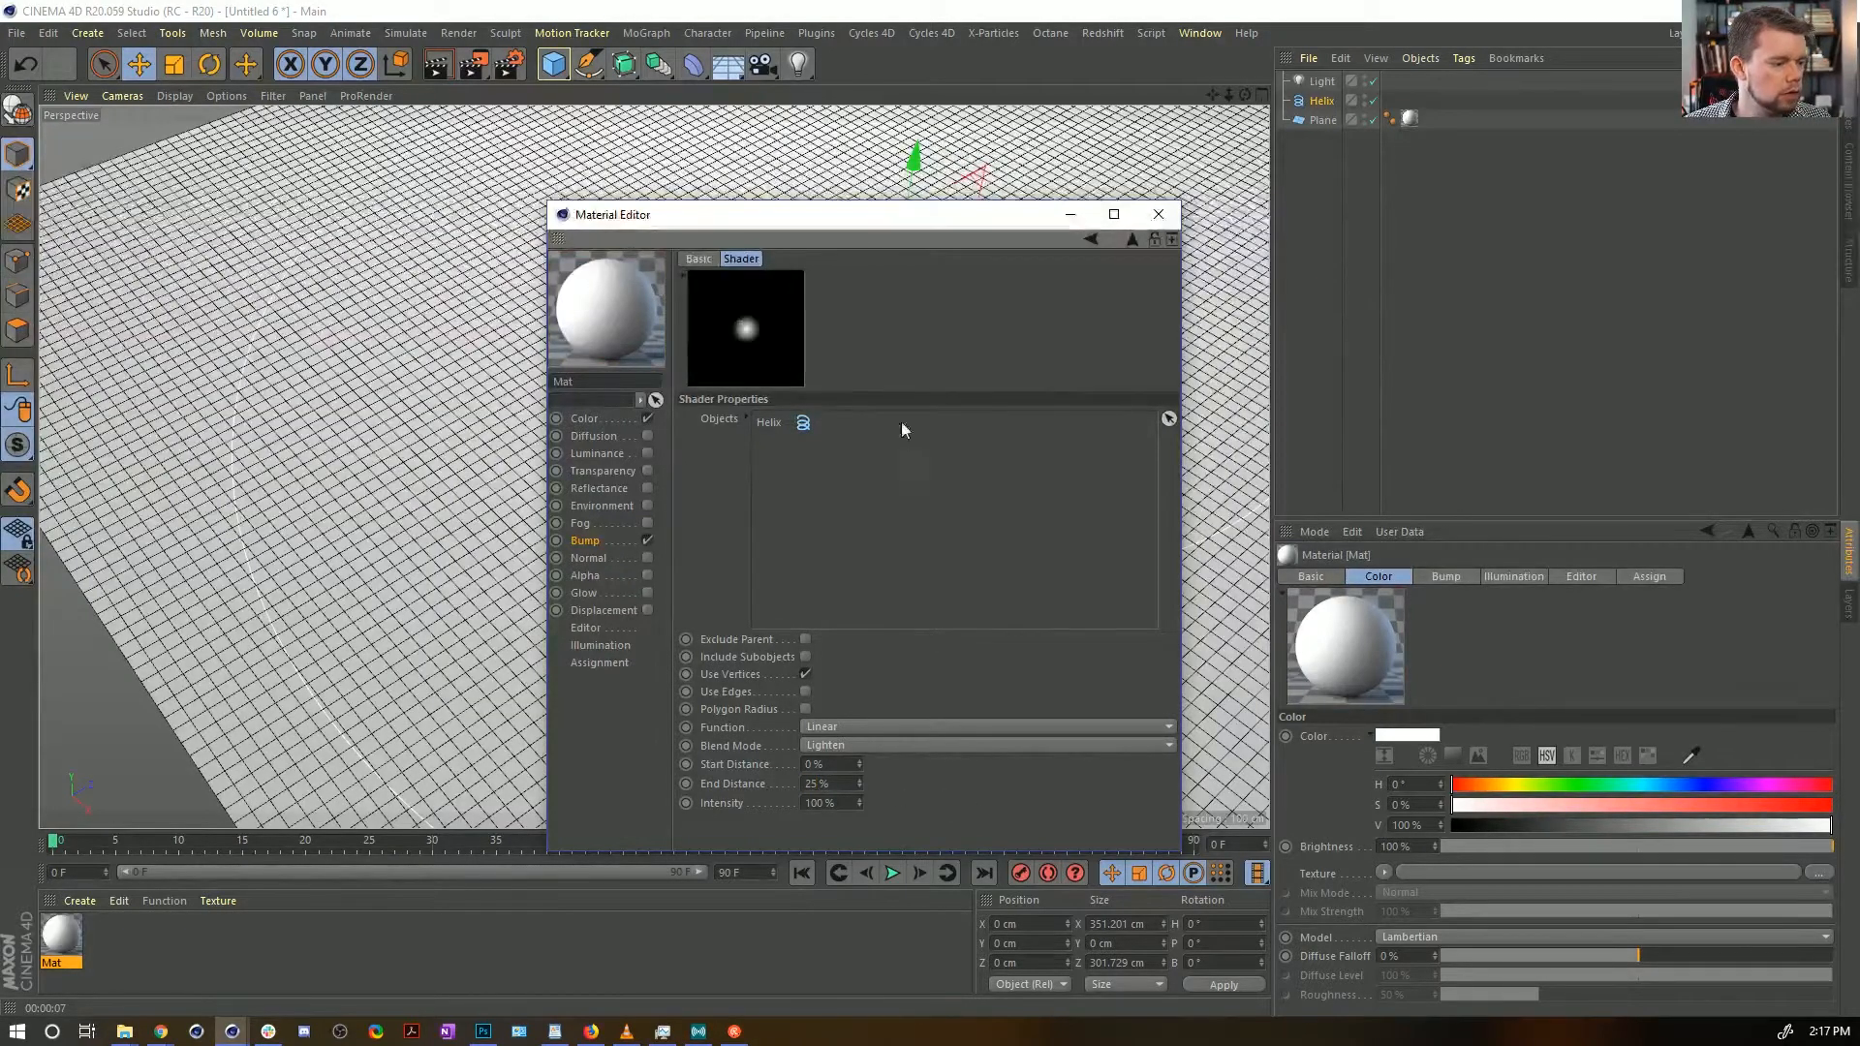
pyautogui.moveTo(800, 223); pyautogui.dragTo(1331, 170)
pyautogui.hotkey('ctrl', 'r')
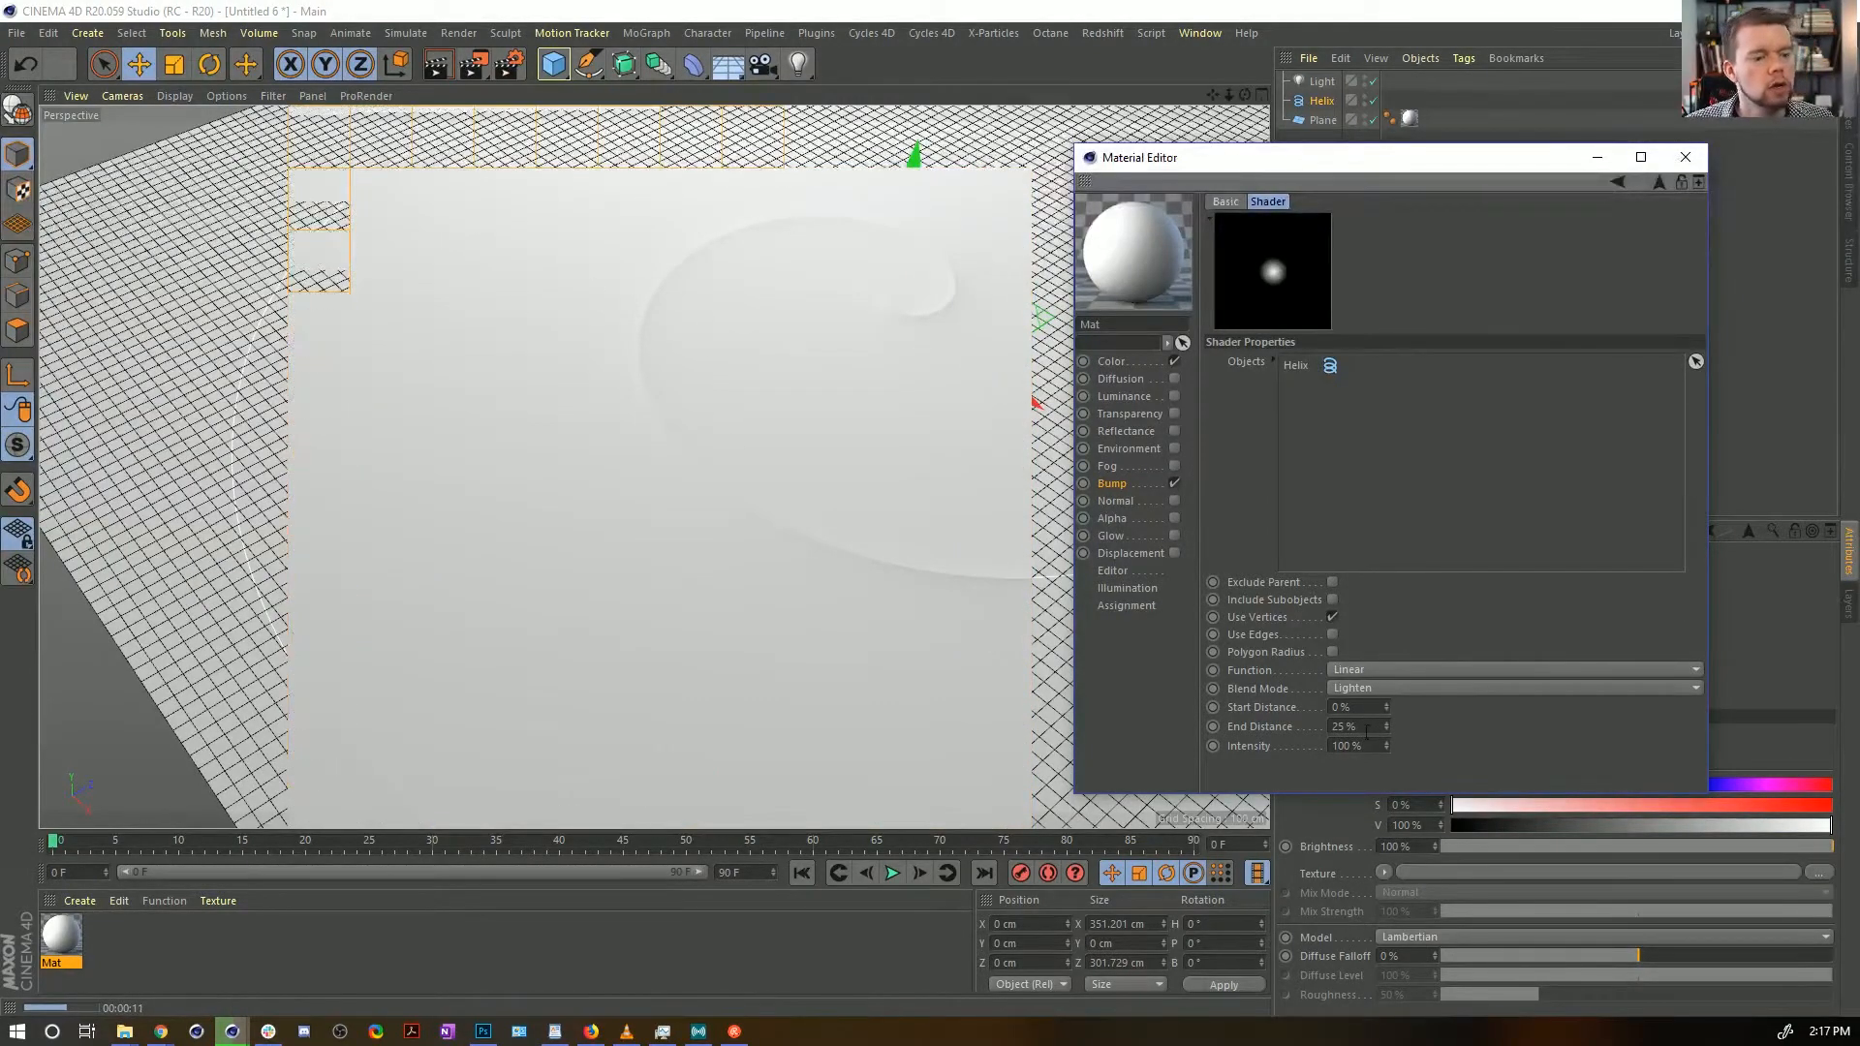
# Try an End Distance of 5% for the Proximal shader in a view render, and undo the End Distance changes
pyautogui.doubleClick(1367, 728)
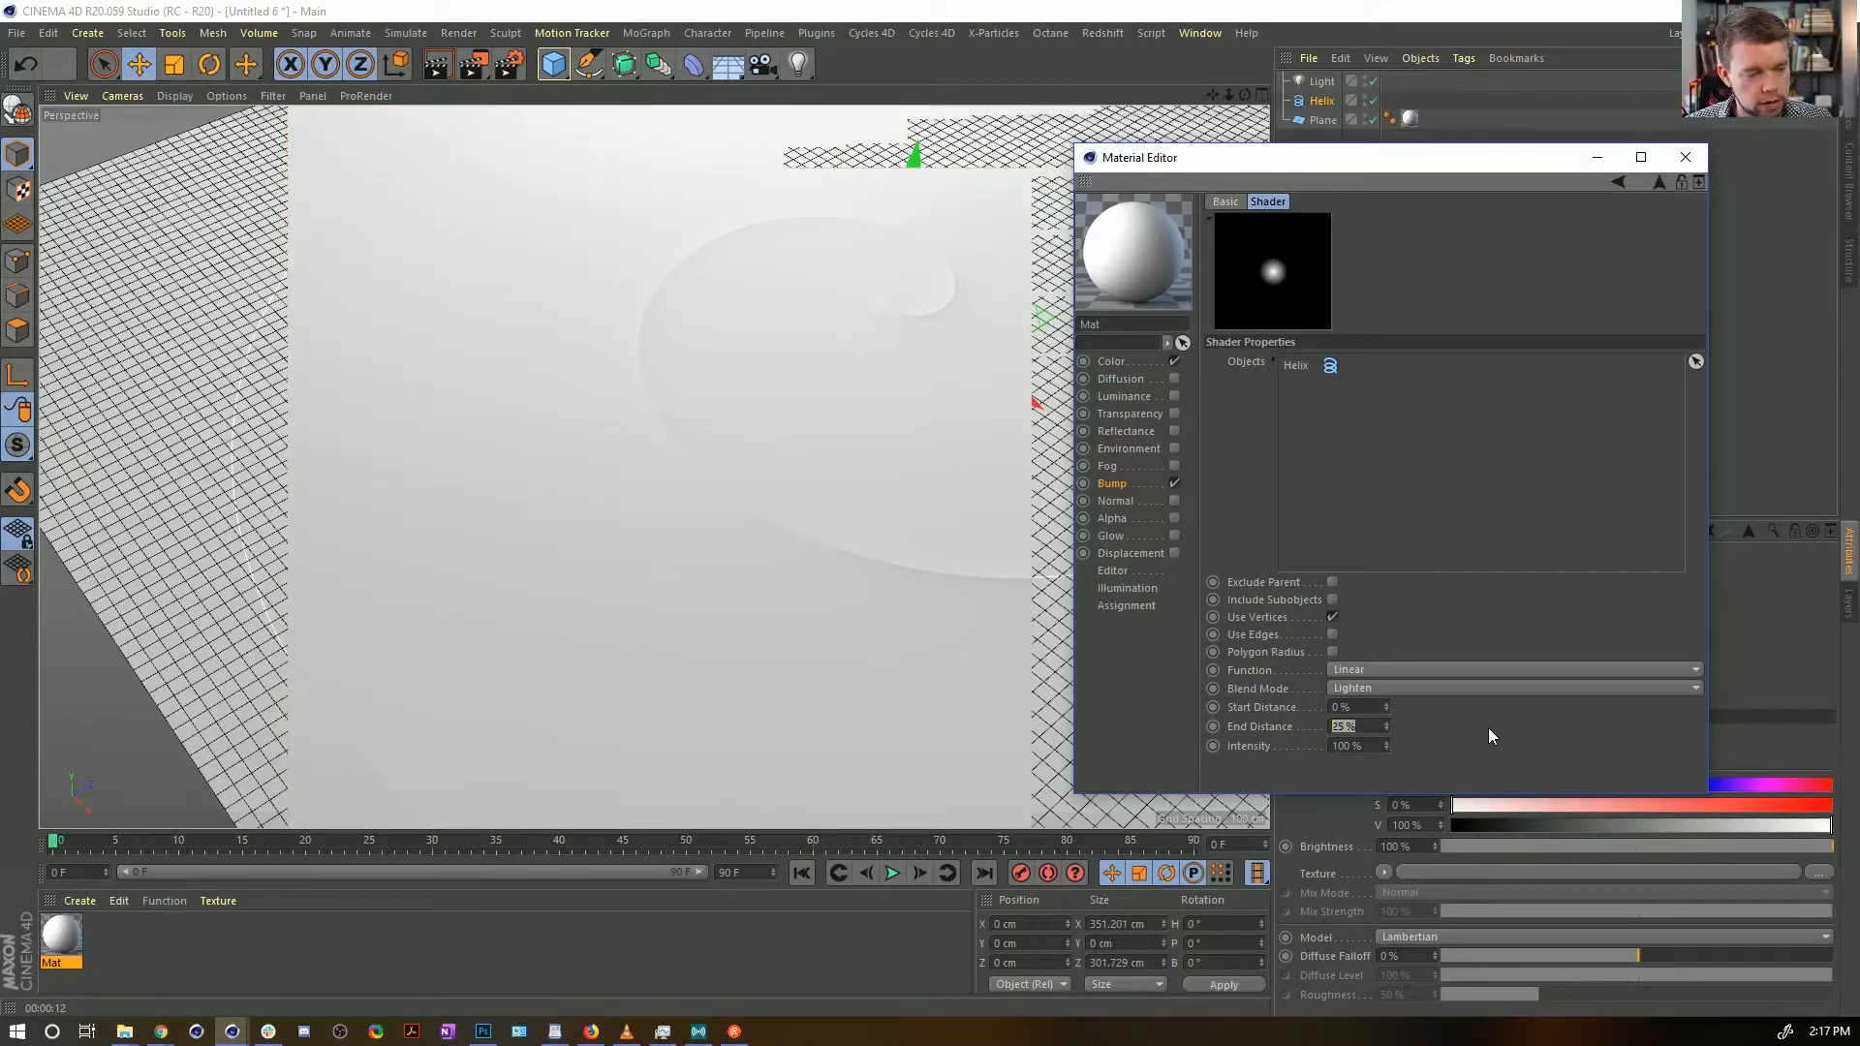
pyautogui.write('5')
pyautogui.press('Return')
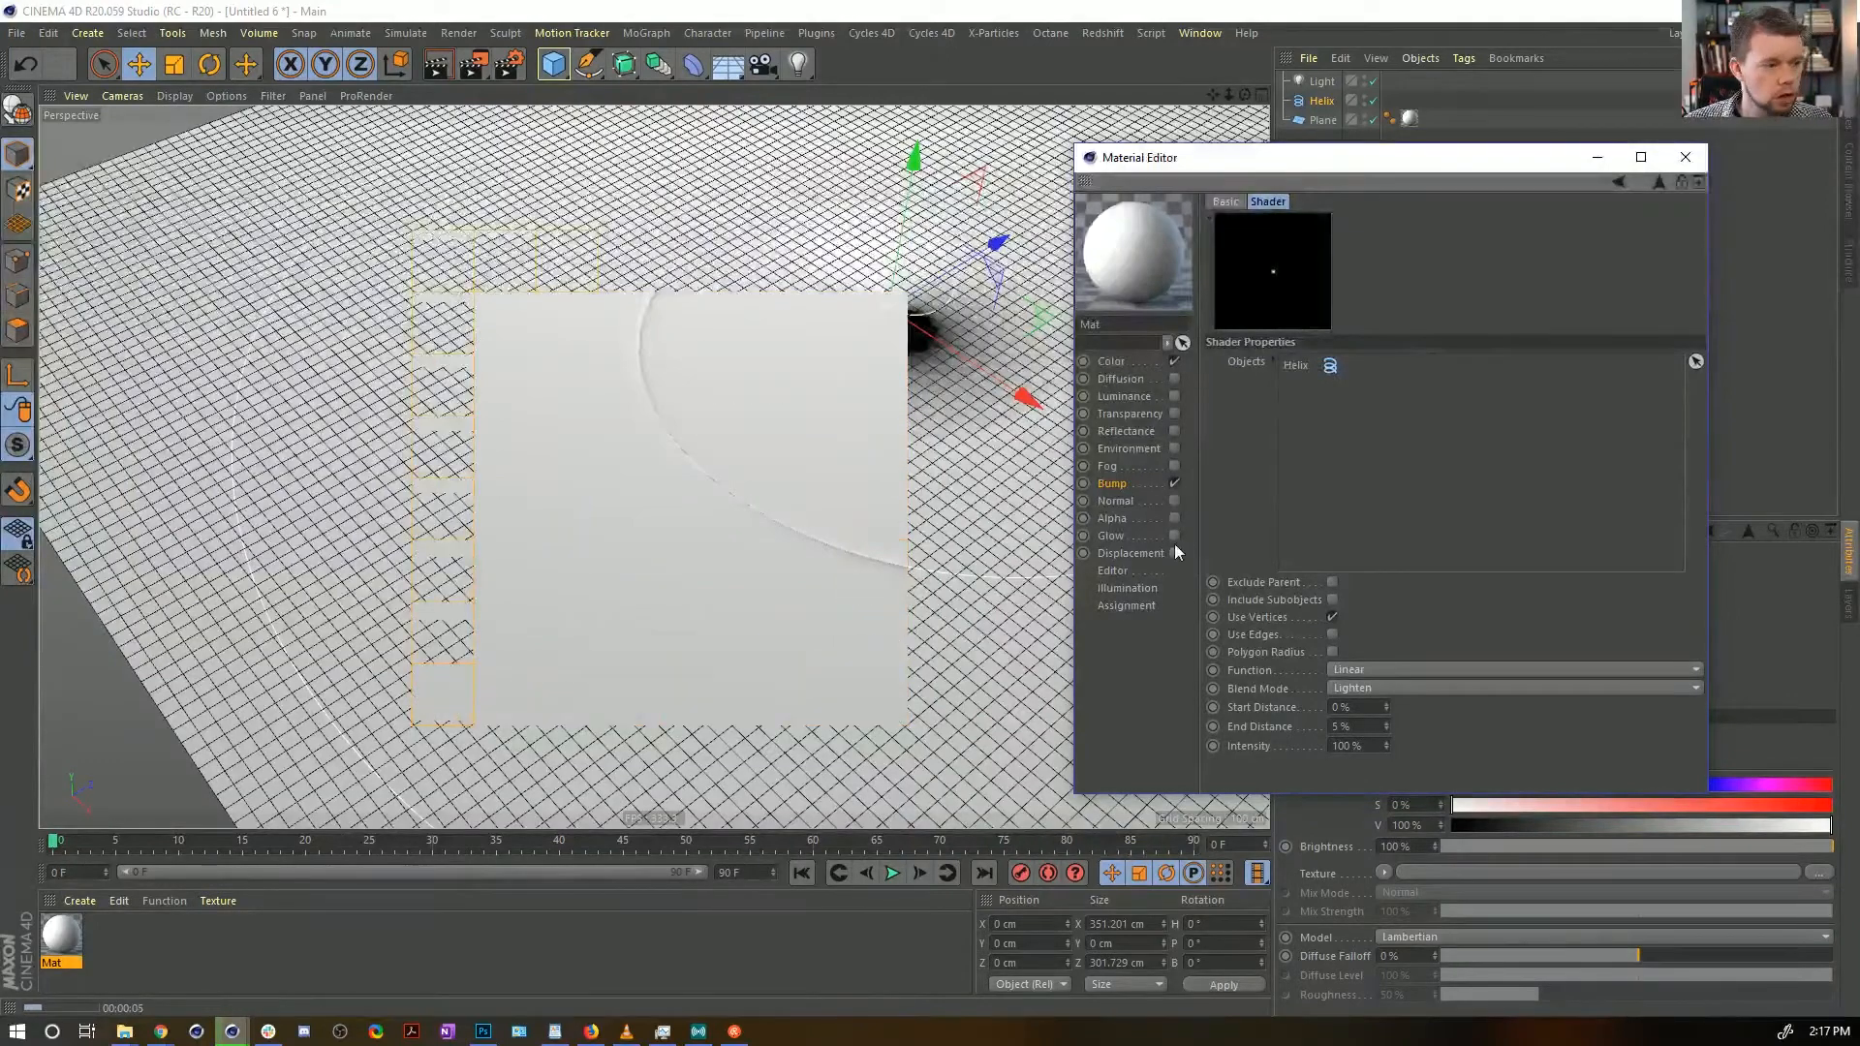
pyautogui.hotkey('ctrl', 'z')
pyautogui.hotkey('ctrl', 'z')
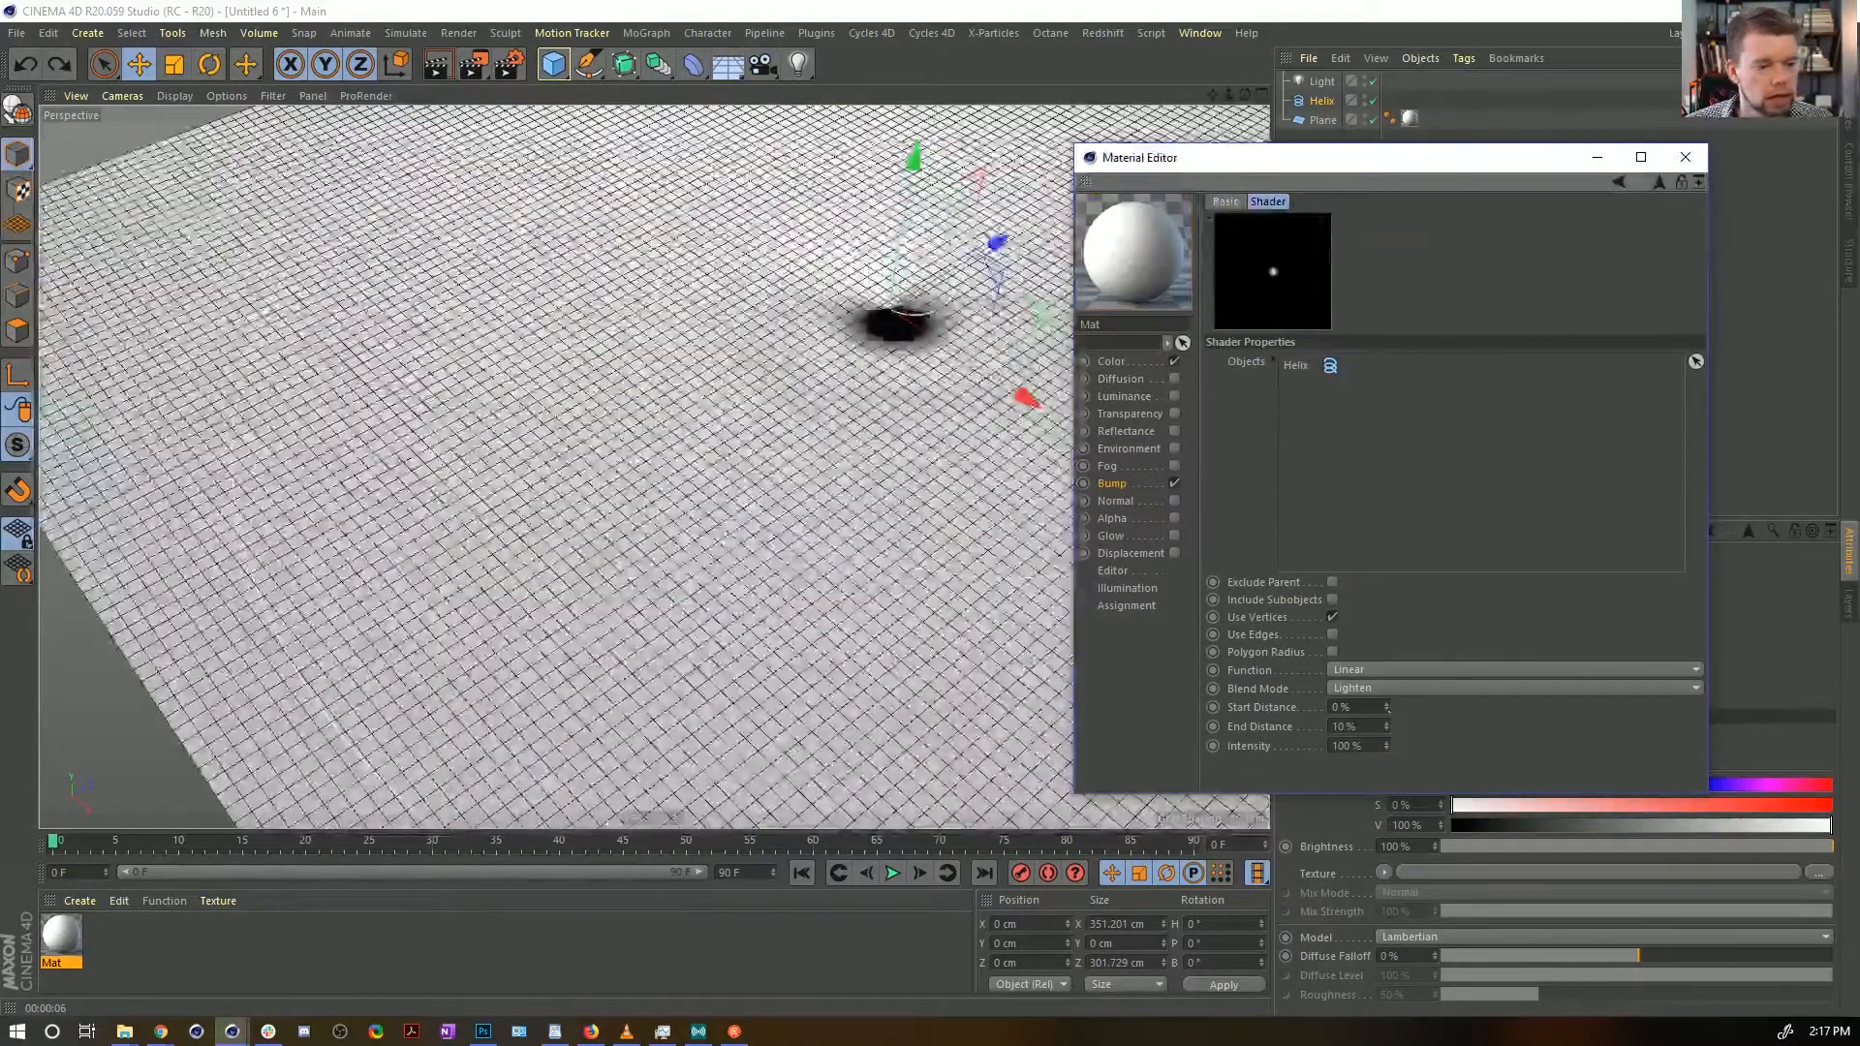
# Set the Proximal shader's End Distance to 20%, render the view and close the Material Editor
pyautogui.hotkey('ctrl', 'y')
pyautogui.hotkey('ctrl', 'y')
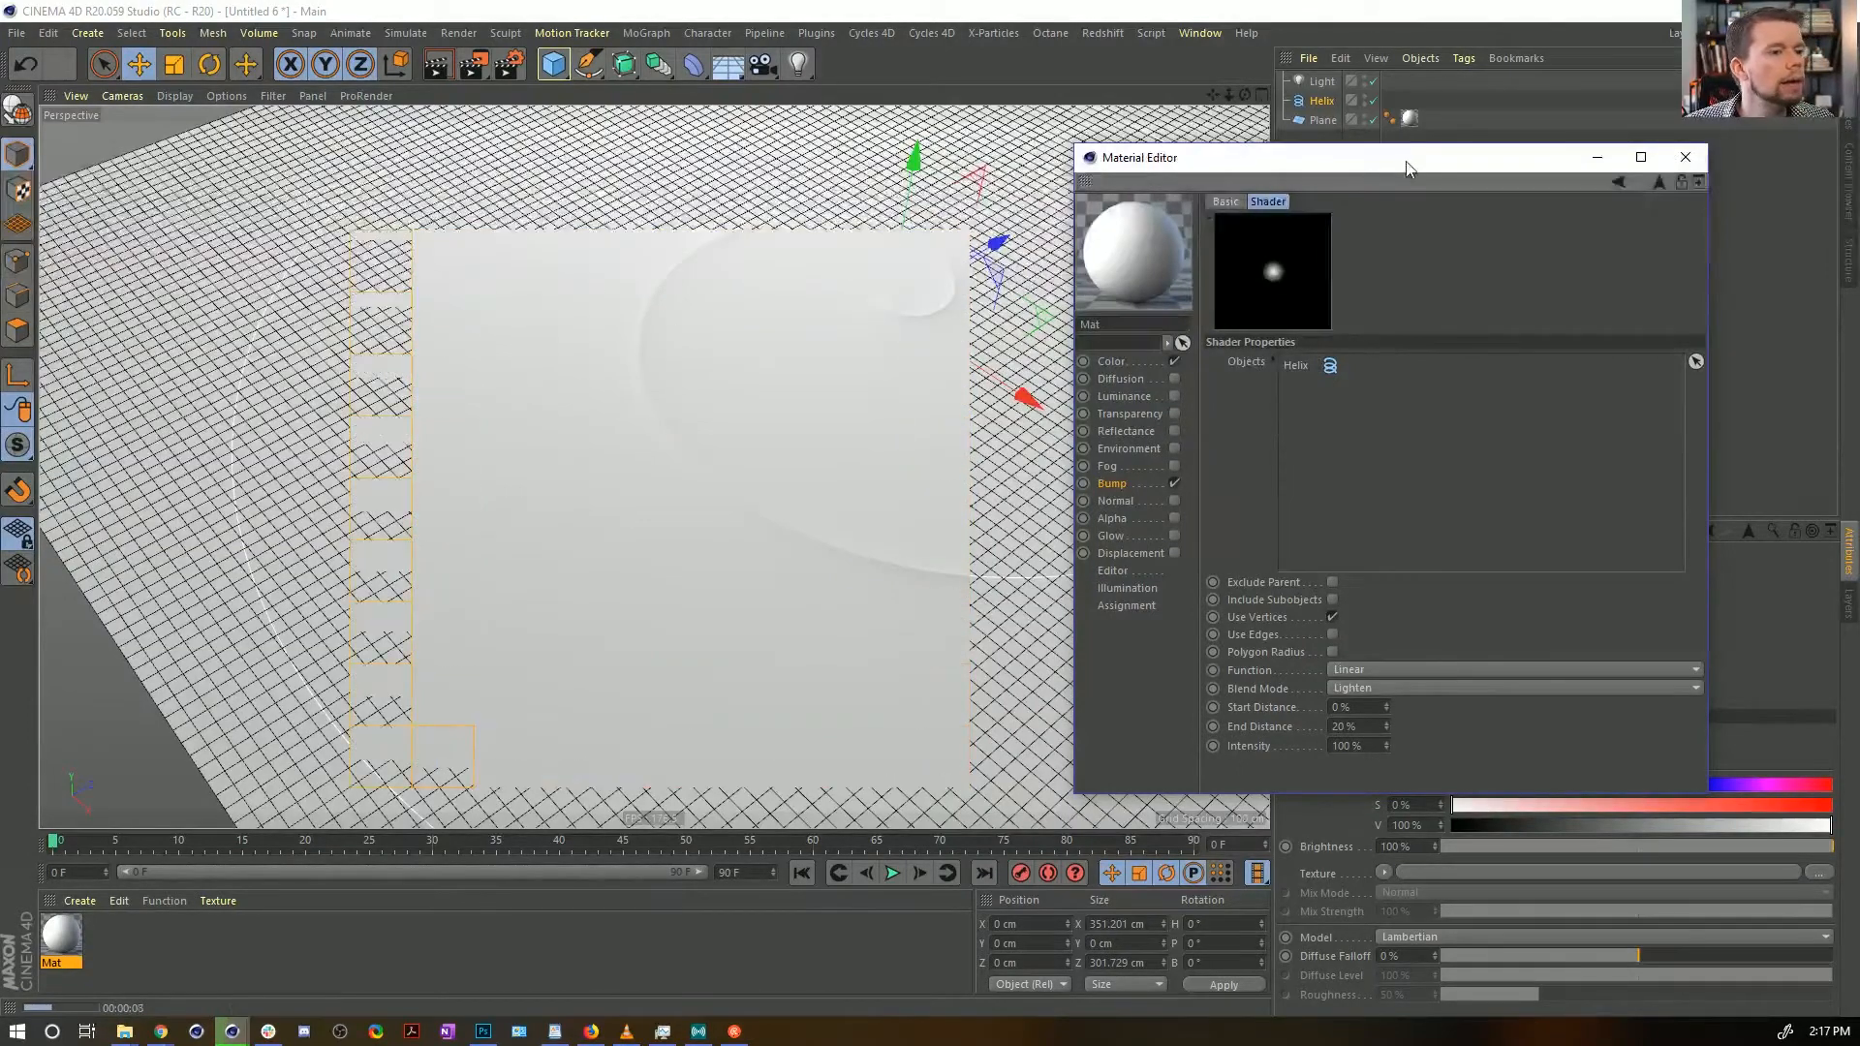
pyautogui.moveTo(1407, 166)
pyautogui.mouseDown()
pyautogui.moveTo(946, 381)
pyautogui.moveTo(628, 485)
pyautogui.moveTo(415, 485)
pyautogui.moveTo(1055, 189)
pyautogui.moveTo(1377, 147)
pyautogui.mouseUp()
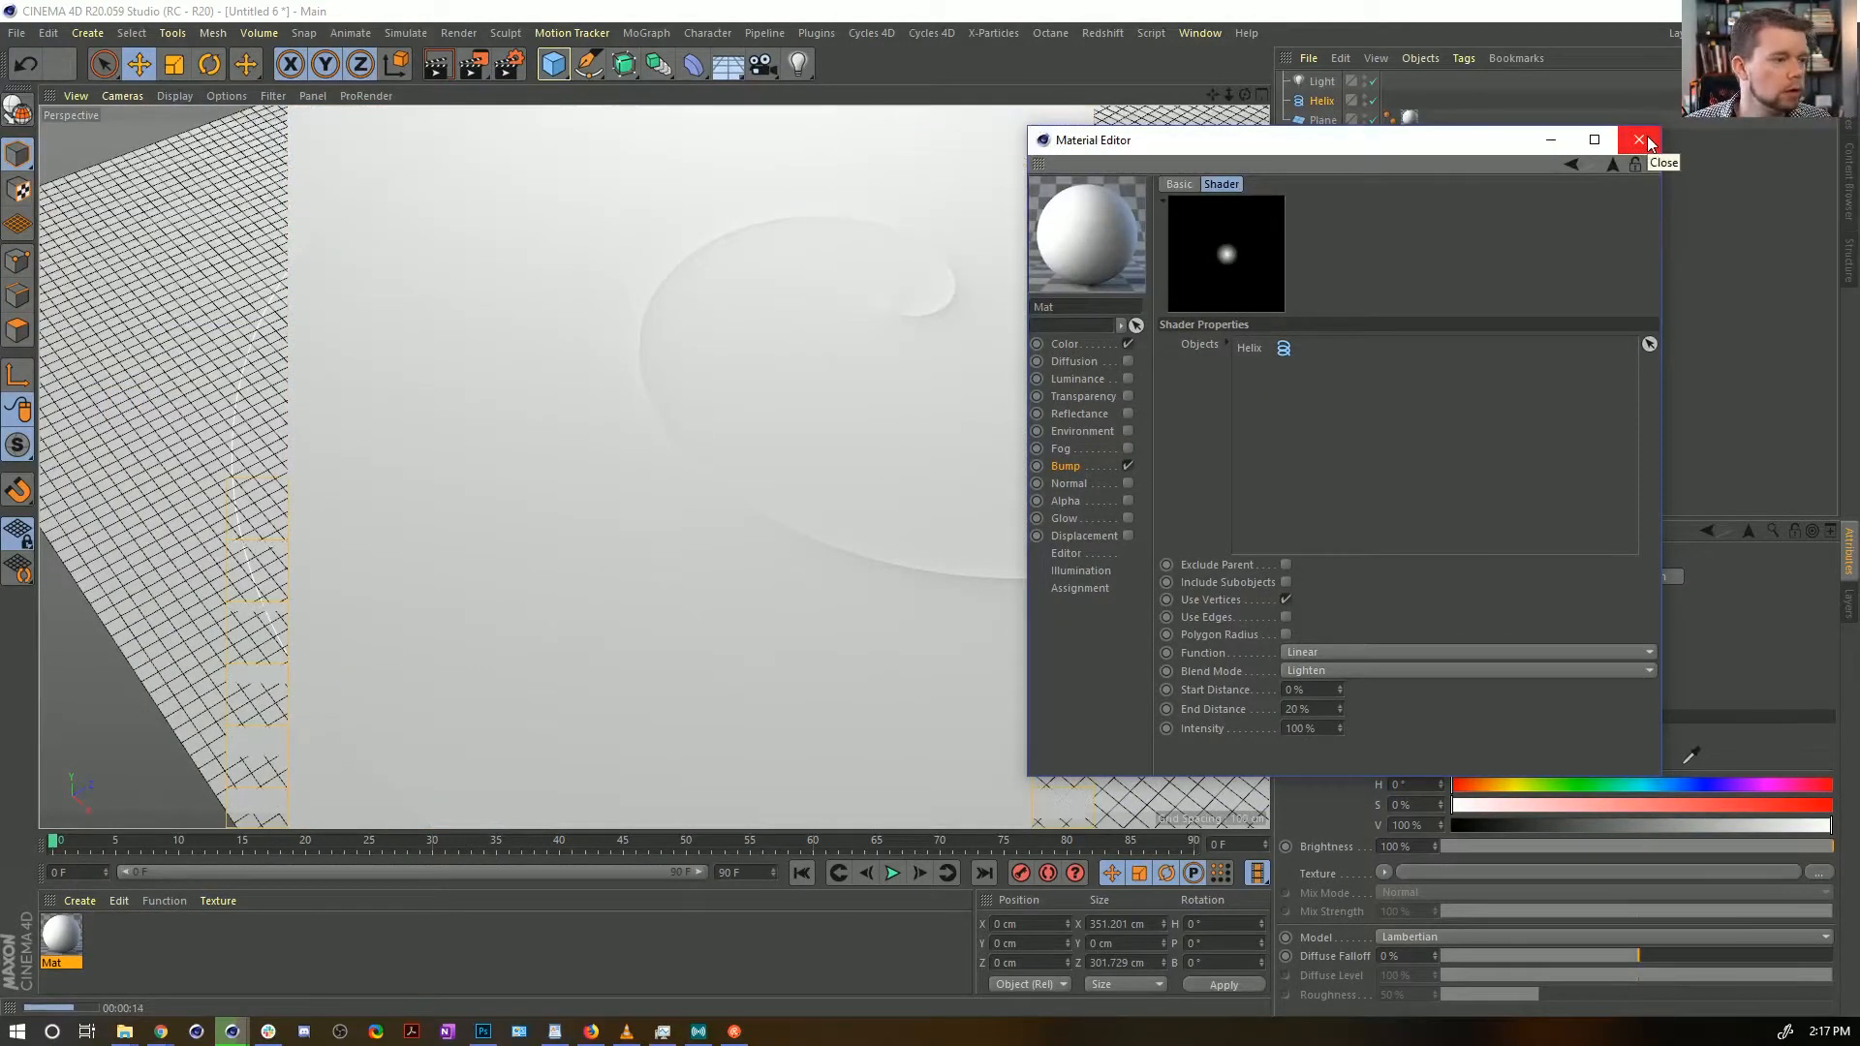
pyautogui.click(1646, 141)
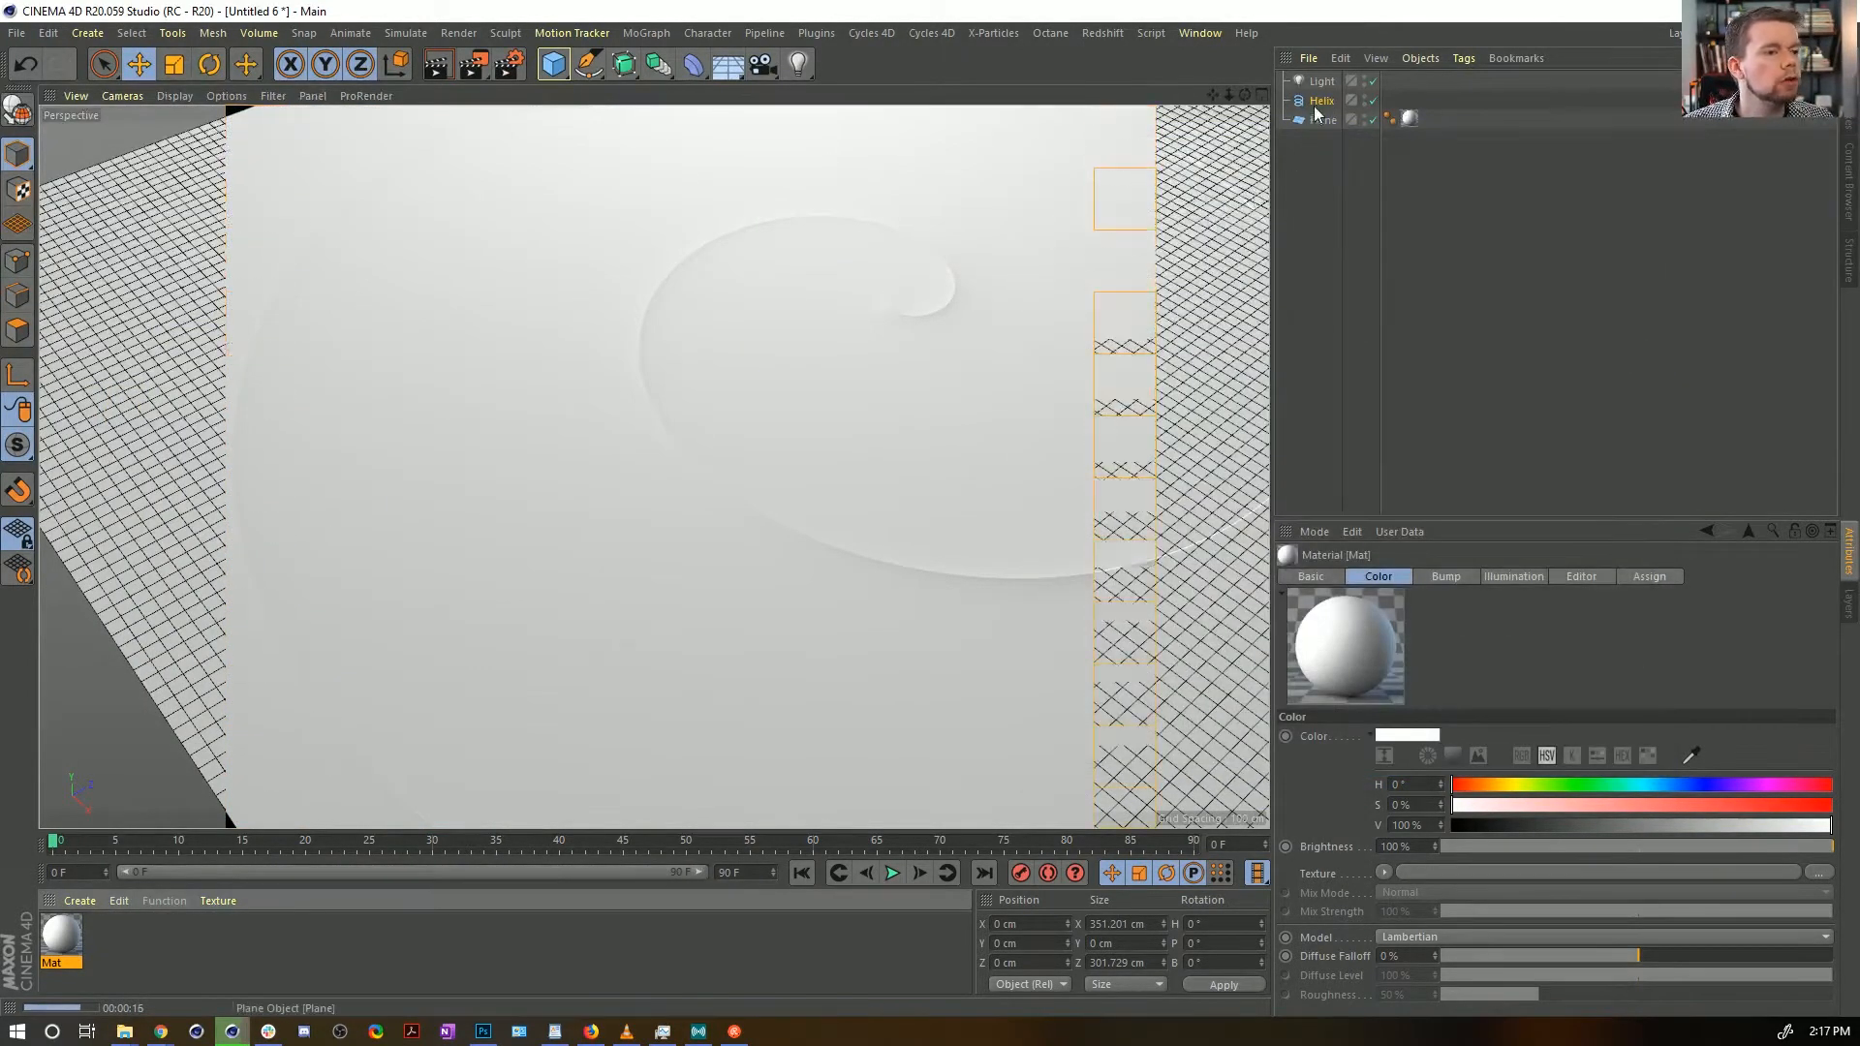
# Add a MoGraph MoSpline object to the scene
pyautogui.click(1320, 102)
pyautogui.scroll(-5, 893, 360)
pyautogui.keyDown('alt'); pyautogui.moveTo(895, 364); pyautogui.dragTo(771, 395); pyautogui.keyUp('alt')
pyautogui.scroll(4, 770, 395)
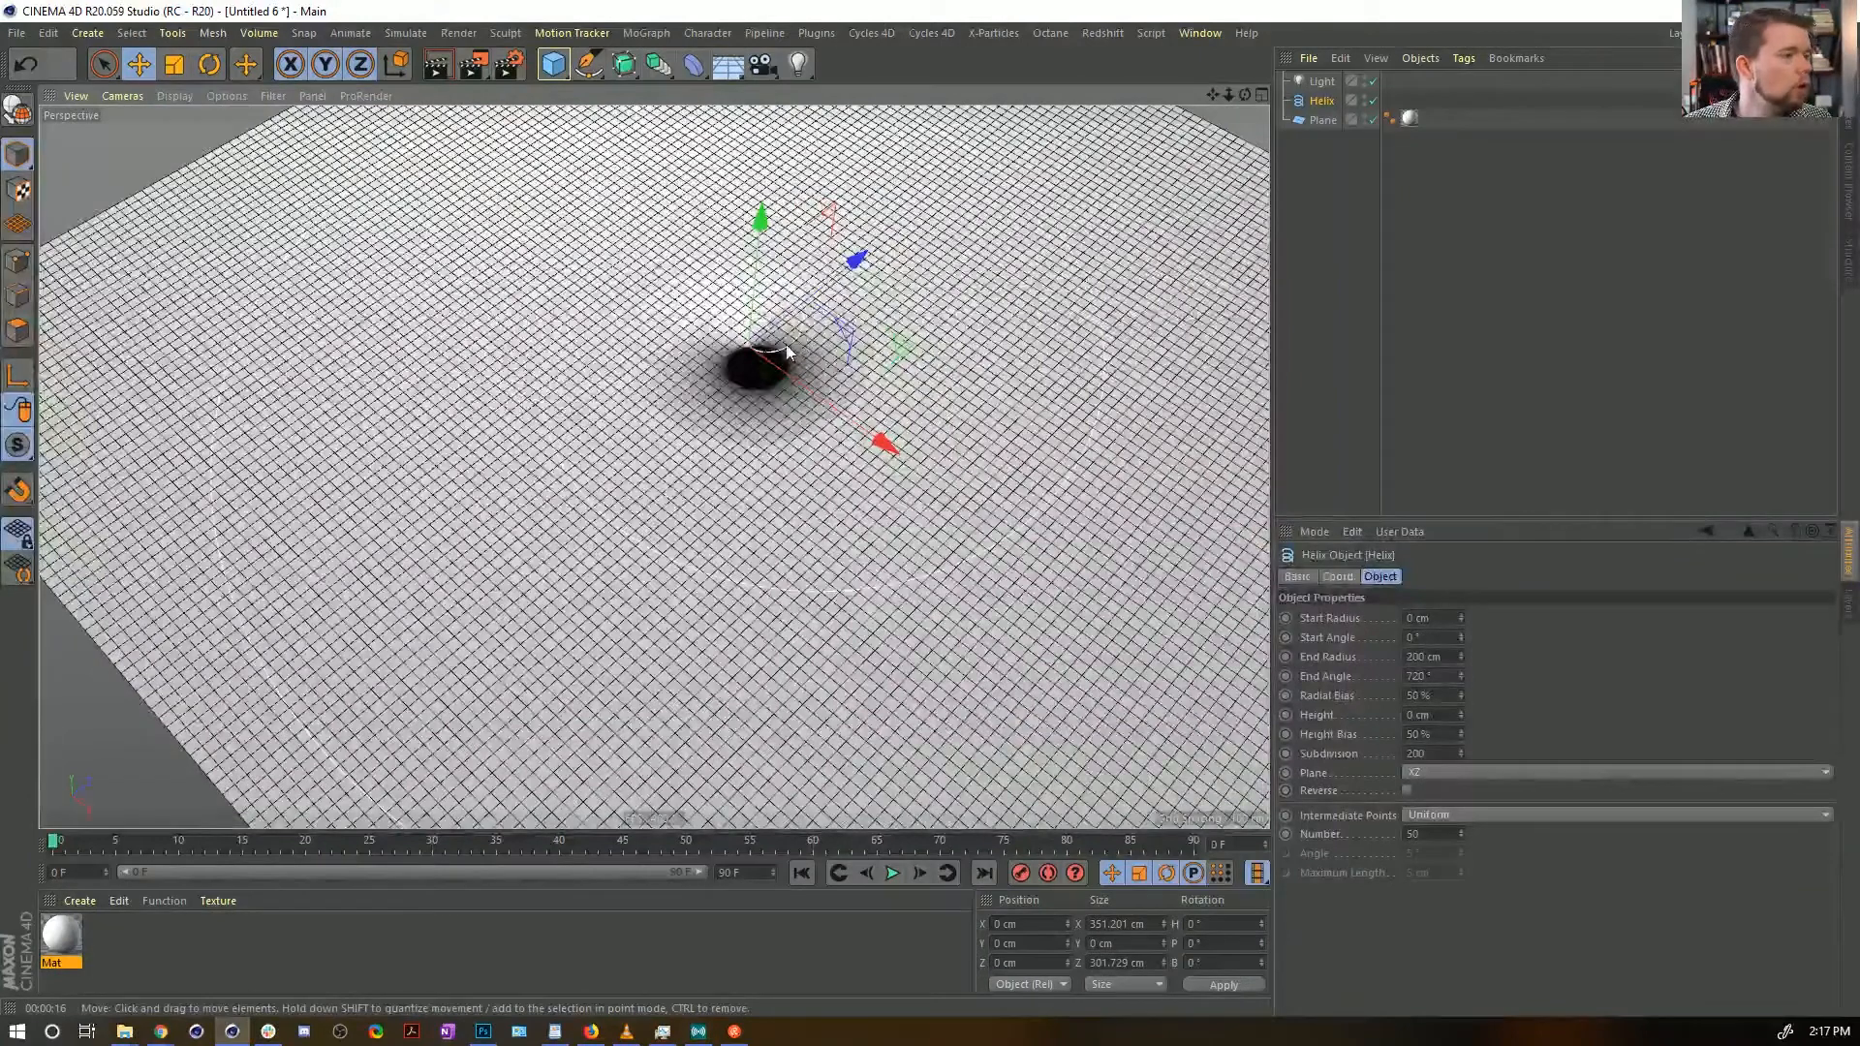
pyautogui.click(649, 33)
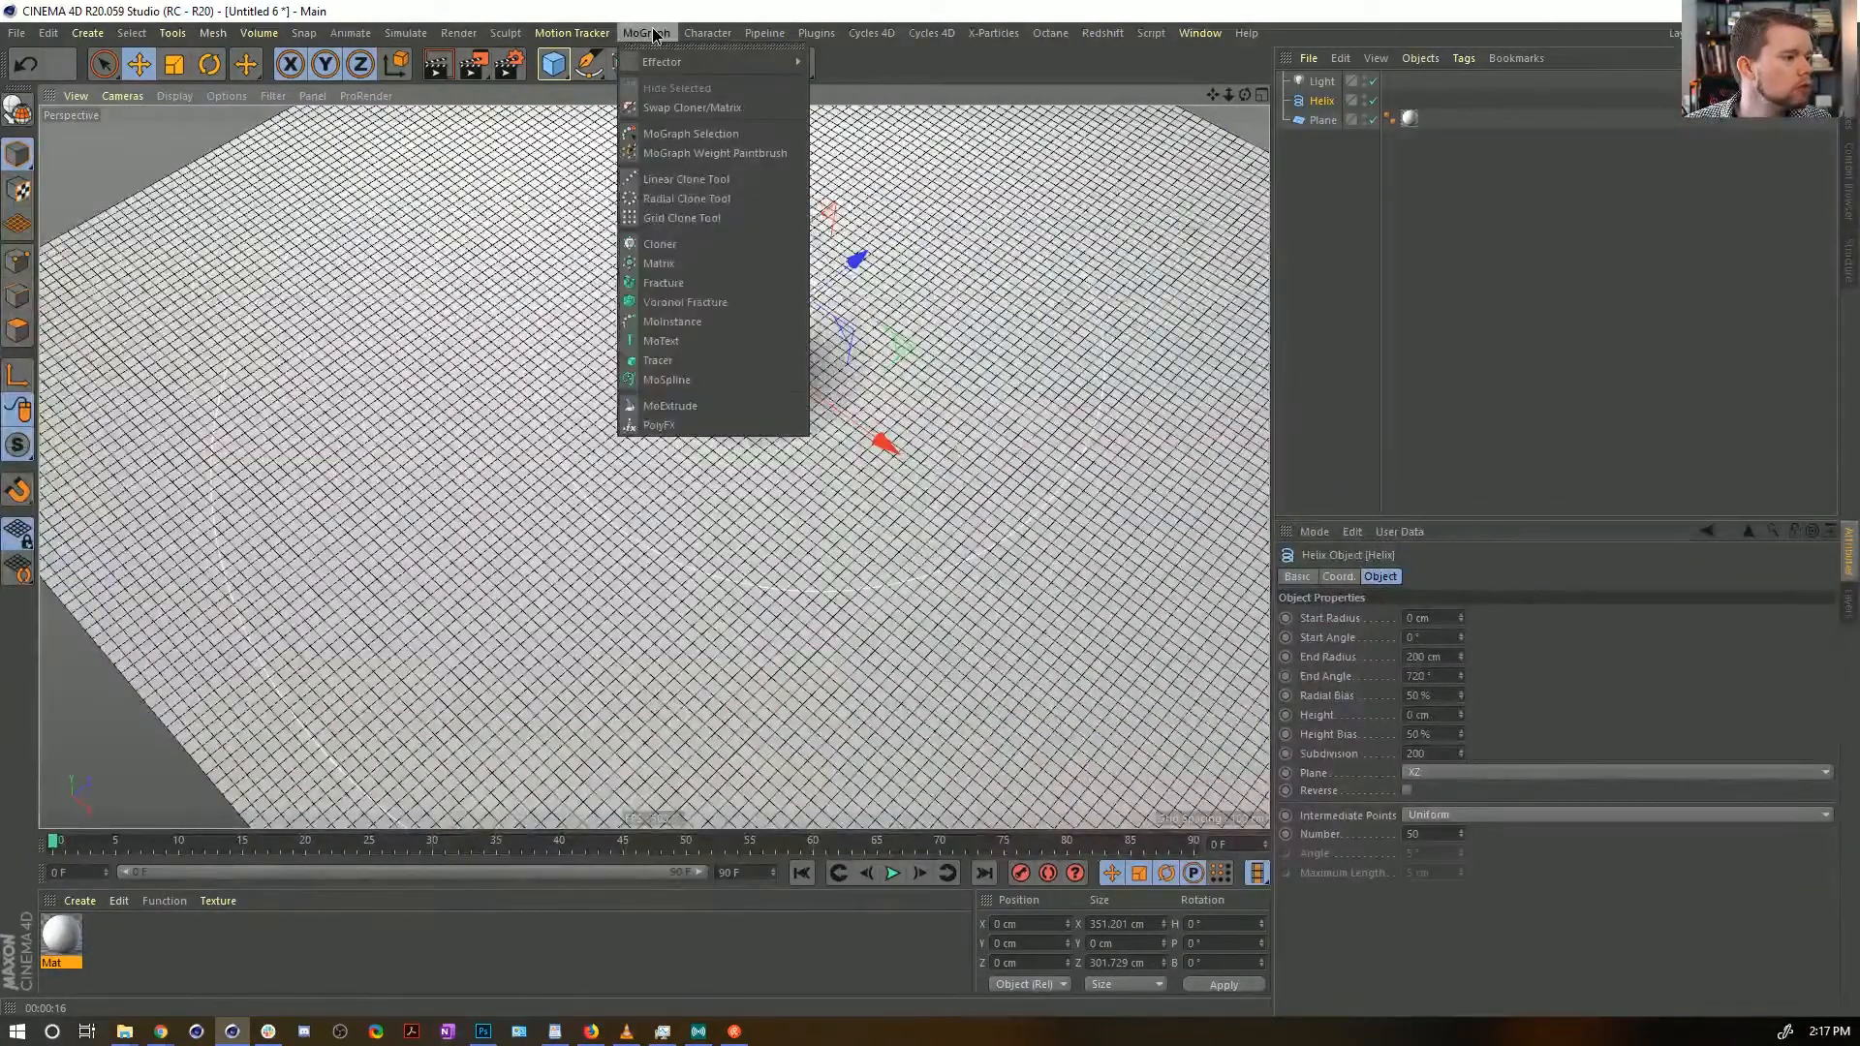
pyautogui.click(707, 381)
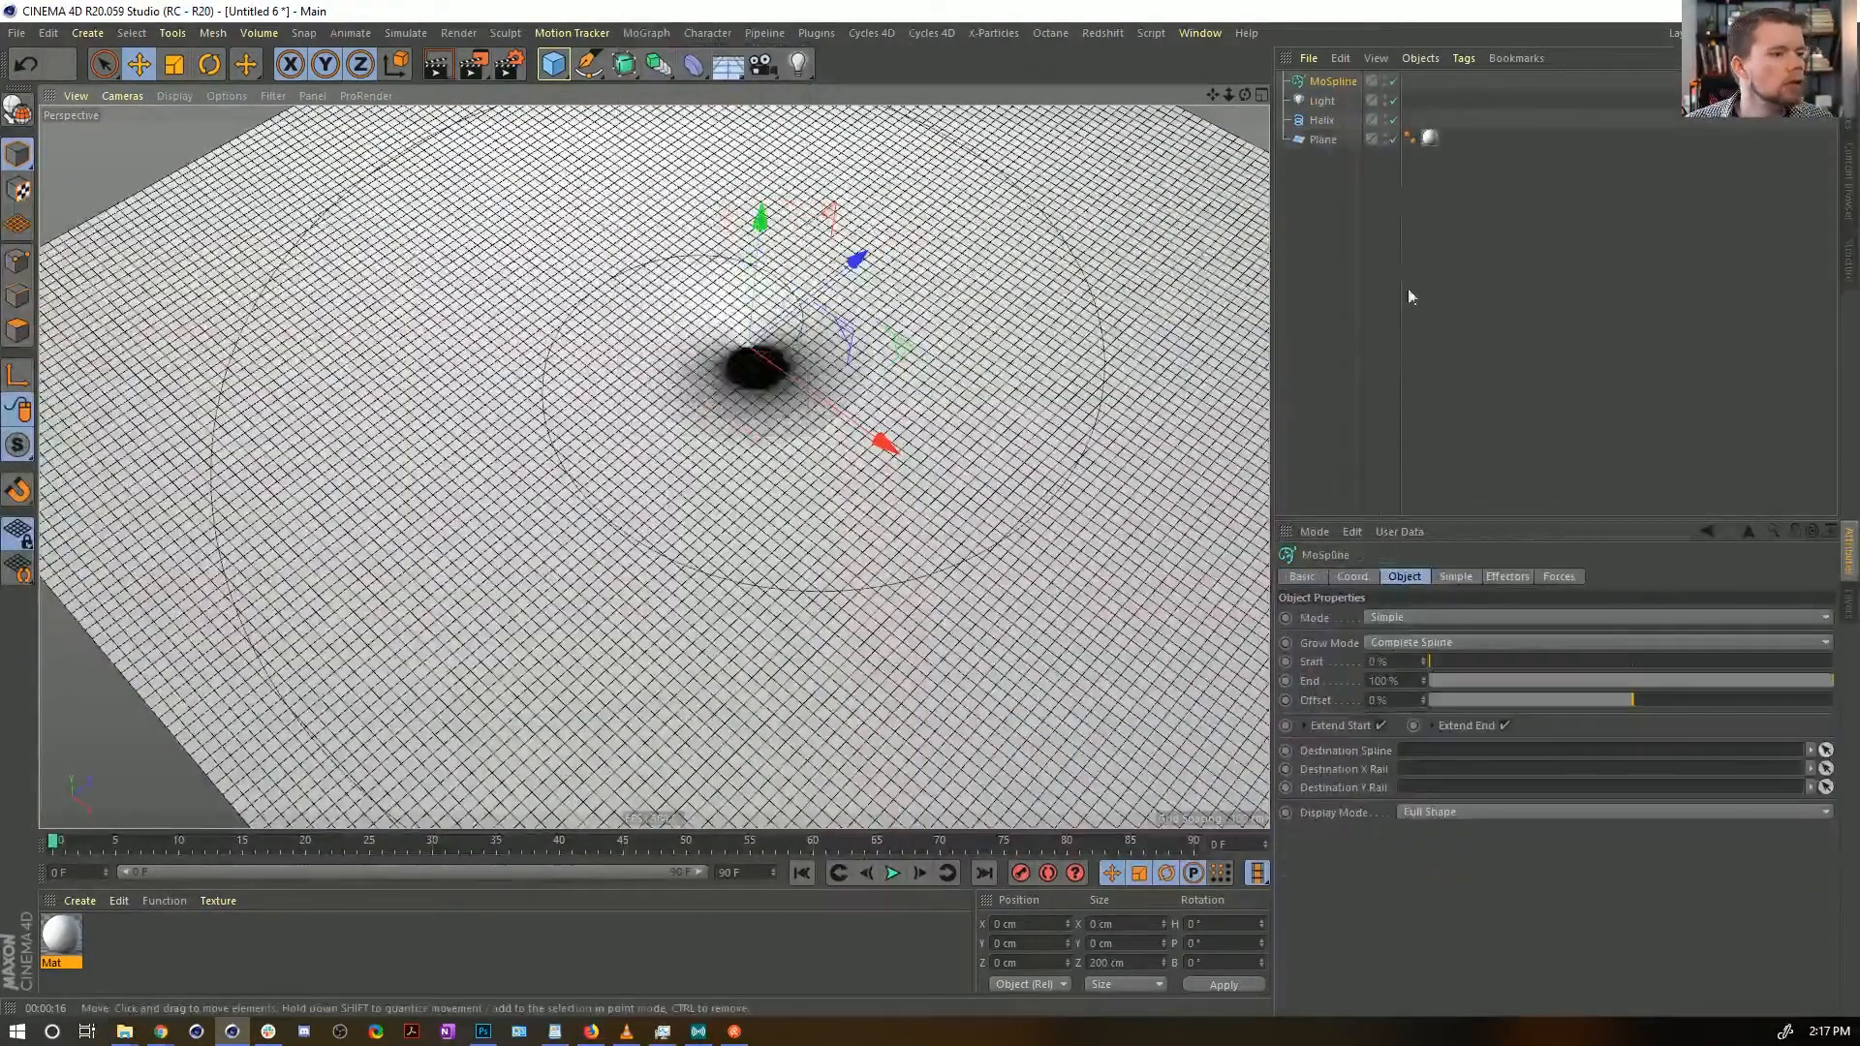
# Set the MoSpline's Mode to Spline and assign the Helix as its Source Spline
pyautogui.click(1391, 618)
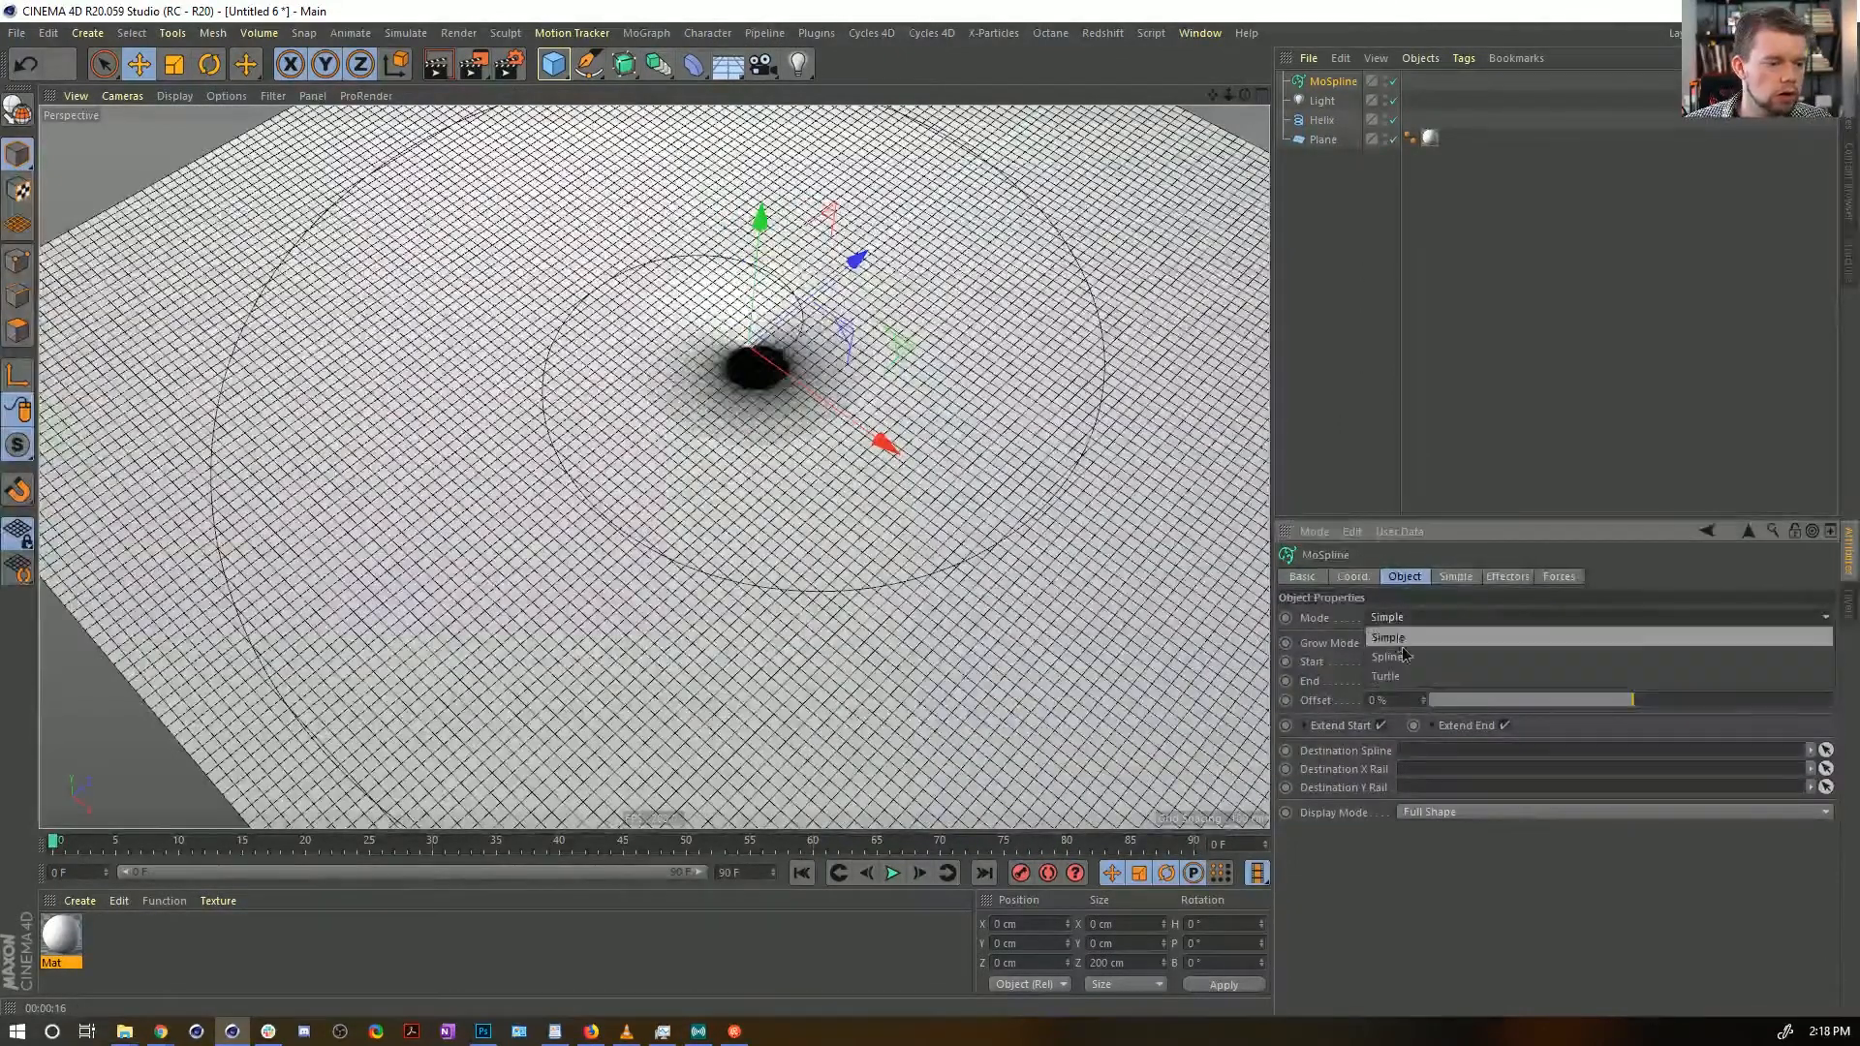
pyautogui.click(1382, 618)
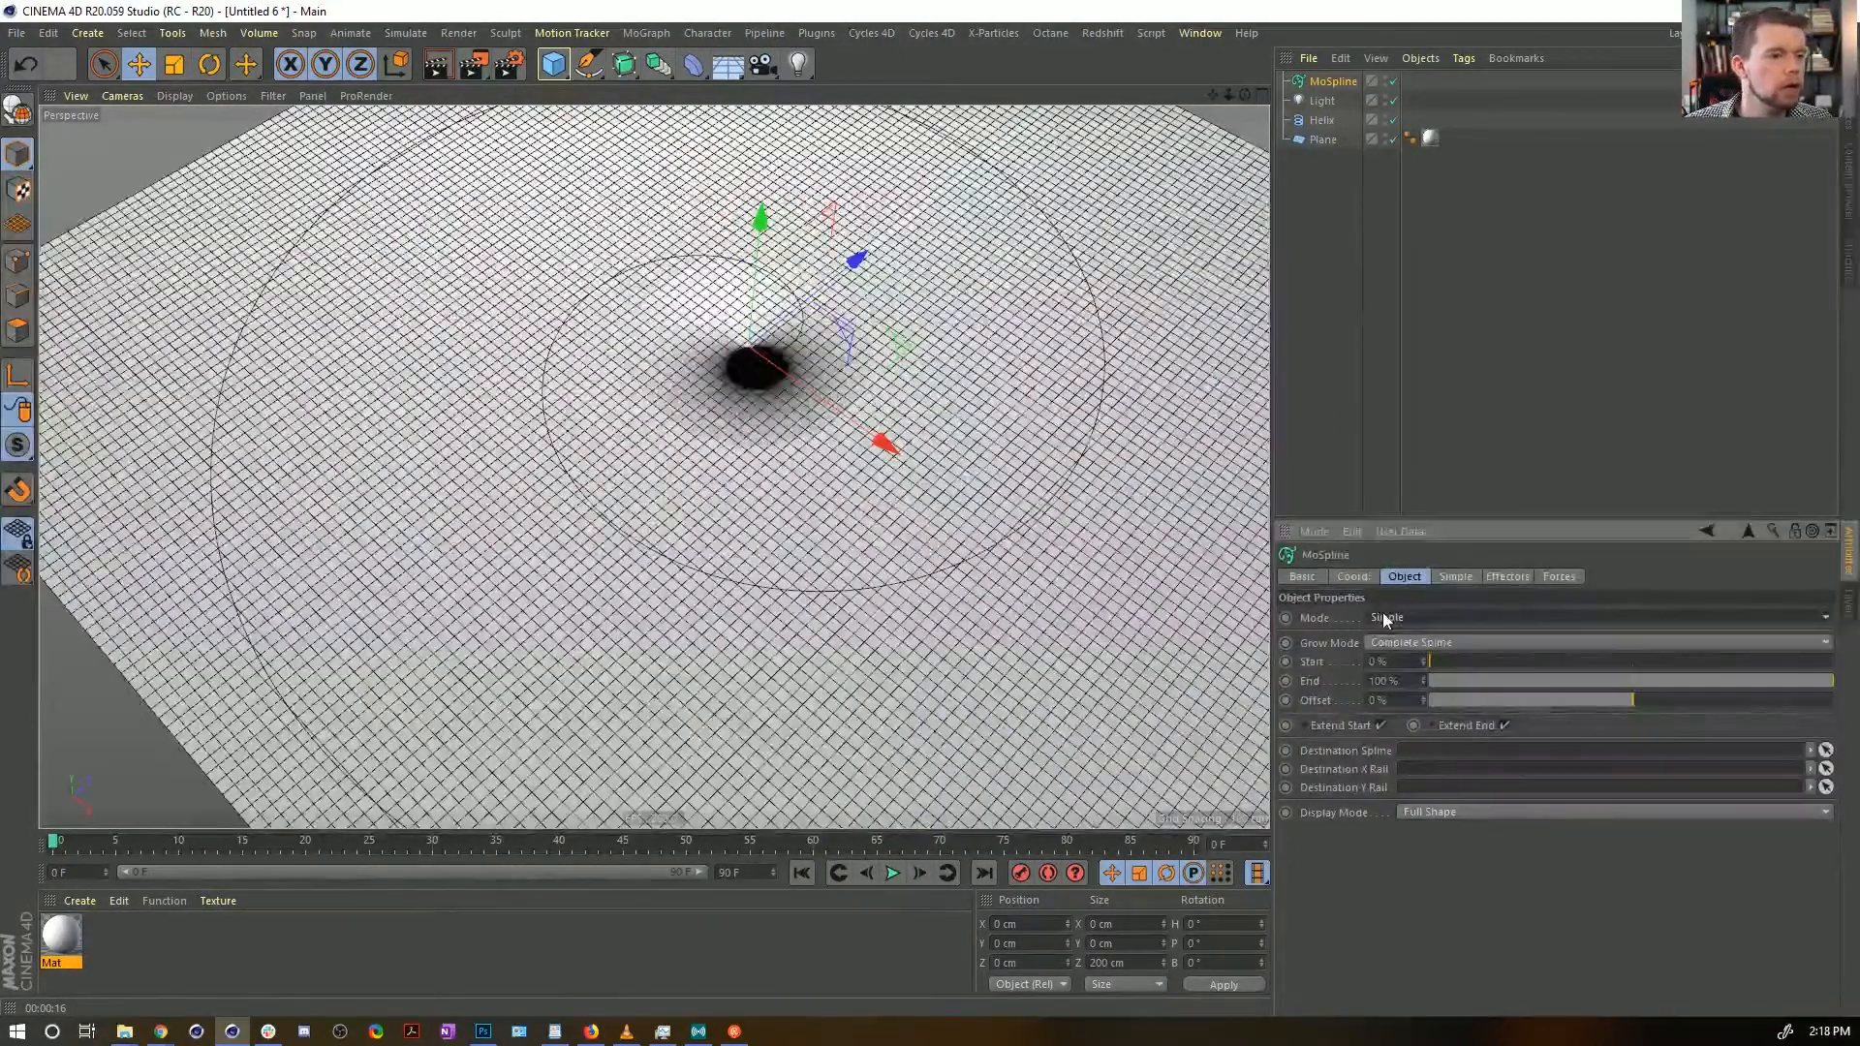
pyautogui.click(1382, 615)
pyautogui.click(1420, 655)
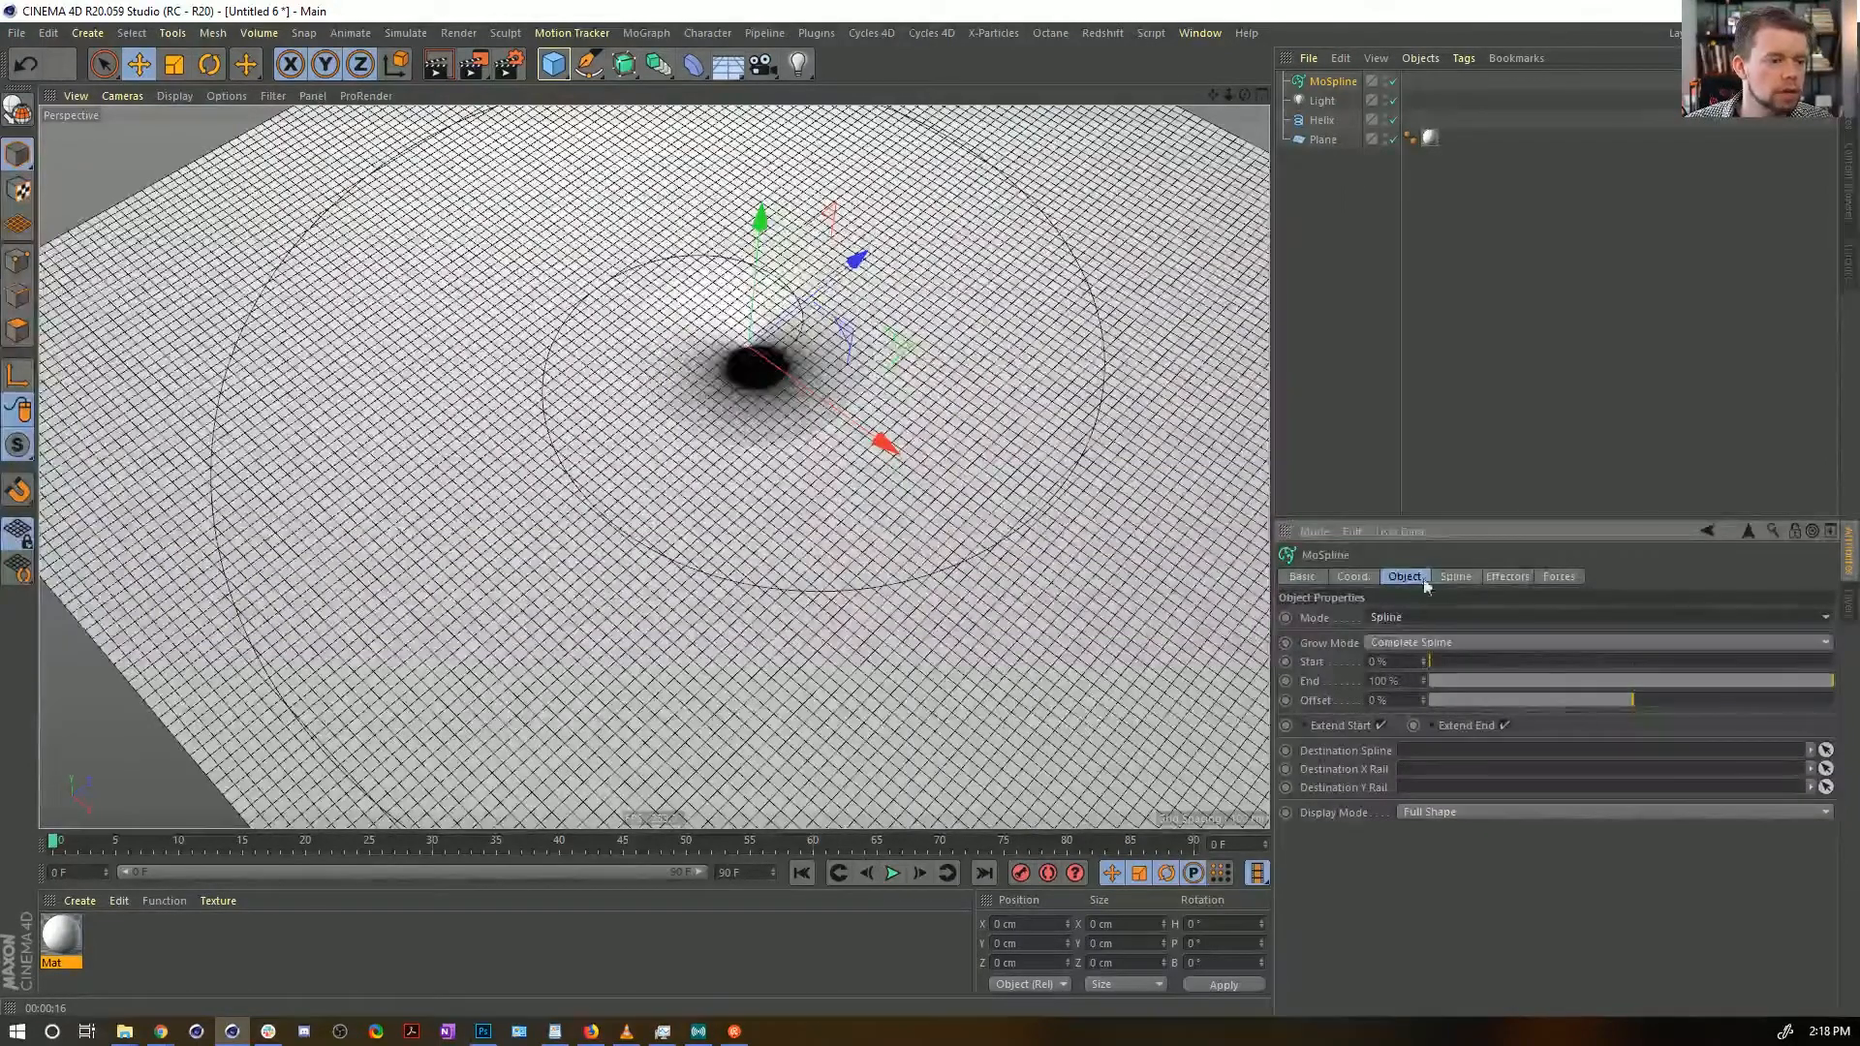
pyautogui.click(1455, 577)
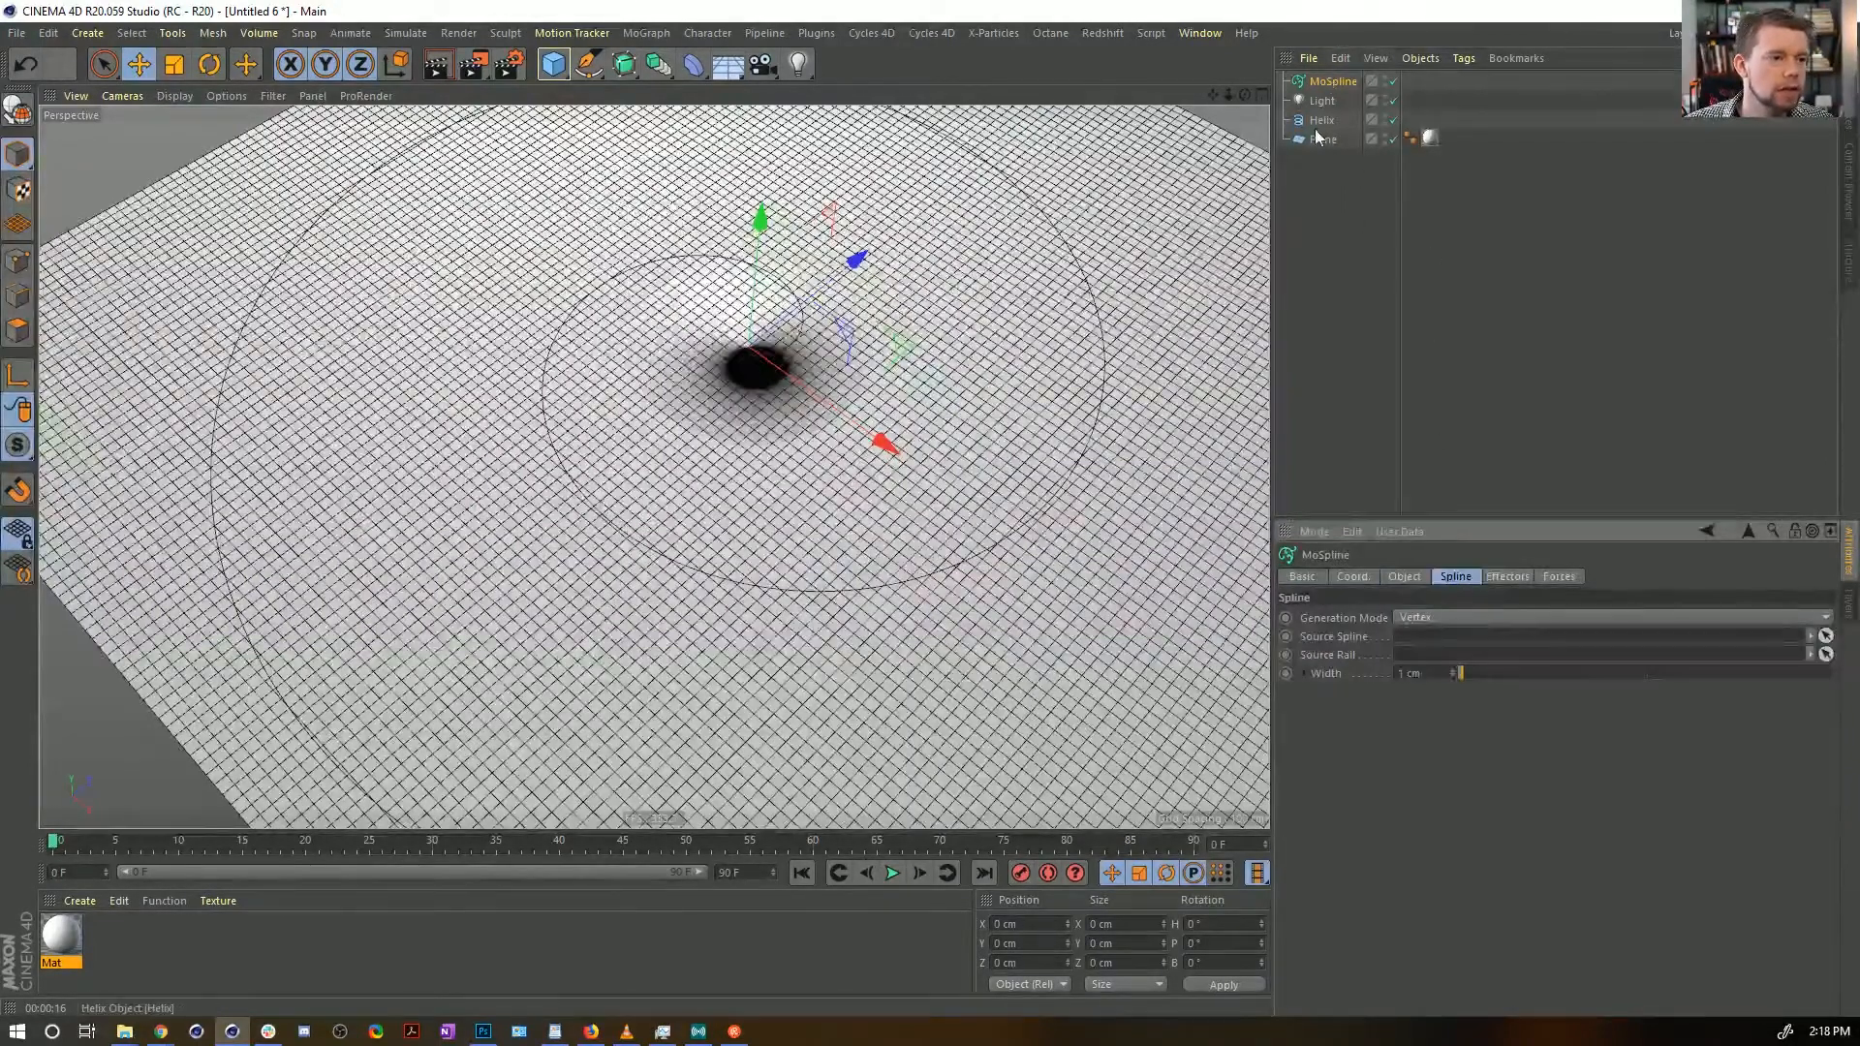
pyautogui.moveTo(1320, 122); pyautogui.dragTo(1424, 642)
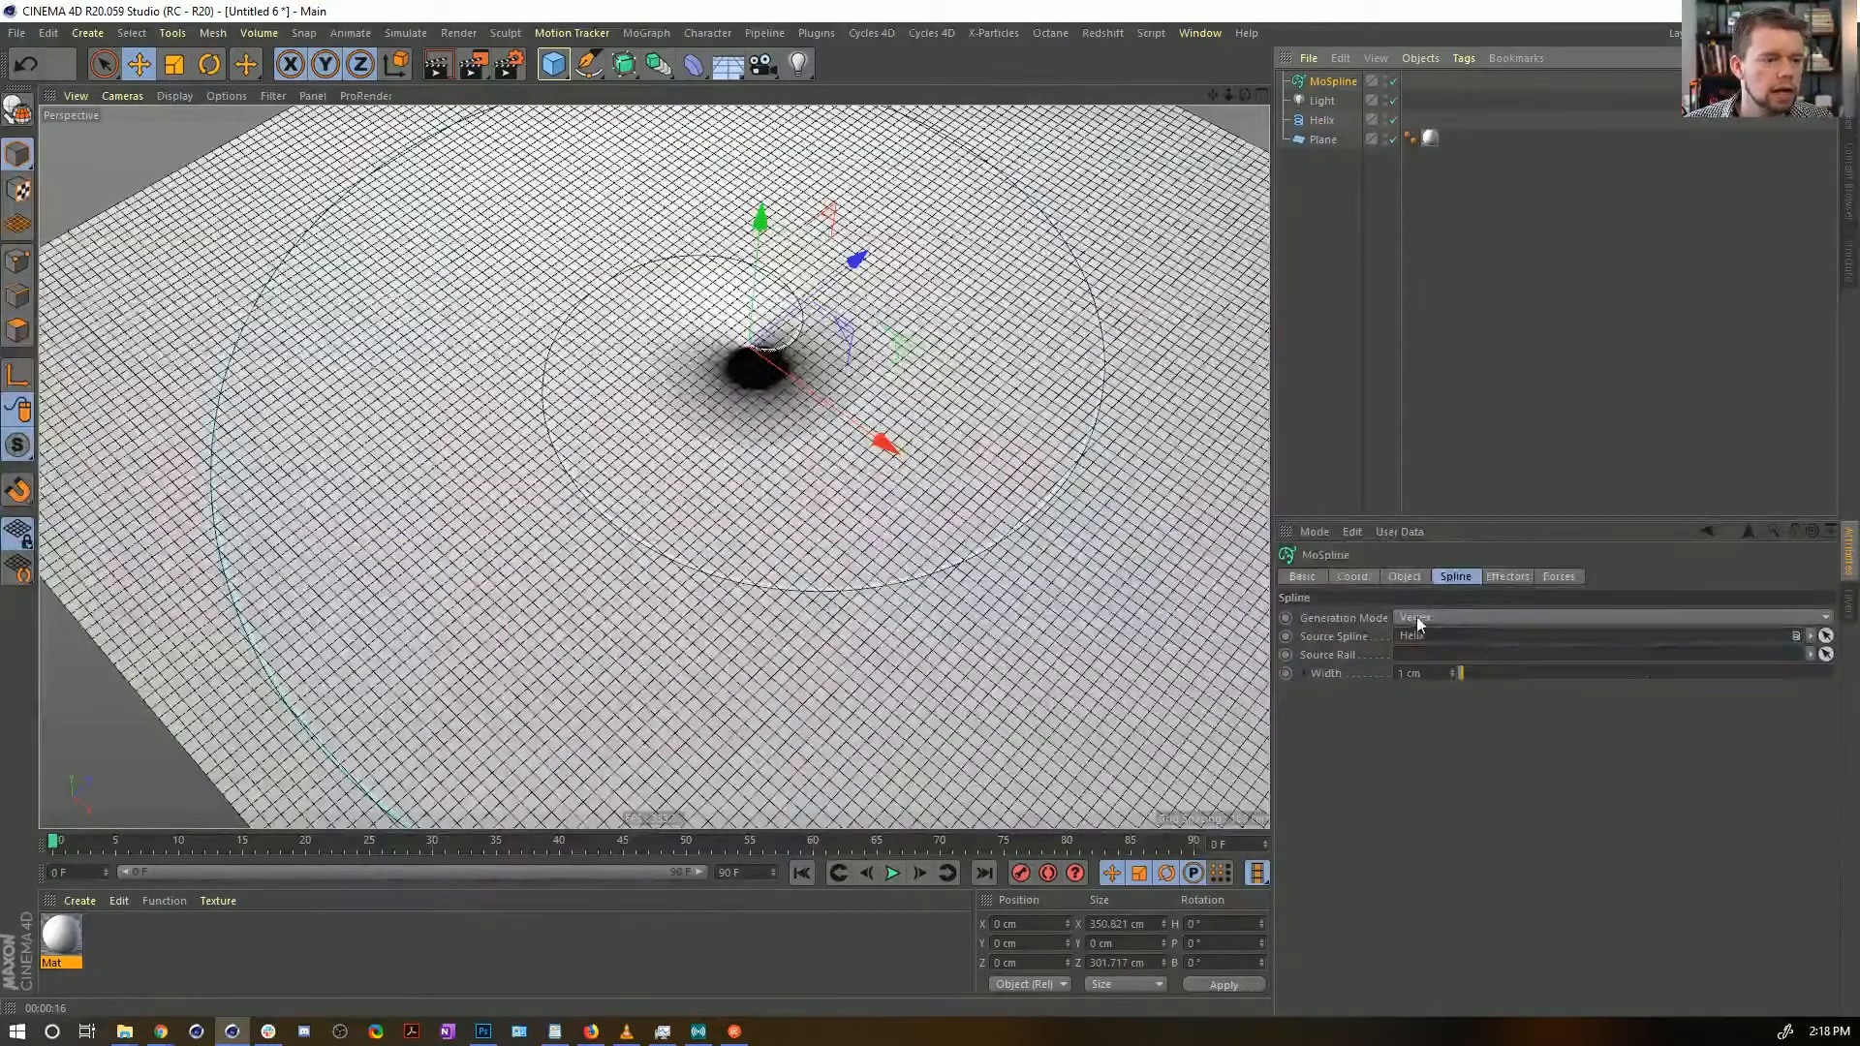
# Keep the MoSpline's Grow Mode on Complete Spline, set its Display Mode to Line and hide the Helix
pyautogui.click(1405, 578)
pyautogui.click(1411, 643)
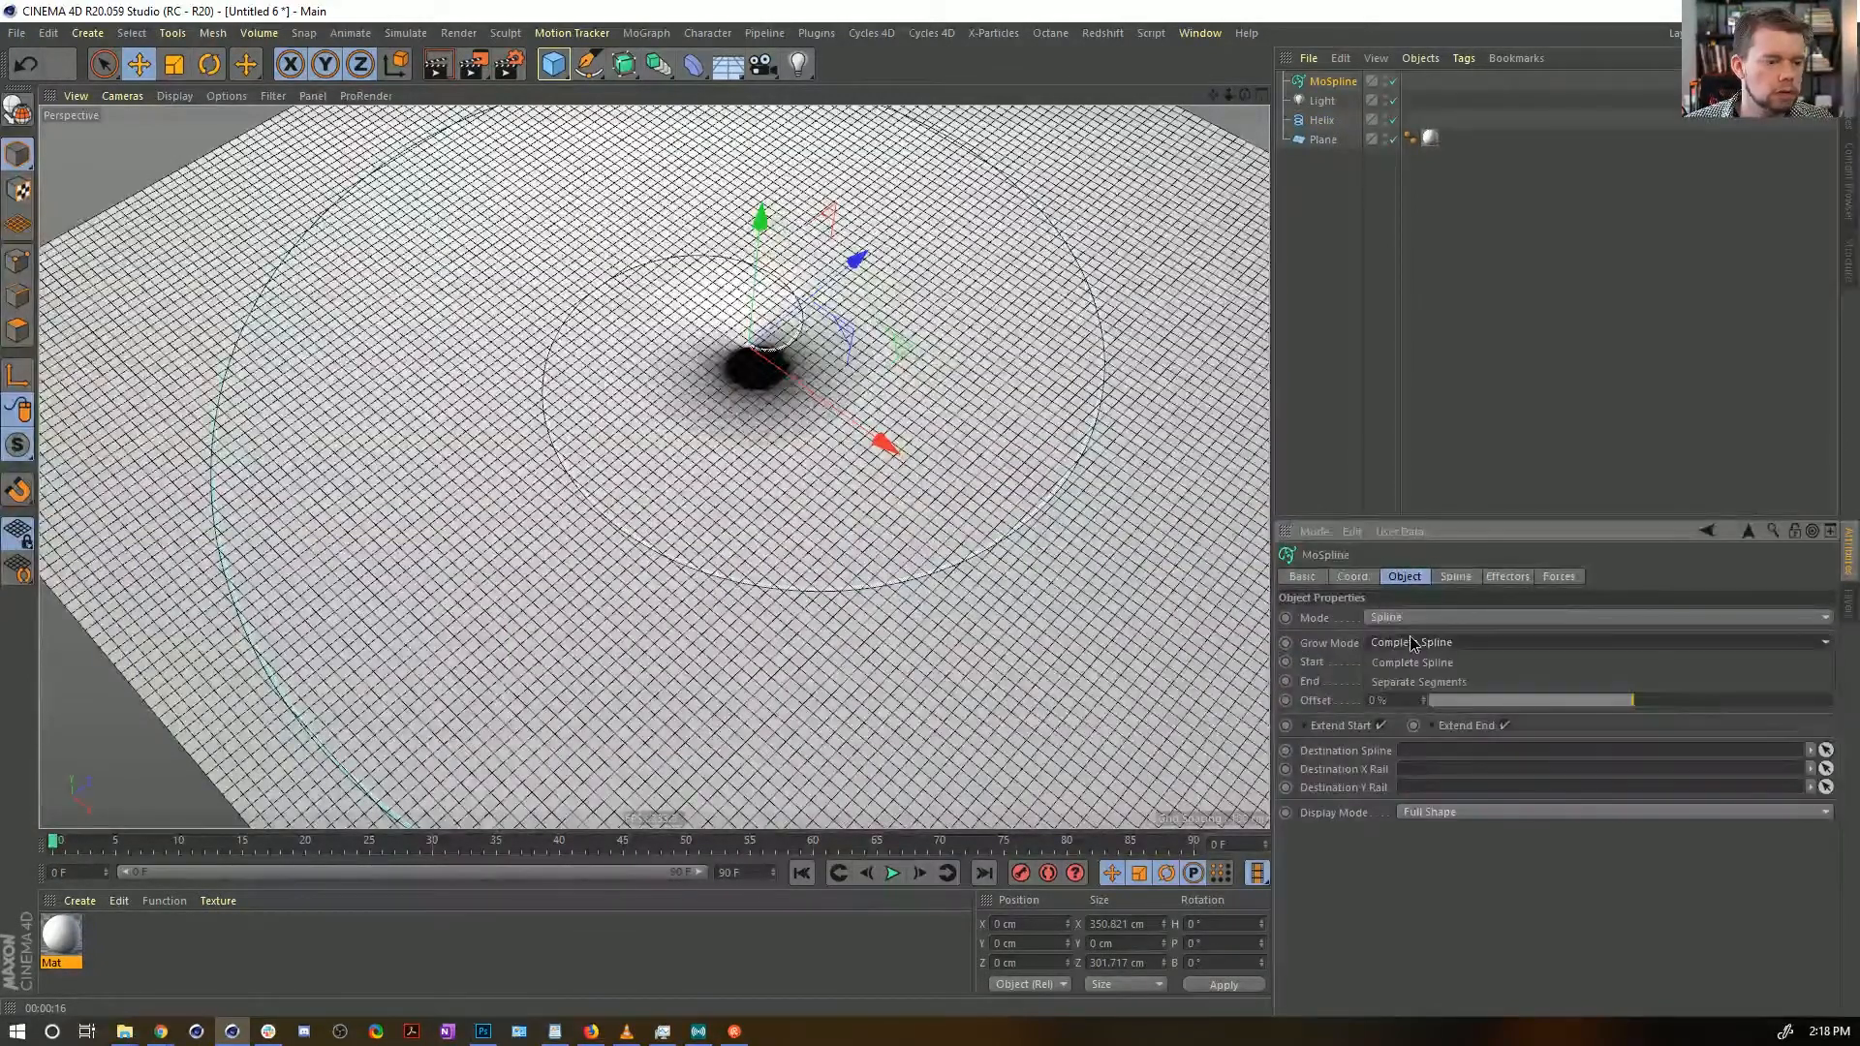
pyautogui.click(1412, 662)
pyautogui.click(1429, 812)
pyautogui.click(1432, 832)
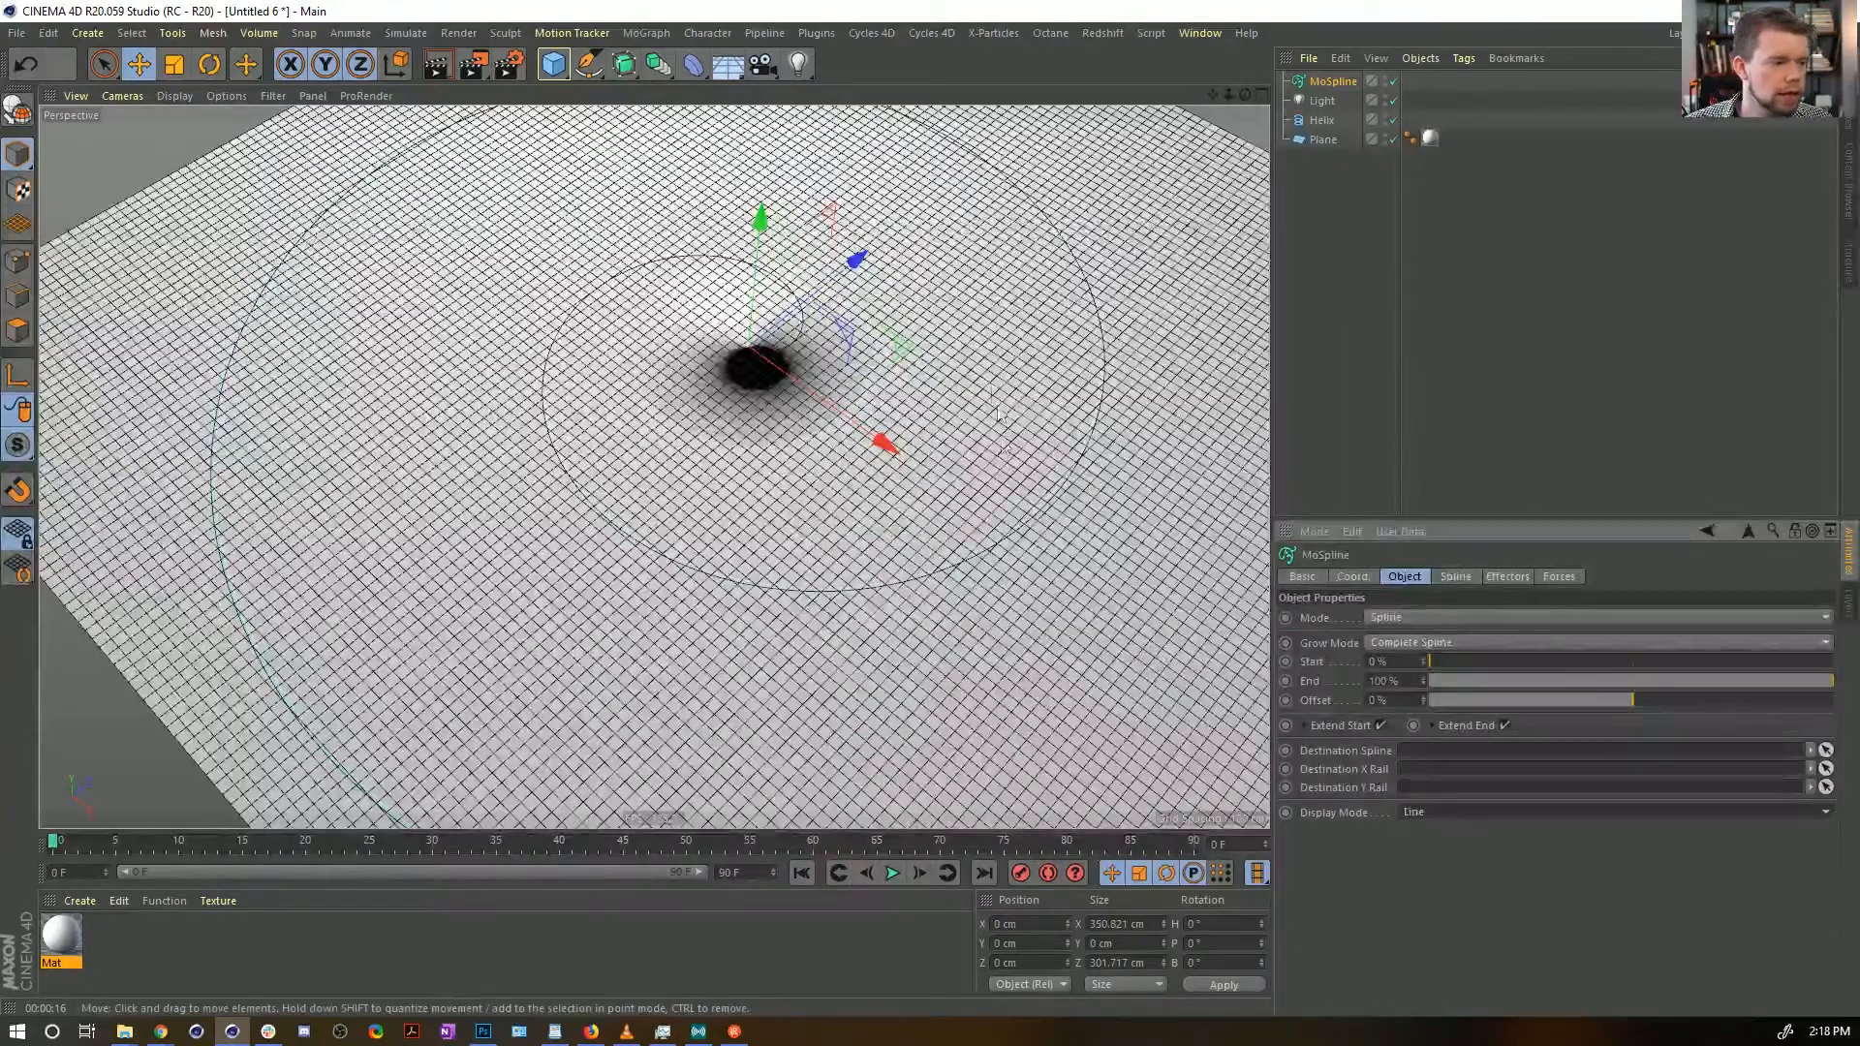
pyautogui.click(1385, 118)
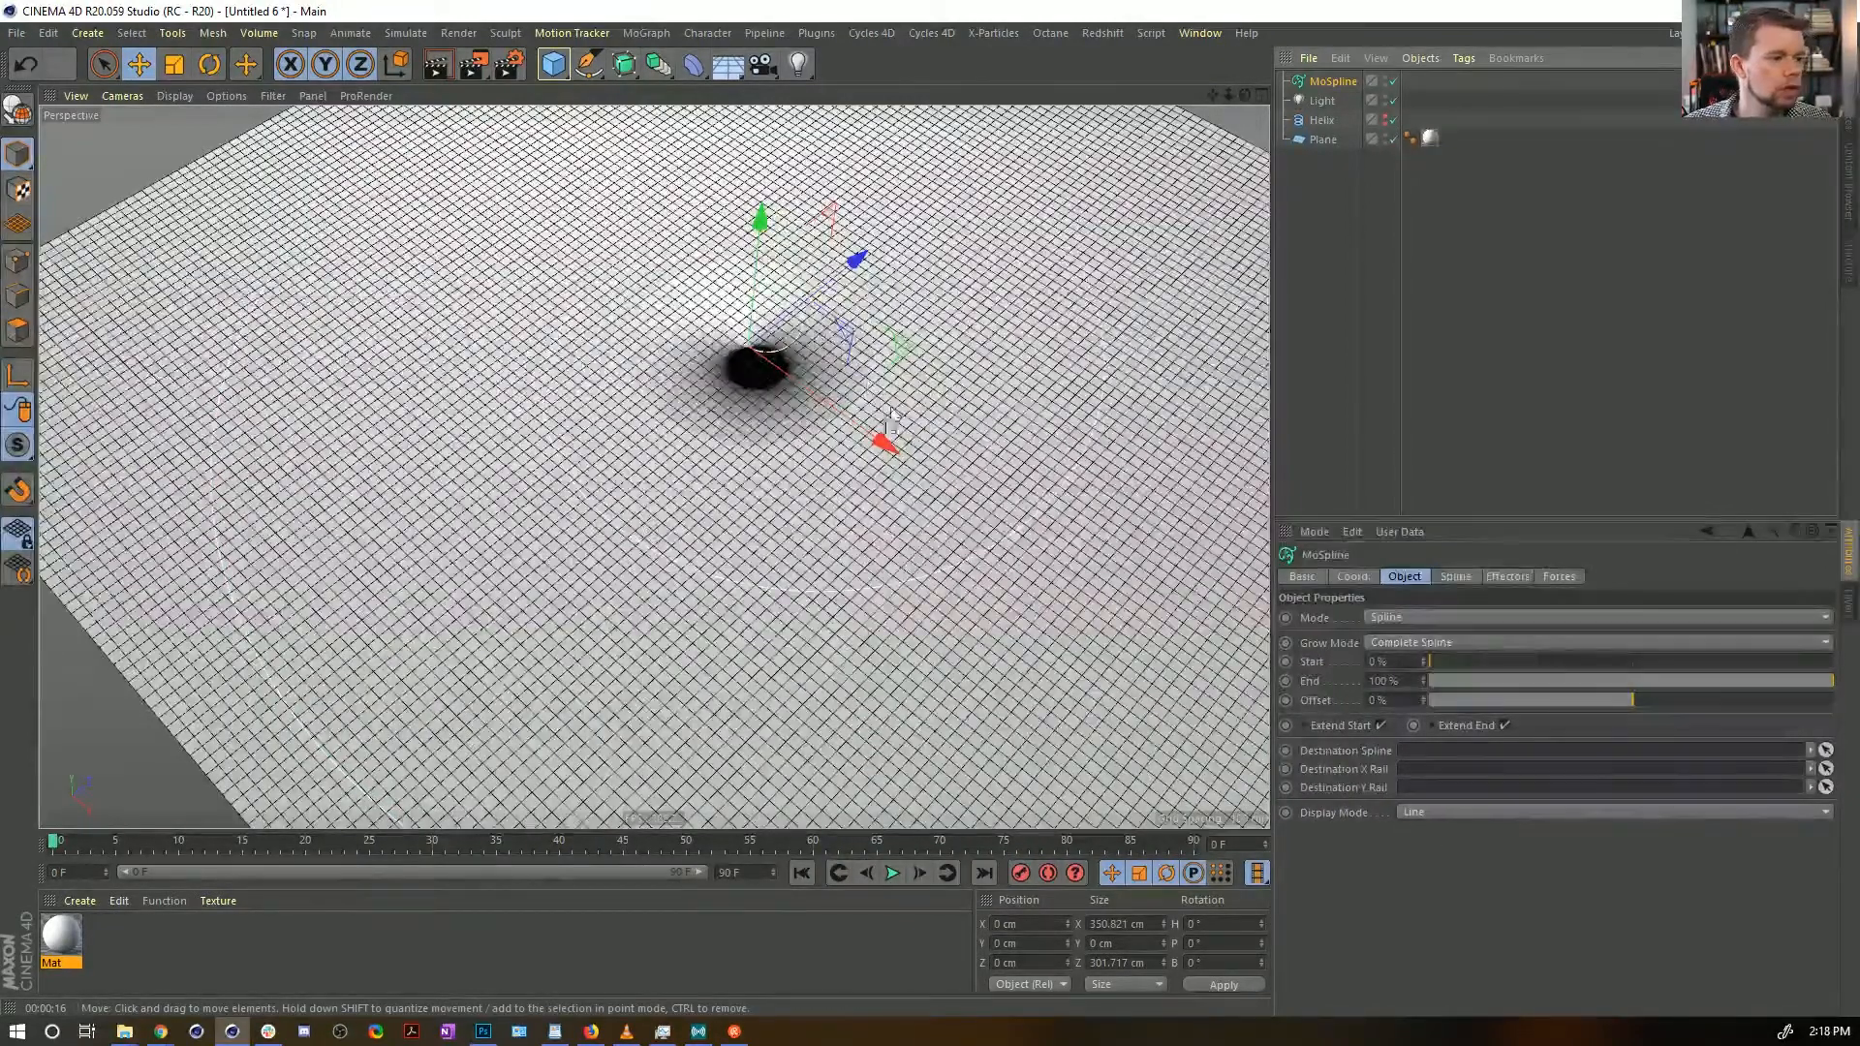
# Darken the Mat material's color to a grey with a V value of 48% and close the Material Editor
pyautogui.moveTo(893, 421)
pyautogui.keyDown('alt'); pyautogui.mouseDown()
pyautogui.moveTo(905, 352)
pyautogui.moveTo(906, 402)
pyautogui.mouseUp(); pyautogui.keyUp('alt')
pyautogui.doubleClick(56, 944)
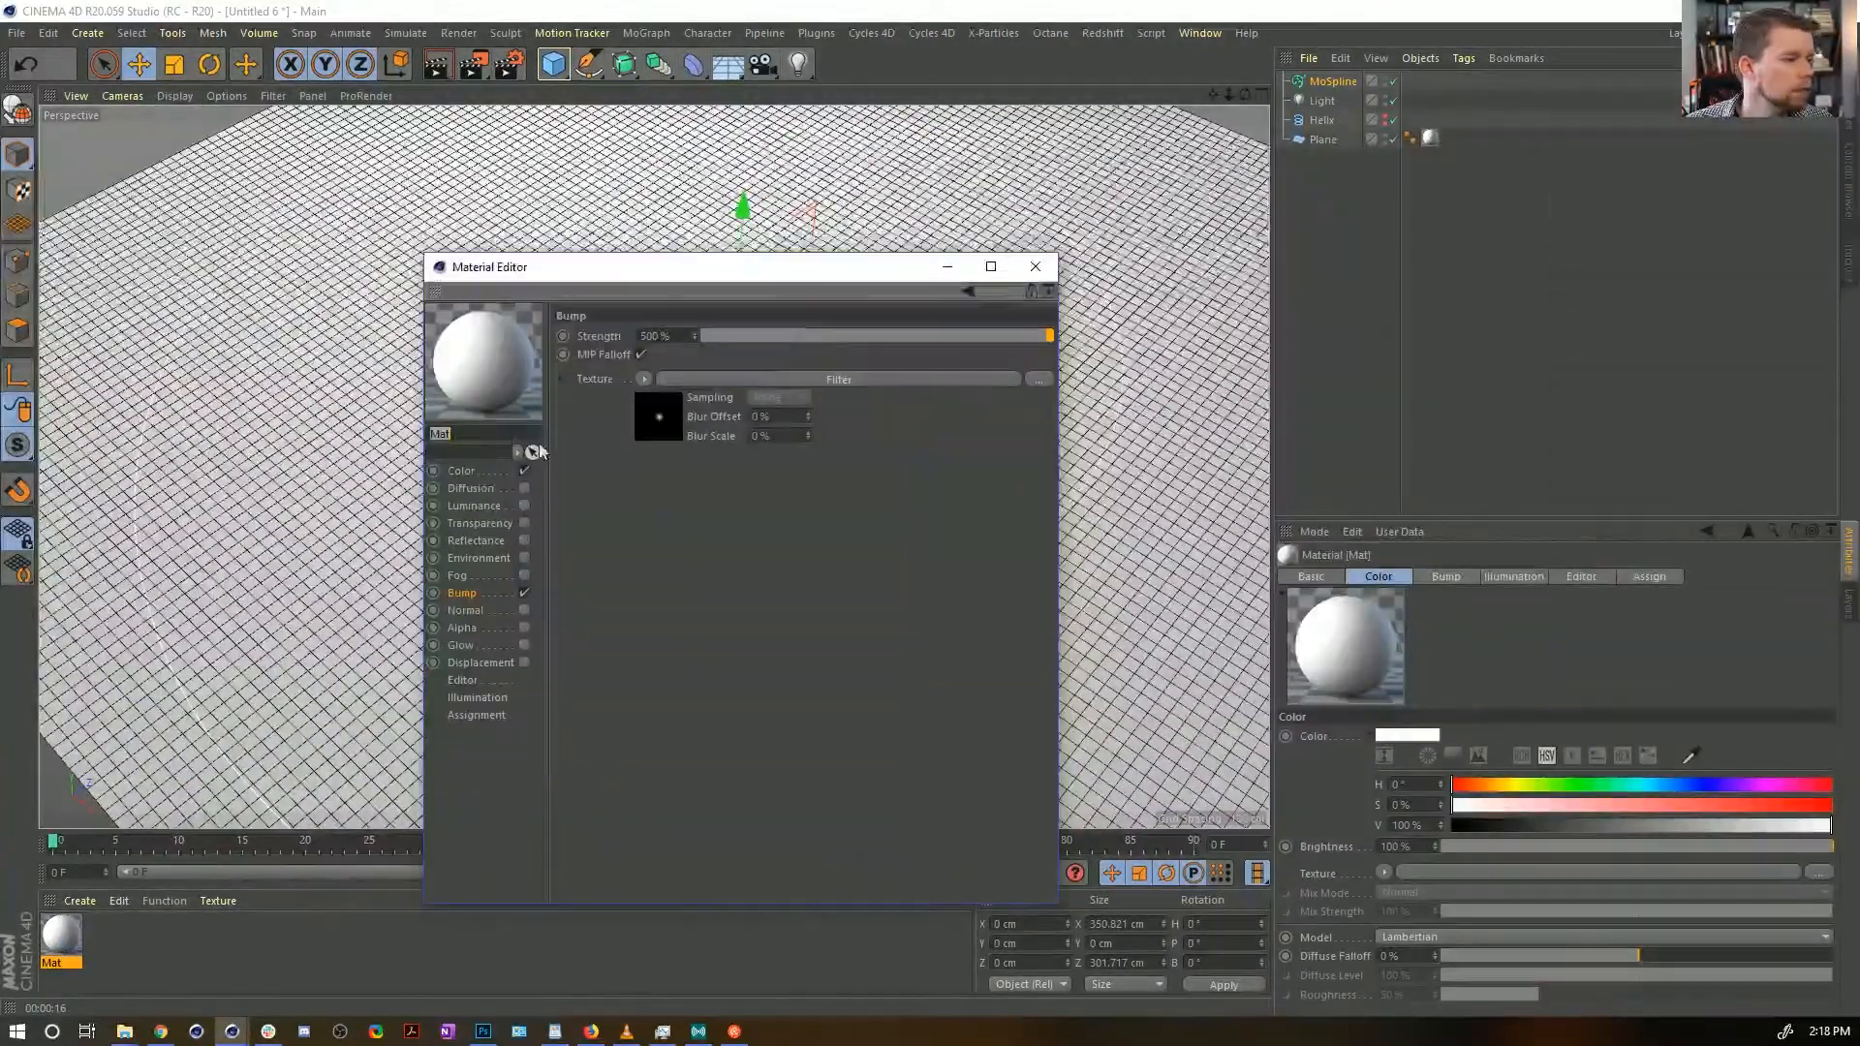
pyautogui.click(461, 470)
pyautogui.click(900, 446)
pyautogui.hotkey('ctrl', 'z')
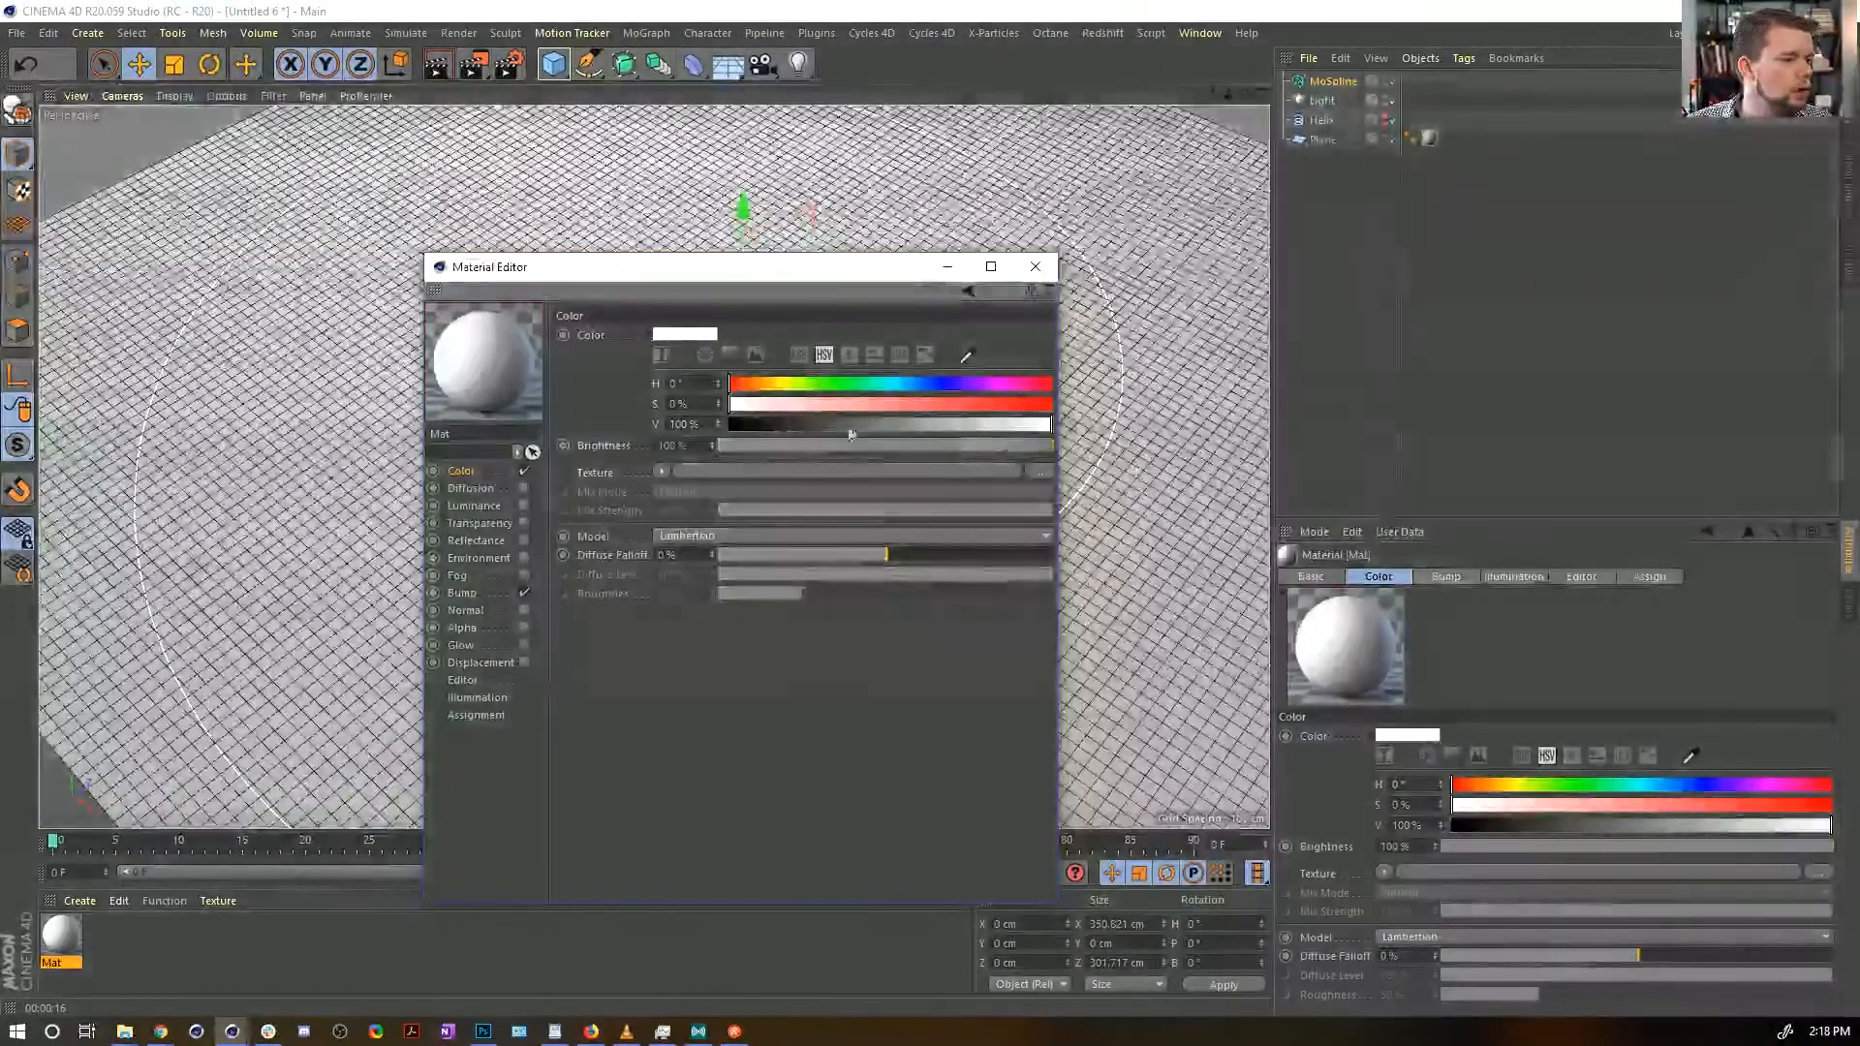
pyautogui.moveTo(850, 426); pyautogui.dragTo(884, 424)
pyautogui.click(1034, 267)
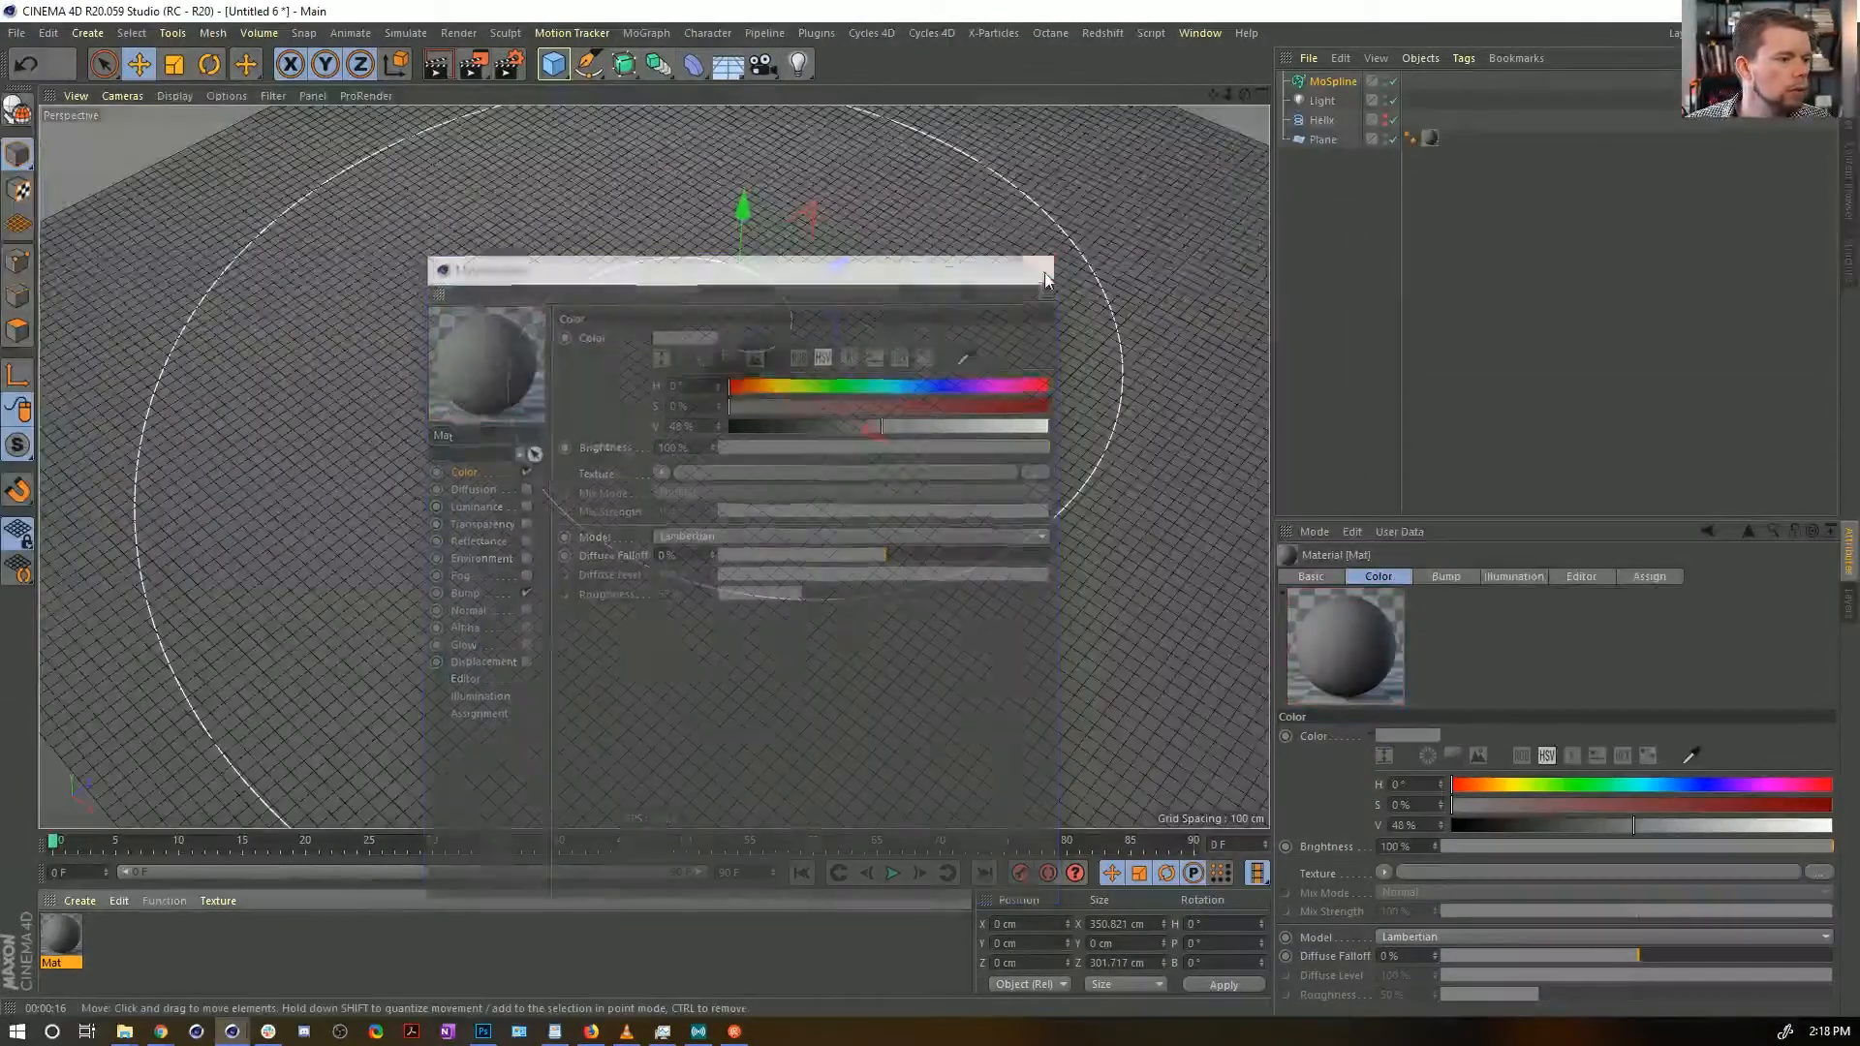
# Preview the MoSpline's growth by varying its End value, and return it to 100%
pyautogui.click(1329, 85)
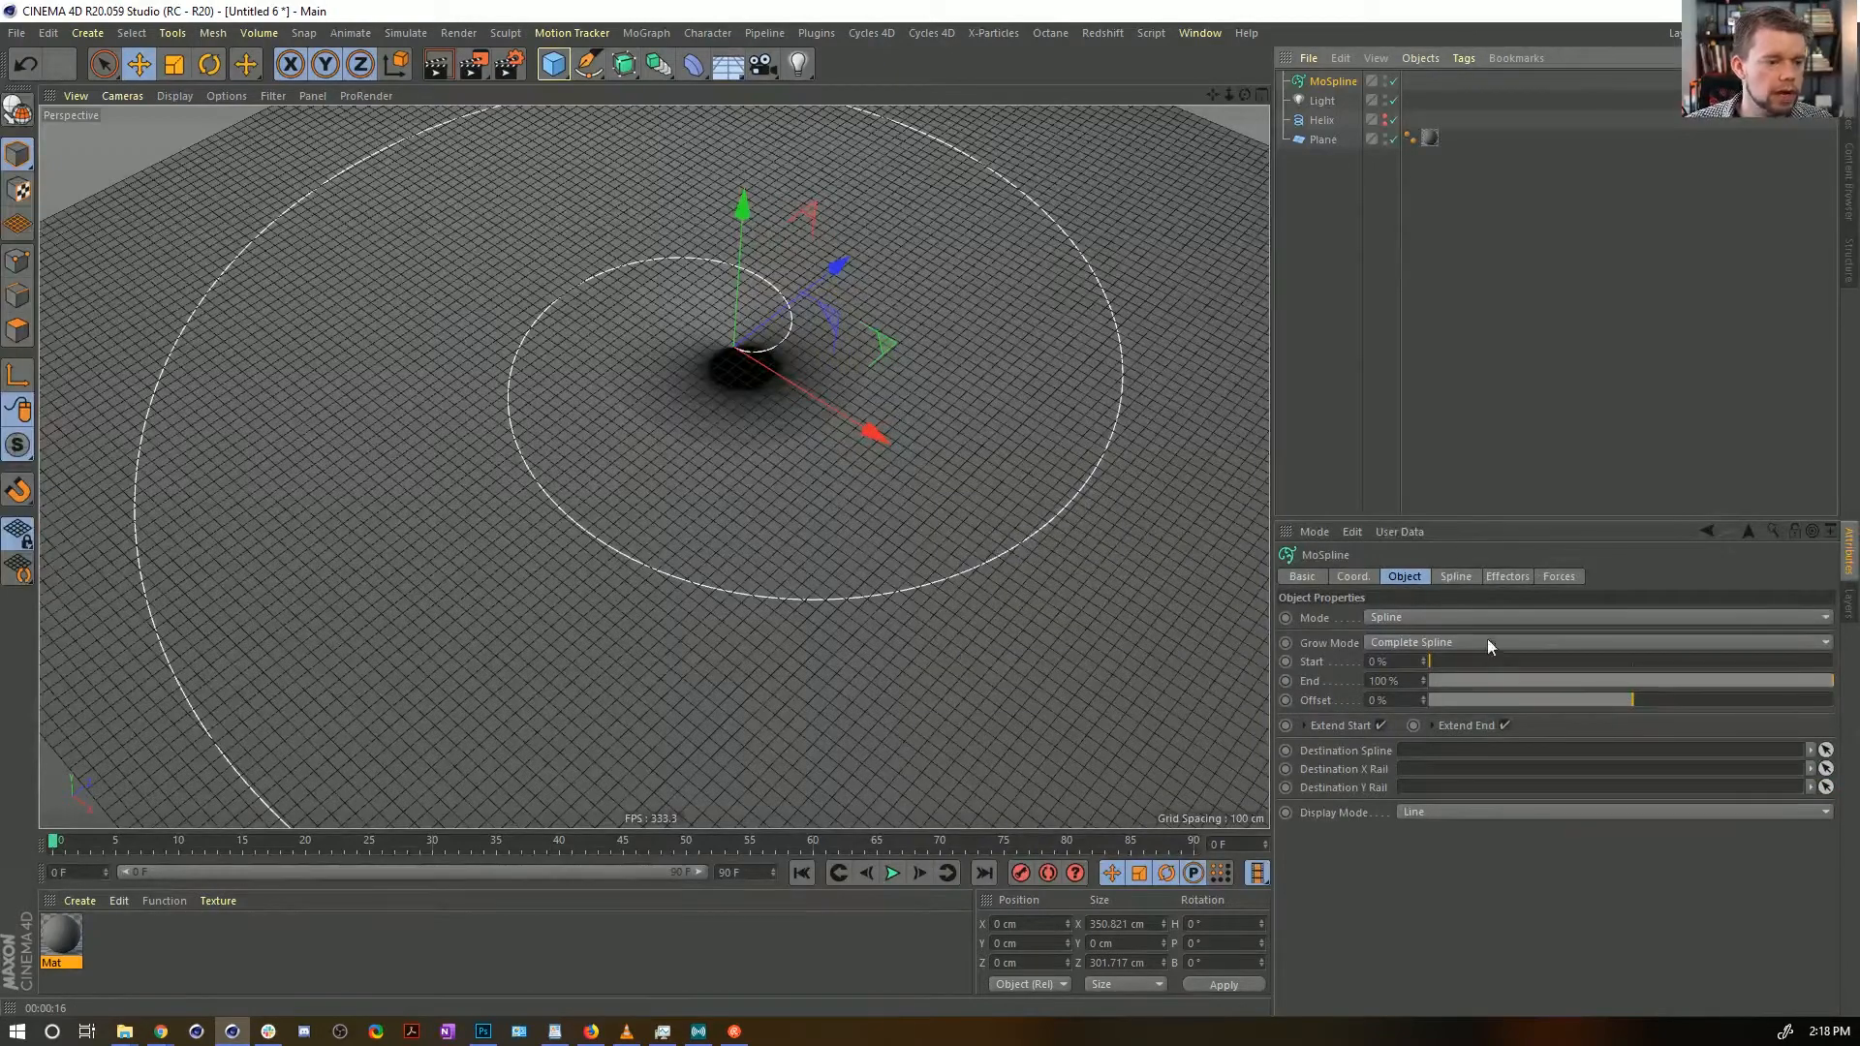
pyautogui.moveTo(1795, 681)
pyautogui.mouseDown()
pyautogui.moveTo(1467, 683)
pyautogui.moveTo(1830, 683)
pyautogui.mouseUp()
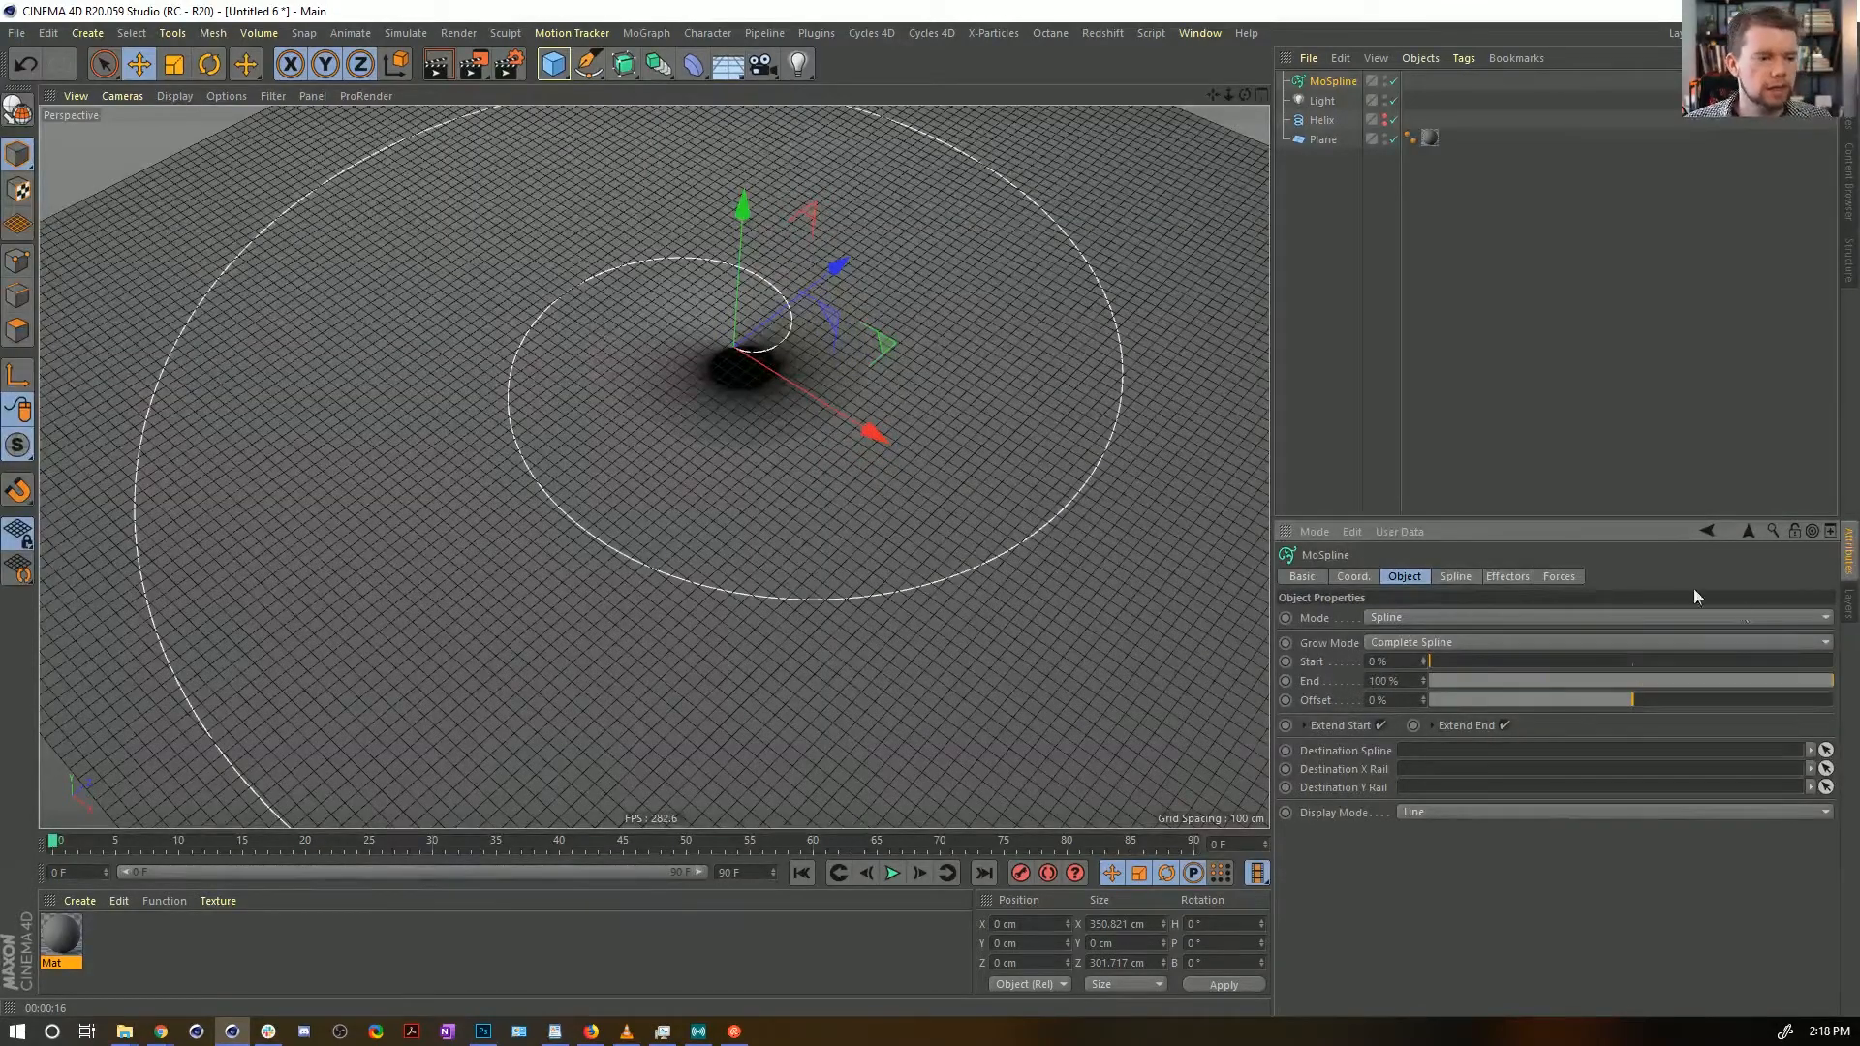
pyautogui.click(1464, 579)
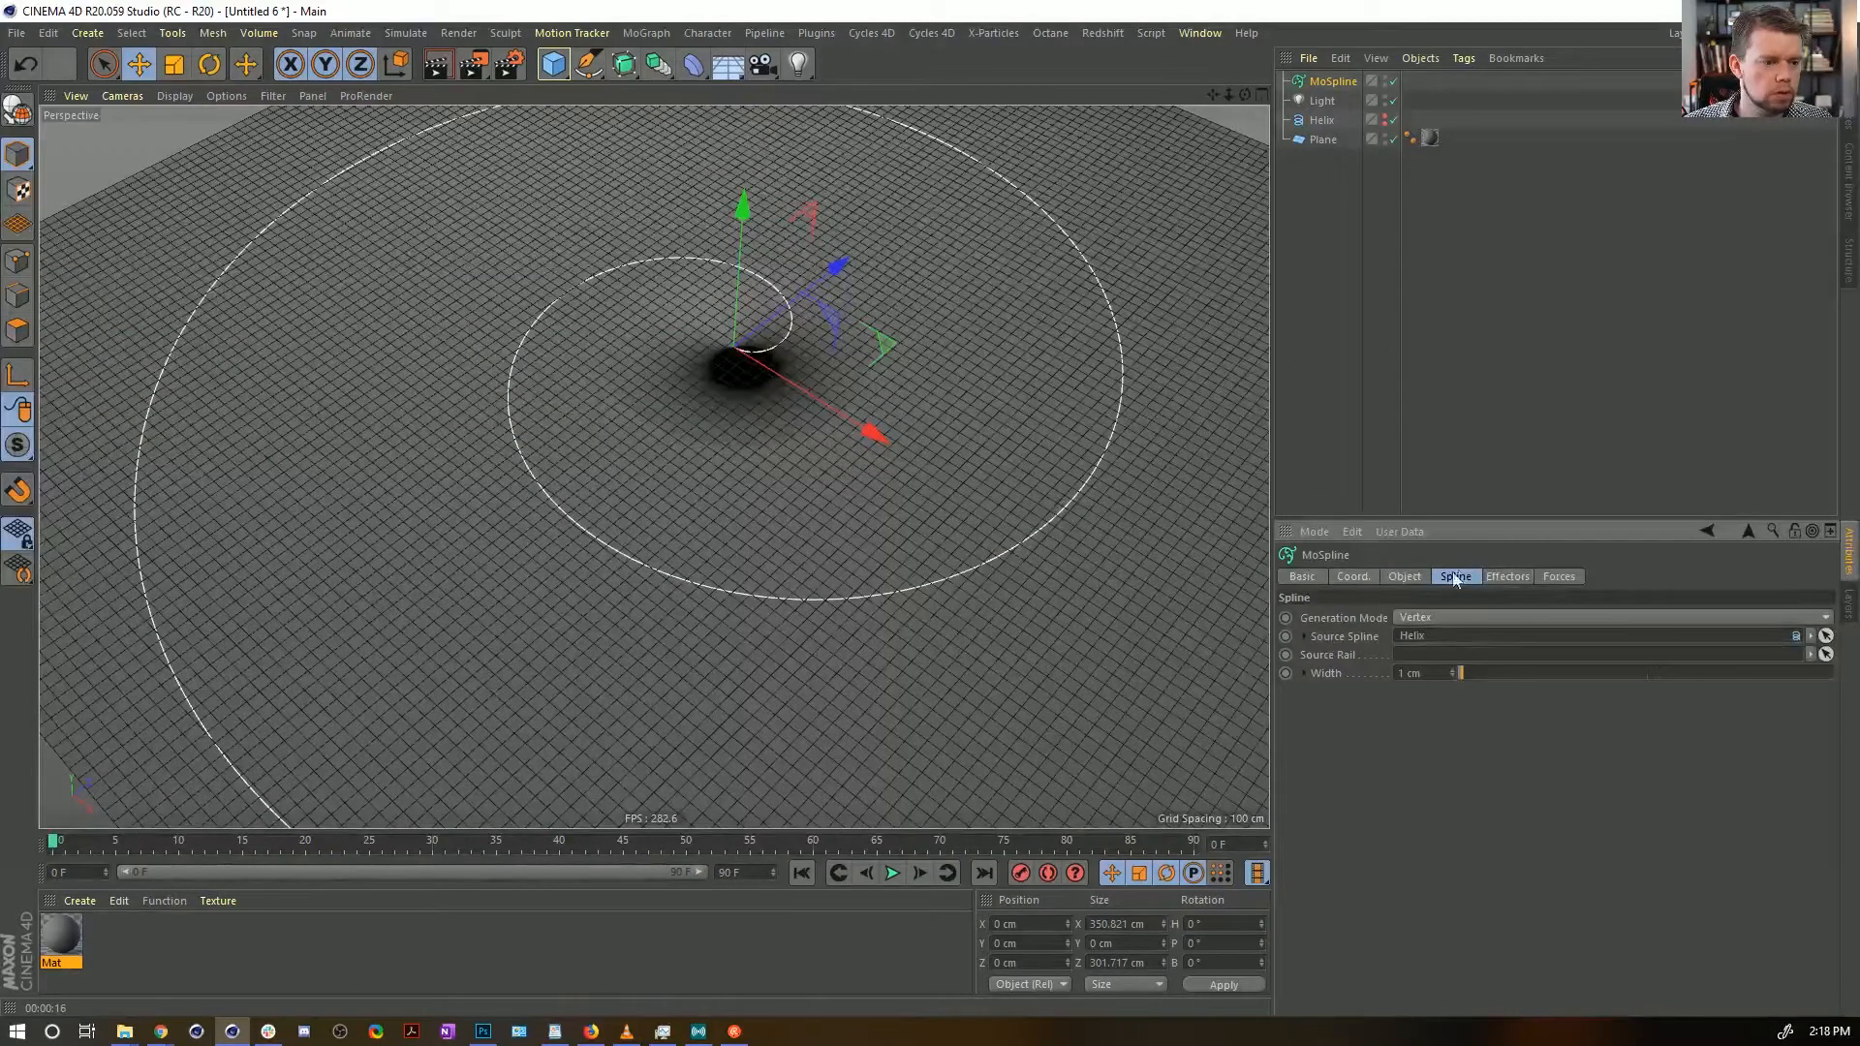
pyautogui.click(1407, 577)
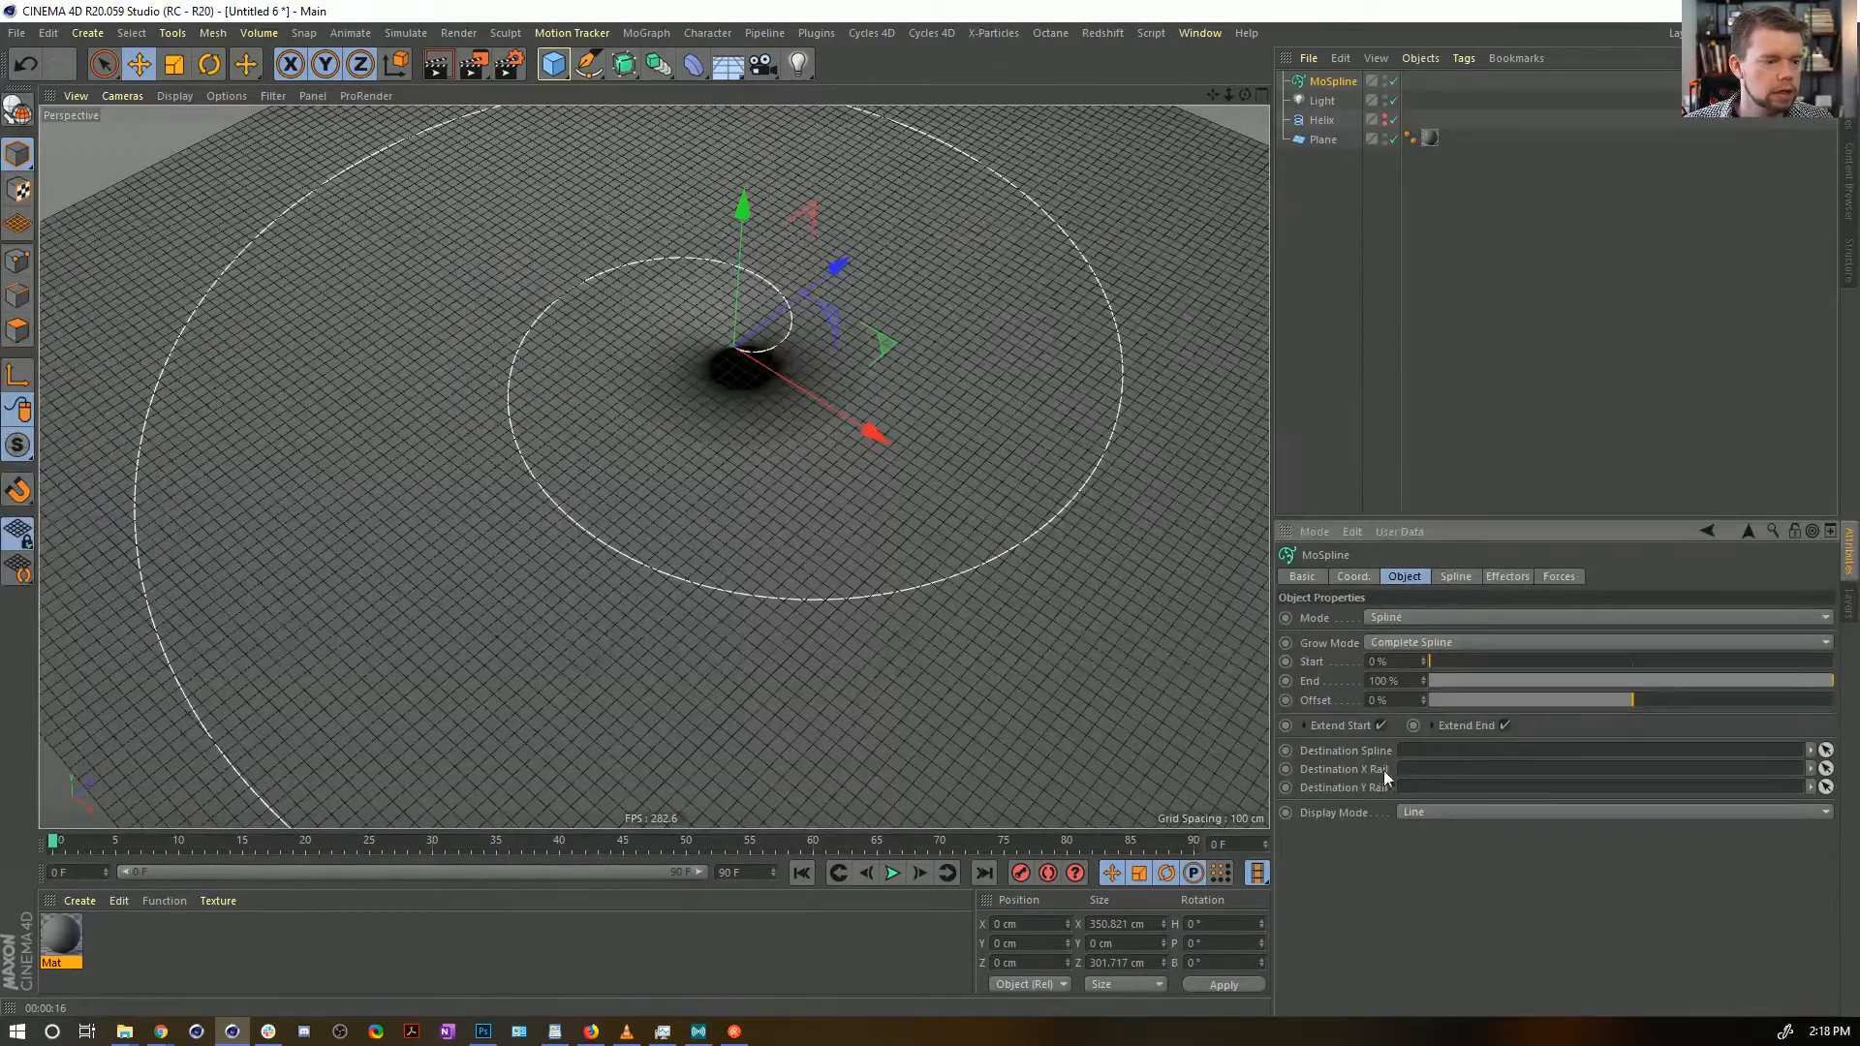
pyautogui.click(1520, 579)
# Set the MoSpline's Generation Mode to Count with a Count of 2000
pyautogui.click(1448, 578)
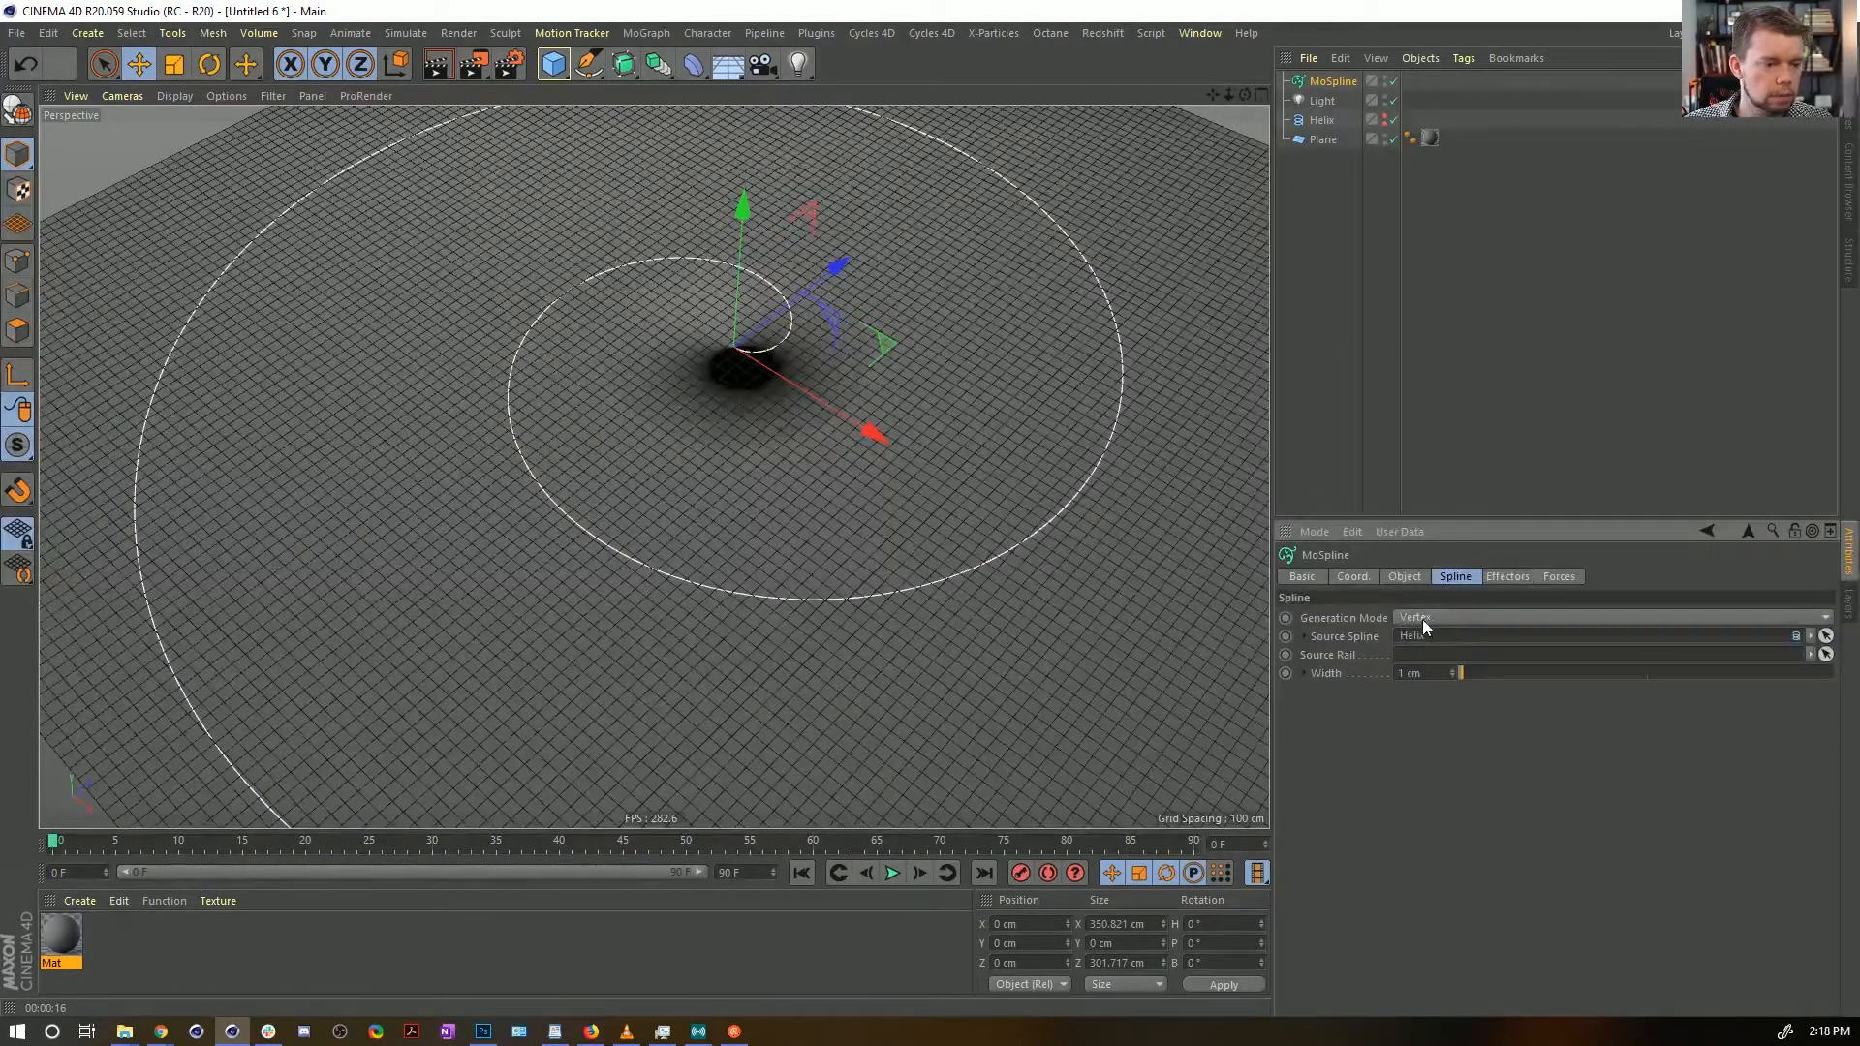
pyautogui.click(1413, 621)
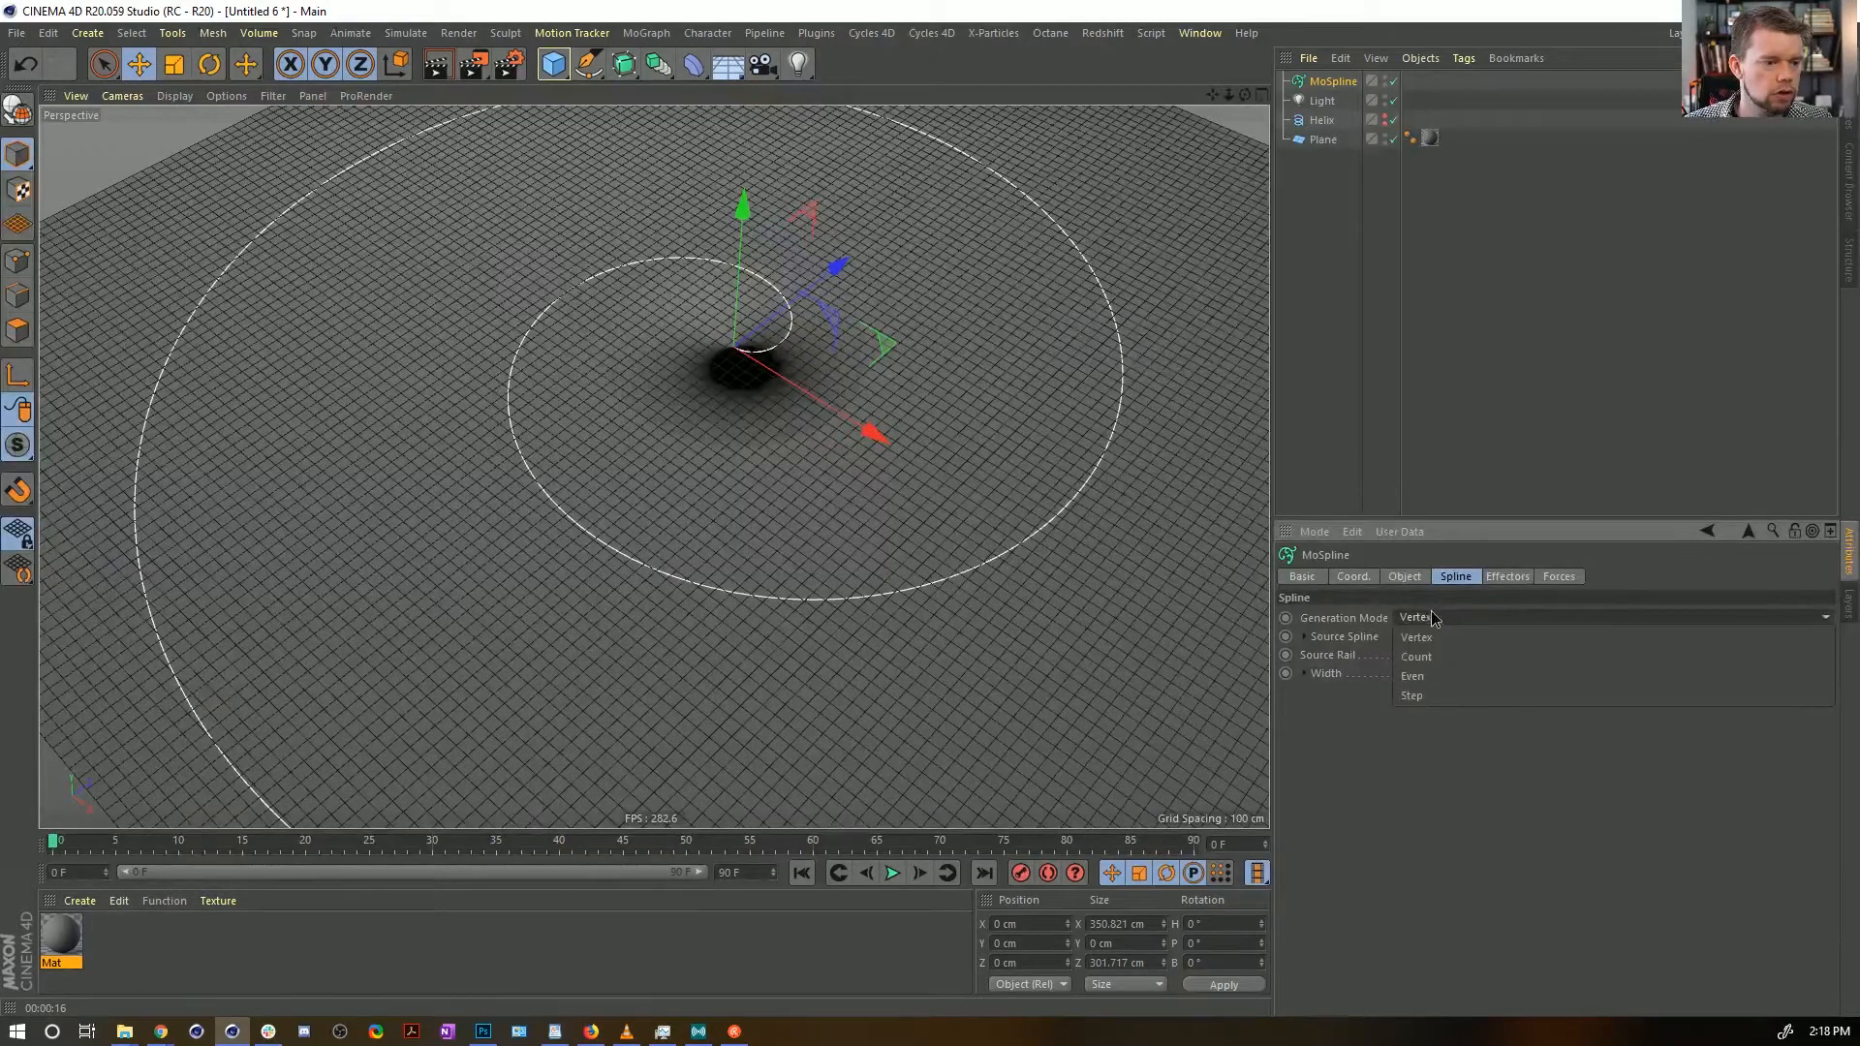
pyautogui.click(1458, 655)
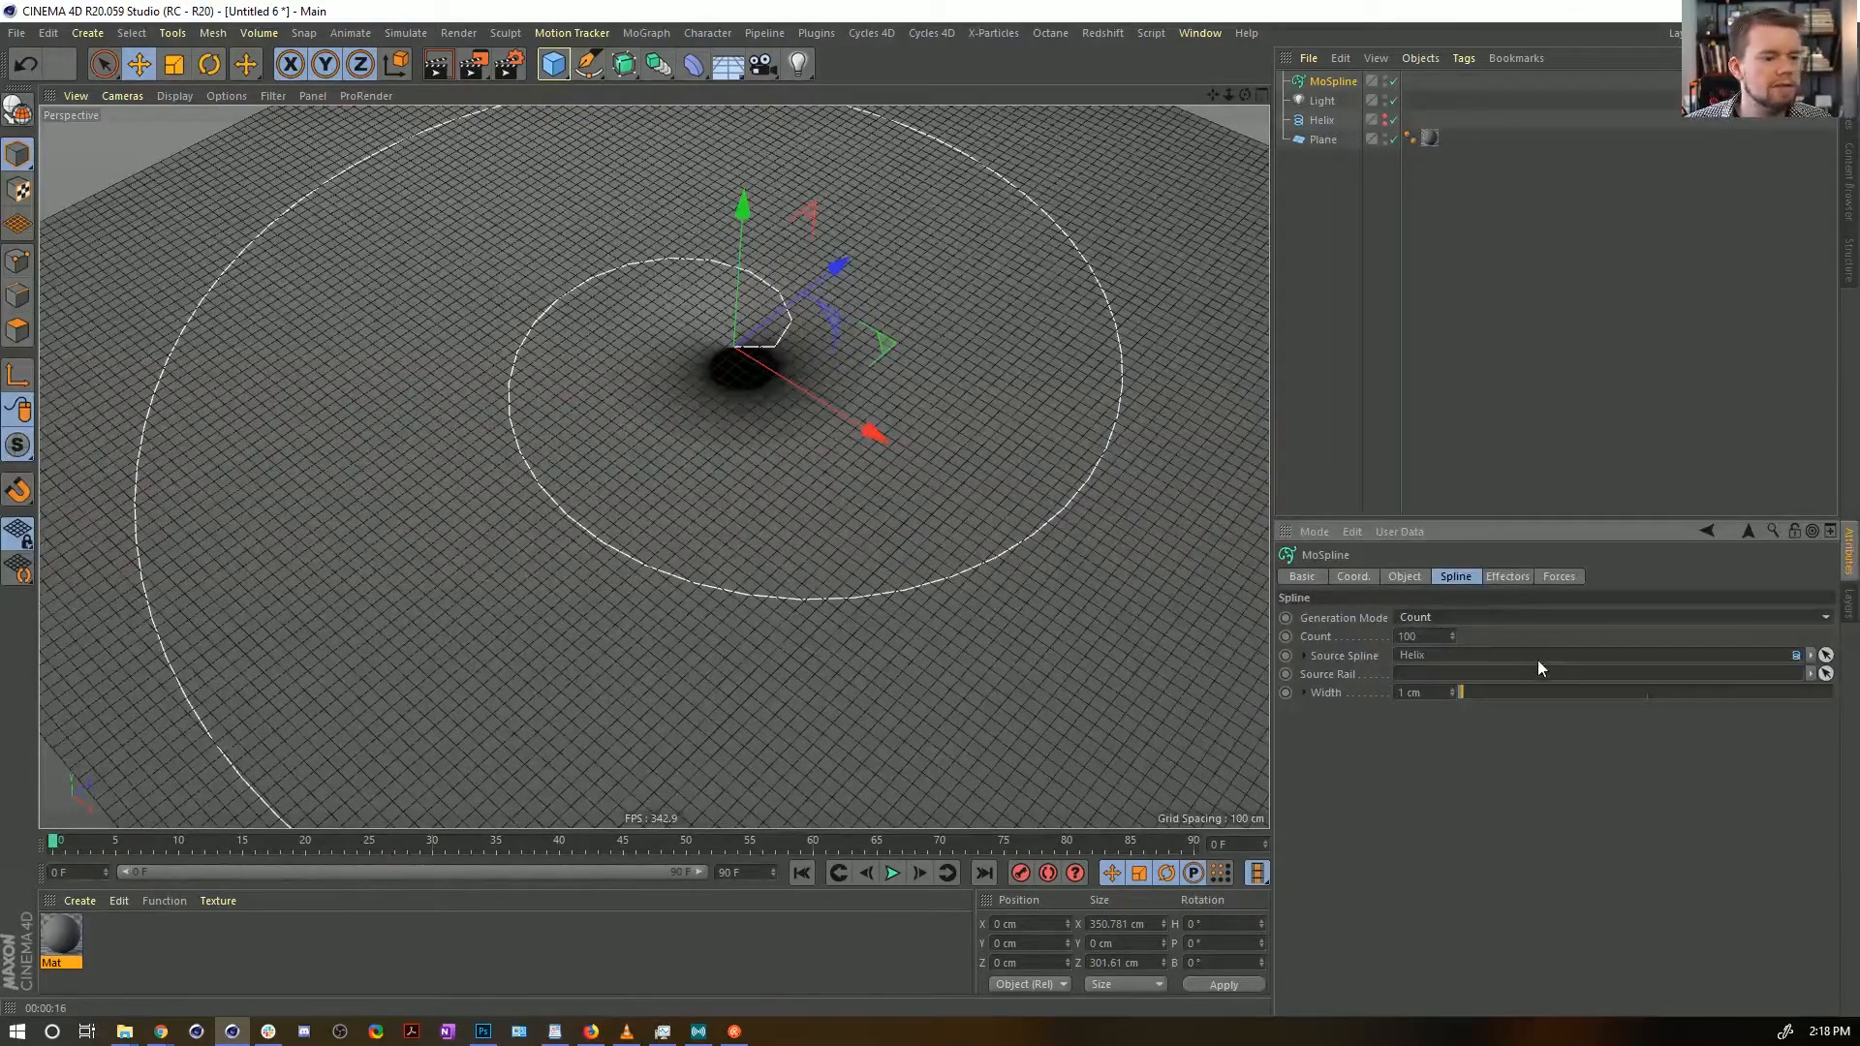
pyautogui.click(1444, 635)
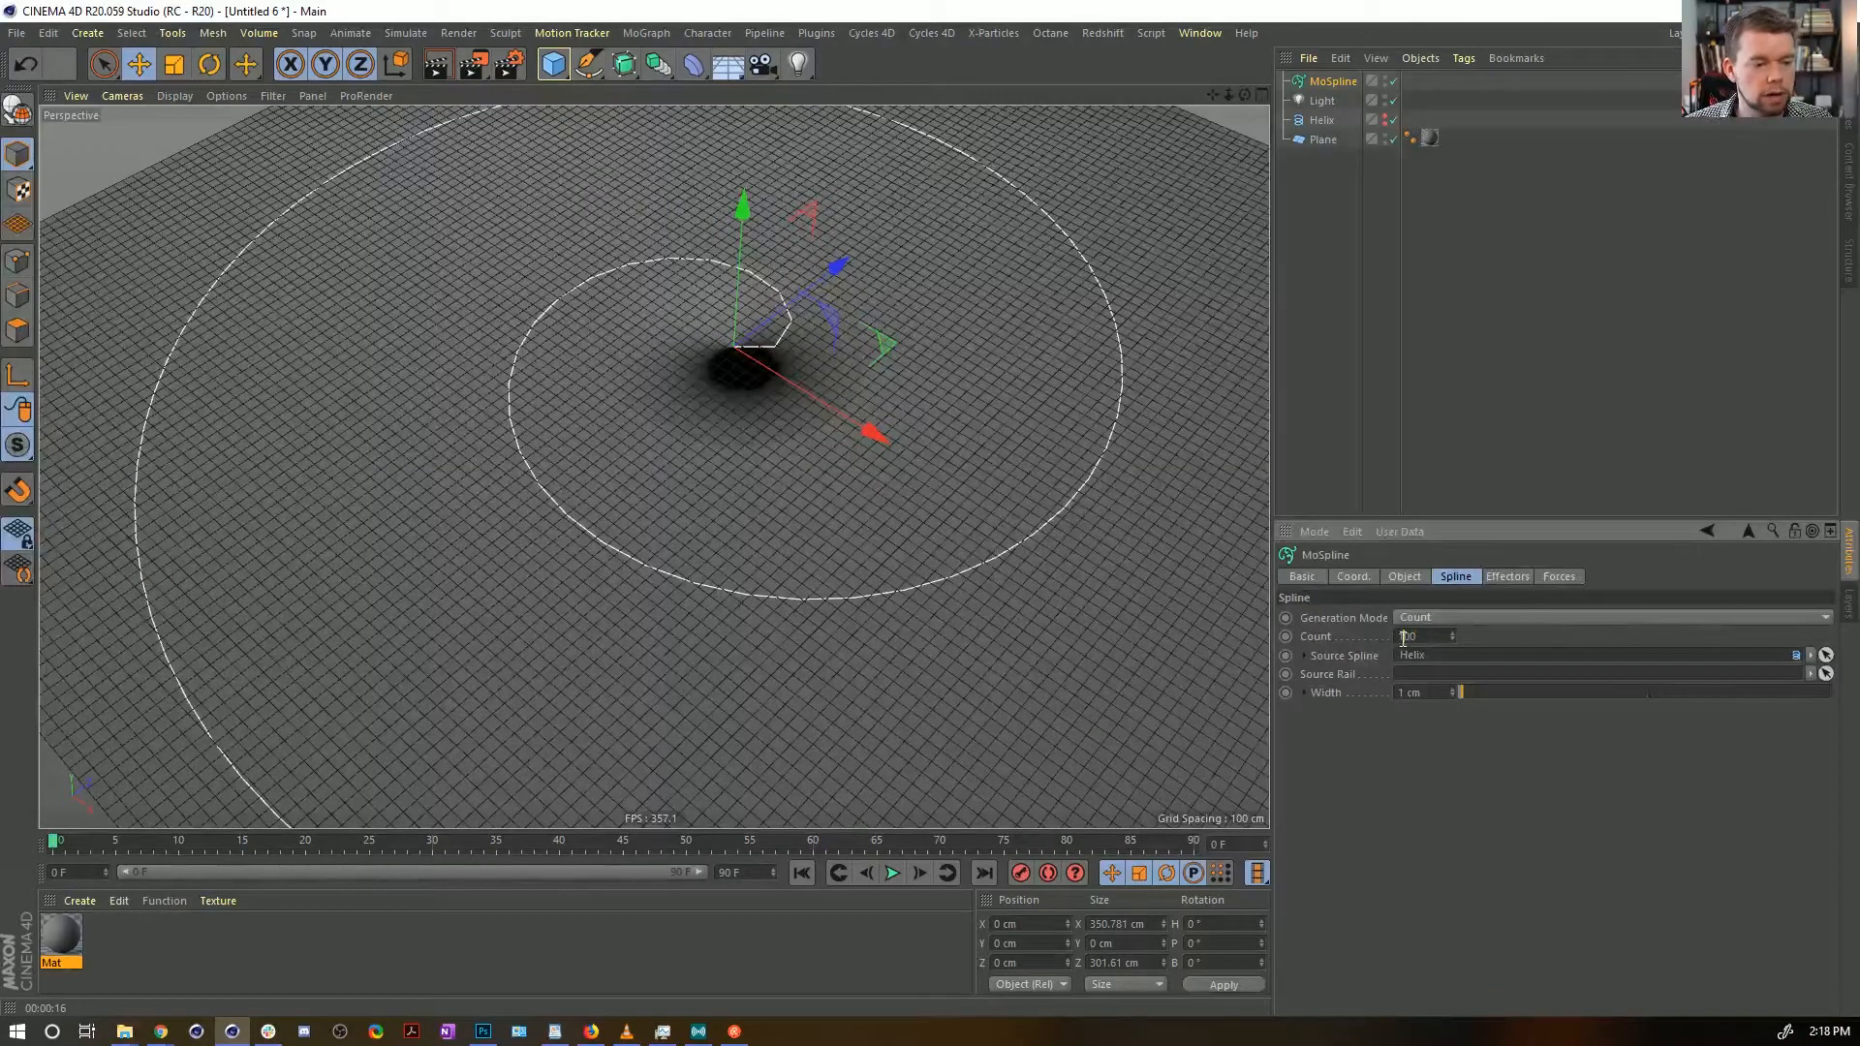
pyautogui.write('2')
pyautogui.press('Return')
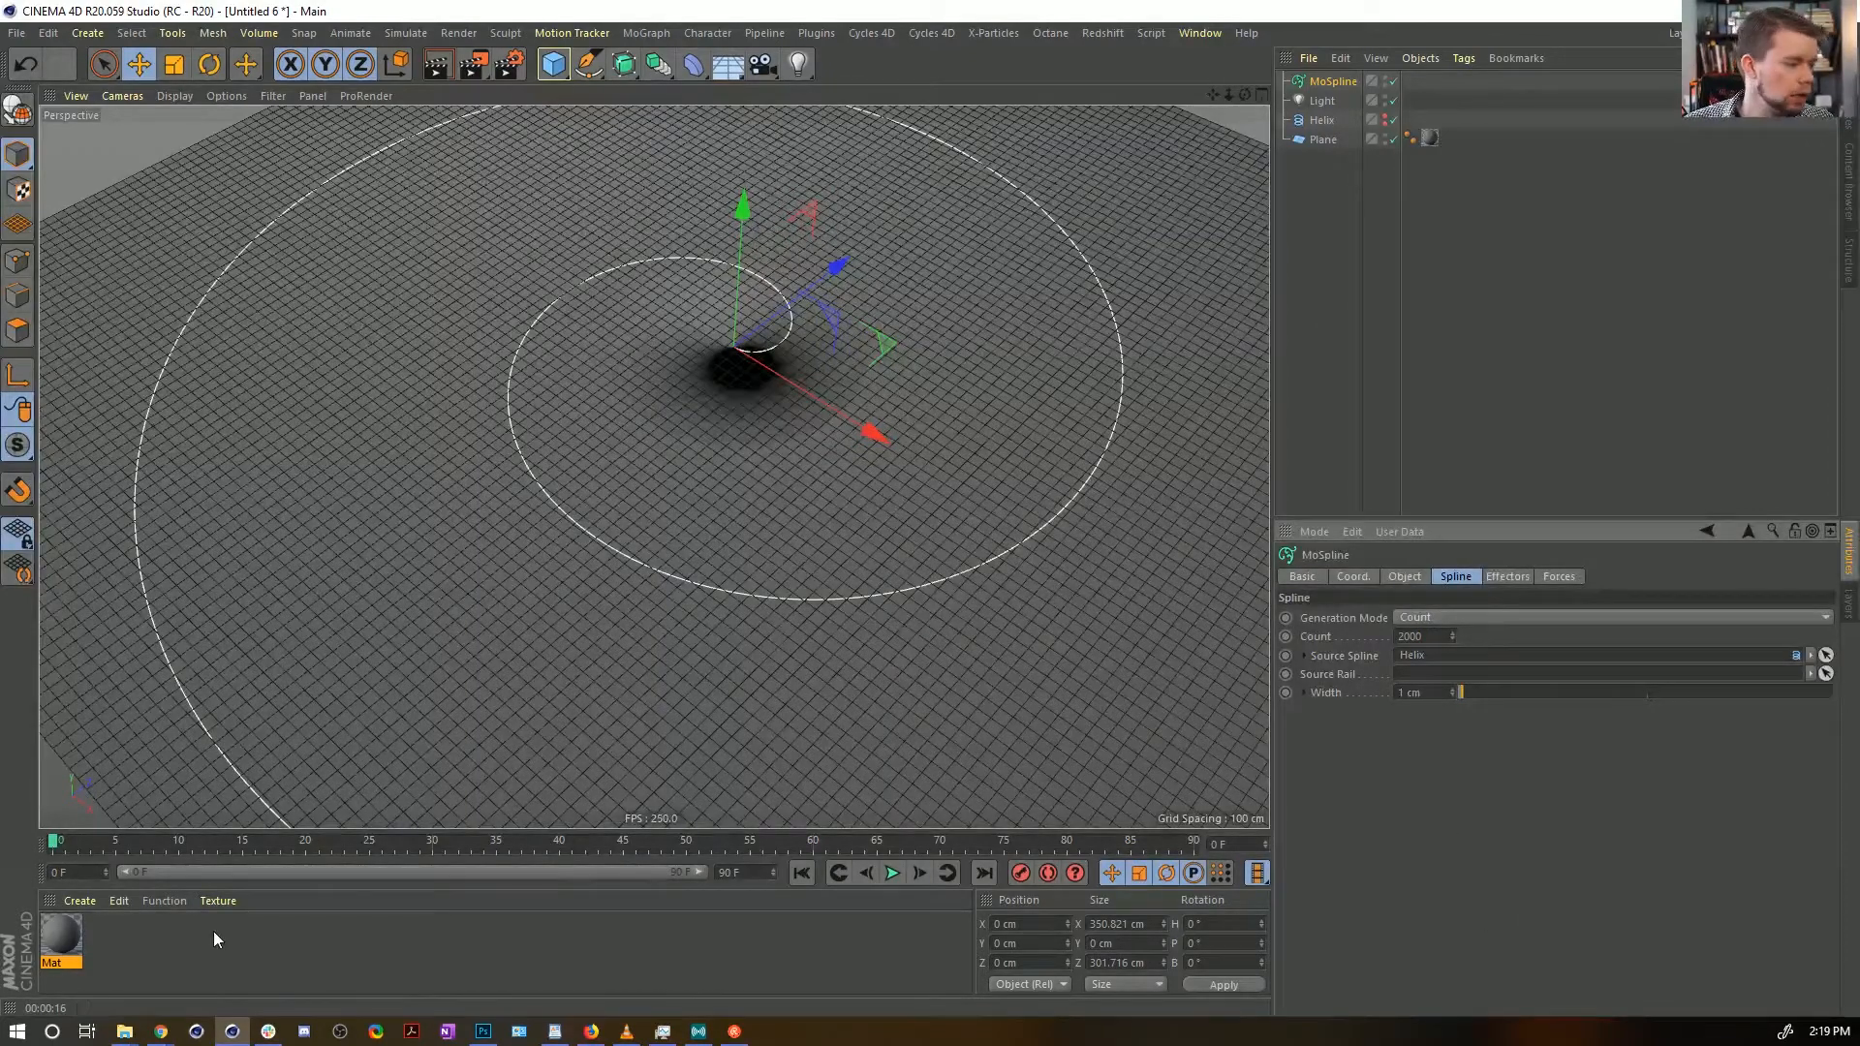
# Replace the Helix with the MoSpline in the bump's Proximal shader, render the view and close the Material Editor
pyautogui.click(48, 935)
pyautogui.moveTo(1854, 58); pyautogui.dragTo(1077, 161)
pyautogui.click(724, 483)
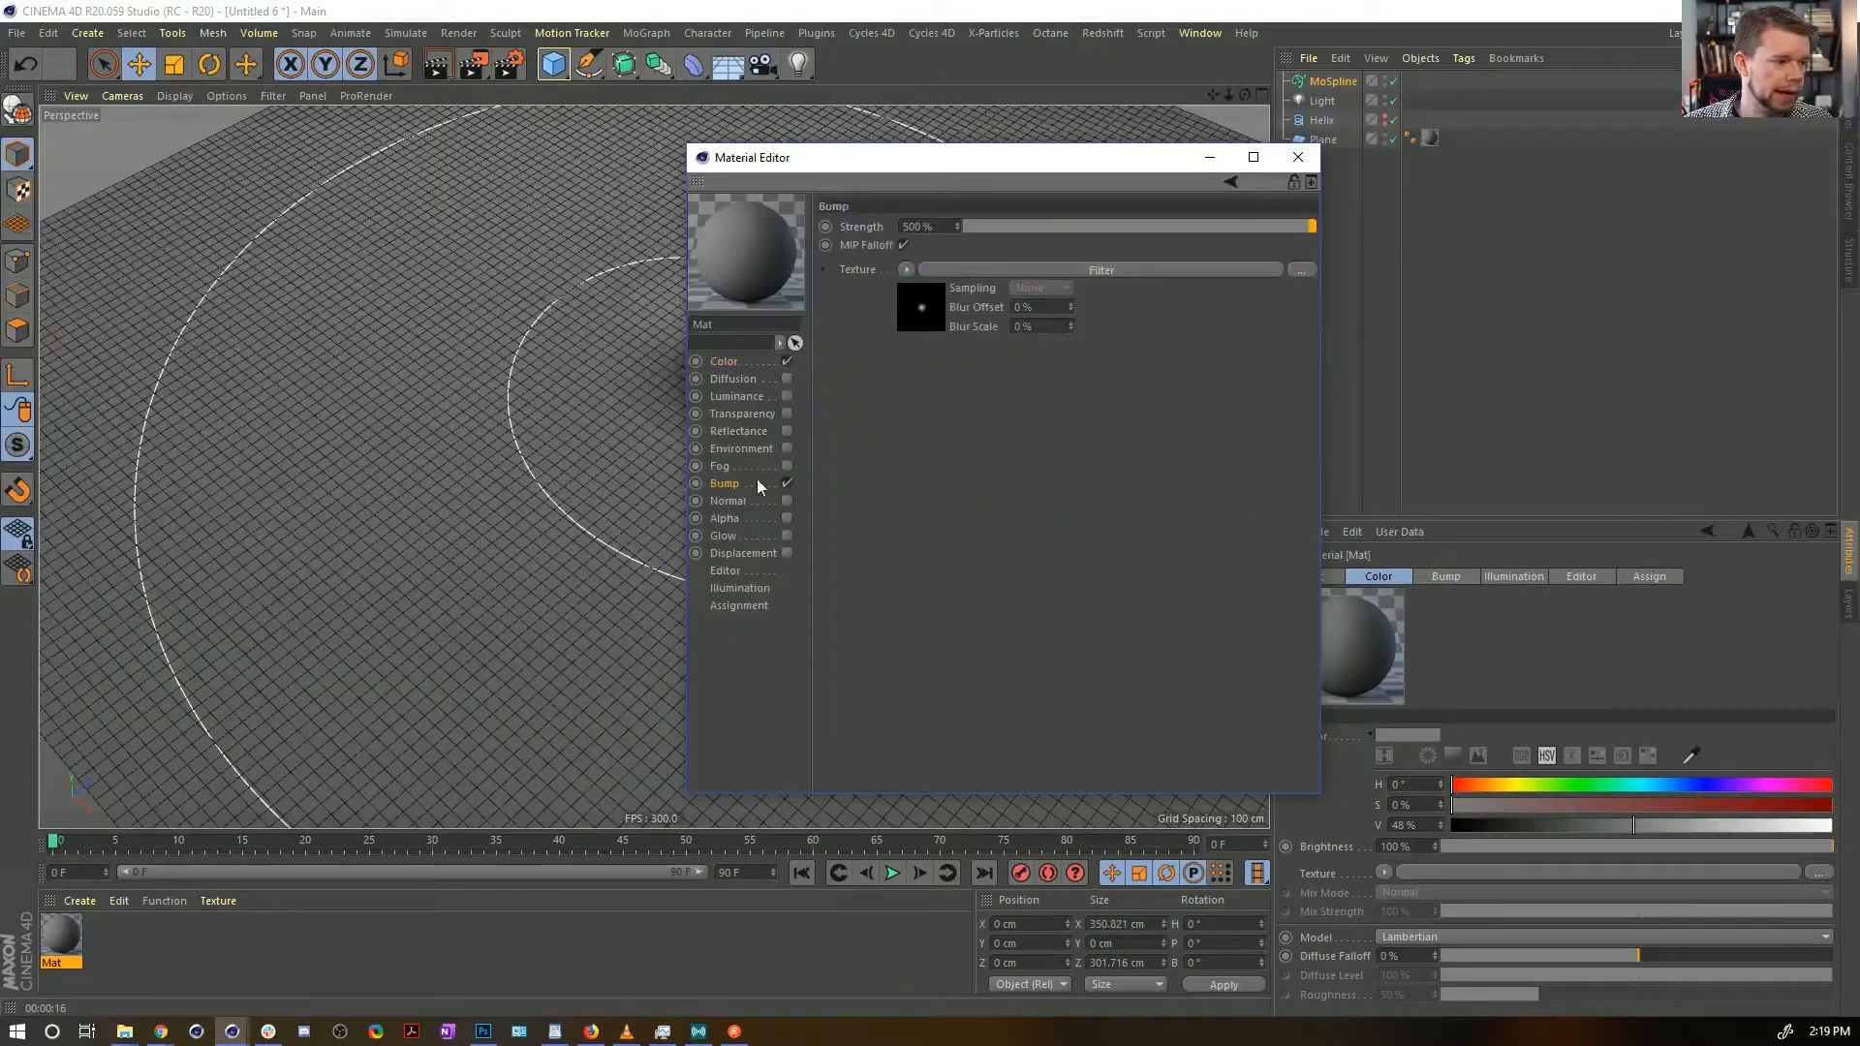
pyautogui.click(920, 310)
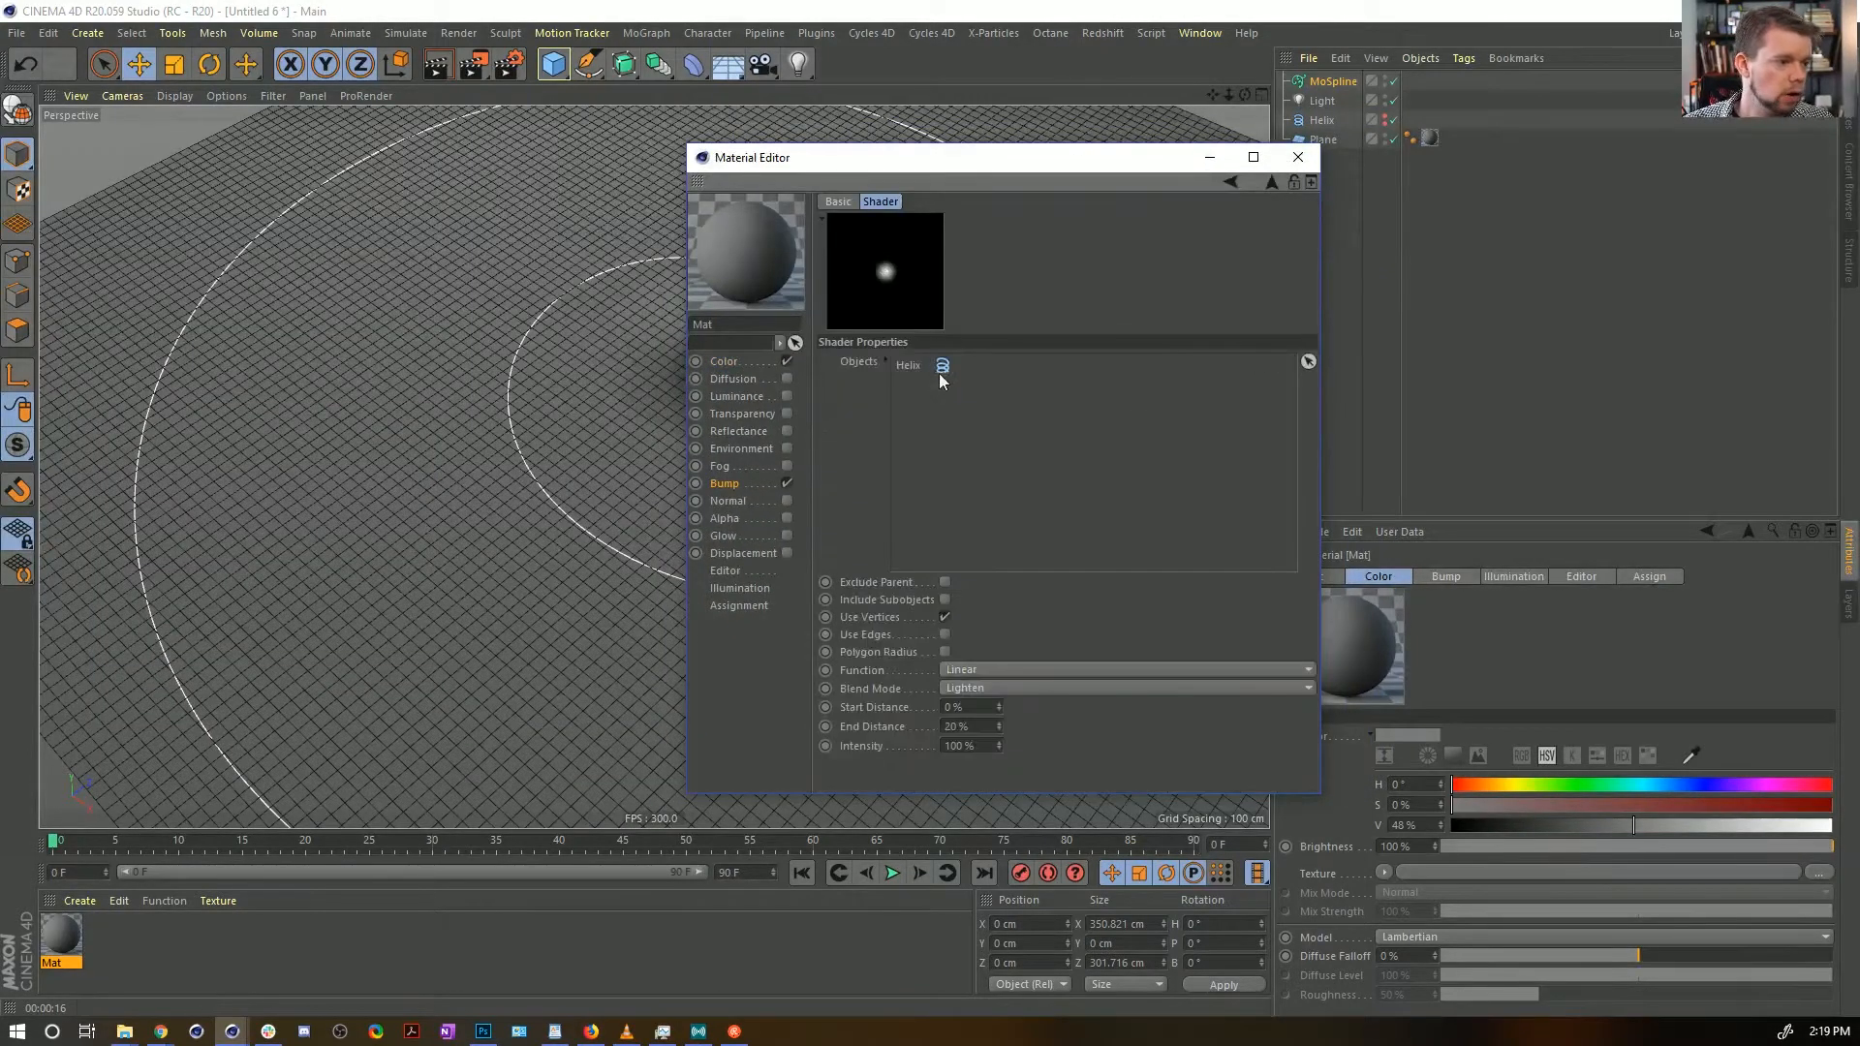
pyautogui.moveTo(1333, 81); pyautogui.dragTo(1085, 364)
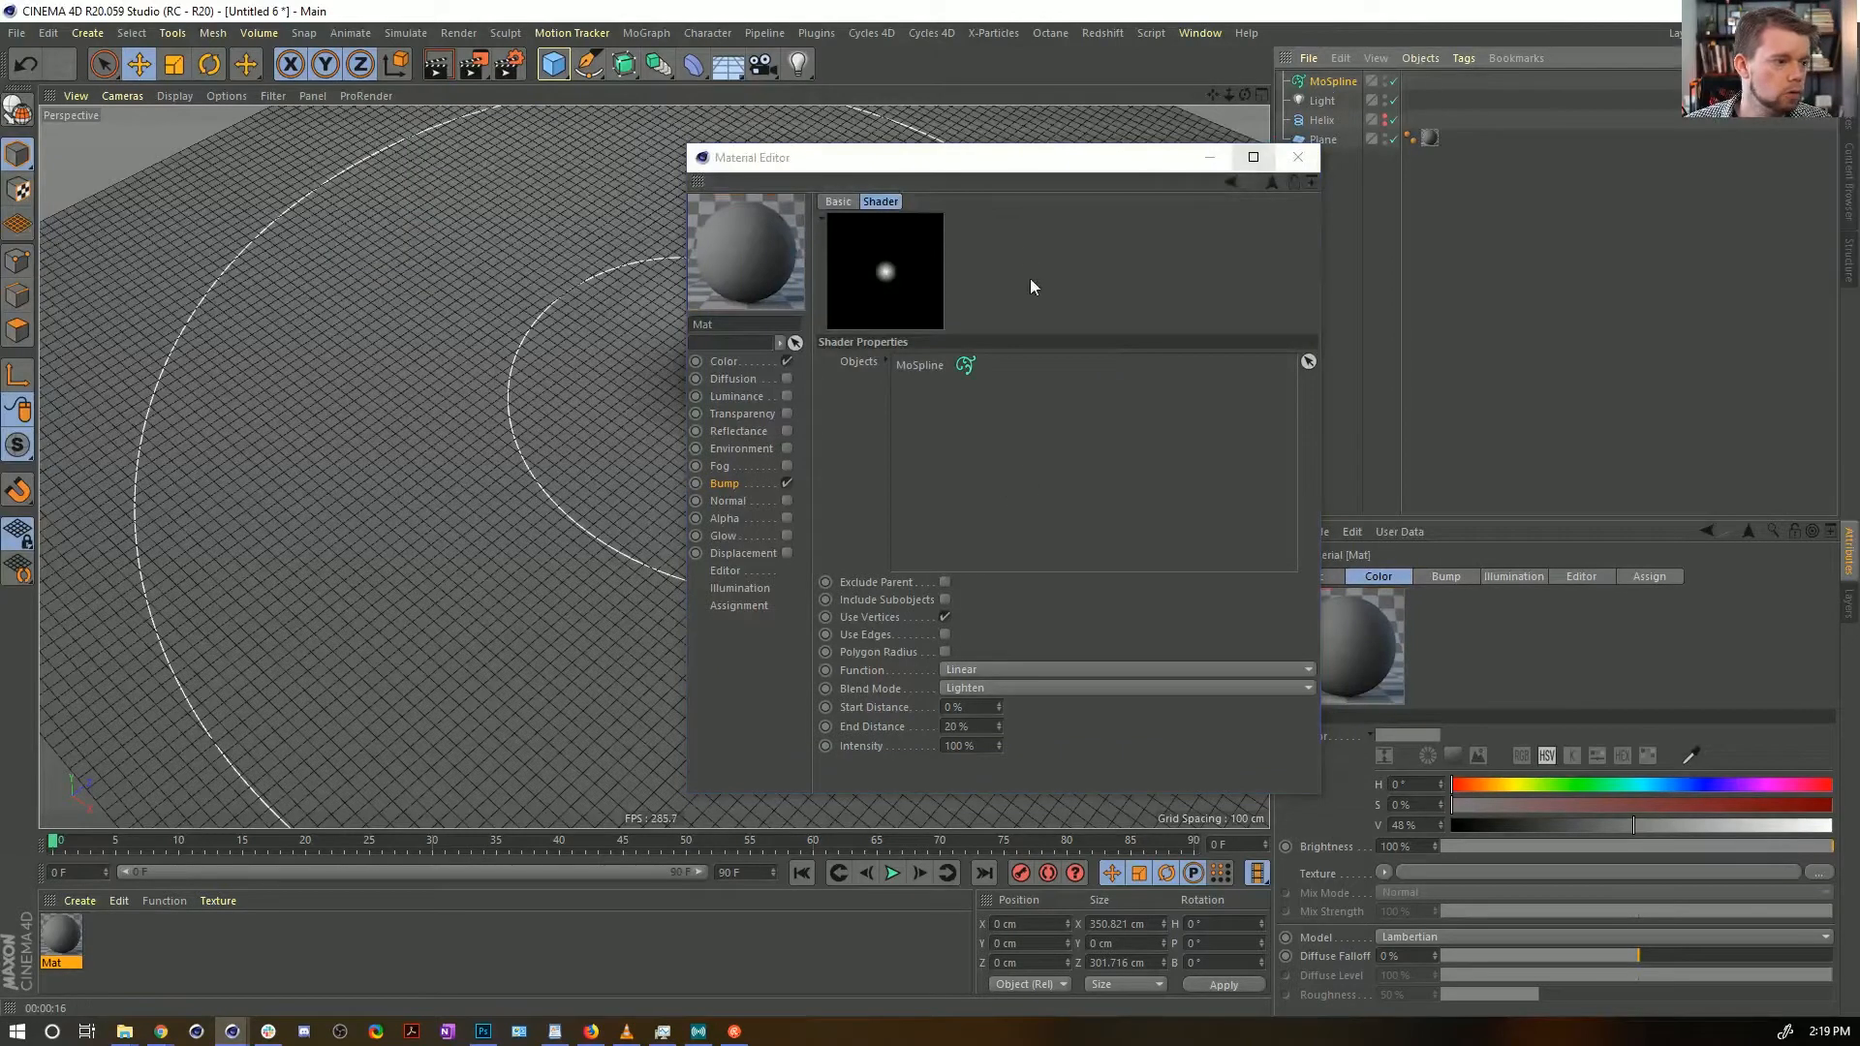
pyautogui.moveTo(1008, 175); pyautogui.dragTo(1423, 176)
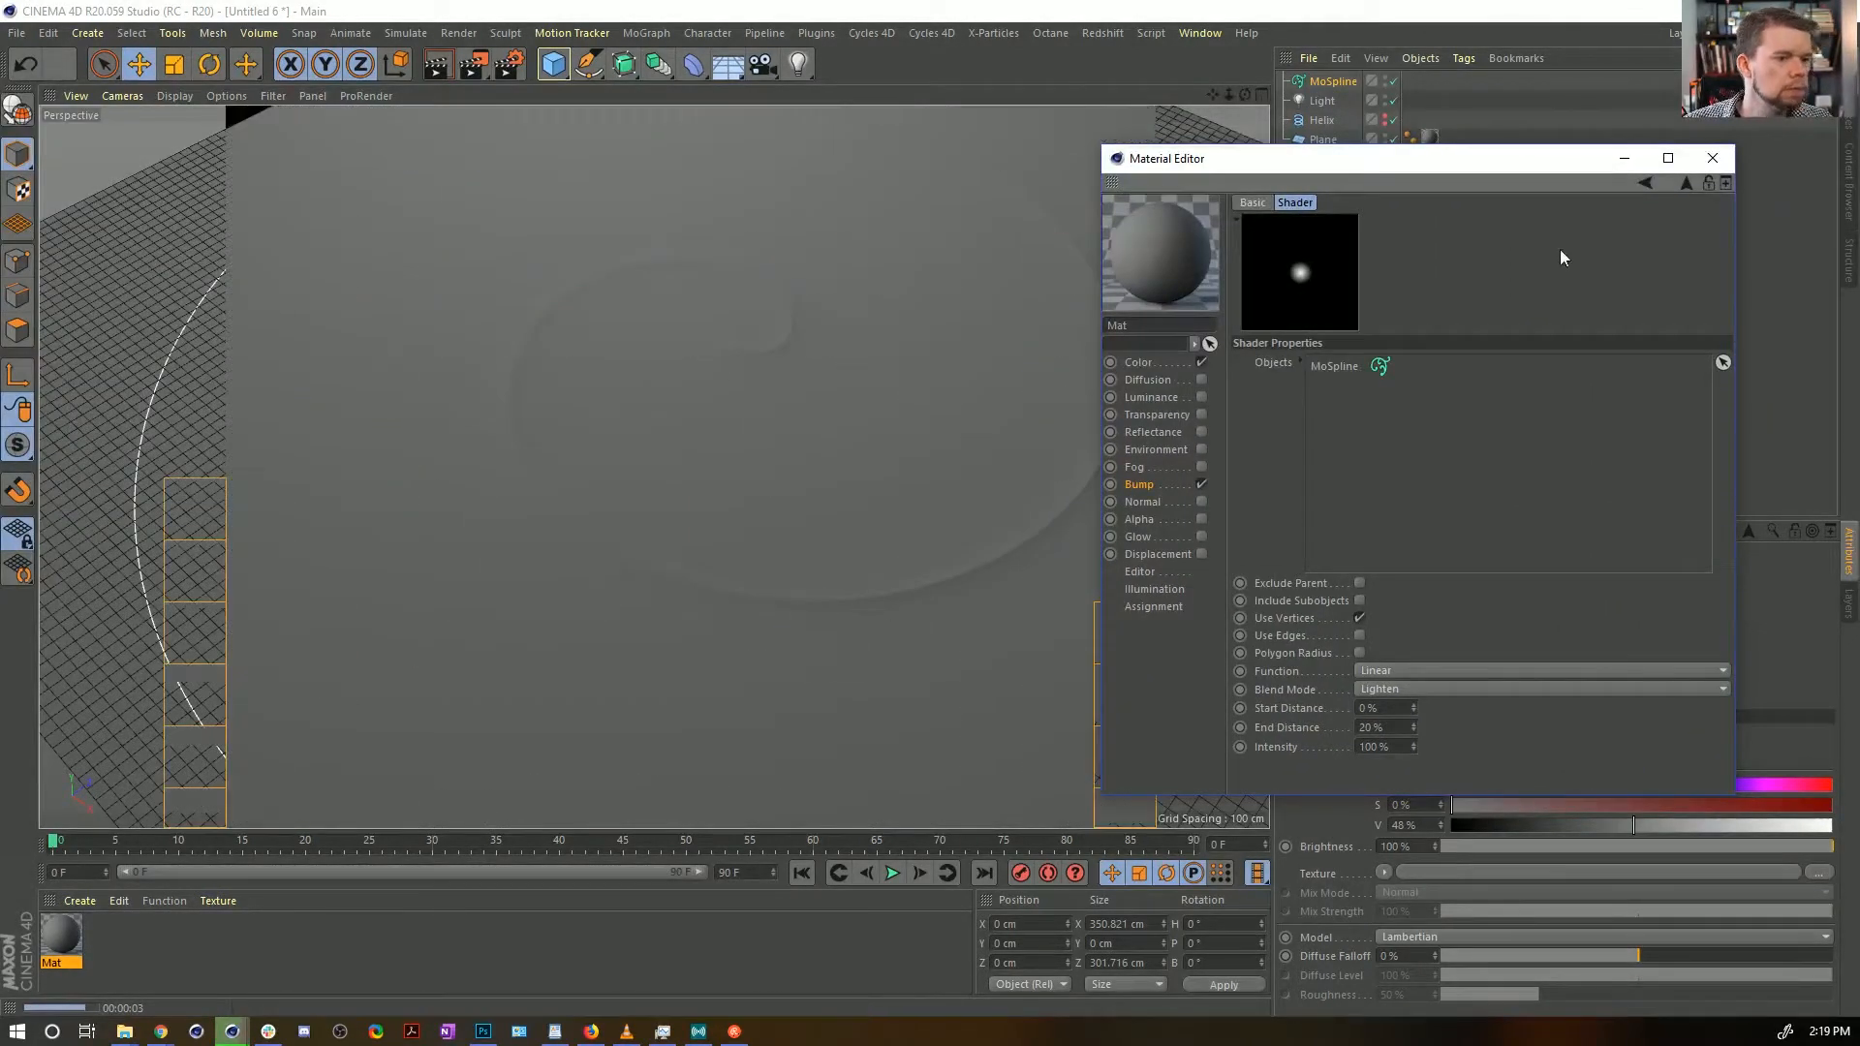
pyautogui.click(1711, 158)
# Increase the MoSpline's Count to 5000 and render the view
pyautogui.click(1331, 82)
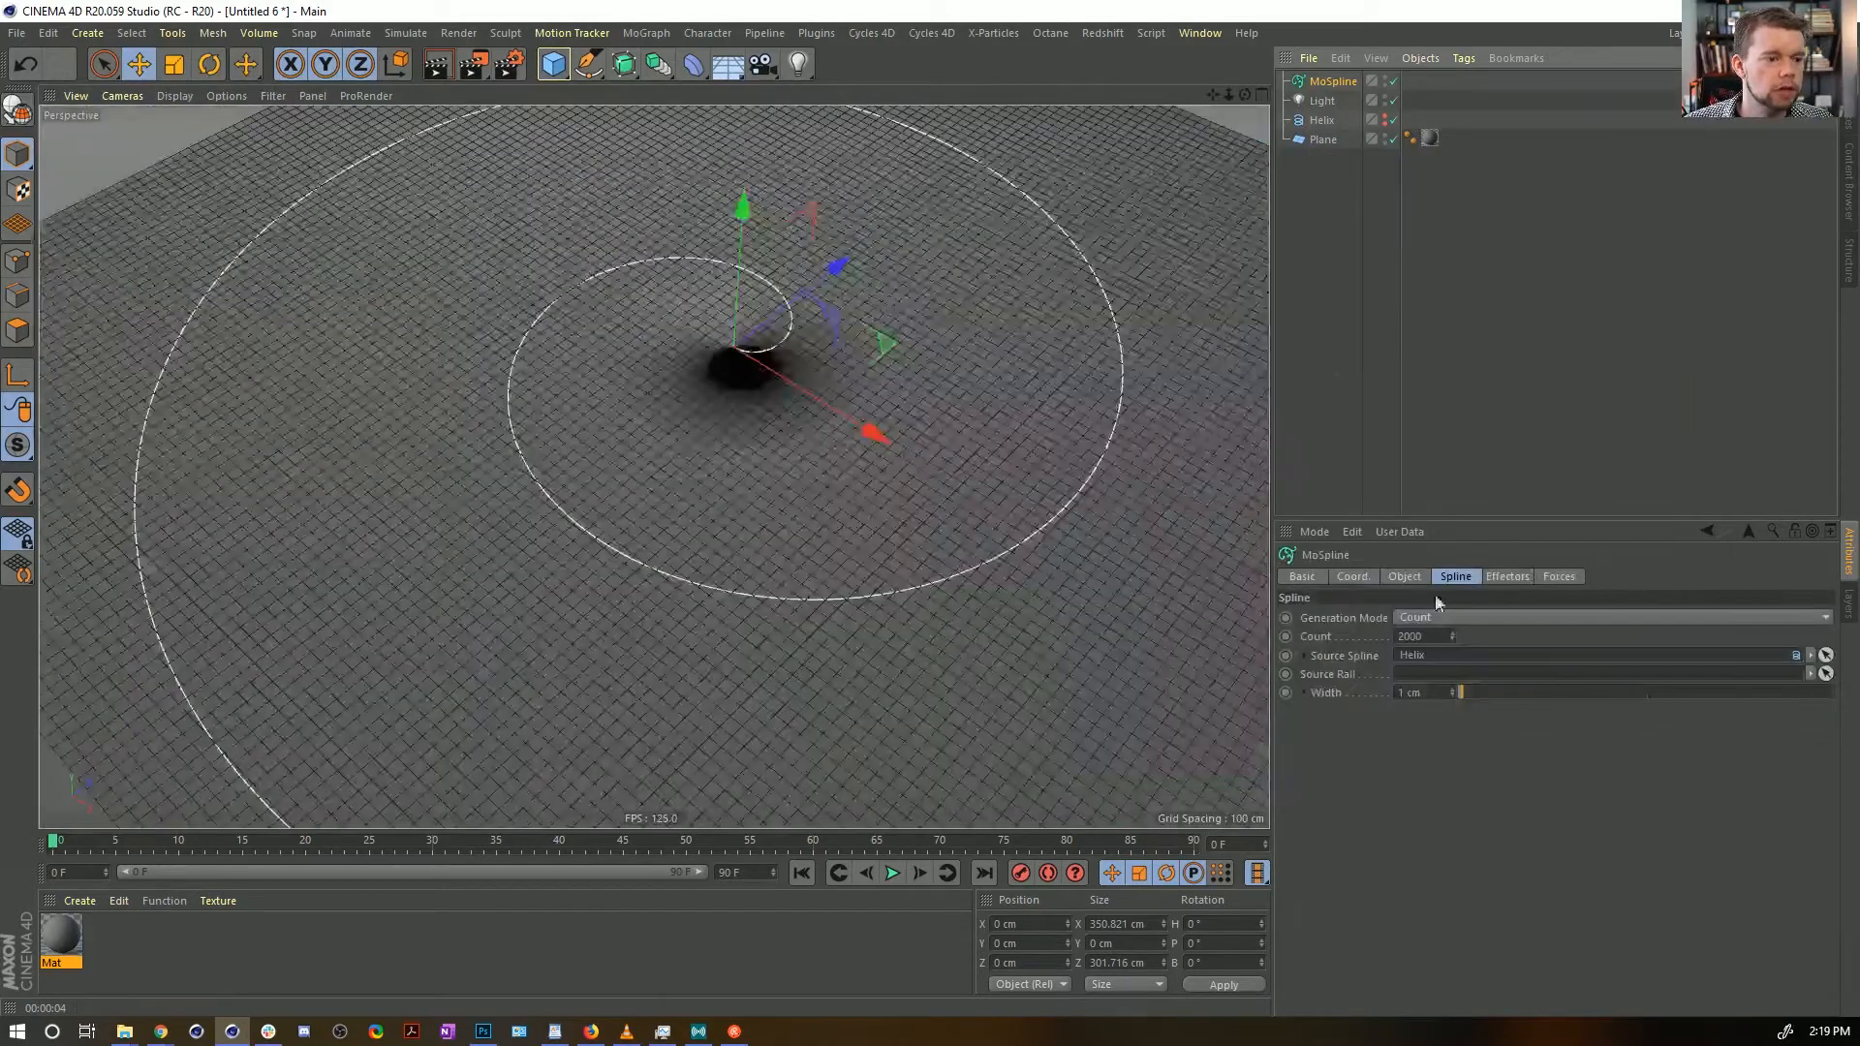
pyautogui.click(1321, 120)
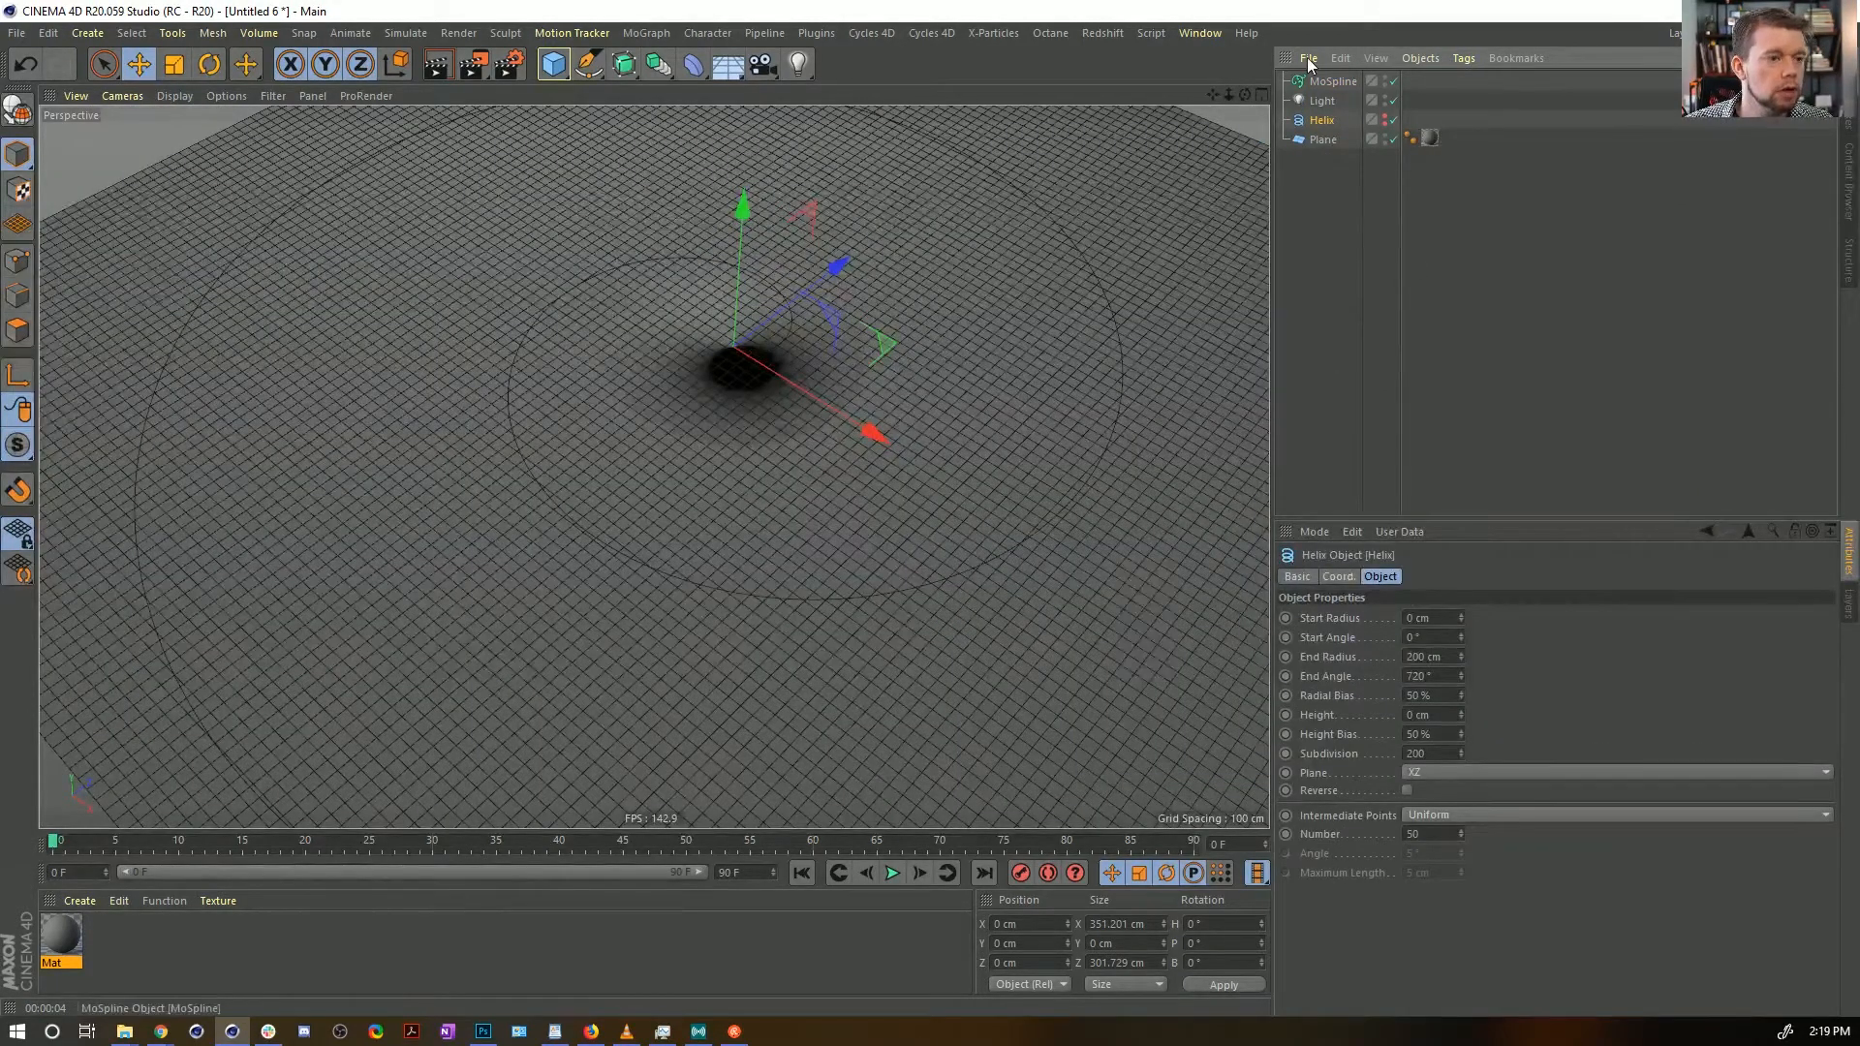
pyautogui.click(1331, 81)
pyautogui.click(1402, 576)
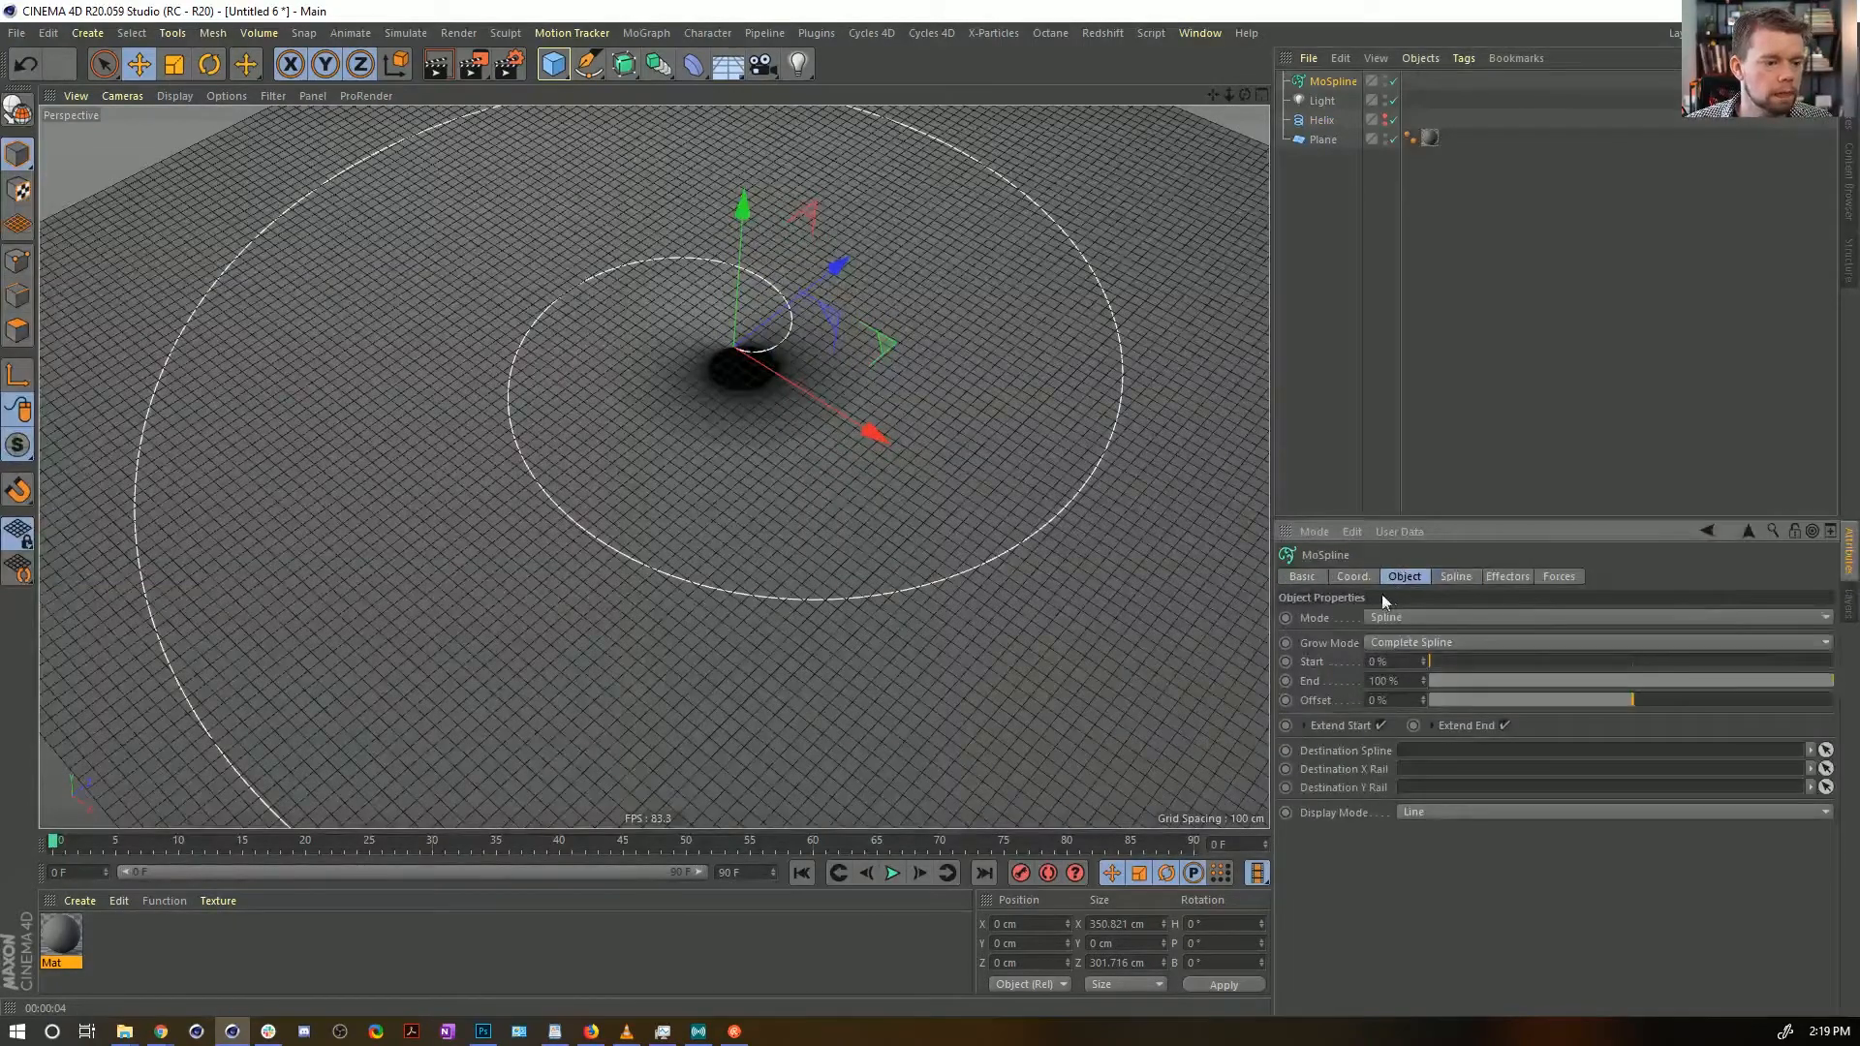
pyautogui.click(1353, 577)
pyautogui.click(1455, 577)
pyautogui.click(1508, 576)
pyautogui.click(1454, 579)
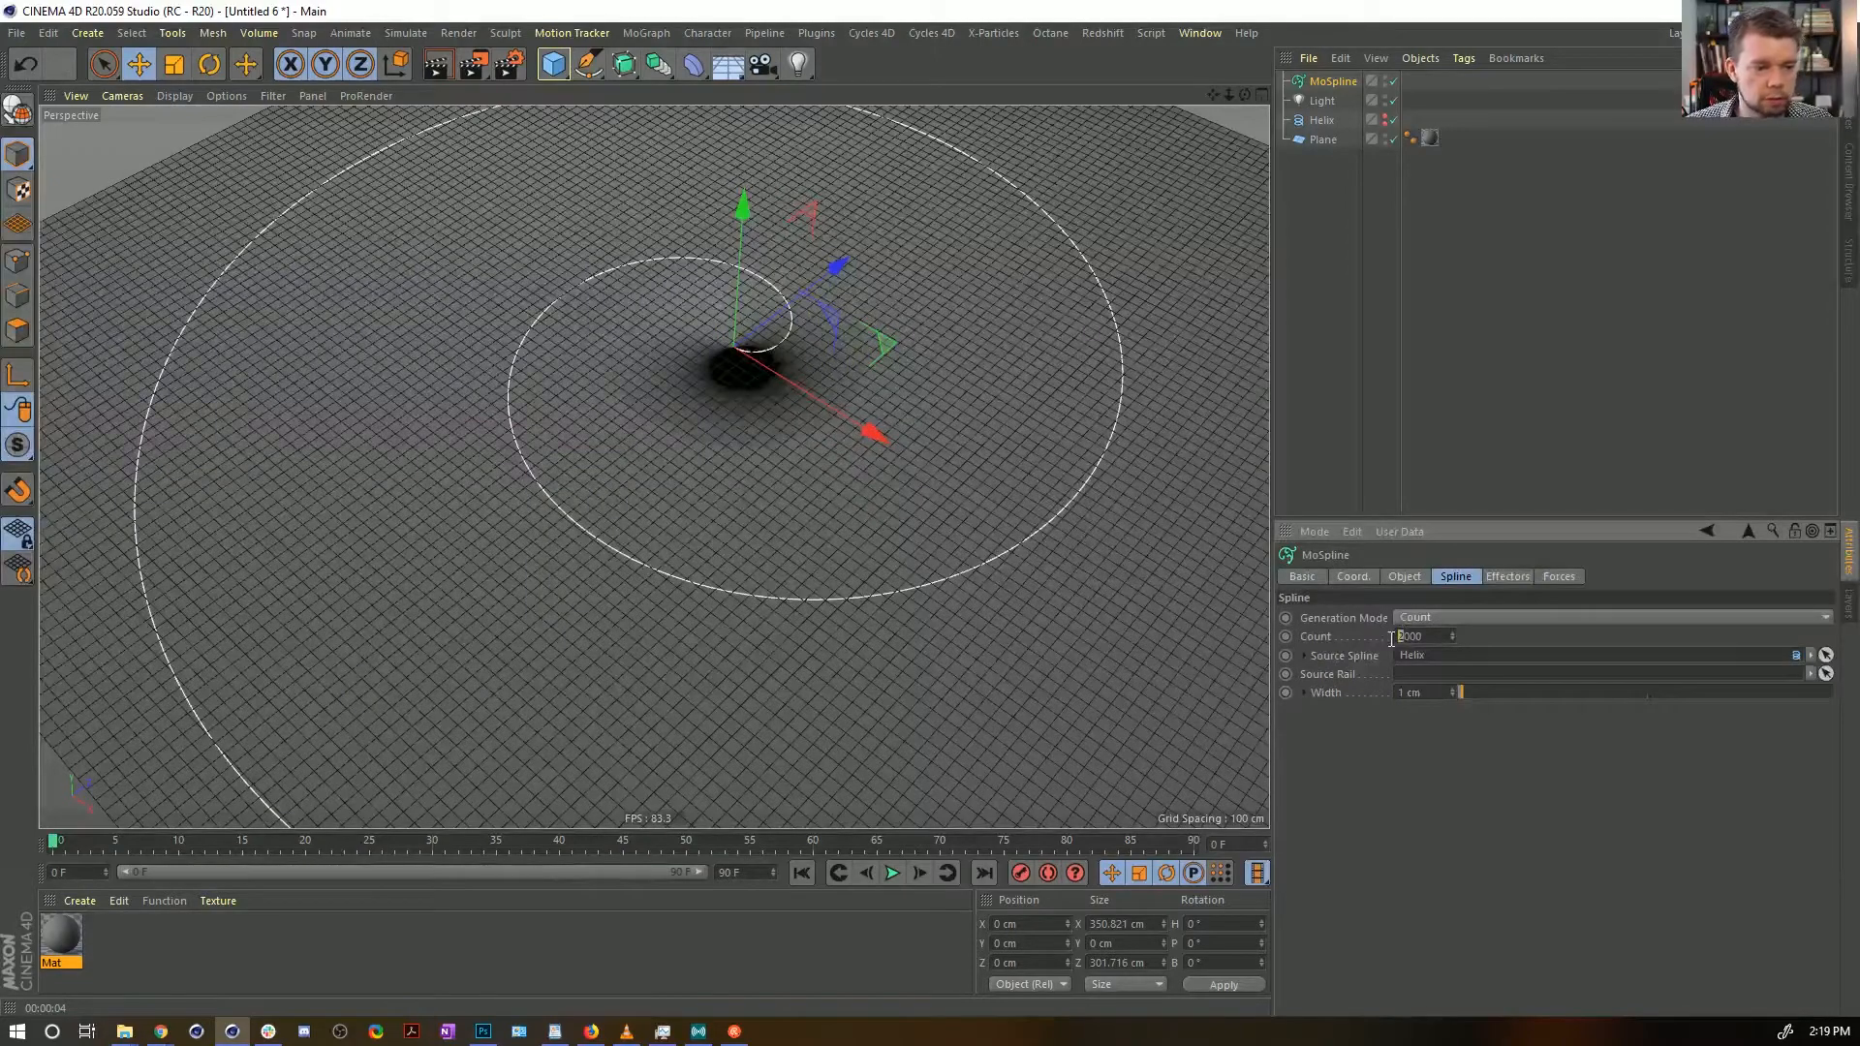
pyautogui.hotkey('ctrl', 'r')
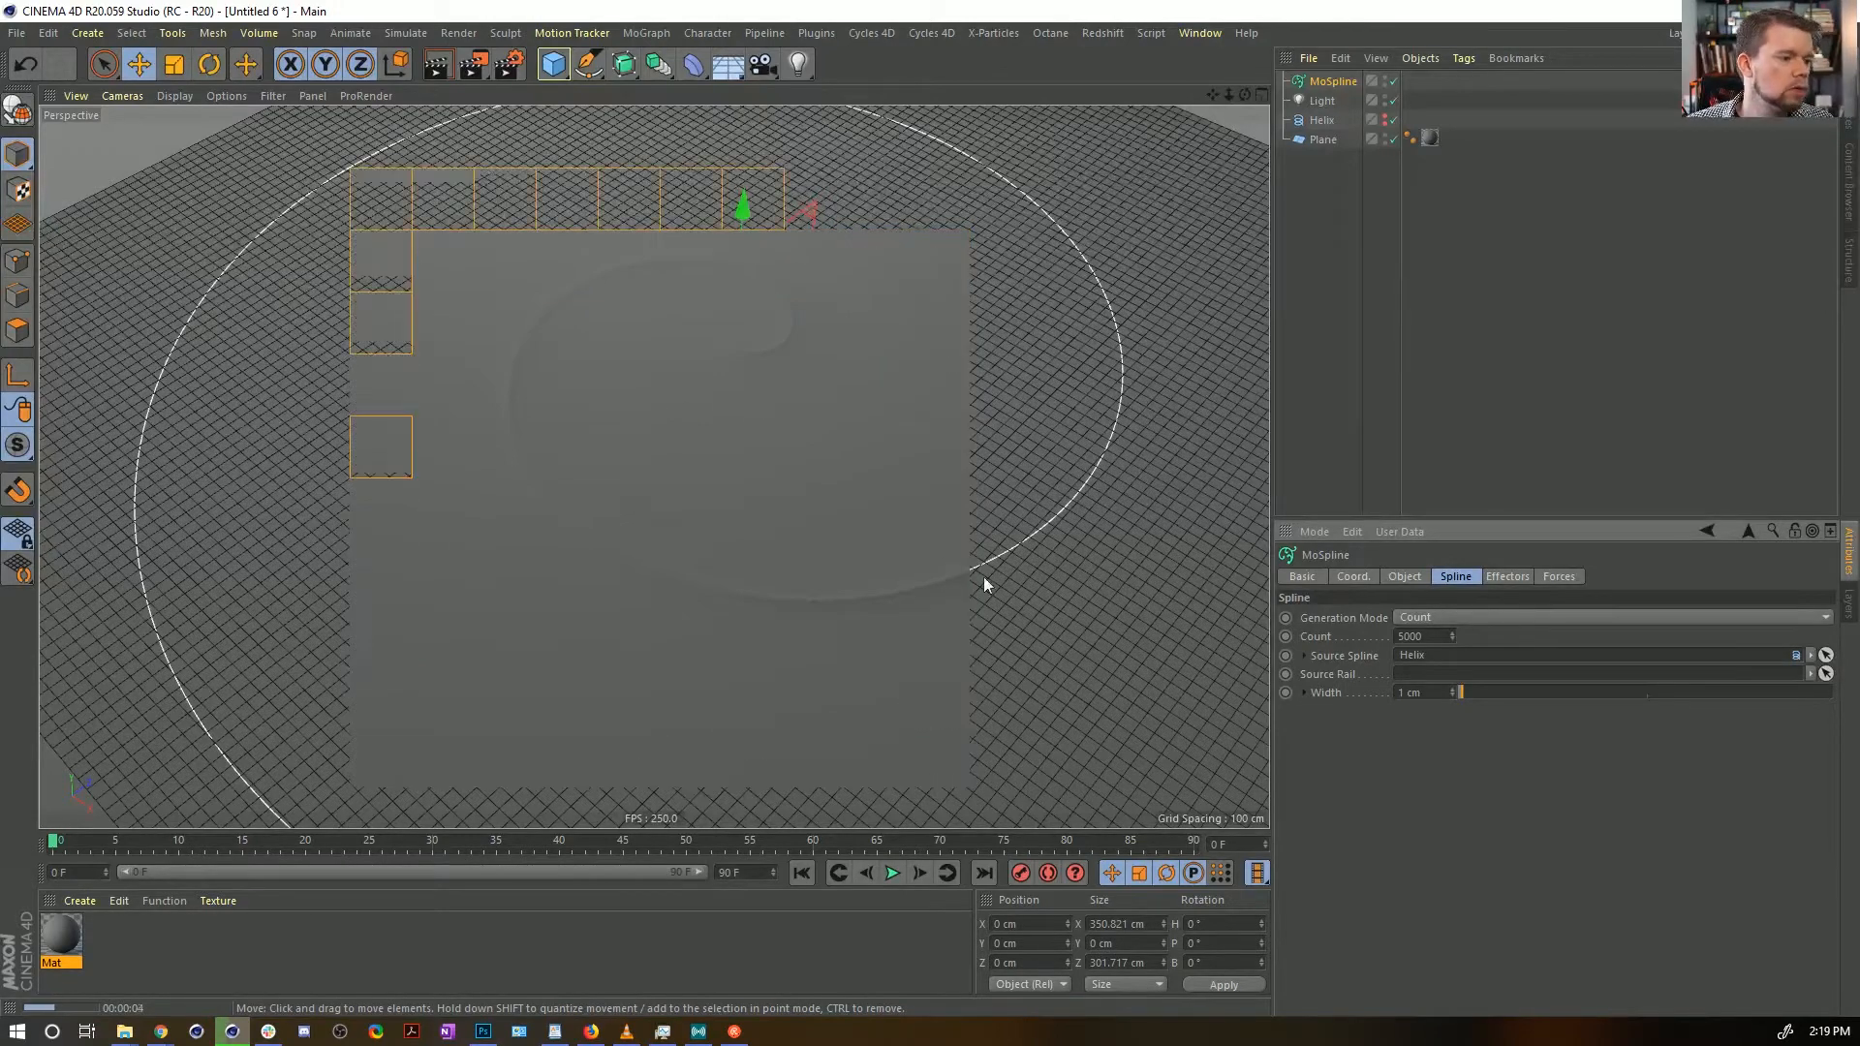
# Shorten the MoSpline by setting its End to 12.3% and render the view
pyautogui.click(1401, 578)
pyautogui.moveTo(1710, 689); pyautogui.dragTo(1479, 726)
pyautogui.hotkey('ctrl', 'r')
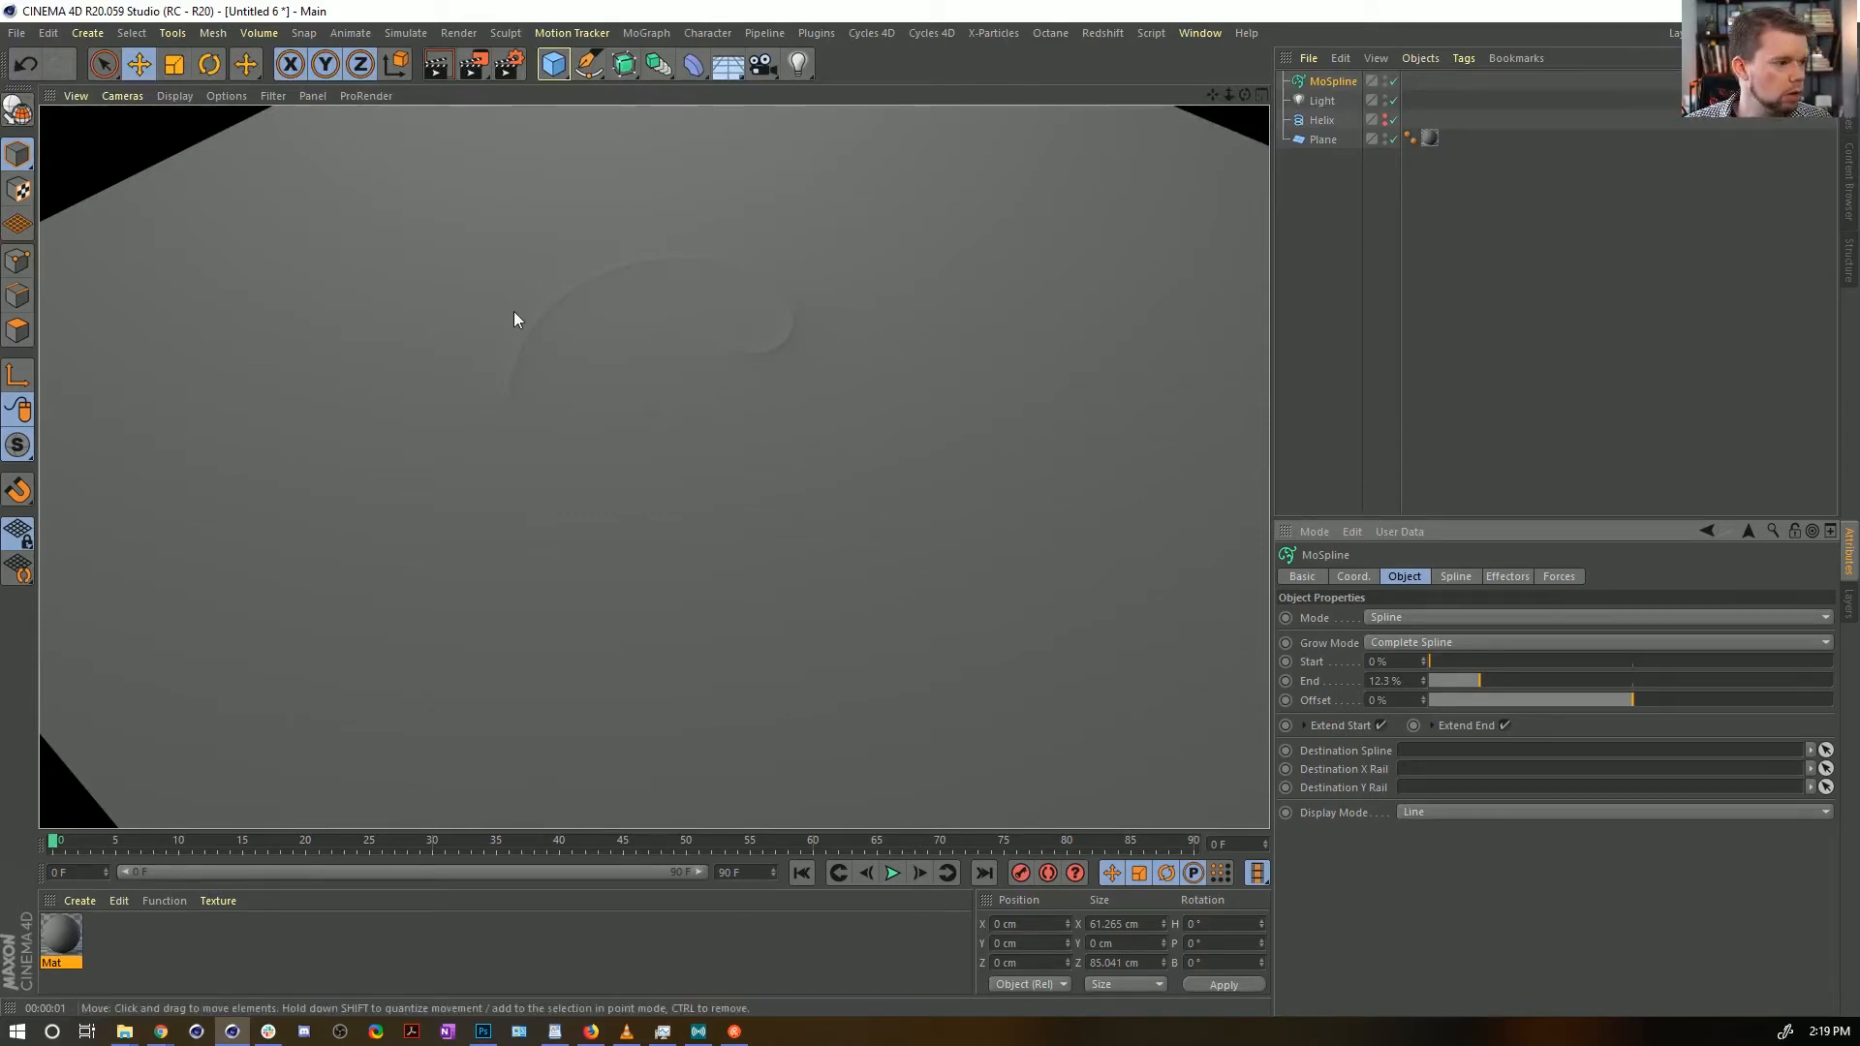
# Start saving the scene and browse to the SceneFiles folder inside Episode14
pyautogui.keyDown('alt'); pyautogui.moveTo(682, 323); pyautogui.dragTo(764, 397); pyautogui.keyUp('alt')
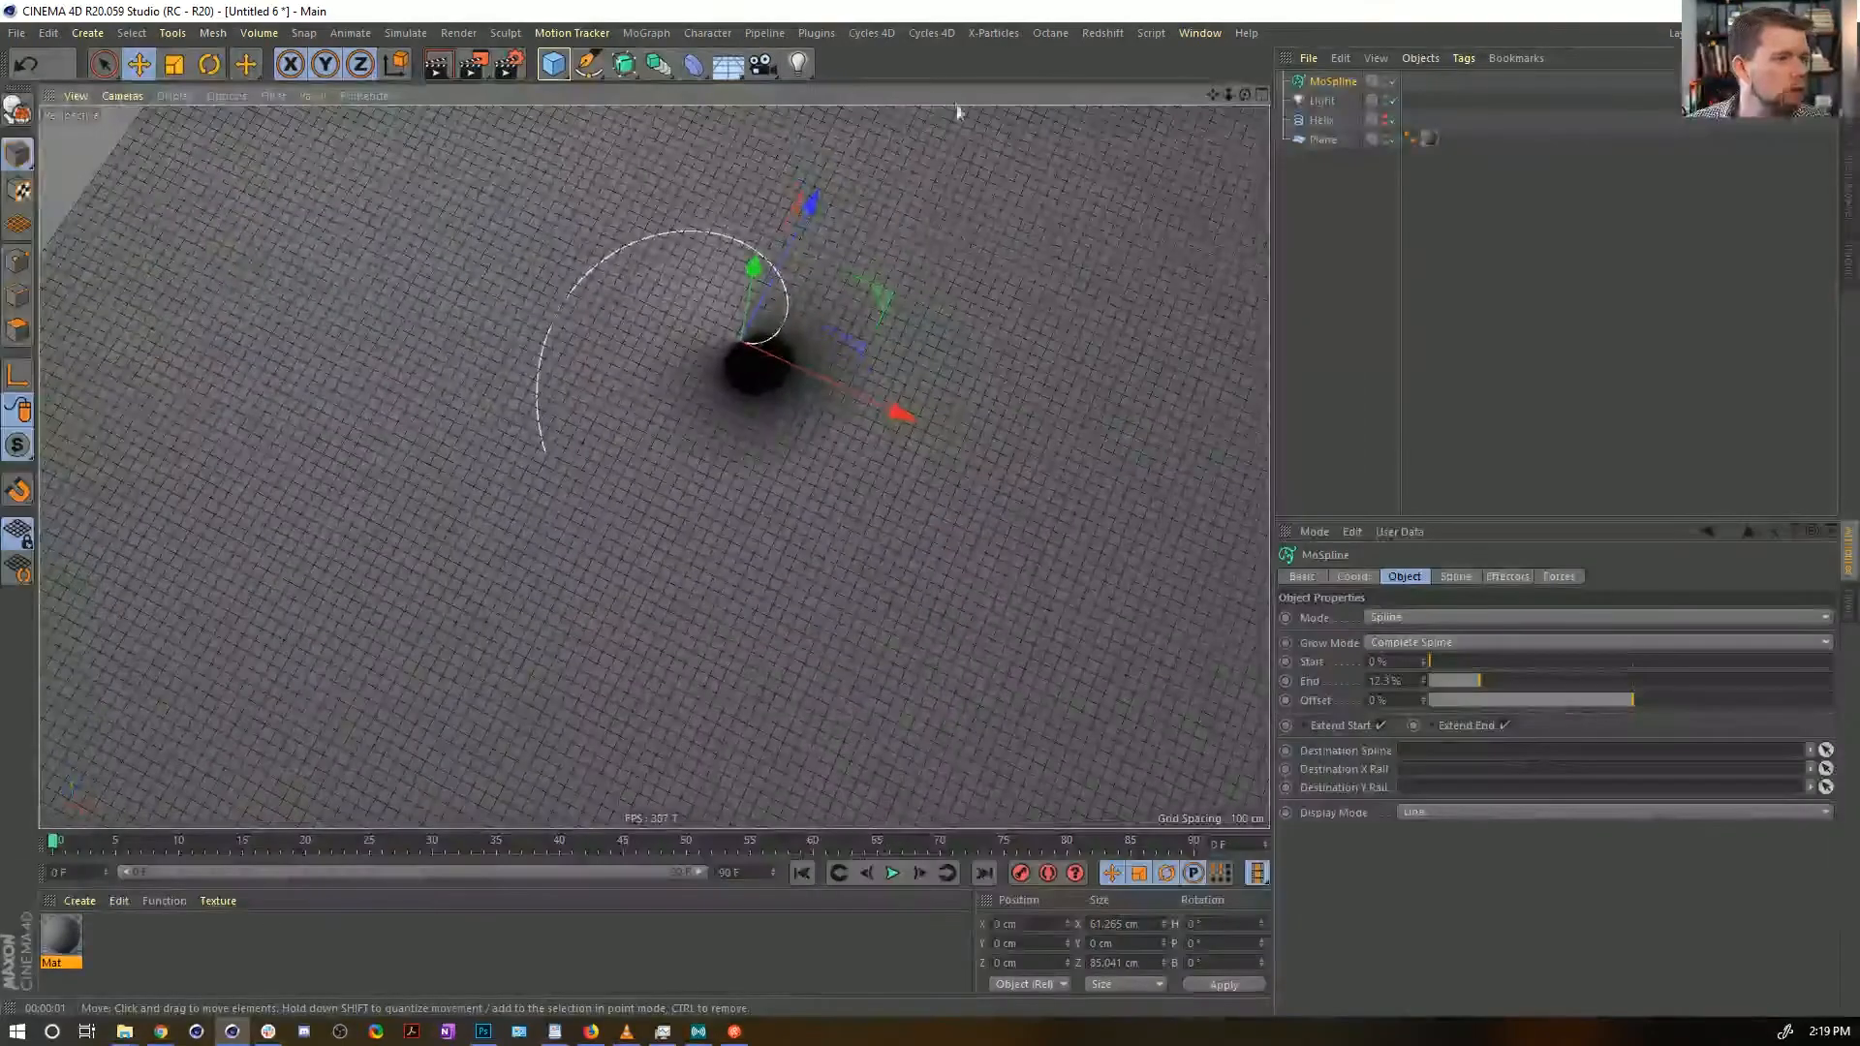
pyautogui.hotkey('ctrl', 's')
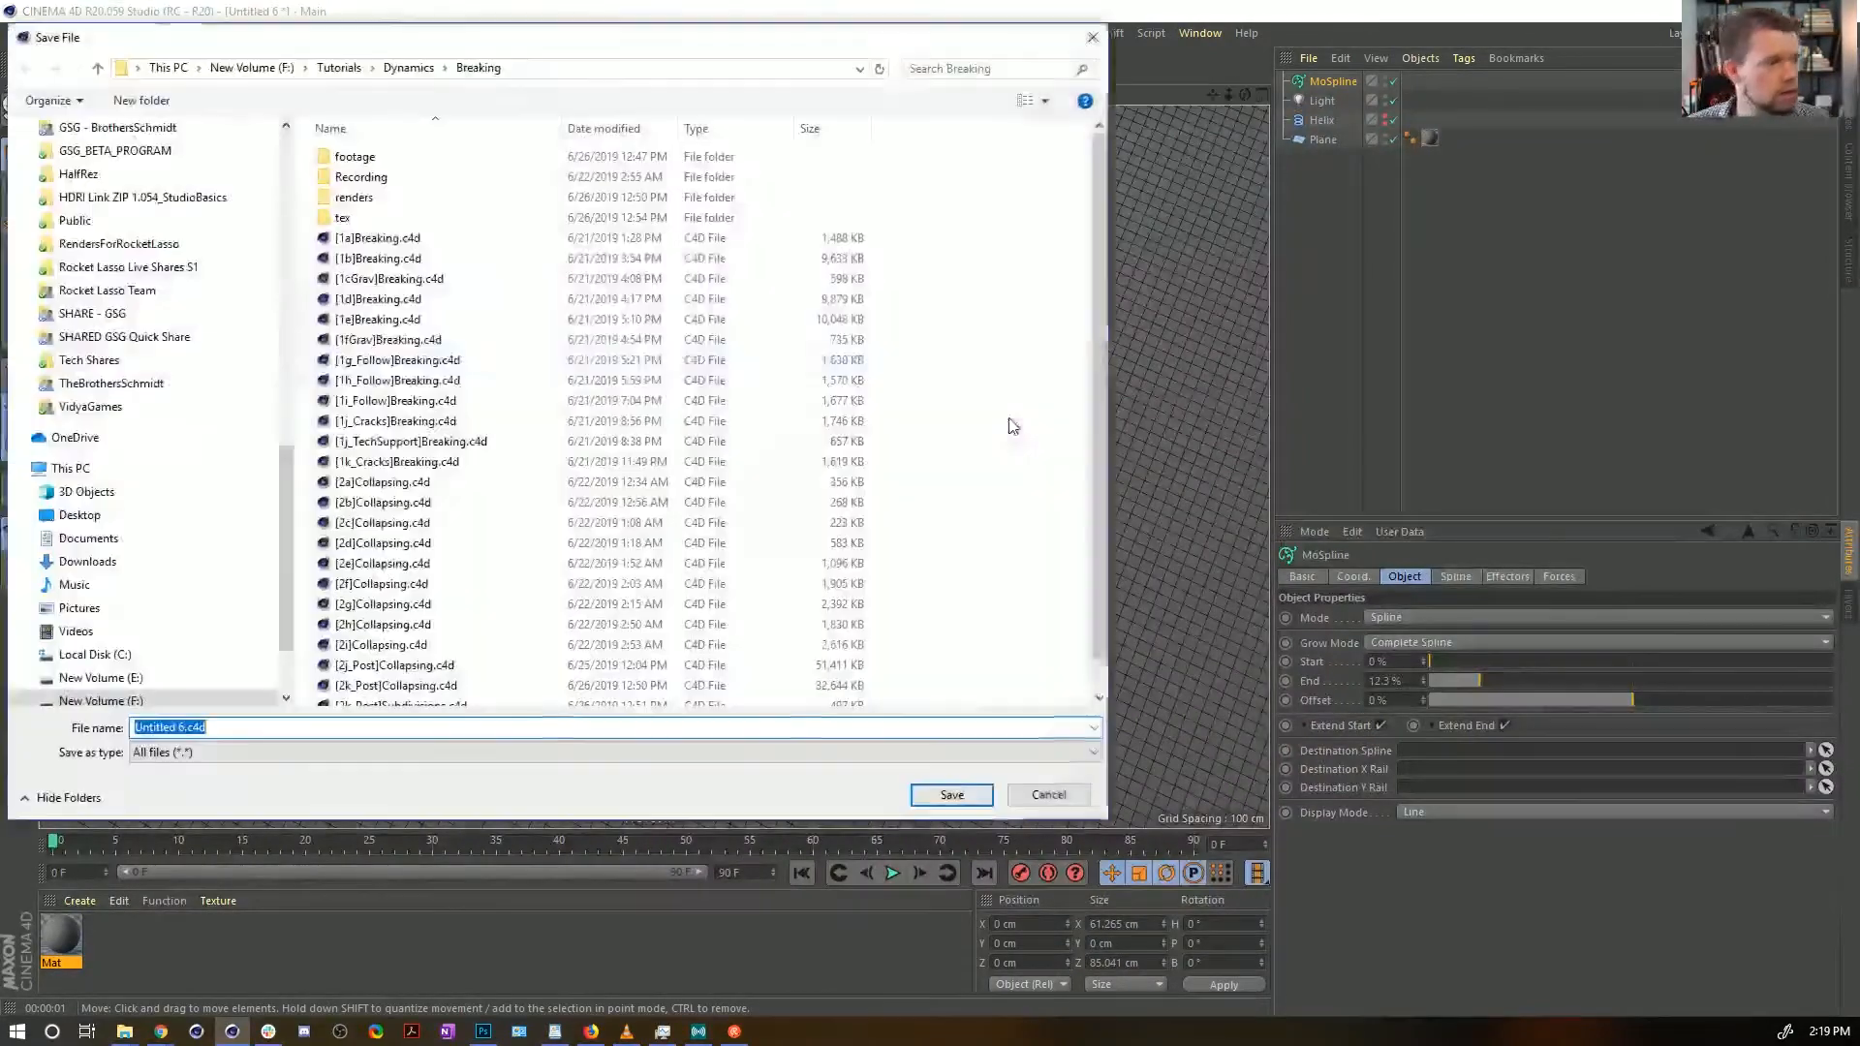
pyautogui.click(282, 196)
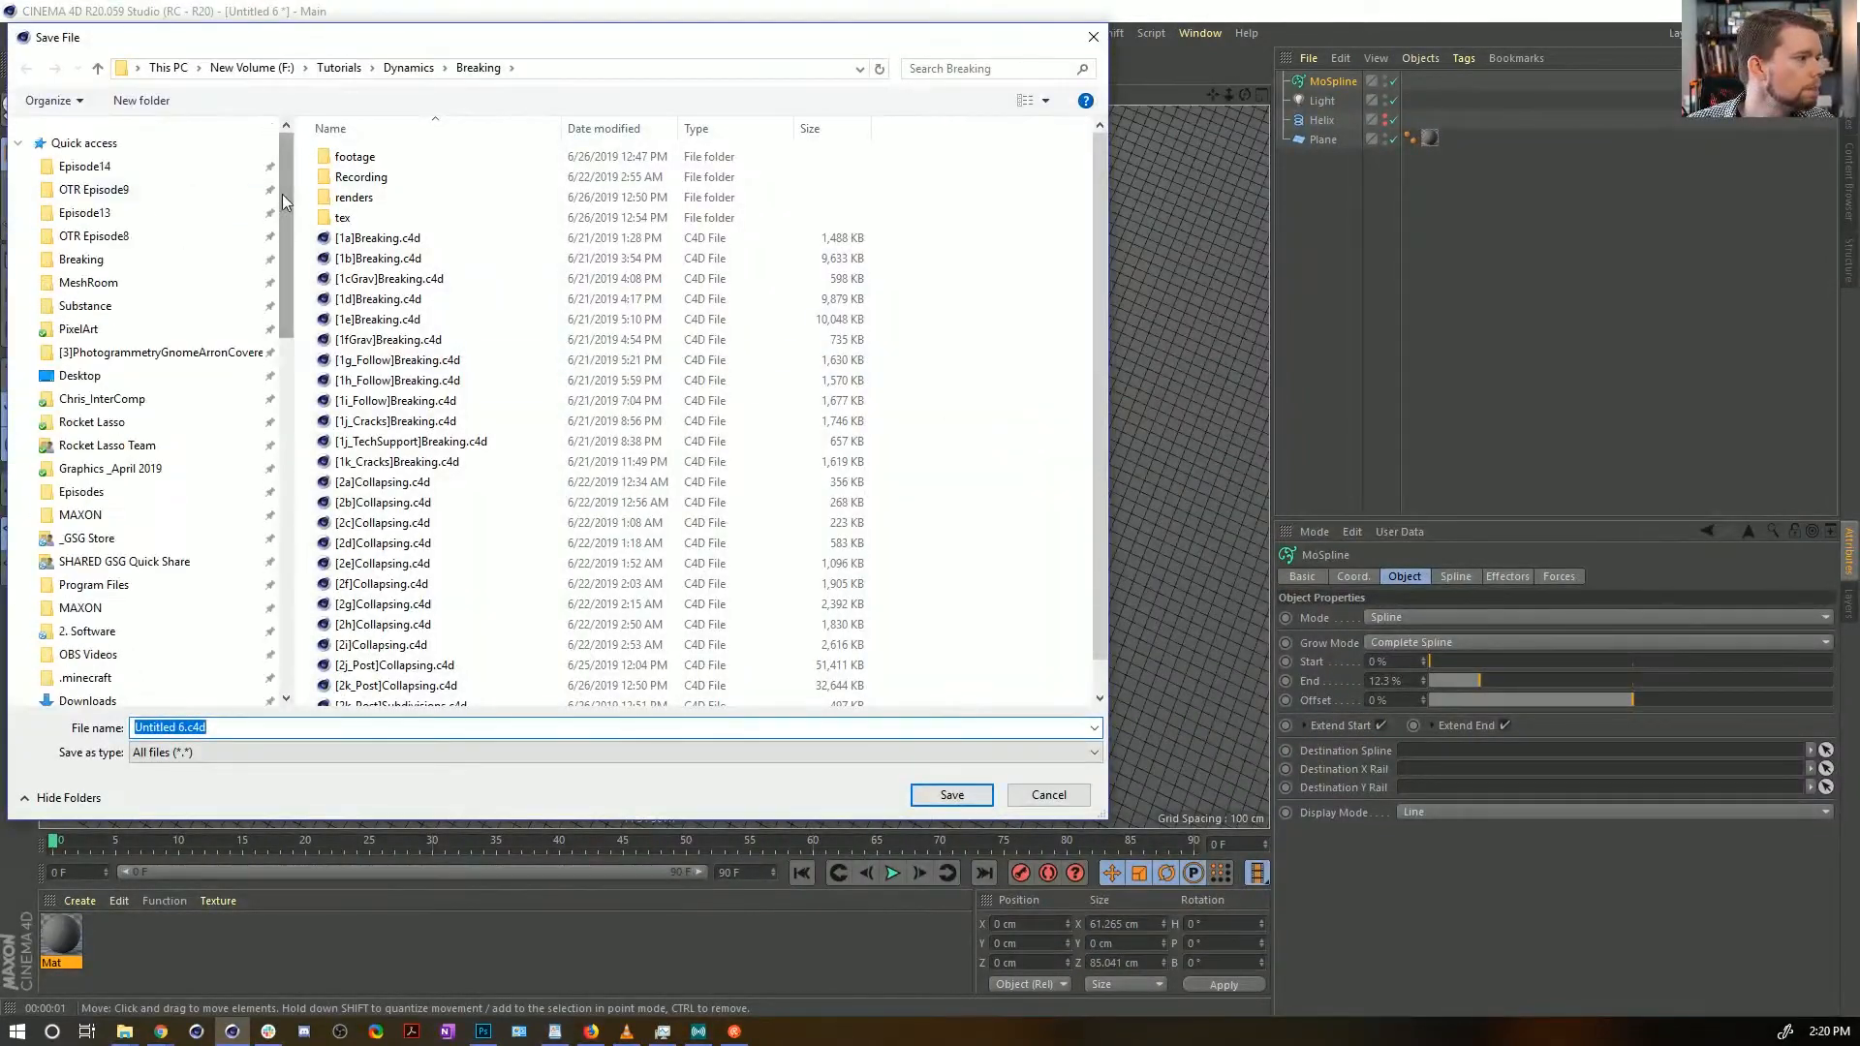
pyautogui.click(163, 176)
pyautogui.doubleClick(376, 212)
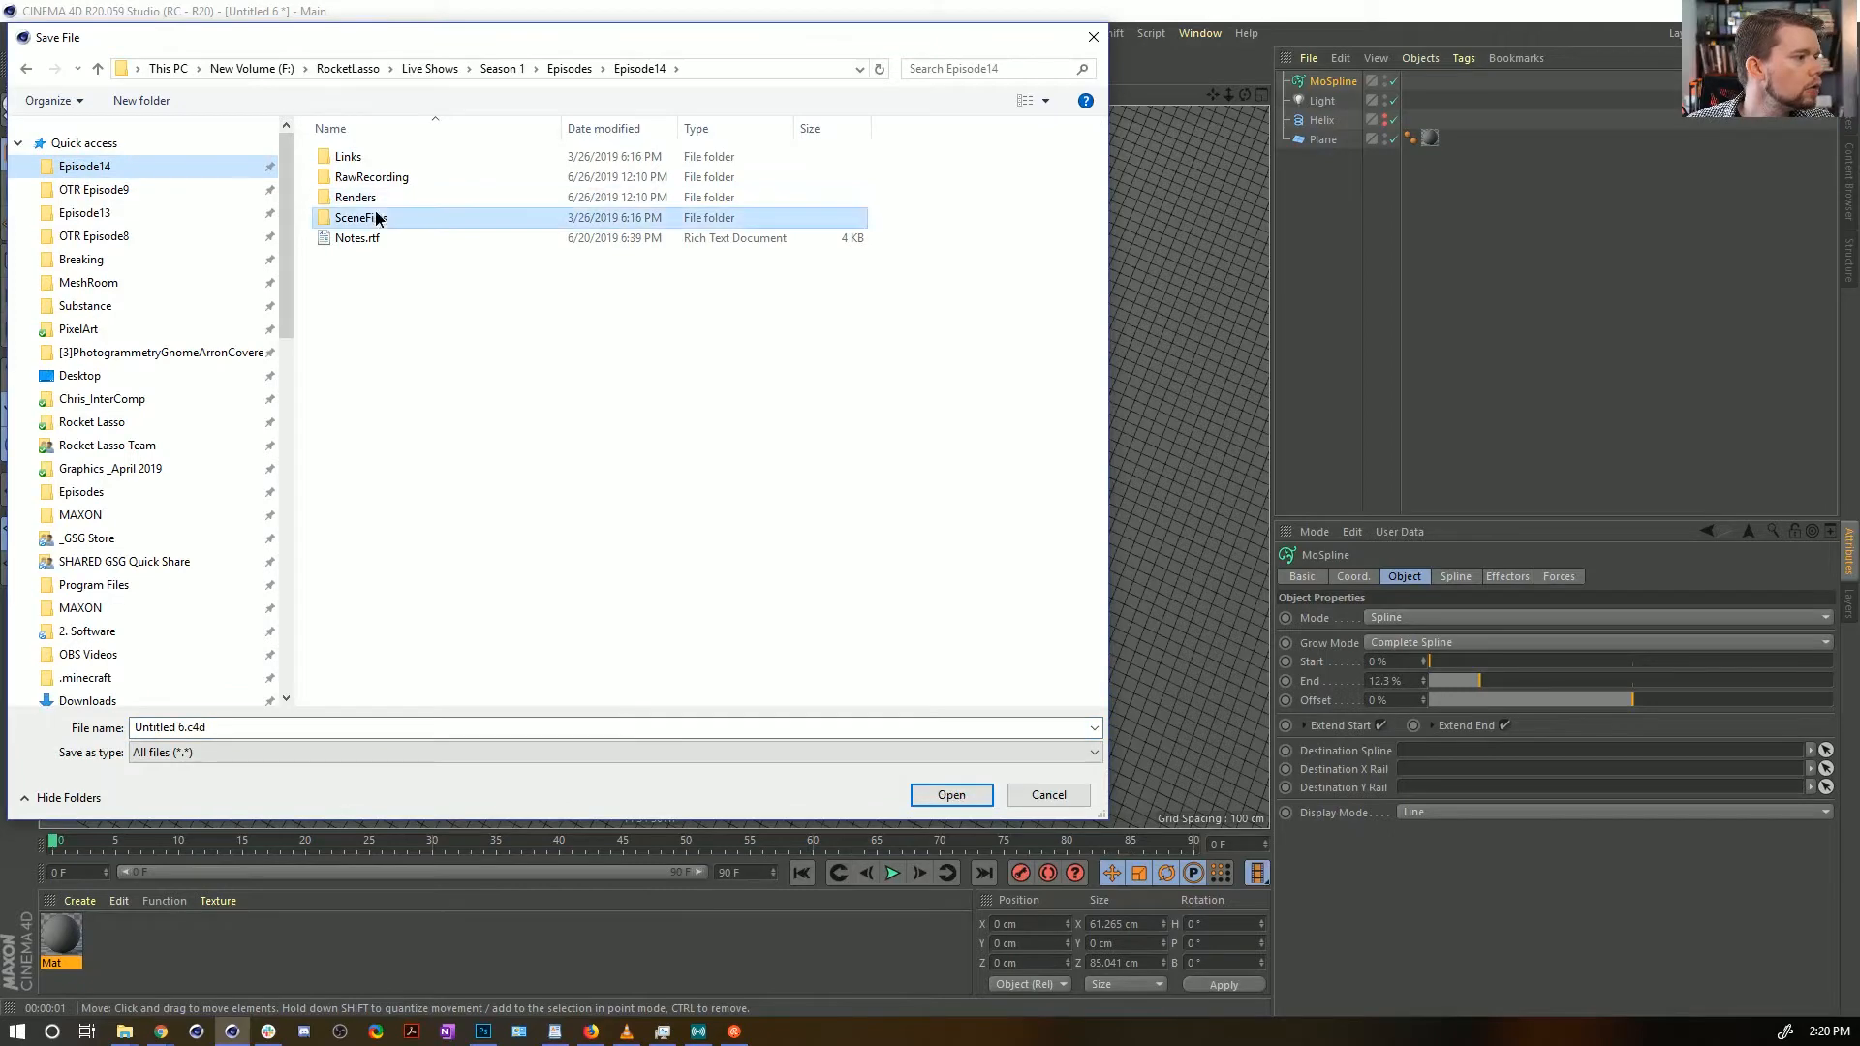
pyautogui.doubleClick(315, 218)
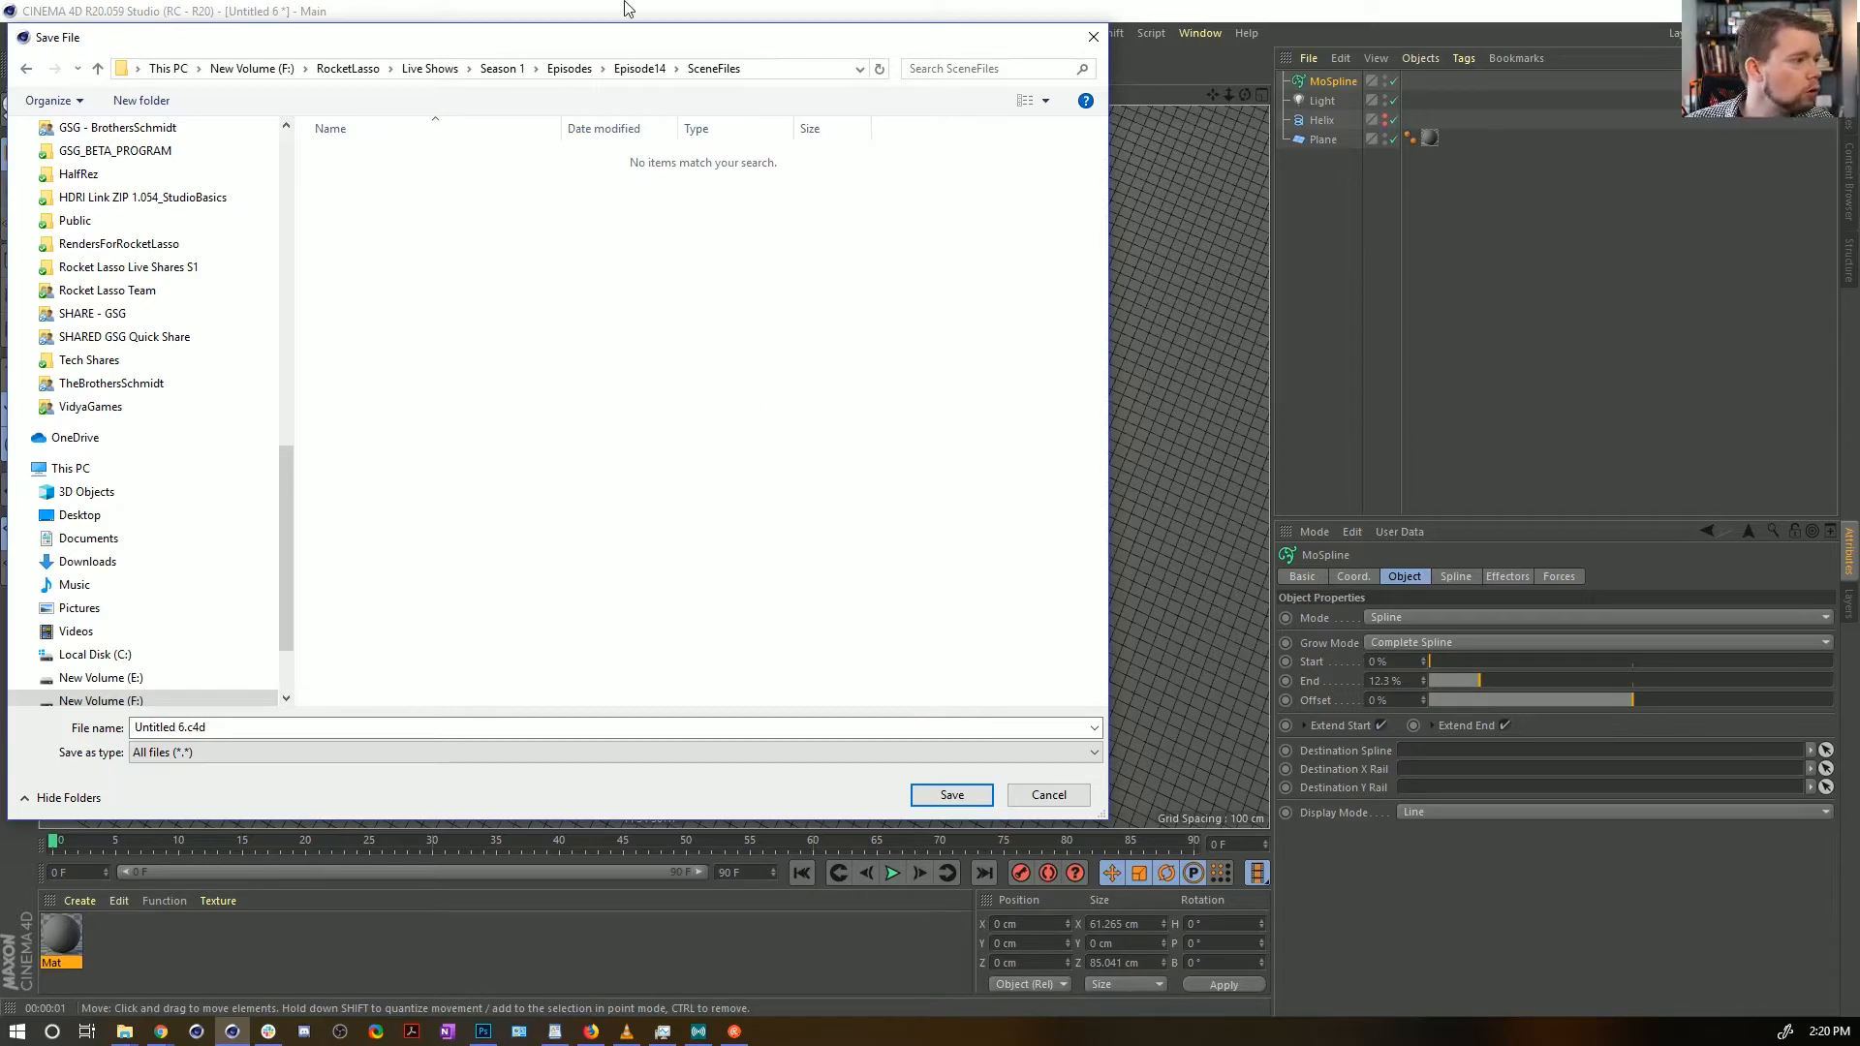
pyautogui.moveTo(637, 48); pyautogui.dragTo(790, 77)
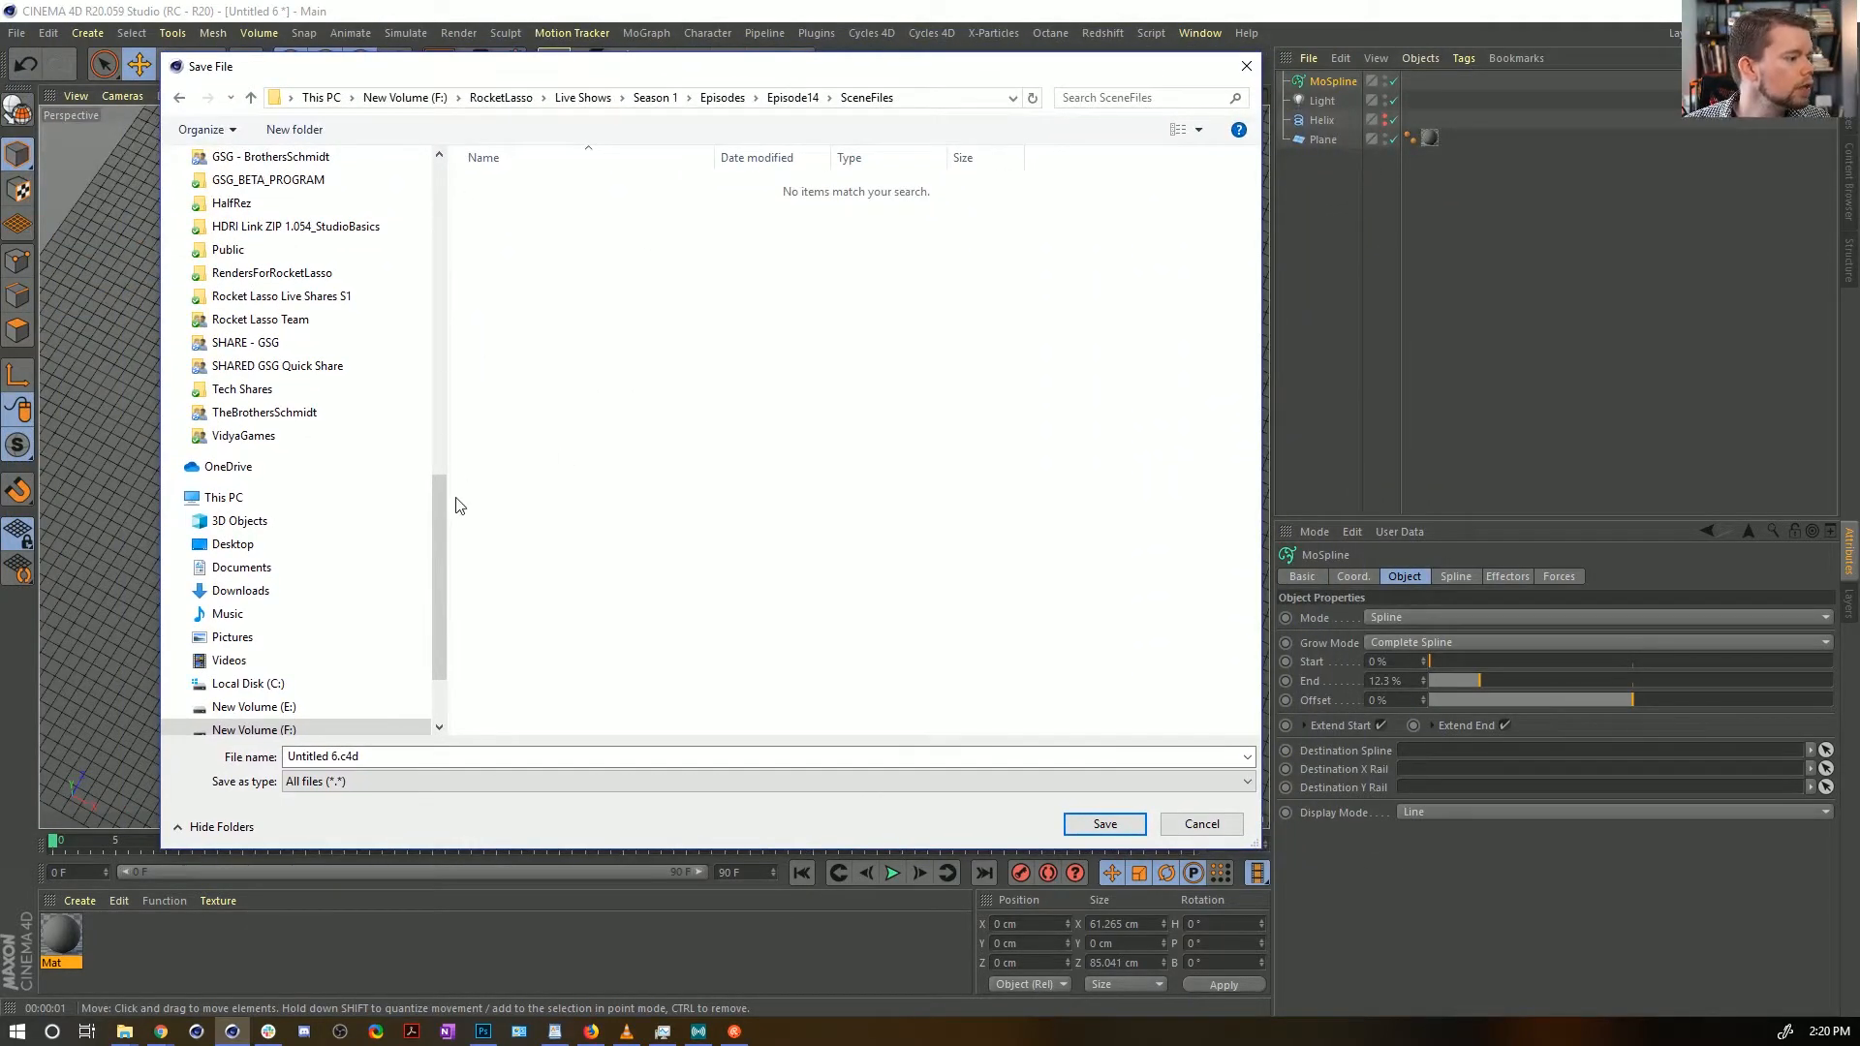
# Name the scene file [1a]ScratchingPlastic.c4d and save it
pyautogui.click(339, 756)
pyautogui.moveTo(339, 756); pyautogui.dragTo(304, 757)
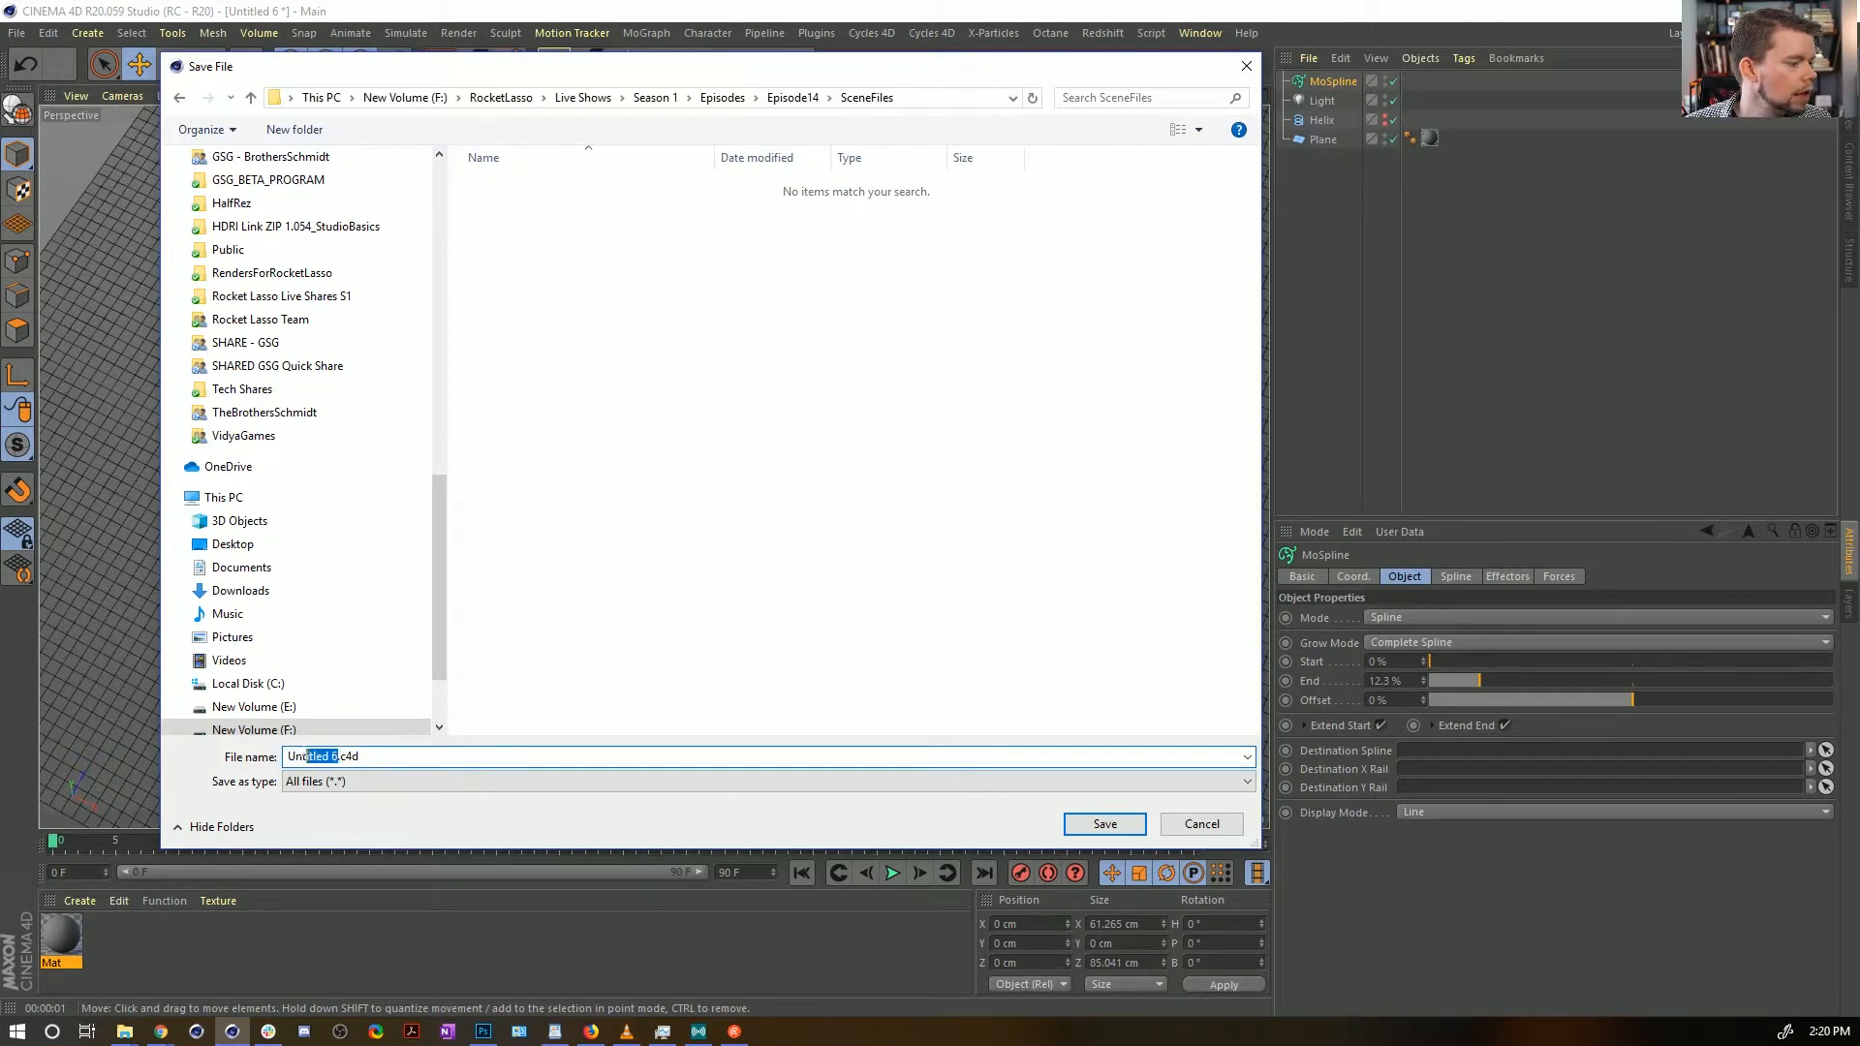
pyautogui.write('[1a]')
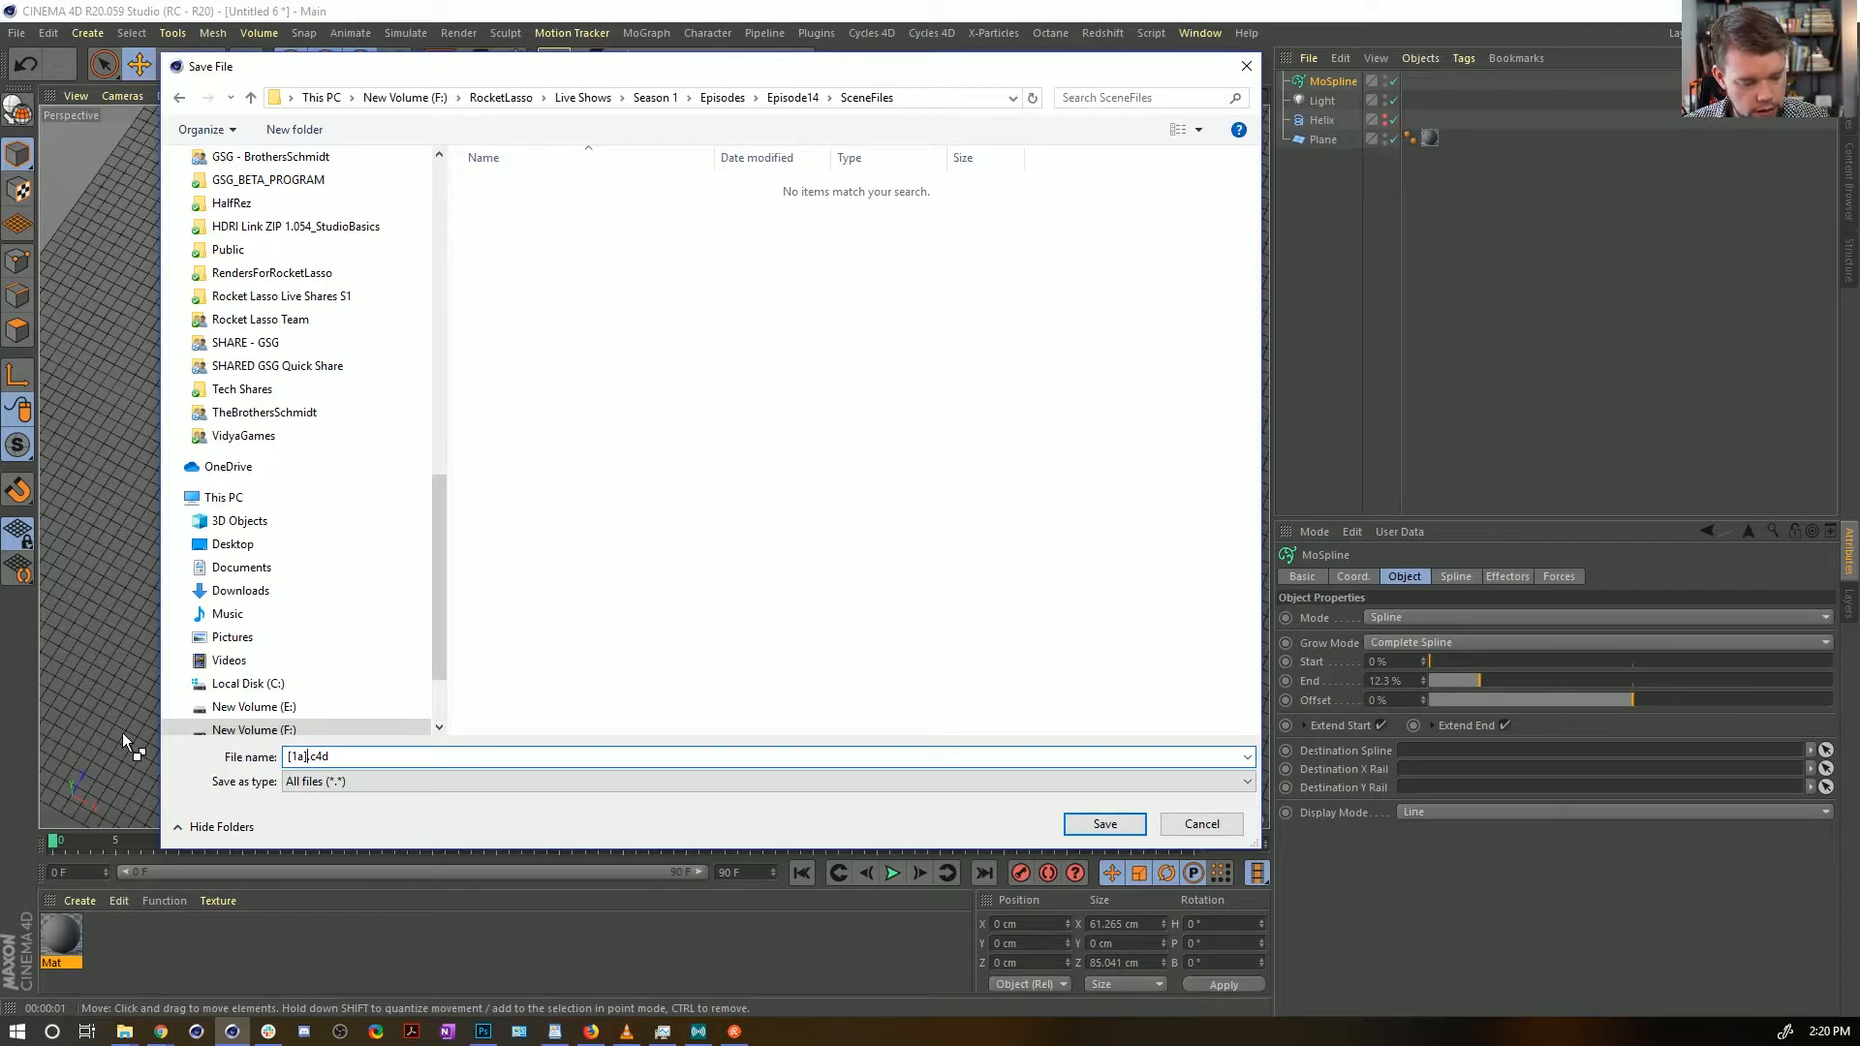
pyautogui.write('Scratching')
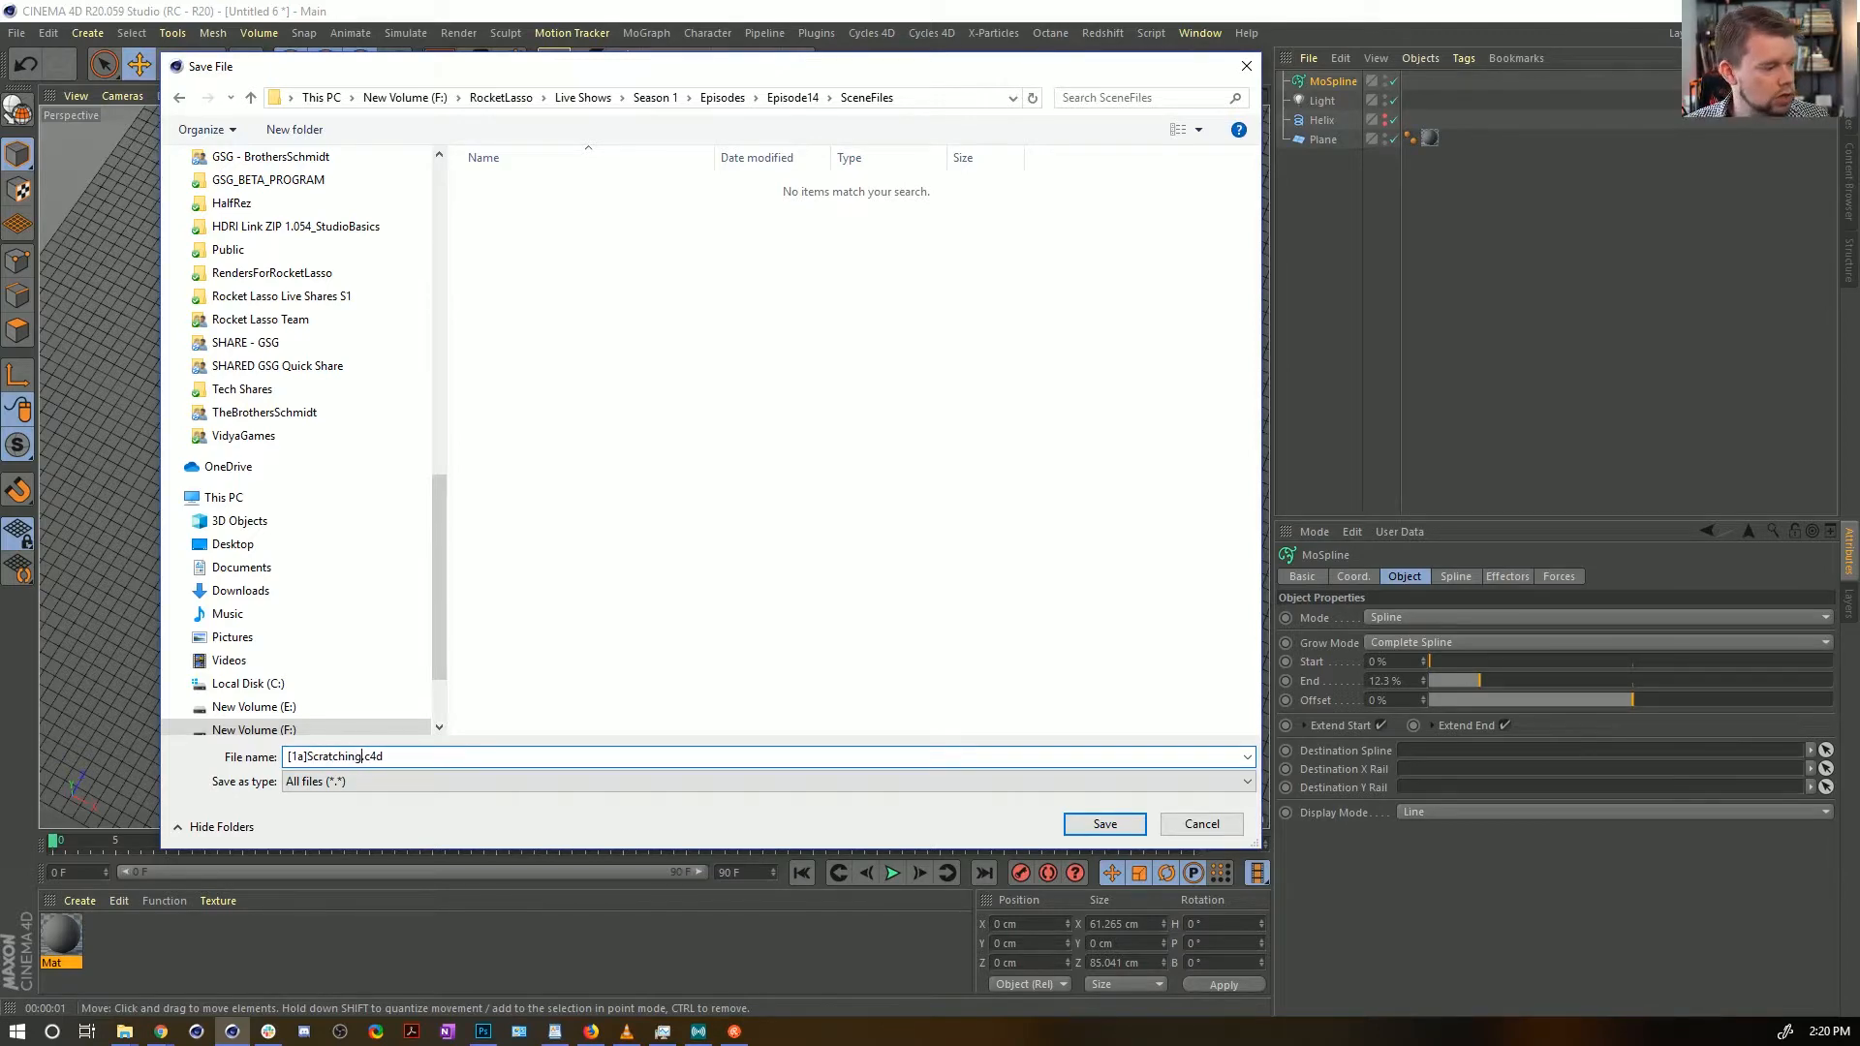
pyautogui.write('Plastic')
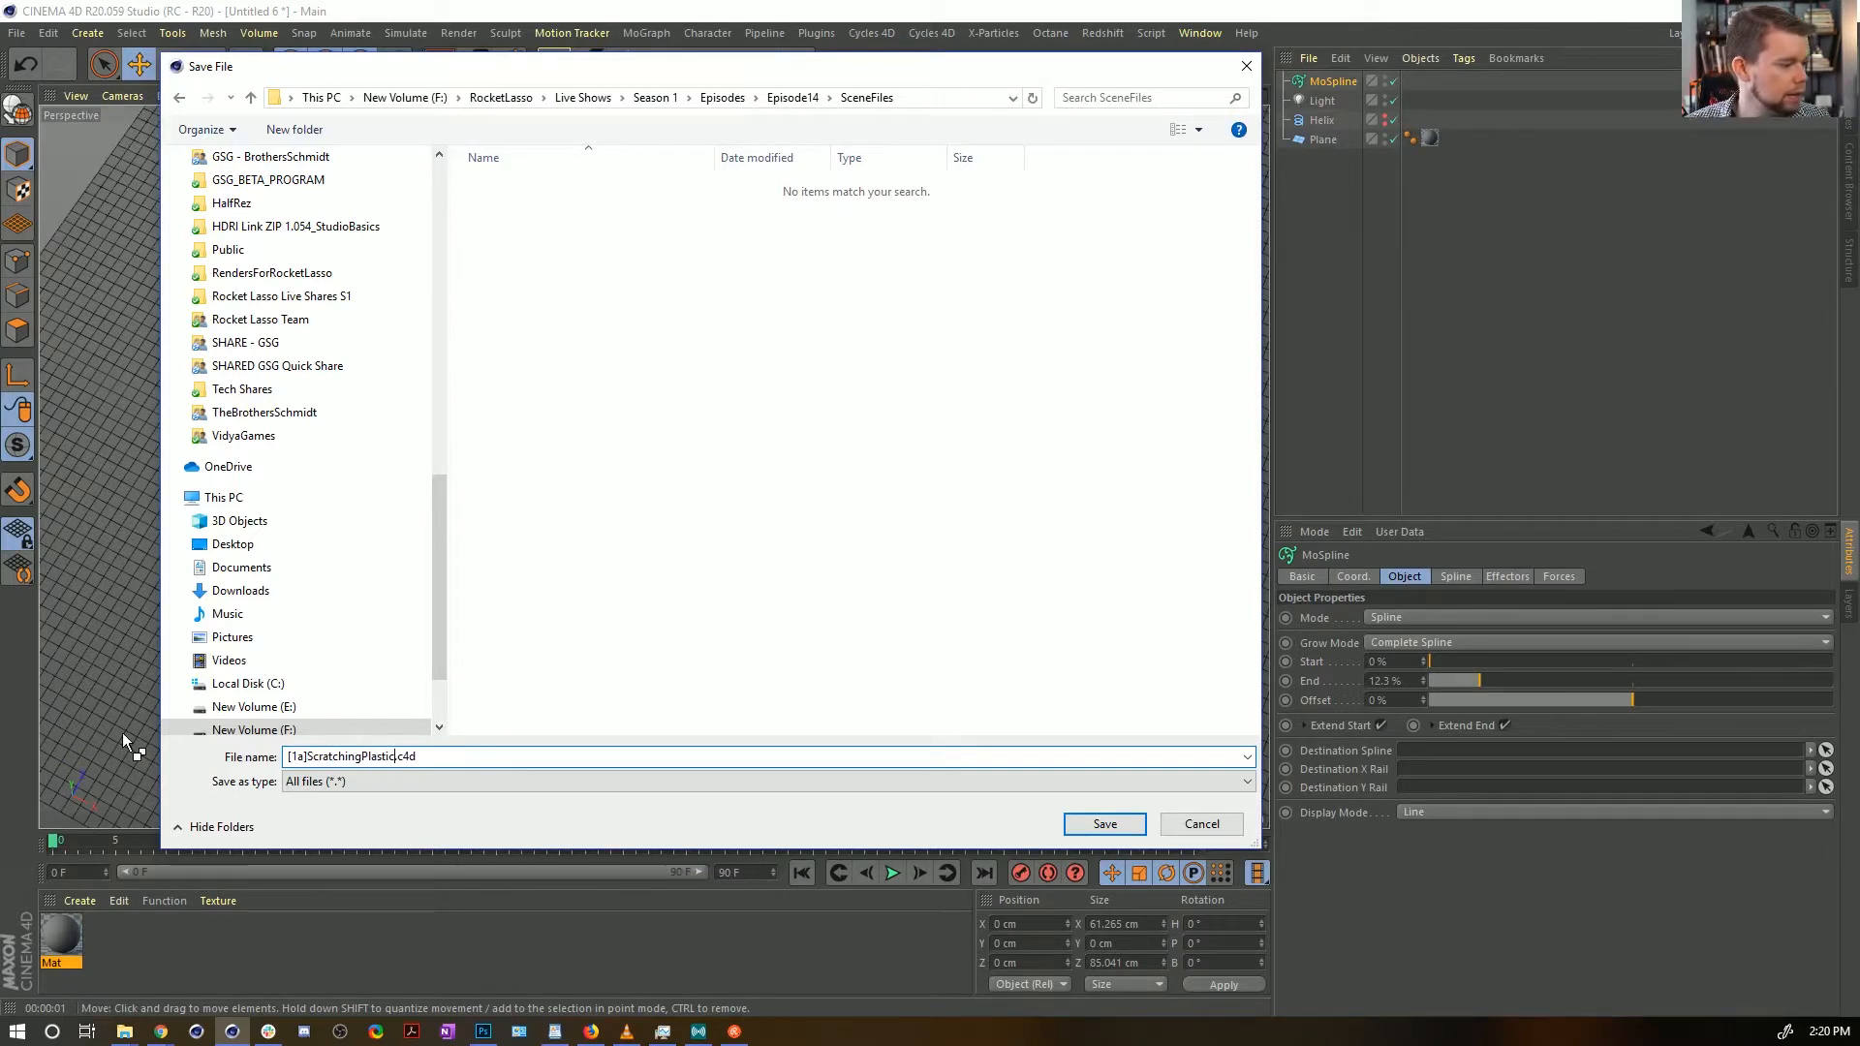
pyautogui.press('Return')
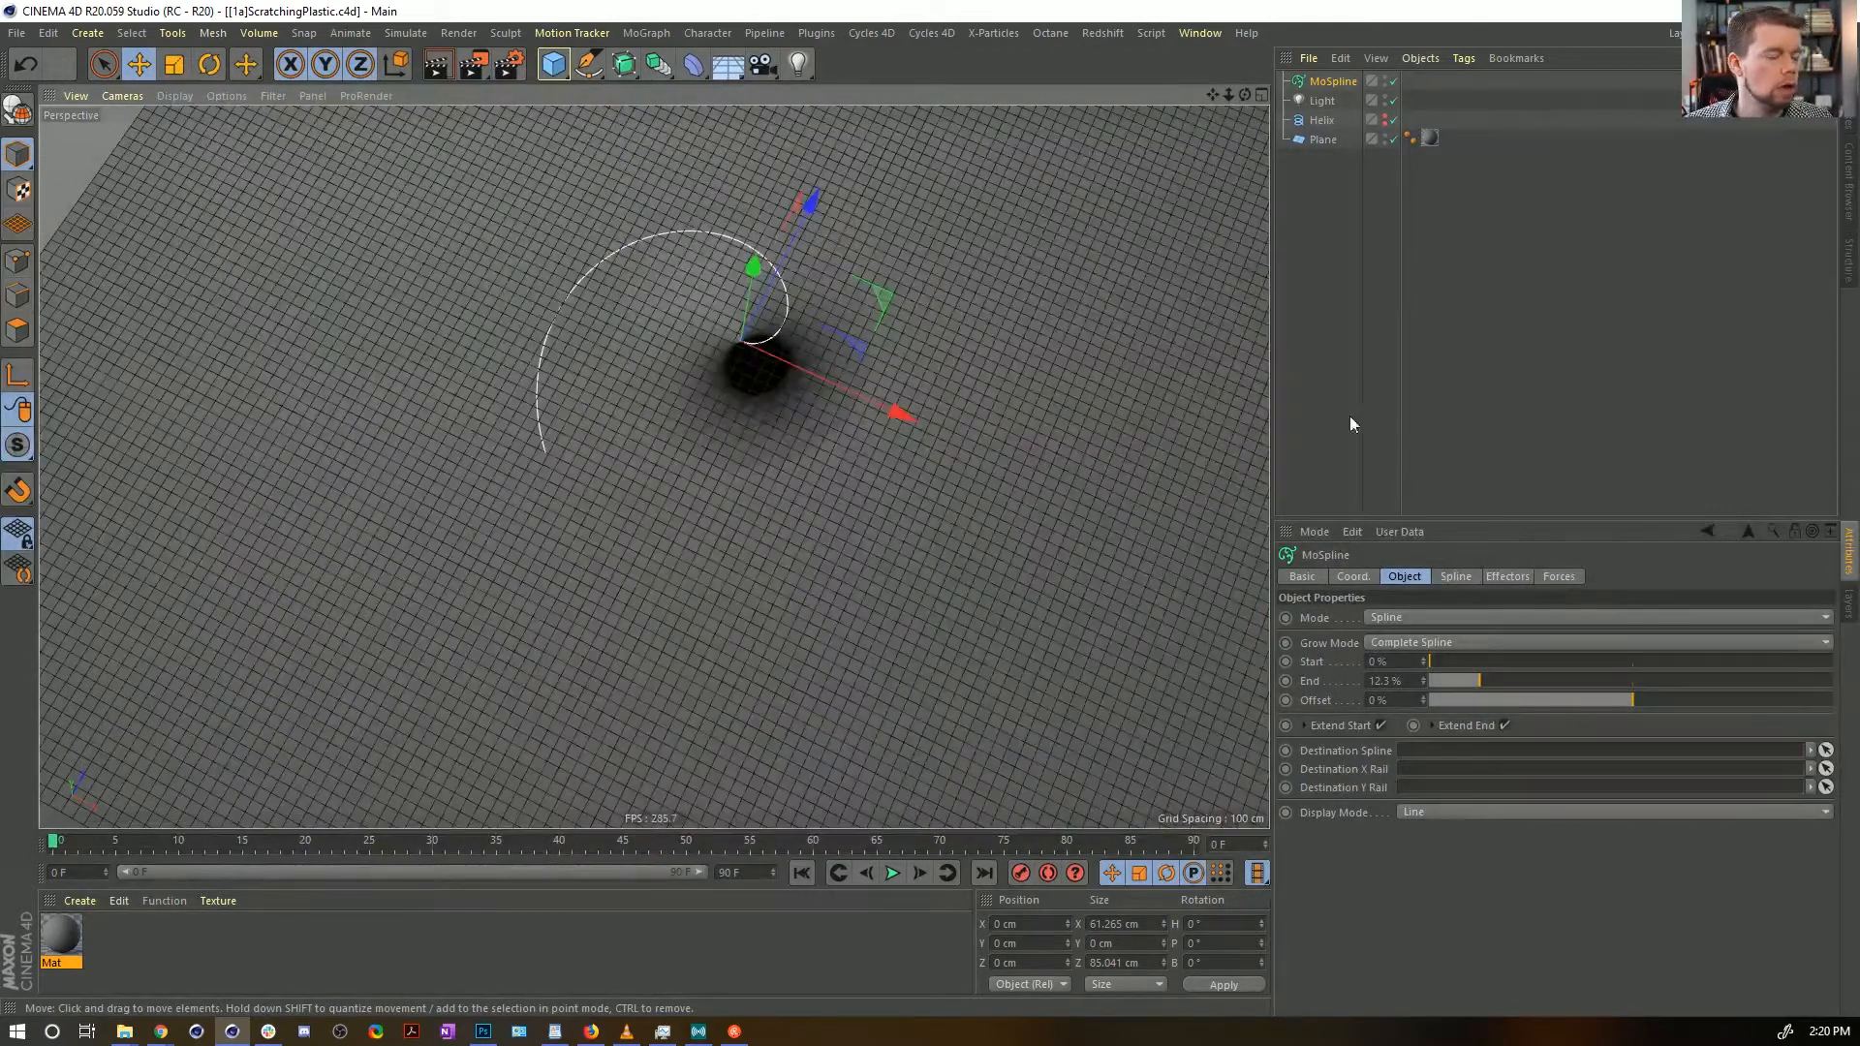
# In the plane's material, enable the Displacement channel and disable the Bump channel
pyautogui.doubleClick(61, 935)
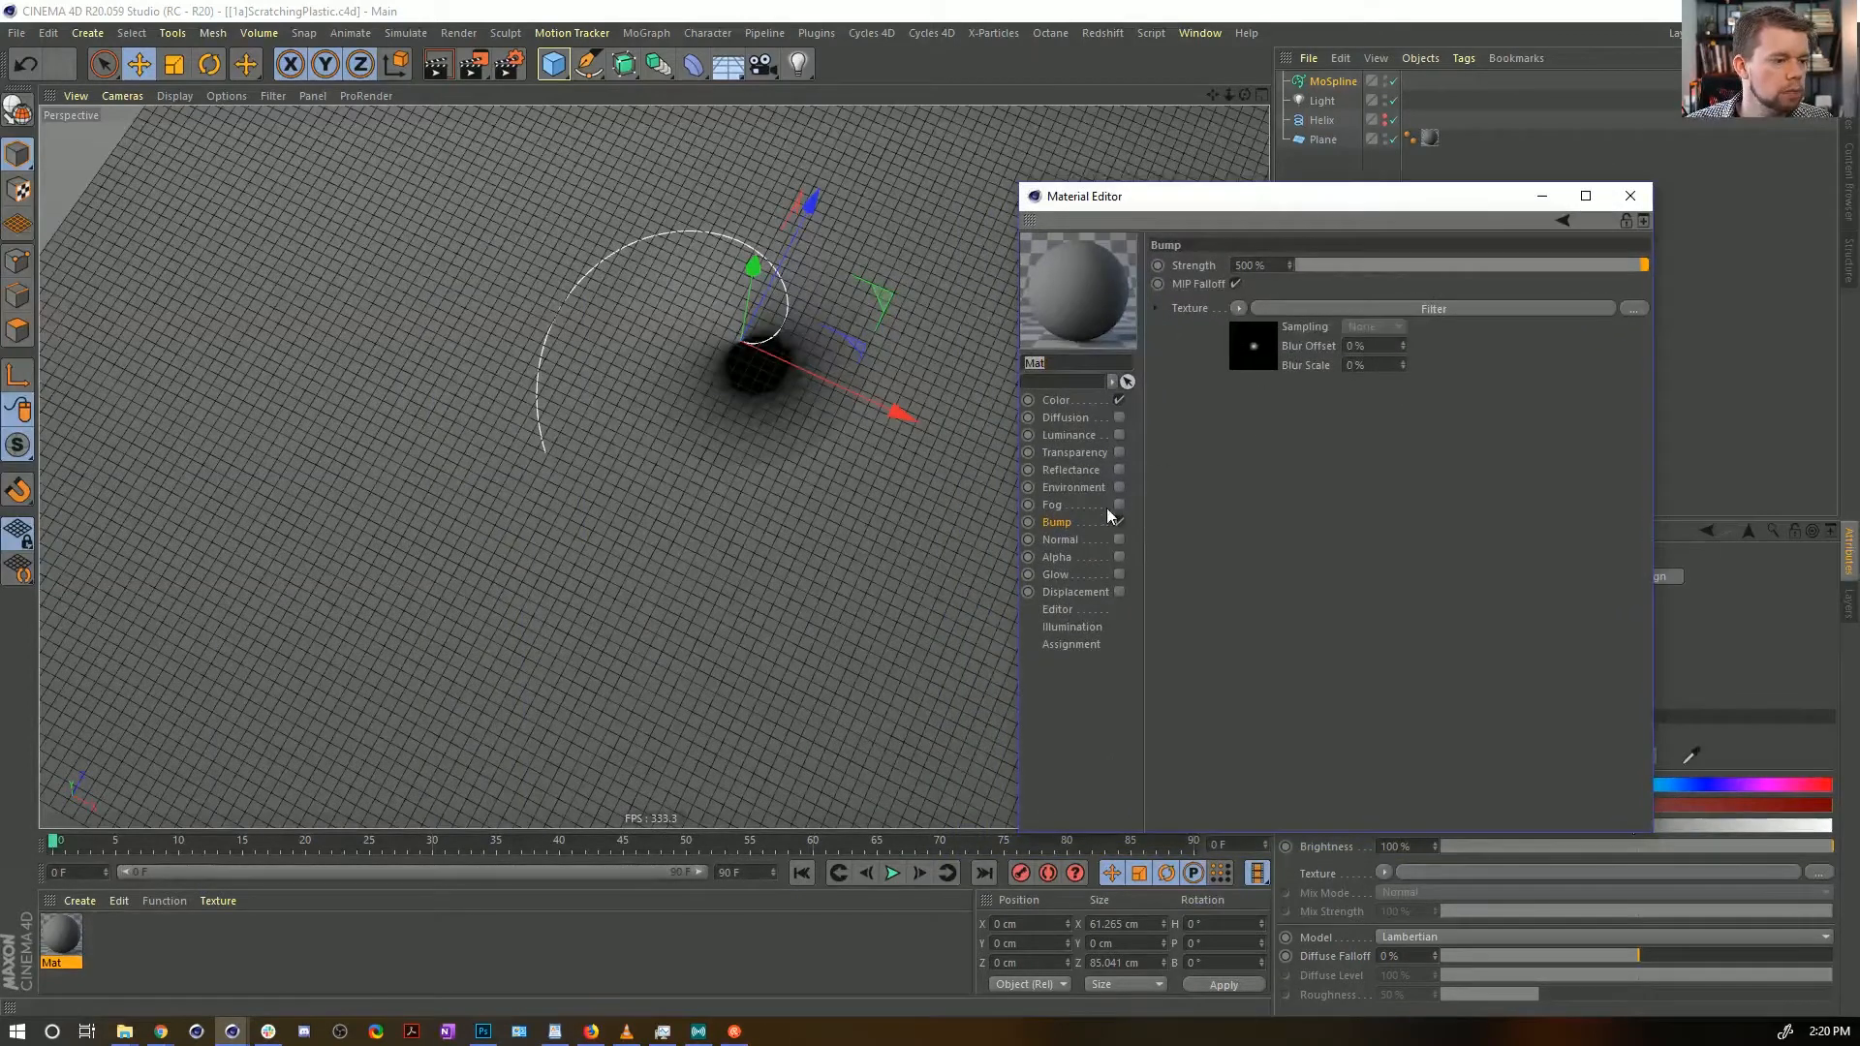
pyautogui.click(1121, 591)
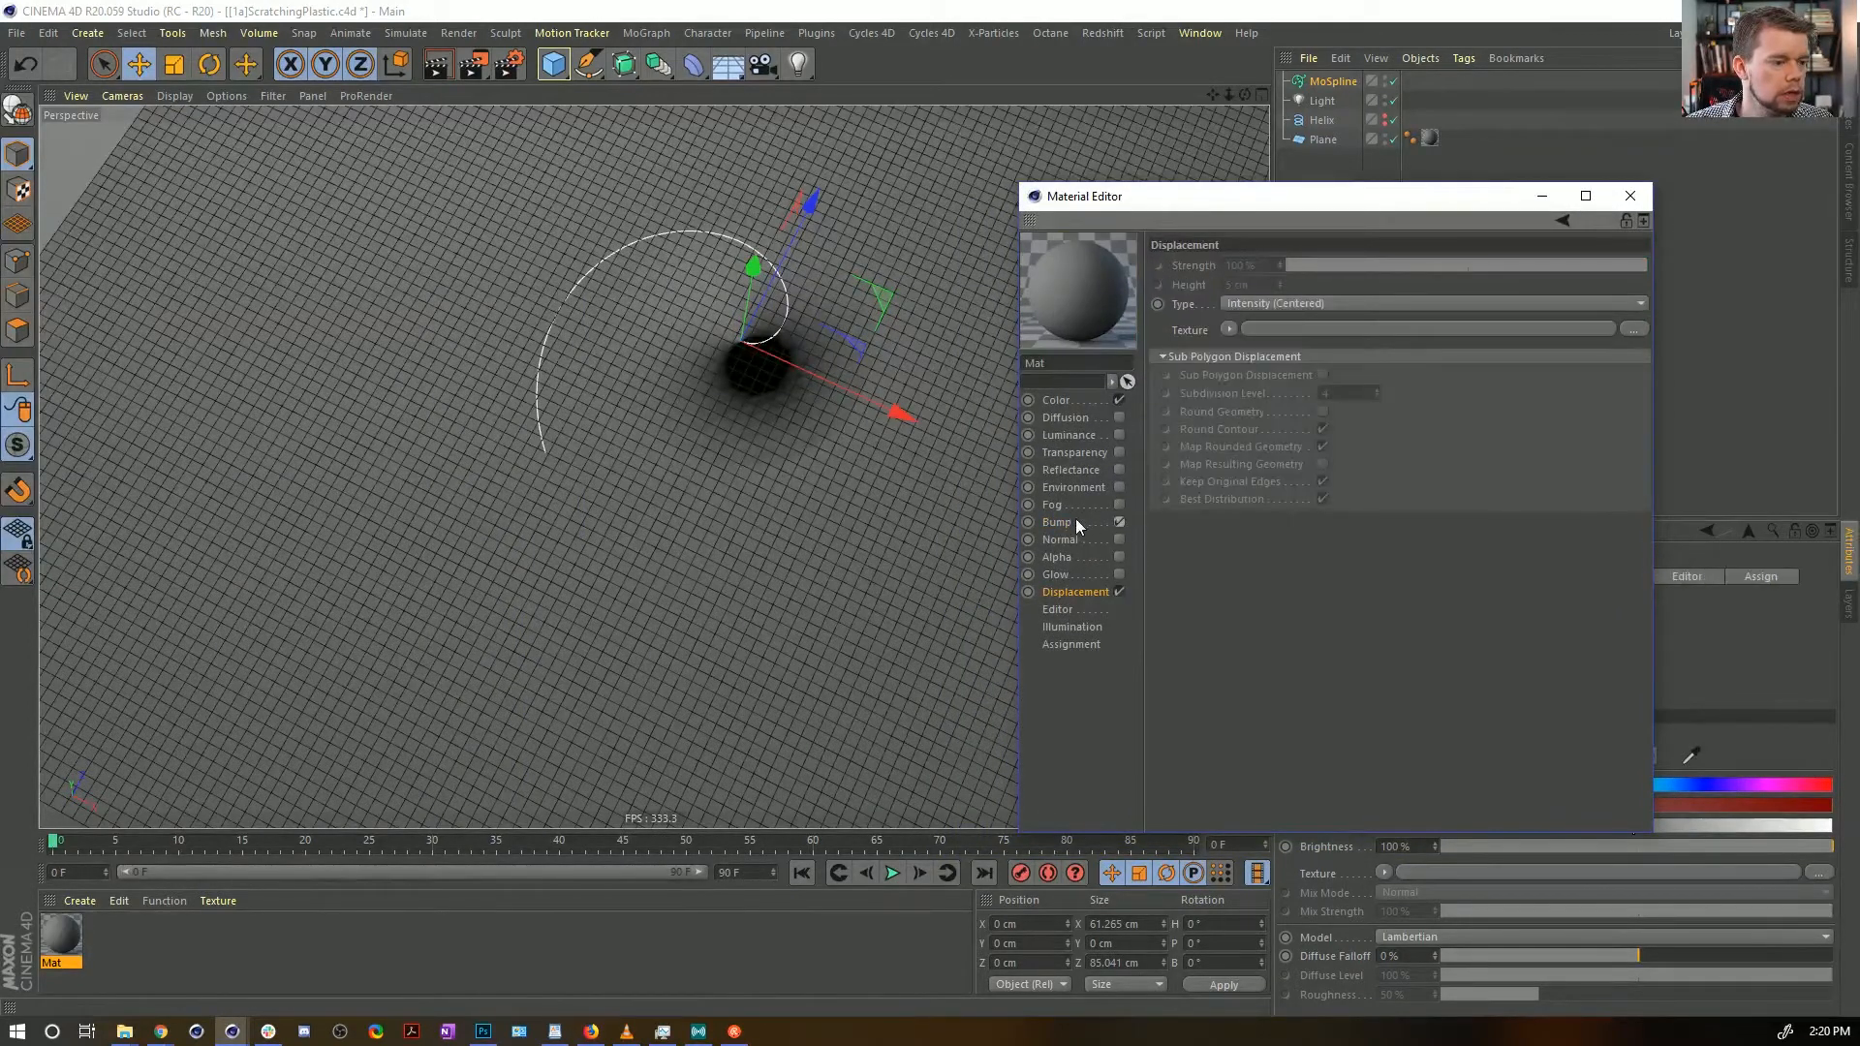
pyautogui.click(1075, 521)
pyautogui.click(1119, 522)
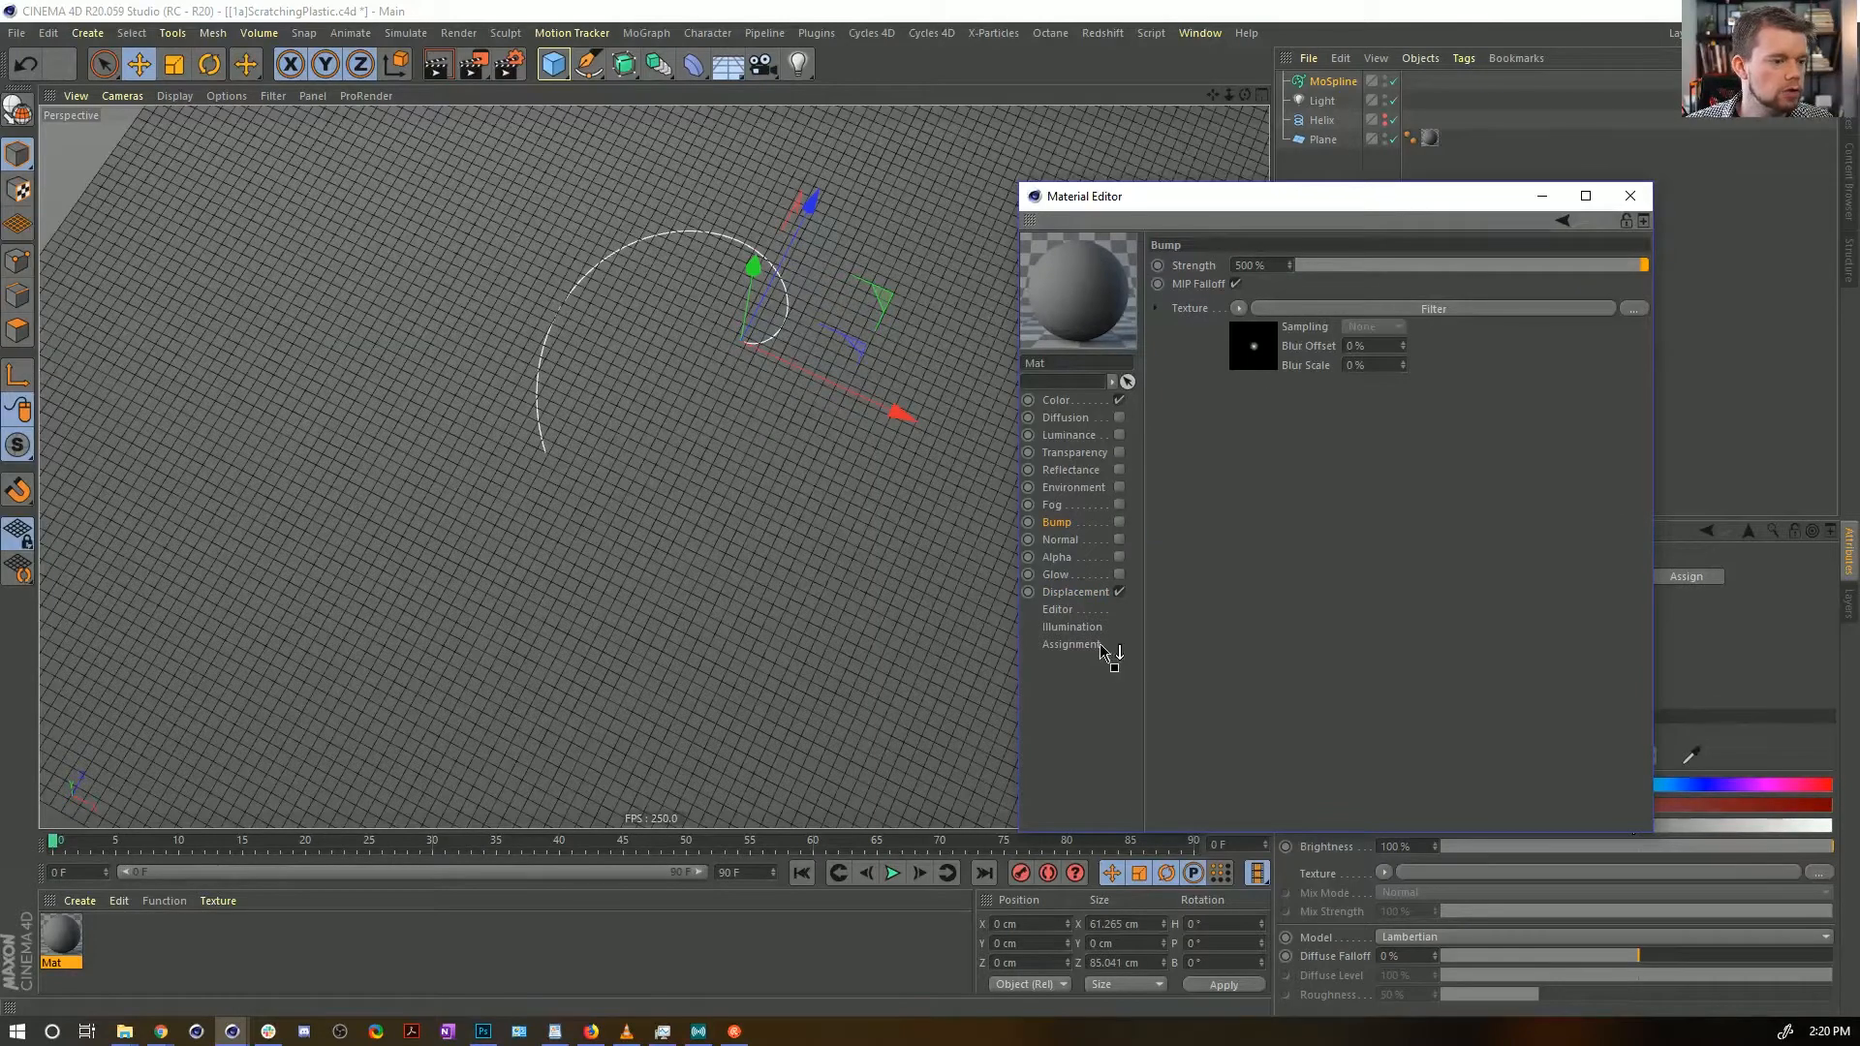
# Reuse the bump's Filter shader as the Displacement texture, enable Sub Polygon Displacement and render the view
pyautogui.click(1073, 592)
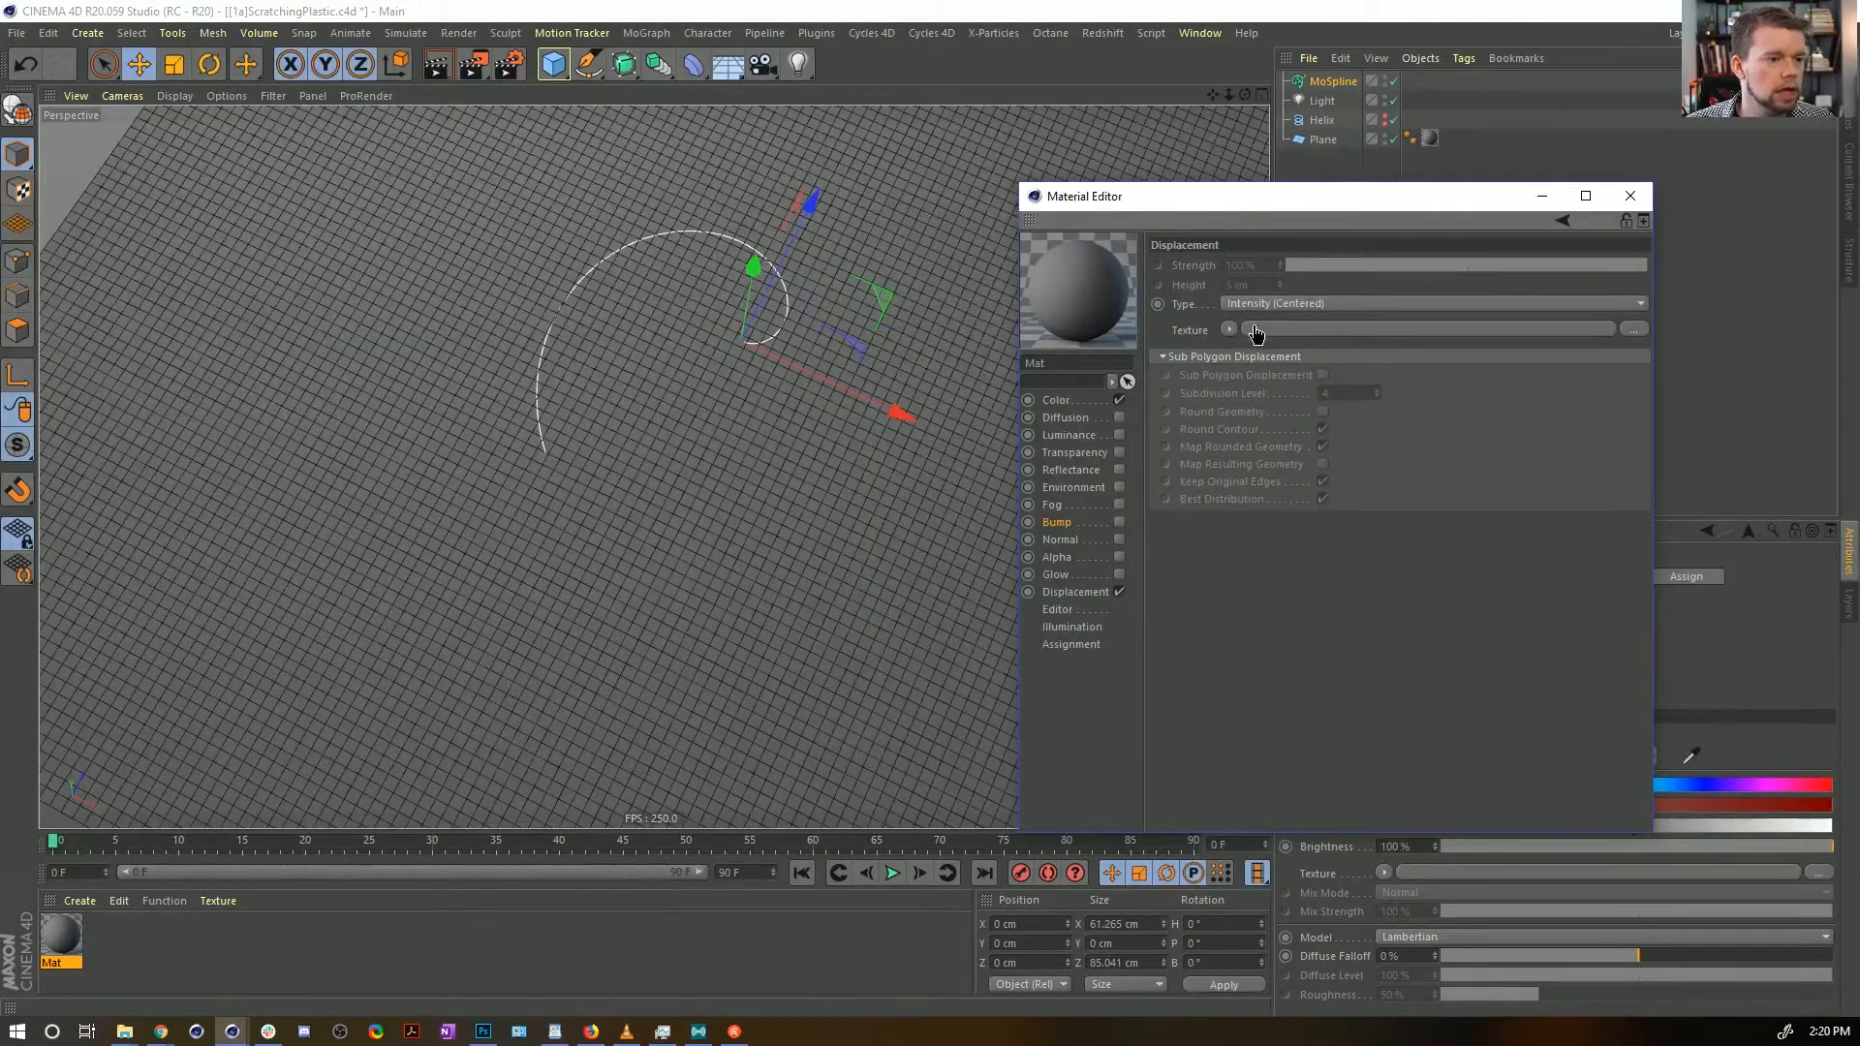
pyautogui.moveTo(1255, 328); pyautogui.dragTo(1249, 330)
pyautogui.click(1324, 433)
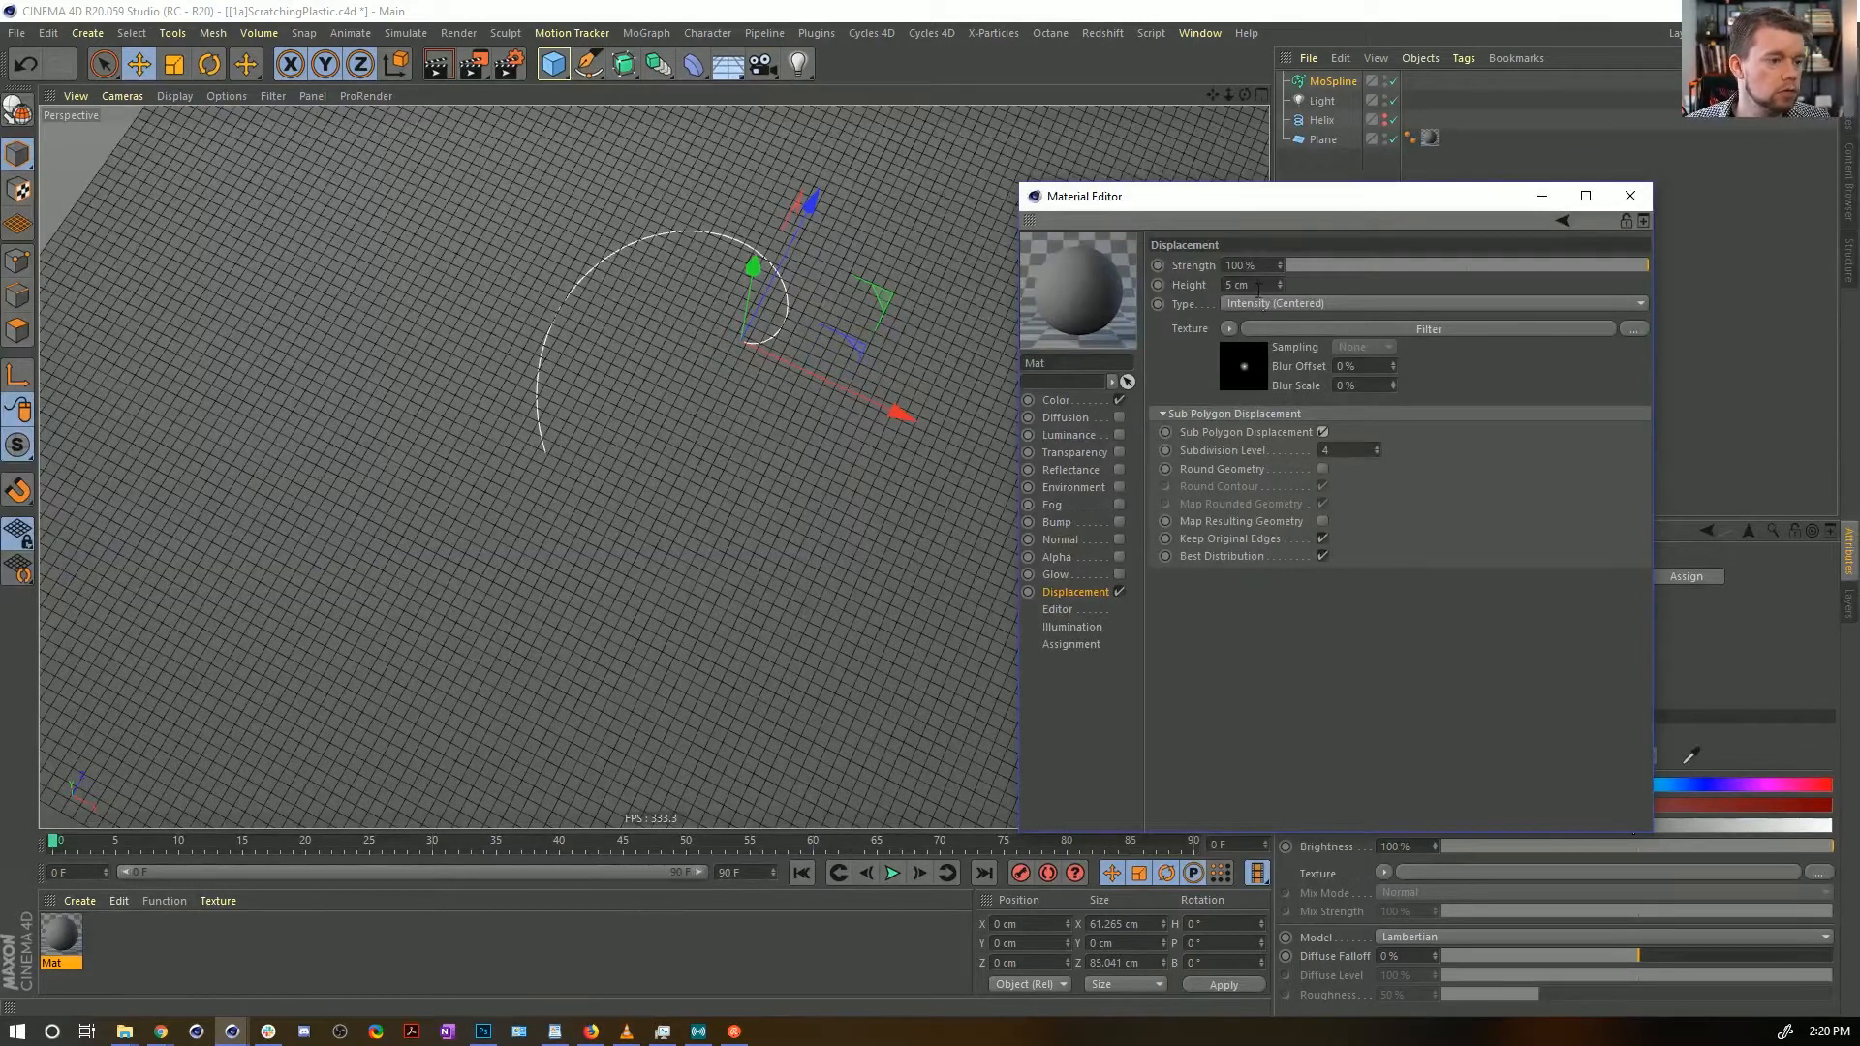
pyautogui.hotkey('ctrl', 'r')
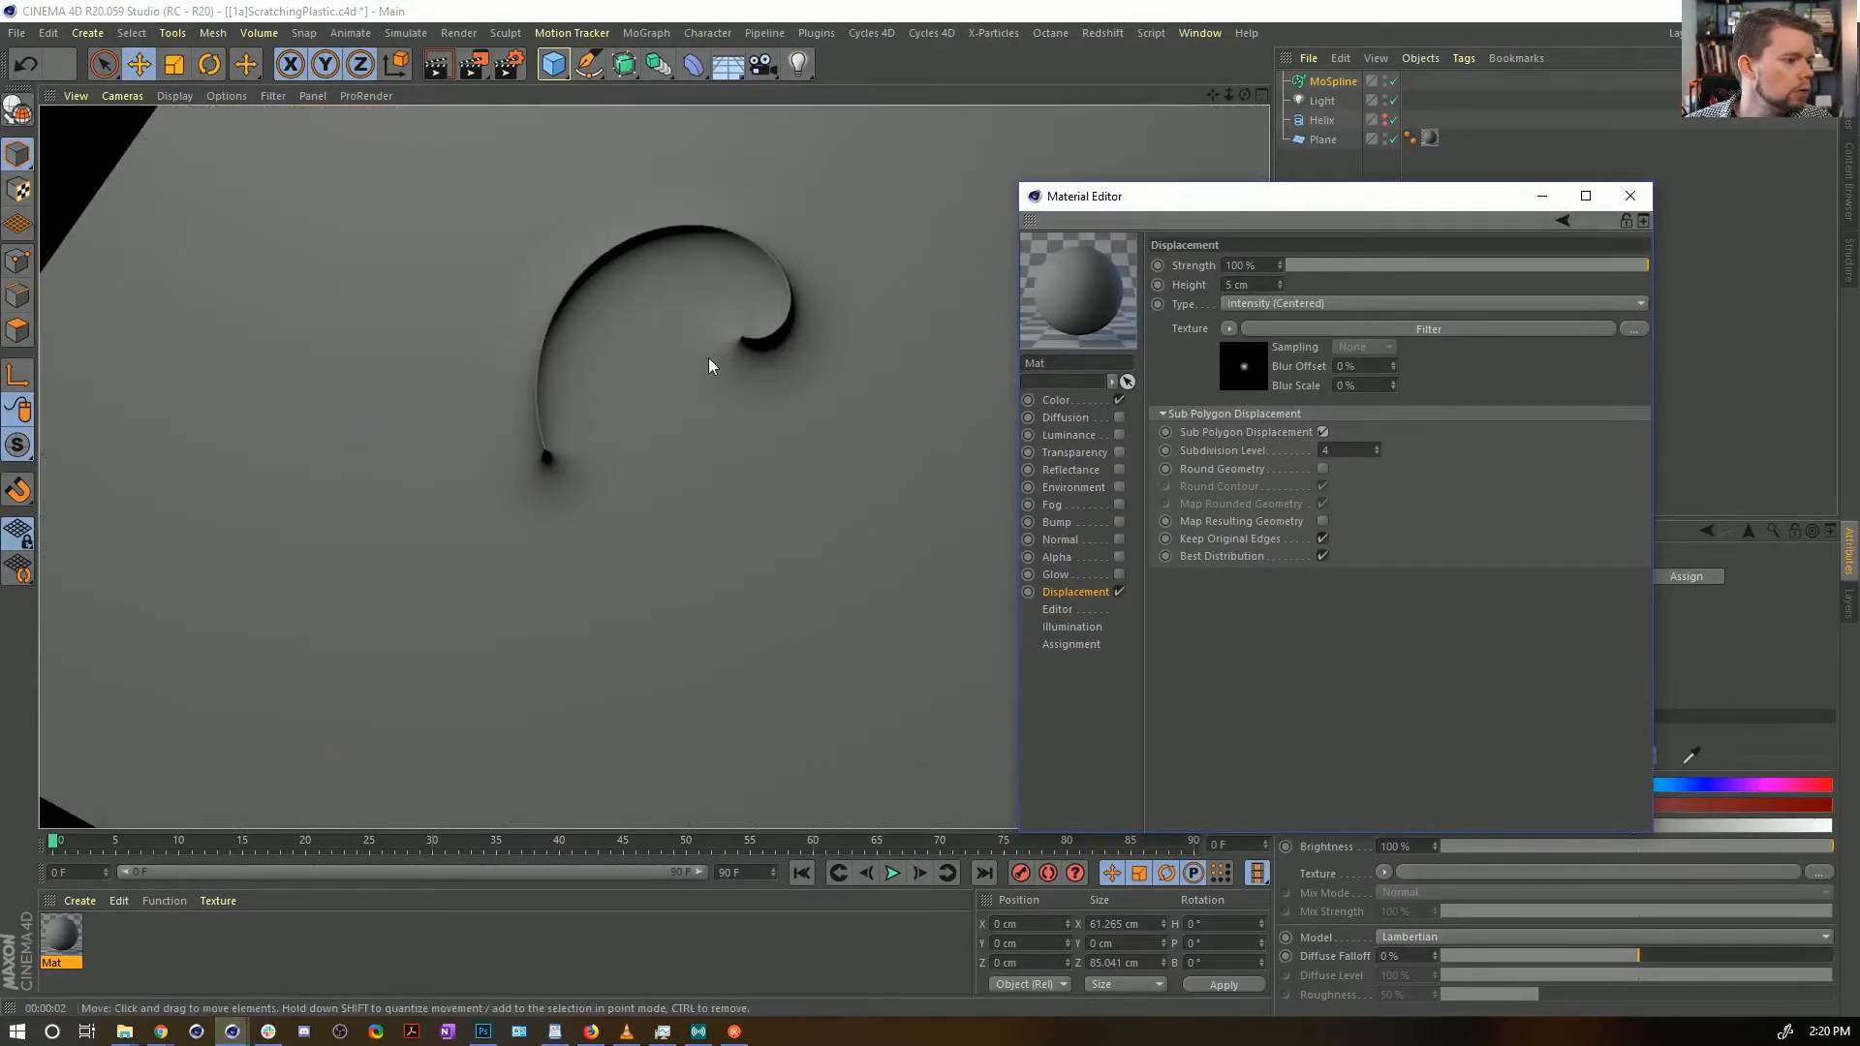
pyautogui.keyDown('alt'); pyautogui.moveTo(779, 368); pyautogui.dragTo(799, 322); pyautogui.keyUp('alt')
pyautogui.hotkey('ctrl', 'r')
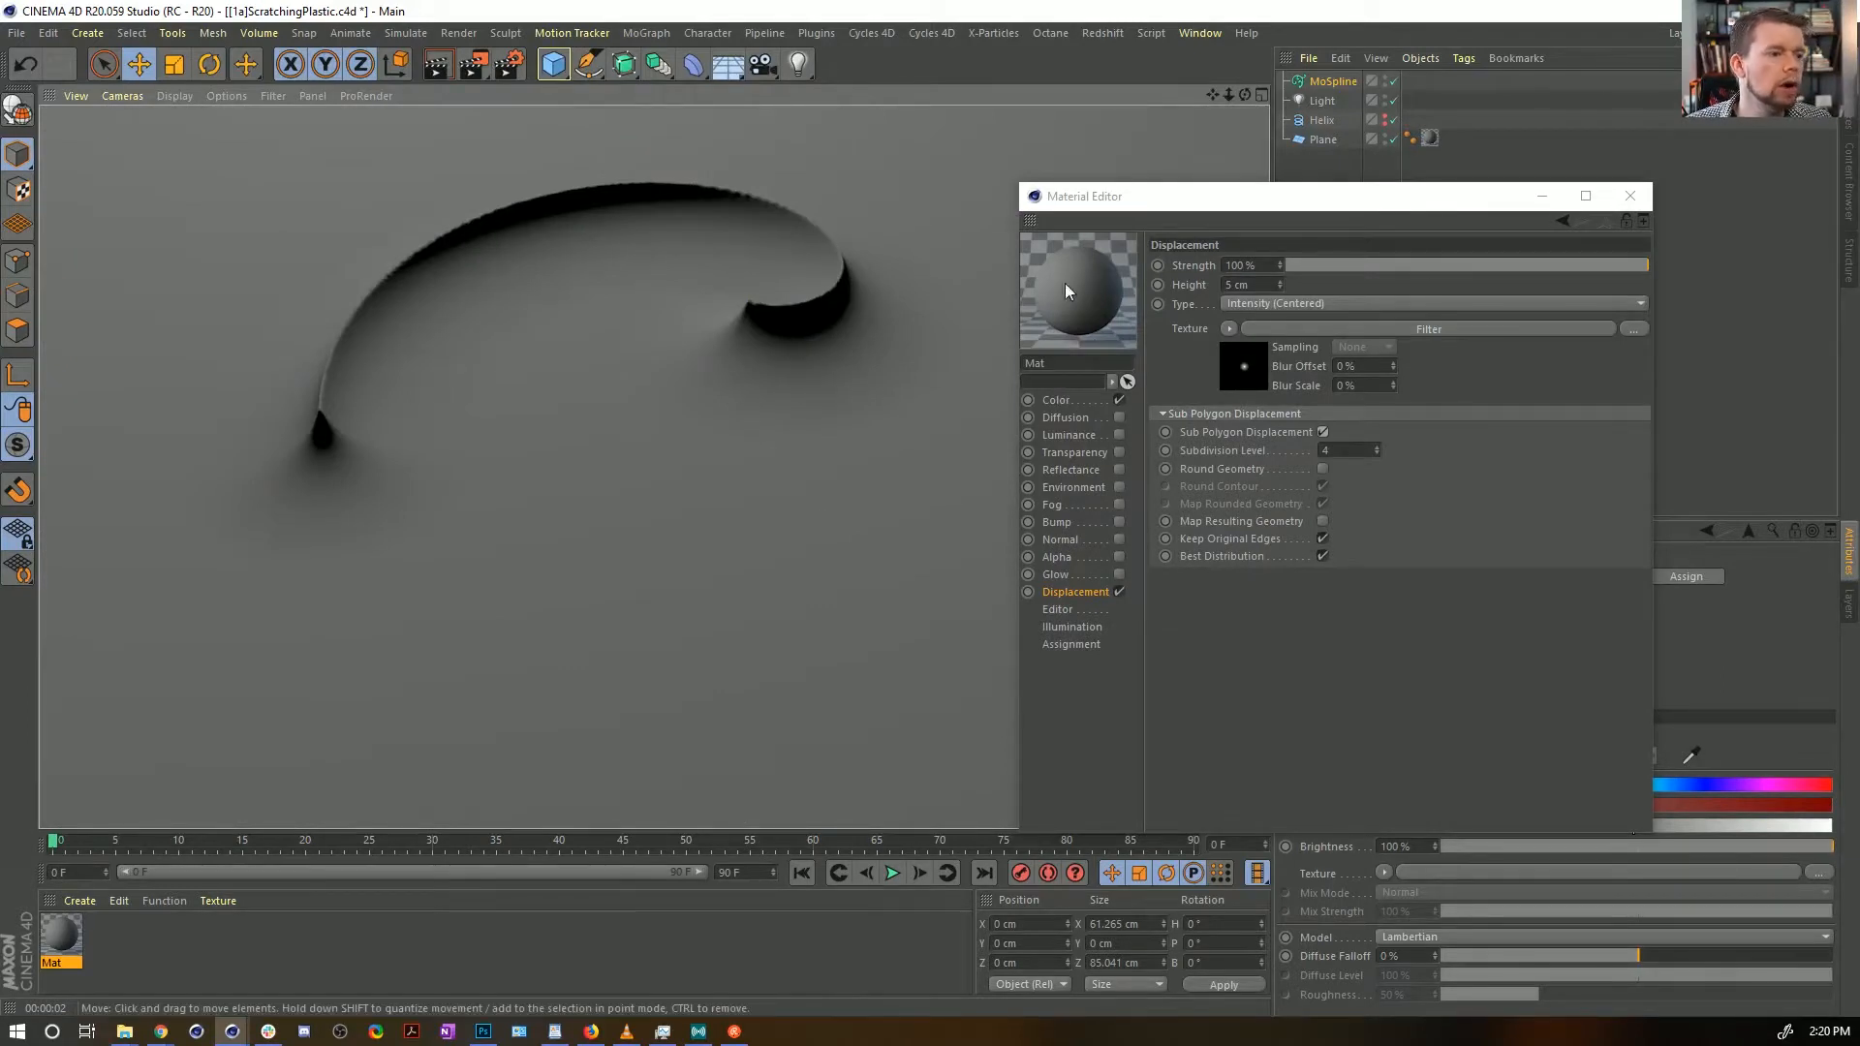
# In the displacement's Filter shader, set the first point of the RGB gradation curve to Y 0.5 and render the view
pyautogui.click(1252, 330)
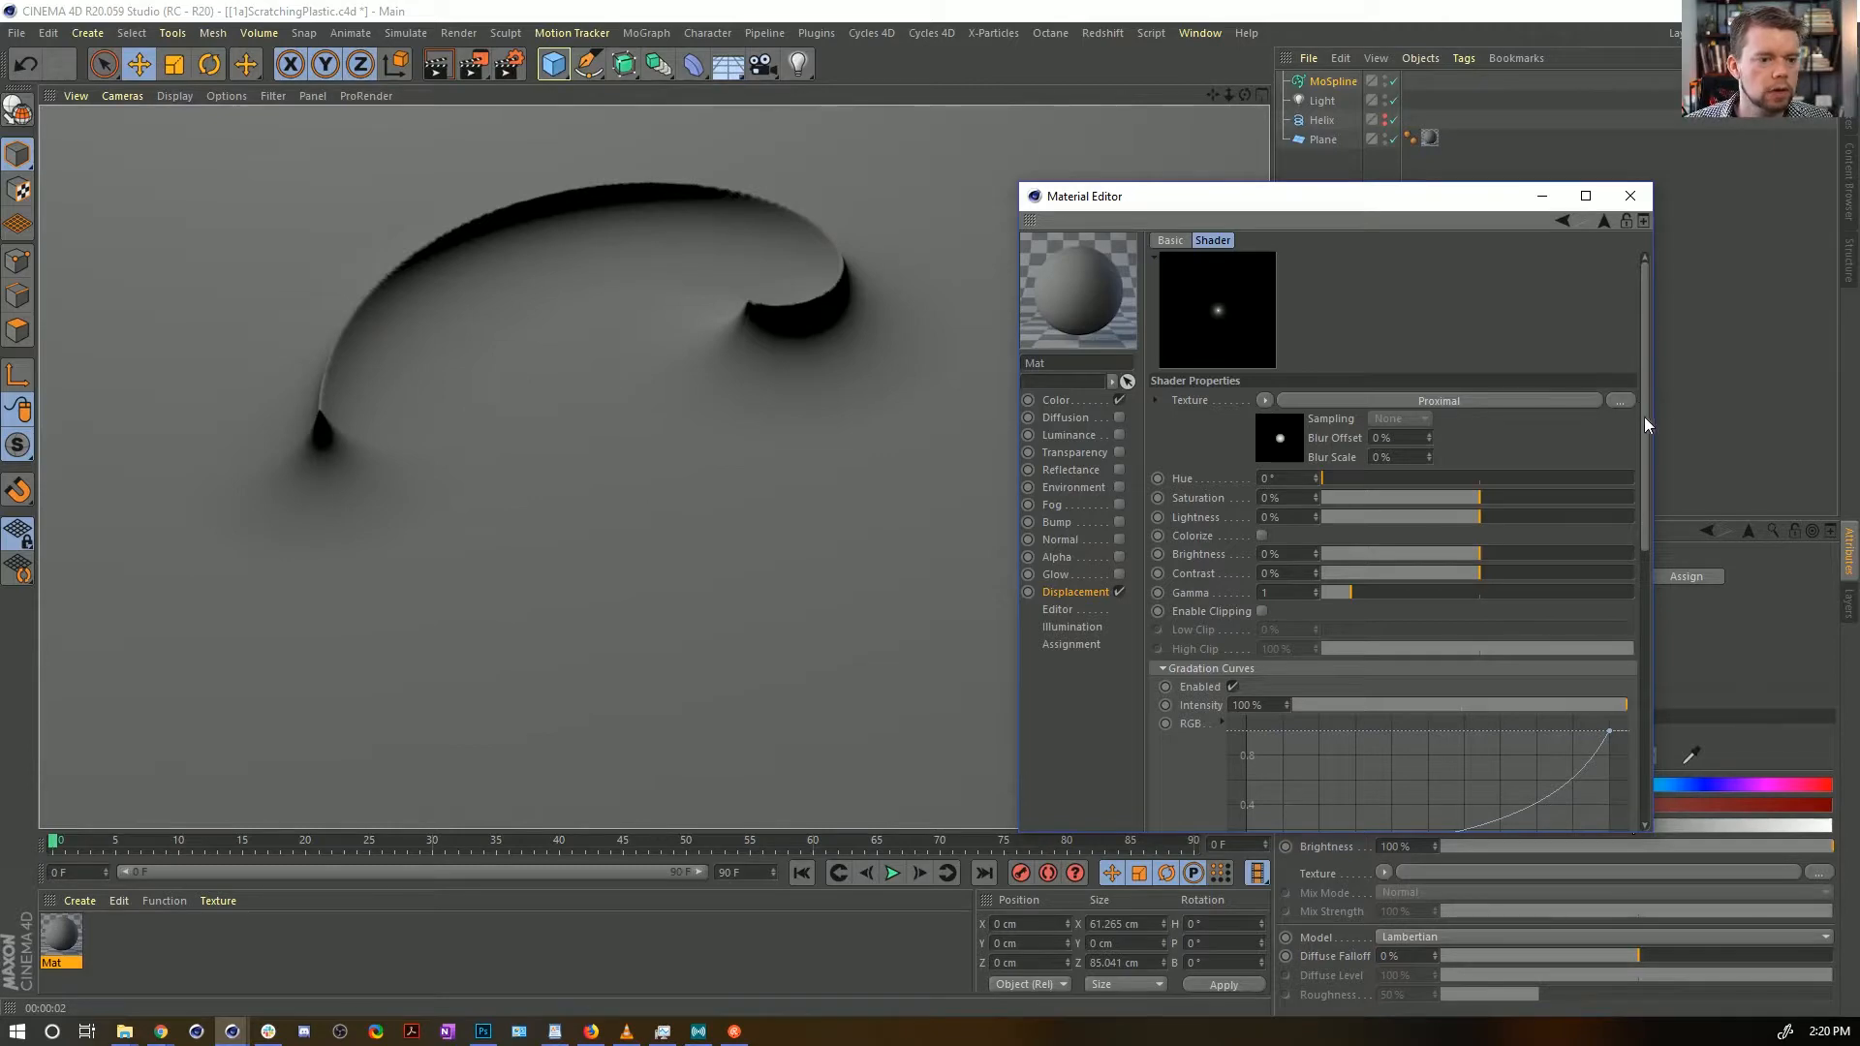
pyautogui.moveTo(1643, 416); pyautogui.dragTo(1654, 467)
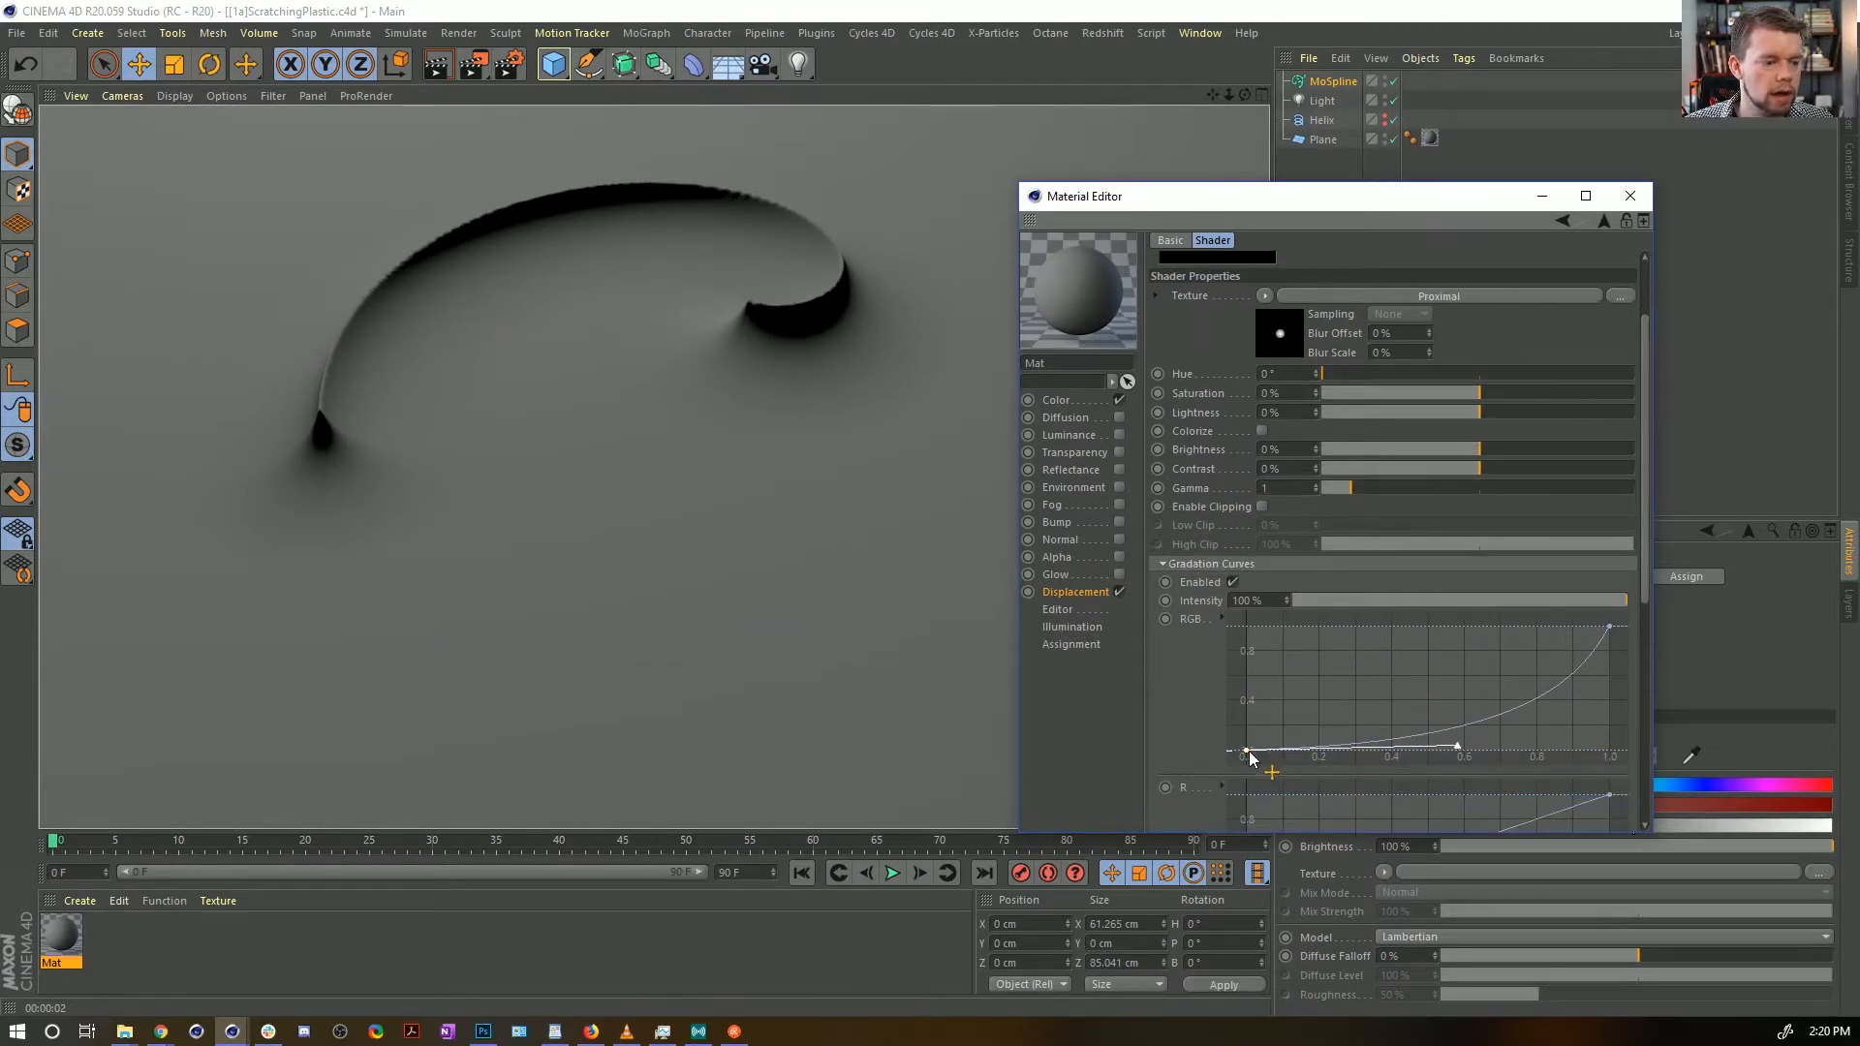
pyautogui.moveTo(1247, 759); pyautogui.dragTo(1237, 706)
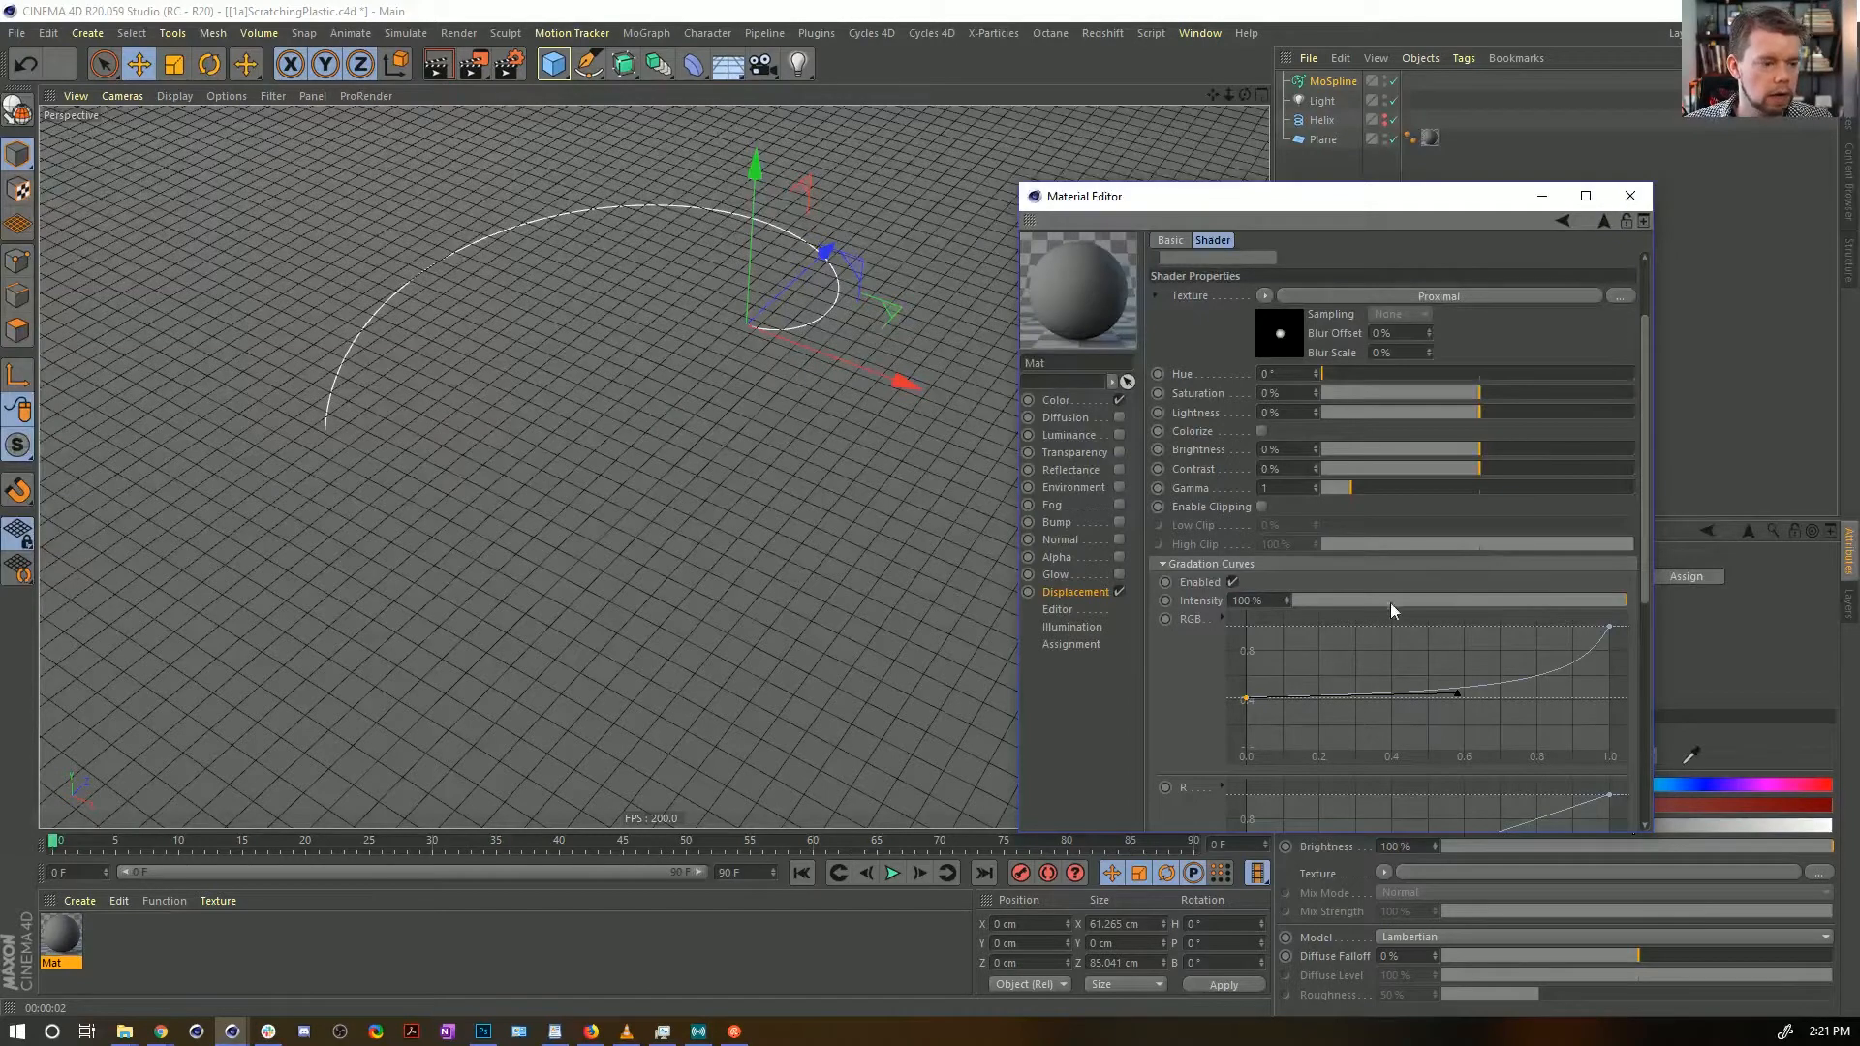
pyautogui.click(1224, 620)
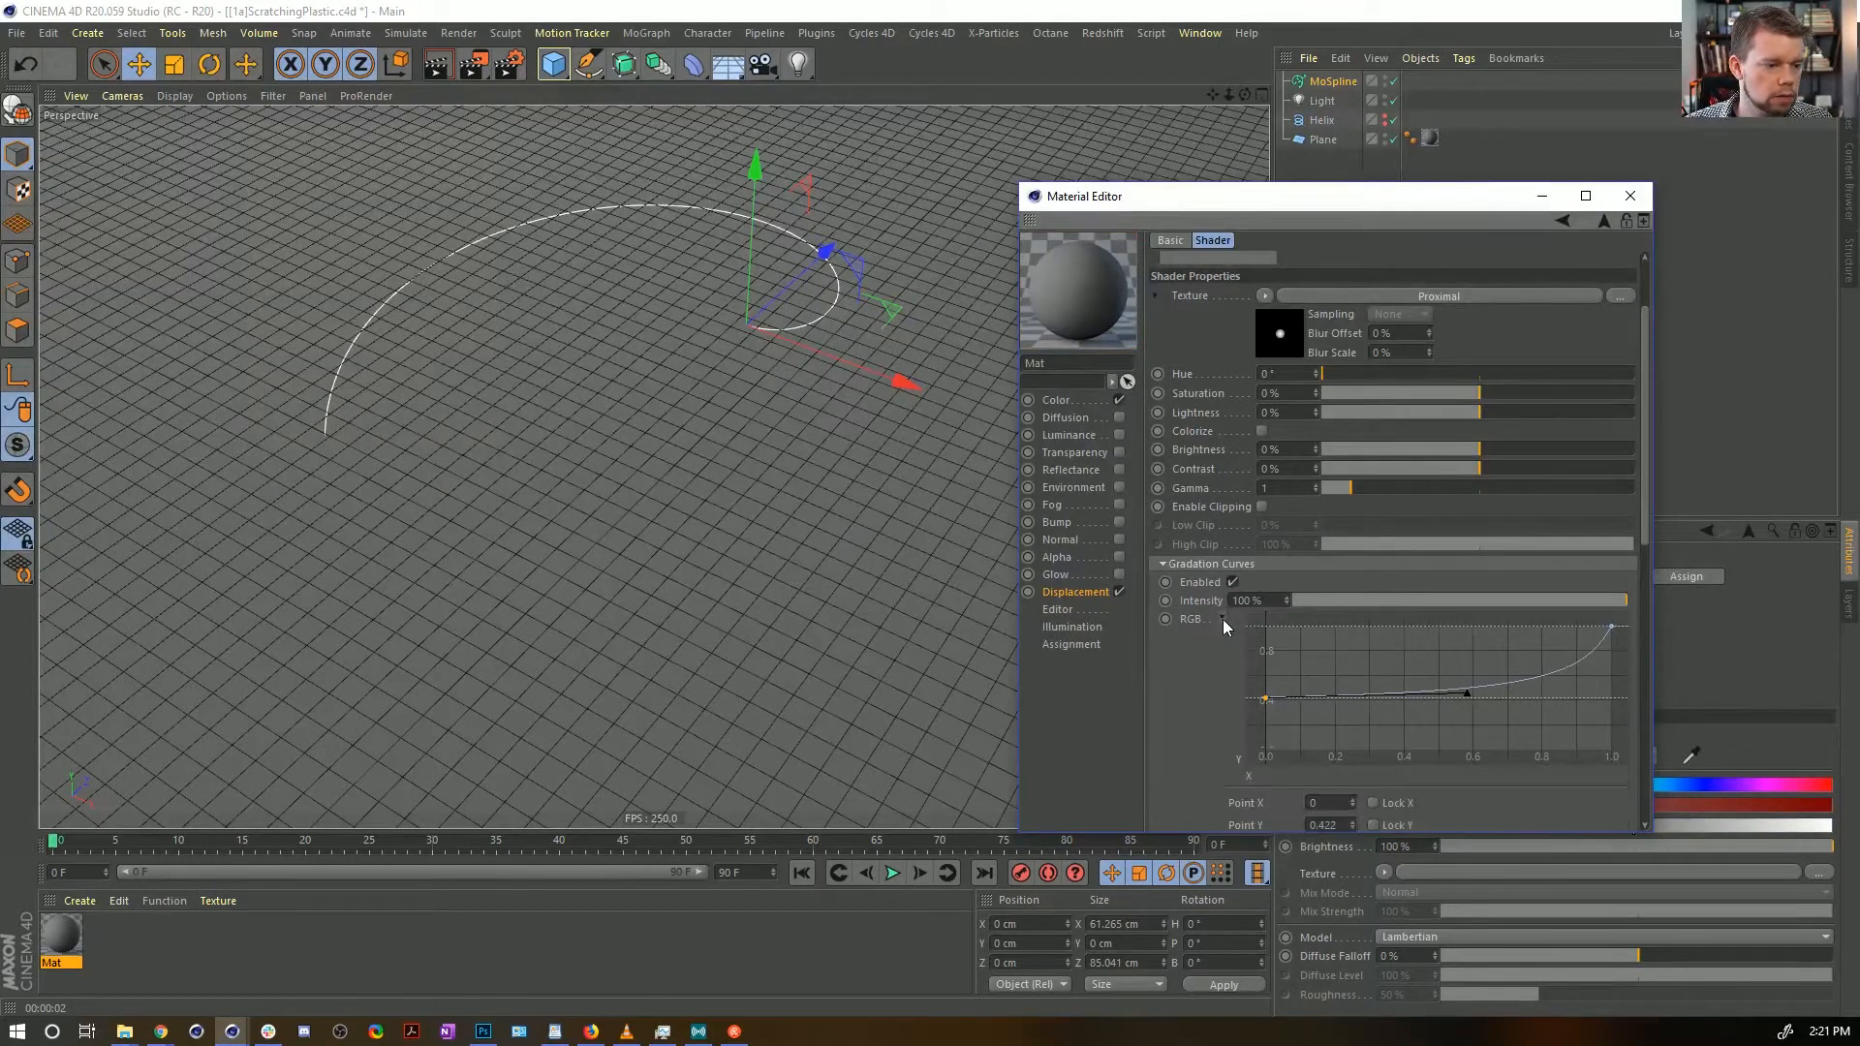
pyautogui.scroll(-3, 1326, 817)
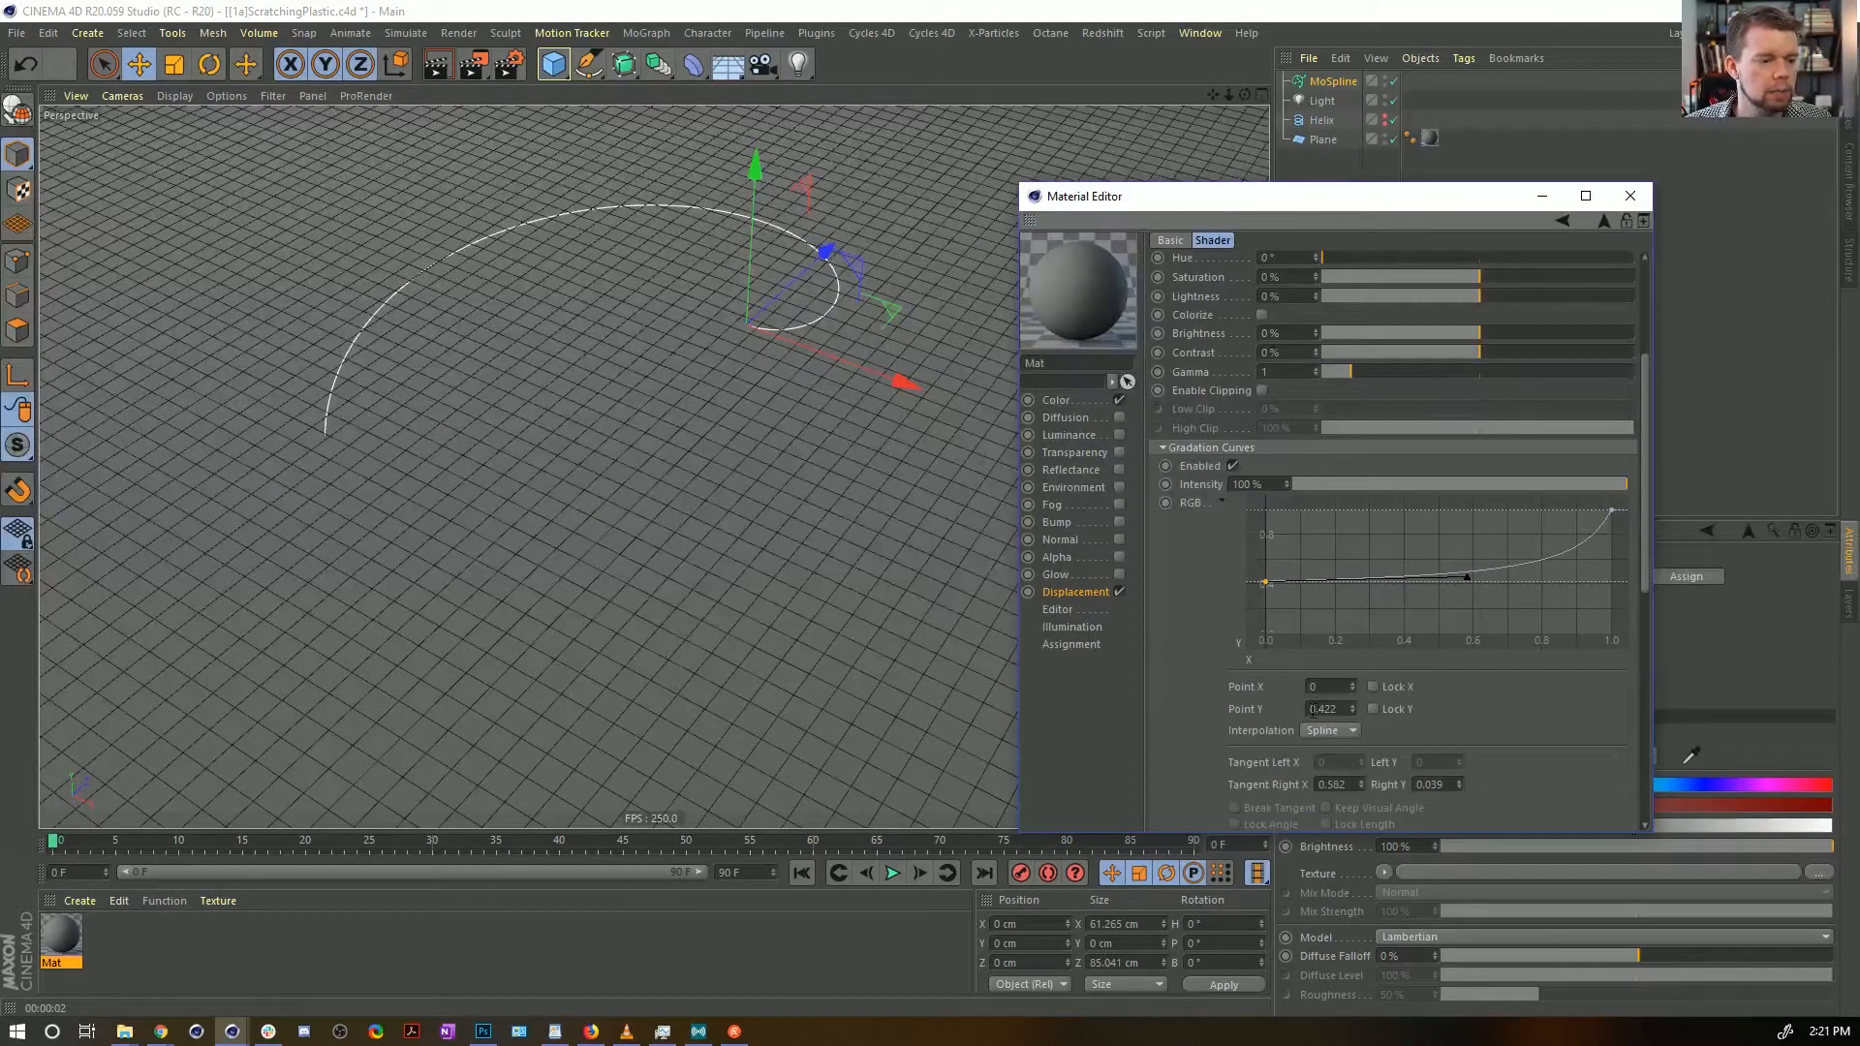
pyautogui.write('5')
pyautogui.press('Return')
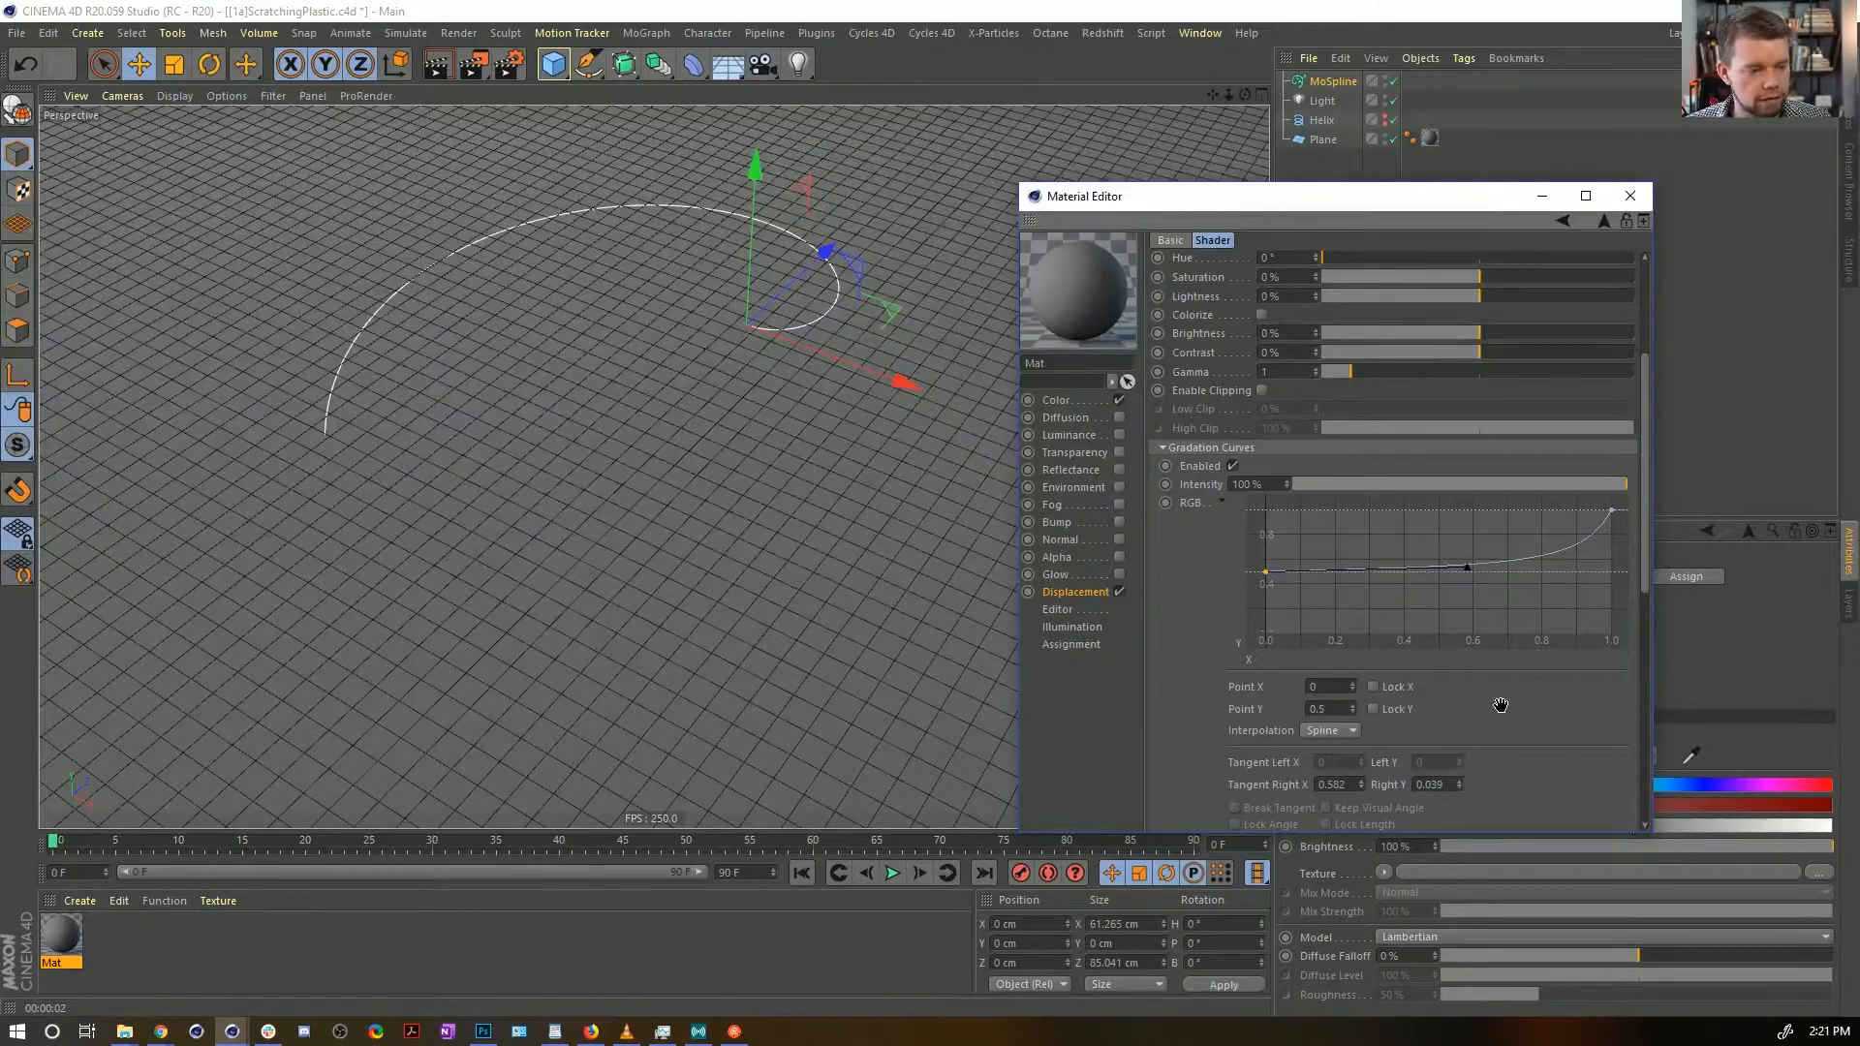
pyautogui.click(1220, 503)
pyautogui.click(1222, 504)
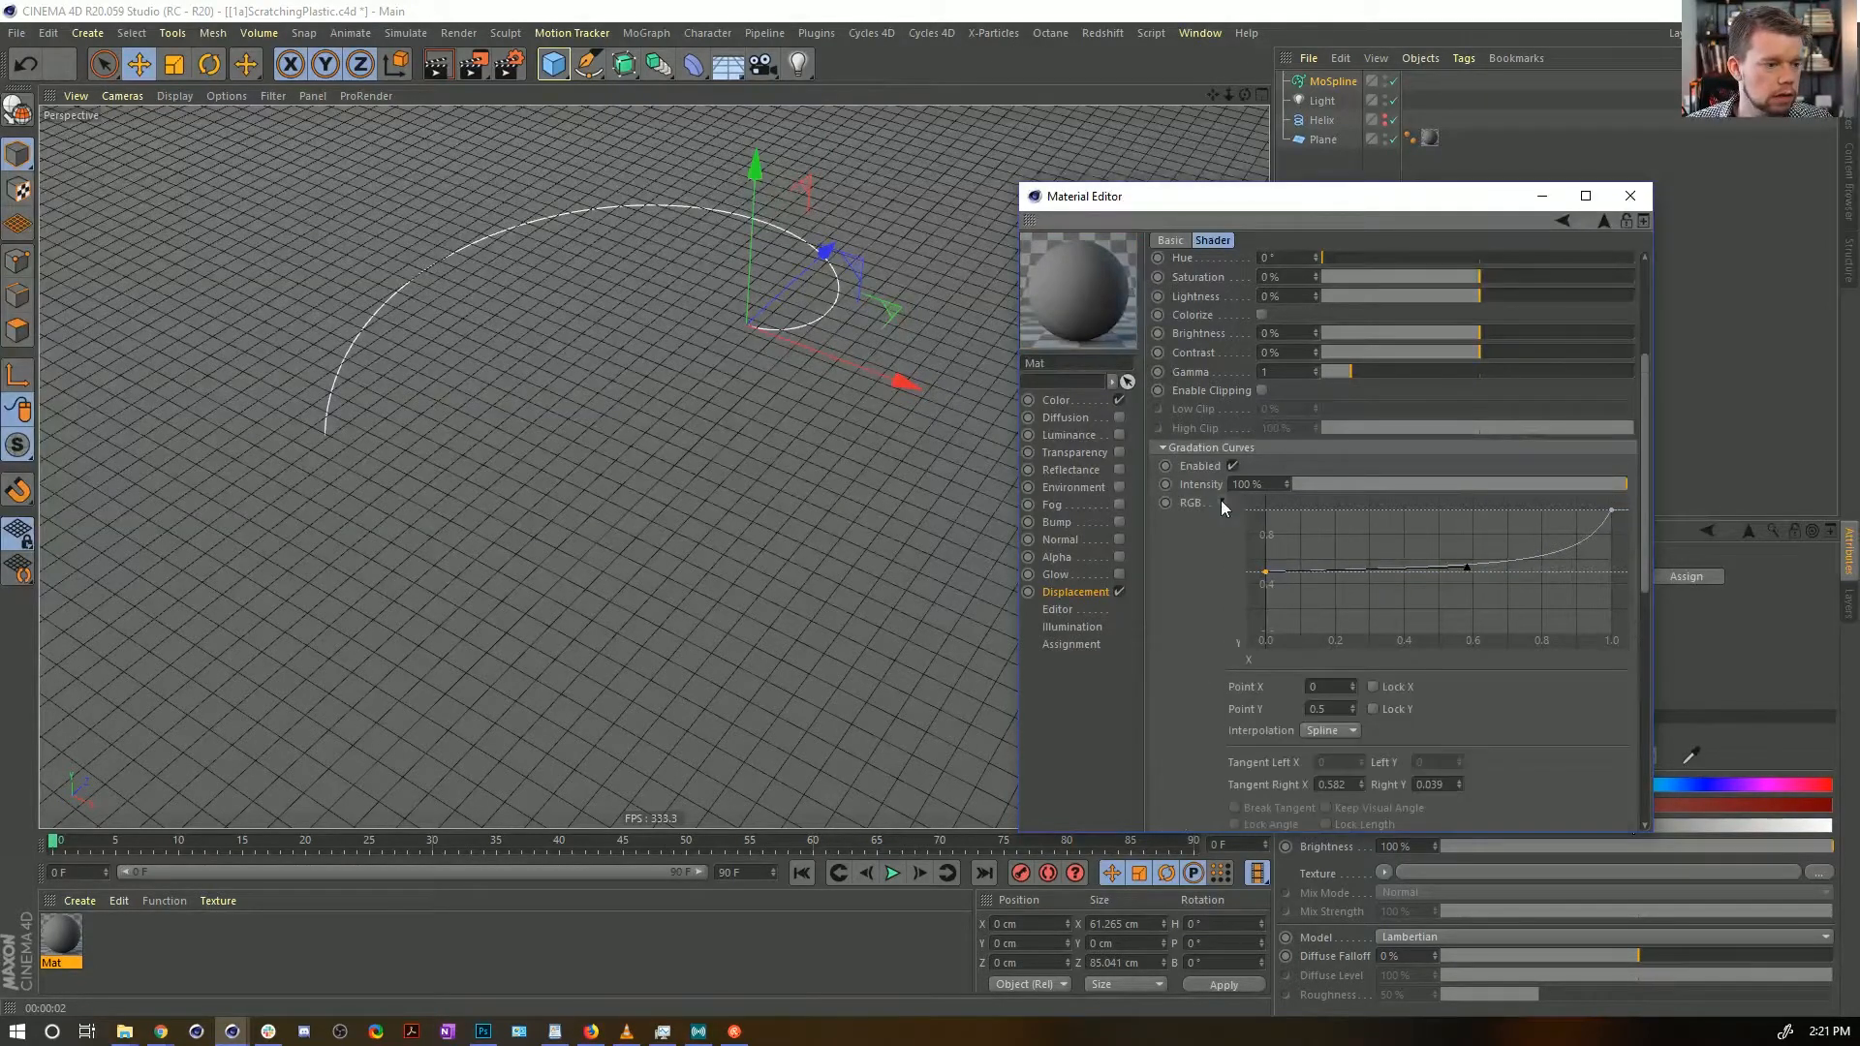
pyautogui.click(1221, 505)
pyautogui.click(1221, 504)
pyautogui.click(1222, 506)
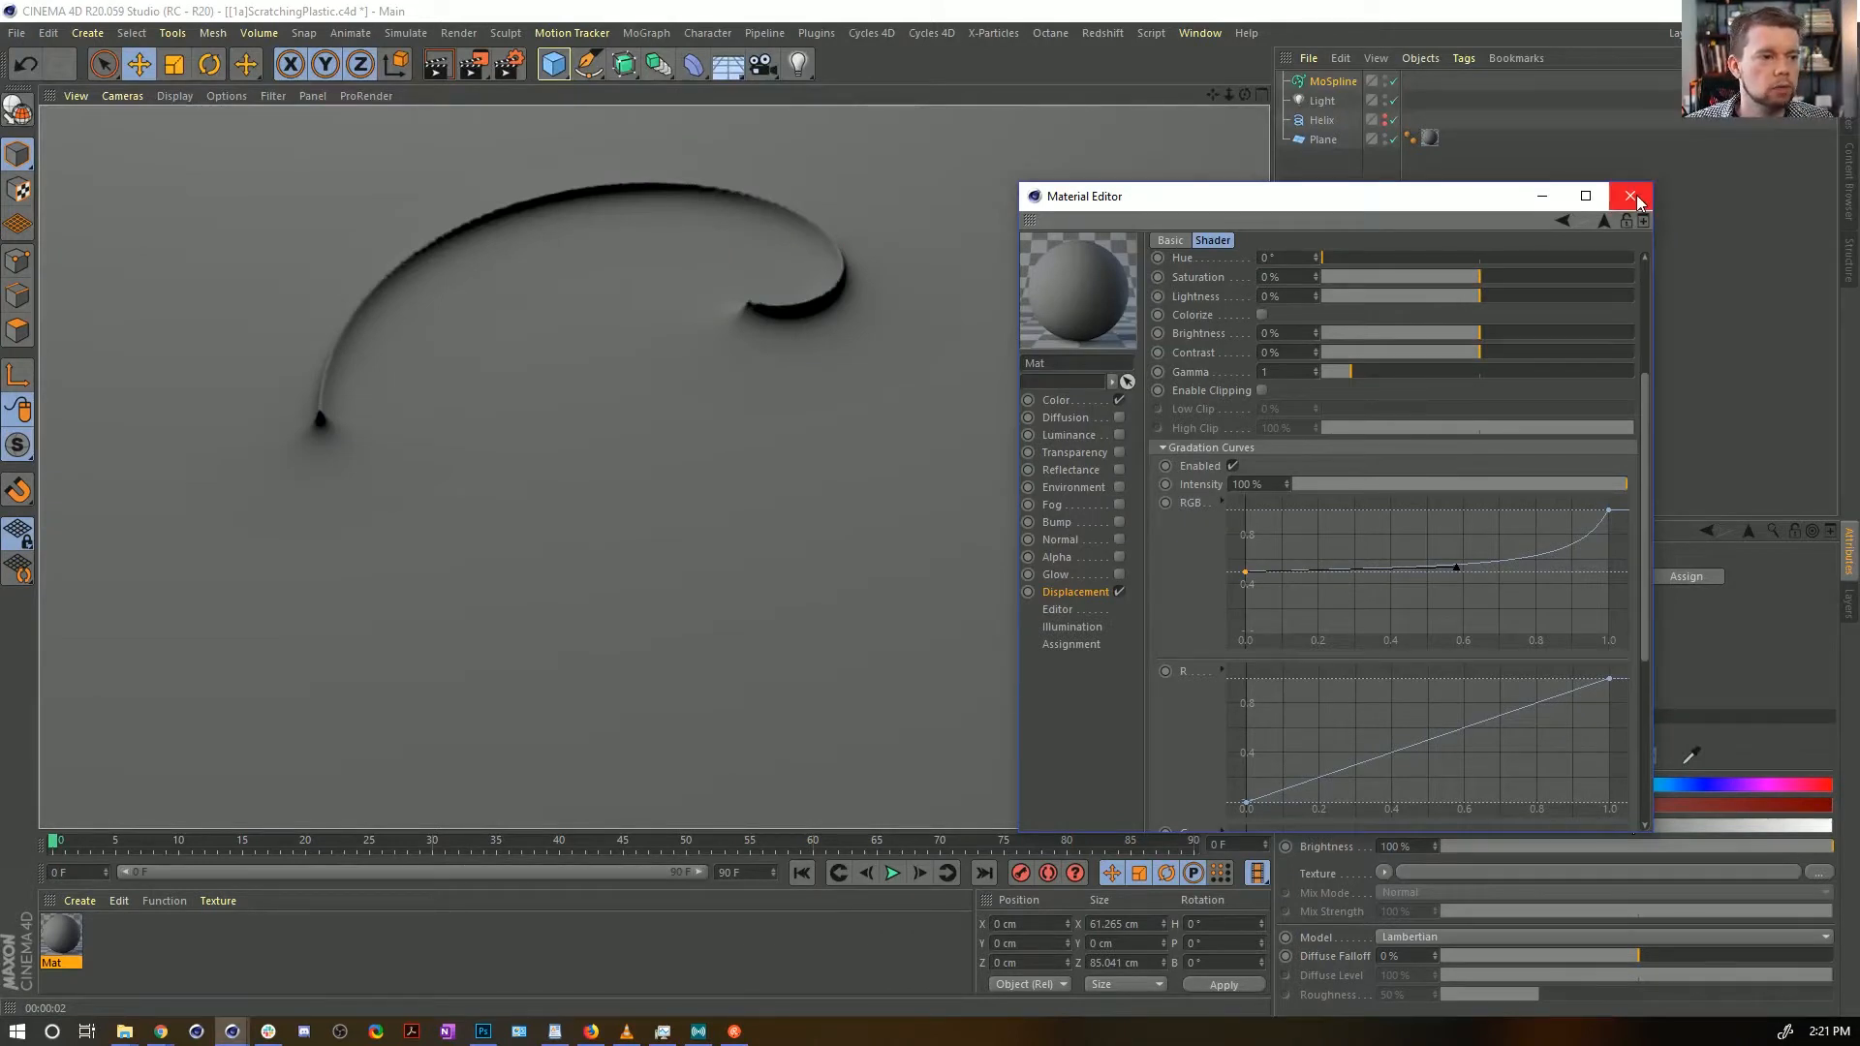
# Set the material's displacement Height to -2 cm and render the view
pyautogui.click(1076, 593)
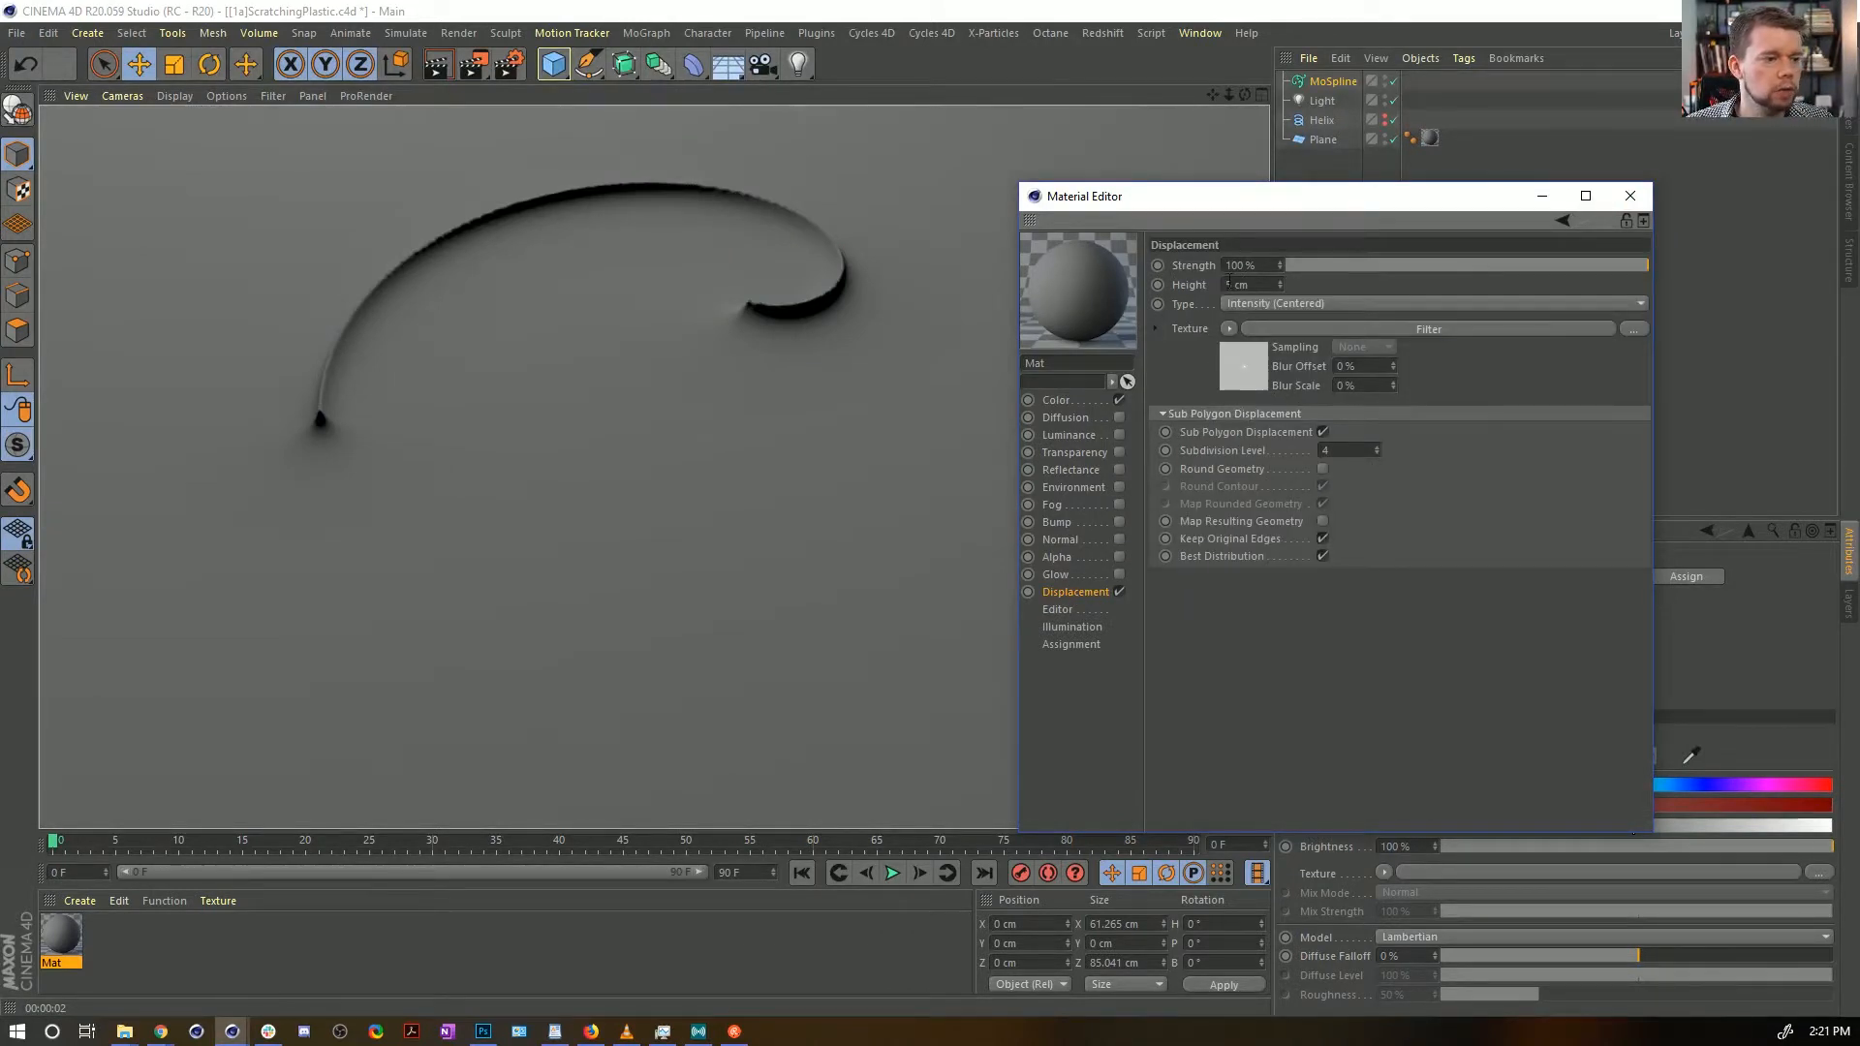
pyautogui.click(1227, 283)
pyautogui.write('-')
pyautogui.press('Return')
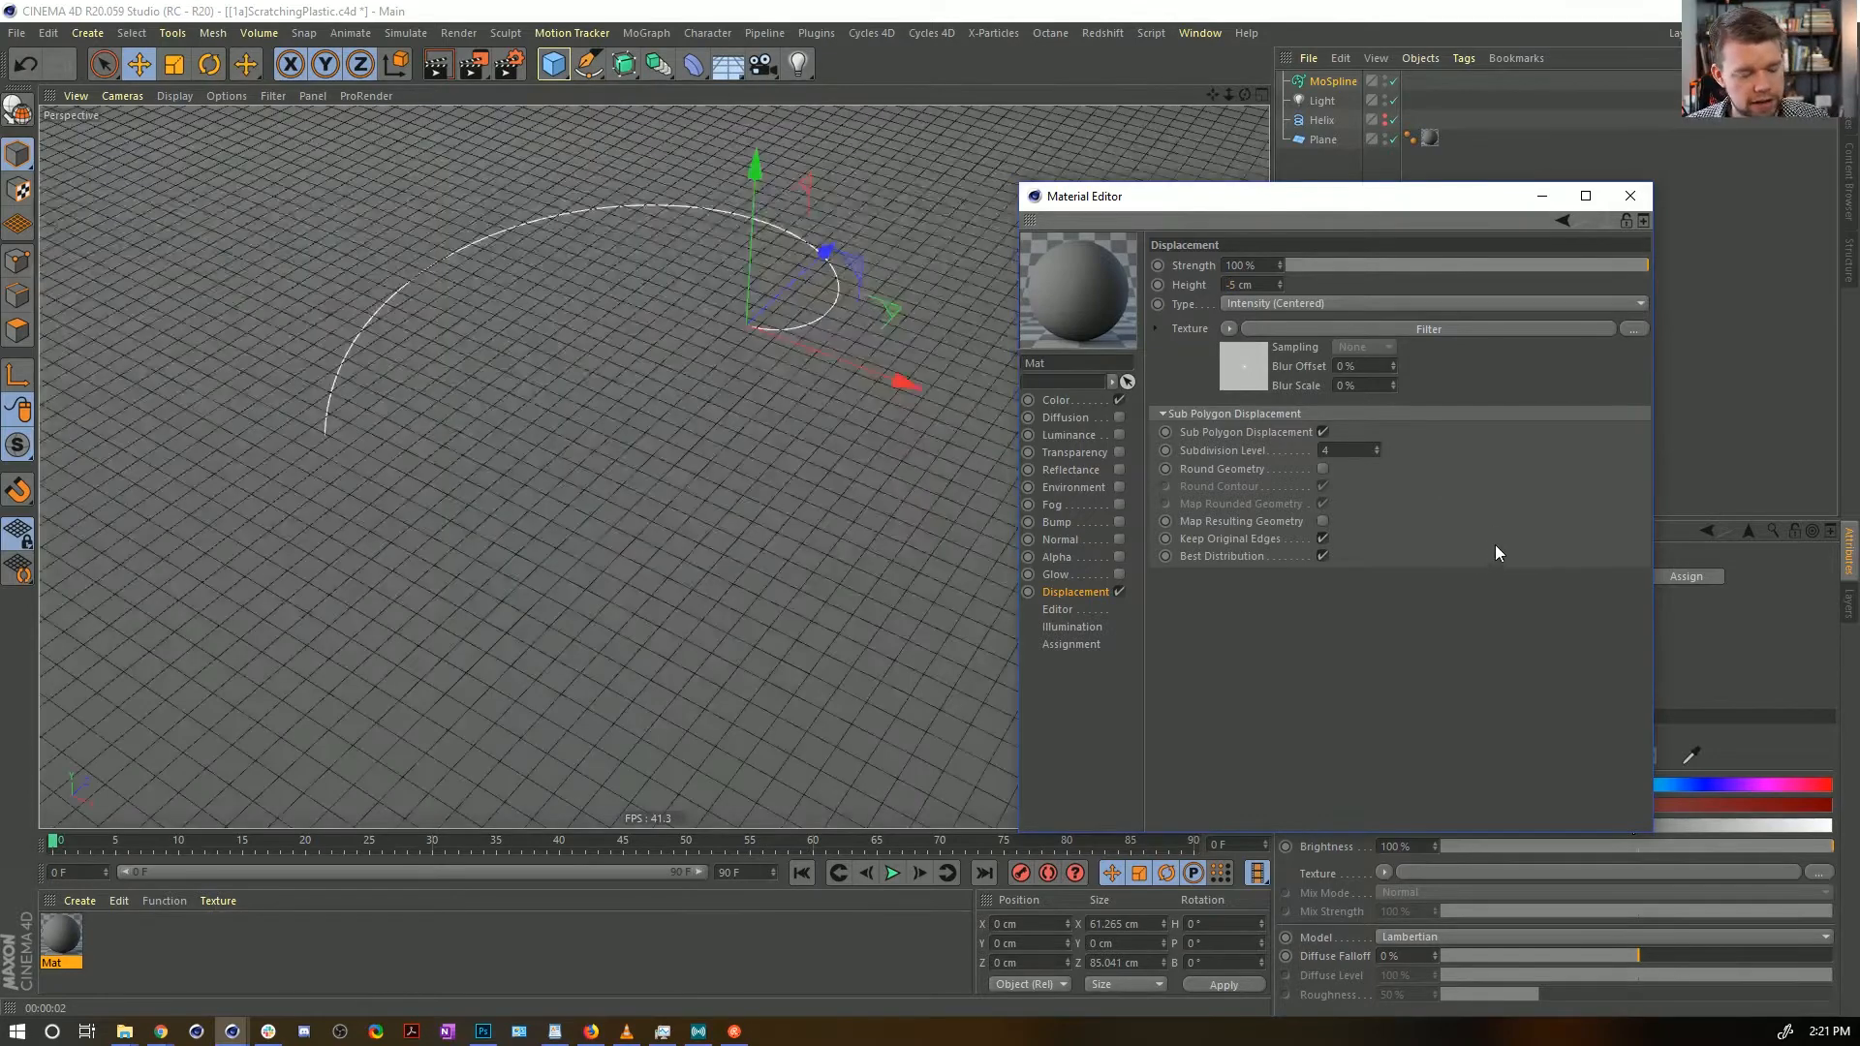
pyautogui.moveTo(1229, 284); pyautogui.dragTo(1513, 474)
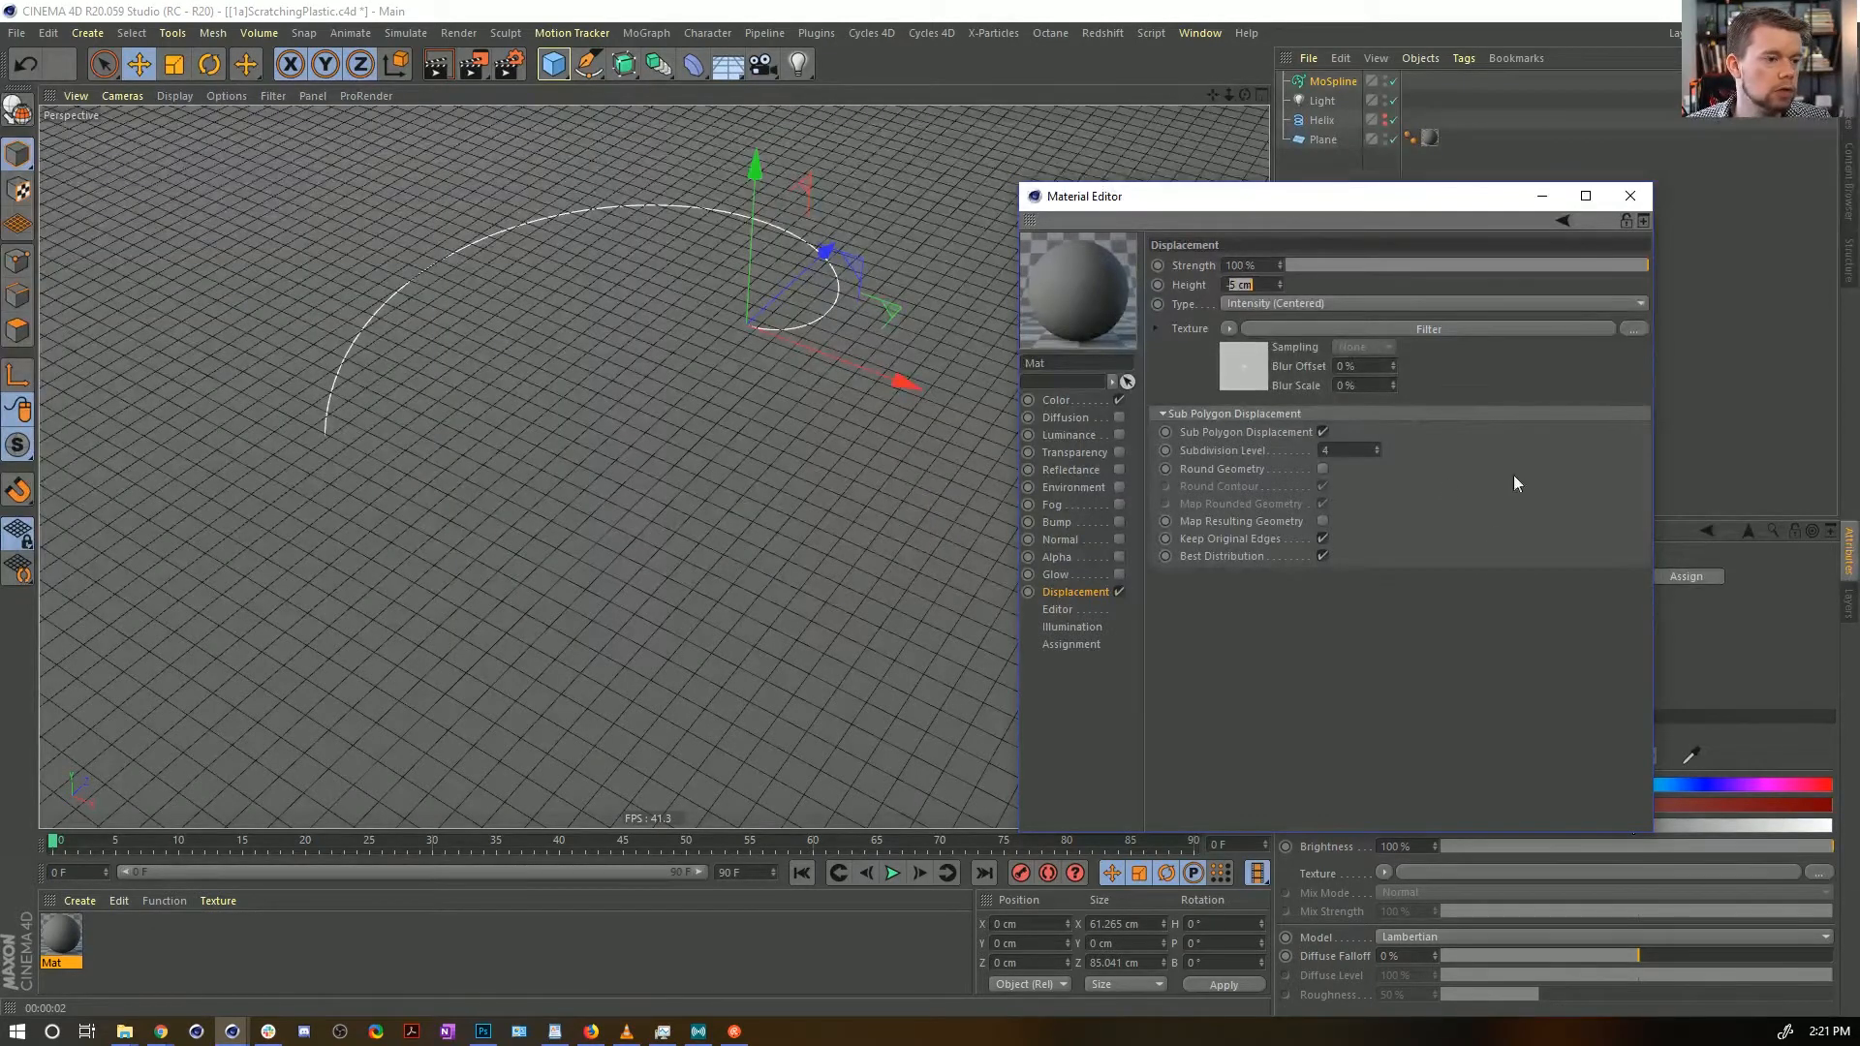
pyautogui.write('2')
pyautogui.press('Return')
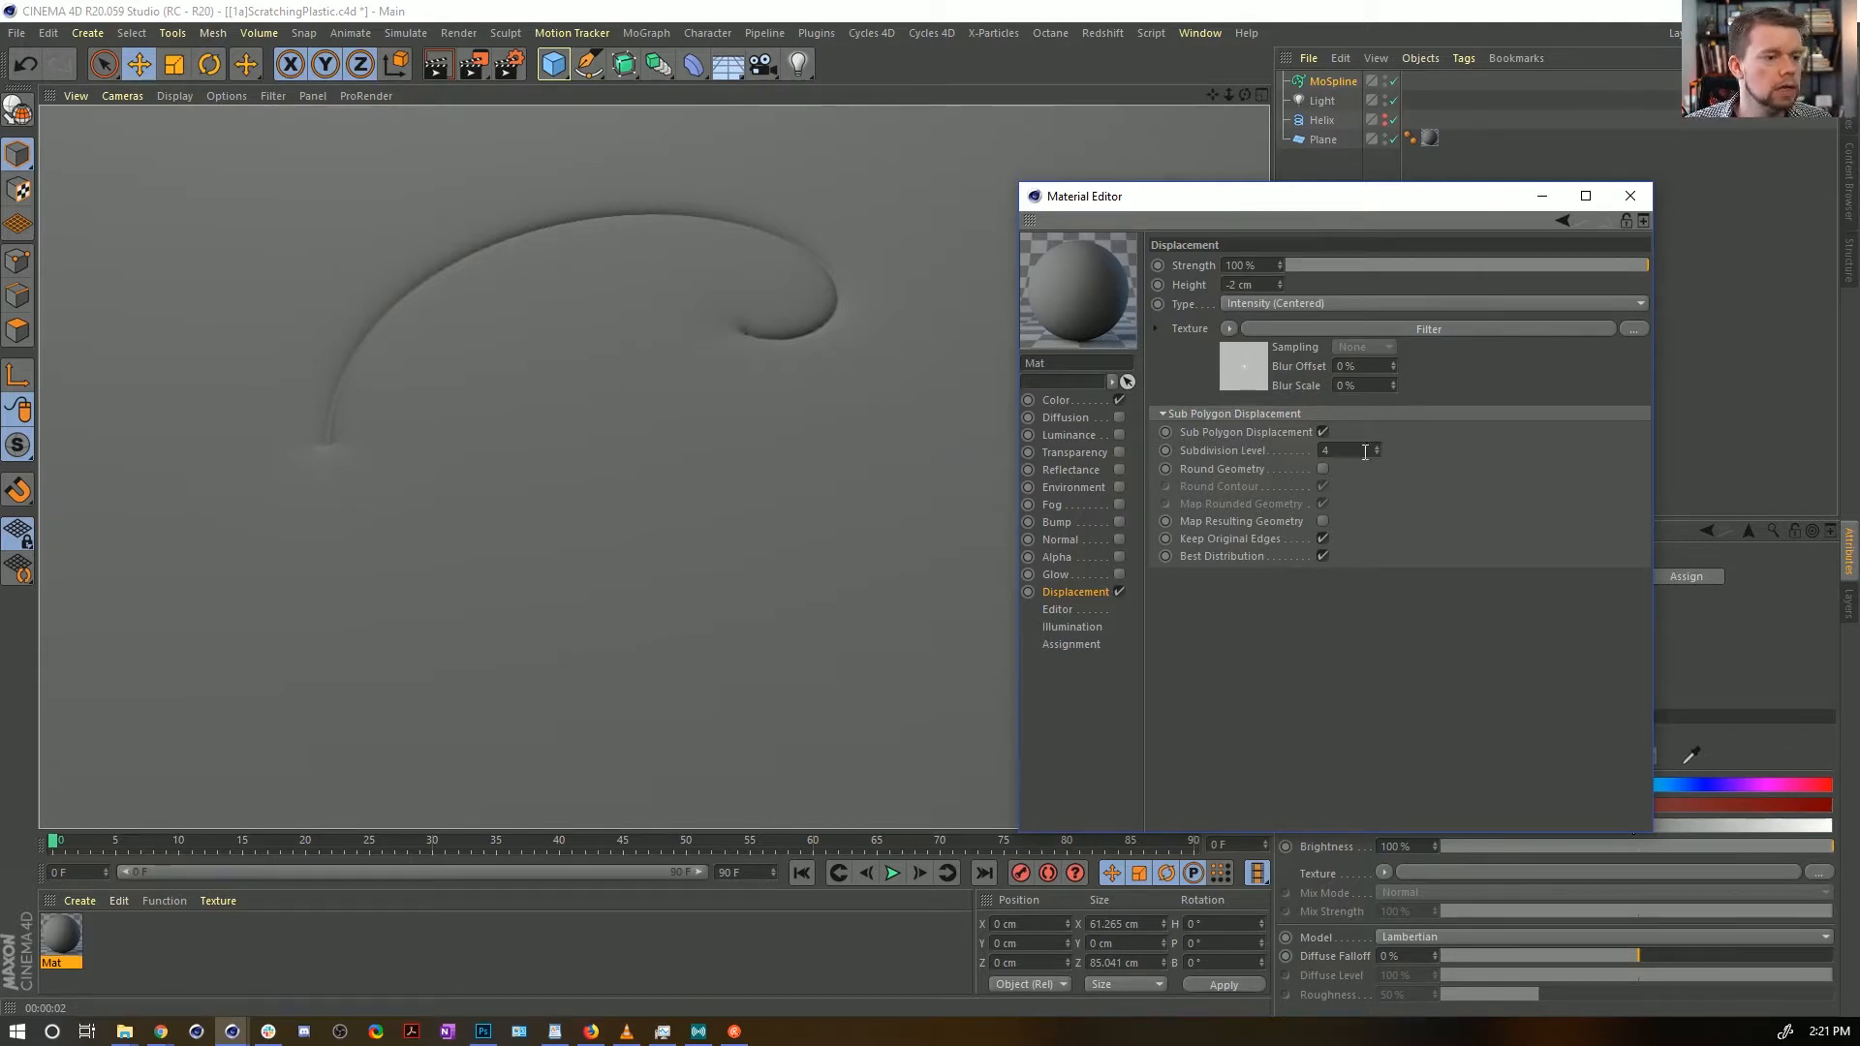
# Set the displacement's Subdivision Level to 3 and render the whole plane and a close-up of the spline's inner end
pyautogui.press('Return')
pyautogui.hotkey('ctrl', 'r')
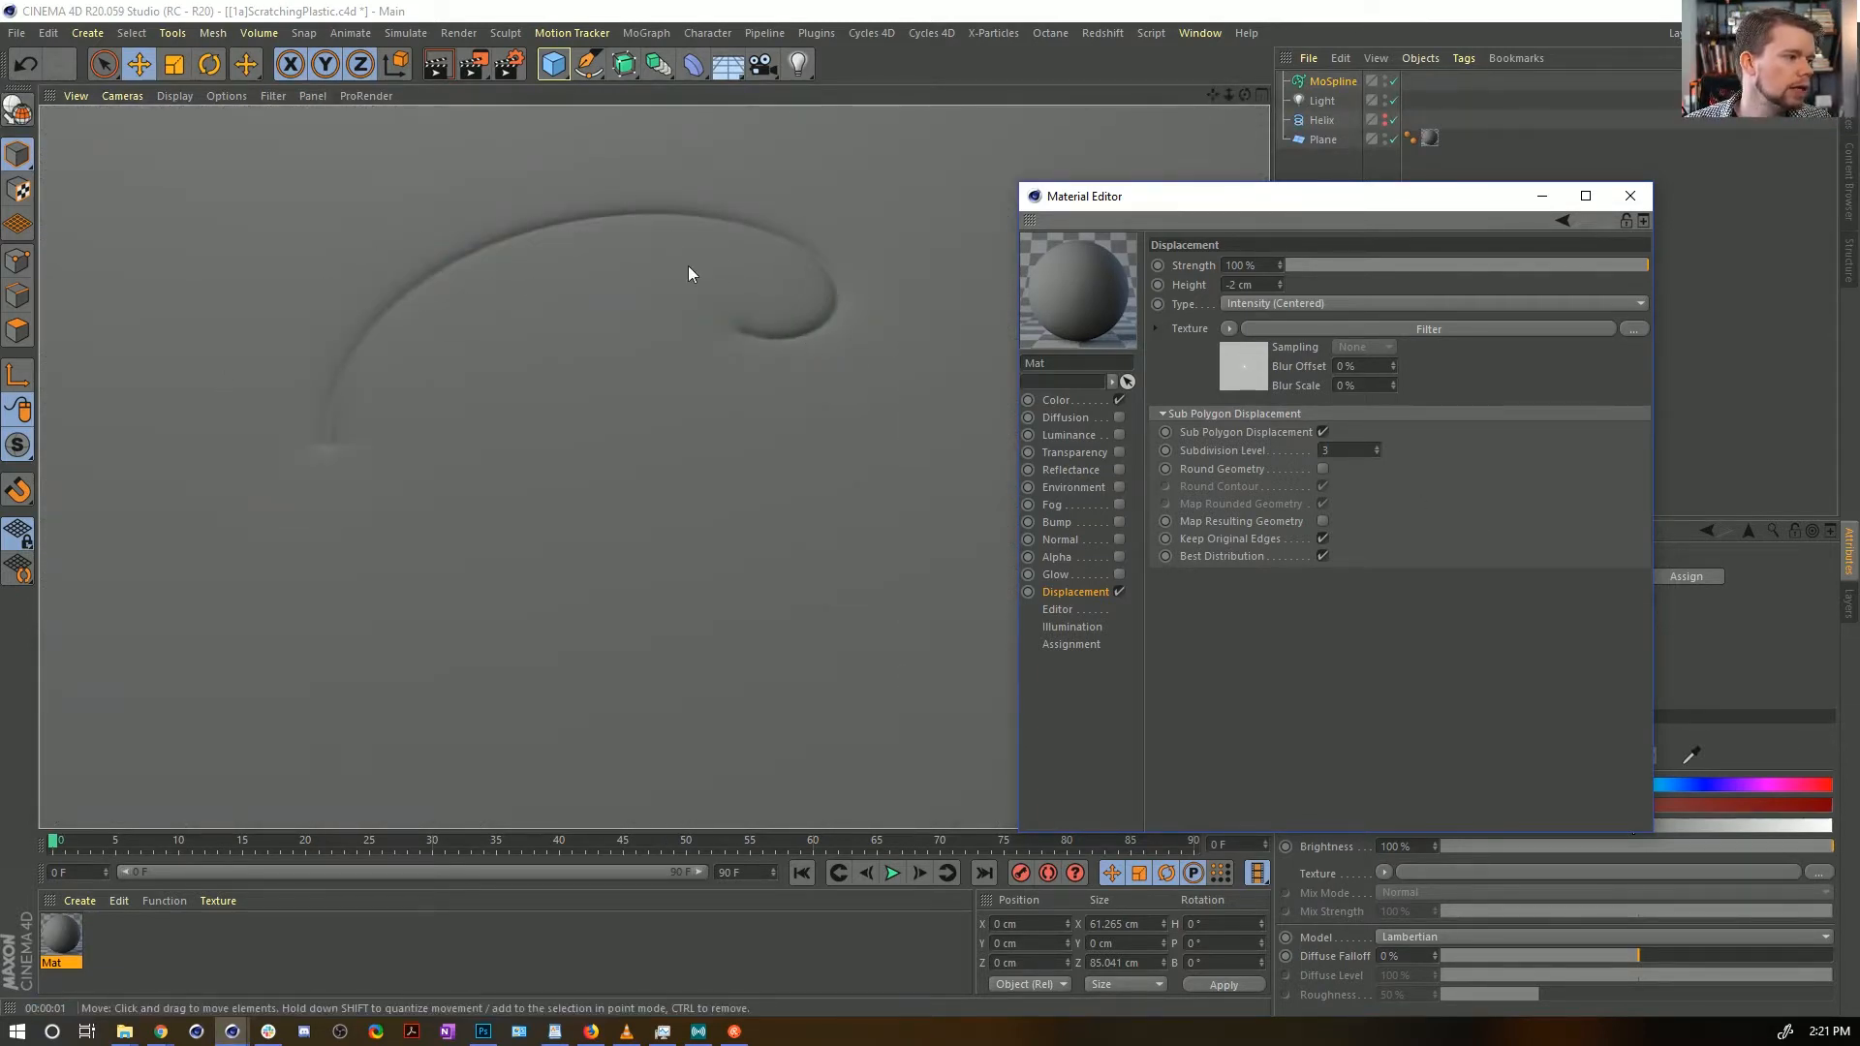
pyautogui.keyDown('alt'); pyautogui.moveTo(828, 331); pyautogui.dragTo(587, 418, button='right'); pyautogui.keyUp('alt')
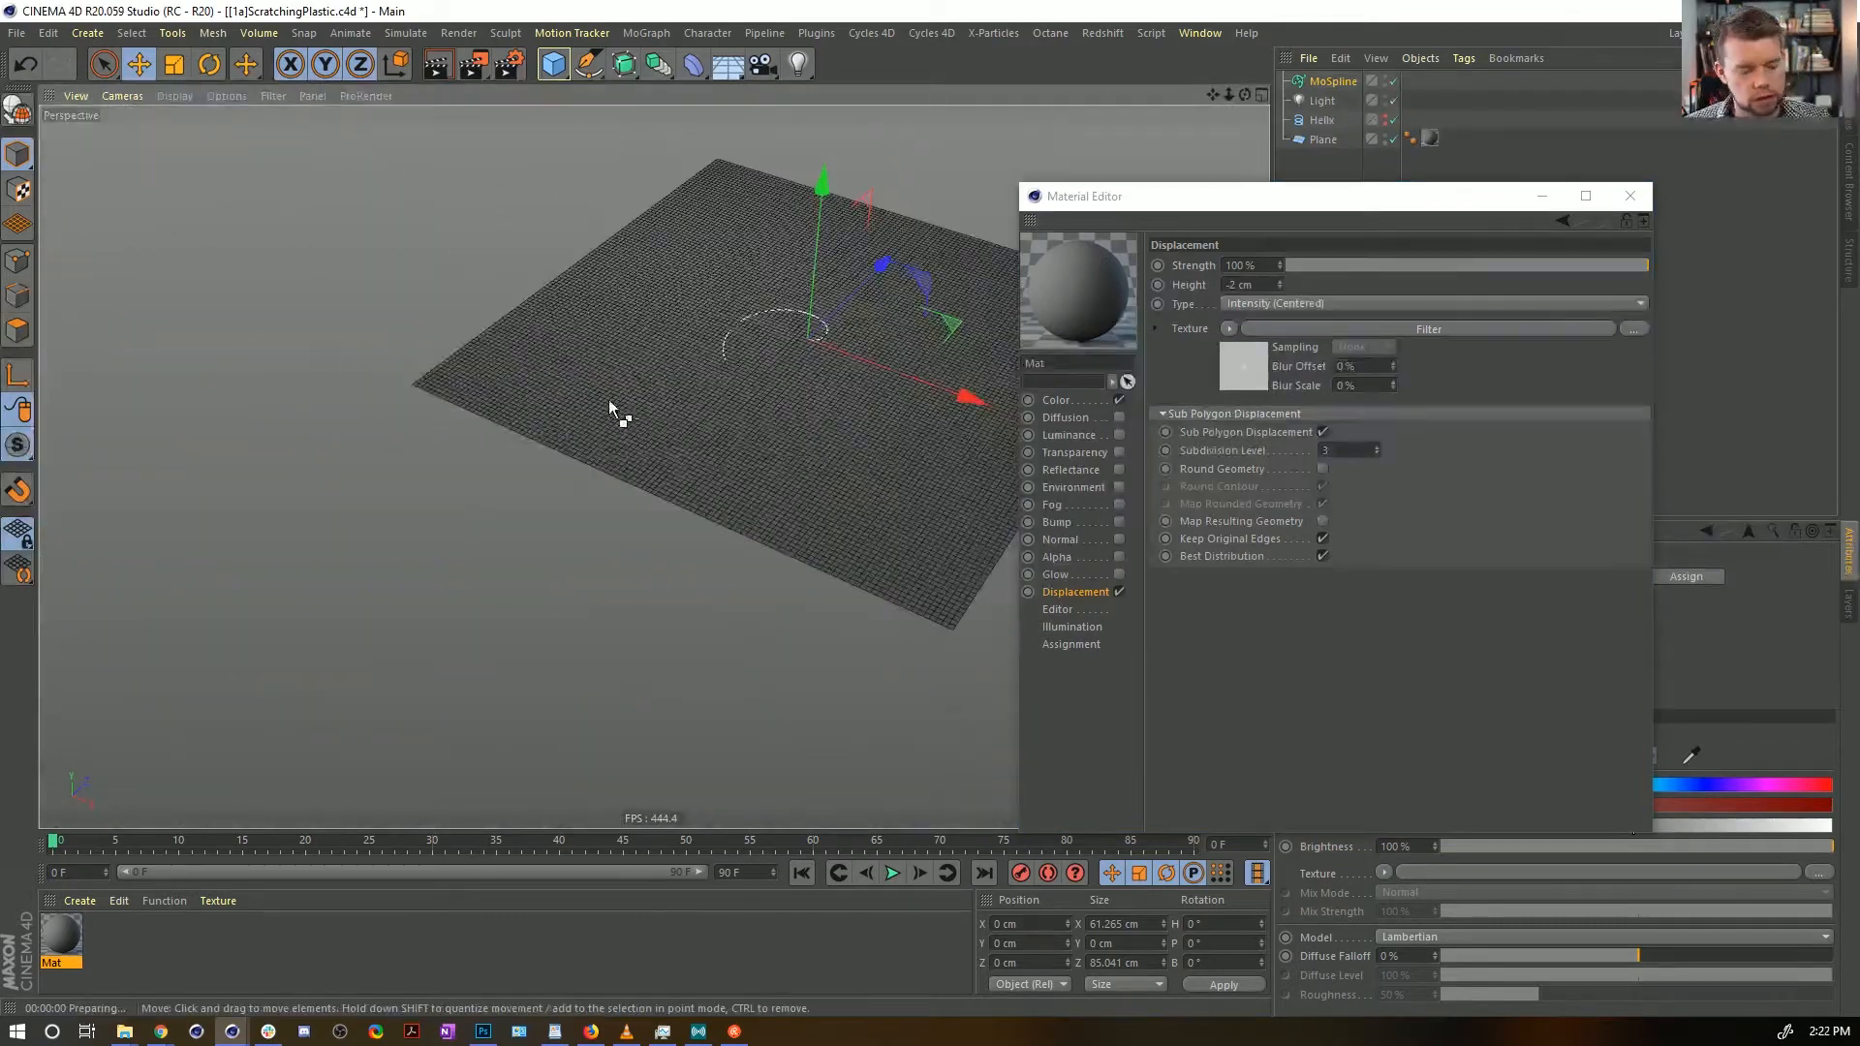
pyautogui.hotkey('ctrl', 'r')
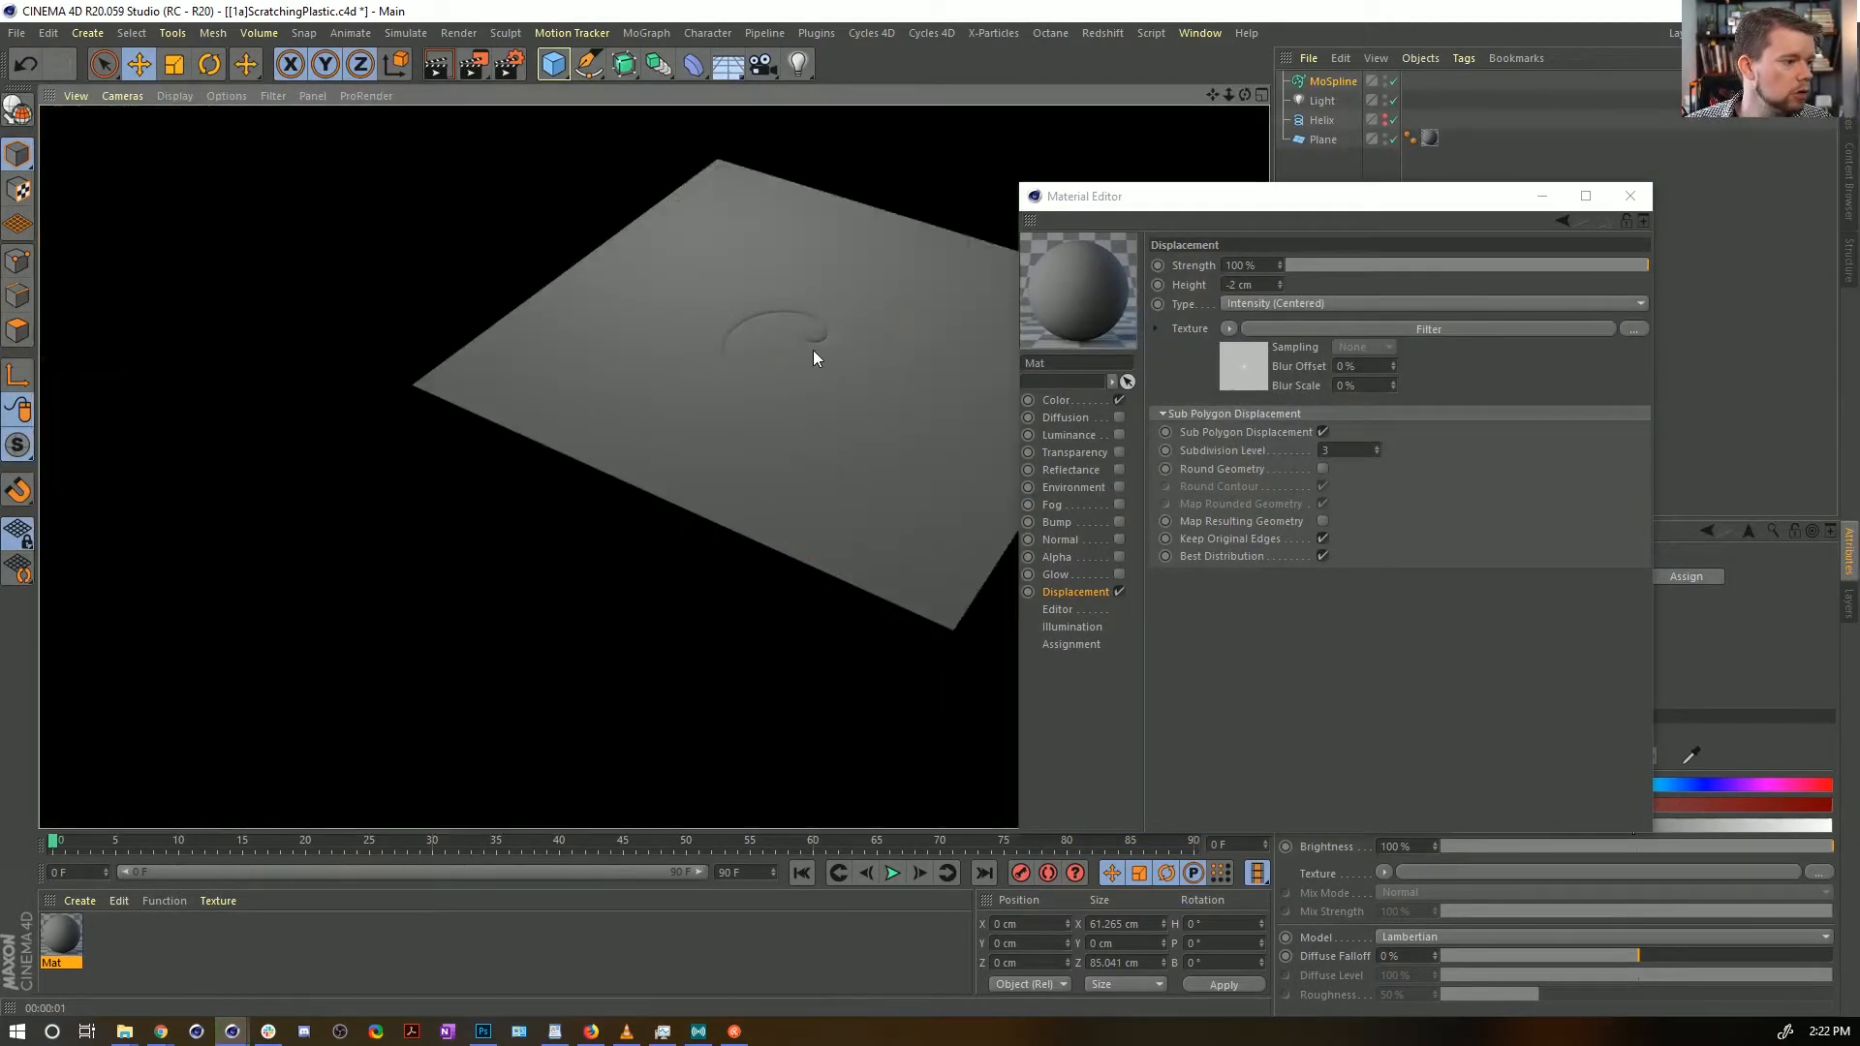
pyautogui.scroll(5, 833, 343)
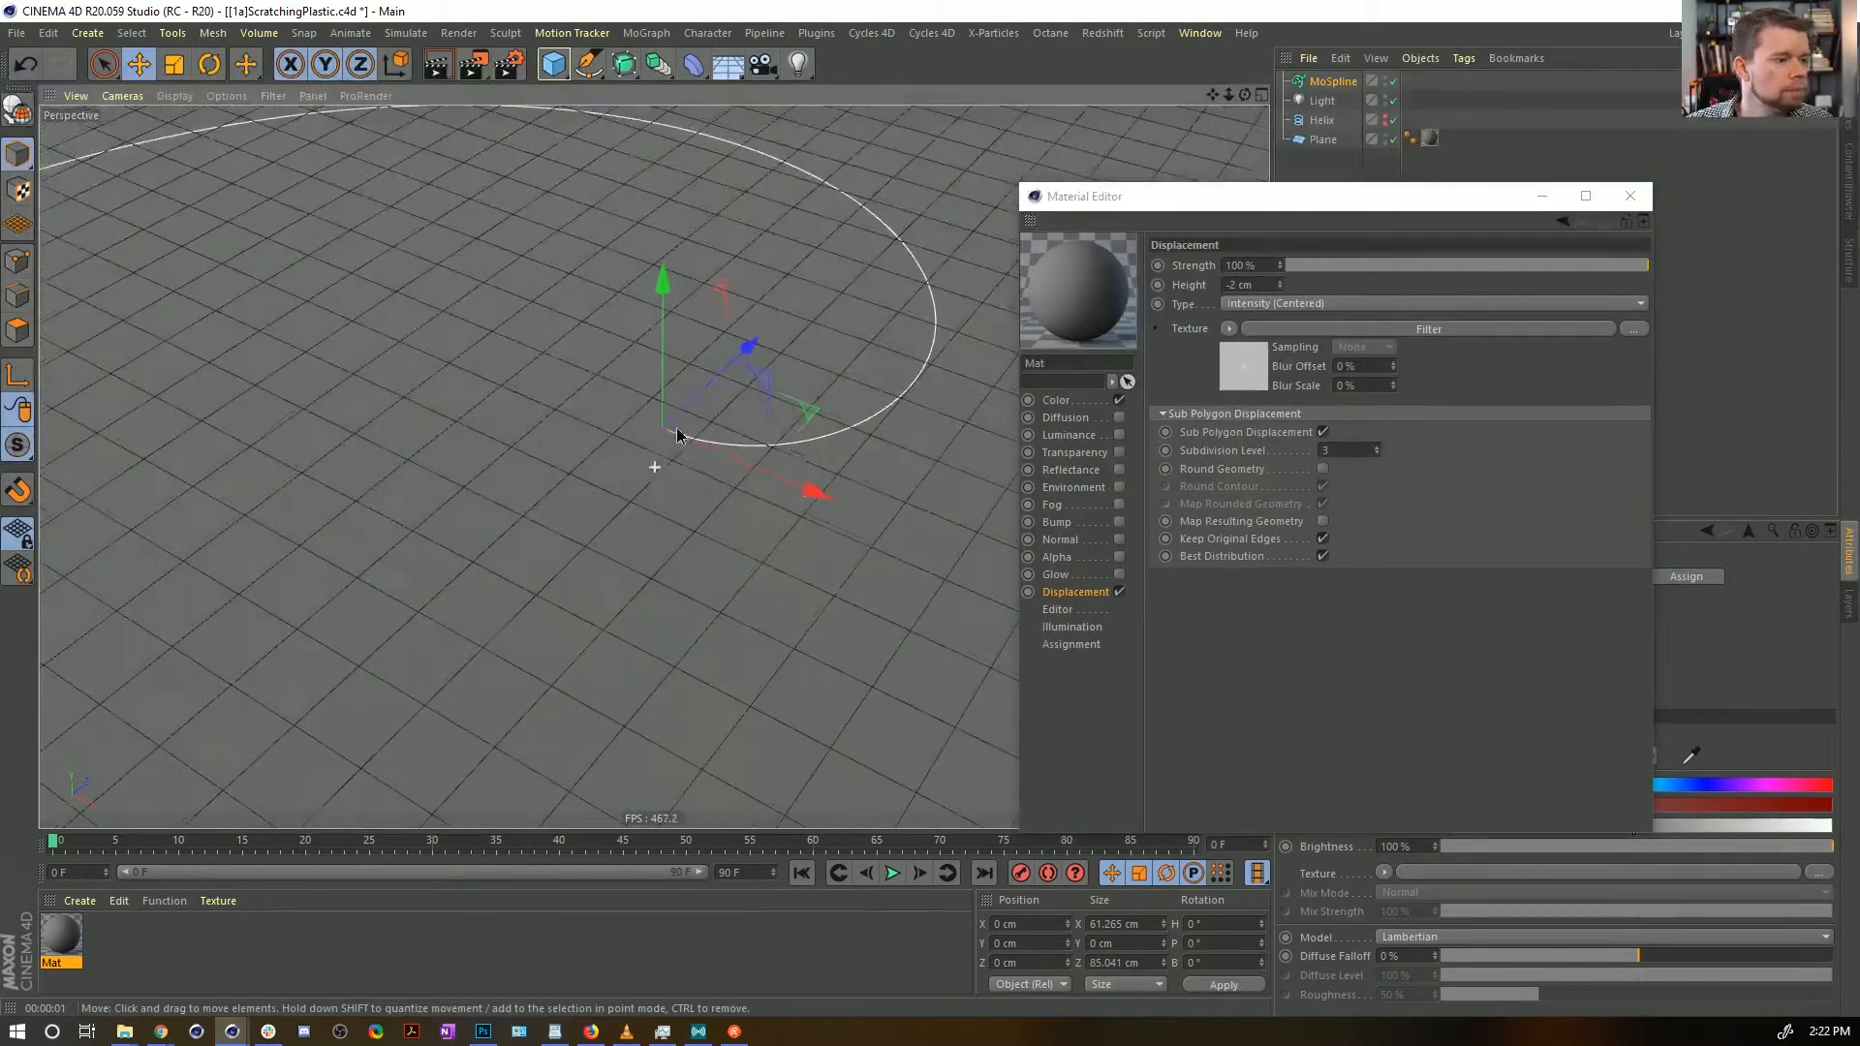
pyautogui.hotkey('ctrl', 'r')
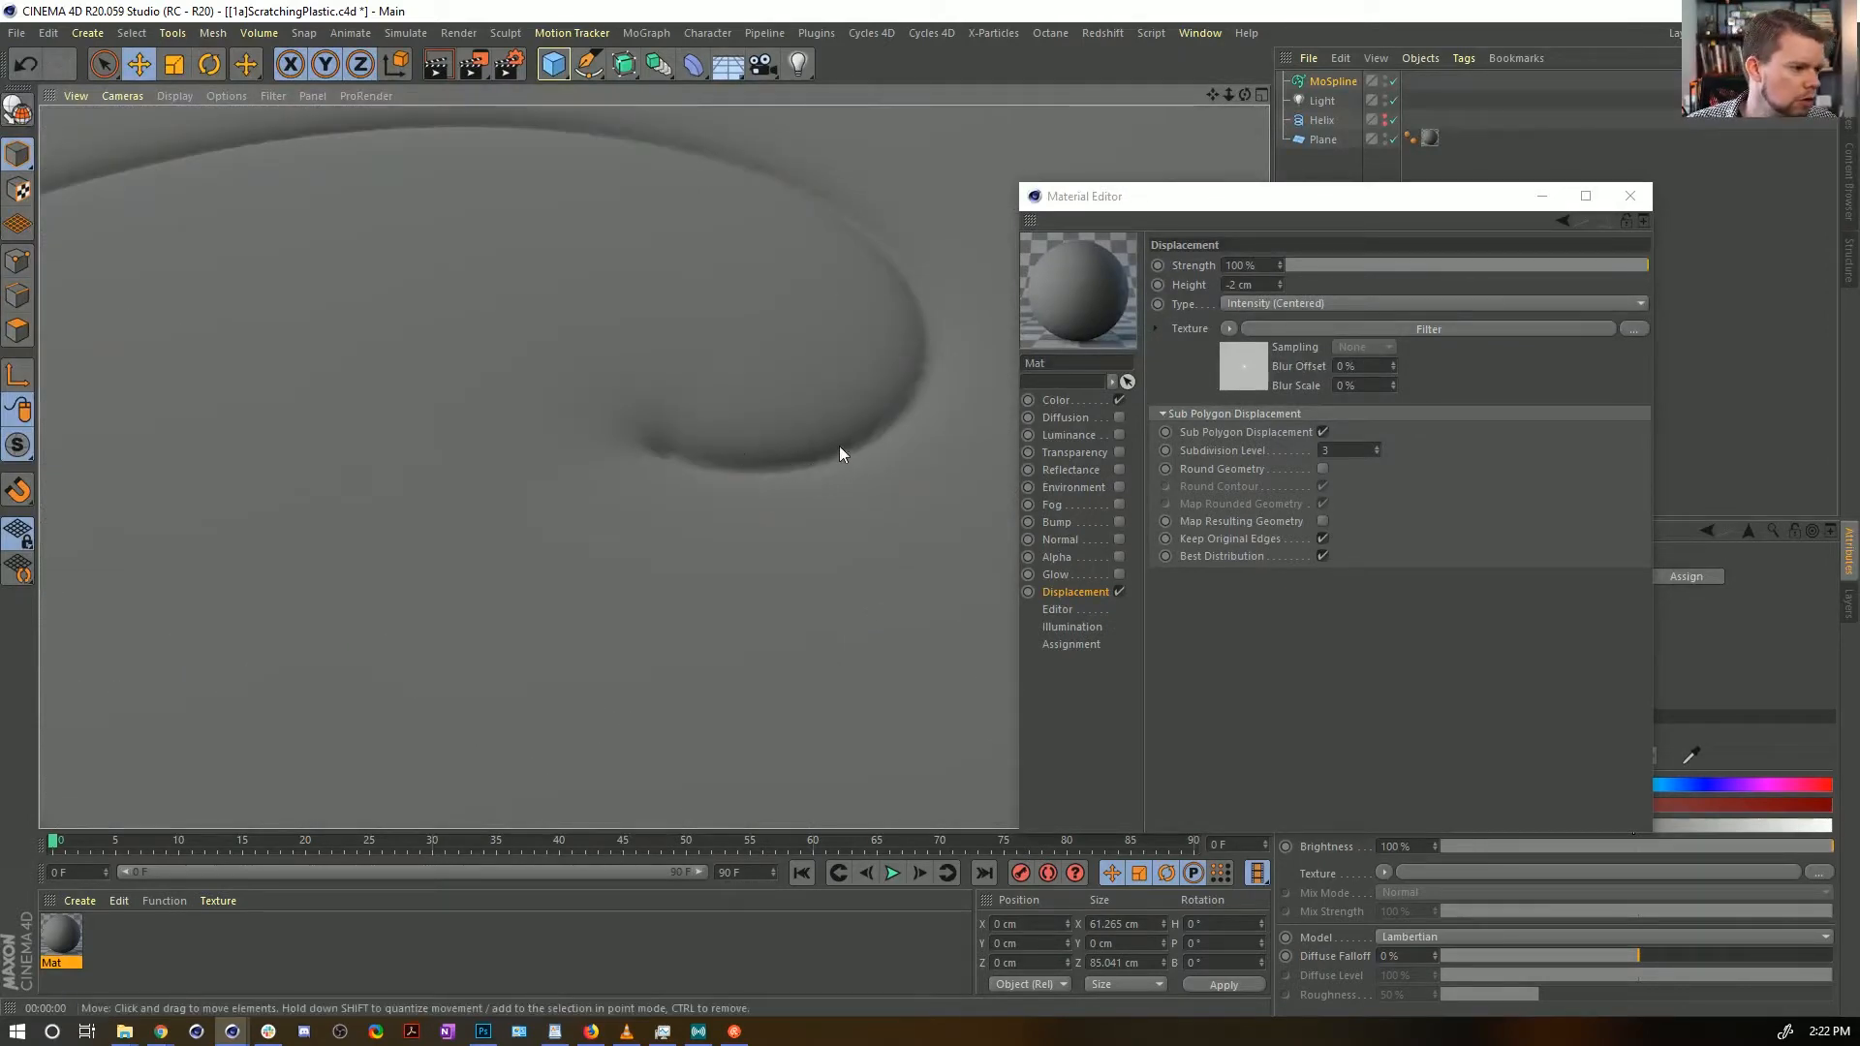
# Raise the displacement's Subdivision Level to 4 and then to 5, rendering the close-up of the spline's inner end
pyautogui.click(1356, 451)
pyautogui.write('4')
pyautogui.press('Return')
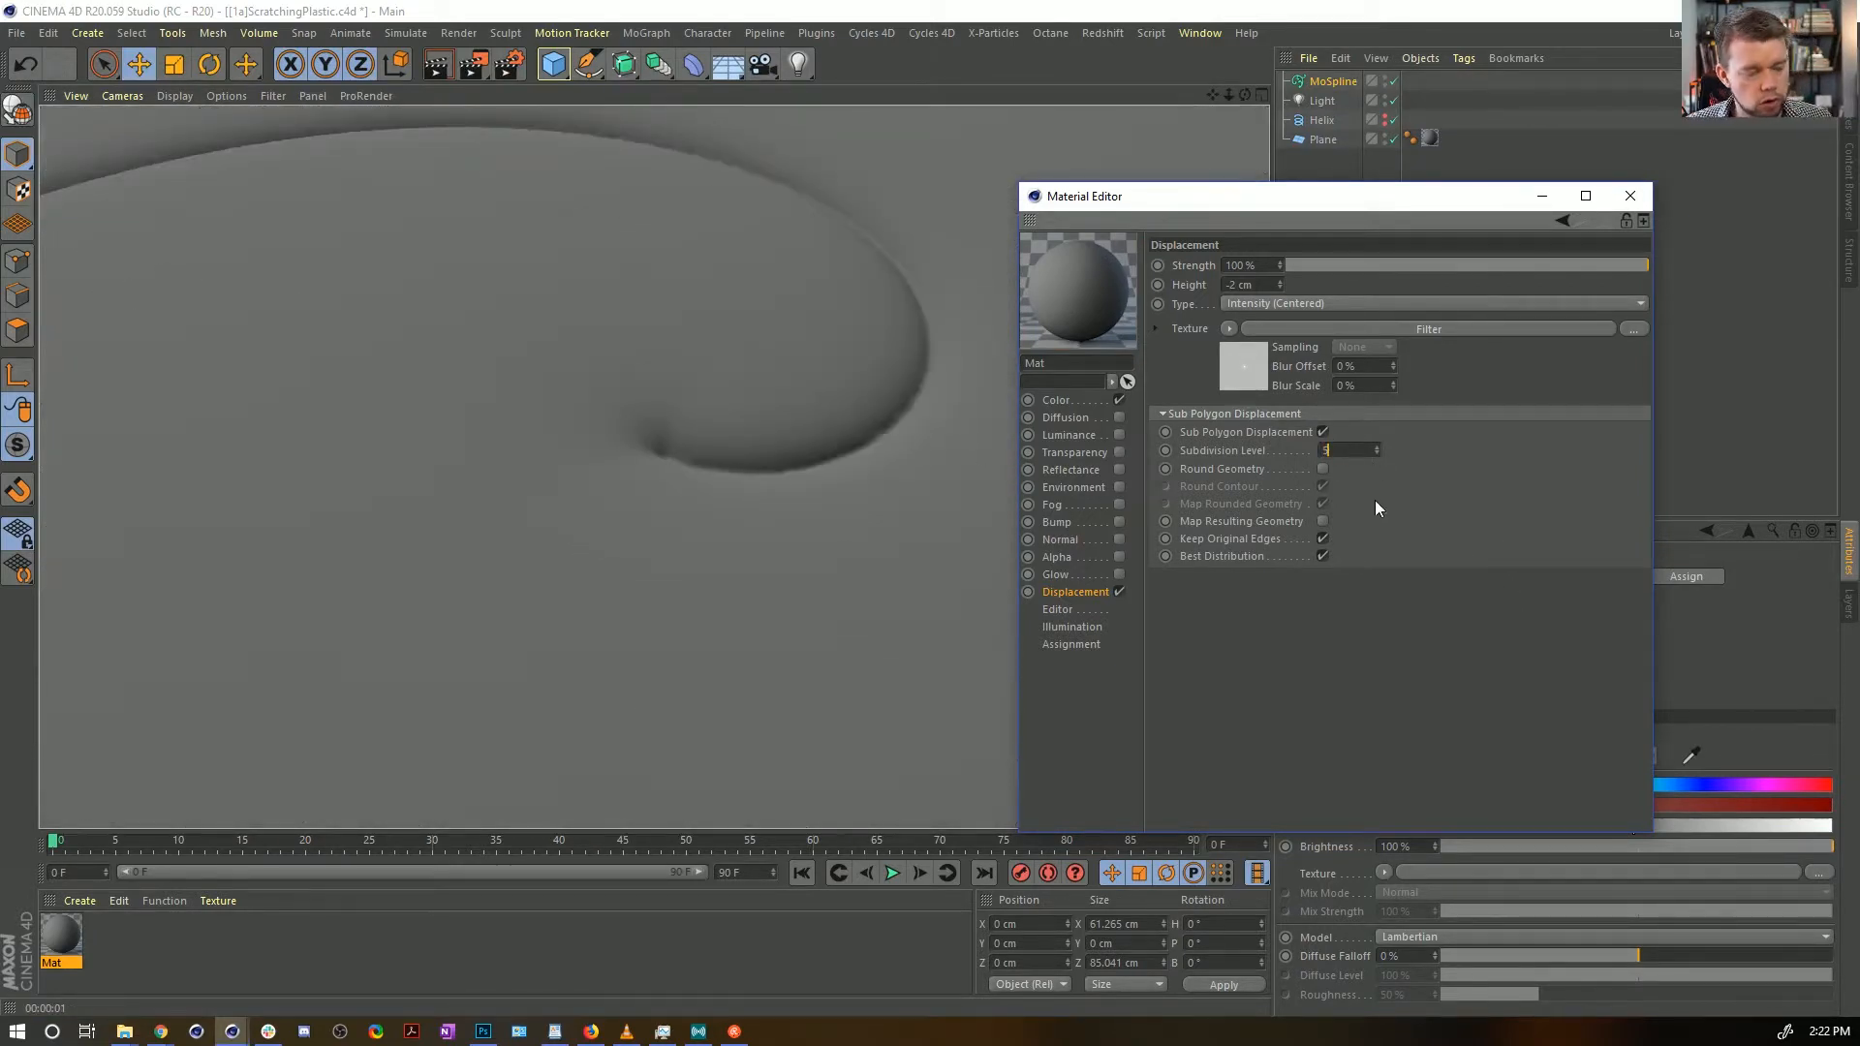
pyautogui.press('Return')
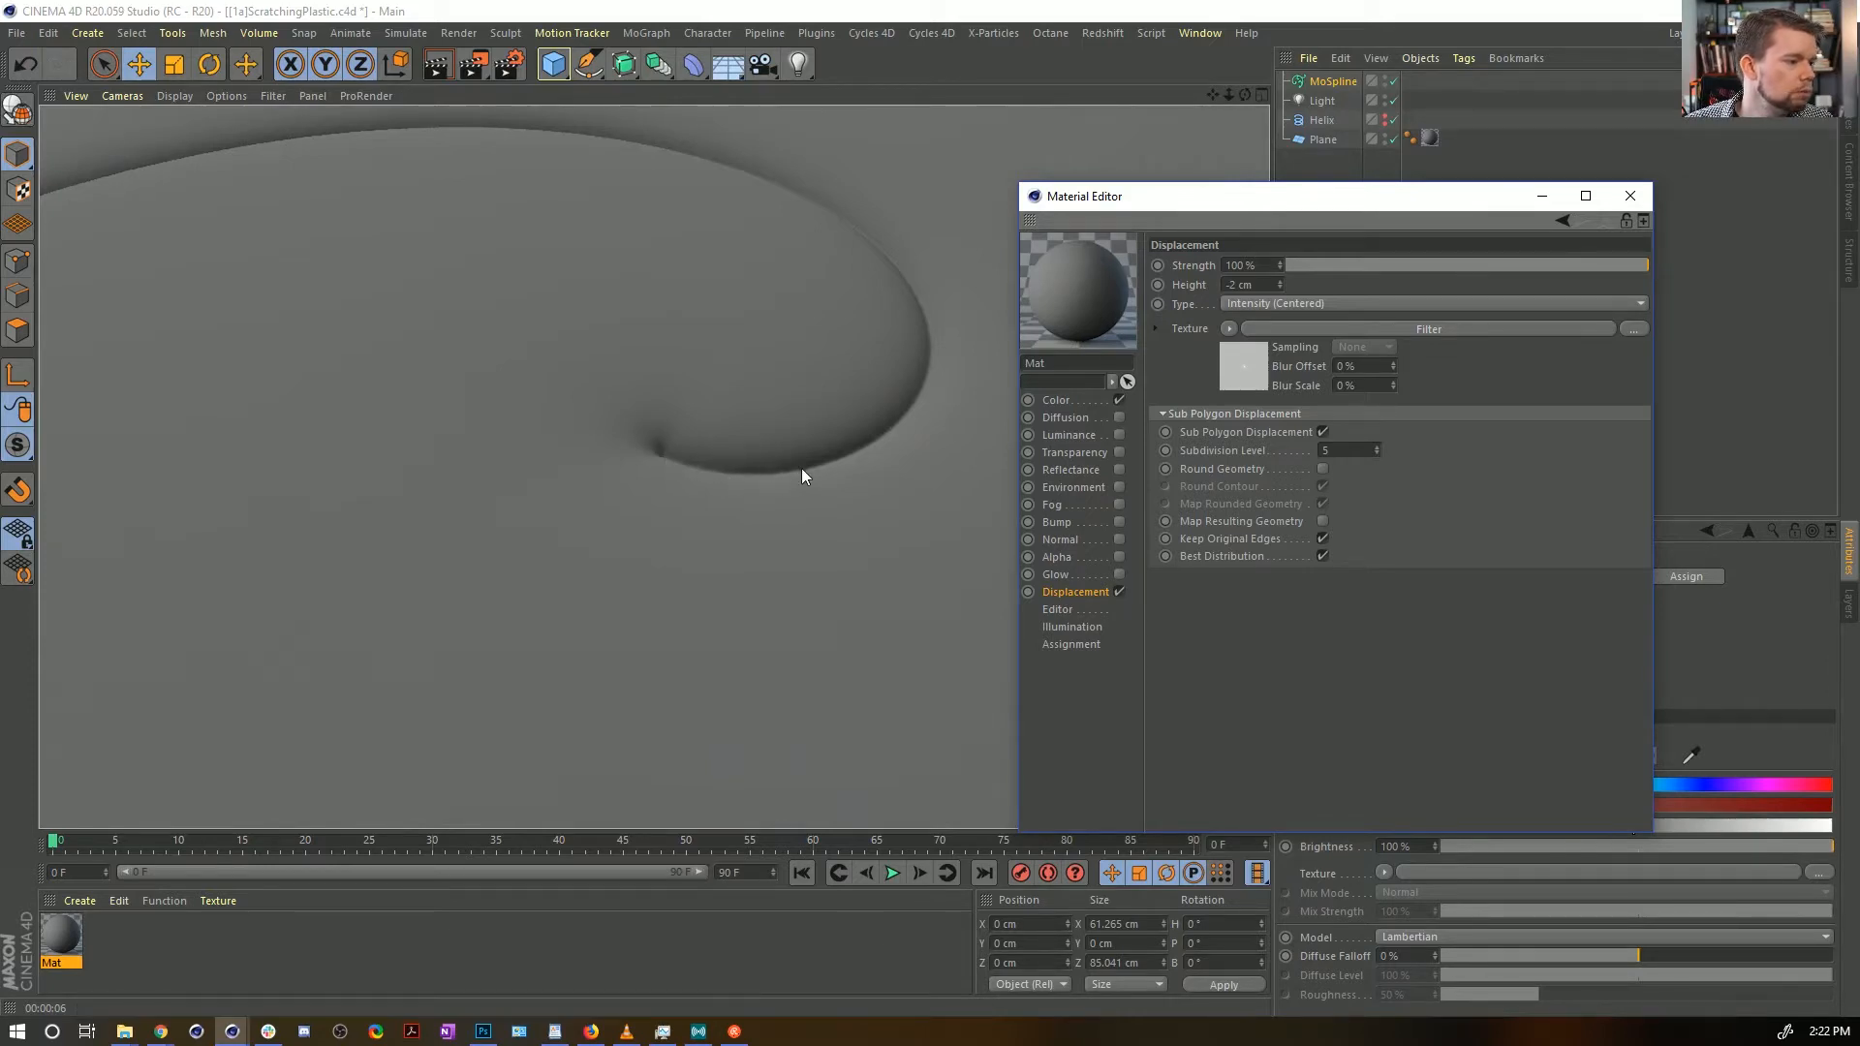
# Set the MoSpline's Count to 10000, render the view and bring the material's displacement settings back into full view
pyautogui.click(1334, 82)
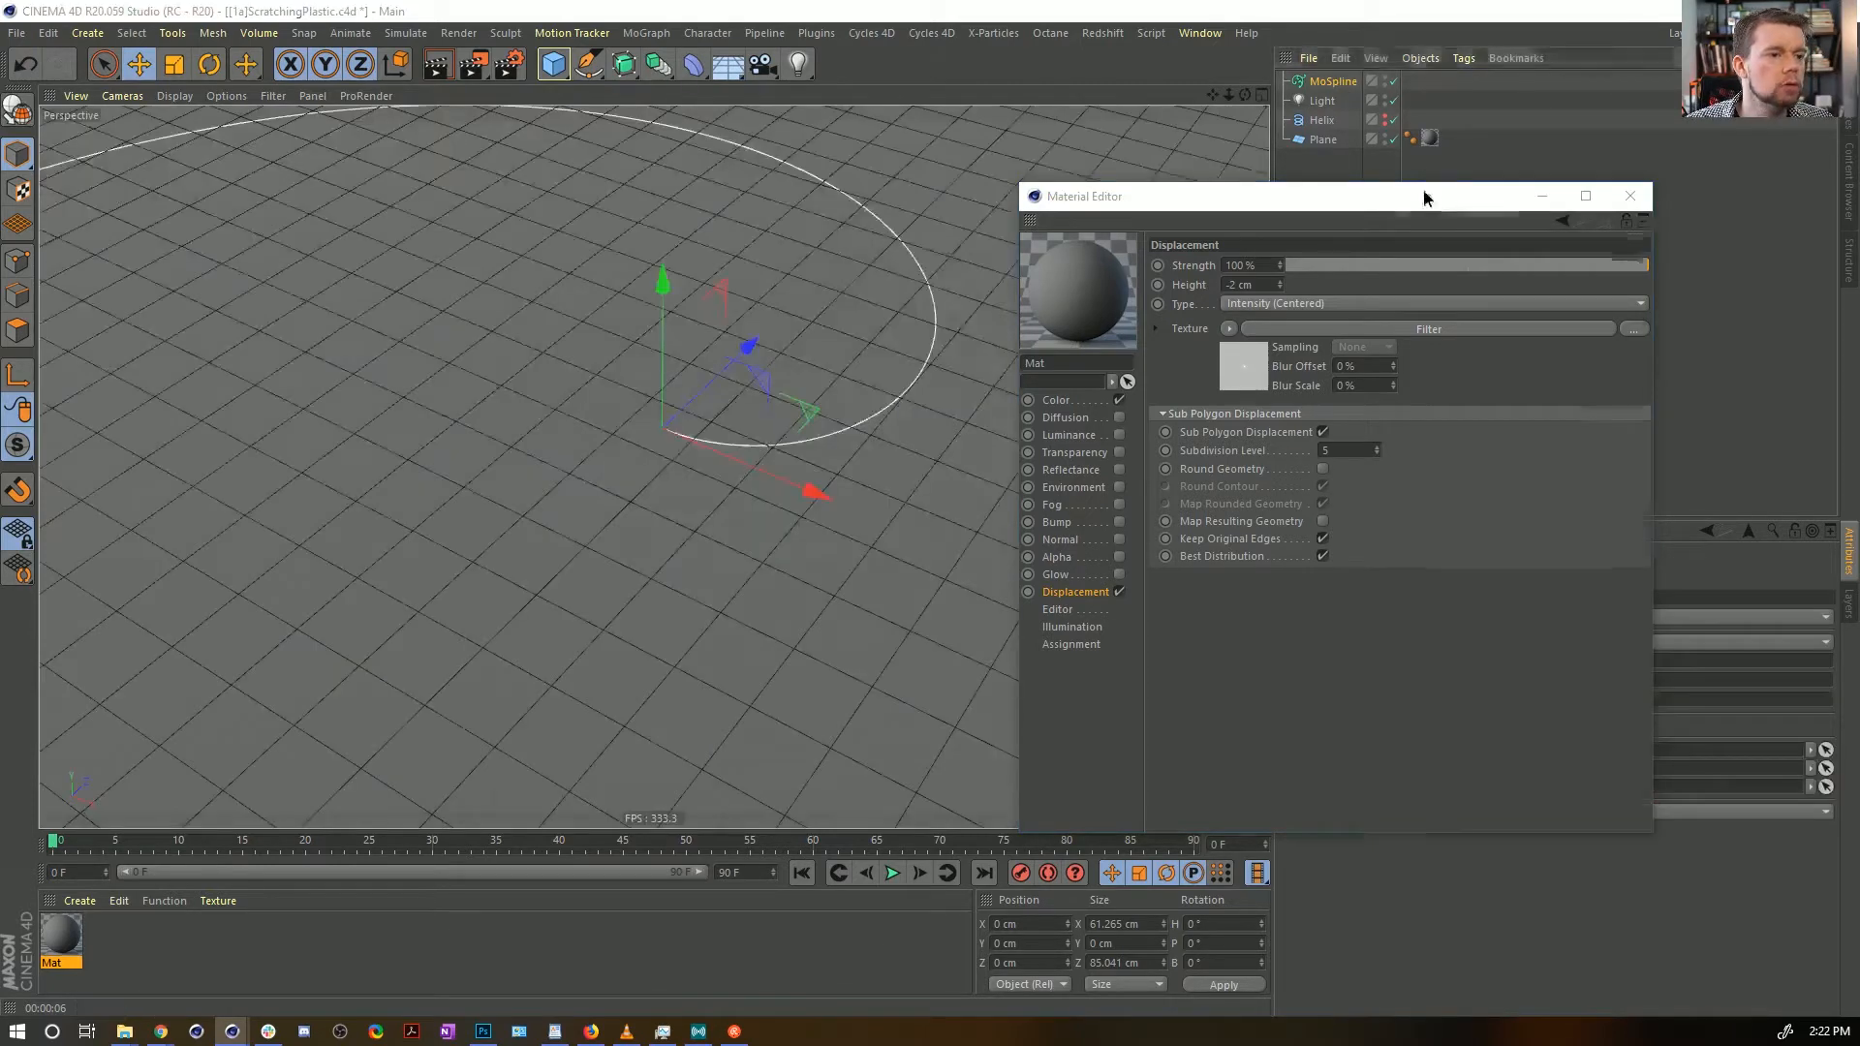
pyautogui.moveTo(1424, 197); pyautogui.dragTo(835, 773)
pyautogui.click(1454, 576)
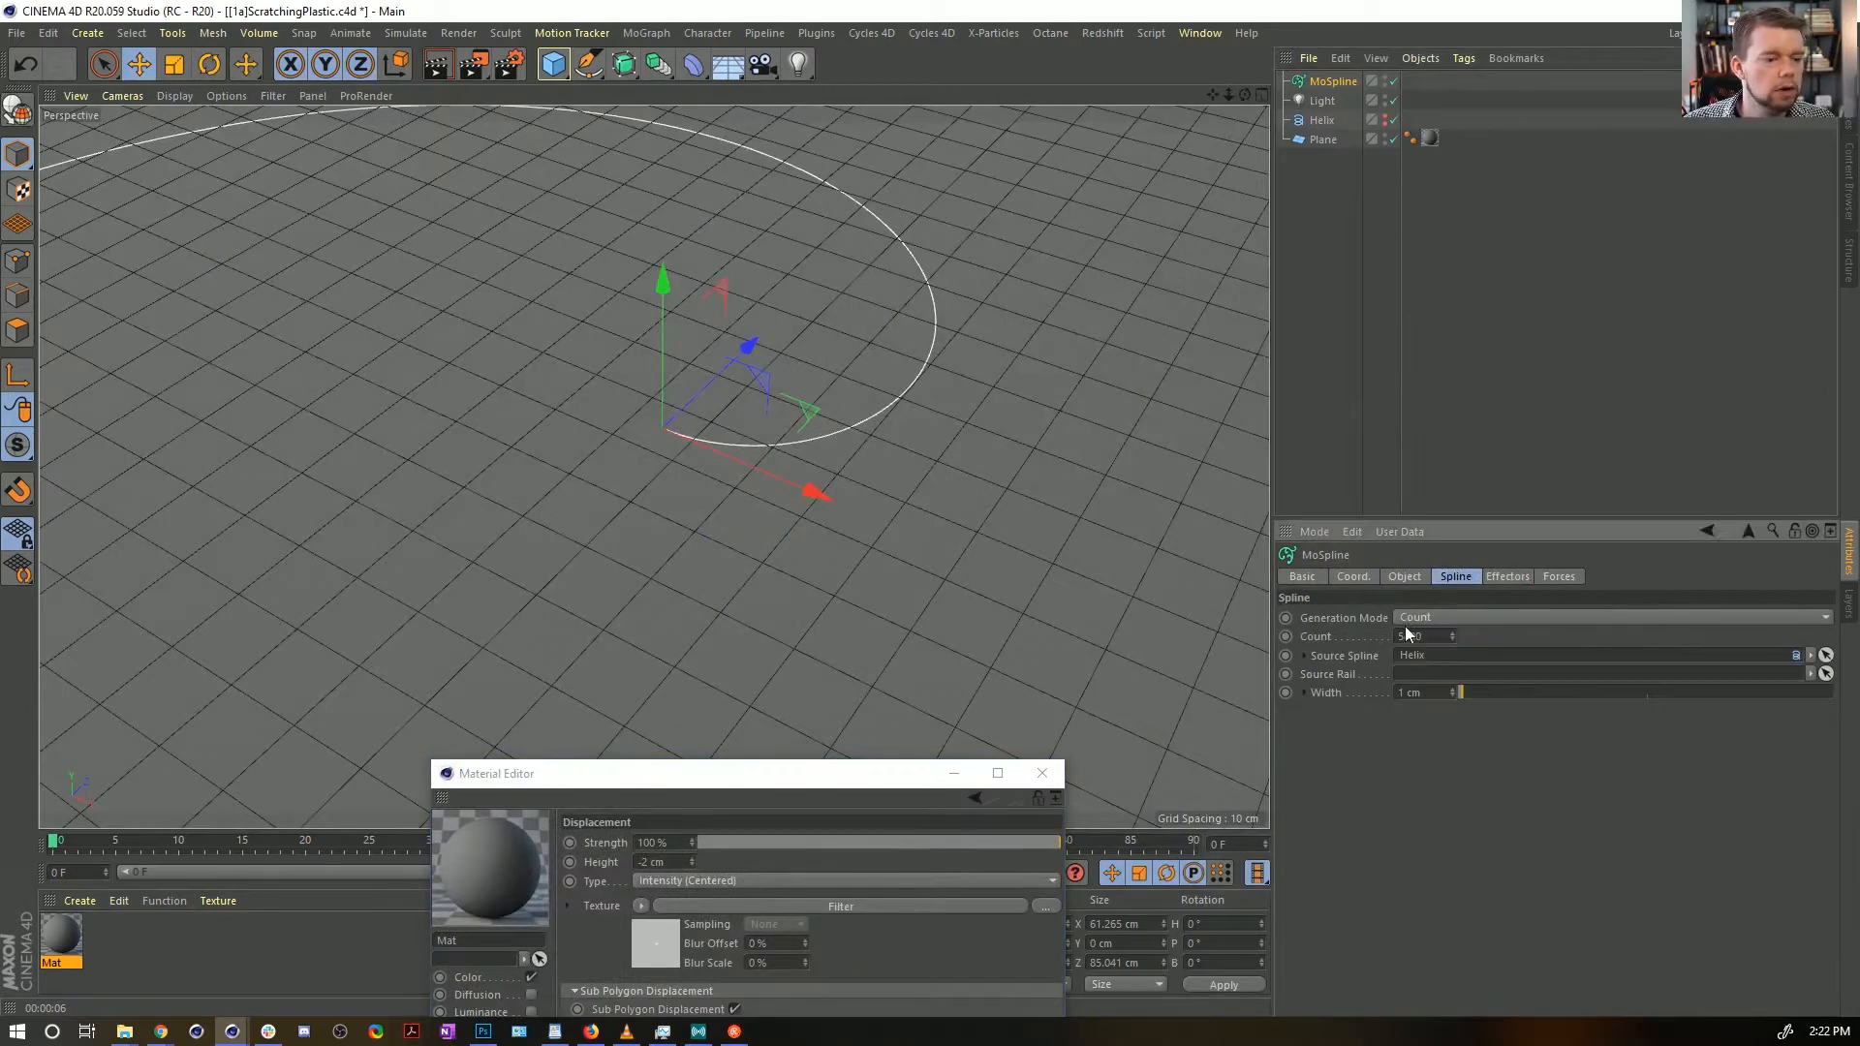
pyautogui.write('0')
pyautogui.press('Return')
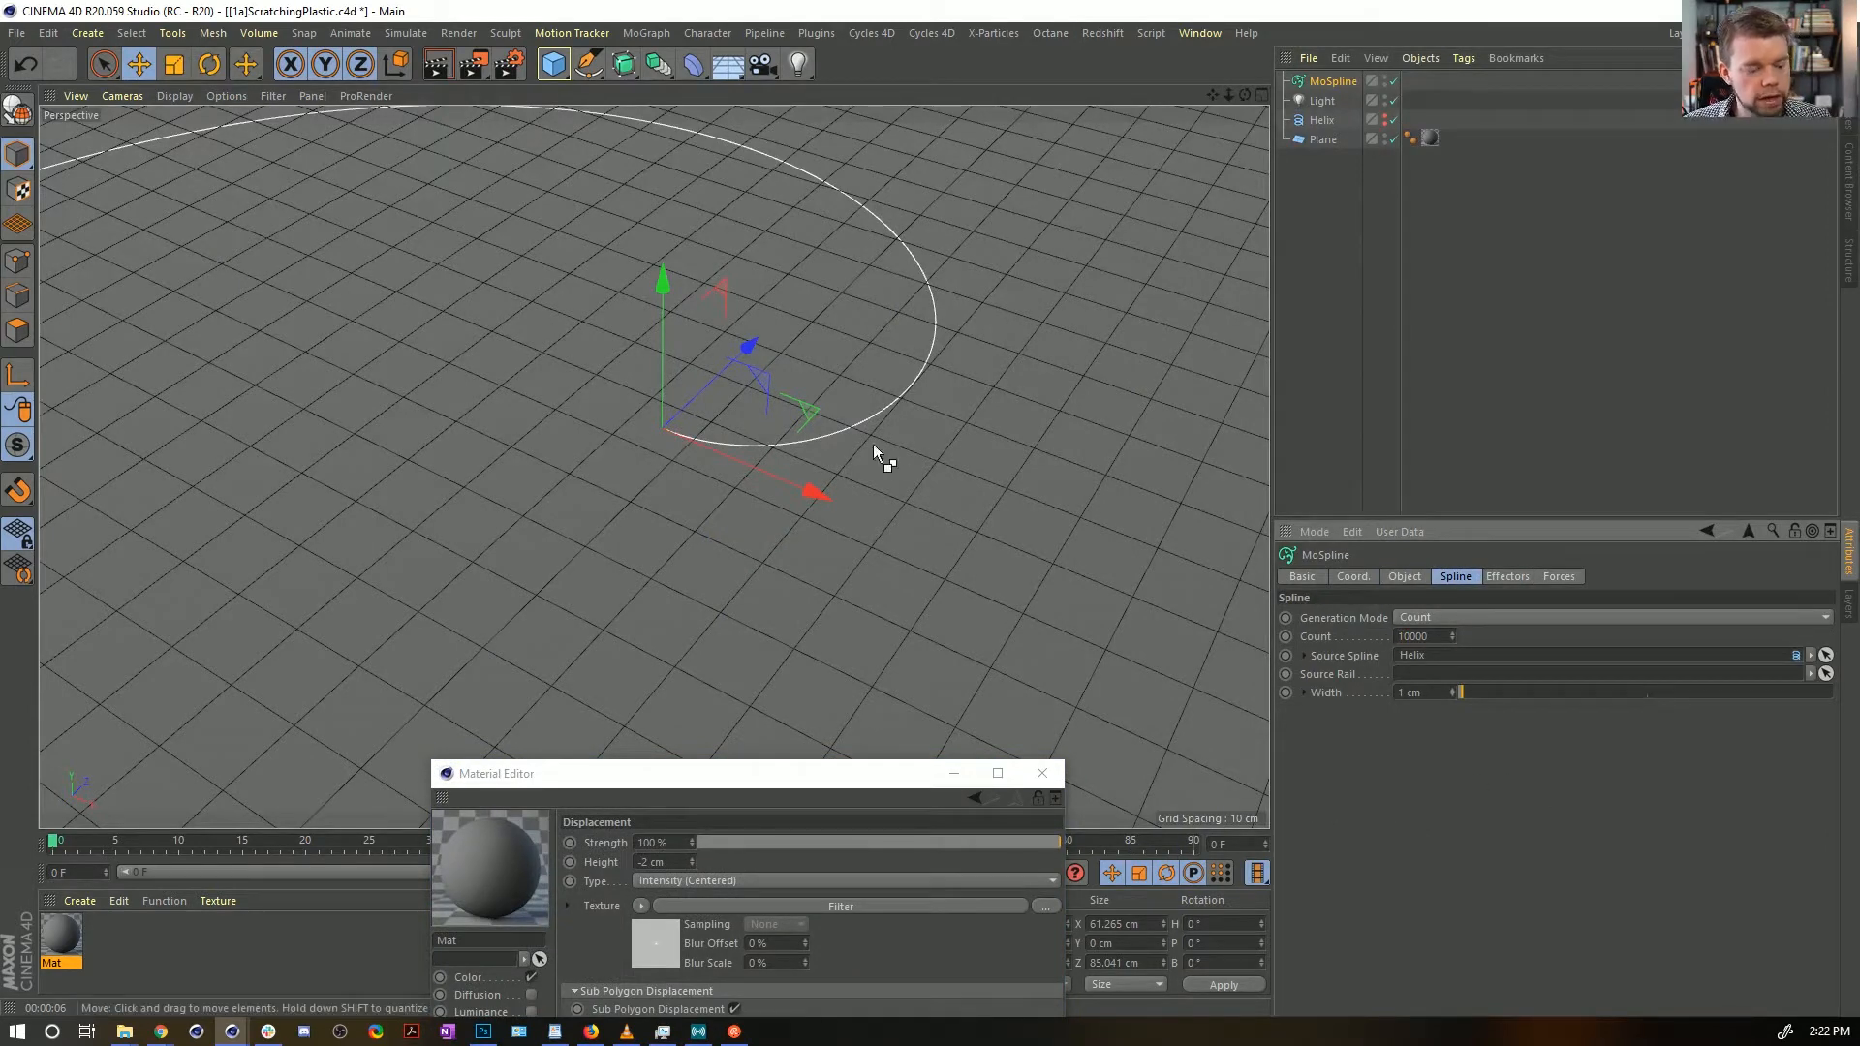
pyautogui.hotkey('ctrl', 'r')
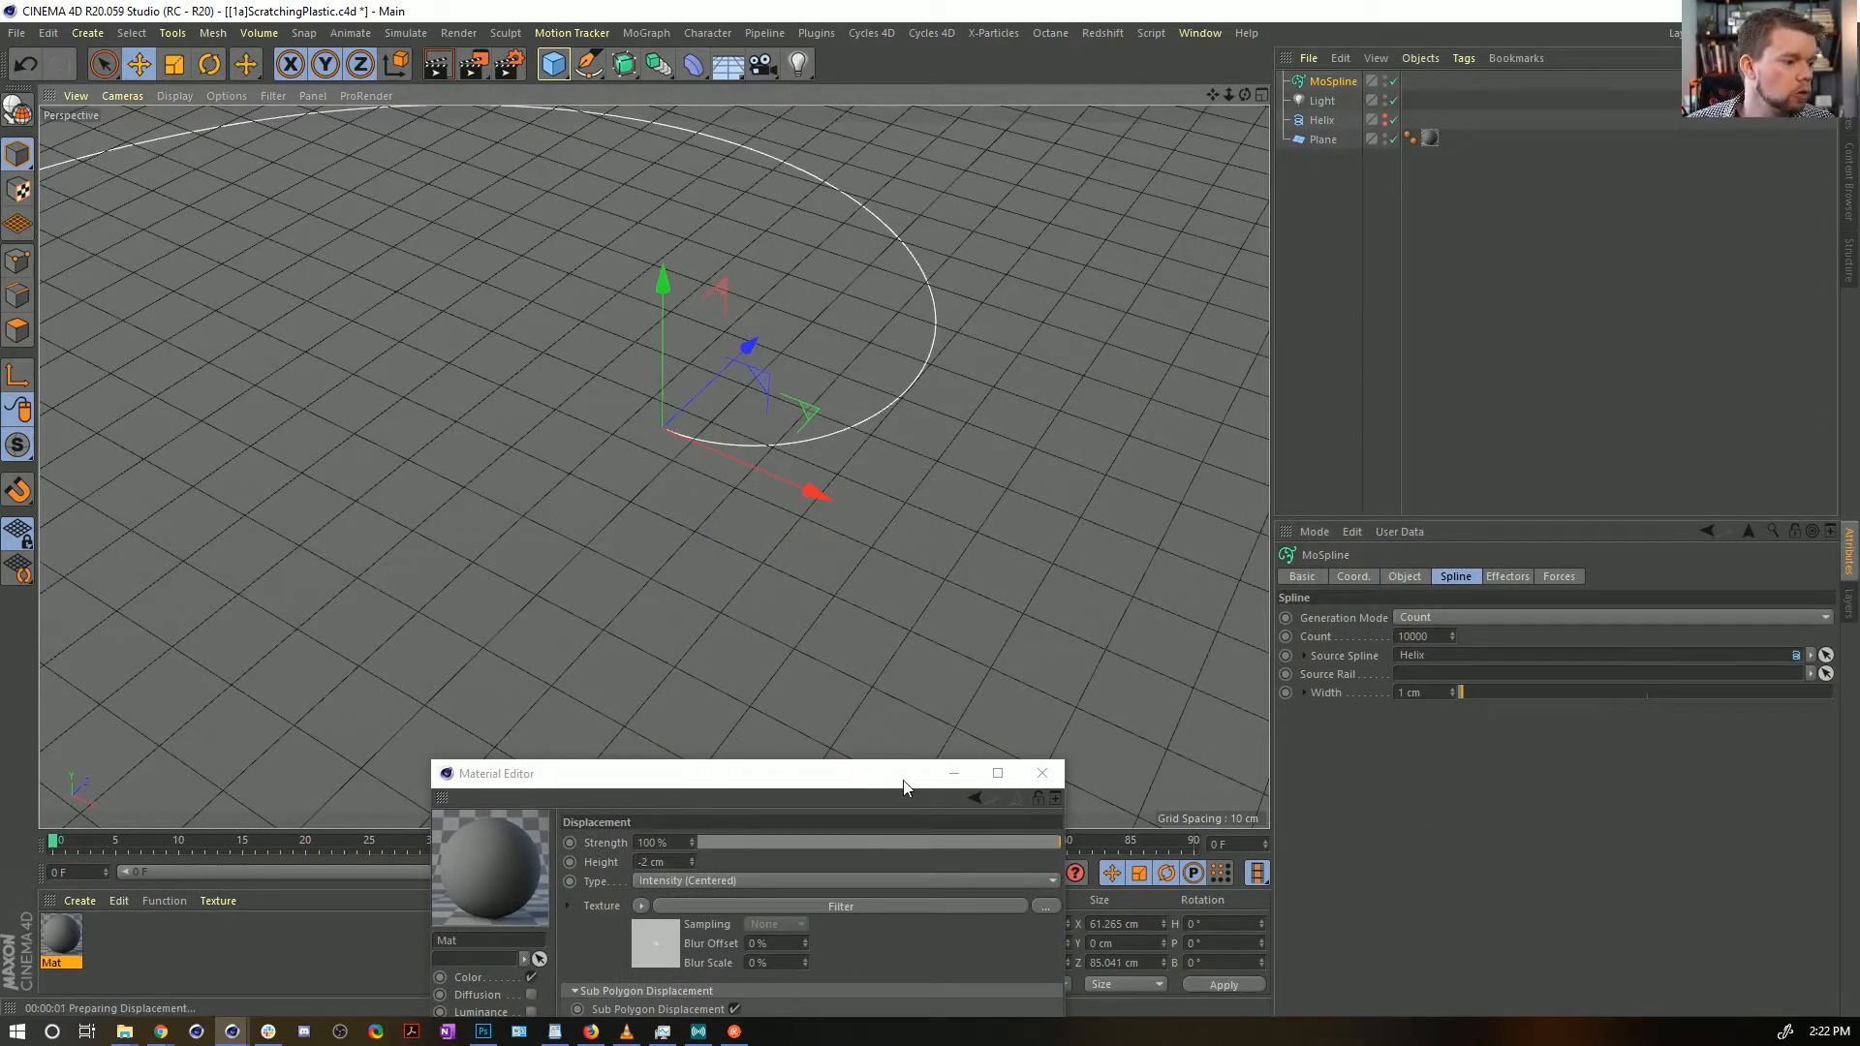
pyautogui.moveTo(884, 780); pyautogui.dragTo(1596, 279)
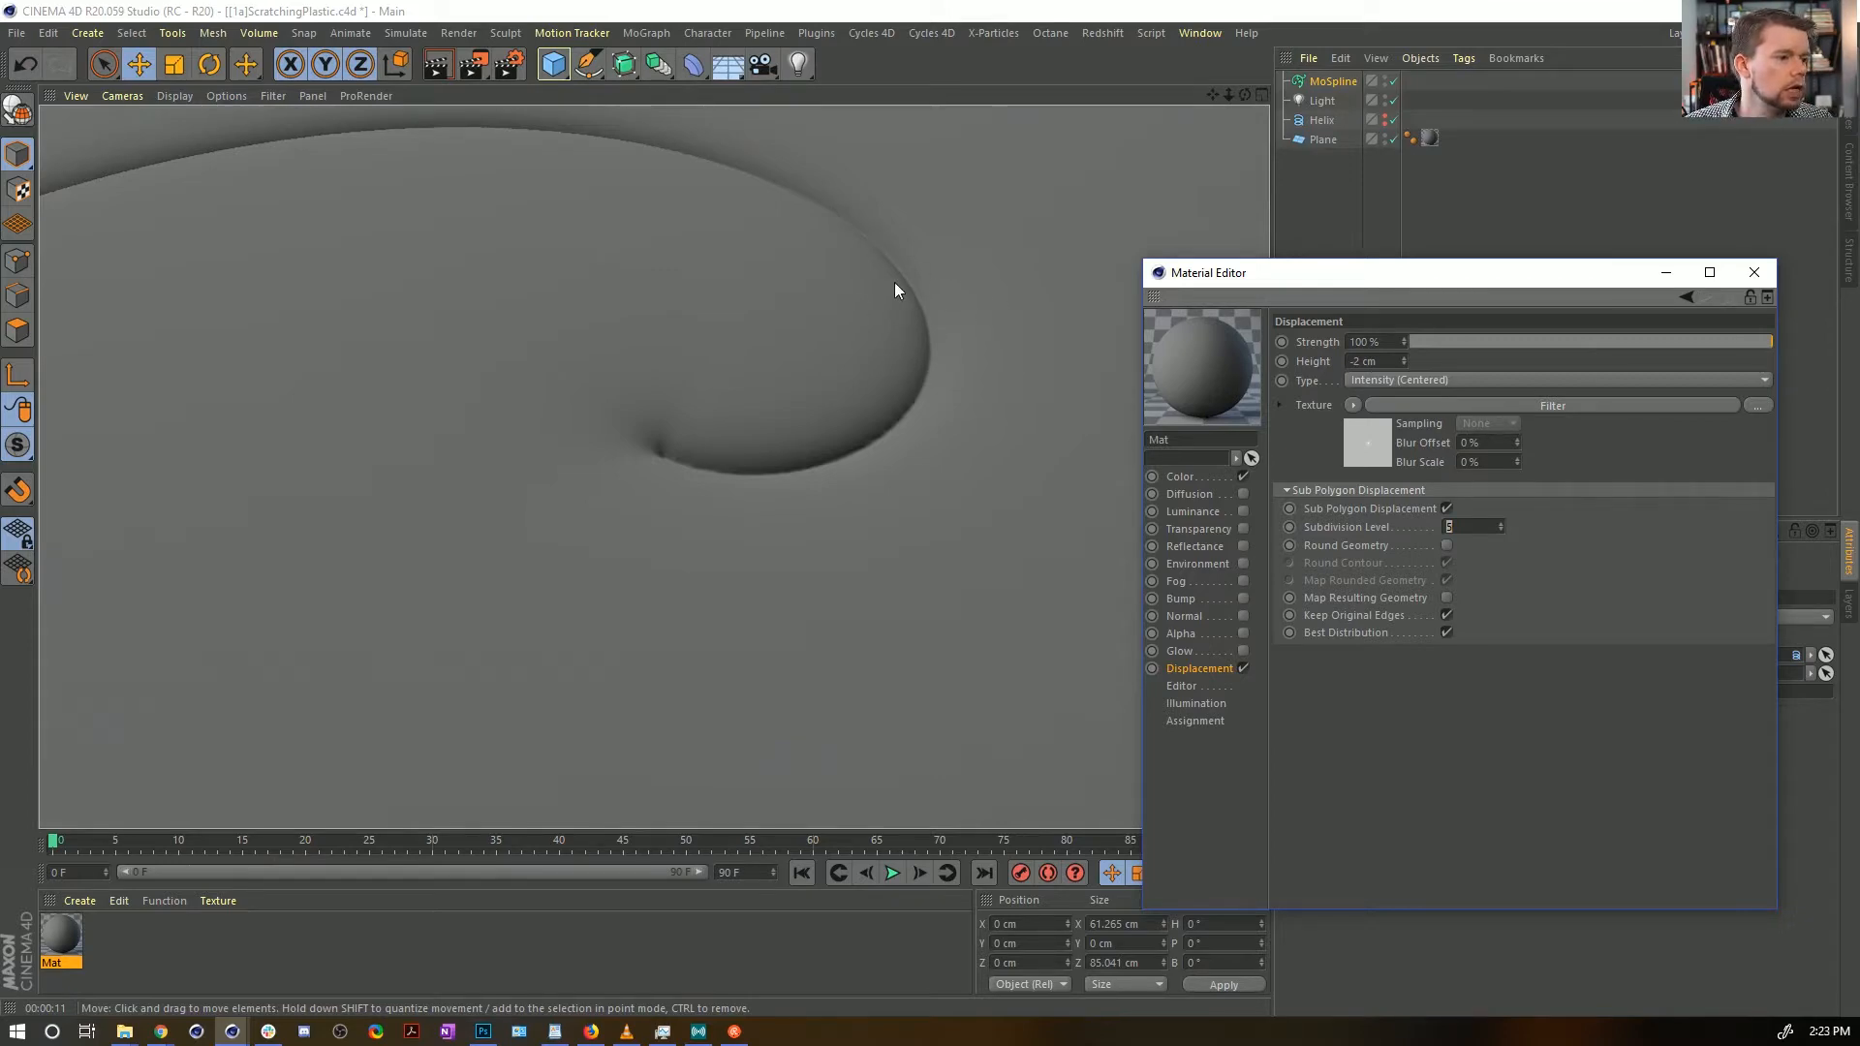
# Save the scene under the new file name [1b]ScratchingPlastic.c4d in the SceneFiles folder
pyautogui.keyDown('alt'); pyautogui.moveTo(930, 310); pyautogui.dragTo(787, 376); pyautogui.keyUp('alt')
pyautogui.keyDown('alt'); pyautogui.moveTo(804, 364); pyautogui.dragTo(881, 358, button='middle'); pyautogui.keyUp('alt')
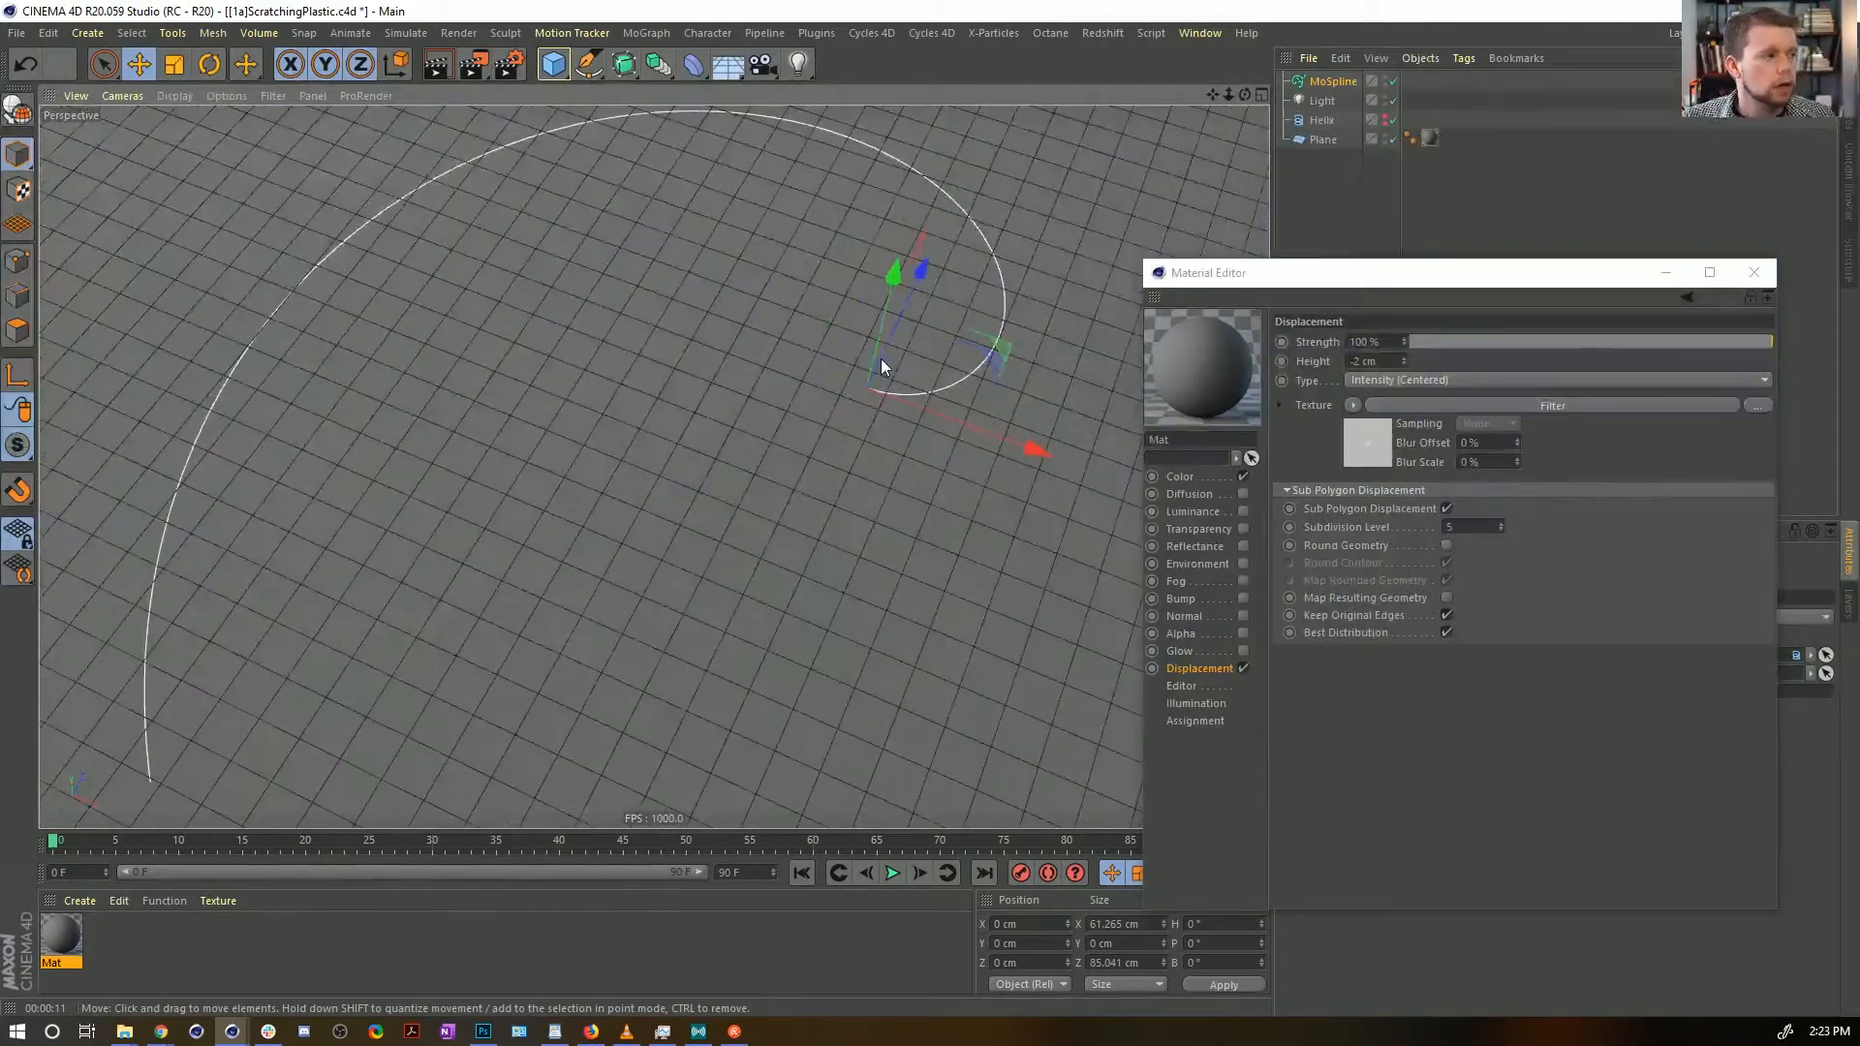
pyautogui.hotkey('ctrl', 'shift', 's')
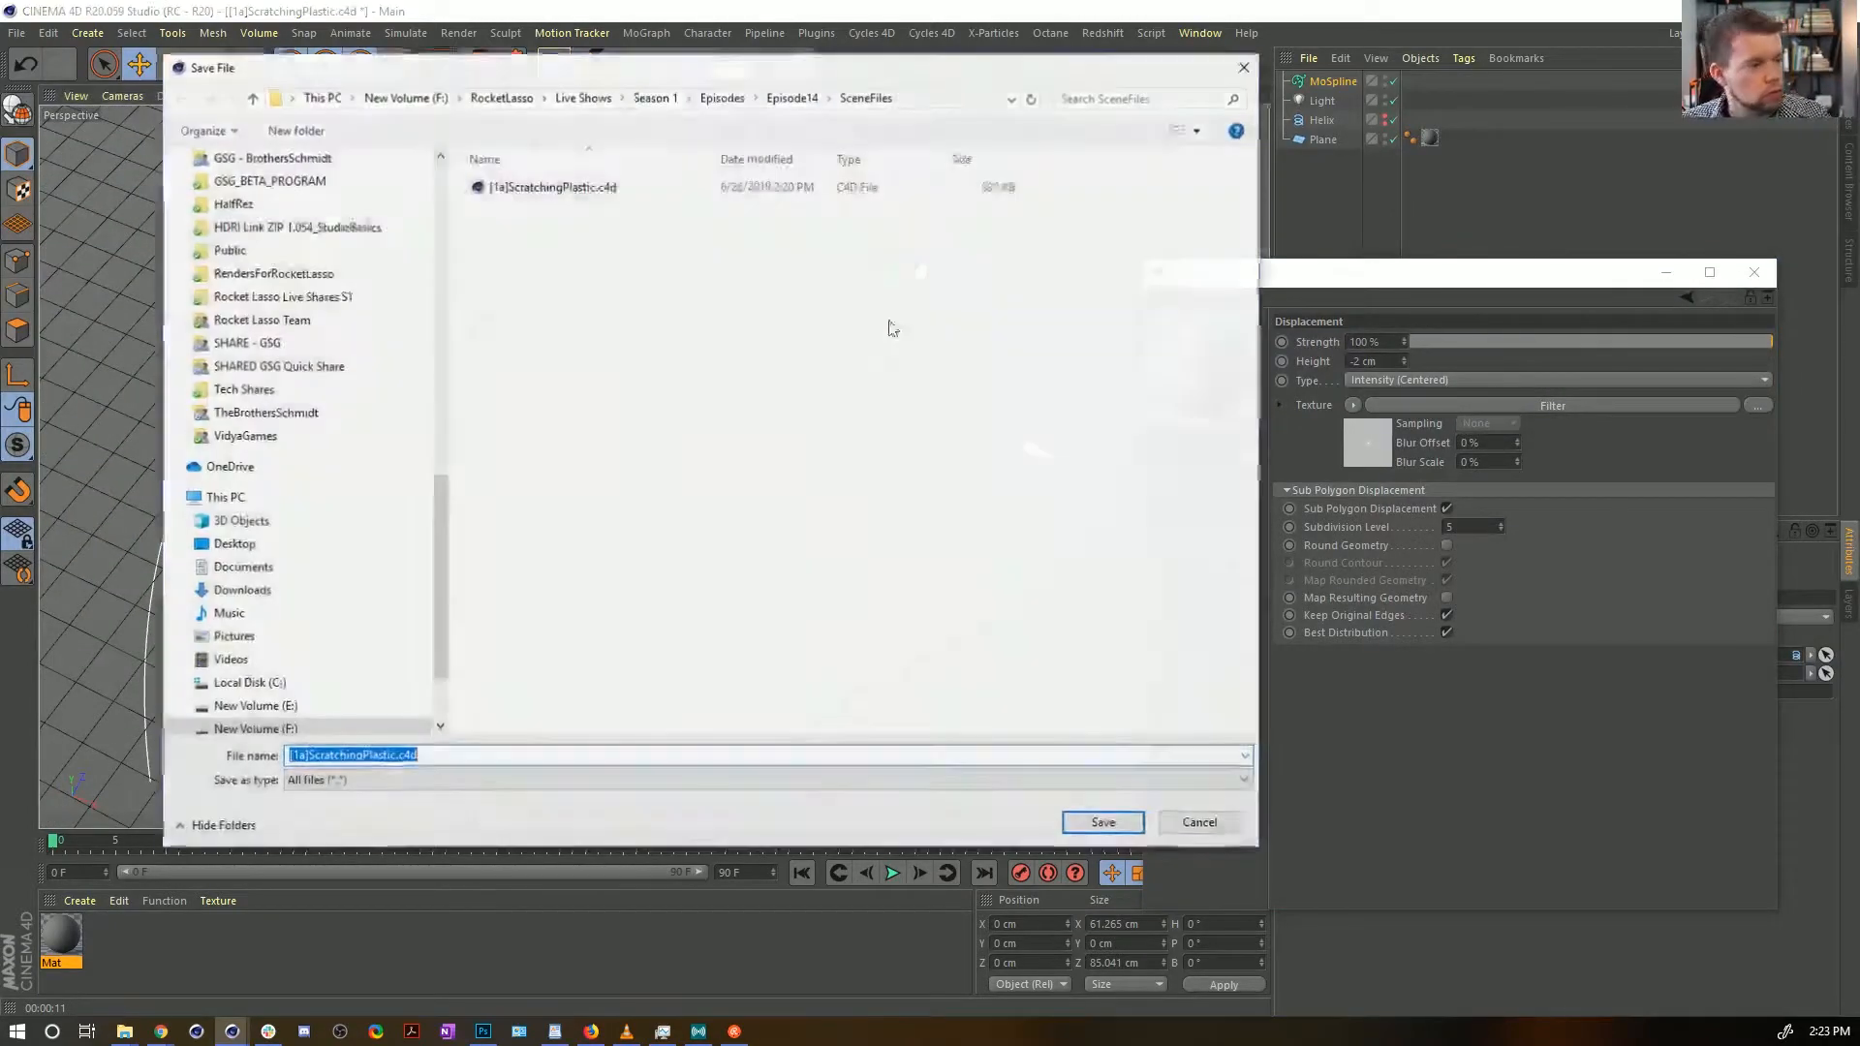
pyautogui.click(304, 757)
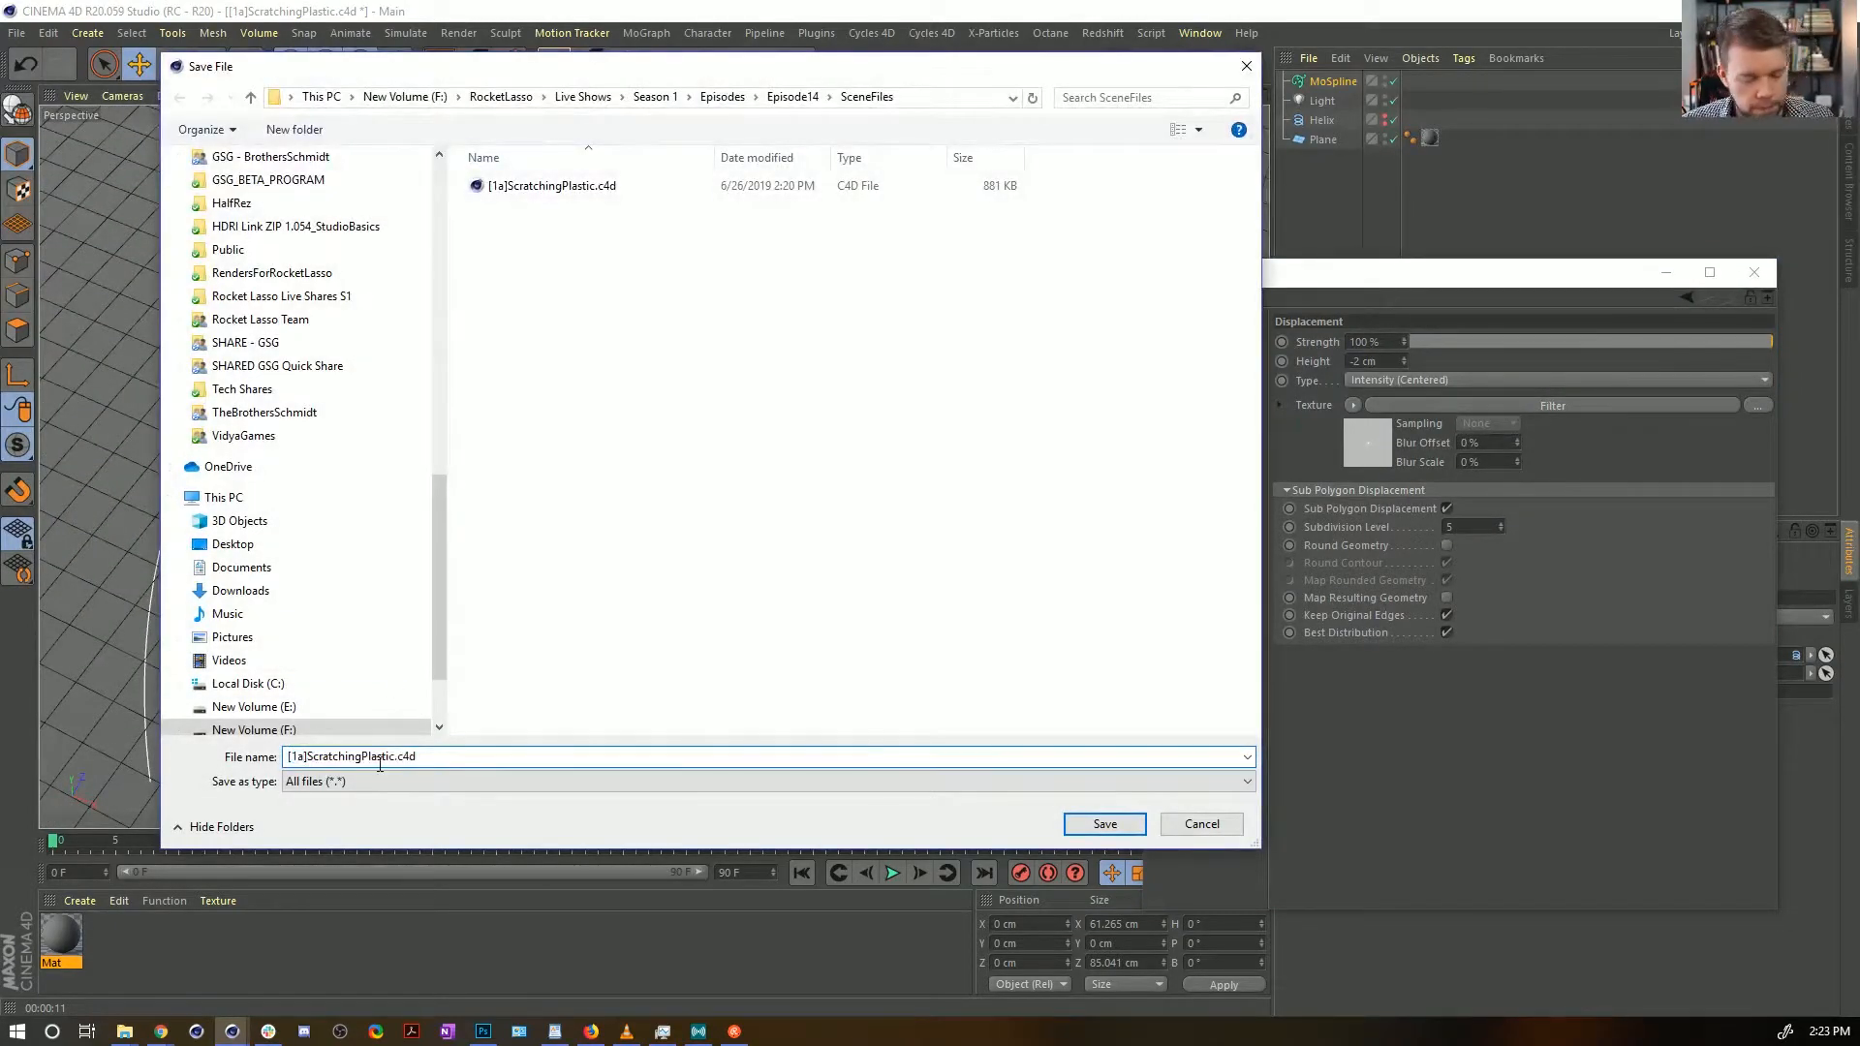
pyautogui.press('BackSpace')
pyautogui.write('b')
pyautogui.press('Return')
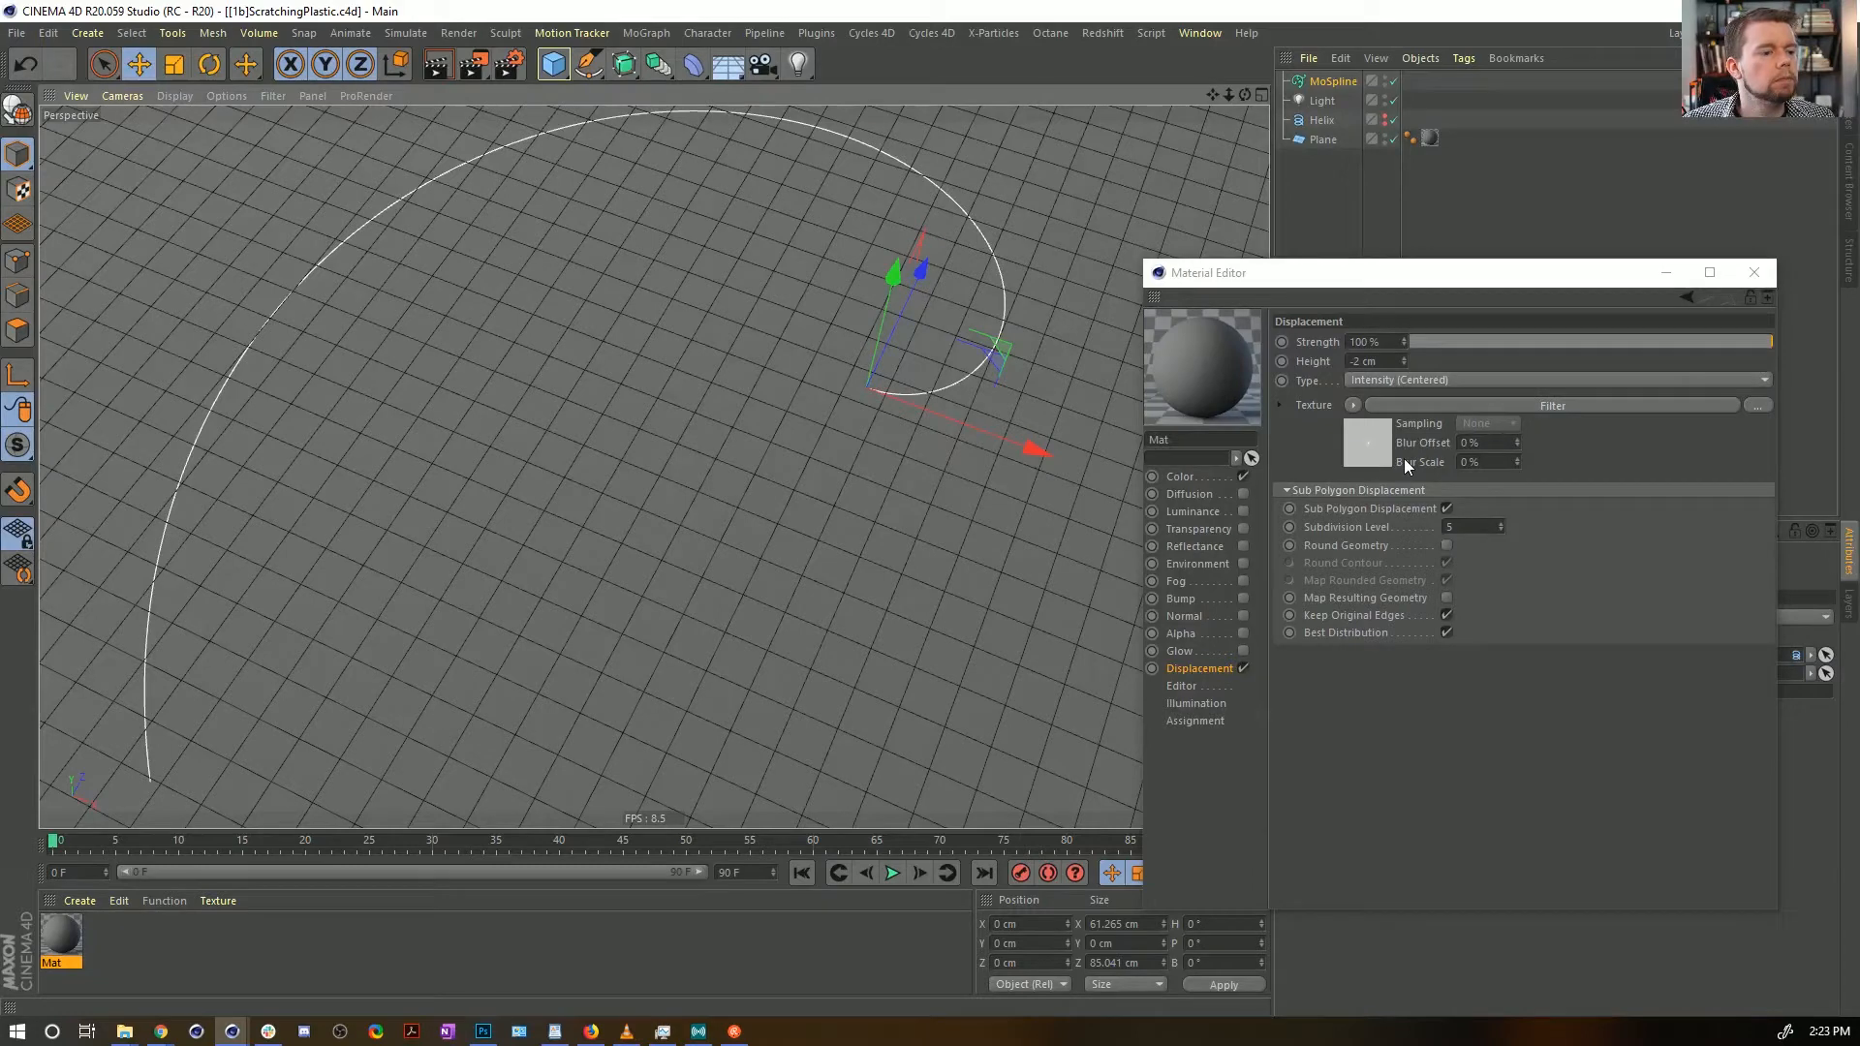
# Disable the material's Displacement and Color channels and enable its Luminance channel
pyautogui.click(1243, 668)
pyautogui.click(1243, 475)
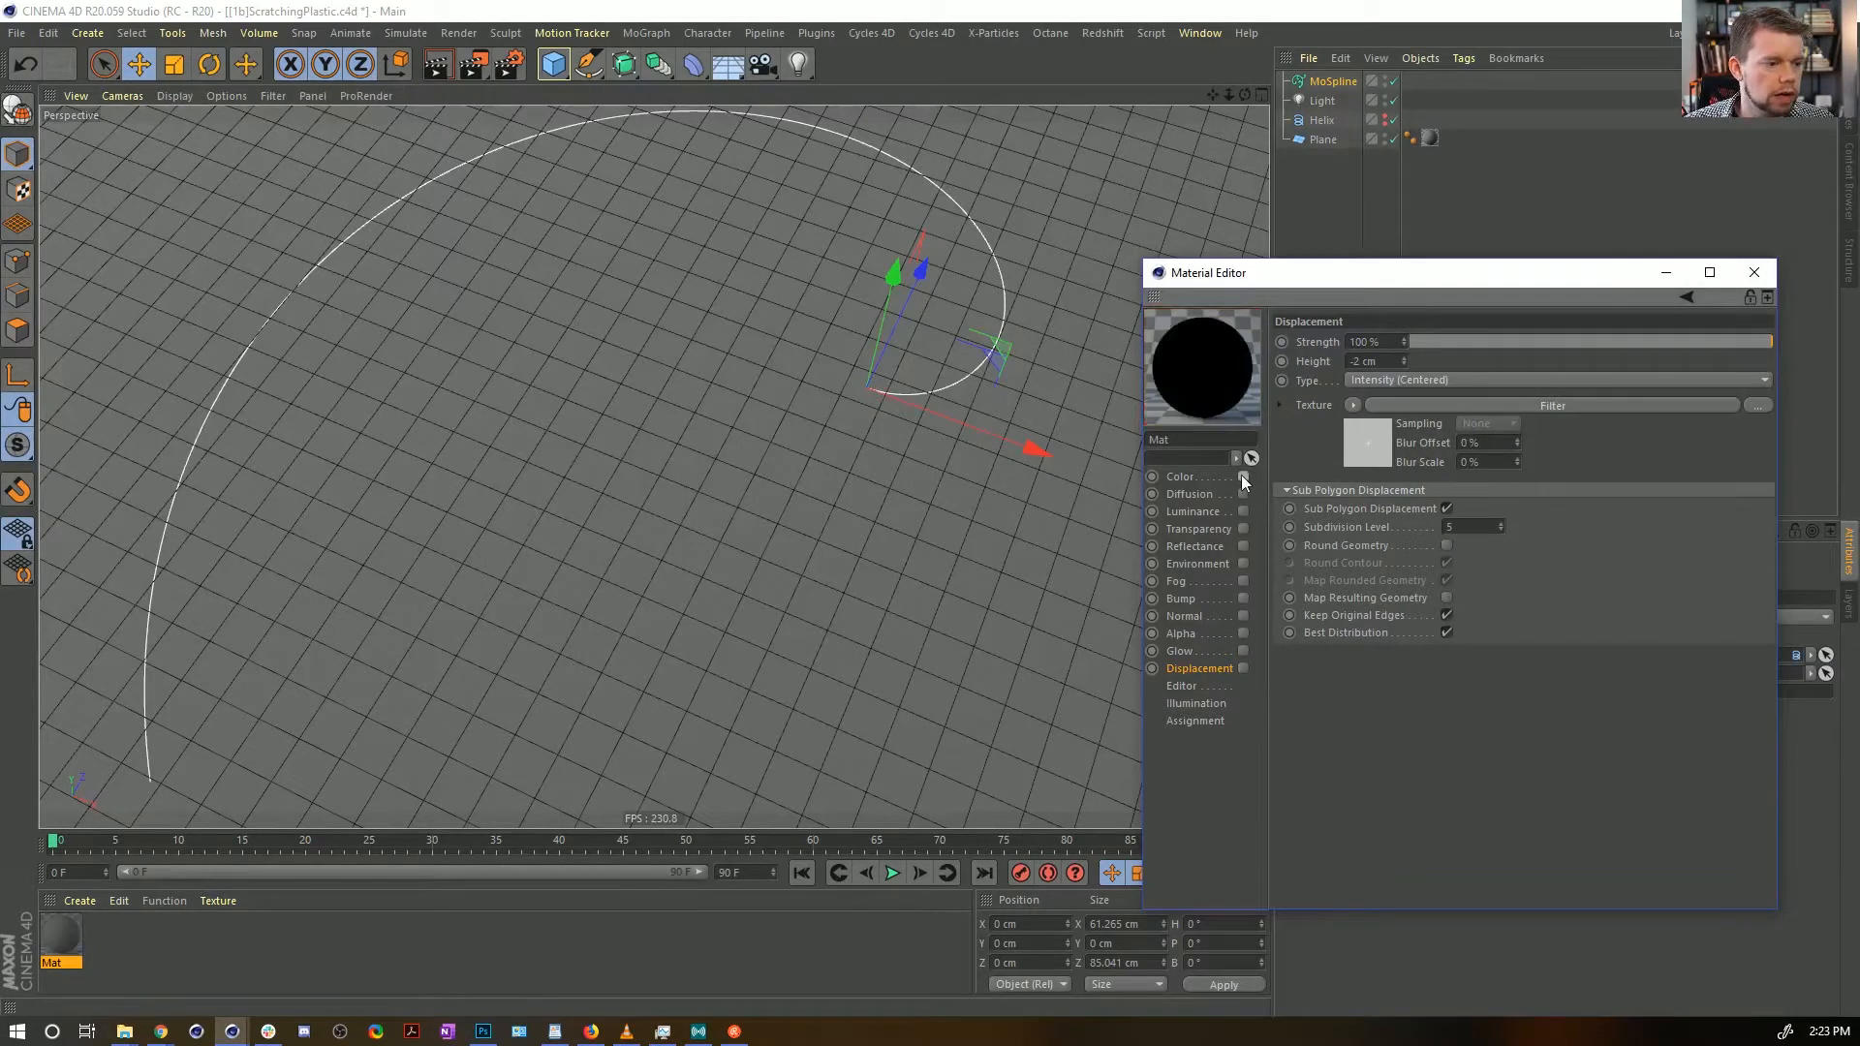
pyautogui.click(1242, 510)
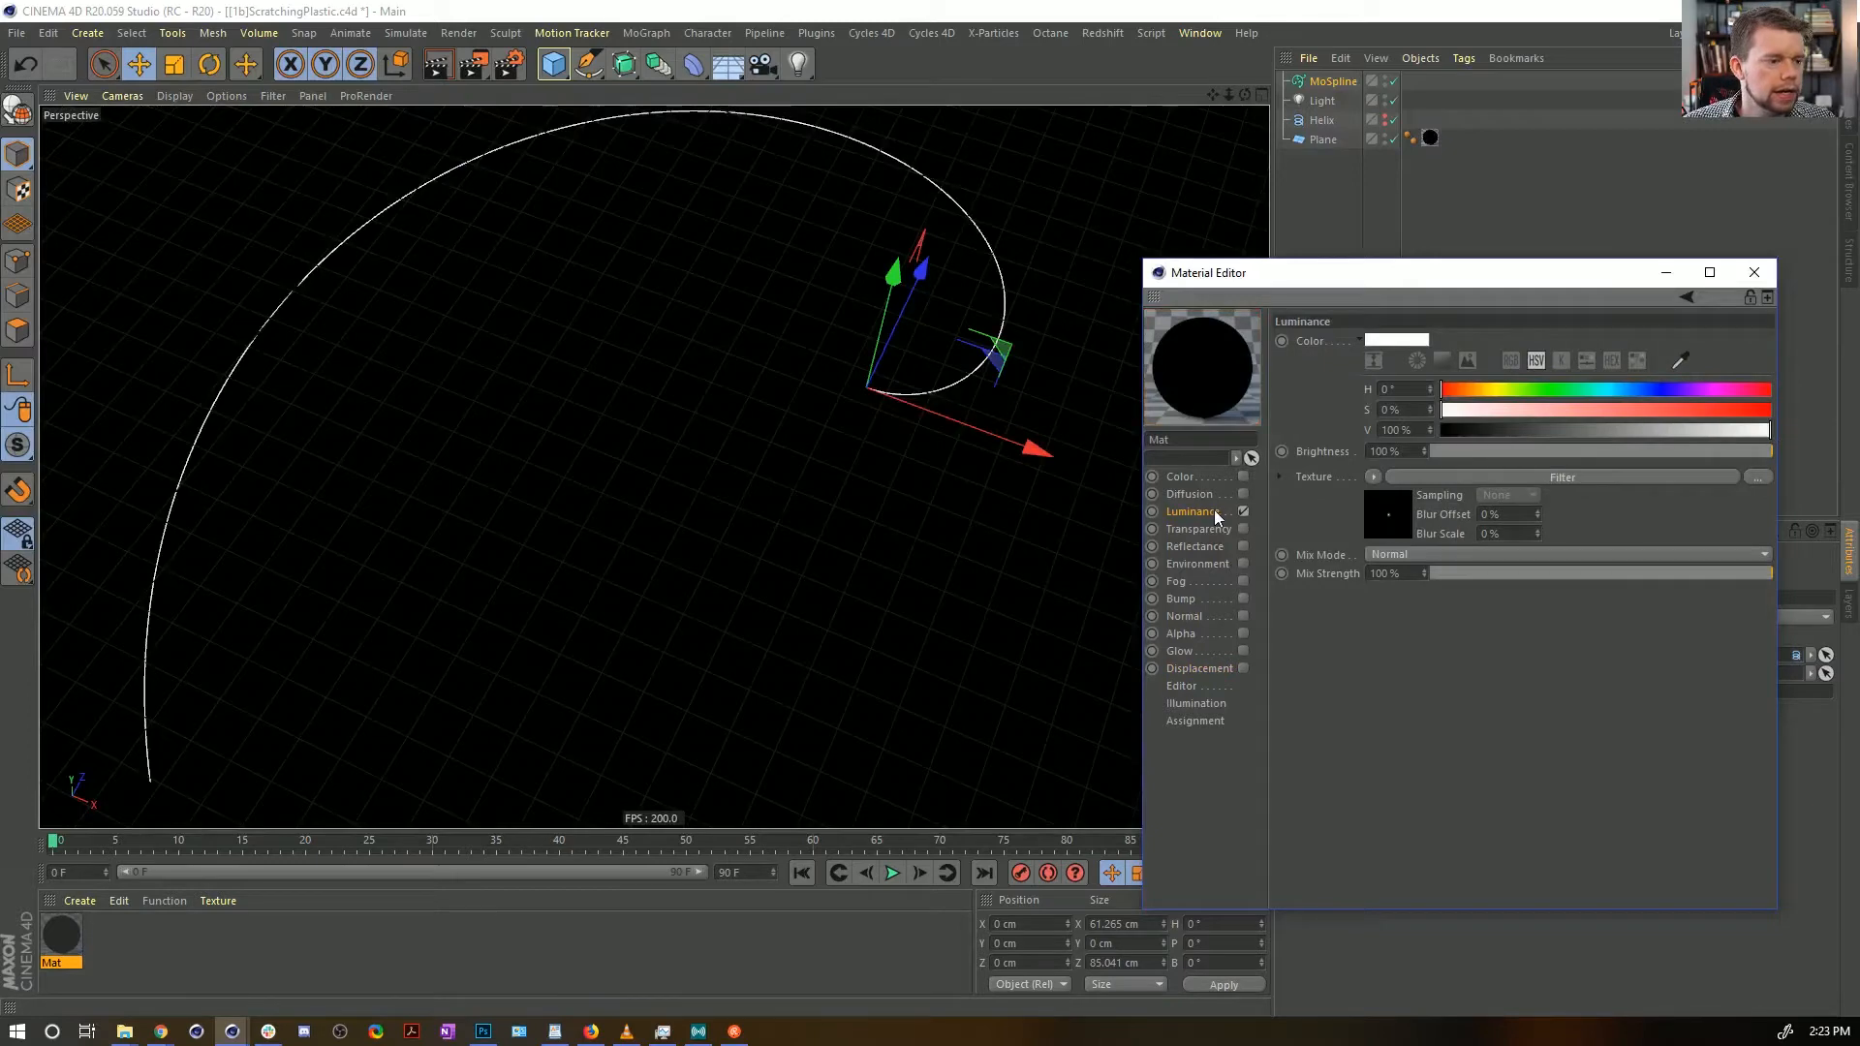
# Load the Spline effect shader as the Luminance texture and examine its shader properties
pyautogui.click(1374, 477)
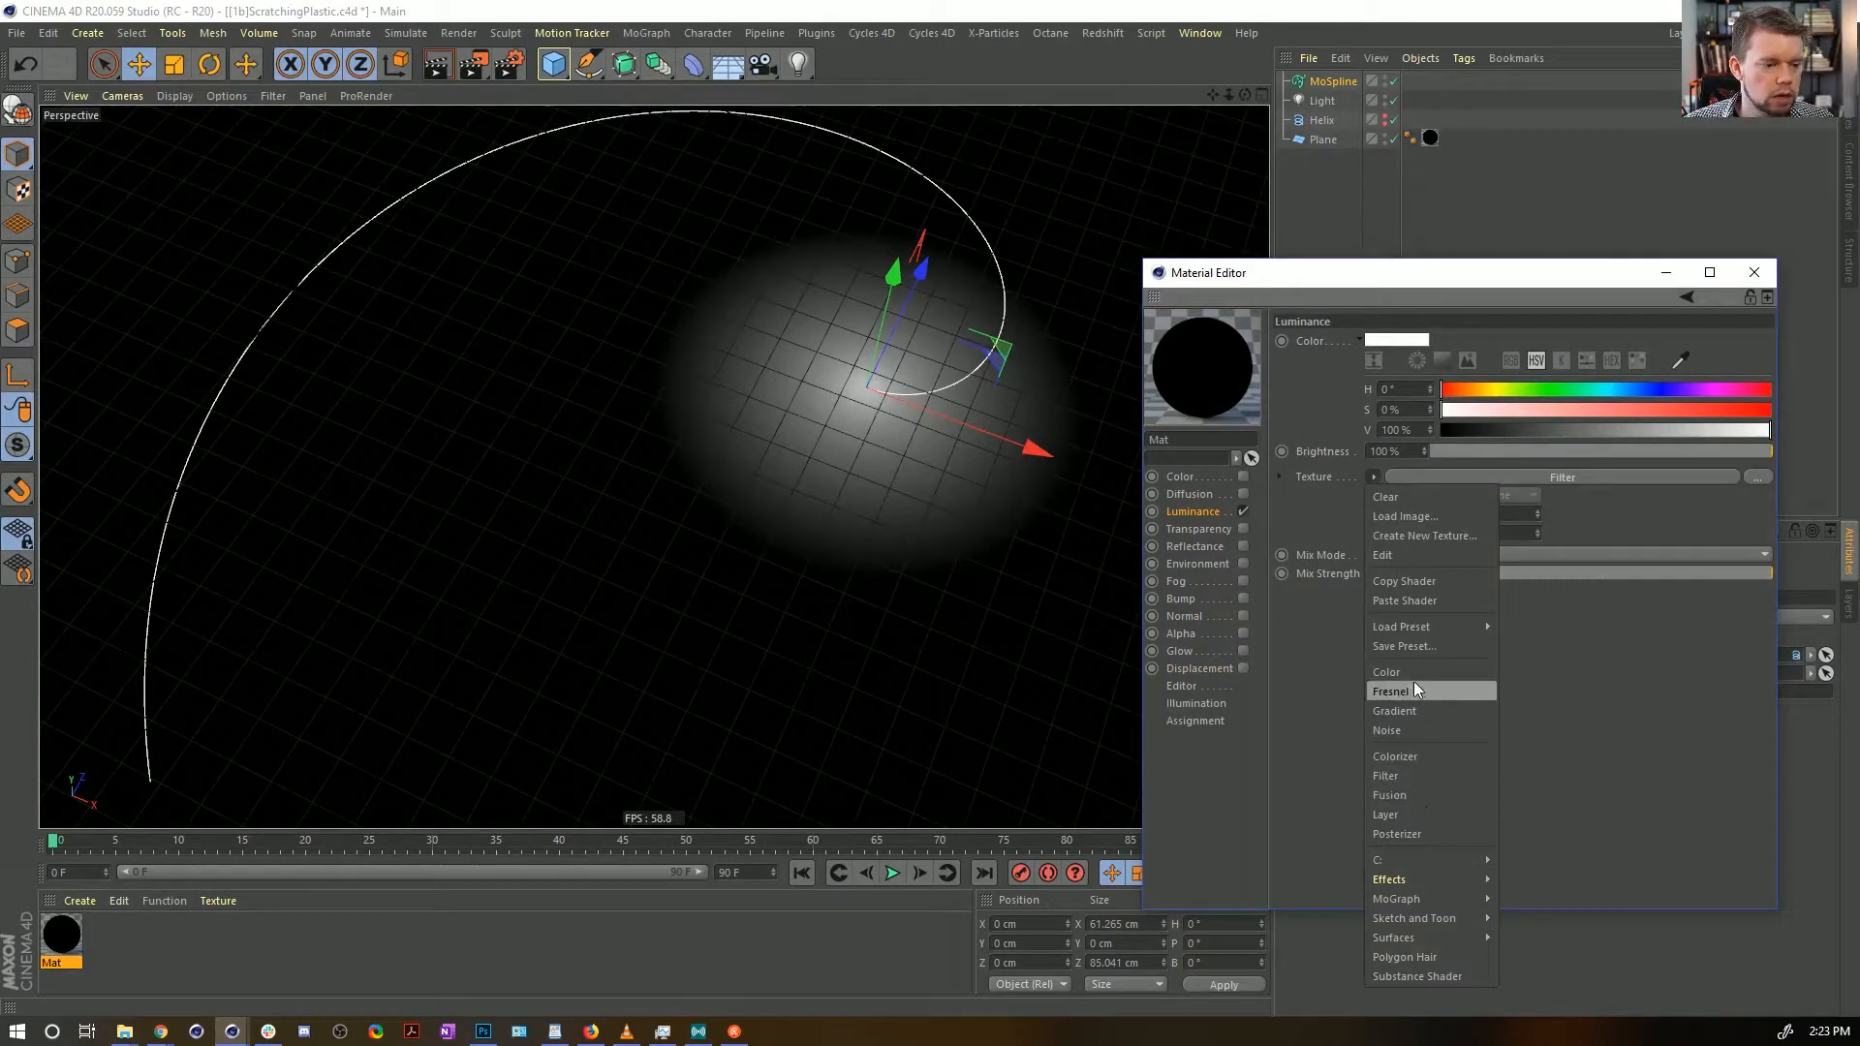
pyautogui.moveTo(1419, 878)
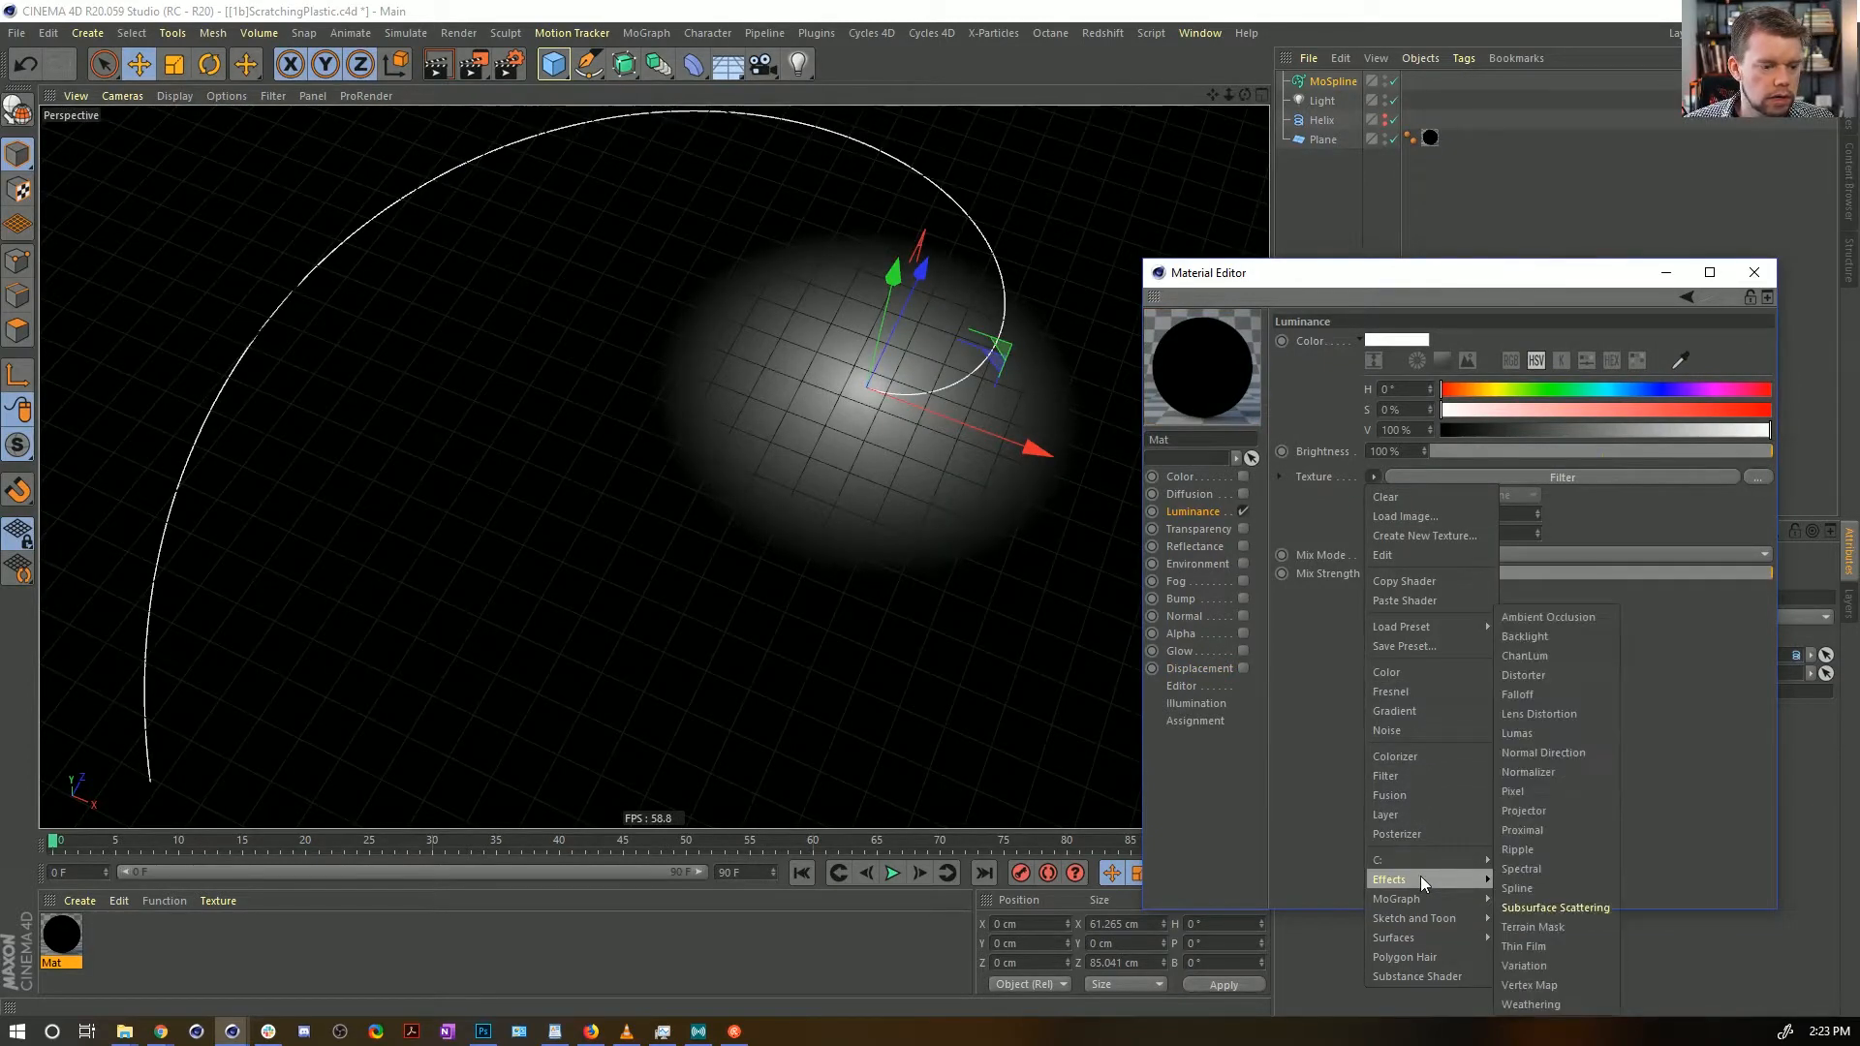
pyautogui.click(1523, 889)
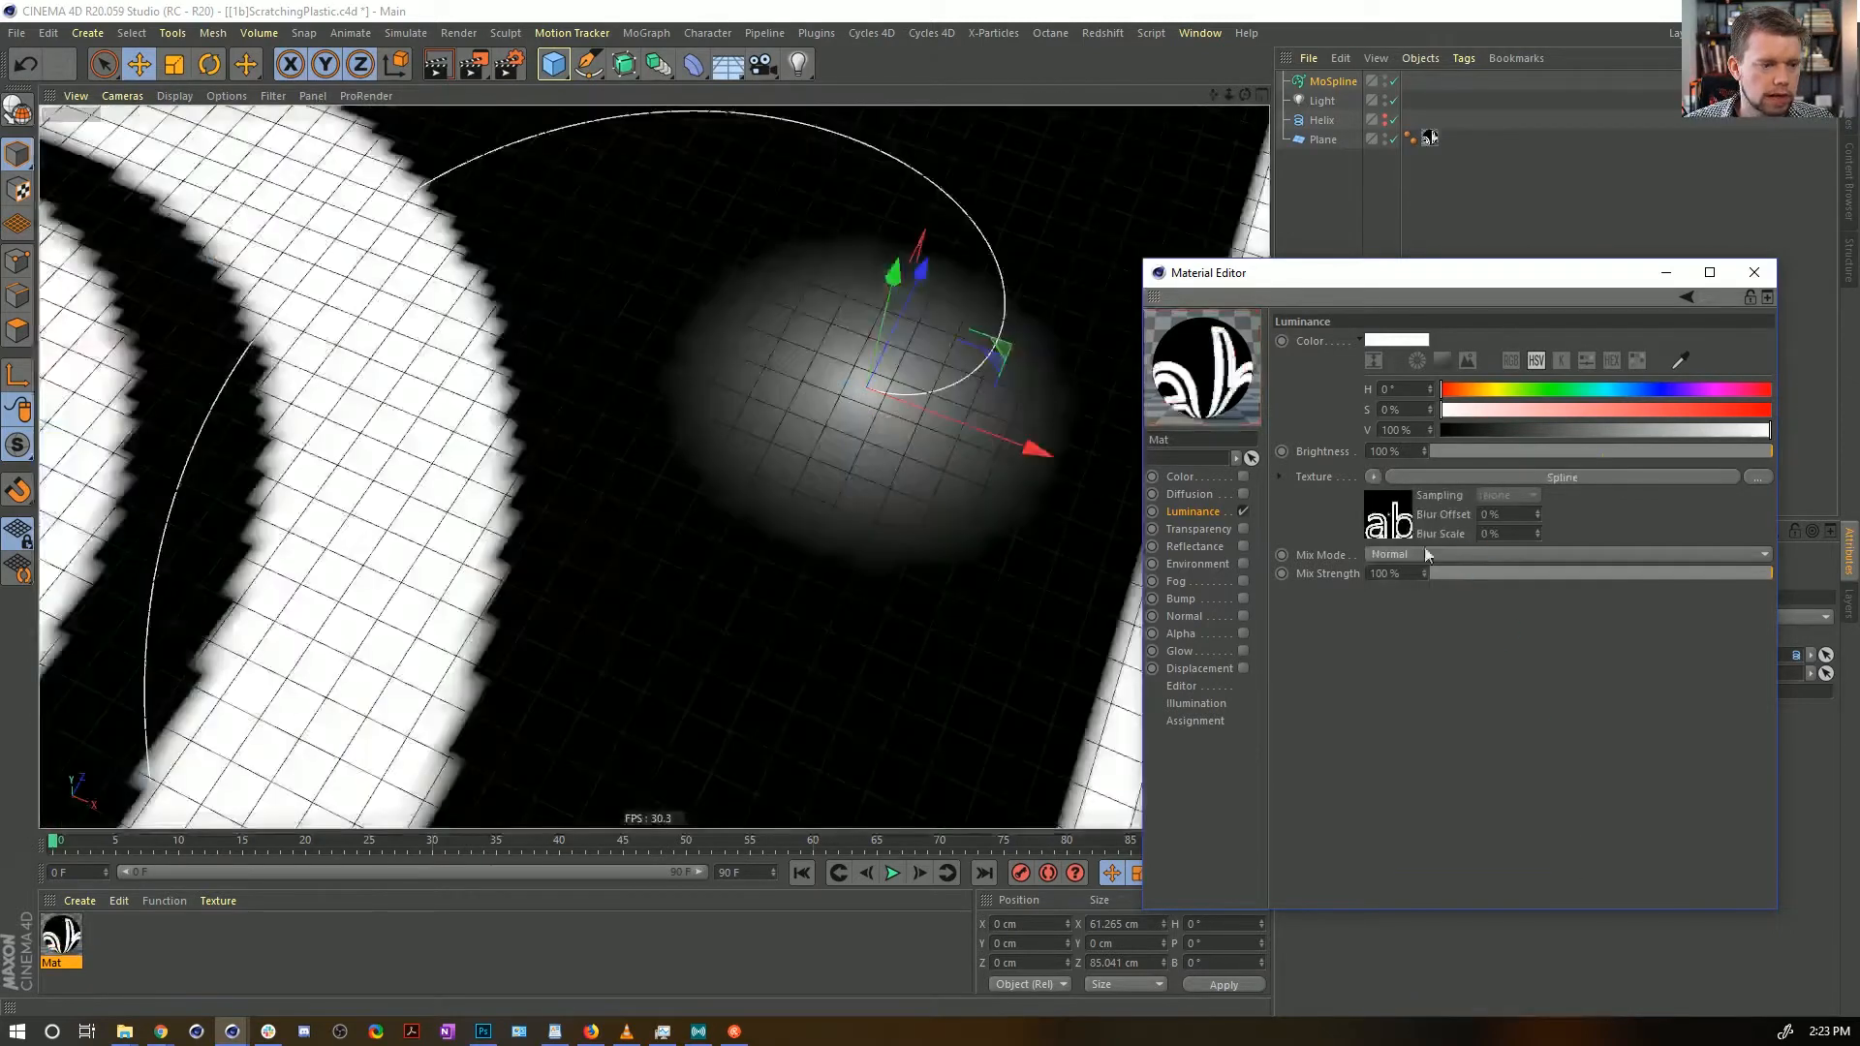
pyautogui.click(1376, 523)
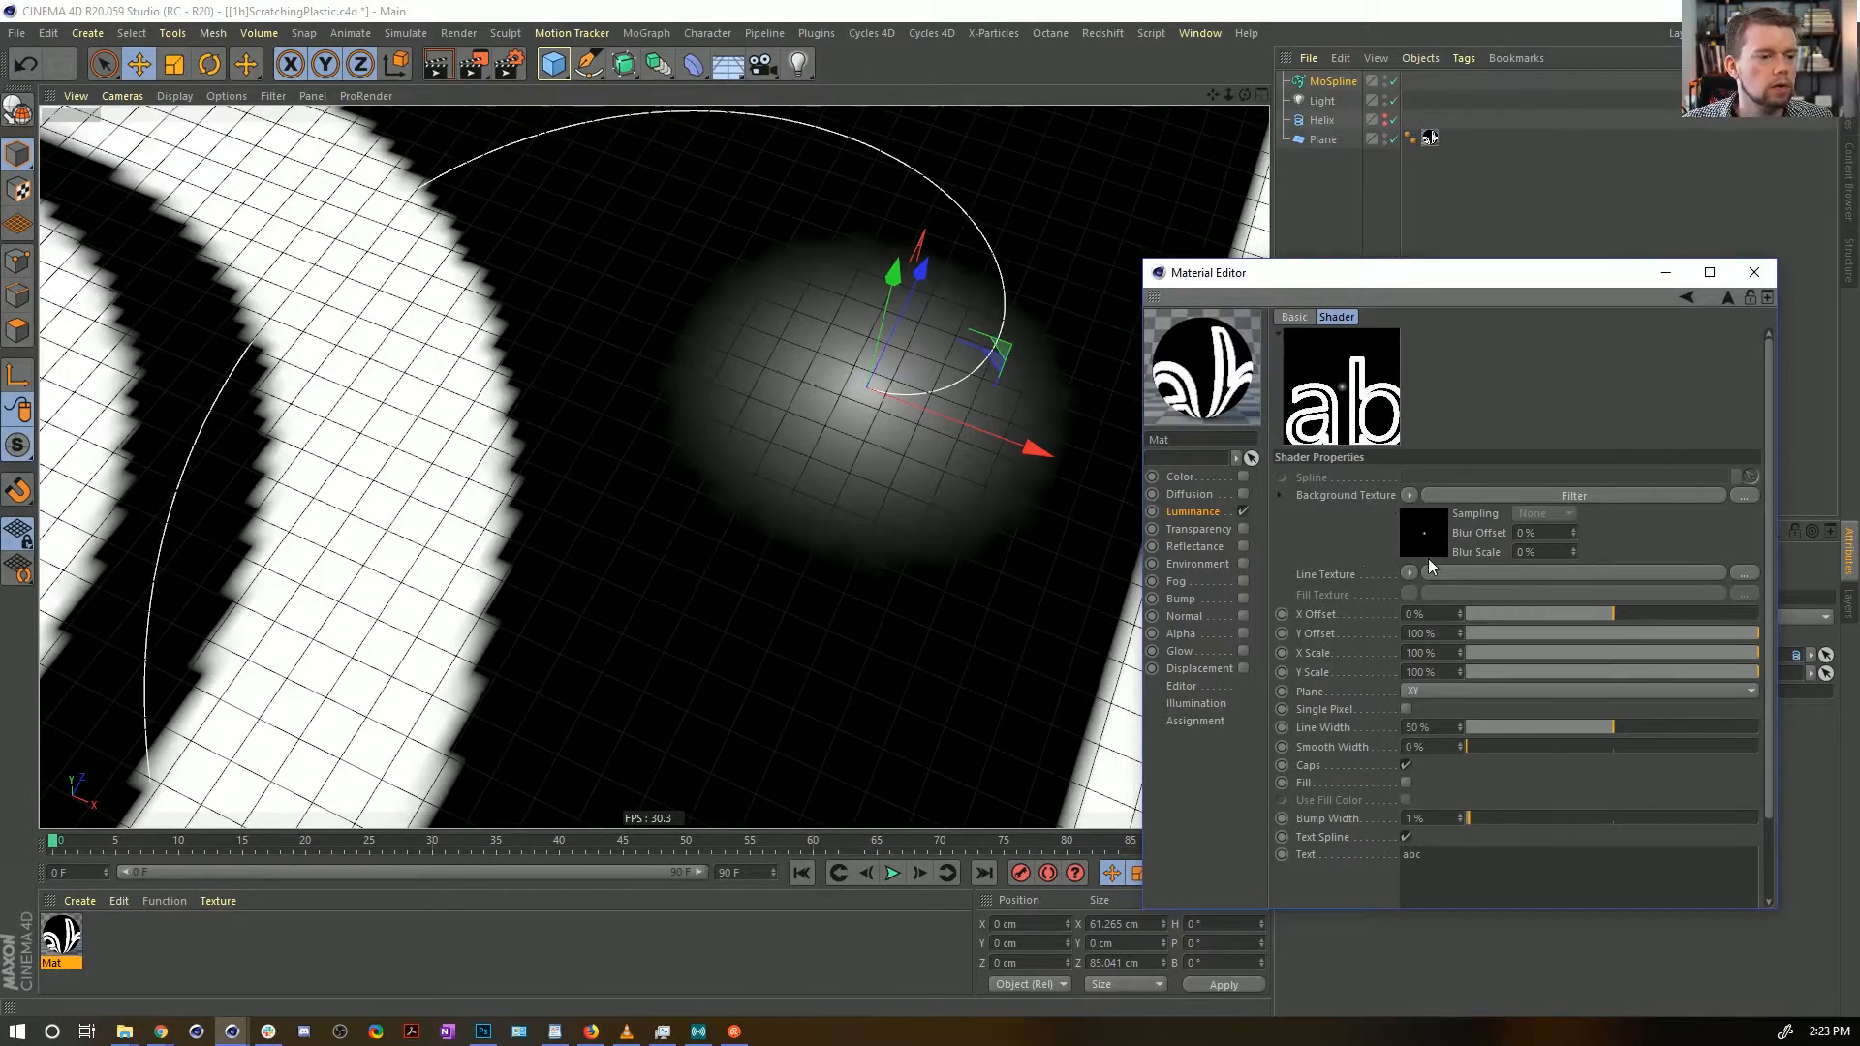
pyautogui.scroll(-3, 1350, 666)
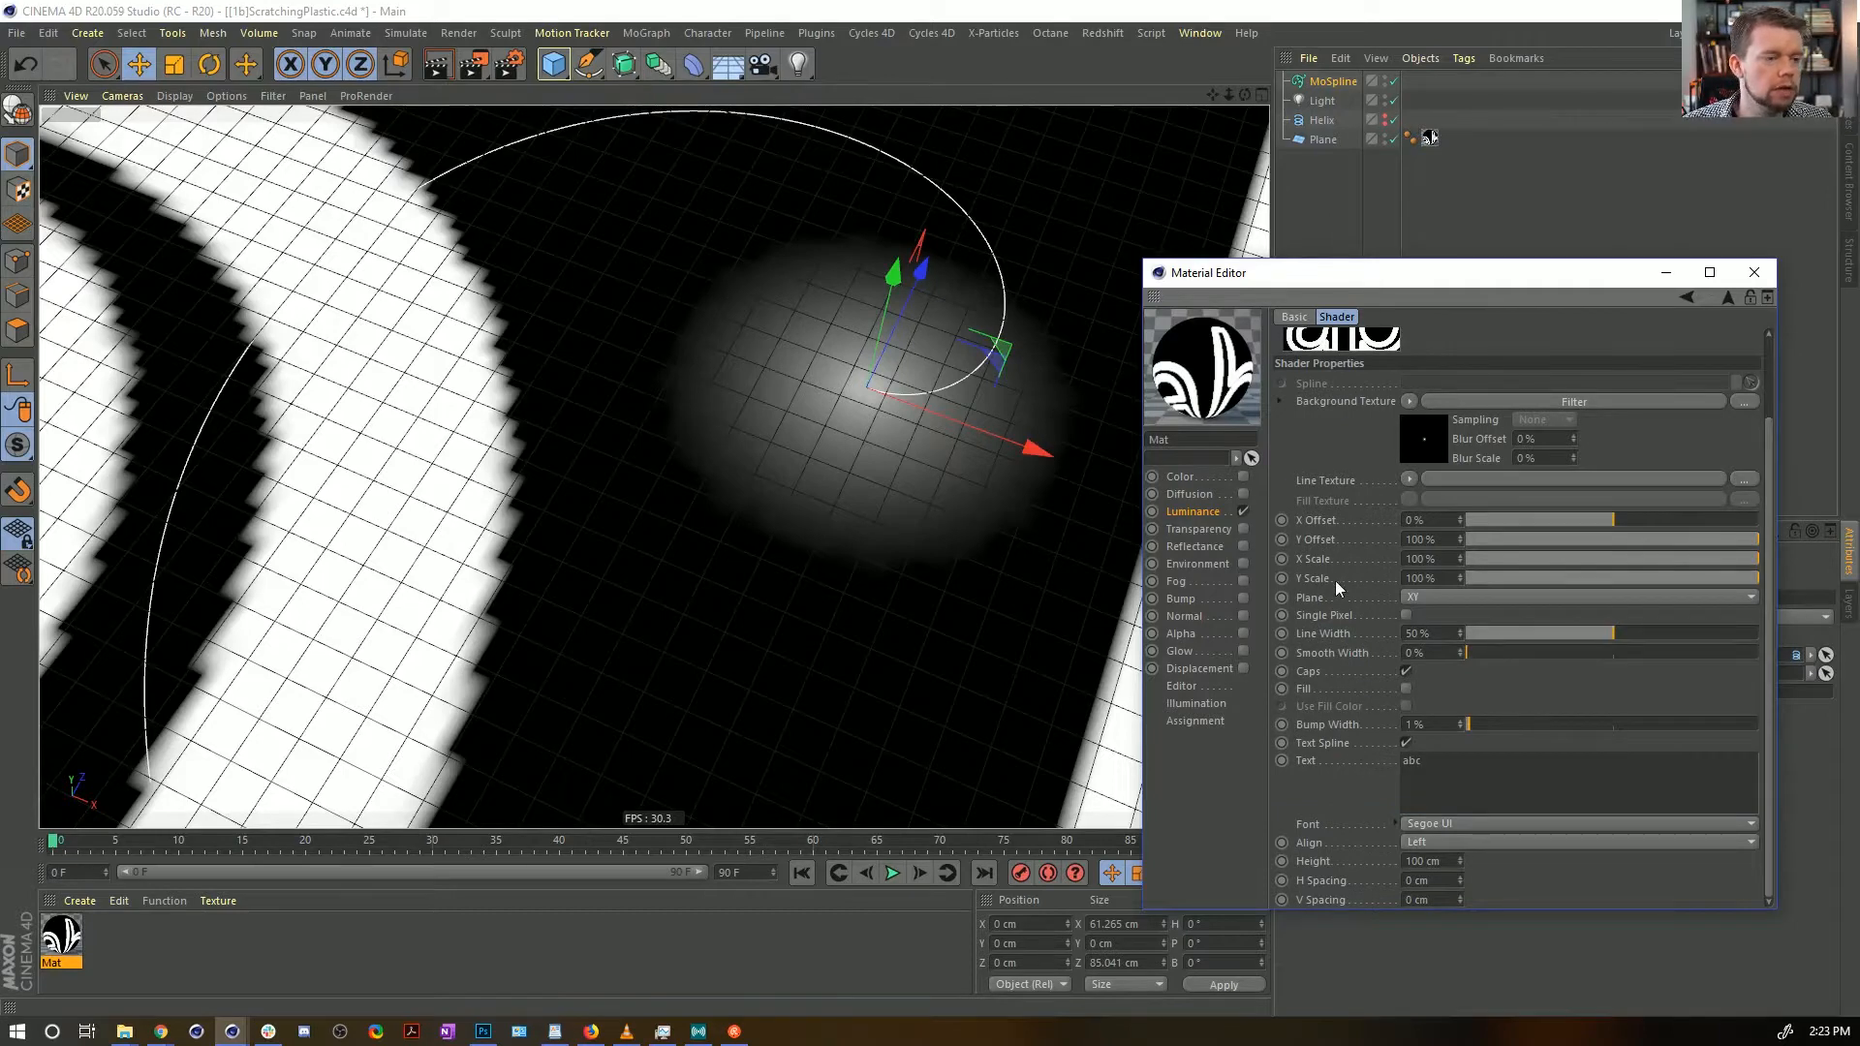
pyautogui.scroll(3, 1334, 579)
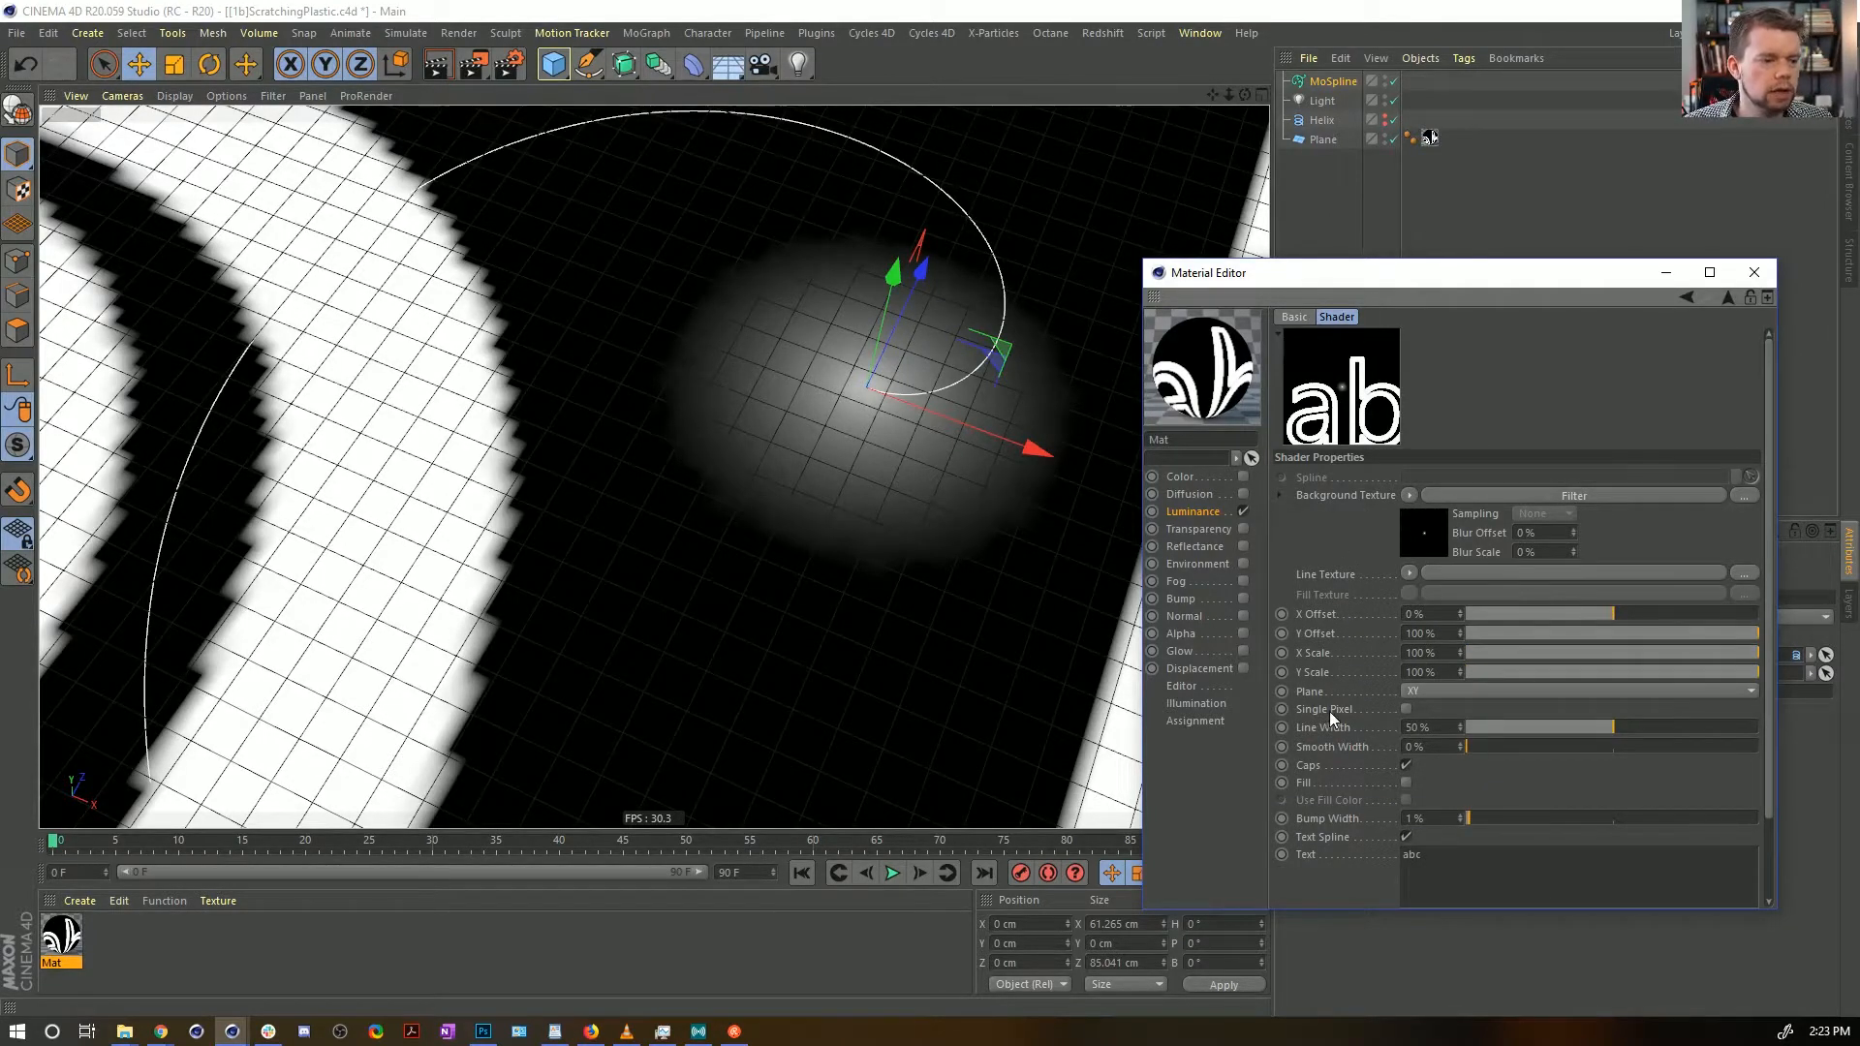
pyautogui.scroll(-3, 1329, 717)
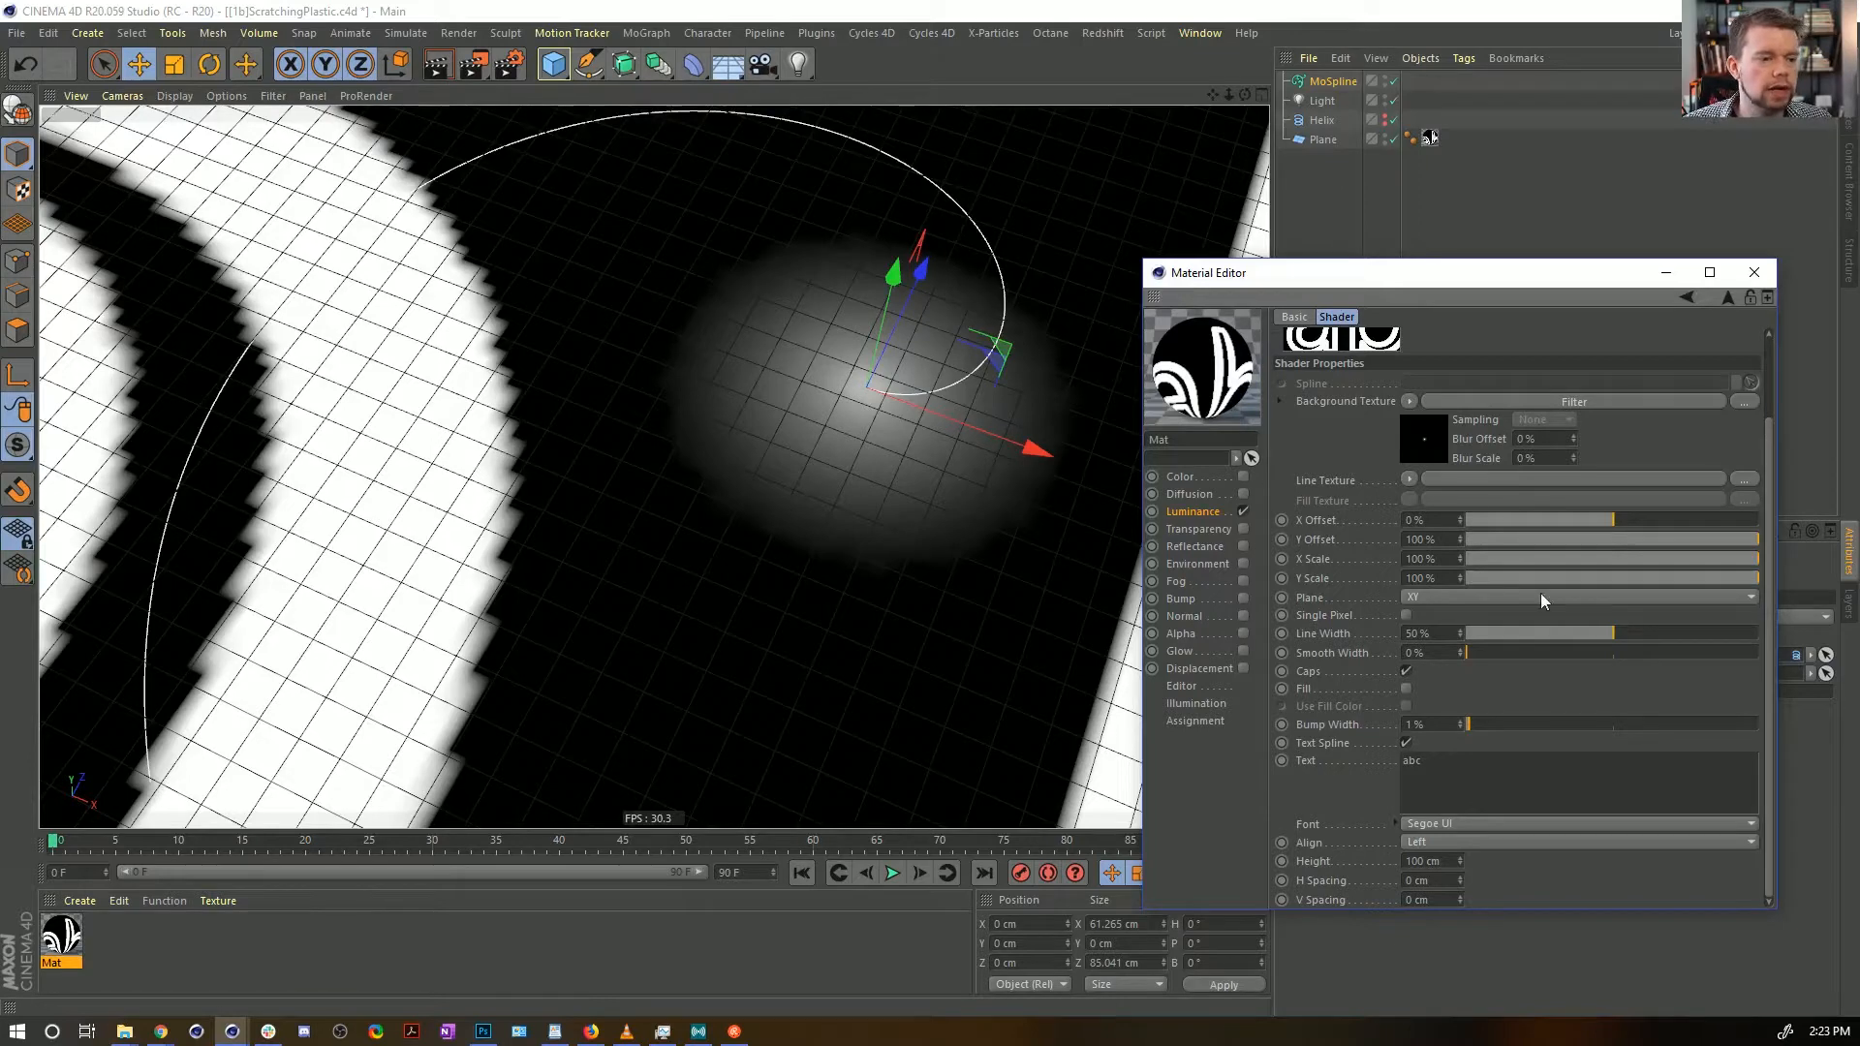
pyautogui.scroll(3, 1333, 604)
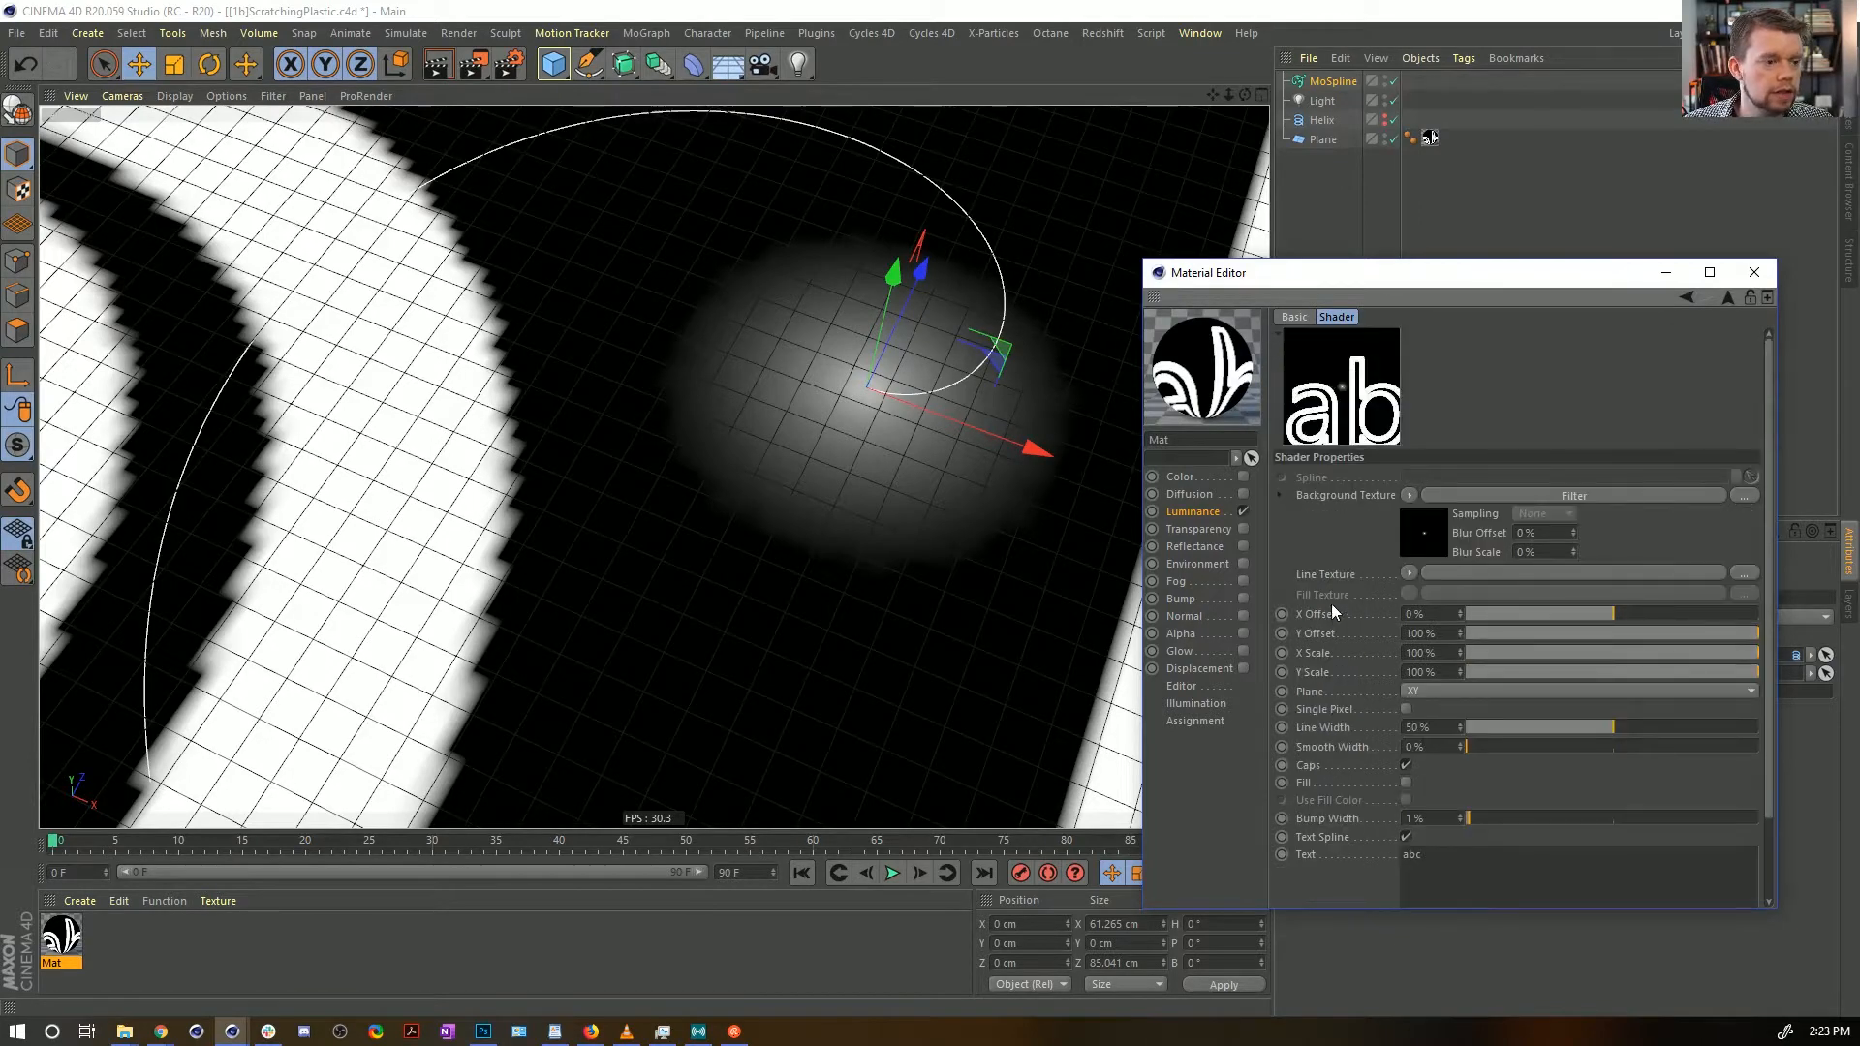
# Turn off Luminance, undo the channel and Spline shader changes, recheck the material's channels and close the Material Editor
pyautogui.click(1193, 511)
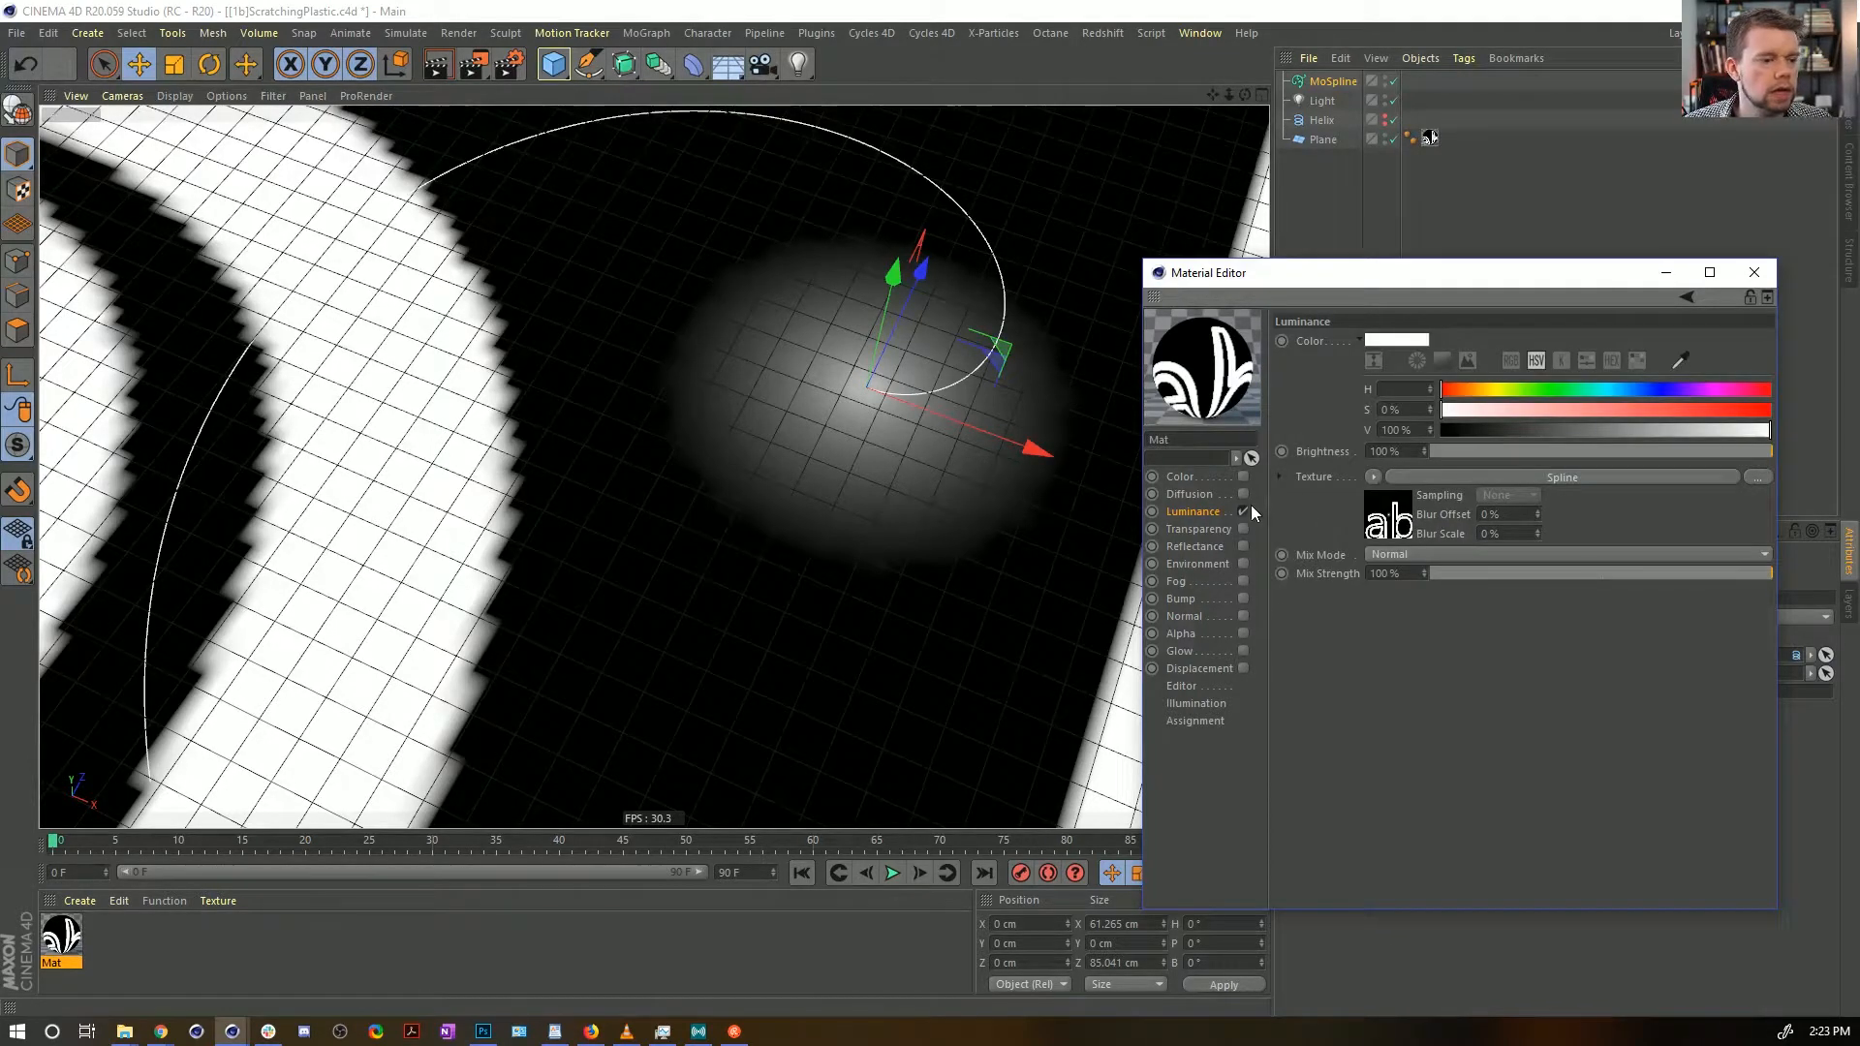
pyautogui.click(1245, 511)
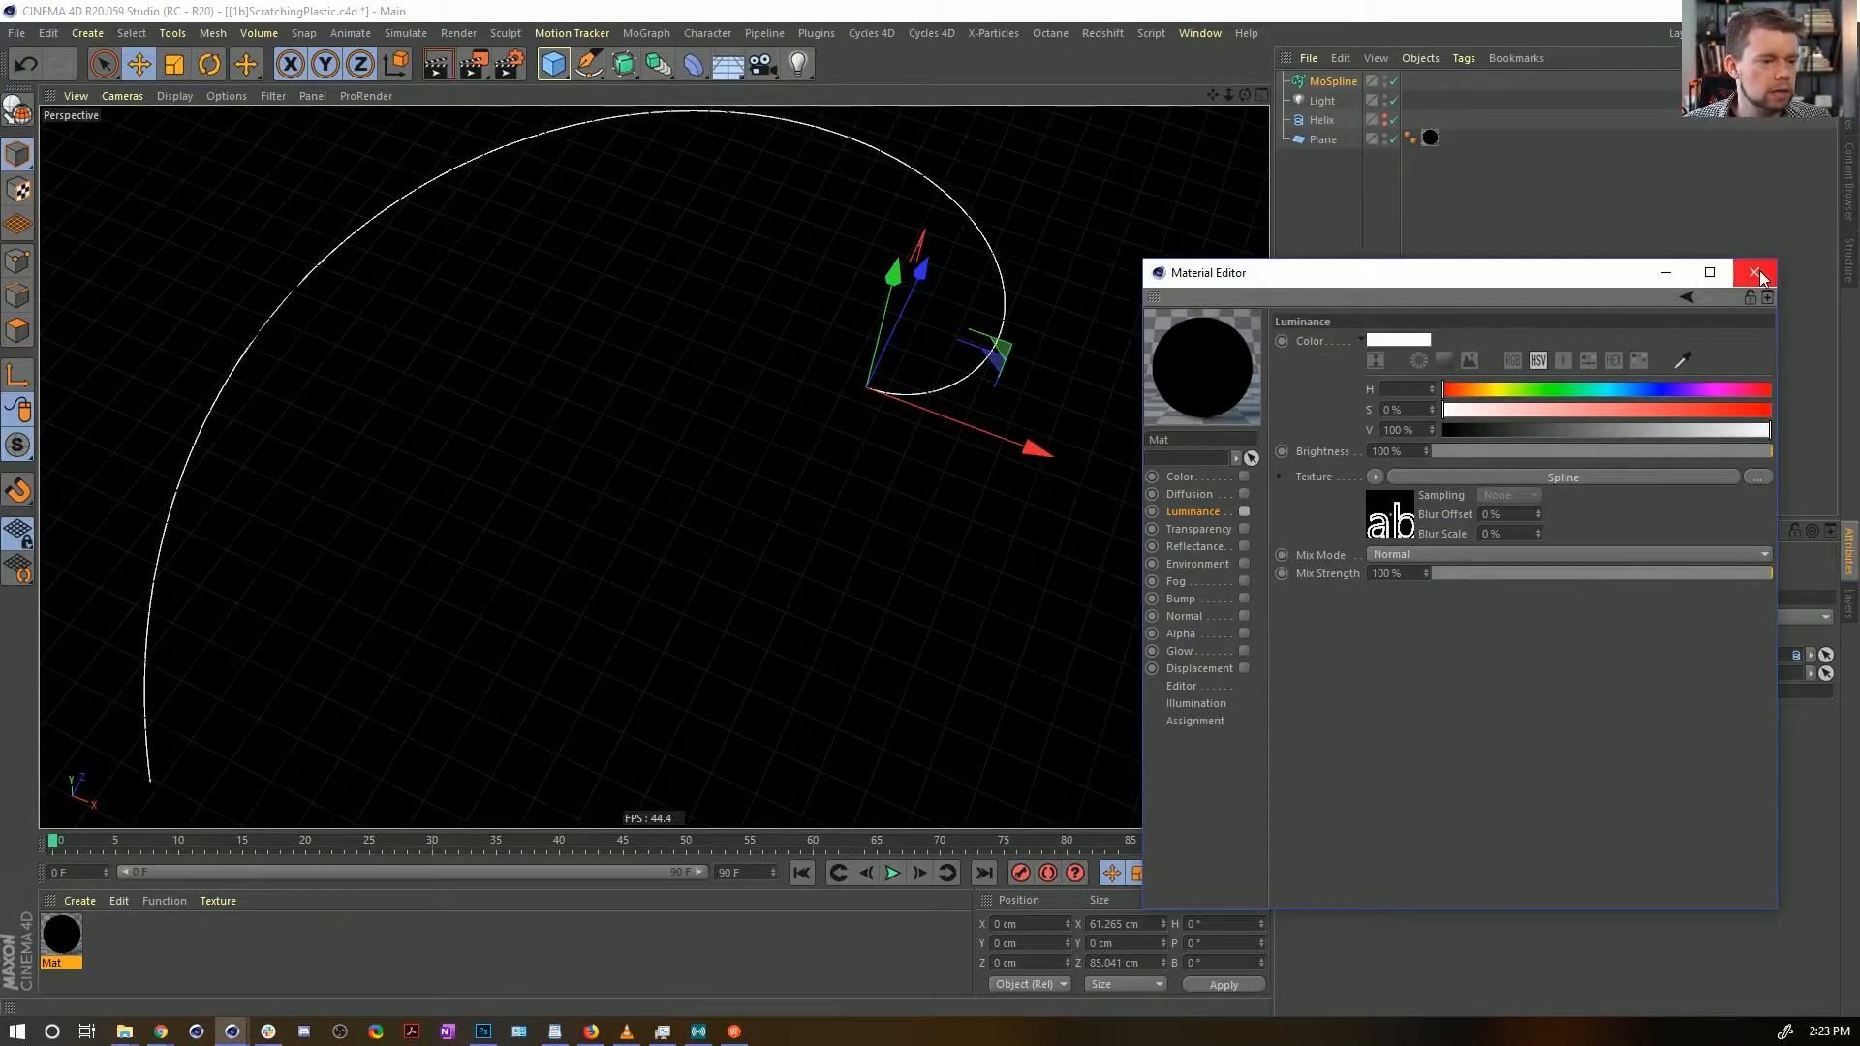
pyautogui.hotkey('ctrl', 'z')
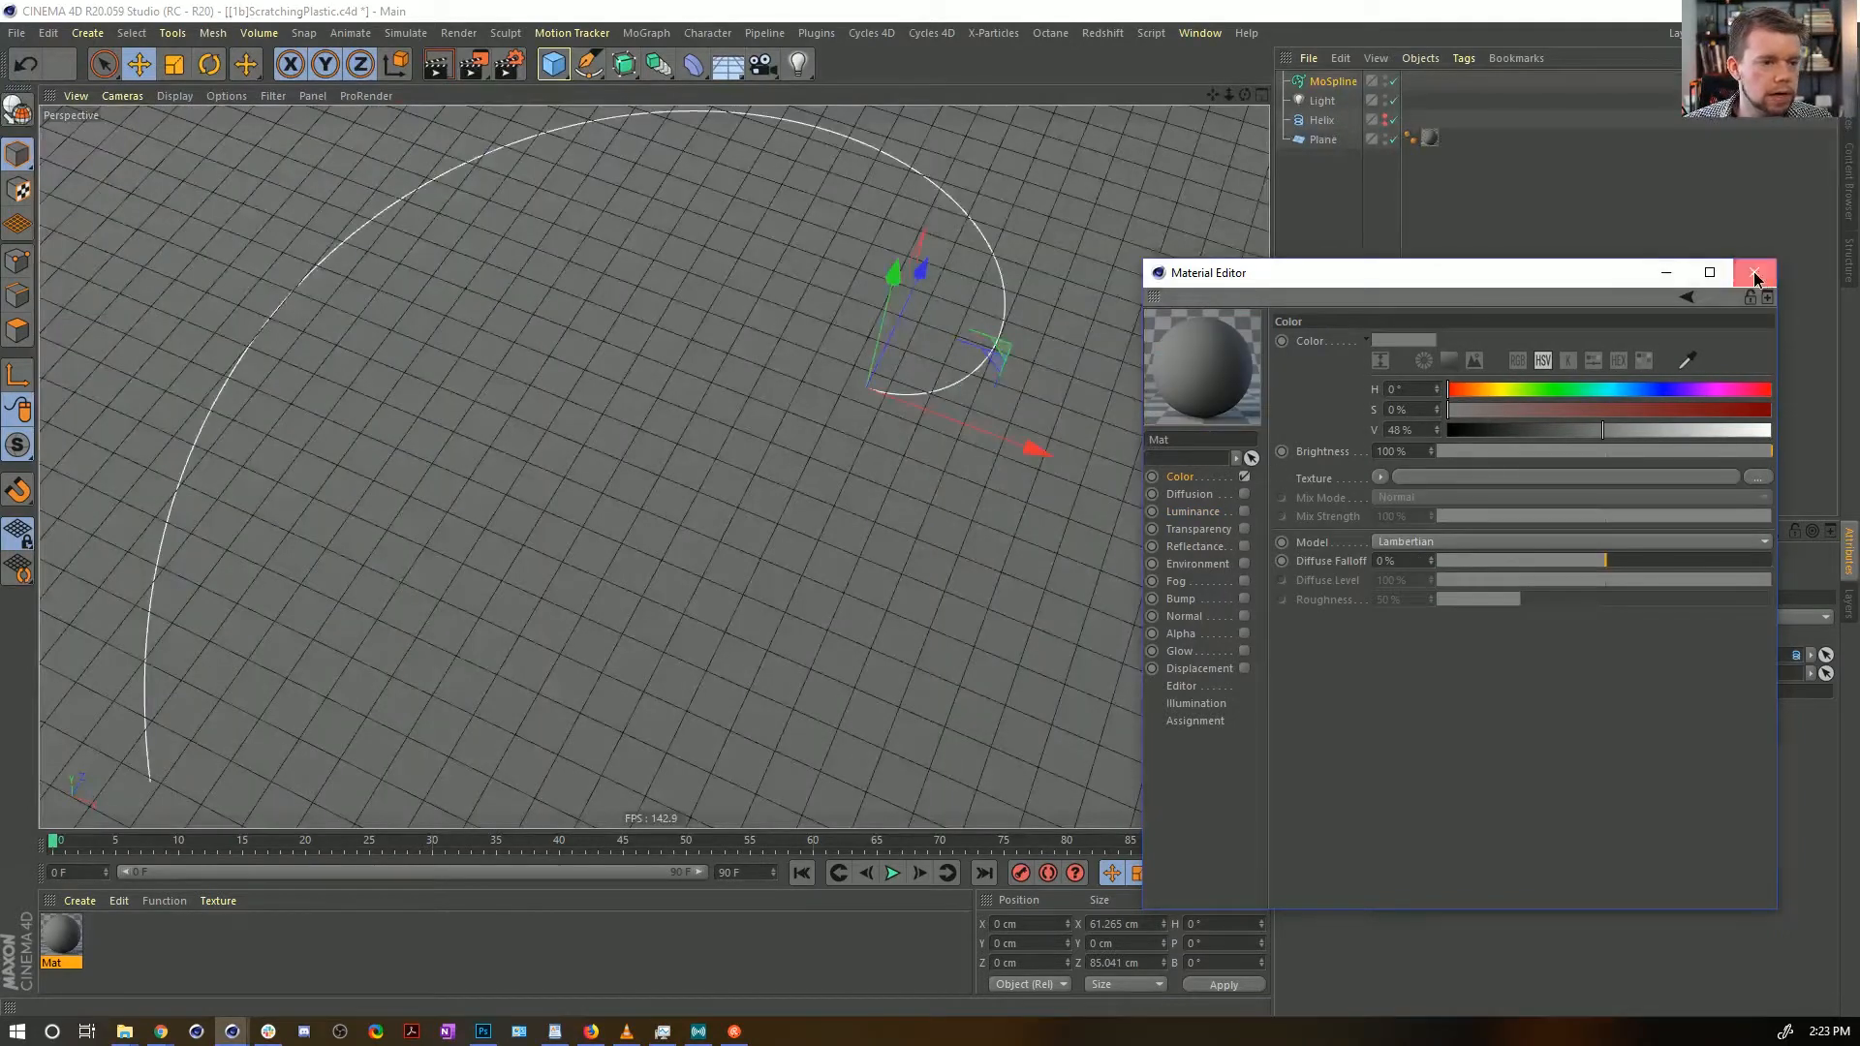
pyautogui.click(1753, 271)
pyautogui.click(67, 958)
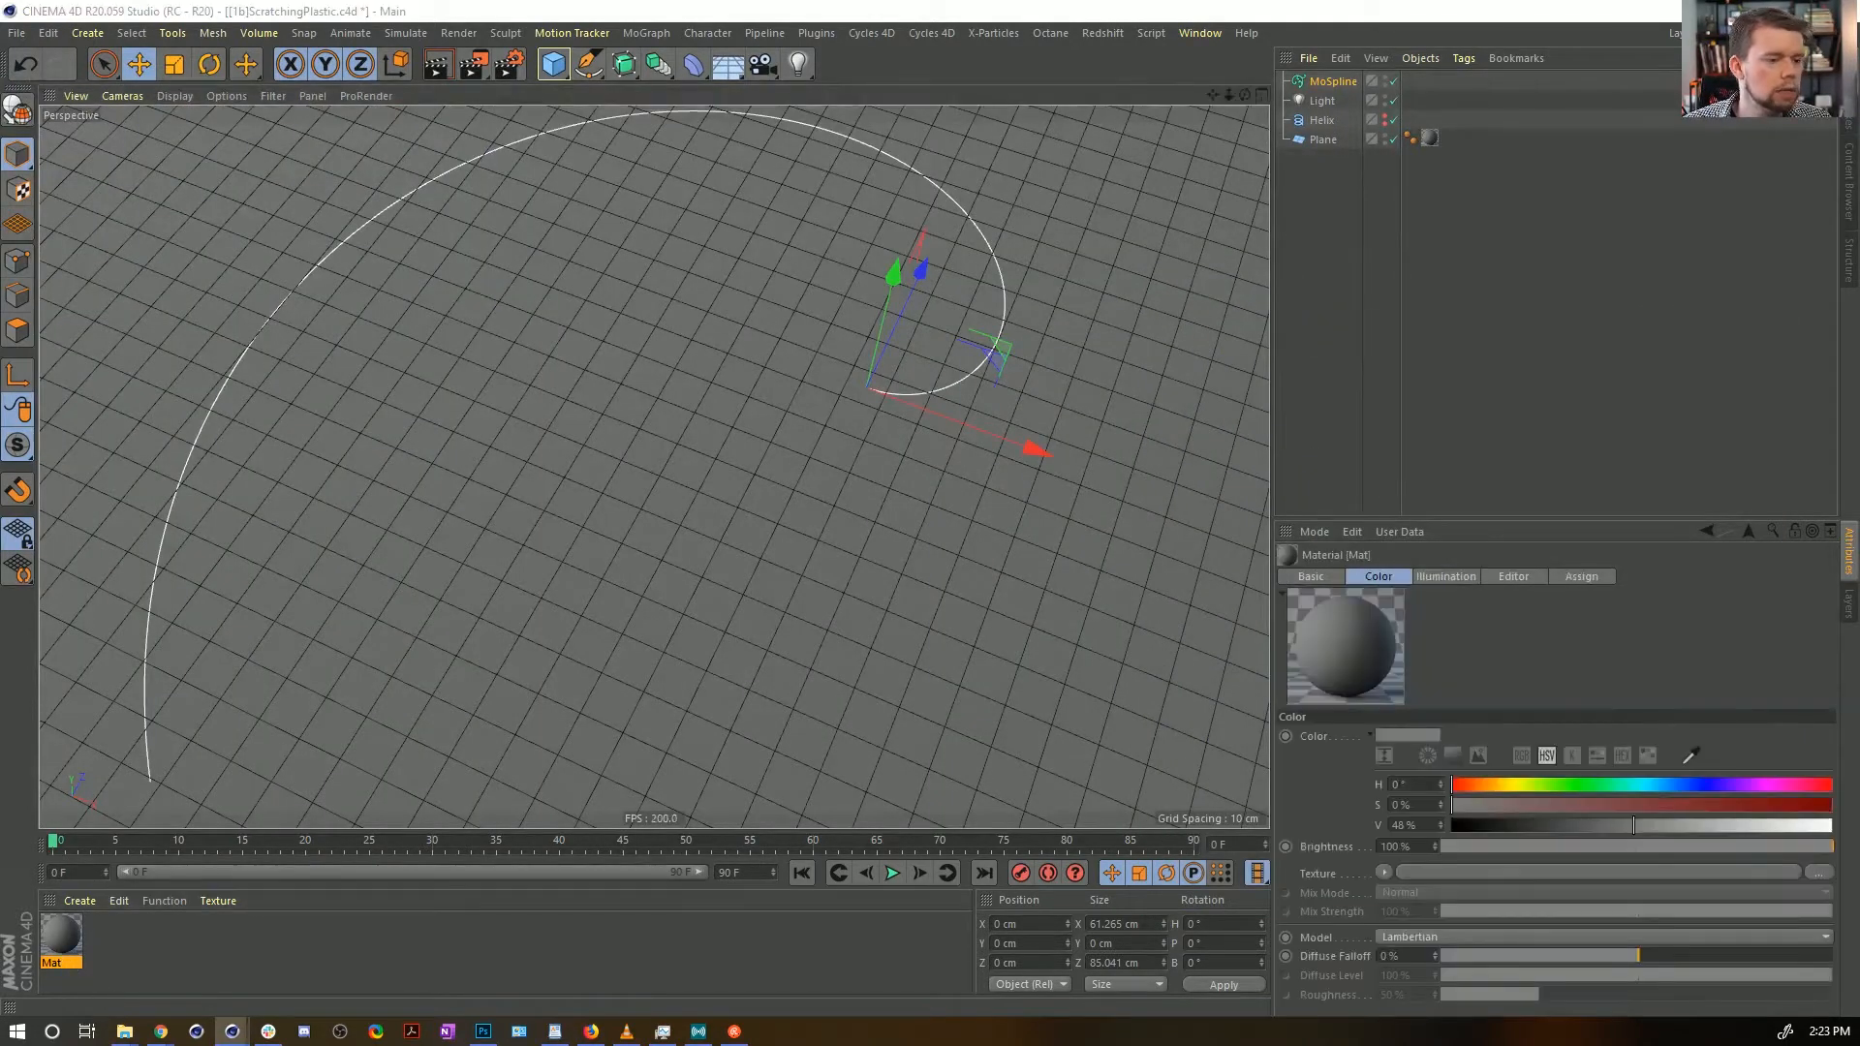
pyautogui.moveTo(1859, 175); pyautogui.dragTo(1230, 172)
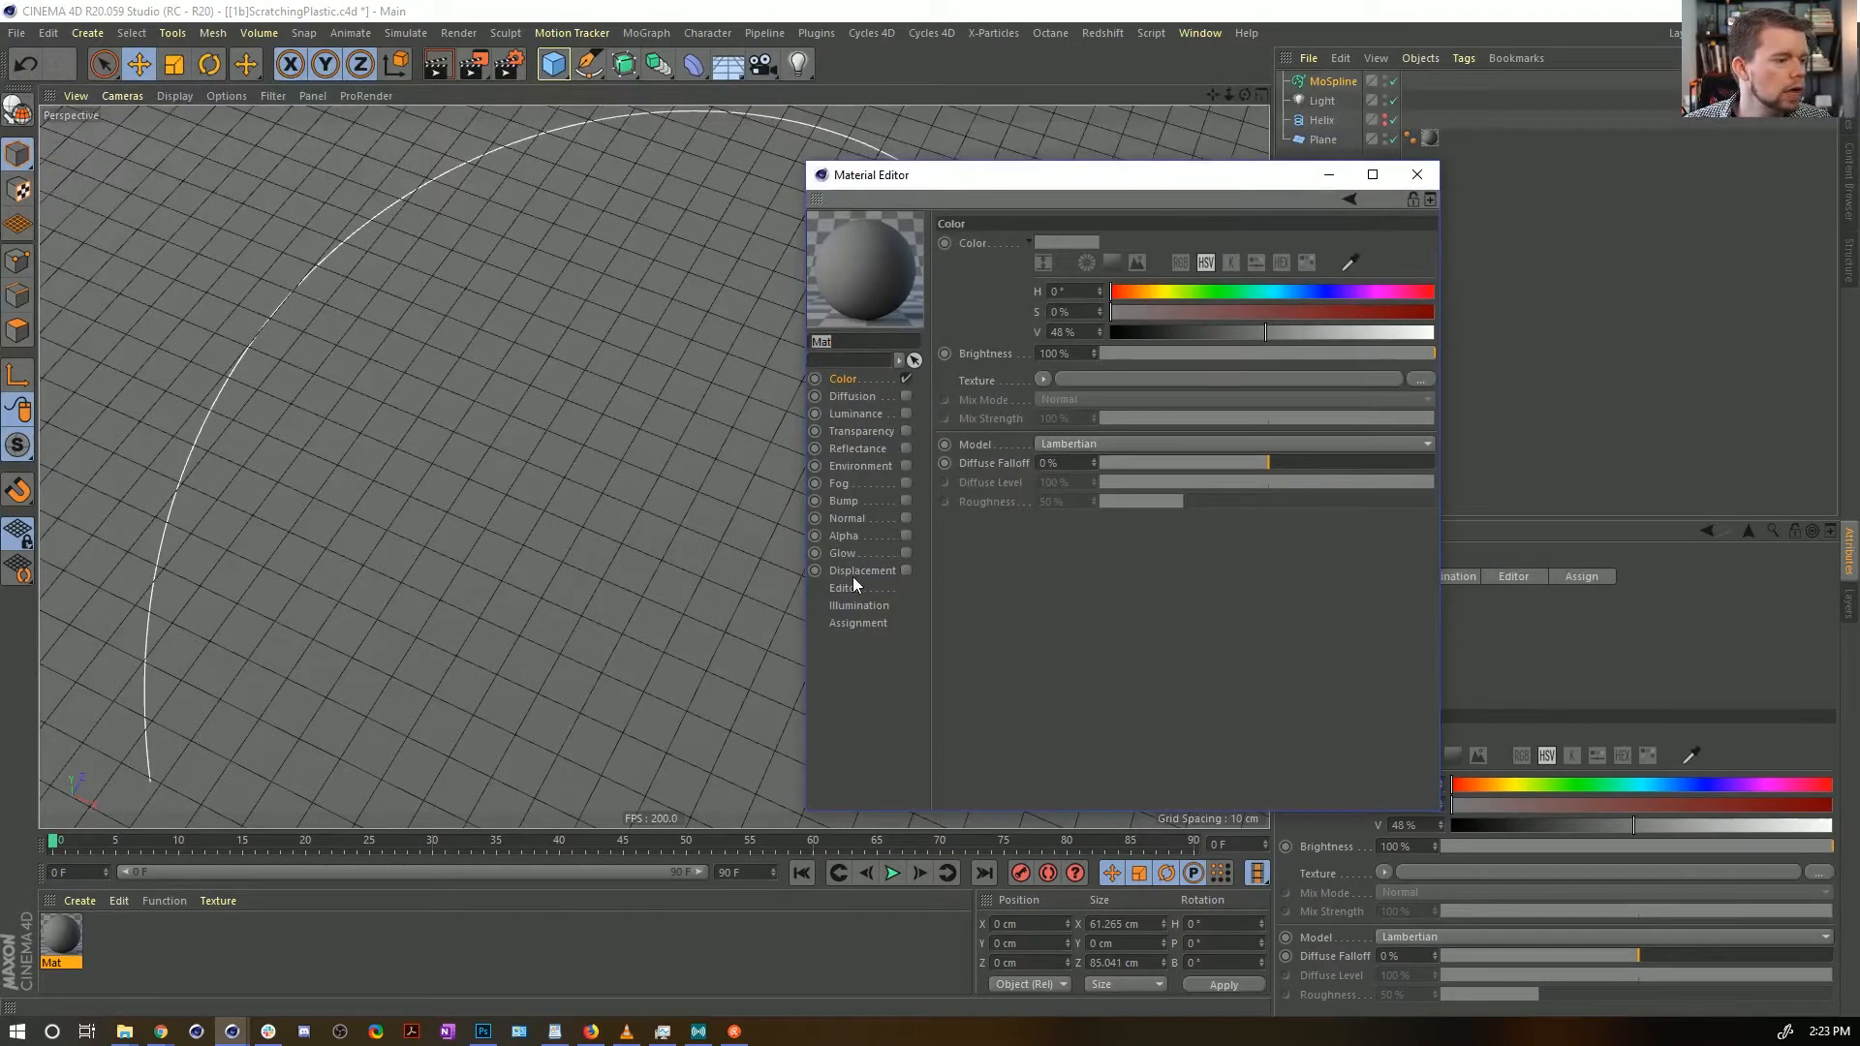
pyautogui.click(1417, 175)
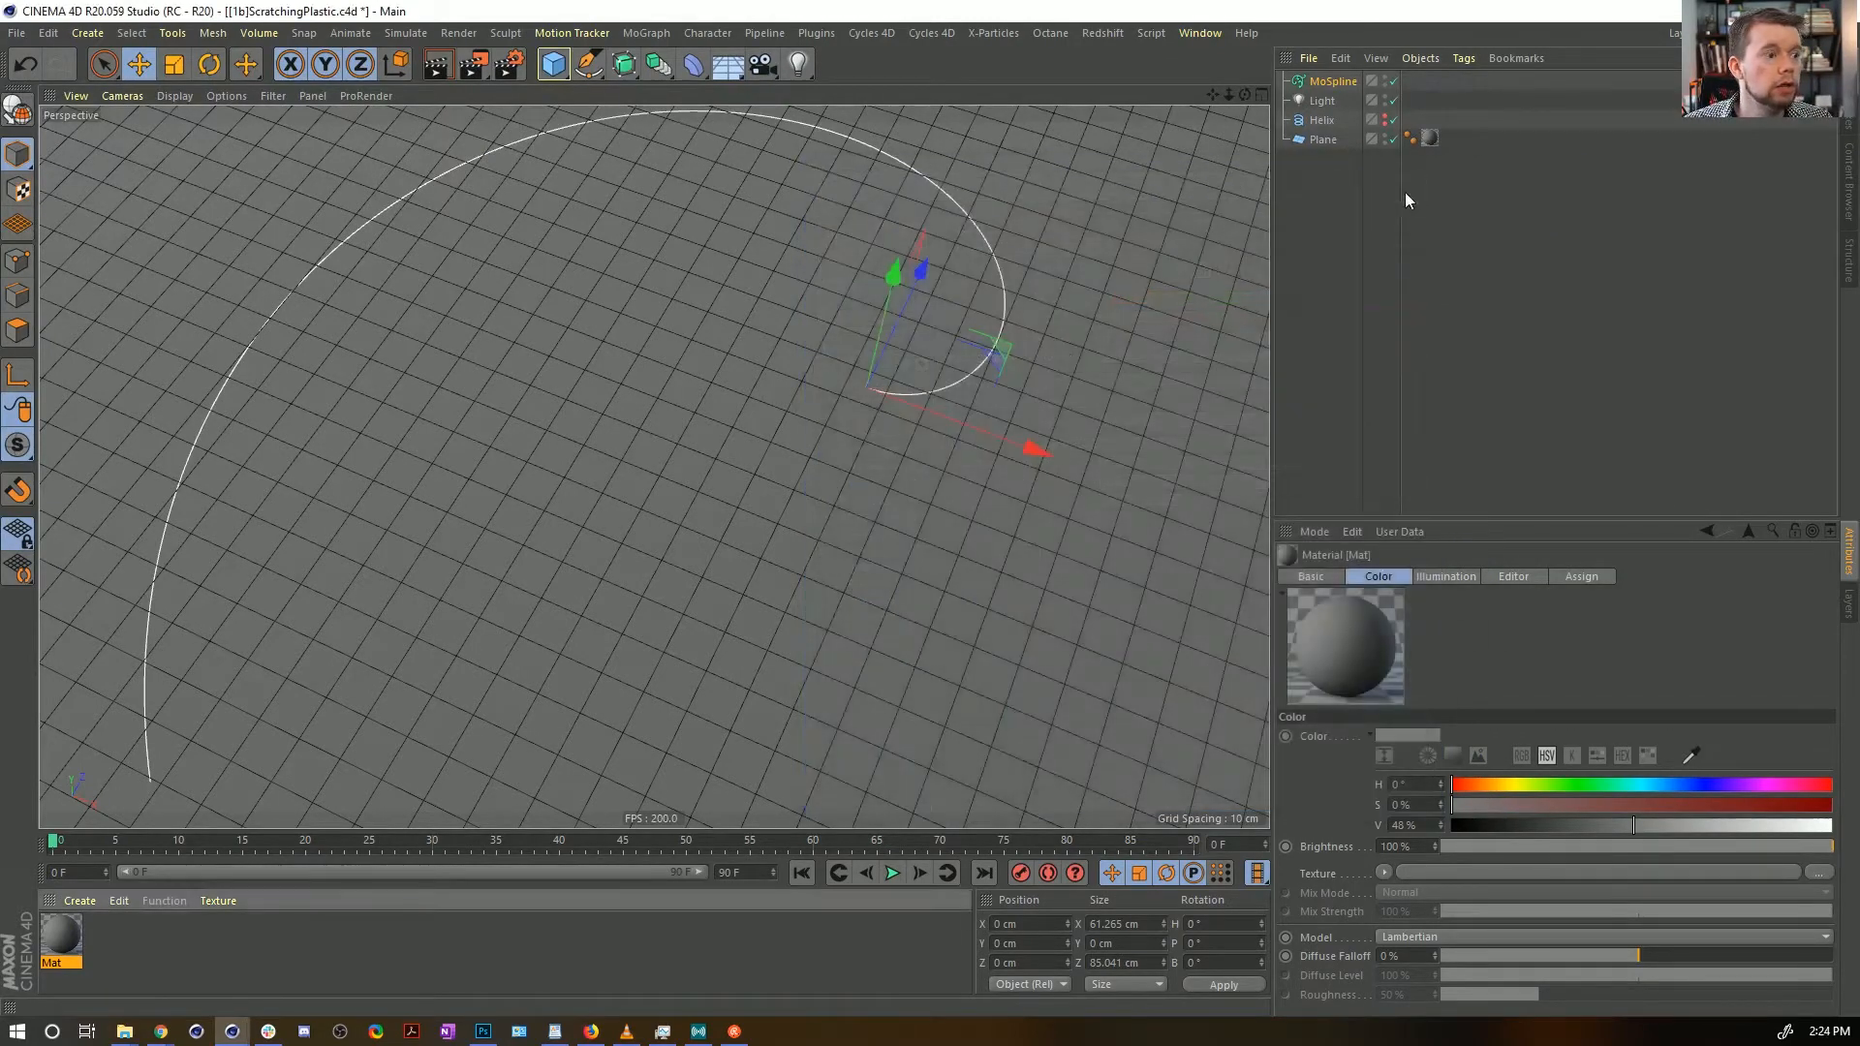
# Add a cube at the scene origin and flatten it into a slab with a Size Y of 5 cm
pyautogui.keyDown('alt'); pyautogui.moveTo(995, 382); pyautogui.dragTo(1029, 327); pyautogui.keyUp('alt')
pyautogui.keyDown('alt'); pyautogui.moveTo(1029, 328); pyautogui.dragTo(951, 366, button='right'); pyautogui.keyUp('alt')
pyautogui.keyDown('alt'); pyautogui.moveTo(952, 366); pyautogui.dragTo(853, 412); pyautogui.keyUp('alt')
pyautogui.click(553, 64)
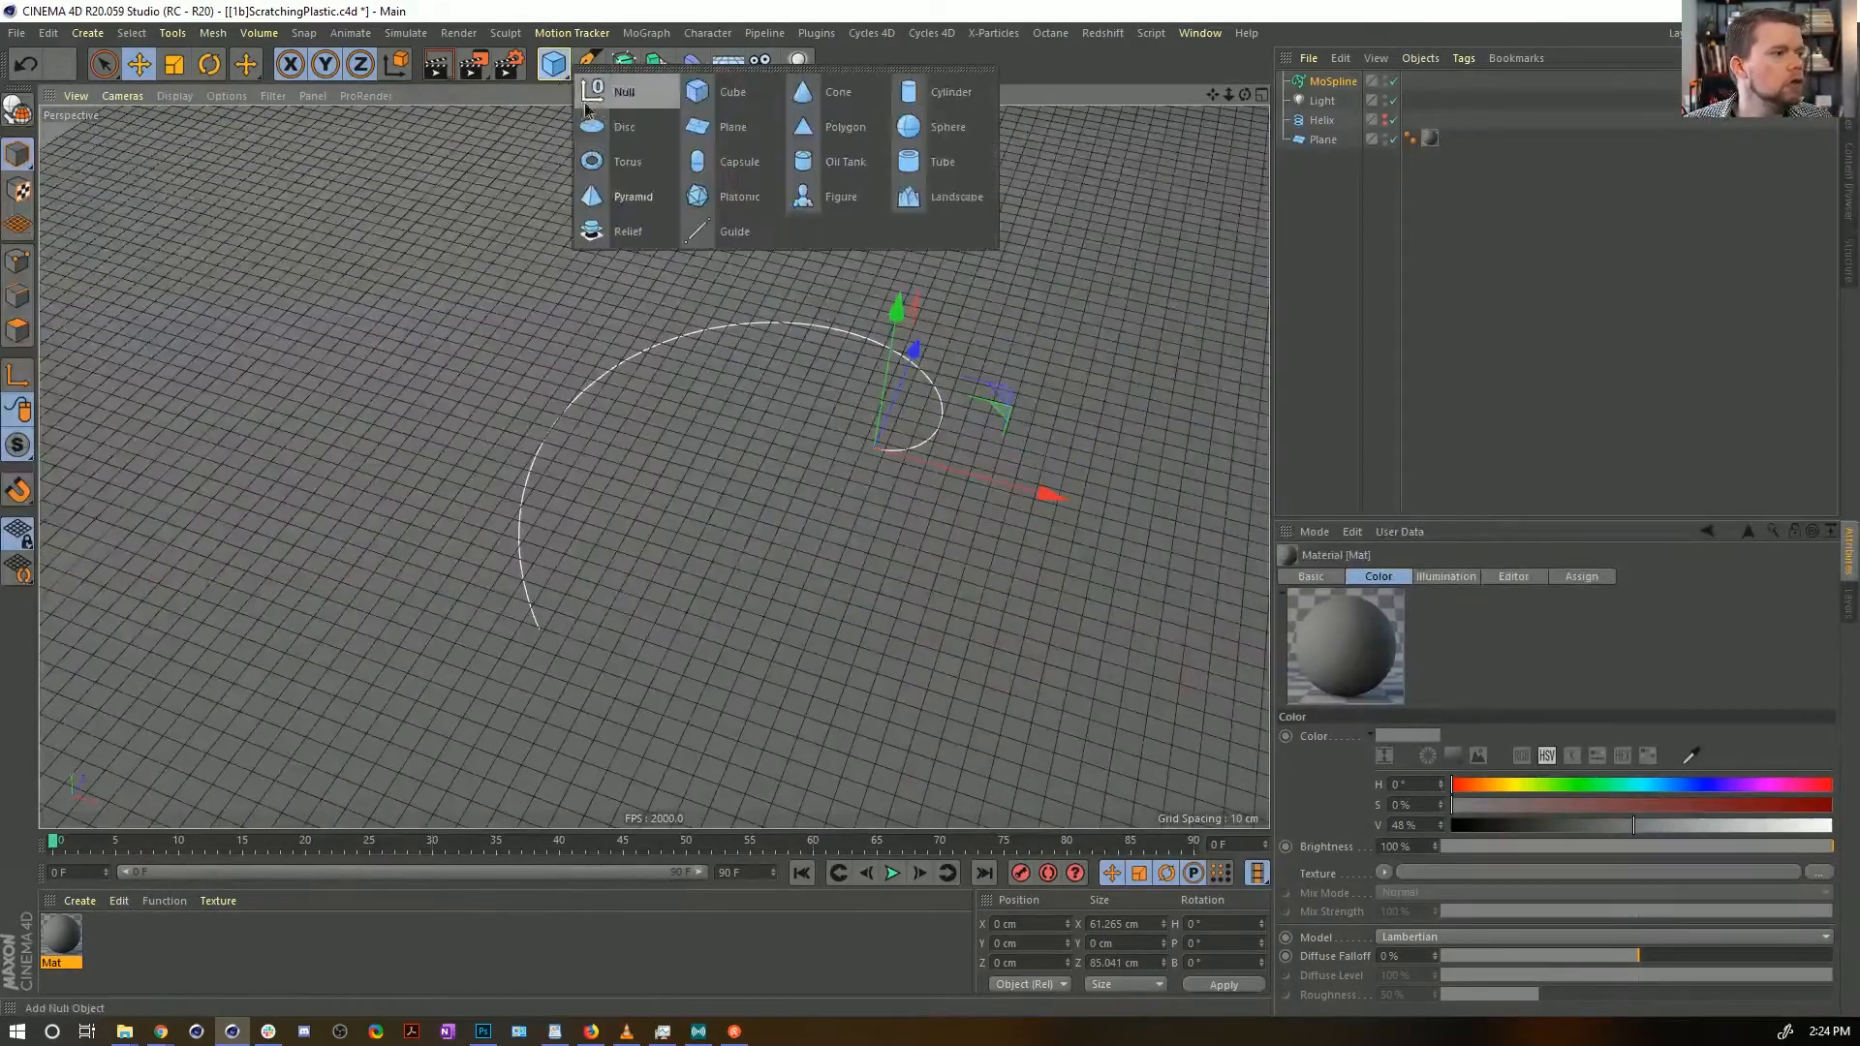
pyautogui.click(727, 113)
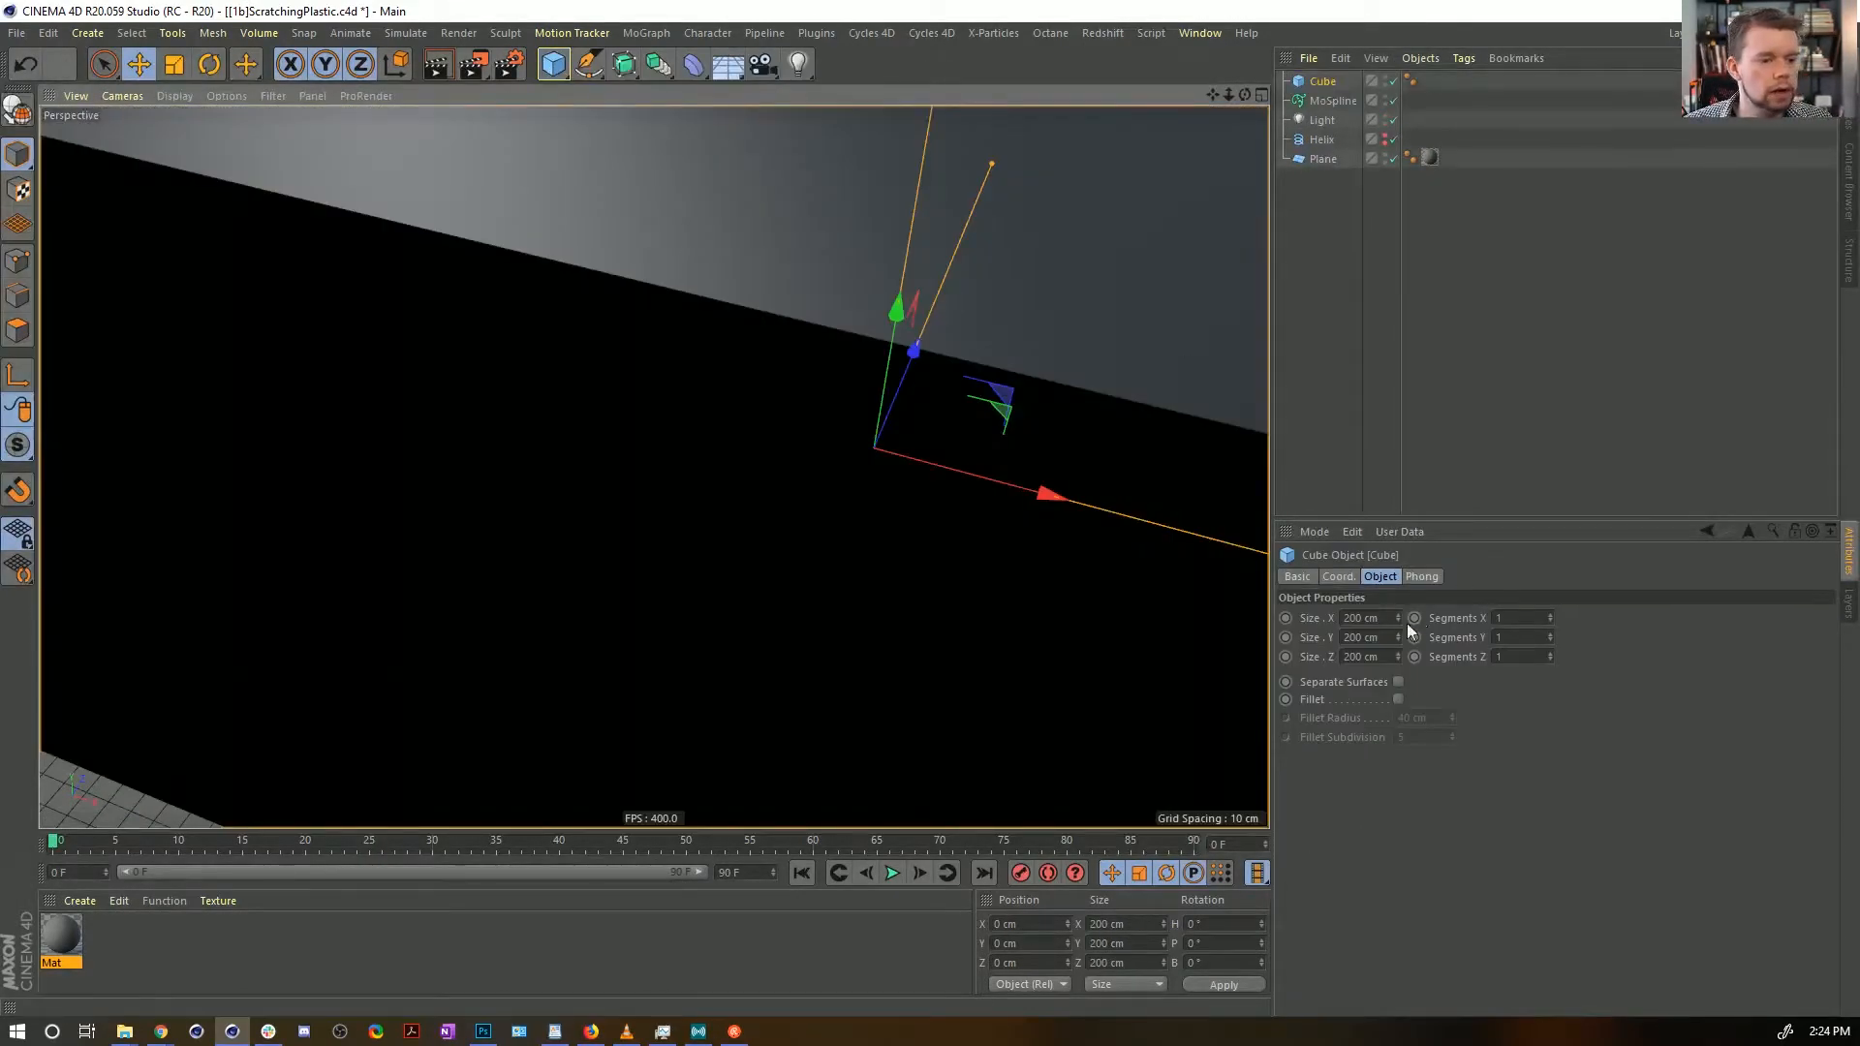
pyautogui.write('5')
pyautogui.press('Return')
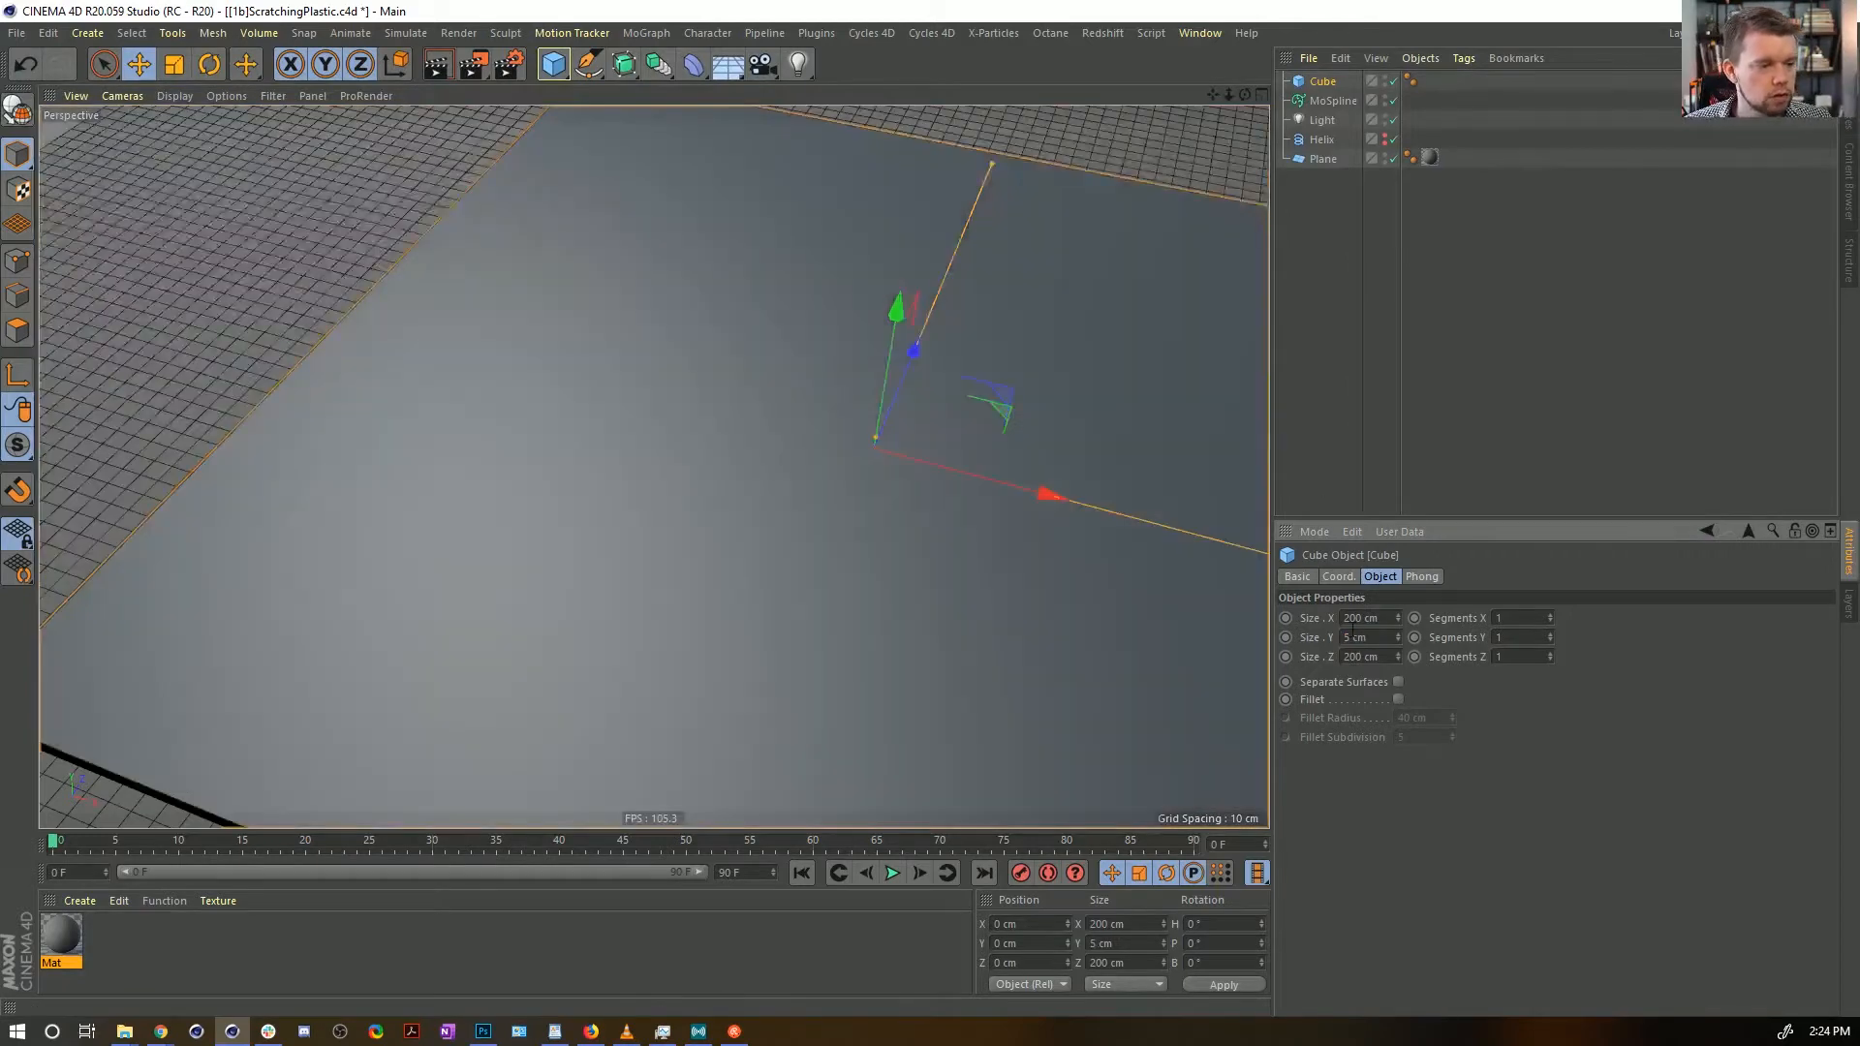
pyautogui.scroll(-5, 1025, 429)
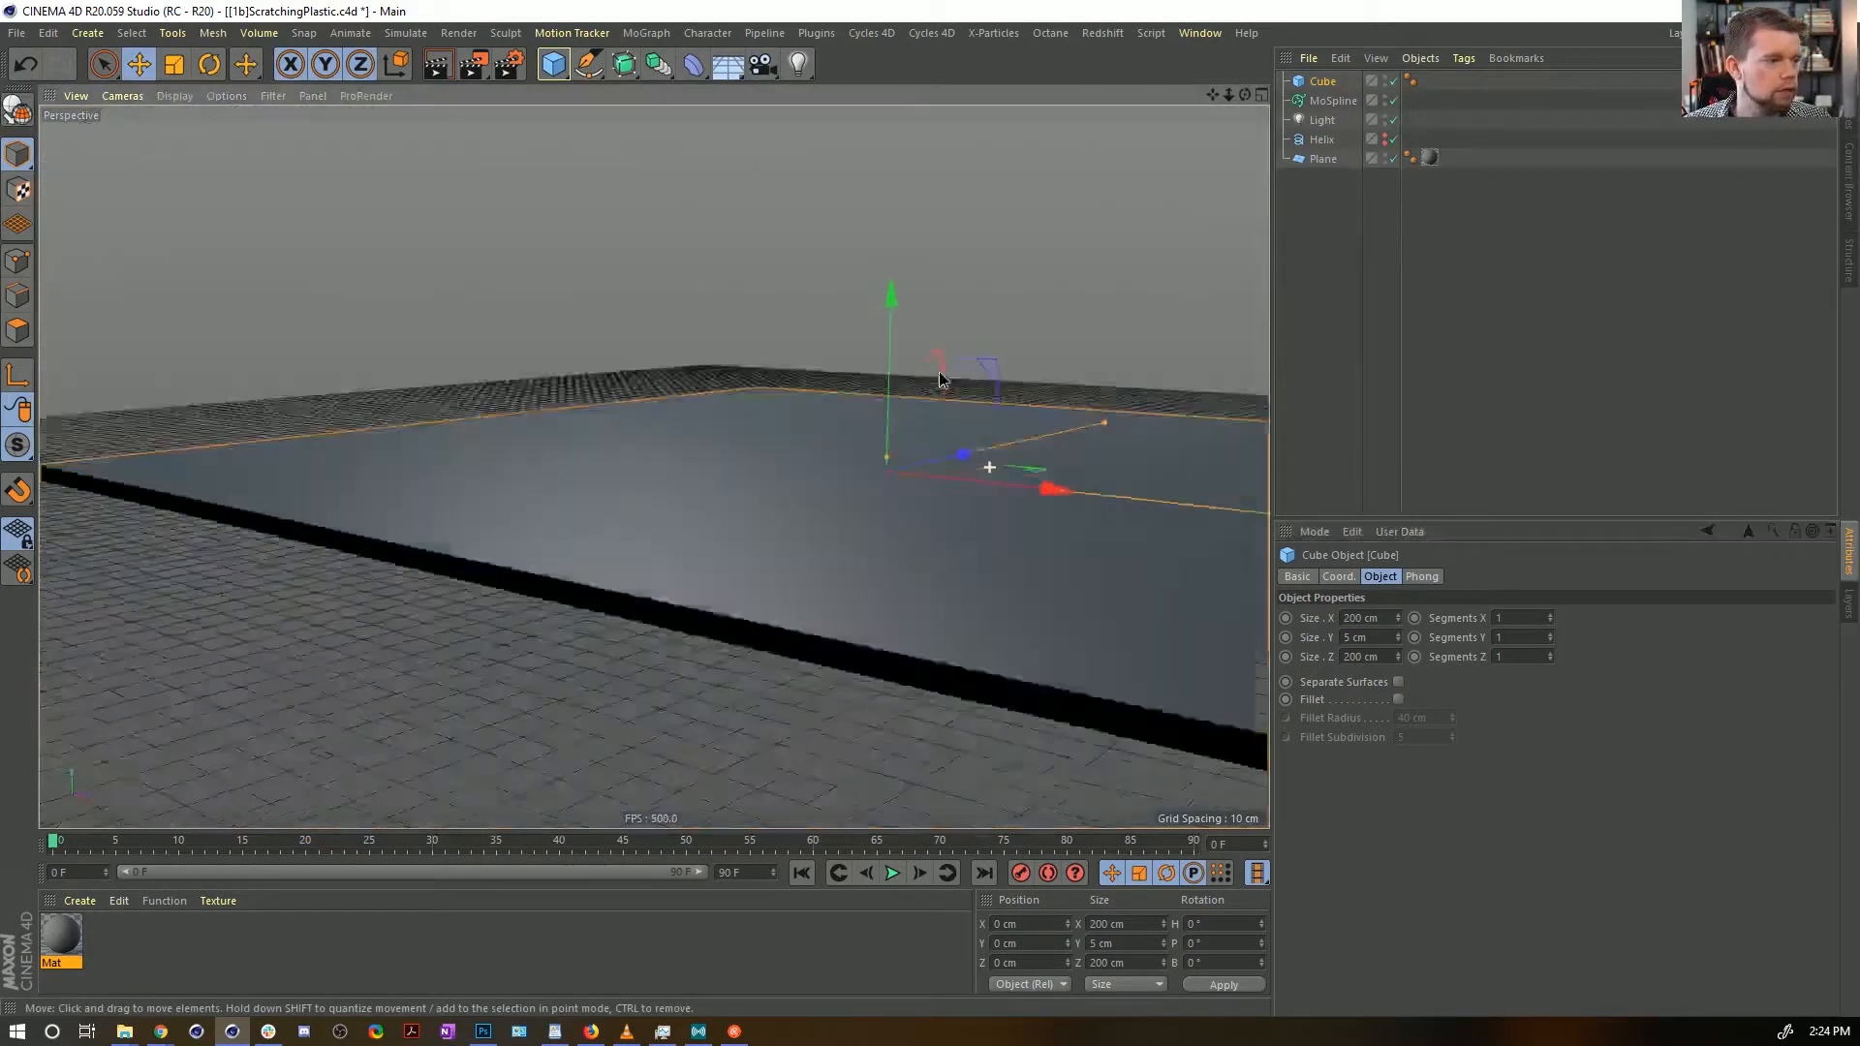
pyautogui.scroll(5, 988, 461)
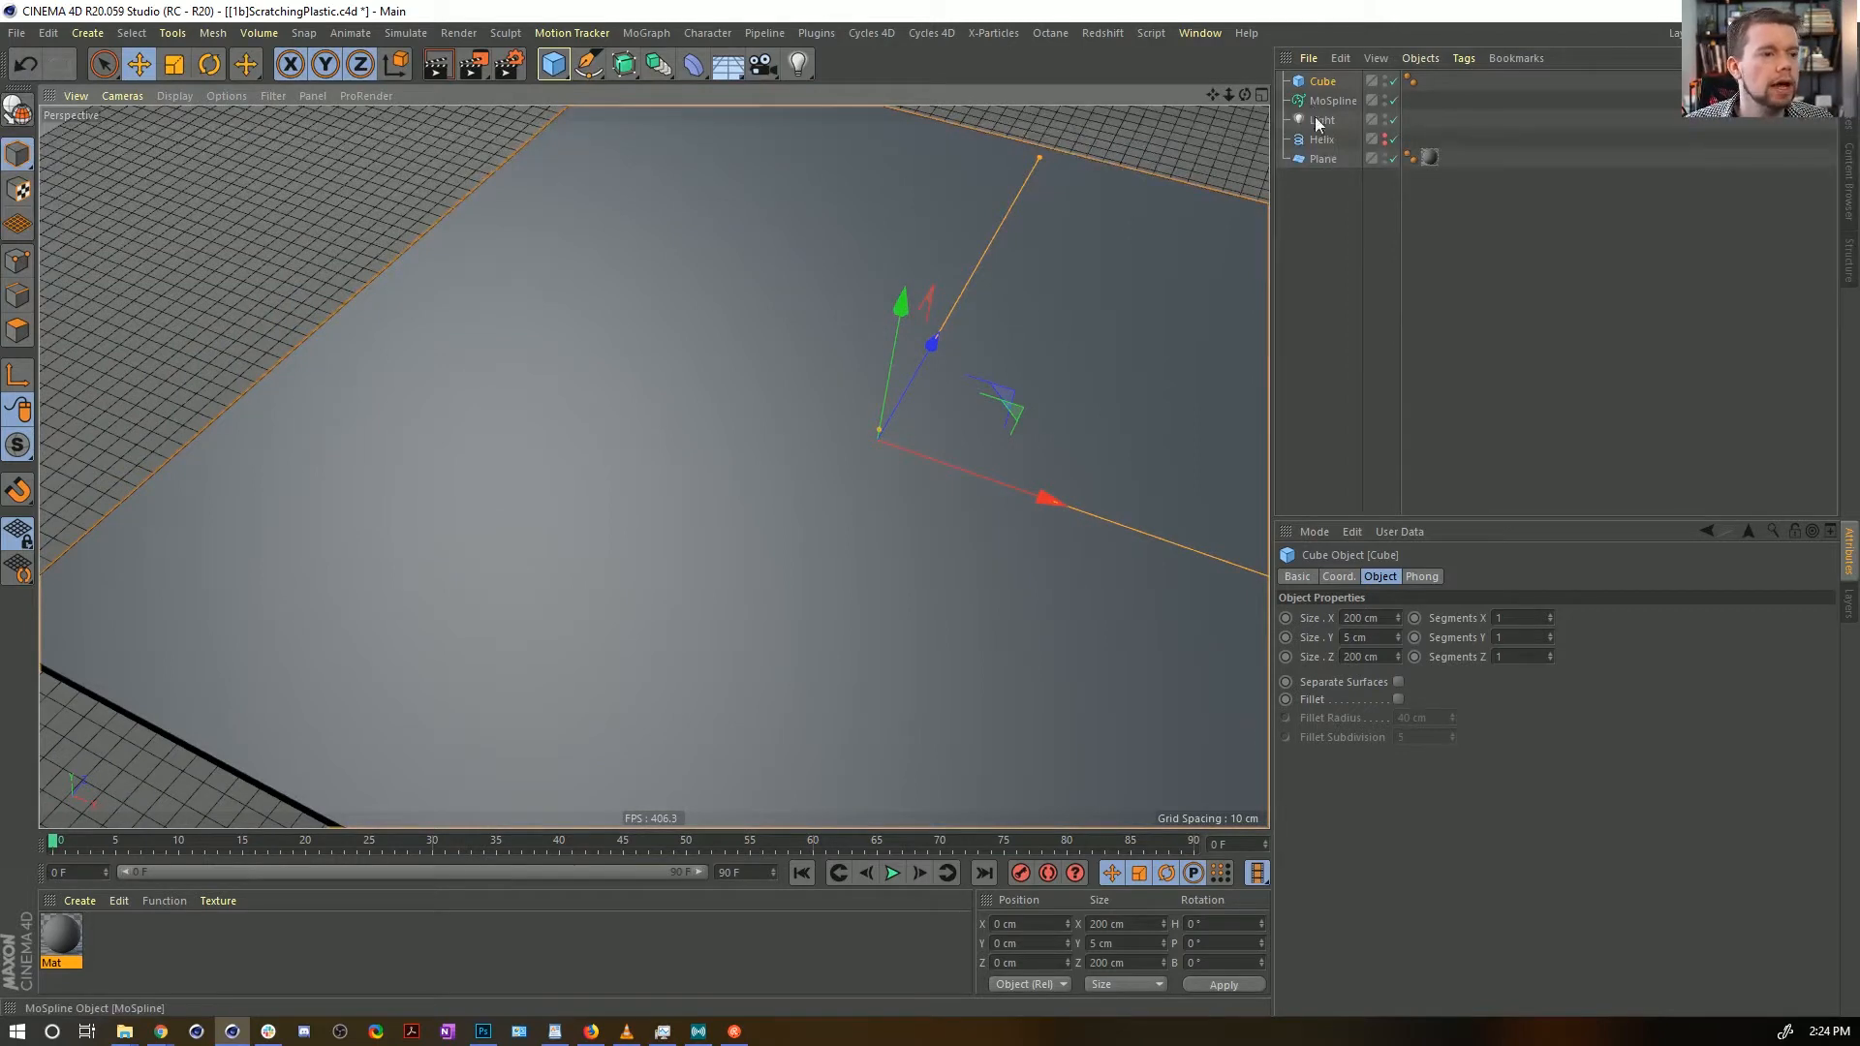
# Set the Helix's Y position to 5 cm to raise it above the slab, and select the MoSpline
pyautogui.click(1320, 139)
pyautogui.click(1027, 942)
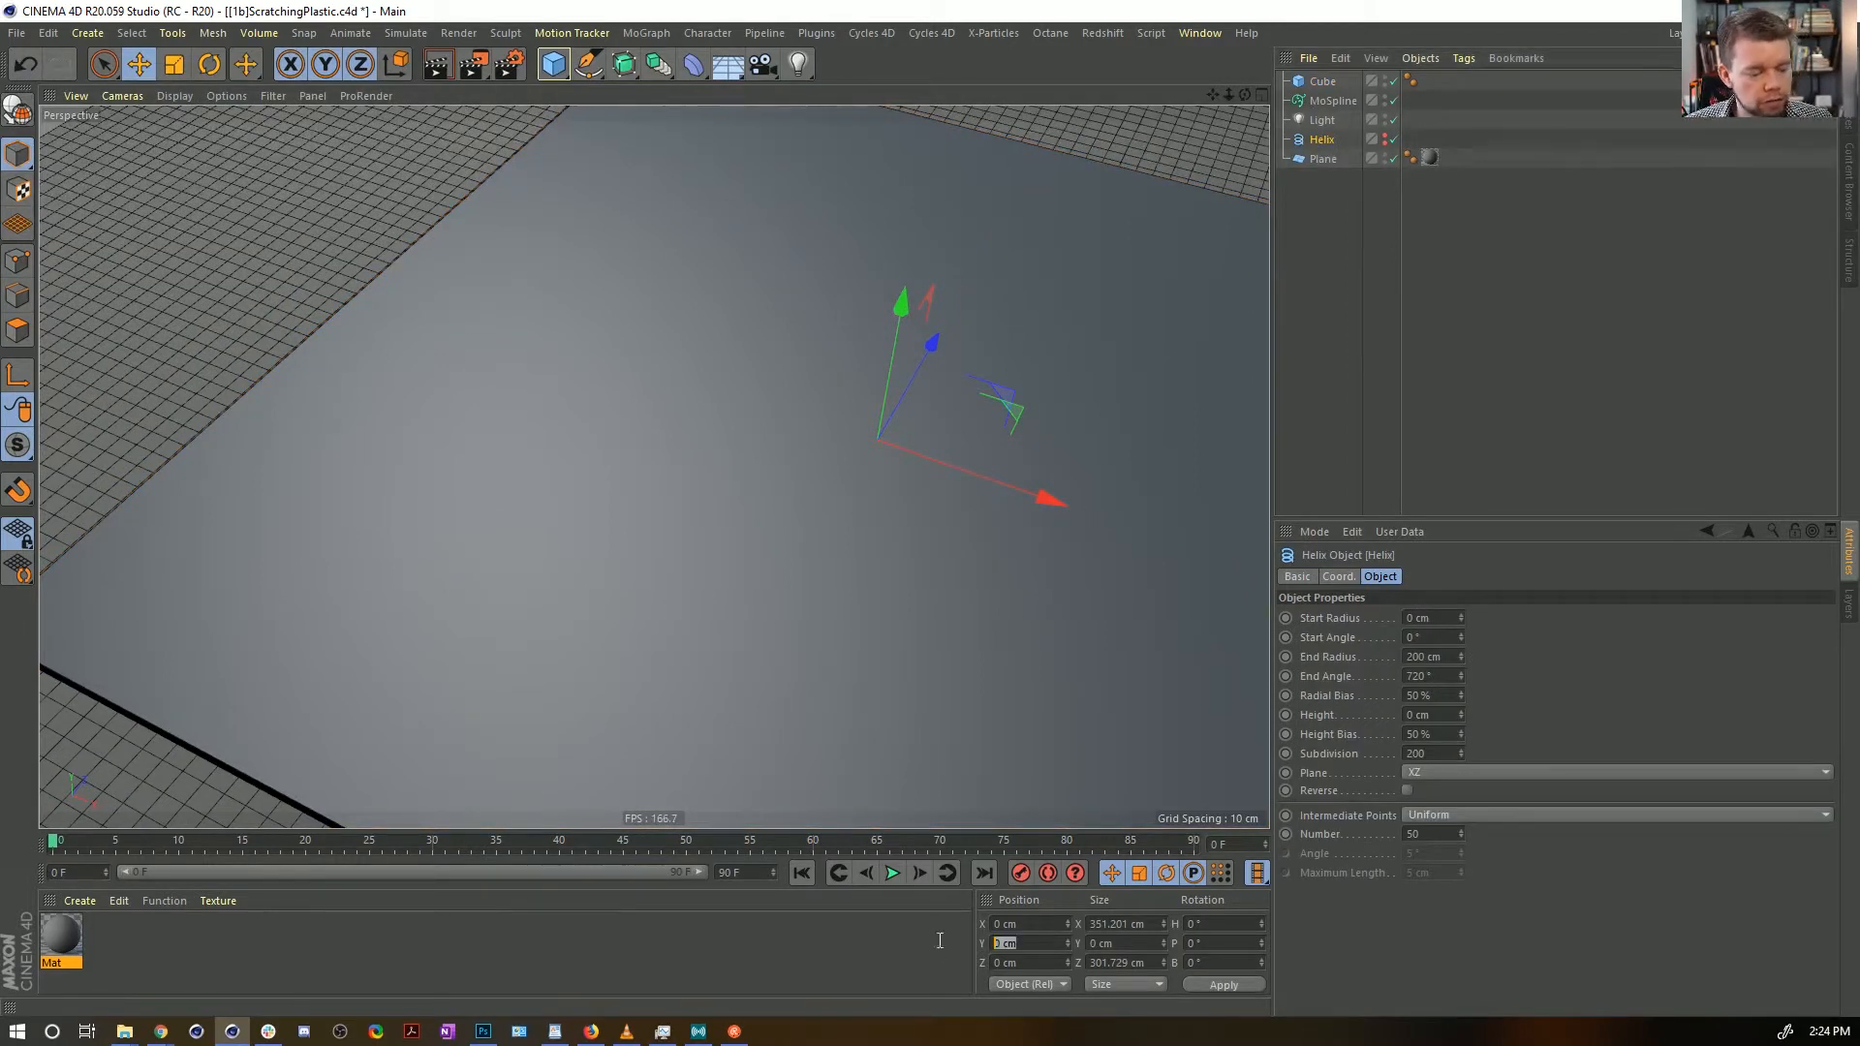
pyautogui.write('5')
pyautogui.click(1223, 984)
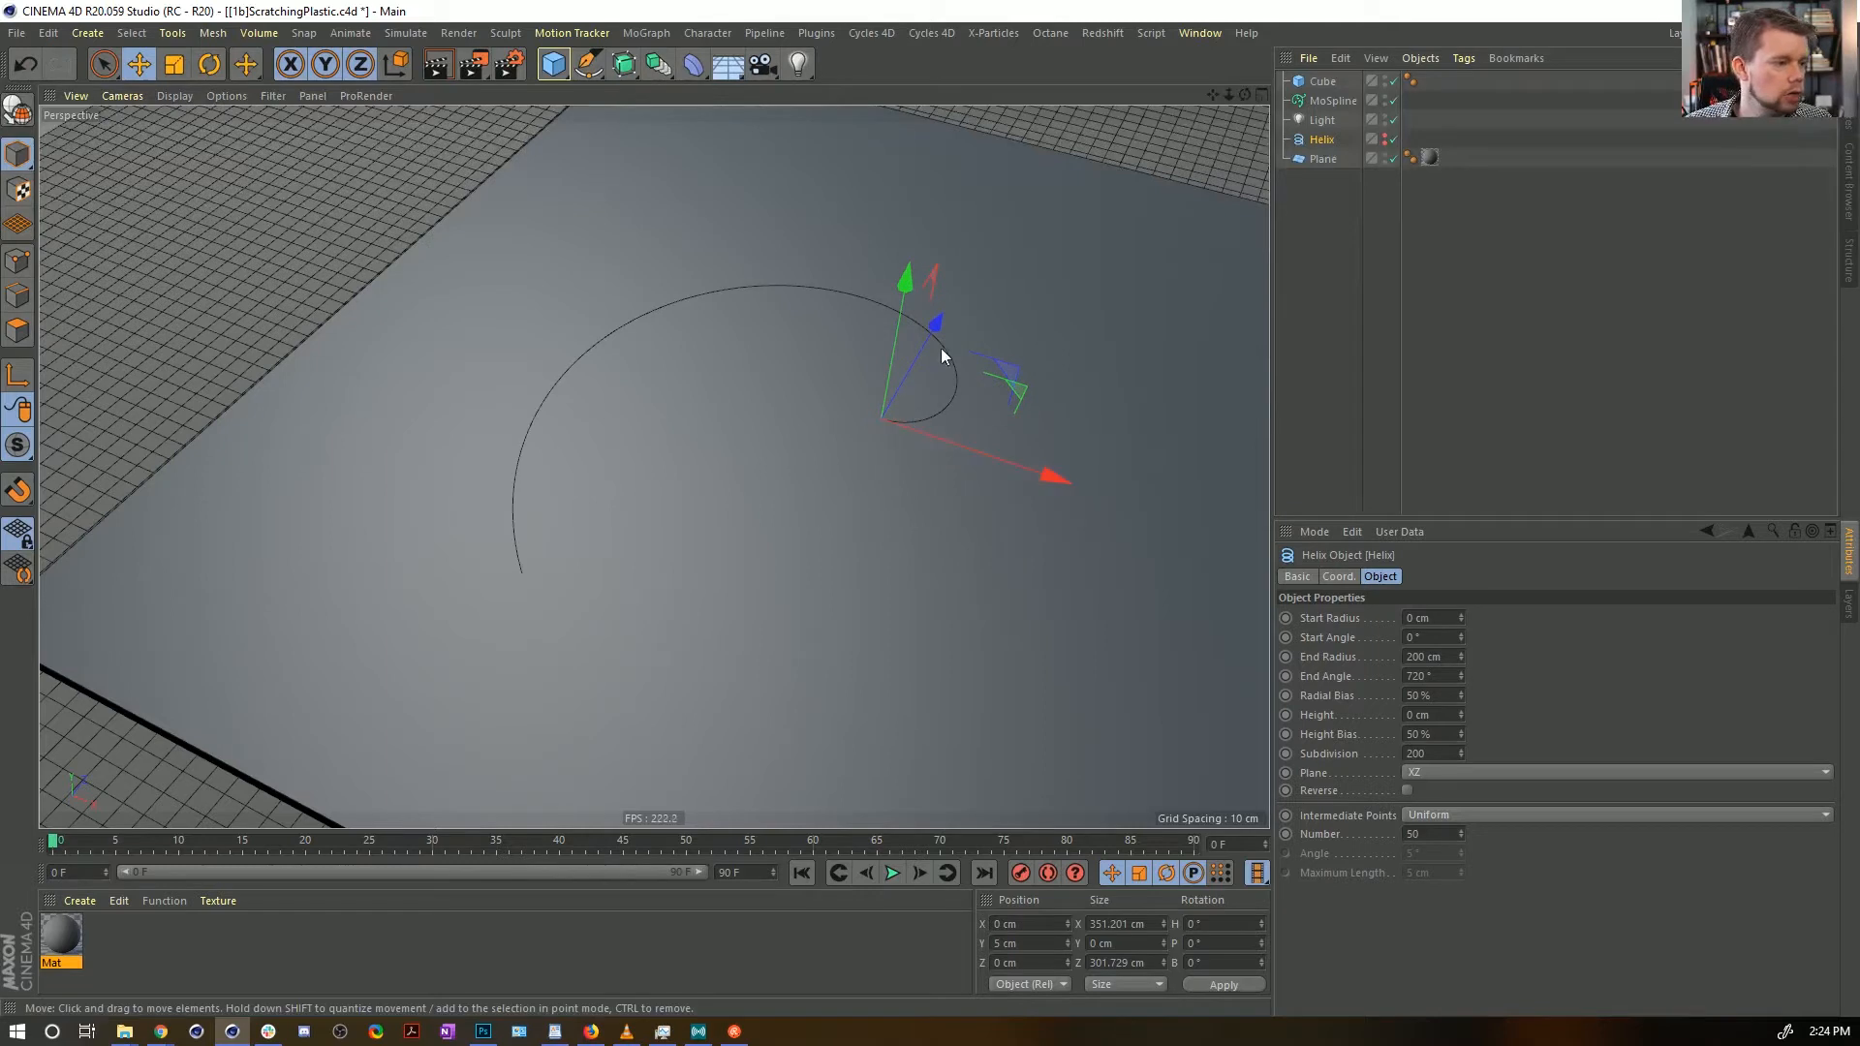
pyautogui.click(1335, 100)
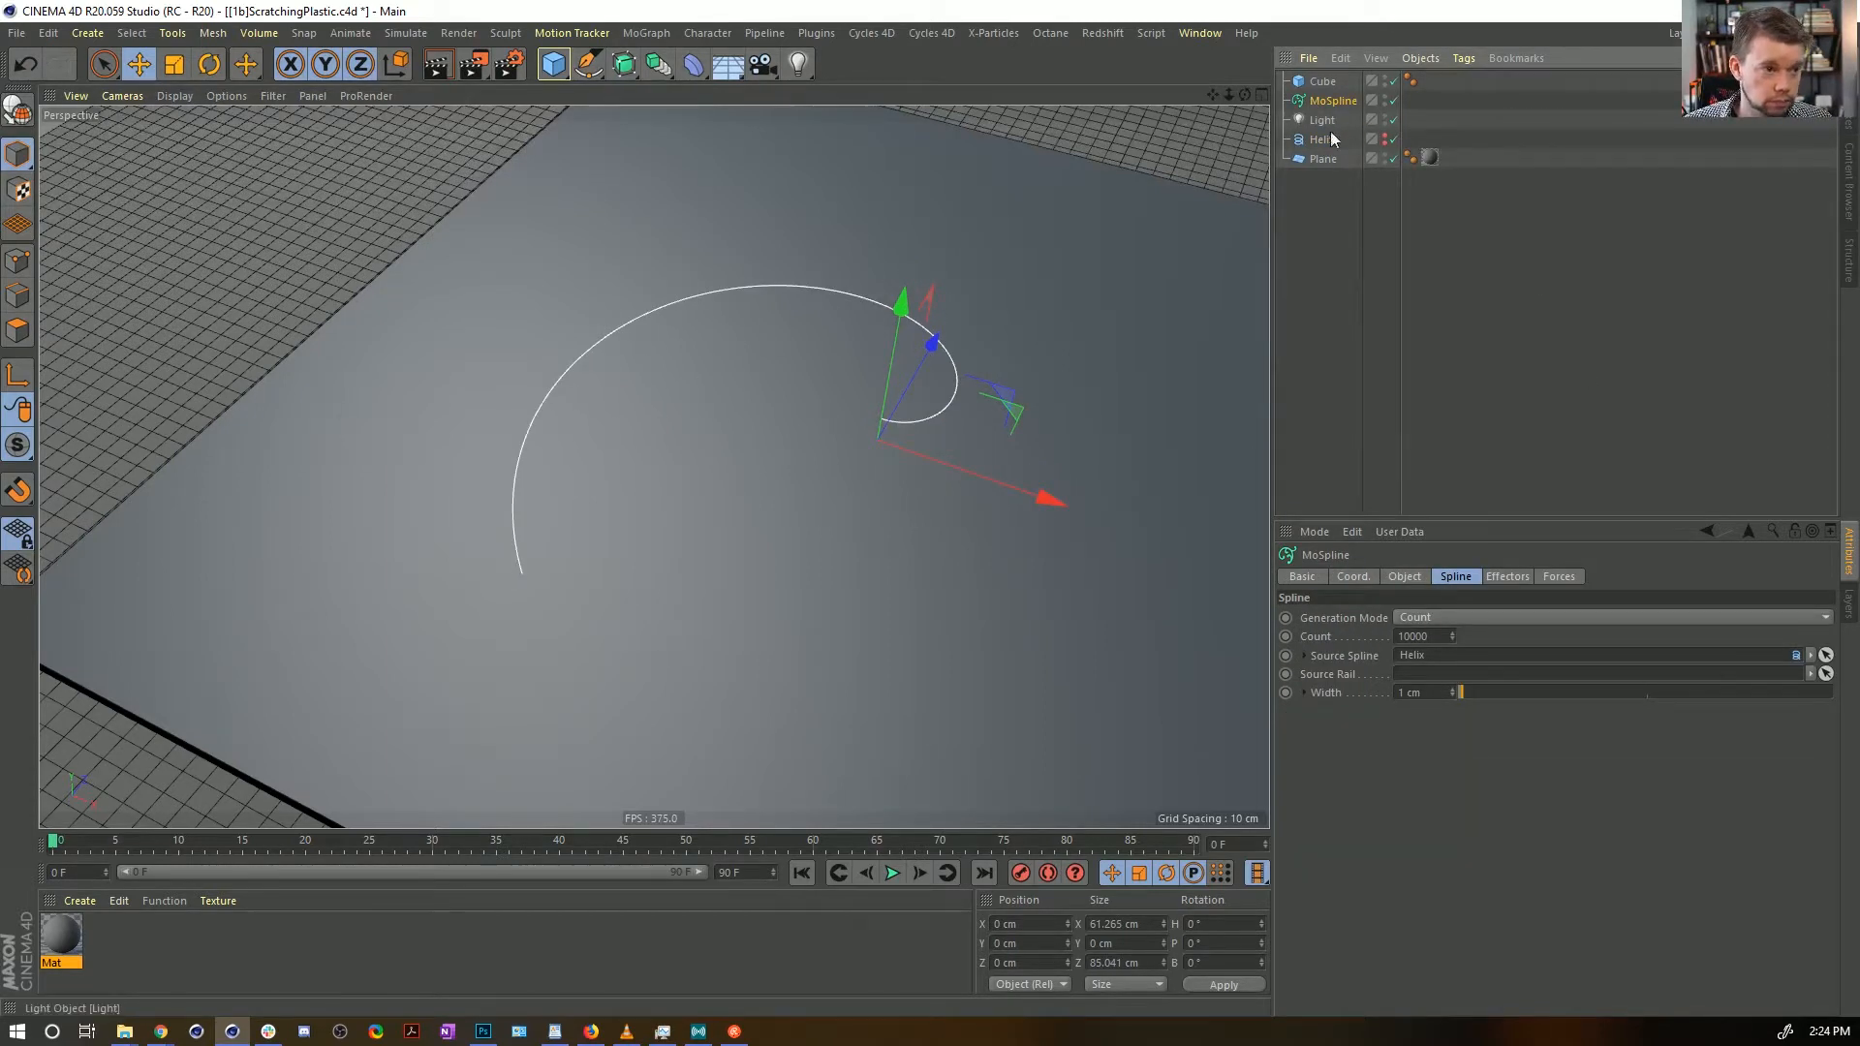
# Move the Plane's material to the Cube and delete the Plane
pyautogui.click(1323, 159)
pyautogui.moveTo(1429, 157); pyautogui.dragTo(1430, 81)
pyautogui.press('Delete')
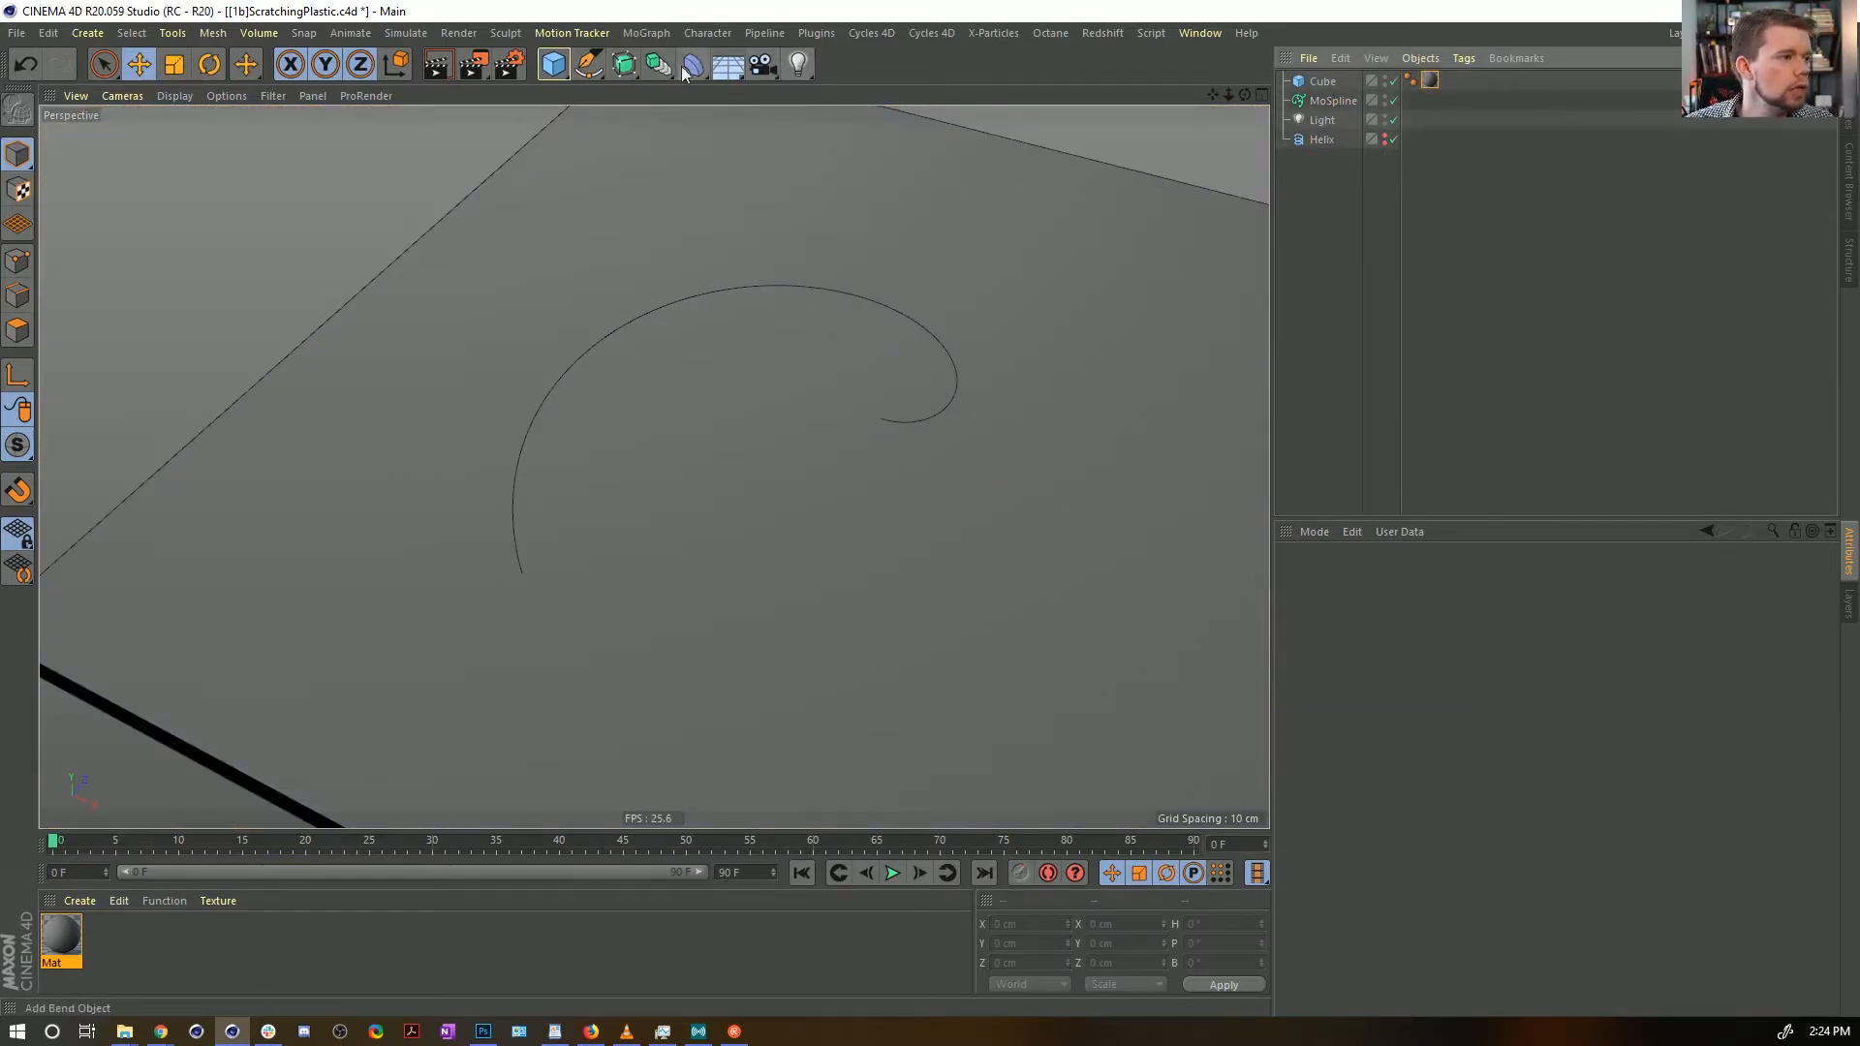
# Add a Cissoid spline at the scene origin
pyautogui.click(588, 64)
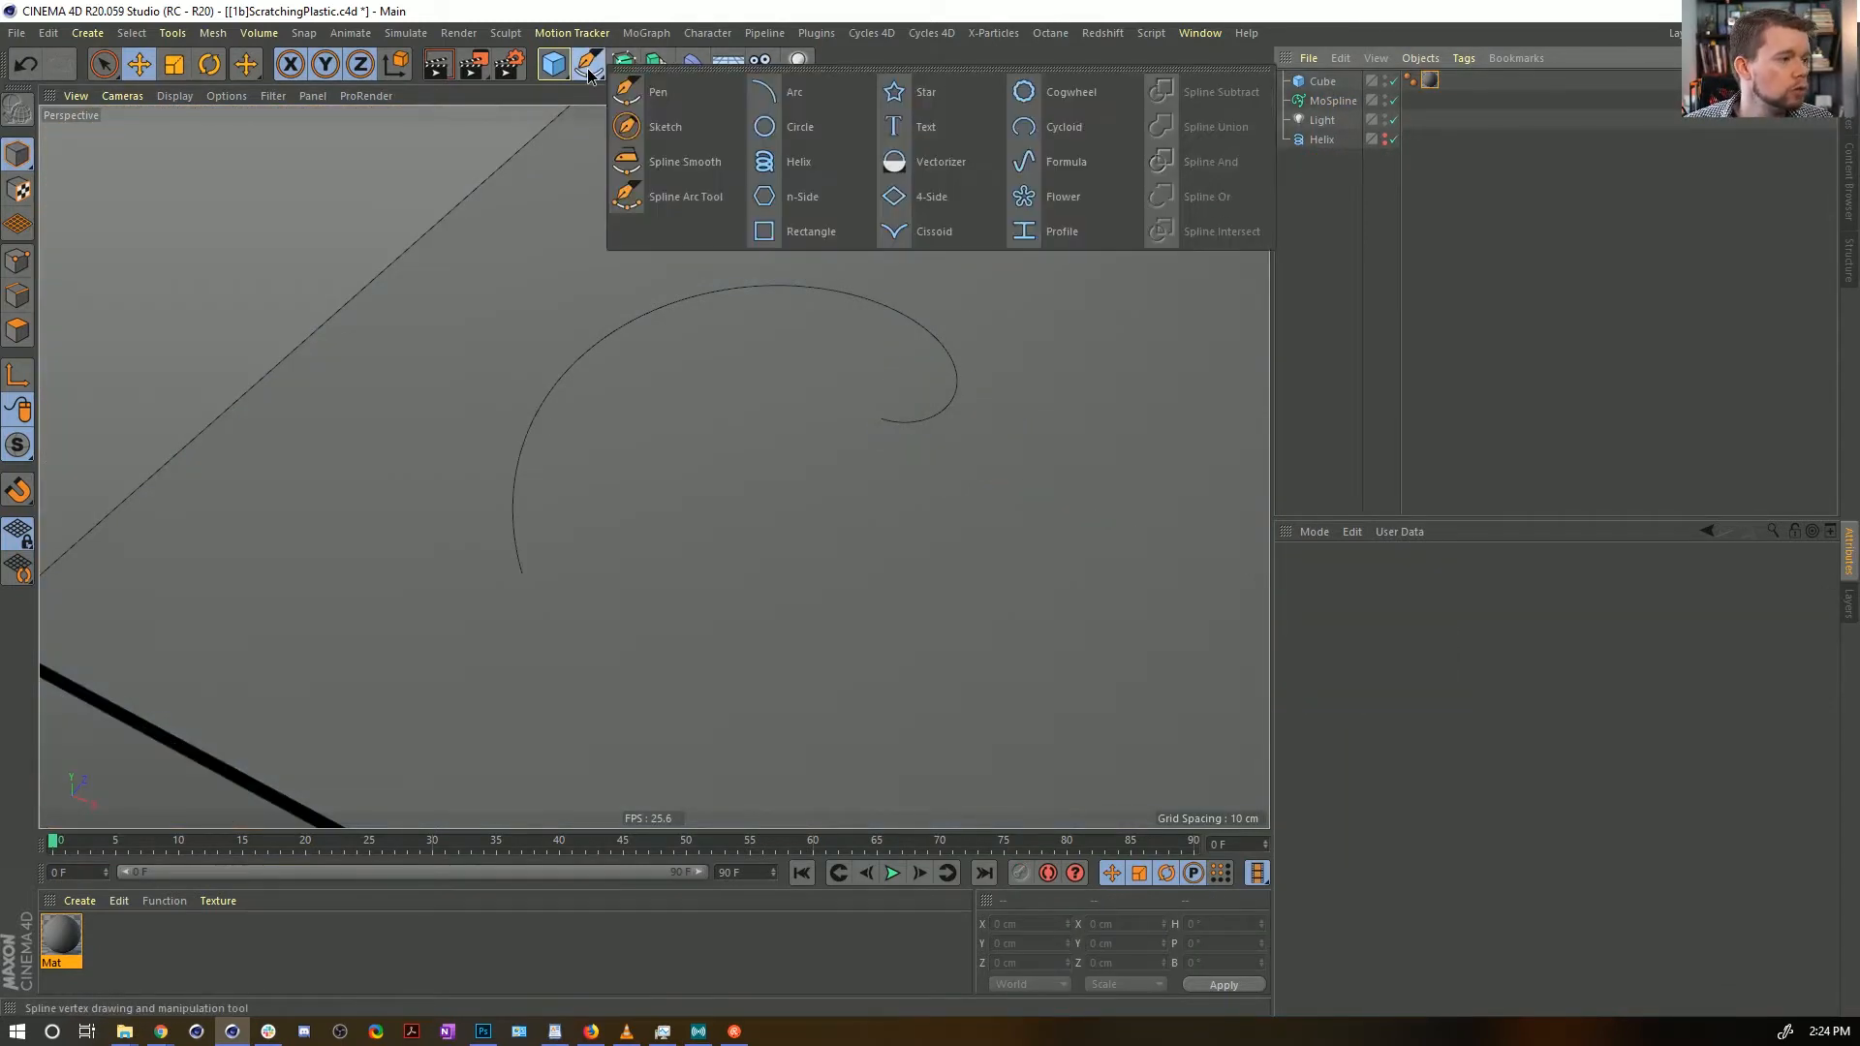
pyautogui.click(957, 235)
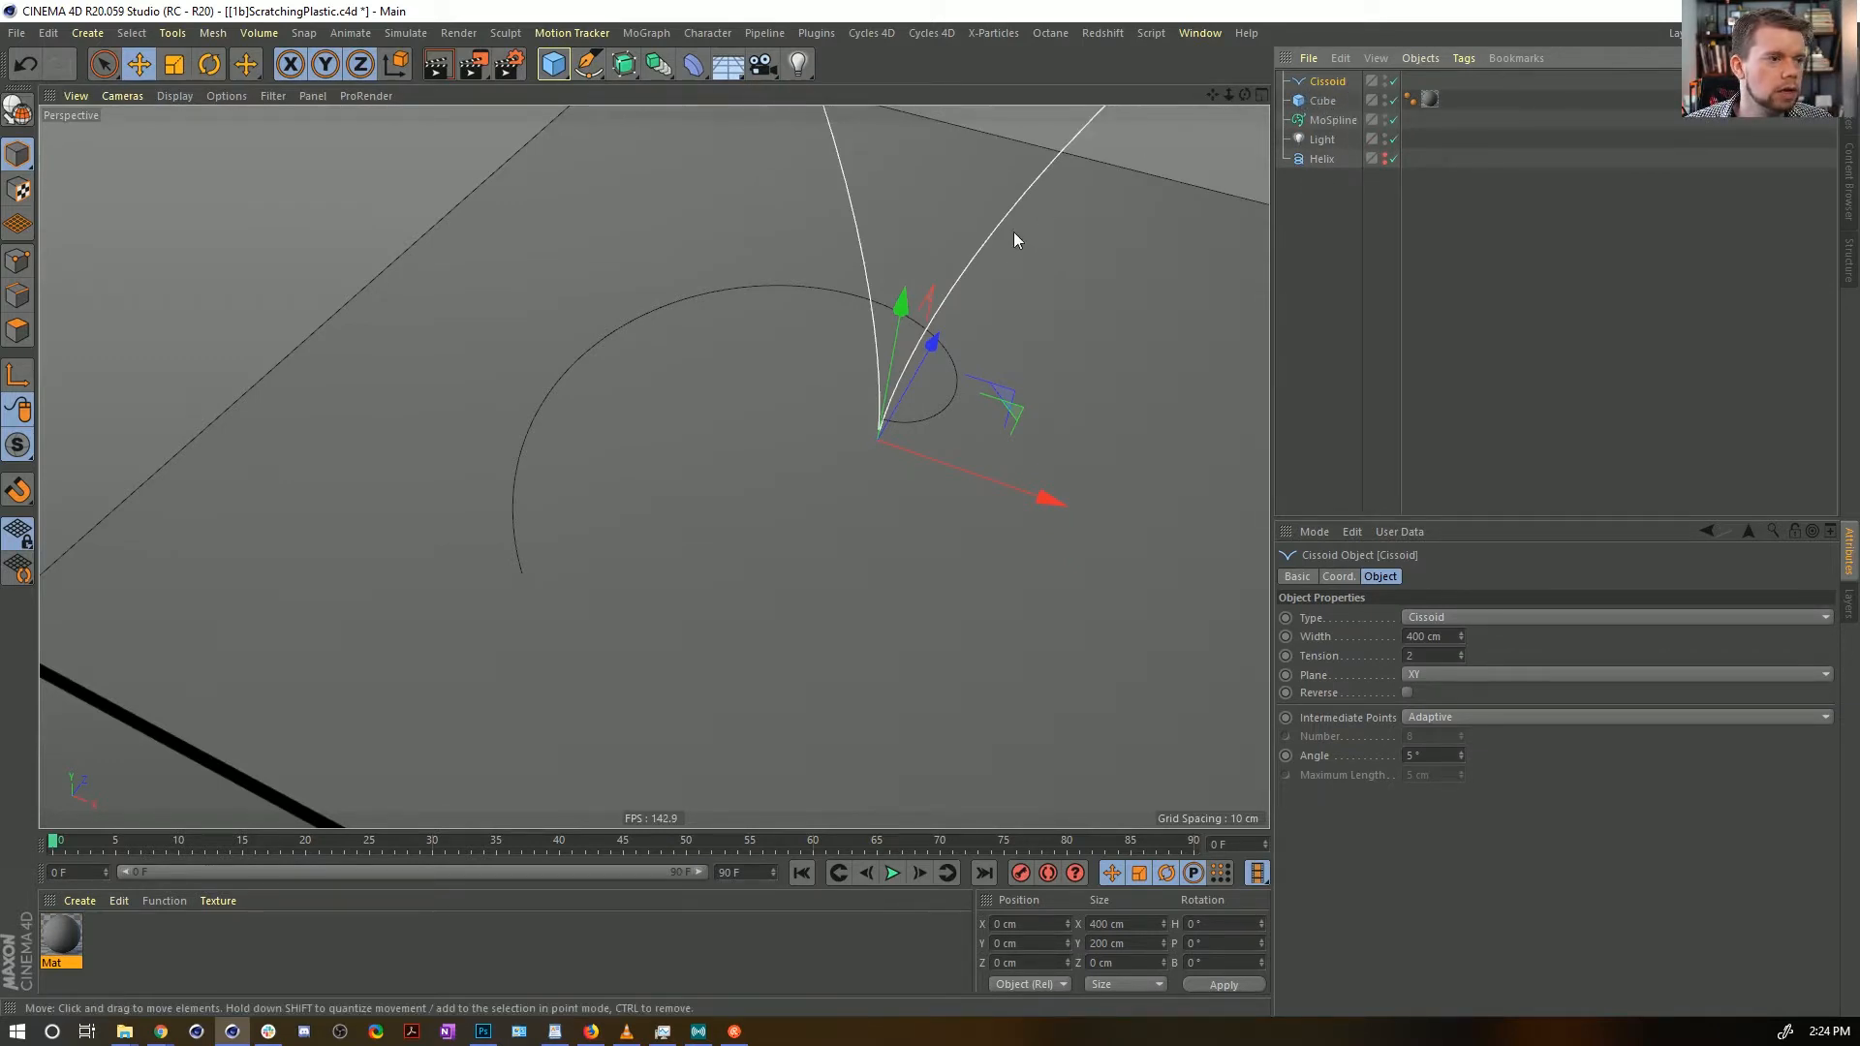
pyautogui.keyDown('alt'); pyautogui.moveTo(1013, 230); pyautogui.dragTo(855, 587); pyautogui.keyUp('alt')
pyautogui.keyDown('alt'); pyautogui.moveTo(938, 560); pyautogui.dragTo(895, 560, button='right'); pyautogui.keyUp('alt')
pyautogui.keyDown('alt'); pyautogui.moveTo(1017, 463); pyautogui.dragTo(849, 530, button='middle'); pyautogui.keyUp('alt')
pyautogui.scroll(-2, 848, 530)
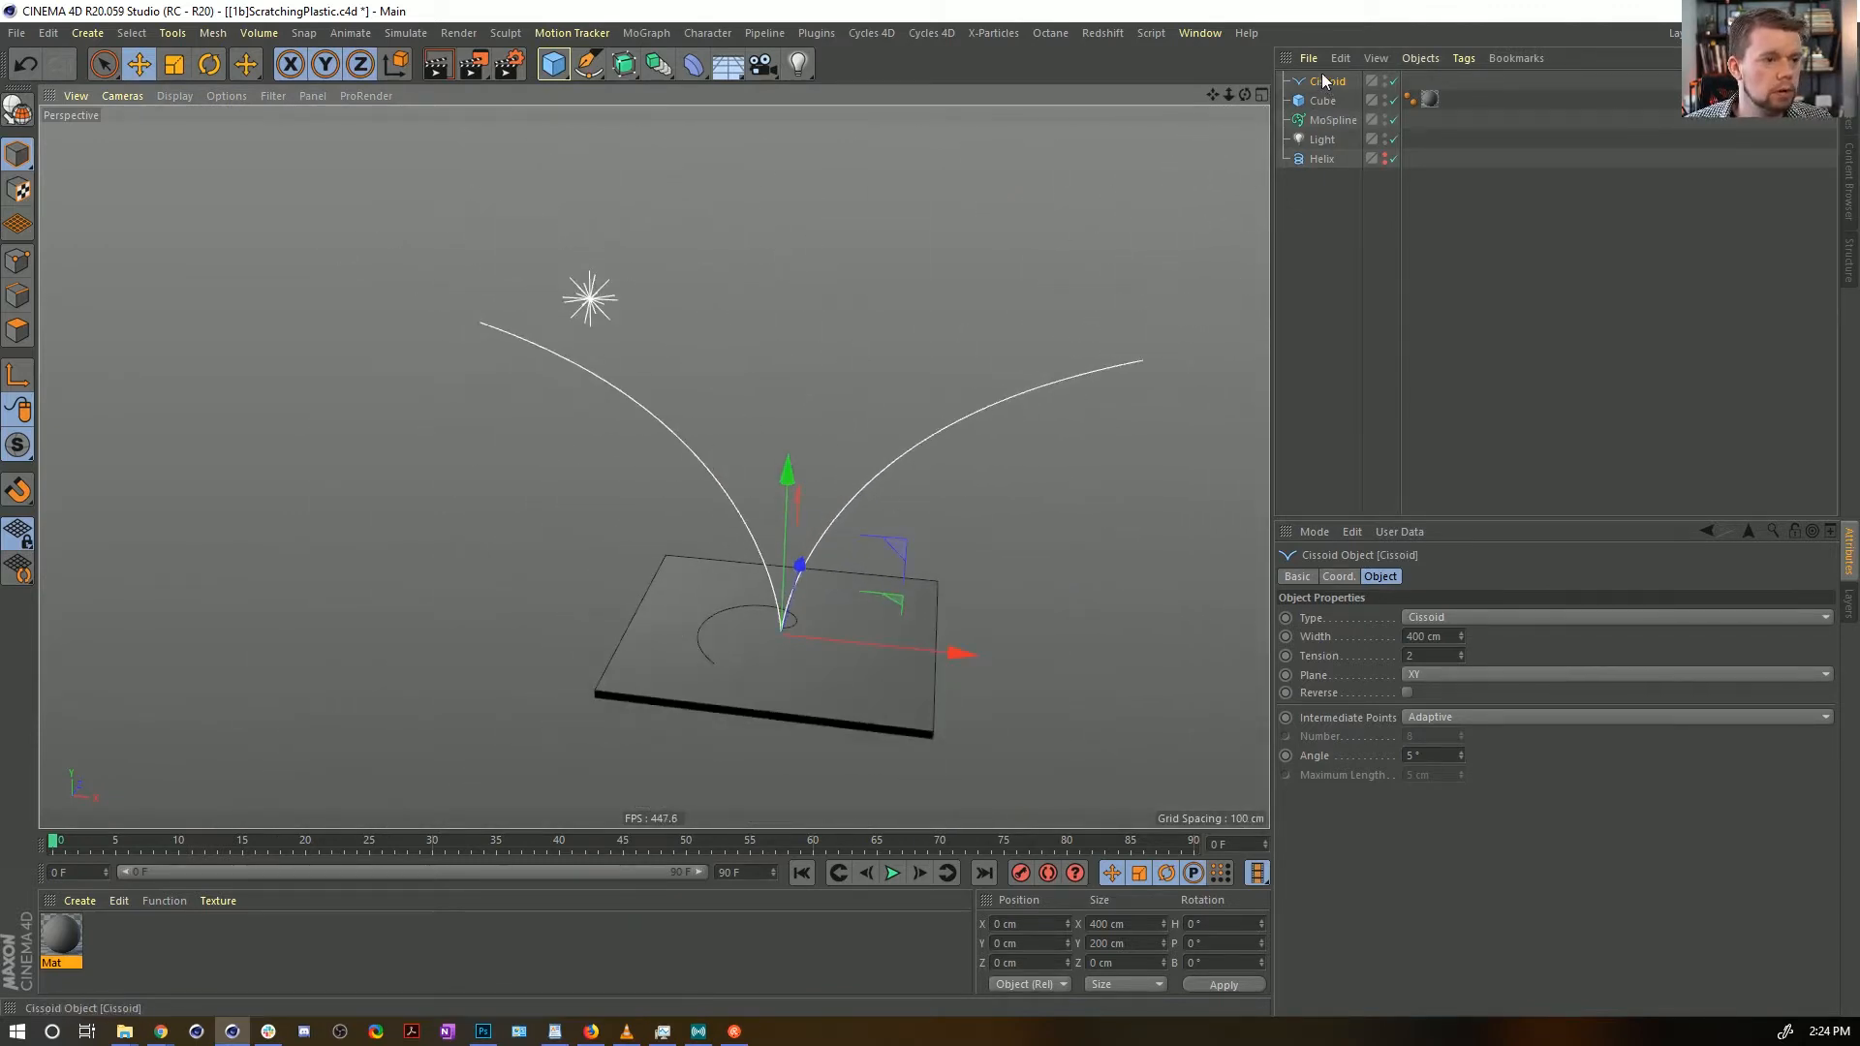
# Make the Cissoid editable and turn on Close Spline
pyautogui.press('c')
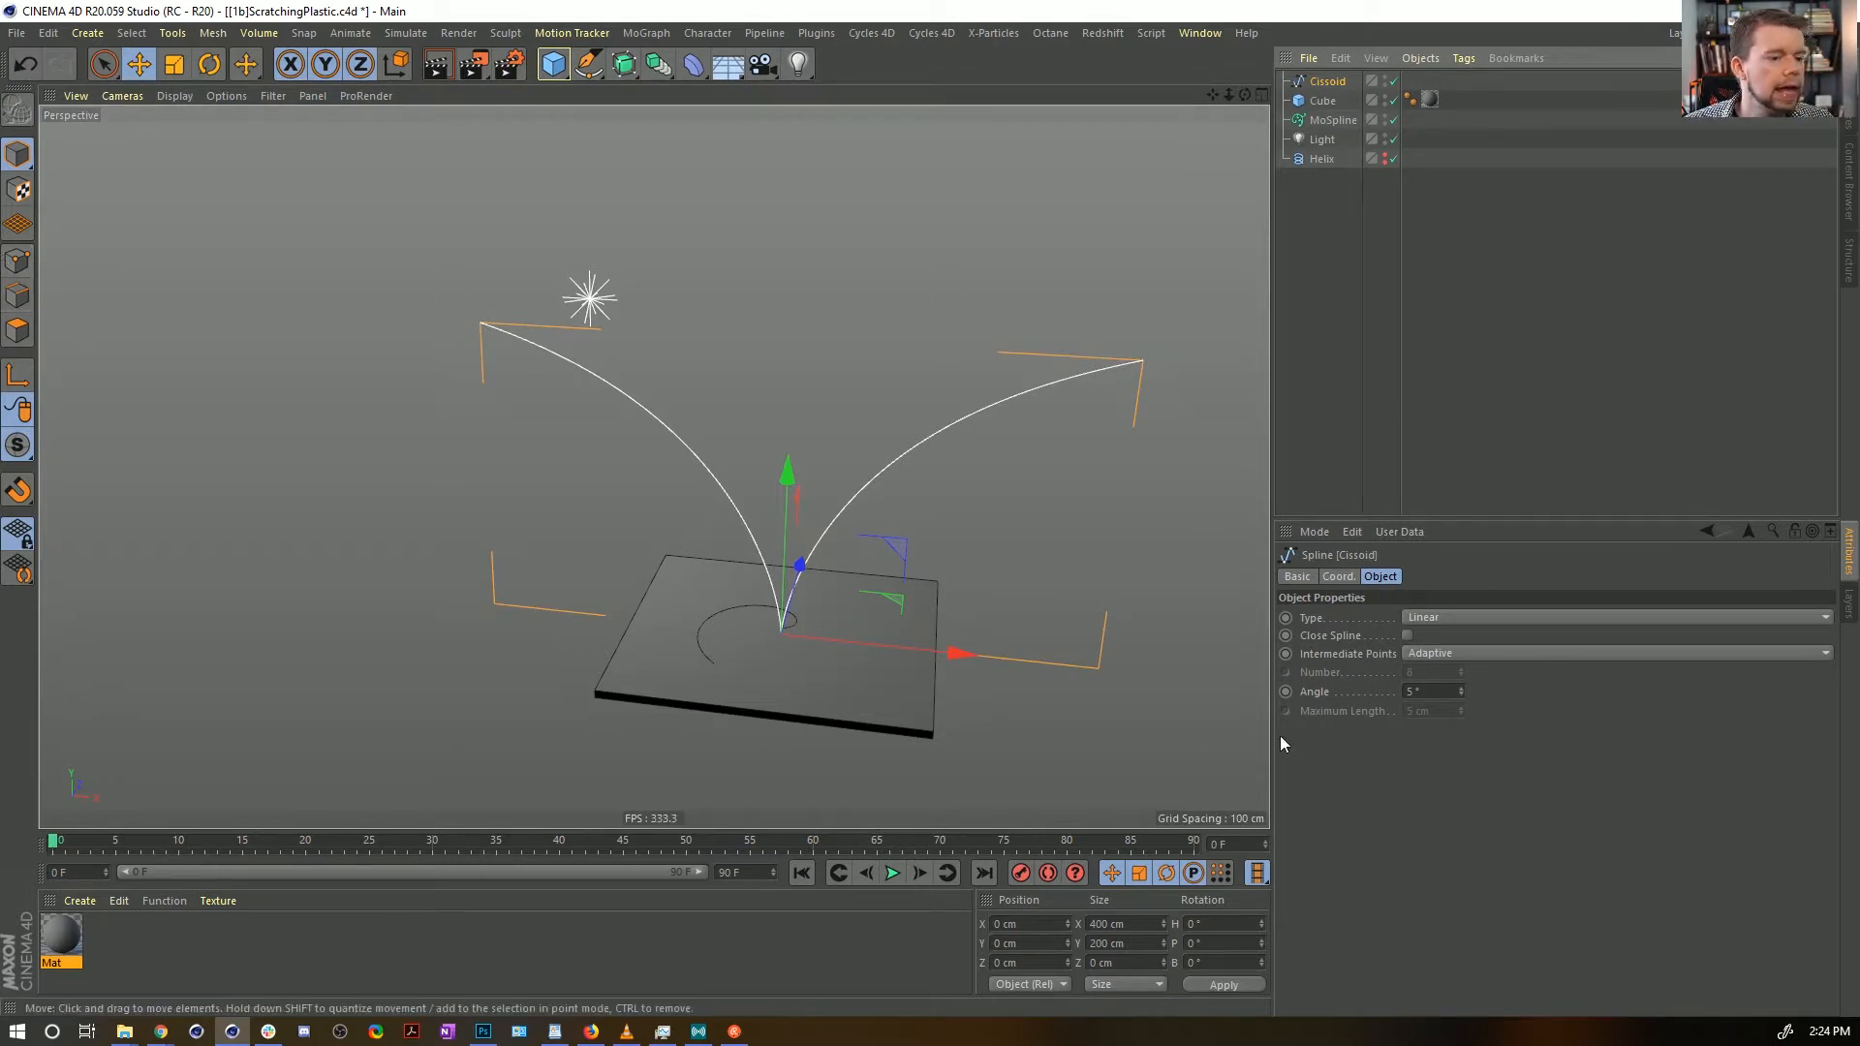
pyautogui.click(1406, 635)
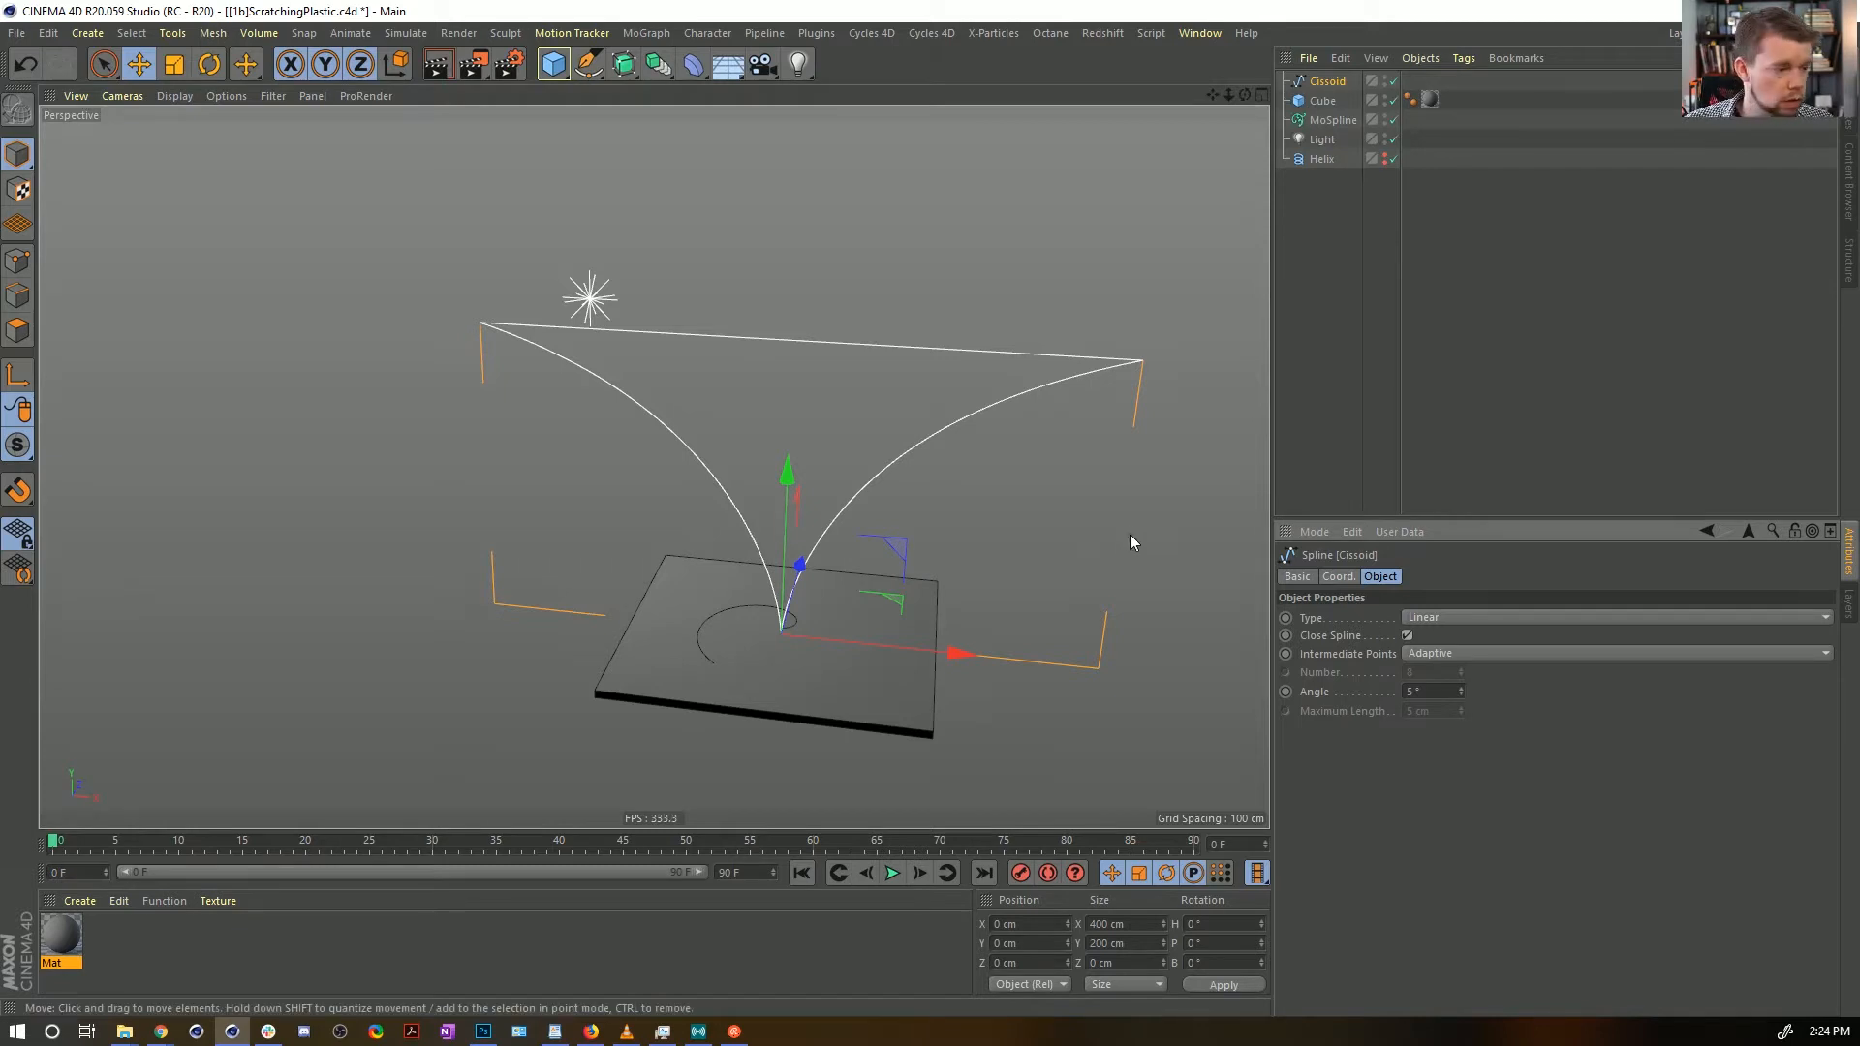
pyautogui.keyDown('alt'); pyautogui.moveTo(980, 486); pyautogui.dragTo(935, 496); pyautogui.keyUp('alt')
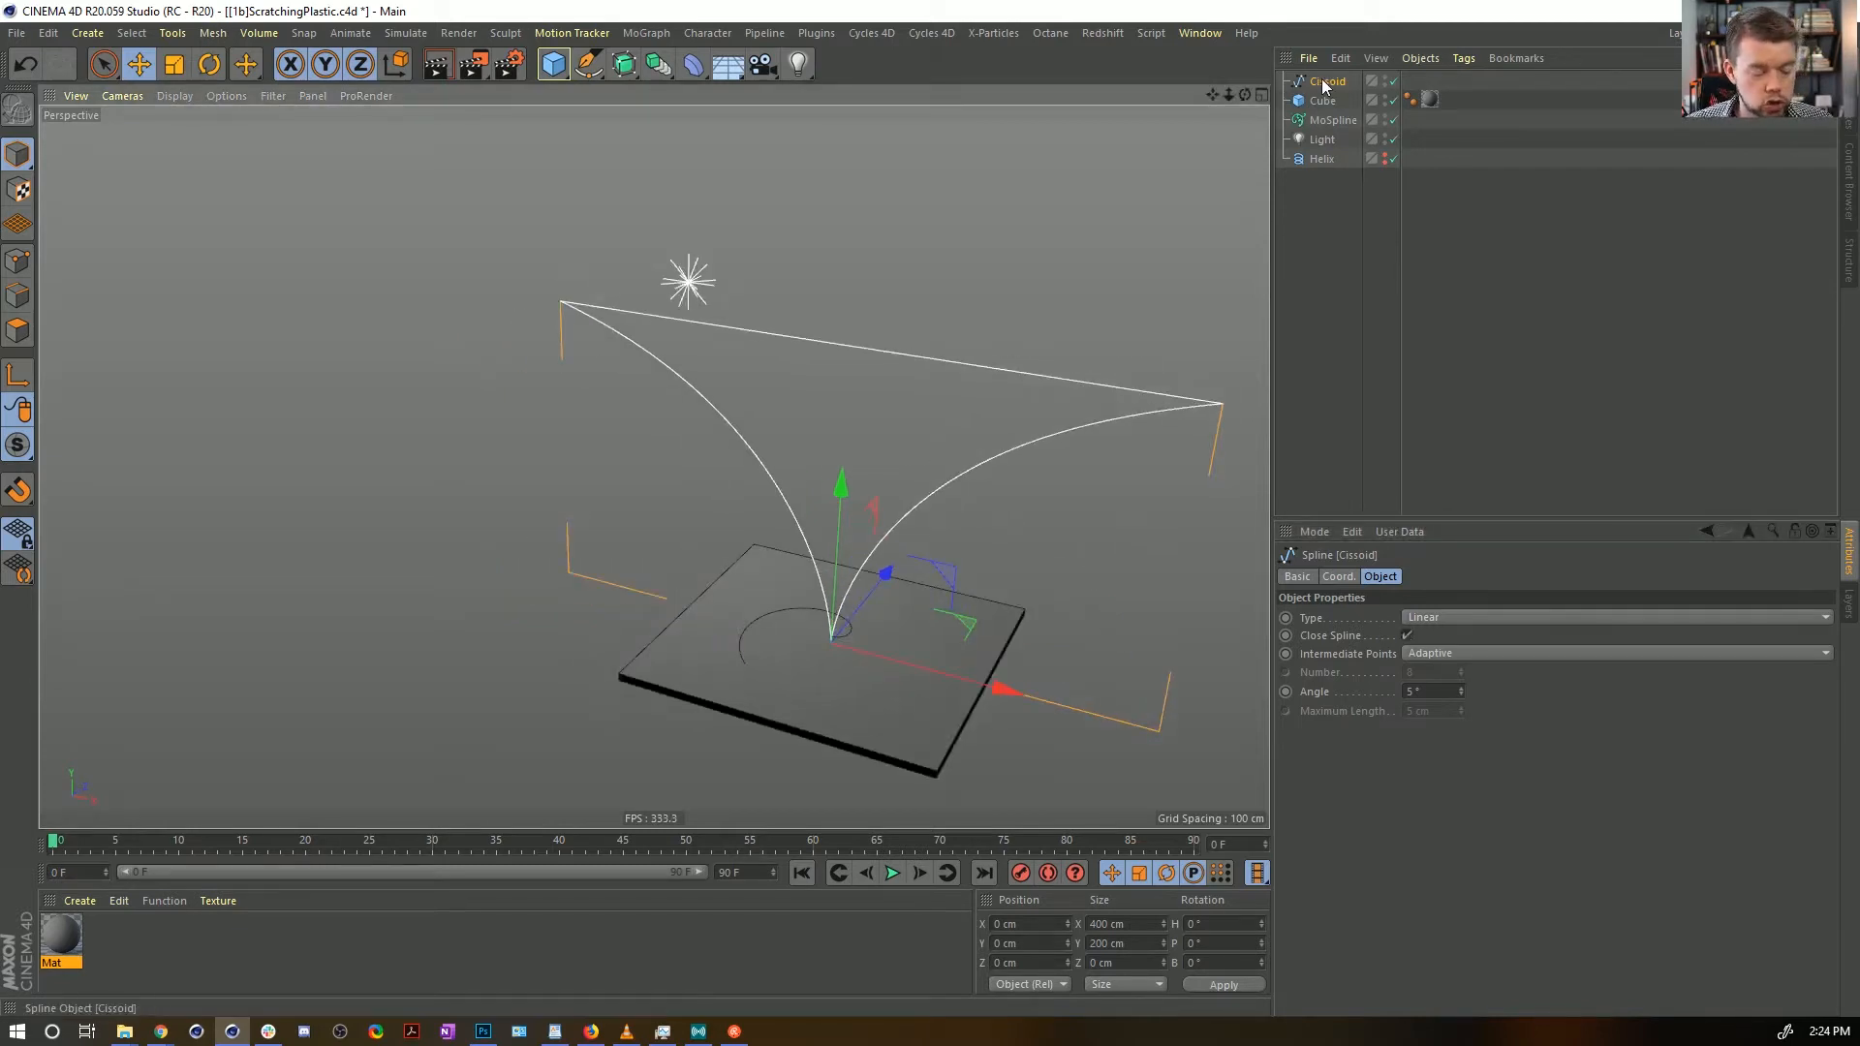
# Scale the Cissoid down and set its size to 10 cm in X and 5 cm in Y
pyautogui.press('t')
pyautogui.moveTo(1077, 312); pyautogui.dragTo(779, 723)
pyautogui.scroll(5, 804, 678)
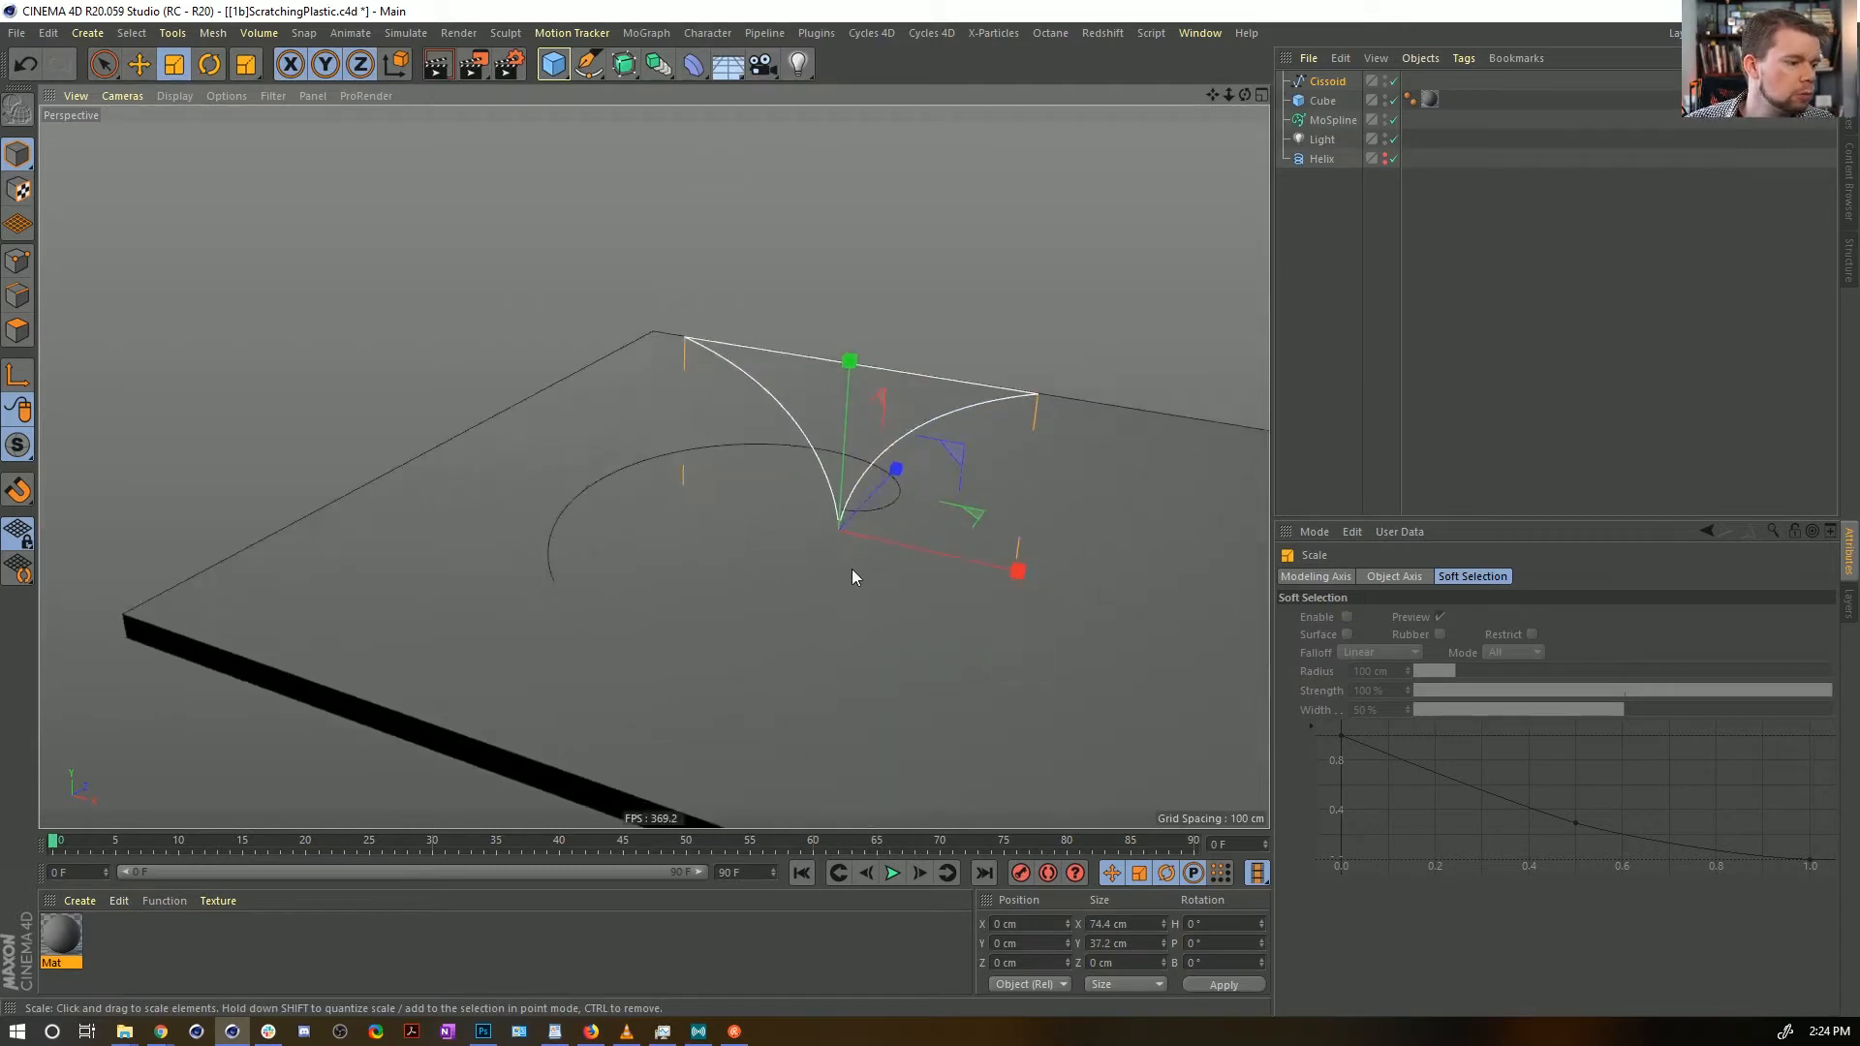
pyautogui.moveTo(845, 572); pyautogui.dragTo(254, 757)
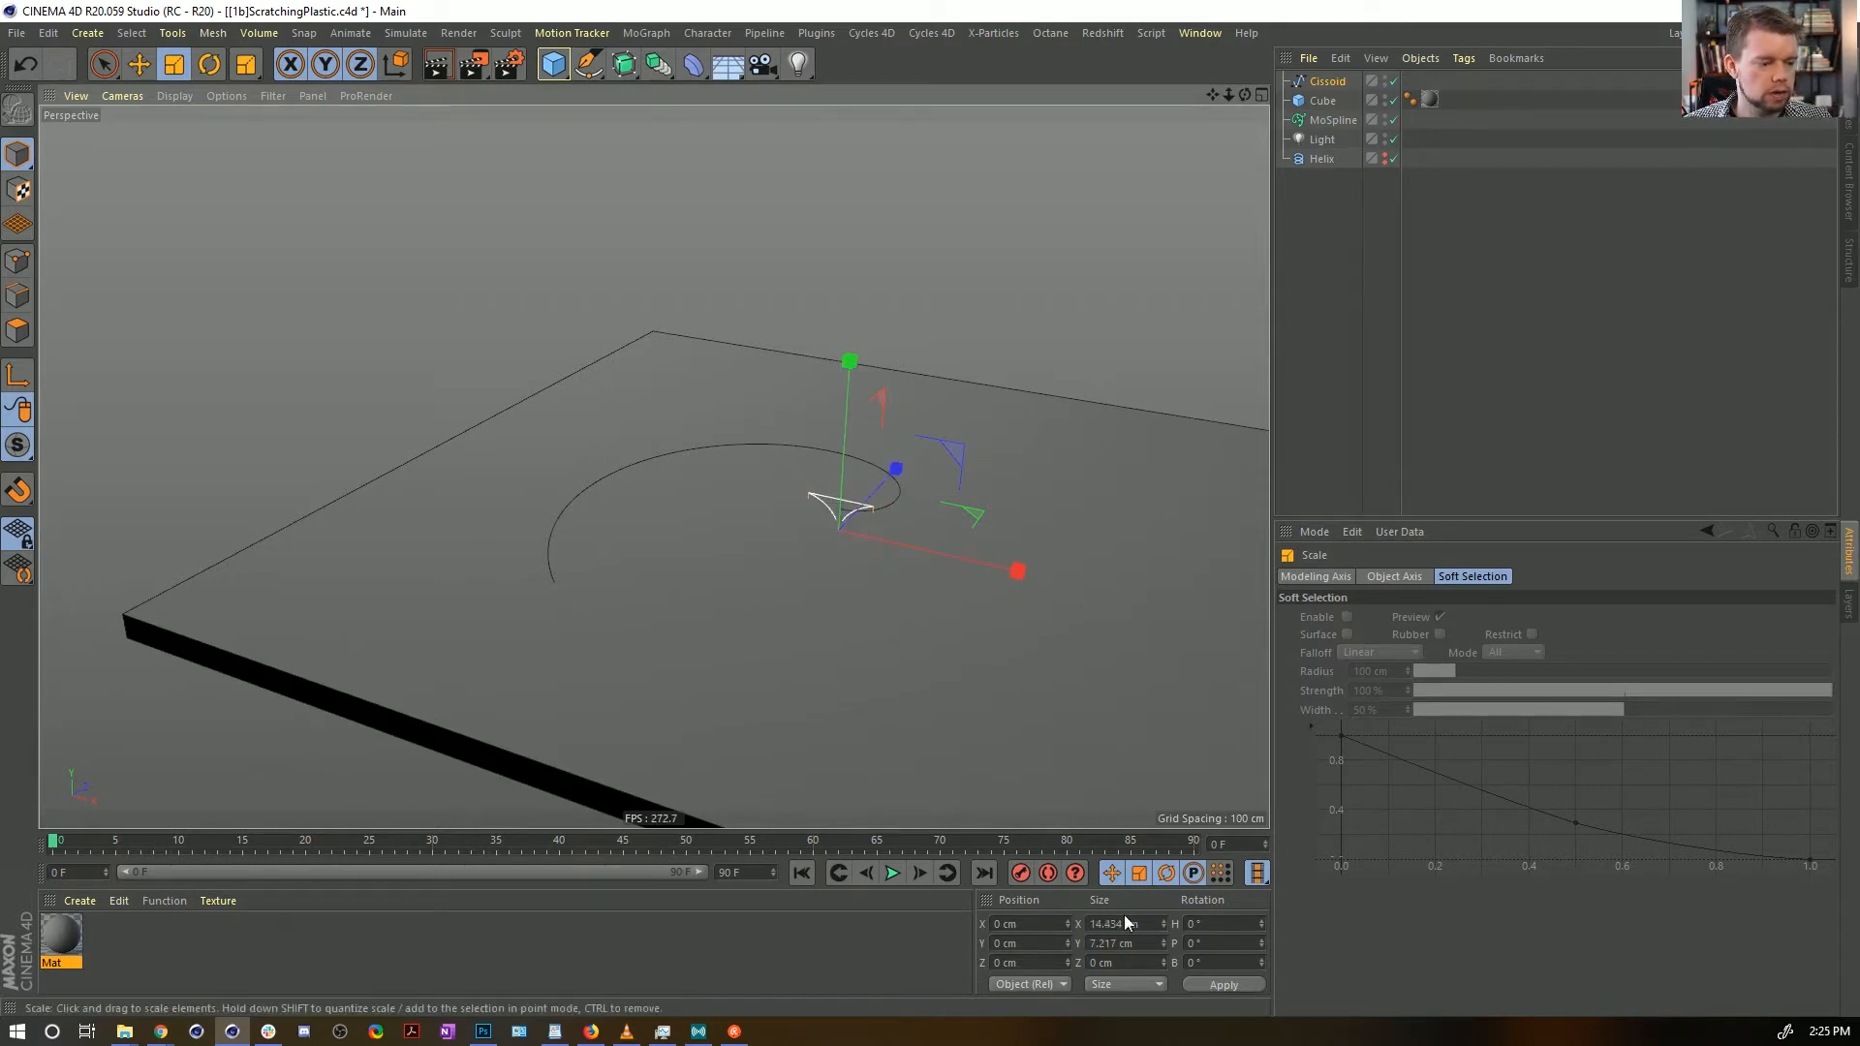
pyautogui.click(1148, 943)
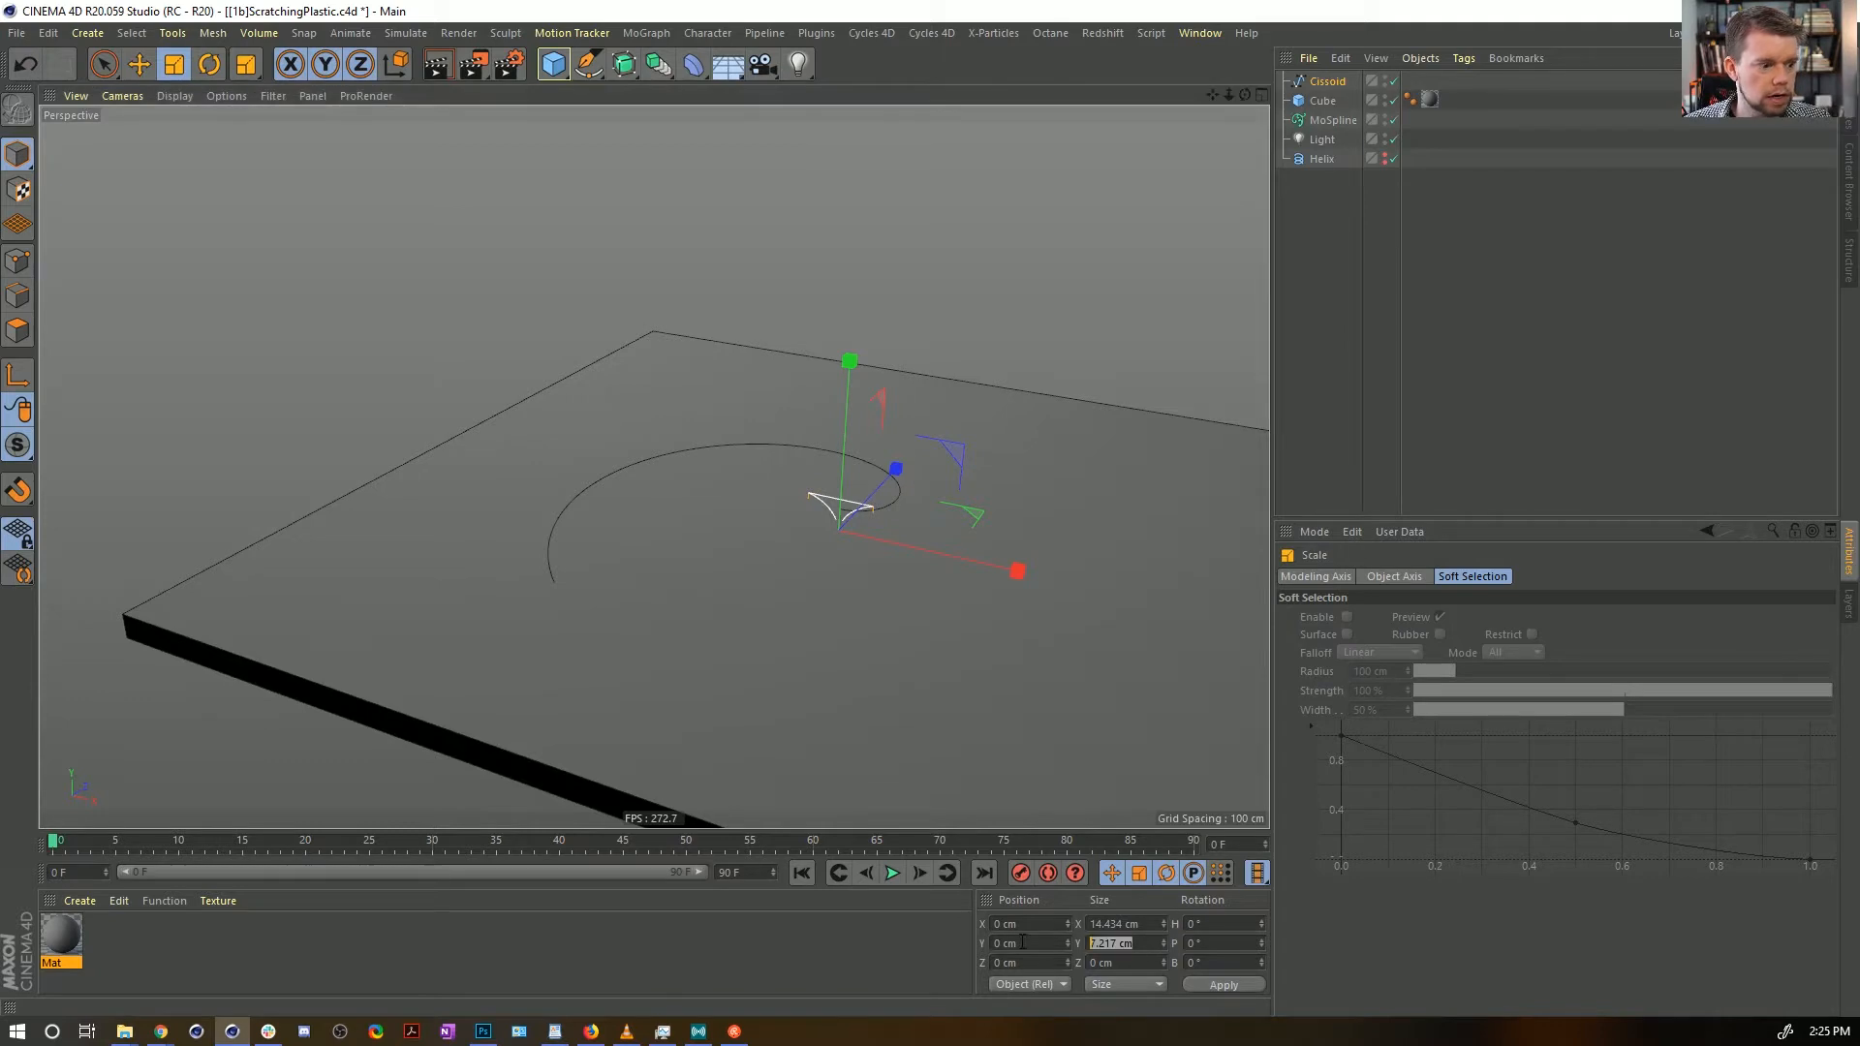
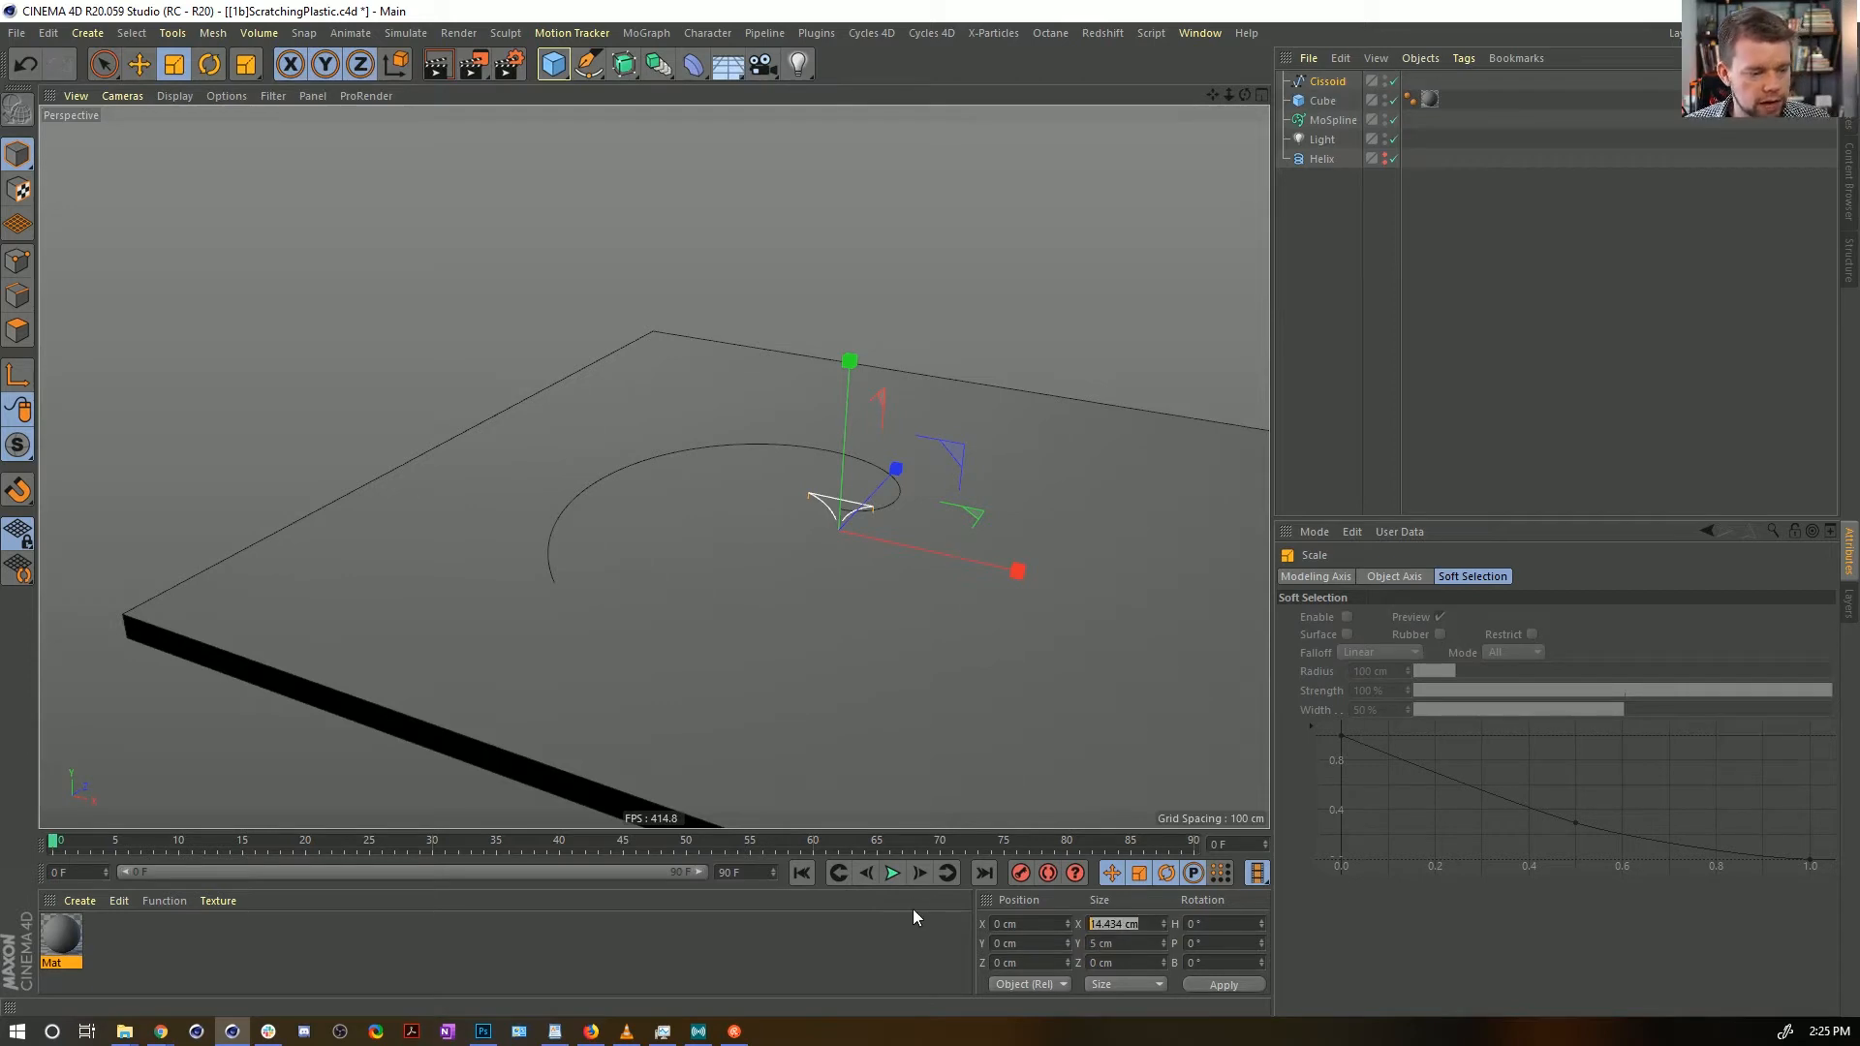
pyautogui.write('10')
pyautogui.press('Return')
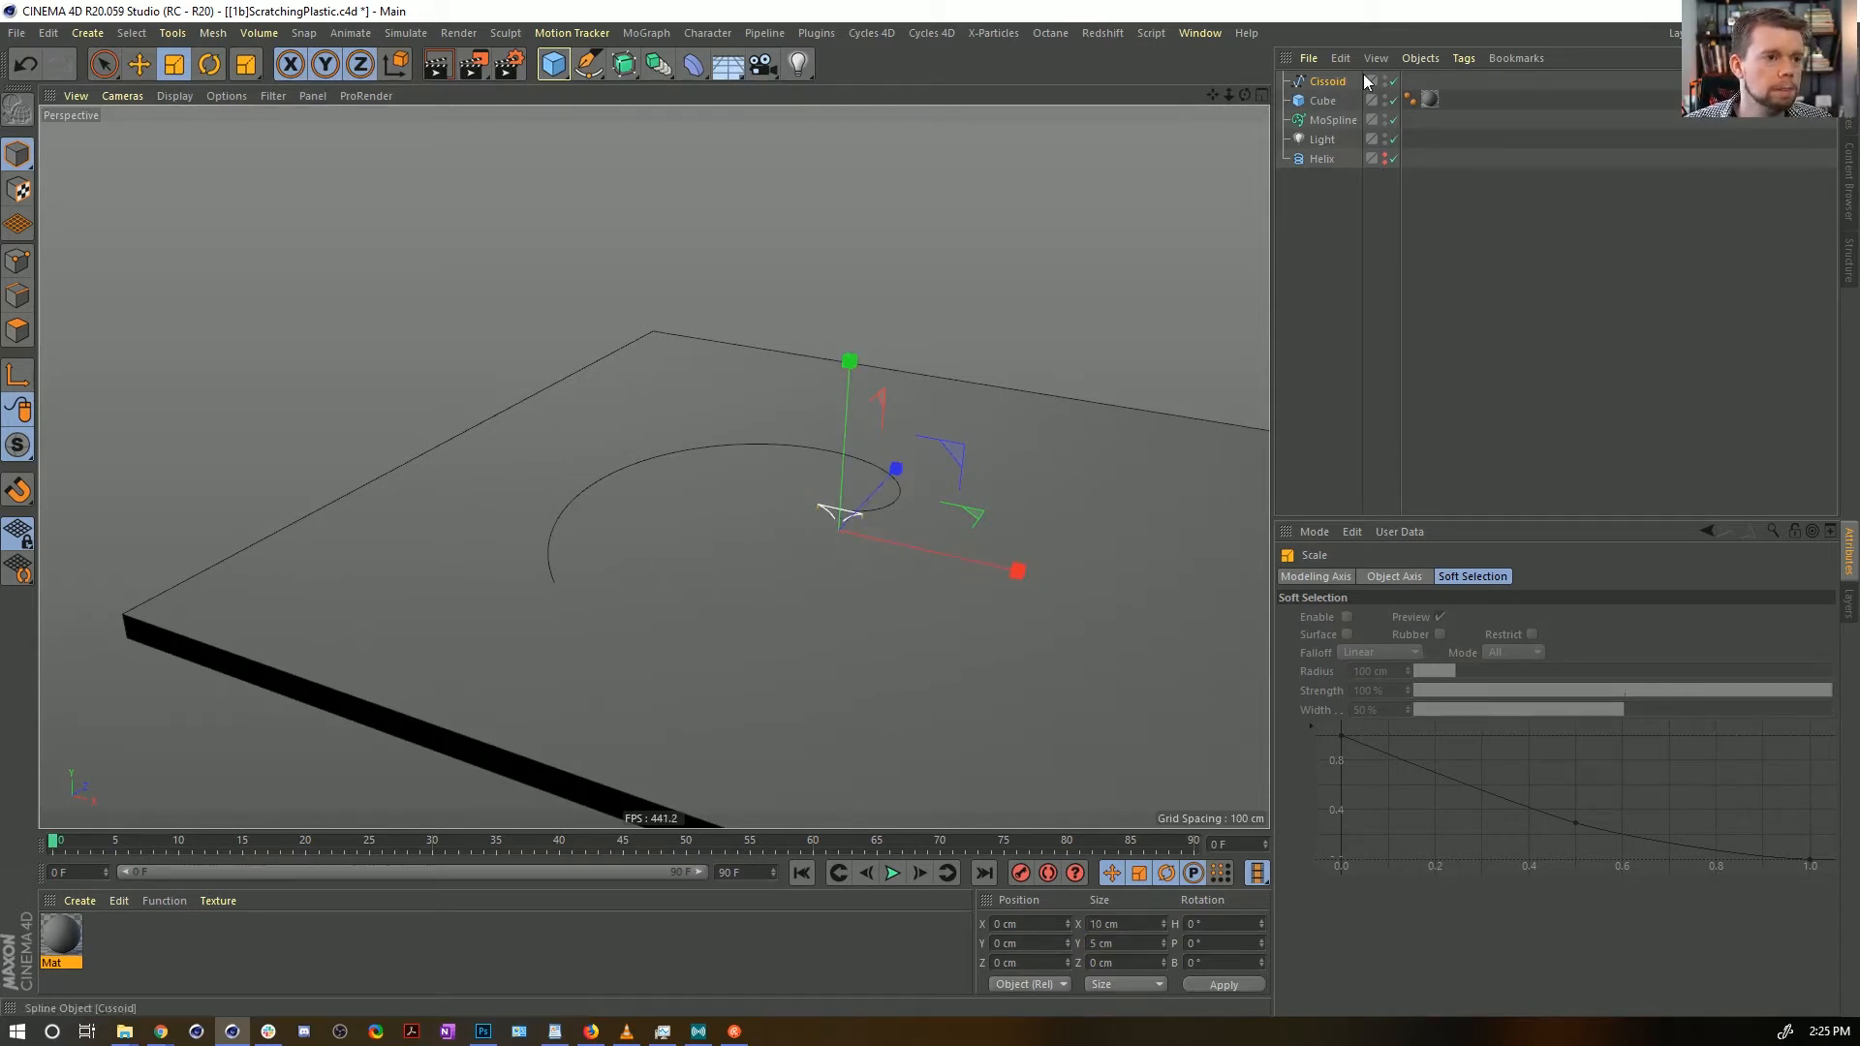
# Try raising the MoSpline to a Y position of 5 cm and undo the move
pyautogui.click(1322, 120)
pyautogui.click(1320, 160)
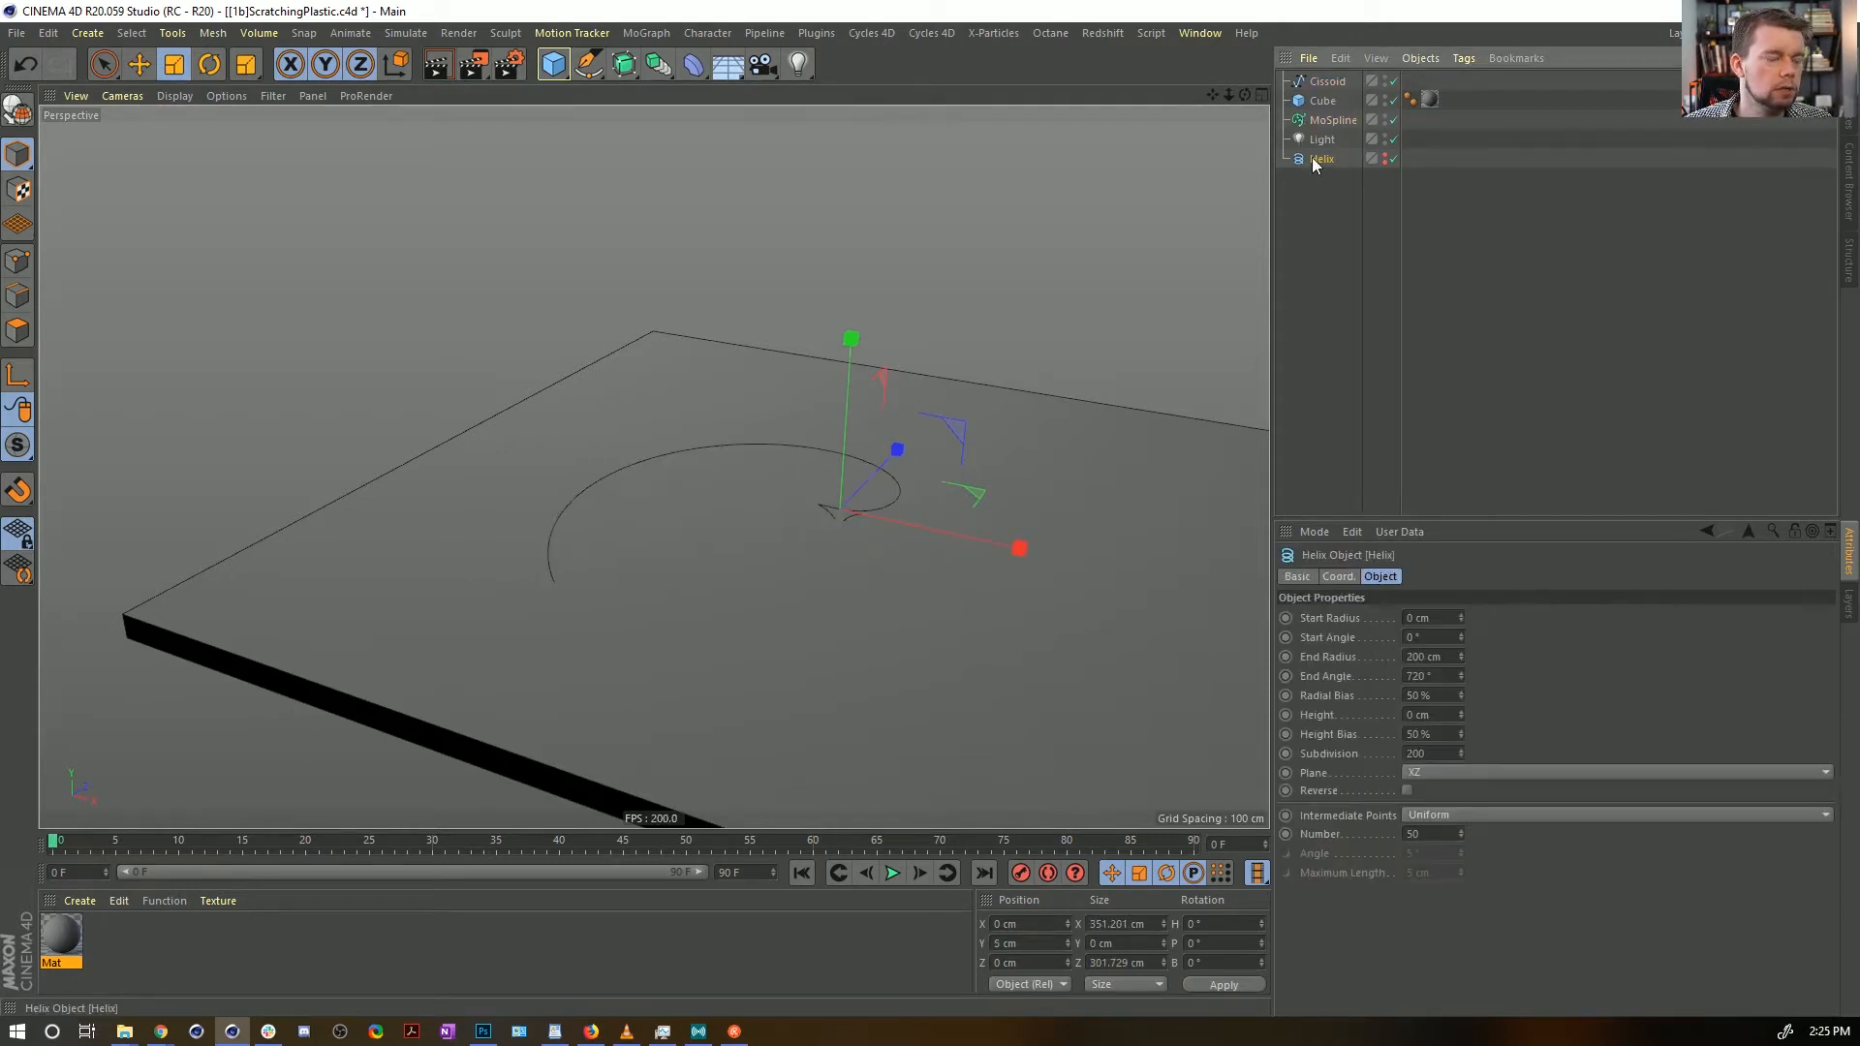
pyautogui.click(1325, 120)
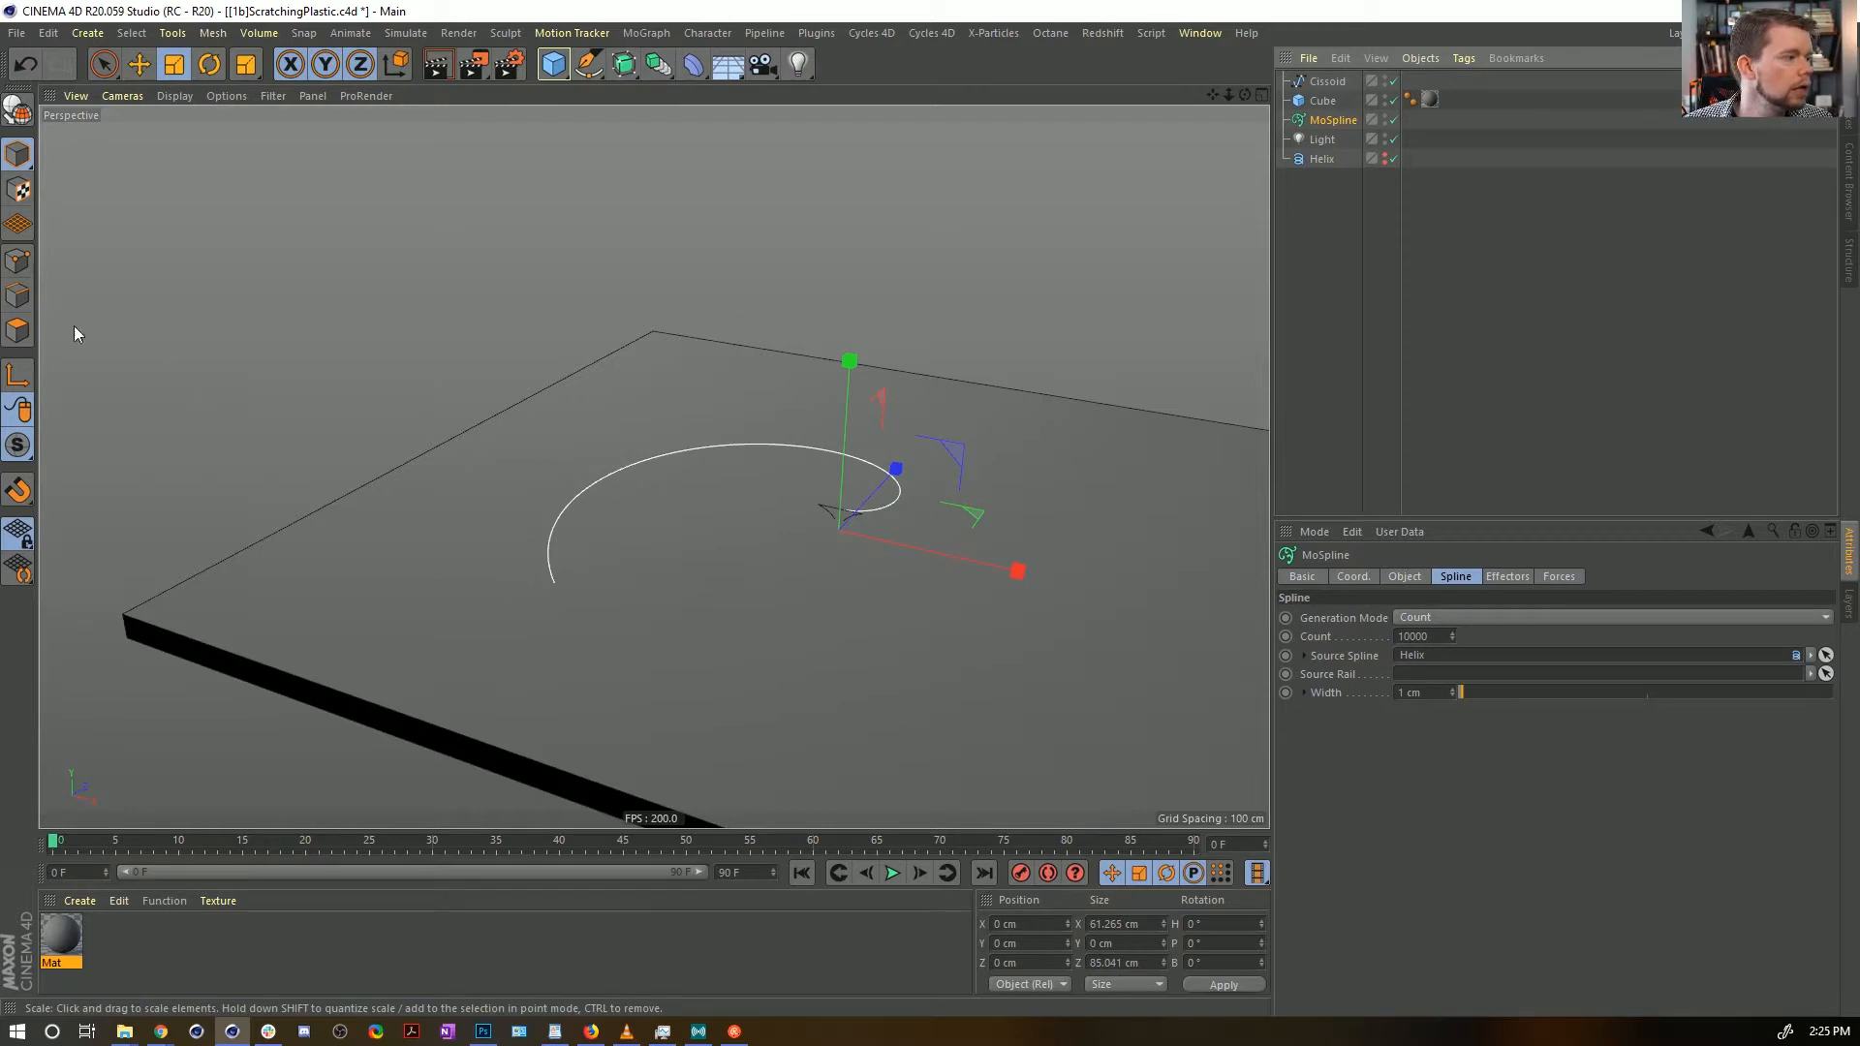
pyautogui.click(17, 259)
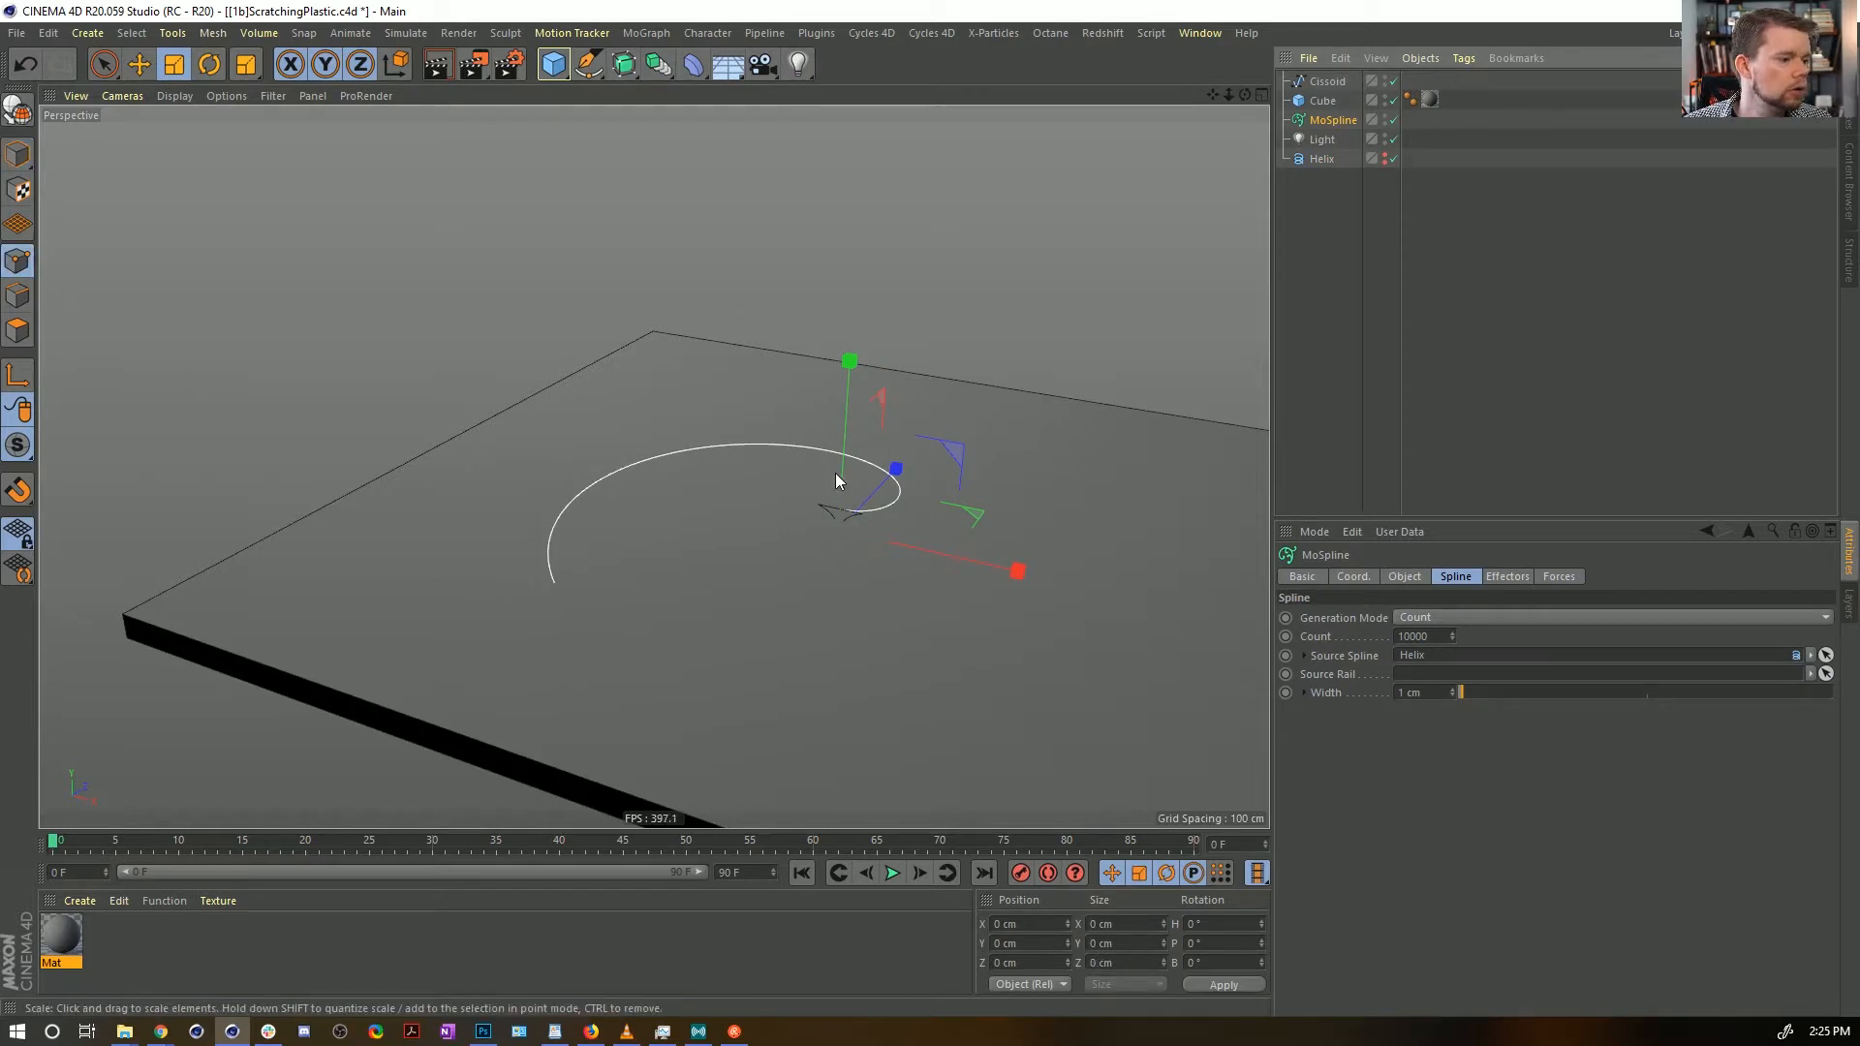
pyautogui.click(17, 377)
pyautogui.click(1036, 944)
pyautogui.write('5')
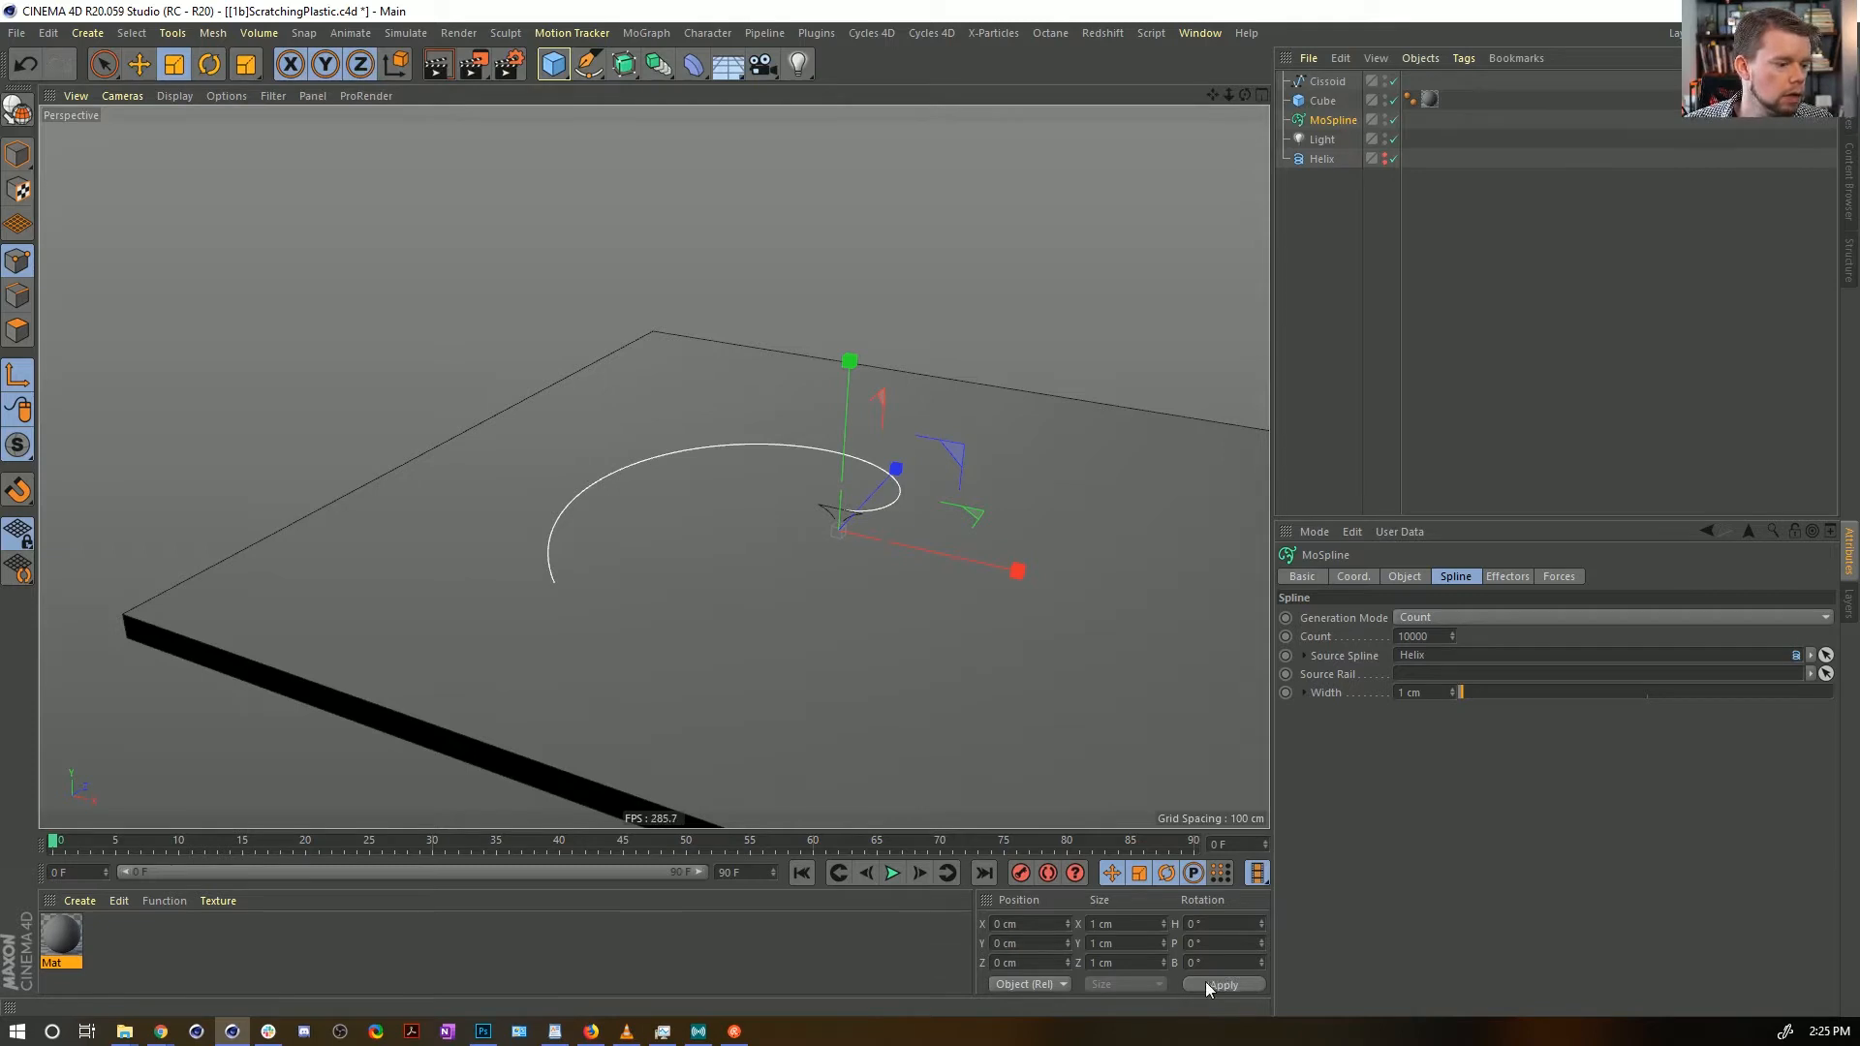
pyautogui.click(17, 152)
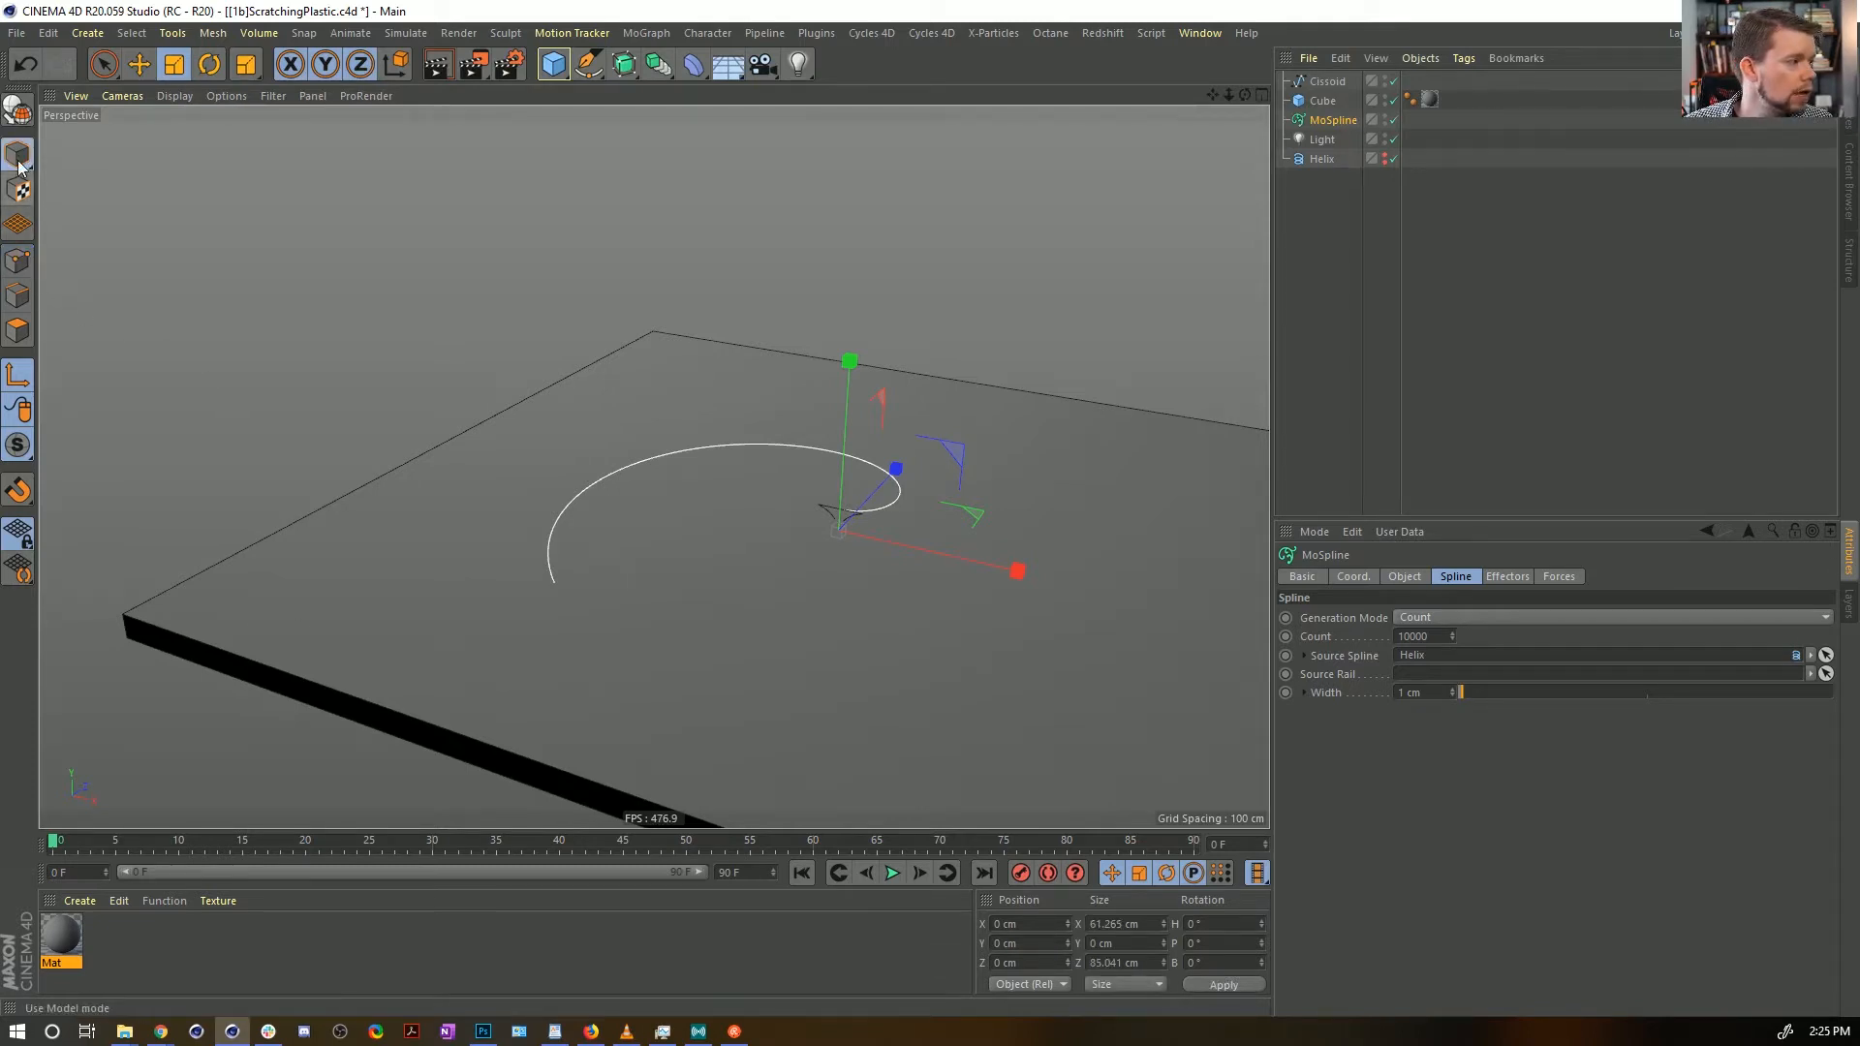
pyautogui.click(17, 382)
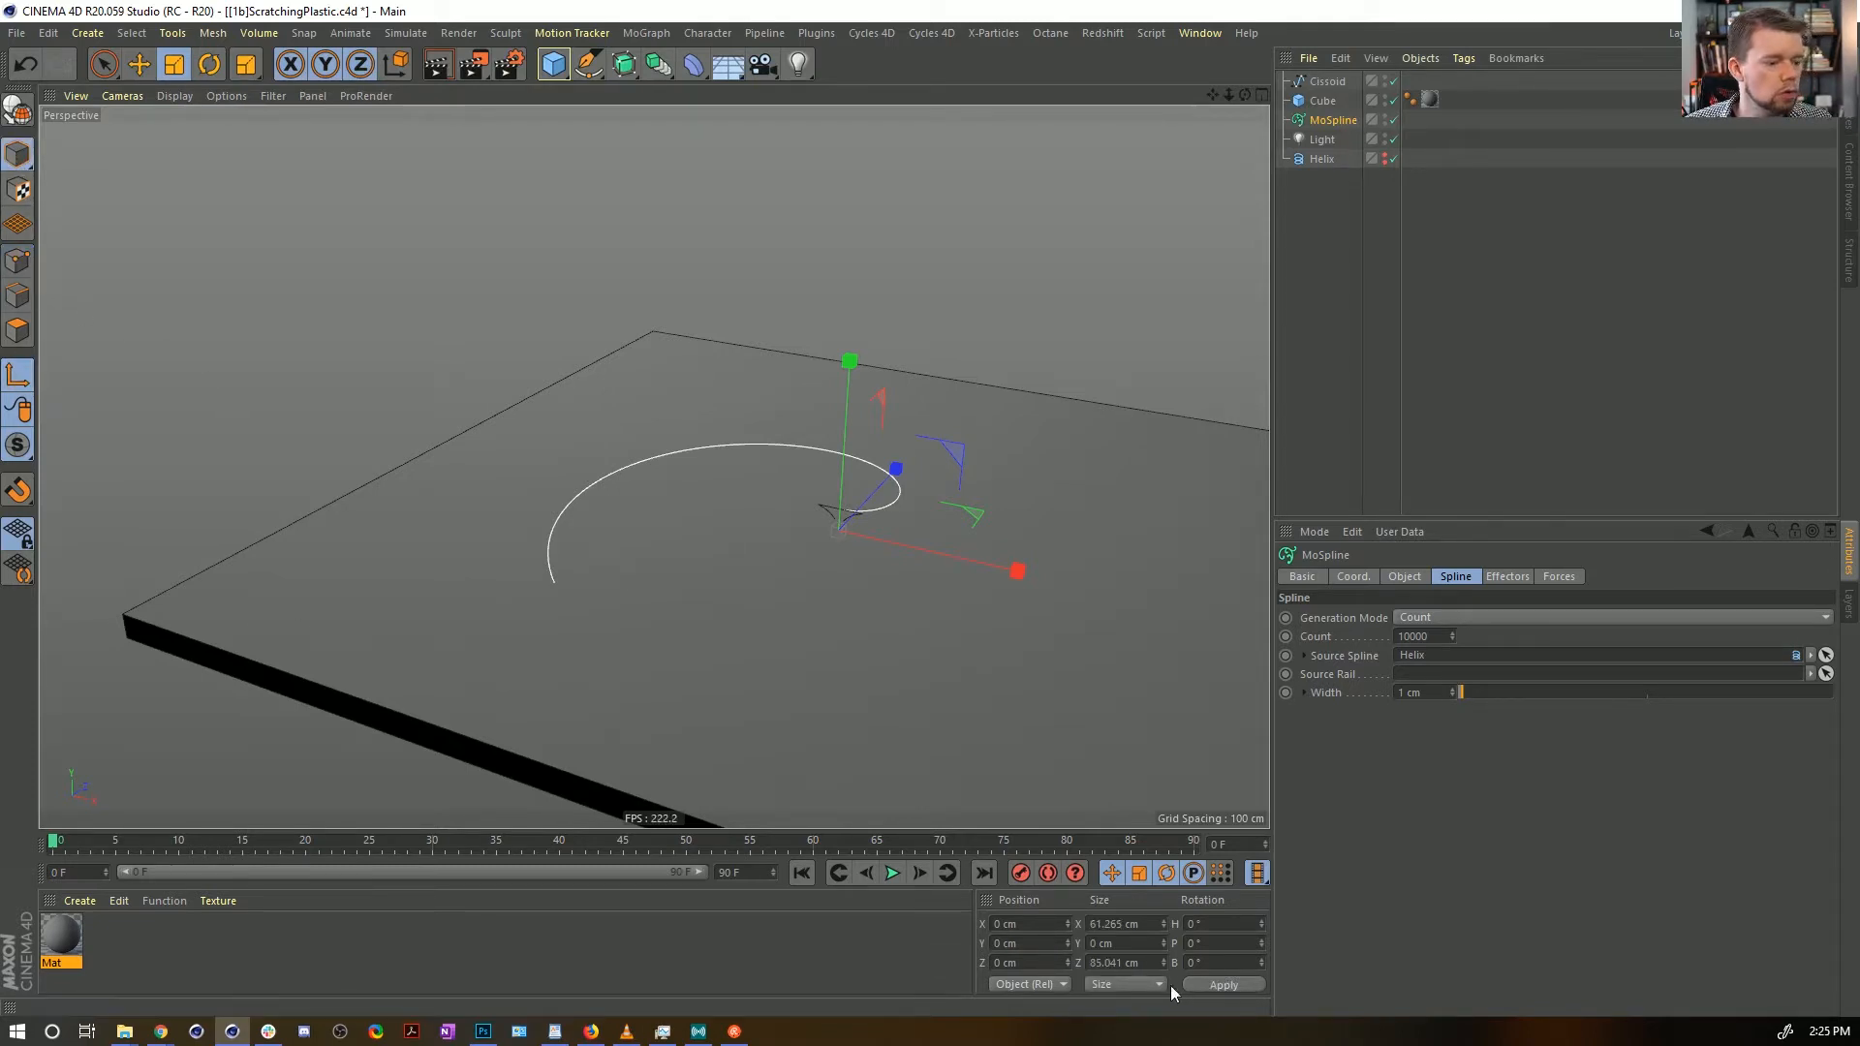
pyautogui.click(1236, 985)
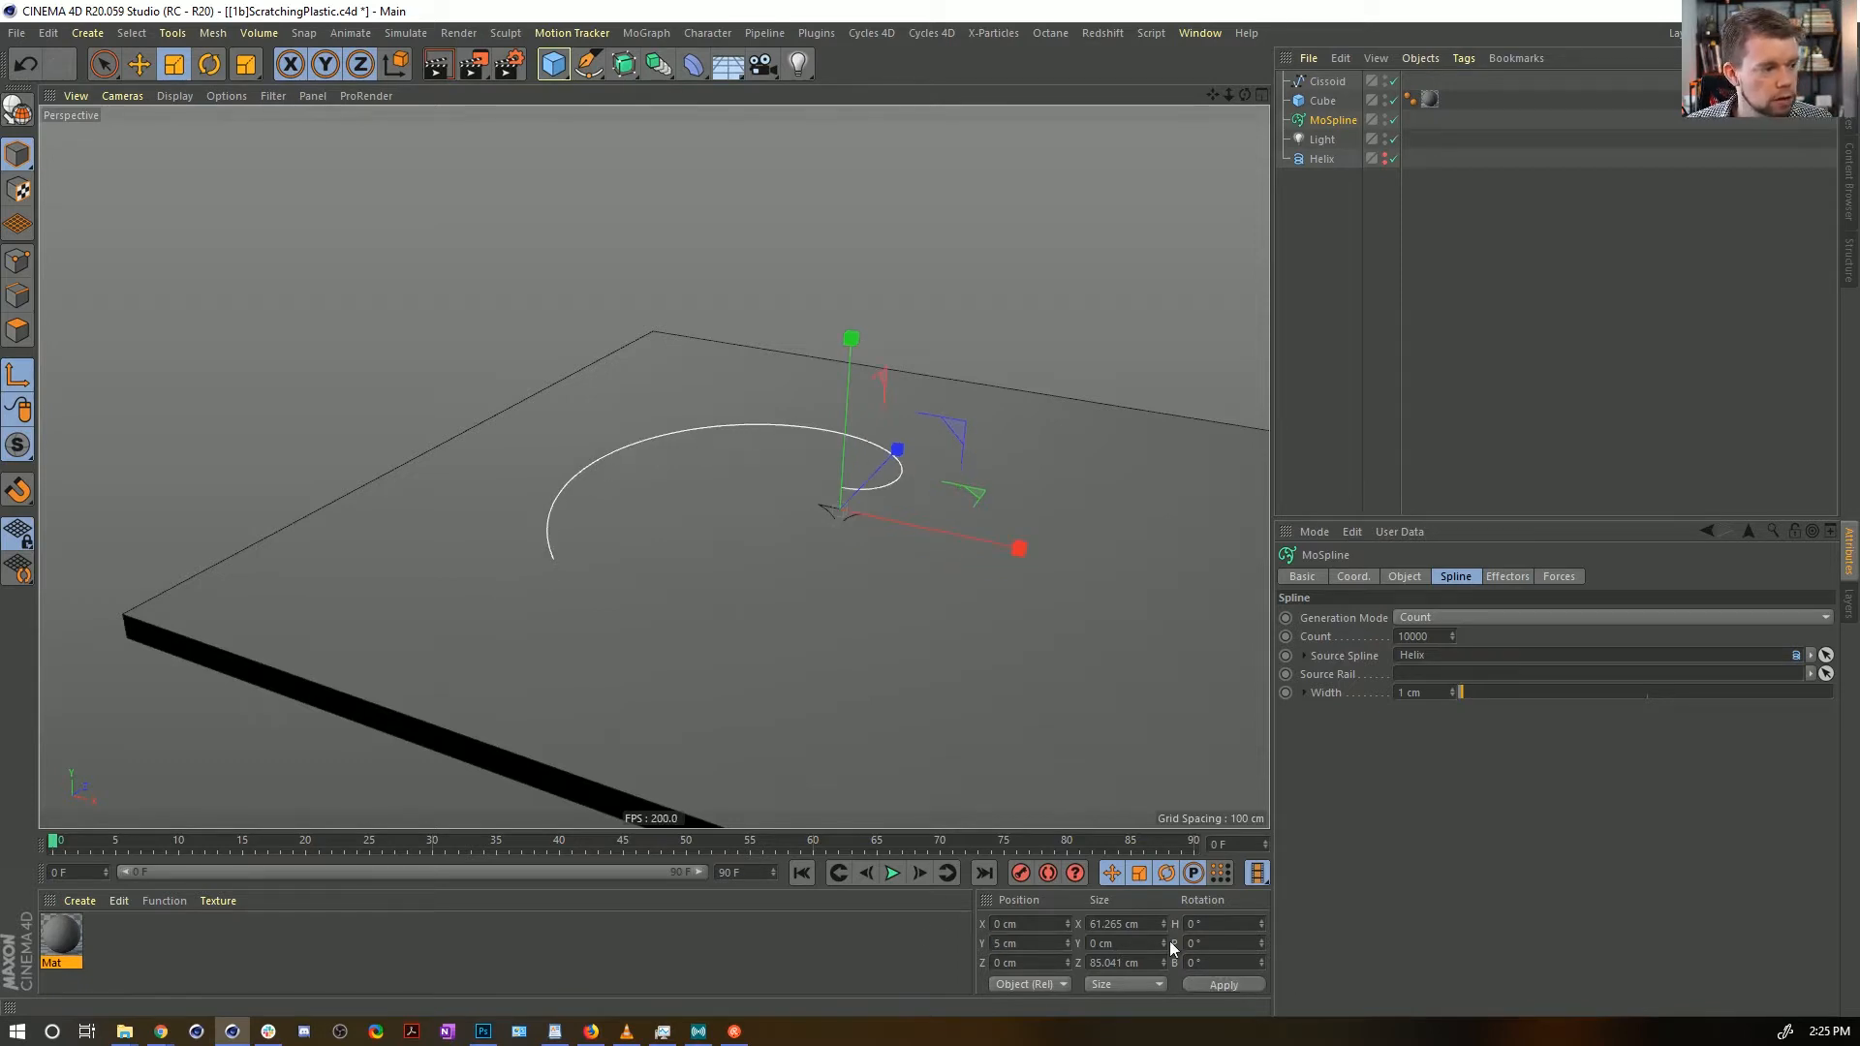
pyautogui.scroll(5, 1188, 515)
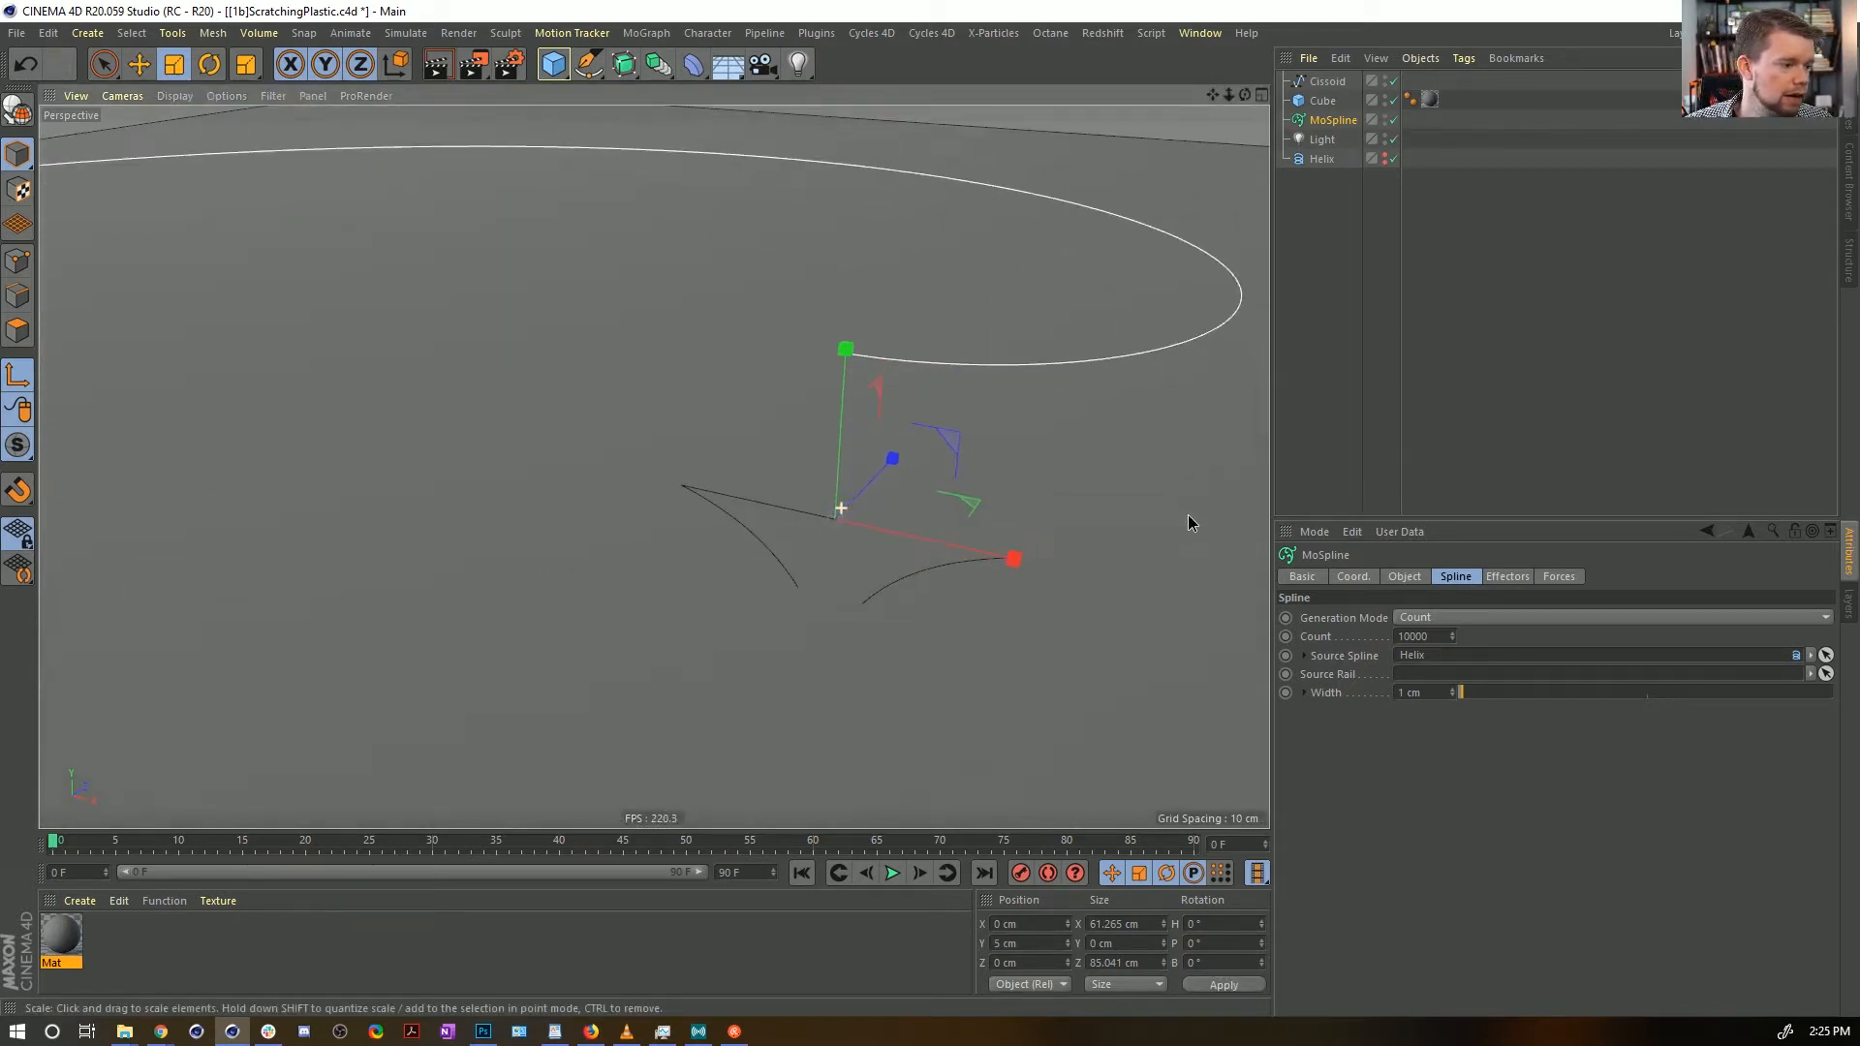
pyautogui.hotkey('ctrl', 'z')
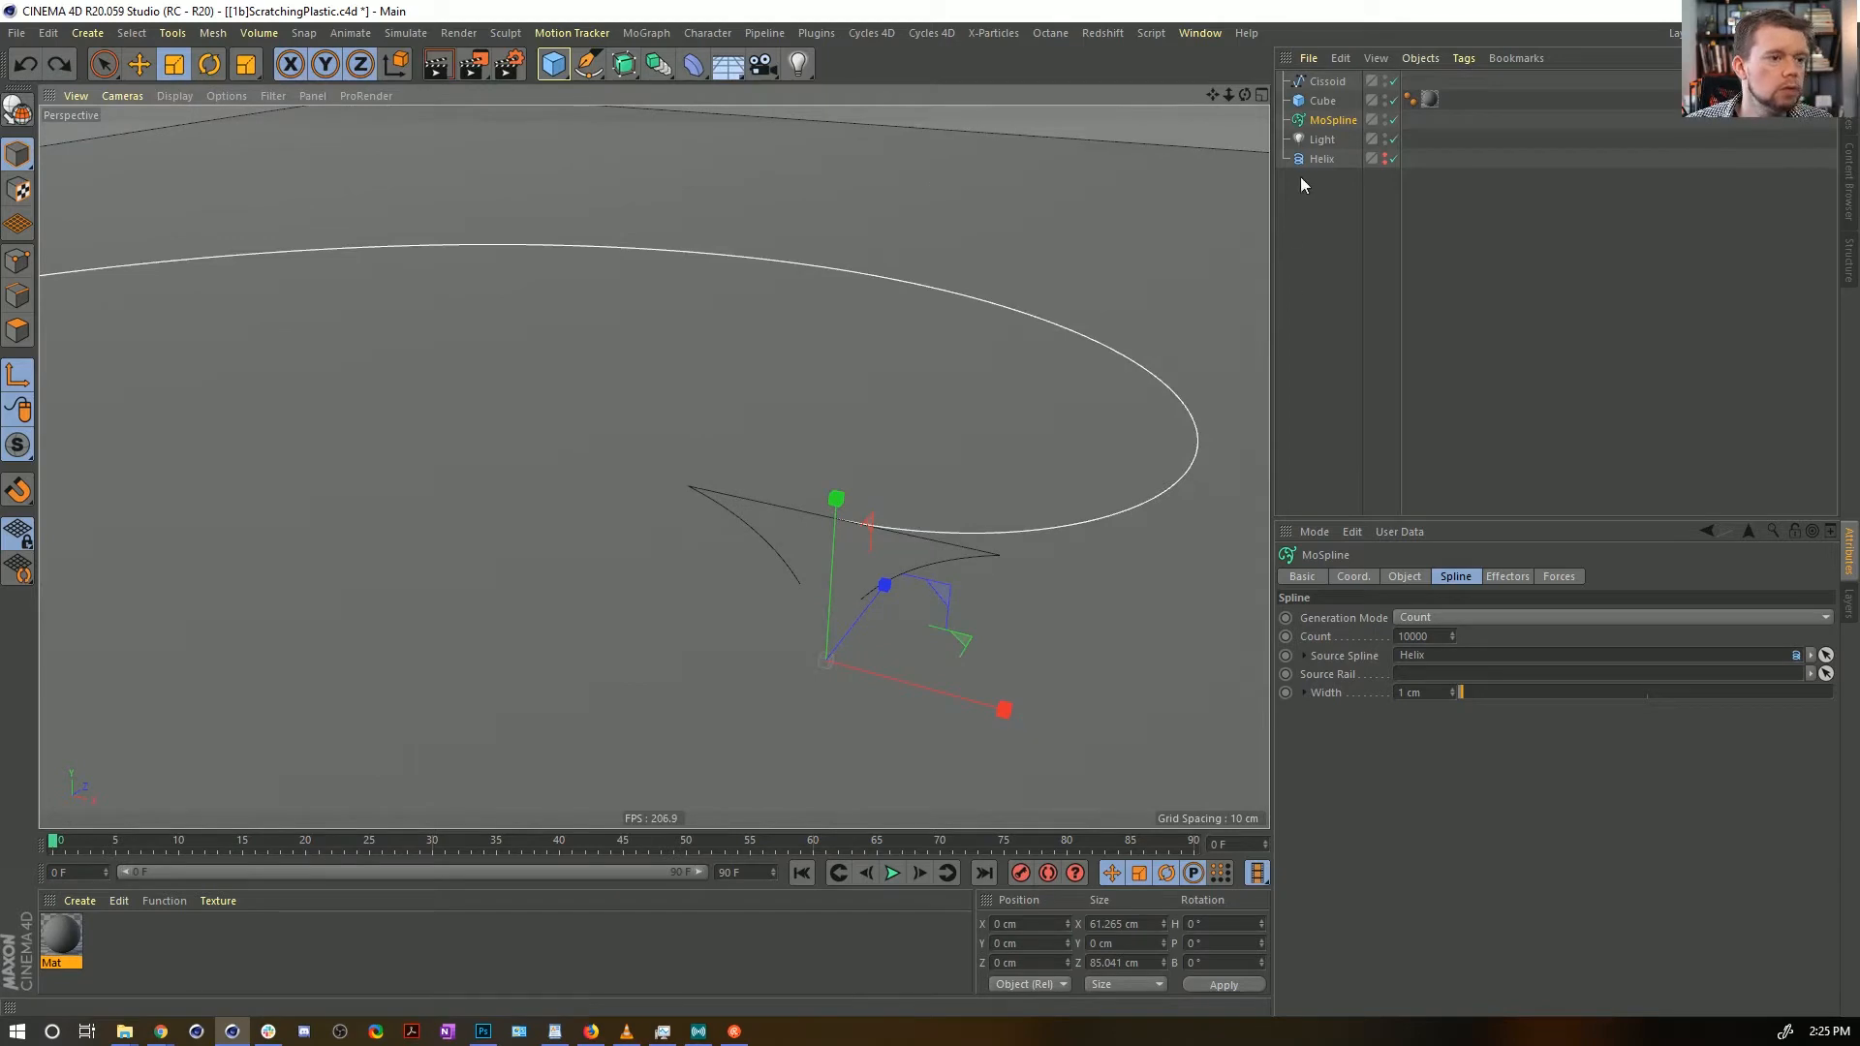
# Set the Y position of the Cissoid's axis to 5 cm
pyautogui.click(1329, 82)
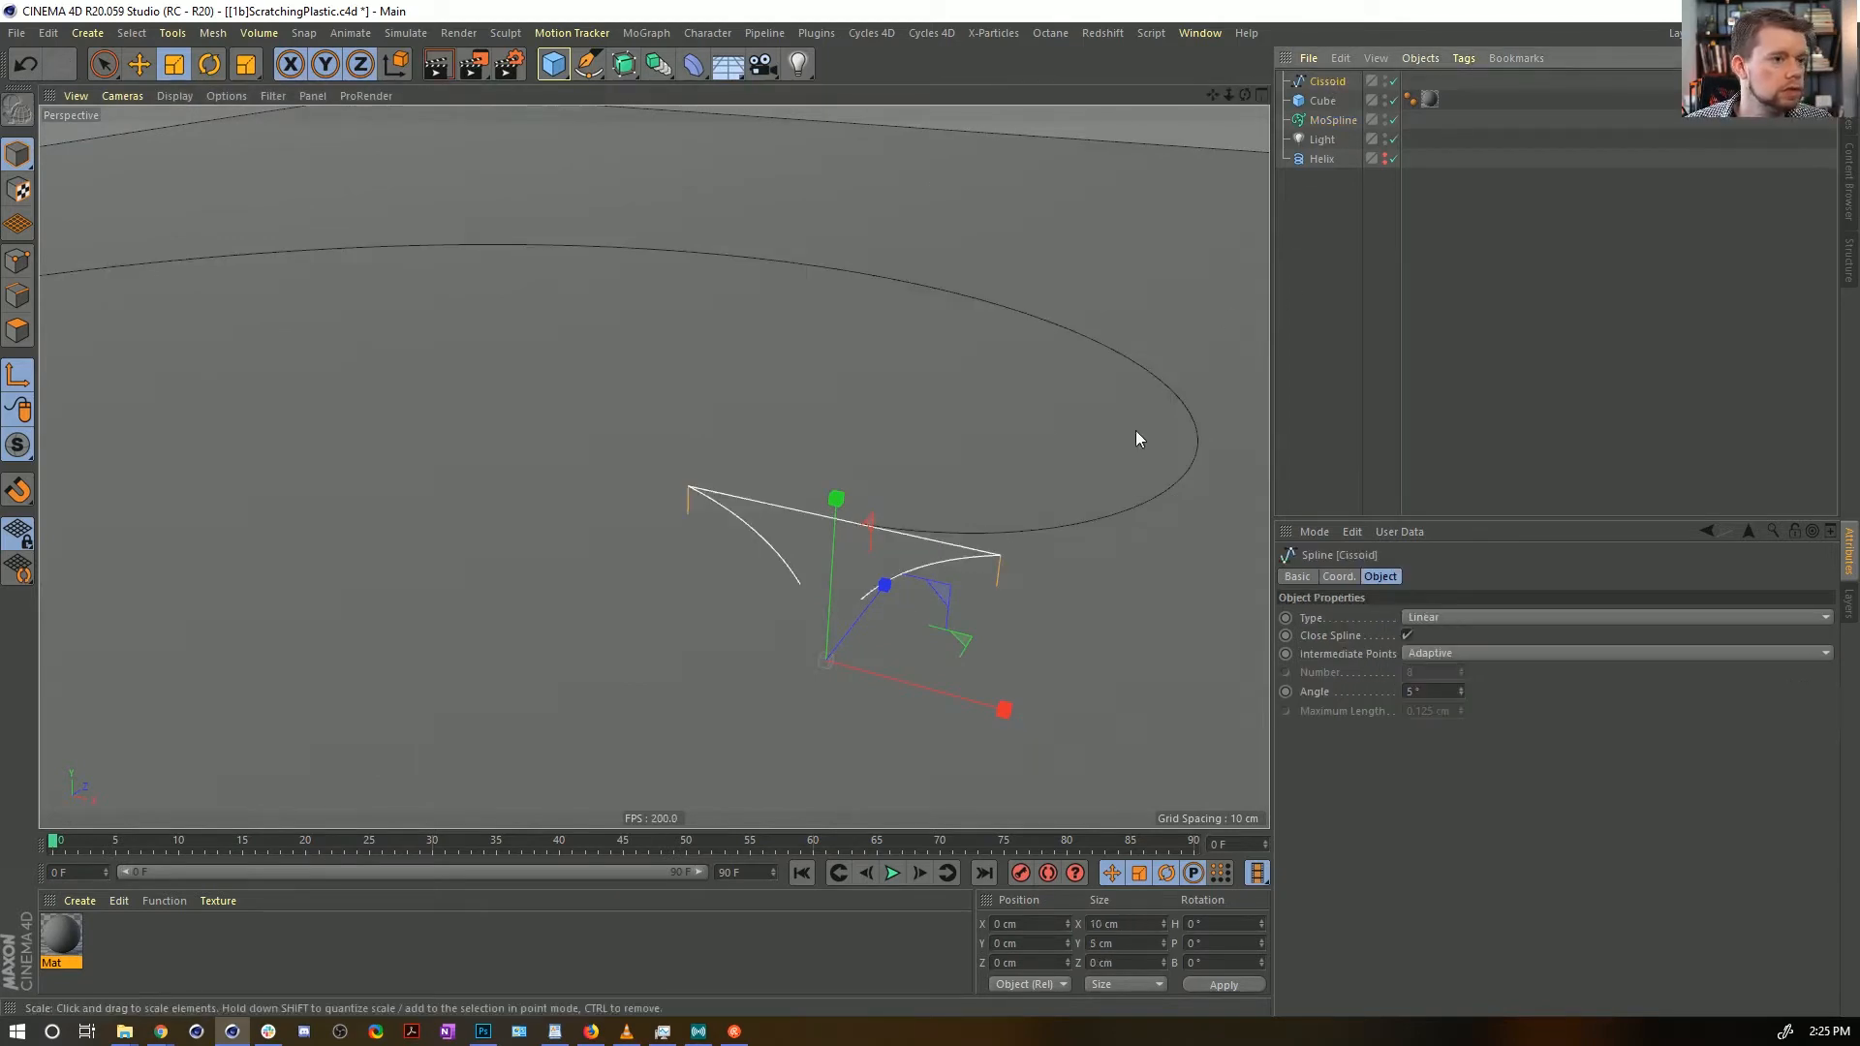
pyautogui.moveTo(1029, 943); pyautogui.dragTo(912, 947)
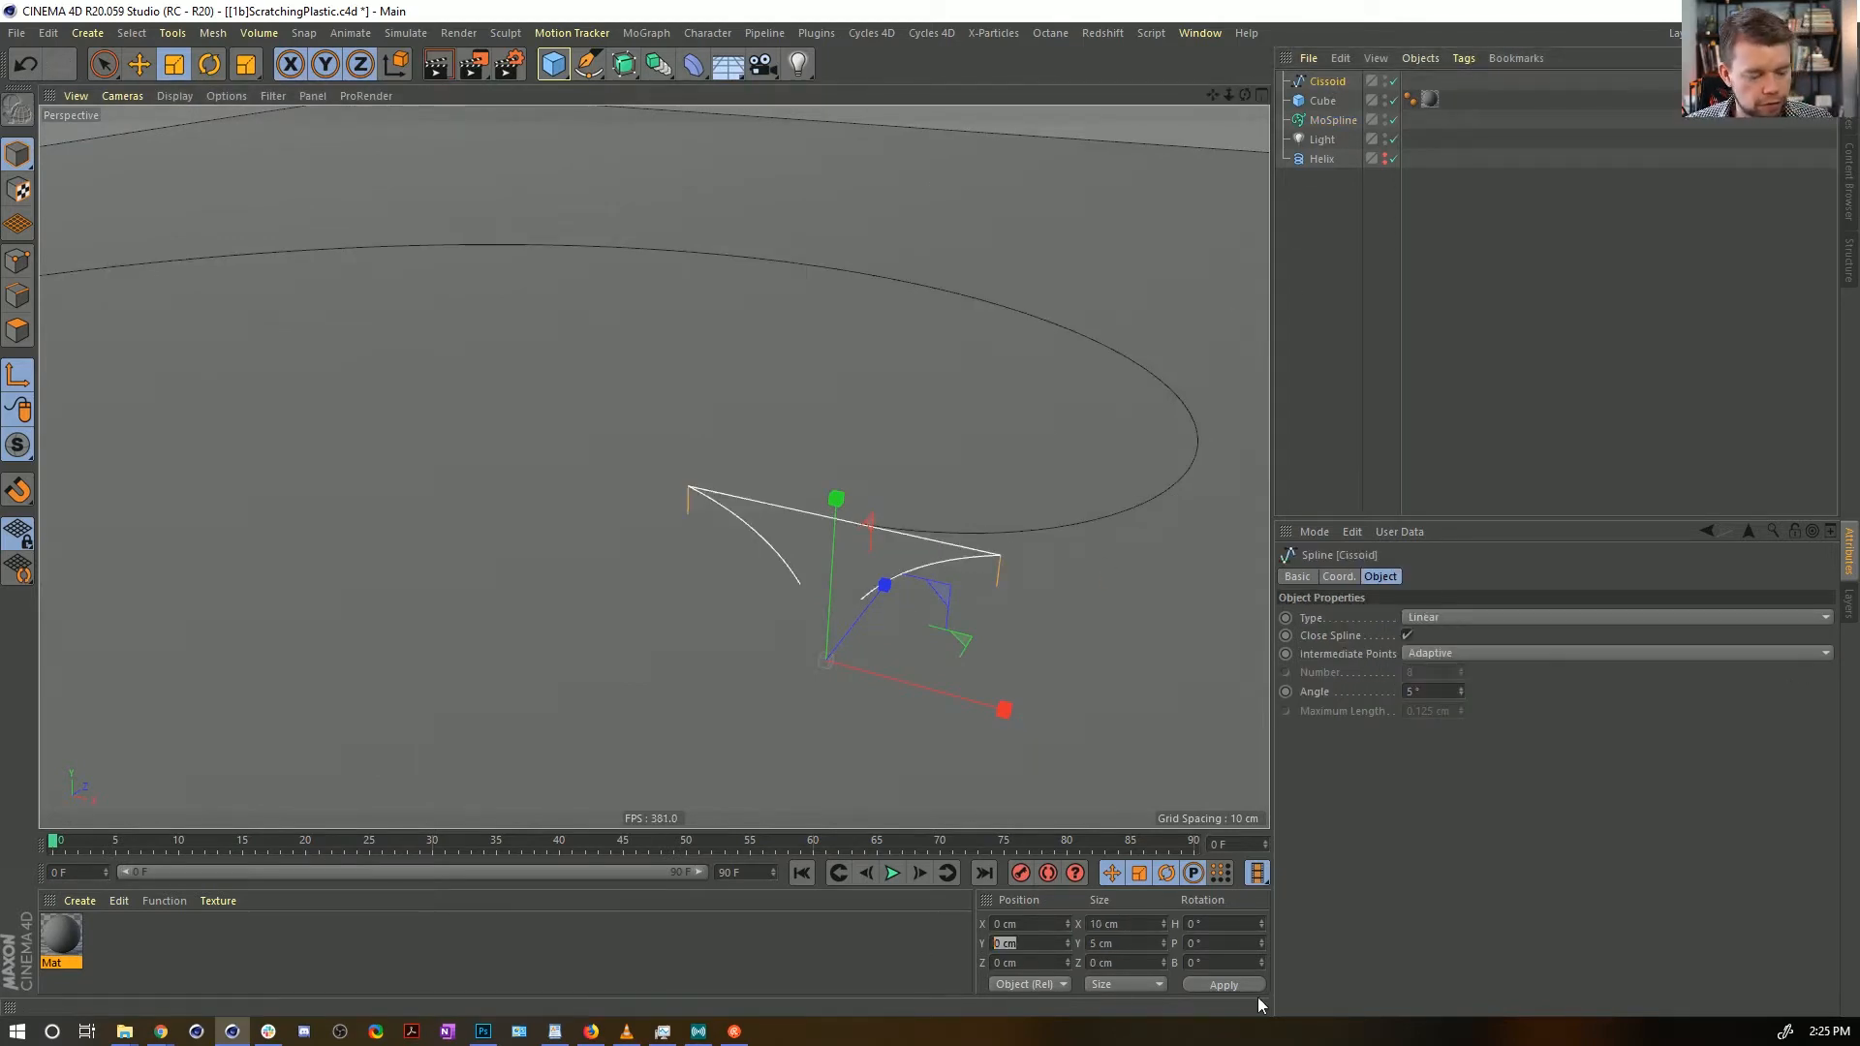
pyautogui.click(1223, 985)
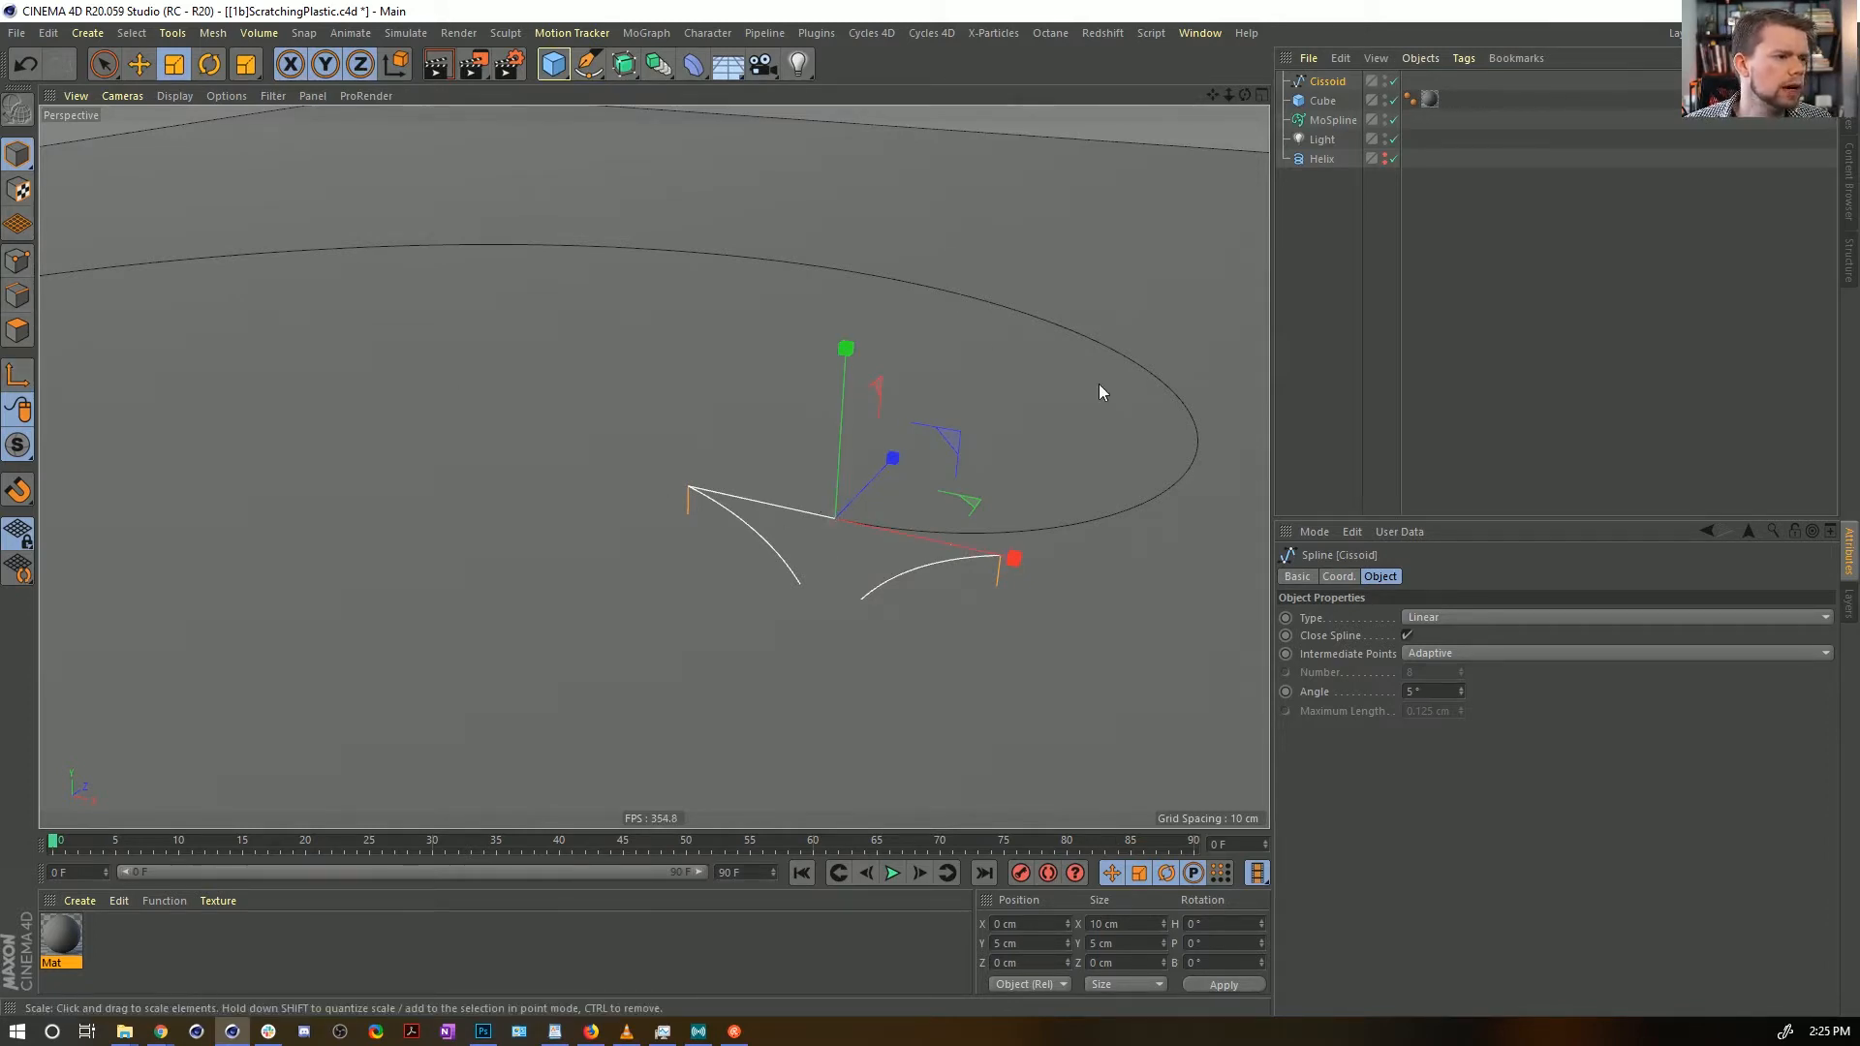
# Set the Cube's Size Y to 10 cm and its Y position to -5 cm
pyautogui.keyDown('alt'); pyautogui.moveTo(1098, 383); pyautogui.dragTo(1085, 426); pyautogui.keyUp('alt')
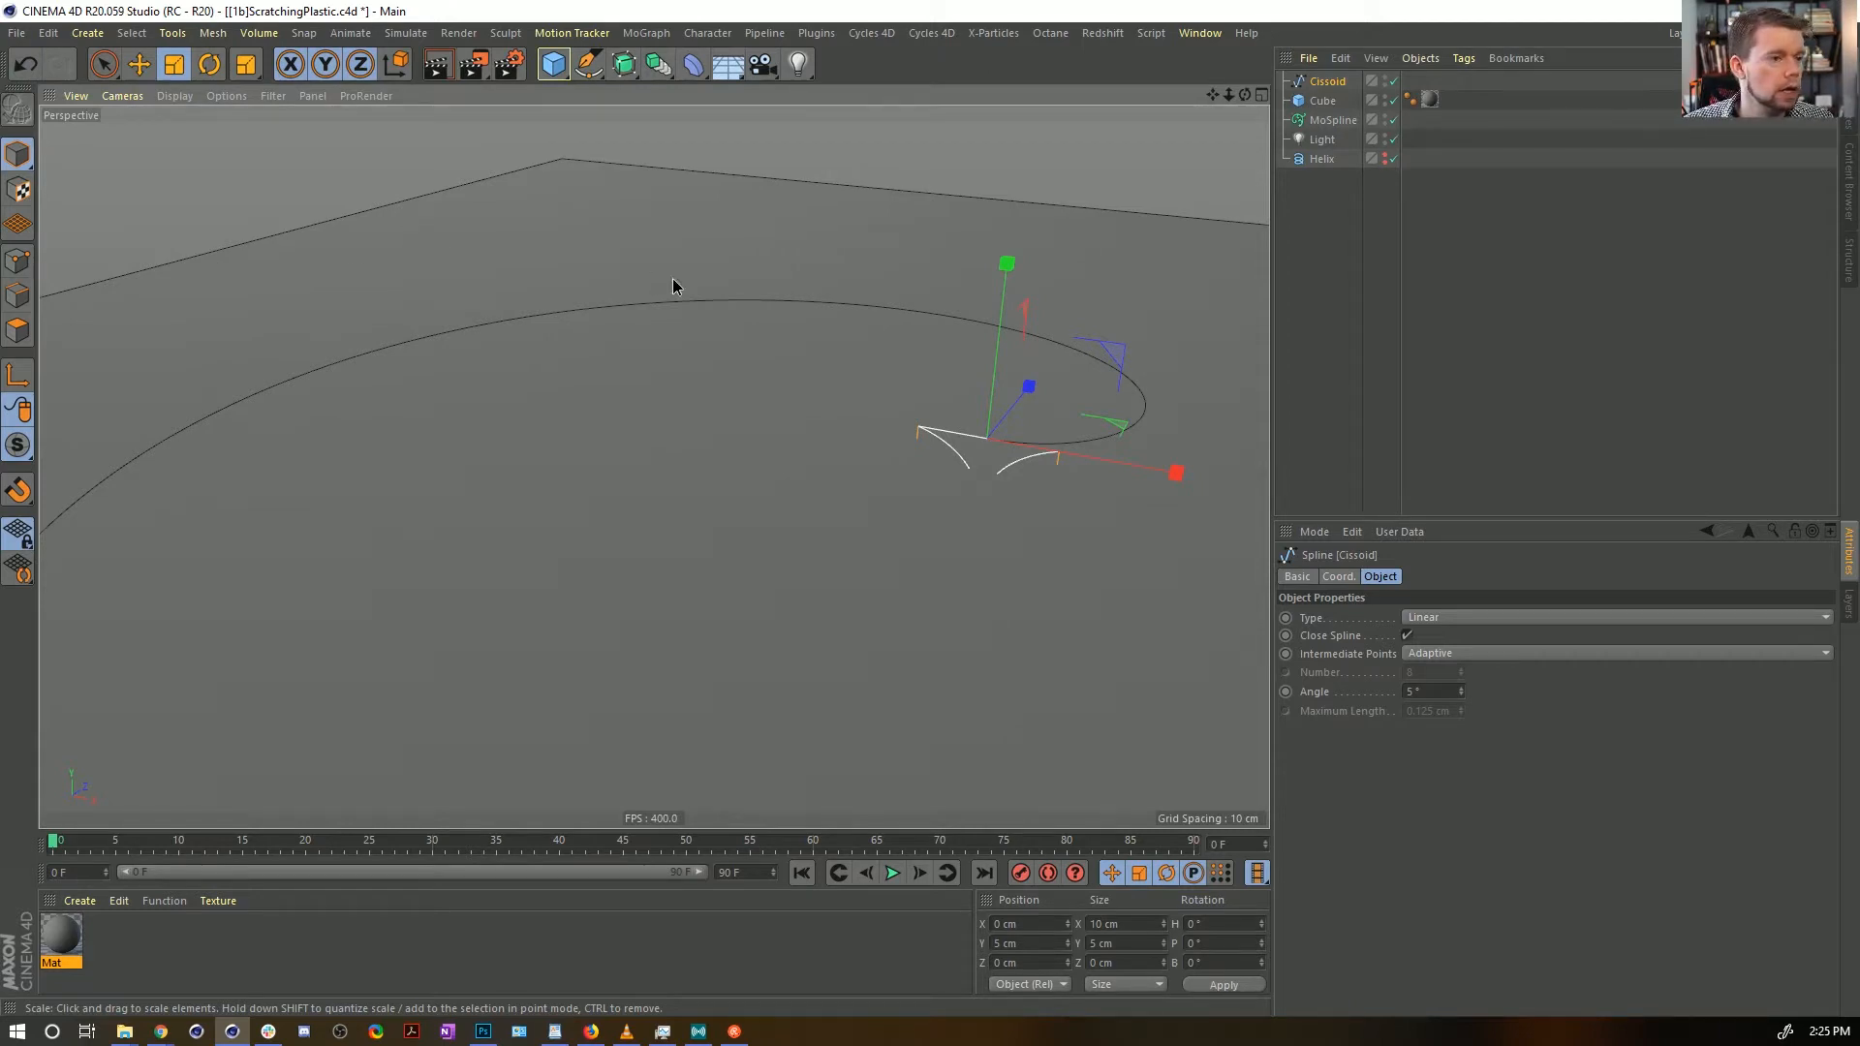
pyautogui.keyDown('alt'); pyautogui.moveTo(675, 283); pyautogui.dragTo(841, 476); pyautogui.keyUp('alt')
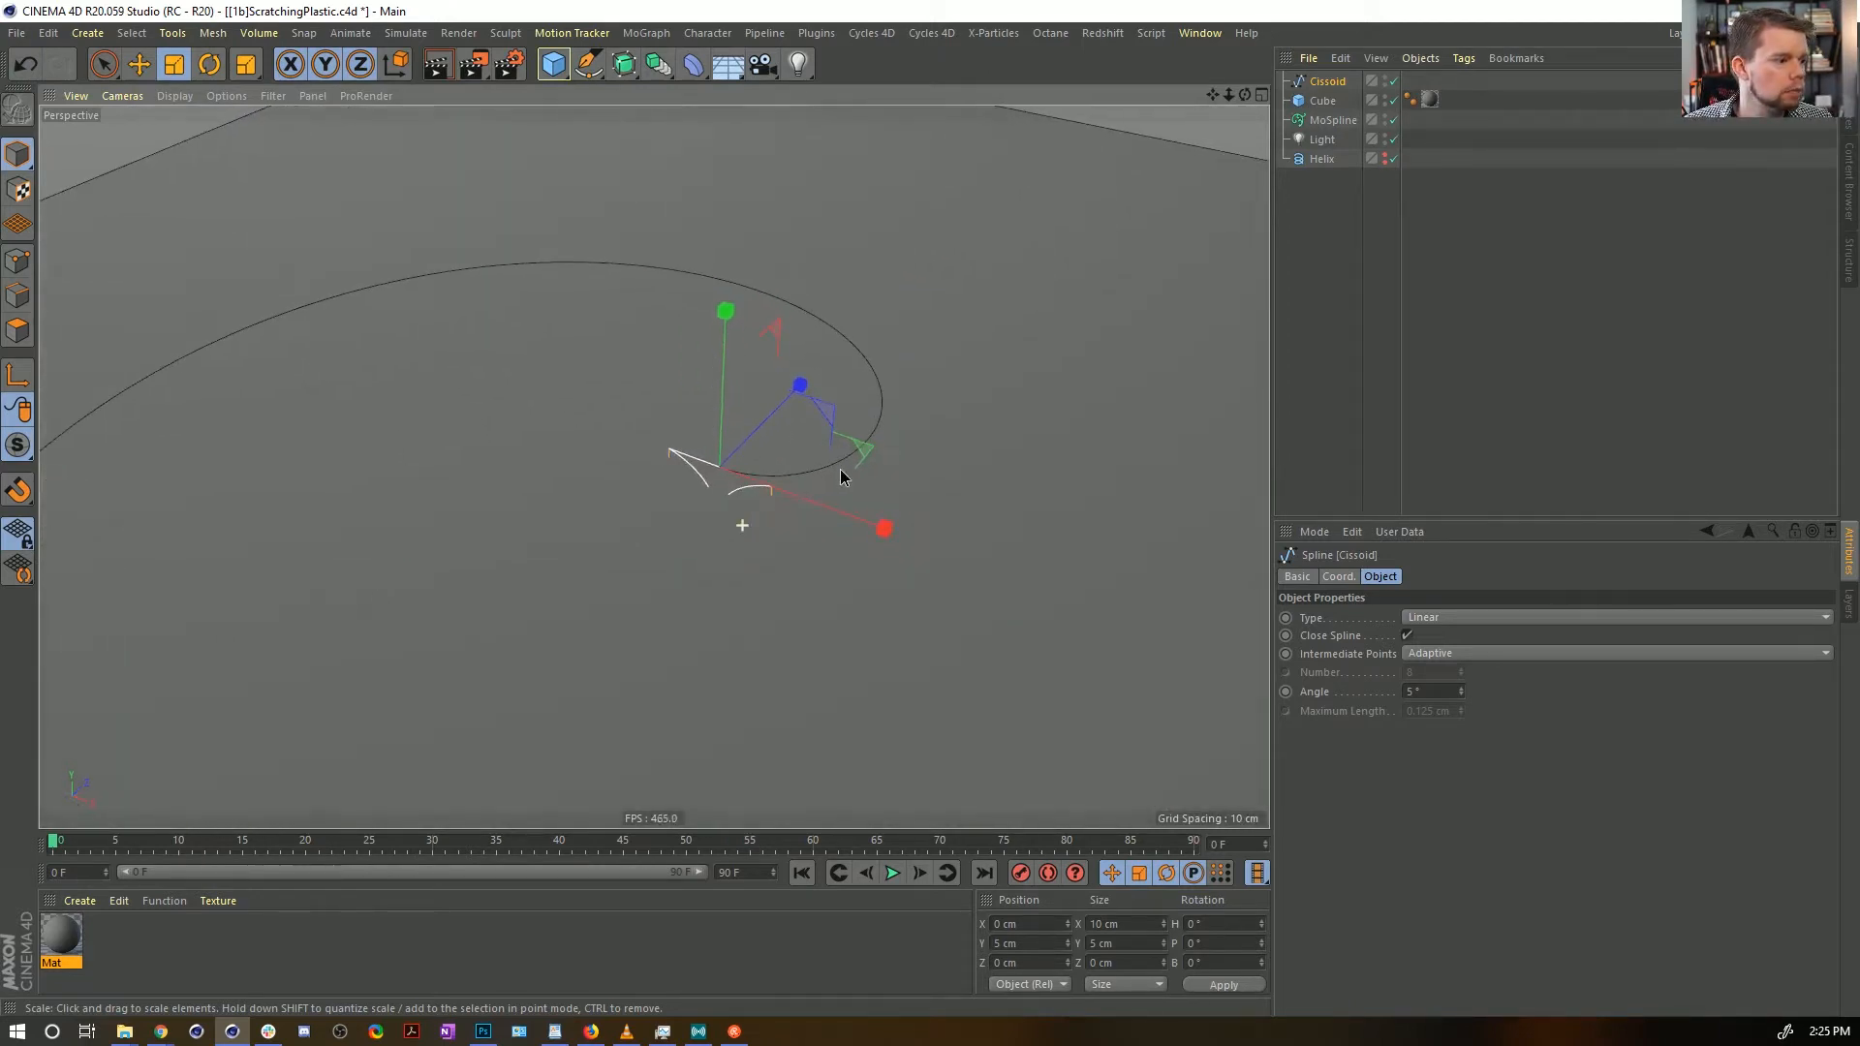
pyautogui.click(1334, 98)
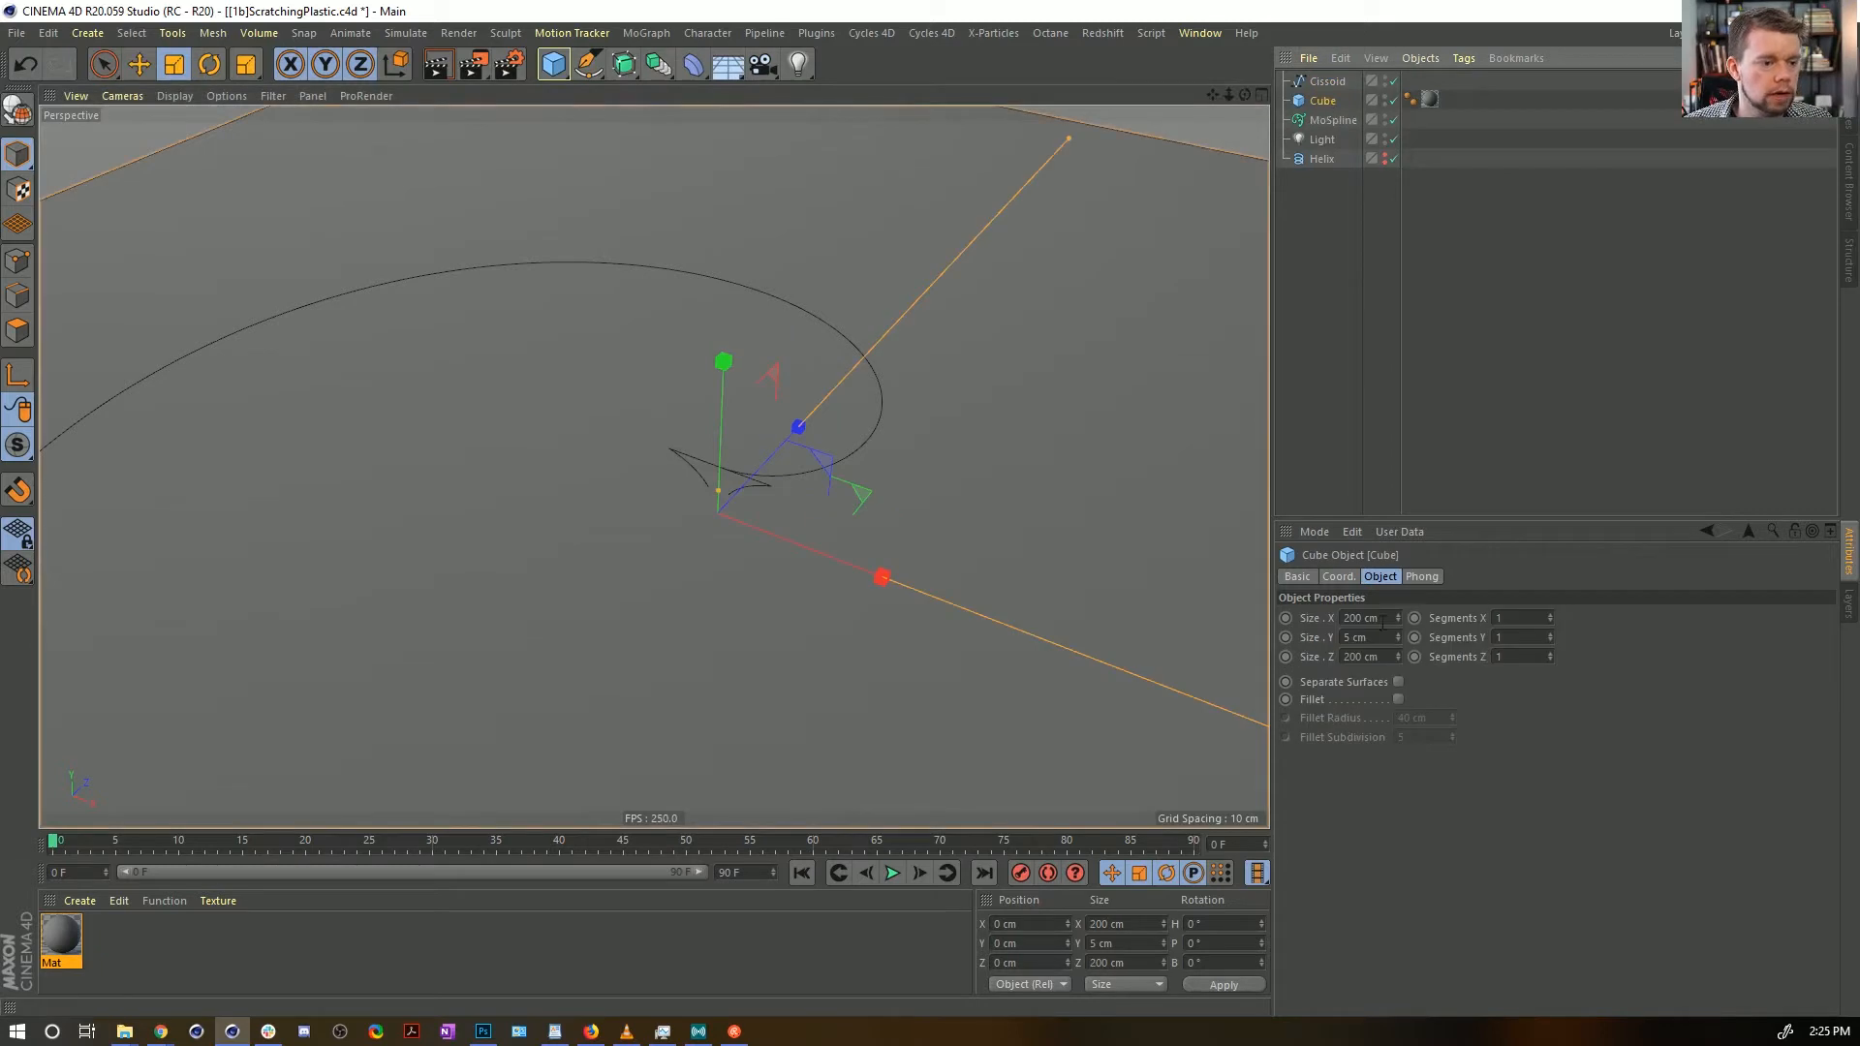
pyautogui.click(1366, 638)
pyautogui.write('10')
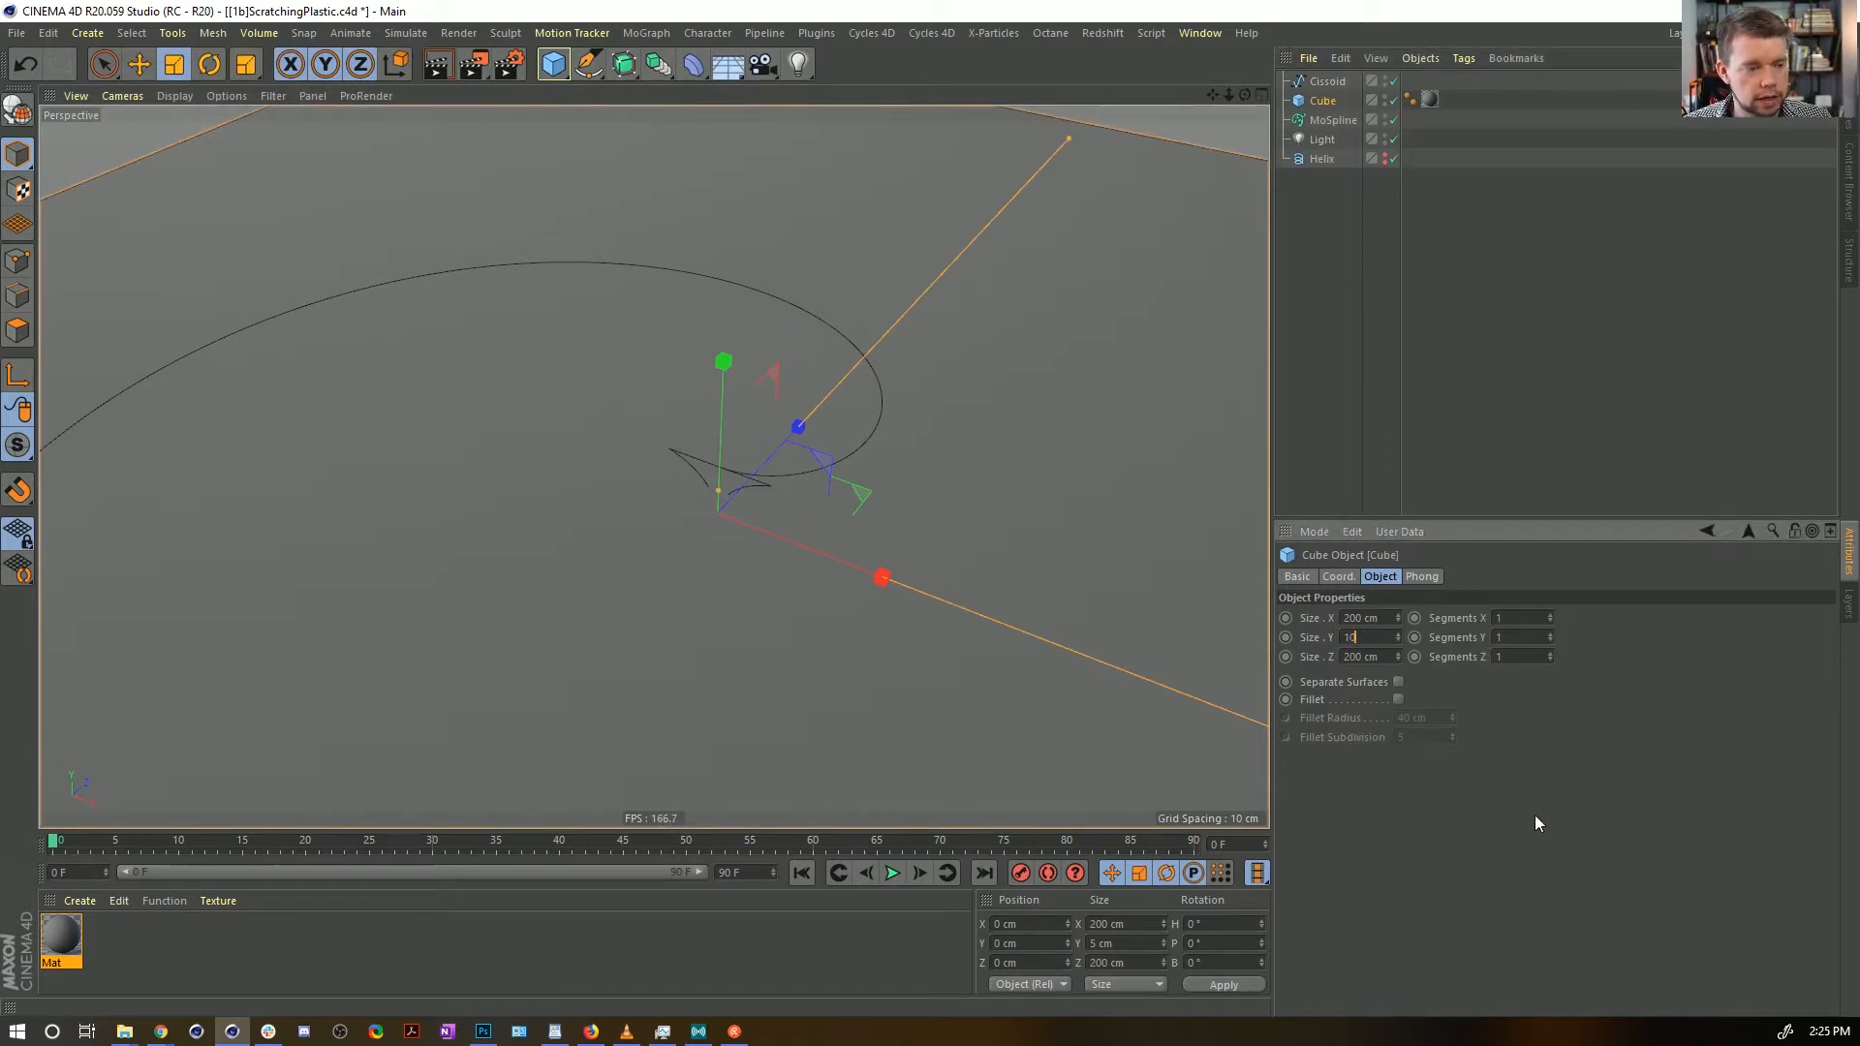
pyautogui.press('Return')
pyautogui.moveTo(1041, 941); pyautogui.dragTo(982, 942)
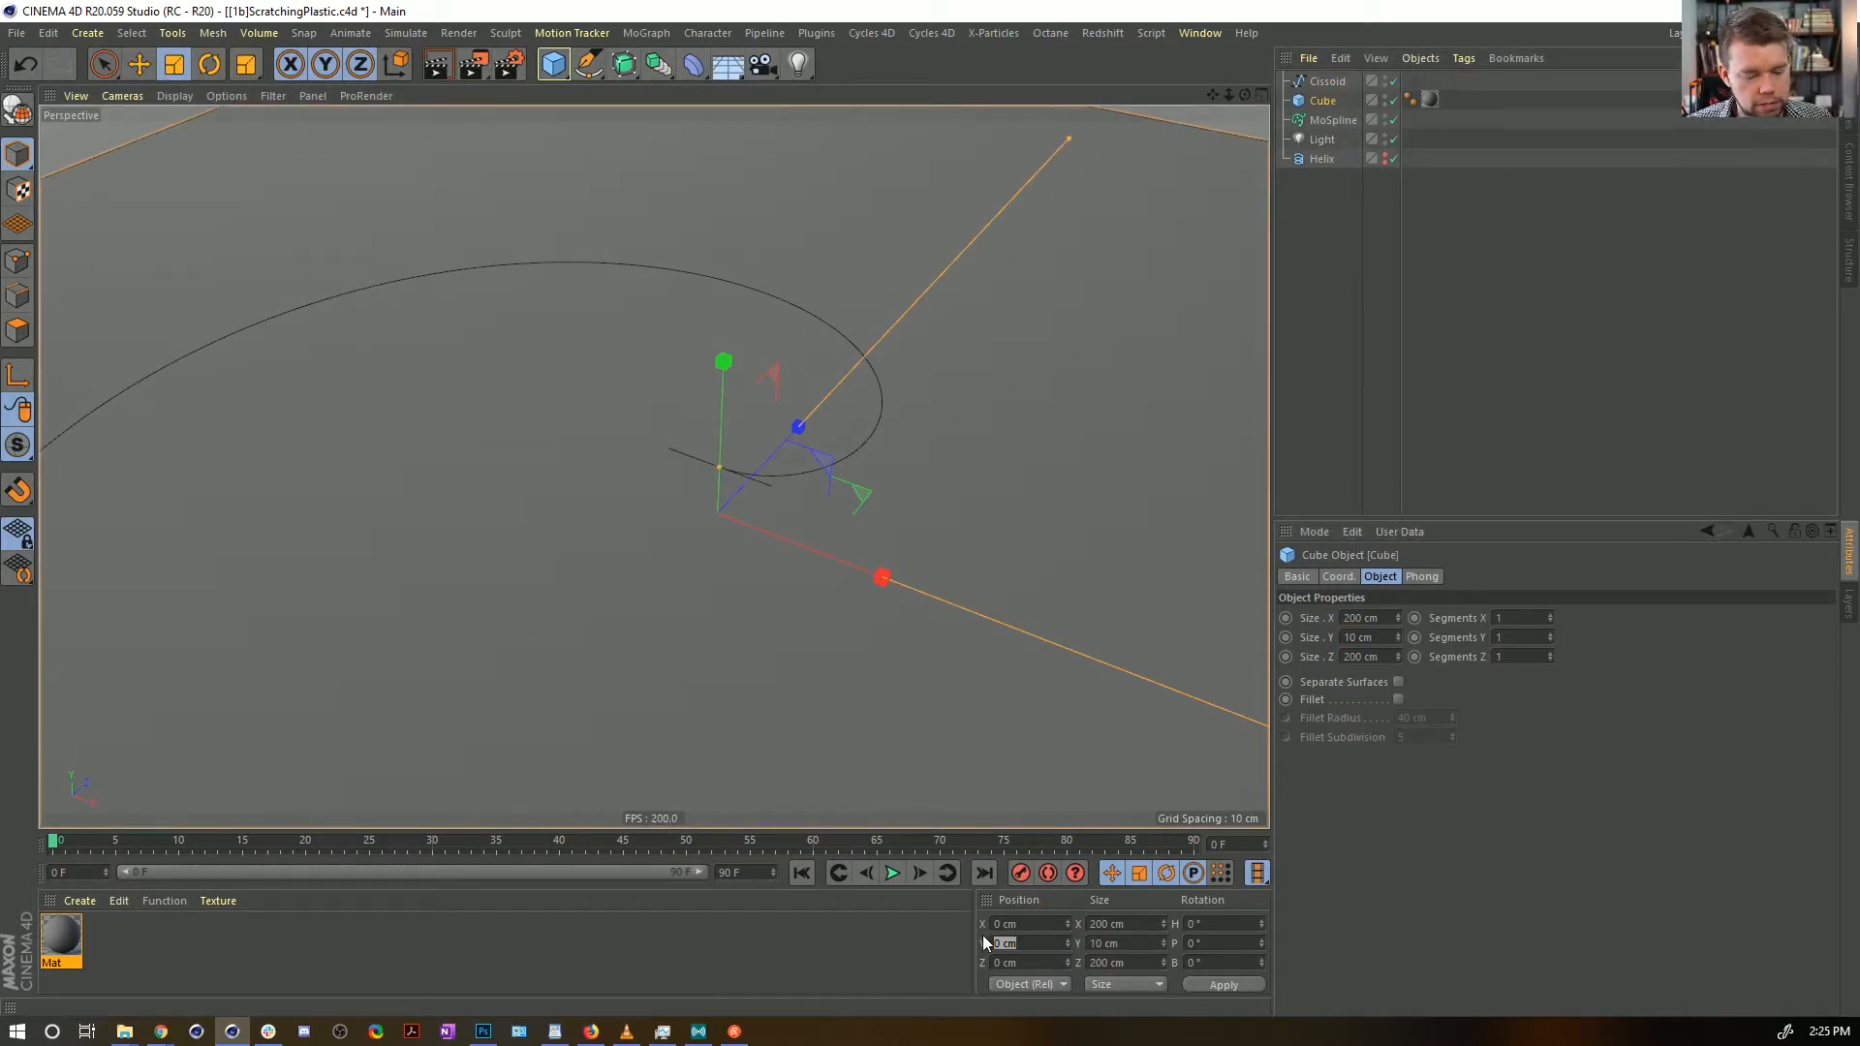
pyautogui.press('Return')
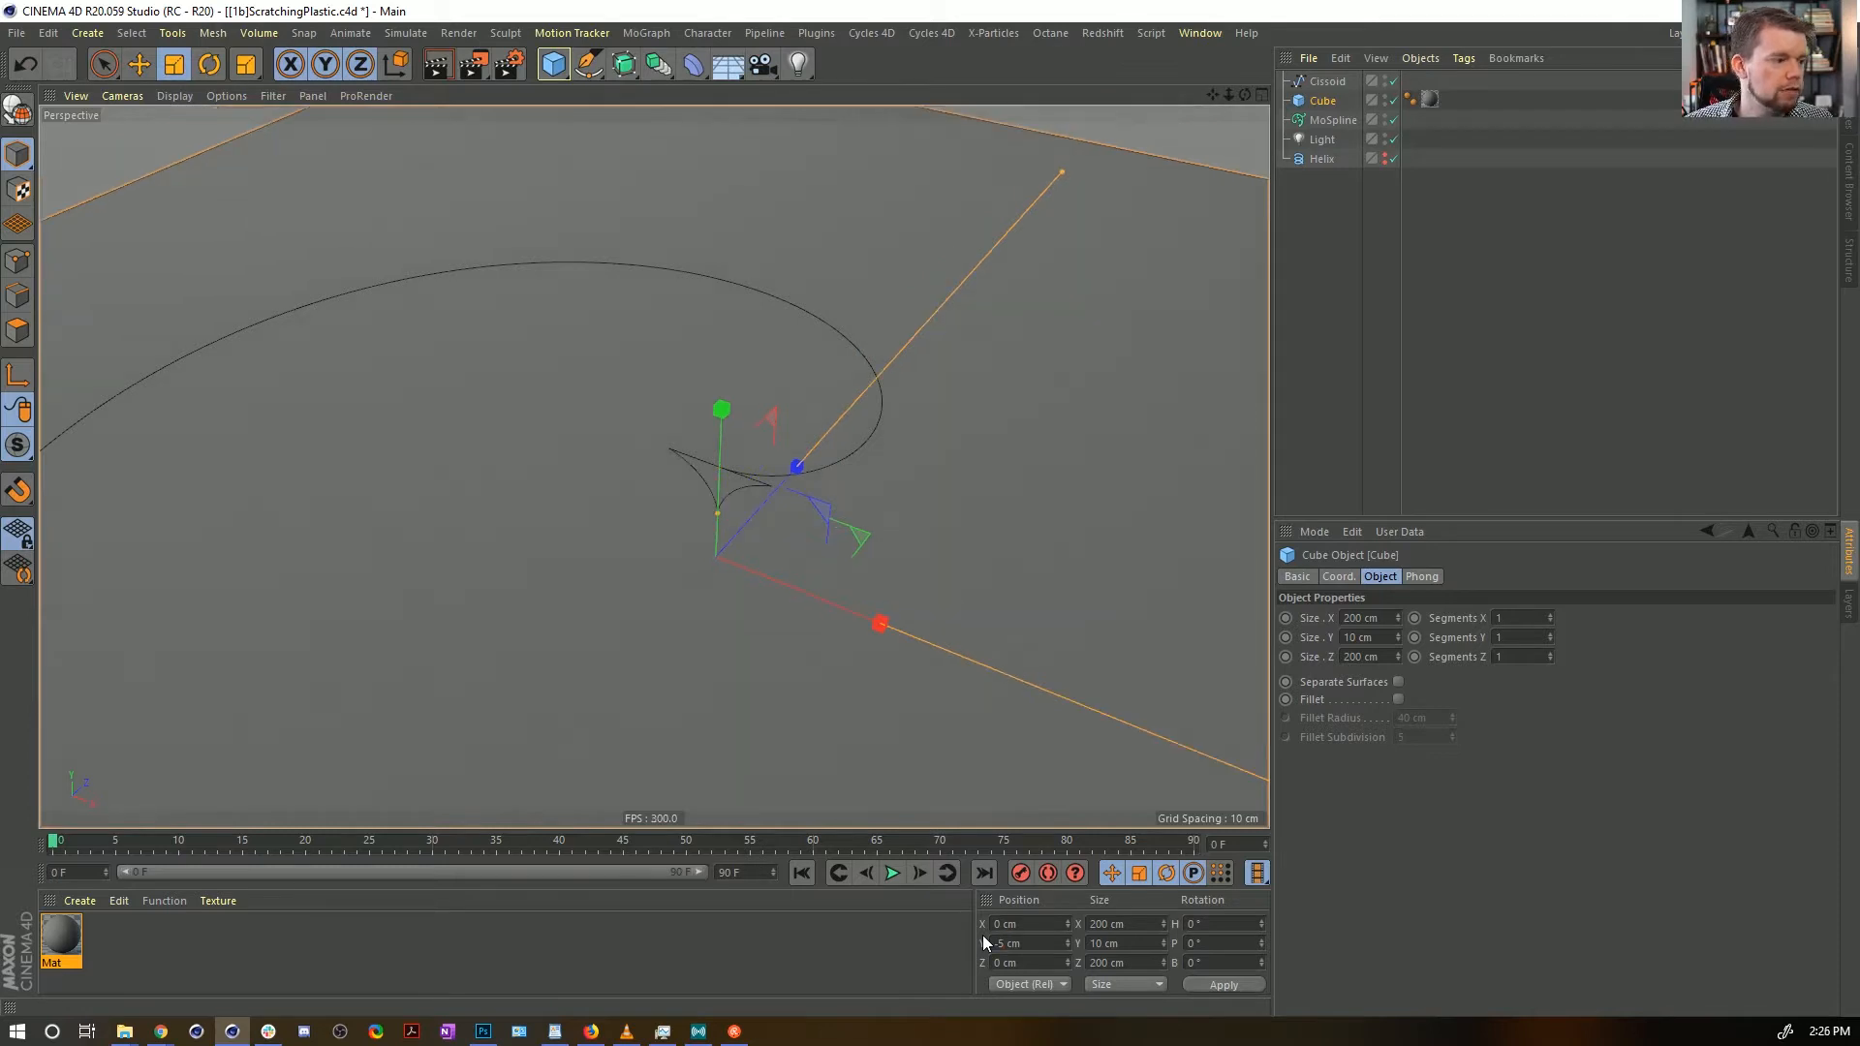
# Set the Helix's Y position to 0 cm
pyautogui.click(1322, 159)
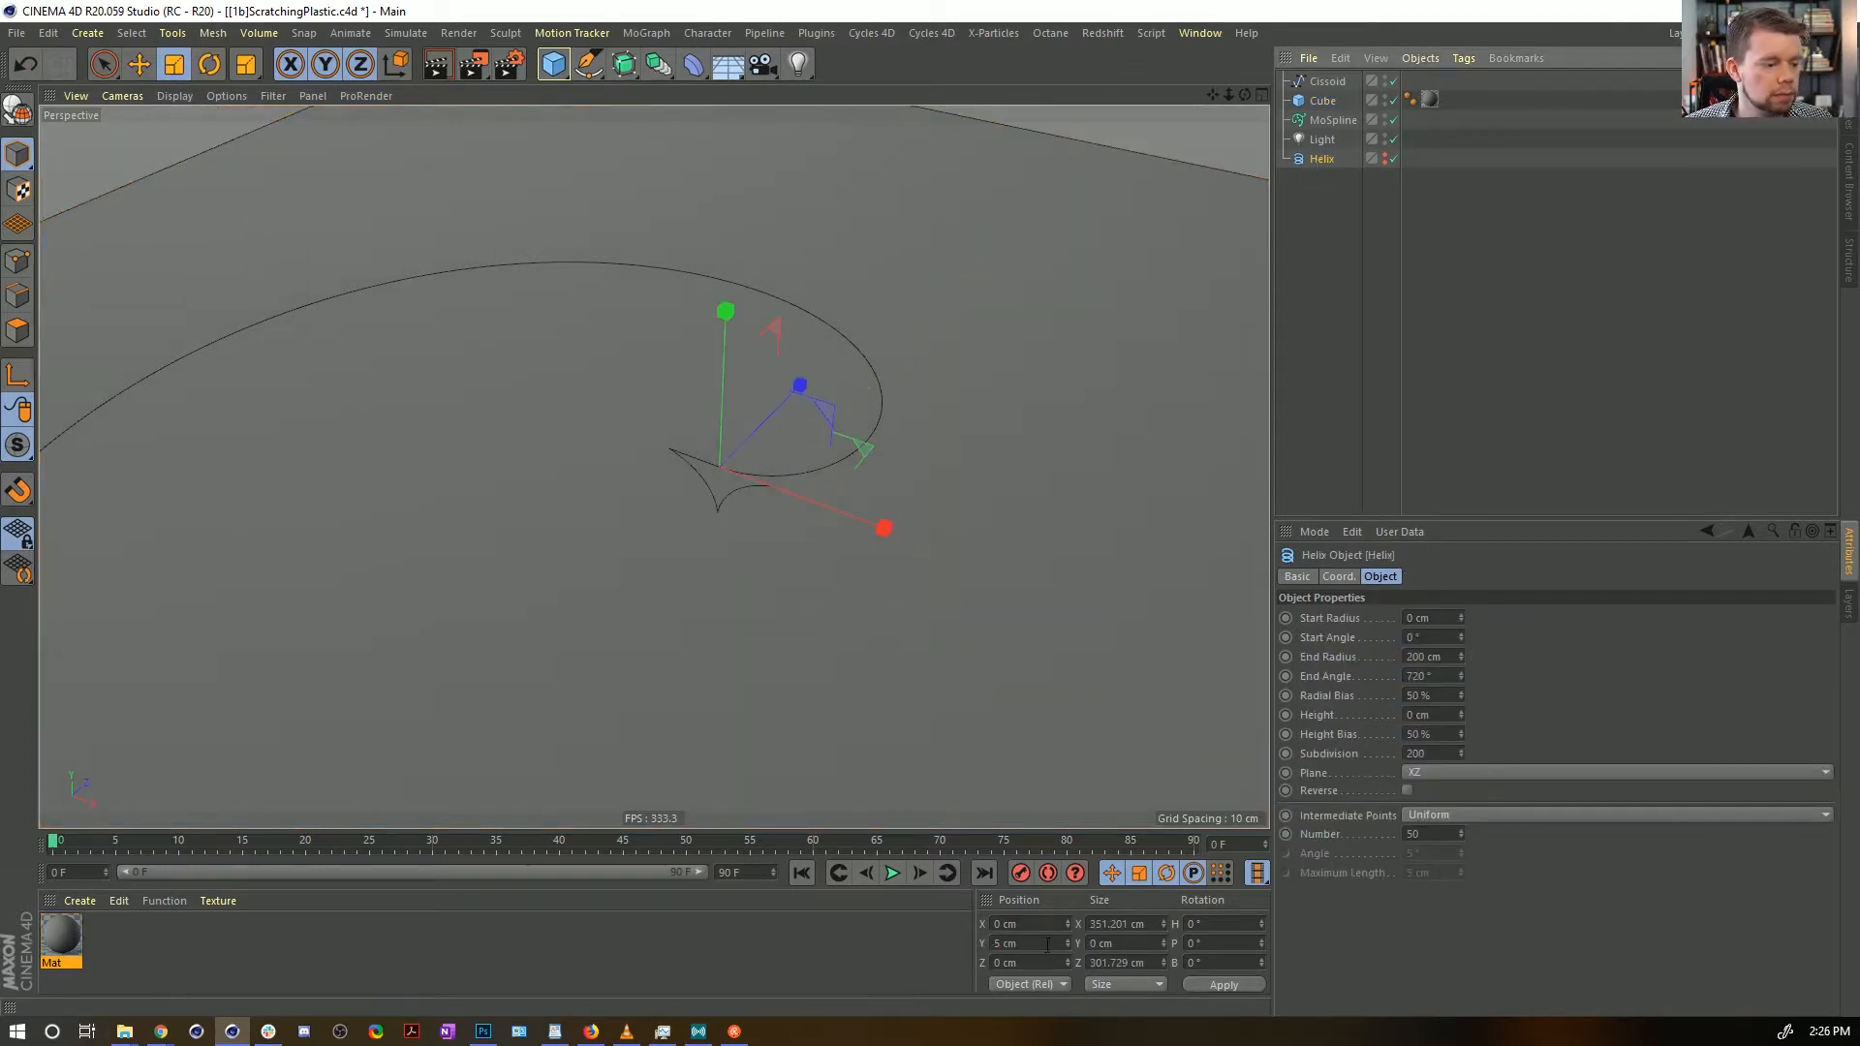
pyautogui.moveTo(1046, 944); pyautogui.dragTo(914, 921)
pyautogui.write('0')
pyautogui.press('Return')
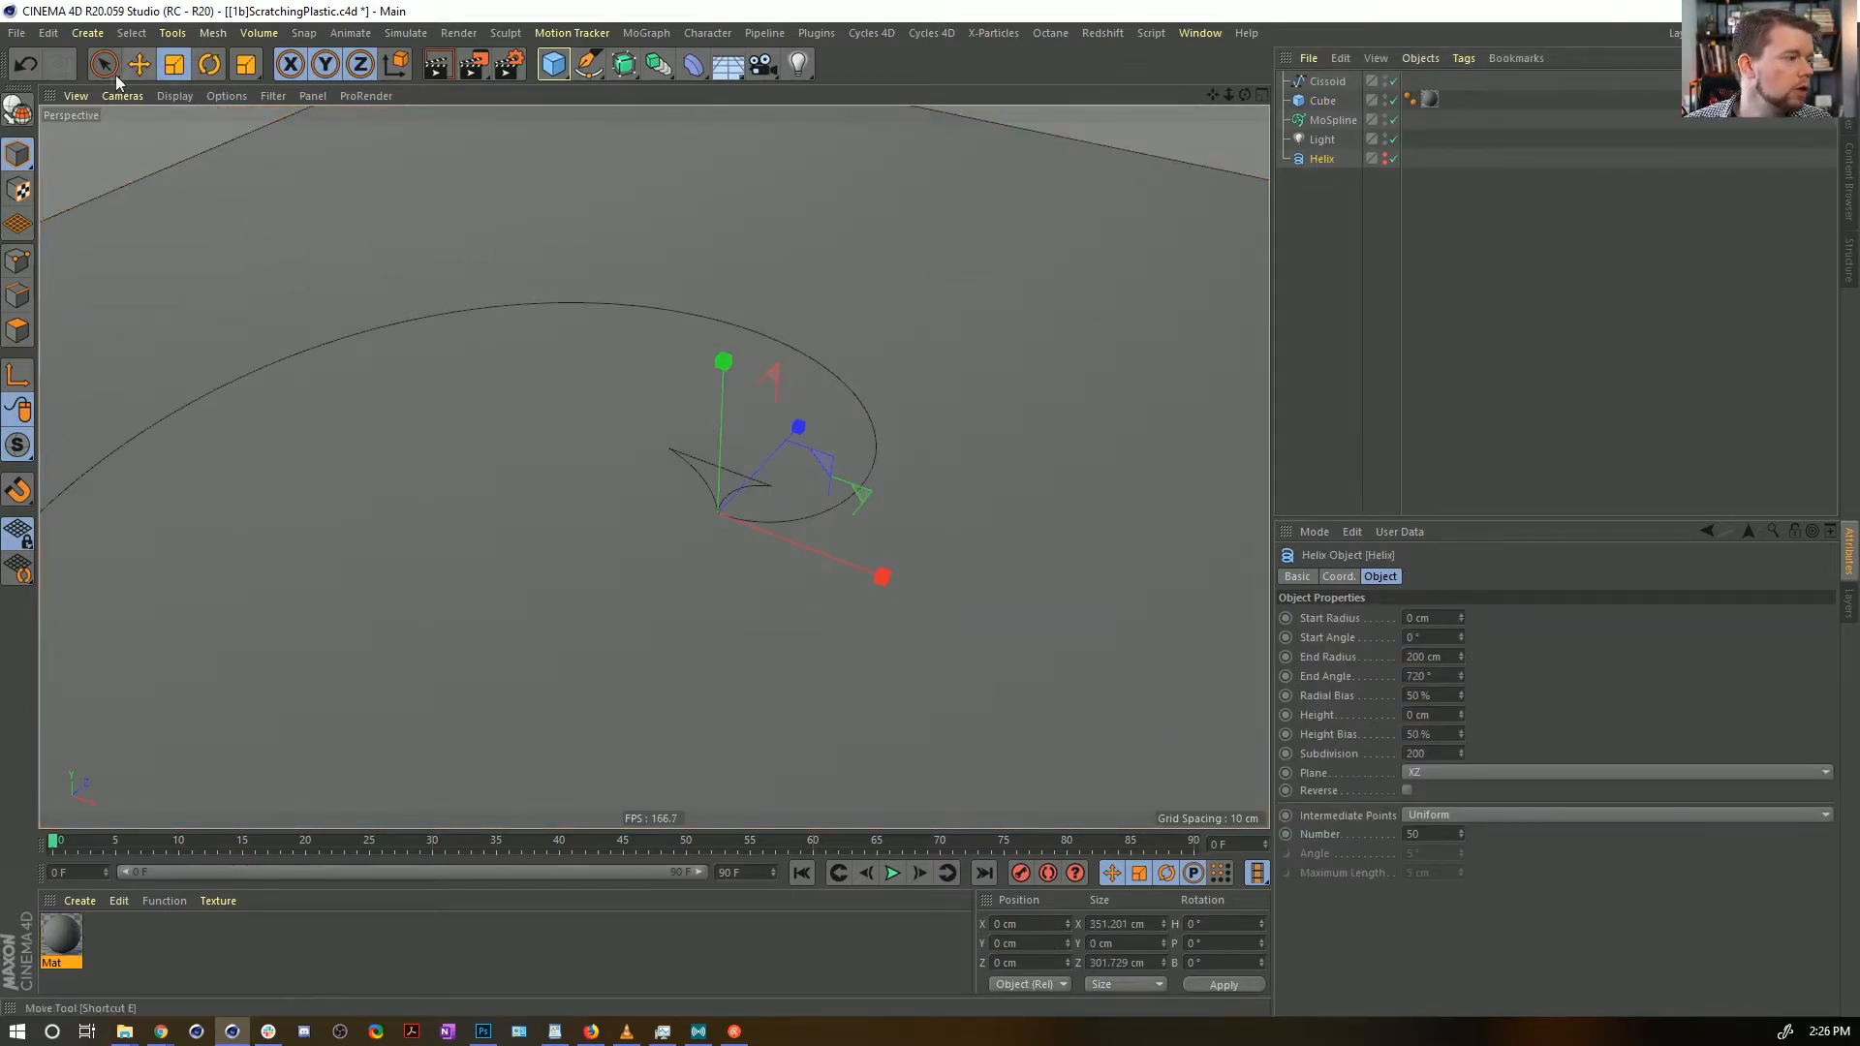
# Add a Sweep generator and place the Cissoid profile and the MoSpline inside it as profile and path
pyautogui.click(590, 69)
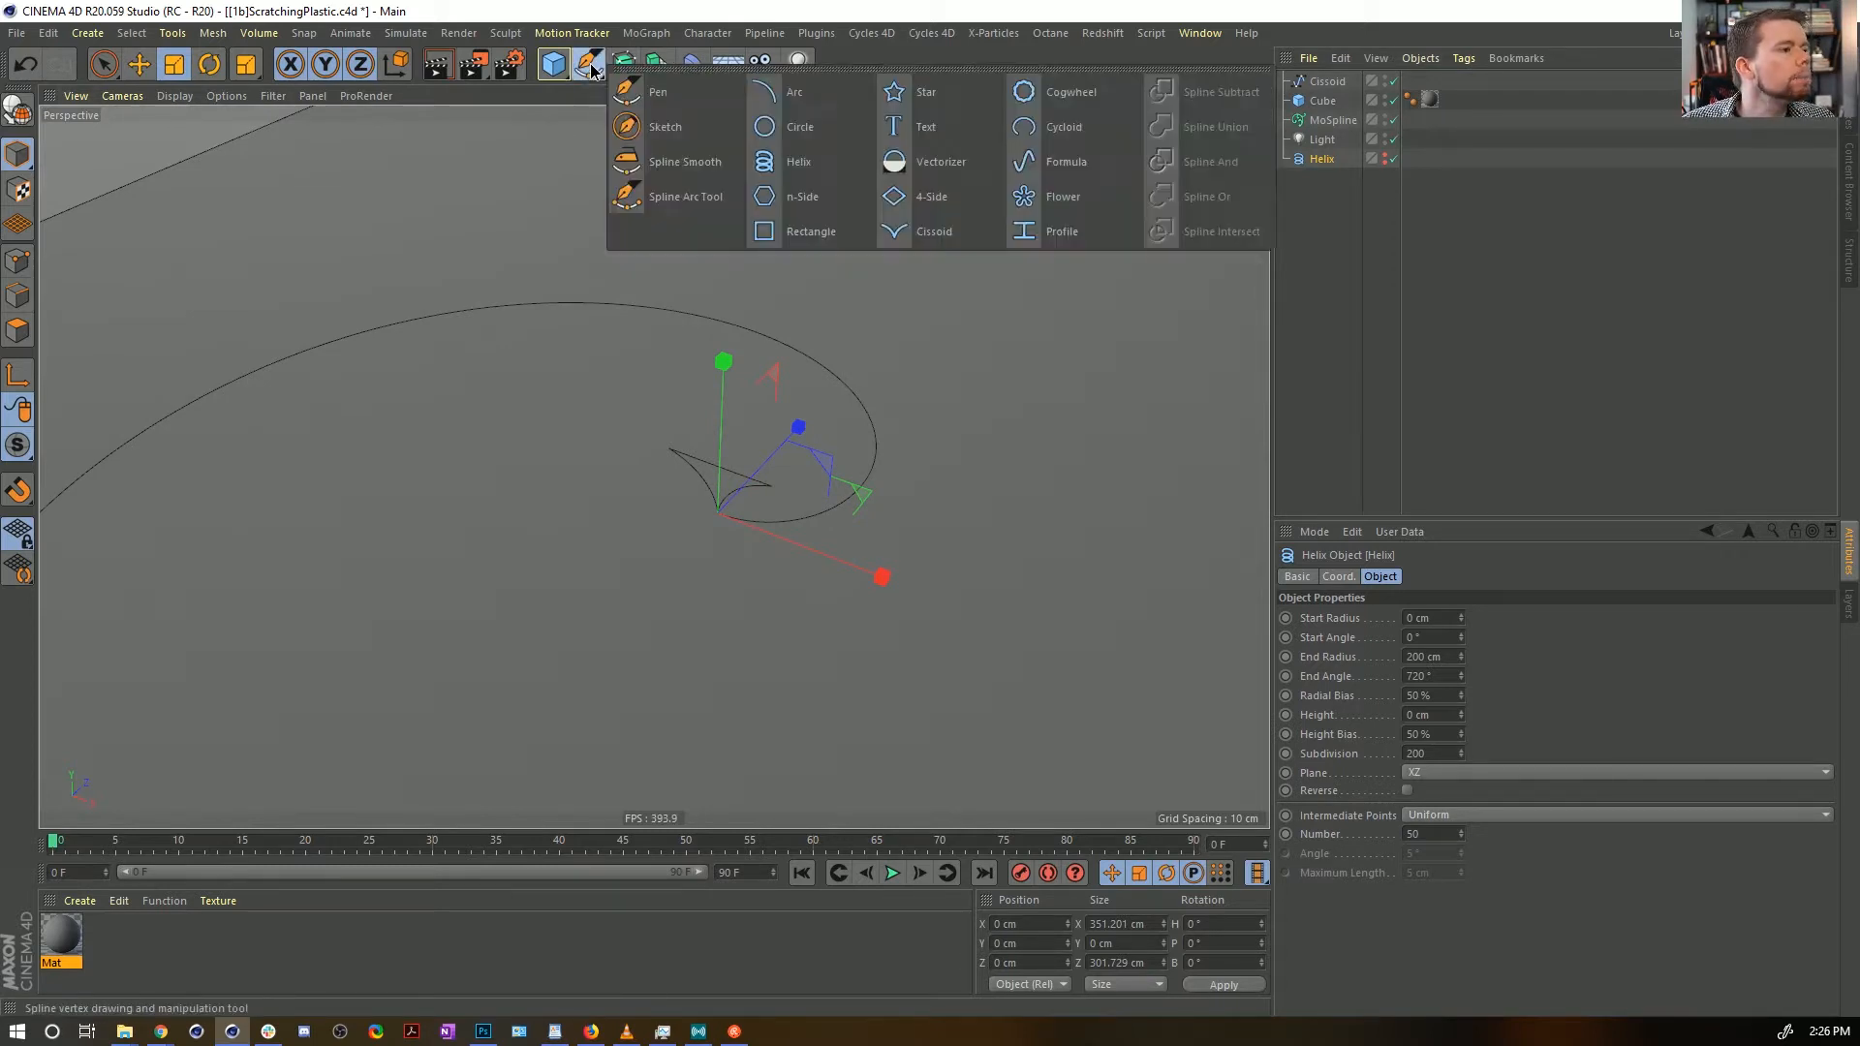
pyautogui.click(581, 75)
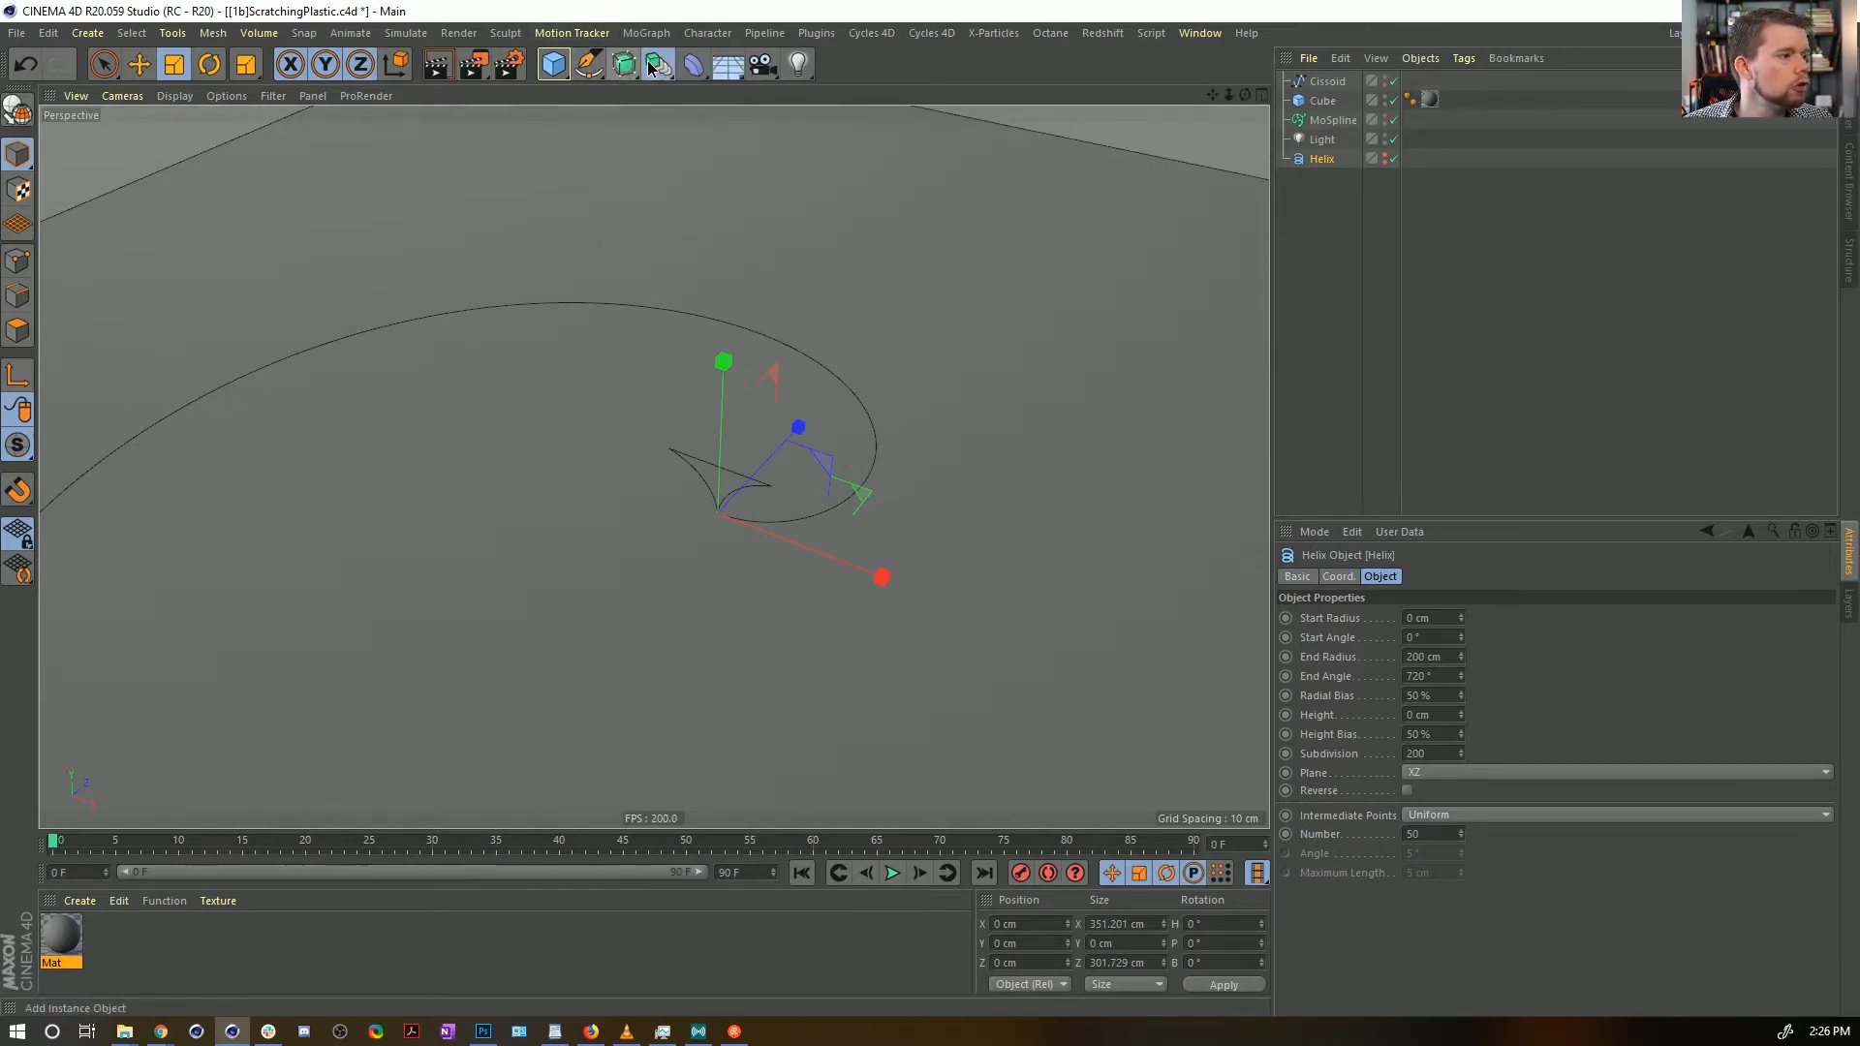
pyautogui.click(658, 67)
pyautogui.click(626, 63)
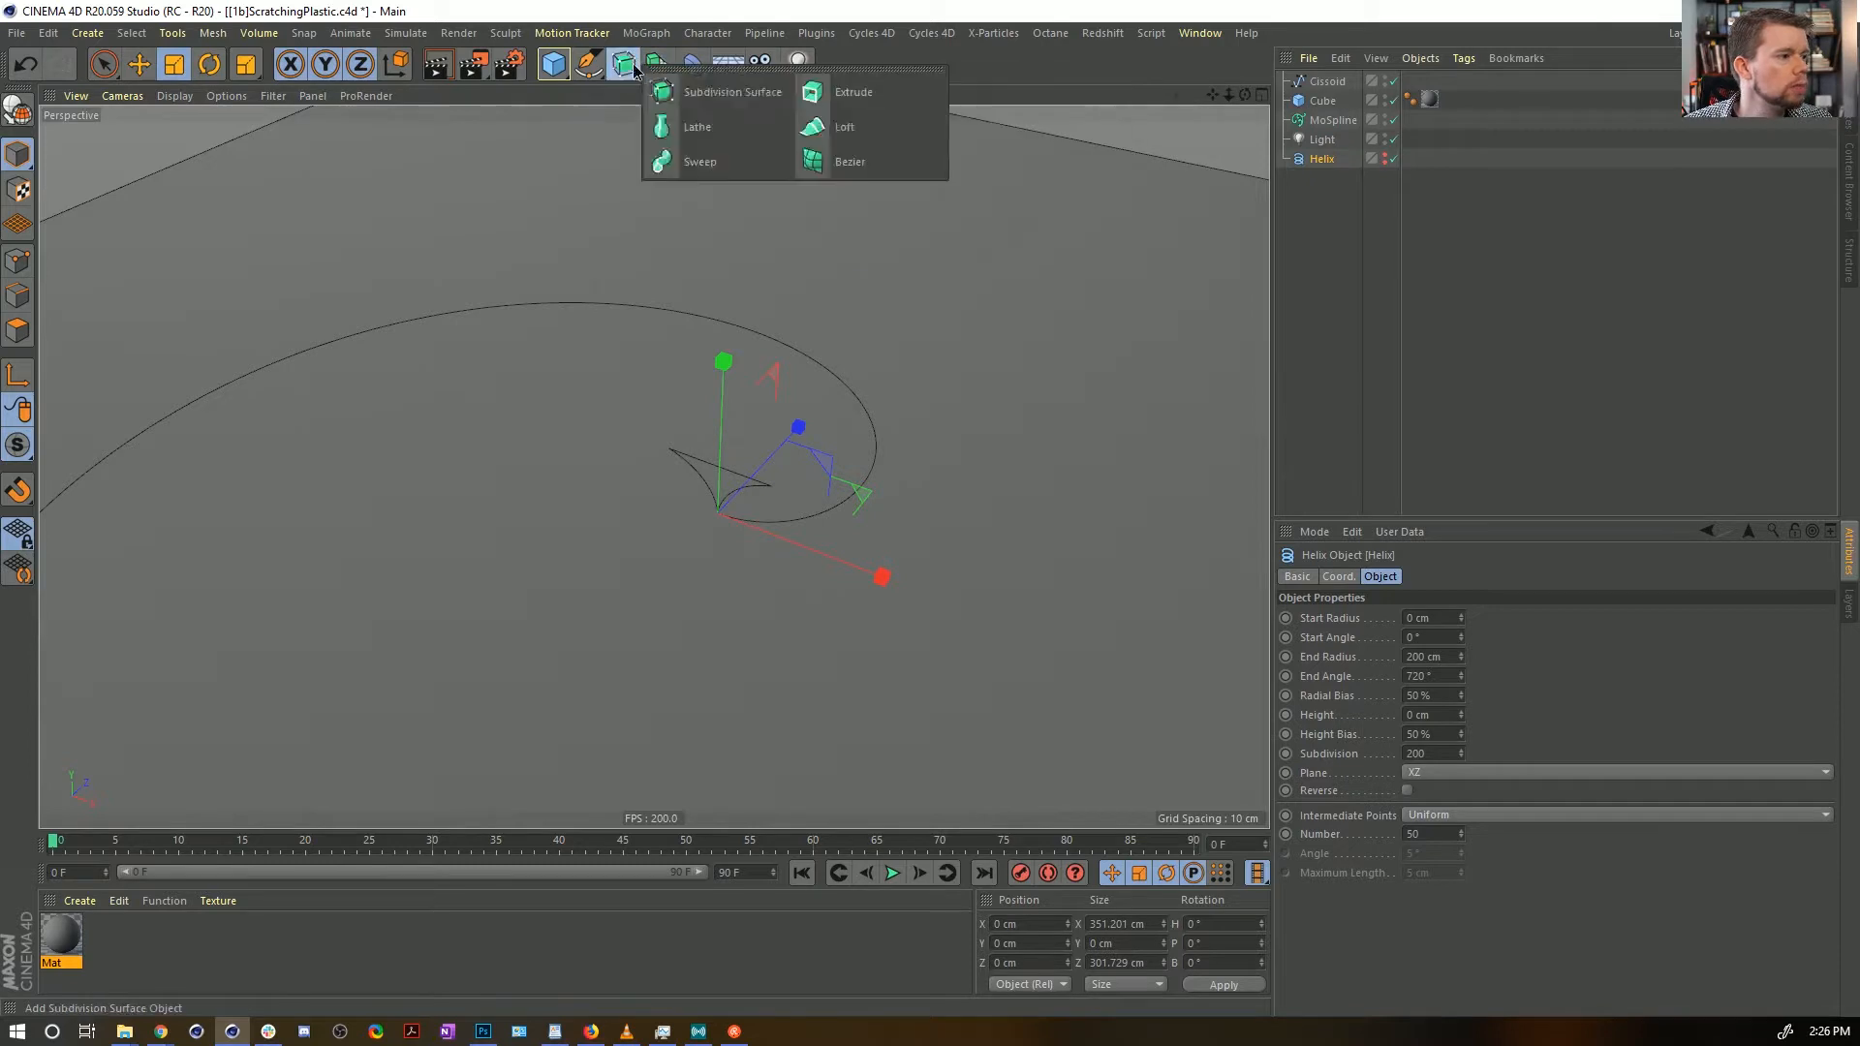
pyautogui.click(717, 160)
pyautogui.click(1323, 103)
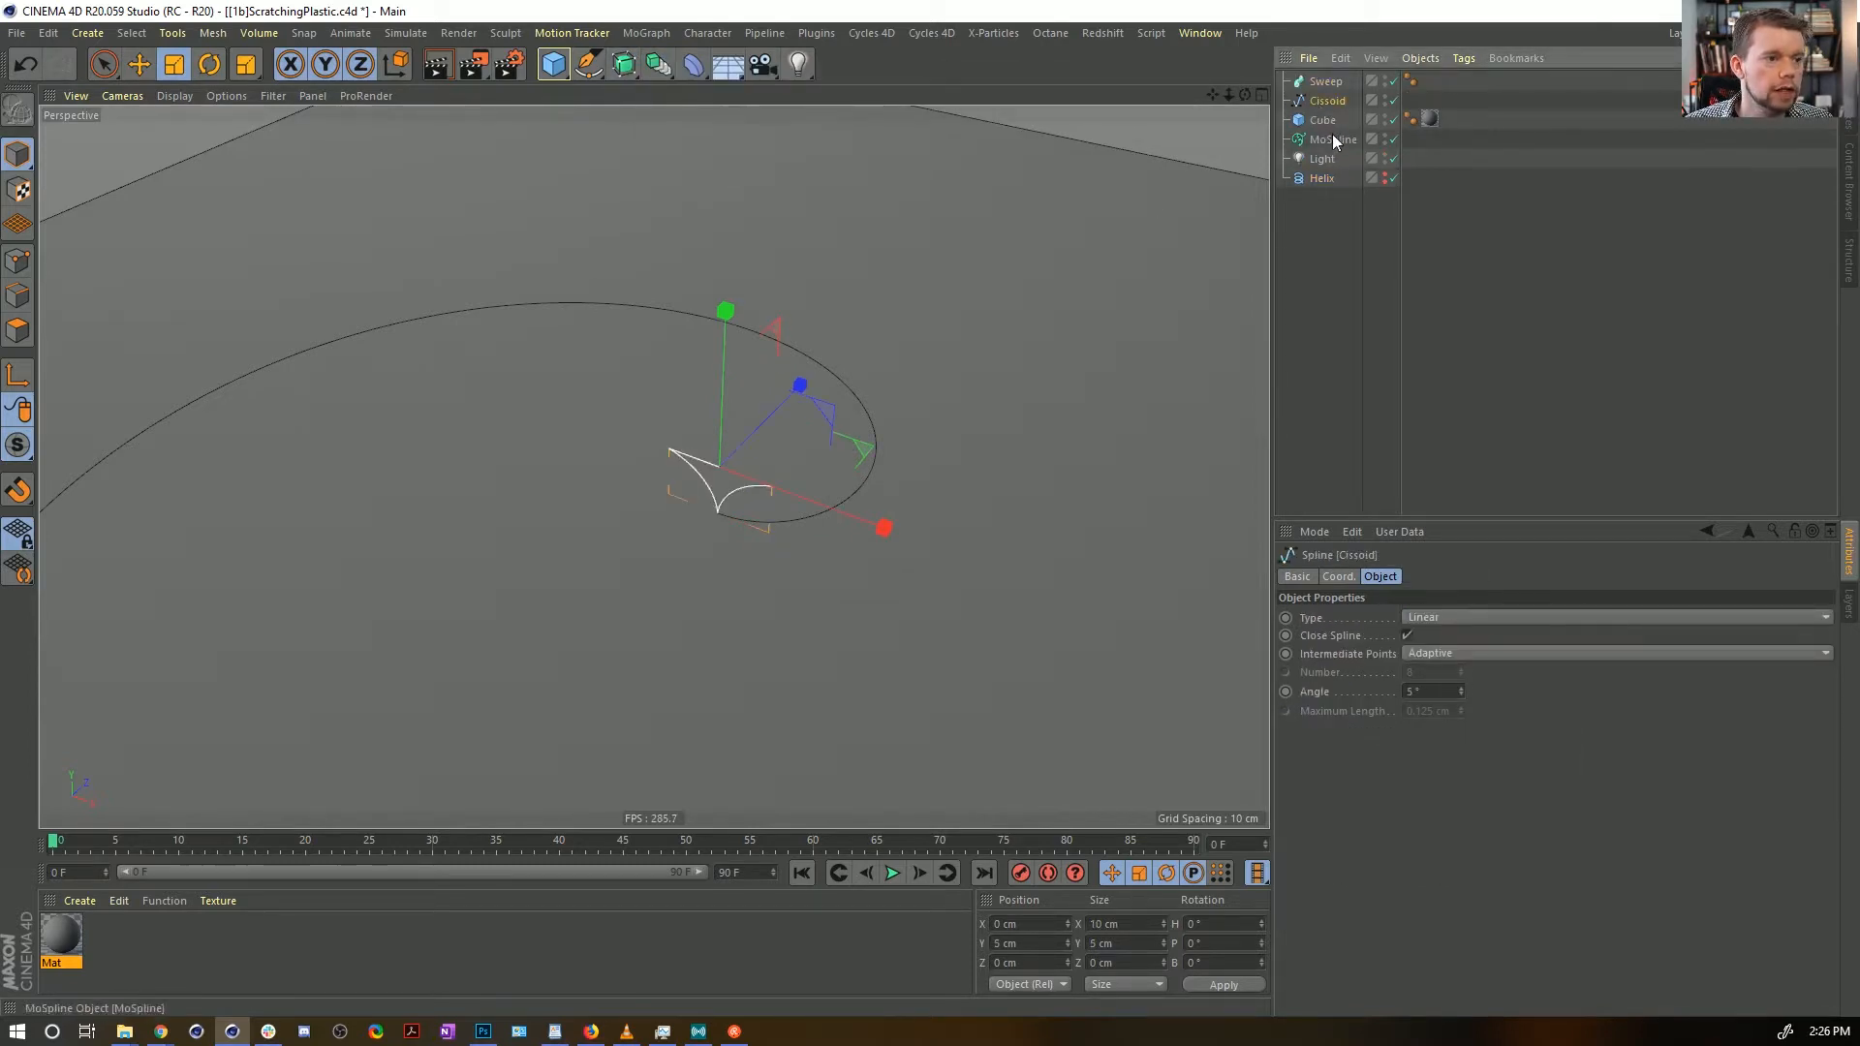
pyautogui.keyDown('ctrl'); pyautogui.click(1335, 141); pyautogui.keyUp('ctrl')
pyautogui.moveTo(1332, 85); pyautogui.dragTo(1331, 87)
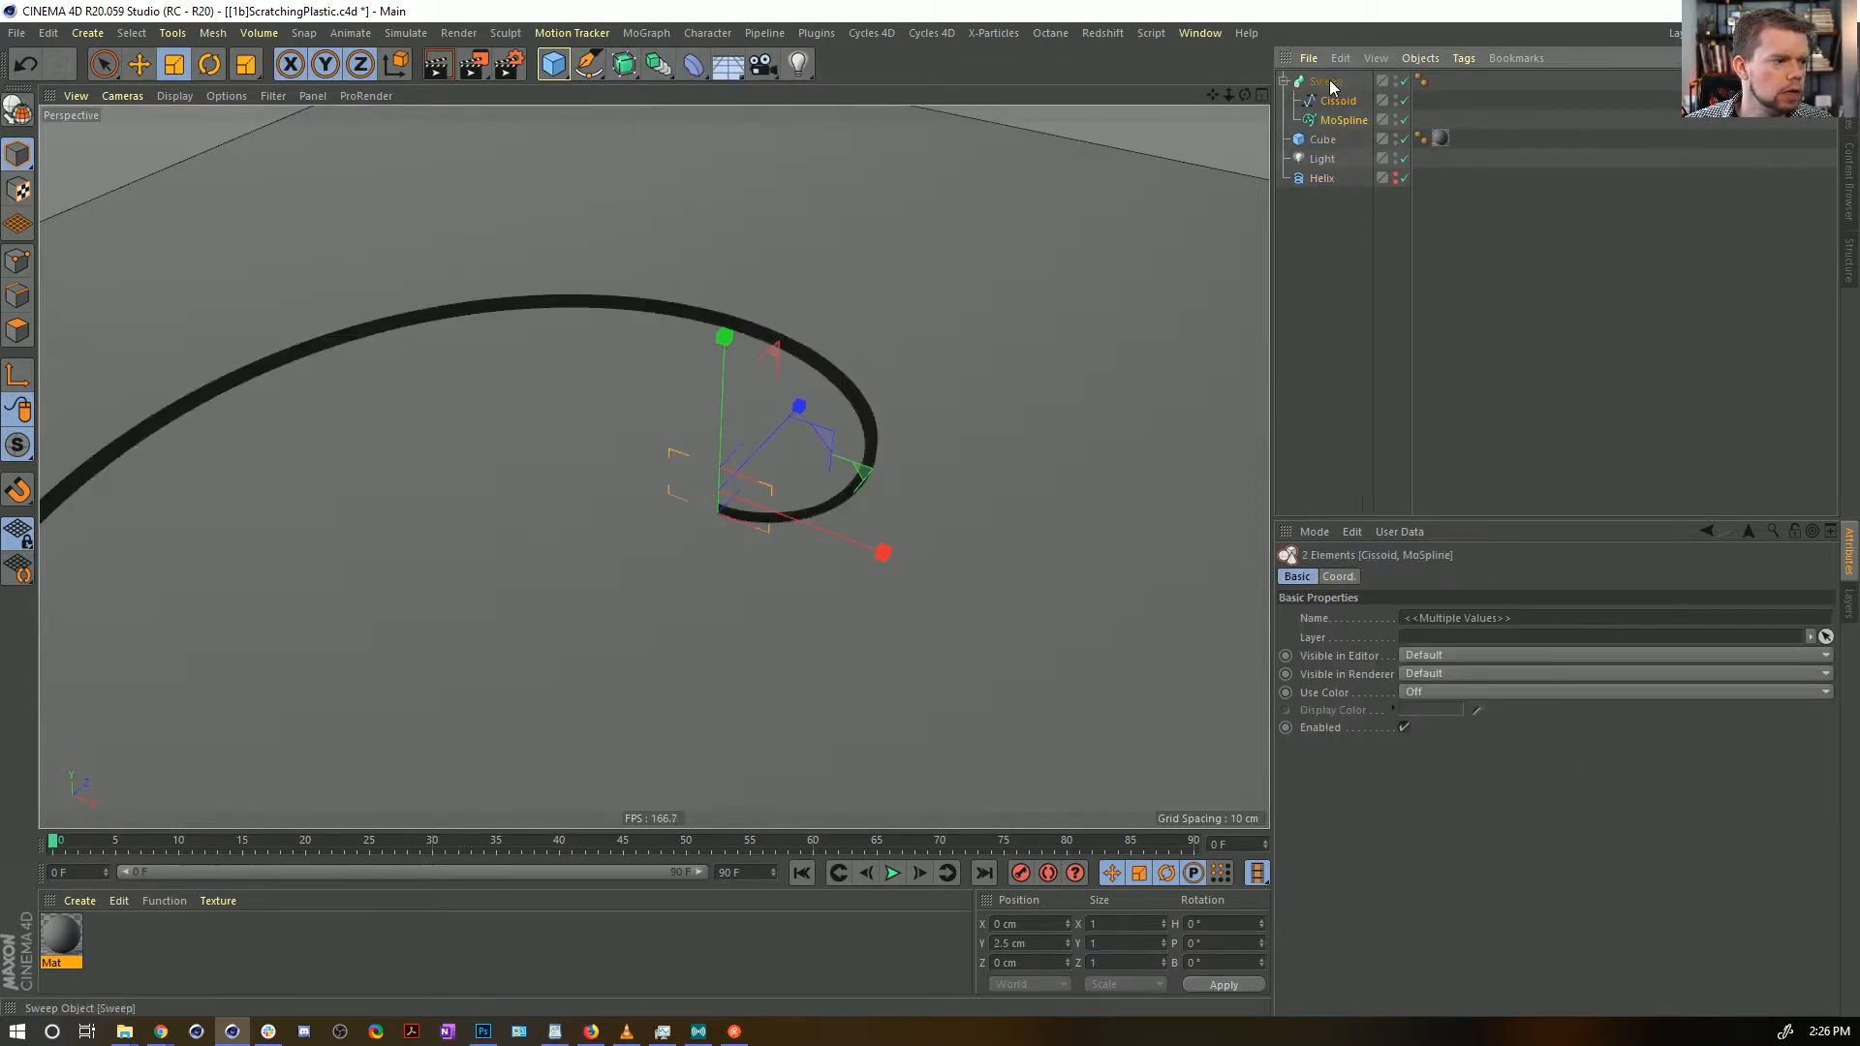
# Set the MoSpline's count to 1000
pyautogui.keyDown('alt'); pyautogui.moveTo(706, 553); pyautogui.dragTo(891, 444, button='right'); pyautogui.keyUp('alt')
pyautogui.keyDown('alt'); pyautogui.moveTo(894, 428); pyautogui.dragTo(1123, 377); pyautogui.keyUp('alt')
pyautogui.click(1334, 120)
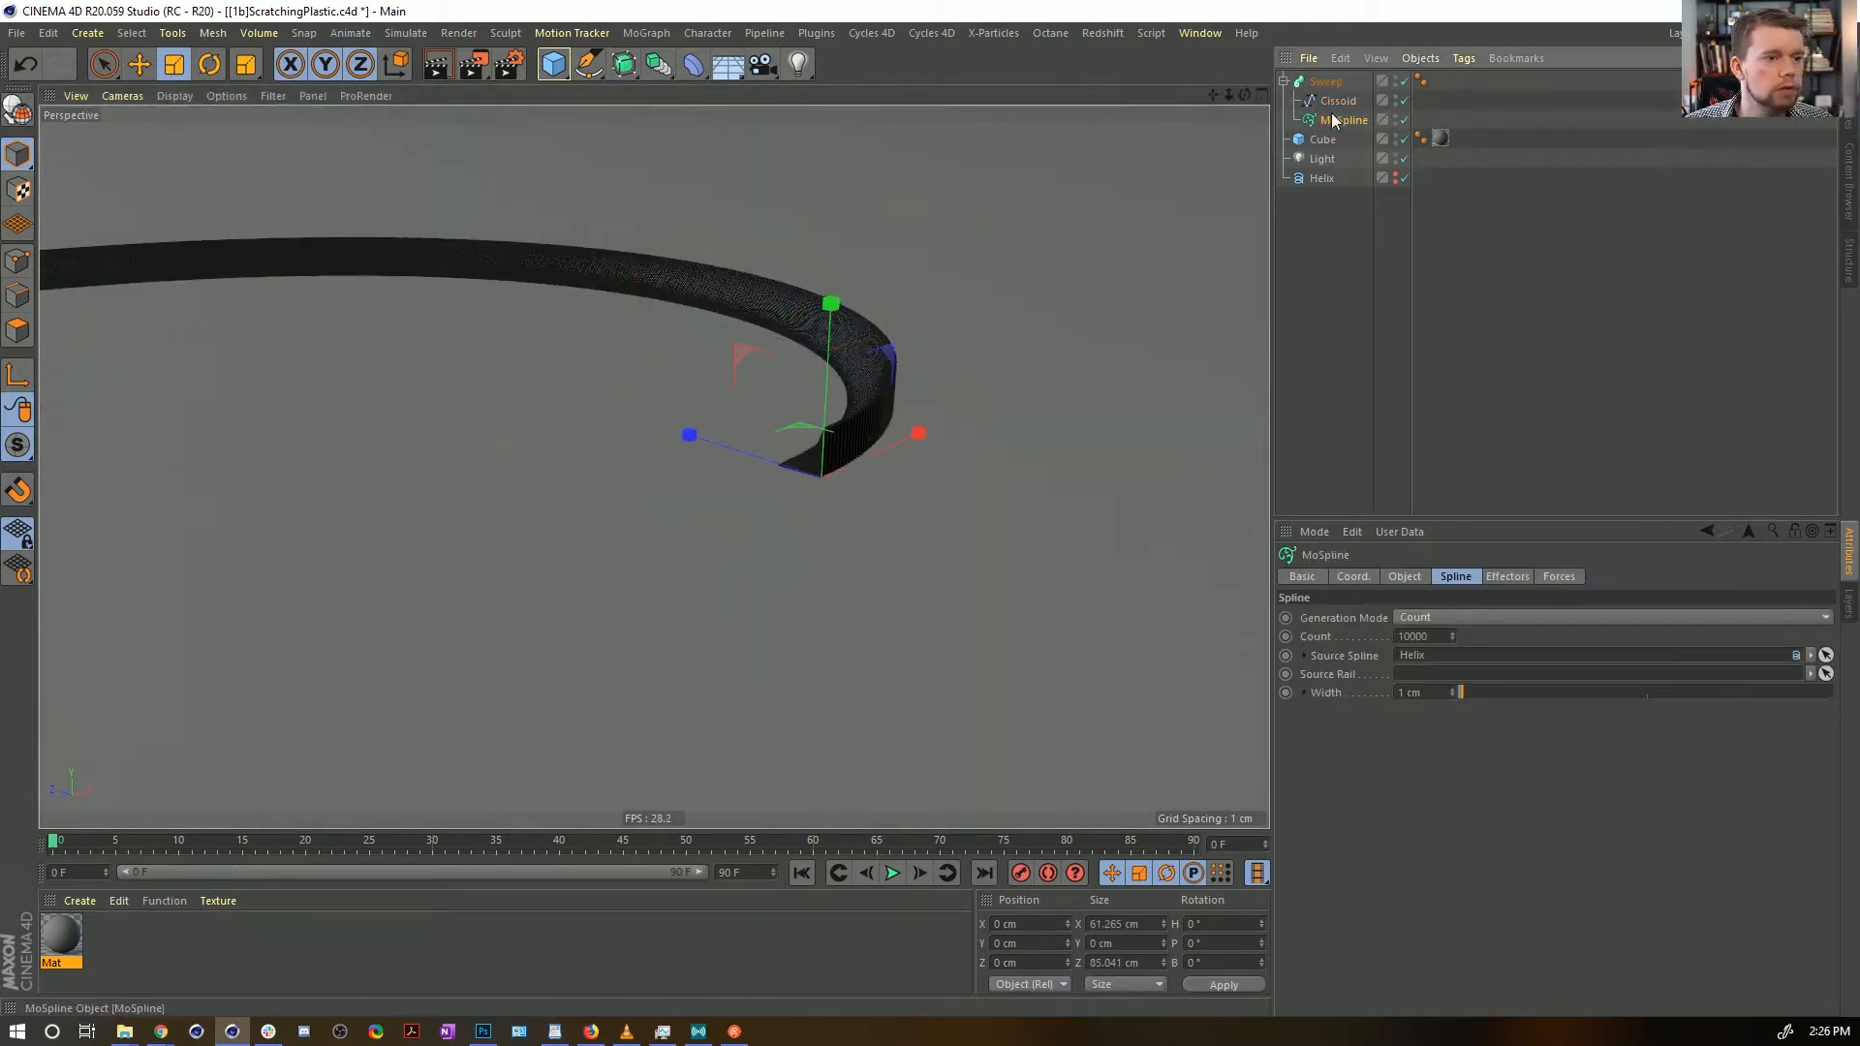
pyautogui.click(1421, 636)
pyautogui.press('Return')
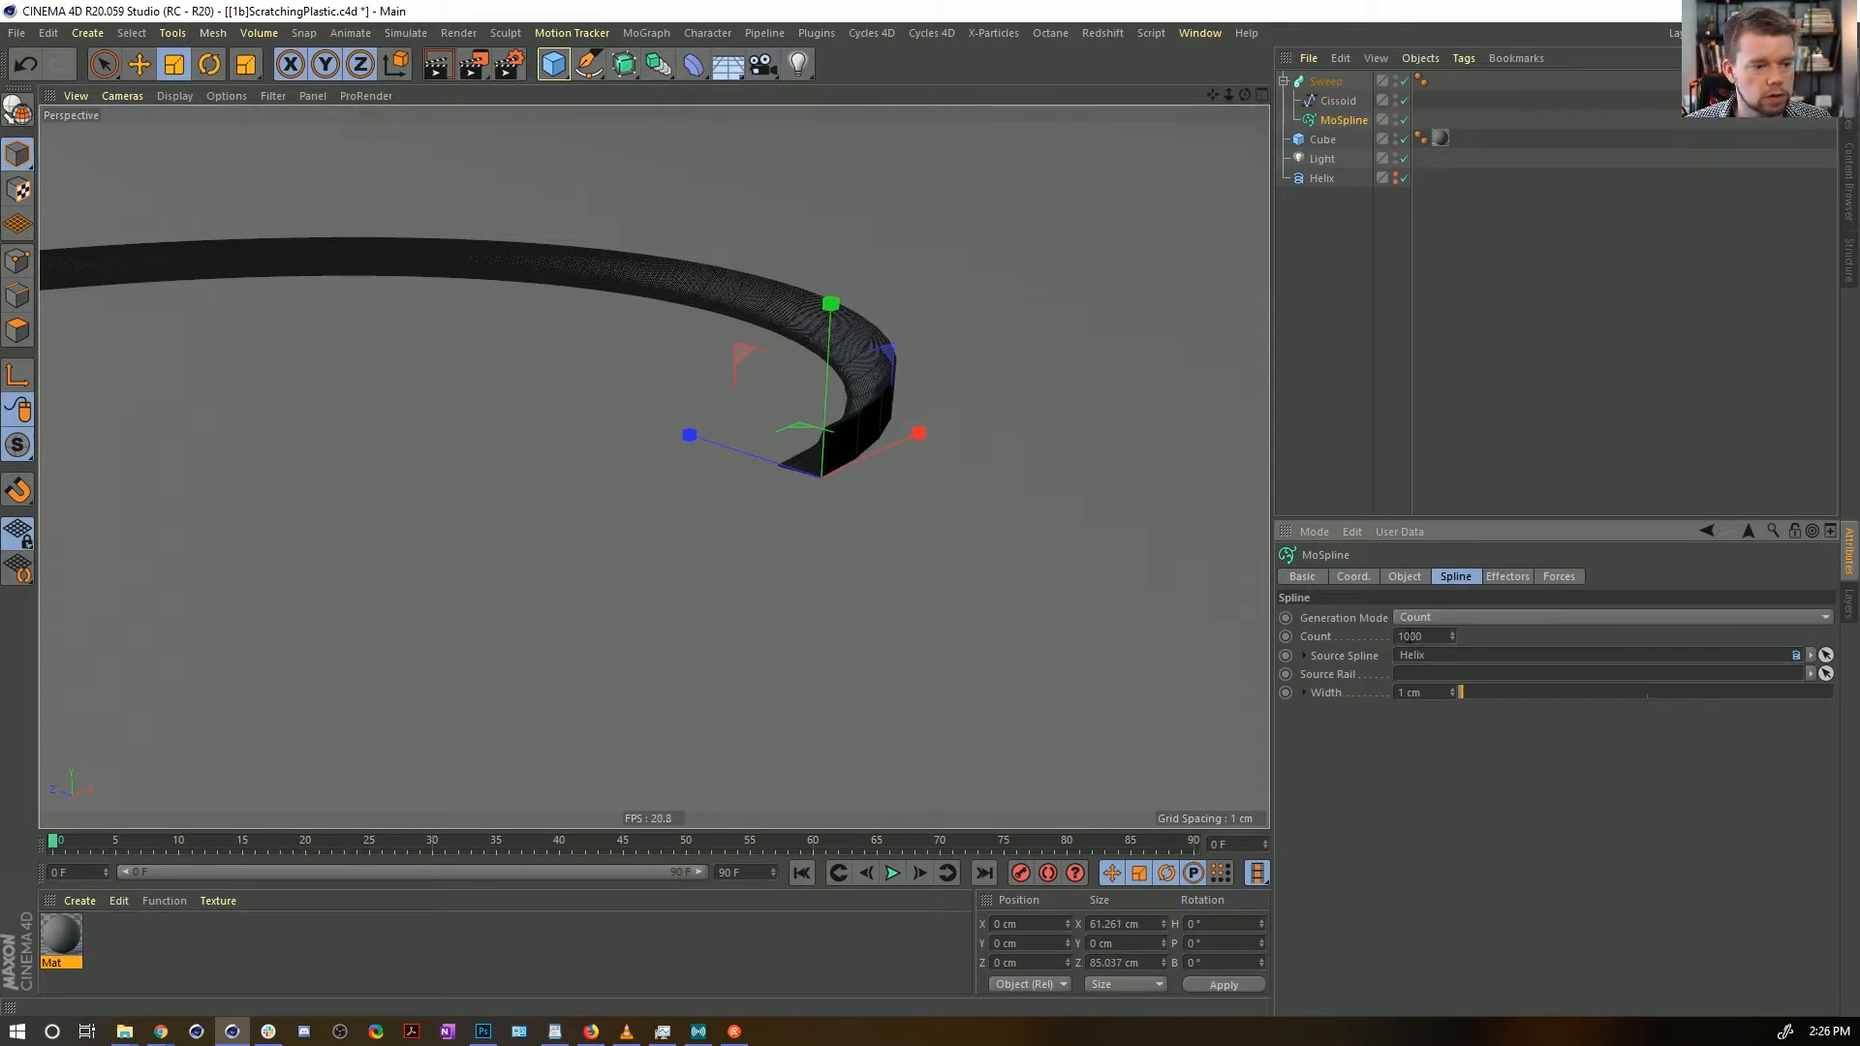
# Try a MoSpline count of 300, and return it to 1000
pyautogui.write('3')
pyautogui.press('Return')
pyautogui.keyDown('alt'); pyautogui.moveTo(859, 393); pyautogui.dragTo(905, 527); pyautogui.keyUp('alt')
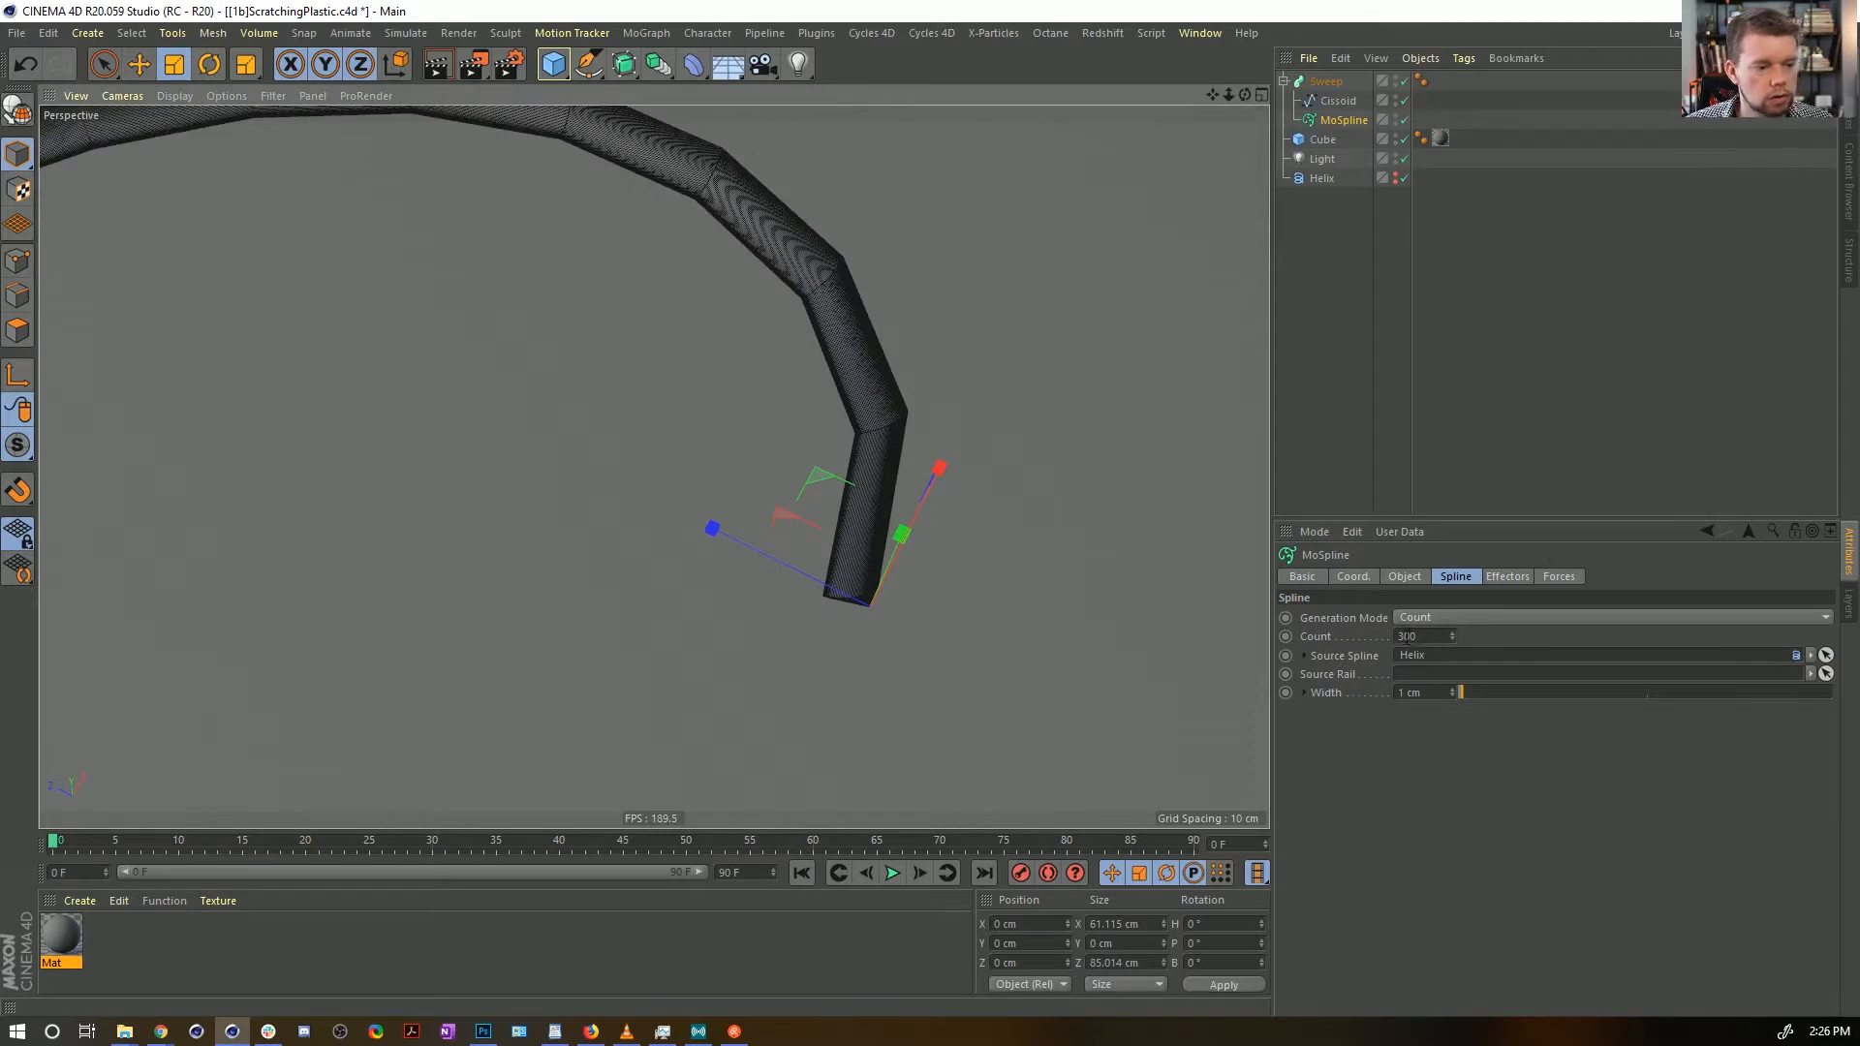
pyautogui.click(1401, 637)
pyautogui.press('Return')
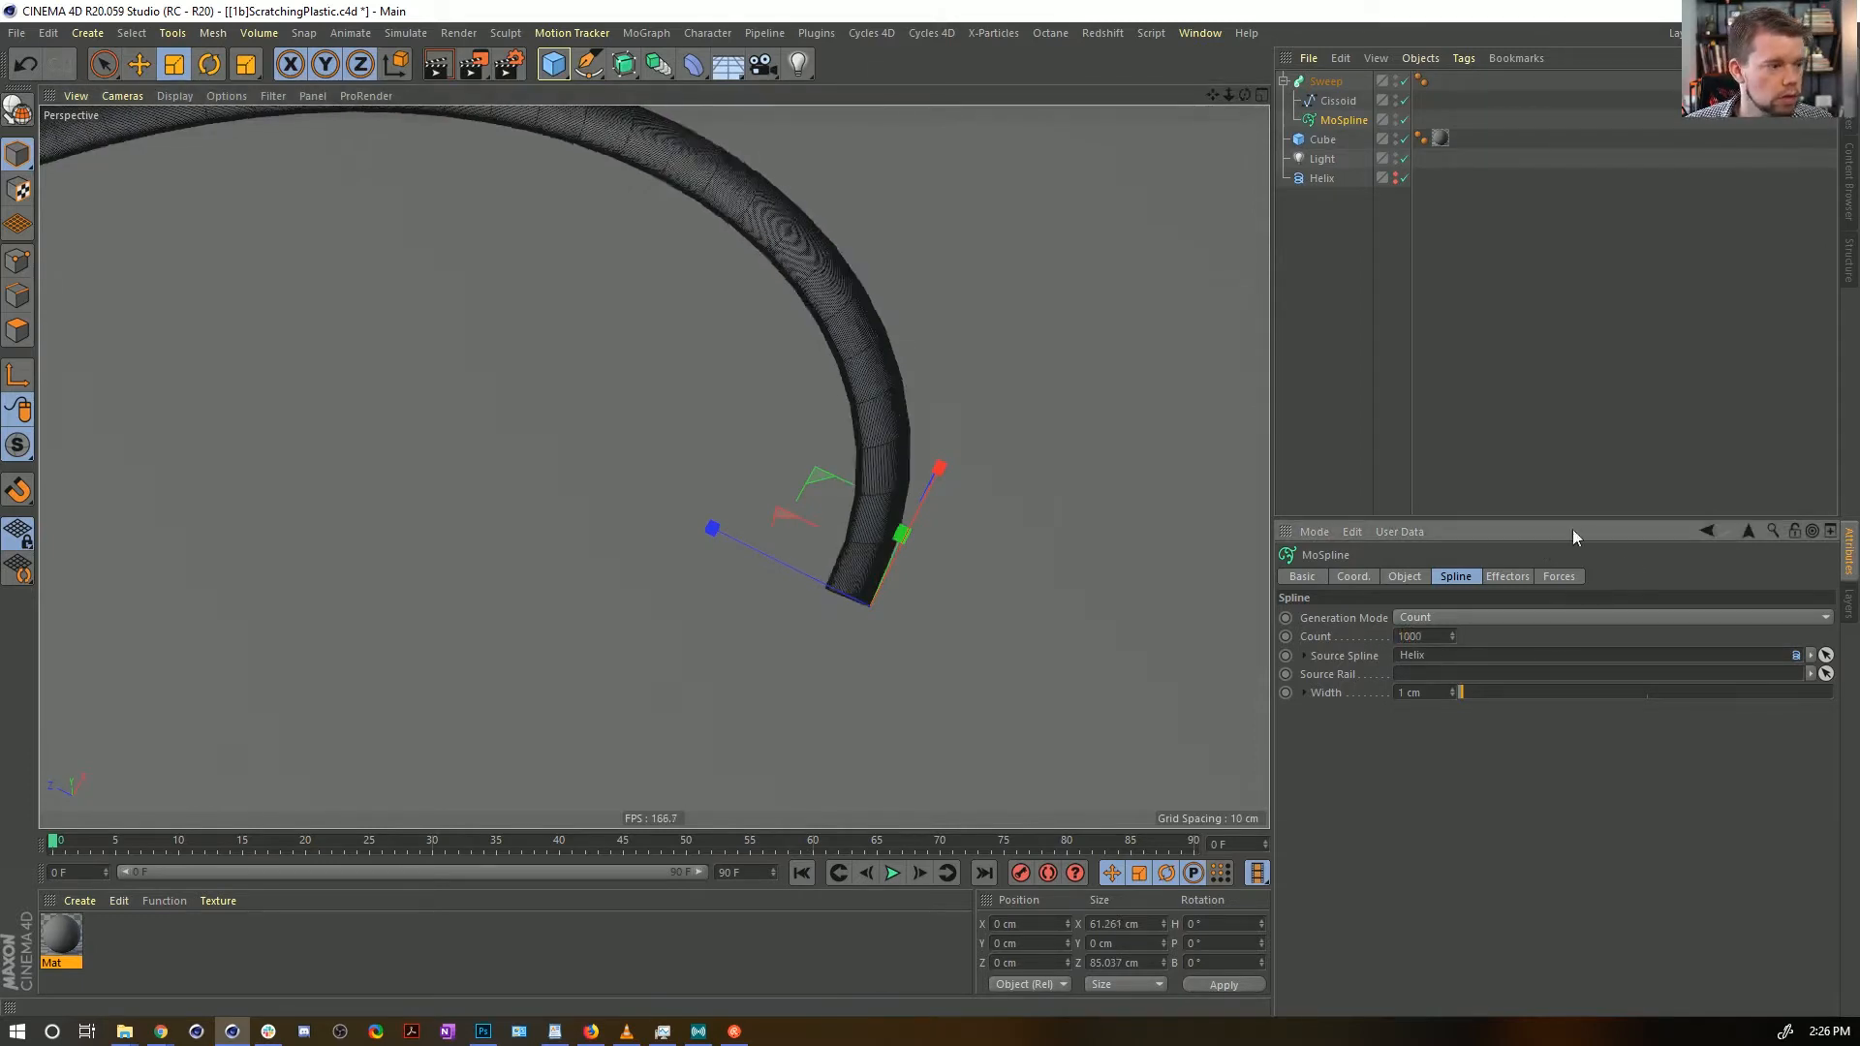
# Set the Cissoid spline's intermediate points to None
pyautogui.click(1338, 101)
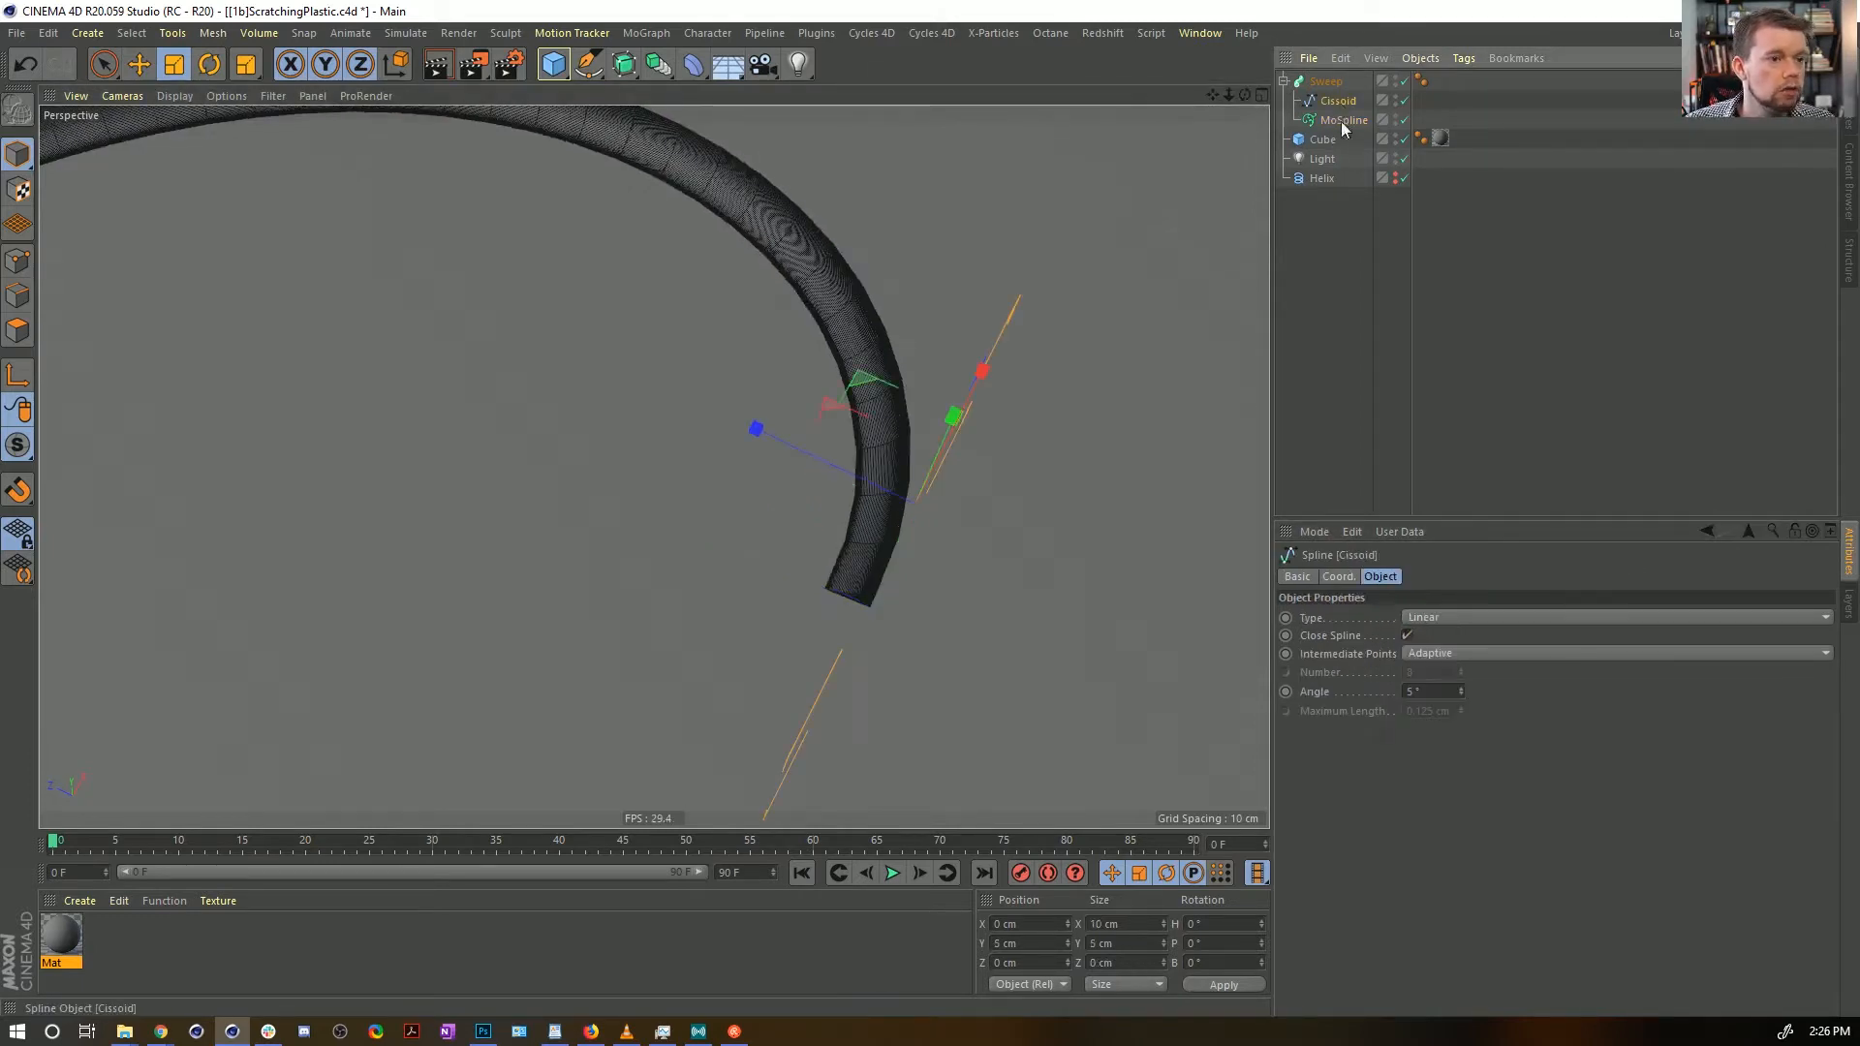
pyautogui.click(1444, 691)
pyautogui.write('25')
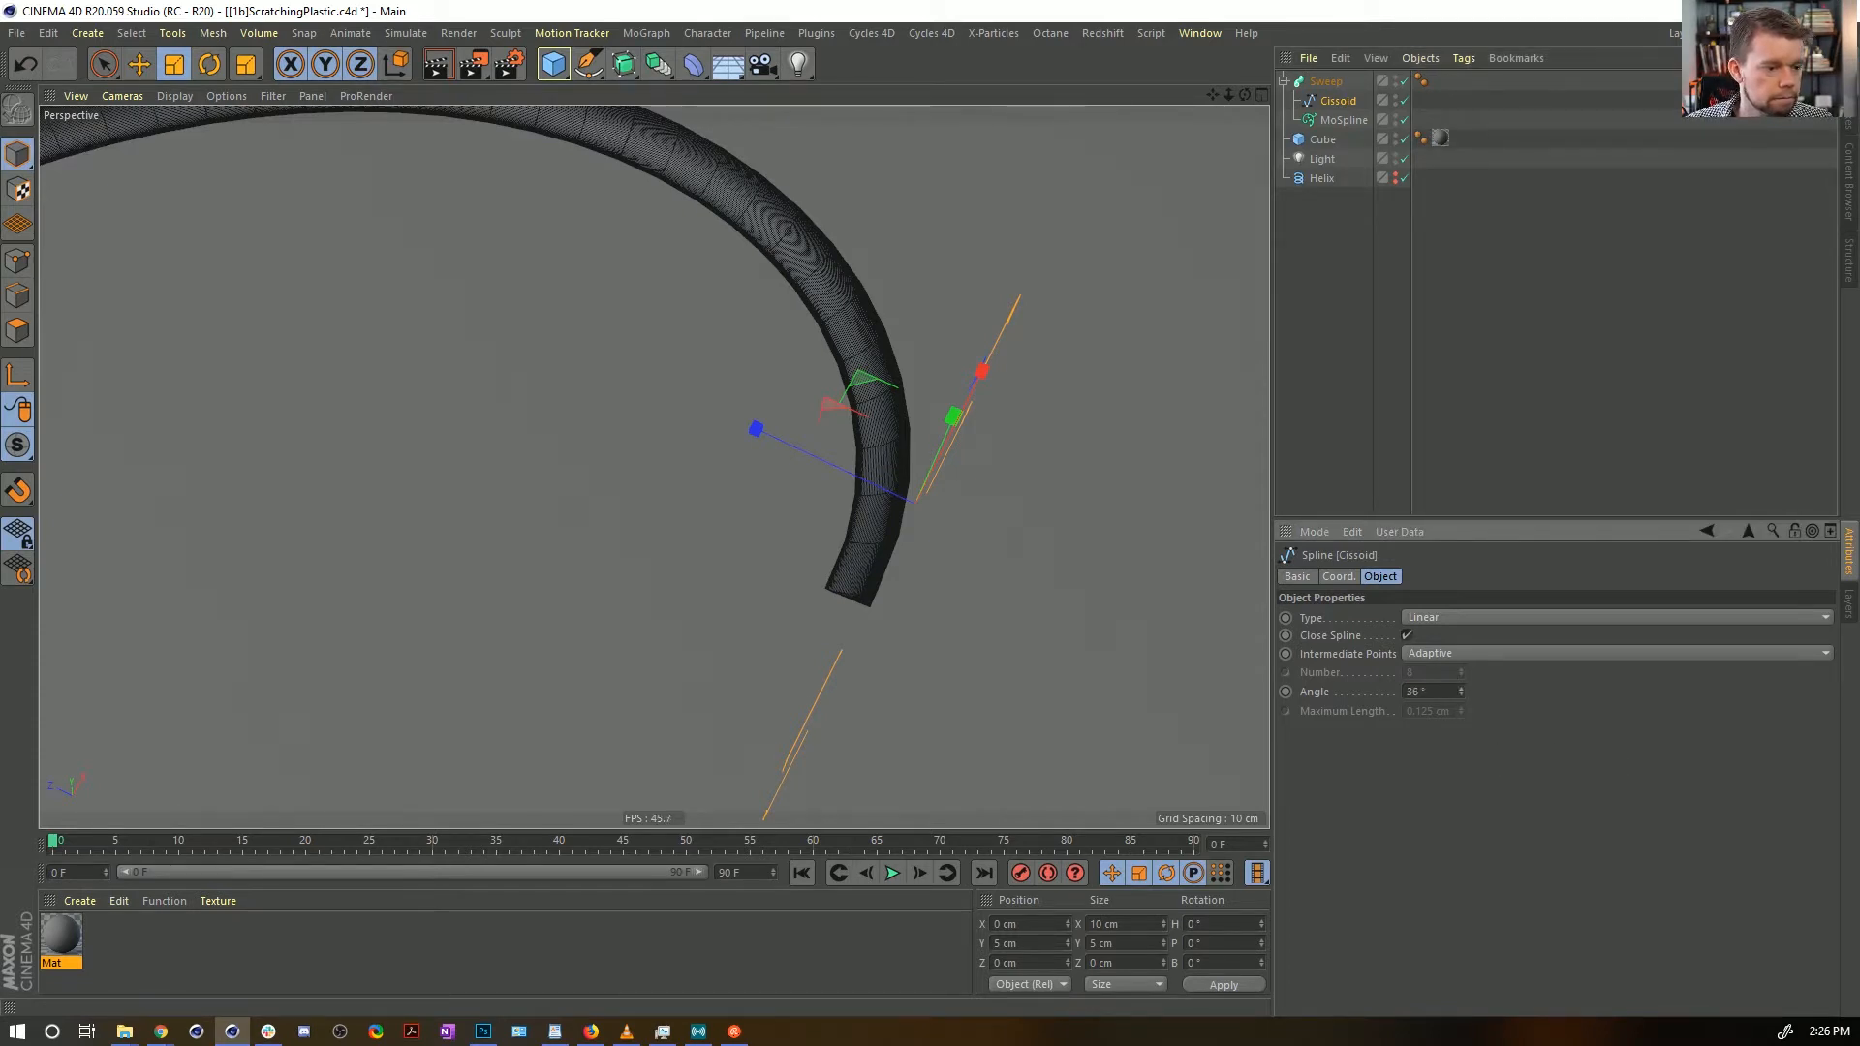
pyautogui.click(1435, 653)
pyautogui.click(1437, 665)
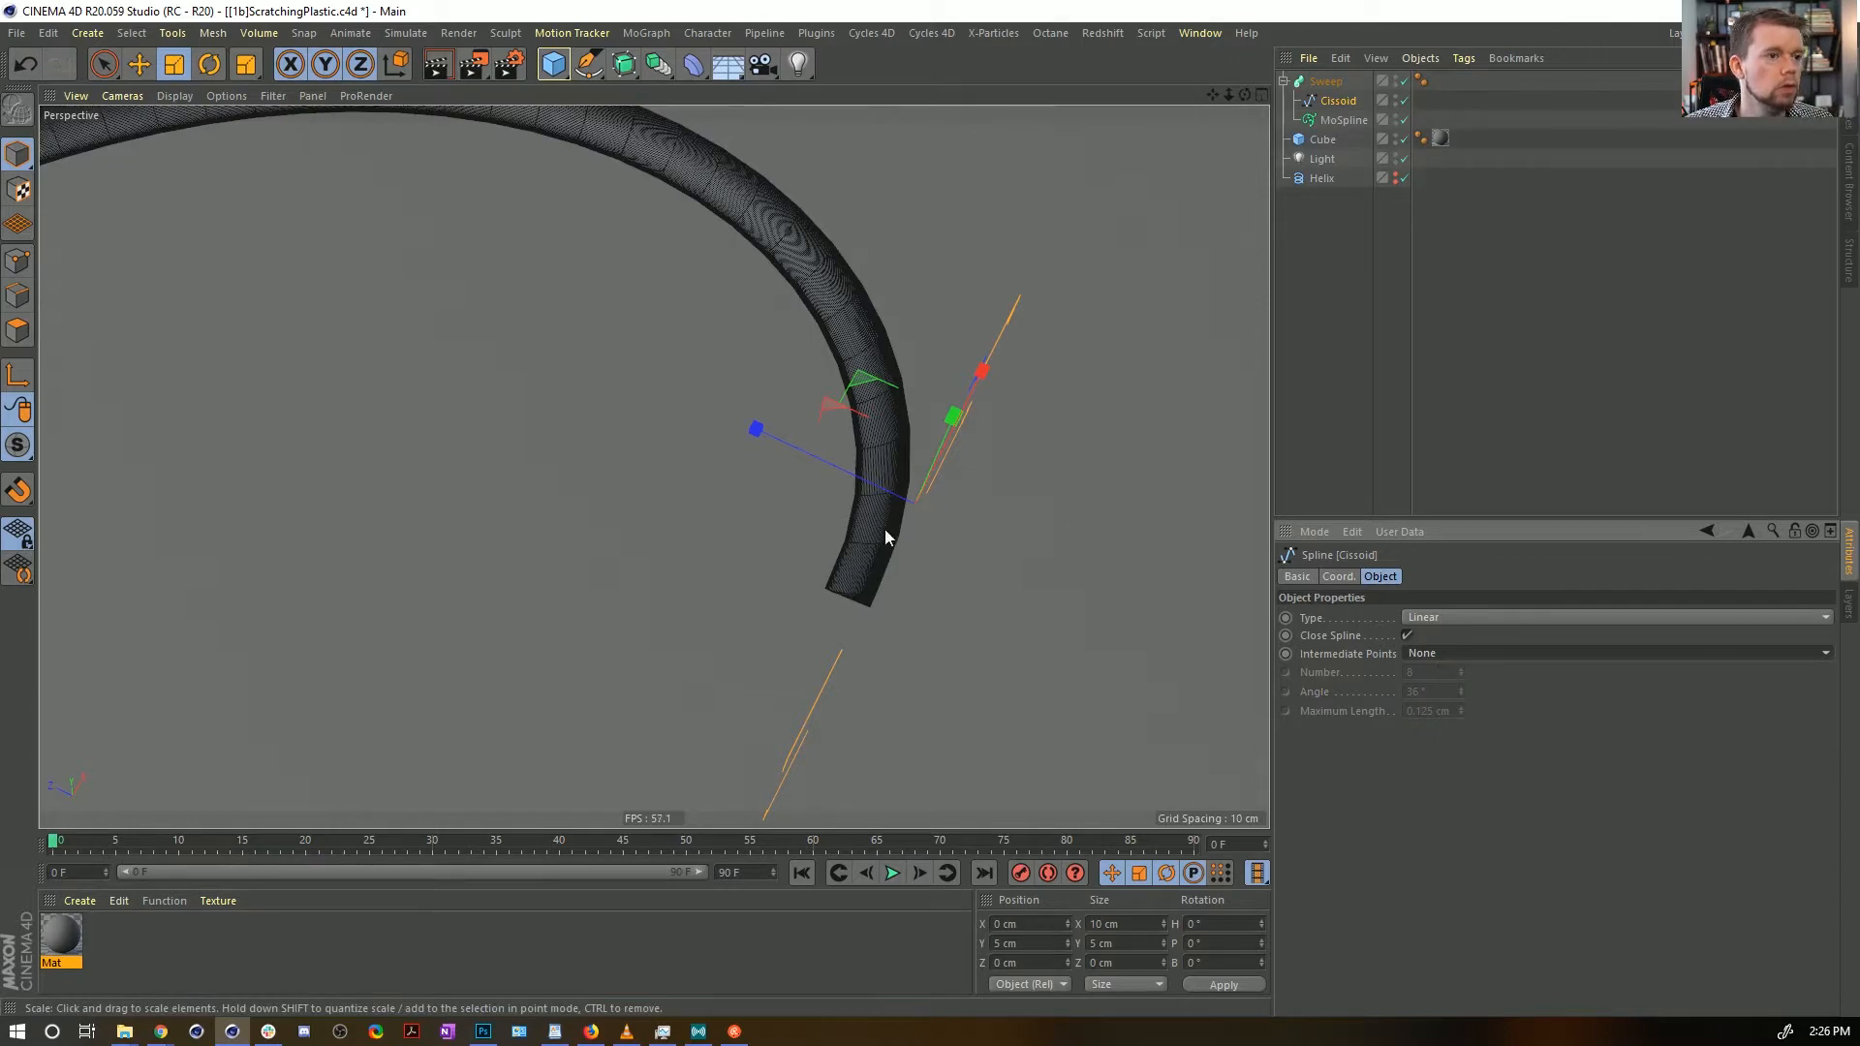
# Try the Cissoid with Close Spline off, and turn it back on
pyautogui.keyDown('alt'); pyautogui.moveTo(886, 529); pyautogui.dragTo(968, 564); pyautogui.keyUp('alt')
pyautogui.keyDown('alt'); pyautogui.moveTo(879, 586); pyautogui.dragTo(1114, 543, button='right'); pyautogui.keyUp('alt')
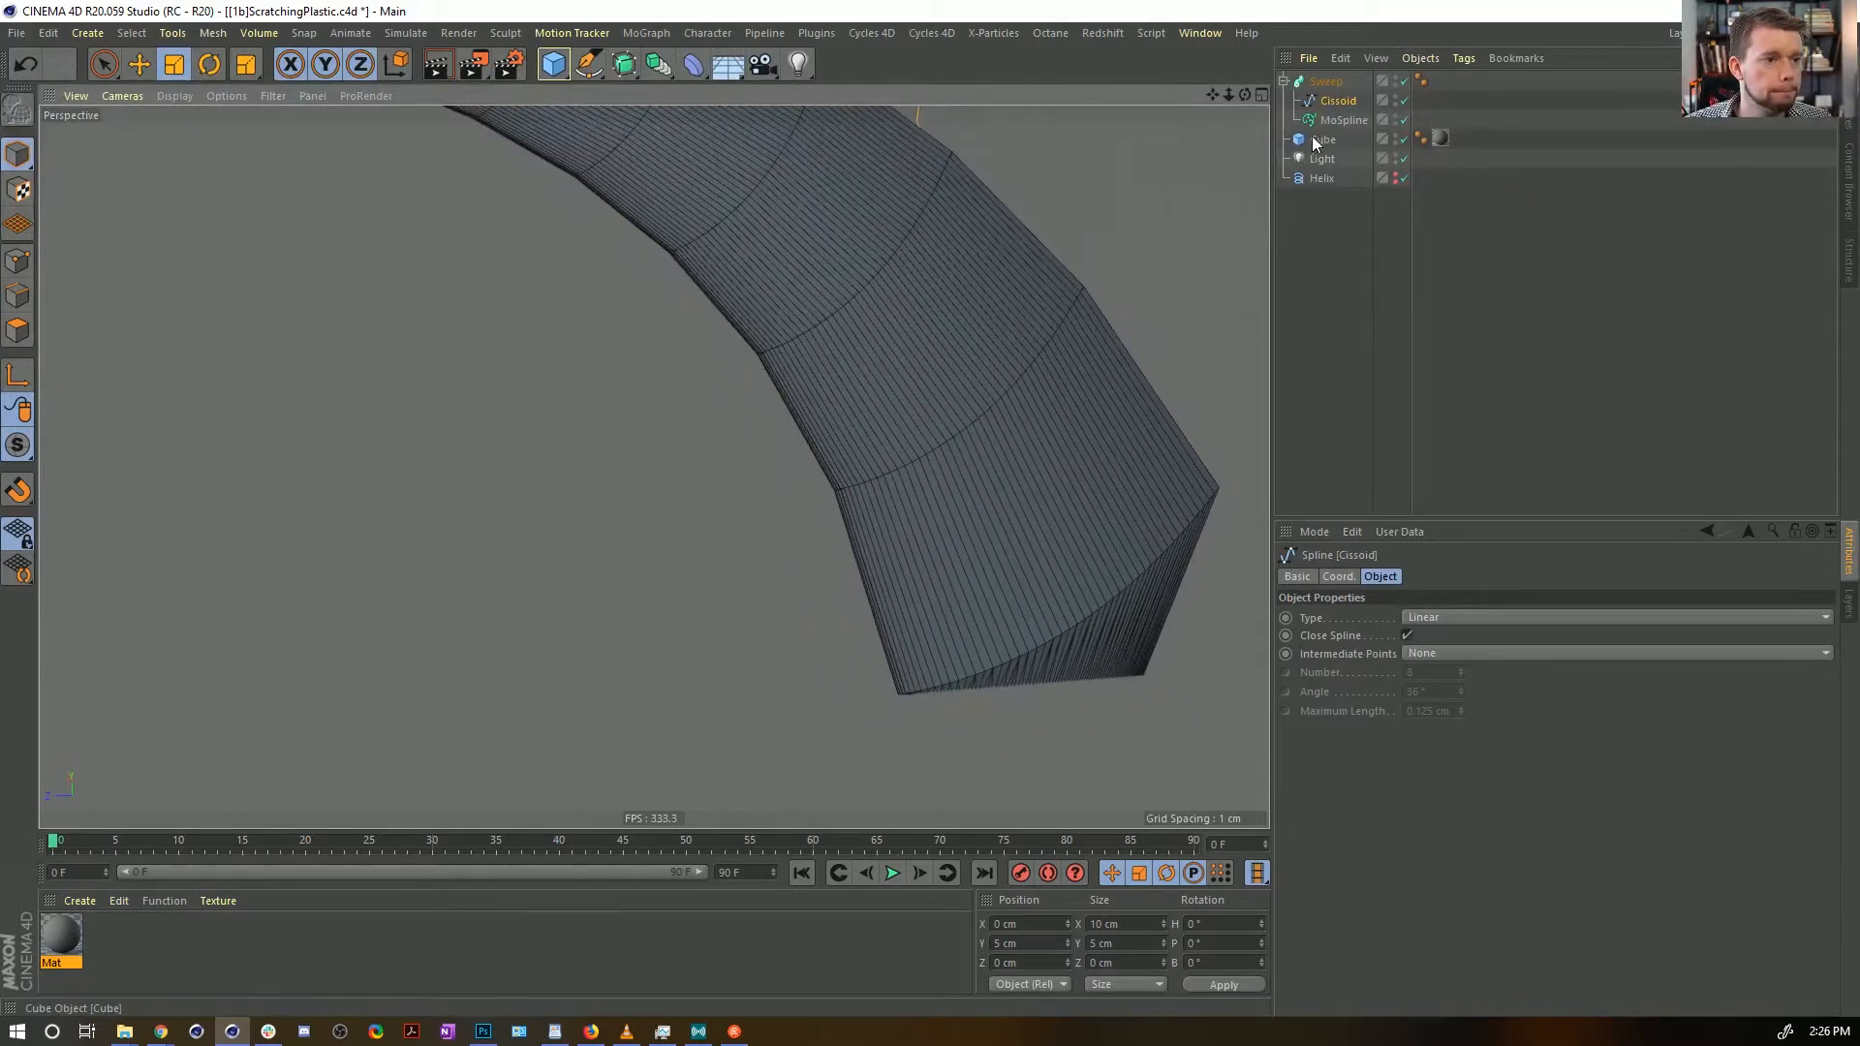
pyautogui.click(1318, 139)
pyautogui.click(1328, 100)
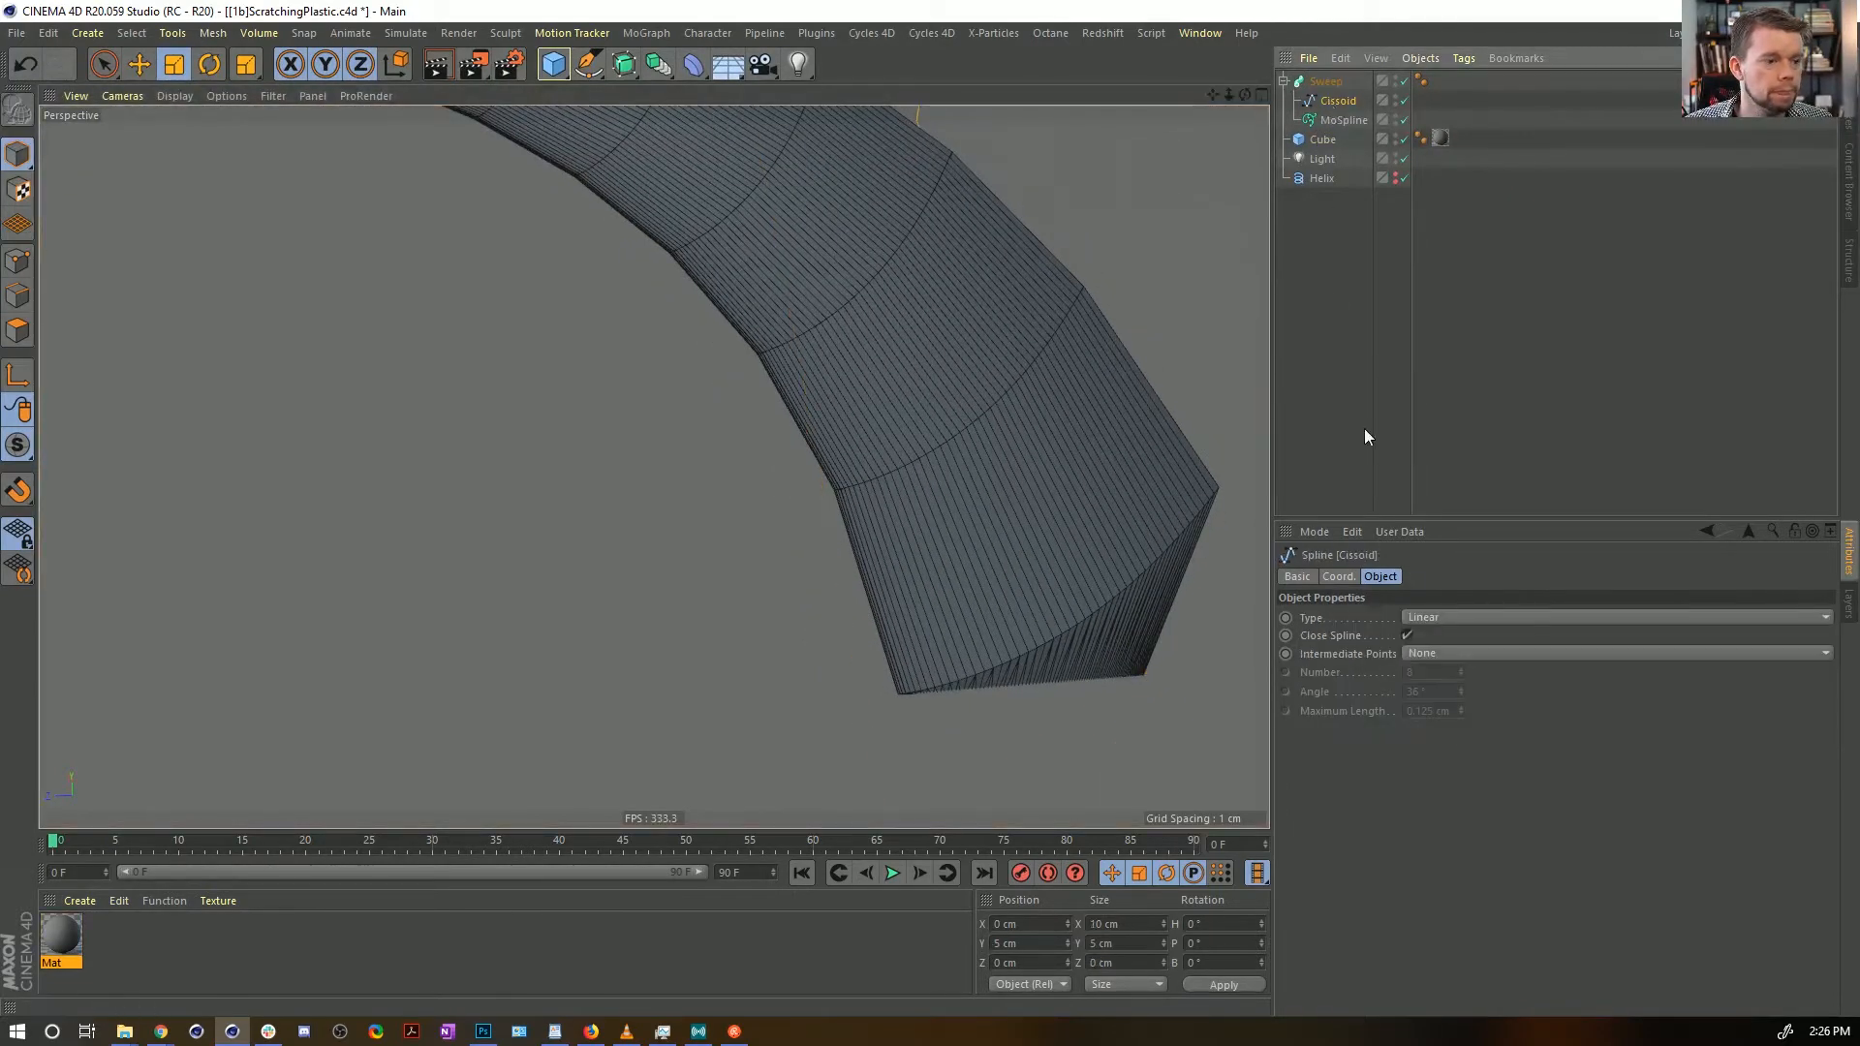
pyautogui.click(1407, 635)
pyautogui.click(1408, 635)
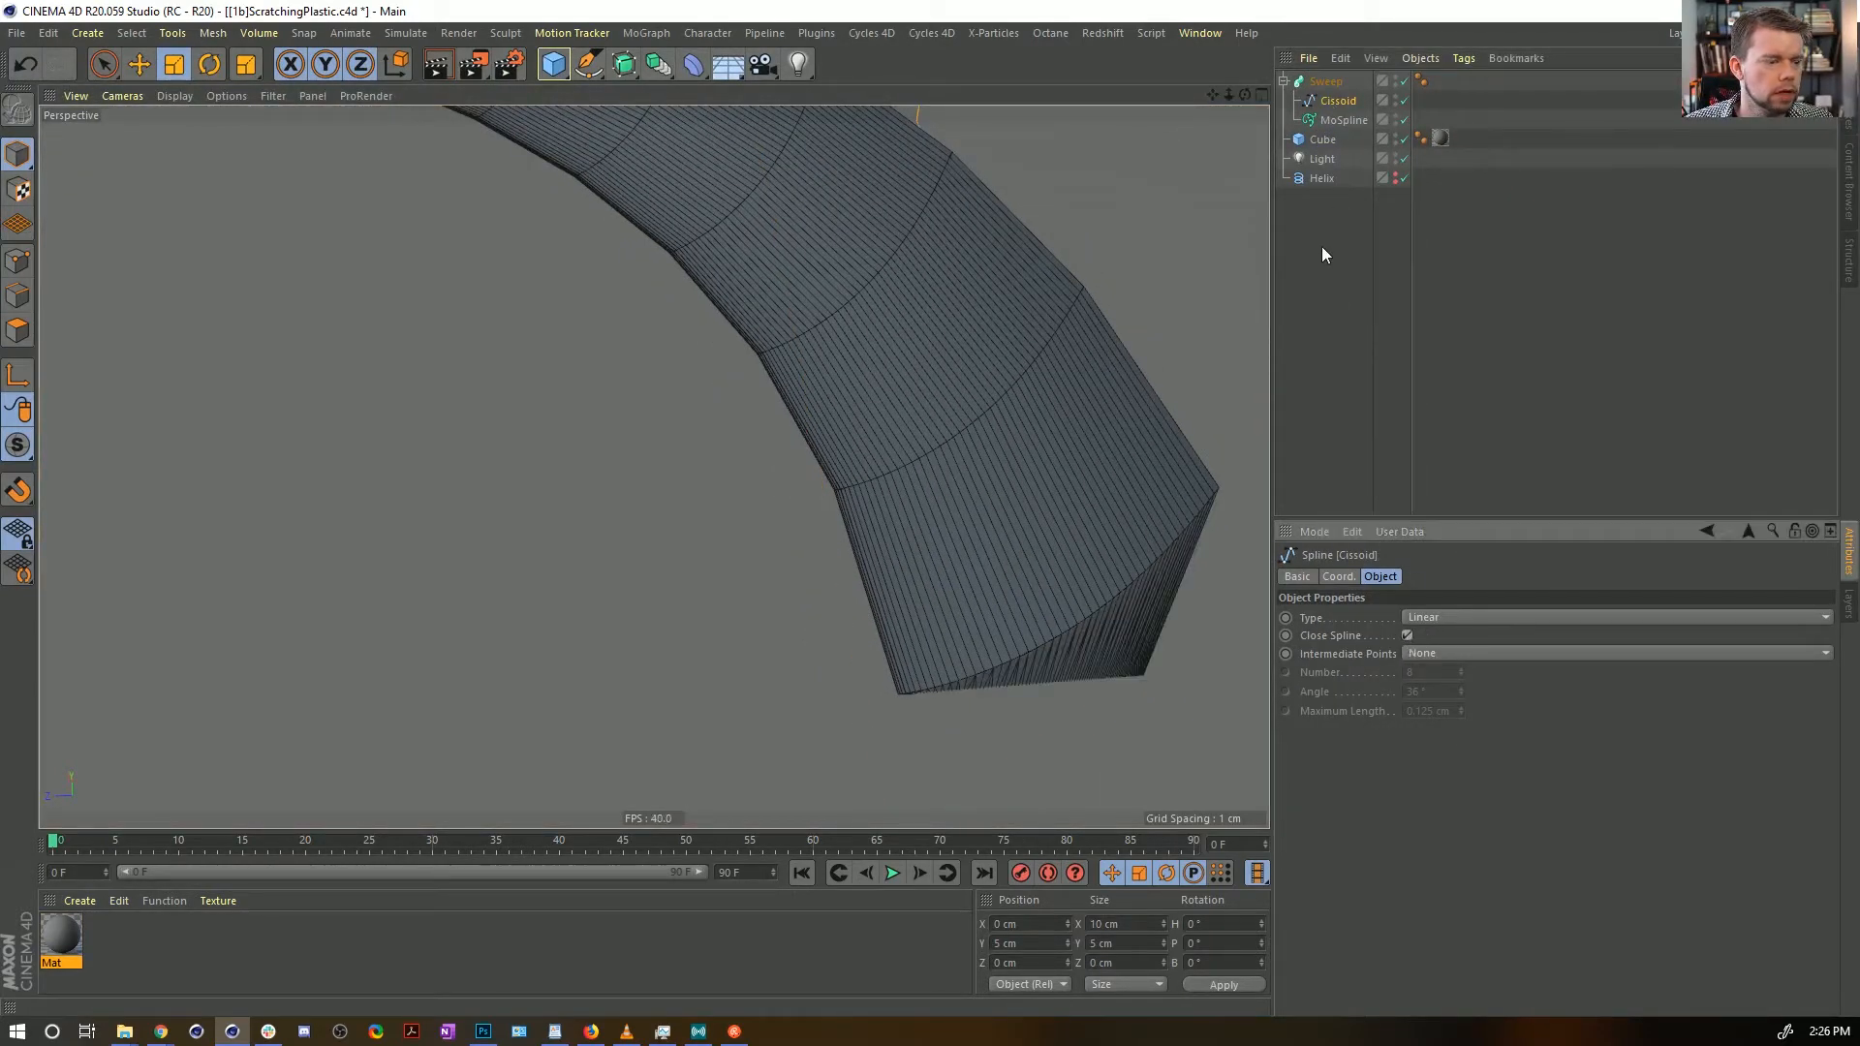
# Examine the Cissoid's points beside the sweep's open end in point mode, and return to model mode
pyautogui.click(18, 260)
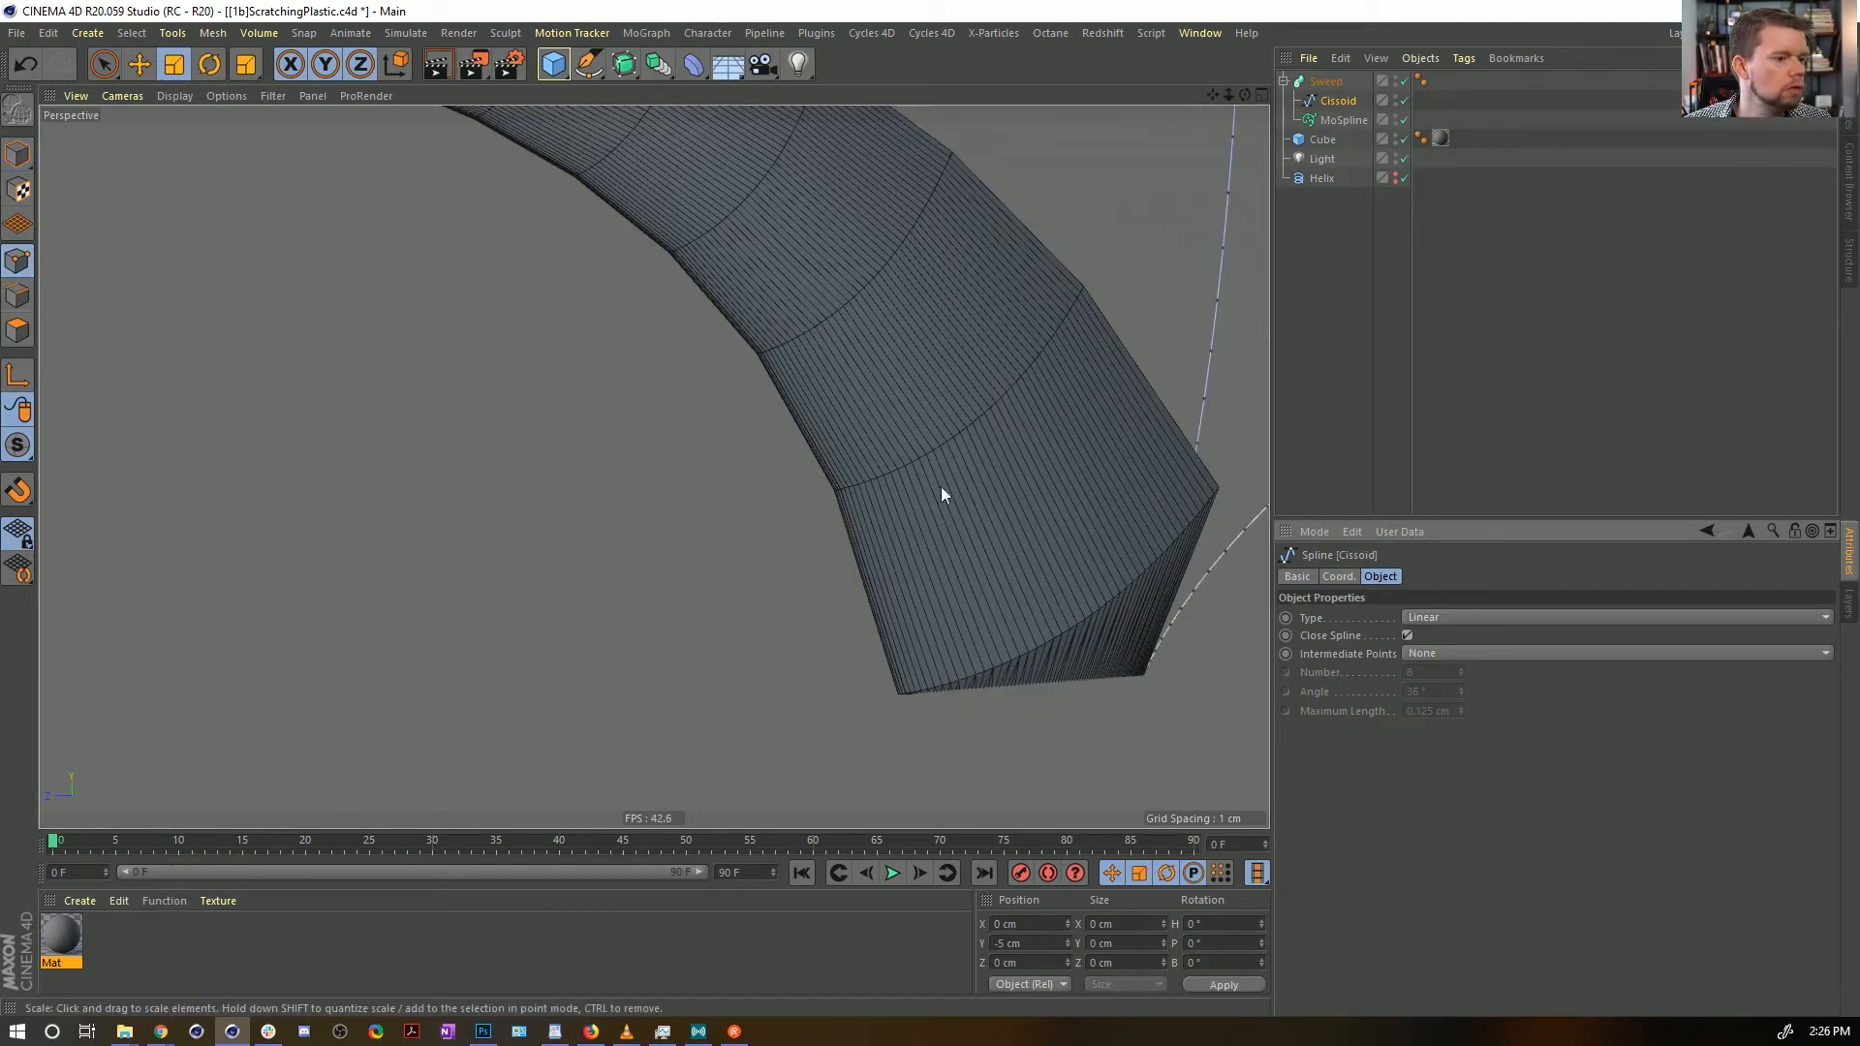
pyautogui.keyDown('alt'); pyautogui.moveTo(812, 529); pyautogui.dragTo(759, 524, button='right'); pyautogui.keyUp('alt')
pyautogui.keyDown('alt'); pyautogui.moveTo(759, 524); pyautogui.dragTo(1017, 693); pyautogui.keyUp('alt')
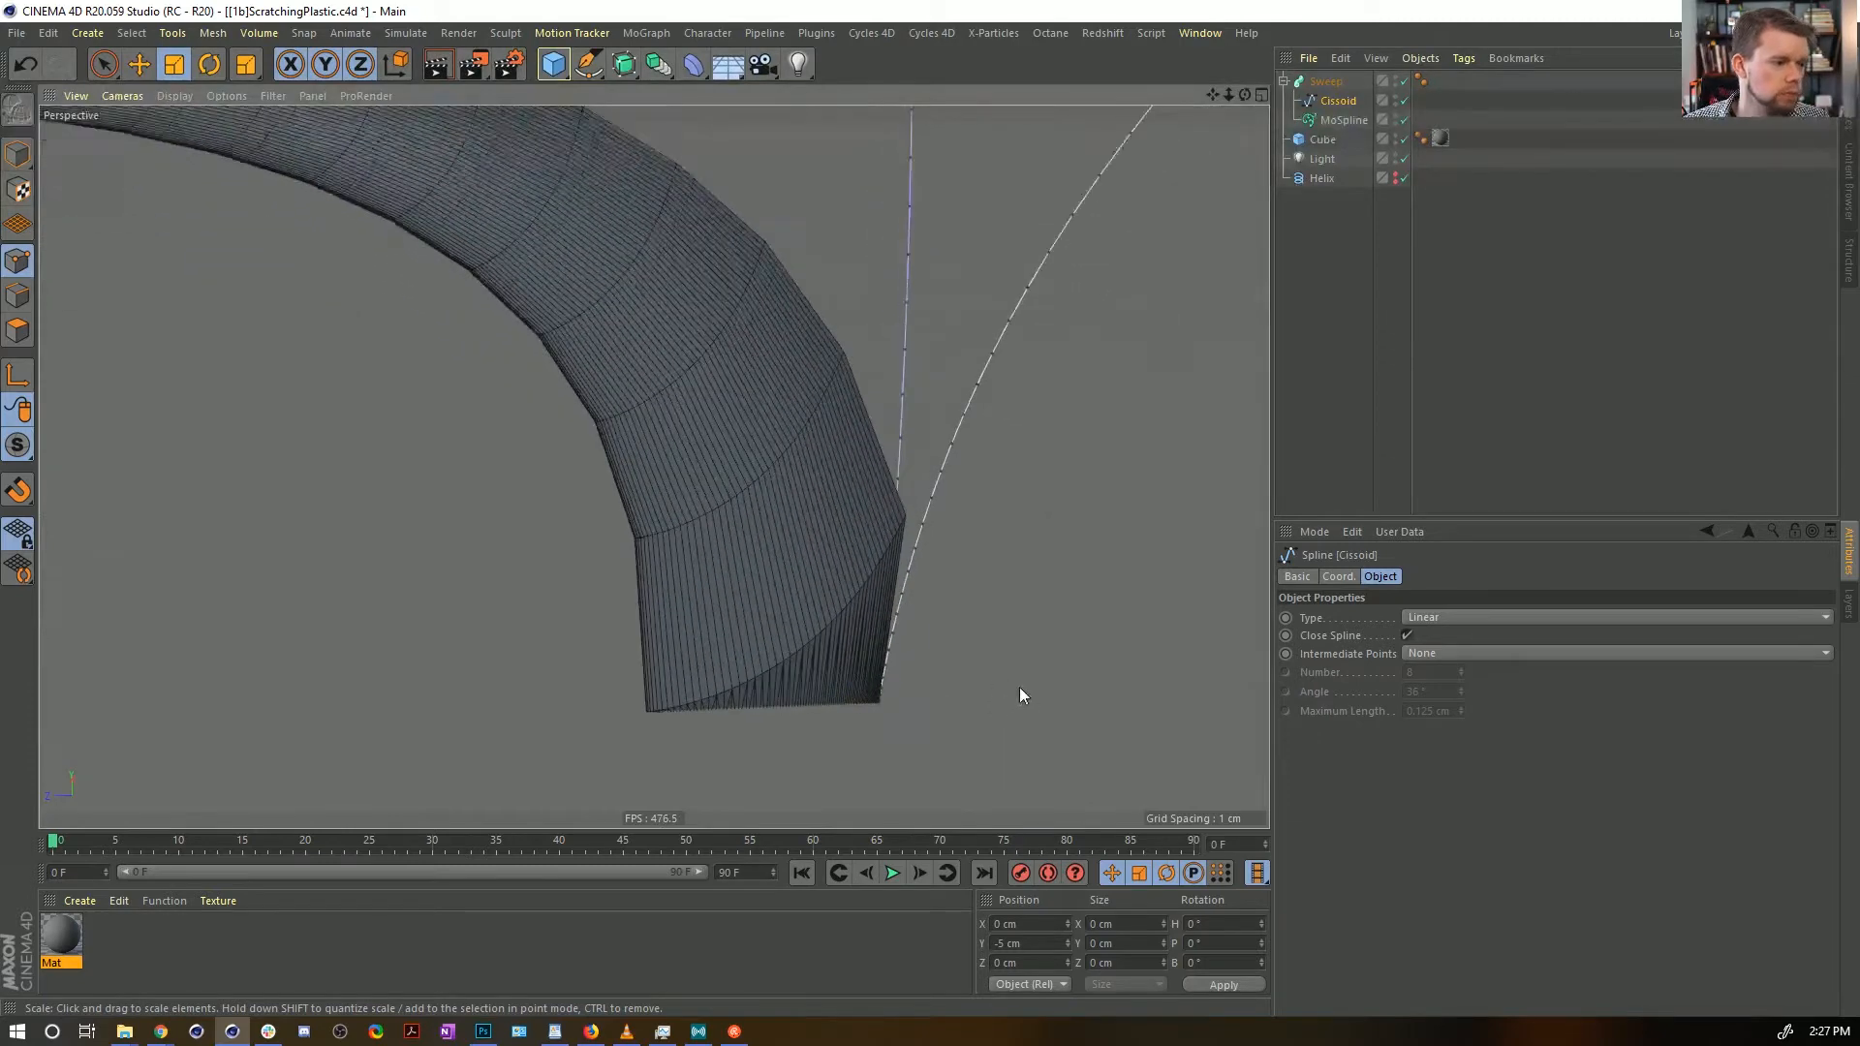
pyautogui.click(11, 150)
pyautogui.scroll(-6, 1059, 390)
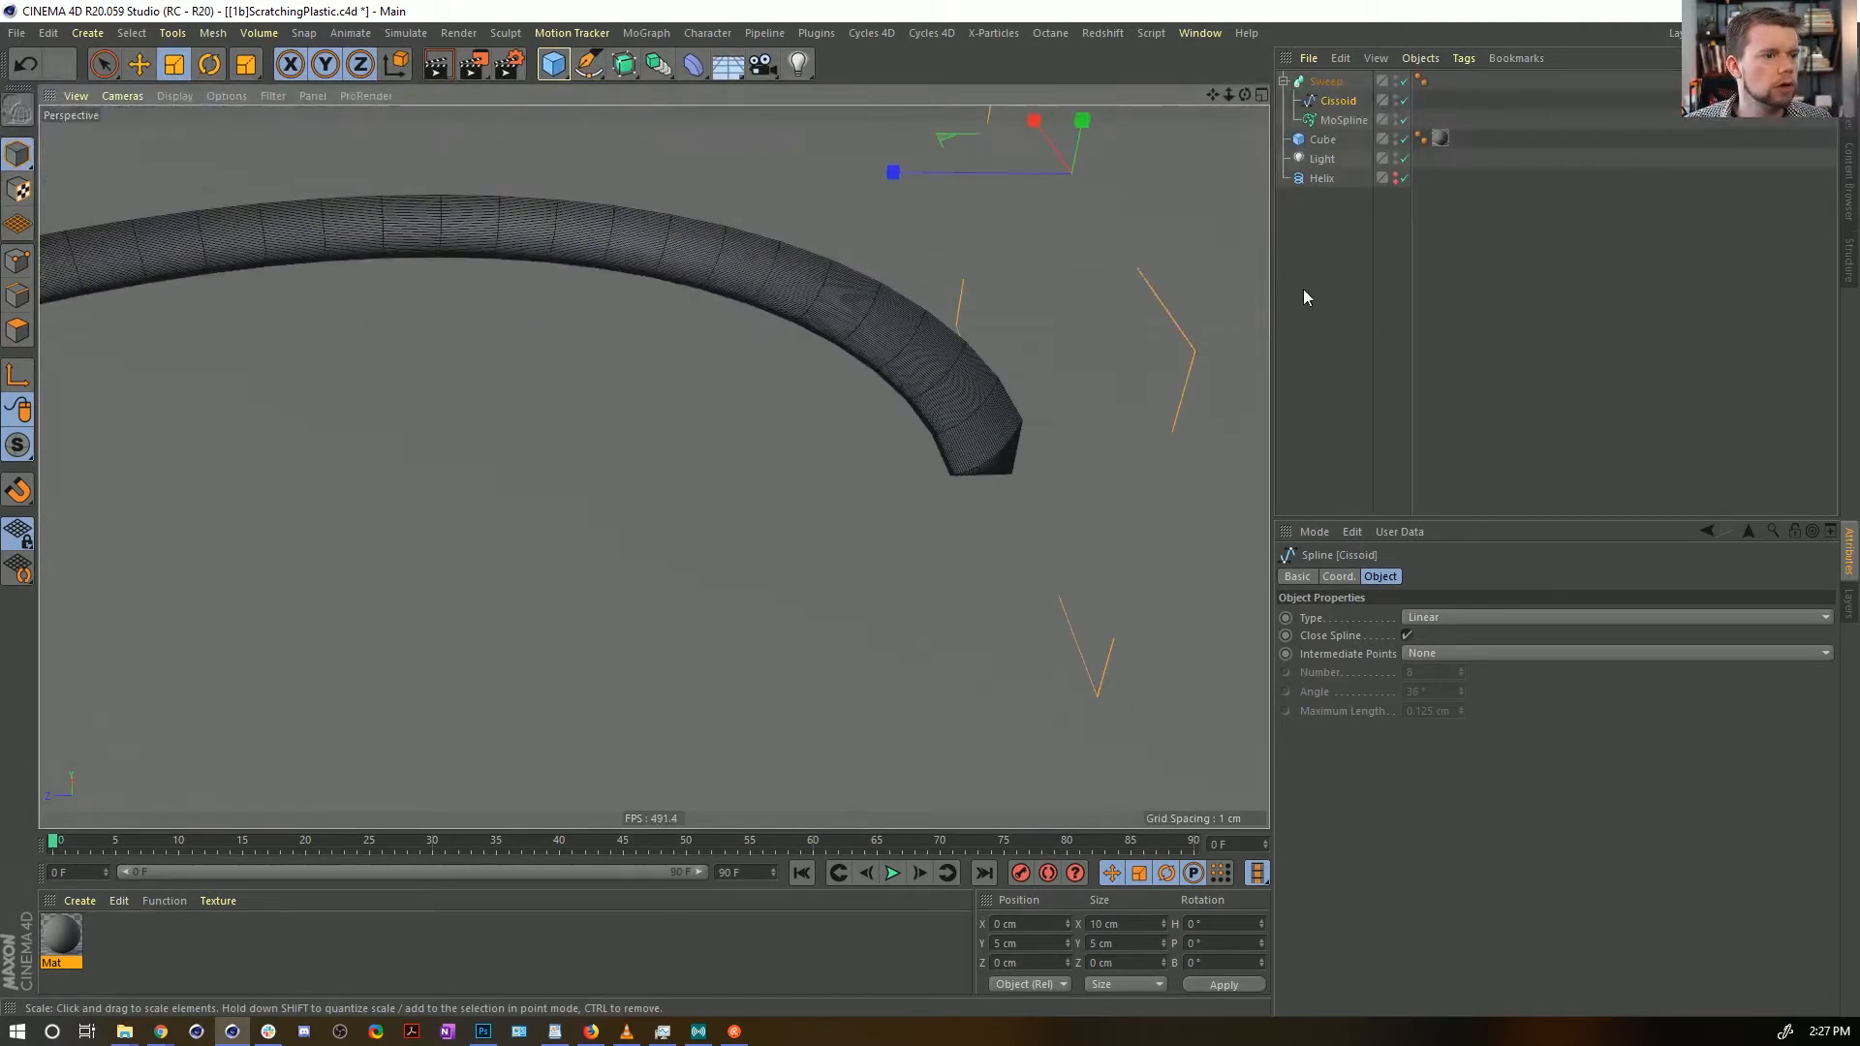
# Rotate the Cissoid profile to a bank angle of 90° and deselect it
pyautogui.keyDown('alt'); pyautogui.moveTo(1102, 292); pyautogui.dragTo(830, 490); pyautogui.keyUp('alt')
pyautogui.press('r')
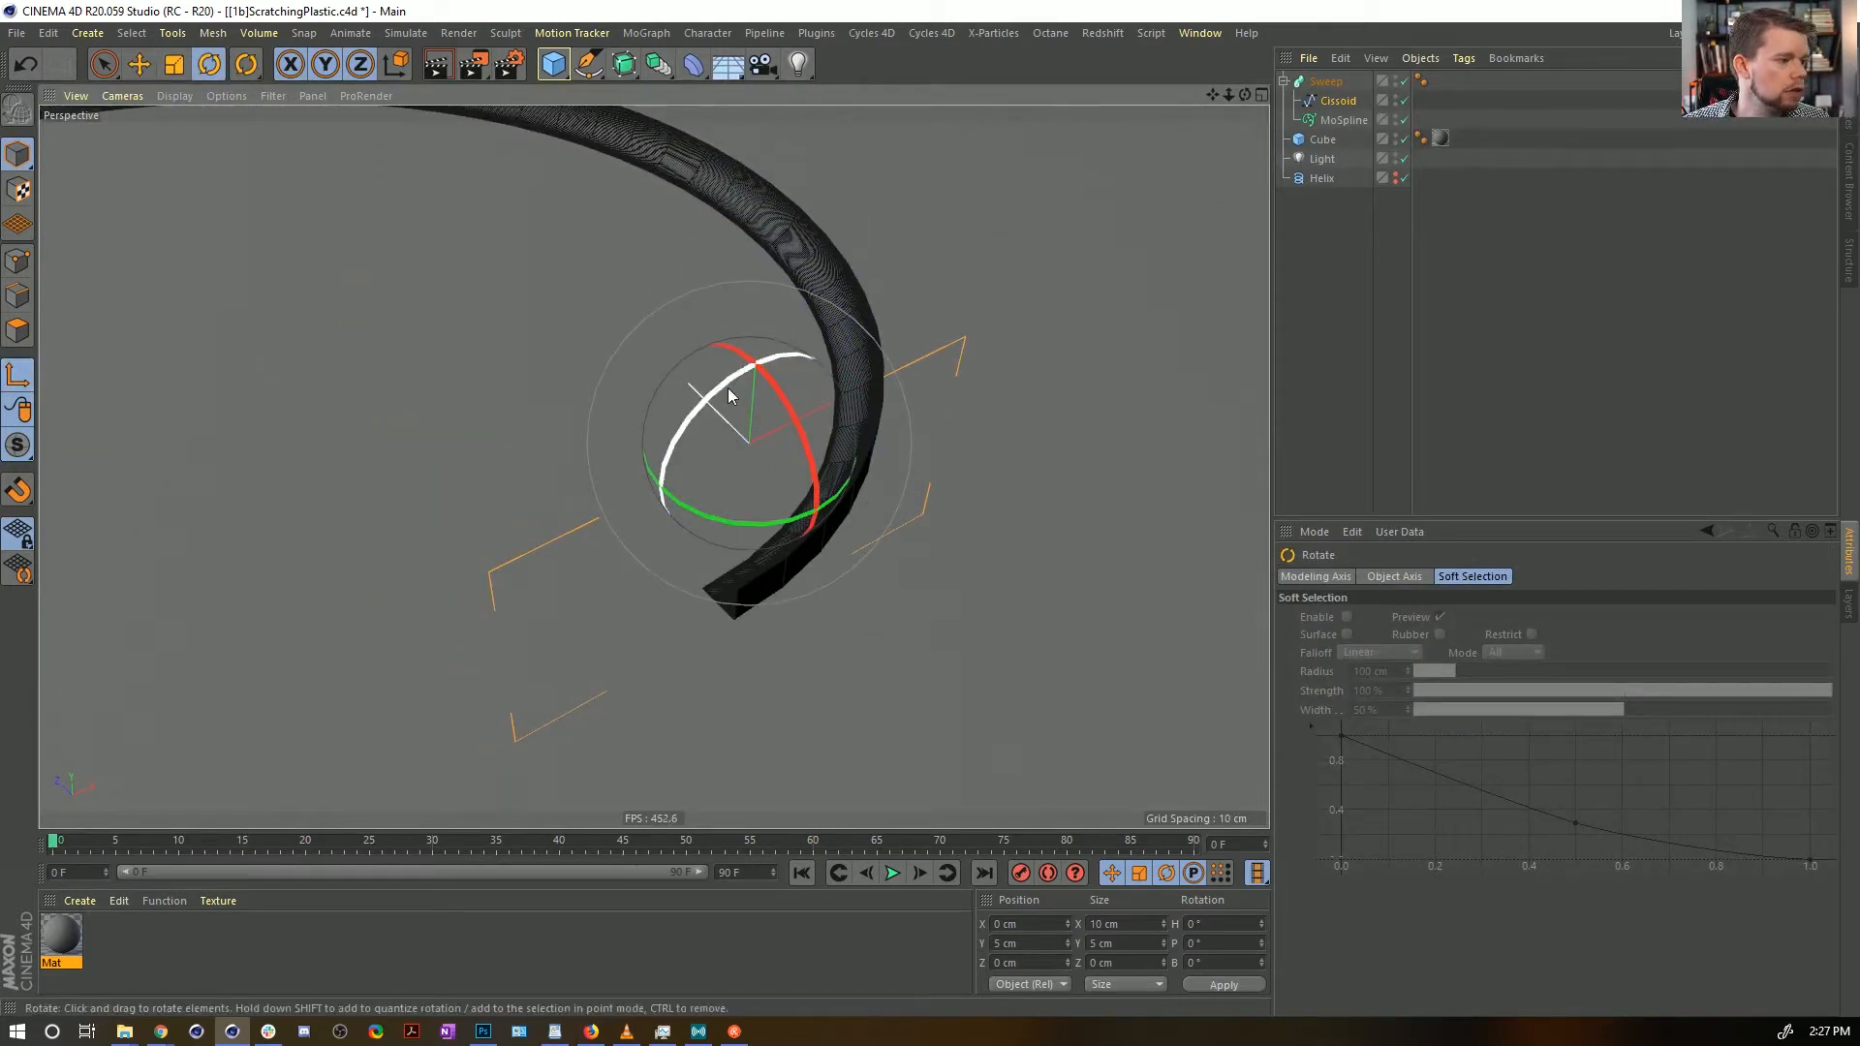
pyautogui.moveTo(729, 388); pyautogui.dragTo(847, 364)
pyautogui.moveTo(762, 559)
pyautogui.keyDown('alt'); pyautogui.mouseDown()
pyautogui.moveTo(856, 496)
pyautogui.moveTo(922, 405)
pyautogui.moveTo(680, 511)
pyautogui.moveTo(751, 552)
pyautogui.mouseUp(); pyautogui.keyUp('alt')
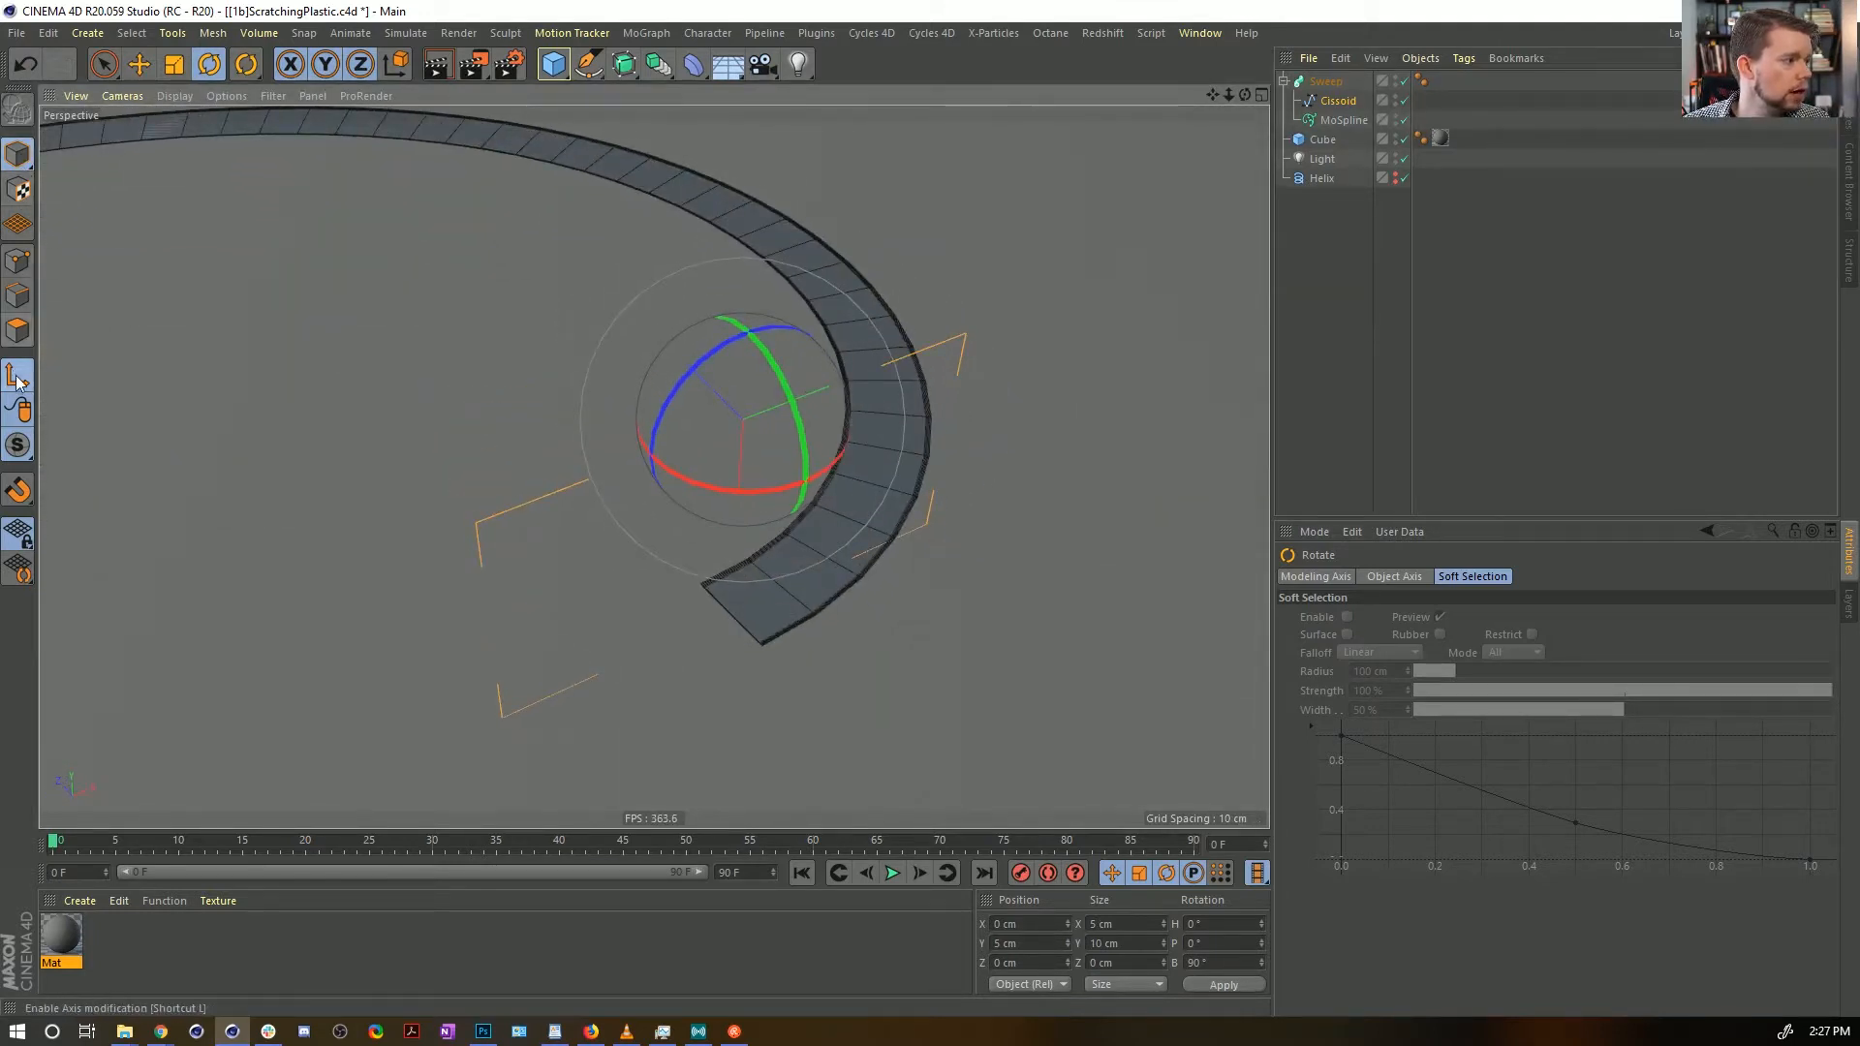
pyautogui.click(1357, 300)
pyautogui.keyDown('alt'); pyautogui.moveTo(1240, 296); pyautogui.dragTo(880, 174); pyautogui.keyUp('alt')
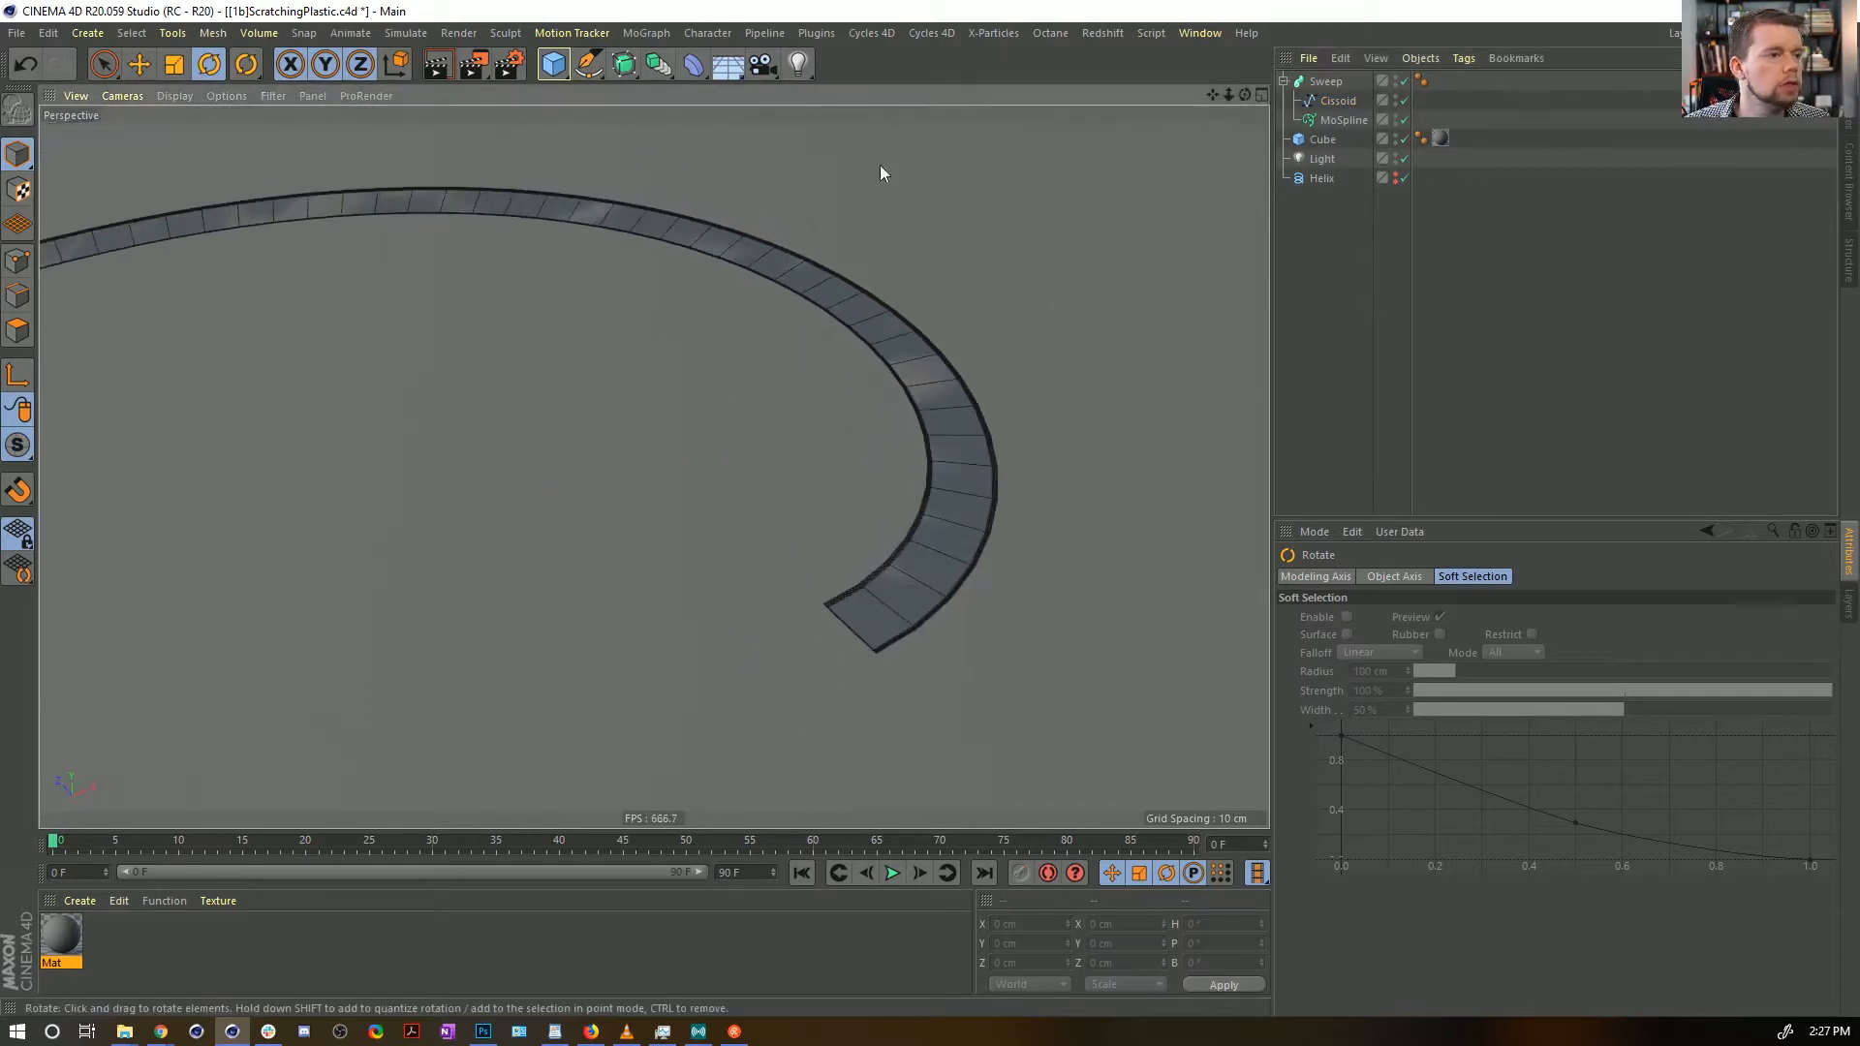
# Add a Boole with the Cube as A and the Sweep as B, using A subtract B
pyautogui.moveTo(659, 64); pyautogui.dragTo(1066, 93)
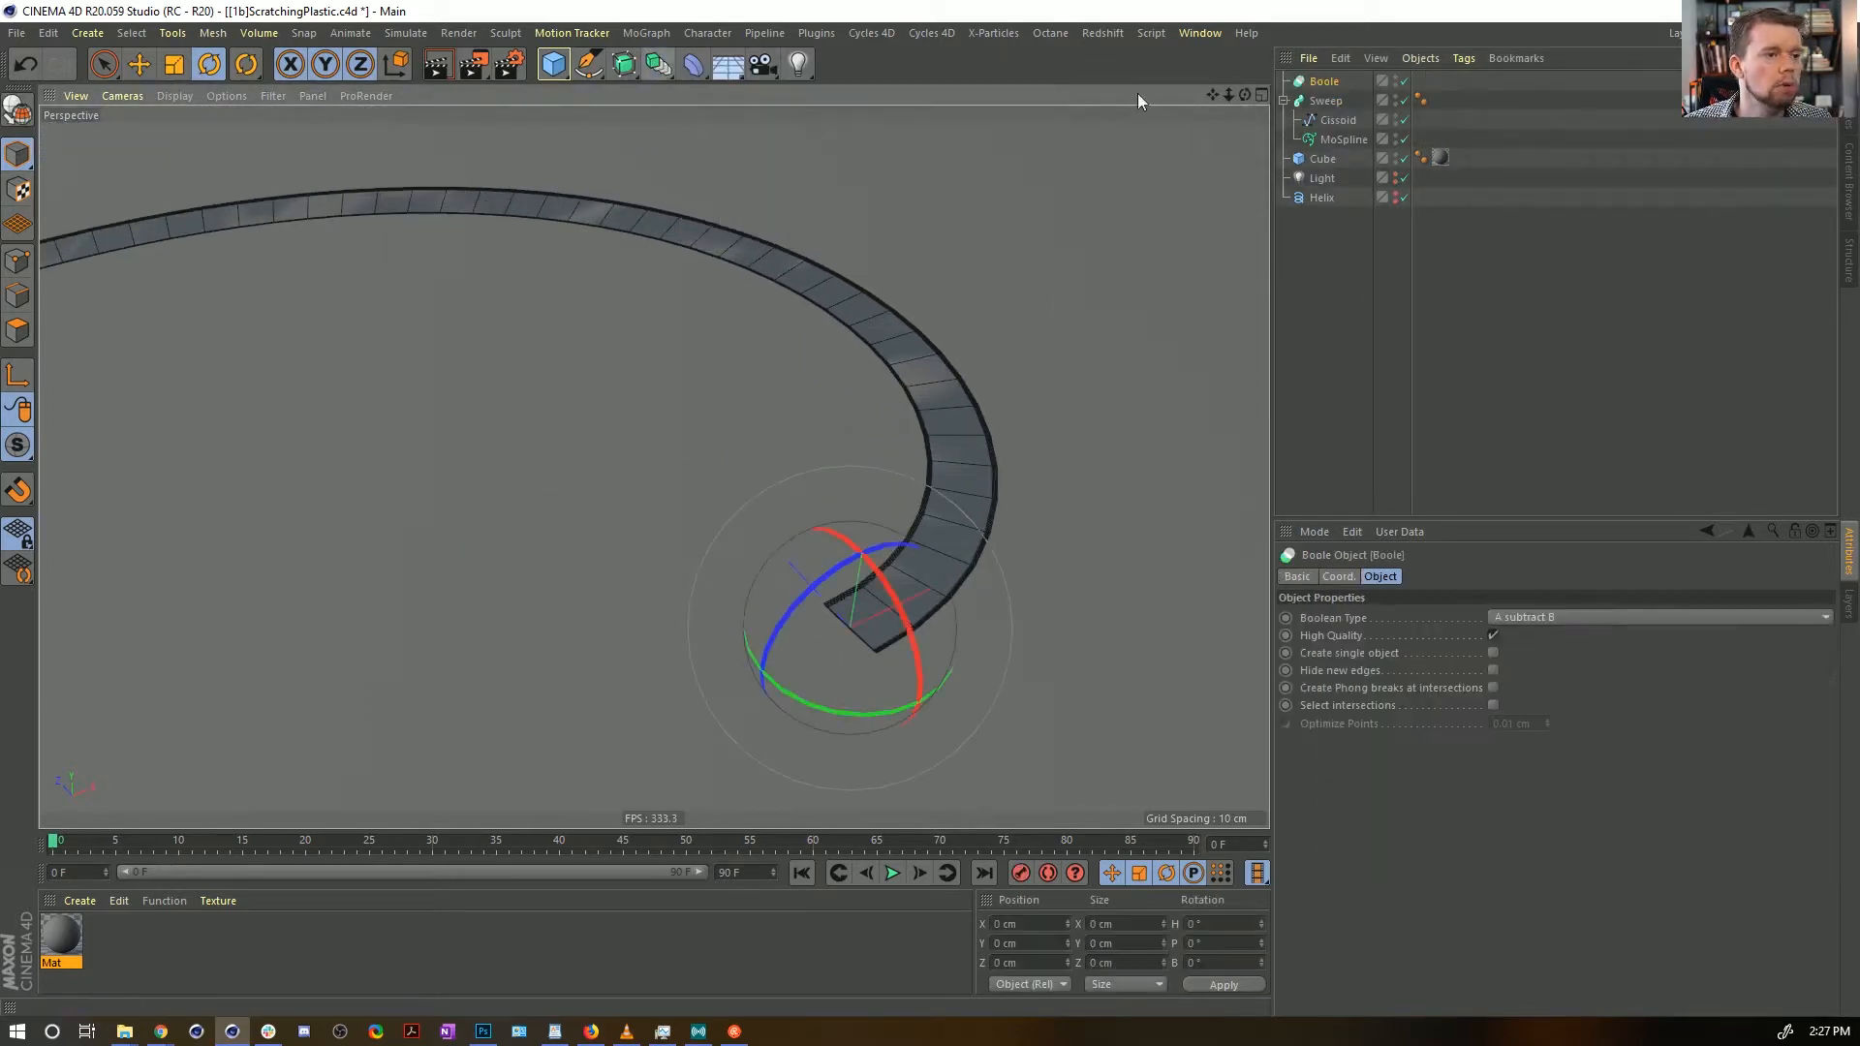
pyautogui.moveTo(1334, 85); pyautogui.dragTo(1332, 97)
pyautogui.click(1325, 82)
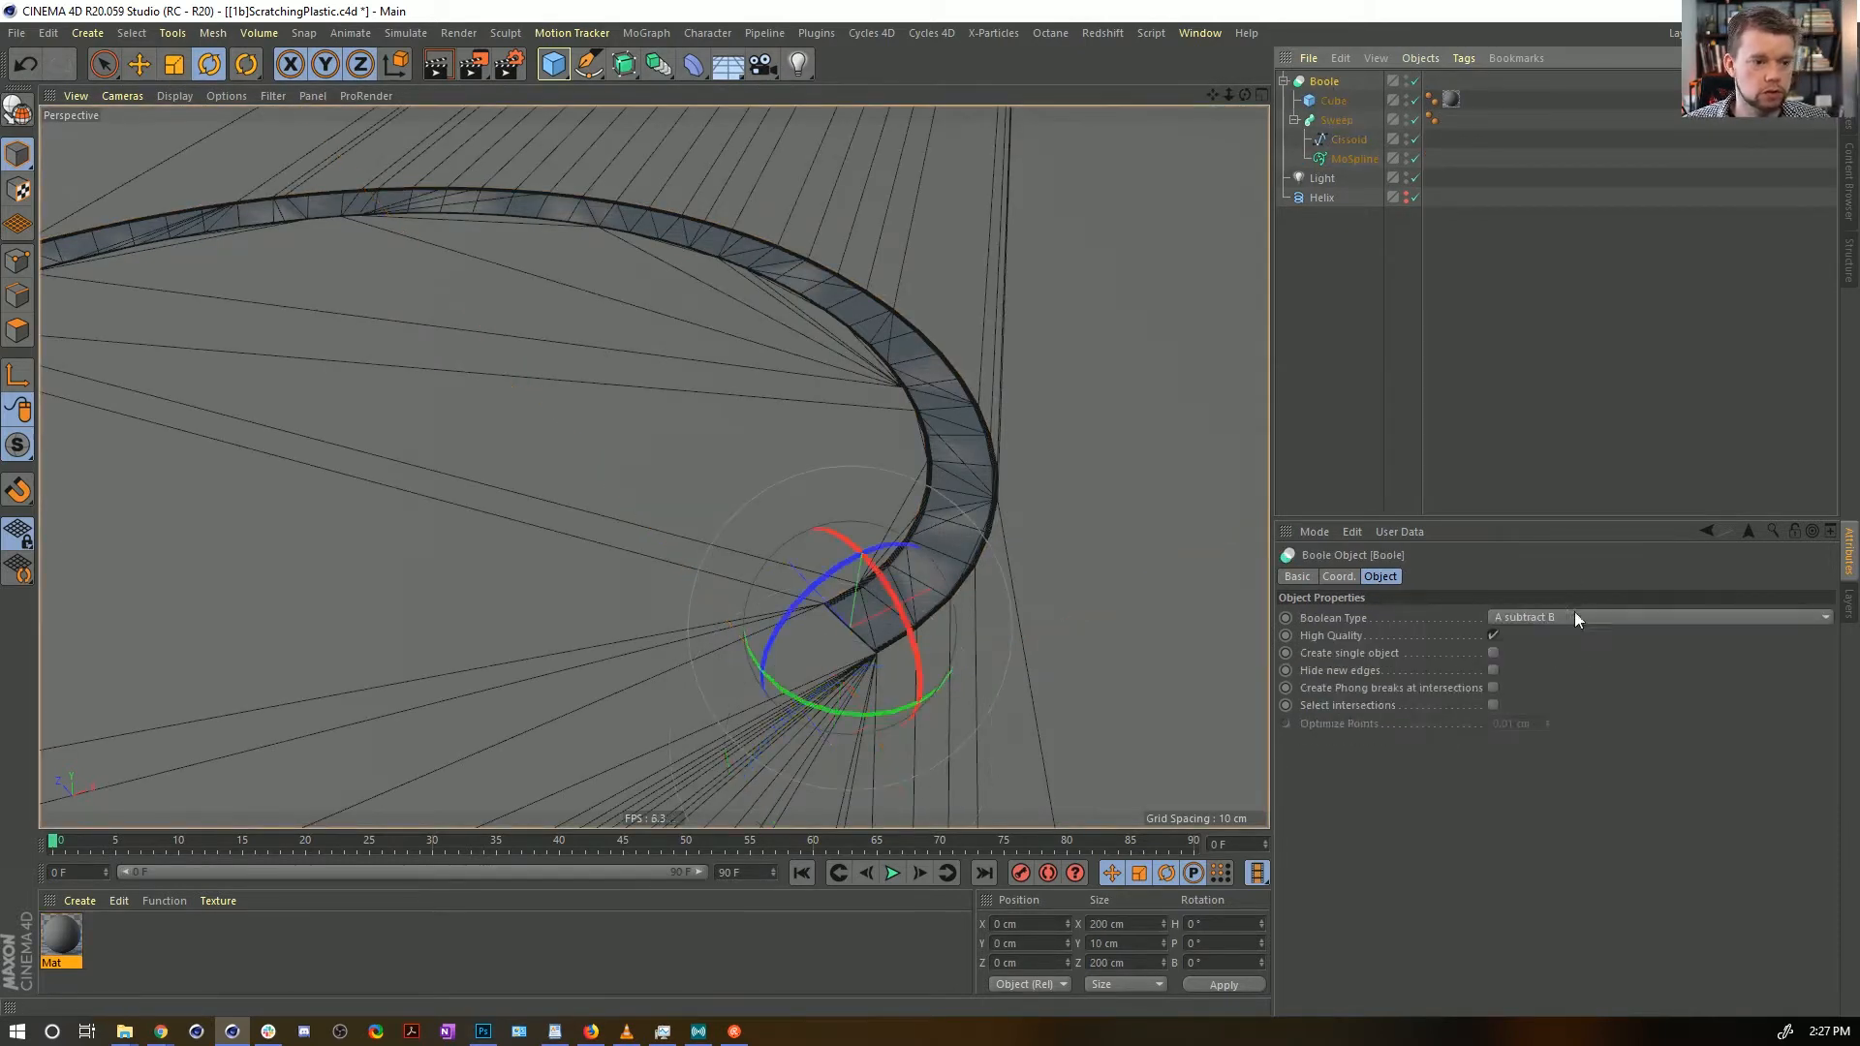
# Try raising the Helix to a Y position of 1 cm and inspect the groove cut into the slab
pyautogui.click(1303, 123)
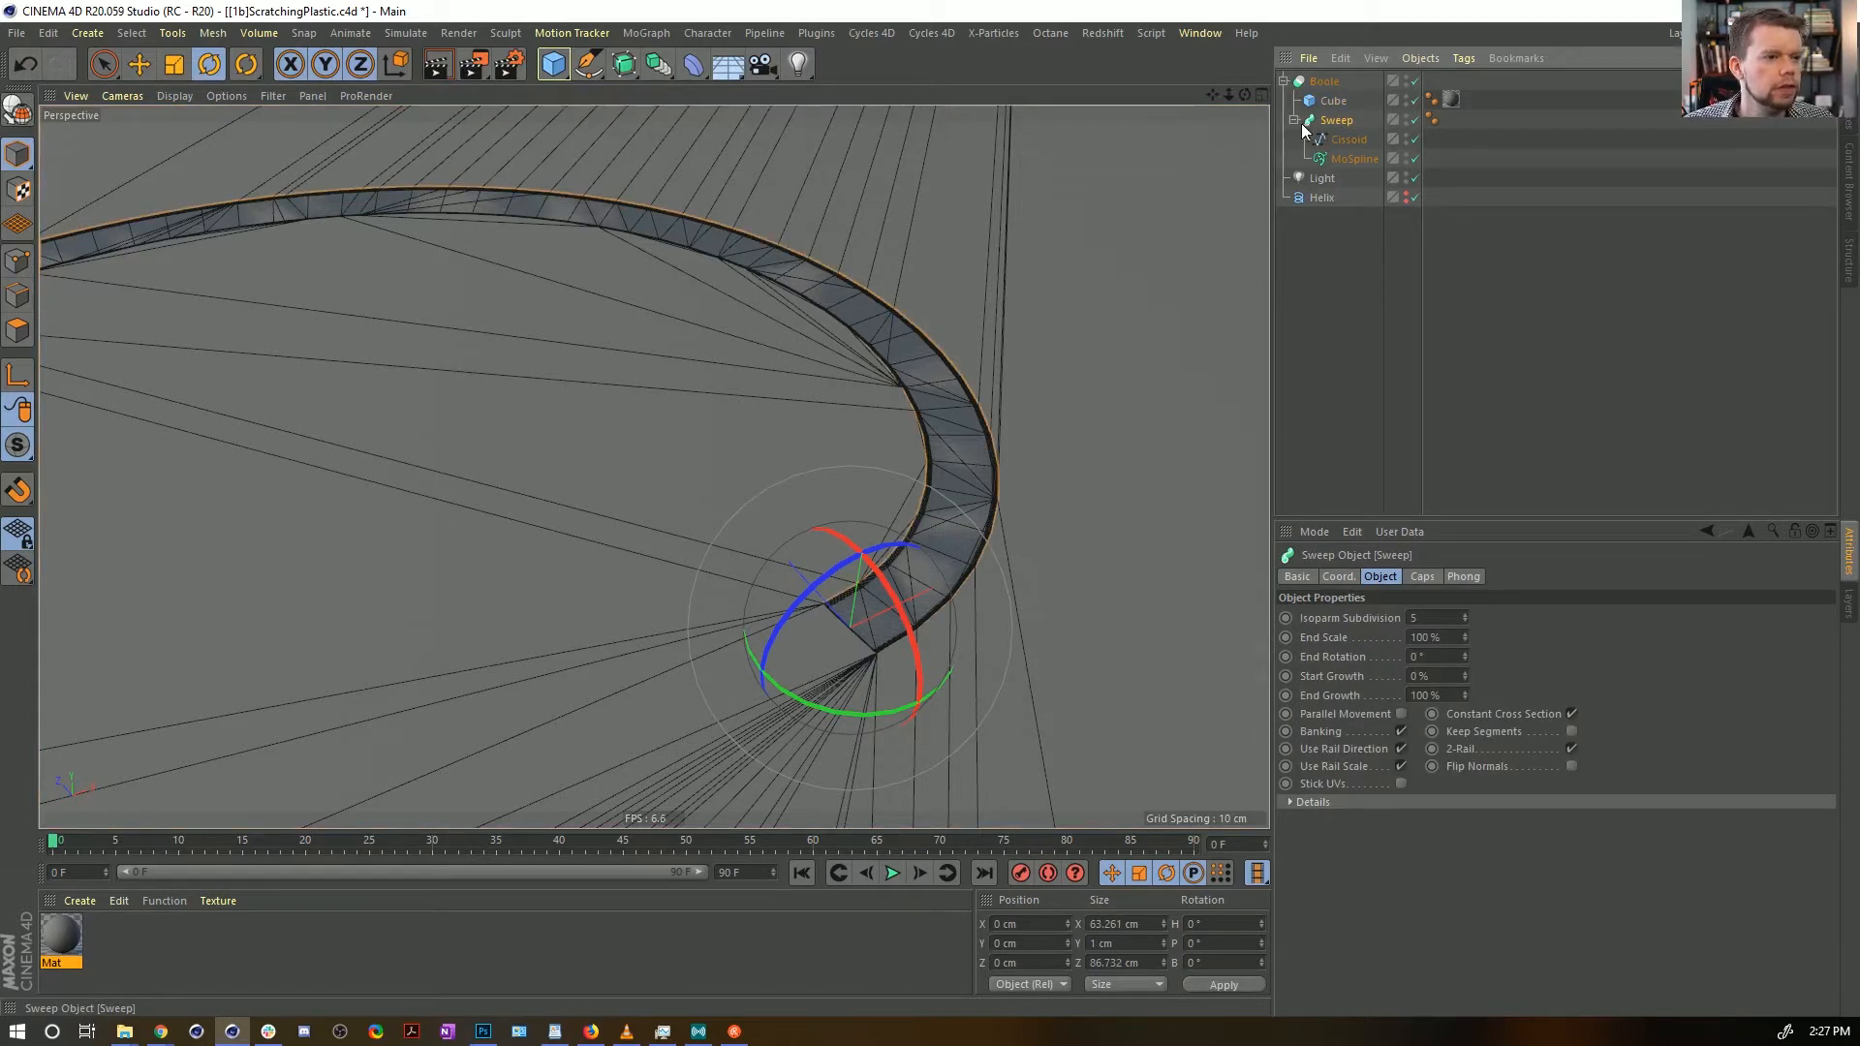
pyautogui.click(1320, 200)
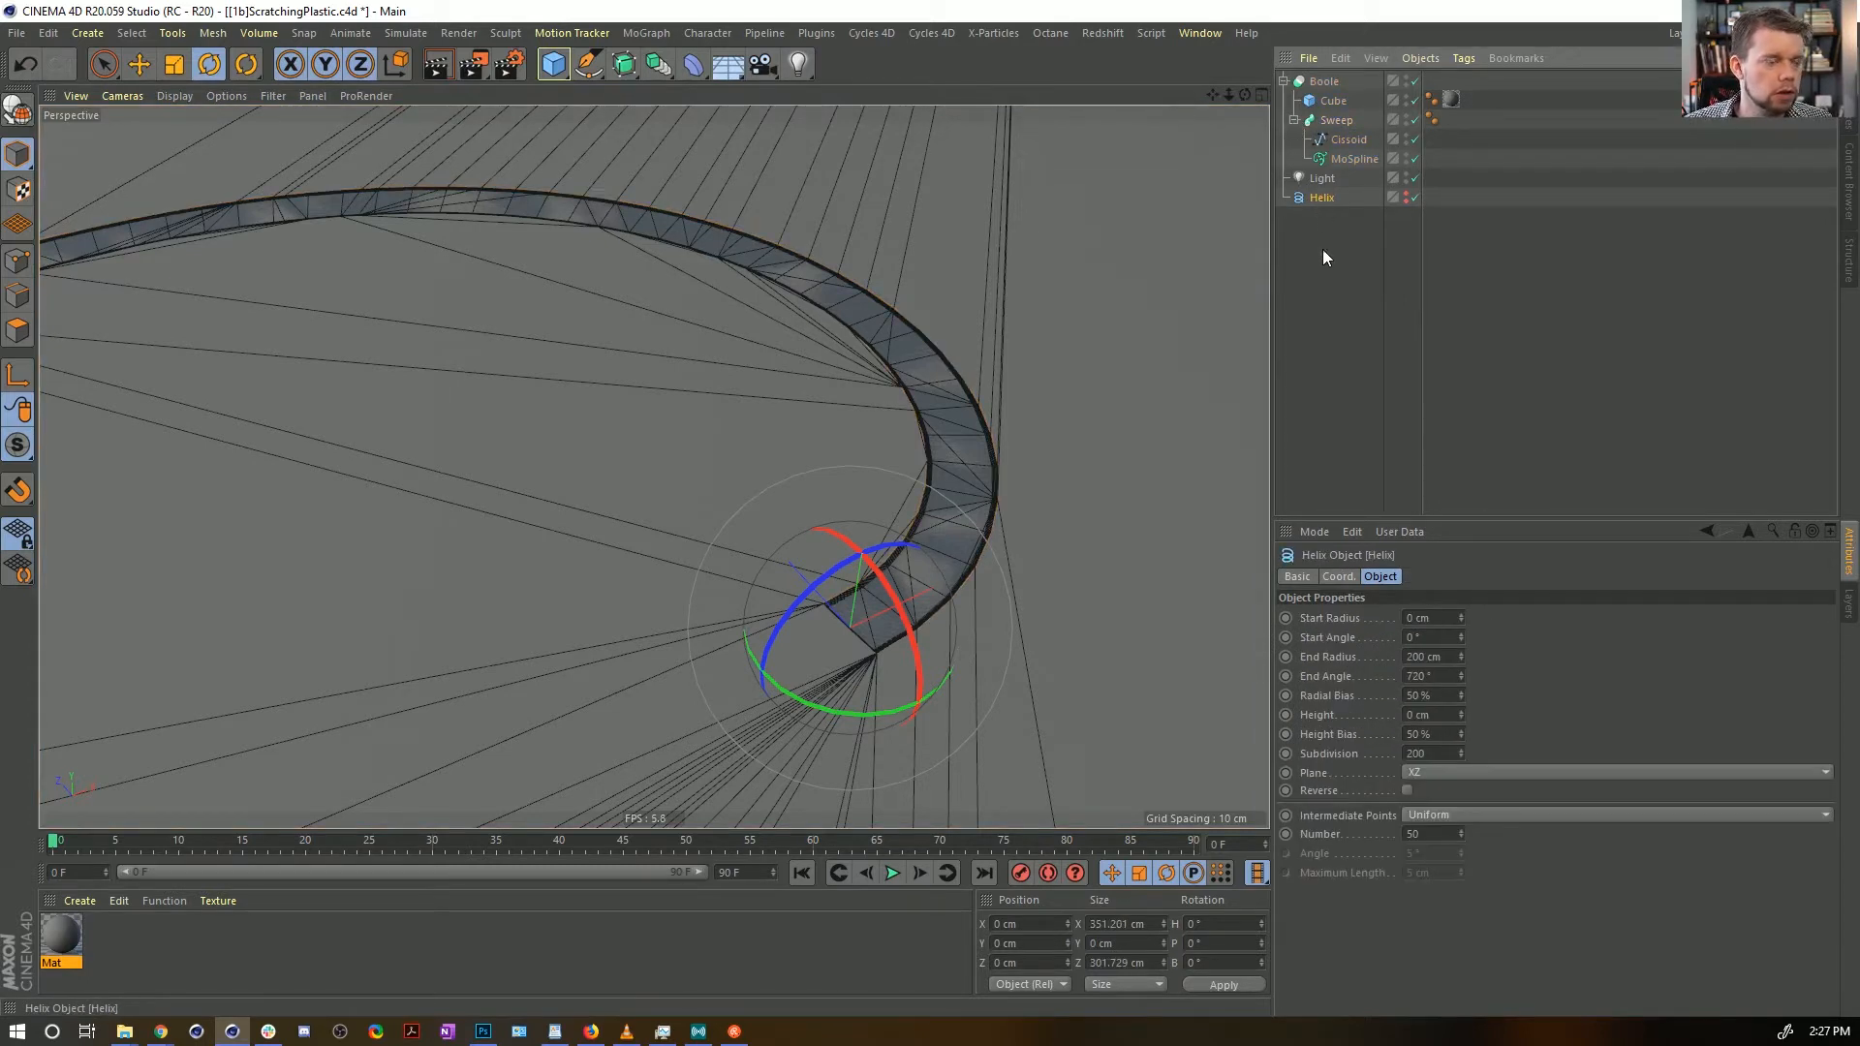
pyautogui.click(1069, 940)
pyautogui.click(1218, 985)
pyautogui.keyDown('alt'); pyautogui.moveTo(924, 621); pyautogui.dragTo(924, 271); pyautogui.keyUp('alt')
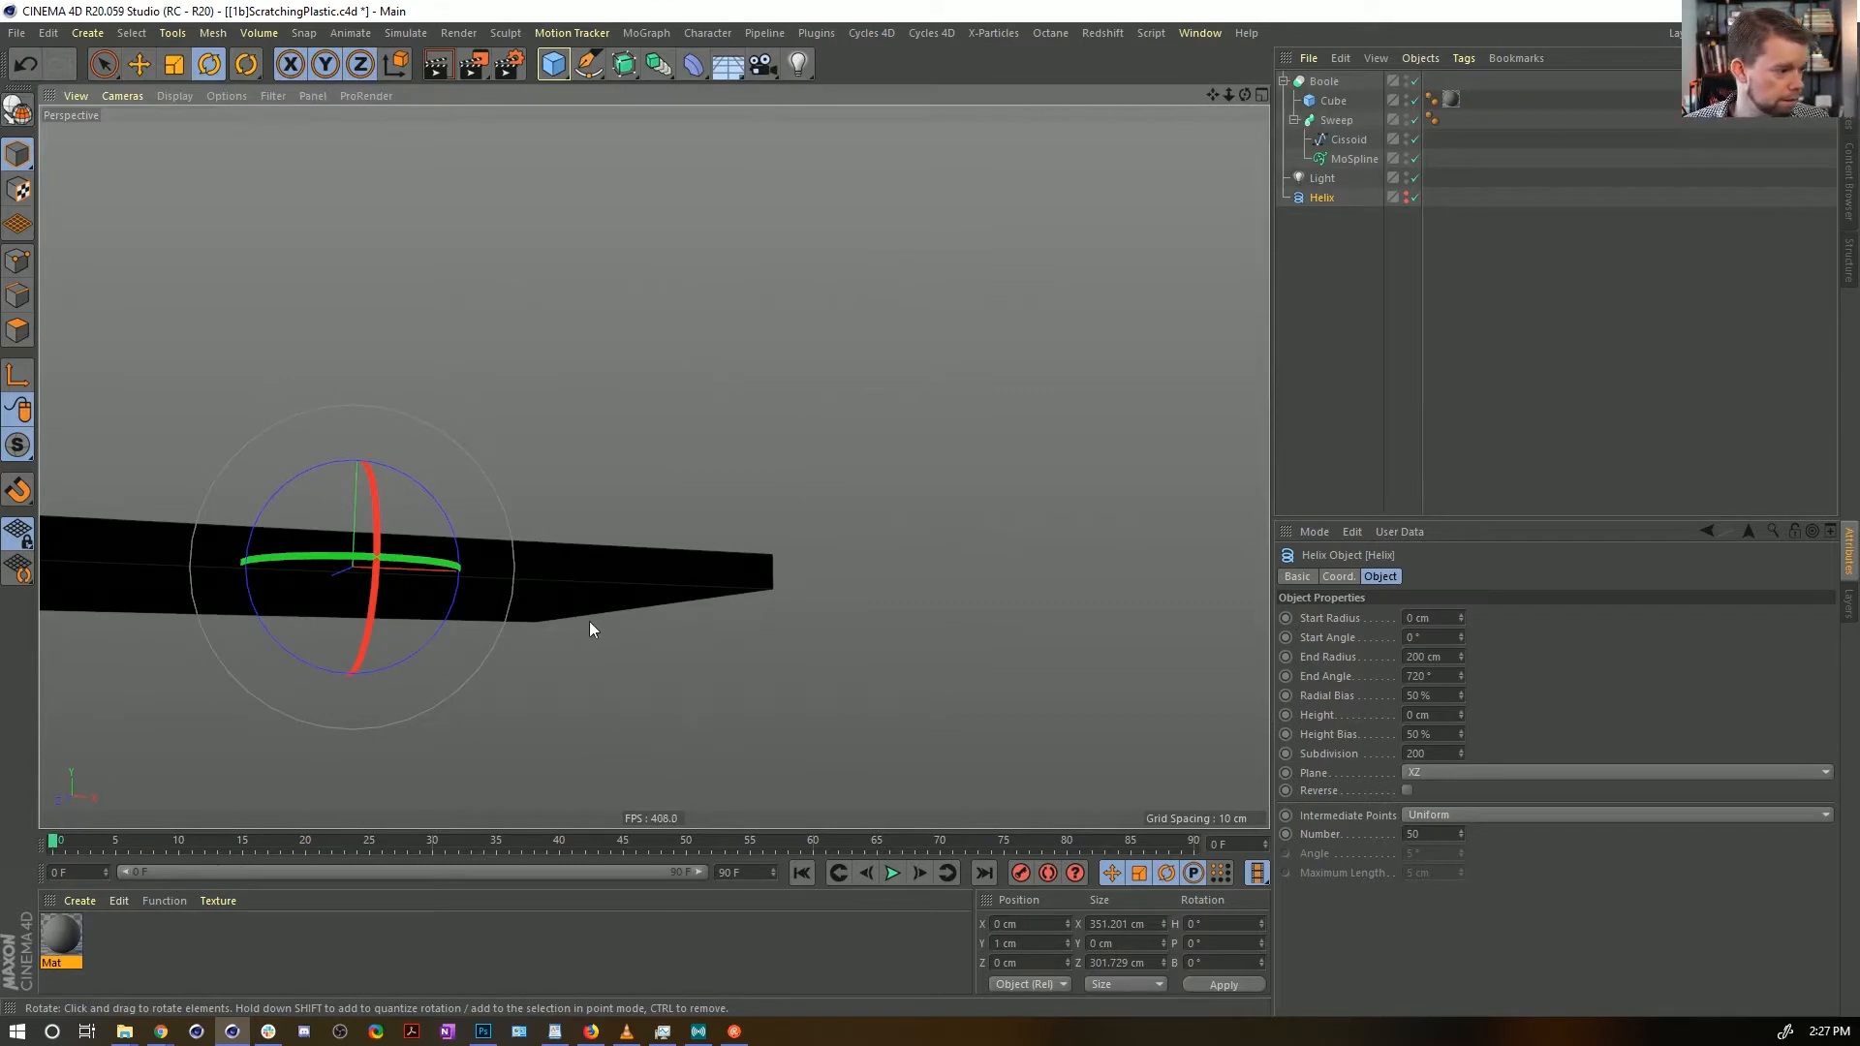
pyautogui.keyDown('alt'); pyautogui.moveTo(590, 629); pyautogui.dragTo(620, 600); pyautogui.keyUp('alt')
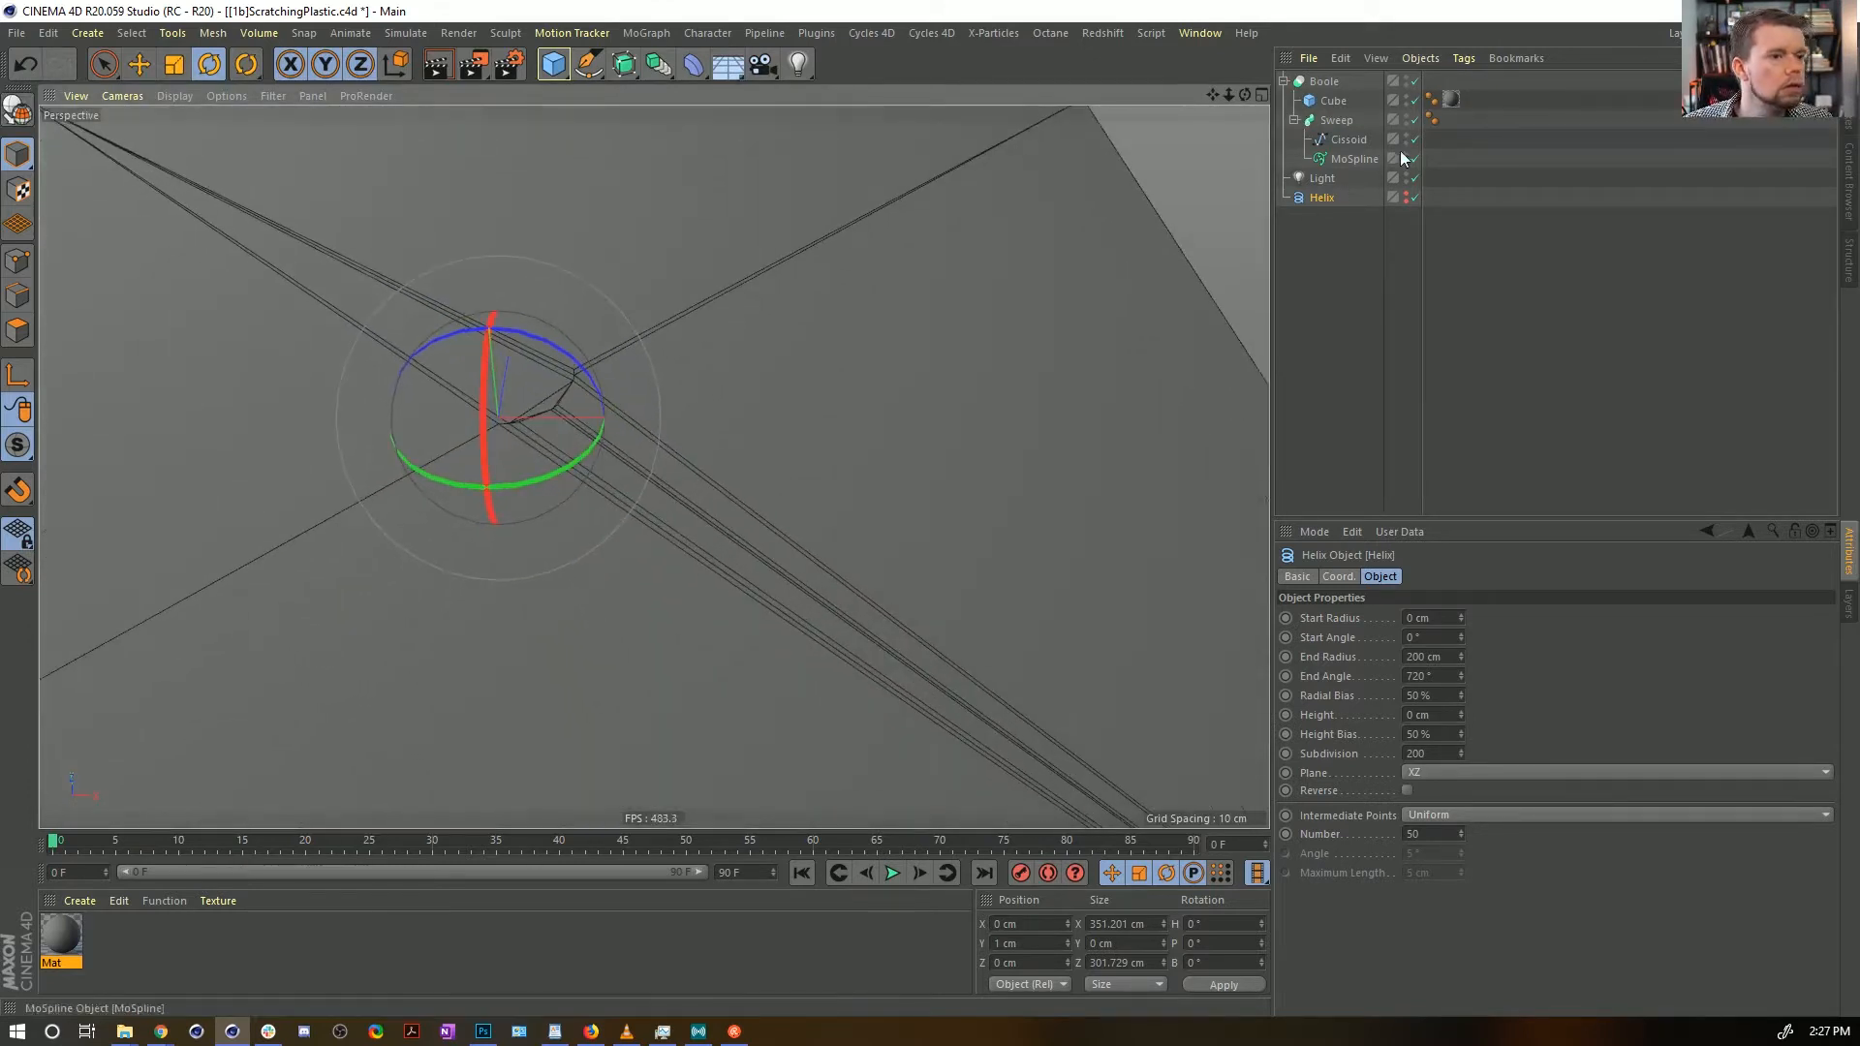
# Disable the Boole and set the Helix's Y position to 0 cm
pyautogui.click(1415, 81)
pyautogui.keyDown('alt'); pyautogui.moveTo(805, 362); pyautogui.dragTo(918, 448); pyautogui.keyUp('alt')
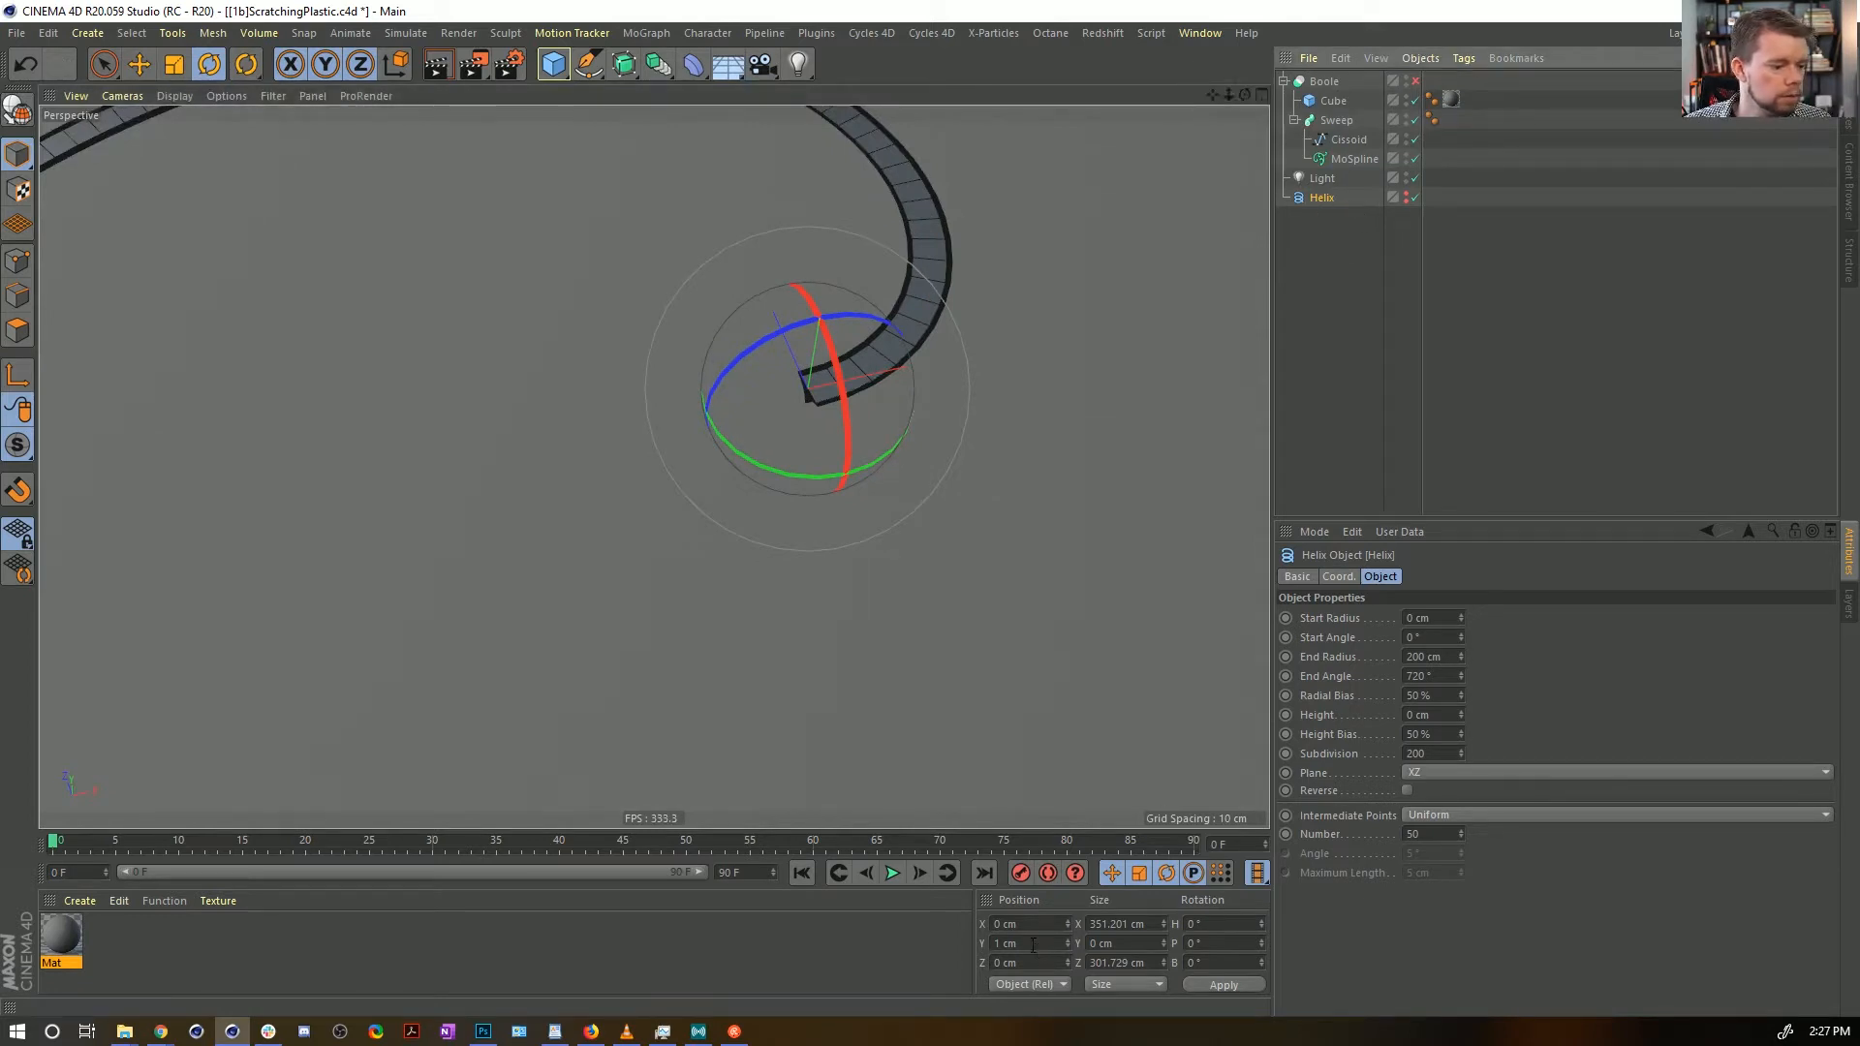
pyautogui.moveTo(1030, 944); pyautogui.dragTo(920, 937)
pyautogui.write('0')
pyautogui.press('Return')
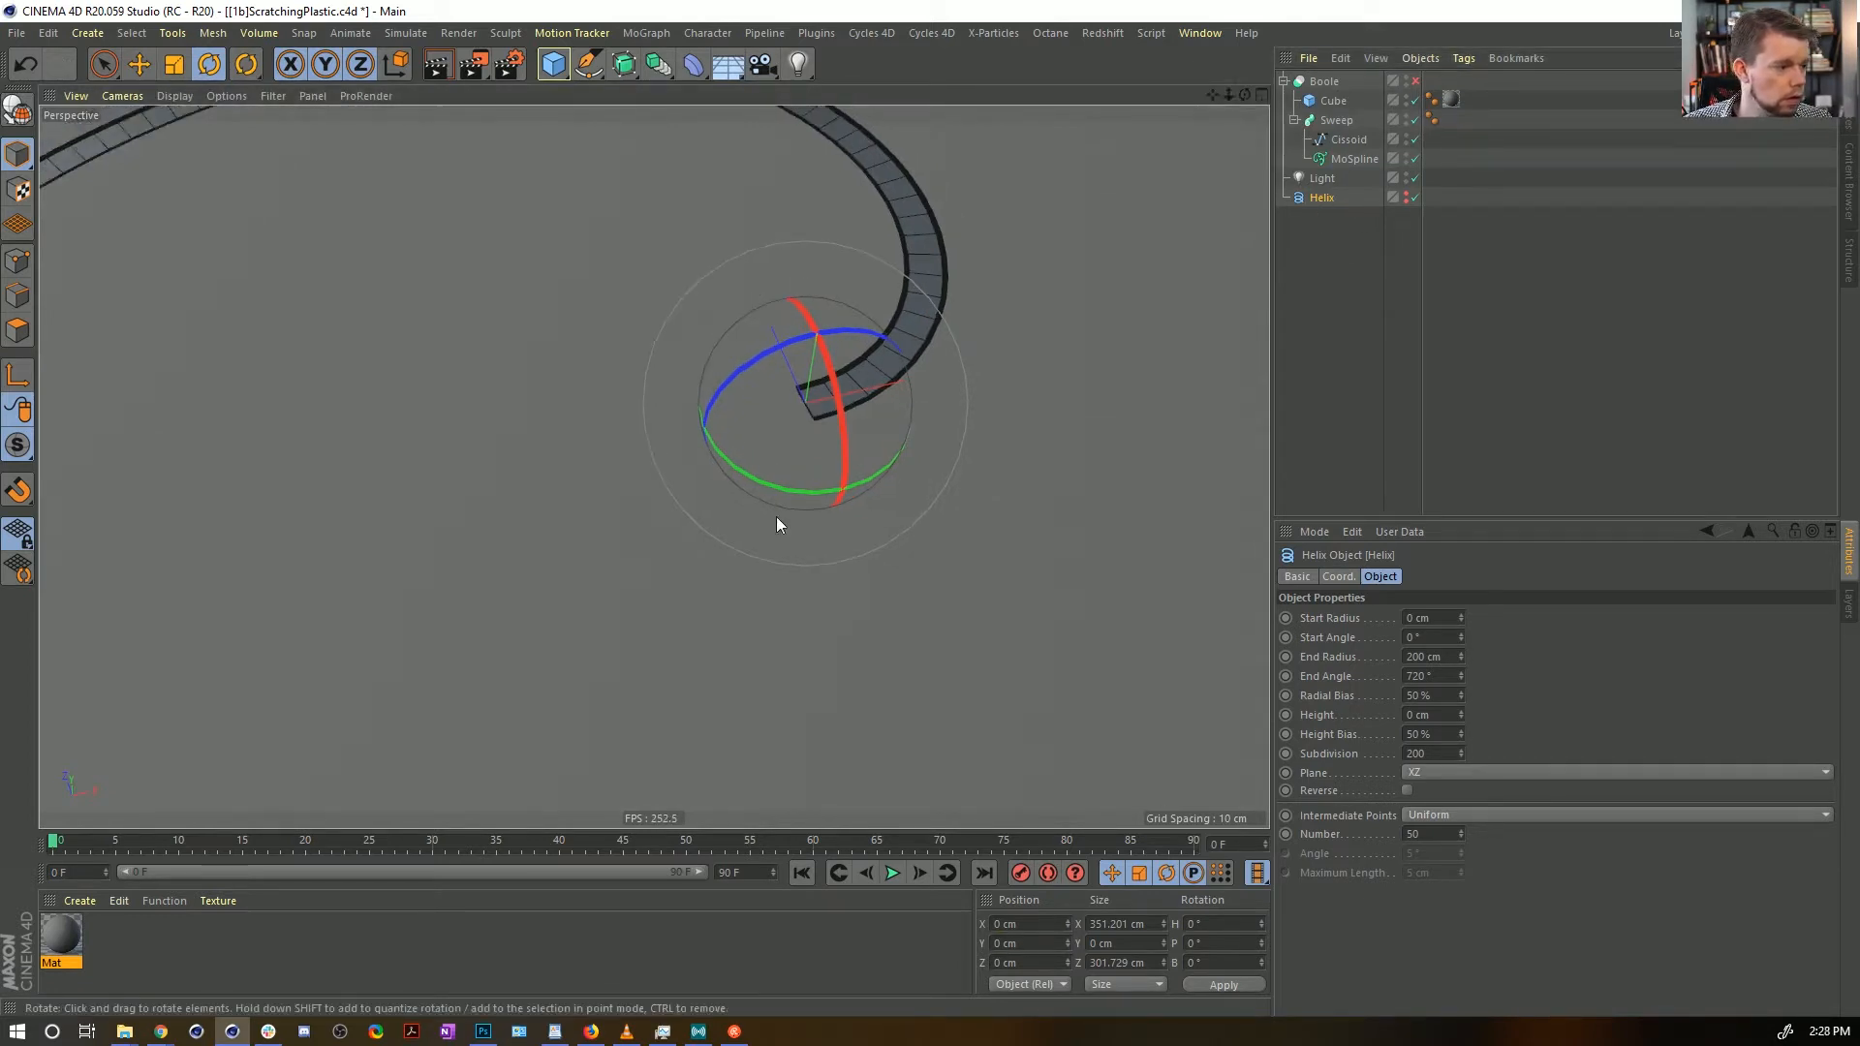
# Raise the Helix slightly along Y to about 0.052 cm so the sweep sits just above the slab's surface
pyautogui.keyDown('alt'); pyautogui.moveTo(776, 516); pyautogui.dragTo(938, 448, button='right'); pyautogui.keyUp('alt')
pyautogui.keyDown('alt'); pyautogui.moveTo(909, 307); pyautogui.dragTo(917, 598, button='middle'); pyautogui.keyUp('alt')
pyautogui.press('e')
pyautogui.moveTo(959, 312)
pyautogui.keyDown('alt'); pyautogui.mouseDown()
pyautogui.moveTo(986, 323)
pyautogui.moveTo(961, 296)
pyautogui.mouseUp(); pyautogui.keyUp('alt')
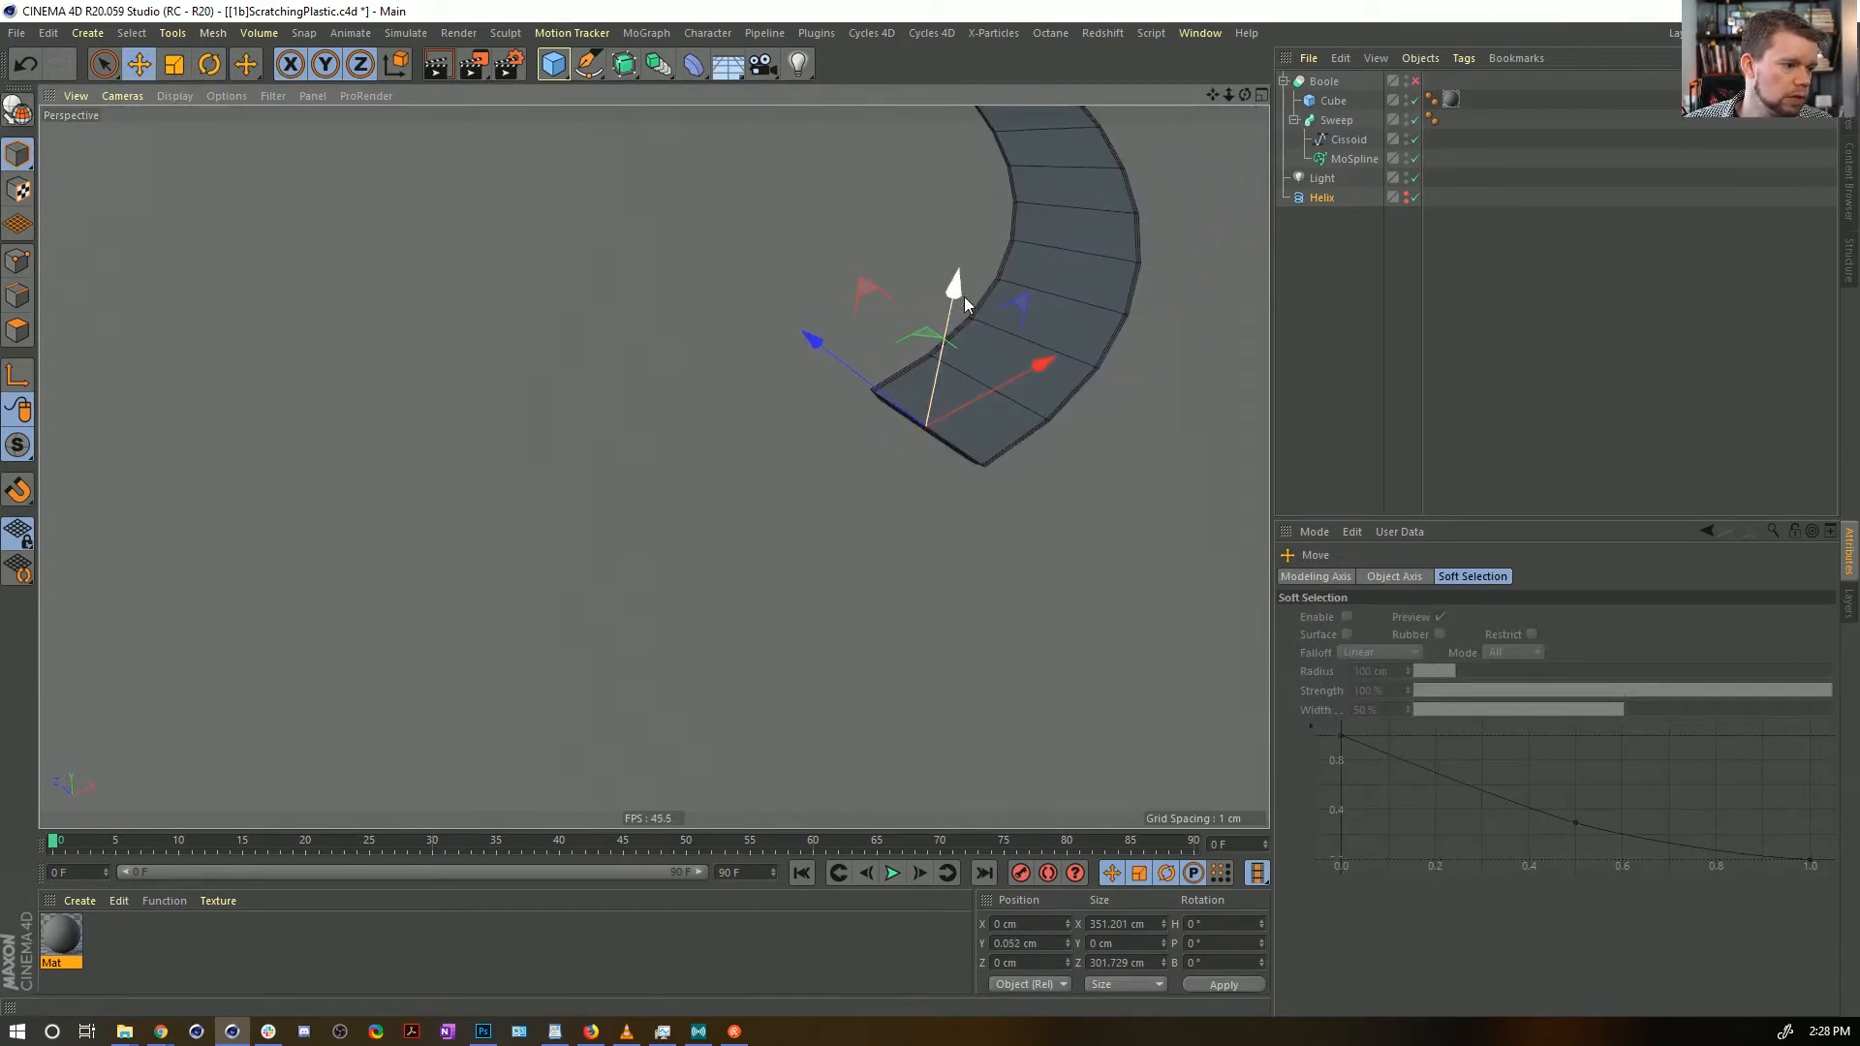
pyautogui.keyDown('alt'); pyautogui.moveTo(1017, 356); pyautogui.dragTo(968, 407); pyautogui.keyUp('alt')
pyautogui.keyDown('alt'); pyautogui.moveTo(1014, 354); pyautogui.dragTo(928, 380, button='right'); pyautogui.keyUp('alt')
pyautogui.keyDown('alt'); pyautogui.moveTo(928, 381); pyautogui.dragTo(922, 780, button='middle'); pyautogui.keyUp('alt')
pyautogui.keyDown('alt'); pyautogui.moveTo(922, 781); pyautogui.dragTo(812, 520); pyautogui.keyUp('alt')
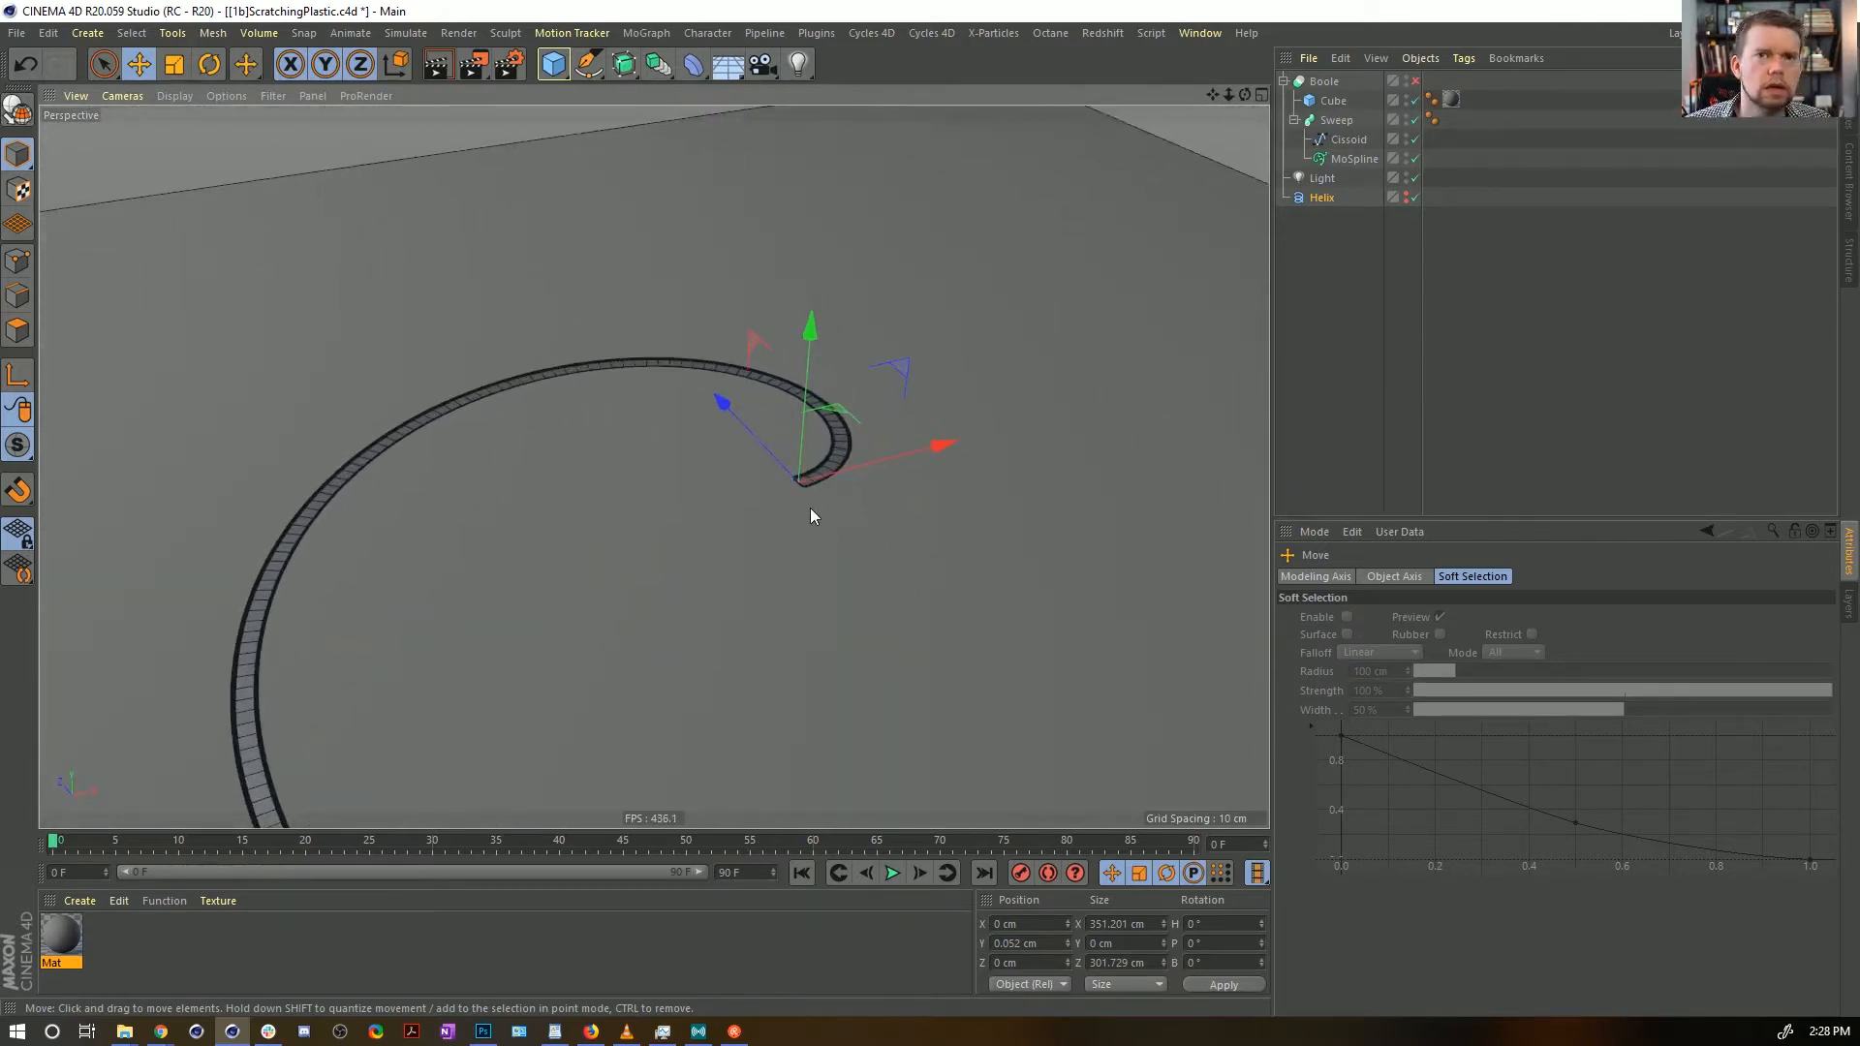
pyautogui.keyDown('alt'); pyautogui.moveTo(810, 508); pyautogui.dragTo(1014, 450, button='right'); pyautogui.keyUp('alt')
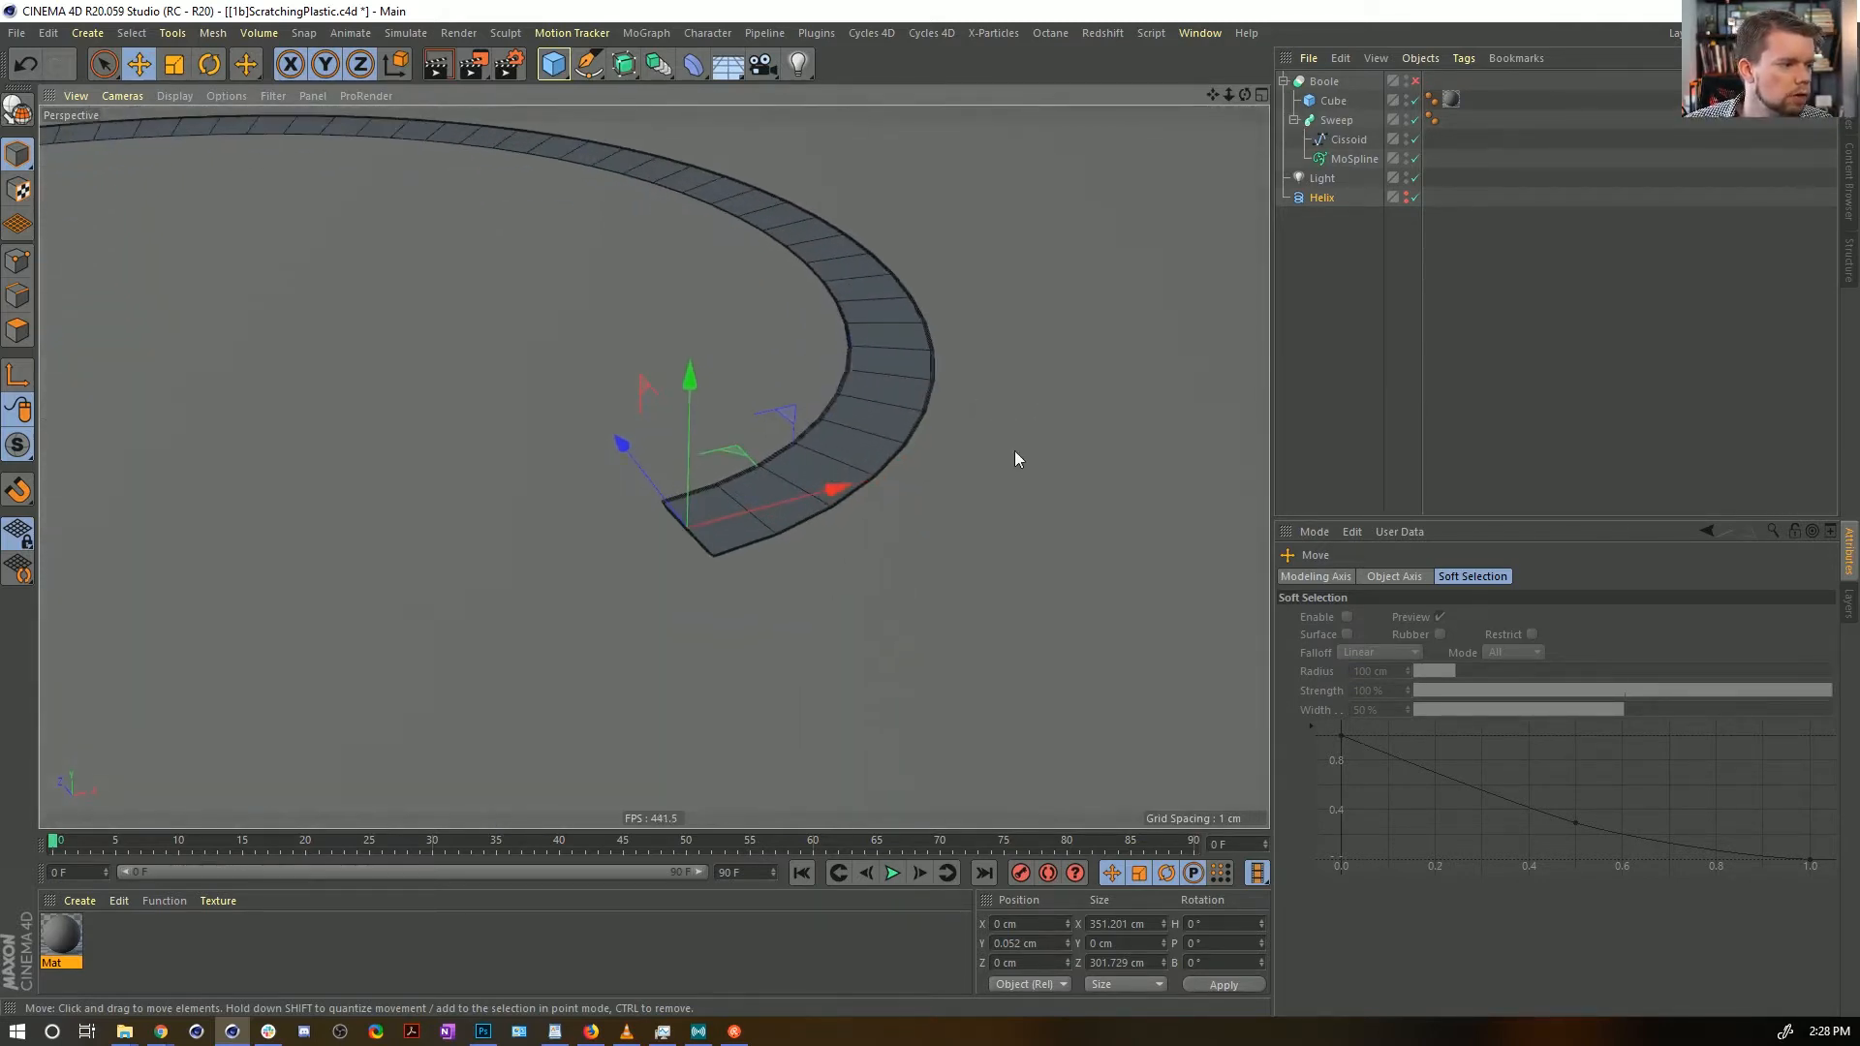
# Re-enable the Boole and examine the spiral groove carved into the slab
pyautogui.click(1415, 81)
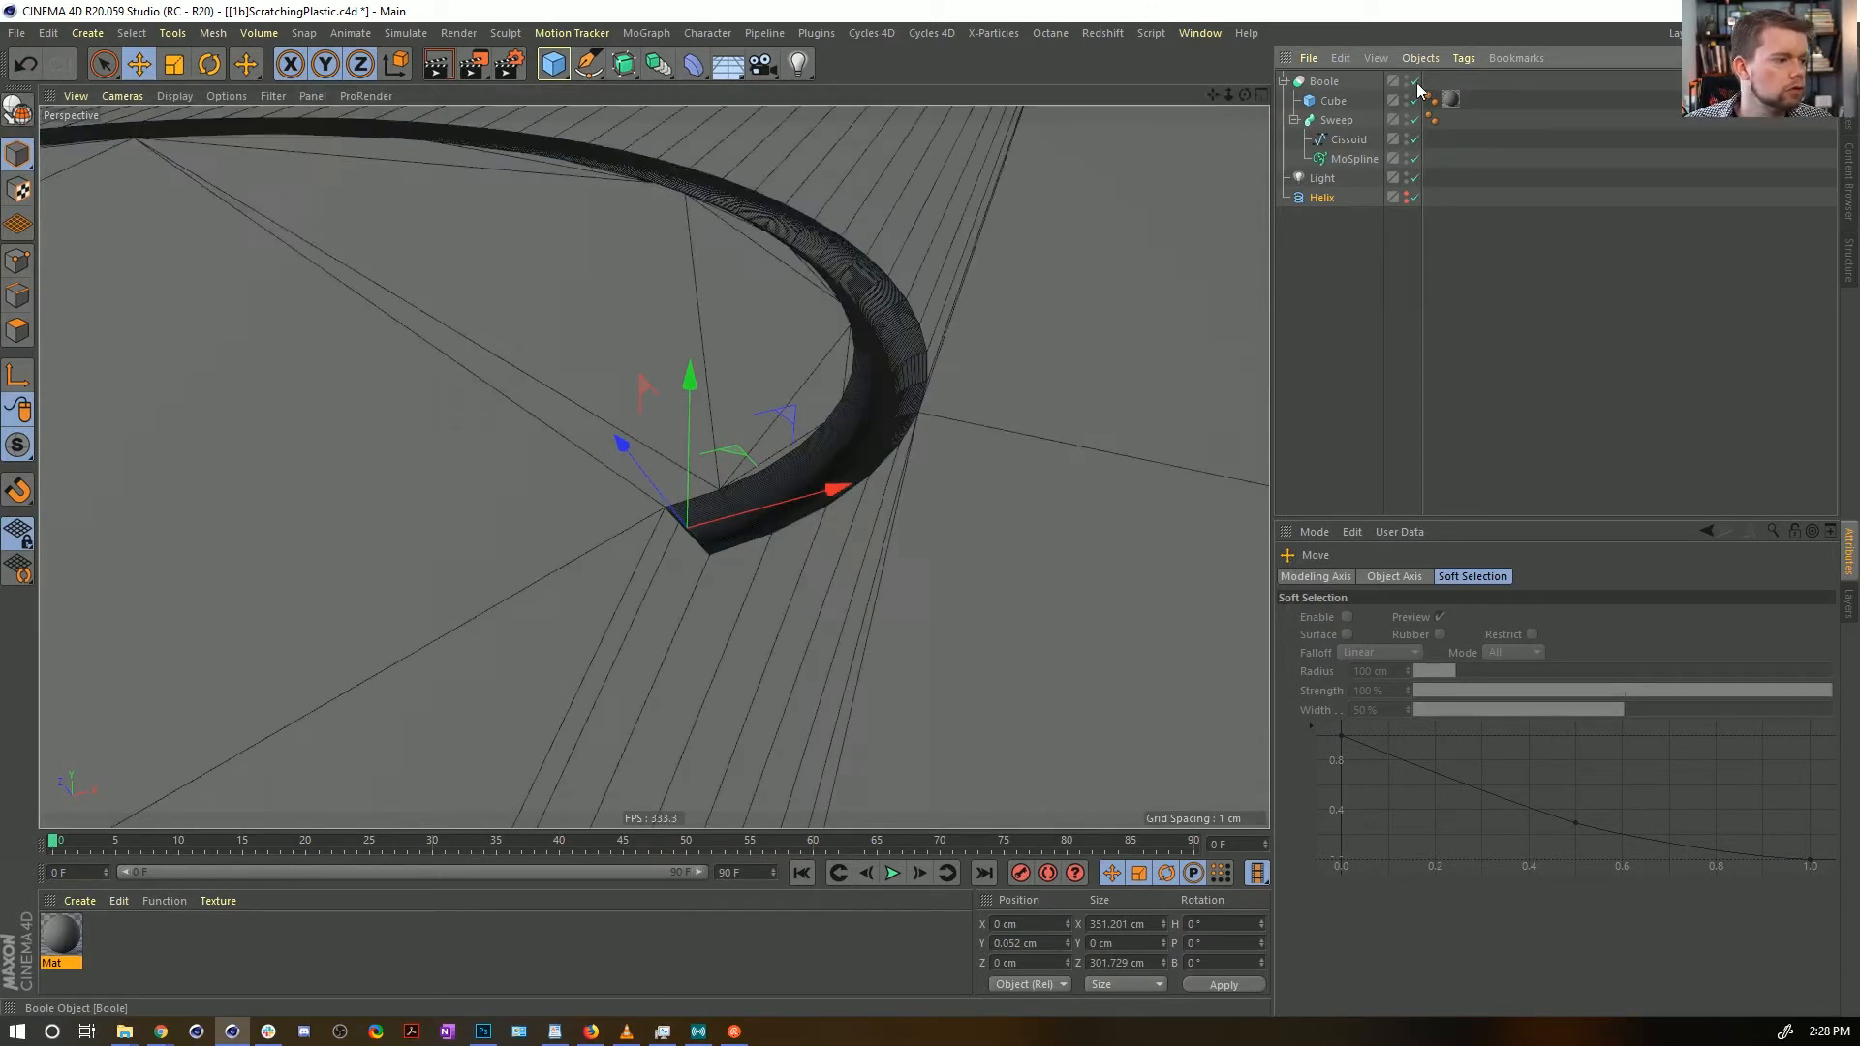
pyautogui.keyDown('alt'); pyautogui.moveTo(1034, 312); pyautogui.dragTo(947, 310); pyautogui.keyUp('alt')
pyautogui.keyDown('alt'); pyautogui.moveTo(880, 390); pyautogui.dragTo(816, 486, button='right'); pyautogui.keyUp('alt')
pyautogui.keyDown('alt'); pyautogui.moveTo(817, 479); pyautogui.dragTo(846, 453); pyautogui.keyUp('alt')
pyautogui.moveTo(847, 452)
pyautogui.keyDown('alt'); pyautogui.mouseDown(button='right')
pyautogui.moveTo(932, 411)
pyautogui.moveTo(875, 438)
pyautogui.mouseUp(button='right'); pyautogui.keyUp('alt')
# Select the Sweep and display the viewport with Gouraud Shading (Lines)
pyautogui.click(1342, 120)
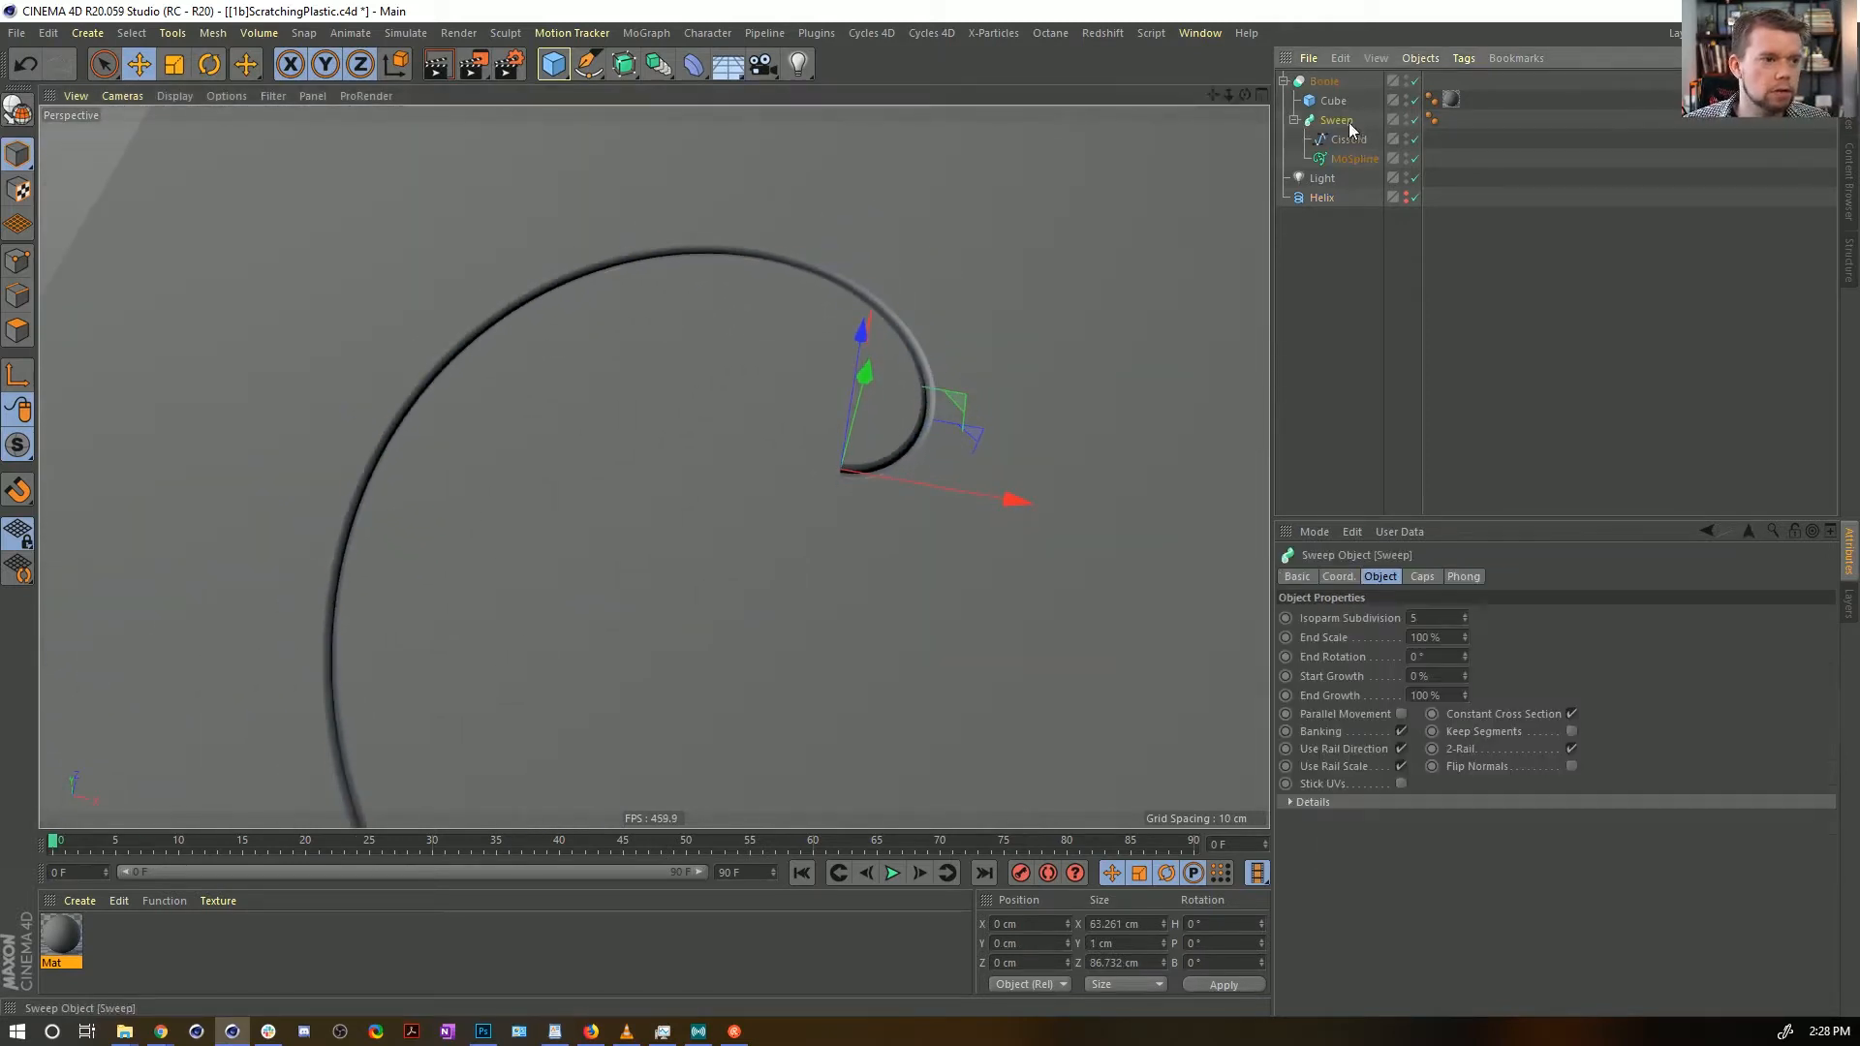
pyautogui.press('n')
pyautogui.press('b')
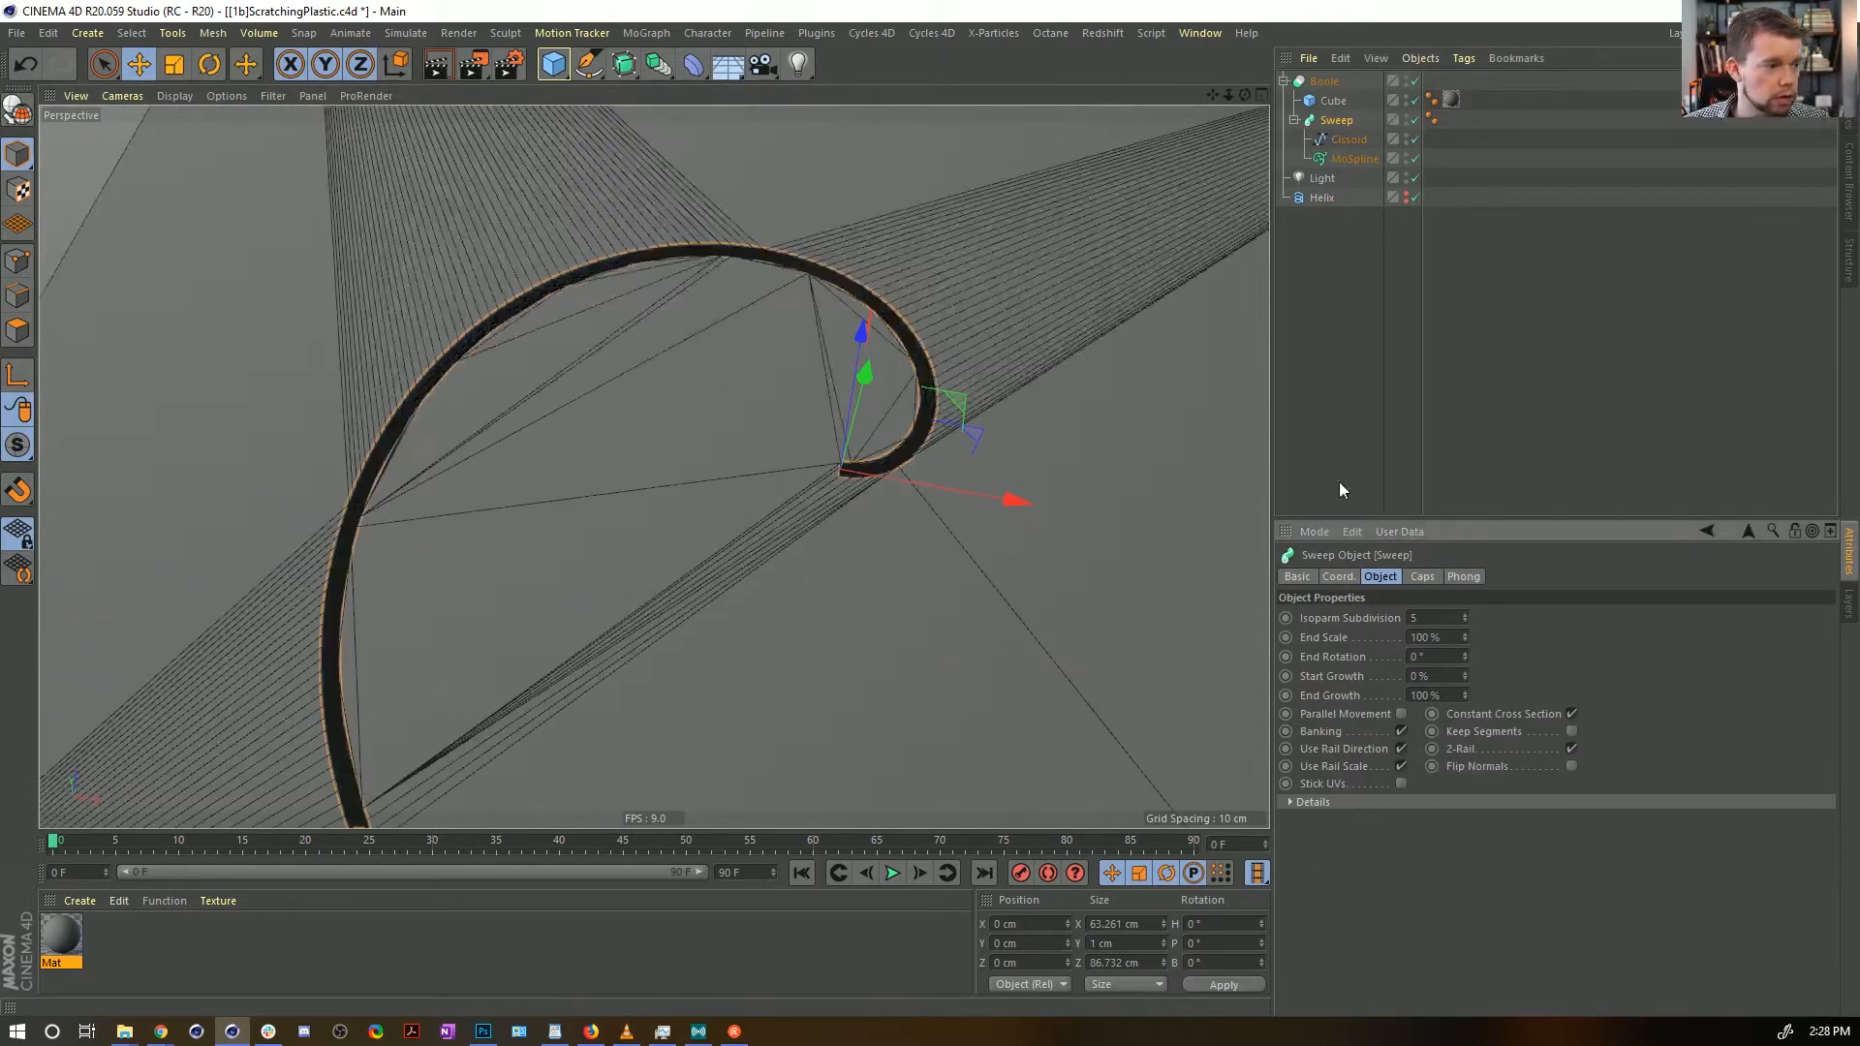
# Enable Hide new edges on the Boole
pyautogui.moveTo(999, 330)
pyautogui.keyDown('alt'); pyautogui.mouseDown(button='right')
pyautogui.moveTo(876, 393)
pyautogui.moveTo(1217, 349)
pyautogui.moveTo(1059, 394)
pyautogui.moveTo(1049, 318)
pyautogui.mouseUp(button='right'); pyautogui.keyUp('alt')
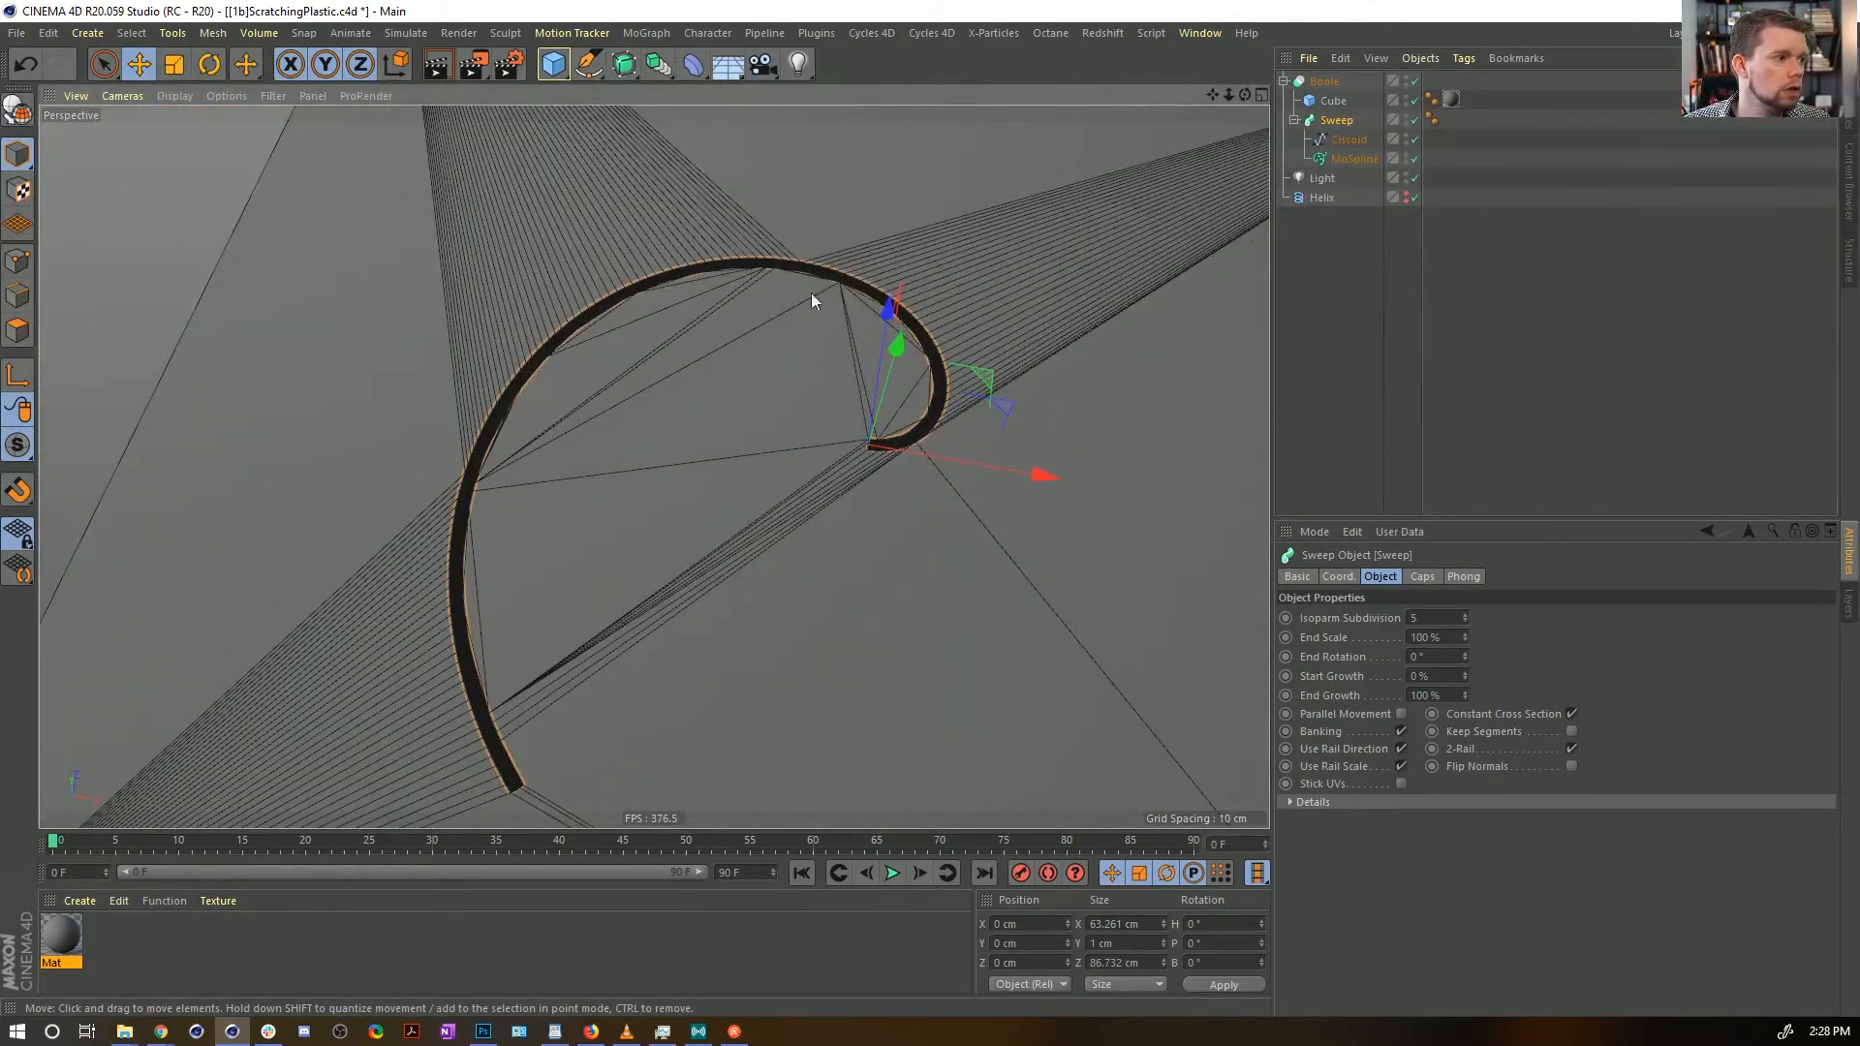
pyautogui.keyDown('alt'); pyautogui.moveTo(810, 292); pyautogui.dragTo(869, 248, button='right'); pyautogui.keyUp('alt')
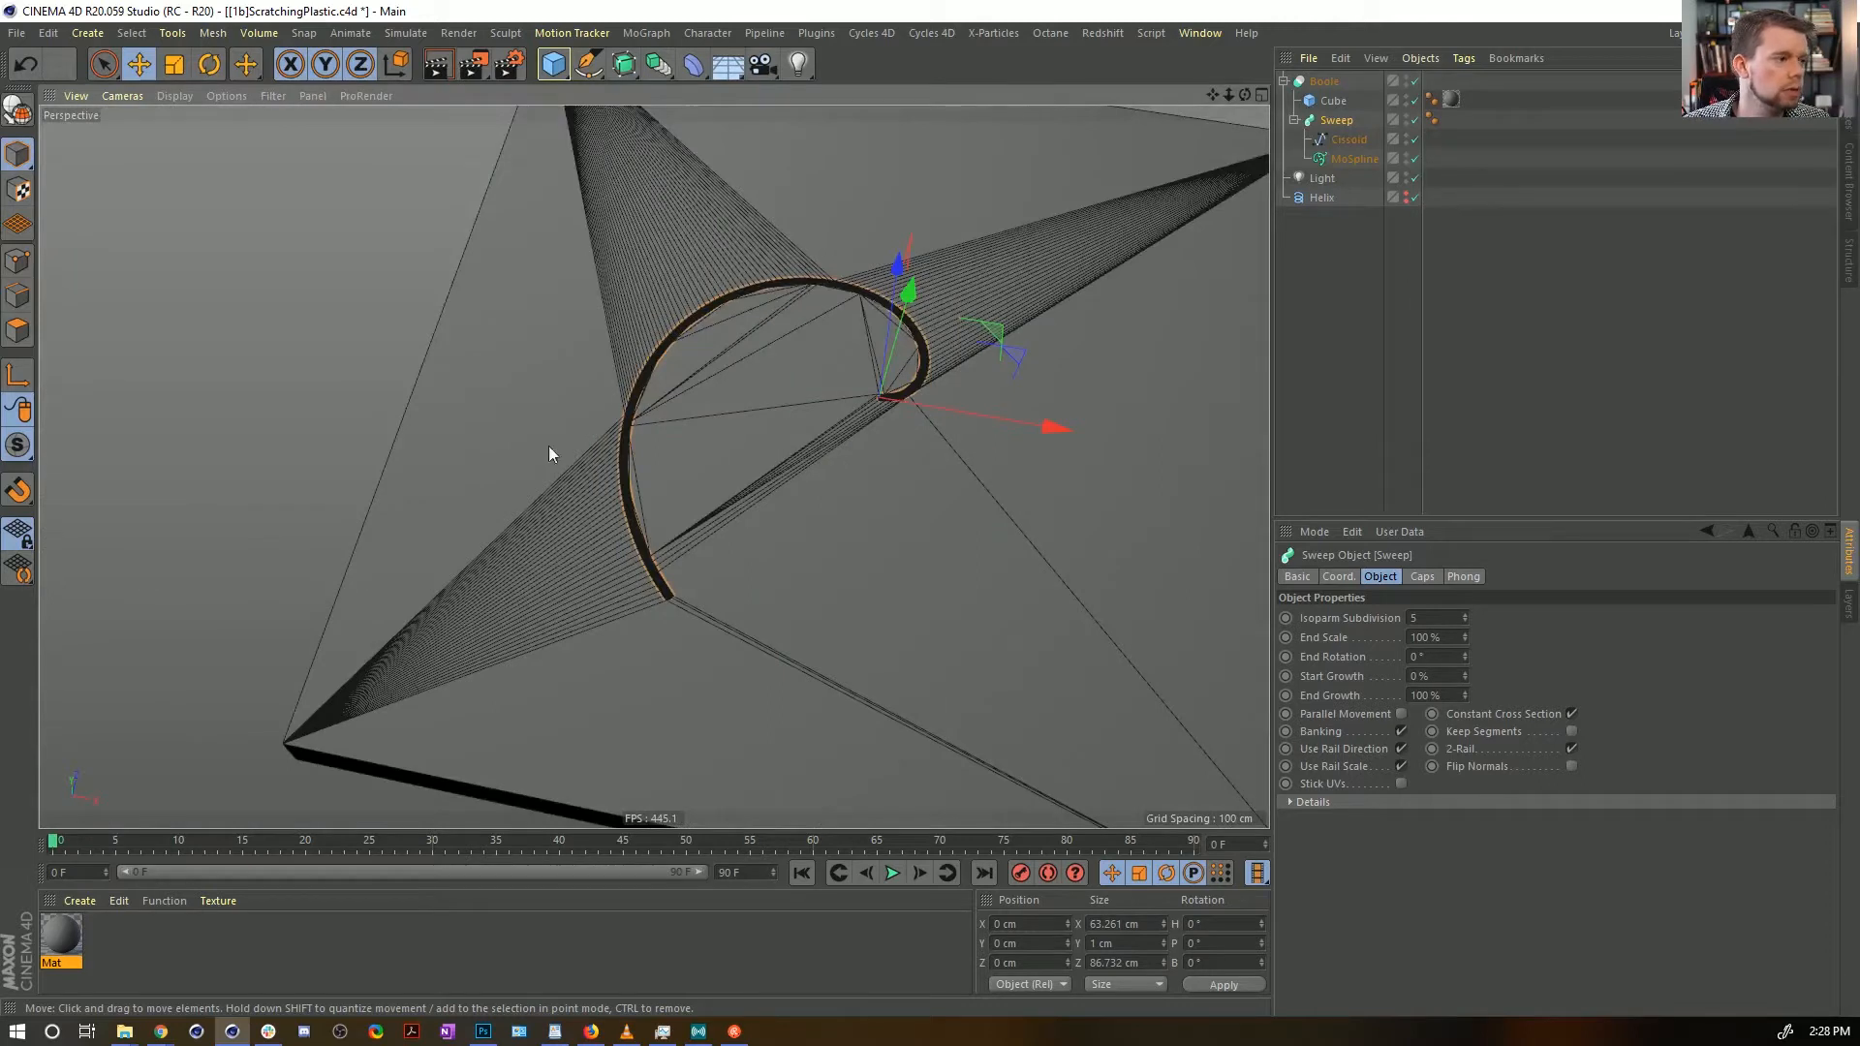
pyautogui.click(1323, 81)
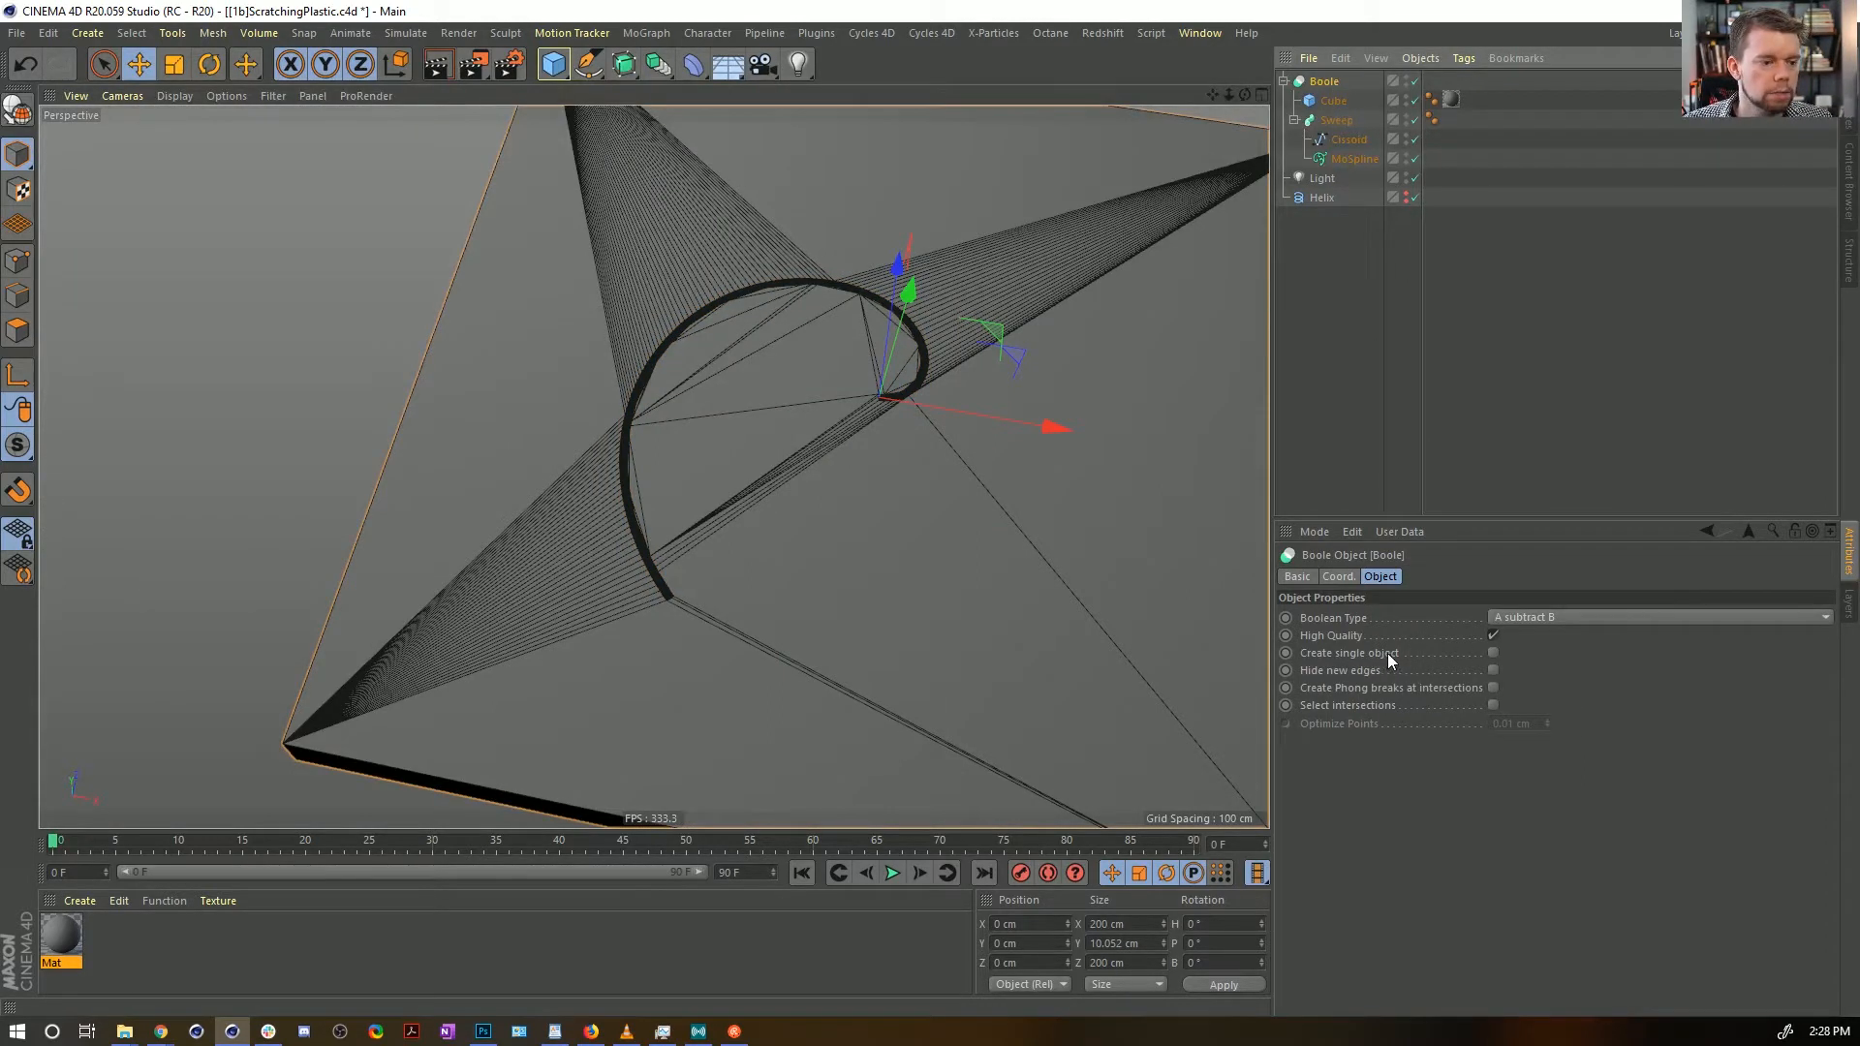
pyautogui.click(1492, 671)
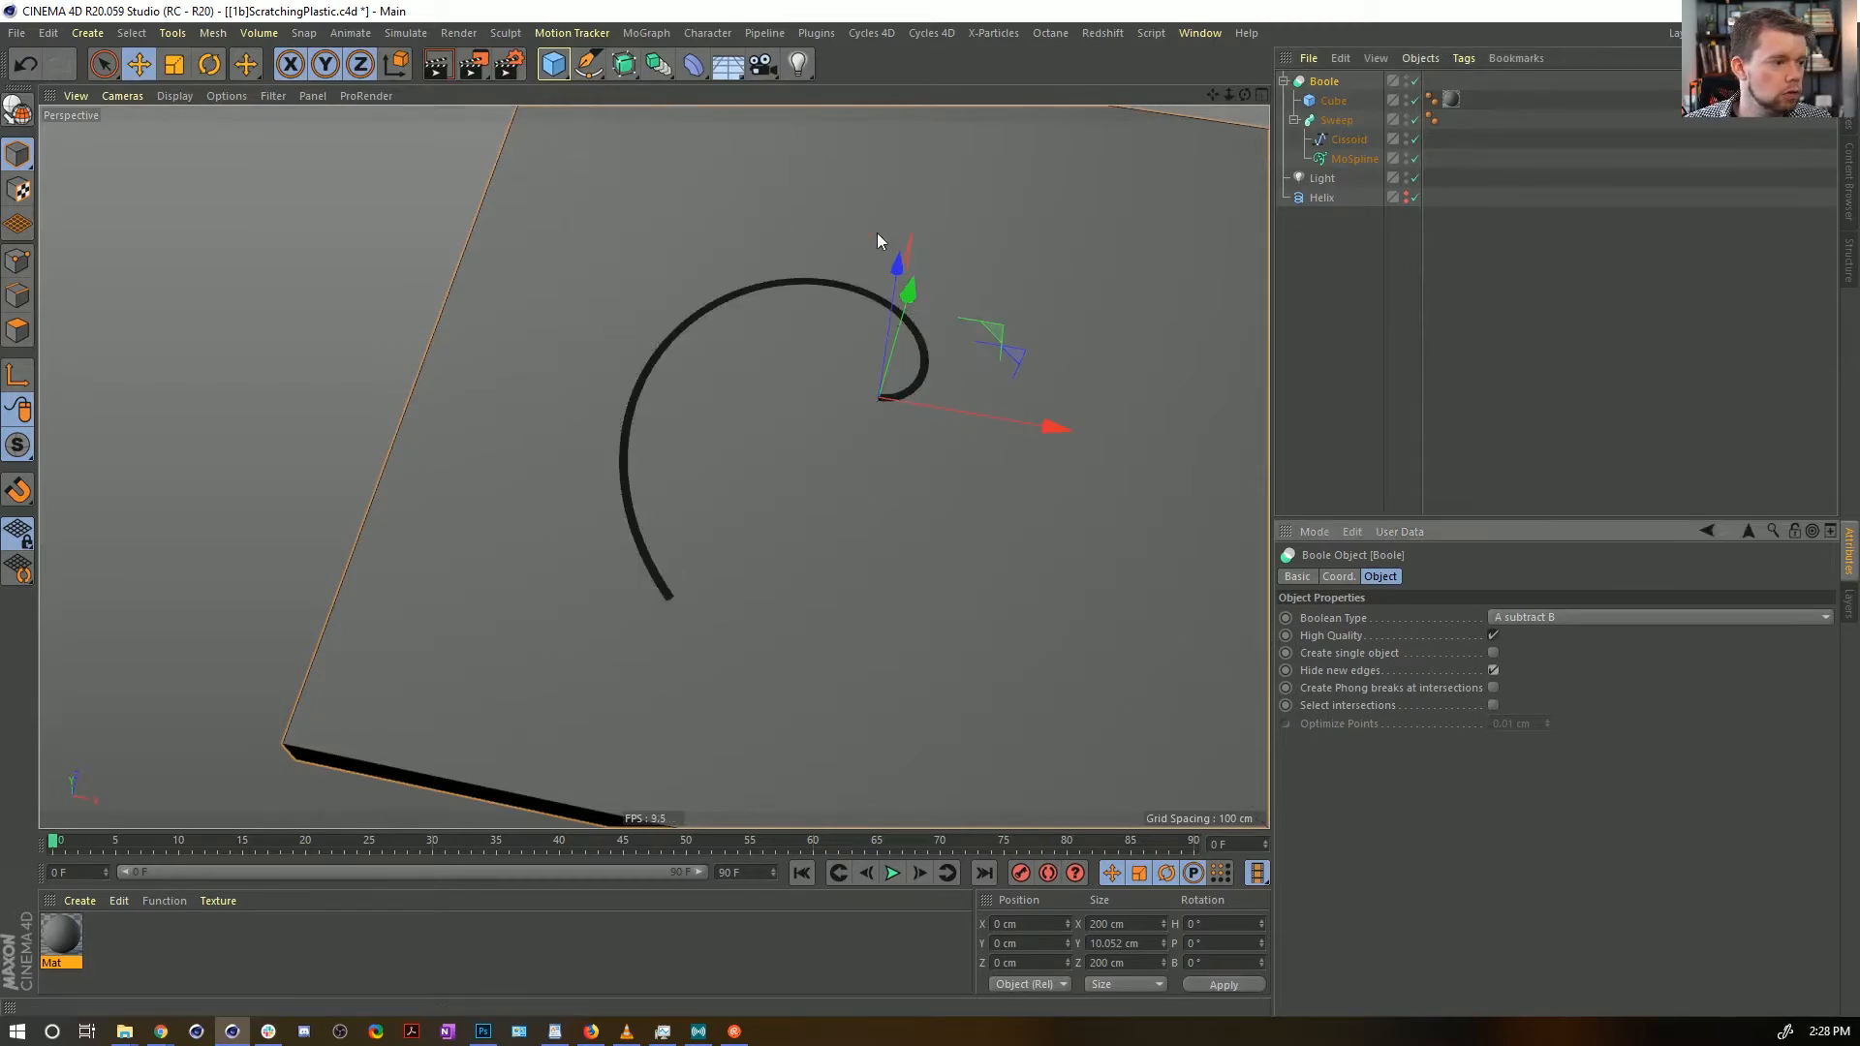
# Set the MoSpline's End to 0% and keyframe it at frame 0
pyautogui.keyDown('alt'); pyautogui.moveTo(915, 343); pyautogui.dragTo(987, 366, button='right'); pyautogui.keyUp('alt')
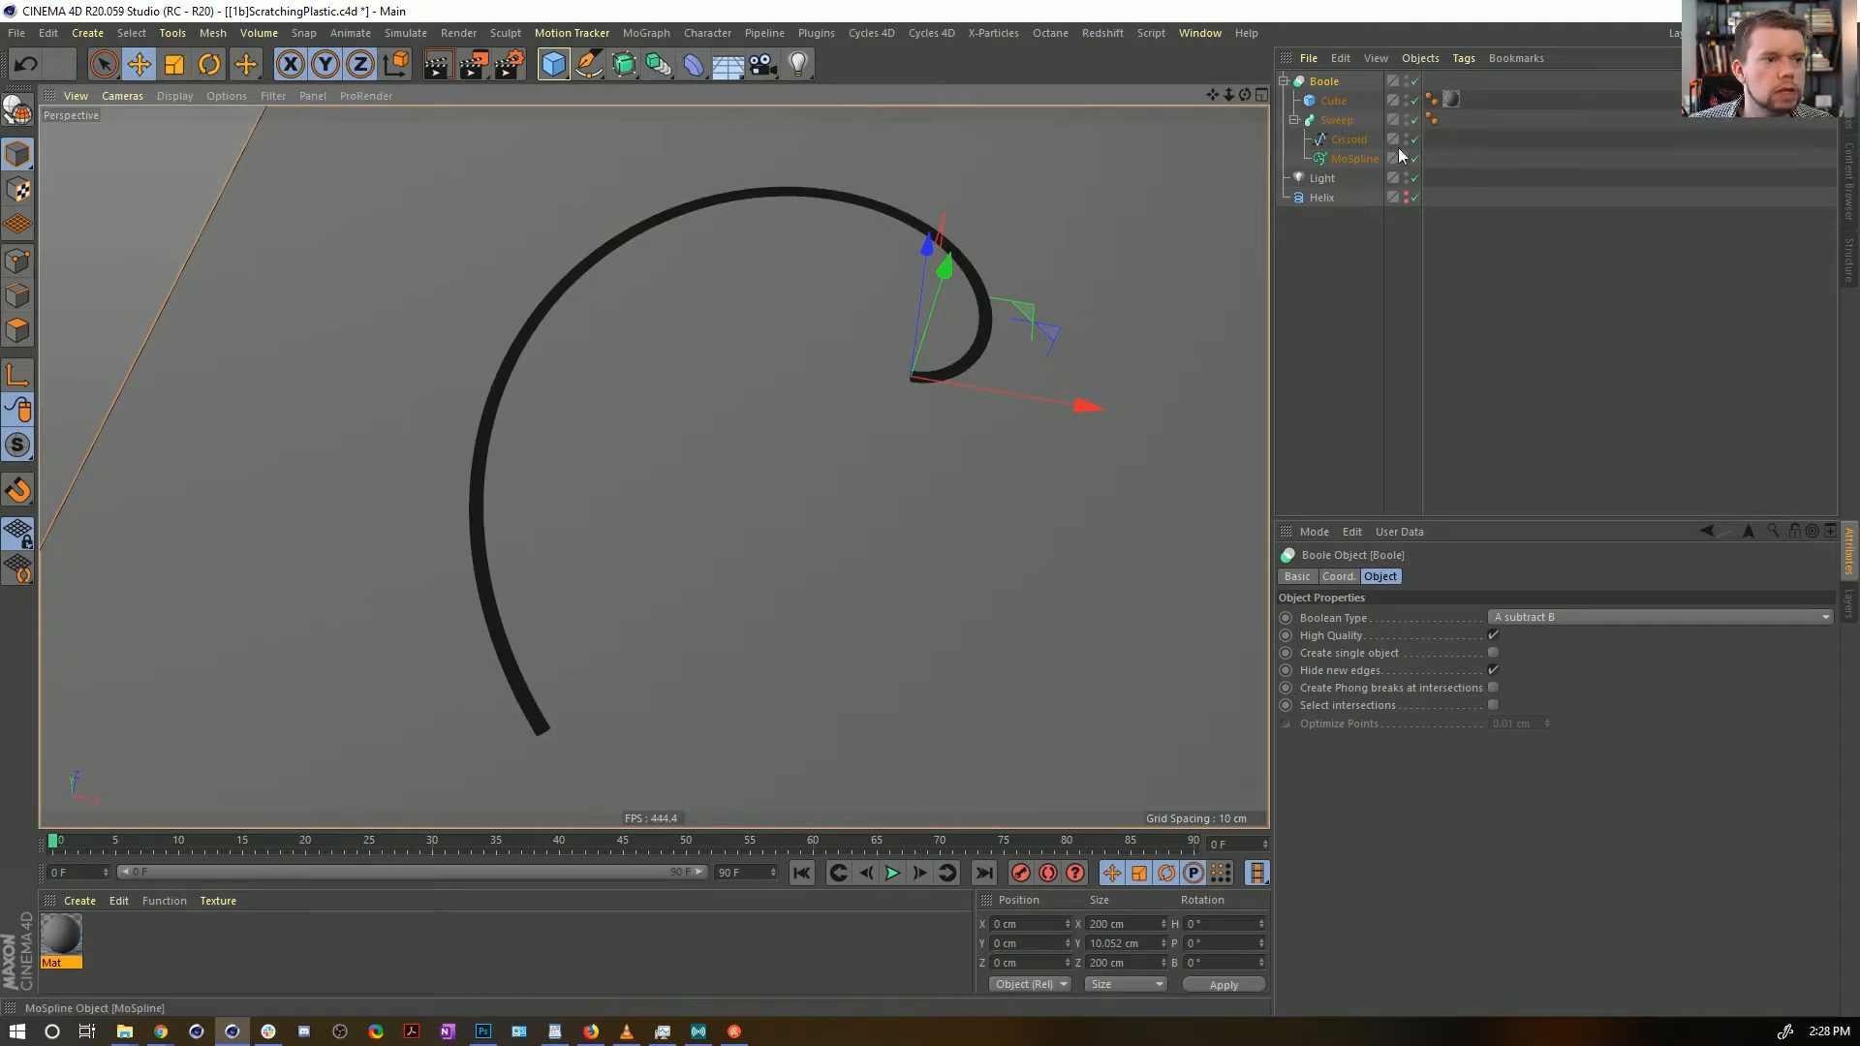
pyautogui.click(1341, 157)
pyautogui.click(1406, 576)
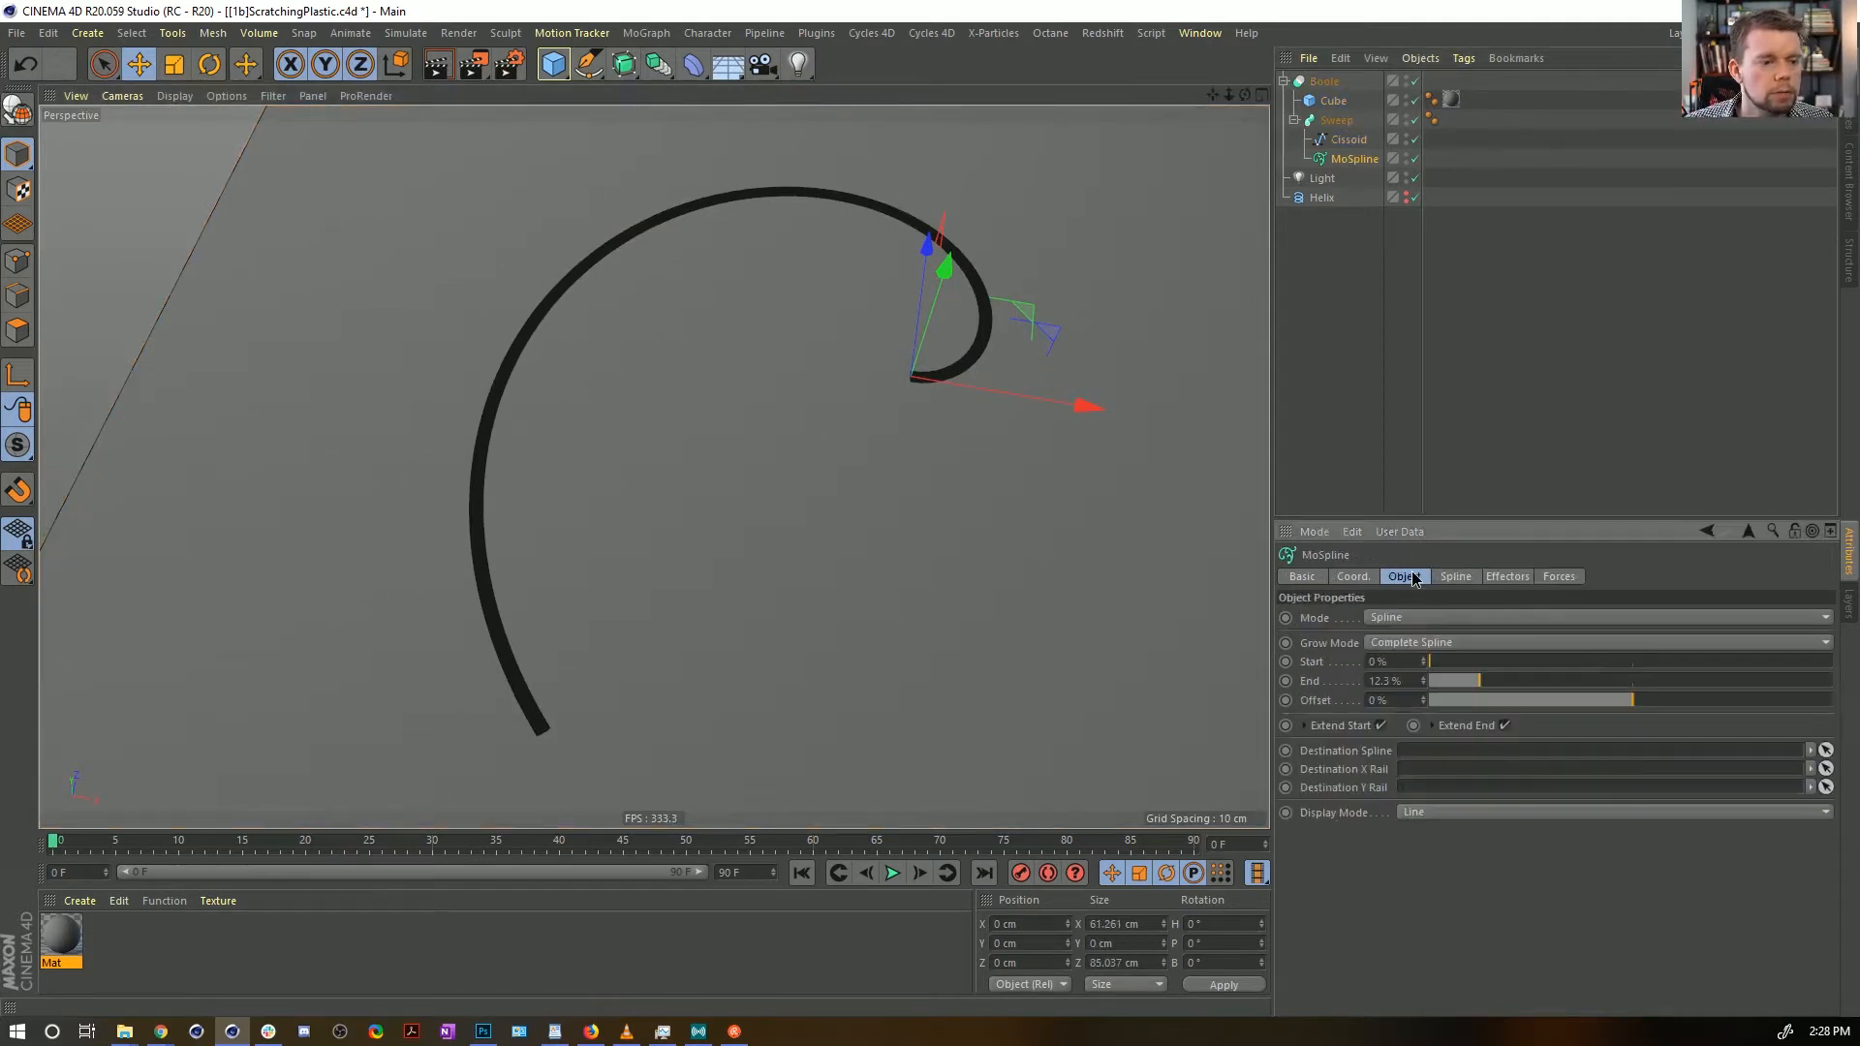
pyautogui.moveTo(1495, 686); pyautogui.dragTo(1595, 684)
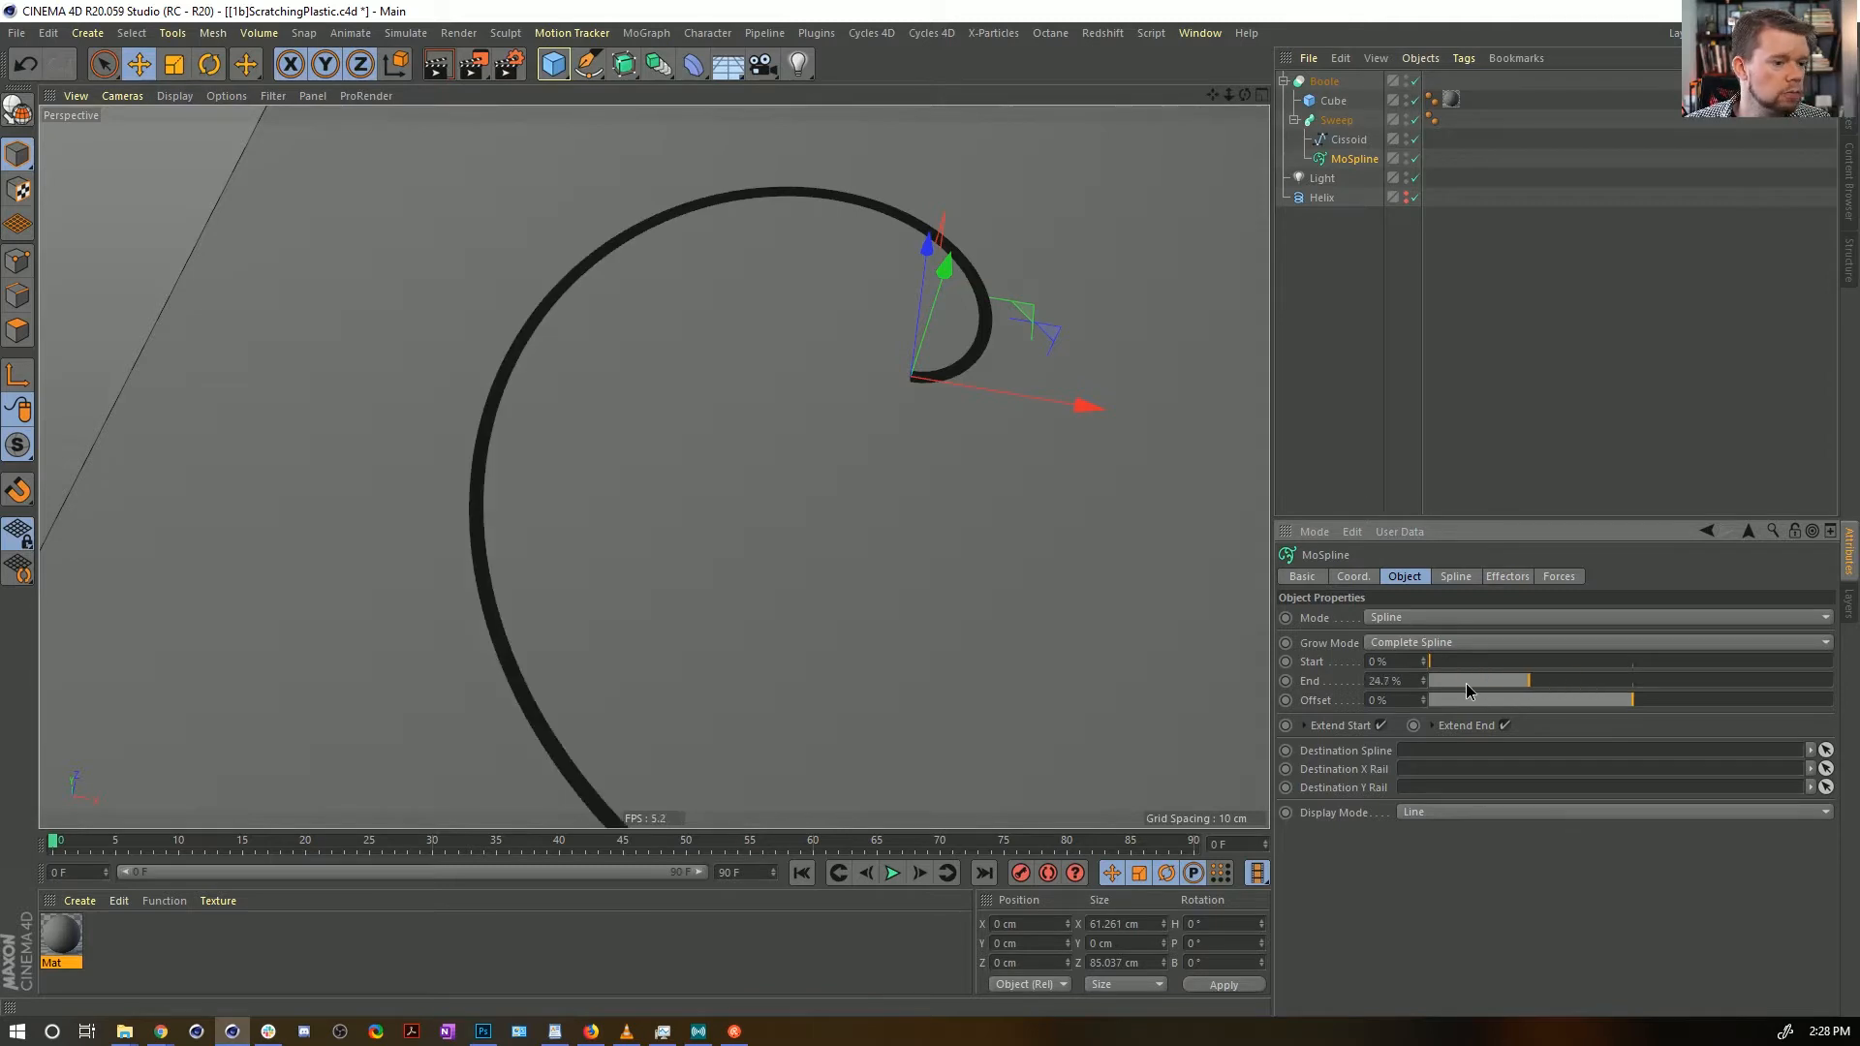
pyautogui.moveTo(1467, 691); pyautogui.dragTo(1428, 689)
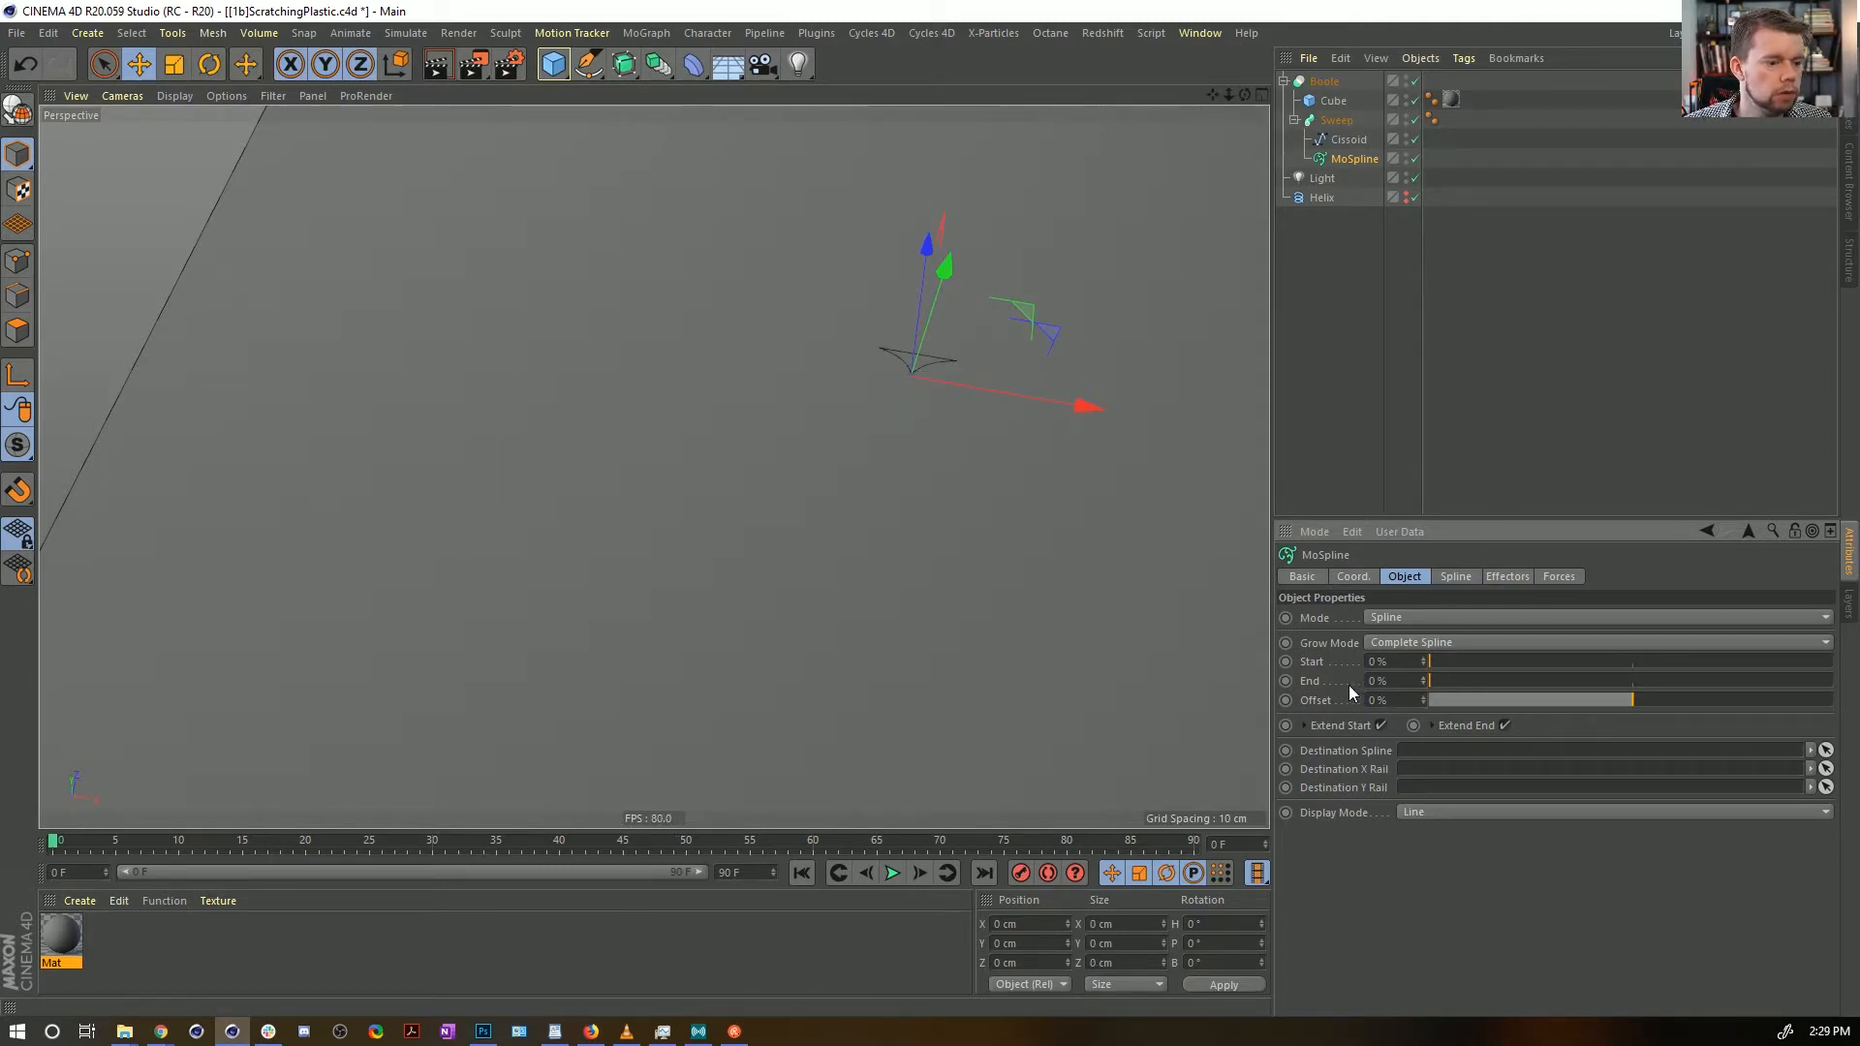
pyautogui.keyDown('ctrl'); pyautogui.click(1287, 680); pyautogui.keyUp('ctrl')
# Keyframe a larger End value on the MoSpline at frame 90 and play back the growing groove, stopping around frame 48
pyautogui.click(984, 873)
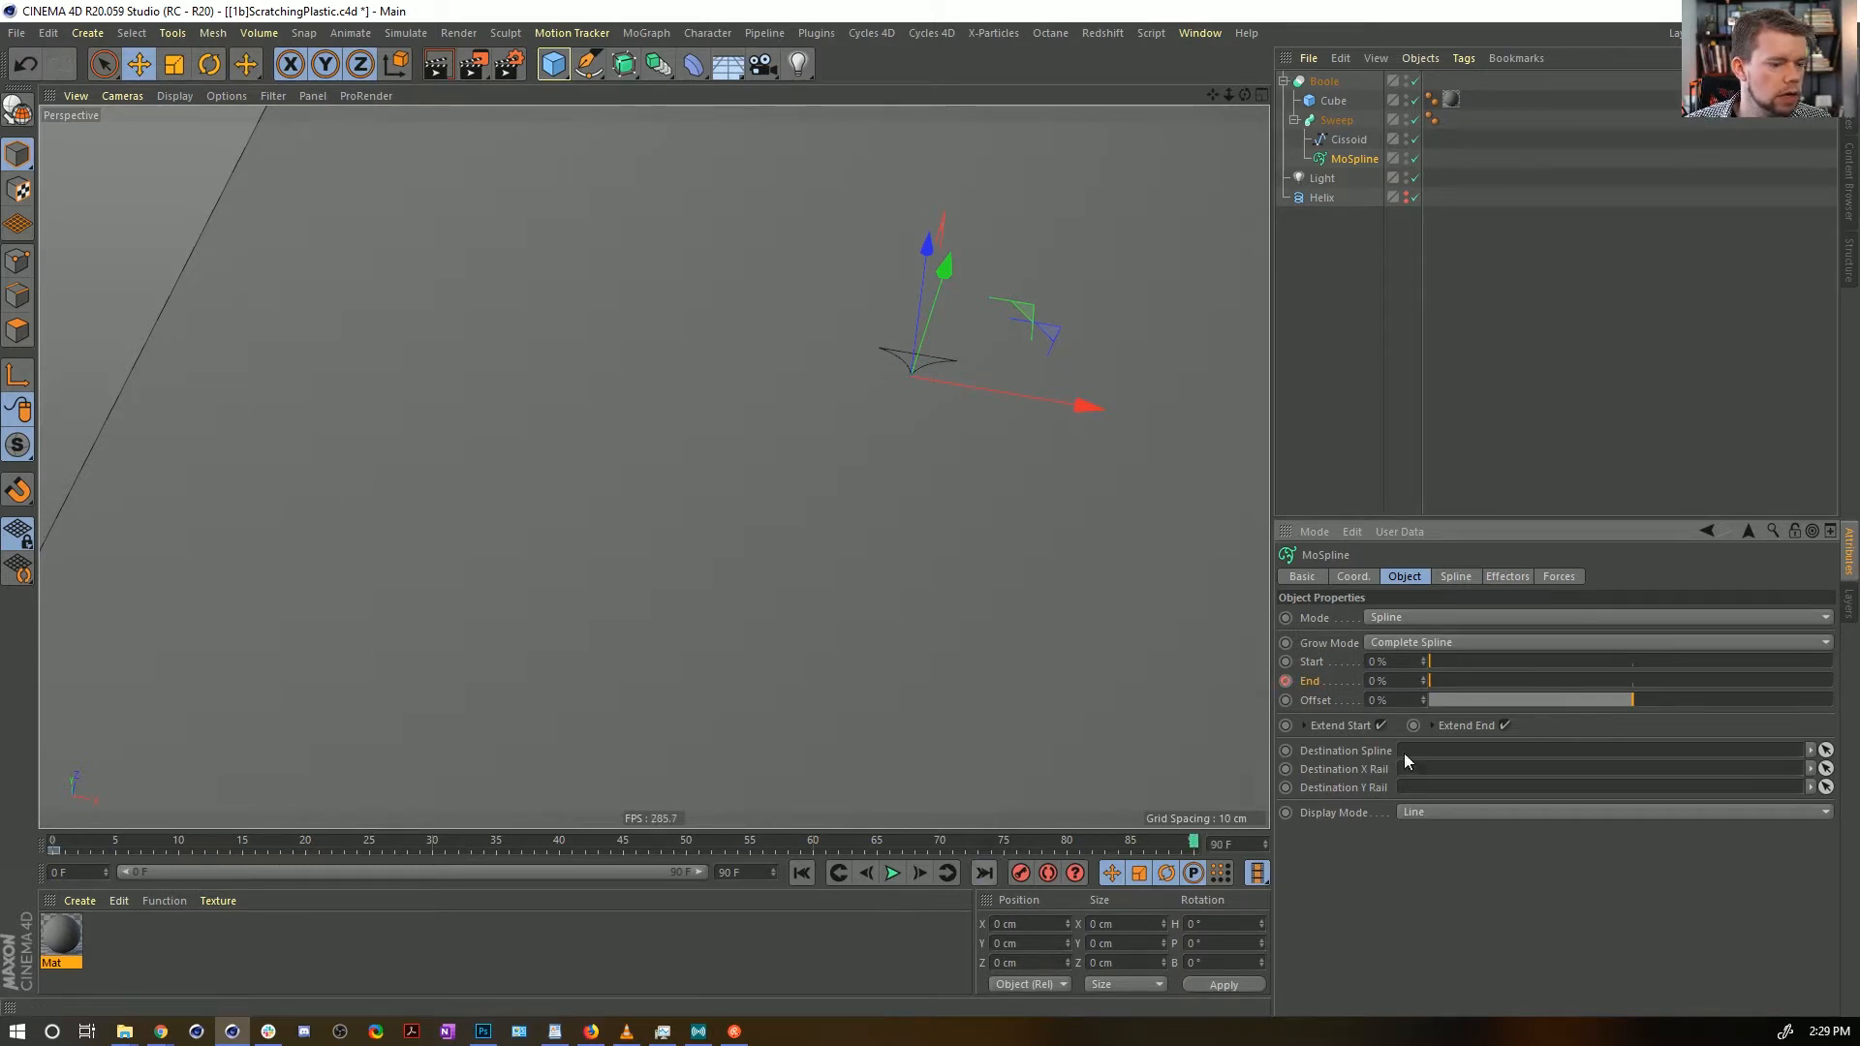
pyautogui.moveTo(1561, 690); pyautogui.dragTo(1571, 689)
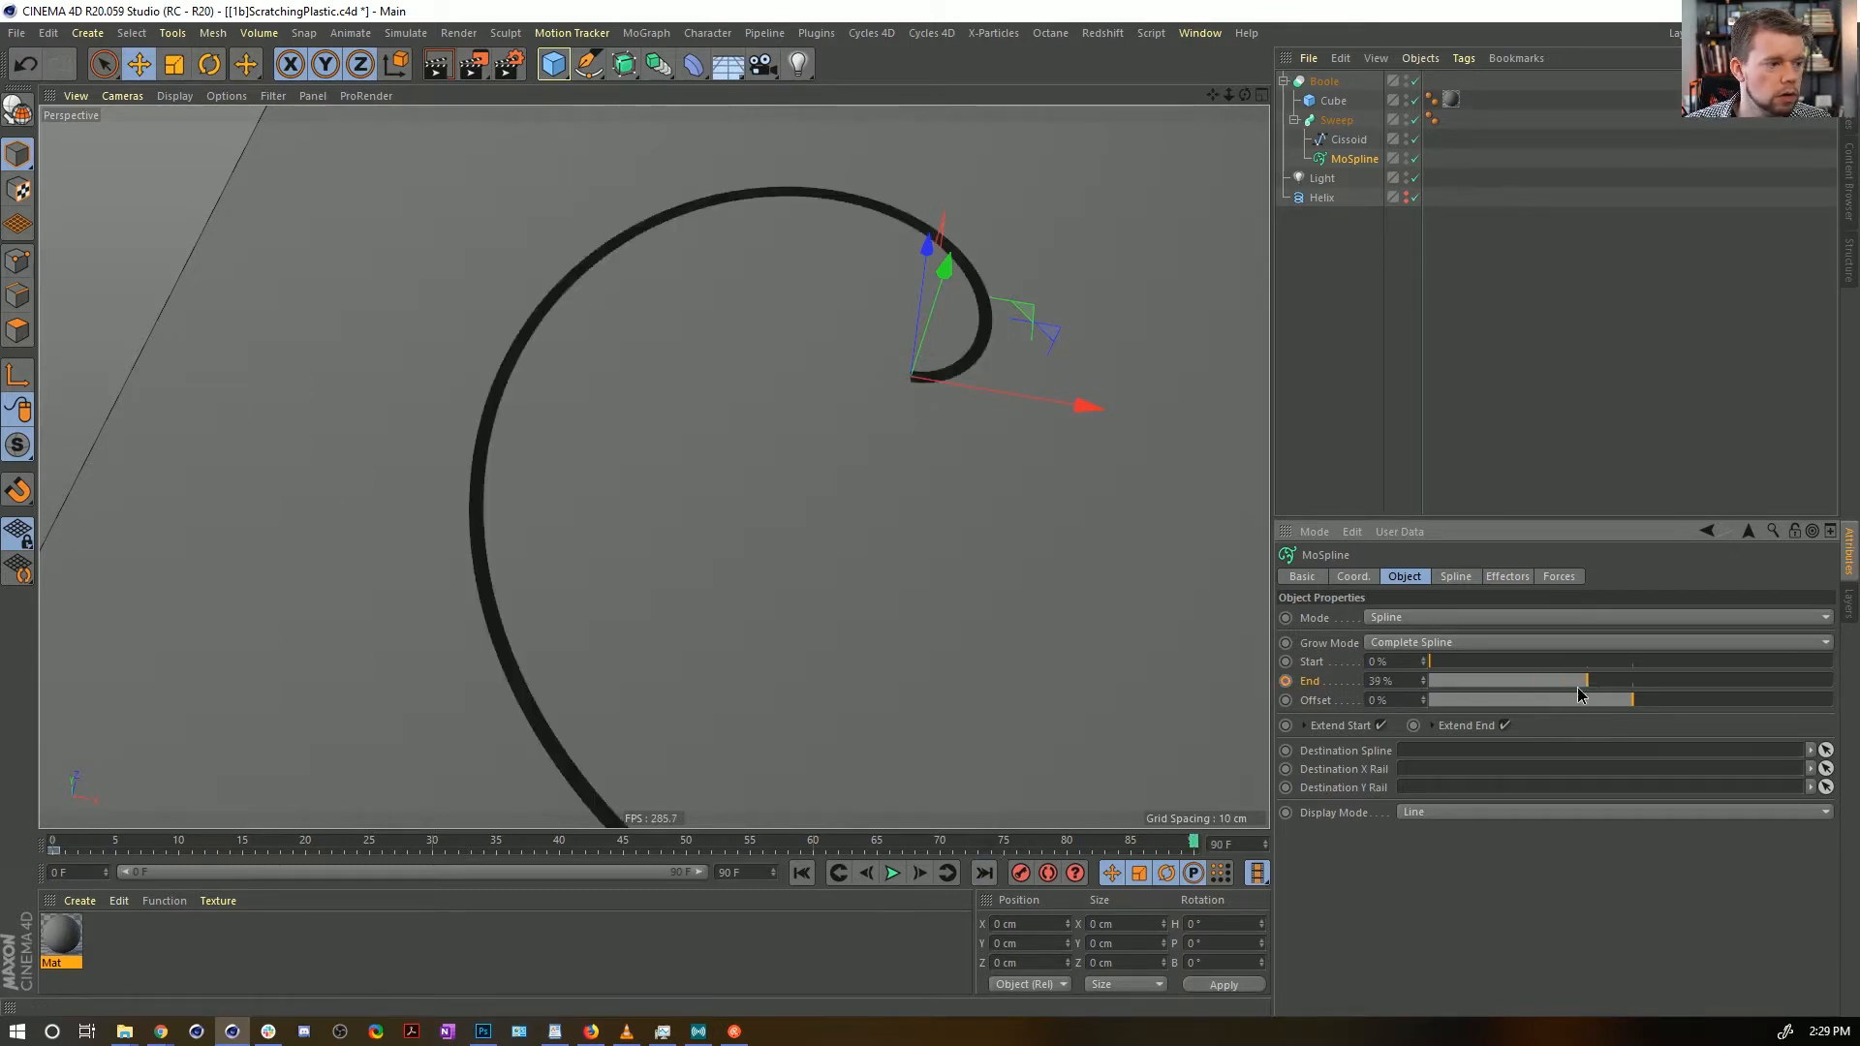
pyautogui.keyDown('ctrl'); pyautogui.click(1285, 681); pyautogui.keyUp('ctrl')
pyautogui.click(891, 873)
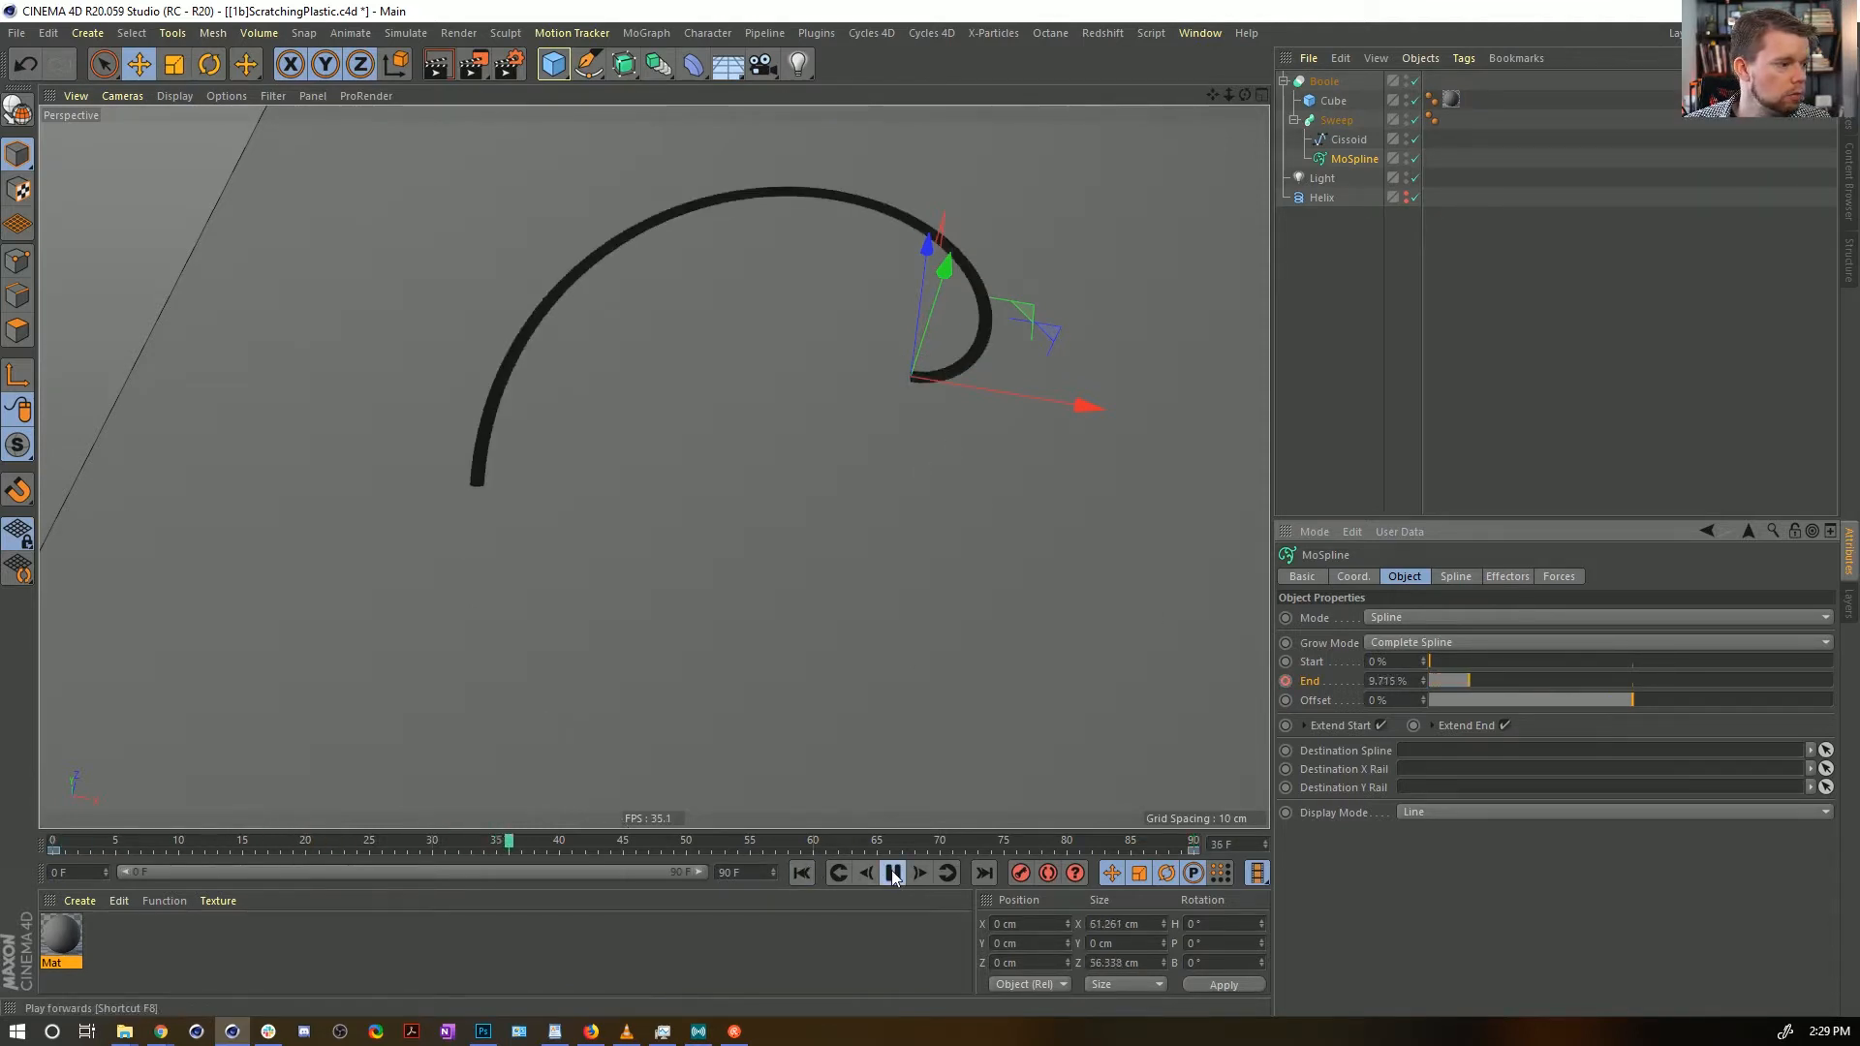
pyautogui.click(892, 872)
# Examine the carved groove's starting end and its inner mesh up close
pyautogui.keyDown('alt'); pyautogui.moveTo(904, 578); pyautogui.dragTo(734, 553); pyautogui.keyUp('alt')
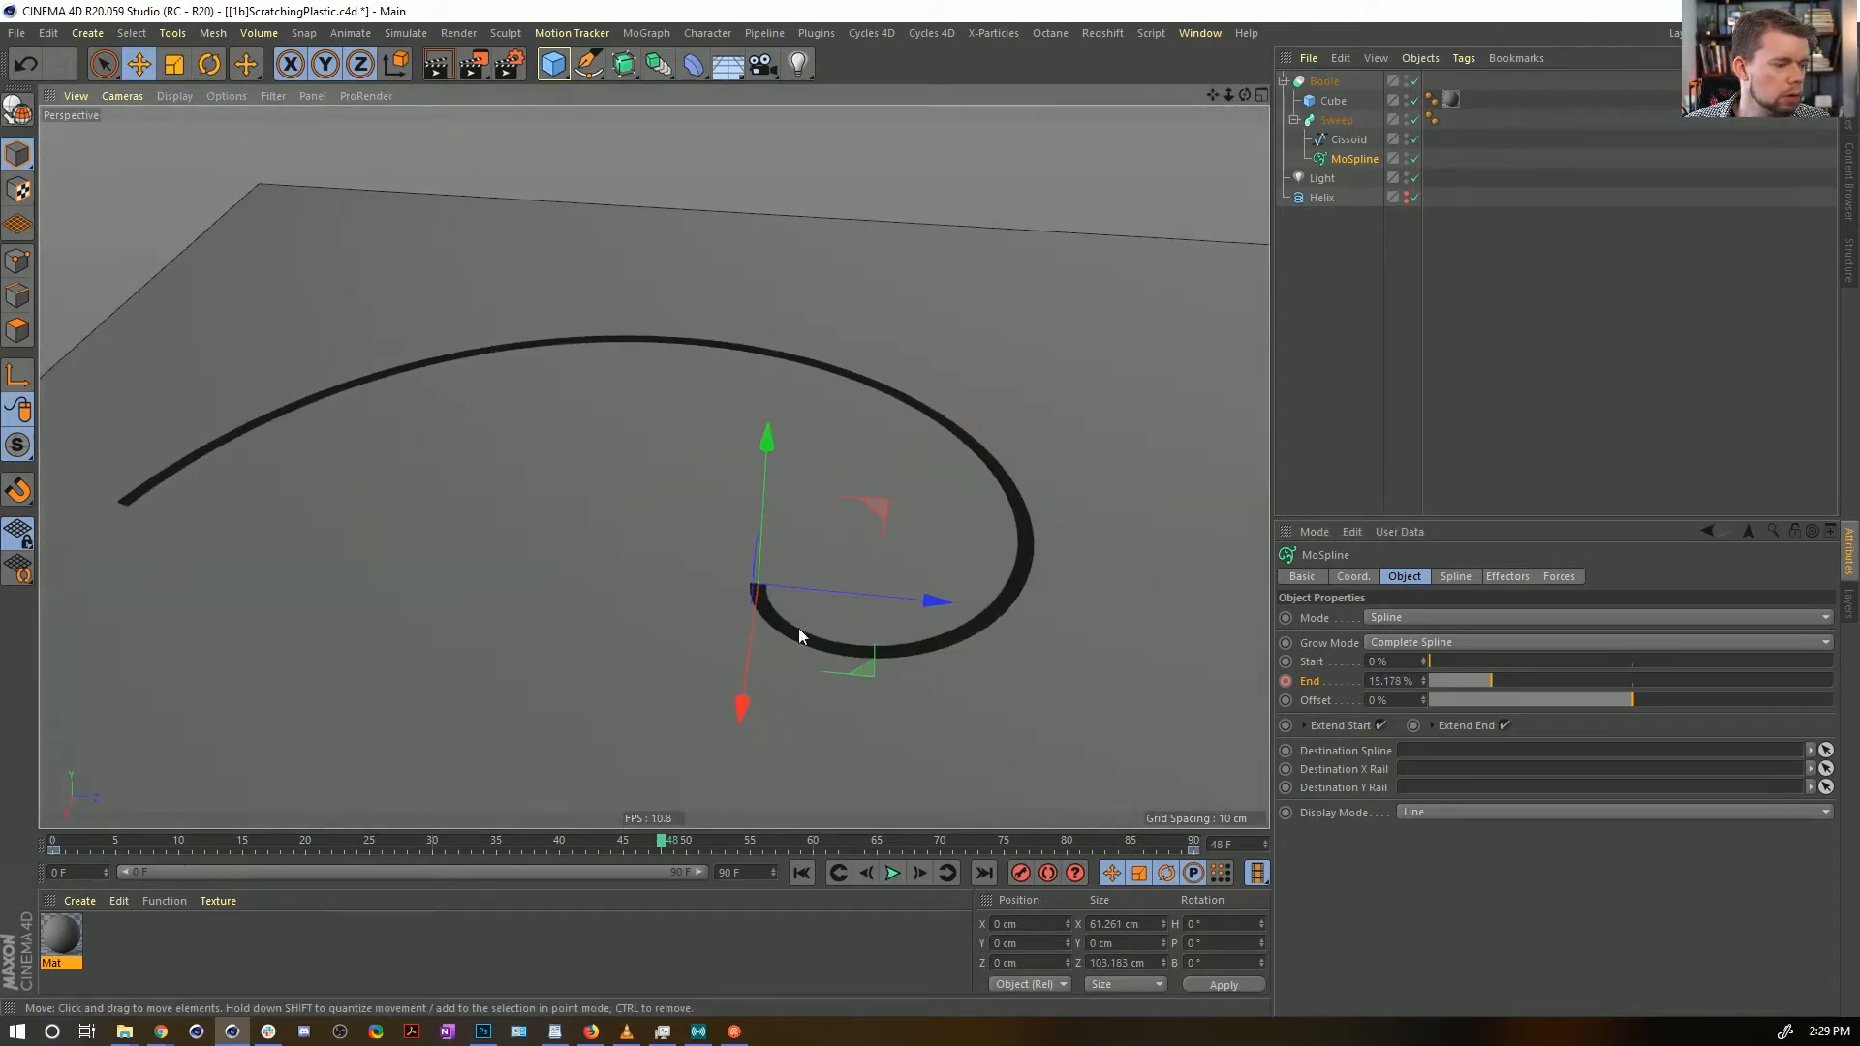
pyautogui.keyDown('alt'); pyautogui.moveTo(799, 637); pyautogui.dragTo(1007, 613, button='right'); pyautogui.keyUp('alt')
pyautogui.keyDown('alt'); pyautogui.moveTo(561, 542); pyautogui.dragTo(623, 595); pyautogui.keyUp('alt')
pyautogui.hotkey('ctrl', 'shift', 'z')
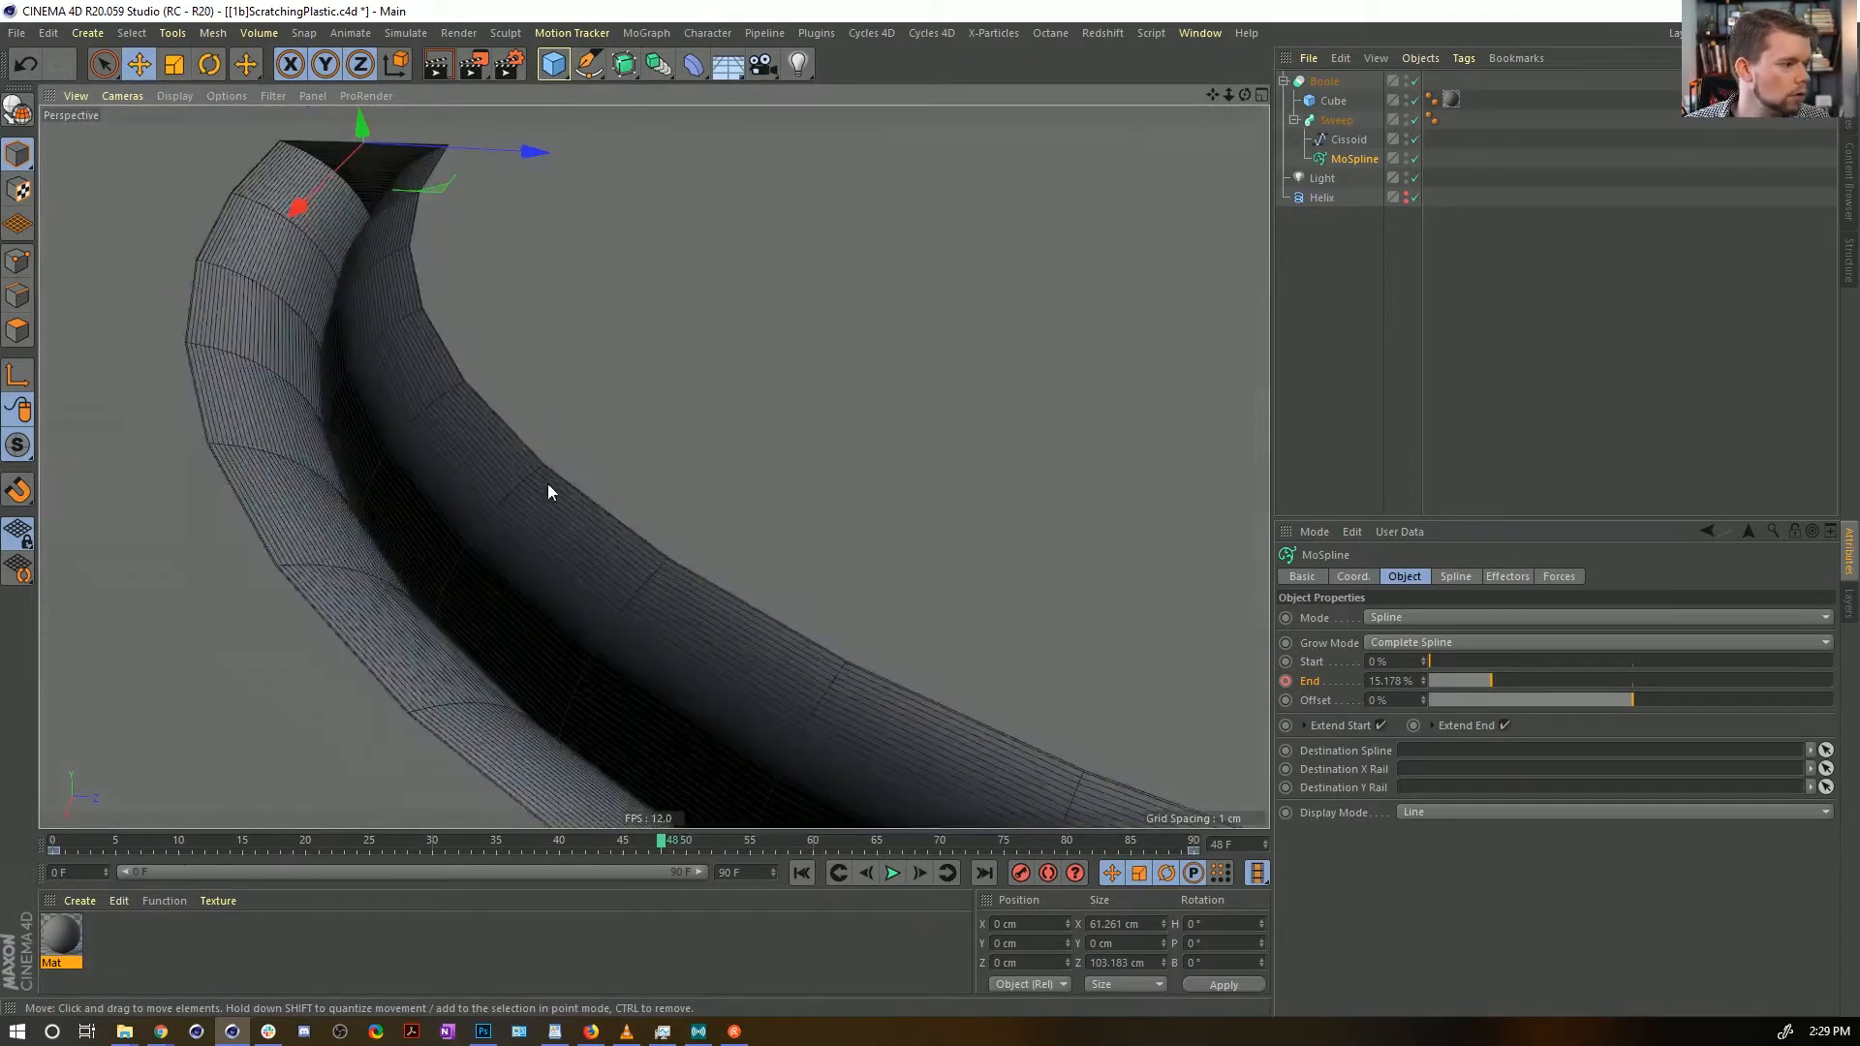
pyautogui.hotkey('ctrl', 'shift', 'z')
pyautogui.hotkey('ctrl', 'shift', 'z')
pyautogui.hotkey('ctrl', 'shift', 'z')
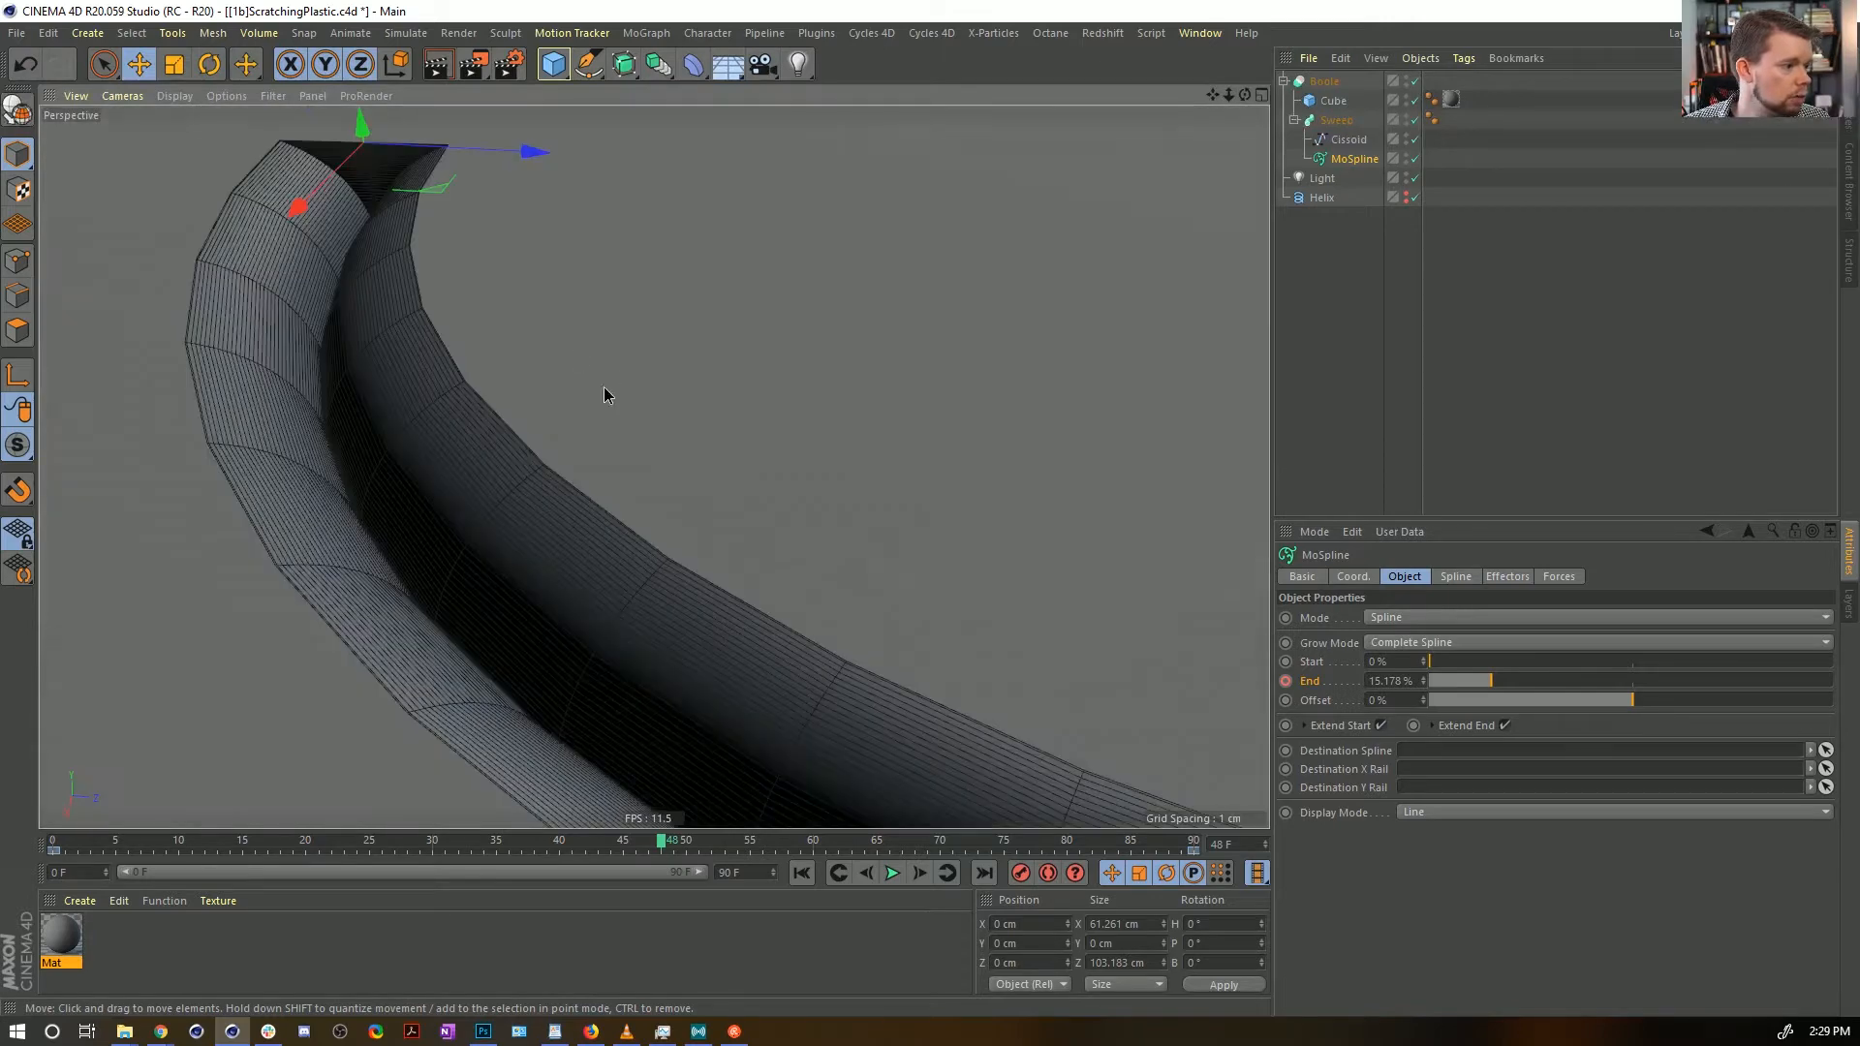
pyautogui.moveTo(583, 405)
pyautogui.keyDown('alt'); pyautogui.mouseDown(button='right')
pyautogui.moveTo(642, 393)
pyautogui.moveTo(609, 388)
pyautogui.mouseUp(button='right'); pyautogui.keyUp('alt')
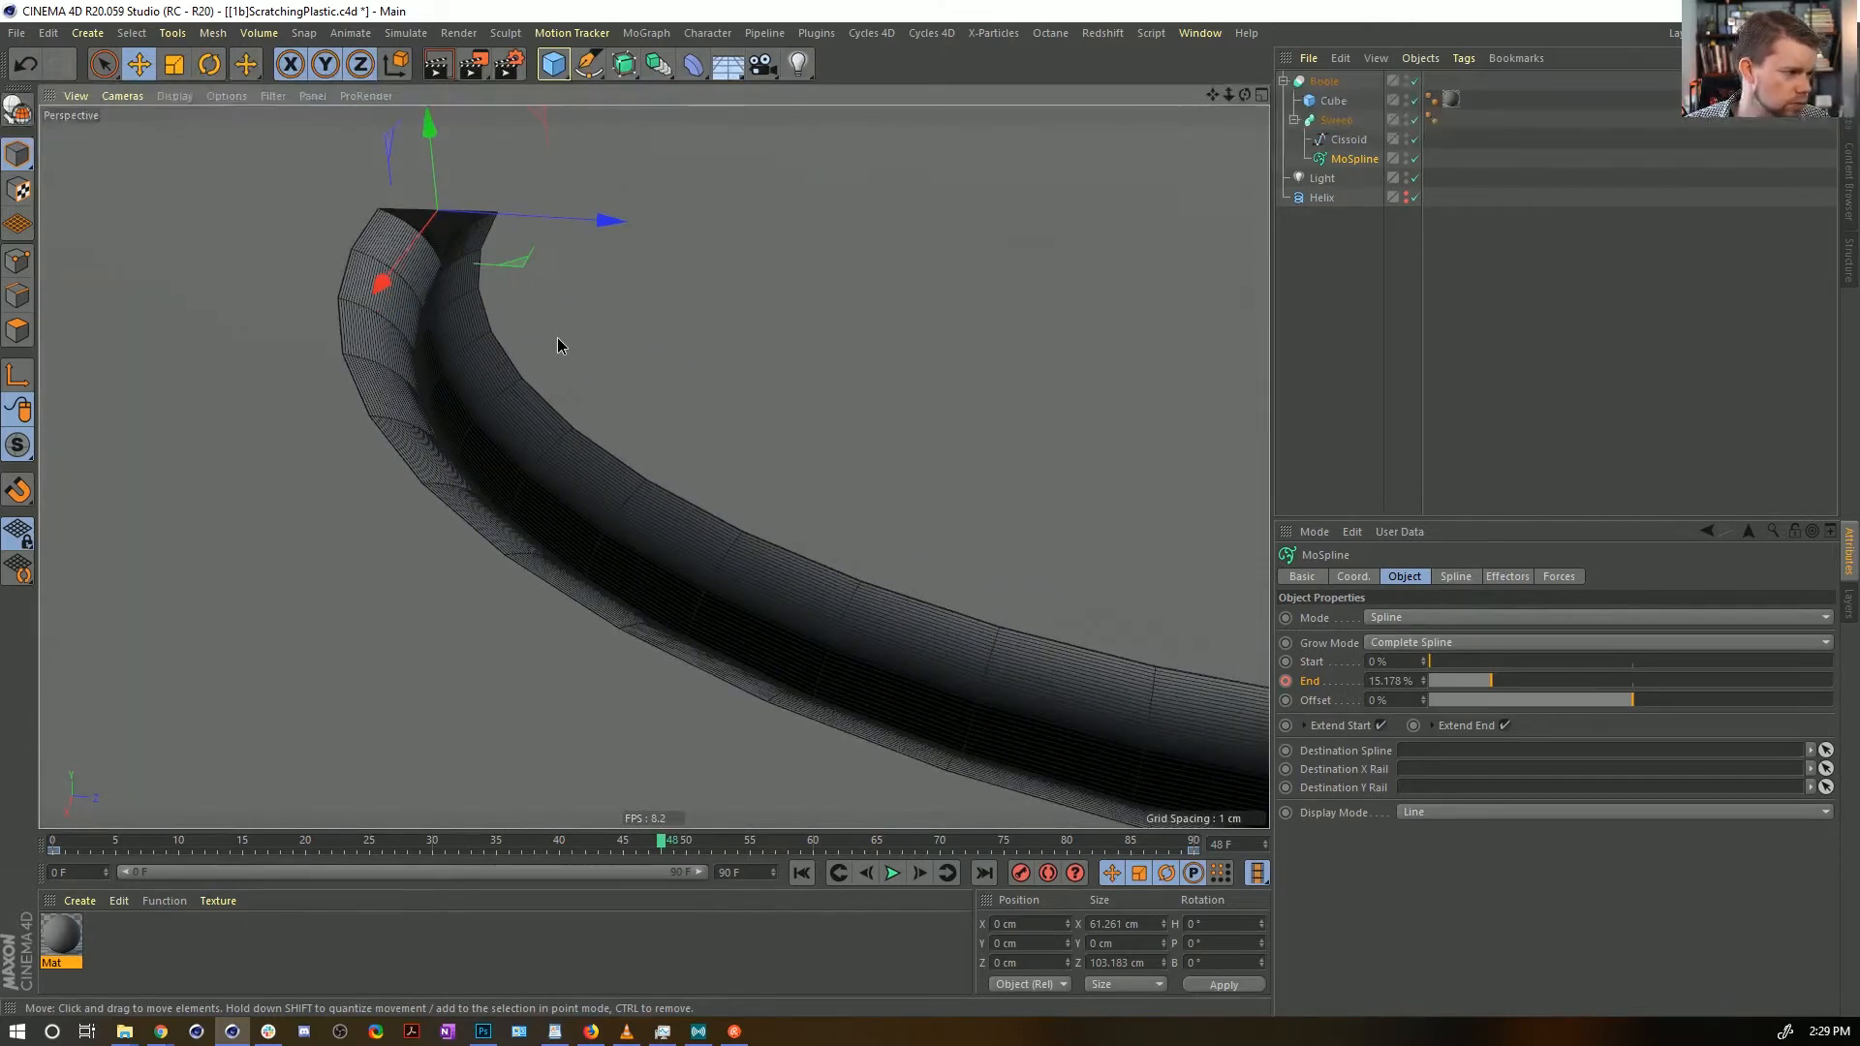
pyautogui.keyDown('alt'); pyautogui.moveTo(556, 337); pyautogui.dragTo(569, 349); pyautogui.keyUp('alt')
pyautogui.hotkey('ctrl', 'shift', 'z')
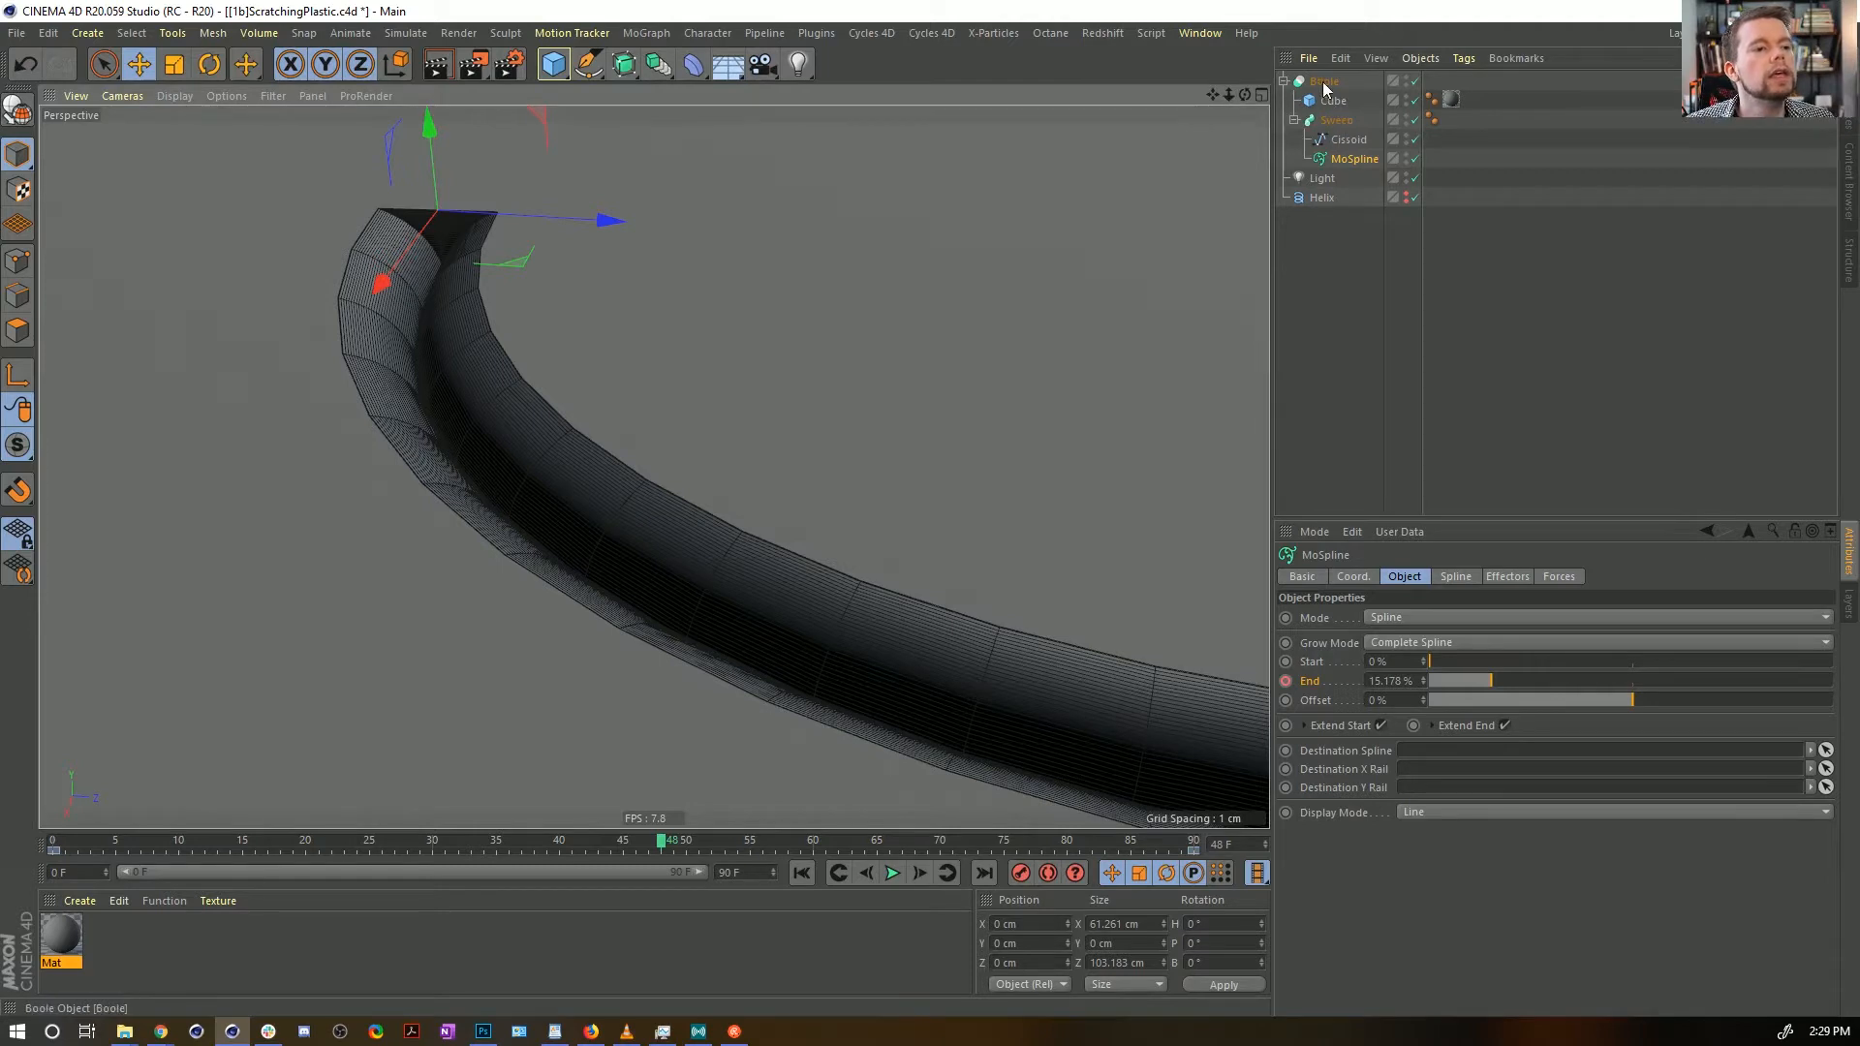
# Set the Helix's Y position to 0.001 cm
pyautogui.click(1323, 198)
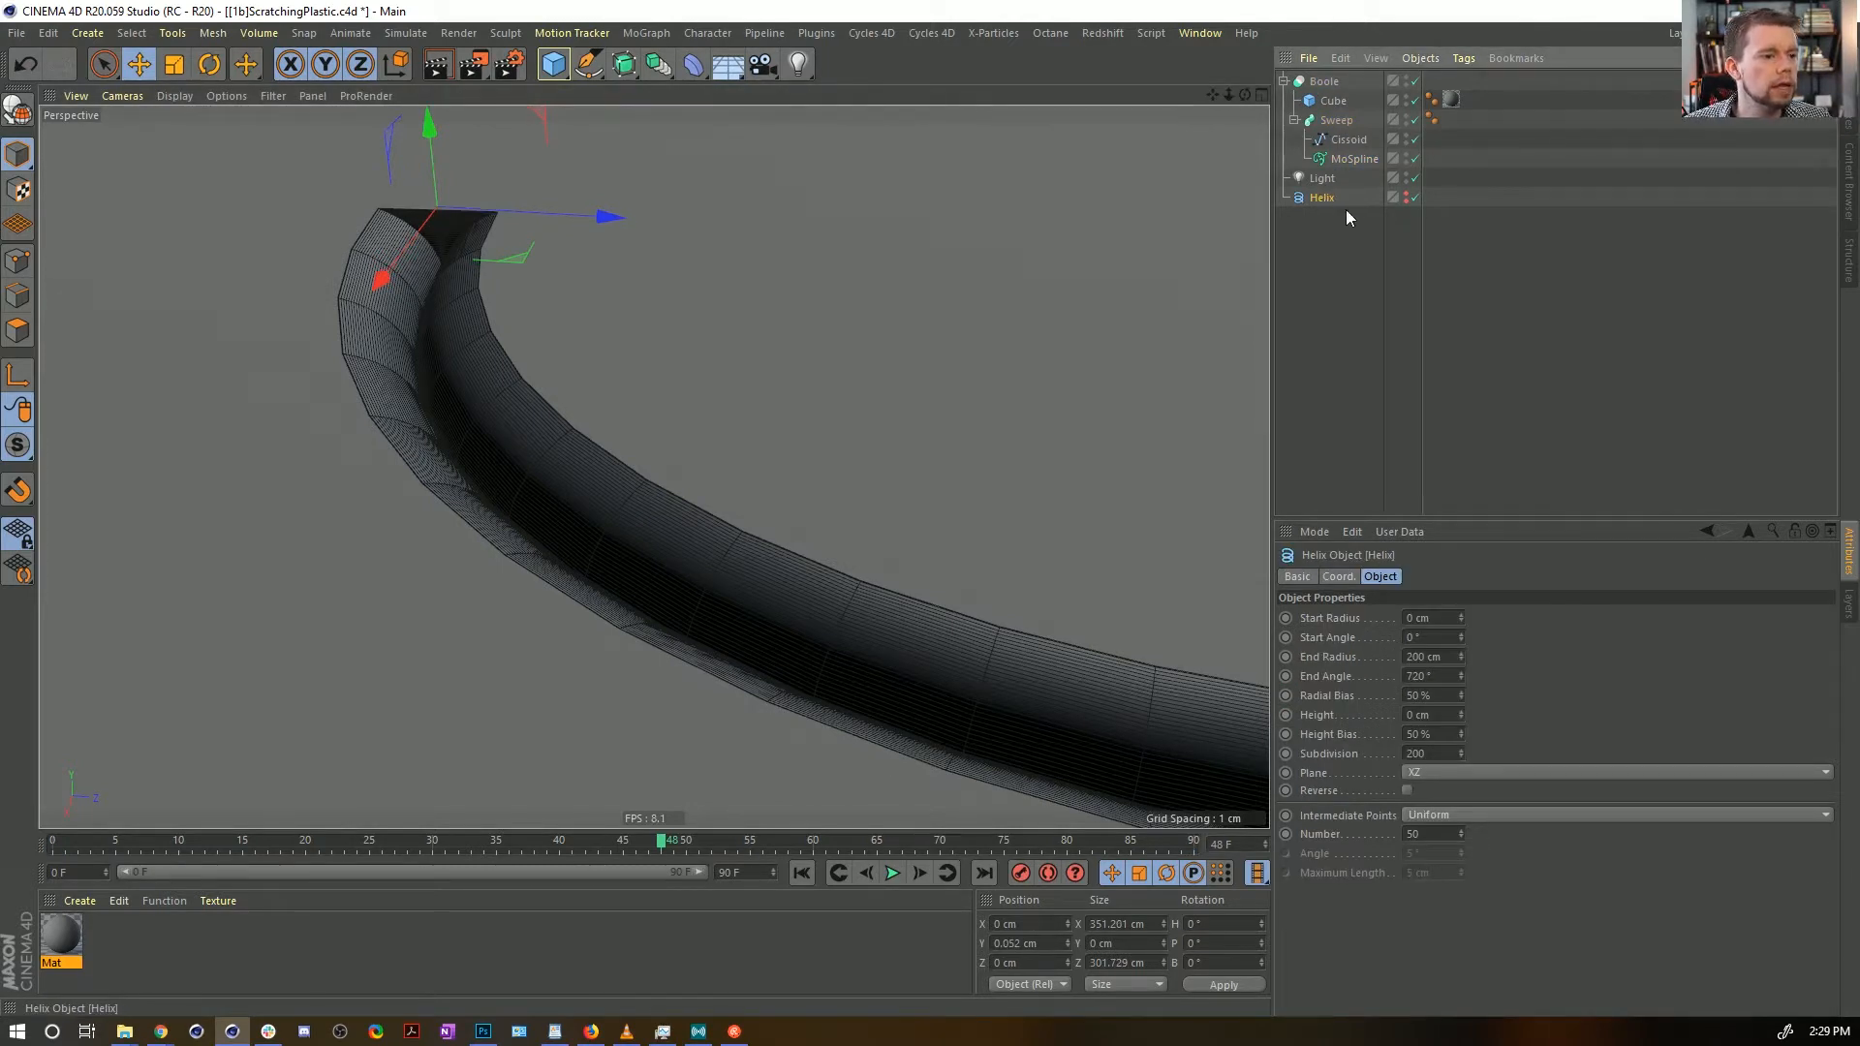
pyautogui.moveTo(1040, 943); pyautogui.dragTo(1010, 946)
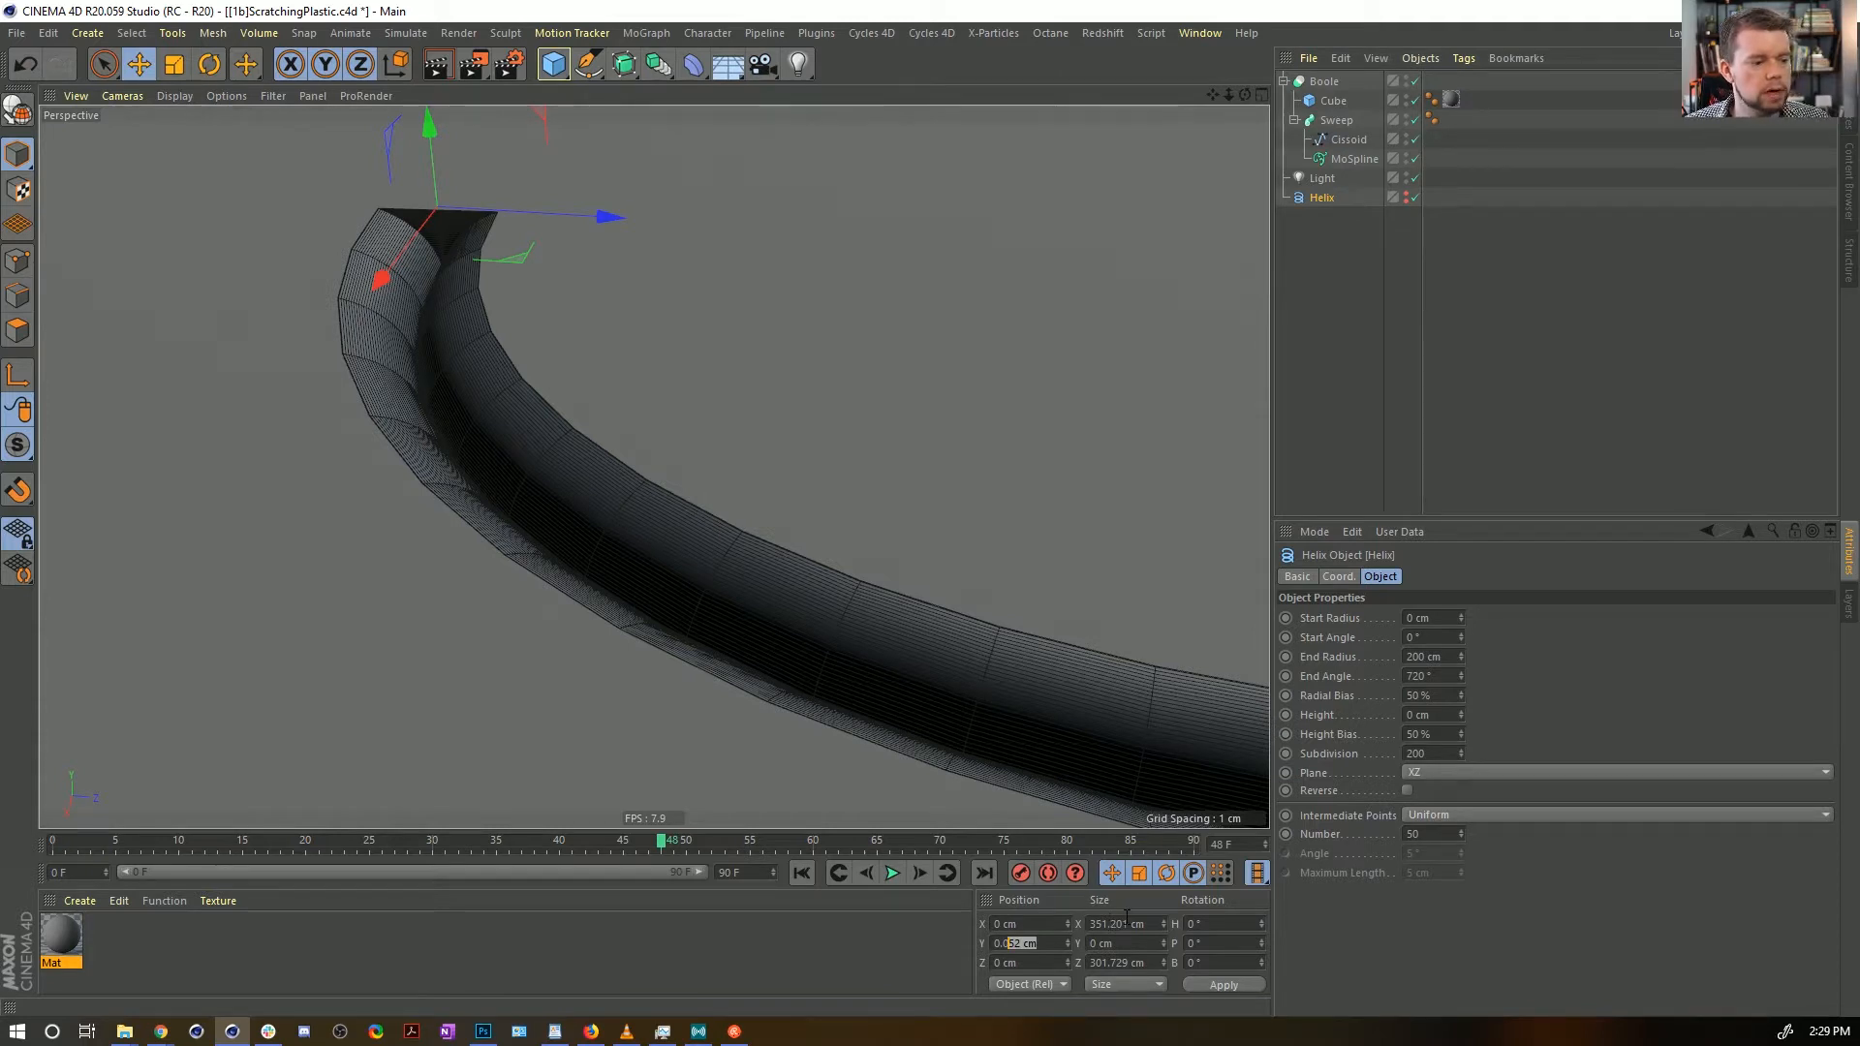
pyautogui.click(1222, 985)
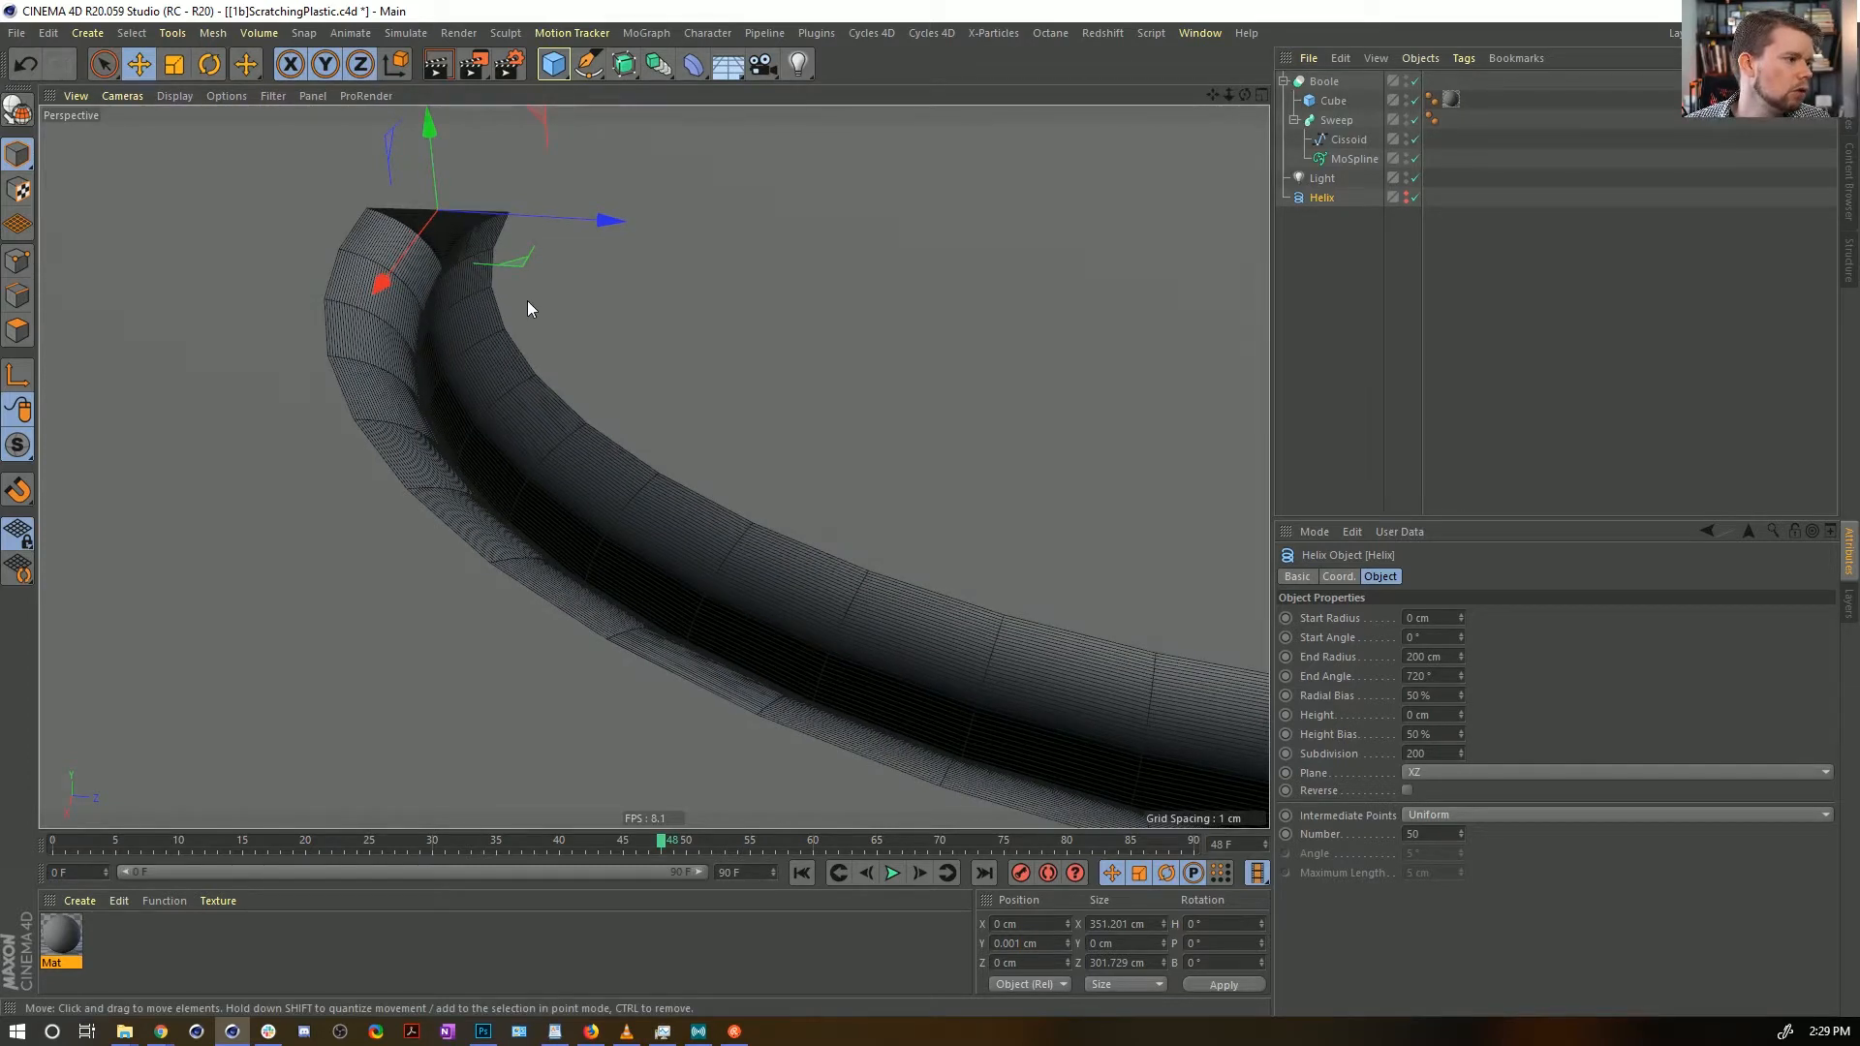
# Activate the Scale tool and set the MoSpline's spline width to 5 cm
pyautogui.click(1344, 142)
pyautogui.press('t')
pyautogui.keyDown('alt'); pyautogui.moveTo(602, 174); pyautogui.dragTo(638, 472, button='middle'); pyautogui.keyUp('alt')
pyautogui.keyDown('alt'); pyautogui.moveTo(638, 472); pyautogui.dragTo(611, 482, button='right'); pyautogui.keyUp('alt')
pyautogui.keyDown('alt'); pyautogui.moveTo(611, 482); pyautogui.dragTo(429, 433); pyautogui.keyUp('alt')
pyautogui.keyDown('alt'); pyautogui.moveTo(559, 456); pyautogui.dragTo(977, 473); pyautogui.keyUp('alt')
pyautogui.click(1353, 158)
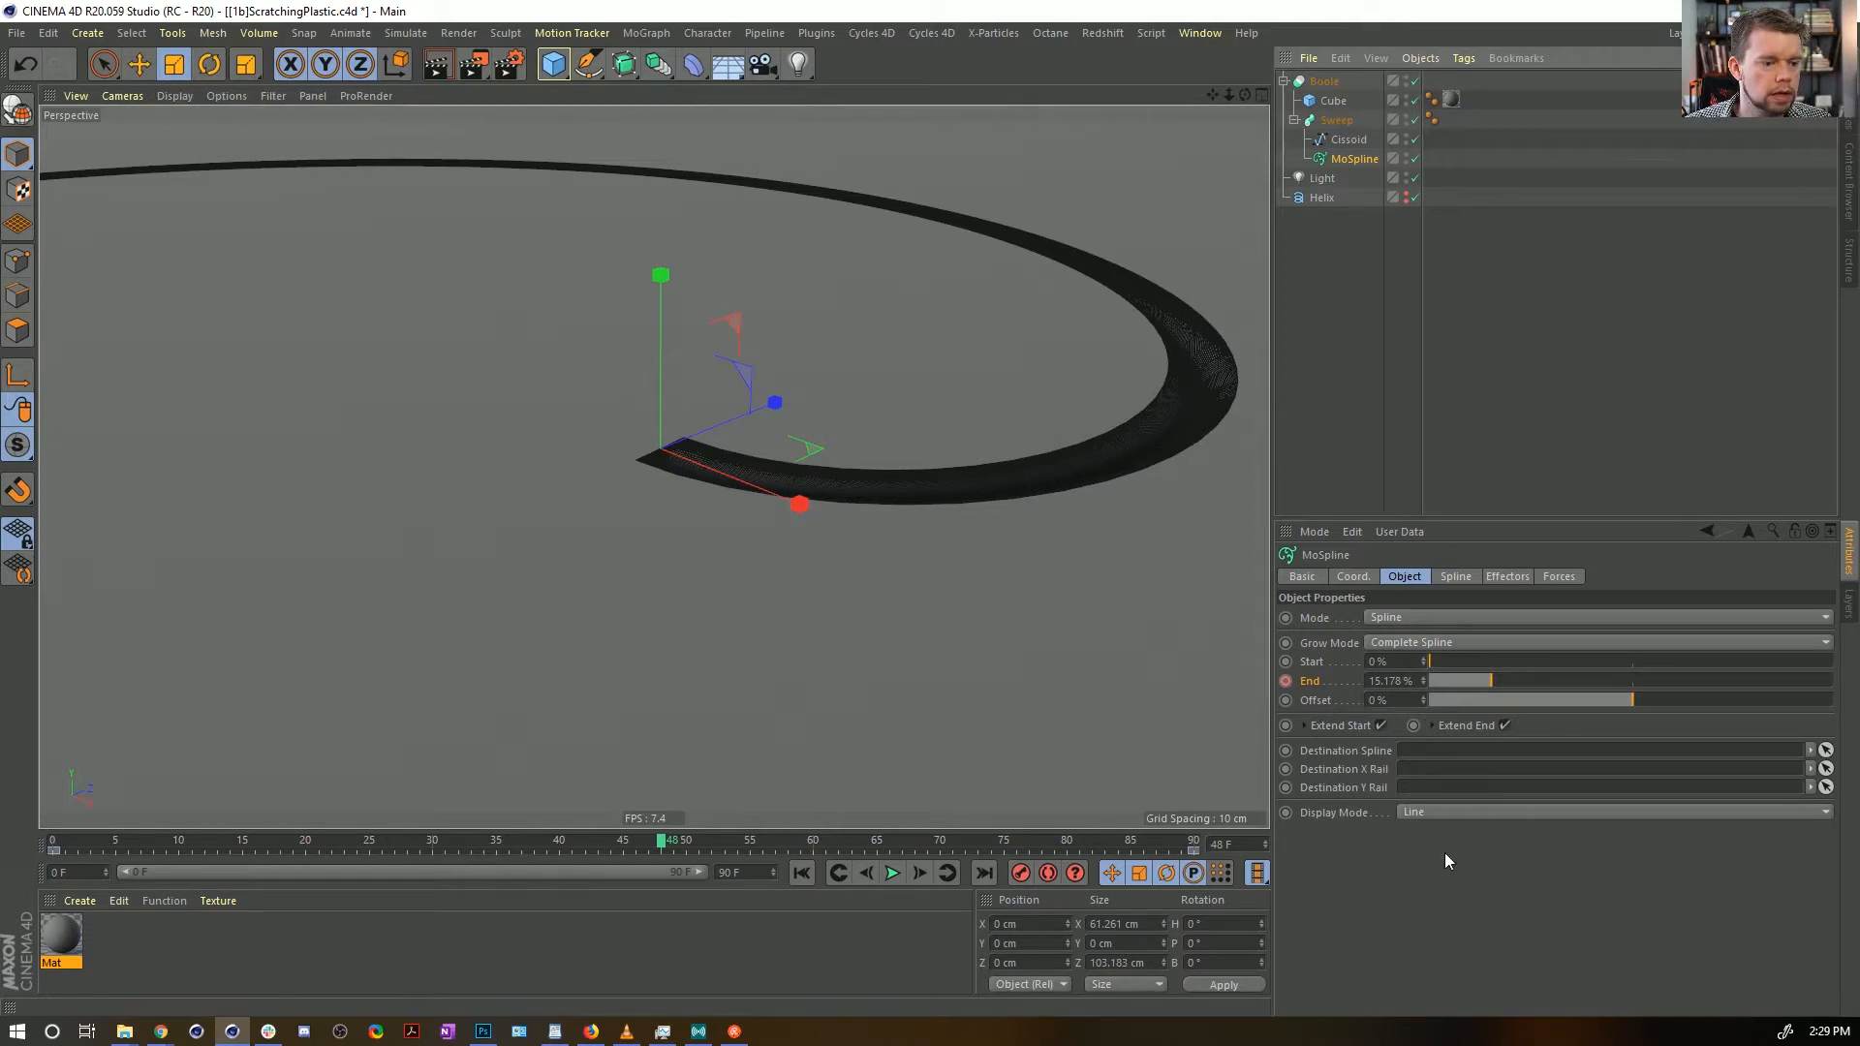
pyautogui.click(1456, 578)
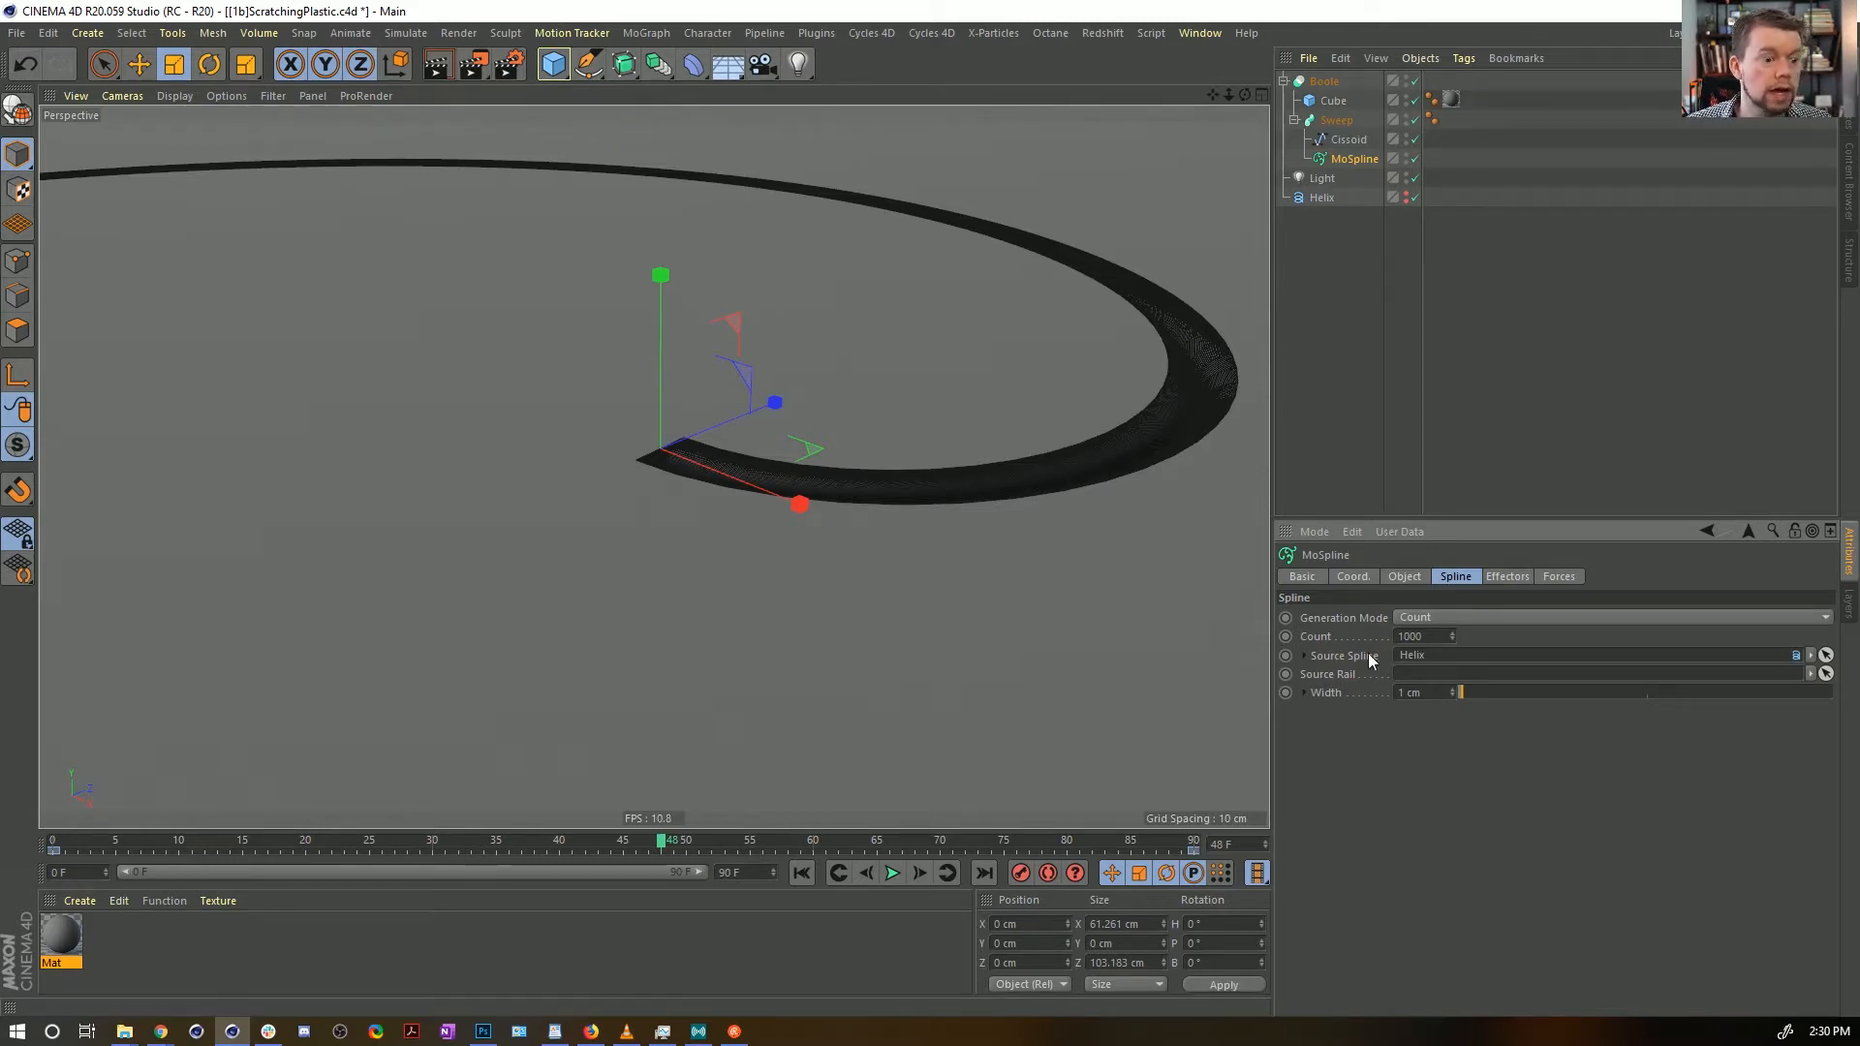
pyautogui.press('Return')
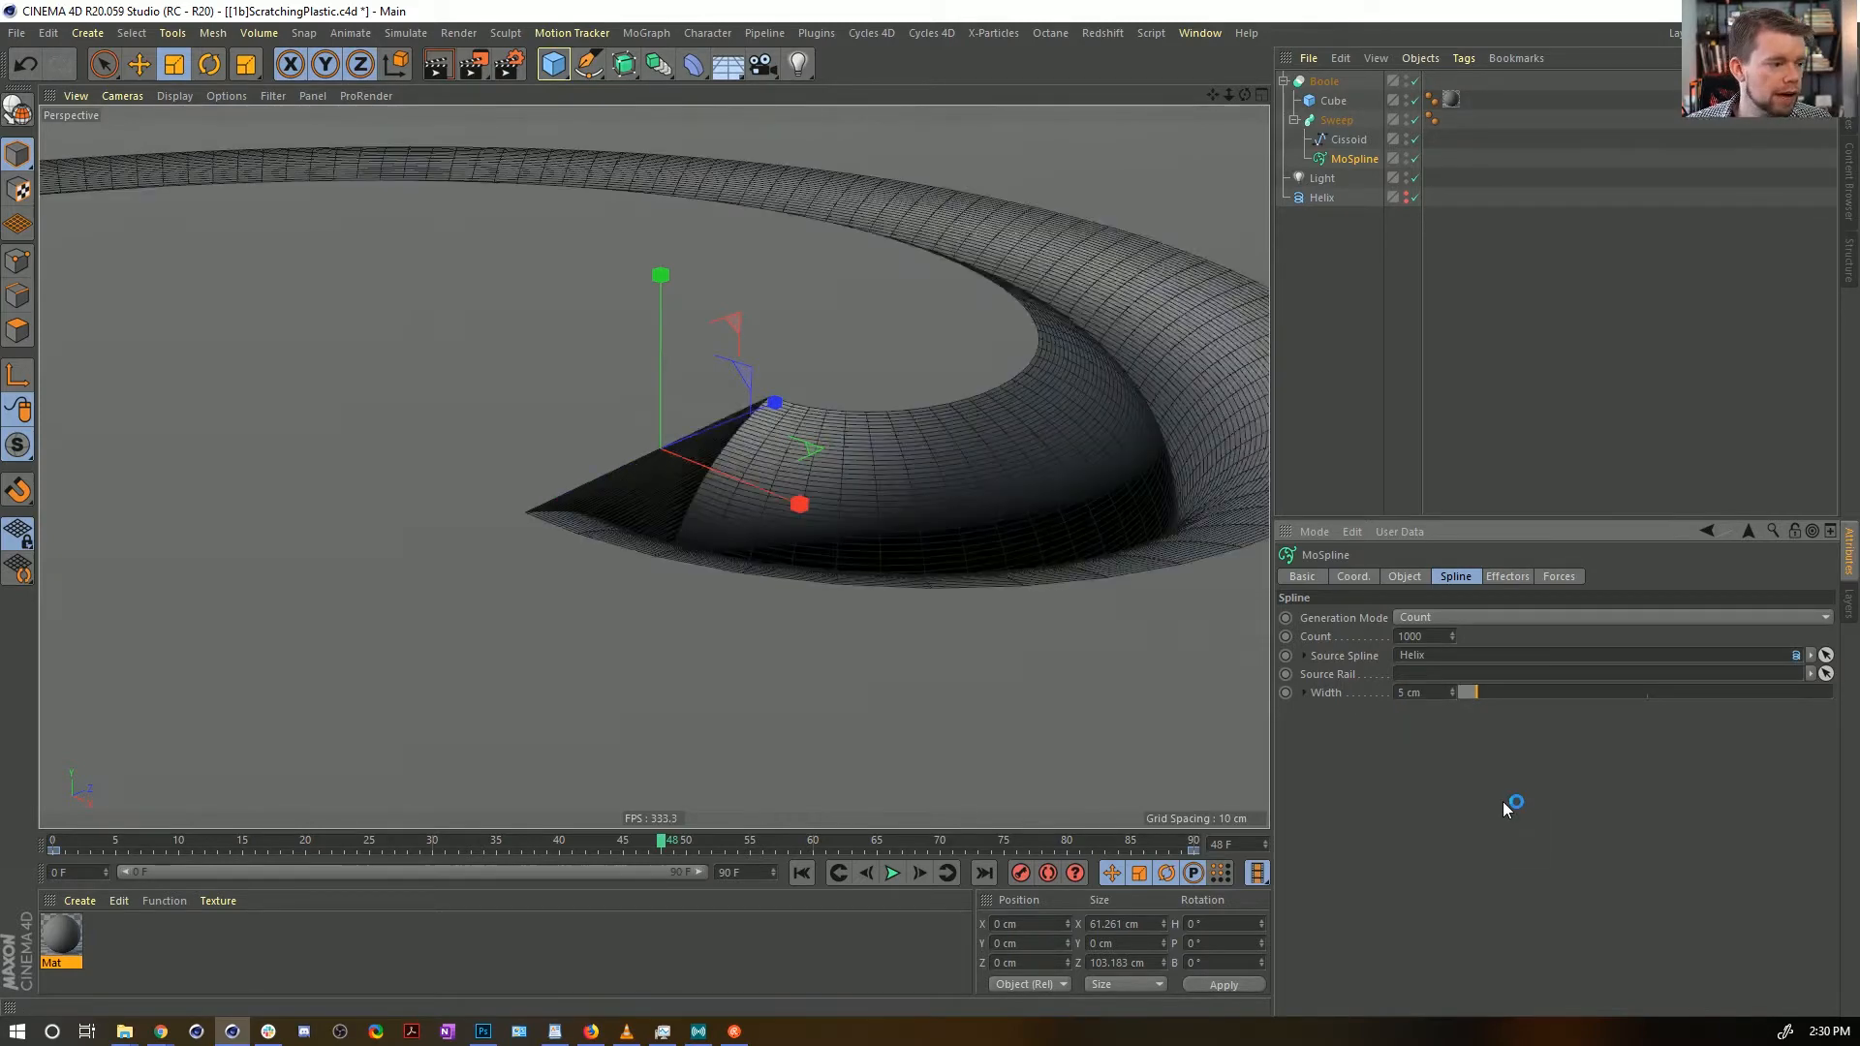
# Try scaling the MoSpline along its Y, Z and X axes, undoing each attempt
pyautogui.keyDown('alt'); pyautogui.moveTo(882, 478); pyautogui.dragTo(655, 443); pyautogui.keyUp('alt')
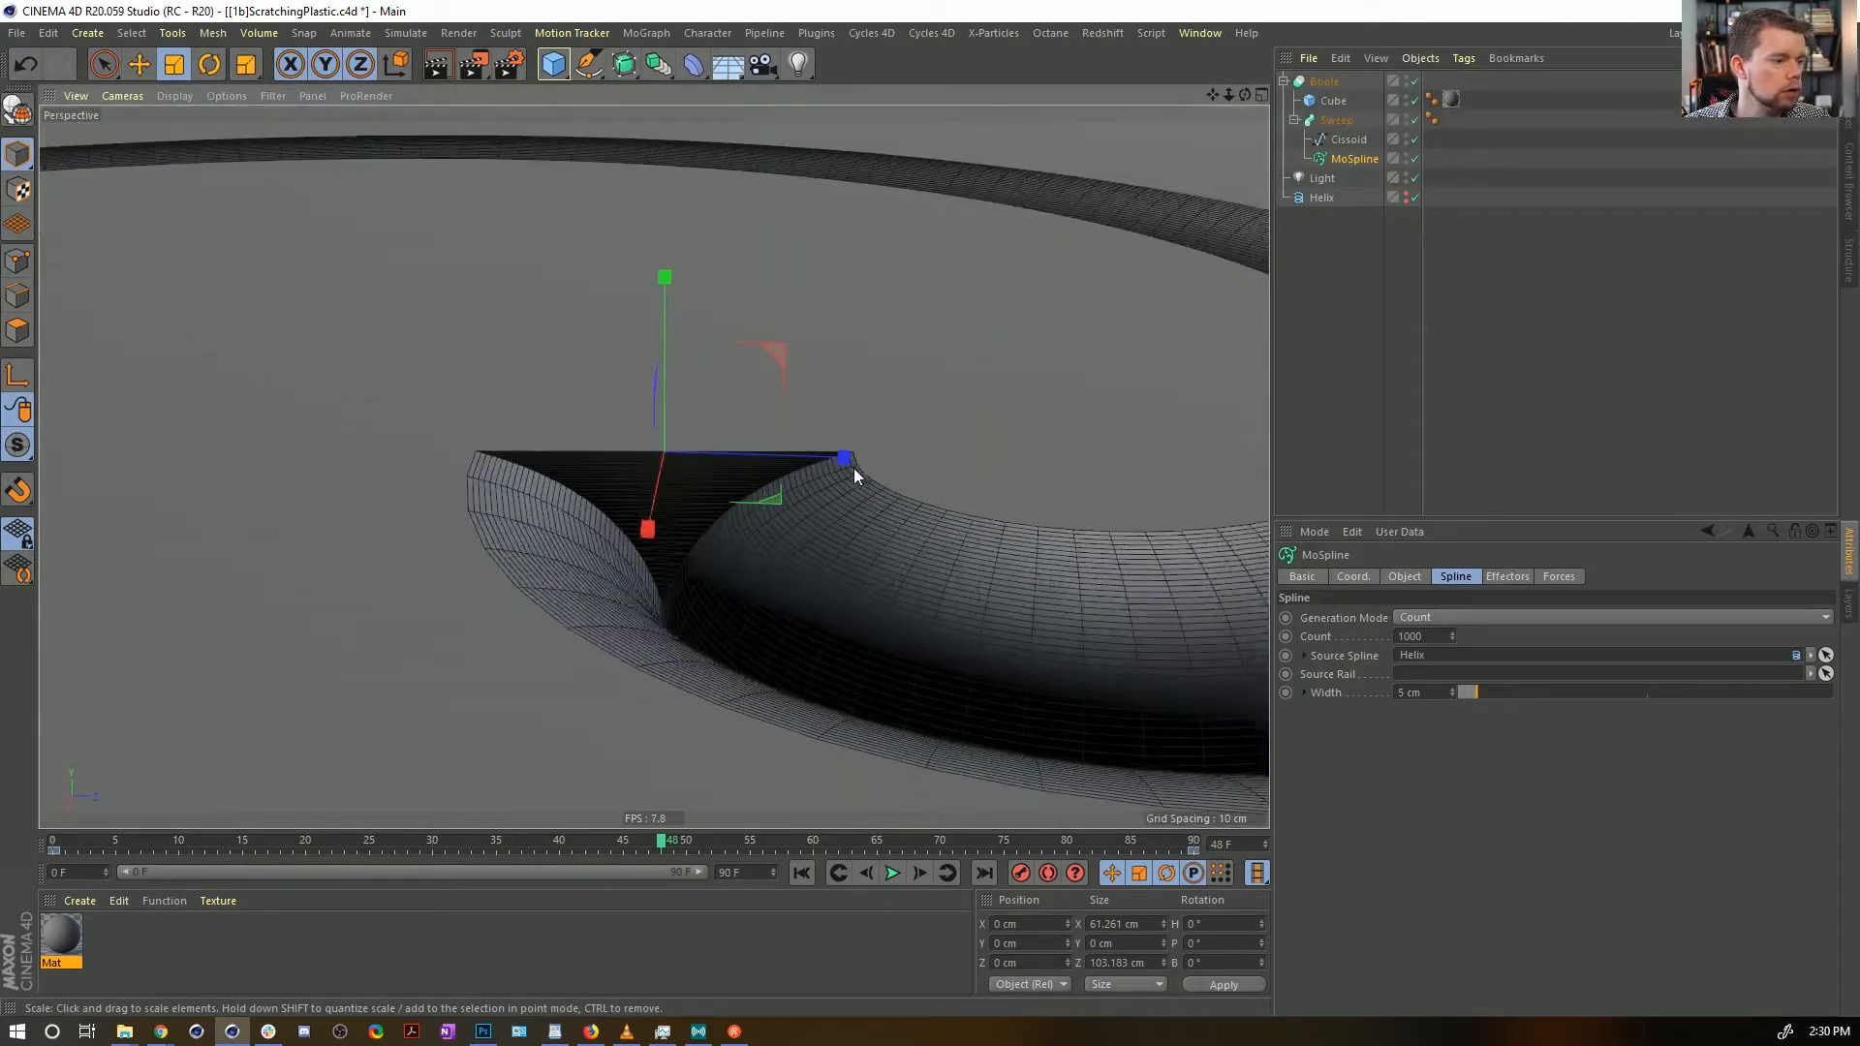
pyautogui.keyDown('alt'); pyautogui.moveTo(752, 477); pyautogui.dragTo(748, 409); pyautogui.keyUp('alt')
pyautogui.moveTo(664, 280); pyautogui.dragTo(664, 342)
pyautogui.hotkey('ctrl', 'z')
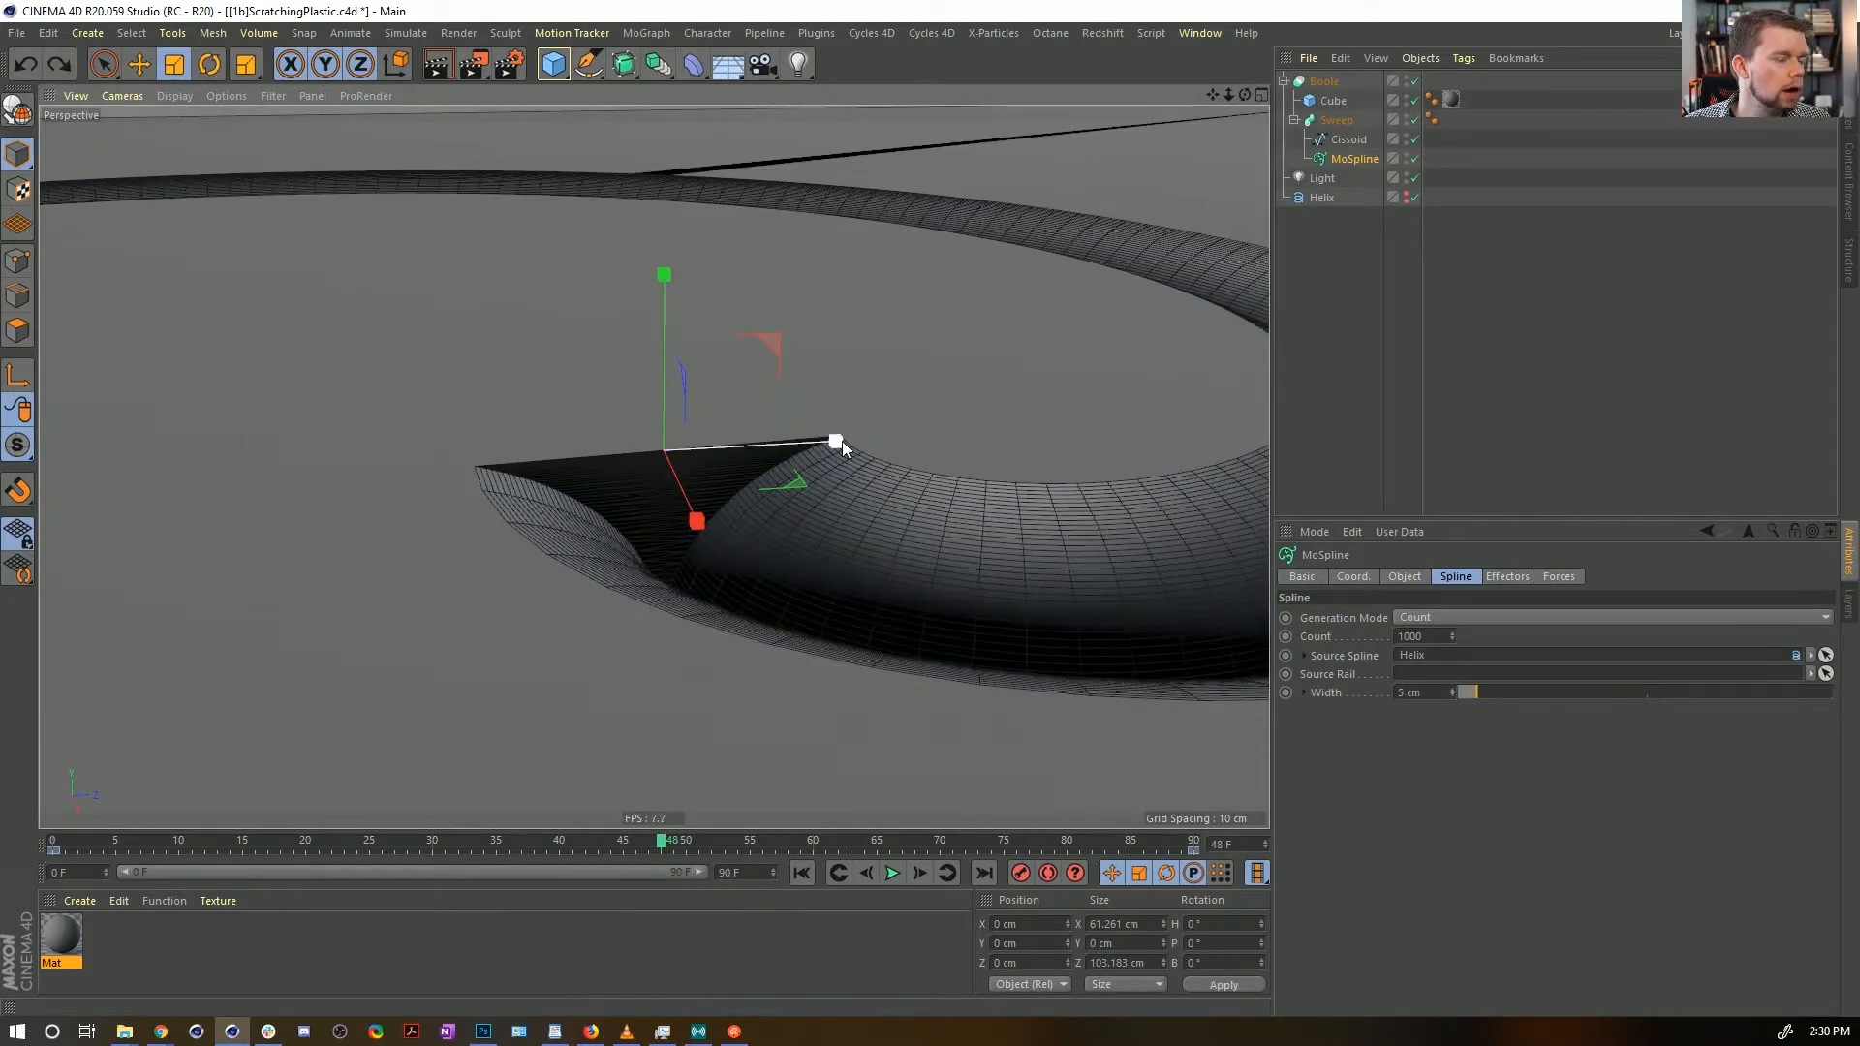
pyautogui.moveTo(839, 441); pyautogui.dragTo(724, 445)
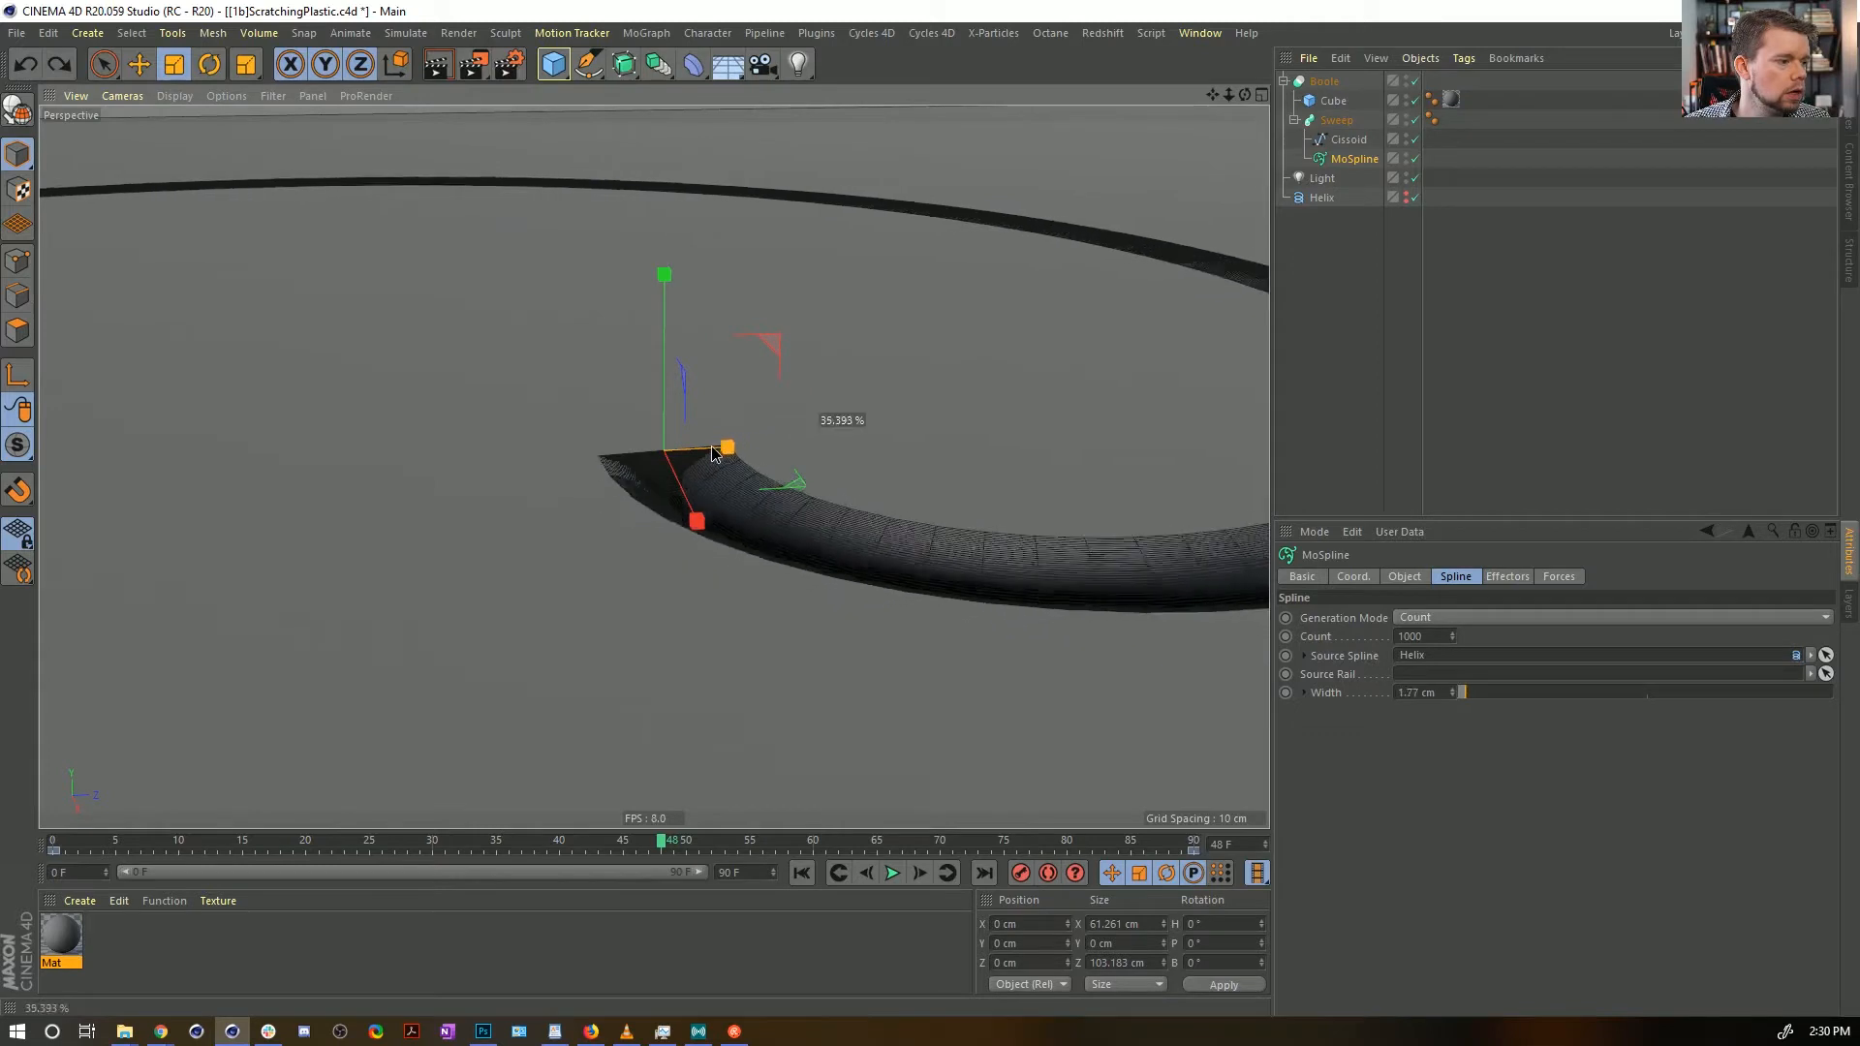
pyautogui.hotkey('ctrl', 'z')
pyautogui.moveTo(695, 521); pyautogui.dragTo(585, 475)
pyautogui.hotkey('ctrl', 'z')
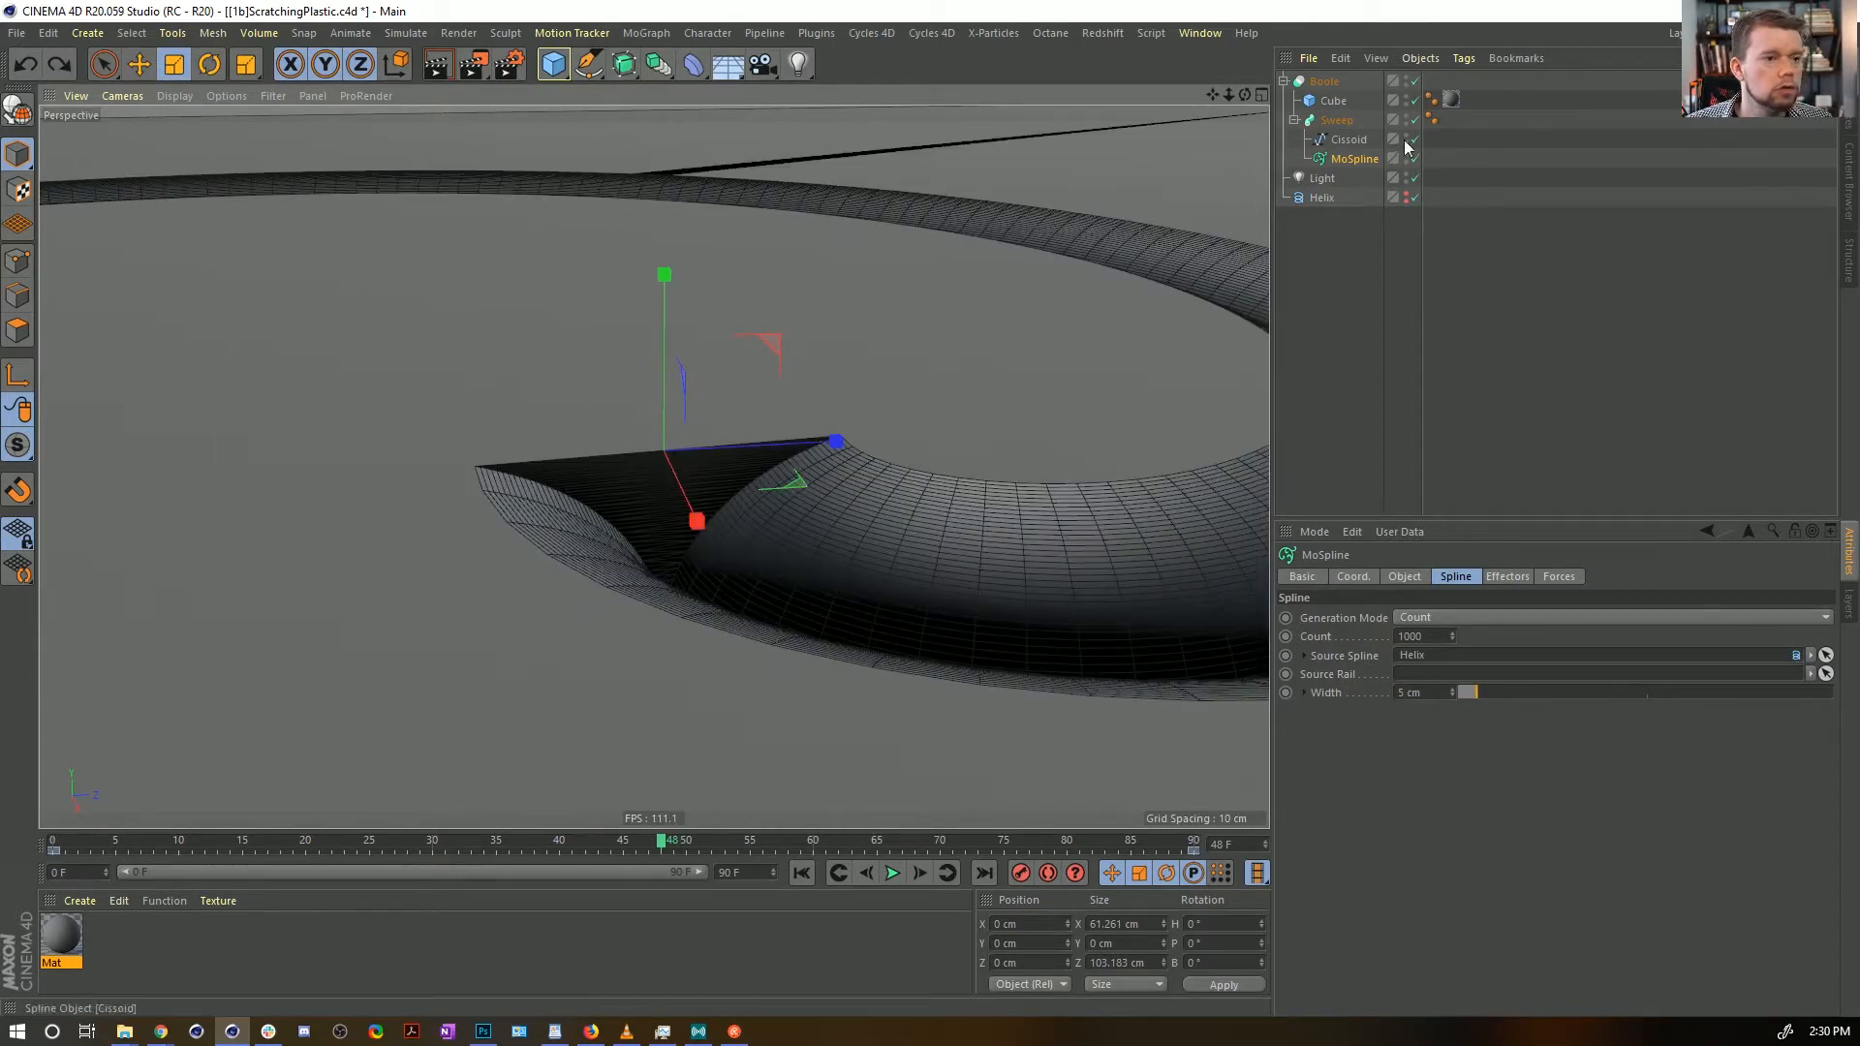
# Disable the Boole and Sweep, flatten the Cissoid profile along X to about 1.383 cm, and re-enable both generators
pyautogui.moveTo(1415, 81); pyautogui.dragTo(1415, 120)
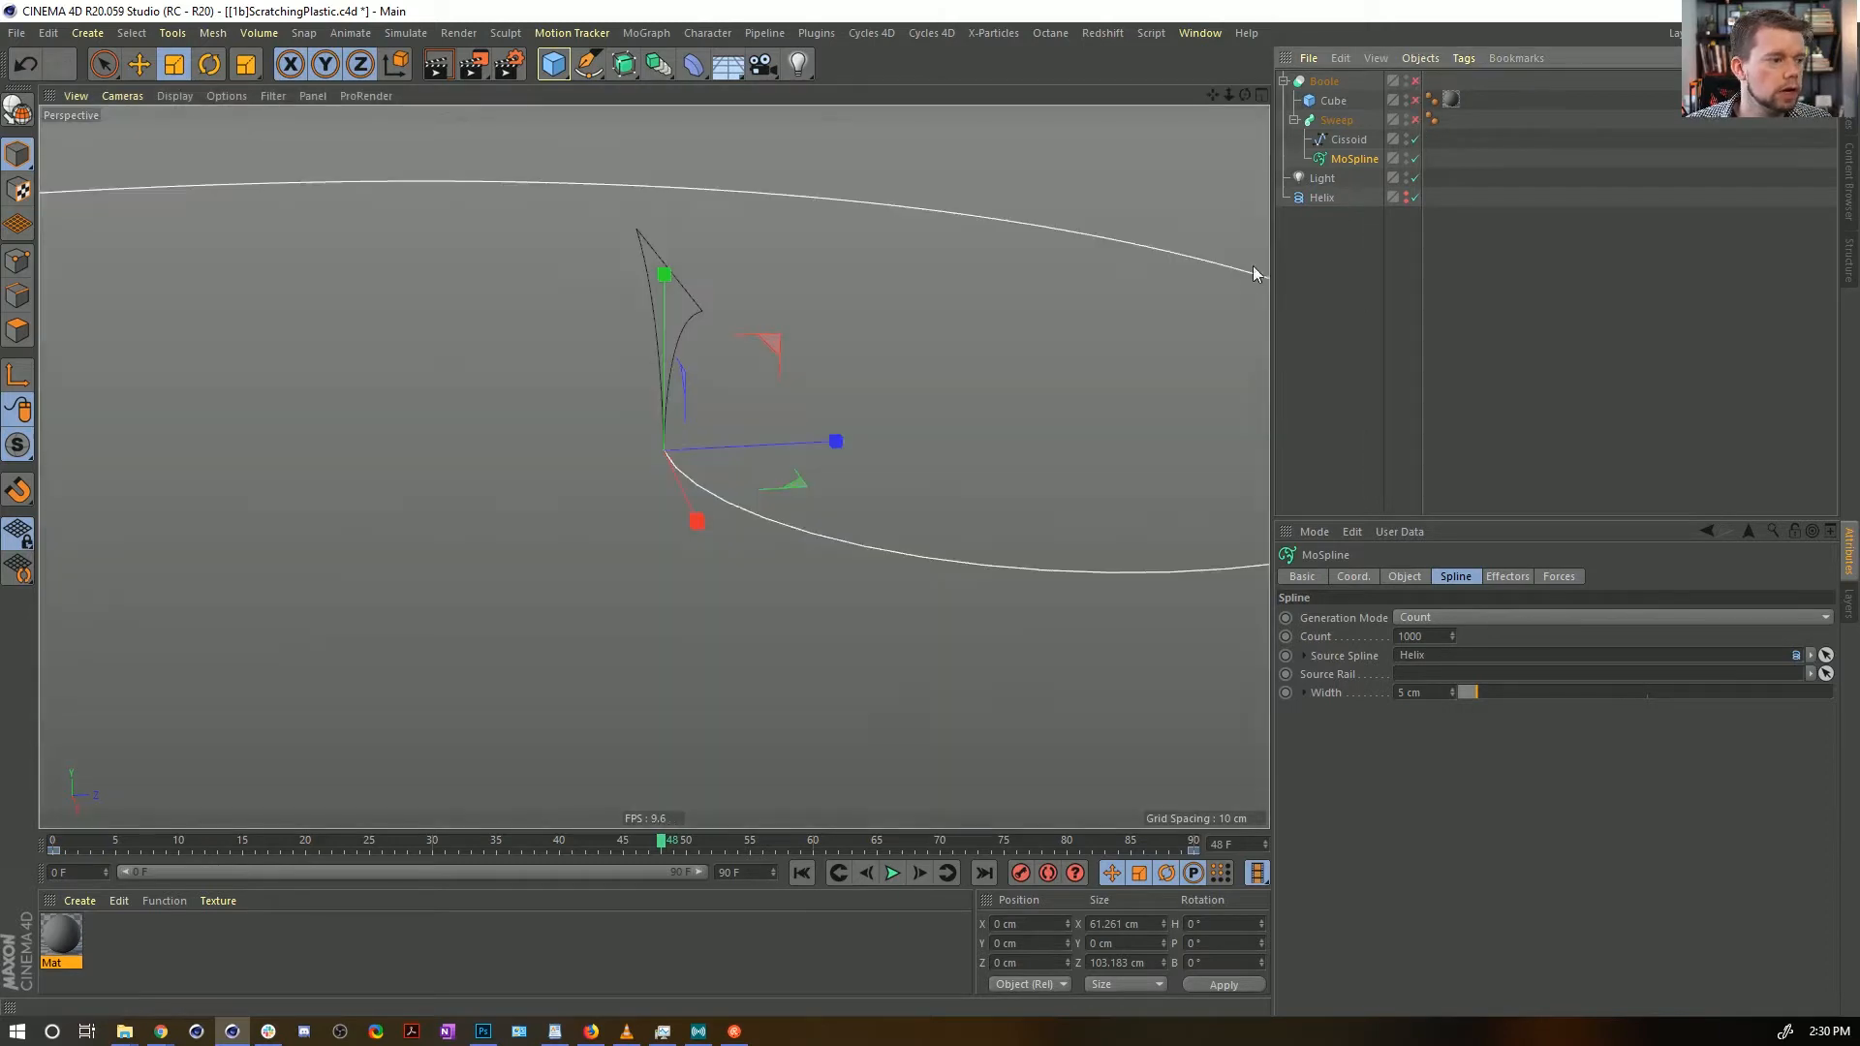
pyautogui.click(1342, 142)
pyautogui.keyDown('alt'); pyautogui.moveTo(722, 334); pyautogui.dragTo(920, 259); pyautogui.keyUp('alt')
pyautogui.moveTo(664, 442); pyautogui.dragTo(660, 307)
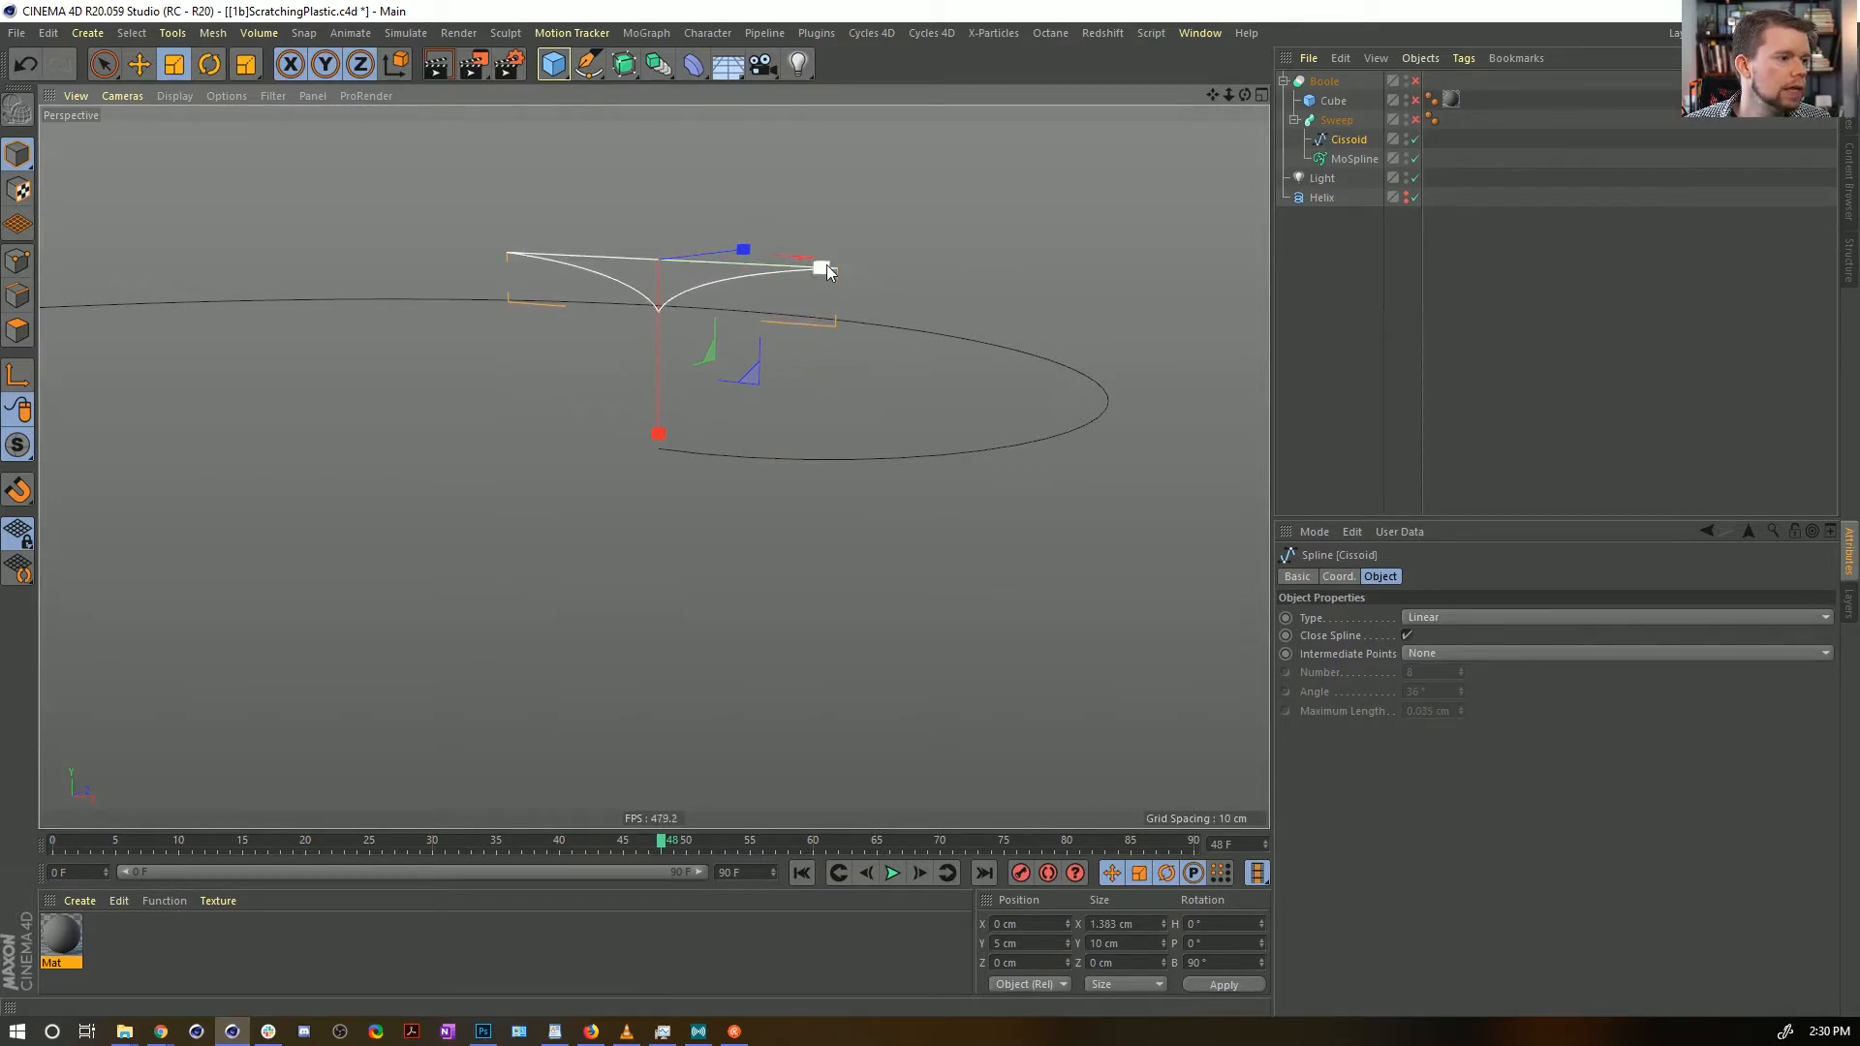
pyautogui.moveTo(1415, 120); pyautogui.dragTo(1414, 37)
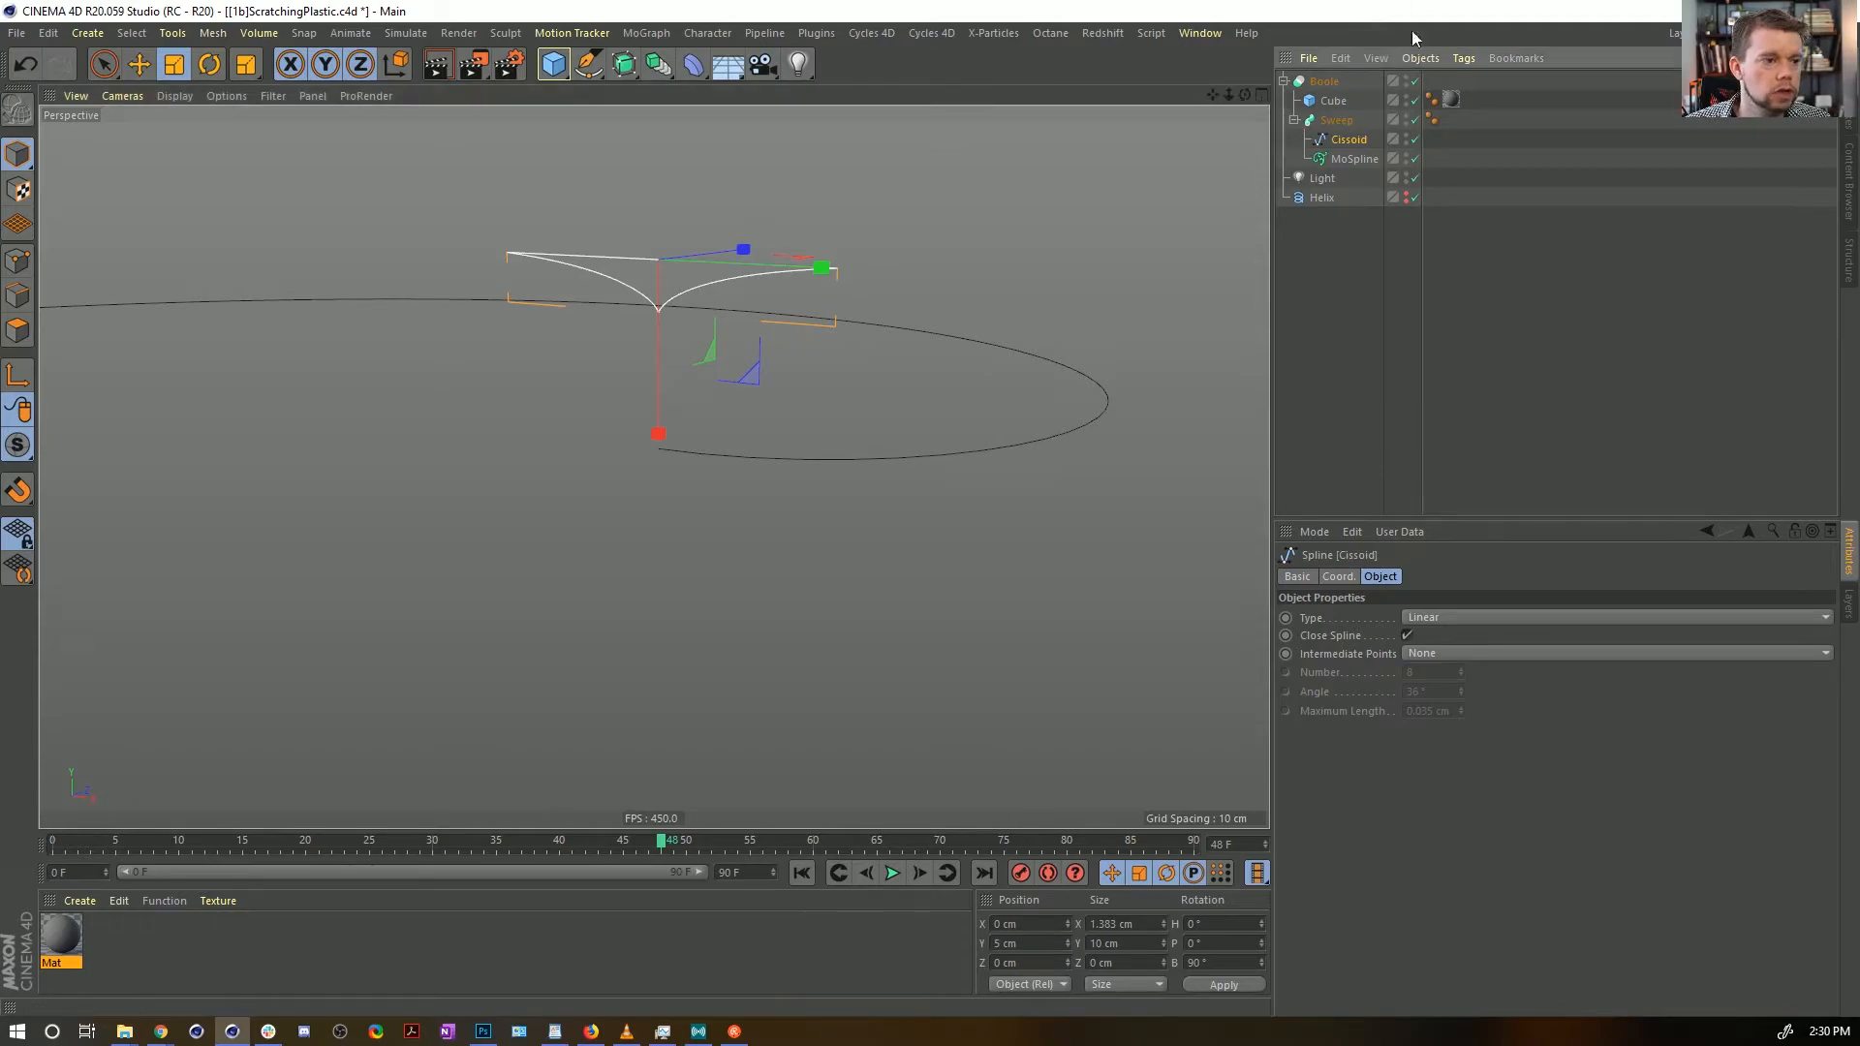
# Reduce the MoSpline's width to 2 cm and deselect everything to check the smooth shading of the groove
pyautogui.keyDown('alt'); pyautogui.moveTo(898, 487); pyautogui.dragTo(872, 528); pyautogui.keyUp('alt')
pyautogui.click(1354, 159)
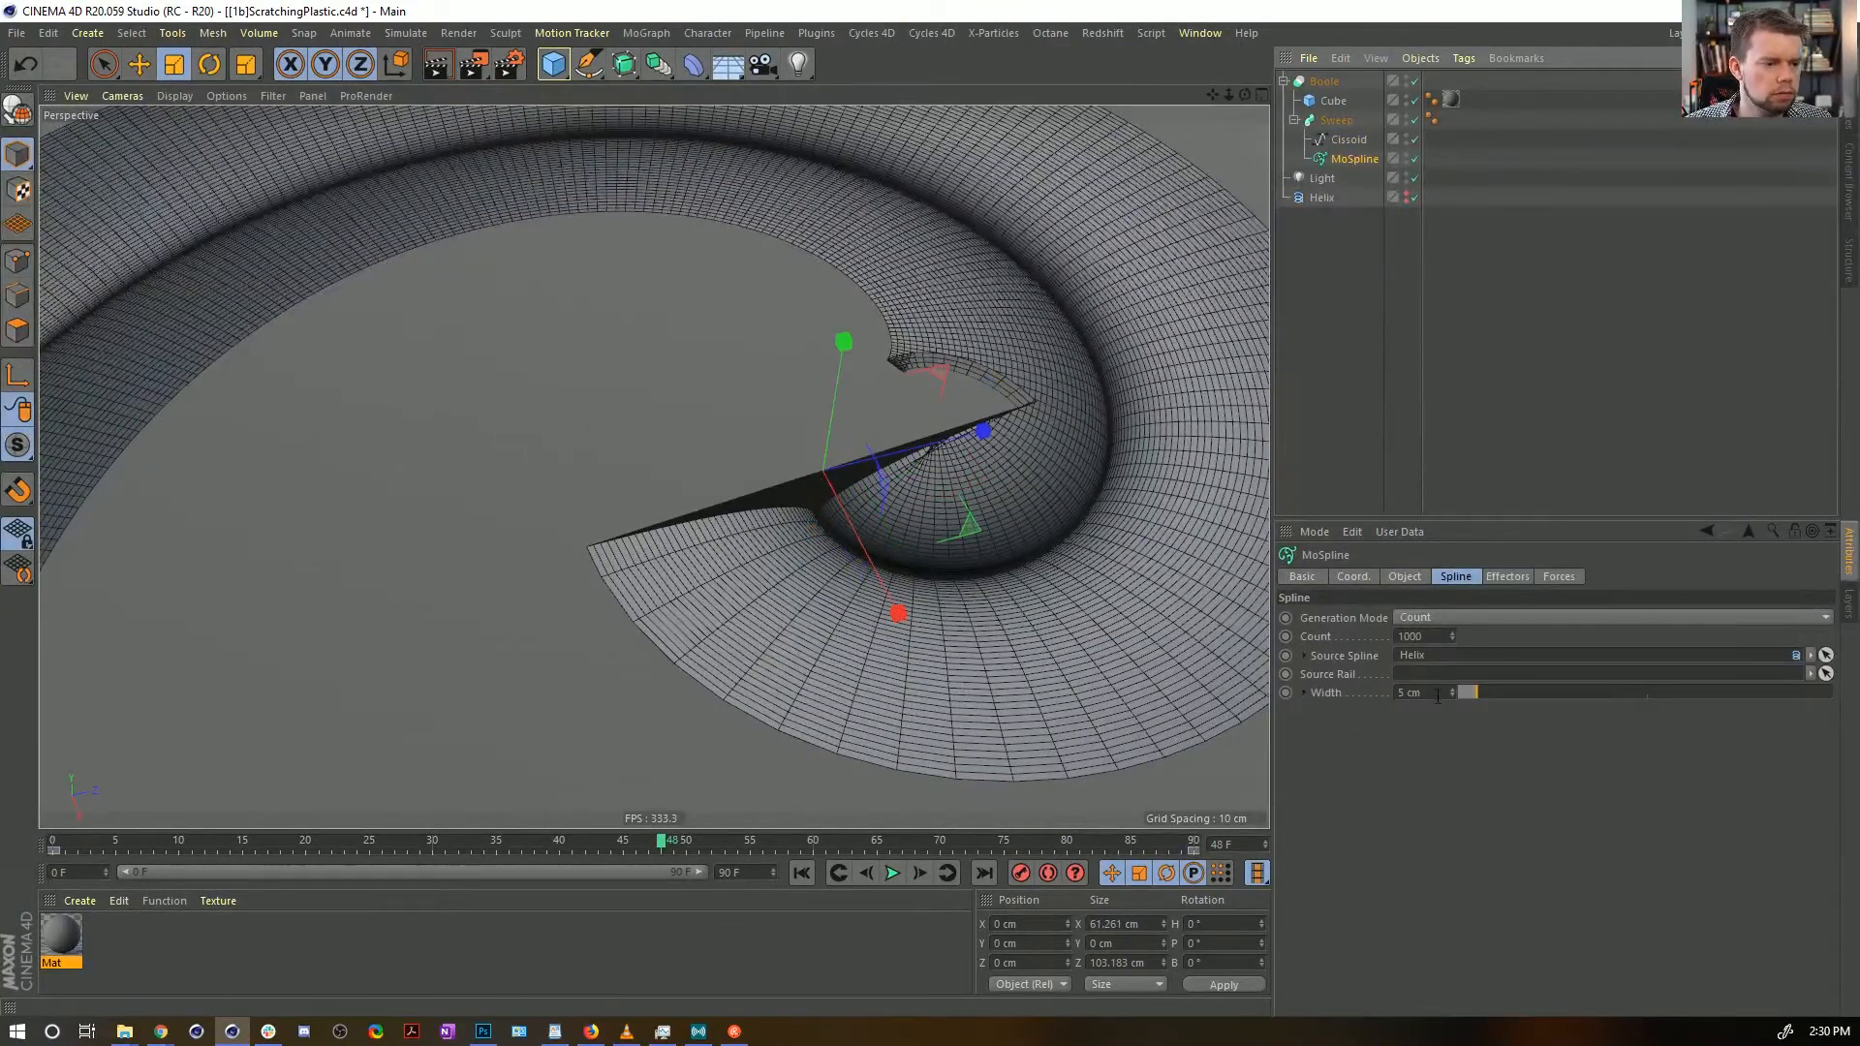
pyautogui.click(1451, 695)
pyautogui.click(1451, 696)
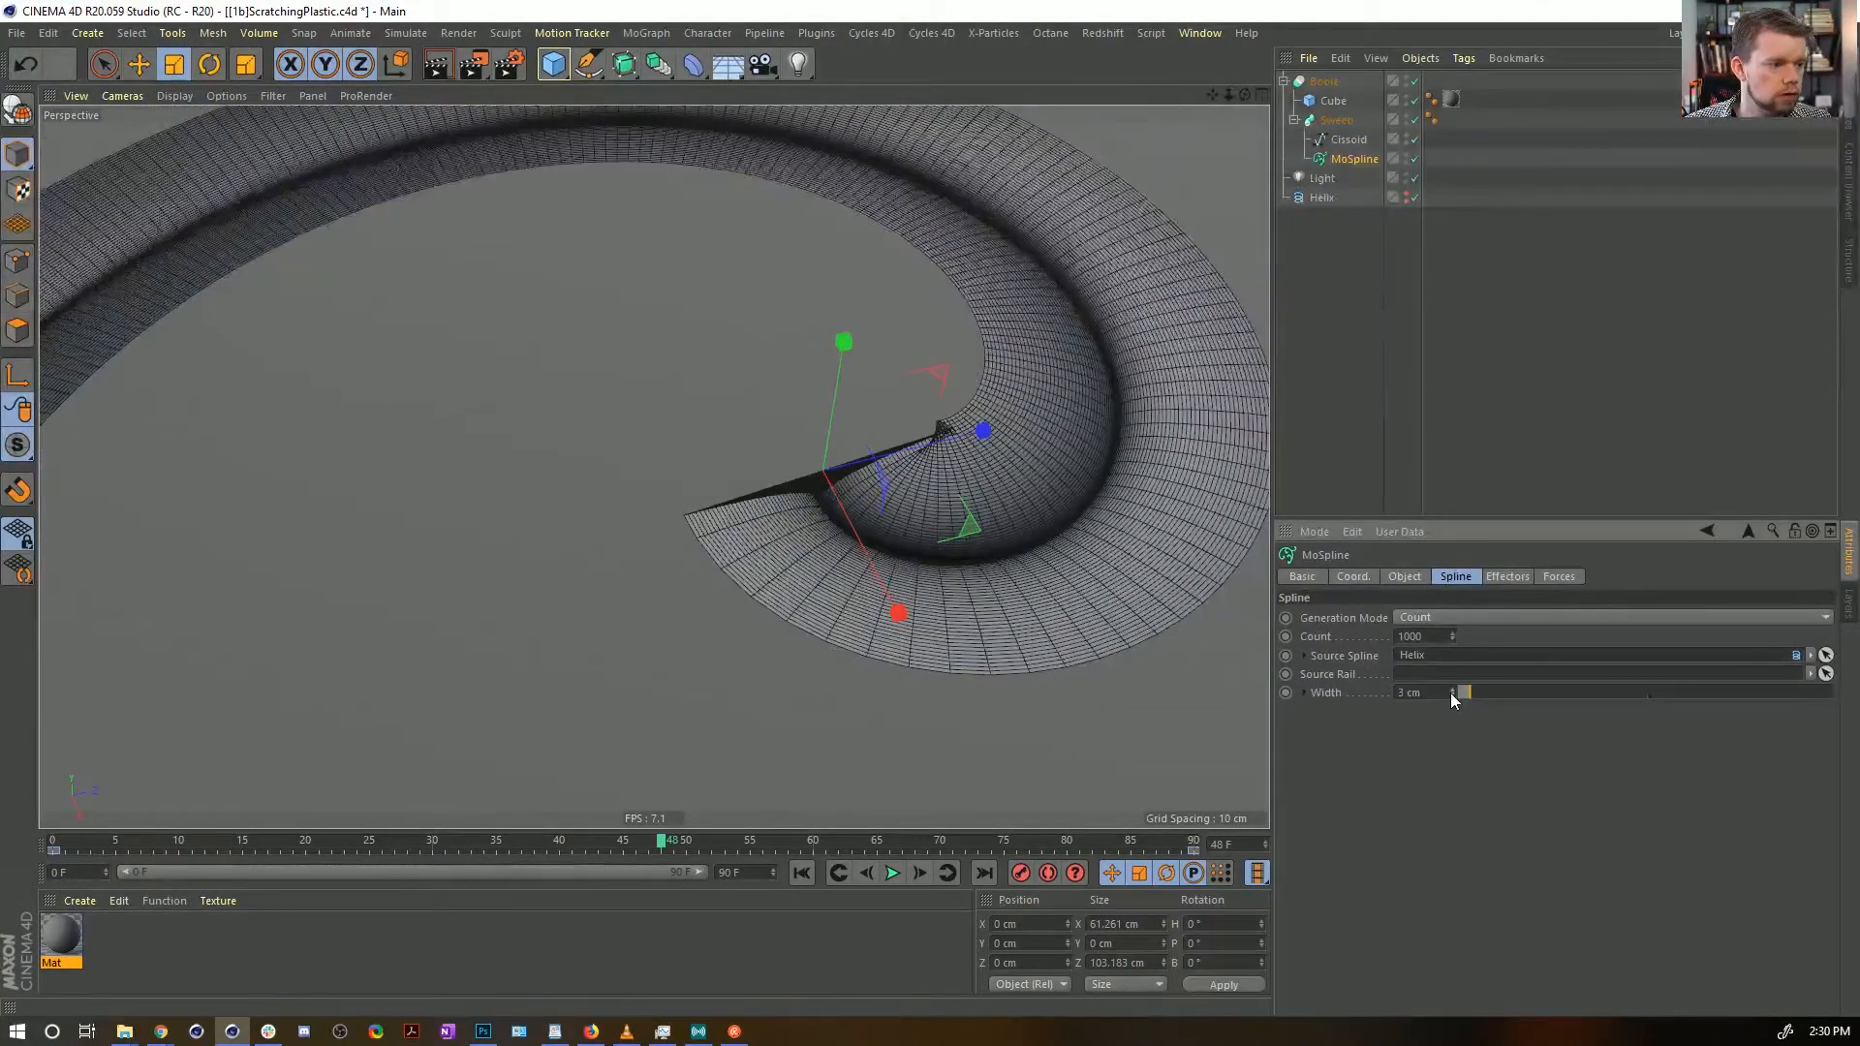
pyautogui.click(1451, 696)
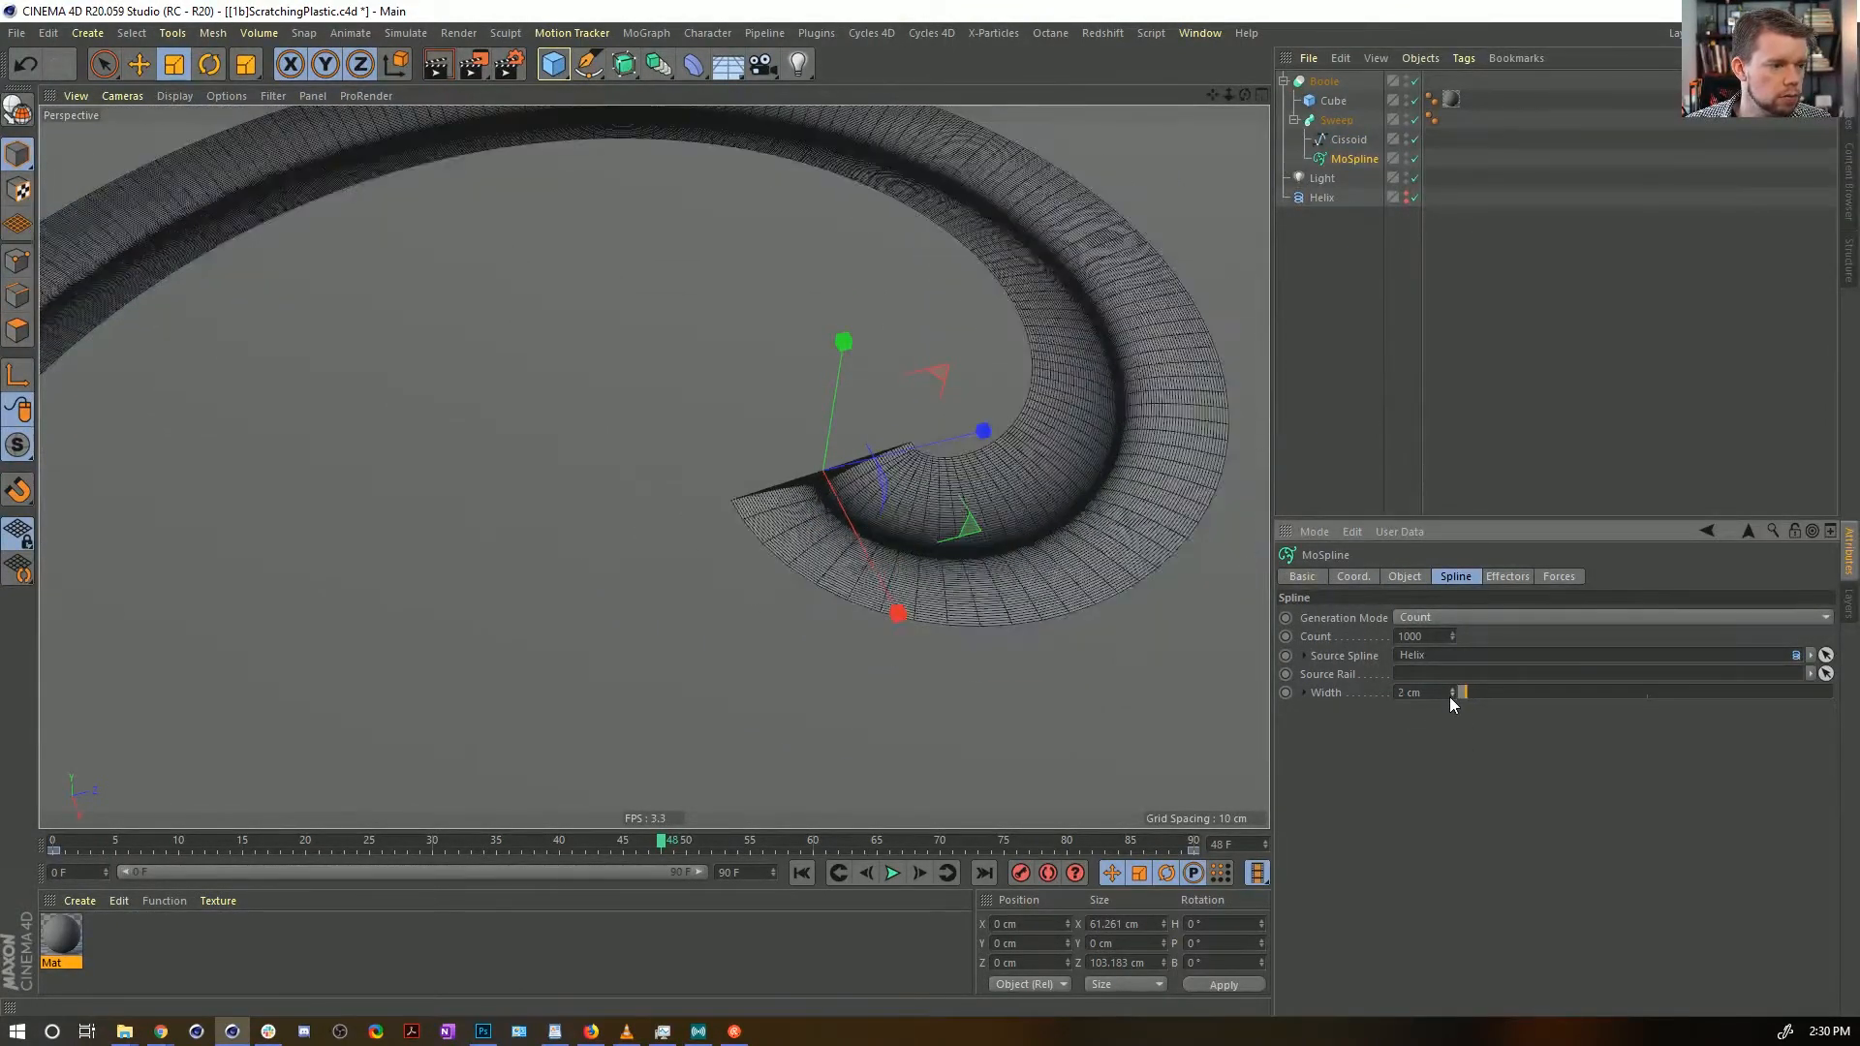
pyautogui.keyDown('alt'); pyautogui.moveTo(862, 441); pyautogui.dragTo(858, 435); pyautogui.keyUp('alt')
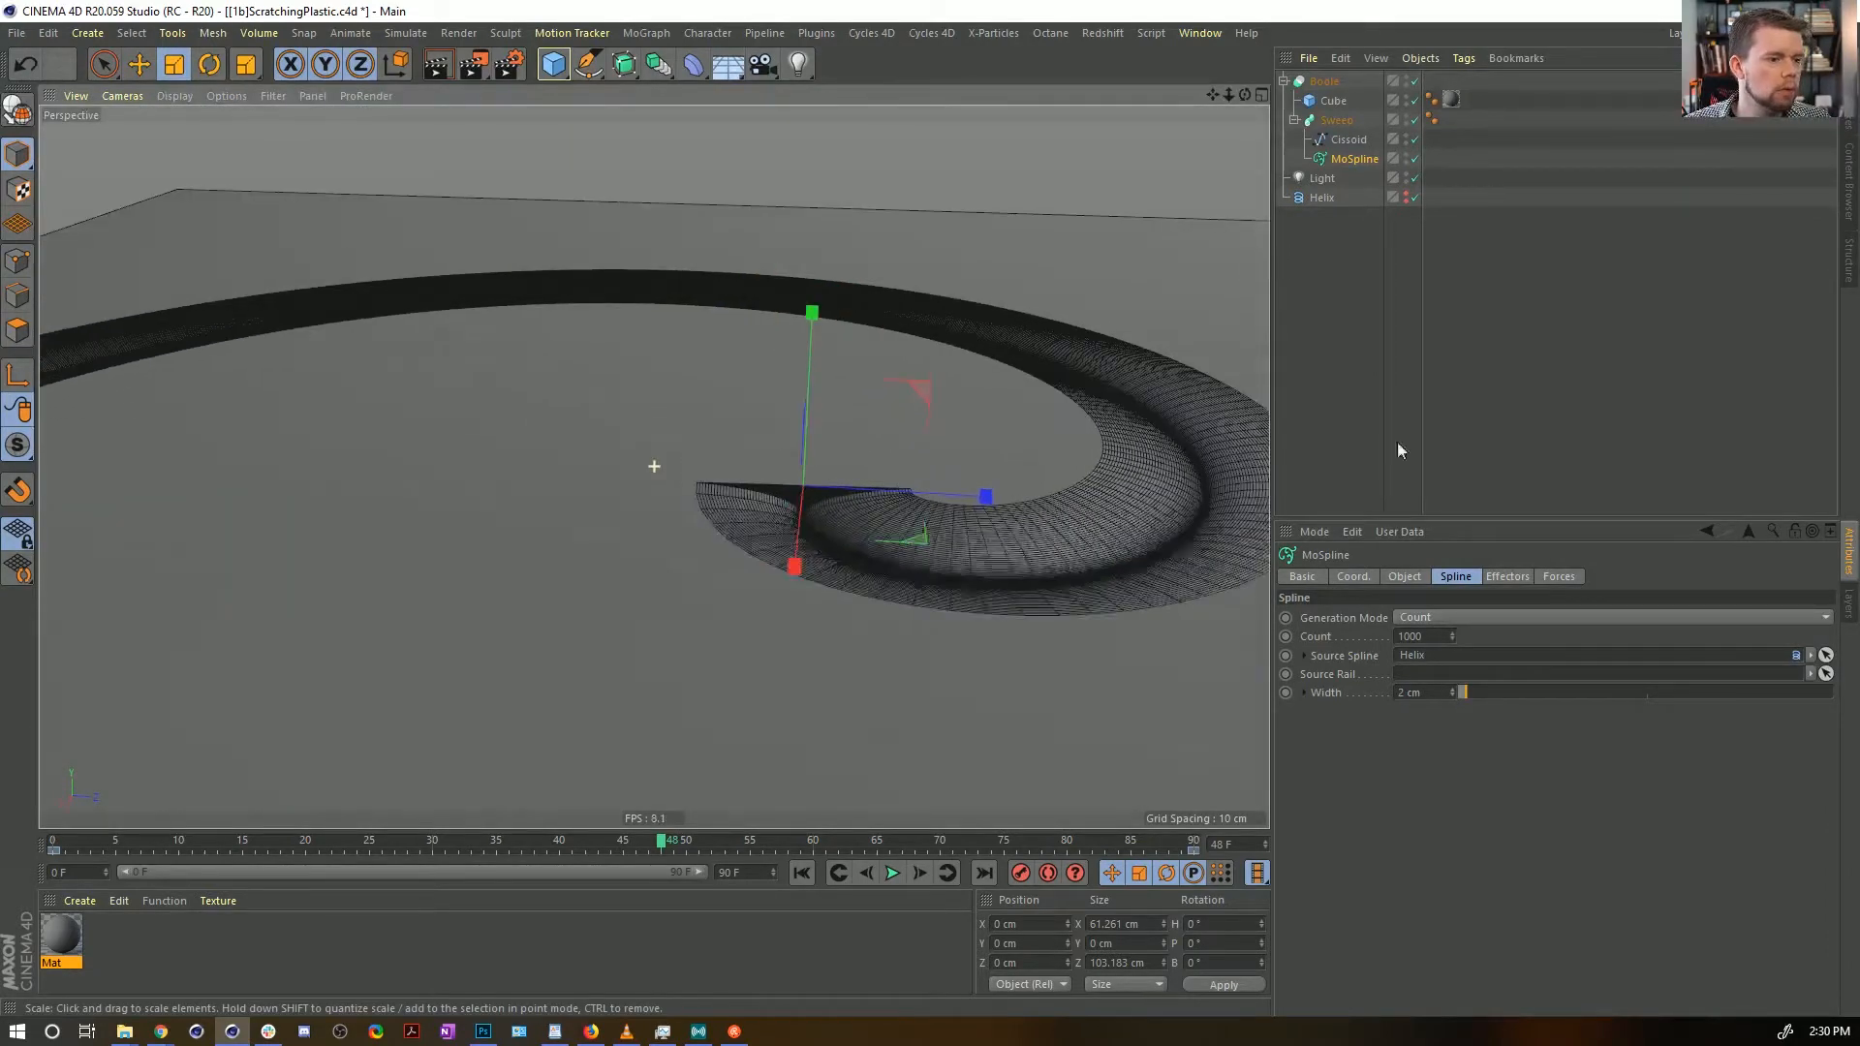
pyautogui.click(1362, 427)
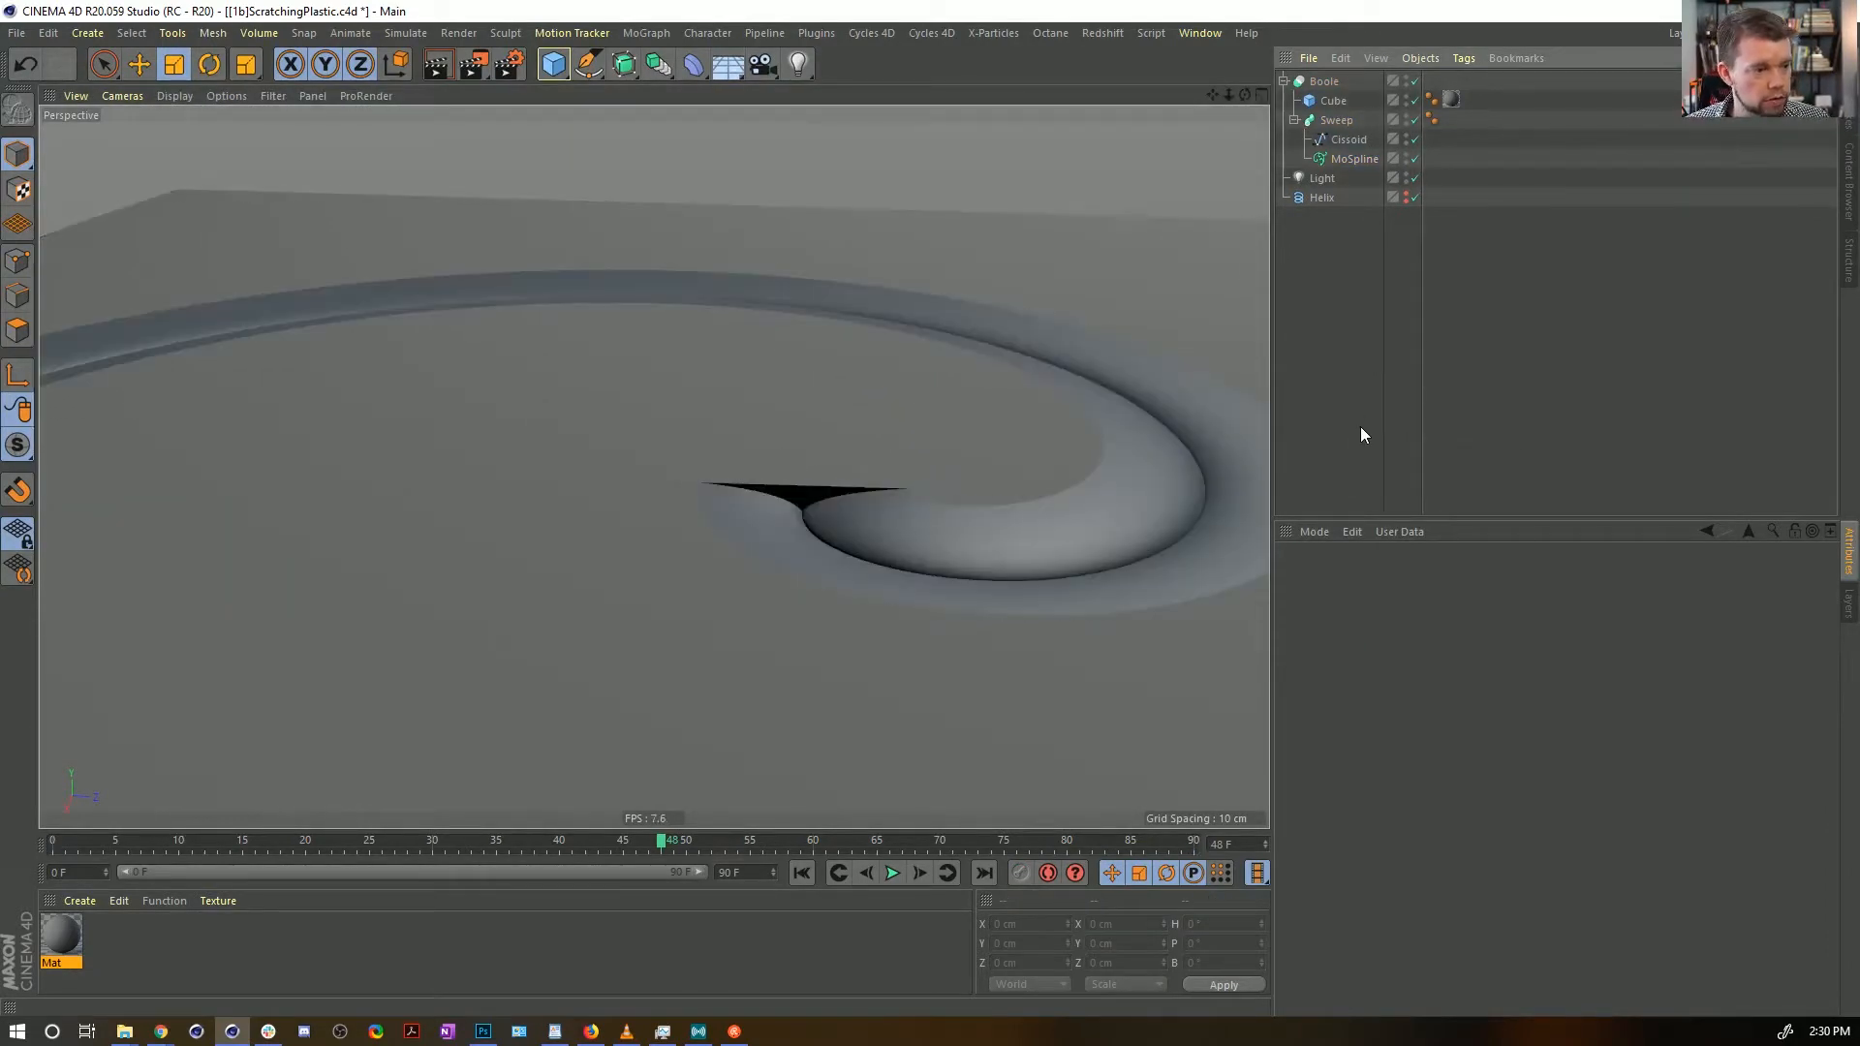
pyautogui.scroll(5, 1123, 486)
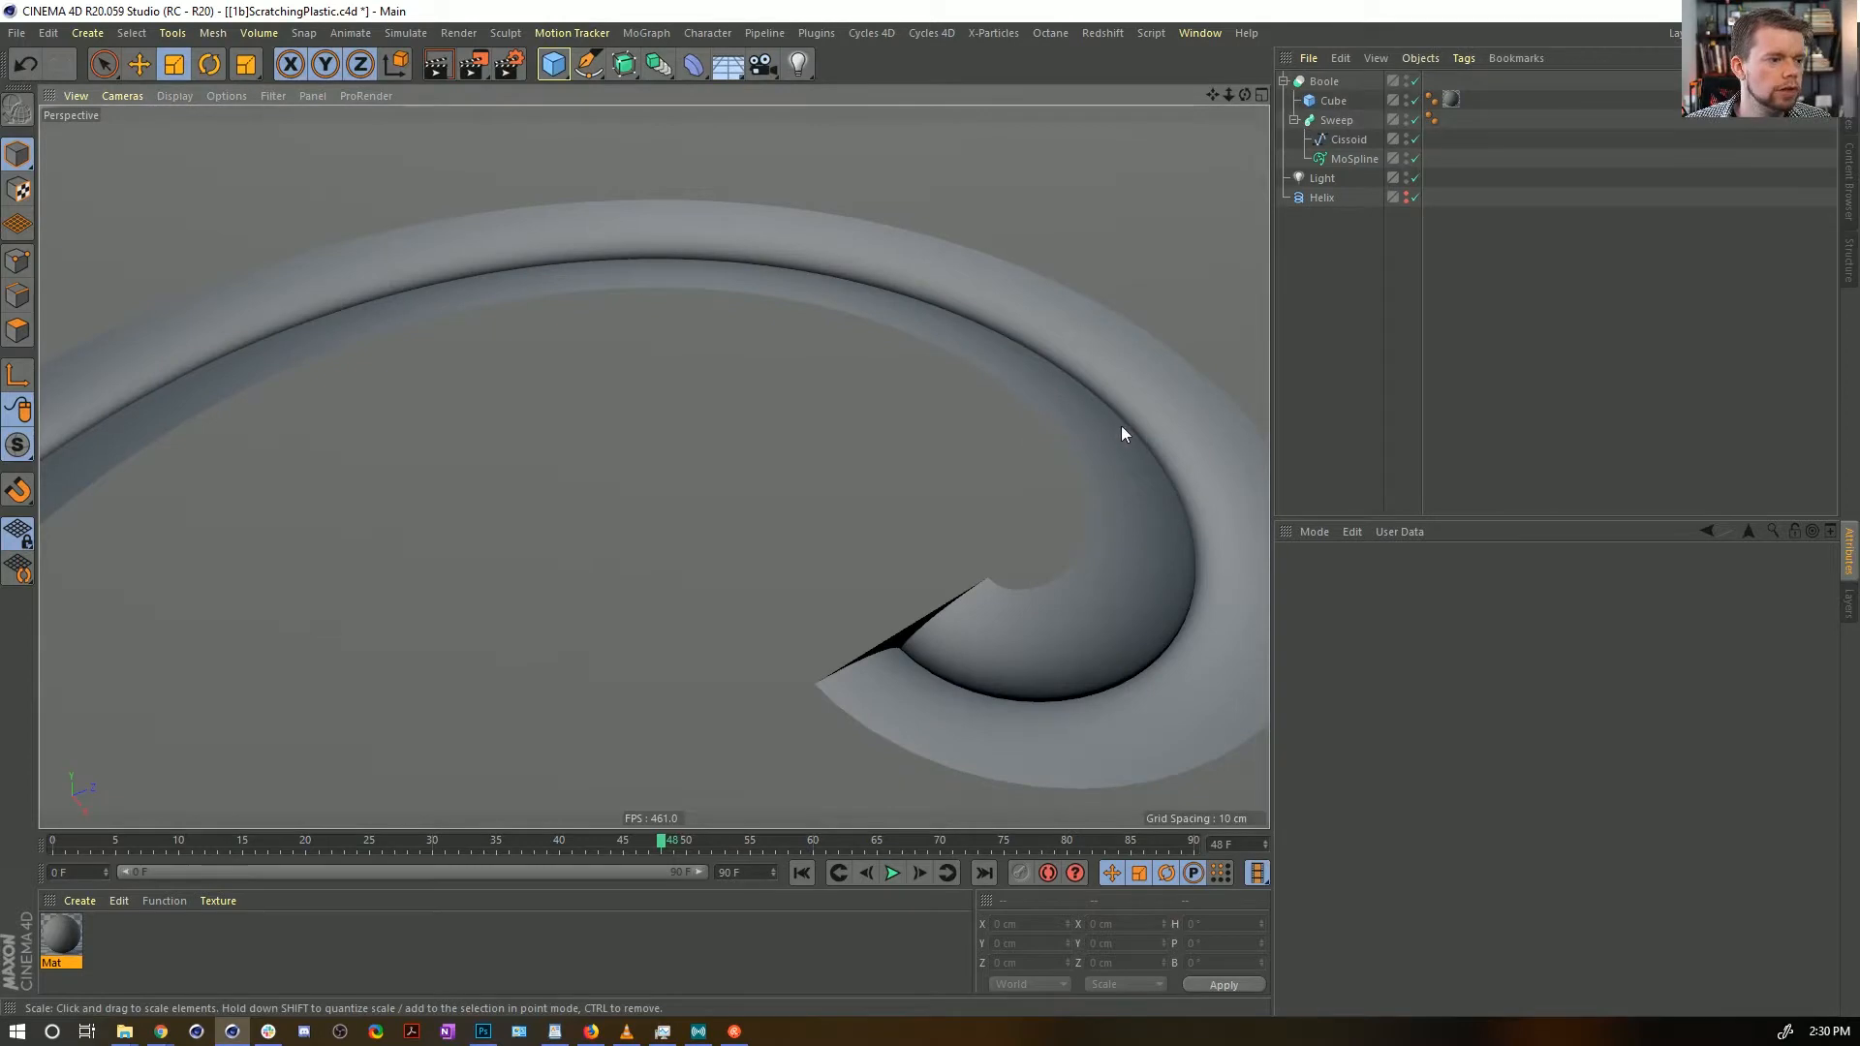
# Move the Mat texture tag from the Cube to the Boole
pyautogui.keyDown('alt'); pyautogui.moveTo(1120, 426); pyautogui.dragTo(904, 392, button='middle'); pyautogui.keyUp('alt')
pyautogui.keyDown('alt'); pyautogui.moveTo(982, 501); pyautogui.dragTo(970, 436); pyautogui.keyUp('alt')
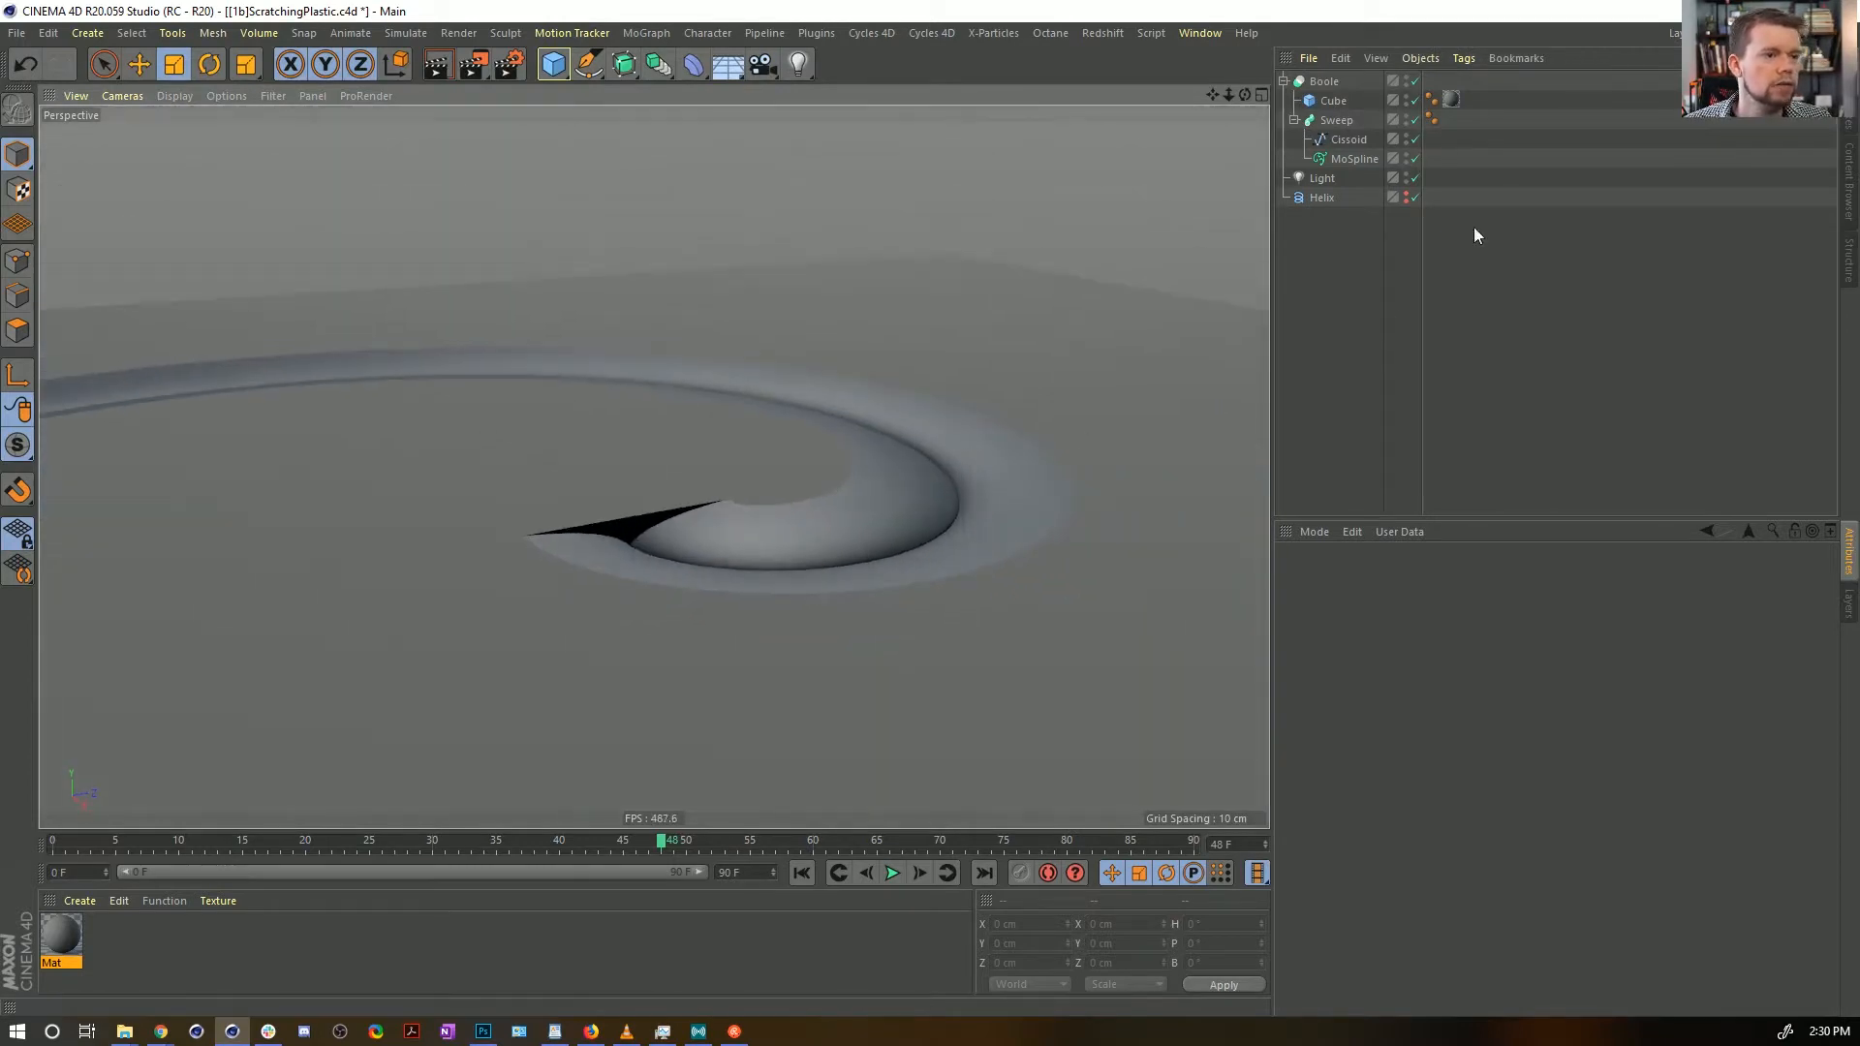
pyautogui.click(1433, 100)
pyautogui.moveTo(1447, 82); pyautogui.dragTo(1442, 81)
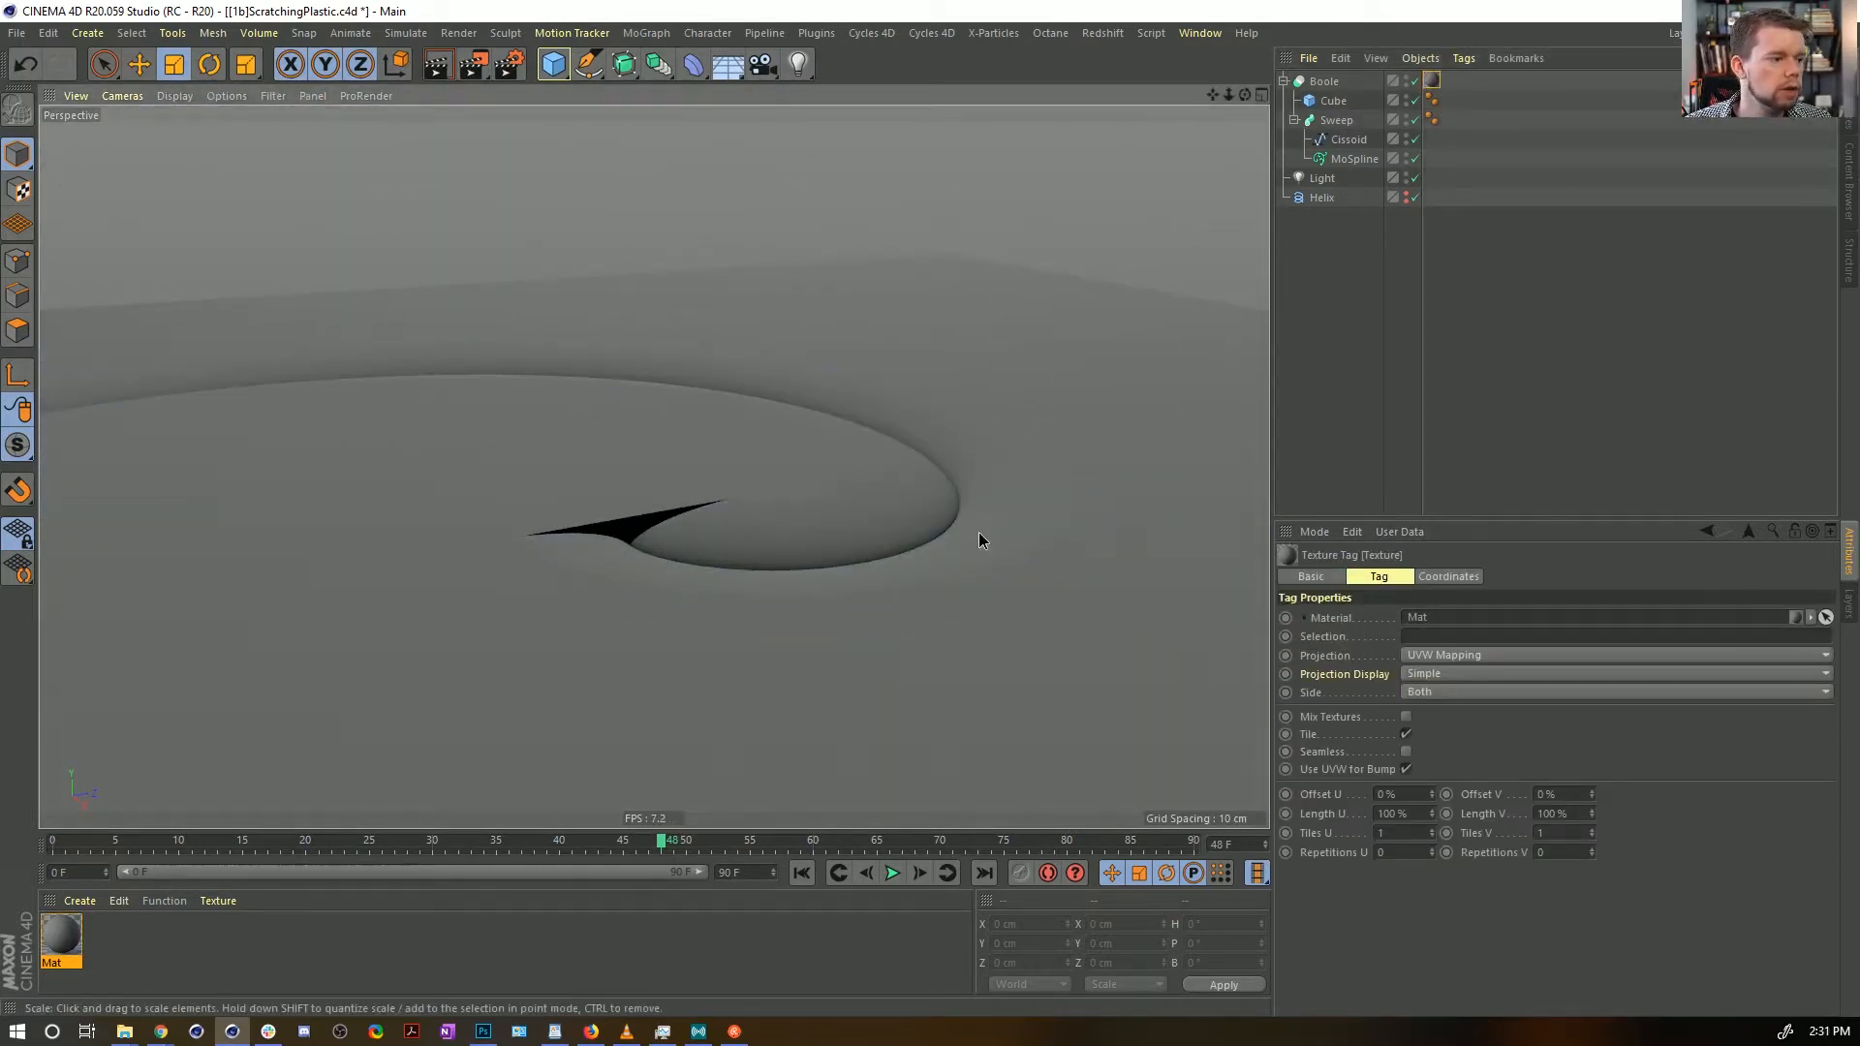
# Frame the whole spiral on the slab and play the groove animation from frame 0
pyautogui.moveTo(980, 532)
pyautogui.keyDown('alt'); pyautogui.mouseDown()
pyautogui.moveTo(1004, 589)
pyautogui.moveTo(979, 470)
pyautogui.moveTo(1005, 481)
pyautogui.mouseUp(); pyautogui.keyUp('alt')
pyautogui.keyDown('alt'); pyautogui.moveTo(1005, 482); pyautogui.dragTo(826, 519, button='right'); pyautogui.keyUp('alt')
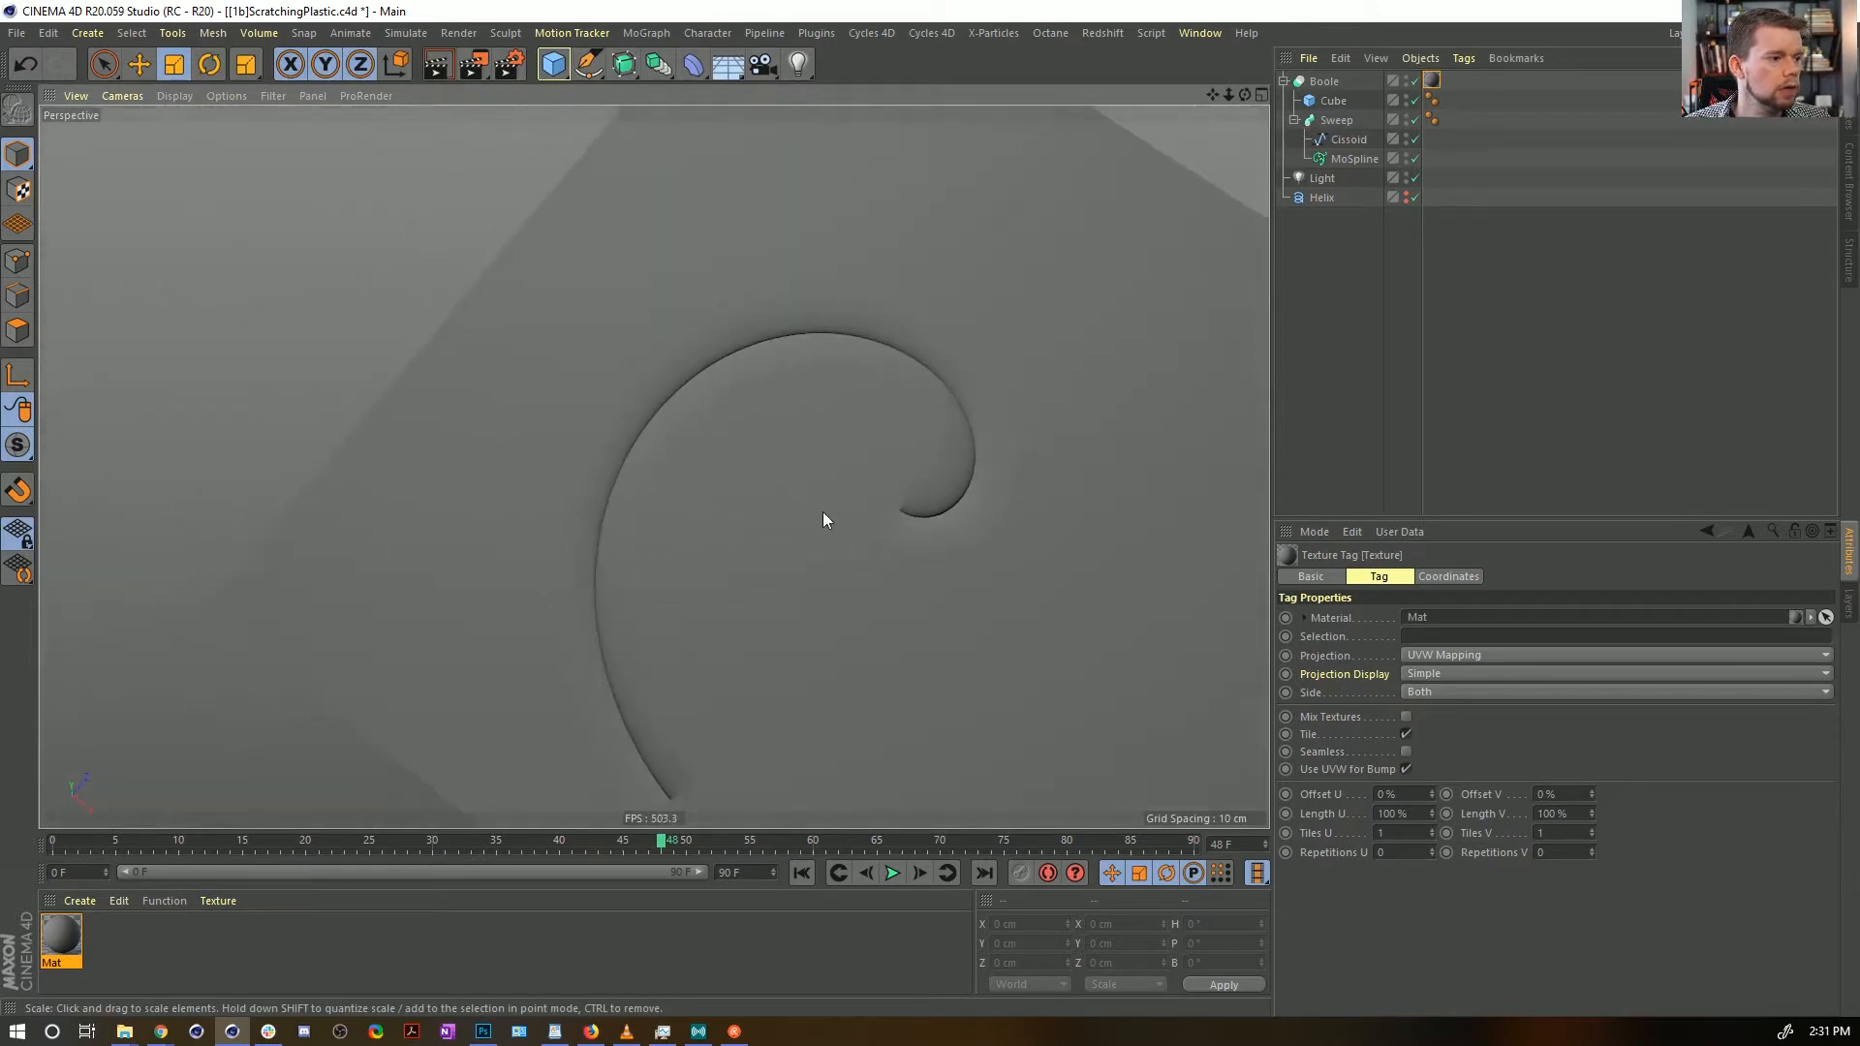
pyautogui.keyDown('alt'); pyautogui.moveTo(826, 519); pyautogui.dragTo(820, 554, button='middle'); pyautogui.keyUp('alt')
pyautogui.keyDown('alt'); pyautogui.moveTo(821, 554); pyautogui.dragTo(896, 484); pyautogui.keyUp('alt')
pyautogui.keyDown('alt'); pyautogui.moveTo(854, 610); pyautogui.dragTo(916, 620, button='right'); pyautogui.keyUp('alt')
pyautogui.click(800, 874)
pyautogui.click(892, 874)
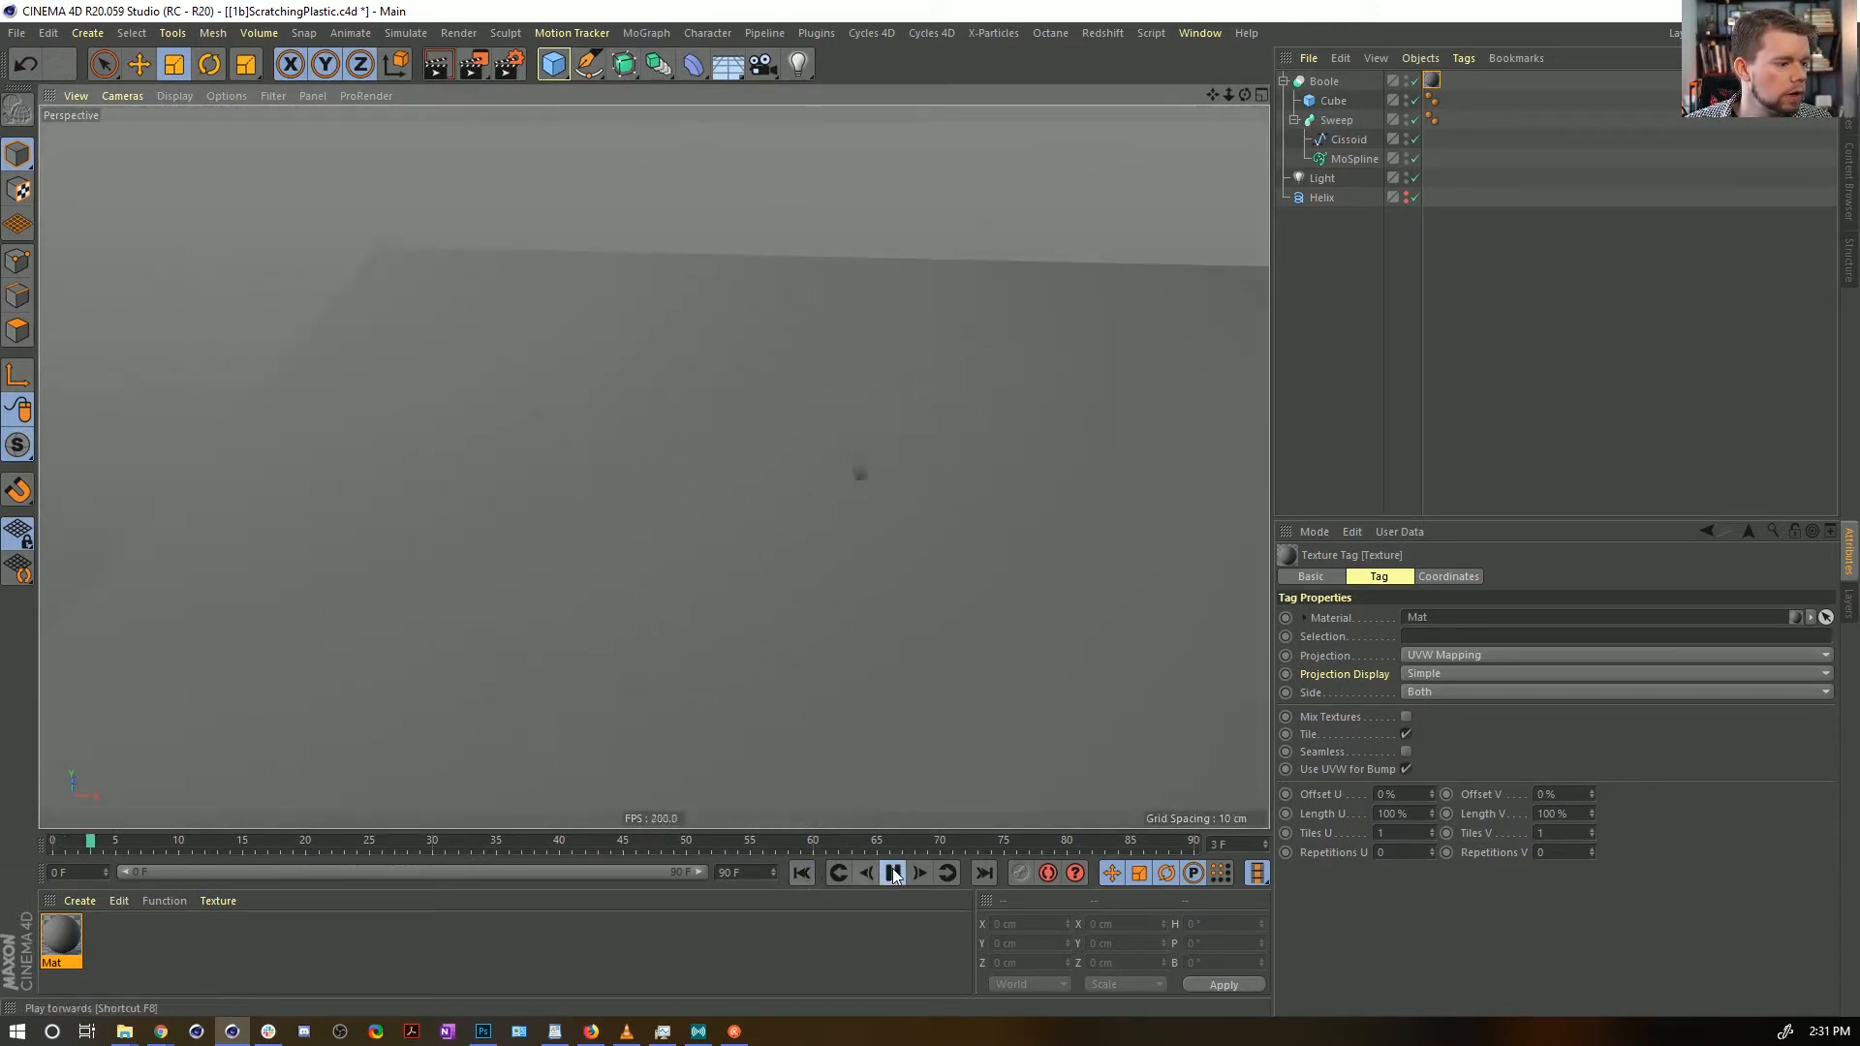
pyautogui.click(892, 874)
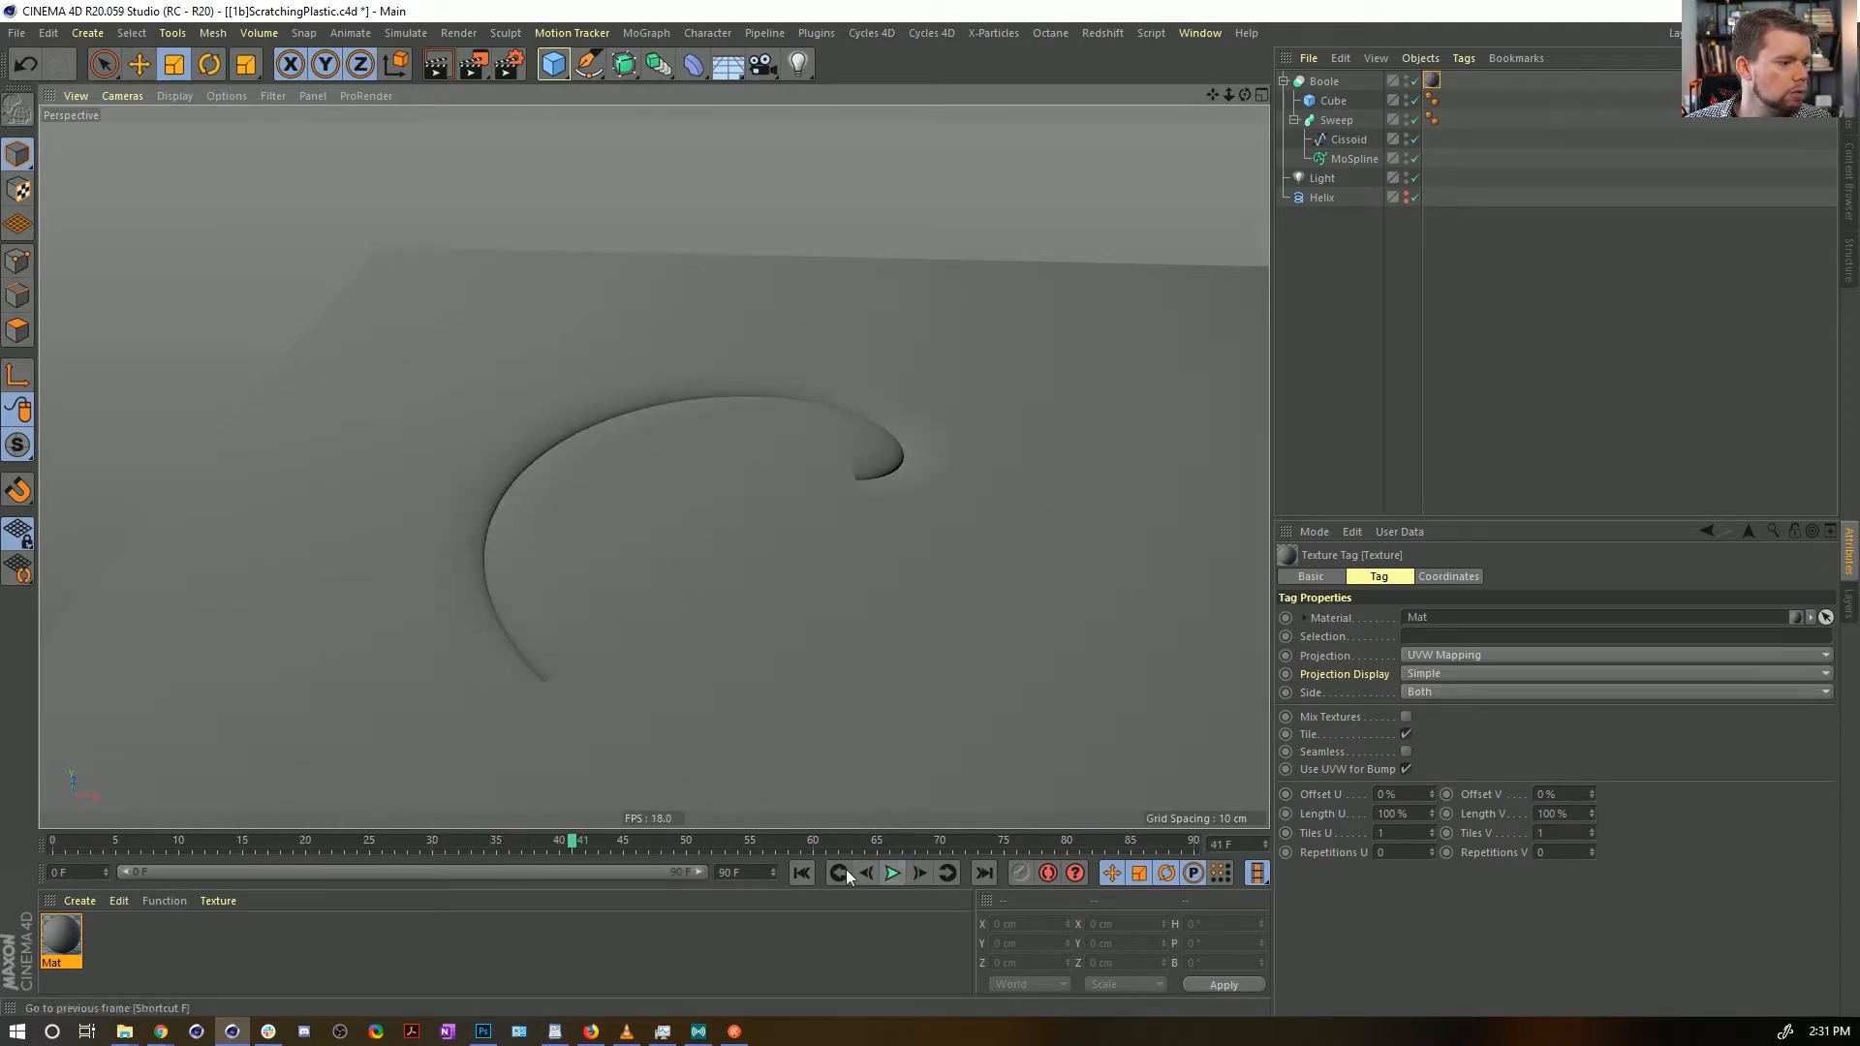
# Scrub the timeline to frame 11 and examine the shading of the slab around the groove's start
pyautogui.moveTo(457, 848); pyautogui.dragTo(193, 843)
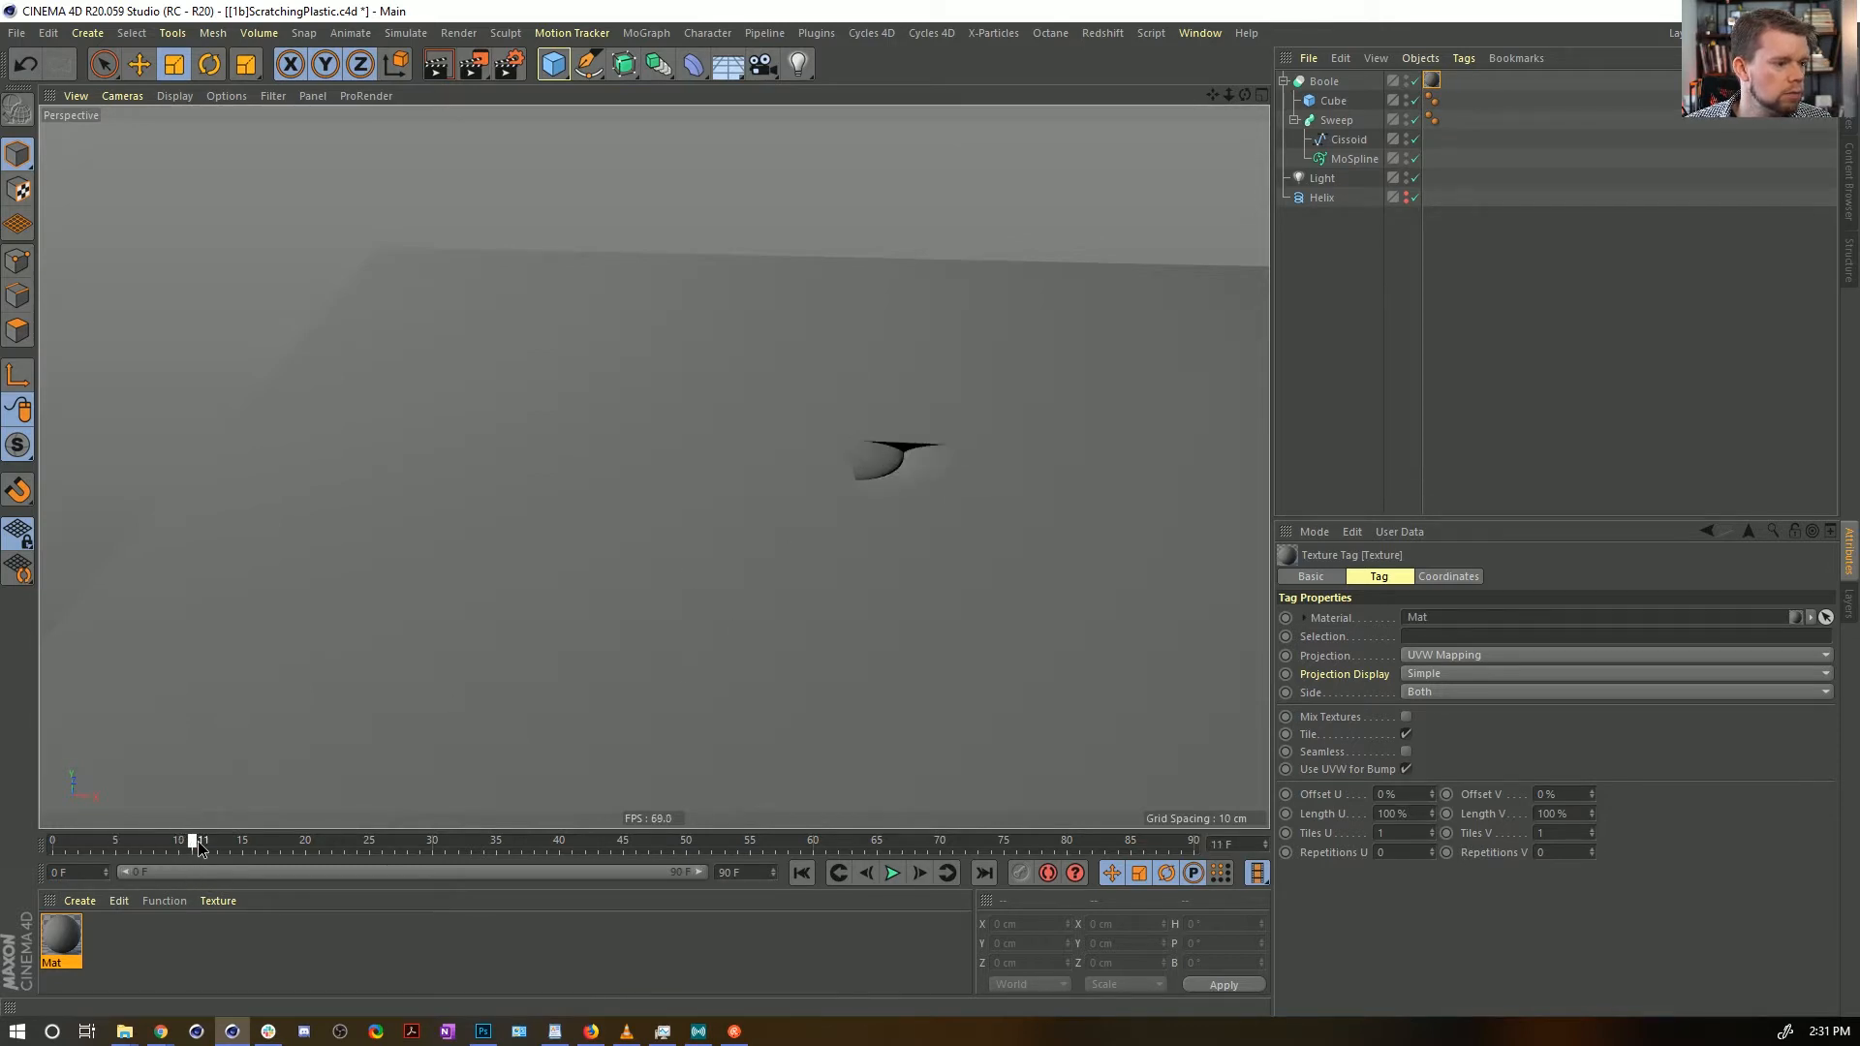
pyautogui.keyDown('alt'); pyautogui.moveTo(1023, 501); pyautogui.dragTo(767, 438, button='right'); pyautogui.keyUp('alt')
pyautogui.keyDown('alt'); pyautogui.moveTo(603, 434); pyautogui.dragTo(334, 470, button='right'); pyautogui.keyUp('alt')
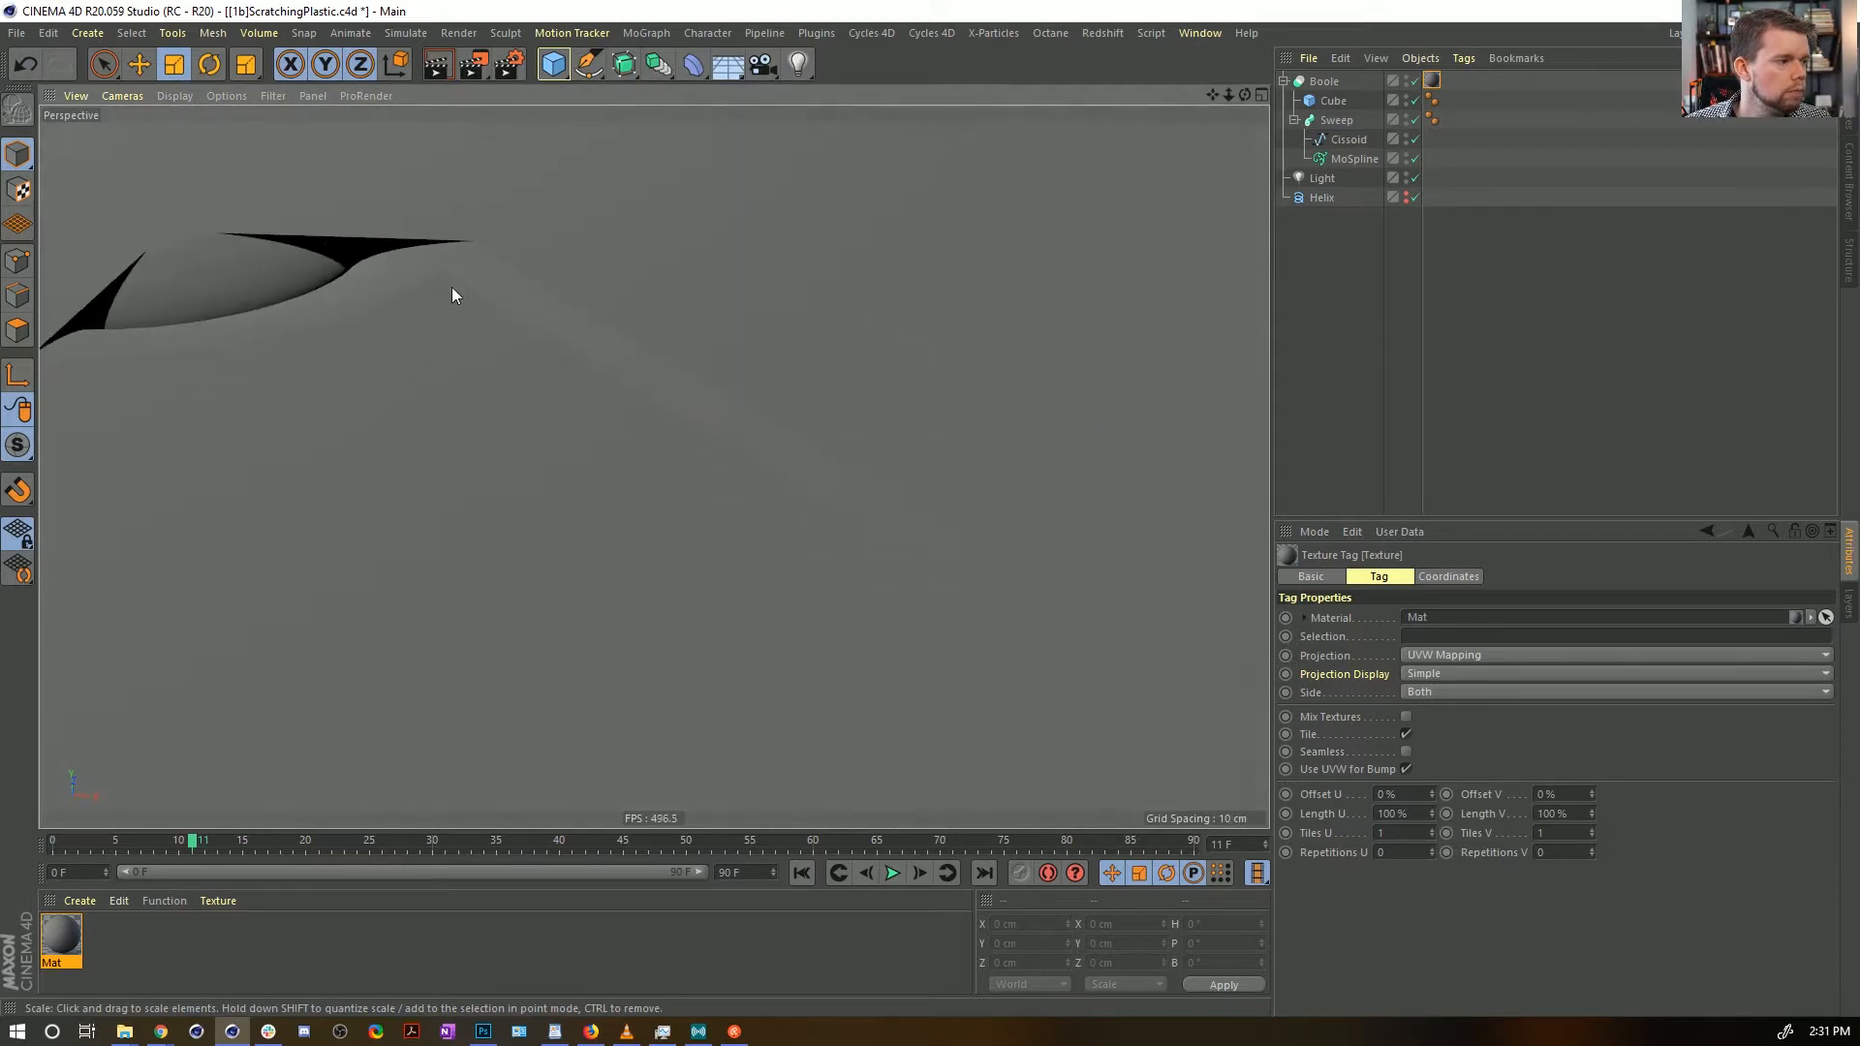
pyautogui.keyDown('alt'); pyautogui.moveTo(641, 378); pyautogui.dragTo(423, 381); pyautogui.keyUp('alt')
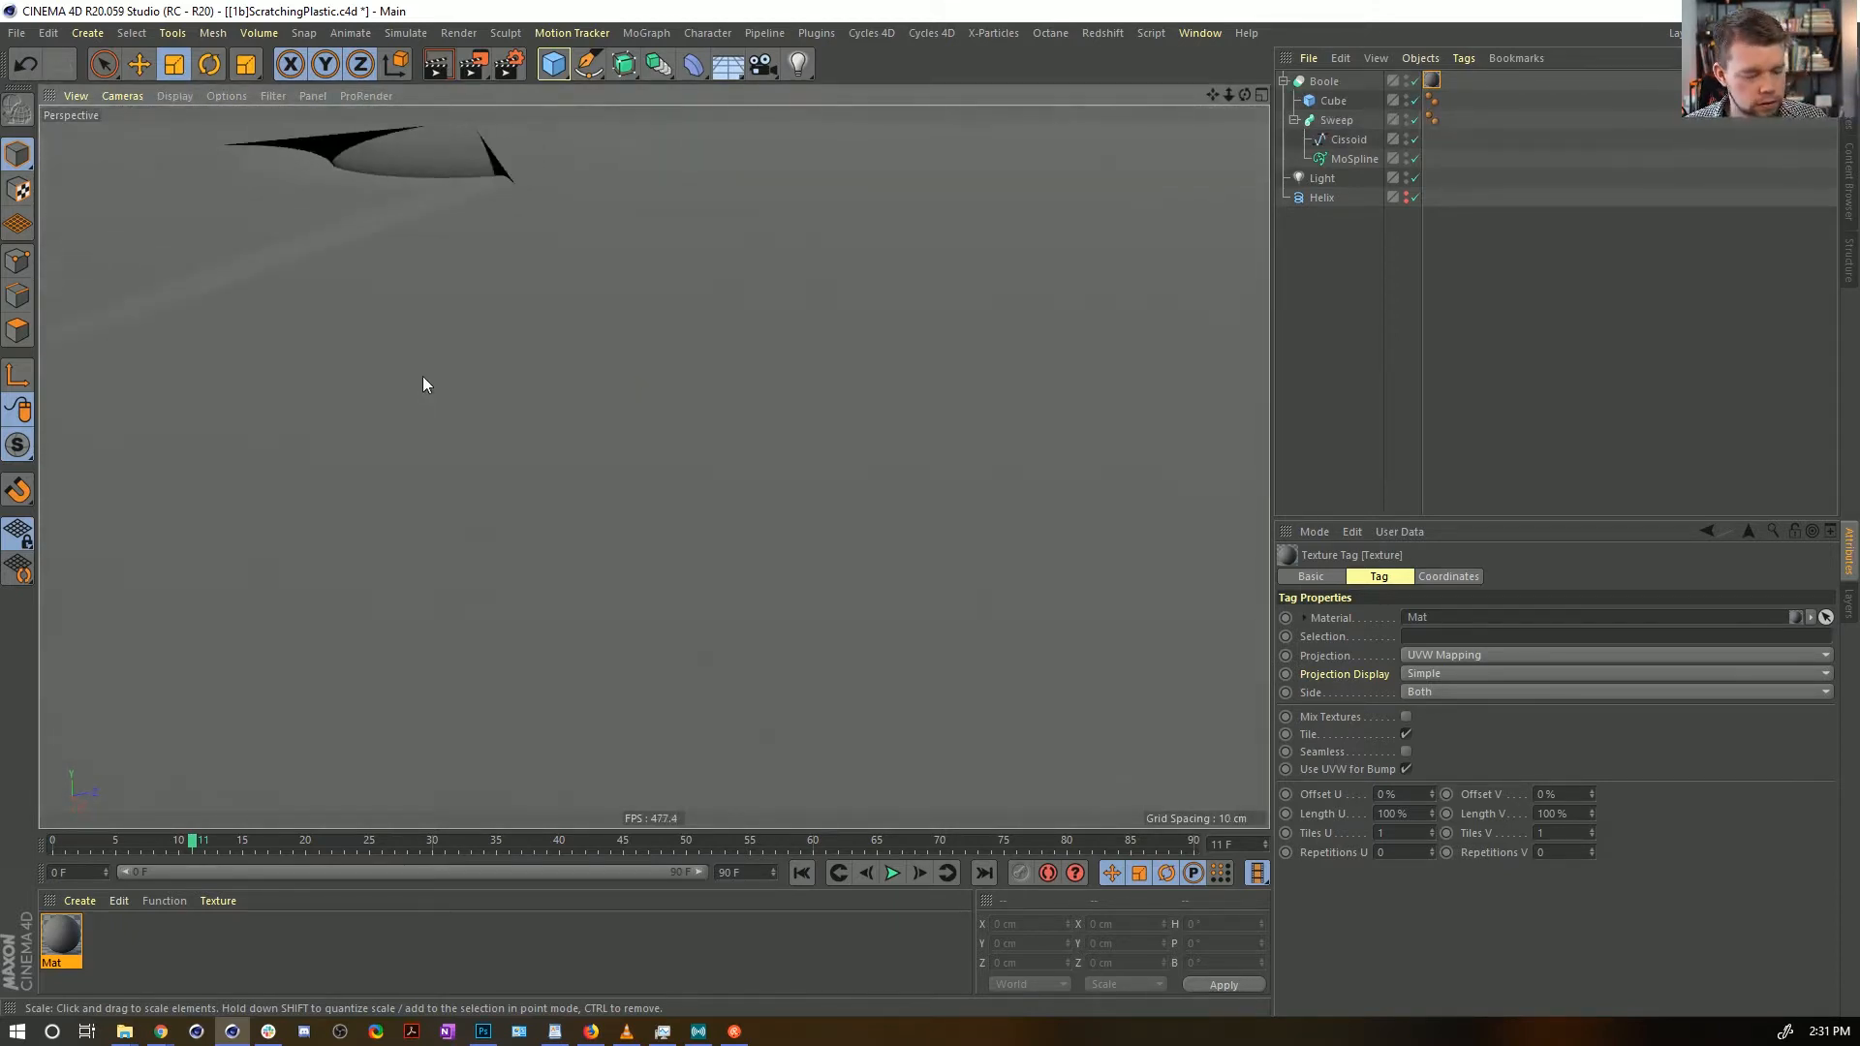
pyautogui.moveTo(367, 287)
pyautogui.keyDown('alt'); pyautogui.mouseDown()
pyautogui.moveTo(652, 385)
pyautogui.moveTo(527, 455)
pyautogui.moveTo(560, 455)
pyautogui.moveTo(655, 428)
pyautogui.moveTo(403, 394)
pyautogui.moveTo(491, 425)
pyautogui.mouseUp(); pyautogui.keyUp('alt')
pyautogui.press('n')
pyautogui.press('a')
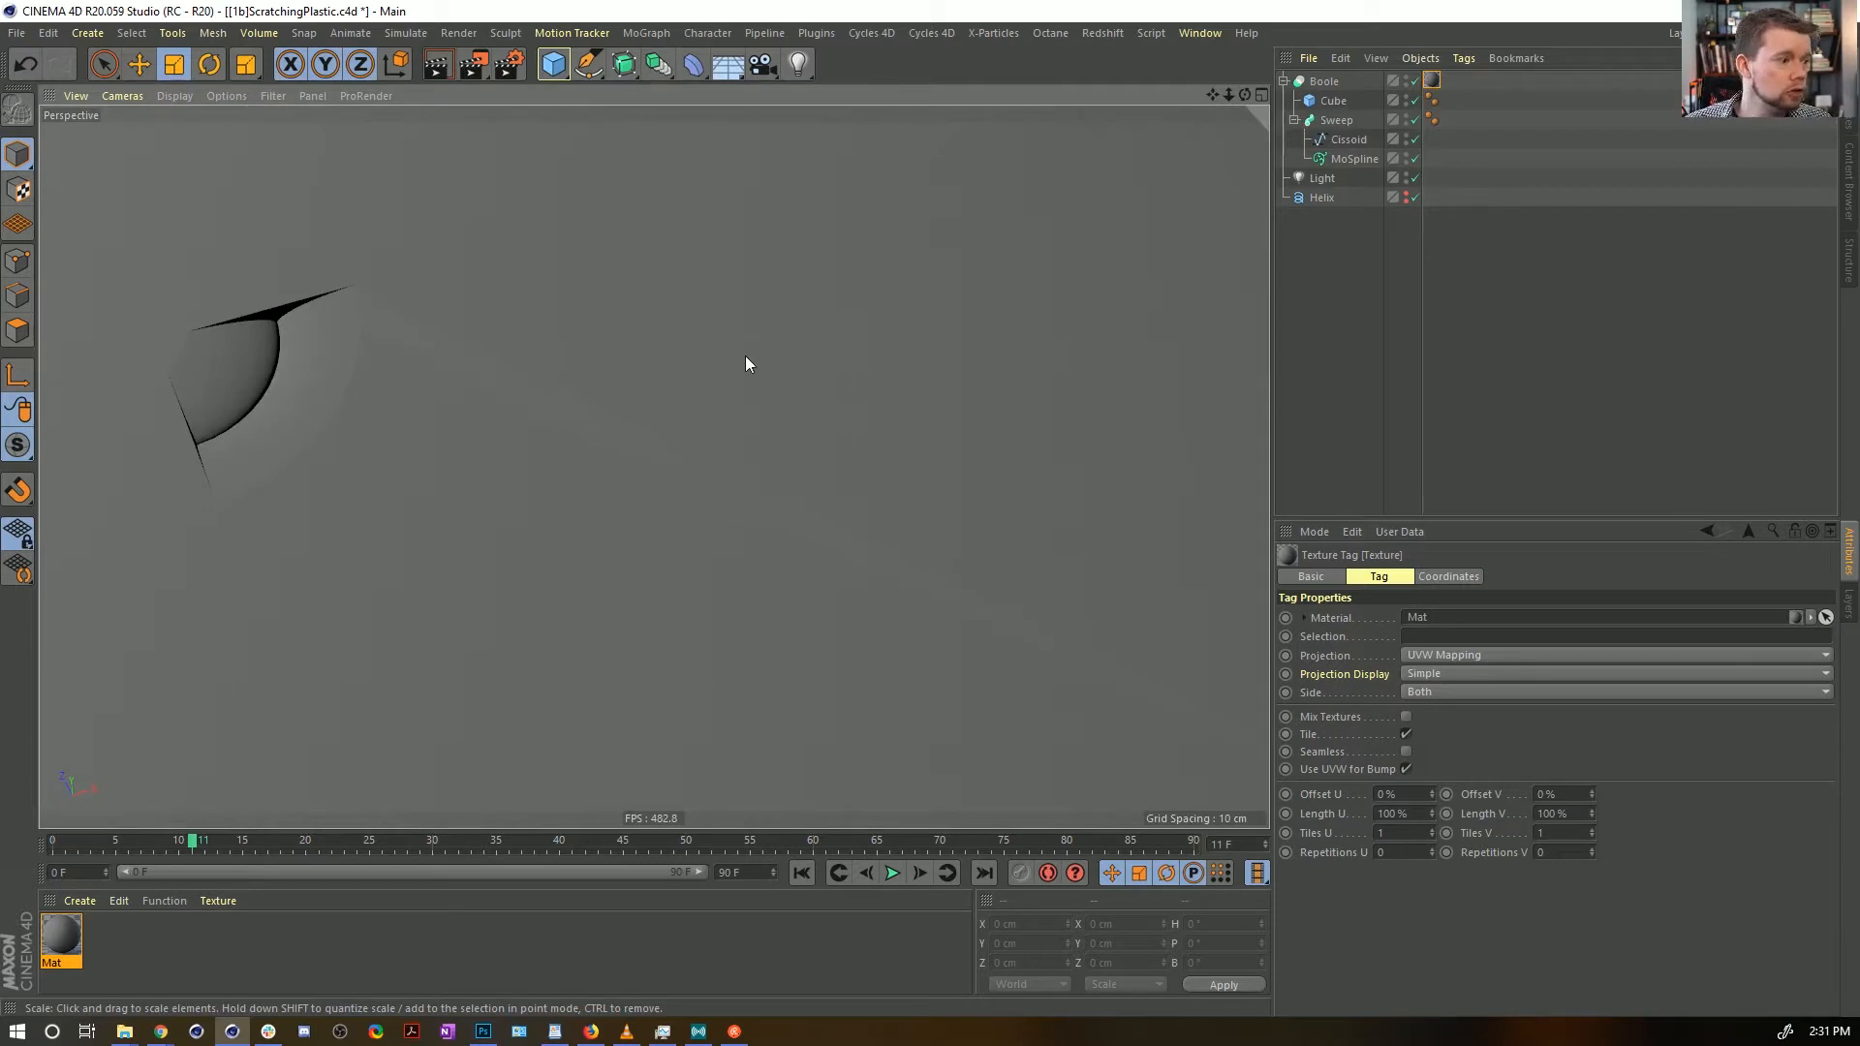
pyautogui.keyDown('alt'); pyautogui.moveTo(746, 364); pyautogui.dragTo(641, 335); pyautogui.keyUp('alt')
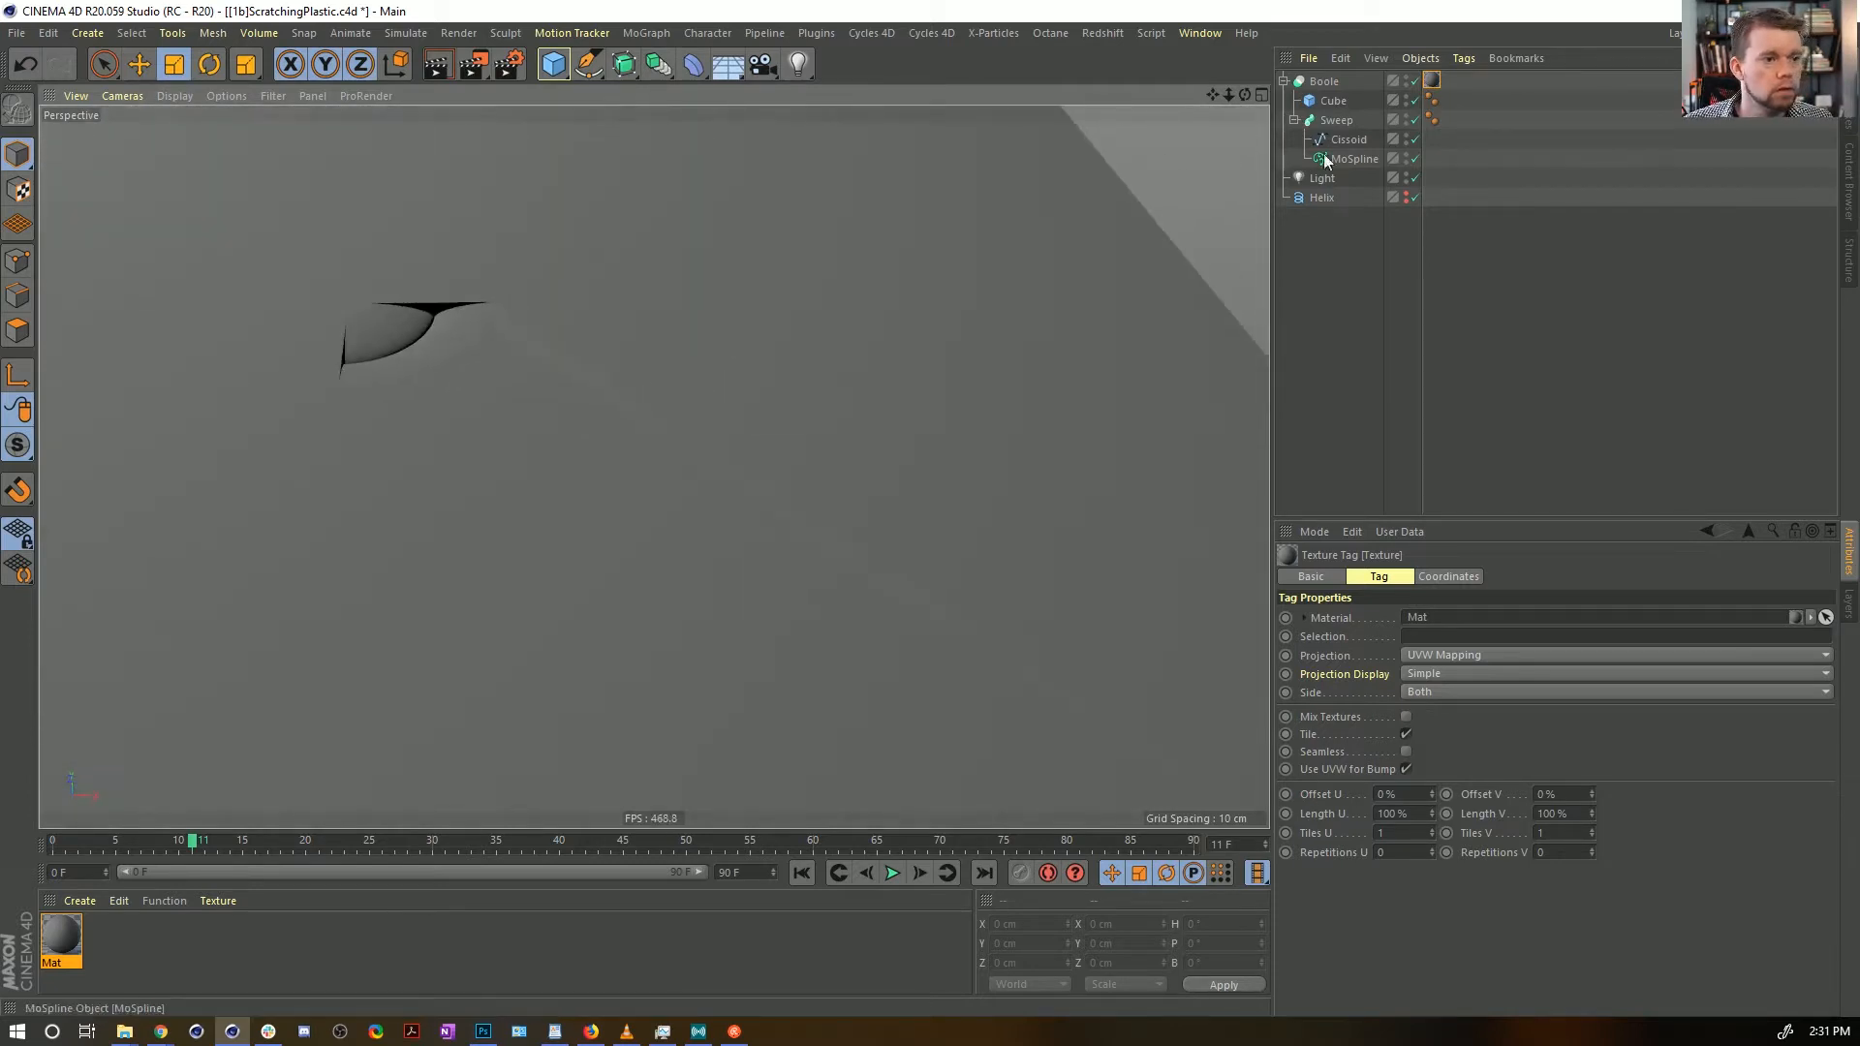
# Try Create single object on the Boole, switch it back off and disable Hide new edges
pyautogui.click(1327, 82)
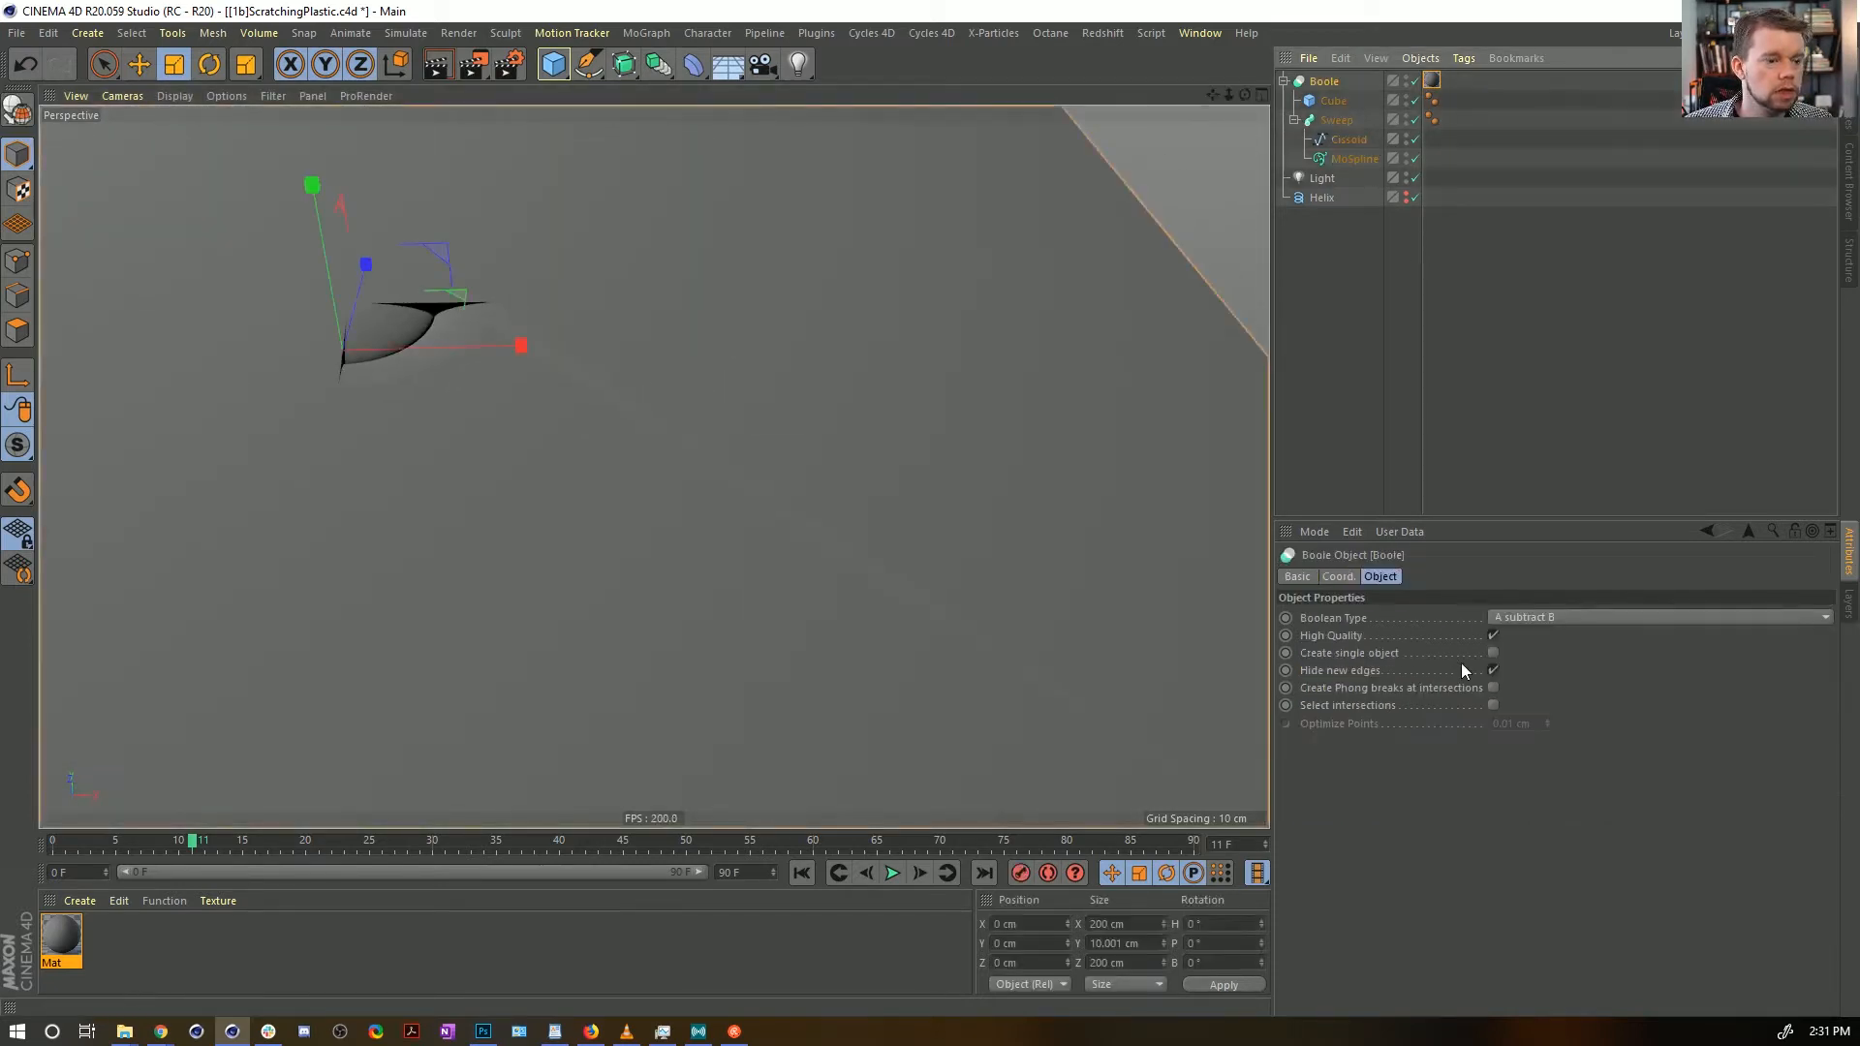
pyautogui.click(1493, 653)
pyautogui.click(1493, 670)
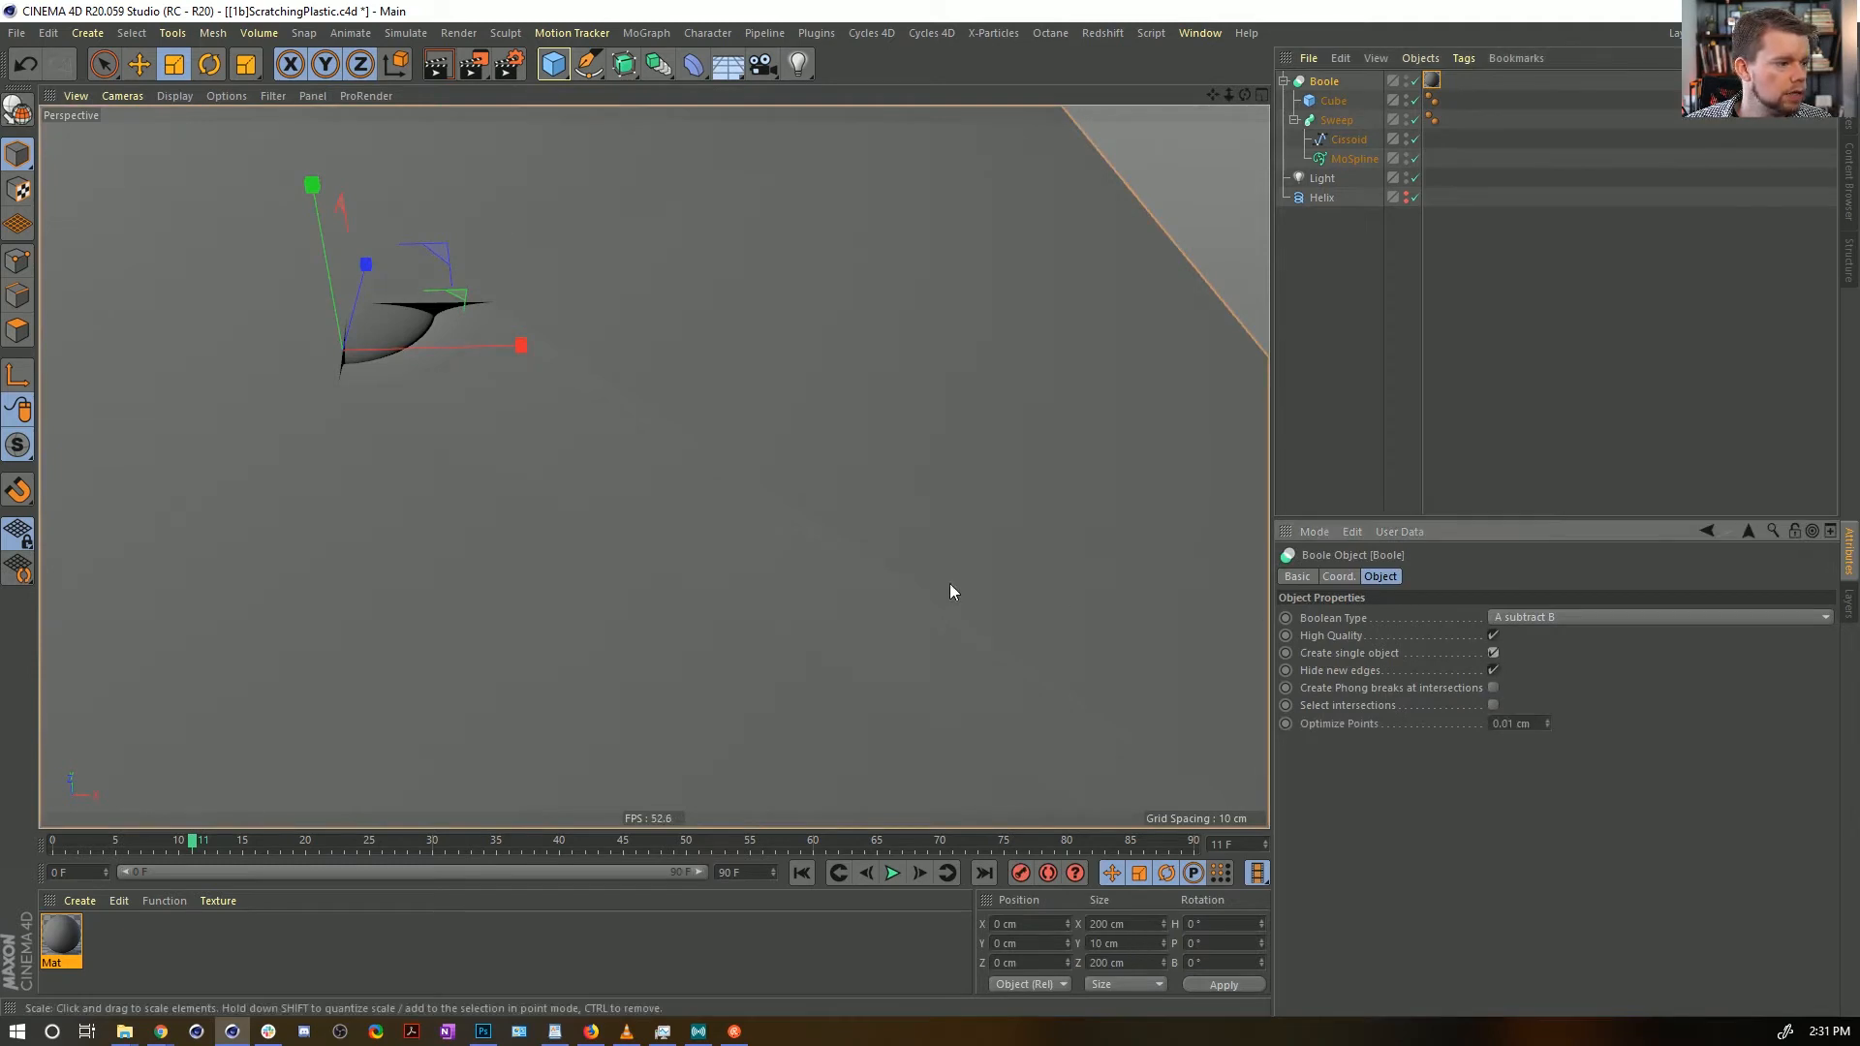
pyautogui.keyDown('alt'); pyautogui.moveTo(950, 585); pyautogui.dragTo(712, 474); pyautogui.keyUp('alt')
pyautogui.keyDown('alt'); pyautogui.moveTo(736, 459); pyautogui.dragTo(757, 441); pyautogui.keyUp('alt')
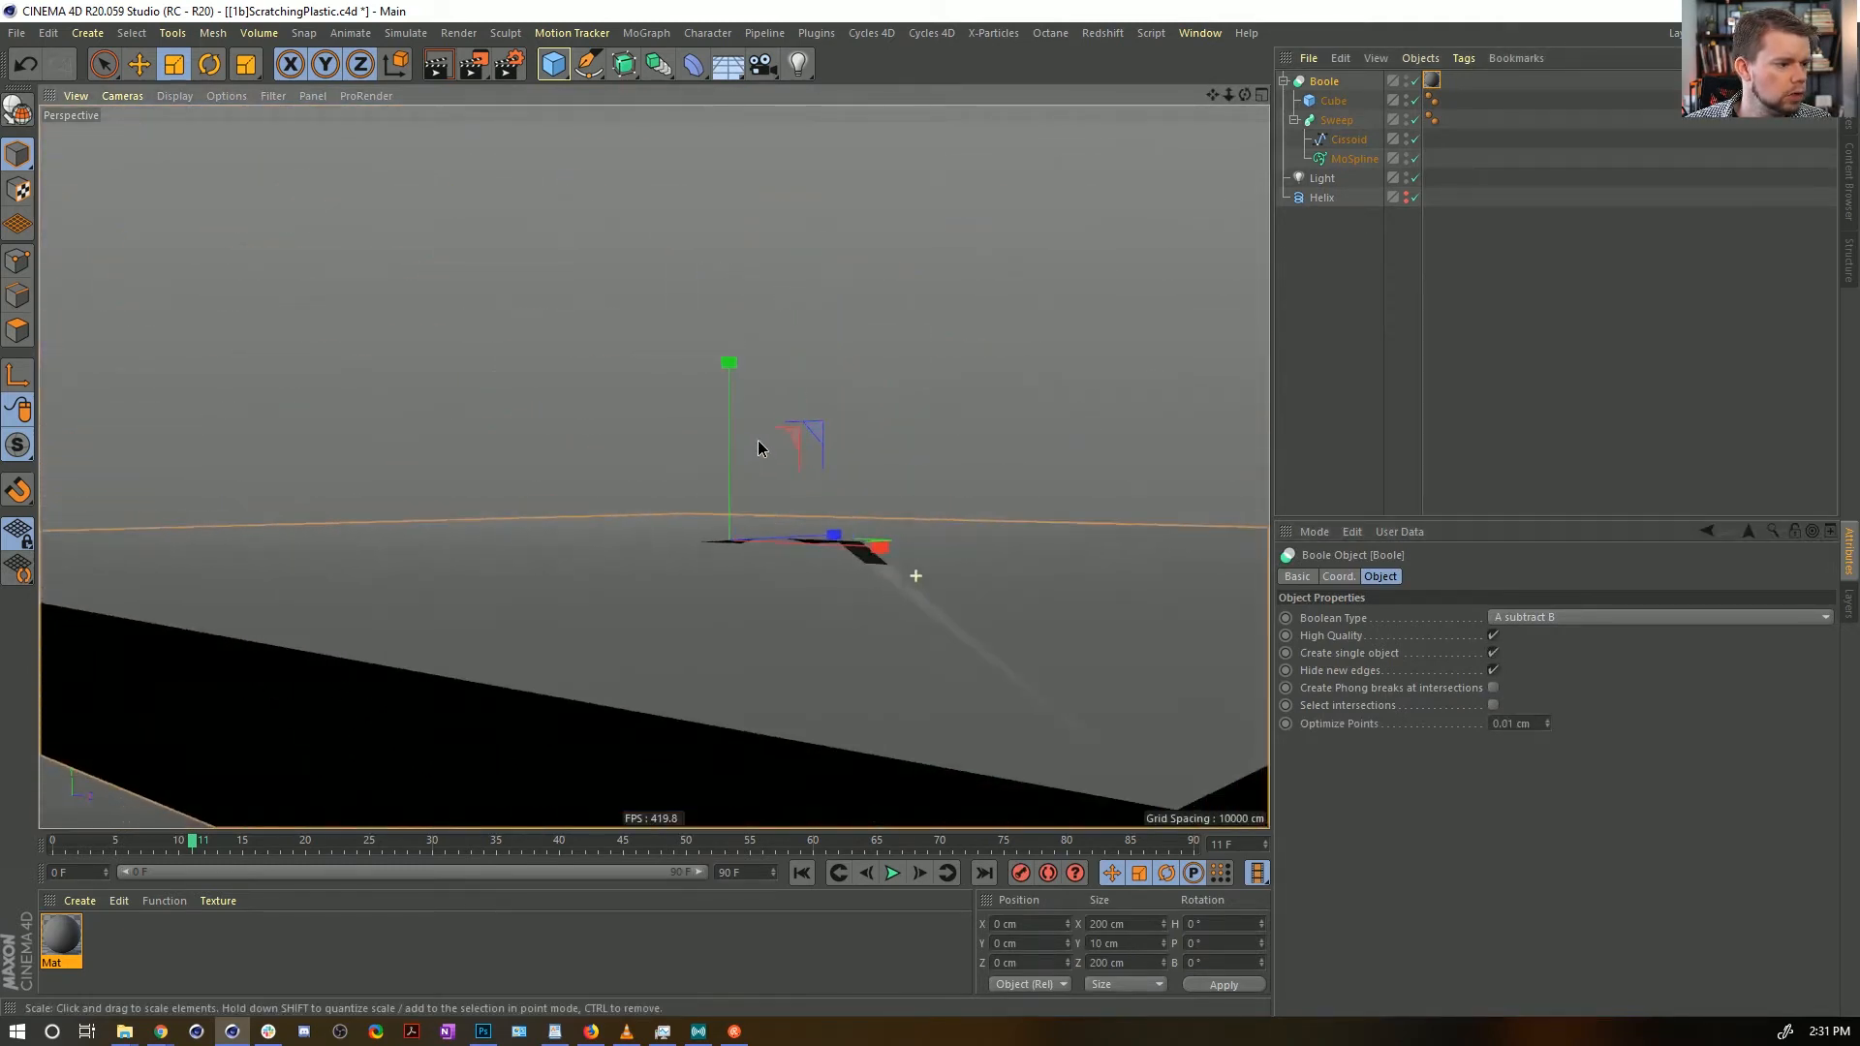
pyautogui.click(1493, 653)
# Play the animation from frame 0 and check the slab's shading as the groove grows
pyautogui.keyDown('alt'); pyautogui.moveTo(873, 551); pyautogui.dragTo(979, 716); pyautogui.keyUp('alt')
pyautogui.click(801, 873)
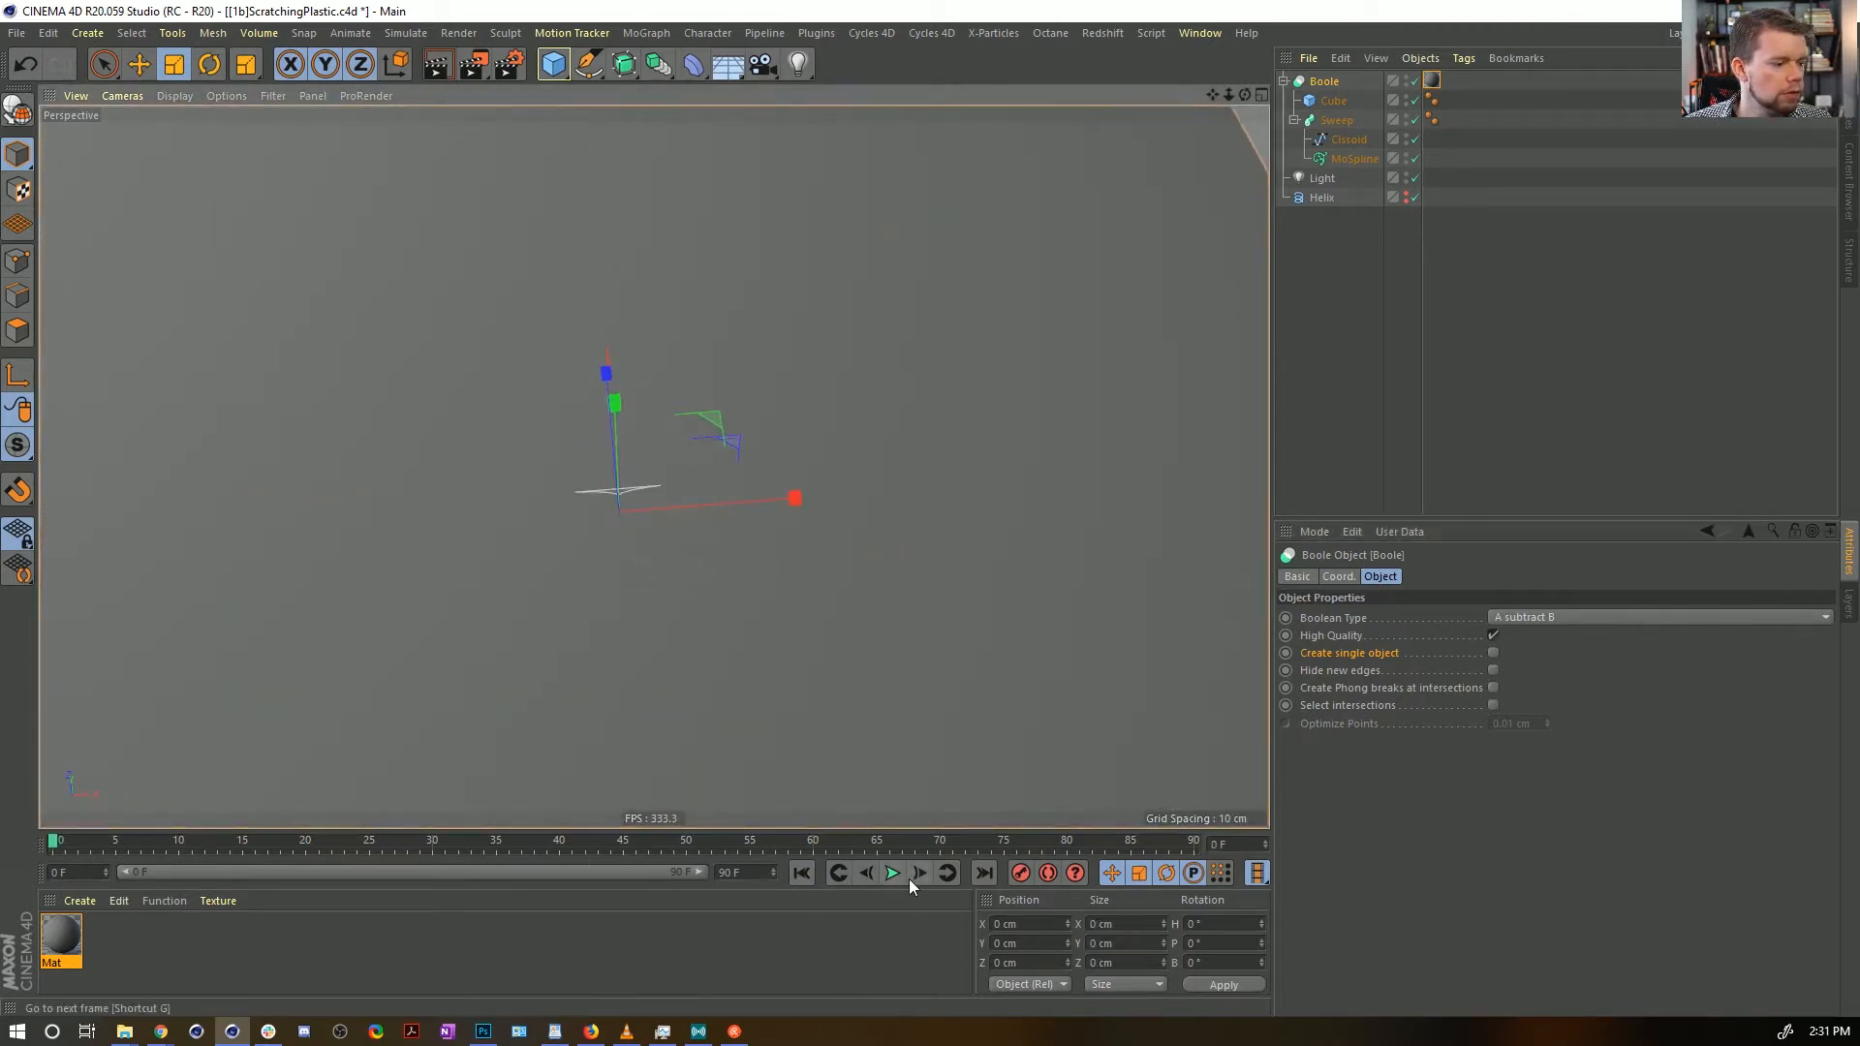
pyautogui.click(892, 872)
pyautogui.keyDown('alt'); pyautogui.moveTo(885, 677); pyautogui.dragTo(785, 726, button='right'); pyautogui.keyUp('alt')
pyautogui.keyDown('alt'); pyautogui.moveTo(690, 554); pyautogui.dragTo(700, 472, button='middle'); pyautogui.keyUp('alt')
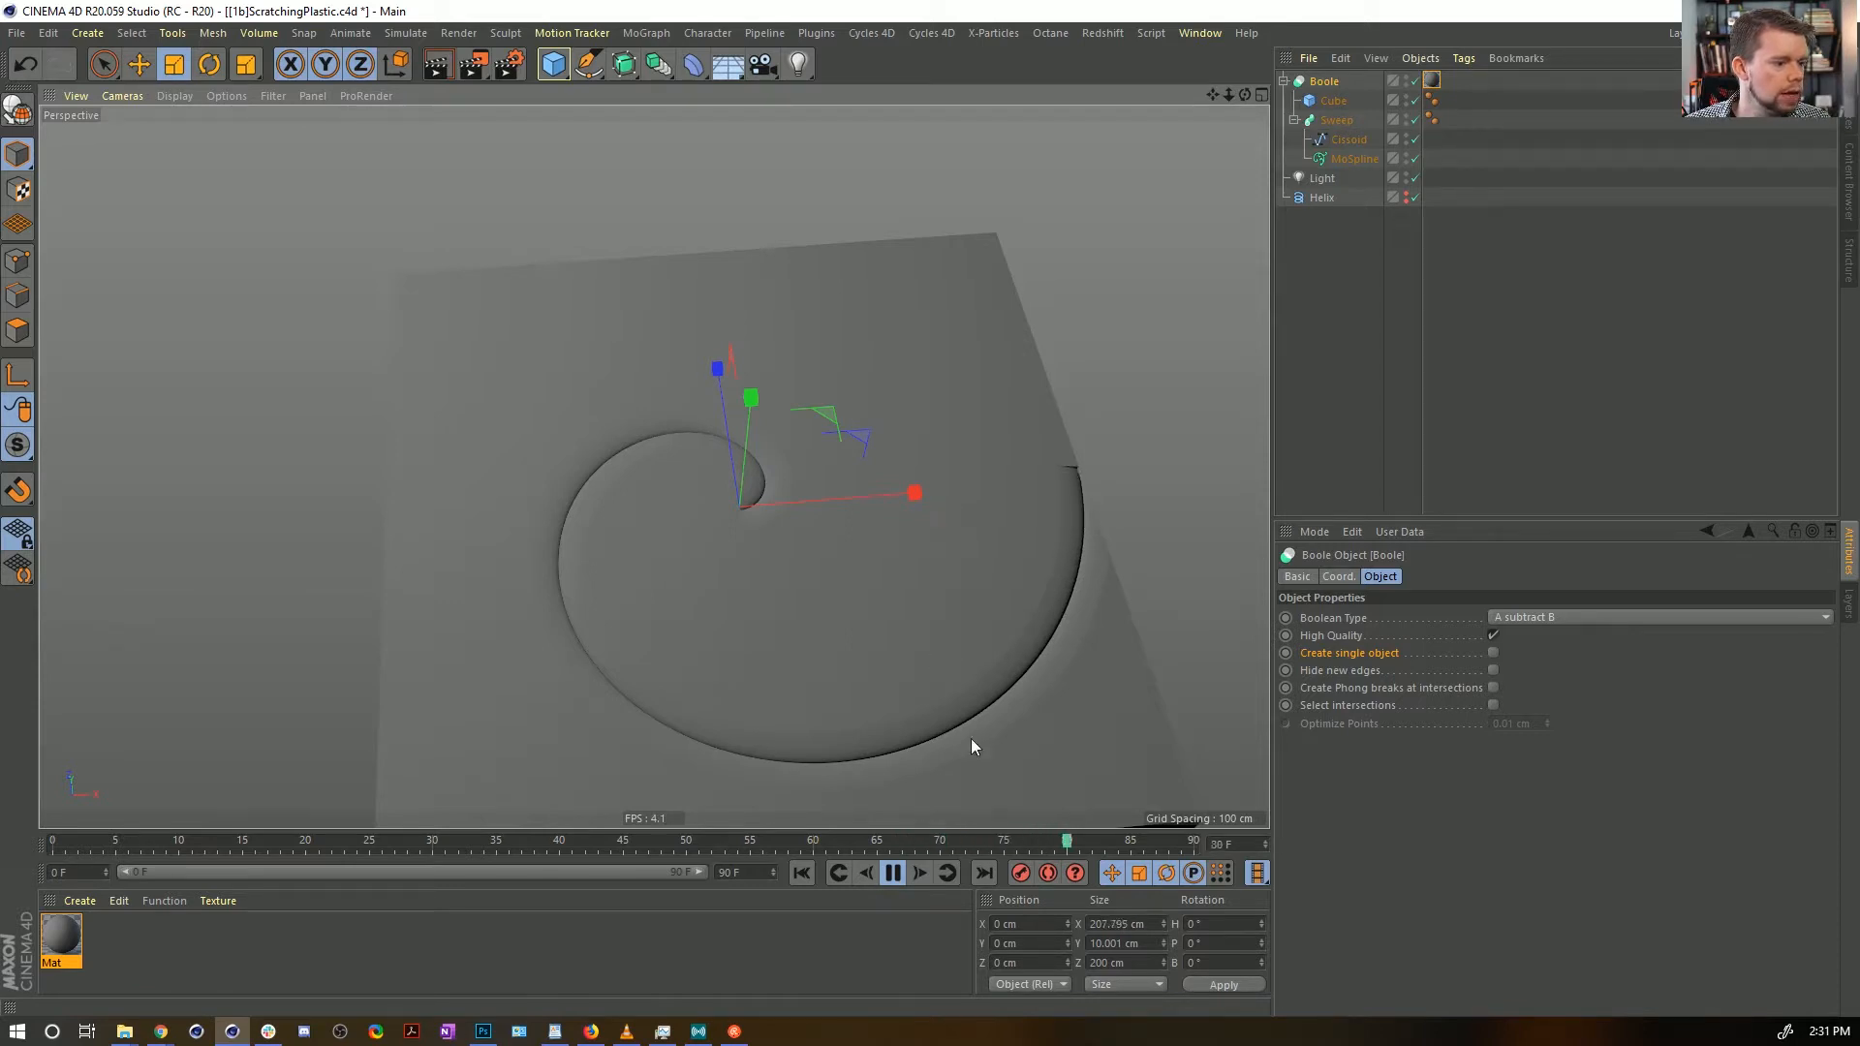
pyautogui.click(891, 875)
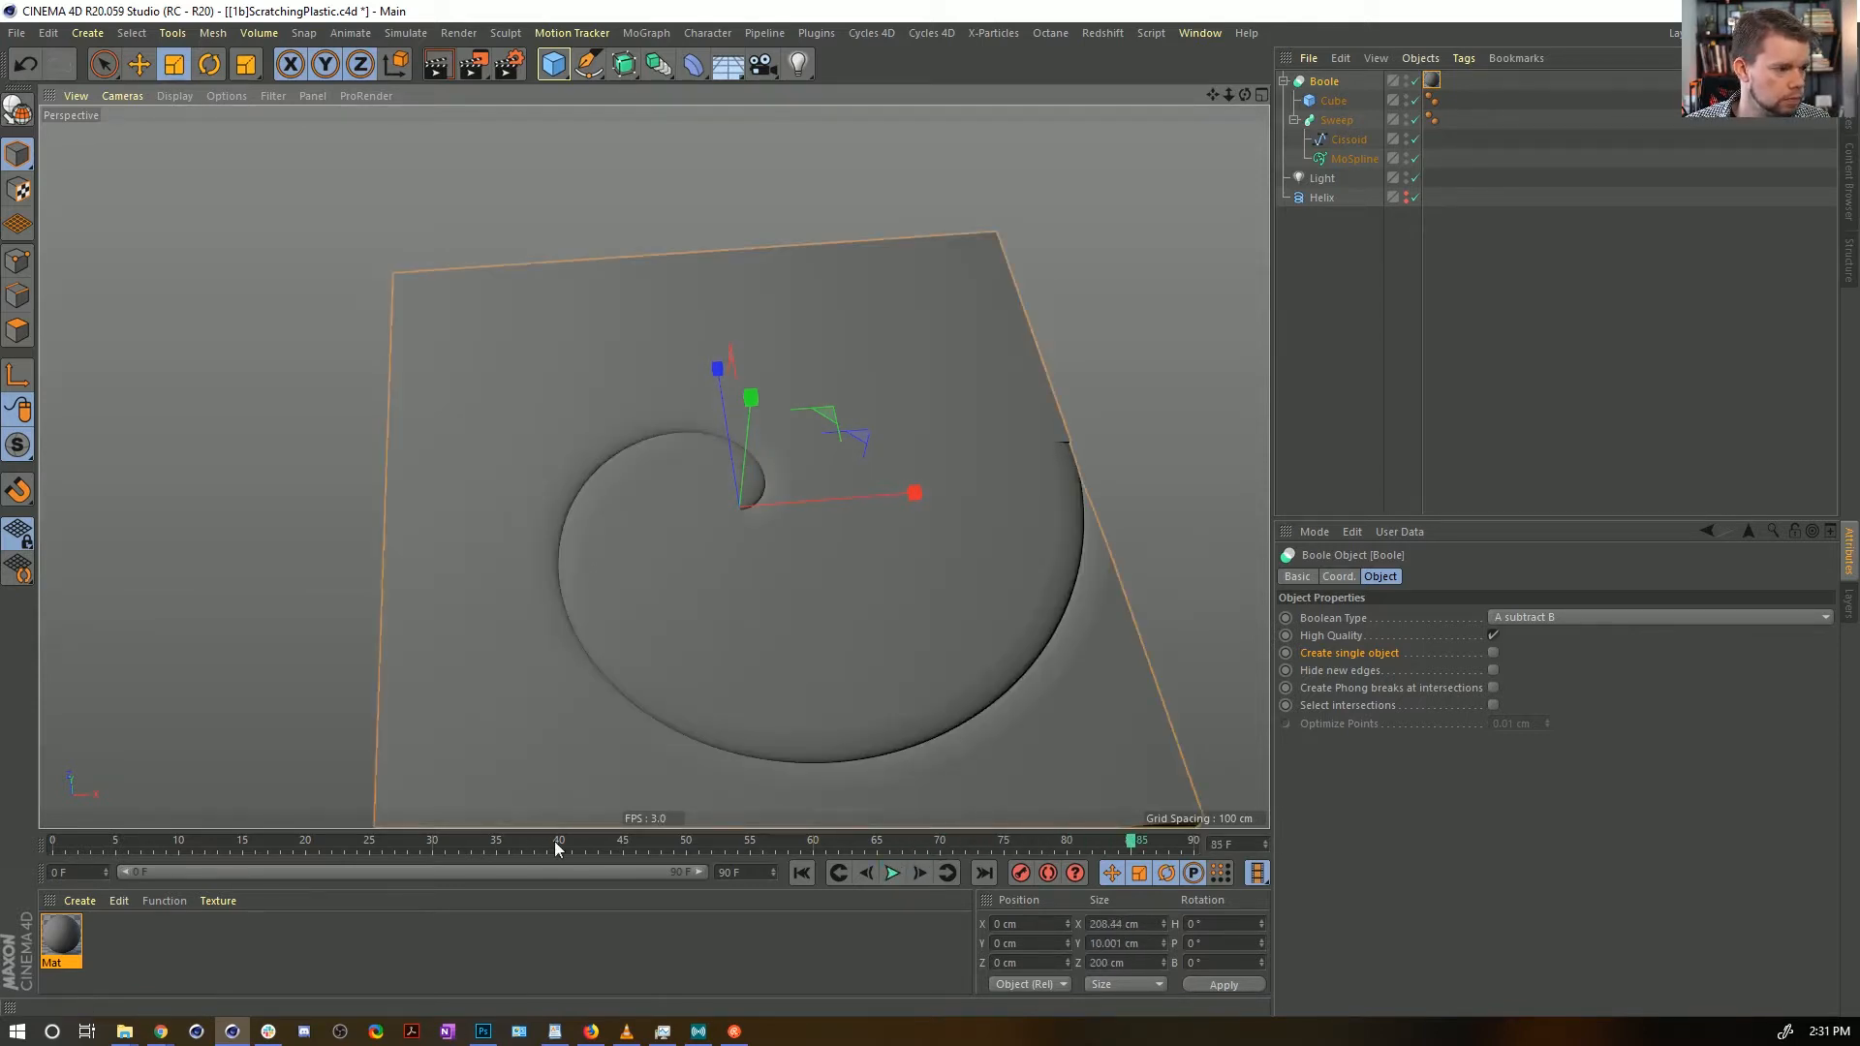
# Scrub the timeline to frame 69 and inspect the groove's surface and ends up close
pyautogui.moveTo(453, 854); pyautogui.dragTo(934, 776)
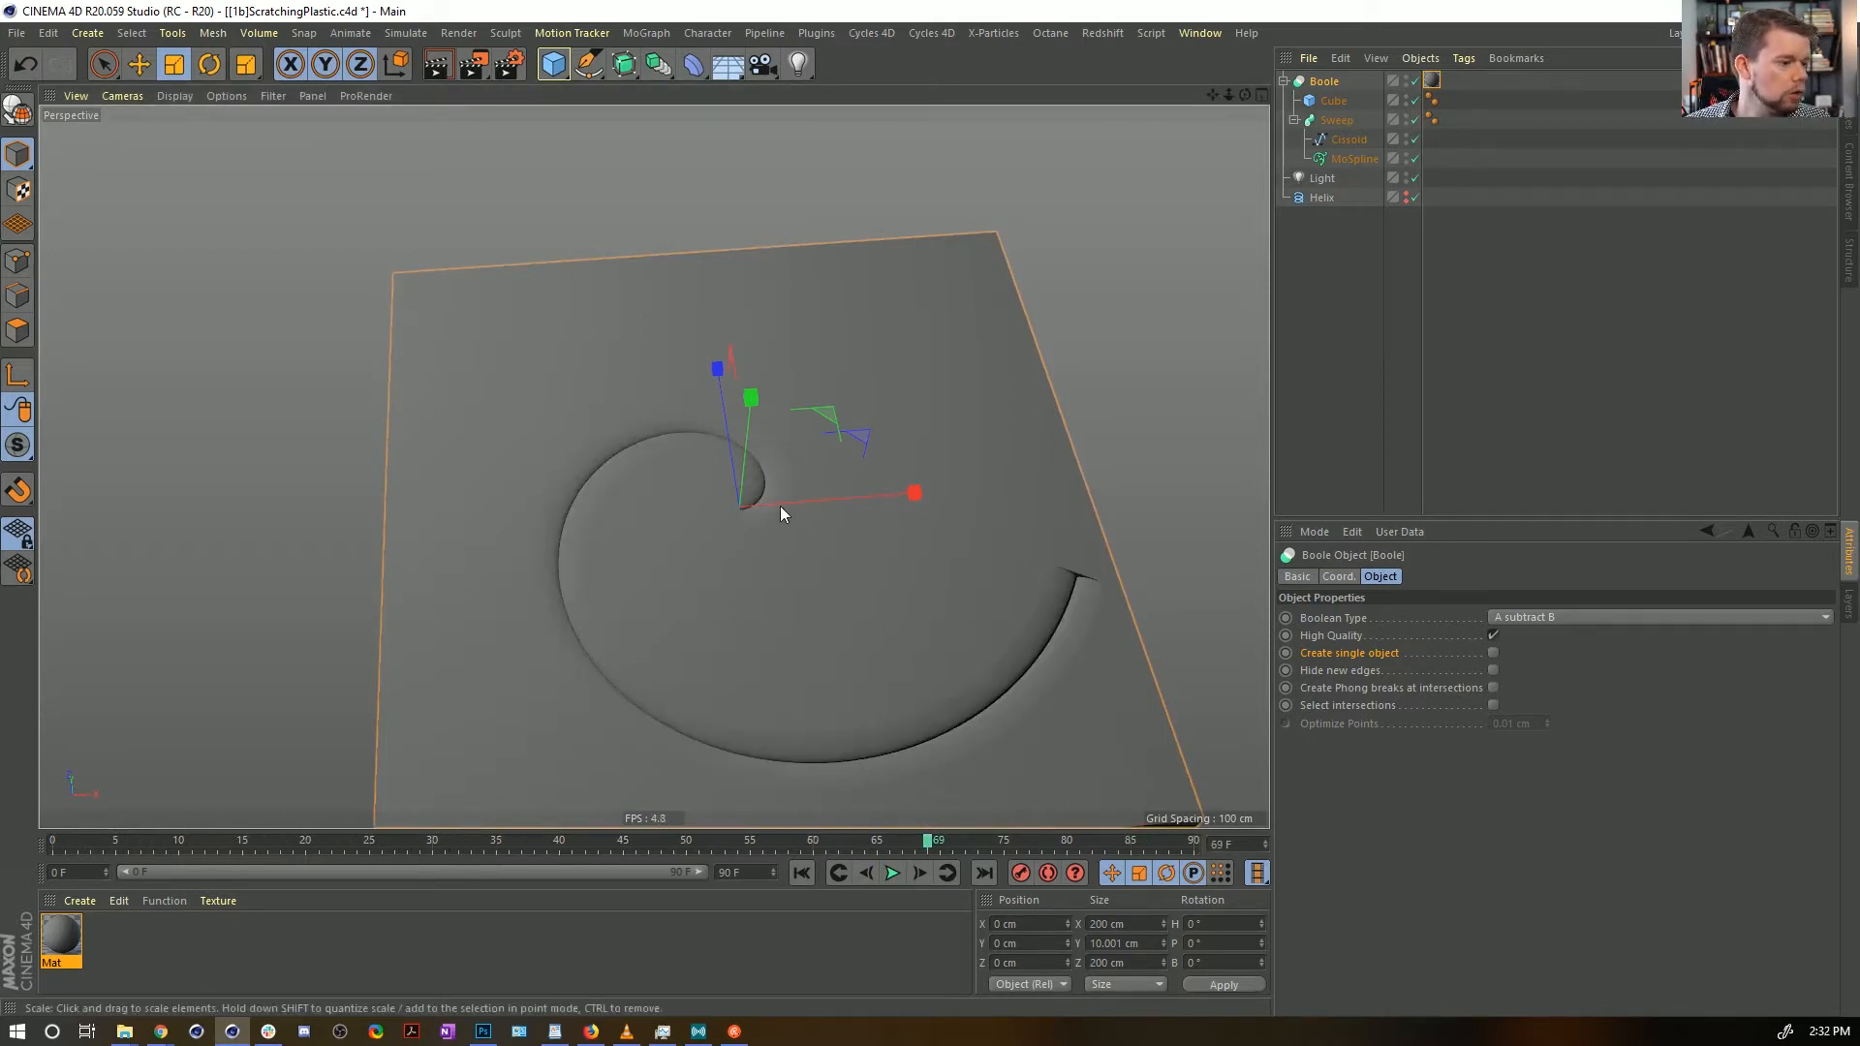
pyautogui.keyDown('alt'); pyautogui.moveTo(864, 436); pyautogui.dragTo(1109, 428, button='right'); pyautogui.keyUp('alt')
pyautogui.keyDown('alt'); pyautogui.moveTo(902, 437); pyautogui.dragTo(736, 407); pyautogui.keyUp('alt')
pyautogui.keyDown('alt'); pyautogui.moveTo(734, 405); pyautogui.dragTo(499, 456, button='right'); pyautogui.keyUp('alt')
pyautogui.keyDown('alt'); pyautogui.moveTo(498, 463); pyautogui.dragTo(577, 461); pyautogui.keyUp('alt')
pyautogui.keyDown('alt'); pyautogui.moveTo(577, 461); pyautogui.dragTo(794, 365, button='right'); pyautogui.keyUp('alt')
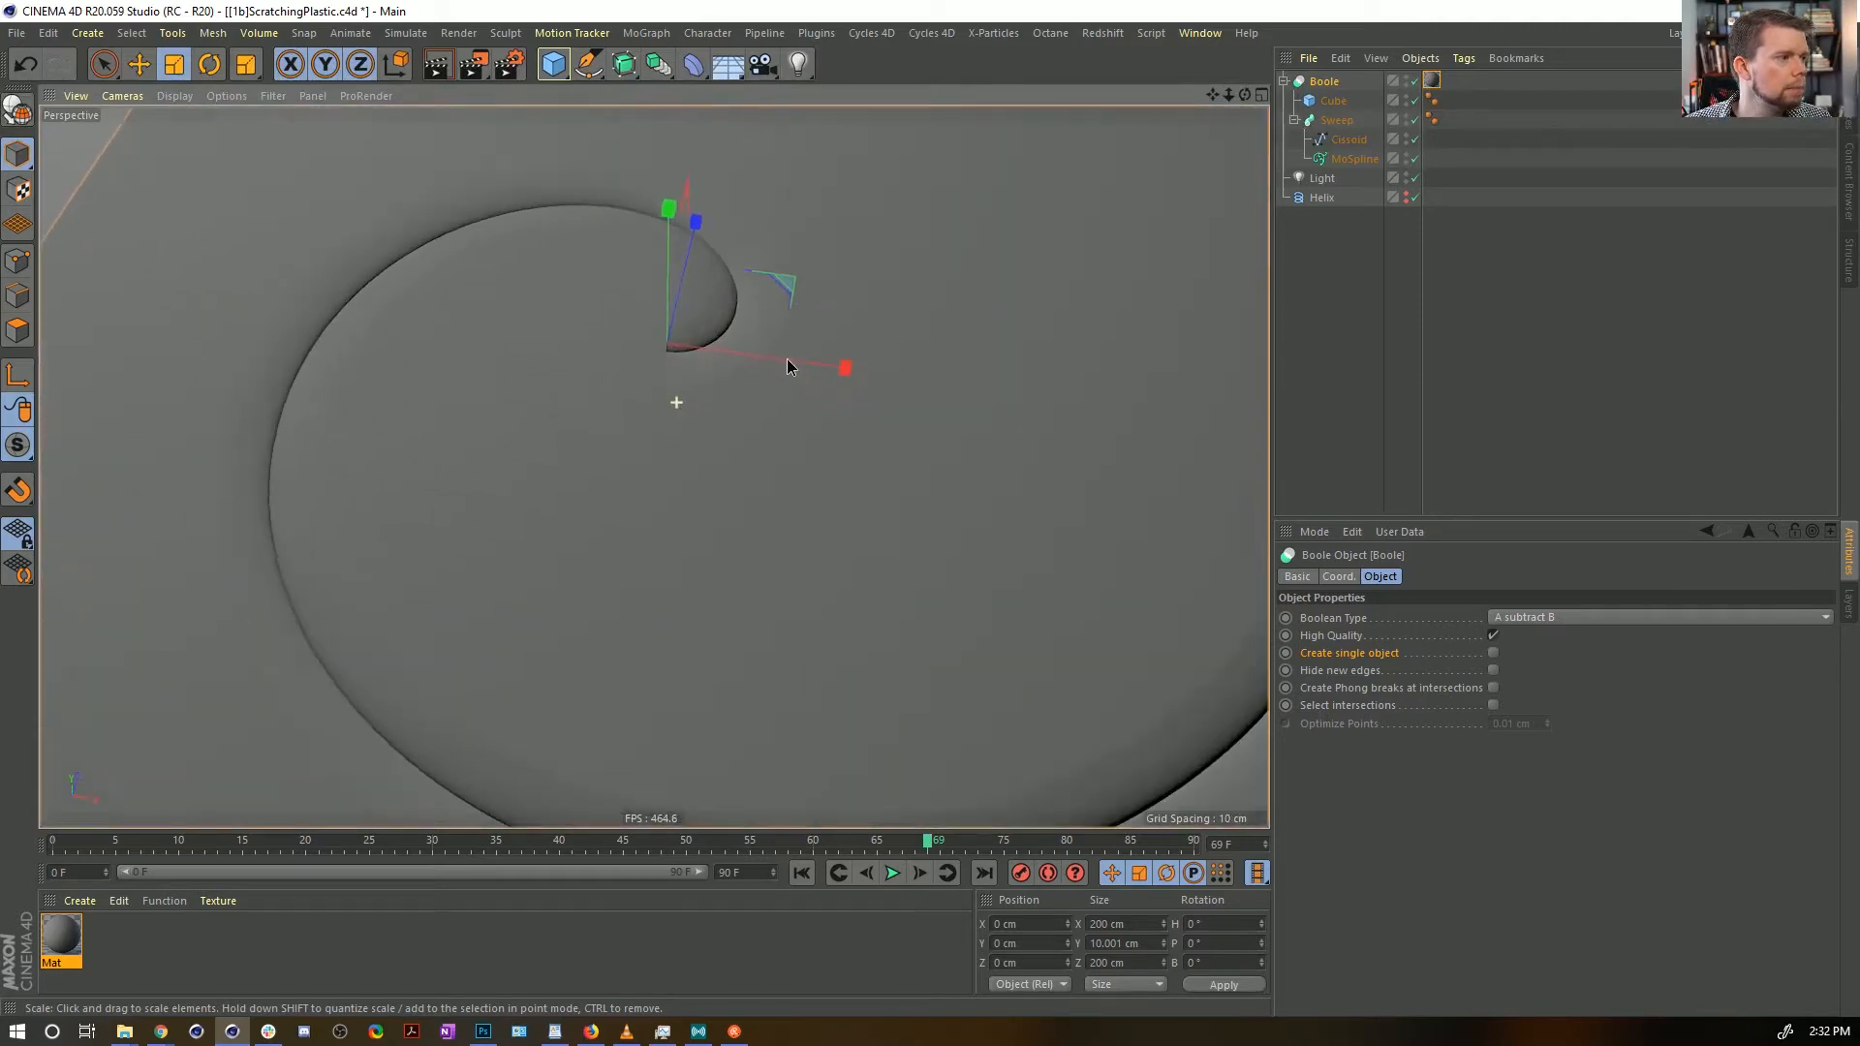
# Save the scene as a new version named [1c]ScratchingPlastic.c4d
pyautogui.hotkey('ctrl', 'shift', 's')
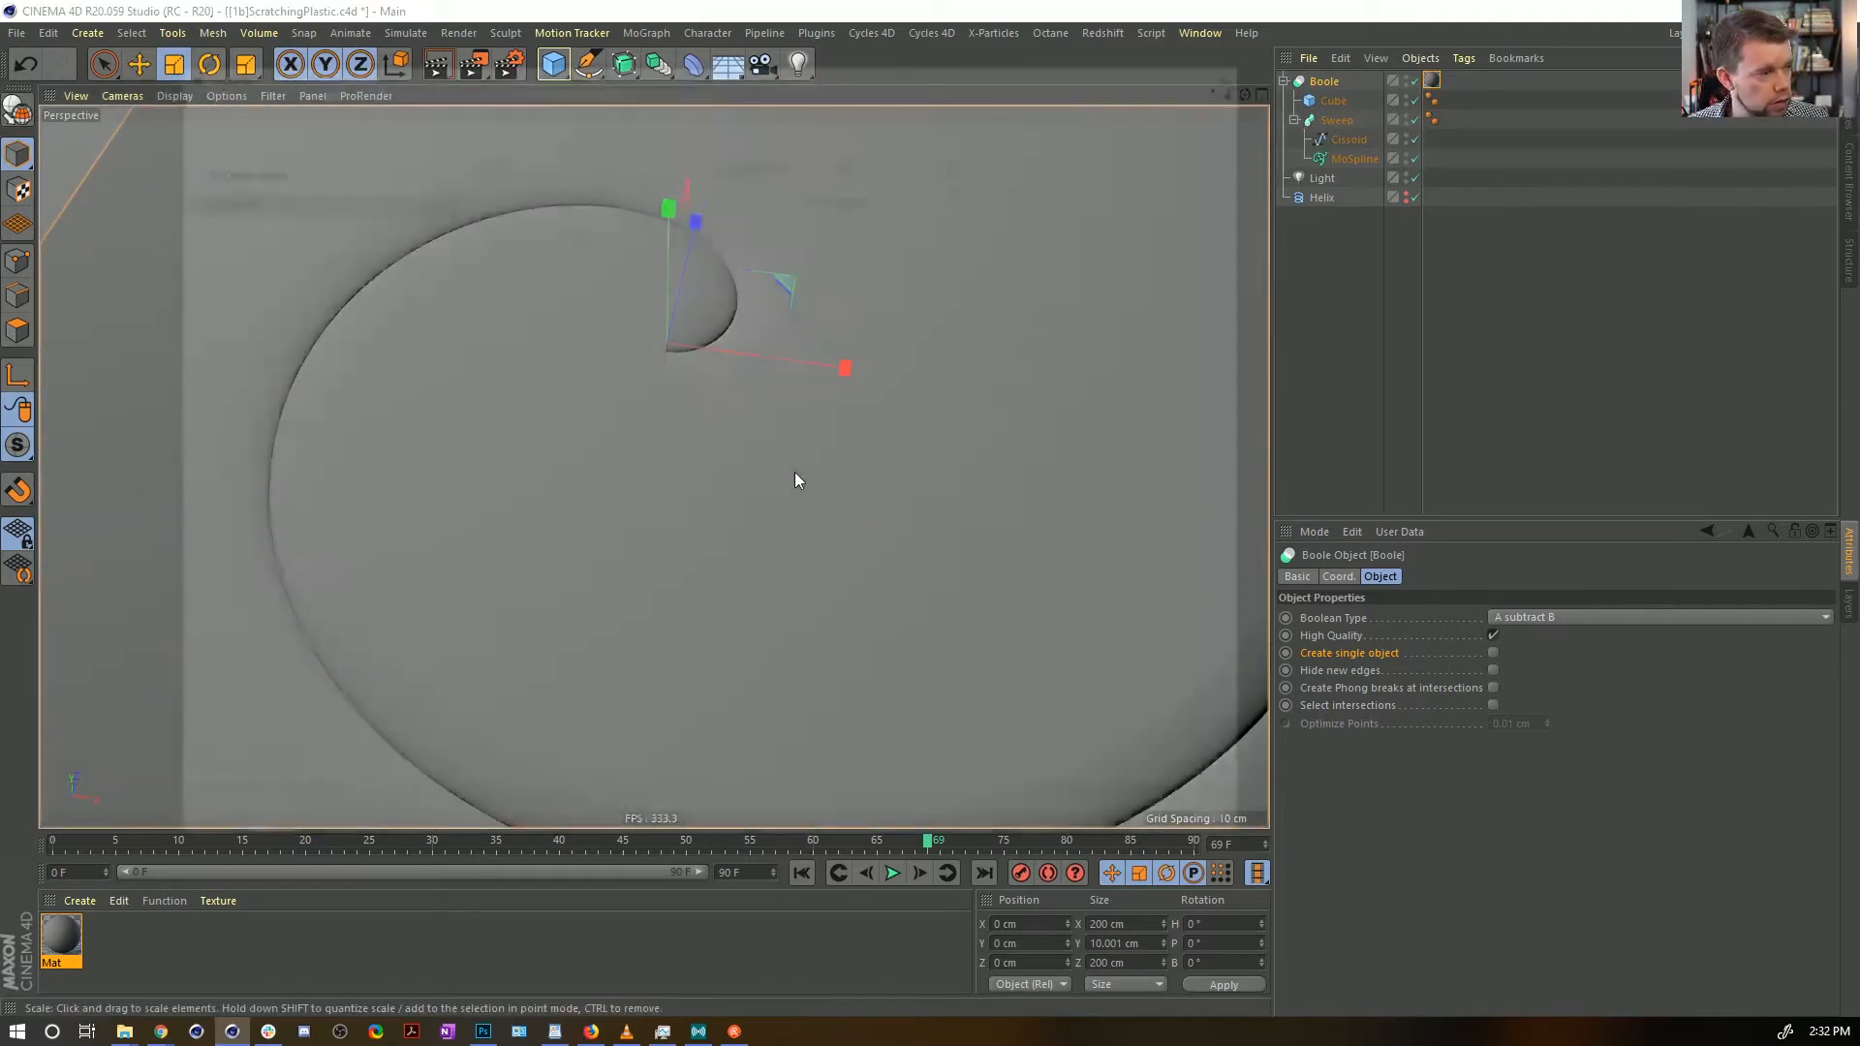
pyautogui.click(299, 757)
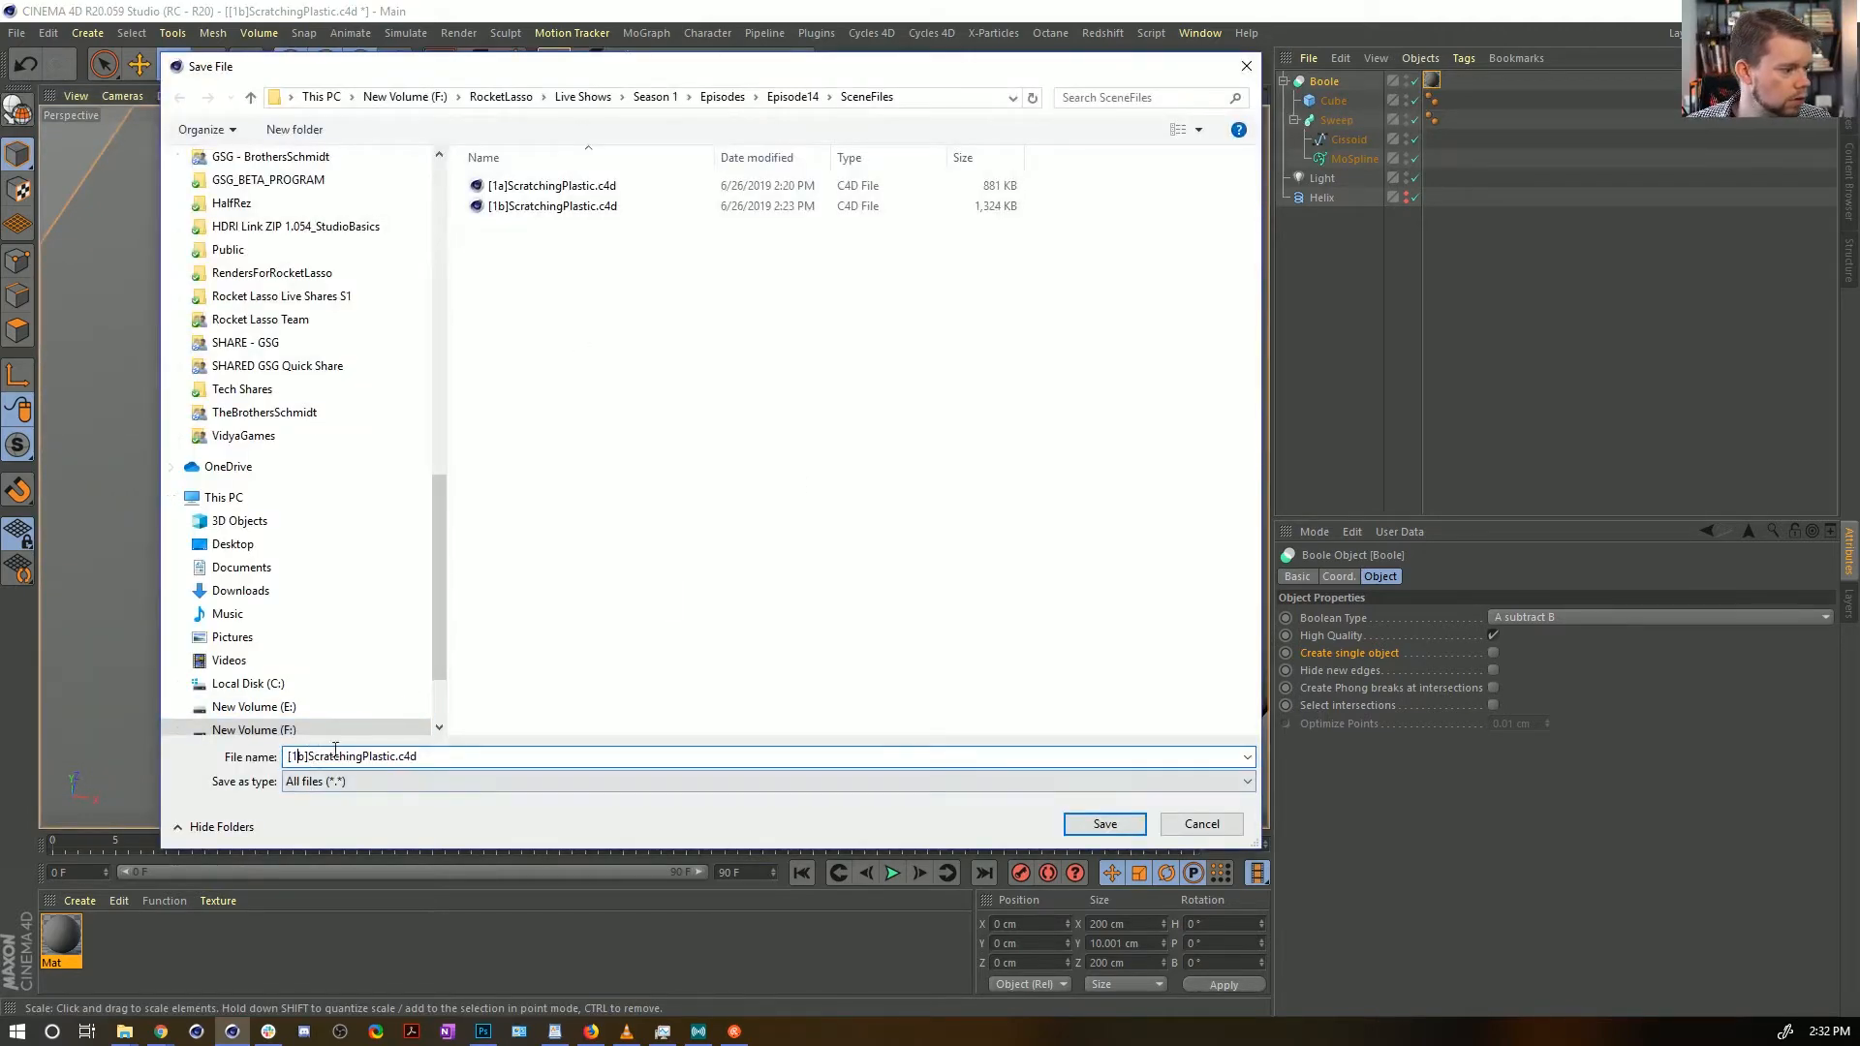
pyautogui.press('Delete')
pyautogui.write('c')
pyautogui.press('Return')
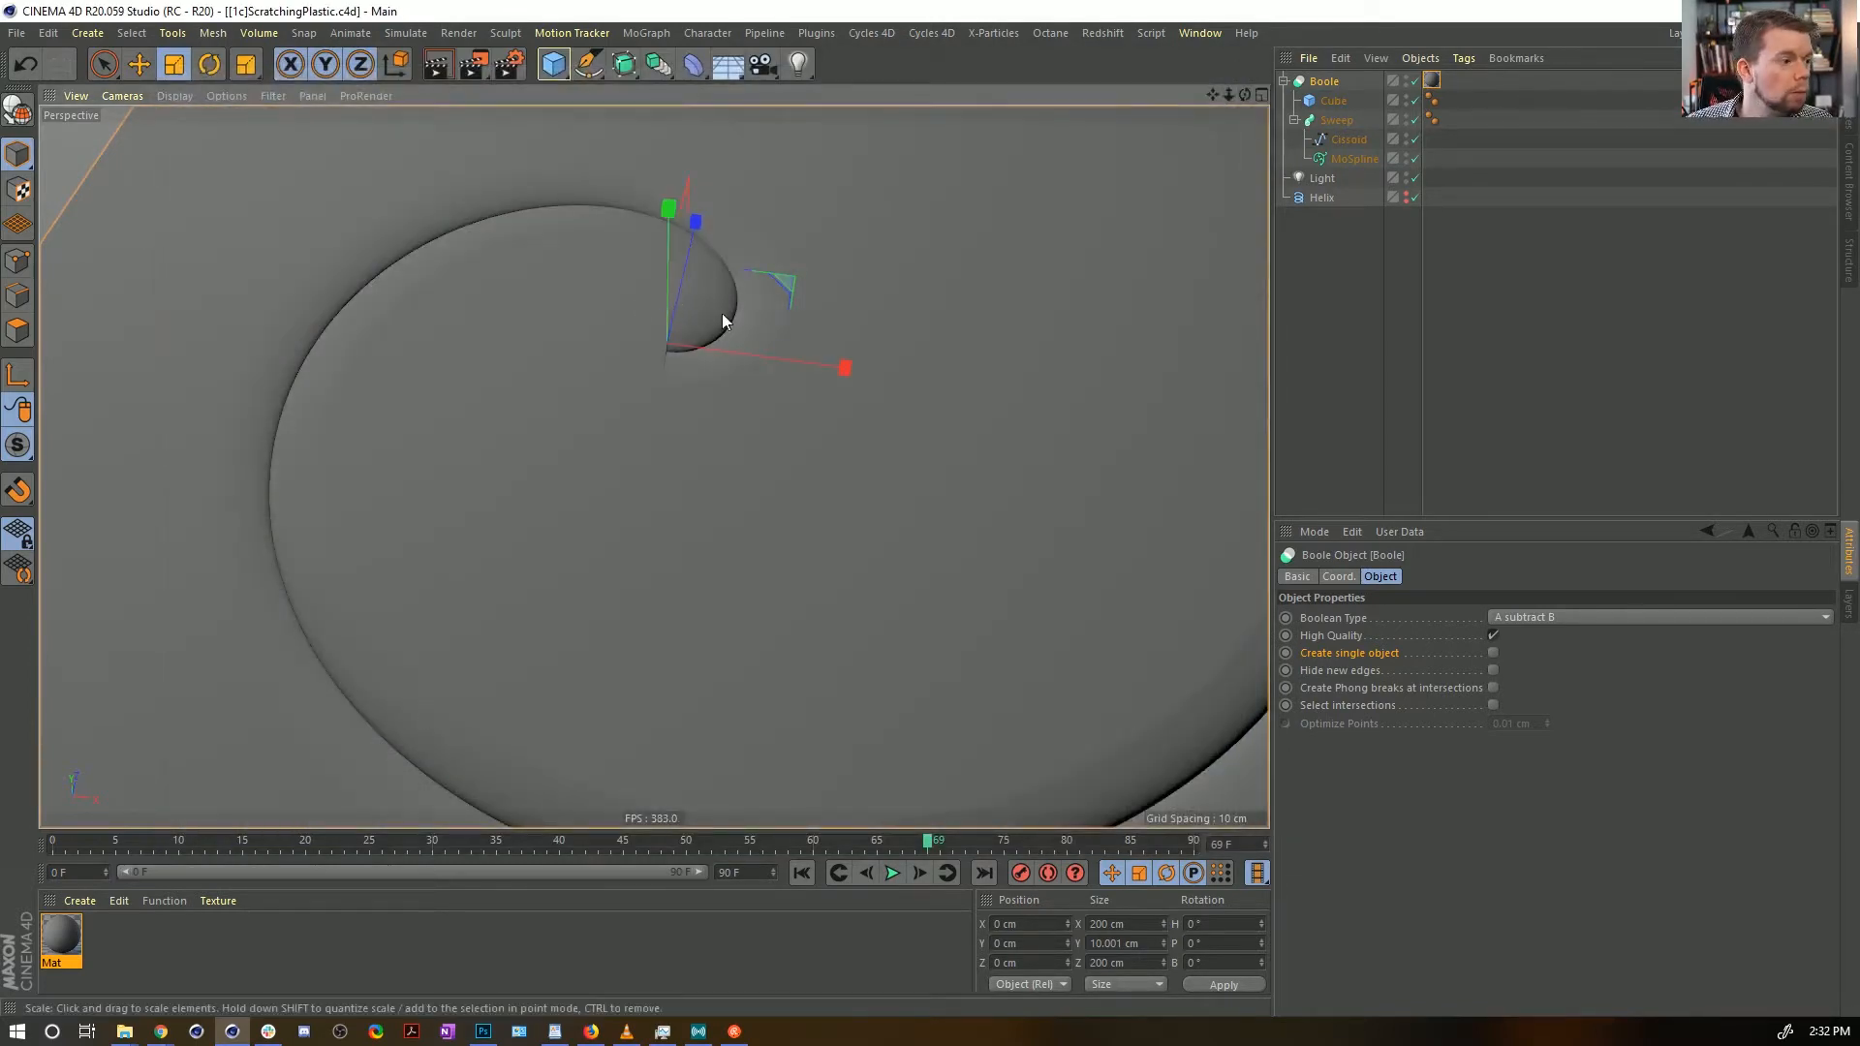
# Take the Cube and the Sweep out of the Boole and delete the Boole
pyautogui.moveTo(722, 312)
pyautogui.keyDown('alt'); pyautogui.mouseDown()
pyautogui.moveTo(608, 259)
pyautogui.moveTo(618, 225)
pyautogui.moveTo(708, 302)
pyautogui.mouseUp(); pyautogui.keyUp('alt')
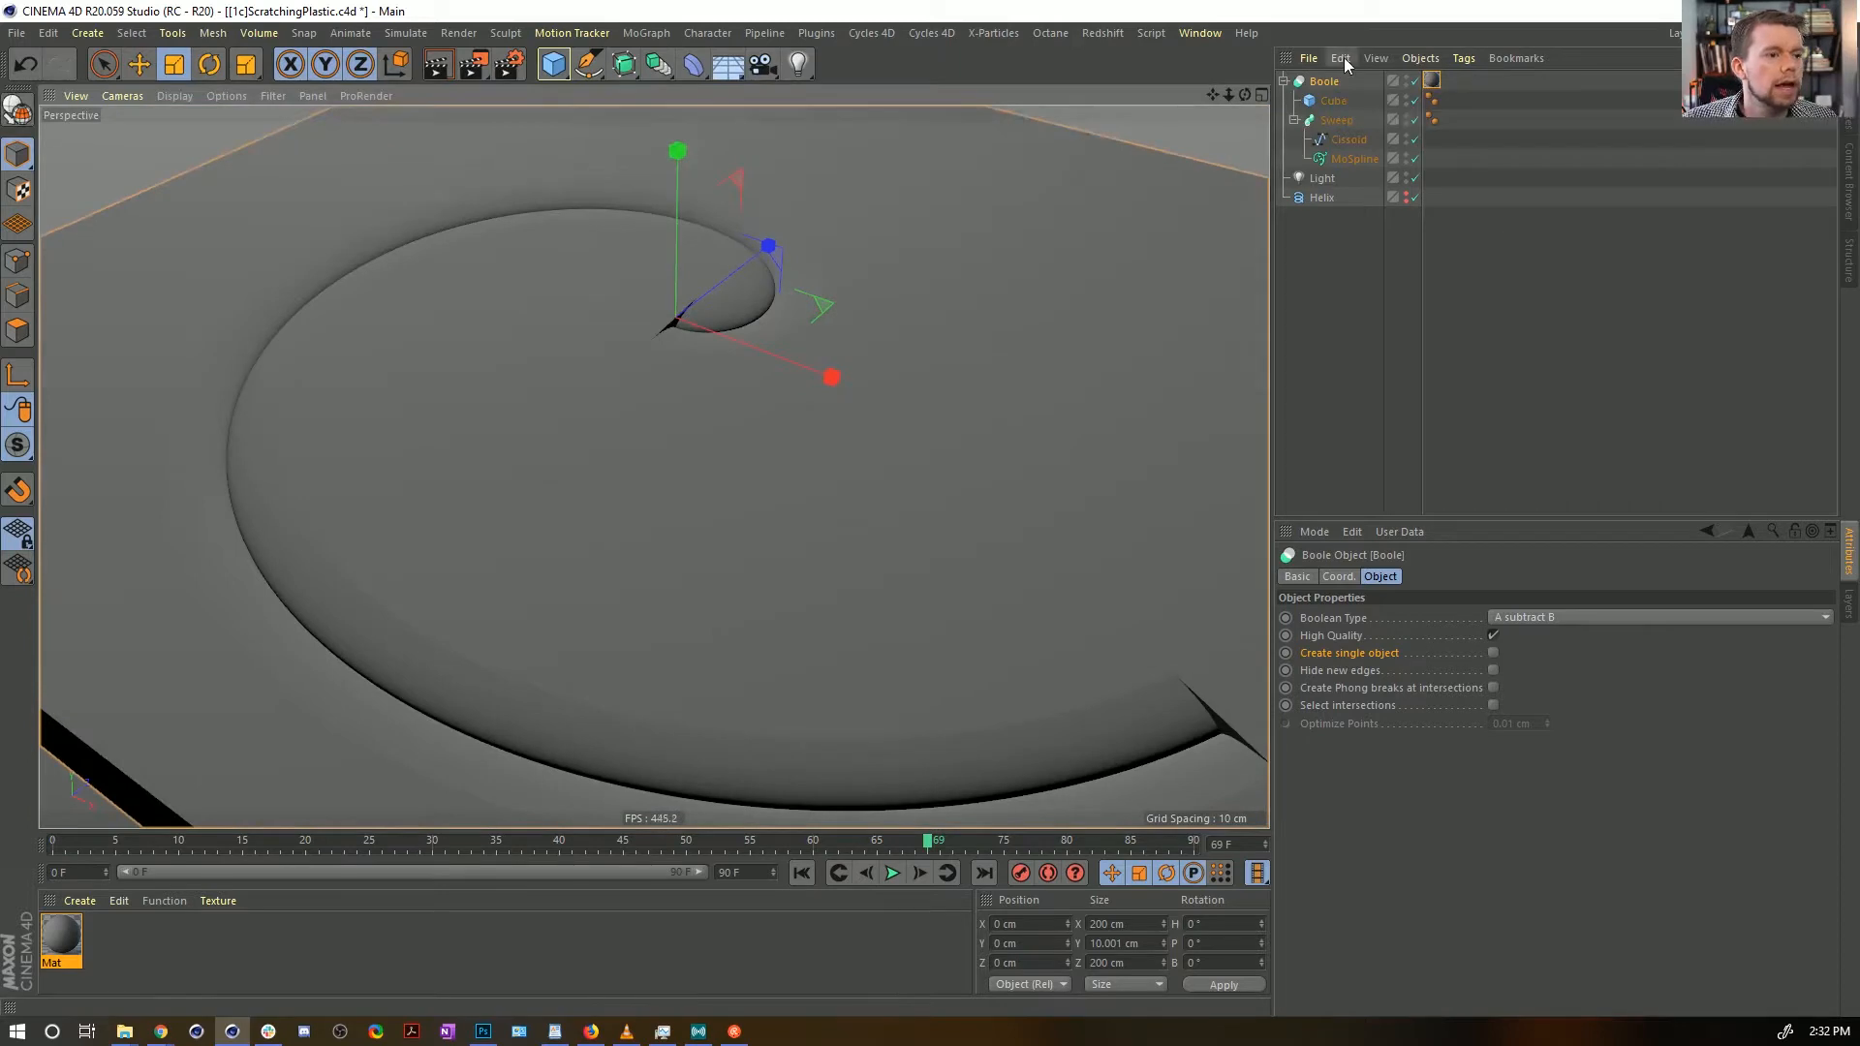
pyautogui.click(1327, 100)
pyautogui.keyDown('ctrl'); pyautogui.click(1337, 120); pyautogui.keyUp('ctrl')
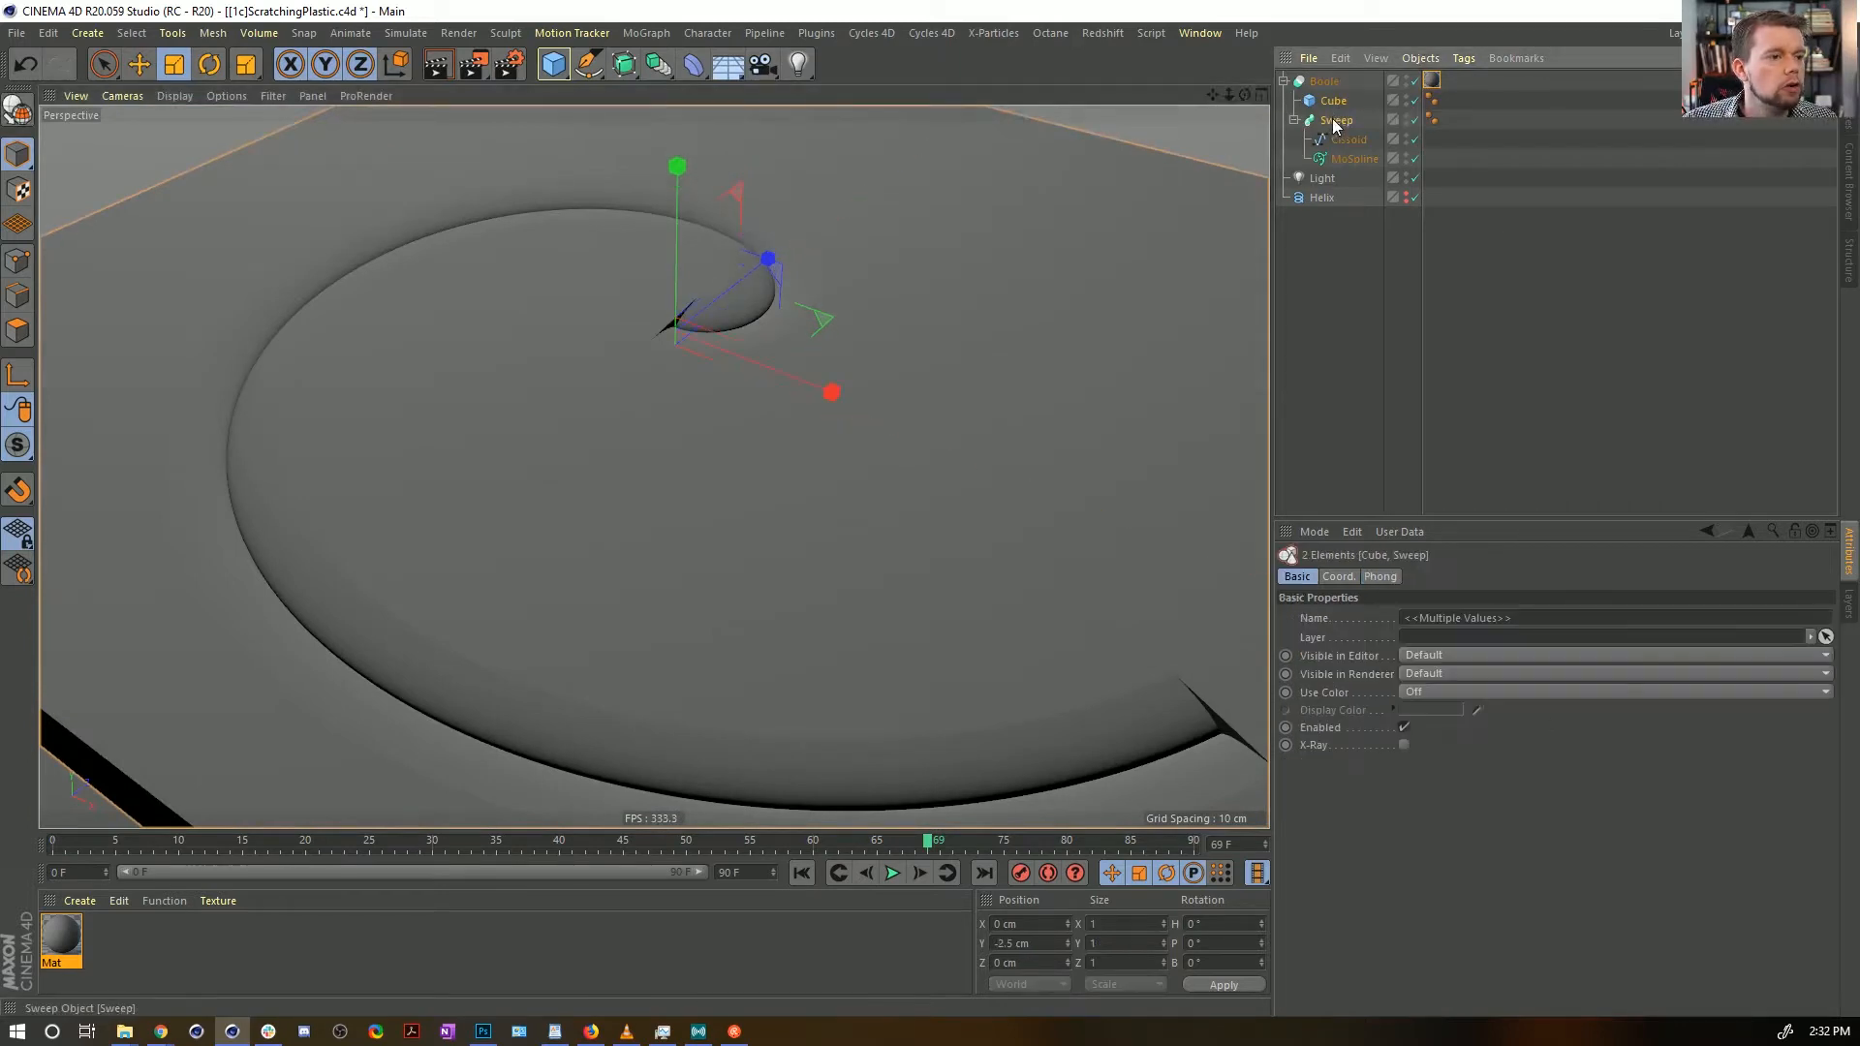
pyautogui.moveTo(1337, 120); pyautogui.dragTo(1346, 250)
pyautogui.click(1340, 80)
pyautogui.press('Delete')
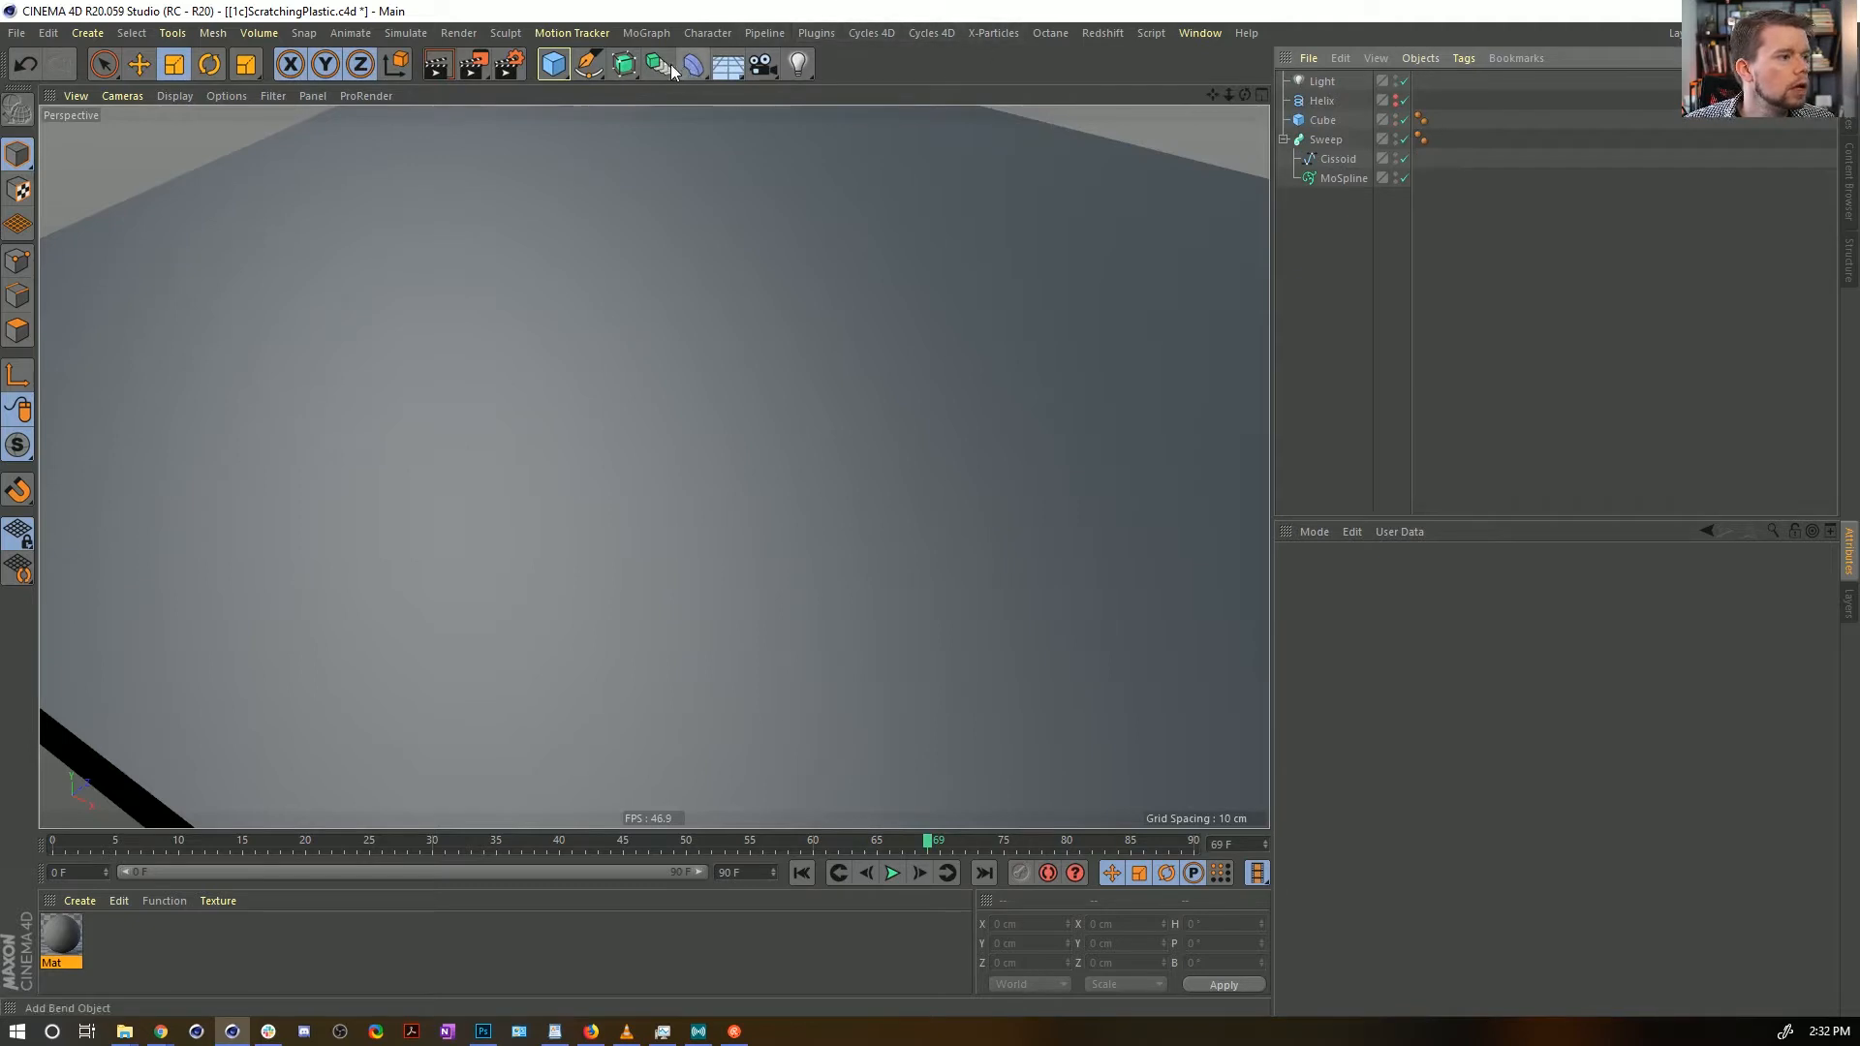
# Add a Volume Mesher and a Volume Builder, and nest the Sweep above the Cube inside the Volume Builder
pyautogui.moveTo(658, 64); pyautogui.dragTo(914, 232)
pyautogui.click(1352, 96)
pyautogui.moveTo(1329, 160); pyautogui.dragTo(1329, 104)
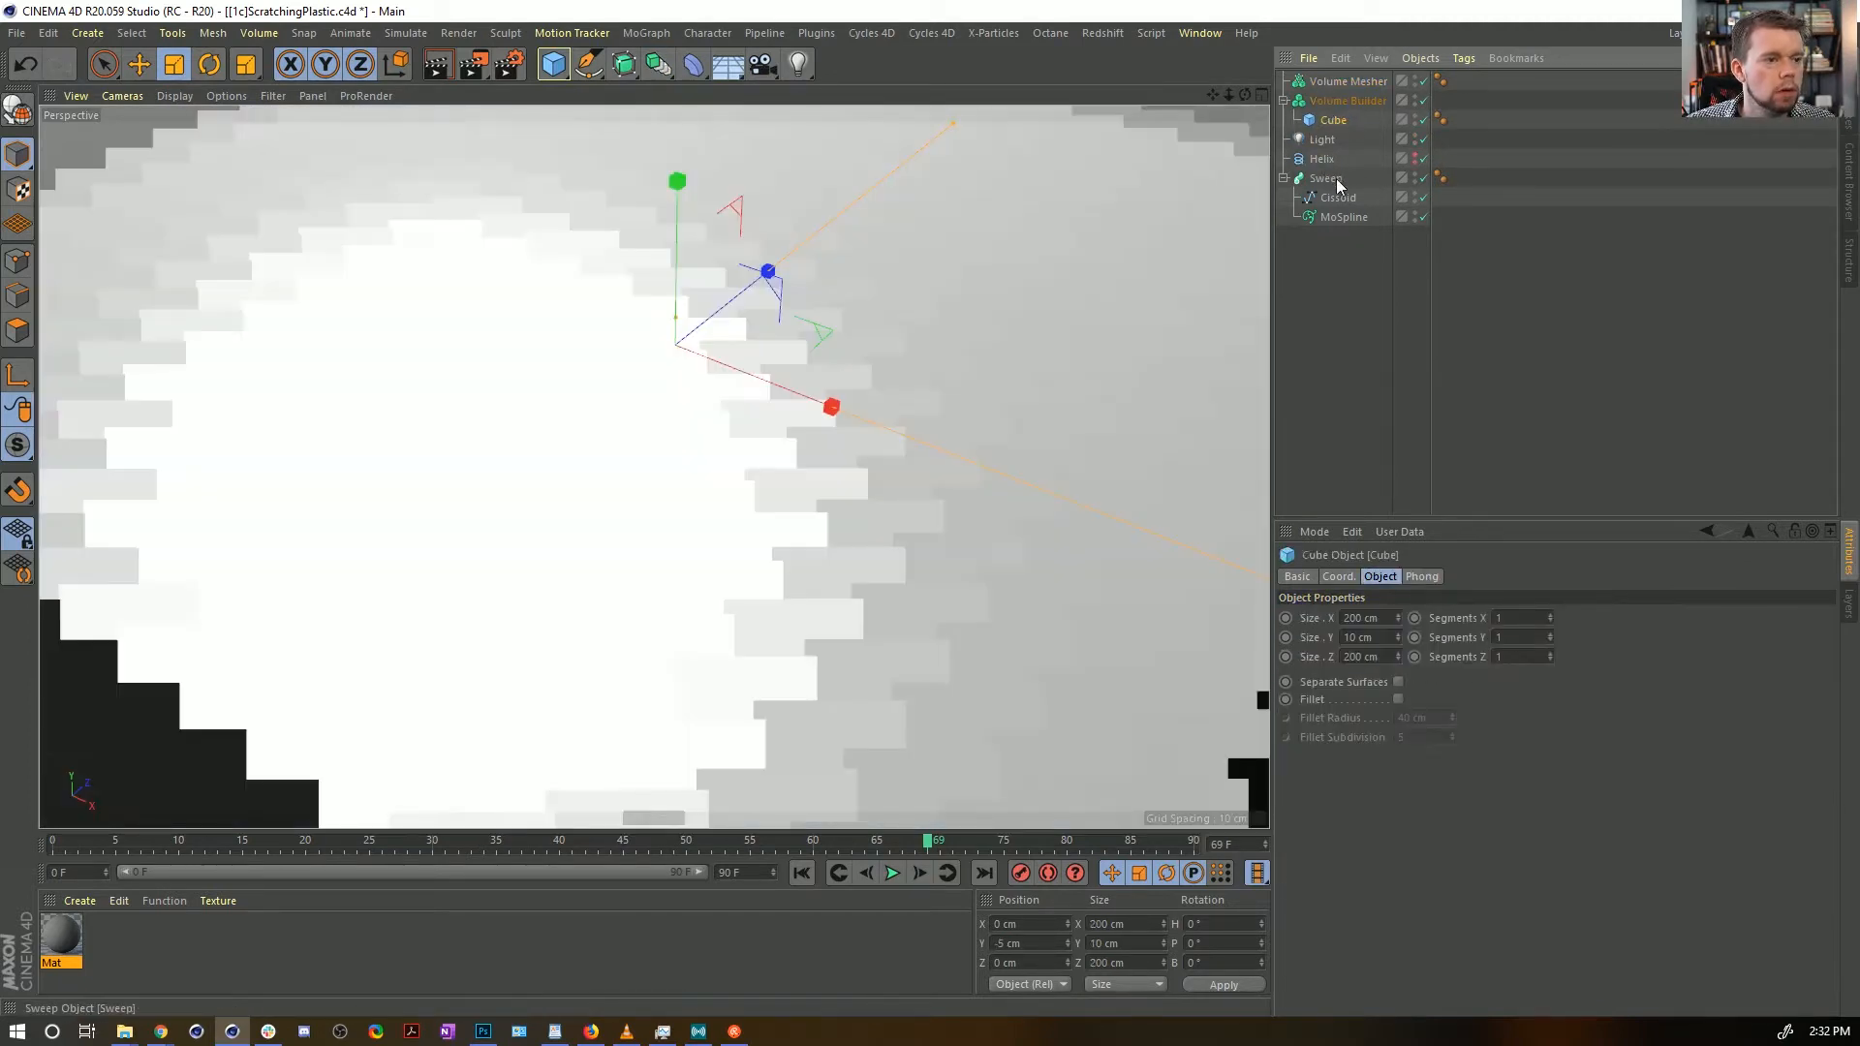
pyautogui.moveTo(1085, 260)
pyautogui.keyDown('alt'); pyautogui.mouseDown(button='right')
pyautogui.moveTo(1006, 282)
pyautogui.moveTo(1075, 263)
pyautogui.mouseUp(button='right'); pyautogui.keyUp('alt')
pyautogui.moveTo(1340, 173); pyautogui.dragTo(1336, 107)
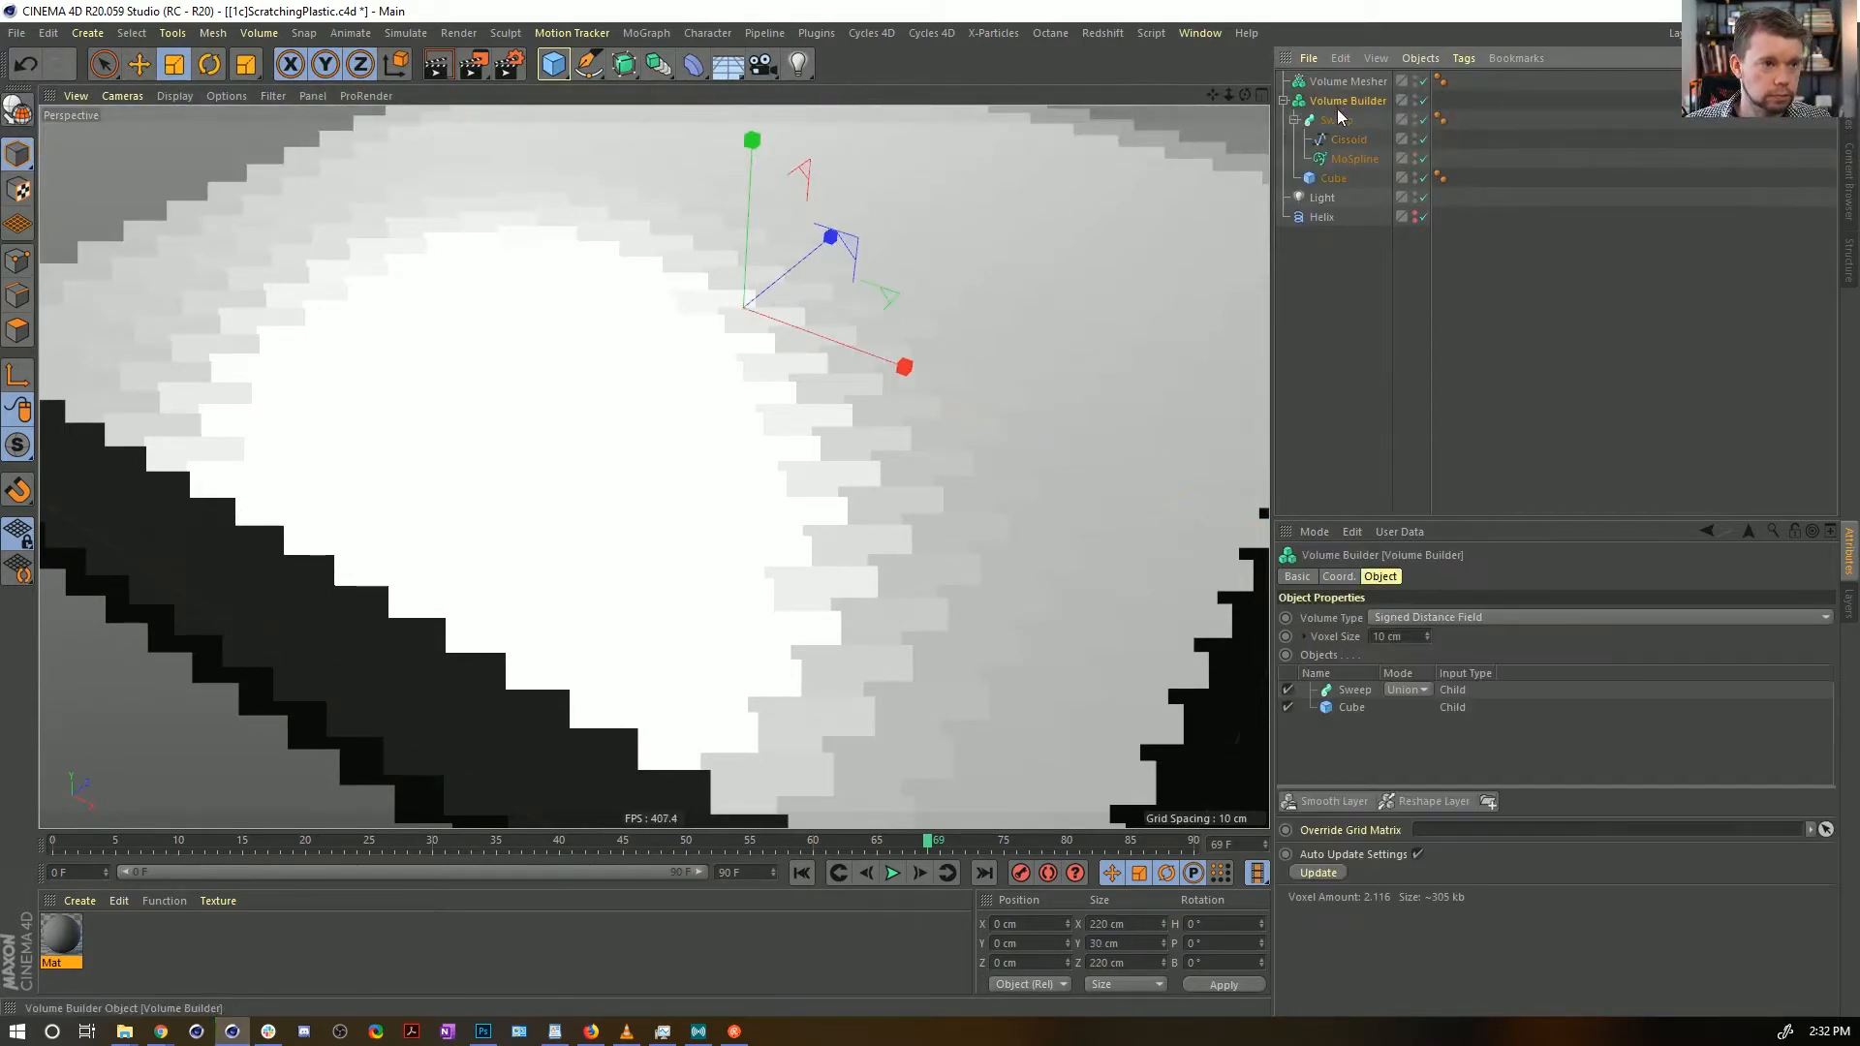
pyautogui.click(1294, 120)
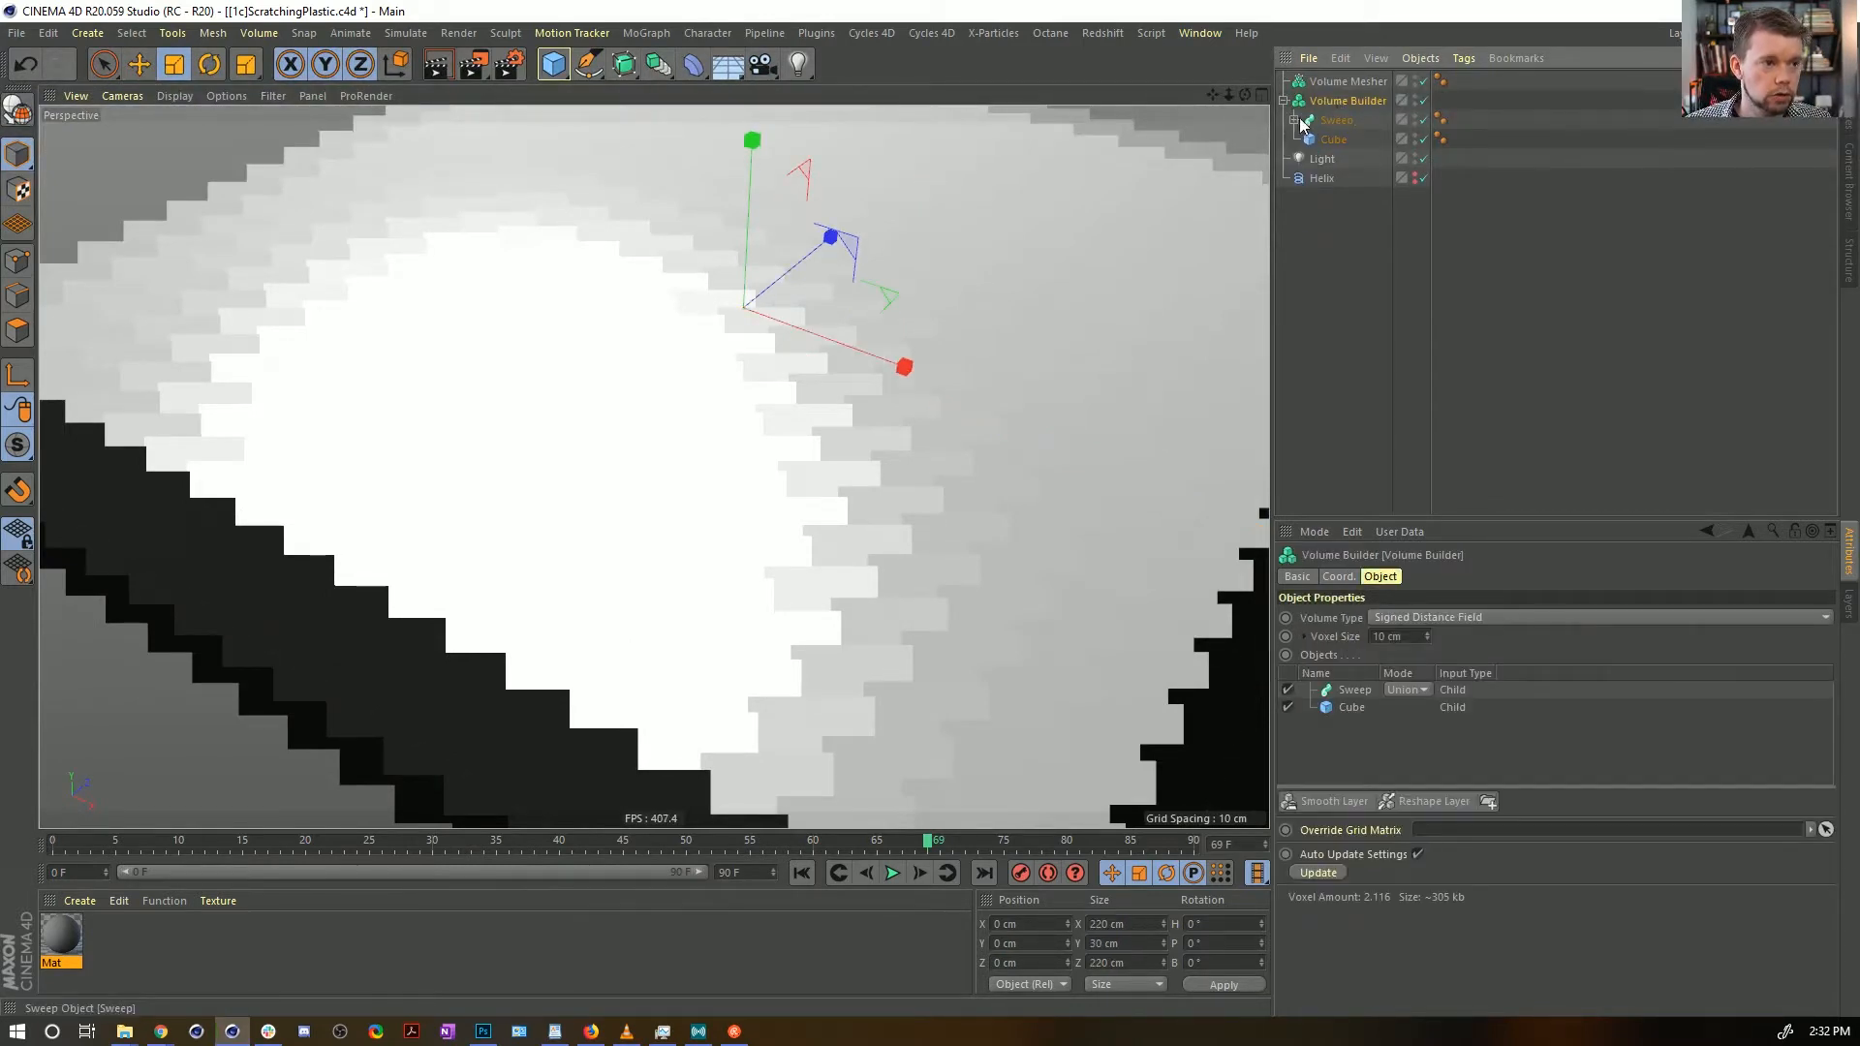
# Set the Sweep's mode in the Volume Builder to Subtract
pyautogui.click(1349, 690)
pyautogui.click(1406, 690)
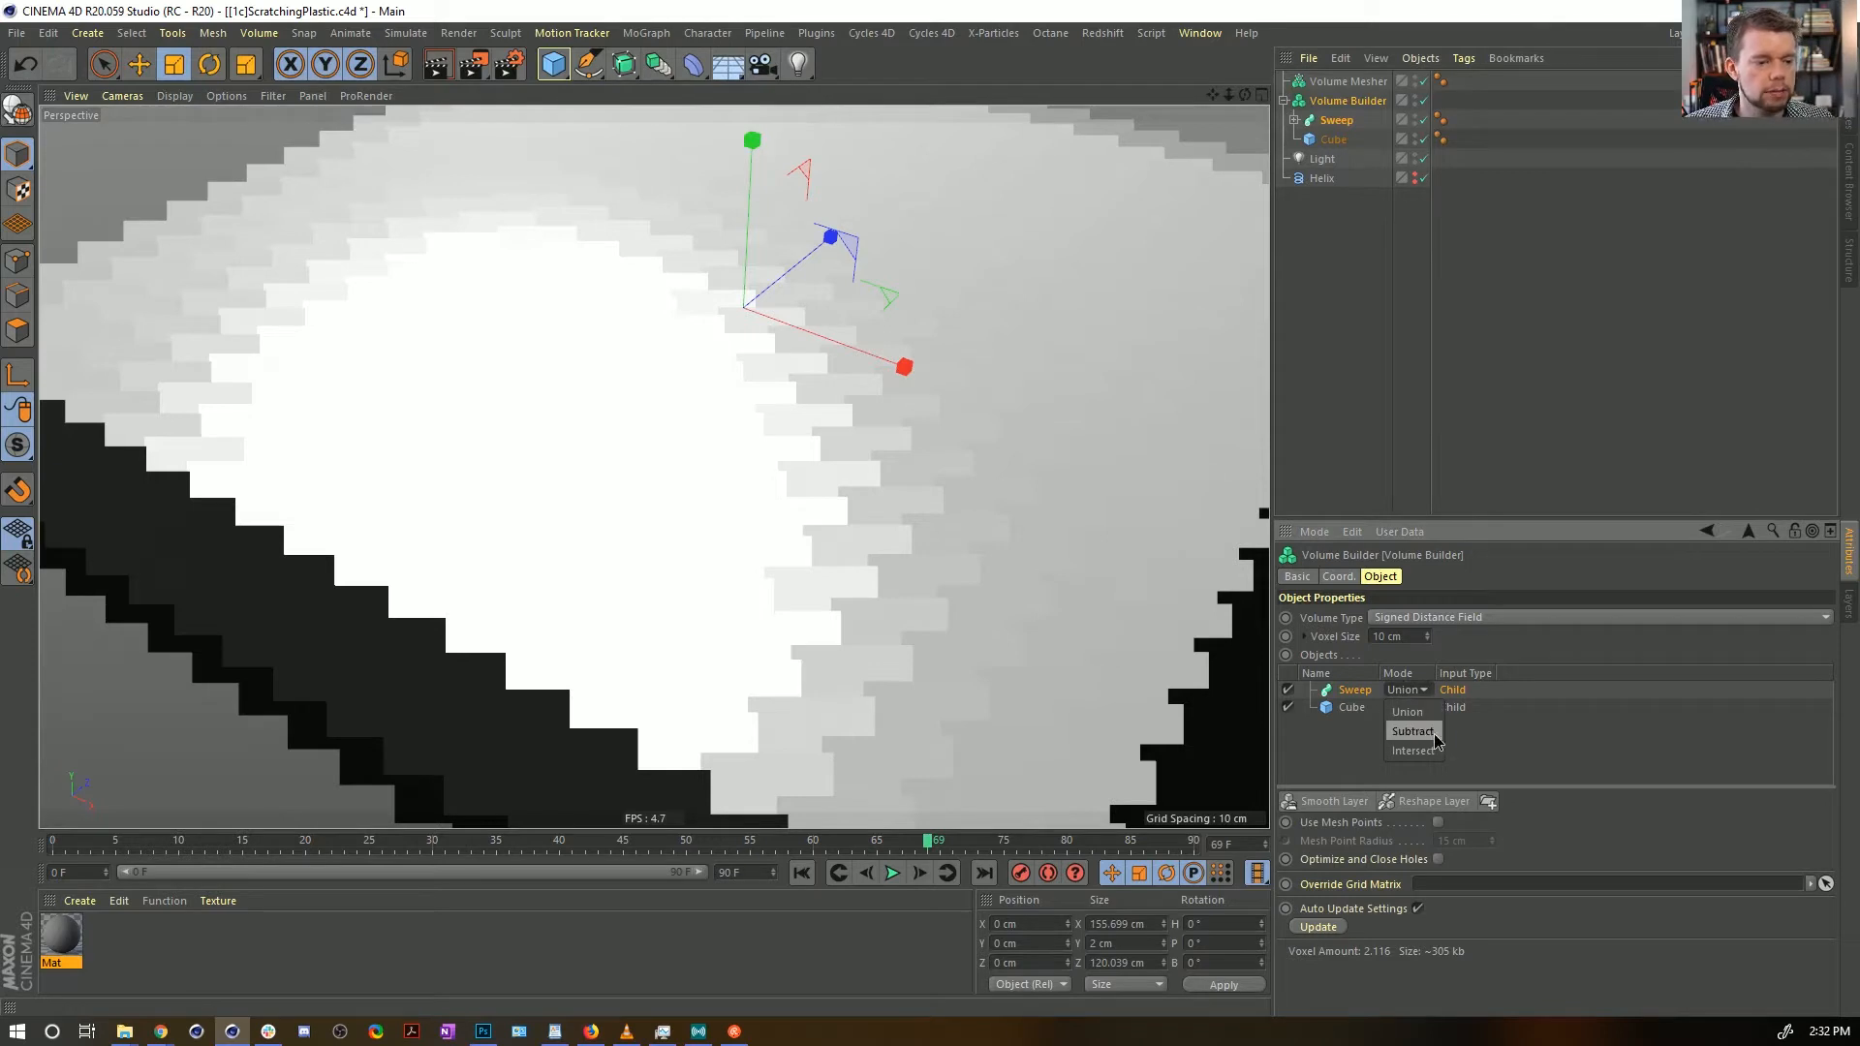
pyautogui.click(1414, 731)
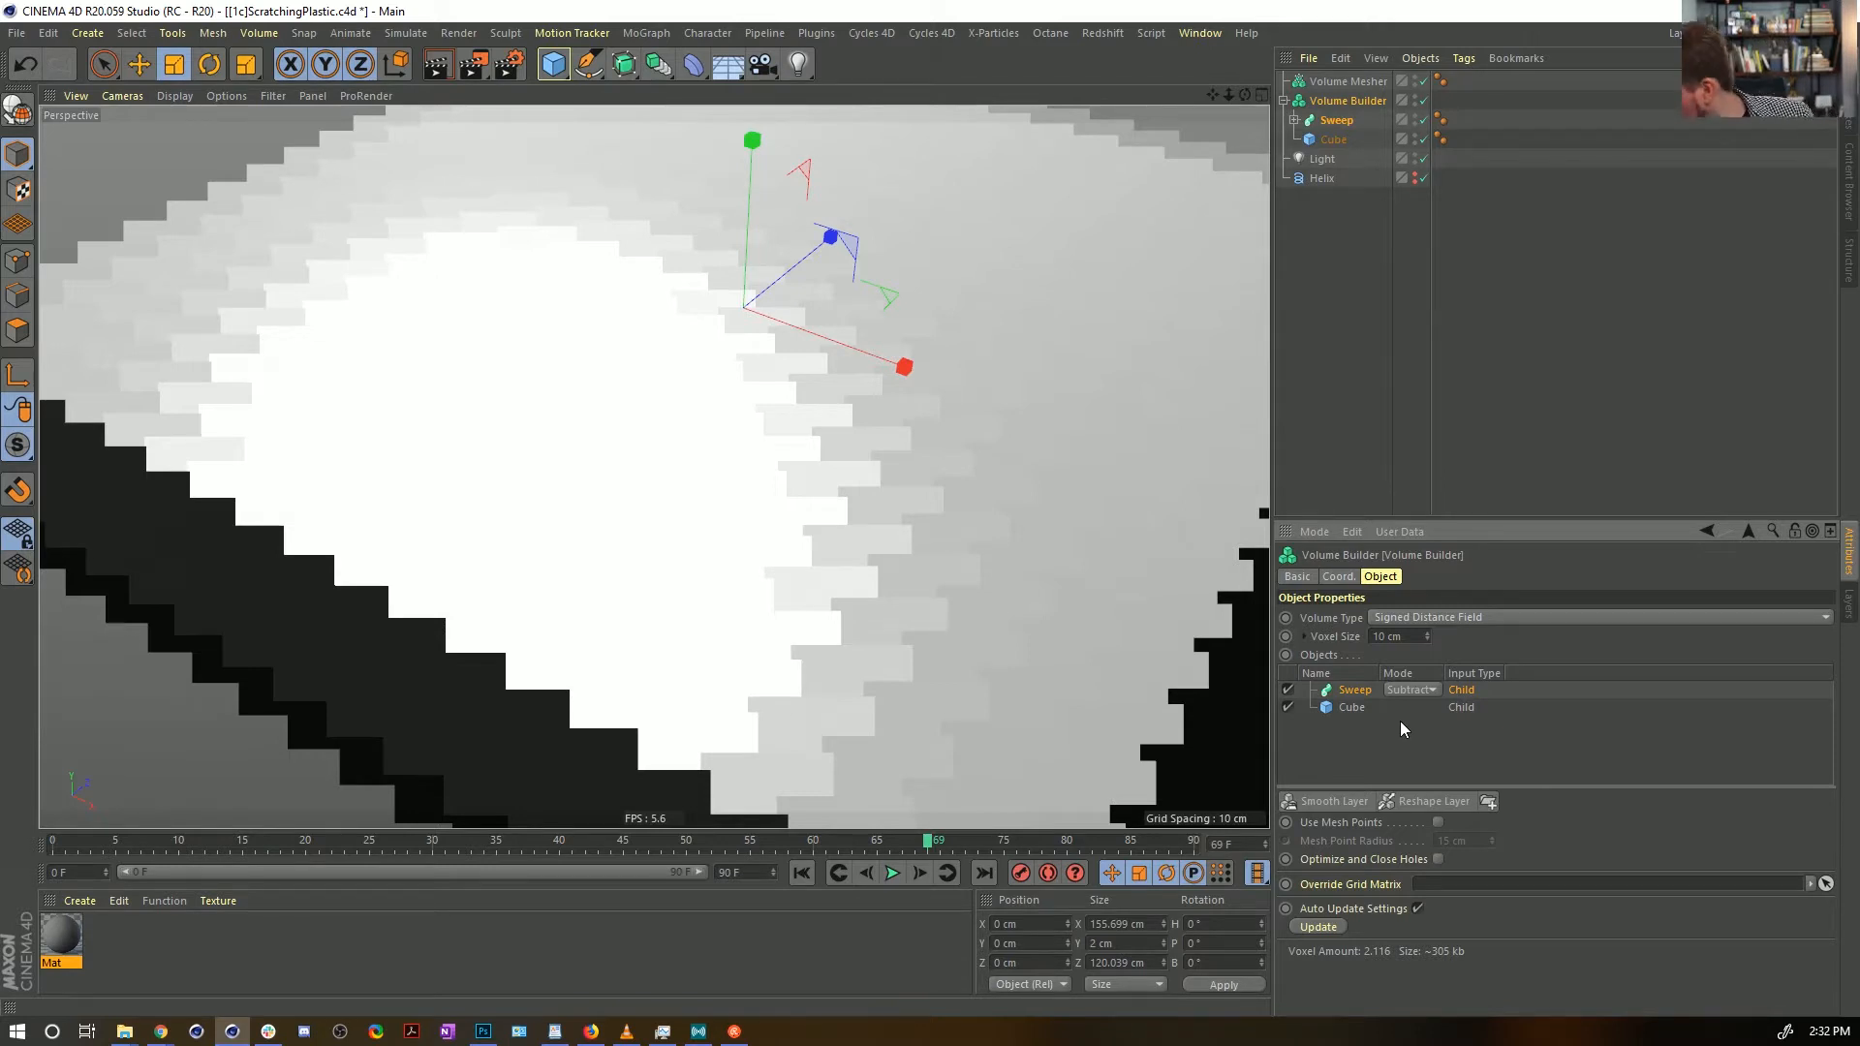
# Set the Volume Builder's voxel size to 2 cm
pyautogui.click(1363, 101)
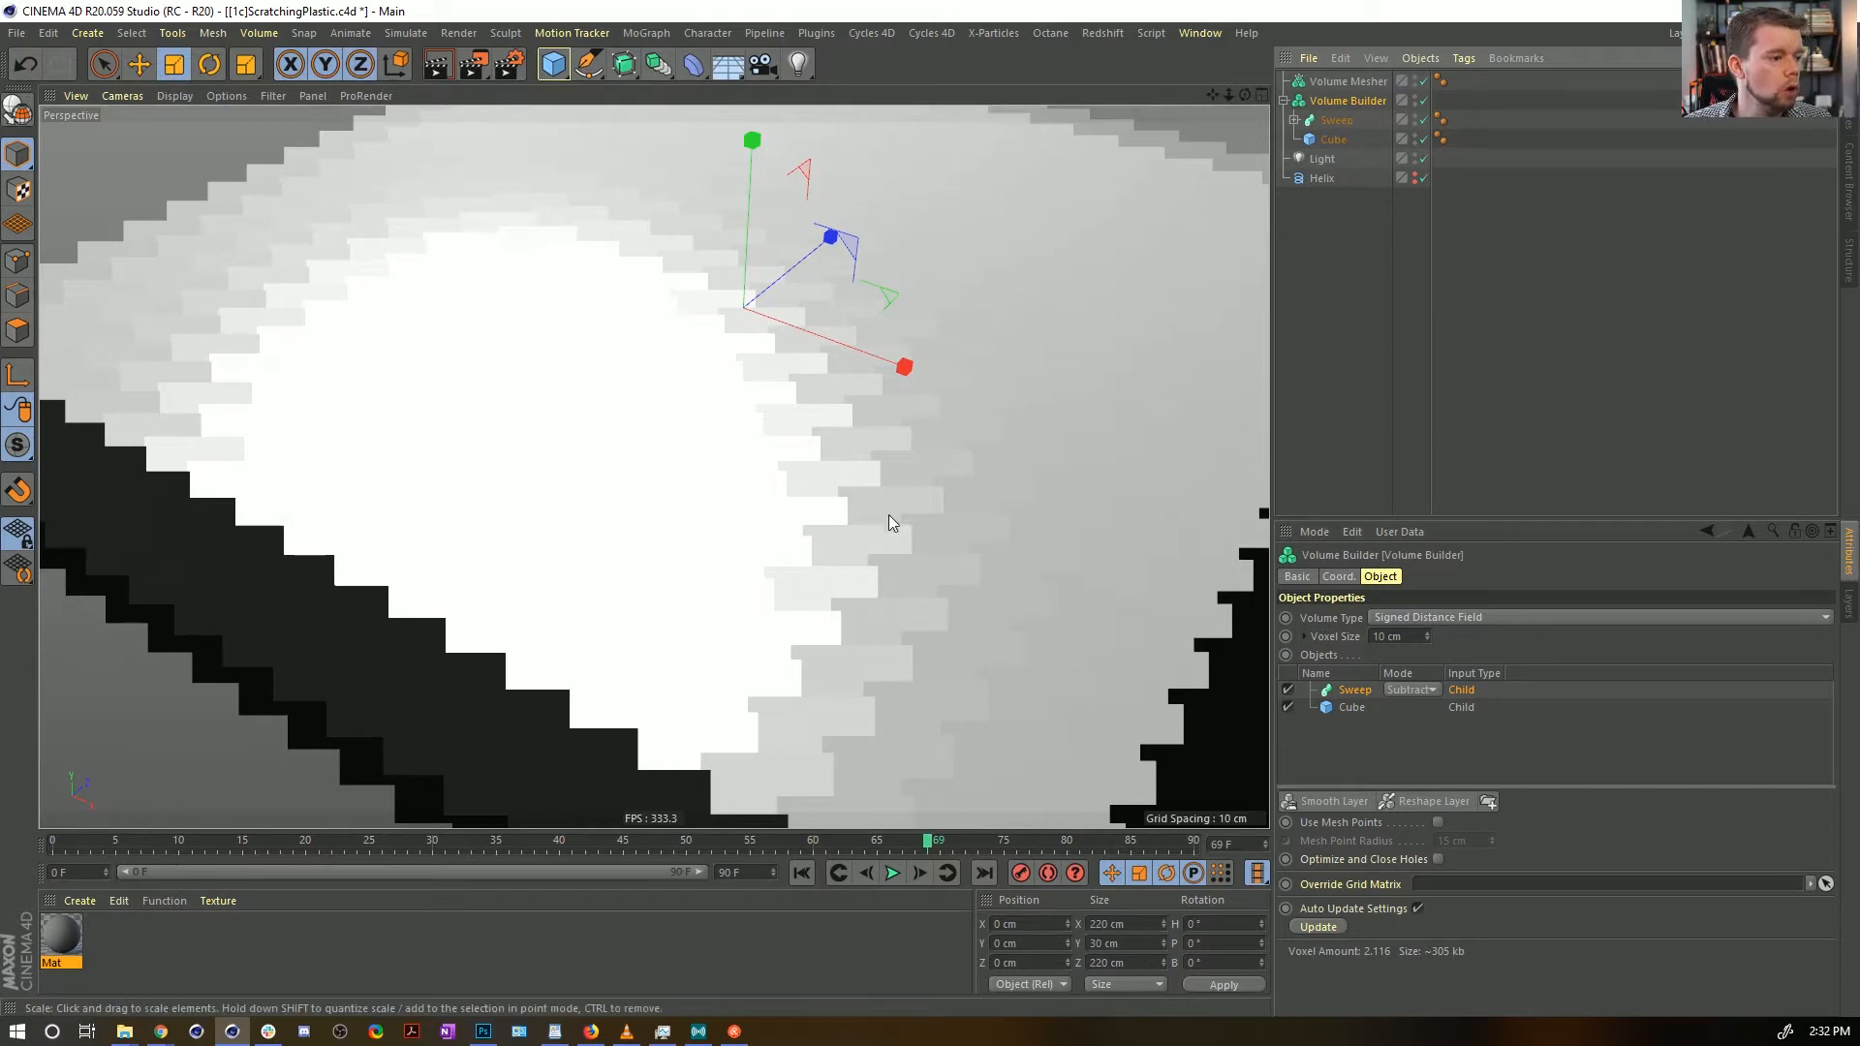
pyautogui.scroll(-10, 887, 514)
pyautogui.scroll(3, 938, 550)
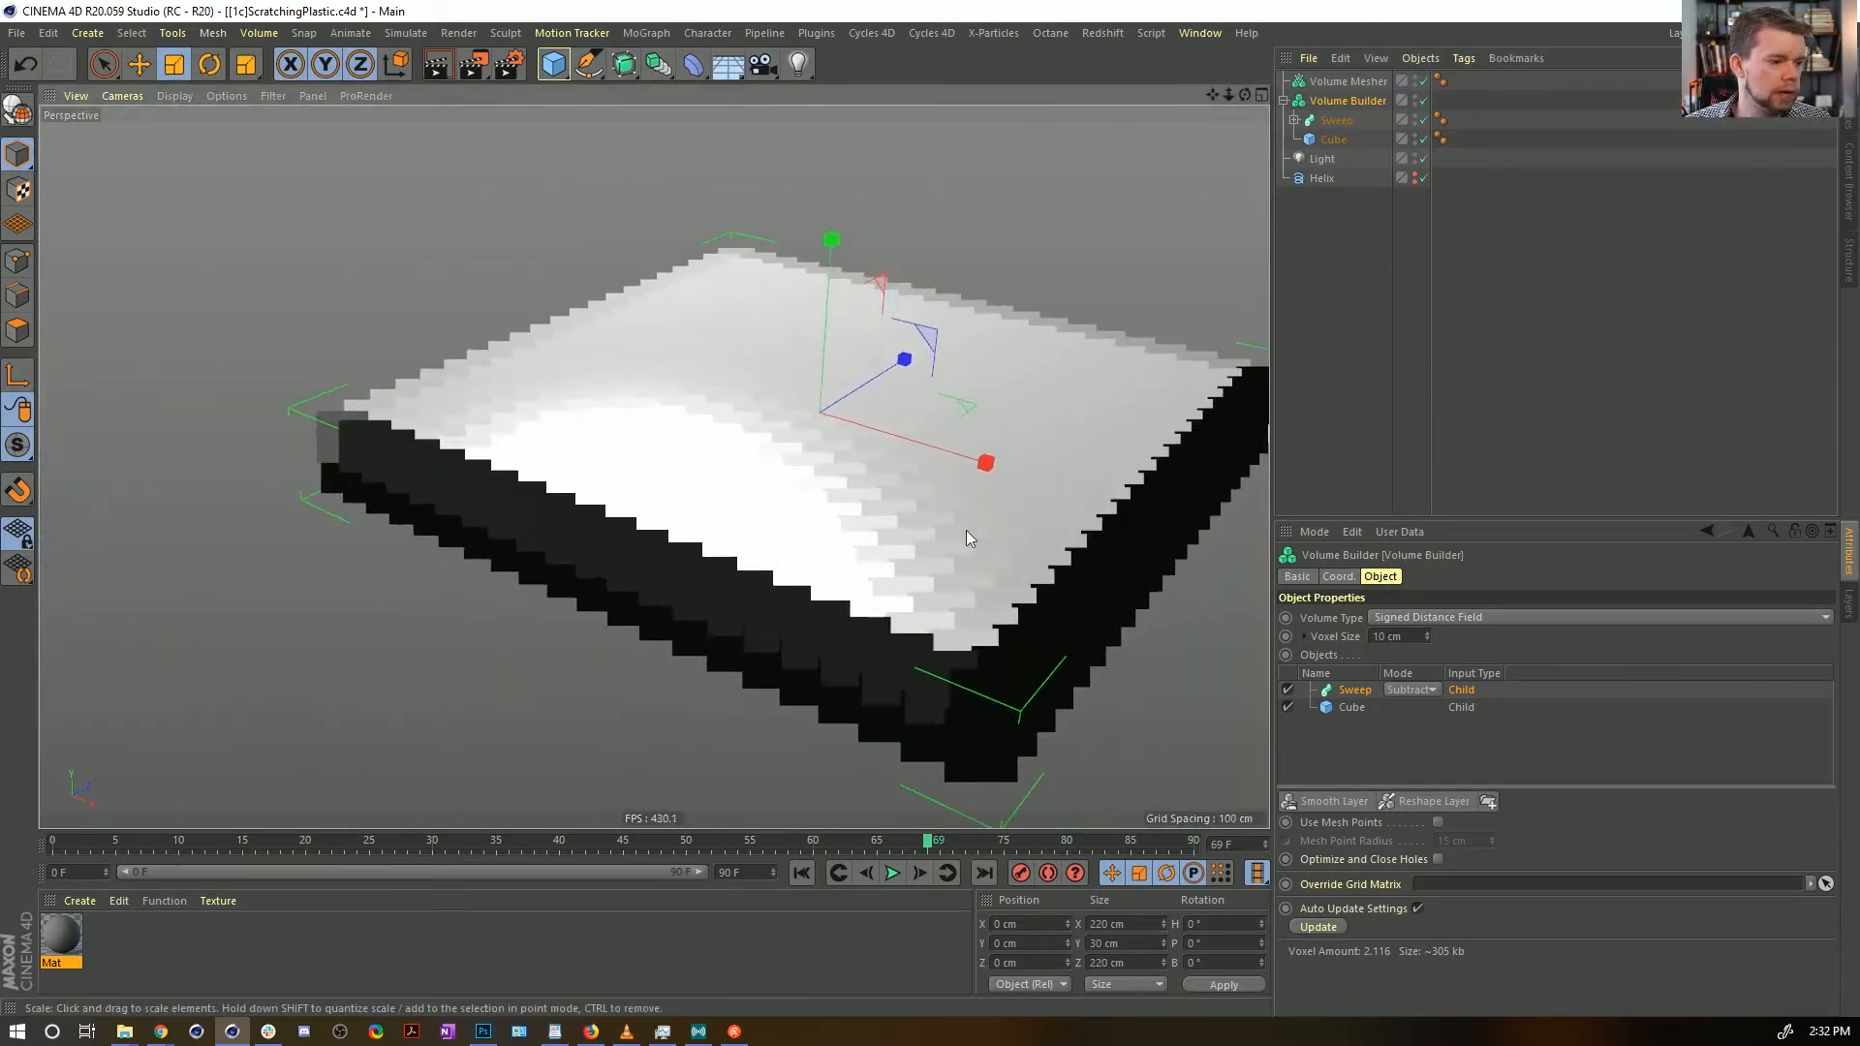
pyautogui.click(1395, 637)
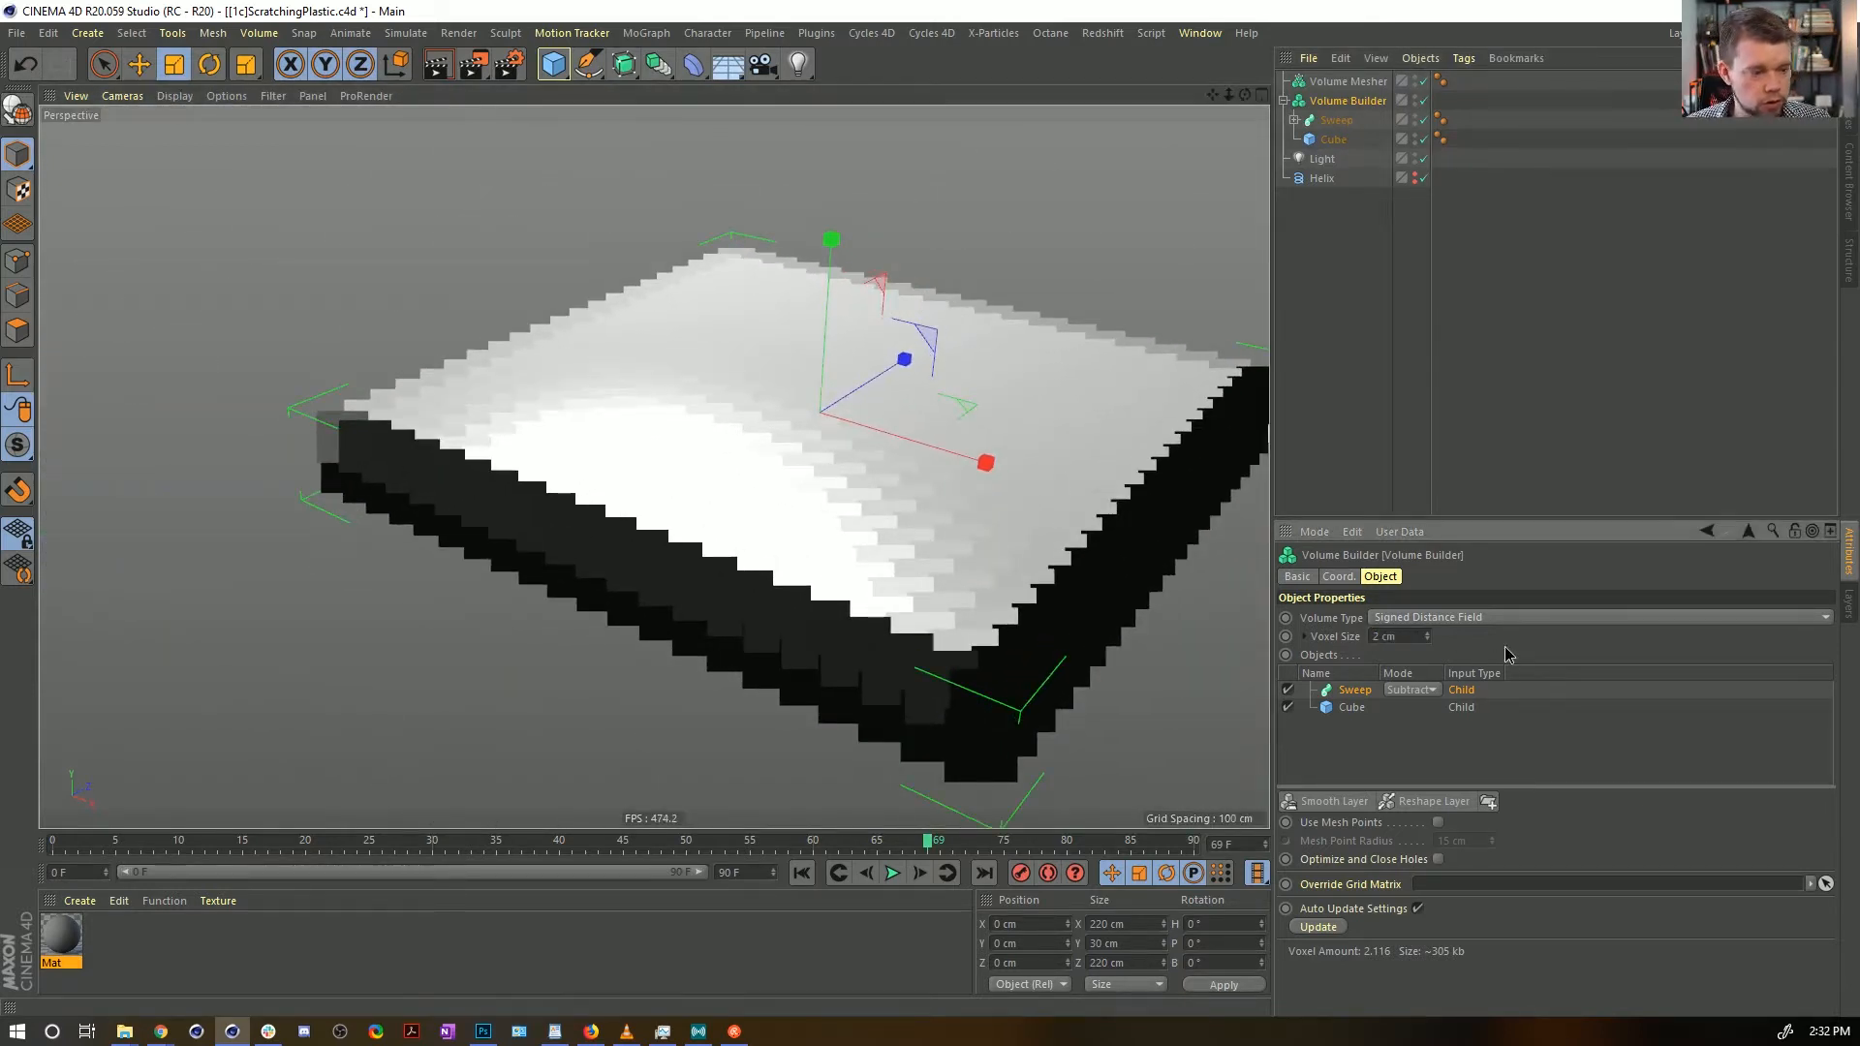
pyautogui.keyDown('alt'); pyautogui.moveTo(897, 562); pyautogui.dragTo(1207, 351); pyautogui.keyUp('alt')
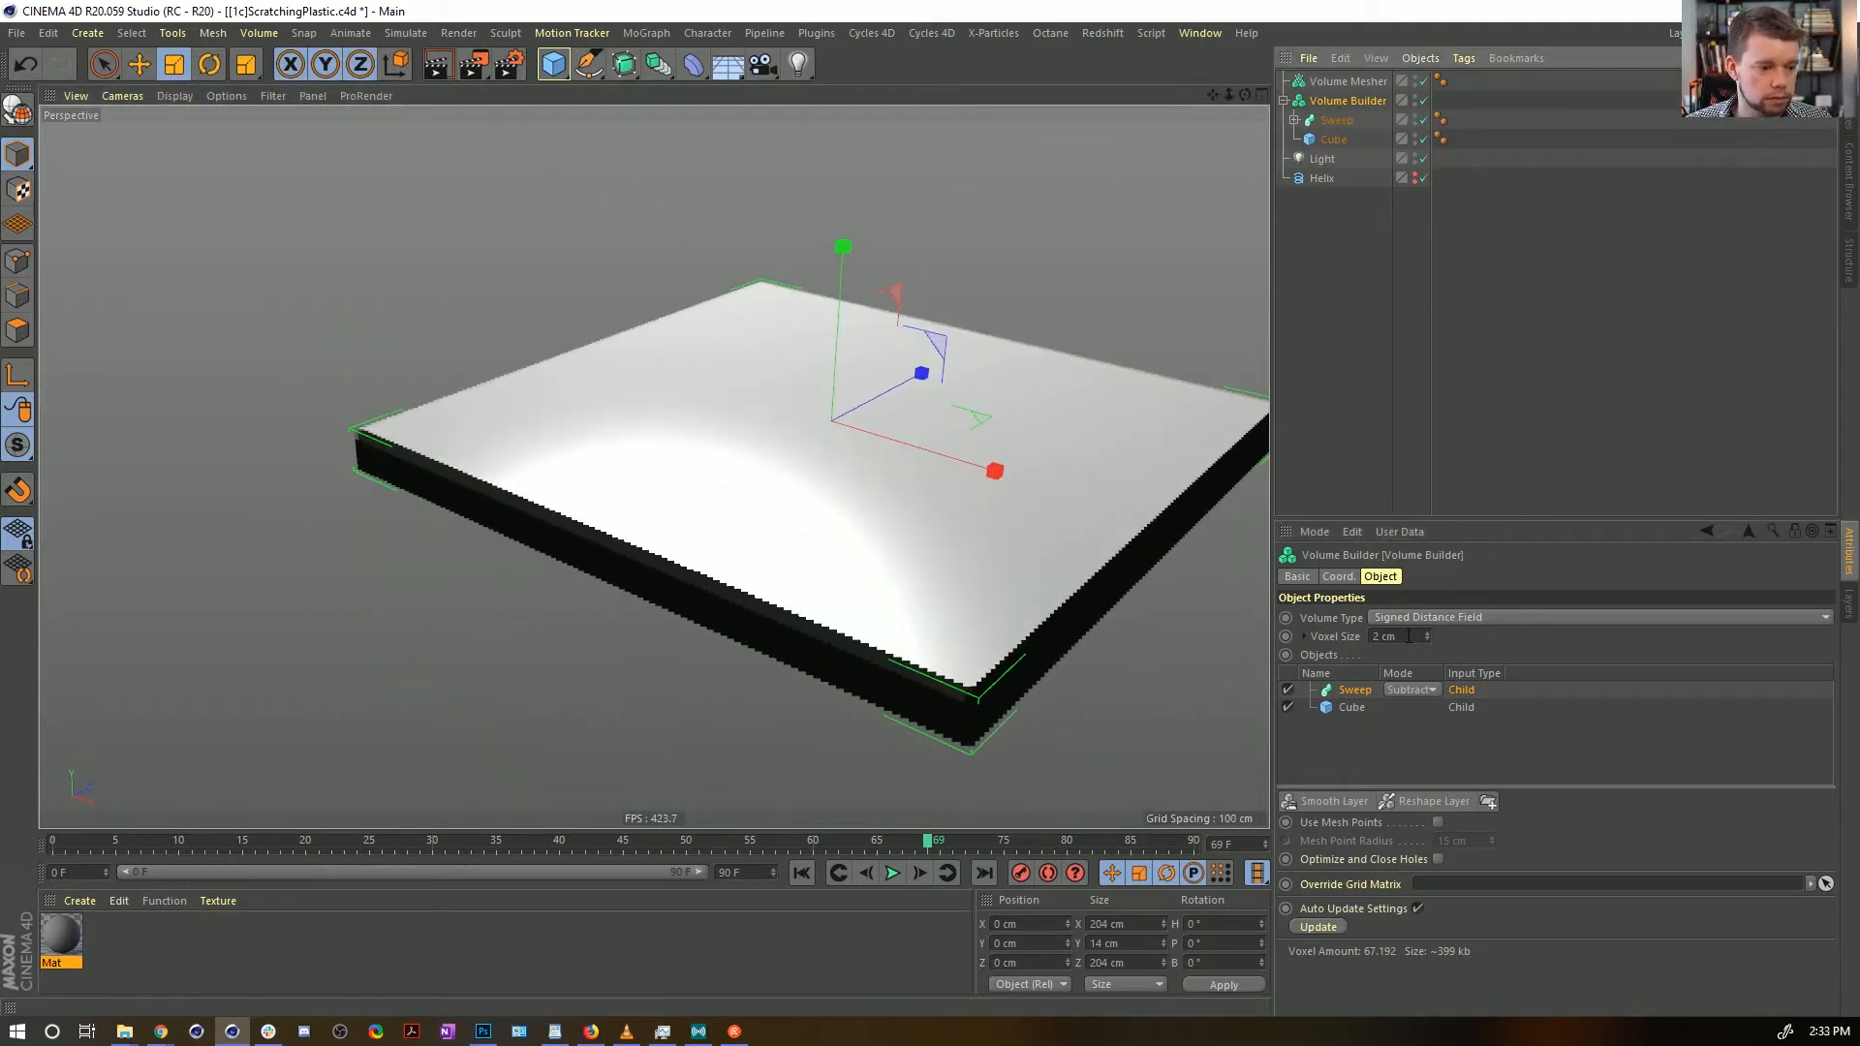
# Raise the Helix along Y to about 0.682 cm so the Sweep cuts into the slab's top
pyautogui.click(1295, 126)
pyautogui.click(1340, 218)
pyautogui.press('e')
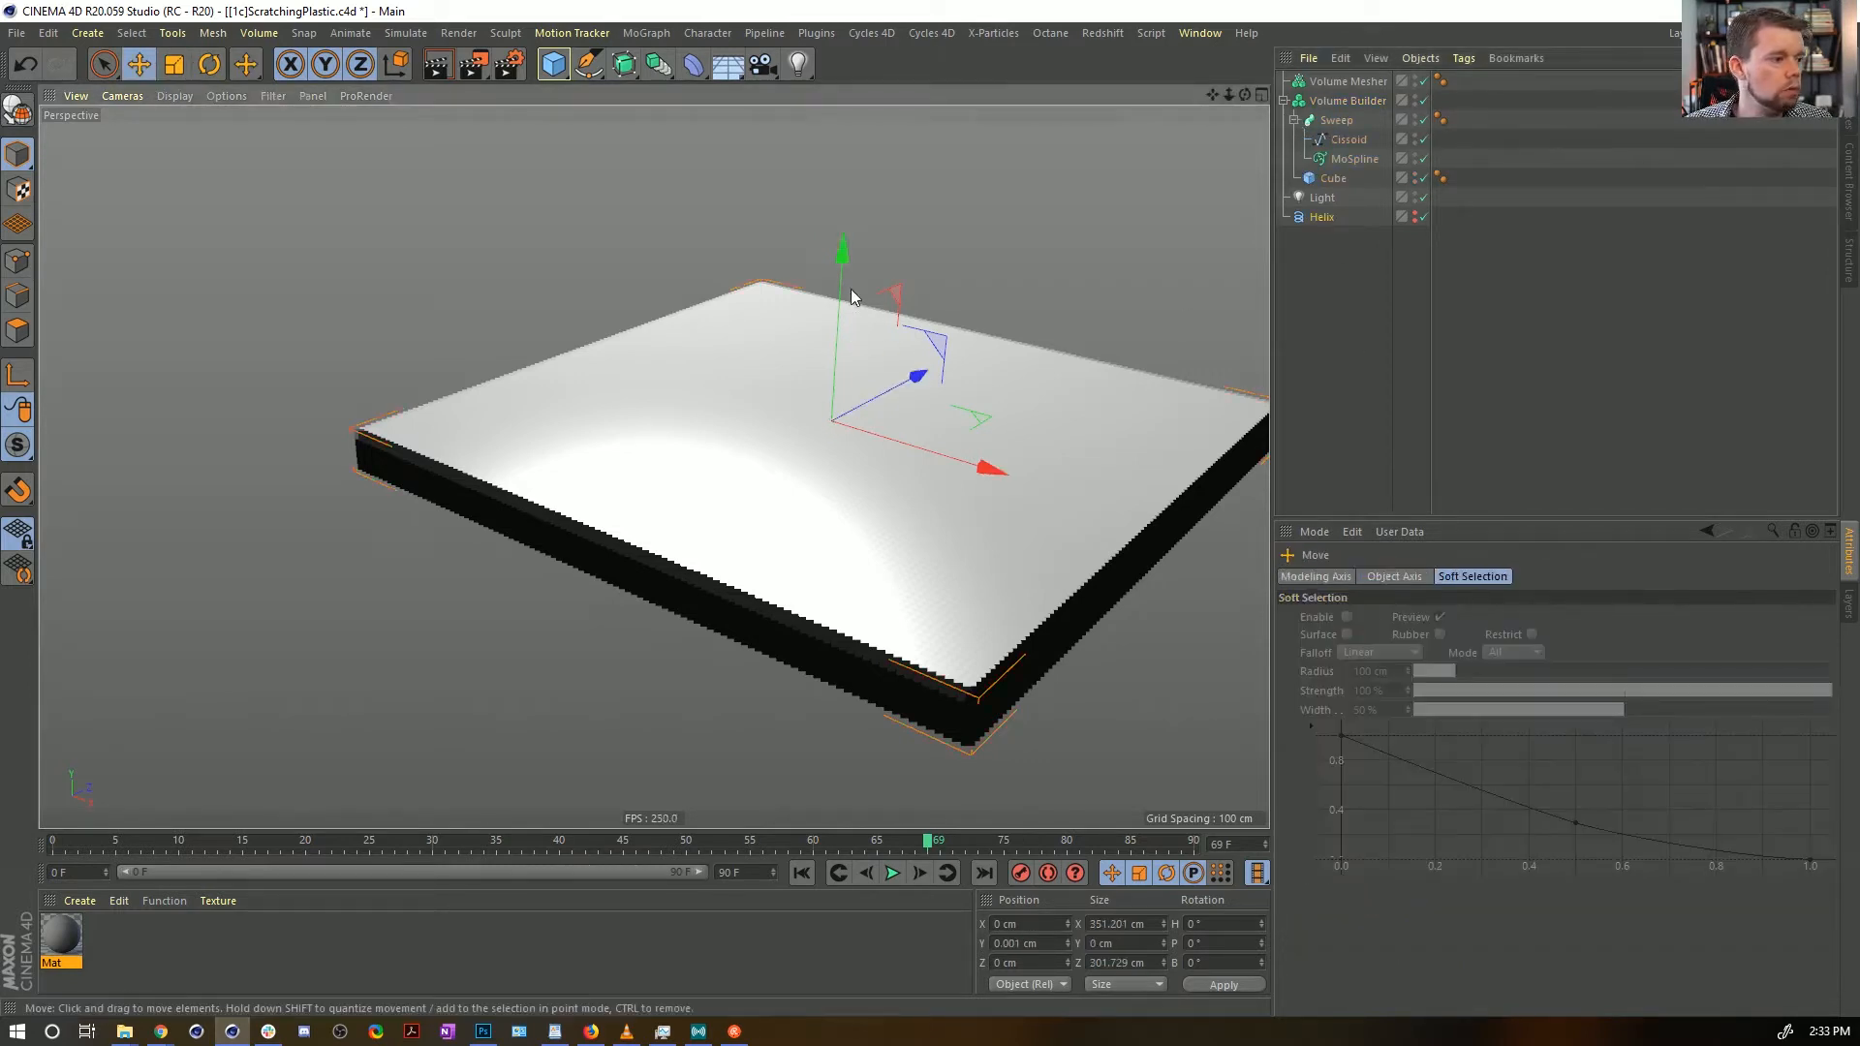
pyautogui.moveTo(840, 269); pyautogui.dragTo(846, 272)
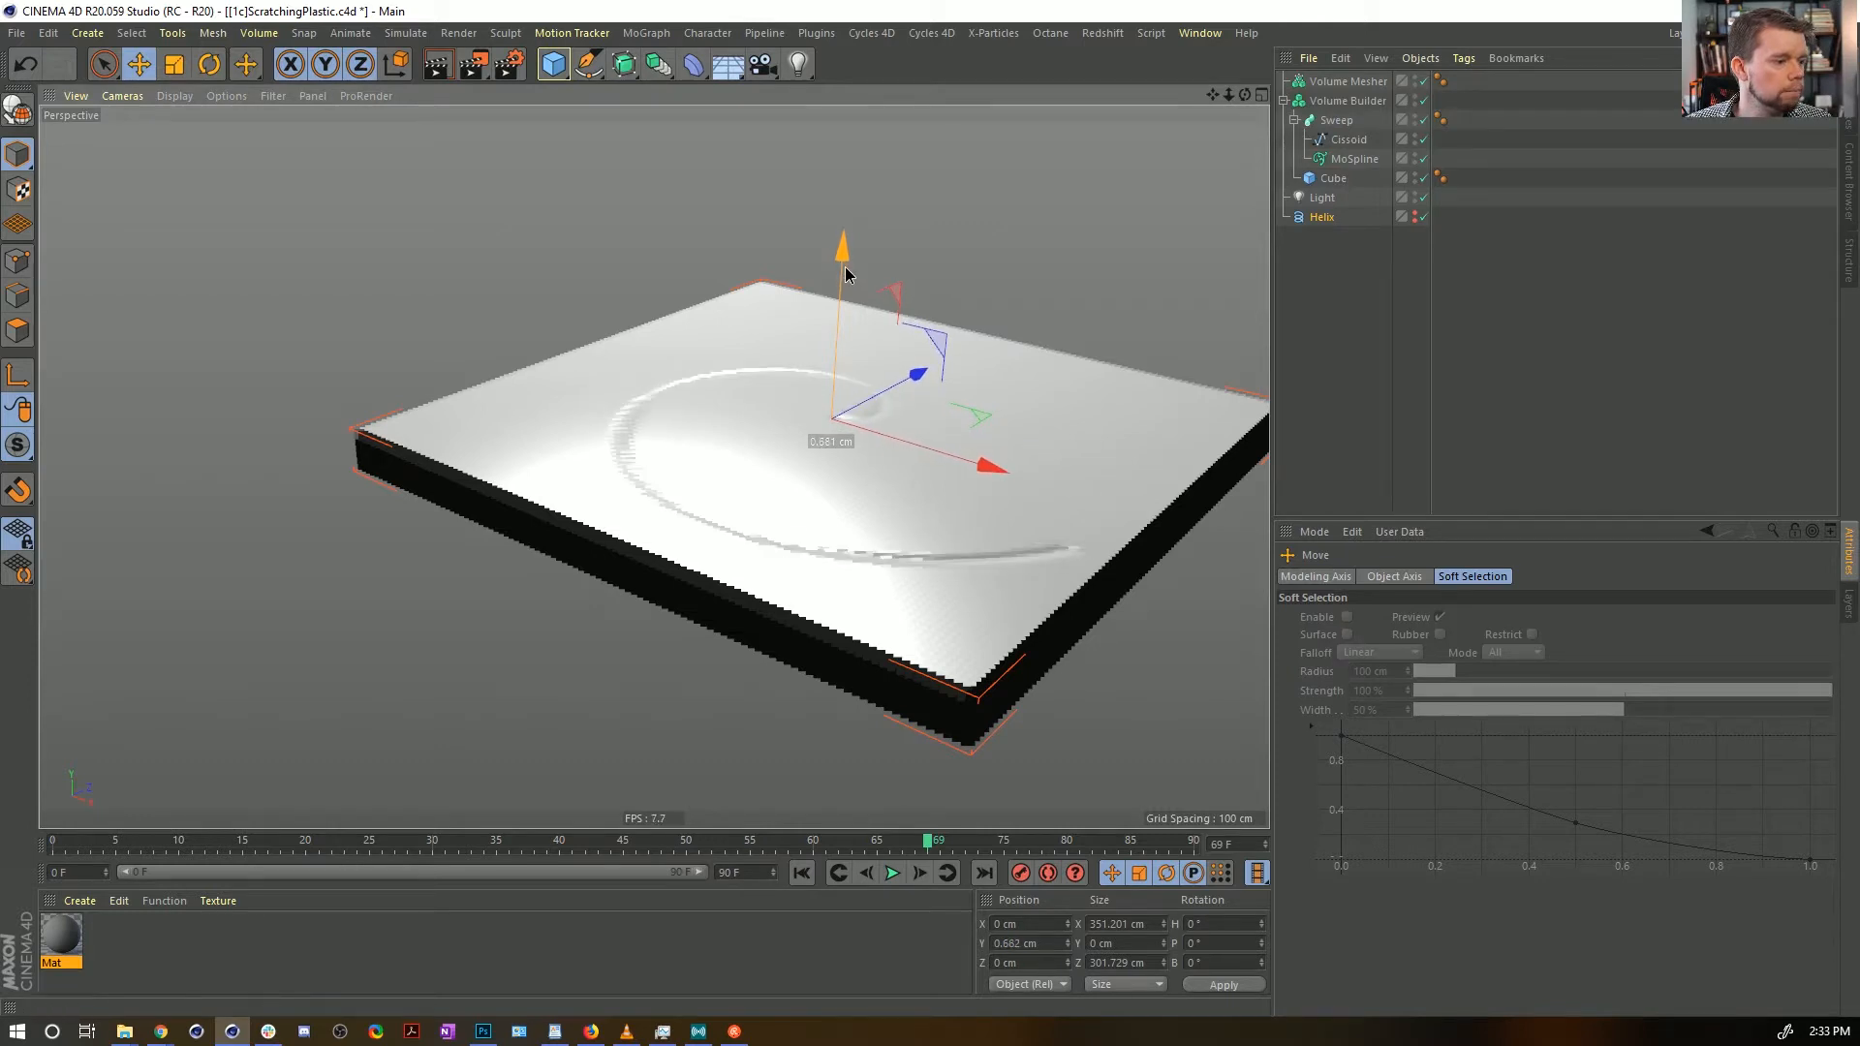
pyautogui.moveTo(847, 509)
pyautogui.keyDown('alt'); pyautogui.mouseDown()
pyautogui.moveTo(812, 635)
pyautogui.moveTo(835, 521)
pyautogui.mouseUp(); pyautogui.keyUp('alt')
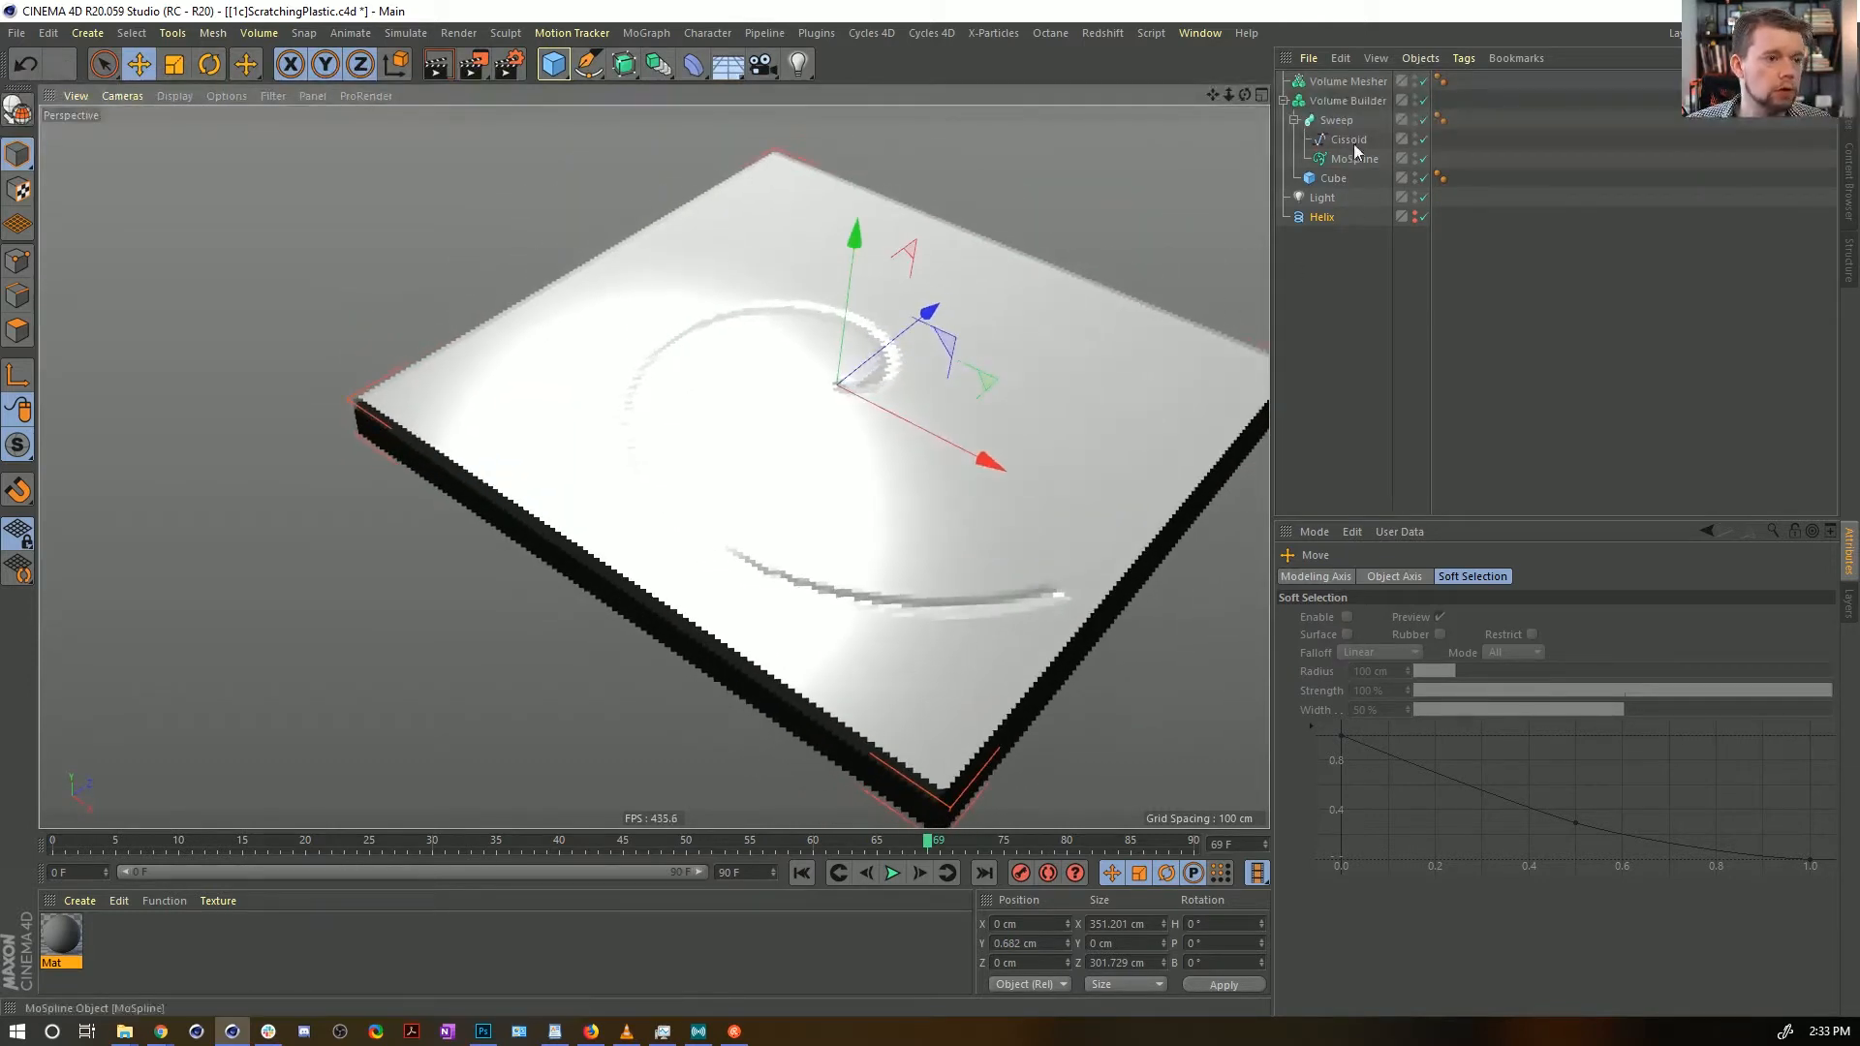
# Nest the Volume Builder inside the Volume Mesher and refine its voxel size to 1 cm
pyautogui.moveTo(1341, 101); pyautogui.dragTo(1356, 78)
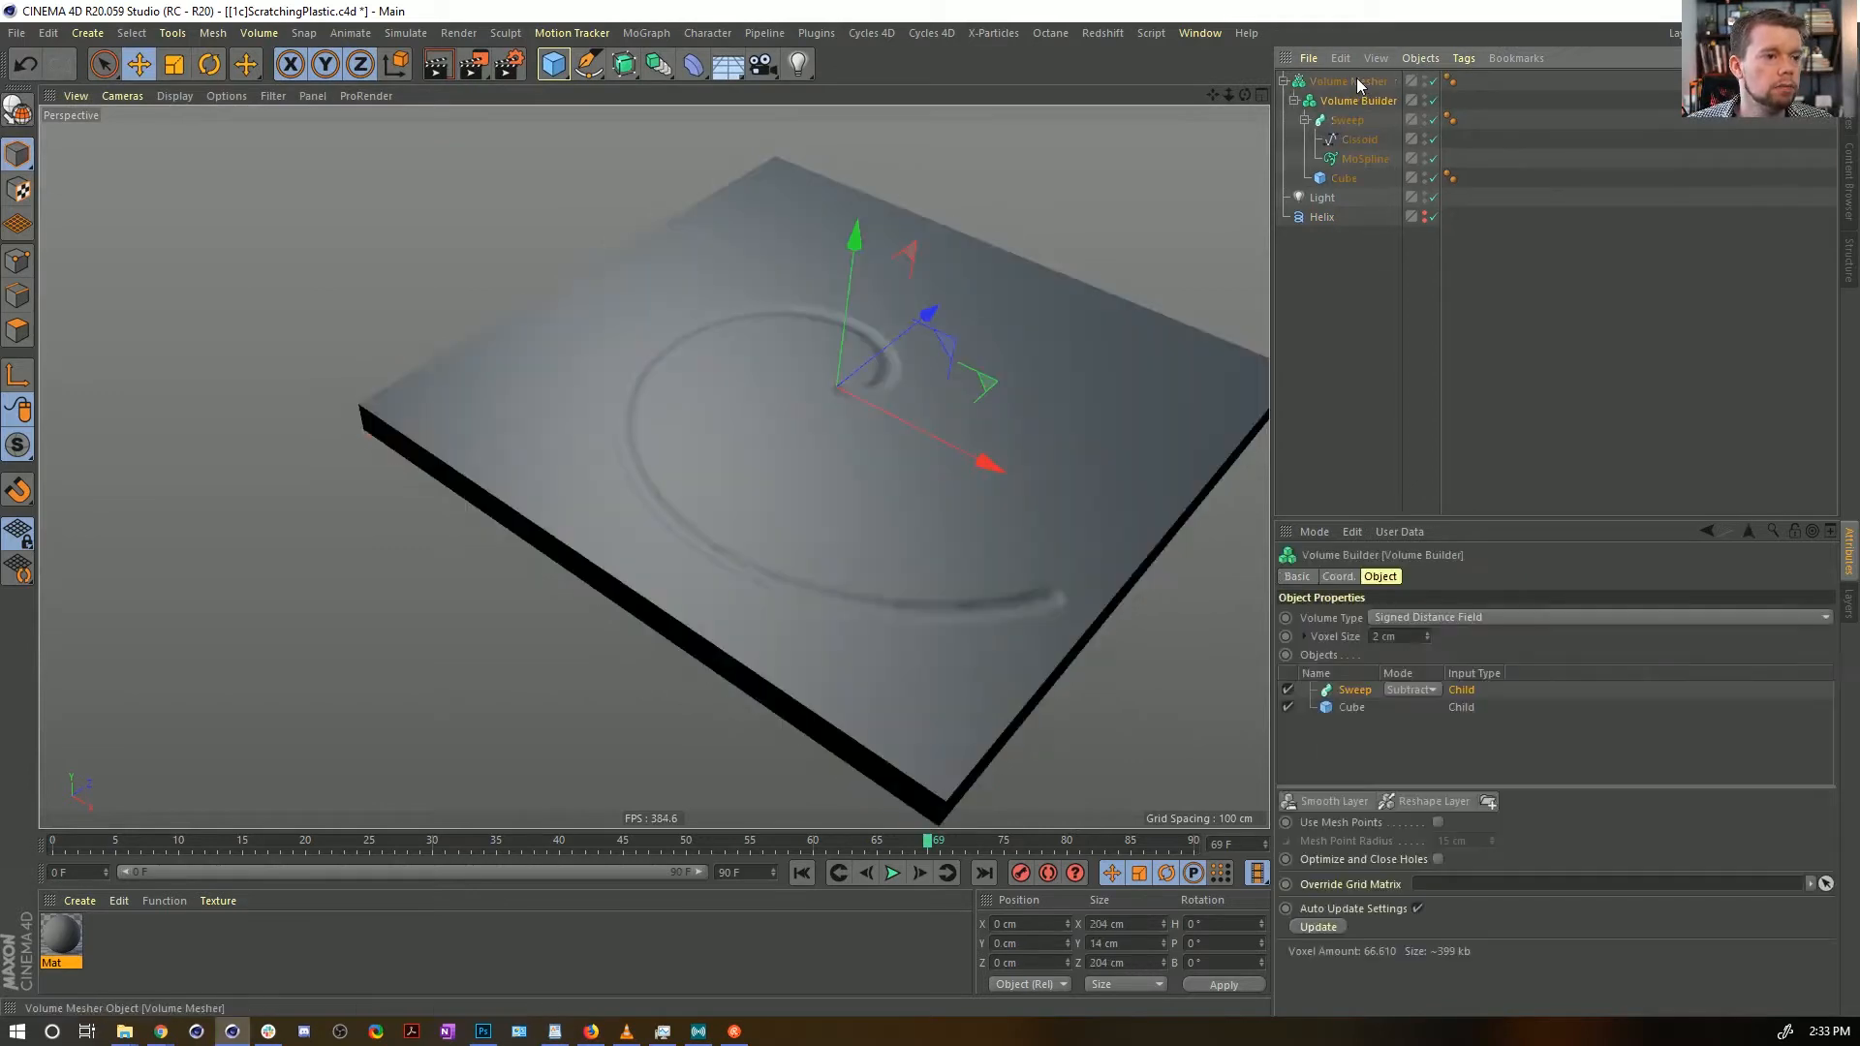
pyautogui.moveTo(876, 375)
pyautogui.keyDown('alt'); pyautogui.mouseDown(button='right')
pyautogui.moveTo(956, 310)
pyautogui.moveTo(1230, 312)
pyautogui.moveTo(1031, 397)
pyautogui.moveTo(866, 617)
pyautogui.mouseUp(button='right'); pyautogui.keyUp('alt')
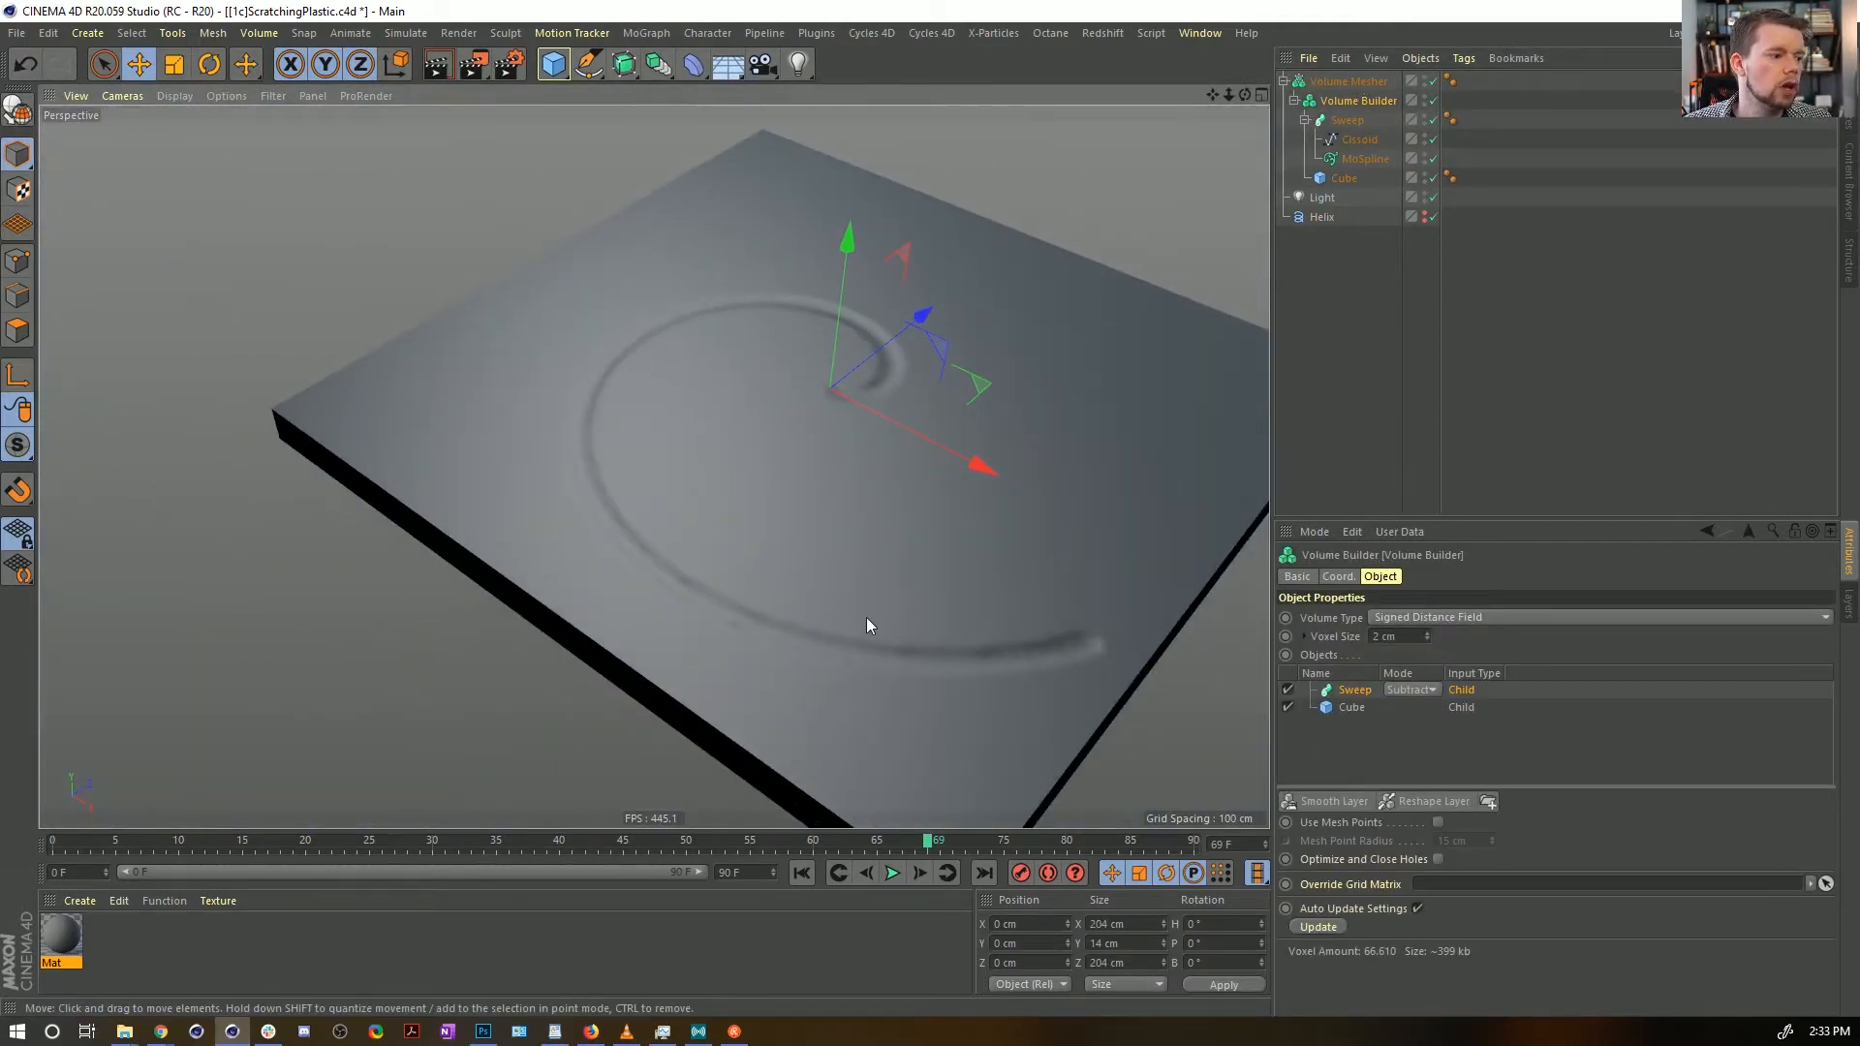
pyautogui.click(1428, 632)
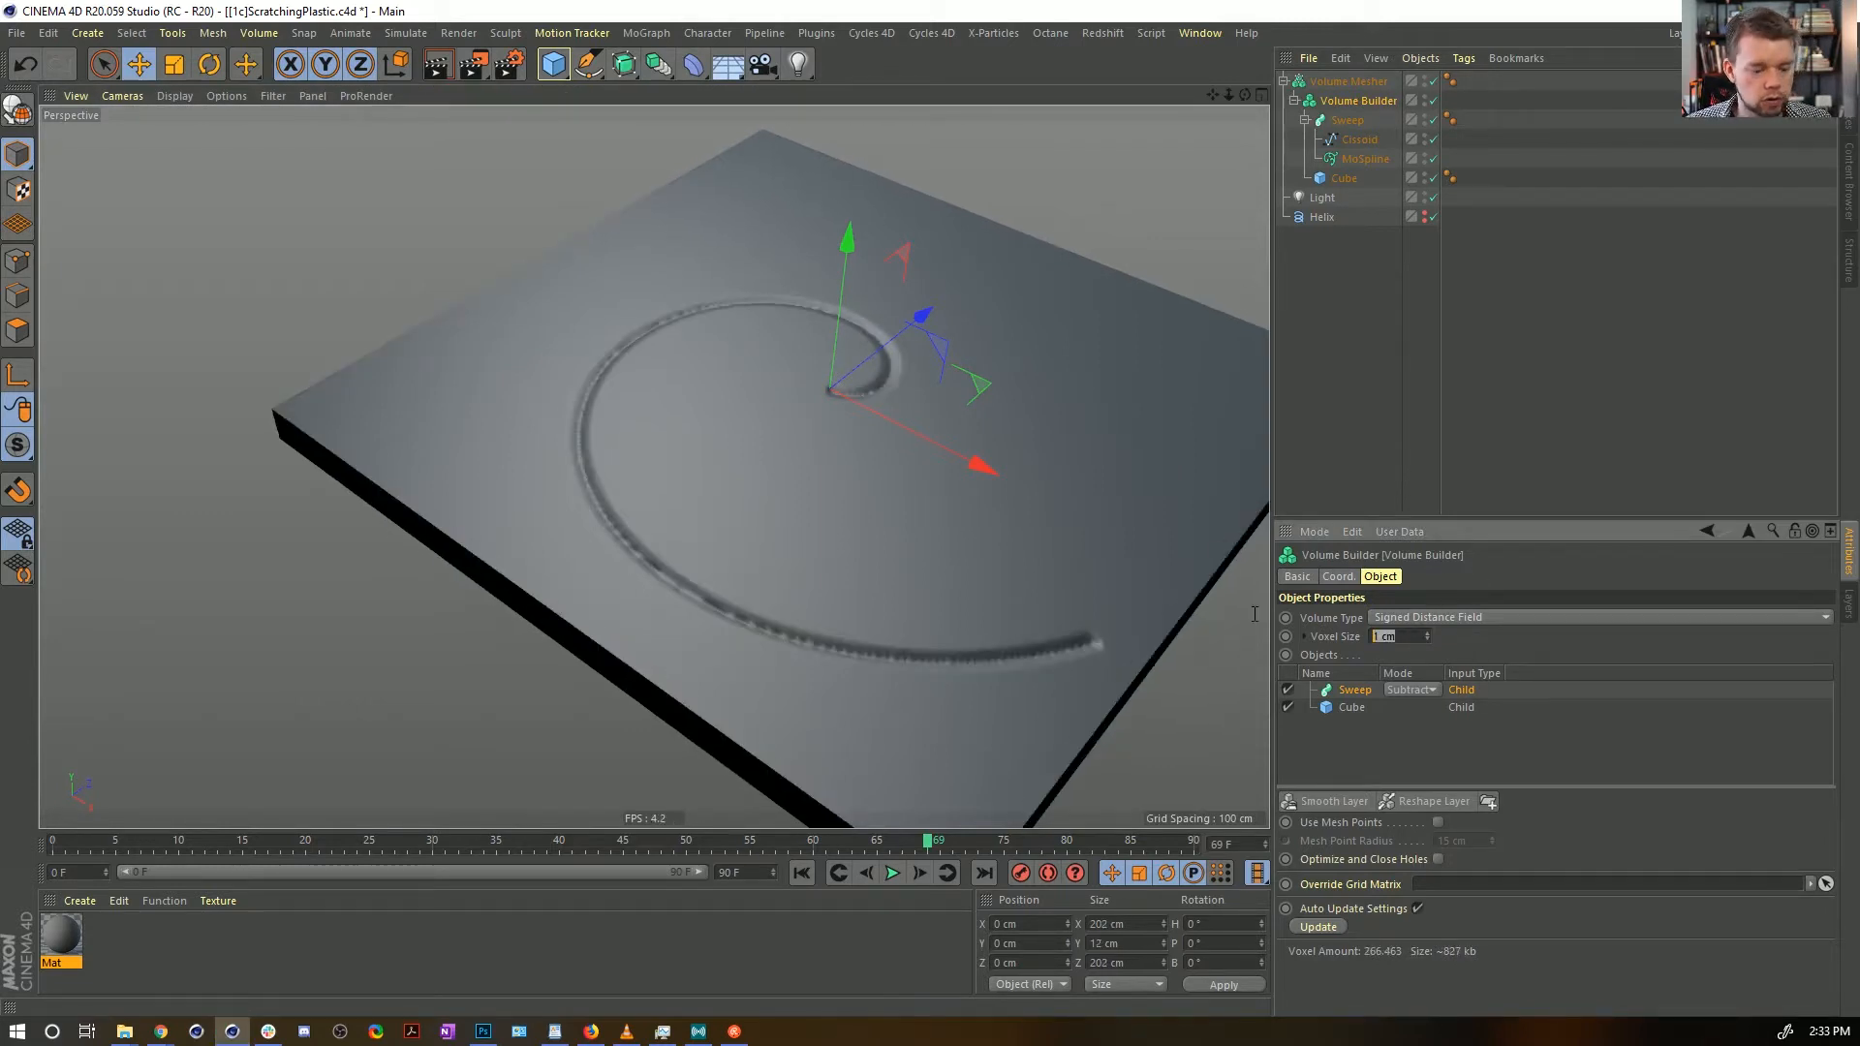
# Set the Volume Builder's voxel size to 0.5 cm and inspect the start of the groove up close
pyautogui.write('.5')
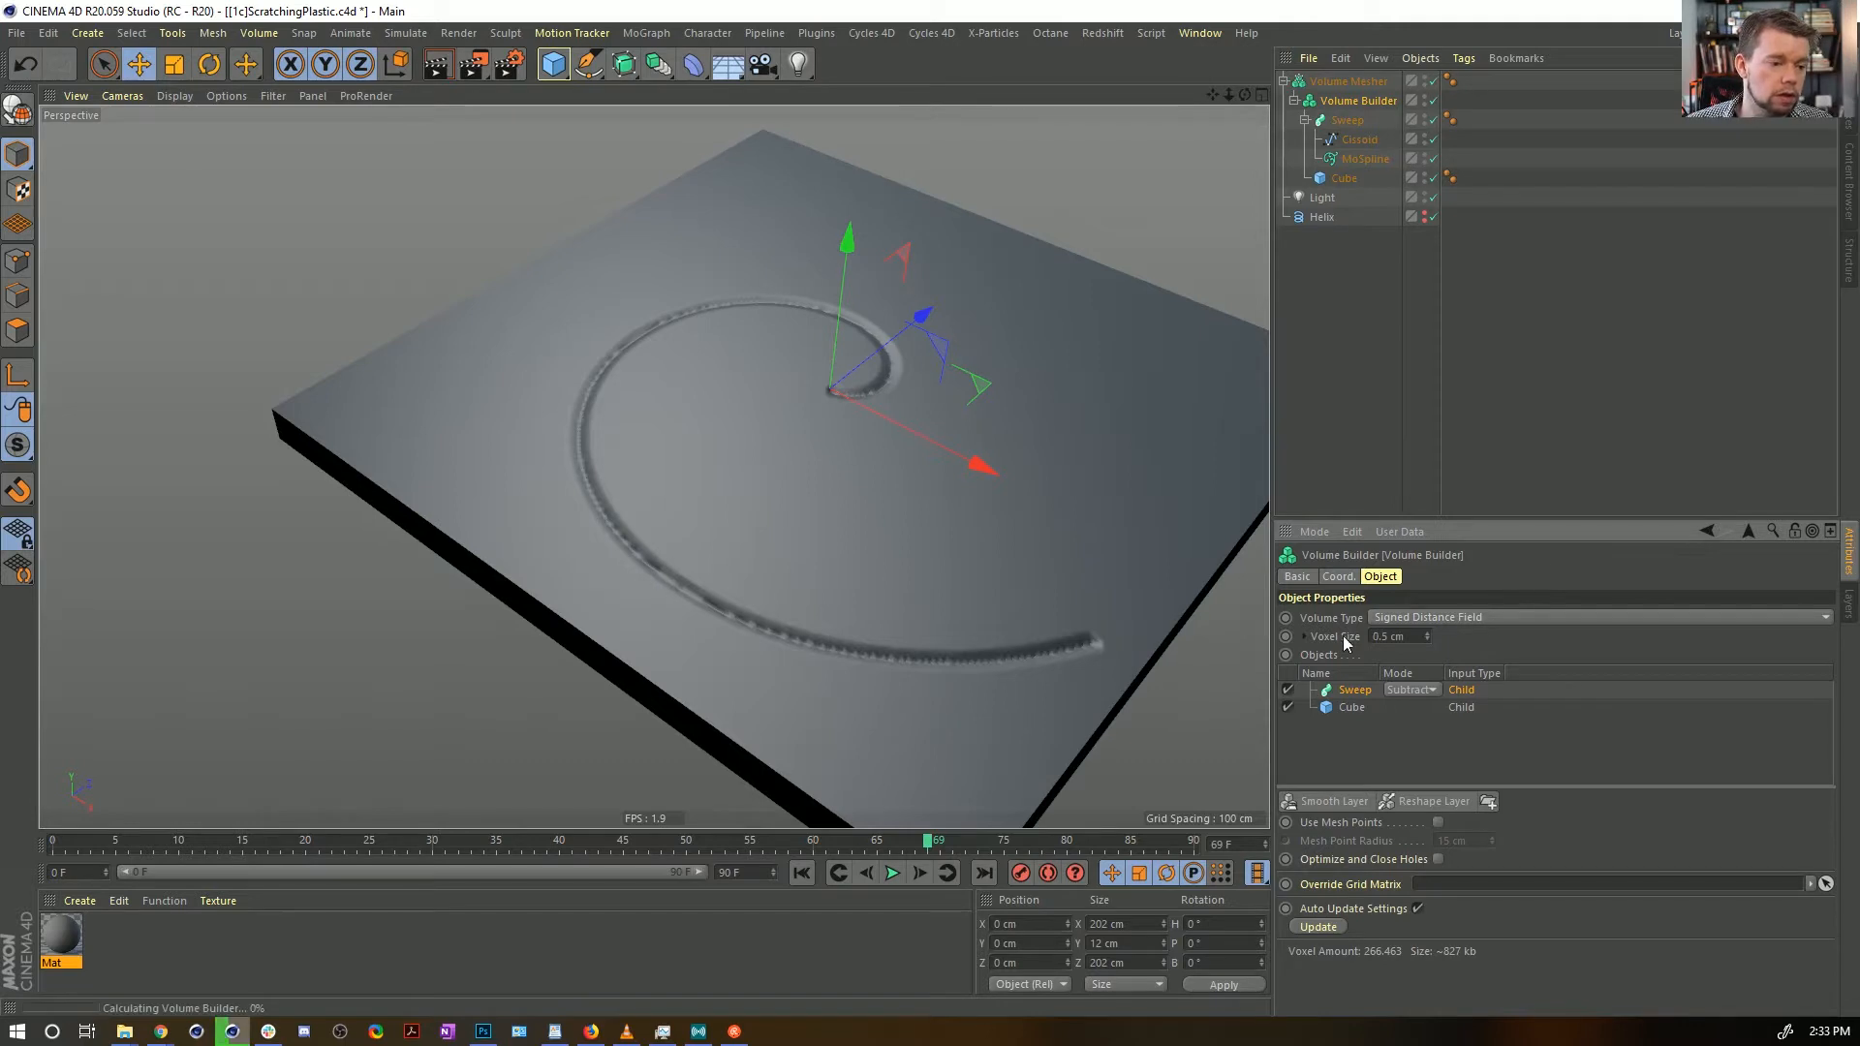
pyautogui.press('Return')
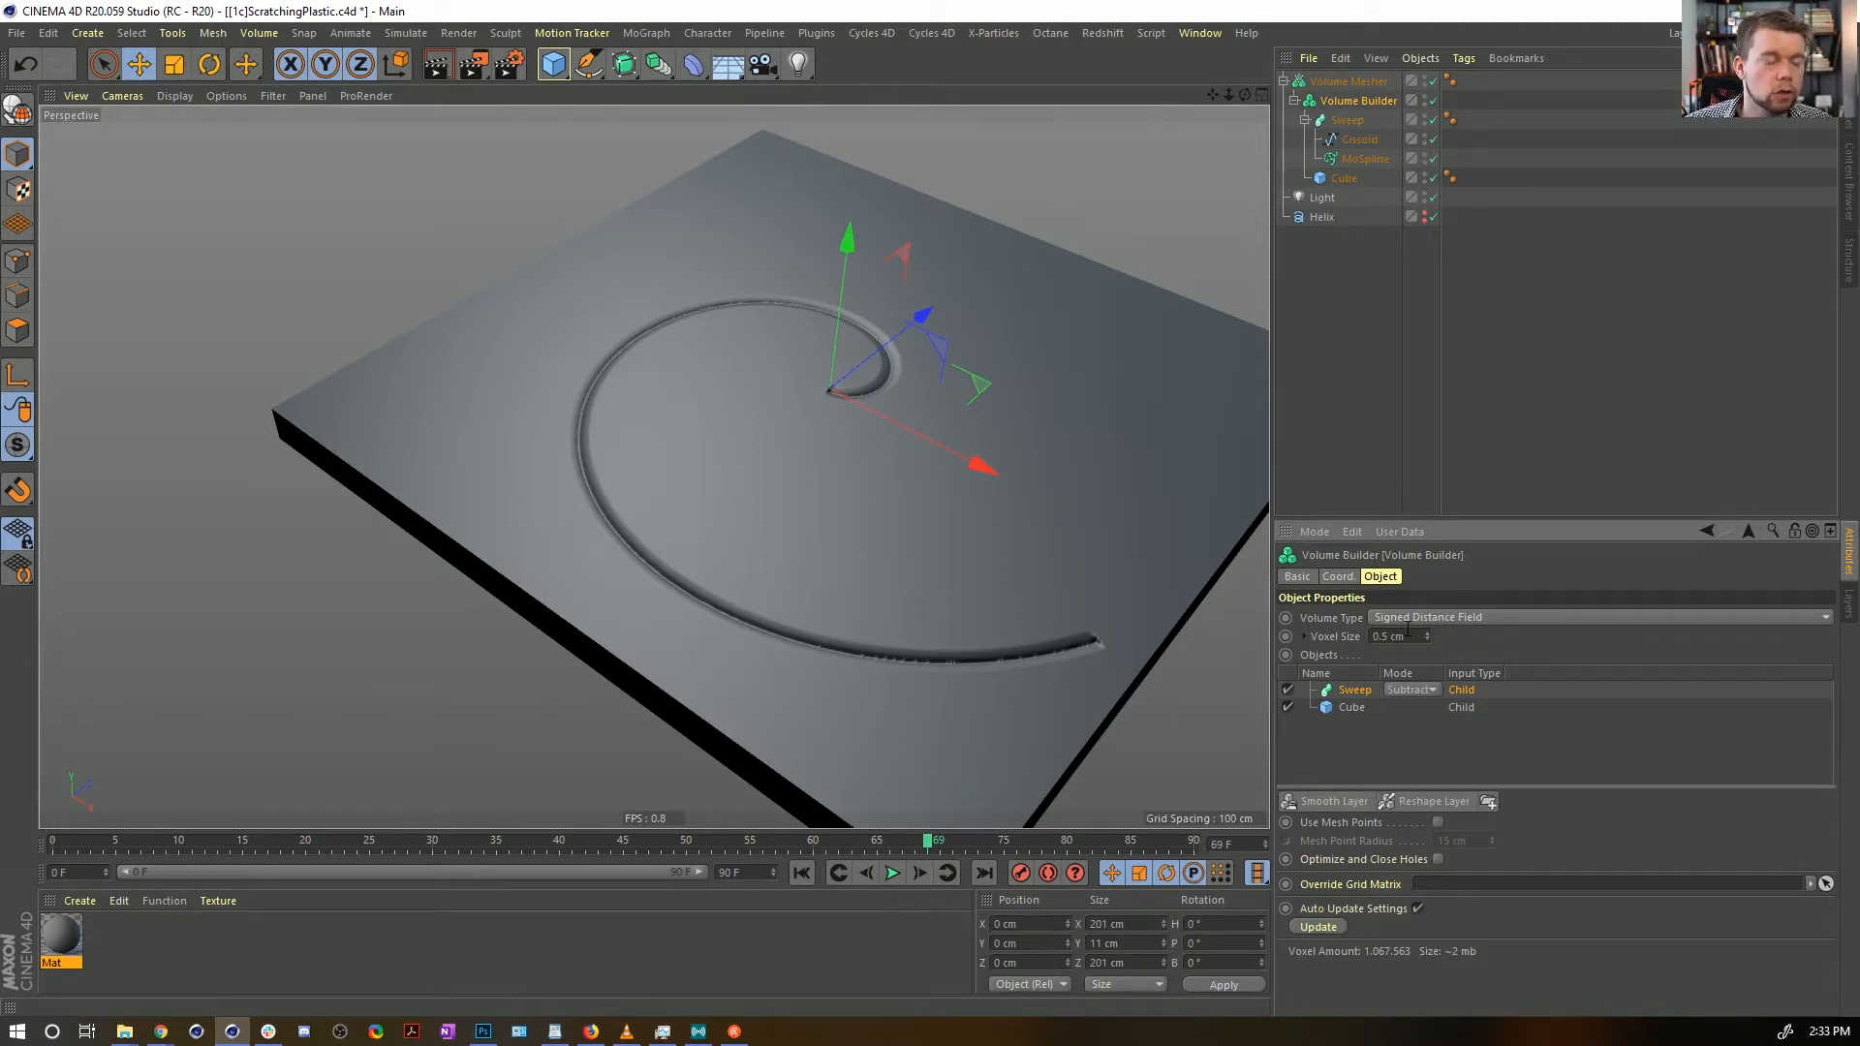
pyautogui.scroll(6, 892, 465)
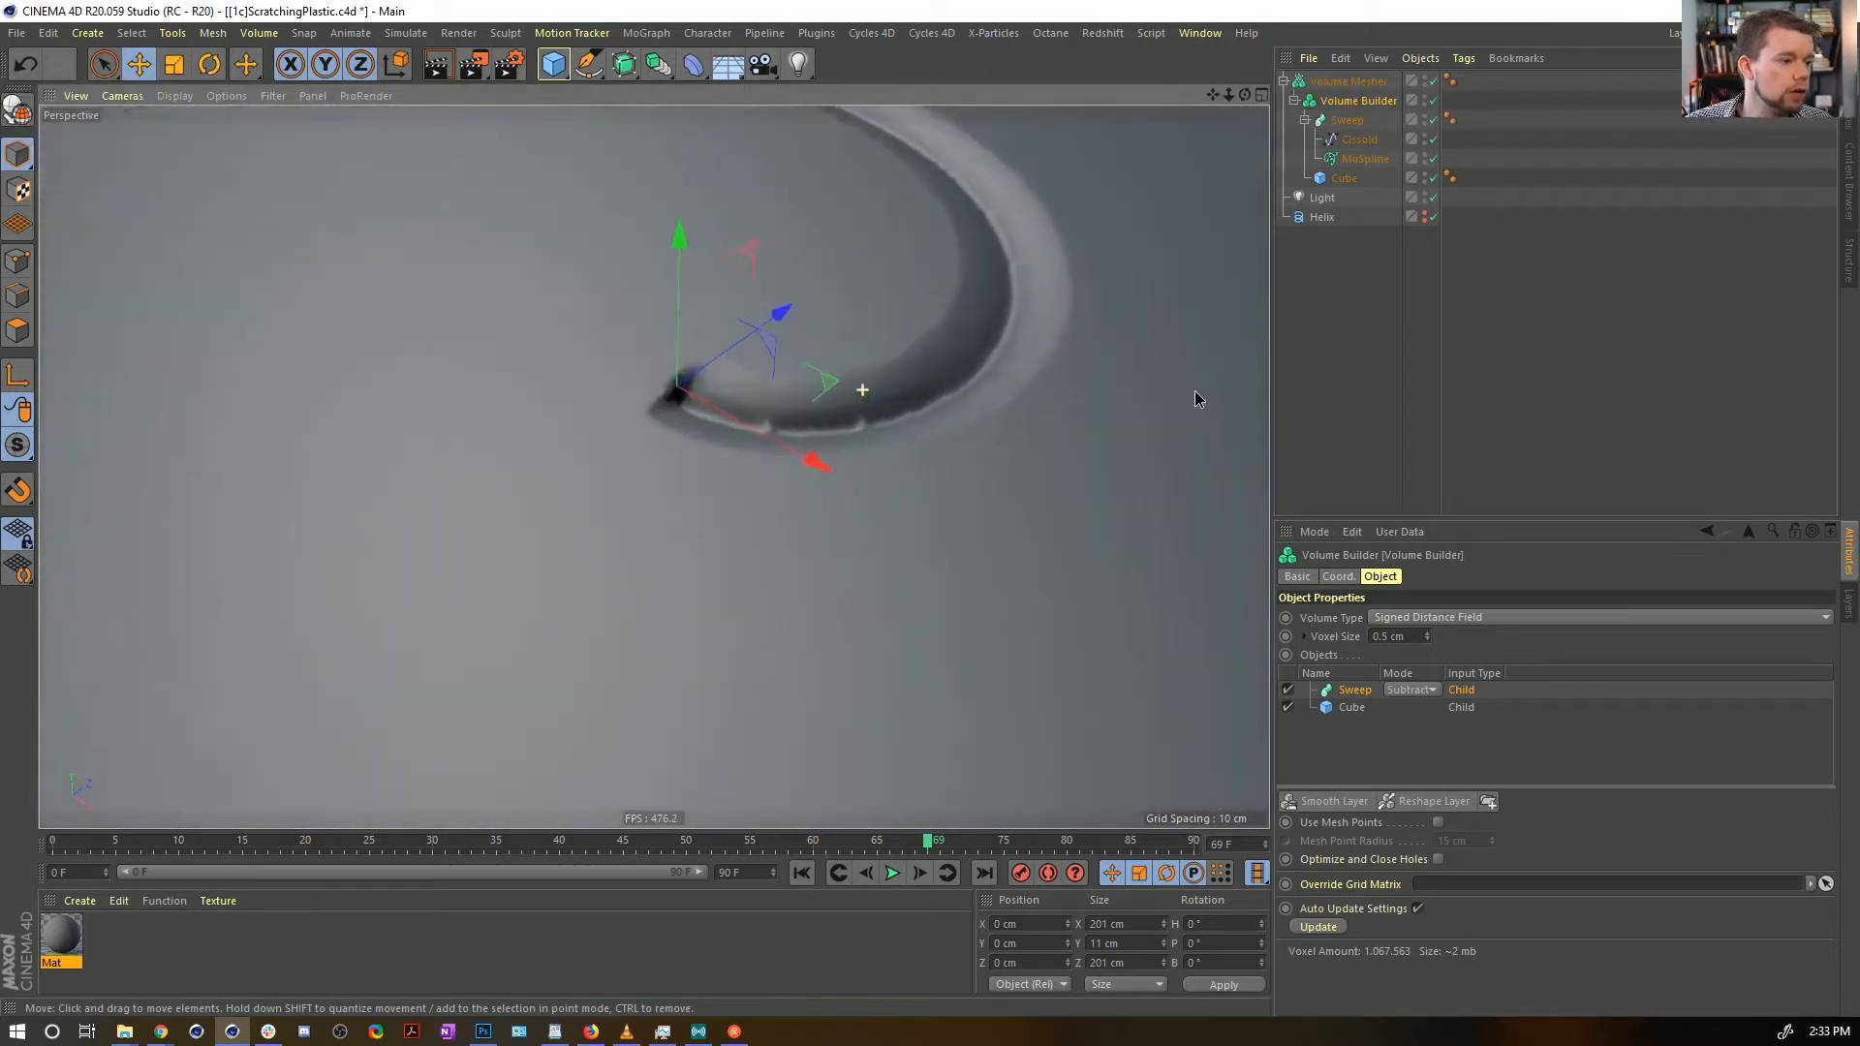
pyautogui.keyDown('alt'); pyautogui.moveTo(1072, 422); pyautogui.dragTo(746, 429); pyautogui.keyUp('alt')
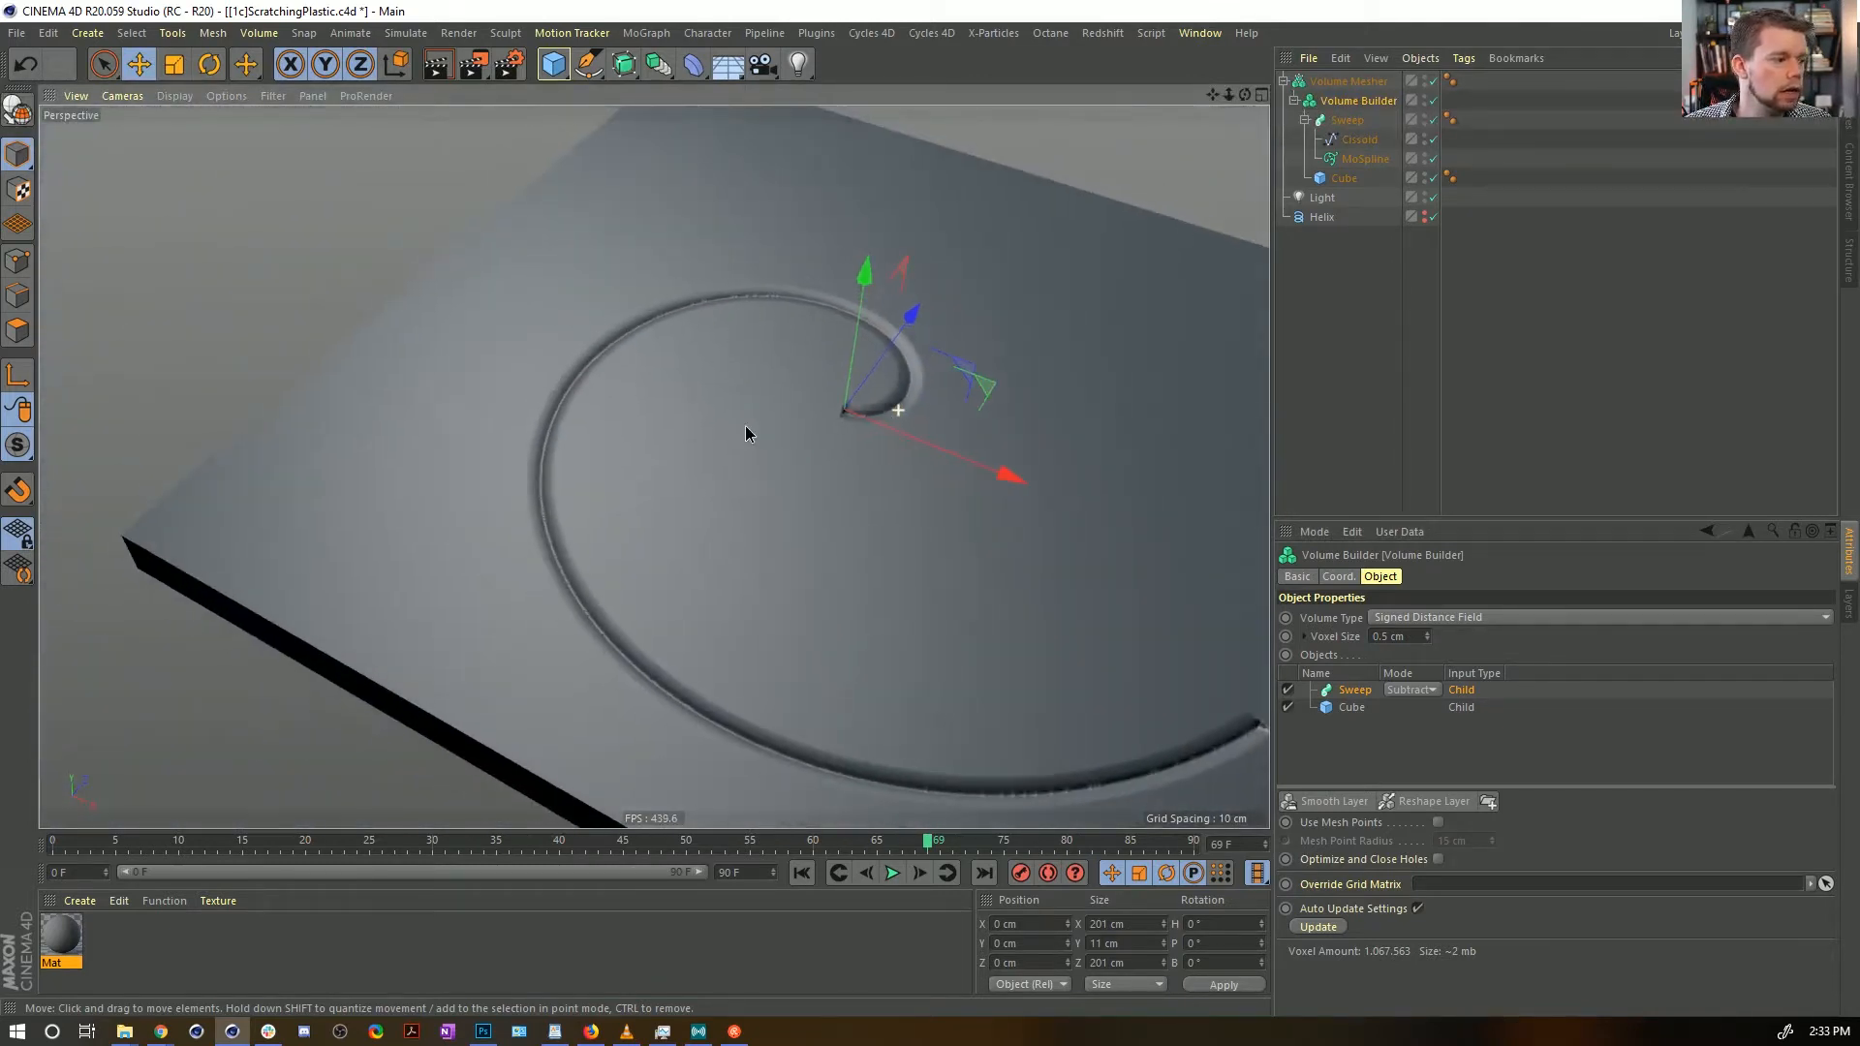
# Play the animation from the first frame to check the growing groove, and stop at frame 17
pyautogui.scroll(2, 746, 429)
pyautogui.keyDown('alt'); pyautogui.moveTo(799, 417); pyautogui.dragTo(821, 418, button='right'); pyautogui.keyUp('alt')
pyautogui.click(802, 874)
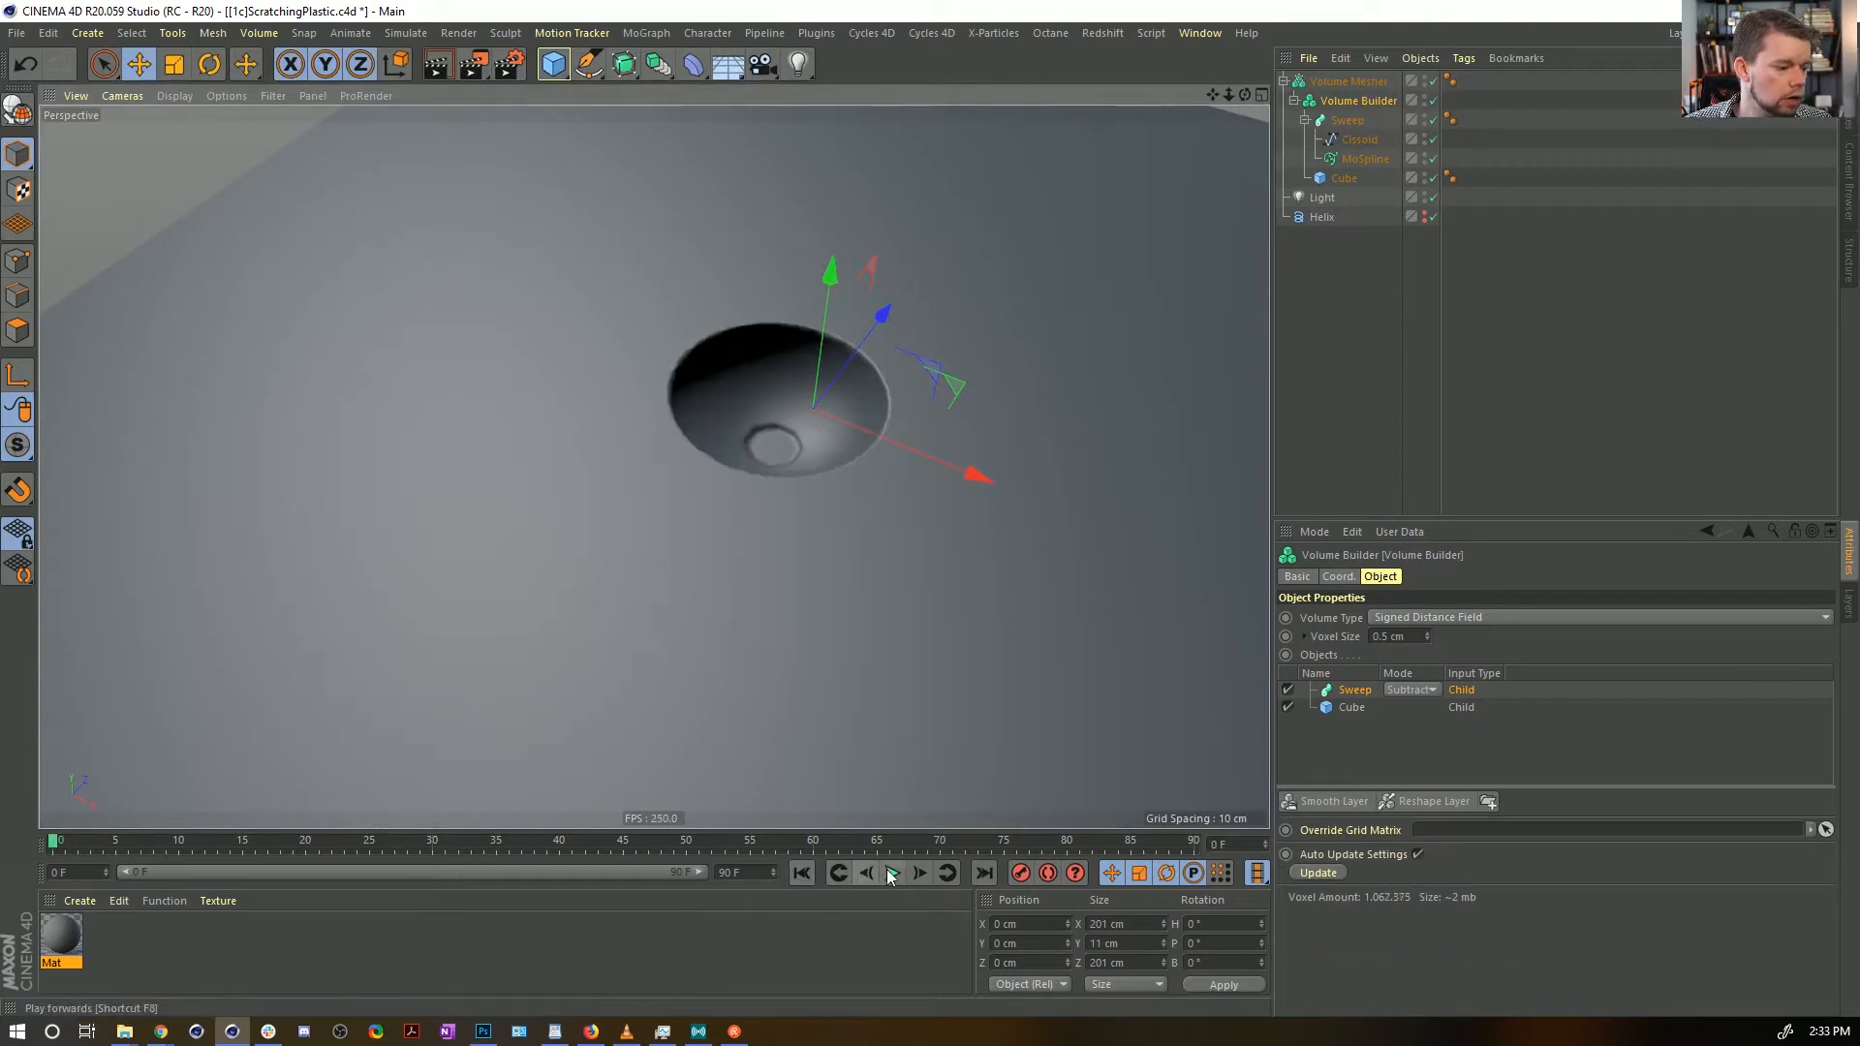
pyautogui.click(895, 873)
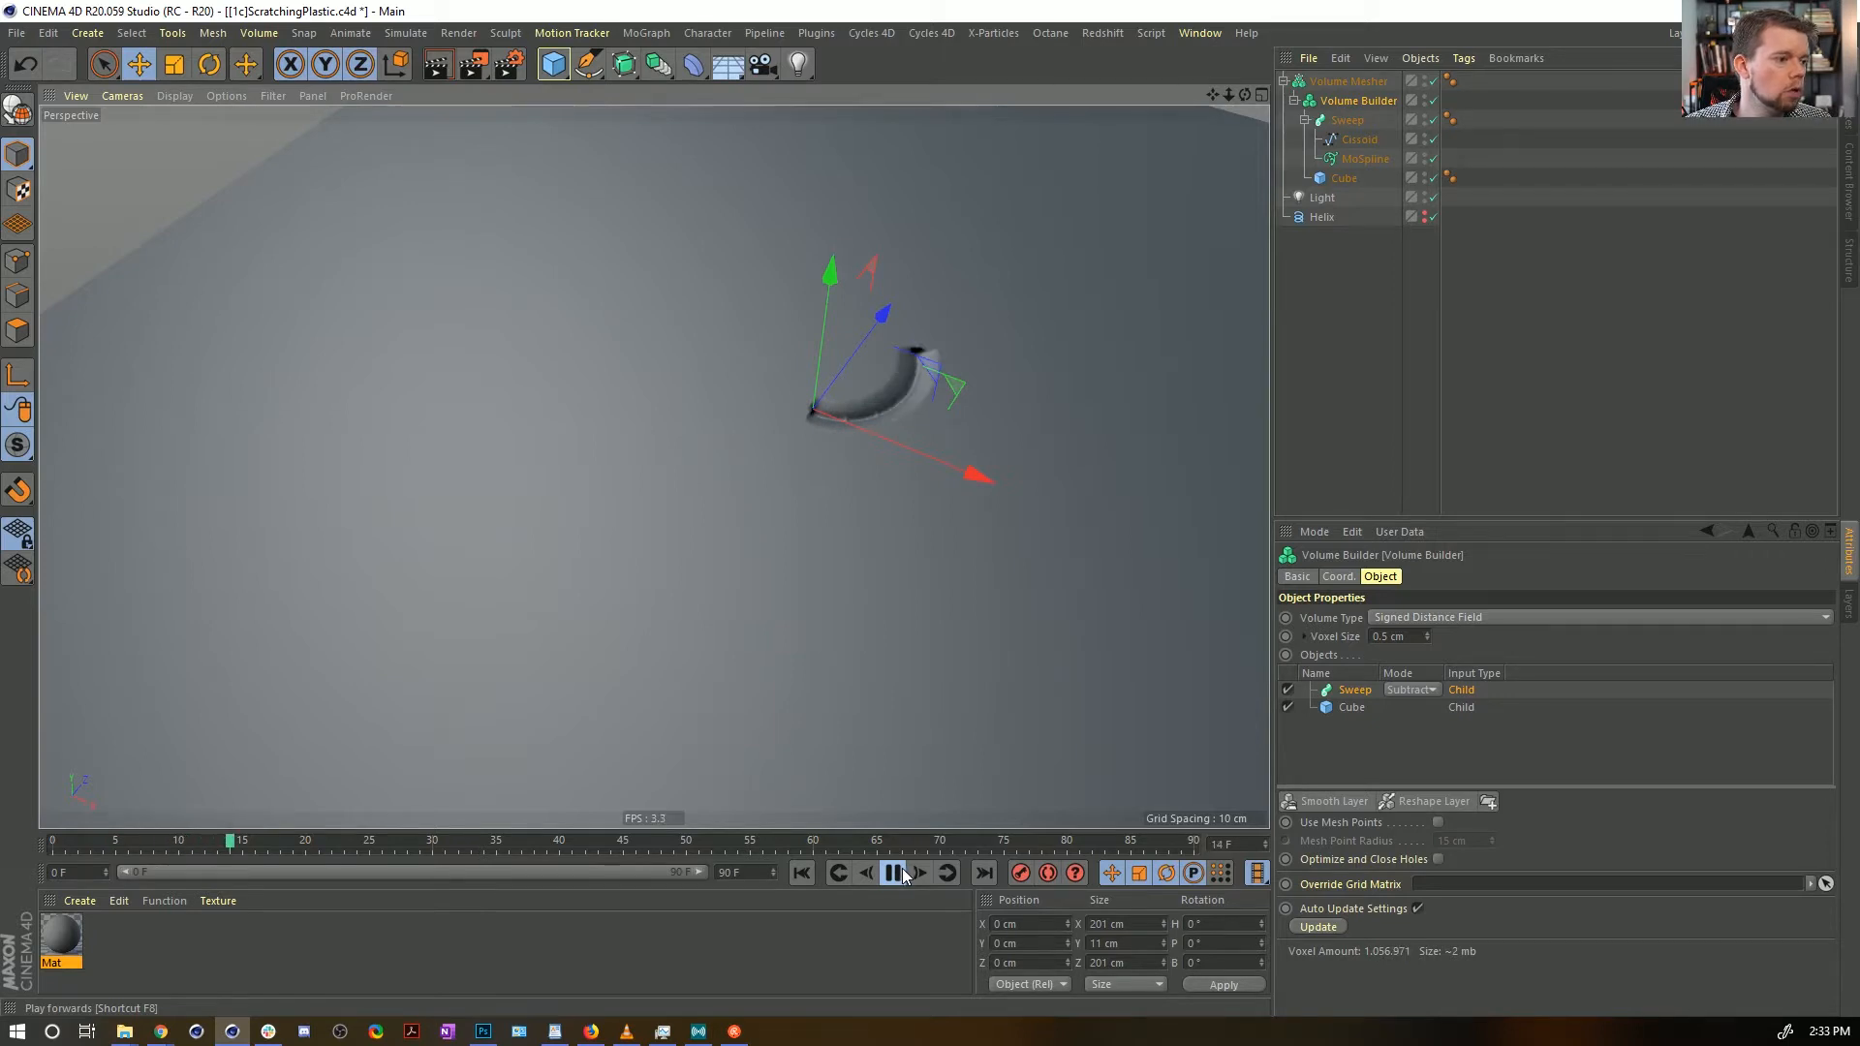
pyautogui.click(904, 874)
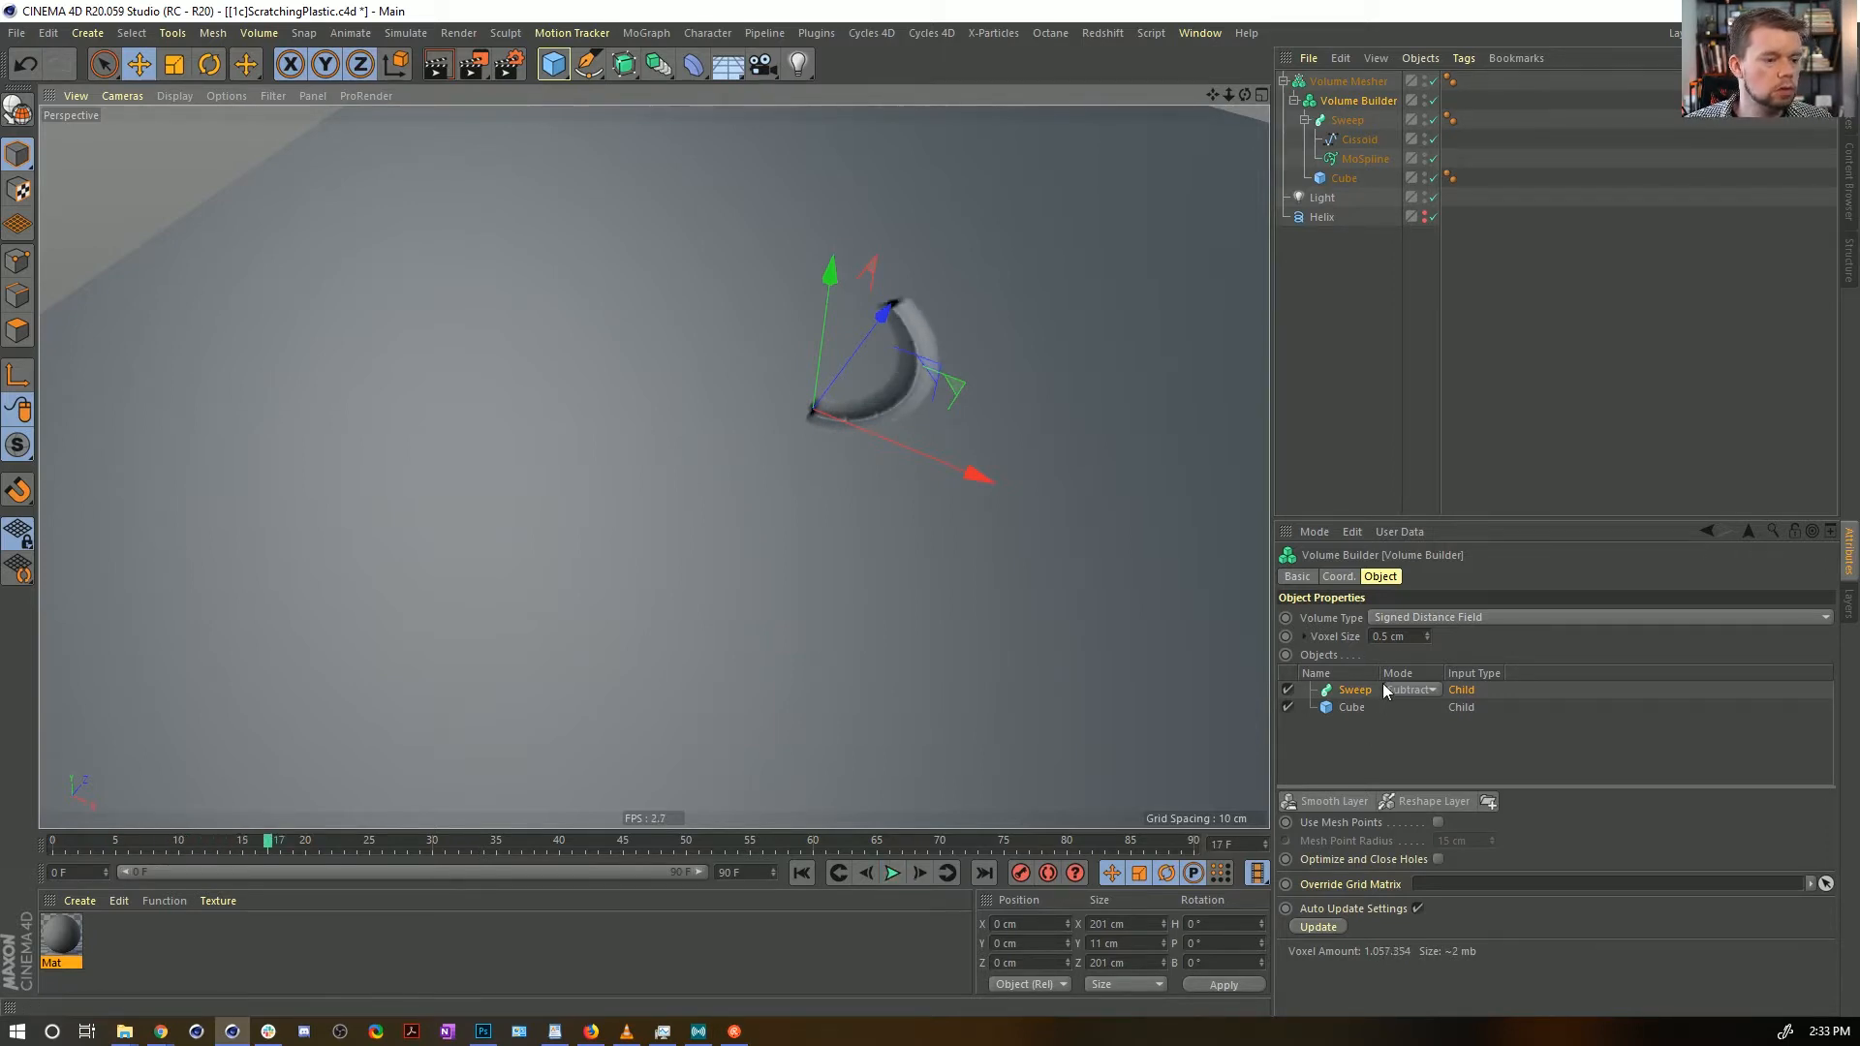
# Add a Smooth Layer to the Volume Builder above the Sweep and set its strength to 29%
pyautogui.click(1332, 804)
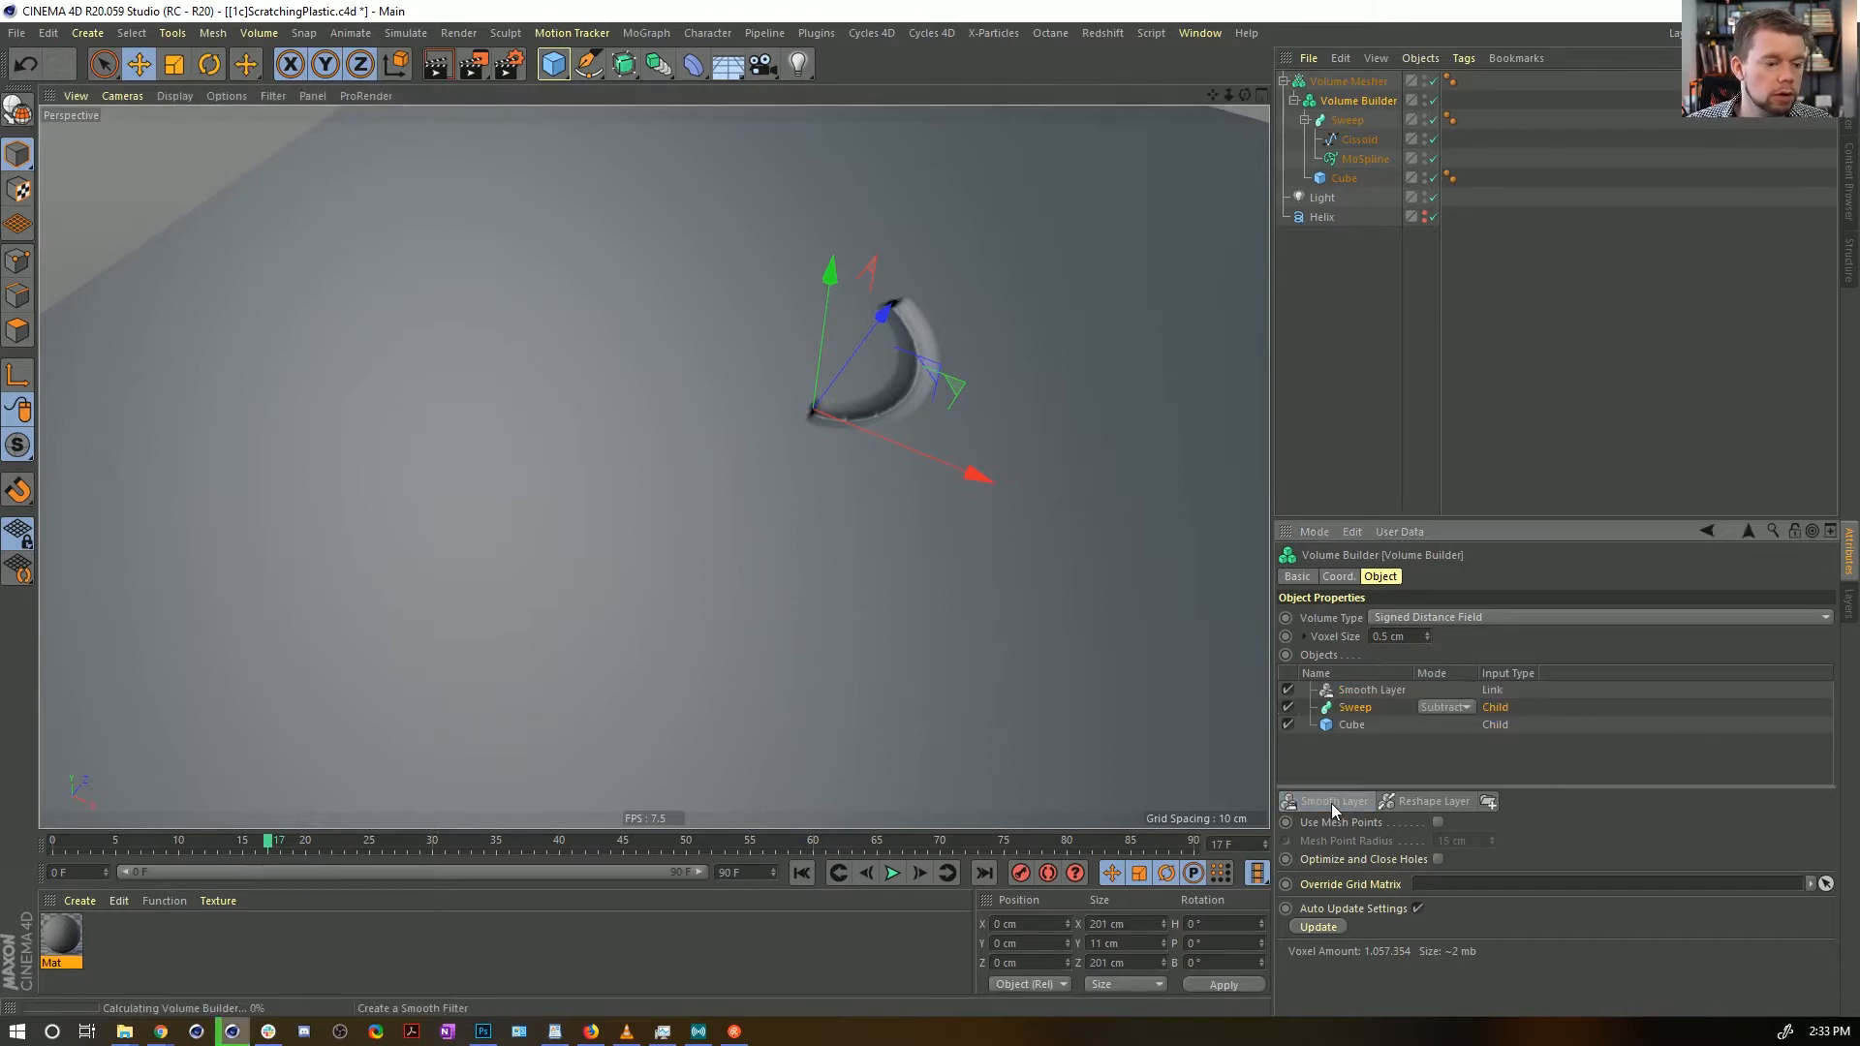
pyautogui.click(1366, 690)
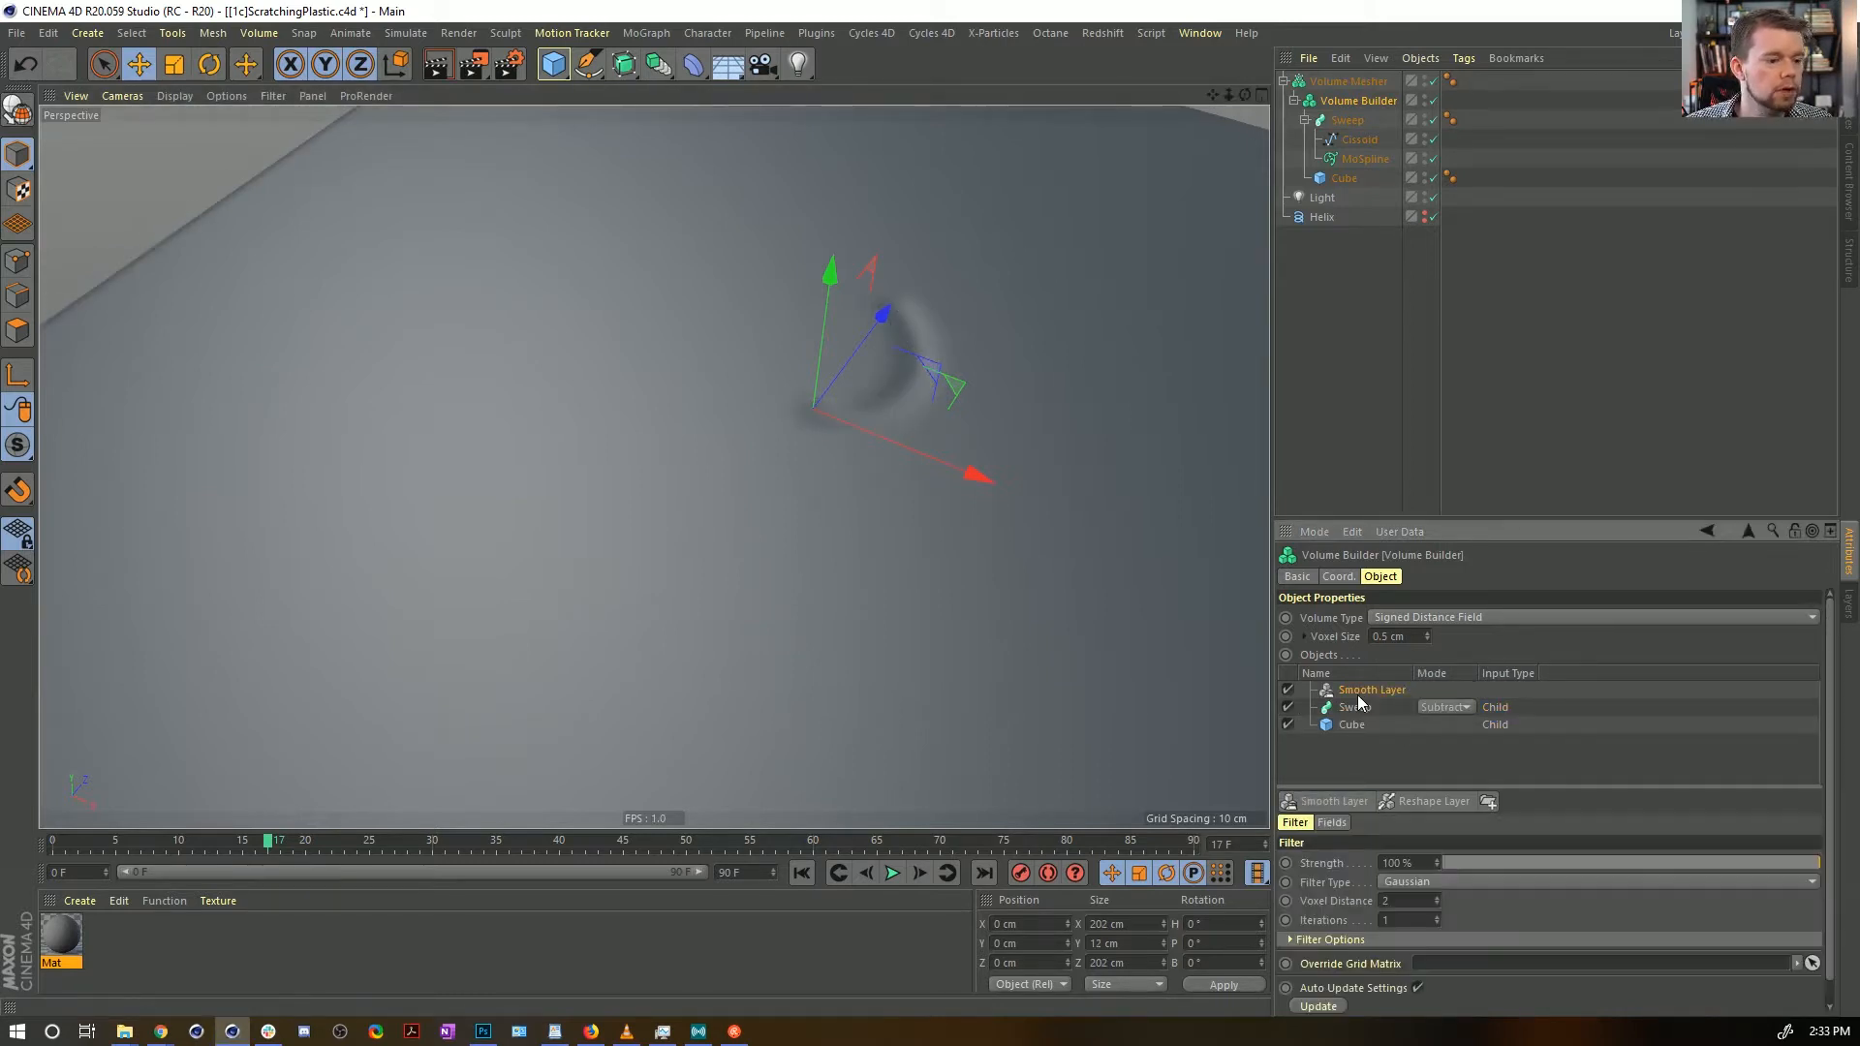
pyautogui.click(1468, 863)
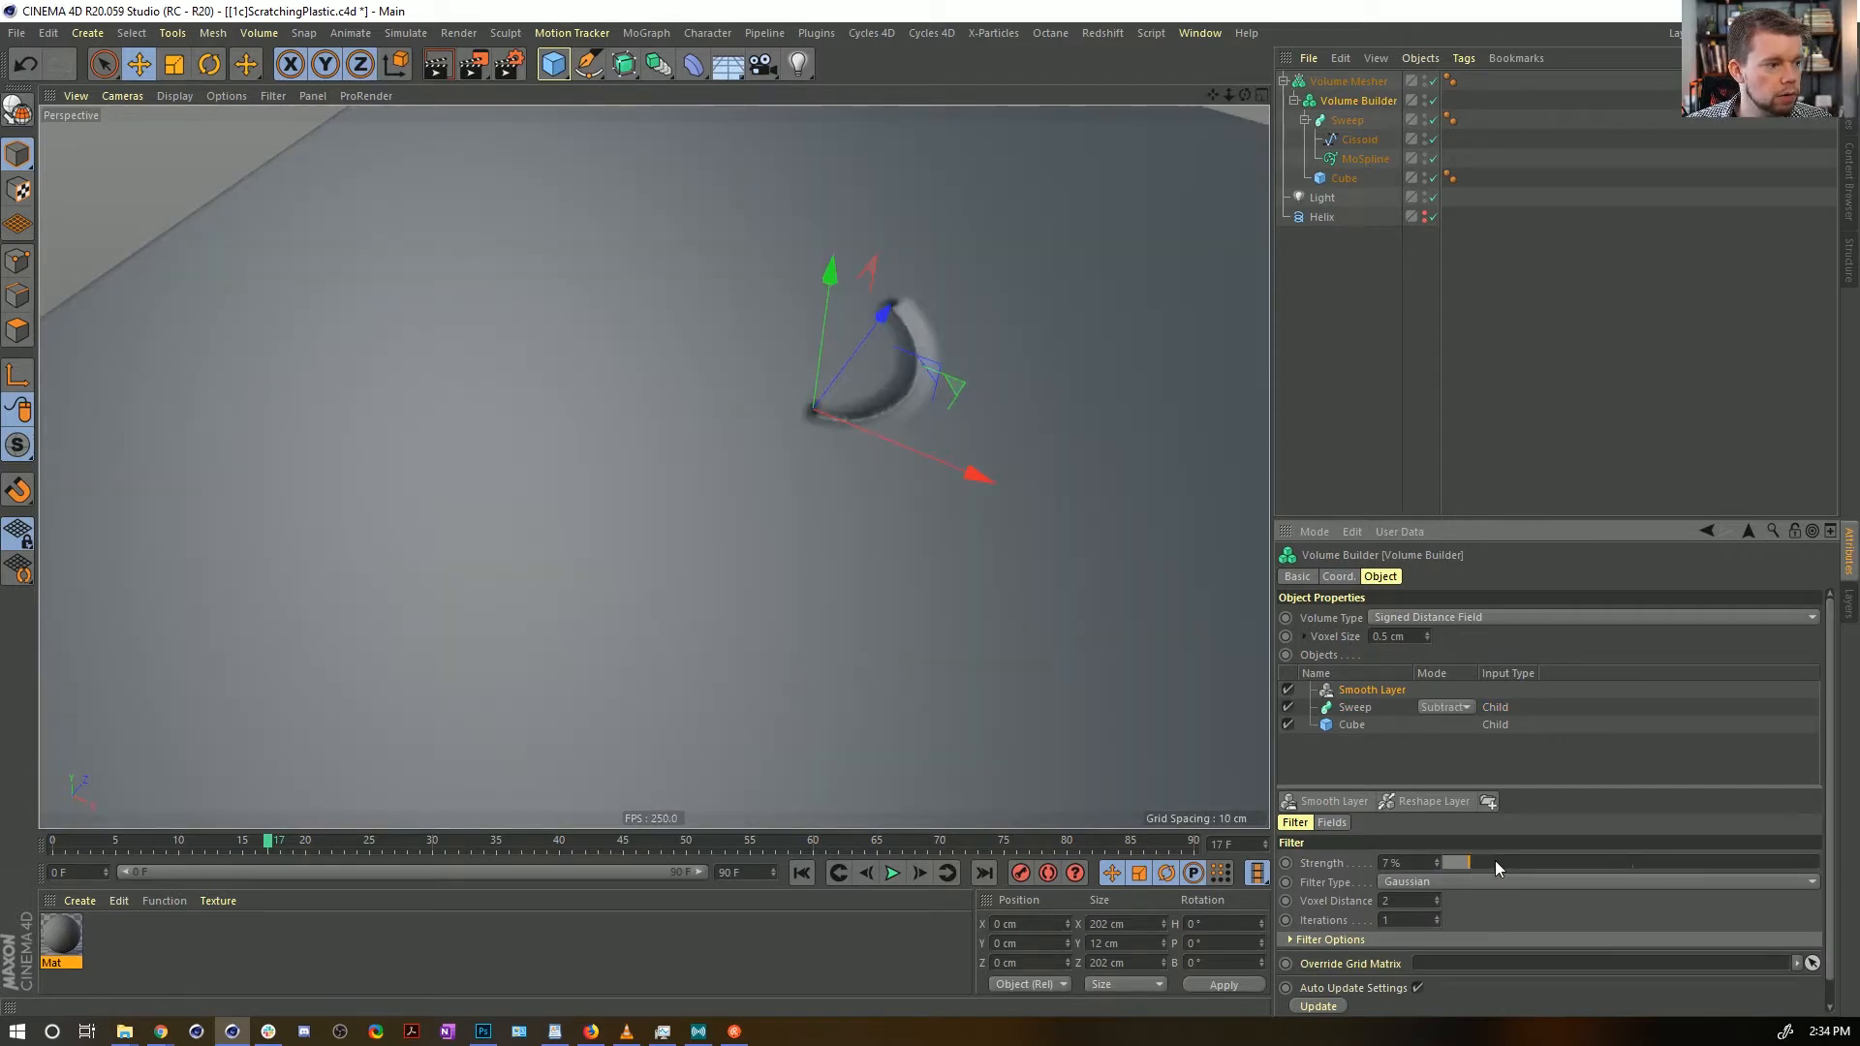
pyautogui.click(1495, 861)
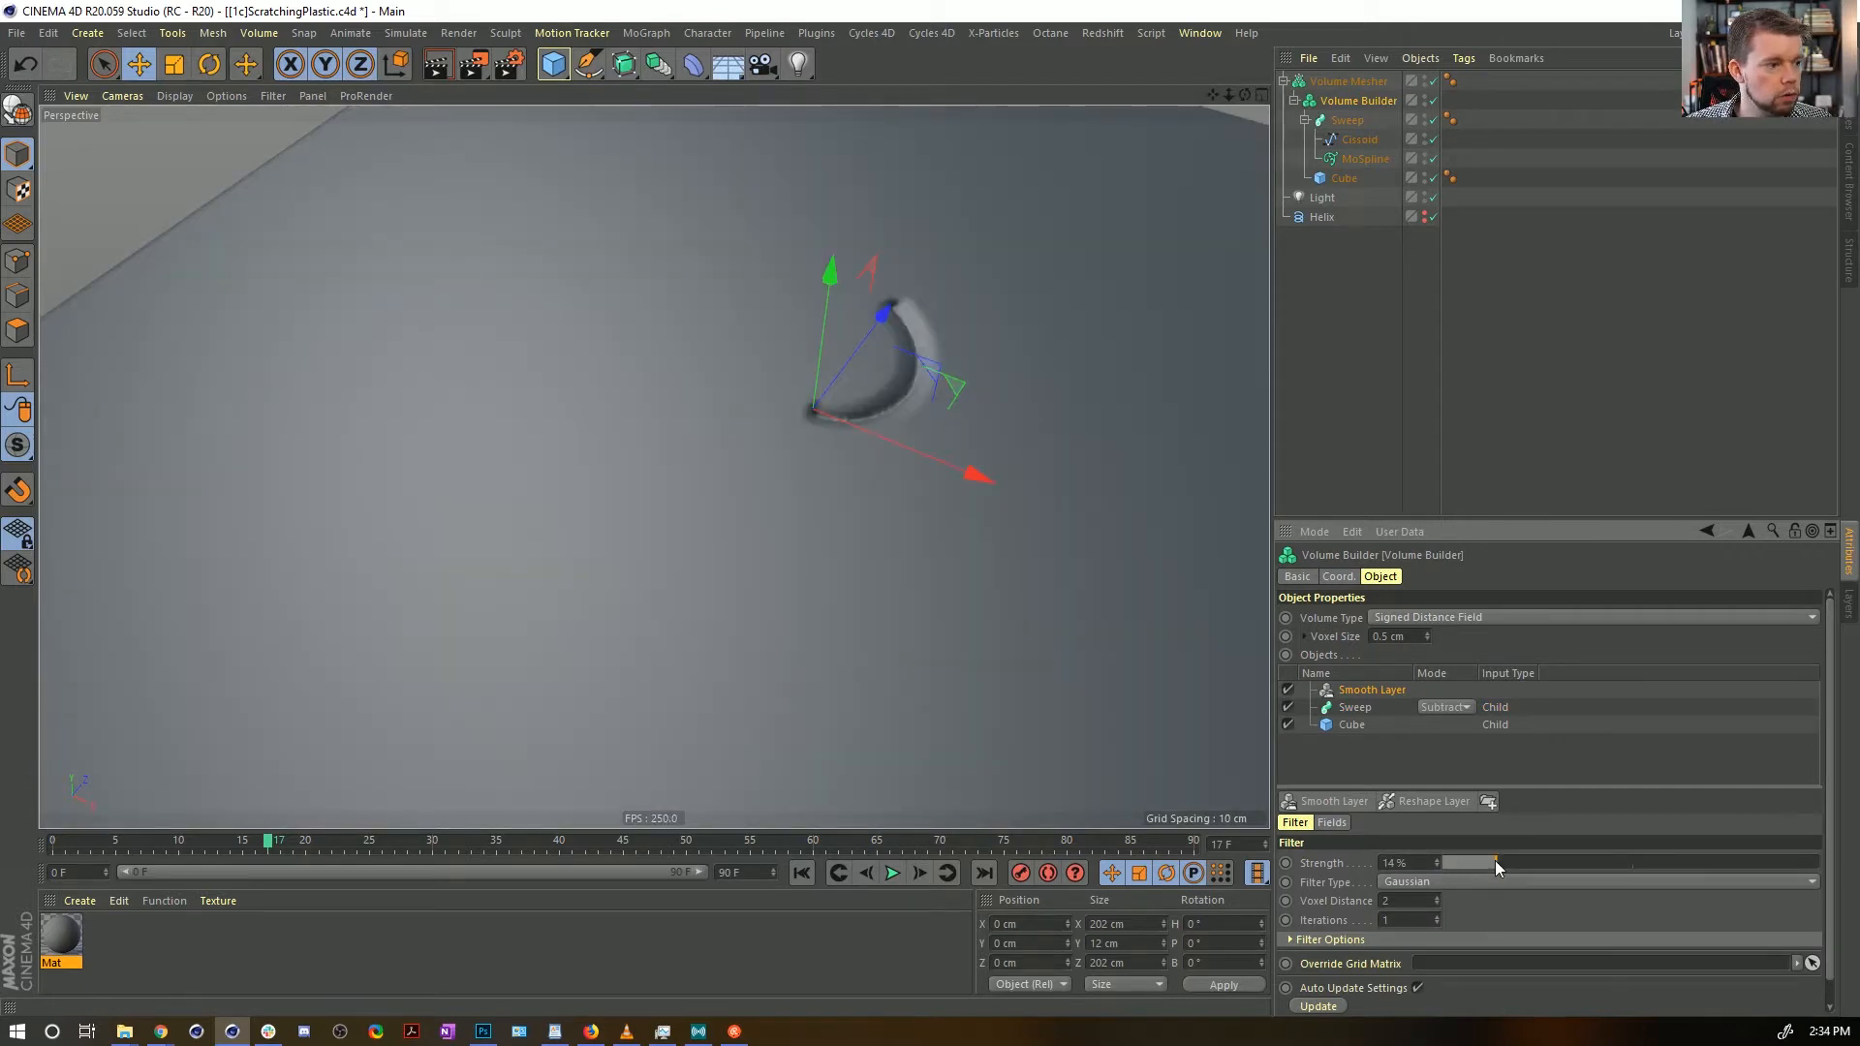
pyautogui.click(1553, 863)
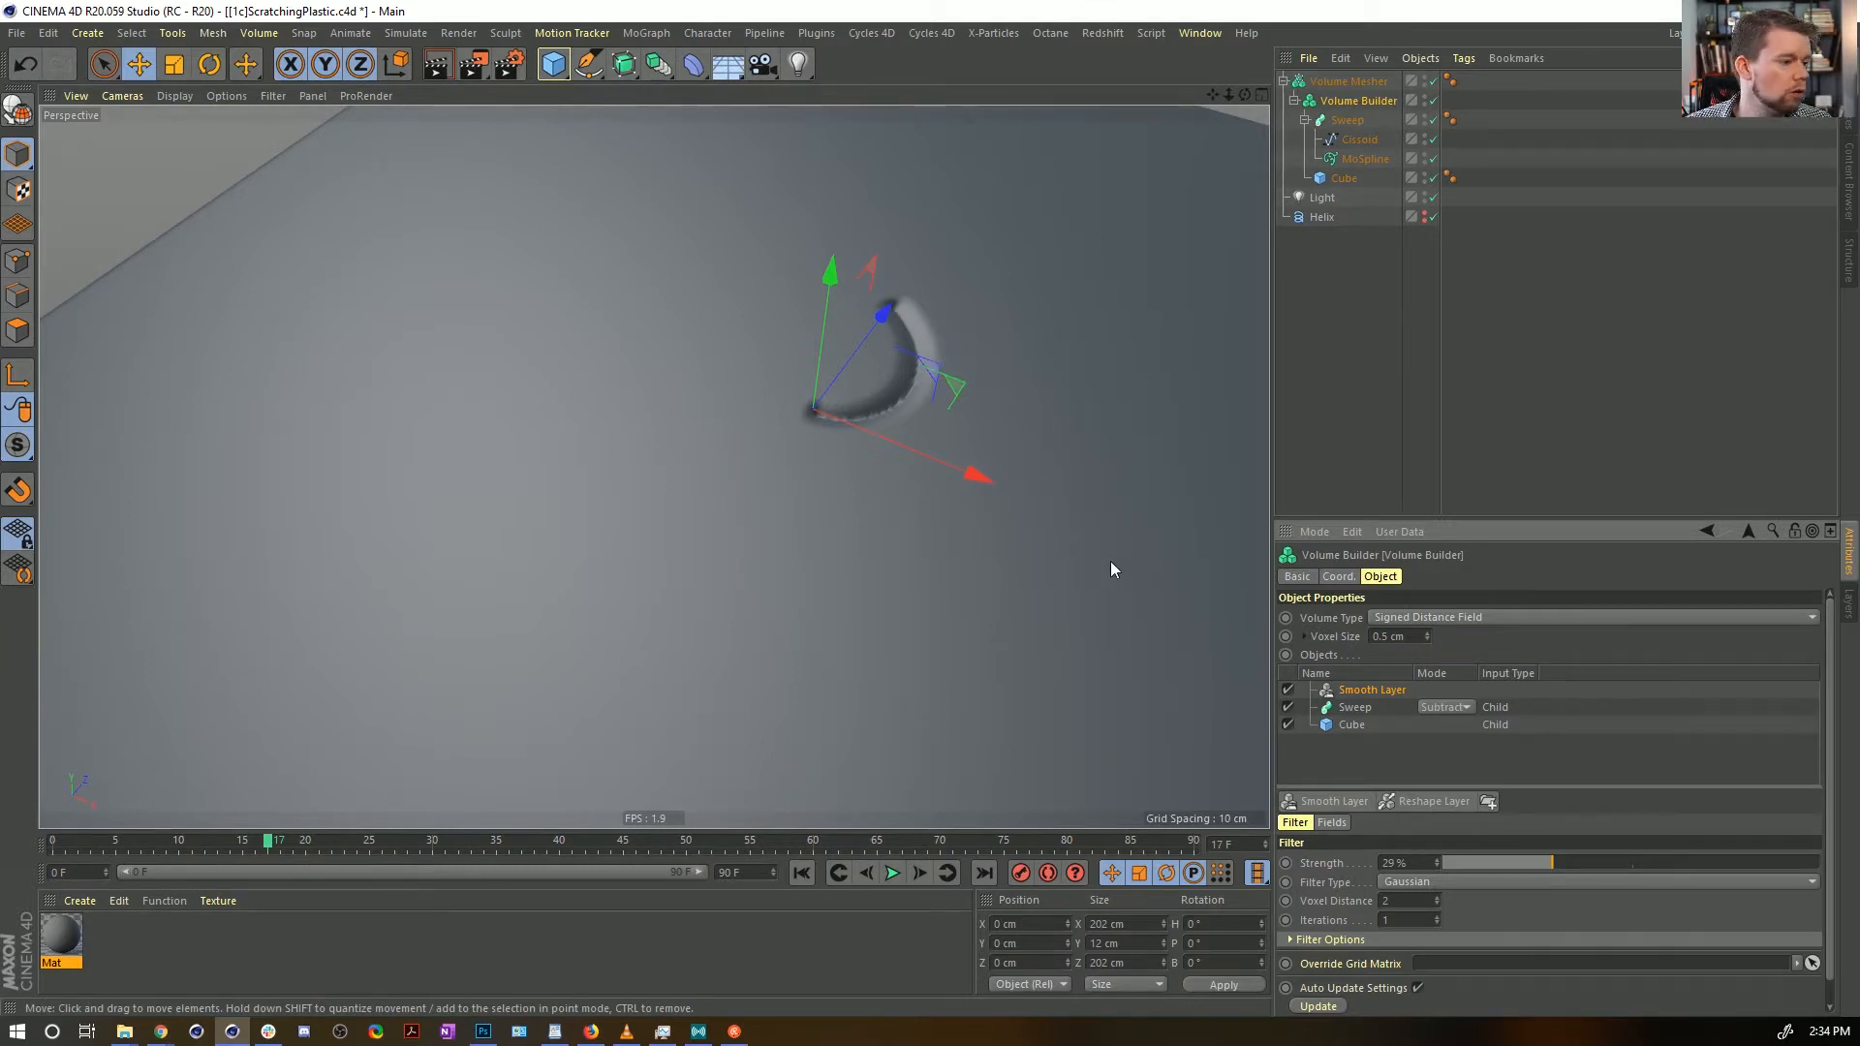
pyautogui.moveTo(909, 470)
pyautogui.keyDown('alt'); pyautogui.mouseDown()
pyautogui.moveTo(866, 467)
pyautogui.moveTo(788, 410)
pyautogui.moveTo(935, 461)
pyautogui.mouseUp(); pyautogui.keyUp('alt')
pyautogui.keyDown('alt'); pyautogui.moveTo(952, 454); pyautogui.dragTo(796, 491, button='right'); pyautogui.keyUp('alt')
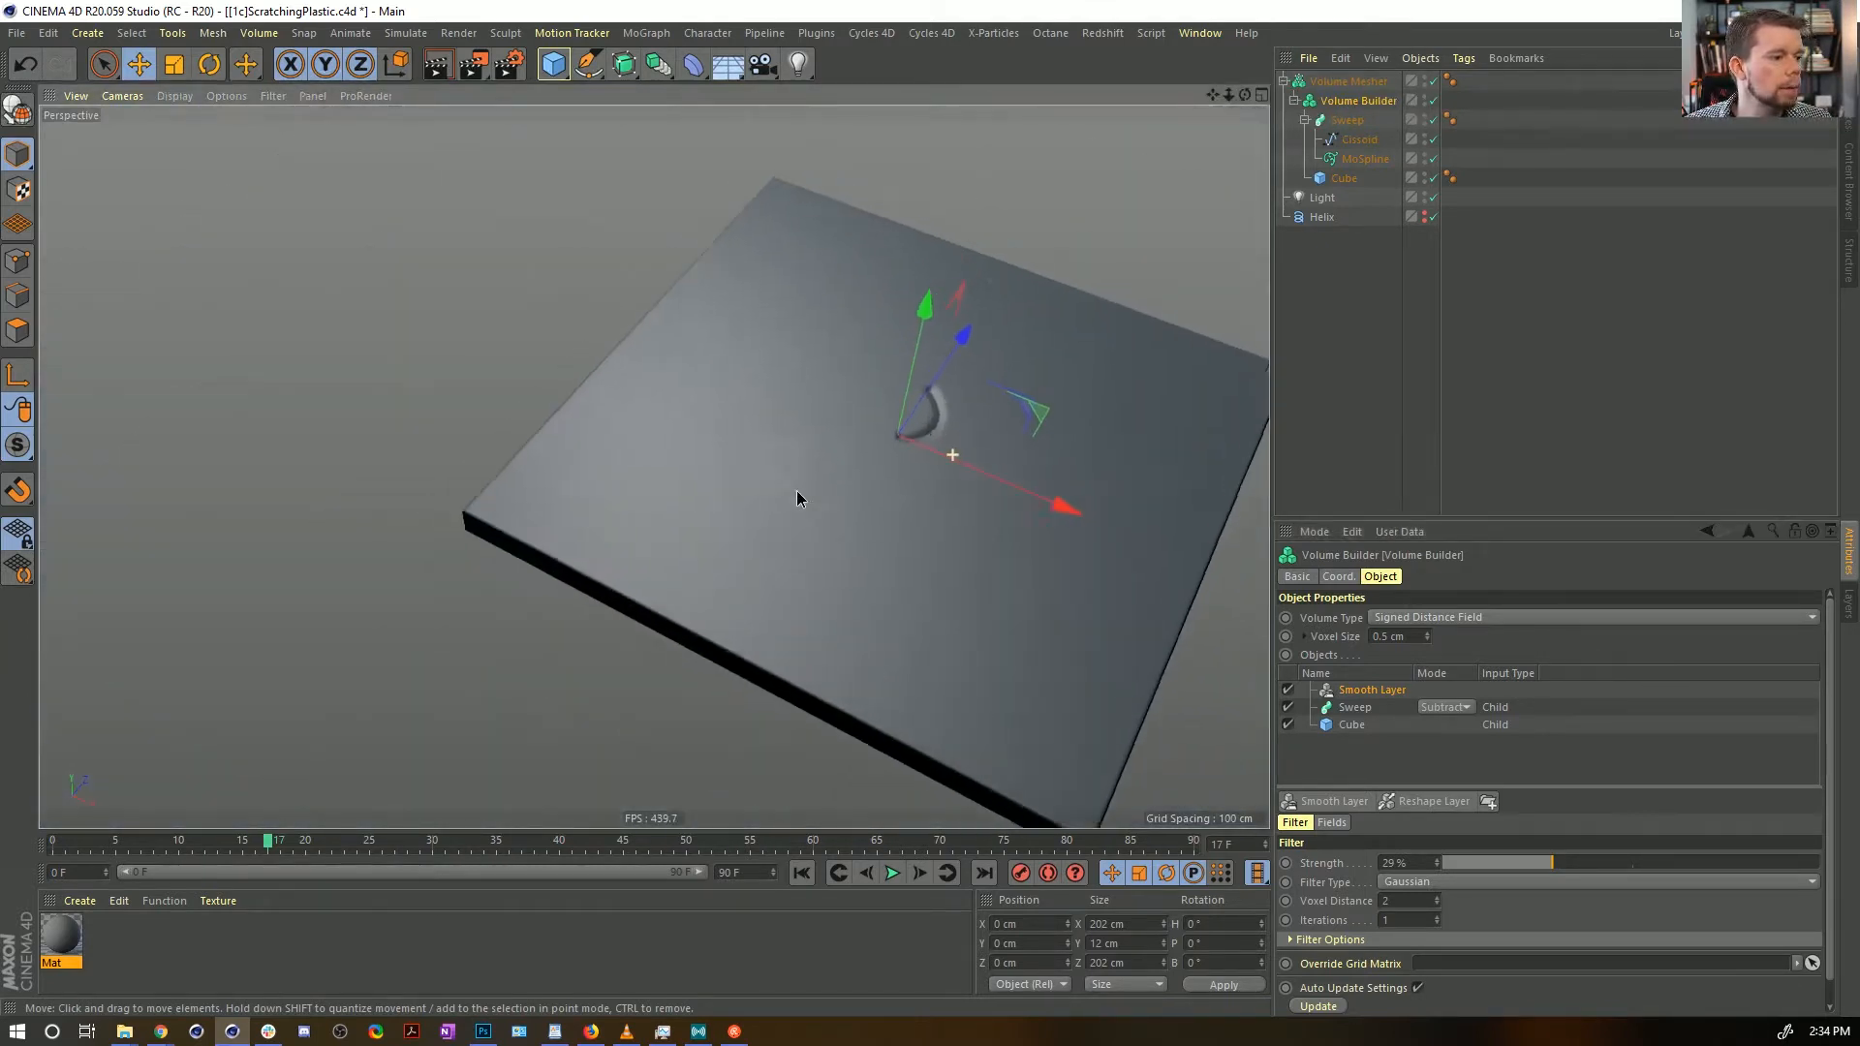
pyautogui.keyDown('alt'); pyautogui.moveTo(796, 491); pyautogui.dragTo(846, 484); pyautogui.keyUp('alt')
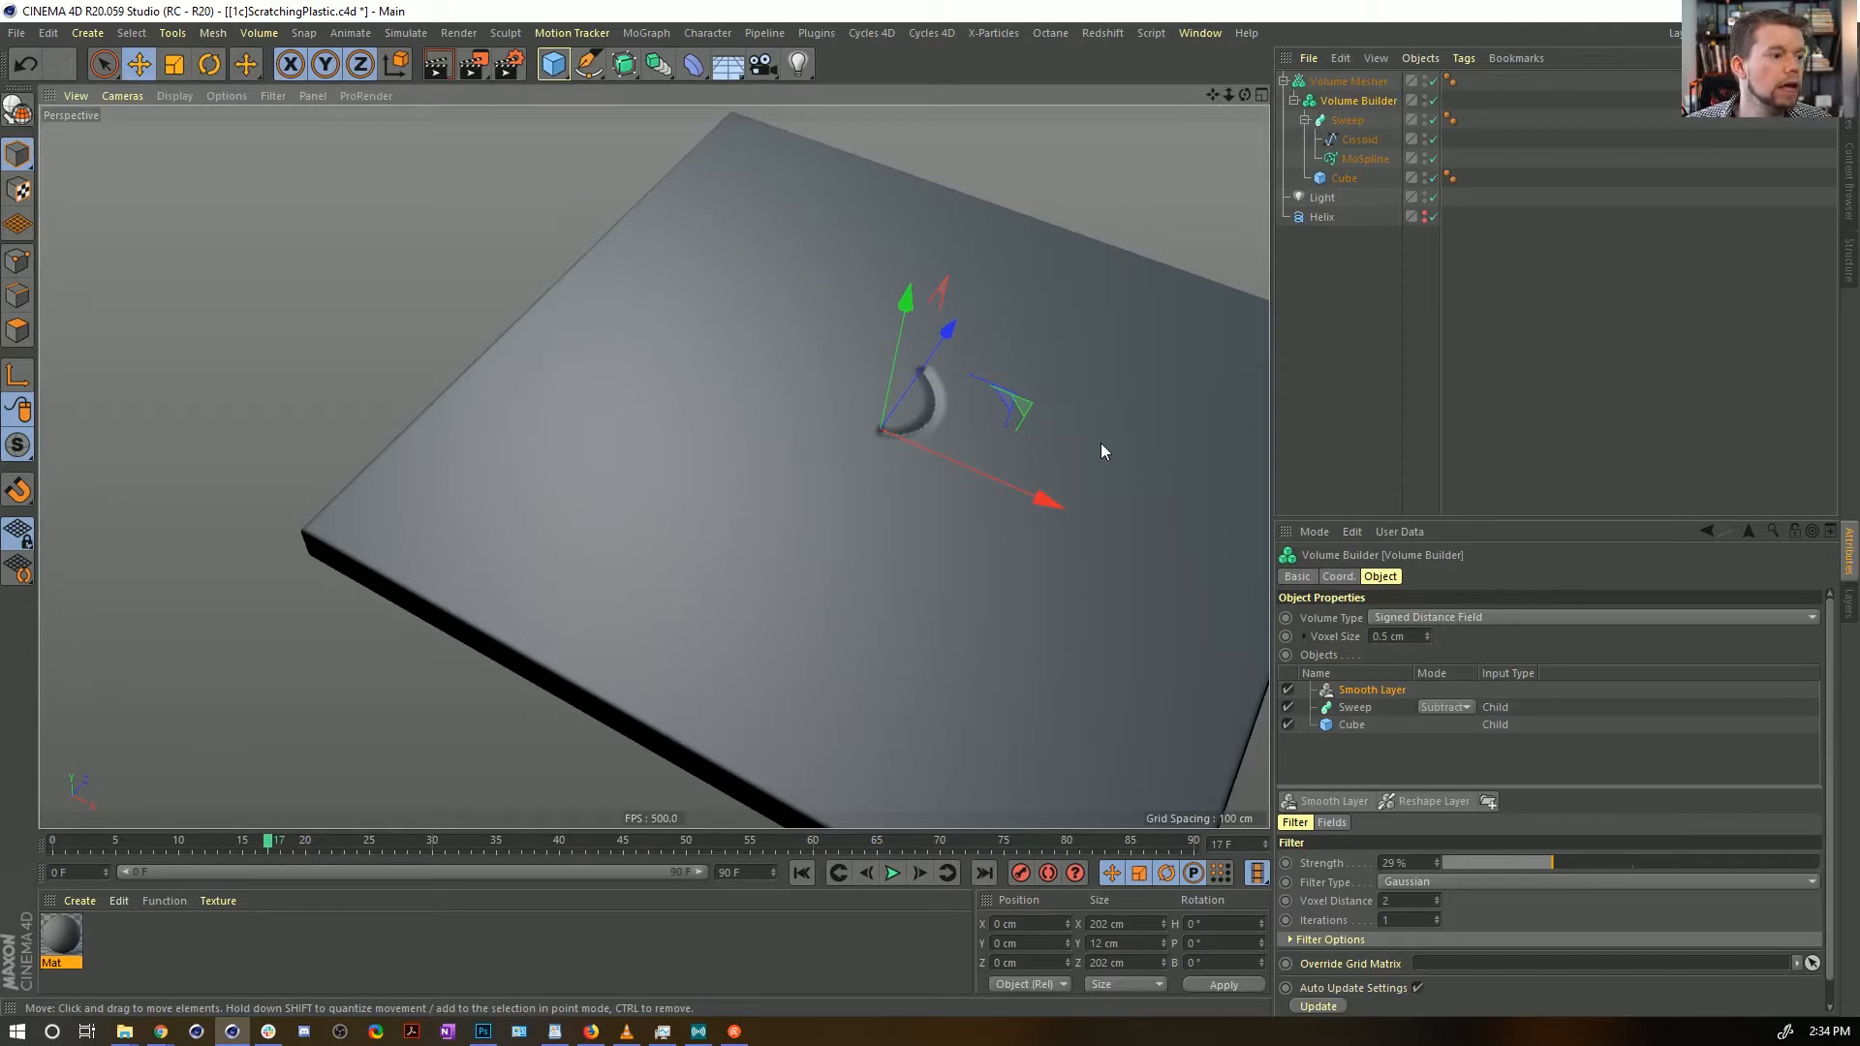
# Save the scene under the new file name [1d]ScratchingPlastic.c4d in the SceneFiles folder
pyautogui.hotkey('ctrl', 'shift', 's')
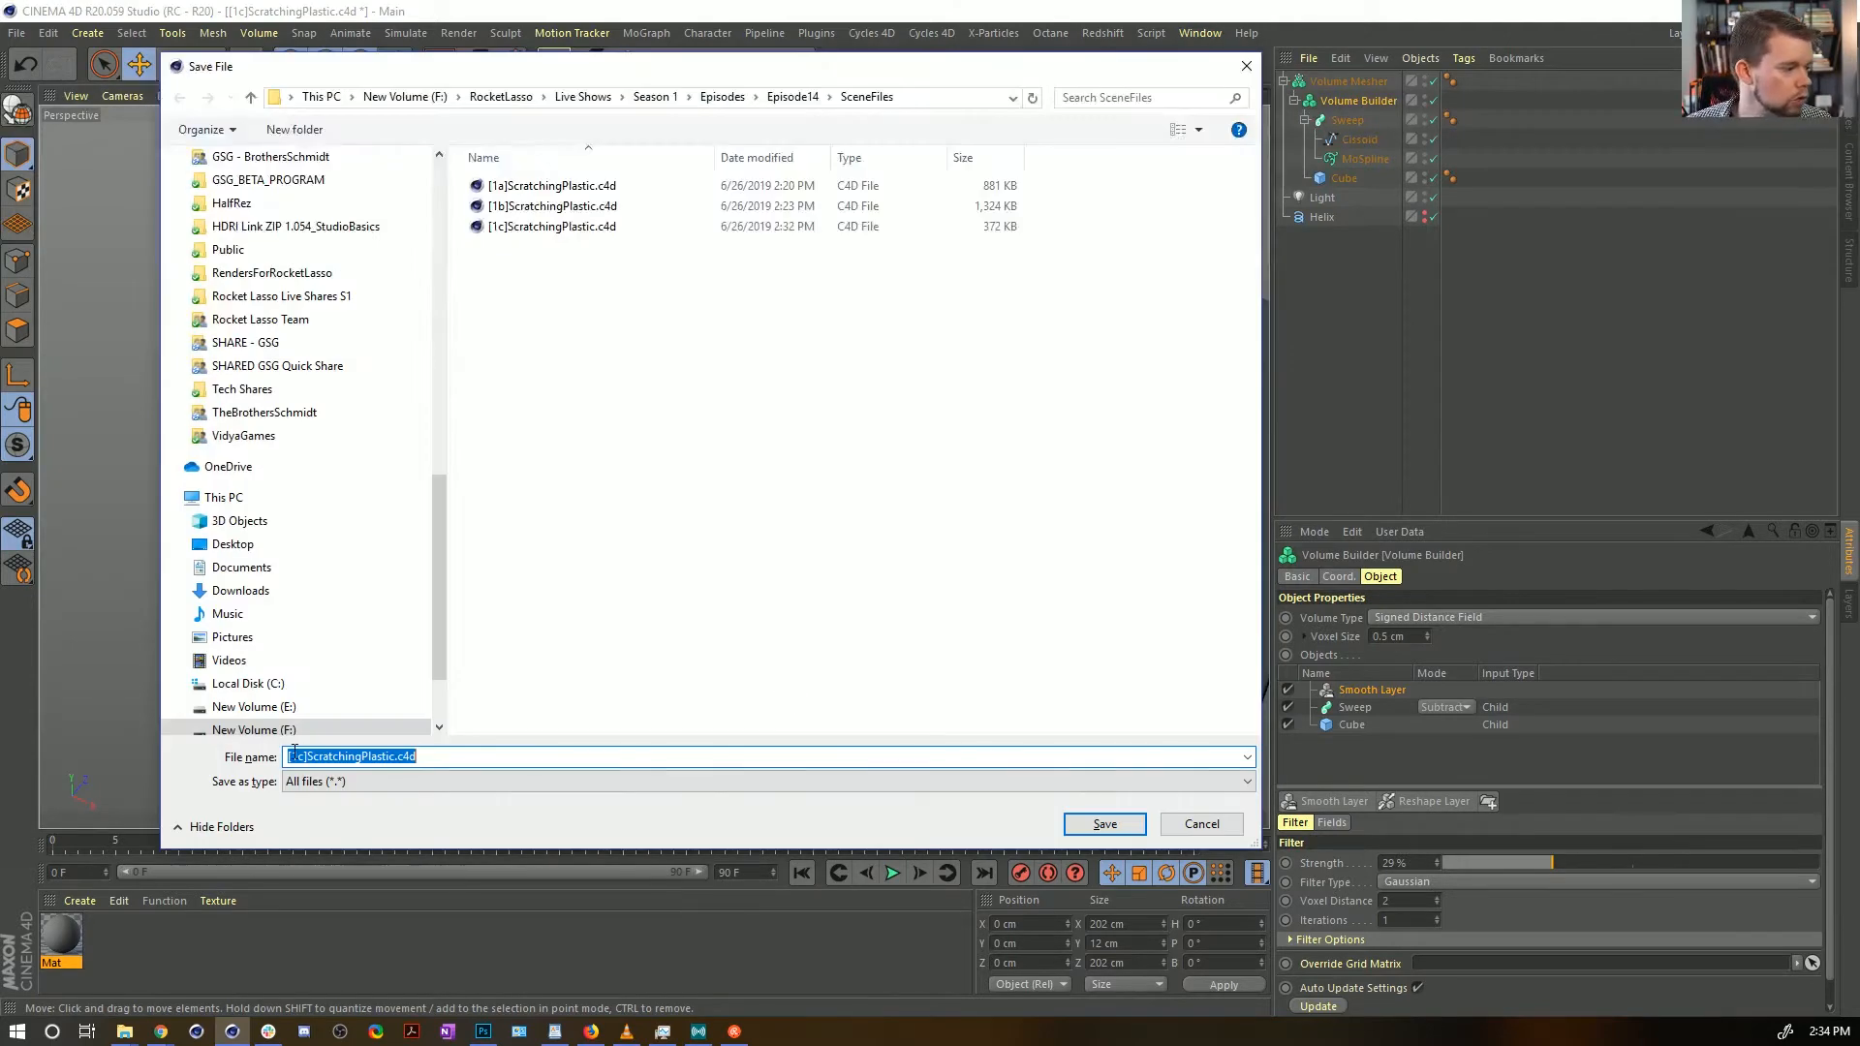
pyautogui.click(301, 756)
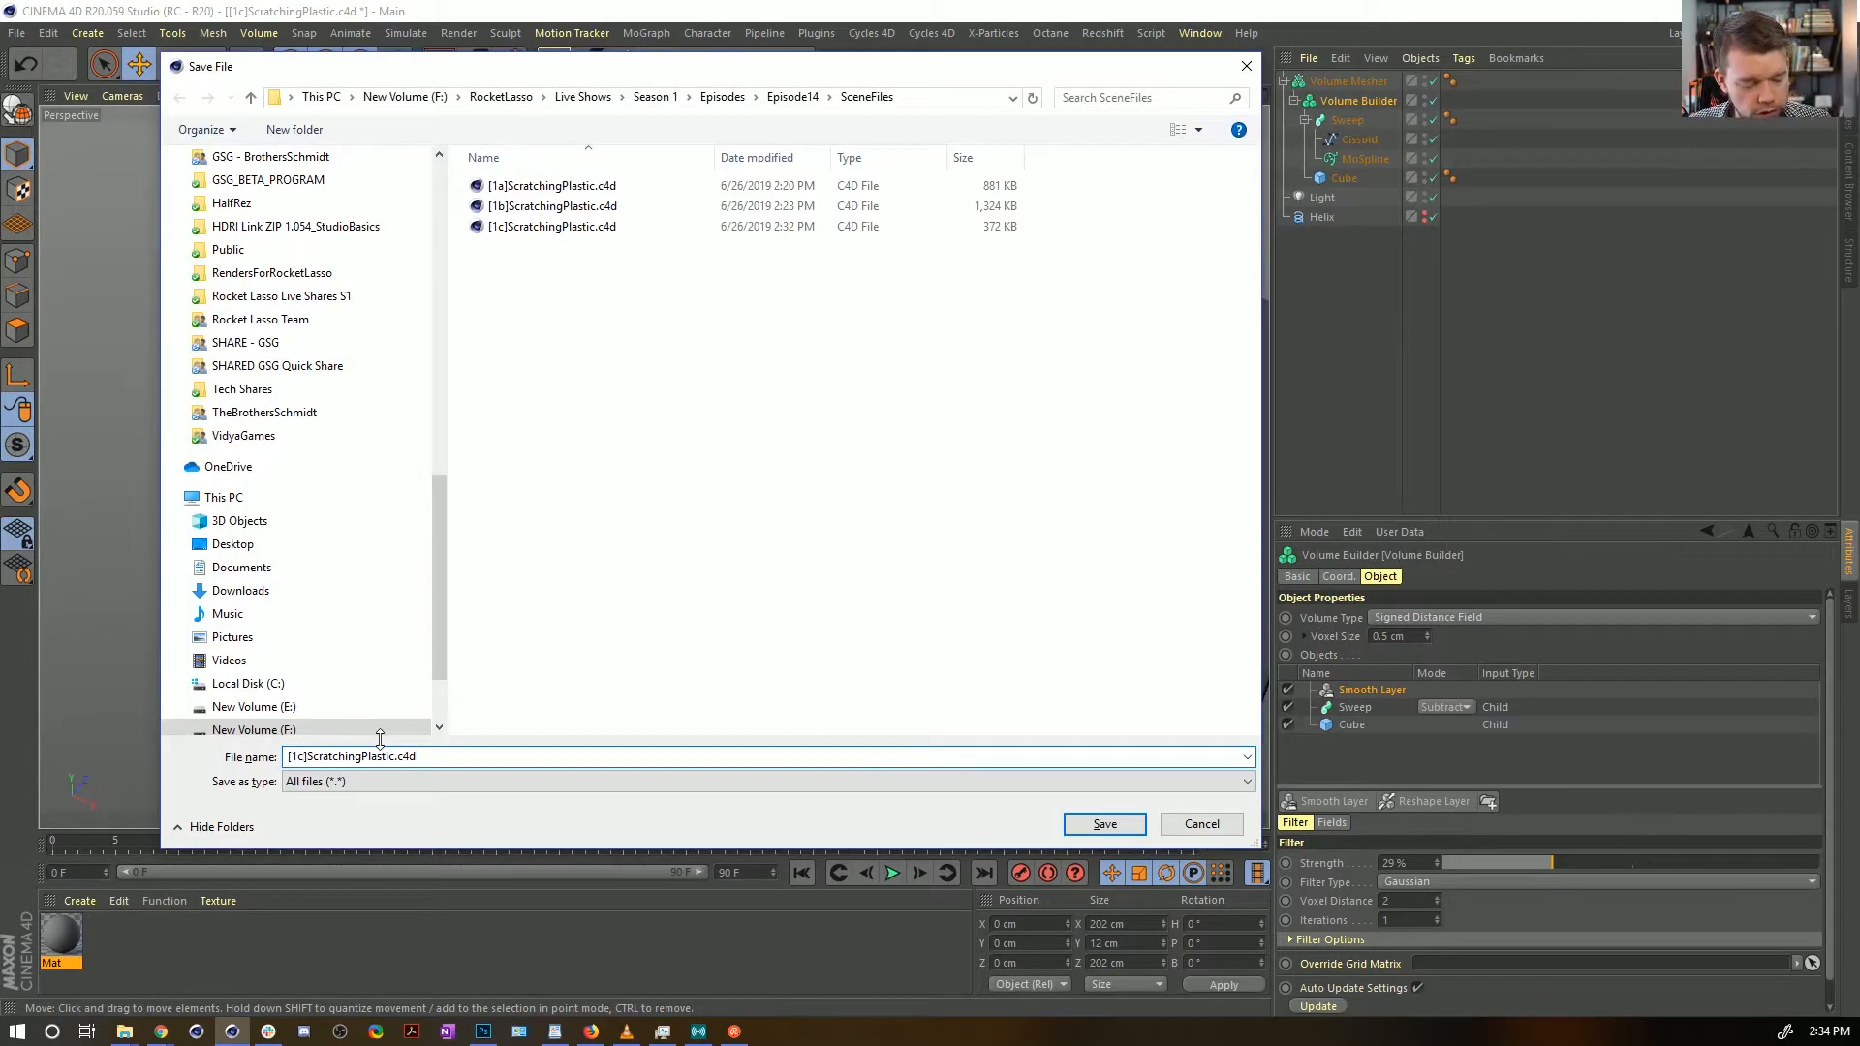
pyautogui.press('Delete')
pyautogui.write('d')
pyautogui.press('Return')
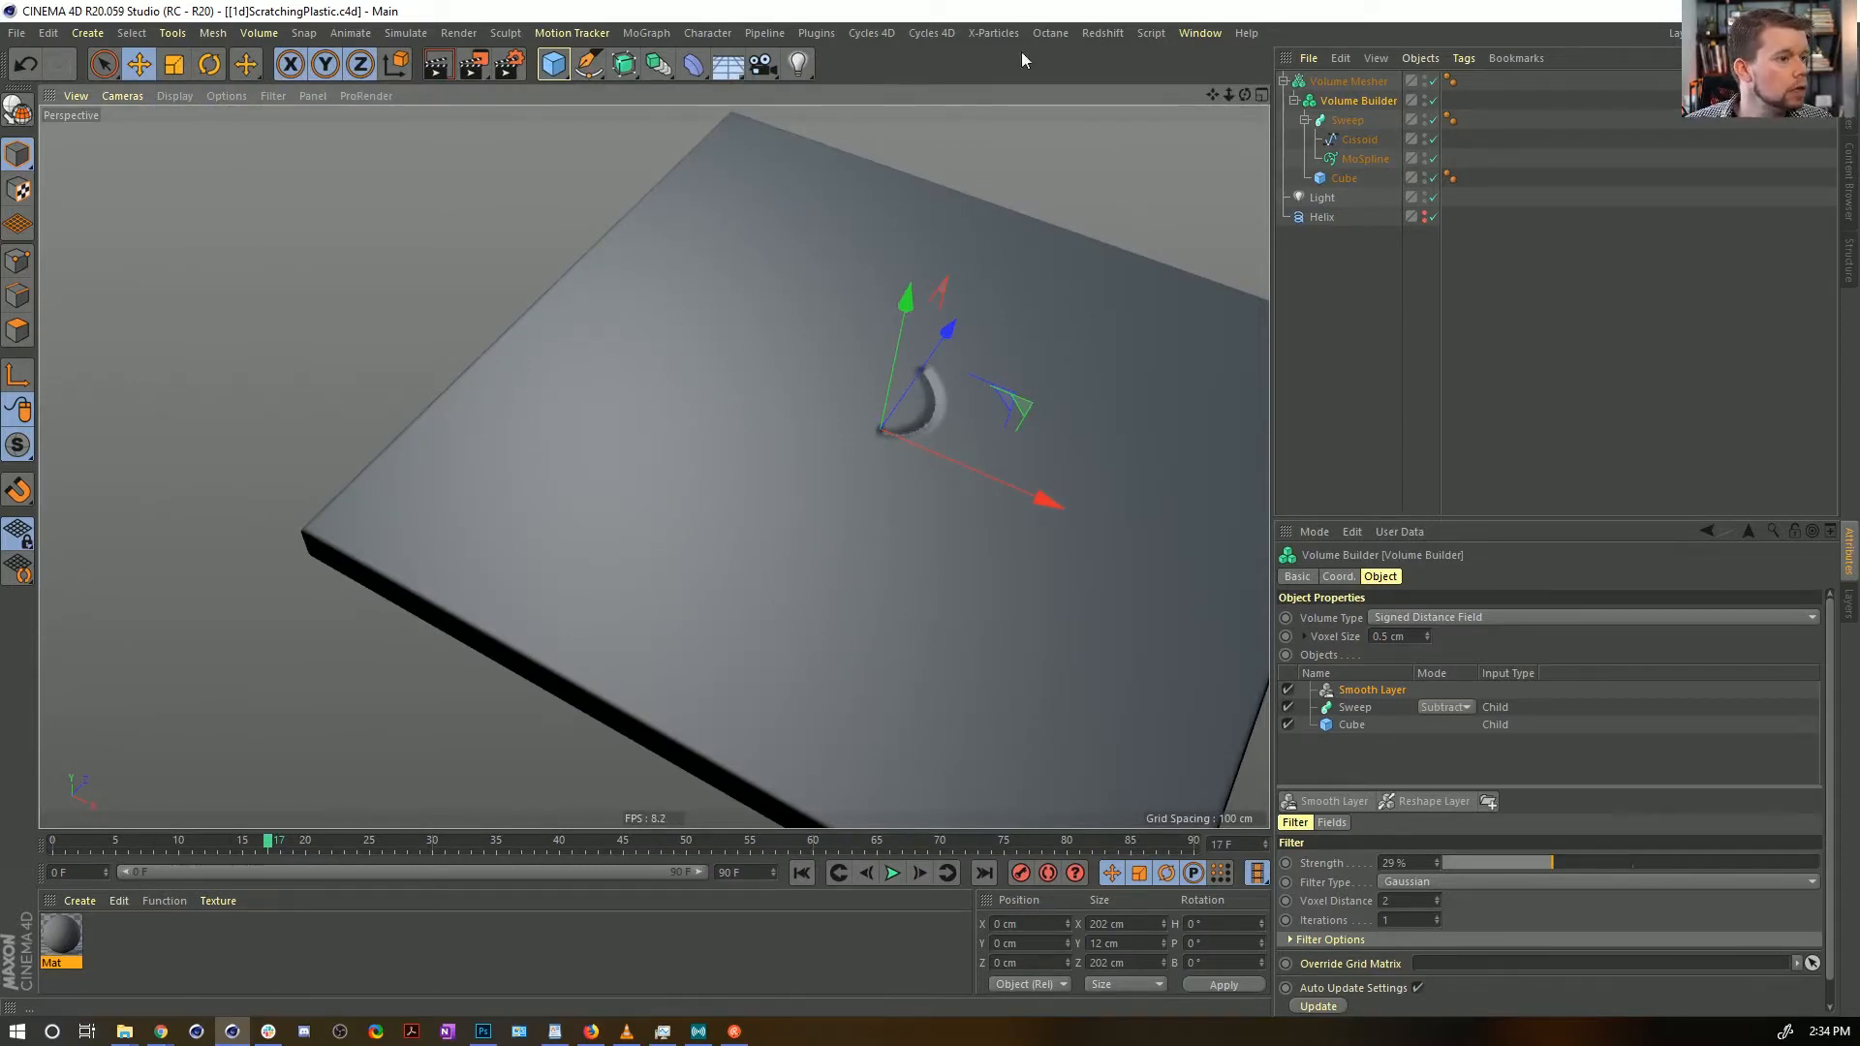
# Open the earlier scene version [1c]ScratchingPlastic.c4d from the recent files
pyautogui.click(16, 33)
pyautogui.moveTo(109, 404)
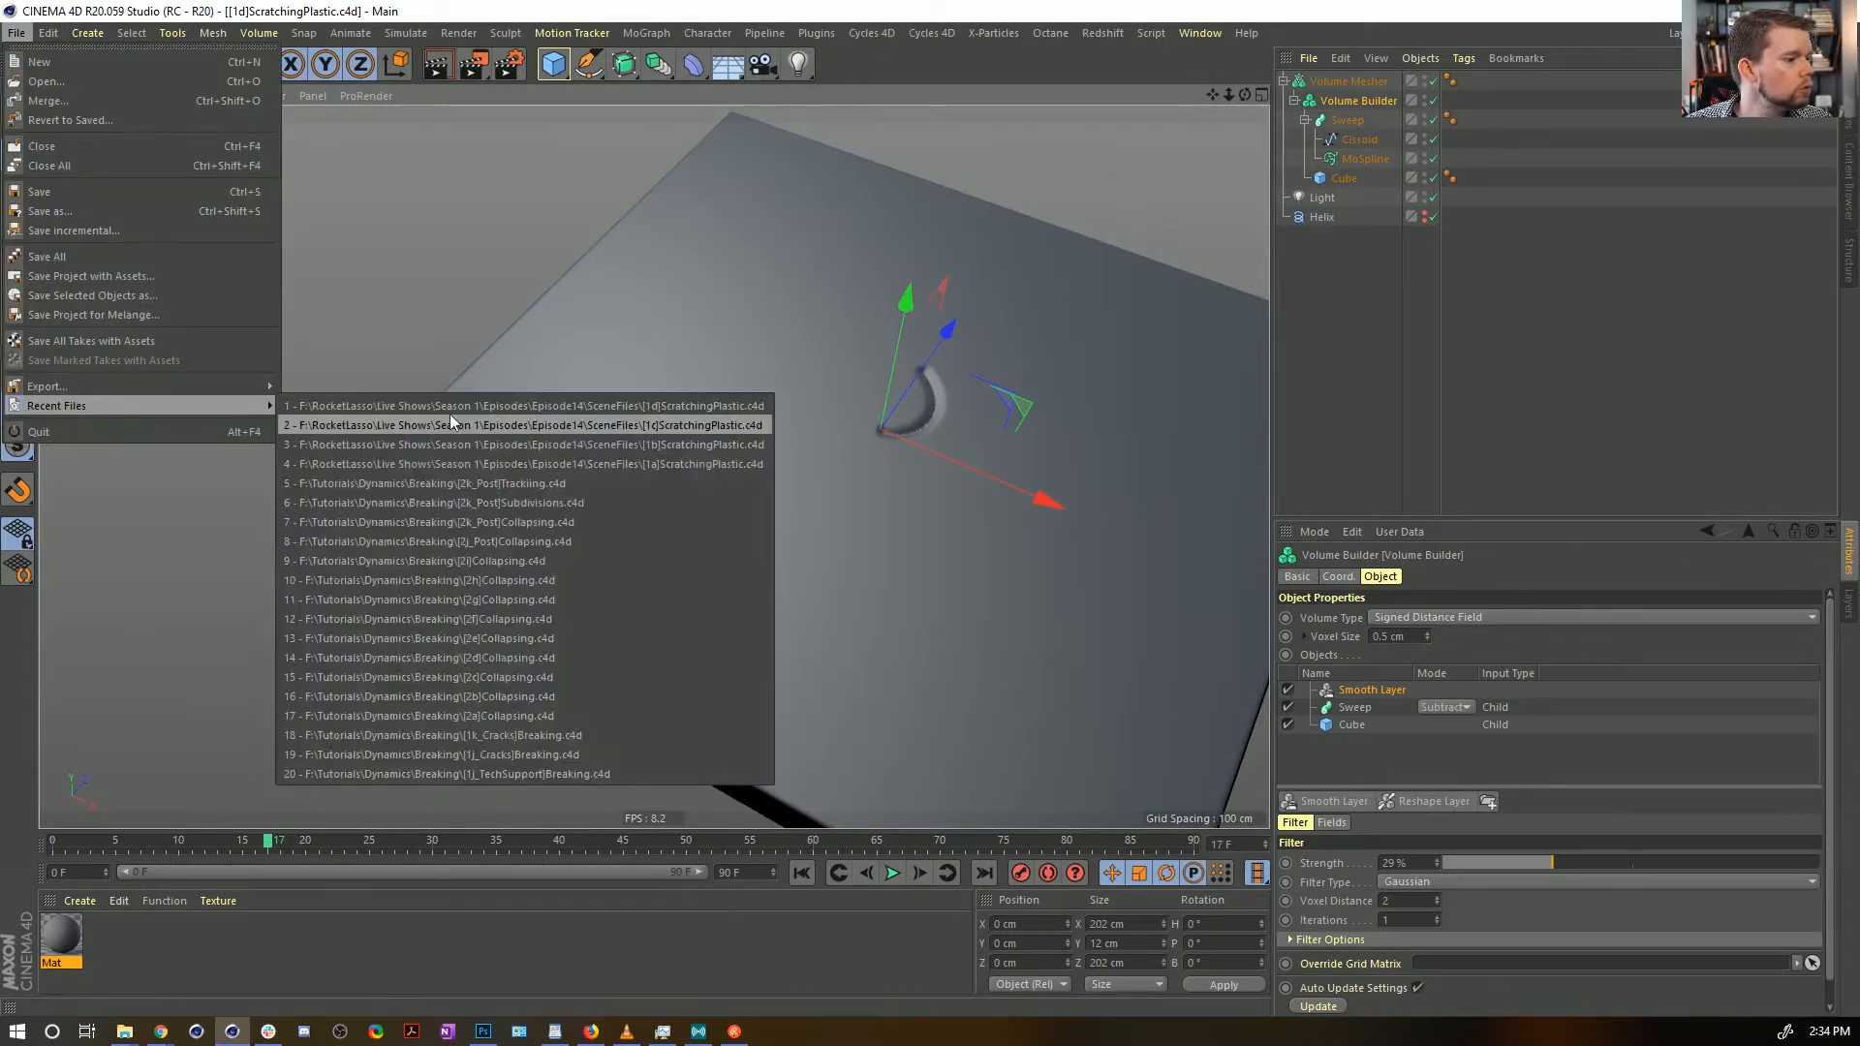
pyautogui.click(496, 426)
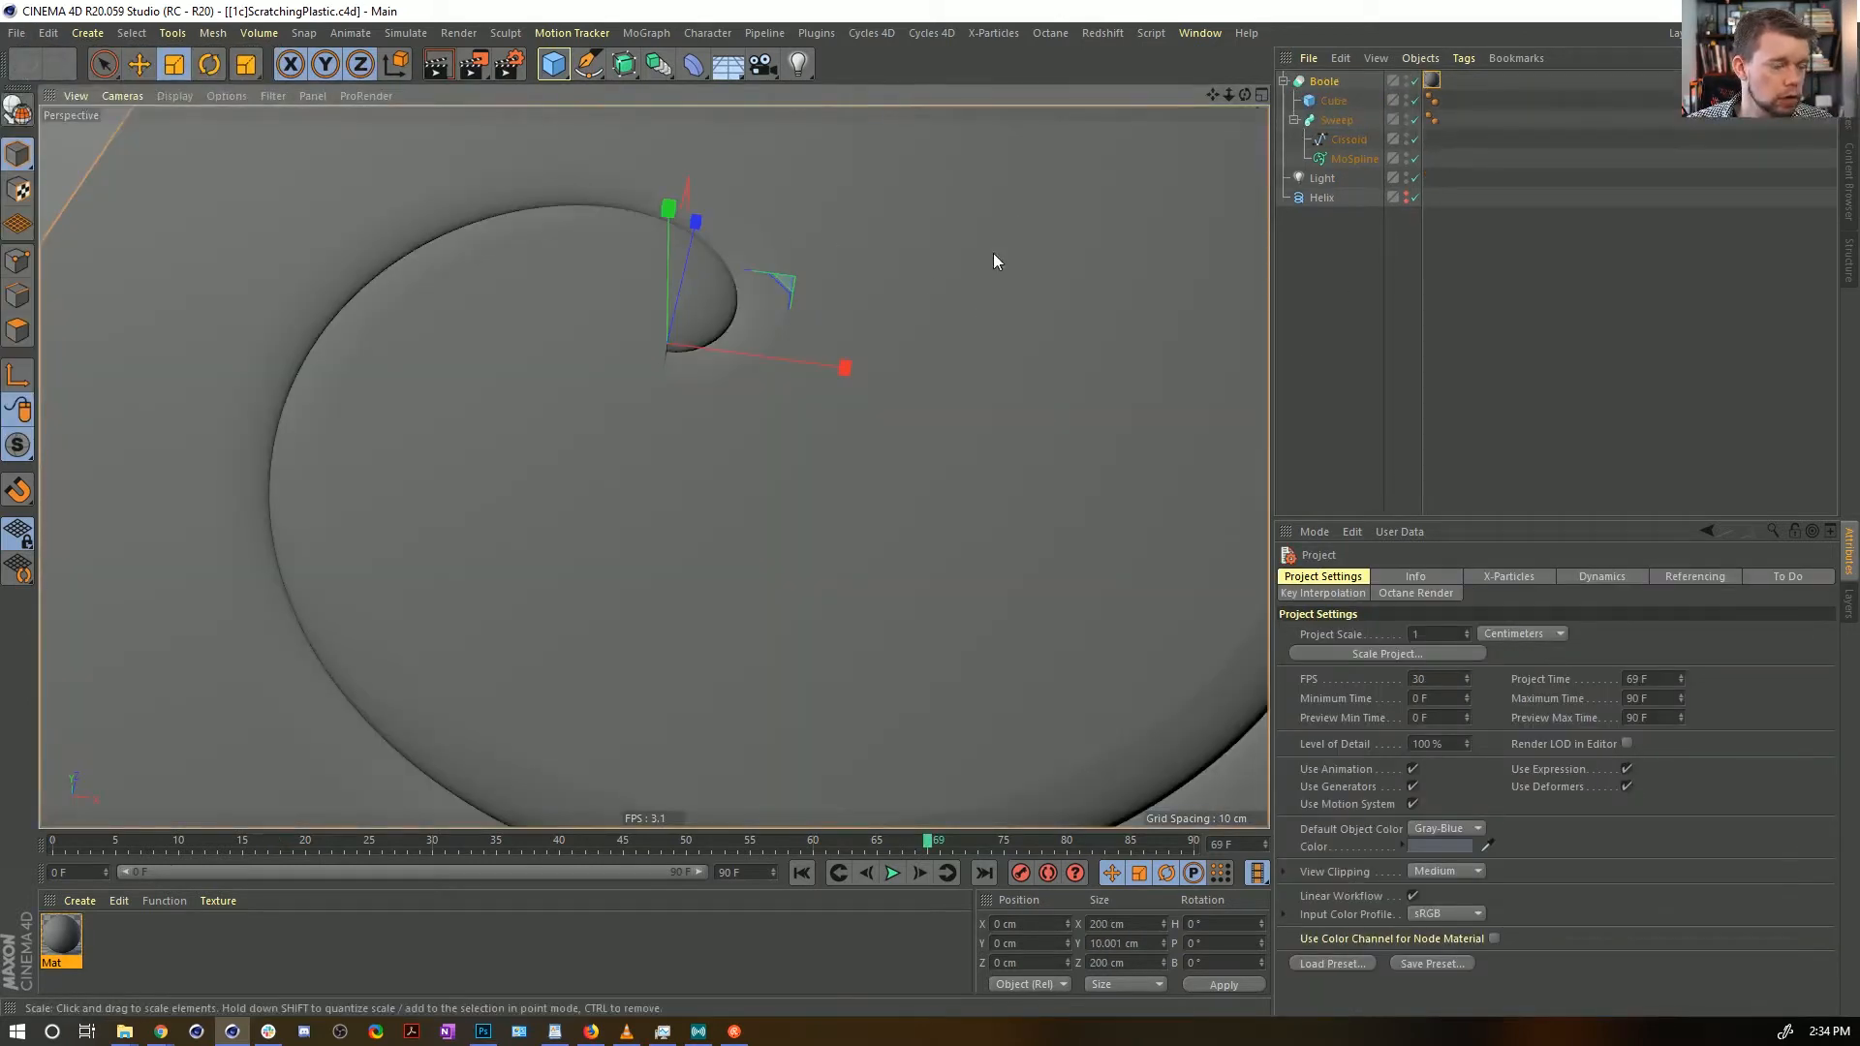
pyautogui.keyDown('alt'); pyautogui.moveTo(854, 284); pyautogui.dragTo(788, 259); pyautogui.keyUp('alt')
# Place the Boole inside a new Connect object and disable the Connect's Weld option
pyautogui.click(1326, 81)
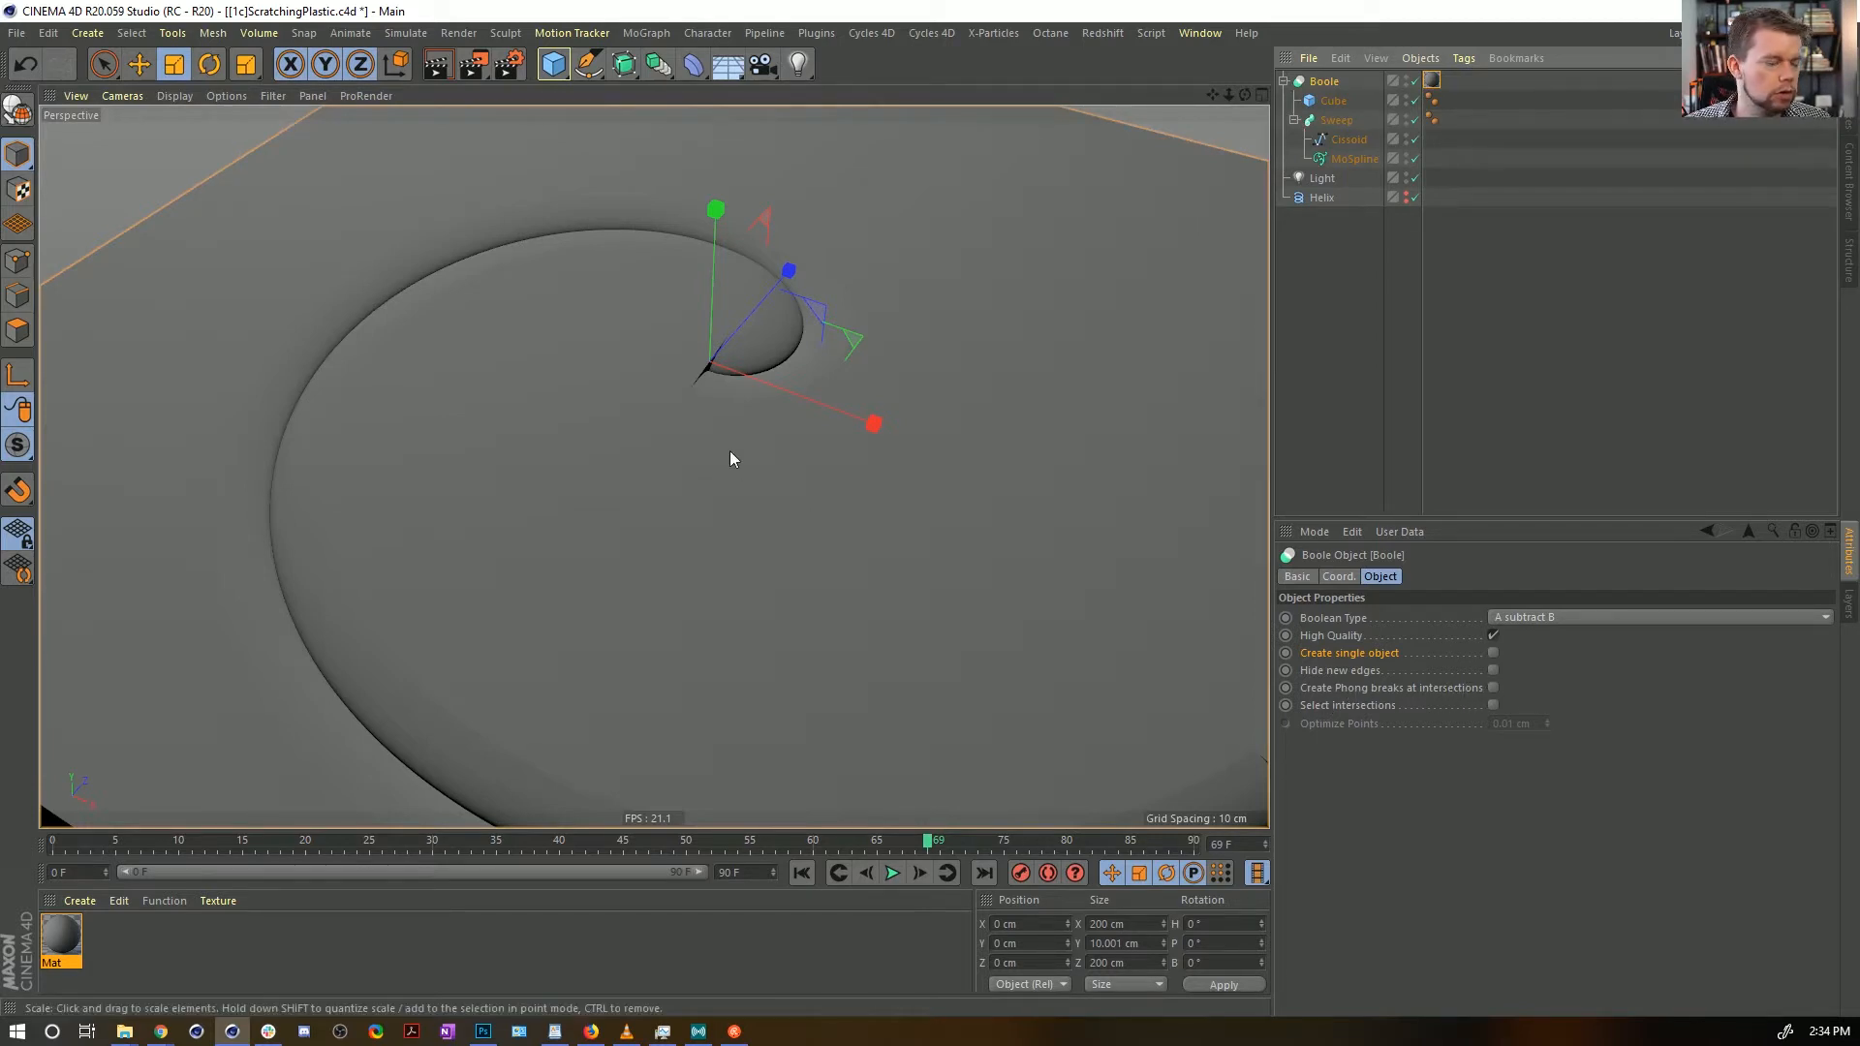
pyautogui.keyDown('alt'); pyautogui.moveTo(738, 391); pyautogui.dragTo(922, 401); pyautogui.keyUp('alt')
pyautogui.keyDown('alt'); pyautogui.moveTo(665, 376); pyautogui.dragTo(762, 325); pyautogui.keyUp('alt')
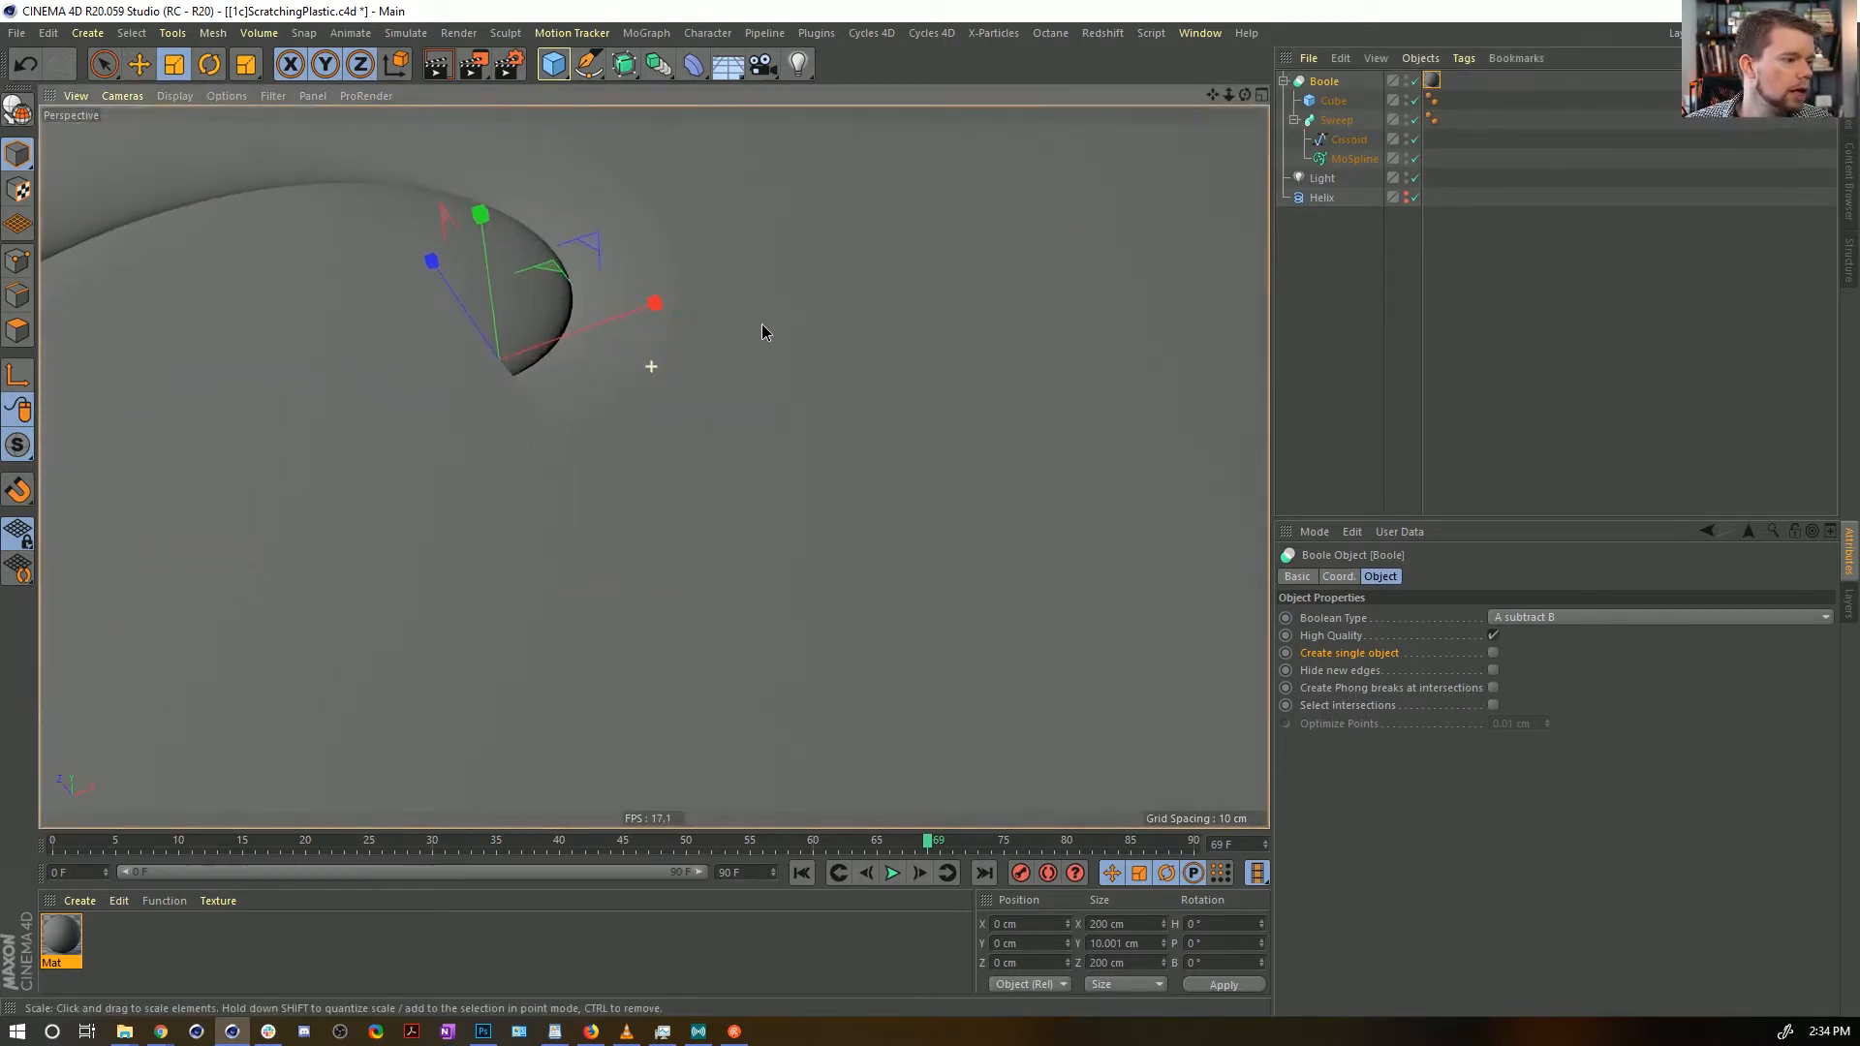
pyautogui.keyDown('alt'); pyautogui.moveTo(677, 257); pyautogui.dragTo(747, 311); pyautogui.keyUp('alt')
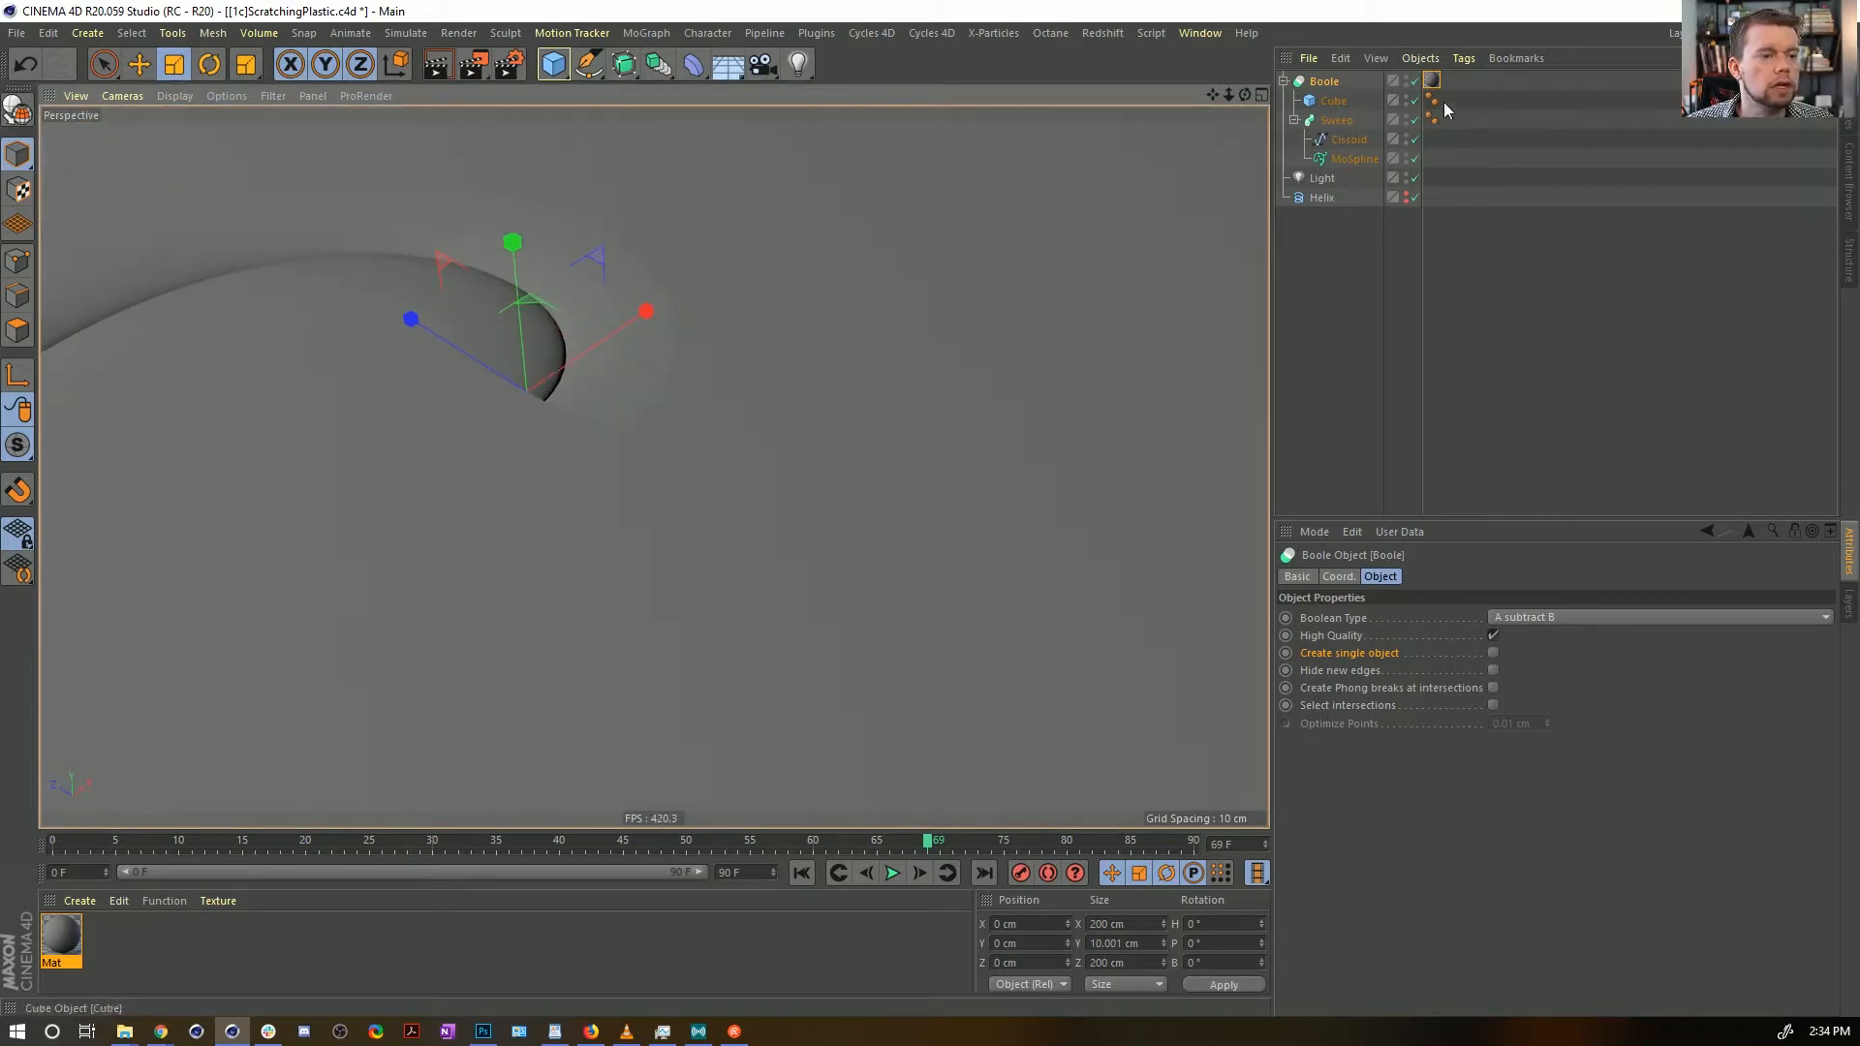
pyautogui.click(665, 79)
pyautogui.keyDown('alt'); pyautogui.click(946, 129); pyautogui.keyUp('alt')
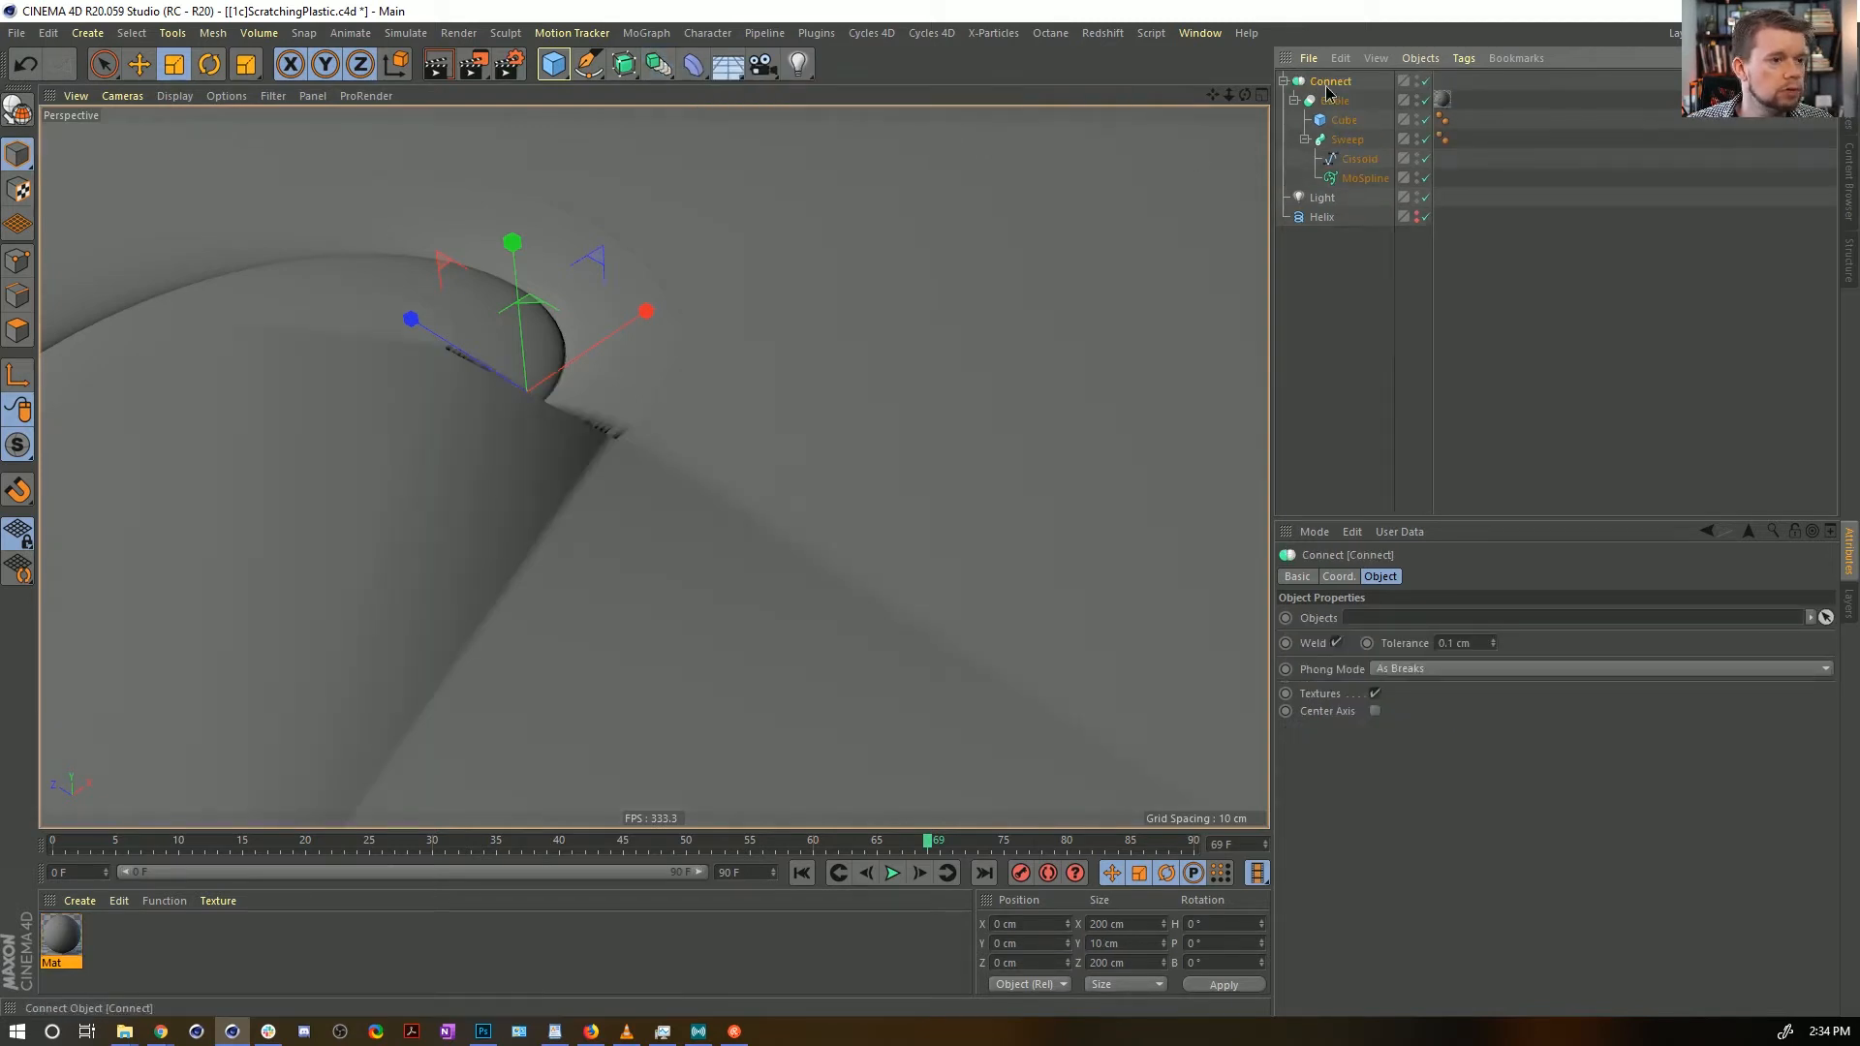
pyautogui.click(1336, 643)
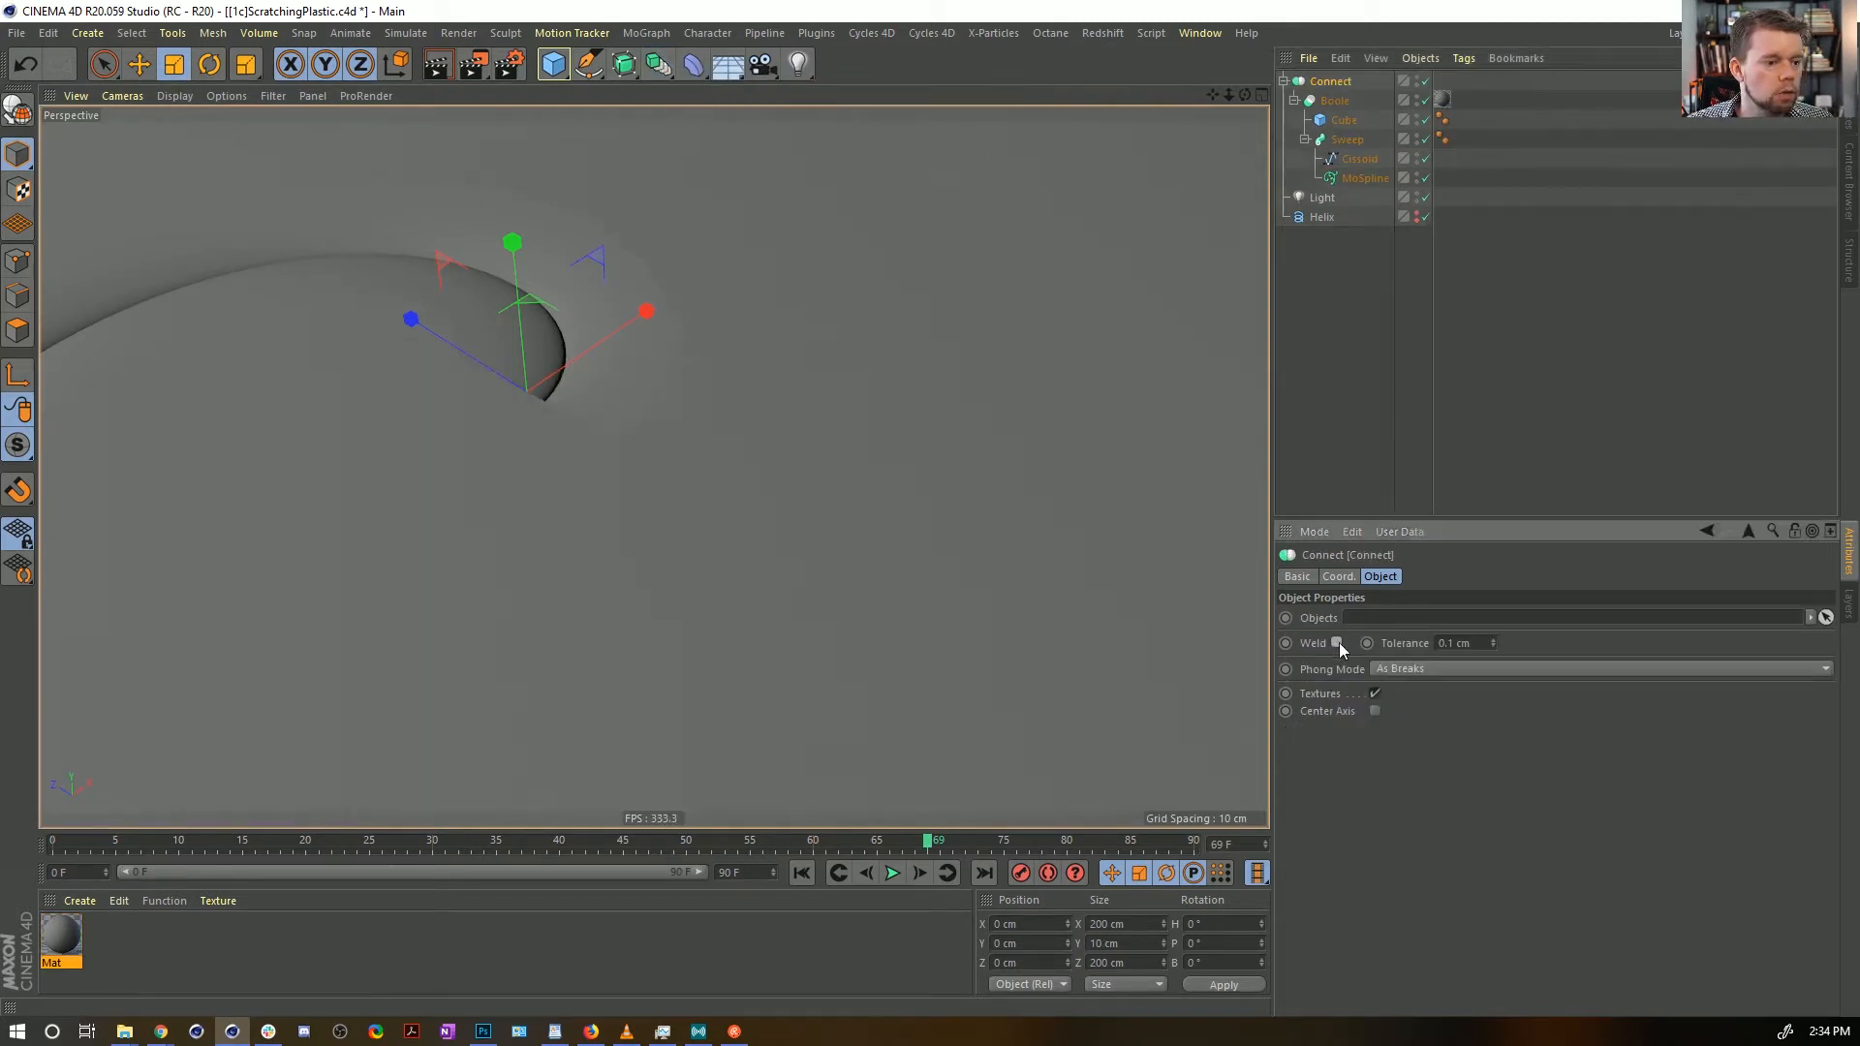
# Enable Create single object on the Boole and inspect the shading at the groove's end
pyautogui.click(1327, 104)
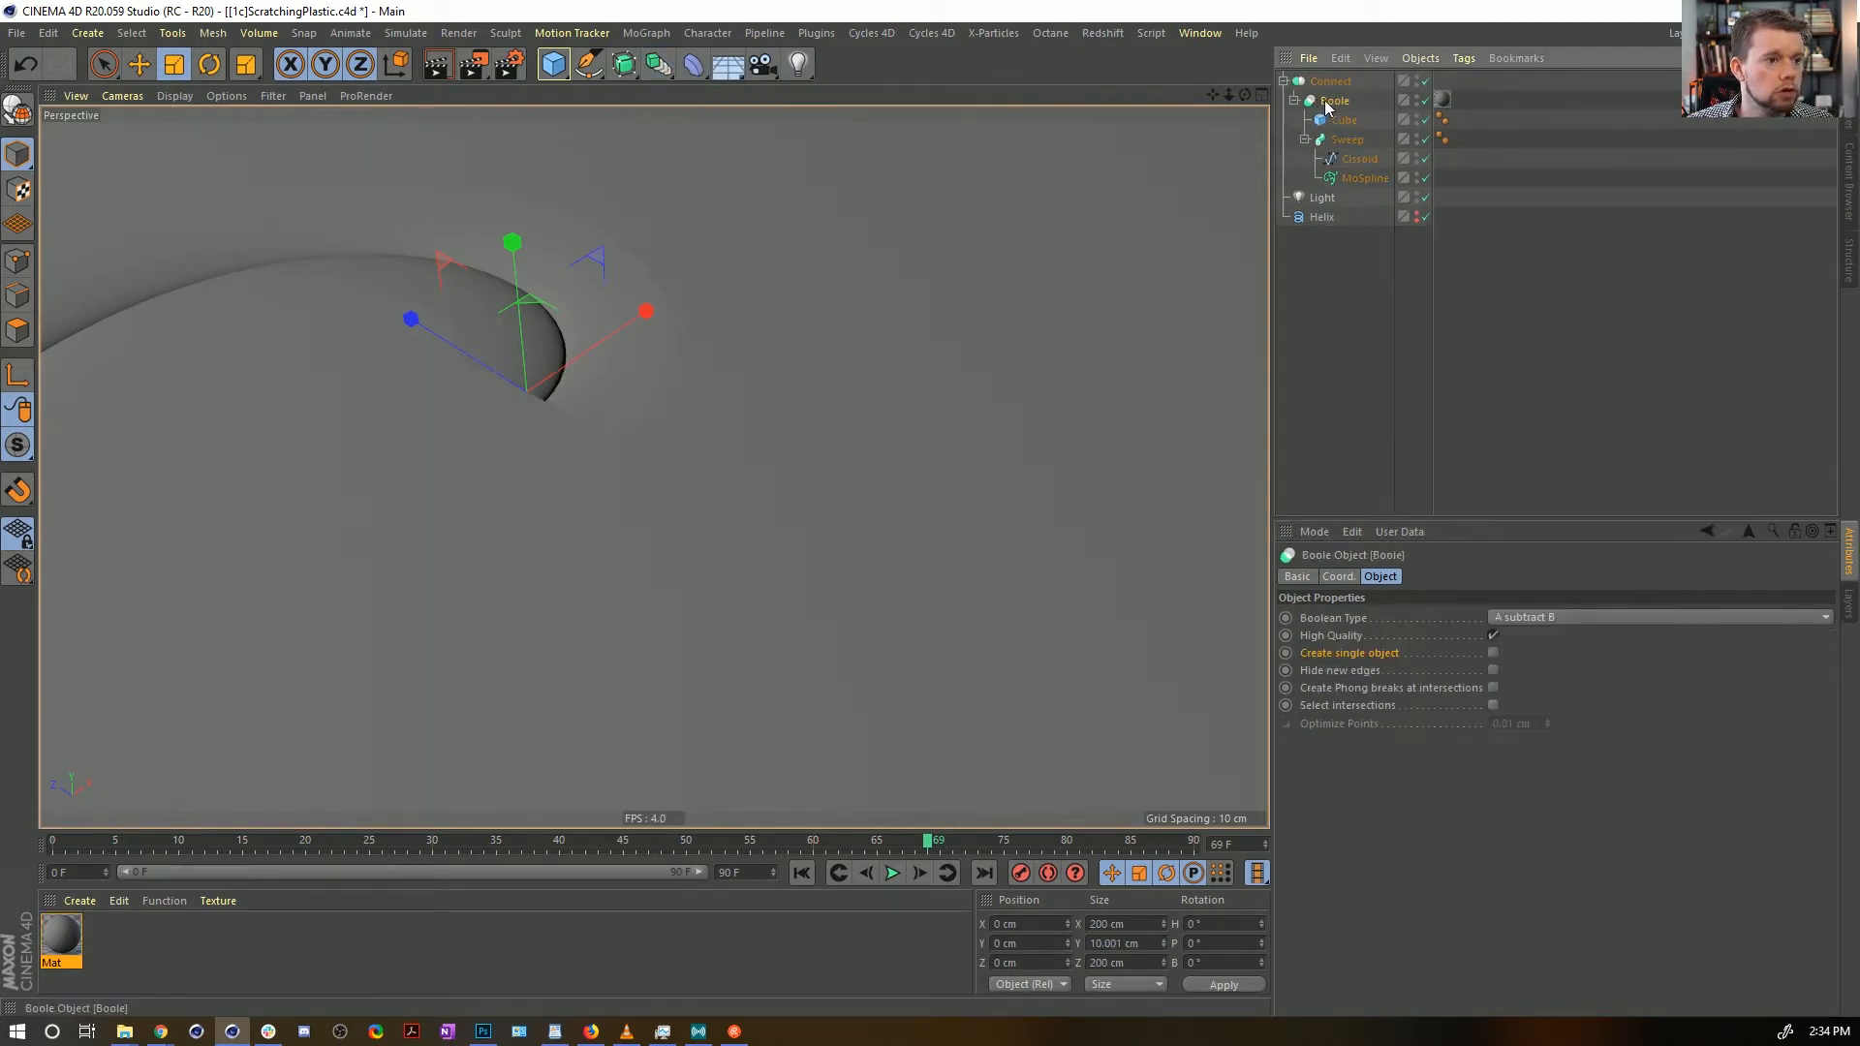
pyautogui.click(1493, 653)
pyautogui.keyDown('alt'); pyautogui.moveTo(936, 504); pyautogui.dragTo(856, 494, button='right'); pyautogui.keyUp('alt')
pyautogui.keyDown('alt'); pyautogui.moveTo(856, 494); pyautogui.dragTo(767, 401); pyautogui.keyUp('alt')
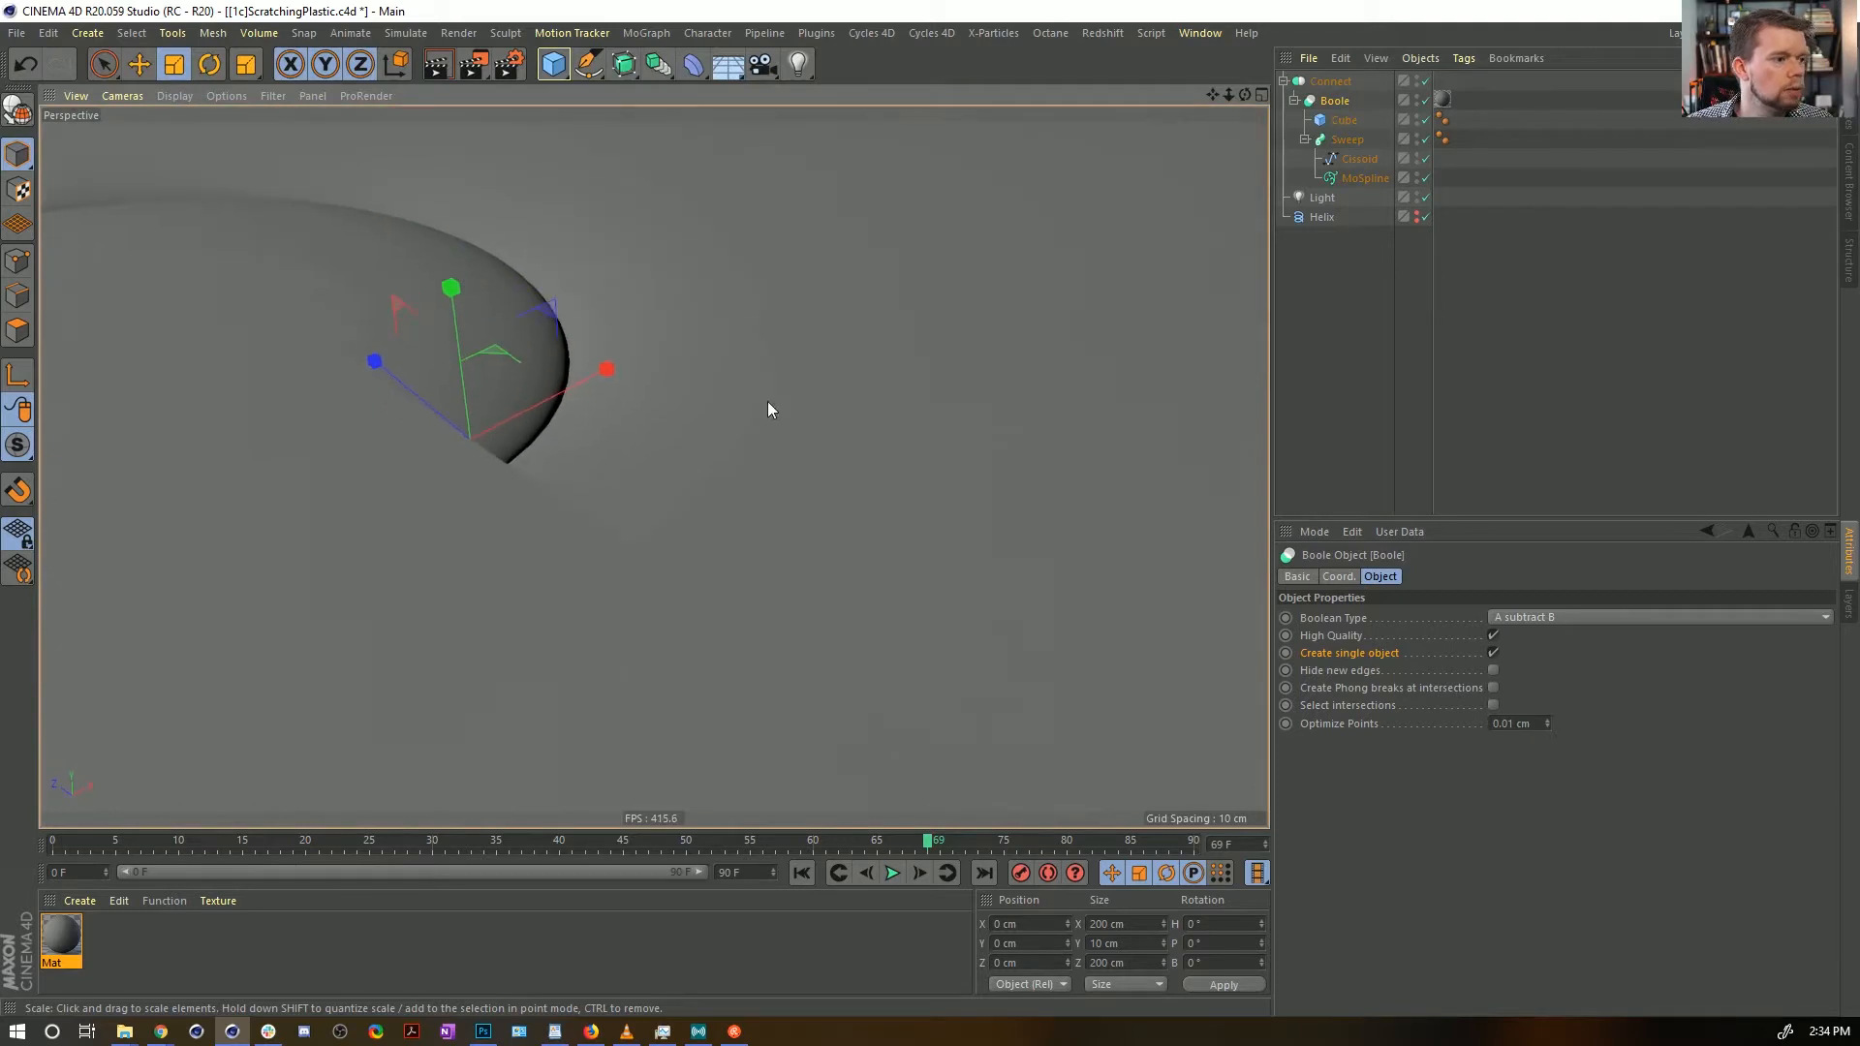
# Set the Connect's Phong Mode to Manual and move the Cube's Phong tag onto the Connect
pyautogui.click(1330, 81)
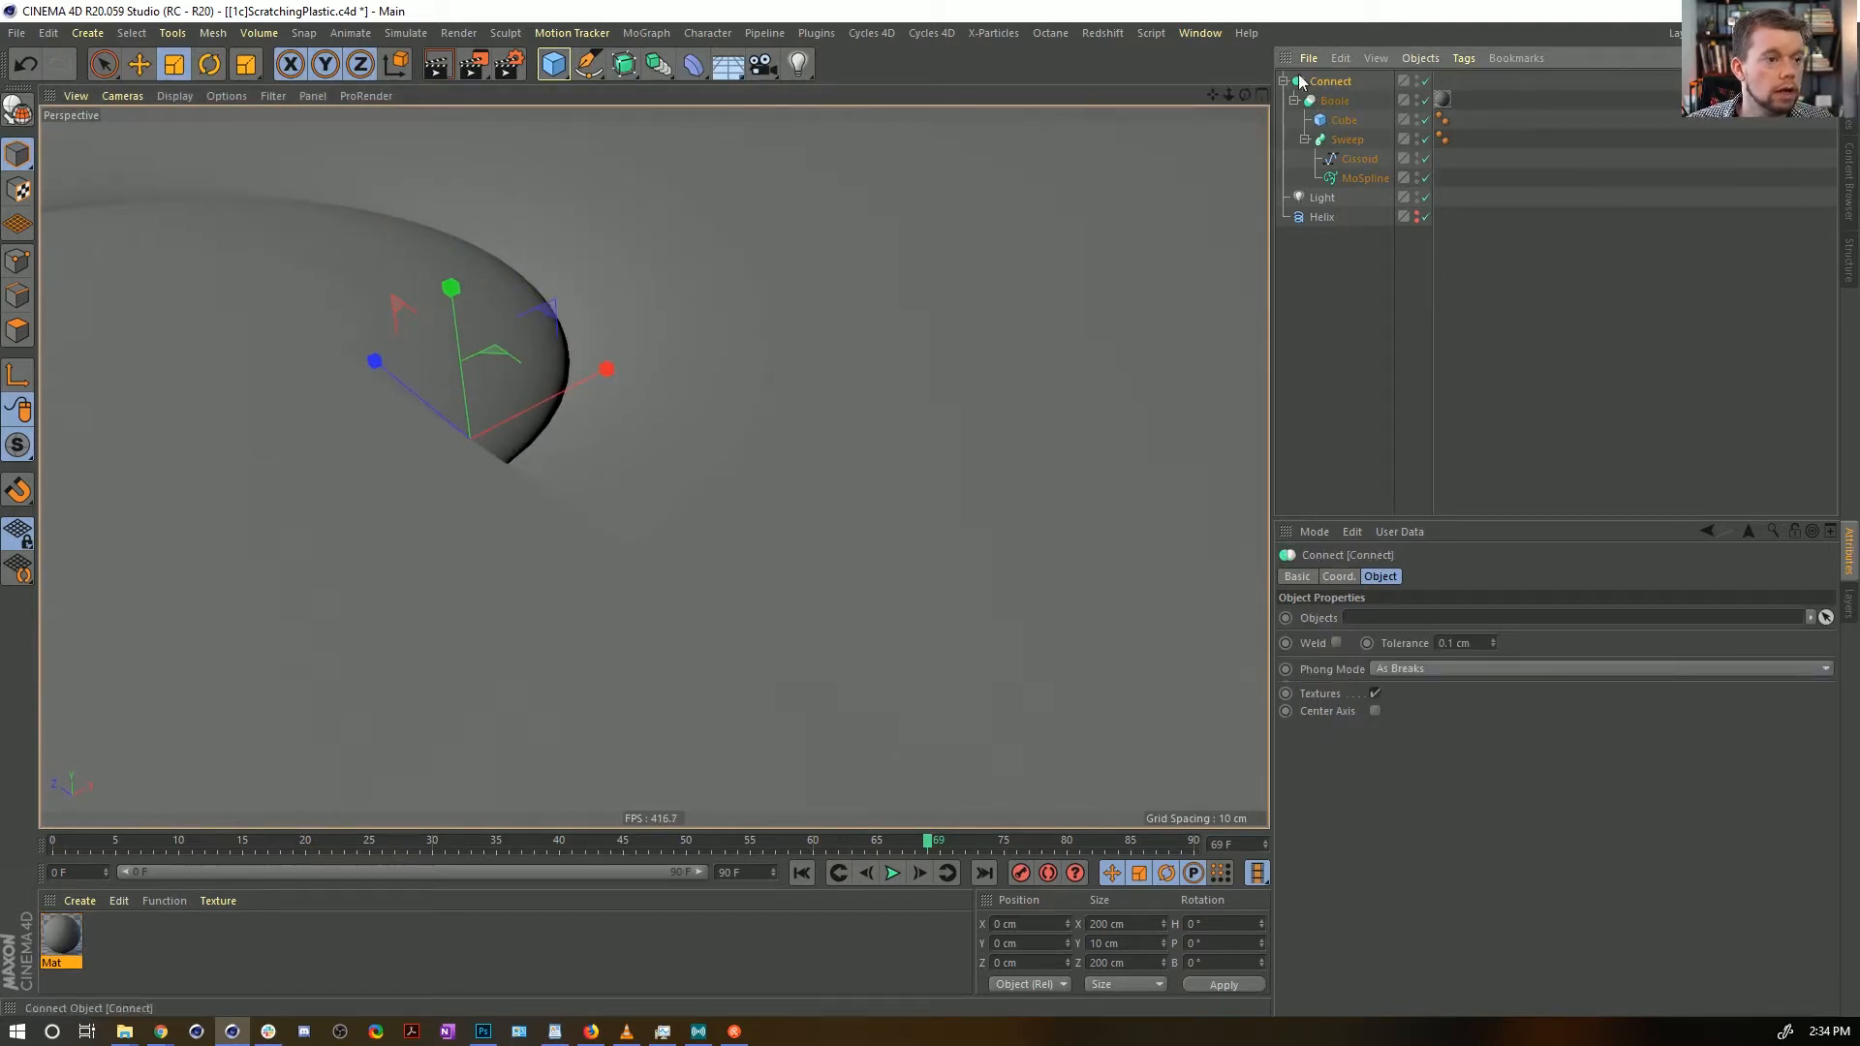
pyautogui.click(1409, 669)
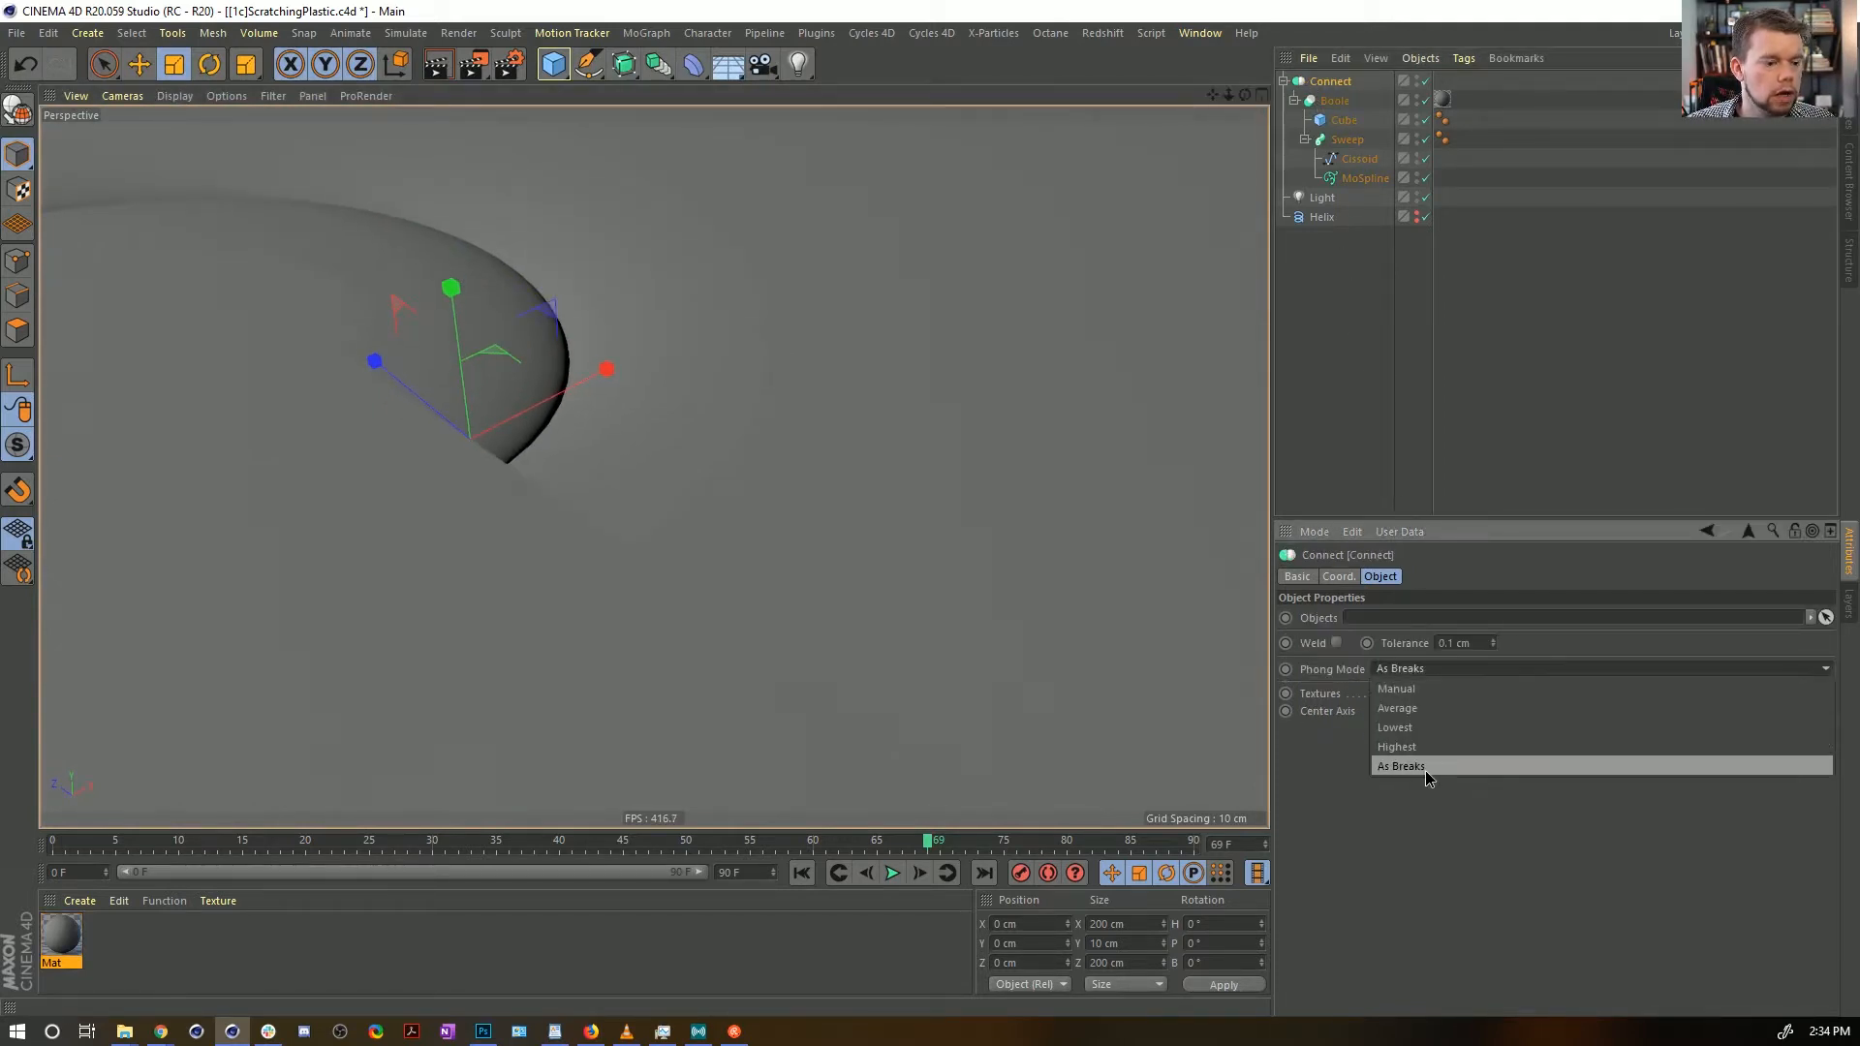
pyautogui.click(1414, 689)
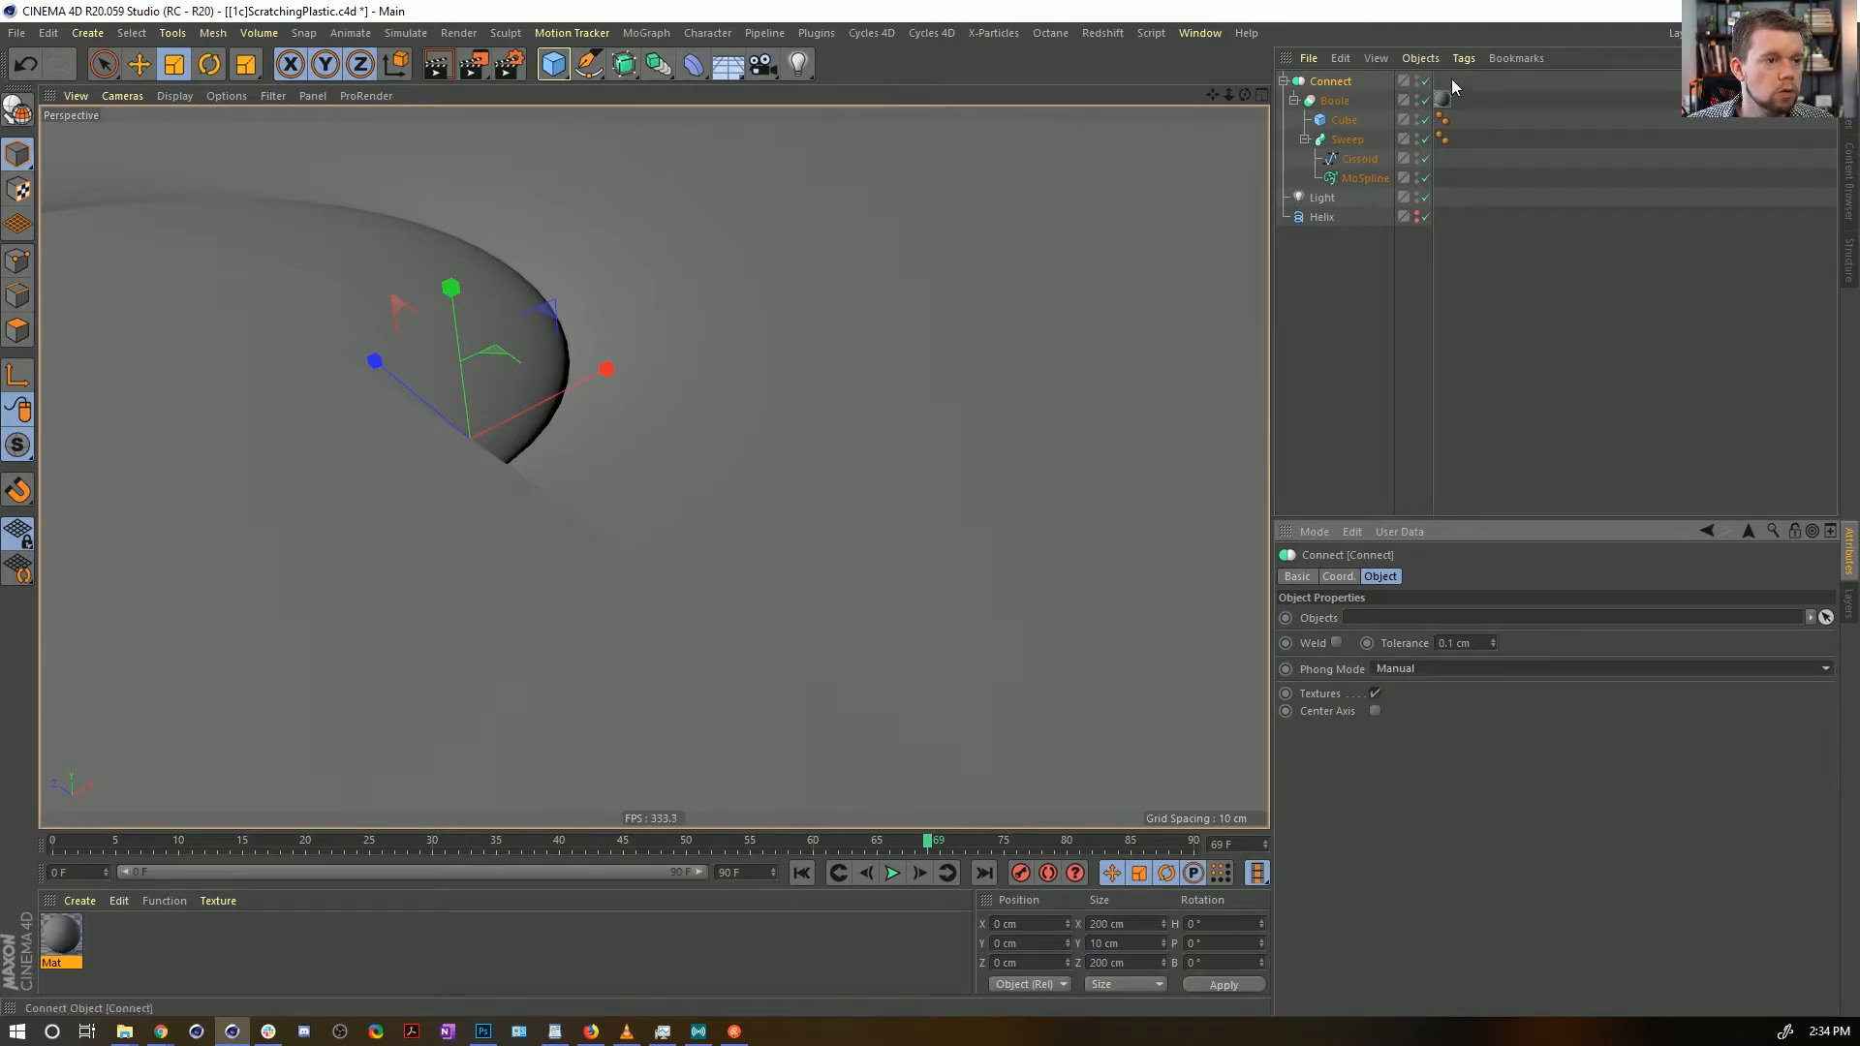
pyautogui.moveTo(1441, 100)
pyautogui.mouseDown()
pyautogui.moveTo(1450, 113)
pyautogui.moveTo(1448, 83)
pyautogui.mouseUp()
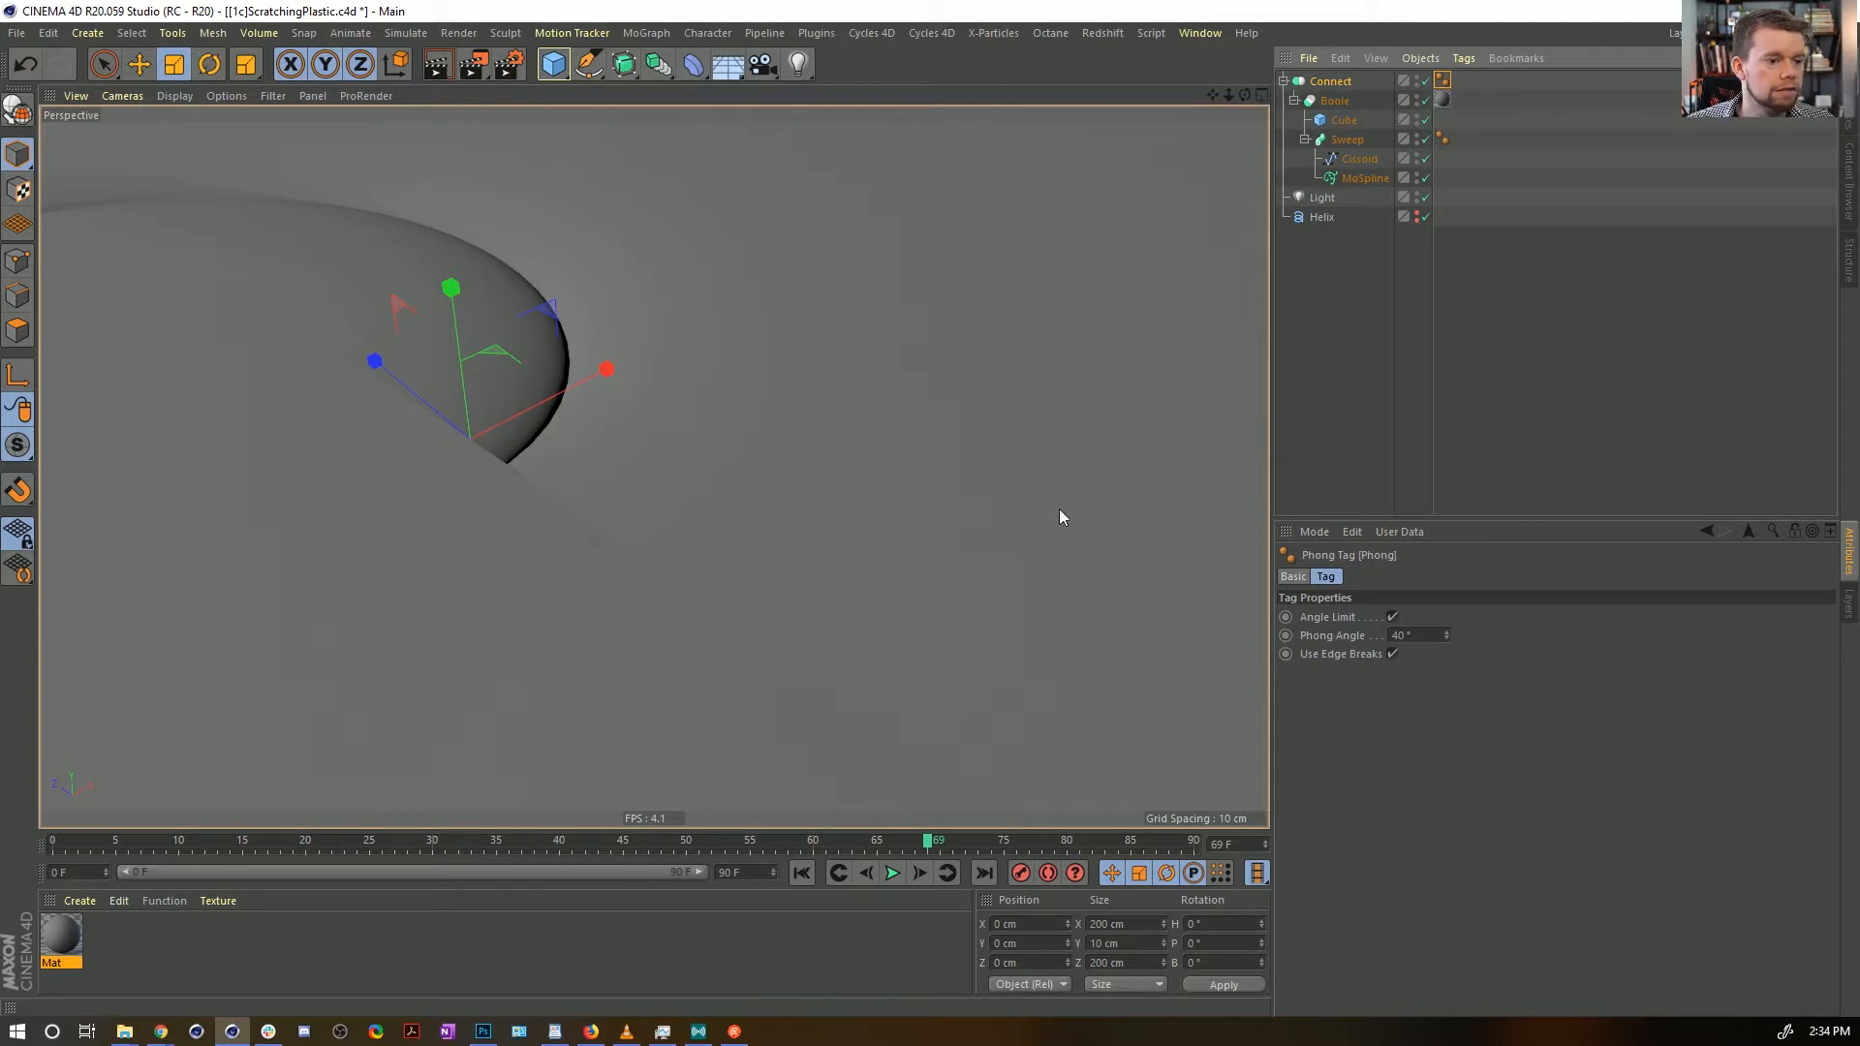
pyautogui.keyDown('alt'); pyautogui.moveTo(871, 377); pyautogui.dragTo(879, 427); pyautogui.keyUp('alt')
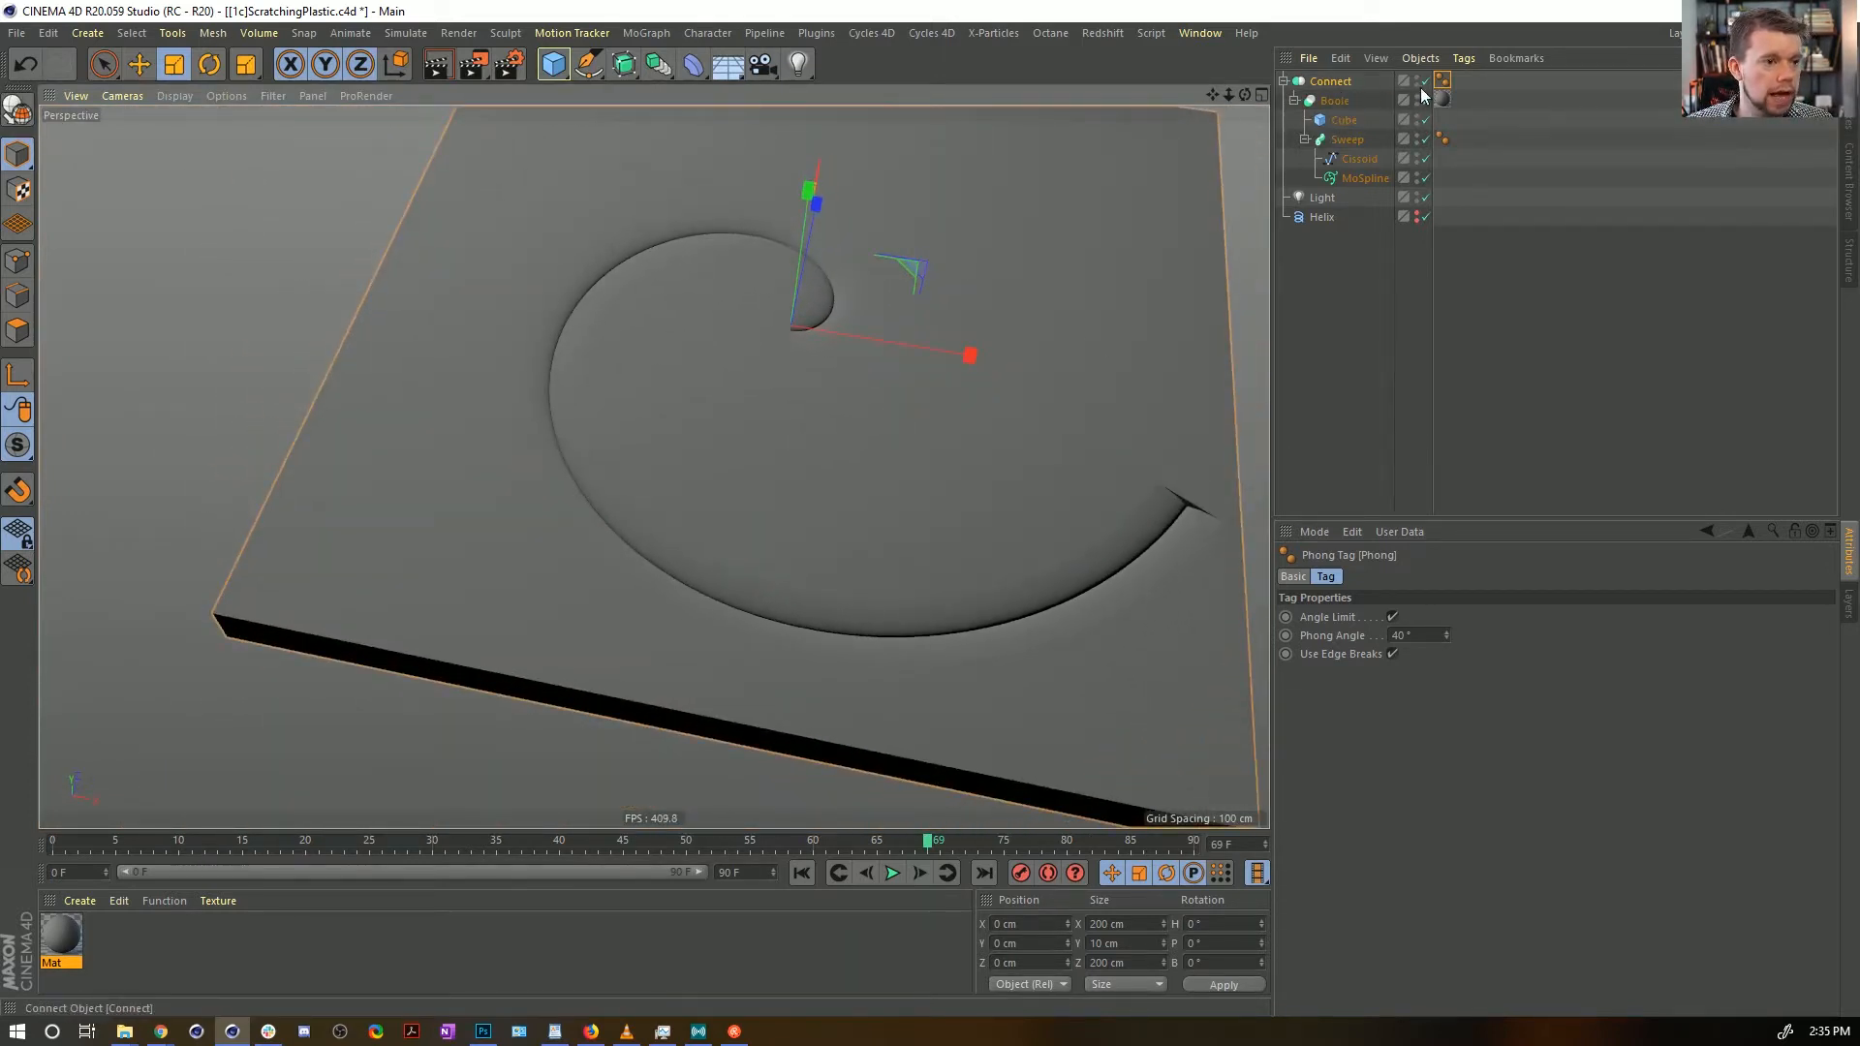
# Move the Phong tag from the Connect to the Boole and take the Boole out of the Connect
pyautogui.moveTo(1442, 80); pyautogui.dragTo(1462, 100)
pyautogui.moveTo(1336, 108); pyautogui.dragTo(1349, 290)
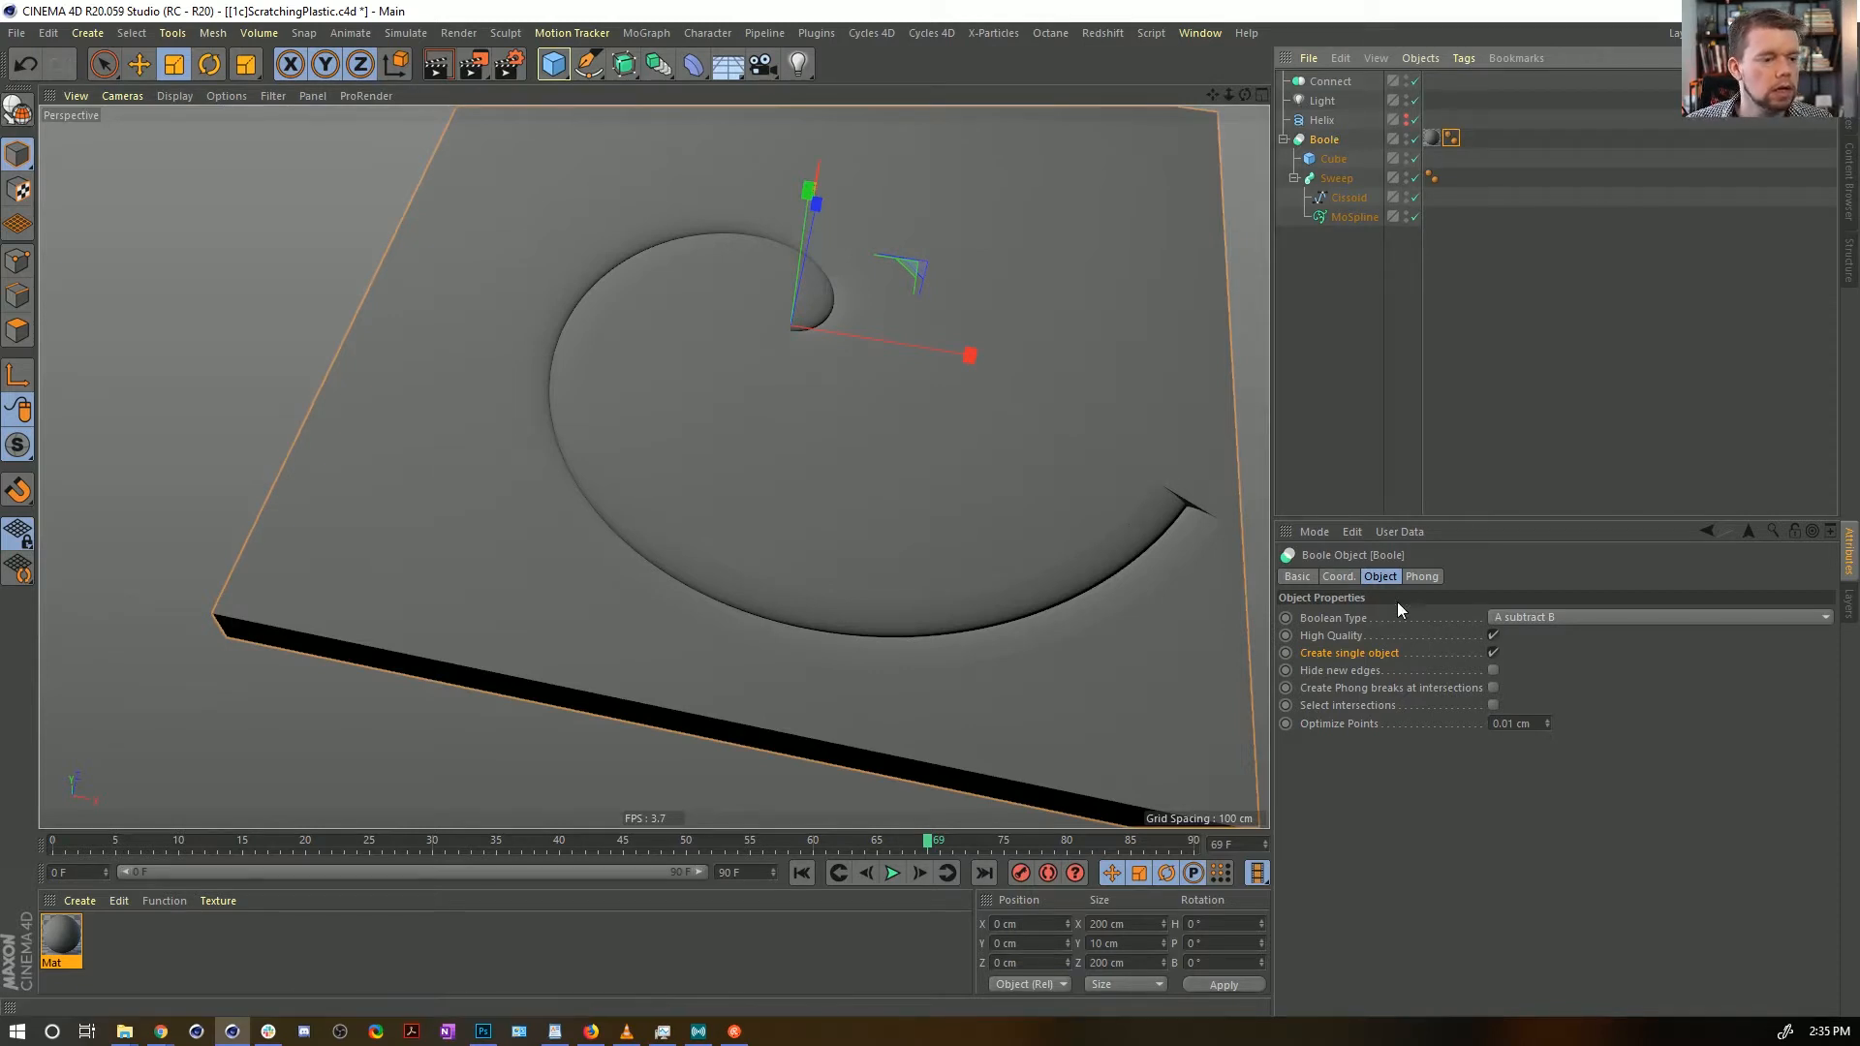
pyautogui.keyDown('alt'); pyautogui.moveTo(898, 409); pyautogui.dragTo(938, 378); pyautogui.keyUp('alt')
# Save the changes to the current [1c]ScratchingPlastic.c4d scene
pyautogui.hotkey('ctrl', 's')
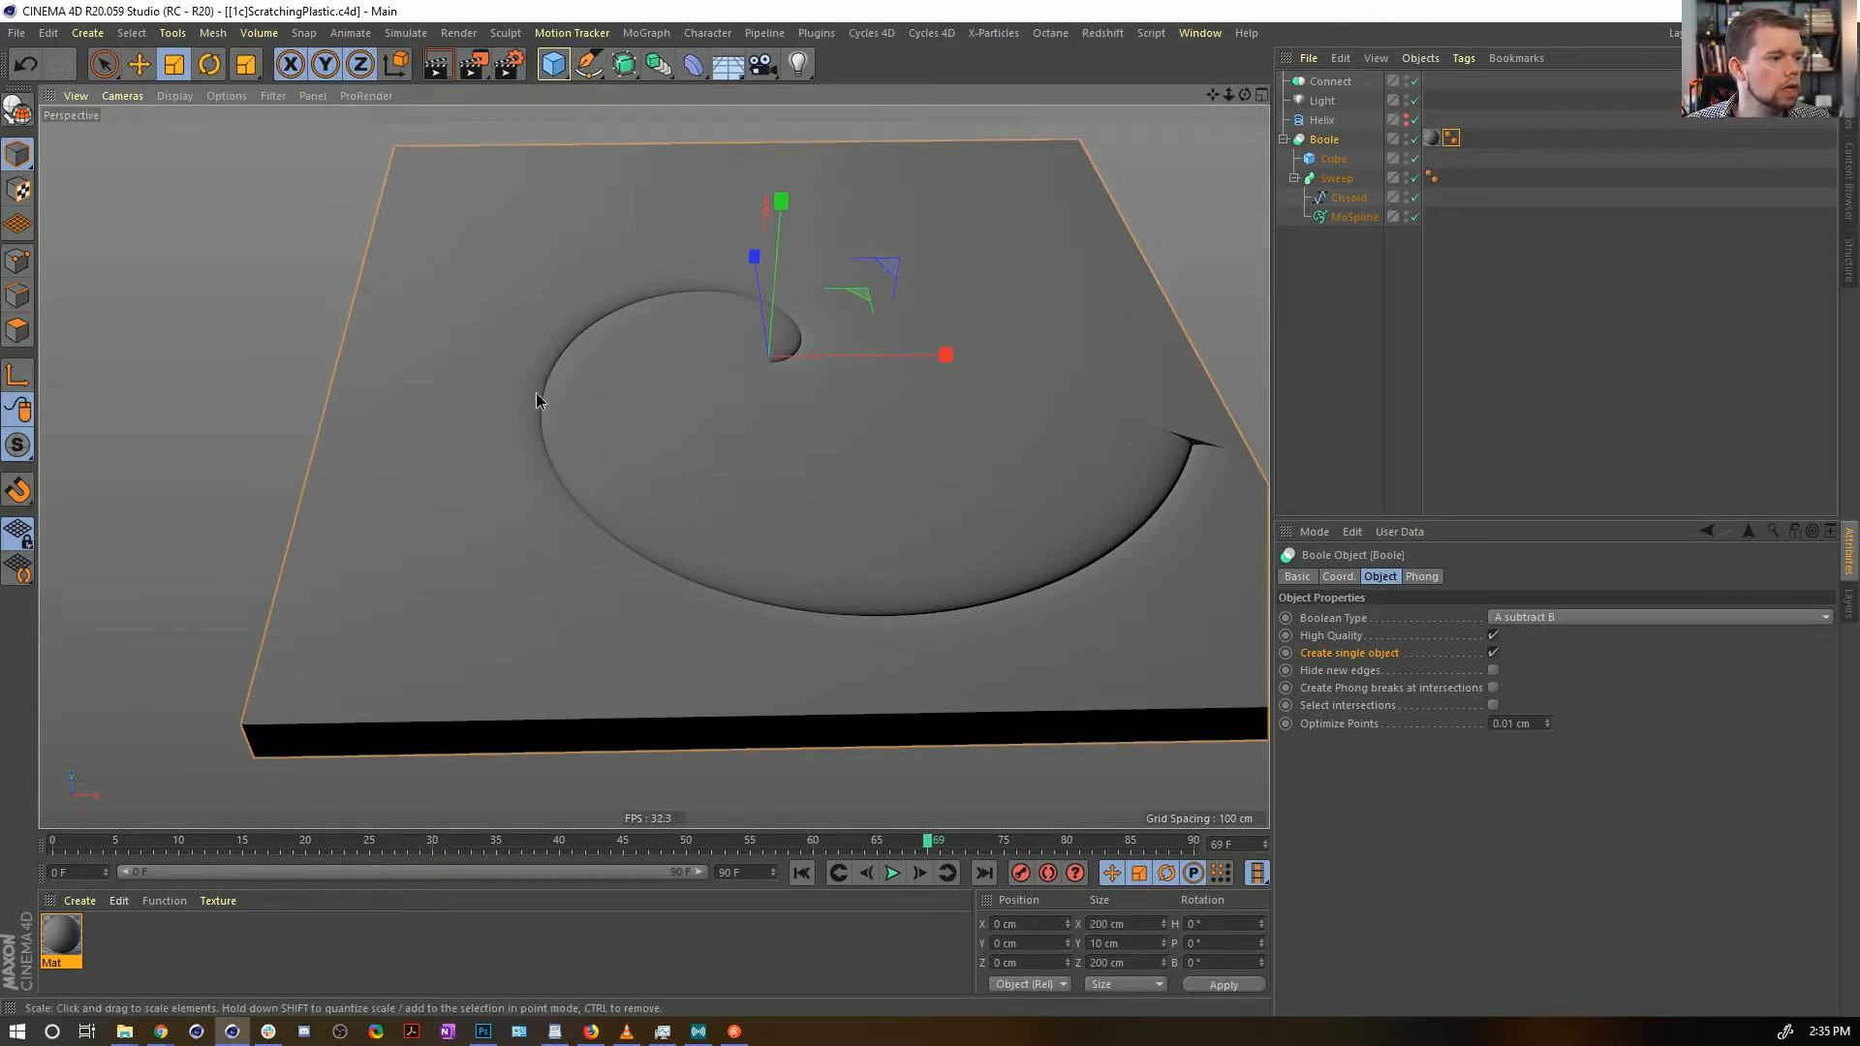
pyautogui.keyDown('alt'); pyautogui.moveTo(539, 403); pyautogui.dragTo(881, 538); pyautogui.keyUp('alt')
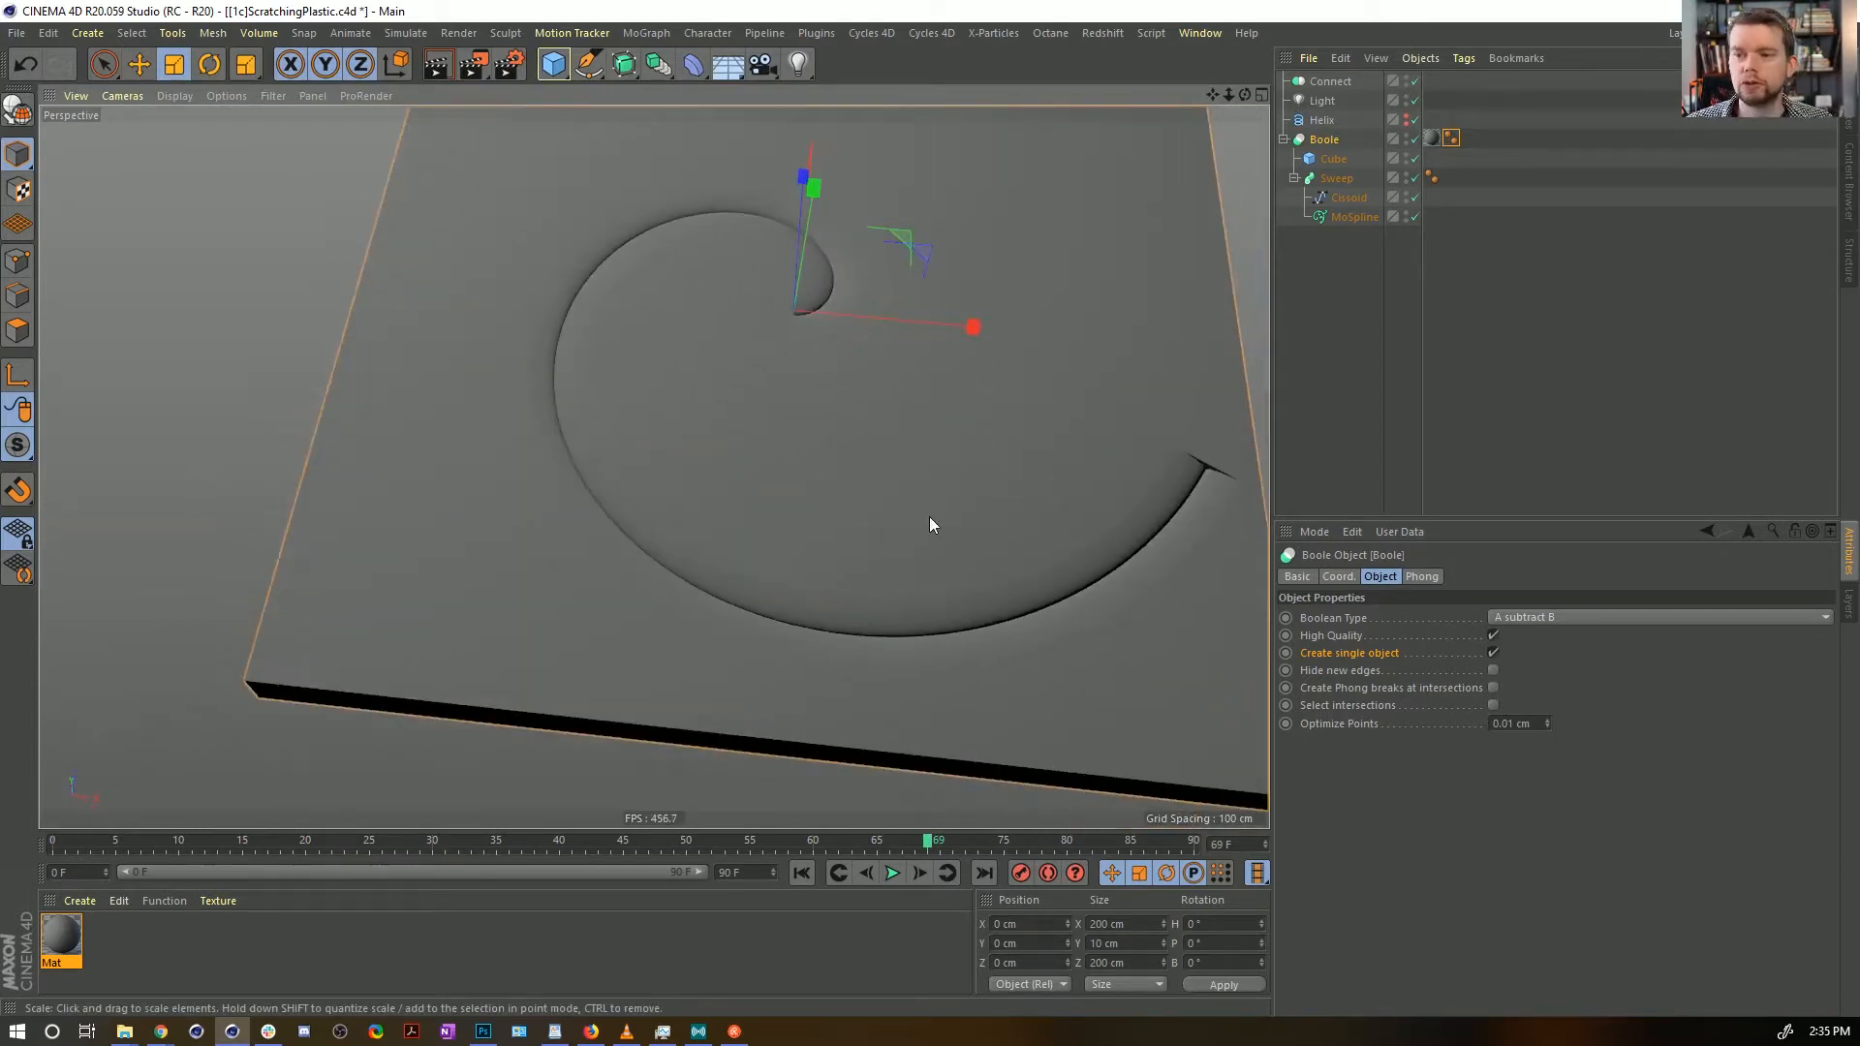
# Bring the Chrome window with the FIELD x IBM think 2019 project page over the scene as reference
pyautogui.moveTo(1859, 388); pyautogui.dragTo(1216, 200)
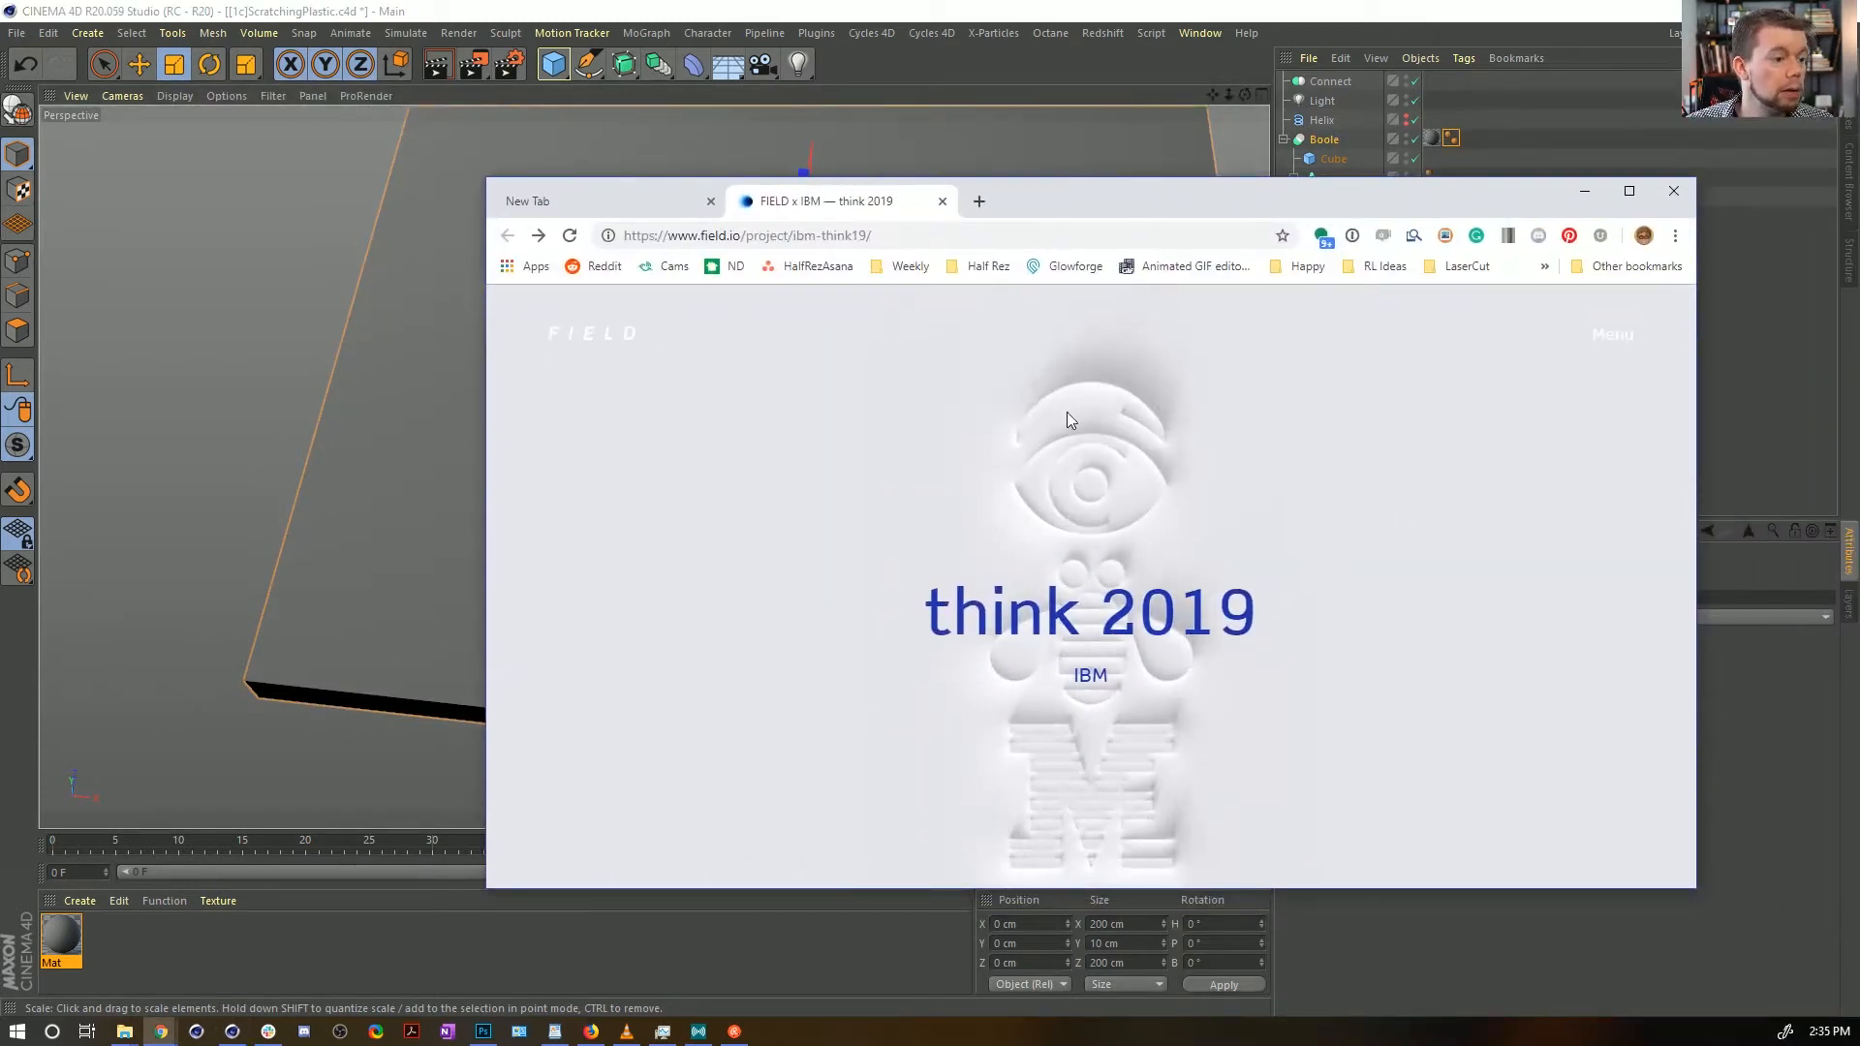
# Move the Chrome window aside, switch to Twitter and play and scrub through the Aphex Twin tweet's video as reference
pyautogui.moveTo(1079, 206); pyautogui.dragTo(1859, 199)
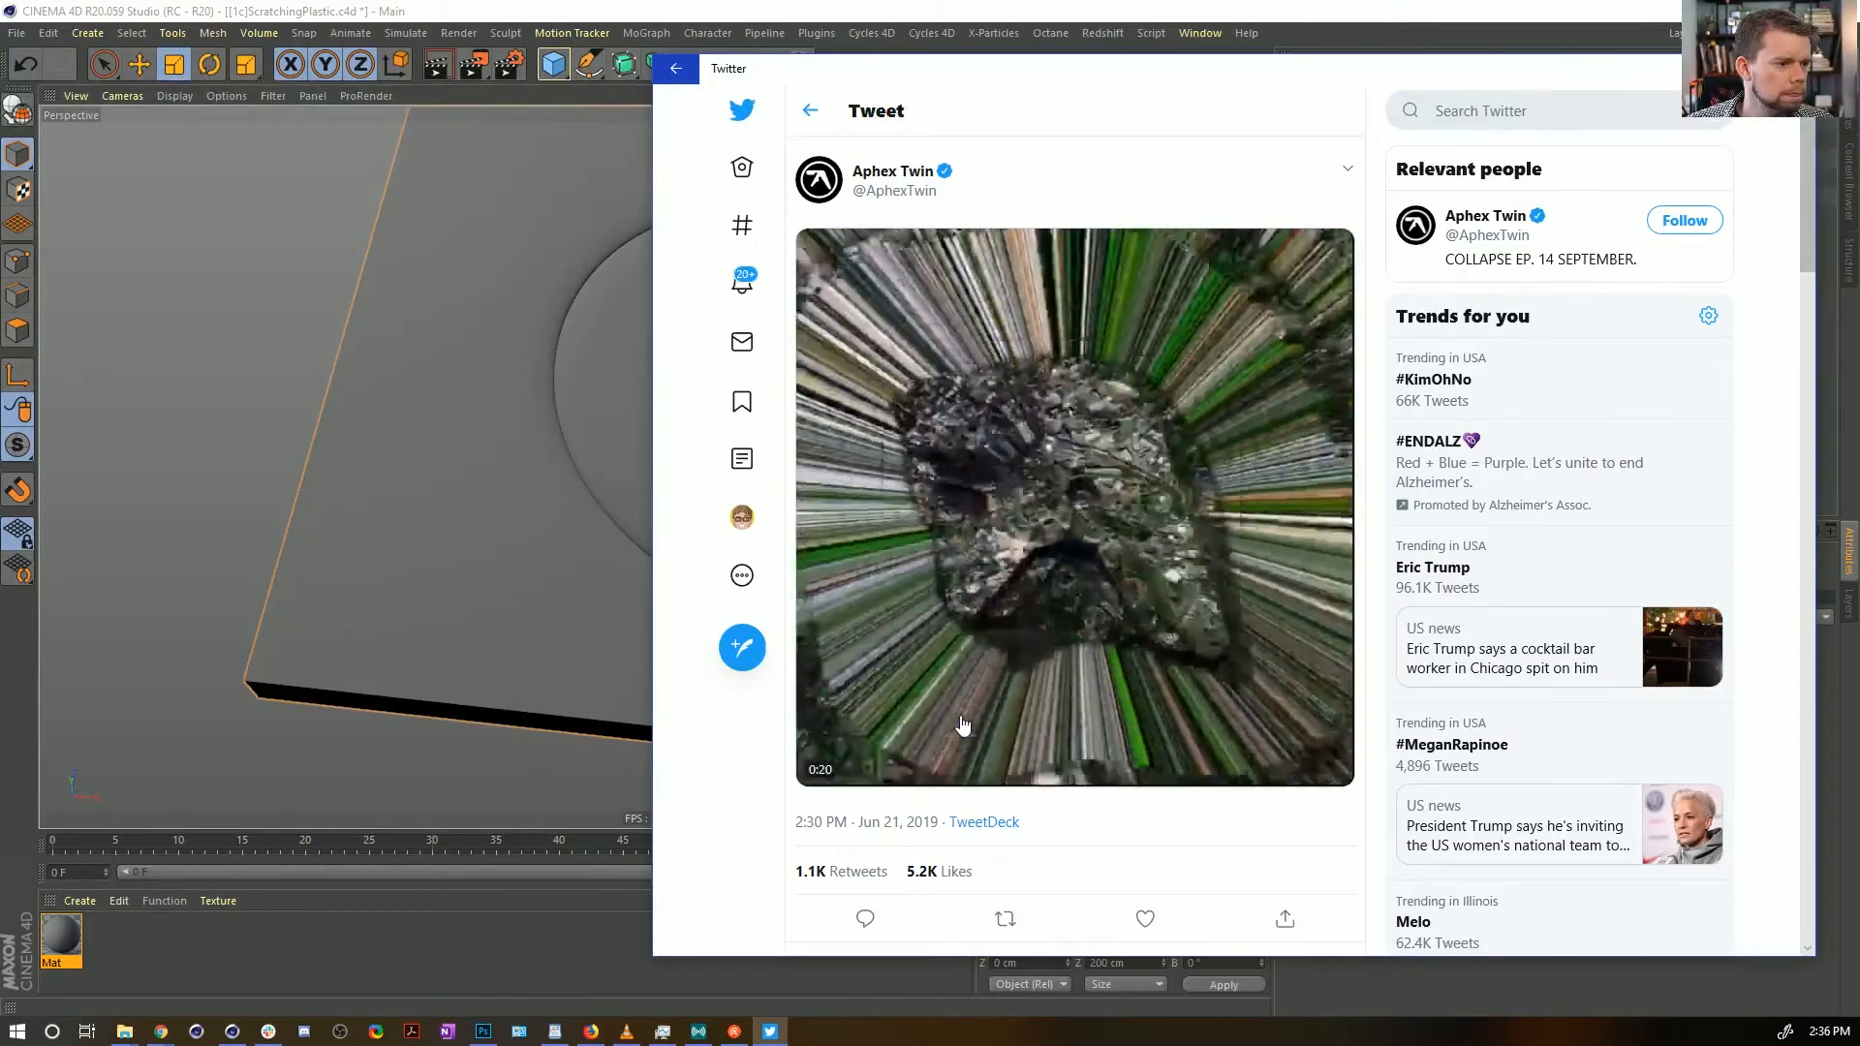
pyautogui.click(819, 767)
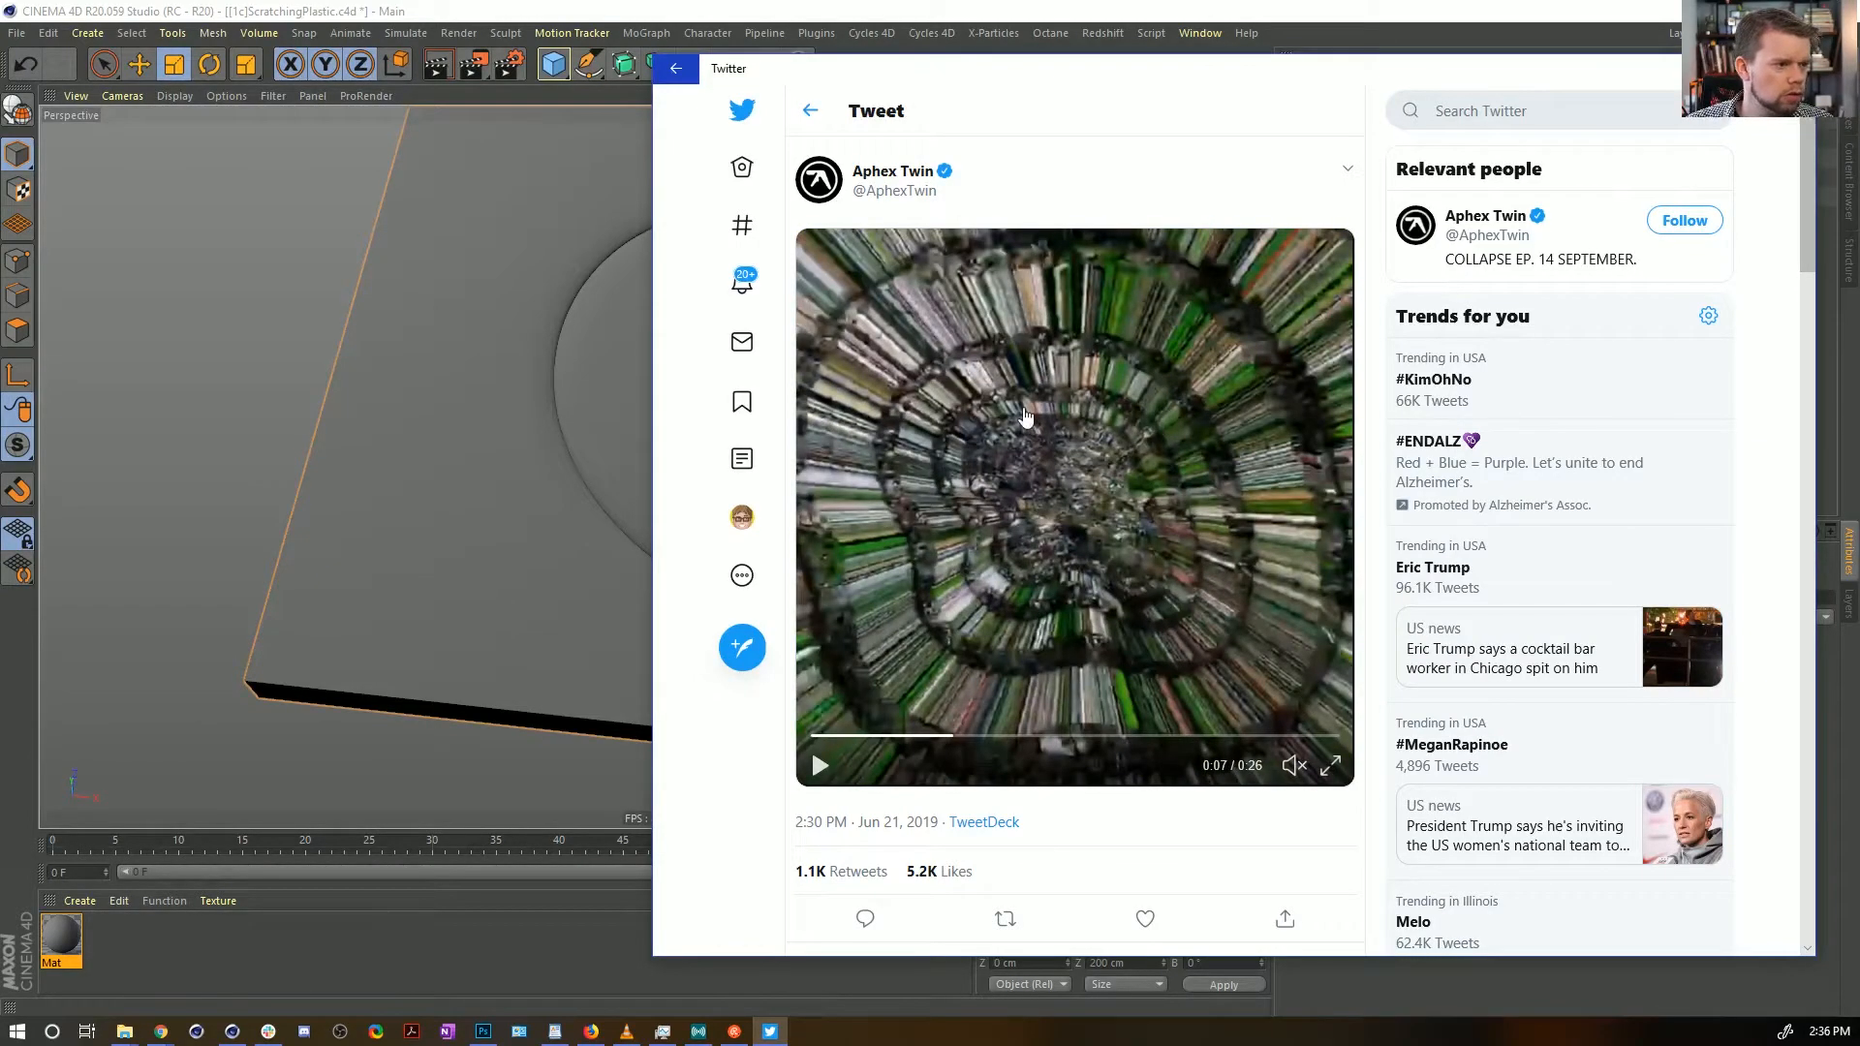
pyautogui.click(820, 767)
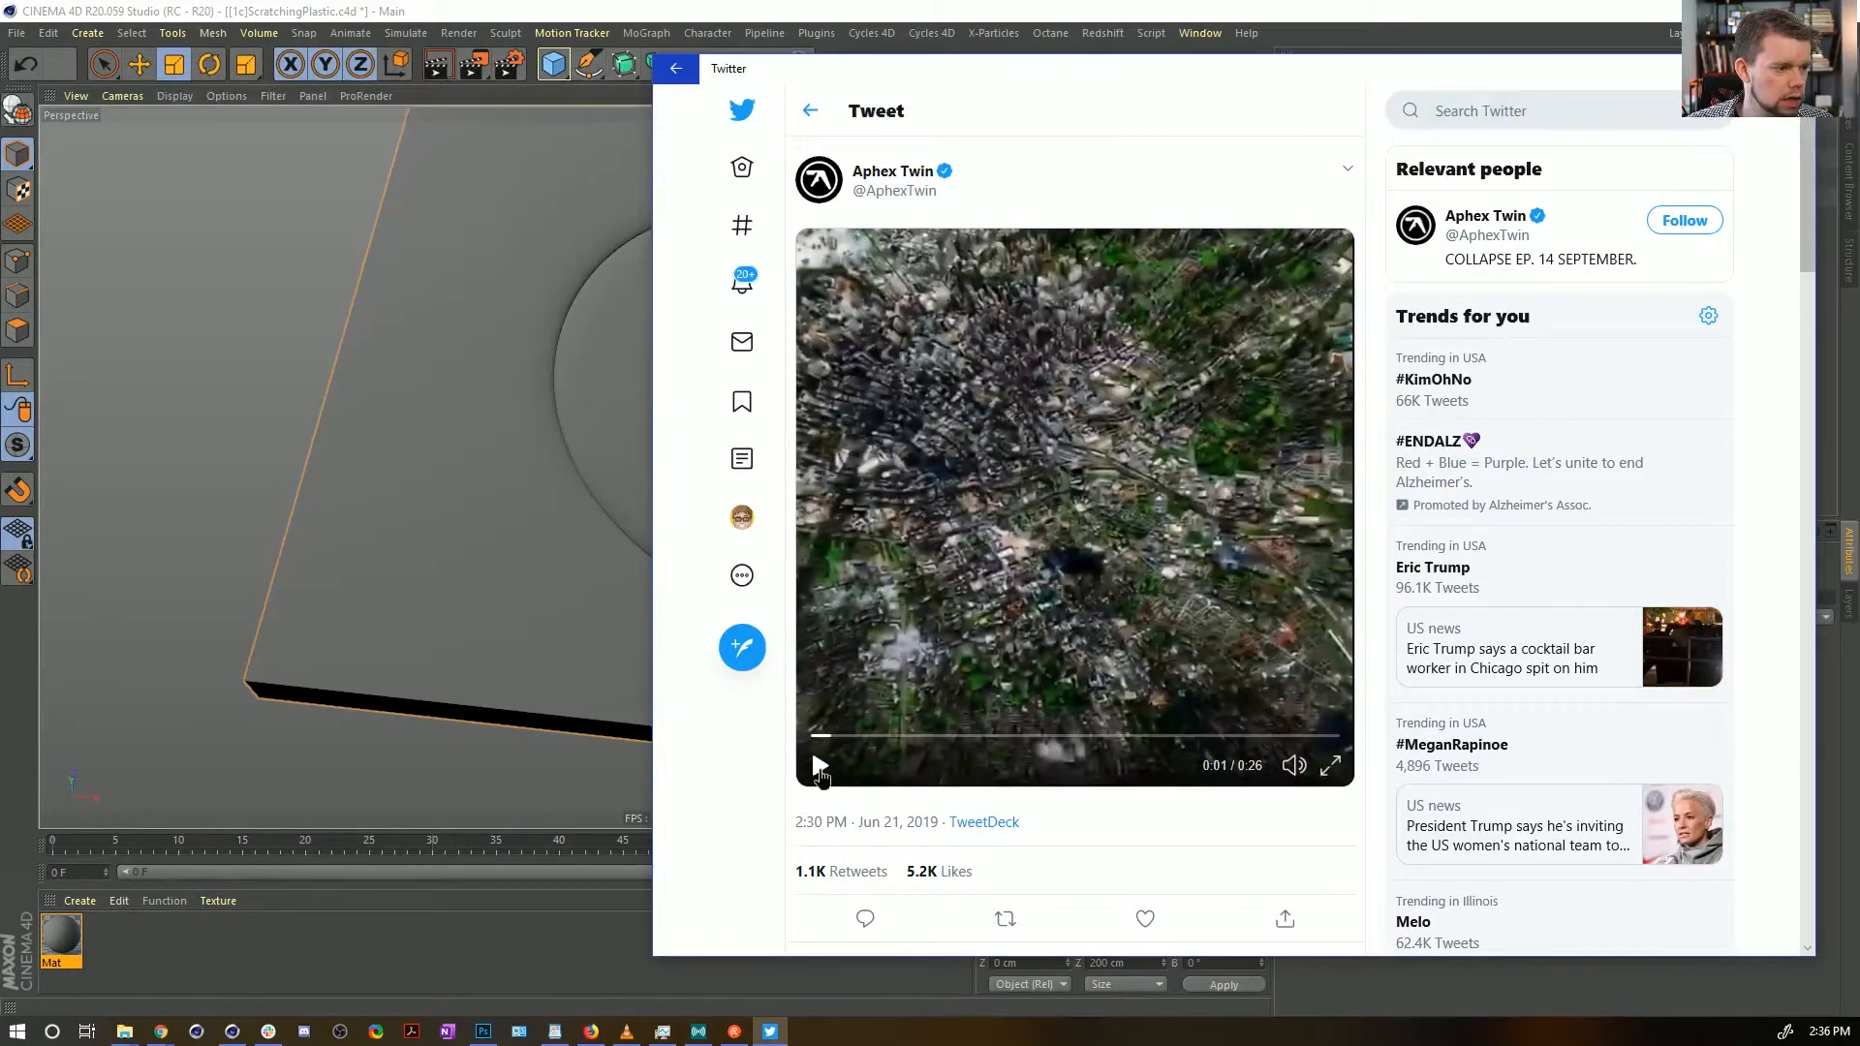
pyautogui.click(820, 767)
pyautogui.click(1294, 765)
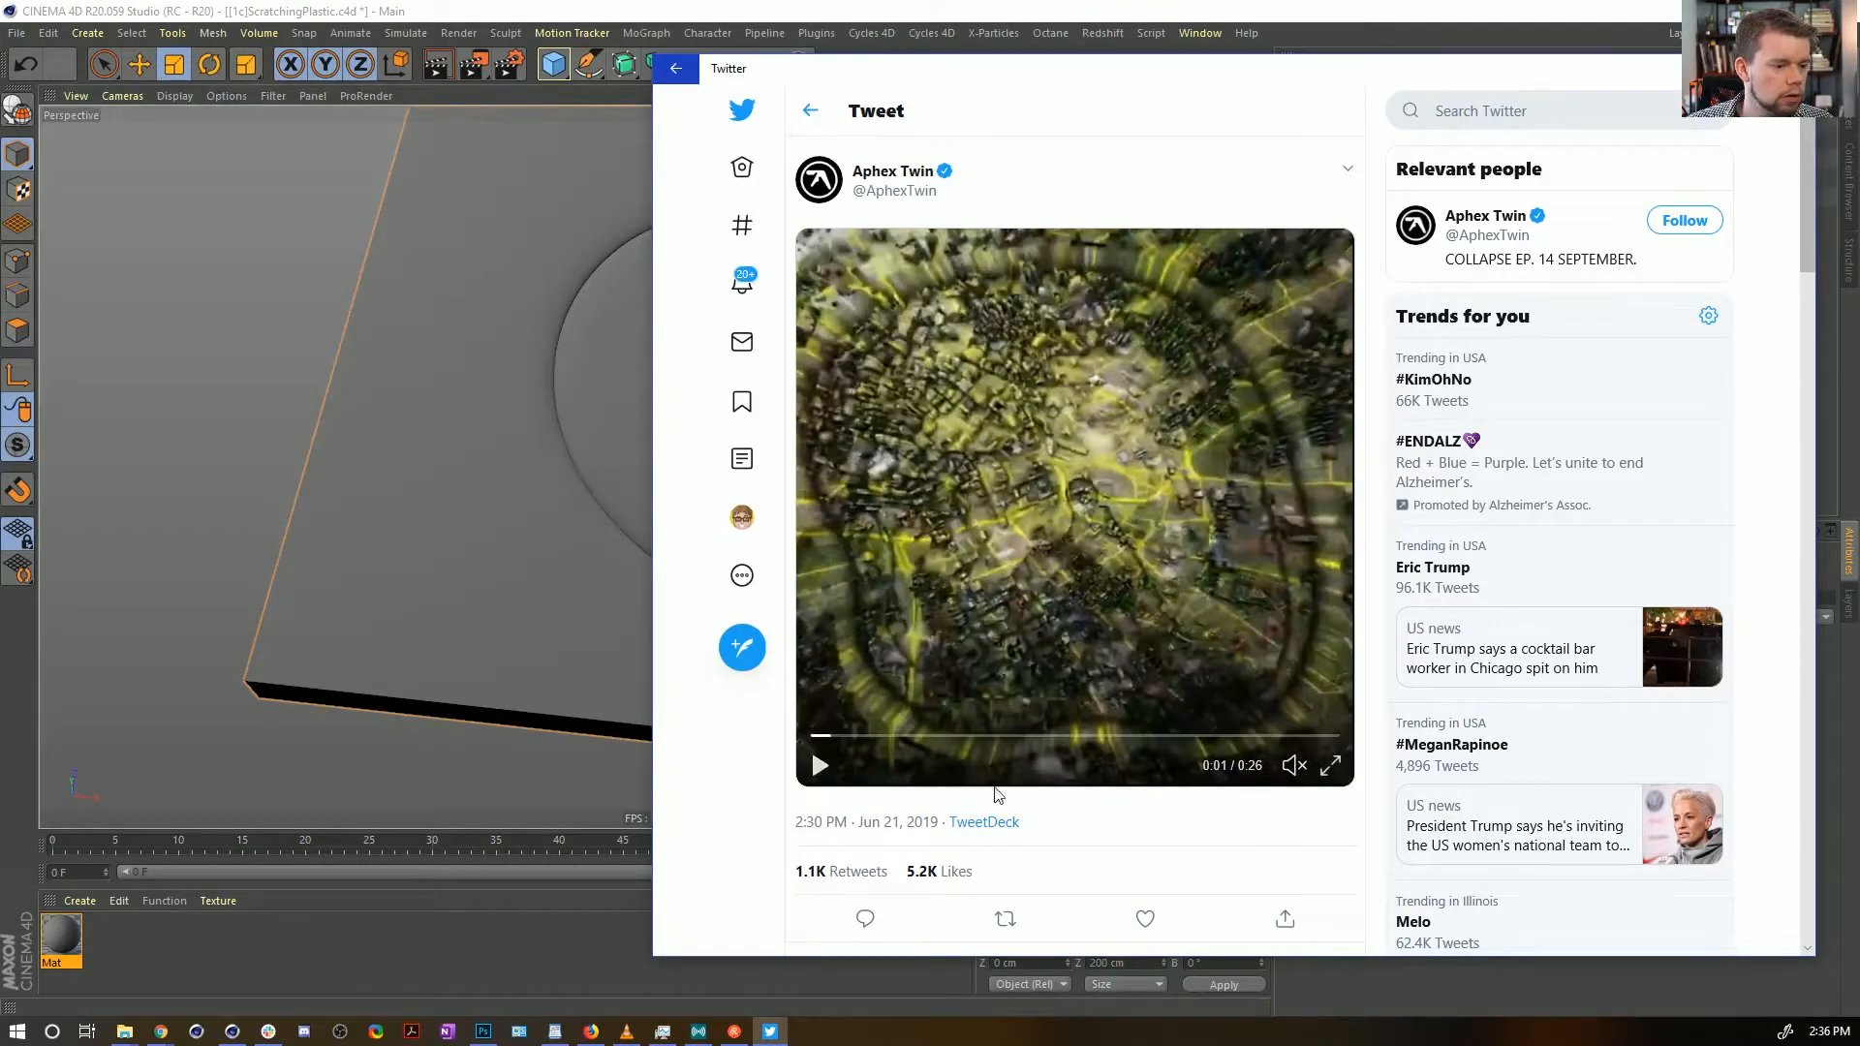
pyautogui.click(819, 768)
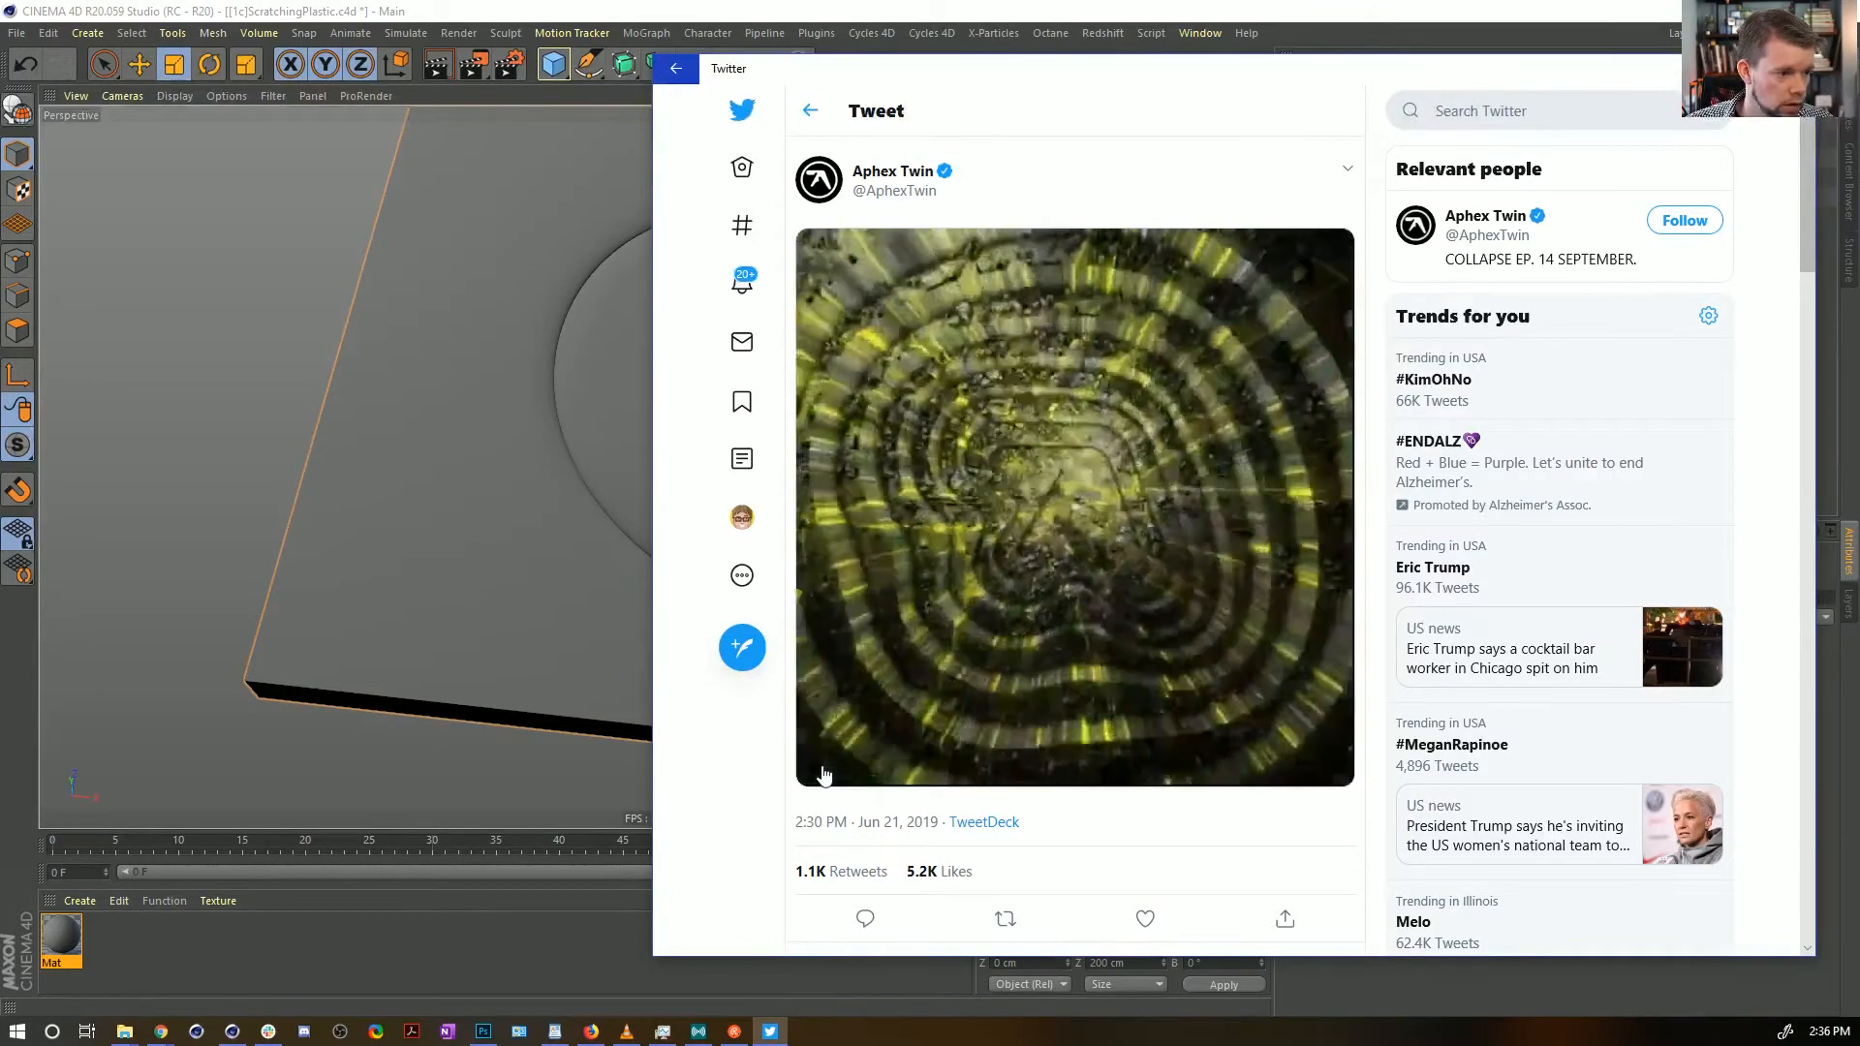
pyautogui.click(819, 765)
pyautogui.moveTo(988, 738); pyautogui.dragTo(1142, 714)
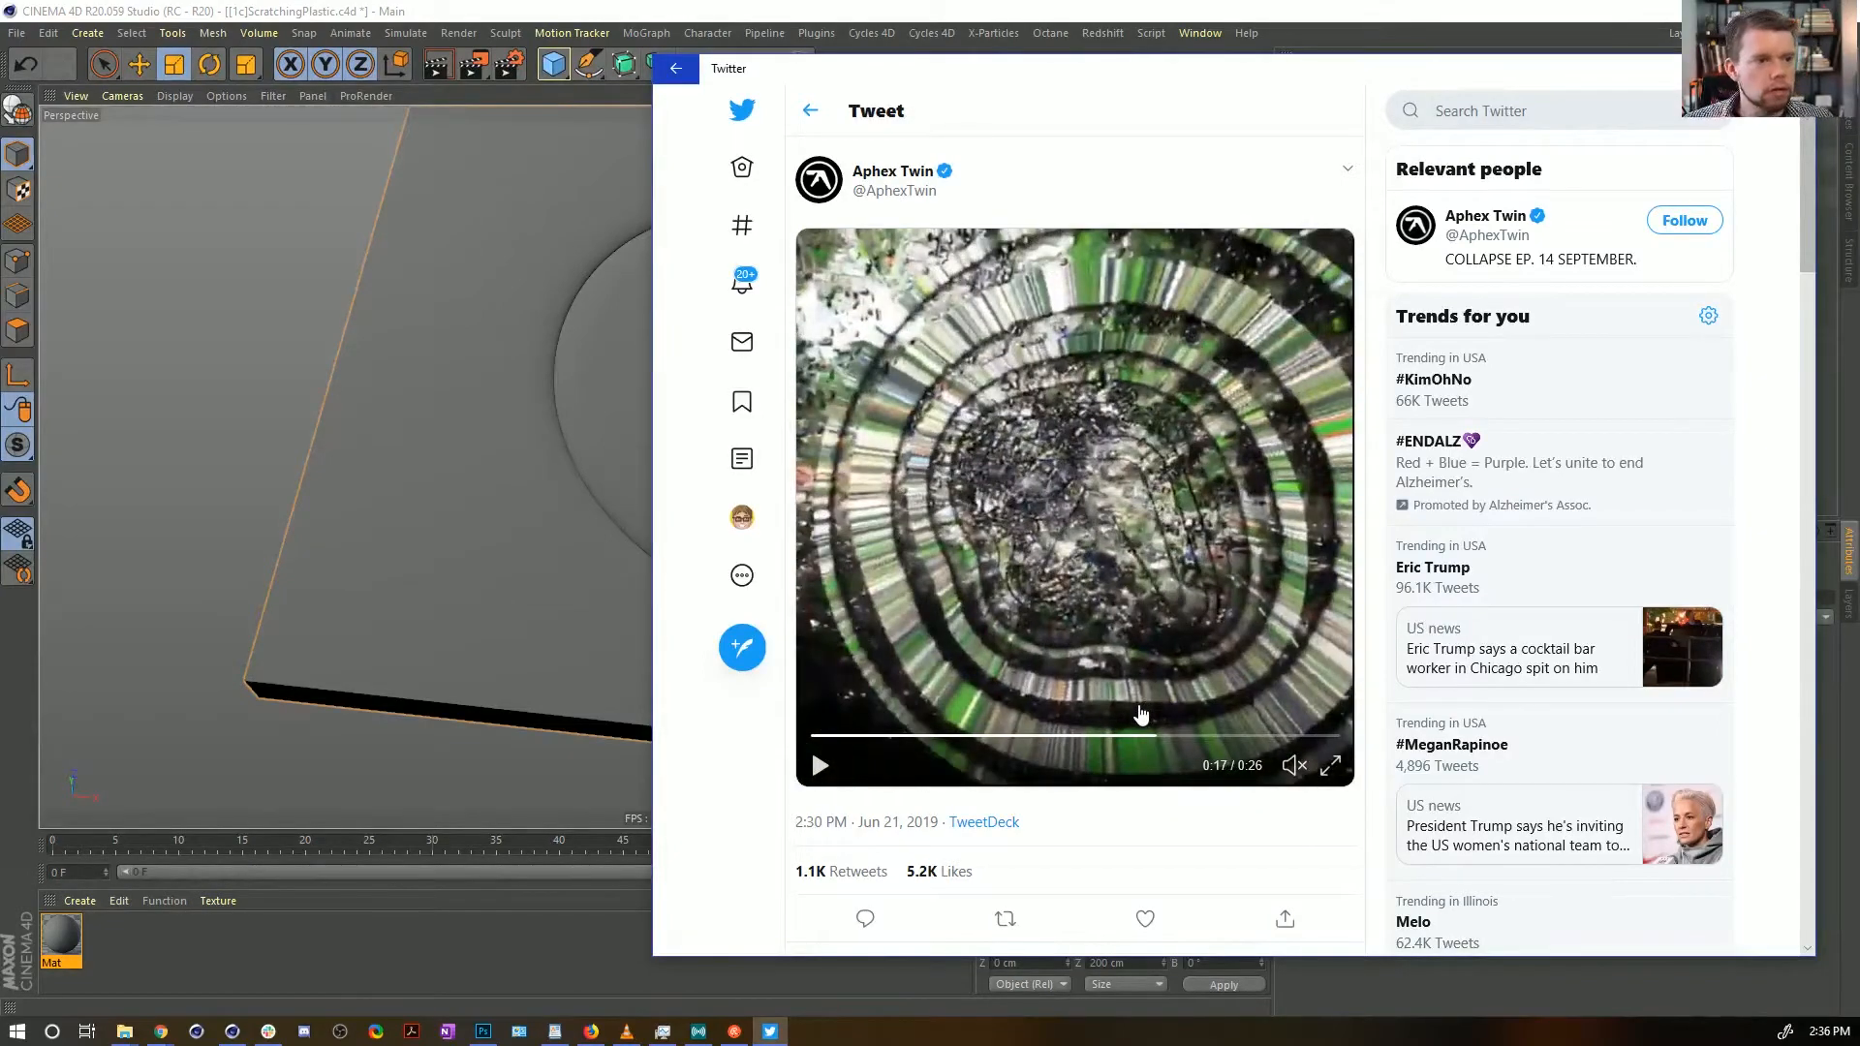
pyautogui.scroll(-5, 1118, 359)
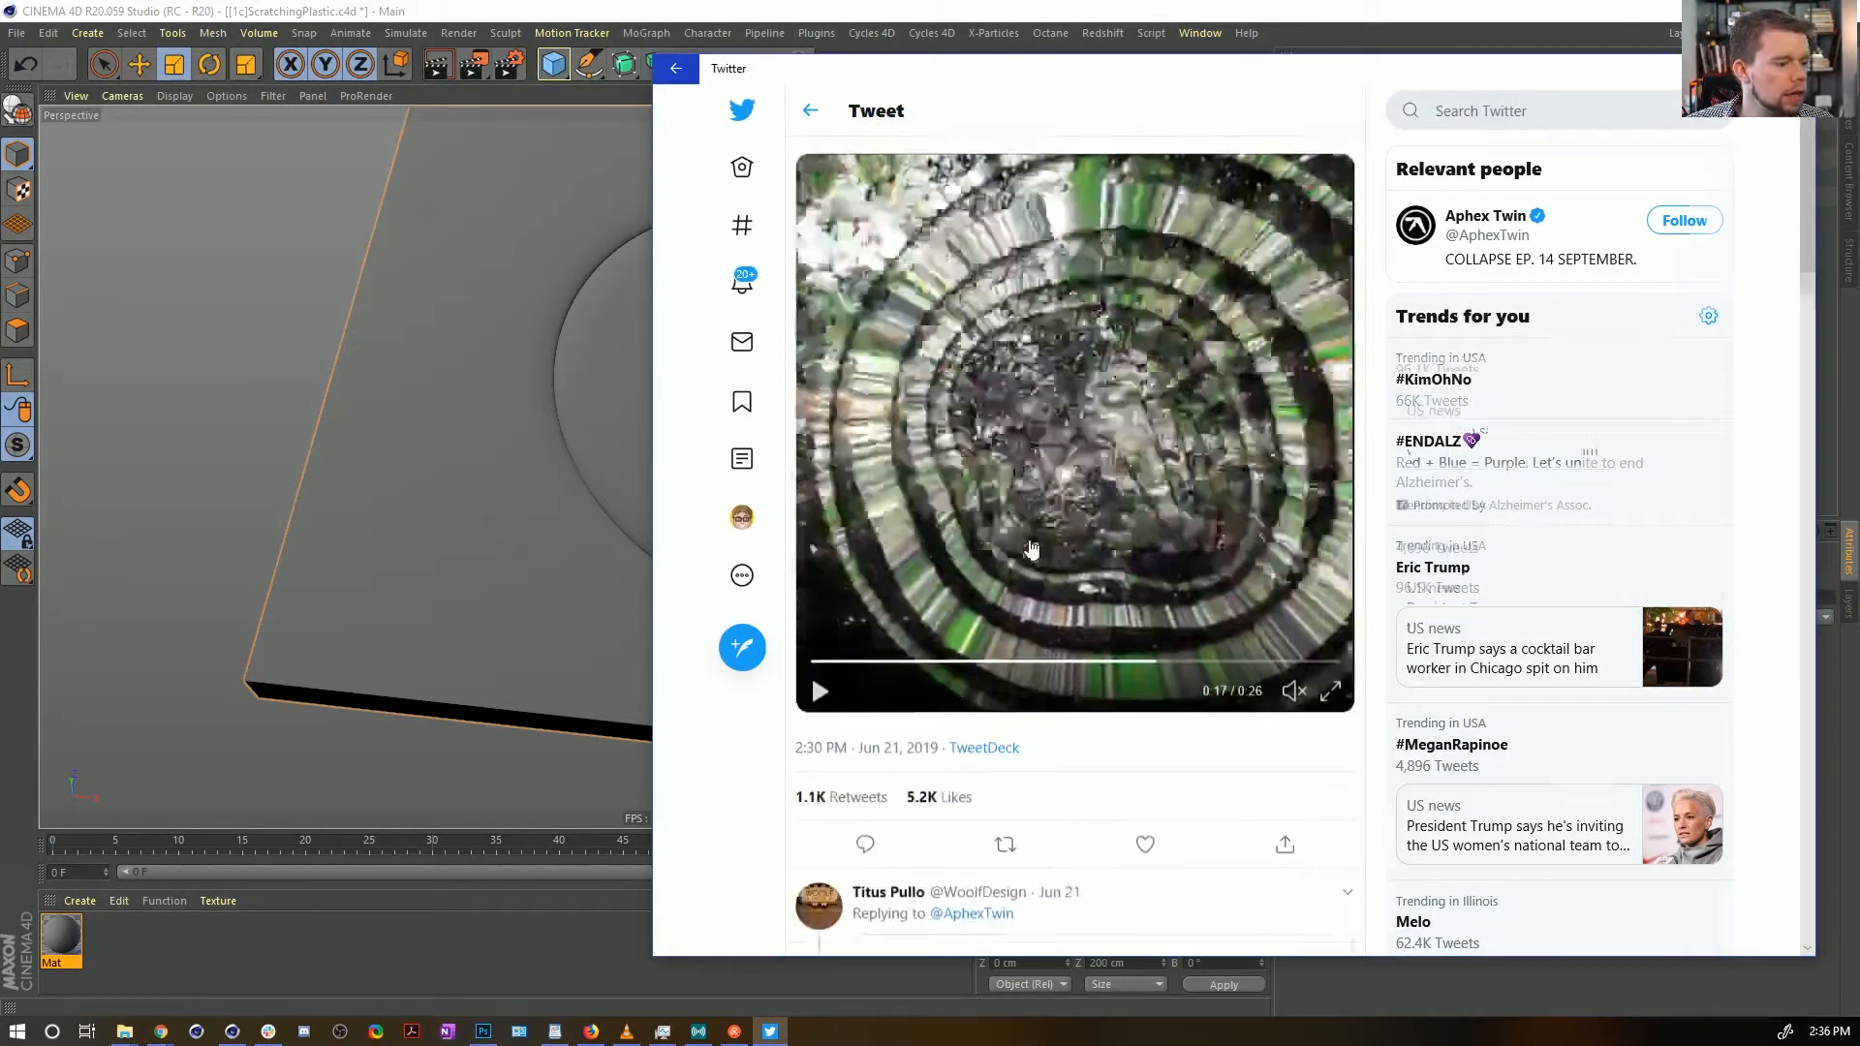
pyautogui.scroll(5, 981, 476)
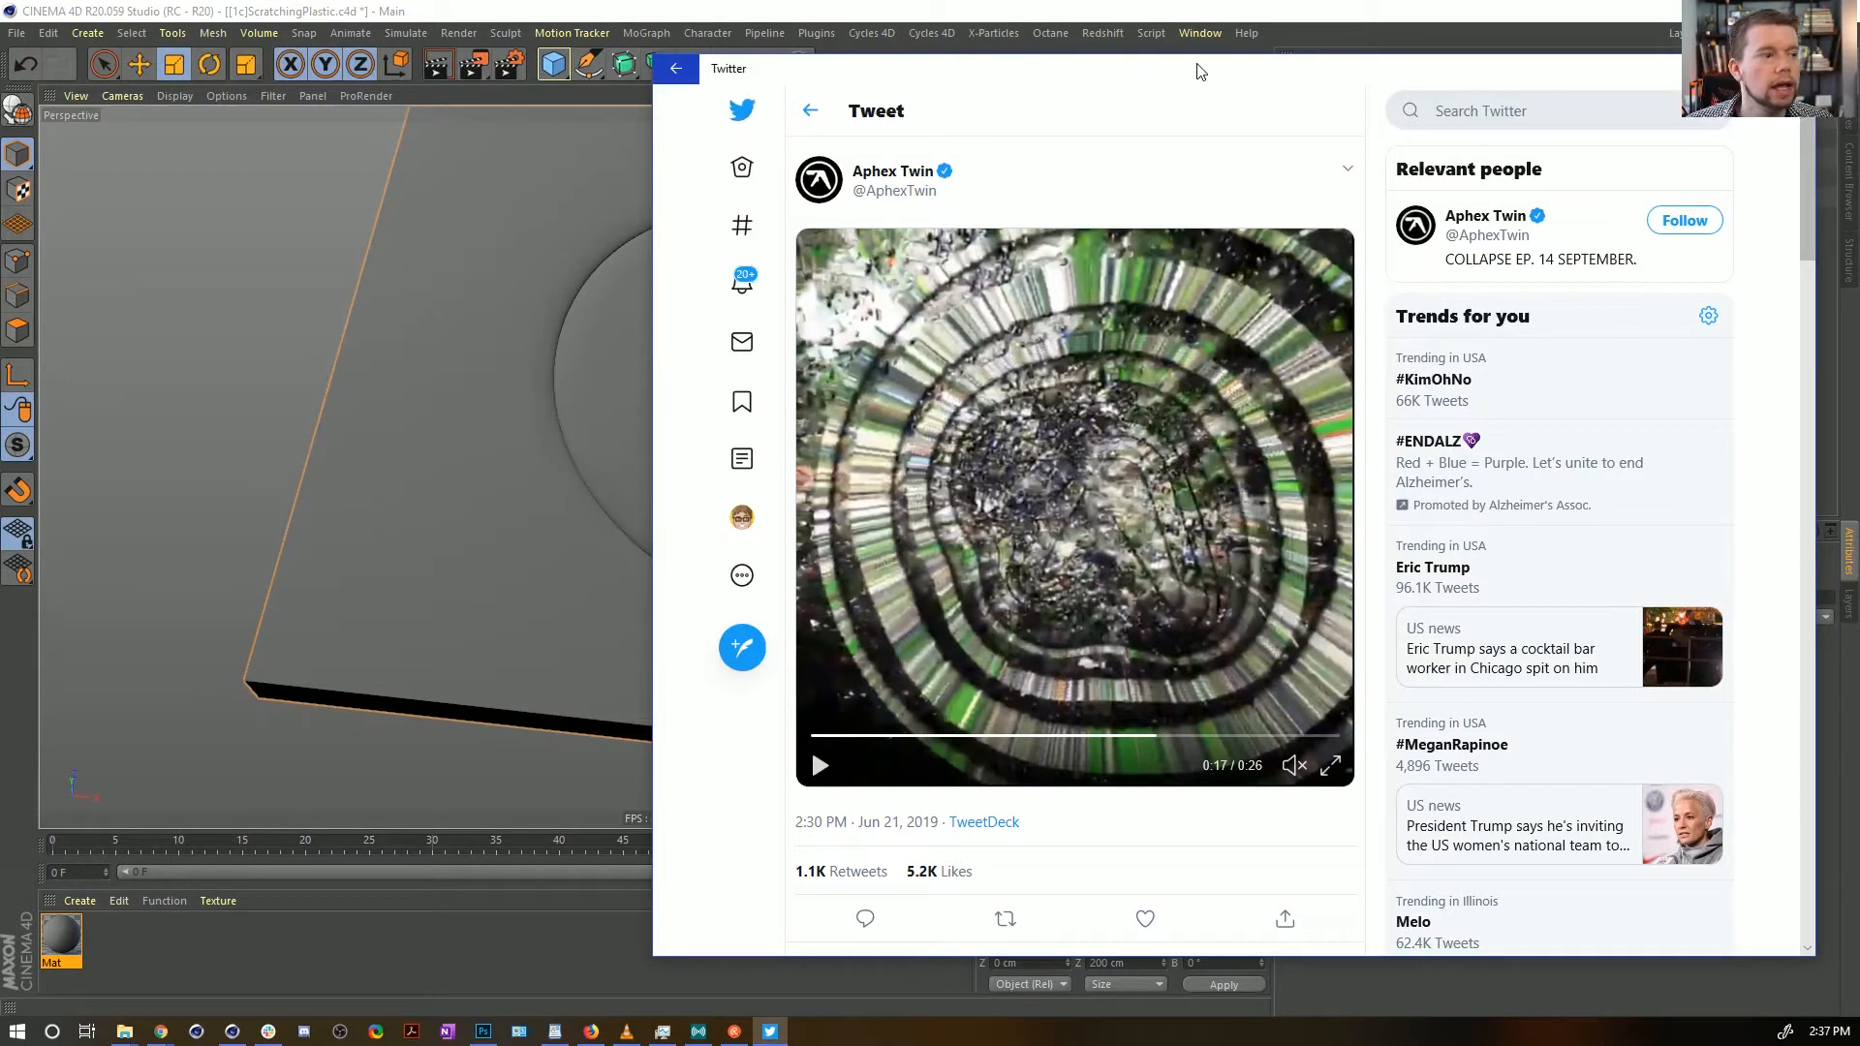
# Switch back to Cinema 4D, create a new scene and add a Plane object
pyautogui.click(1225, 14)
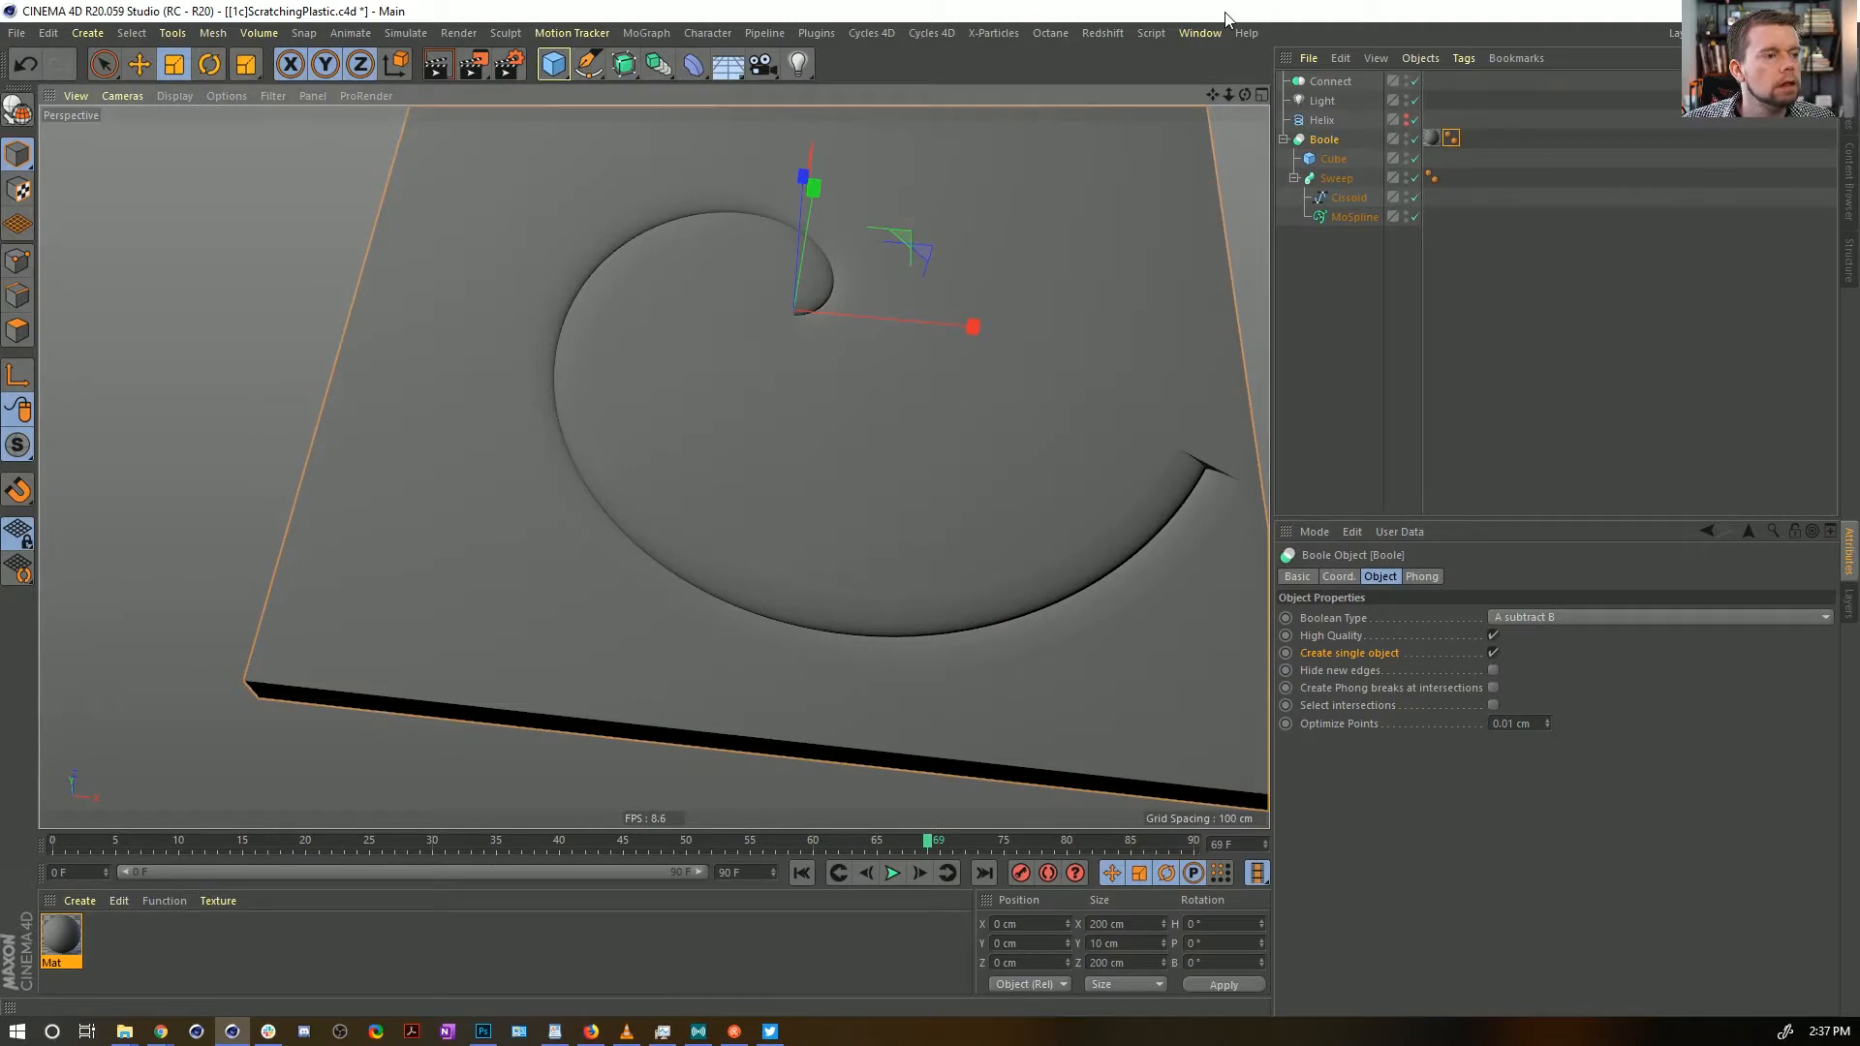
pyautogui.hotkey('ctrl', 'n')
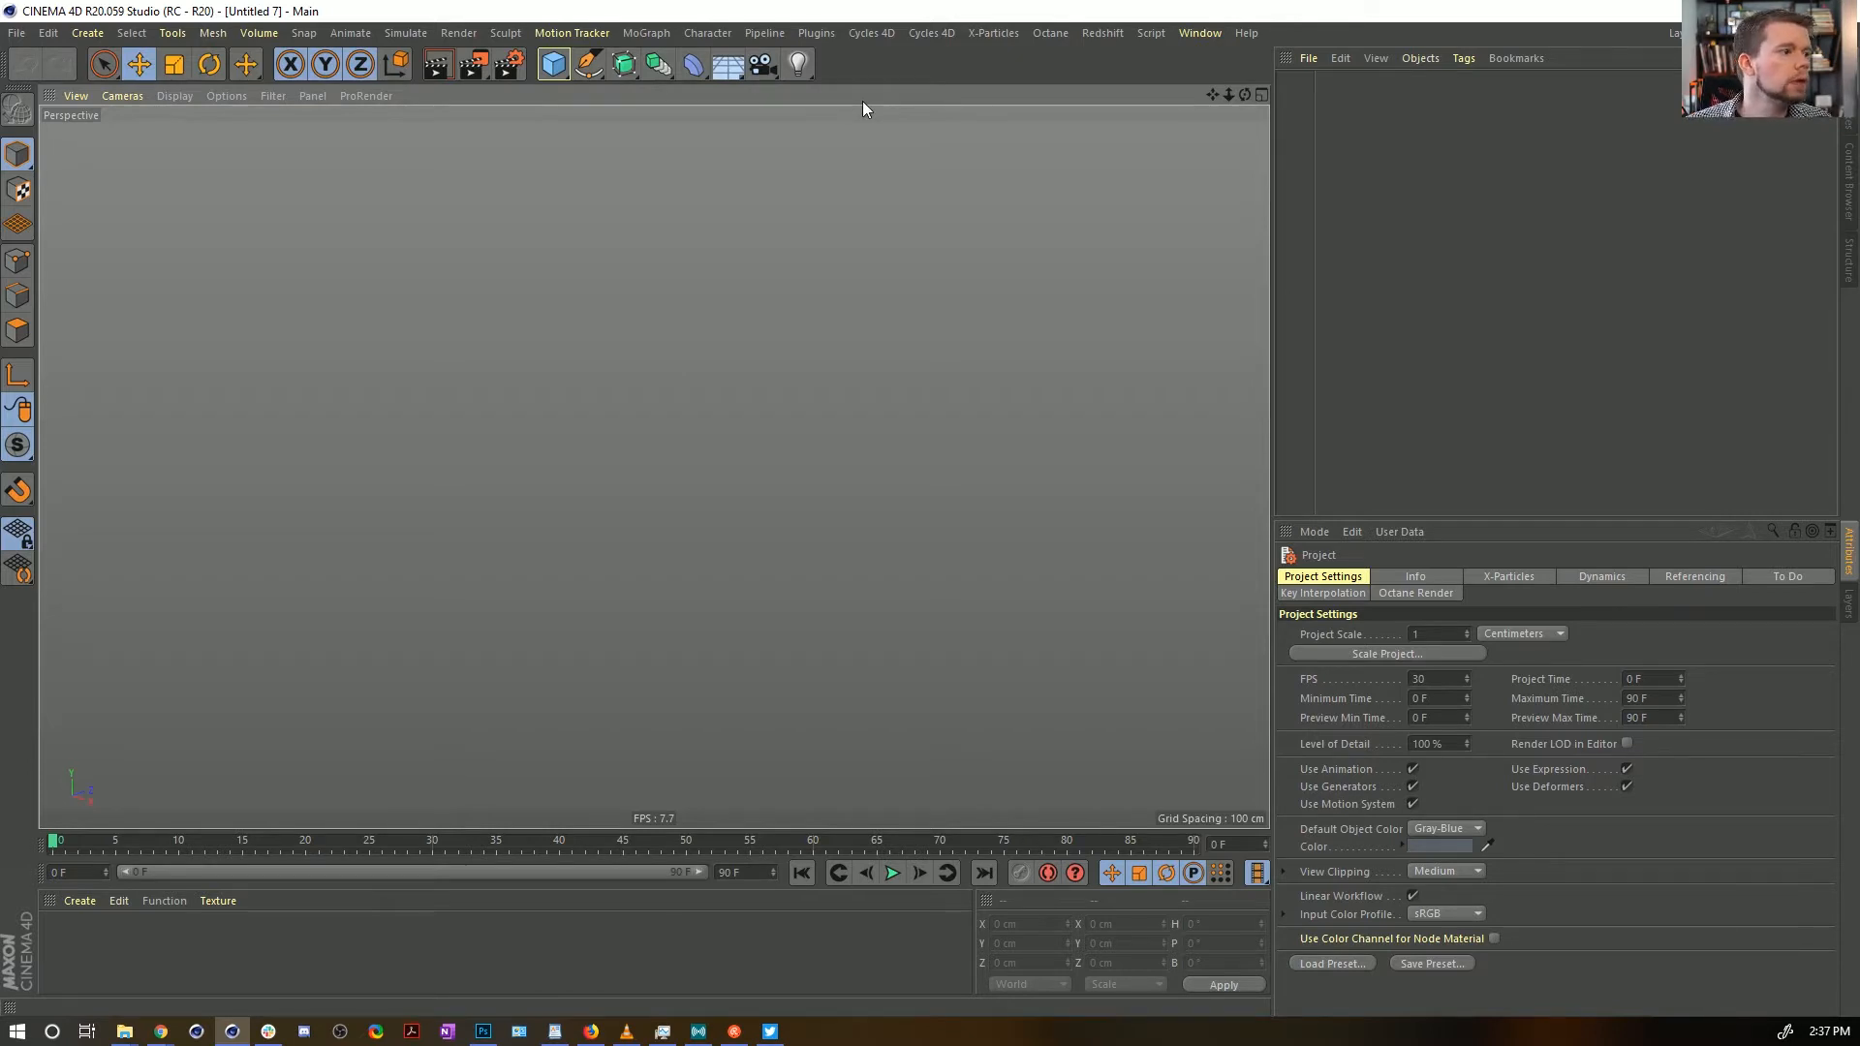
pyautogui.click(562, 69)
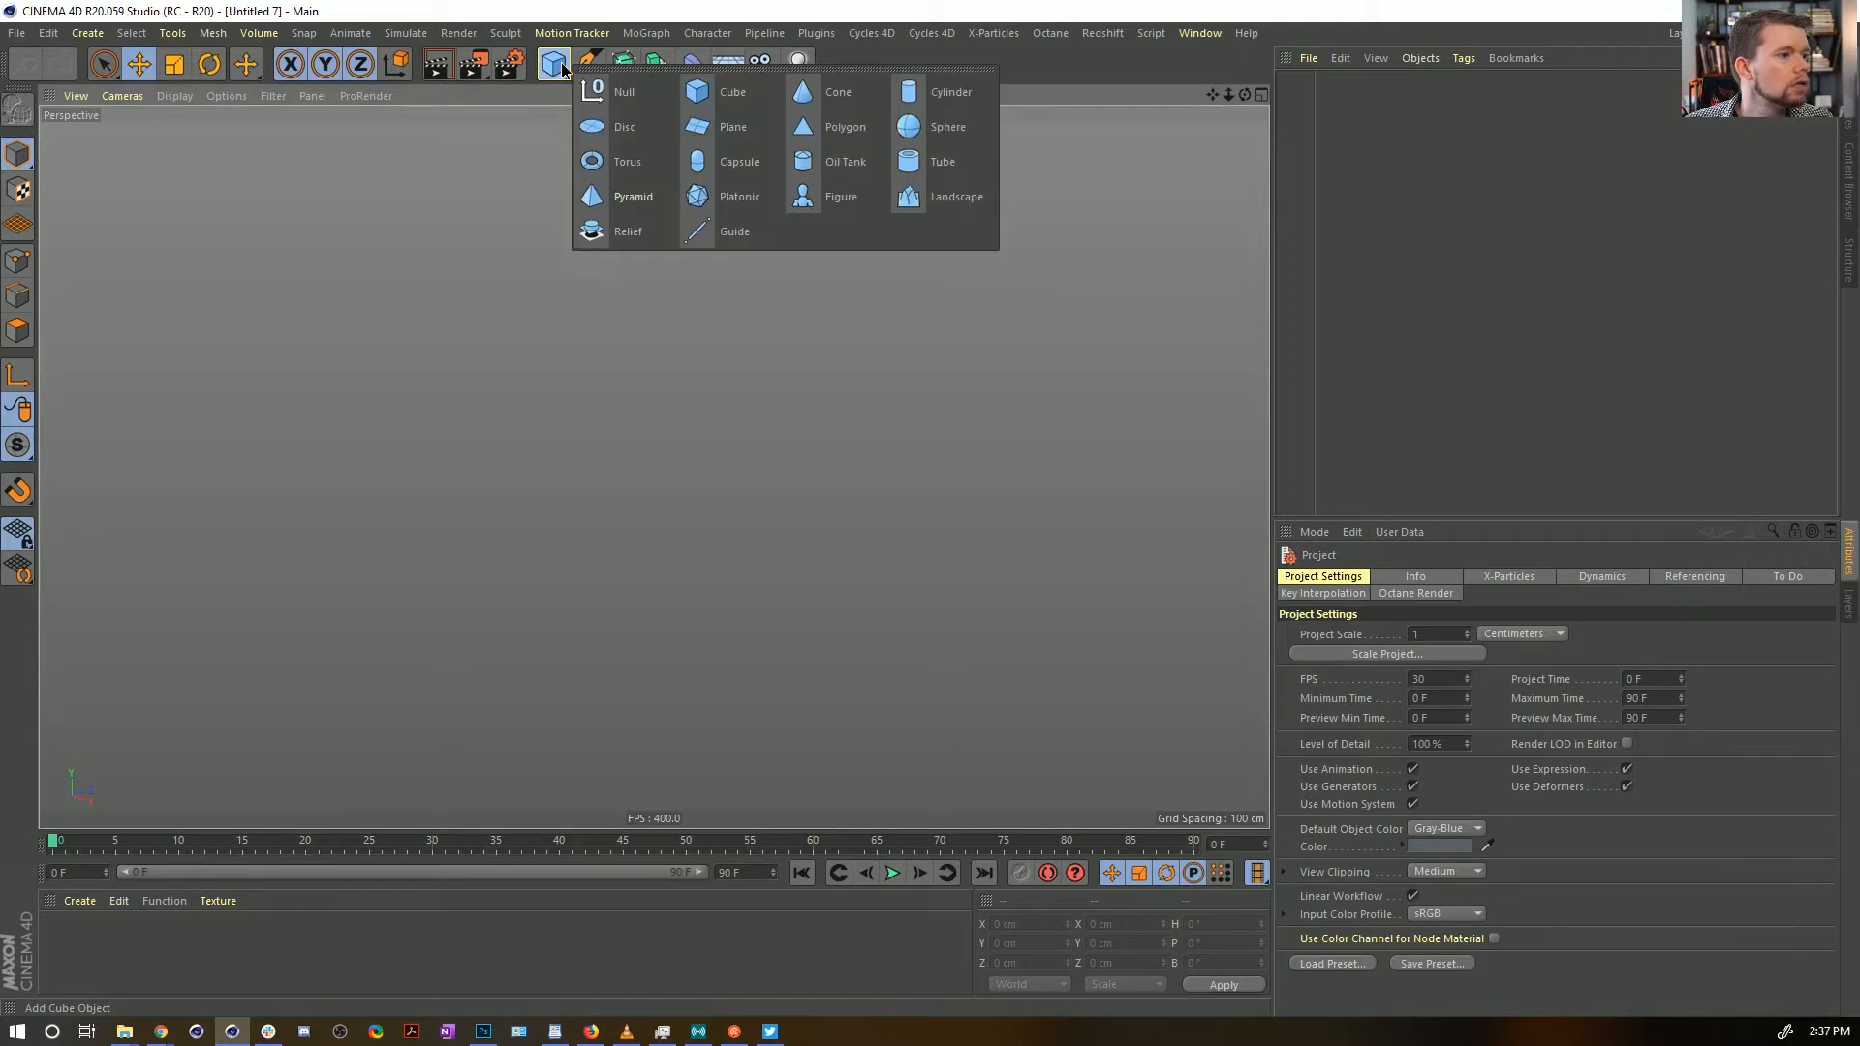
pyautogui.click(729, 132)
pyautogui.keyDown('alt'); pyautogui.moveTo(827, 364); pyautogui.dragTo(714, 539); pyautogui.keyUp('alt')
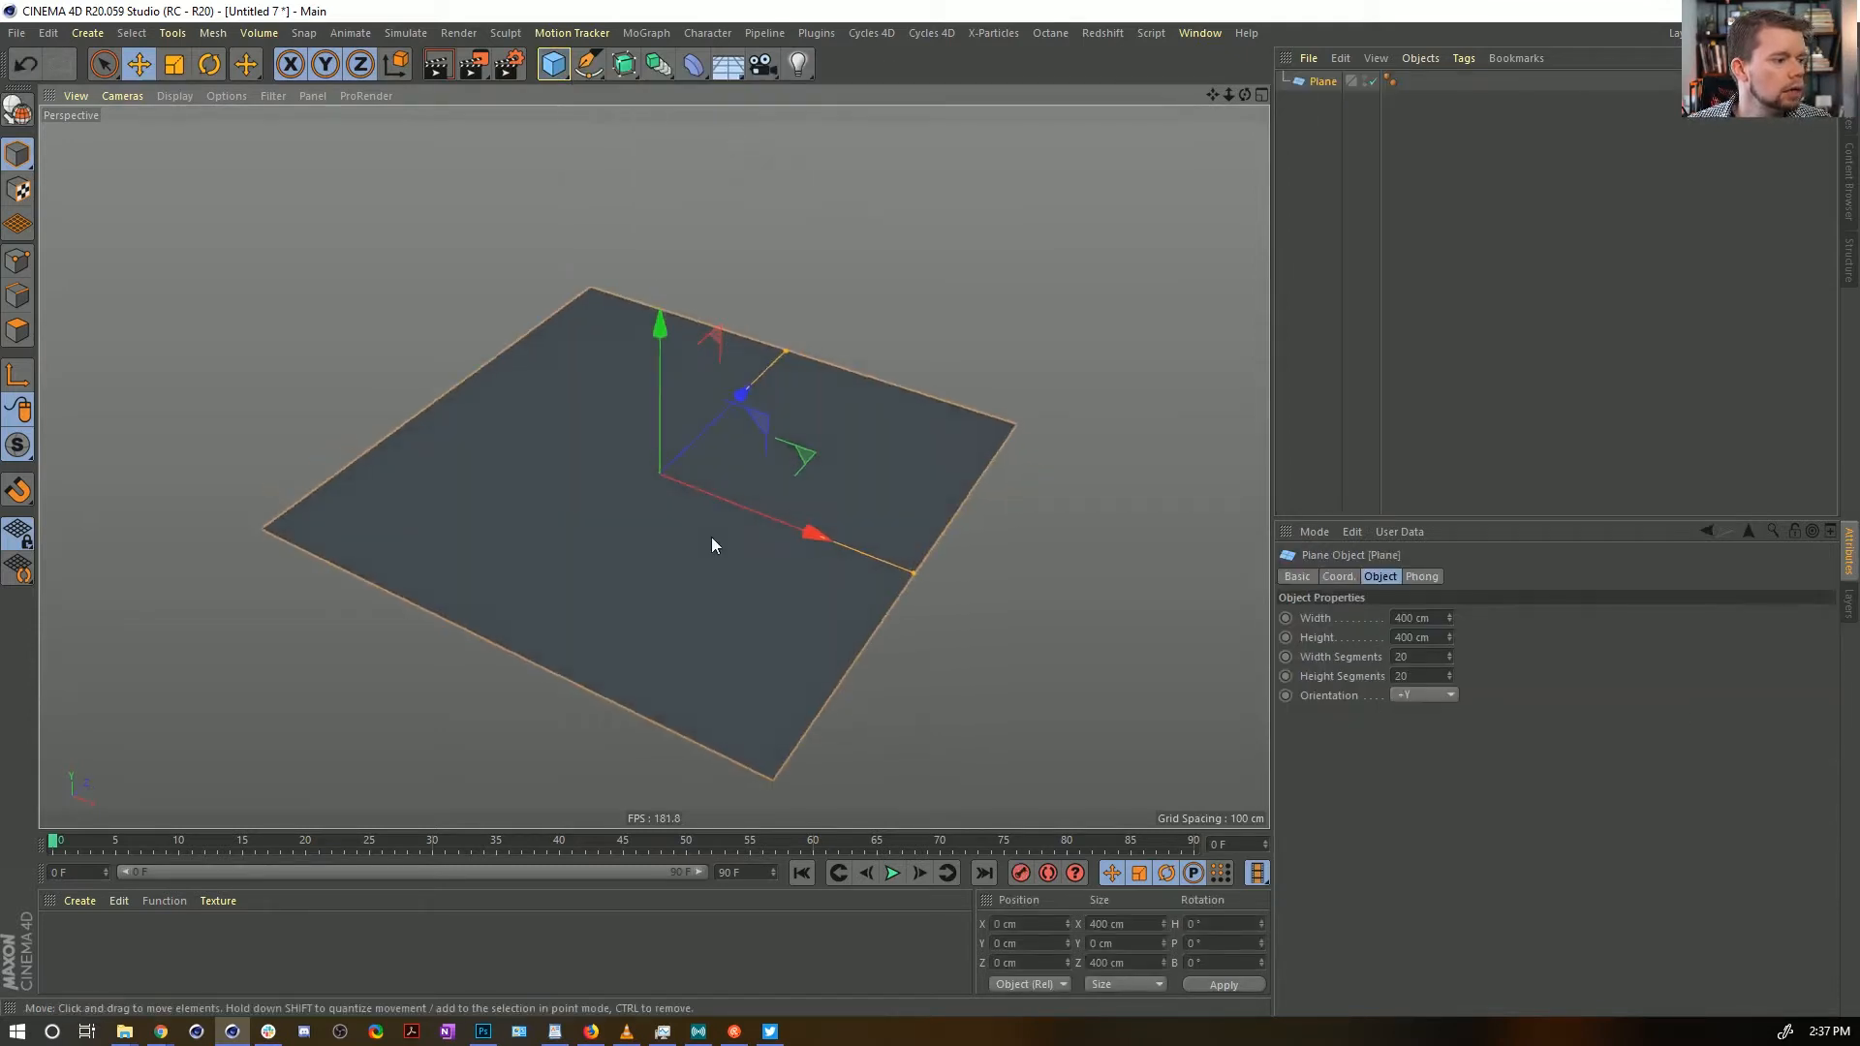
# Set both the Width Segments and Height Segments of the Plane to 222
pyautogui.click(1416, 657)
pyautogui.write('222')
pyautogui.press('Tab')
pyautogui.write('222')
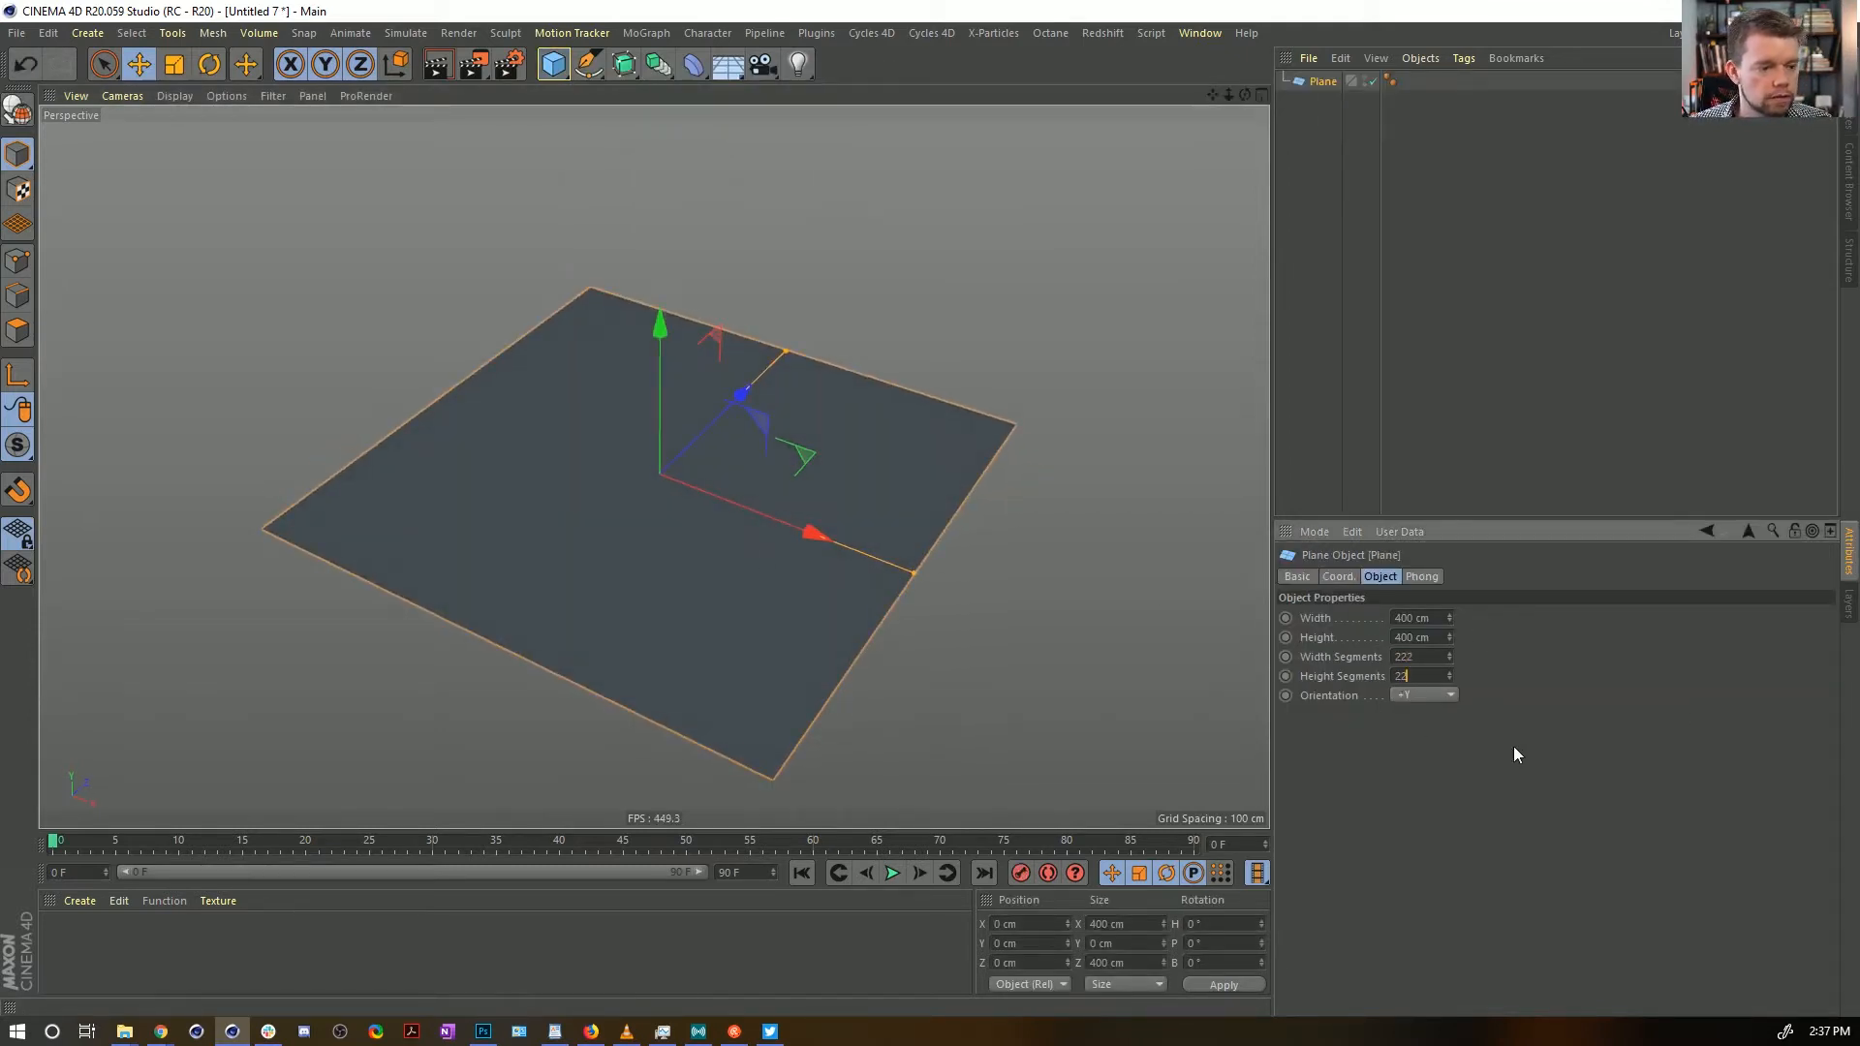
# Add a MoGraph Plain effector and make it a child of the Plane
pyautogui.click(697, 65)
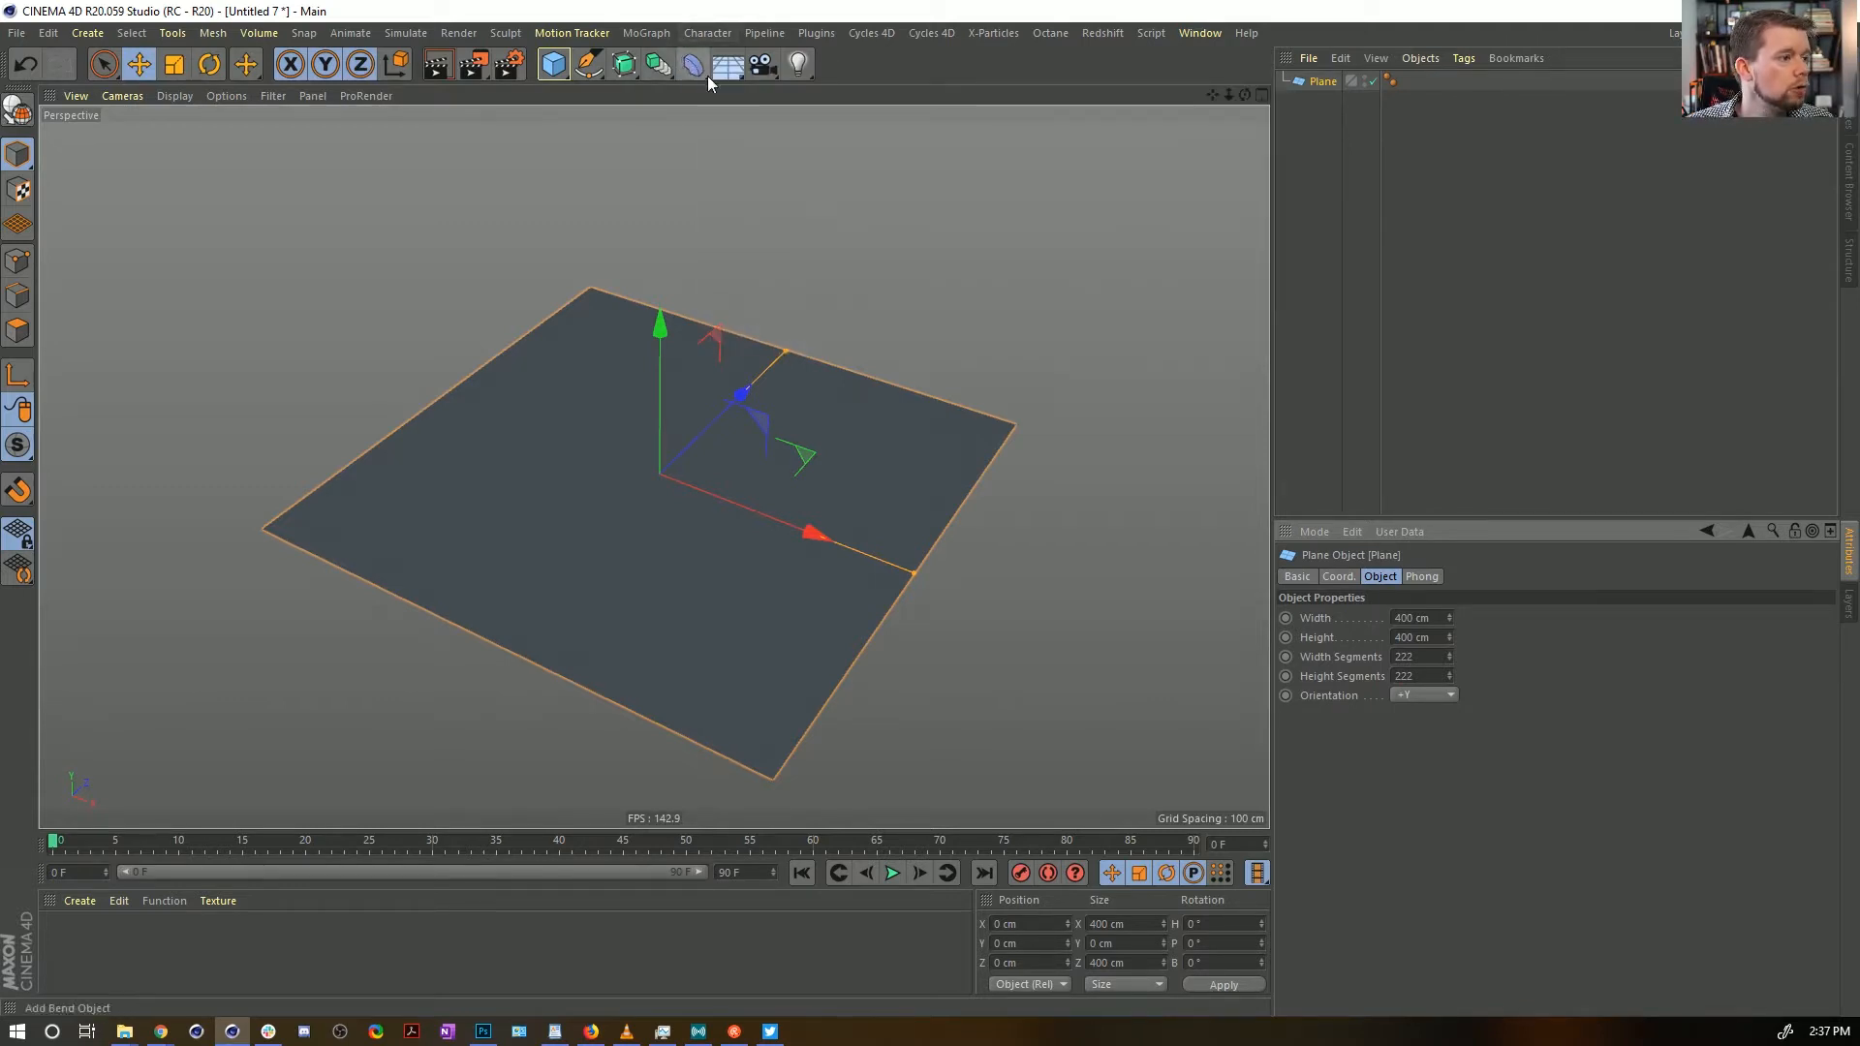
pyautogui.click(816, 33)
pyautogui.click(816, 33)
pyautogui.click(646, 33)
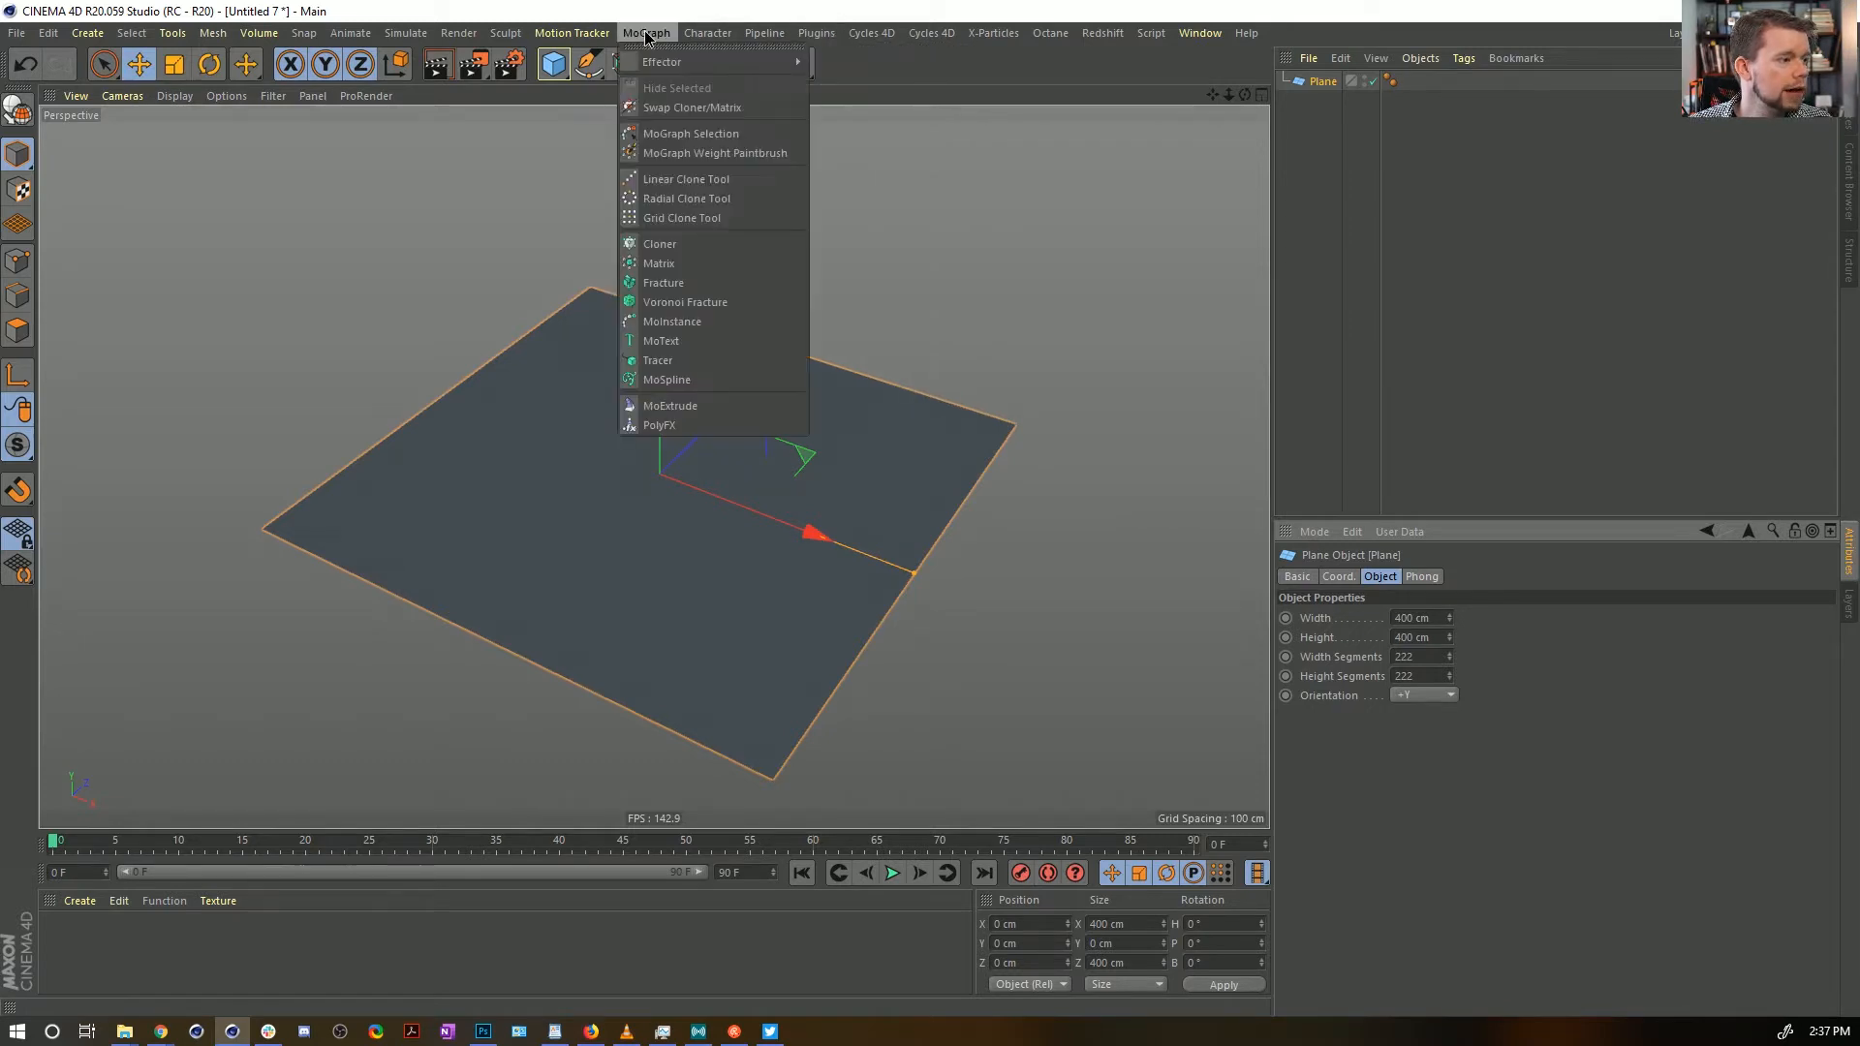
pyautogui.moveTo(691, 66)
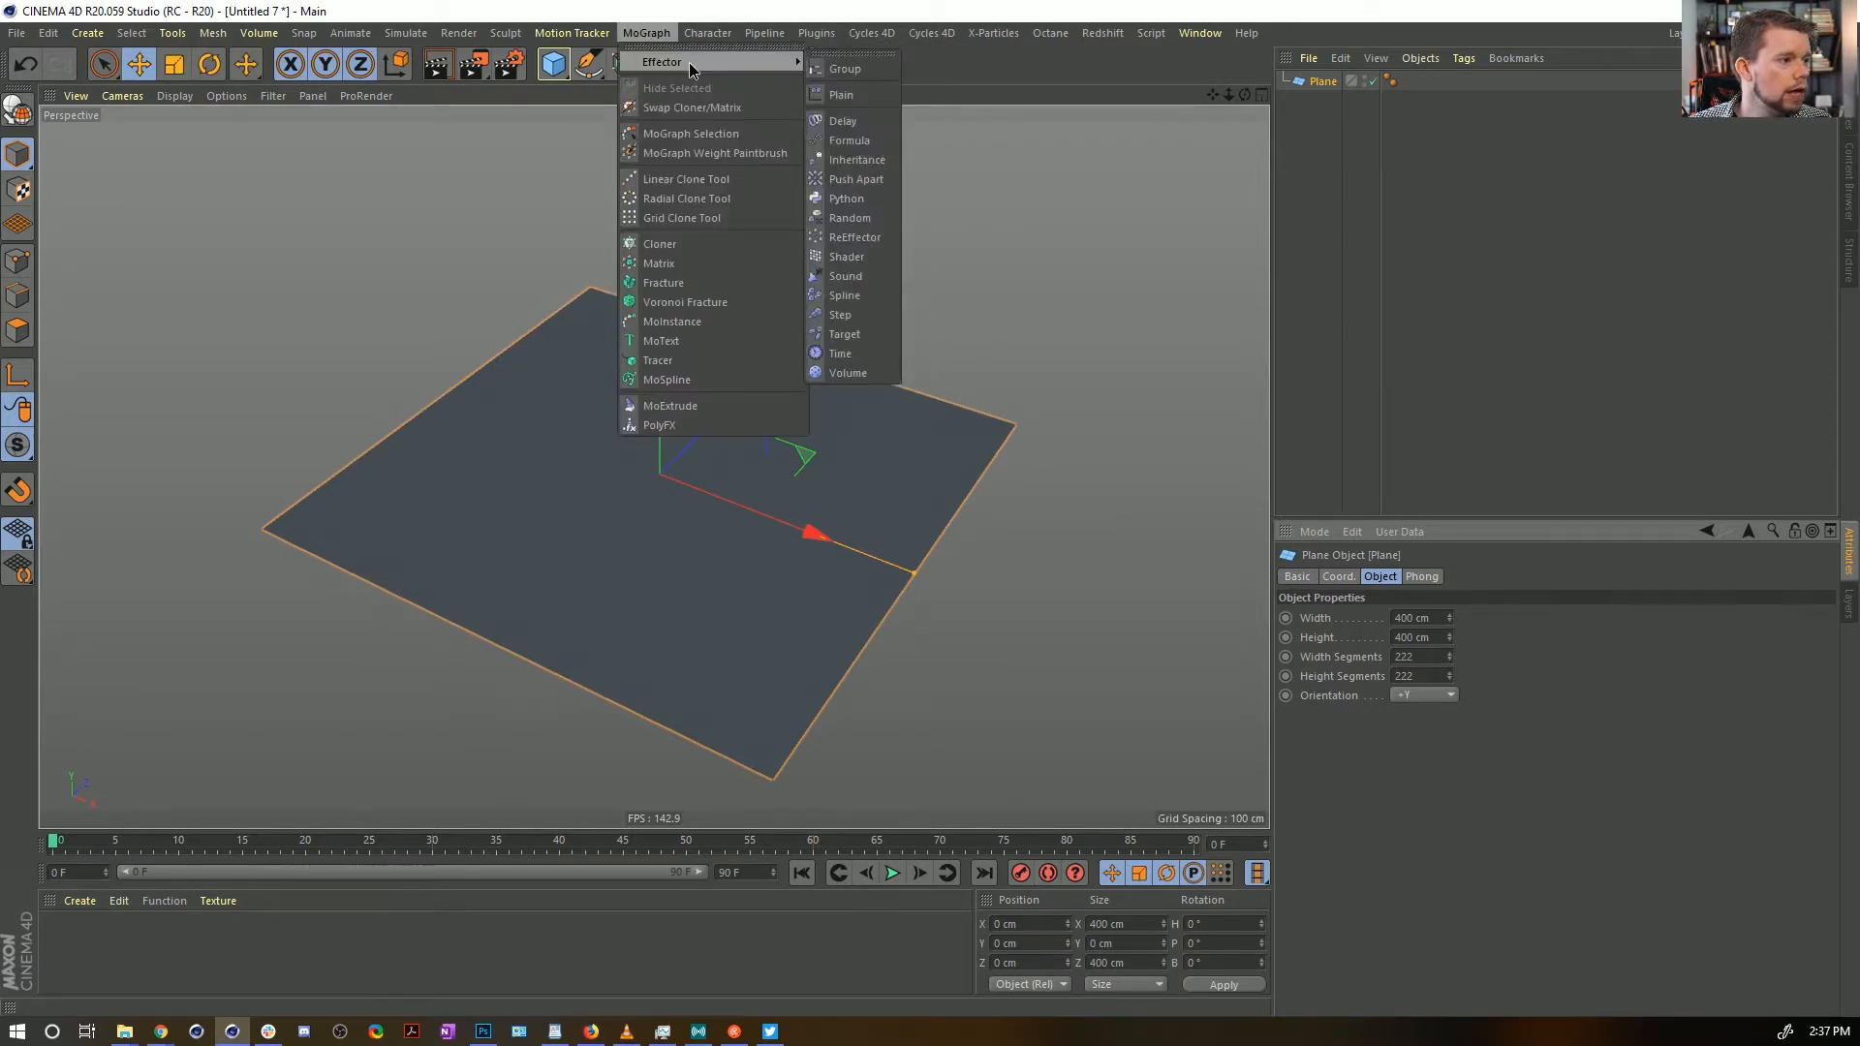
pyautogui.click(844, 96)
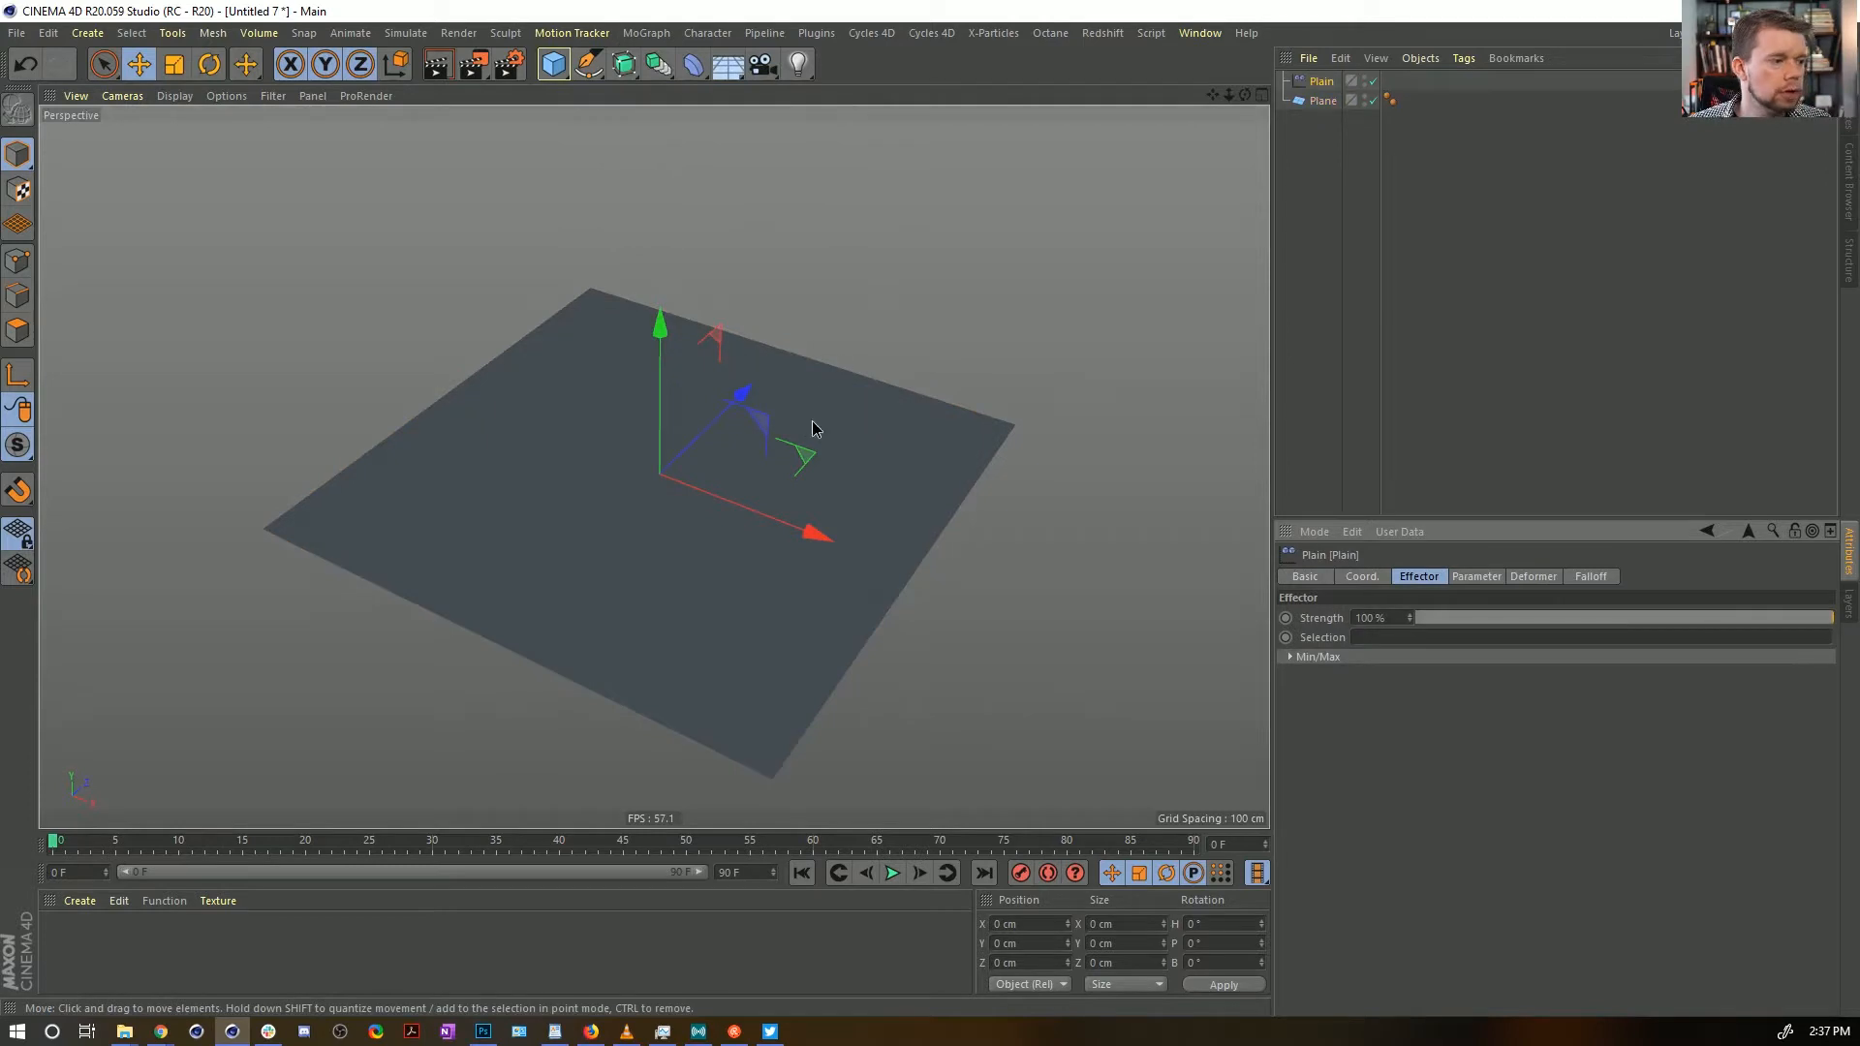
pyautogui.keyDown('alt'); pyautogui.moveTo(813, 423); pyautogui.dragTo(760, 407); pyautogui.keyUp('alt')
pyautogui.moveTo(1318, 84); pyautogui.dragTo(1325, 100)
# Set the Plain effector's Deformation to Point
pyautogui.click(1531, 578)
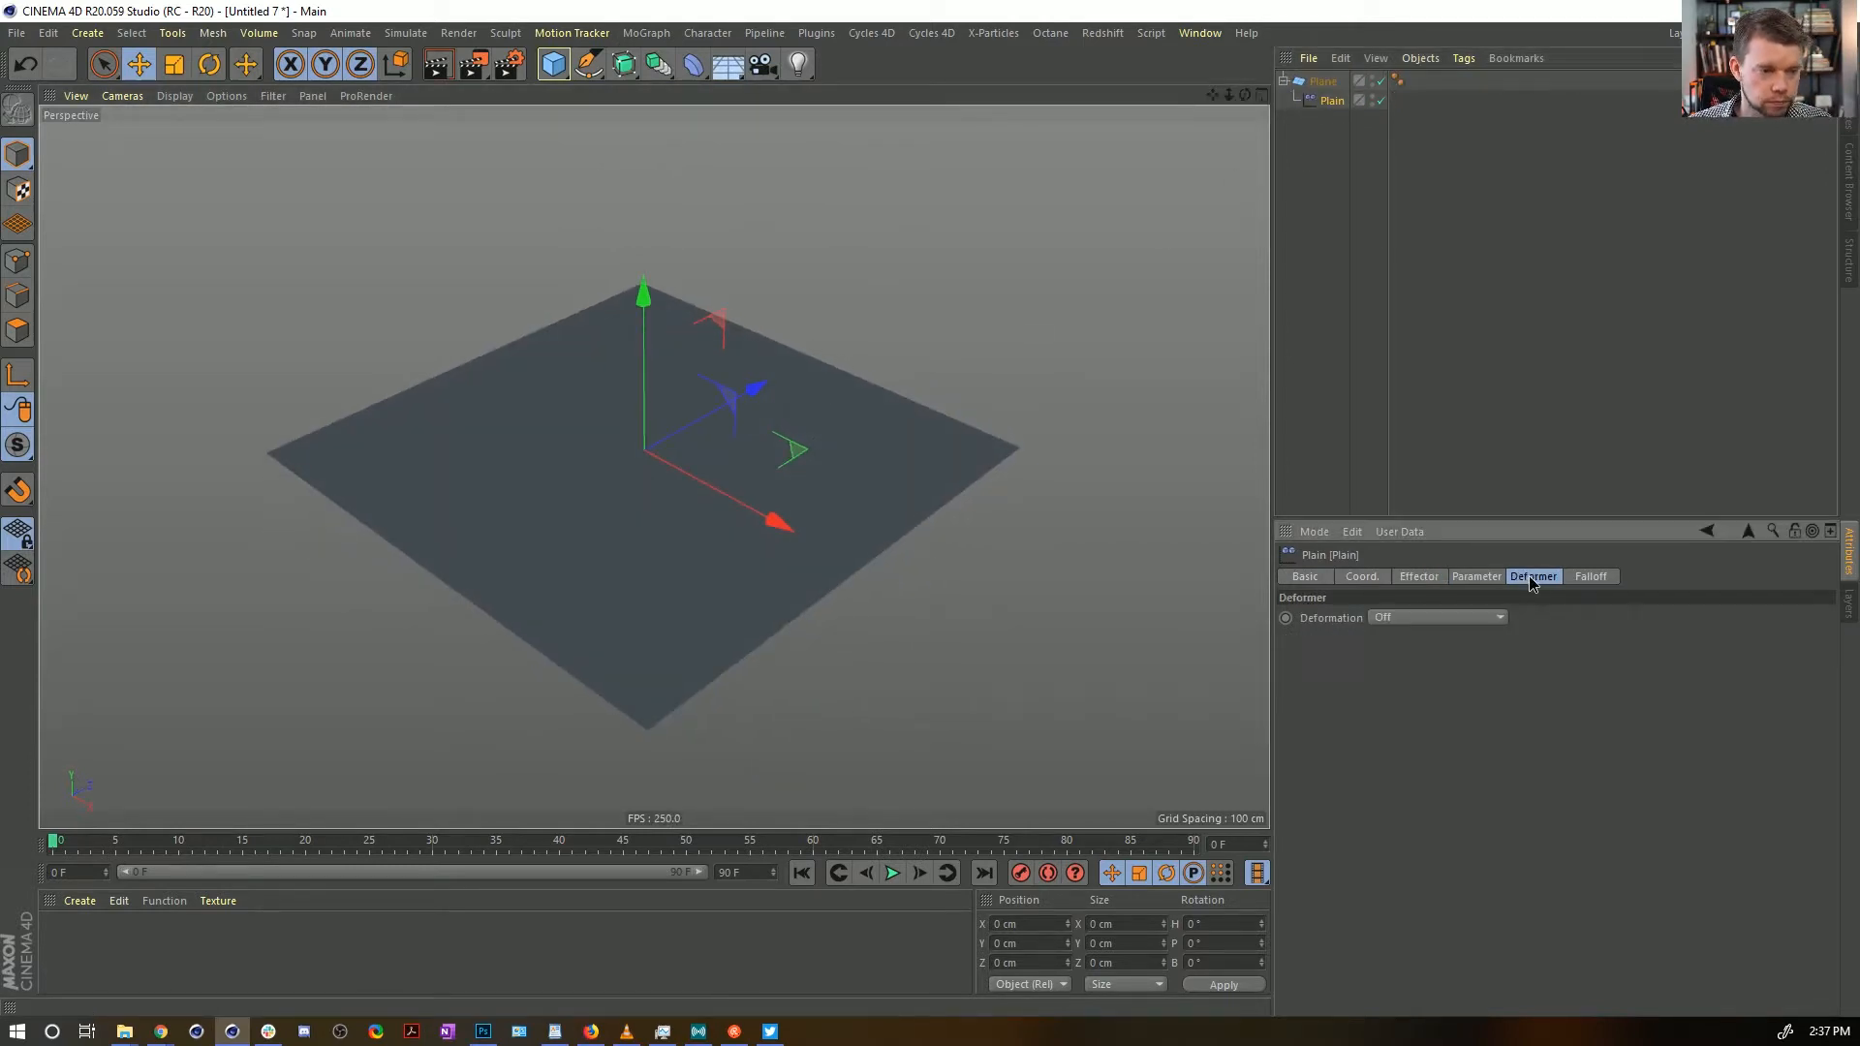
pyautogui.click(1455, 617)
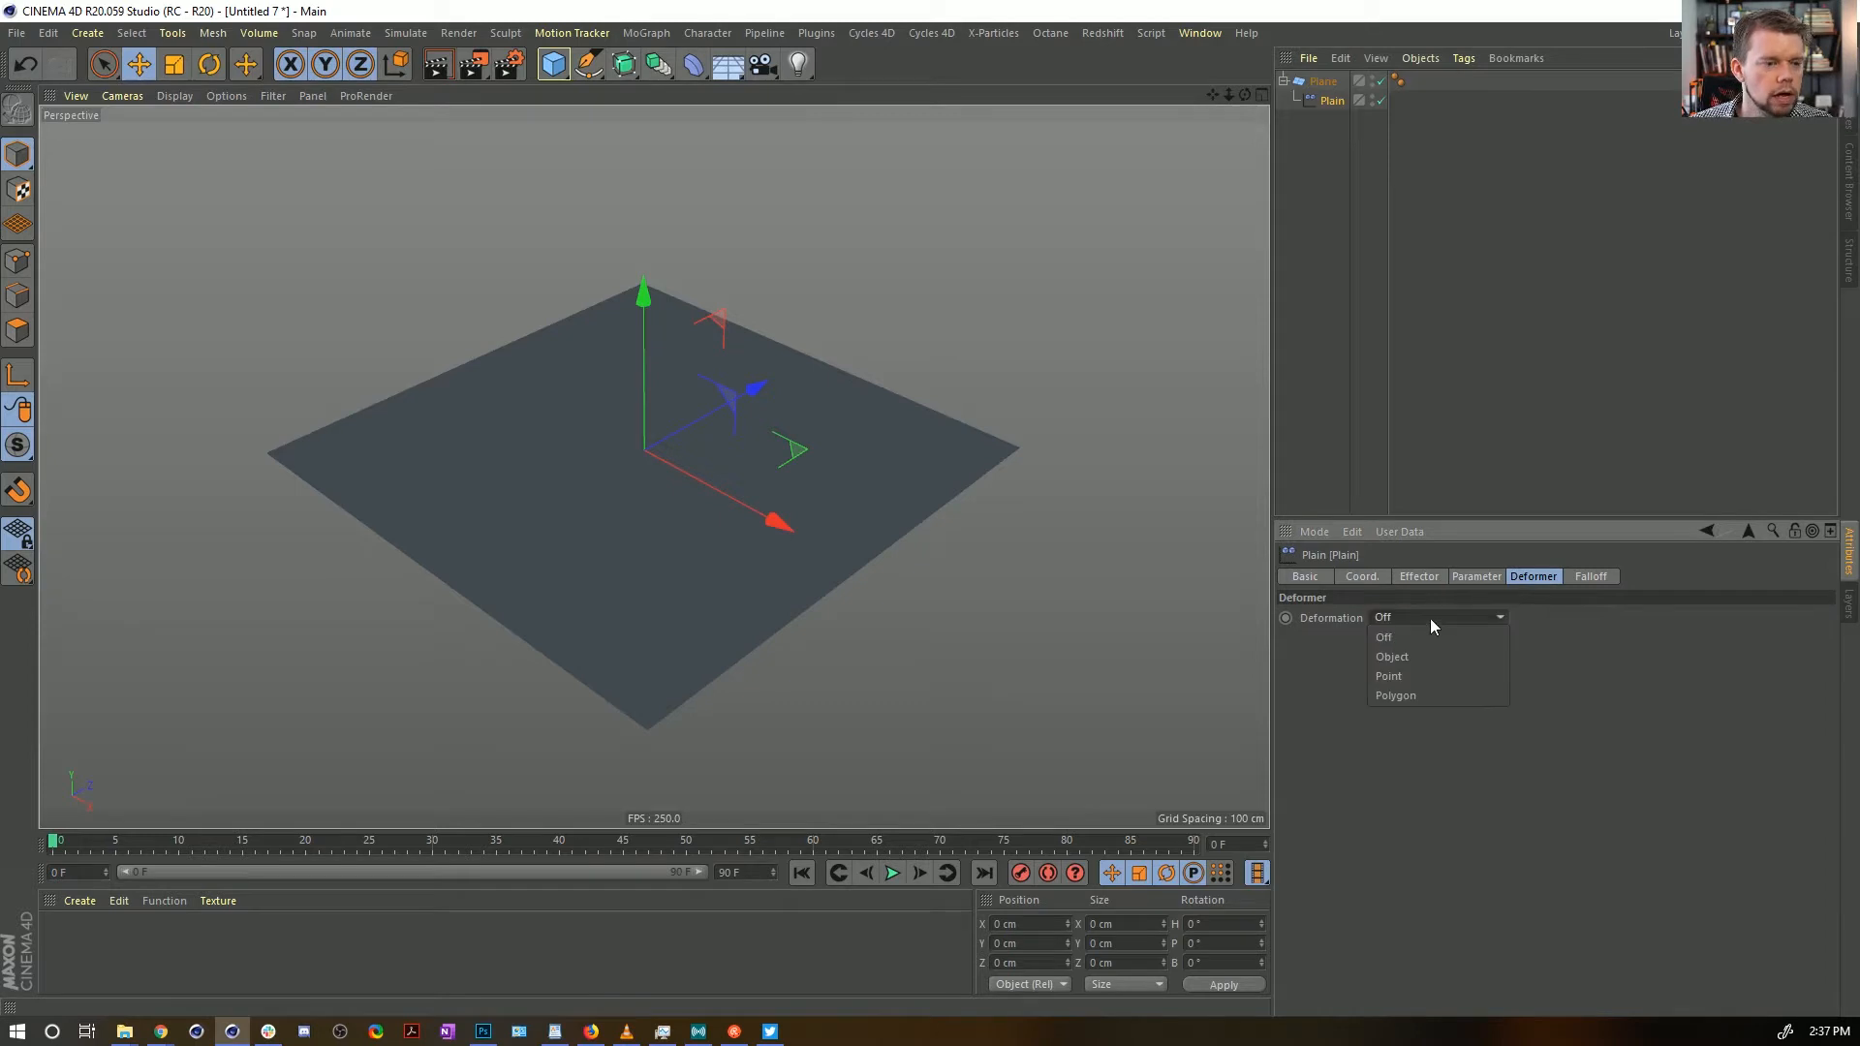
pyautogui.click(1414, 670)
# Set the Plain effector's position offset to P.Y 0 cm and P.Z 500 cm
pyautogui.click(1466, 579)
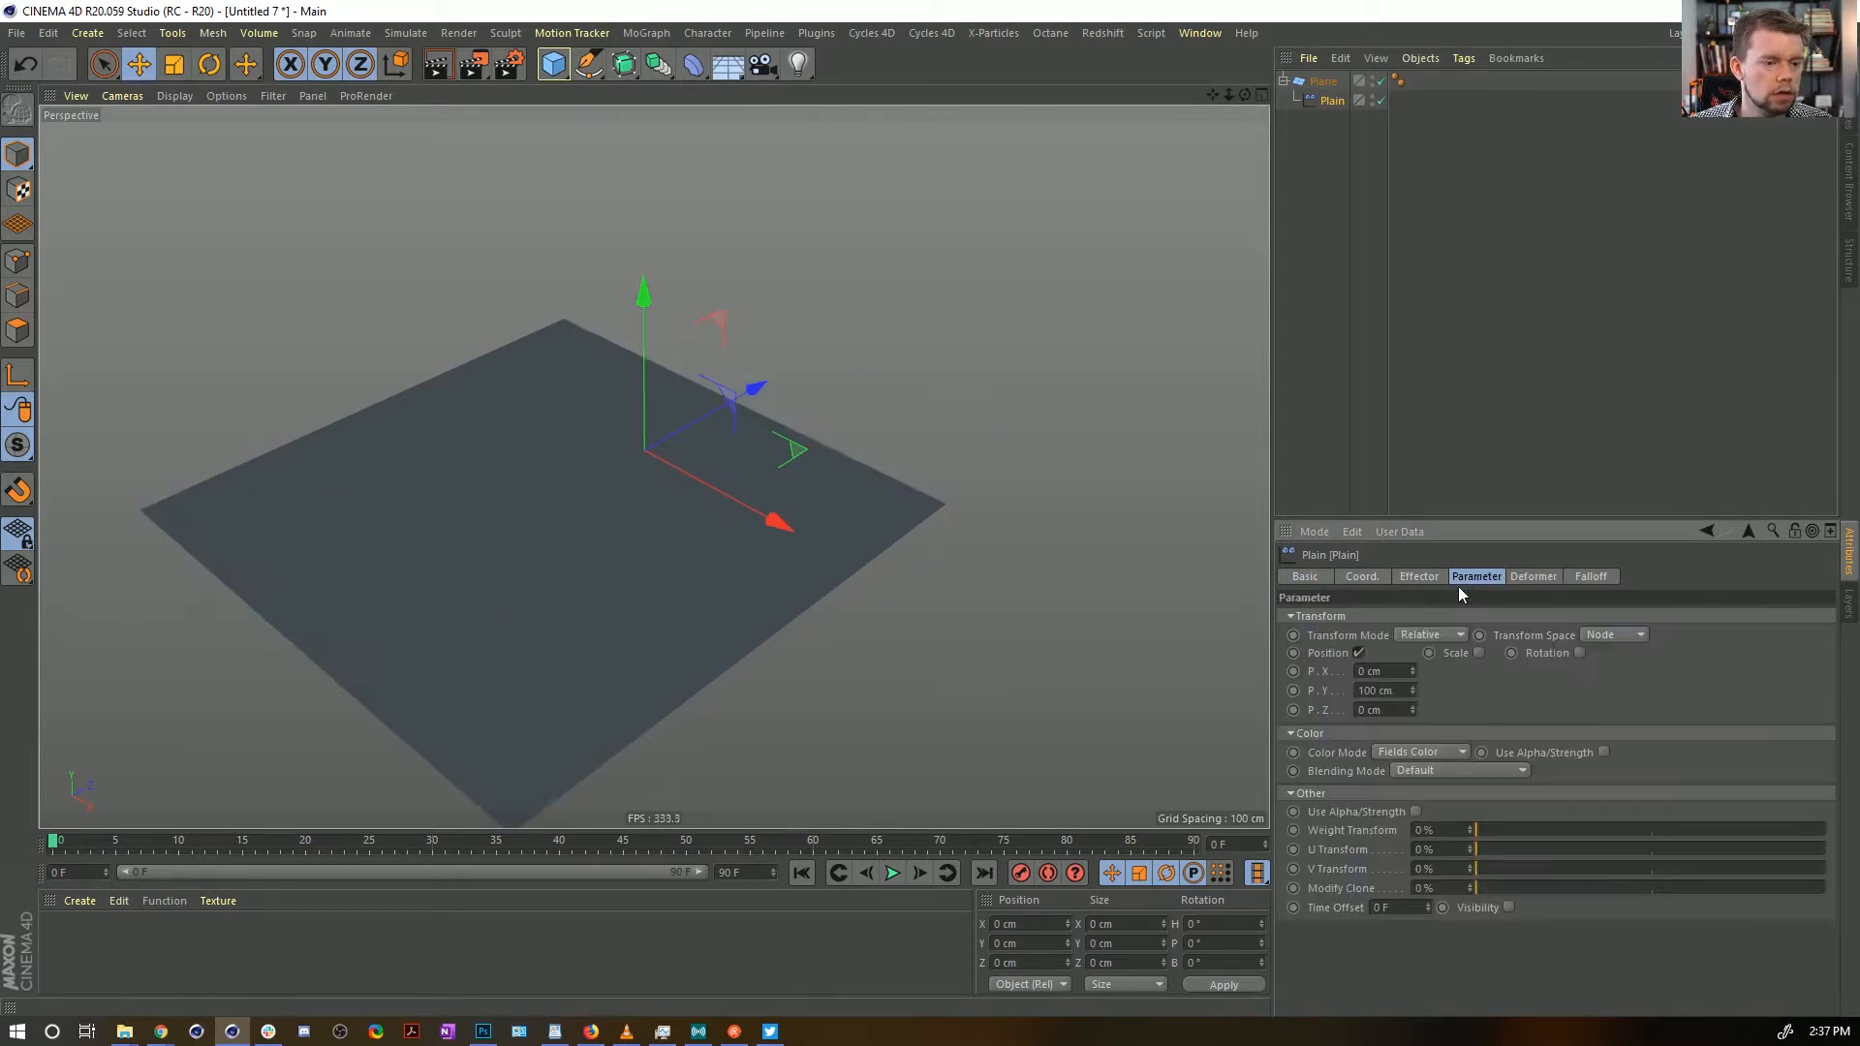
pyautogui.doubleClick(1401, 690)
pyautogui.write('0')
pyautogui.press('Return')
pyautogui.doubleClick(1387, 709)
pyautogui.write('5')
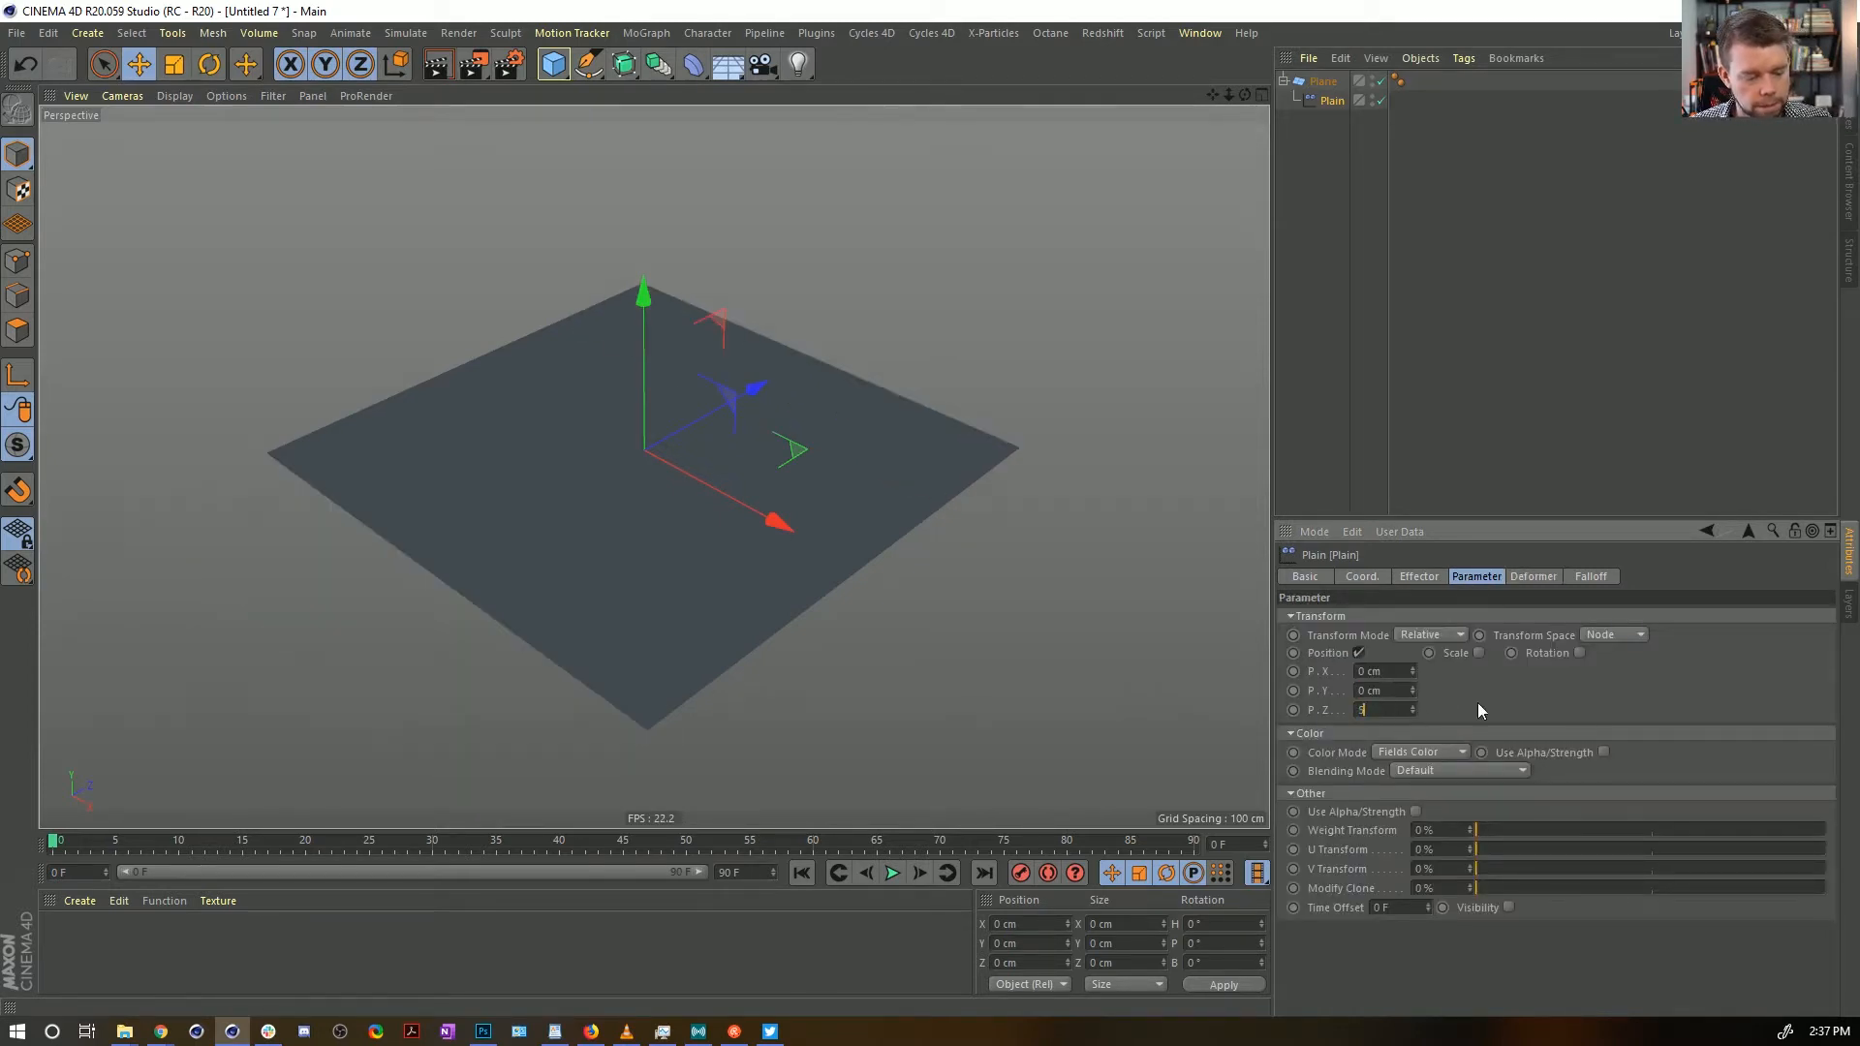
pyautogui.write('00-')
pyautogui.press('Return')
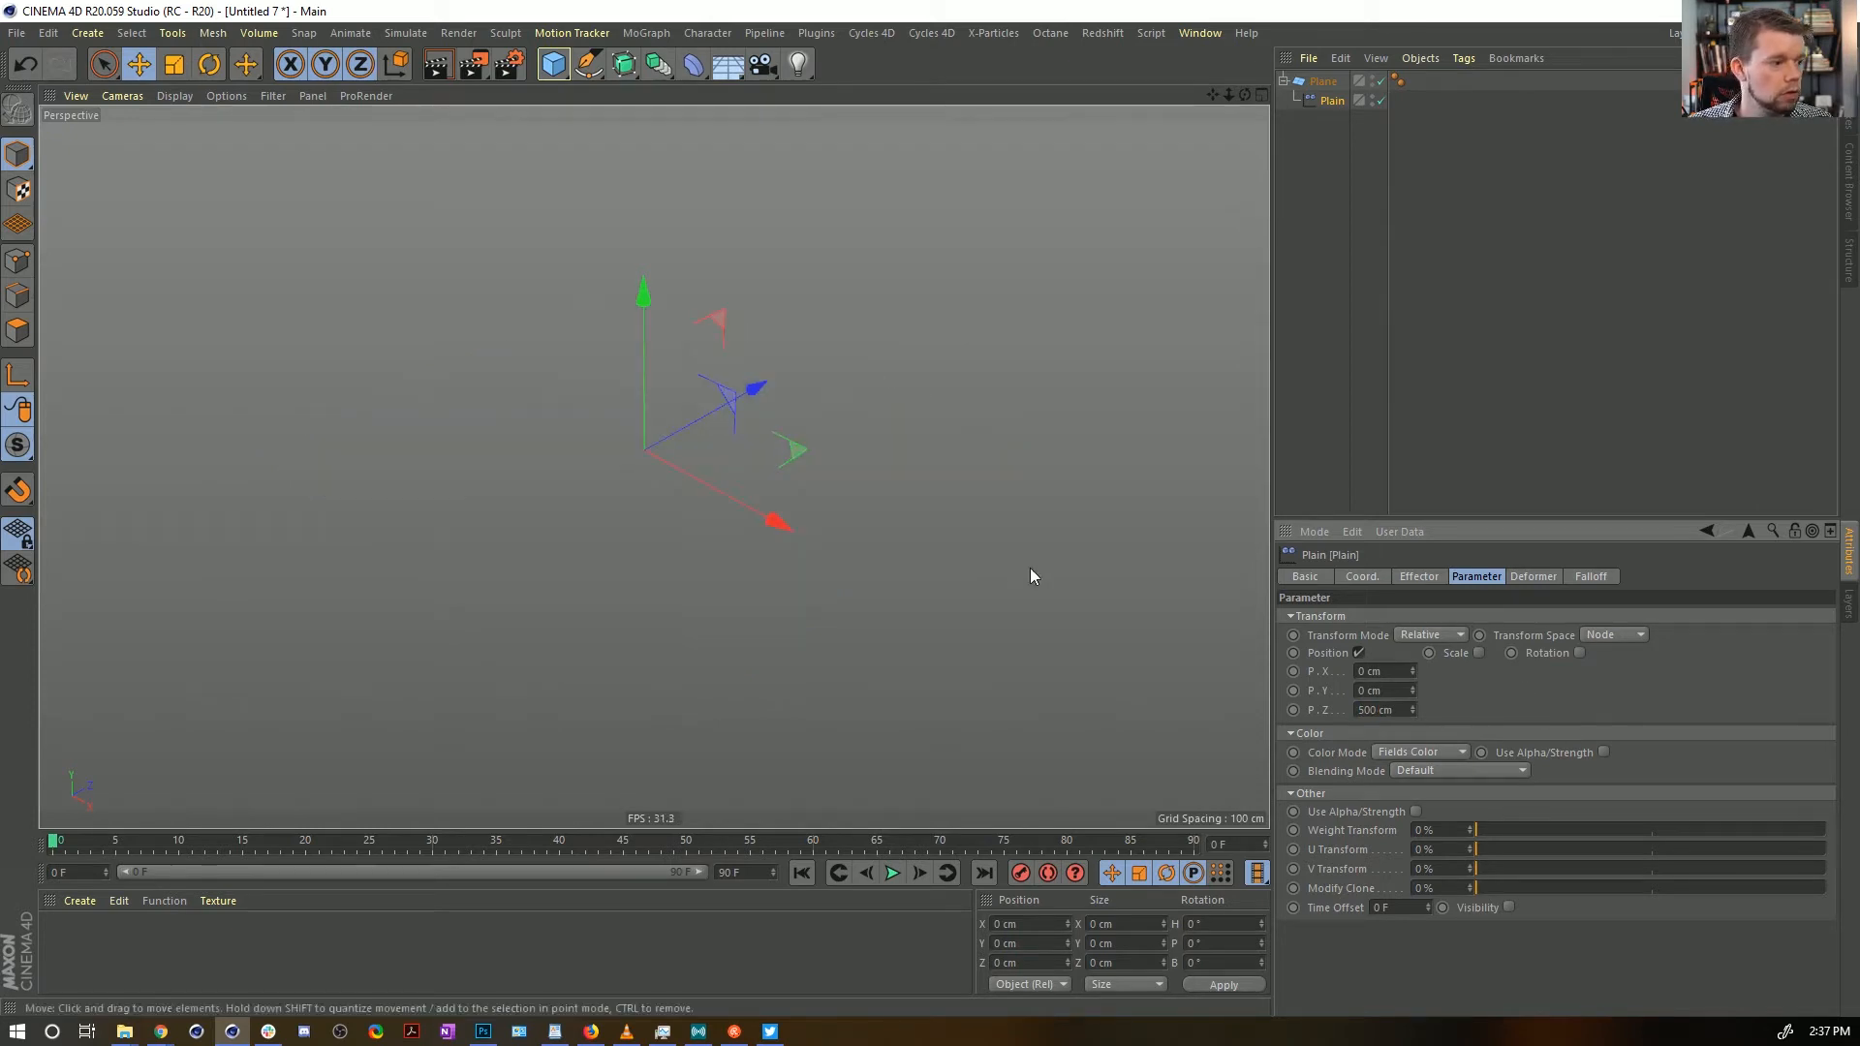
# Reduce the Plain effector's P.Z offset to 100 cm
pyautogui.click(1363, 710)
pyautogui.press('BackSpace')
pyautogui.write('1')
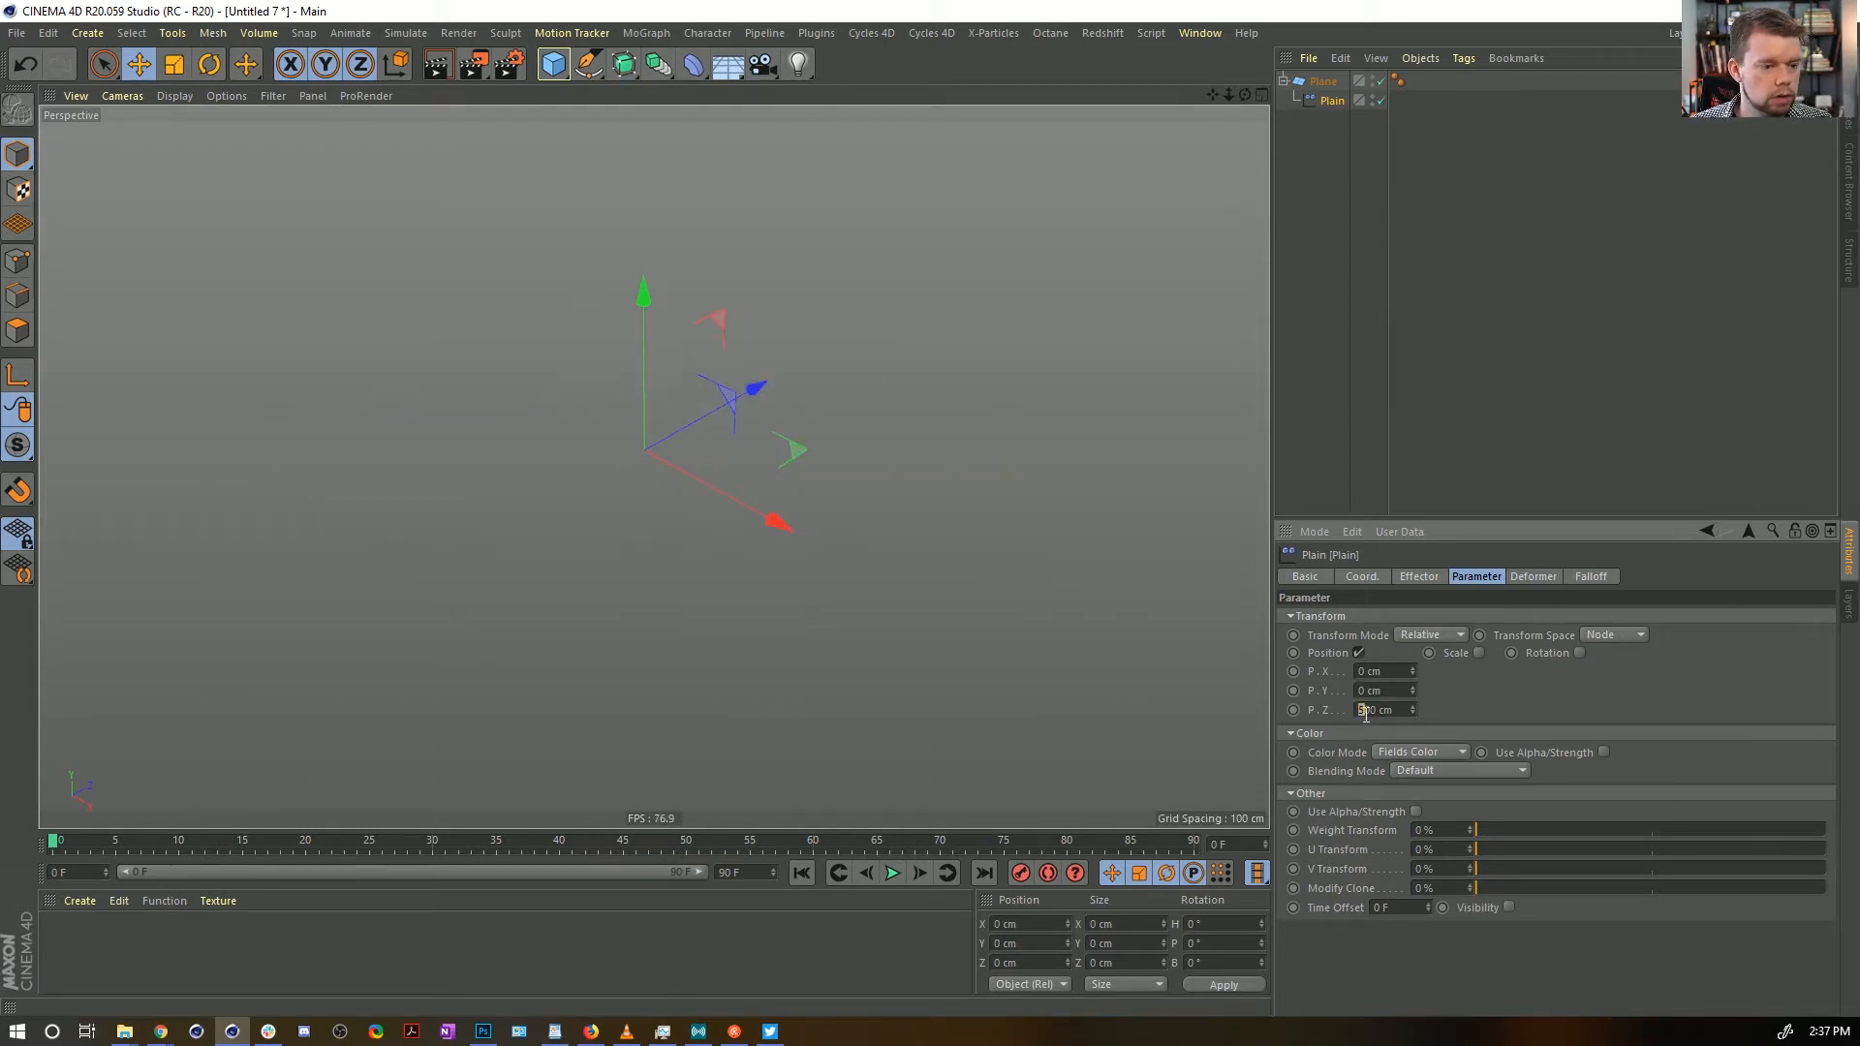
pyautogui.press('Return')
# Test the Plain effector's Strength, return it to 100 %, and review its deformer, parameter and falloff settings
pyautogui.click(1419, 576)
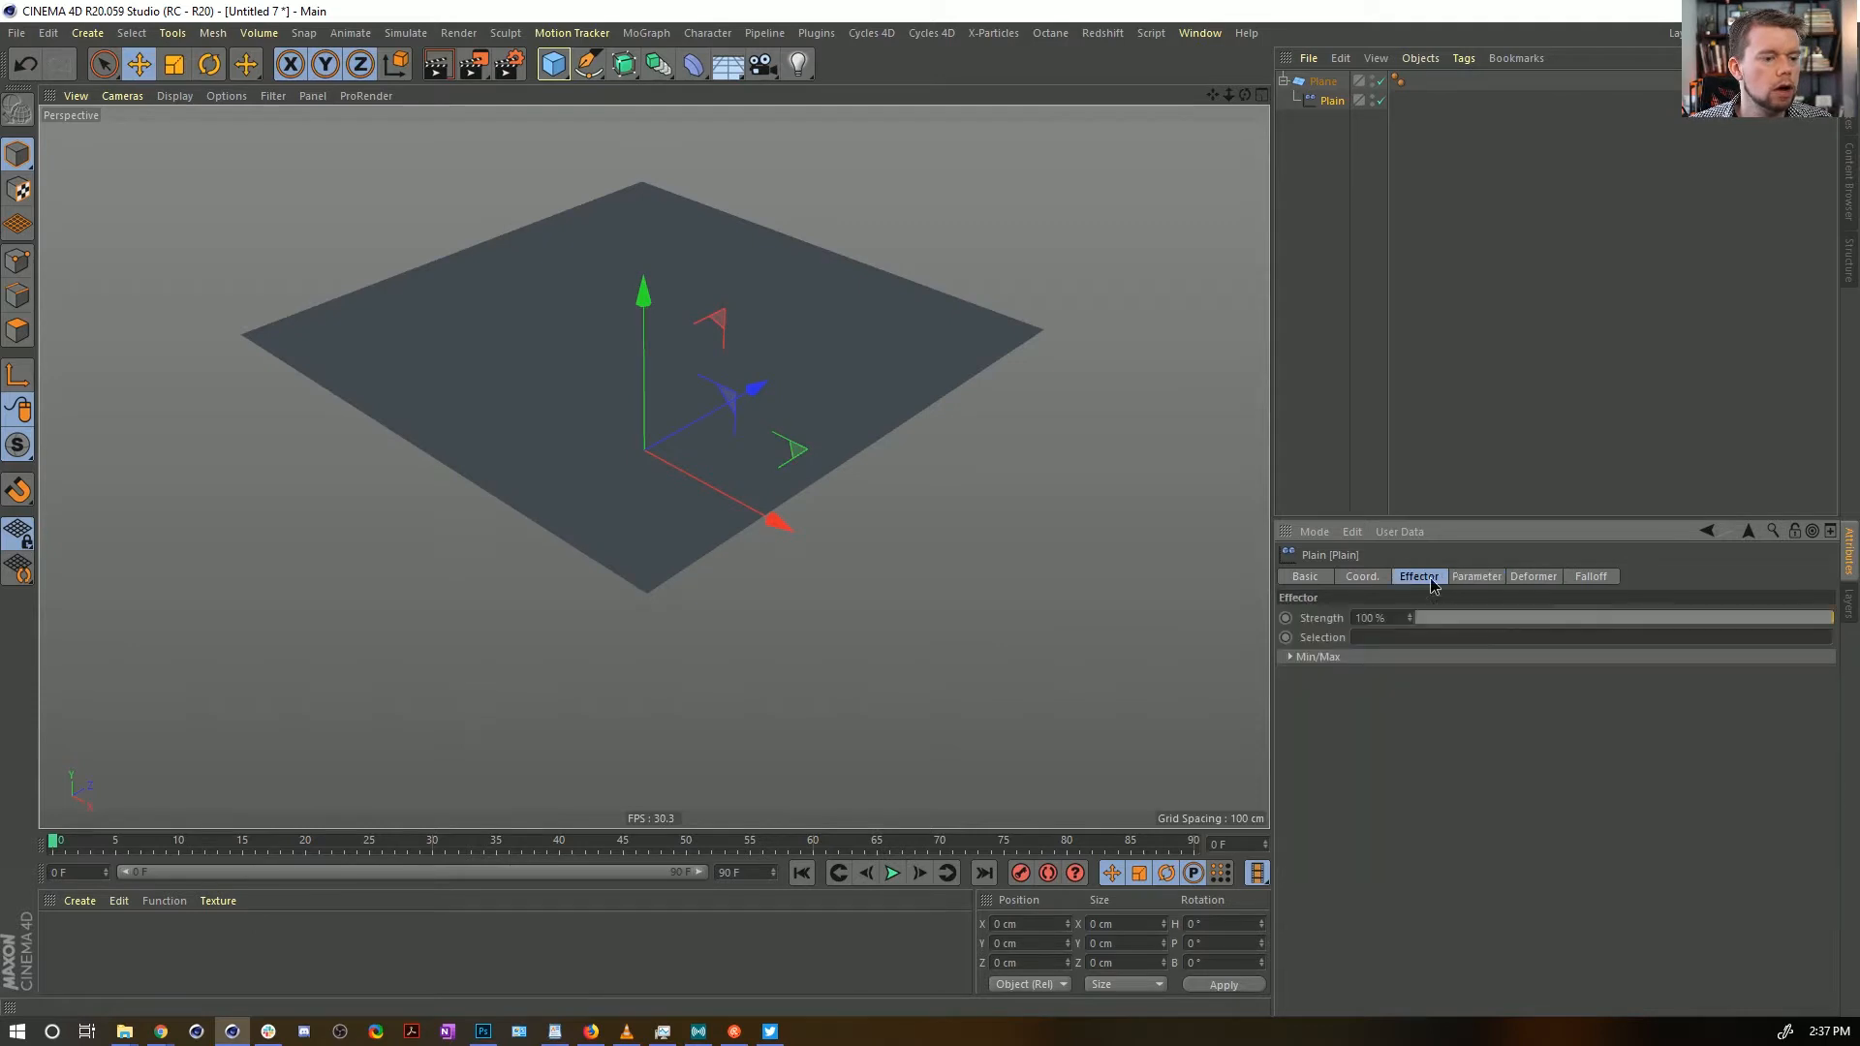
pyautogui.moveTo(1518, 620); pyautogui.dragTo(1834, 620)
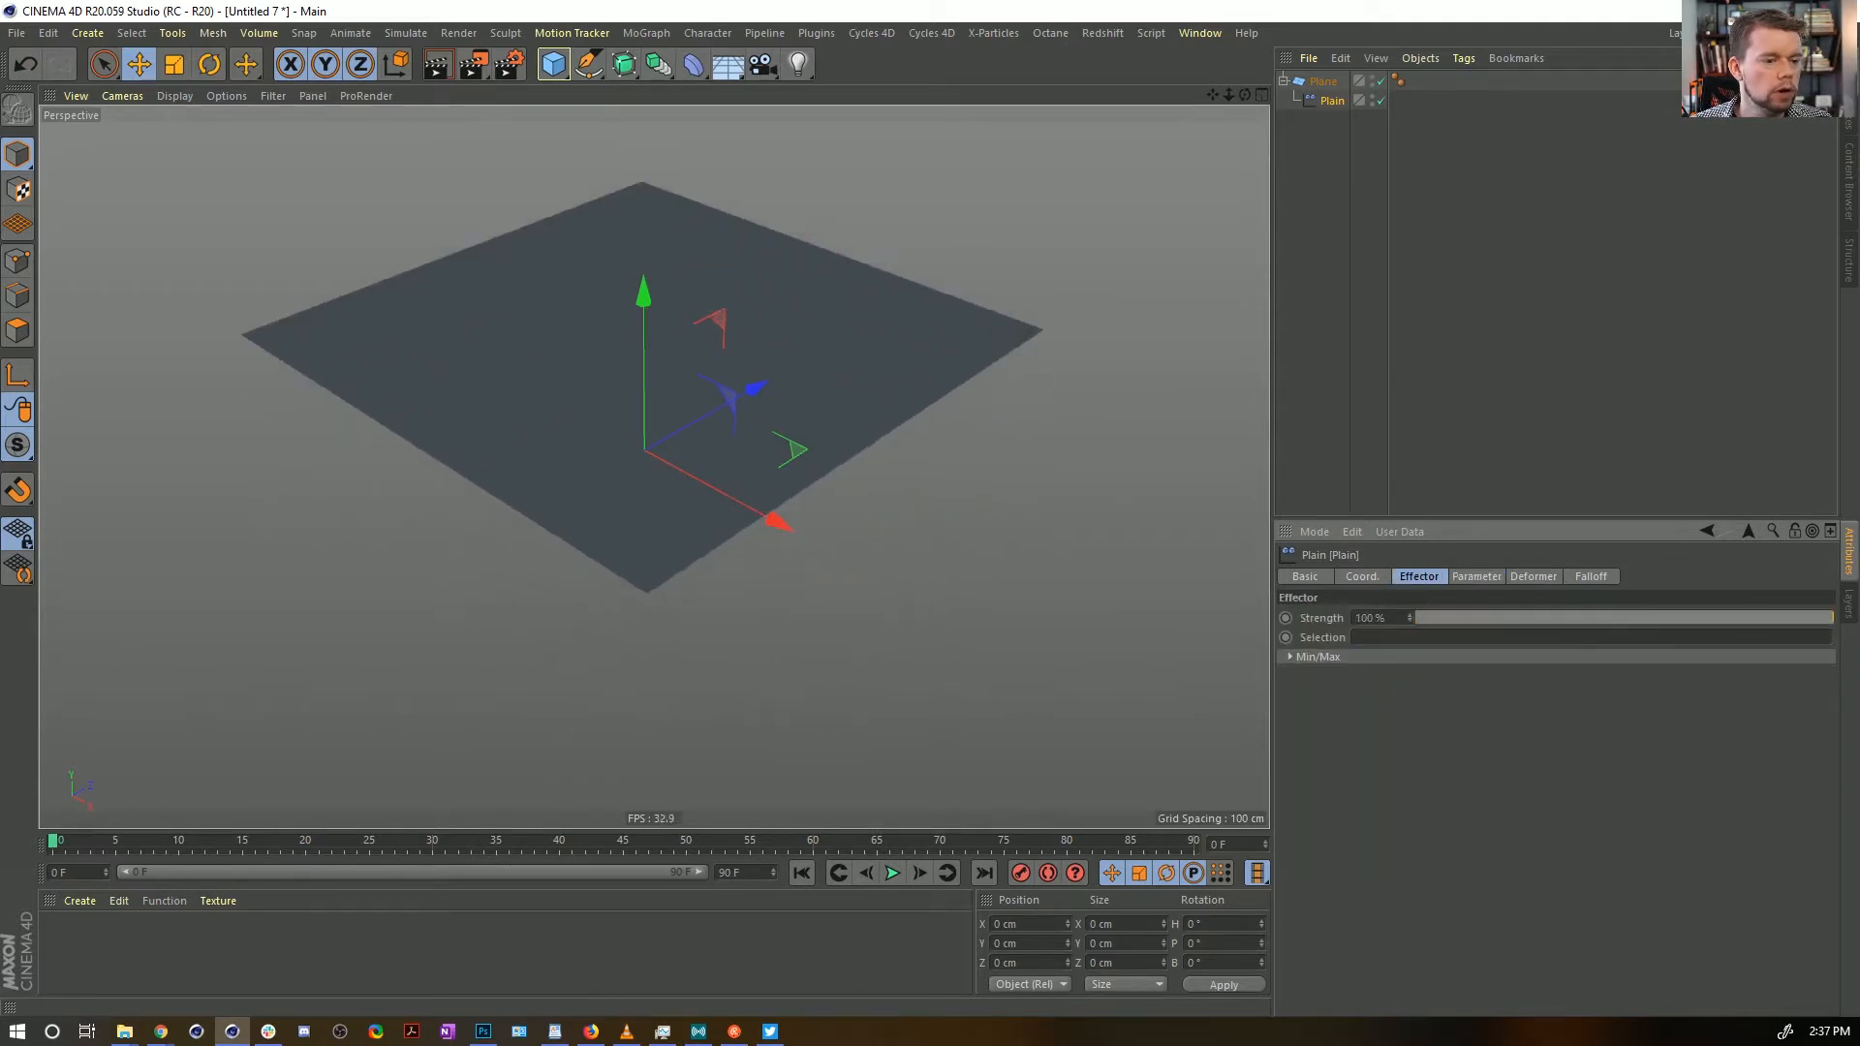
pyautogui.click(1526, 577)
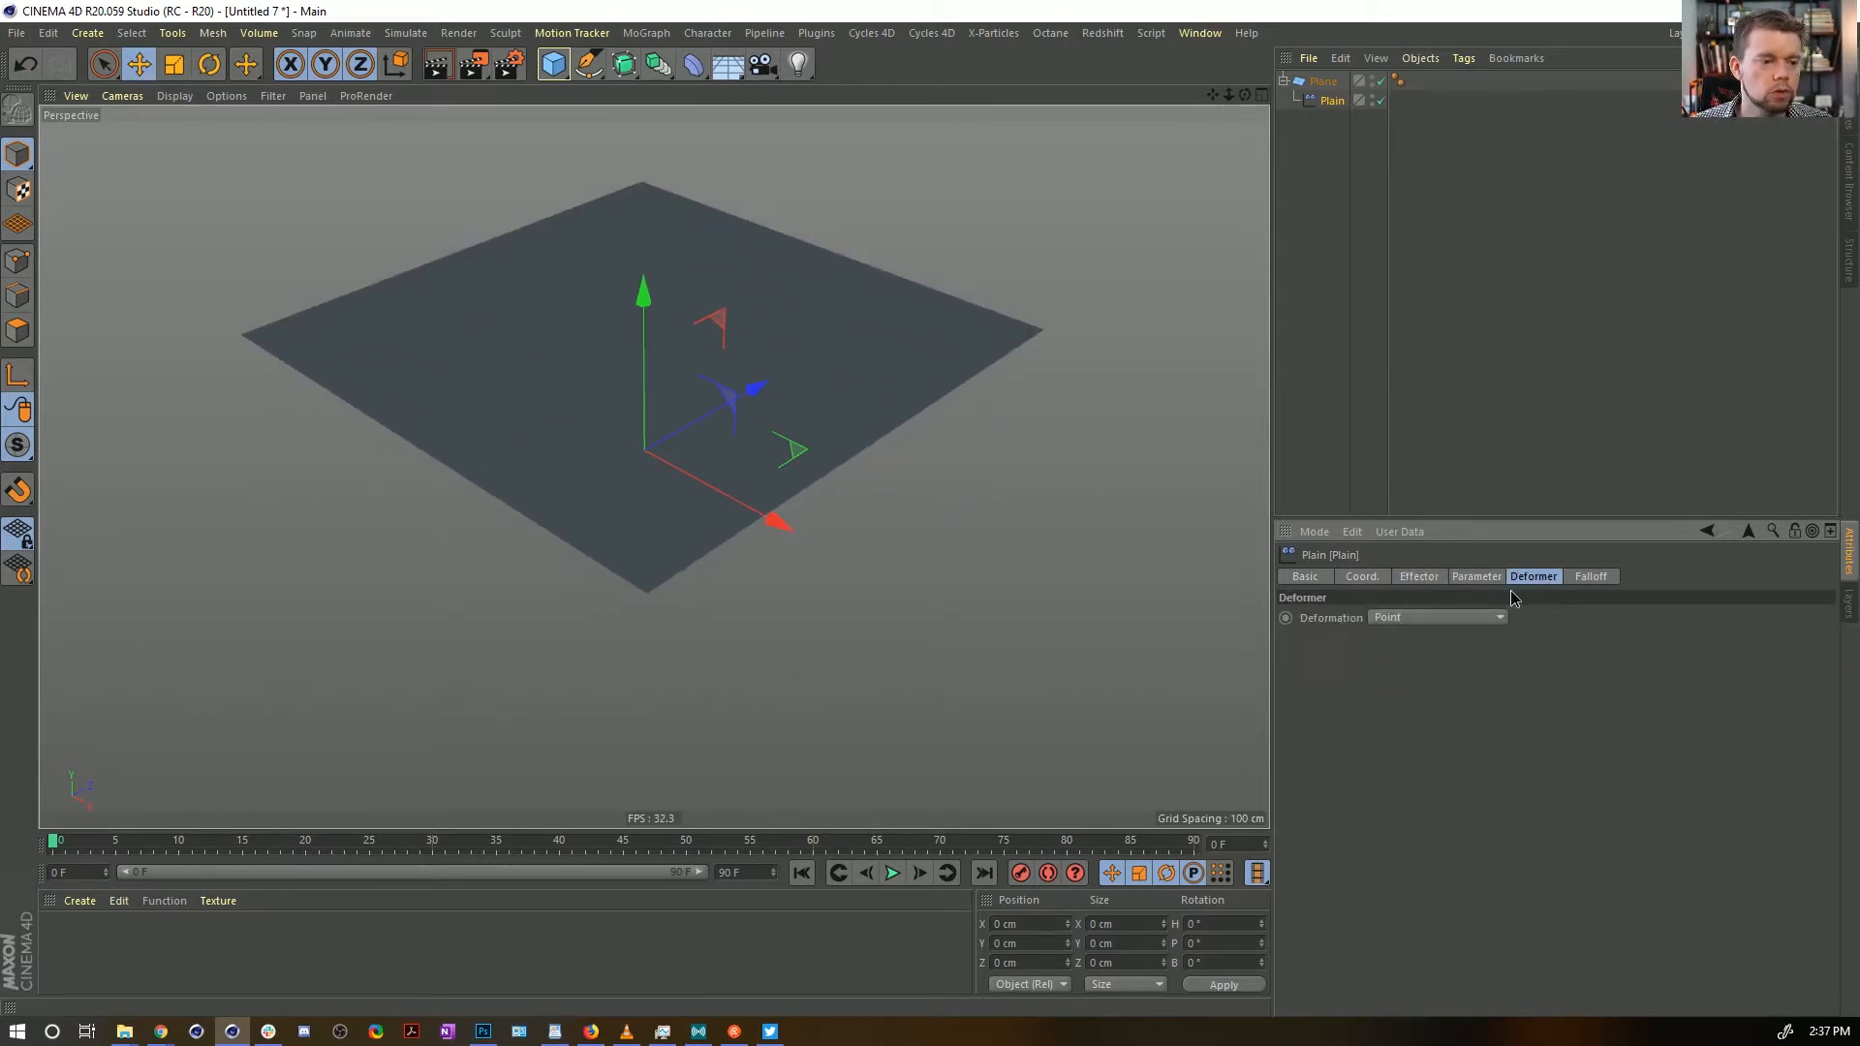
pyautogui.click(1492, 578)
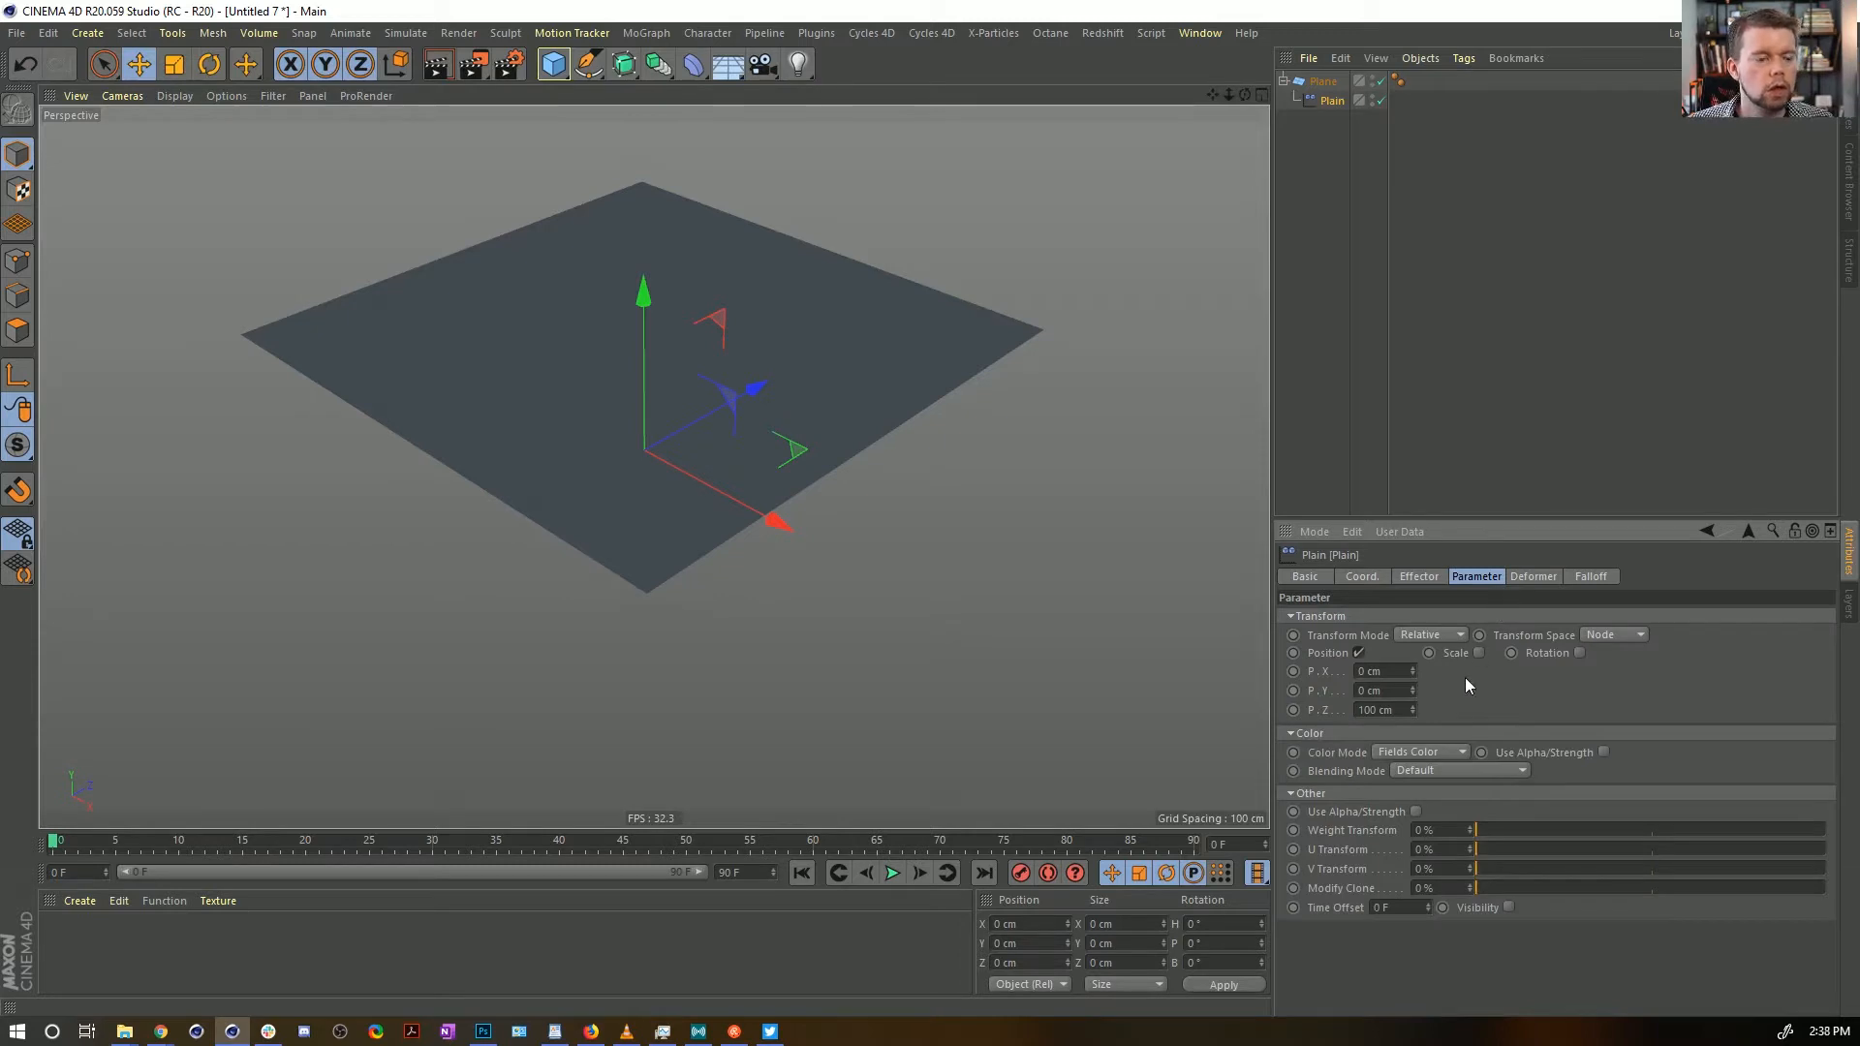
pyautogui.click(1597, 578)
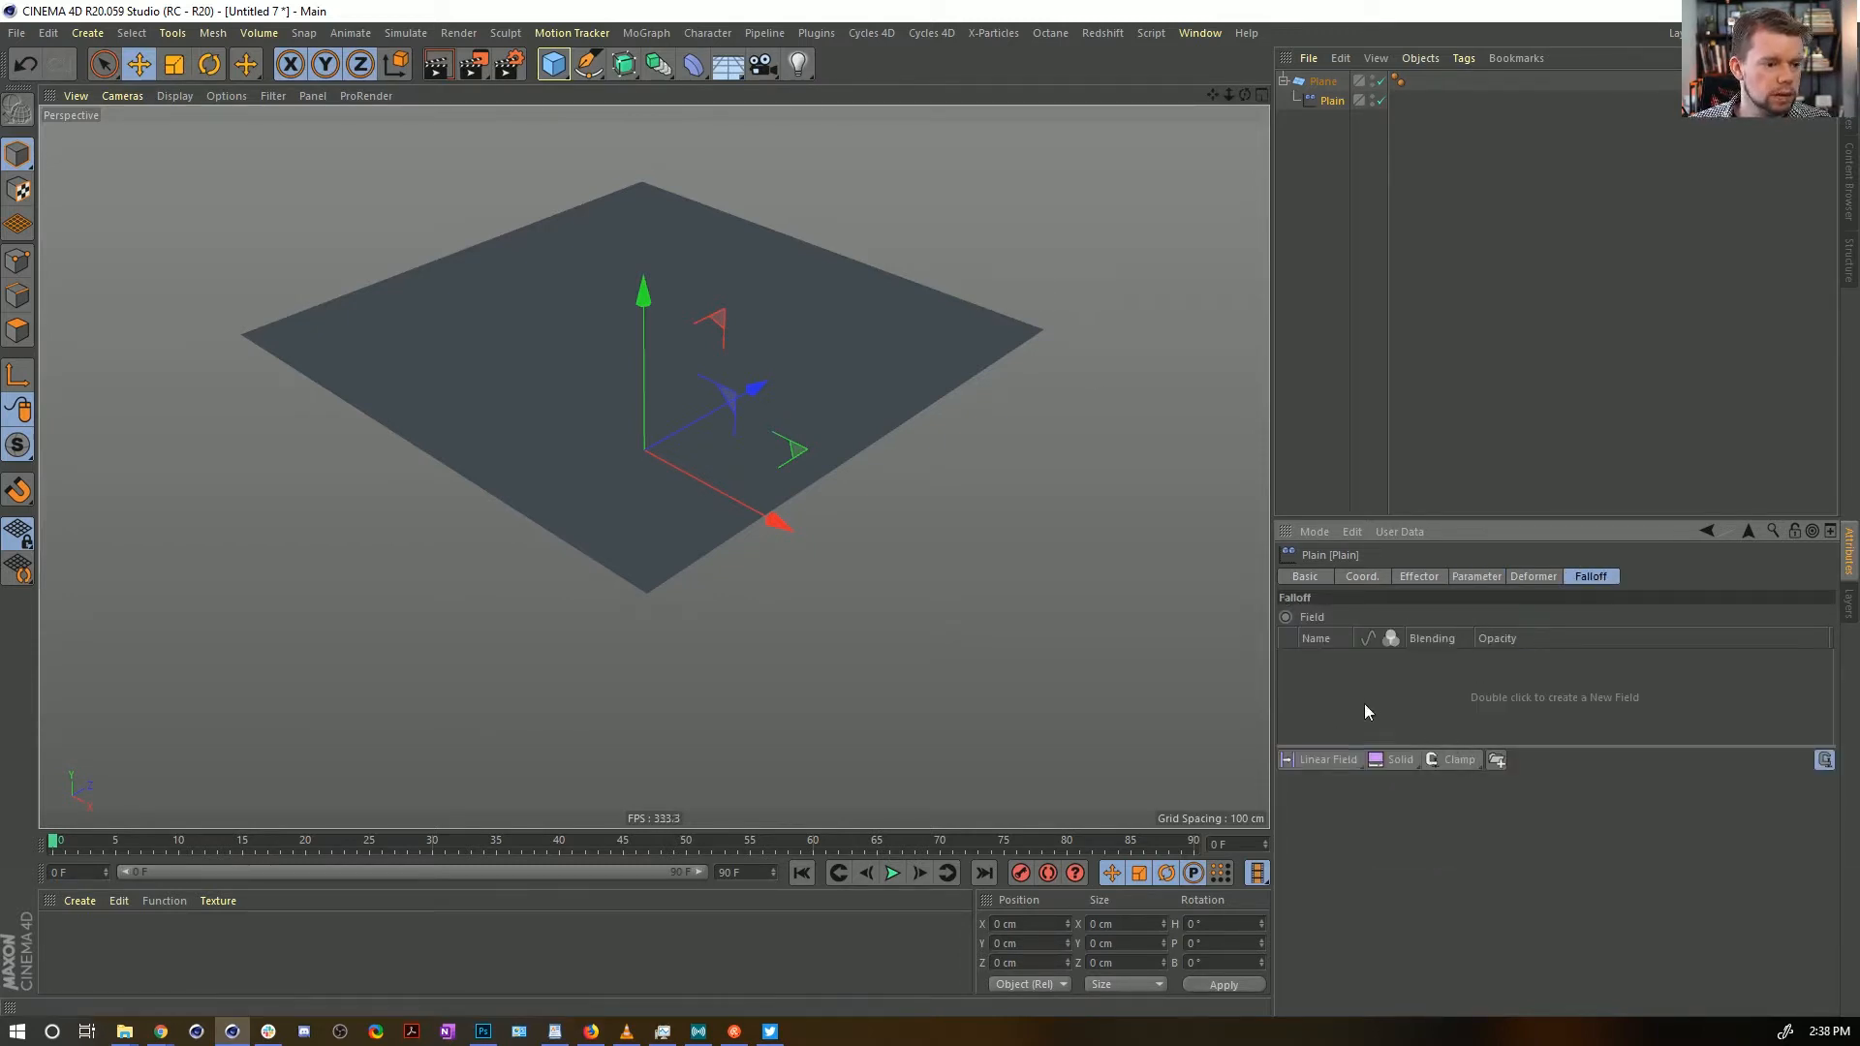
# Create a new material, apply it to the Plane, and add a Shader Field to the Plain effector's falloff
pyautogui.doubleClick(73, 939)
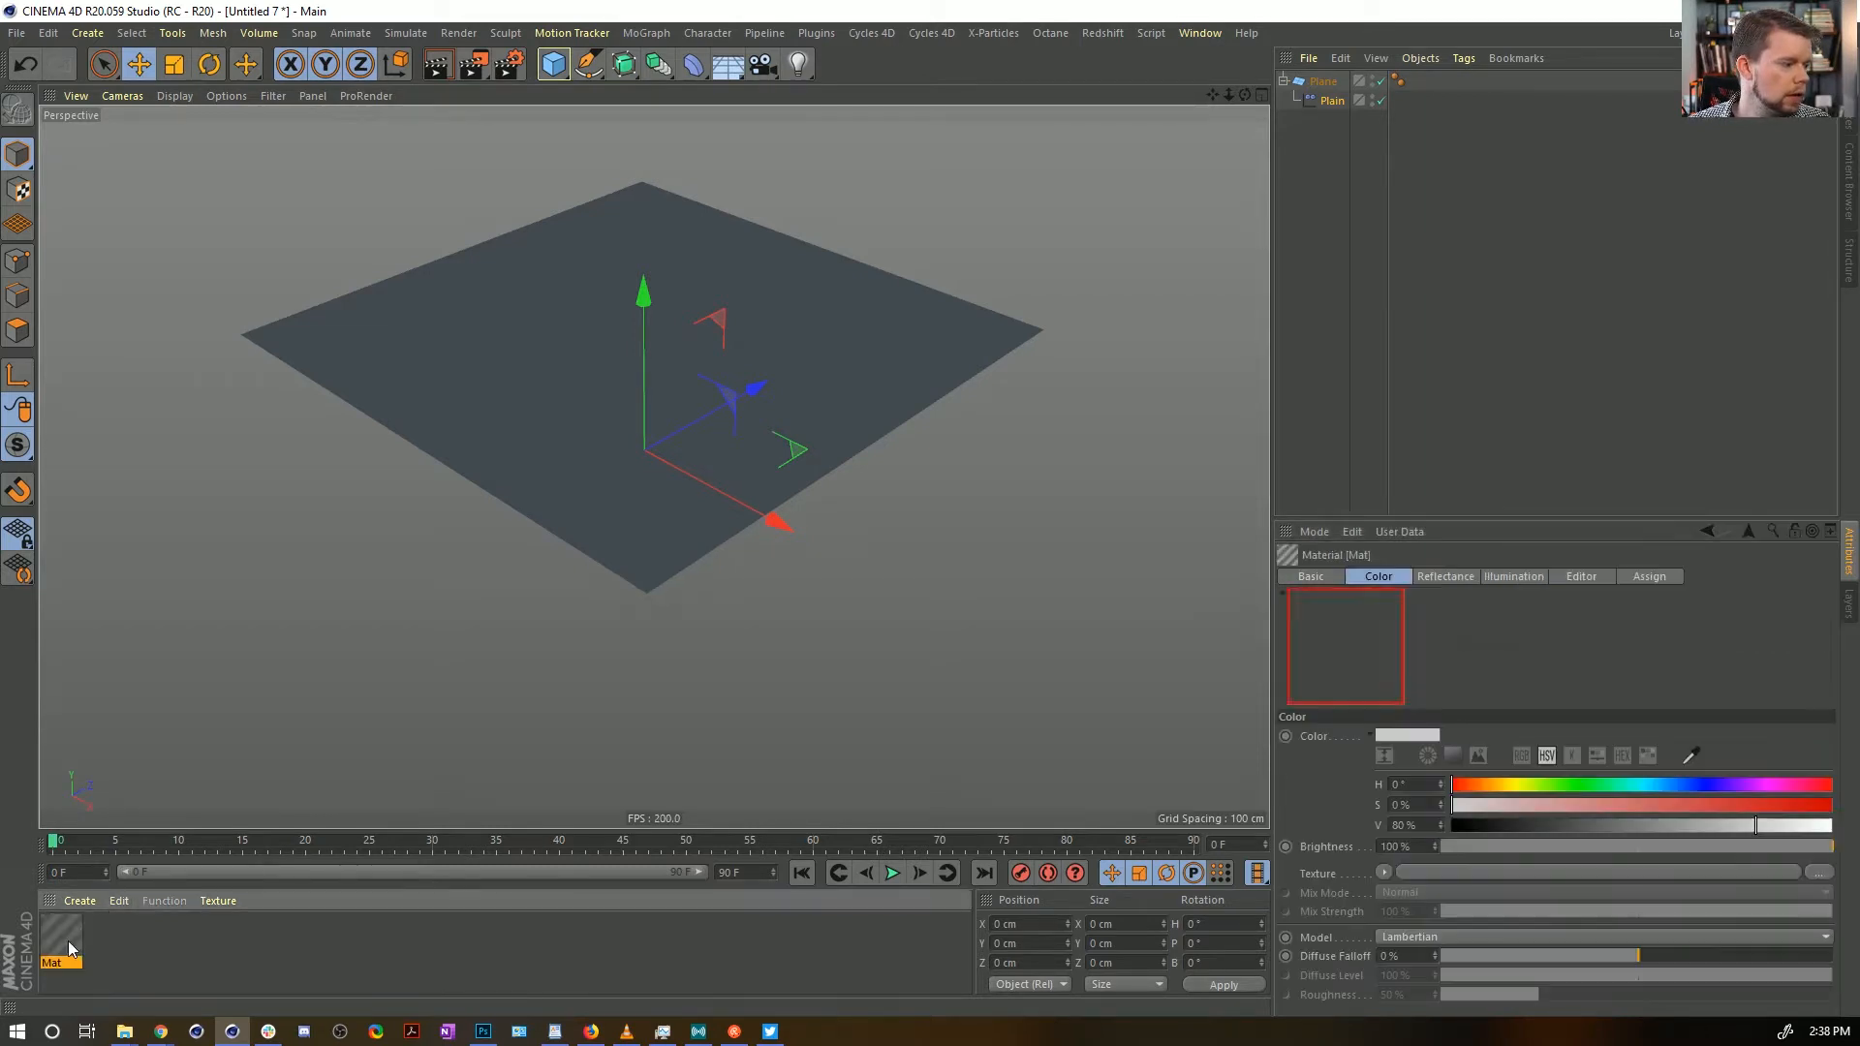
pyautogui.moveTo(72, 939); pyautogui.dragTo(1321, 85)
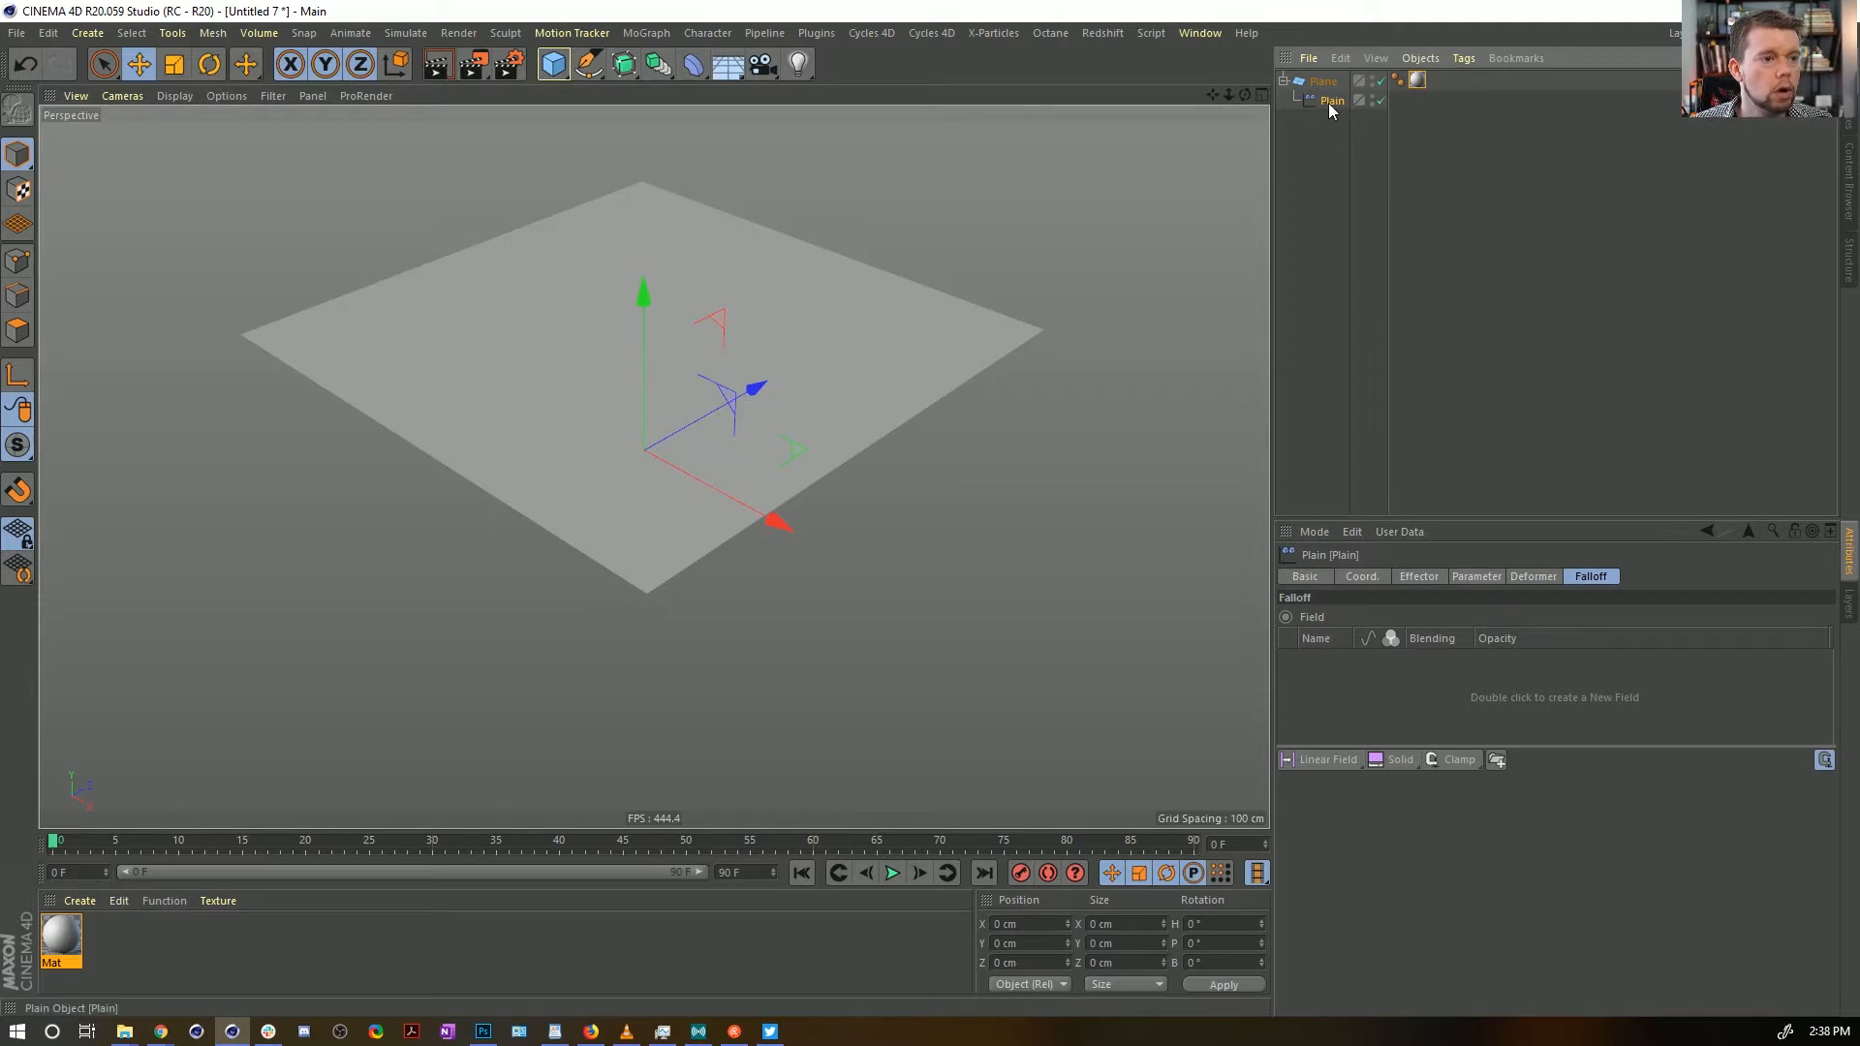
pyautogui.moveTo(1341, 761); pyautogui.dragTo(1453, 804)
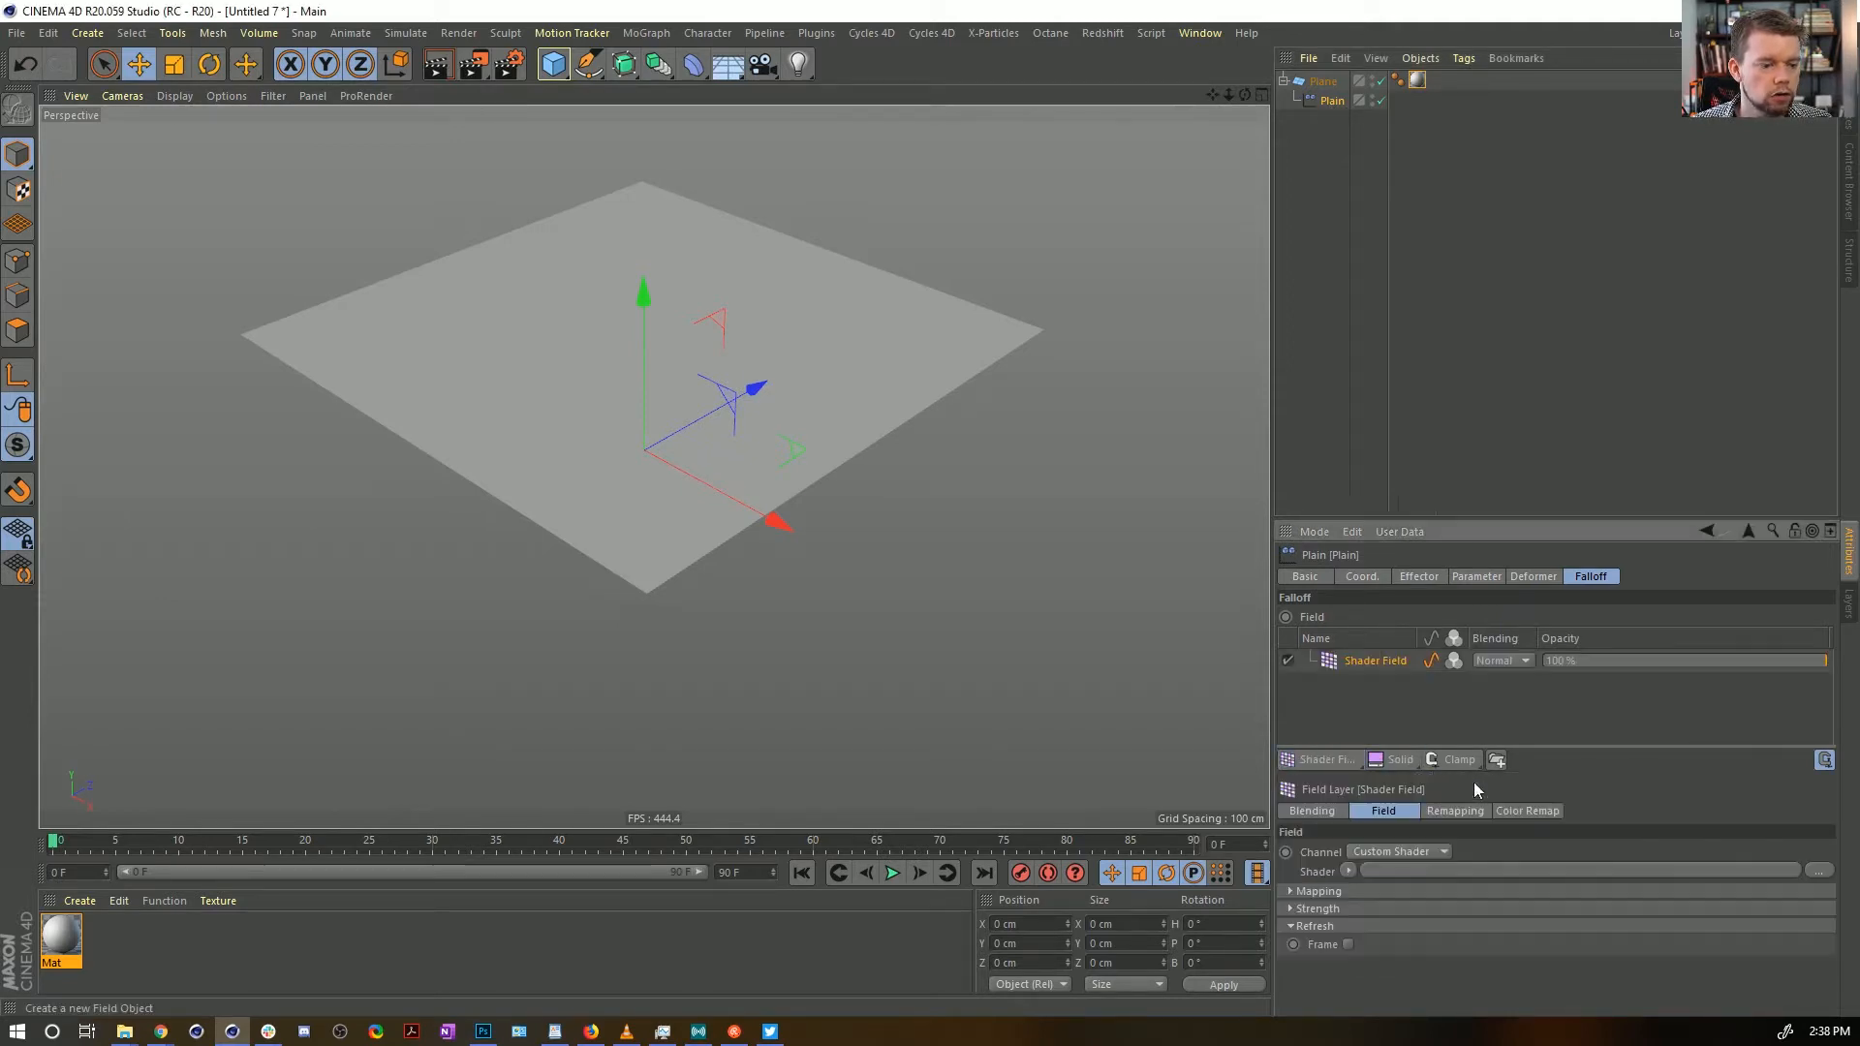
pyautogui.click(1431, 573)
pyautogui.click(1477, 575)
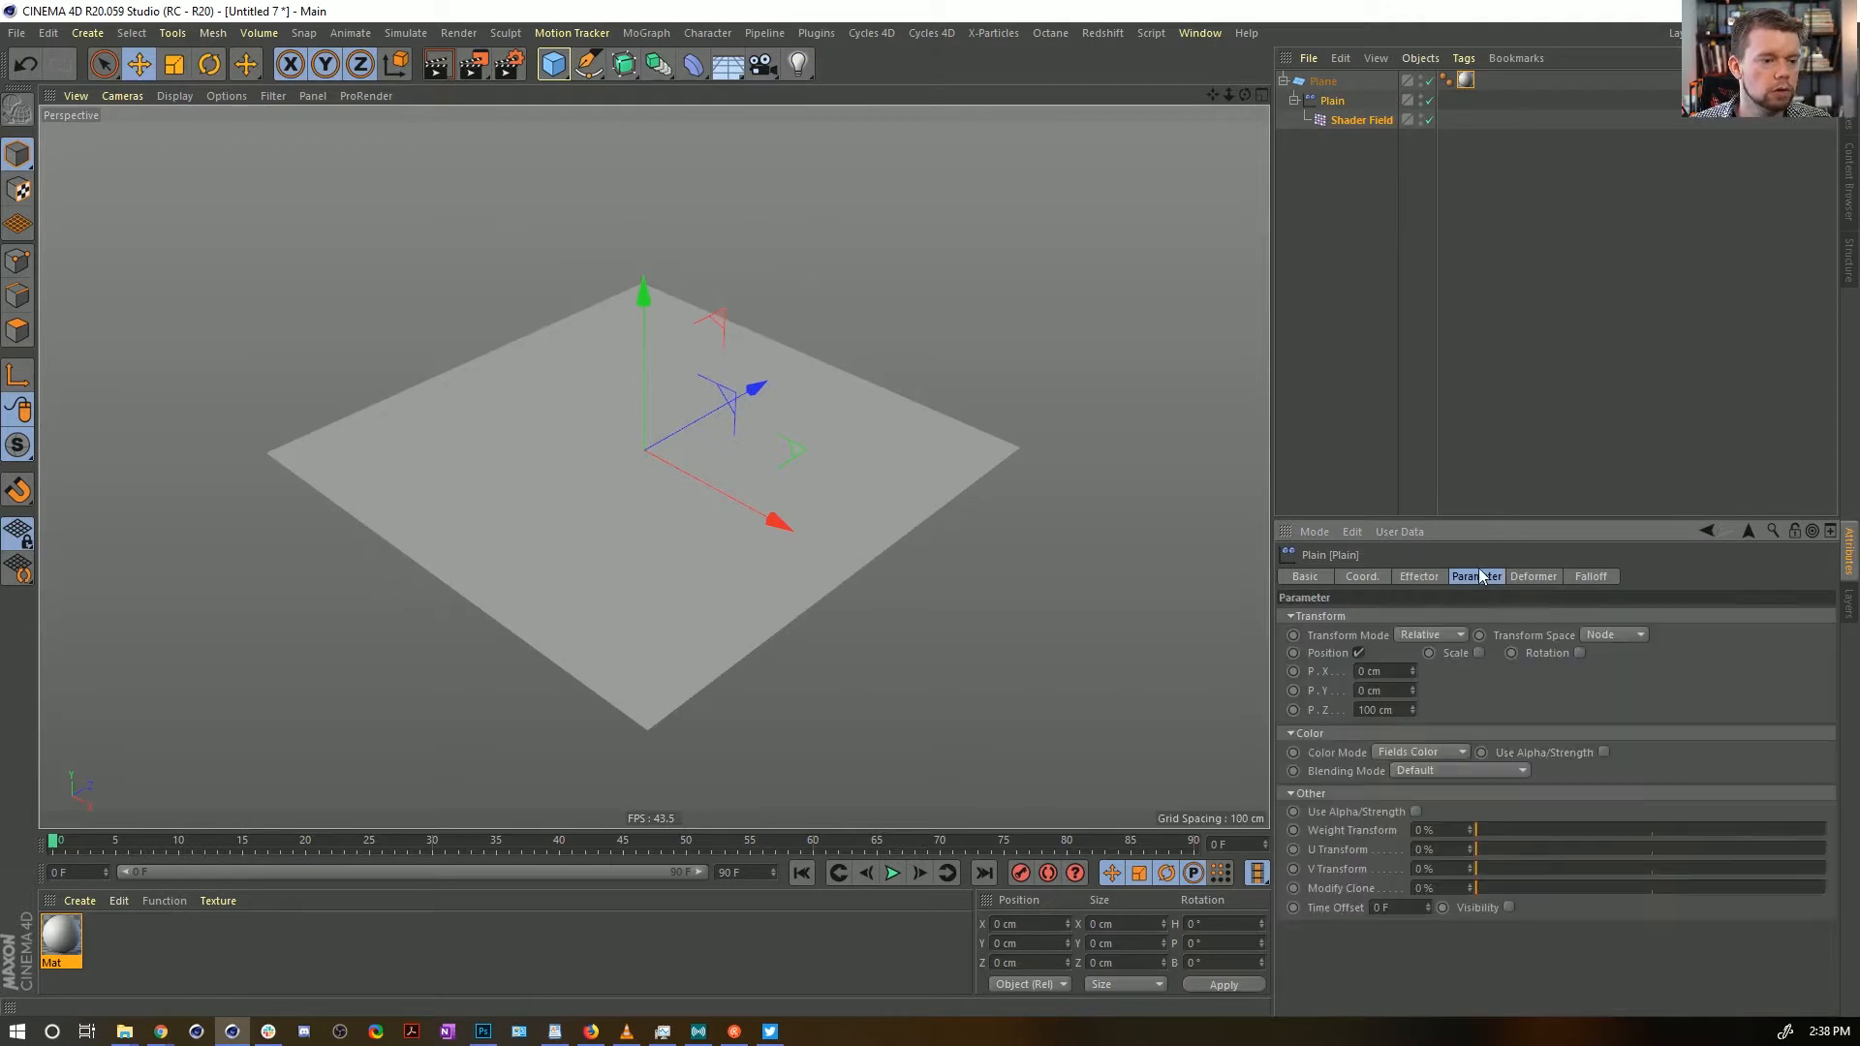
pyautogui.click(1416, 576)
pyautogui.click(1474, 579)
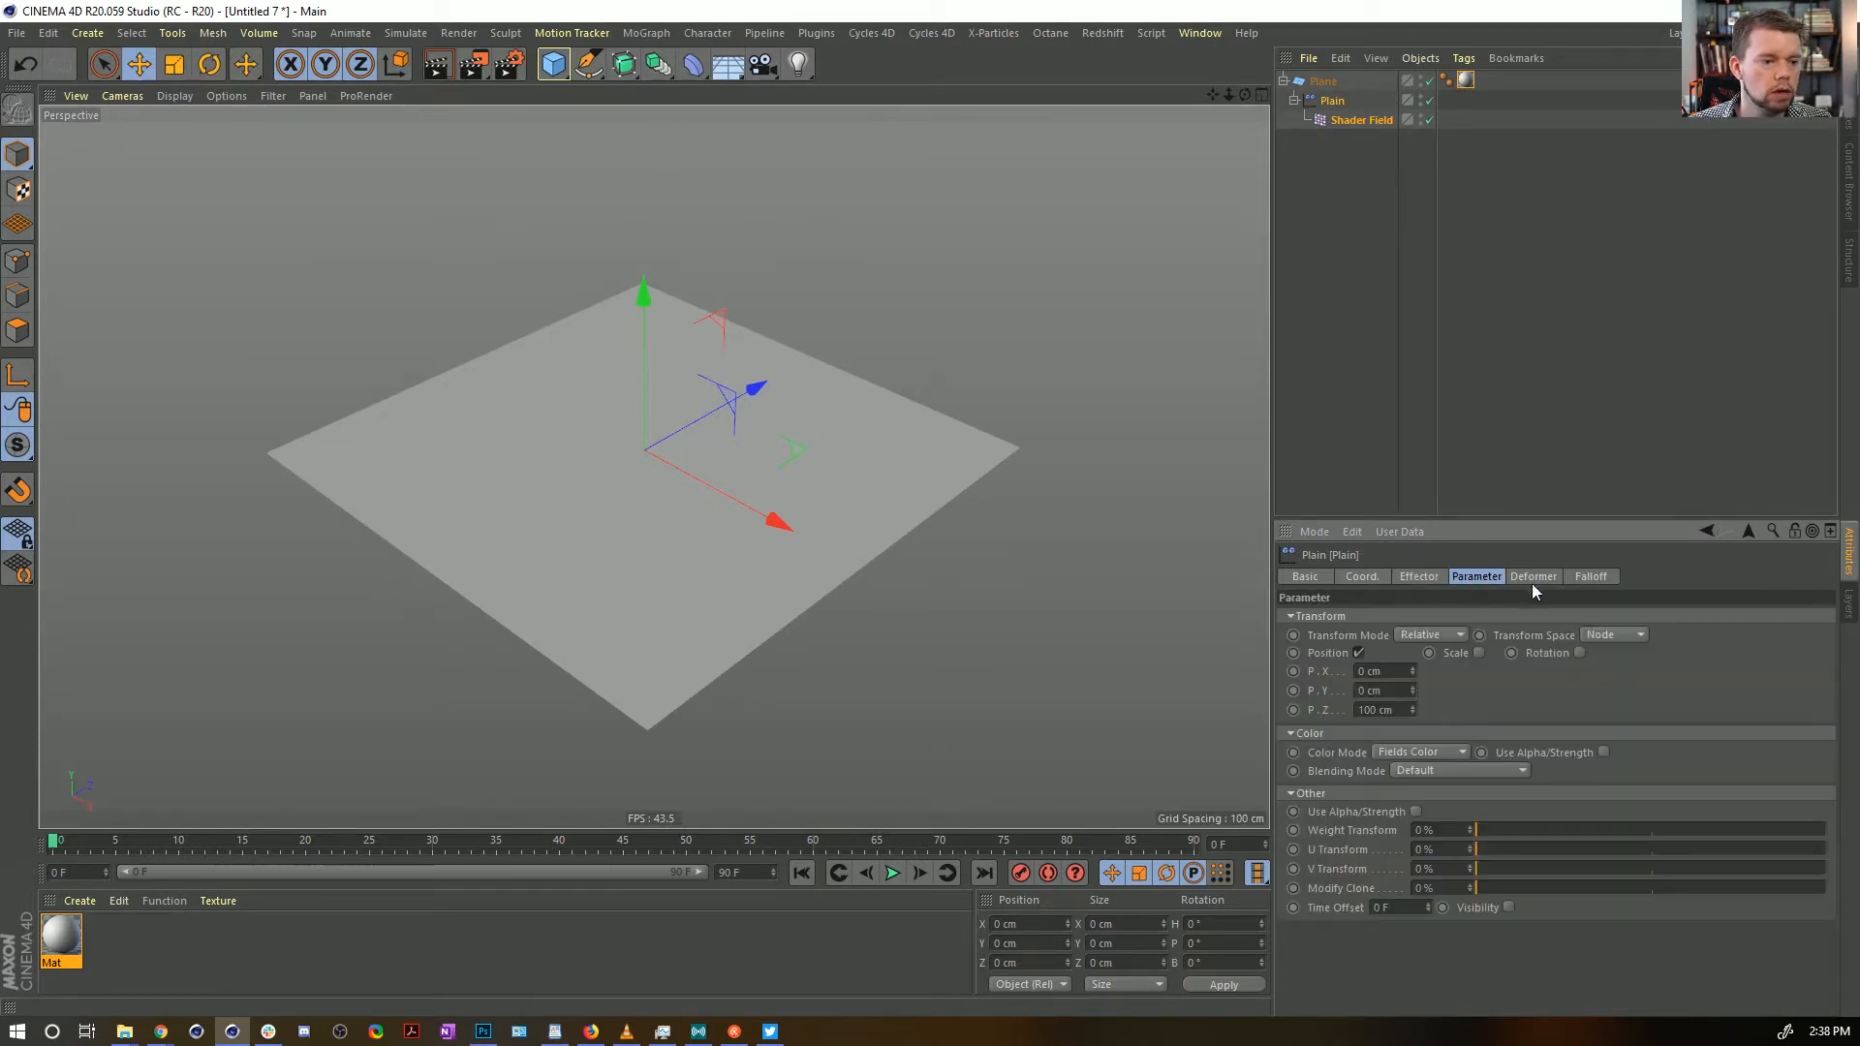
pyautogui.click(1532, 582)
pyautogui.click(1476, 577)
pyautogui.click(1361, 119)
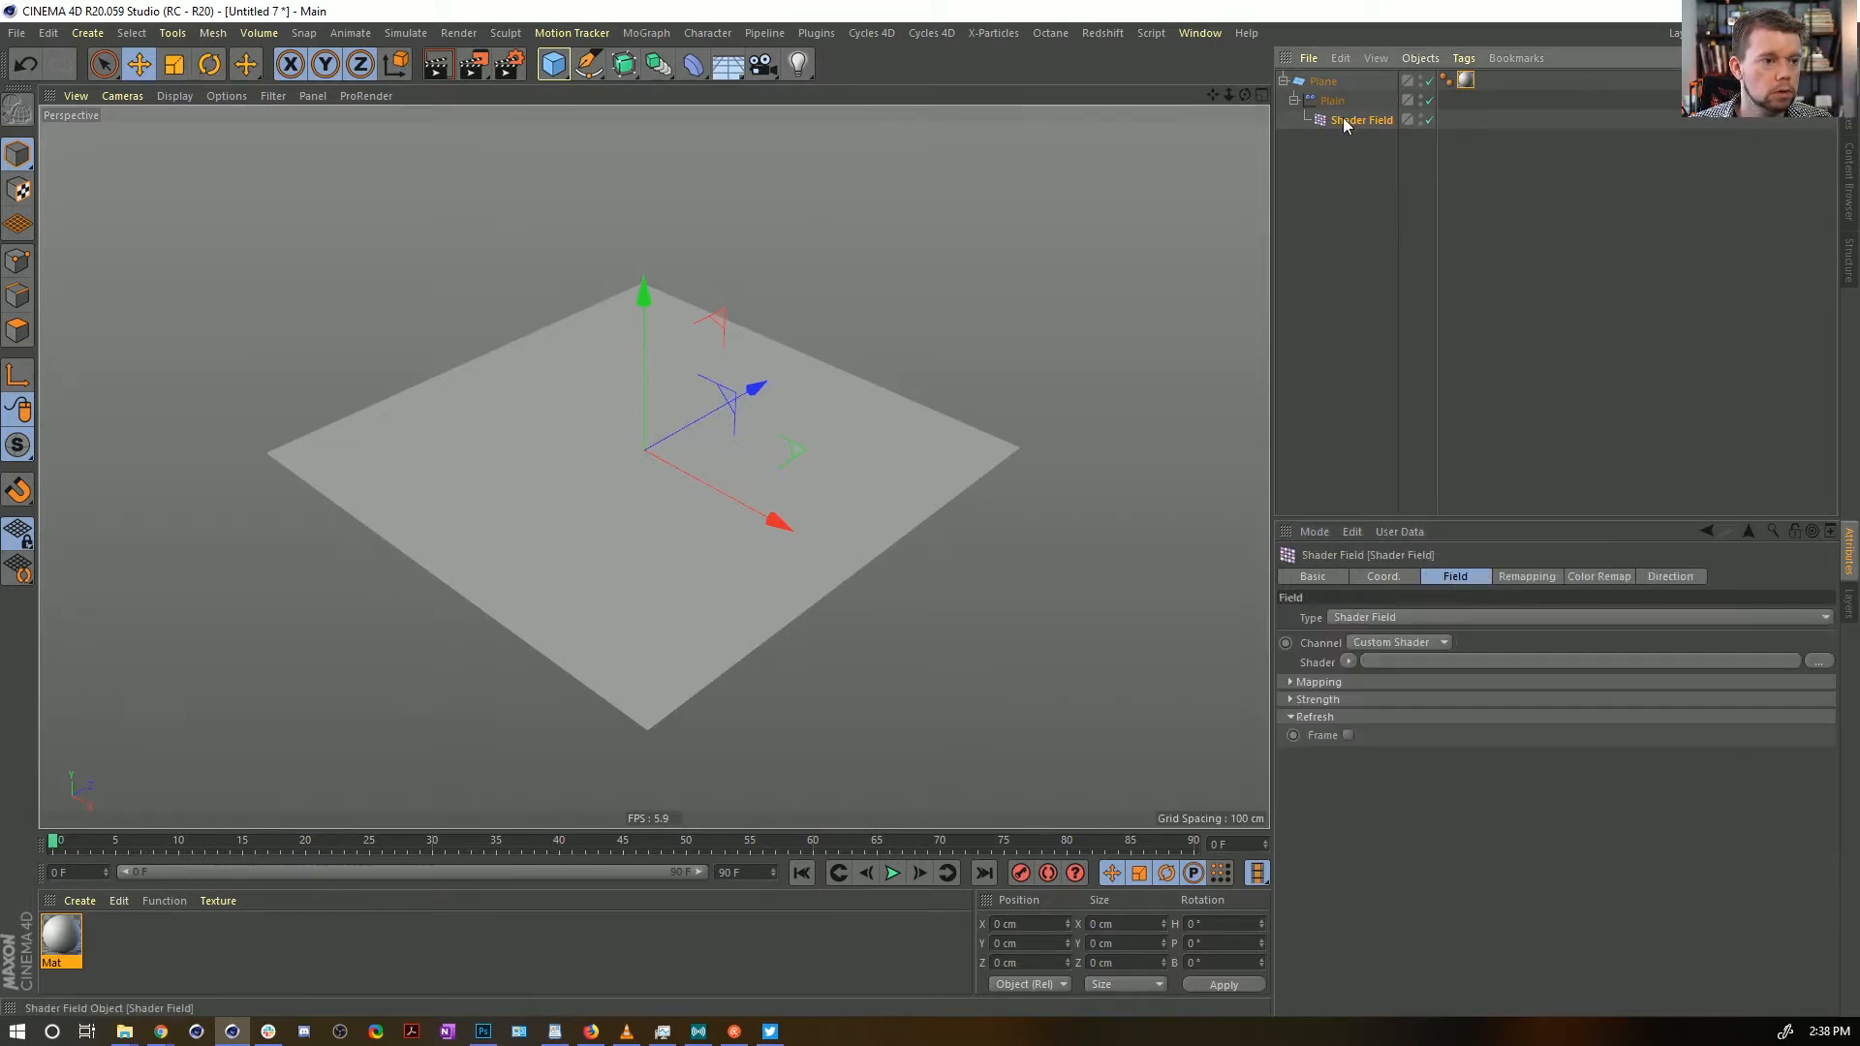
pyautogui.click(1393, 643)
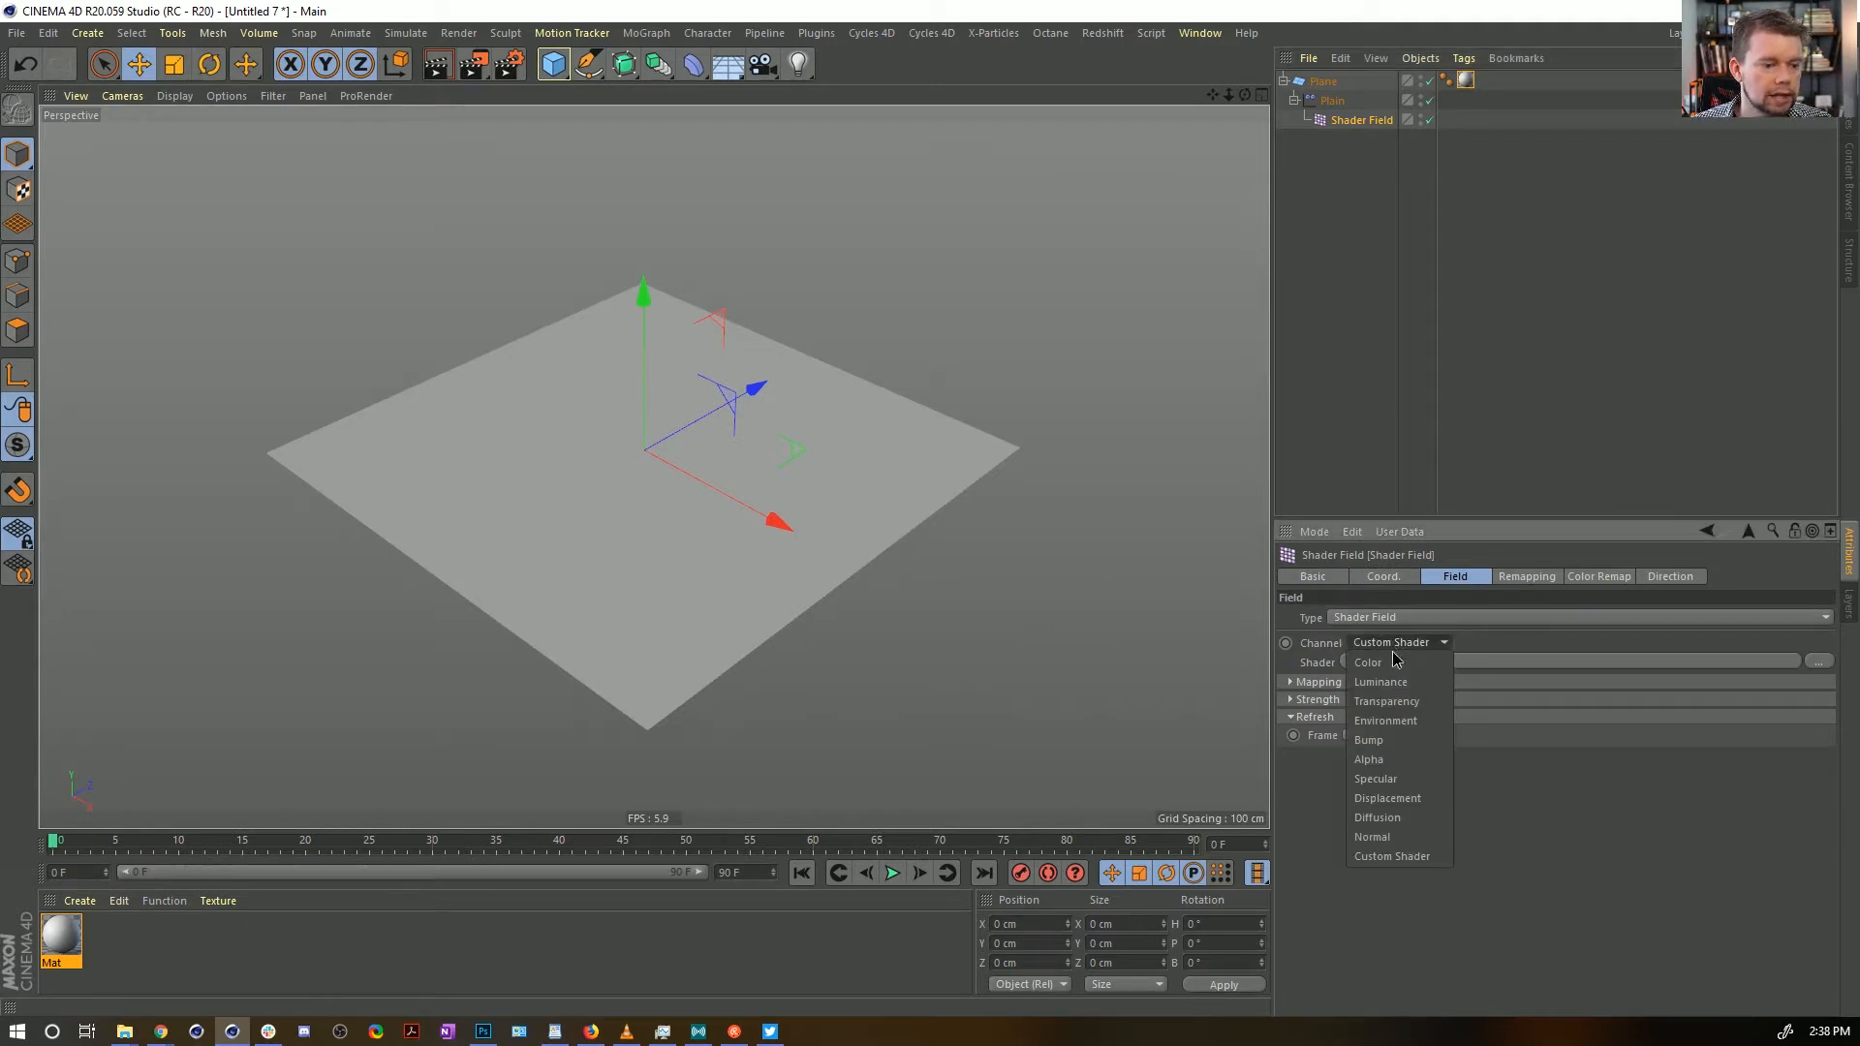
pyautogui.click(1393, 682)
pyautogui.moveTo(1466, 80); pyautogui.dragTo(1421, 667)
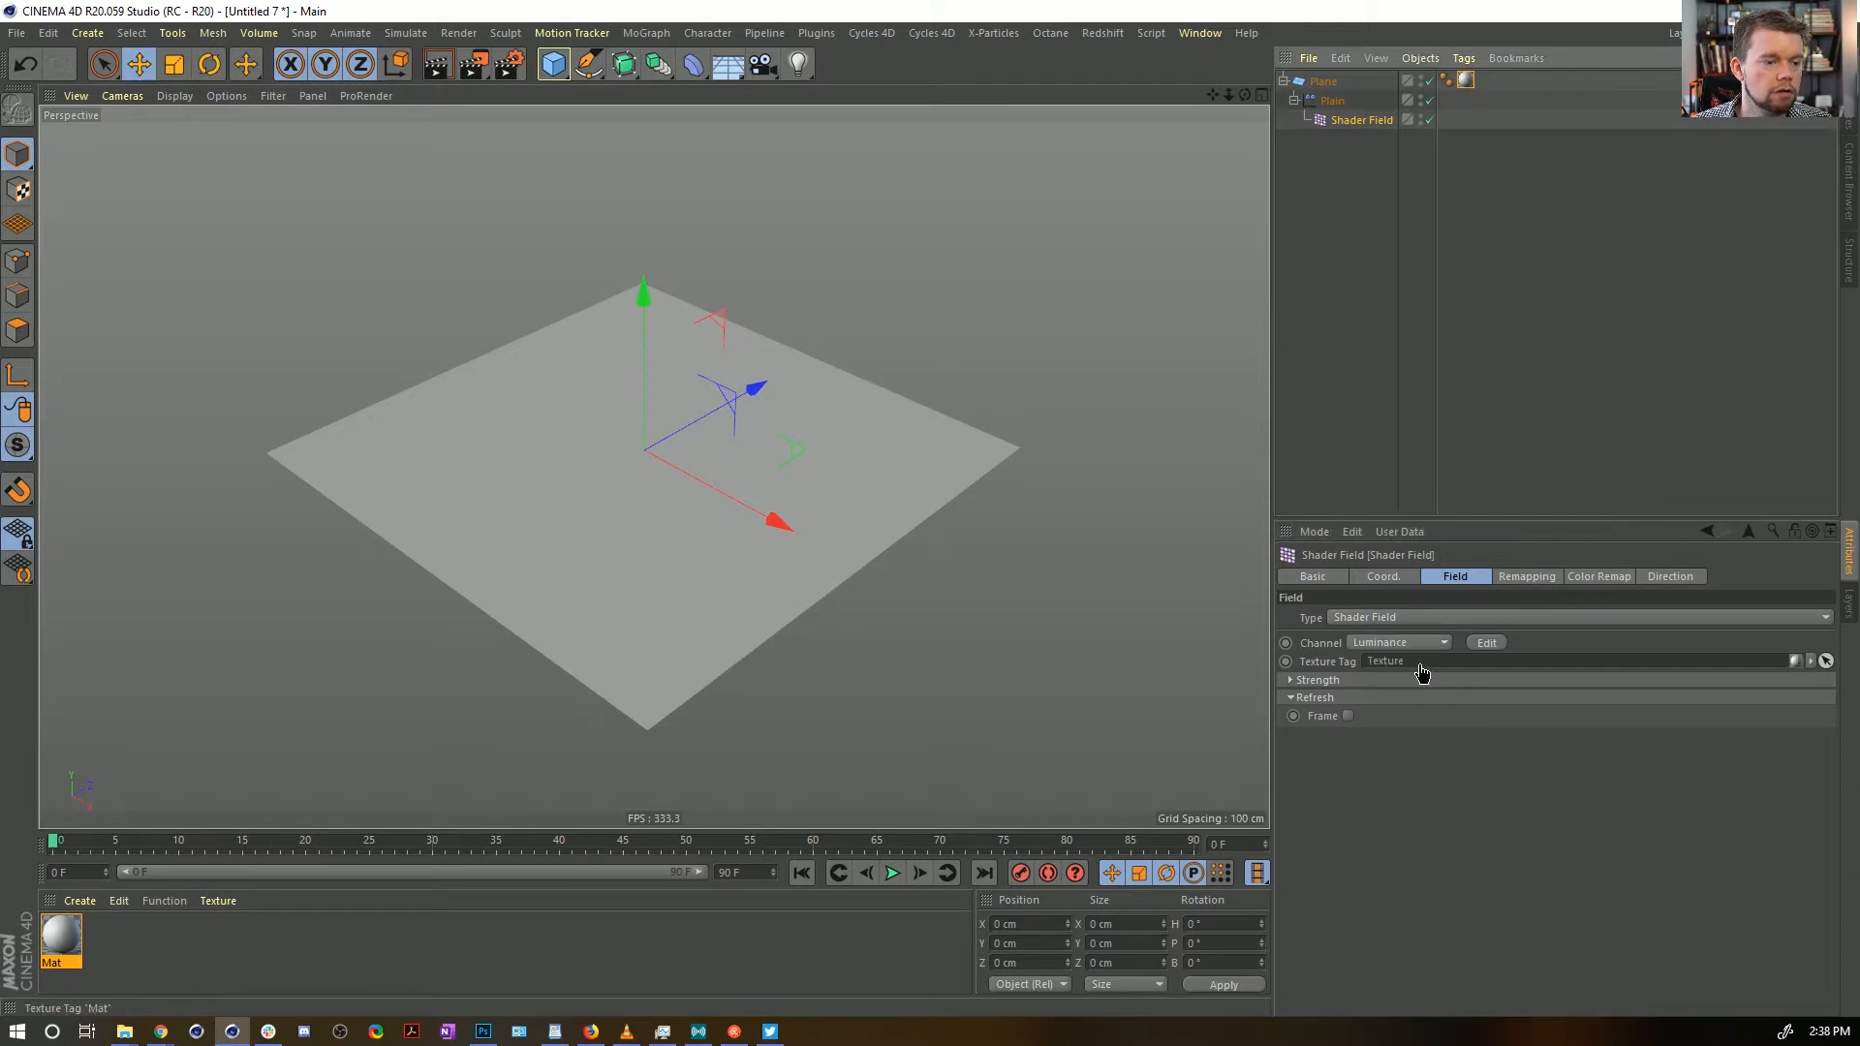
# Open the Mat material for editing, enable its Luminance channel, and disable Color and Reflectance
pyautogui.click(61, 932)
pyautogui.doubleClick(61, 932)
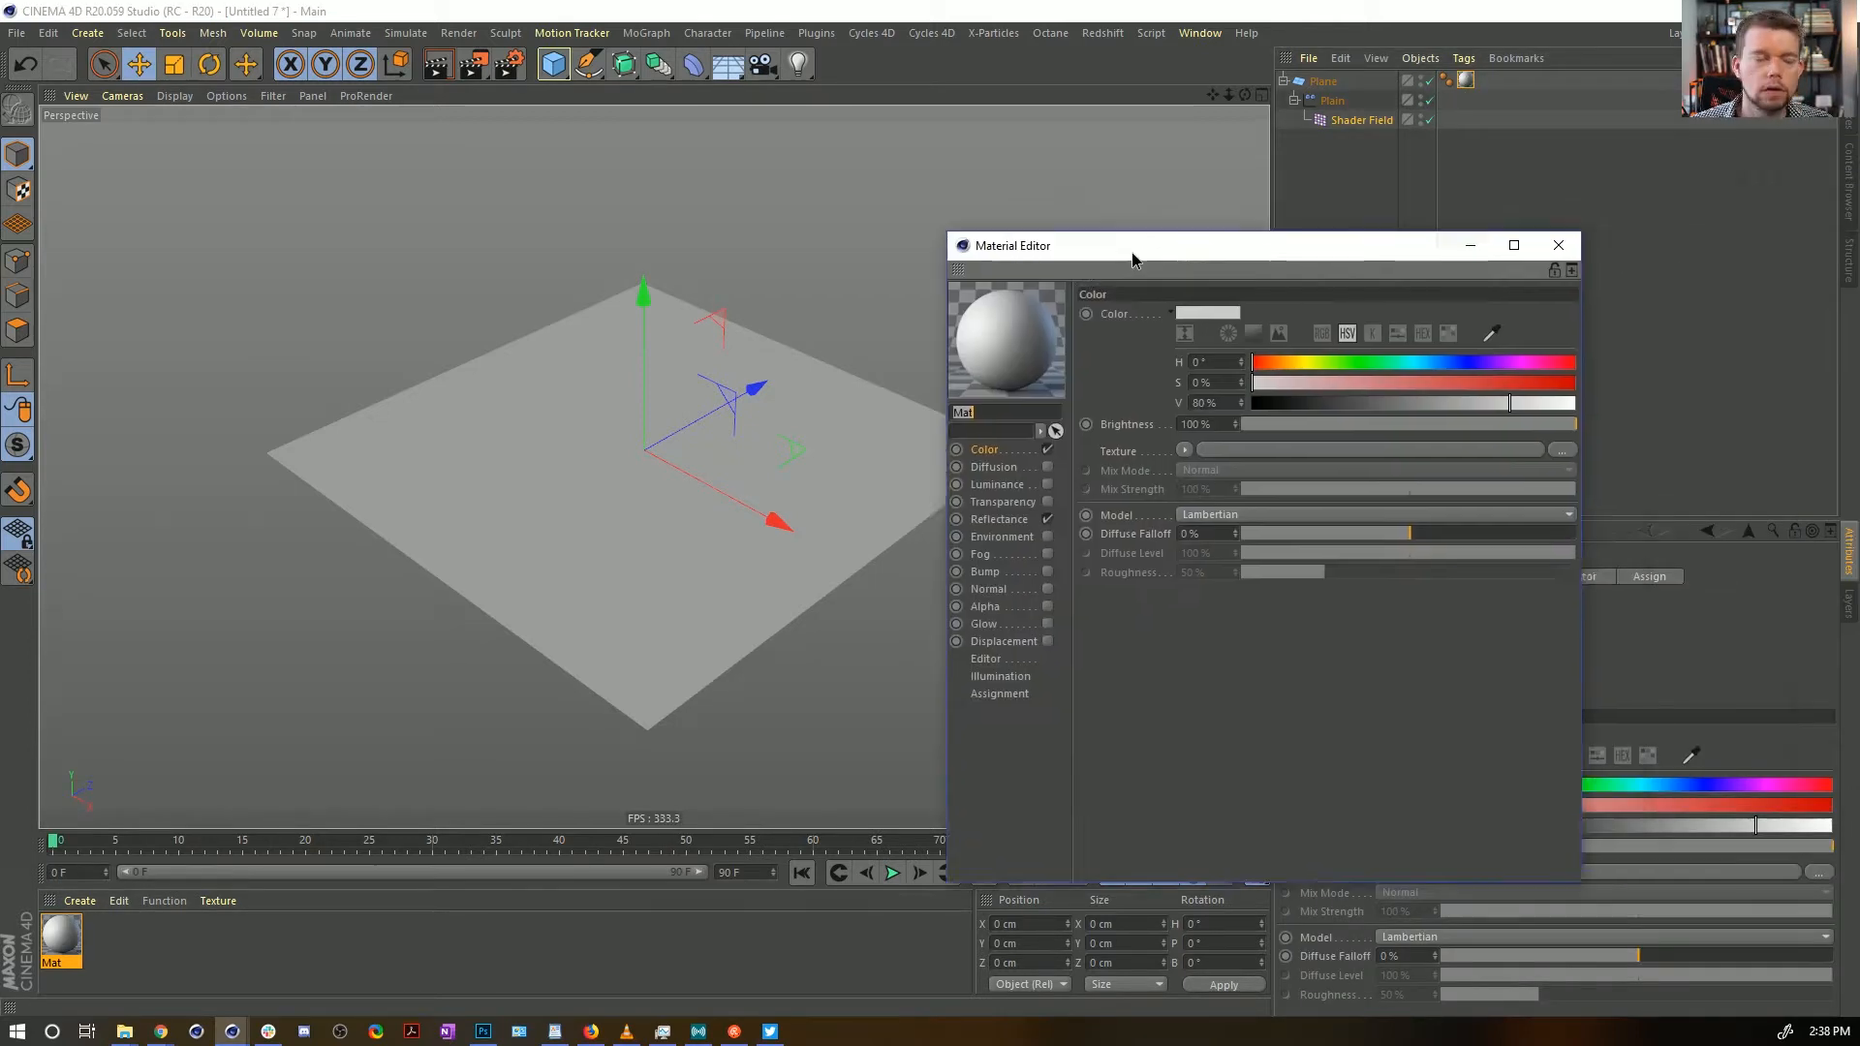
pyautogui.moveTo(1130, 250); pyautogui.dragTo(1294, 207)
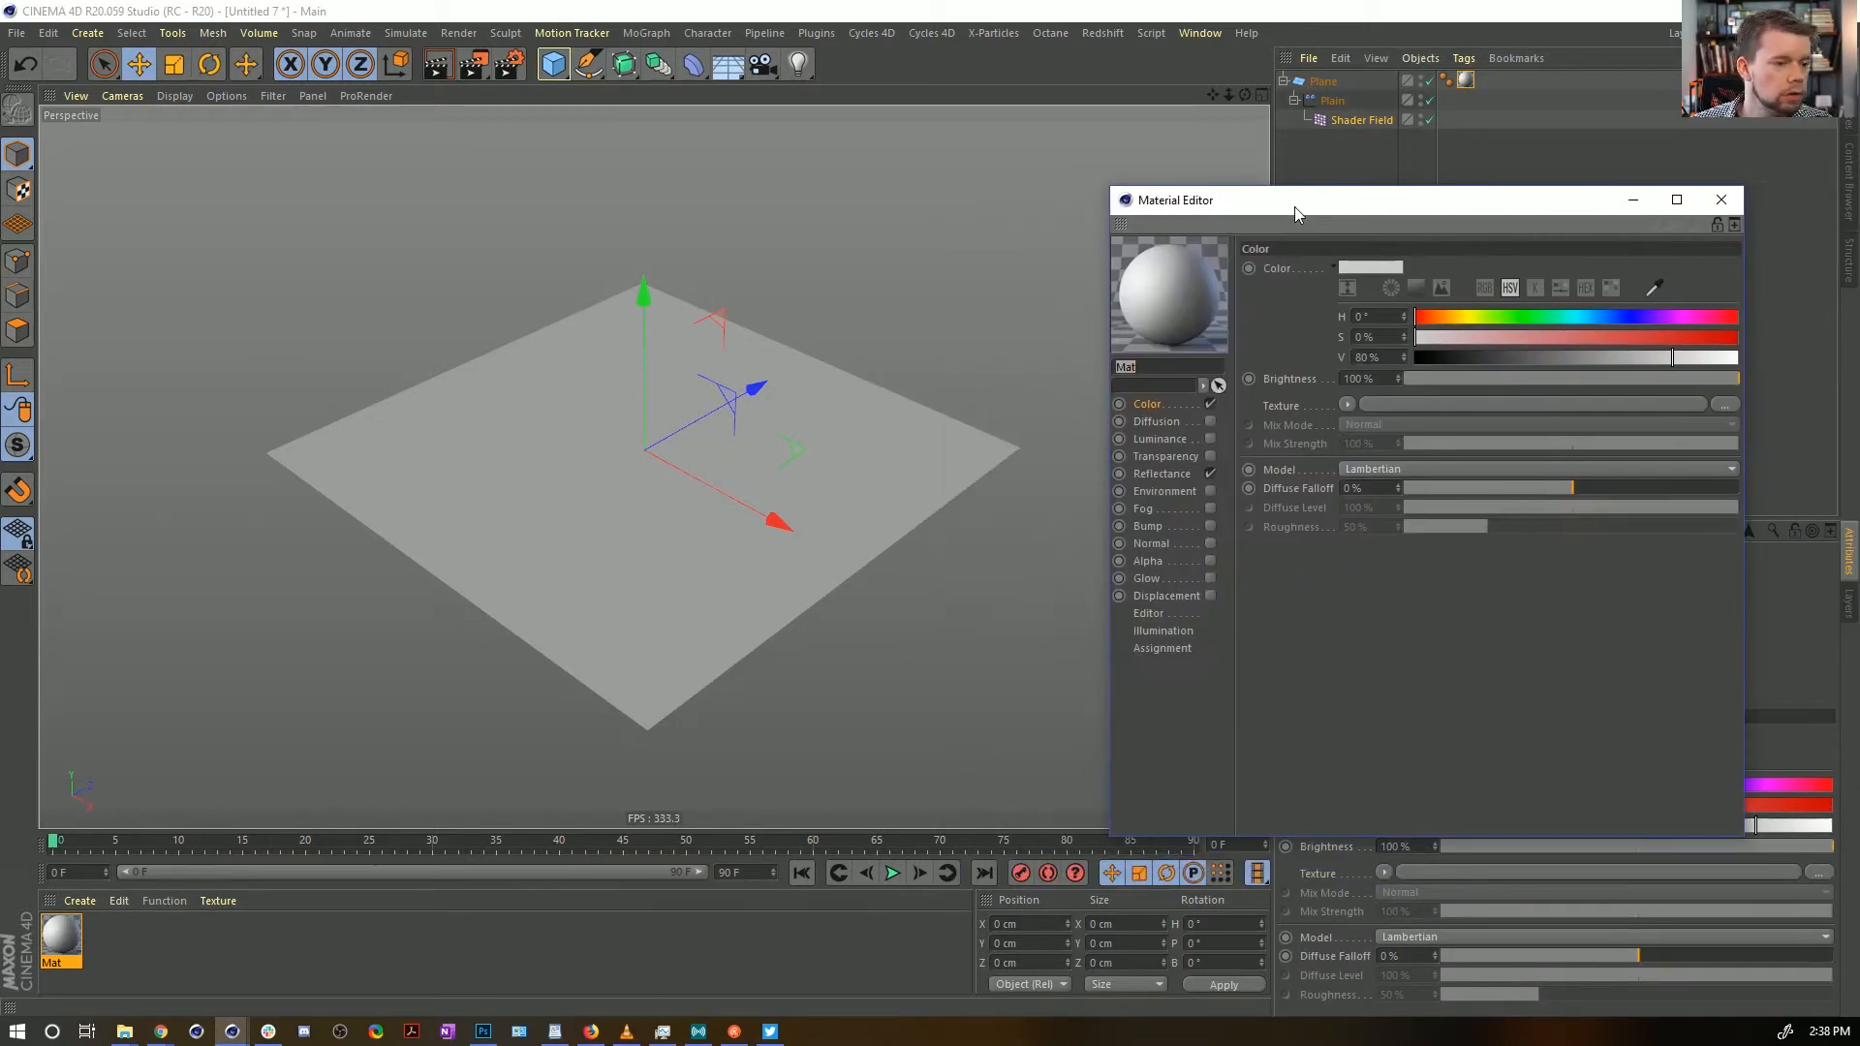
pyautogui.click(1210, 439)
pyautogui.click(1209, 404)
pyautogui.click(1210, 473)
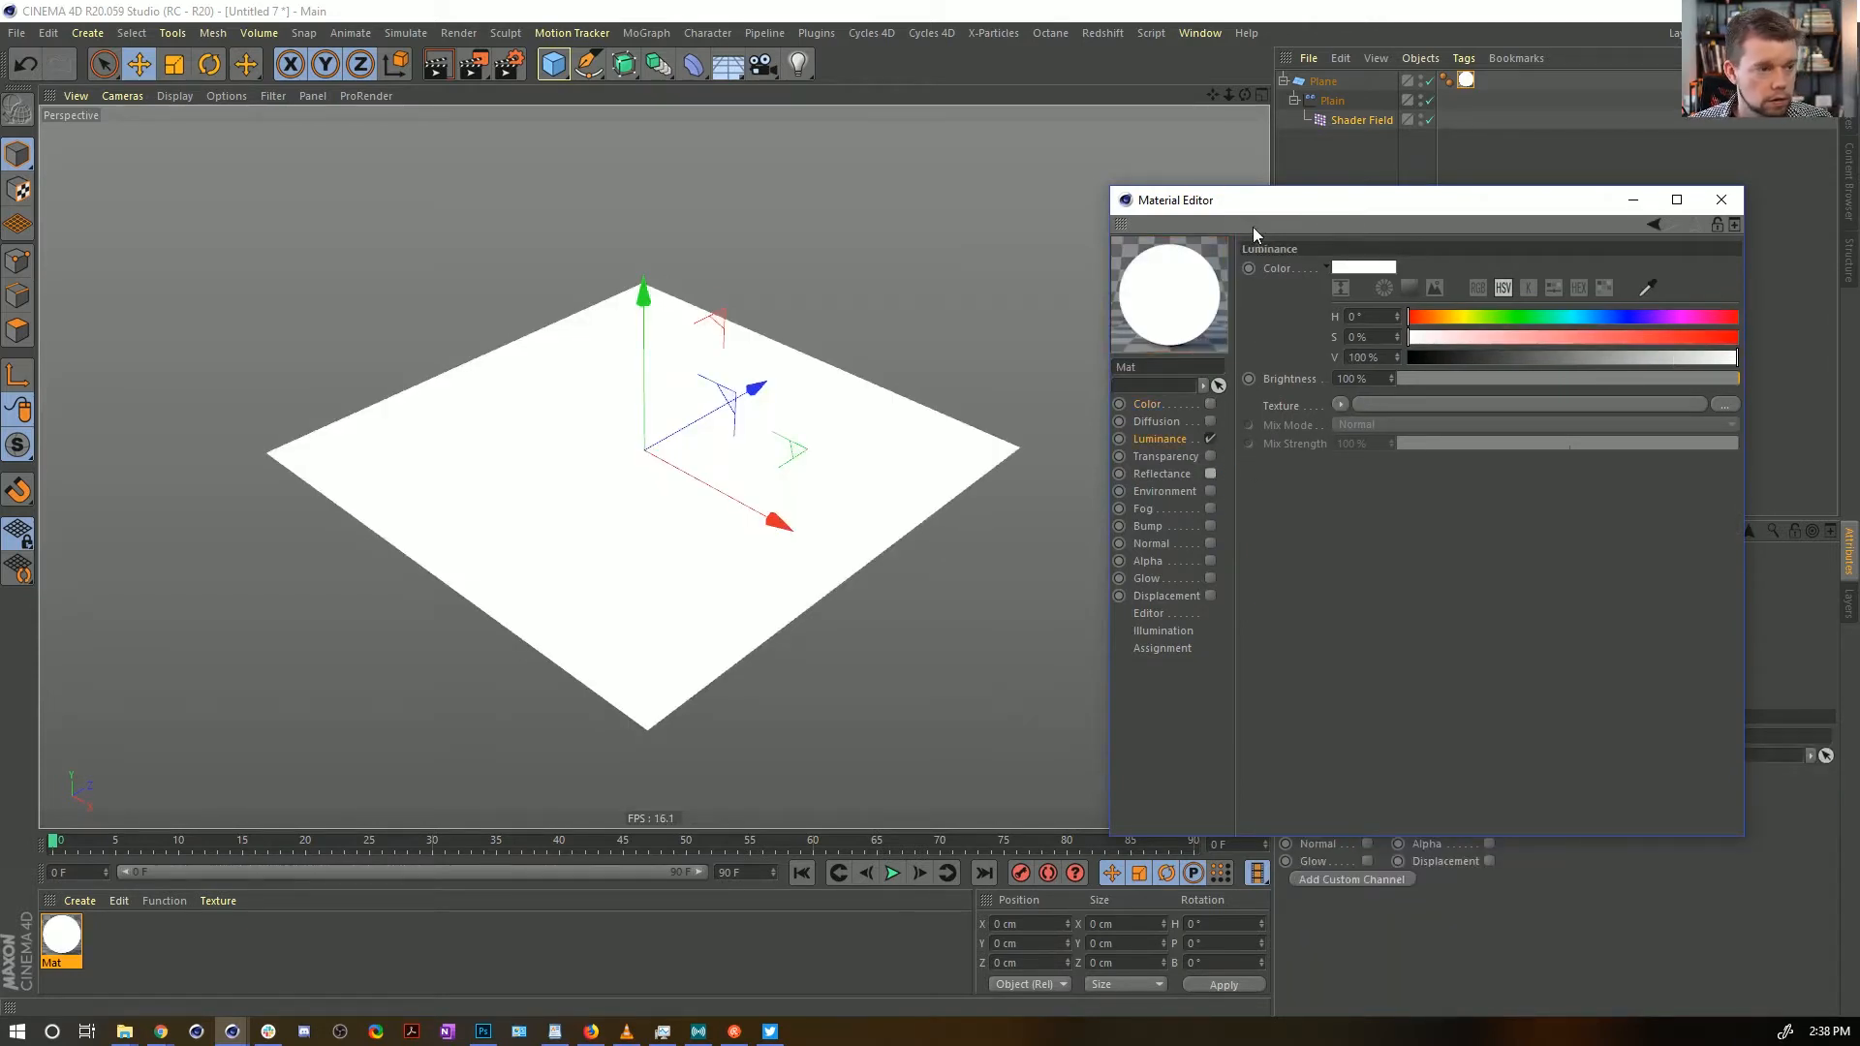
# Create a second default material, apply it to the Plane, and display the viewport with Gouraud shading
pyautogui.scroll(3, 773, 426)
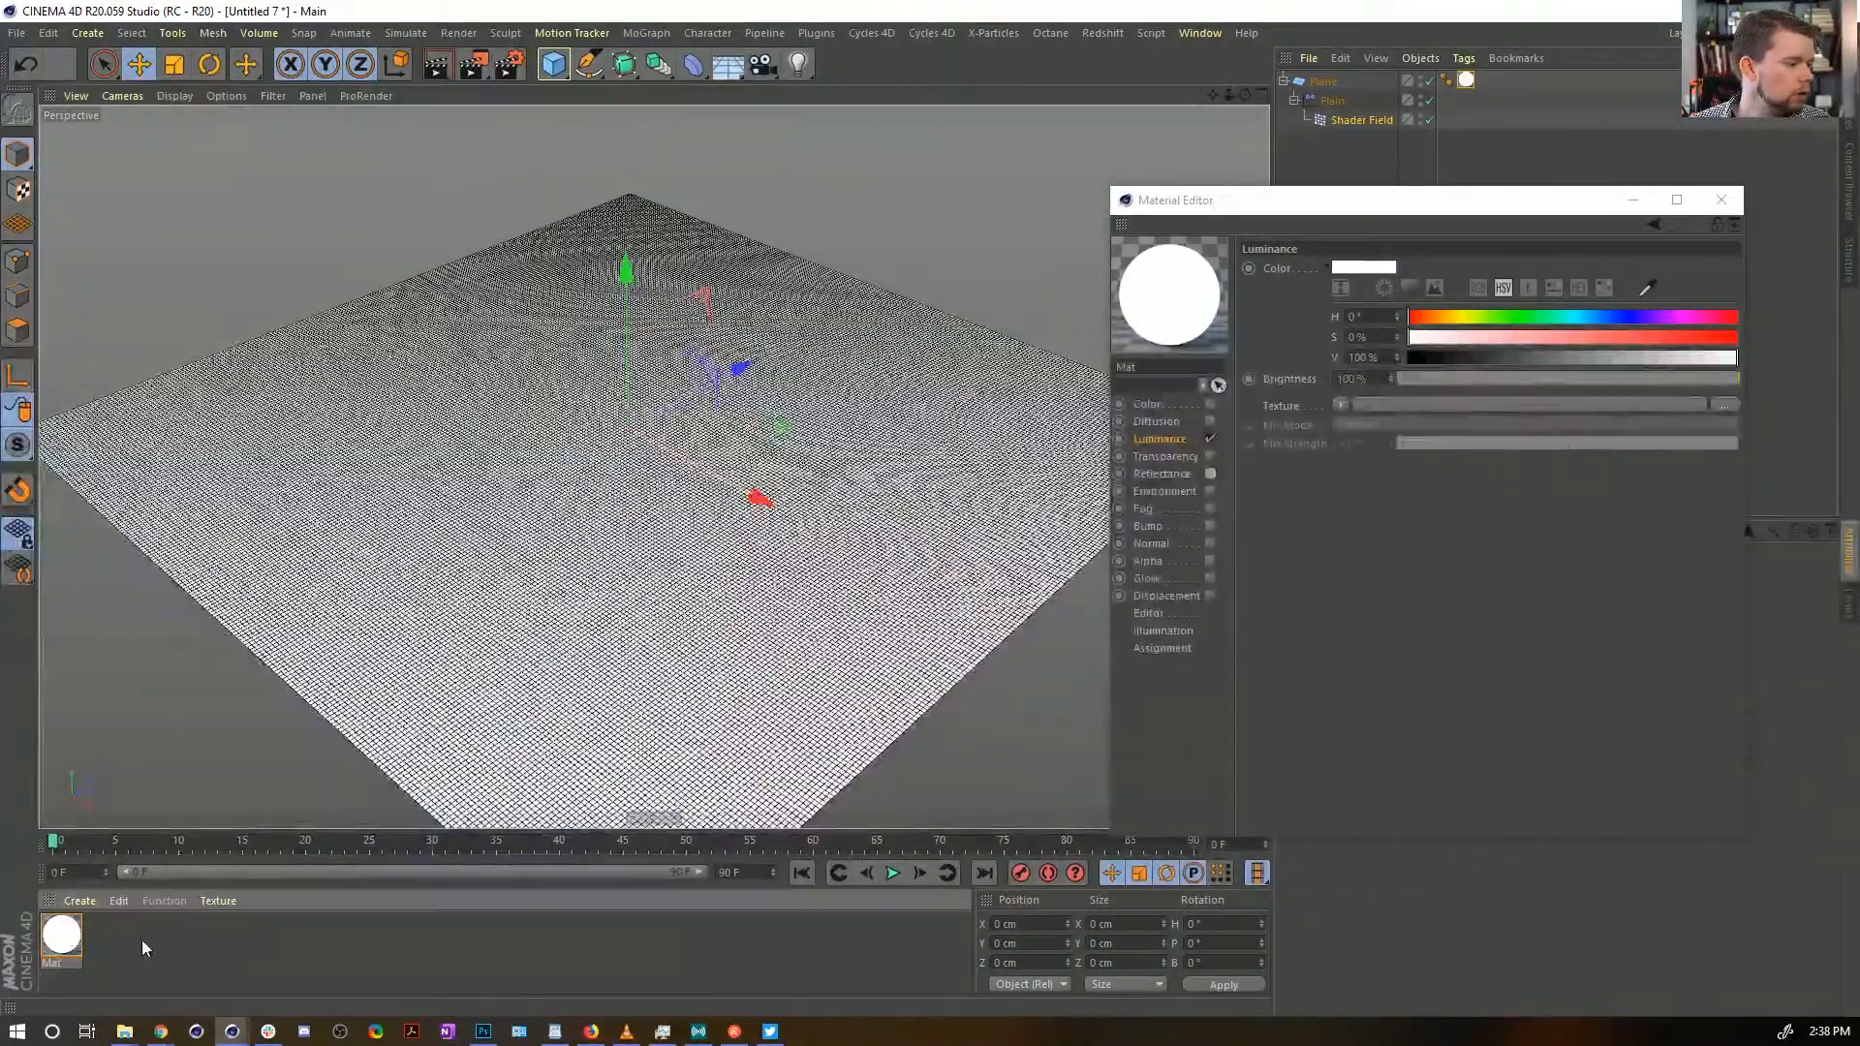
pyautogui.doubleClick(145, 954)
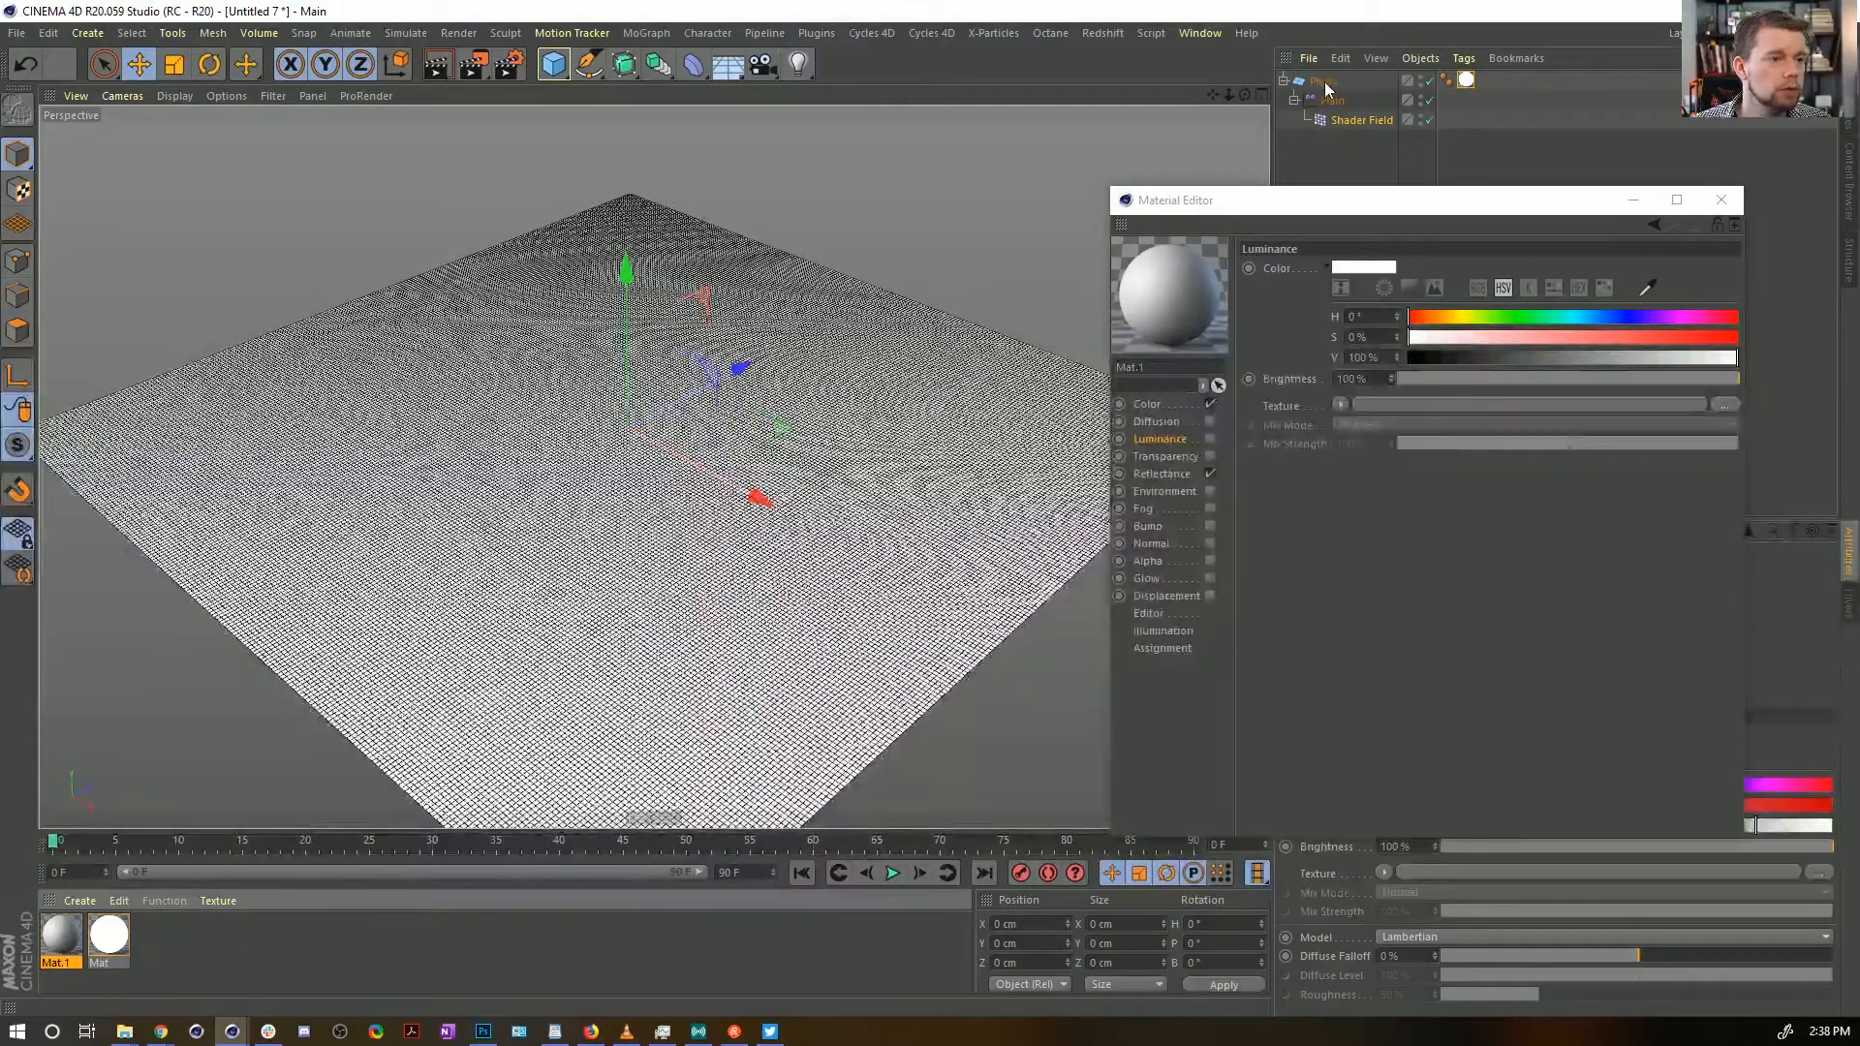
pyautogui.moveTo(1325, 85); pyautogui.dragTo(1324, 84)
pyautogui.press('n')
pyautogui.press('a')
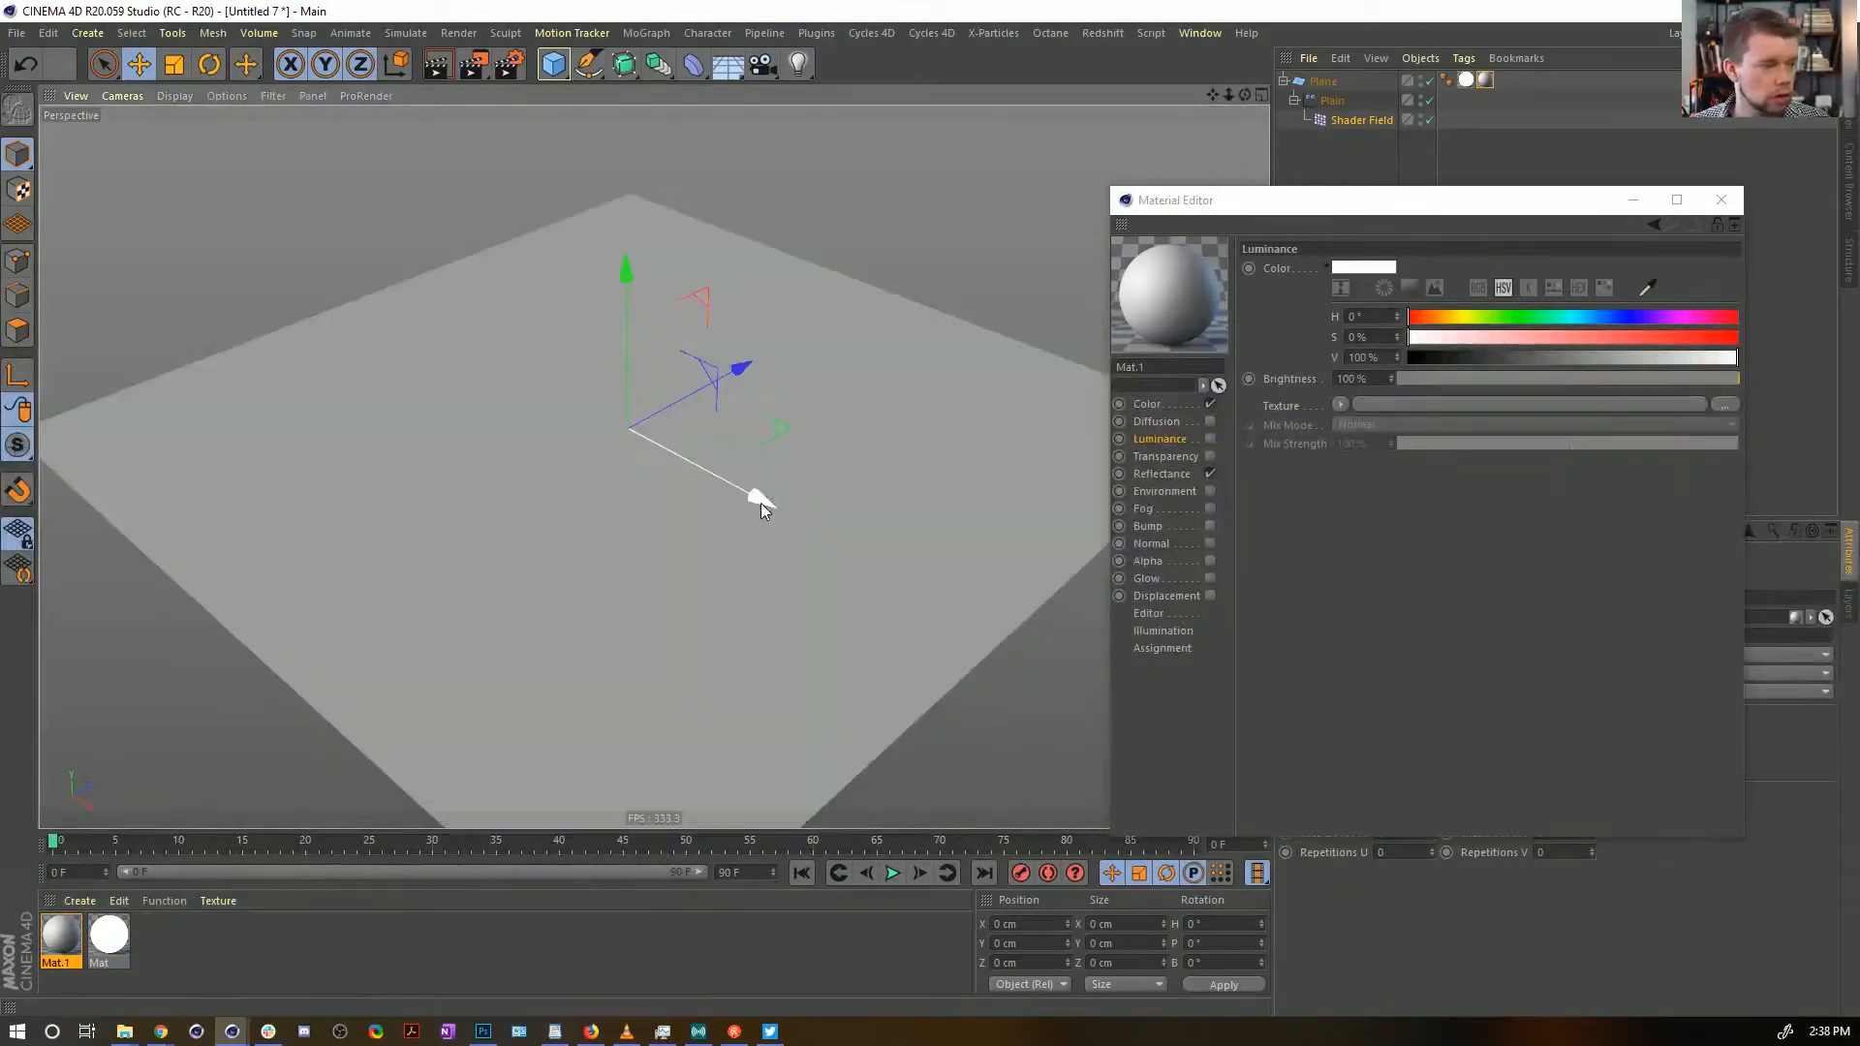
# Load a Layer shader into Mat's Luminance texture and add a Noise shader layer inside it
pyautogui.click(122, 957)
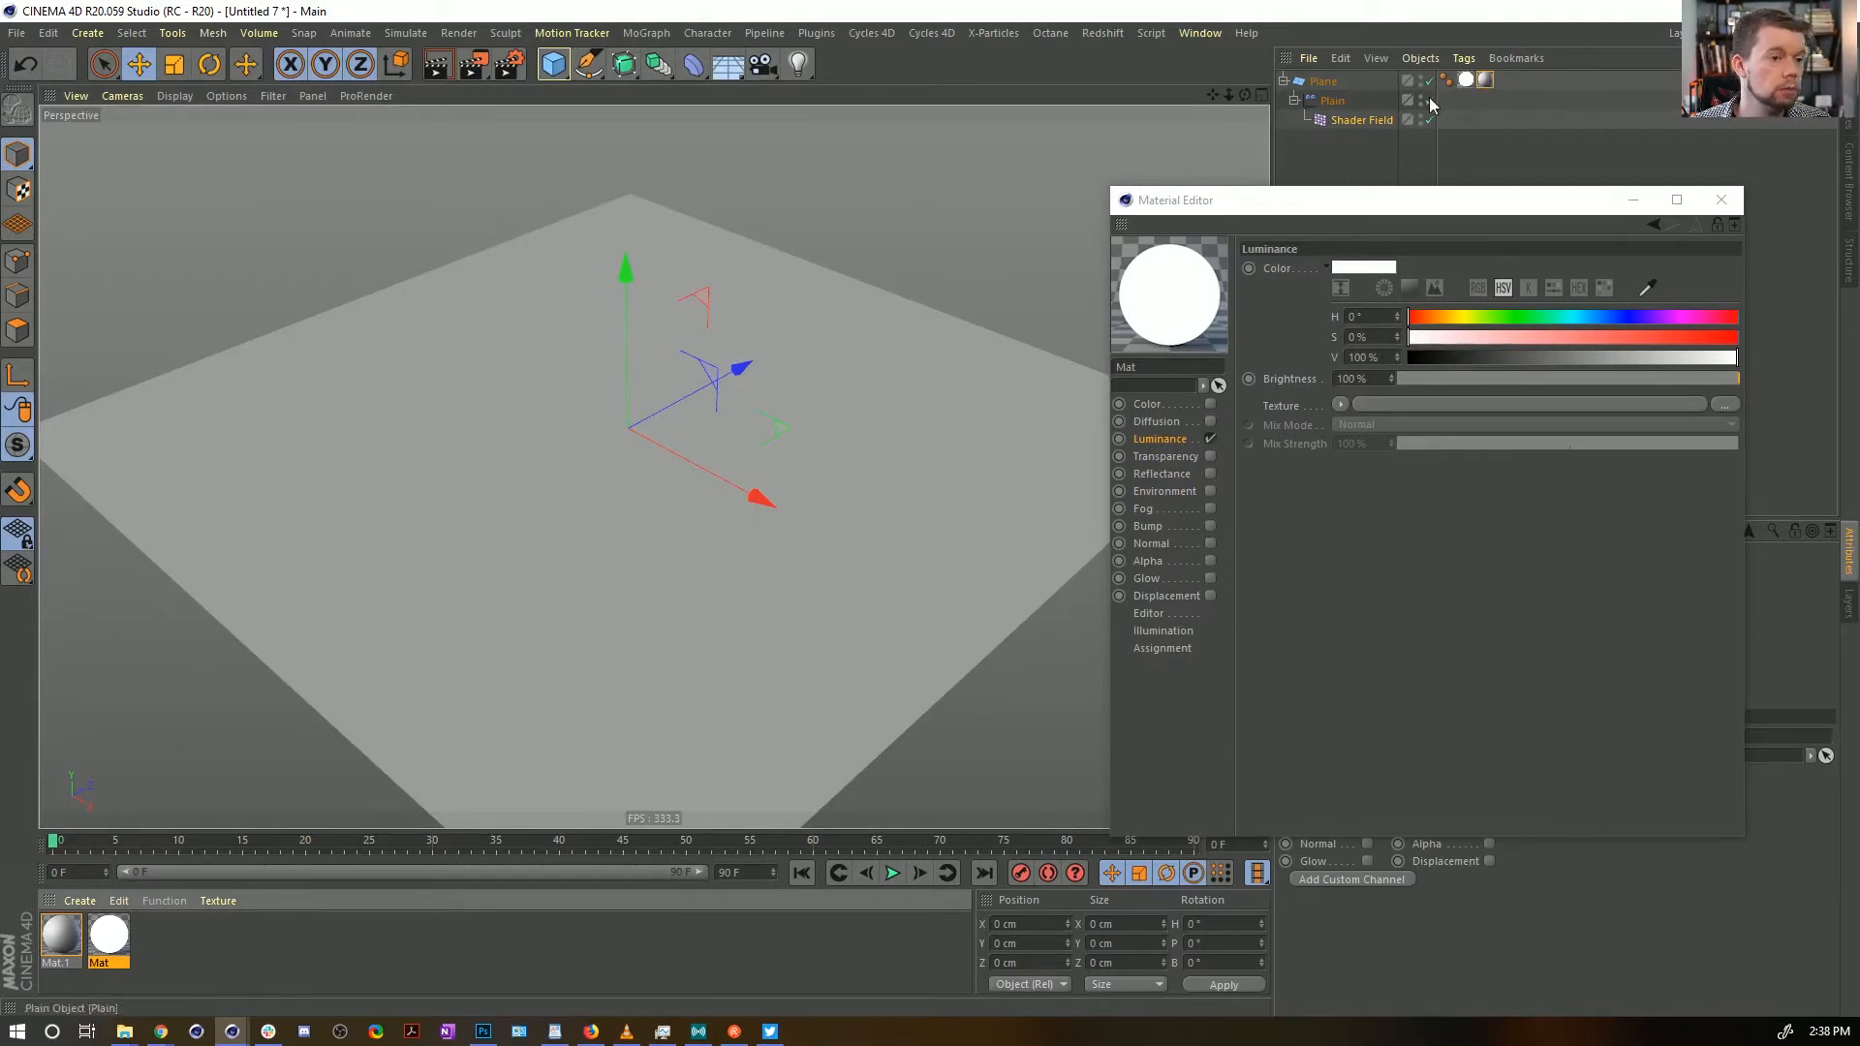
pyautogui.click(1340, 405)
pyautogui.click(1356, 716)
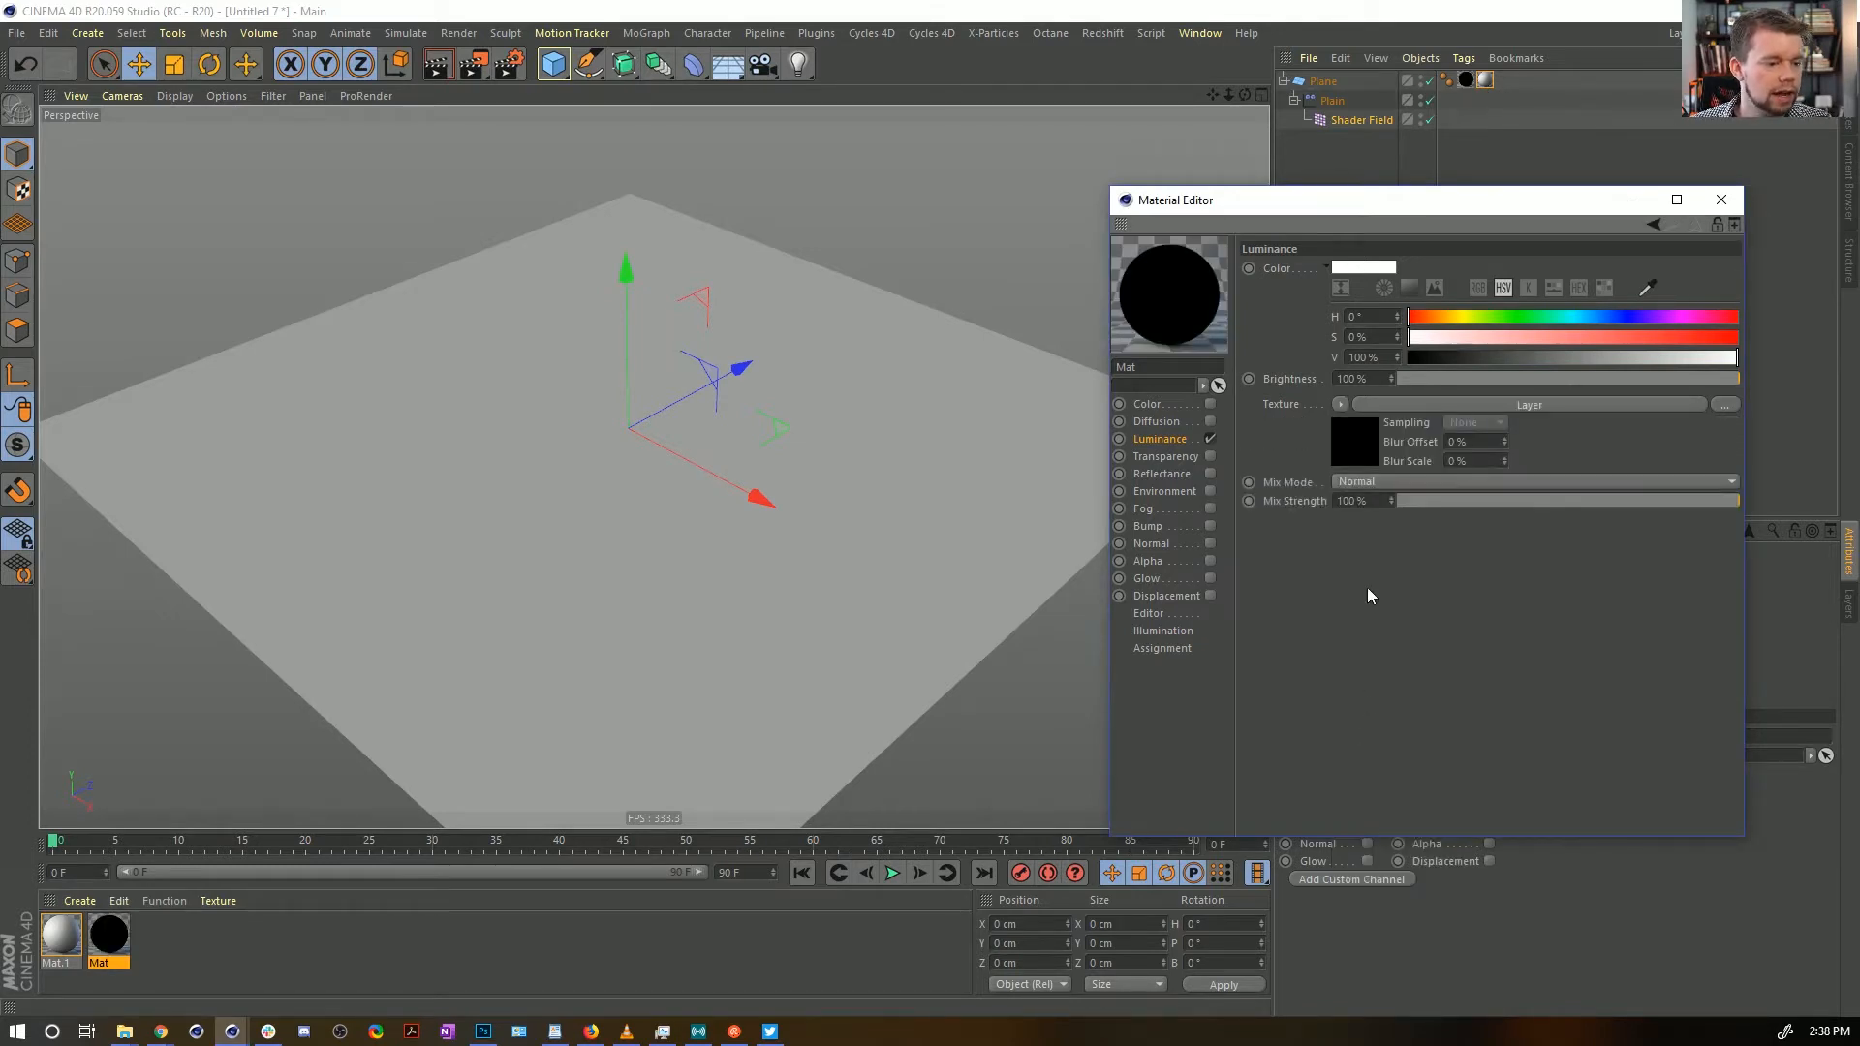
pyautogui.click(1354, 432)
pyautogui.click(1337, 423)
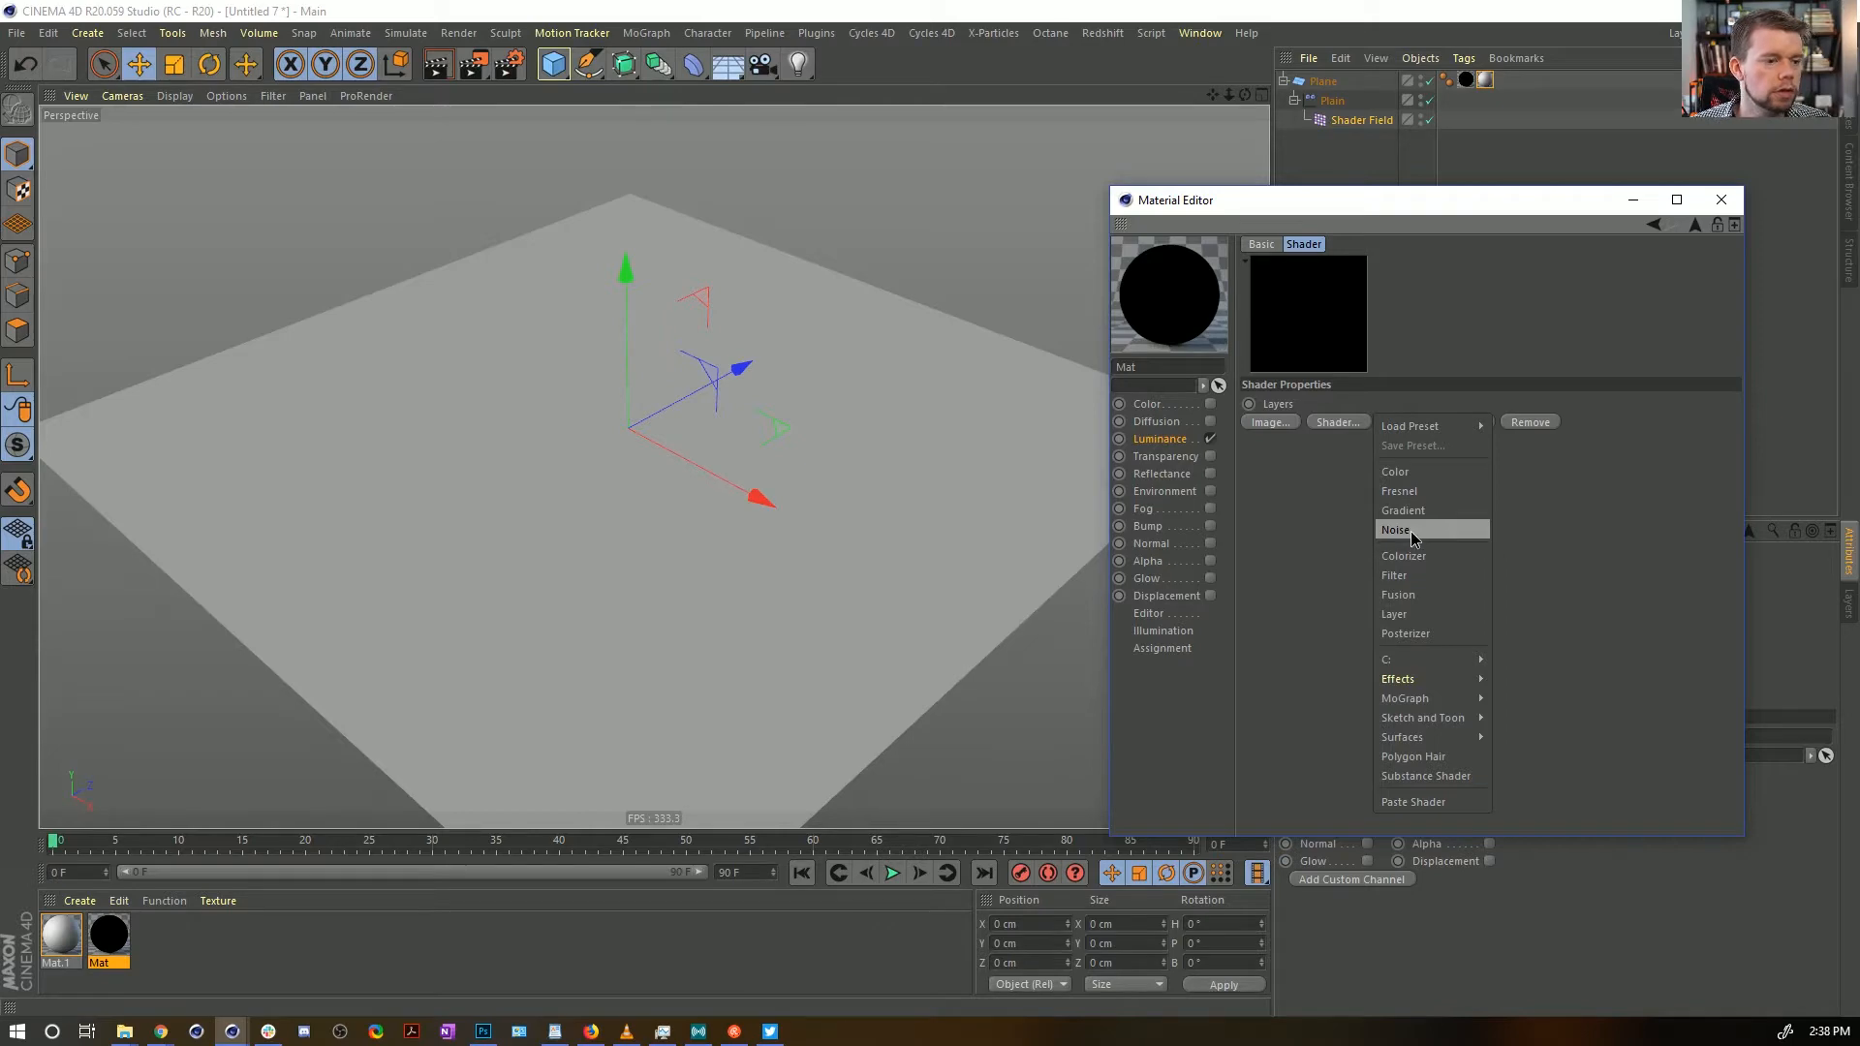
pyautogui.click(1411, 530)
pyautogui.click(1316, 450)
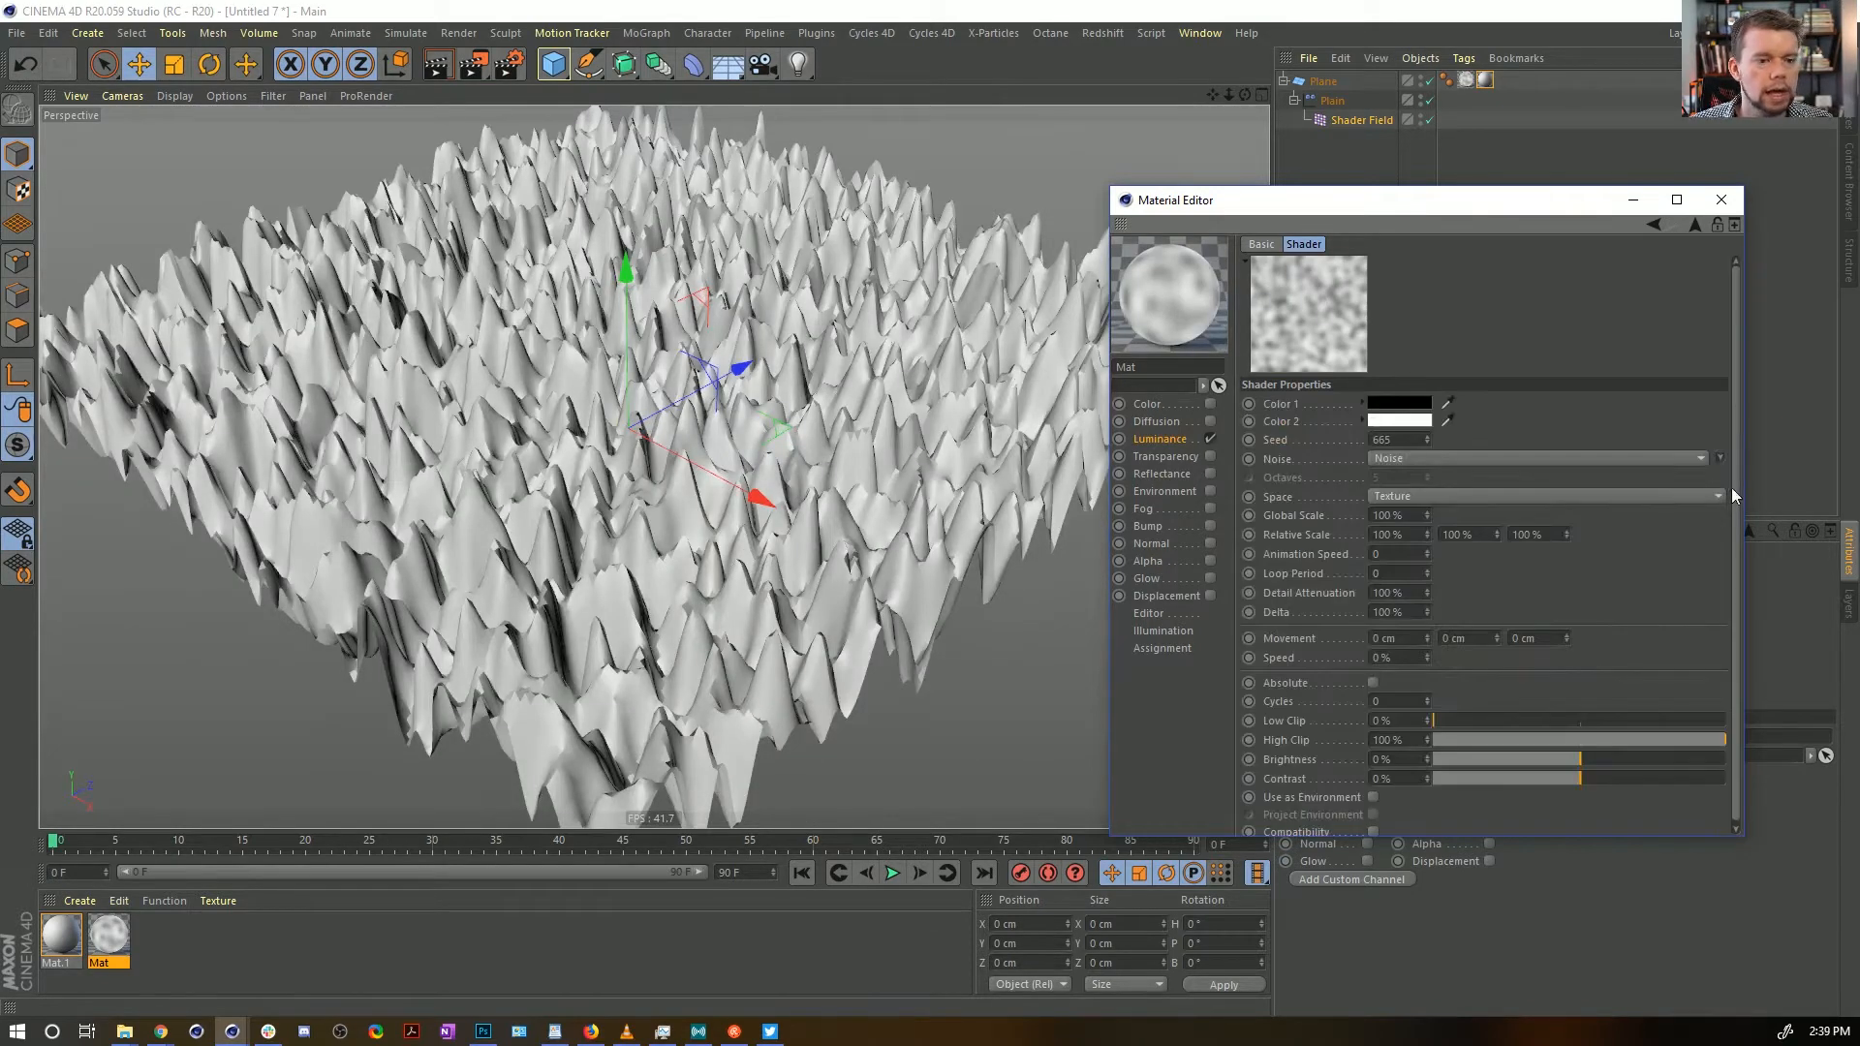
# Change the noise type to Cell Noise and inspect the displaced Plane from several angles
pyautogui.click(1721, 457)
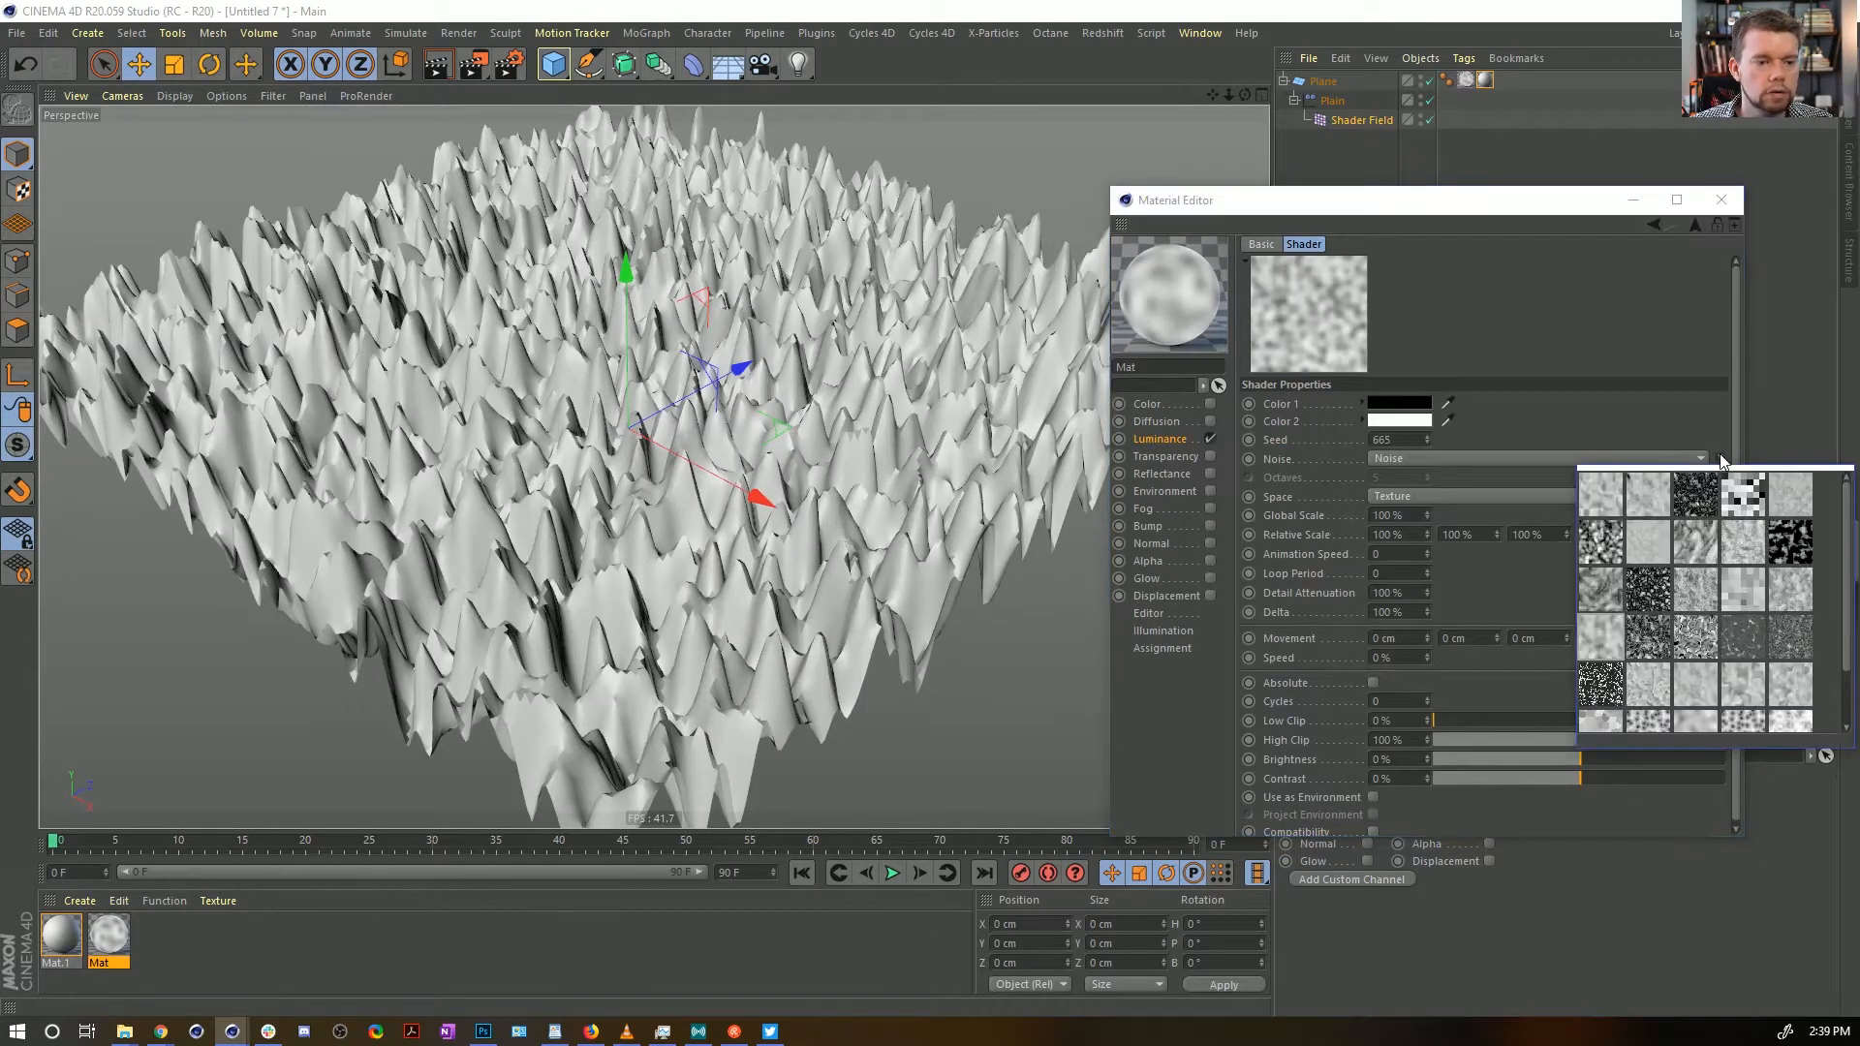
pyautogui.click(1751, 496)
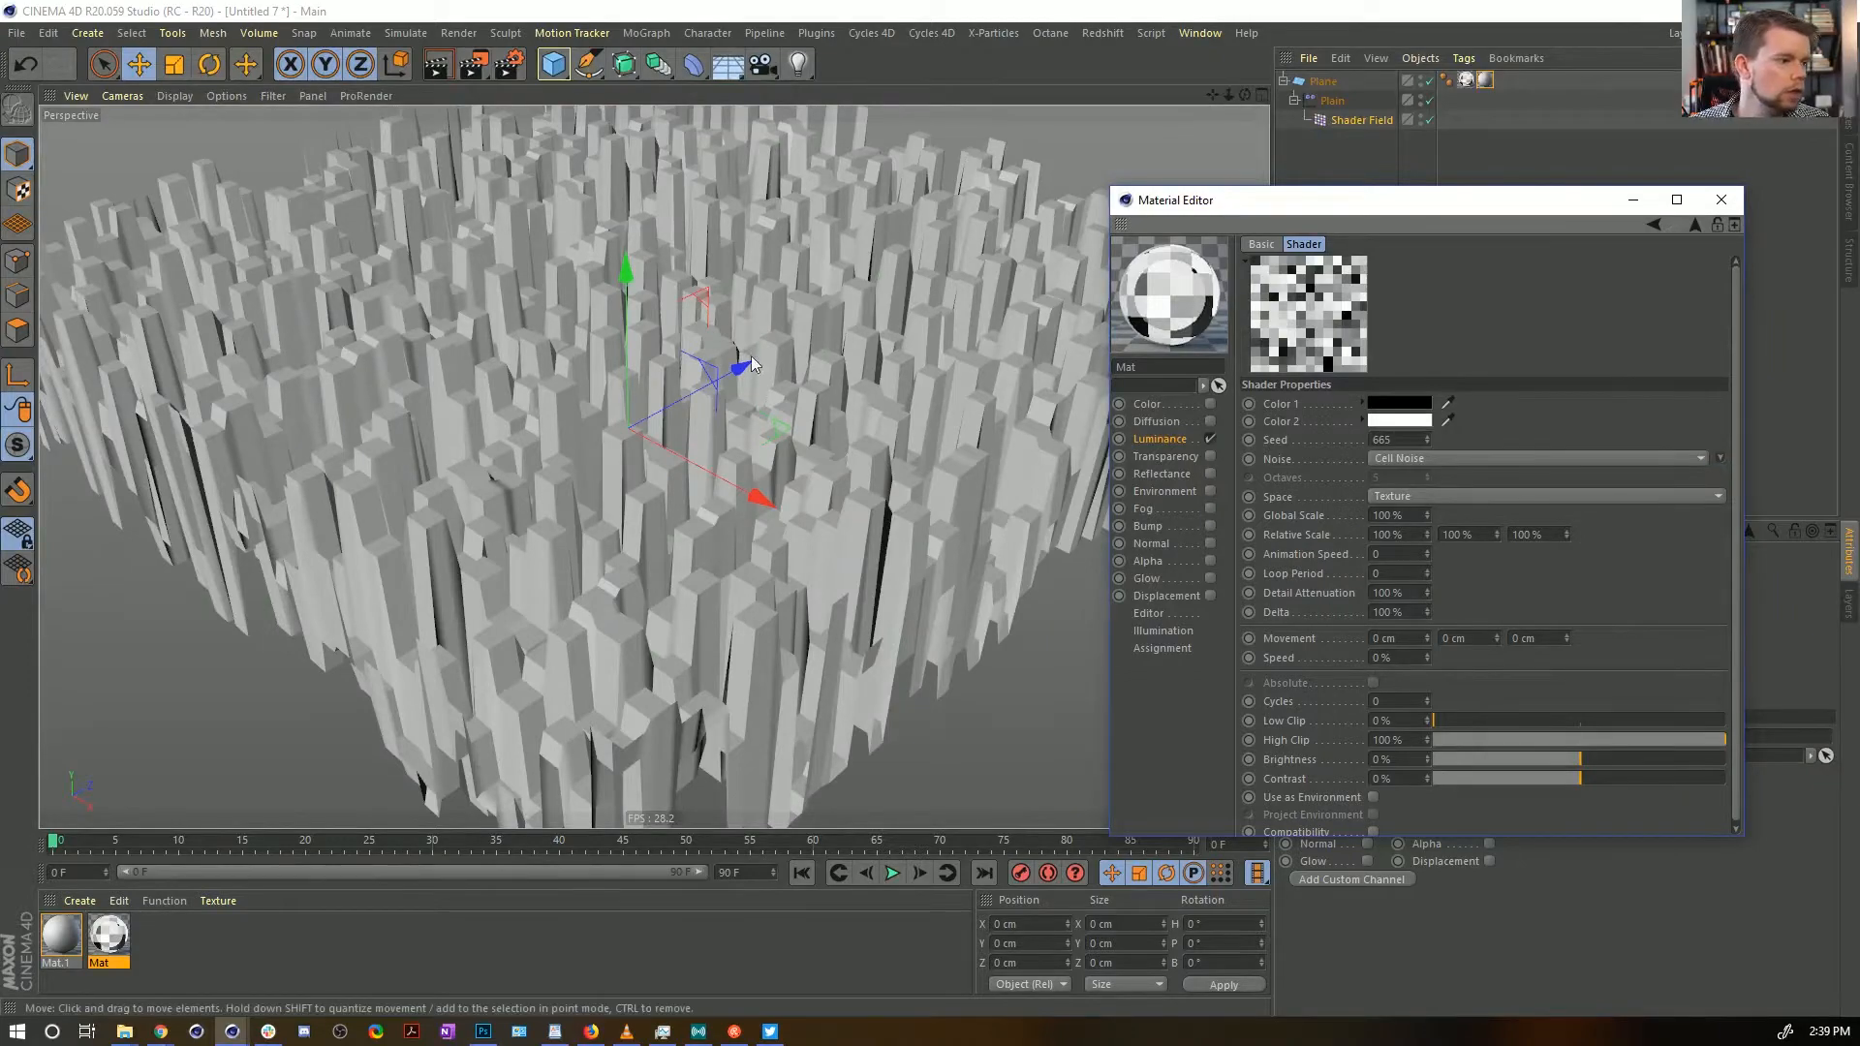
pyautogui.keyDown('alt'); pyautogui.moveTo(752, 364); pyautogui.dragTo(843, 267); pyautogui.keyUp('alt')
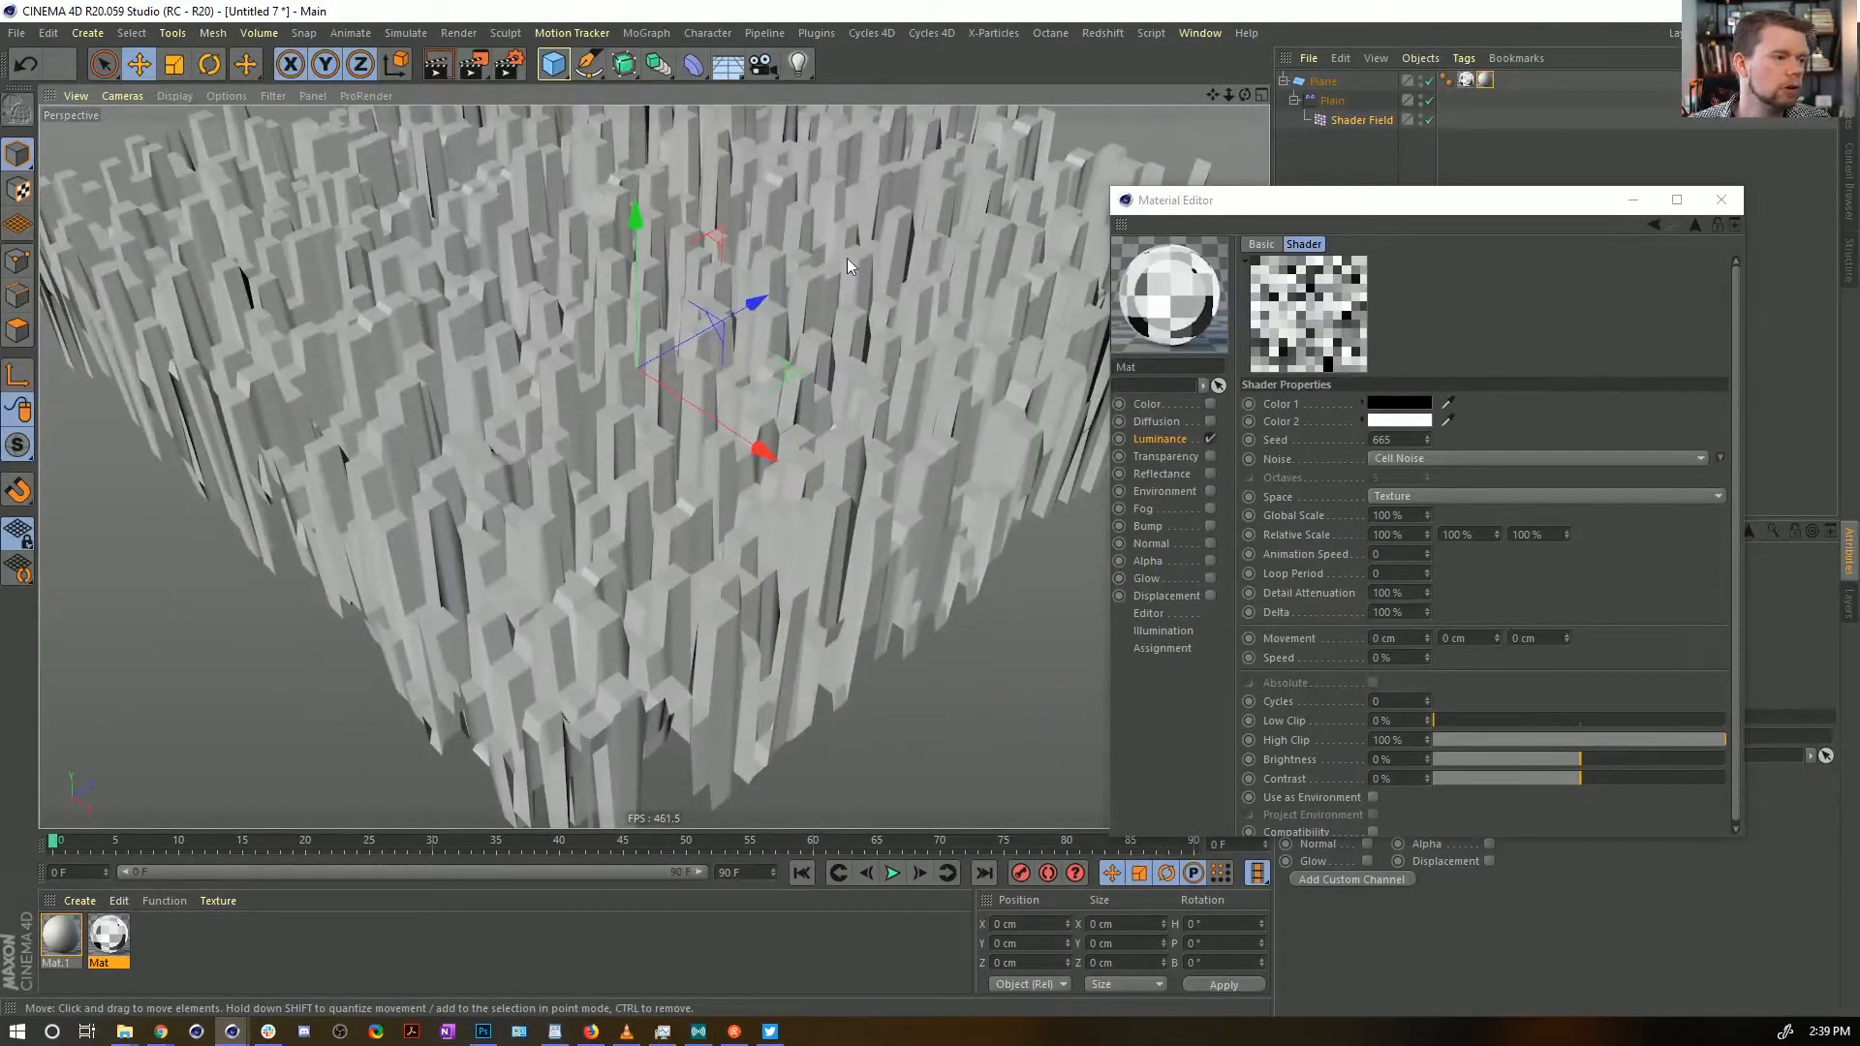
pyautogui.keyDown('alt'); pyautogui.moveTo(819, 173); pyautogui.dragTo(756, 260, button='right'); pyautogui.keyUp('alt')
pyautogui.keyDown('alt'); pyautogui.moveTo(756, 260); pyautogui.dragTo(741, 424, button='middle'); pyautogui.keyUp('alt')
pyautogui.keyDown('alt'); pyautogui.moveTo(741, 425); pyautogui.dragTo(772, 396, button='right'); pyautogui.keyUp('alt')
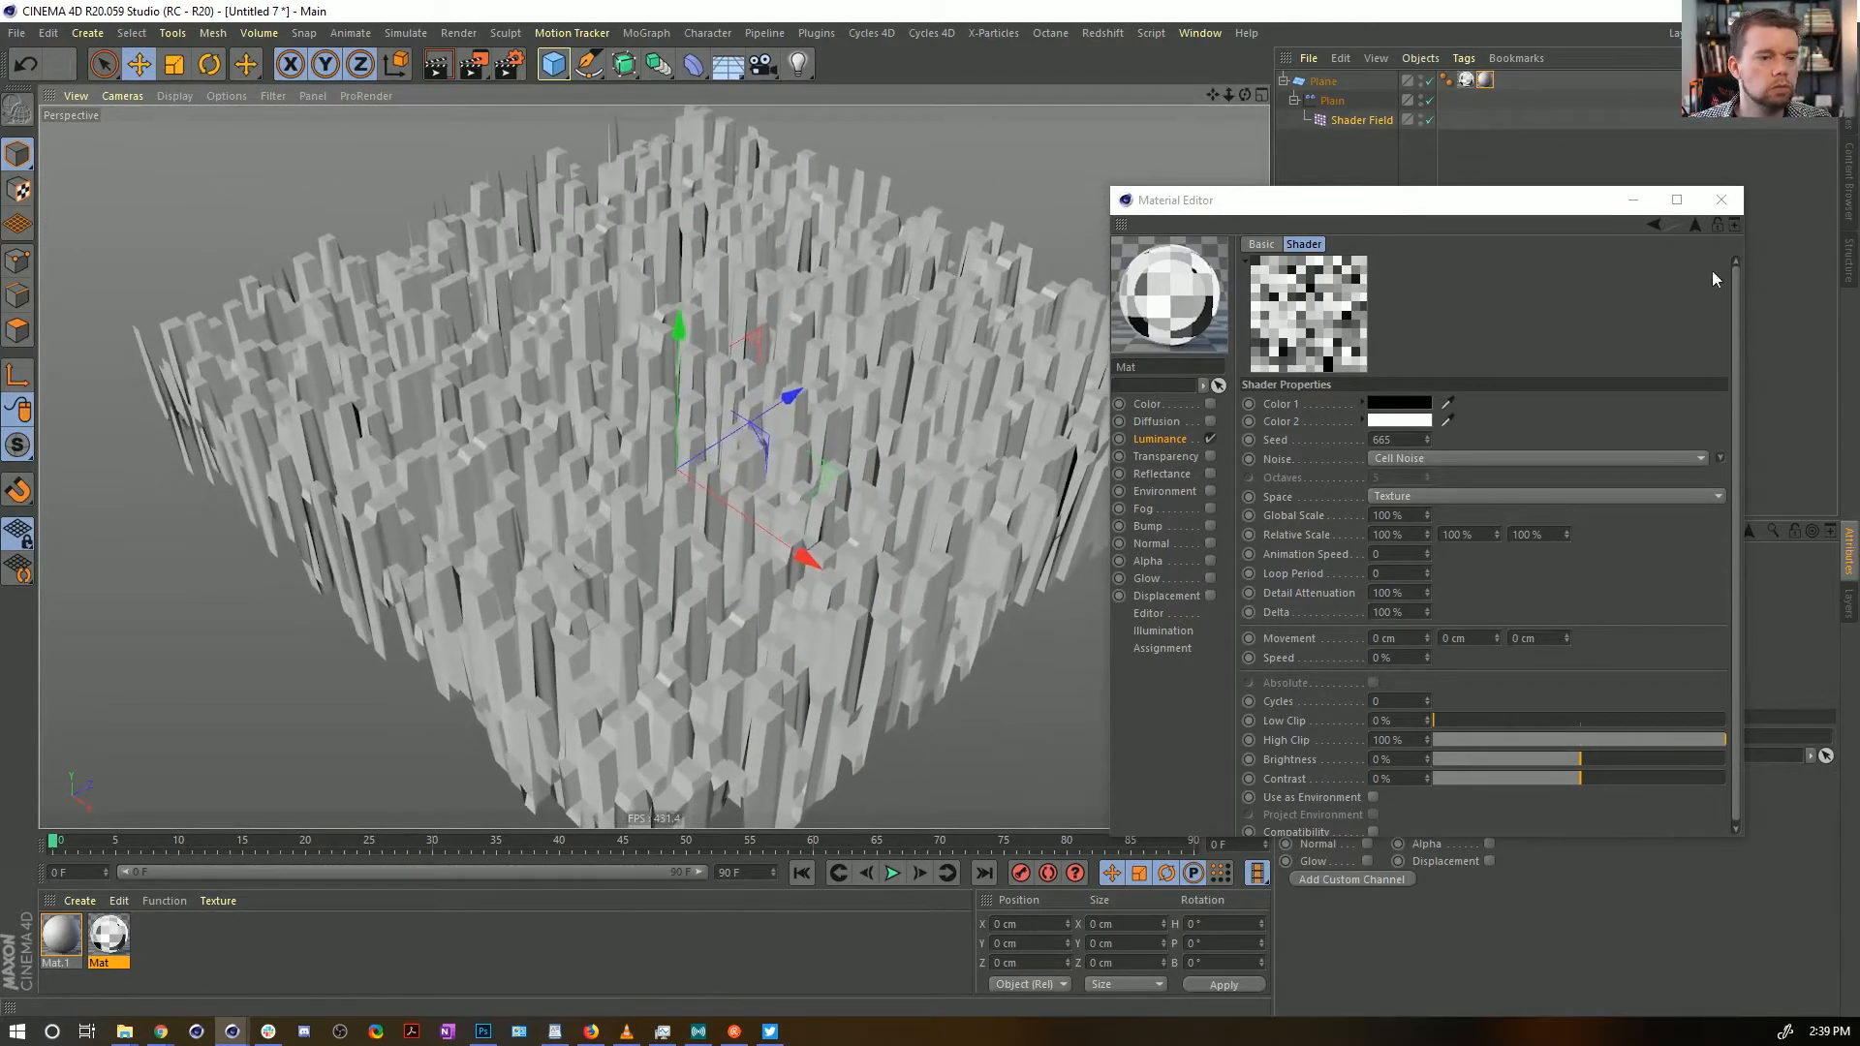
# Duplicate the Cell Noise layer and set one copy's Global Scale to 500 %
pyautogui.click(1695, 226)
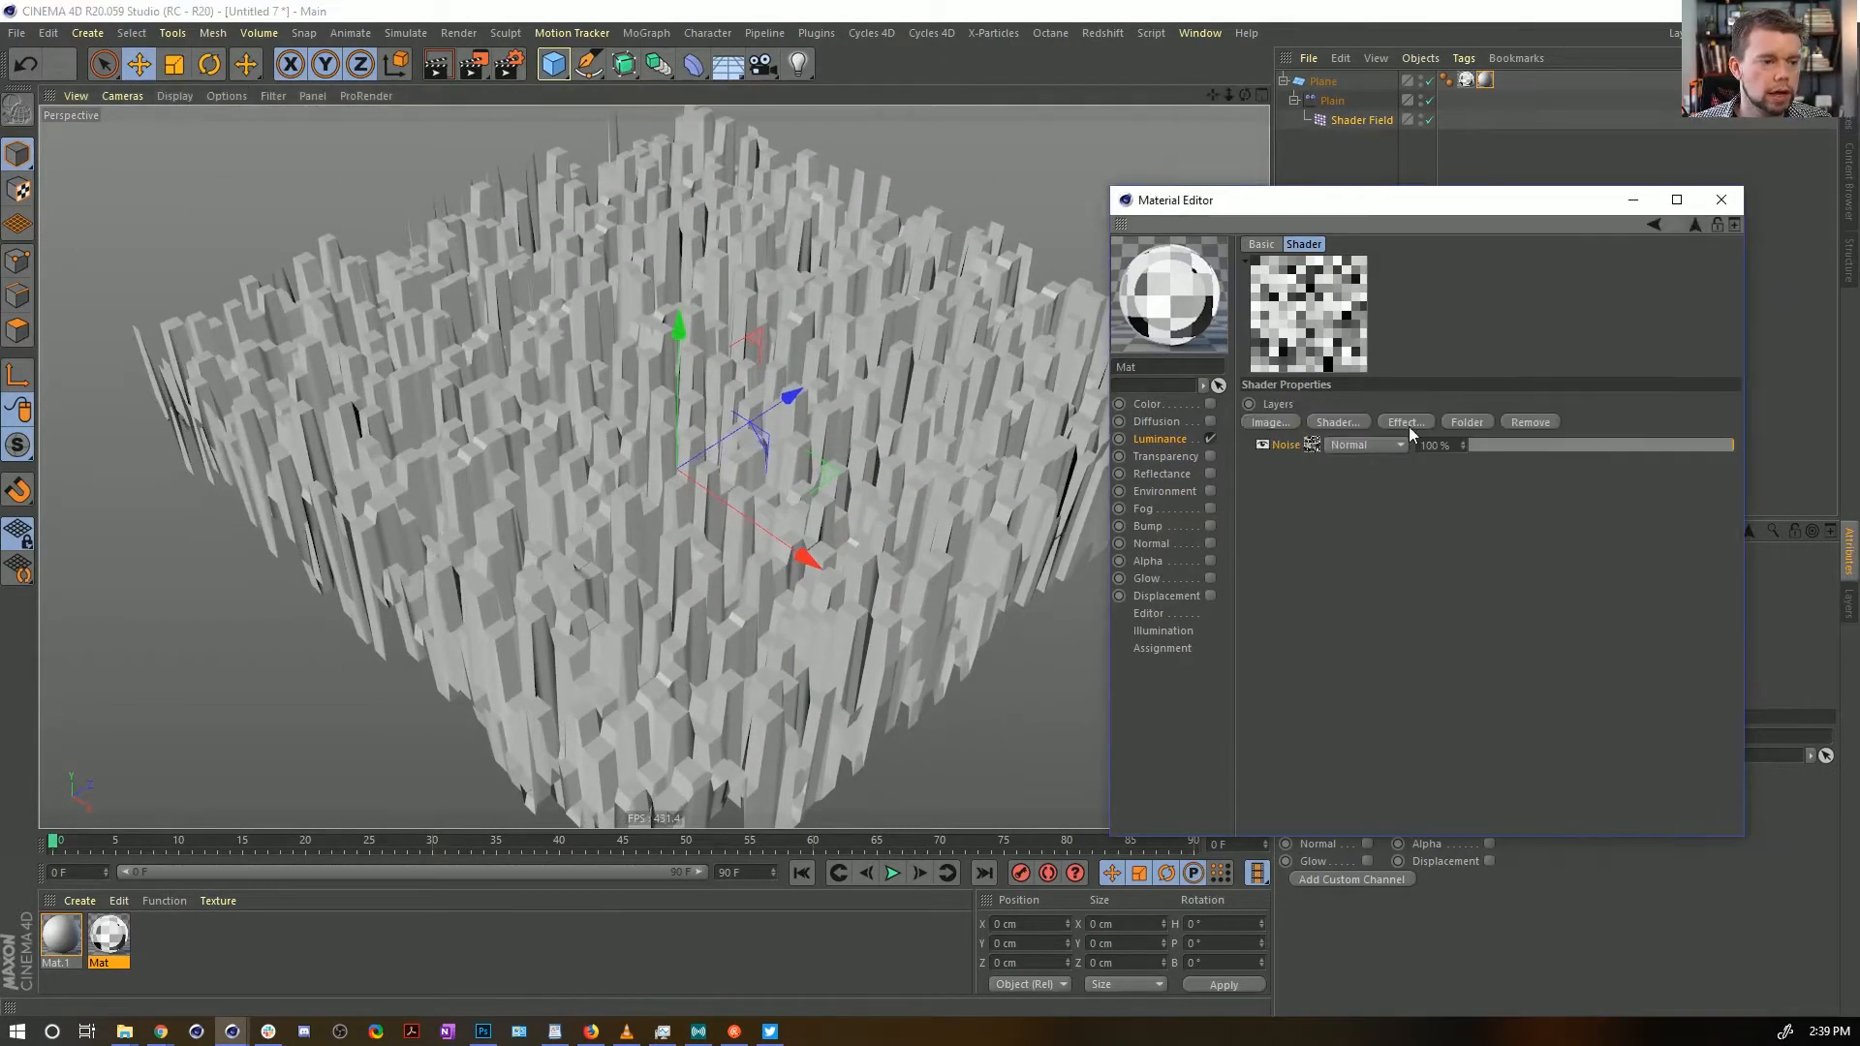
pyautogui.click(1312, 445)
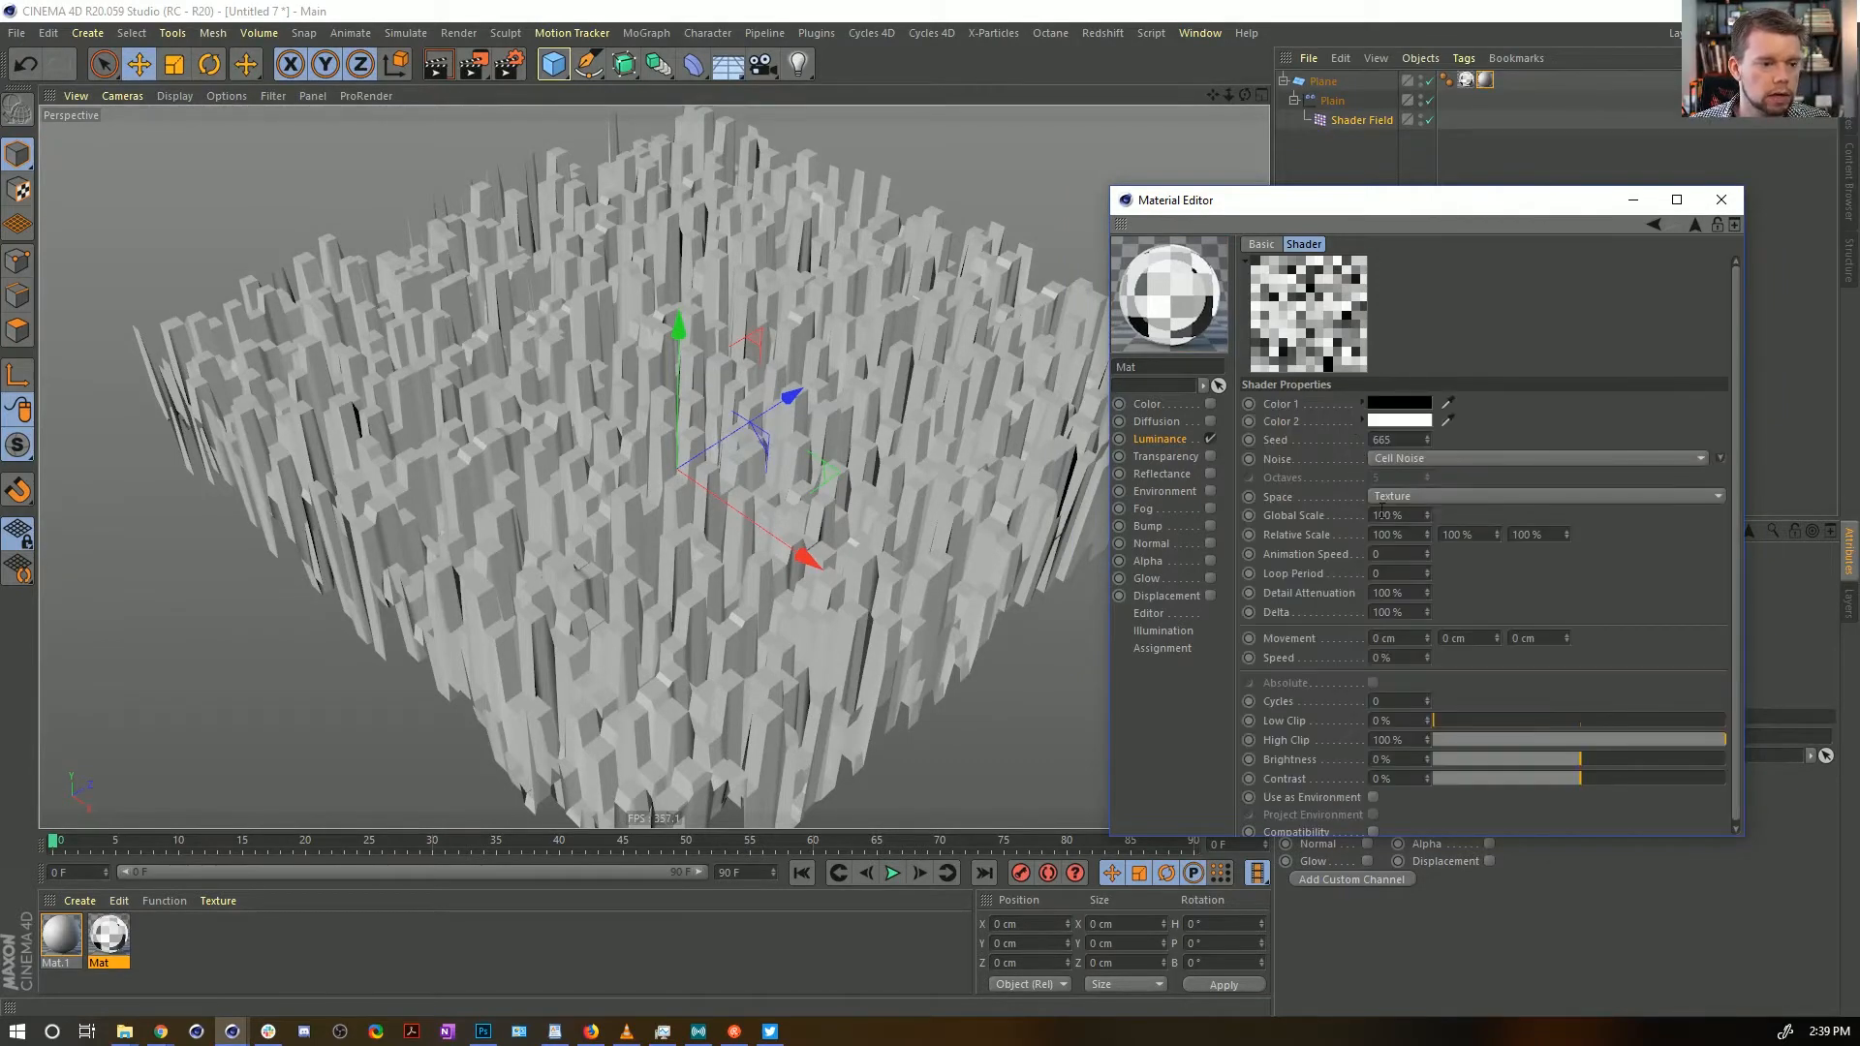
pyautogui.write('5')
pyautogui.press('Return')
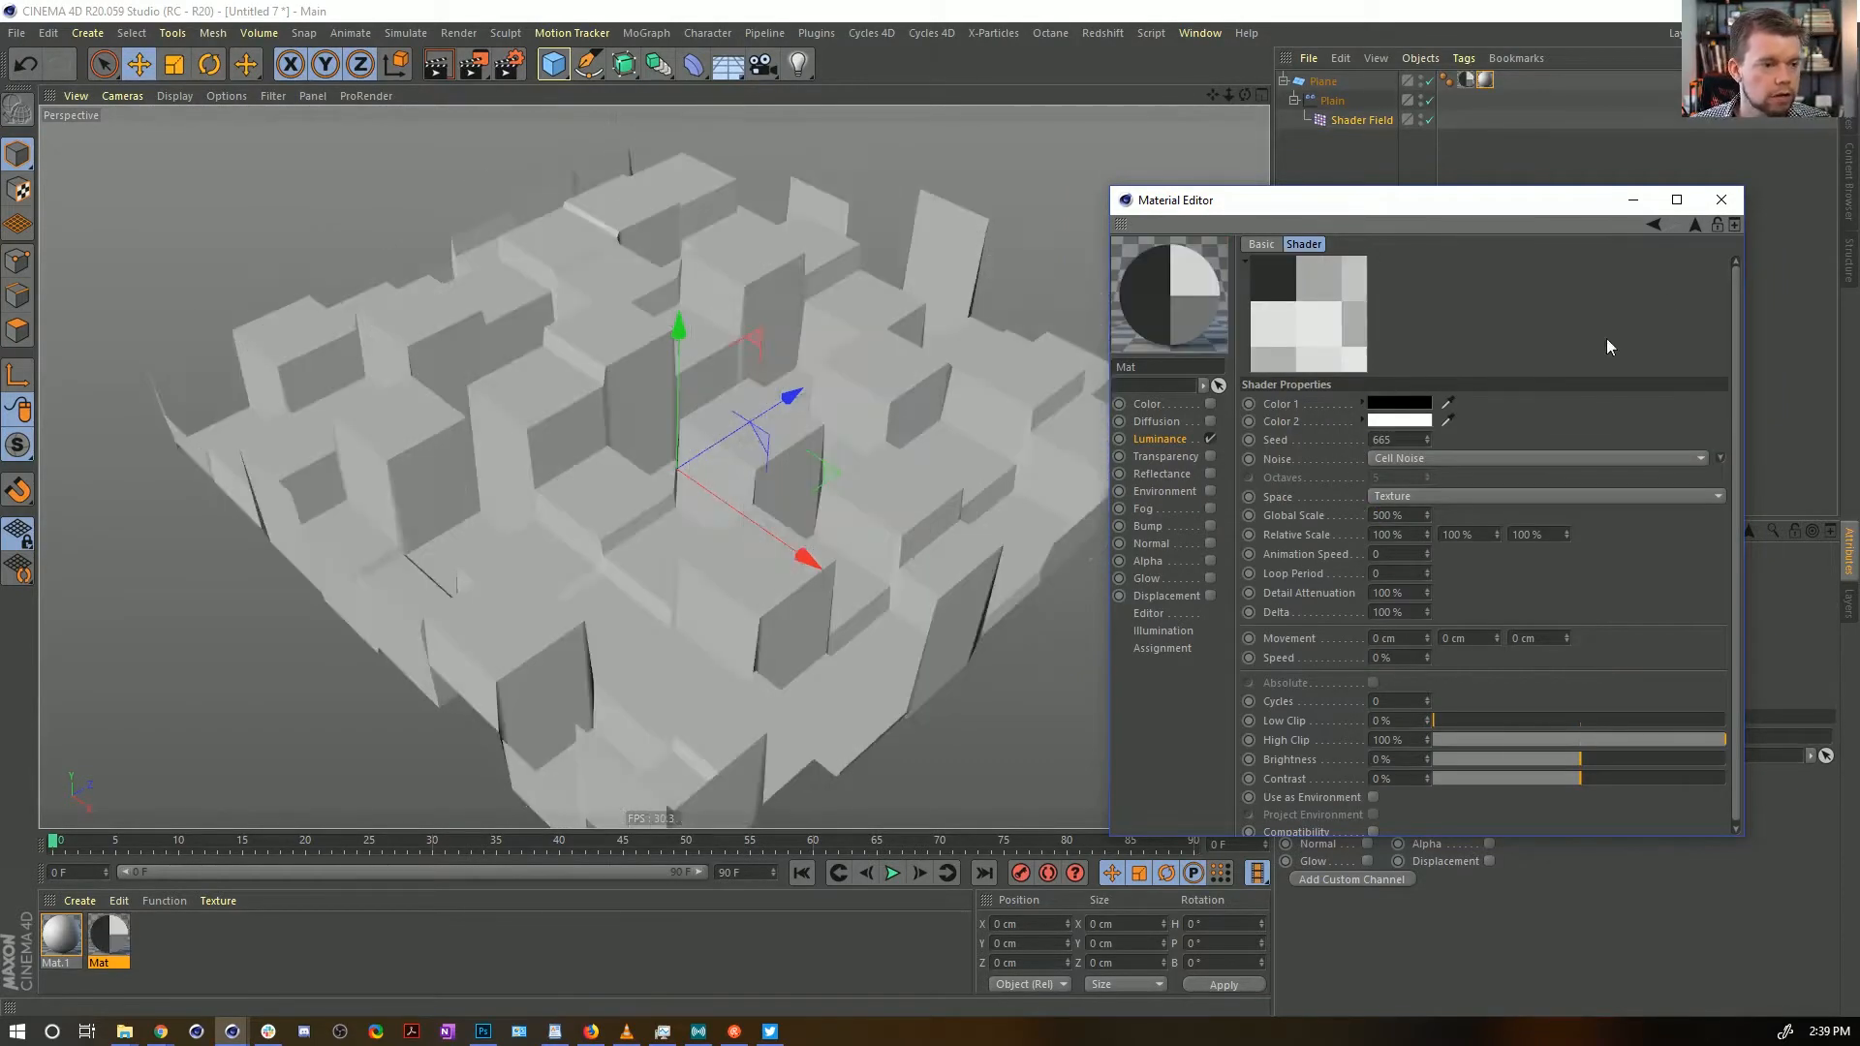
# Place the small-scale Noise layer above the 500 % one, with 31 % opacity and Overlay blending
pyautogui.click(1698, 226)
pyautogui.moveTo(1320, 458); pyautogui.dragTo(1305, 437)
pyautogui.moveTo(1497, 447); pyautogui.dragTo(1552, 438)
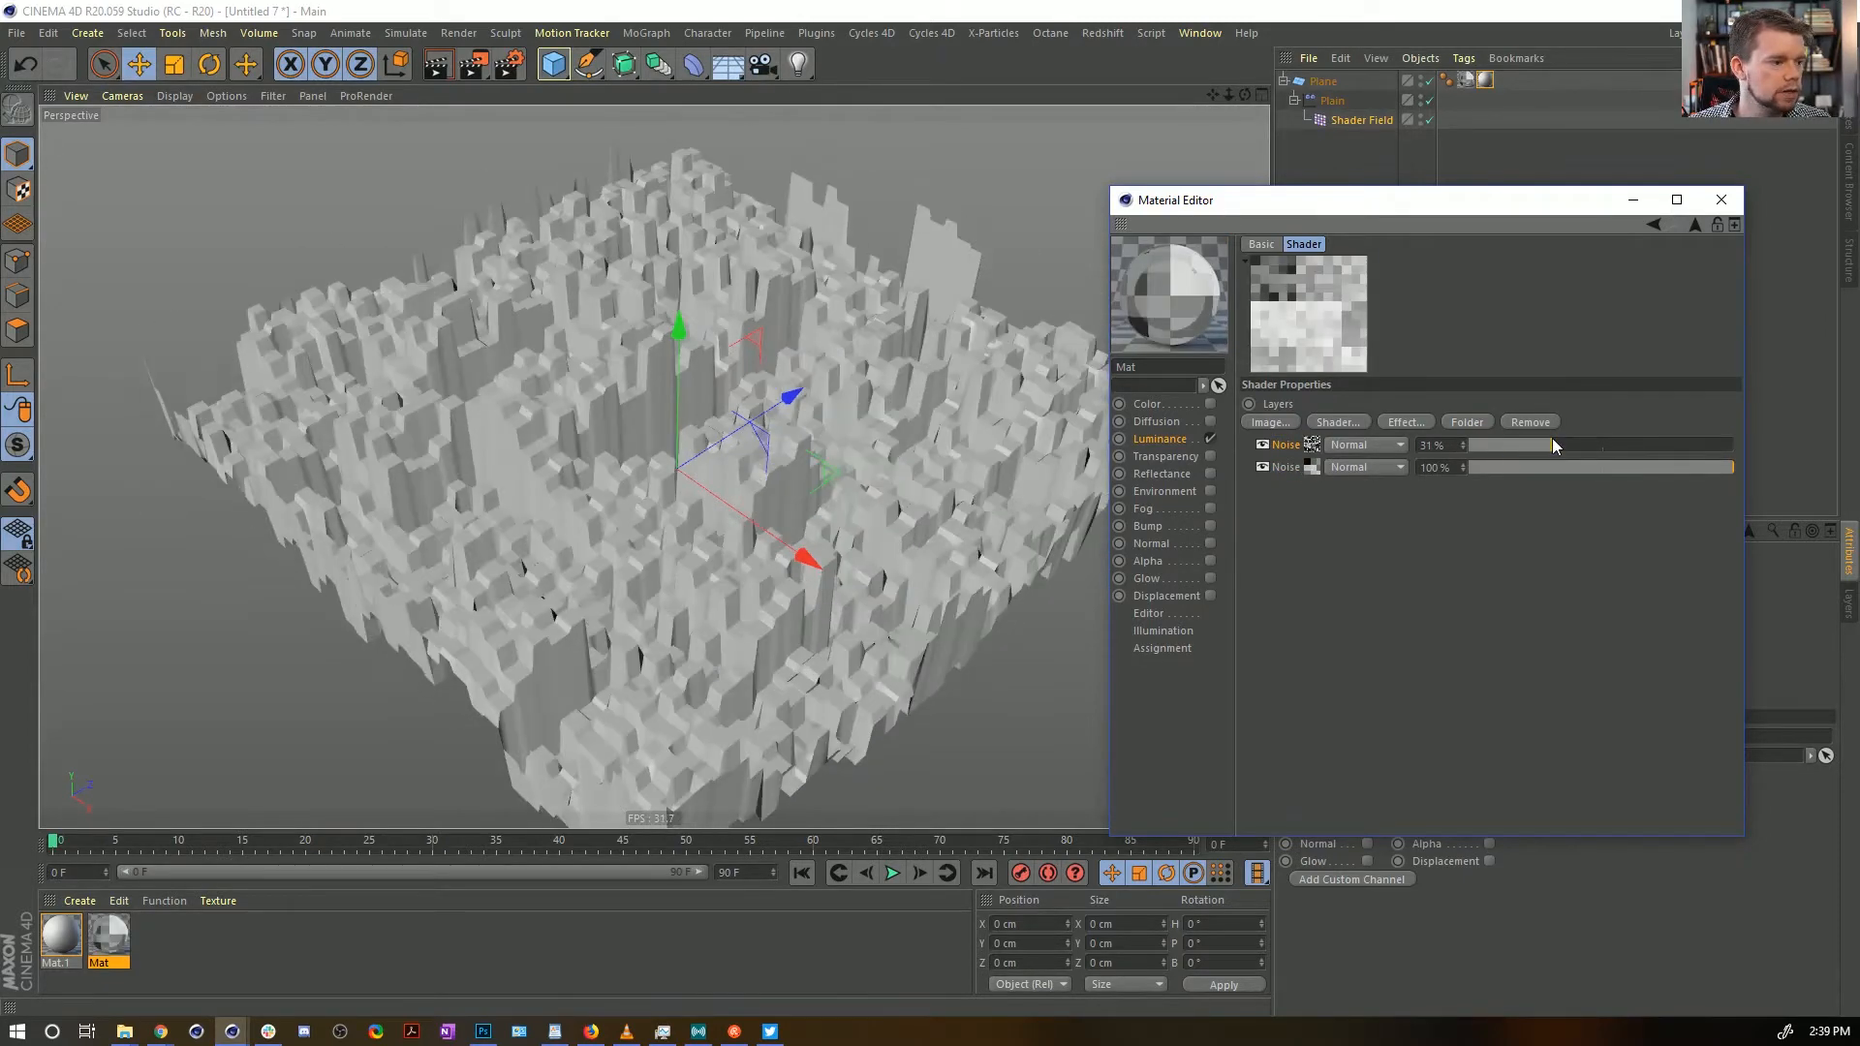
pyautogui.click(1341, 443)
pyautogui.click(1366, 534)
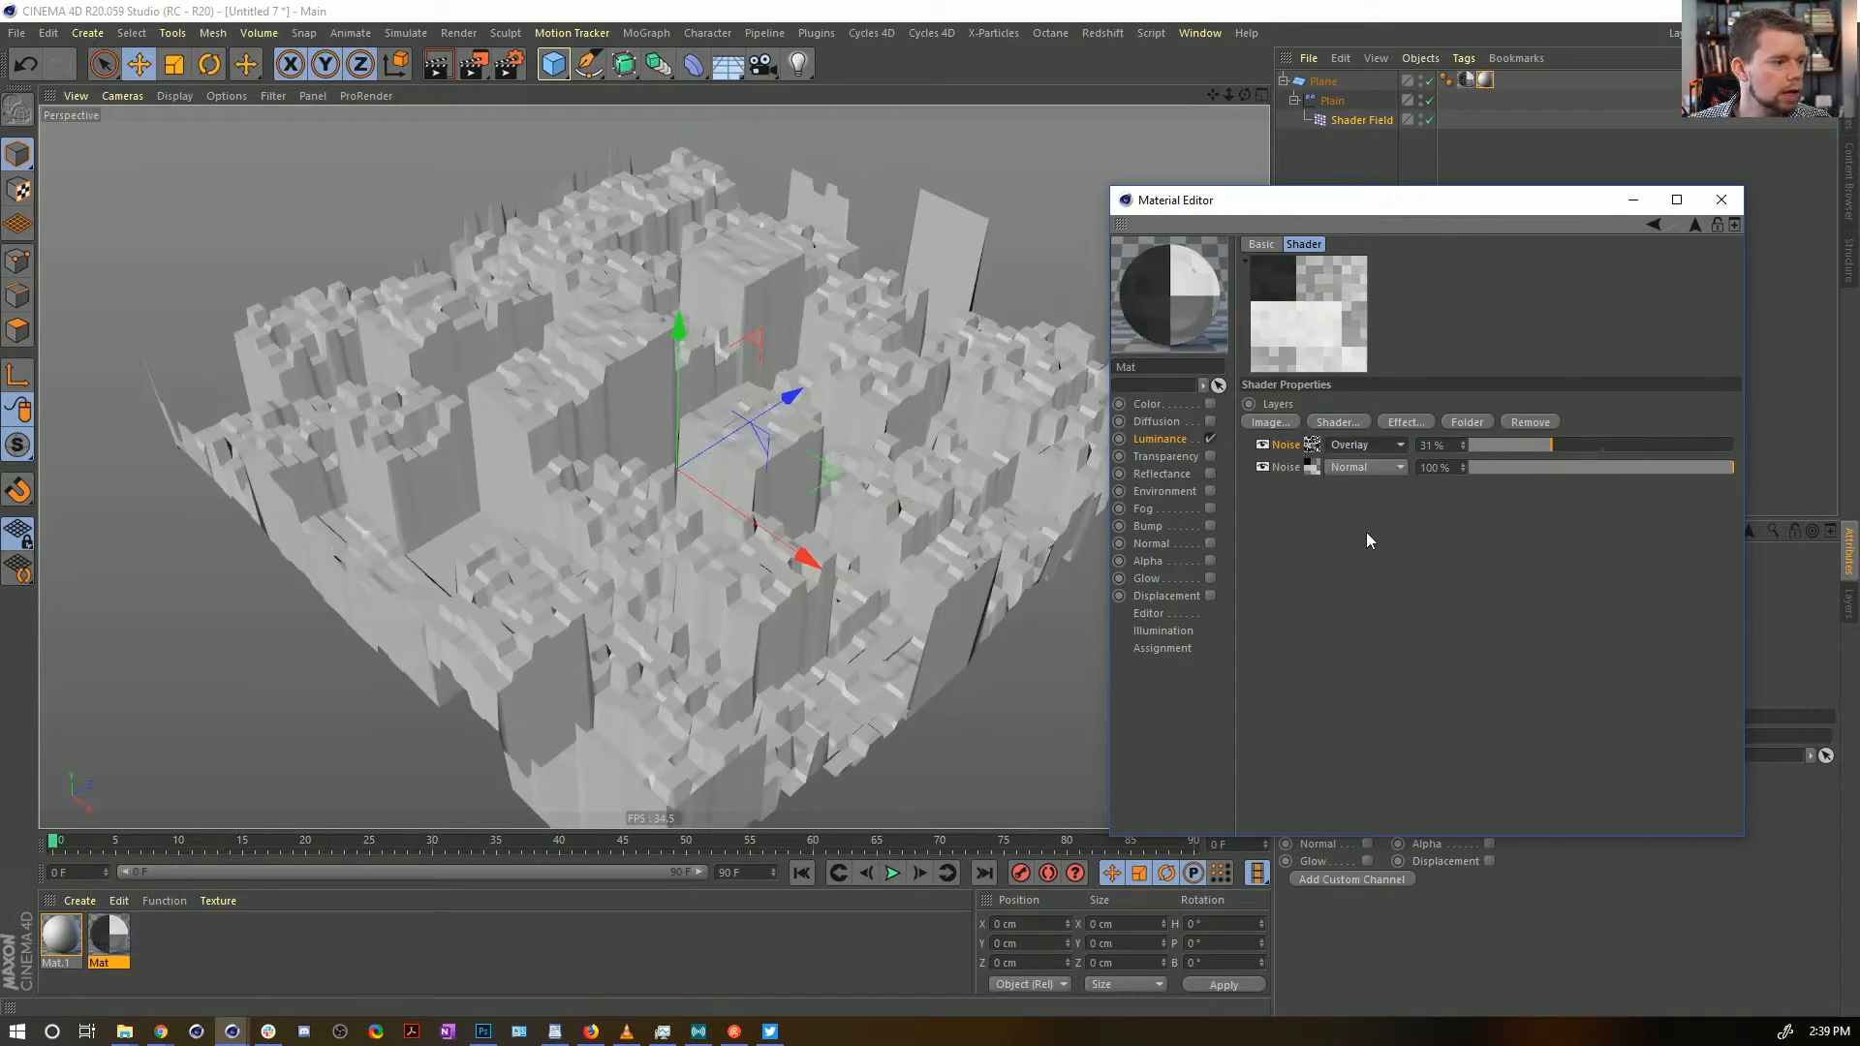
pyautogui.keyDown('alt'); pyautogui.moveTo(691, 584); pyautogui.dragTo(684, 539); pyautogui.keyUp('alt')
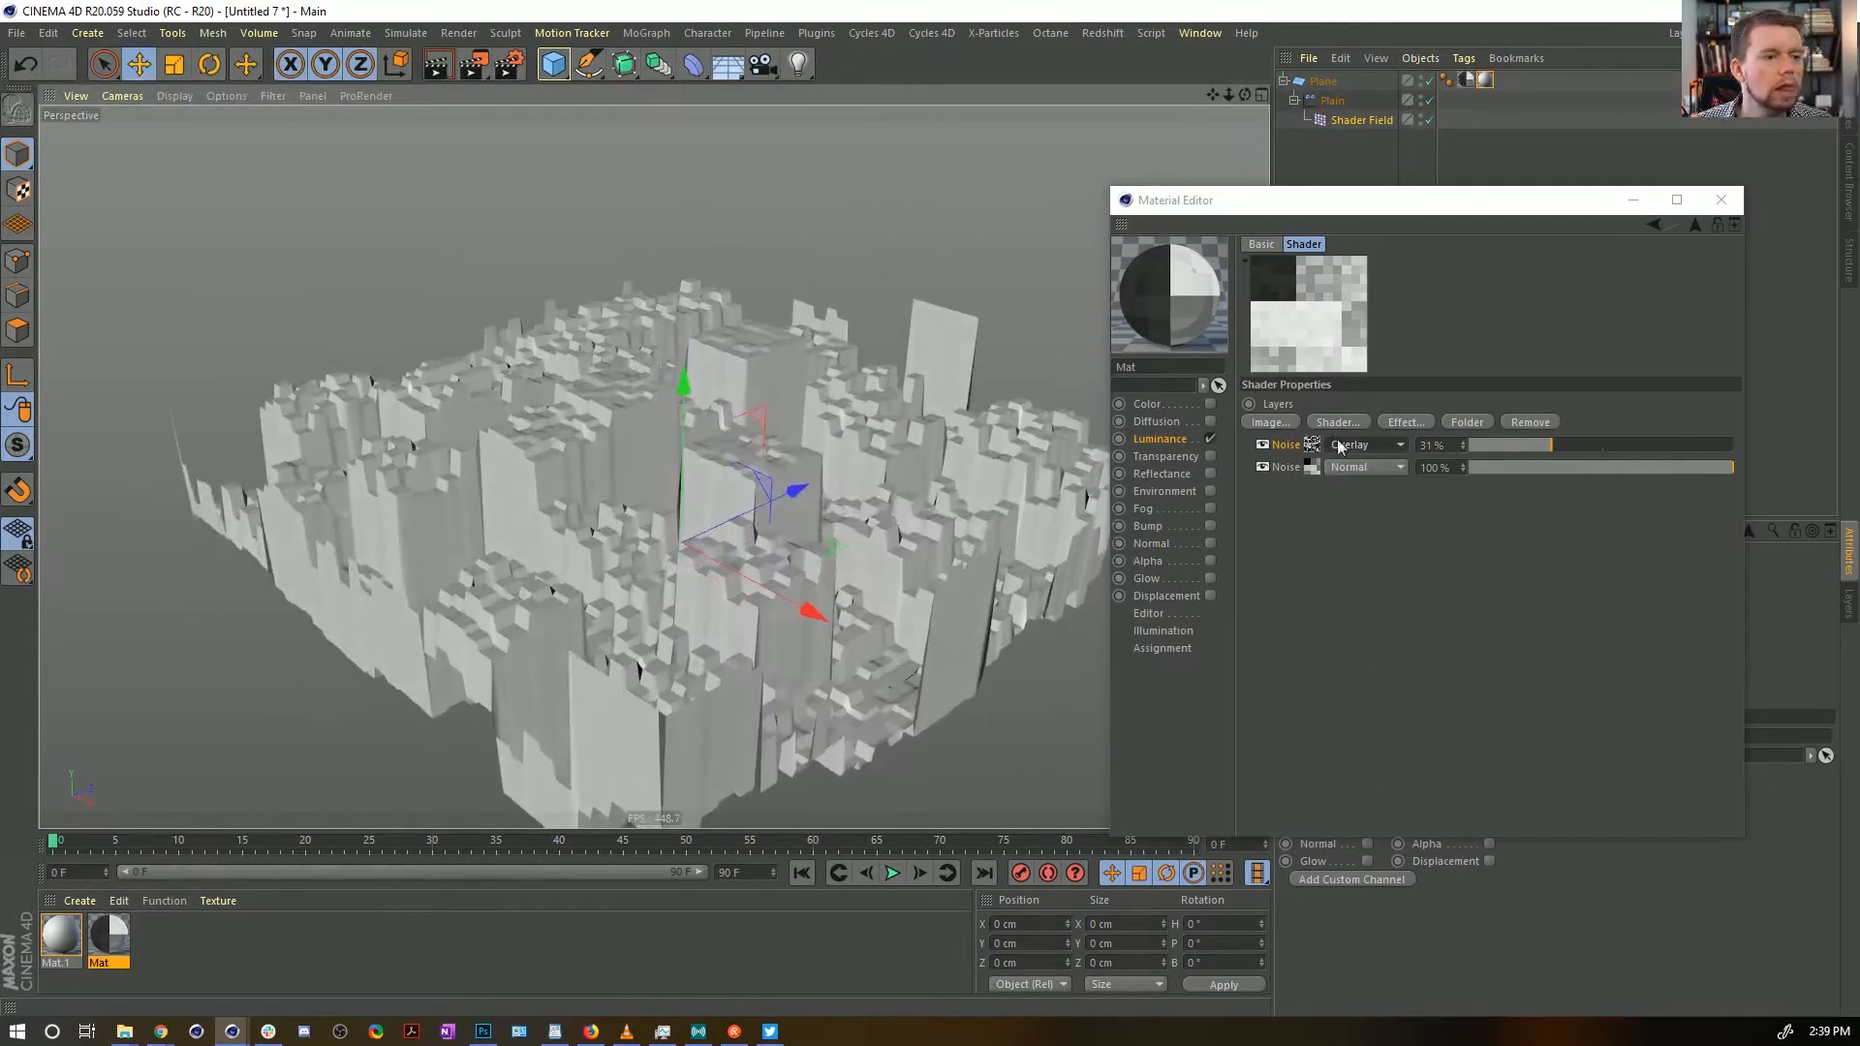
# Add a third Noise layer at the bottom of the stack with 1500 % Global Scale, and hide the top Noise layer
pyautogui.click(1314, 469)
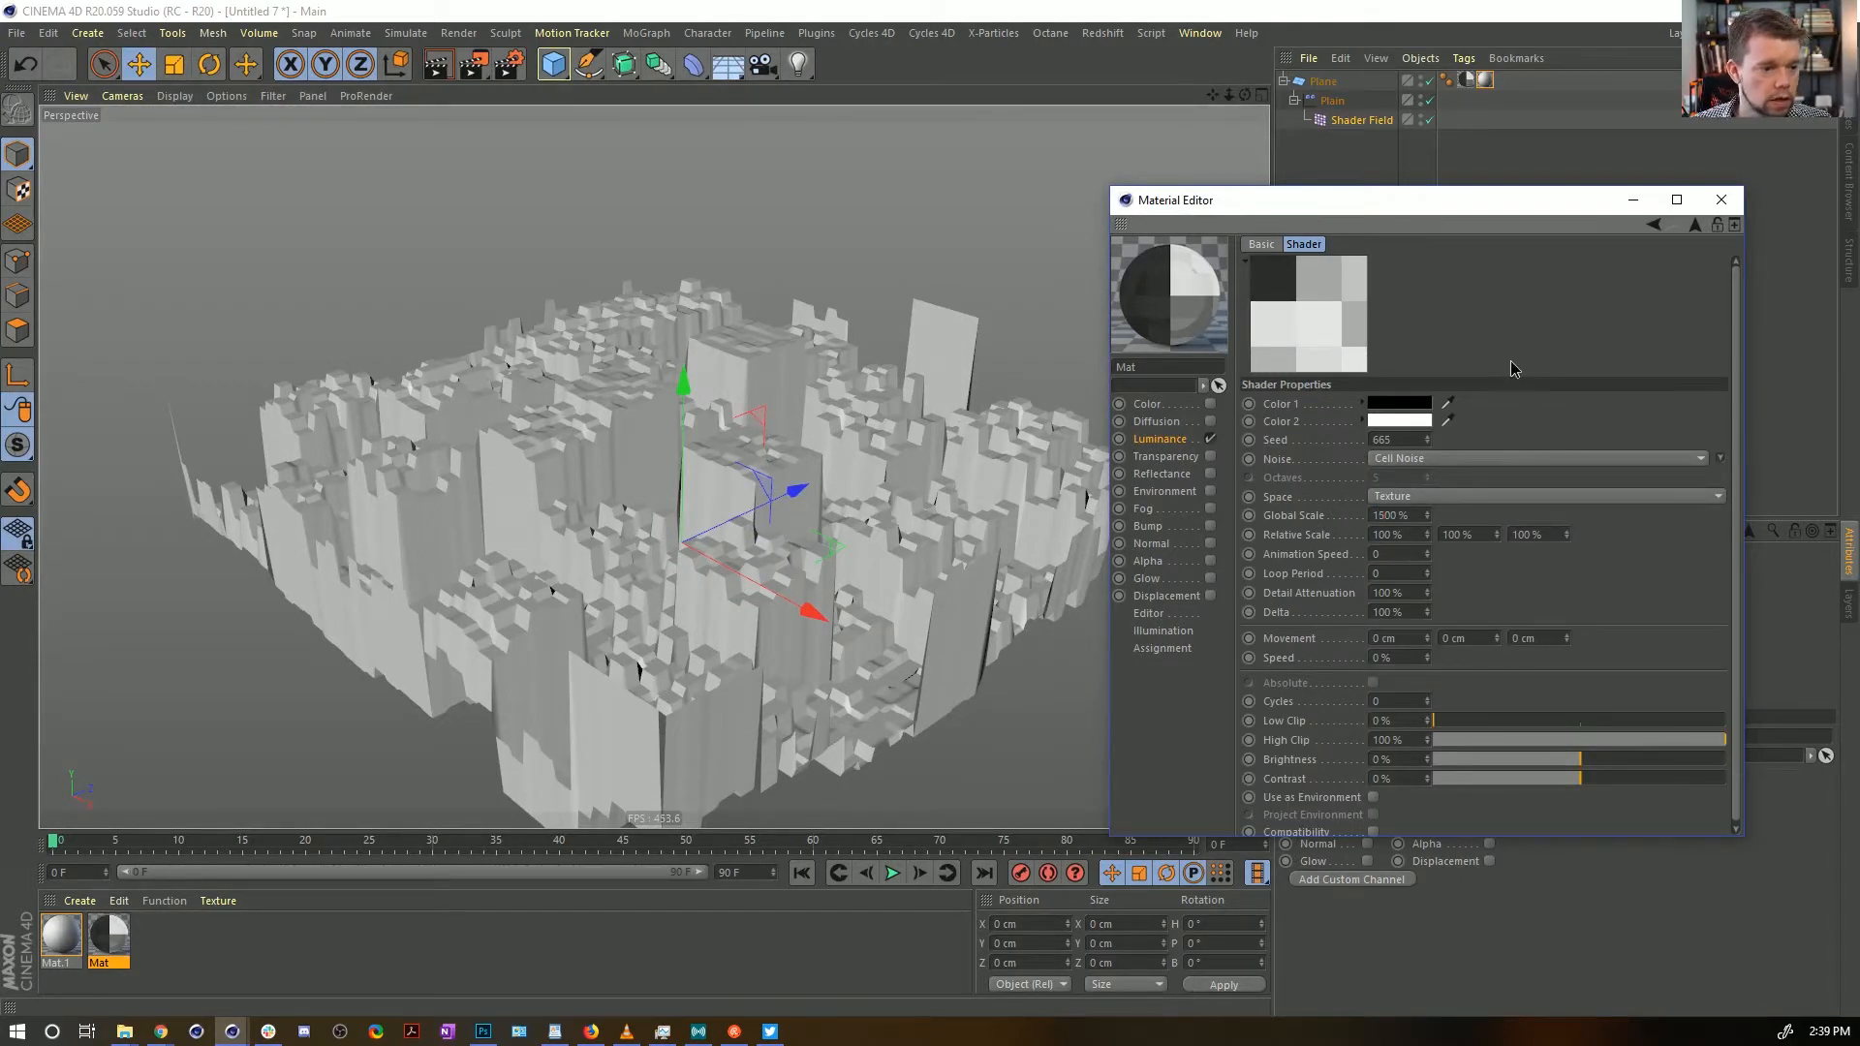
pyautogui.click(1694, 224)
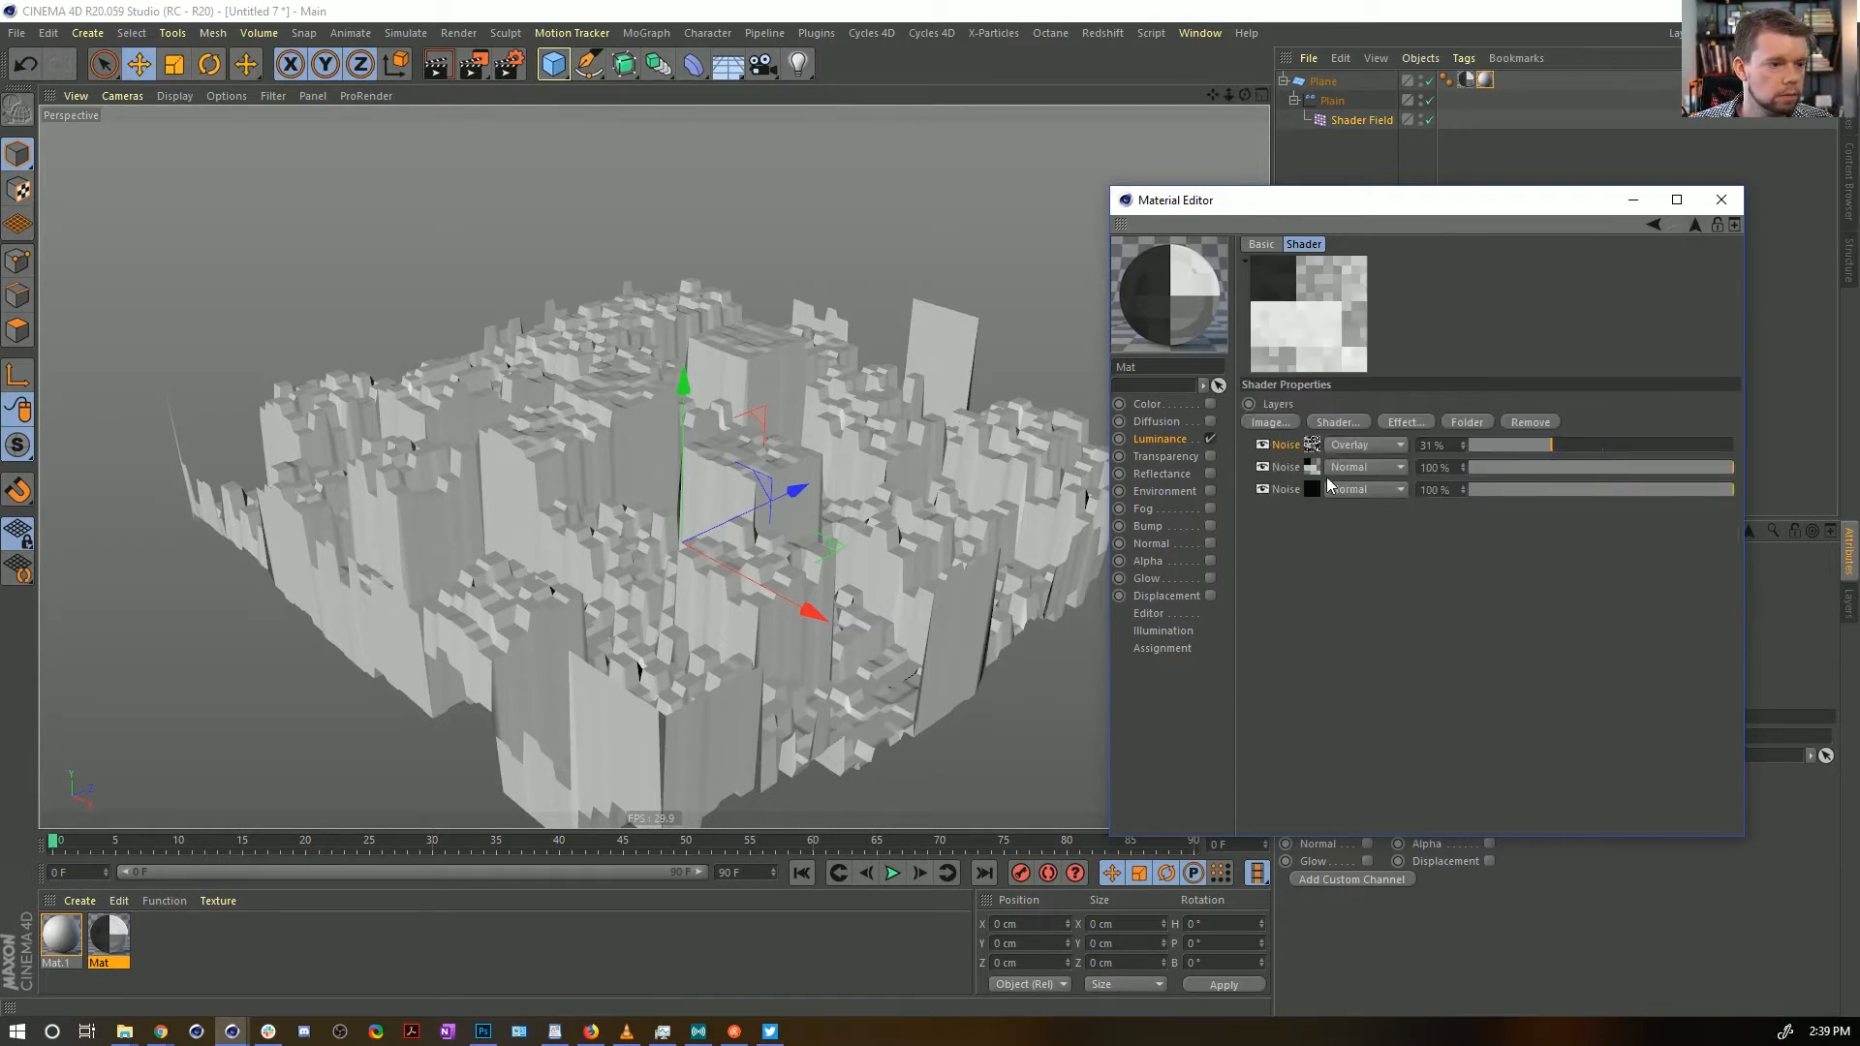
pyautogui.click(1262, 446)
pyautogui.click(1260, 468)
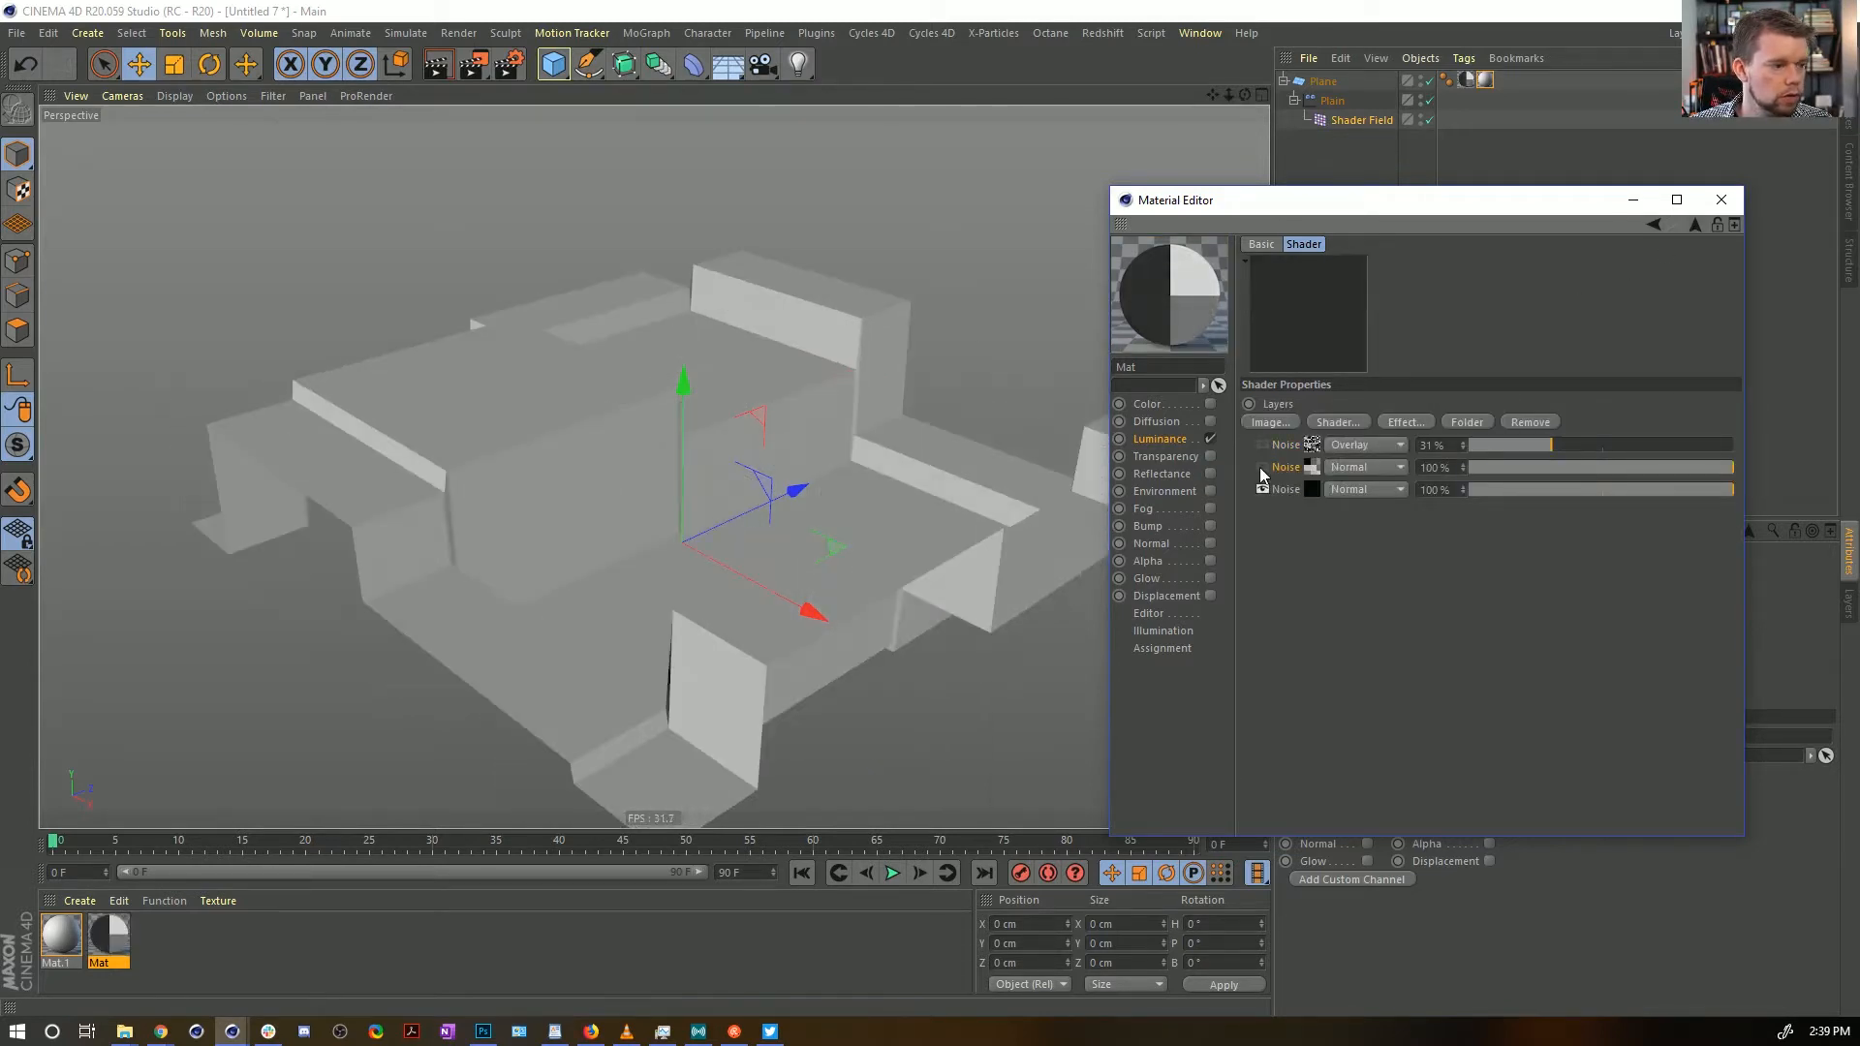
pyautogui.click(1261, 467)
# Set the middle Noise layer's blend mode to Overlay and look over the stepped surface
pyautogui.click(1343, 466)
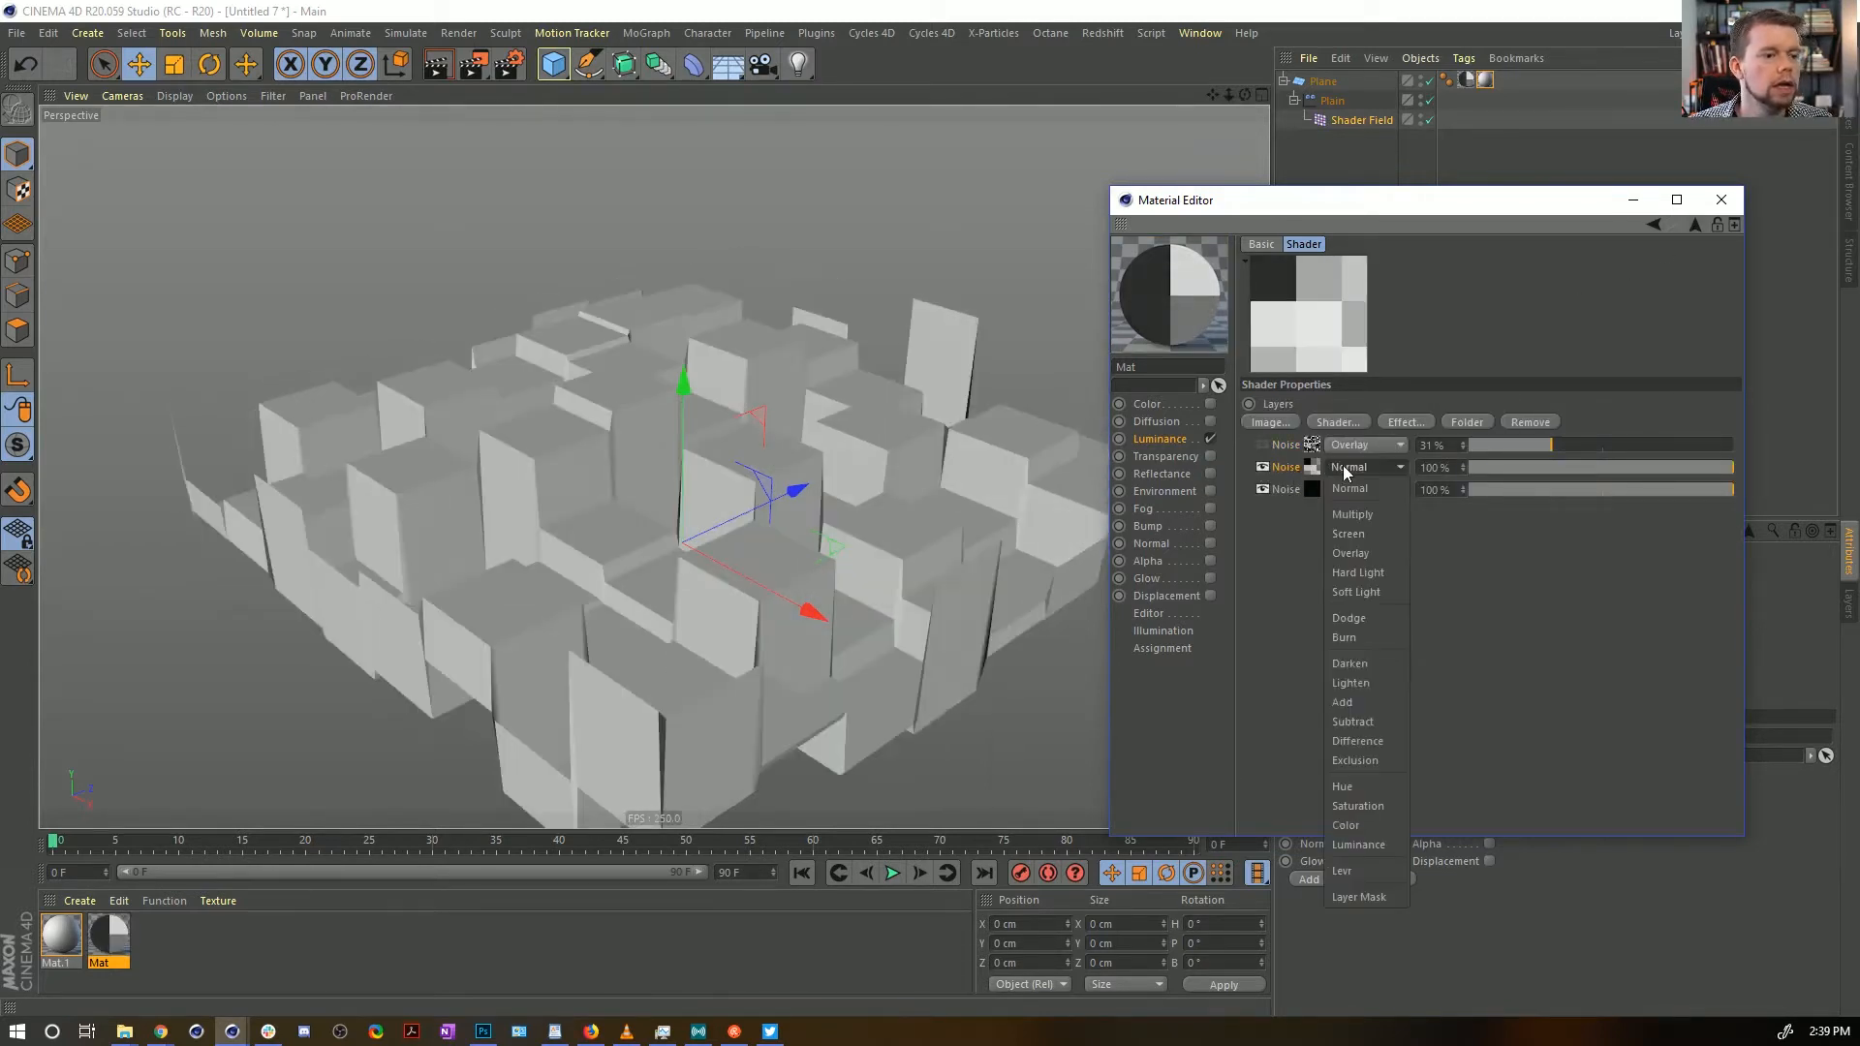
pyautogui.click(1368, 555)
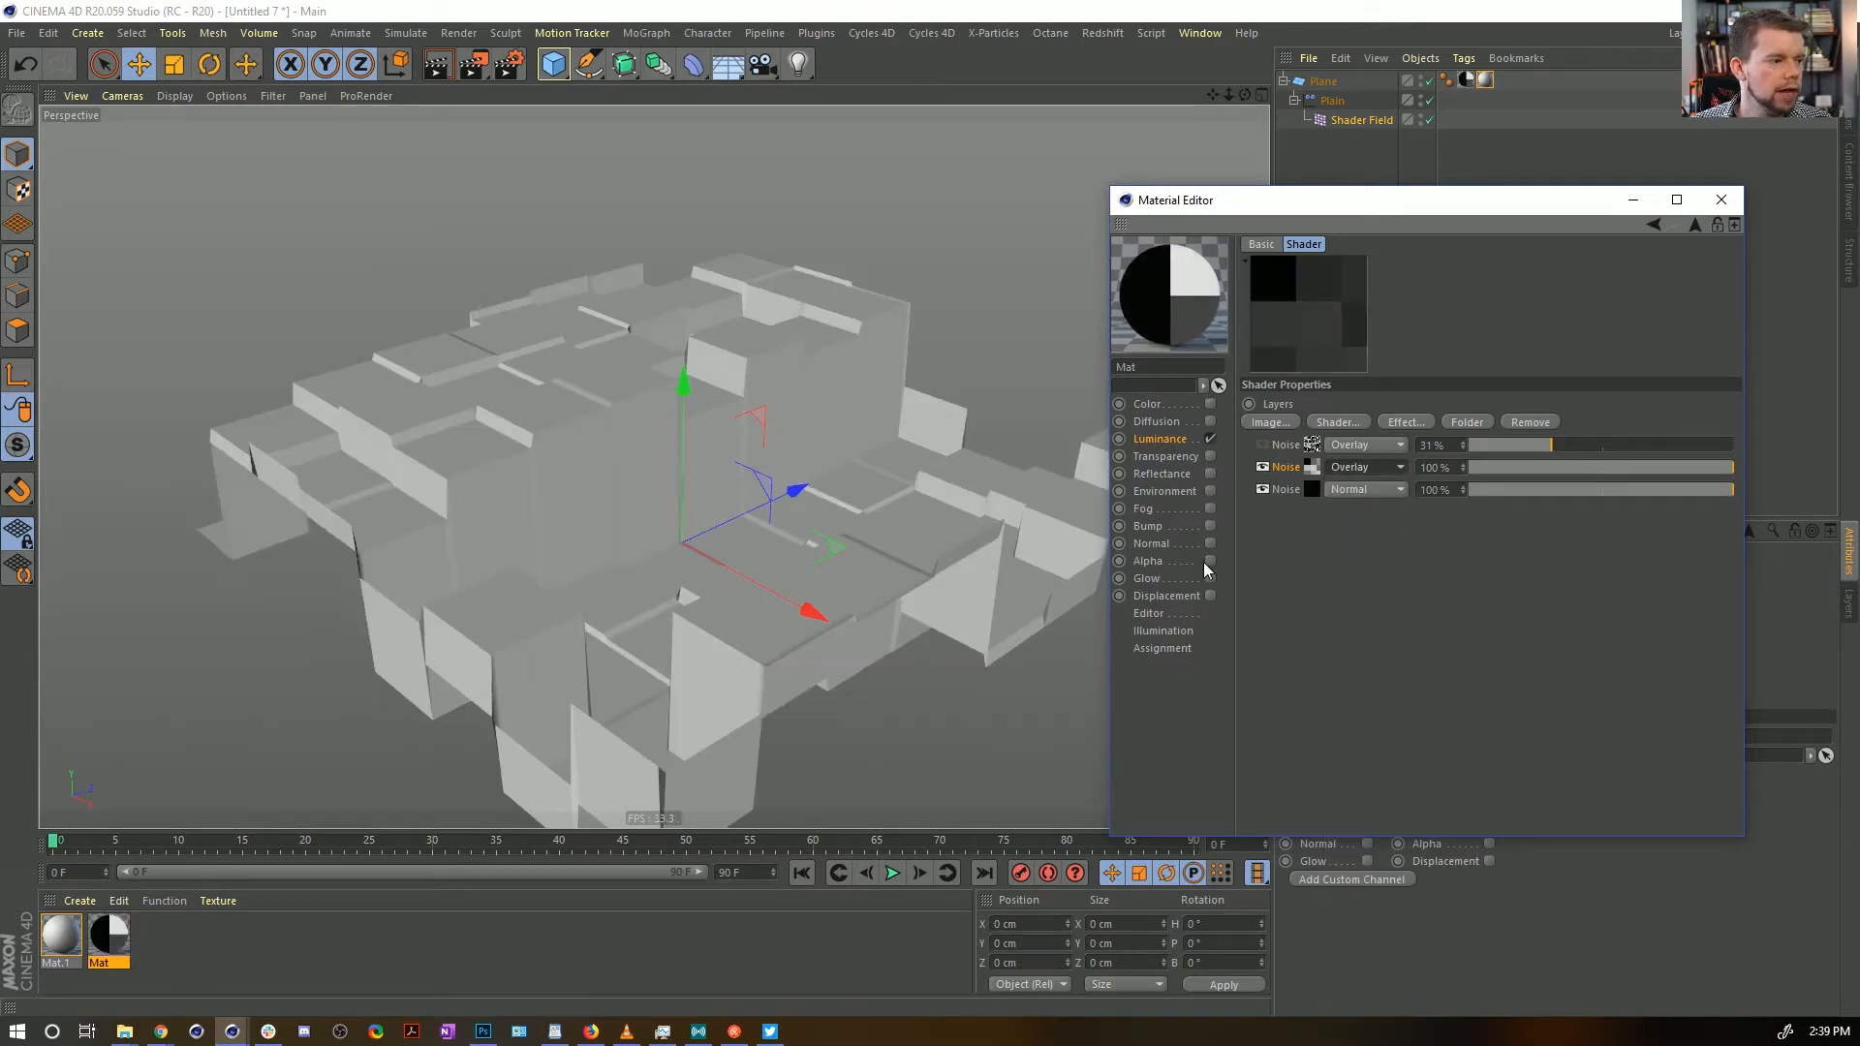
pyautogui.moveTo(794, 483)
pyautogui.keyDown('alt'); pyautogui.mouseDown()
pyautogui.moveTo(843, 483)
pyautogui.moveTo(814, 492)
pyautogui.mouseUp(); pyautogui.keyUp('alt')
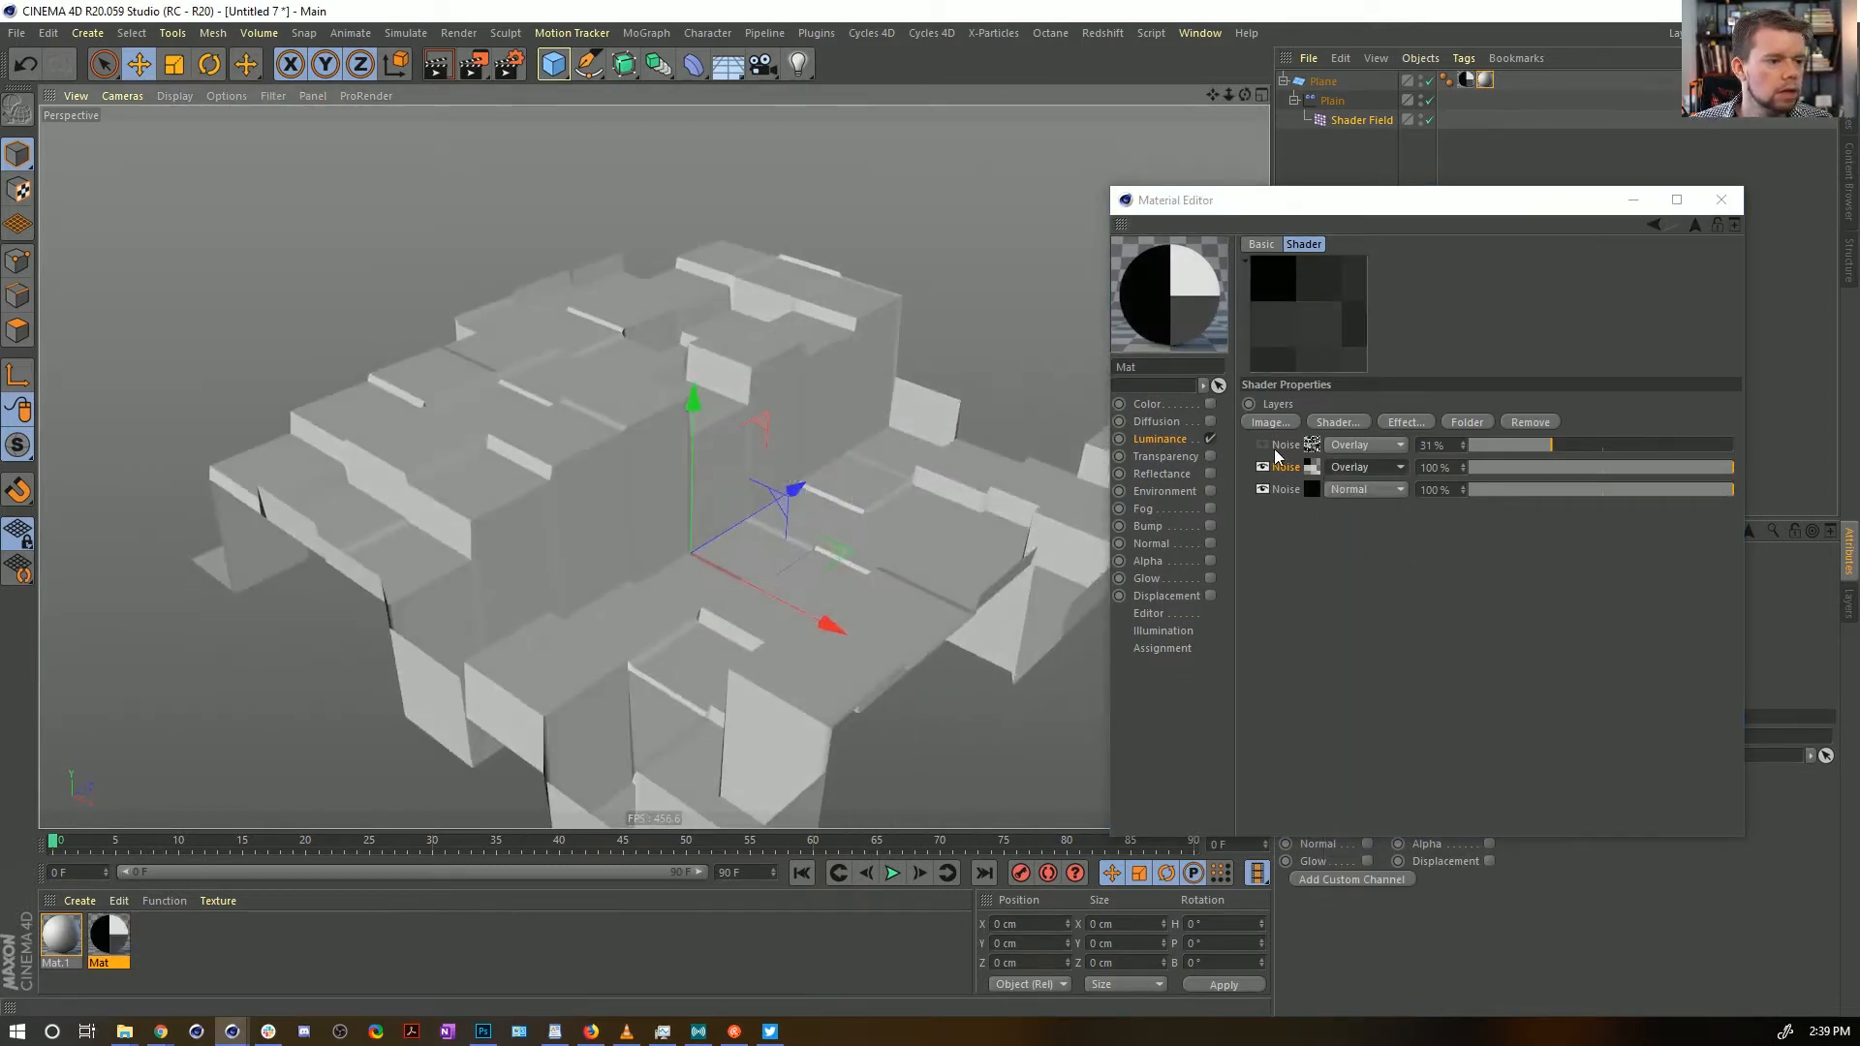
# Show the small-scale top Noise layer again and raise its opacity to 100 %
pyautogui.click(1261, 444)
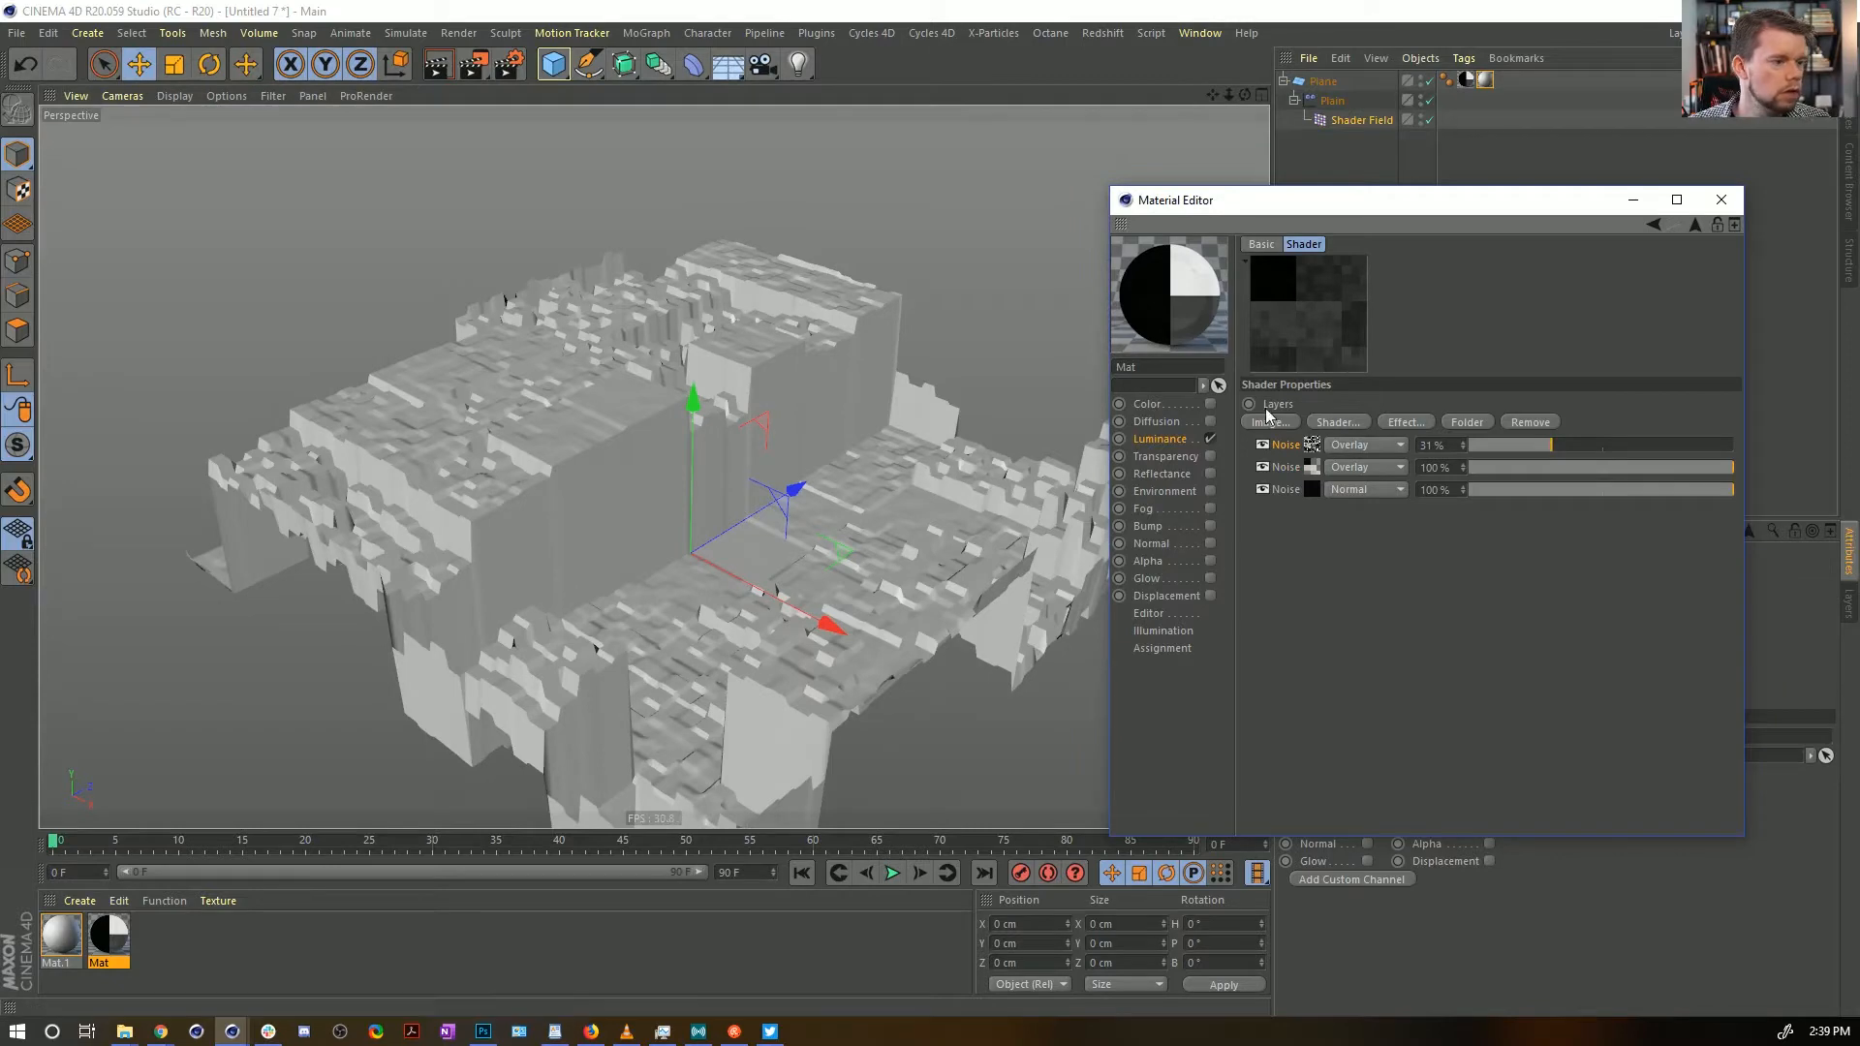
pyautogui.moveTo(1584, 444); pyautogui.dragTo(1817, 434)
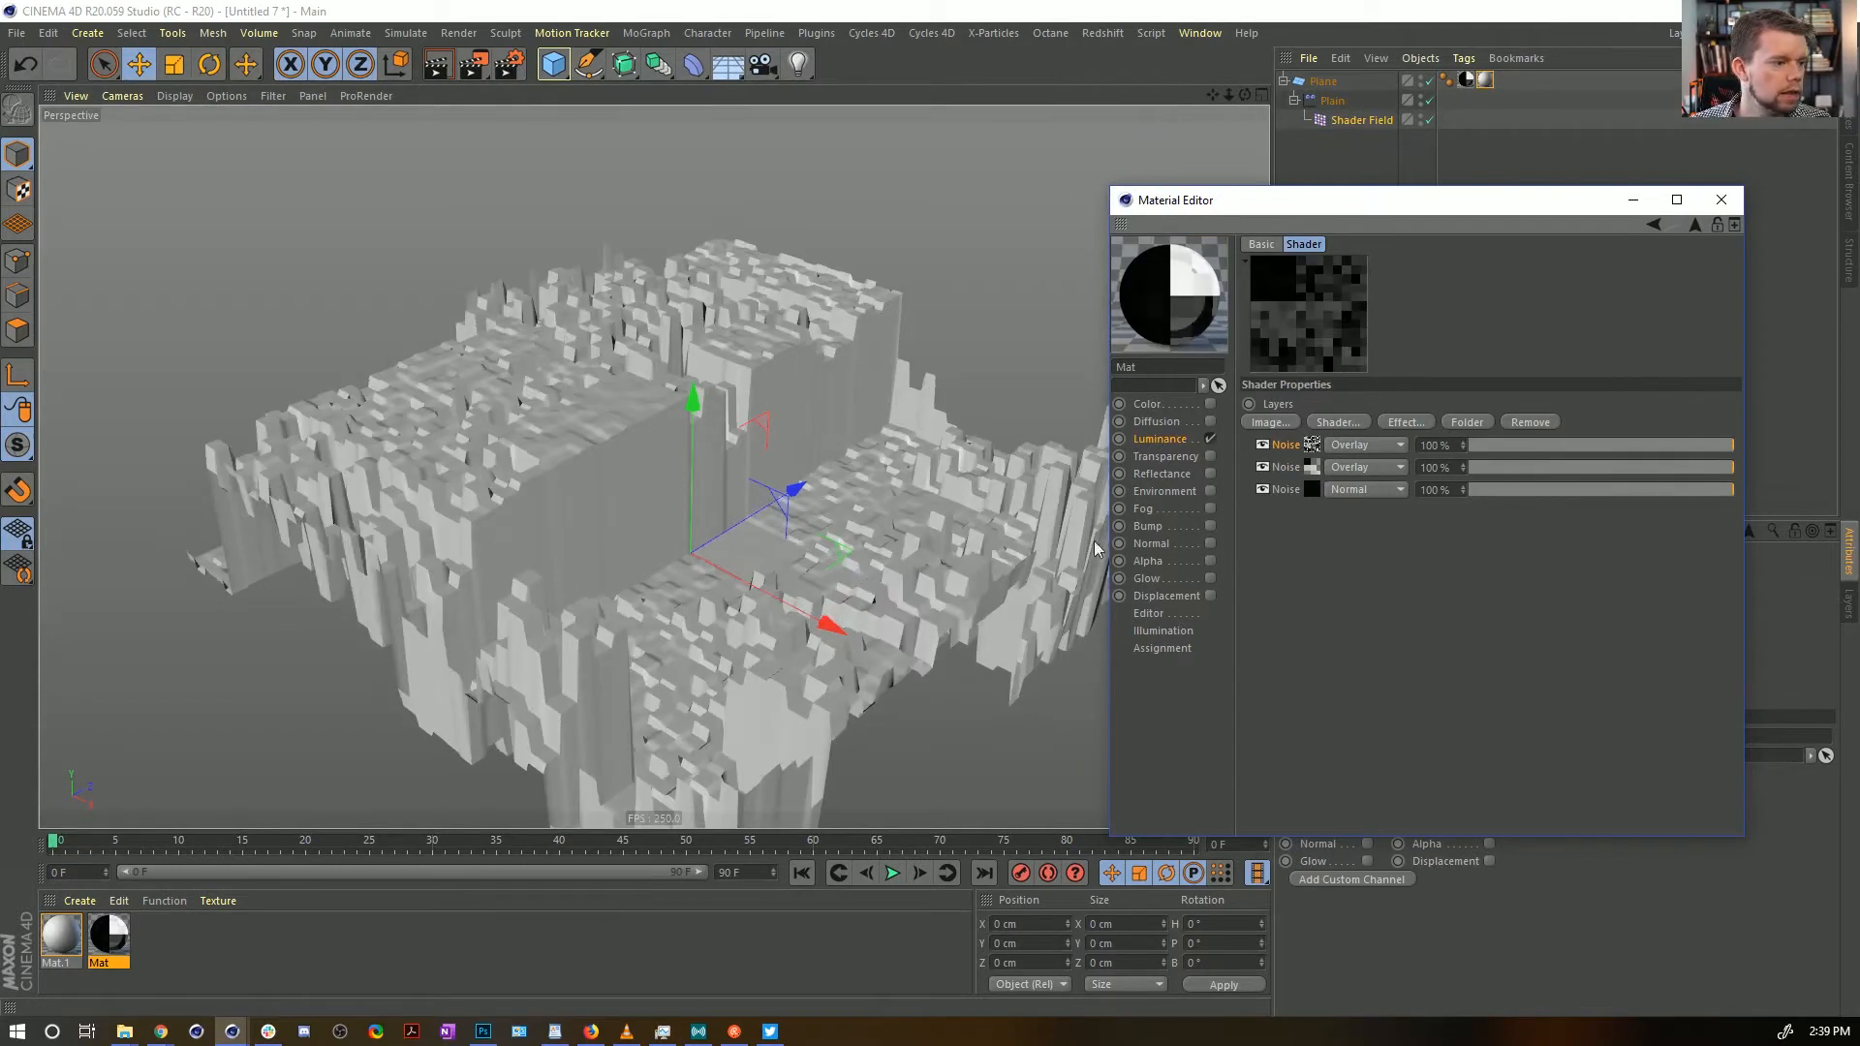
pyautogui.keyDown('alt'); pyautogui.moveTo(920, 542); pyautogui.dragTo(829, 560); pyautogui.keyUp('alt')
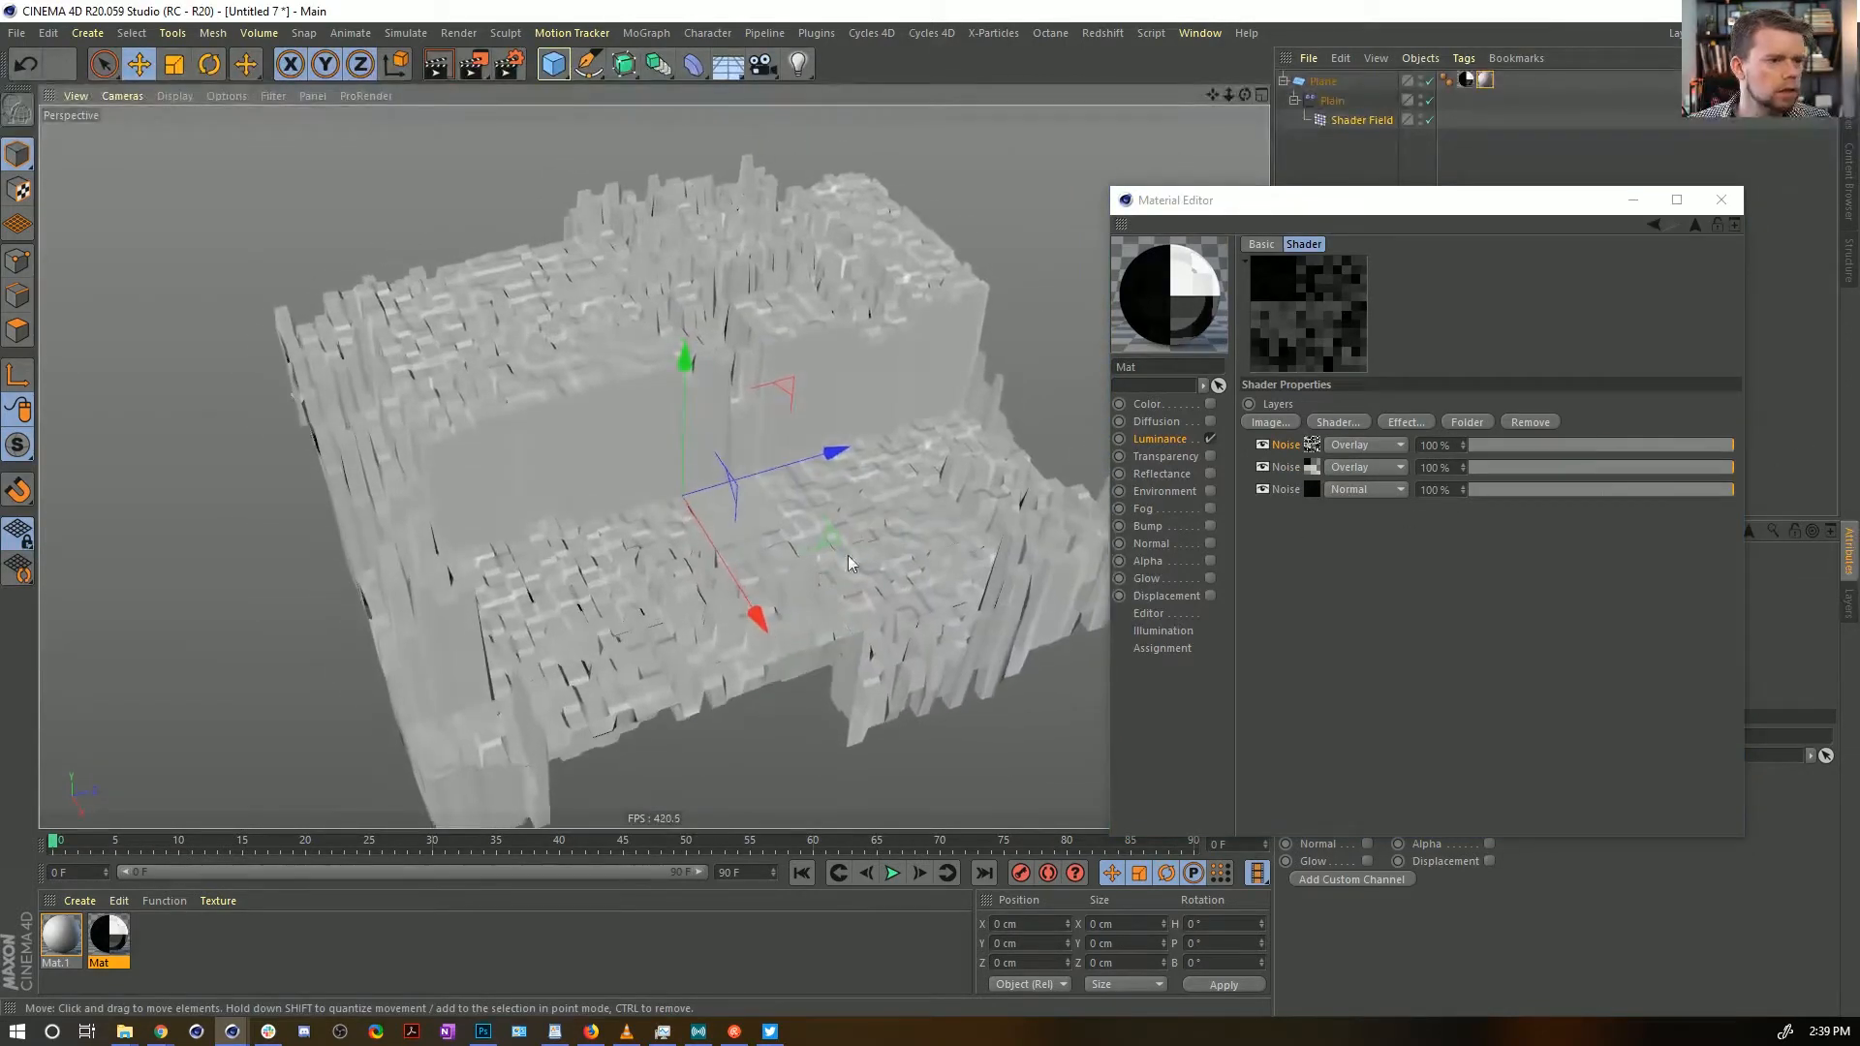
# Reduce the middle Noise layer's Contrast to -46 % and return to the layer stack
pyautogui.click(1311, 468)
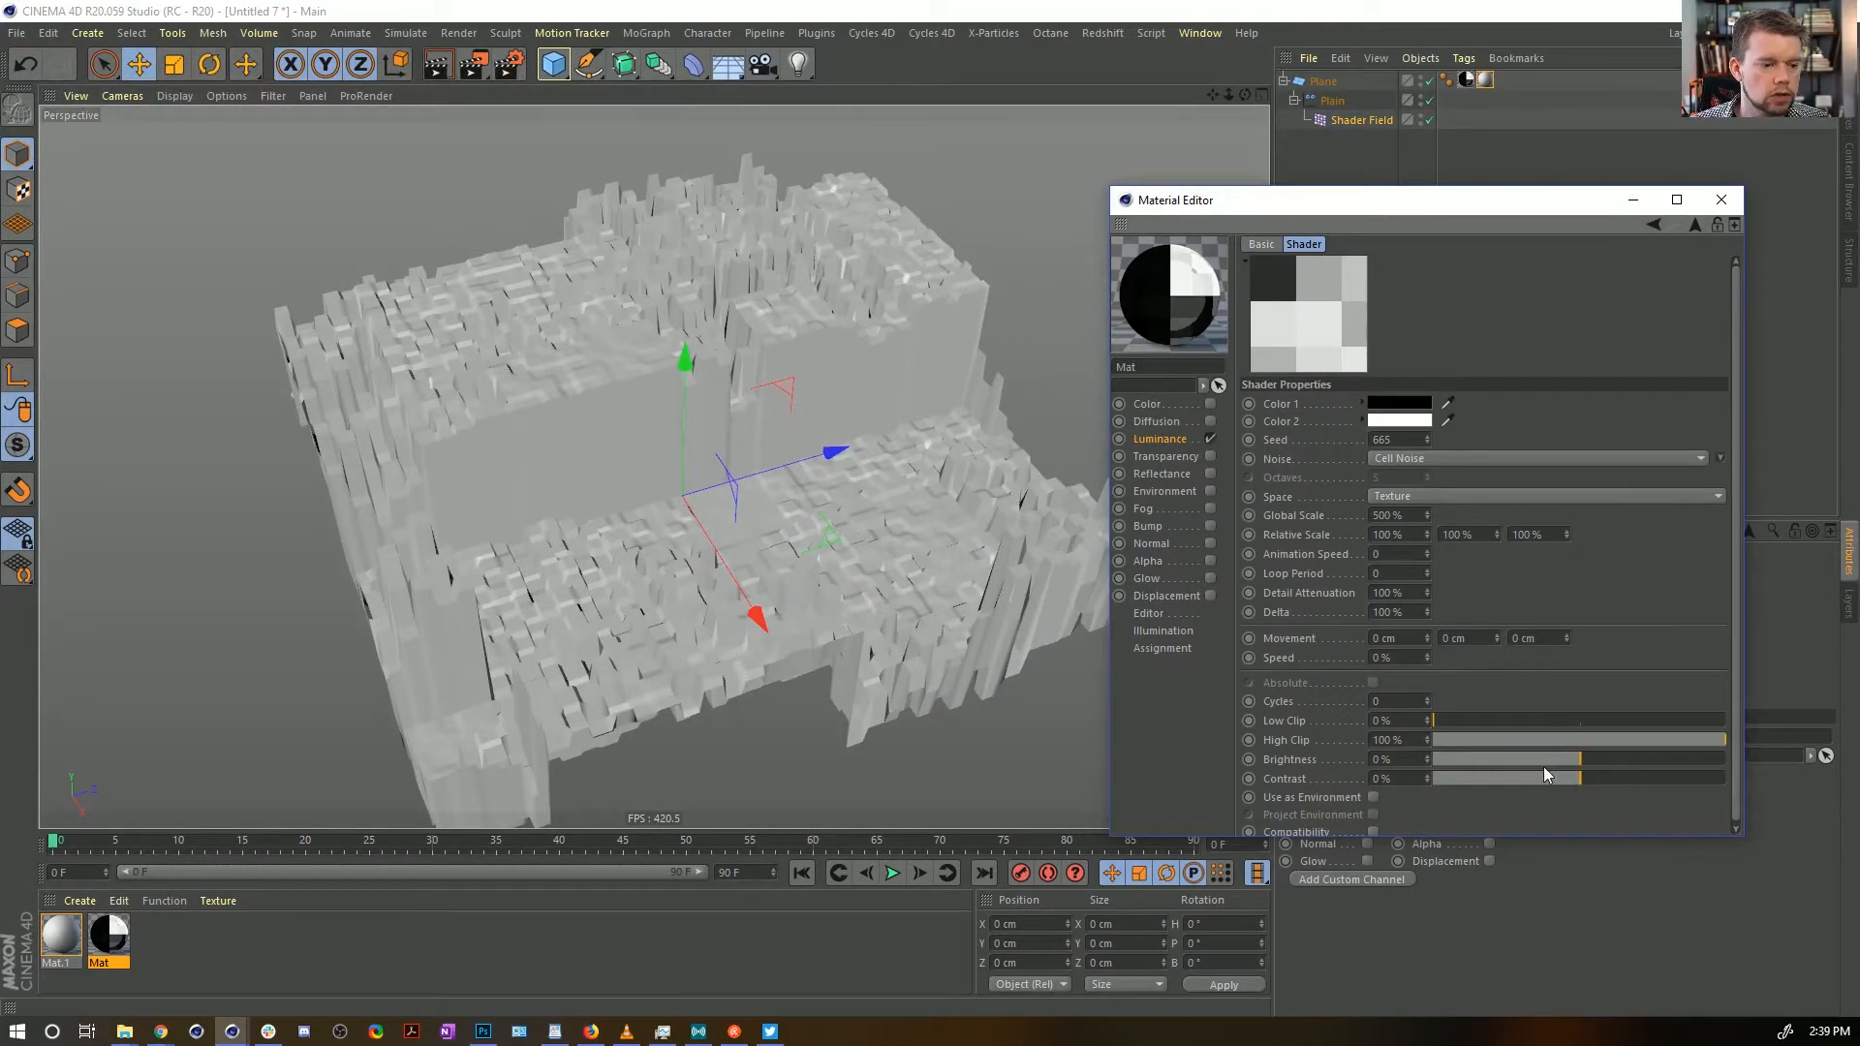
pyautogui.click(1516, 780)
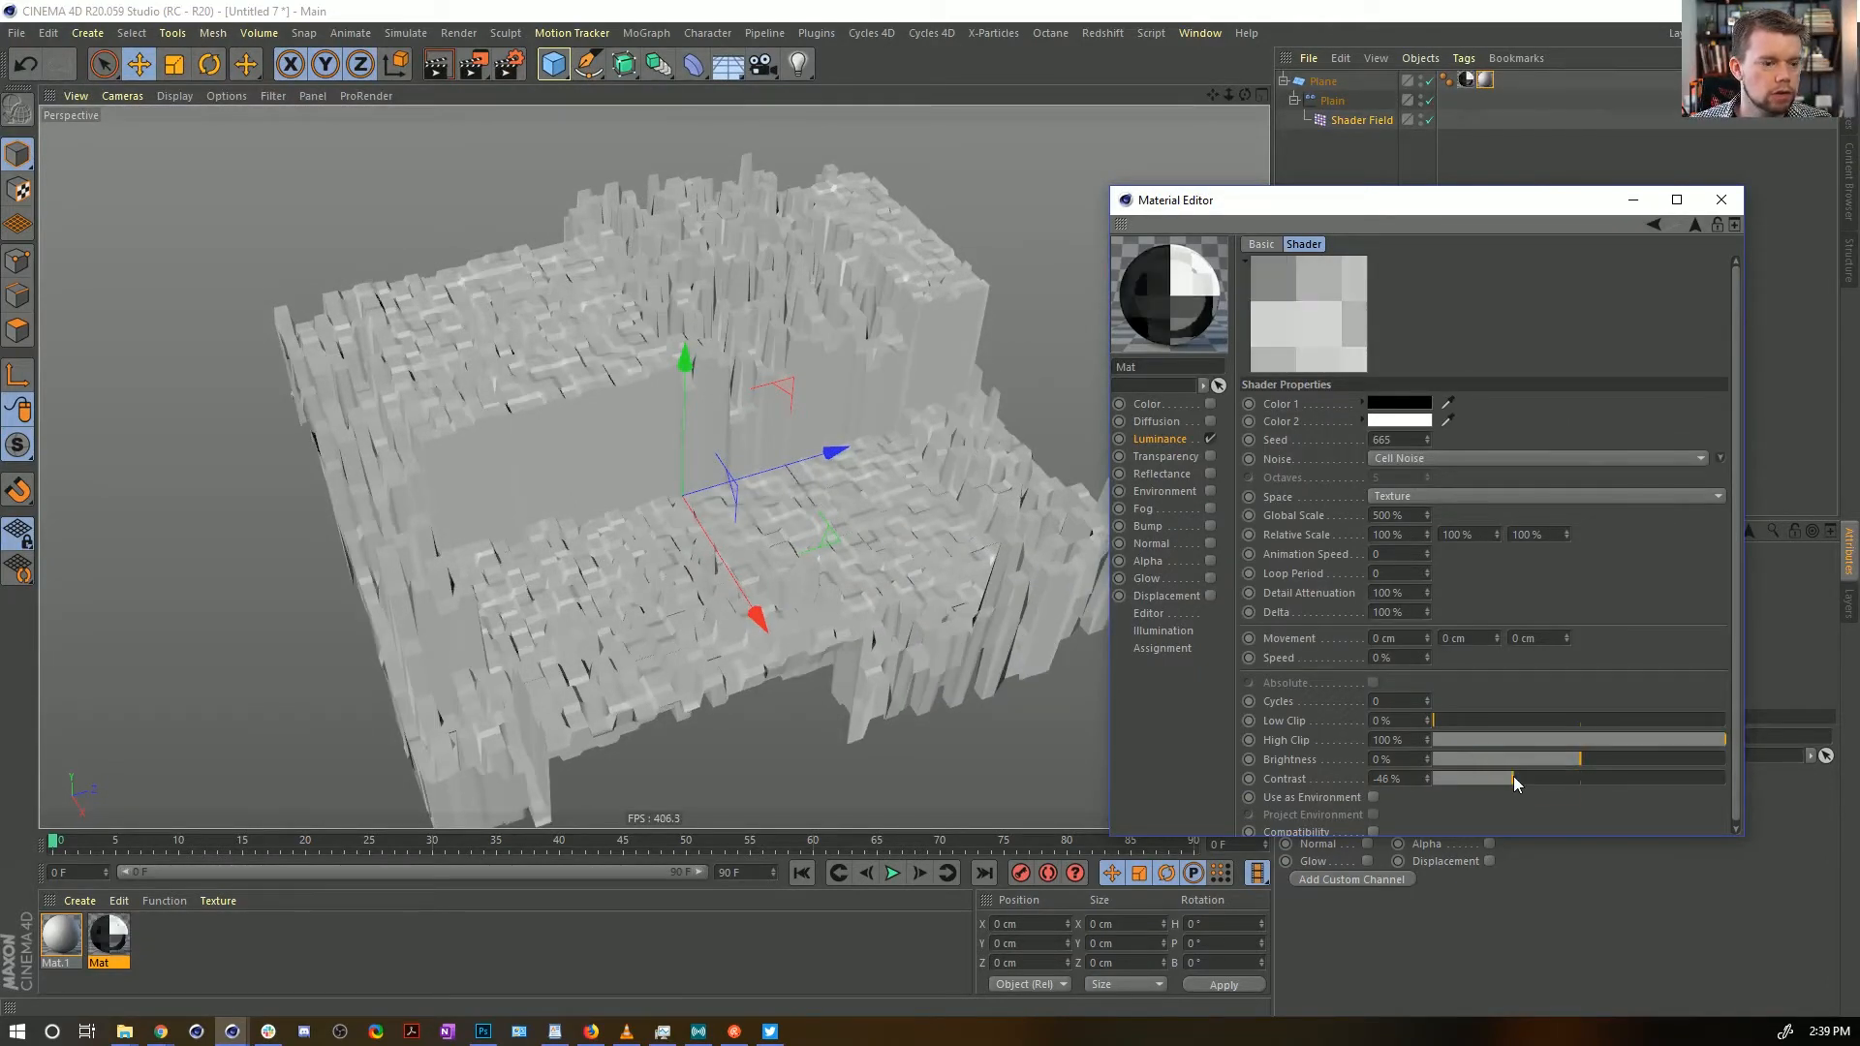
pyautogui.click(1692, 226)
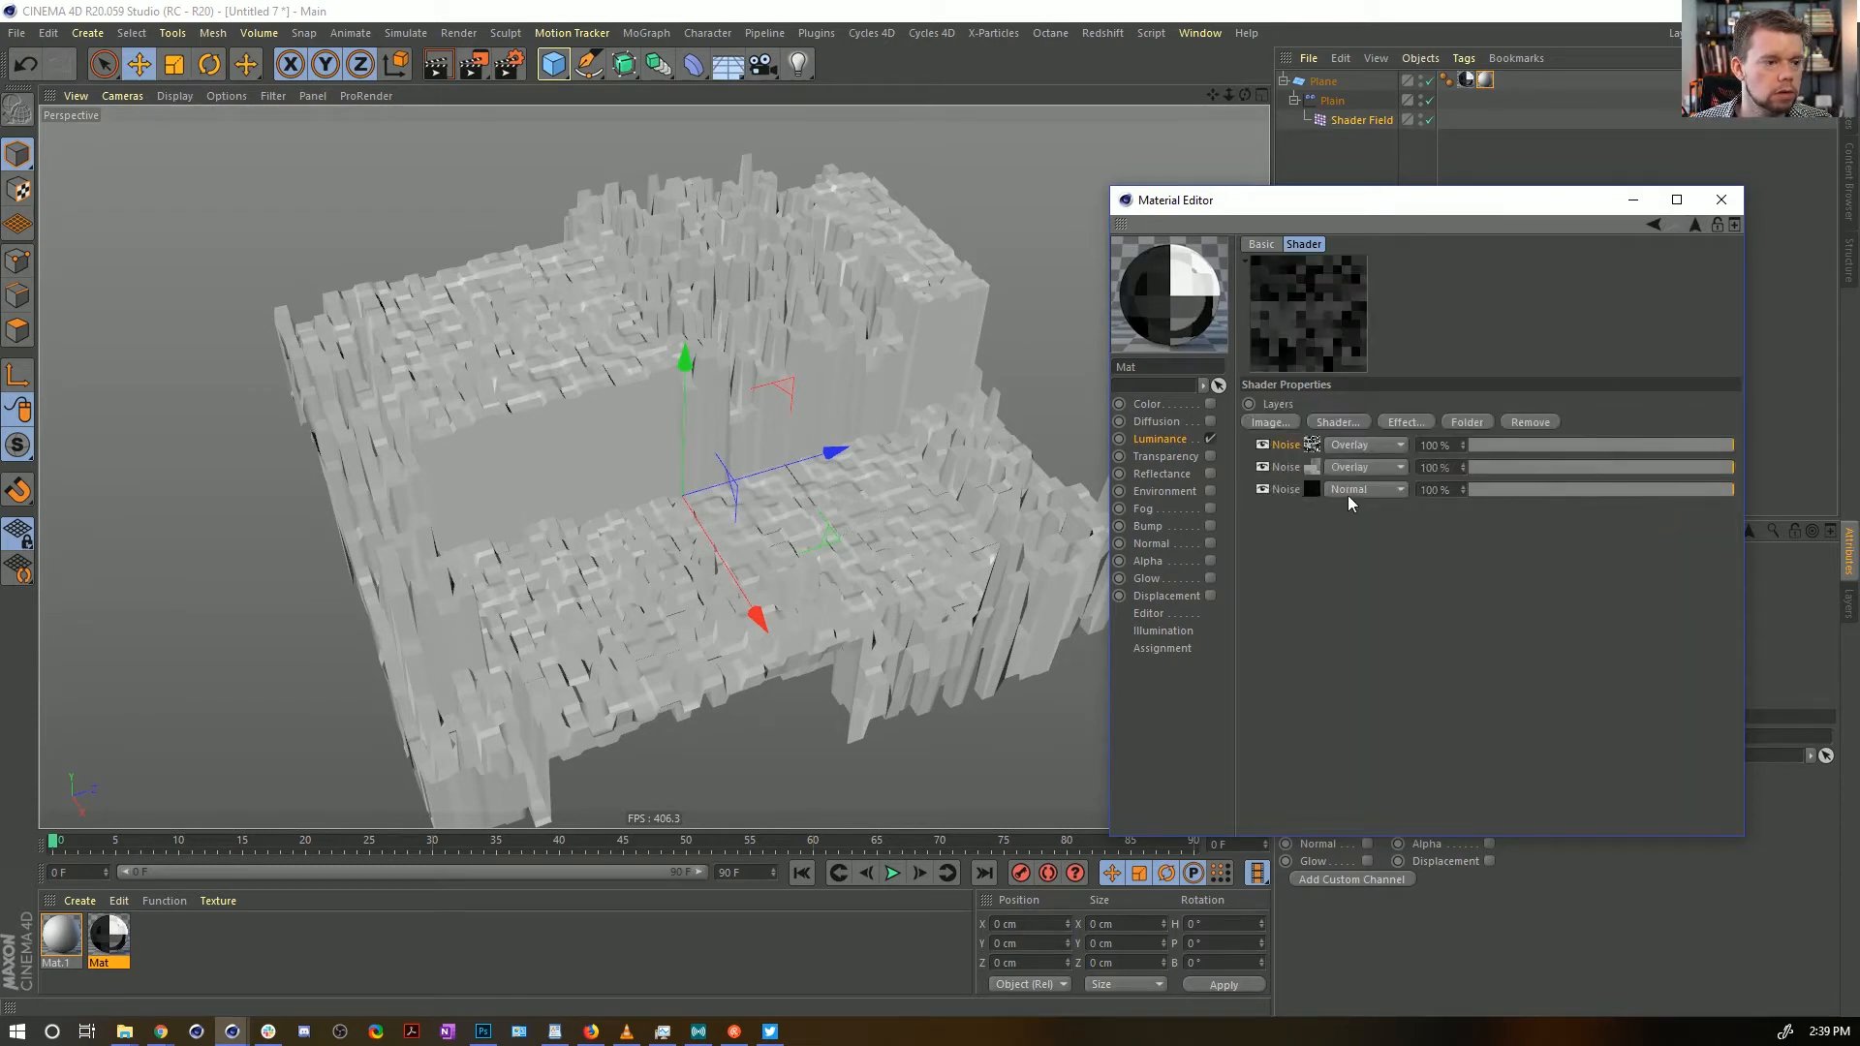
# Set the bottom Noise layer's Contrast to -46 % and the top Noise layer's Contrast to -38 %, and look over the surface
pyautogui.click(1313, 489)
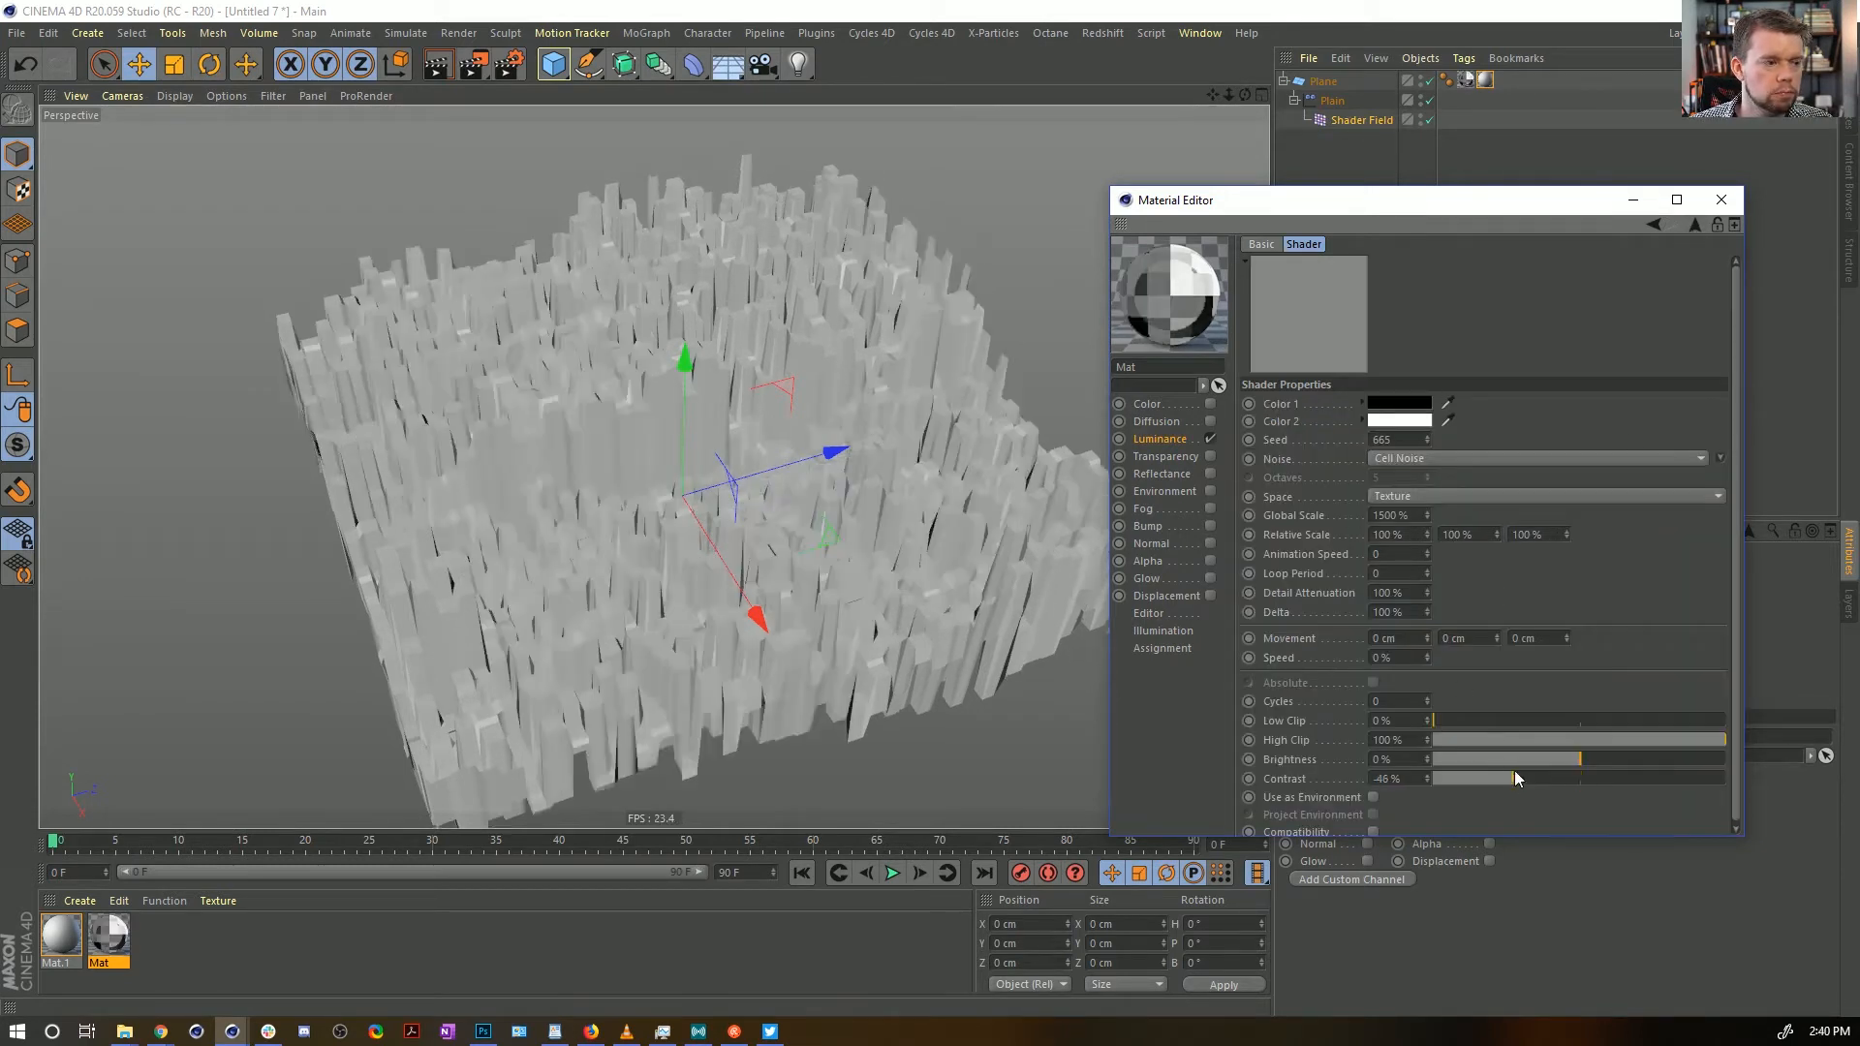
pyautogui.click(1692, 229)
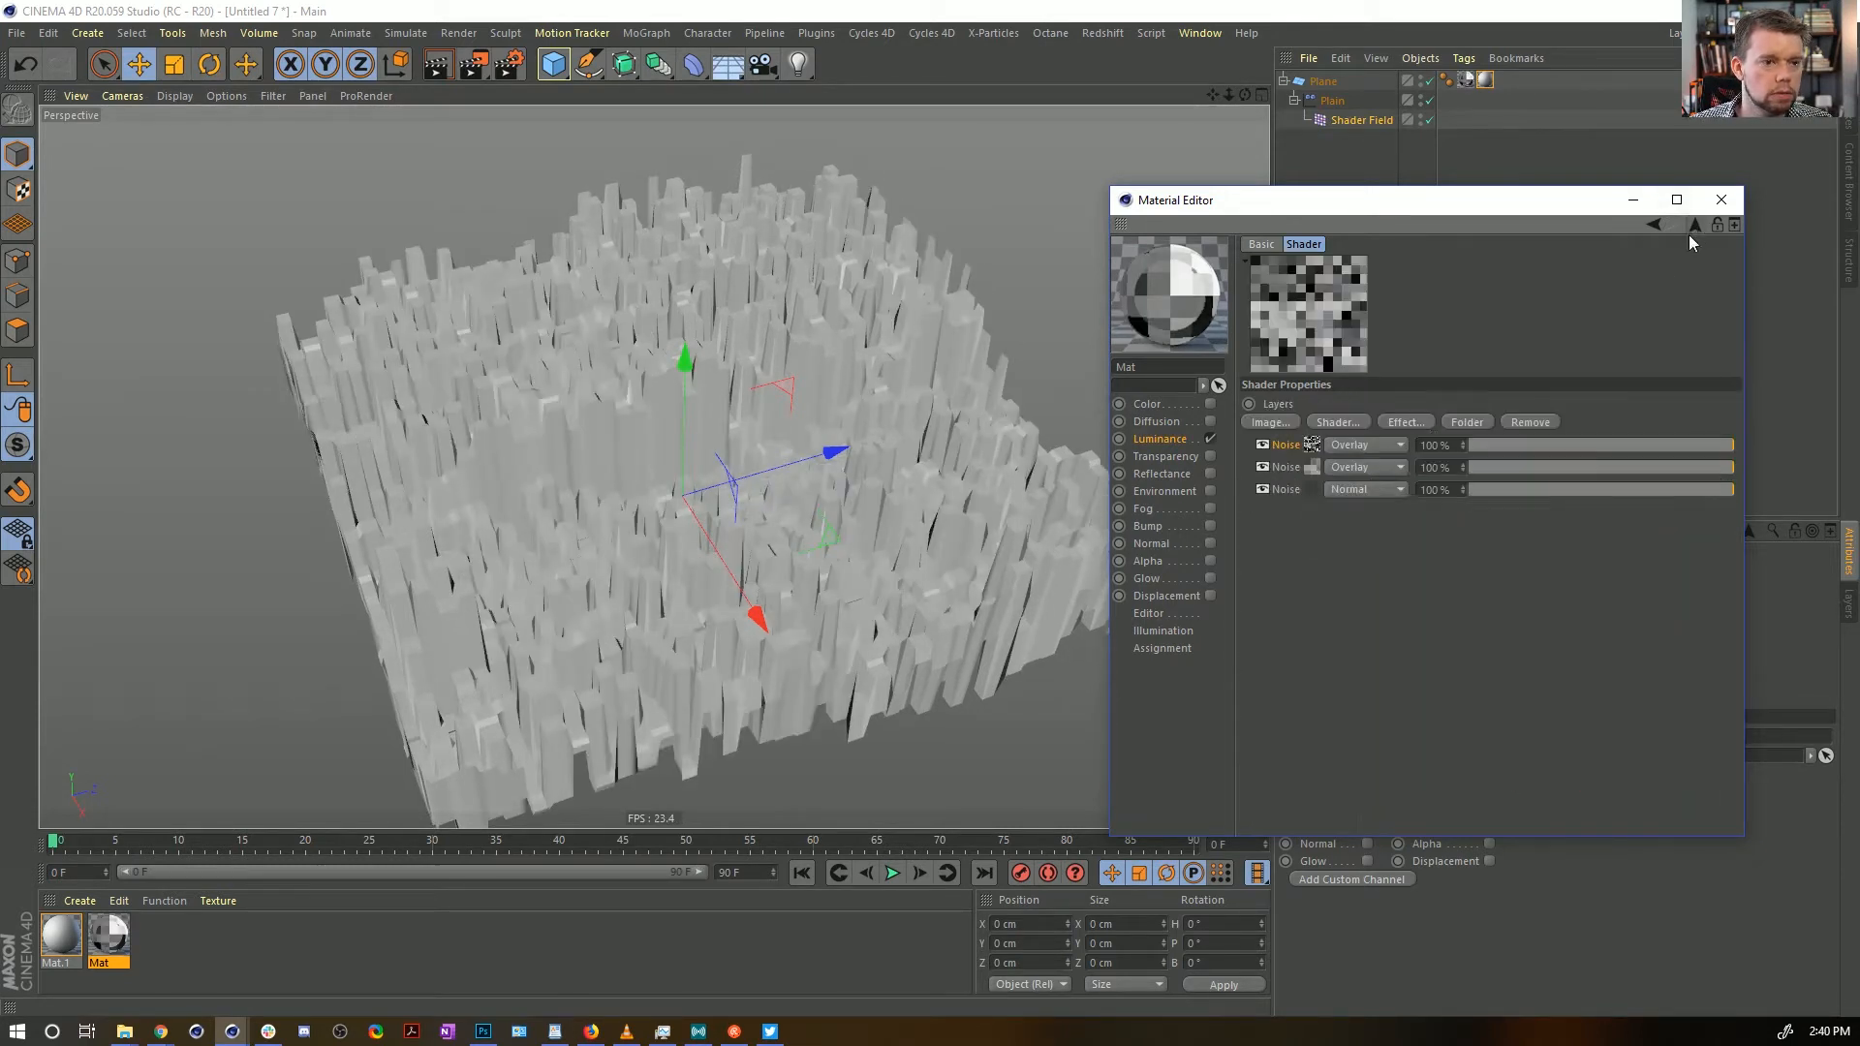
pyautogui.click(1309, 447)
pyautogui.click(1525, 783)
pyautogui.keyDown('alt'); pyautogui.moveTo(659, 543); pyautogui.dragTo(715, 492); pyautogui.keyUp('alt')
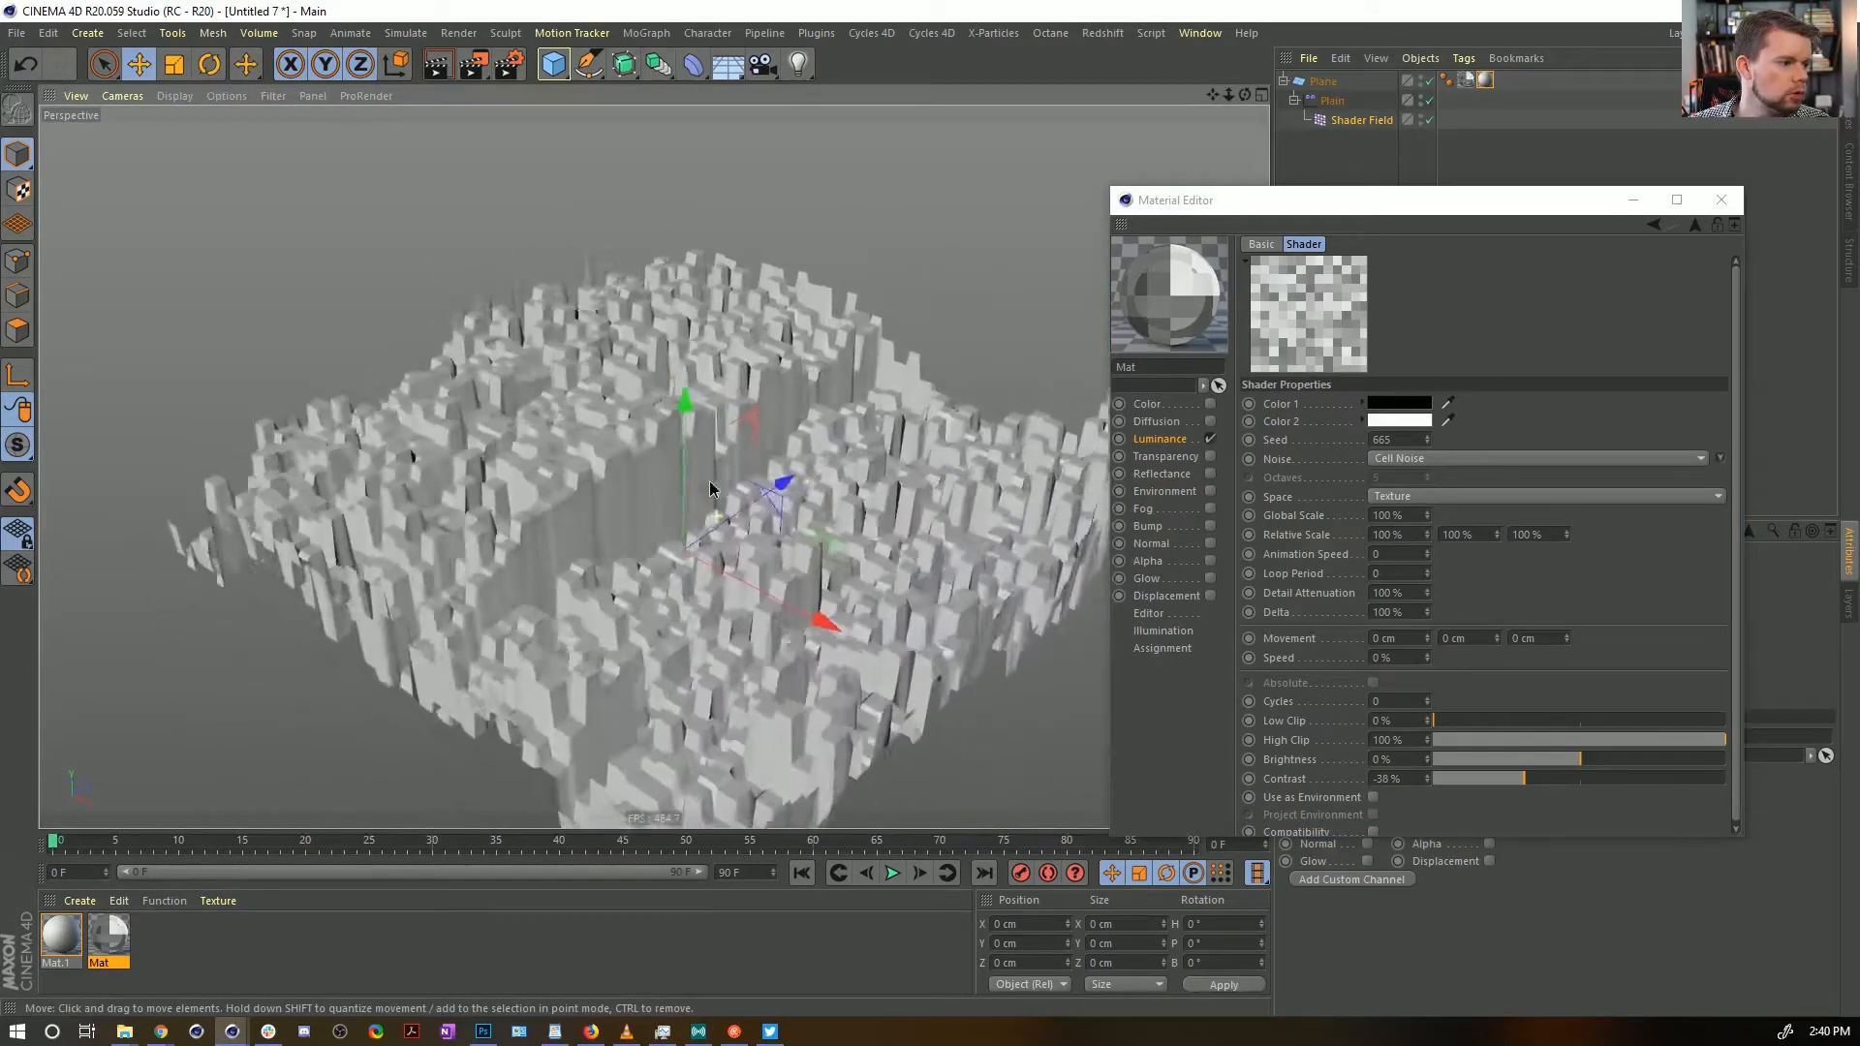
pyautogui.keyDown('alt'); pyautogui.moveTo(715, 493); pyautogui.dragTo(780, 486, button='right'); pyautogui.keyUp('alt')
pyautogui.keyDown('alt'); pyautogui.moveTo(781, 486); pyautogui.dragTo(753, 477); pyautogui.keyUp('alt')
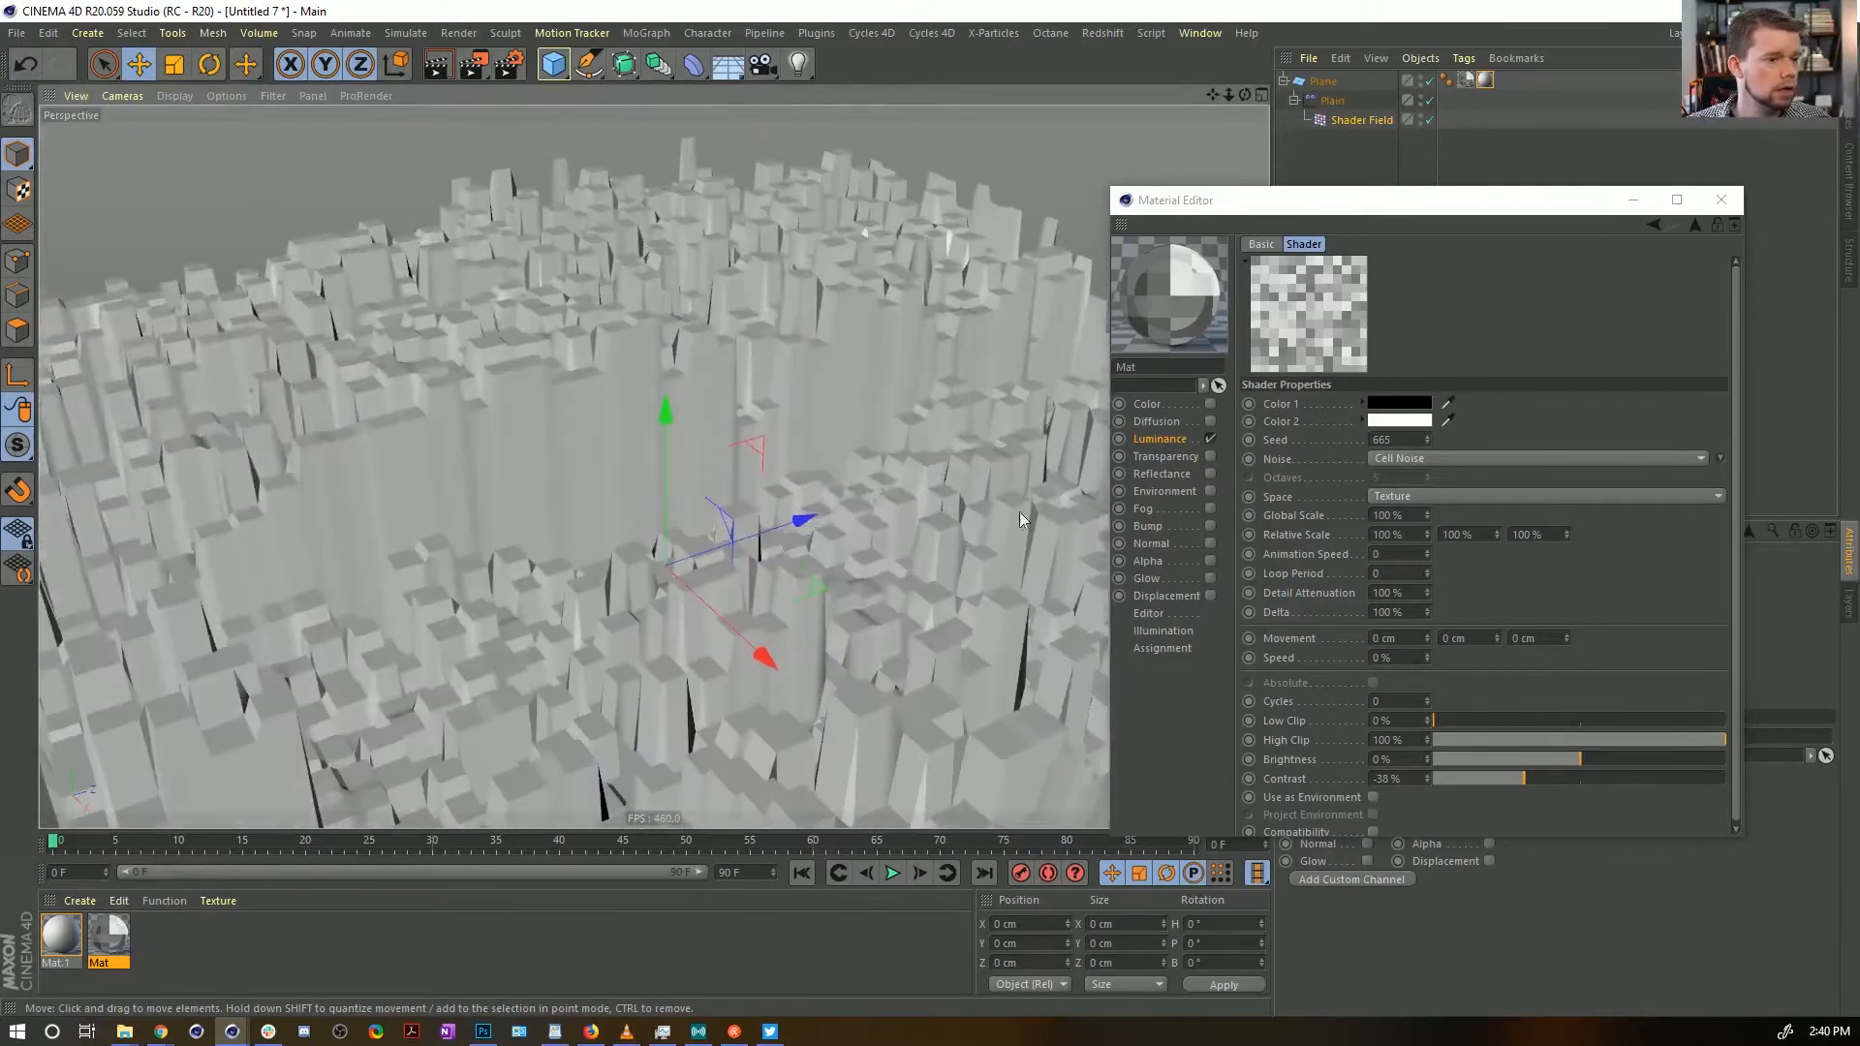
pyautogui.click(1696, 226)
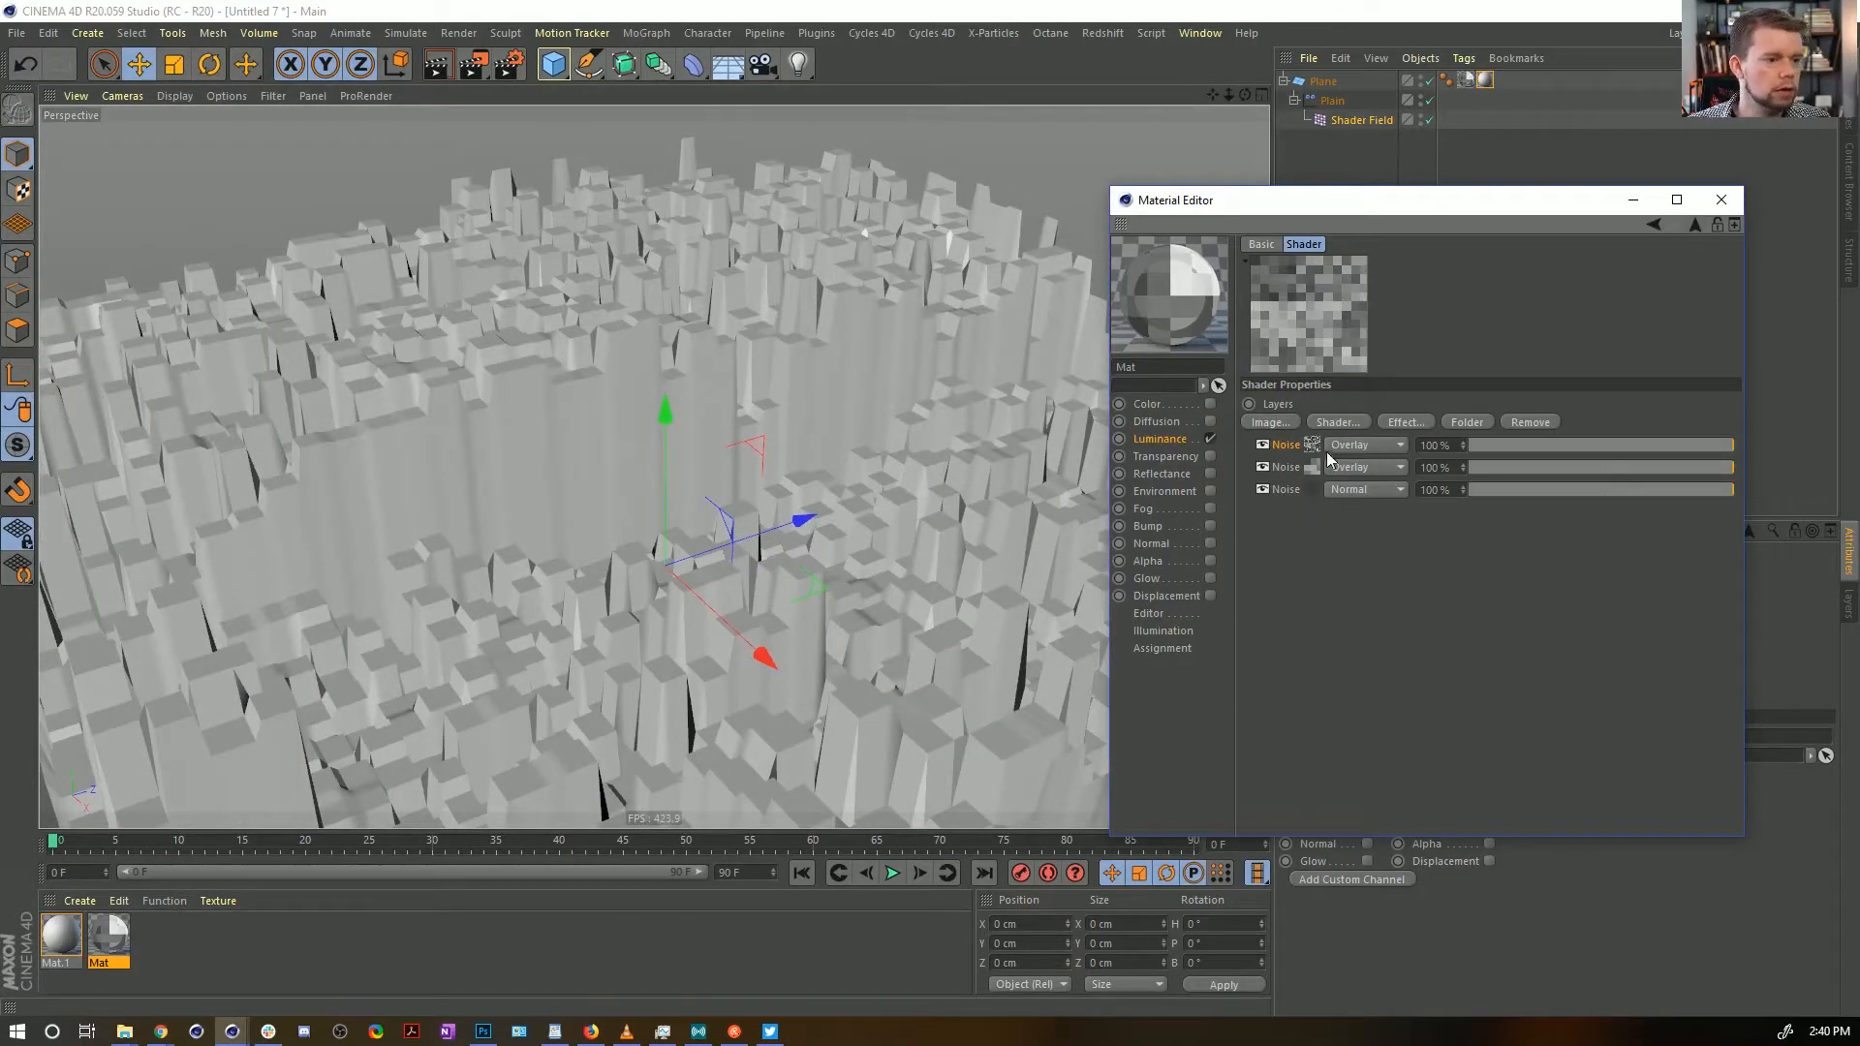
# Raise the top Noise layer's Contrast to -6 %, look over the surface, and return to the layer stack
pyautogui.click(1317, 446)
pyautogui.moveTo(1554, 784)
pyautogui.mouseDown()
pyautogui.moveTo(1655, 775)
pyautogui.moveTo(1571, 780)
pyautogui.mouseUp()
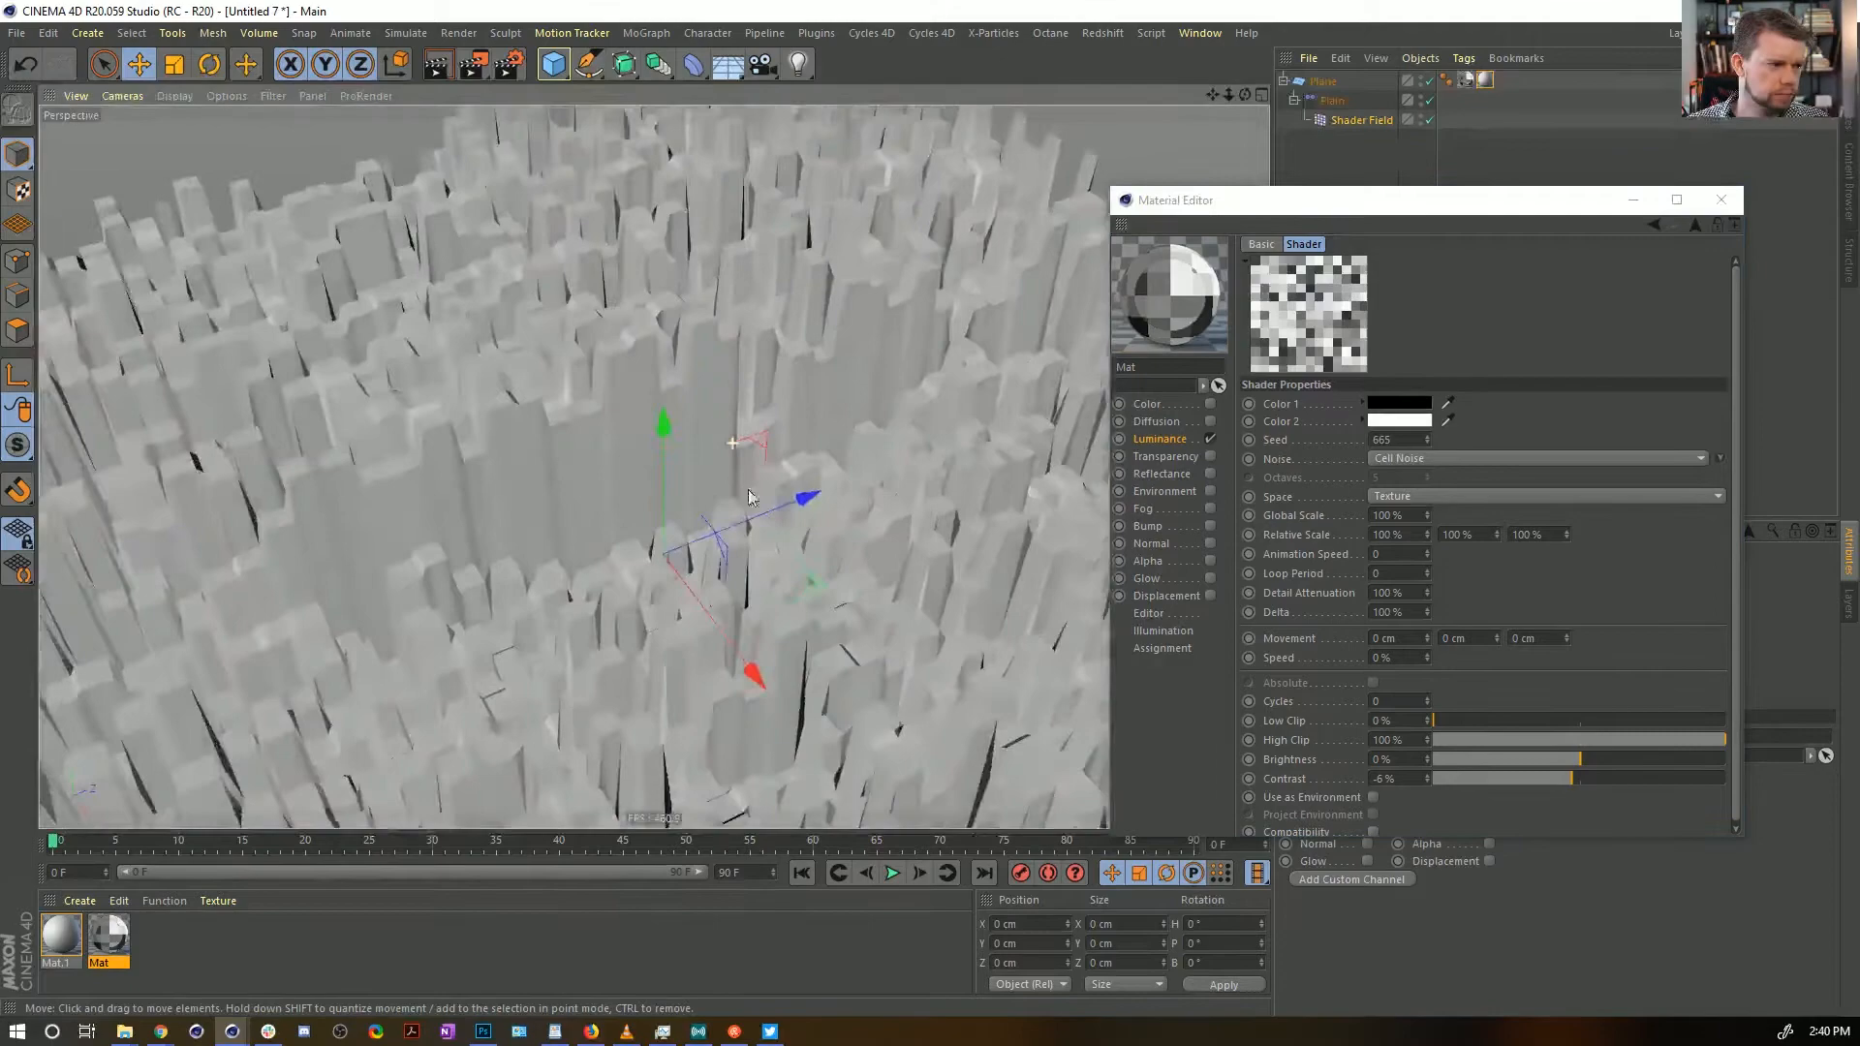
pyautogui.moveTo(749, 497)
pyautogui.keyDown('alt'); pyautogui.mouseDown(button='right')
pyautogui.moveTo(660, 496)
pyautogui.moveTo(726, 497)
pyautogui.mouseUp(button='right'); pyautogui.keyUp('alt')
pyautogui.keyDown('alt'); pyautogui.moveTo(726, 498); pyautogui.dragTo(799, 405); pyautogui.keyUp('alt')
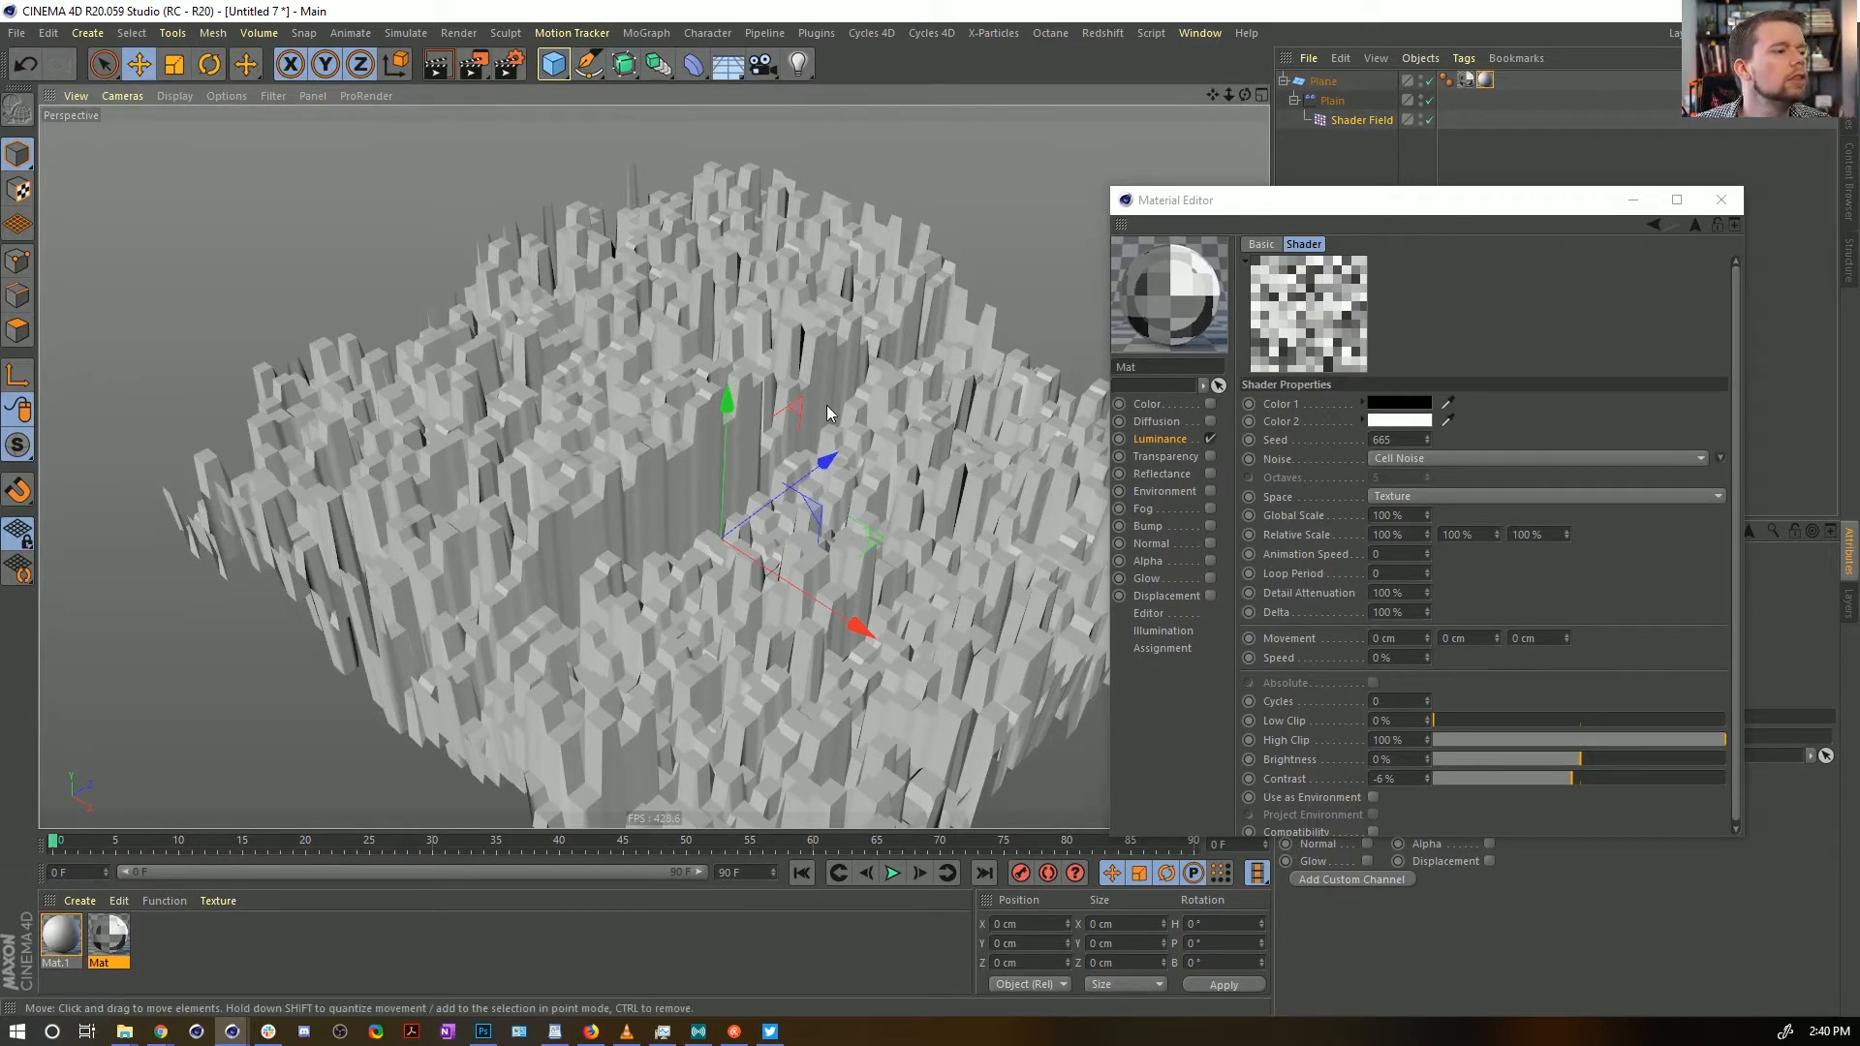
pyautogui.click(1697, 226)
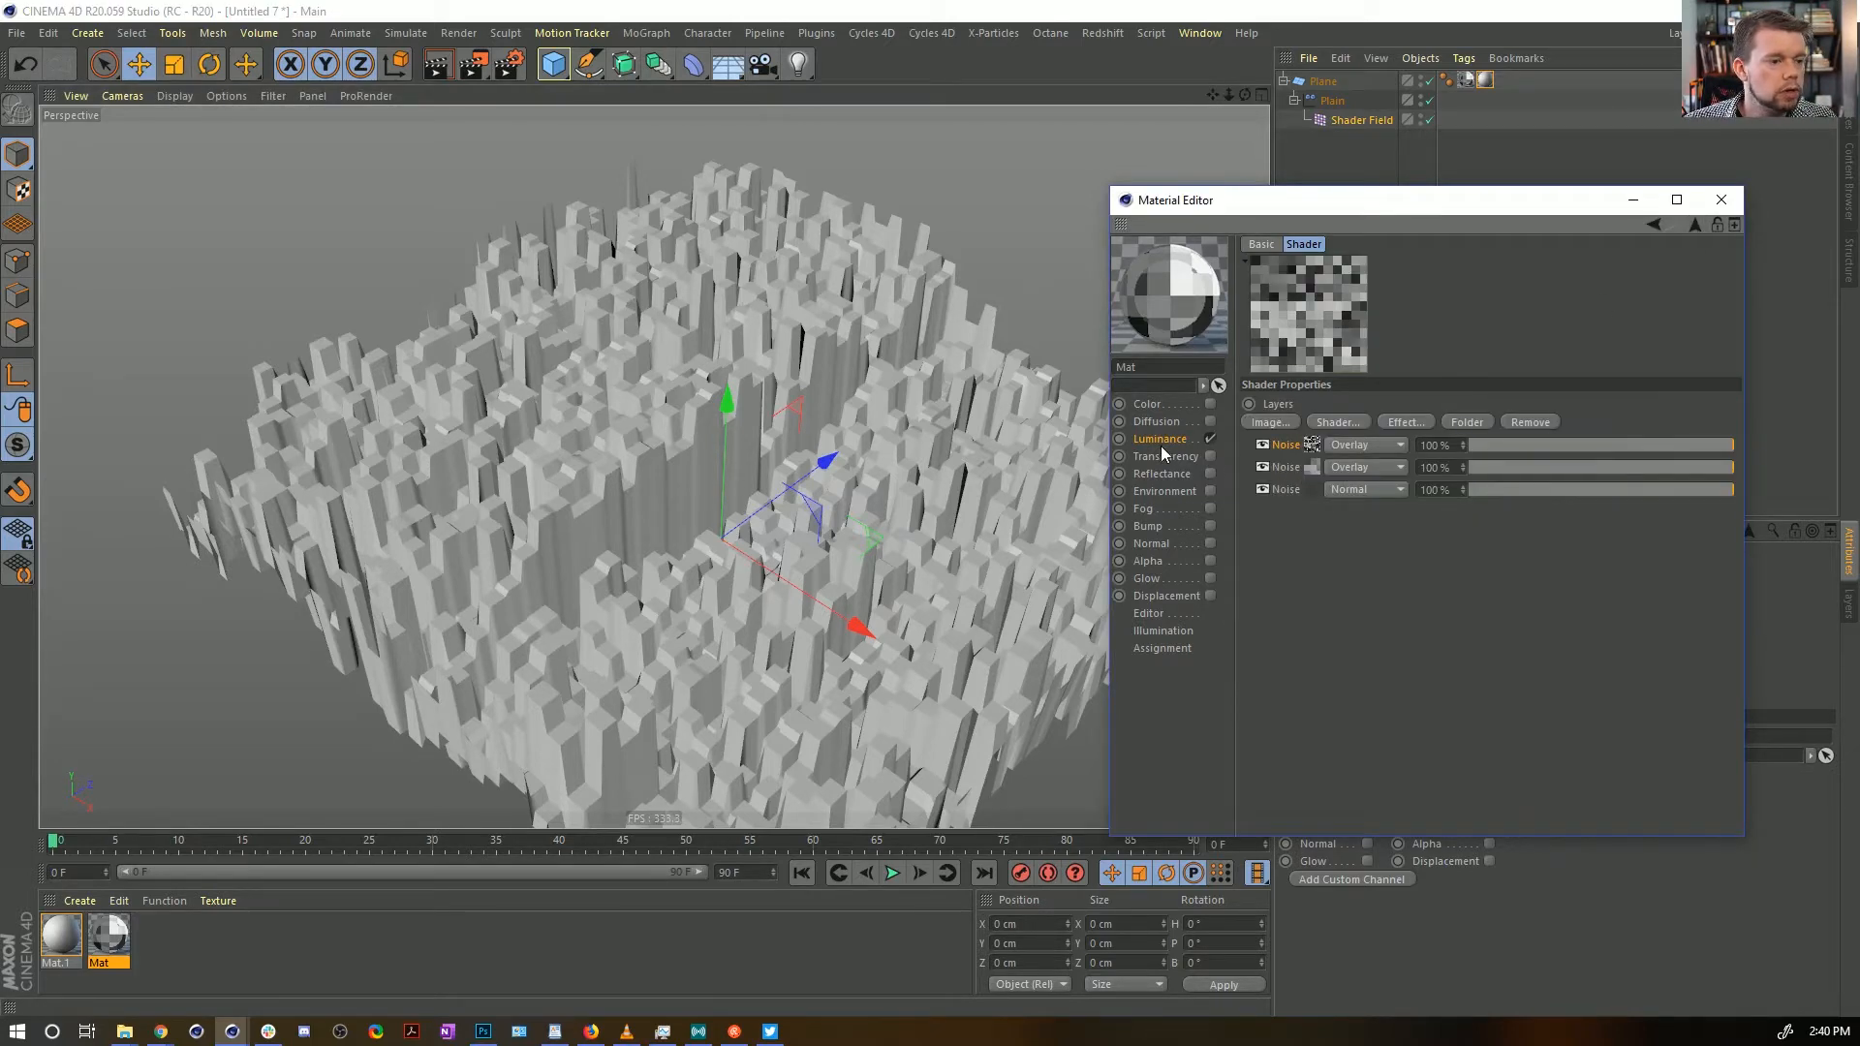
# Copy the Layer shader from Mat's Luminance channel into the Color texture of Mat.1, and render the view
pyautogui.click(1187, 438)
pyautogui.click(1340, 404)
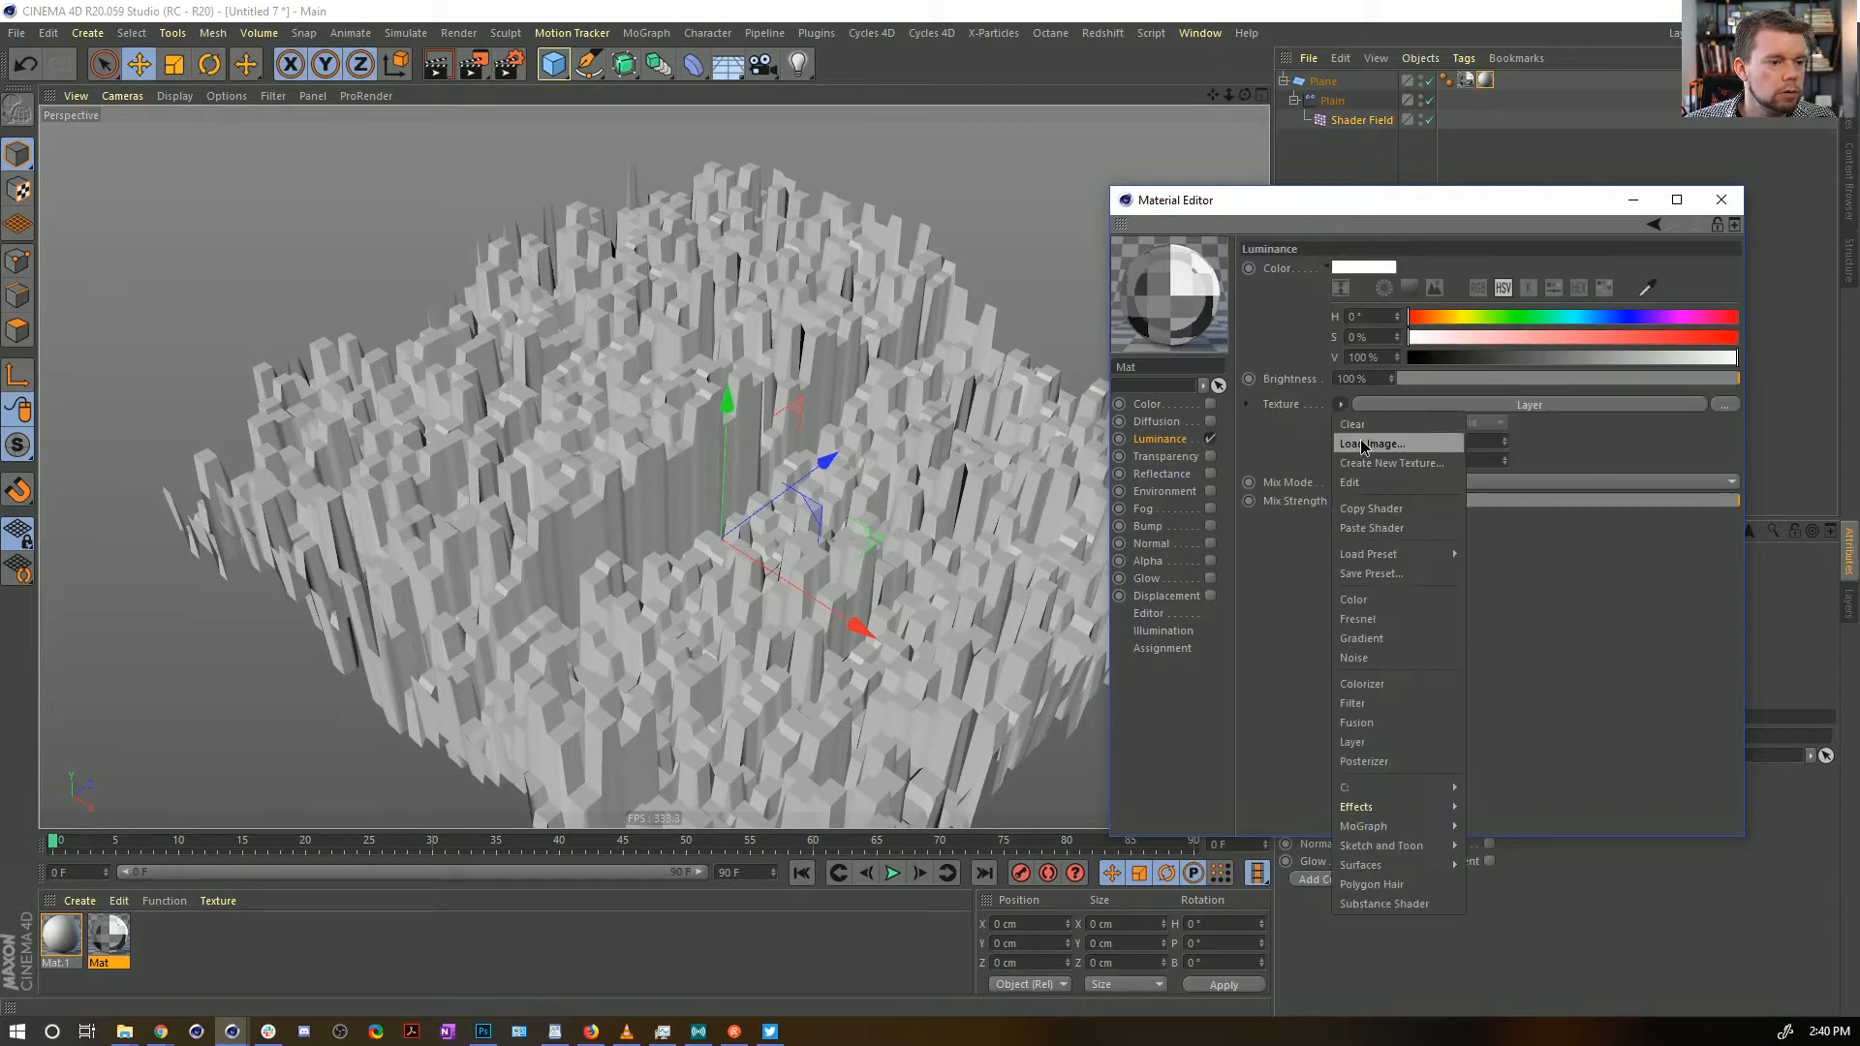
pyautogui.click(1440, 480)
pyautogui.click(61, 957)
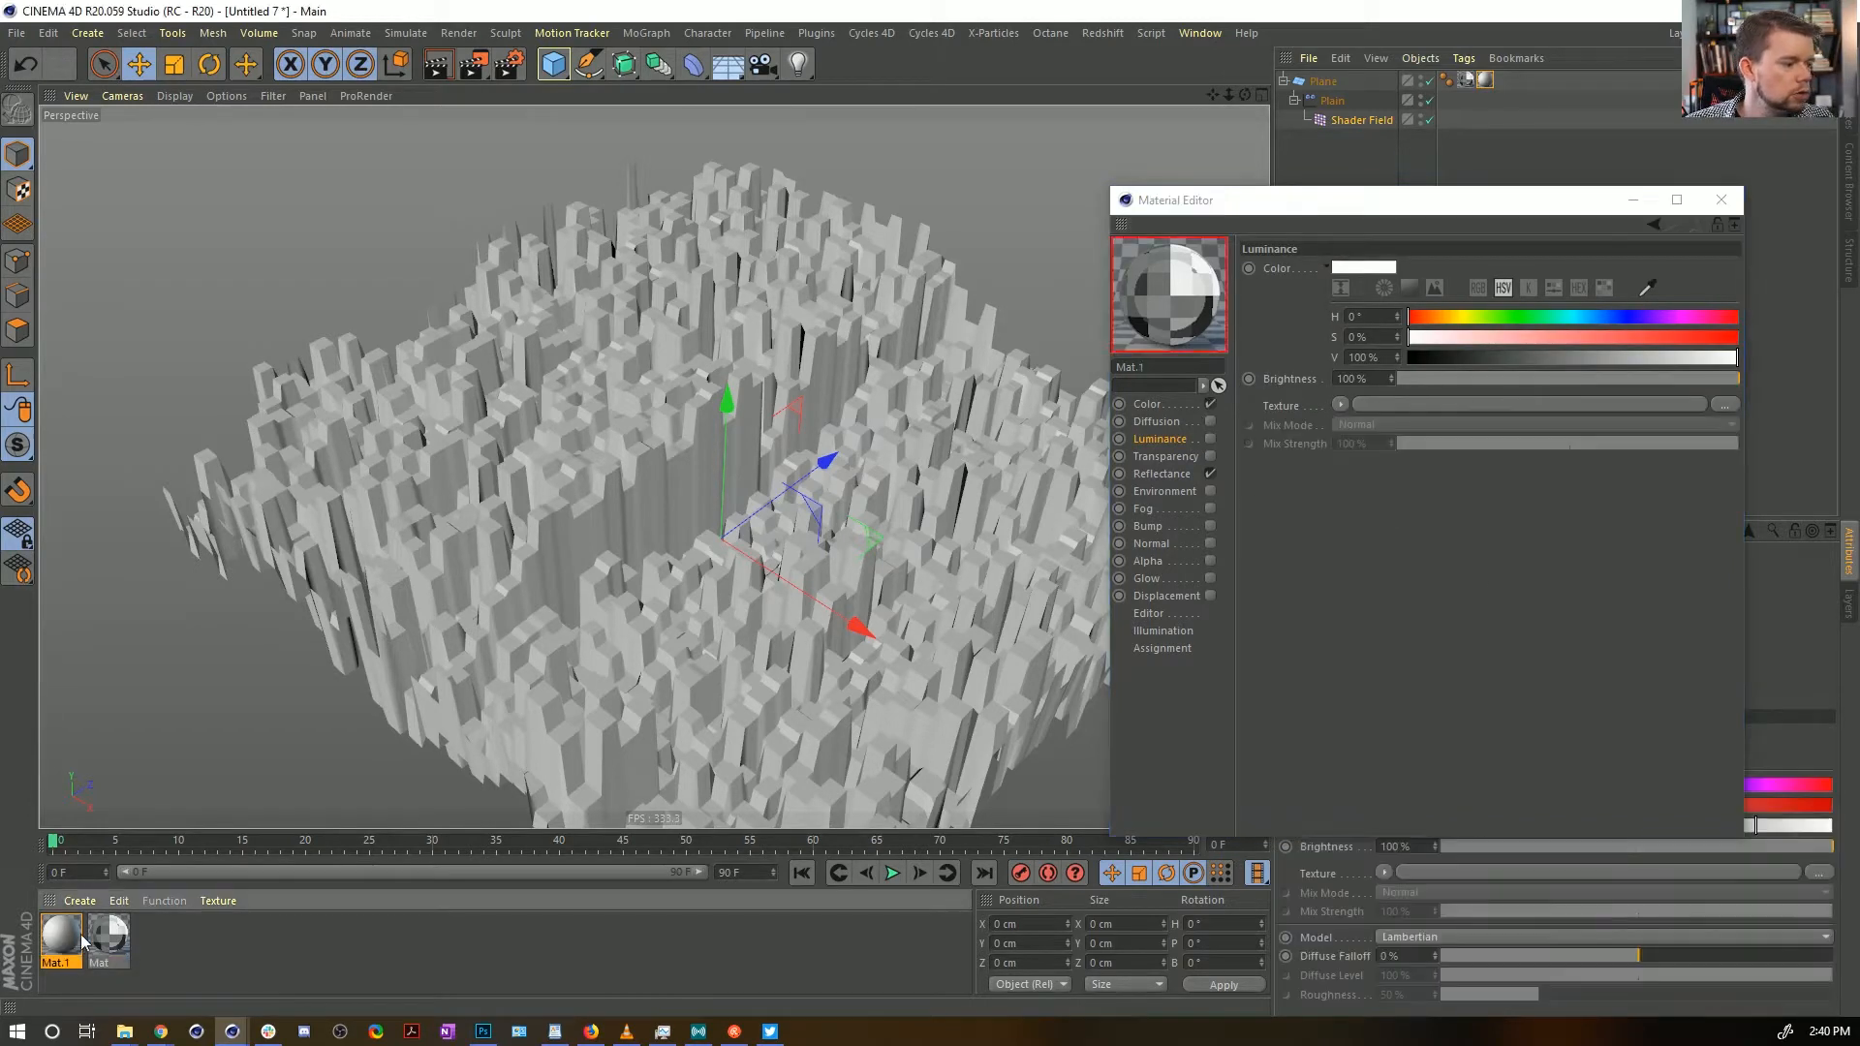
pyautogui.click(1150, 403)
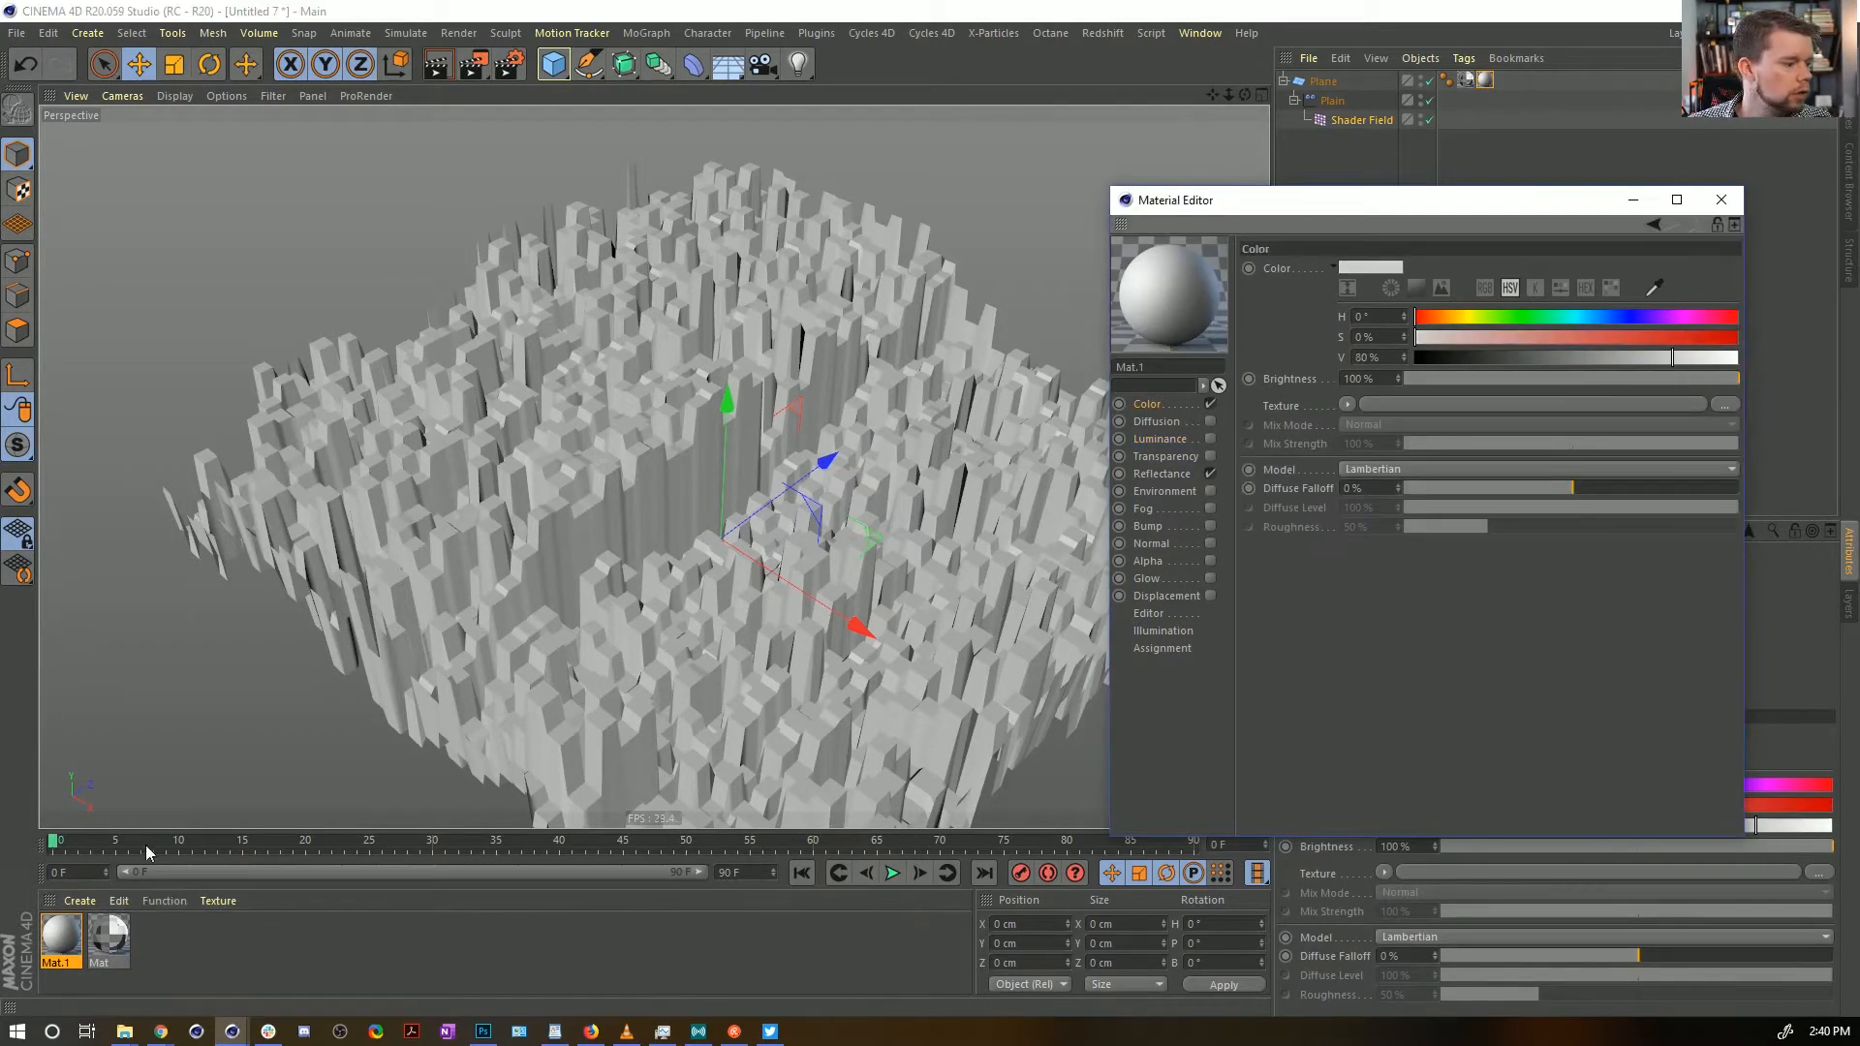
pyautogui.click(1346, 404)
pyautogui.click(1379, 503)
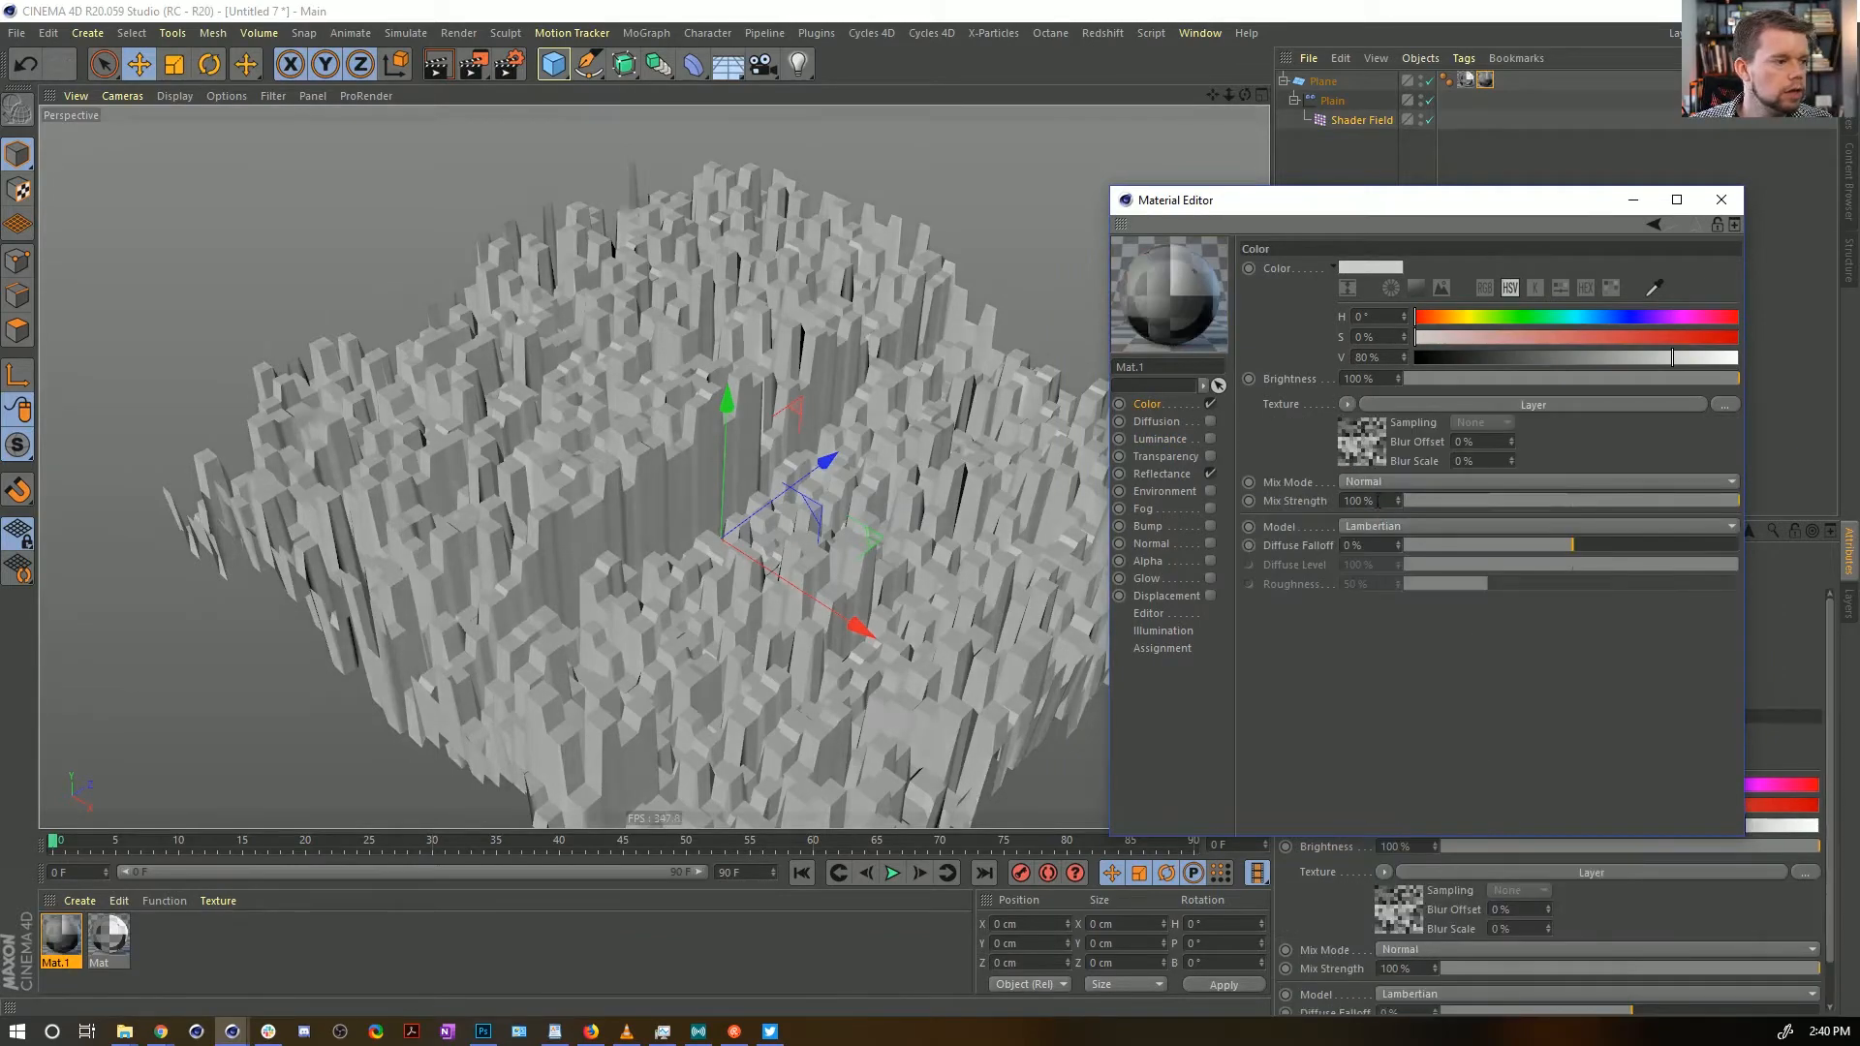
pyautogui.moveTo(683, 491)
pyautogui.keyDown('alt'); pyautogui.mouseDown()
pyautogui.moveTo(649, 502)
pyautogui.moveTo(666, 473)
pyautogui.mouseUp(); pyautogui.keyUp('alt')
pyautogui.hotkey('ctrl', 'r')
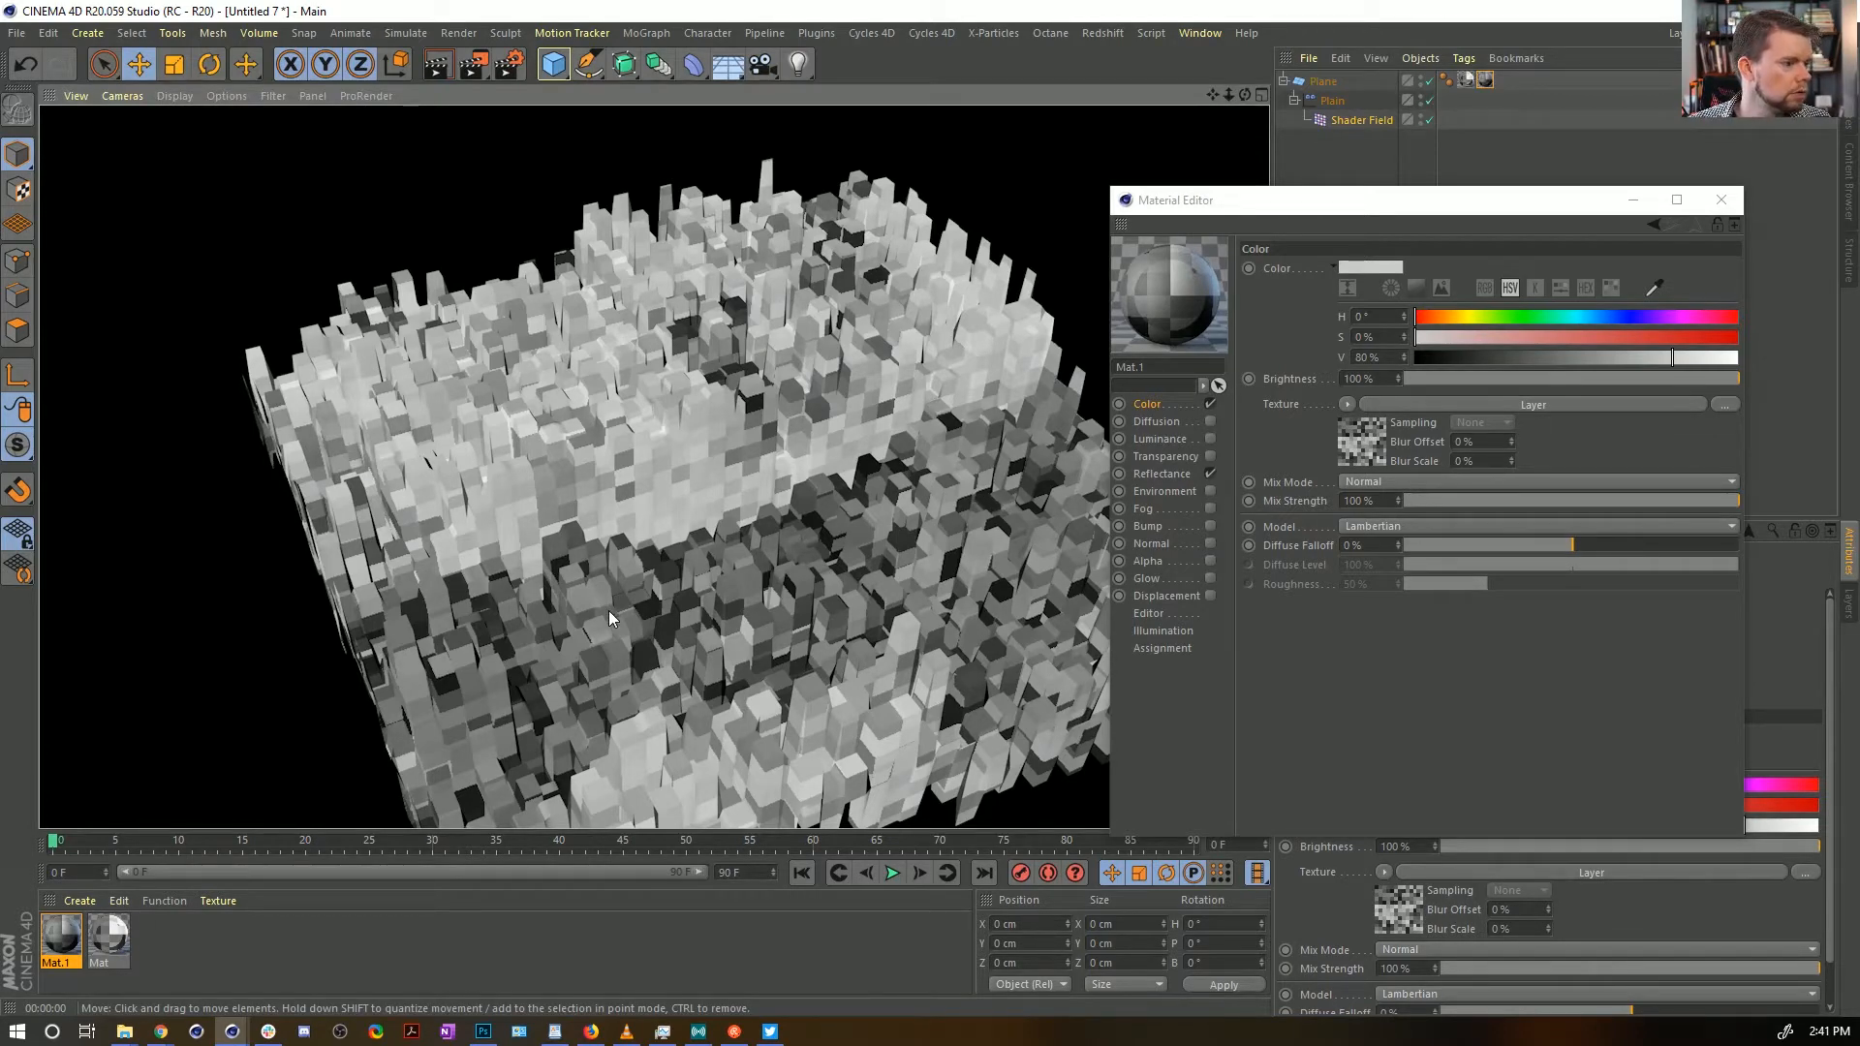
# Add a Stick Texture tag to the Plane and record it with the Plain effector's deformation temporarily disabled
pyautogui.click(1429, 101)
pyautogui.rightClick(1322, 83)
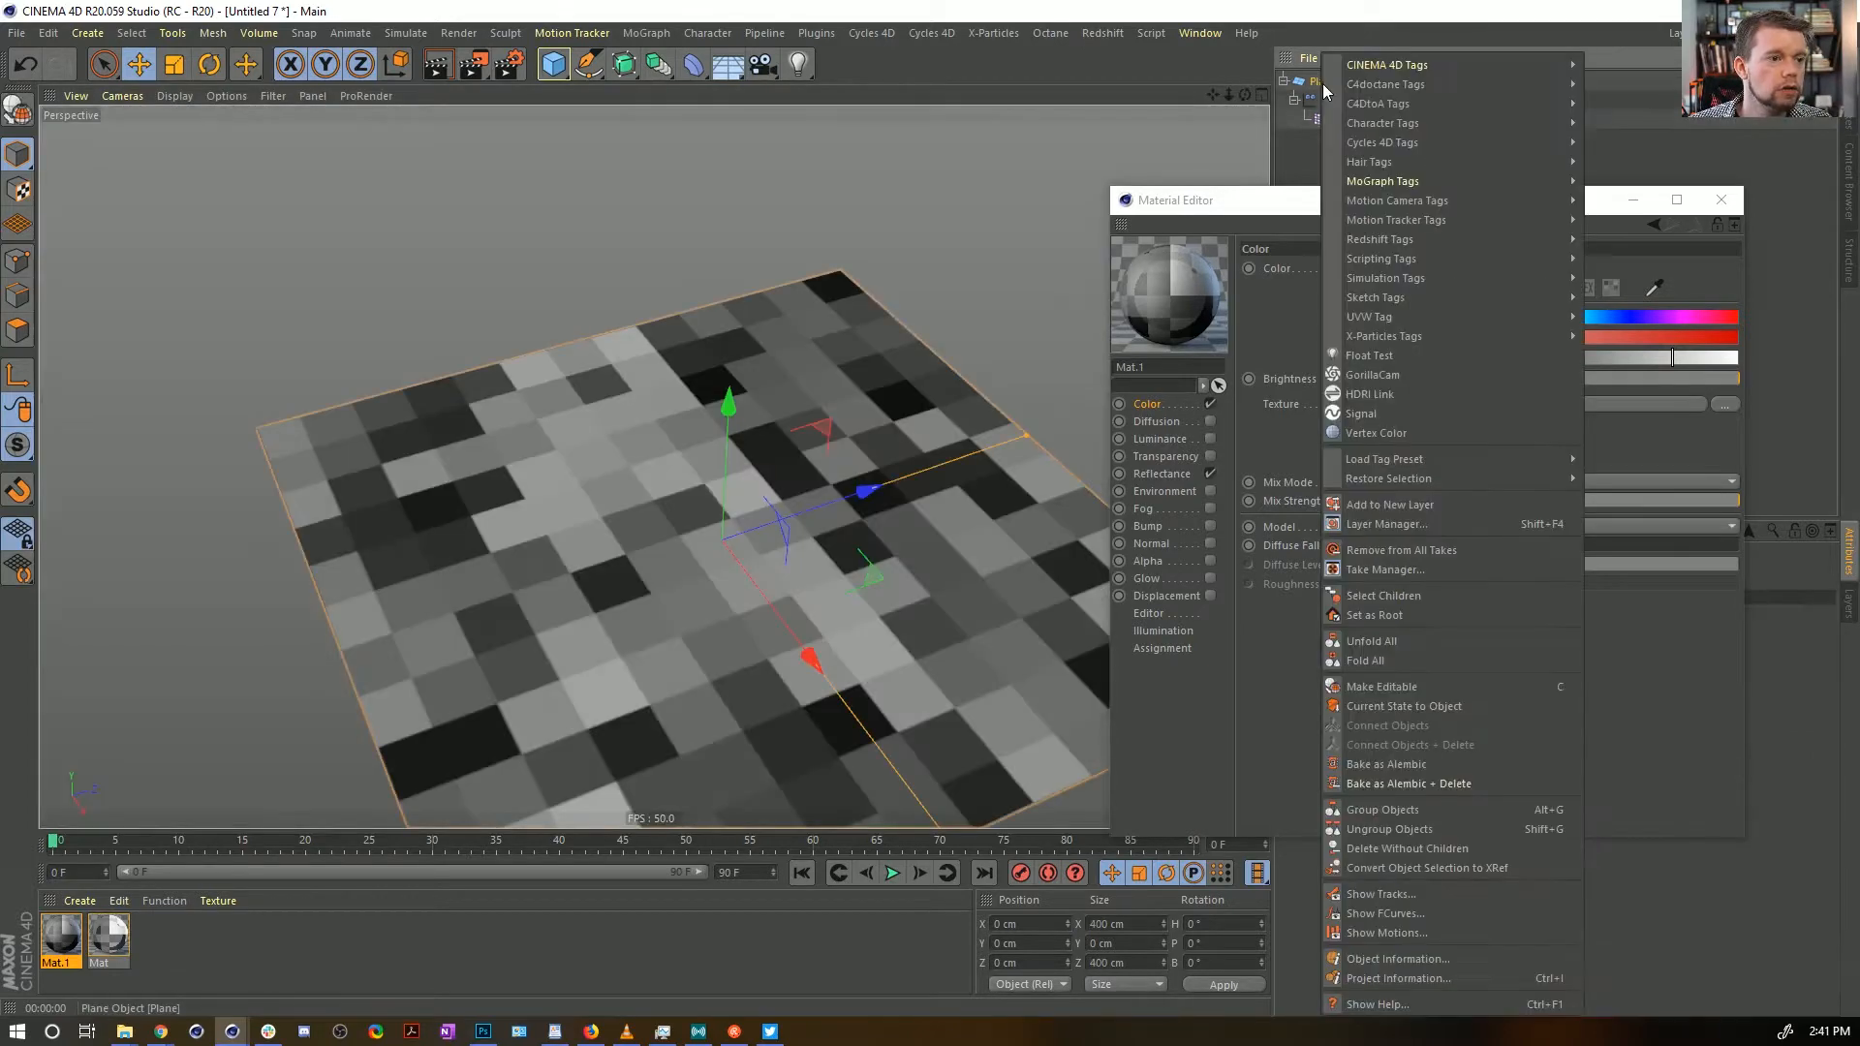
pyautogui.moveTo(1363, 109)
pyautogui.moveTo(1383, 62)
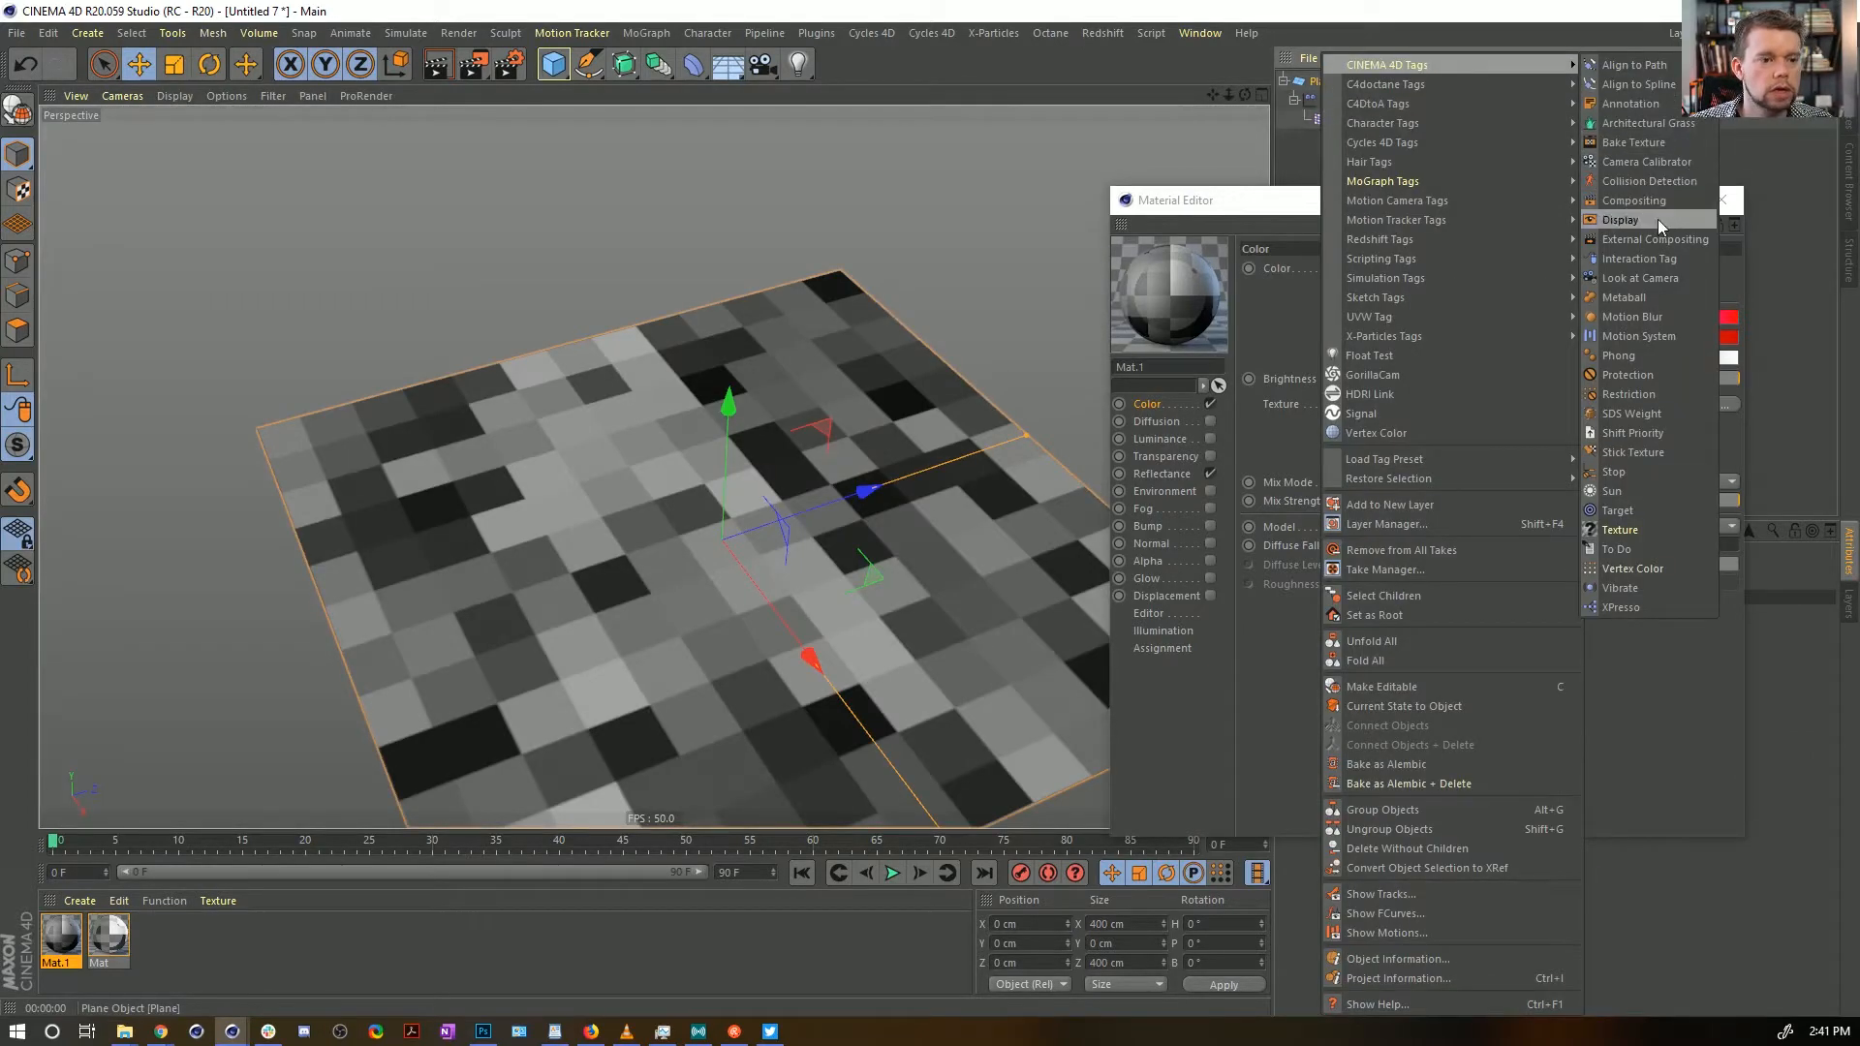
pyautogui.click(1633, 453)
pyautogui.moveTo(1579, 205); pyautogui.dragTo(1578, 357)
pyautogui.click(1313, 641)
pyautogui.click(1430, 119)
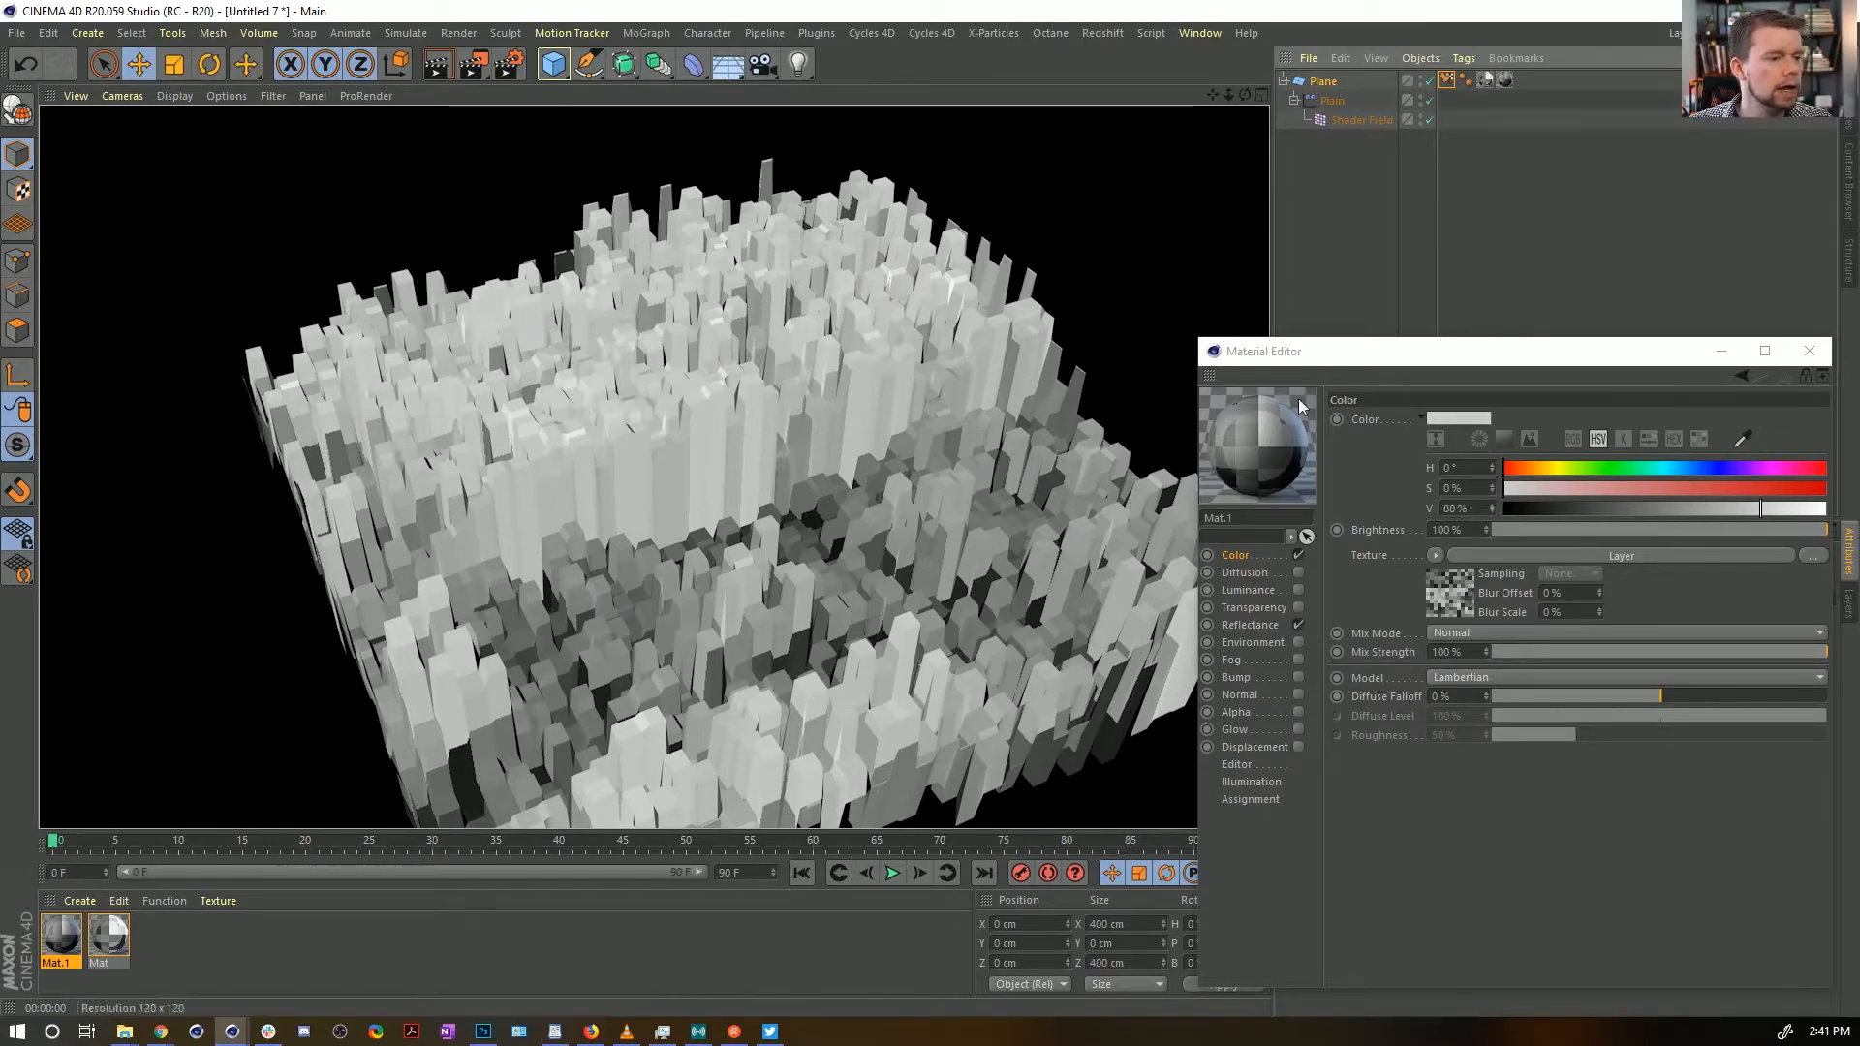
# Open the Layer shader in Mat.1's Color channel for editing, with the Material Editor moved beside the object list
pyautogui.moveTo(1302, 353); pyautogui.dragTo(1043, 226)
pyautogui.click(1177, 425)
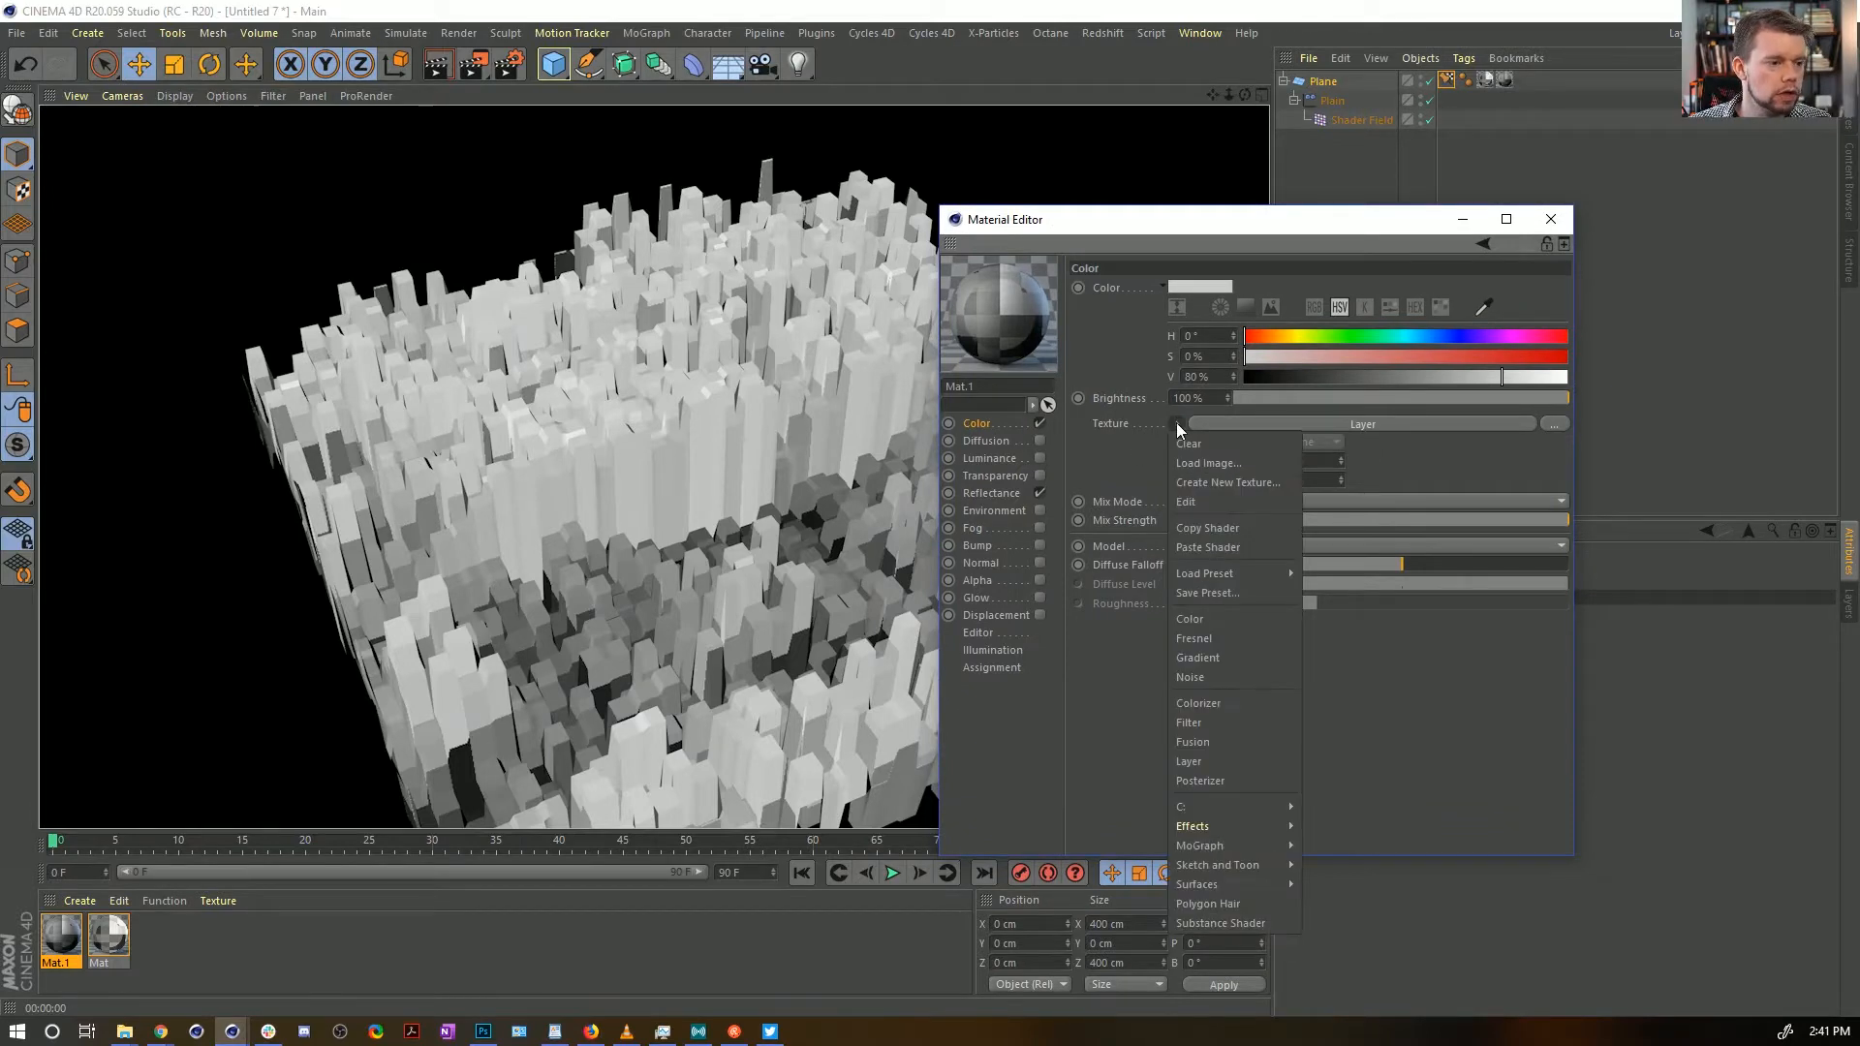
pyautogui.click(1378, 479)
pyautogui.click(1199, 462)
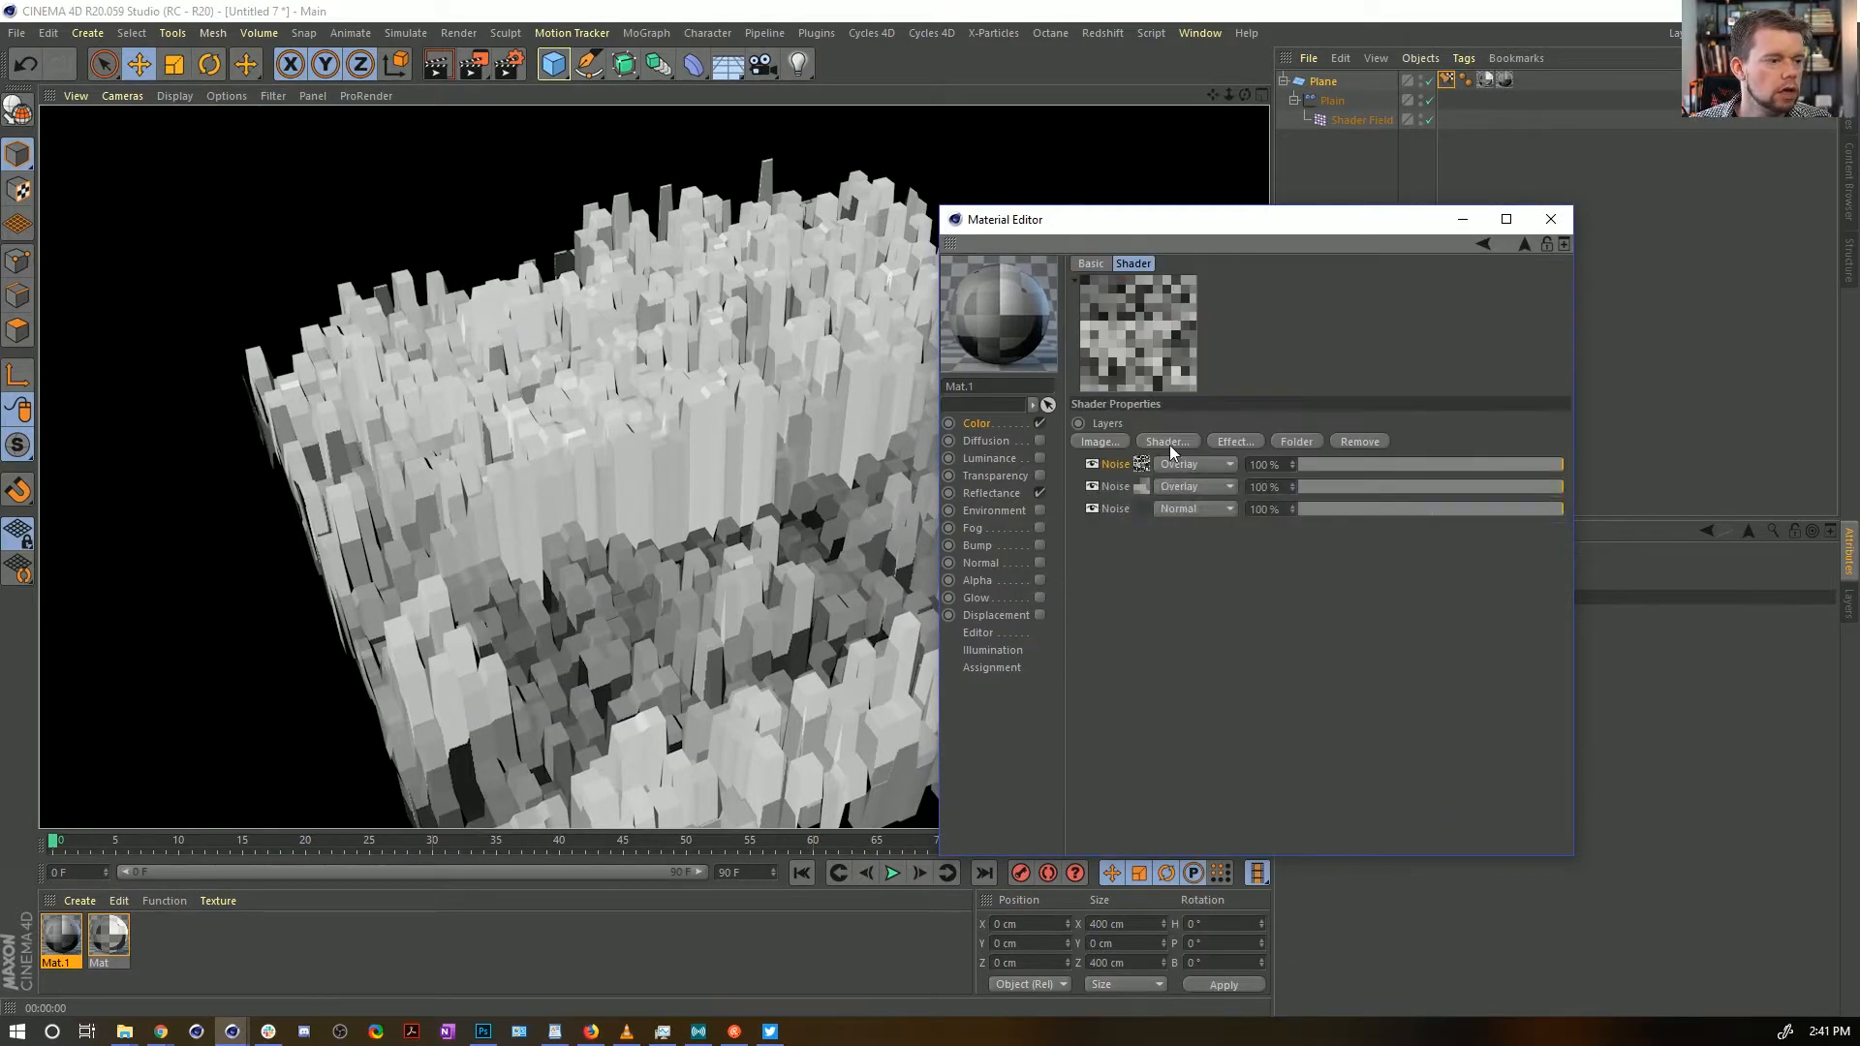
pyautogui.click(1170, 445)
pyautogui.click(1265, 529)
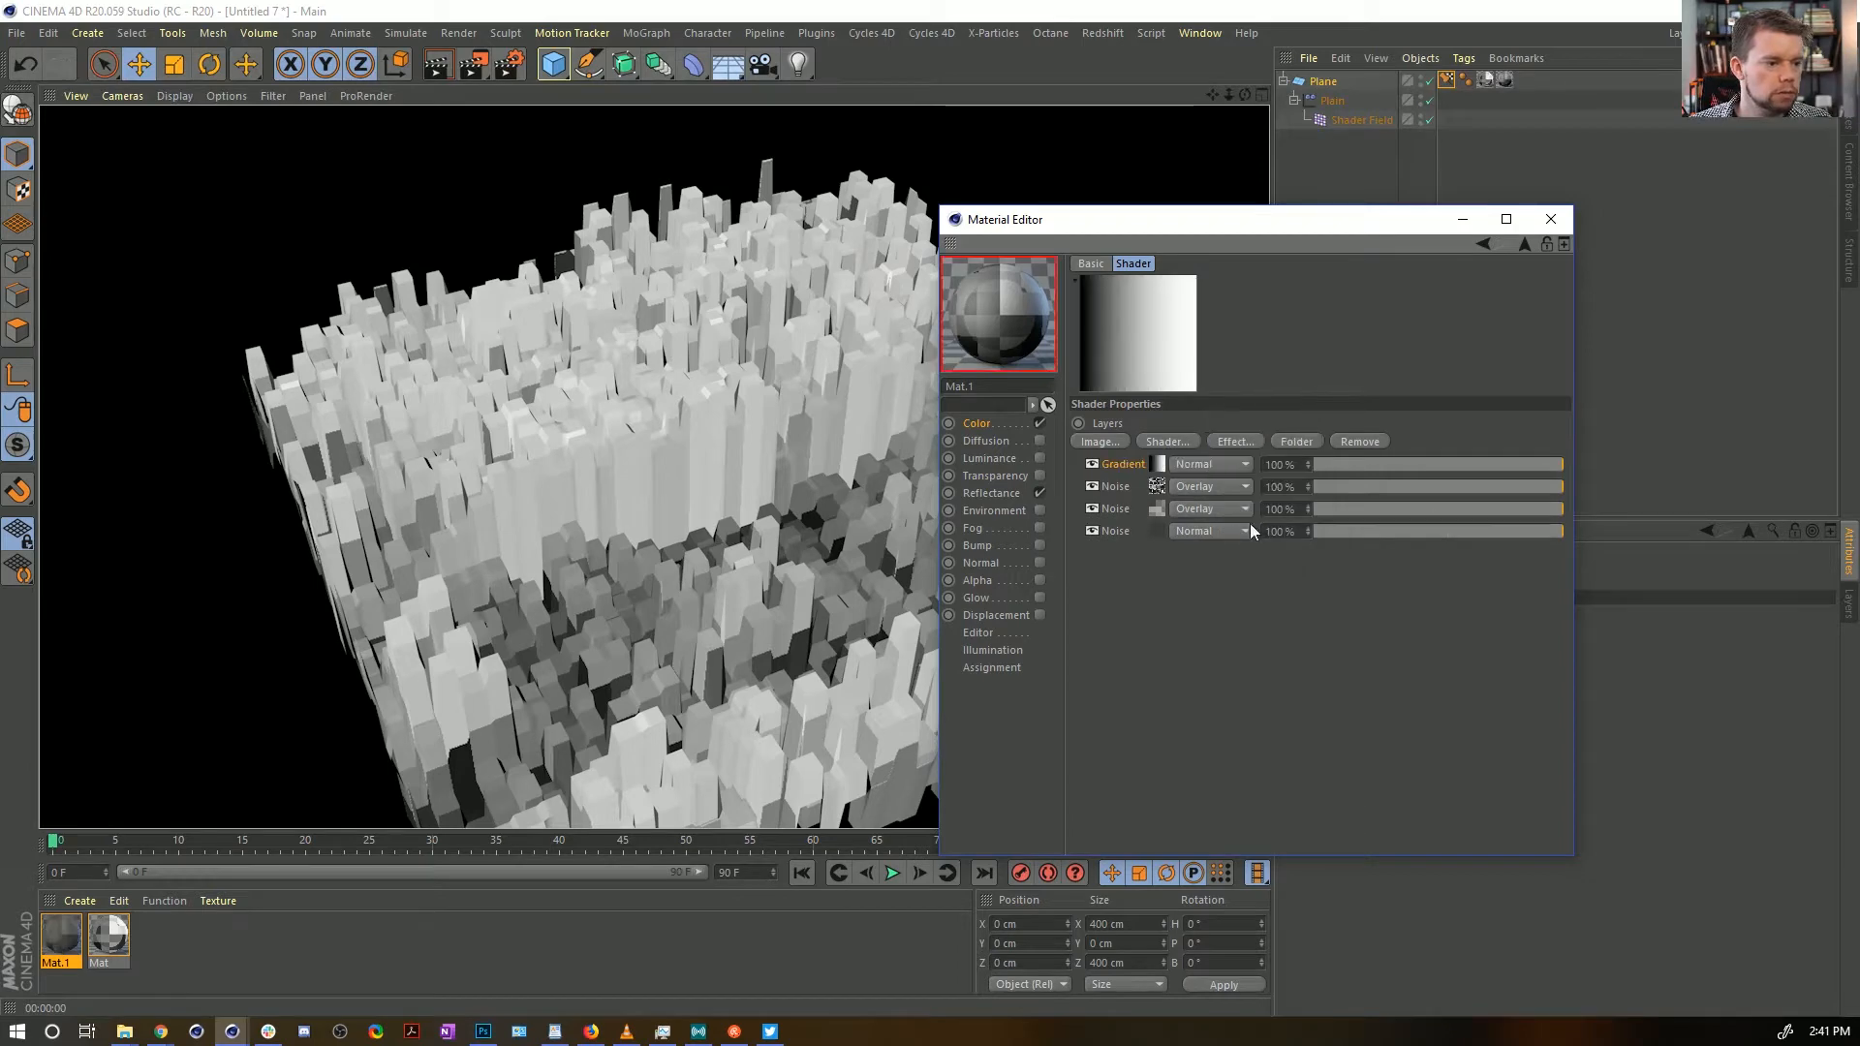
pyautogui.click(1176, 444)
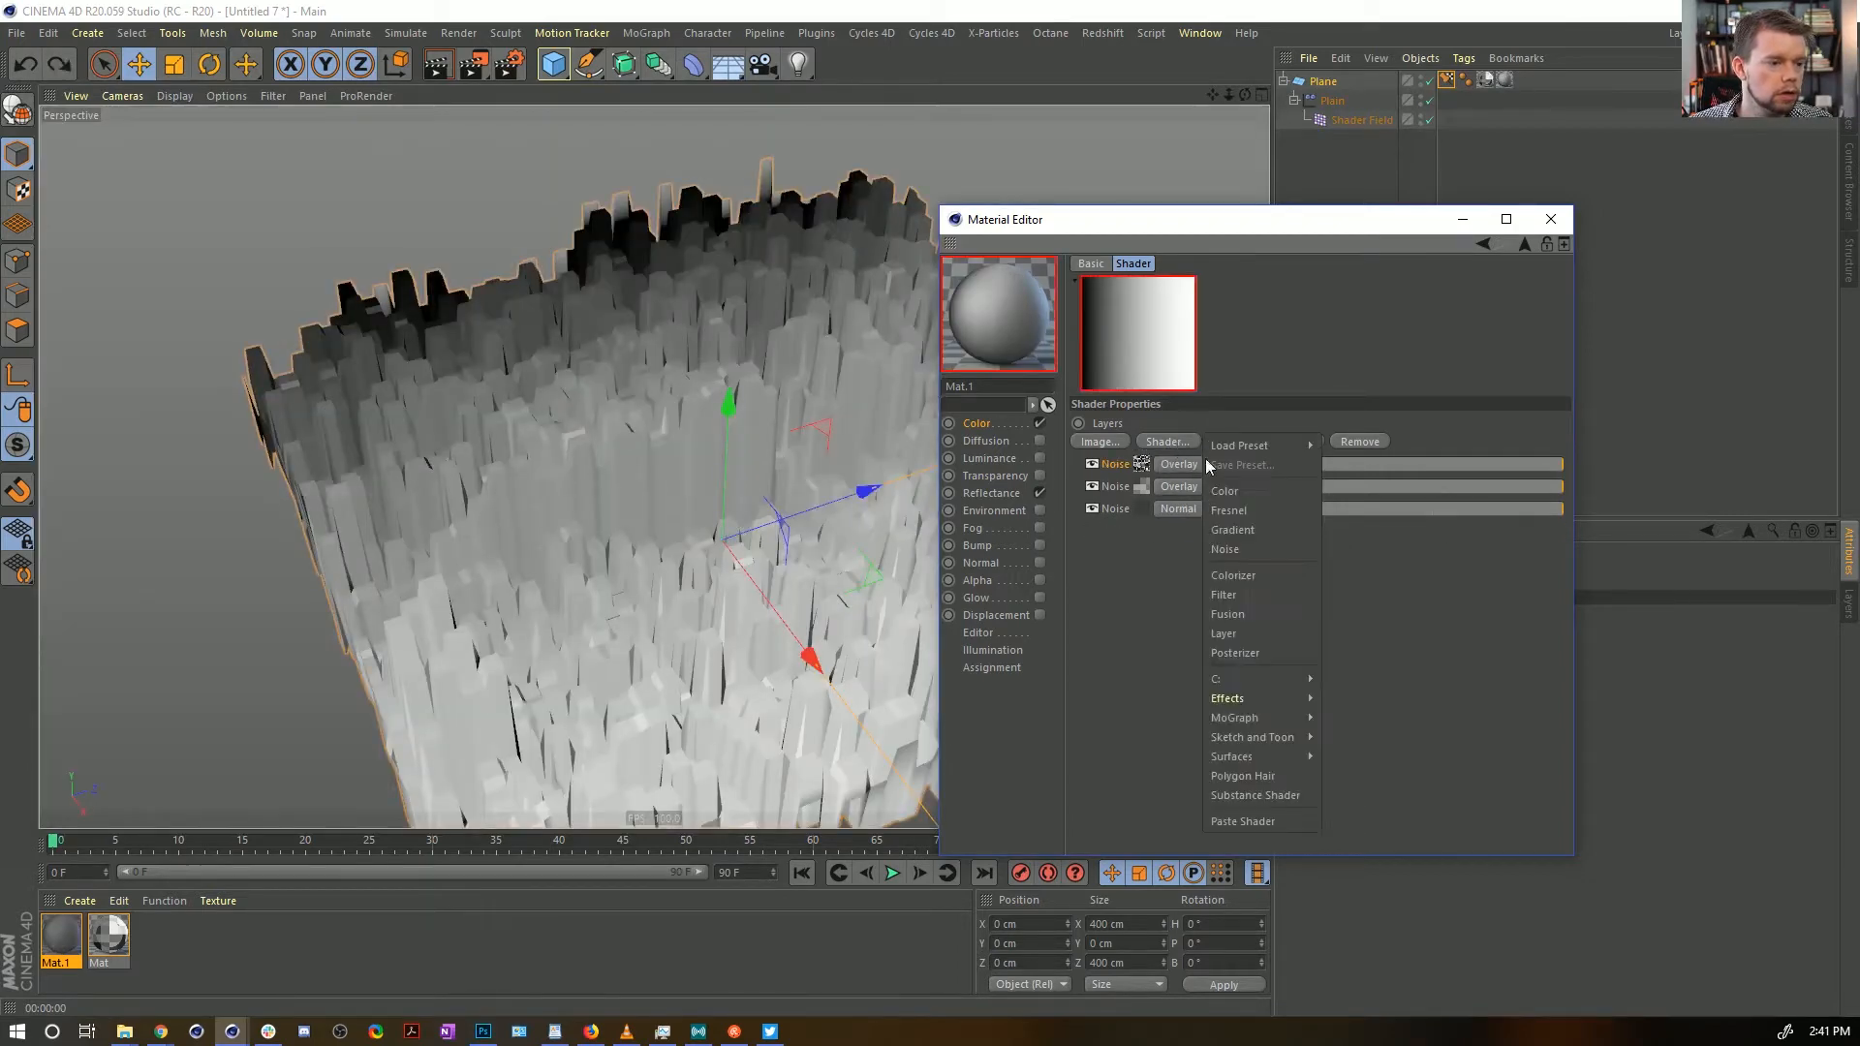
pyautogui.click(1293, 380)
# Add a Posterize effect on top of the Noise layers with 11 Levels and 0 % Width, and render the view
pyautogui.click(1246, 443)
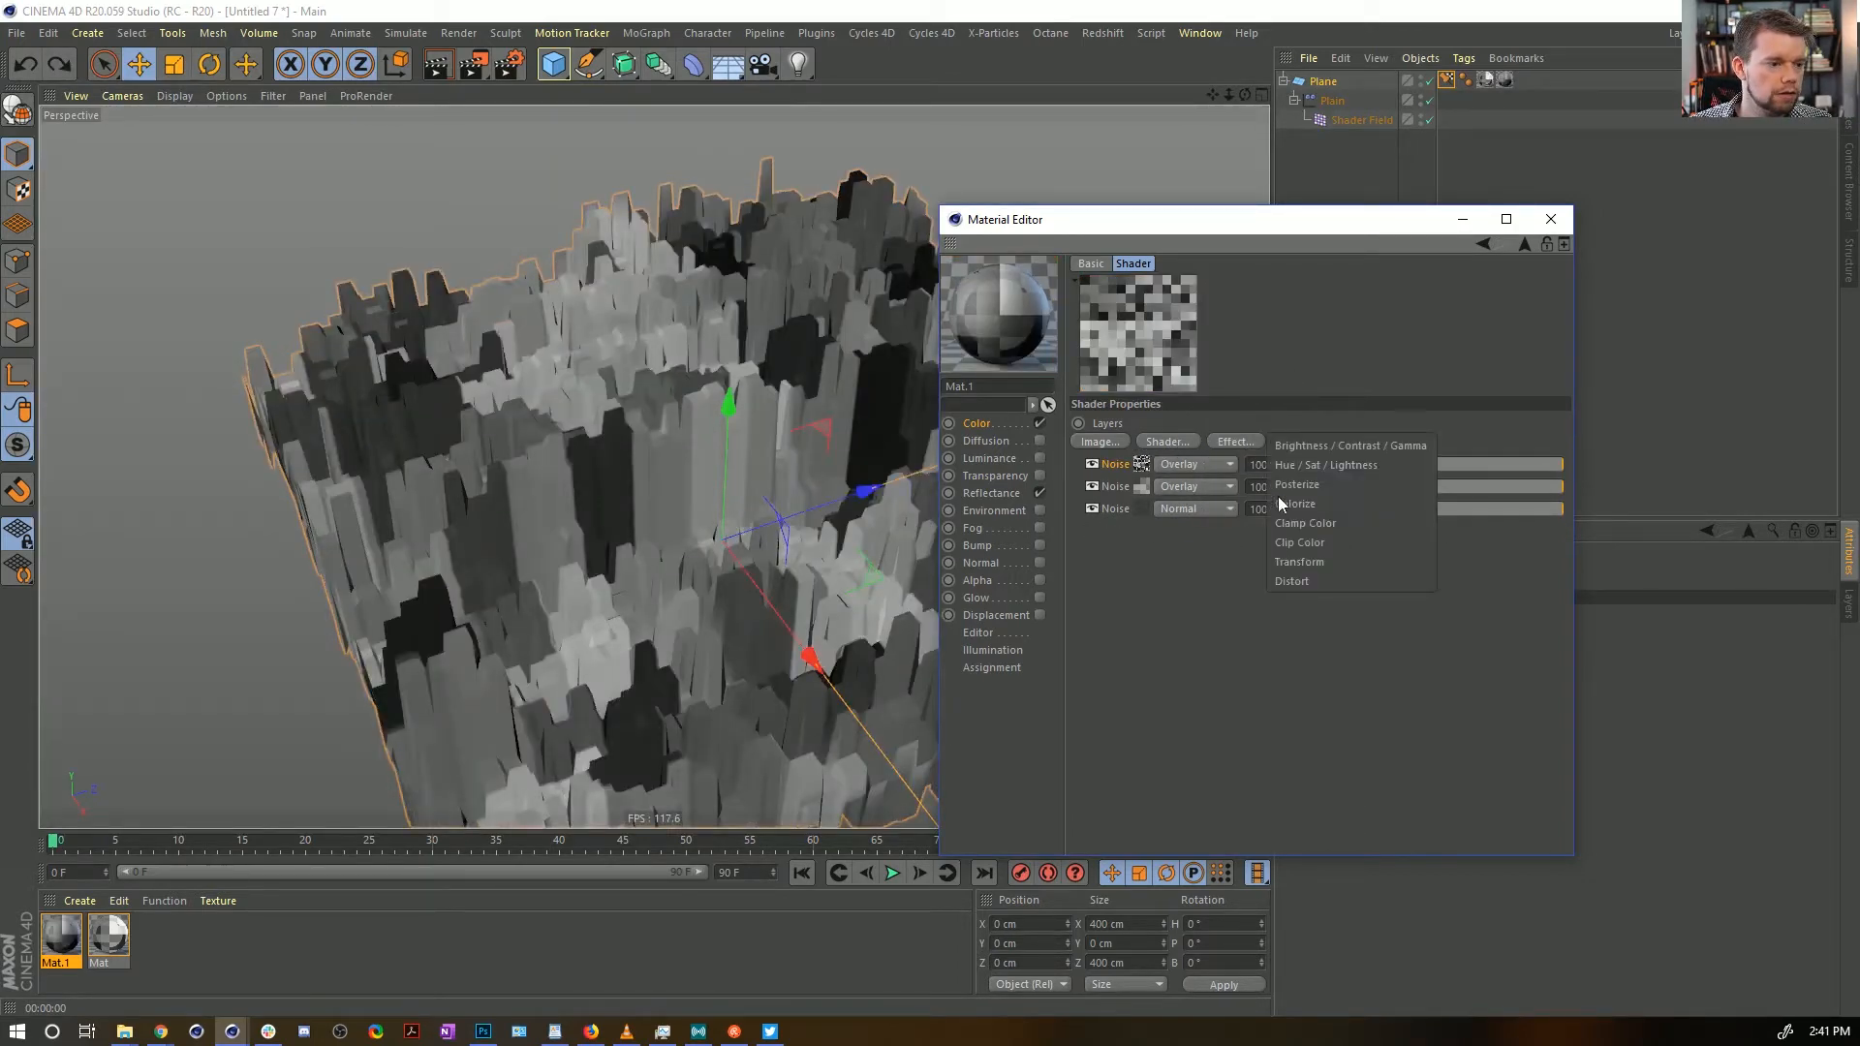
pyautogui.click(1346, 484)
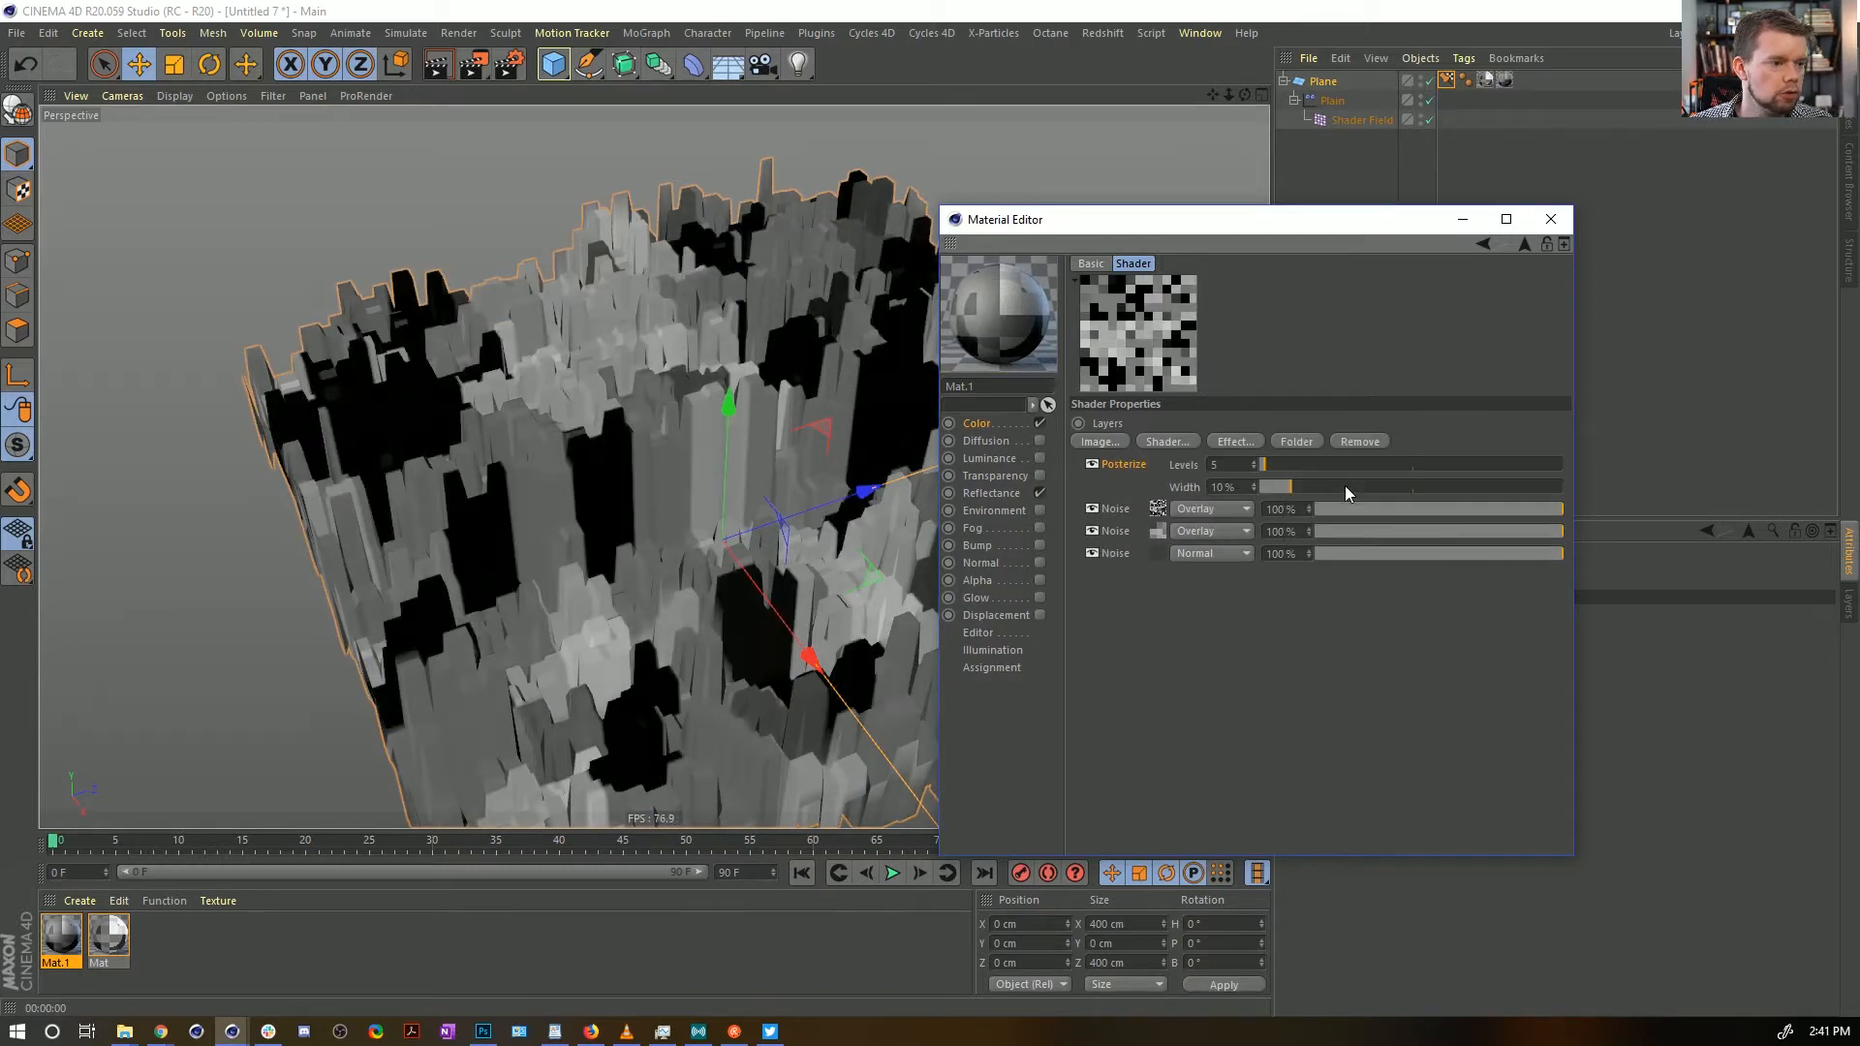
pyautogui.click(1271, 464)
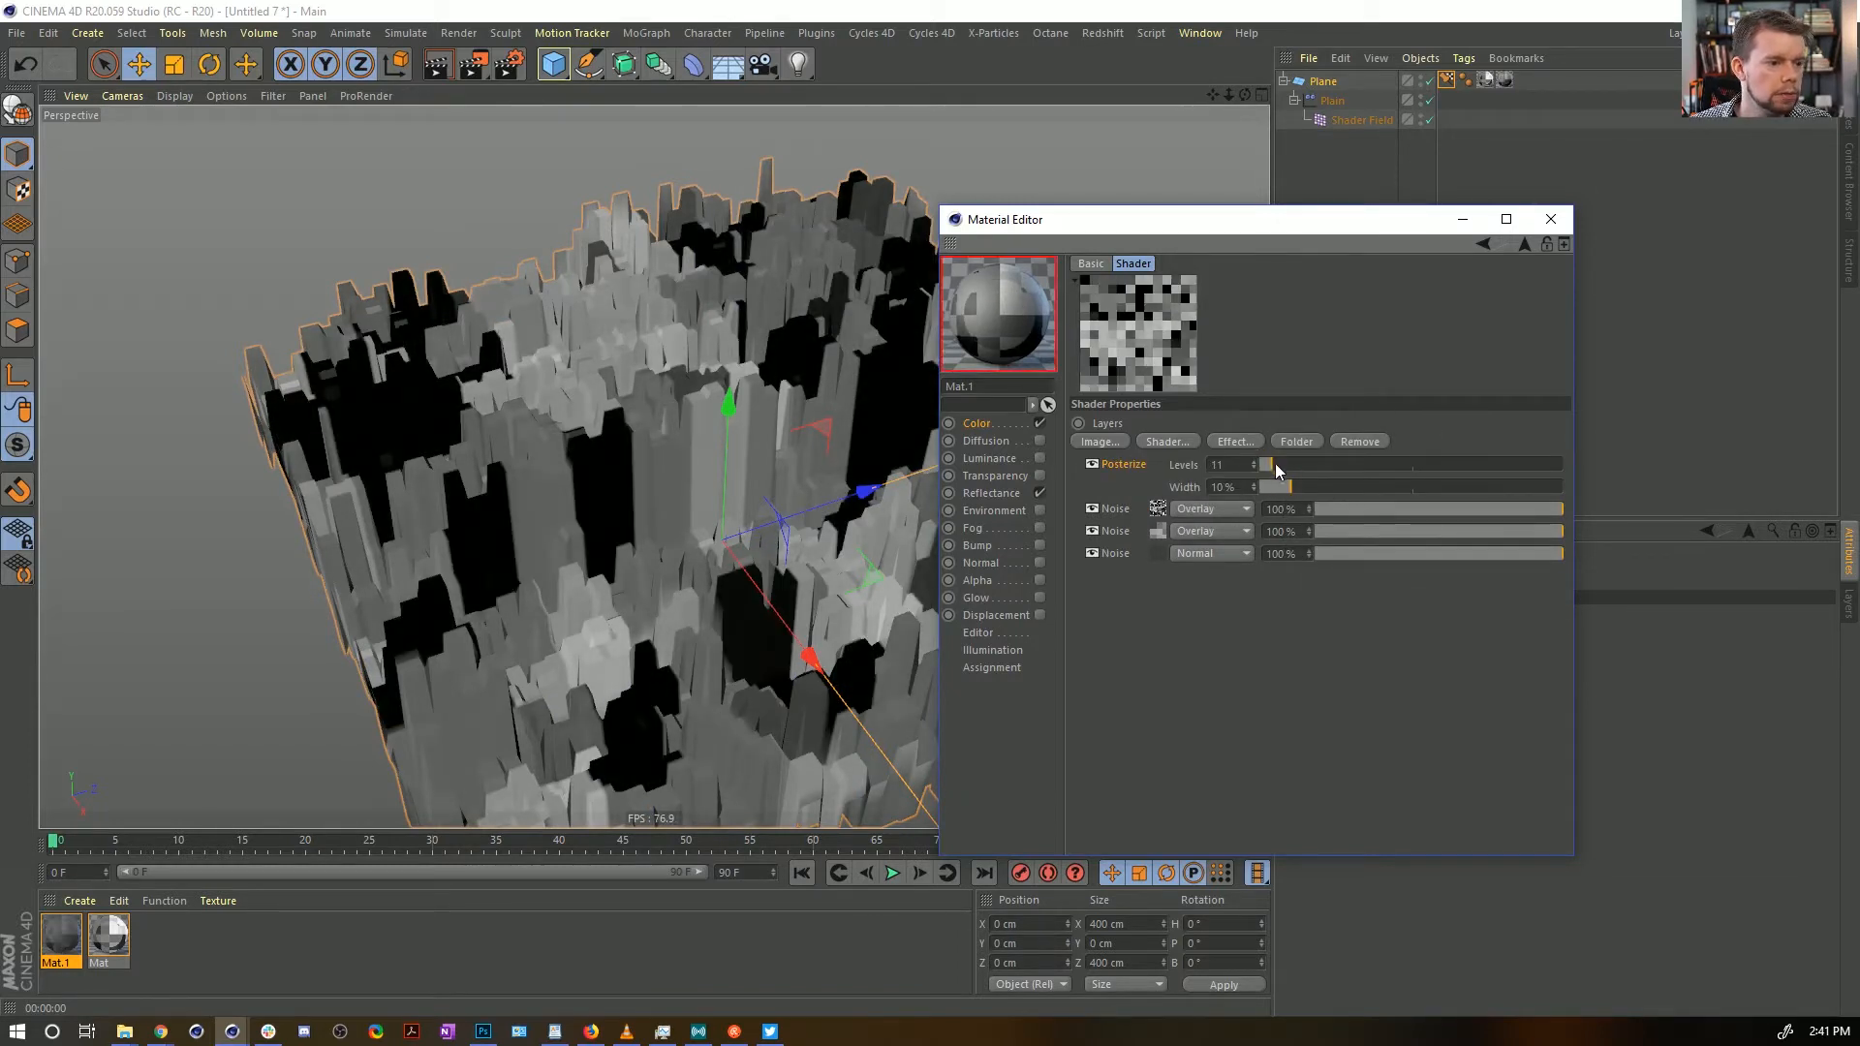
pyautogui.moveTo(1273, 486); pyautogui.dragTo(1257, 486)
pyautogui.hotkey('ctrl', 'r')
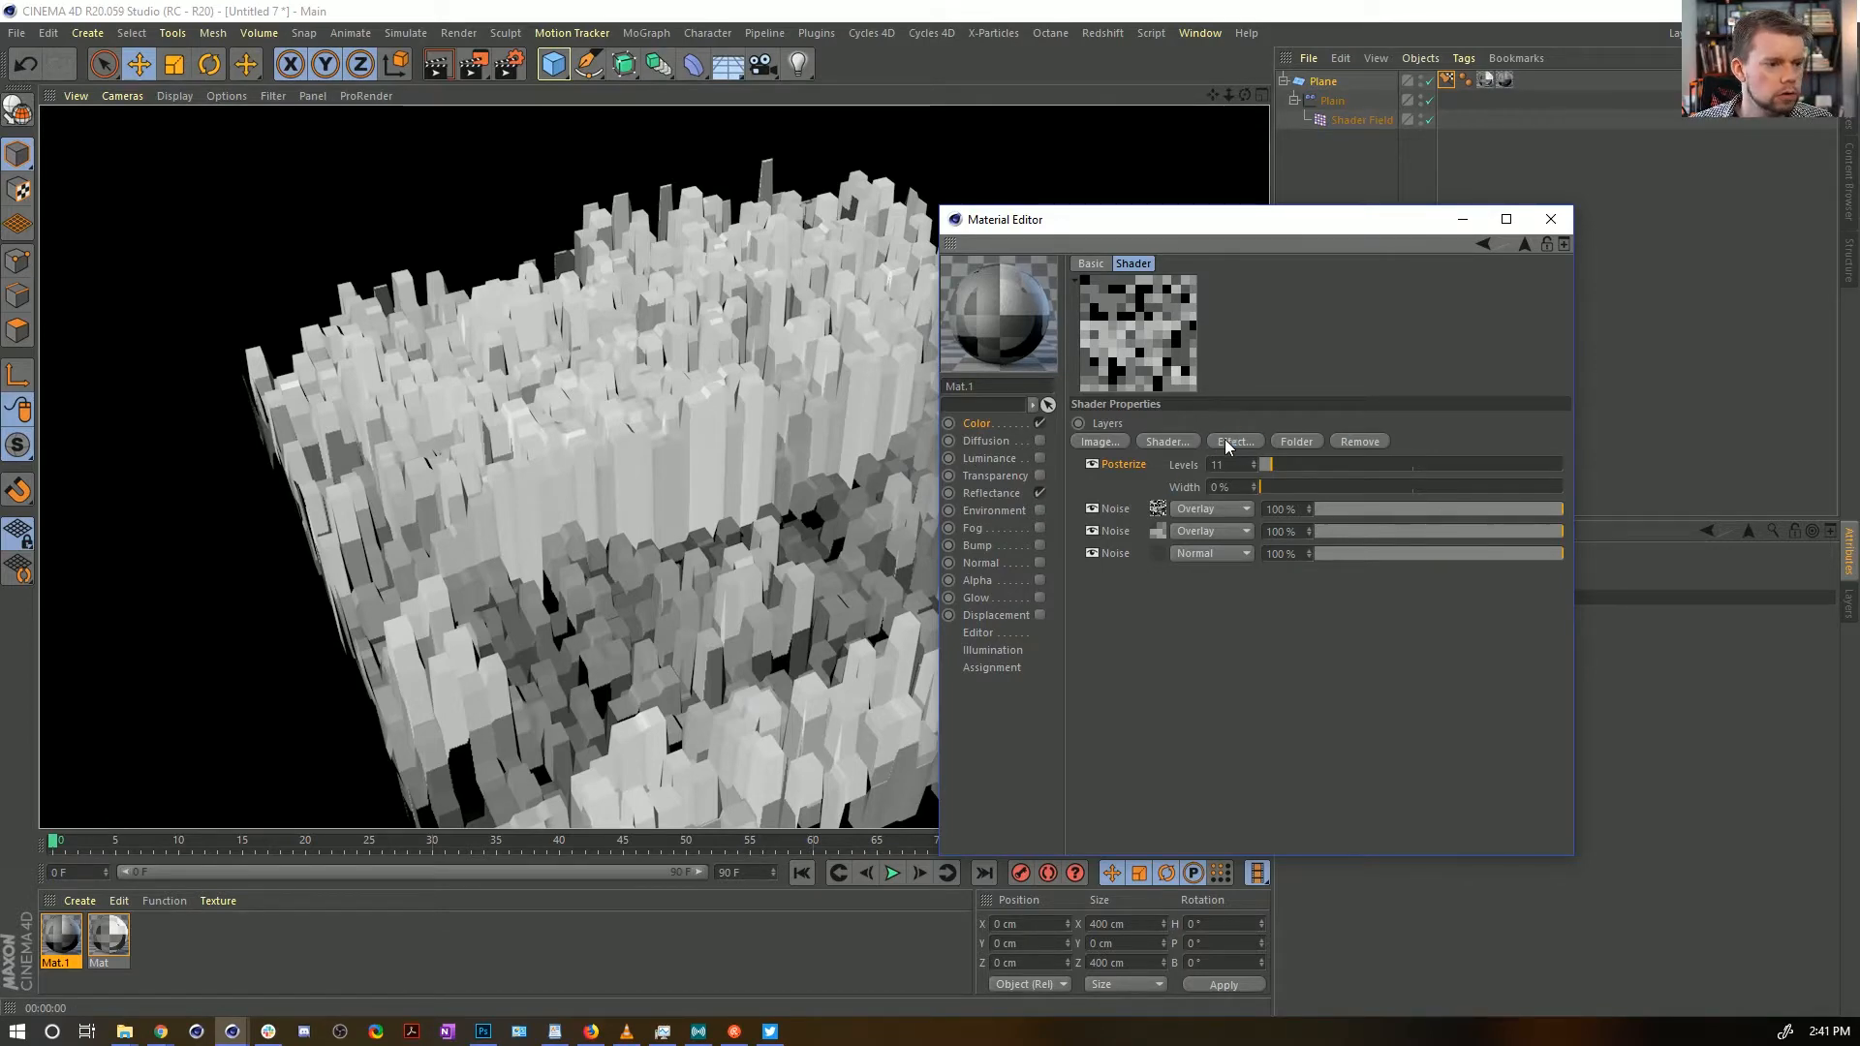
# Hide the Posterize effect and add a Colorize effect directly beneath it in the layer stack
pyautogui.click(1182, 444)
pyautogui.click(1210, 408)
pyautogui.click(1091, 464)
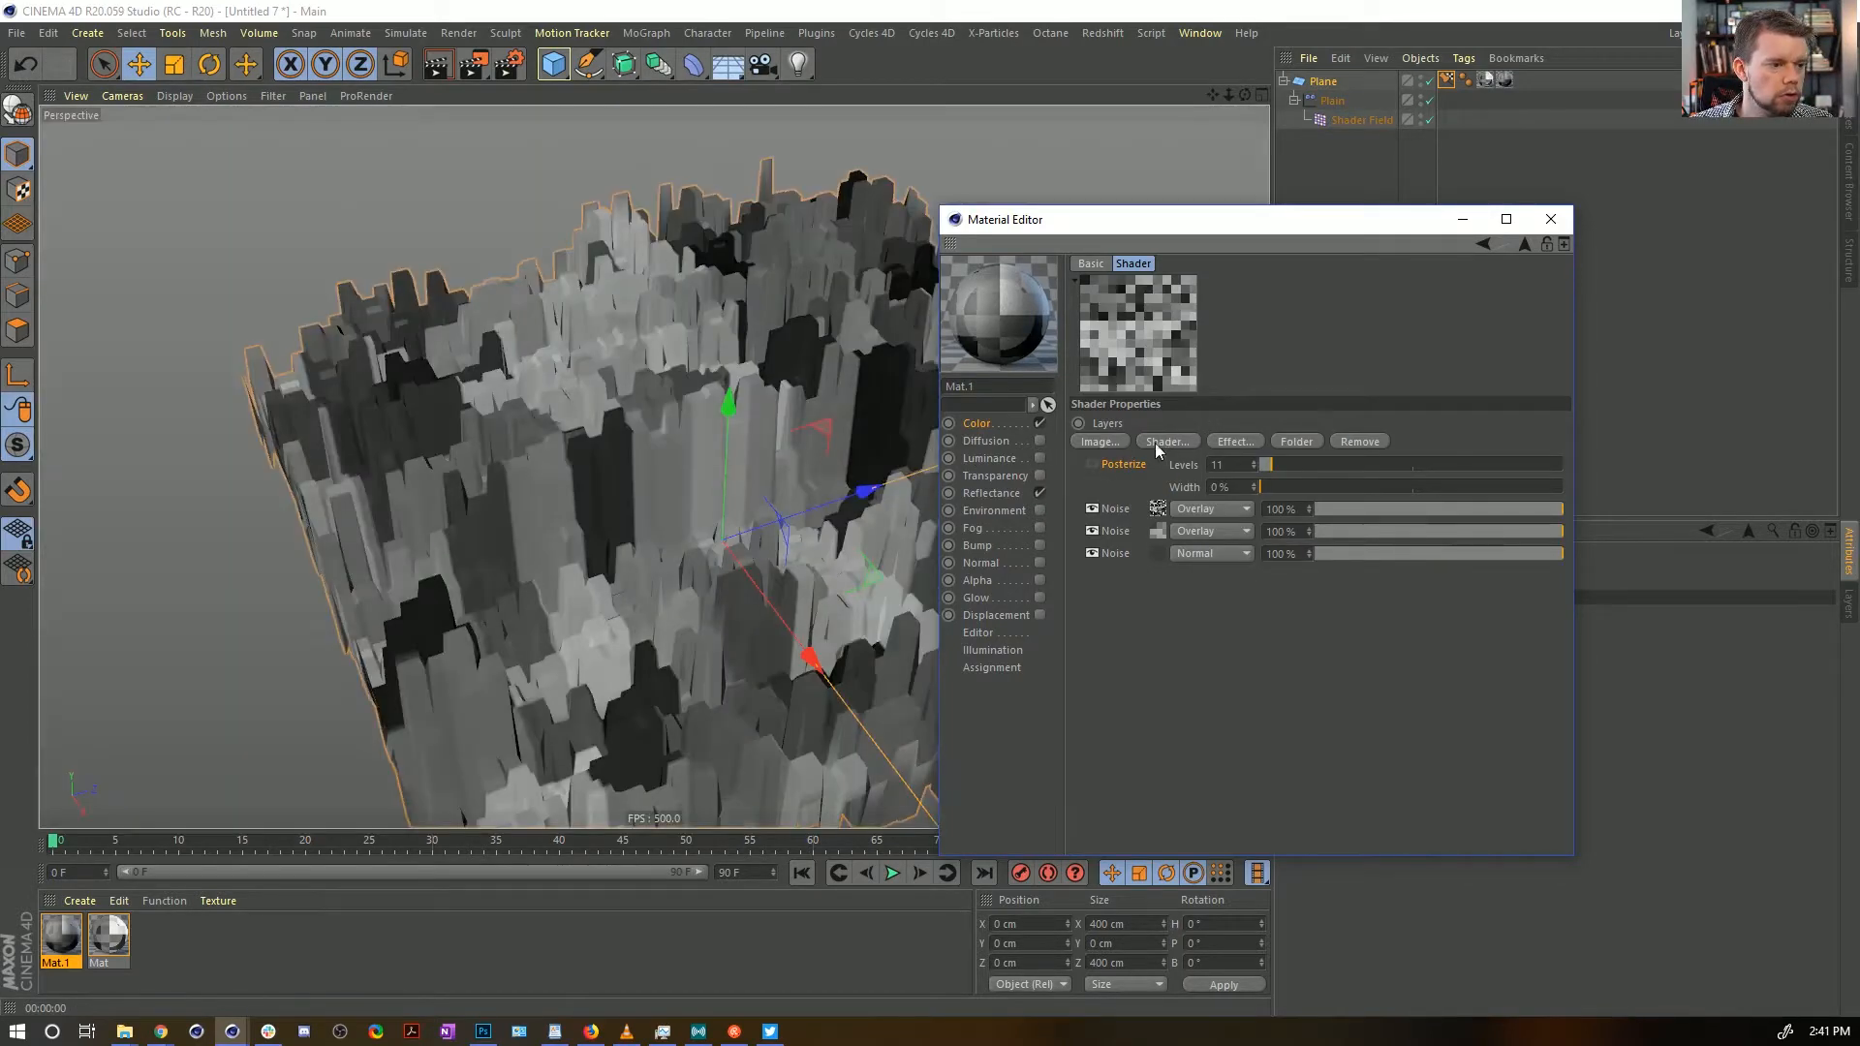
pyautogui.click(1236, 444)
pyautogui.click(1325, 503)
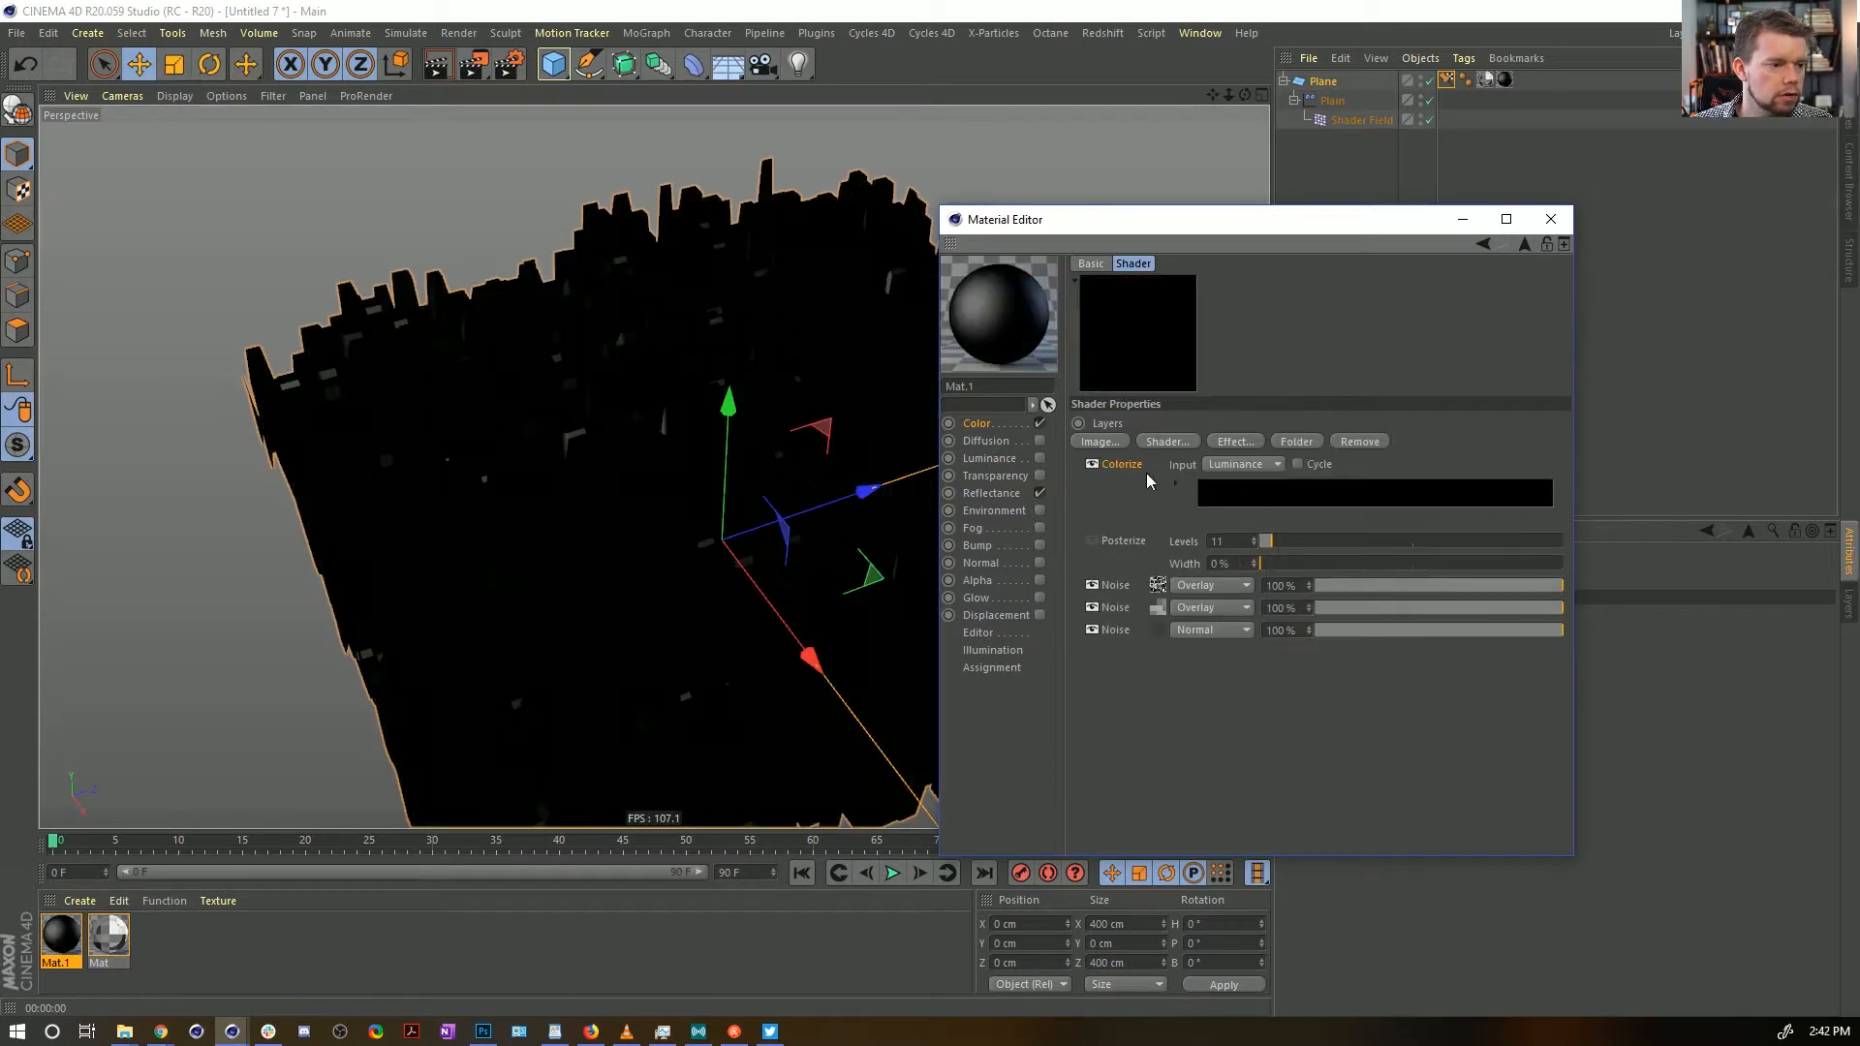
pyautogui.moveTo(1121, 464); pyautogui.dragTo(1129, 557)
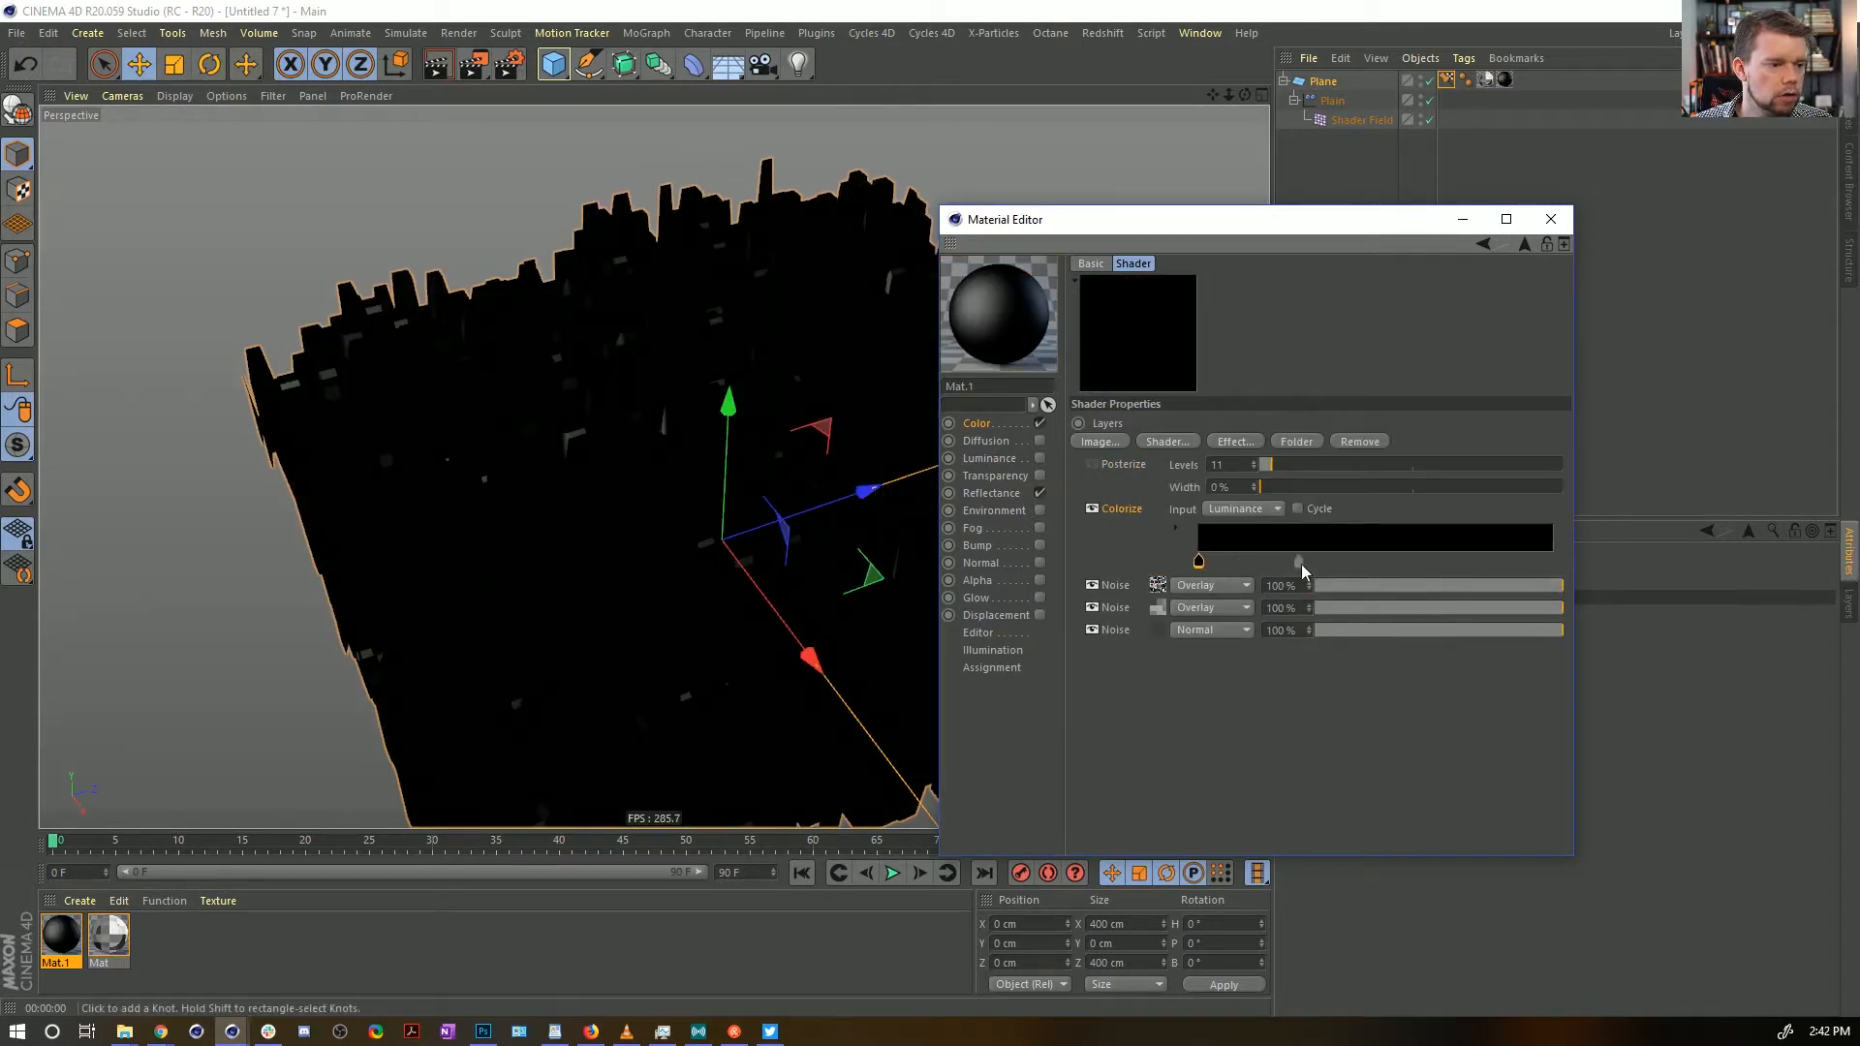
# Add knots along the Colorize gradient so it alternates black and white, with white knots at about 33 % and 72 %
pyautogui.click(1315, 562)
pyautogui.click(1323, 563)
pyautogui.moveTo(1323, 563); pyautogui.dragTo(1379, 563)
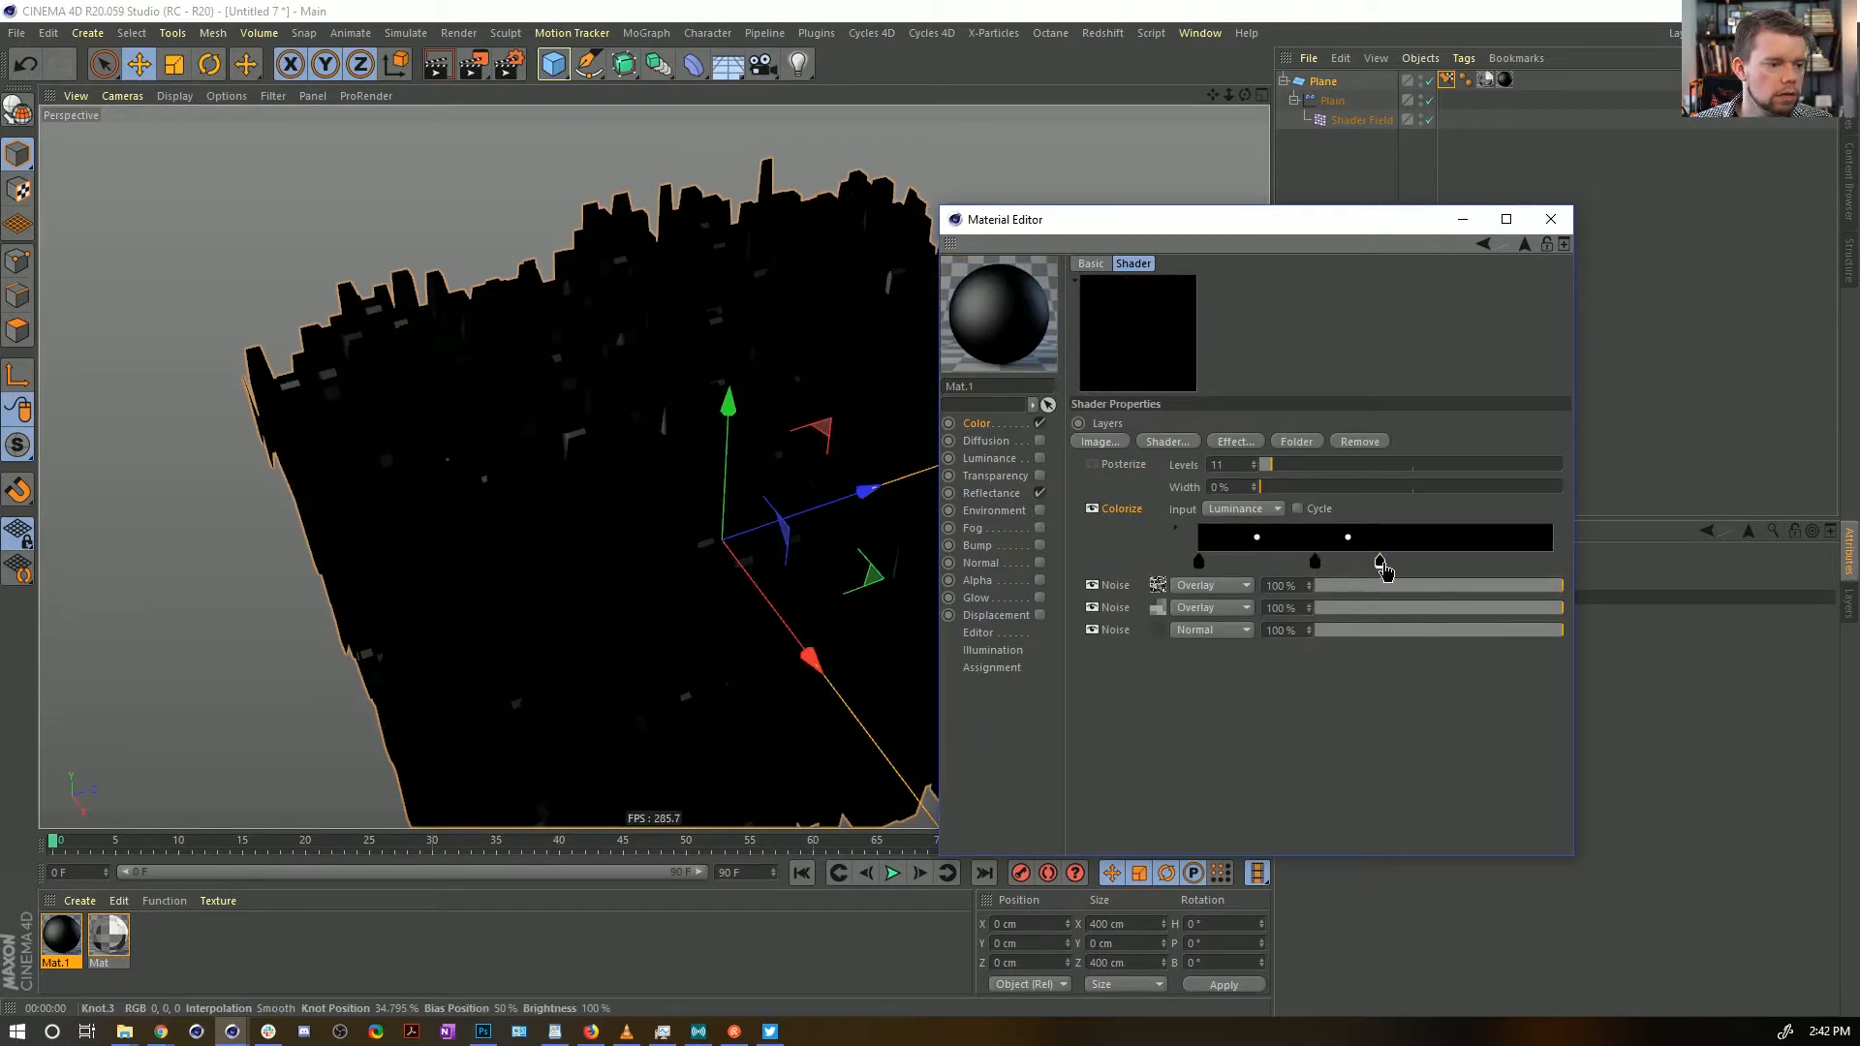
pyautogui.doubleClick(1314, 562)
pyautogui.click(1366, 605)
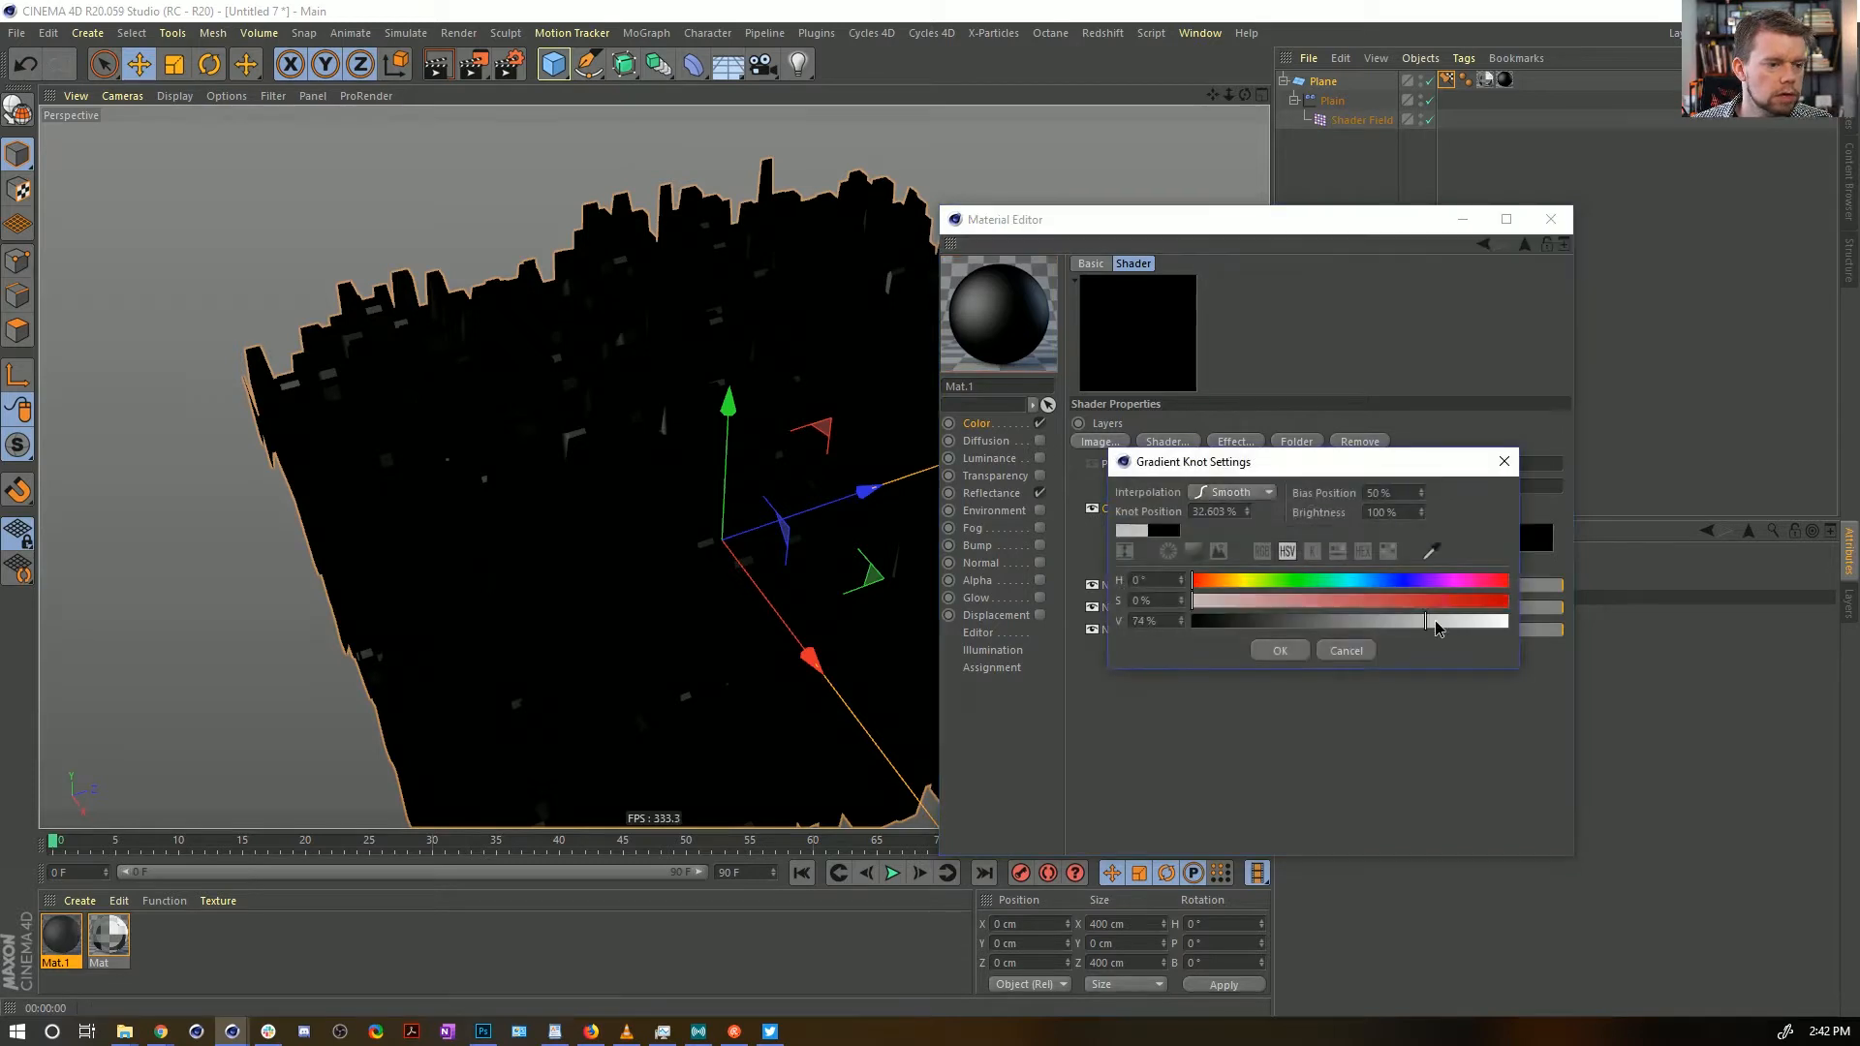
pyautogui.click(1253, 658)
pyautogui.doubleClick(1453, 562)
pyautogui.moveTo(1518, 623); pyautogui.dragTo(1709, 628)
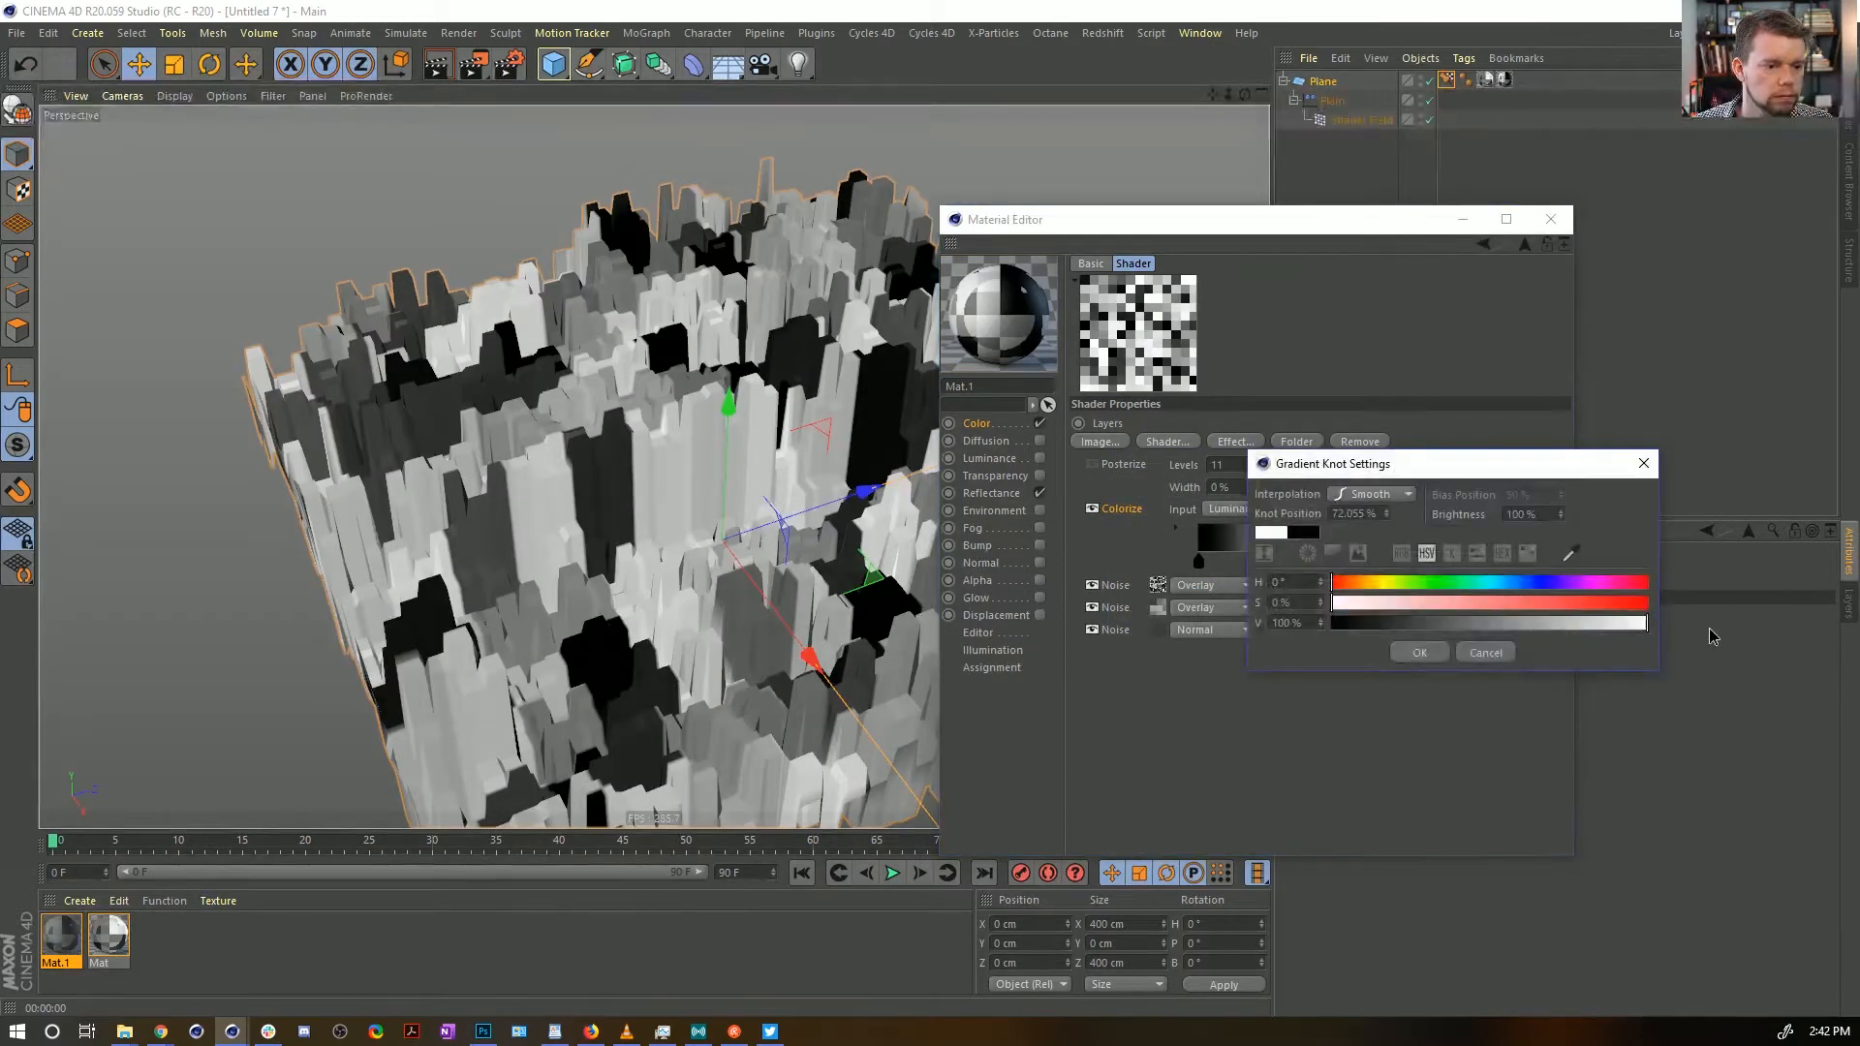
pyautogui.click(1428, 657)
# Double the knots of the Colorize gradient and distribute them evenly
pyautogui.rightClick(1371, 547)
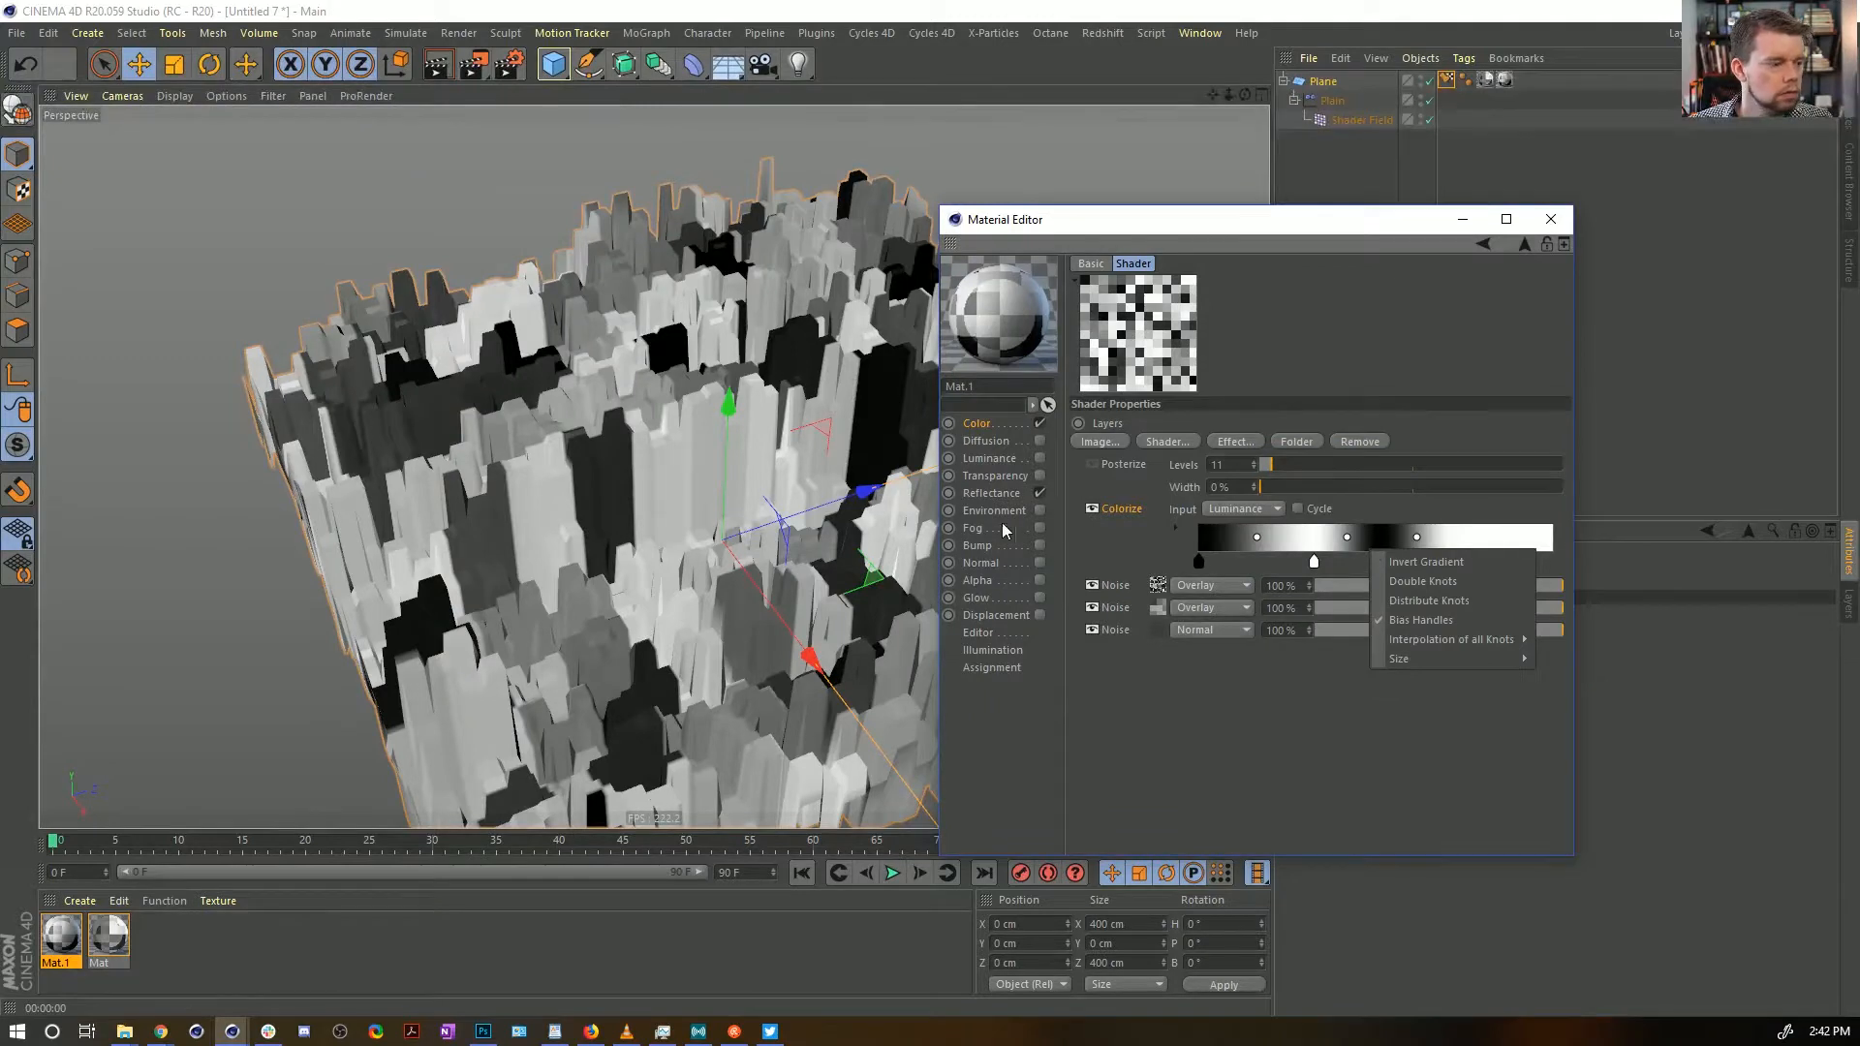
pyautogui.rightClick(1289, 536)
pyautogui.click(1375, 570)
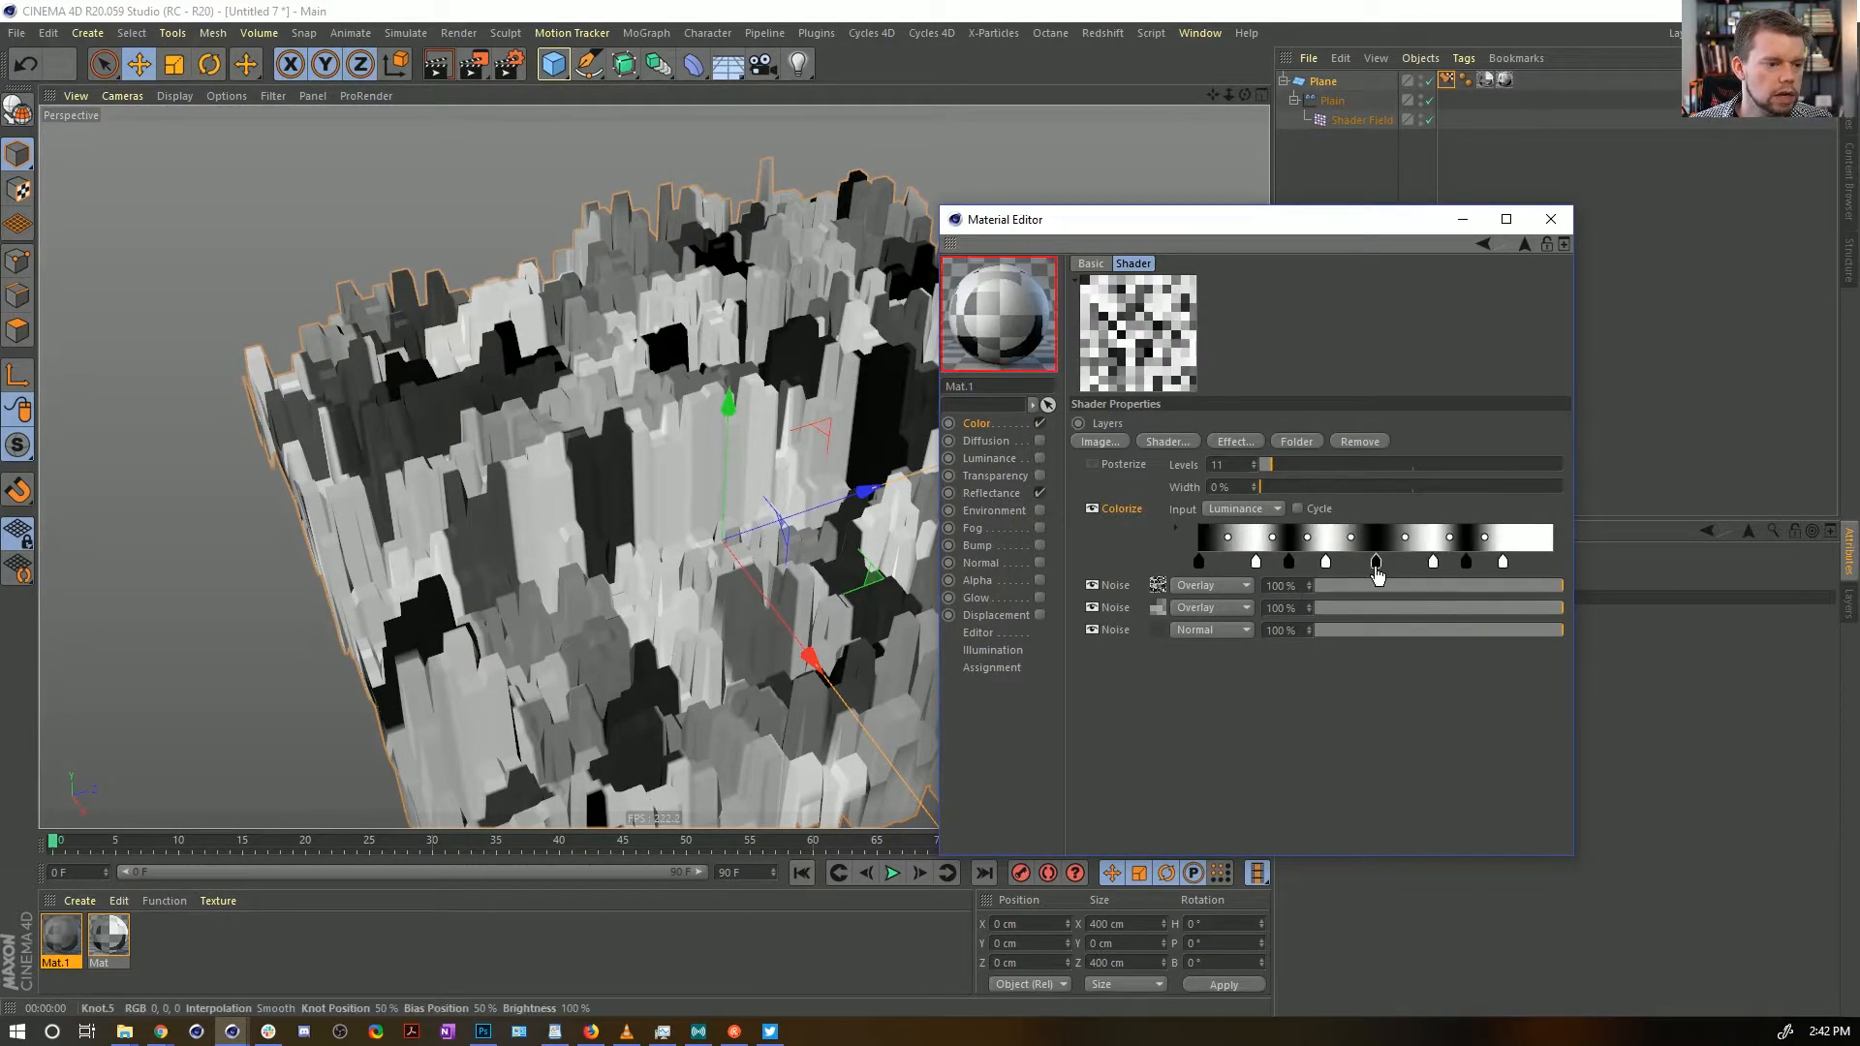
pyautogui.rightClick(1308, 538)
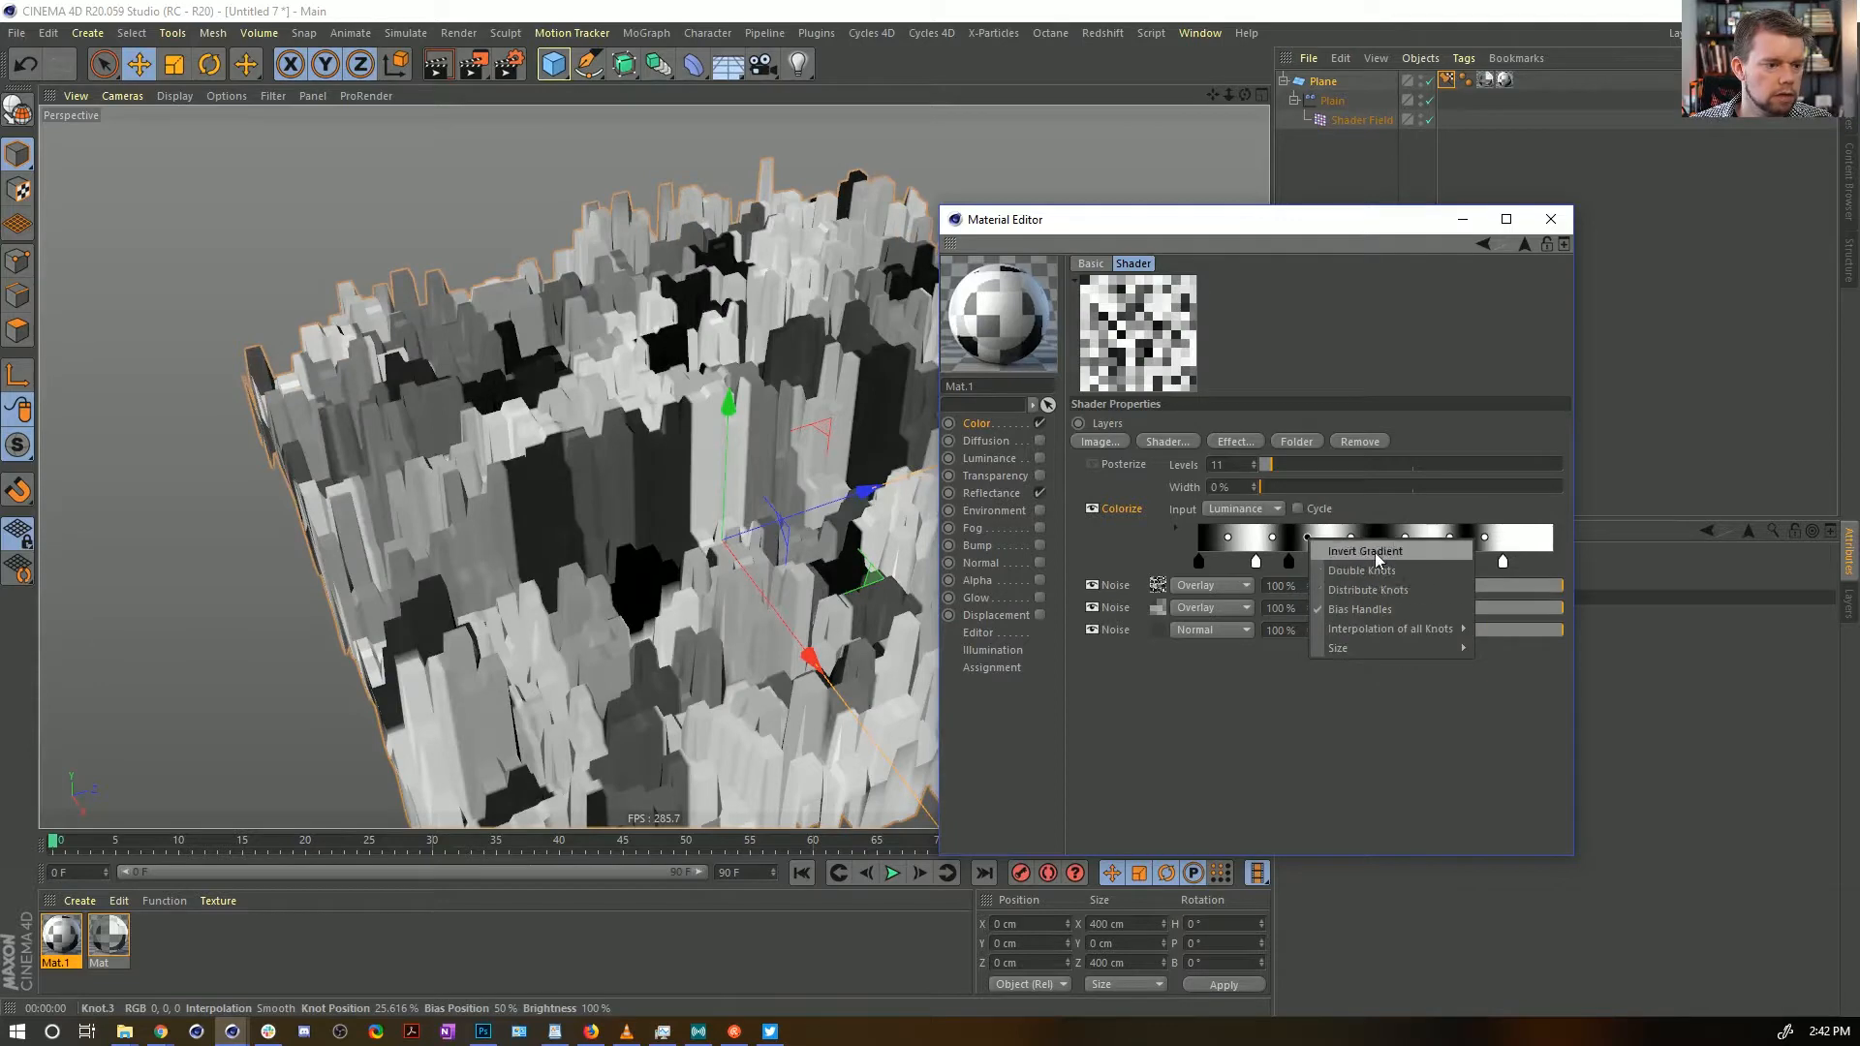
pyautogui.click(1392, 590)
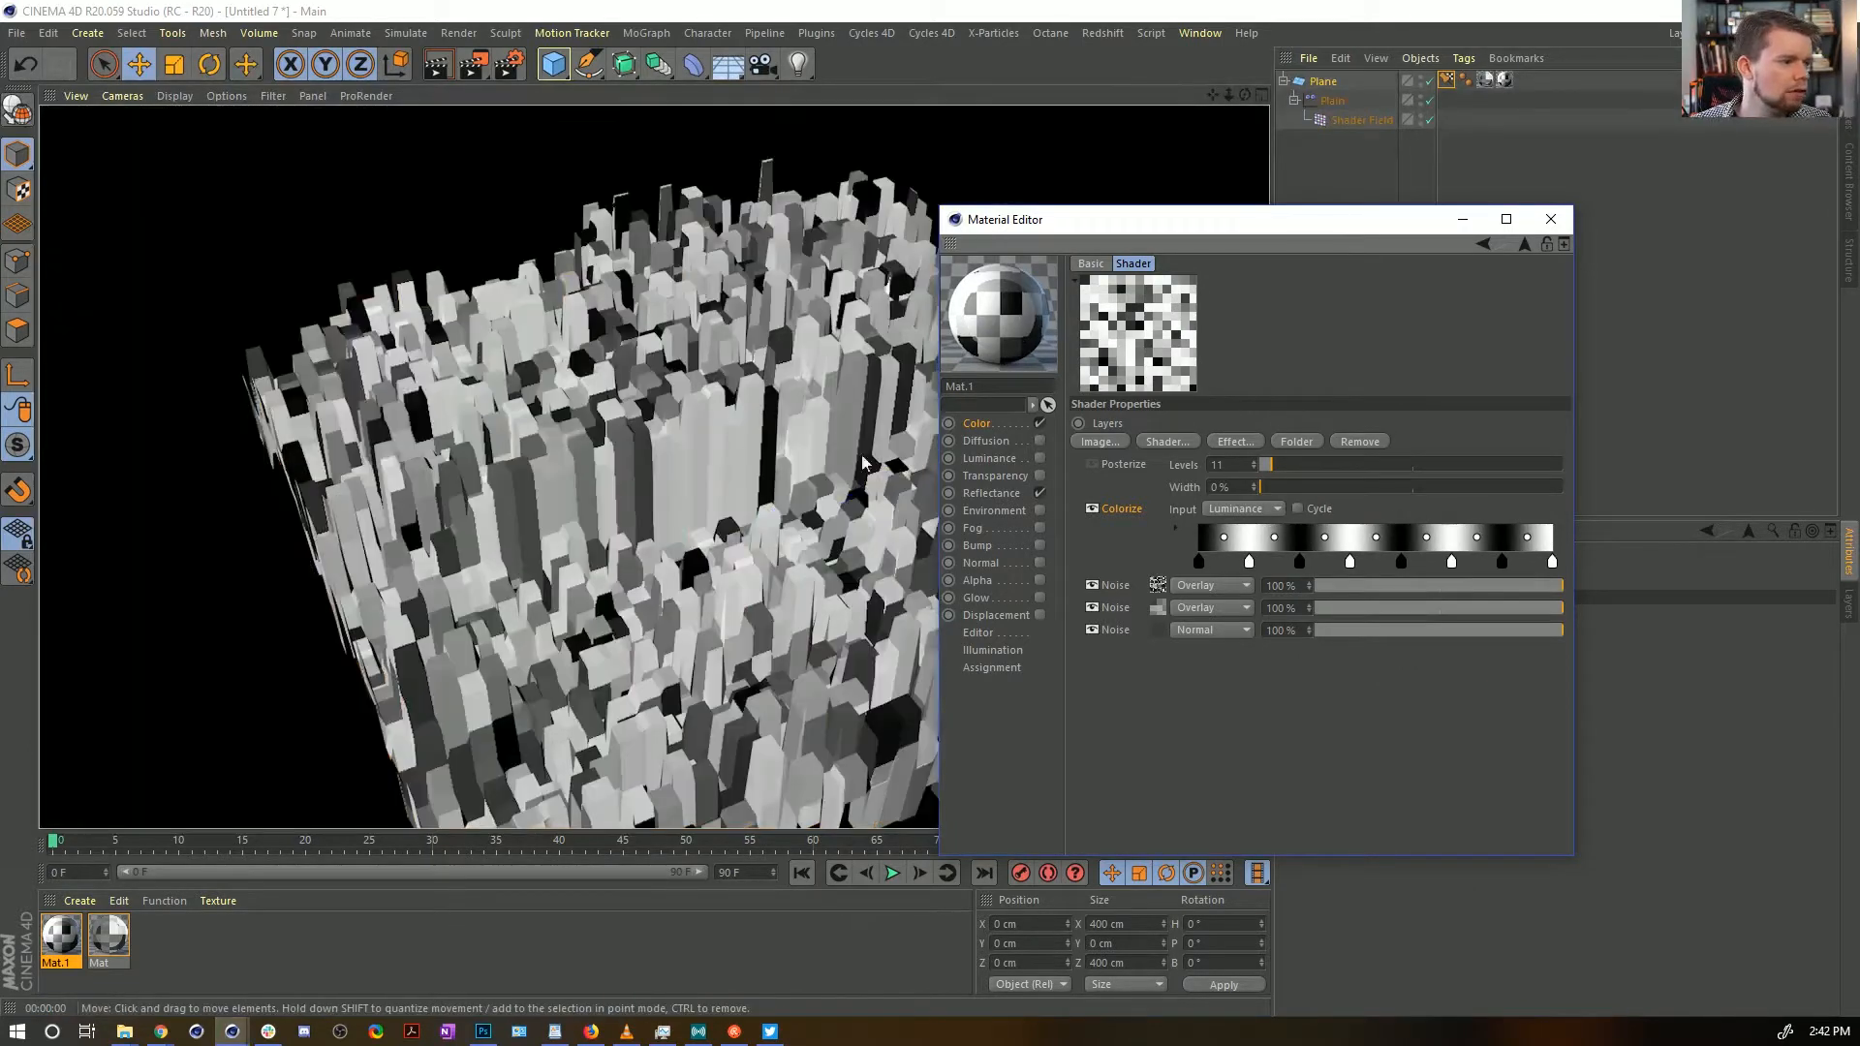
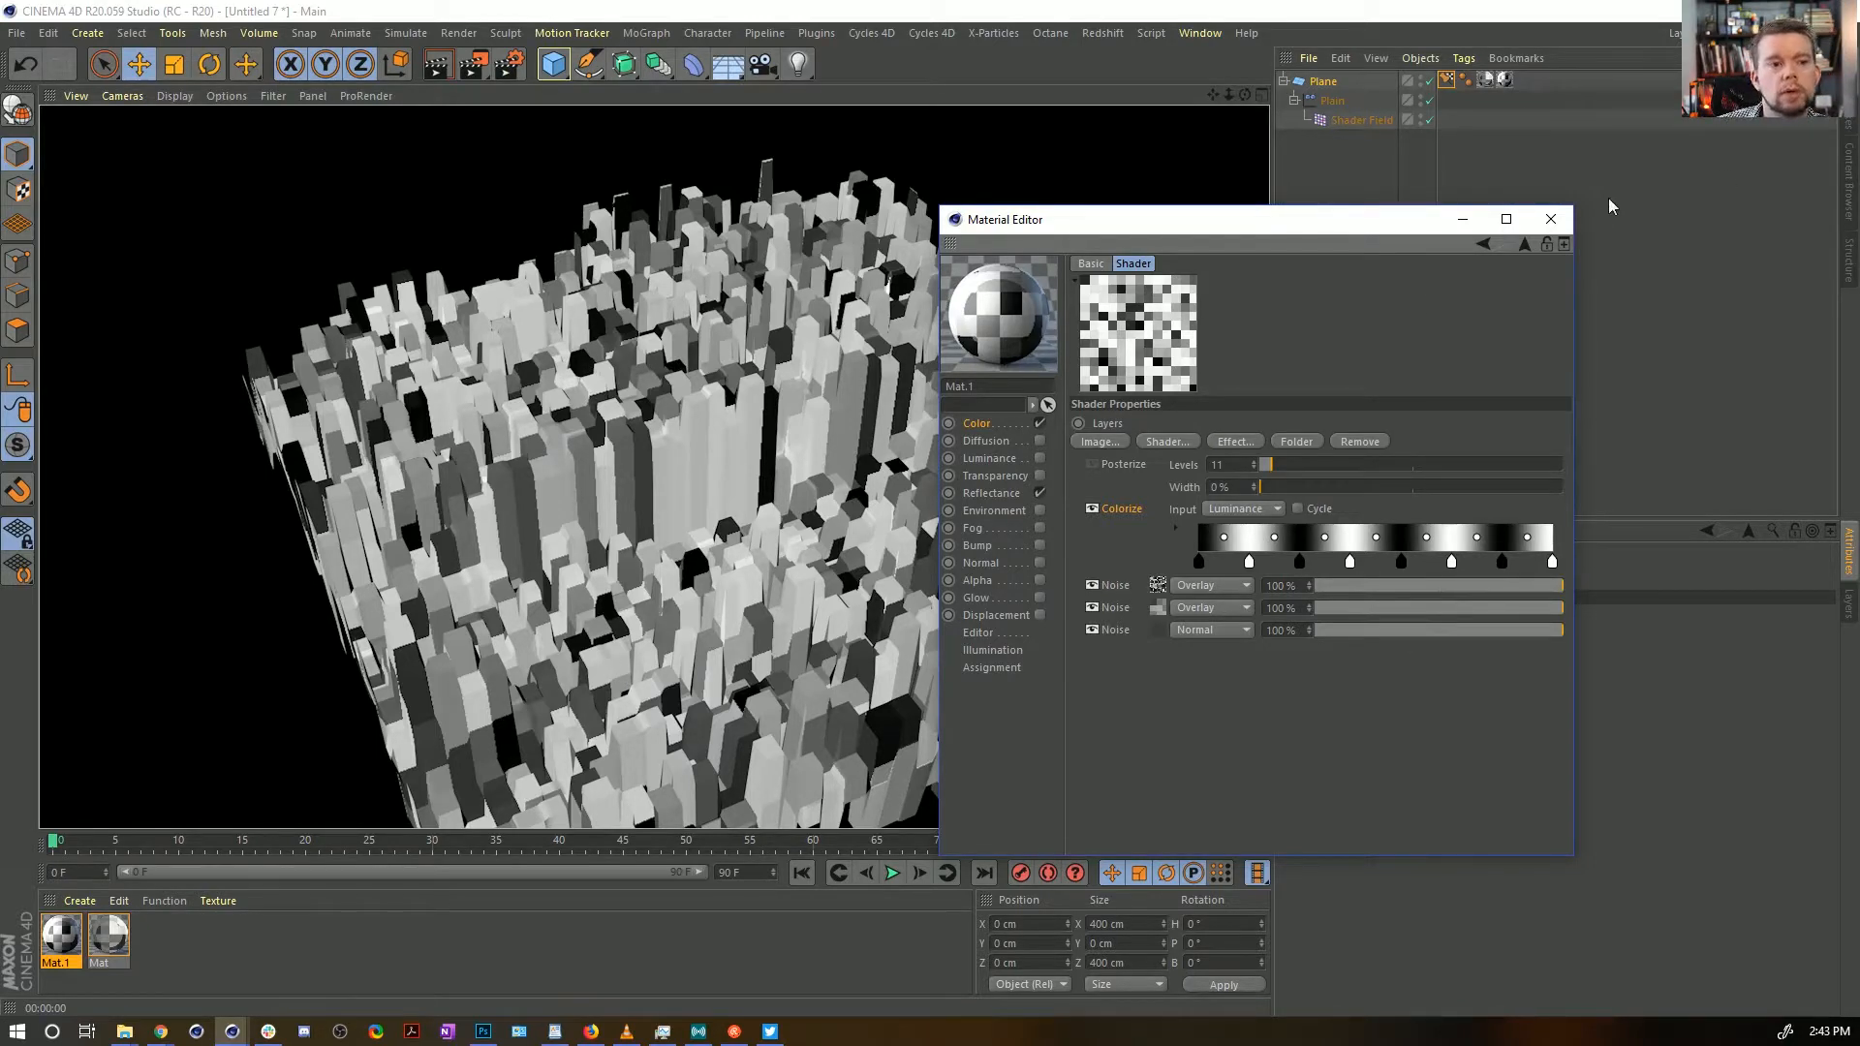
# Set the Plane's Width Segments and Height Segments to 555 and render the view
pyautogui.moveTo(1257, 232); pyautogui.dragTo(794, 522)
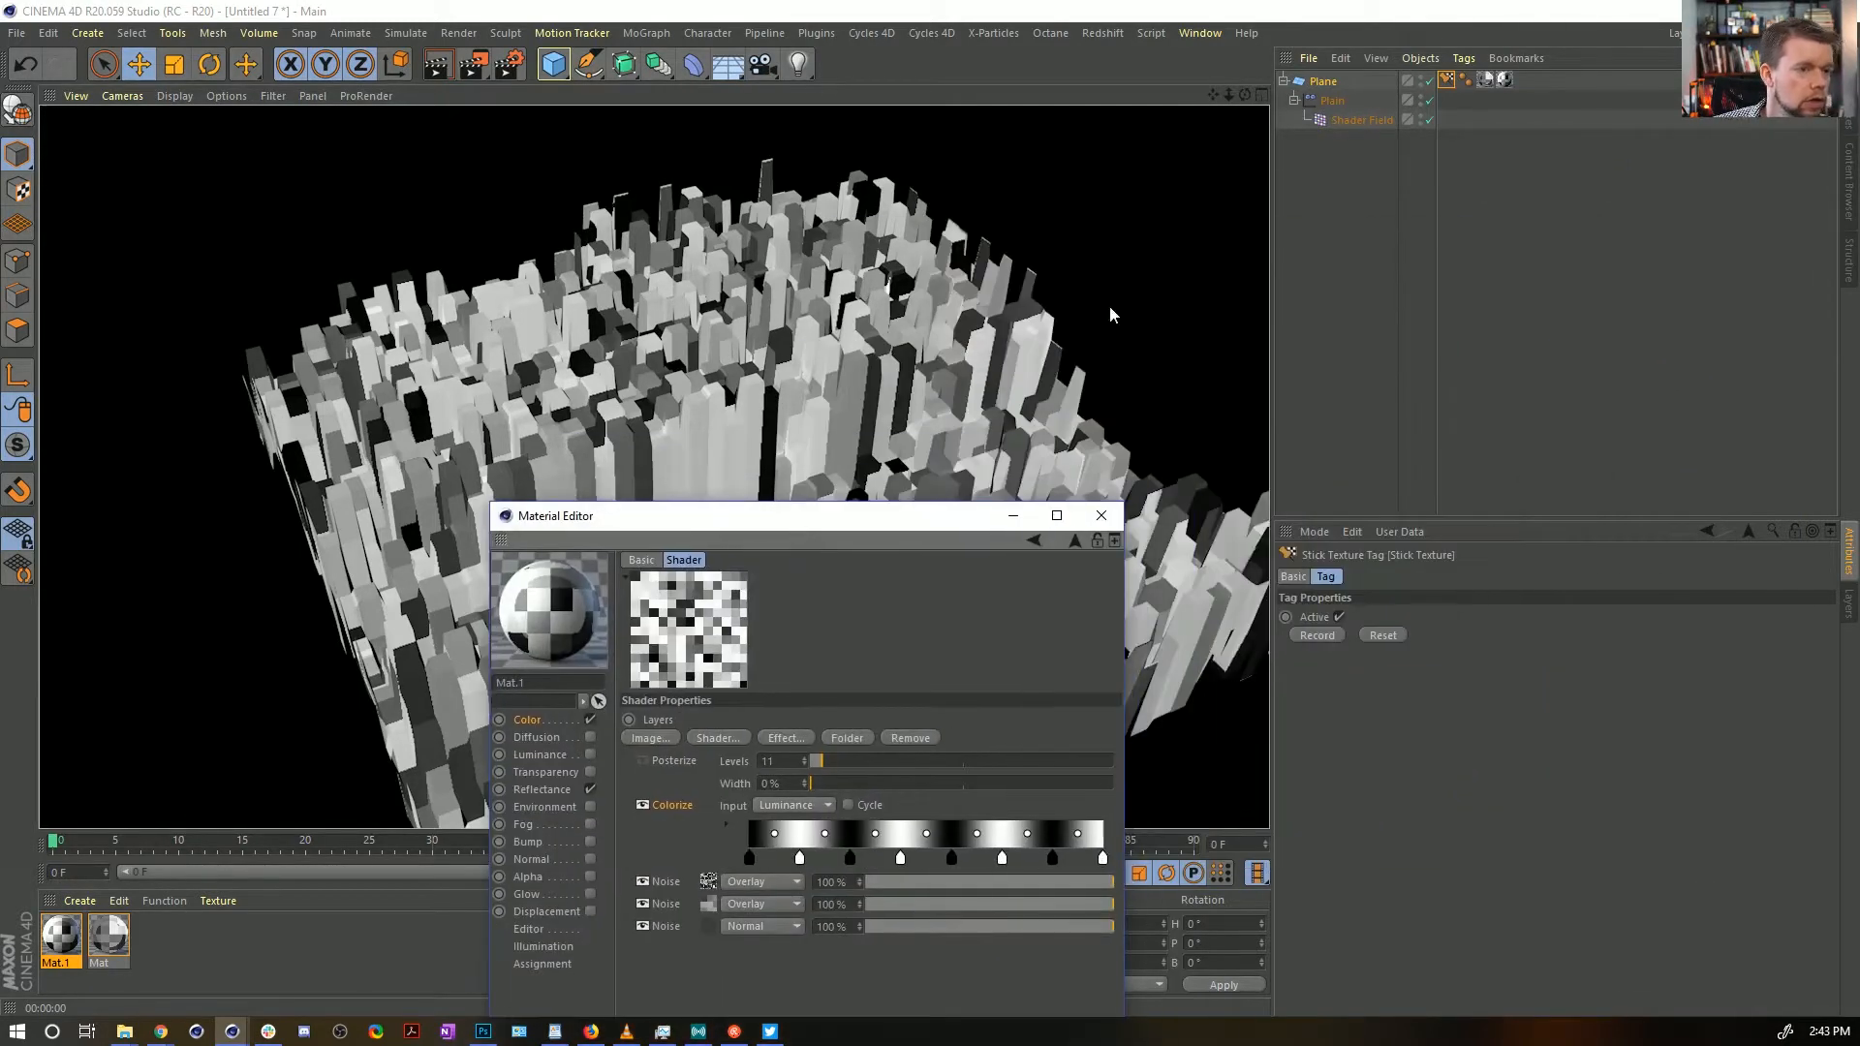
pyautogui.click(1331, 83)
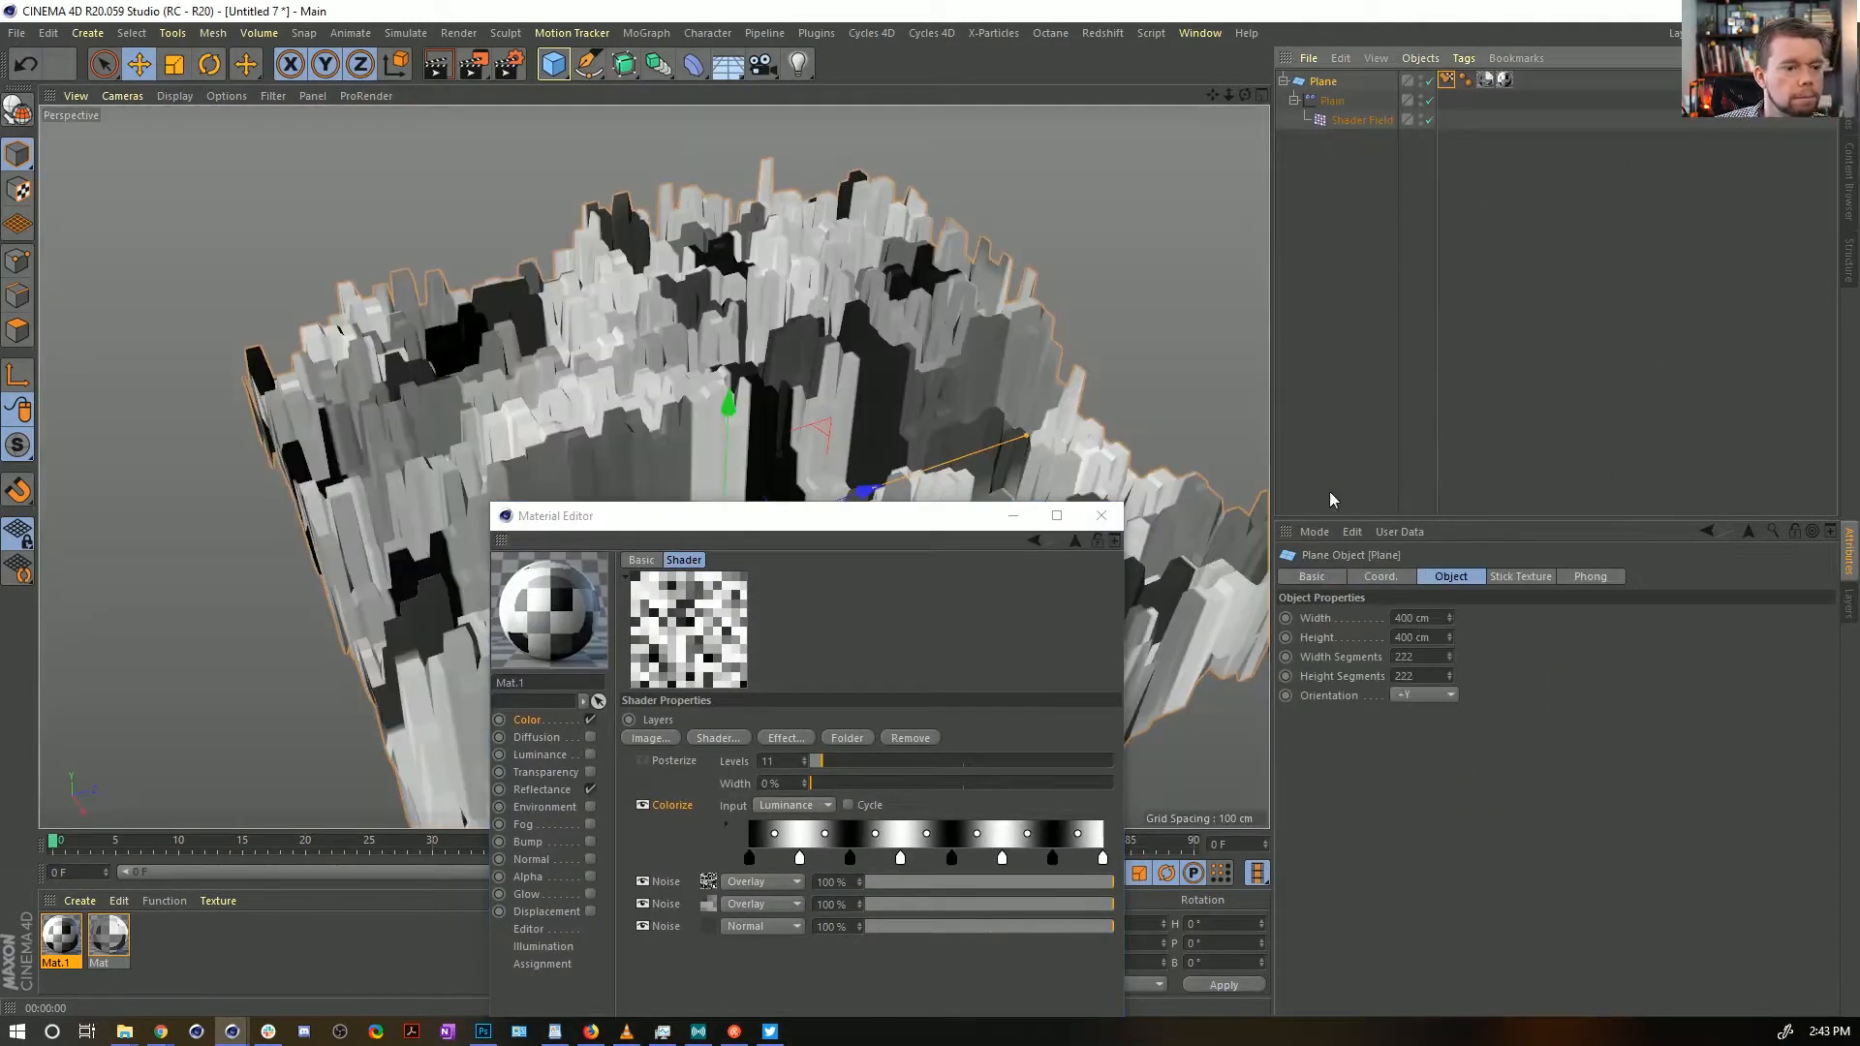
pyautogui.doubleClick(1415, 656)
pyautogui.write('55')
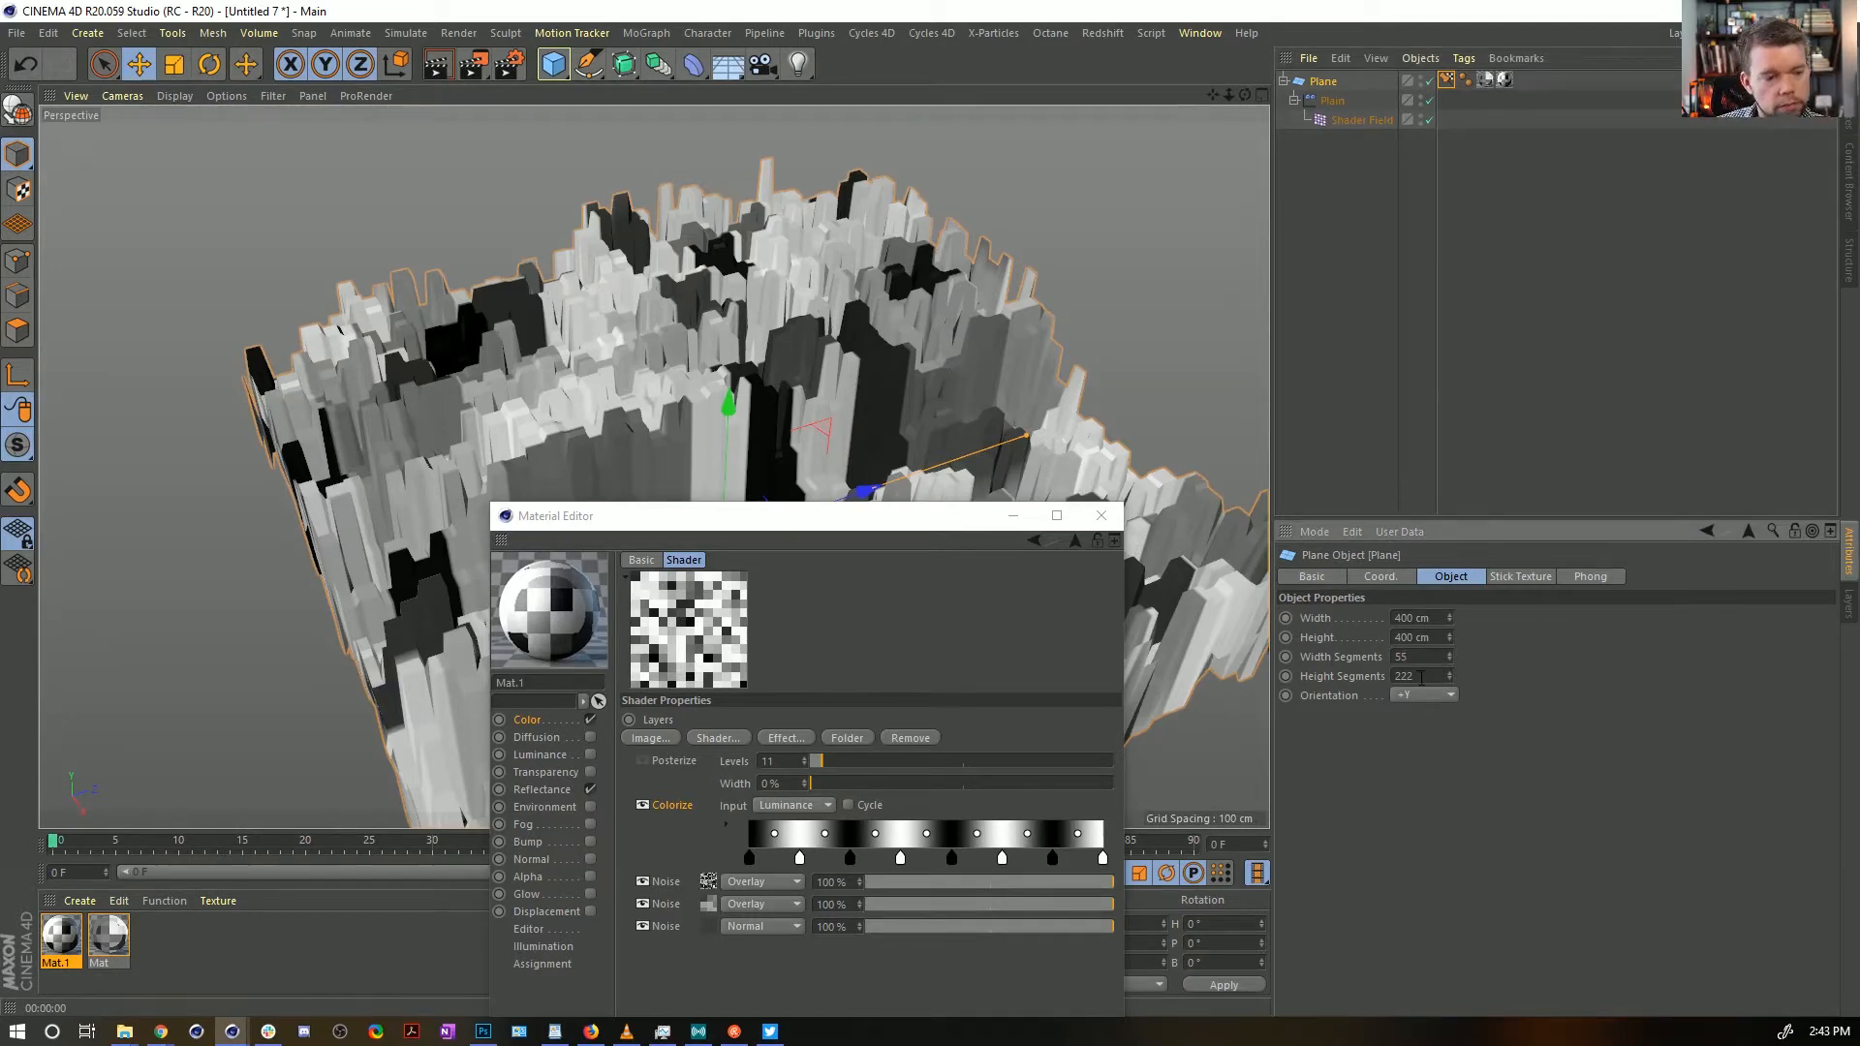
pyautogui.press('Tab')
pyautogui.write('555')
pyautogui.press('Return')
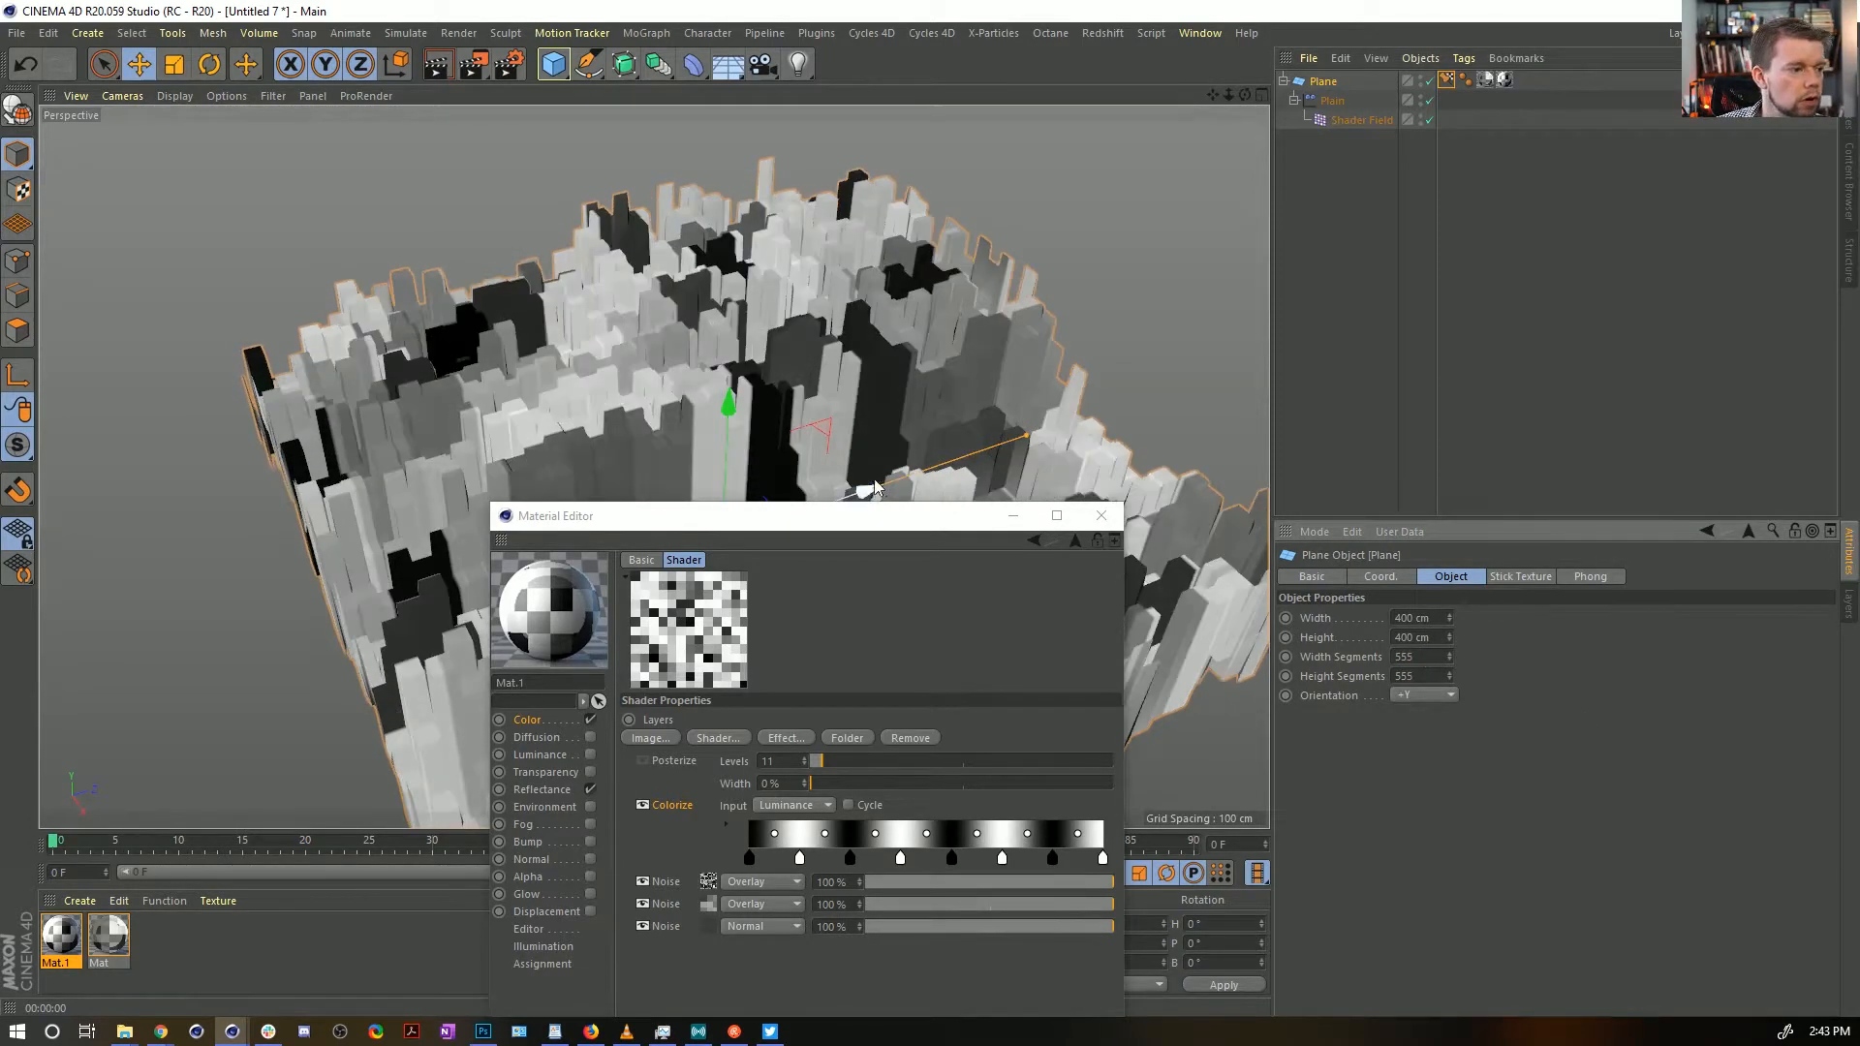
pyautogui.moveTo(908, 524); pyautogui.dragTo(1536, 471)
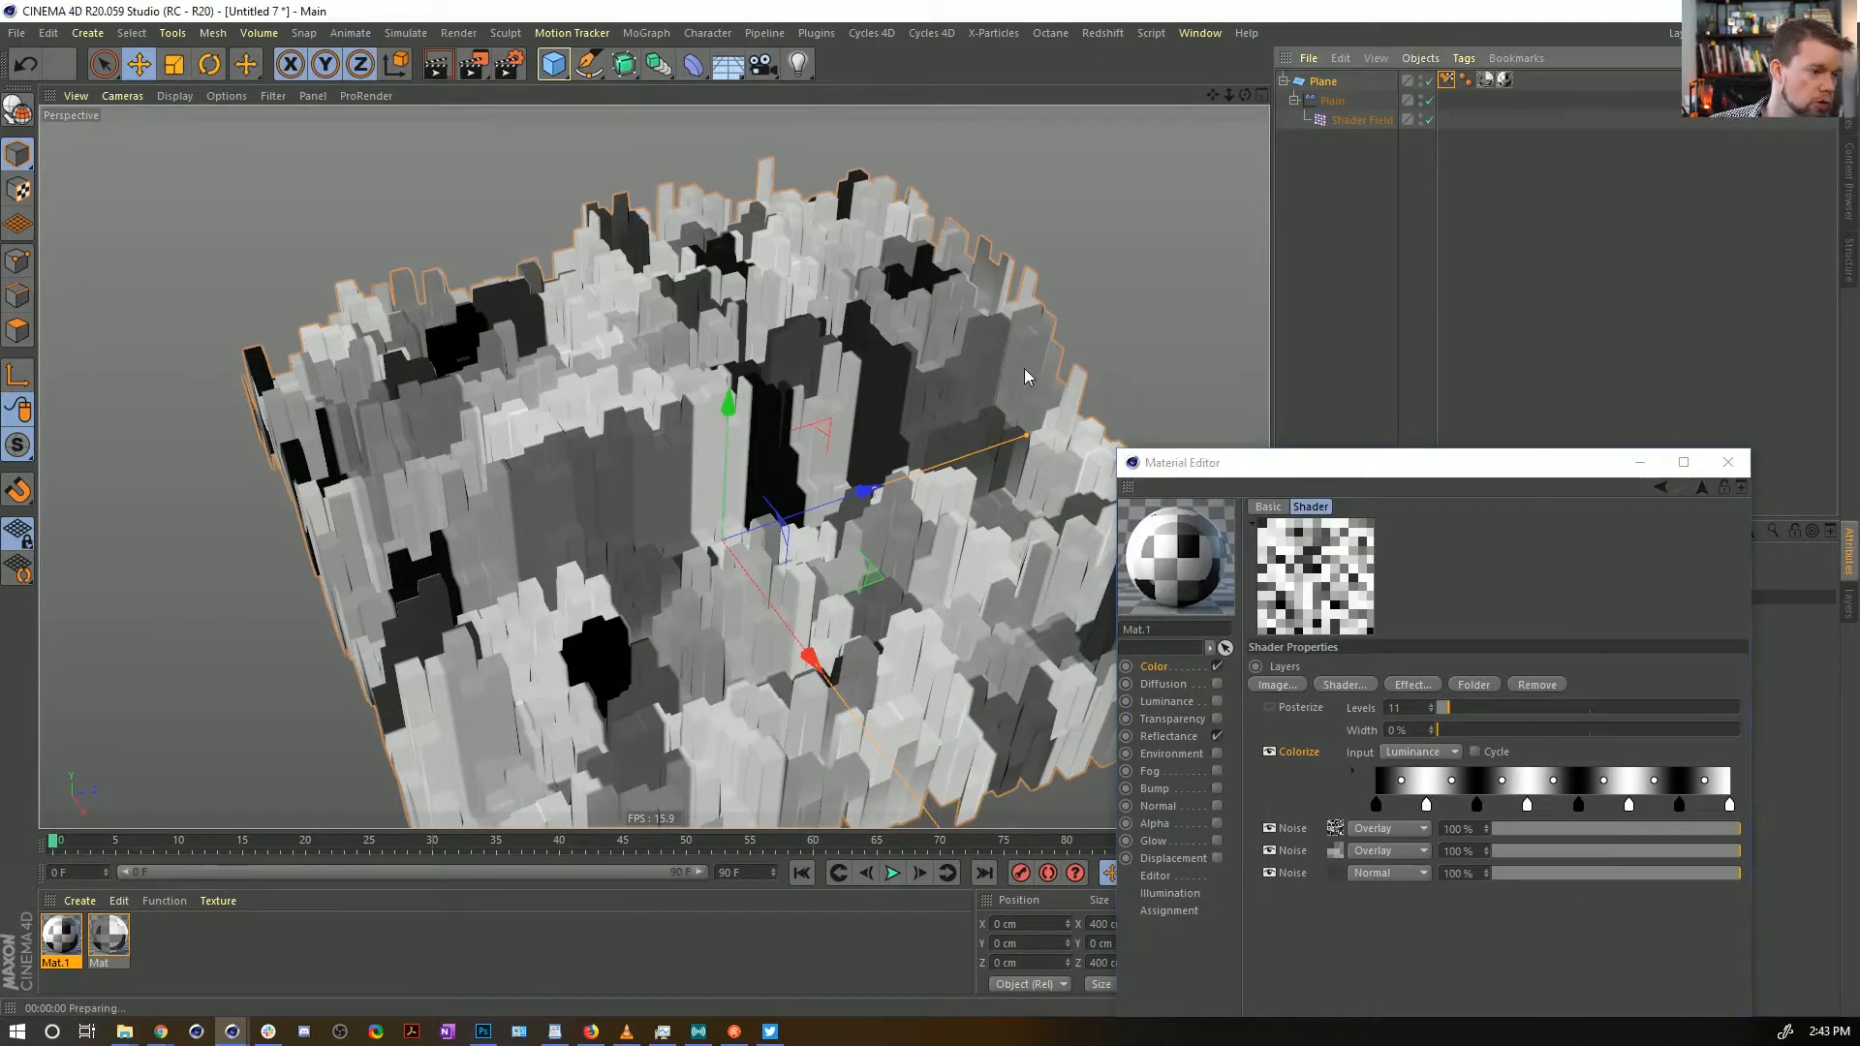
pyautogui.hotkey('alt', 'r')
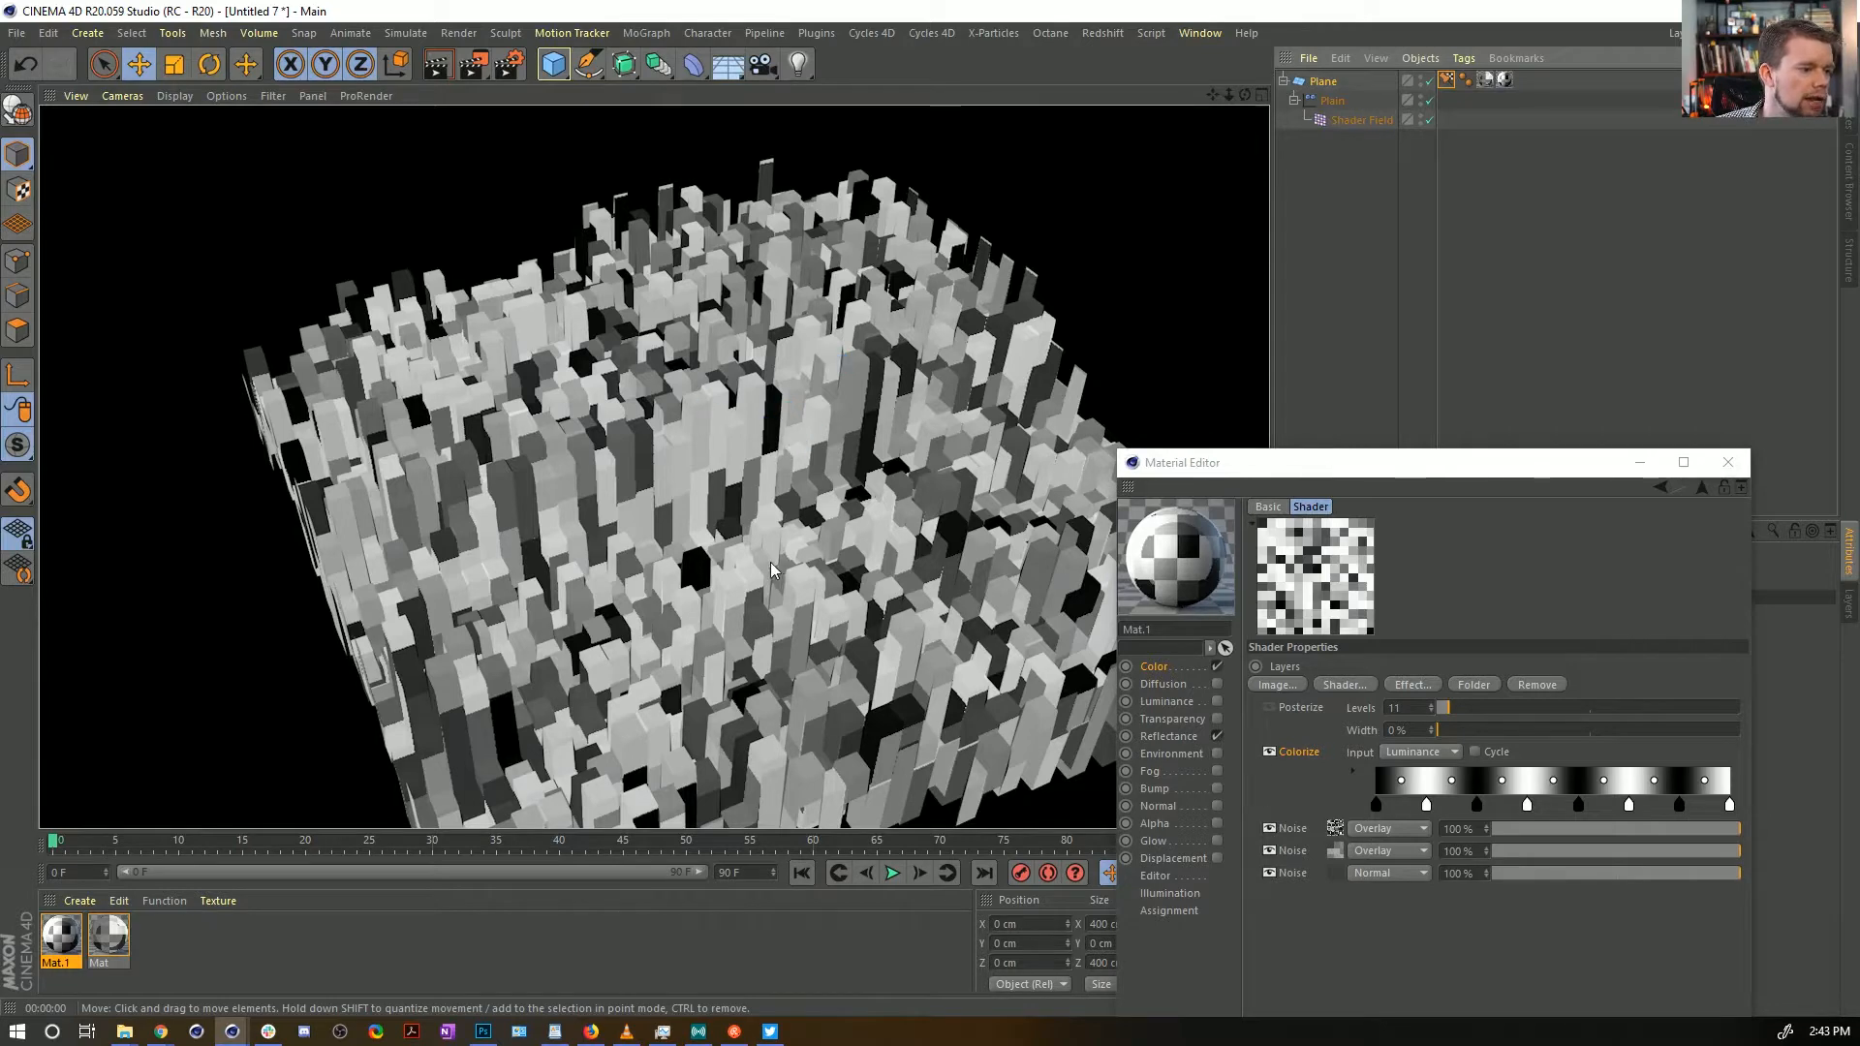
# Rename the material Mat.1 as Surface and the material Mat as Displace
pyautogui.moveTo(1228, 468); pyautogui.dragTo(617, 167)
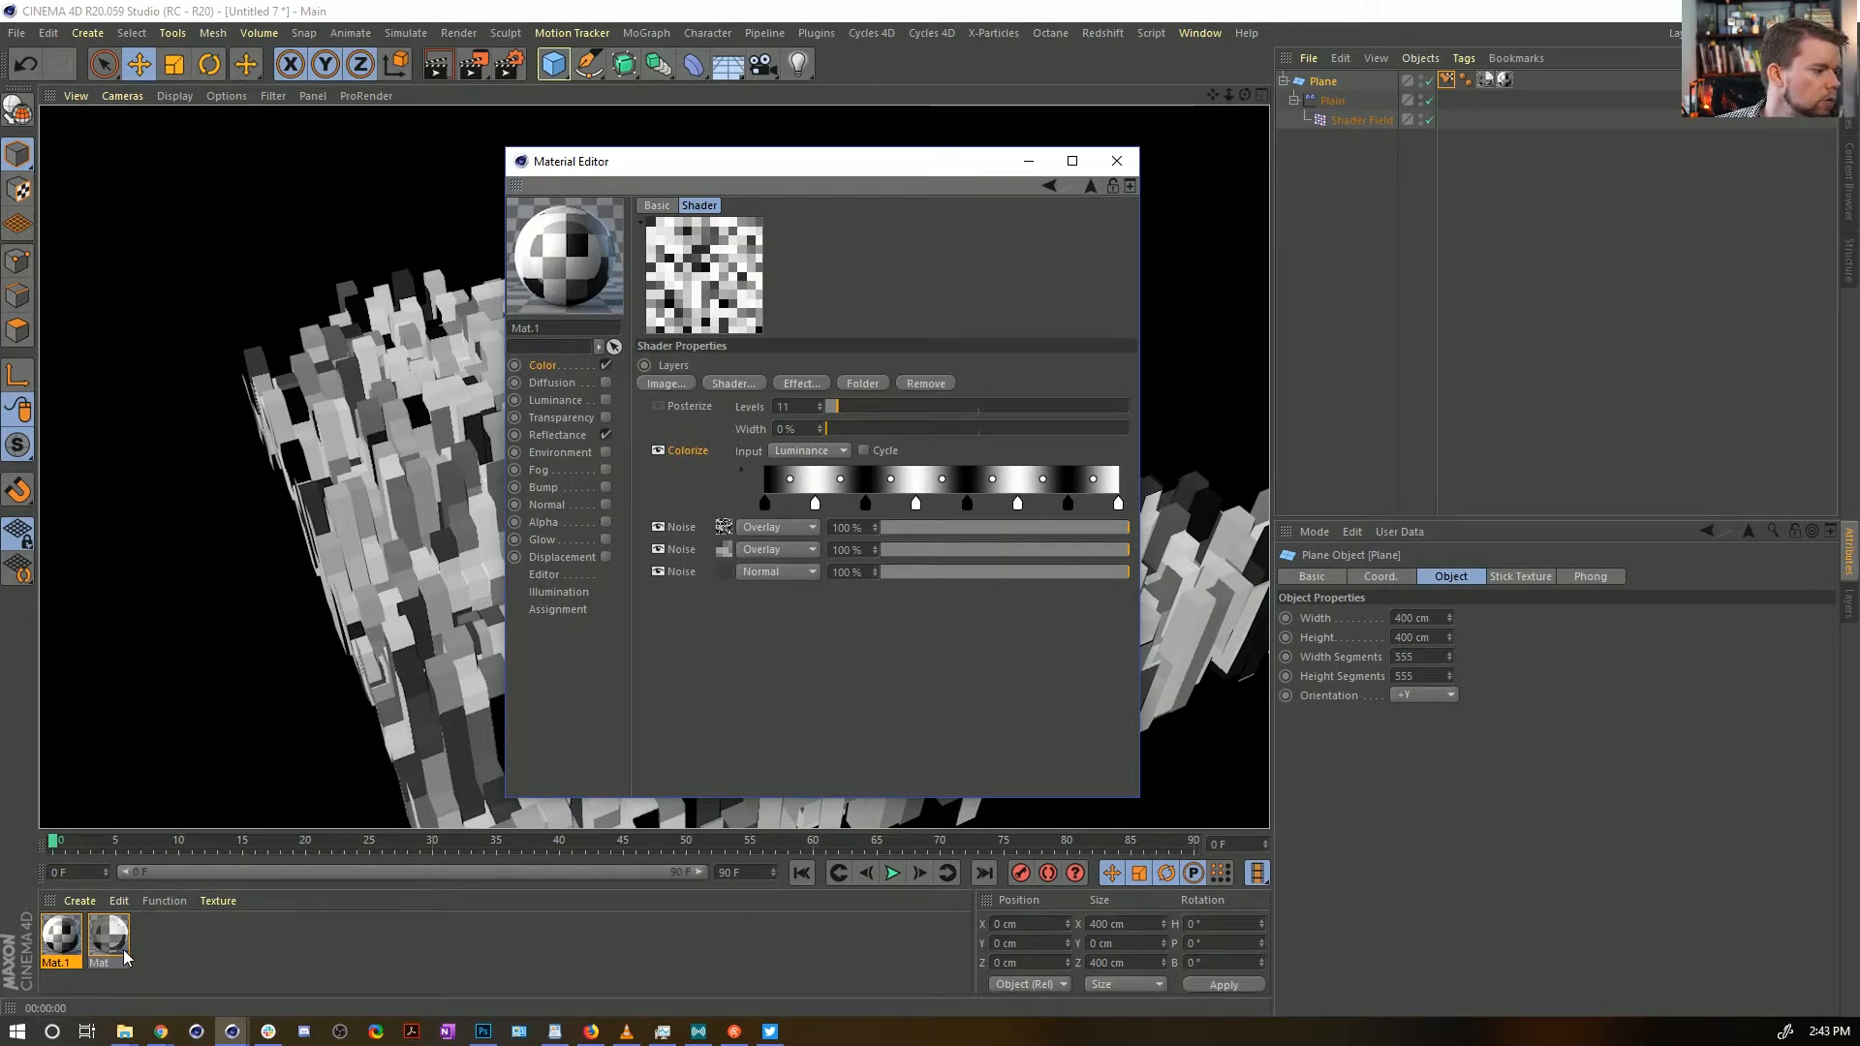
pyautogui.click(67, 966)
pyautogui.doubleClick(60, 963)
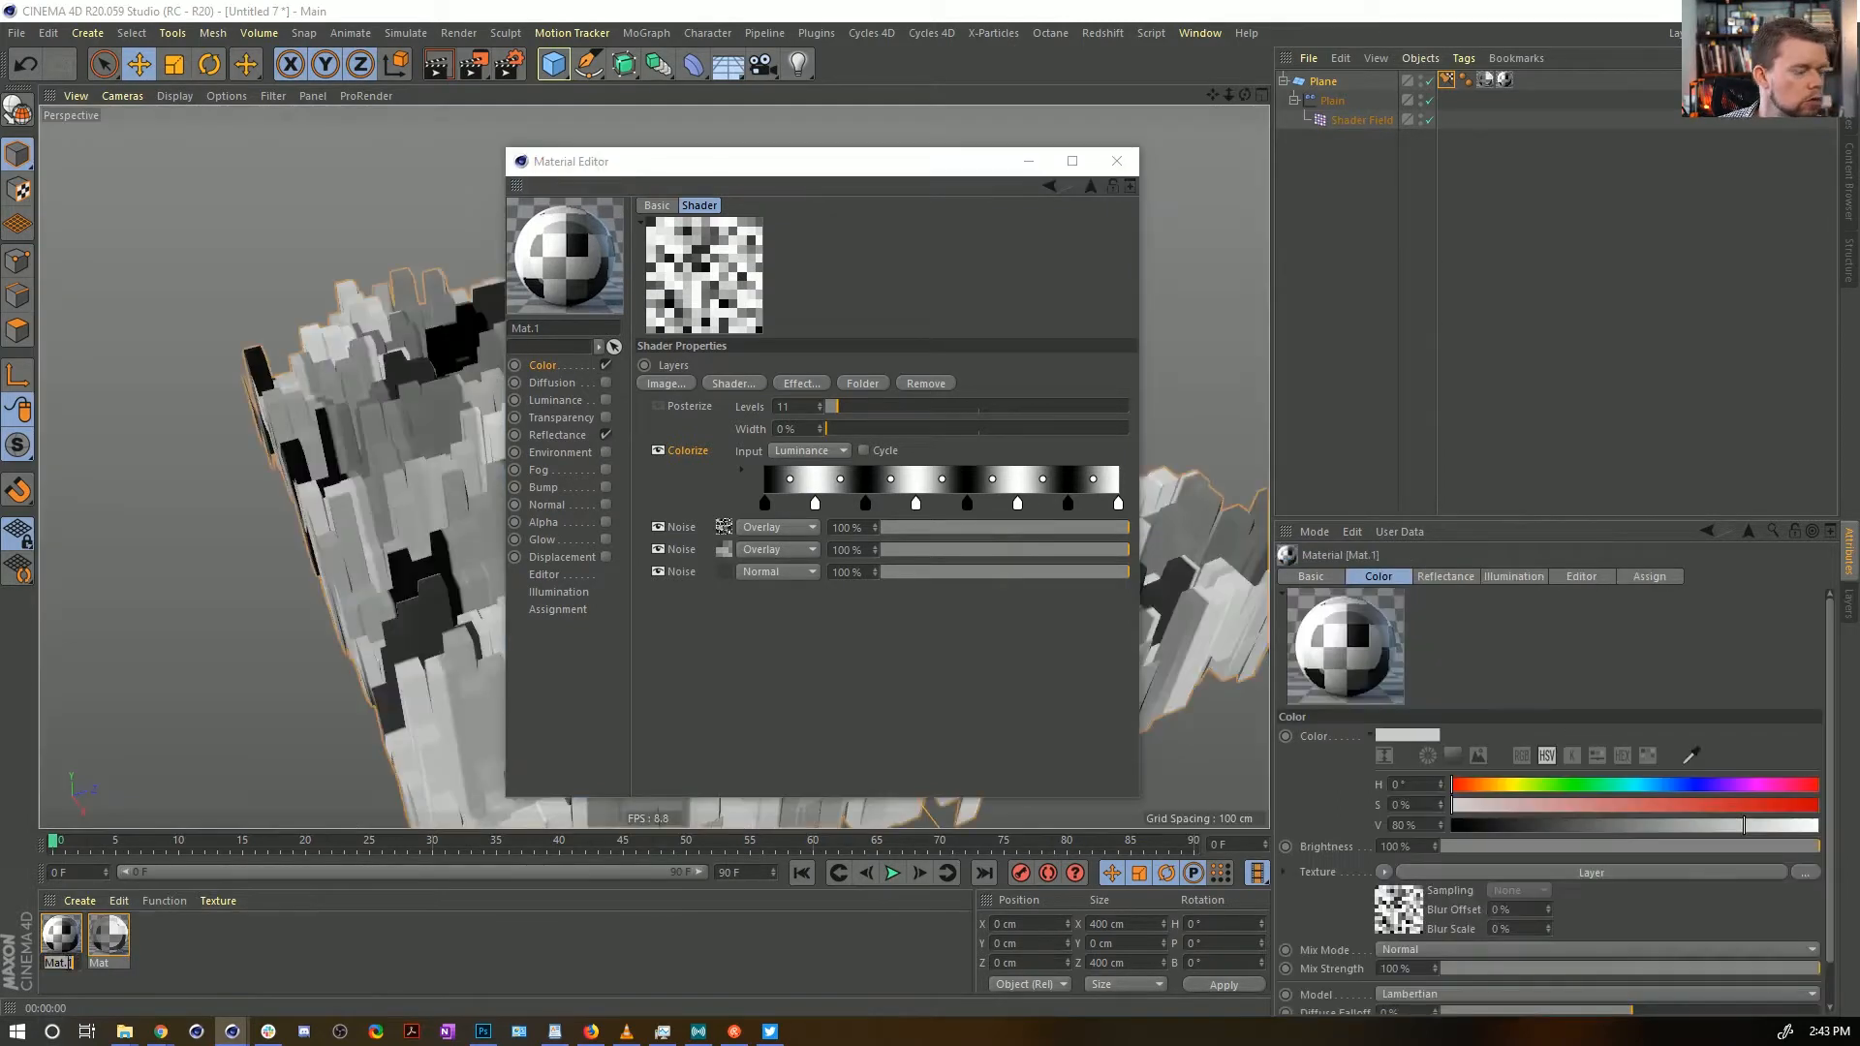
pyautogui.write('As')
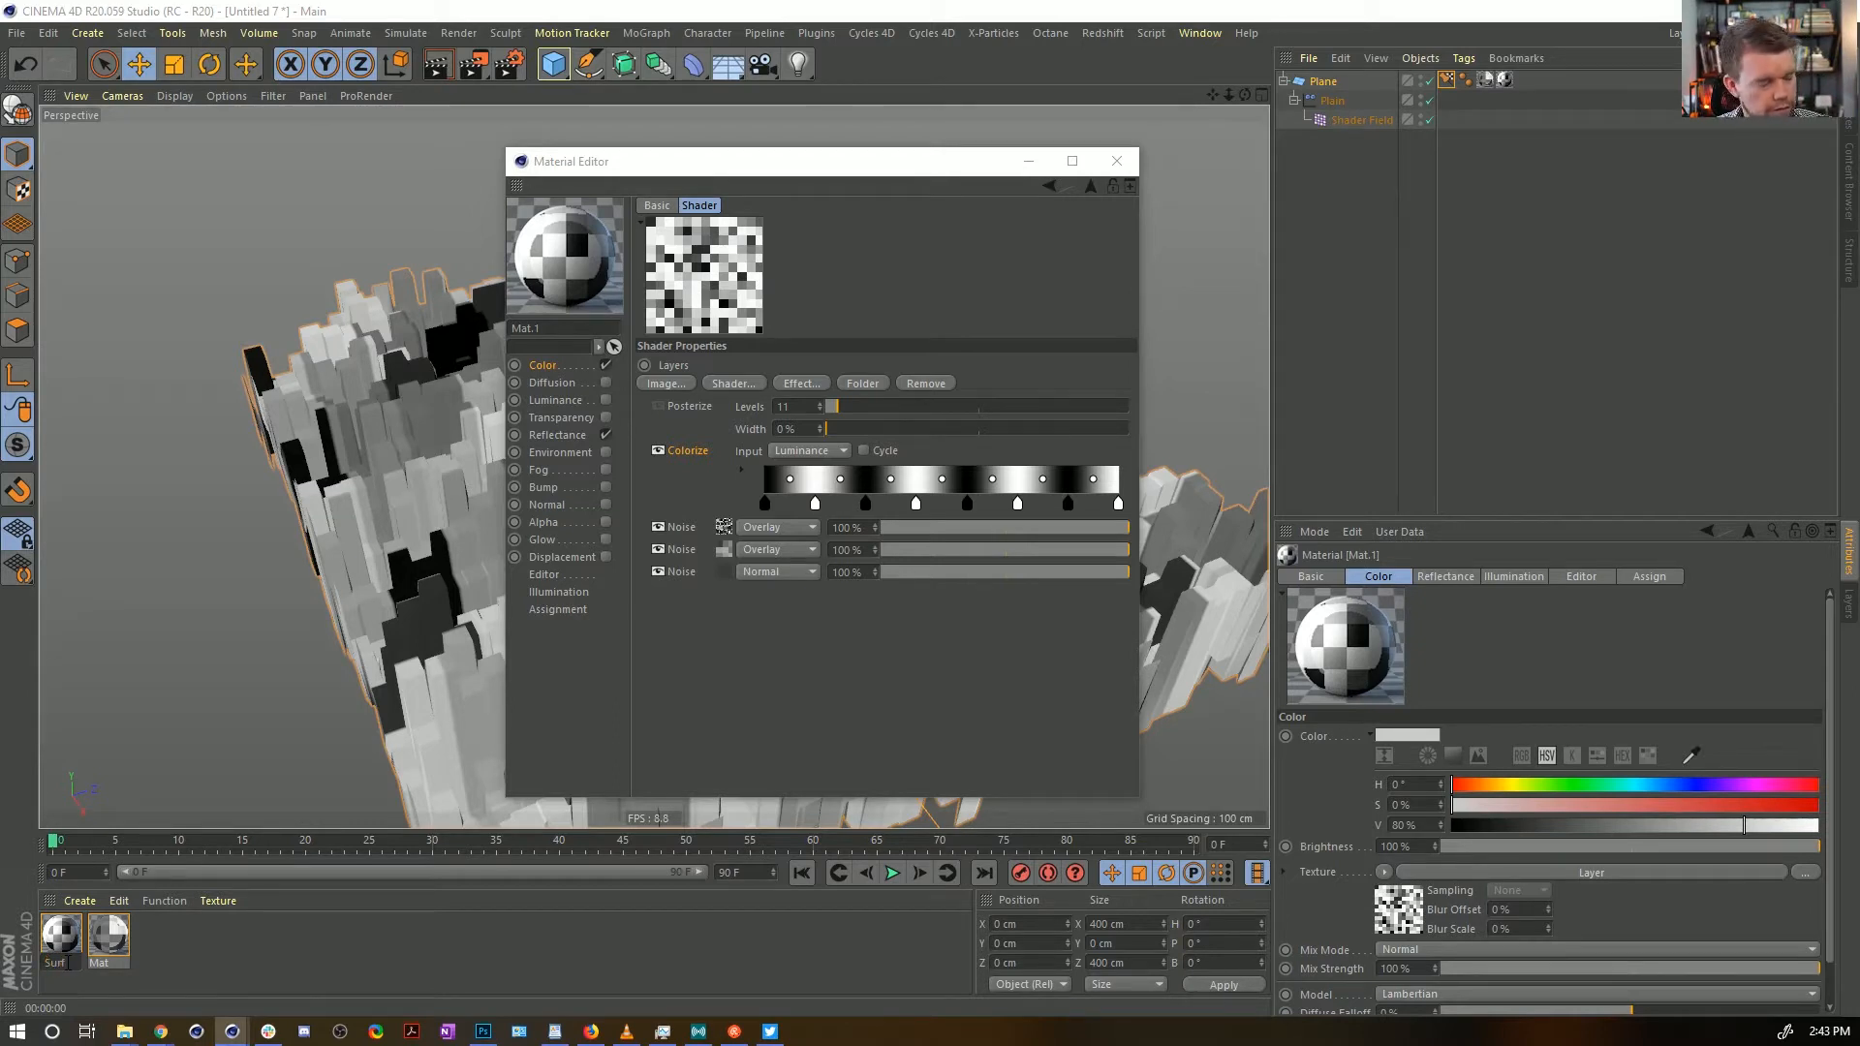
pyautogui.click(101, 964)
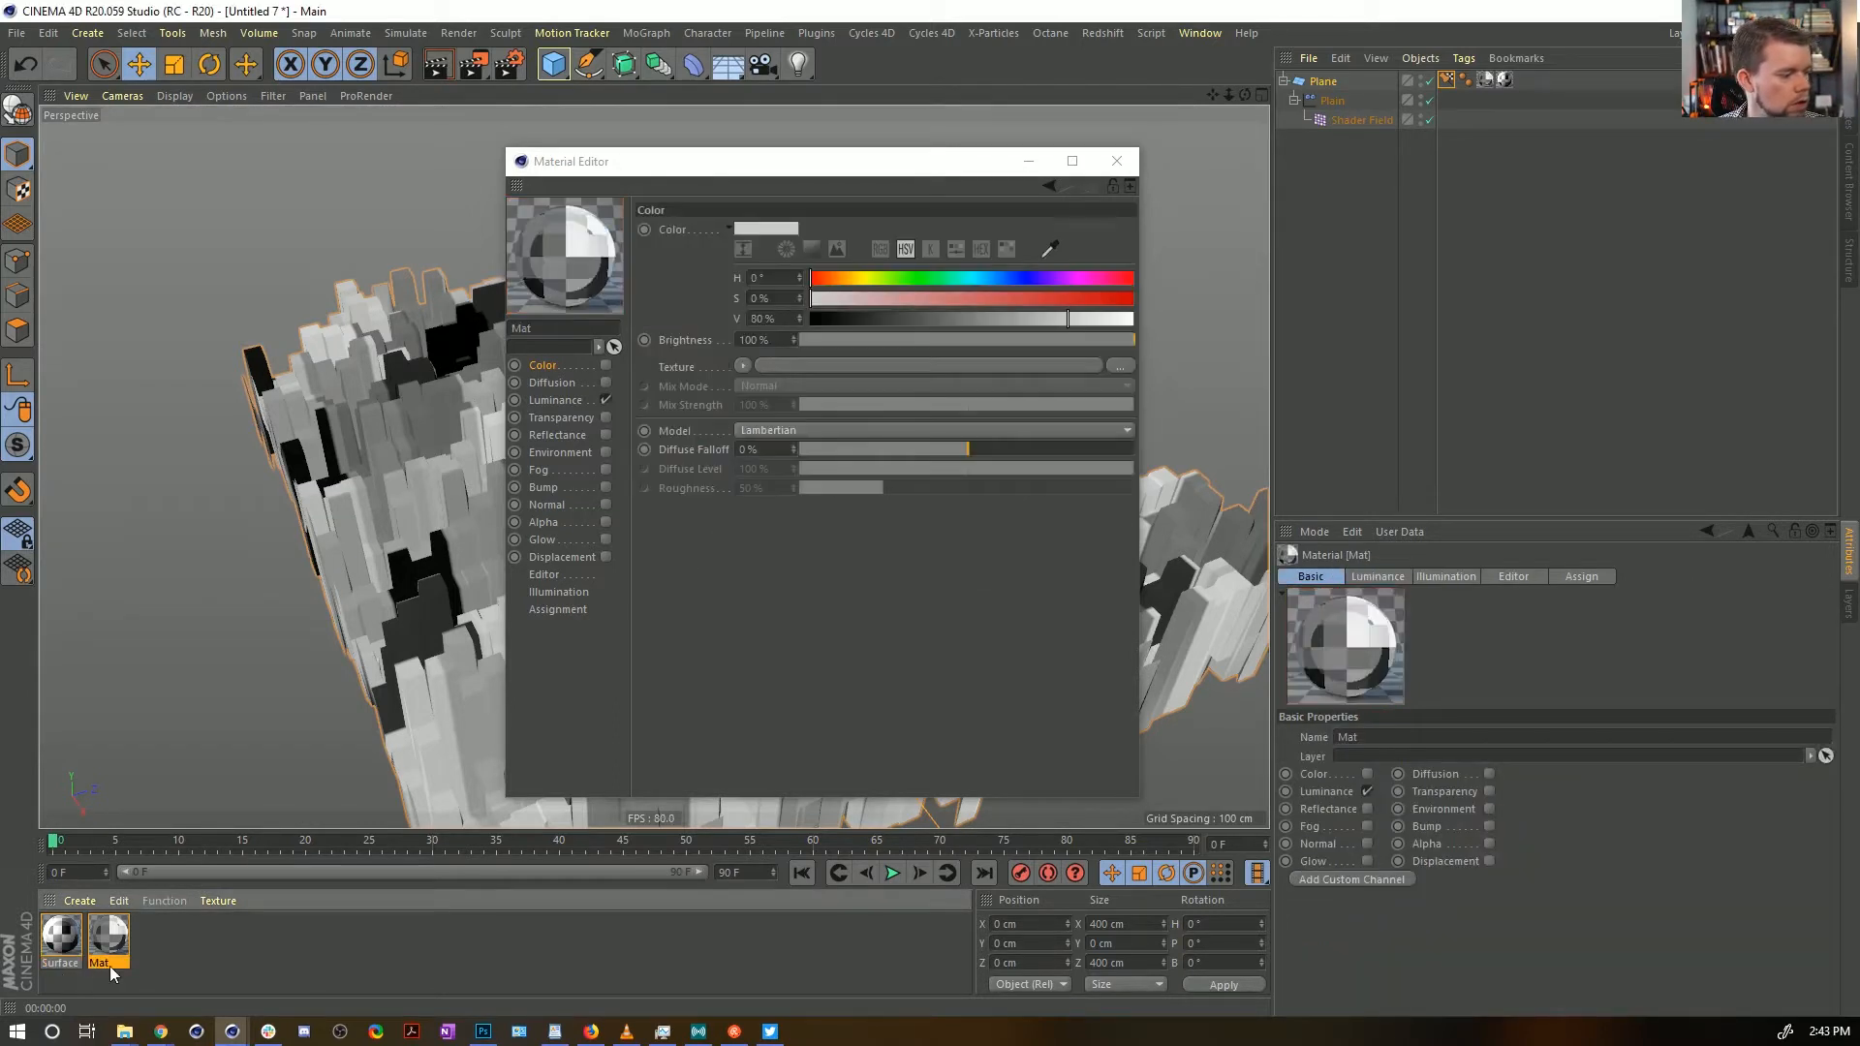
pyautogui.doubleClick(108, 964)
pyautogui.write('Dus')
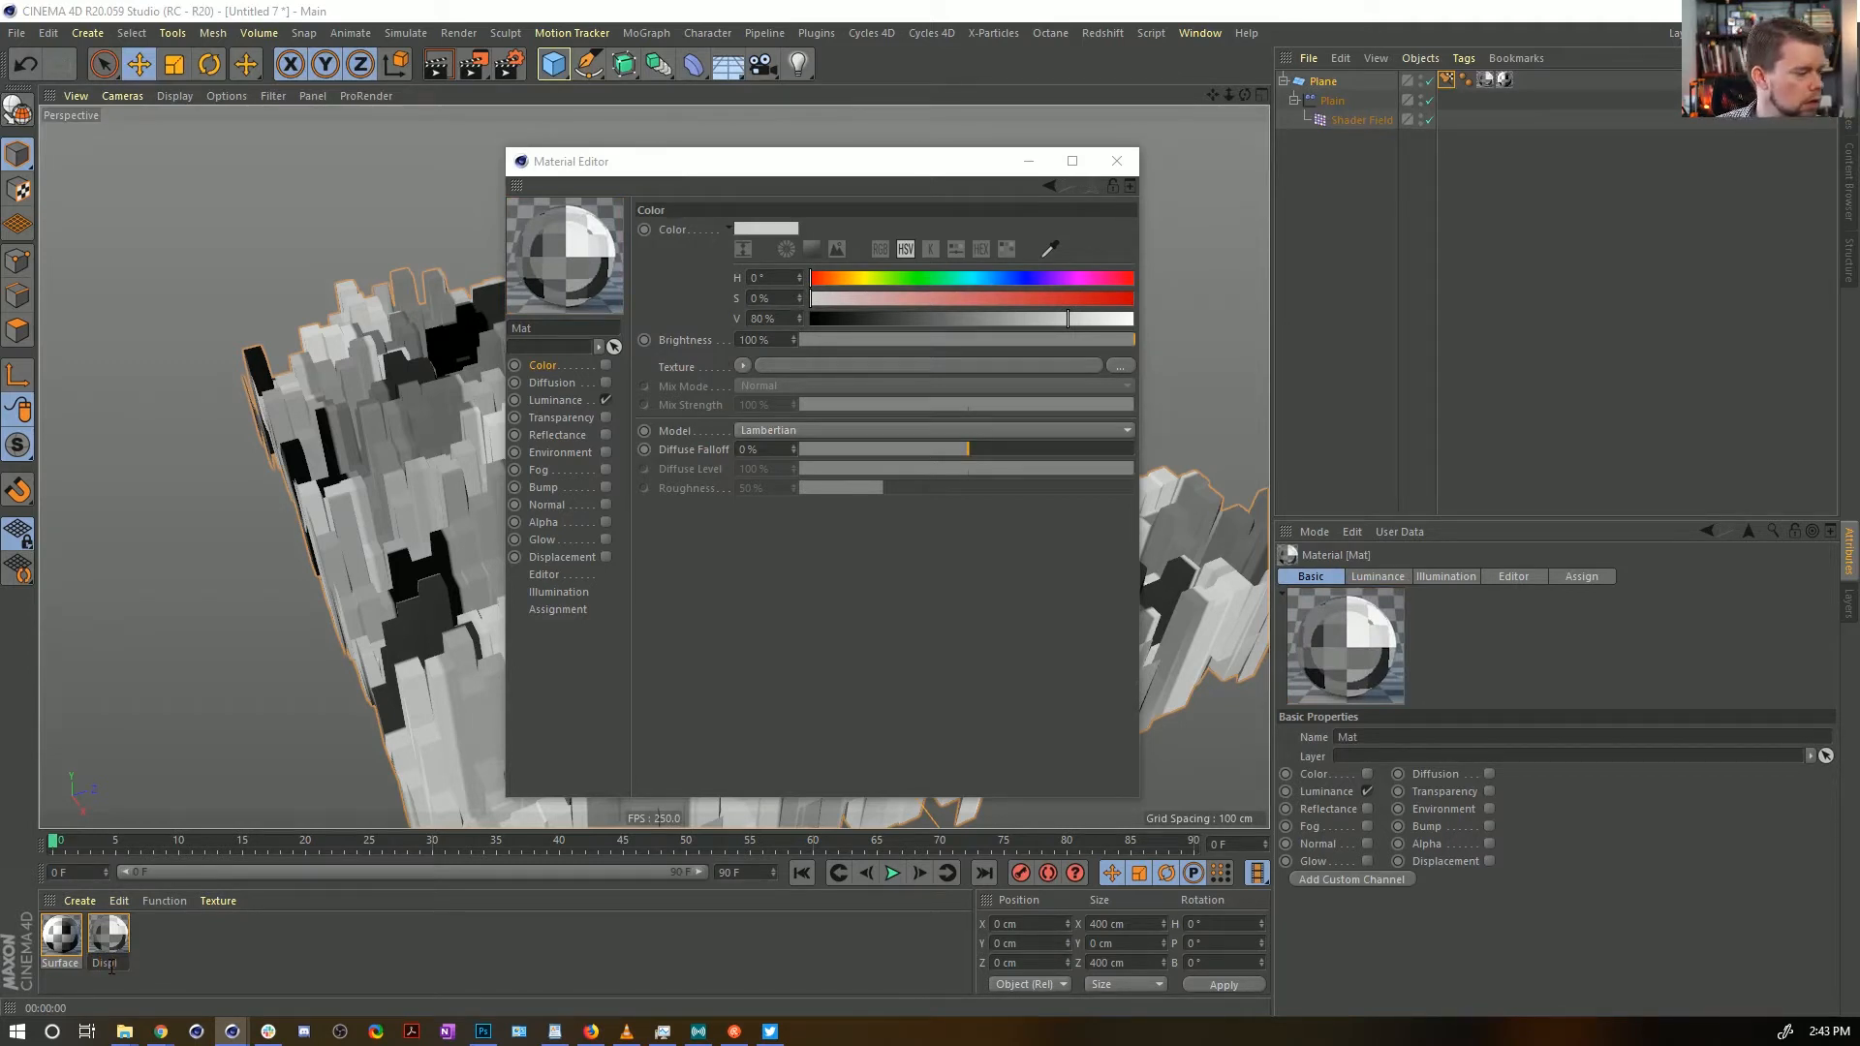
pyautogui.write('place')
pyautogui.press('Return')
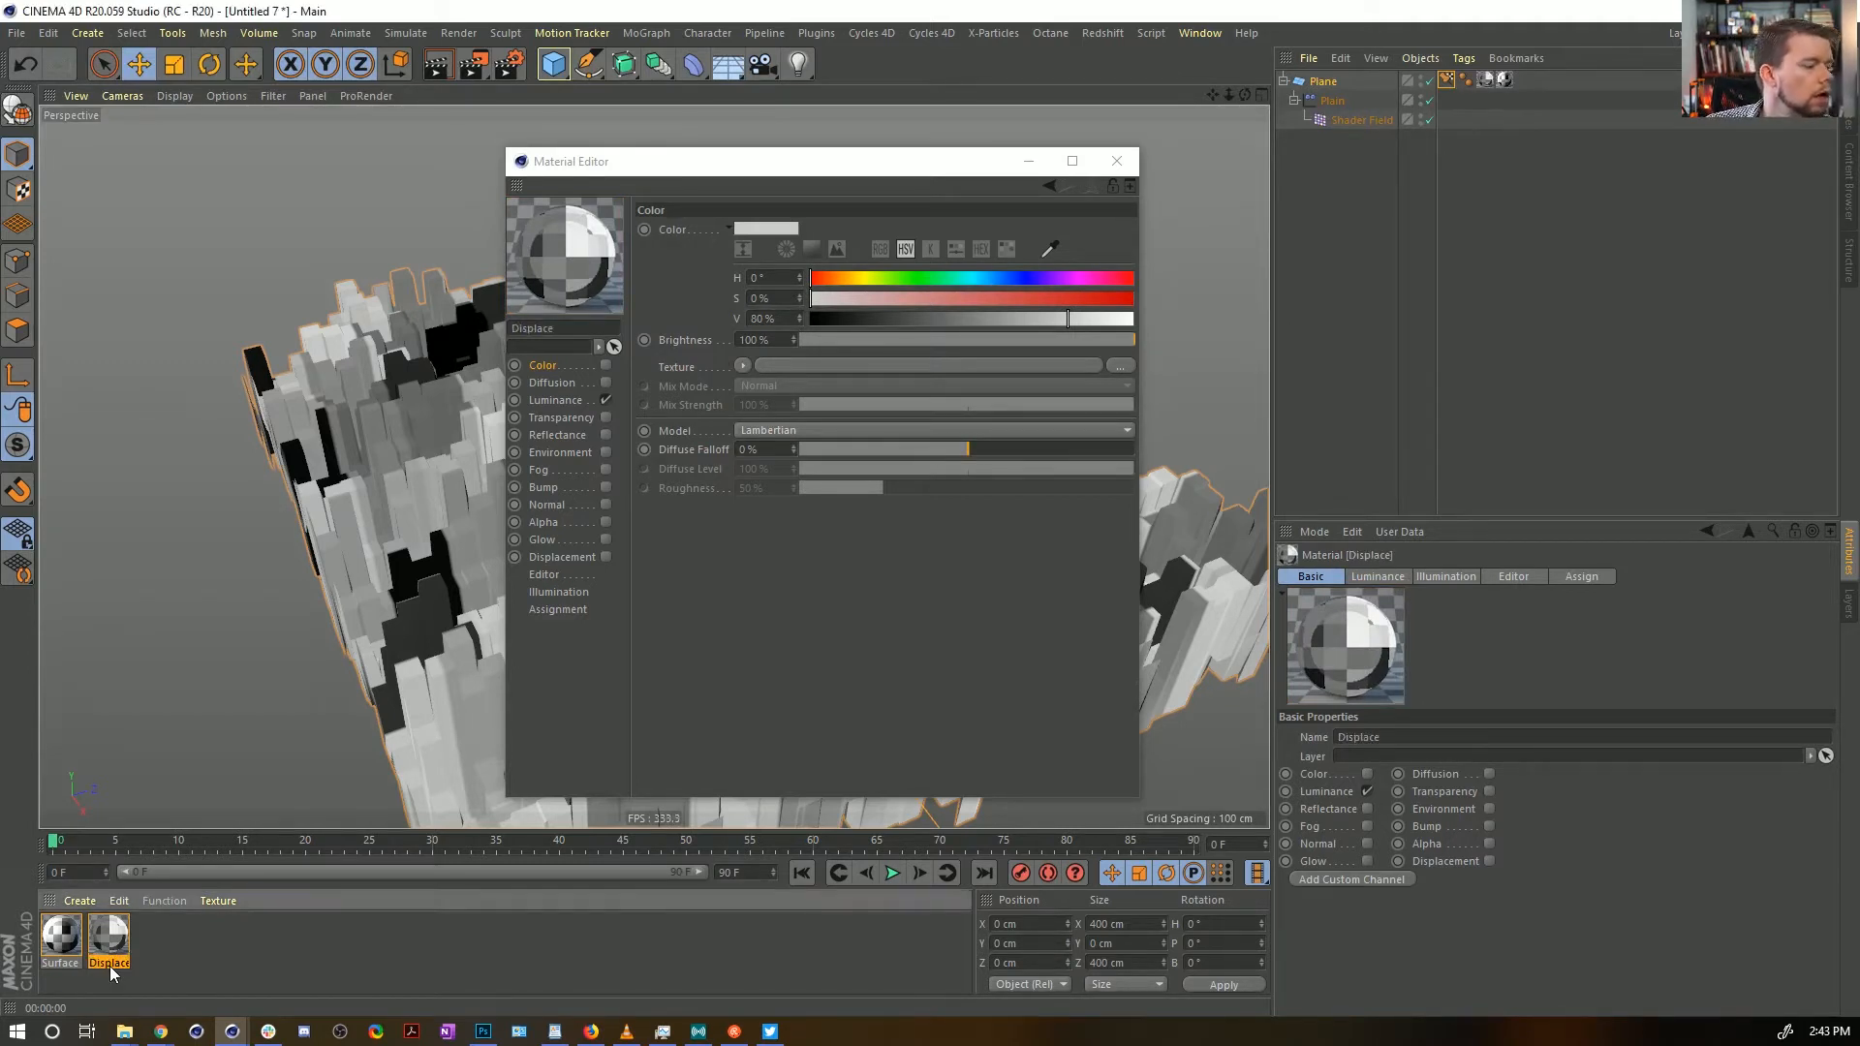
# Create a new material, load a Layer shader into its Color texture, and open that shader's settings
pyautogui.doubleClick(176, 944)
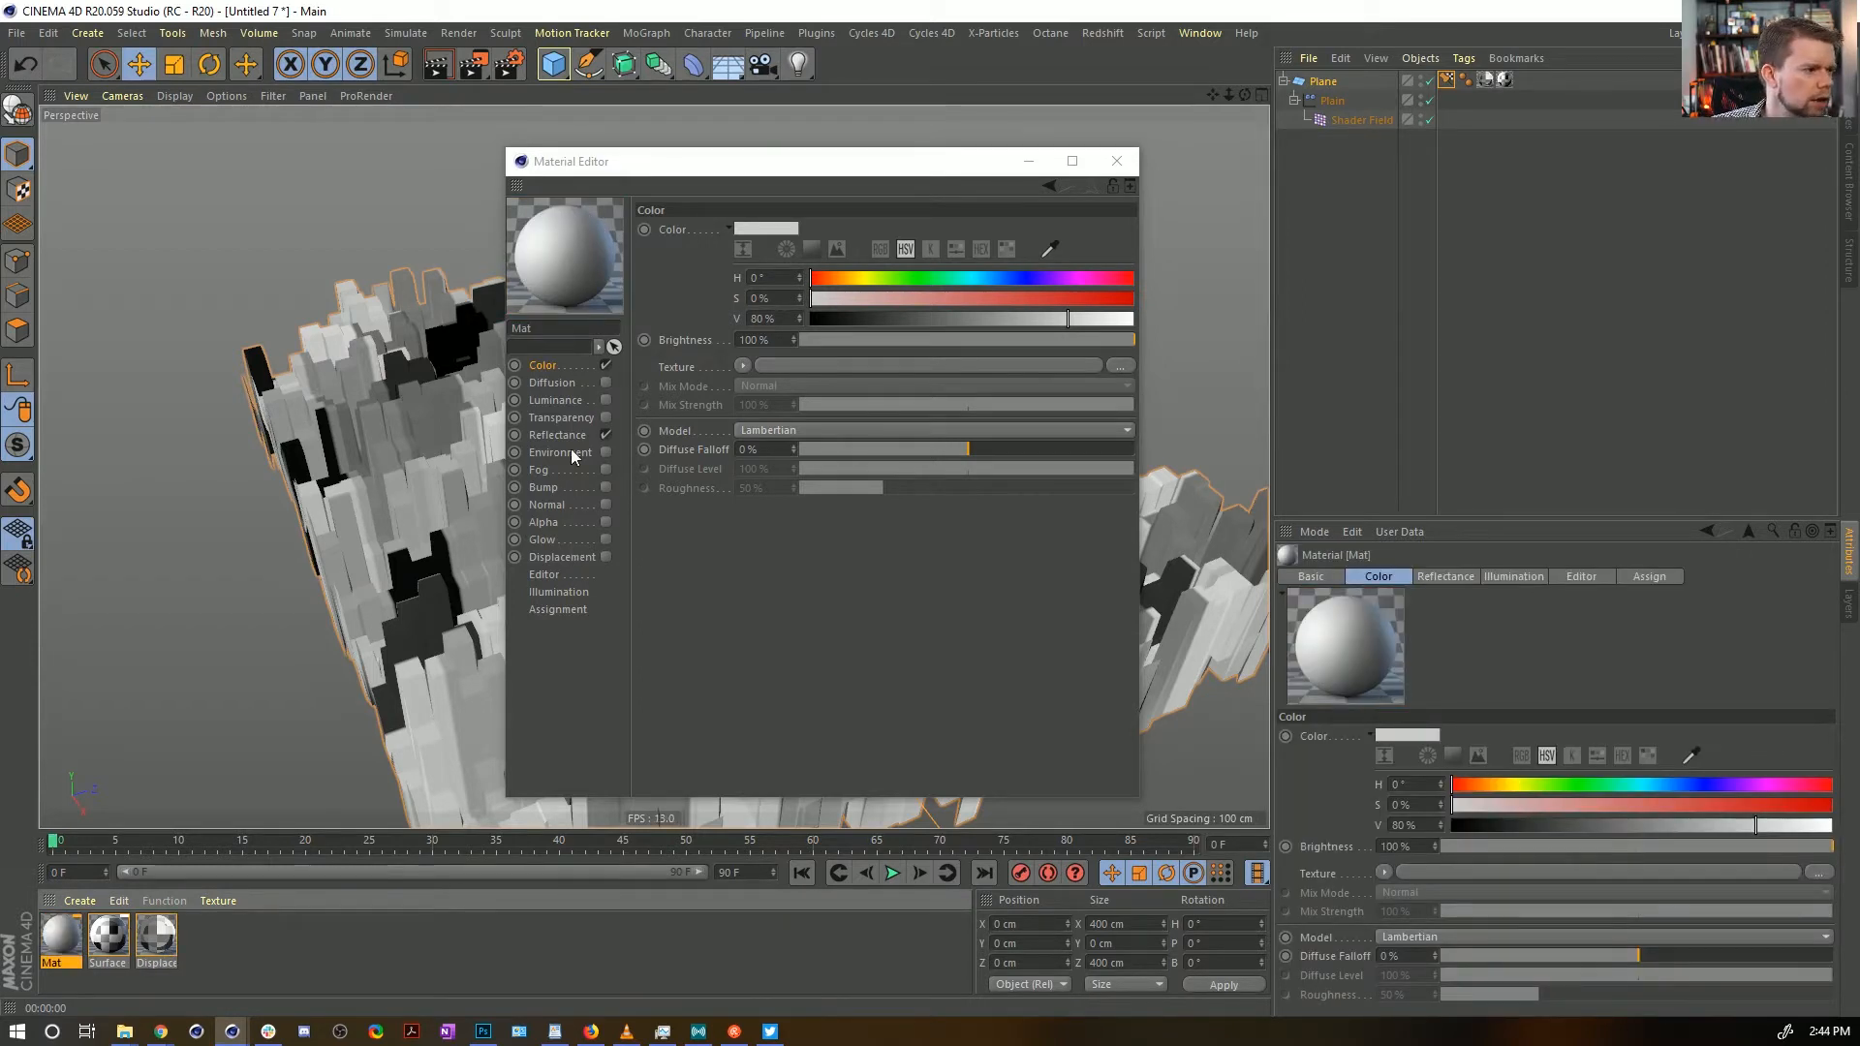
pyautogui.click(566, 368)
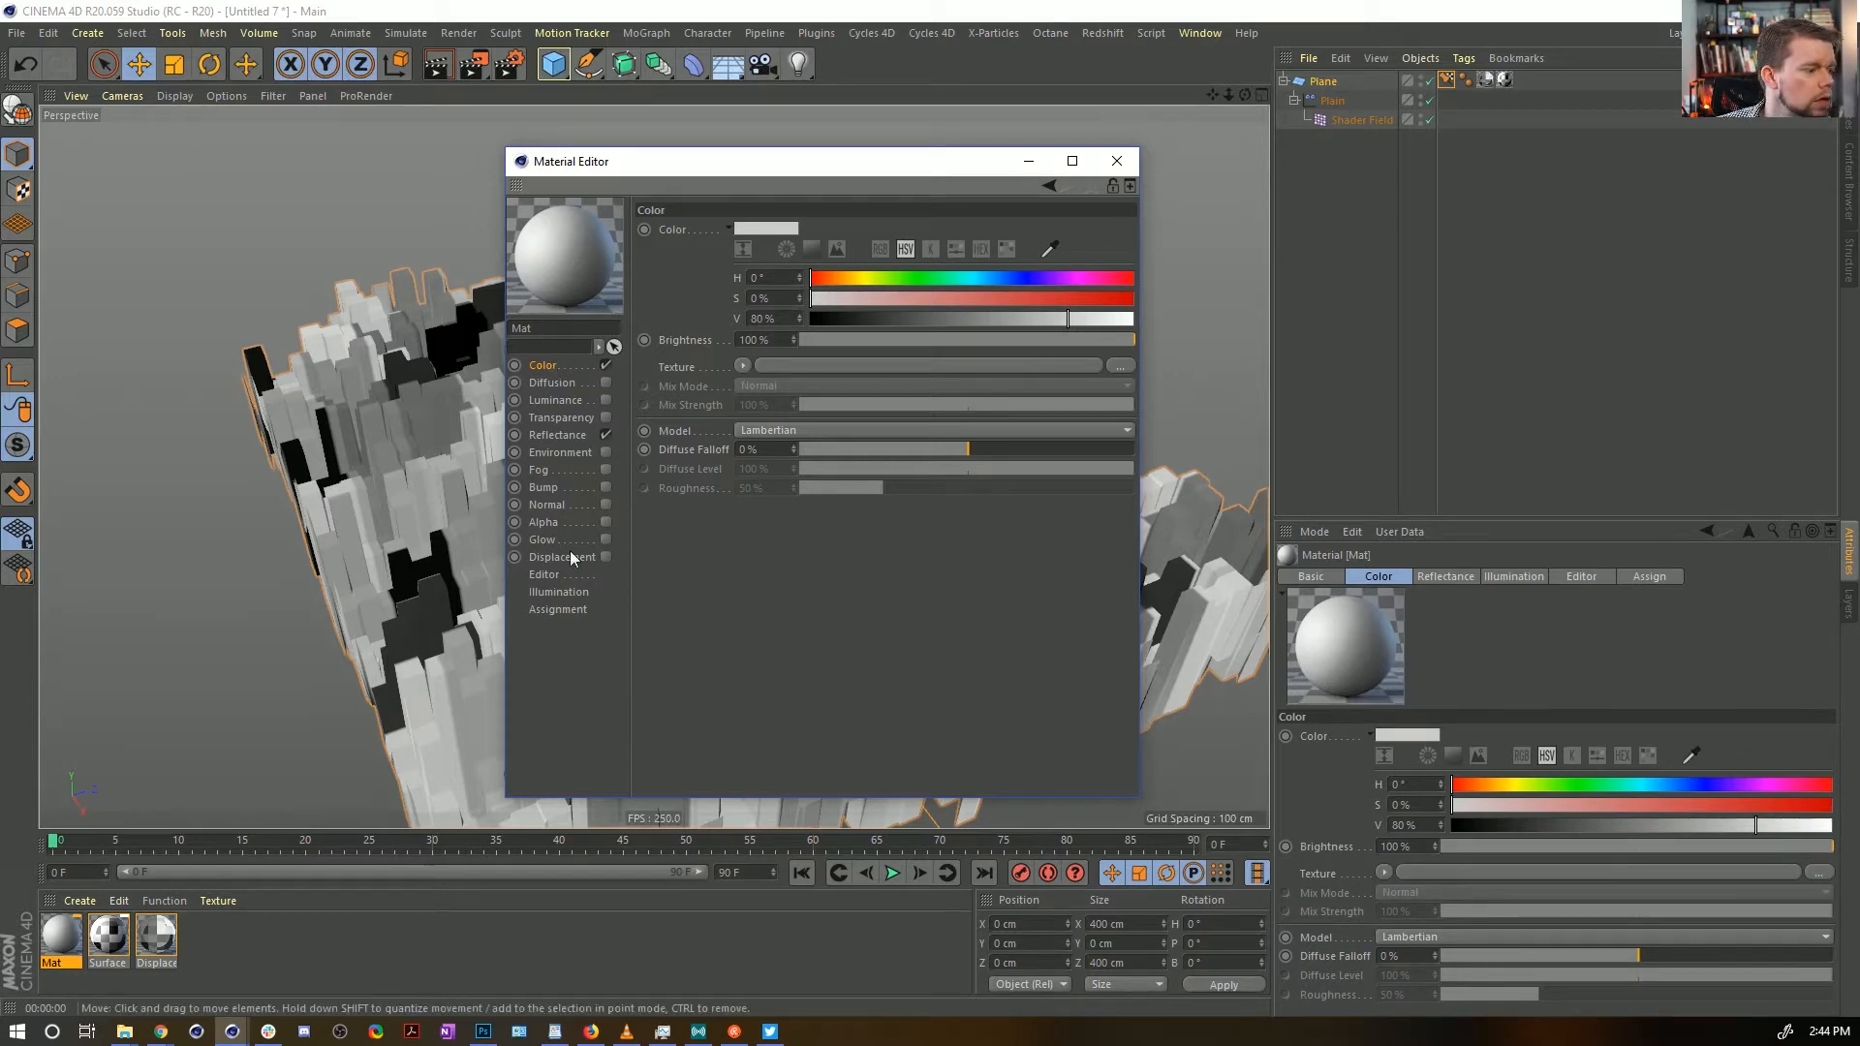
pyautogui.click(742, 365)
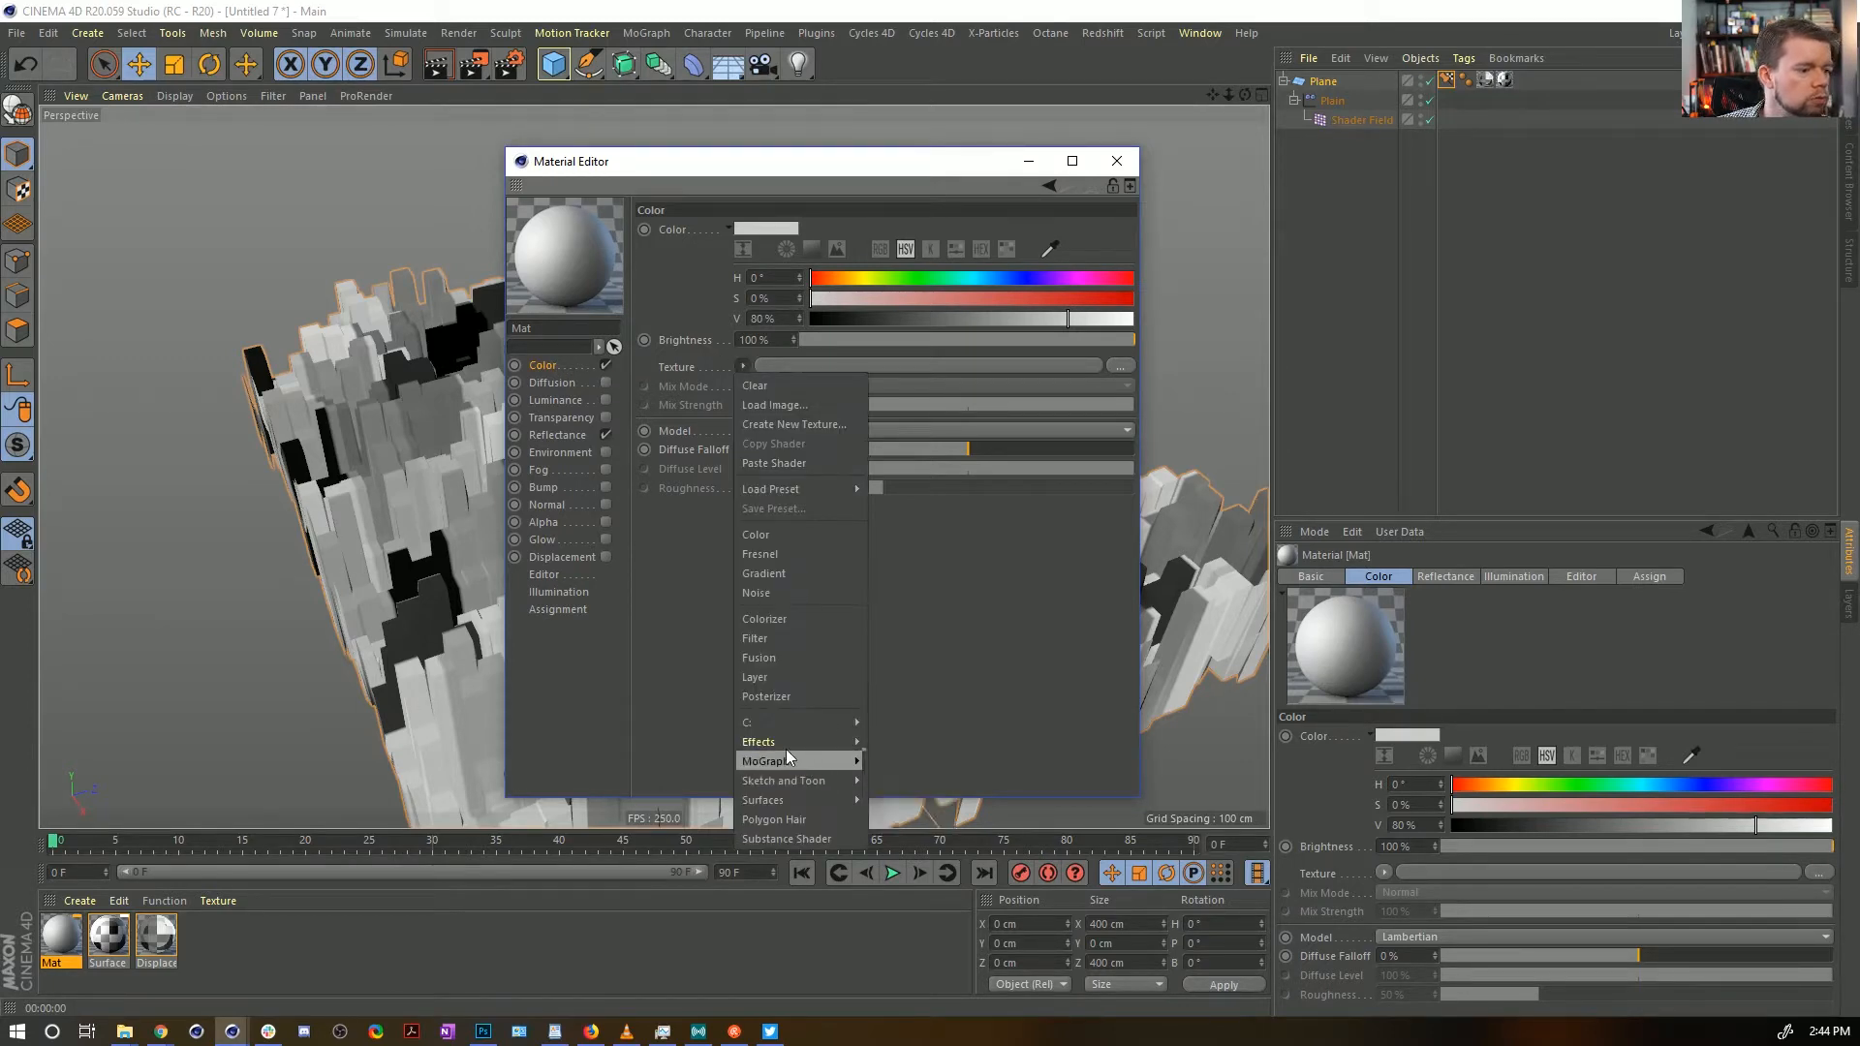
pyautogui.moveTo(786, 743)
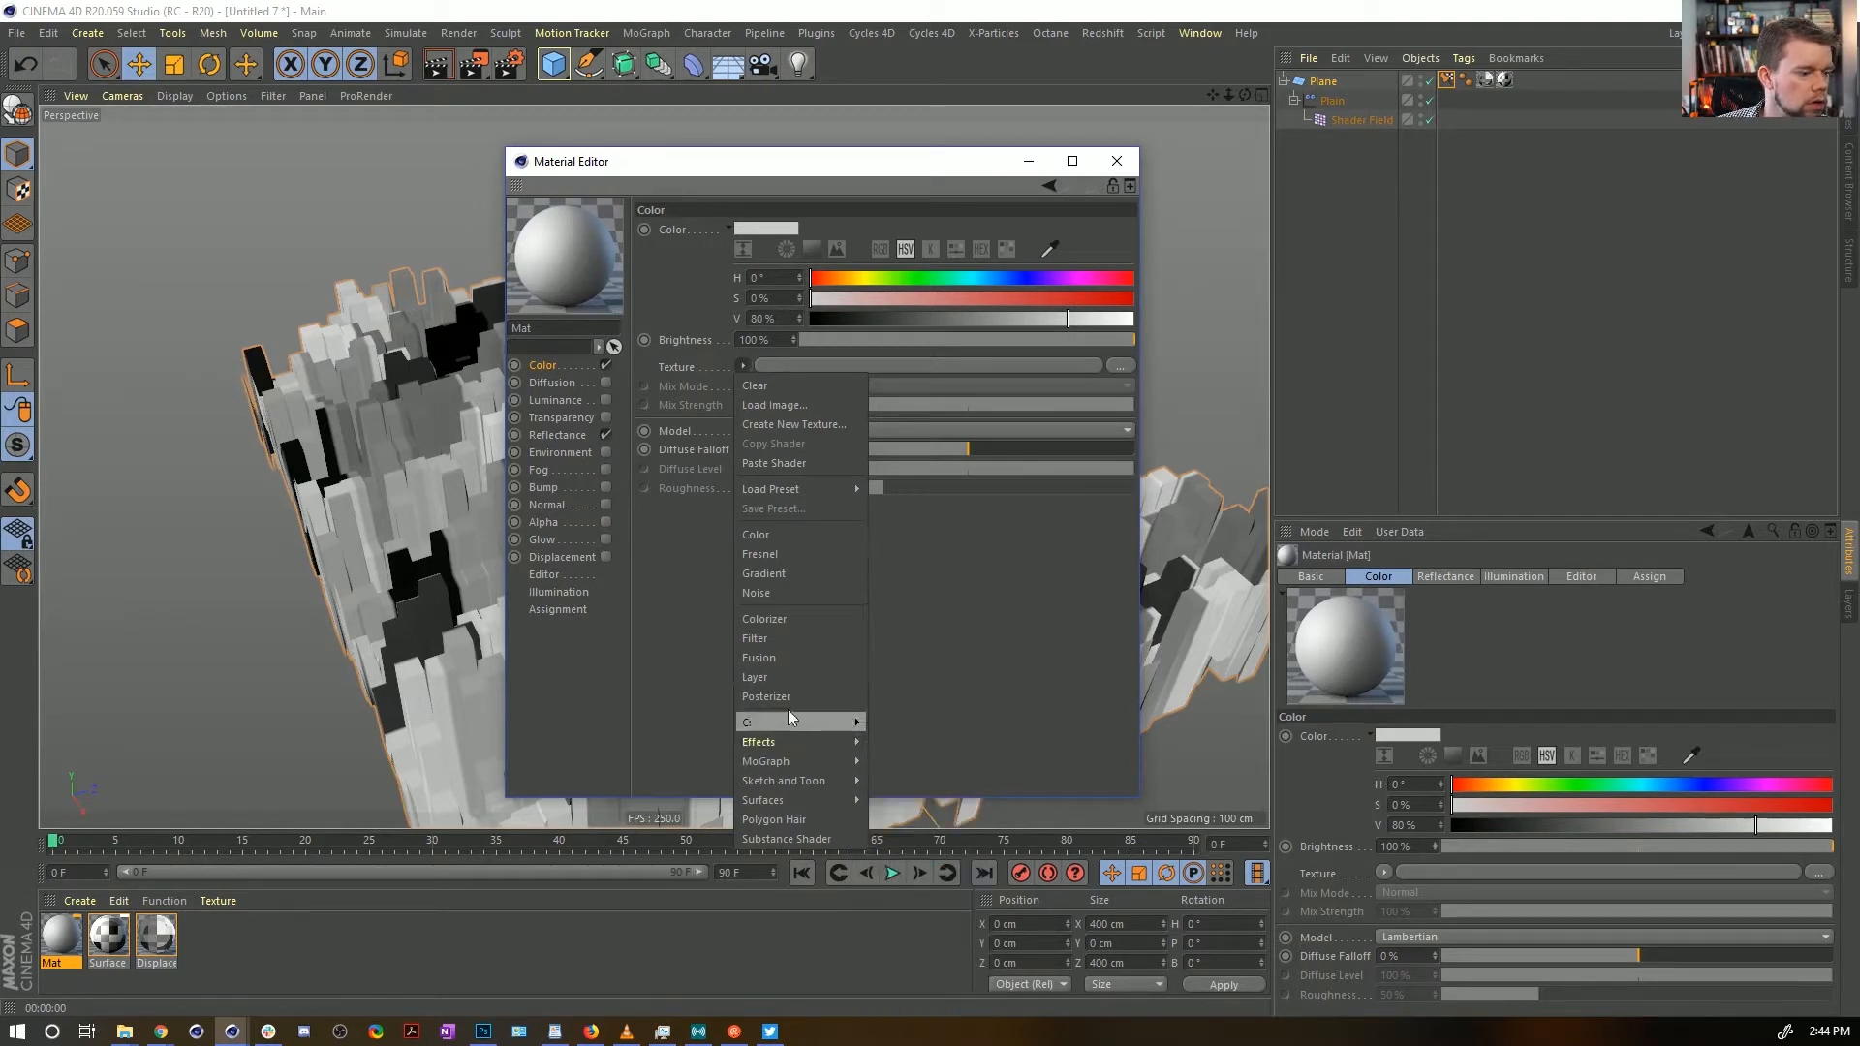
pyautogui.click(790, 676)
pyautogui.click(770, 390)
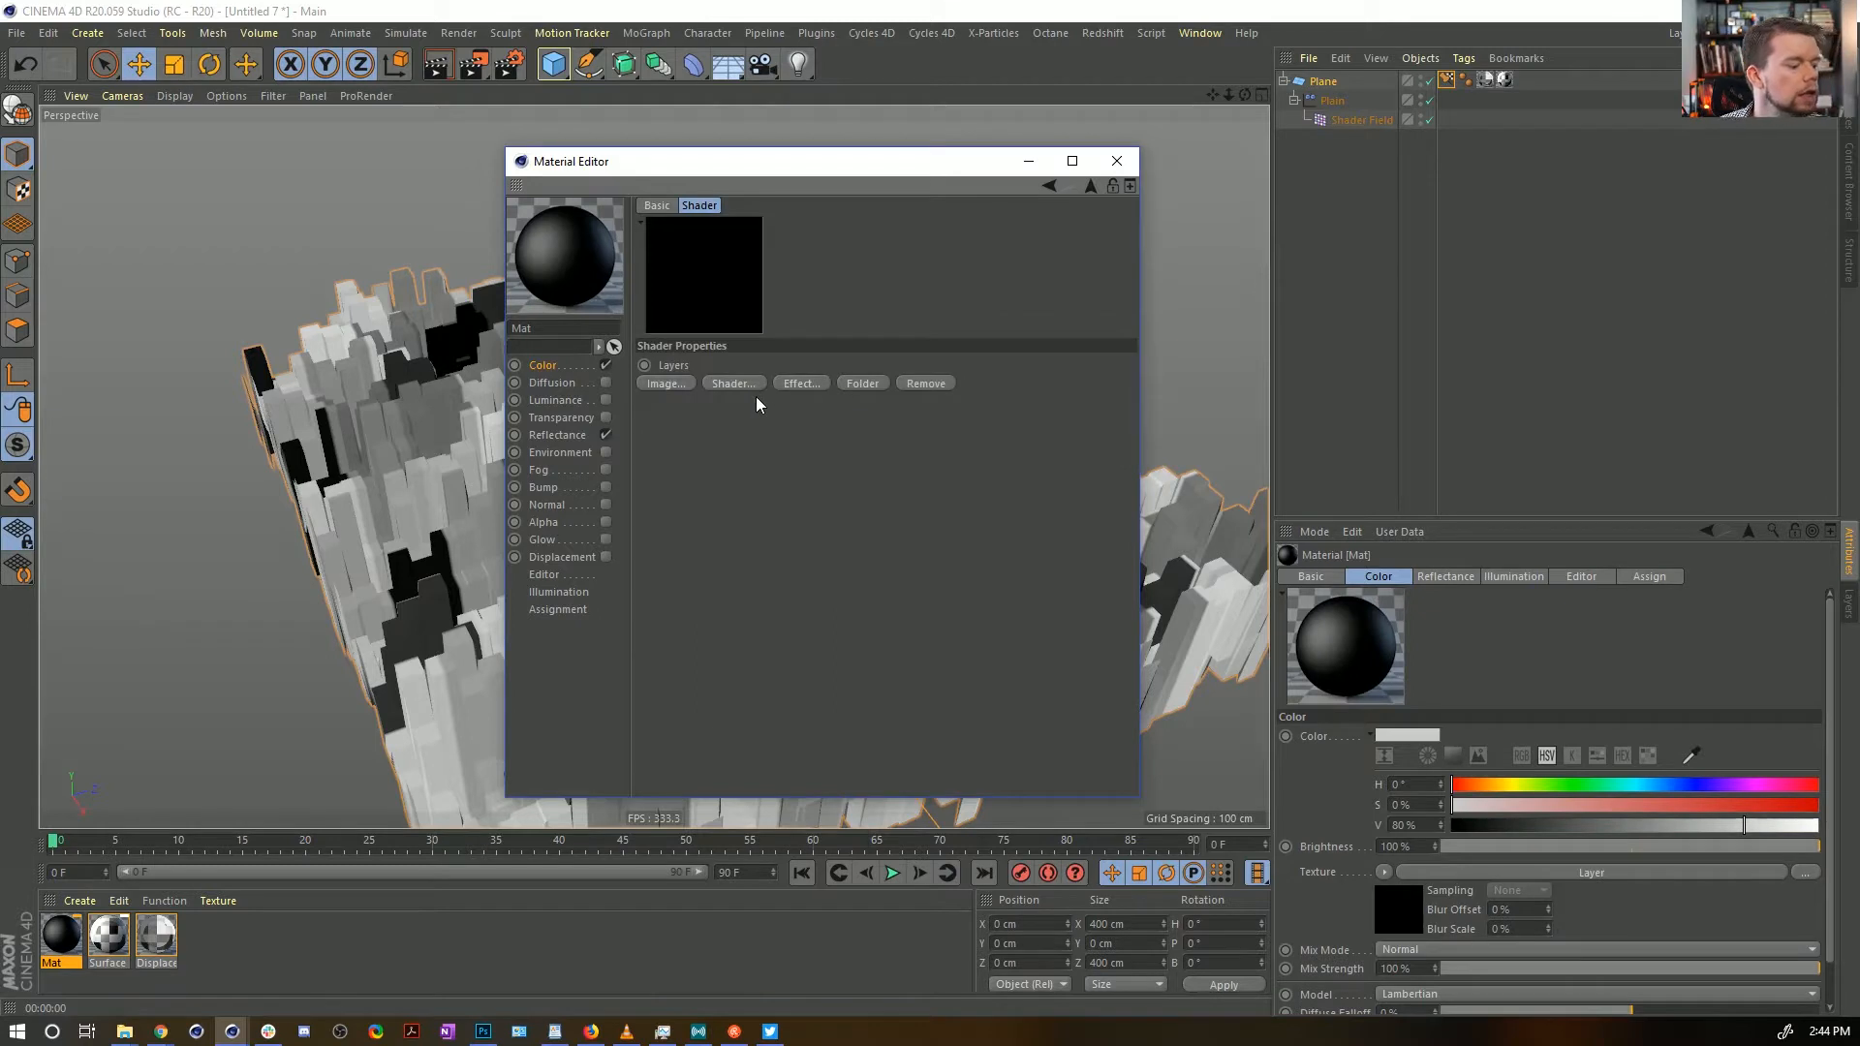
# Add a Tiles surface shader to the new material's Layer shader and open its settings
pyautogui.click(718, 385)
pyautogui.moveTo(823, 640)
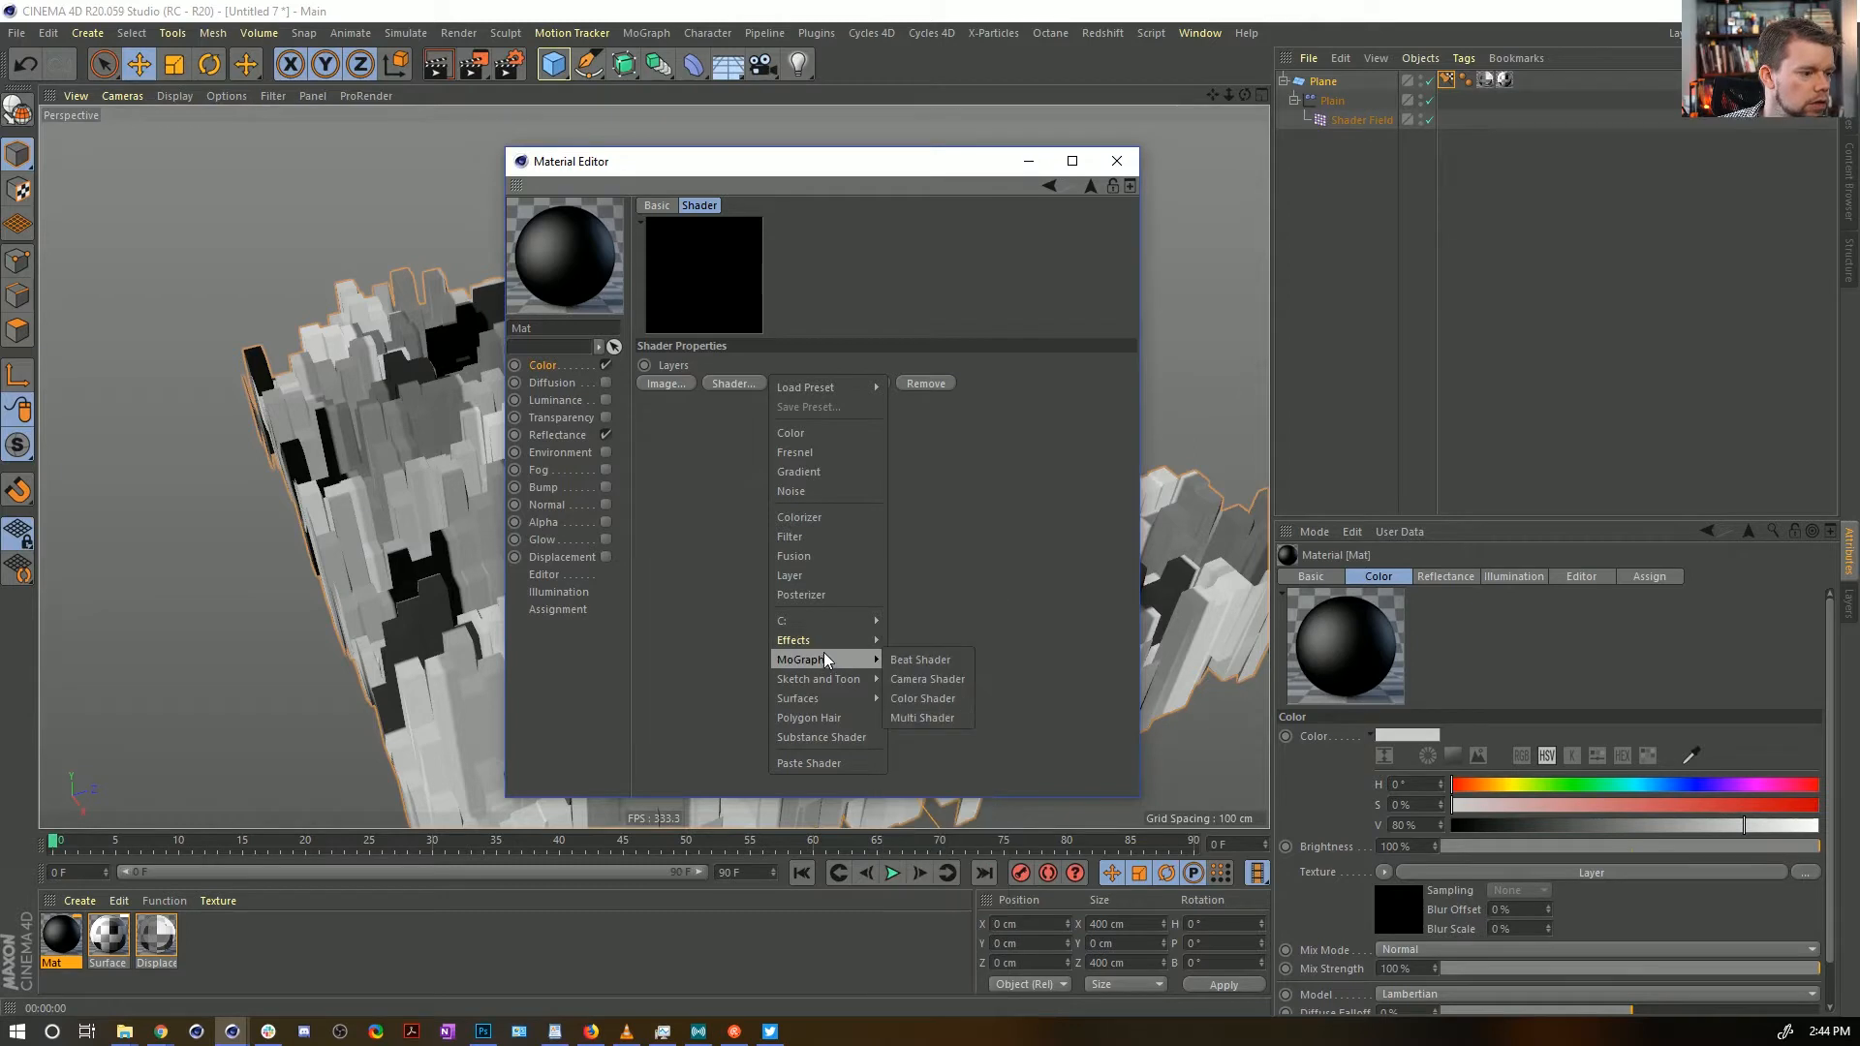
pyautogui.moveTo(814, 698)
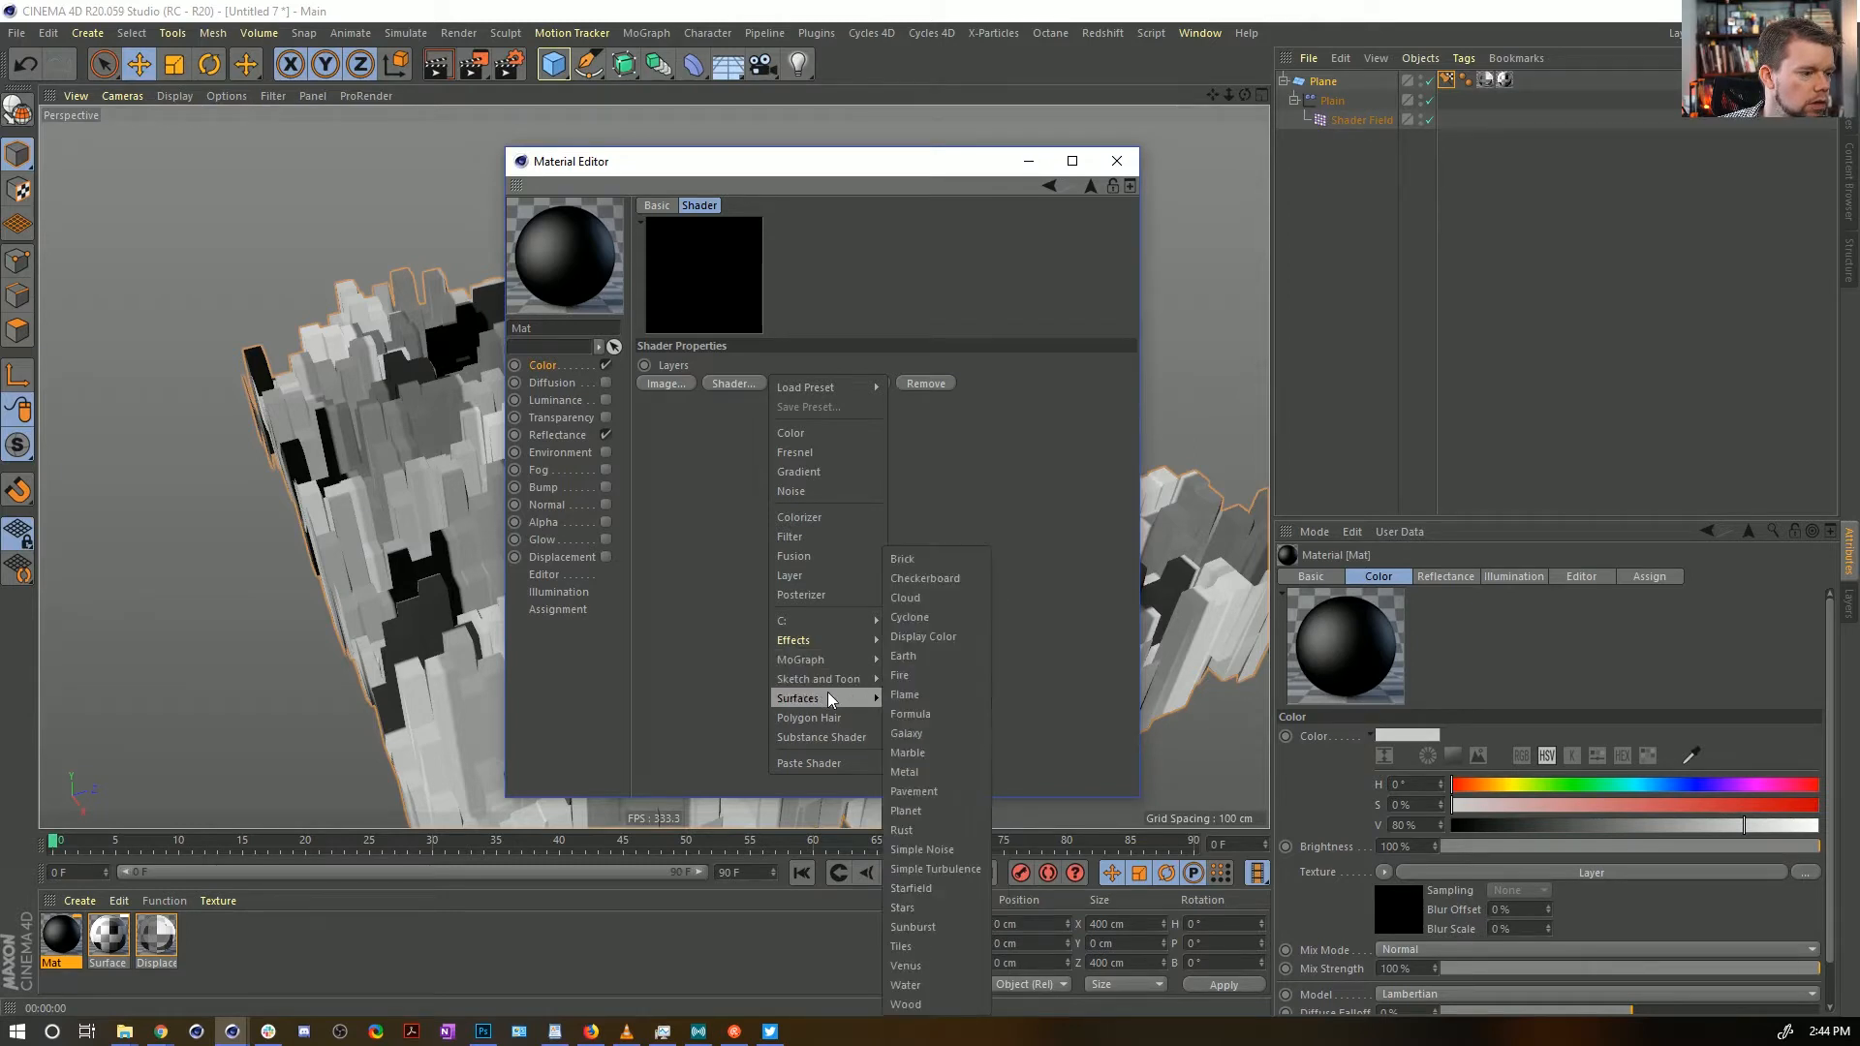
pyautogui.click(920, 947)
pyautogui.click(700, 408)
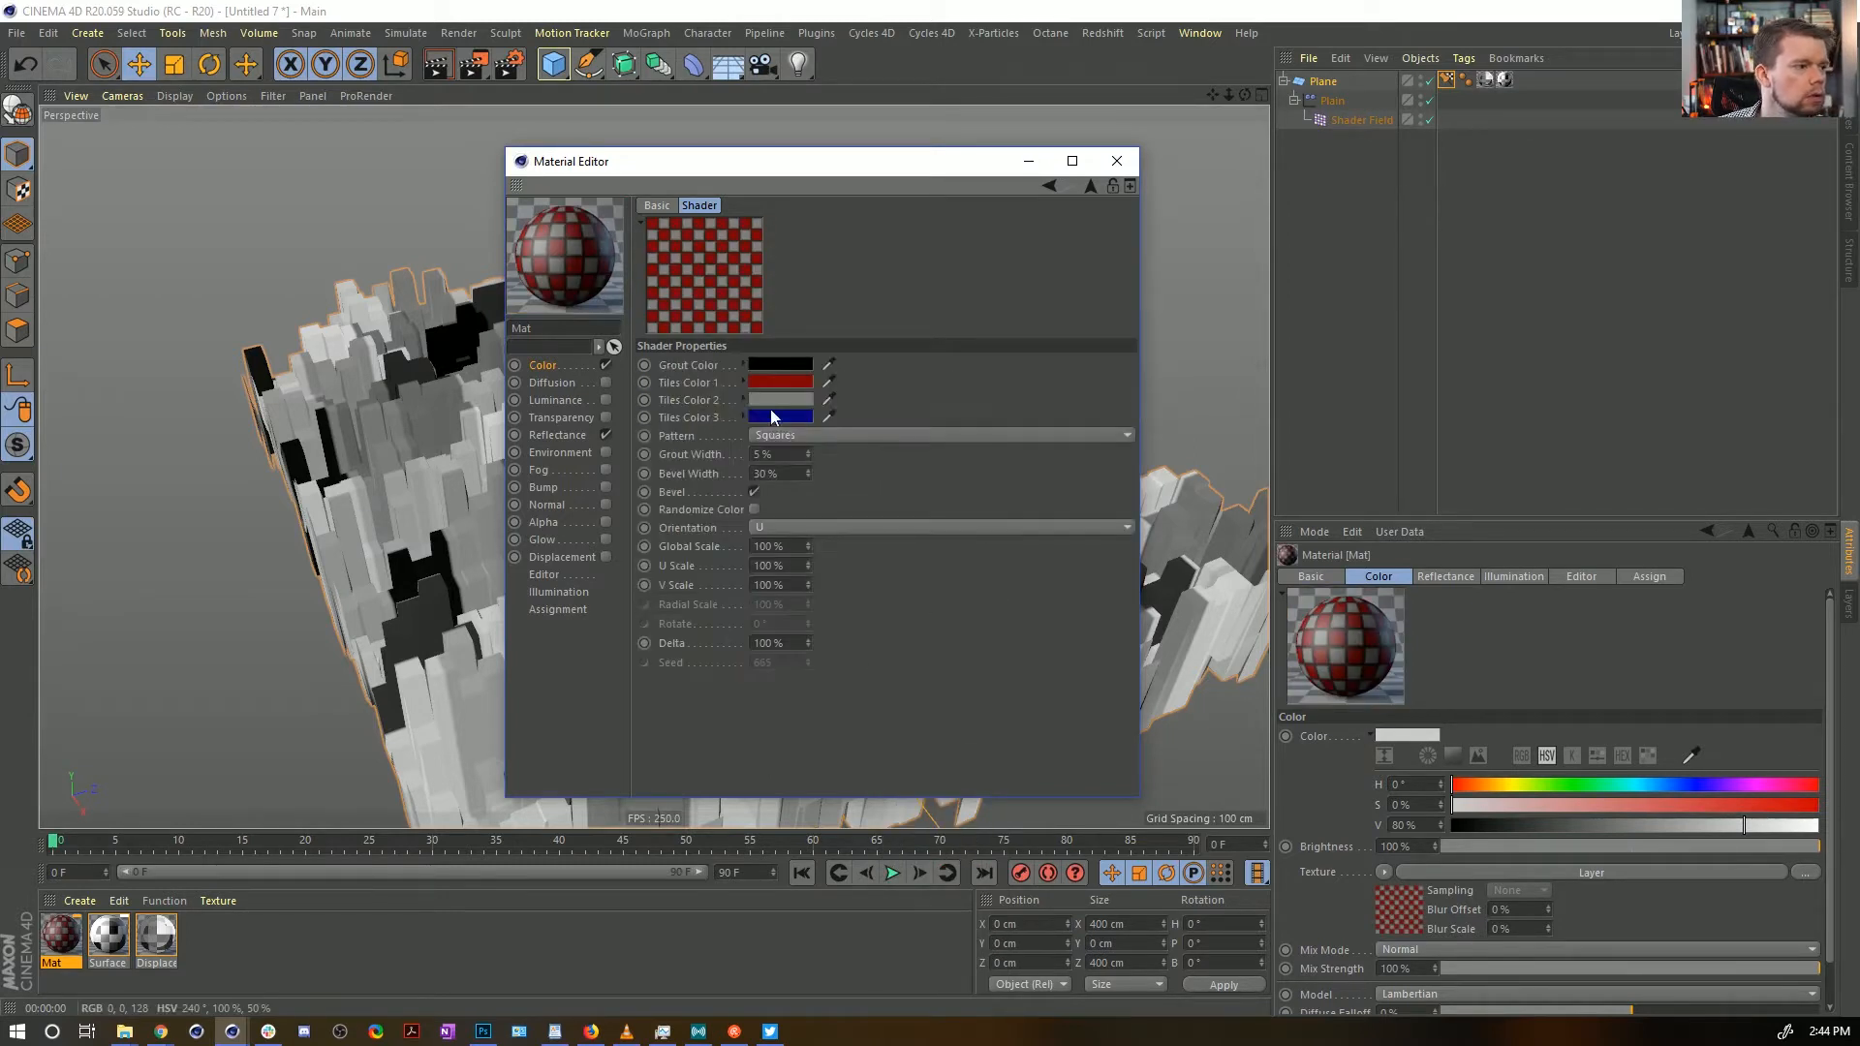
# Set Tiles Color 1 to black, Tiles Color 2 to white, and Tiles Color 3 to 50 % gray
pyautogui.click(796, 398)
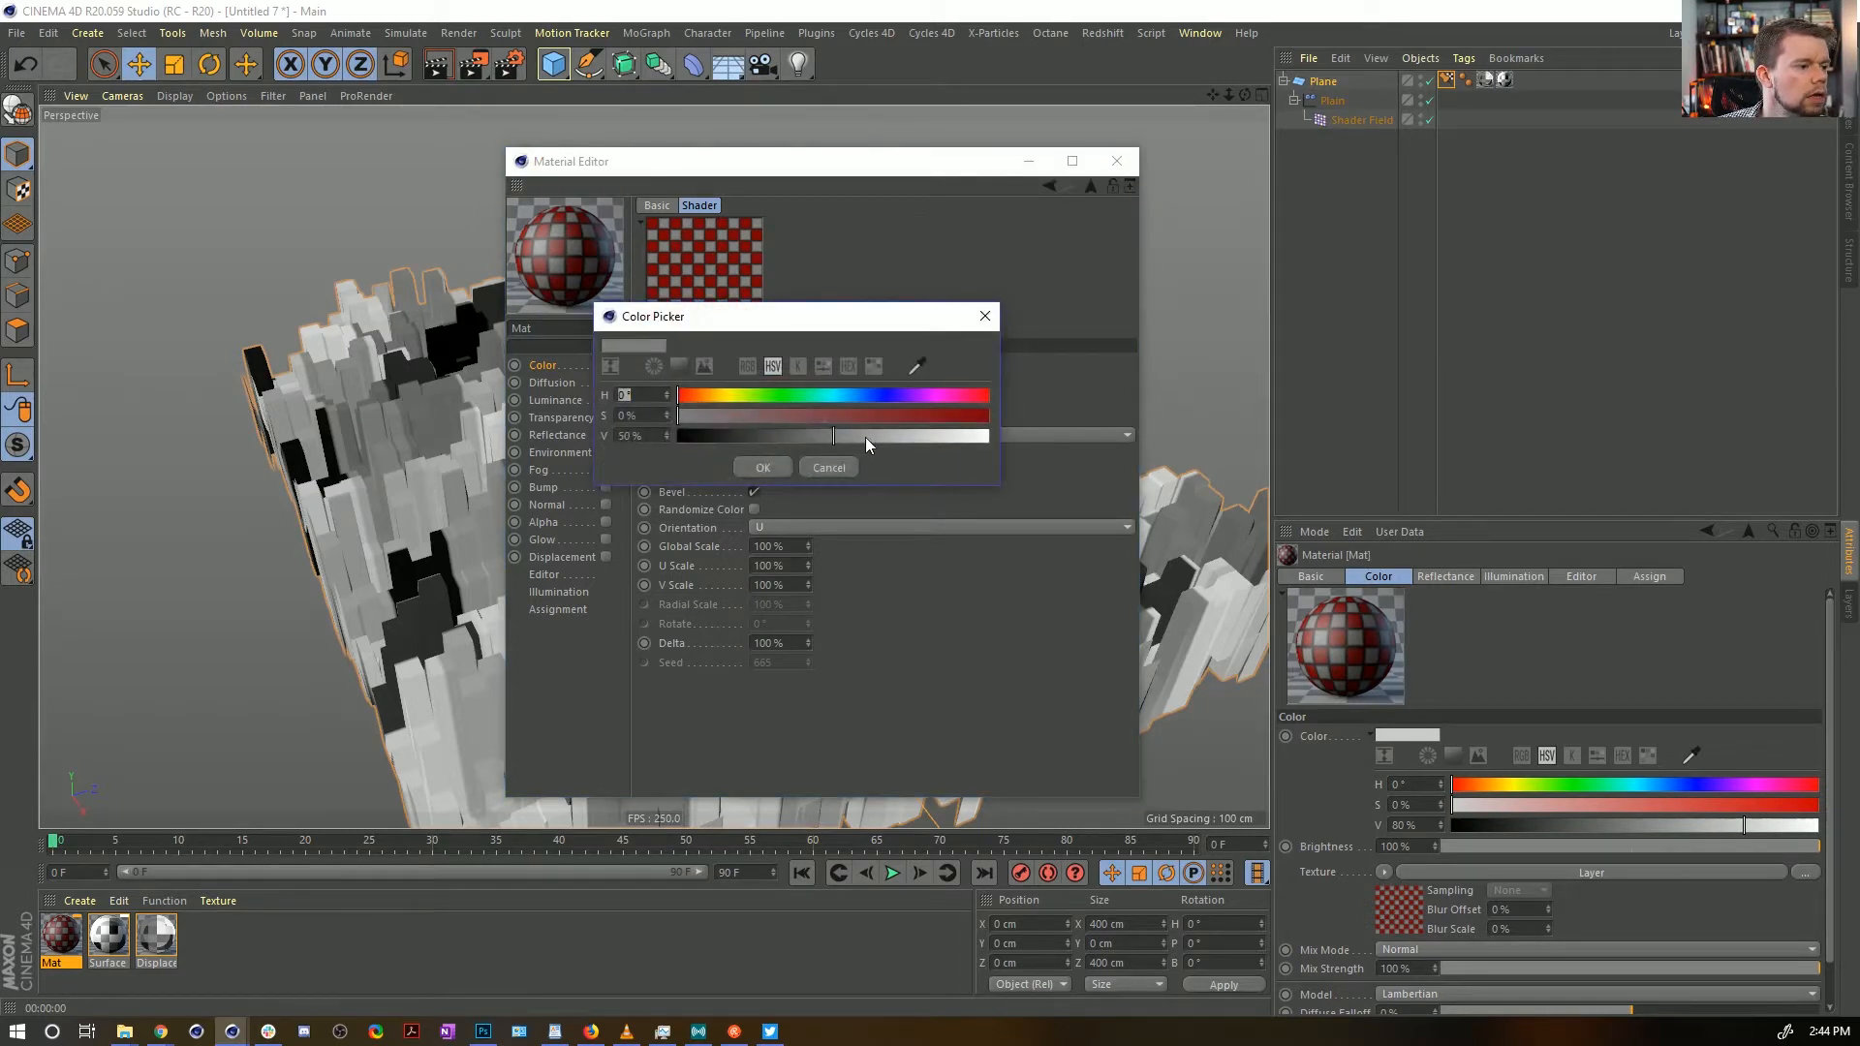
pyautogui.moveTo(864, 438); pyautogui.dragTo(996, 438)
pyautogui.click(774, 467)
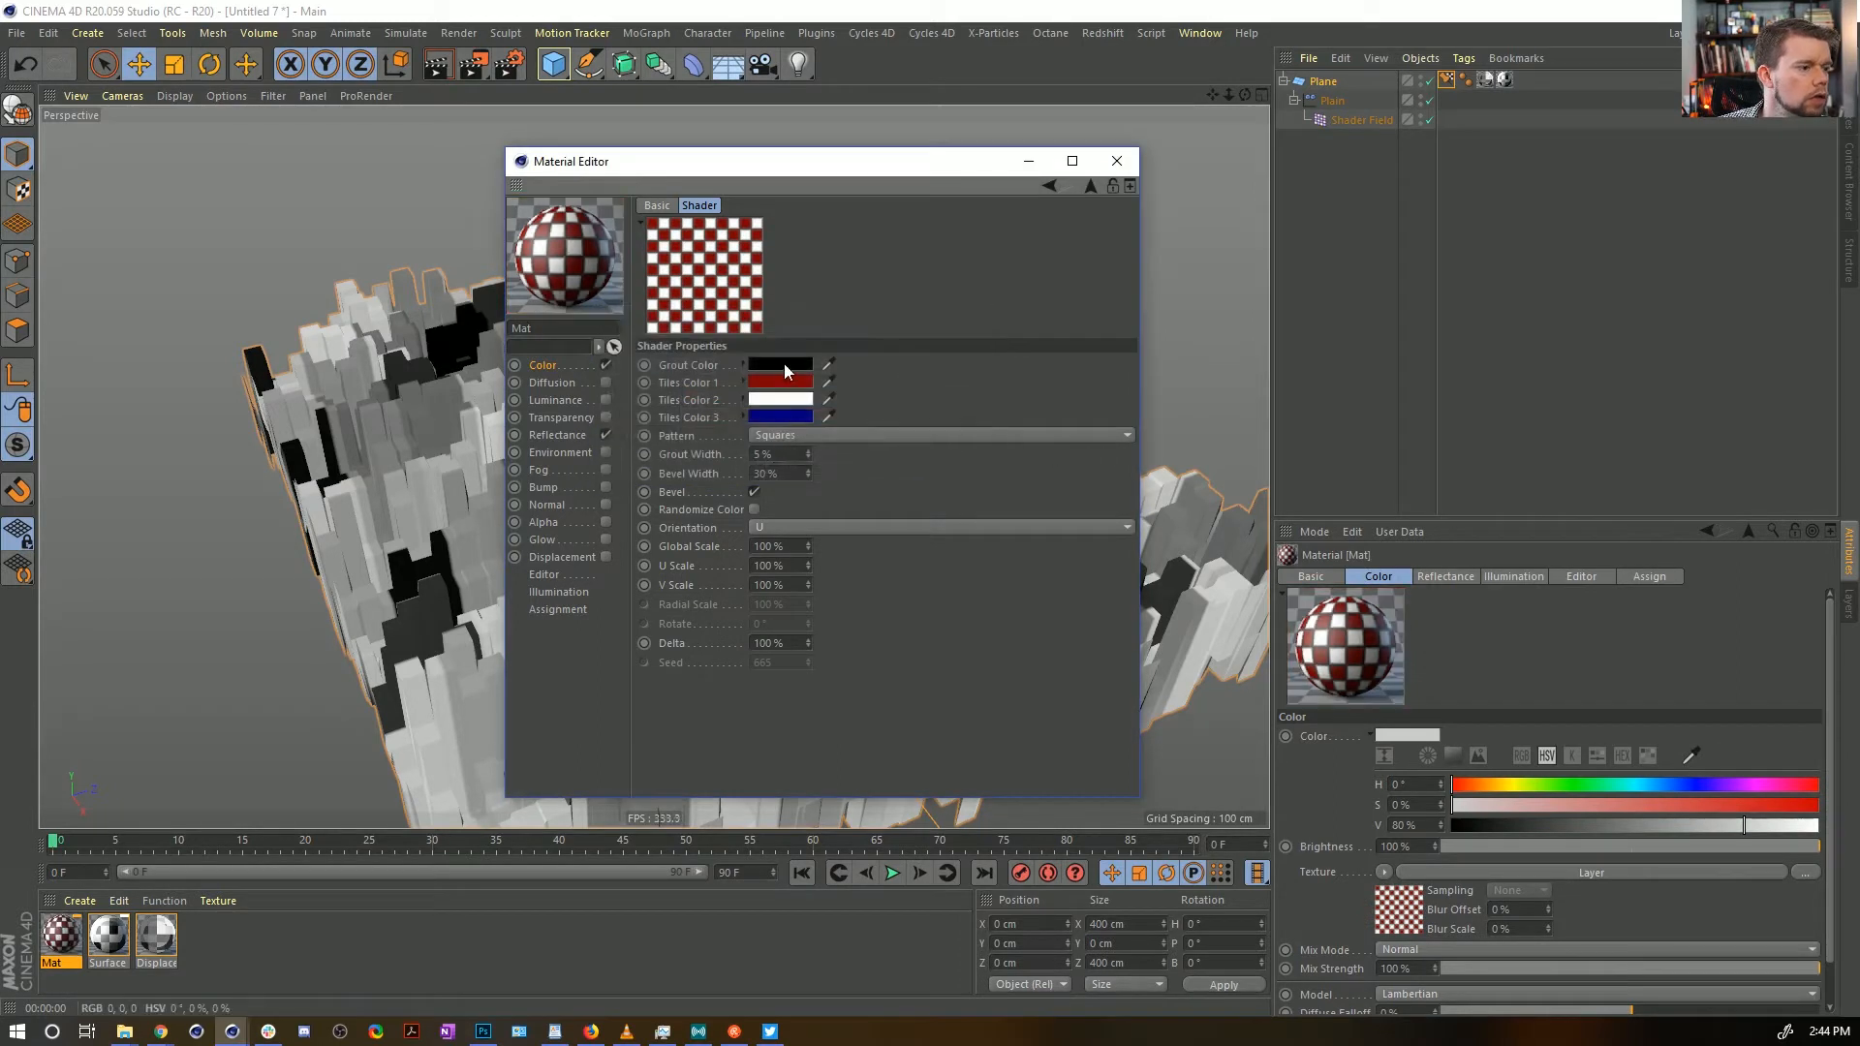
pyautogui.moveTo(784, 361); pyautogui.dragTo(588, 445)
pyautogui.click(788, 415)
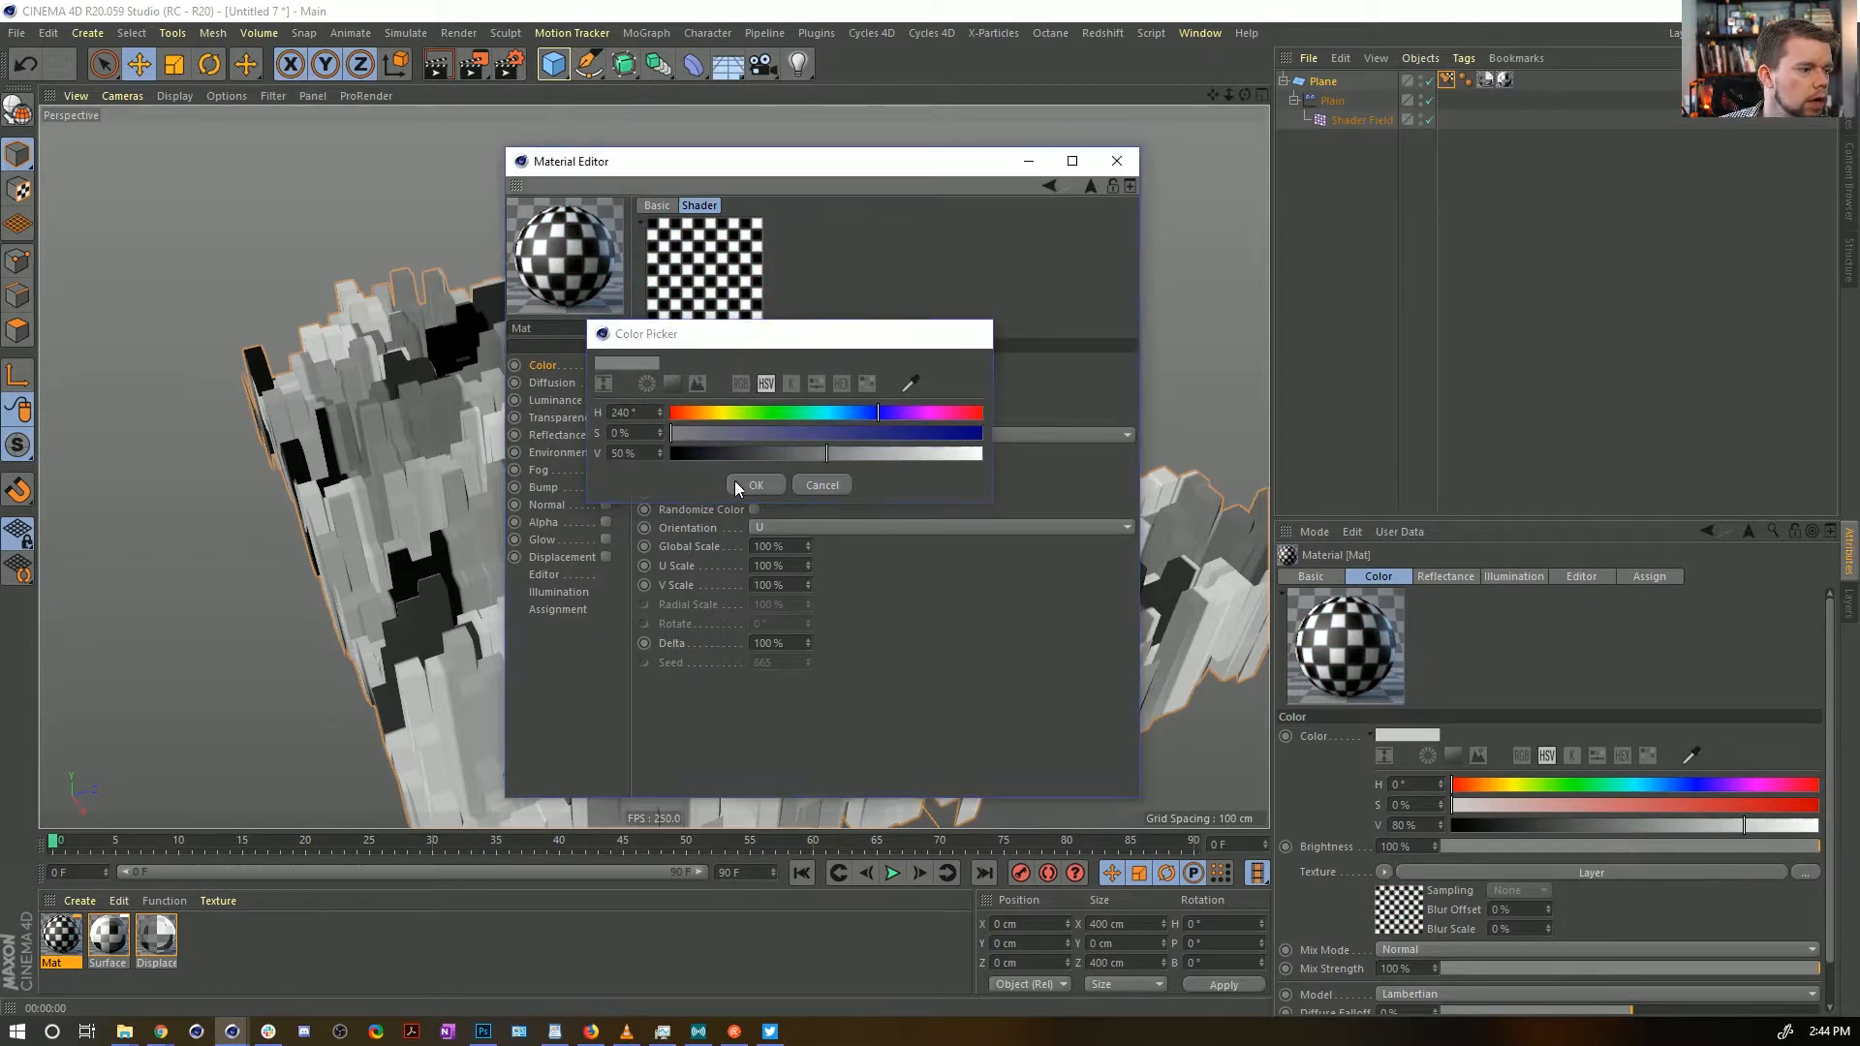
pyautogui.click(754, 484)
# Randomize the tile colors, set Grout Width to 44 % and Bevel Width to 1 %, and close the material's settings
pyautogui.click(751, 509)
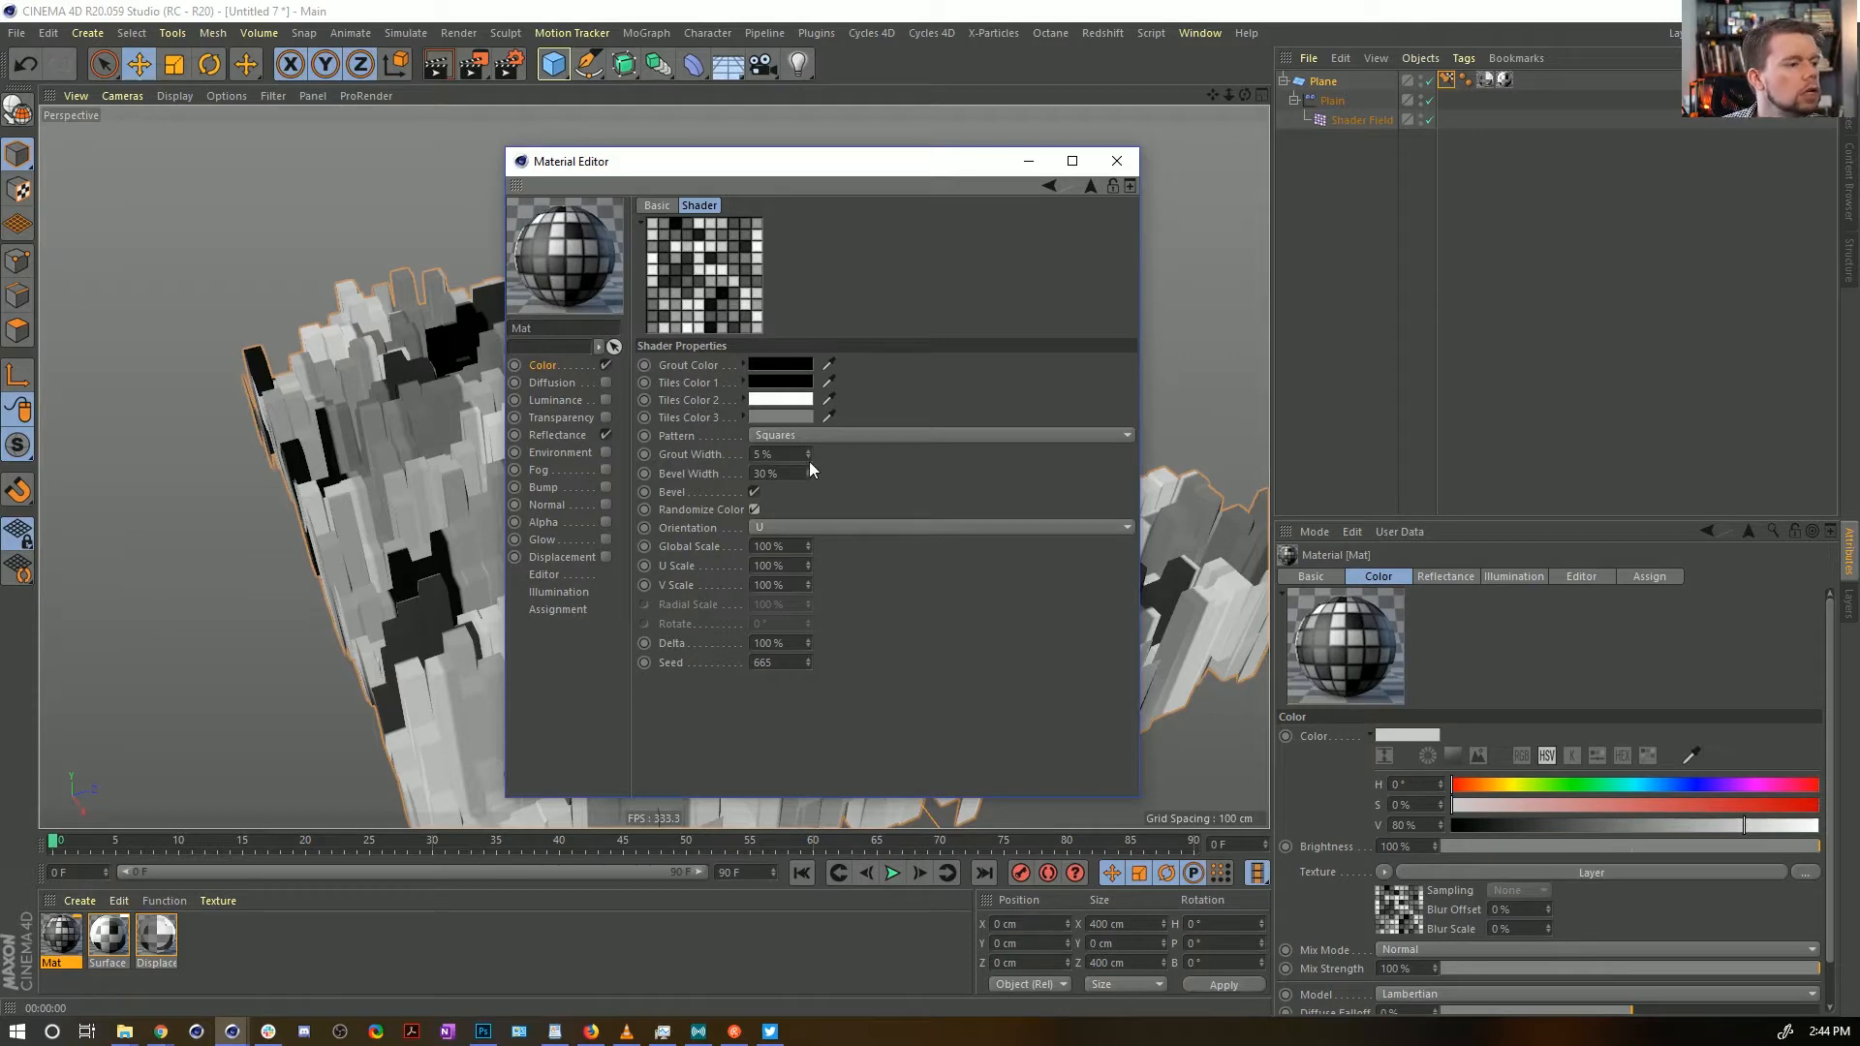
pyautogui.moveTo(809, 455)
pyautogui.mouseDown()
pyautogui.moveTo(807, 472)
pyautogui.moveTo(807, 450)
pyautogui.mouseUp()
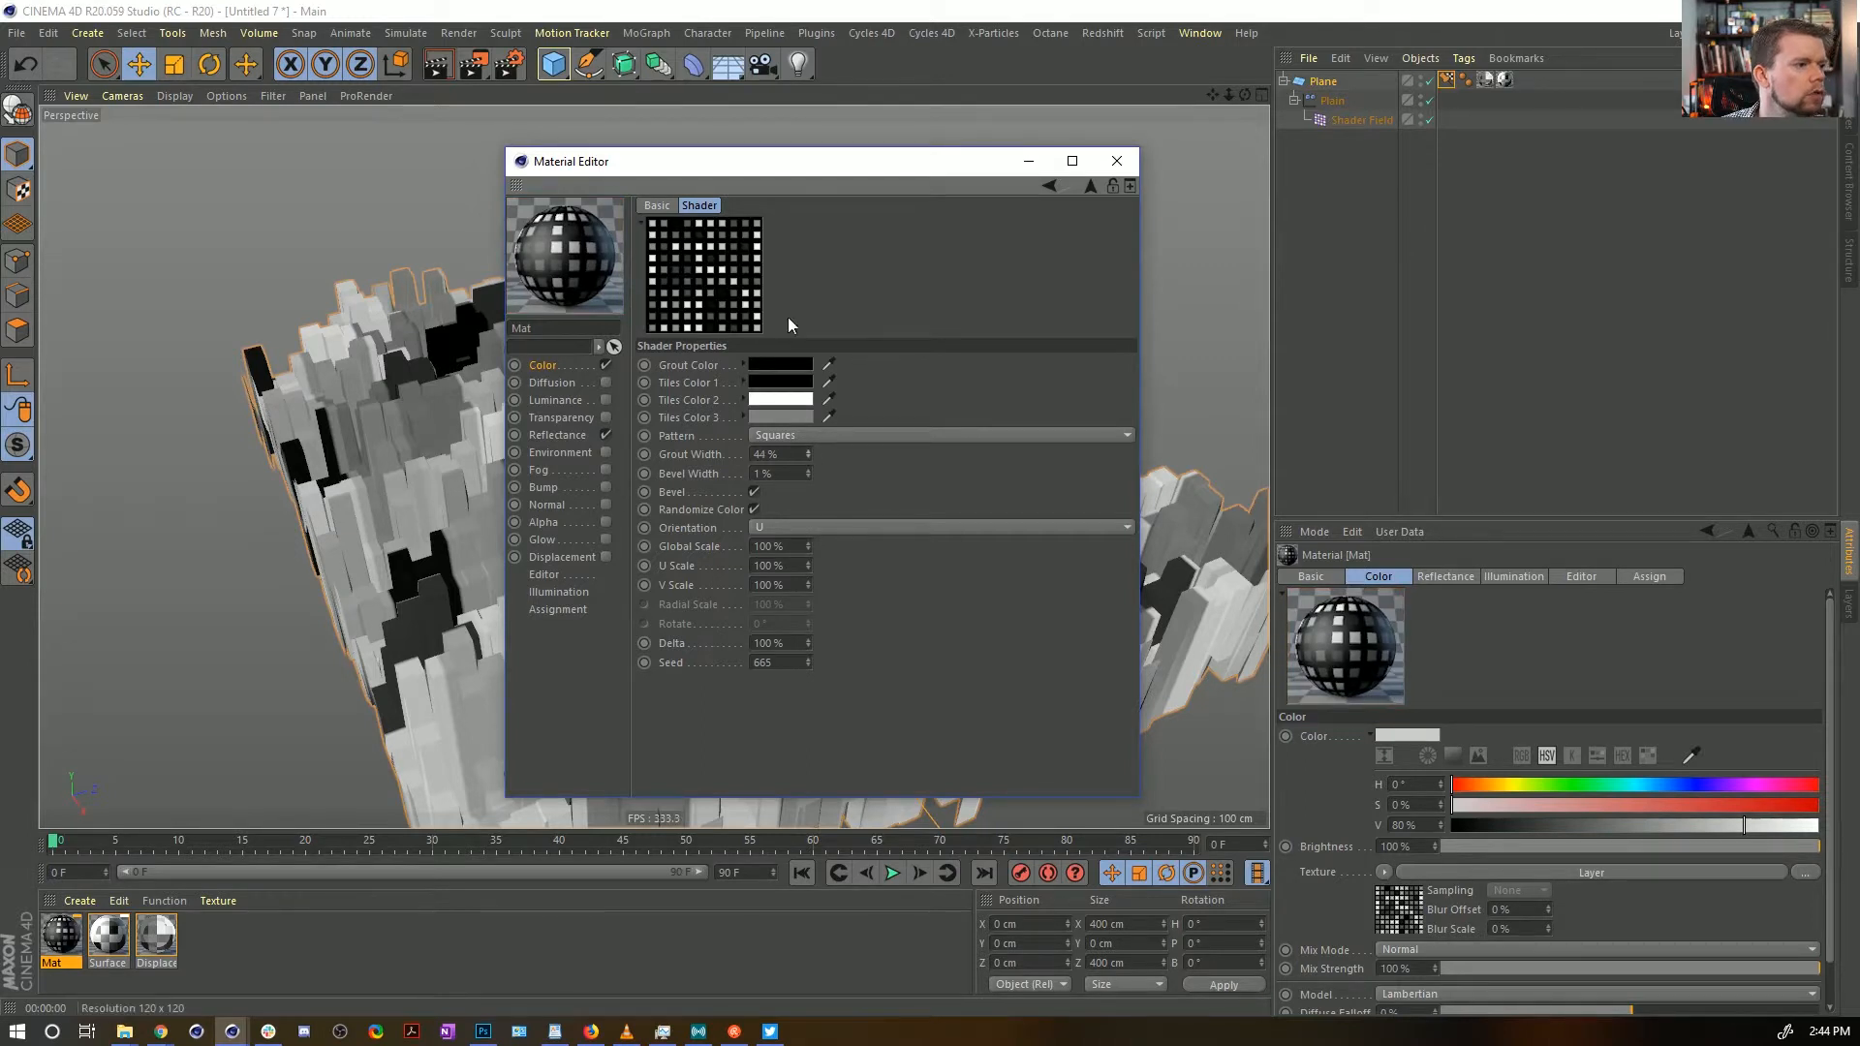
pyautogui.click(1105, 162)
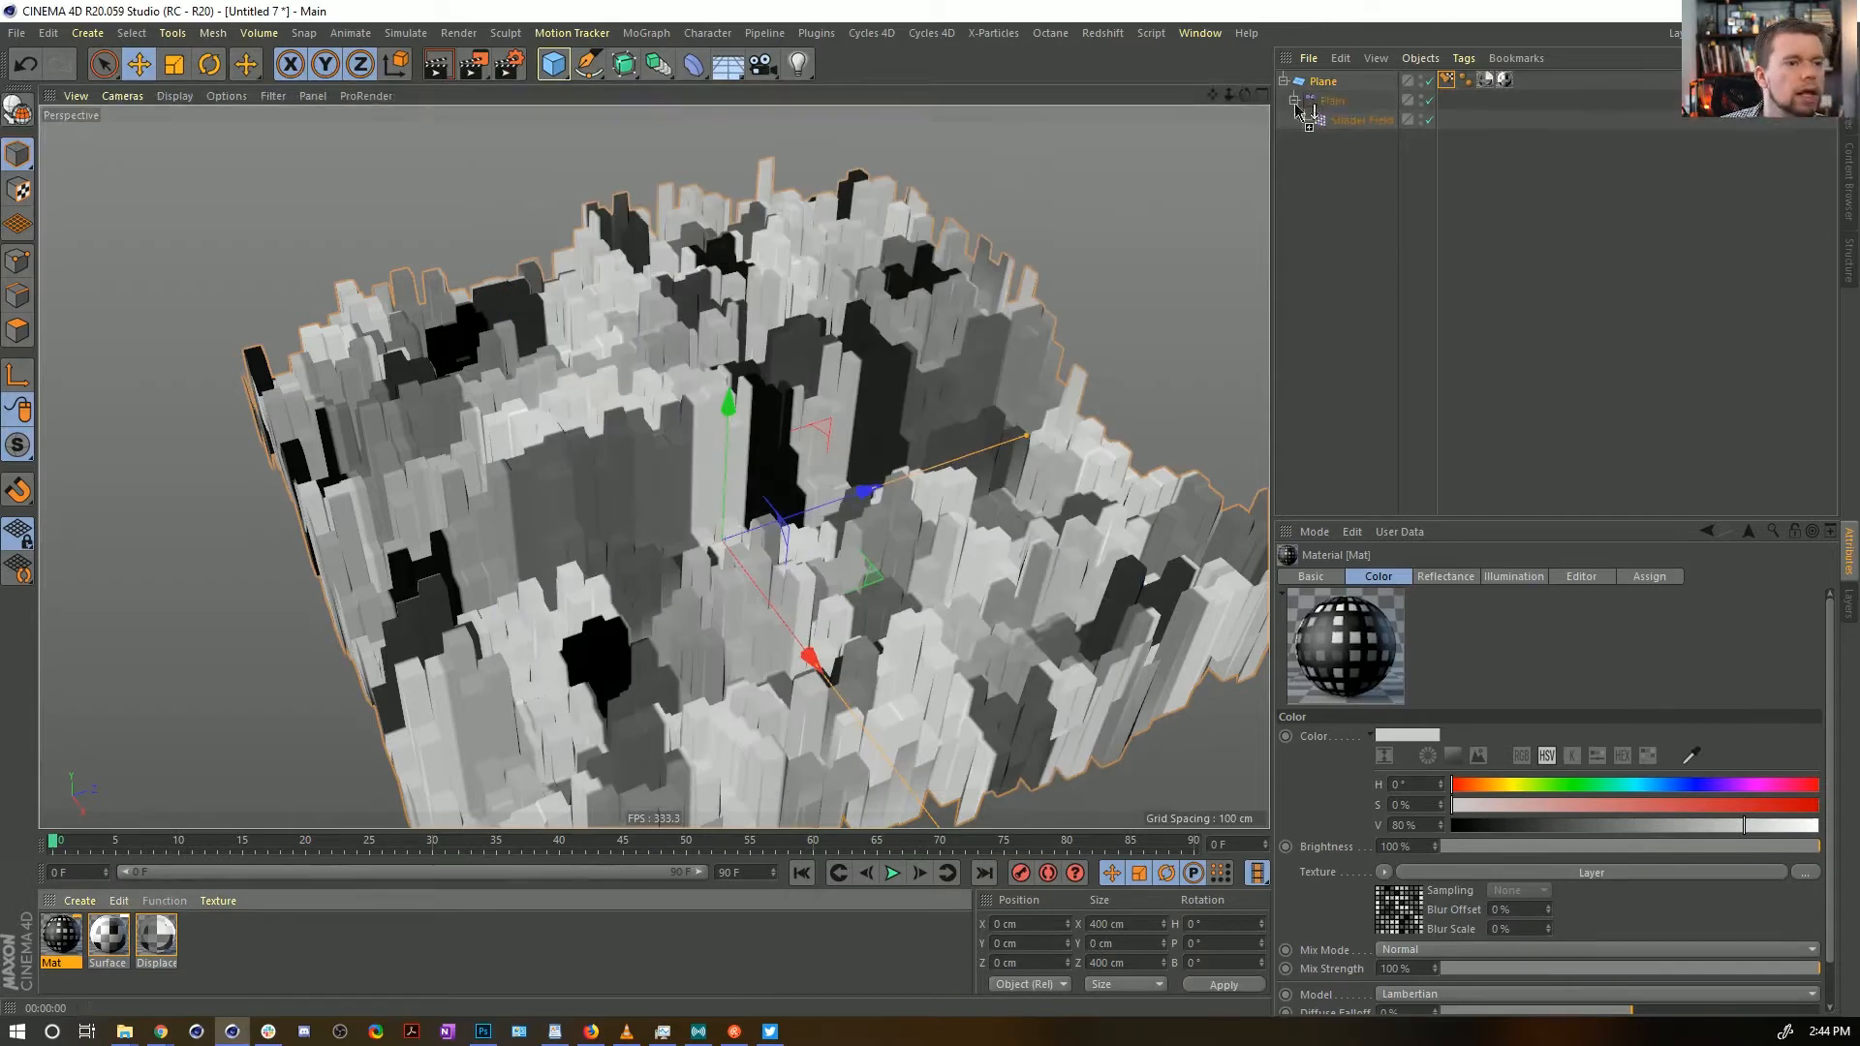
# Apply the new tiles material to the Plane with Cubic projection
pyautogui.moveTo(1298, 109); pyautogui.dragTo(1317, 86)
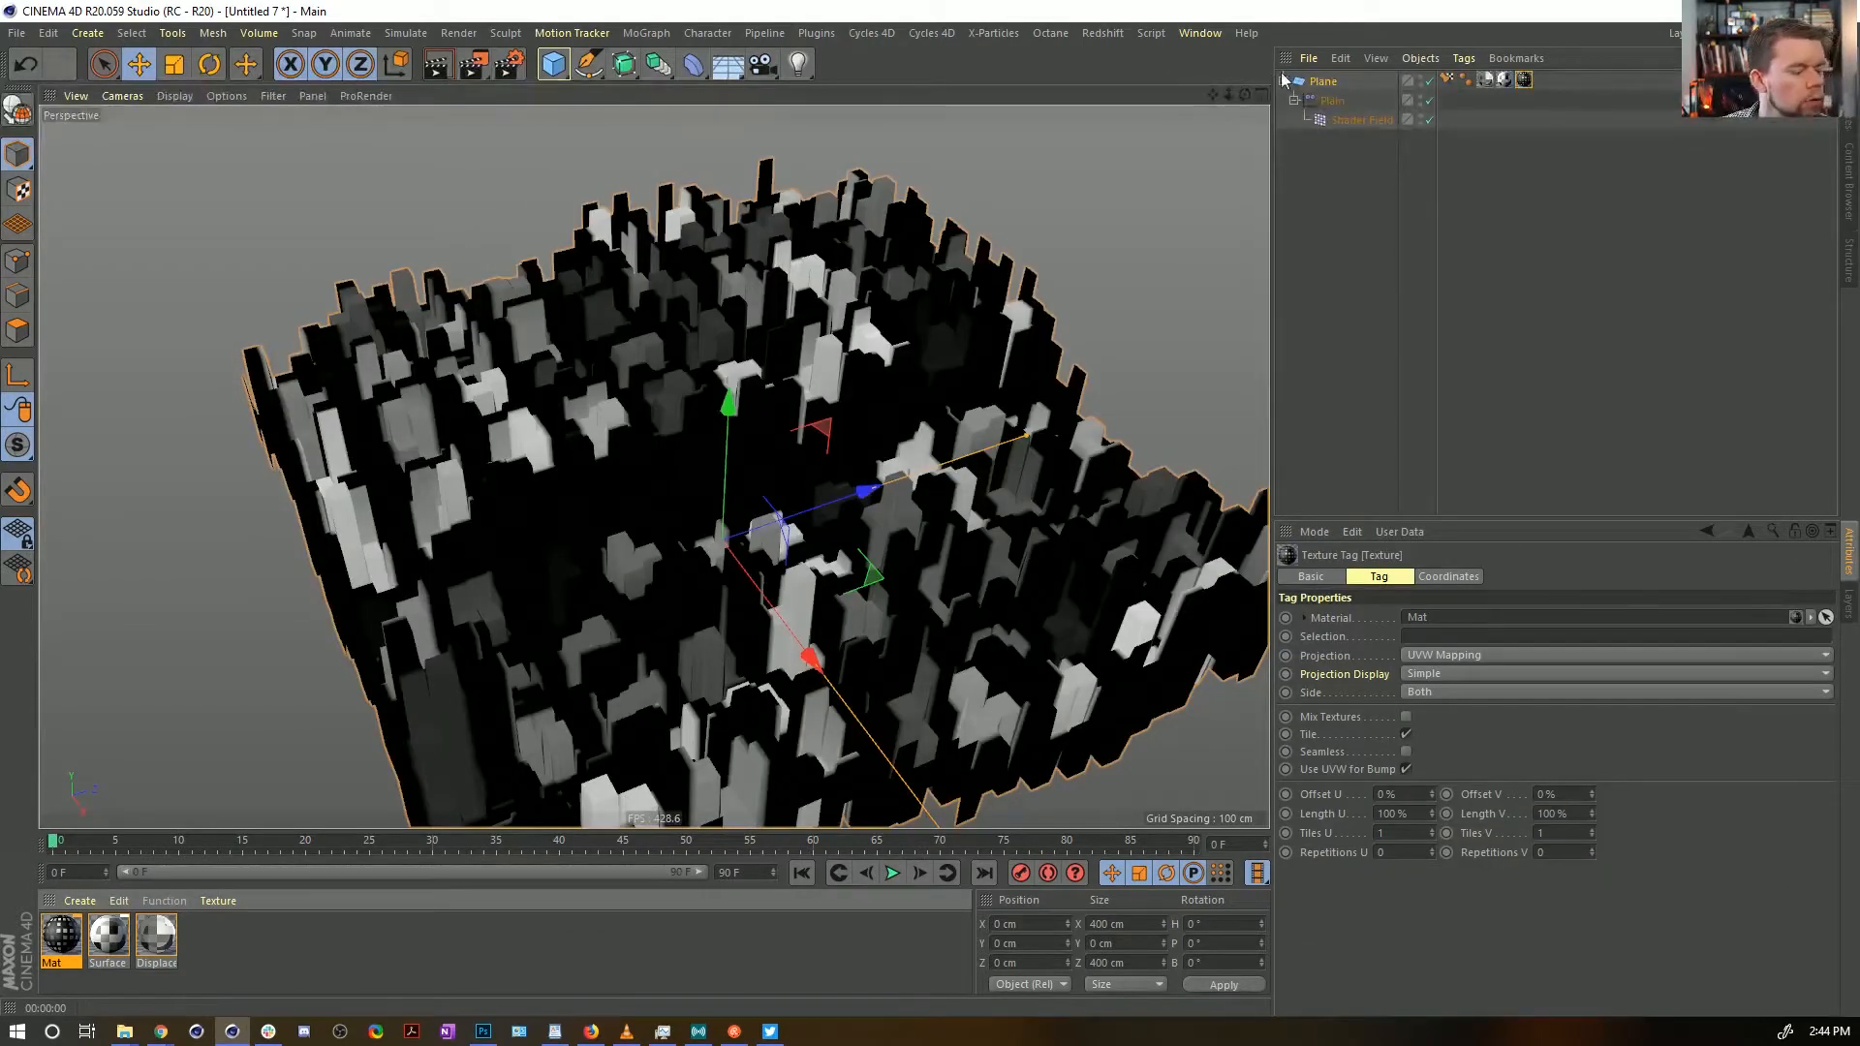
pyautogui.click(1440, 656)
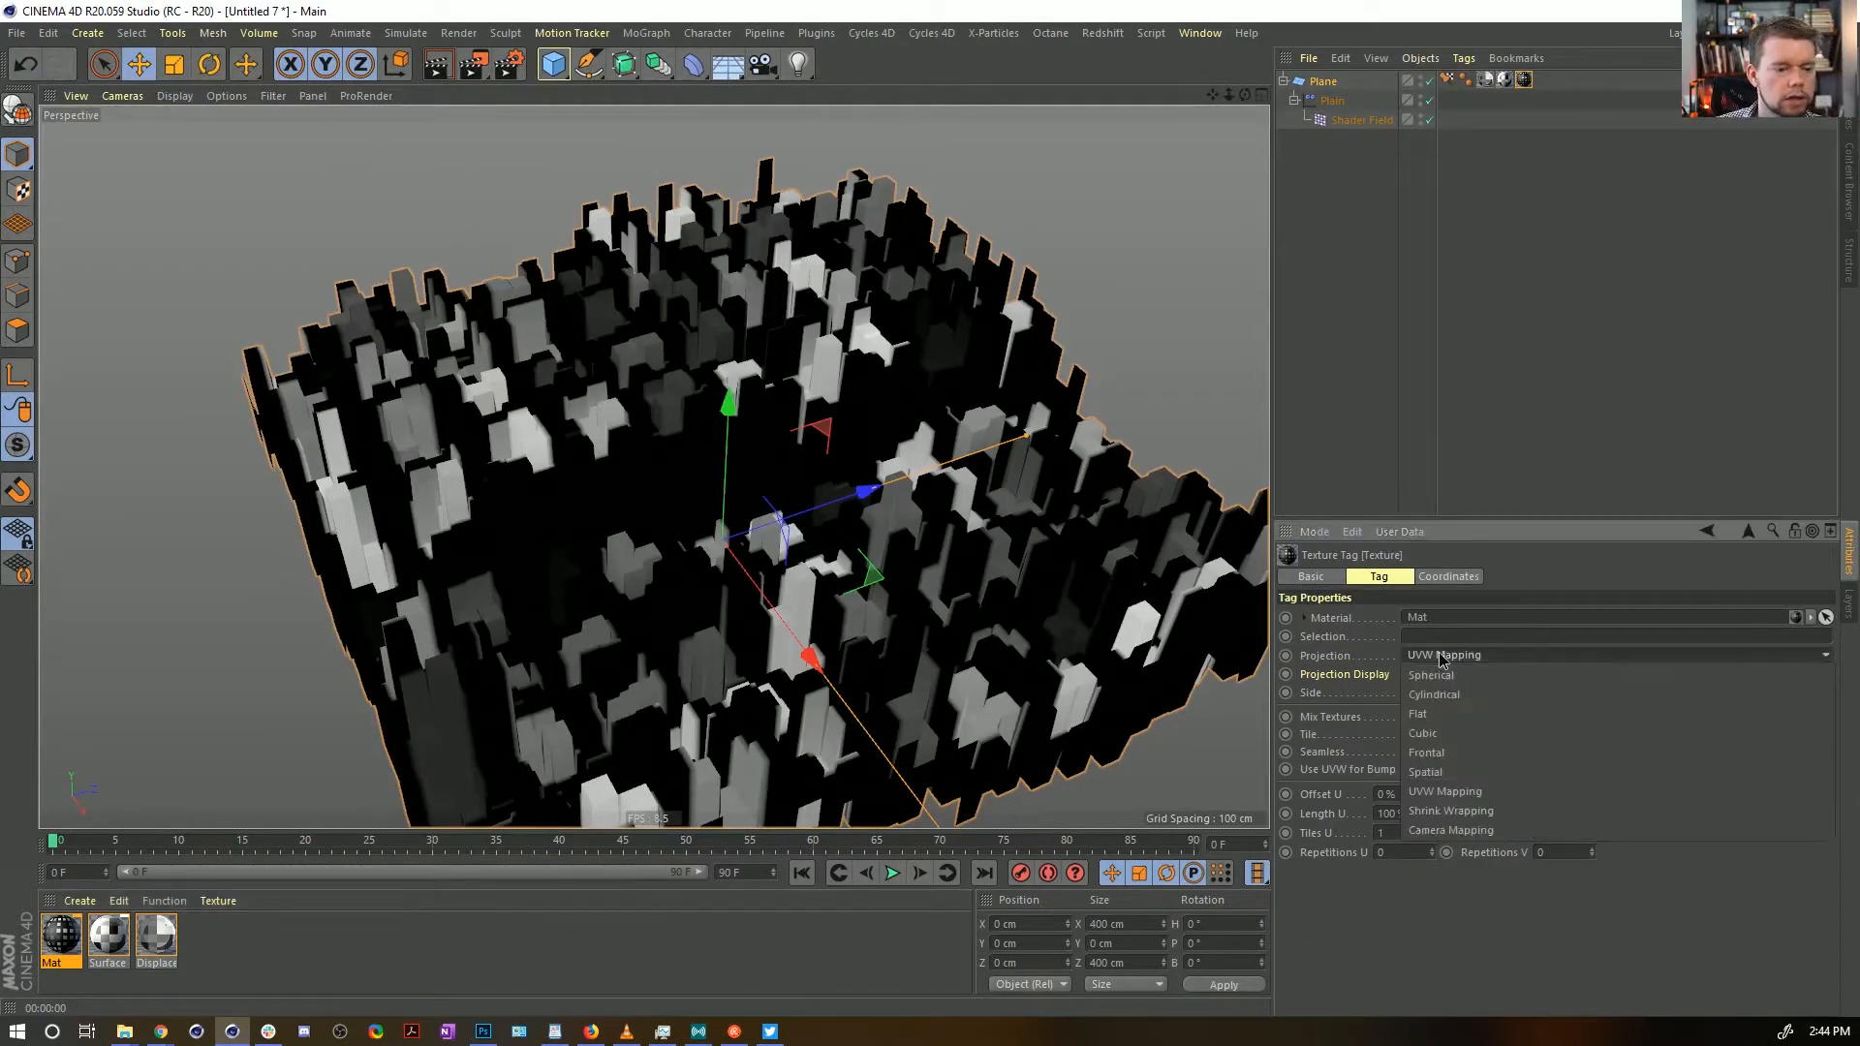
pyautogui.click(1461, 733)
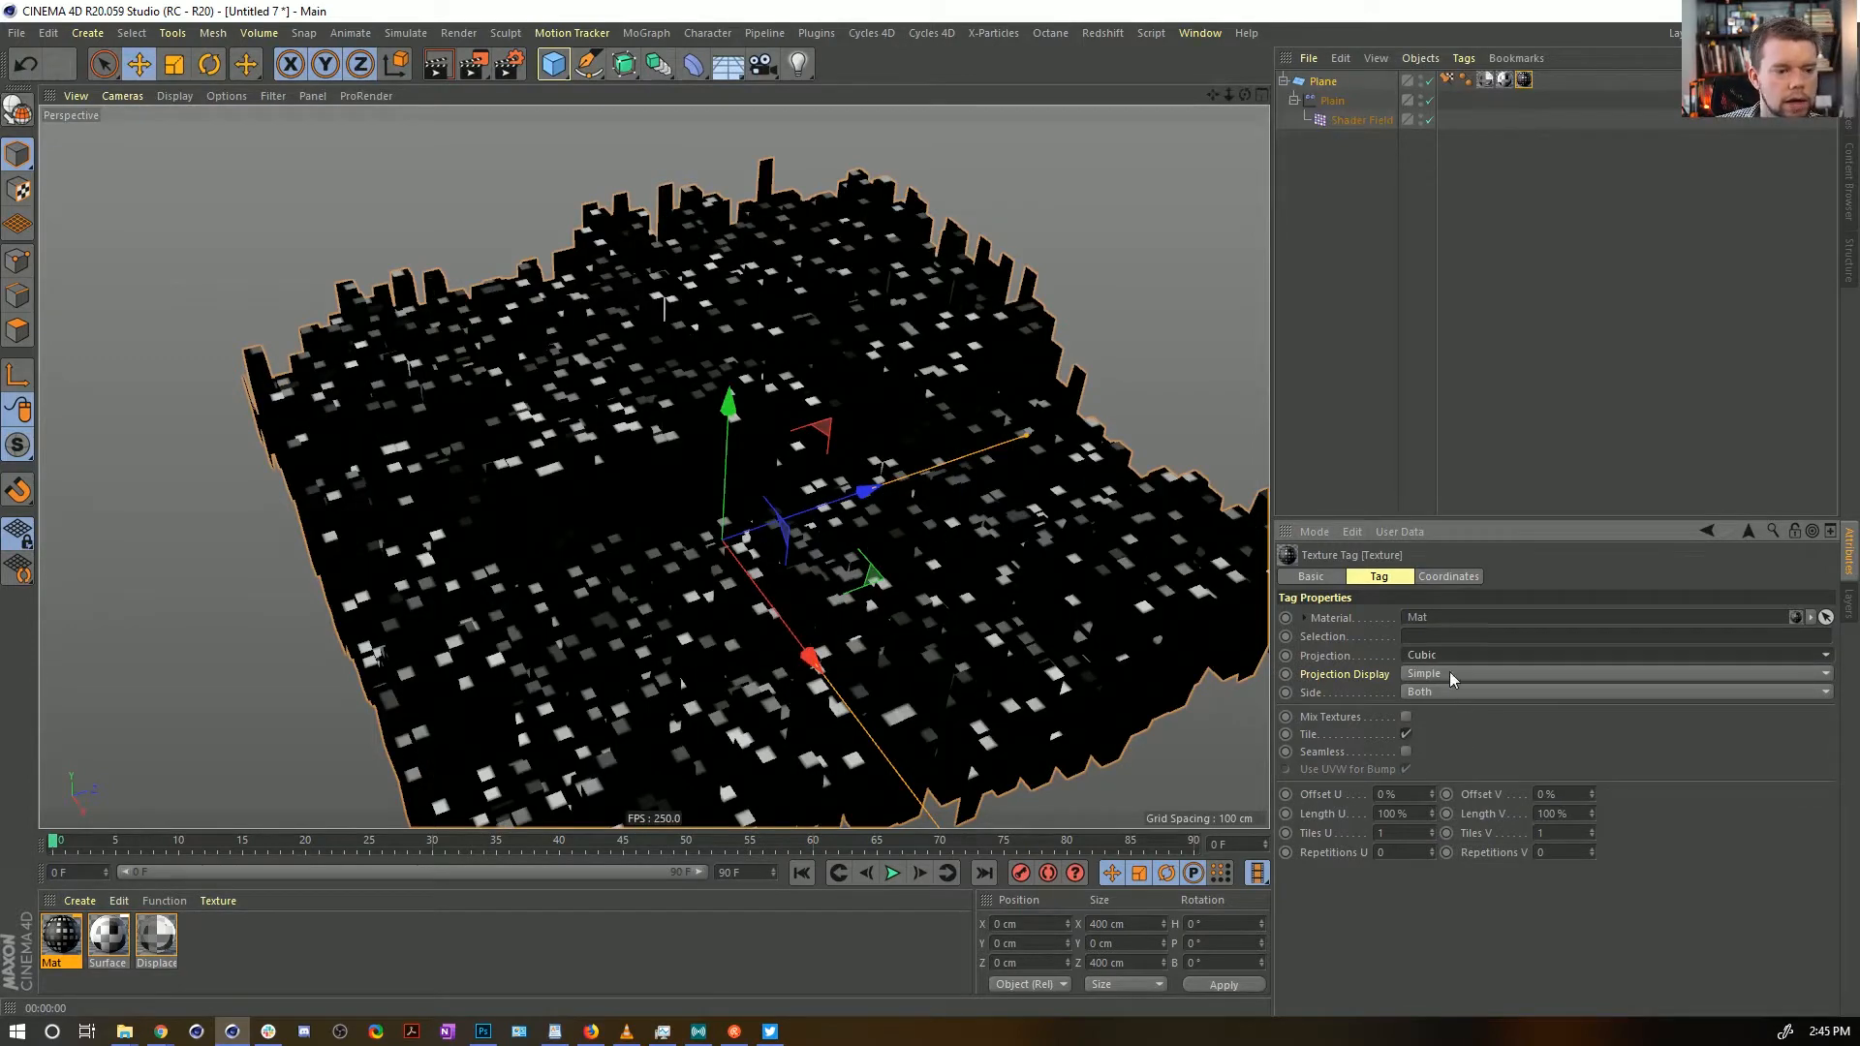
# Set Tiles U and Tiles V of the tiles material's texture tag to 10 and render the view
pyautogui.click(1450, 577)
pyautogui.click(1379, 577)
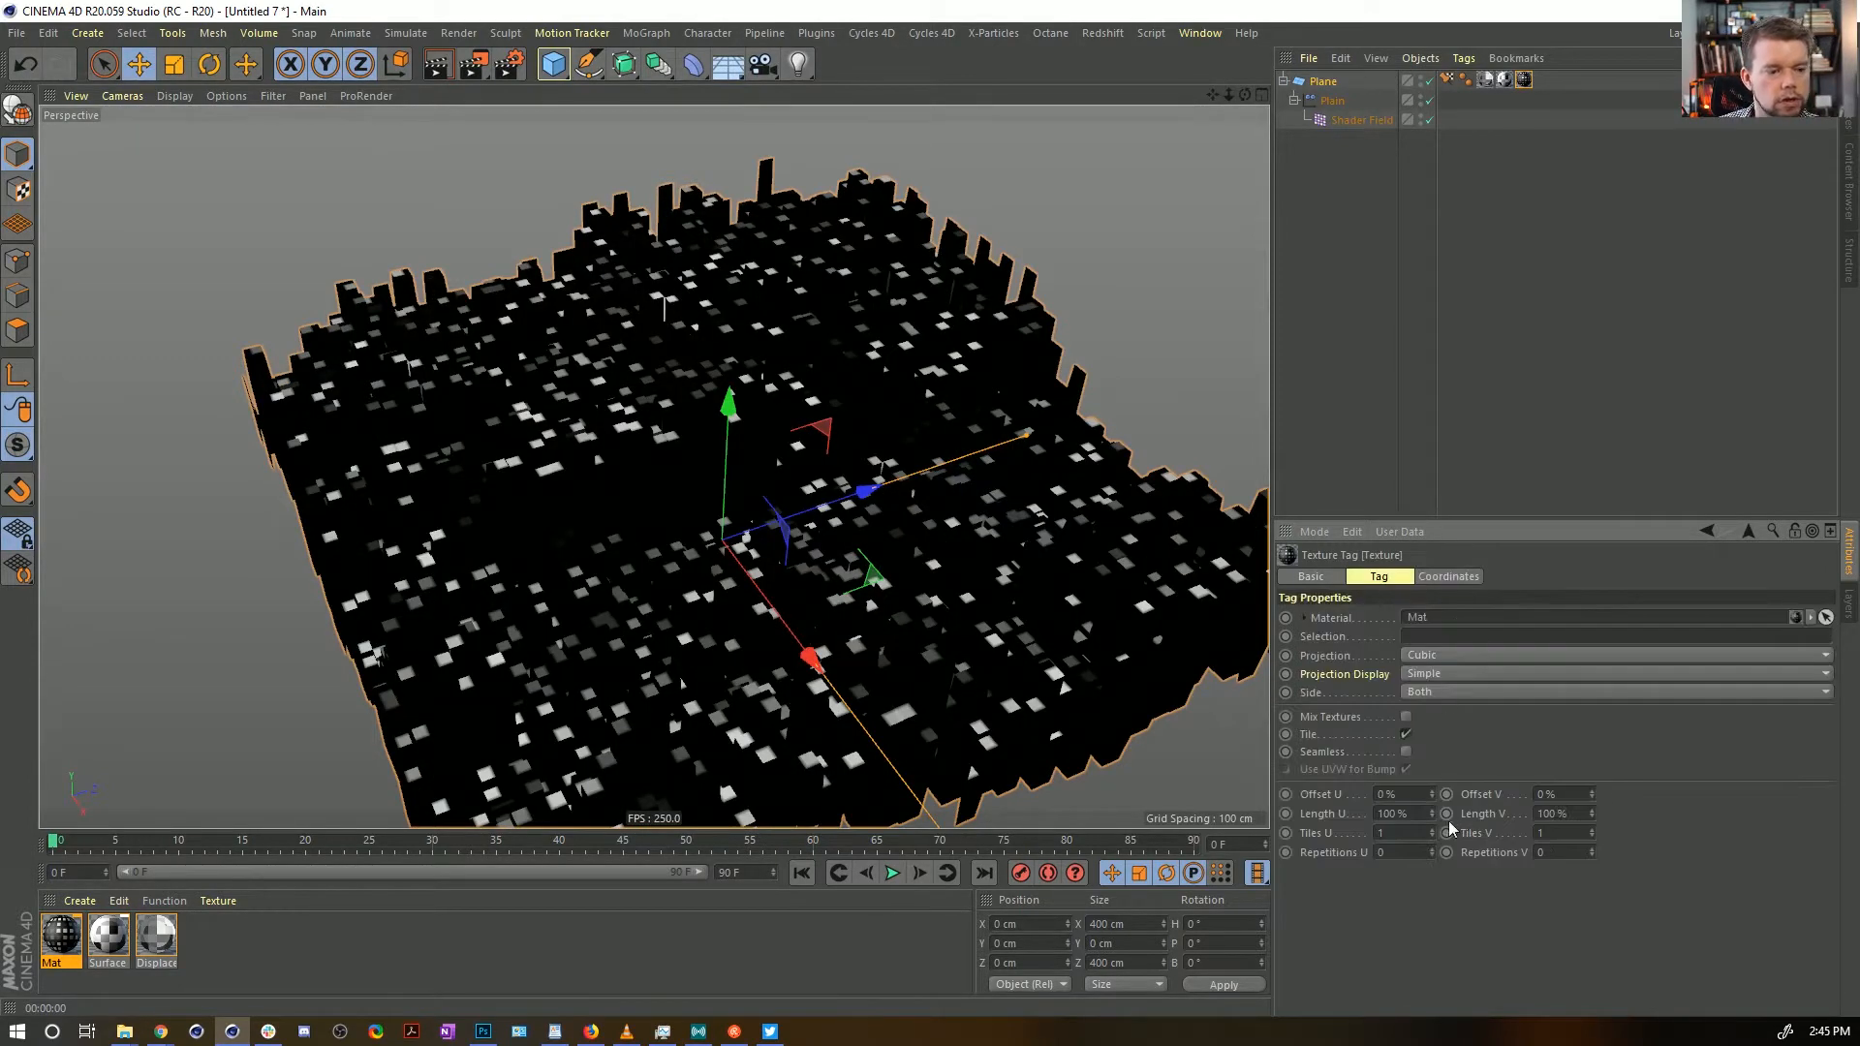
pyautogui.write('1')
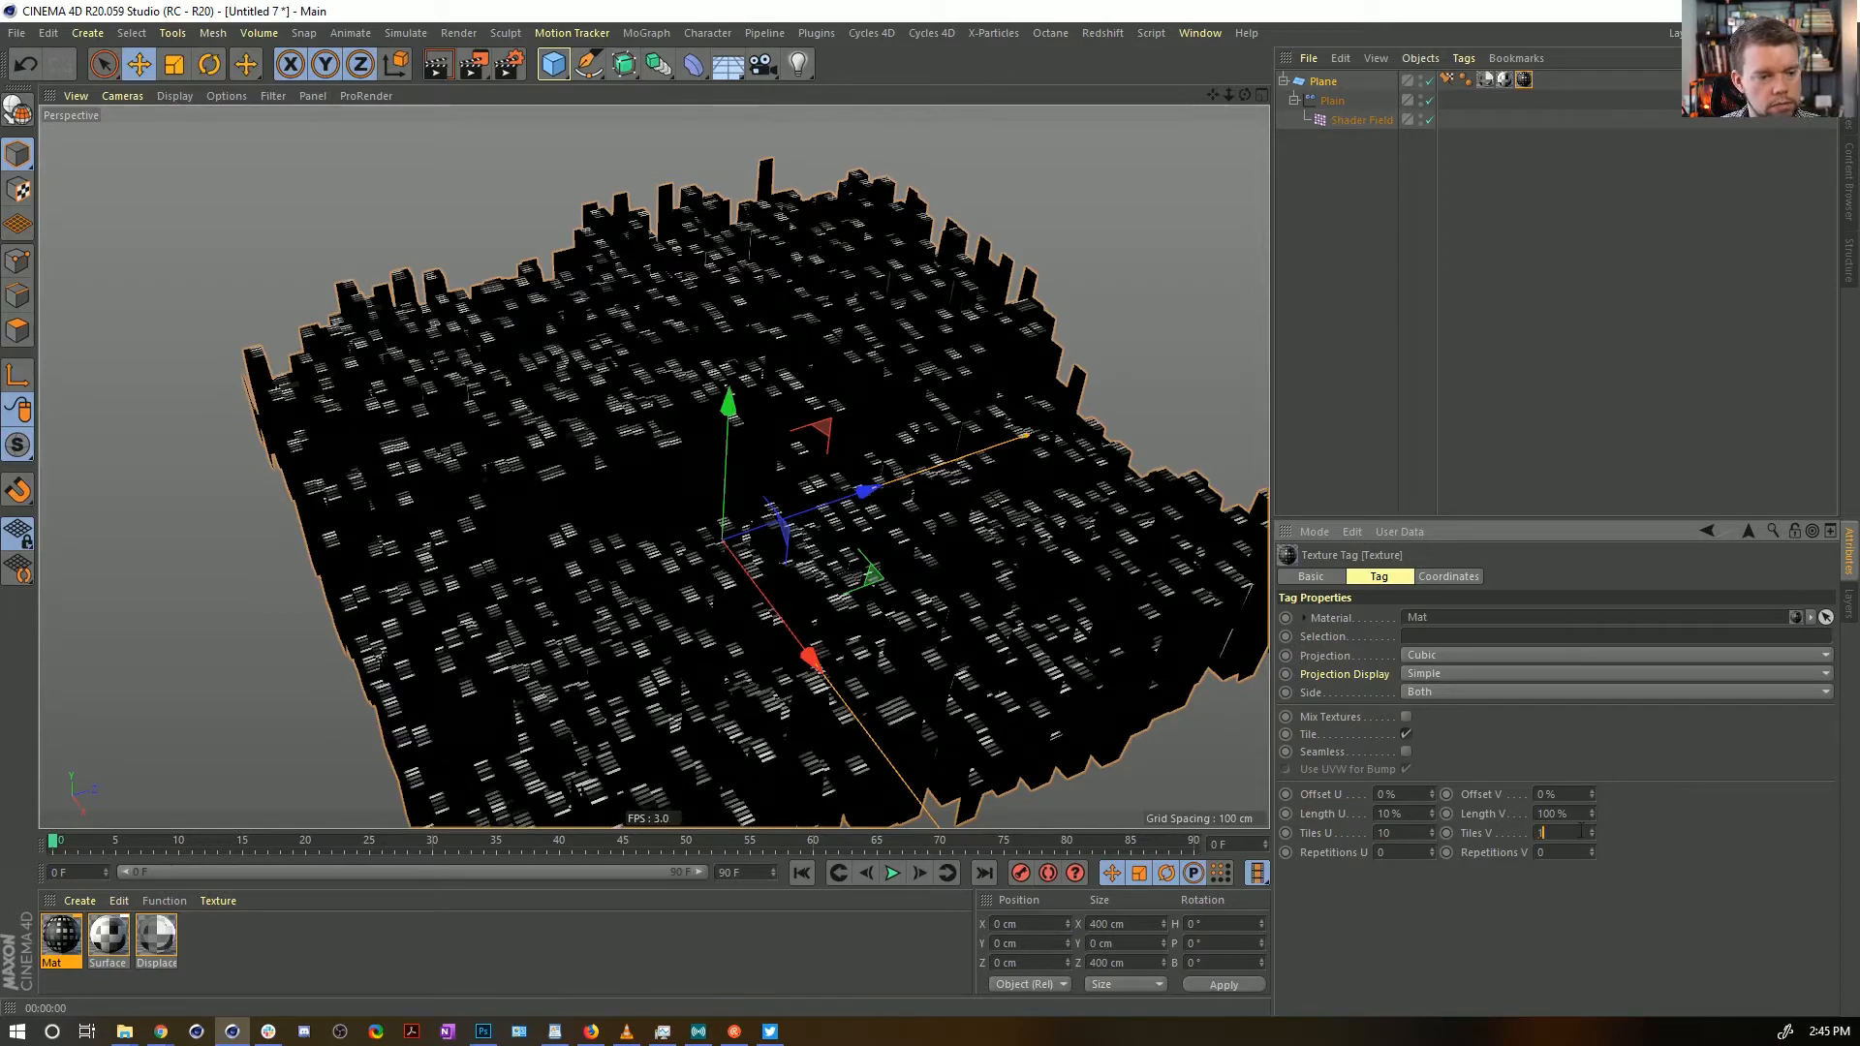
pyautogui.press('Return')
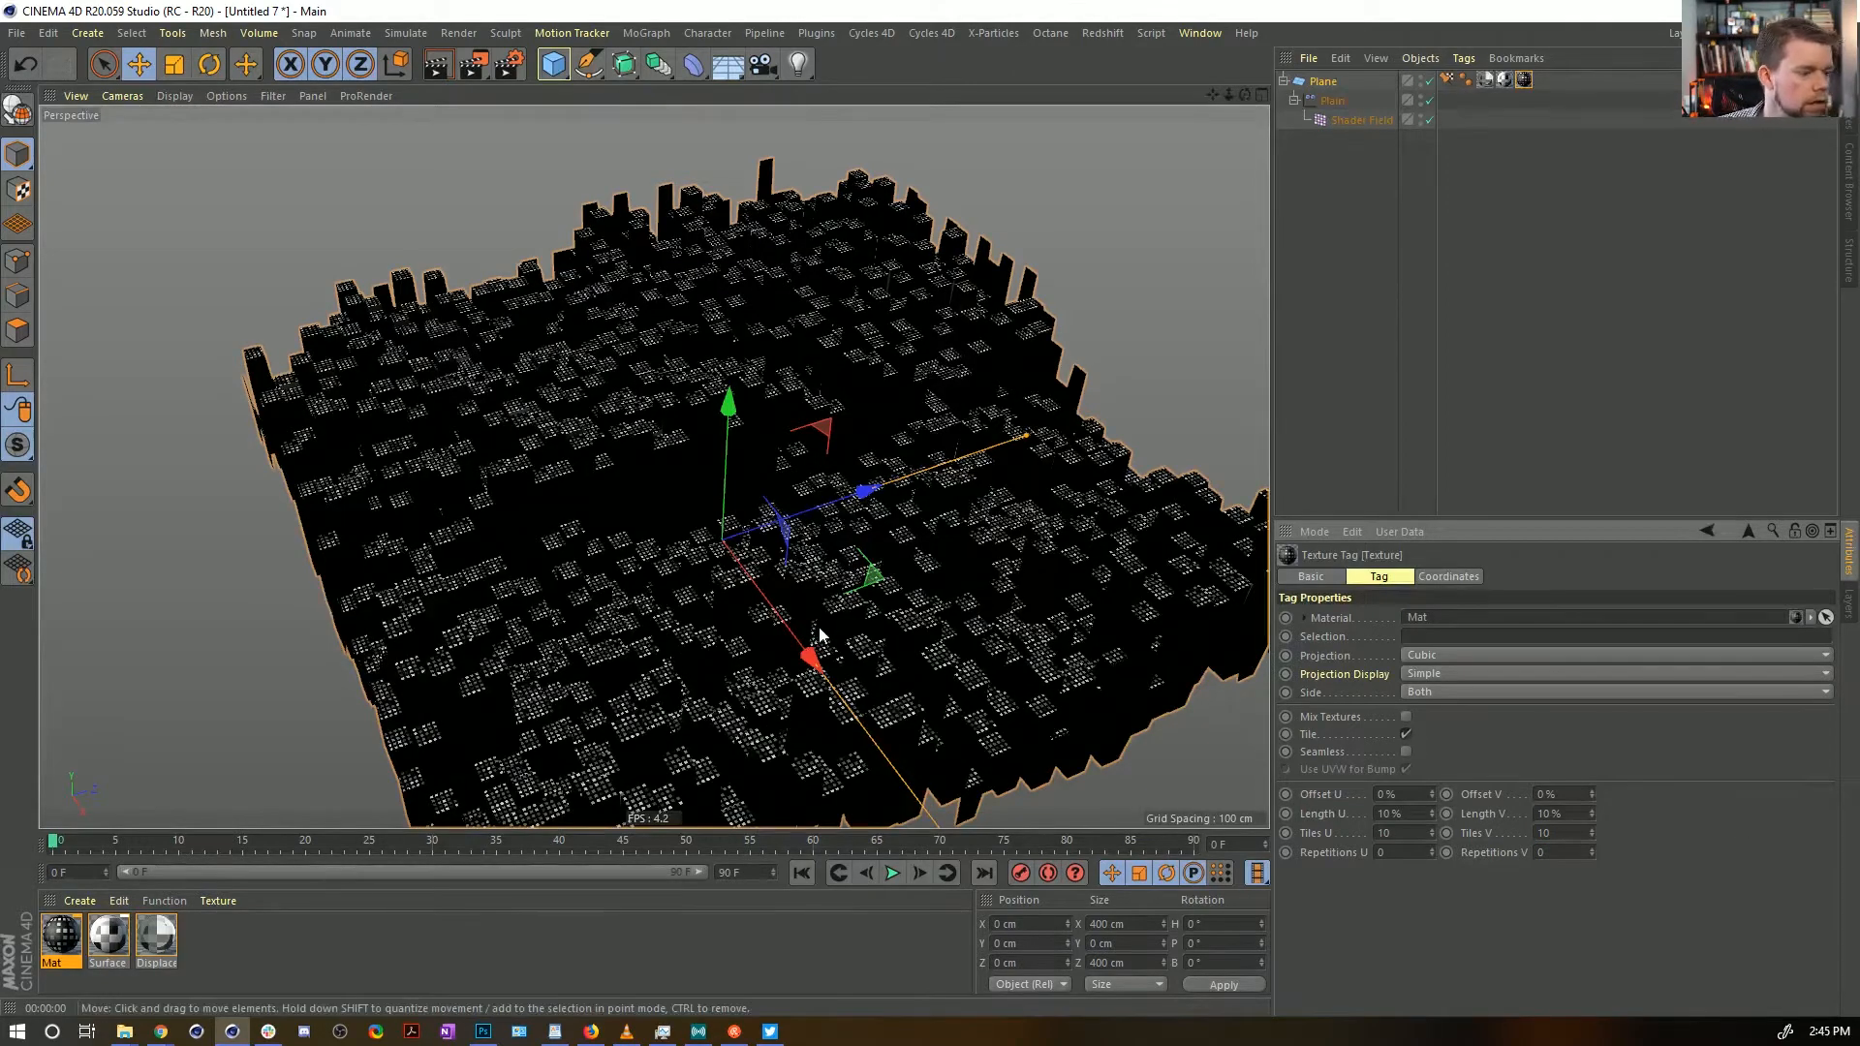
pyautogui.hotkey('ctrl', 'r')
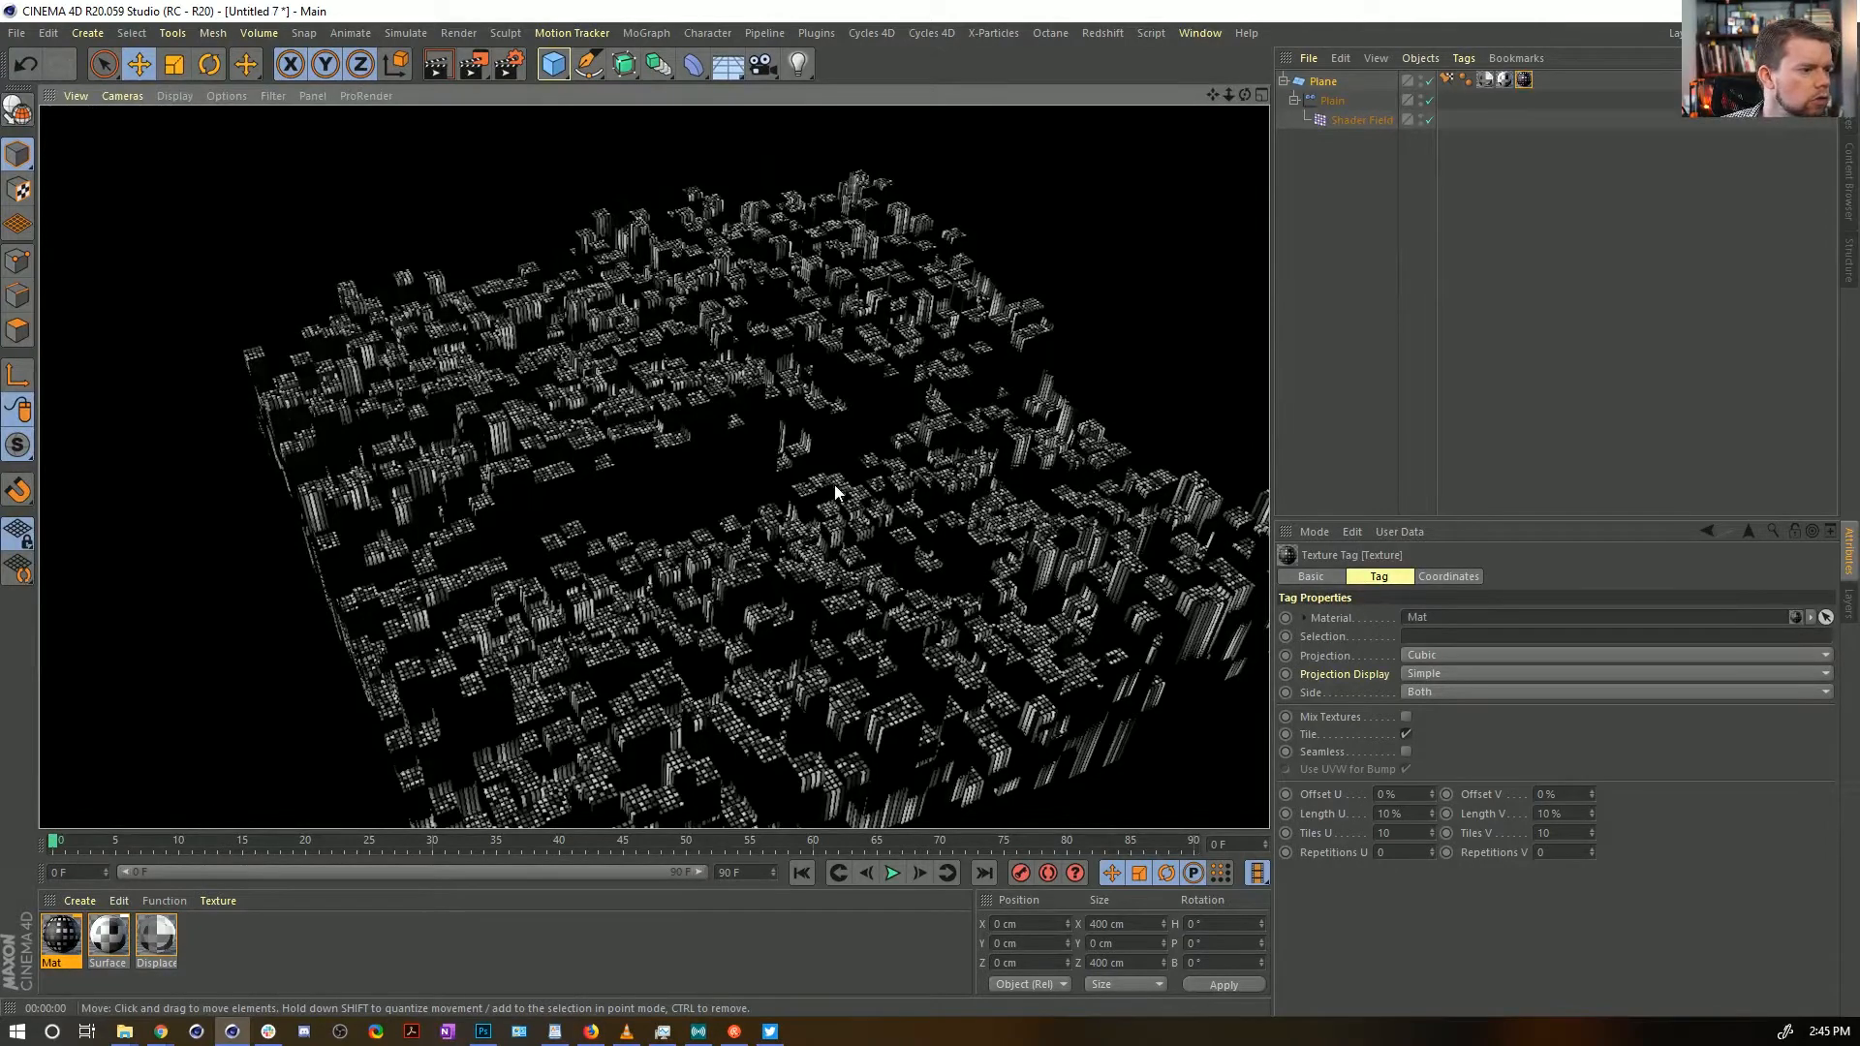
# Inspect the Plane's Stick Texture tag and tiles texture tag, collapse its hierarchy, and view the textured surface from several angles
pyautogui.click(1447, 79)
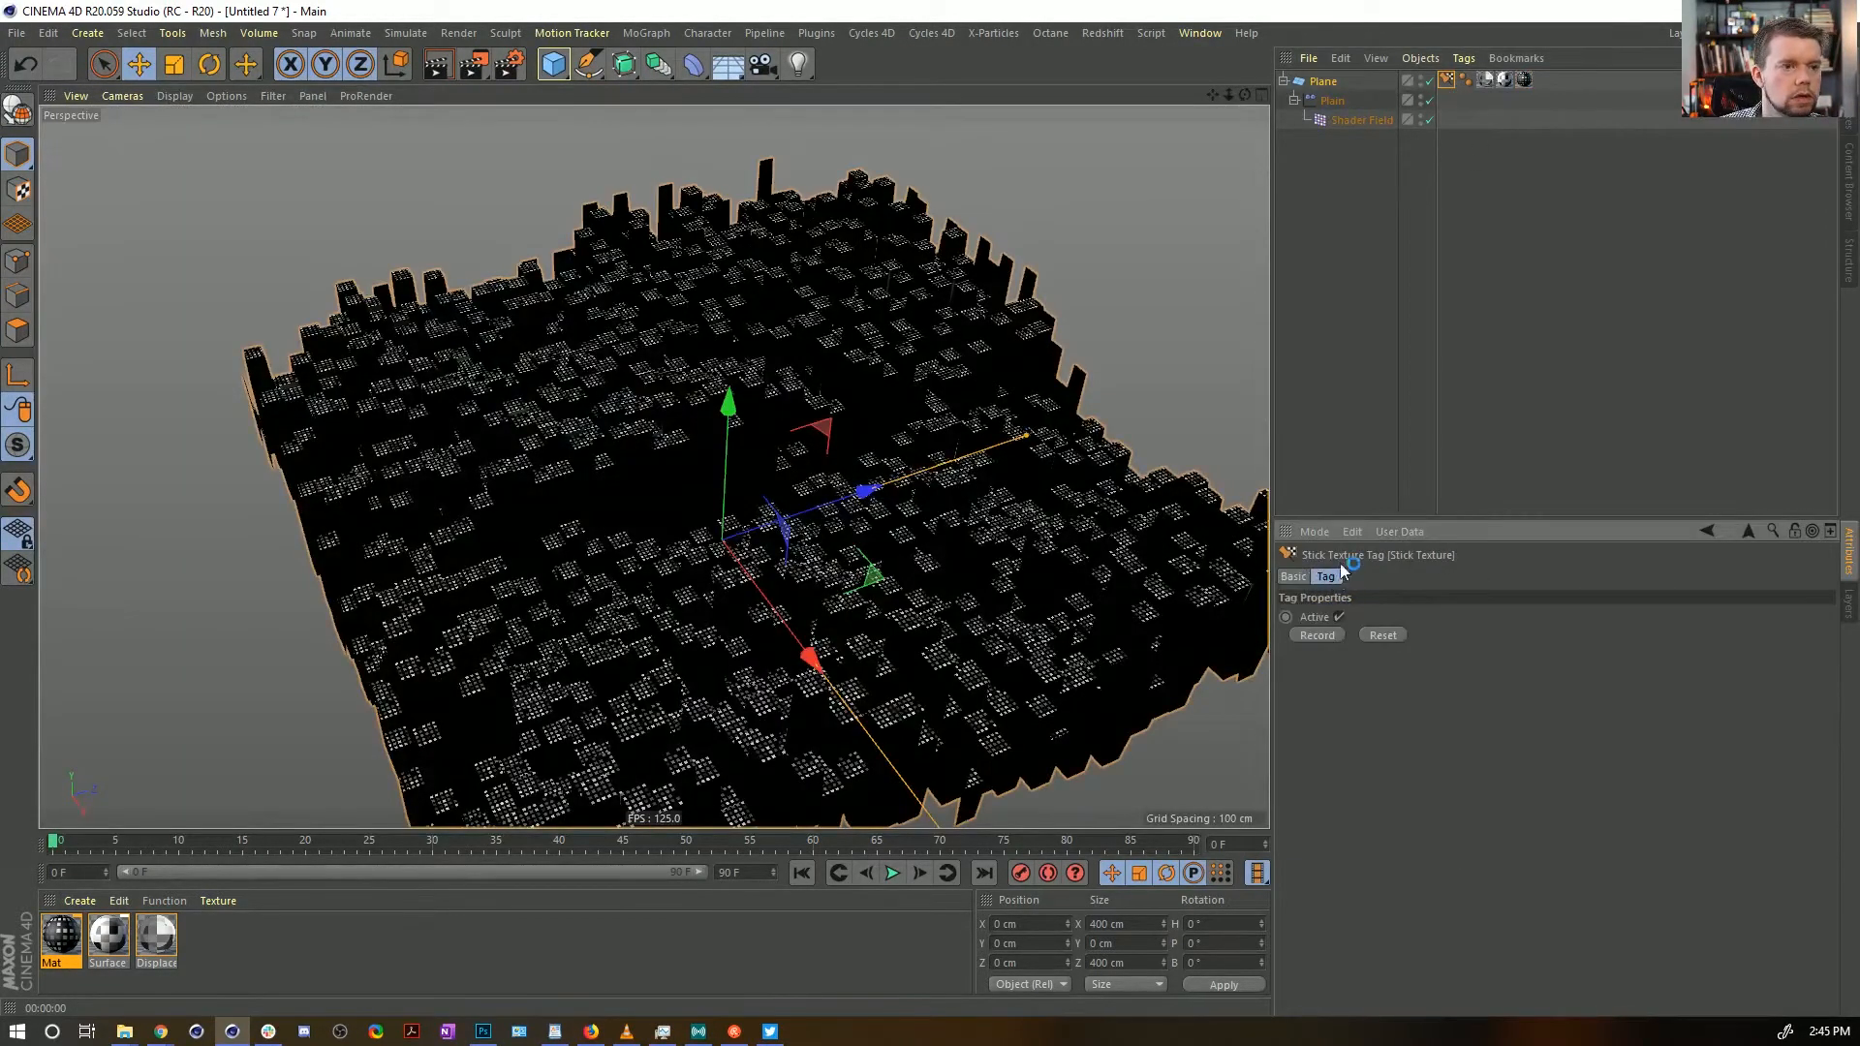
pyautogui.click(1525, 79)
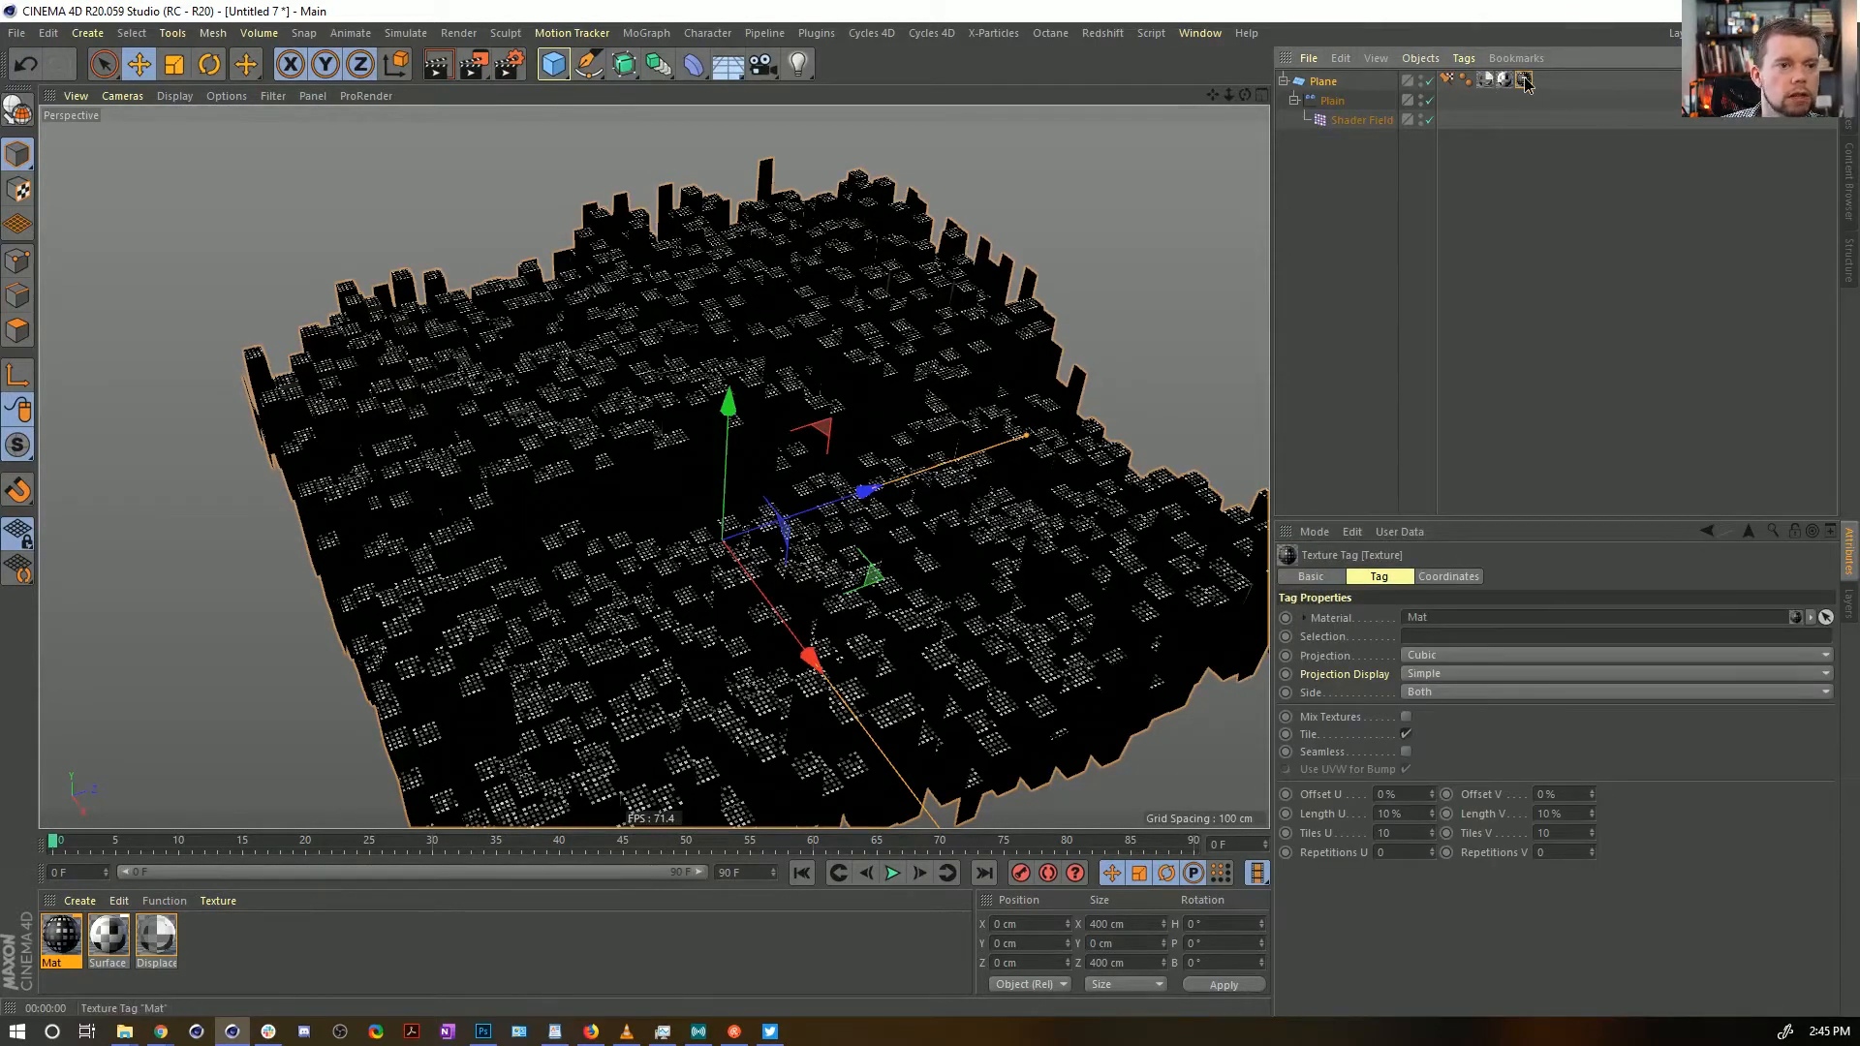
pyautogui.keyDown('alt'); pyautogui.moveTo(815, 464); pyautogui.dragTo(1244, 175); pyautogui.keyUp('alt')
pyautogui.click(1284, 81)
pyautogui.click(1319, 83)
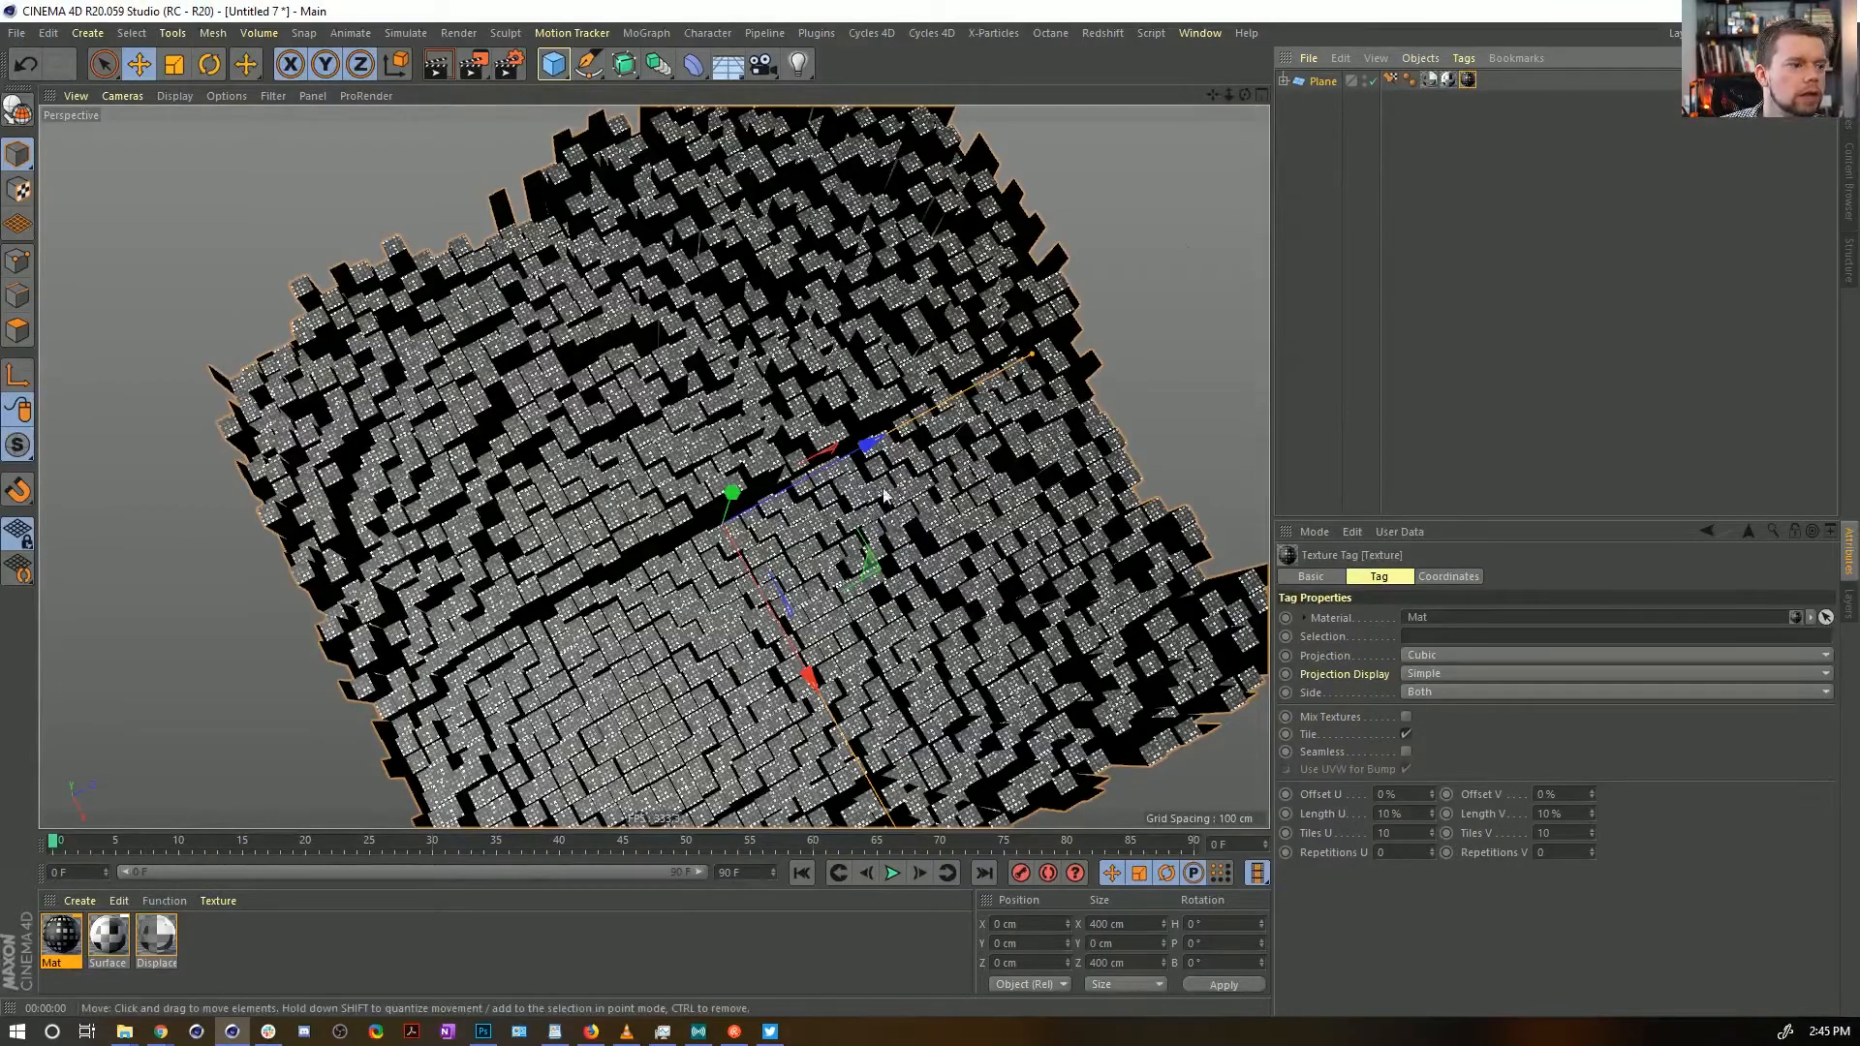
pyautogui.keyDown('alt'); pyautogui.moveTo(1078, 351); pyautogui.dragTo(892, 375); pyautogui.keyUp('alt')
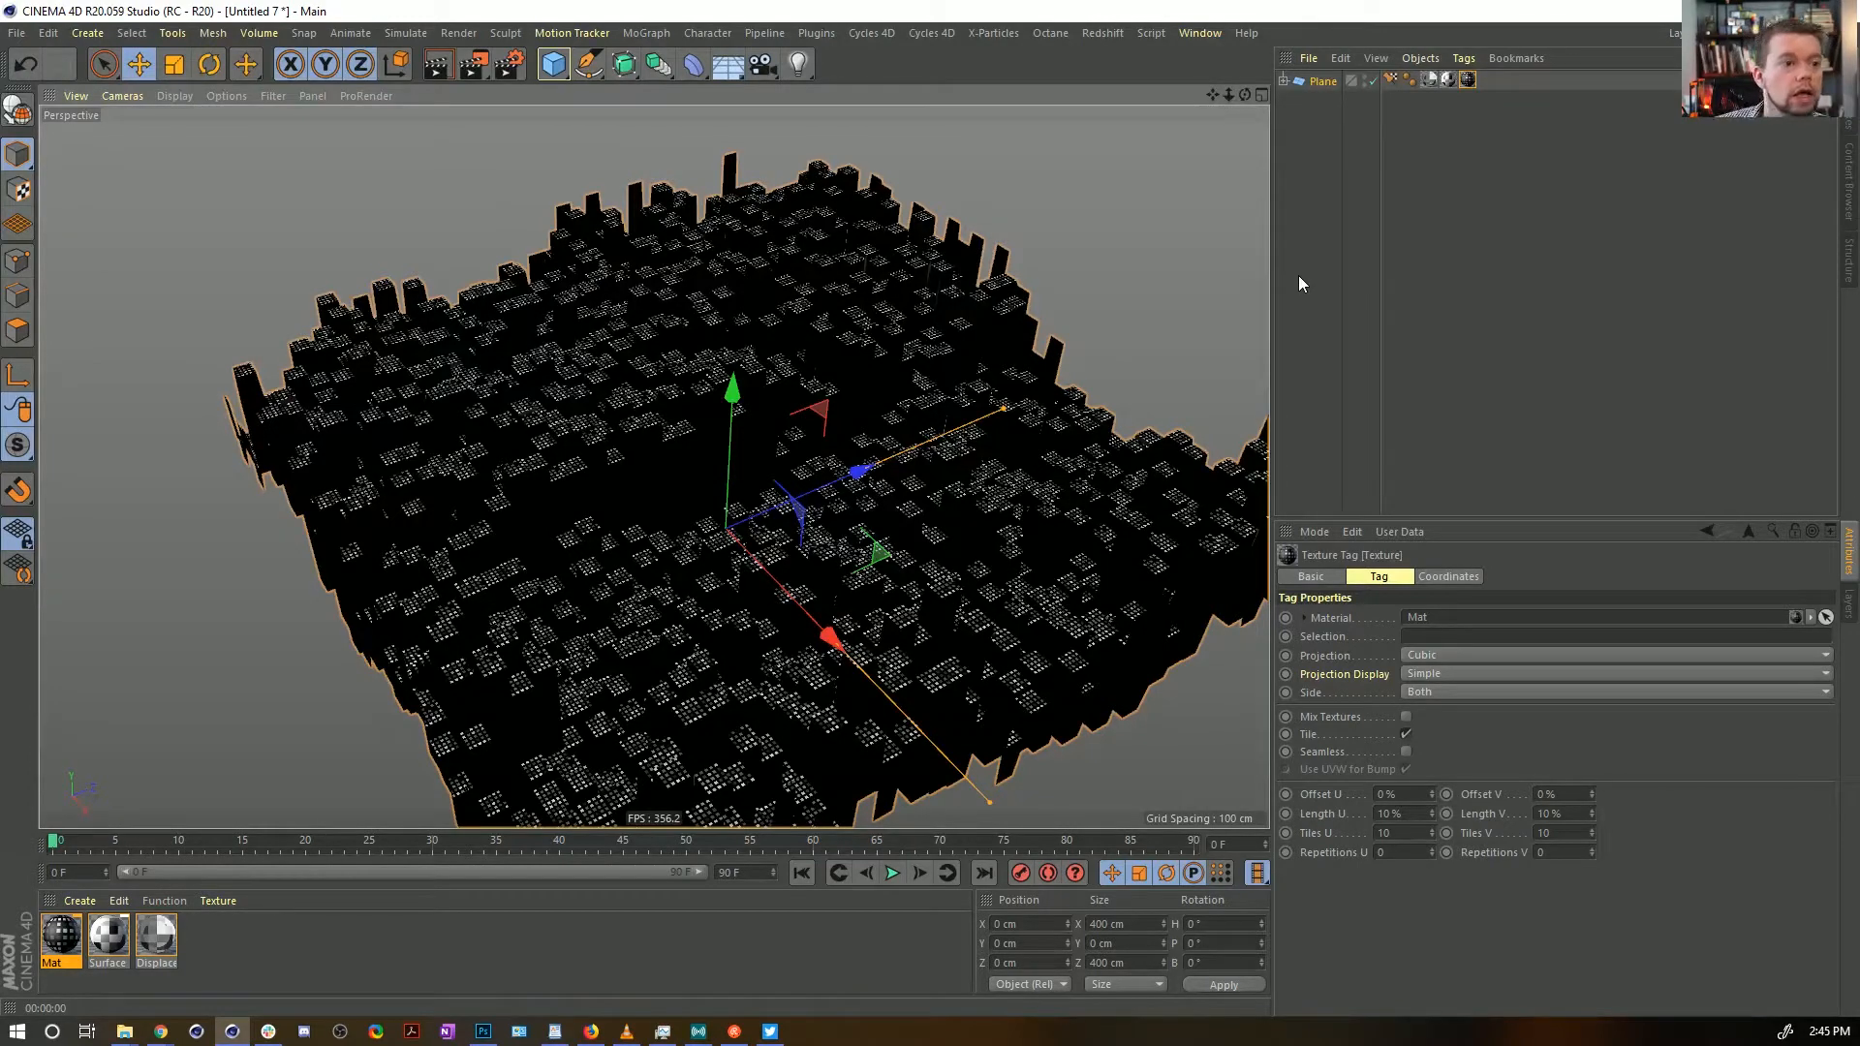
# Add a Connect object and make the Plane its child
pyautogui.click(1312, 82)
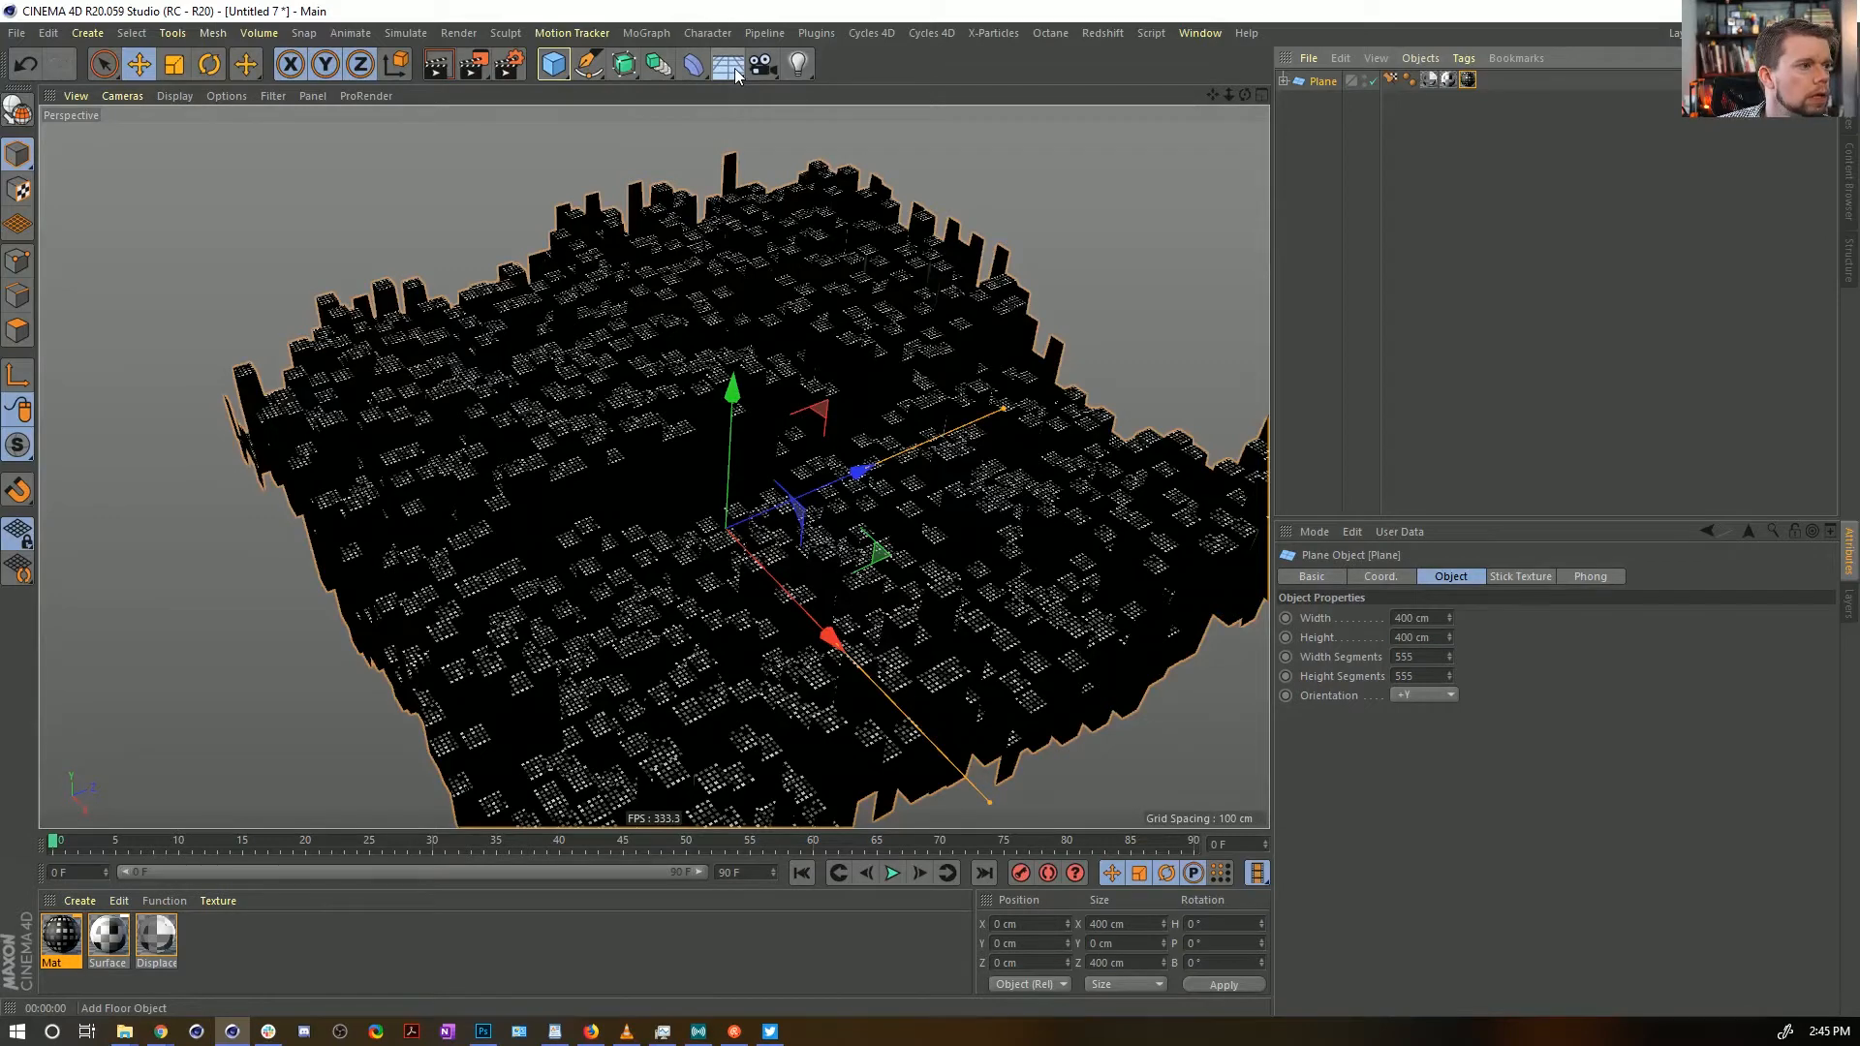
pyautogui.click(622, 77)
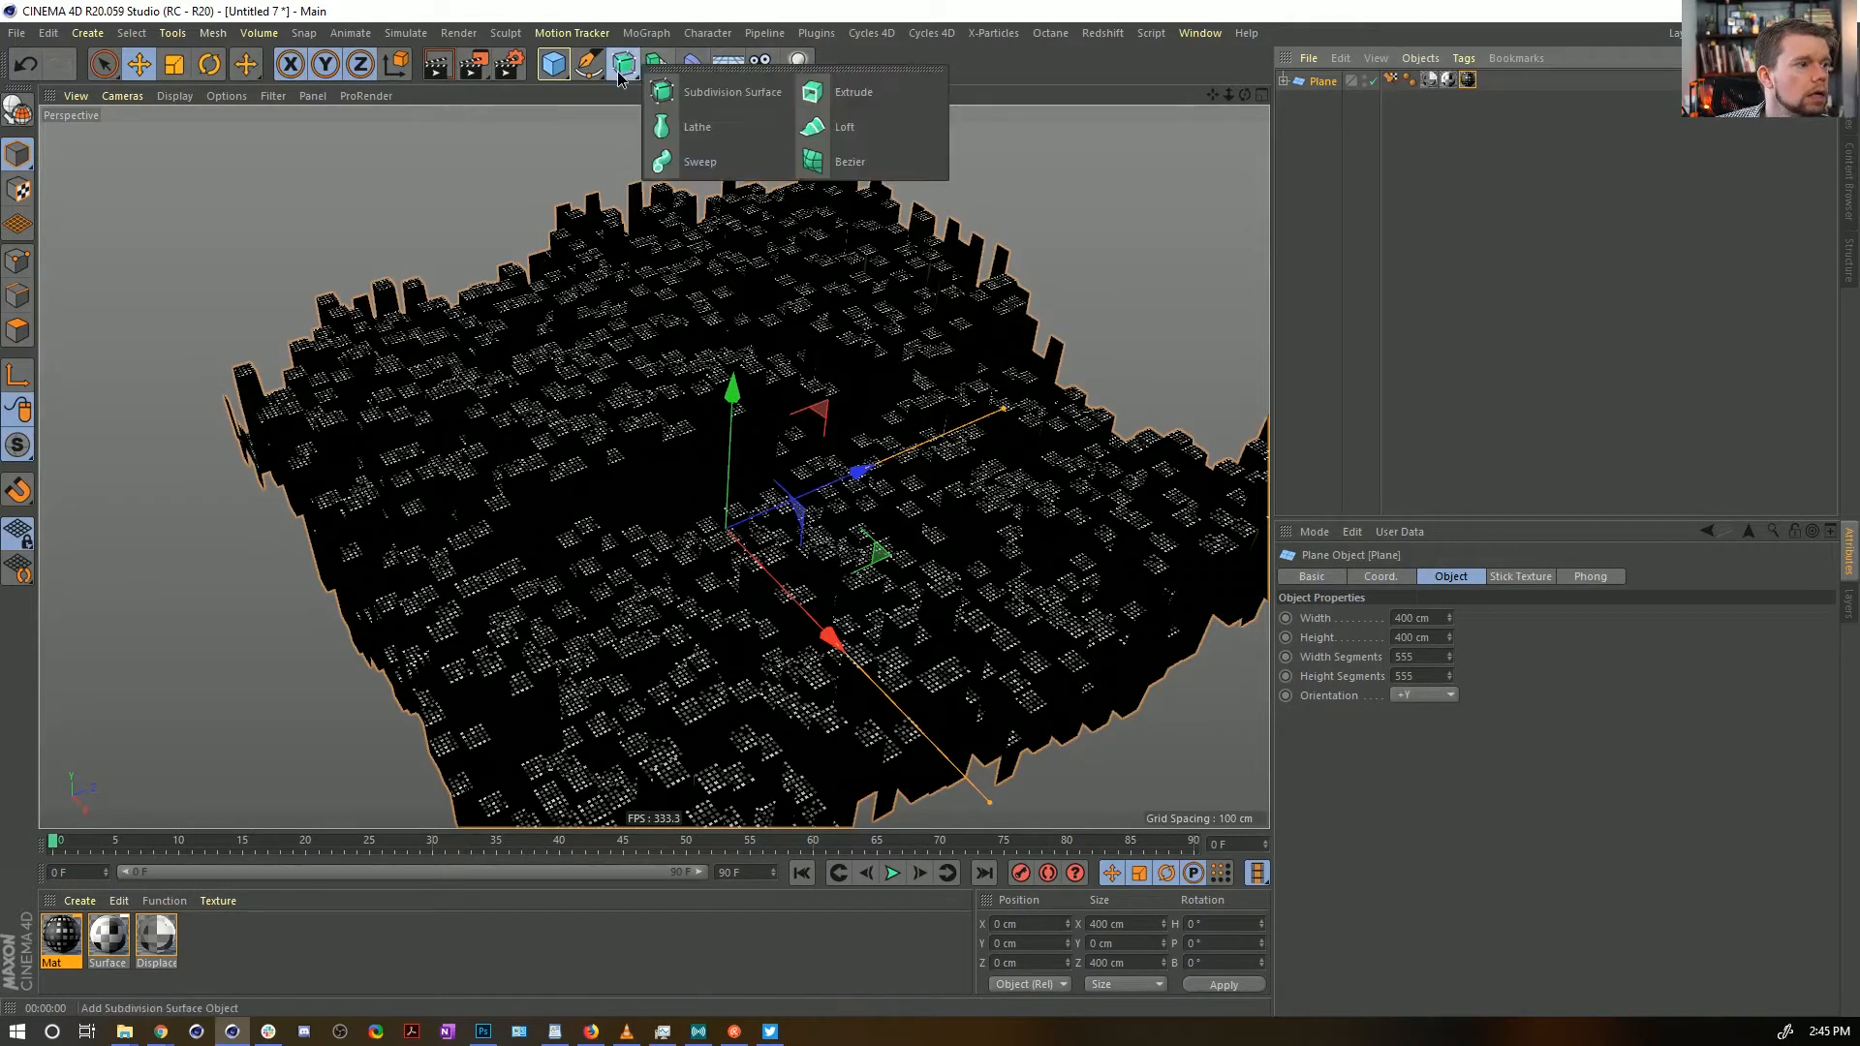
pyautogui.click(661, 70)
pyautogui.click(890, 139)
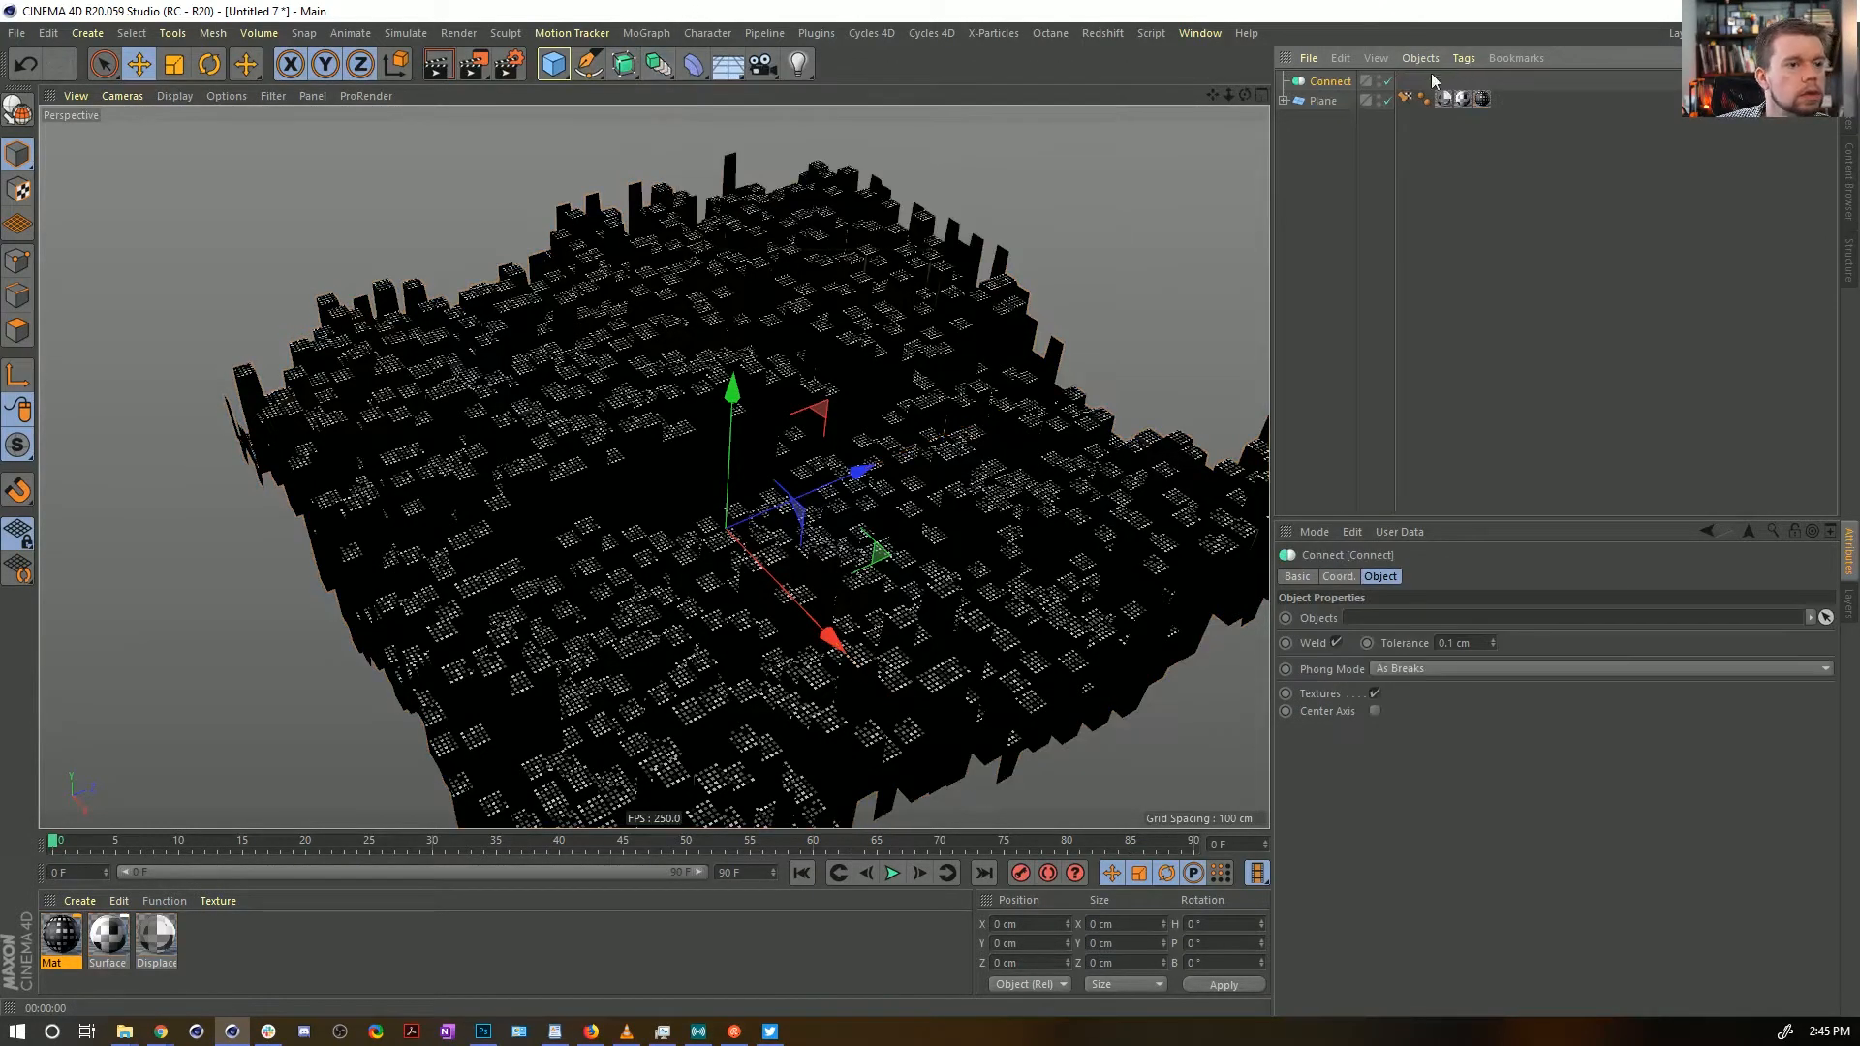
pyautogui.moveTo(1325, 101); pyautogui.dragTo(1332, 84)
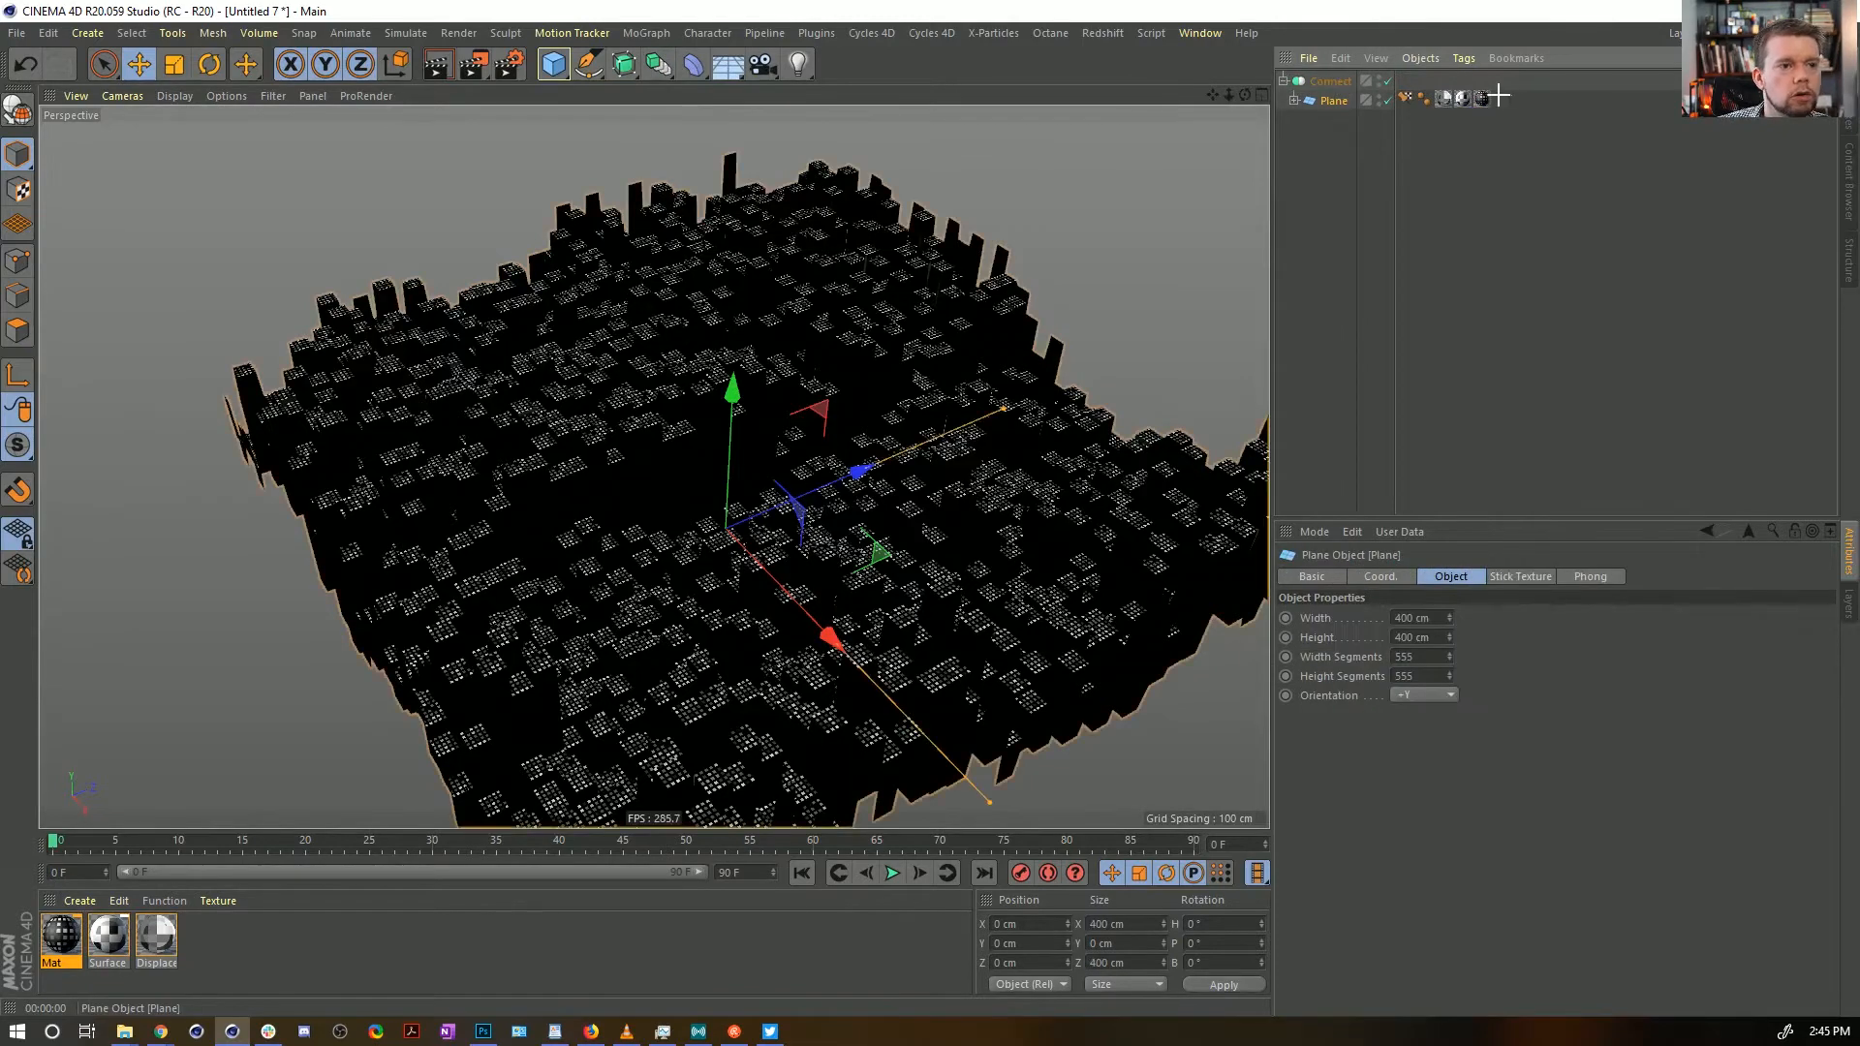
# Move the surface and tiles texture tags from the Plane to the Connect object, disable Weld, and render the view
pyautogui.moveTo(1517, 90); pyautogui.dragTo(1410, 82)
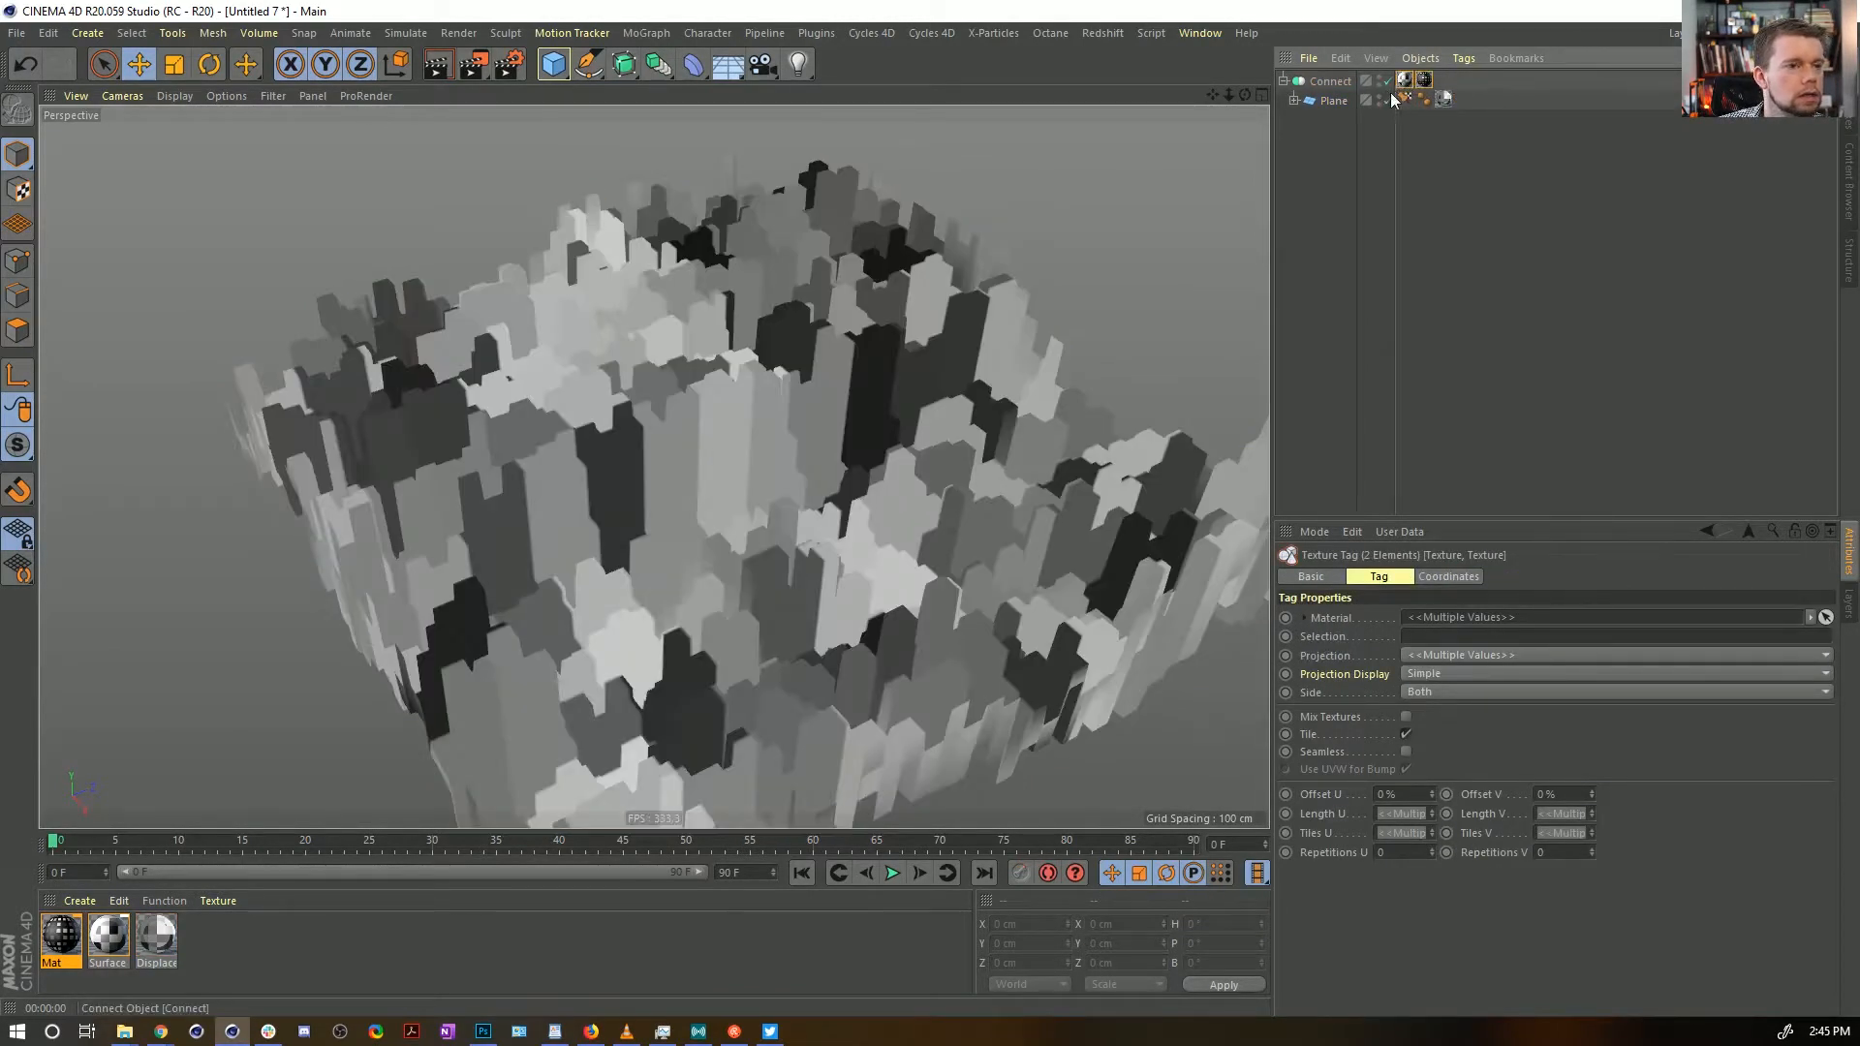
pyautogui.click(1329, 81)
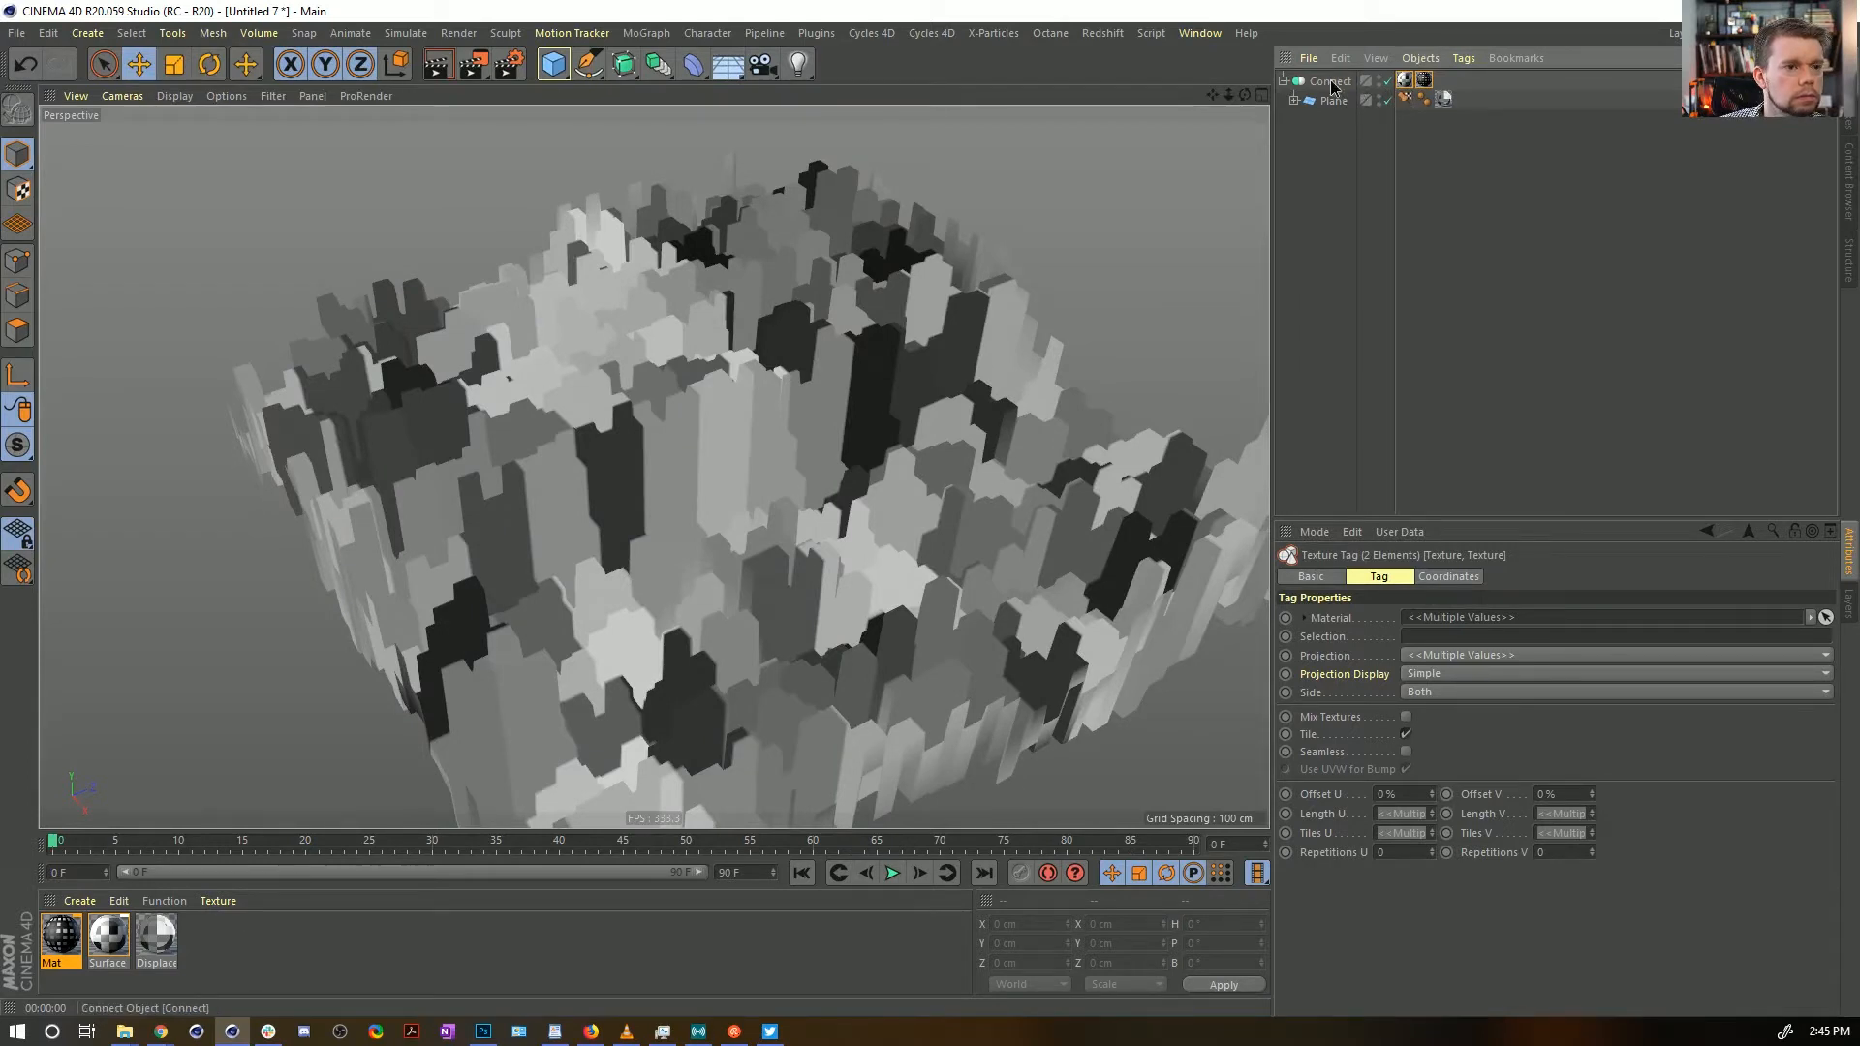
pyautogui.click(1336, 643)
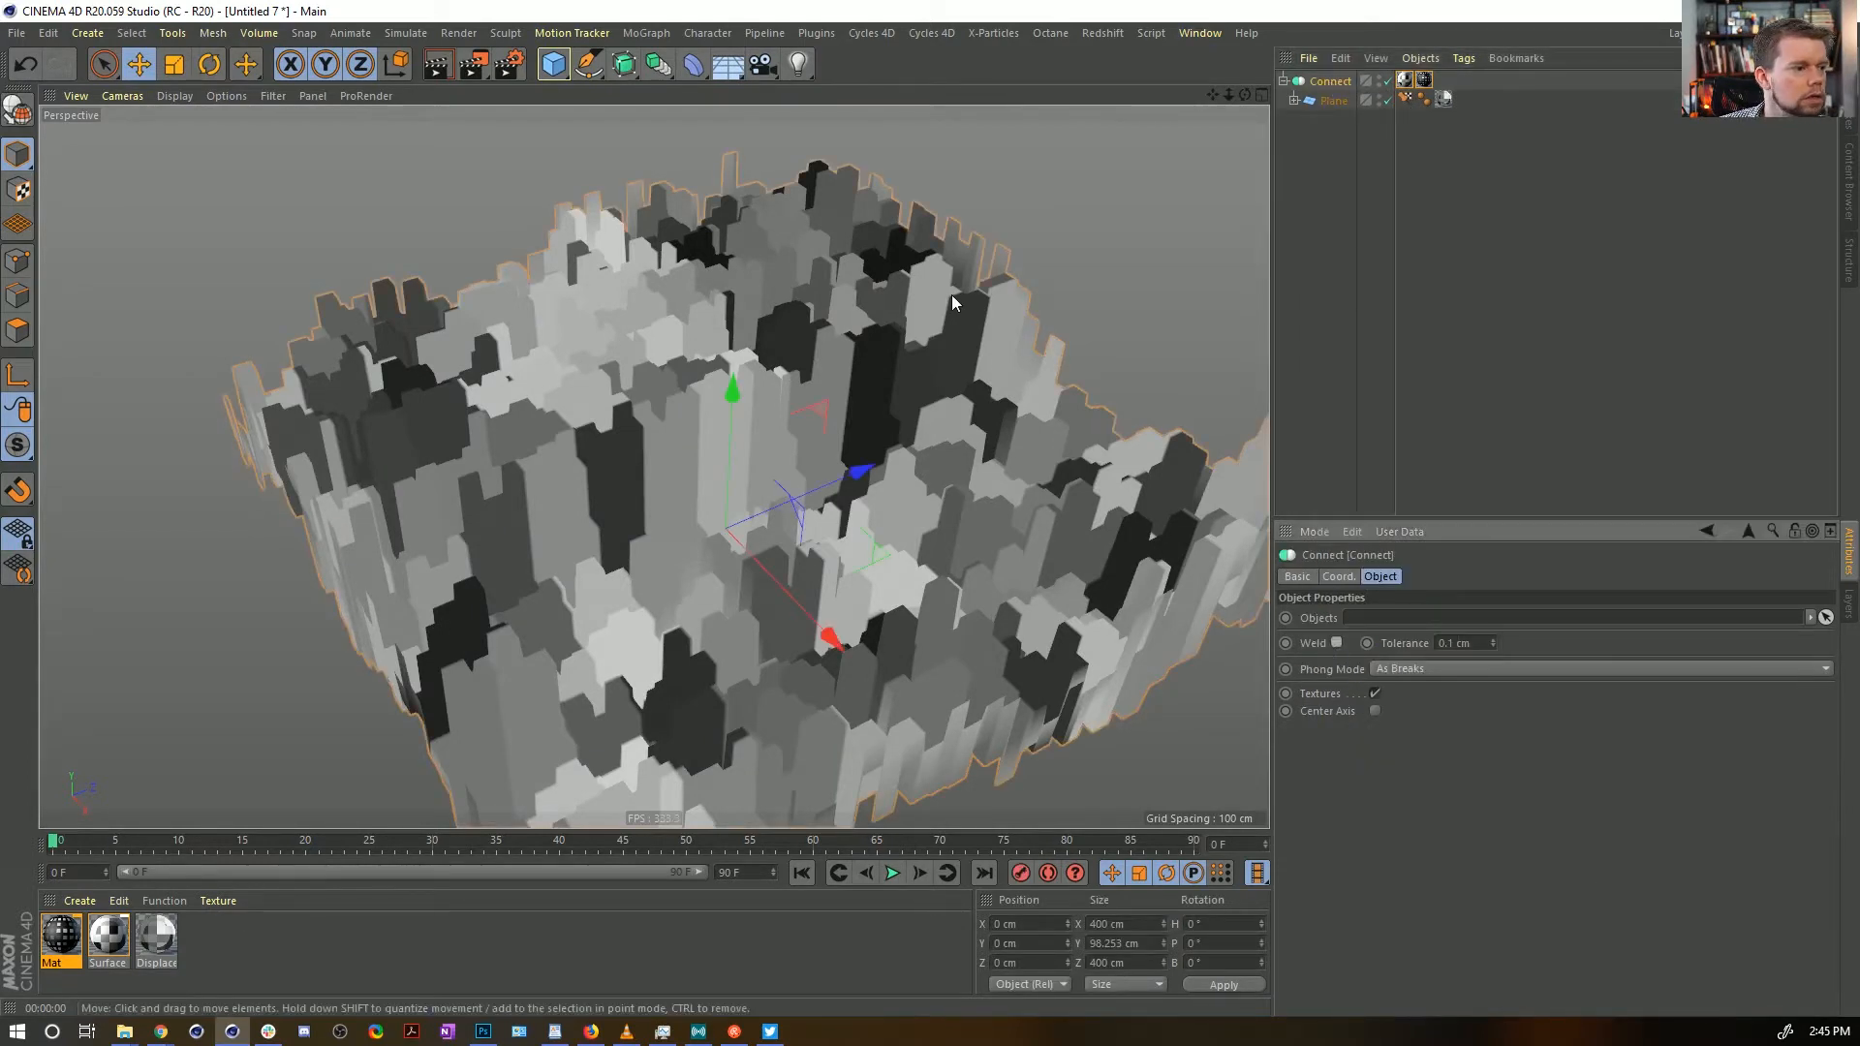
pyautogui.hotkey('ctrl', 'r')
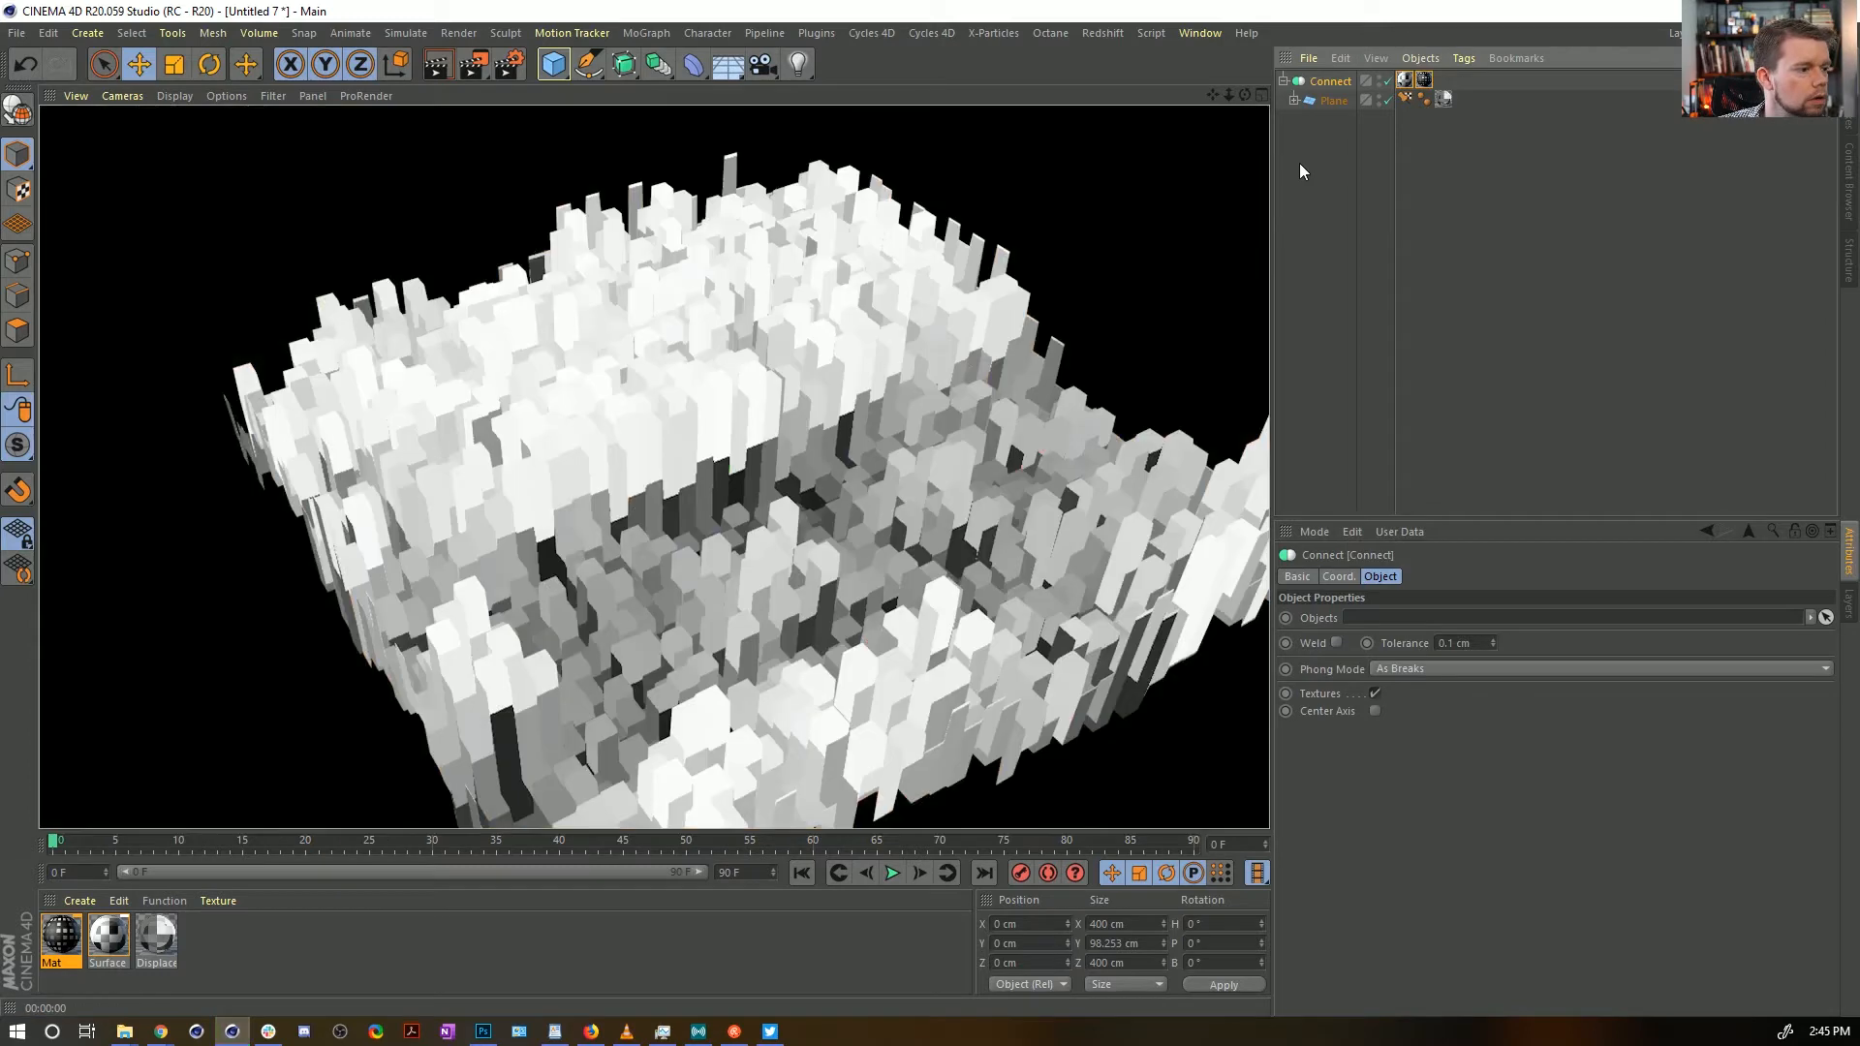
# Delete the tiles texture tag from the Connect object, reapply the tiles material to it, and render the view
pyautogui.click(1424, 81)
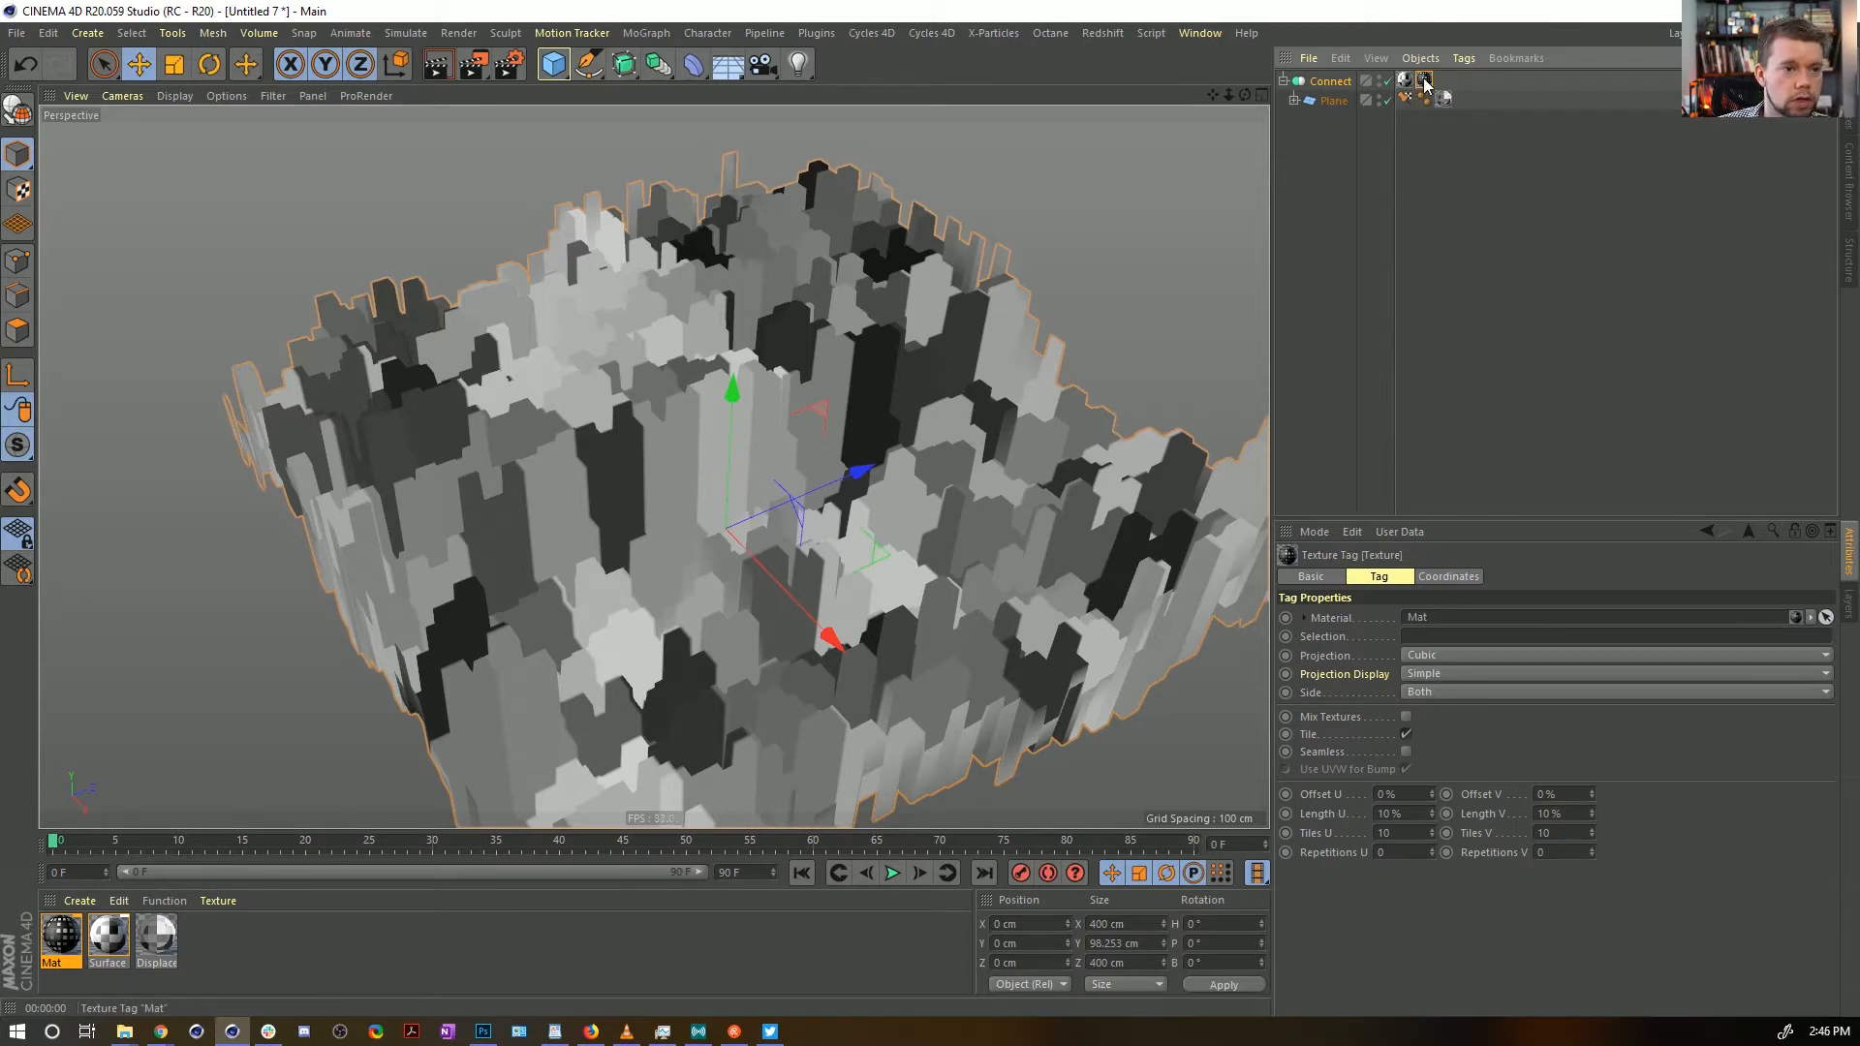
pyautogui.press('Delete')
pyautogui.hotkey('ctrl', 'r')
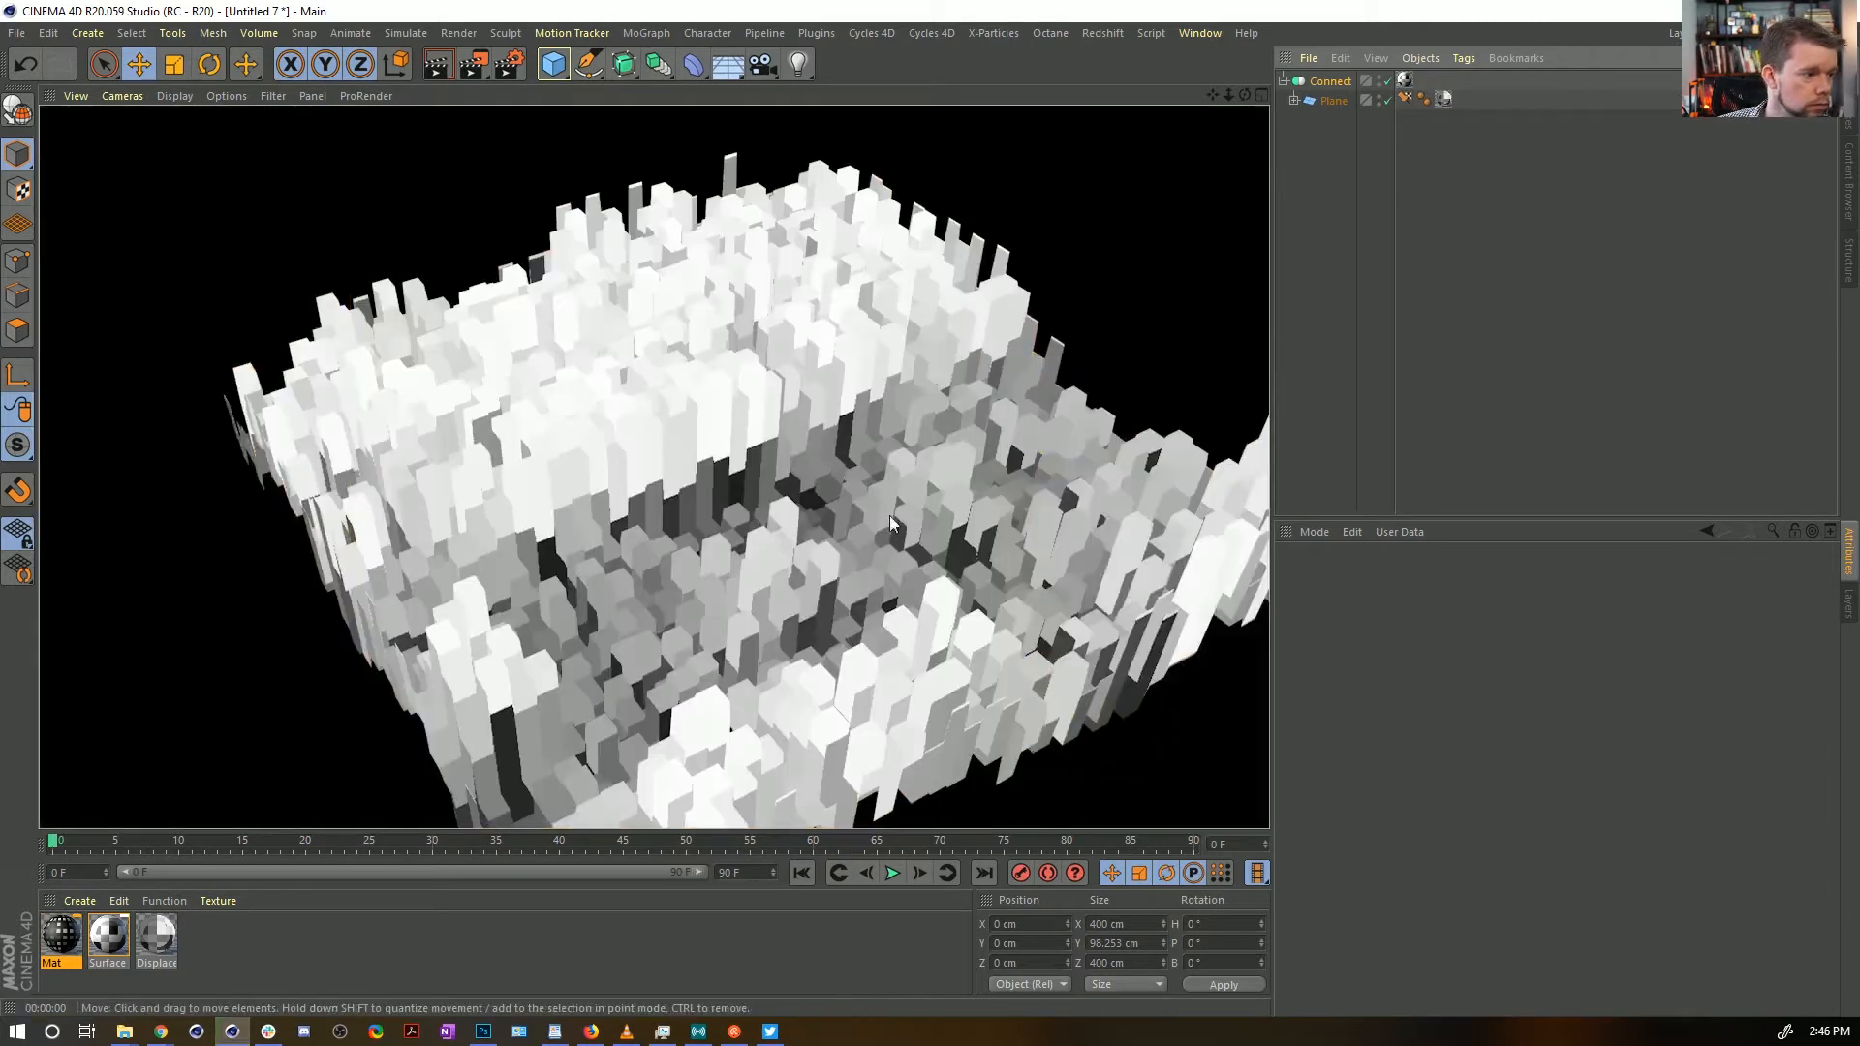
pyautogui.moveTo(68, 936)
pyautogui.mouseDown()
pyautogui.moveTo(1363, 86)
pyautogui.moveTo(1322, 86)
pyautogui.mouseUp()
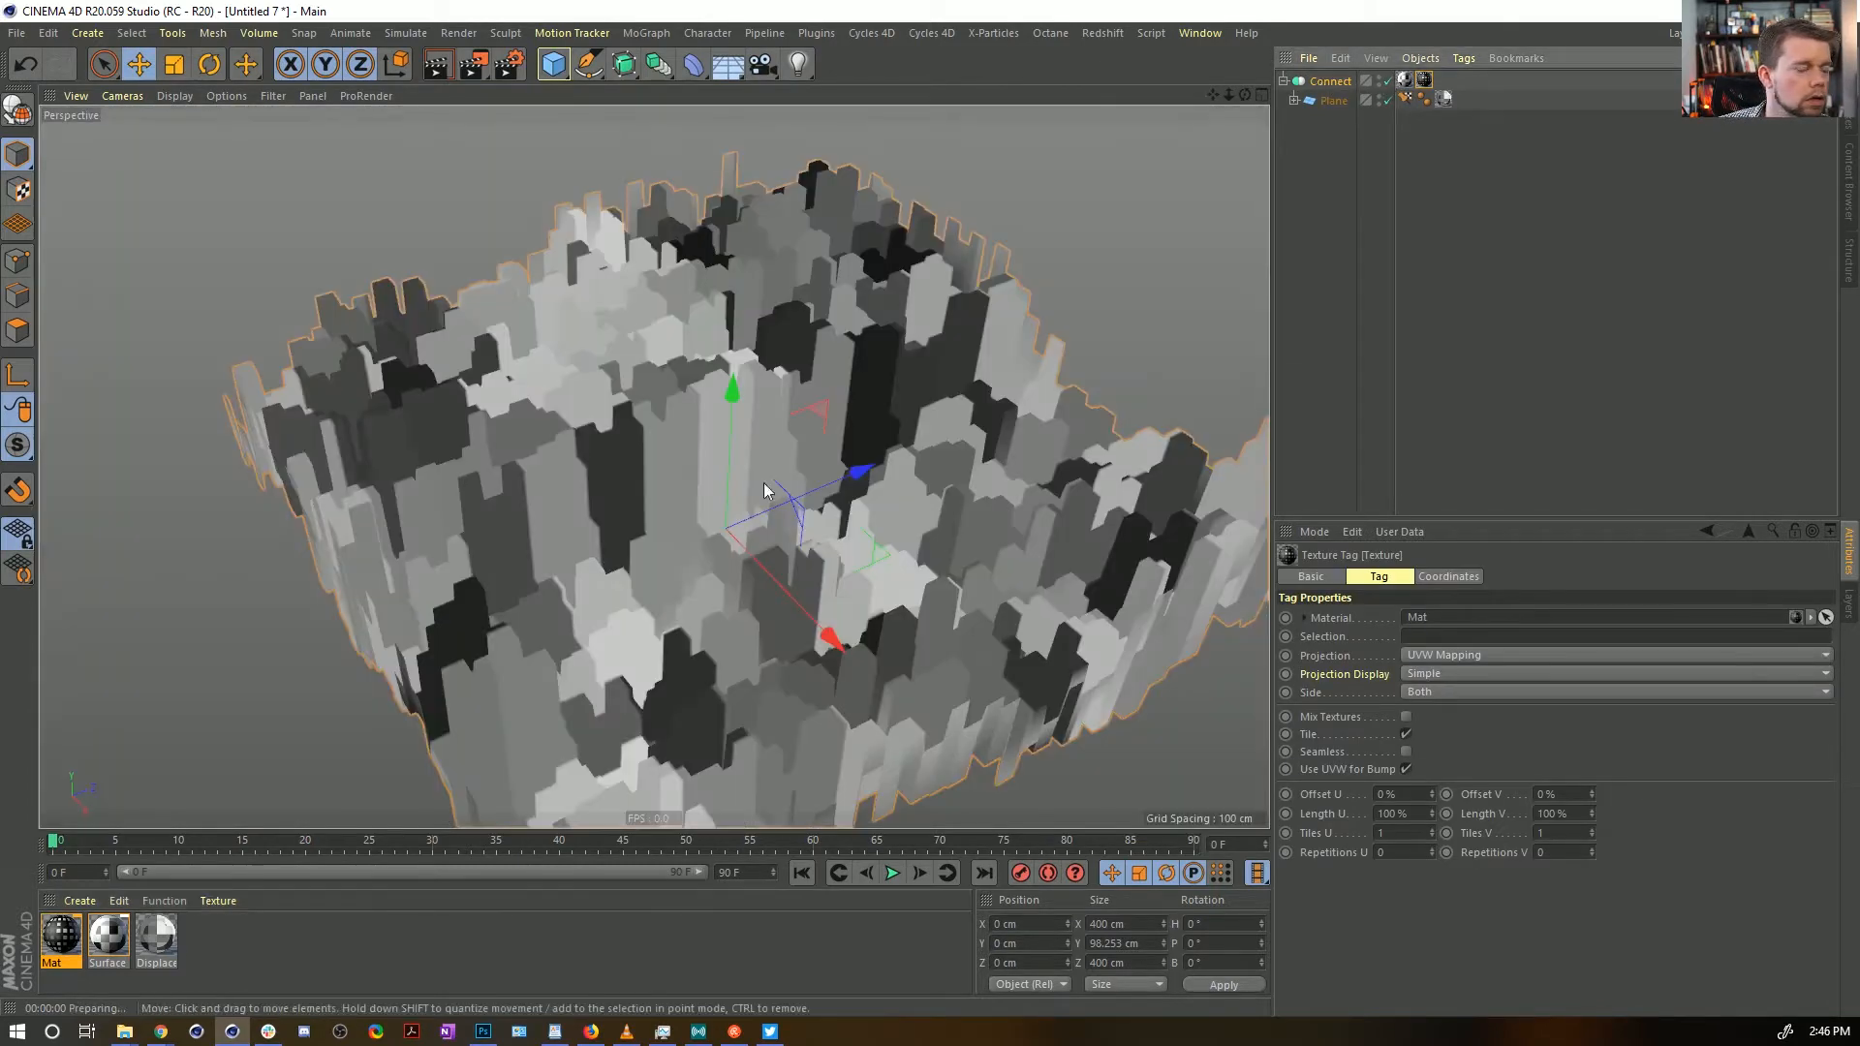
pyautogui.hotkey('ctrl', 'r')
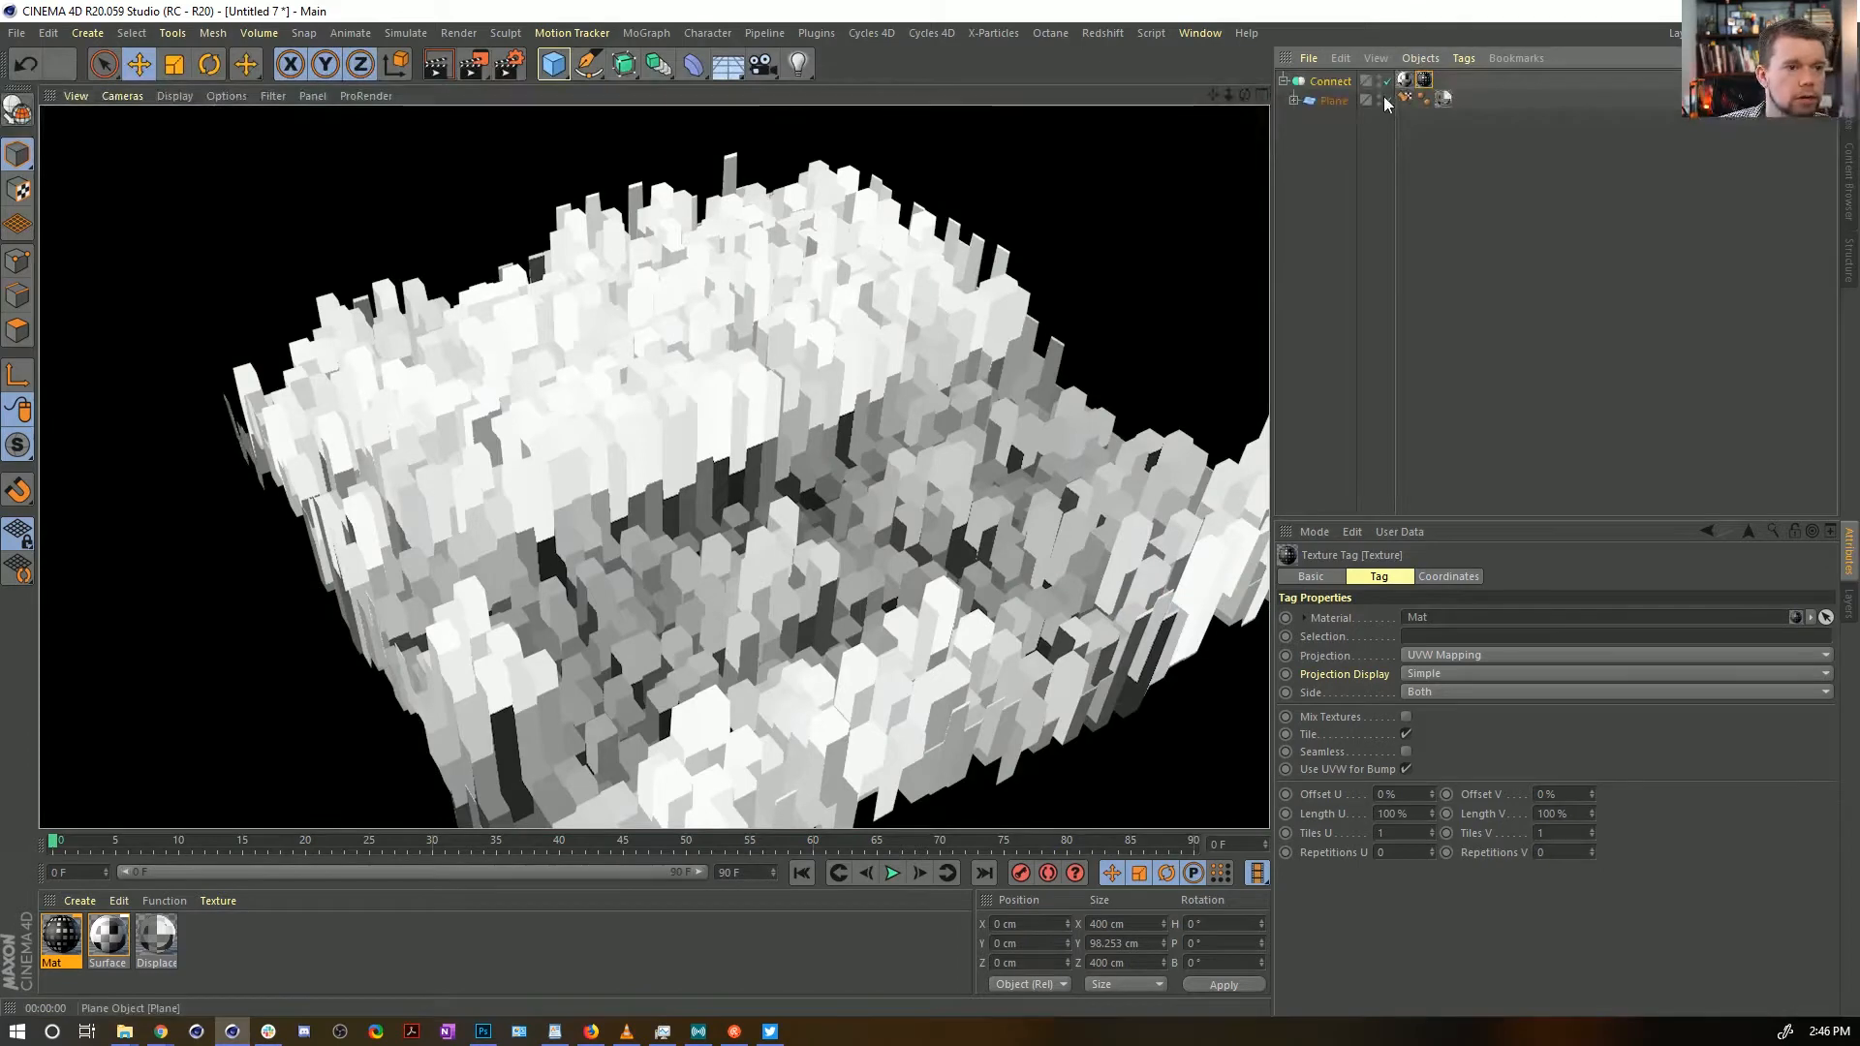
# Disable Textures on the Connect object and render the view
pyautogui.click(1330, 85)
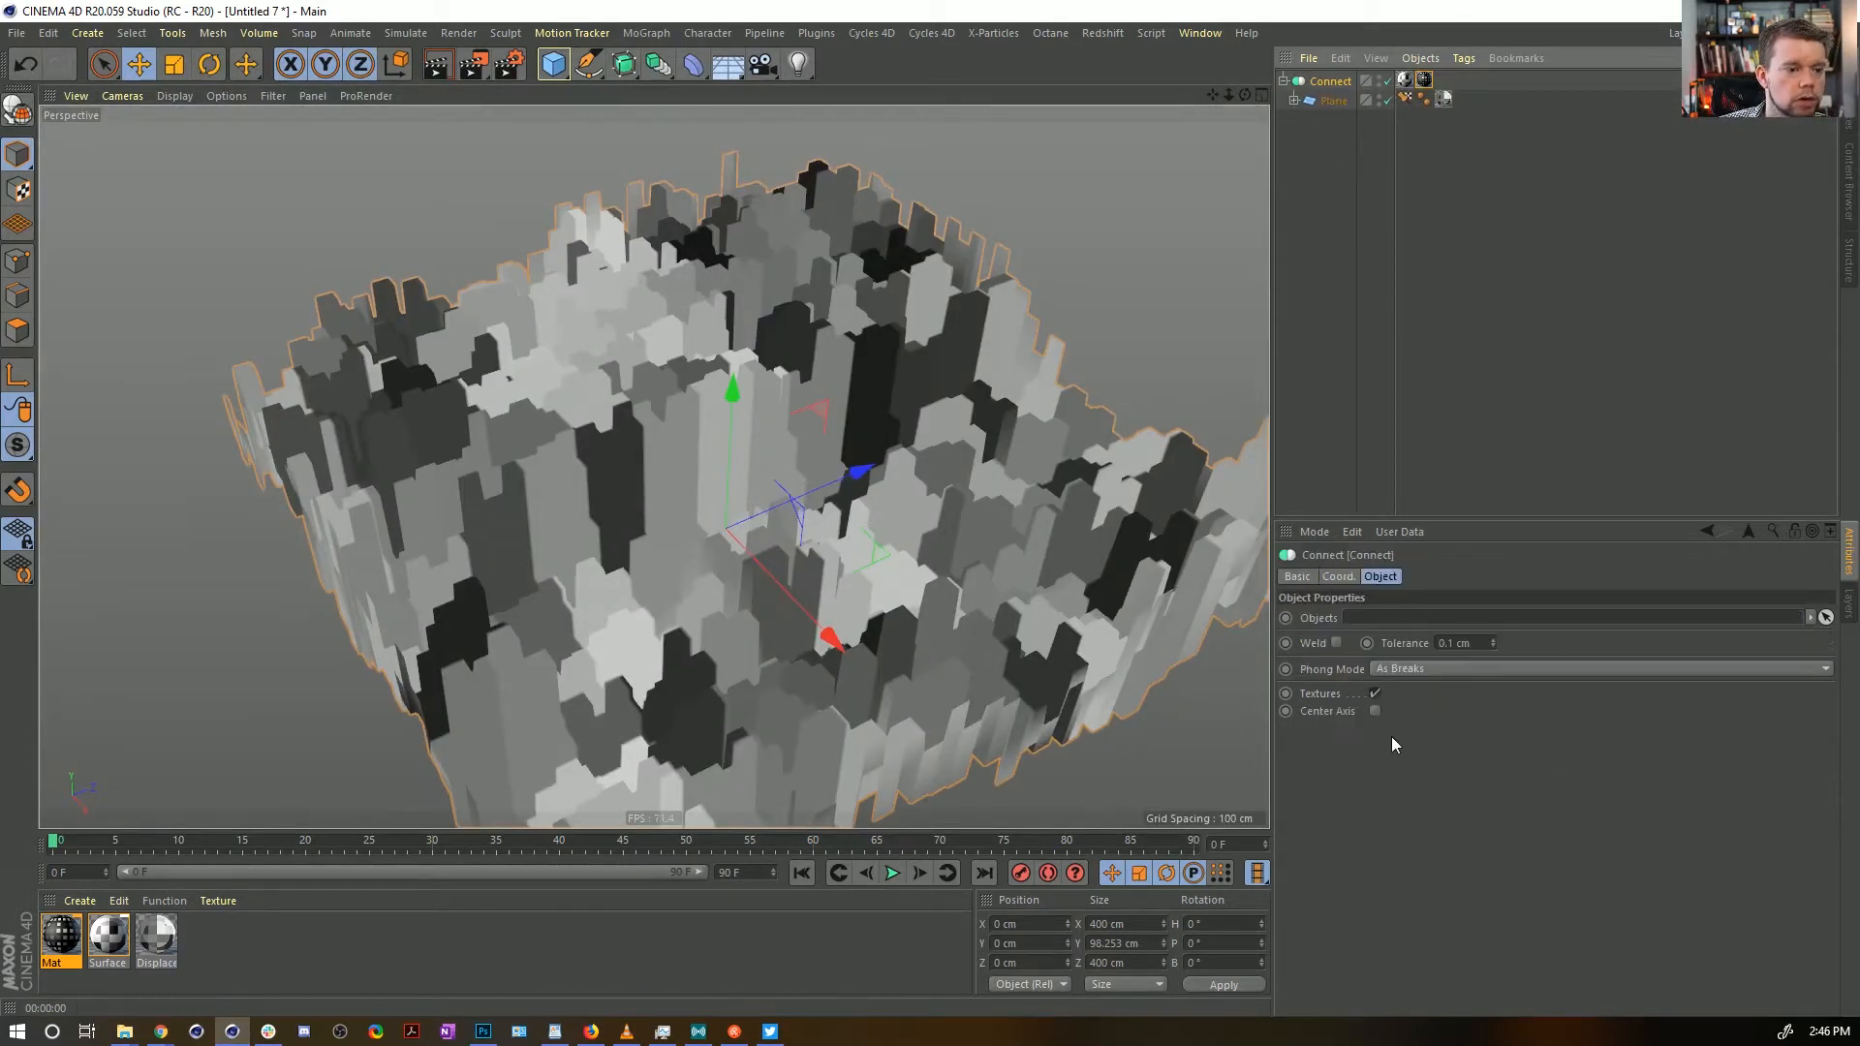
pyautogui.click(1374, 694)
pyautogui.hotkey('ctrl', 'r')
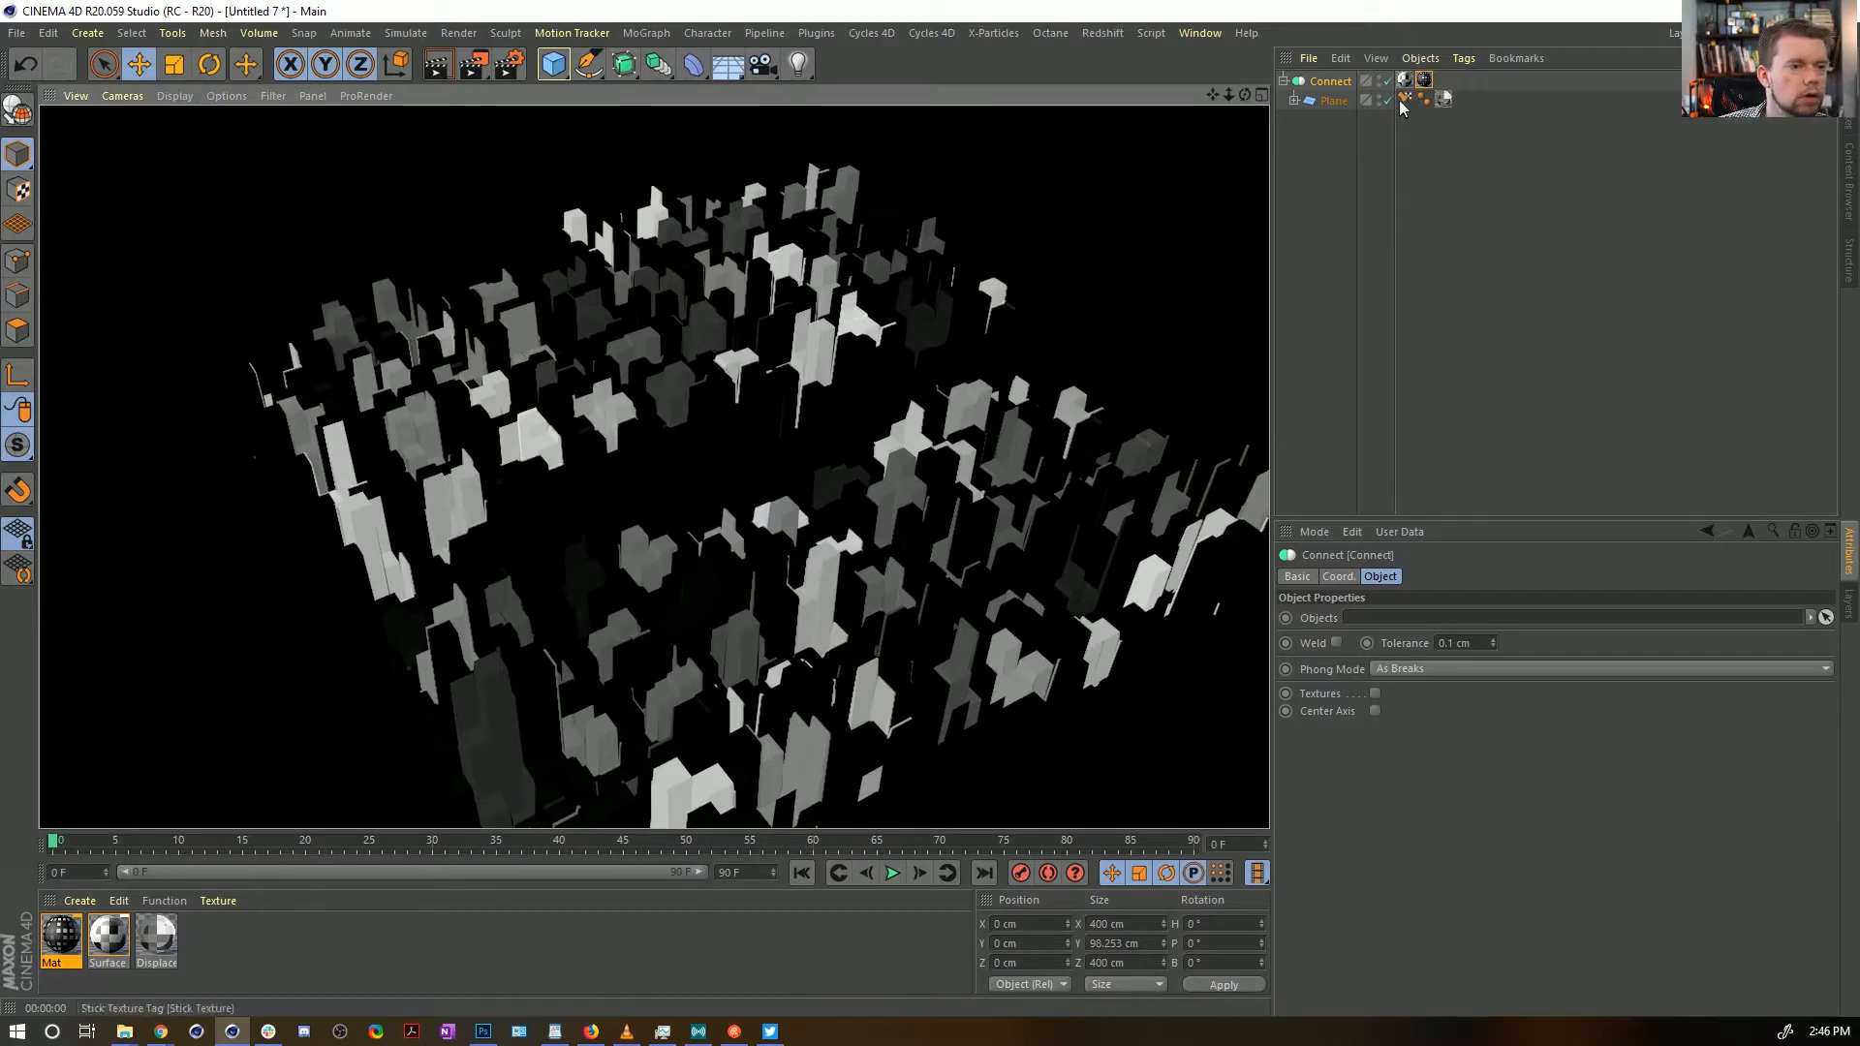
# Test-render with the tiles texture tag moved onto the Plane, and return the tag to the Connect object
pyautogui.moveTo(1423, 79); pyautogui.dragTo(1458, 100)
pyautogui.hotkey('ctrl', 'r')
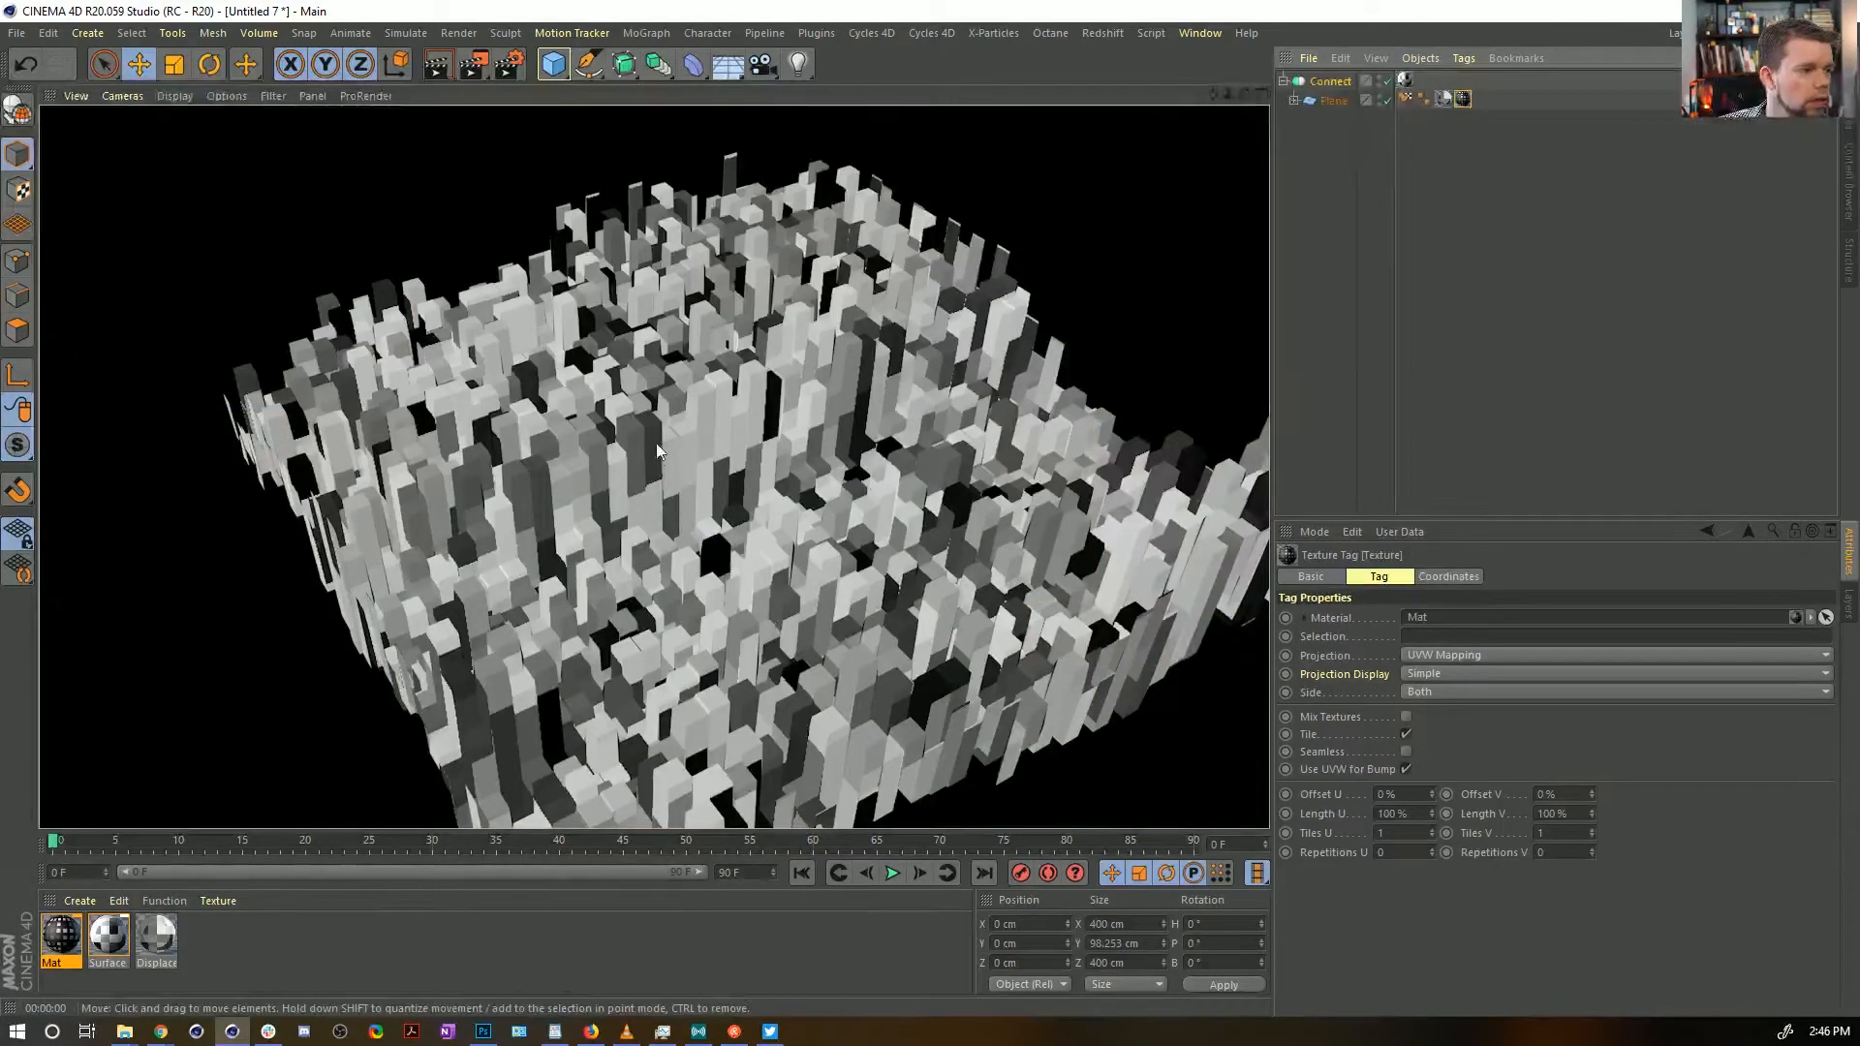
pyautogui.moveTo(1463, 97); pyautogui.dragTo(1427, 84)
# Set Tiles U and Tiles V to 10 and Projection to Cubic in the Connect object's tiles texture tag, and render the view
pyautogui.click(1402, 834)
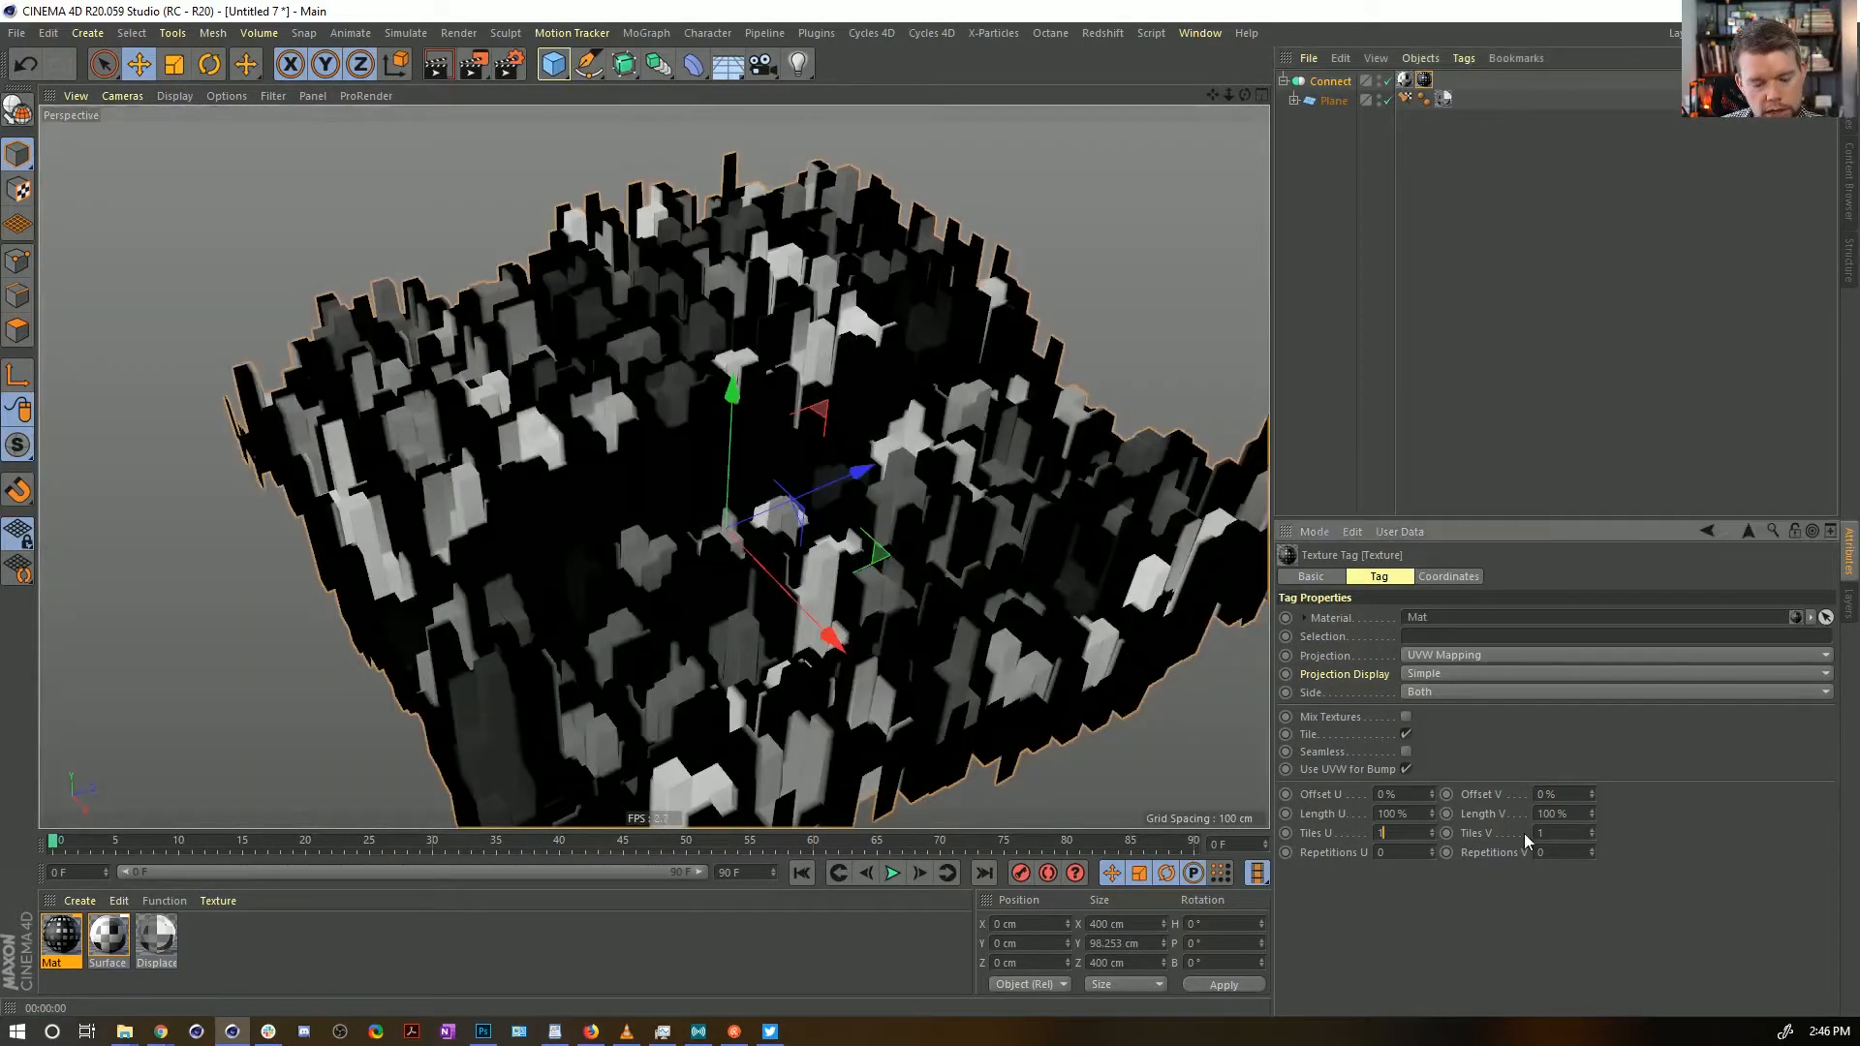
pyautogui.write('0')
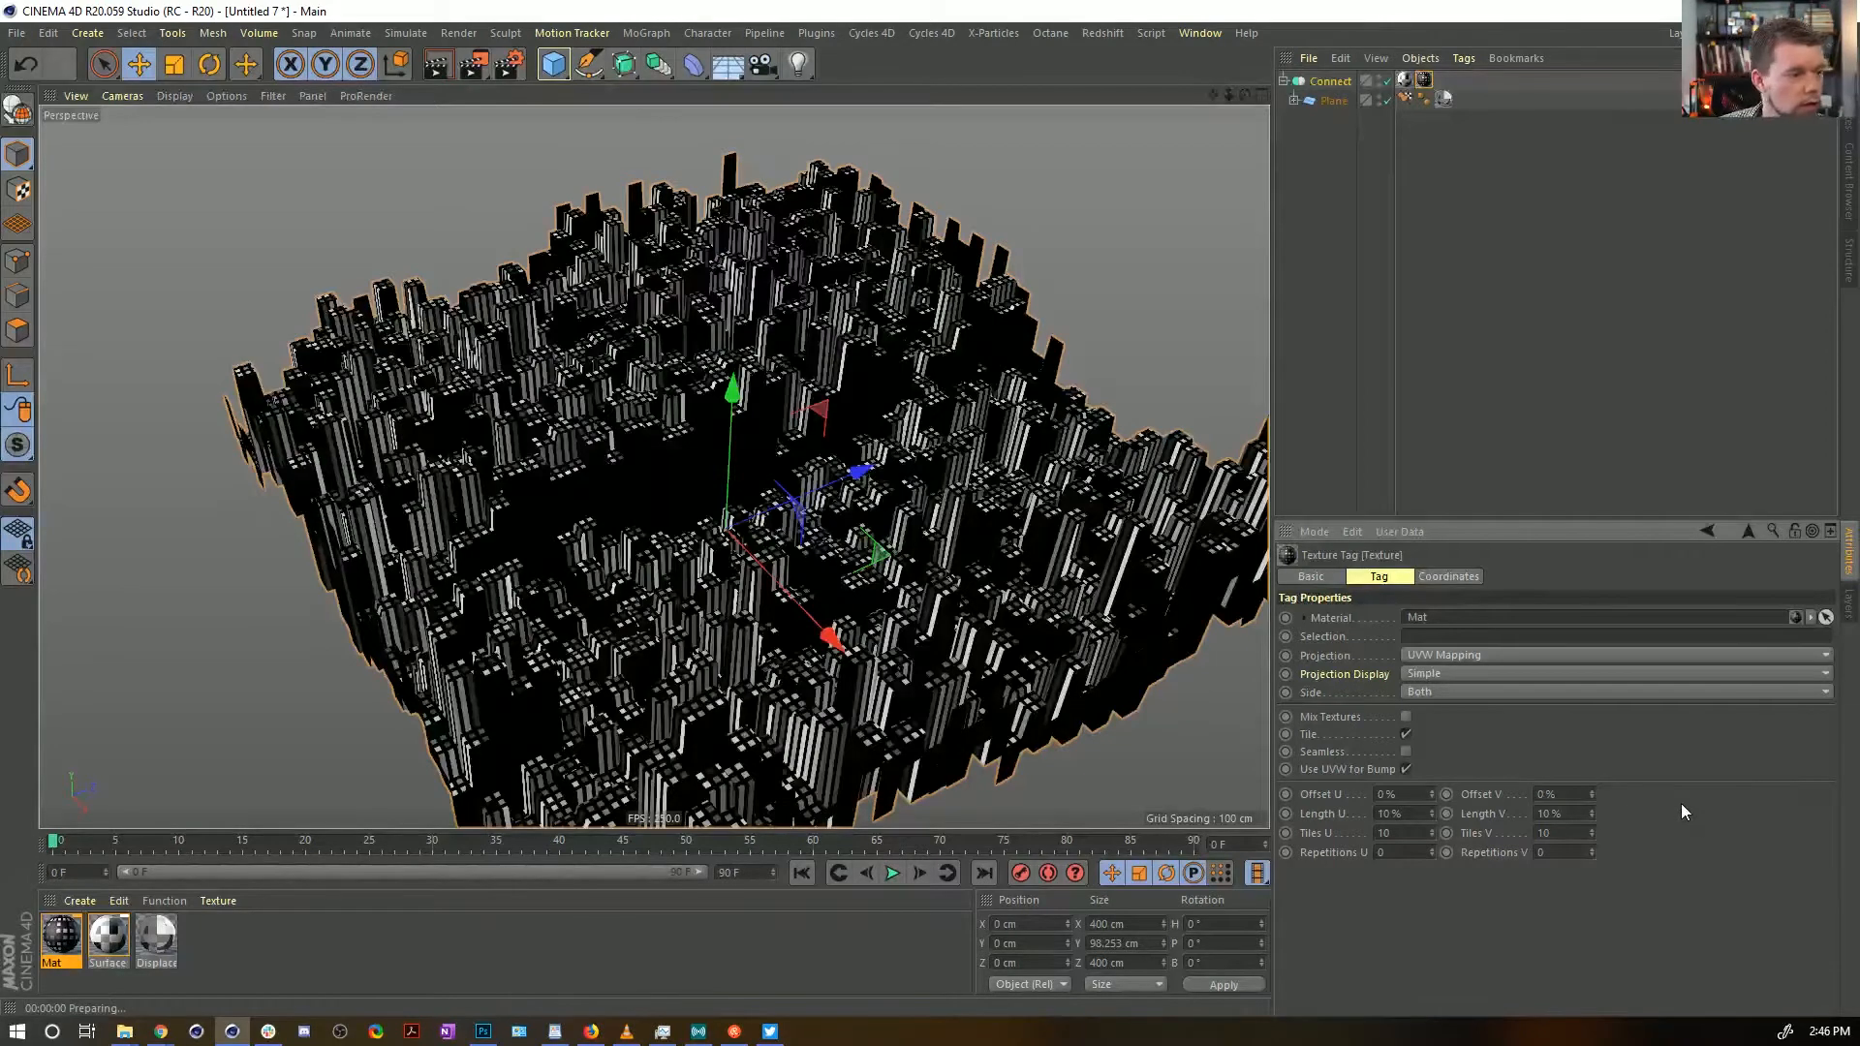
pyautogui.hotkey('ctrl', 'r')
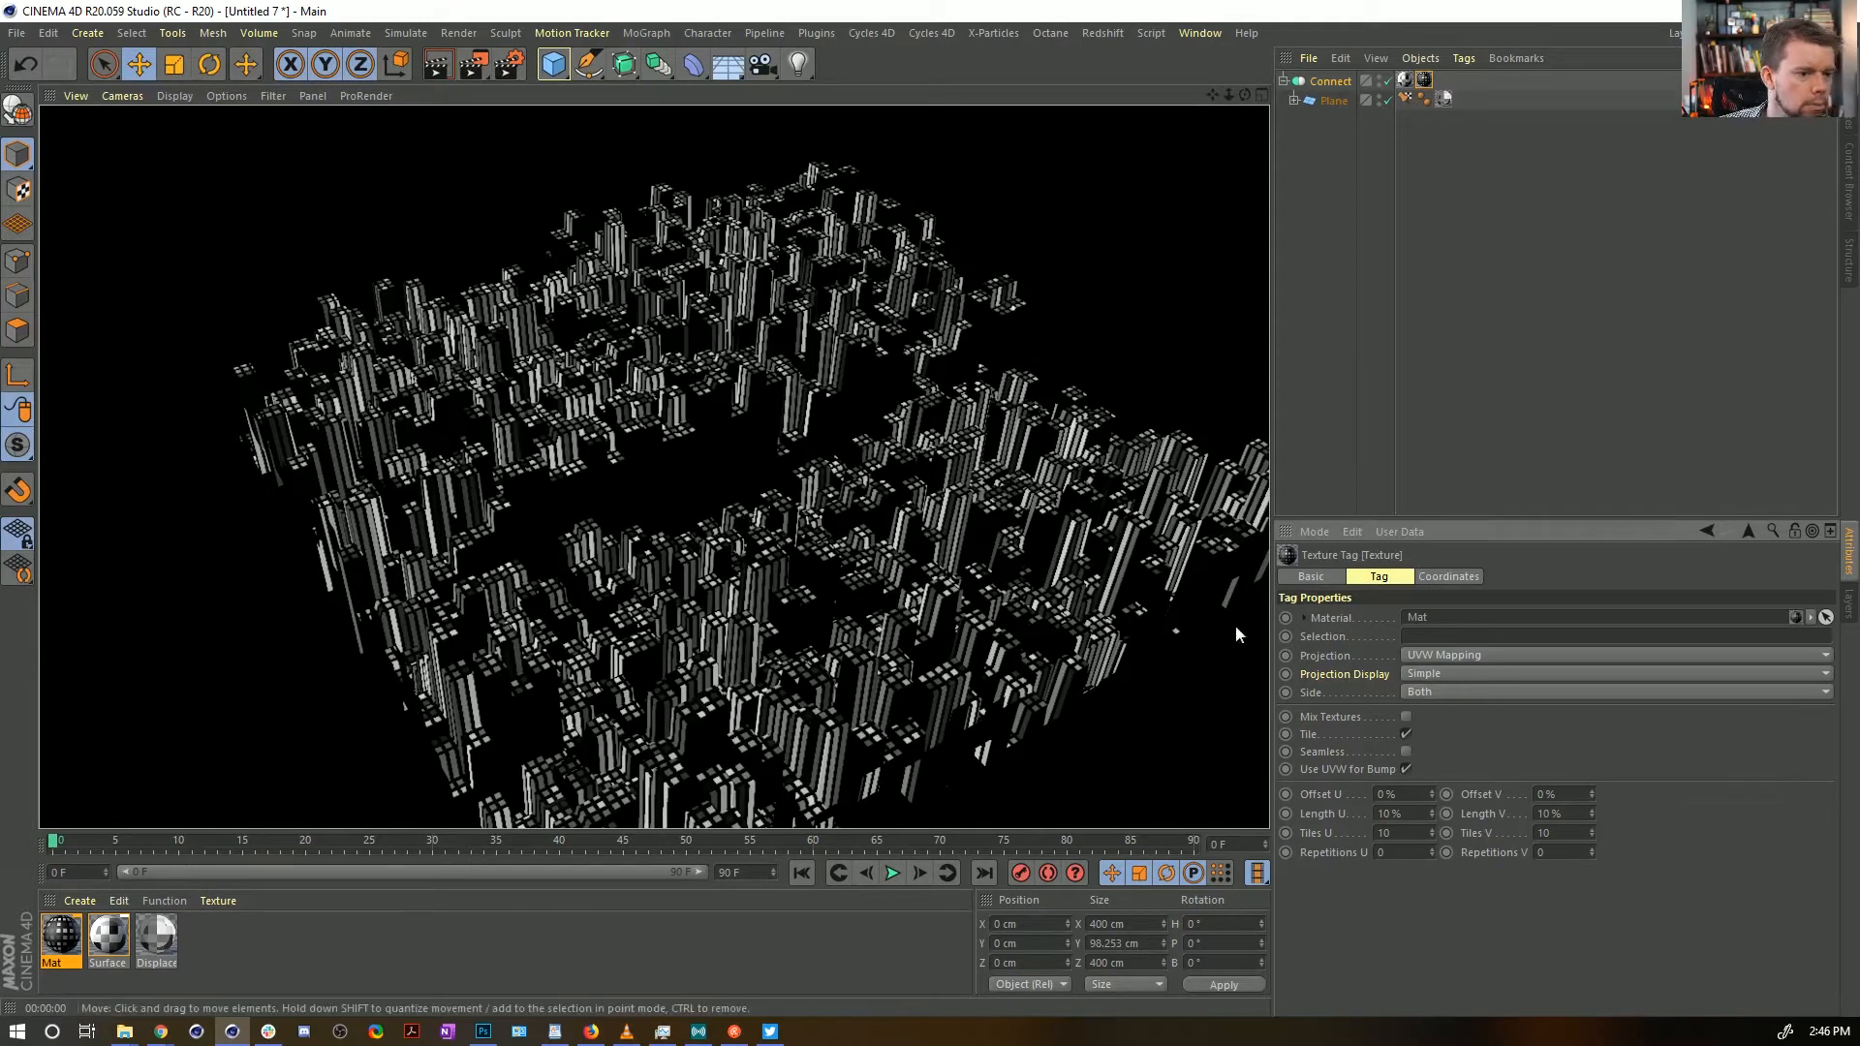
pyautogui.click(1465, 655)
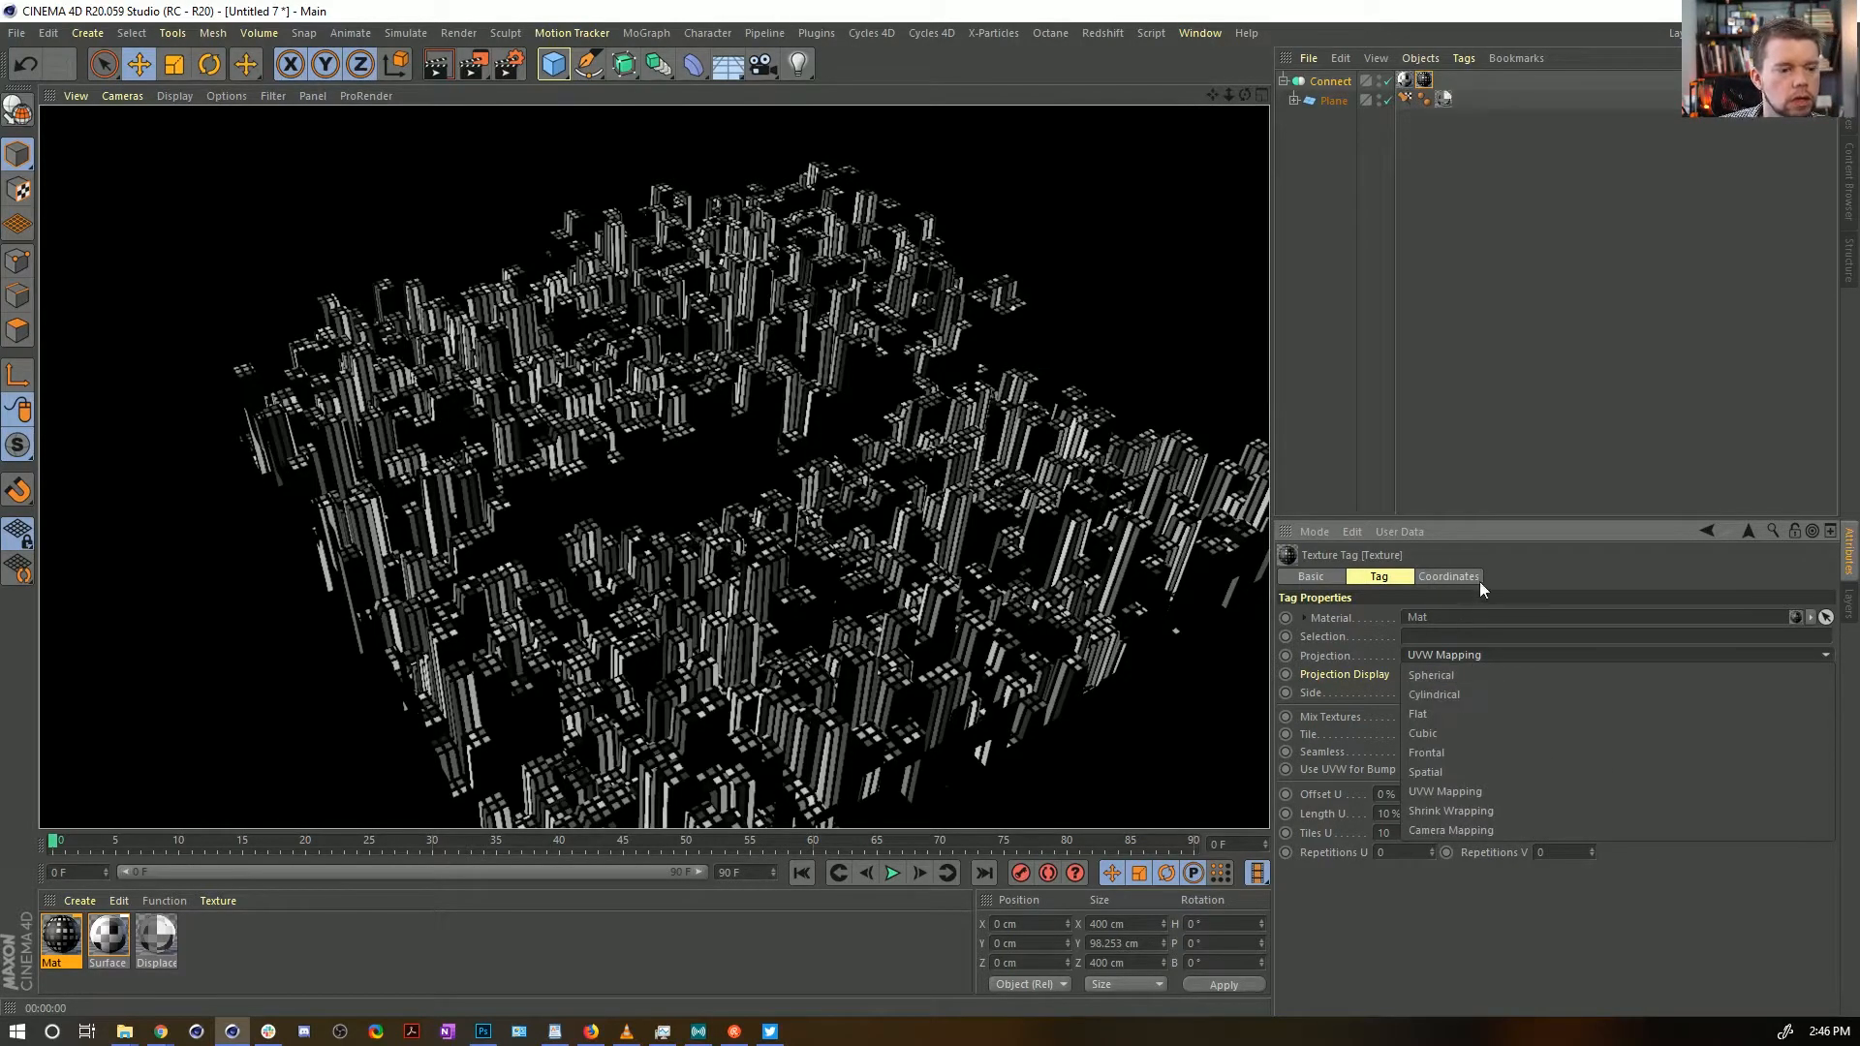
pyautogui.click(1458, 733)
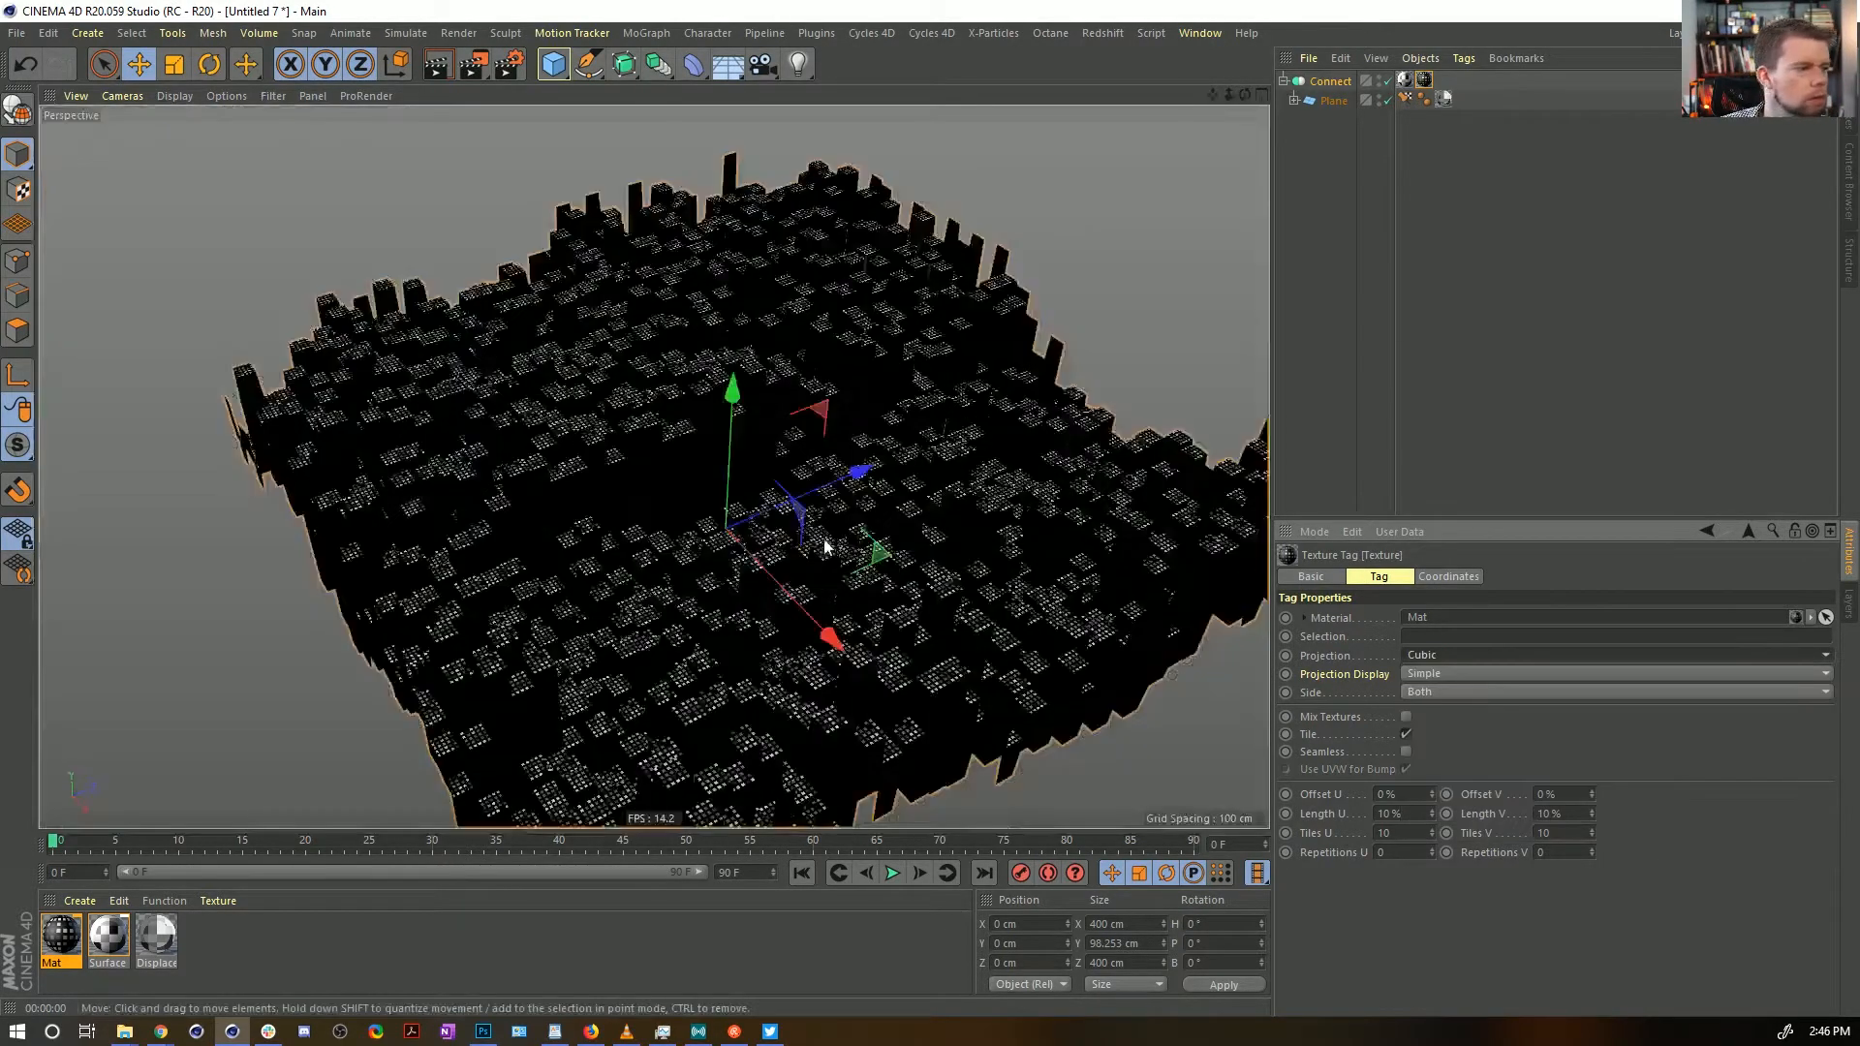
pyautogui.hotkey('ctrl', 'r')
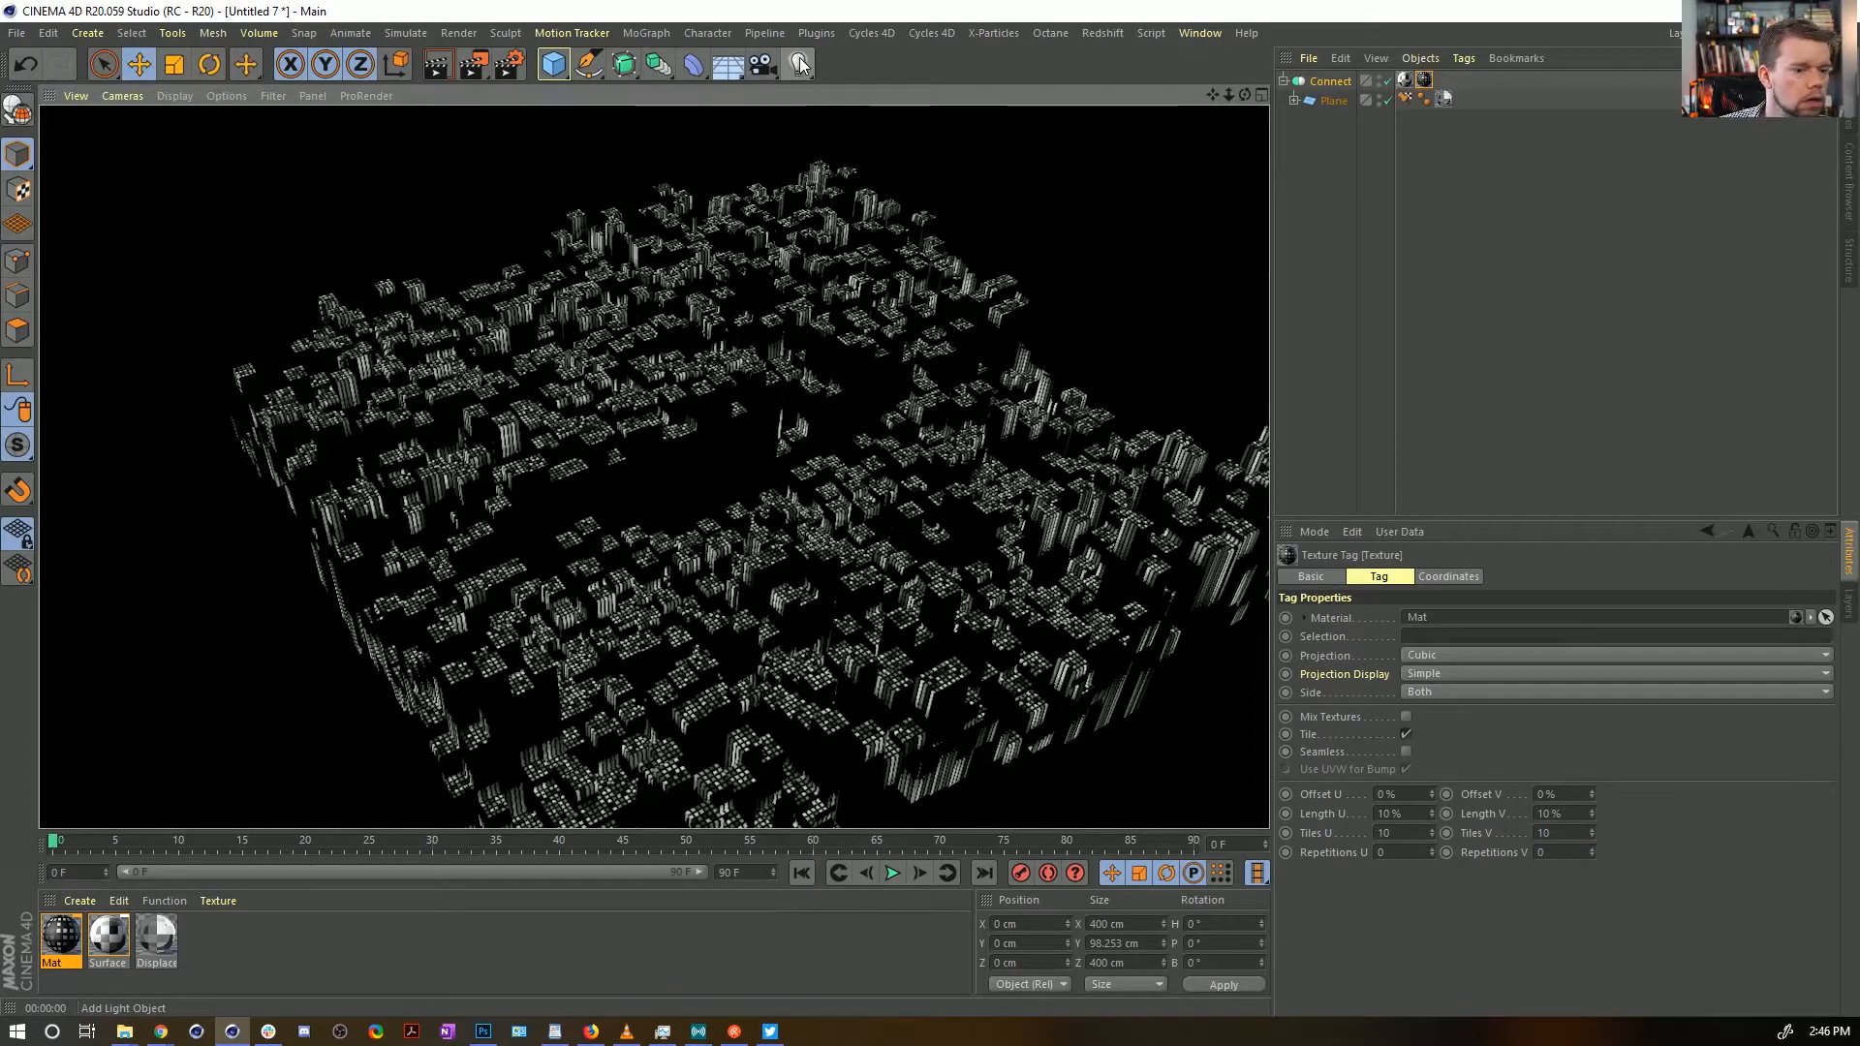
# Add a light, move it to about X 222 cm and Y 213 cm, and render a close-up of the tiled blocks
pyautogui.moveTo(800, 65); pyautogui.dragTo(852, 91)
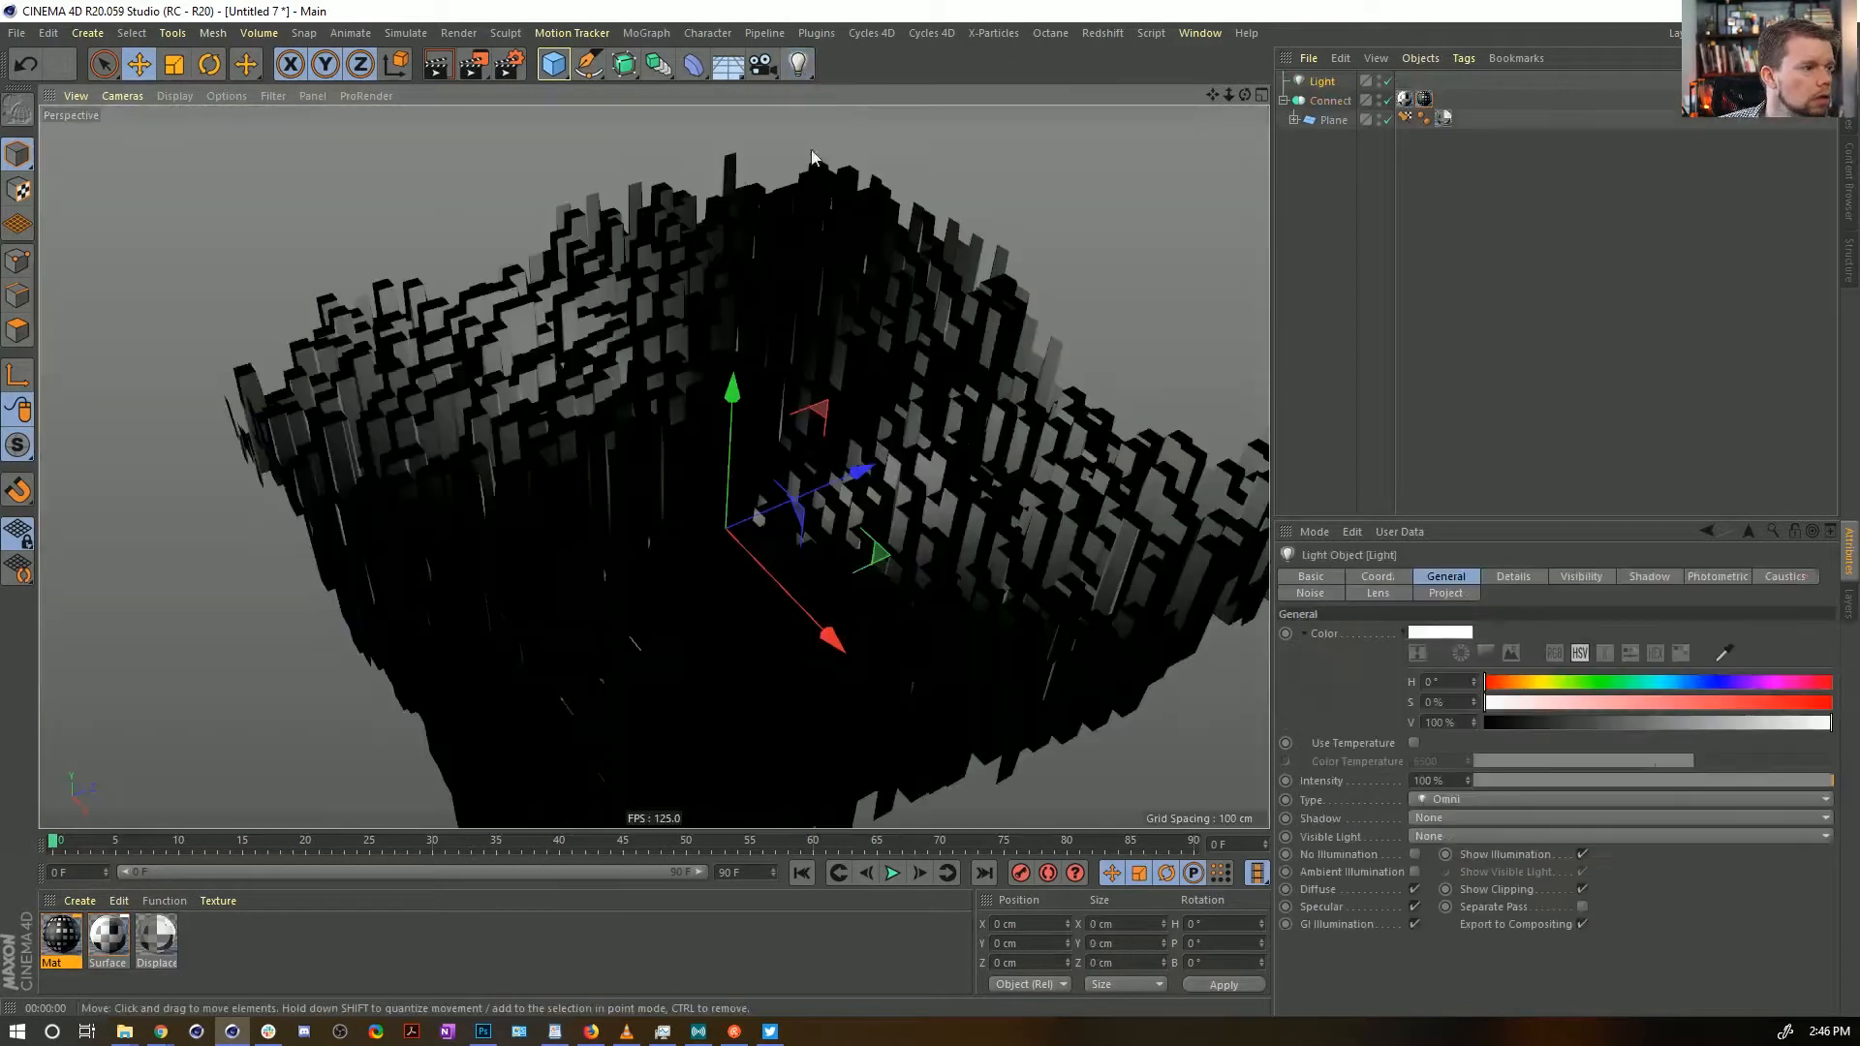
pyautogui.moveTo(796, 502); pyautogui.dragTo(1222, 399)
pyautogui.hotkey('ctrl', 'r')
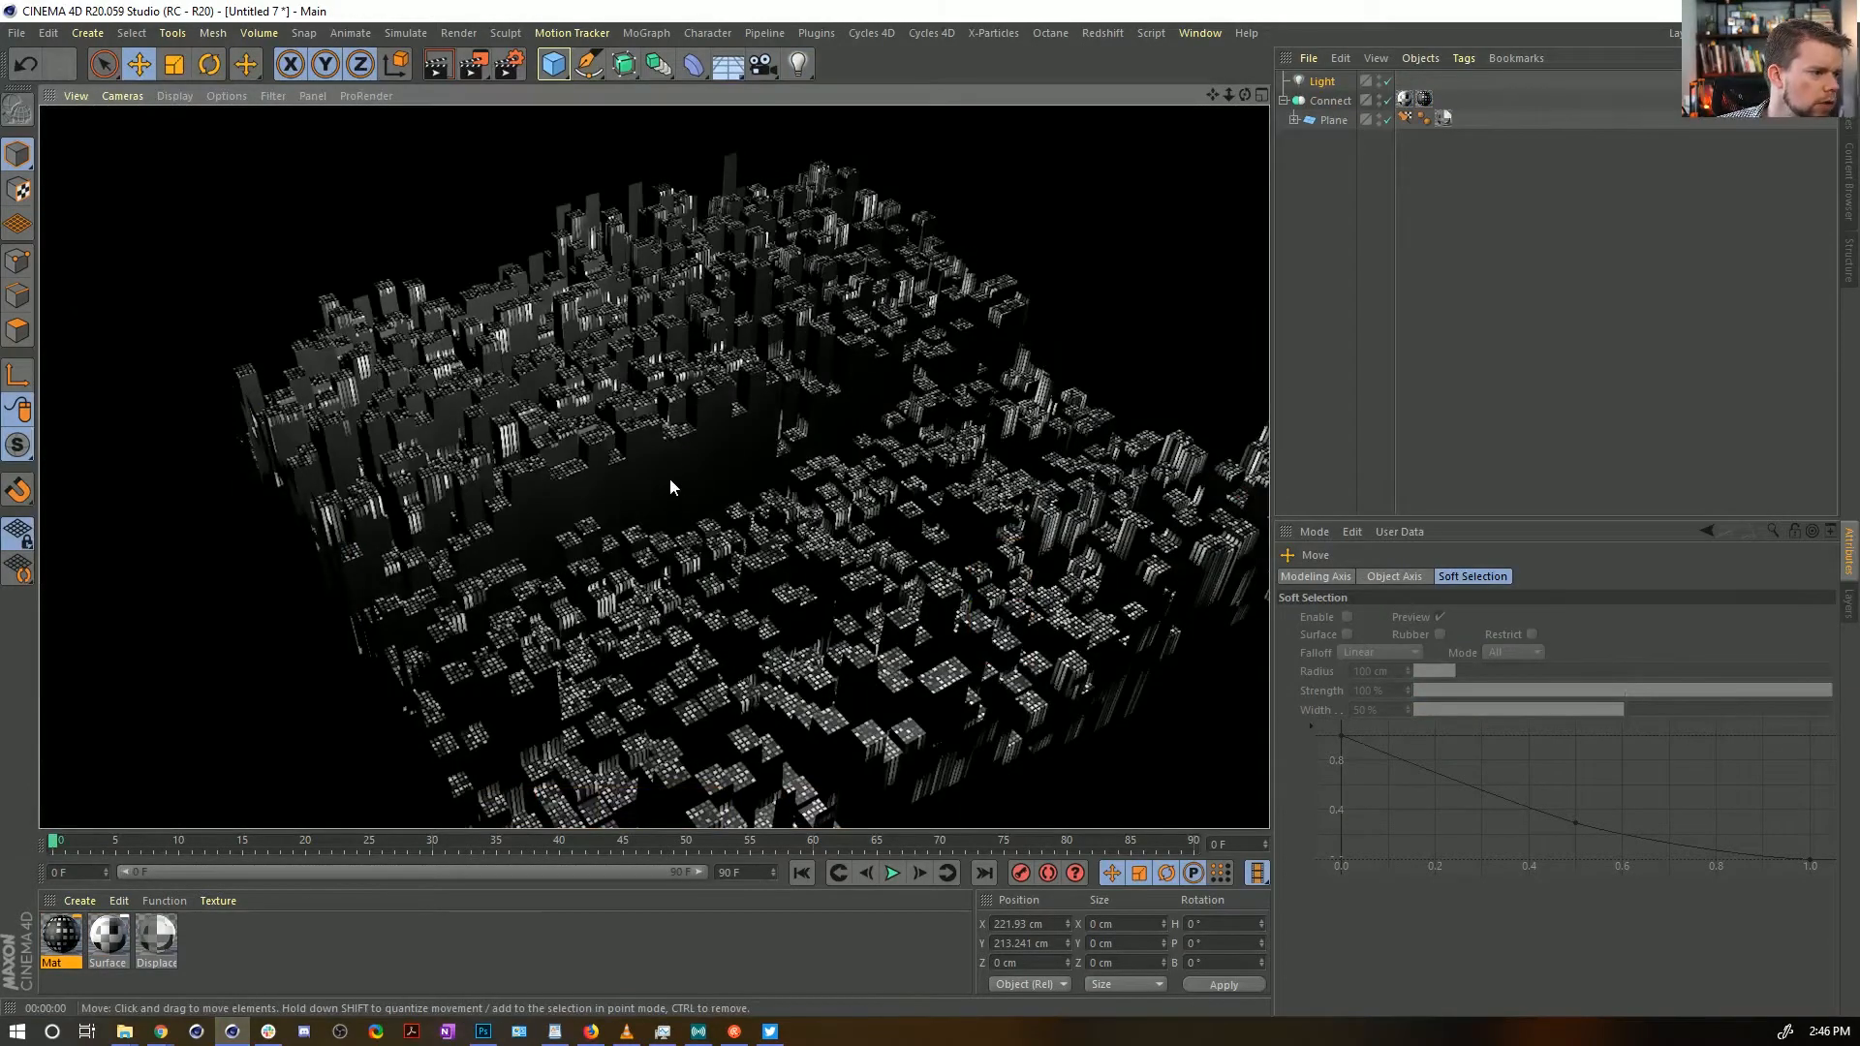
pyautogui.scroll(5, 671, 480)
pyautogui.hotkey('ctrl', 'r')
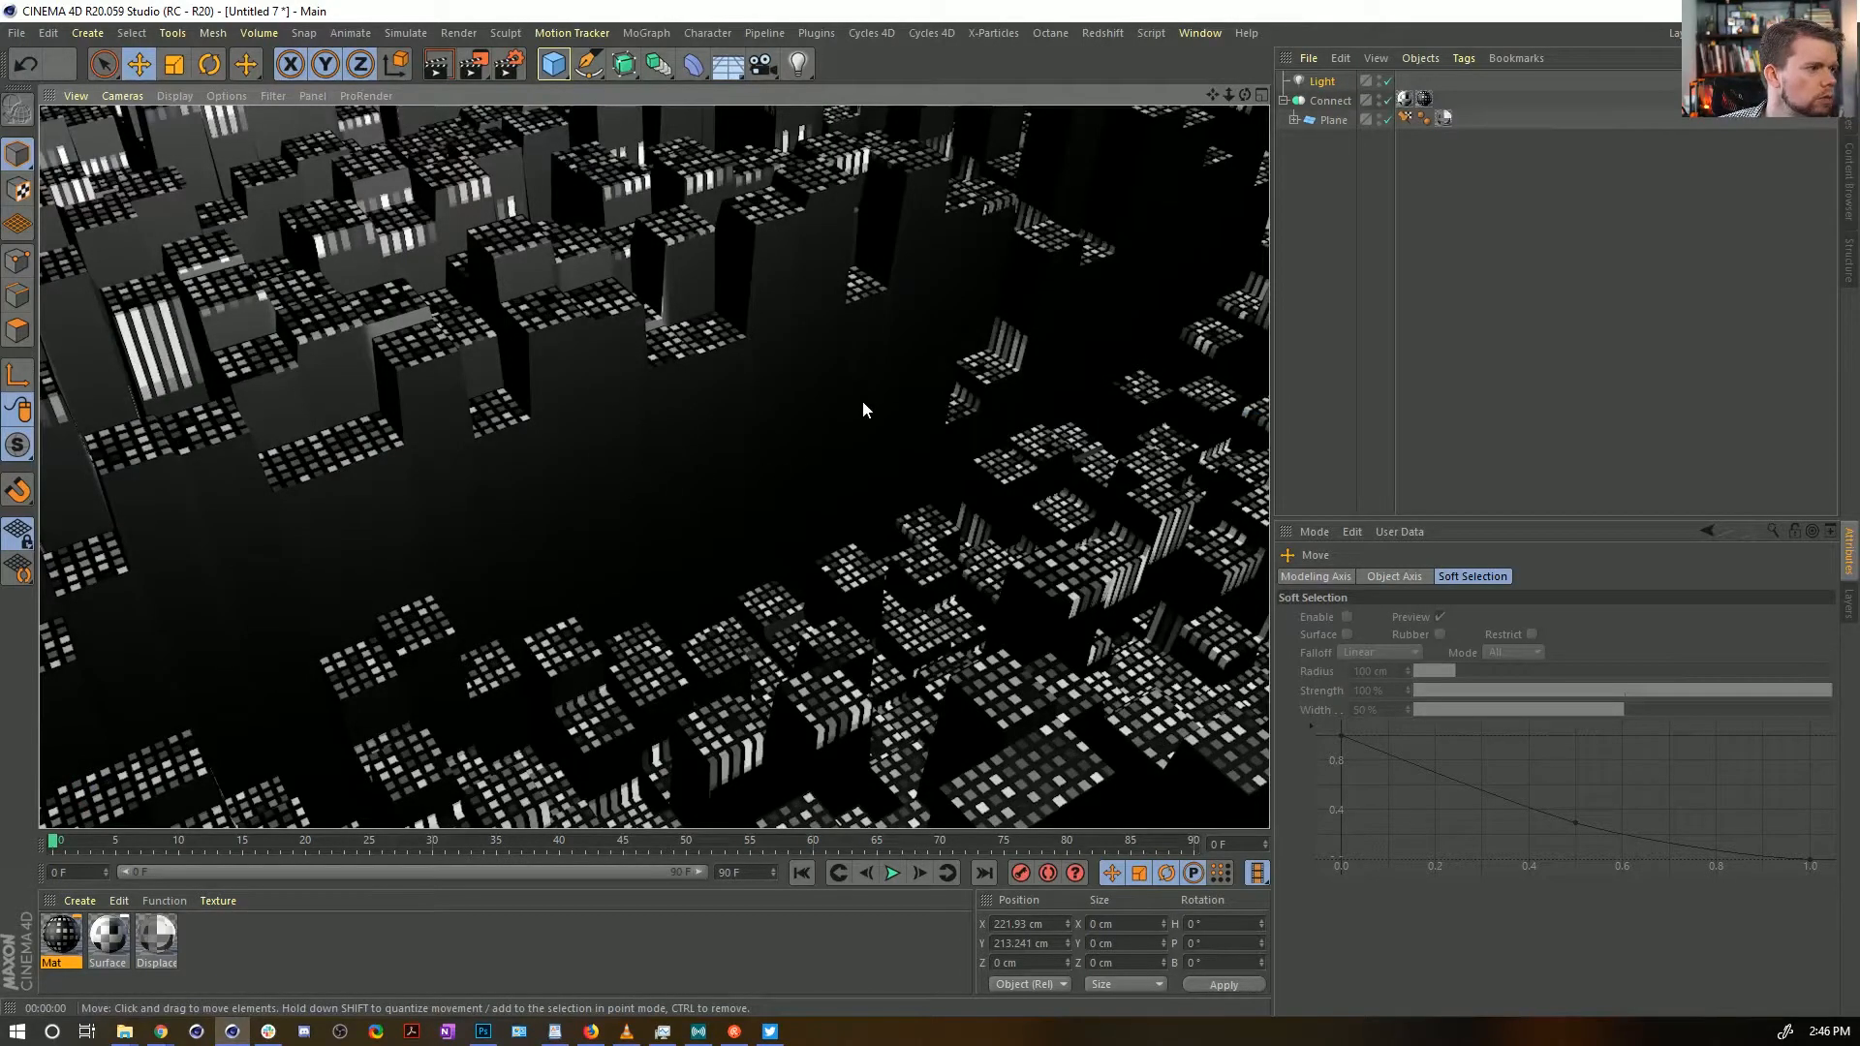
# Turn on Seamless in the Connect object's tiles texture tag, keeping Tile enabled
pyautogui.click(1424, 99)
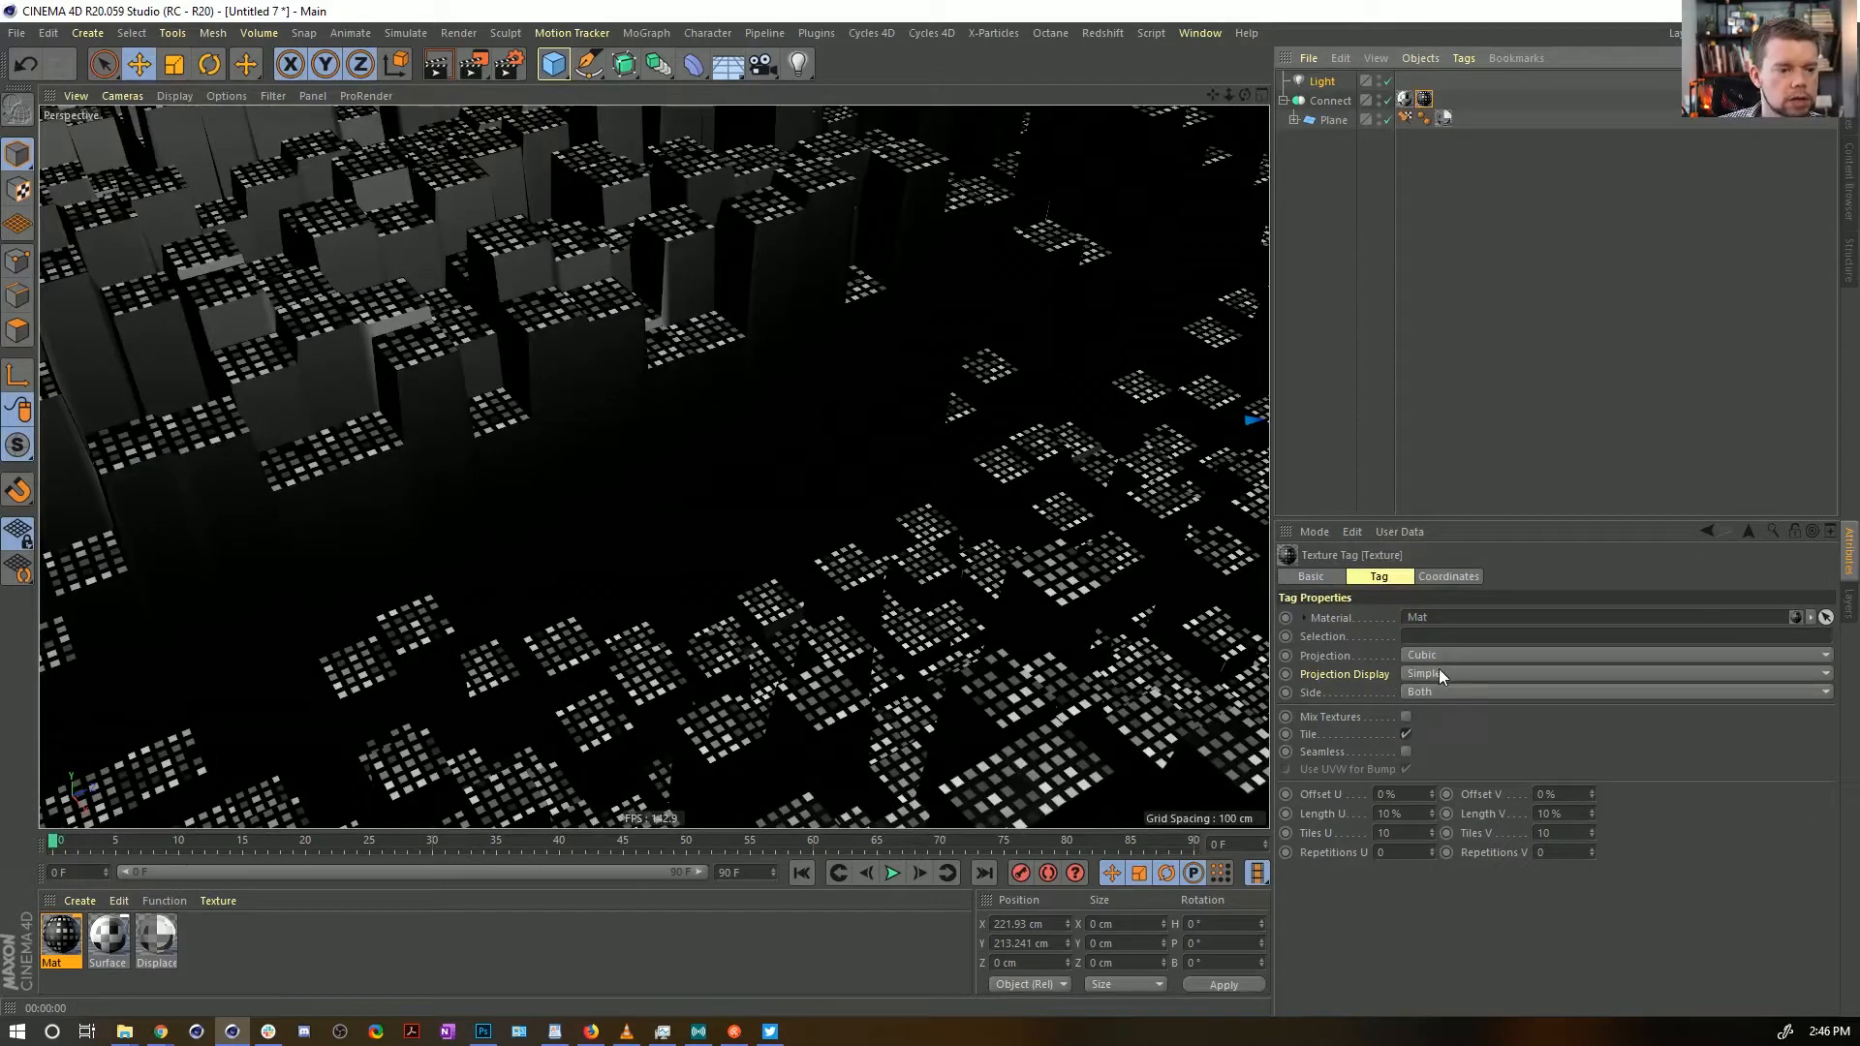
pyautogui.click(1405, 733)
pyautogui.click(1405, 751)
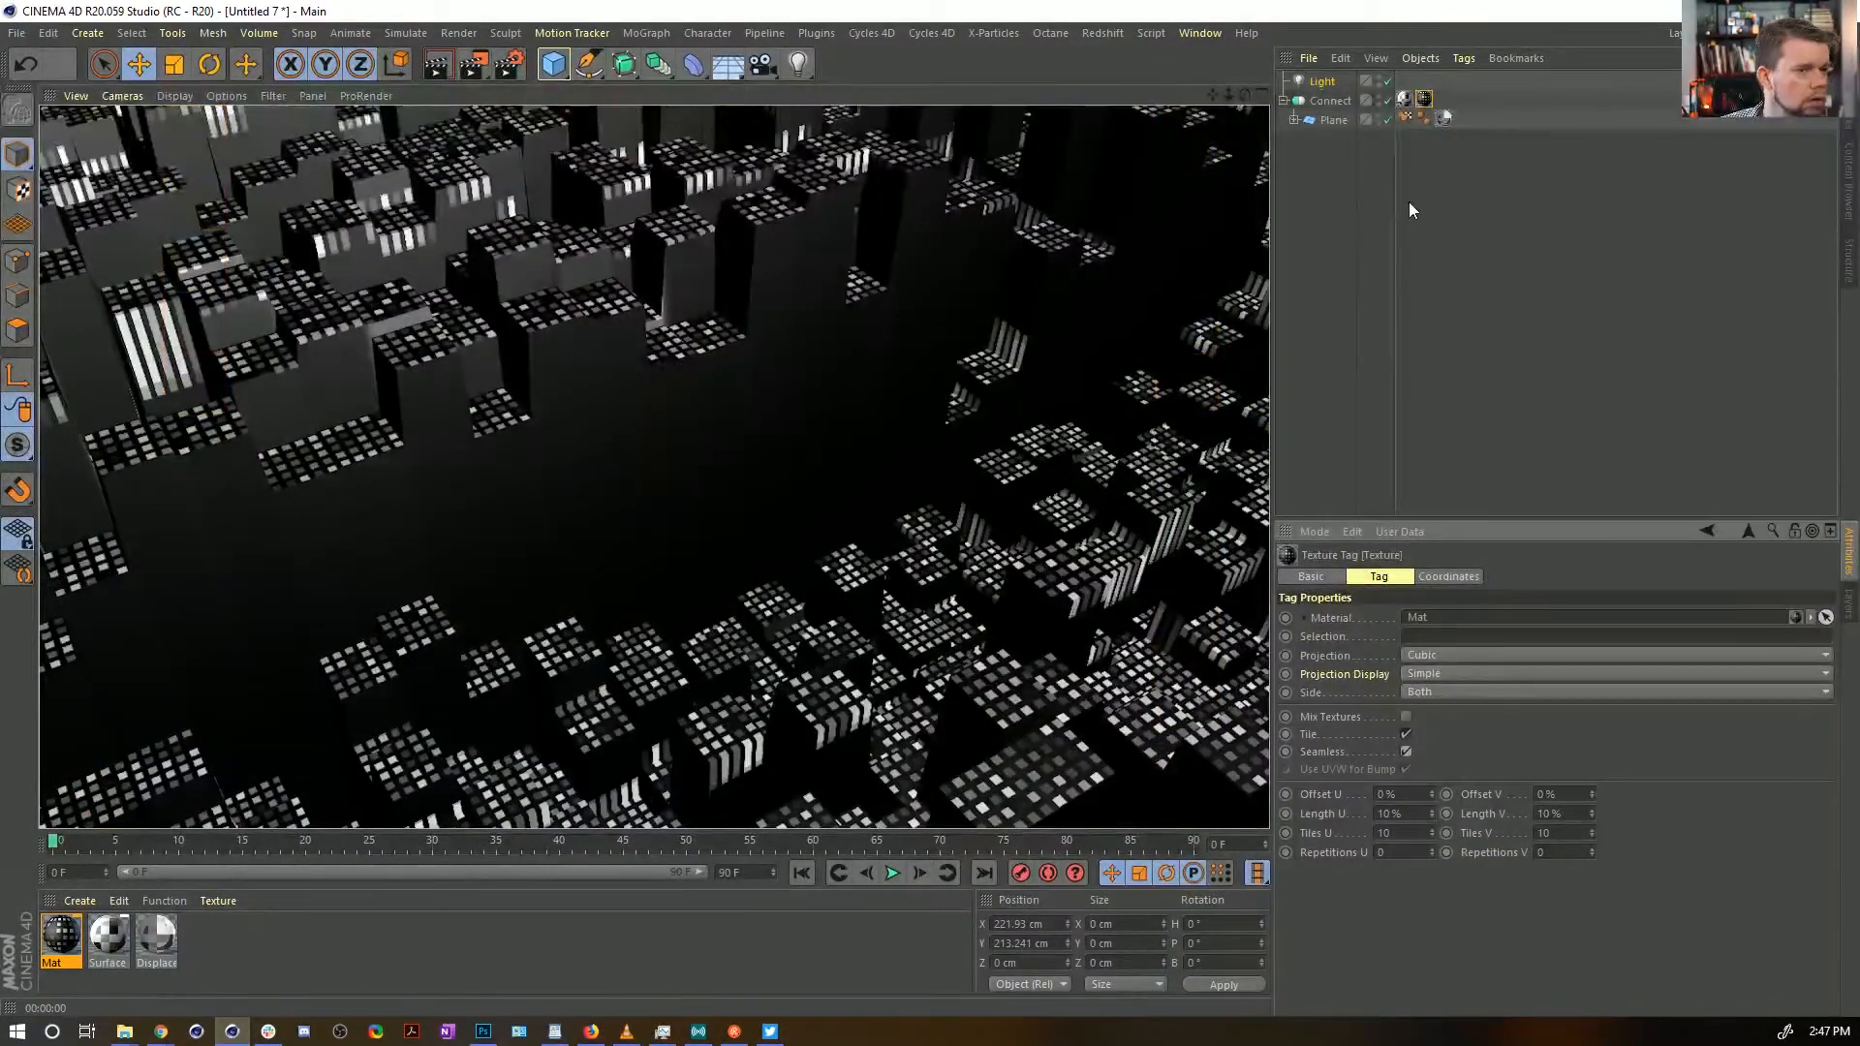
# Render the view with the Connect object disabled for comparison, and enable it again
pyautogui.click(1387, 100)
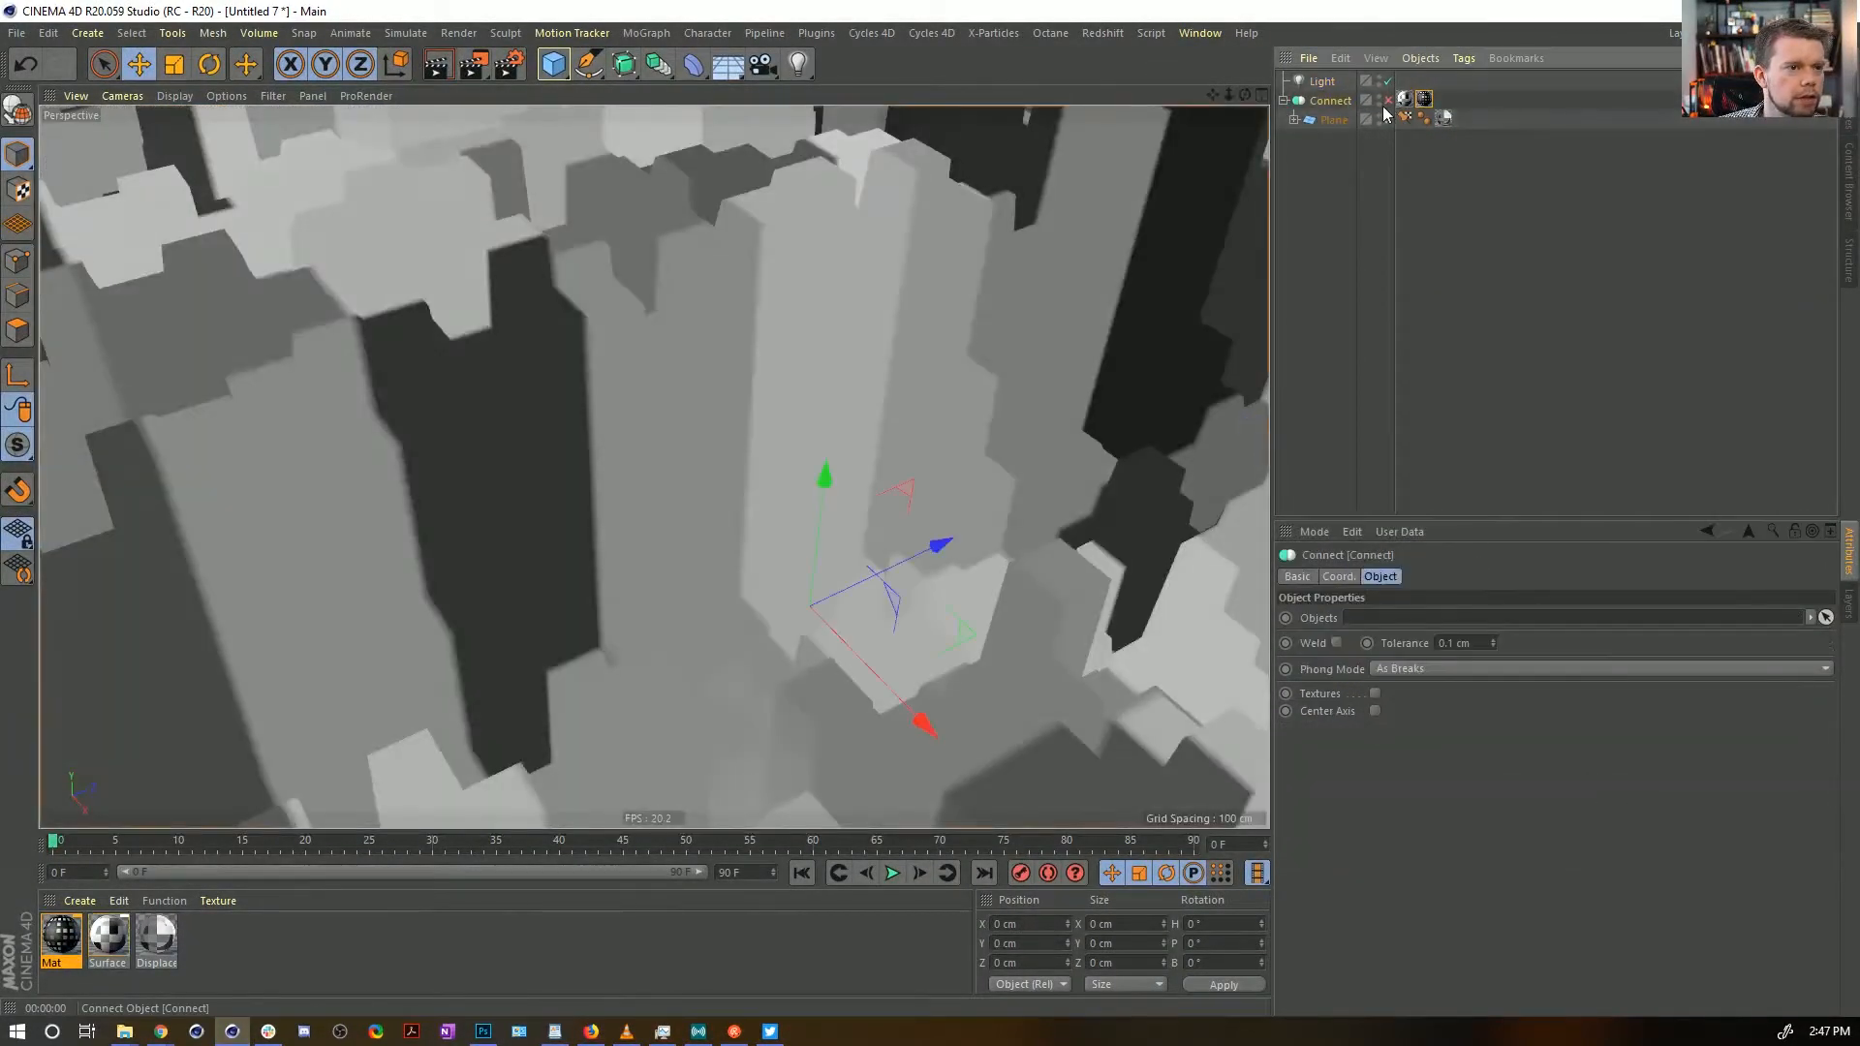
pyautogui.hotkey('ctrl', 'r')
pyautogui.click(1387, 101)
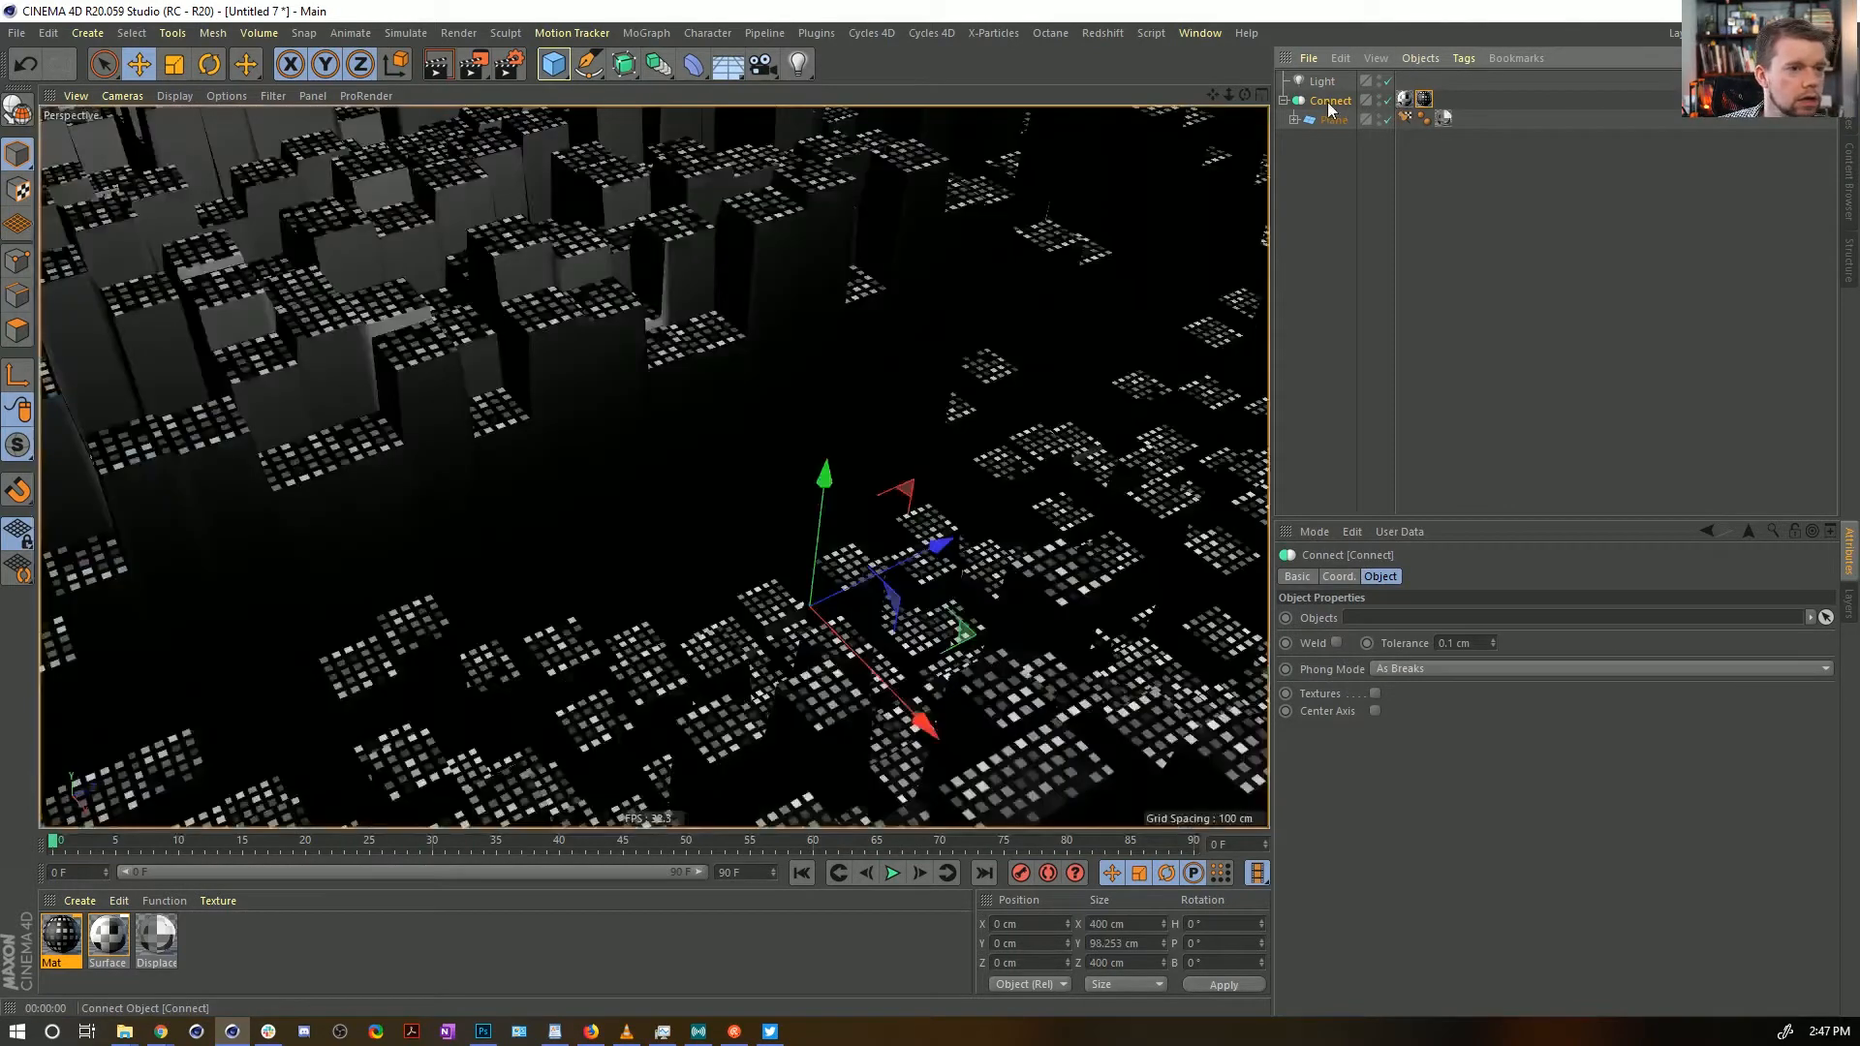
# Enable Textures on the Connect object and switch the Connect object off
pyautogui.click(1375, 694)
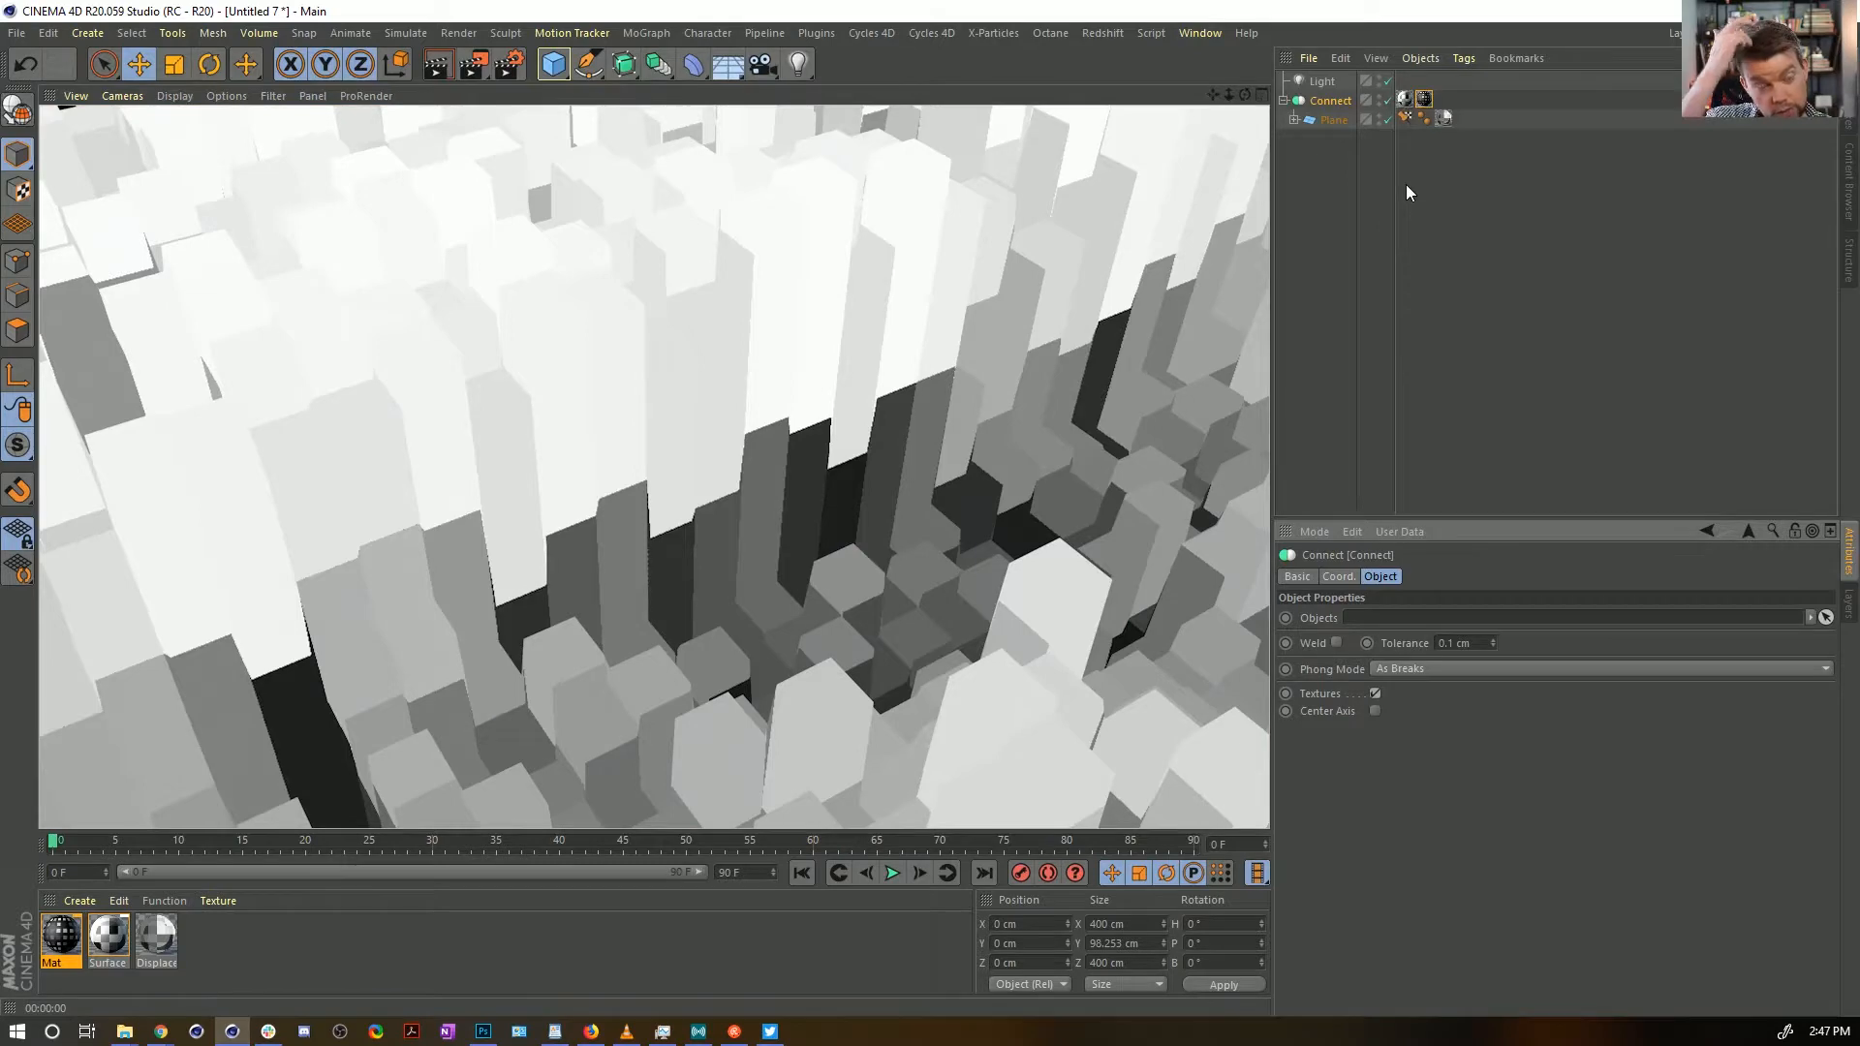
pyautogui.keyDown('alt'); pyautogui.moveTo(964, 322); pyautogui.dragTo(836, 359, button='right'); pyautogui.keyUp('alt')
pyautogui.keyDown('alt'); pyautogui.moveTo(899, 339); pyautogui.dragTo(792, 463, button='middle'); pyautogui.keyUp('alt')
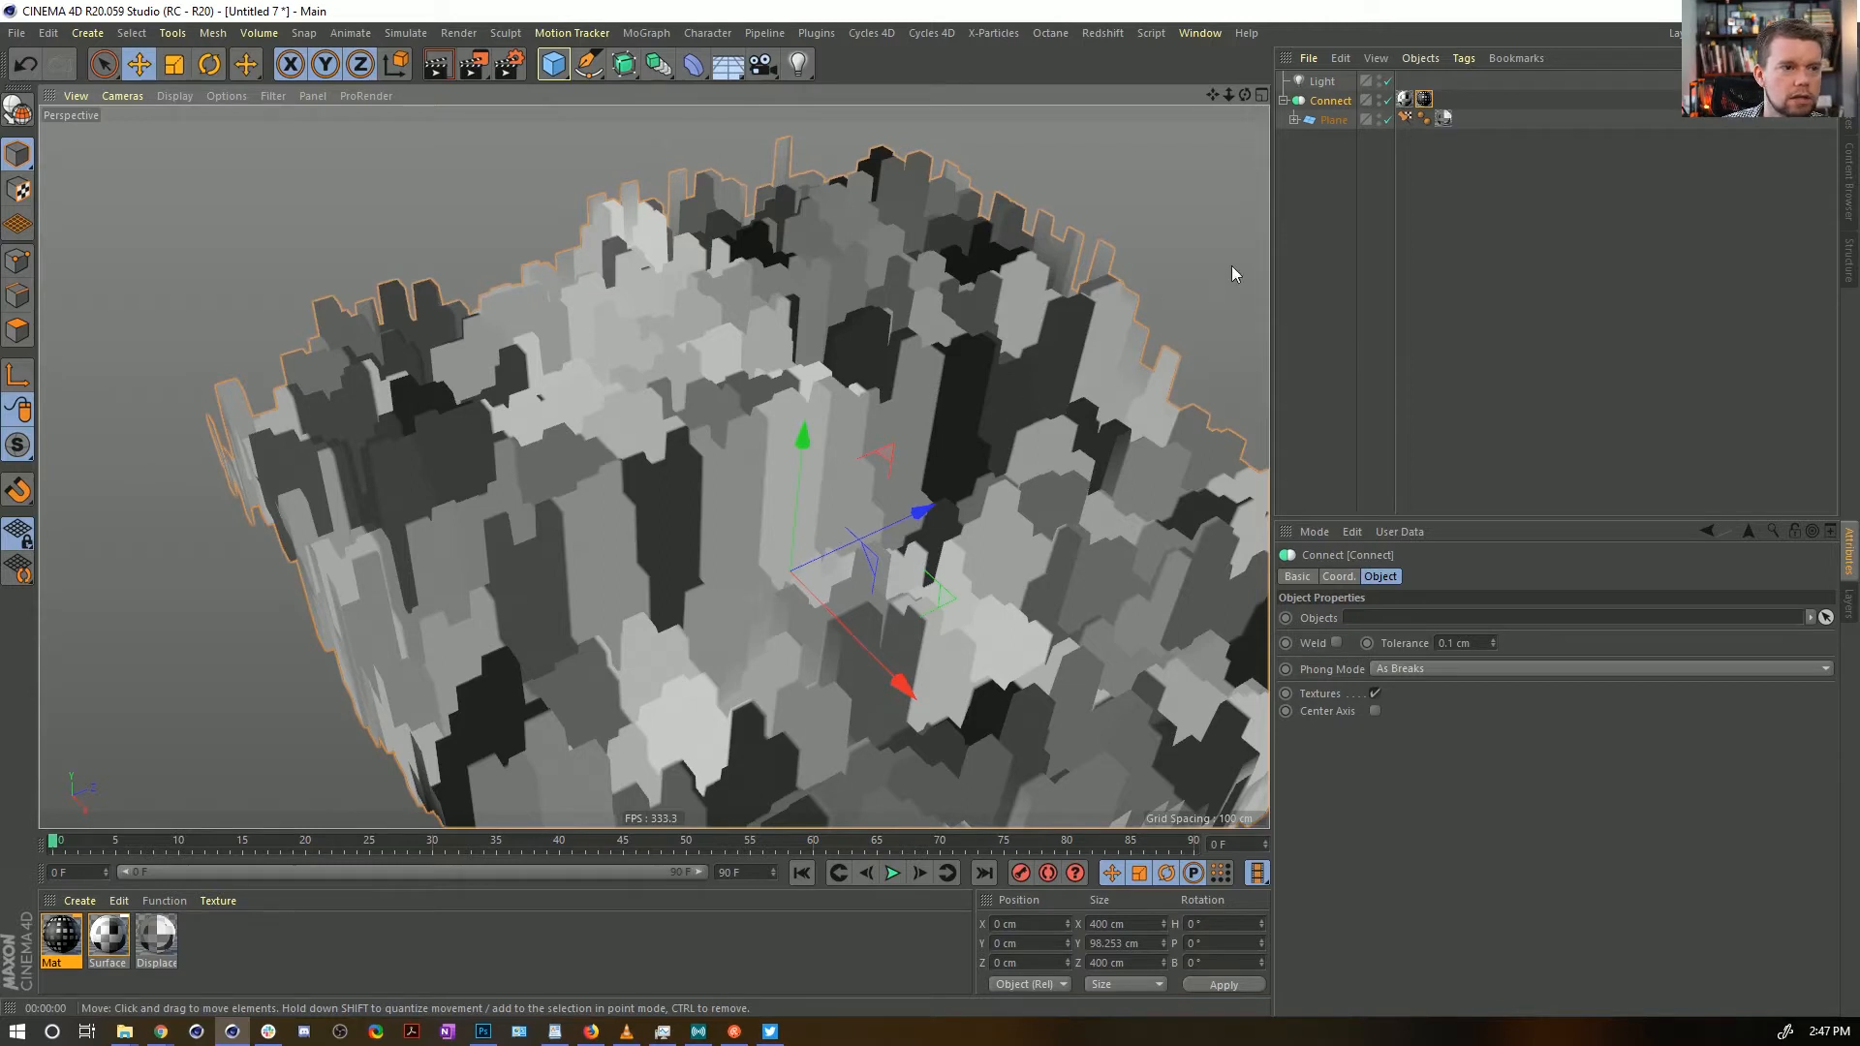
pyautogui.click(1388, 99)
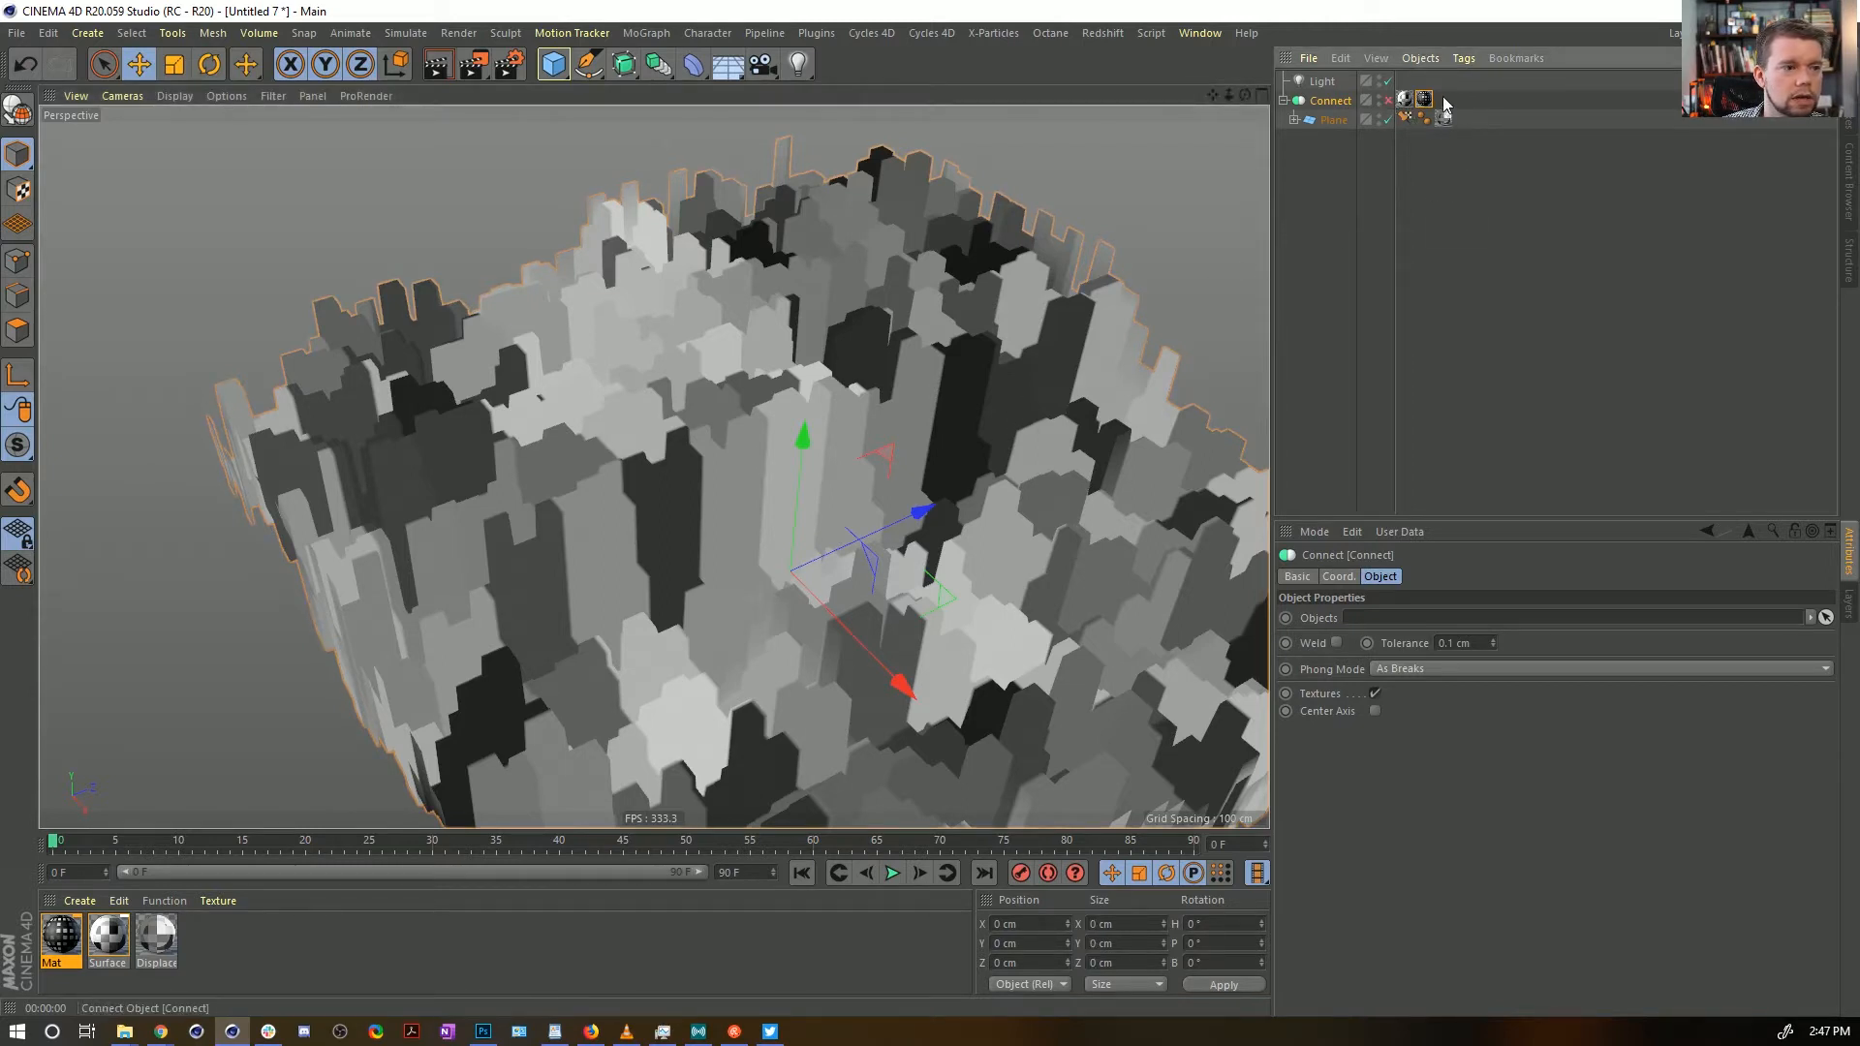
# Move both texture tags from the Connect object to the Plane and select the Plane's Stick Texture tag
pyautogui.moveTo(1443, 98); pyautogui.dragTo(1489, 126)
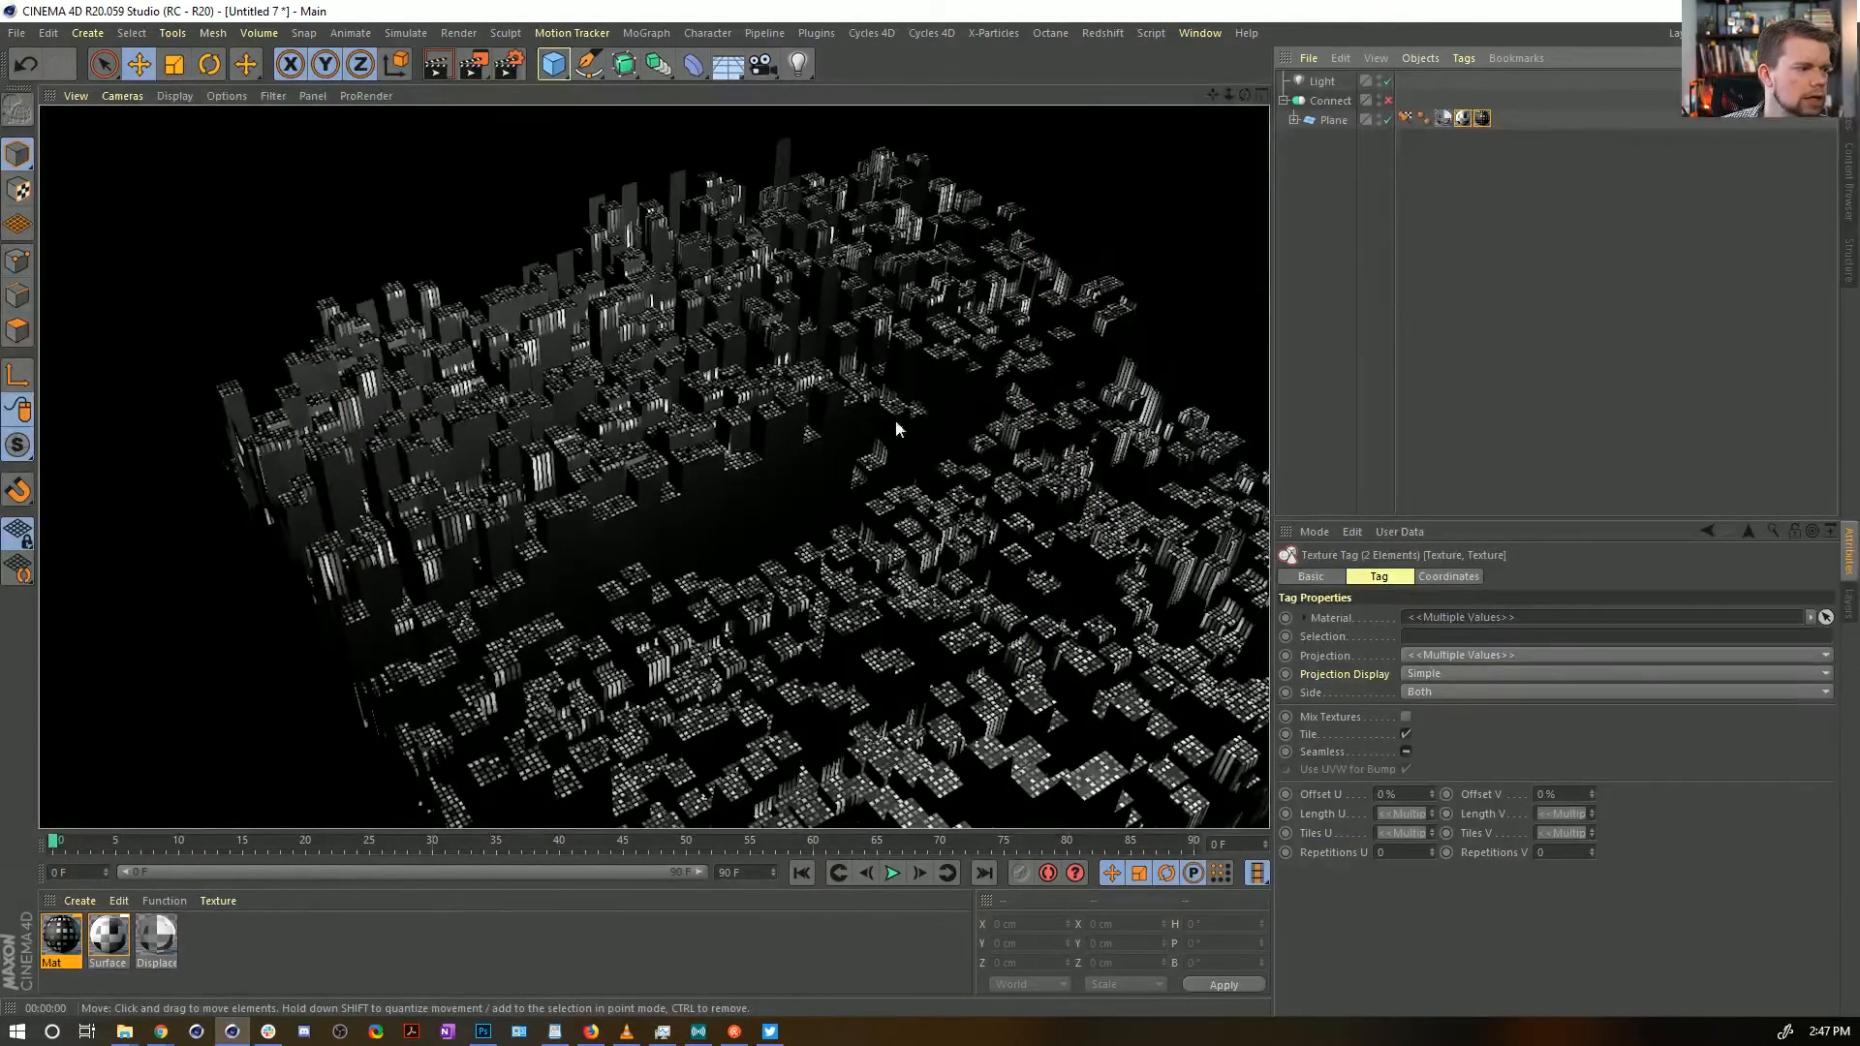
pyautogui.click(1403, 120)
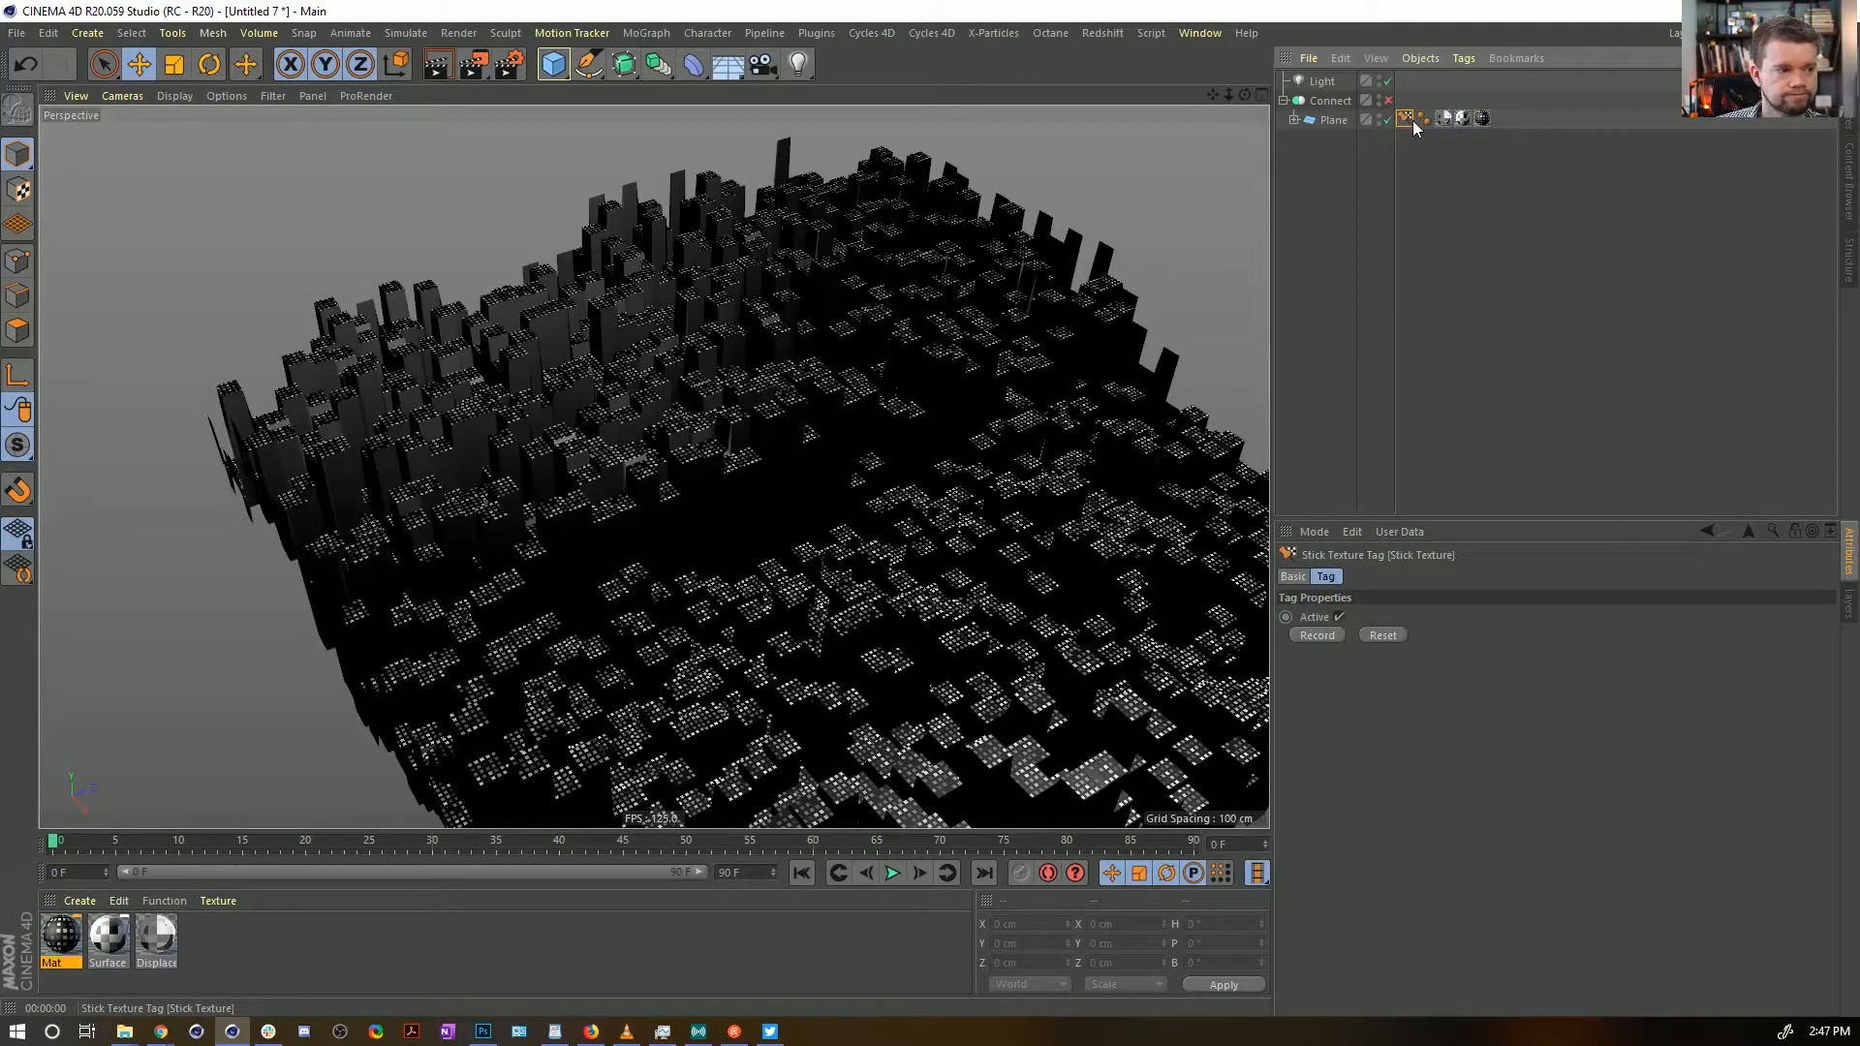
pyautogui.keyDown('alt'); pyautogui.moveTo(828, 486); pyautogui.dragTo(736, 504); pyautogui.keyUp('alt')
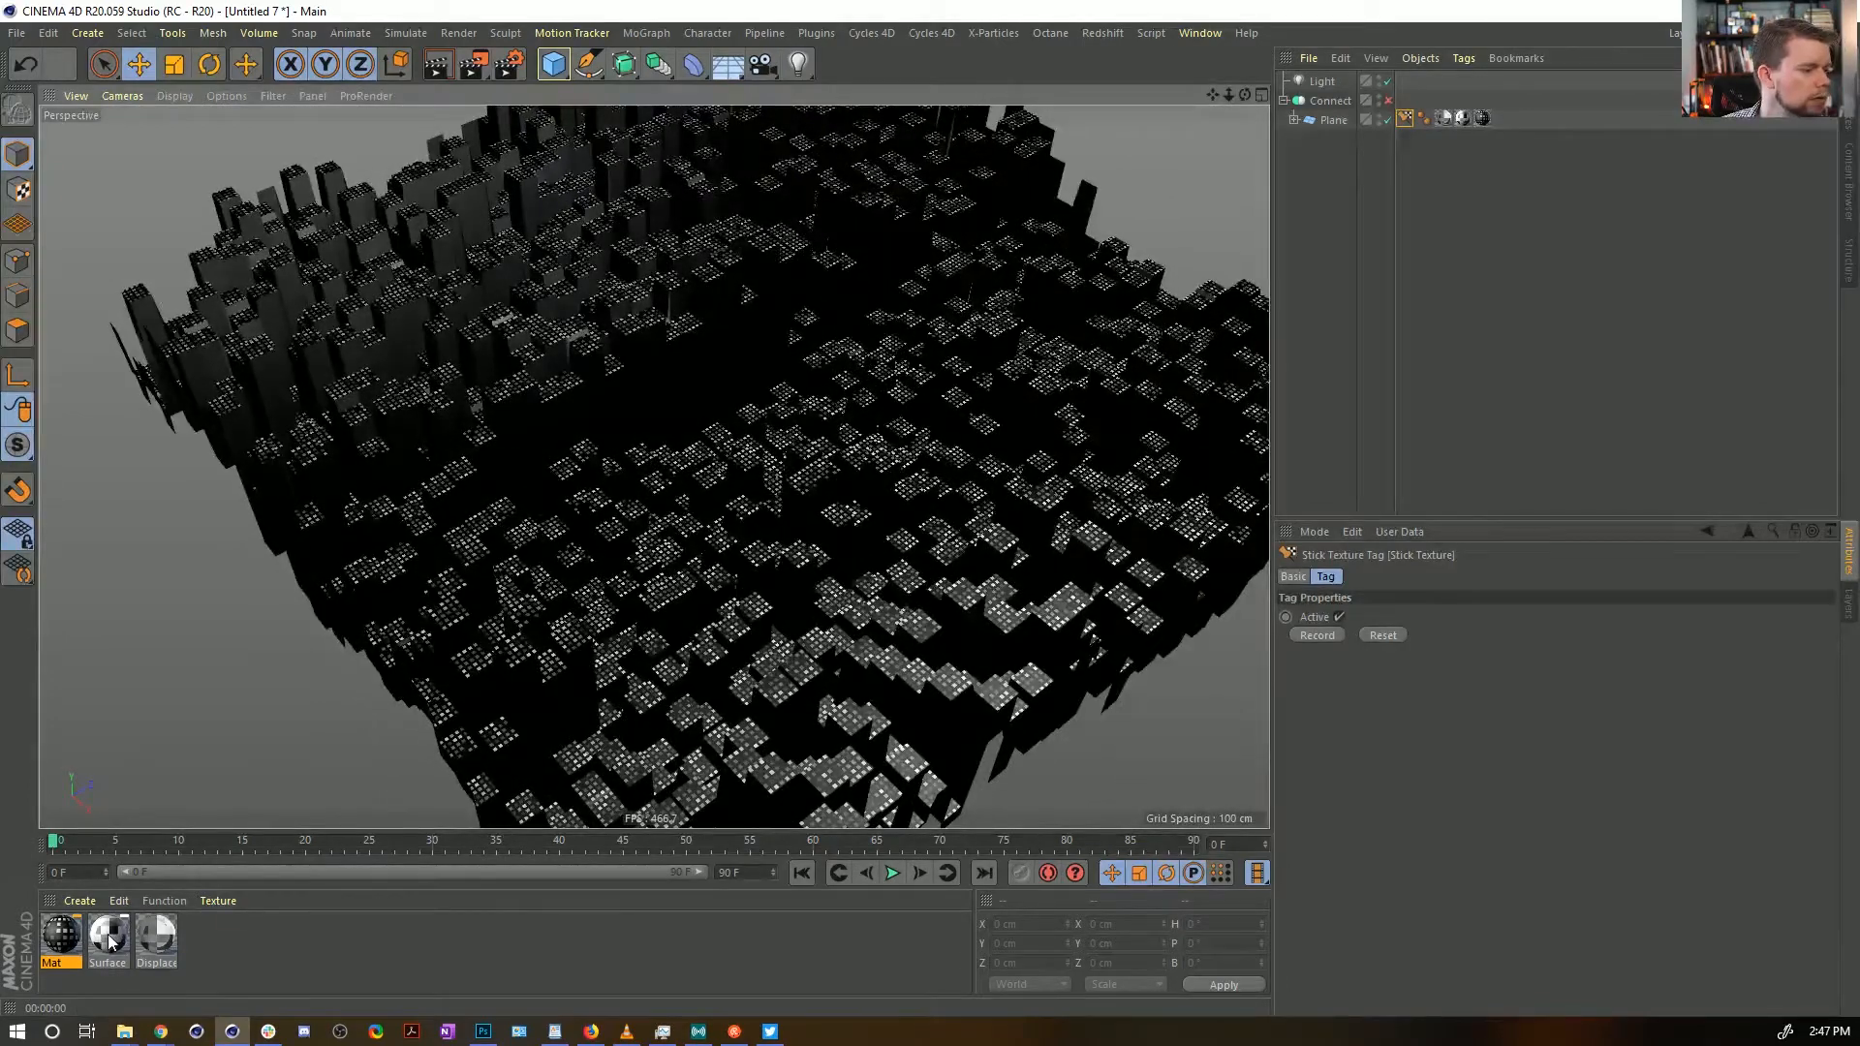
# In the Displace material's Luminance layers, set the Space of the lowest Cell Noise to UV (2D)
pyautogui.click(155, 936)
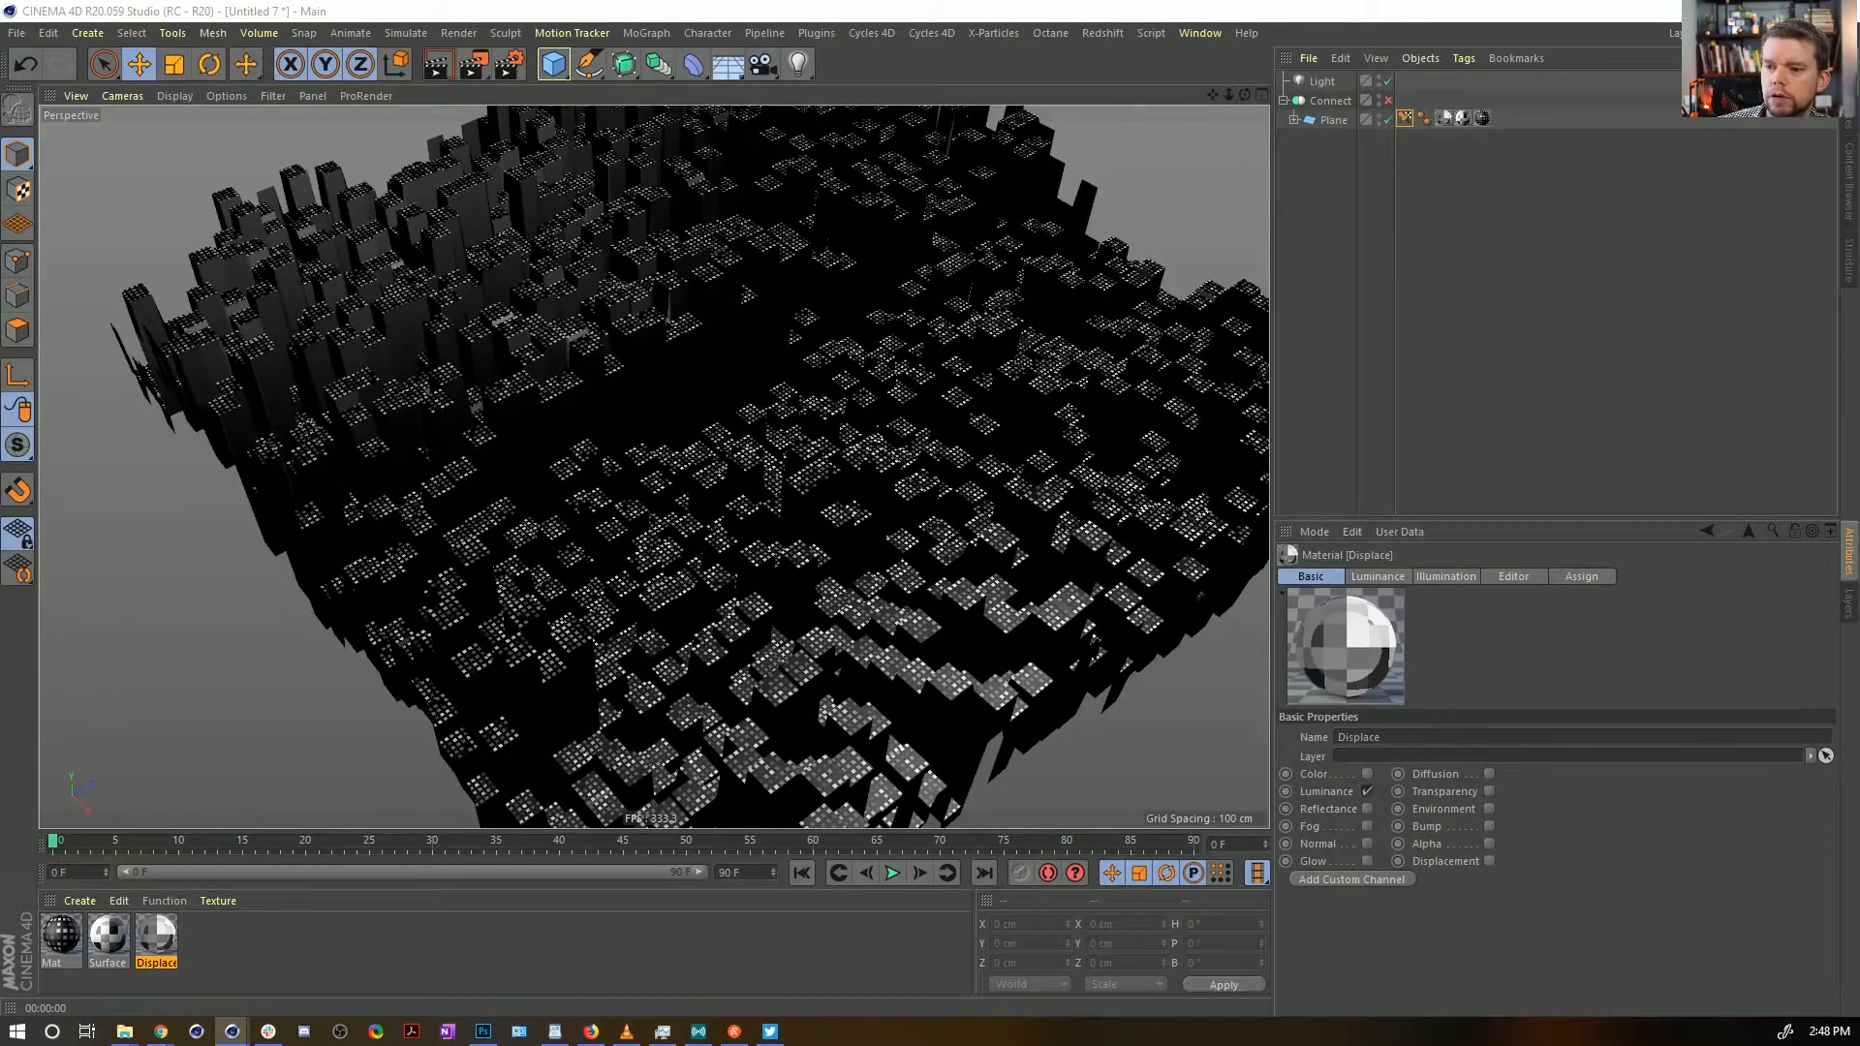
pyautogui.doubleClick(155, 935)
pyautogui.click(990, 451)
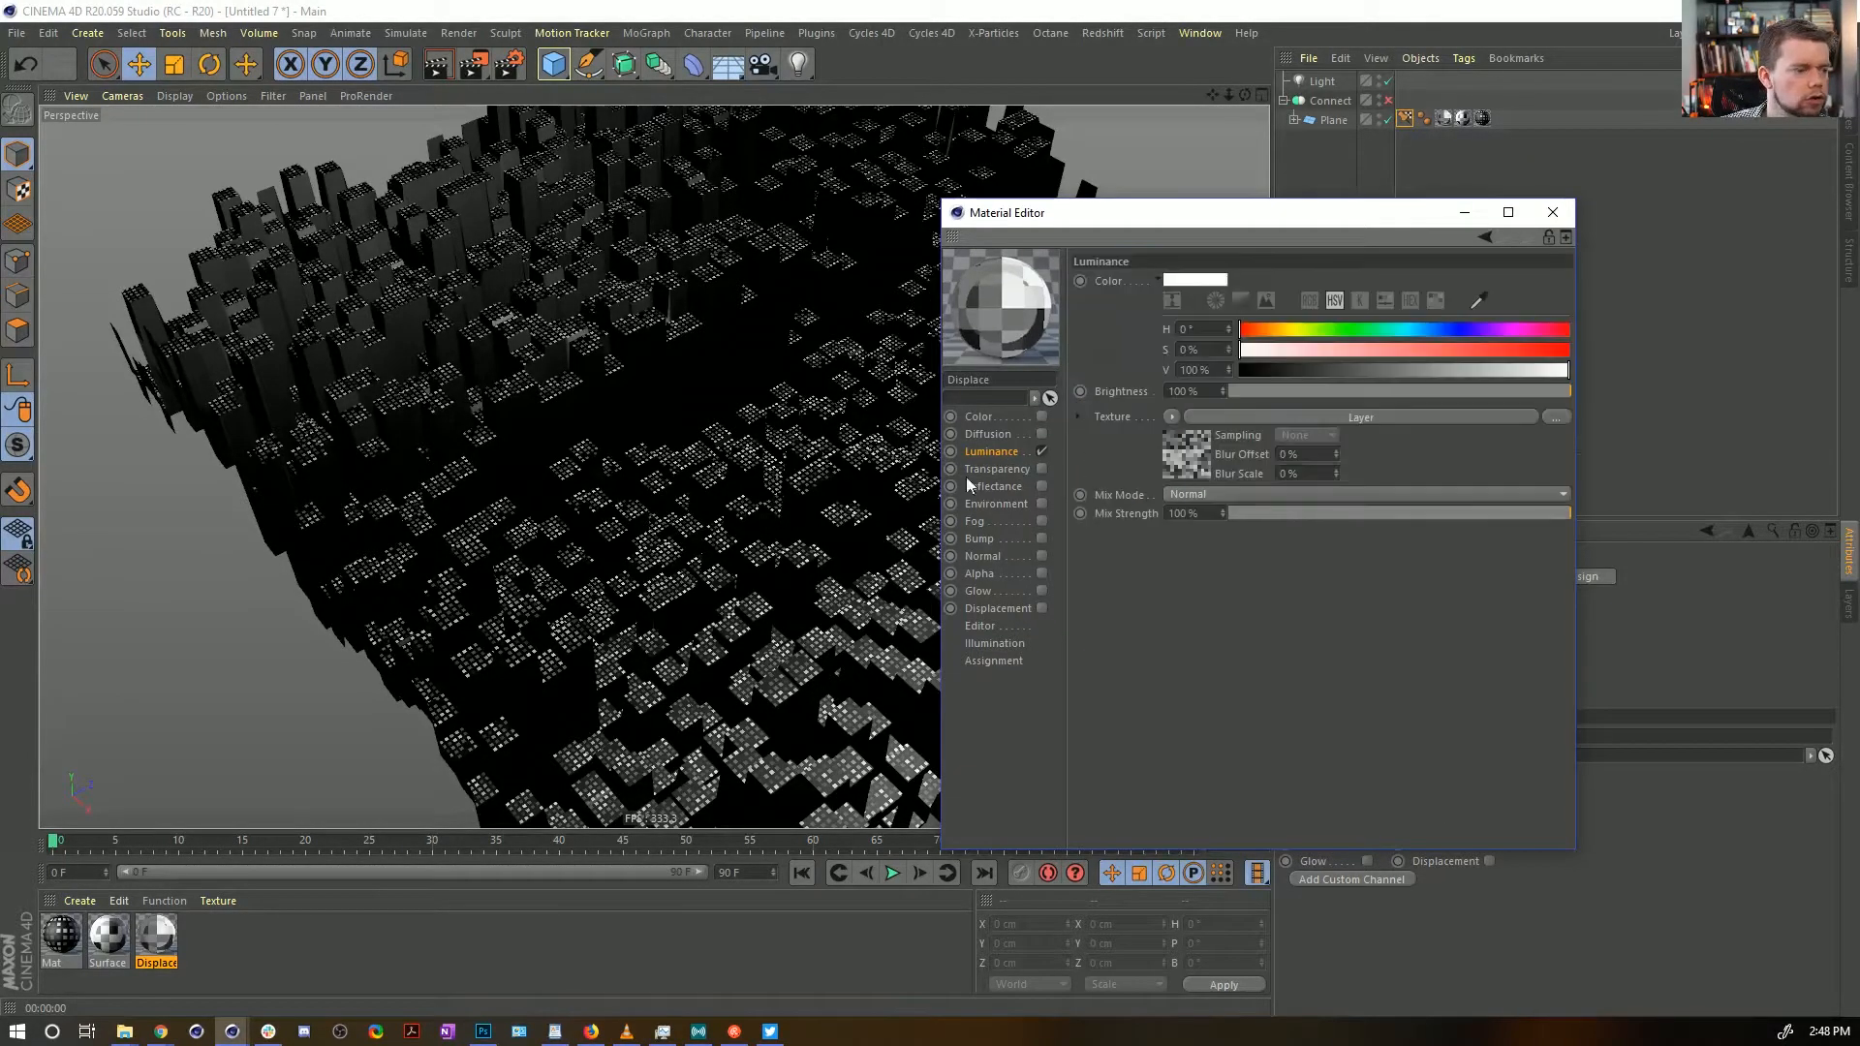
pyautogui.click(1177, 451)
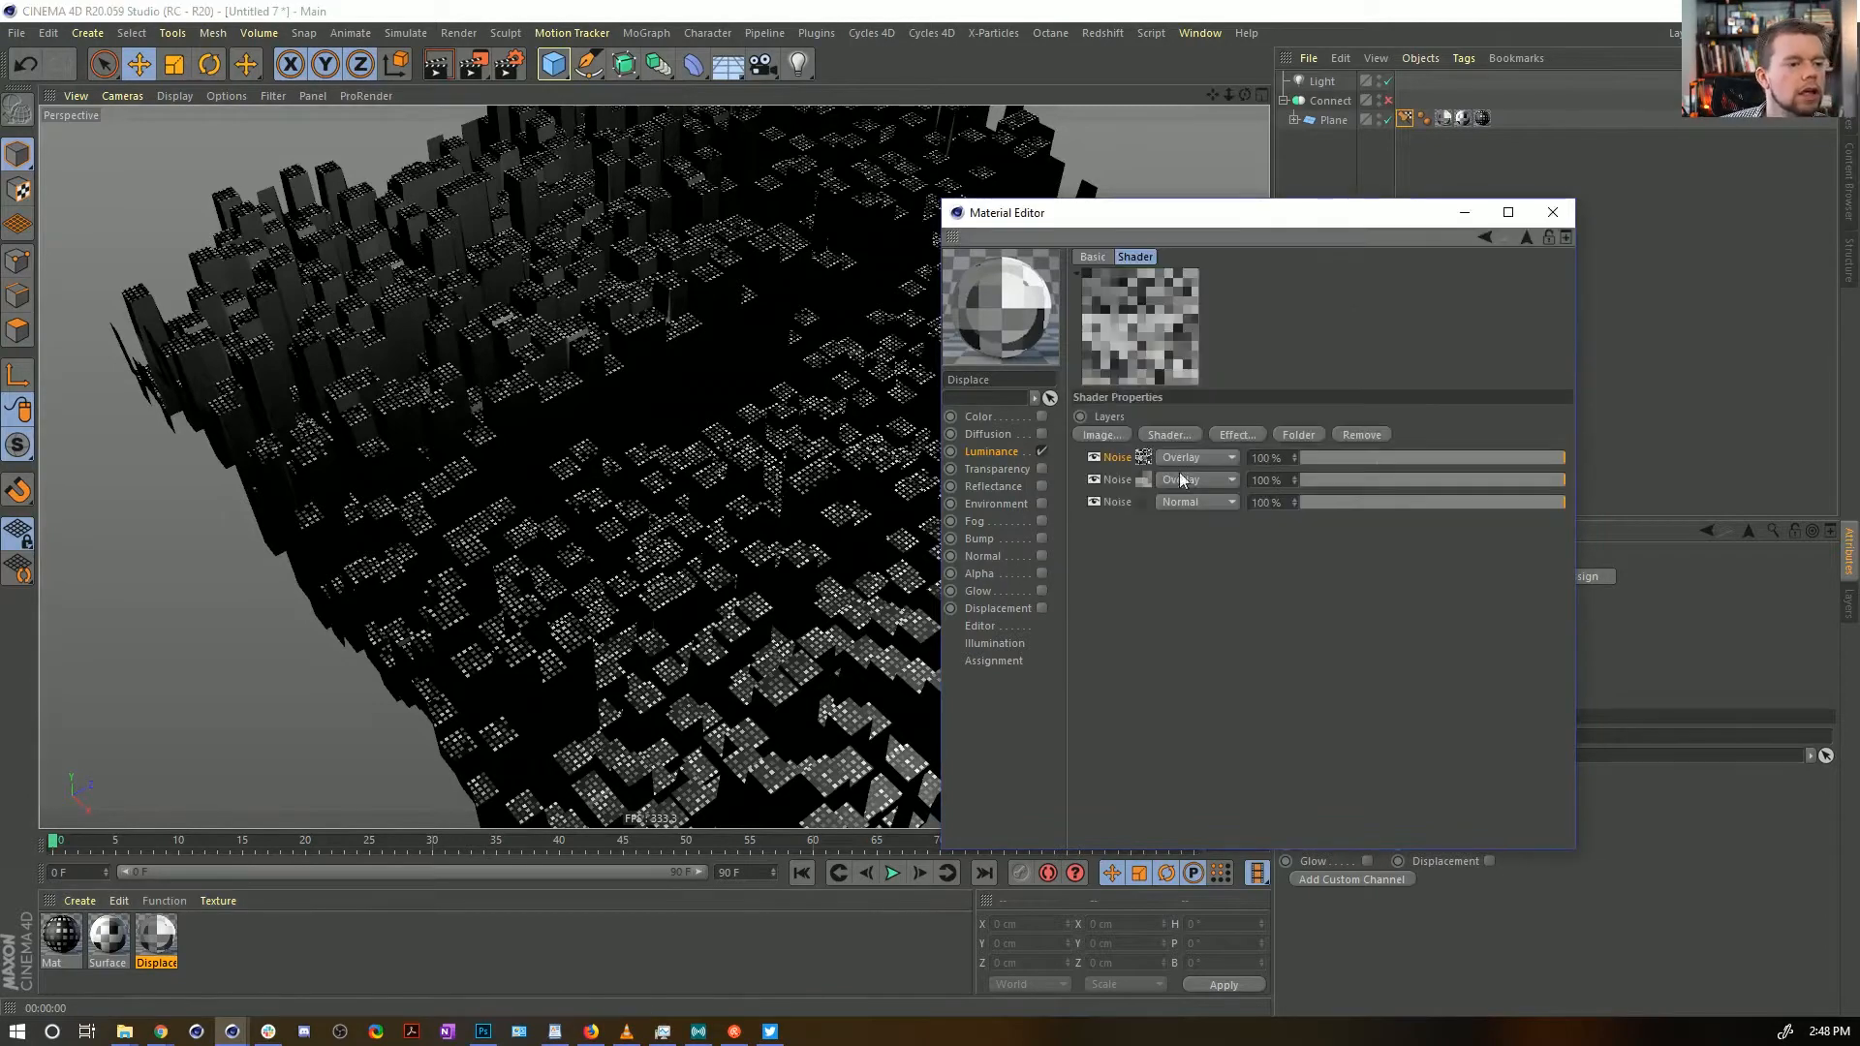
pyautogui.click(1142, 500)
pyautogui.click(1490, 504)
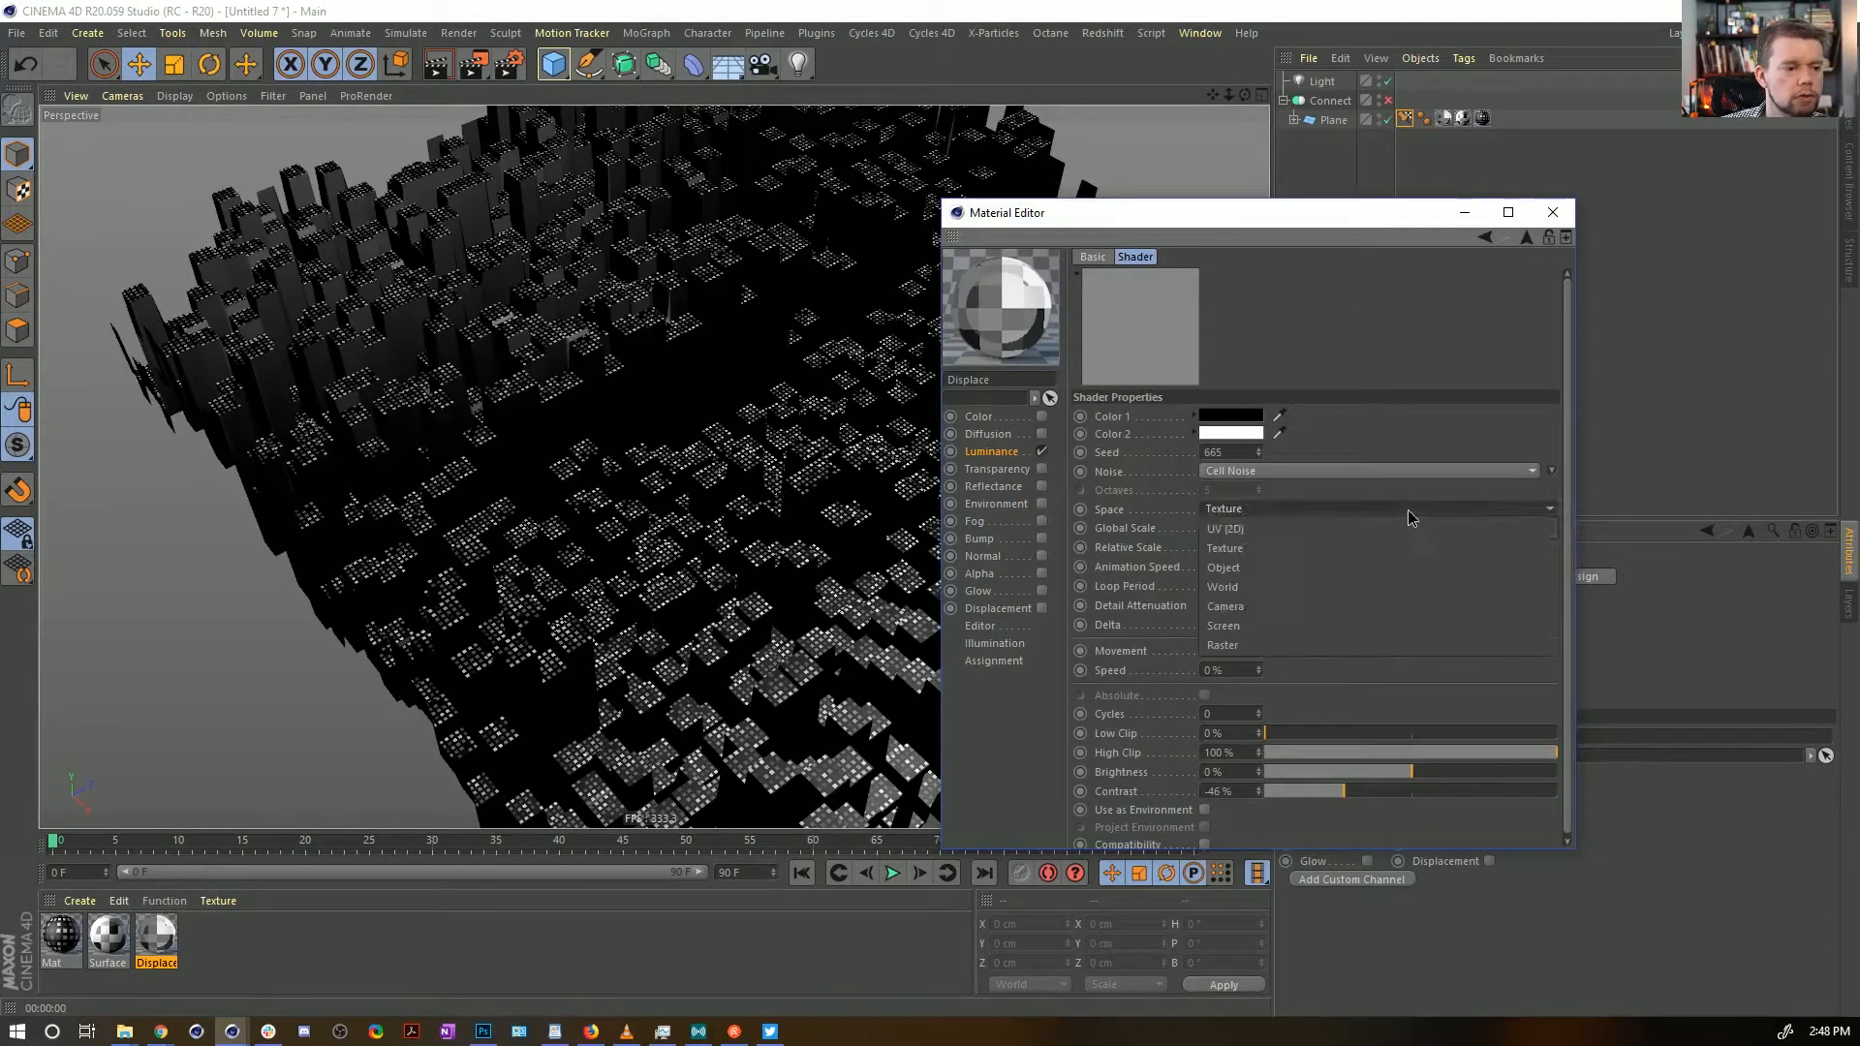
pyautogui.click(1303, 527)
pyautogui.click(1524, 238)
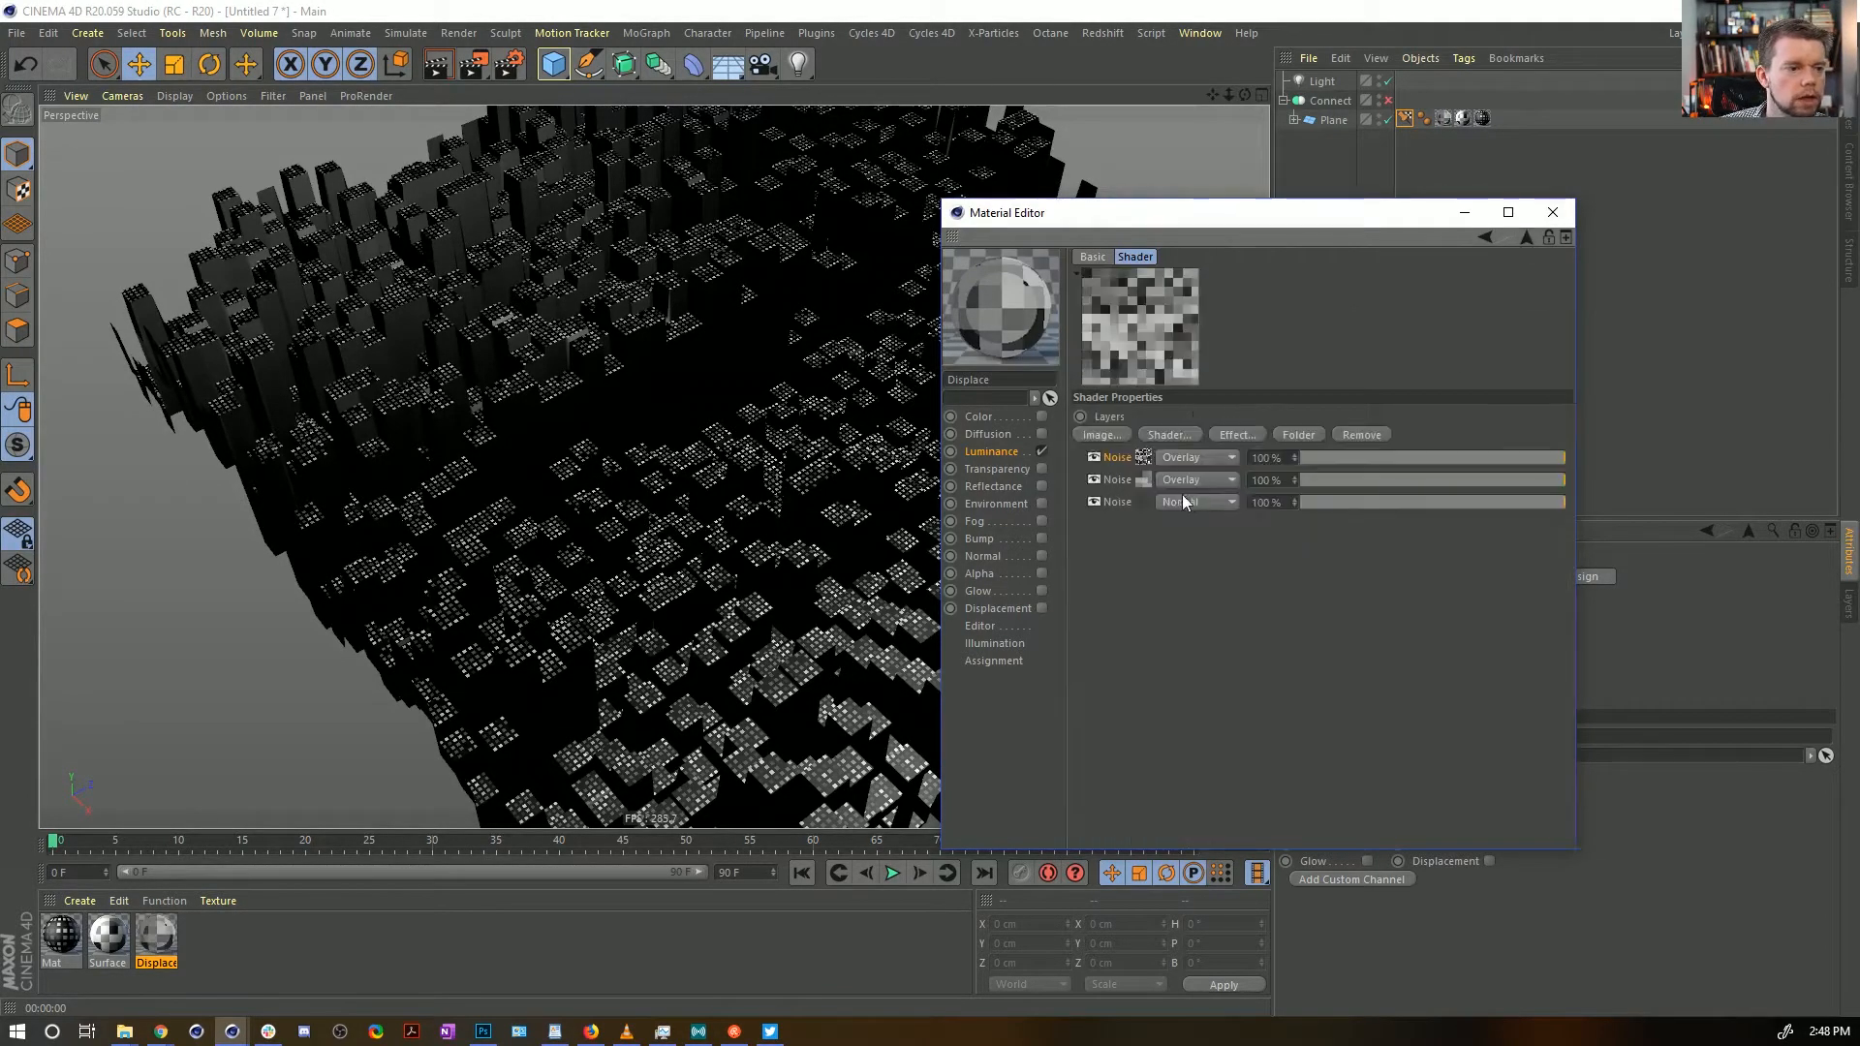
# Set the Space of the middle and uppermost Cell Noise layers to UV (2D) as well
pyautogui.click(1152, 475)
pyautogui.click(1247, 508)
pyautogui.click(1253, 527)
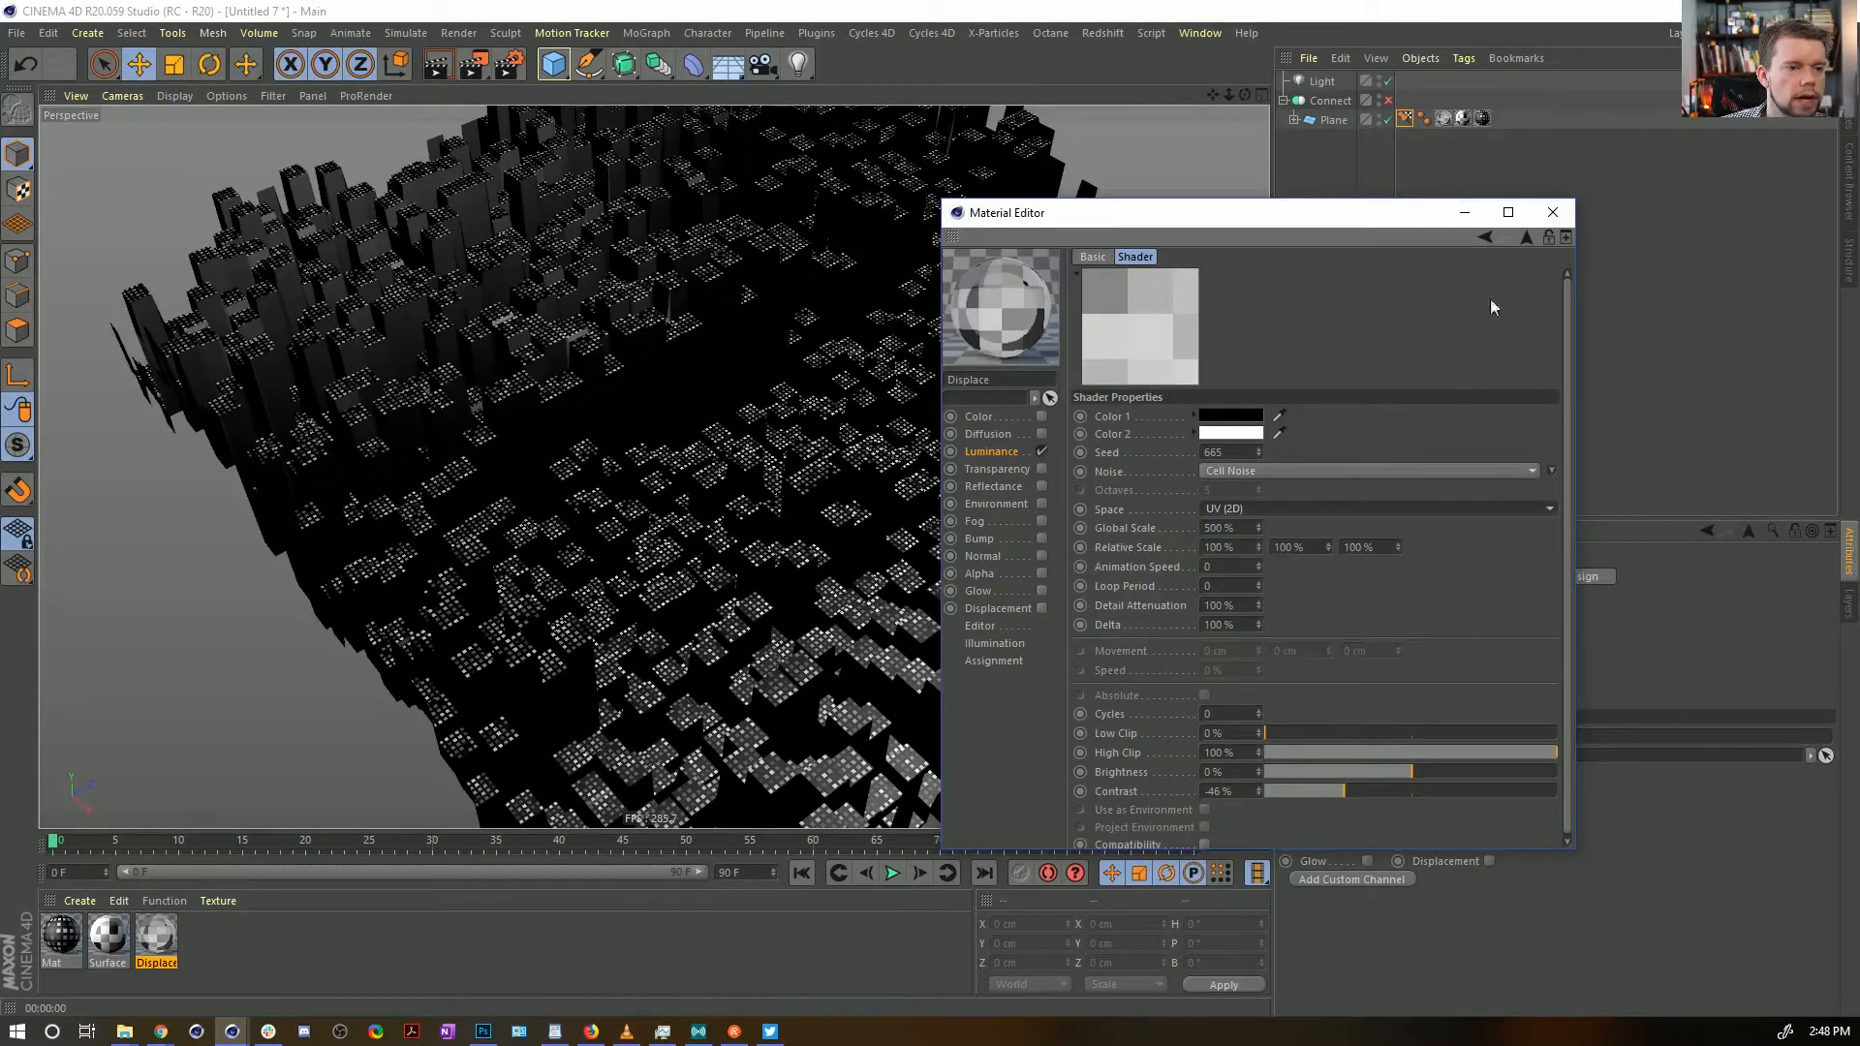
pyautogui.click(1525, 239)
pyautogui.click(1193, 460)
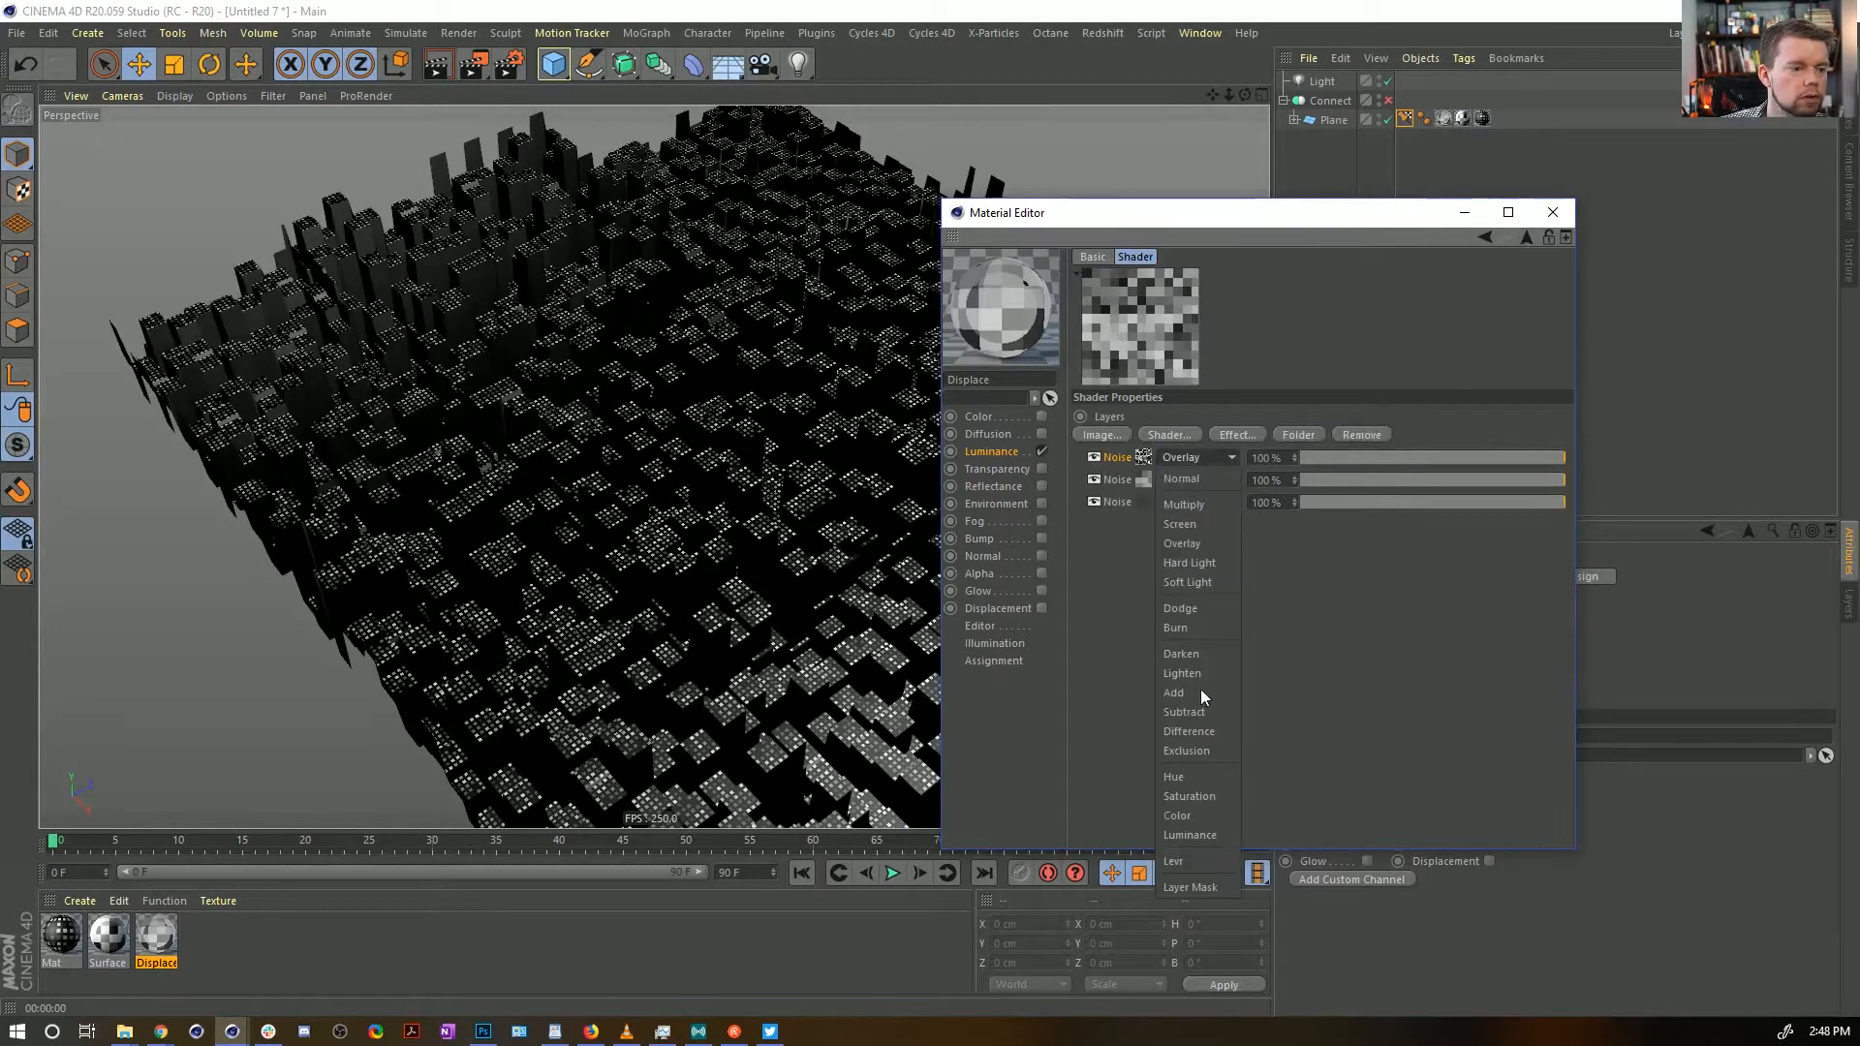
pyautogui.click(1339, 595)
pyautogui.click(1143, 456)
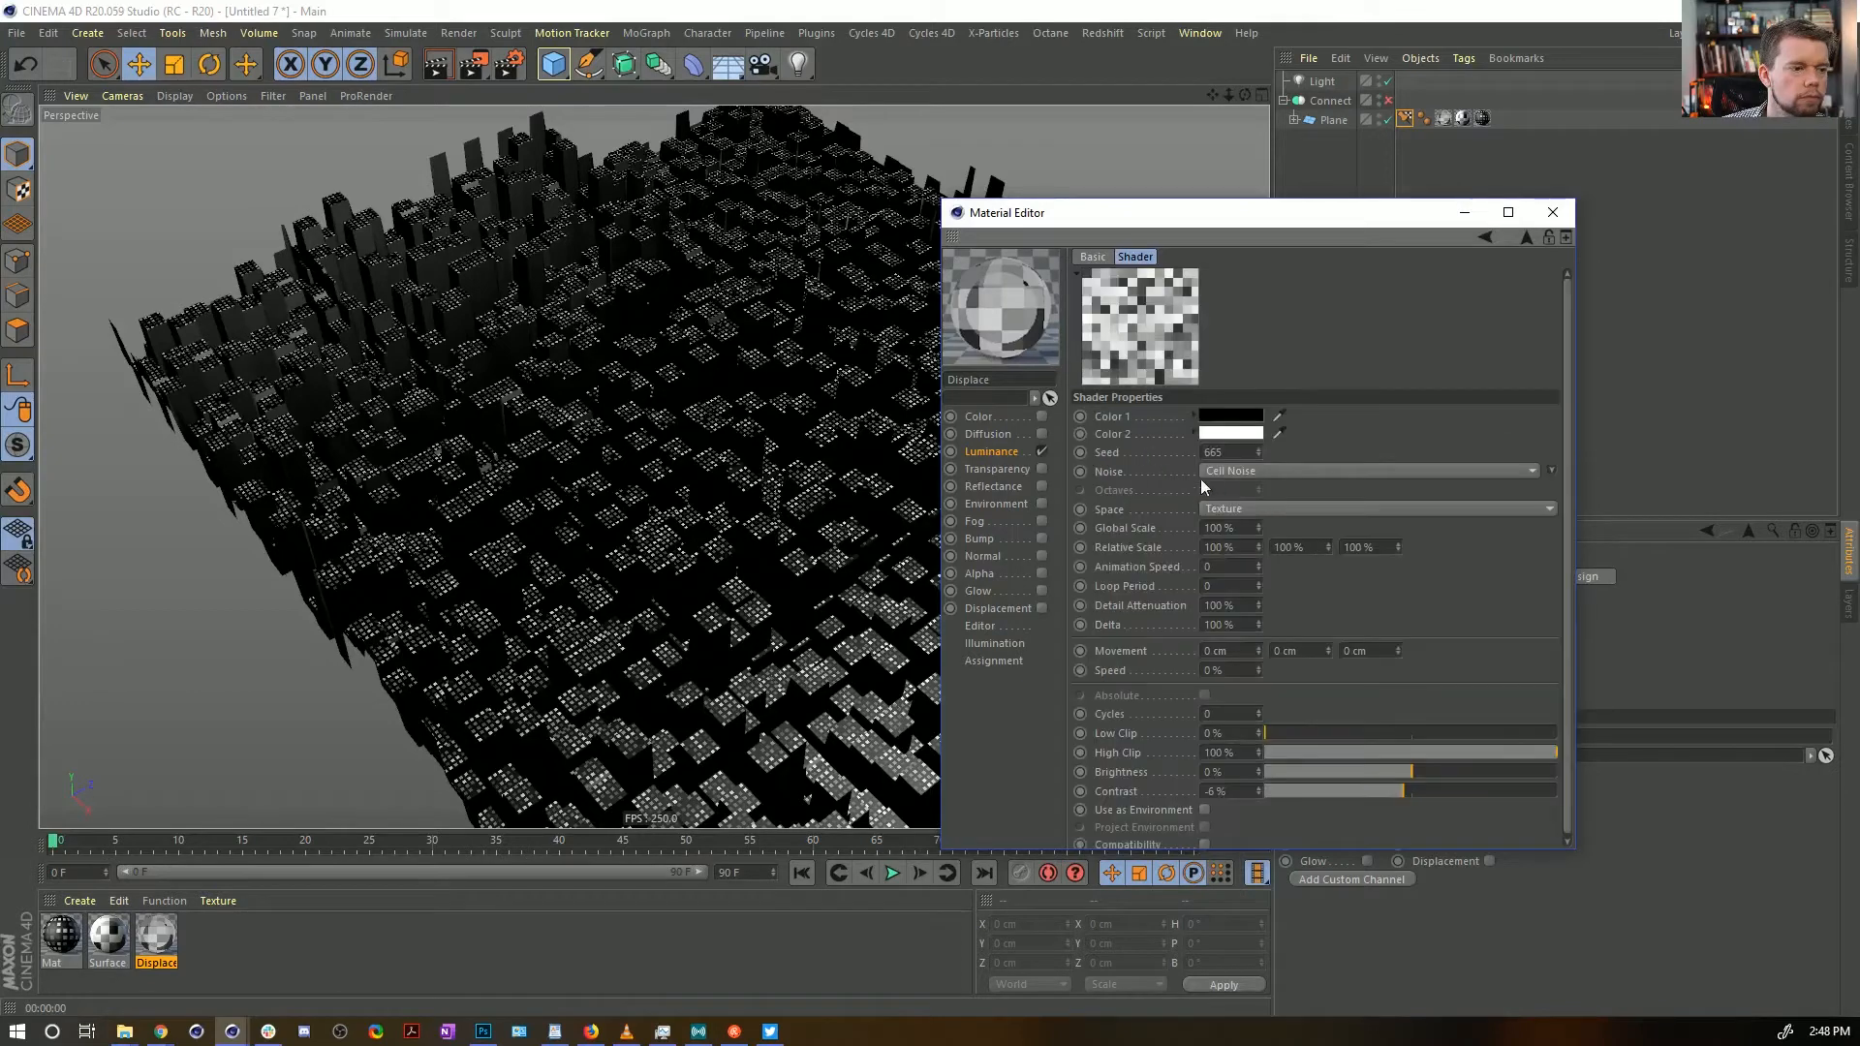
pyautogui.click(1259, 509)
pyautogui.click(1259, 528)
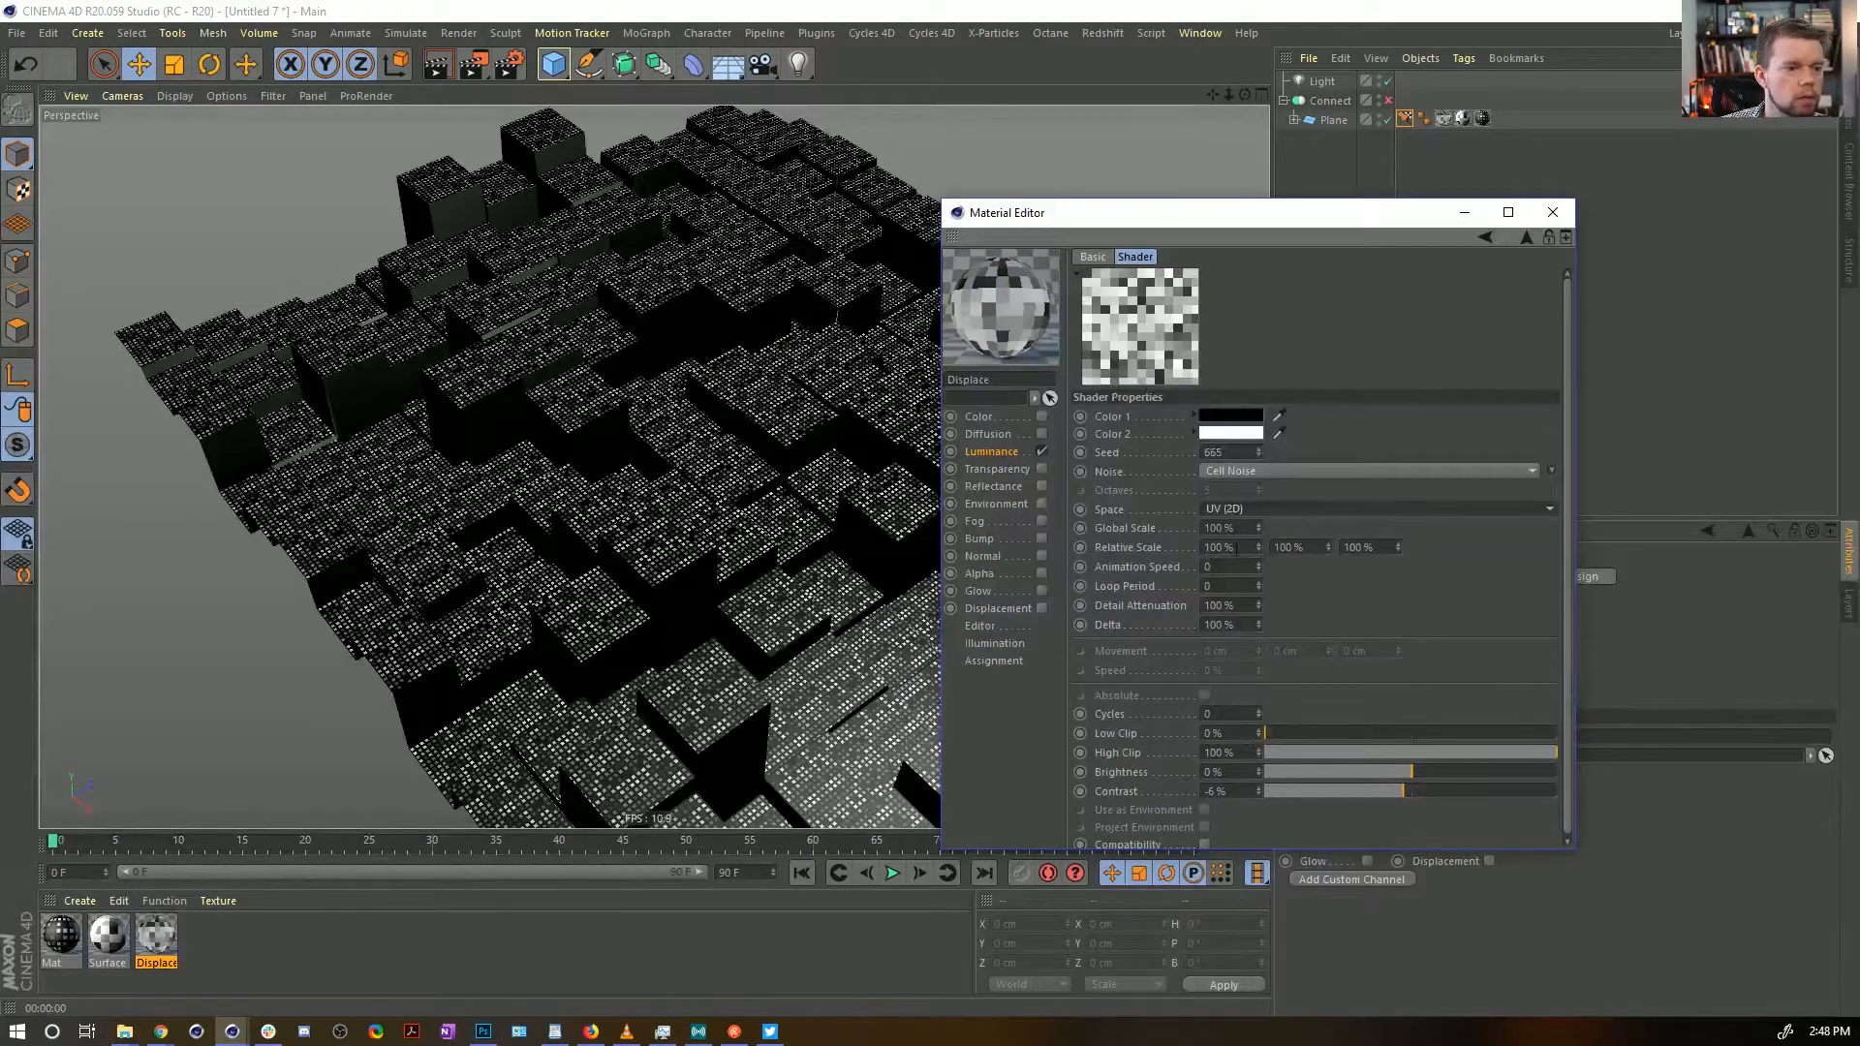
# Try Global Scale values of 10, 20 and 50 % on the uppermost Cell Noise layer
pyautogui.doubleClick(1223, 528)
pyautogui.write('10')
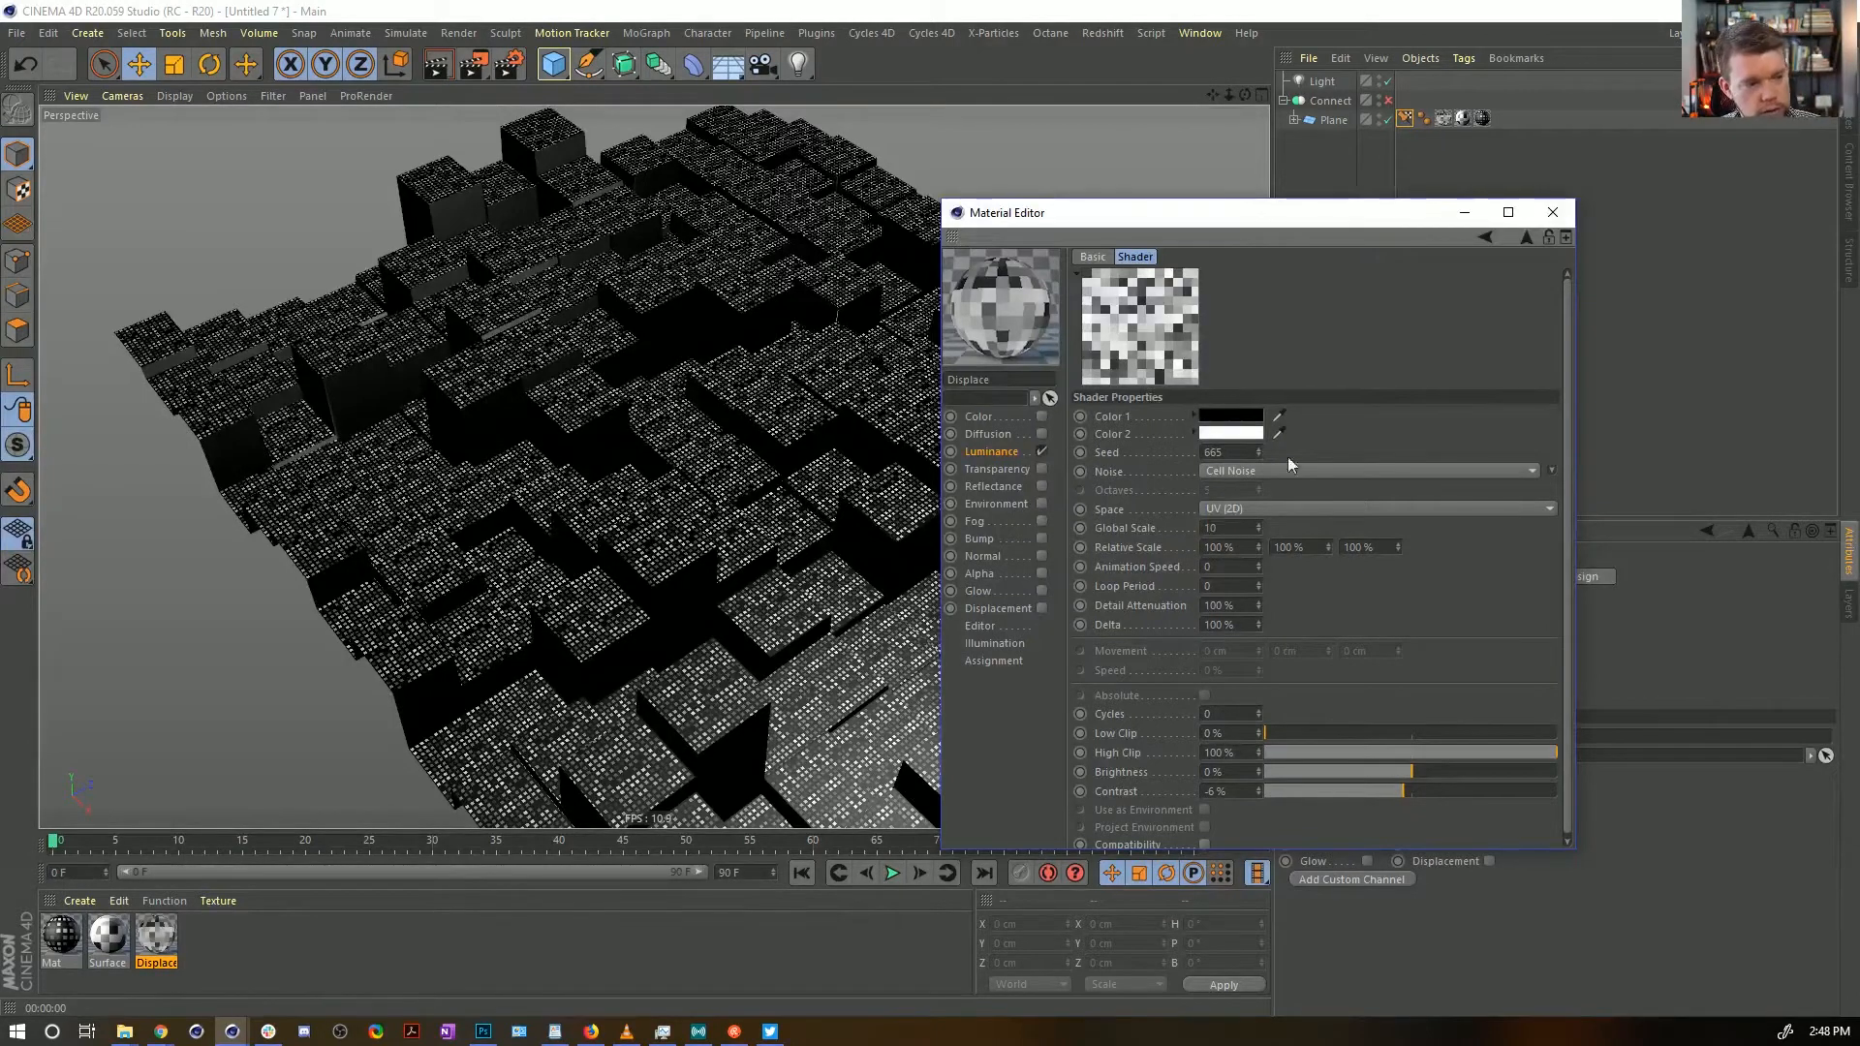
pyautogui.press('Return')
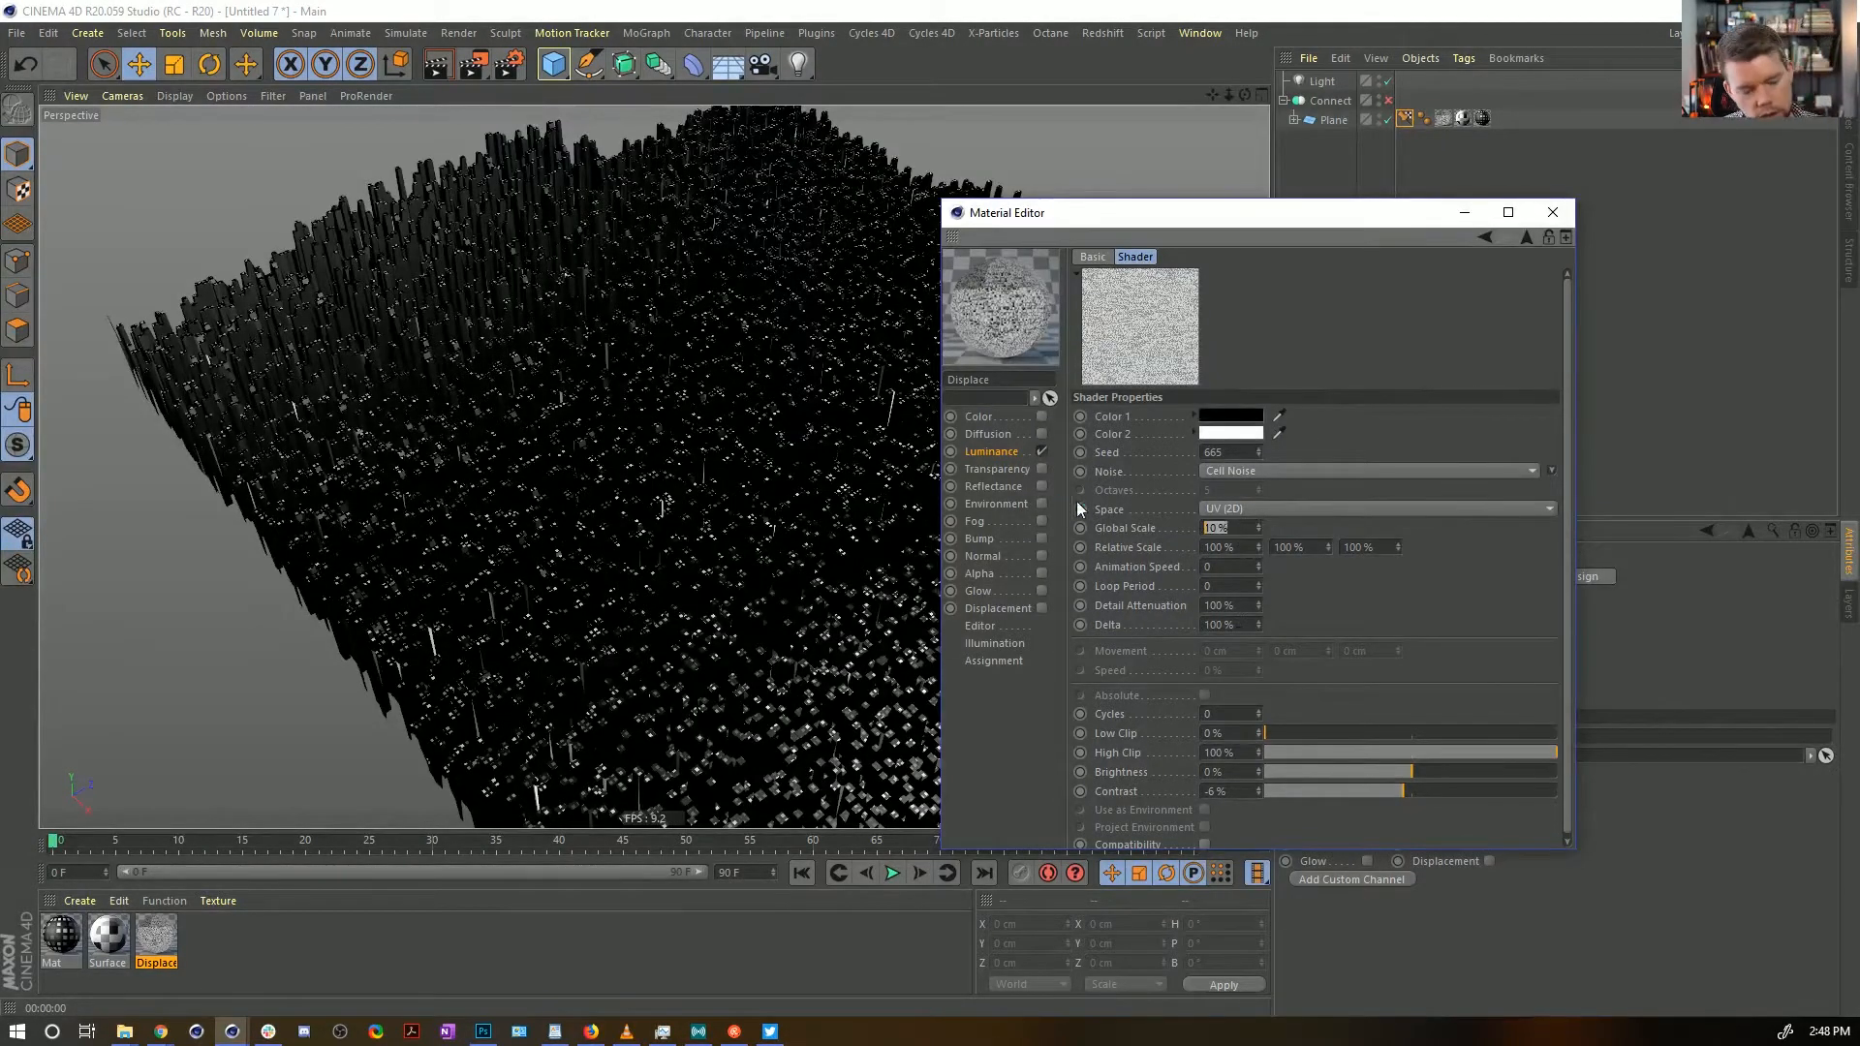
pyautogui.write('20')
pyautogui.press('Return')
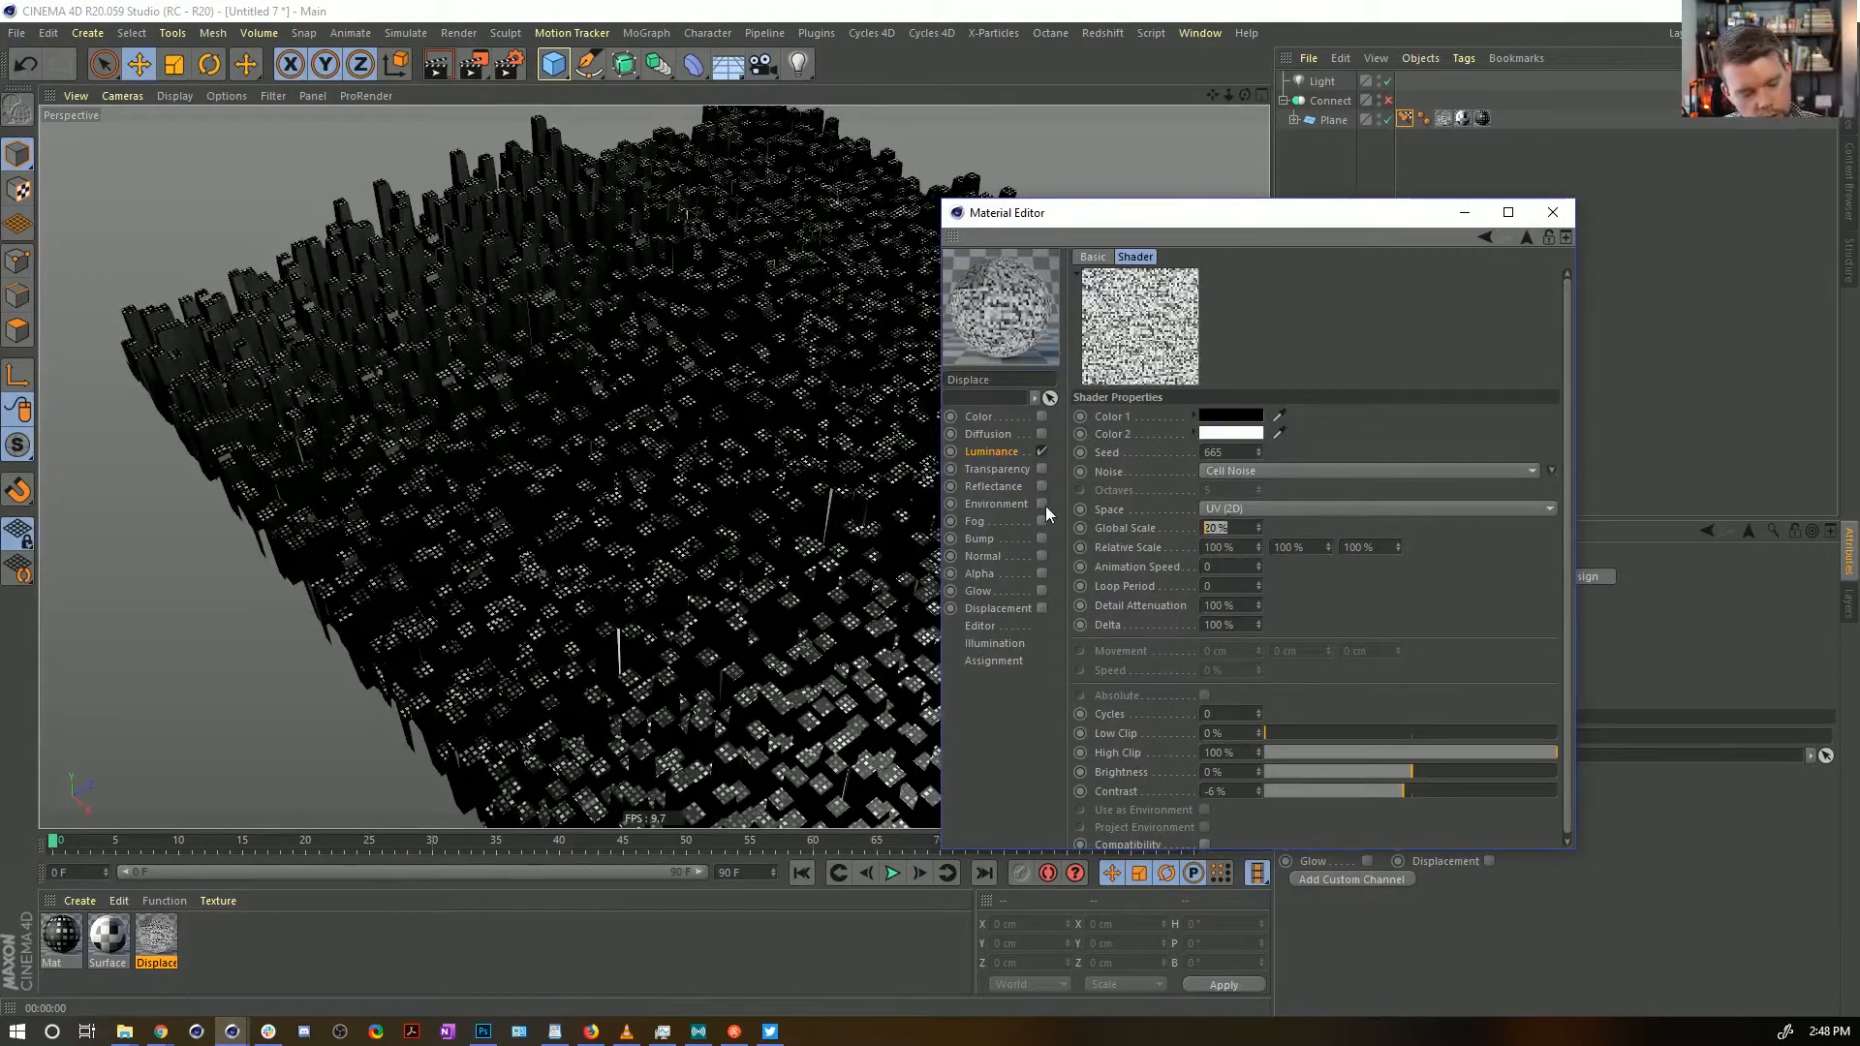
pyautogui.write('50')
pyautogui.press('Return')
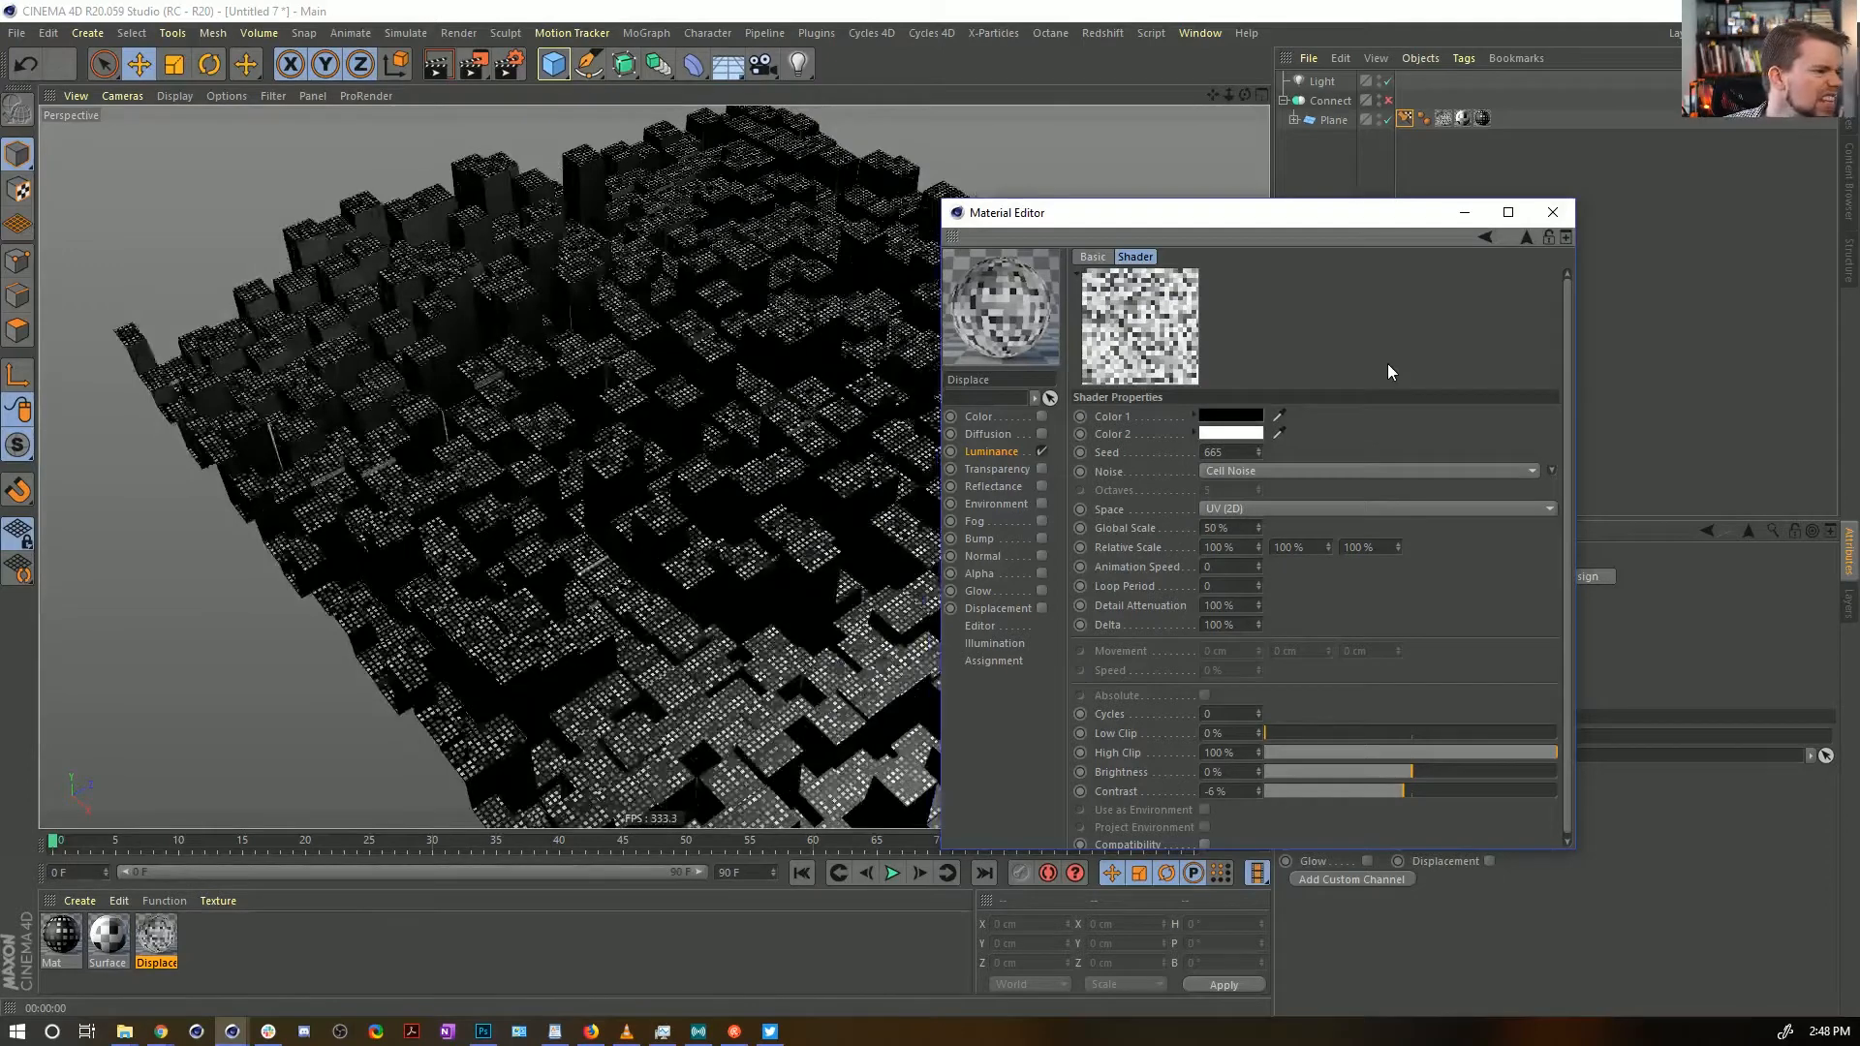
# Set the uppermost Cell Noise layer's Global Scale to 40 % and return to the layer list
pyautogui.click(1223, 528)
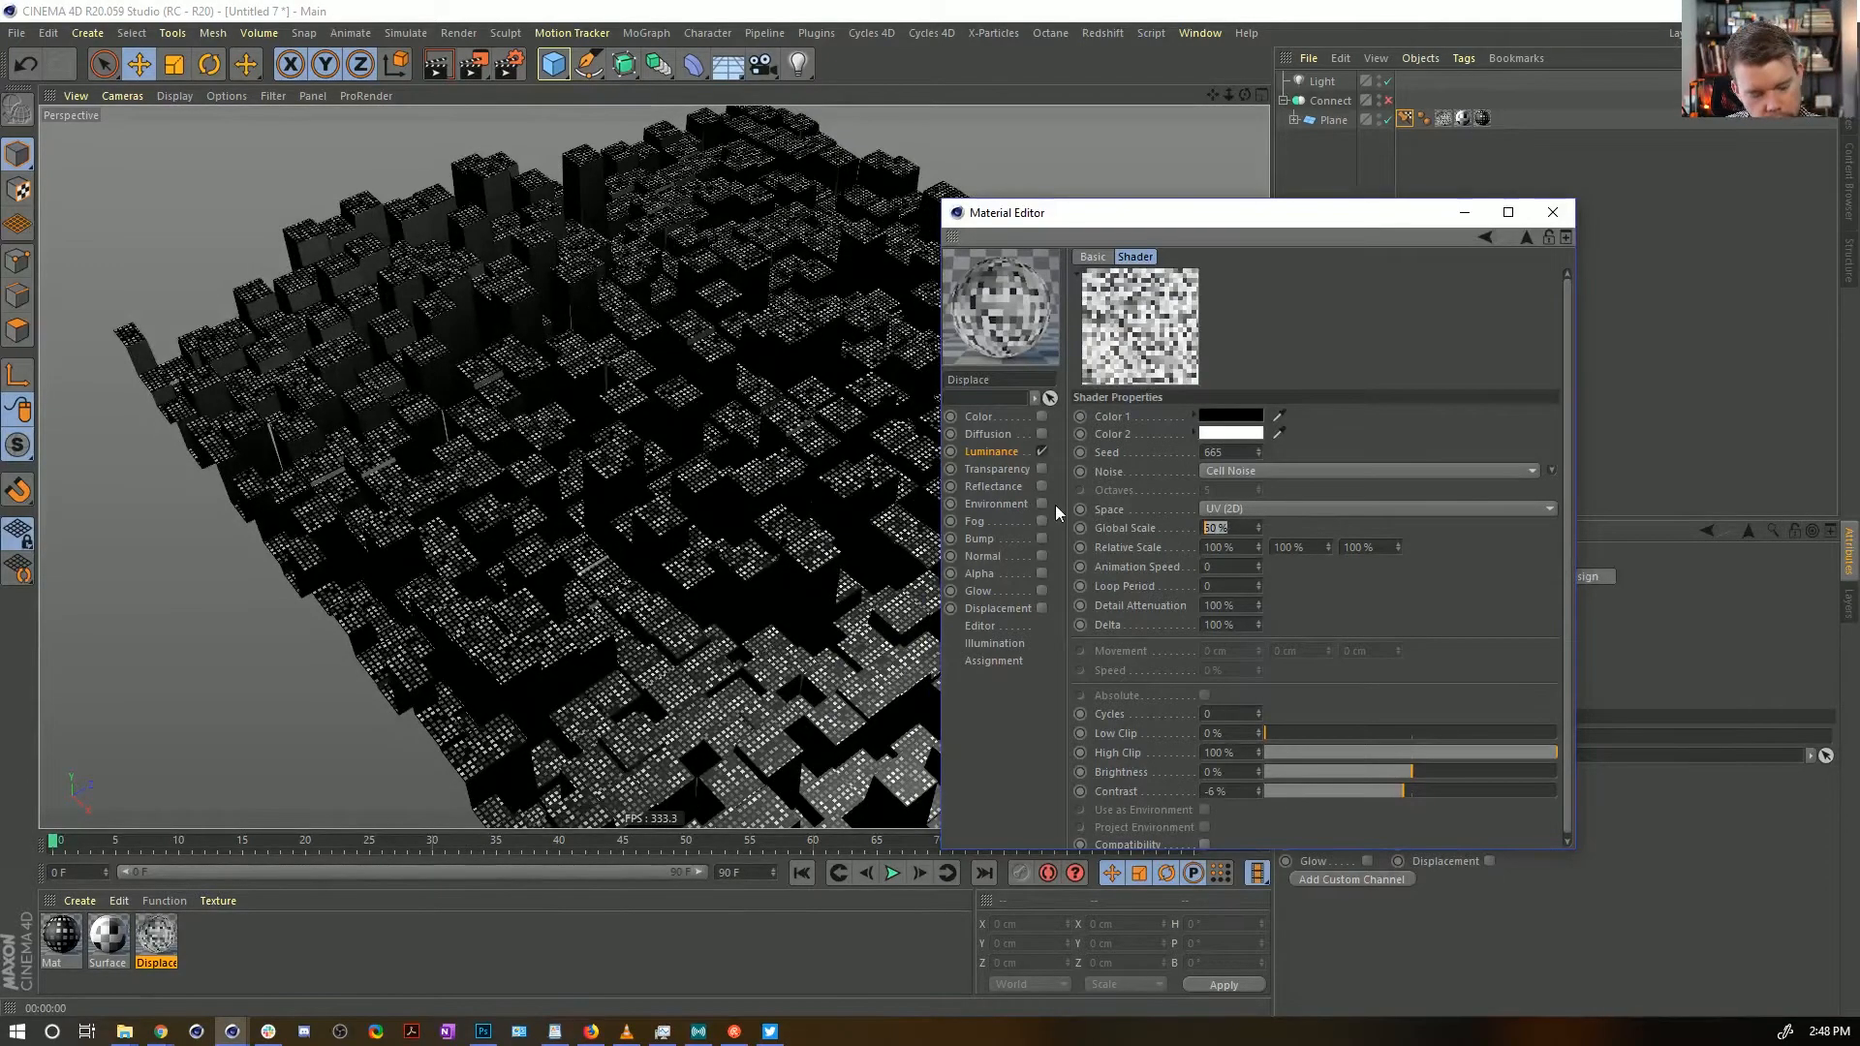
pyautogui.write('40')
pyautogui.press('Return')
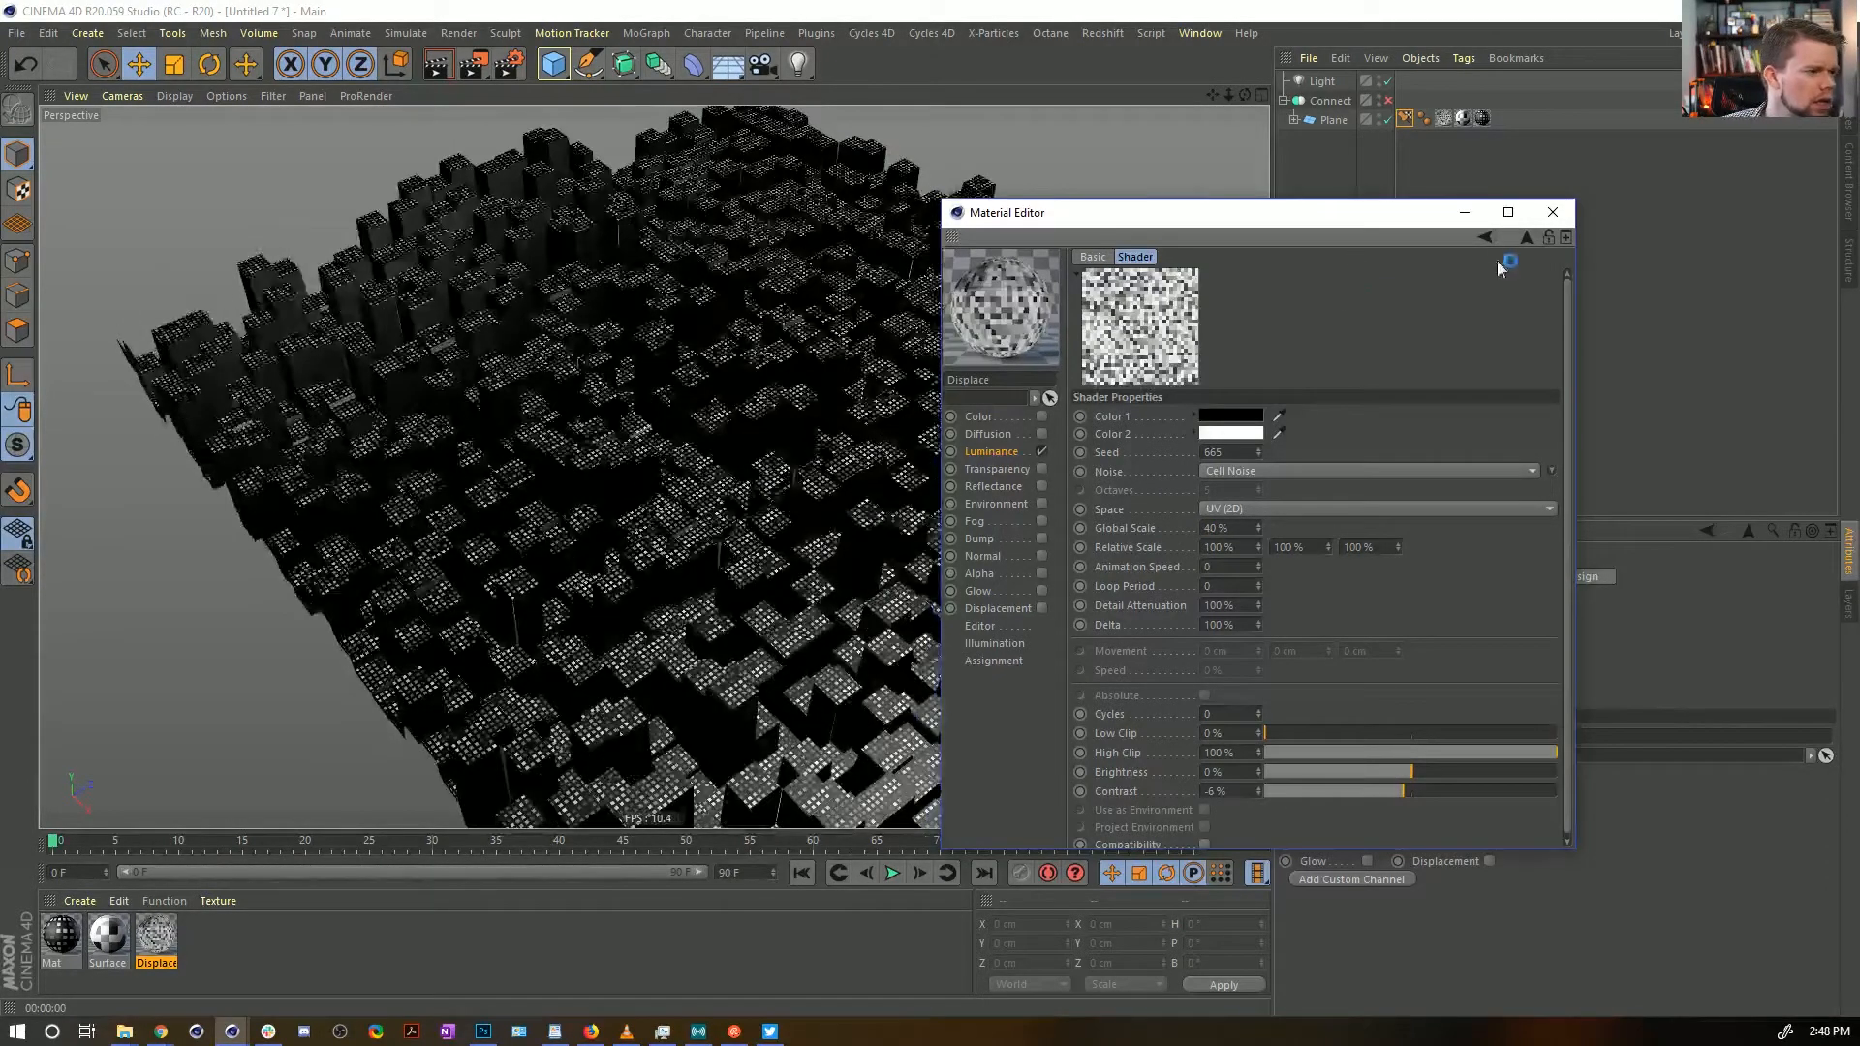
pyautogui.click(1527, 239)
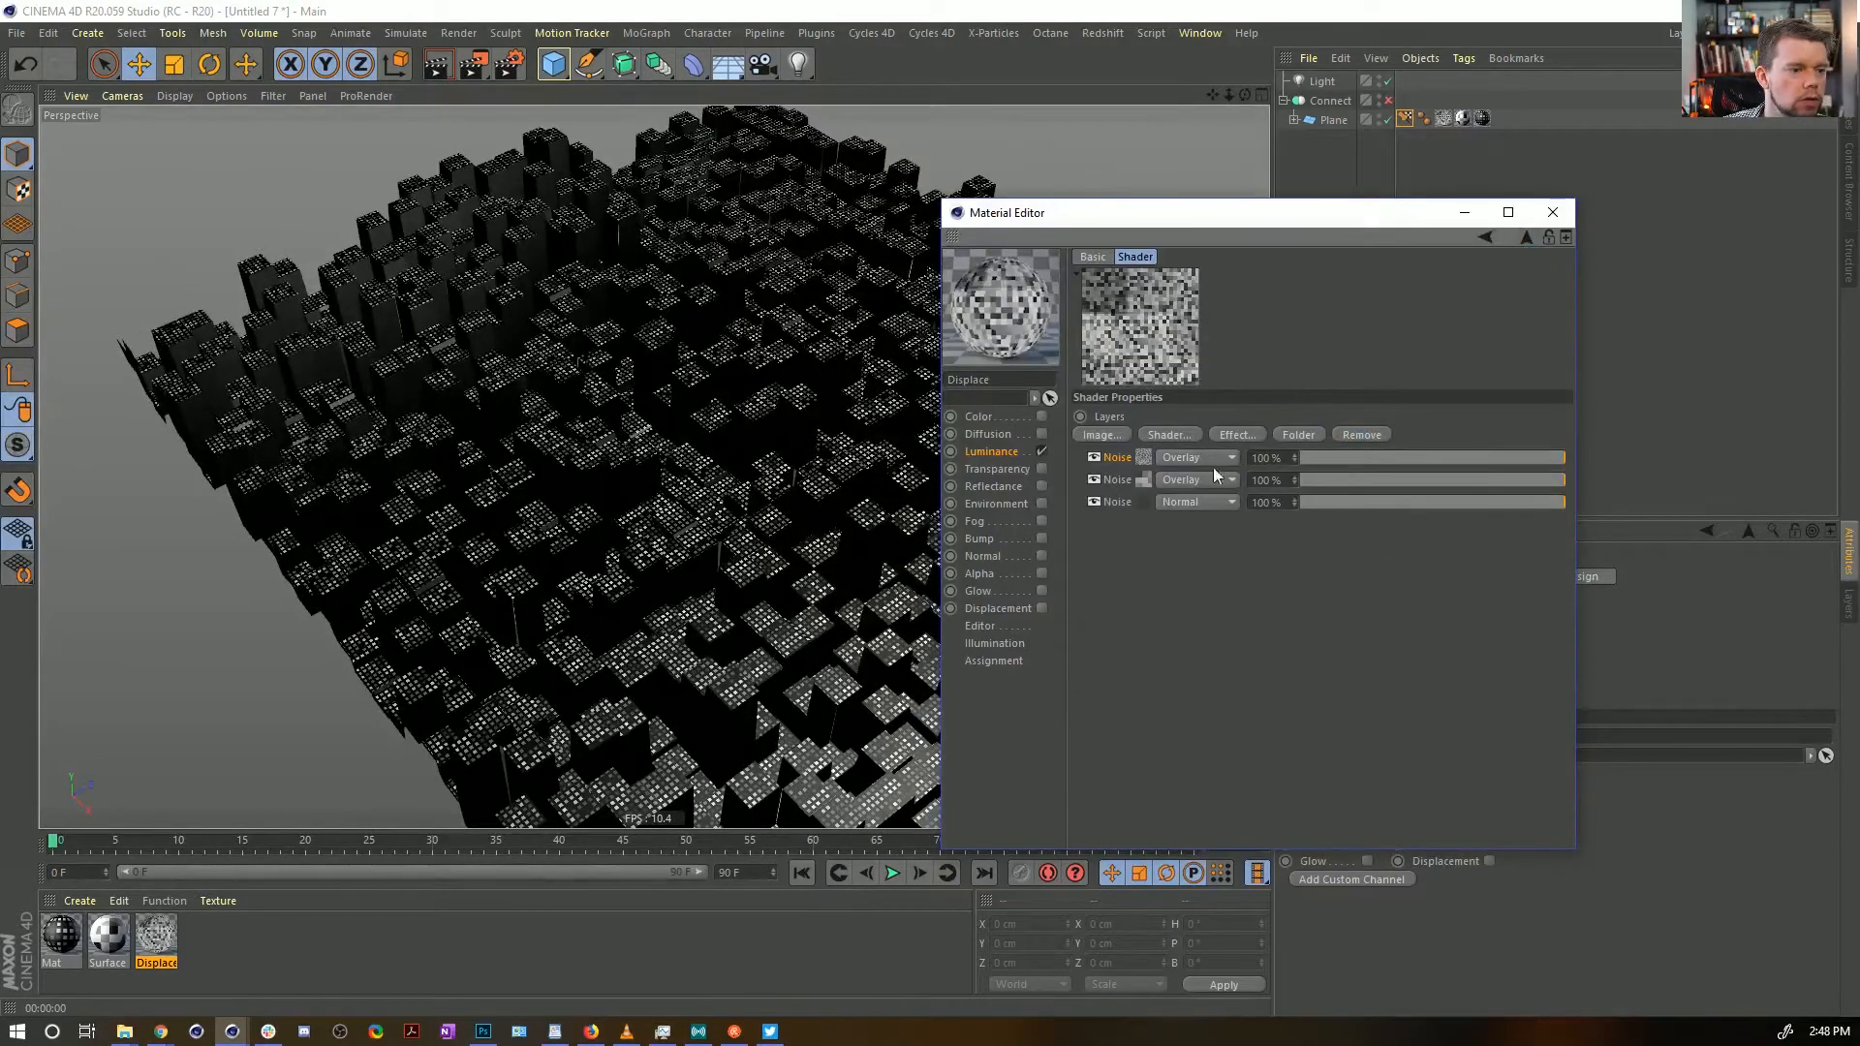
# Set the middle Cell Noise layer's Global Scale to 220 % and return to the layer list
pyautogui.click(1168, 486)
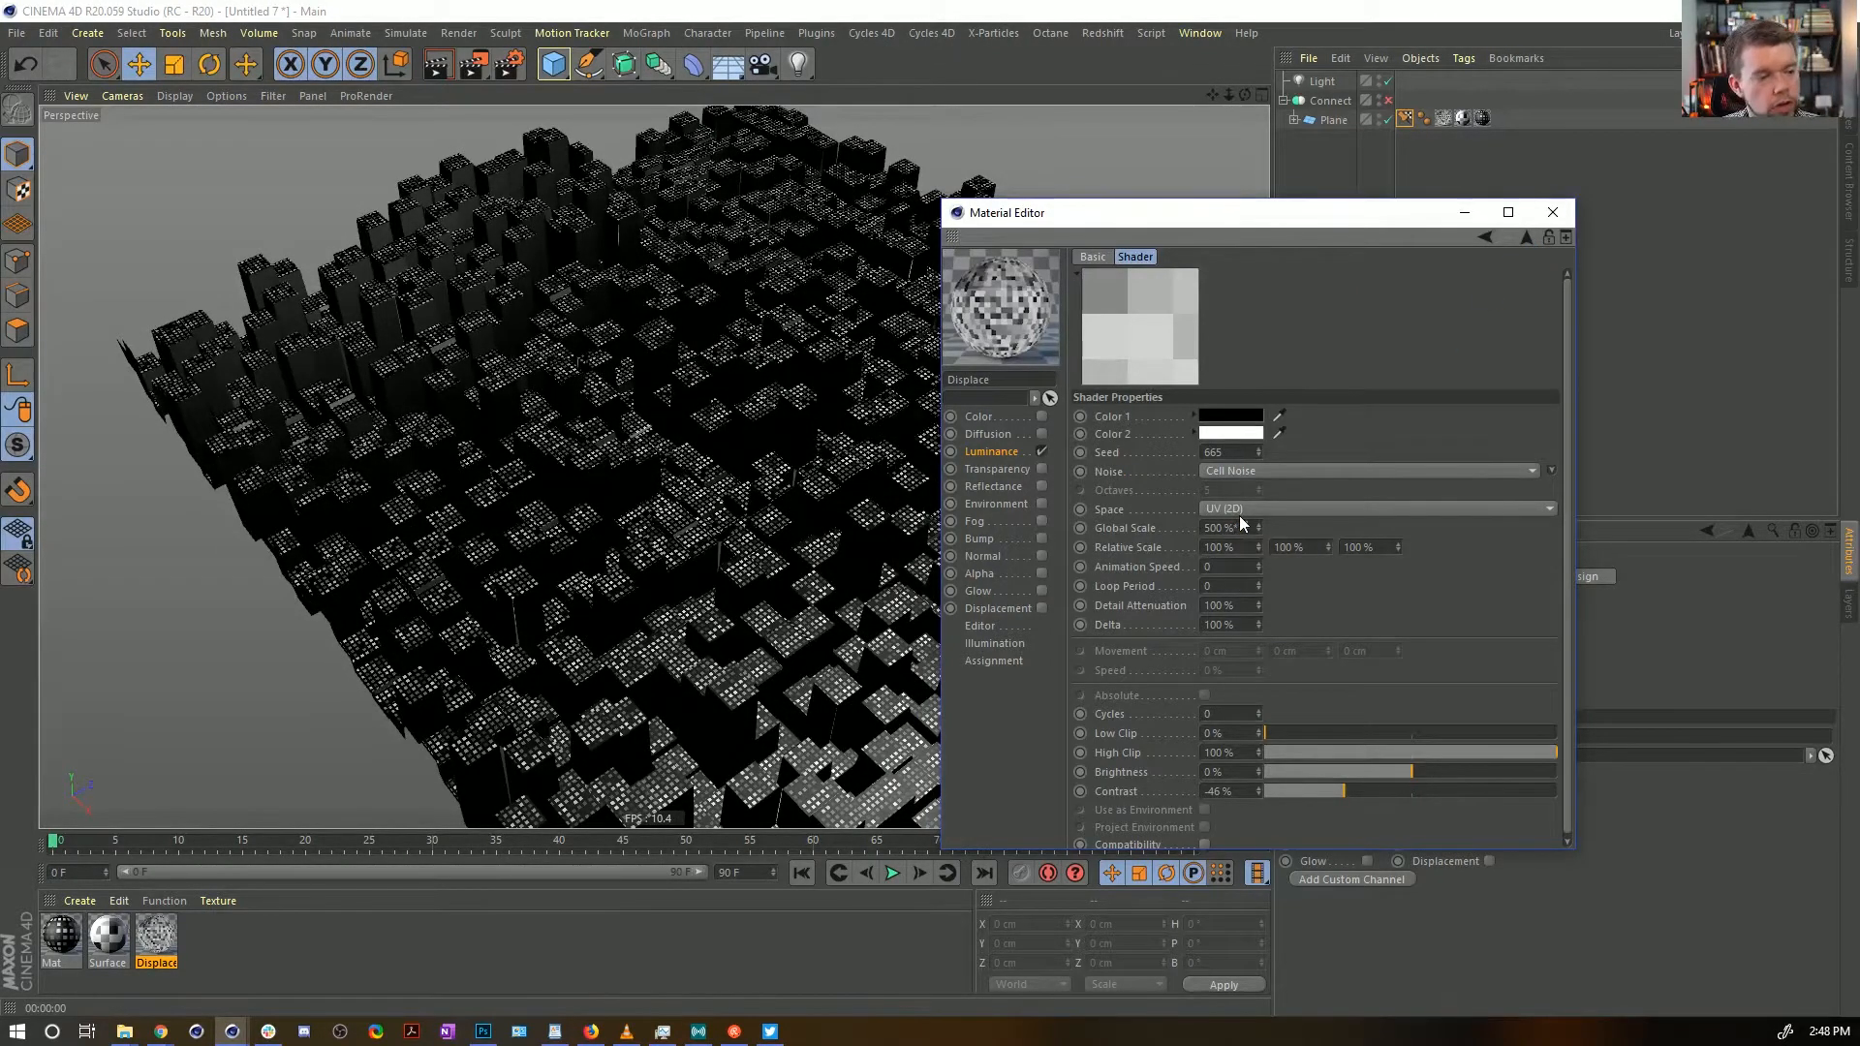
pyautogui.doubleClick(1239, 524)
pyautogui.write('220')
pyautogui.press('Return')
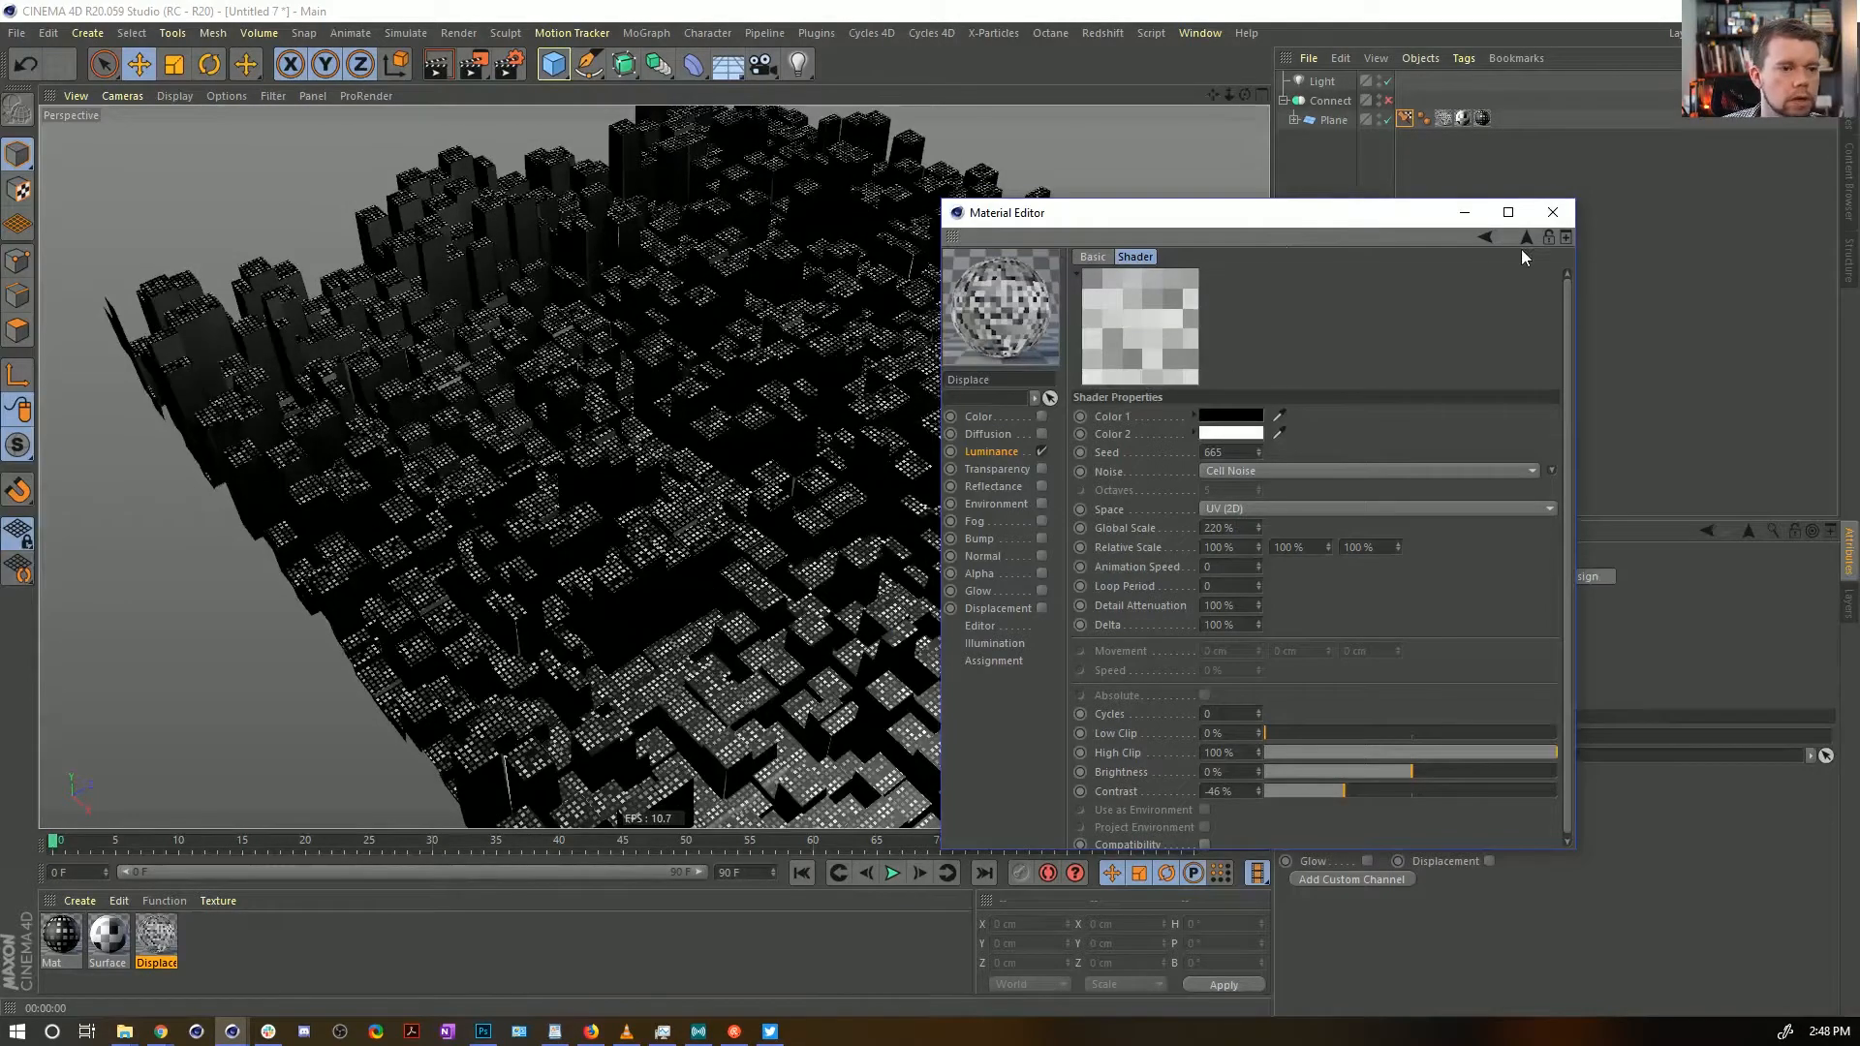
pyautogui.click(1525, 240)
# Set the lowest Cell Noise layer's Global Scale to 600 % and view the displaced blocks from another angle
pyautogui.click(1147, 505)
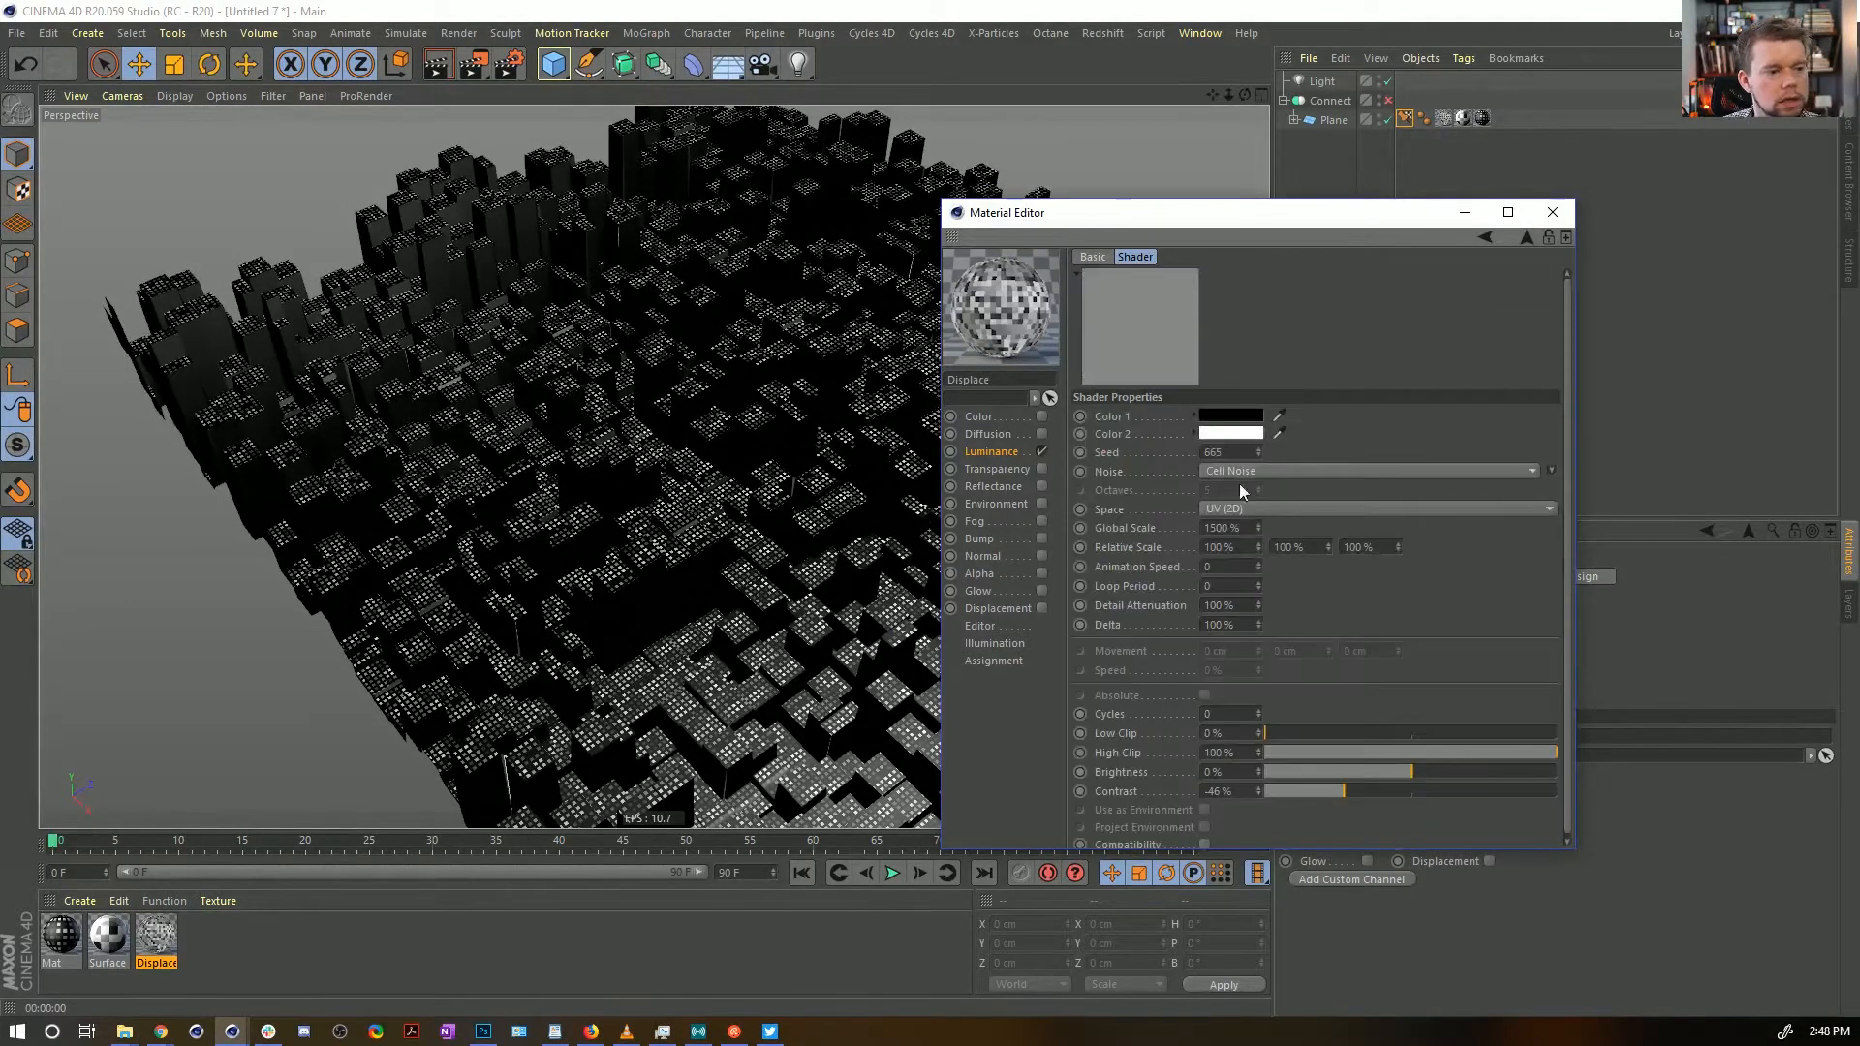
pyautogui.click(1255, 528)
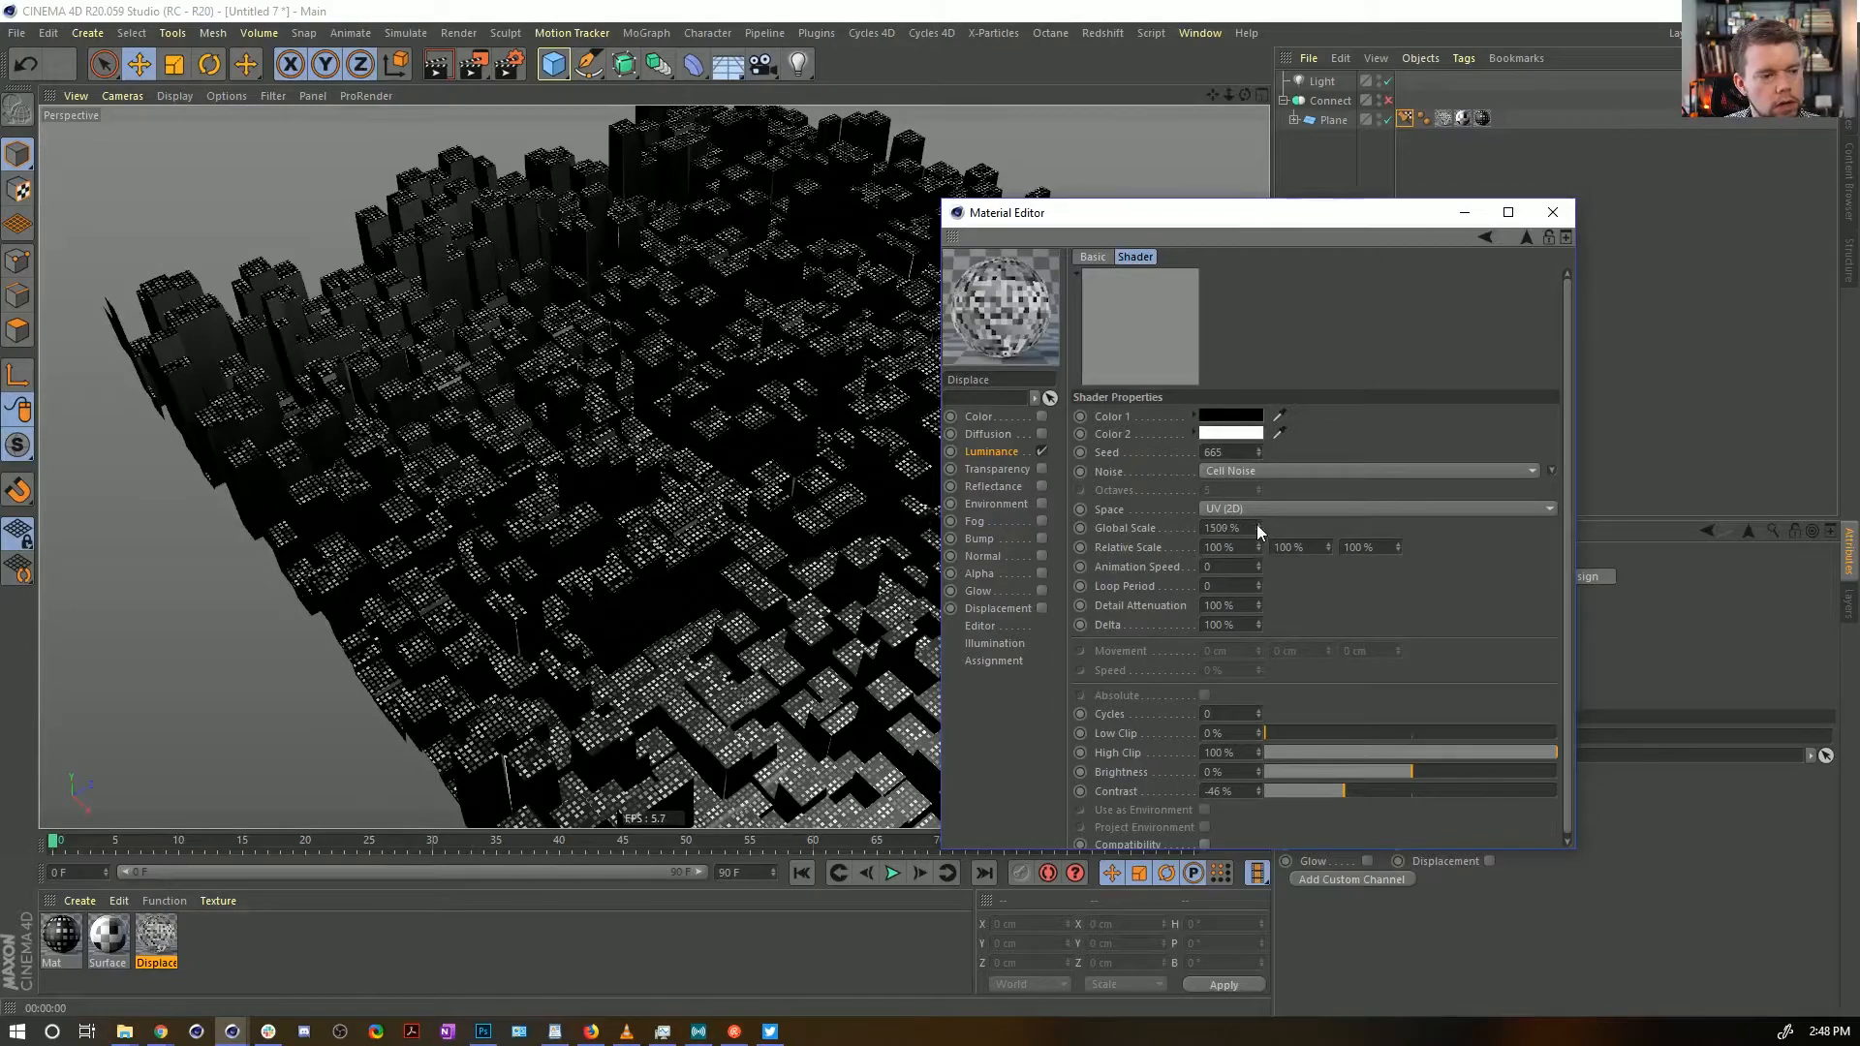
pyautogui.write('600')
pyautogui.press('Return')
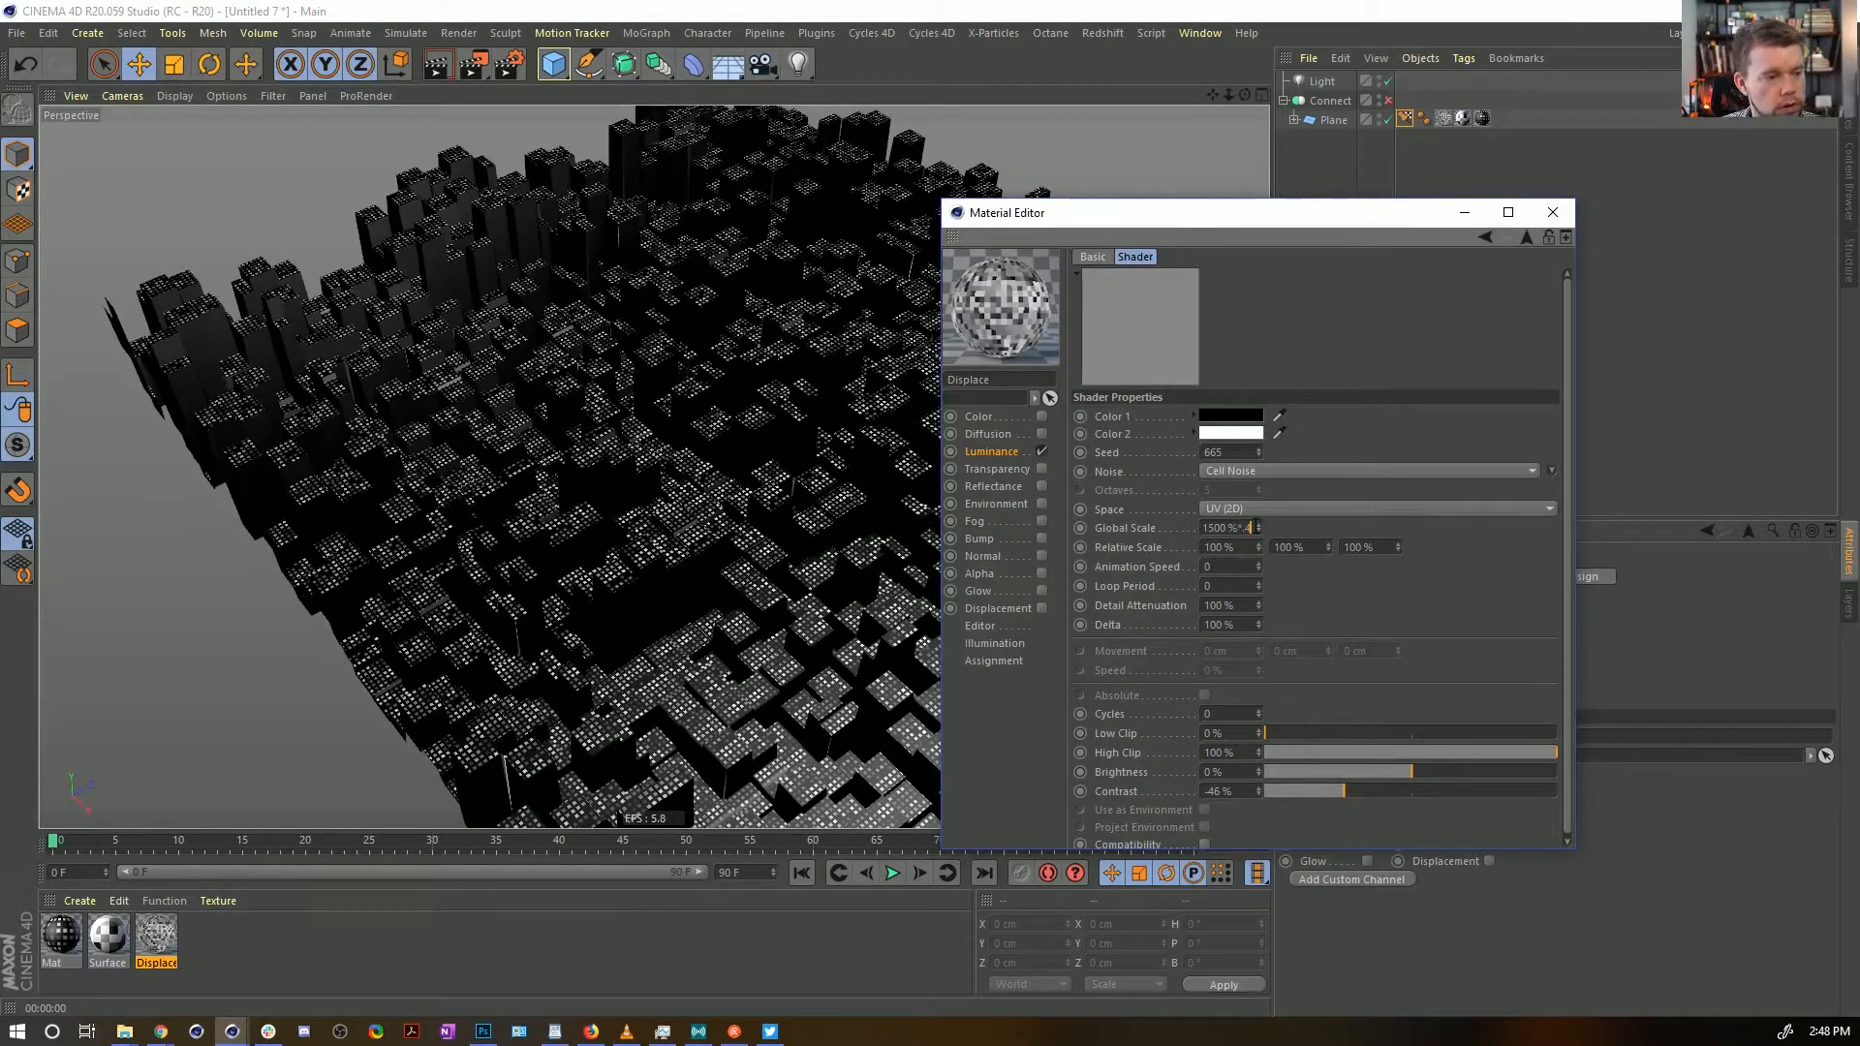
pyautogui.keyDown('alt'); pyautogui.moveTo(803, 477); pyautogui.dragTo(436, 437); pyautogui.keyUp('alt')
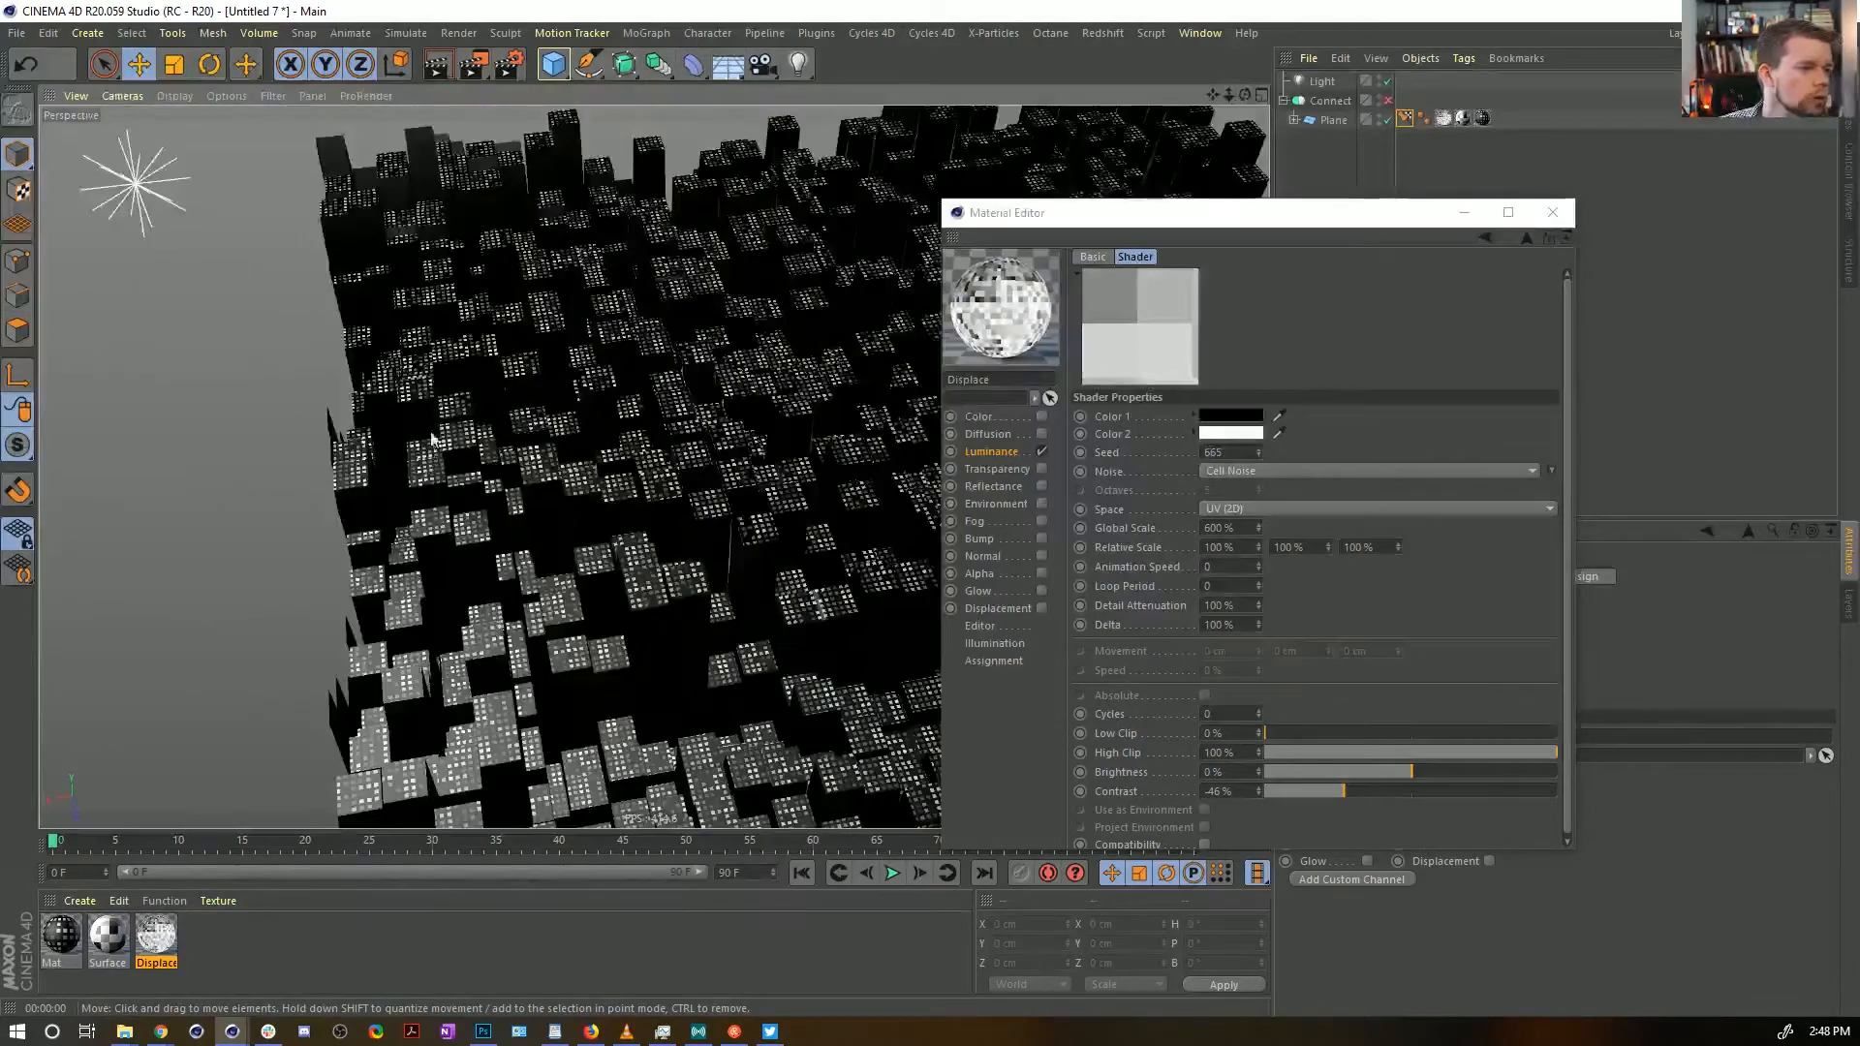
# Copy the Layer shader from the Displace material's Luminance channel
pyautogui.click(989, 453)
pyautogui.click(1171, 416)
pyautogui.click(1194, 519)
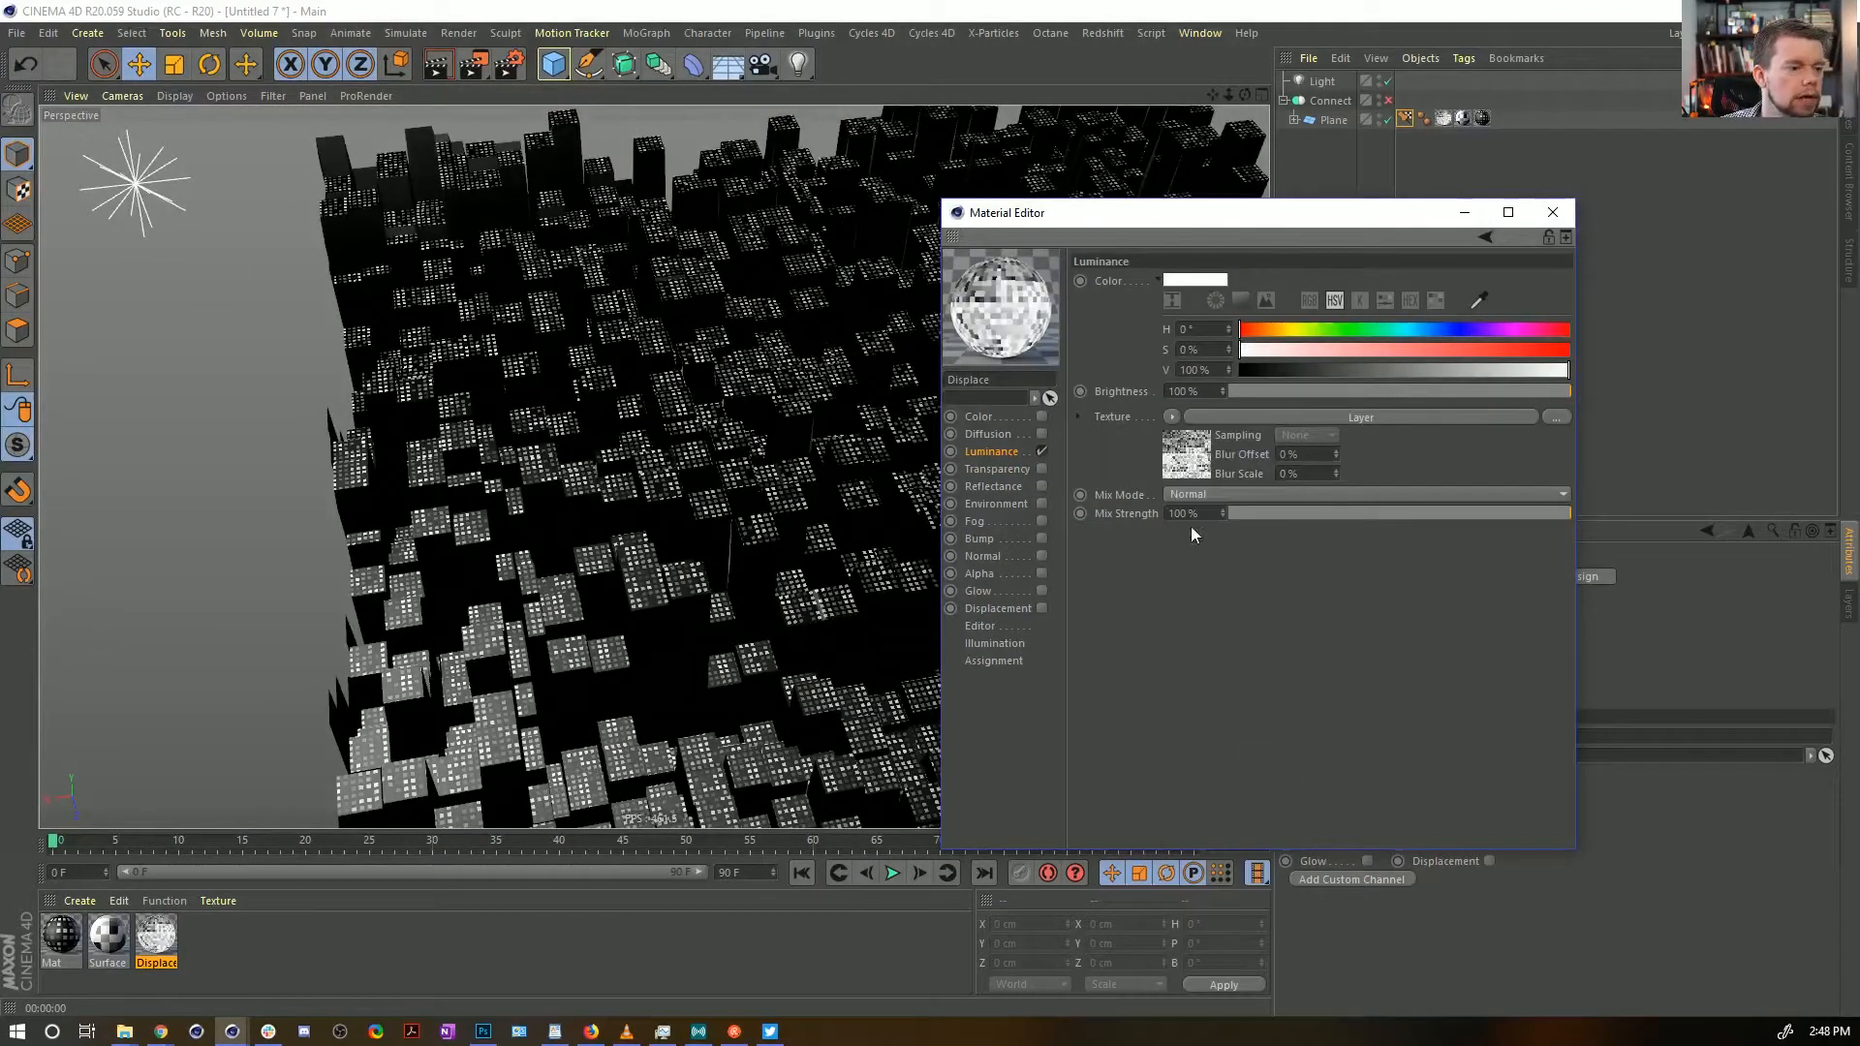
# Paste the copied shader into the Surface material's Color layers and place it directly below the Colorize effect
pyautogui.click(118, 942)
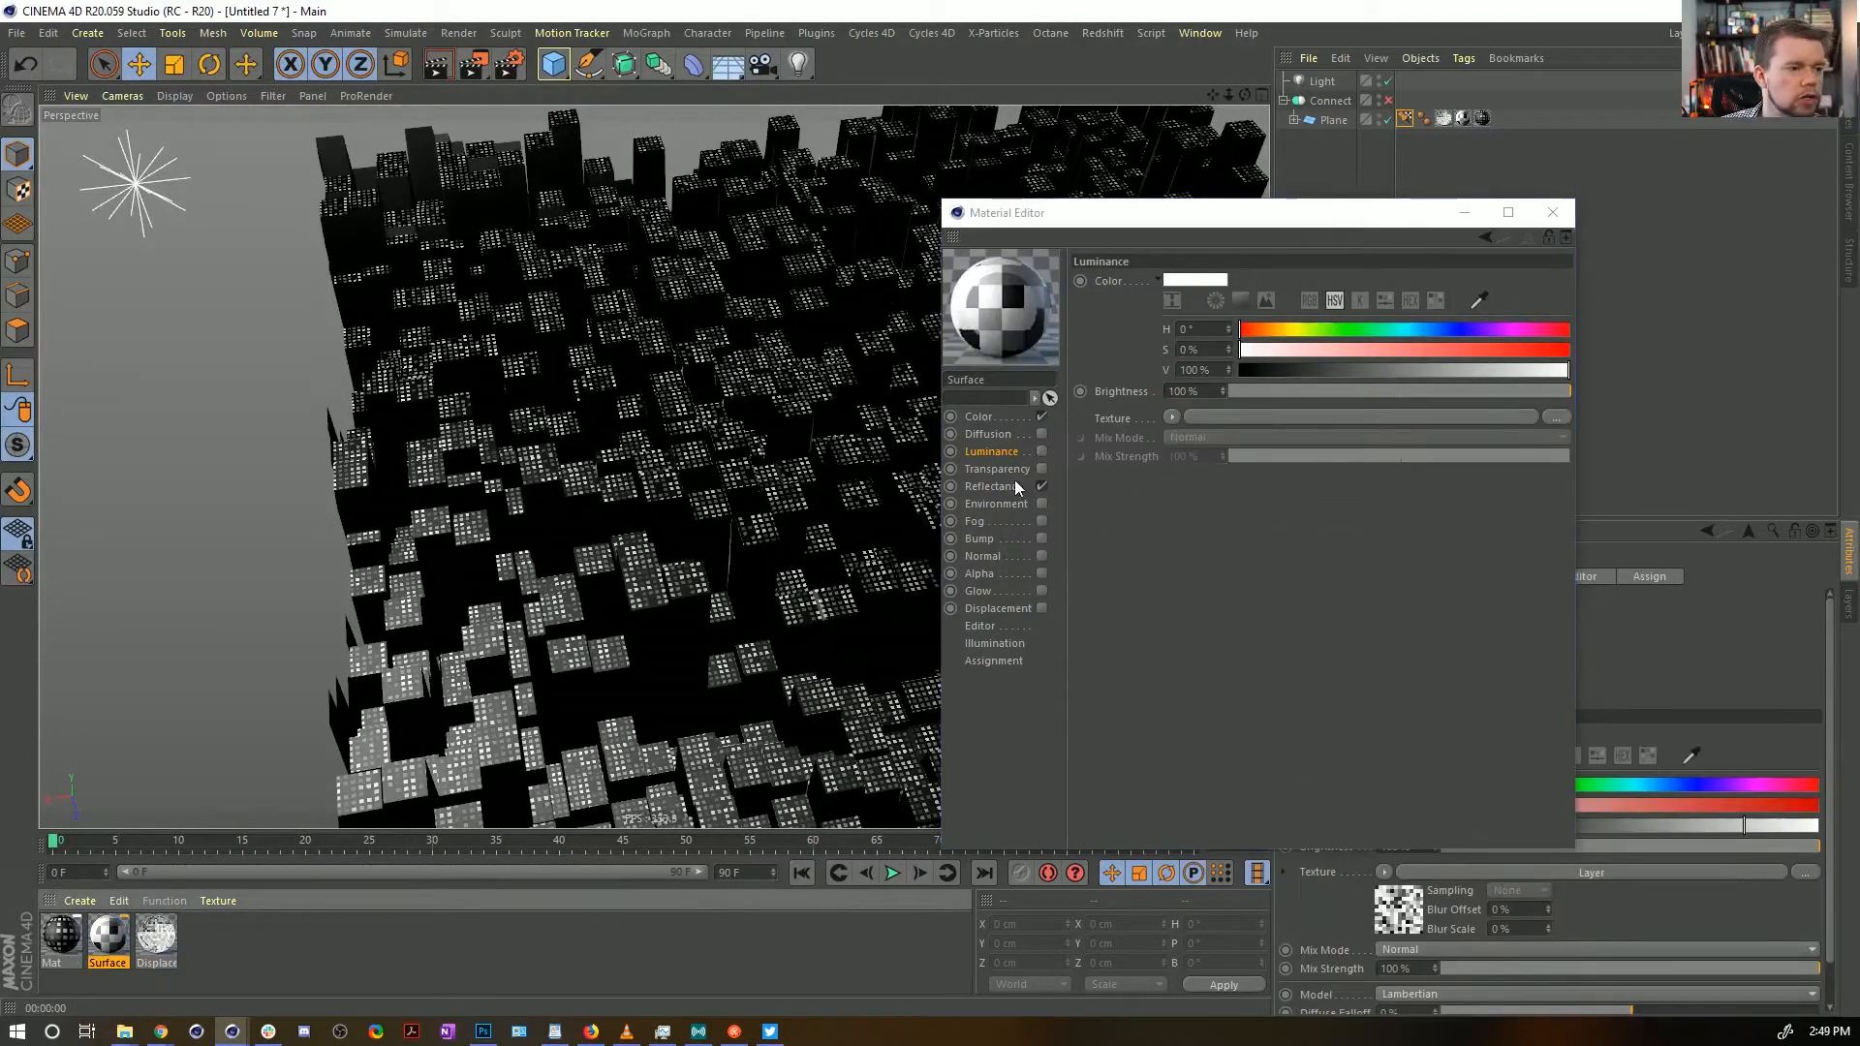
pyautogui.click(981, 417)
pyautogui.click(1211, 448)
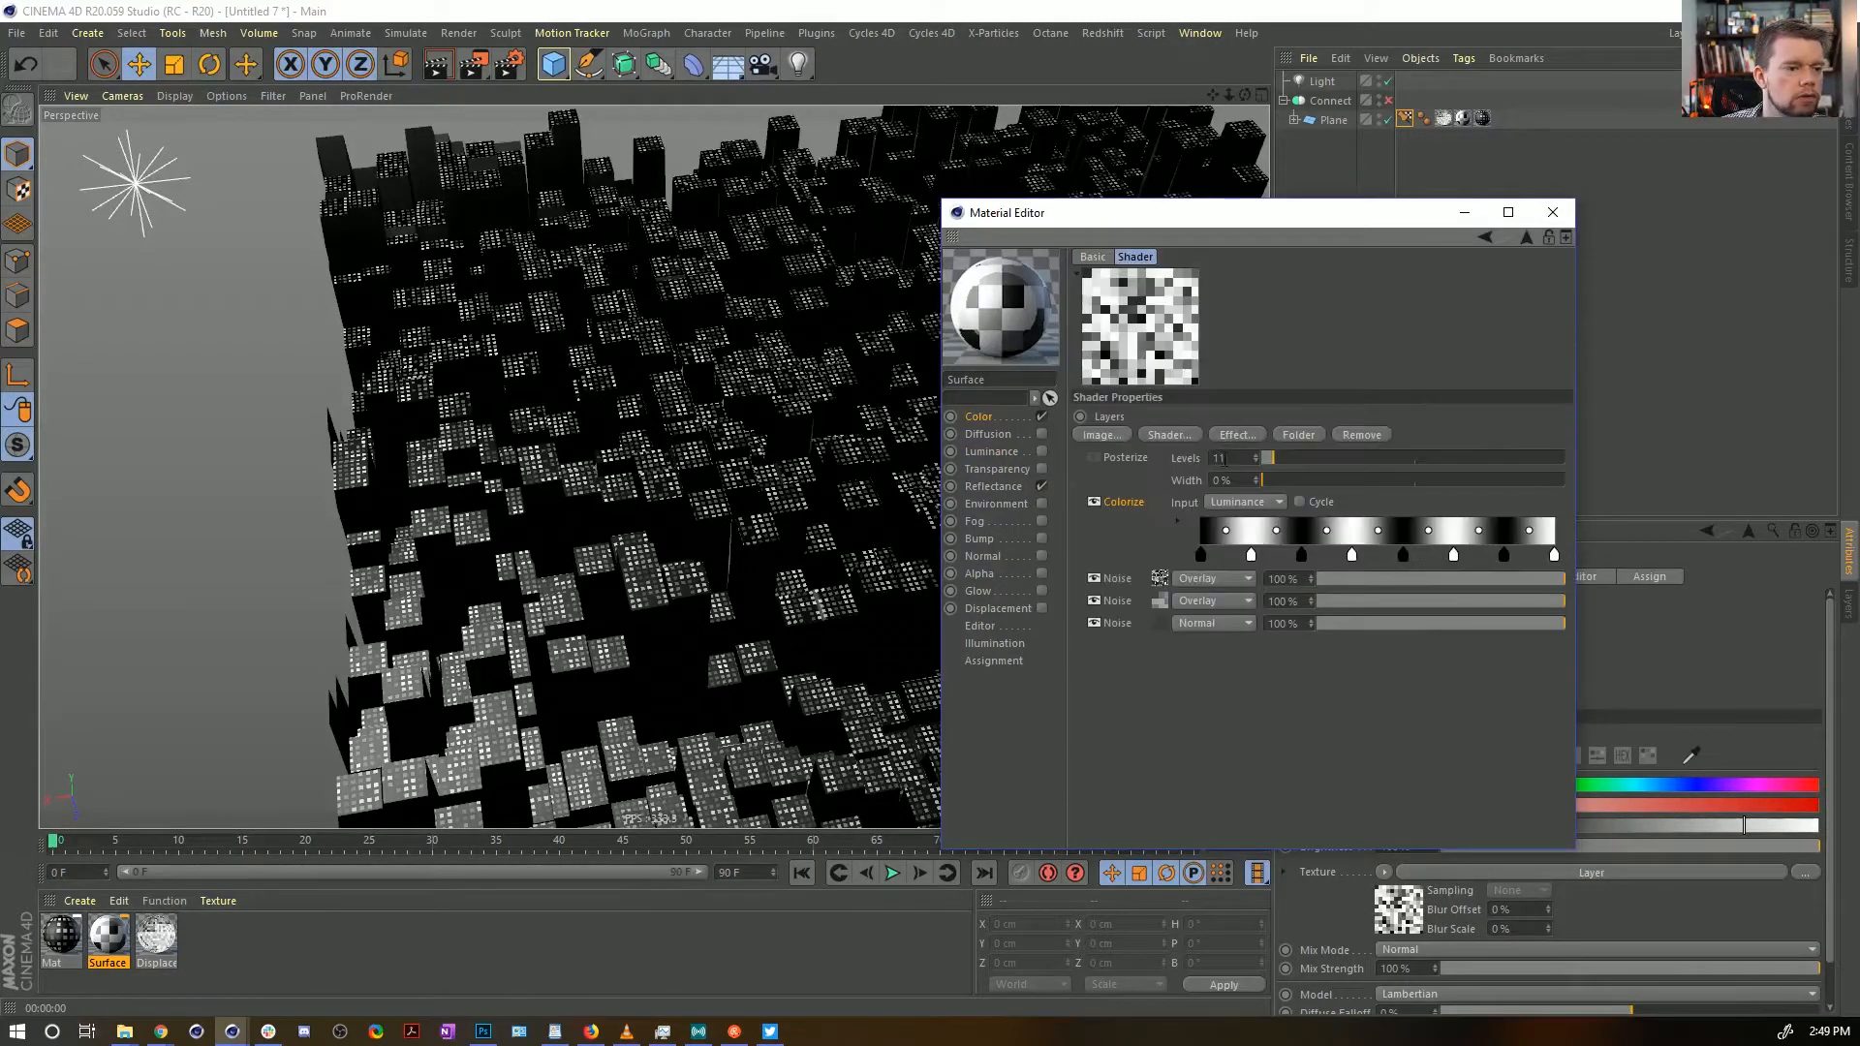
pyautogui.click(1170, 436)
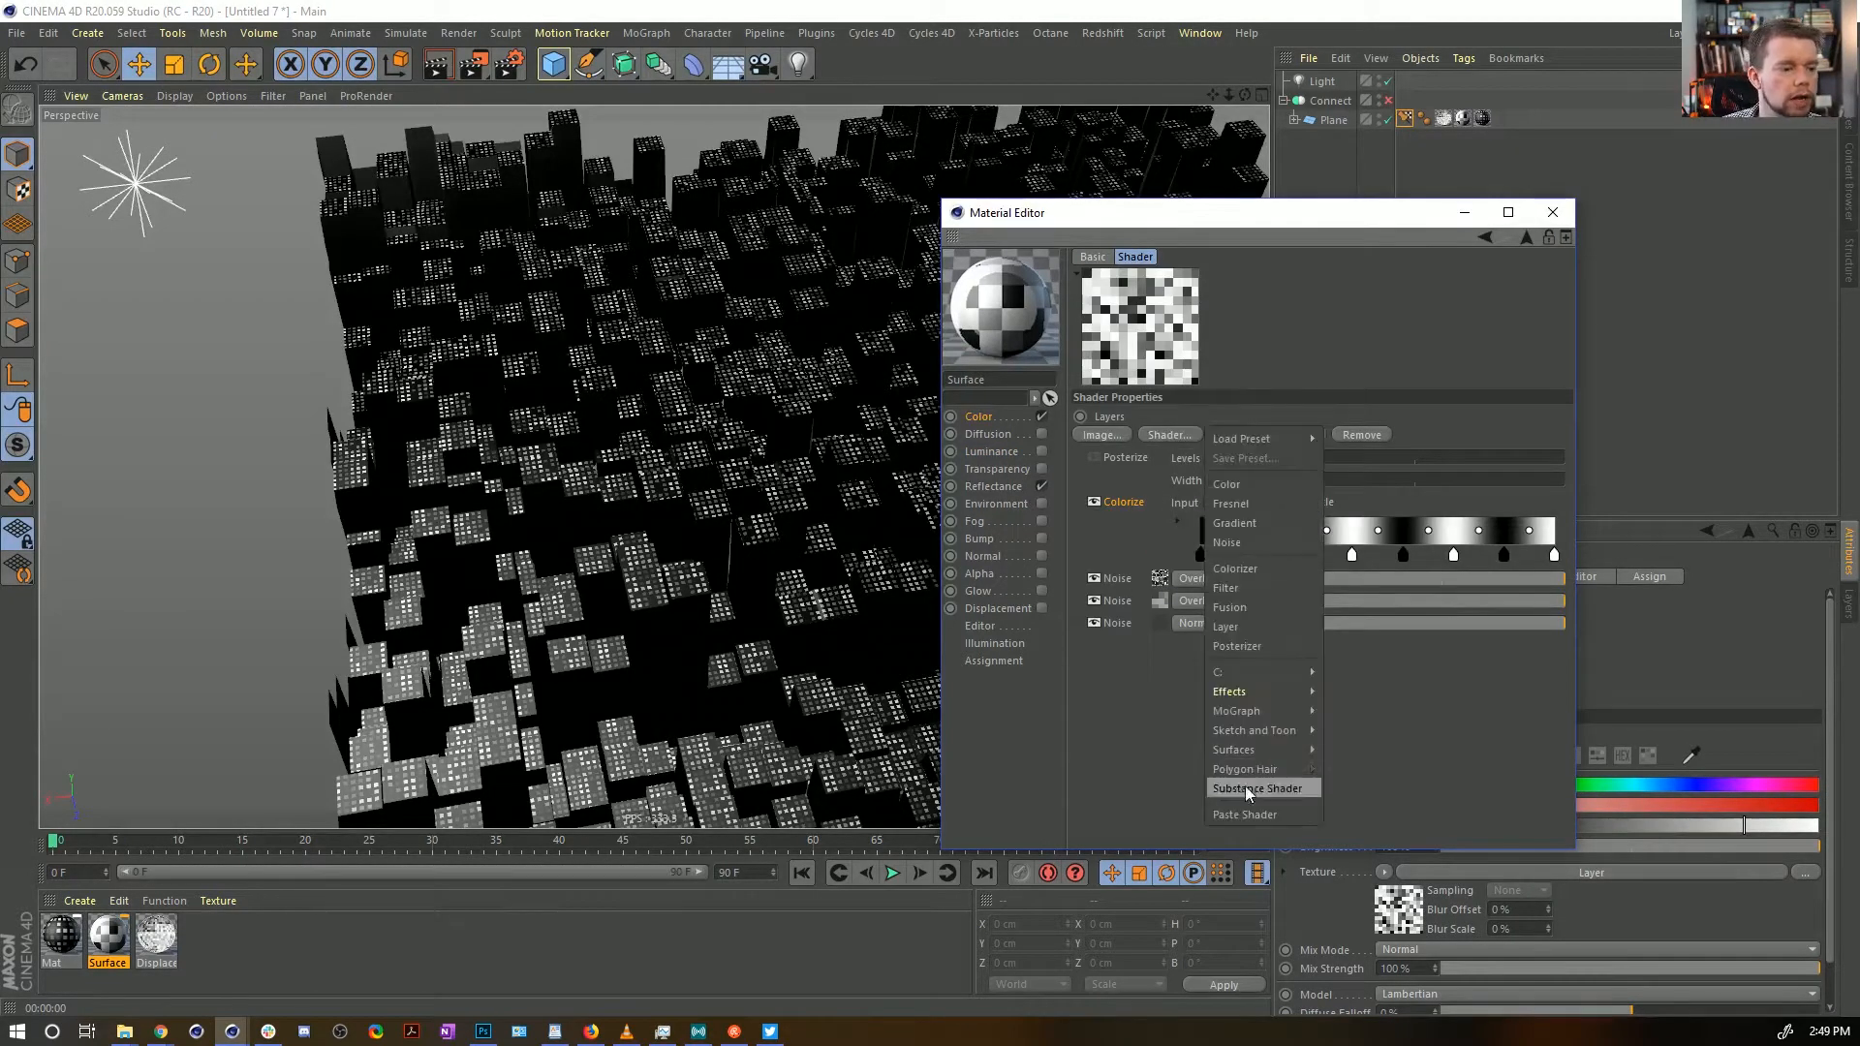
pyautogui.click(1253, 817)
pyautogui.moveTo(1121, 513); pyautogui.dragTo(1113, 617)
# Delete the three old Noise layers from the Surface material's Color layers, keeping the pasted Layer shader
pyautogui.doubleClick(1116, 602)
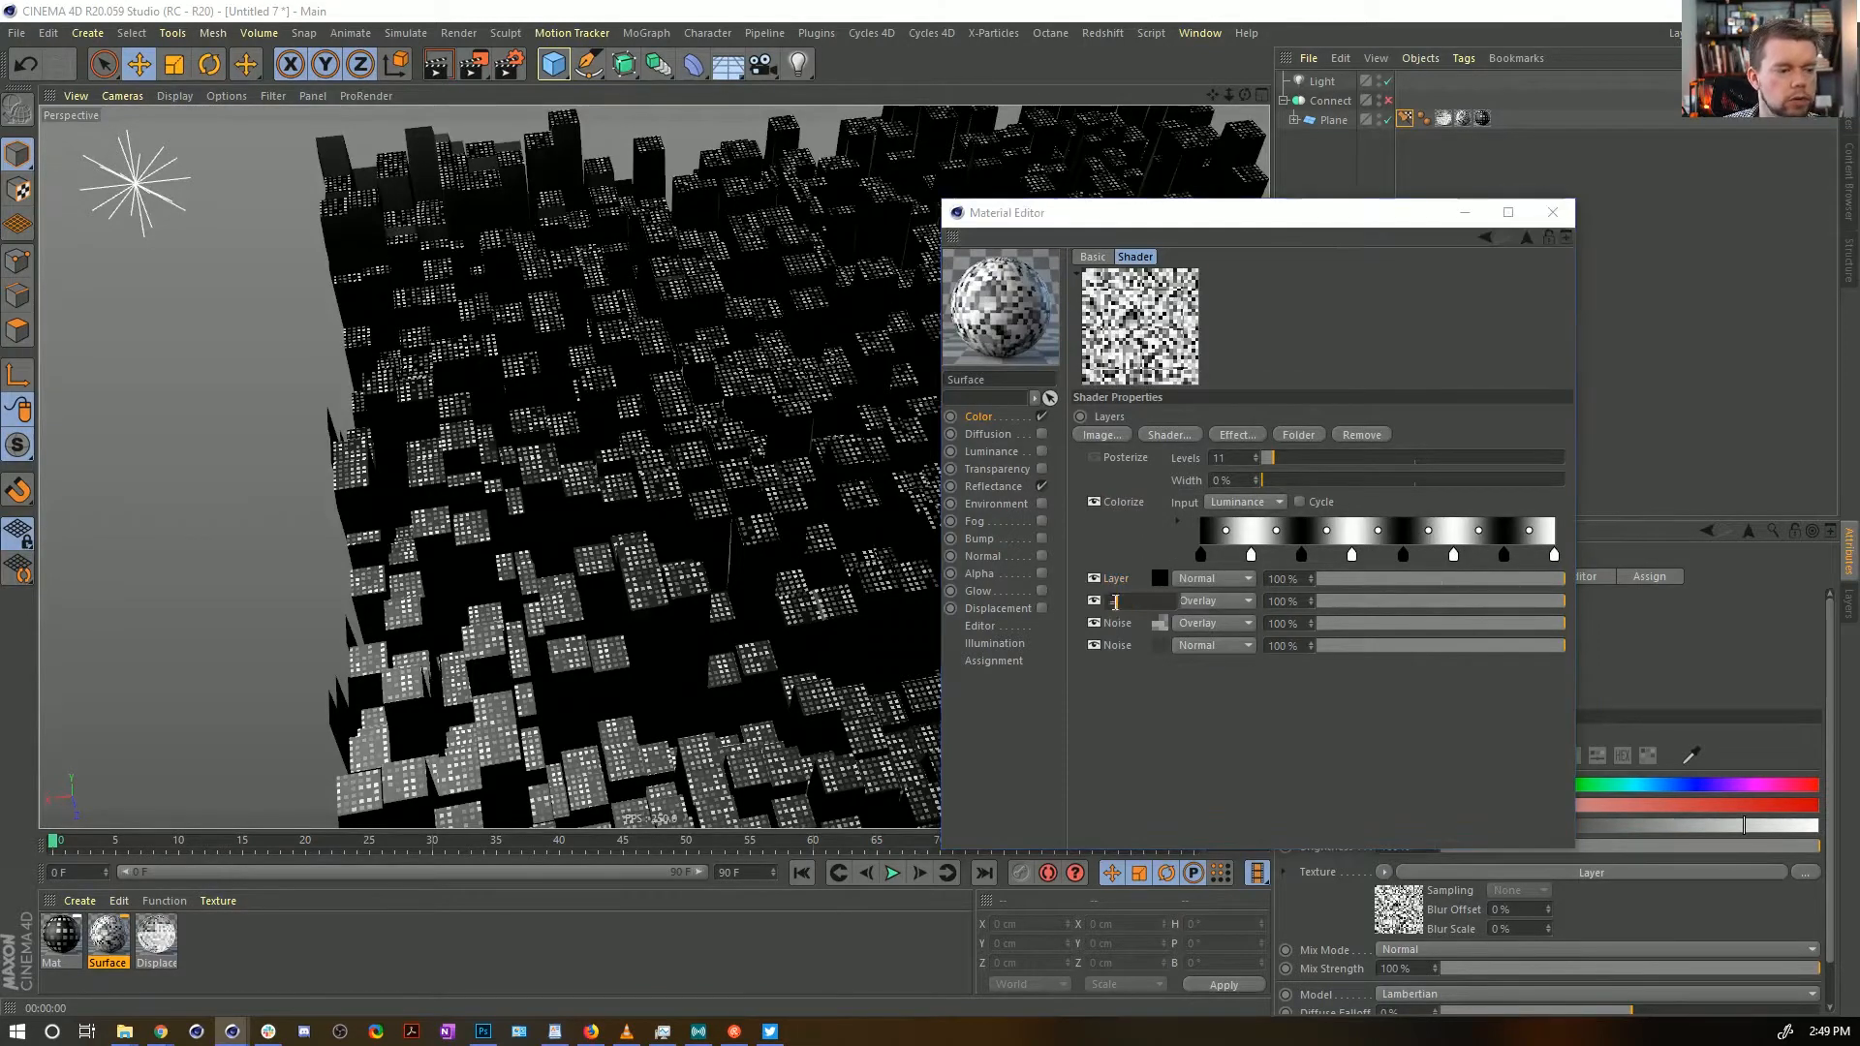
pyautogui.click(1121, 636)
pyautogui.click(1113, 598)
pyautogui.press('Delete')
pyautogui.click(1121, 597)
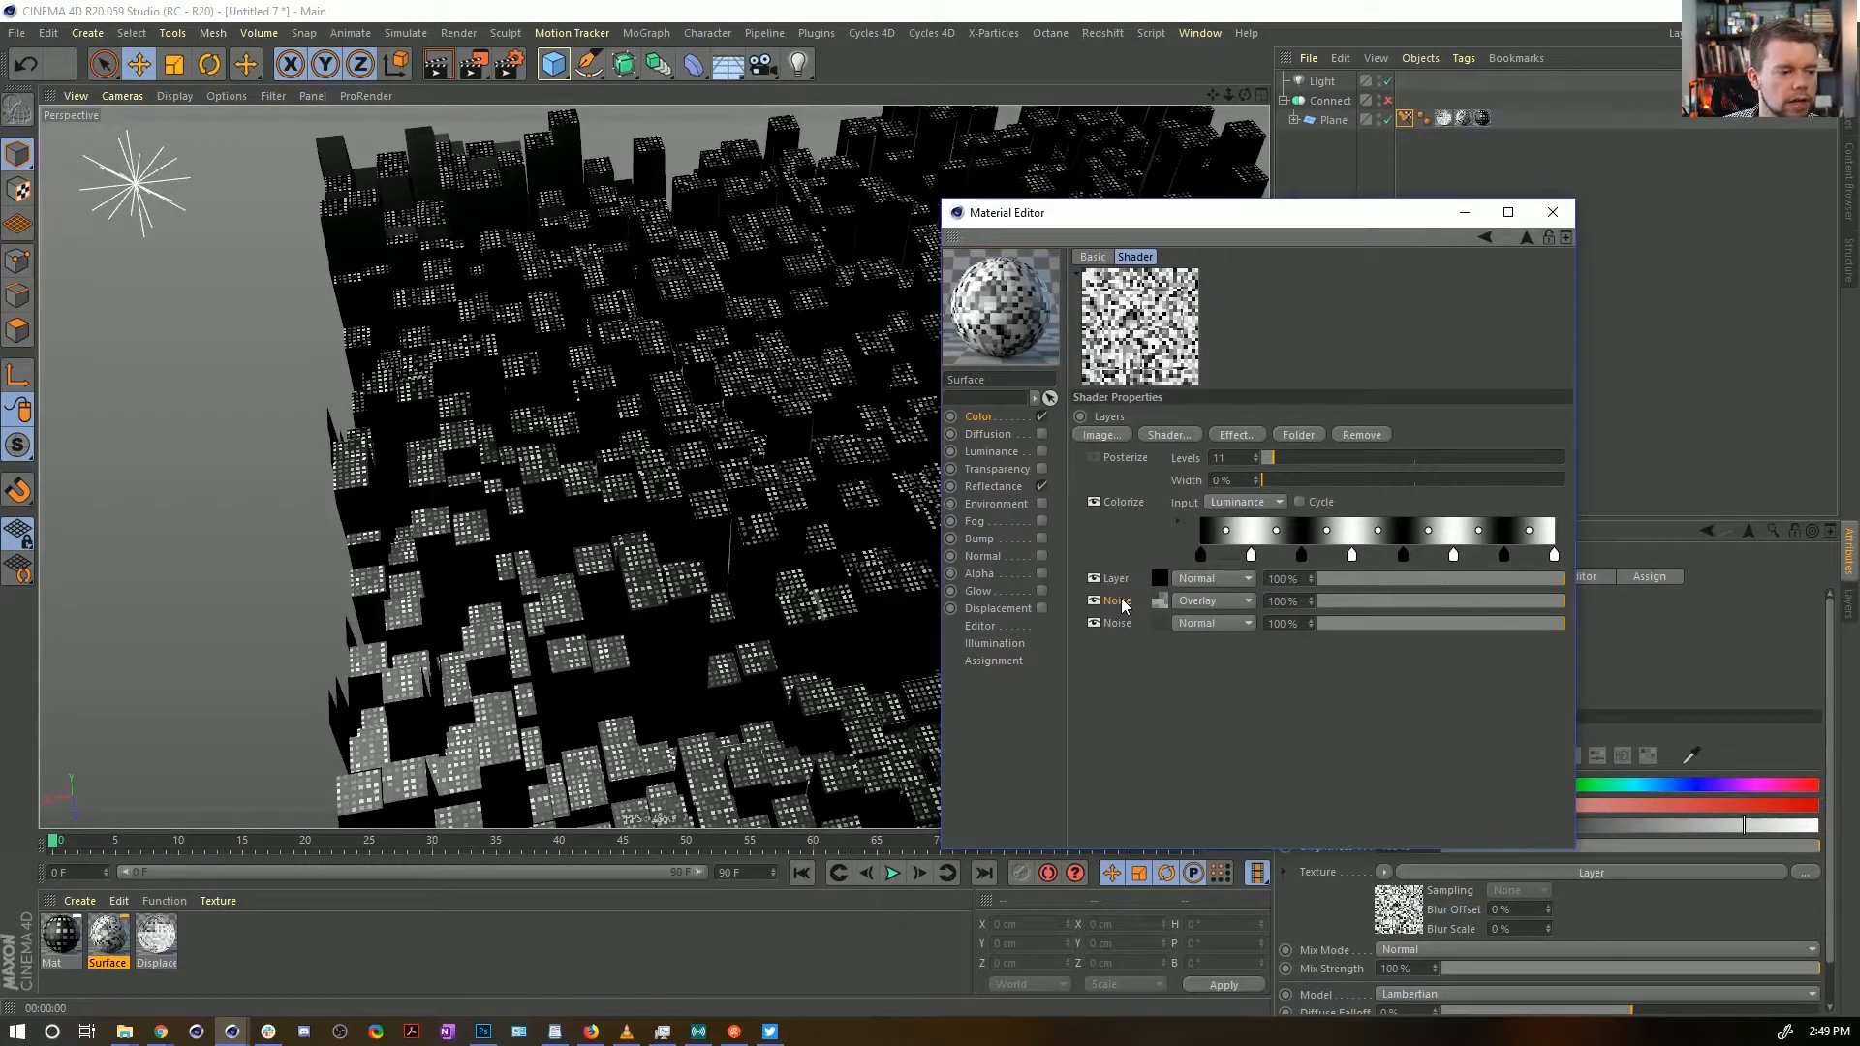
pyautogui.press('Delete')
pyautogui.press('Delete')
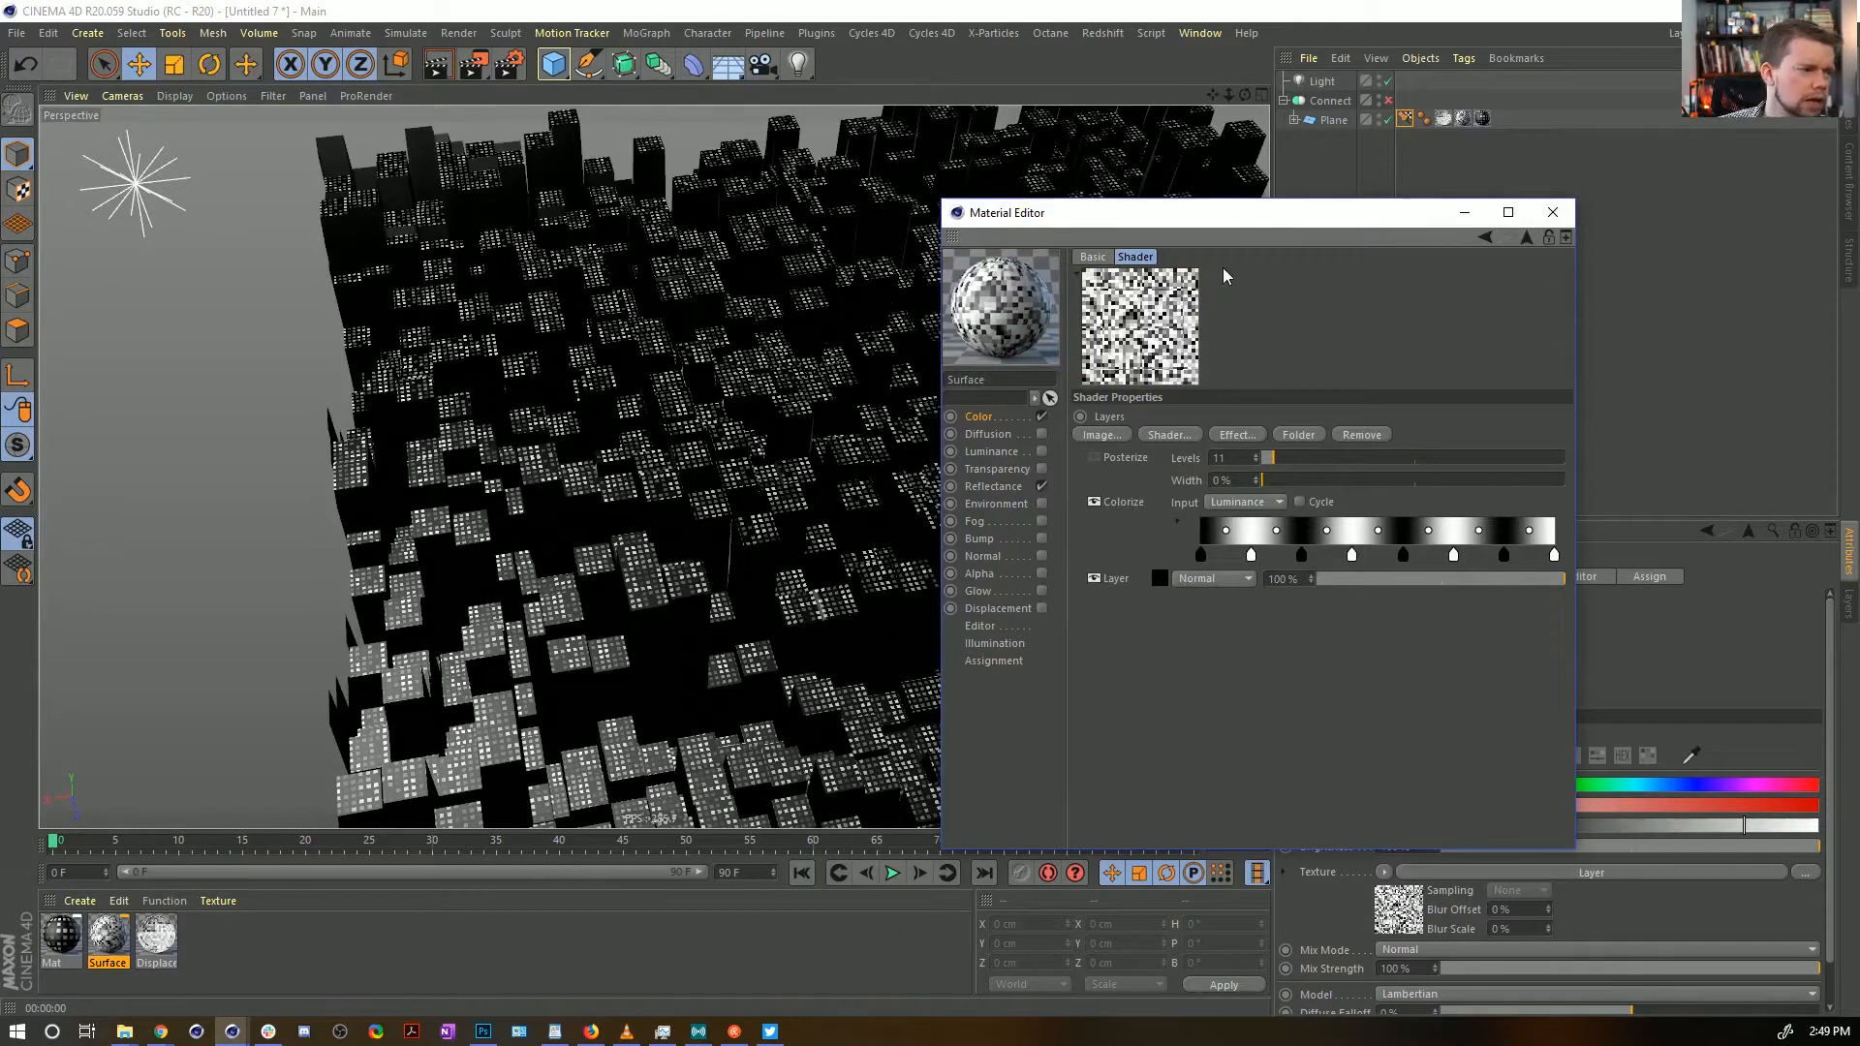
# Move the Mat texture tag from the Plane to the Connect object and remove the Plane's Stick Texture tag
pyautogui.moveTo(1165, 217); pyautogui.dragTo(1296, 309)
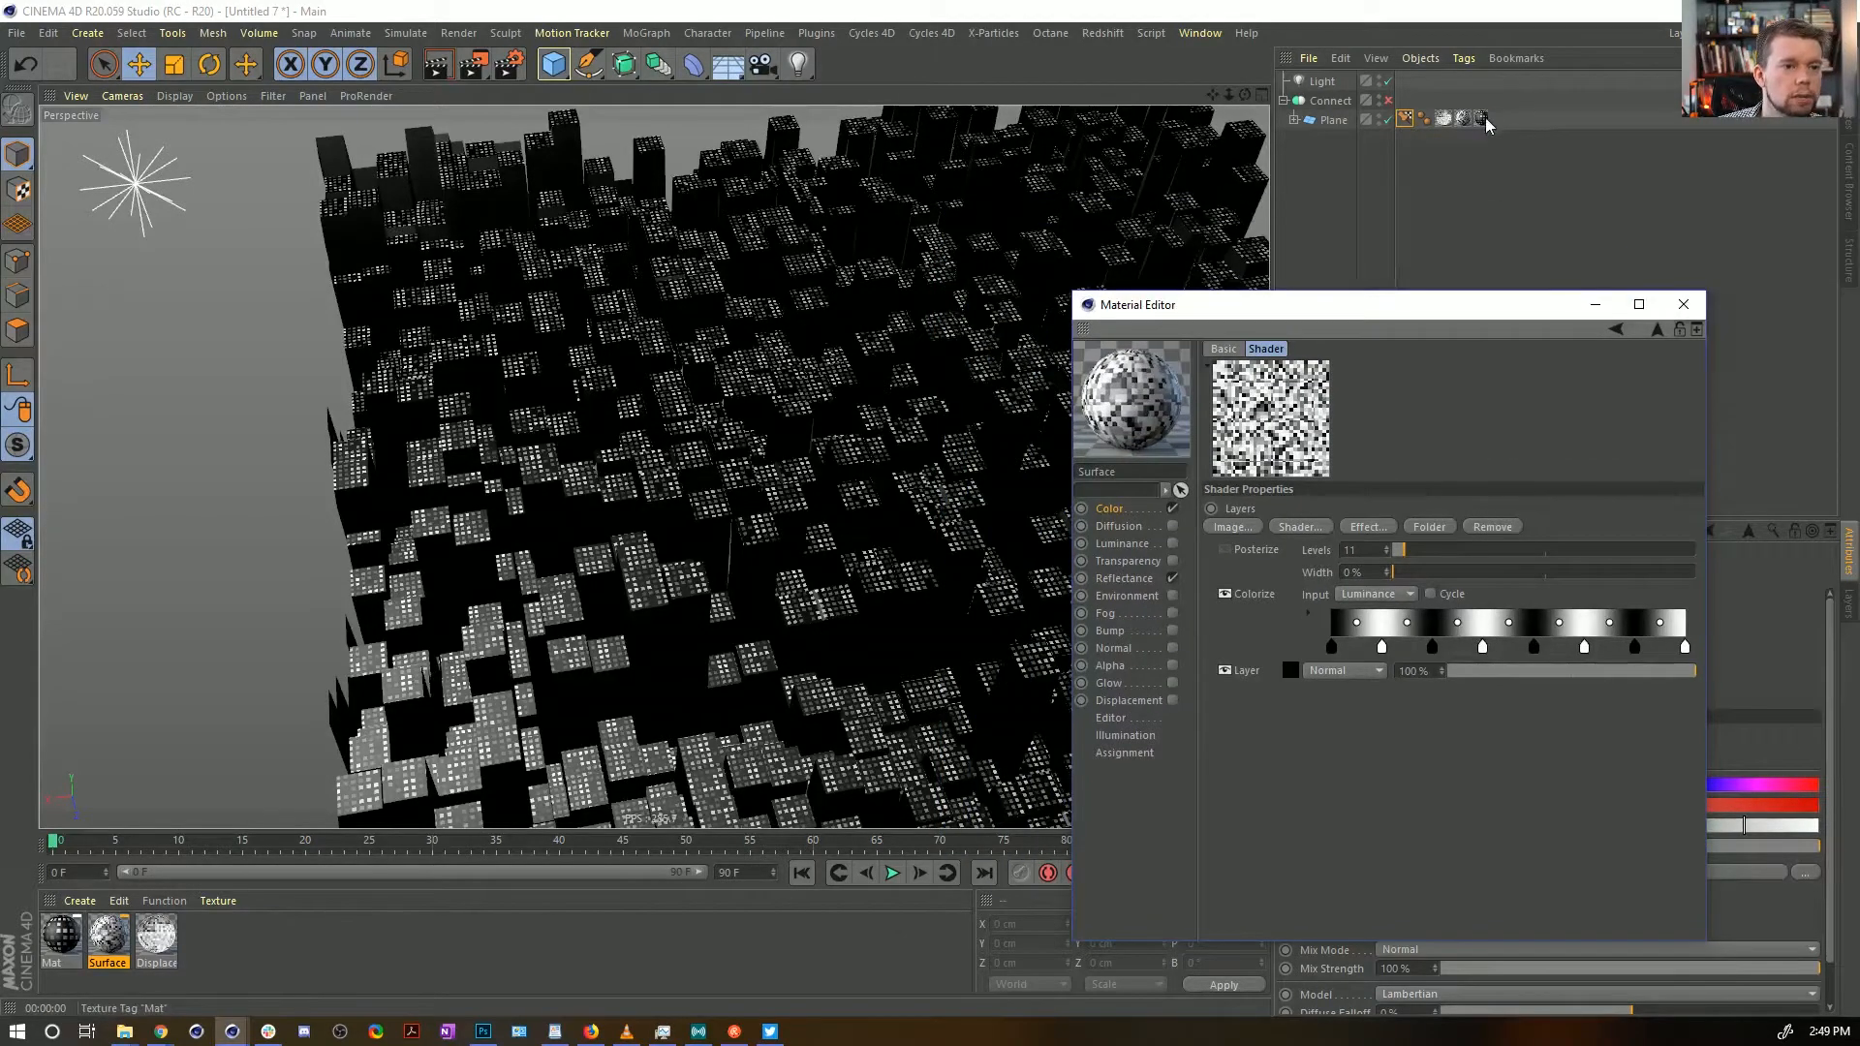
pyautogui.moveTo(1482, 118); pyautogui.dragTo(1405, 99)
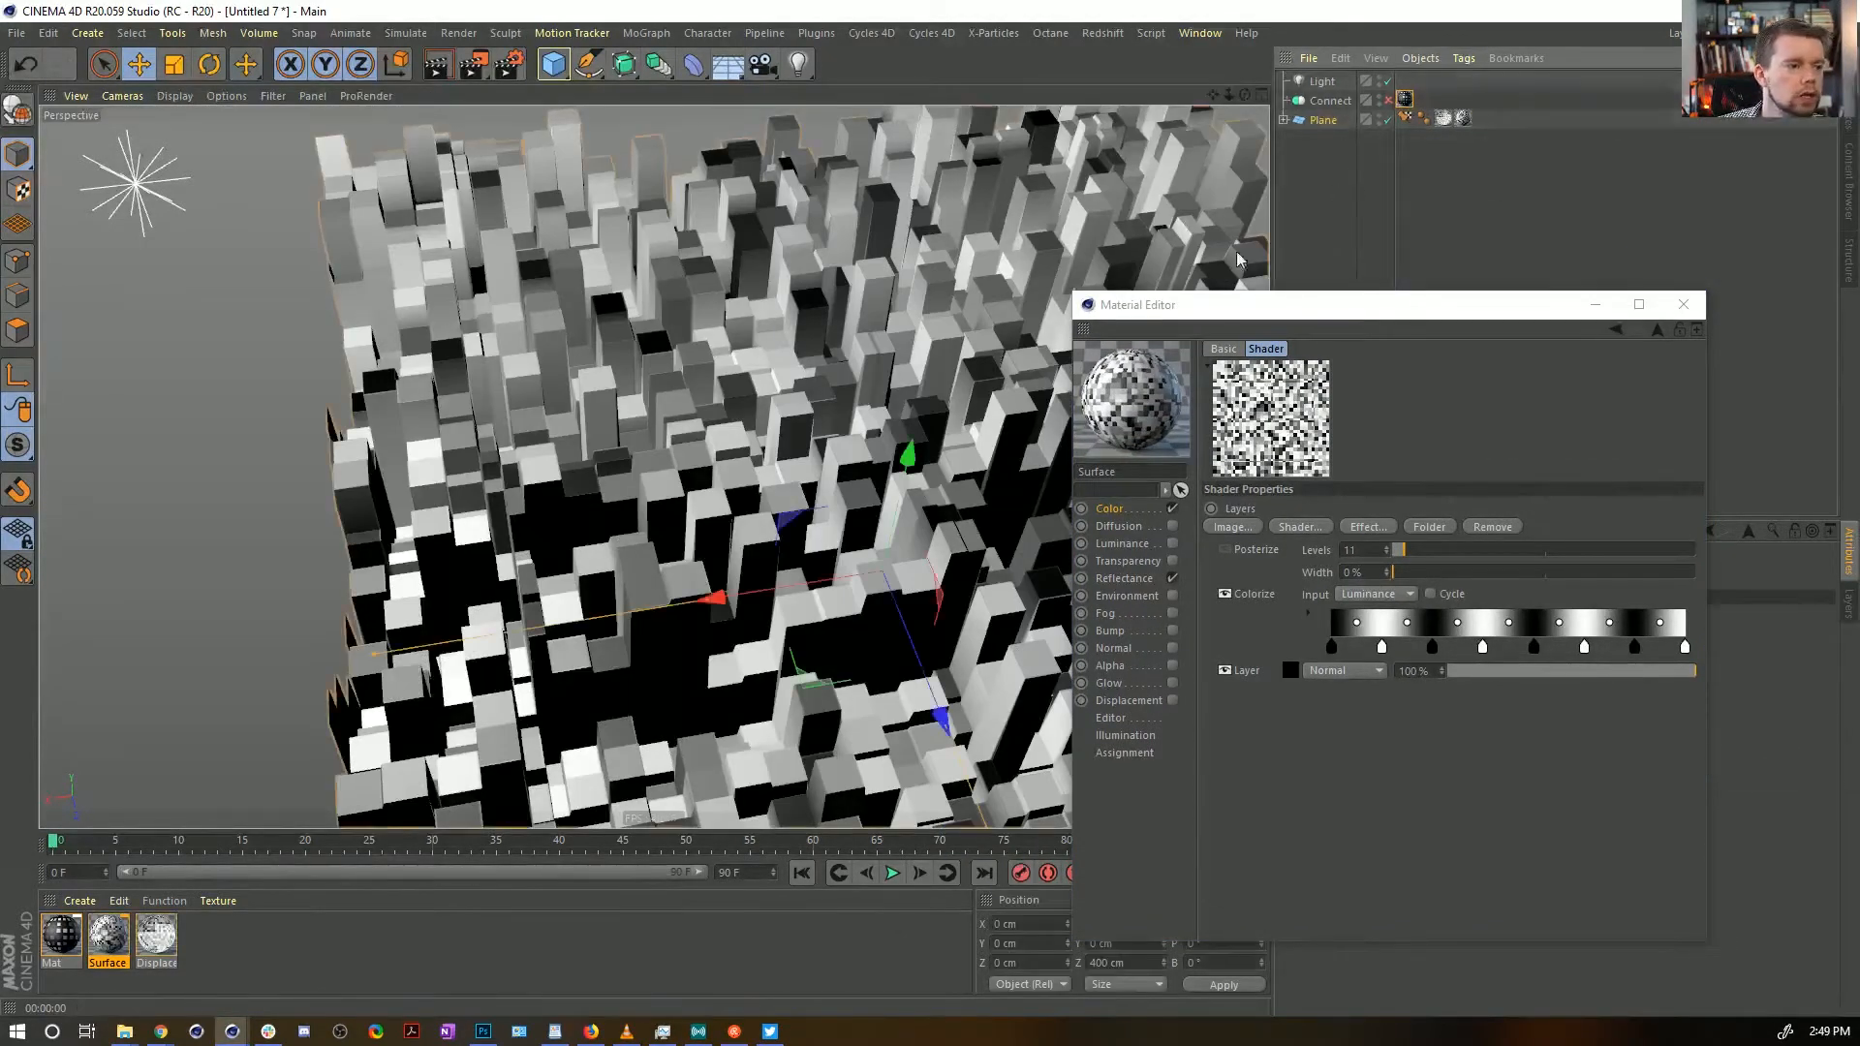
pyautogui.keyDown('alt'); pyautogui.moveTo(944, 351); pyautogui.dragTo(909, 362); pyautogui.keyUp('alt')
pyautogui.keyDown('alt'); pyautogui.moveTo(909, 361); pyautogui.dragTo(833, 368, button='right'); pyautogui.keyUp('alt')
pyautogui.keyDown('alt'); pyautogui.moveTo(969, 329); pyautogui.dragTo(1064, 346); pyautogui.keyUp('alt')
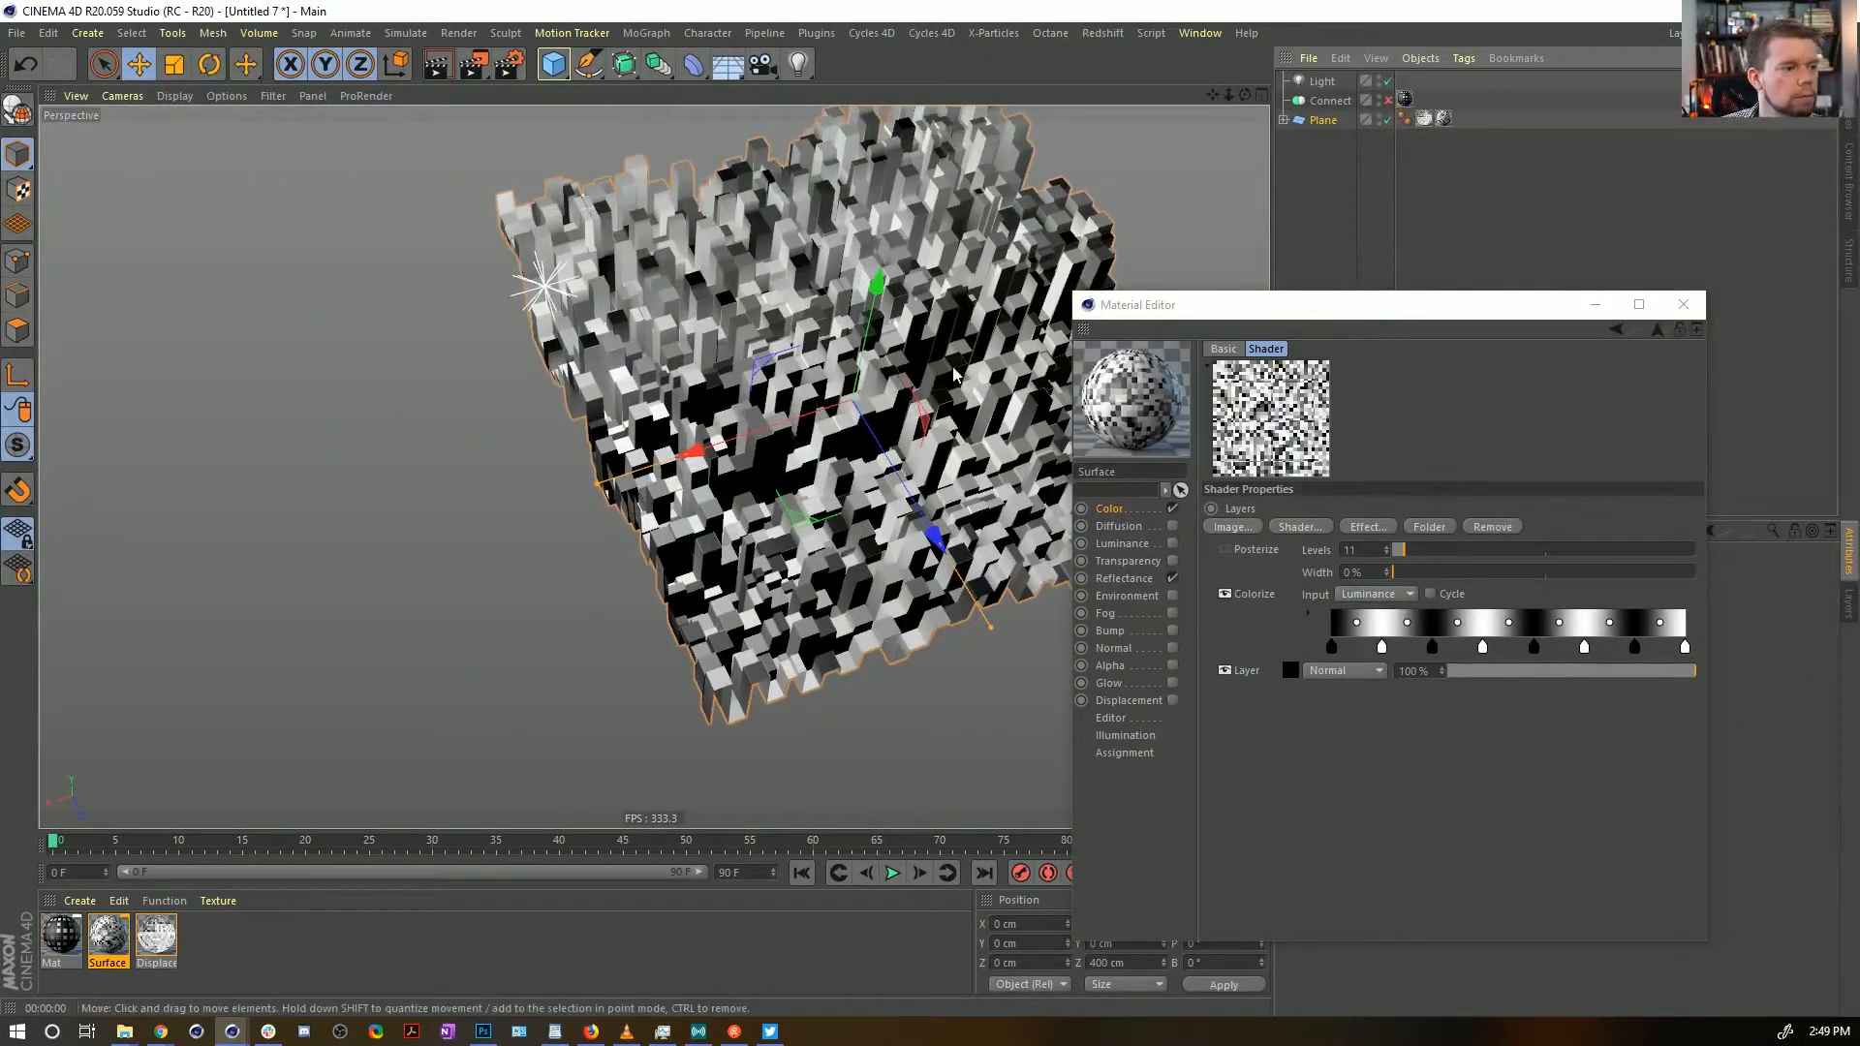
# Move the Mat texture tag from the Connect object back to the Plane and preview the render up close
pyautogui.hotkey('ctrl', 'r')
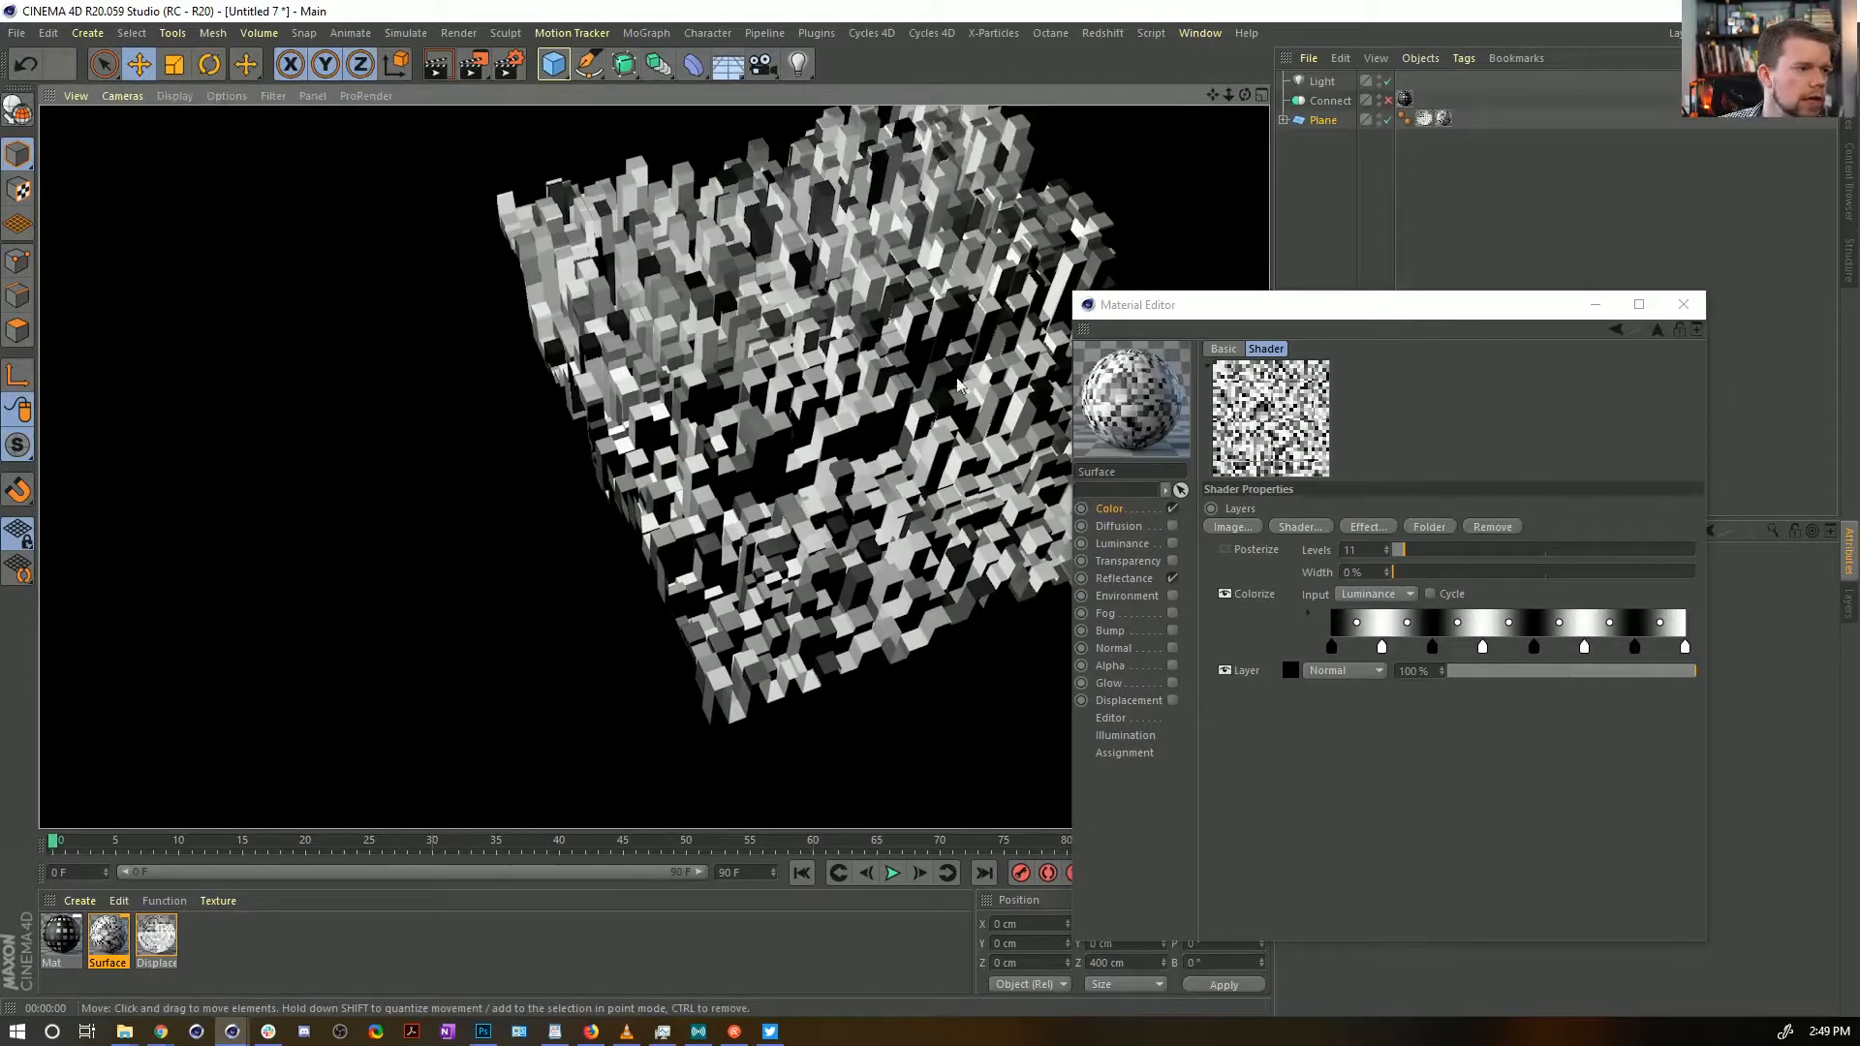
pyautogui.moveTo(1404, 98); pyautogui.dragTo(1463, 118)
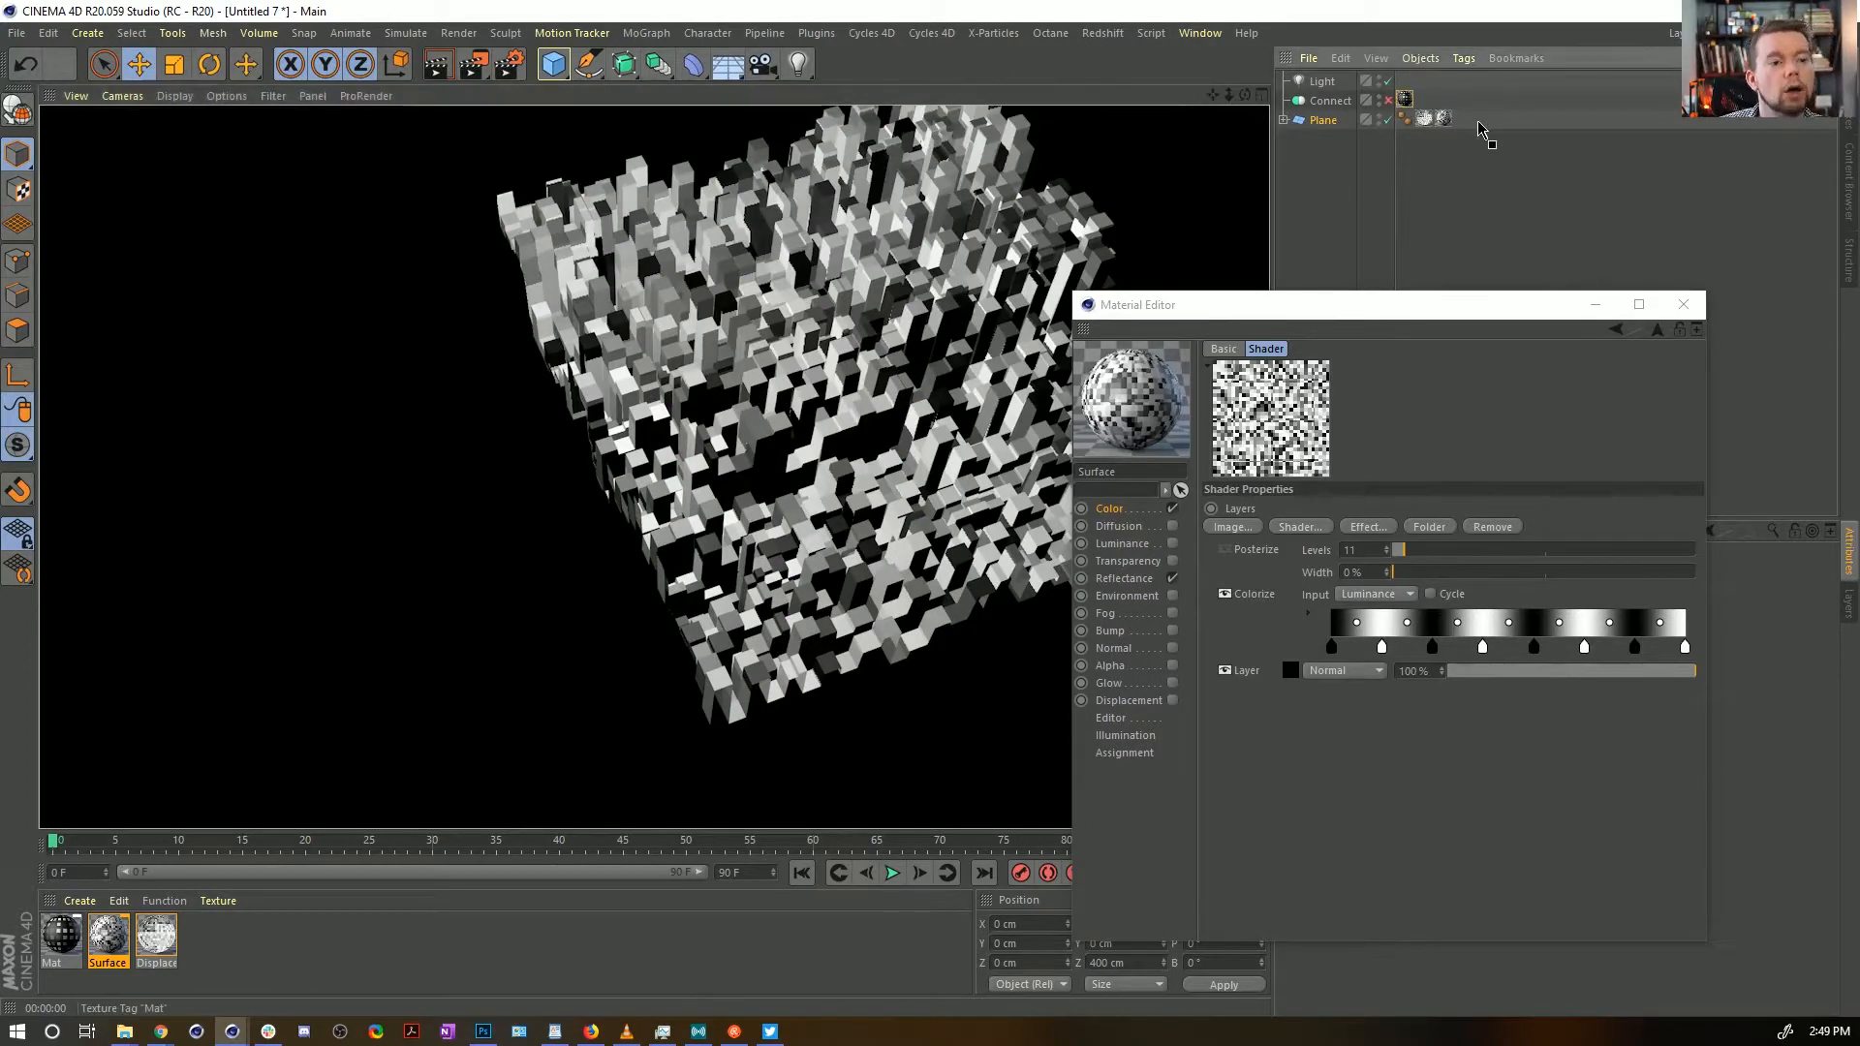
pyautogui.moveTo(1331, 304); pyautogui.dragTo(1375, 419)
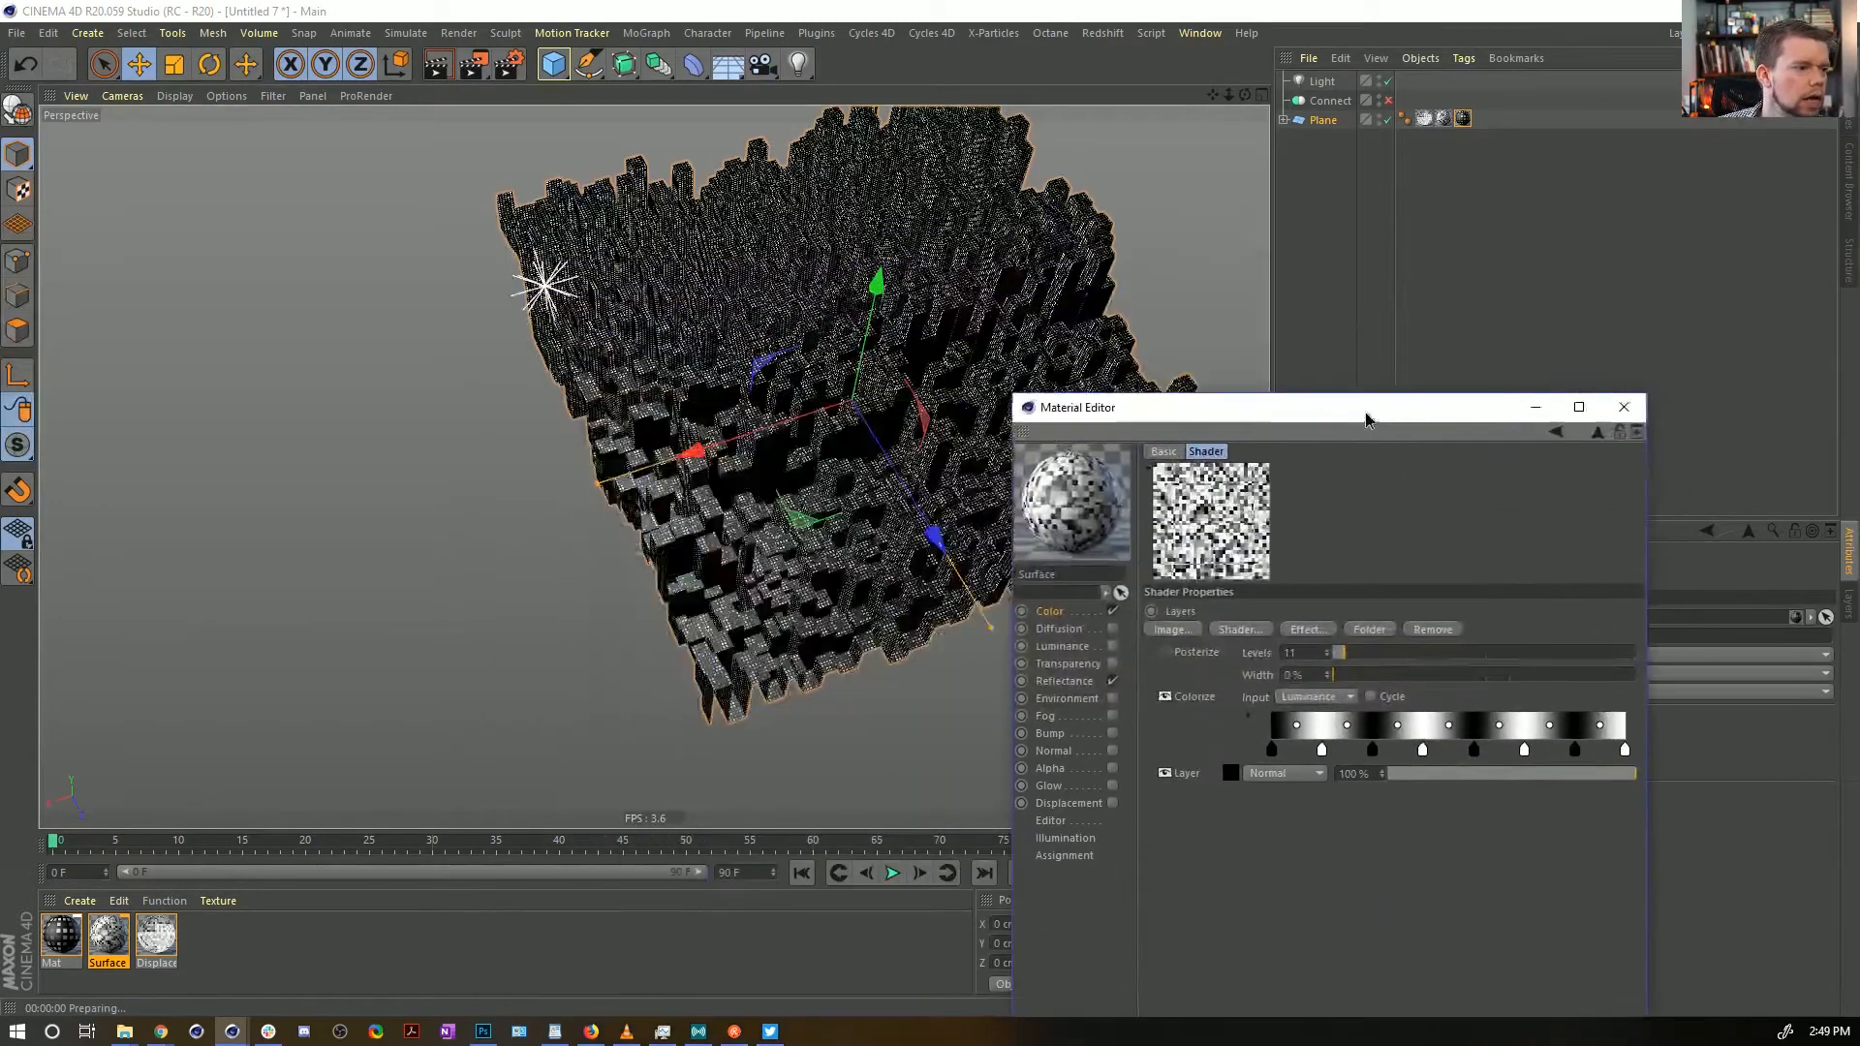
pyautogui.hotkey('ctrl', 'r')
pyautogui.keyDown('alt'); pyautogui.moveTo(818, 442); pyautogui.dragTo(1045, 363, button='right'); pyautogui.keyUp('alt')
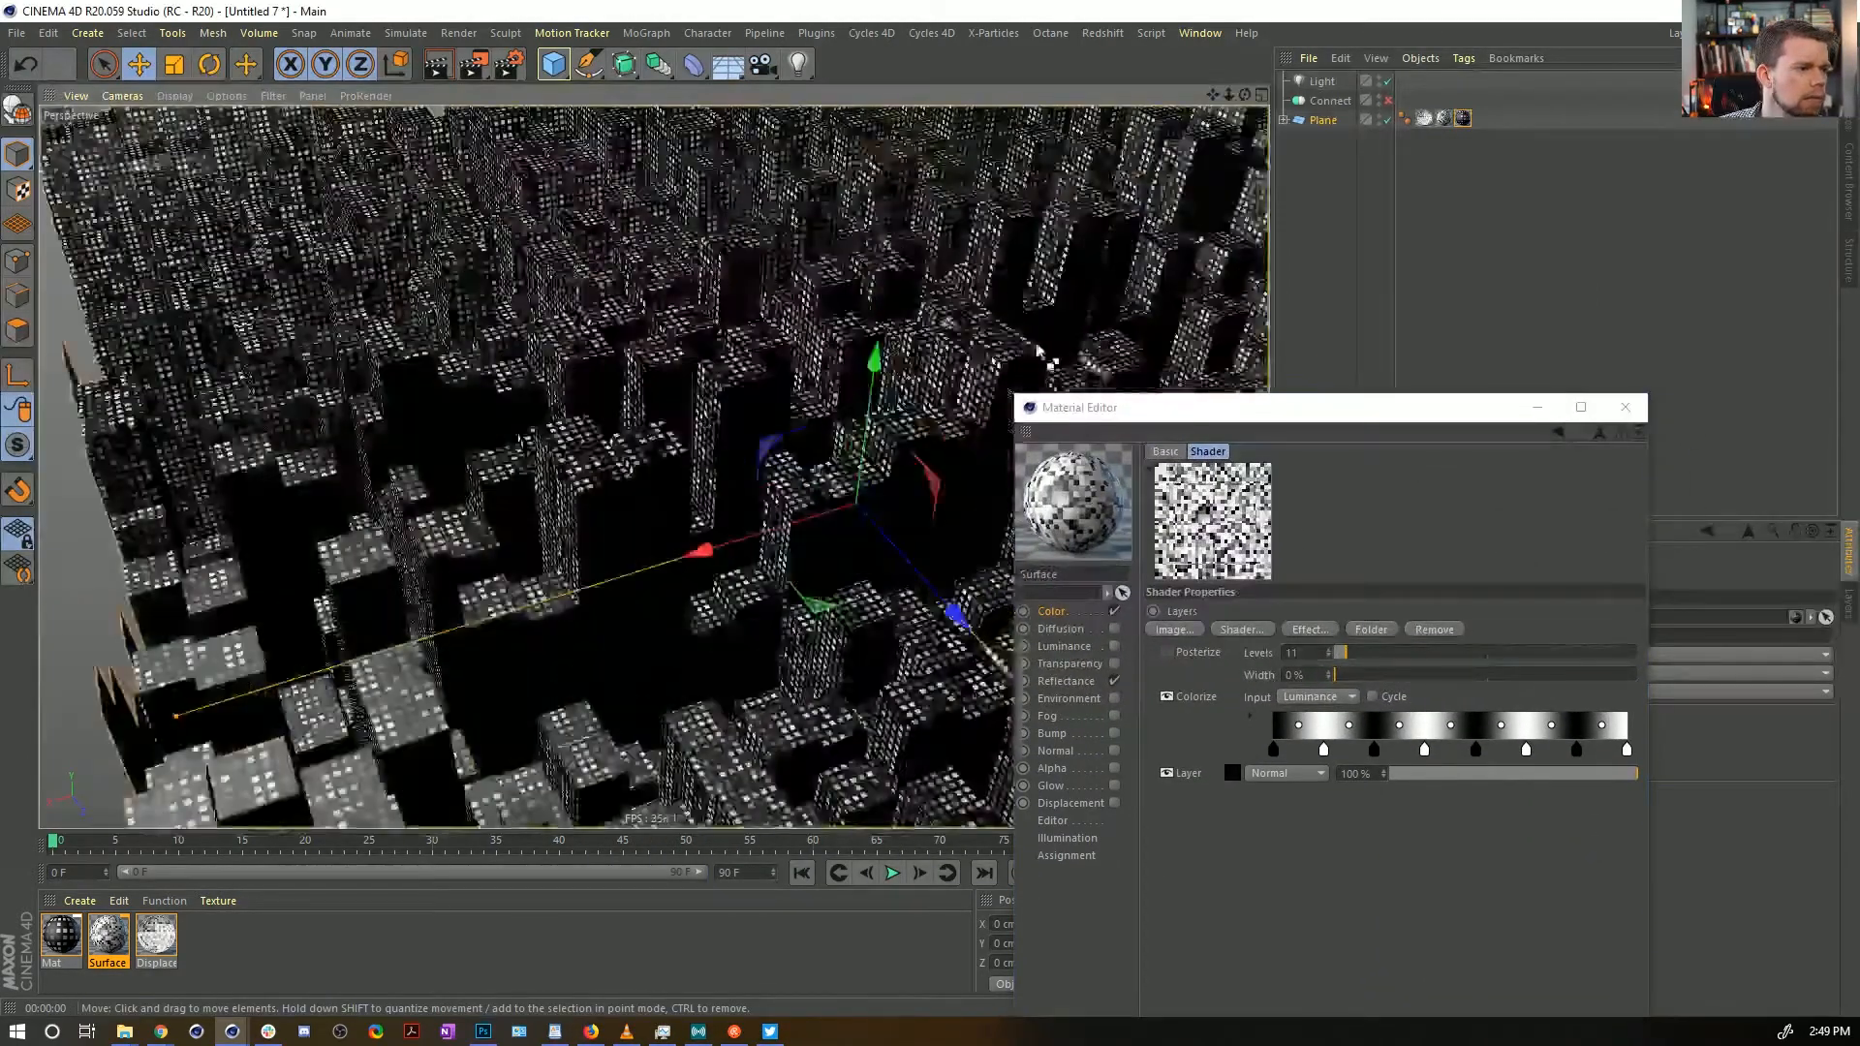
pyautogui.hotkey('ctrl', 'r')
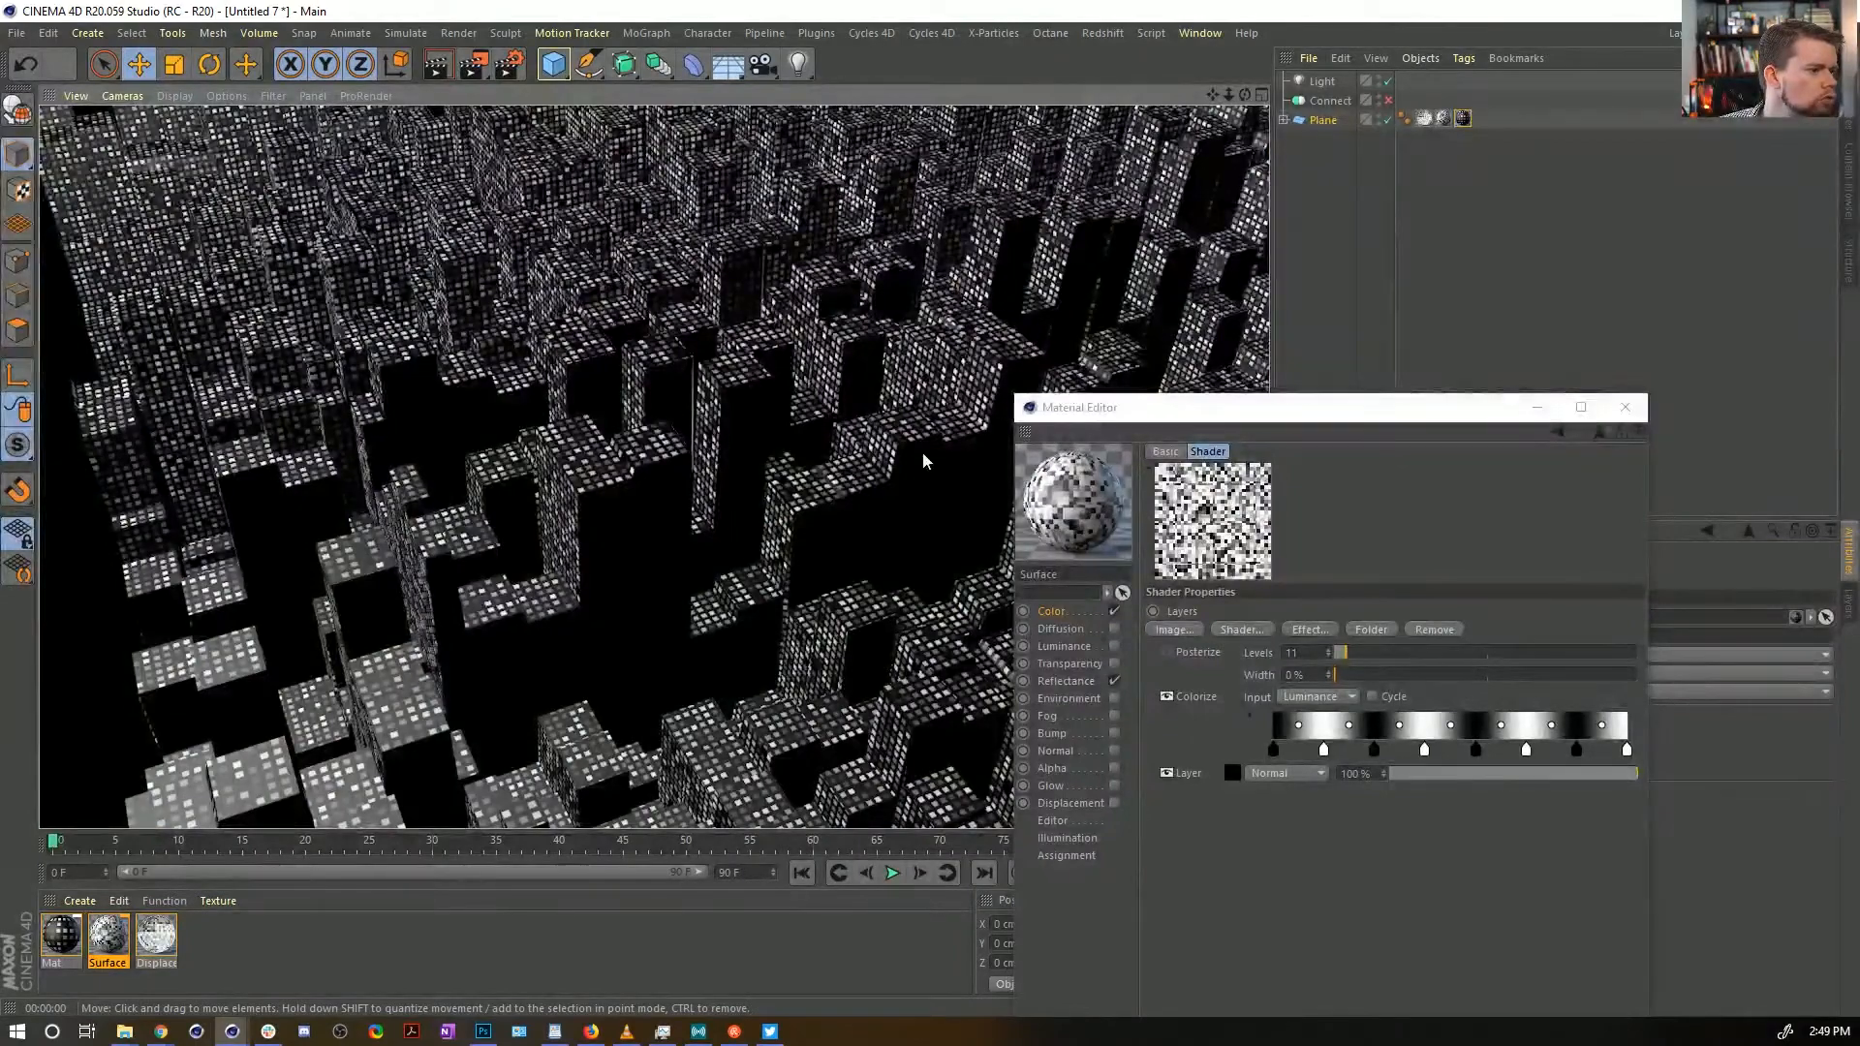
pyautogui.keyDown('alt'); pyautogui.moveTo(908, 457); pyautogui.dragTo(690, 350, button='right'); pyautogui.keyUp('alt')
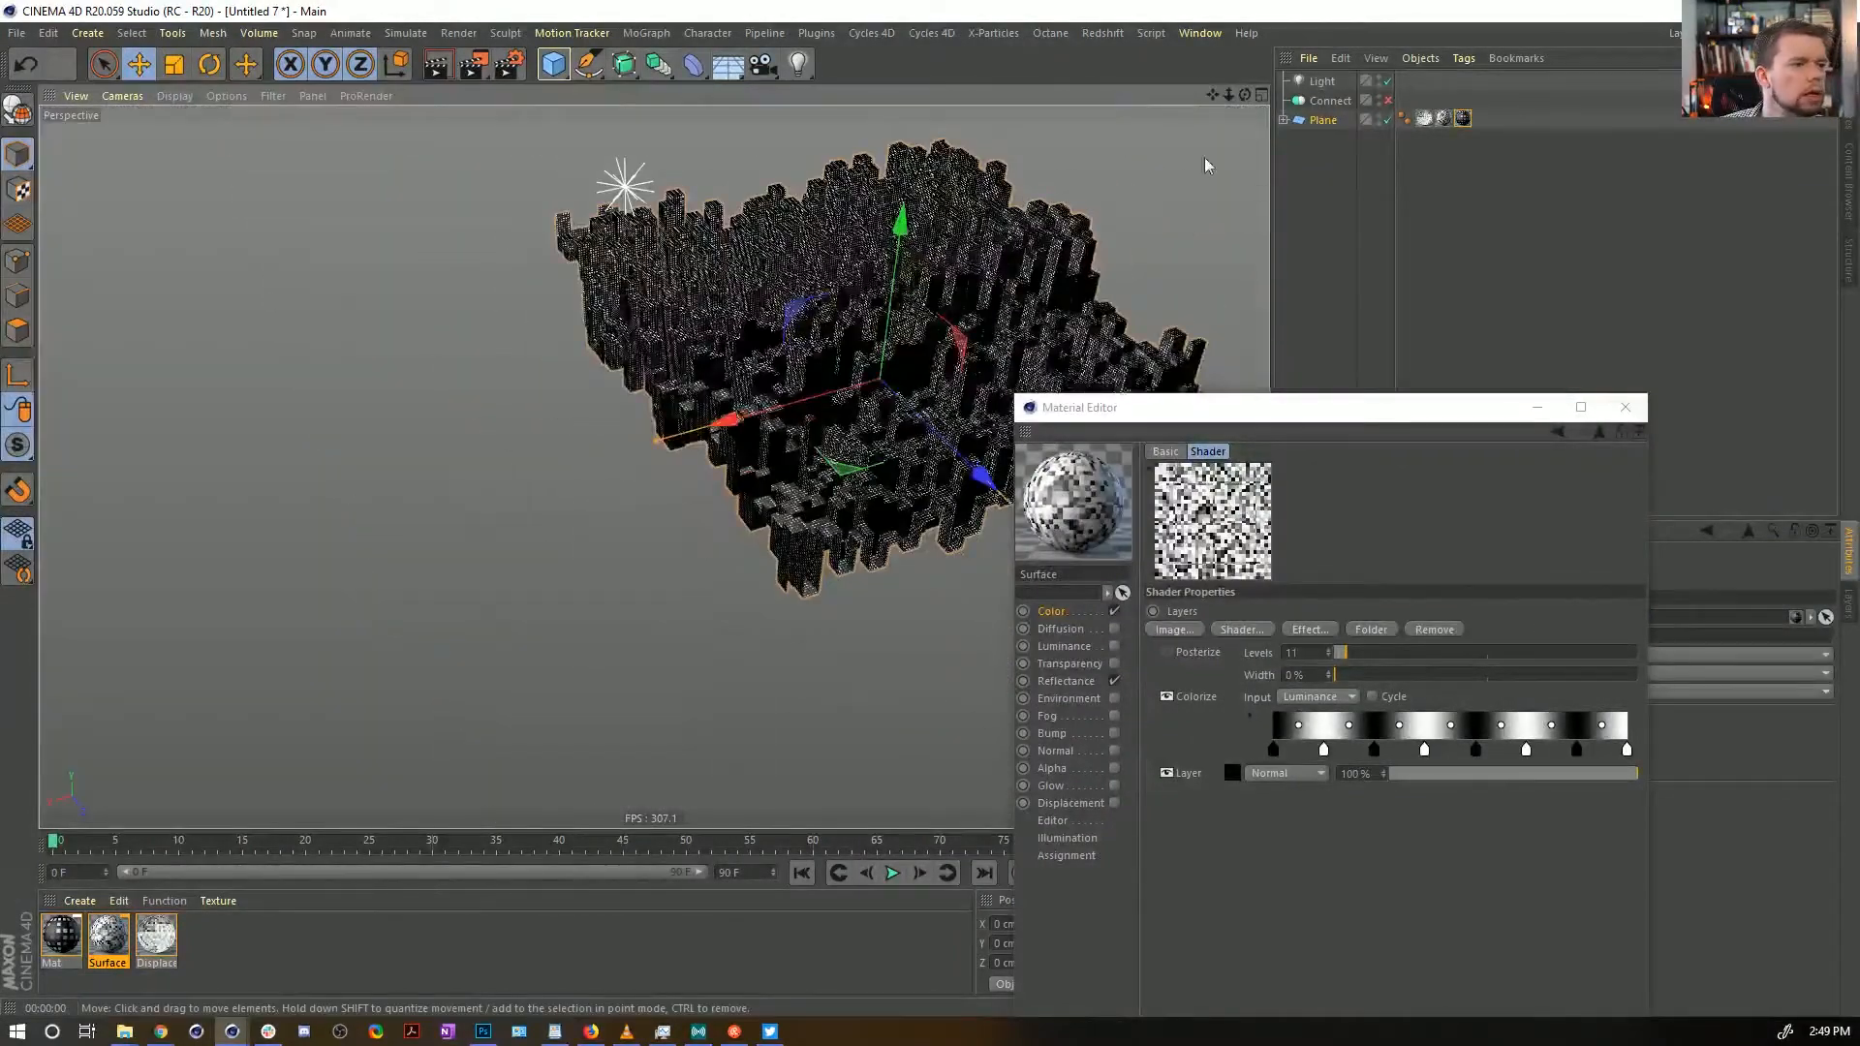
# Select the Light and render a close preview of the tiled blocks from the better-lit side
pyautogui.click(1323, 81)
pyautogui.keyDown('alt'); pyautogui.moveTo(804, 165); pyautogui.dragTo(921, 324); pyautogui.keyUp('alt')
pyautogui.keyDown('alt'); pyautogui.moveTo(921, 324); pyautogui.dragTo(642, 337, button='middle'); pyautogui.keyUp('alt')
pyautogui.keyDown('alt'); pyautogui.moveTo(643, 337); pyautogui.dragTo(792, 187); pyautogui.keyUp('alt')
pyautogui.keyDown('alt'); pyautogui.moveTo(811, 289); pyautogui.dragTo(1031, 326, button='right'); pyautogui.keyUp('alt')
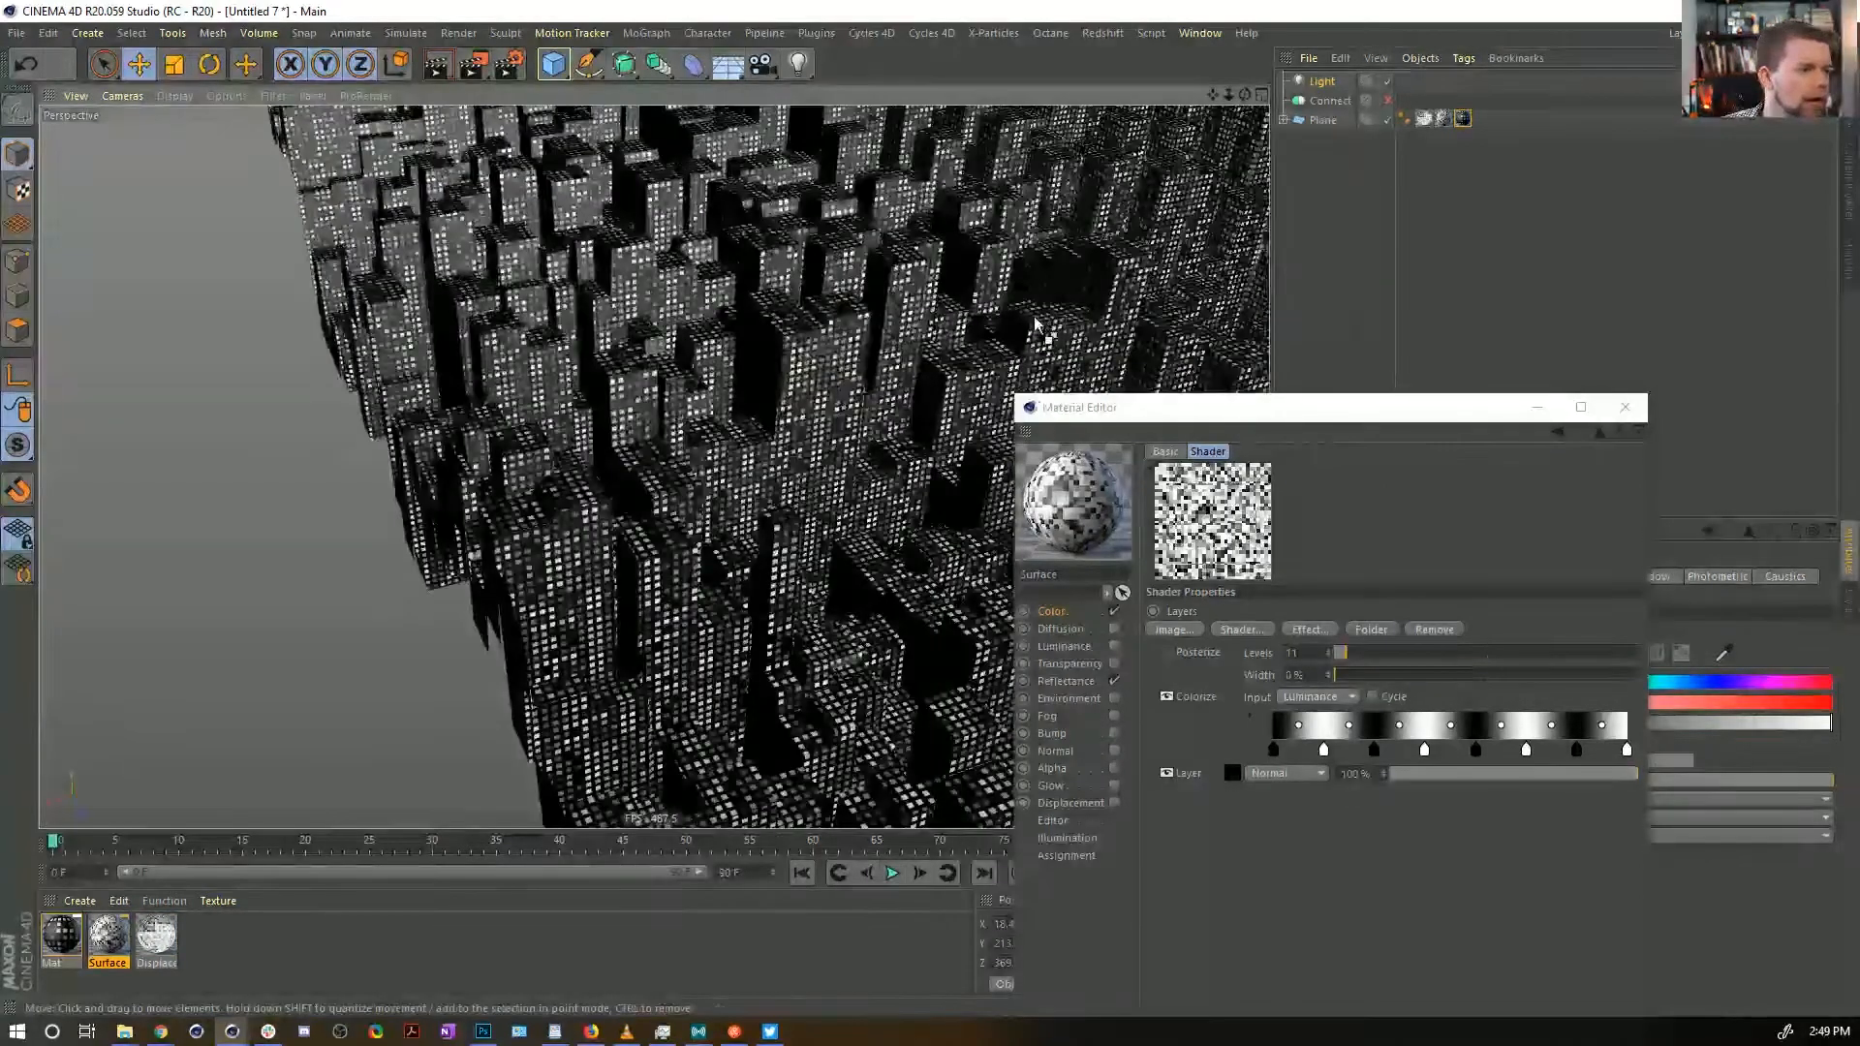
pyautogui.hotkey('ctrl', 'r')
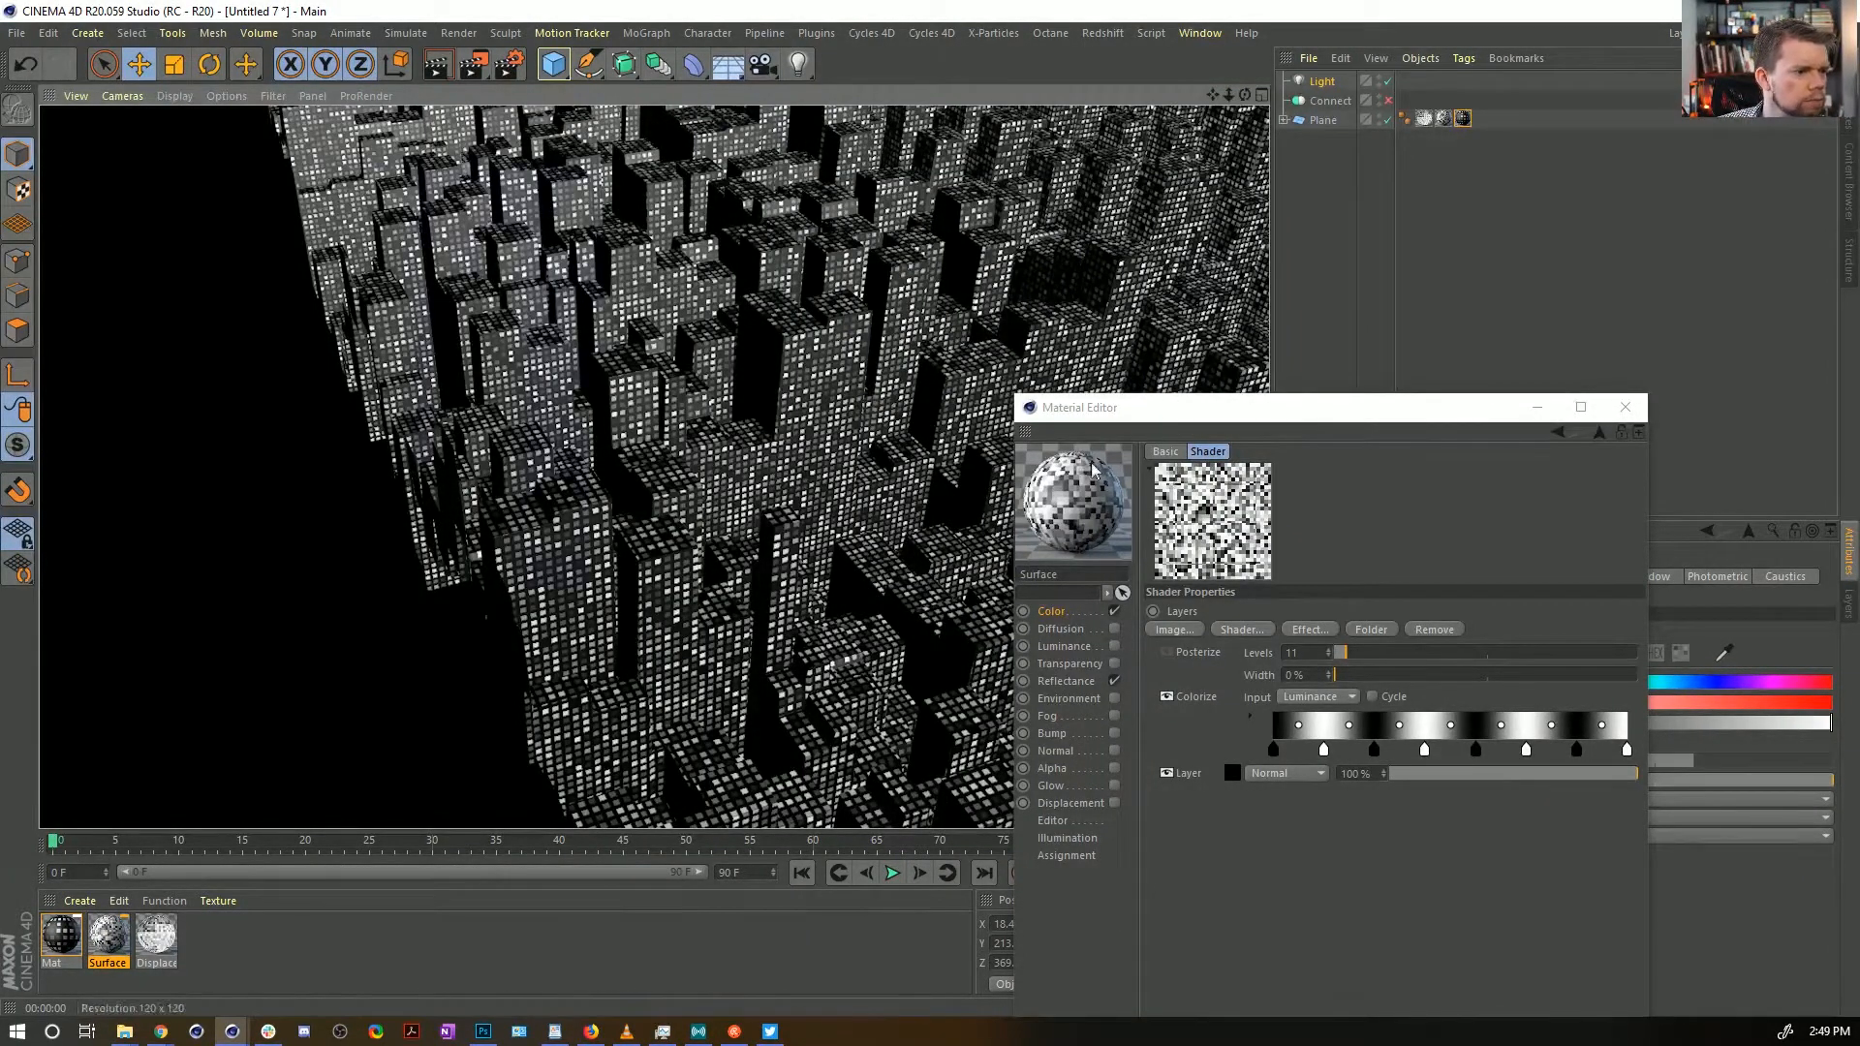
# Try copying the Layer shader from the Surface material's Color texture into its enabled Alpha channel
pyautogui.moveTo(1193, 414); pyautogui.dragTo(1235, 225)
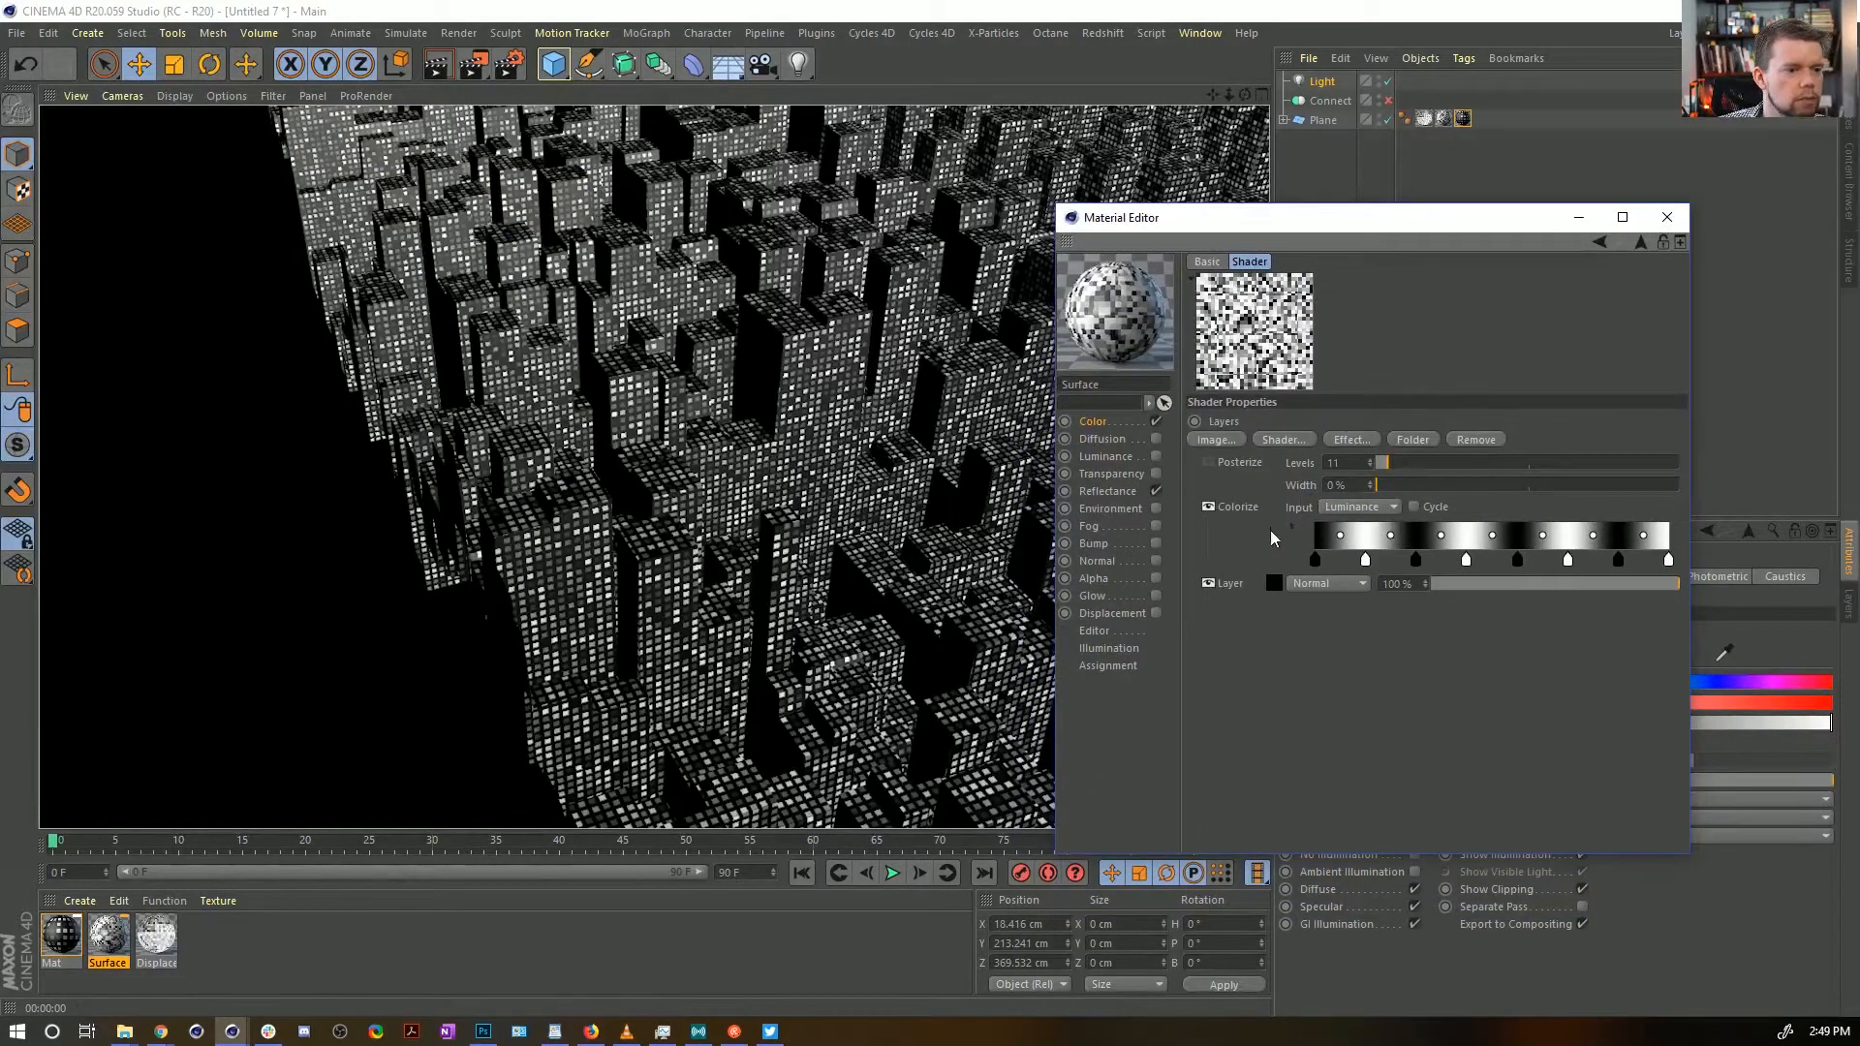
pyautogui.click(1091, 421)
pyautogui.click(1293, 421)
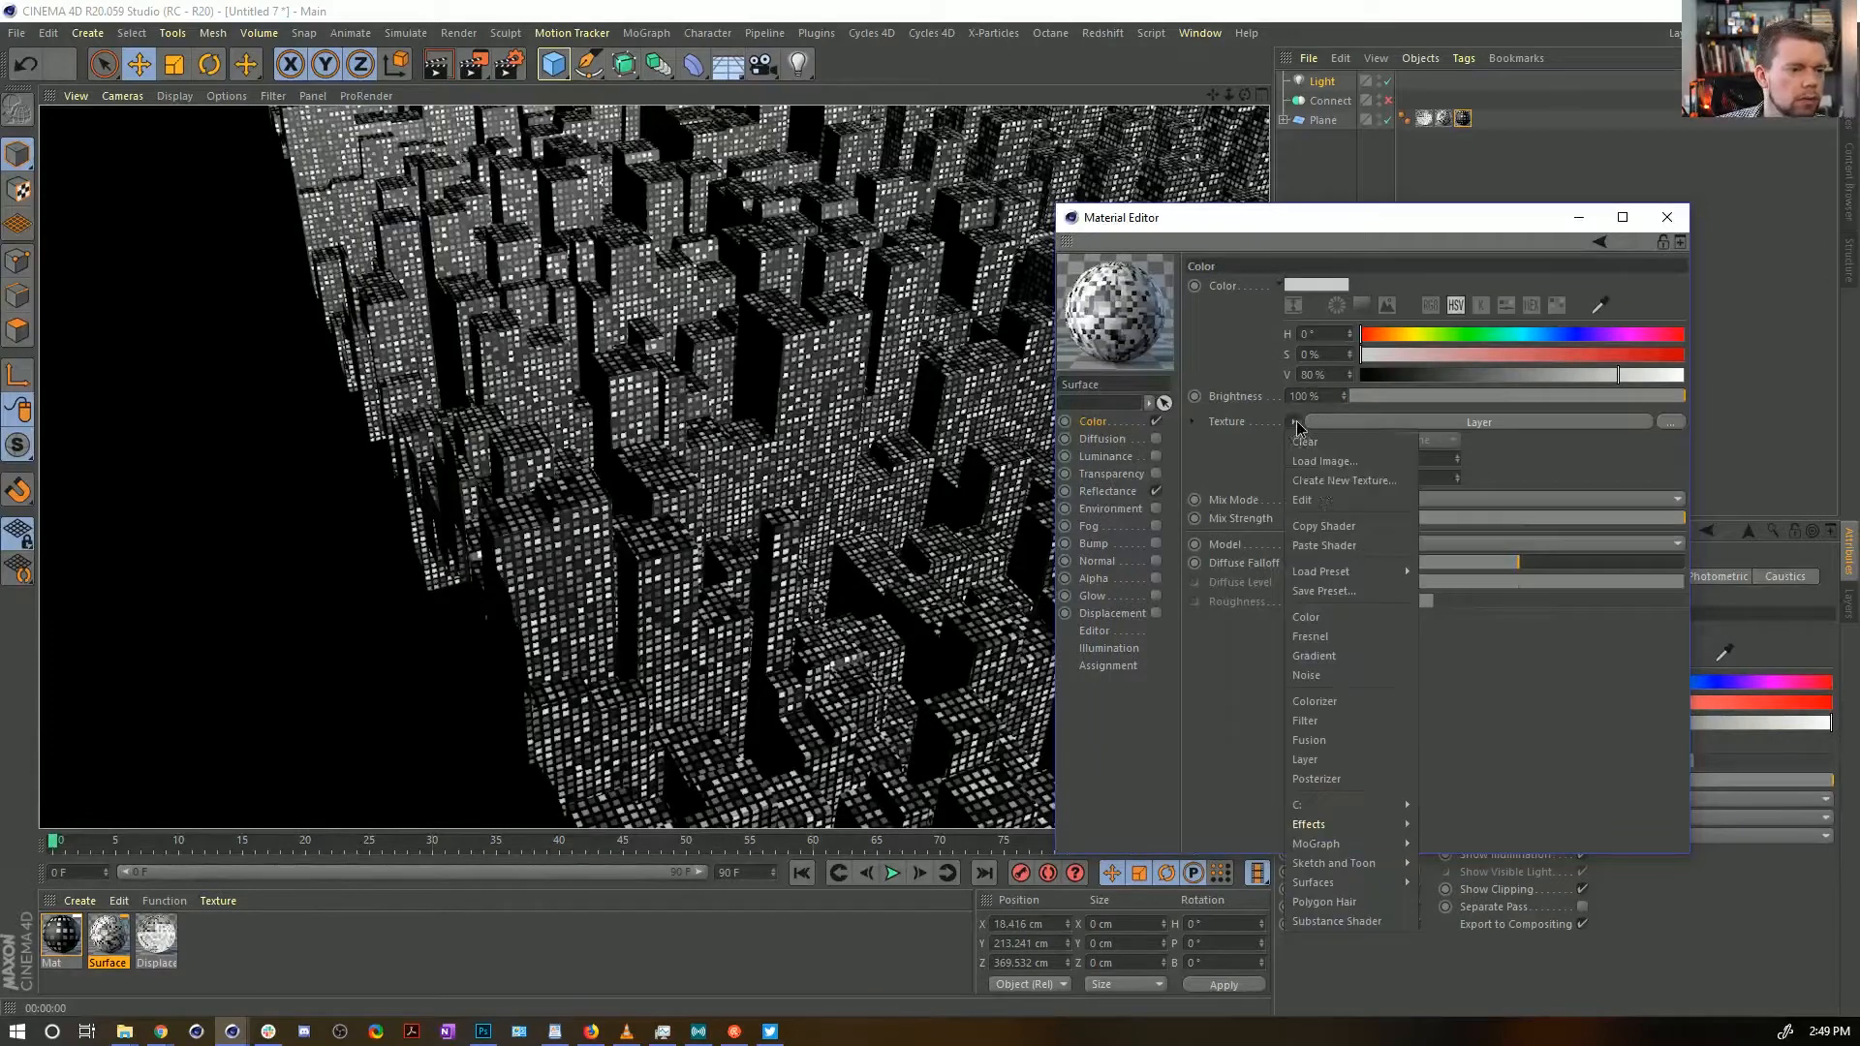
pyautogui.click(1324, 528)
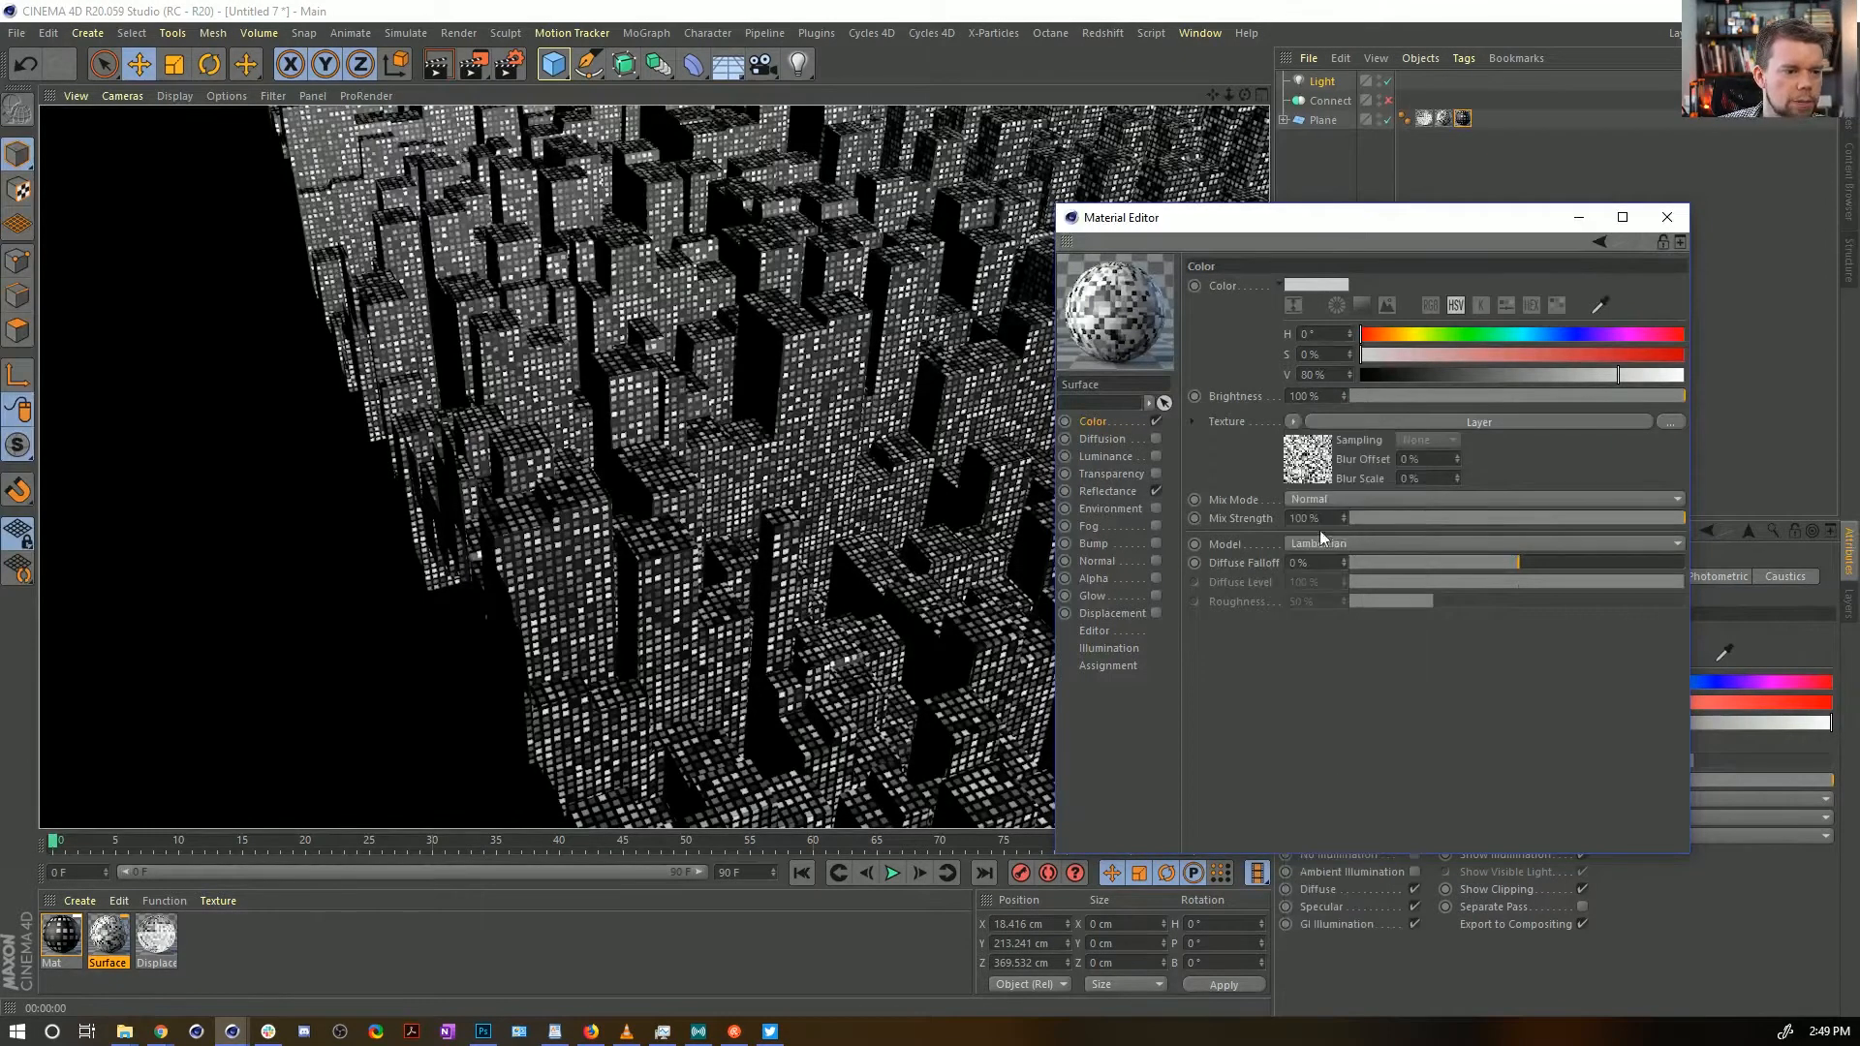
pyautogui.click(1156, 580)
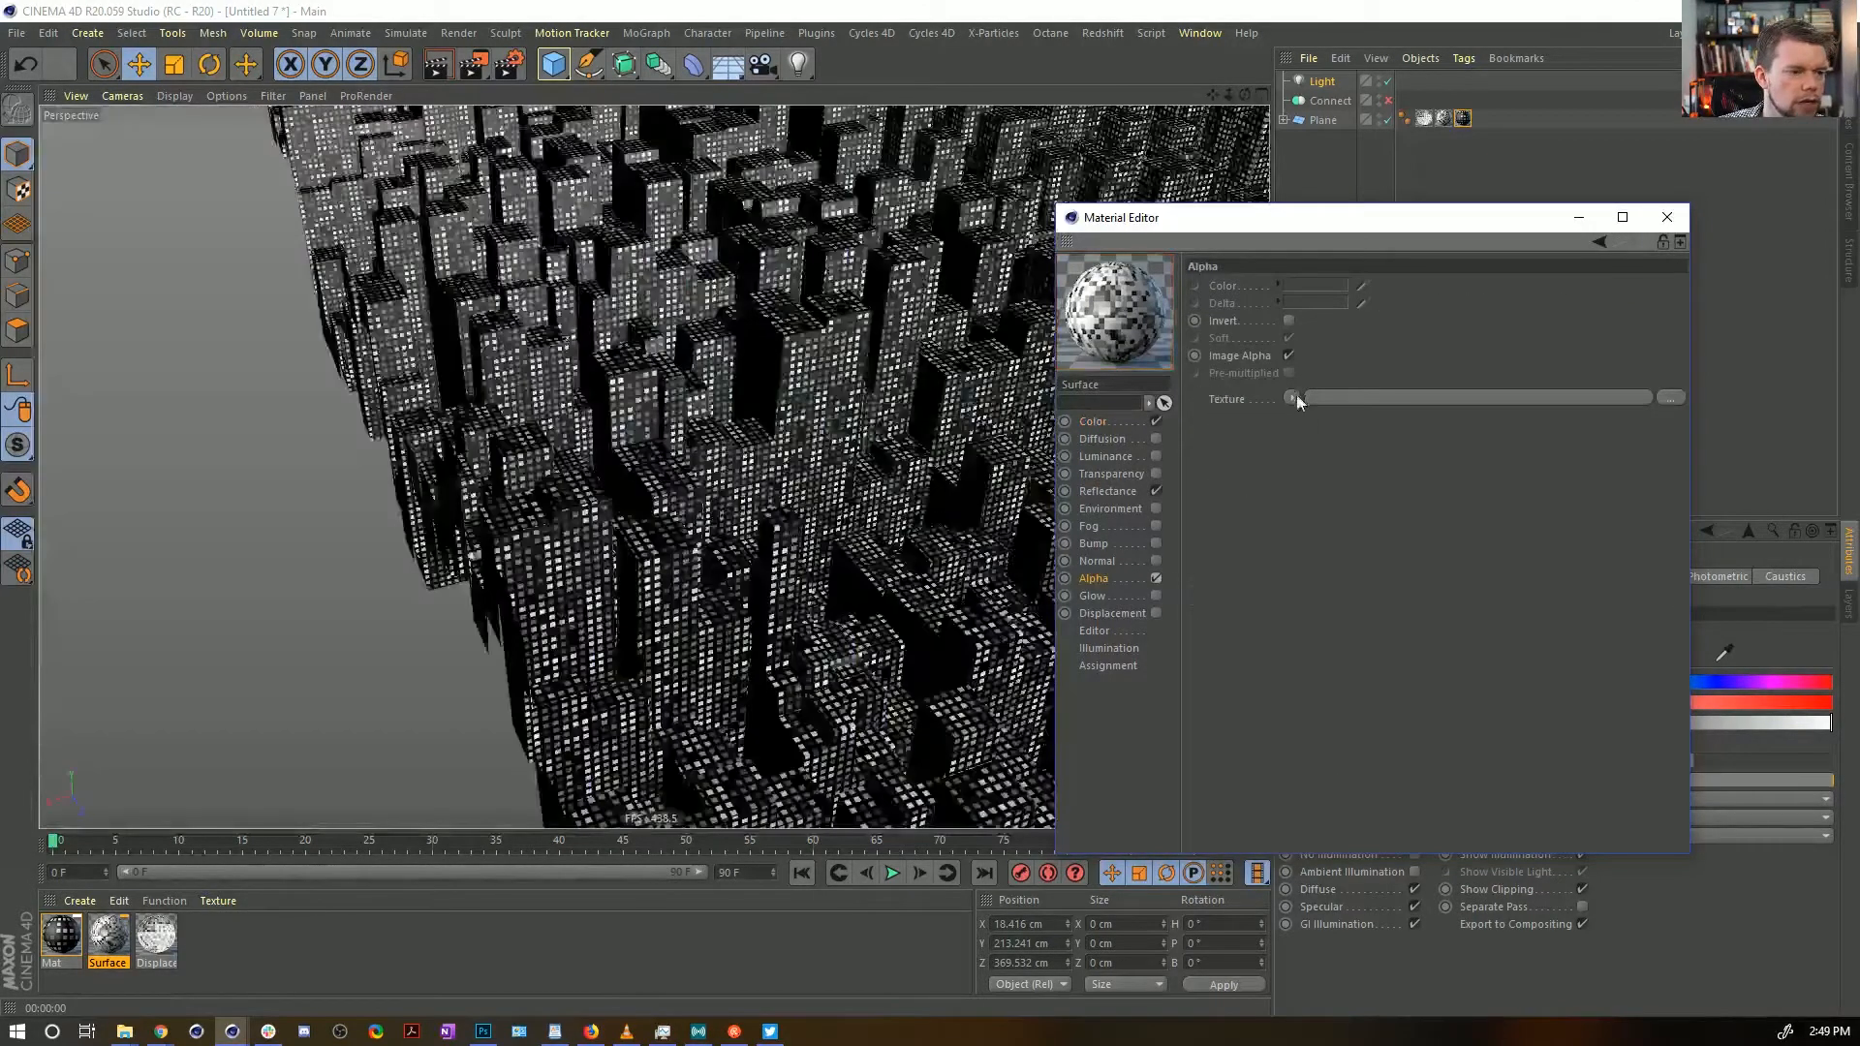
pyautogui.click(1293, 397)
pyautogui.click(1349, 496)
pyautogui.click(1414, 398)
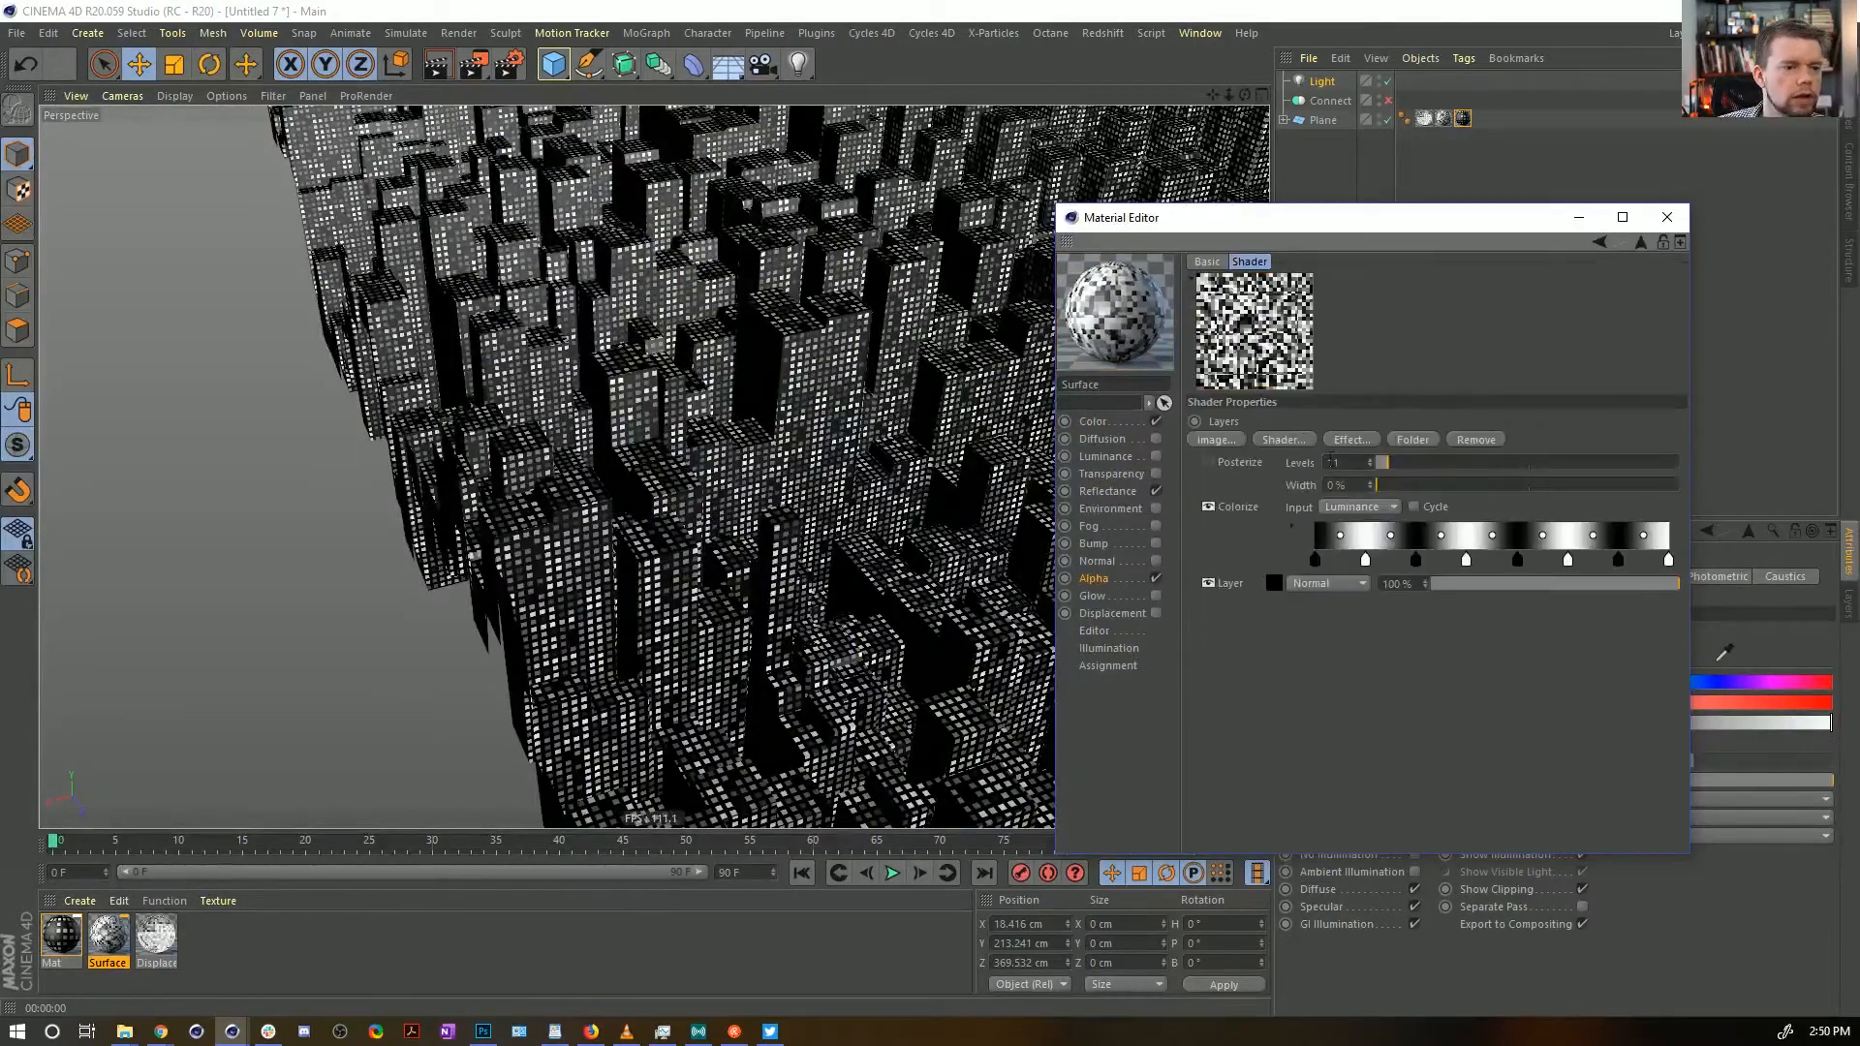
# Delete the Posterize effect from the Surface material's Alpha layers and disable its Alpha channel
pyautogui.press('Delete')
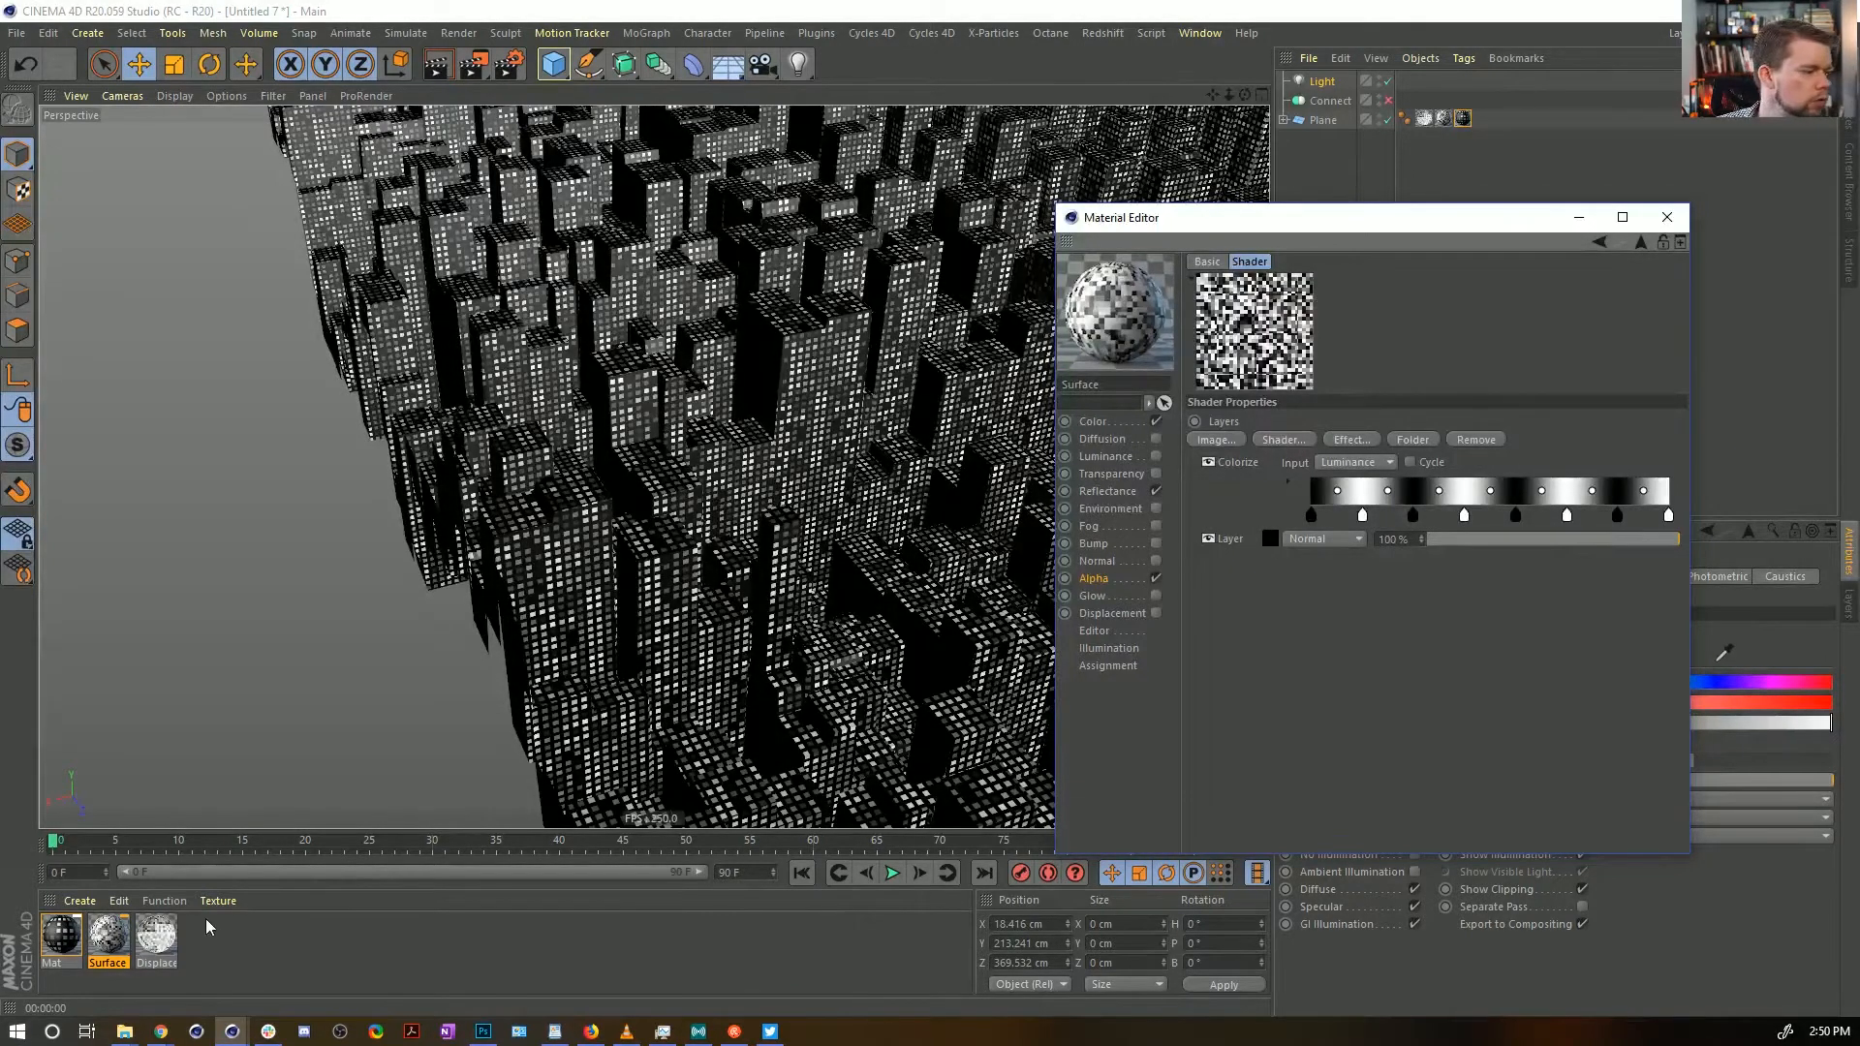
pyautogui.click(69, 935)
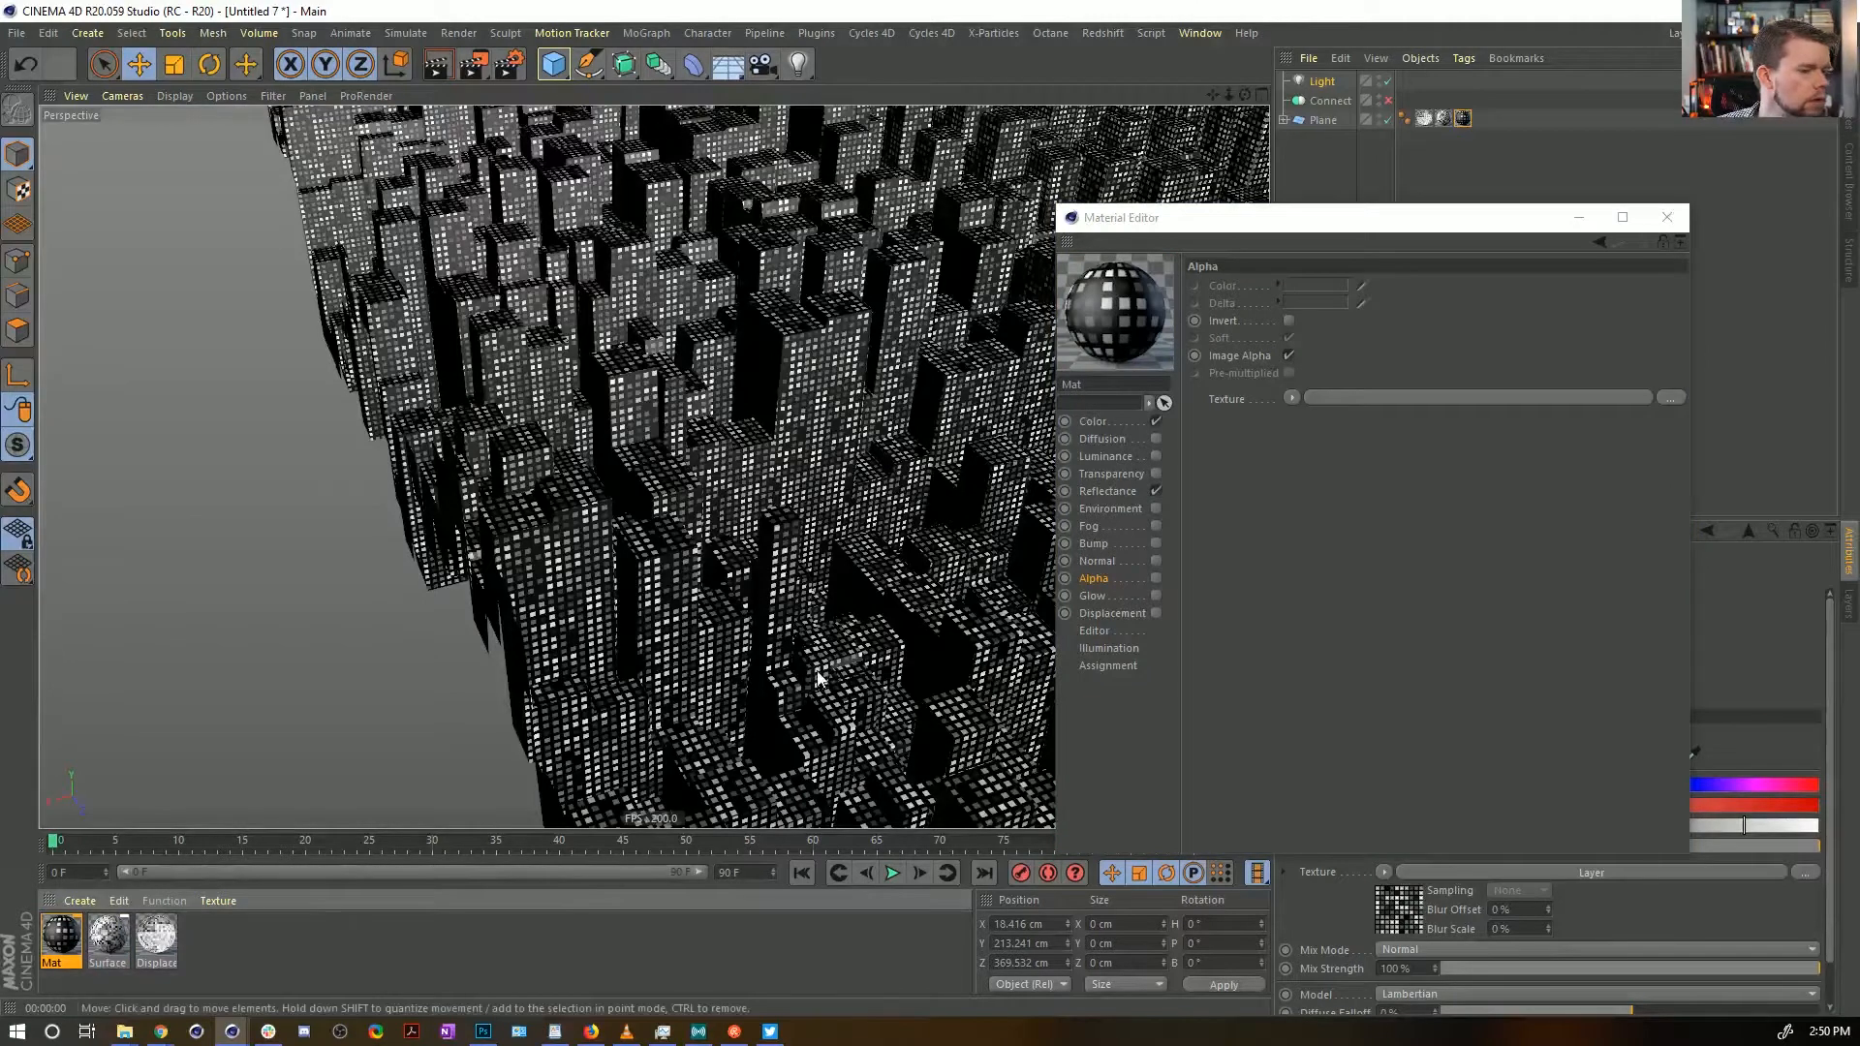
pyautogui.click(110, 940)
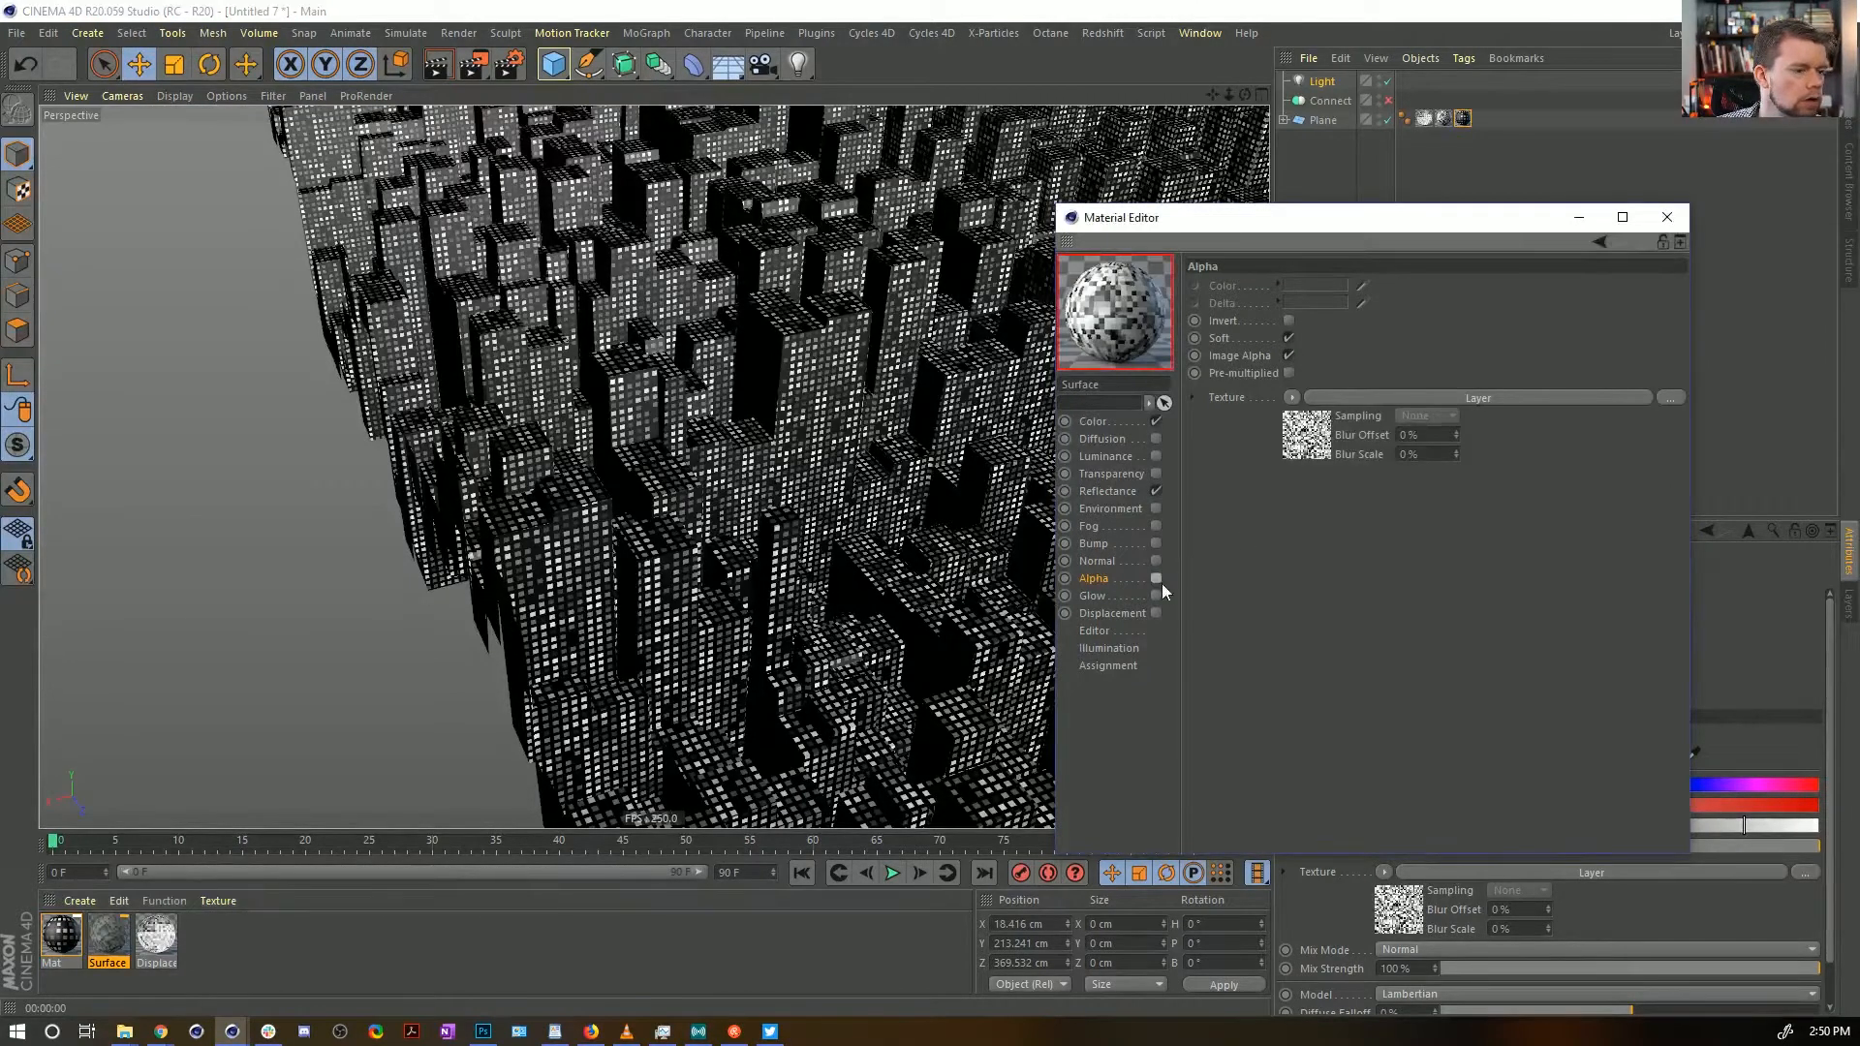
# Rename the Mat material as Windows
pyautogui.click(61, 935)
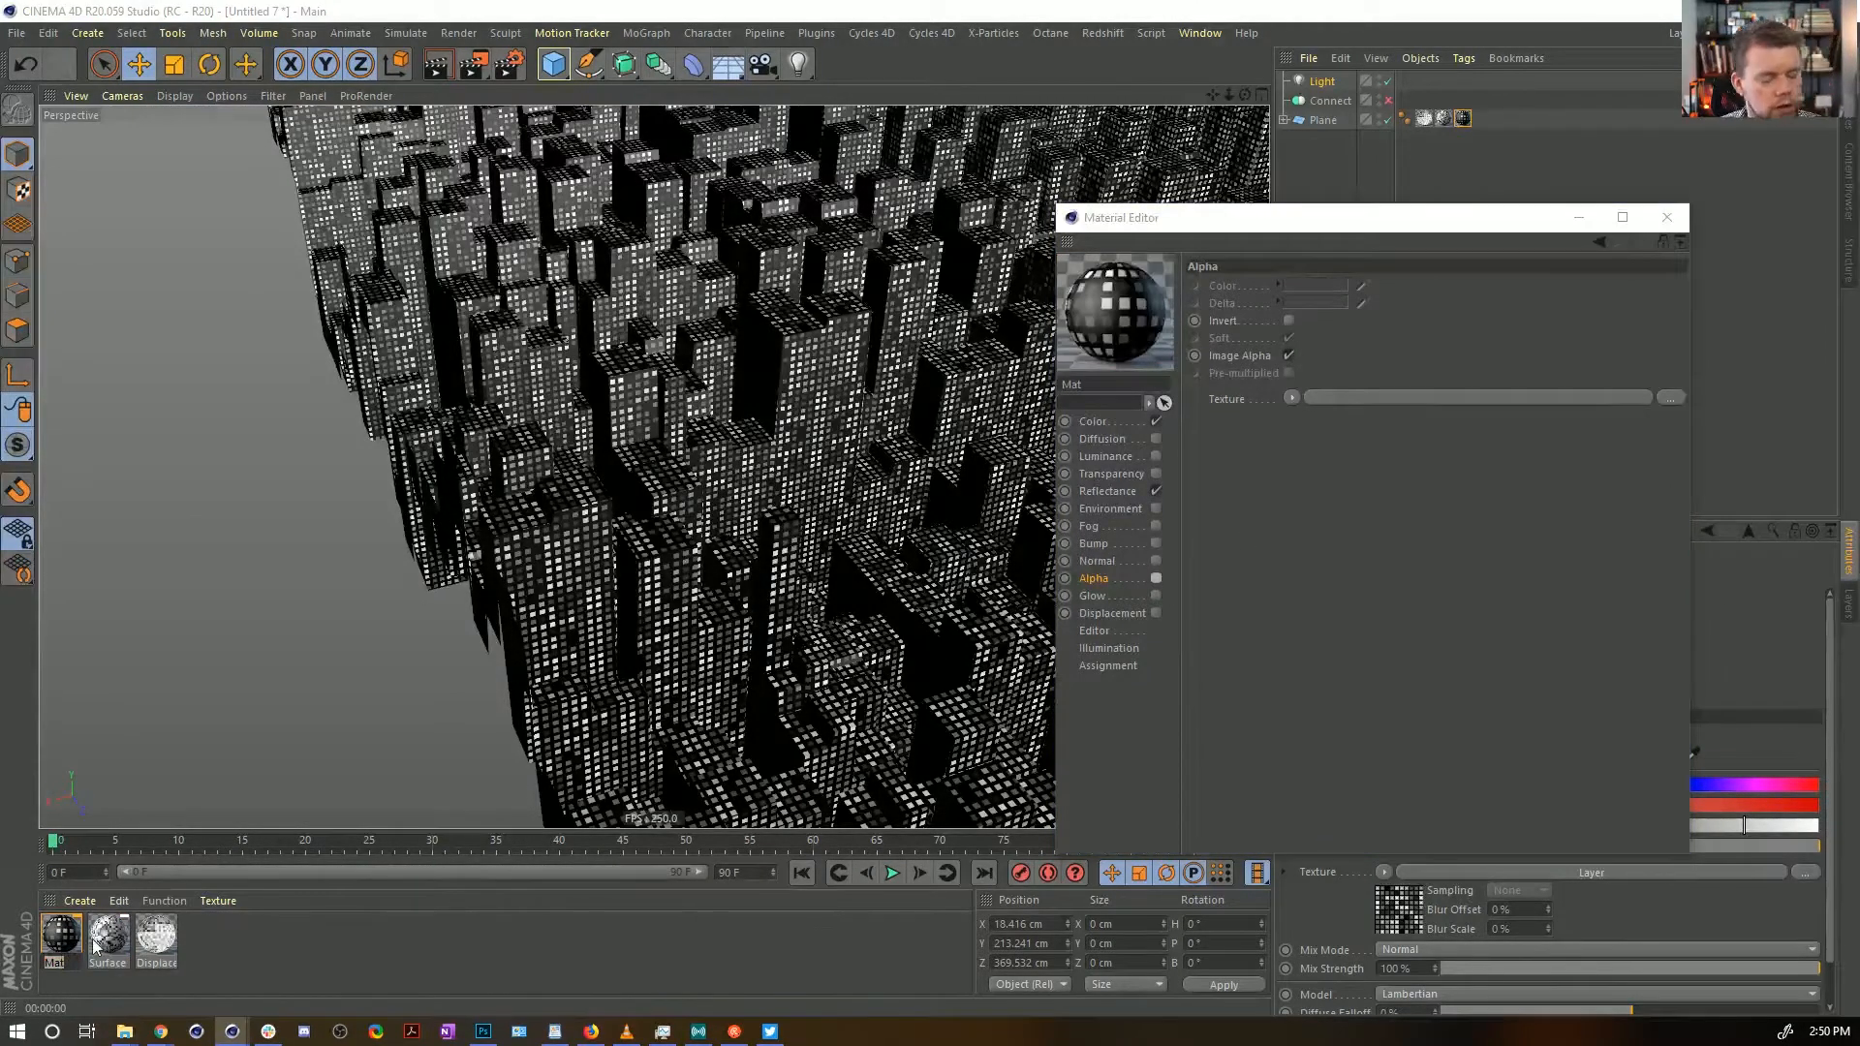
pyautogui.write('Windows')
pyautogui.press('Return')
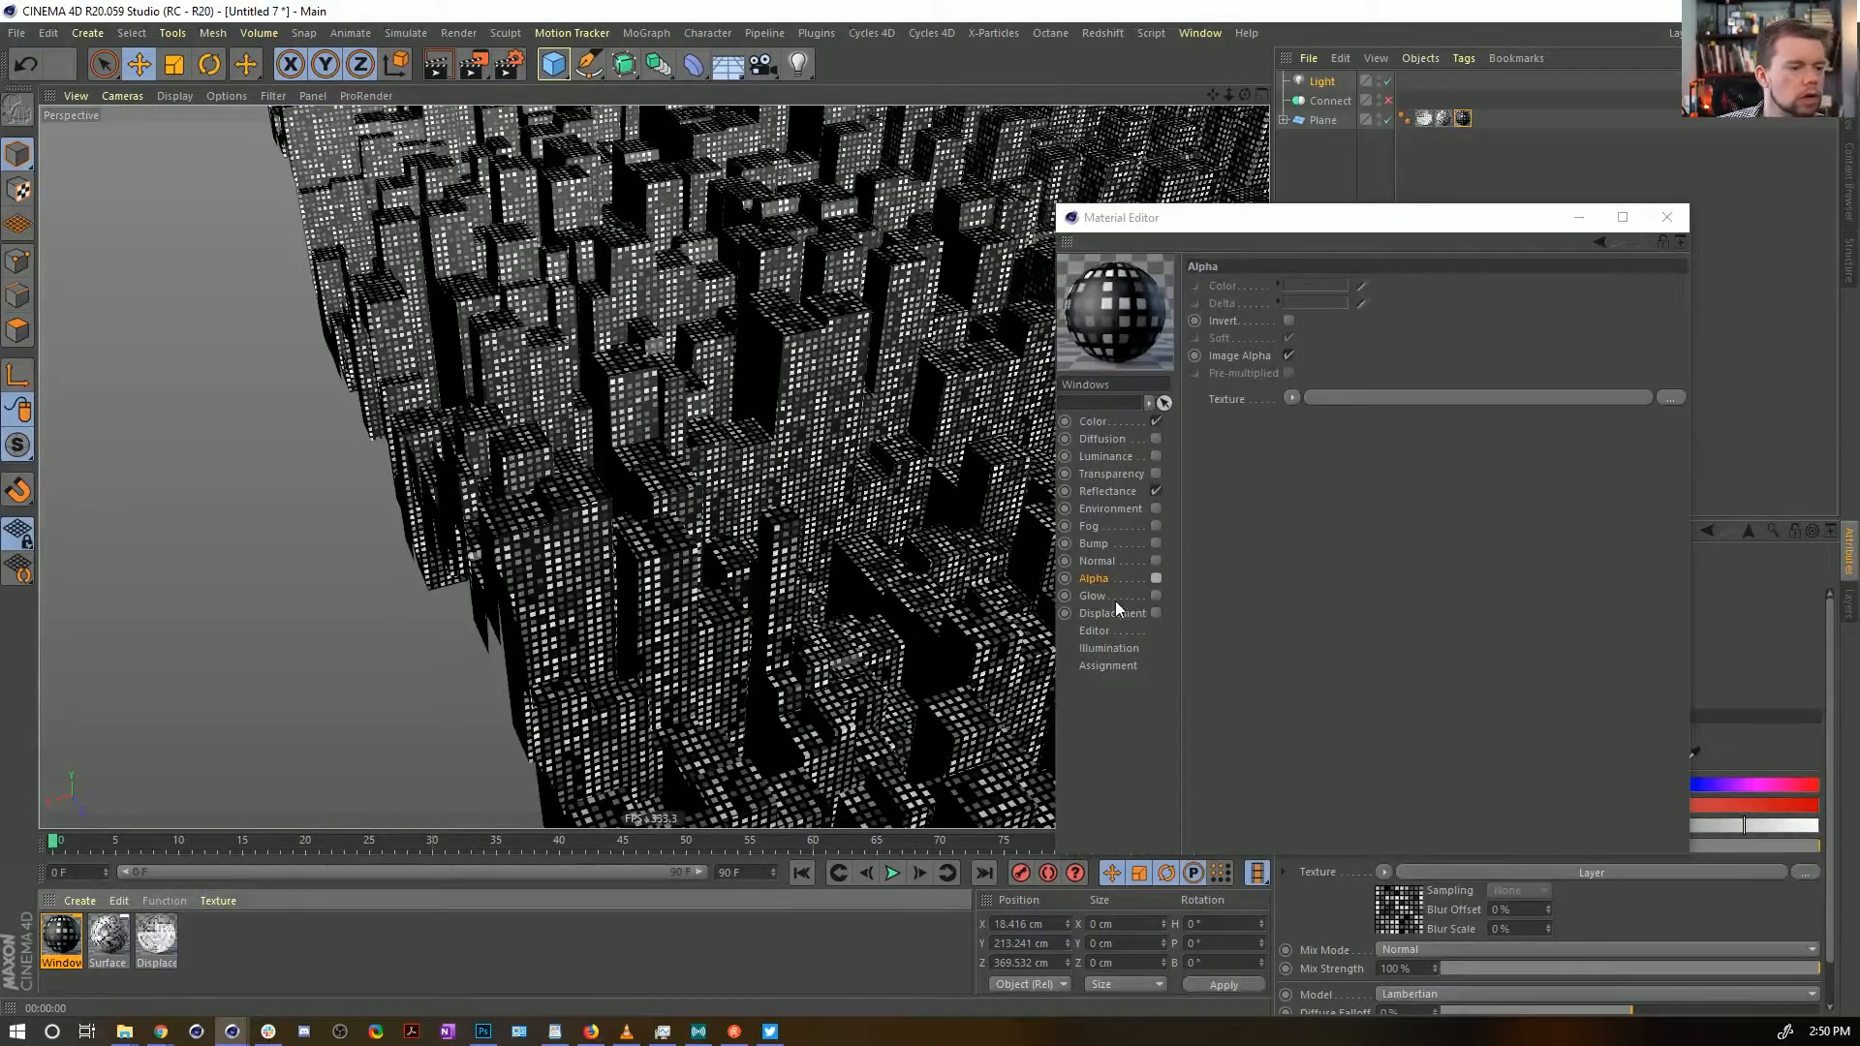
# Enable the Windows material's Alpha channel and paste a copy of its Color Layer shader as the Alpha texture
pyautogui.click(1155, 578)
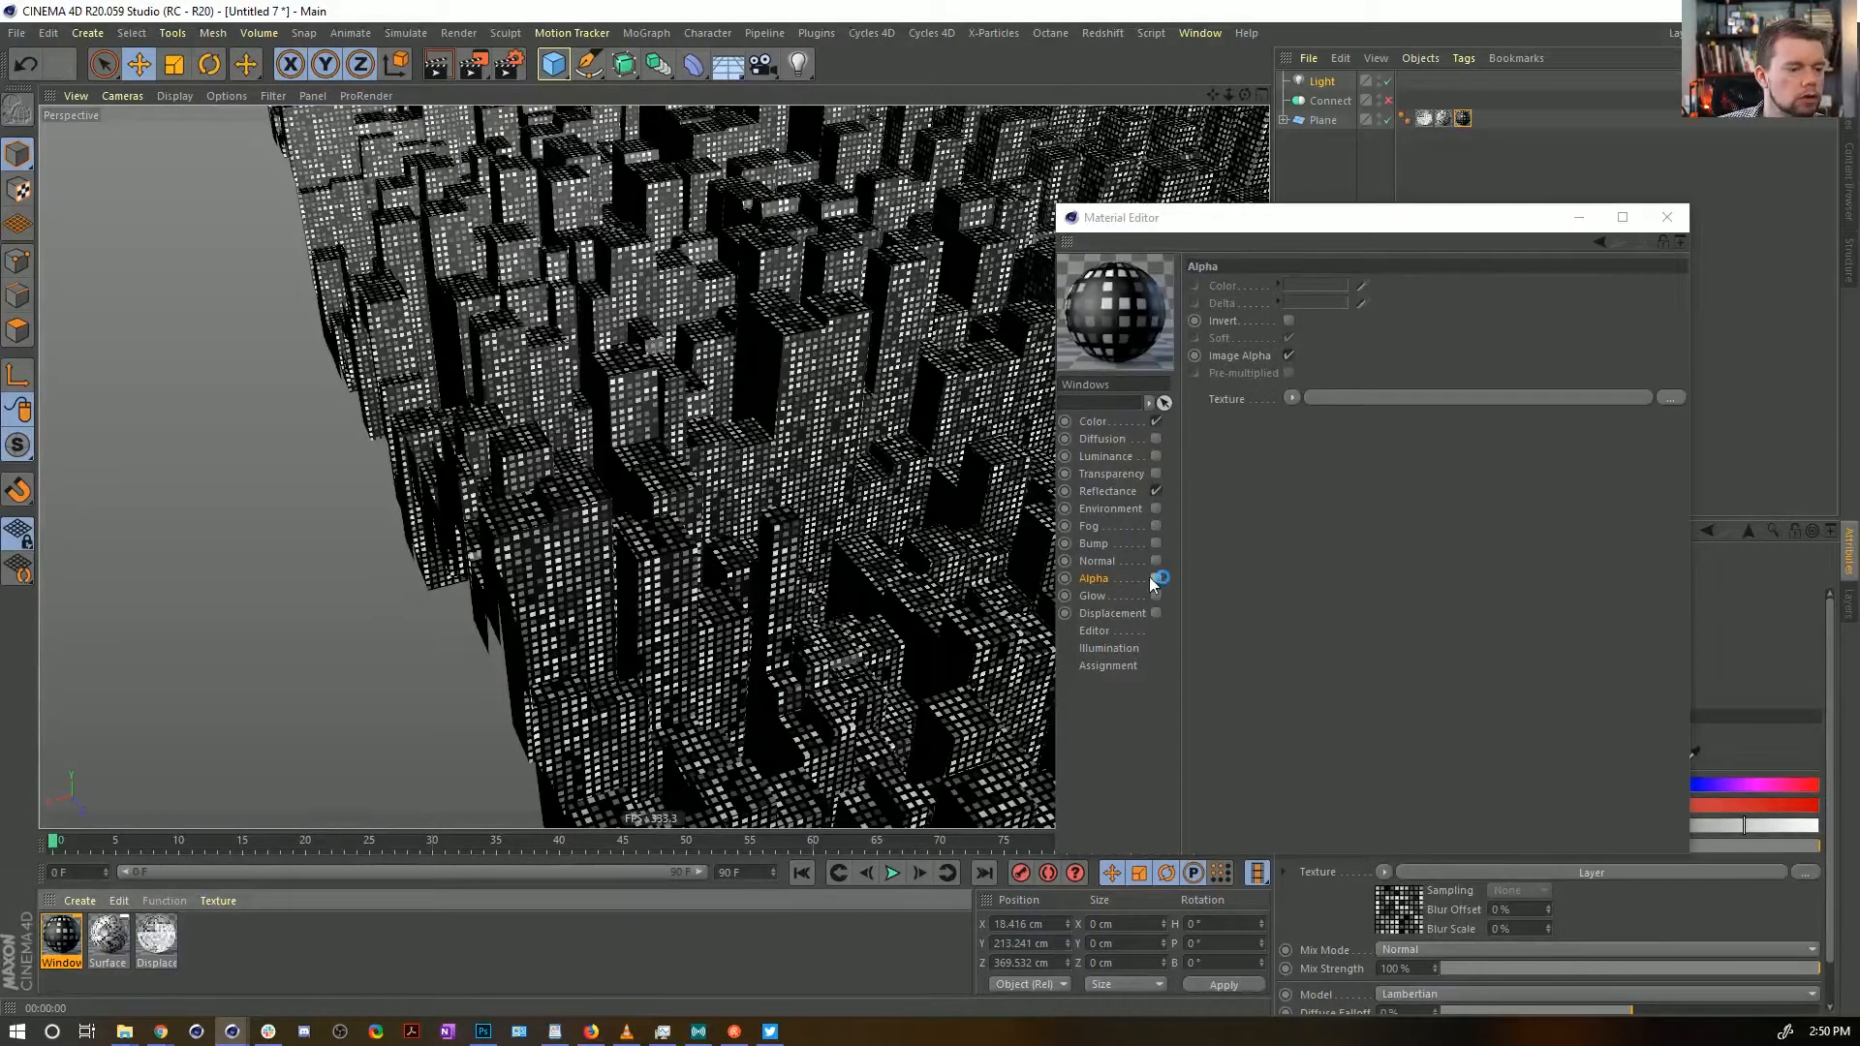
pyautogui.click(1121, 426)
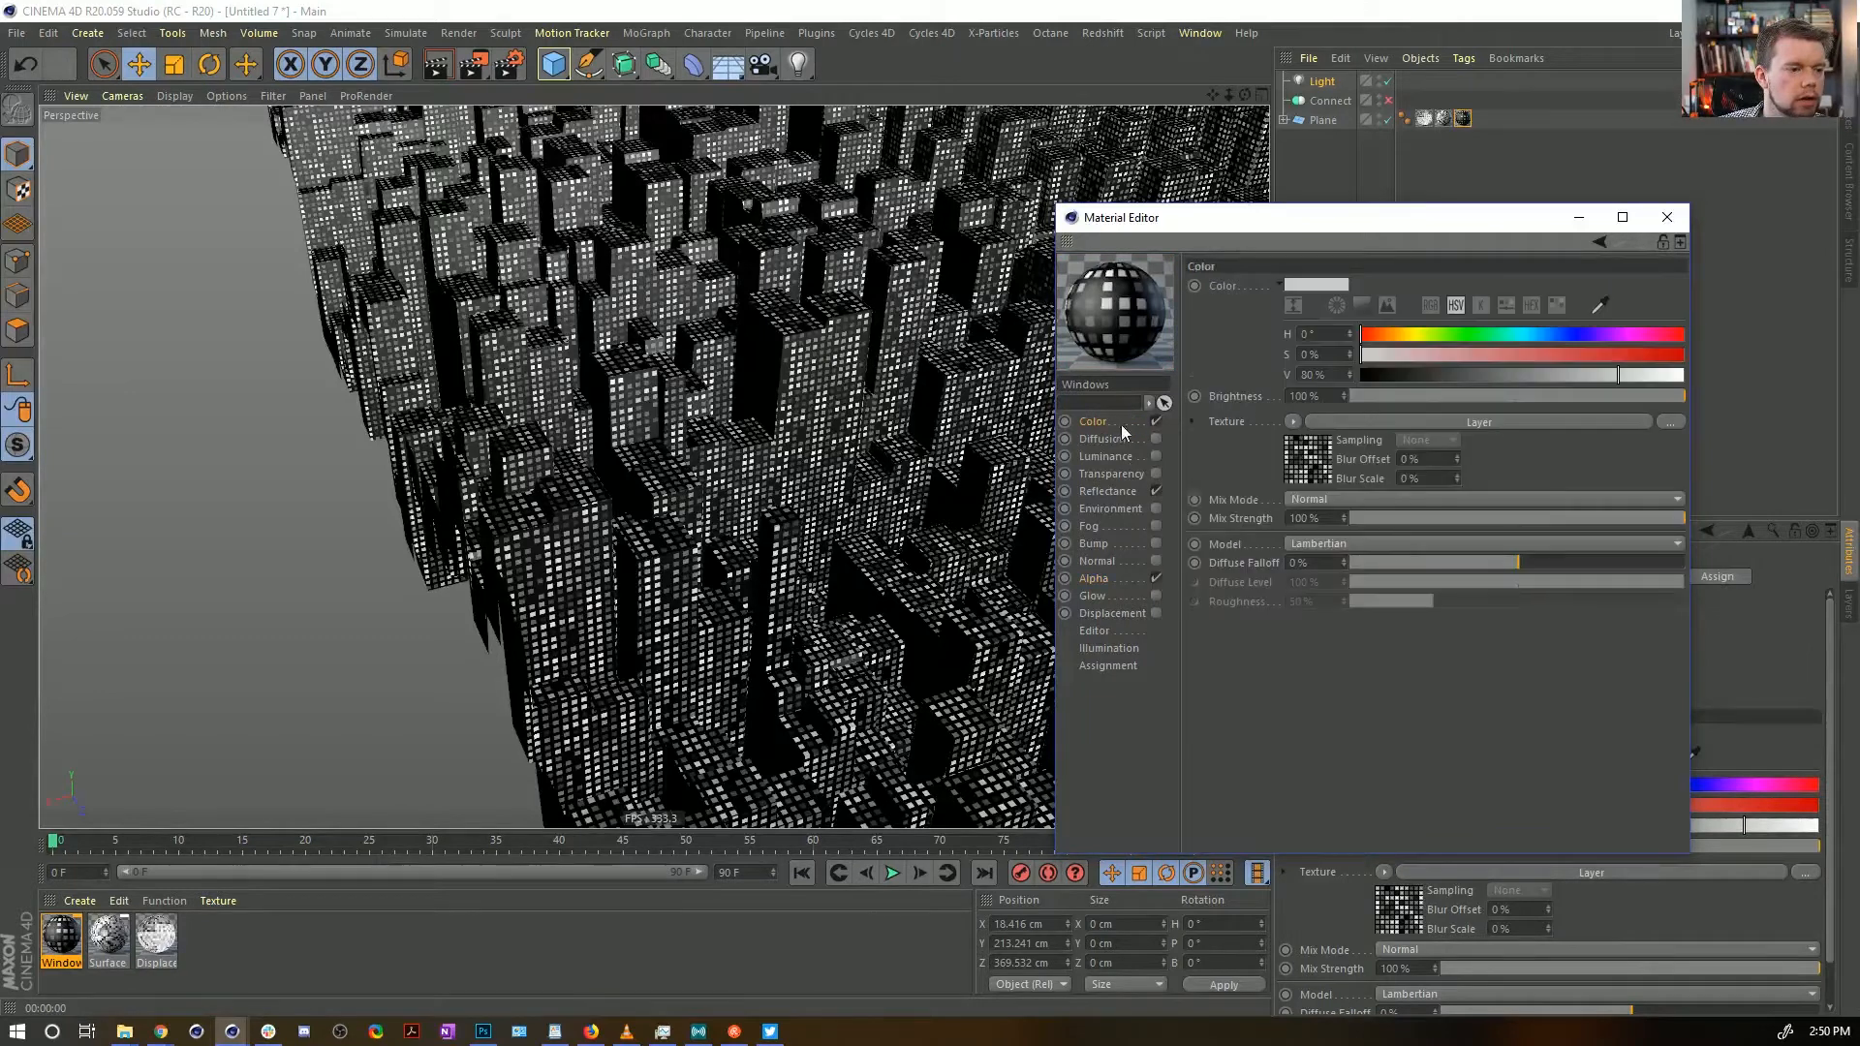
pyautogui.click(1124, 579)
pyautogui.moveTo(1334, 415); pyautogui.dragTo(1337, 399)
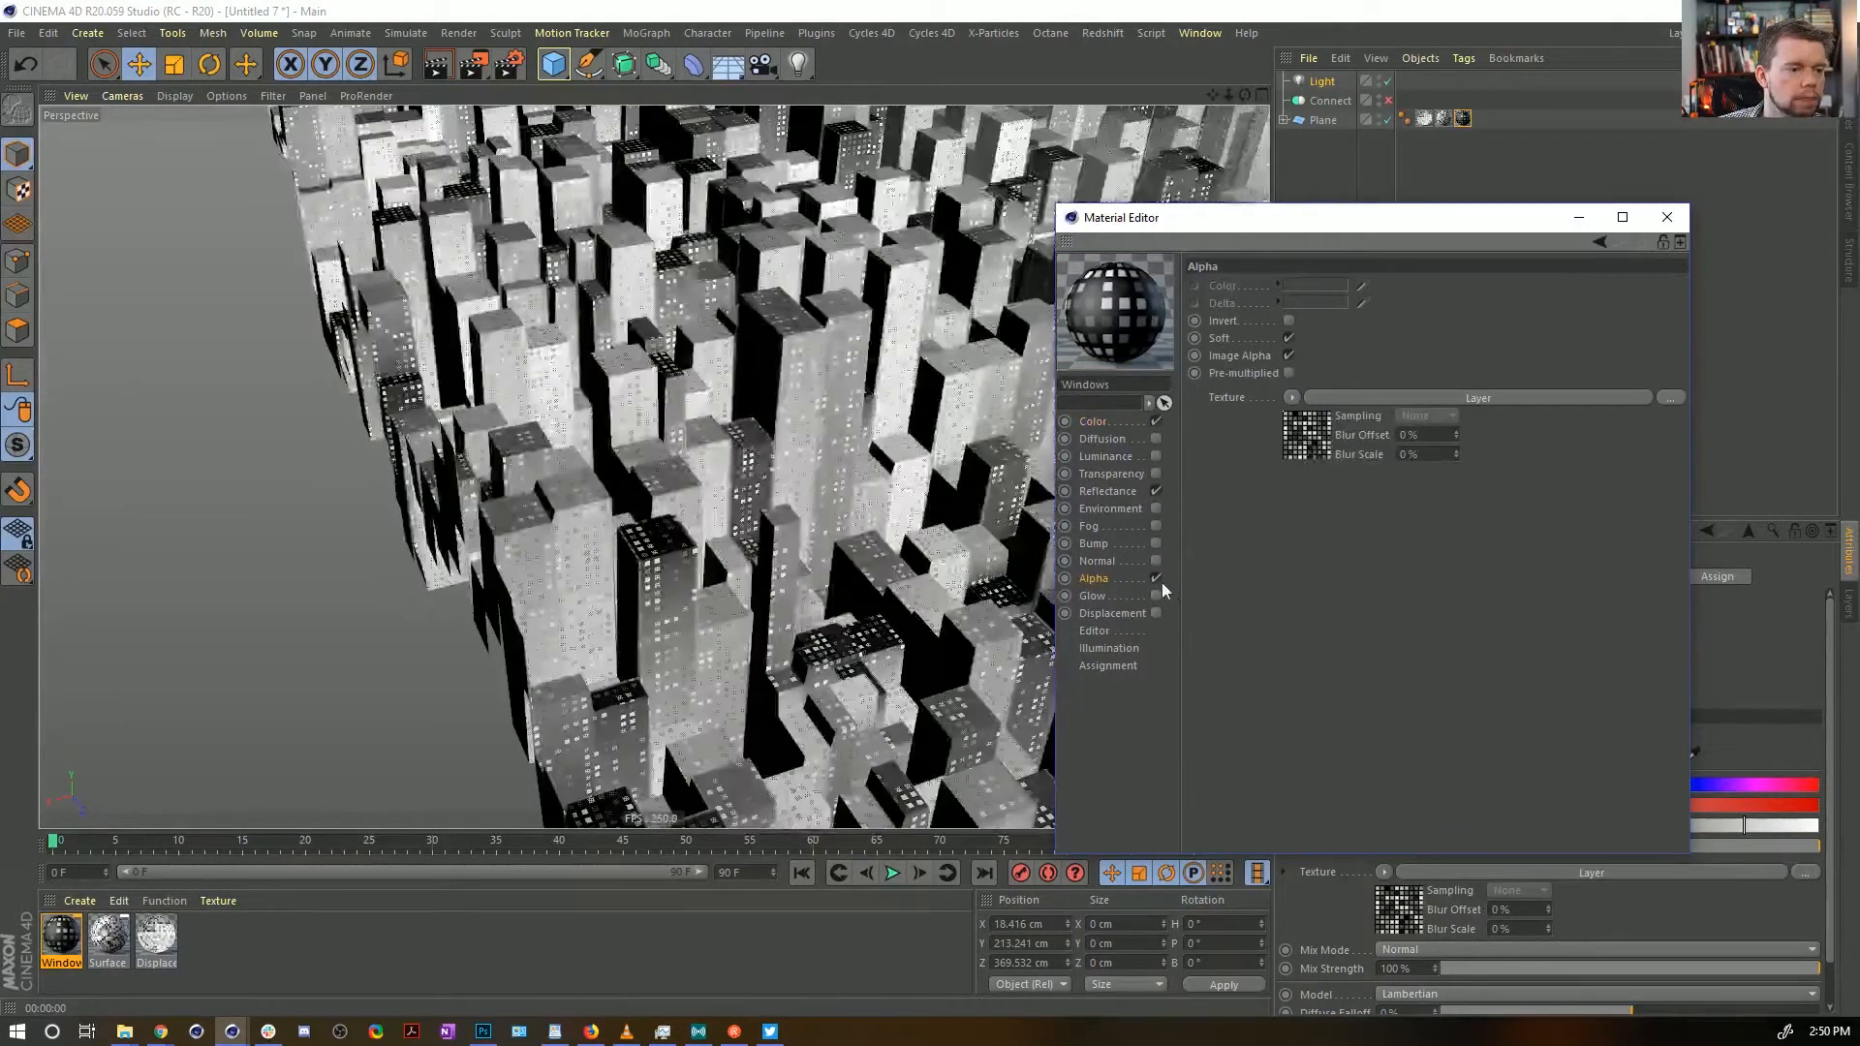
# Add a Colorize effect above the Tiles layer in the Windows material's Alpha Layer shader
pyautogui.click(1317, 442)
pyautogui.click(1307, 442)
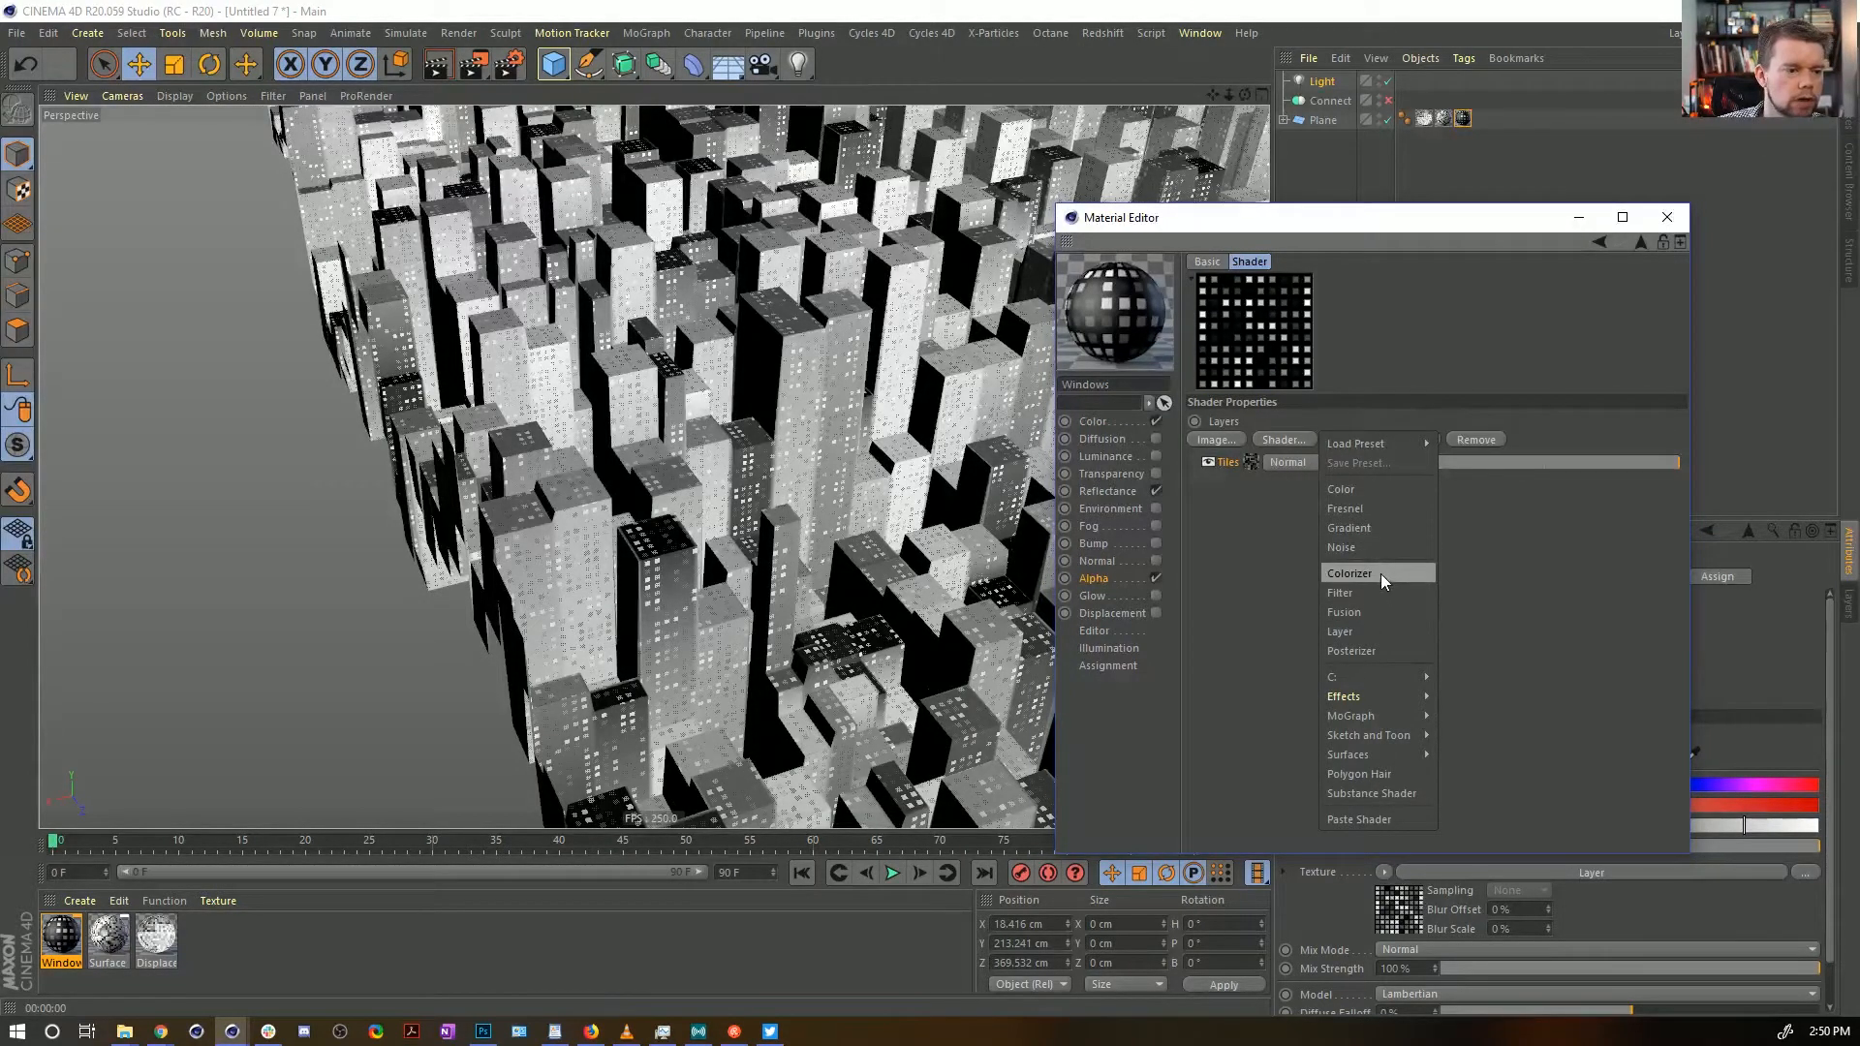
pyautogui.click(1390, 351)
pyautogui.click(1352, 440)
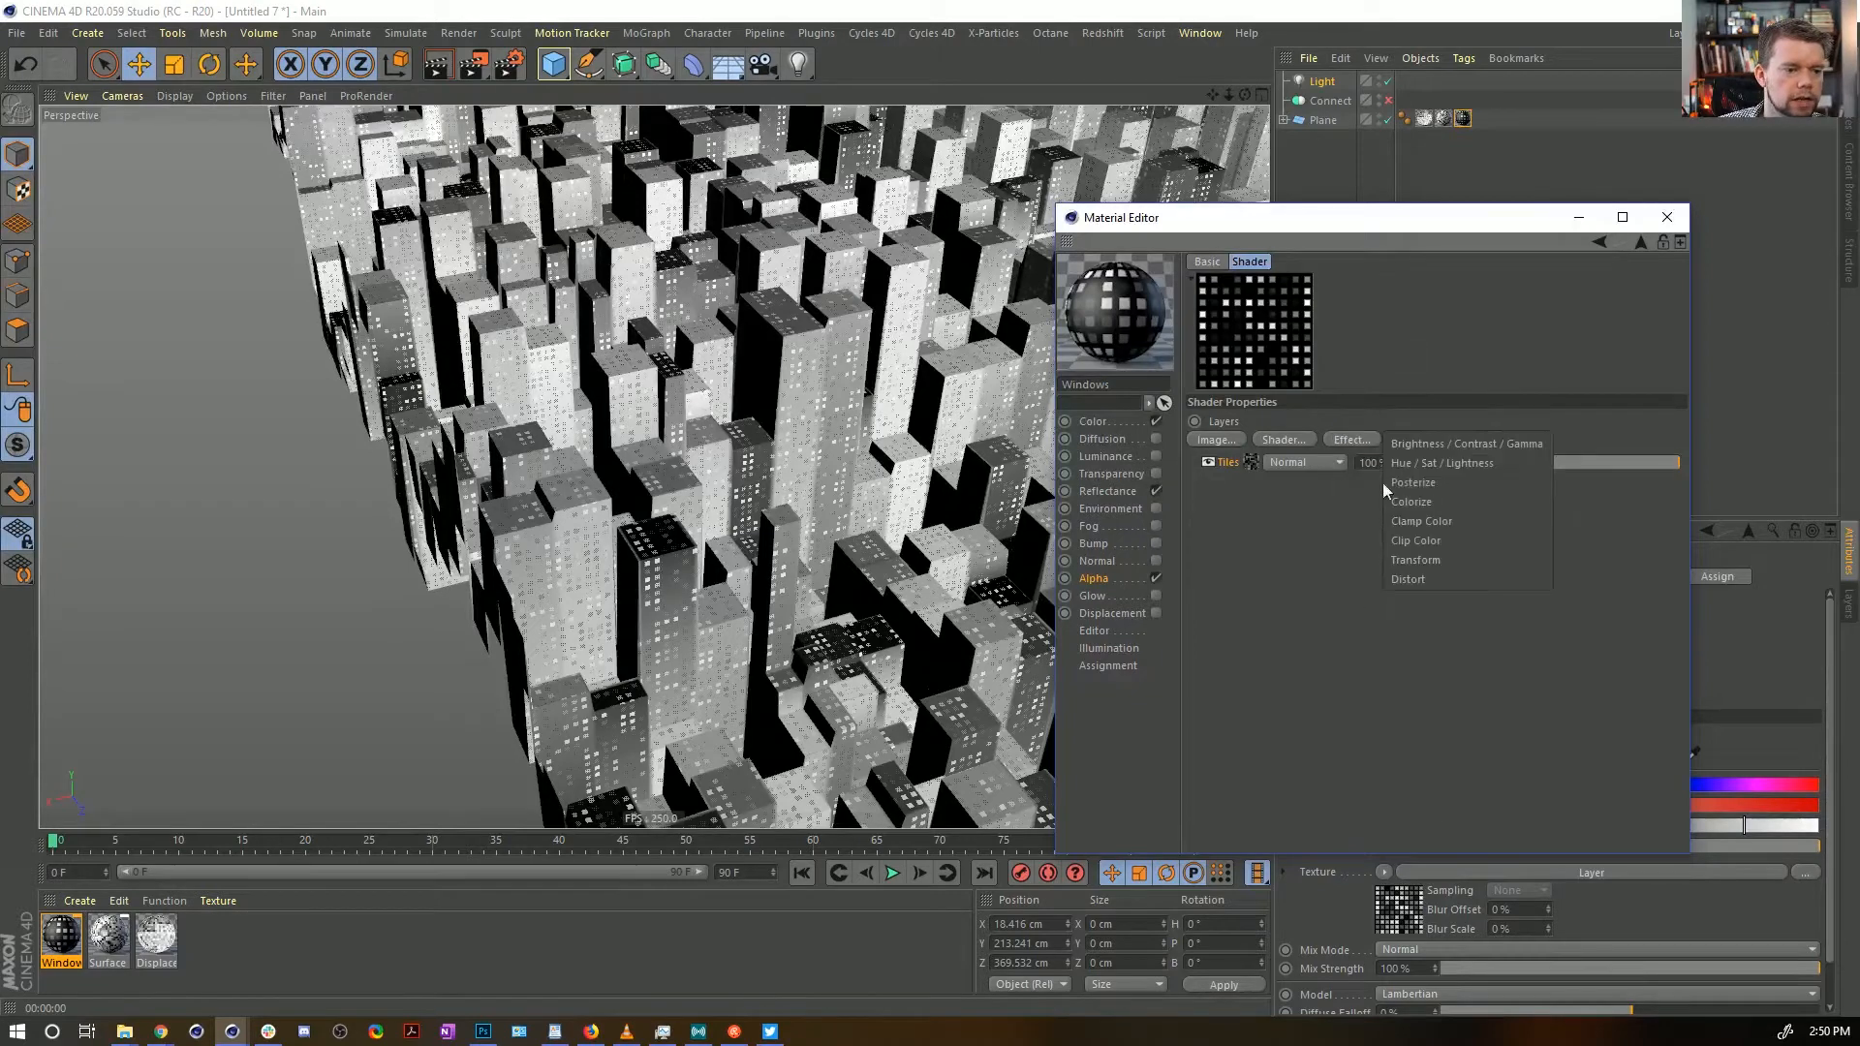
pyautogui.click(1453, 510)
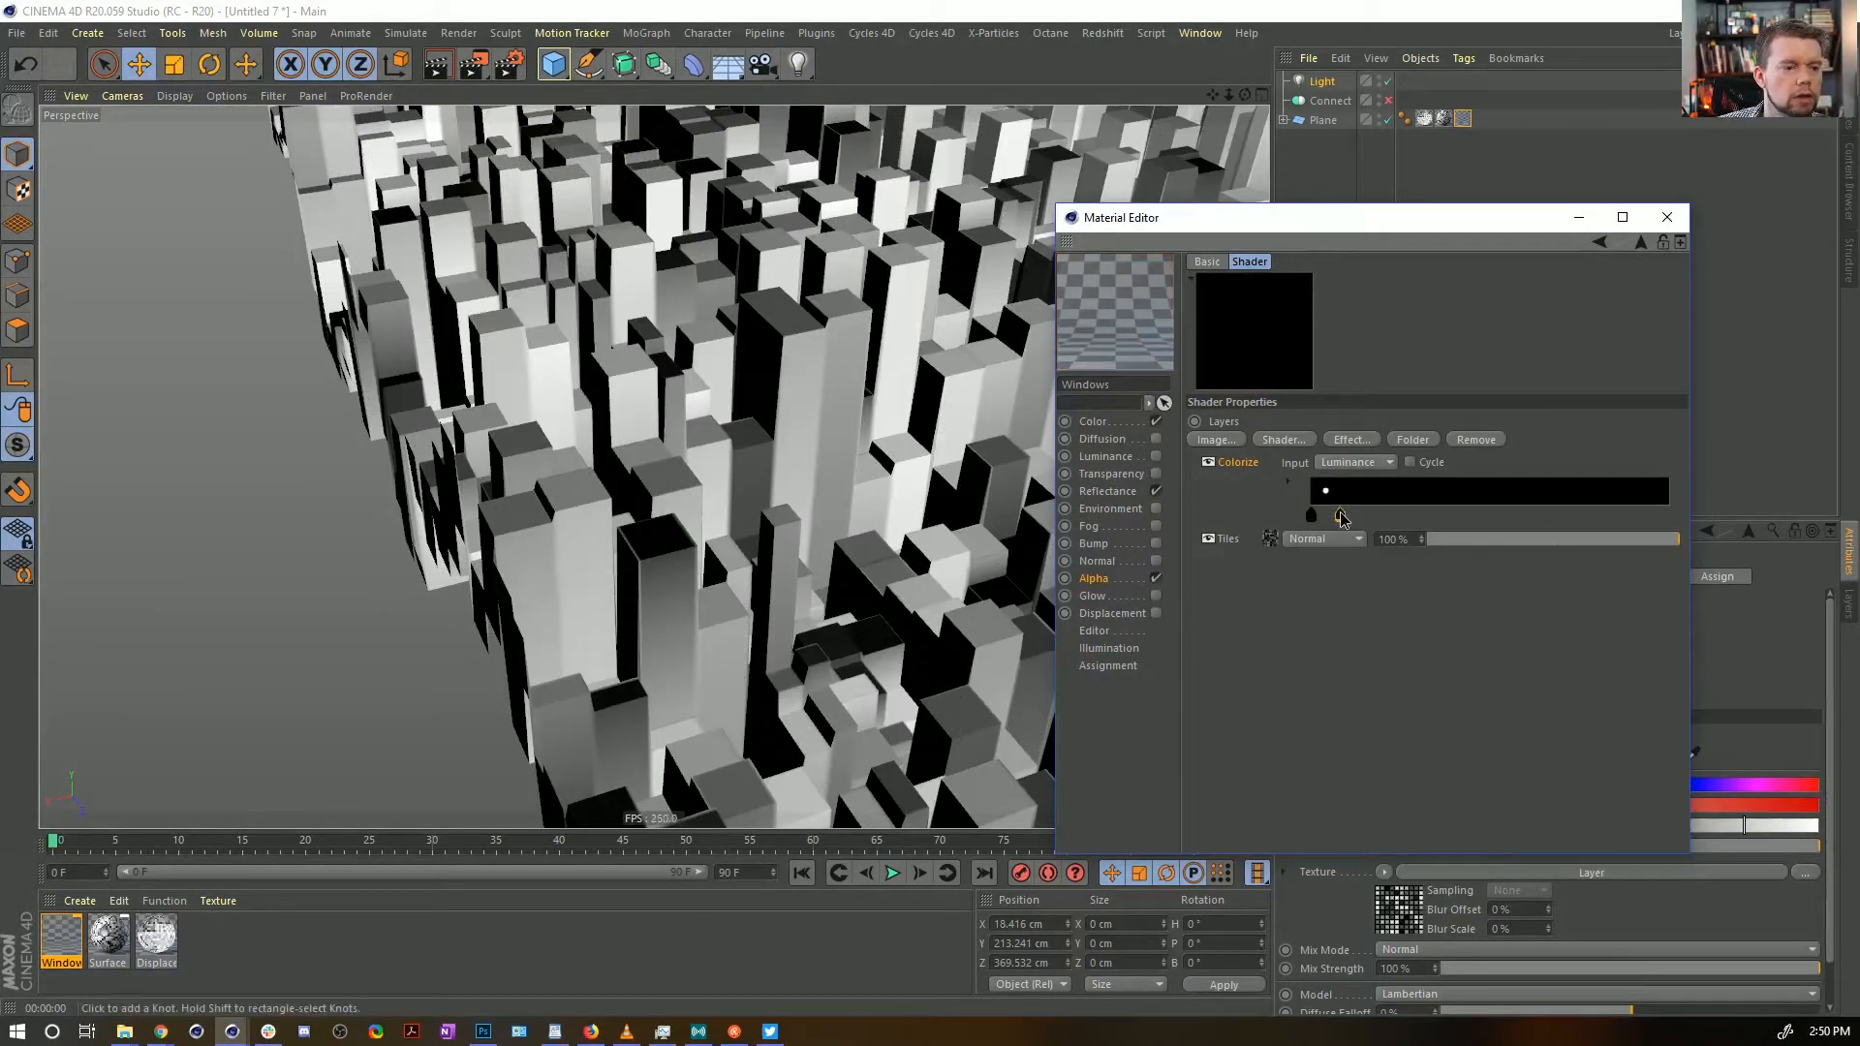
# Set the Colorize gradient's second knot to white and move it right beside the black knot at the gradient's start
pyautogui.doubleClick(1340, 514)
pyautogui.moveTo(1391, 571); pyautogui.dragTo(1671, 582)
pyautogui.click(1306, 600)
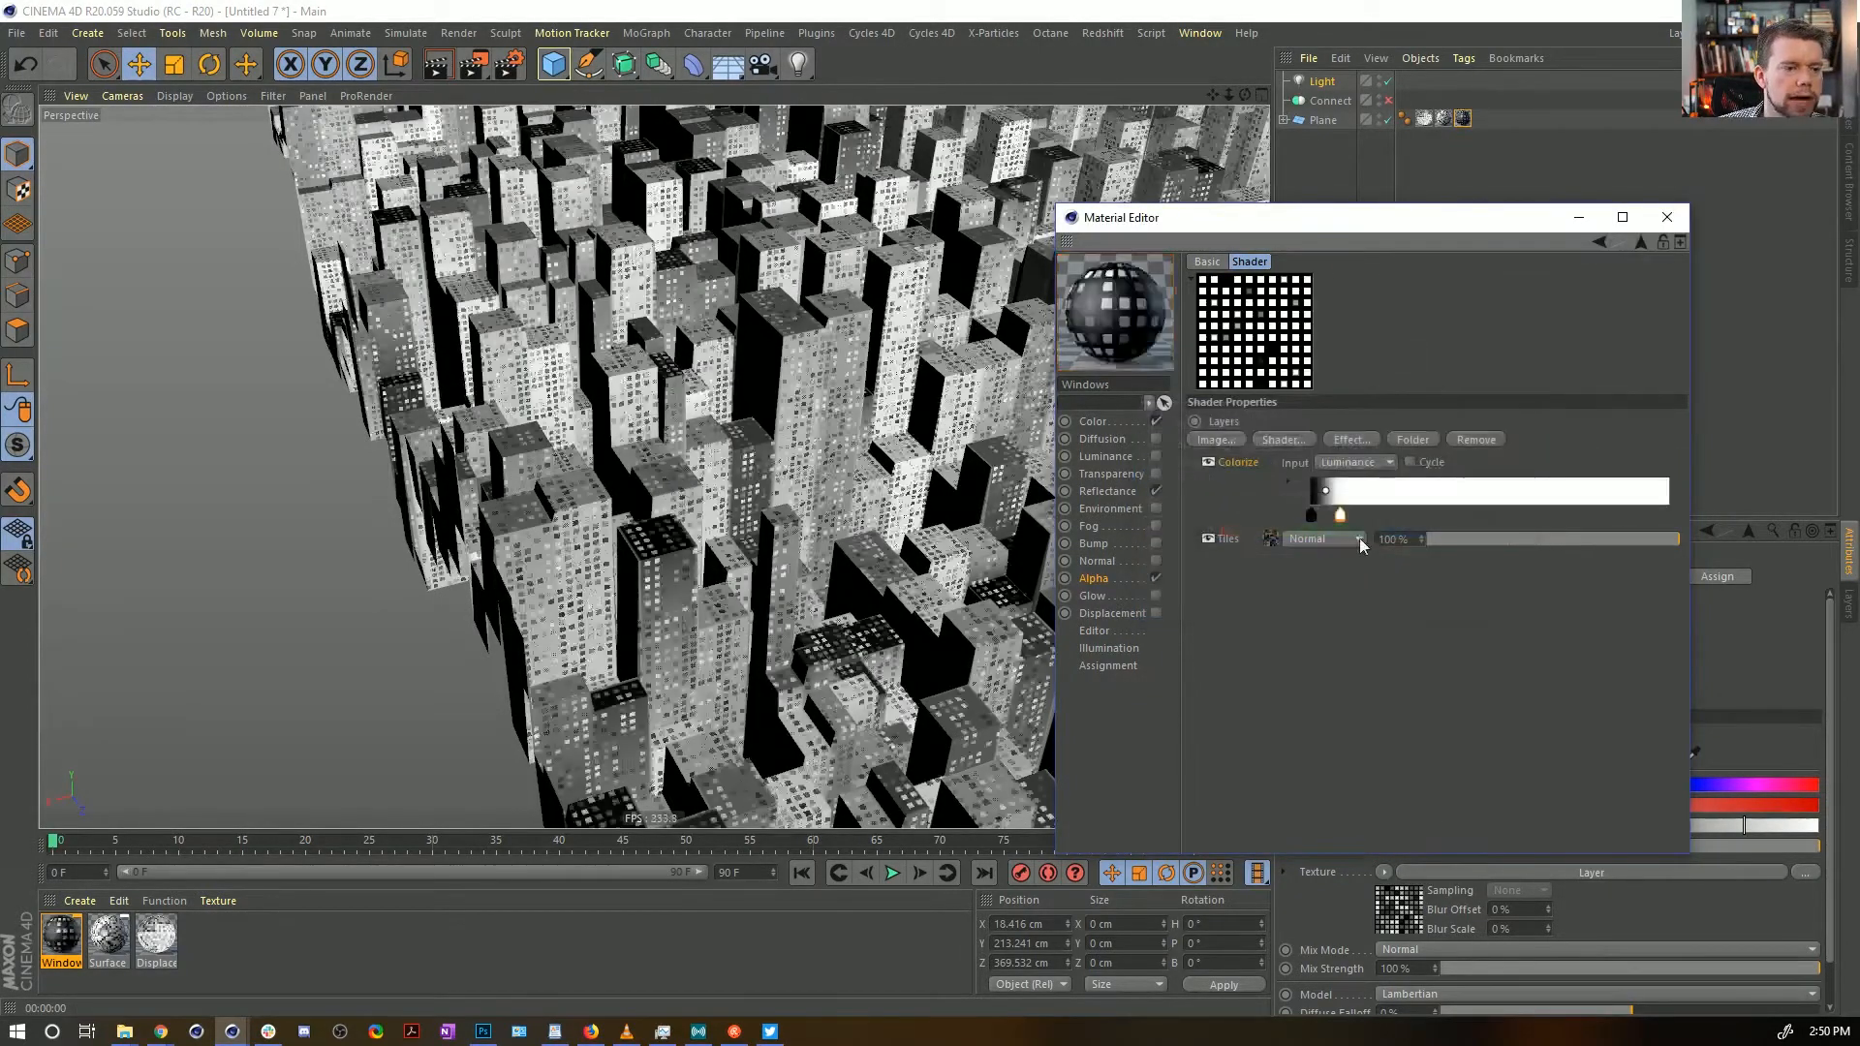
pyautogui.moveTo(1342, 518); pyautogui.dragTo(1314, 526)
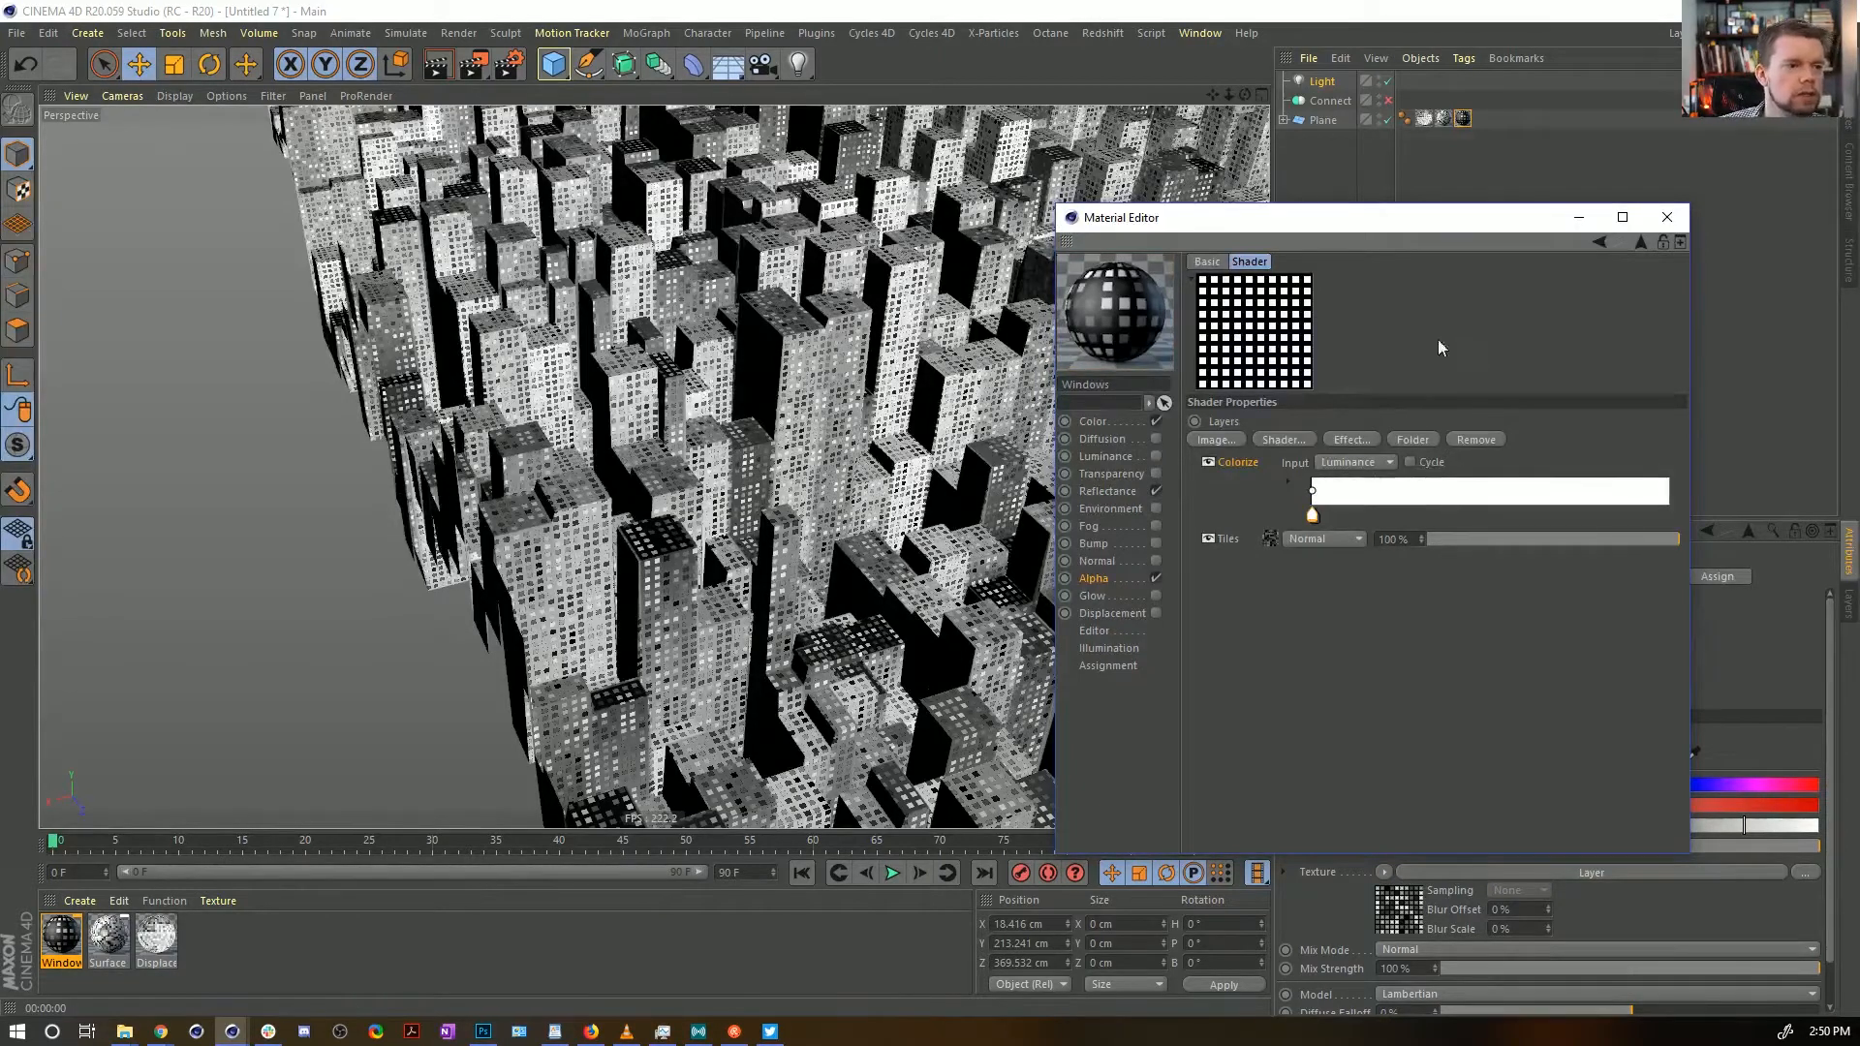
# Preview the render and disable Image Alpha in the Windows material's Alpha channel
pyautogui.click(870, 411)
pyautogui.hotkey('ctrl', 'r')
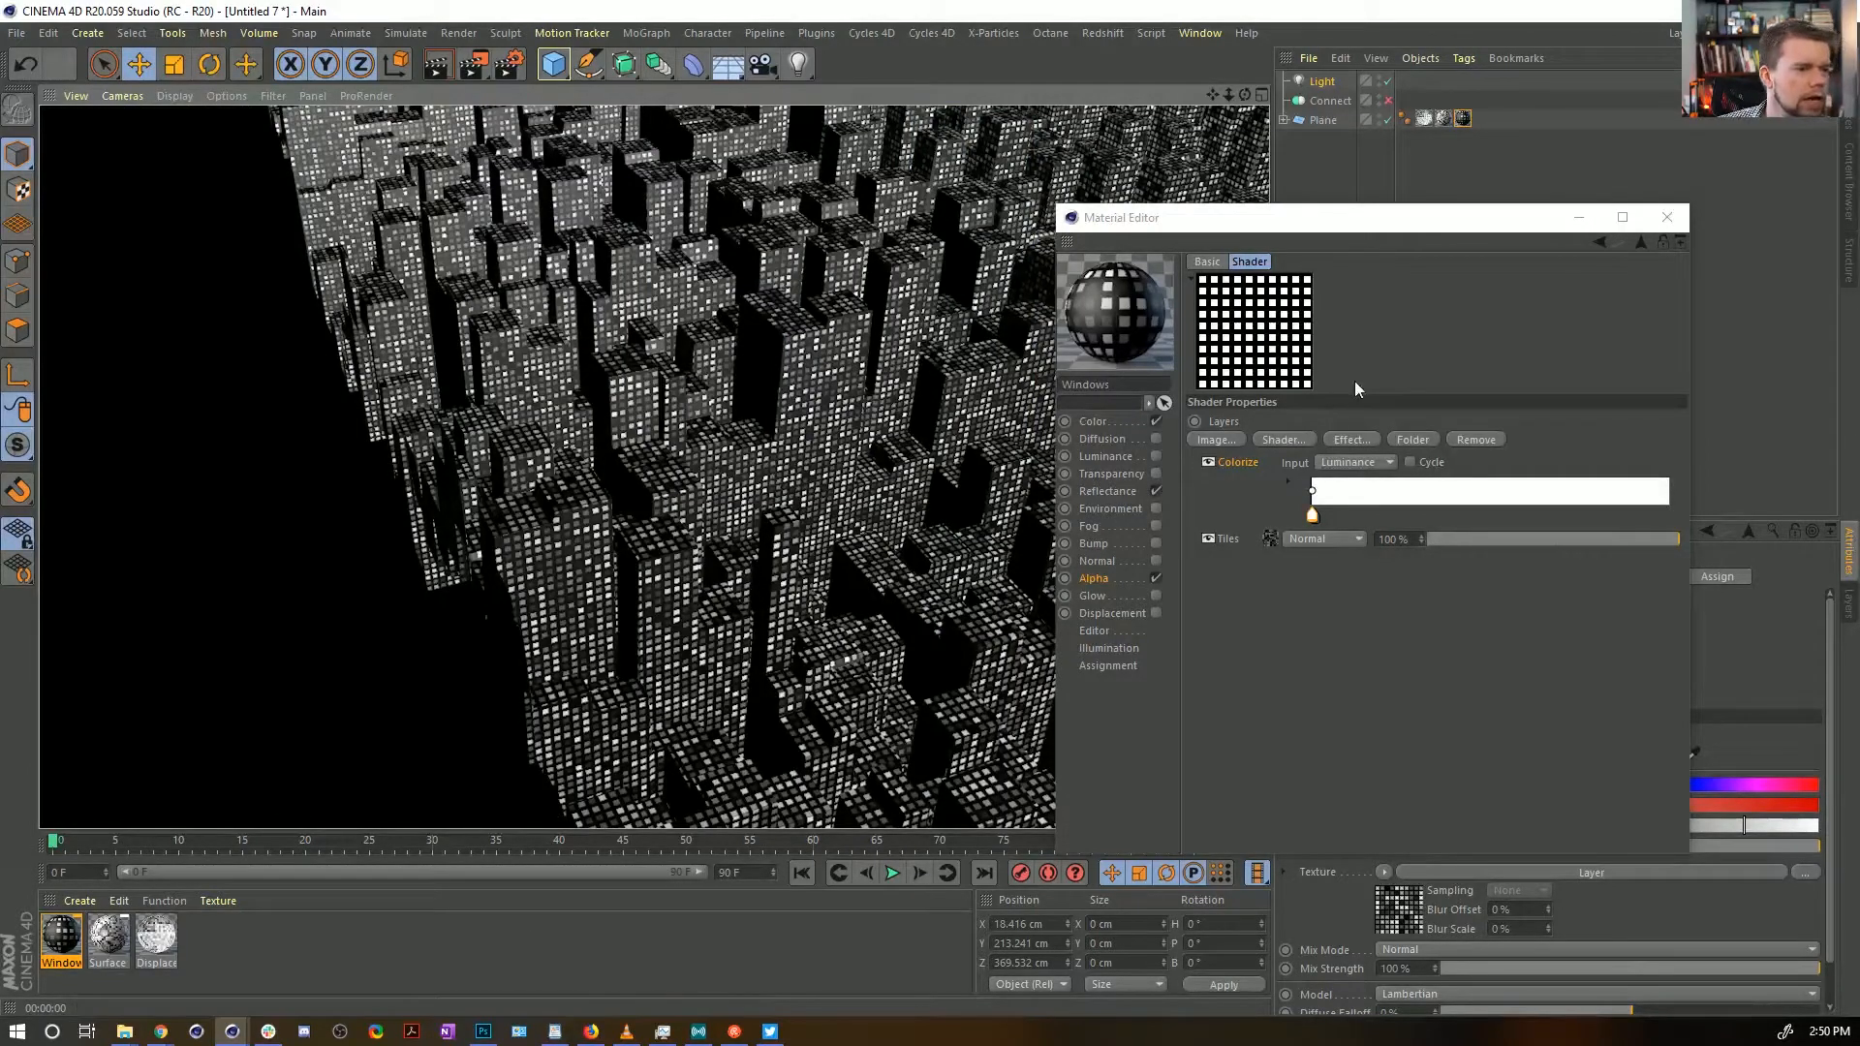
pyautogui.click(1096, 579)
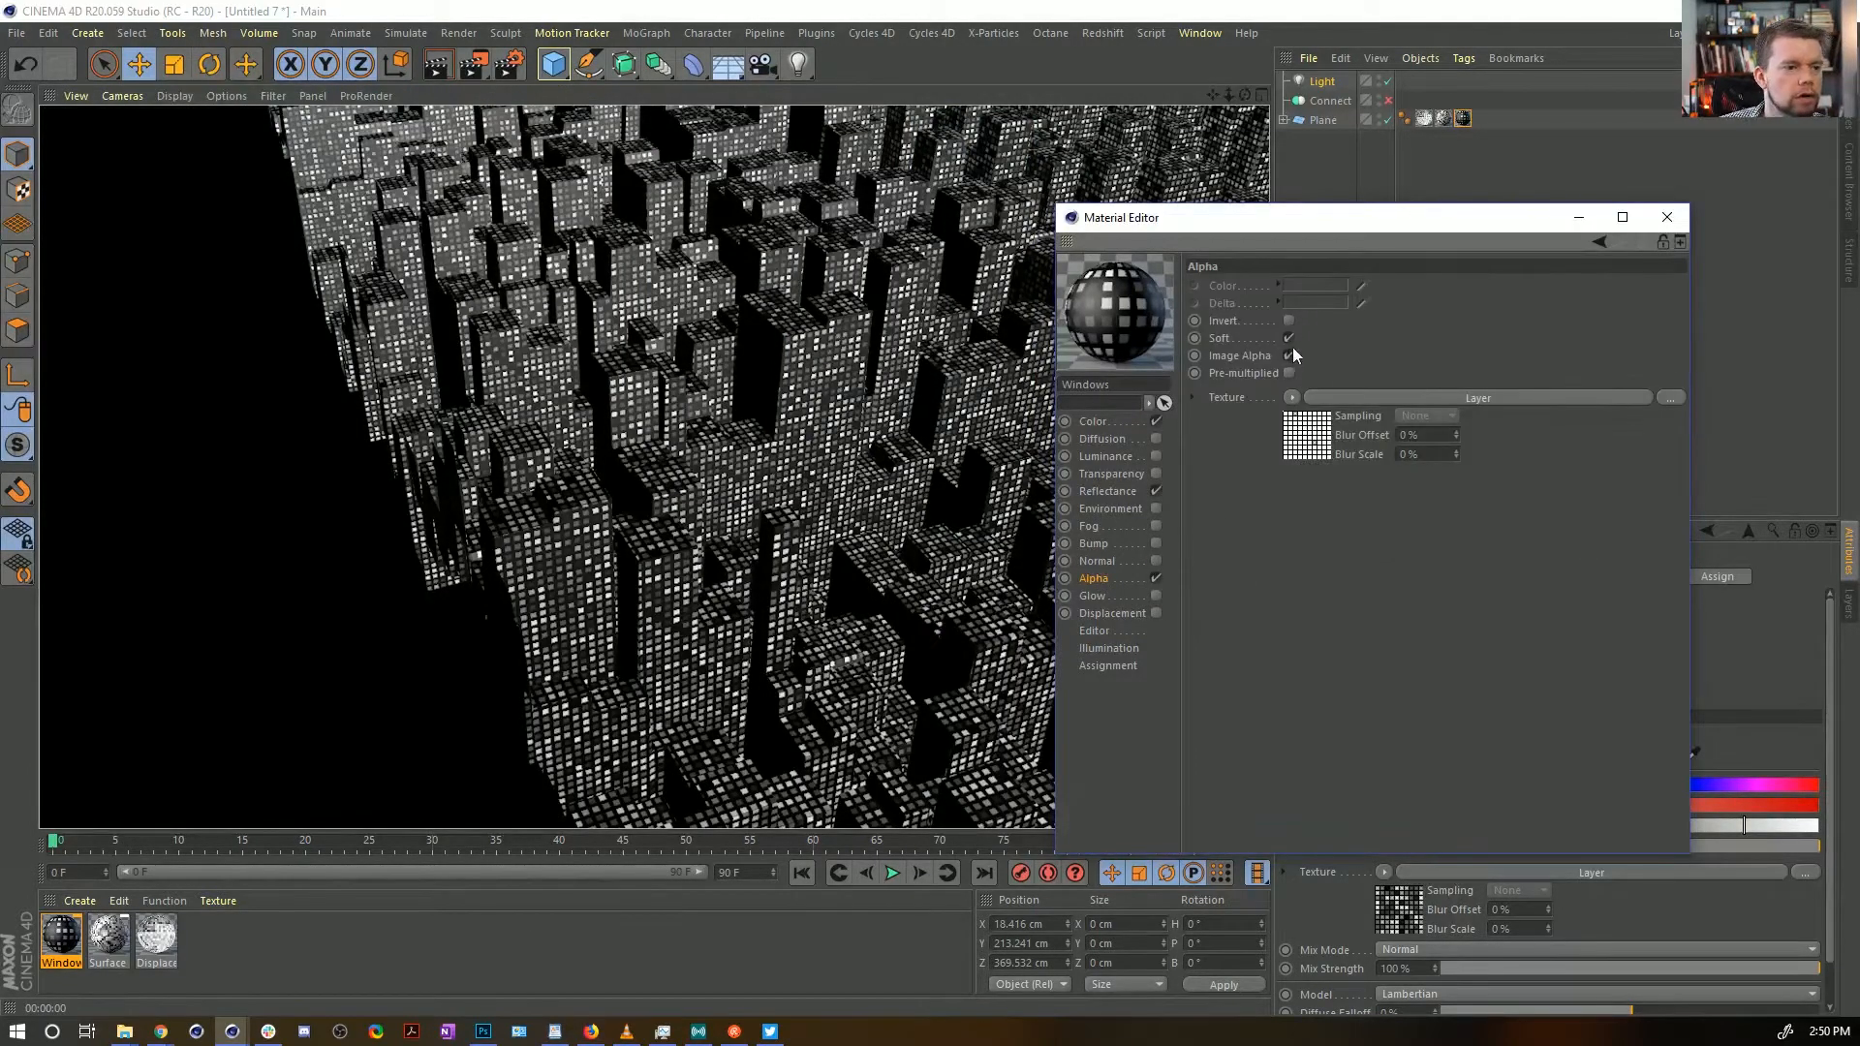
pyautogui.click(1288, 356)
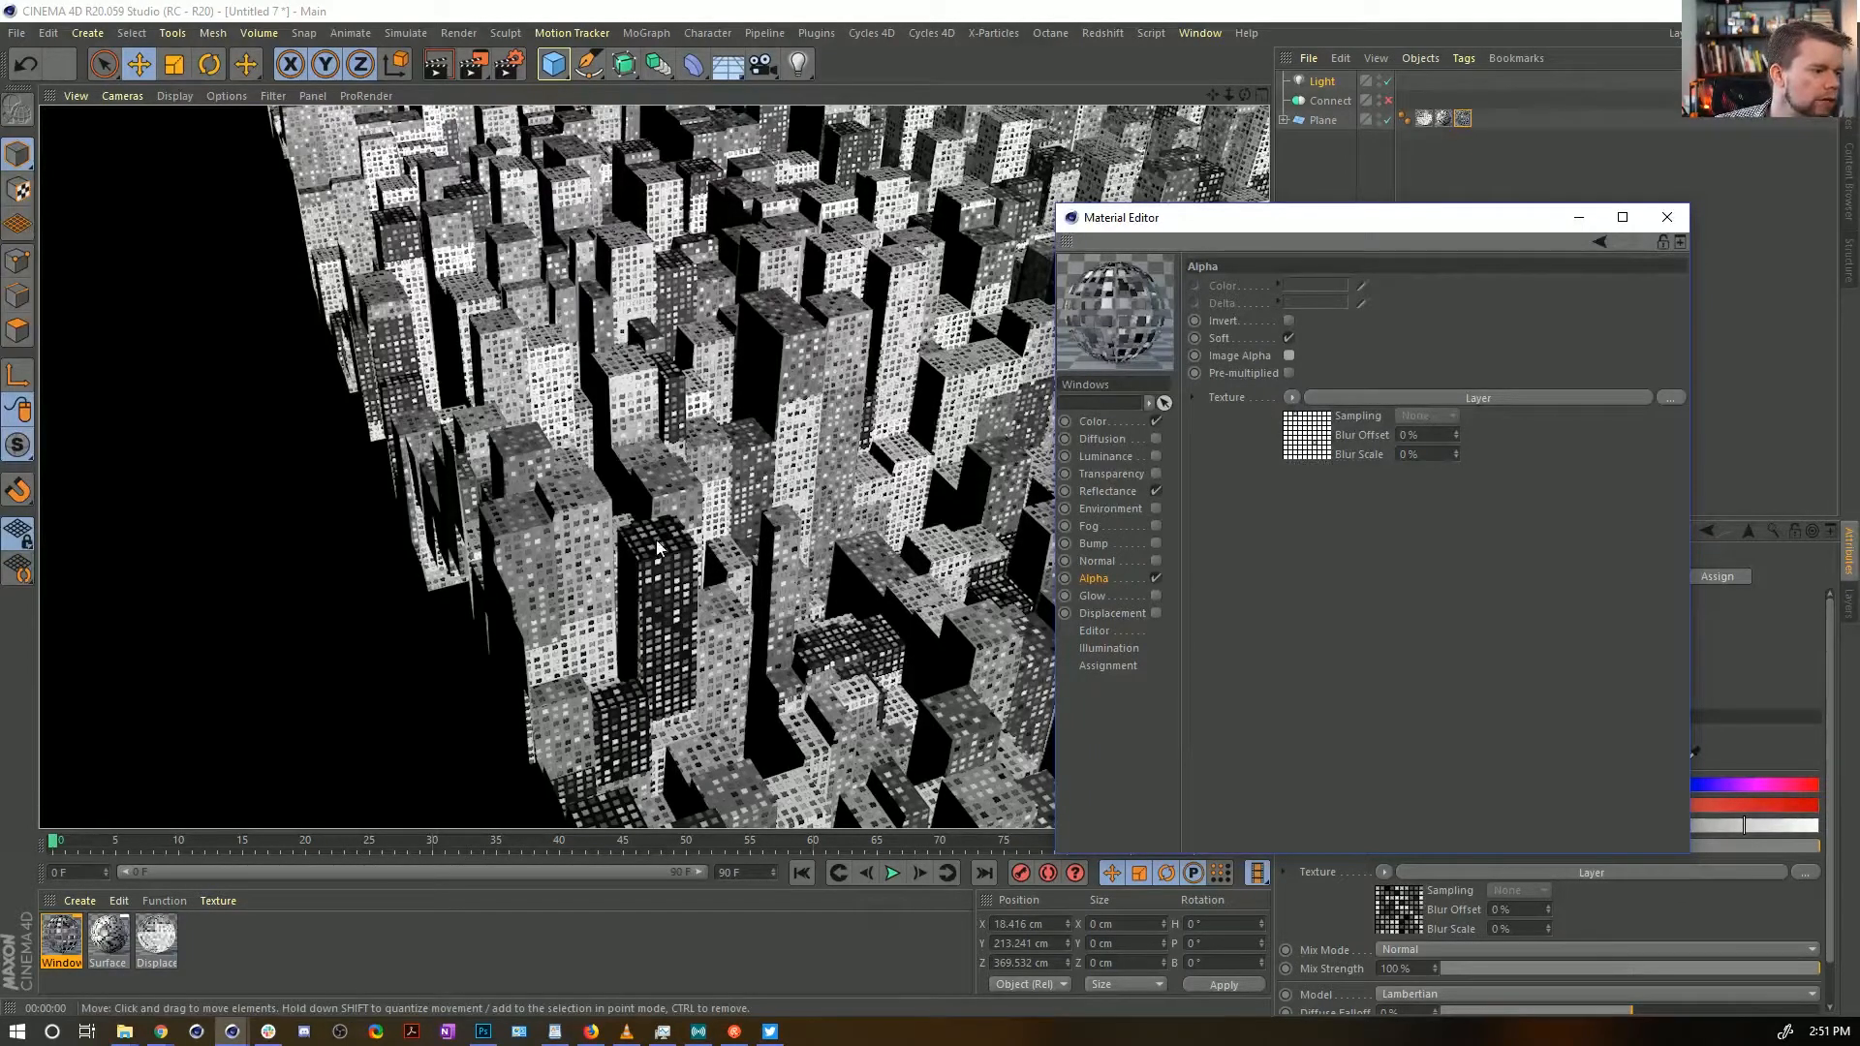
# Add a Falloff shader above the Colorize effect in the Windows material's Alpha layers
pyautogui.click(1300, 444)
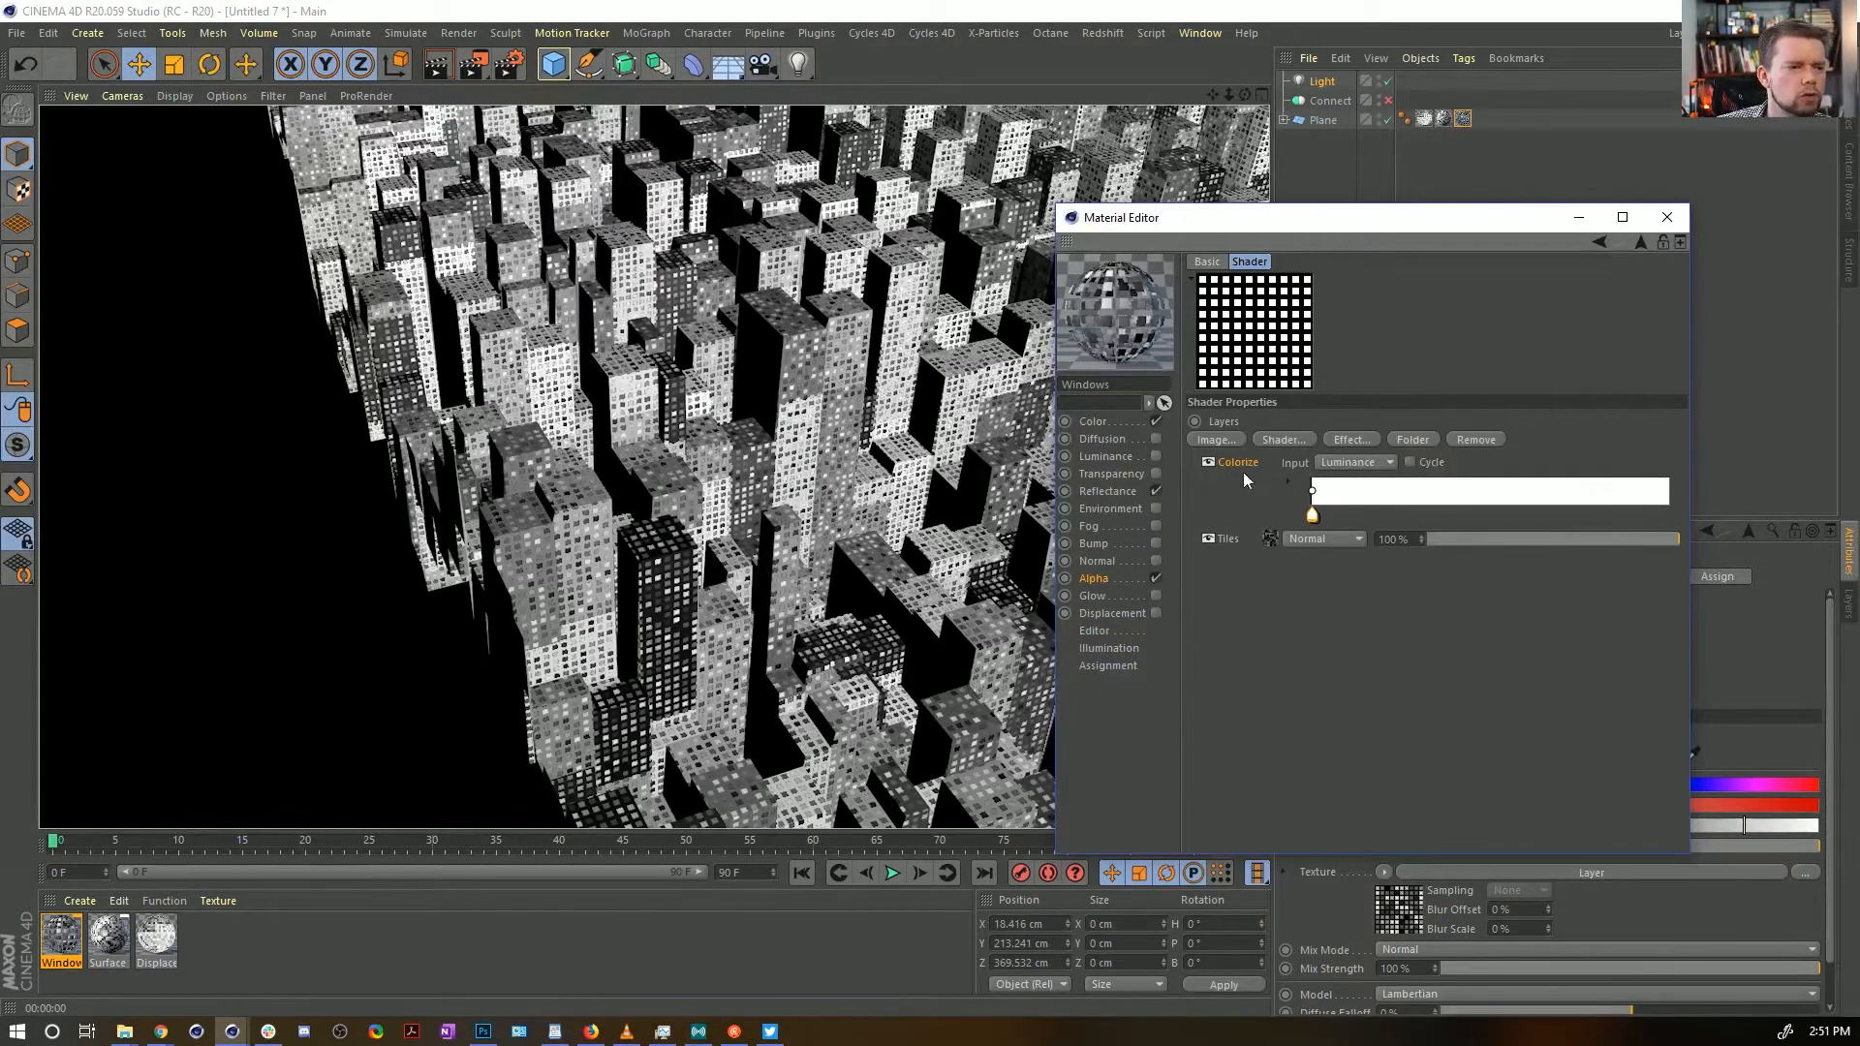
pyautogui.click(1284, 439)
pyautogui.moveTo(1378, 670)
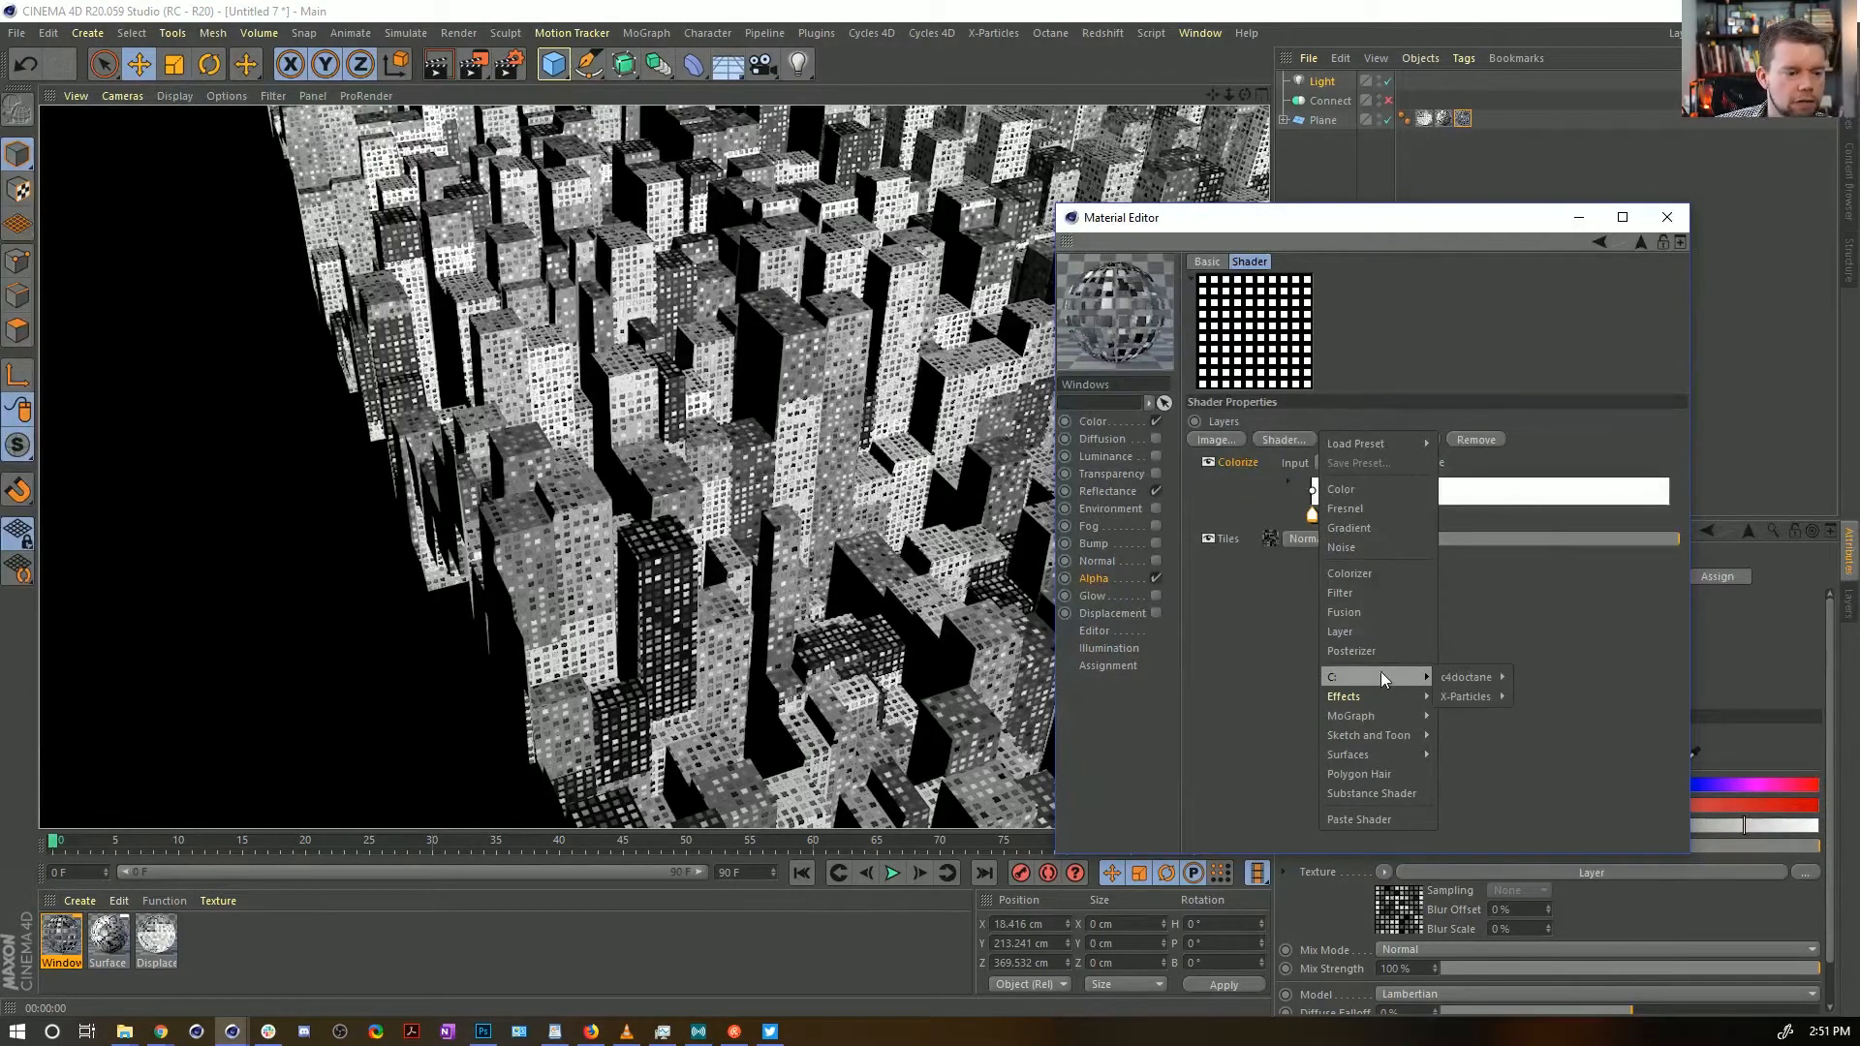
pyautogui.moveTo(1392, 738)
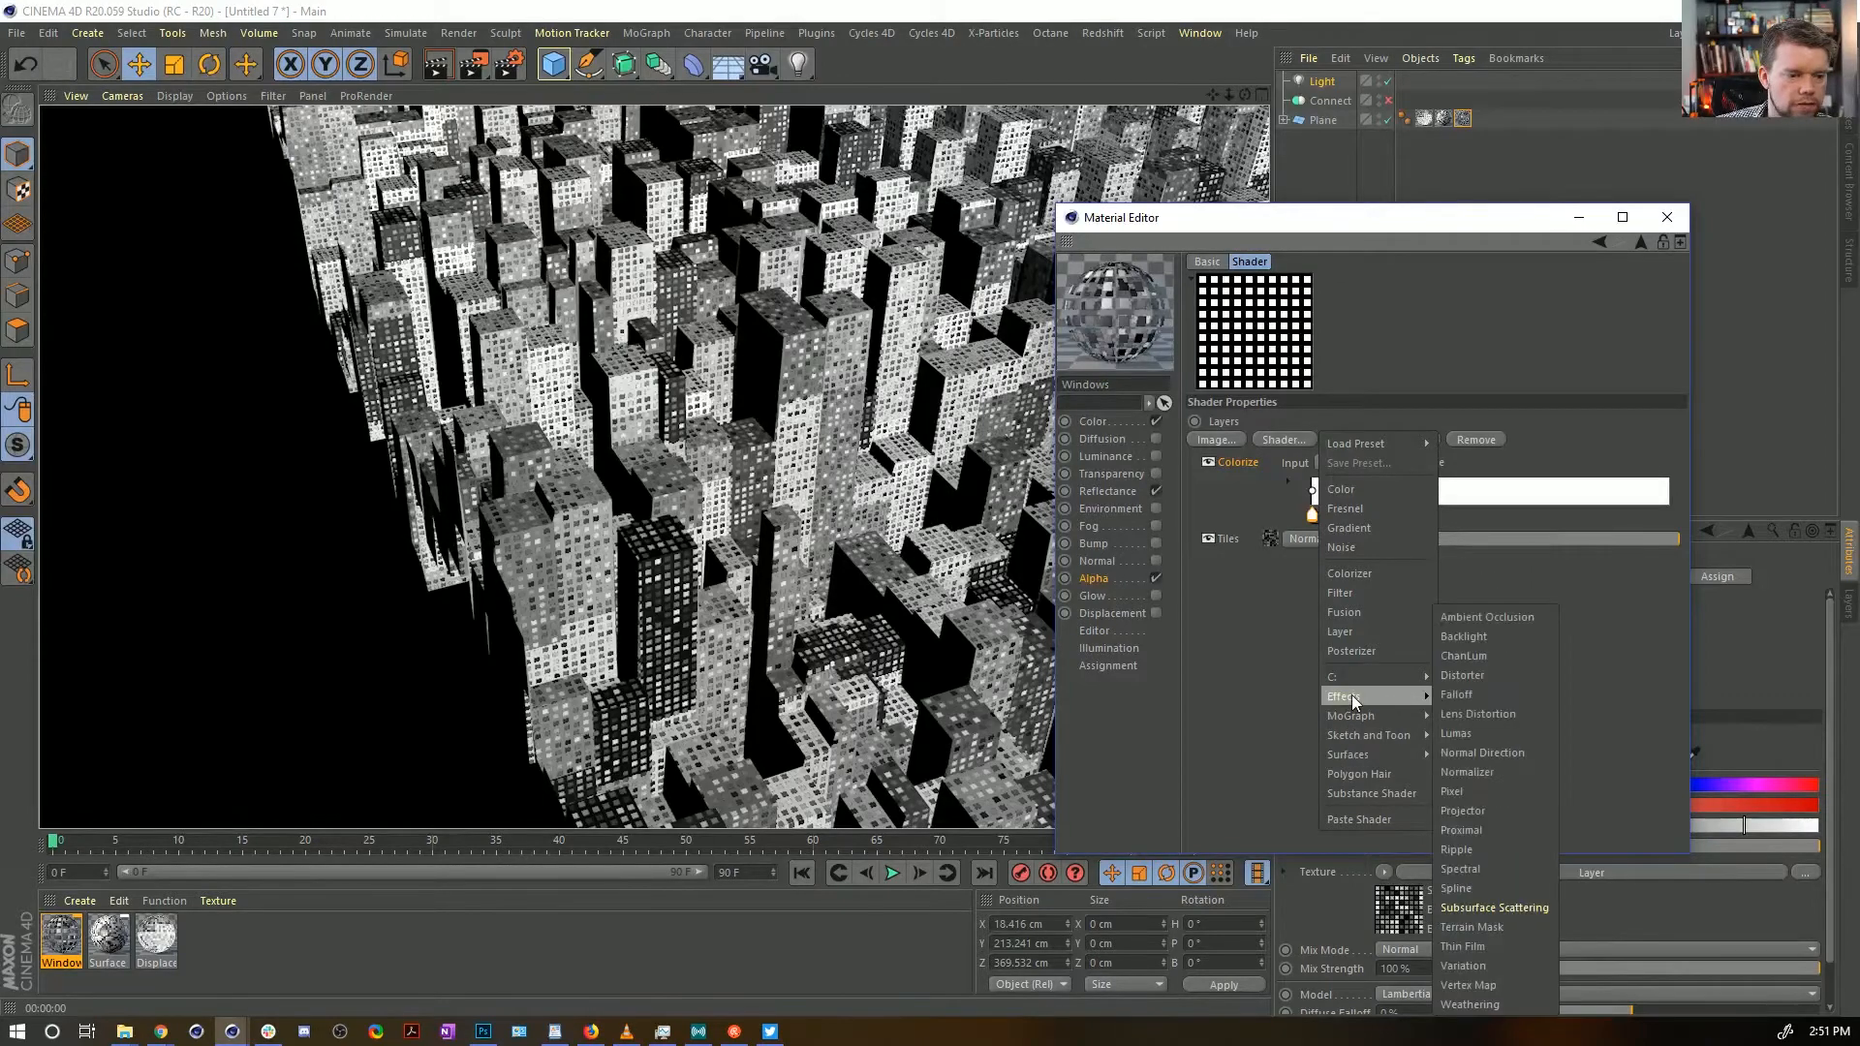
pyautogui.click(1458, 694)
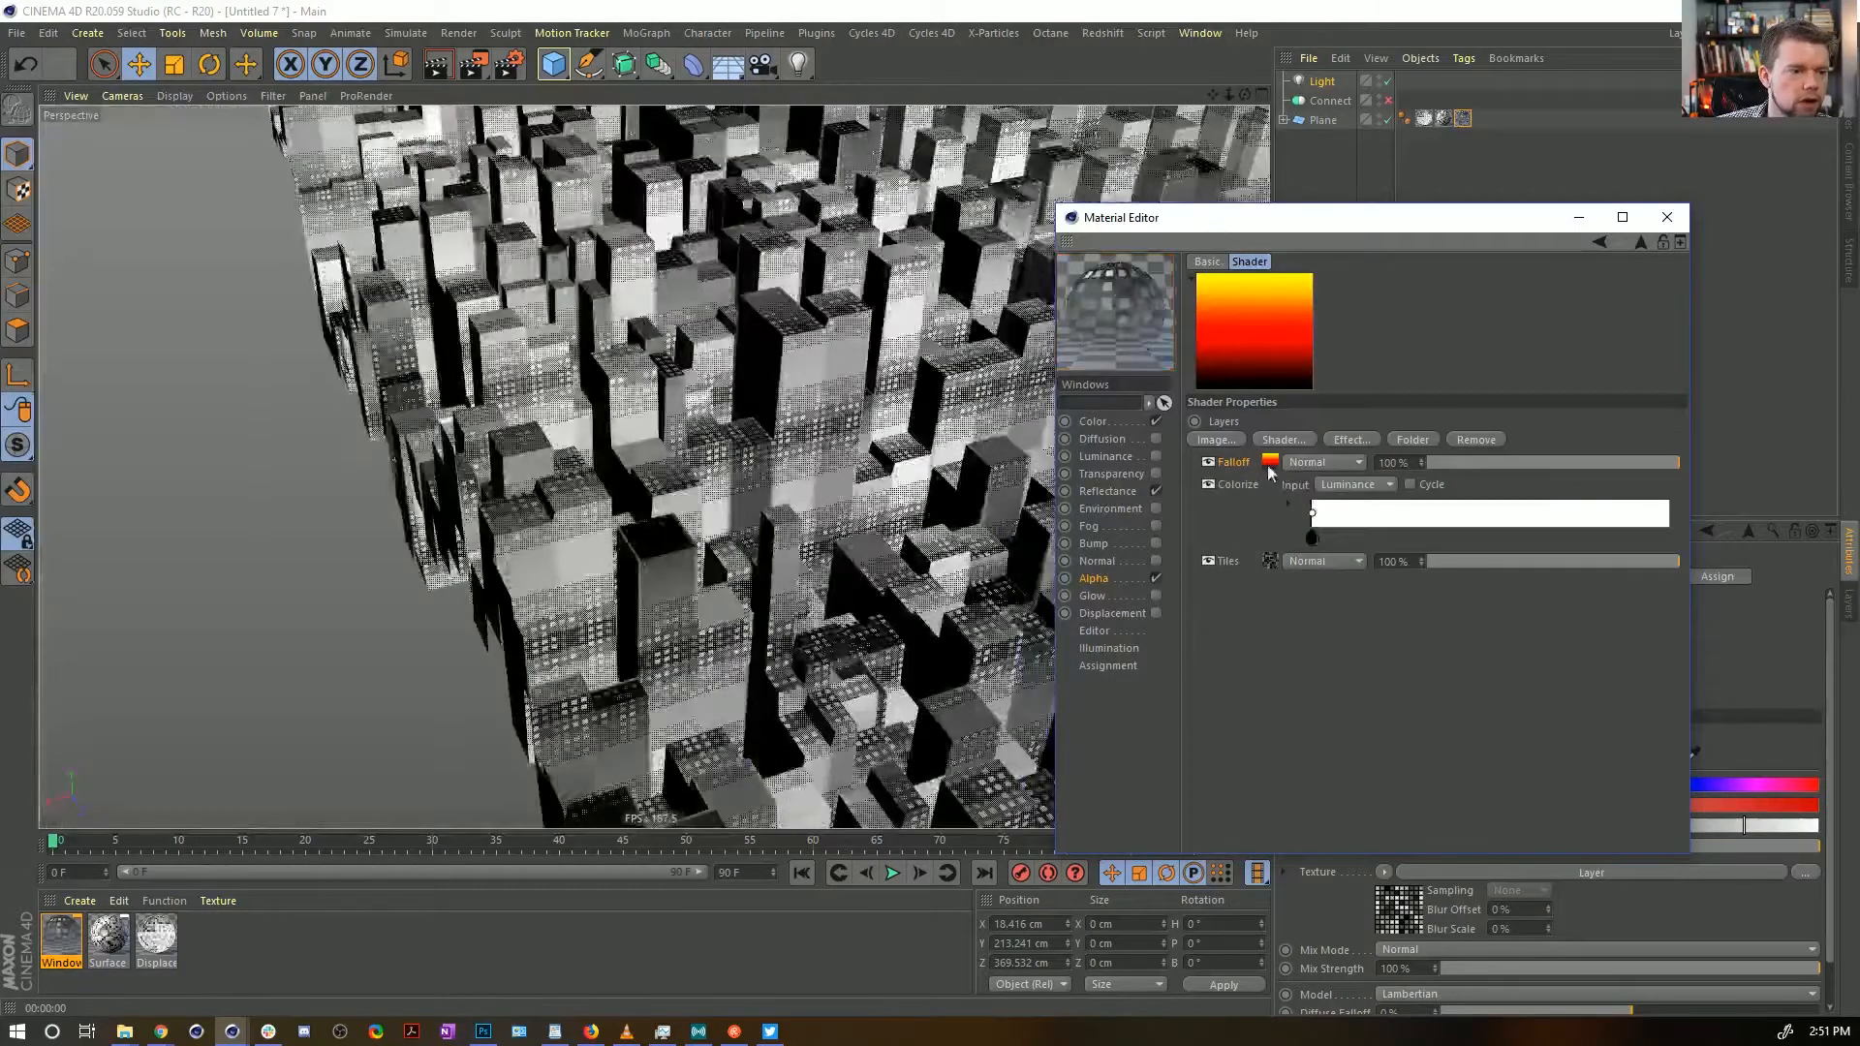
# Remove the red knot from the alpha Falloff shader's gradient and change its yellow end knot to white
pyautogui.click(1270, 463)
pyautogui.moveTo(1475, 519); pyautogui.dragTo(1716, 549)
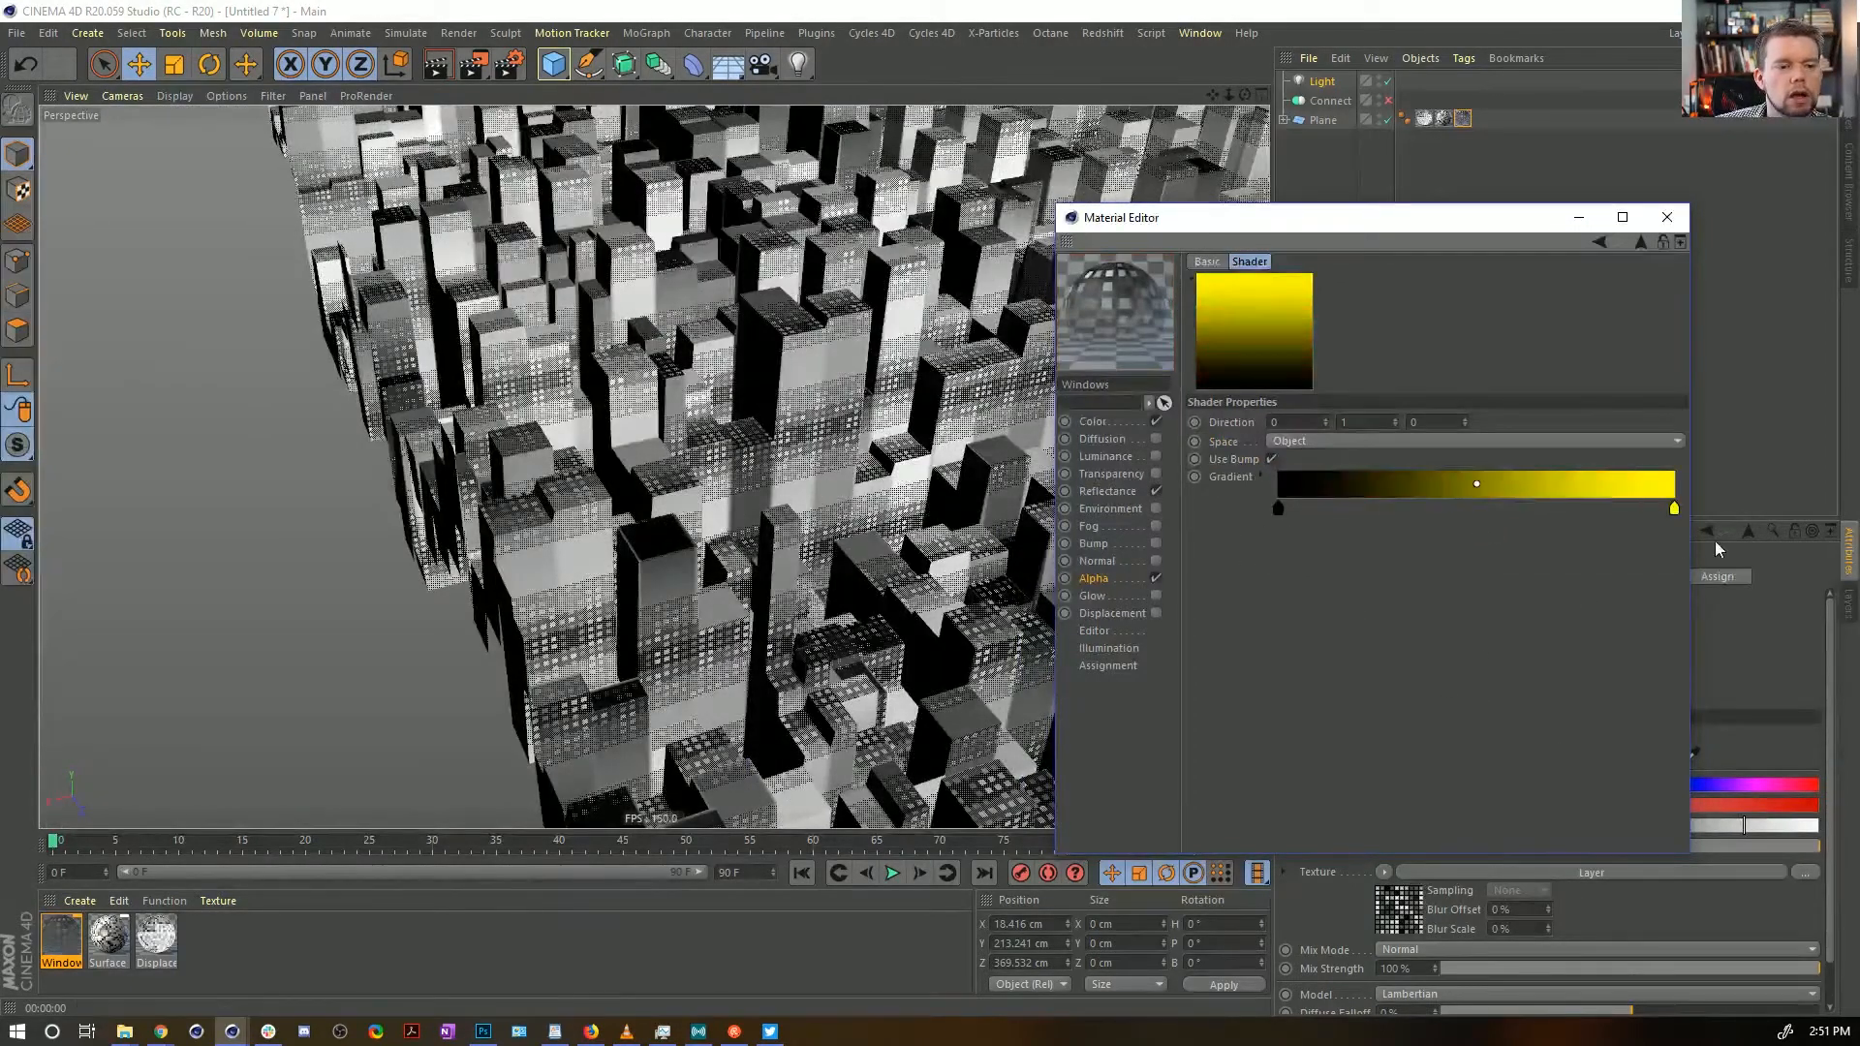
pyautogui.doubleClick(1674, 511)
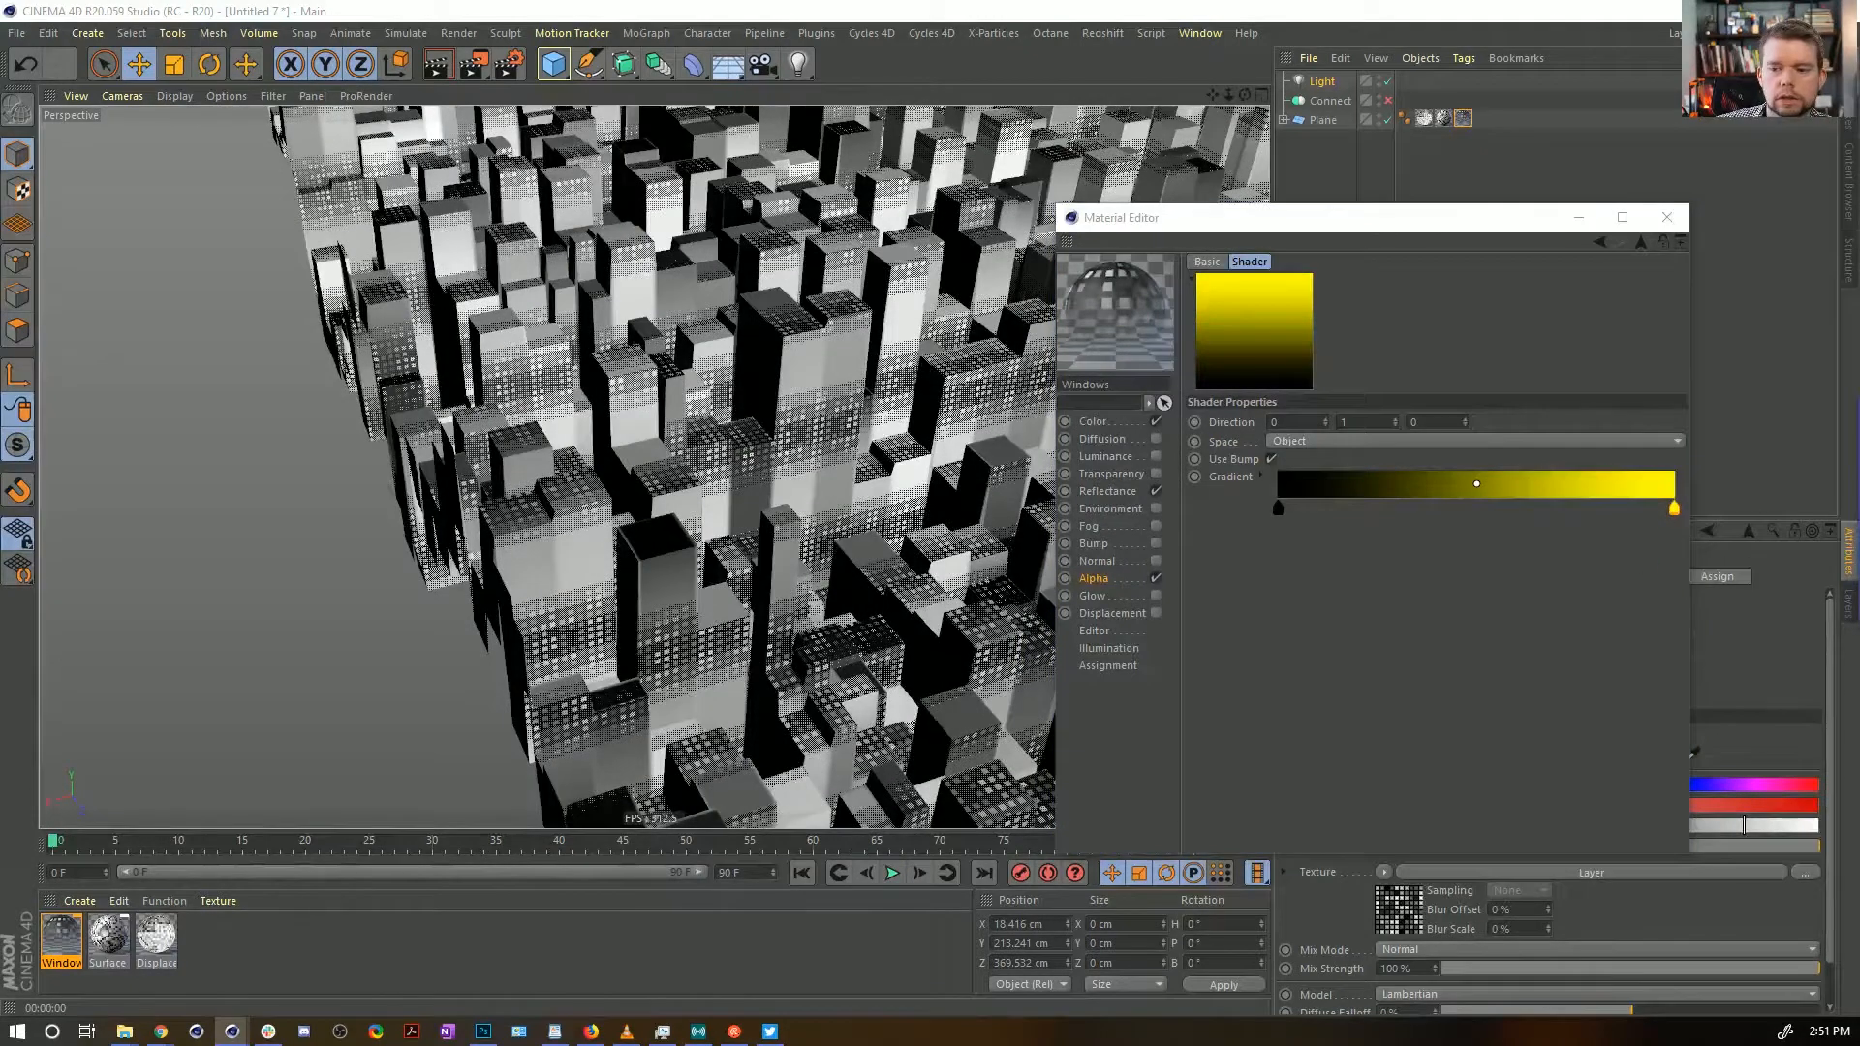
pyautogui.moveTo(1176, 552); pyautogui.dragTo(1126, 559)
pyautogui.click(1210, 600)
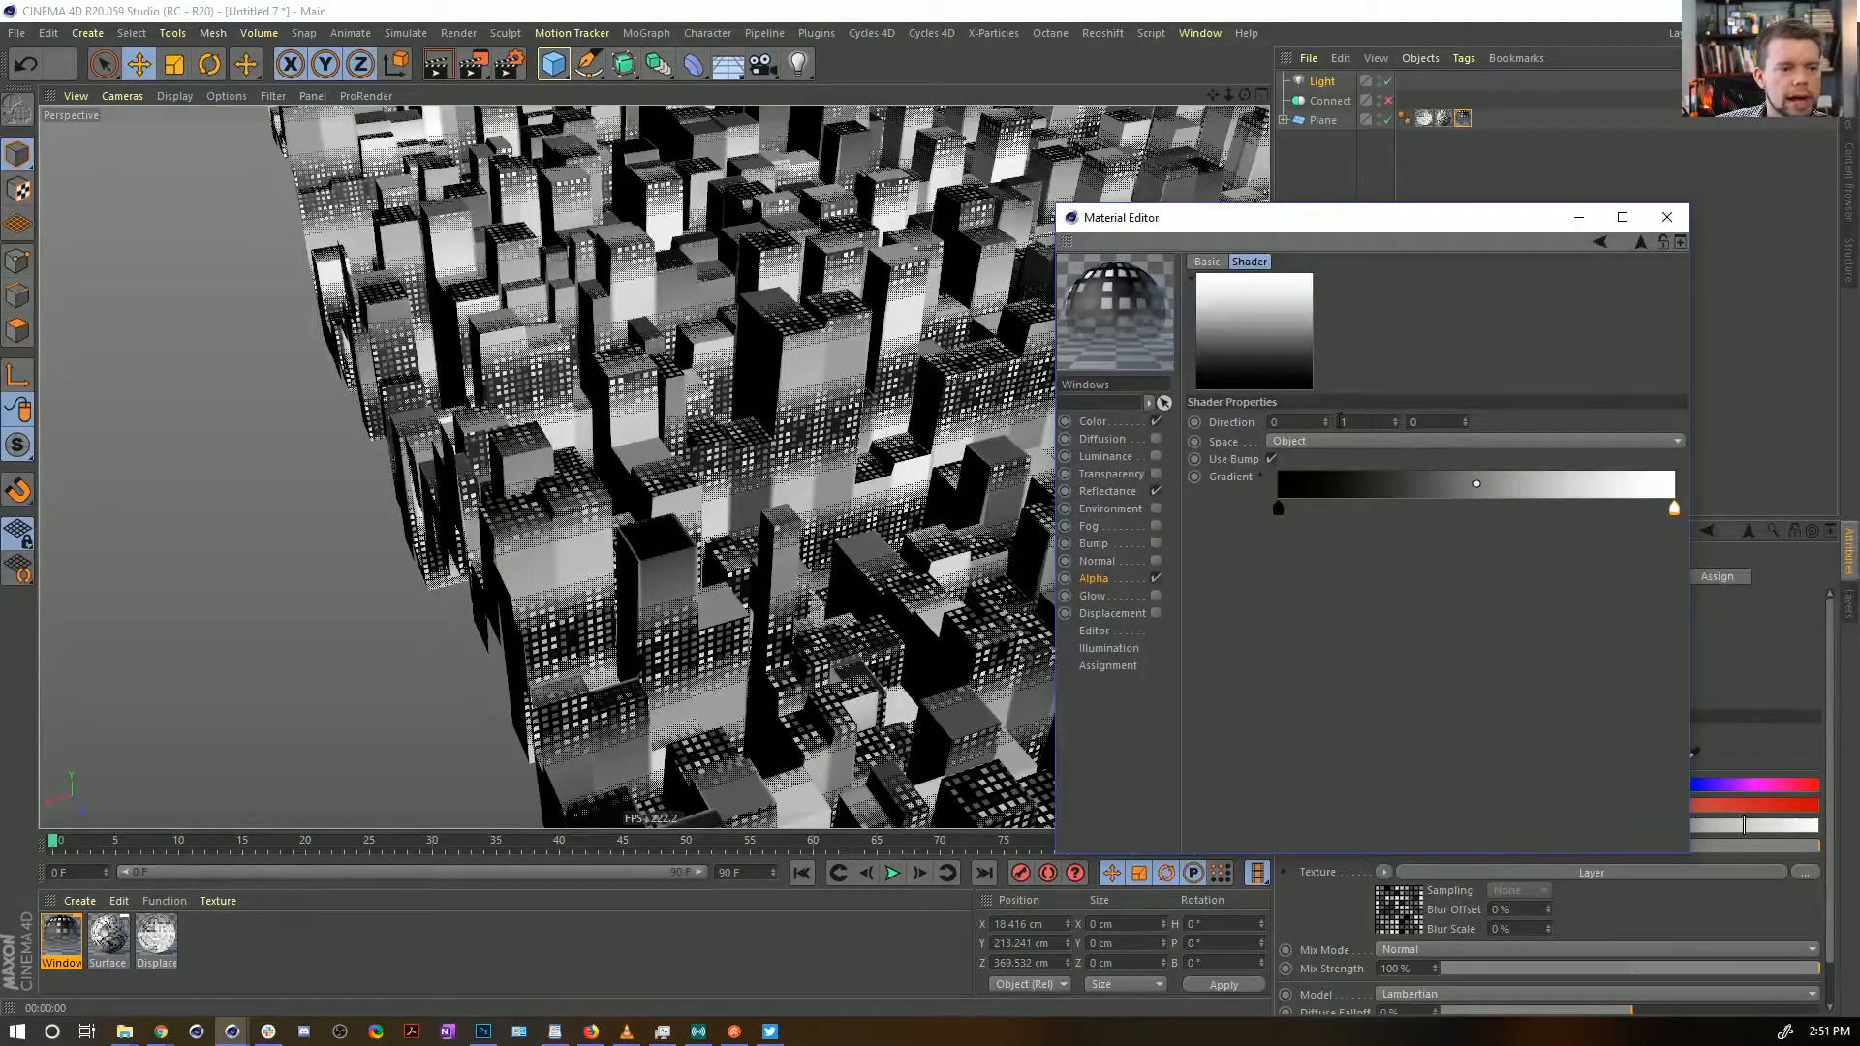
# Set the Falloff shader's Y direction to -1 and move the gradient's white knot close to the black knot
pyautogui.click(1341, 423)
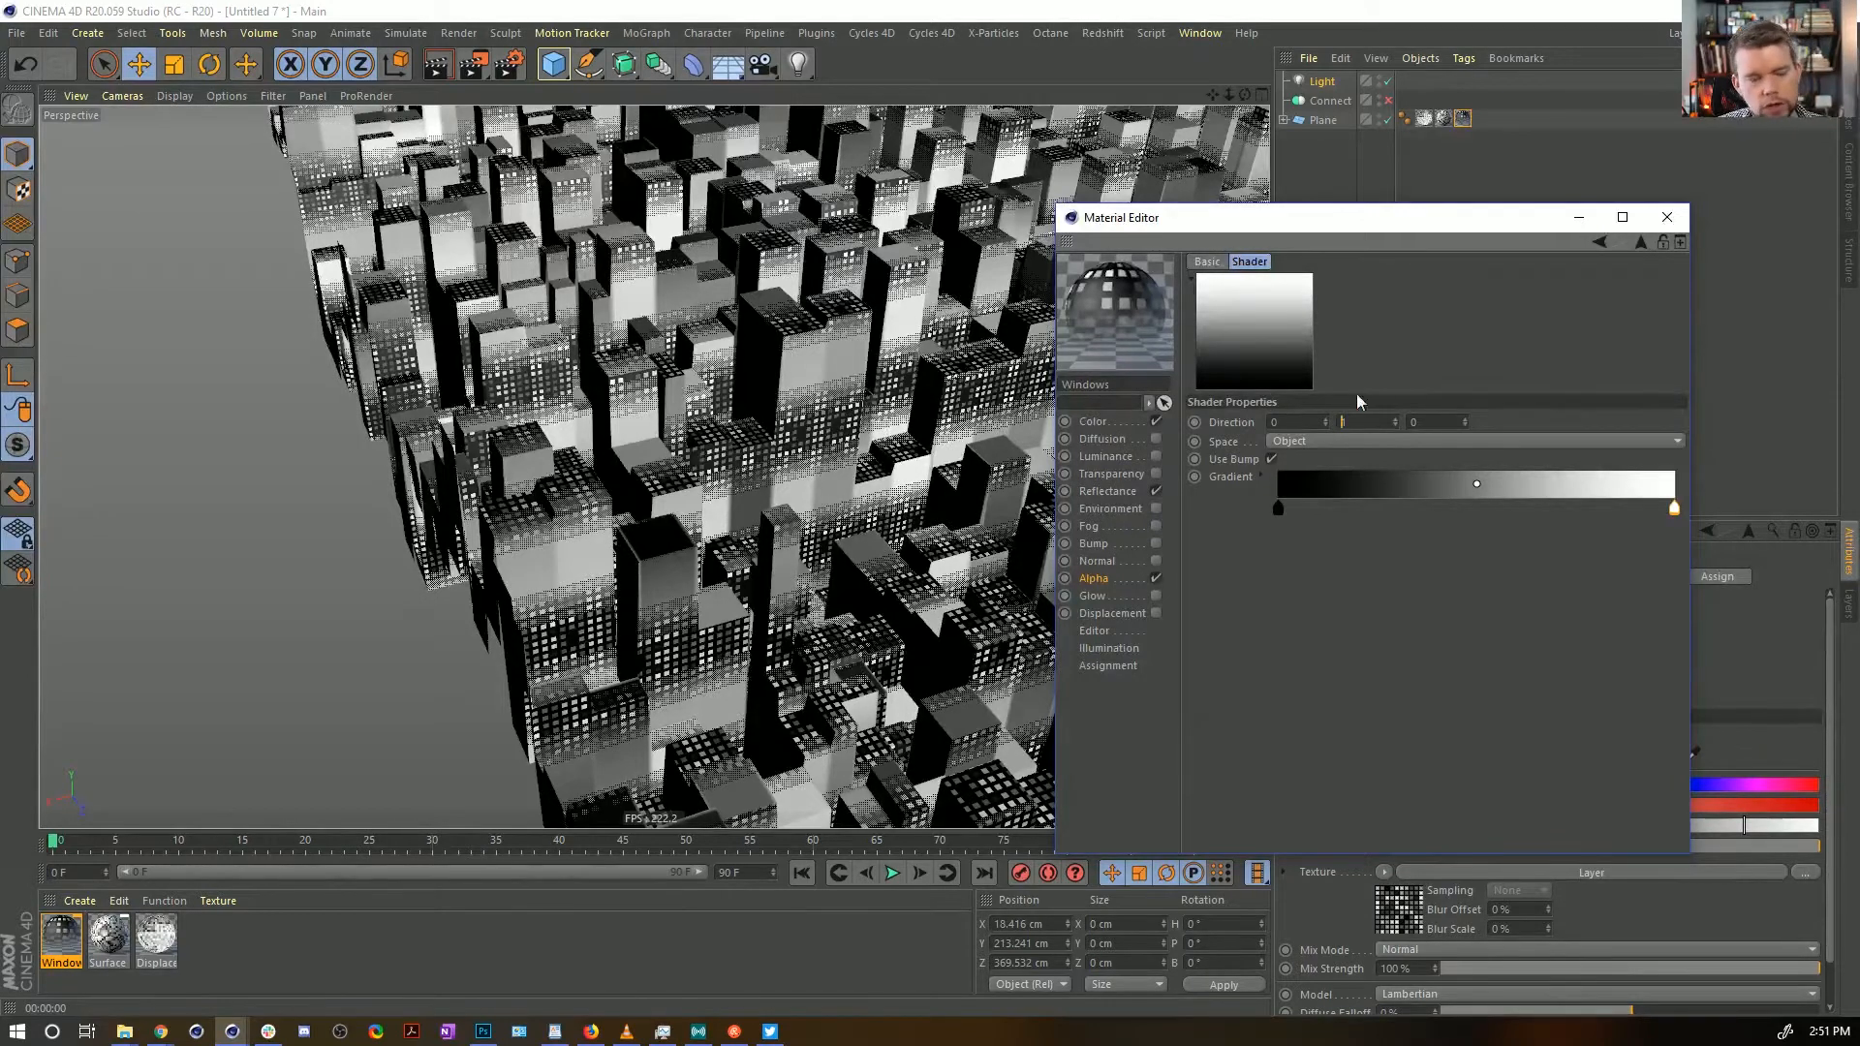
pyautogui.write('-')
pyautogui.press('Return')
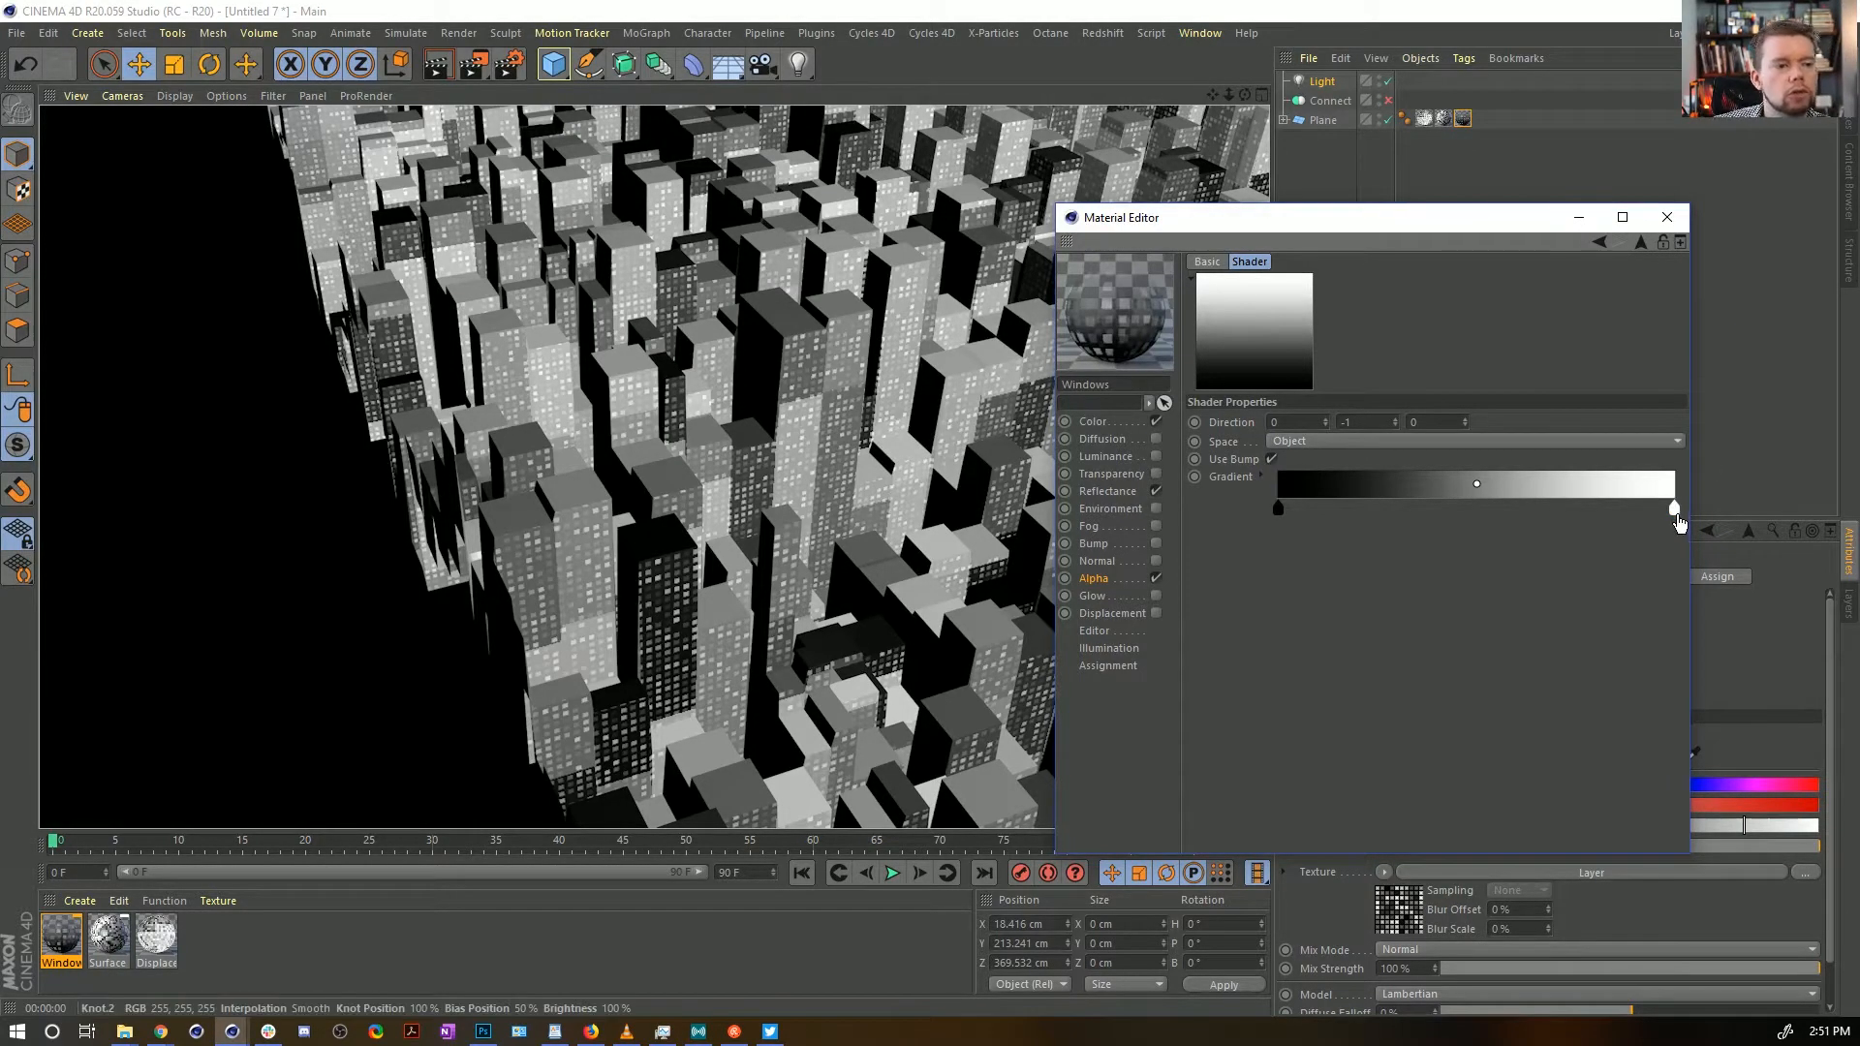
pyautogui.moveTo(1677, 523)
pyautogui.mouseDown()
pyautogui.moveTo(1324, 515)
pyautogui.moveTo(1412, 514)
pyautogui.moveTo(1352, 533)
pyautogui.mouseUp()
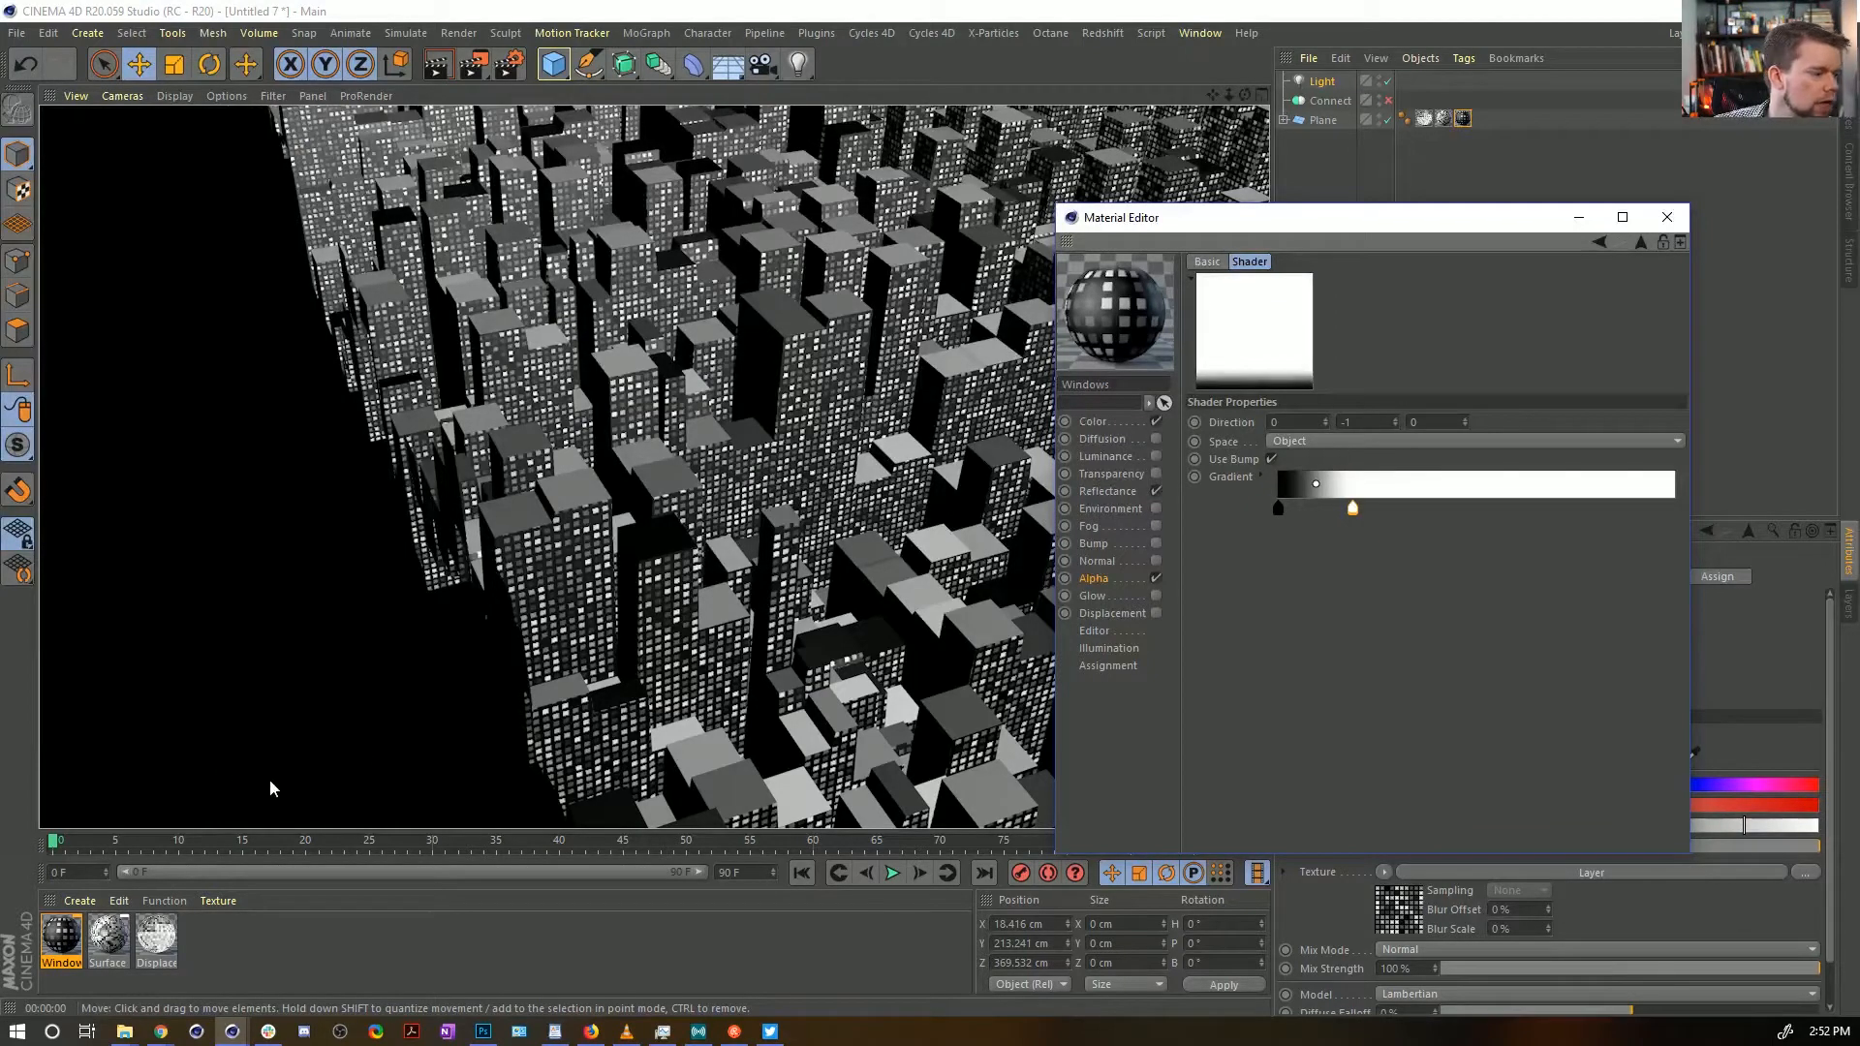
# Copy the Windows material's Layer texture from the Color channel to Luminance, disable Color and enable Luminance
pyautogui.click(71, 929)
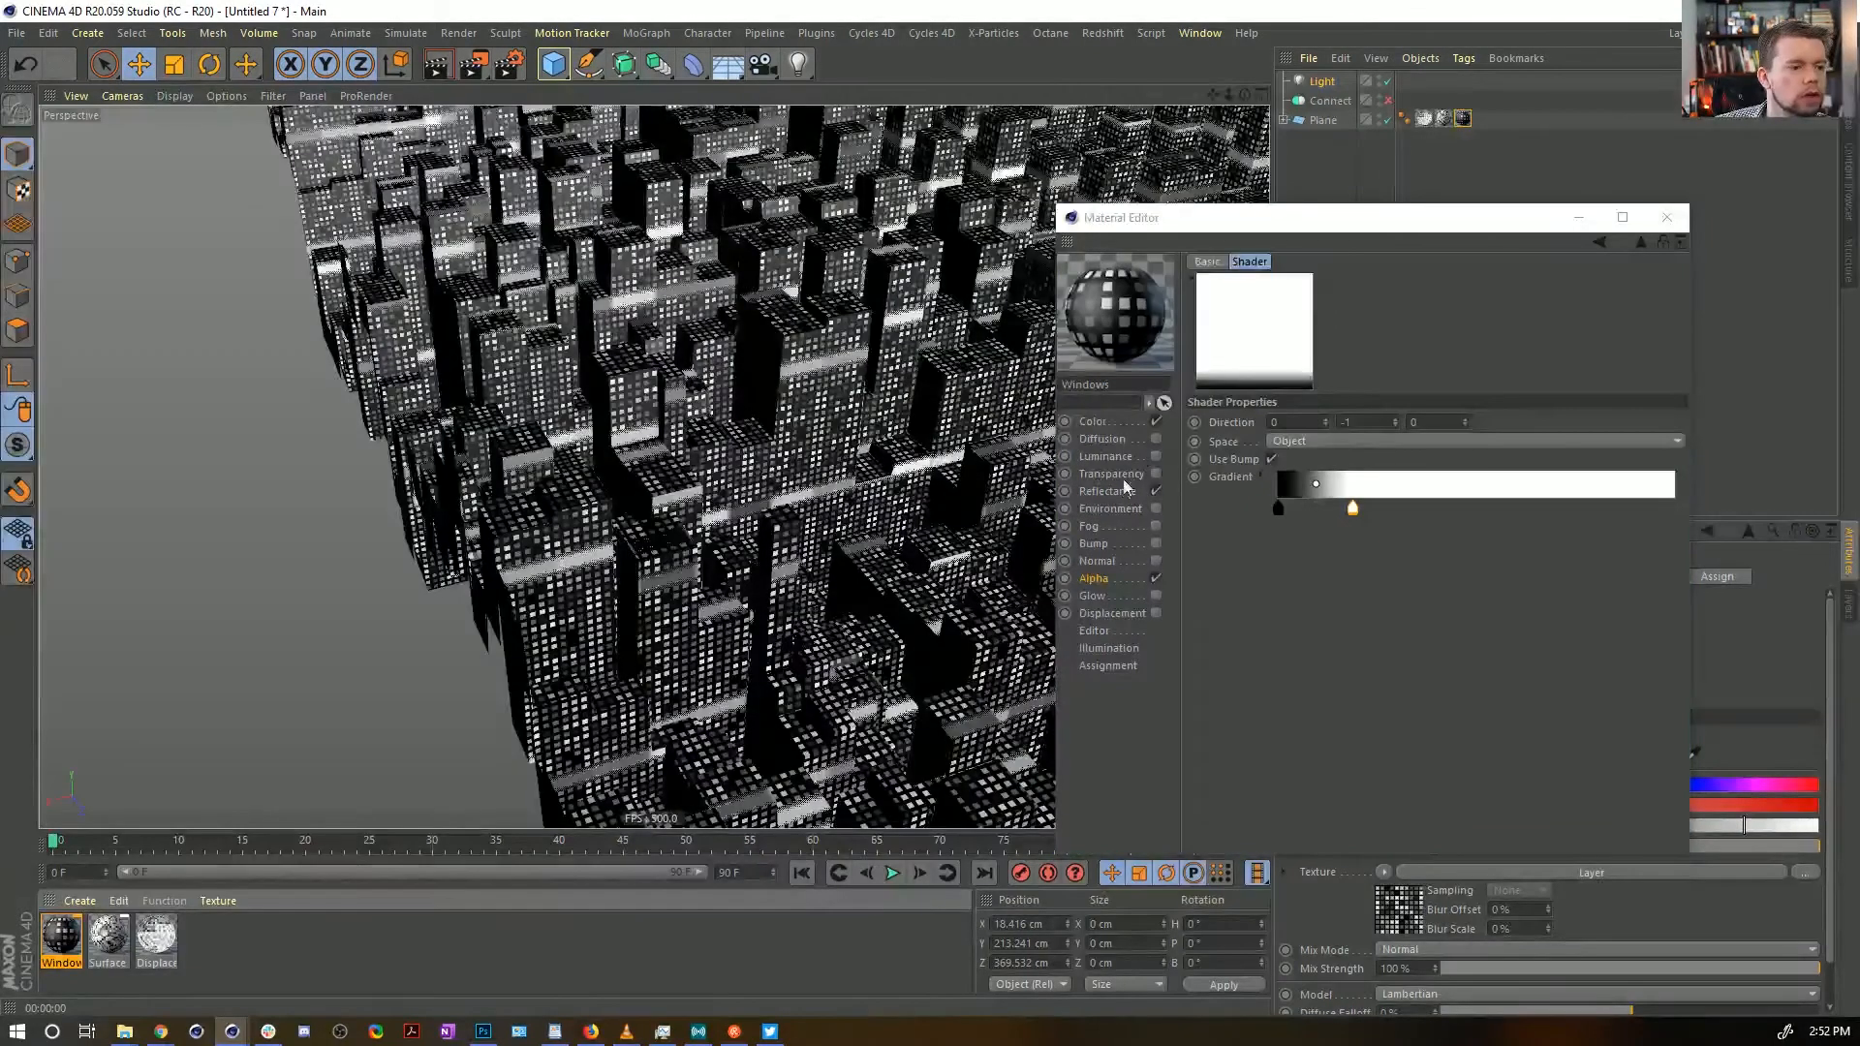
pyautogui.click(1124, 422)
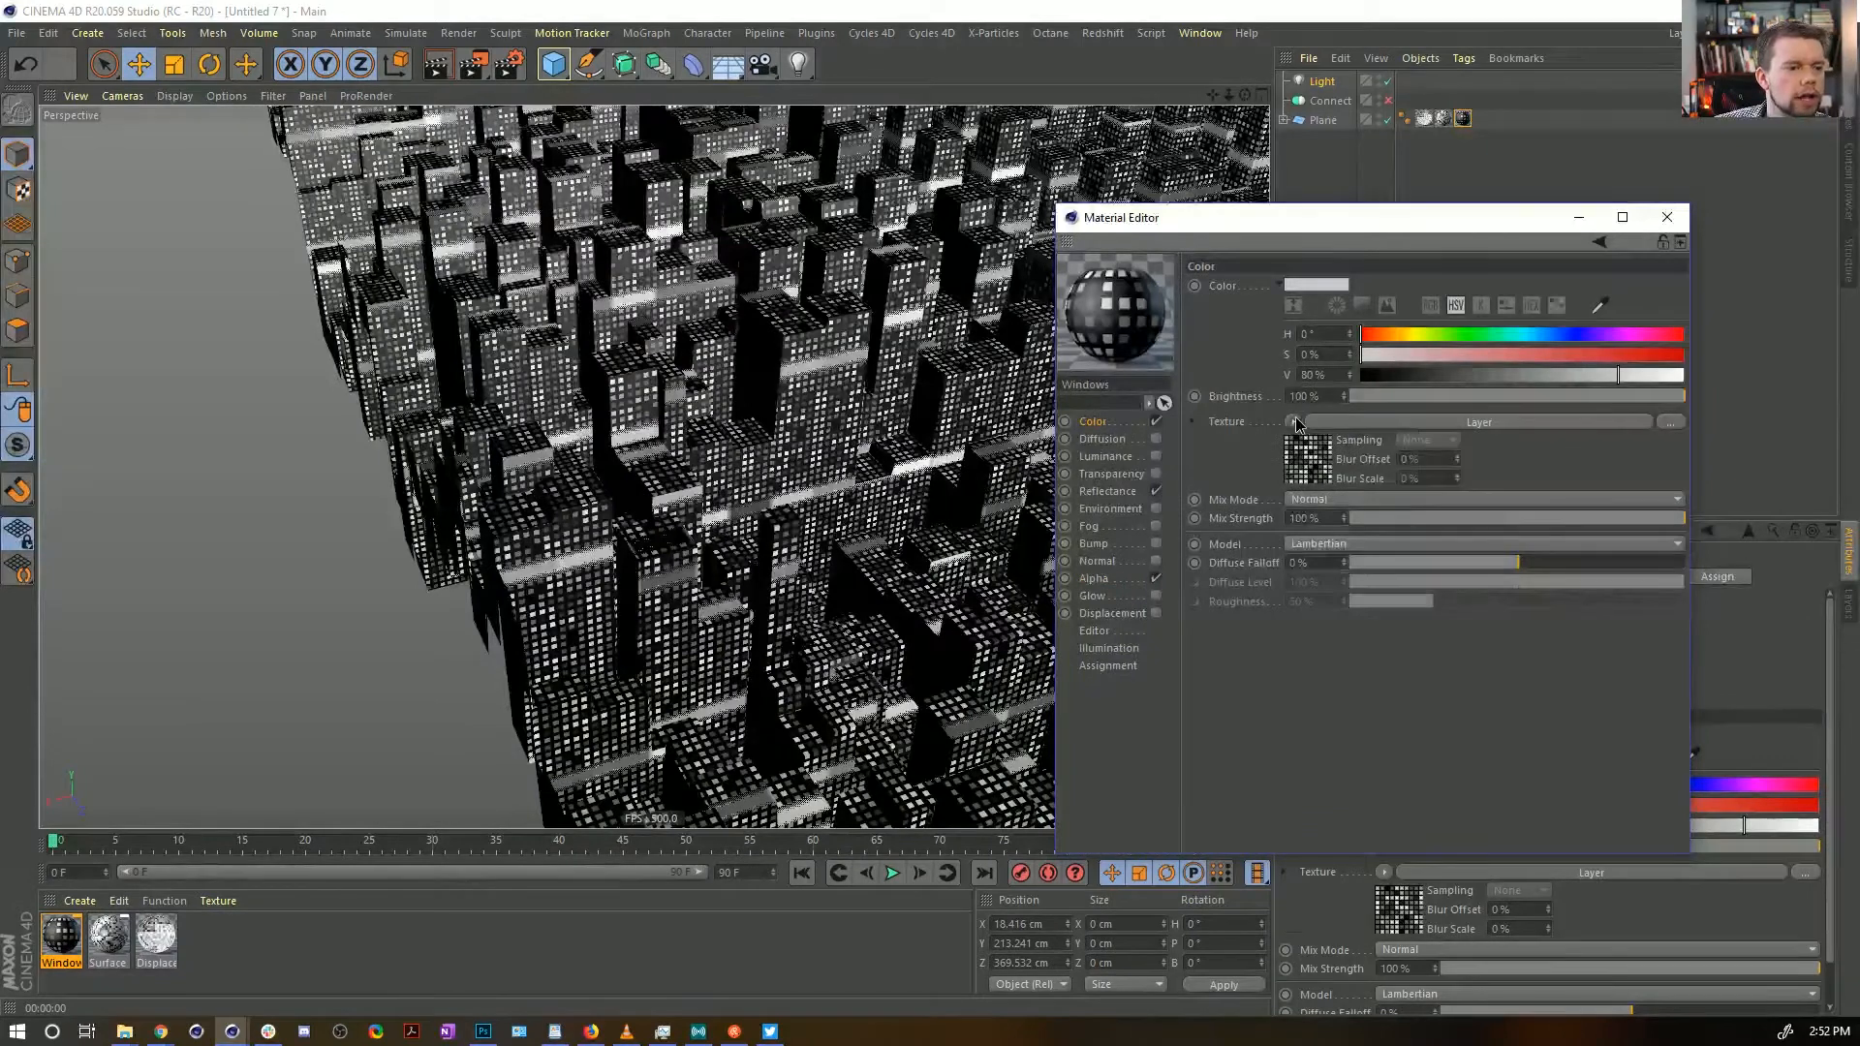
pyautogui.click(1295, 422)
pyautogui.click(1155, 421)
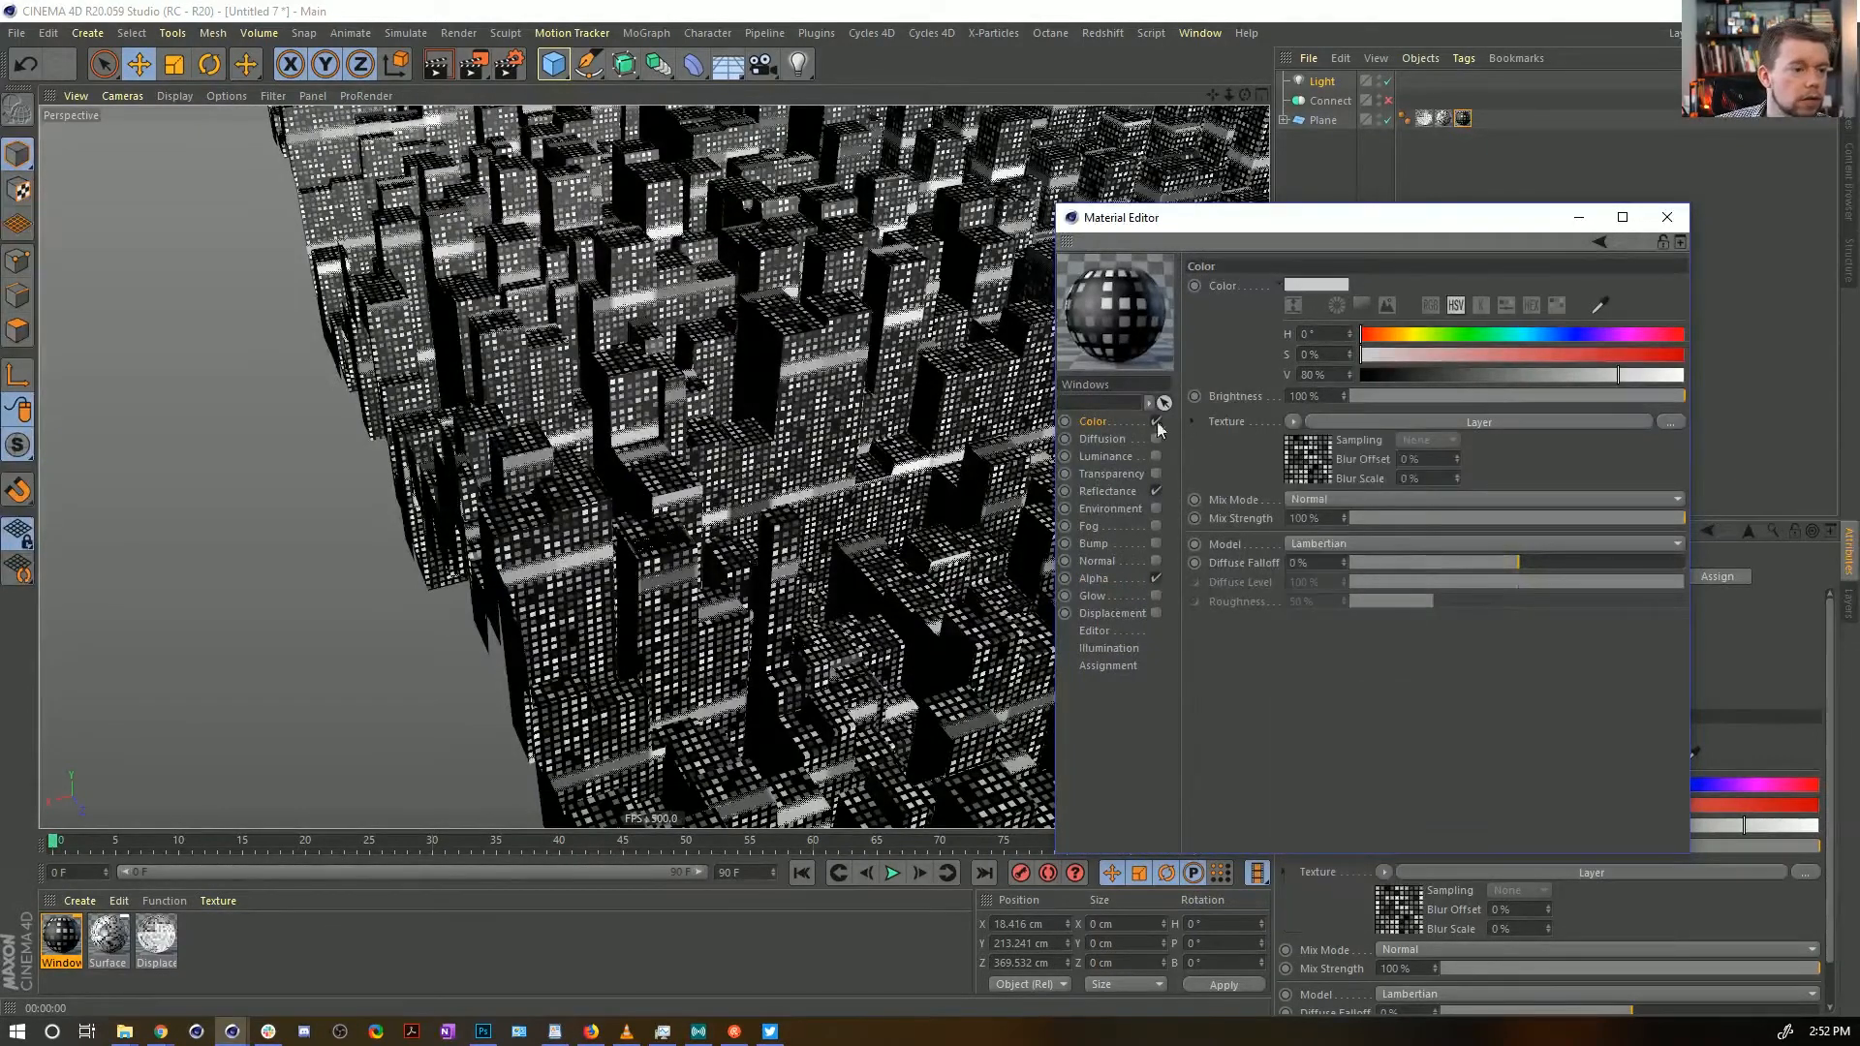
pyautogui.click(1156, 421)
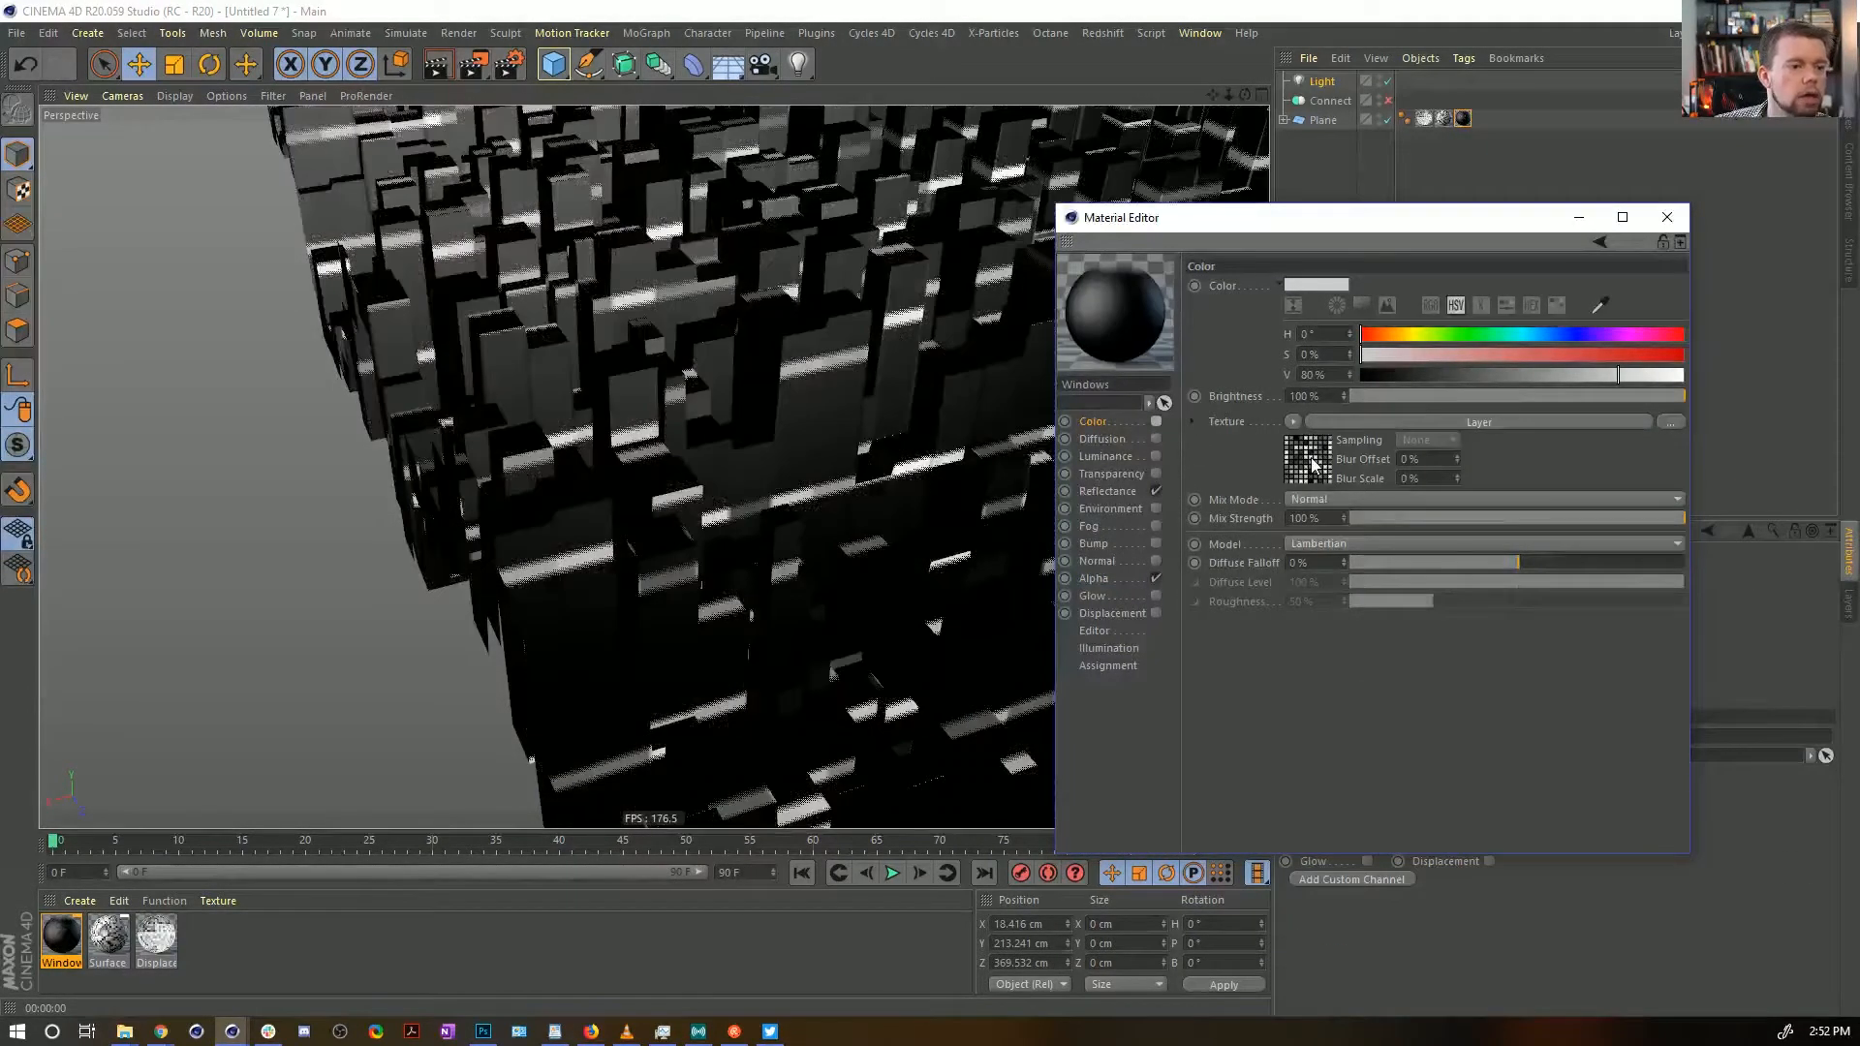
pyautogui.click(1119, 458)
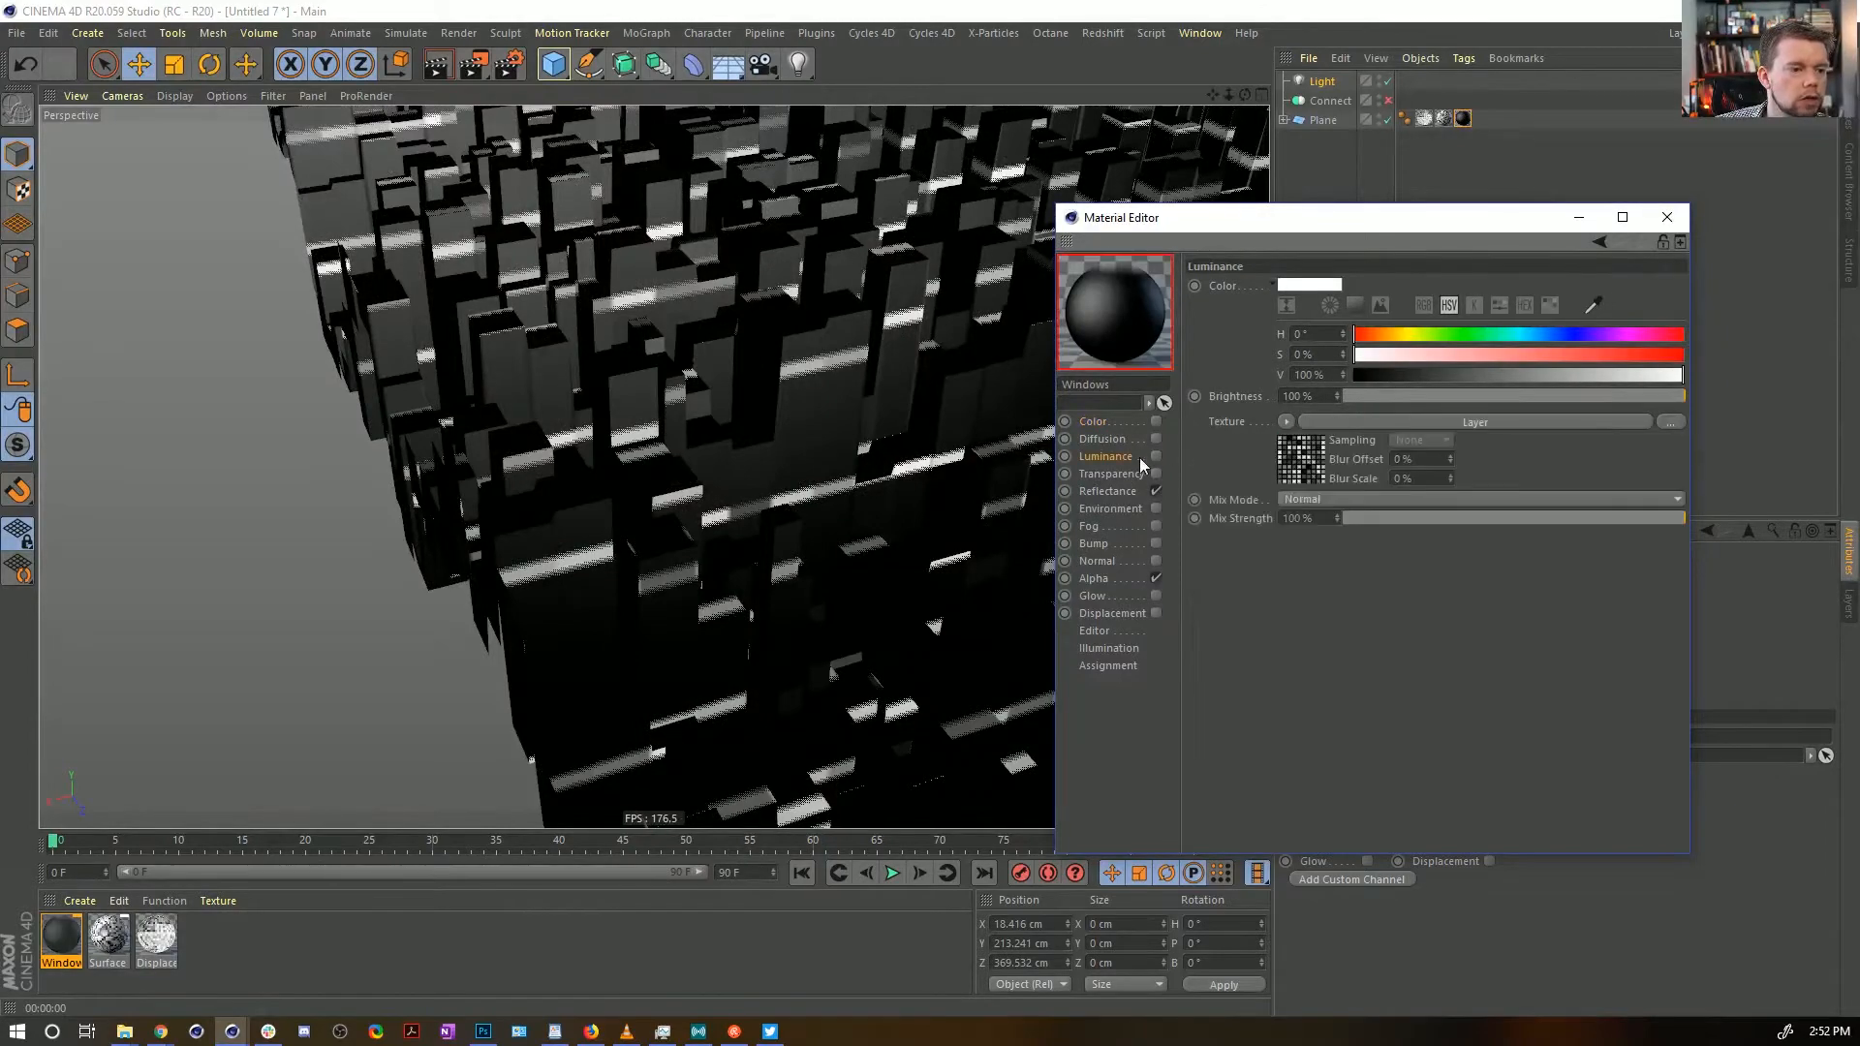
pyautogui.click(1155, 457)
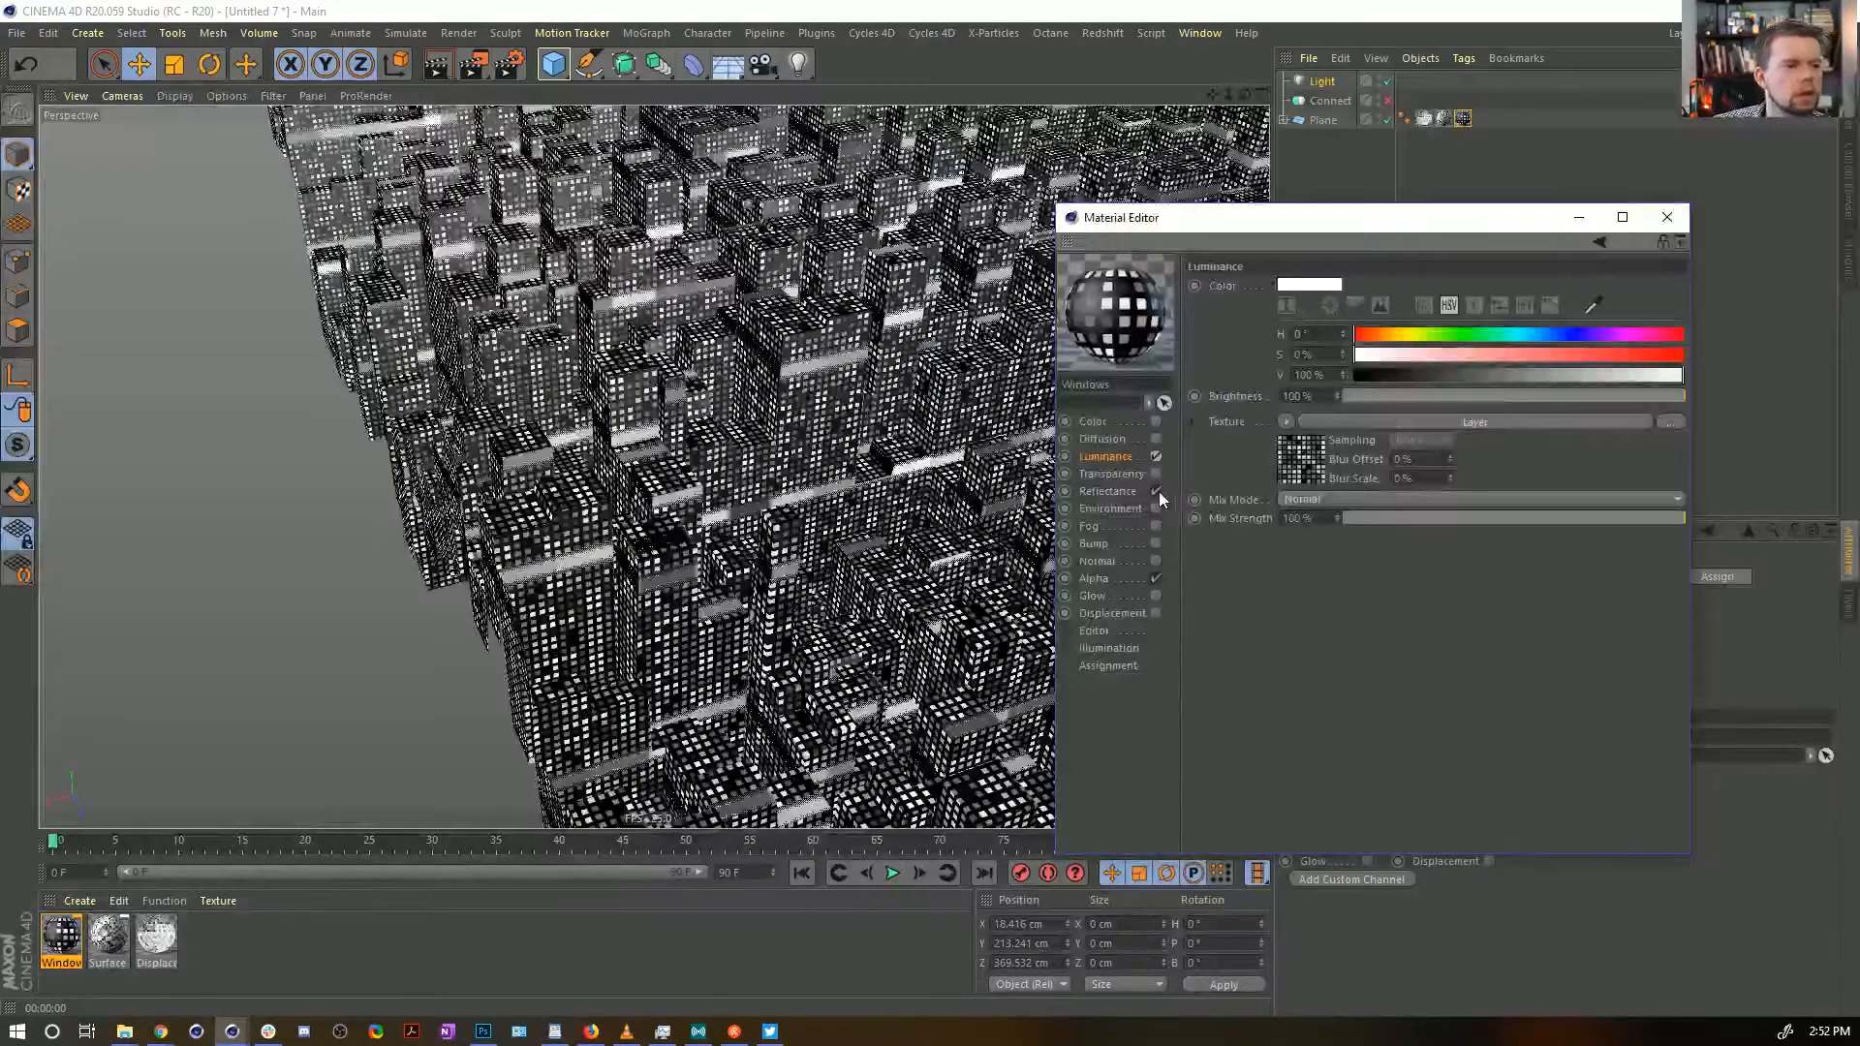
# Remove the Default Specular layer from the Windows material's Reflectance channel and add a GGX layer
pyautogui.click(1114, 491)
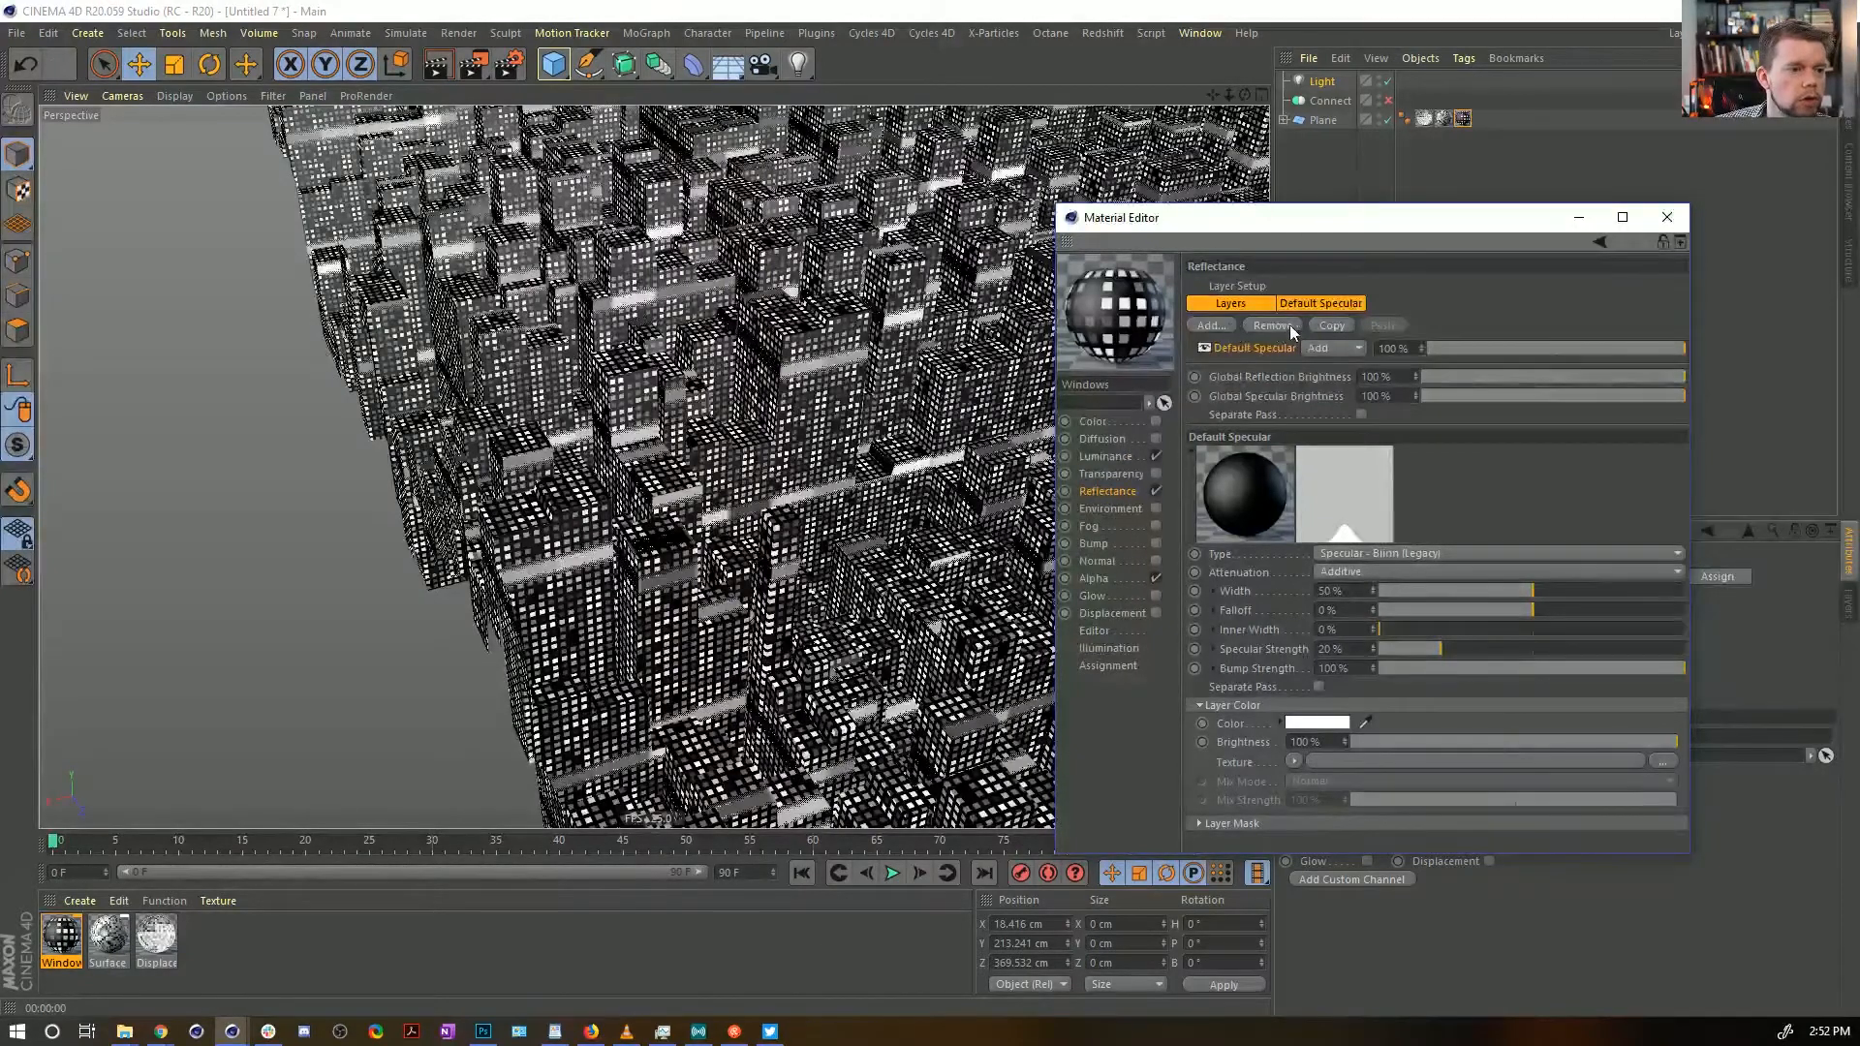
pyautogui.click(1275, 326)
pyautogui.click(1211, 324)
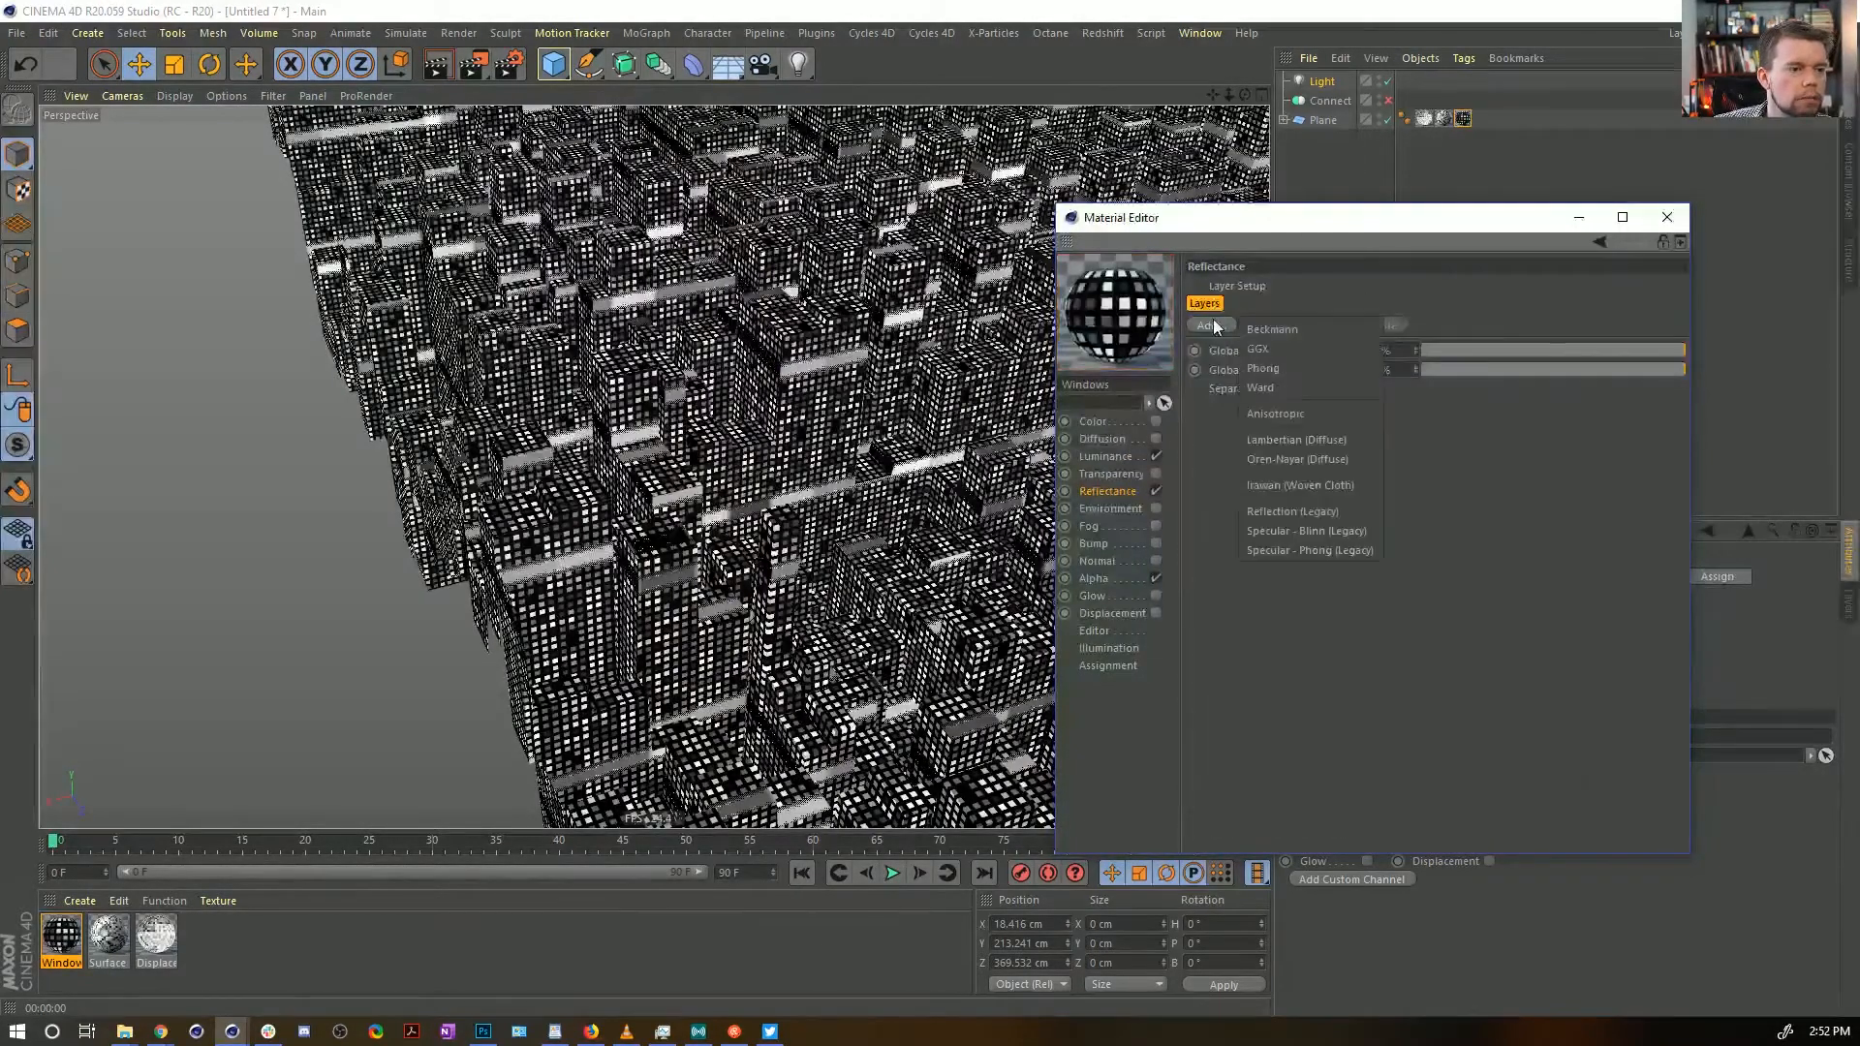
pyautogui.click(1298, 347)
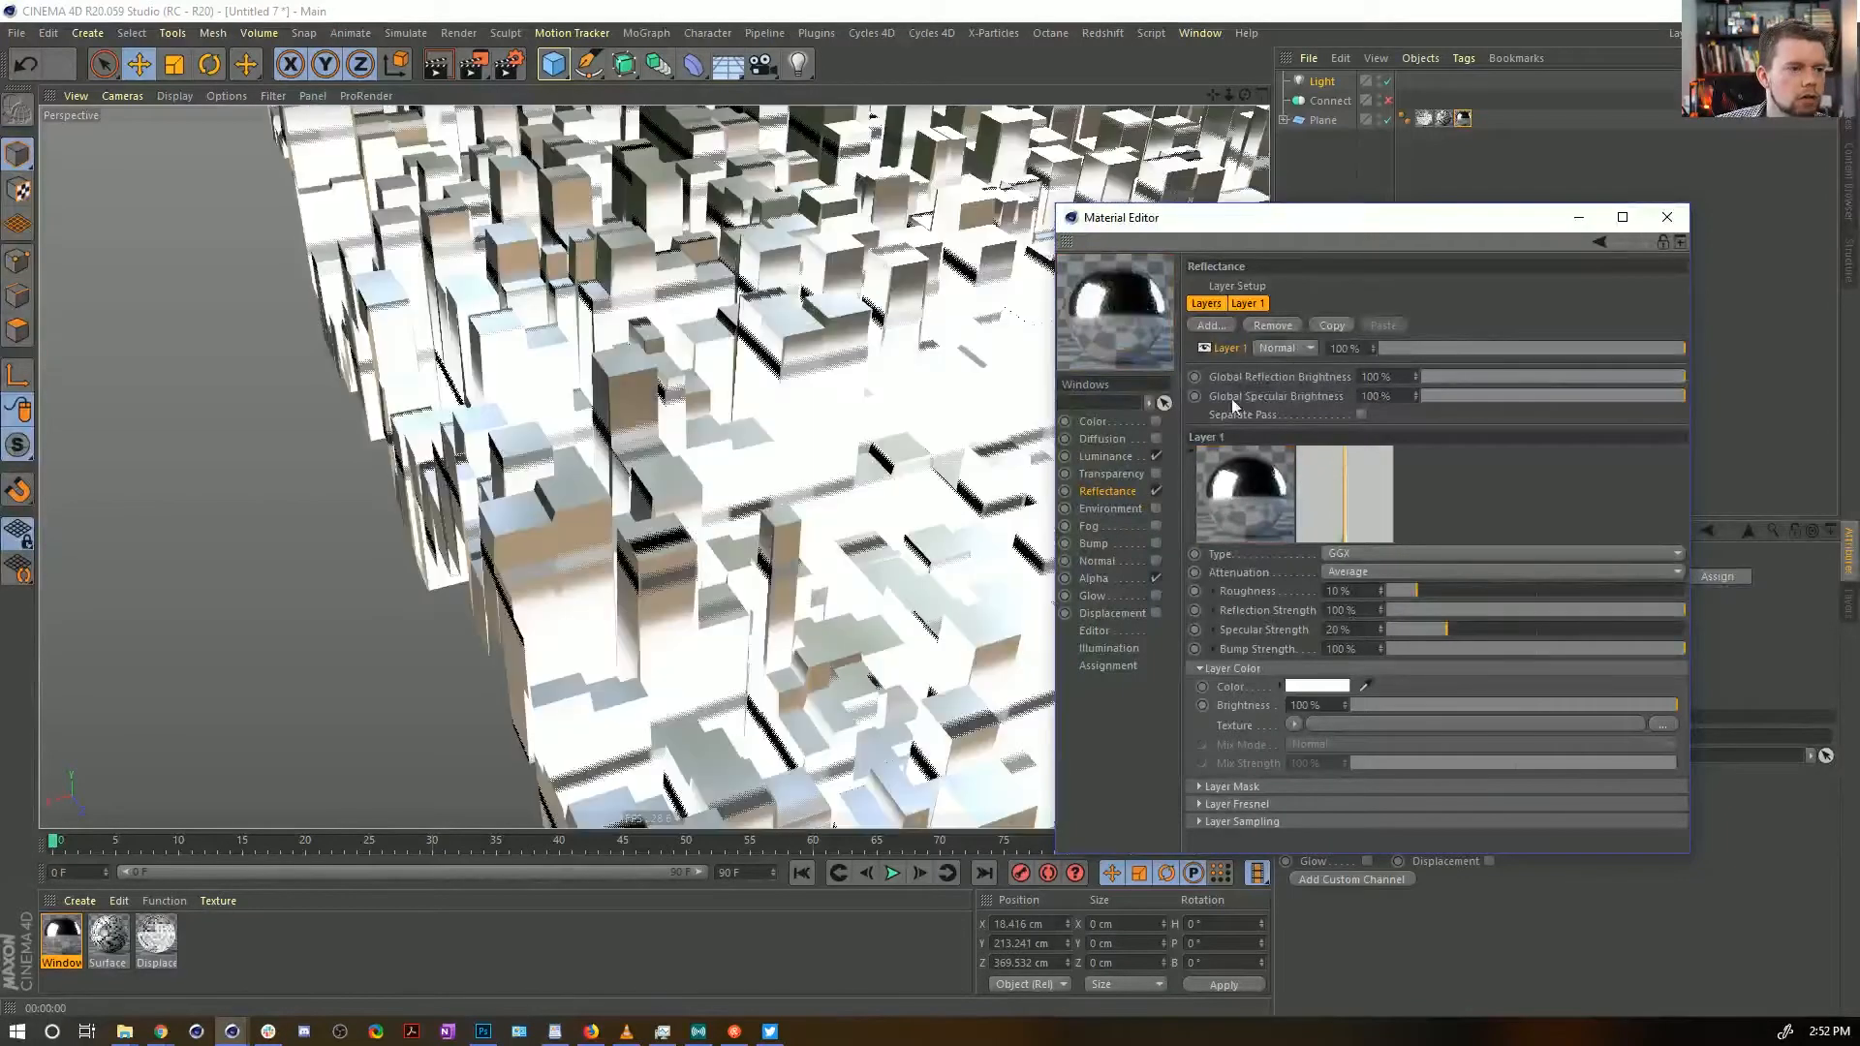
# Set the GGX layer's Roughness and Specular Strength to 0% and its Reflection Strength to 13%
pyautogui.moveTo(1411, 589)
pyautogui.mouseDown()
pyautogui.moveTo(1380, 591)
pyautogui.moveTo(1380, 628)
pyautogui.moveTo(1474, 607)
pyautogui.moveTo(1383, 612)
pyautogui.mouseUp()
pyautogui.click(1433, 609)
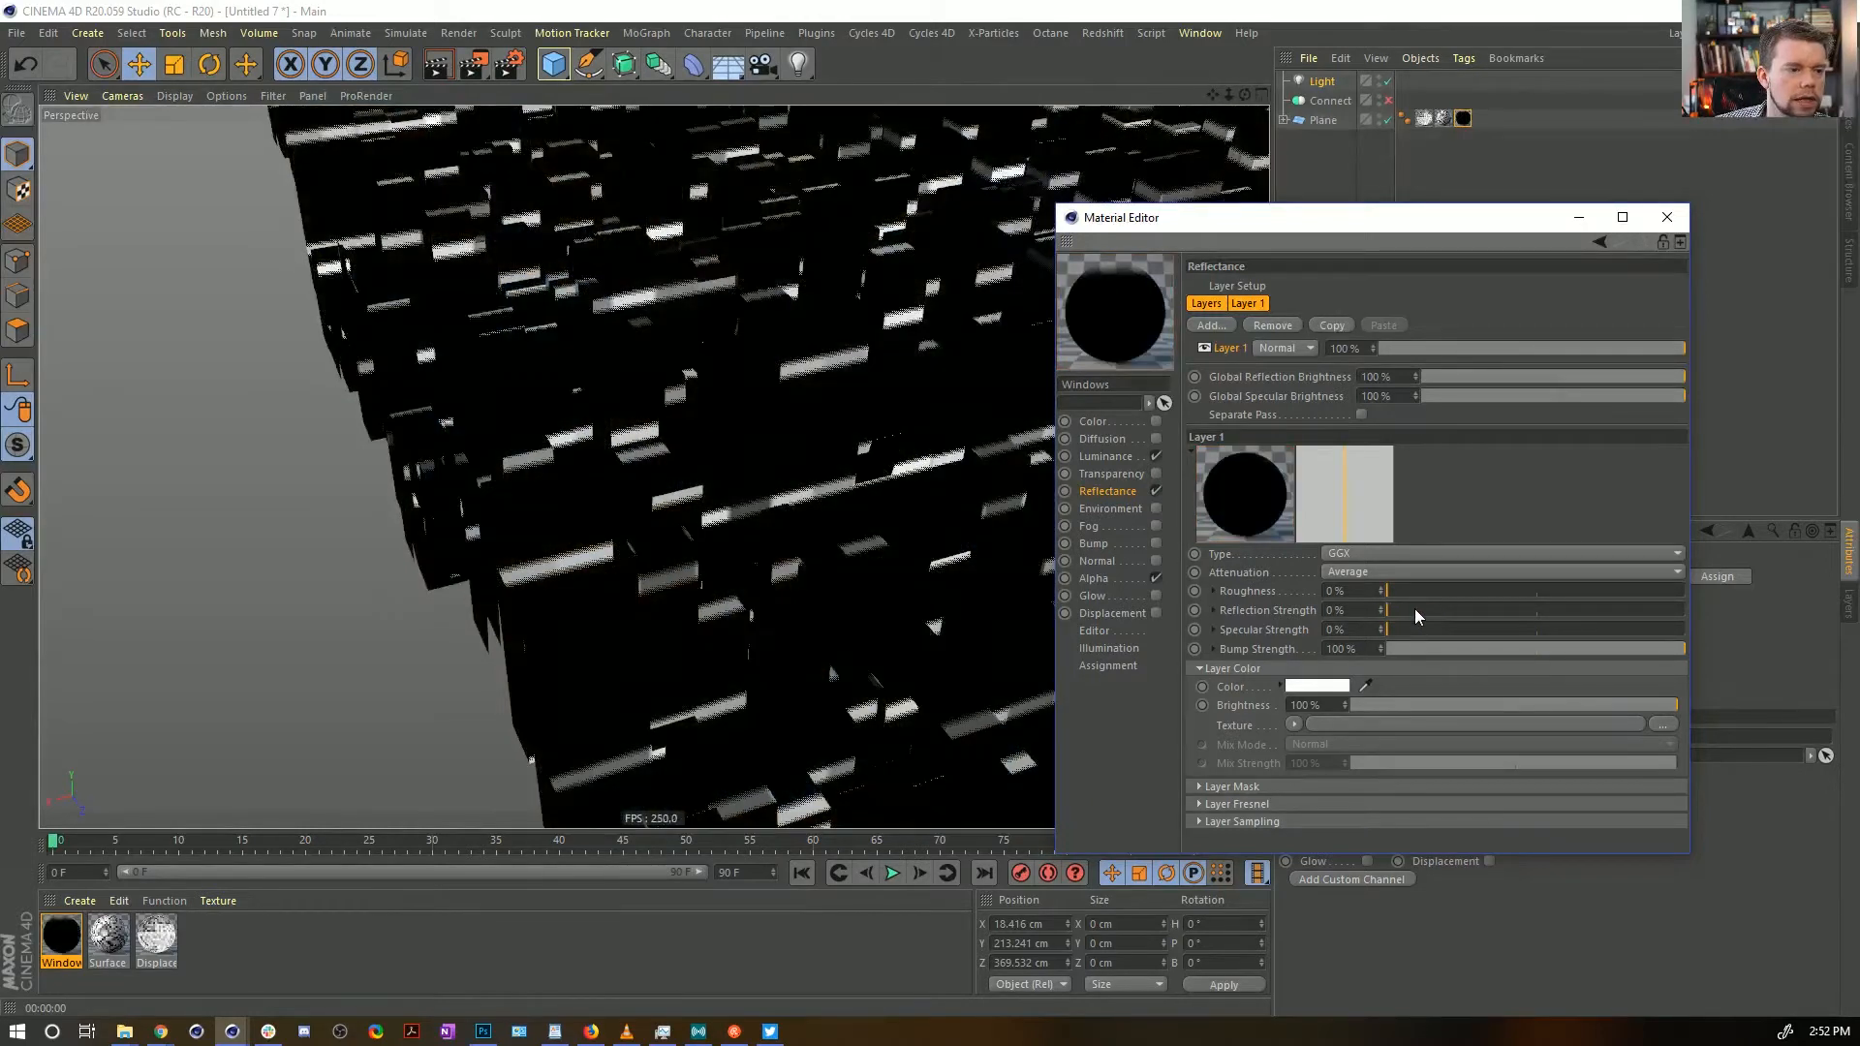
pyautogui.click(1417, 609)
pyautogui.click(1443, 610)
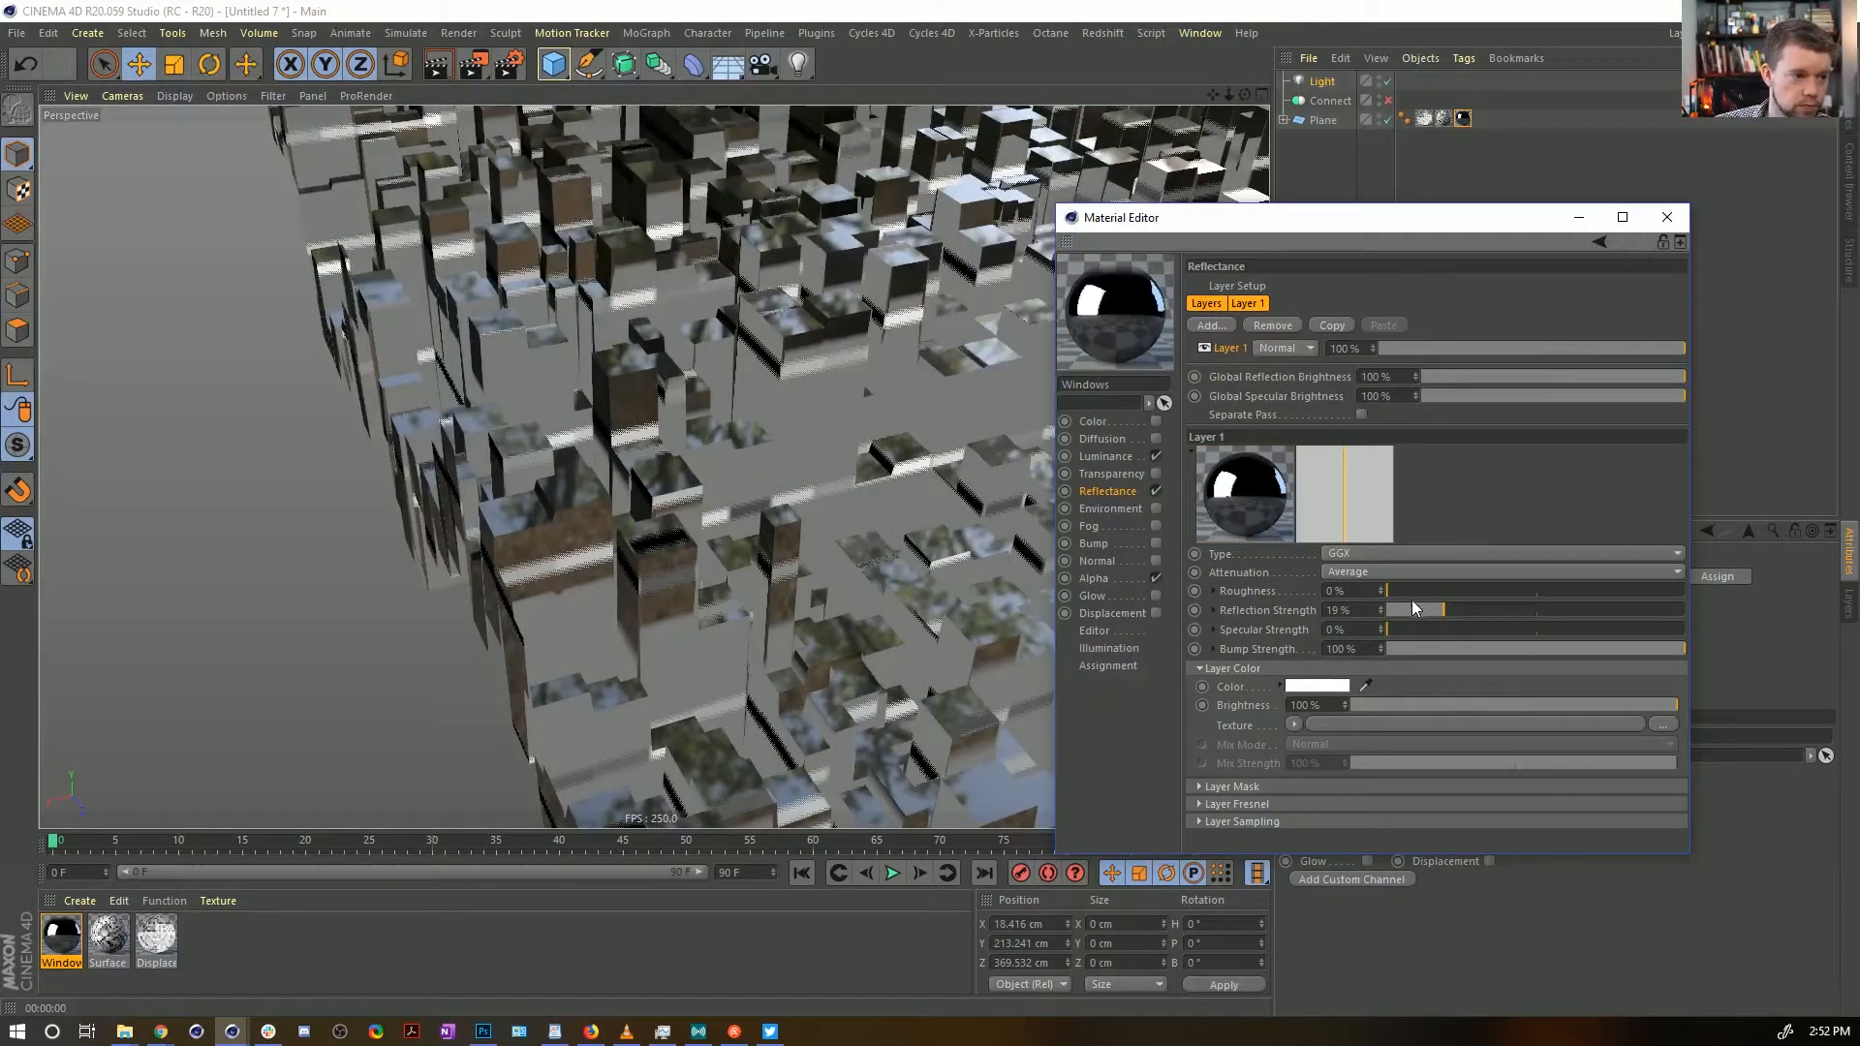
pyautogui.click(1423, 611)
# Check the Luminance settings, try the Add blend mode on the GGX reflectance layer and return it to Normal
pyautogui.click(1113, 460)
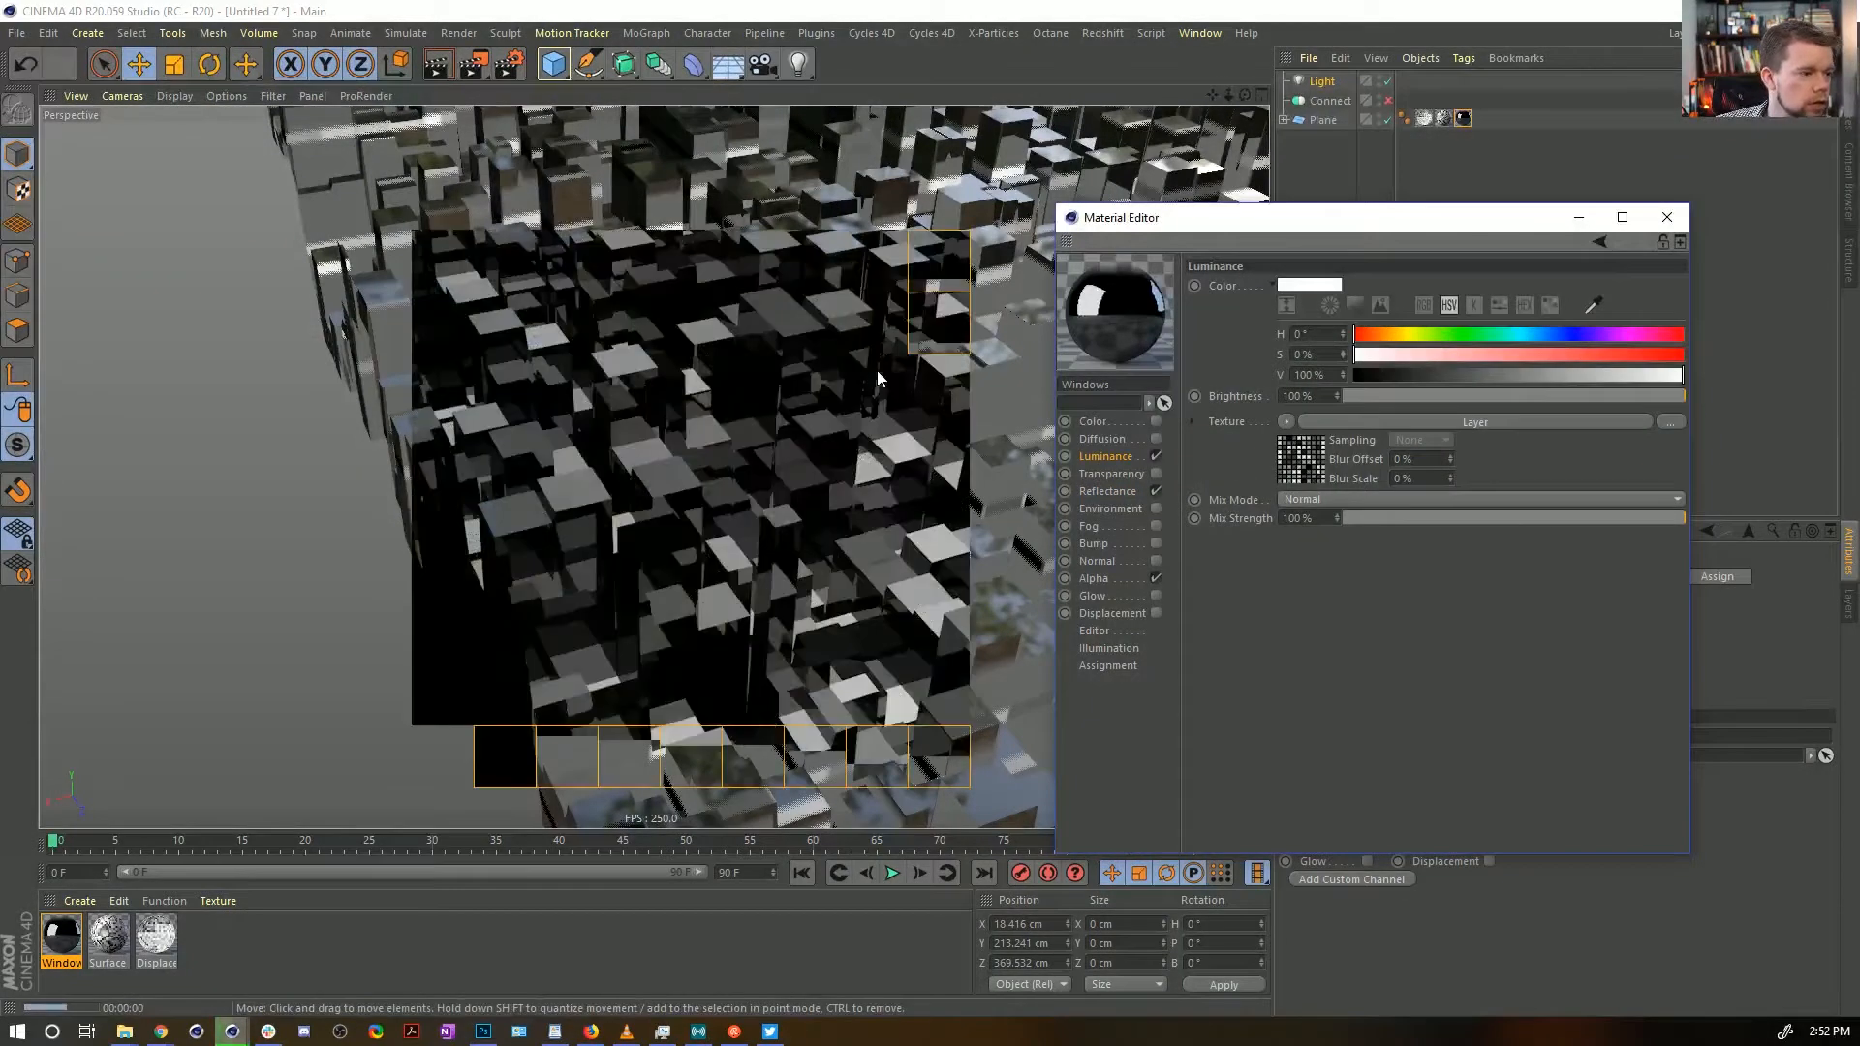
pyautogui.click(1120, 492)
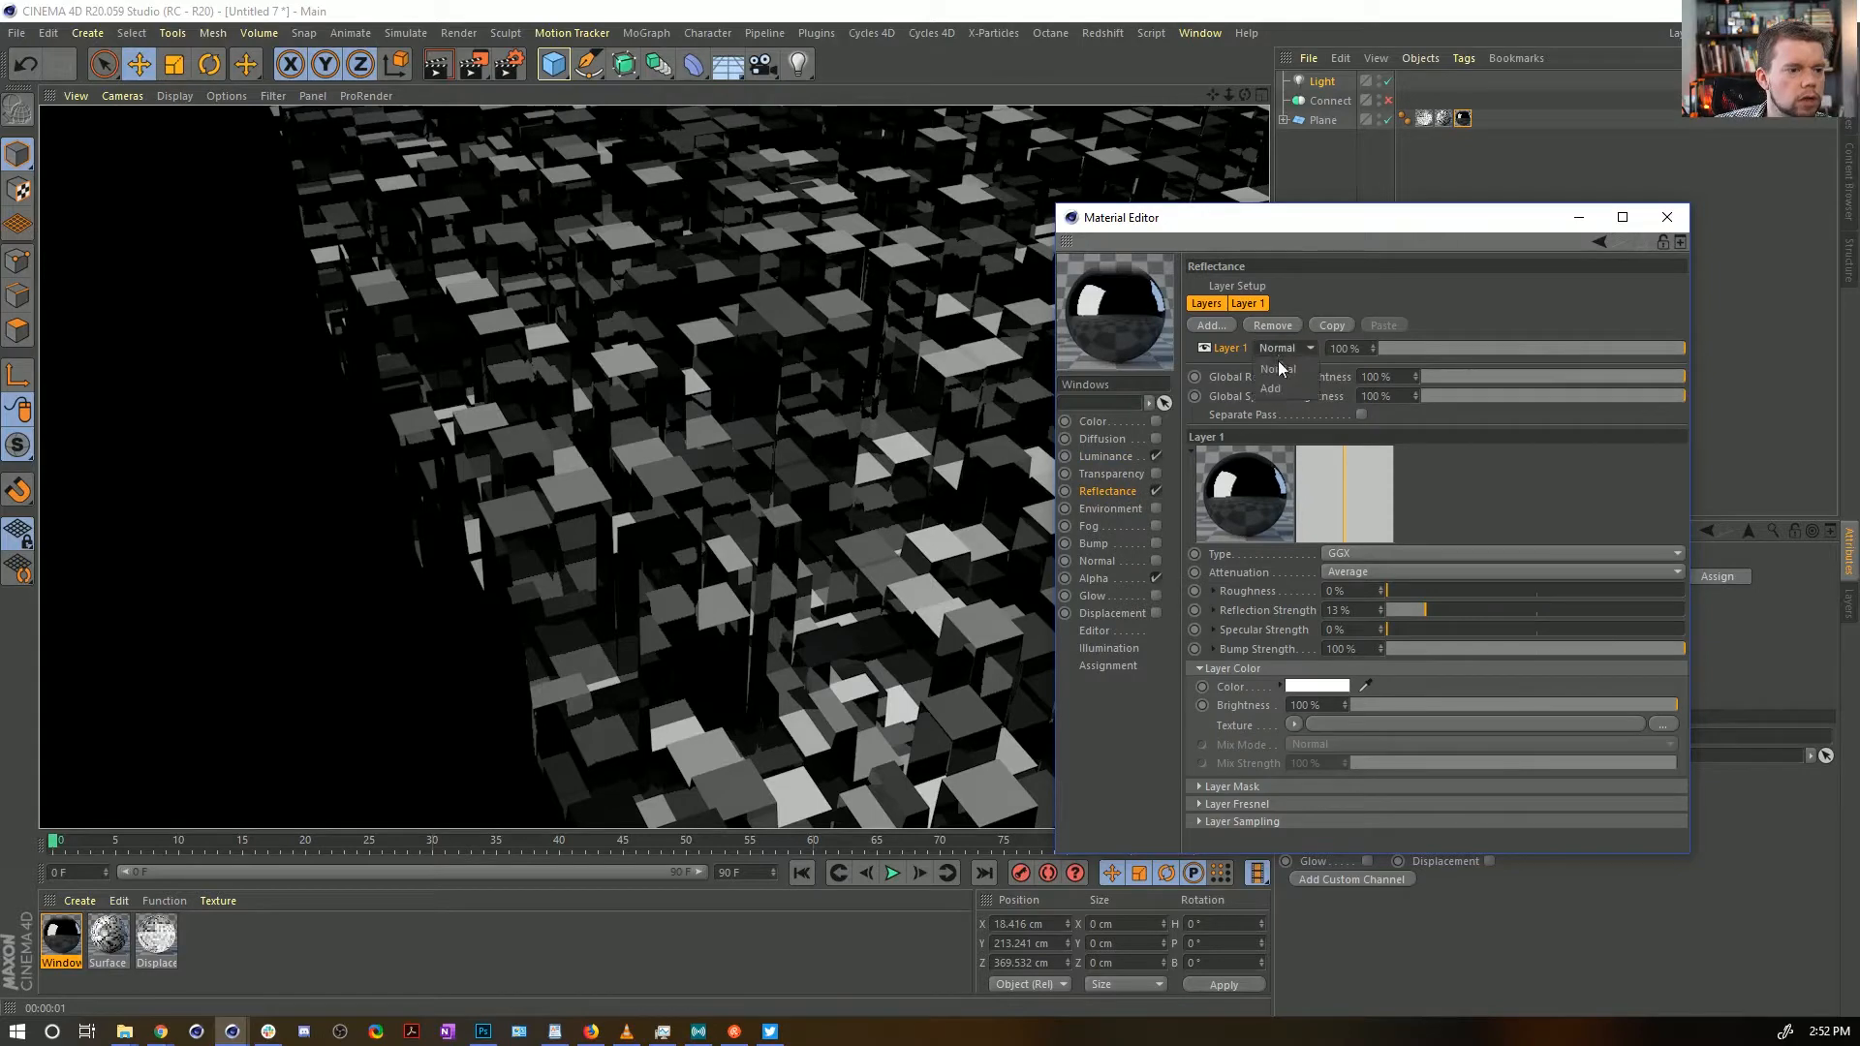
pyautogui.click(1270, 387)
pyautogui.click(1283, 347)
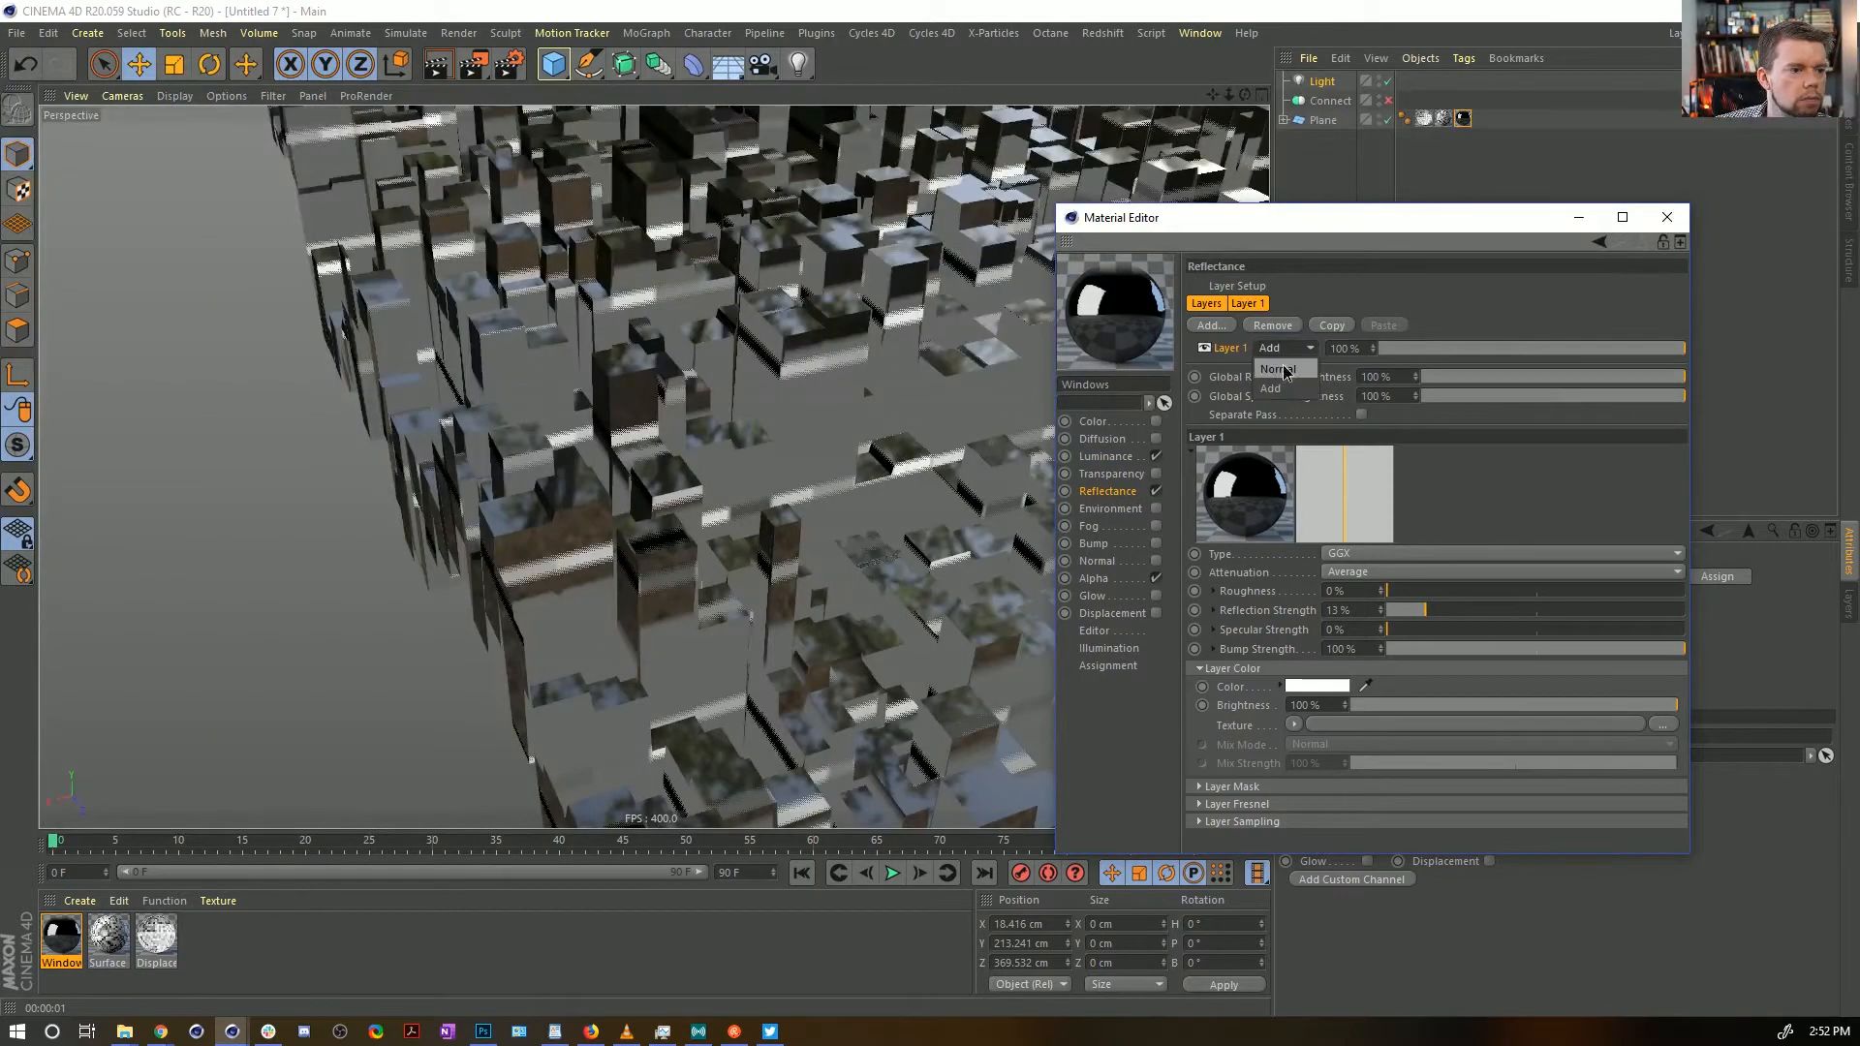
pyautogui.click(1278, 369)
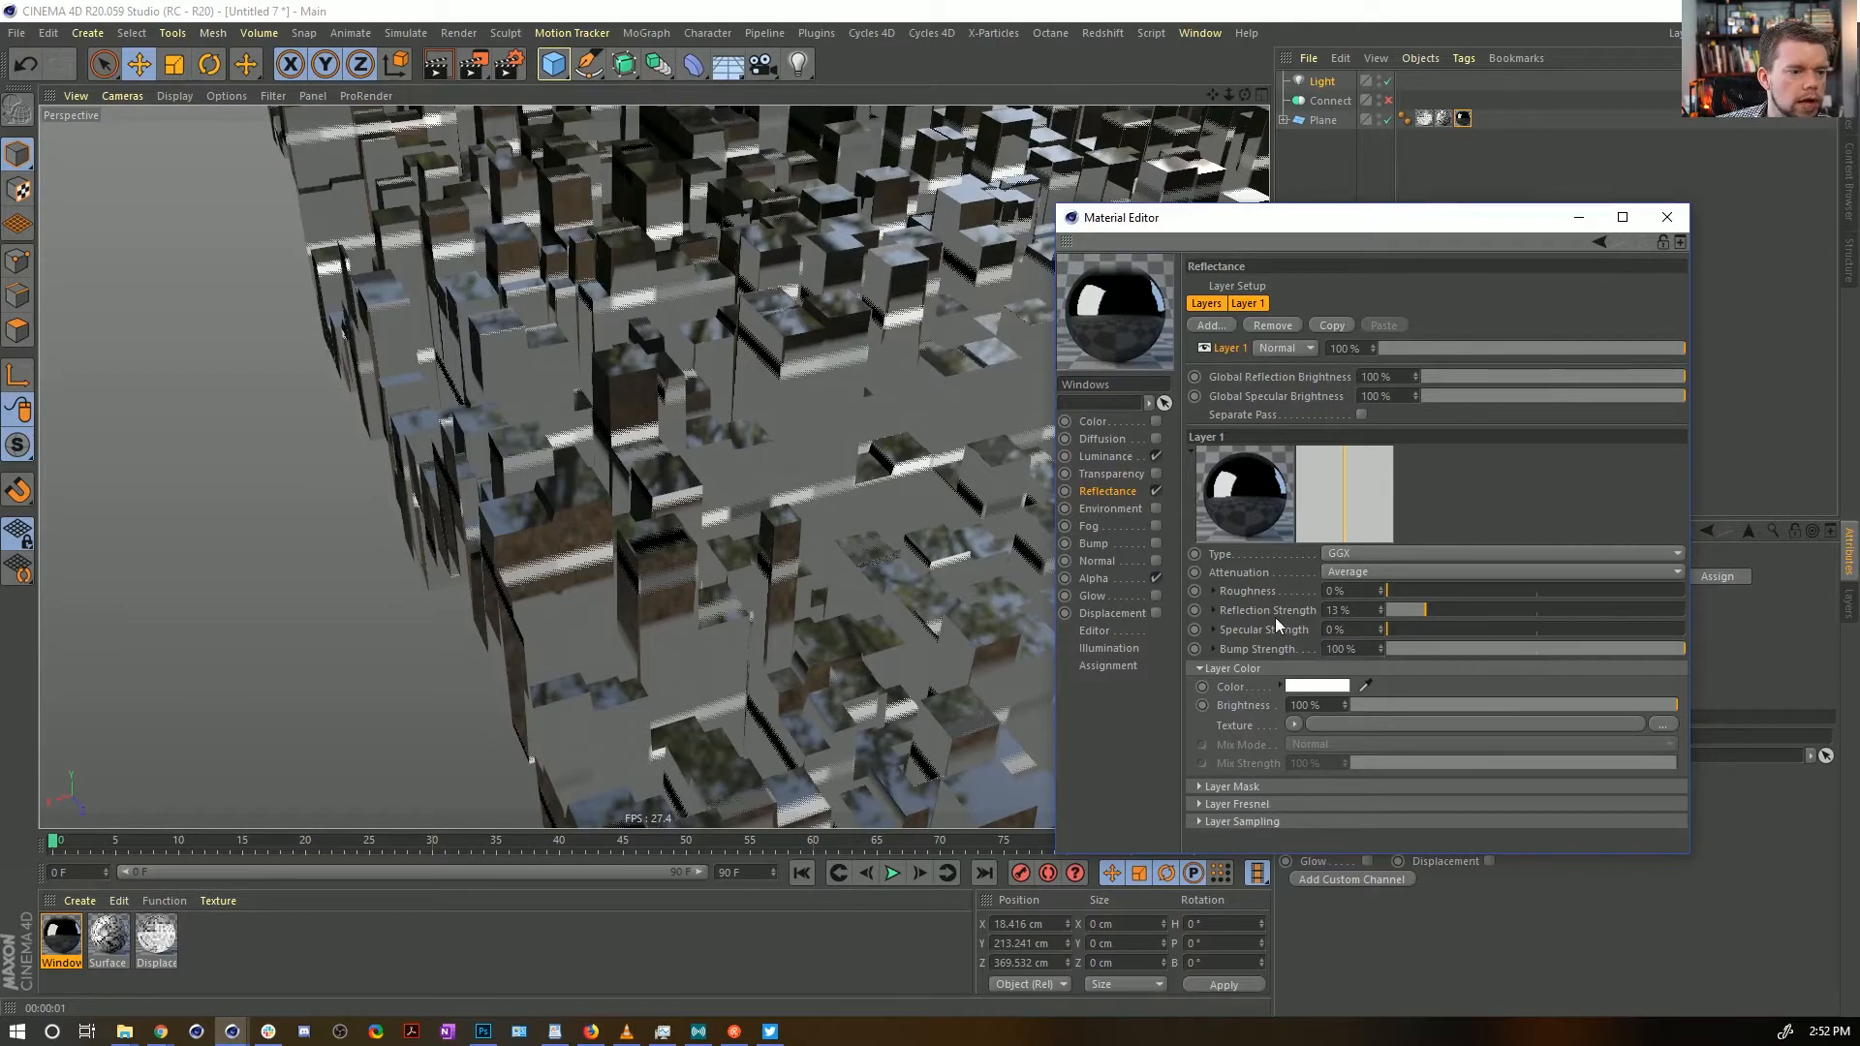
# Set the GGX layer's Attenuation to Additive and render a preview of the city
pyautogui.click(1368, 576)
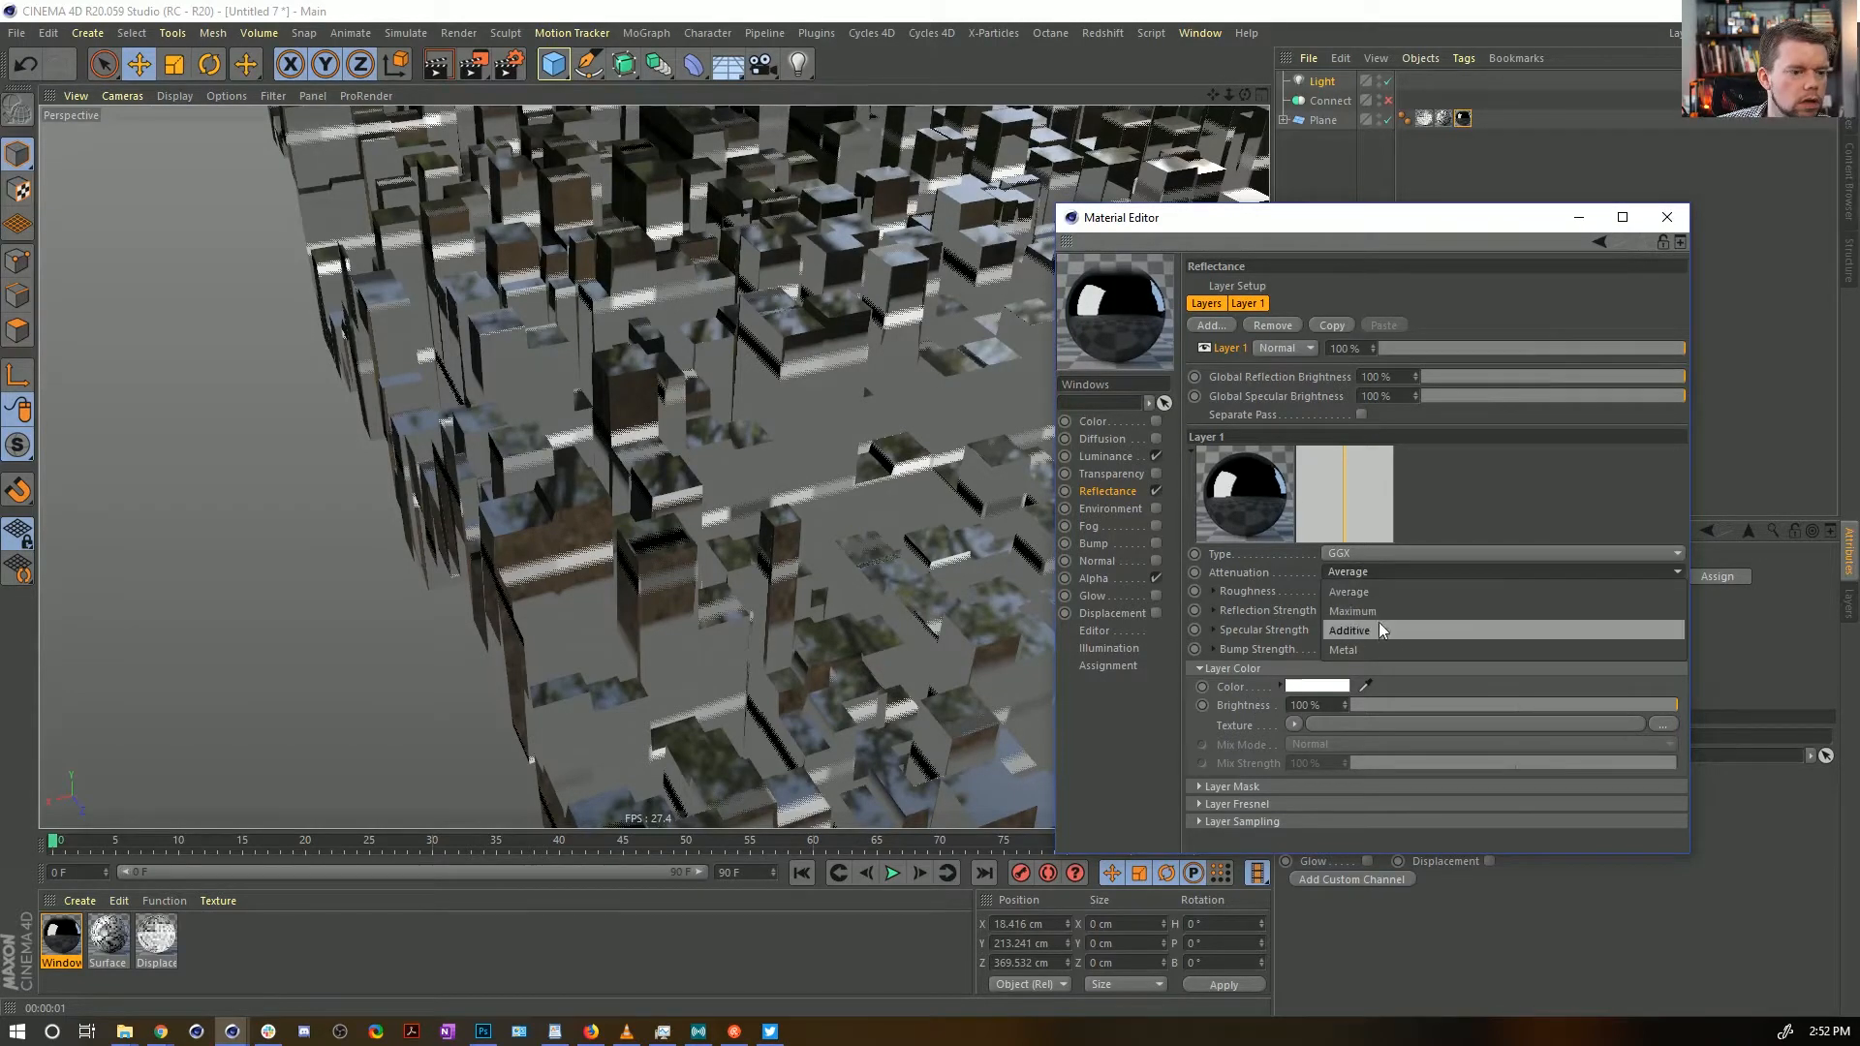
pyautogui.click(1356, 630)
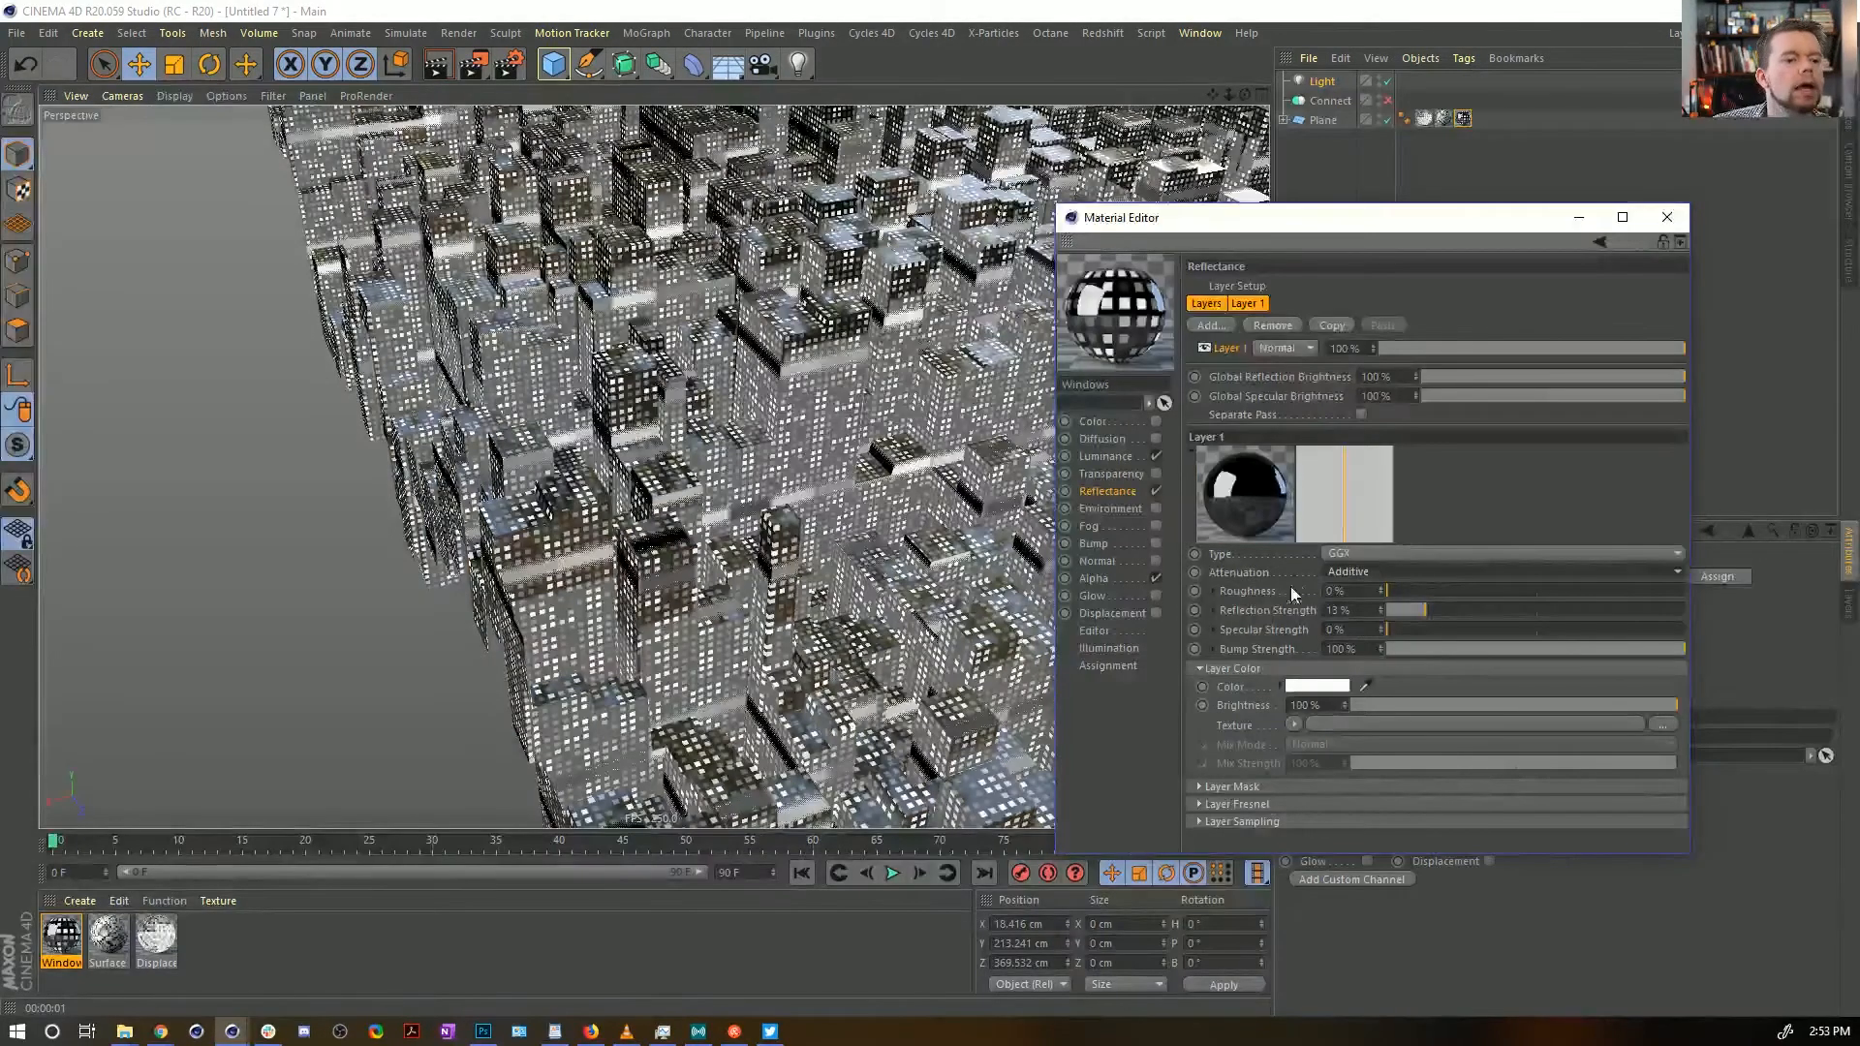
pyautogui.click(1349, 571)
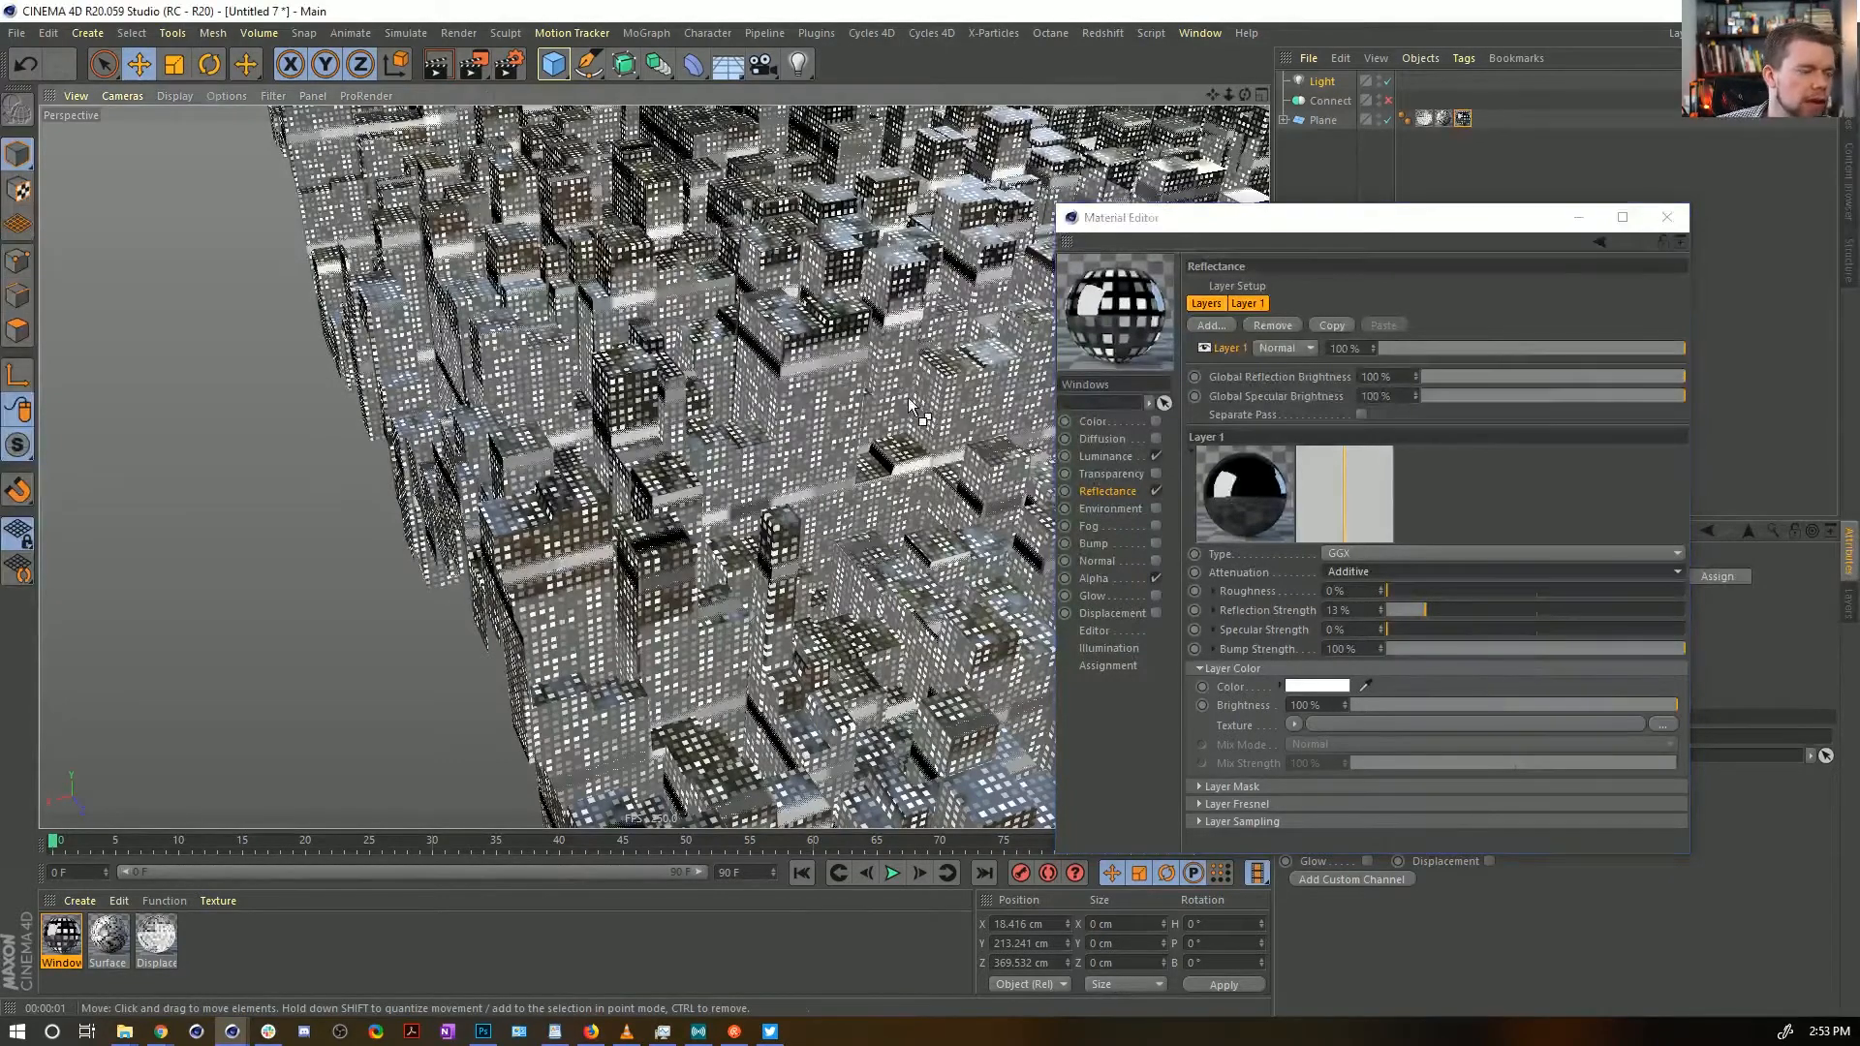
pyautogui.hotkey('ctrl', 'r')
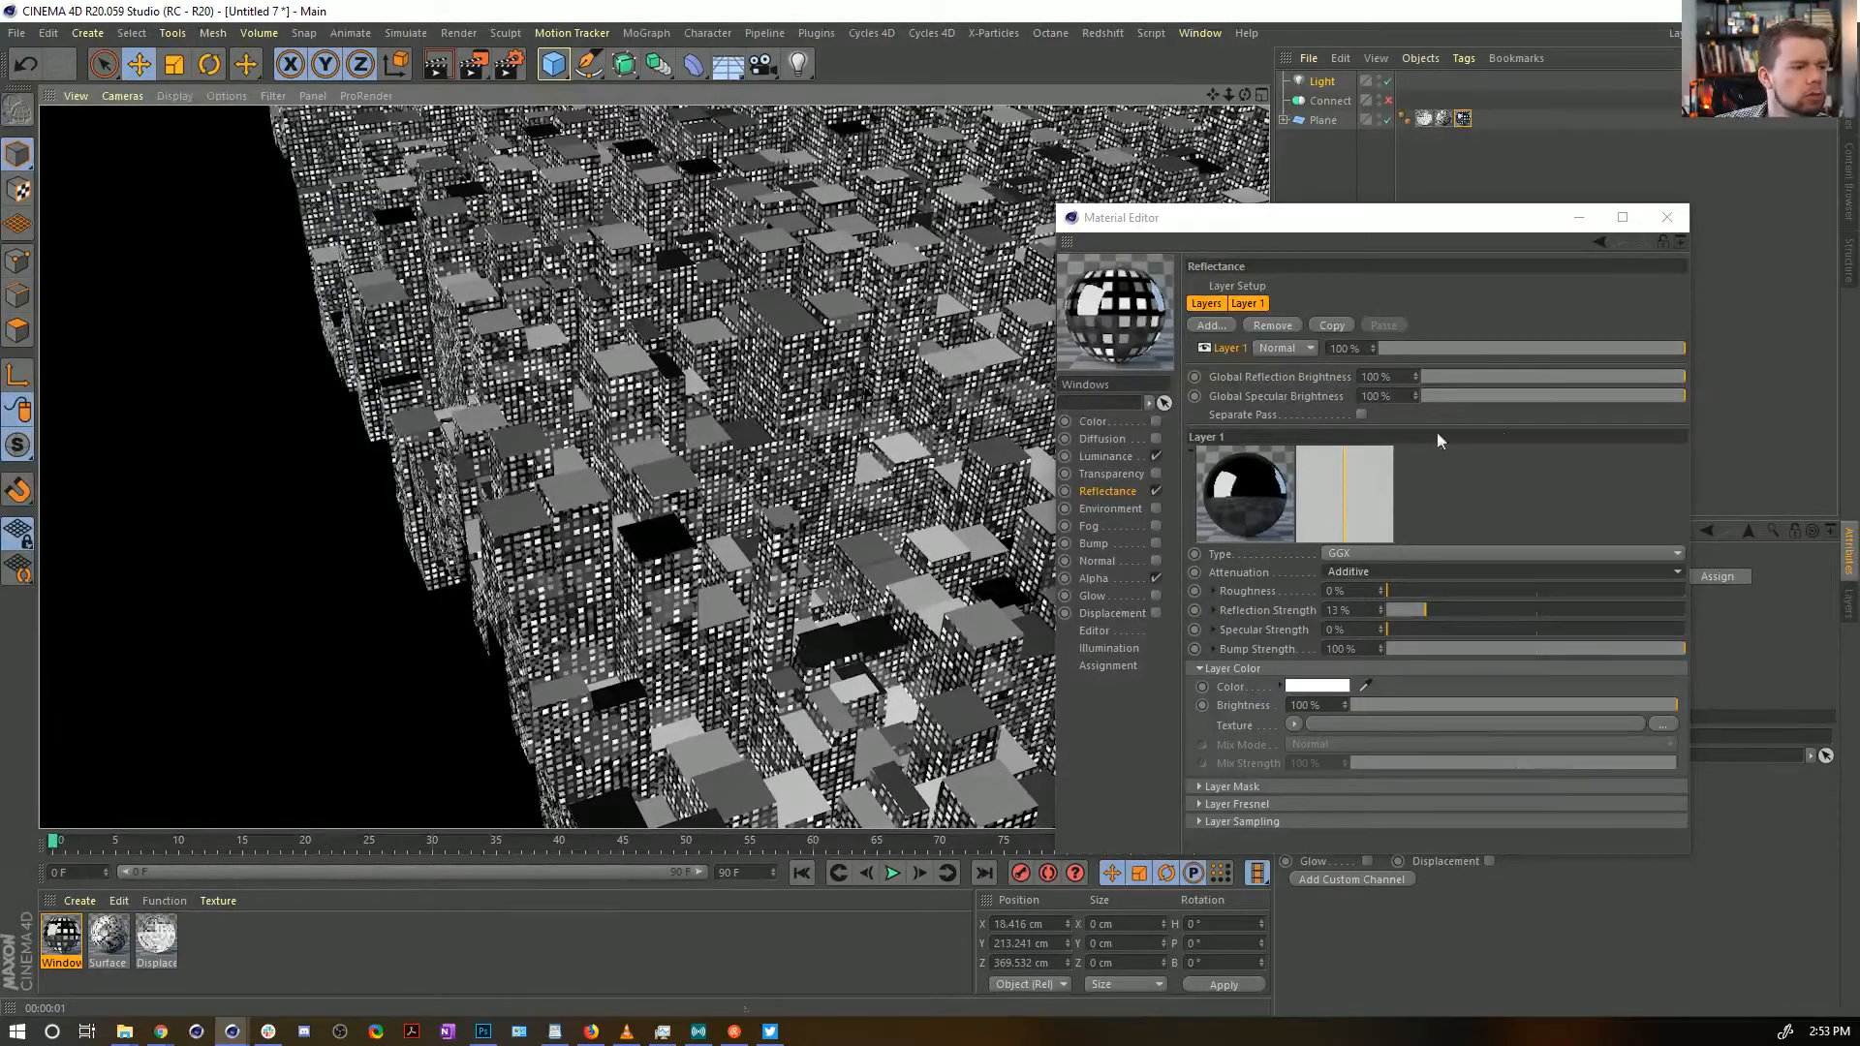
# Add a Colorize effect above the Tiles layer in the Windows material's Luminance Layer shader
pyautogui.click(1135, 458)
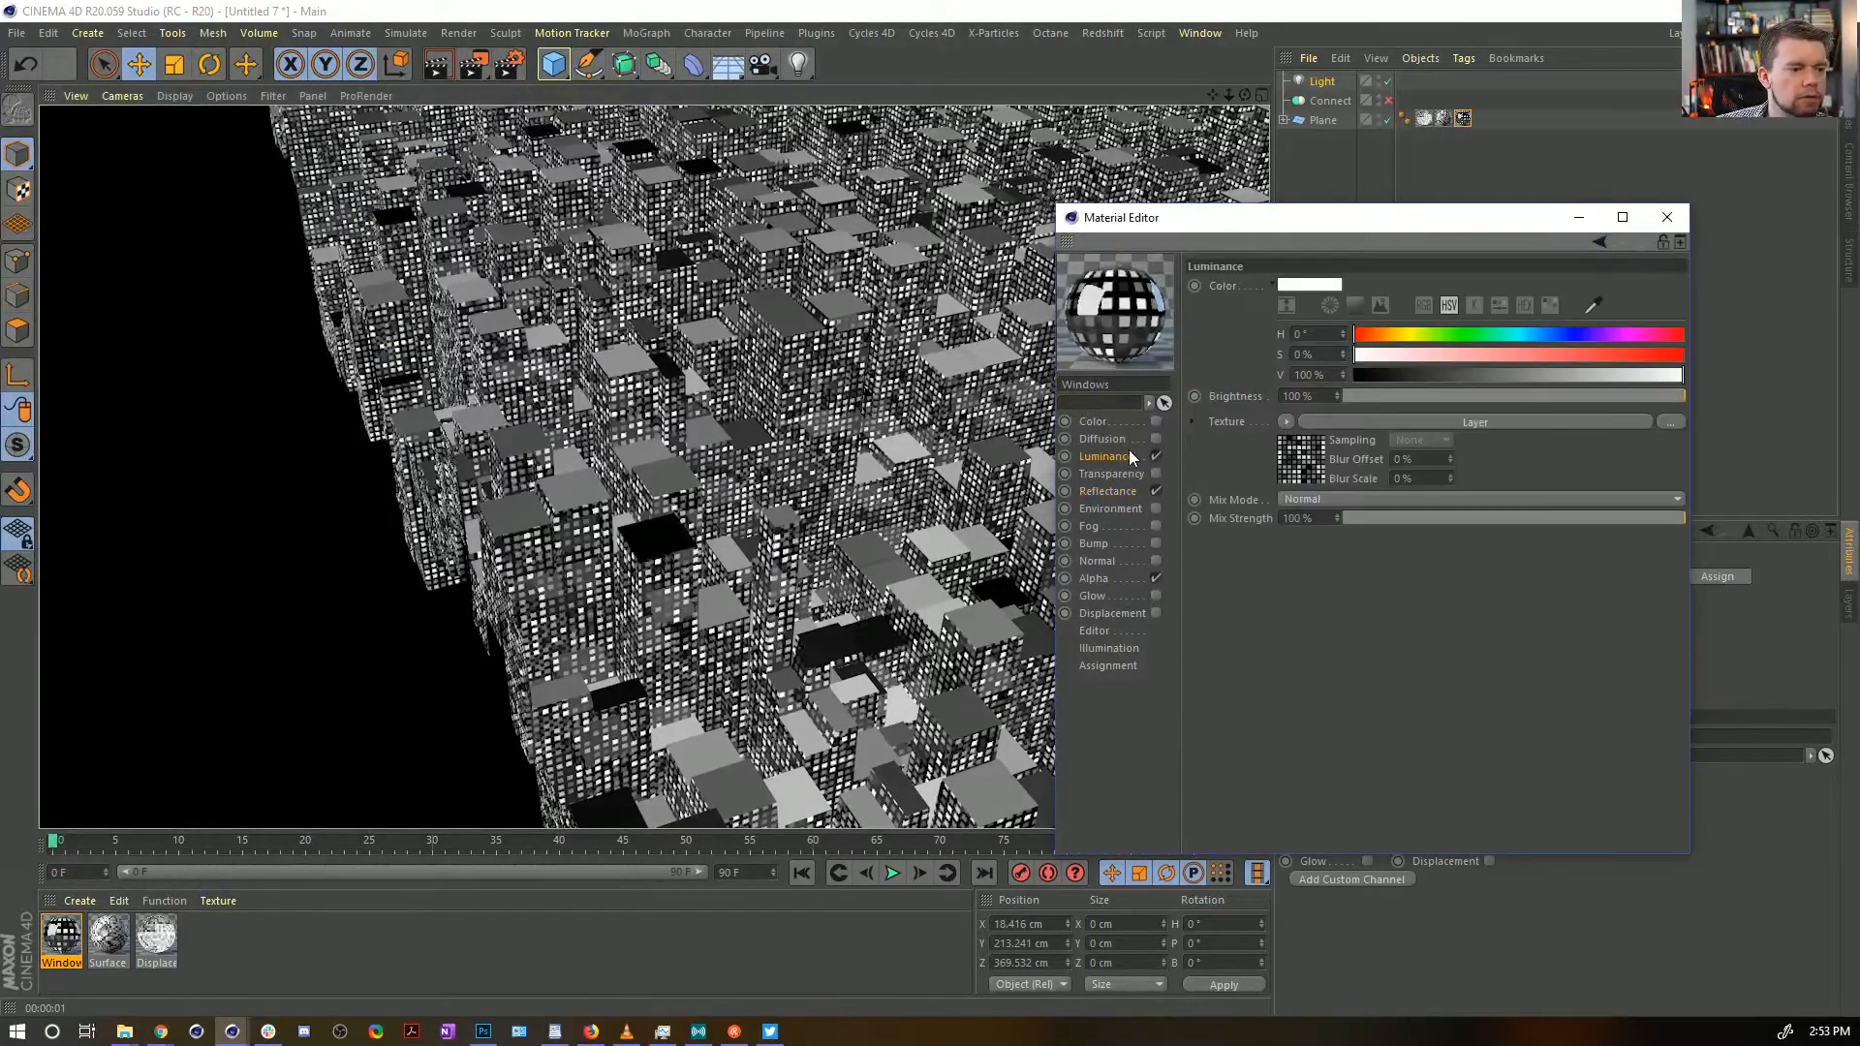
pyautogui.click(1297, 453)
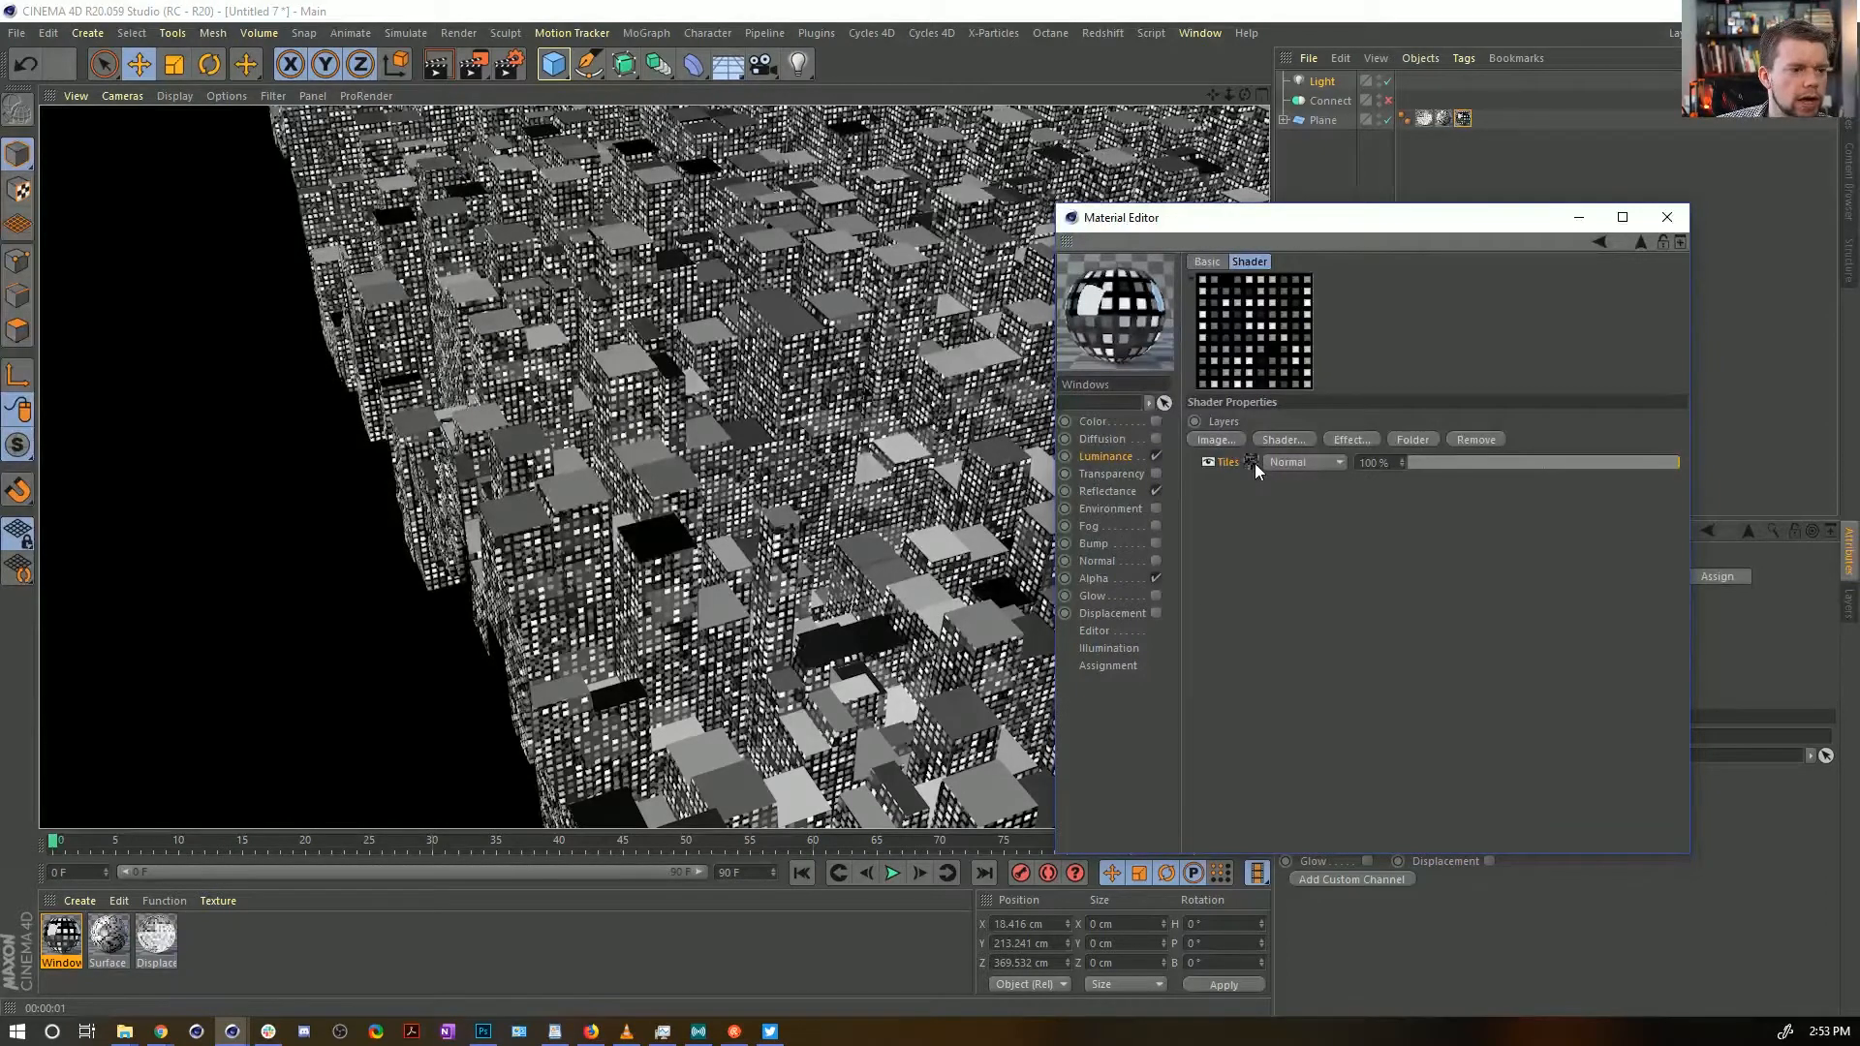
pyautogui.click(1370, 441)
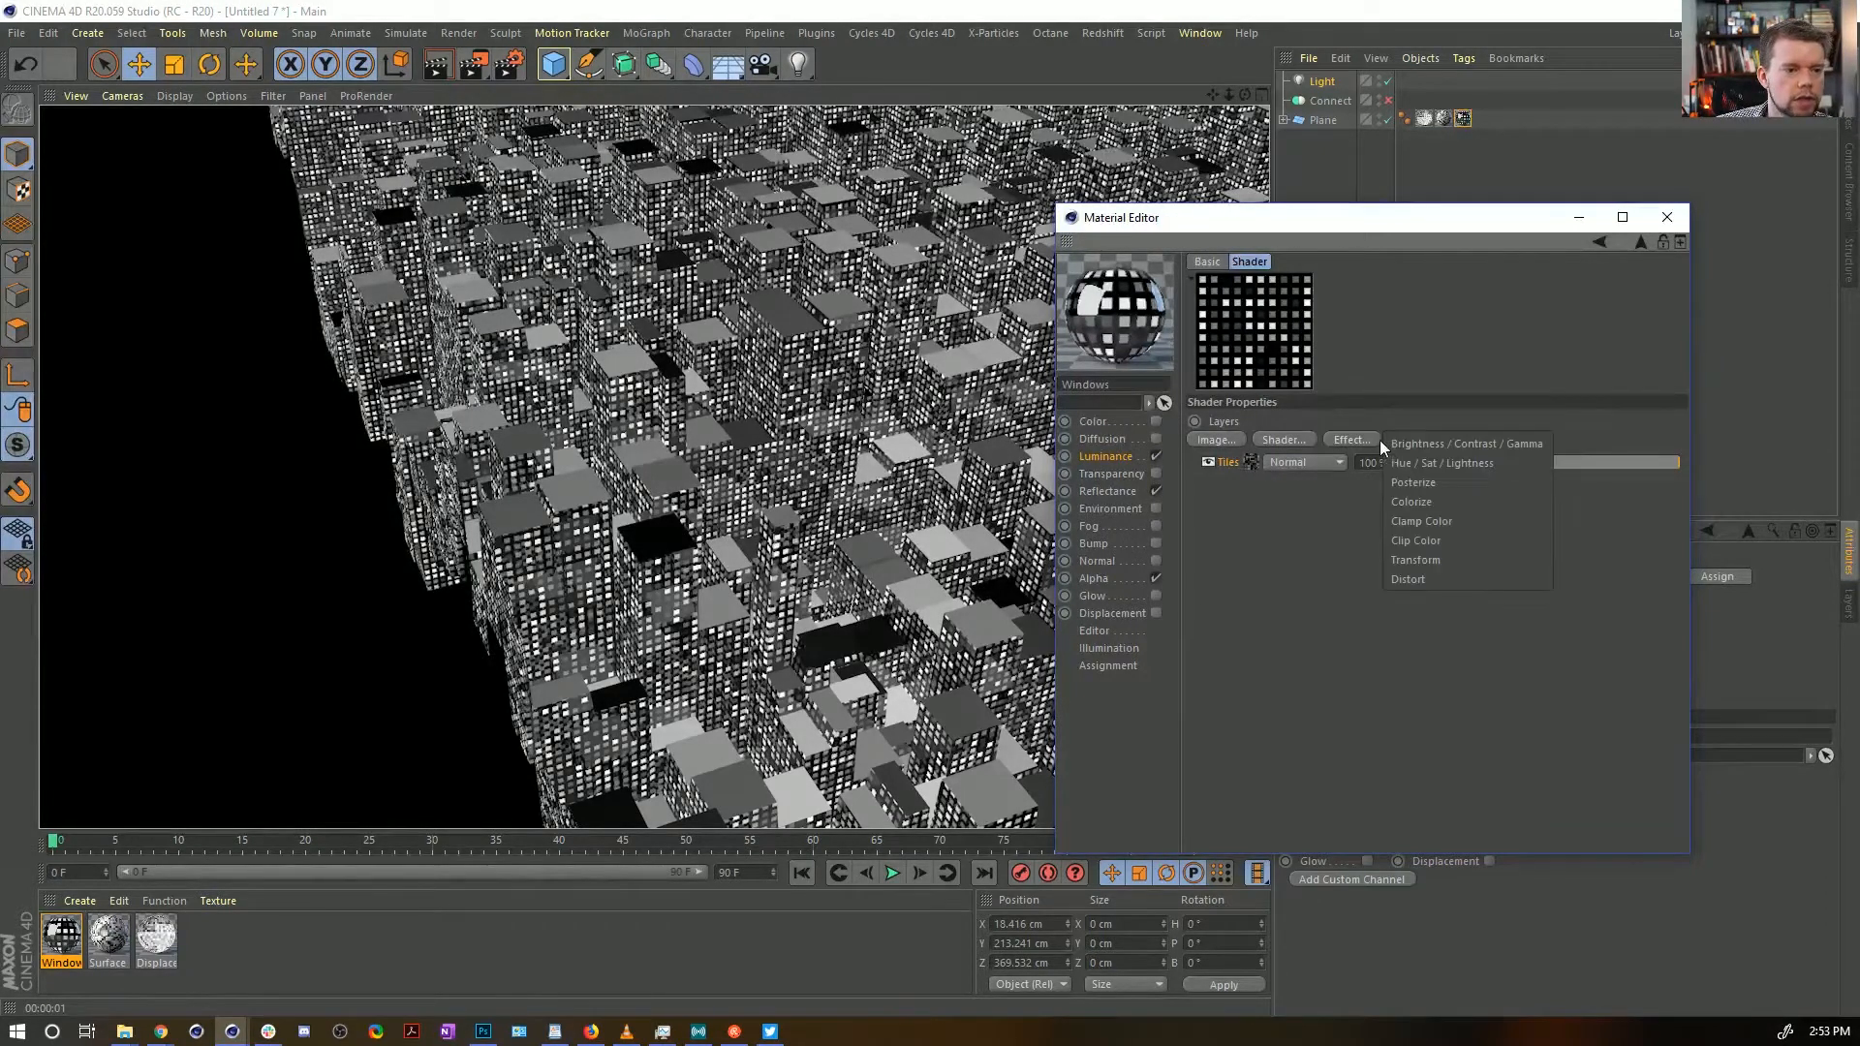
pyautogui.click(1474, 502)
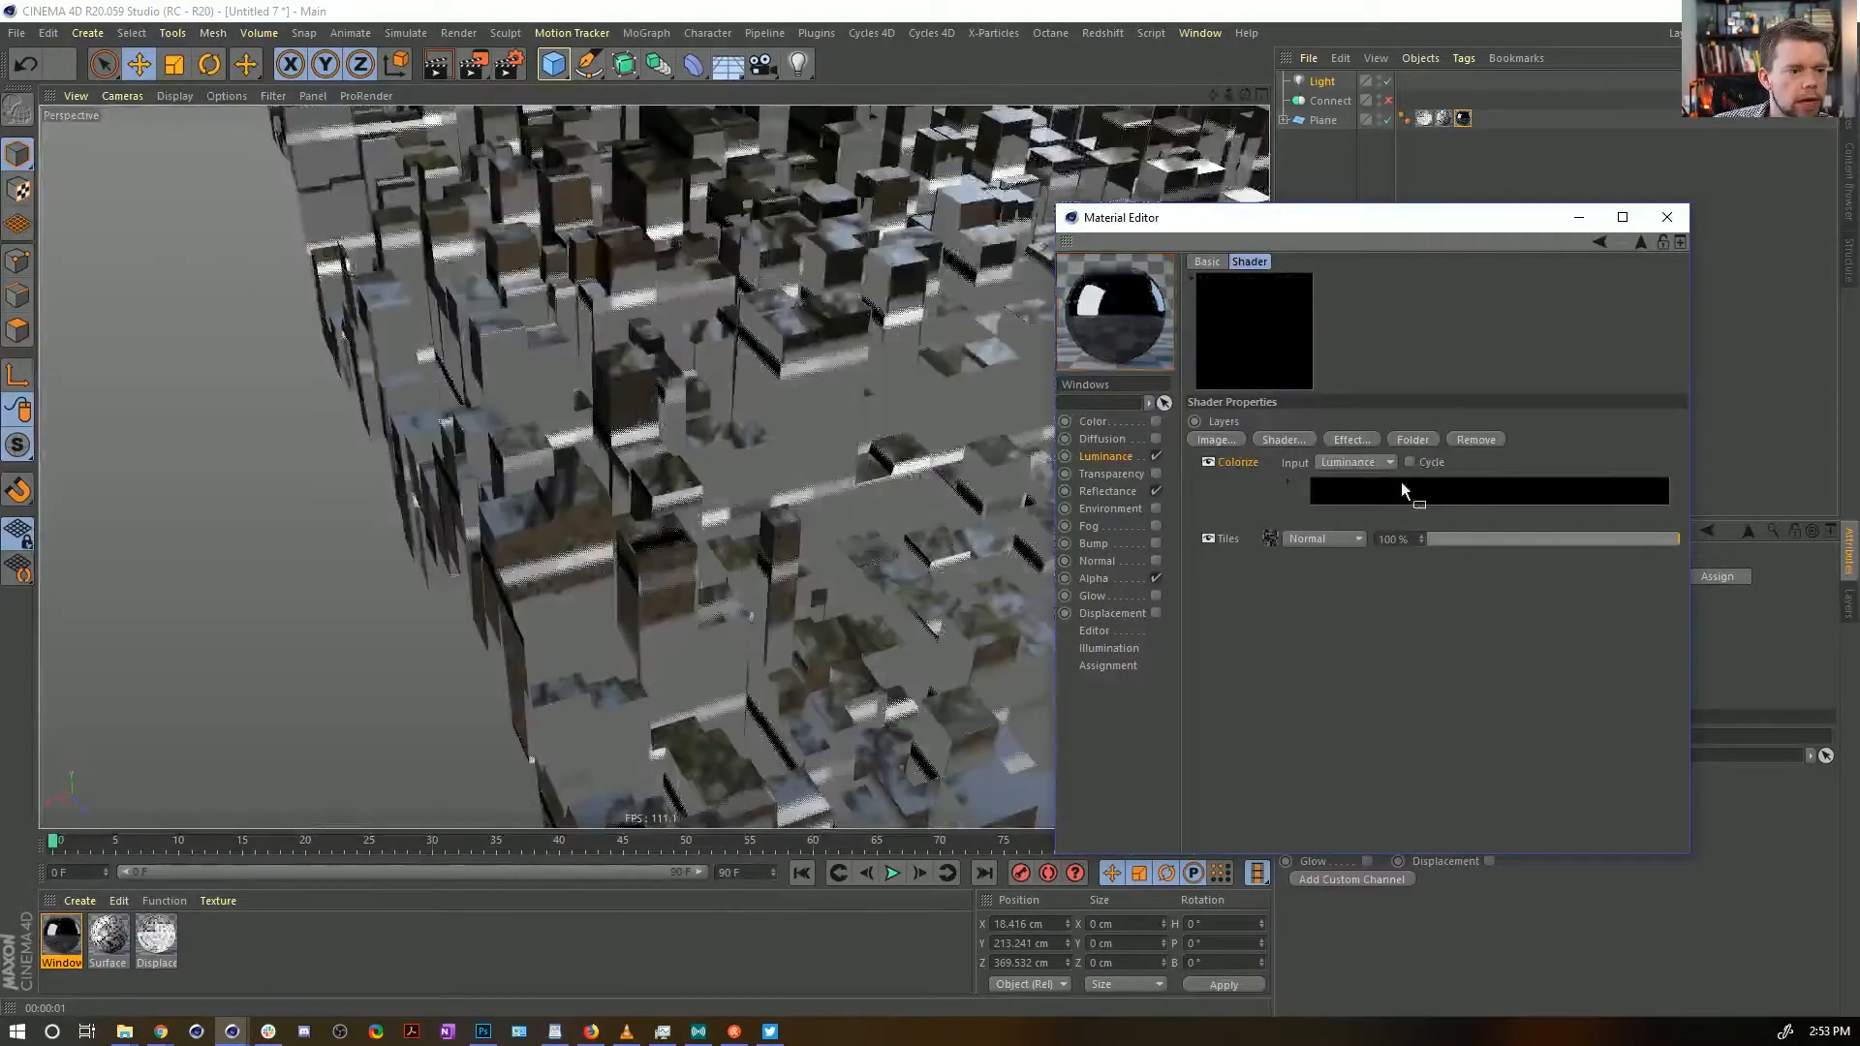
# Place a black knot just before a yellow knot (H 57°, S 100%, V 100%) at 41.734% in the Luminance Colorize gradient
pyautogui.doubleClick(1312, 516)
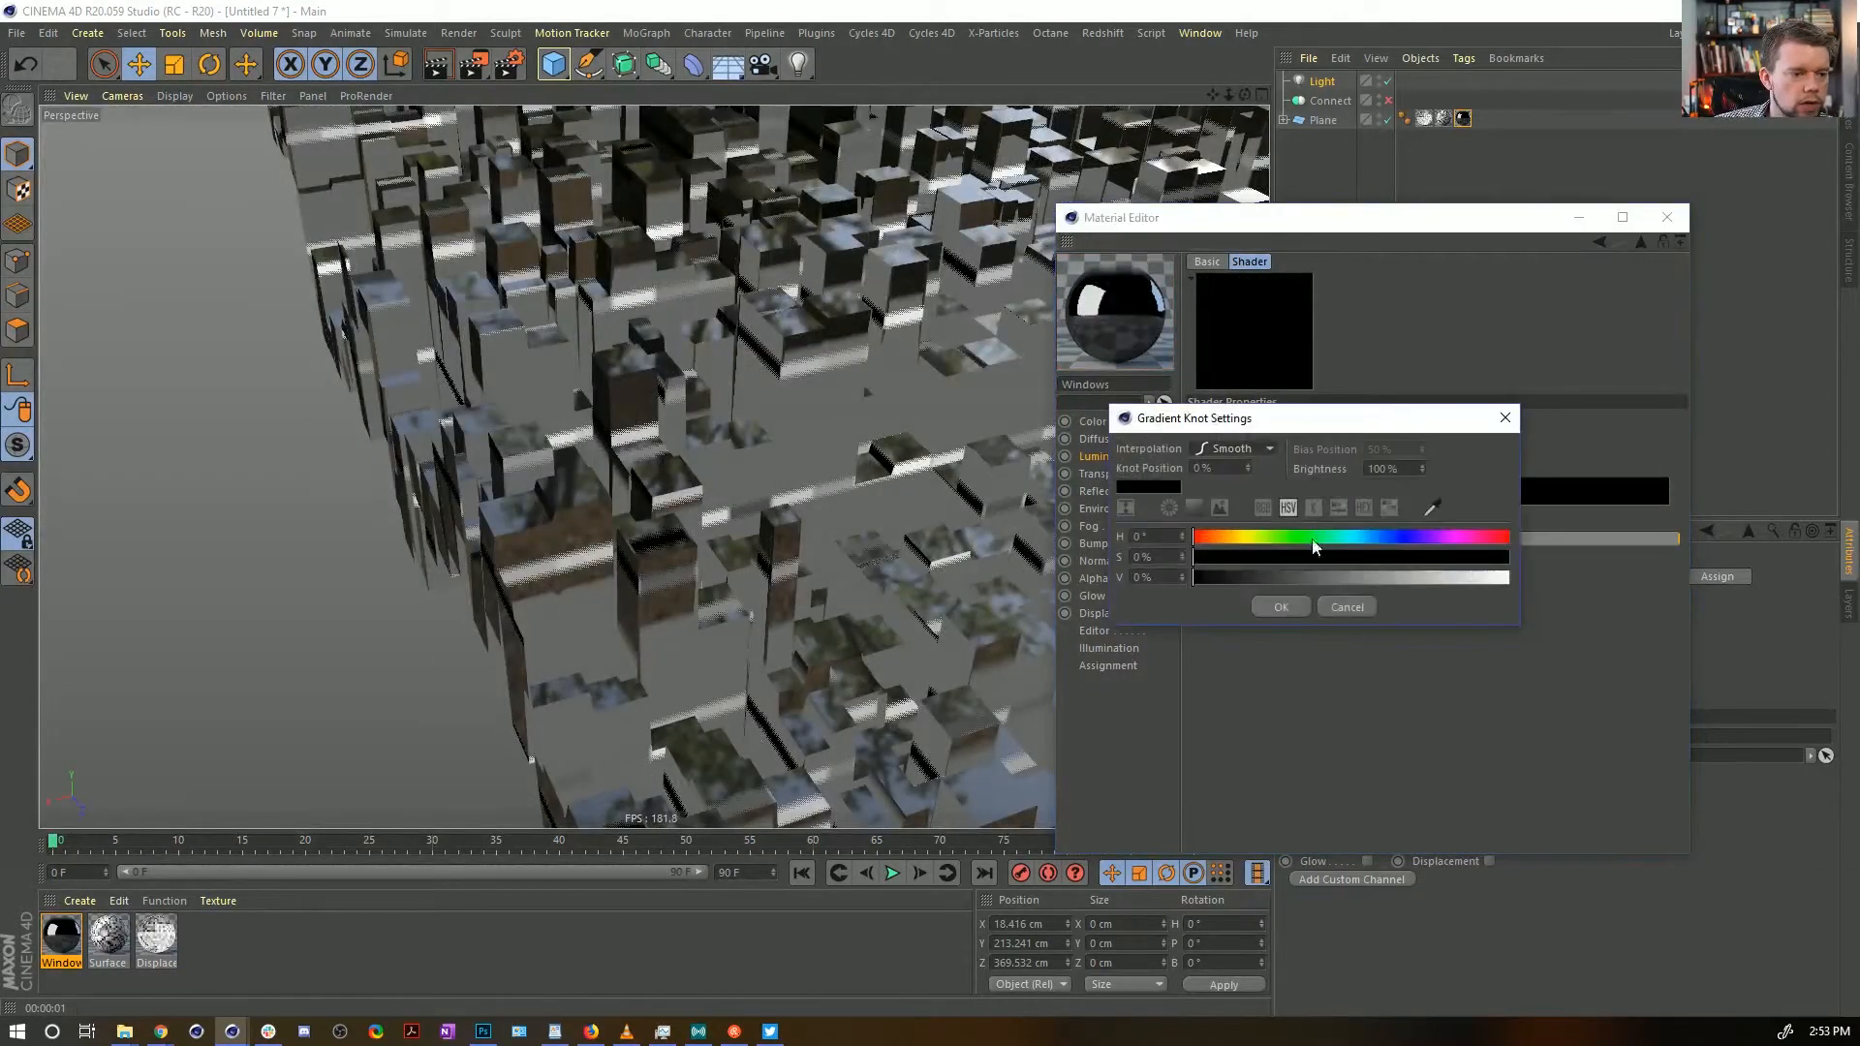
pyautogui.click(1259, 603)
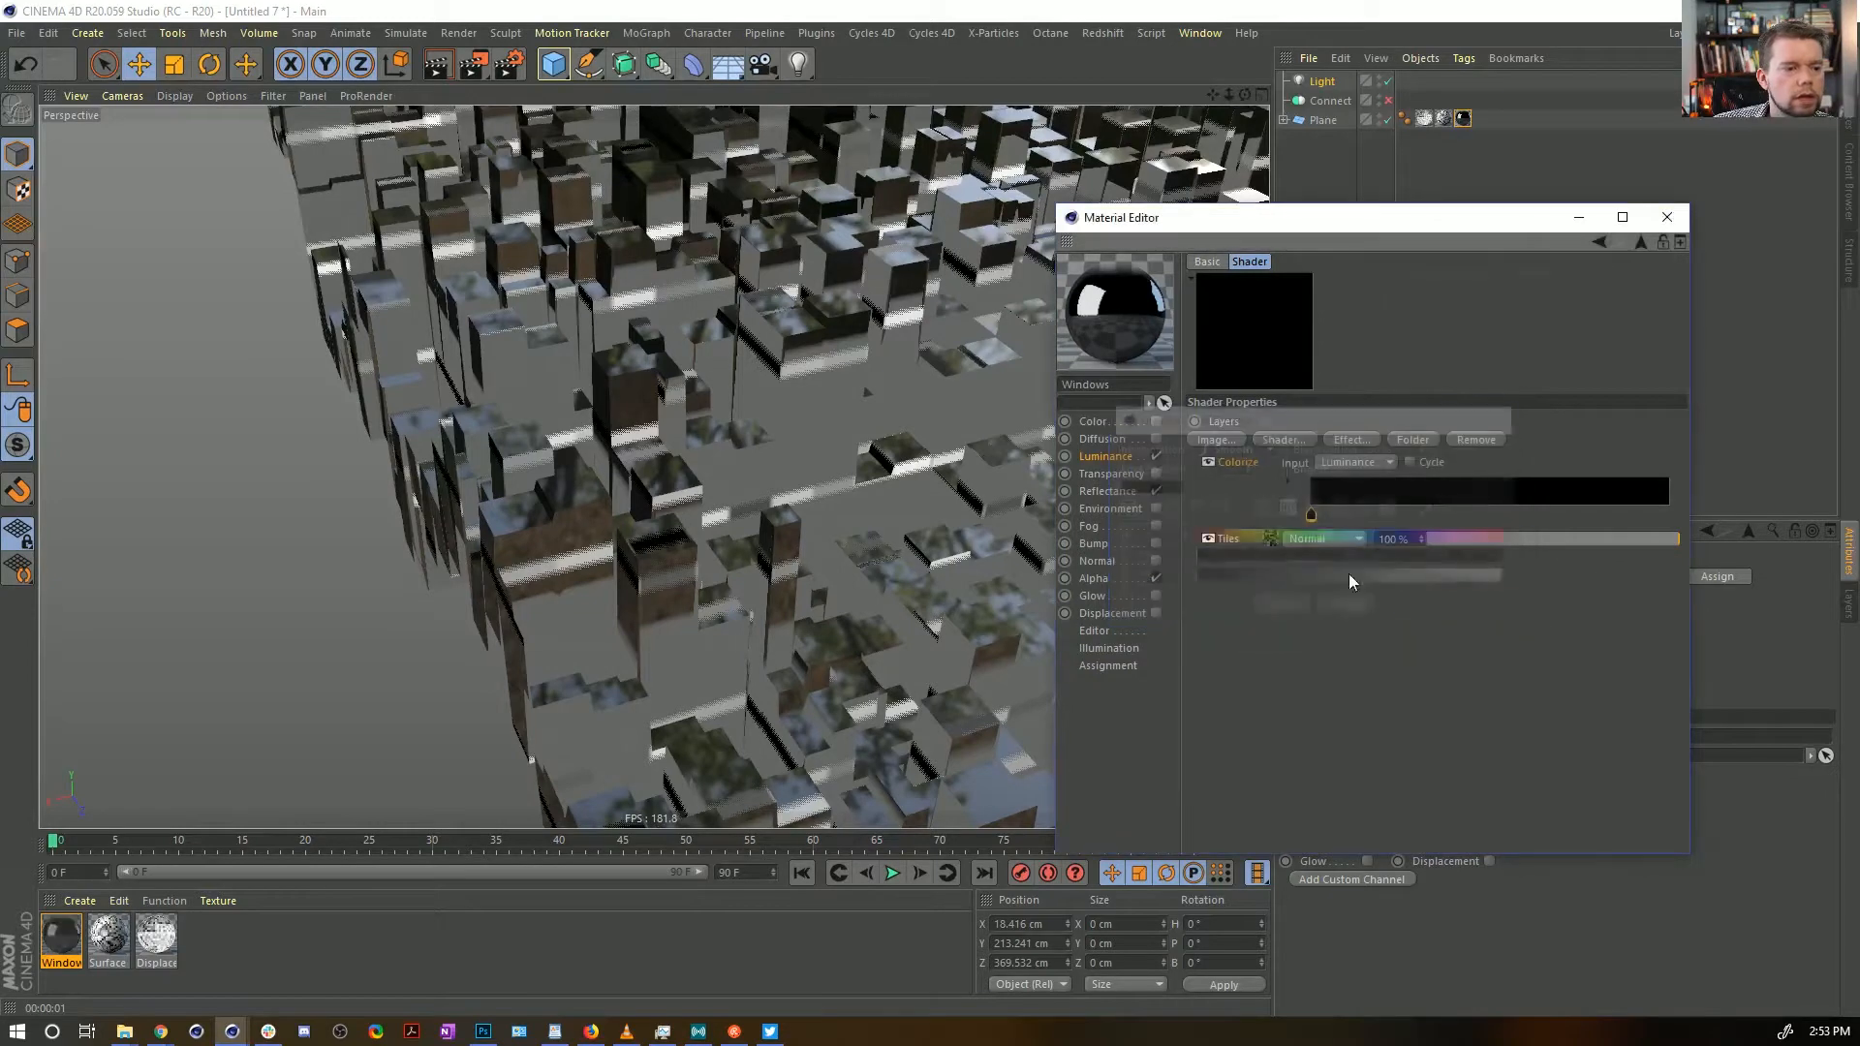
pyautogui.click(1437, 514)
pyautogui.doubleClick(1460, 521)
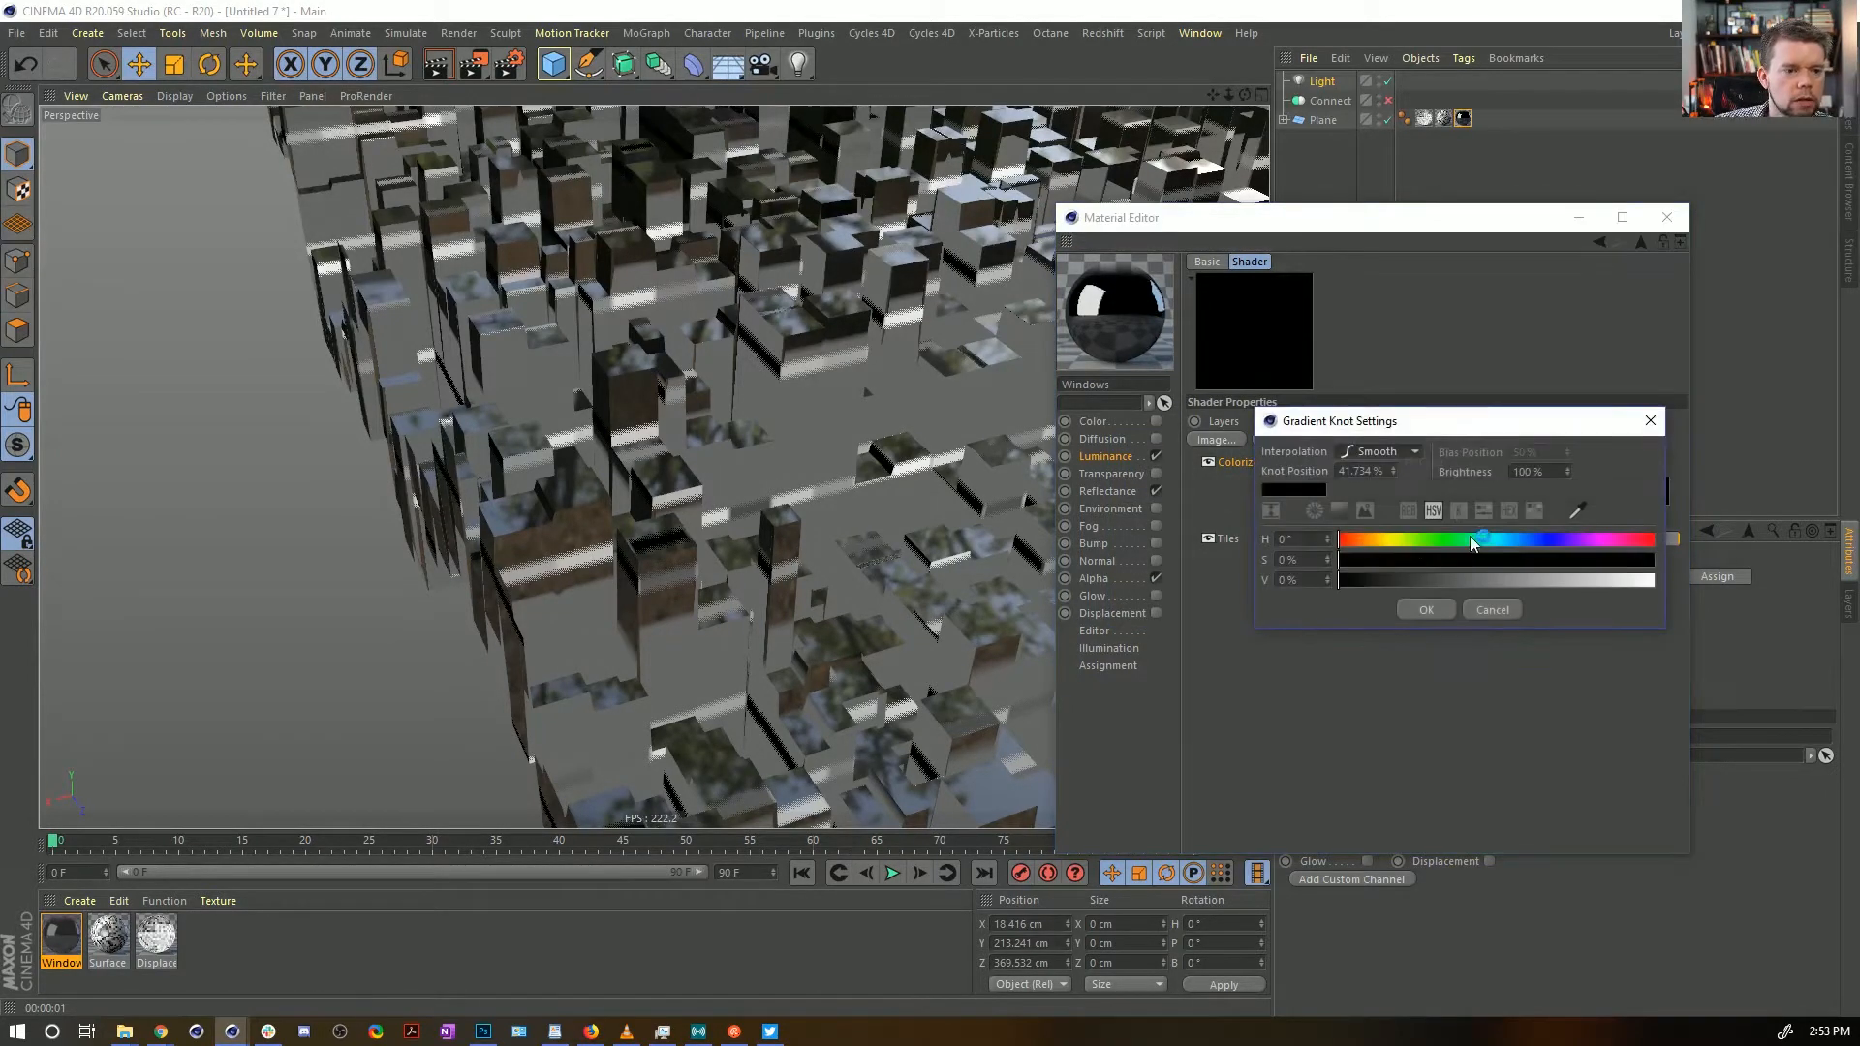
pyautogui.click(1388, 540)
pyautogui.moveTo(1443, 561); pyautogui.dragTo(1770, 585)
pyautogui.click(1643, 582)
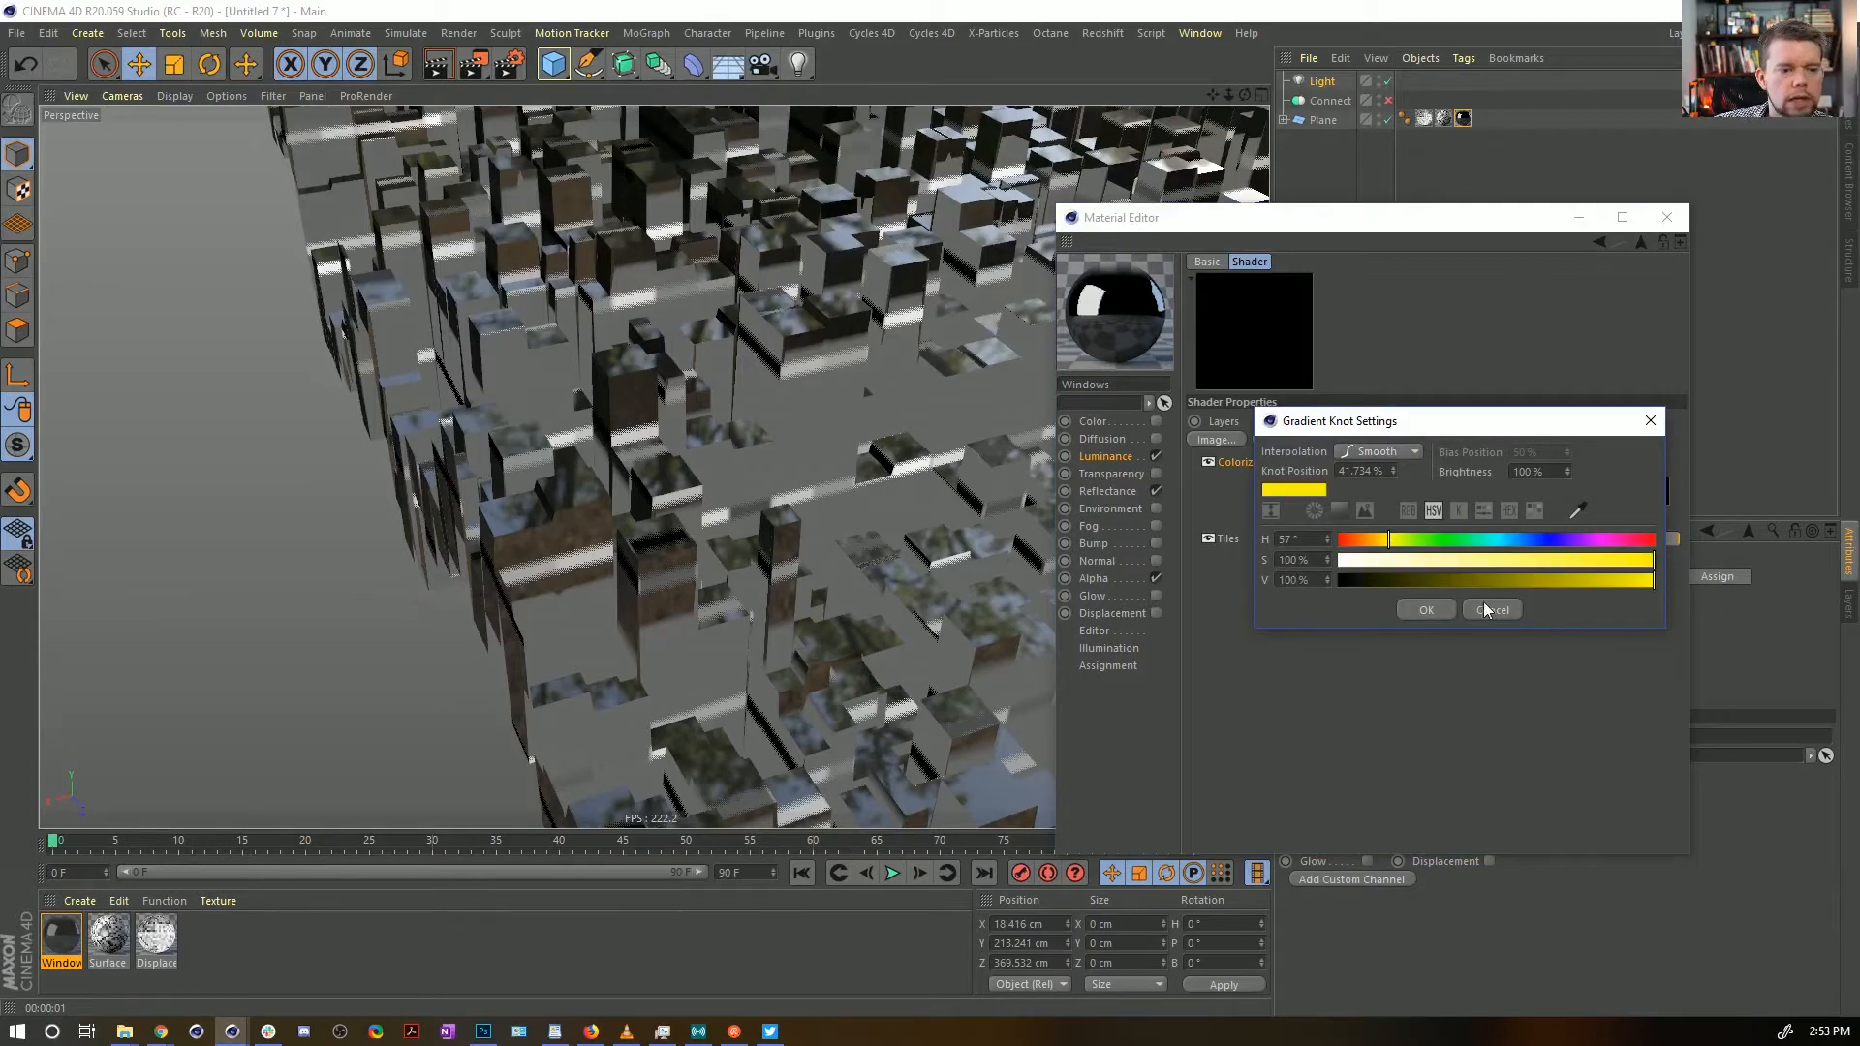
pyautogui.click(1426, 609)
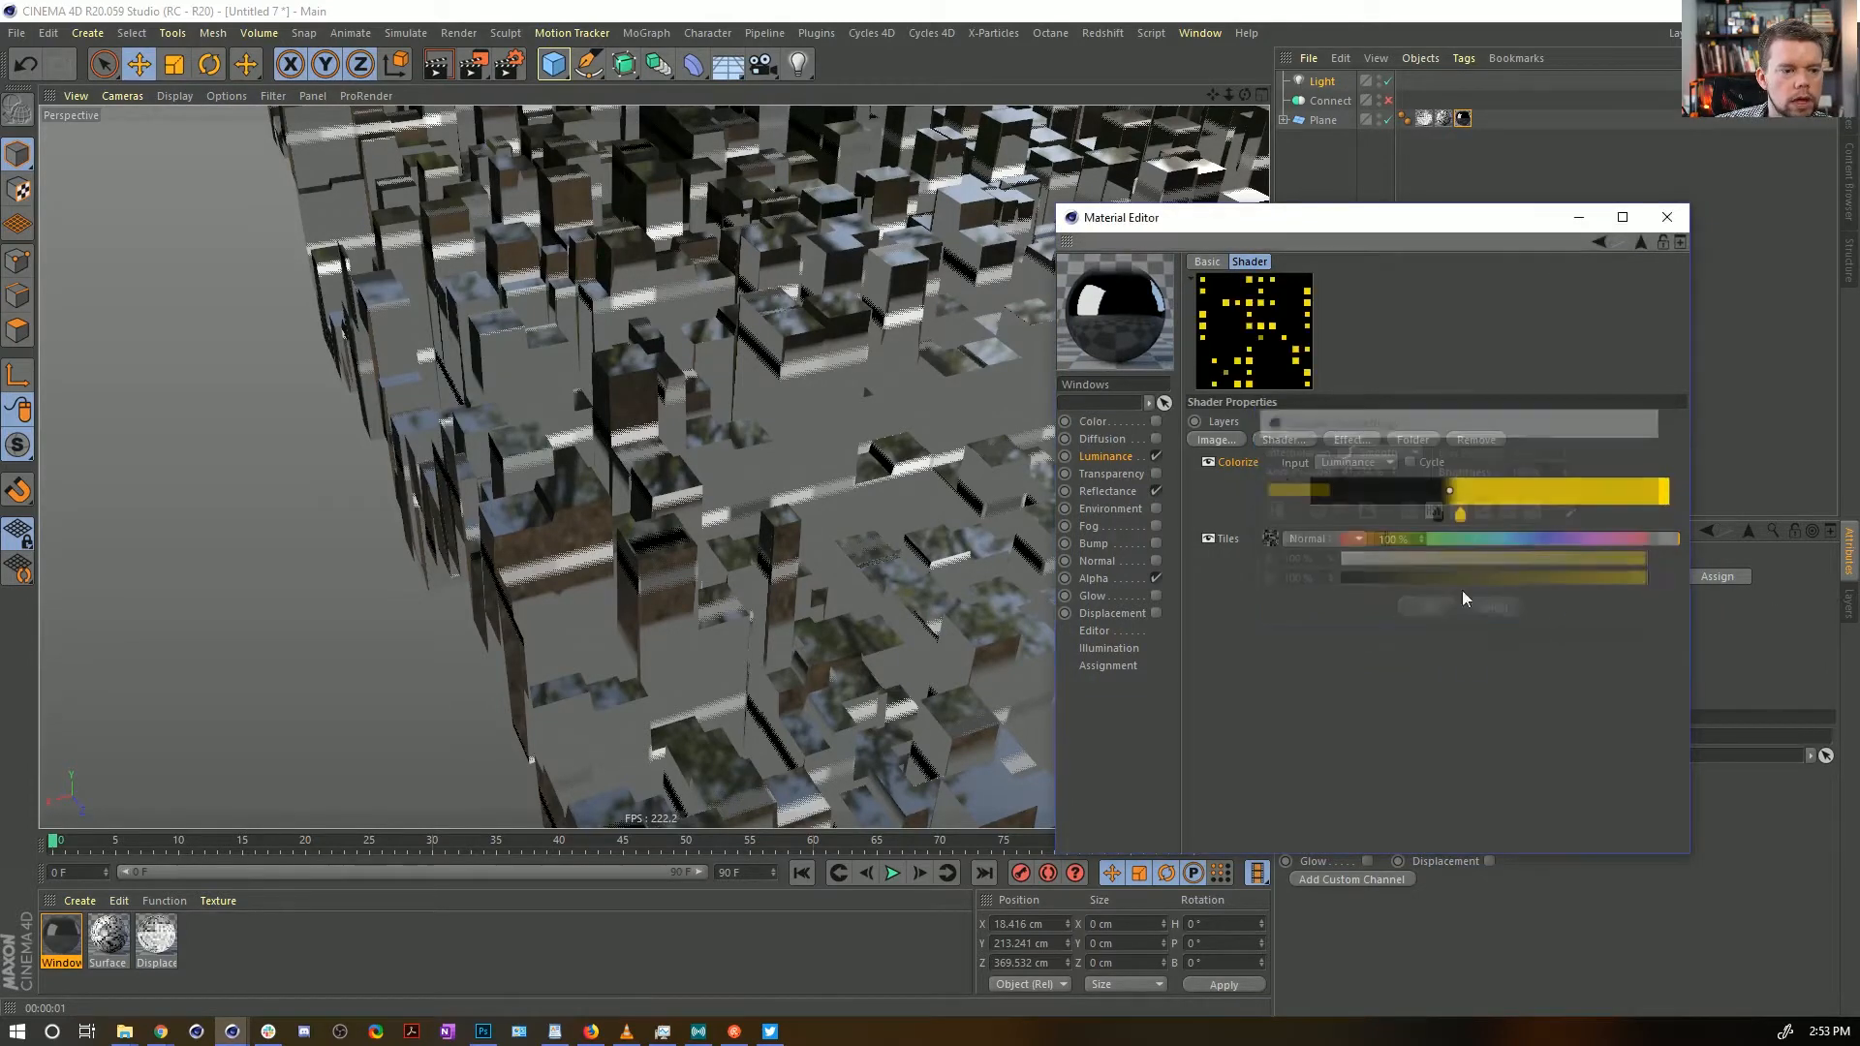
# Add an orange knot between the yellow knot and the end of the Luminance Colorize gradient
pyautogui.moveTo(1459, 516)
pyautogui.mouseDown()
pyautogui.moveTo(1543, 517)
pyautogui.moveTo(1456, 536)
pyautogui.mouseUp()
pyautogui.doubleClick(1543, 518)
pyautogui.click(1448, 536)
pyautogui.click(1509, 603)
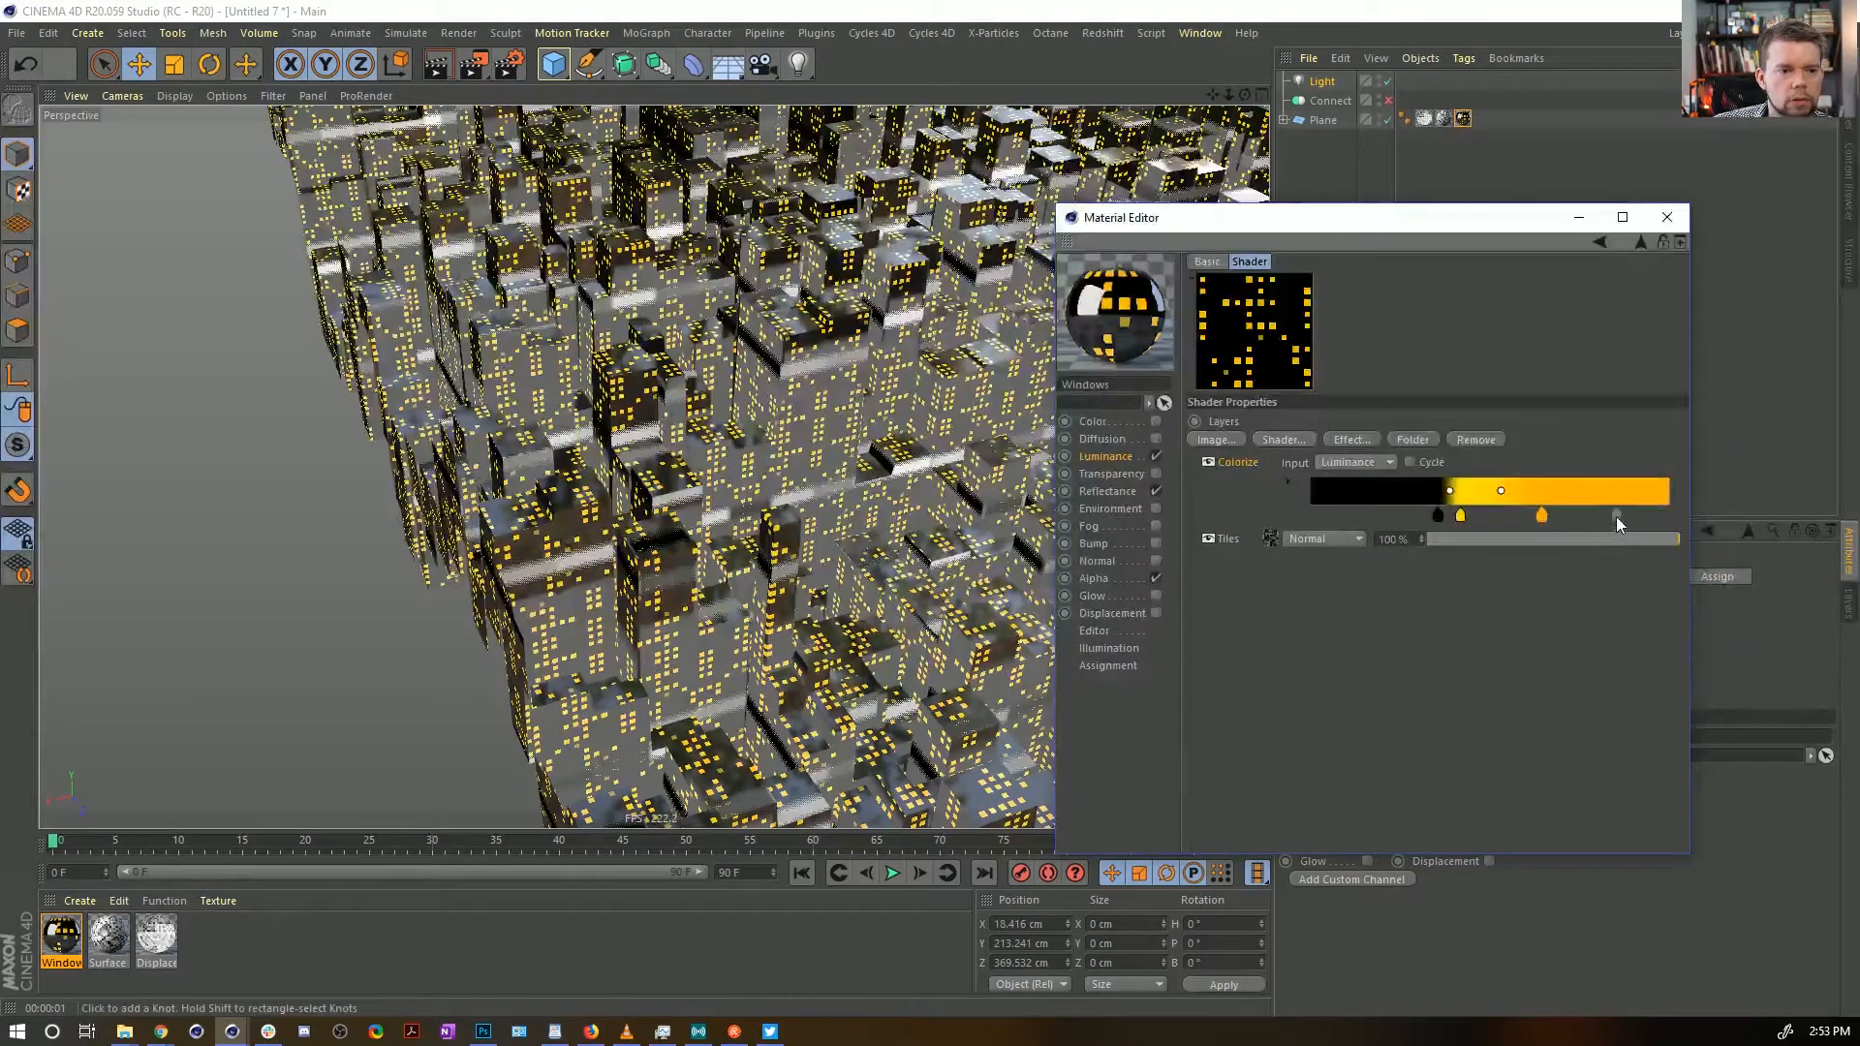
# Add a pale blue knot (H 185°, S 18%, V 100%) at 85.366% in the Luminance Colorize gradient
pyautogui.doubleClick(1616, 516)
pyautogui.moveTo(1601, 537); pyautogui.dragTo(1552, 557)
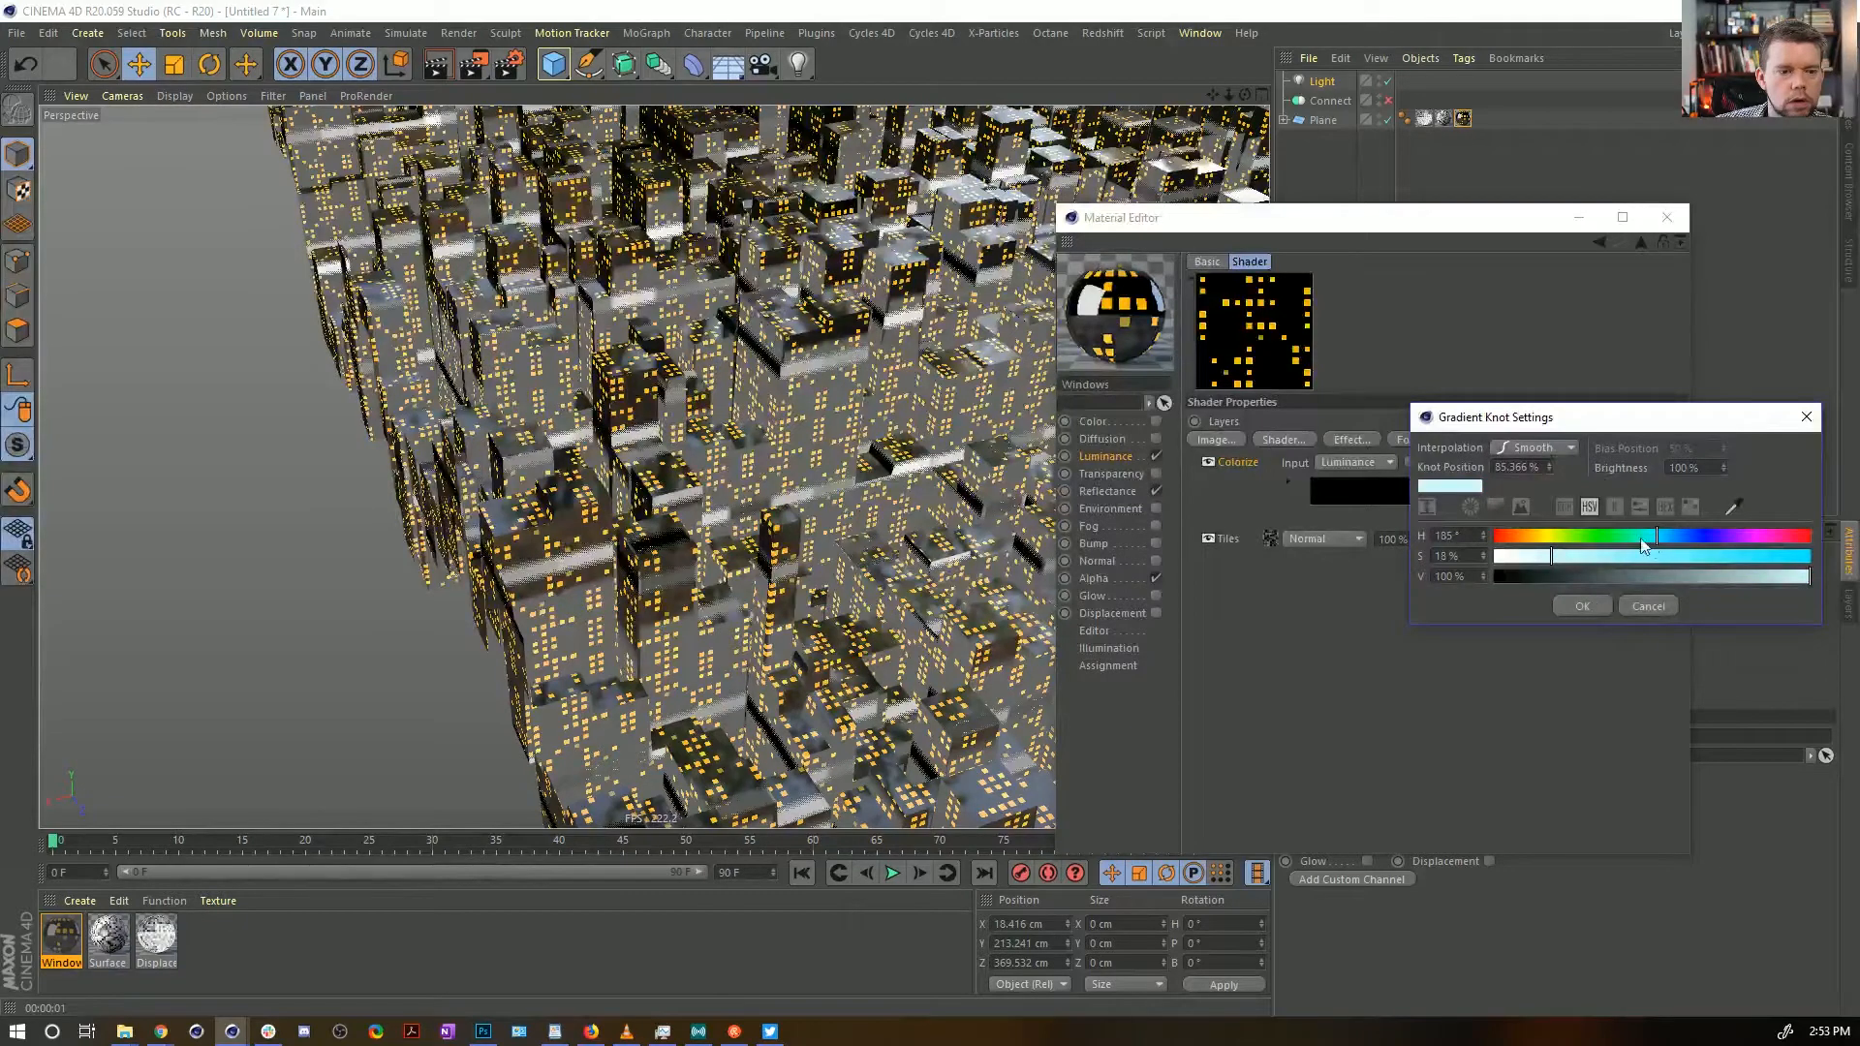
pyautogui.click(1582, 606)
# Add white, yellow and orange knots after the pale blue one in the Luminance Colorize gradient, ending it in white
pyautogui.moveTo(1620, 518); pyautogui.dragTo(1658, 523)
pyautogui.doubleClick(1643, 517)
pyautogui.click(1609, 607)
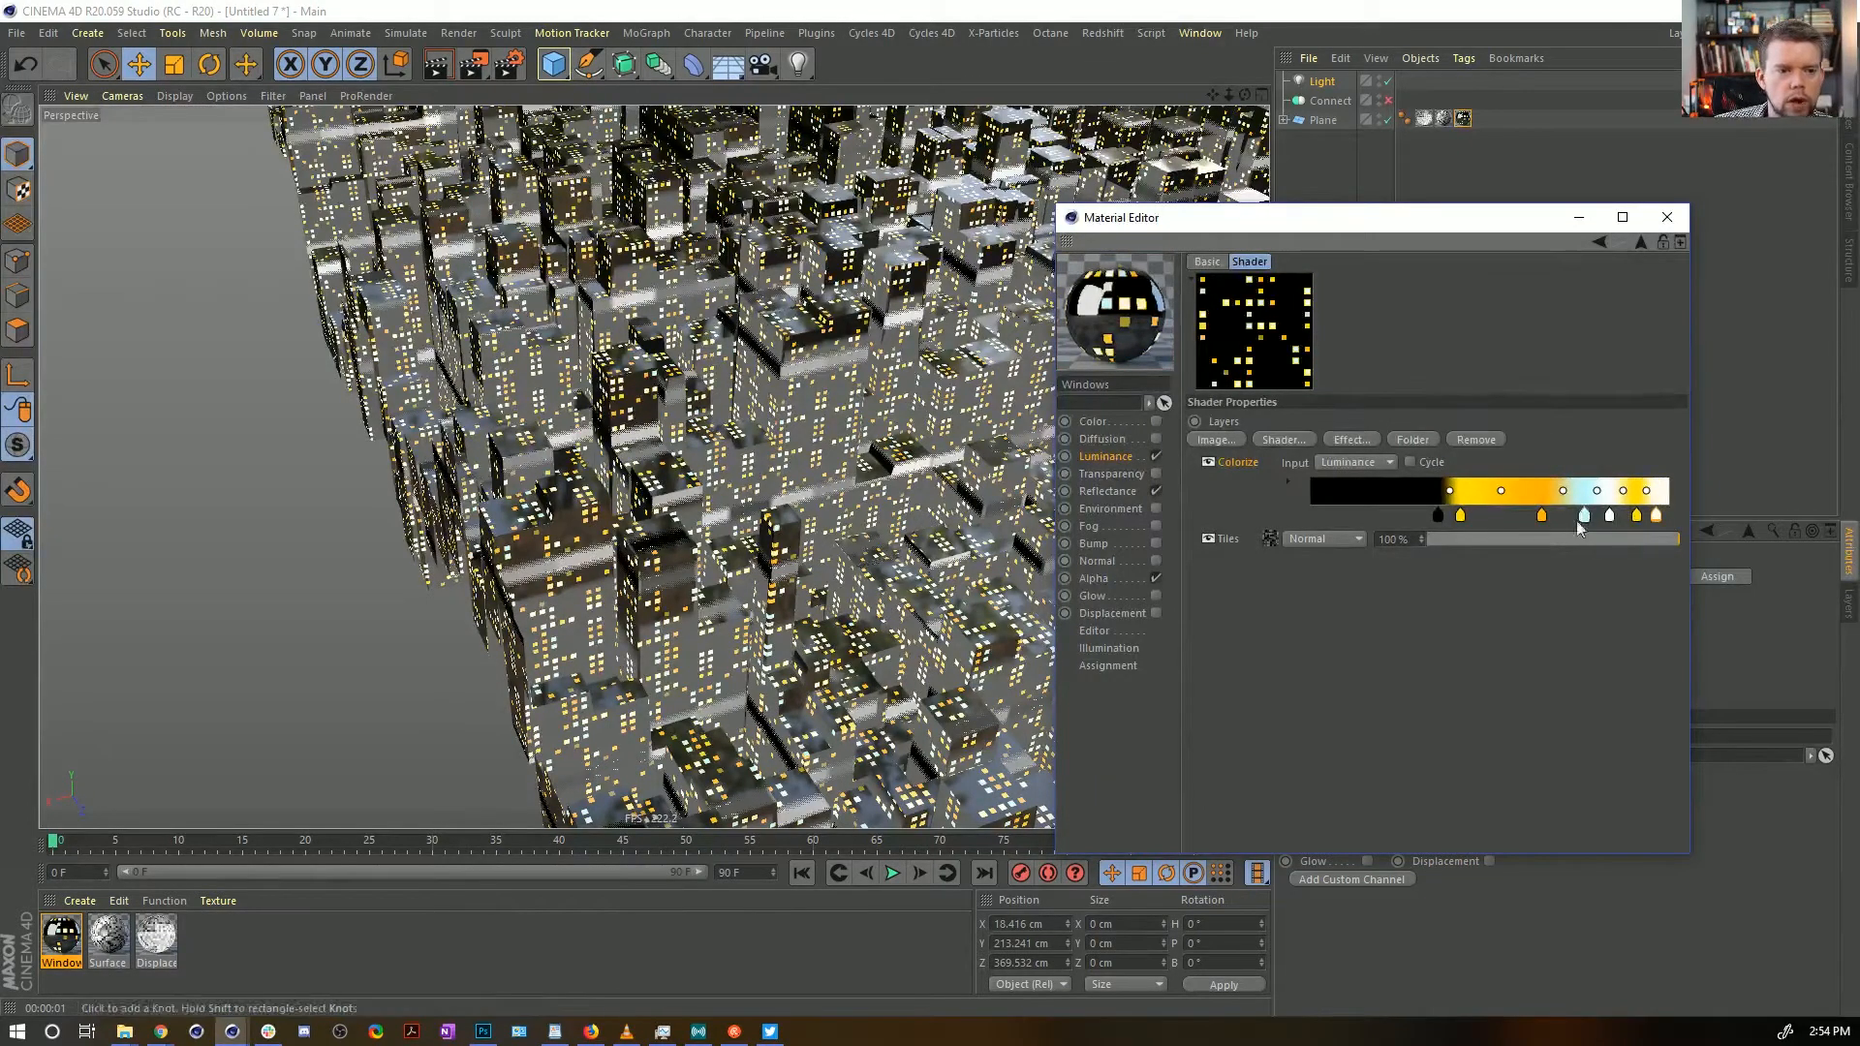
pyautogui.moveTo(1655, 517); pyautogui.dragTo(1670, 520)
pyautogui.click(1542, 517)
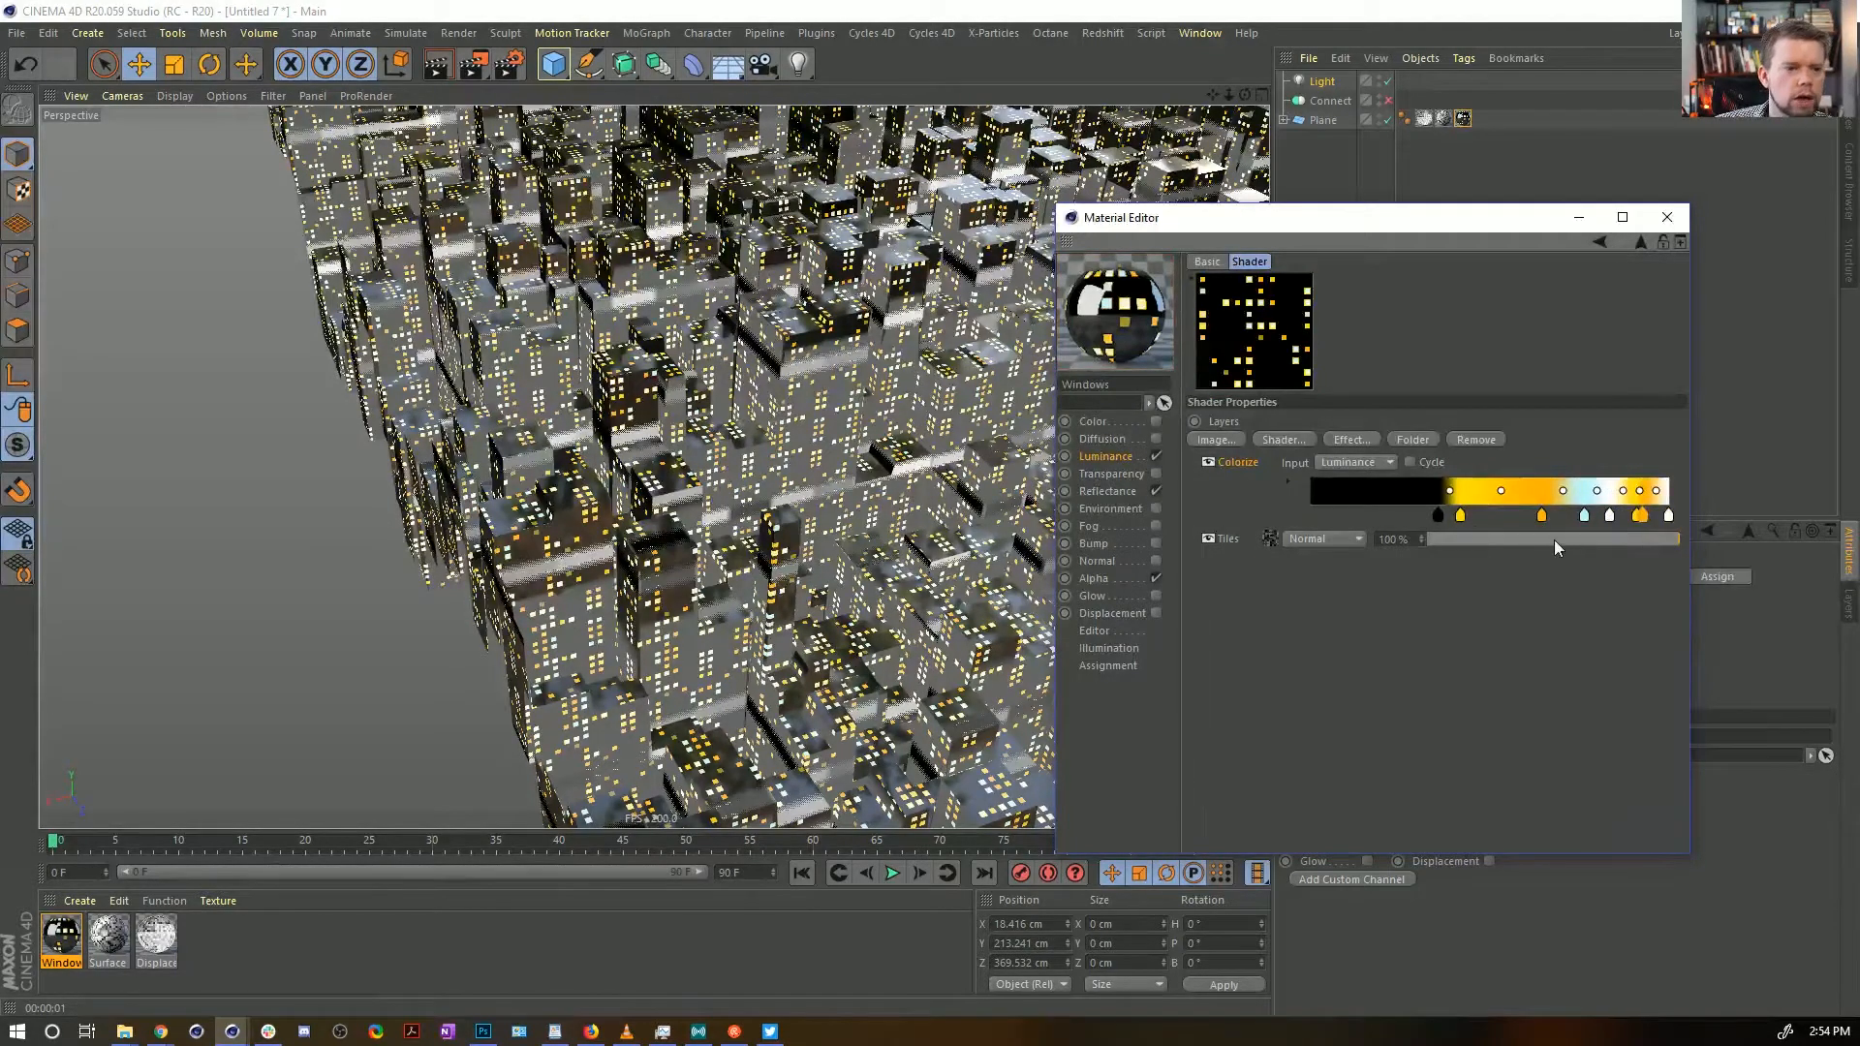
# Shift the colored knots toward the dark side, moving the first yellow knot to the gradient's end and the black knot against the orange one
pyautogui.click(1438, 516)
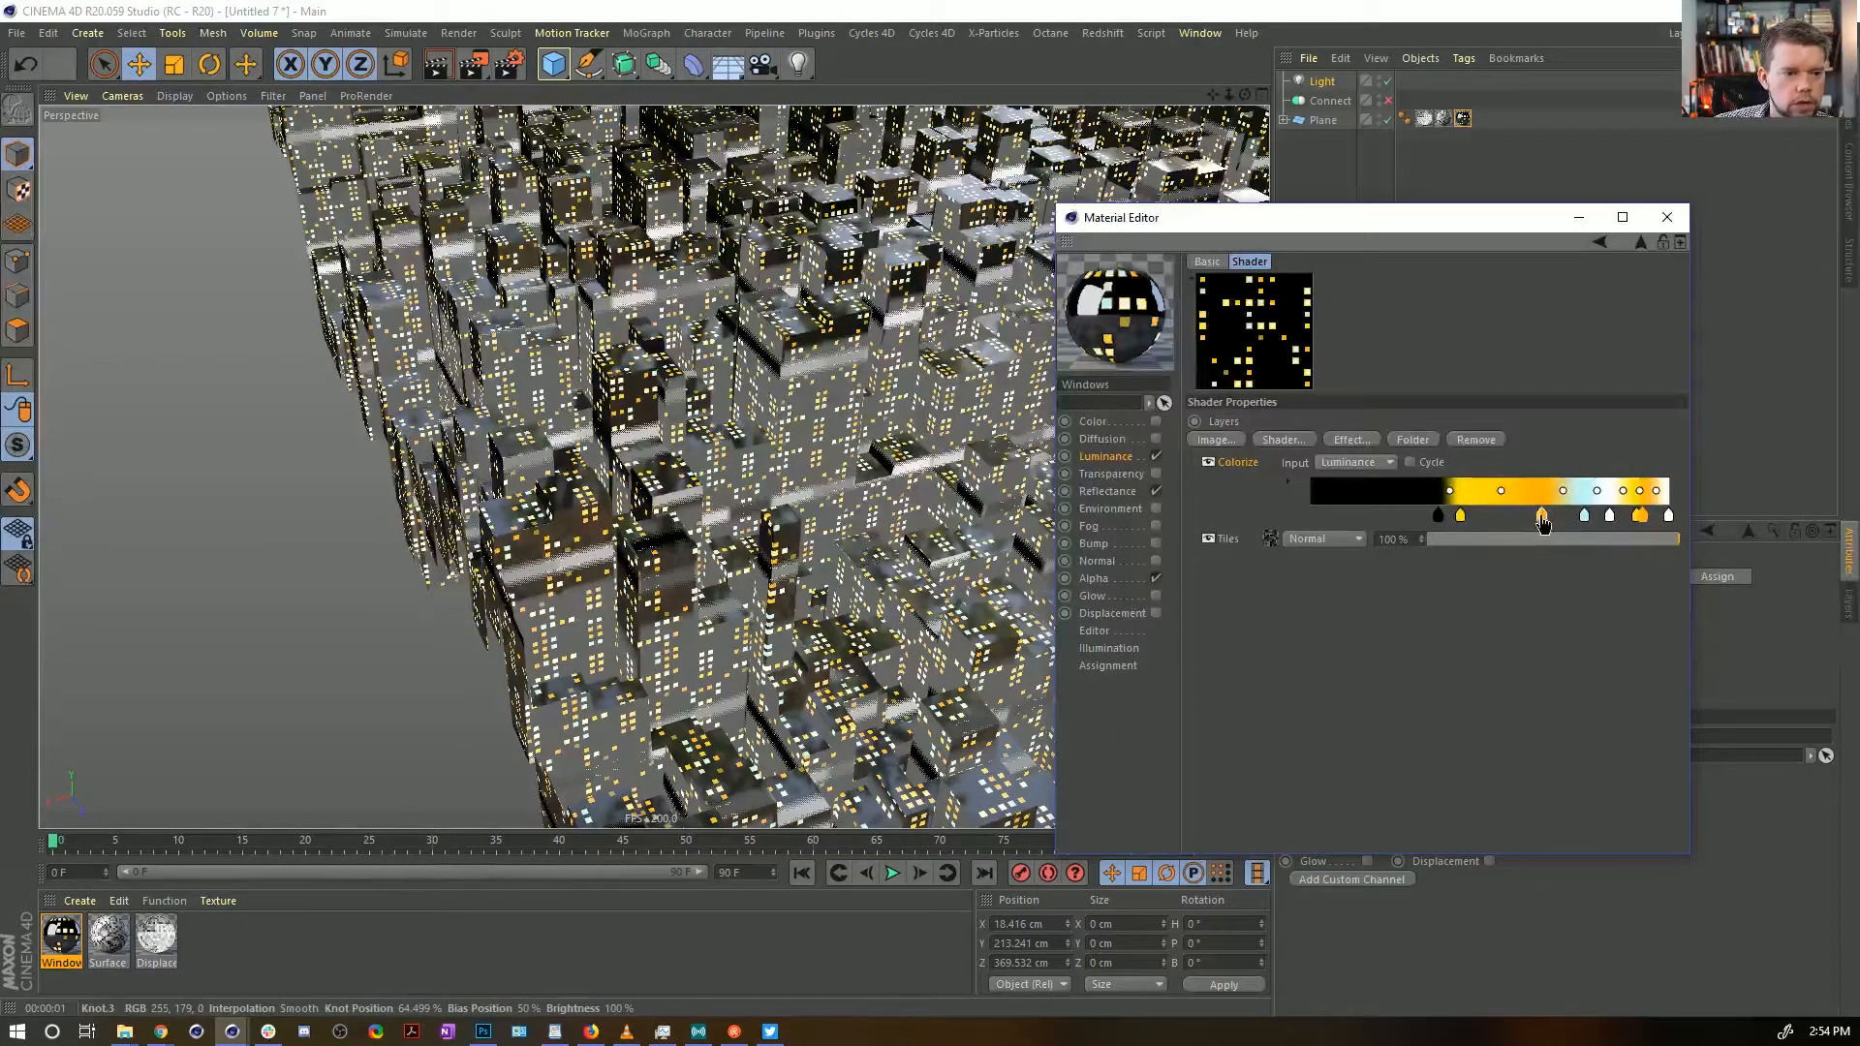
pyautogui.moveTo(1541, 516); pyautogui.dragTo(1594, 523)
pyautogui.click(1584, 517)
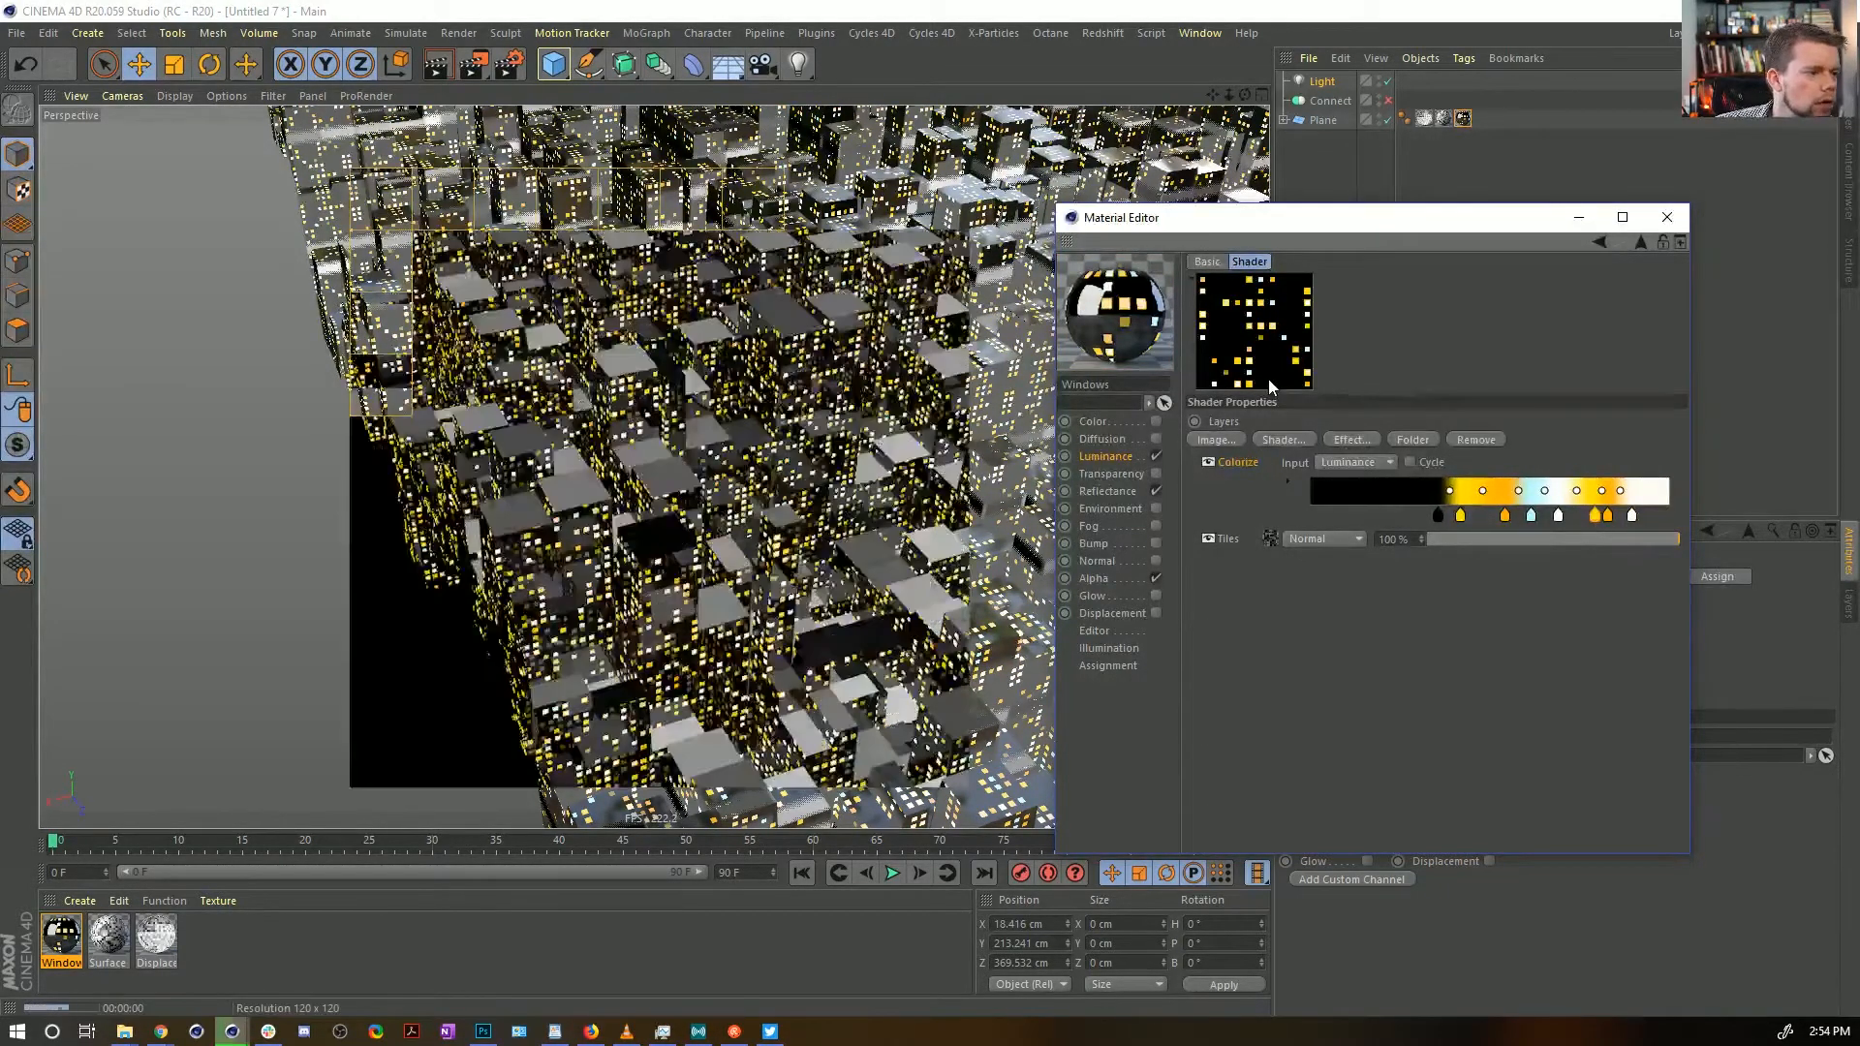
pyautogui.click(1437, 521)
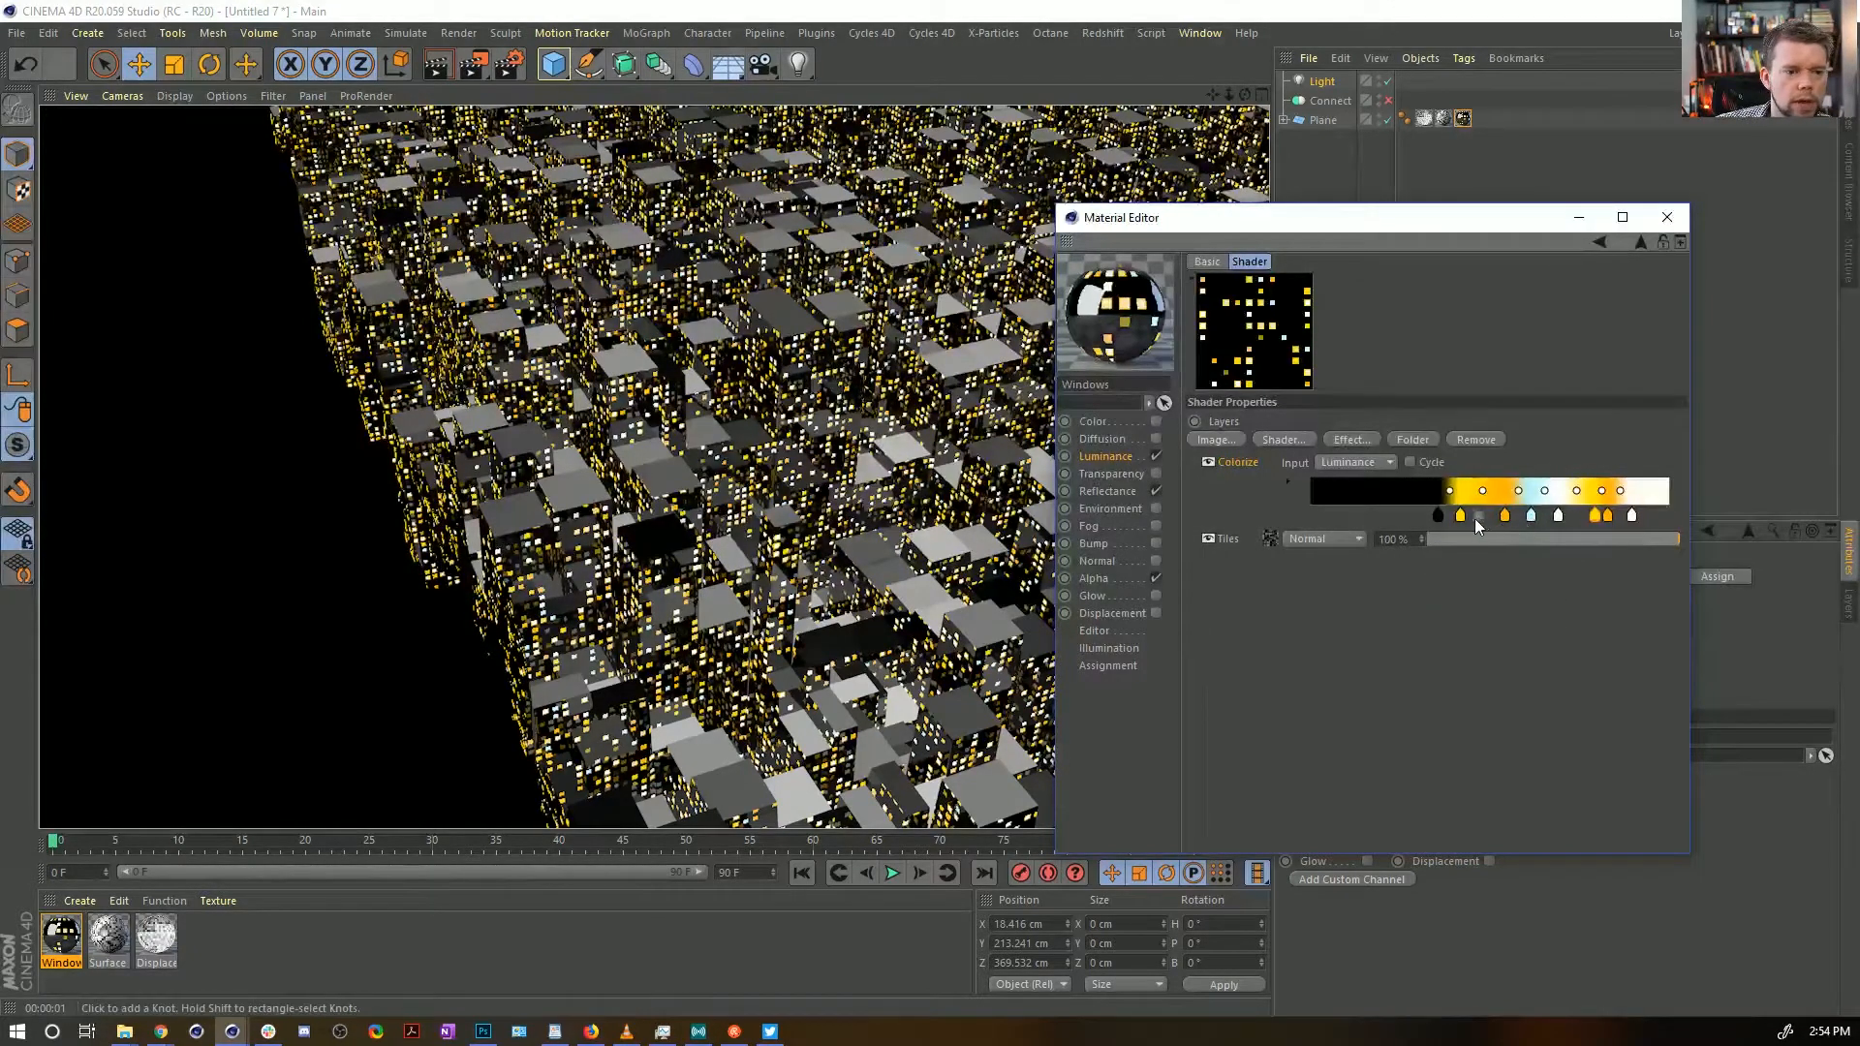
pyautogui.moveTo(1459, 516); pyautogui.dragTo(1703, 535)
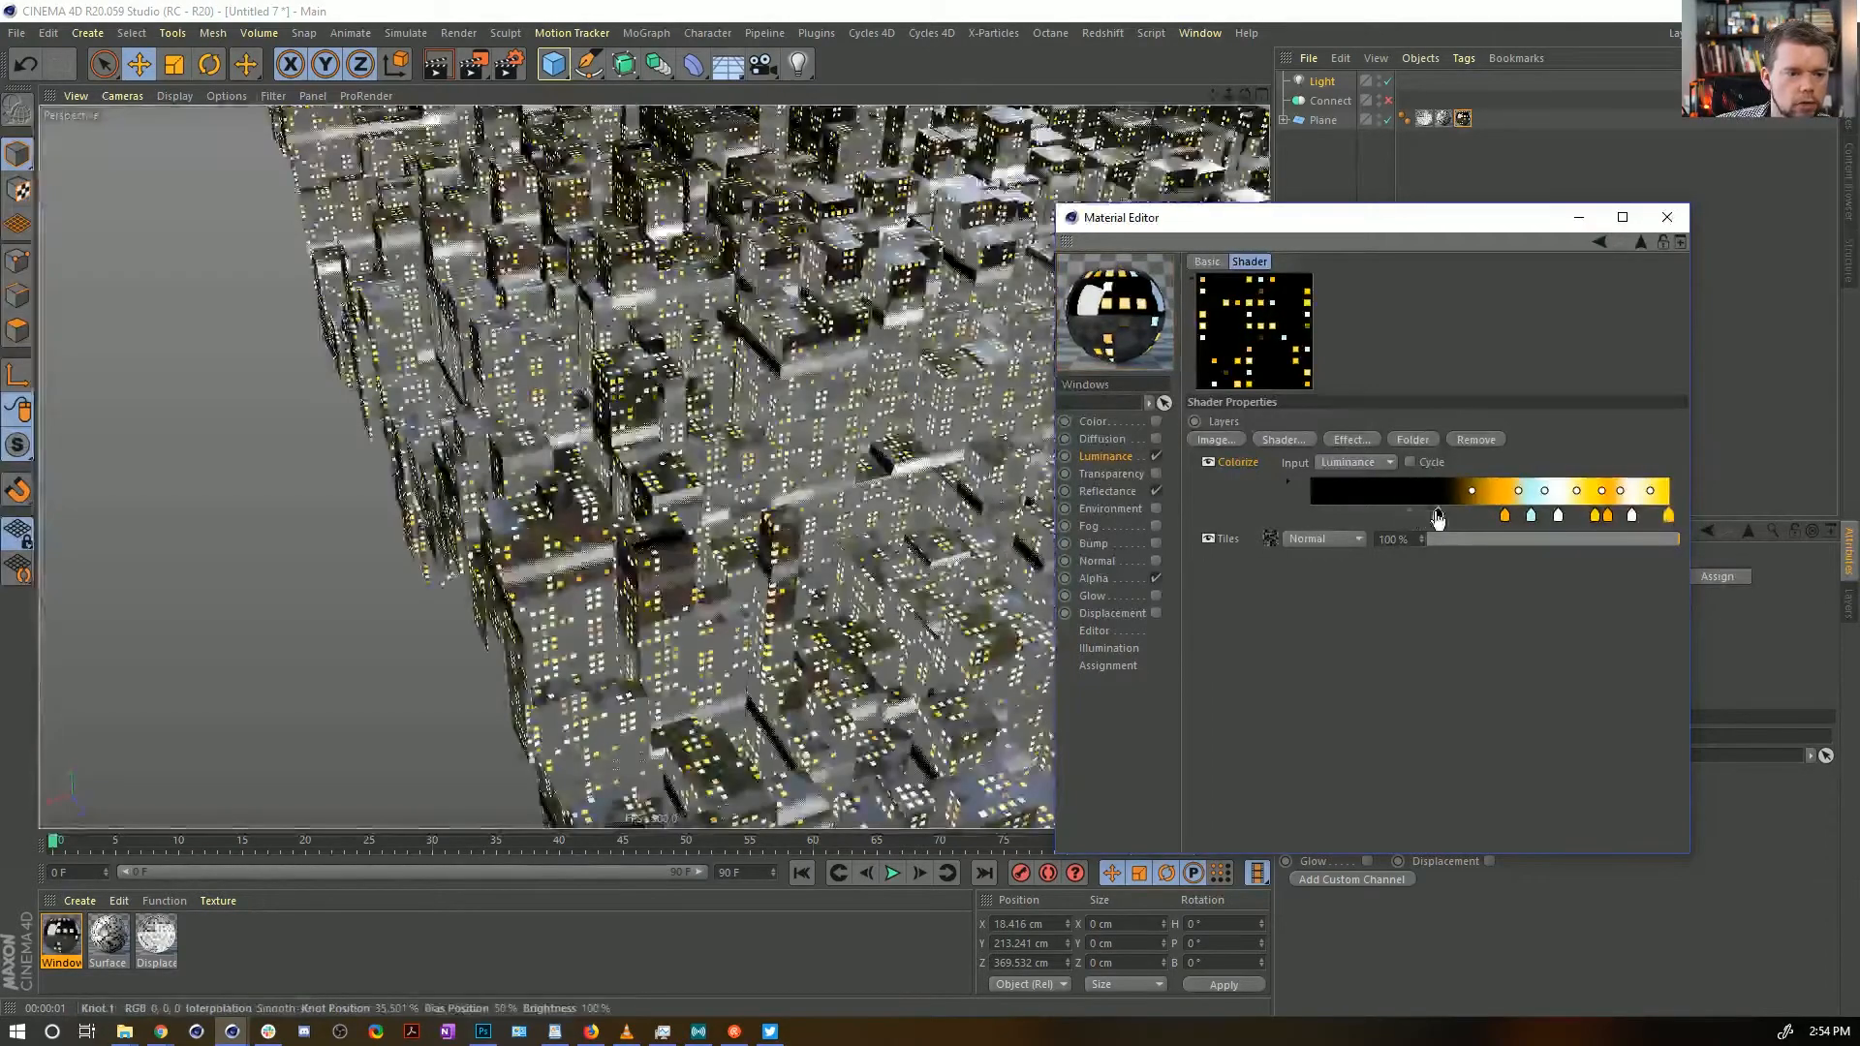
pyautogui.moveTo(1437, 515); pyautogui.dragTo(1498, 528)
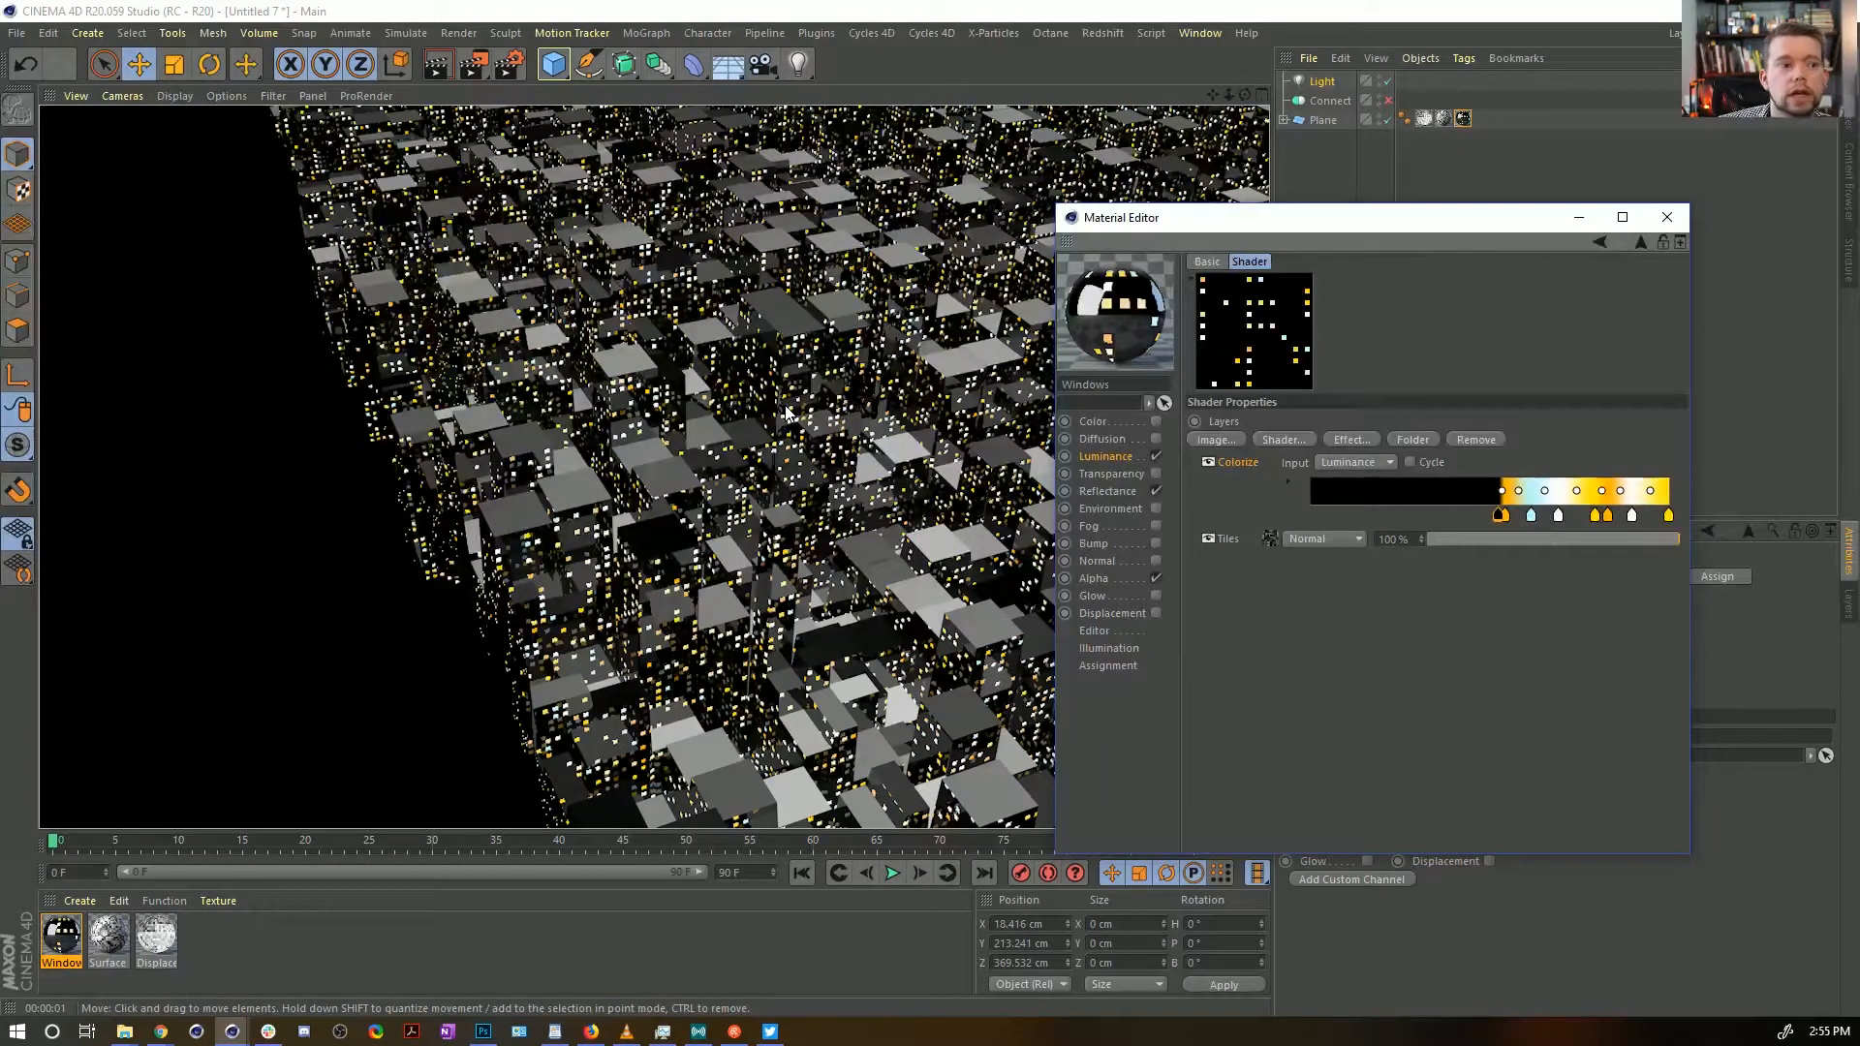
# Try Average attenuation on the GGX layer and Reflectance switched off, rendering a preview of the city for each
pyautogui.click(1126, 494)
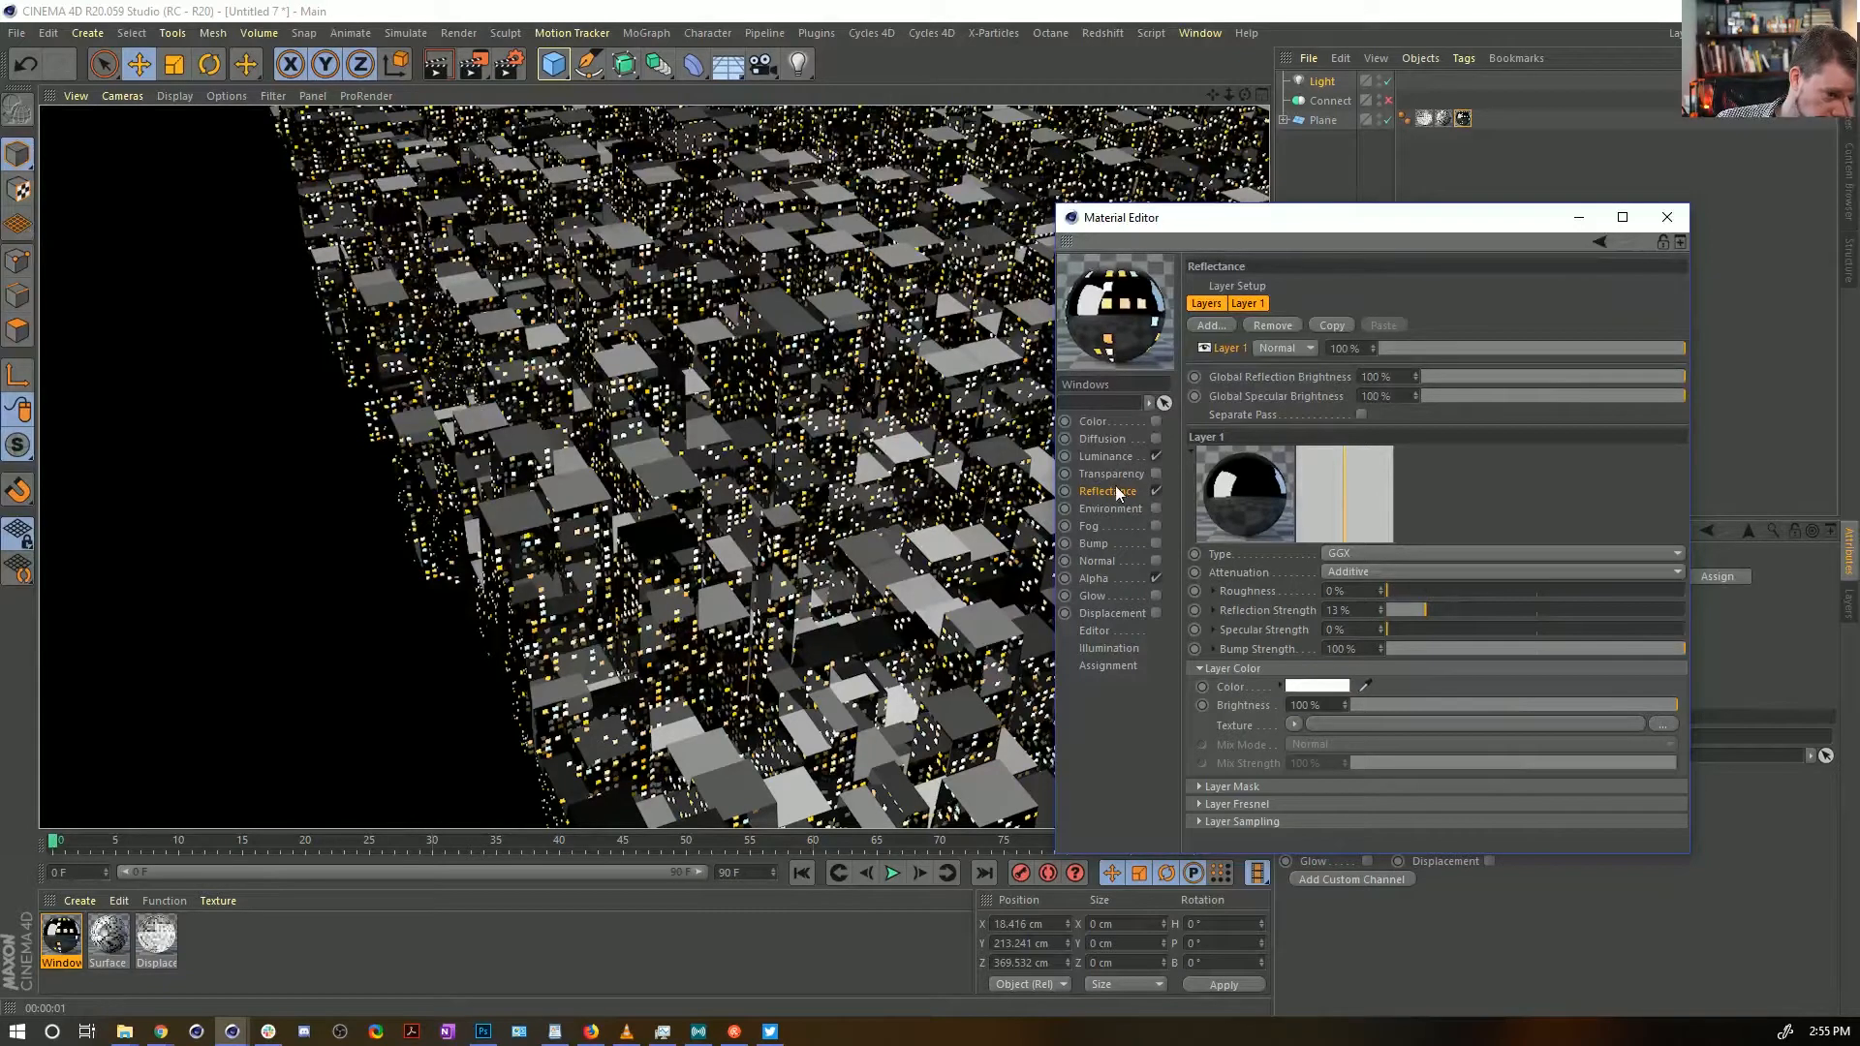
pyautogui.click(1347, 572)
pyautogui.click(1380, 591)
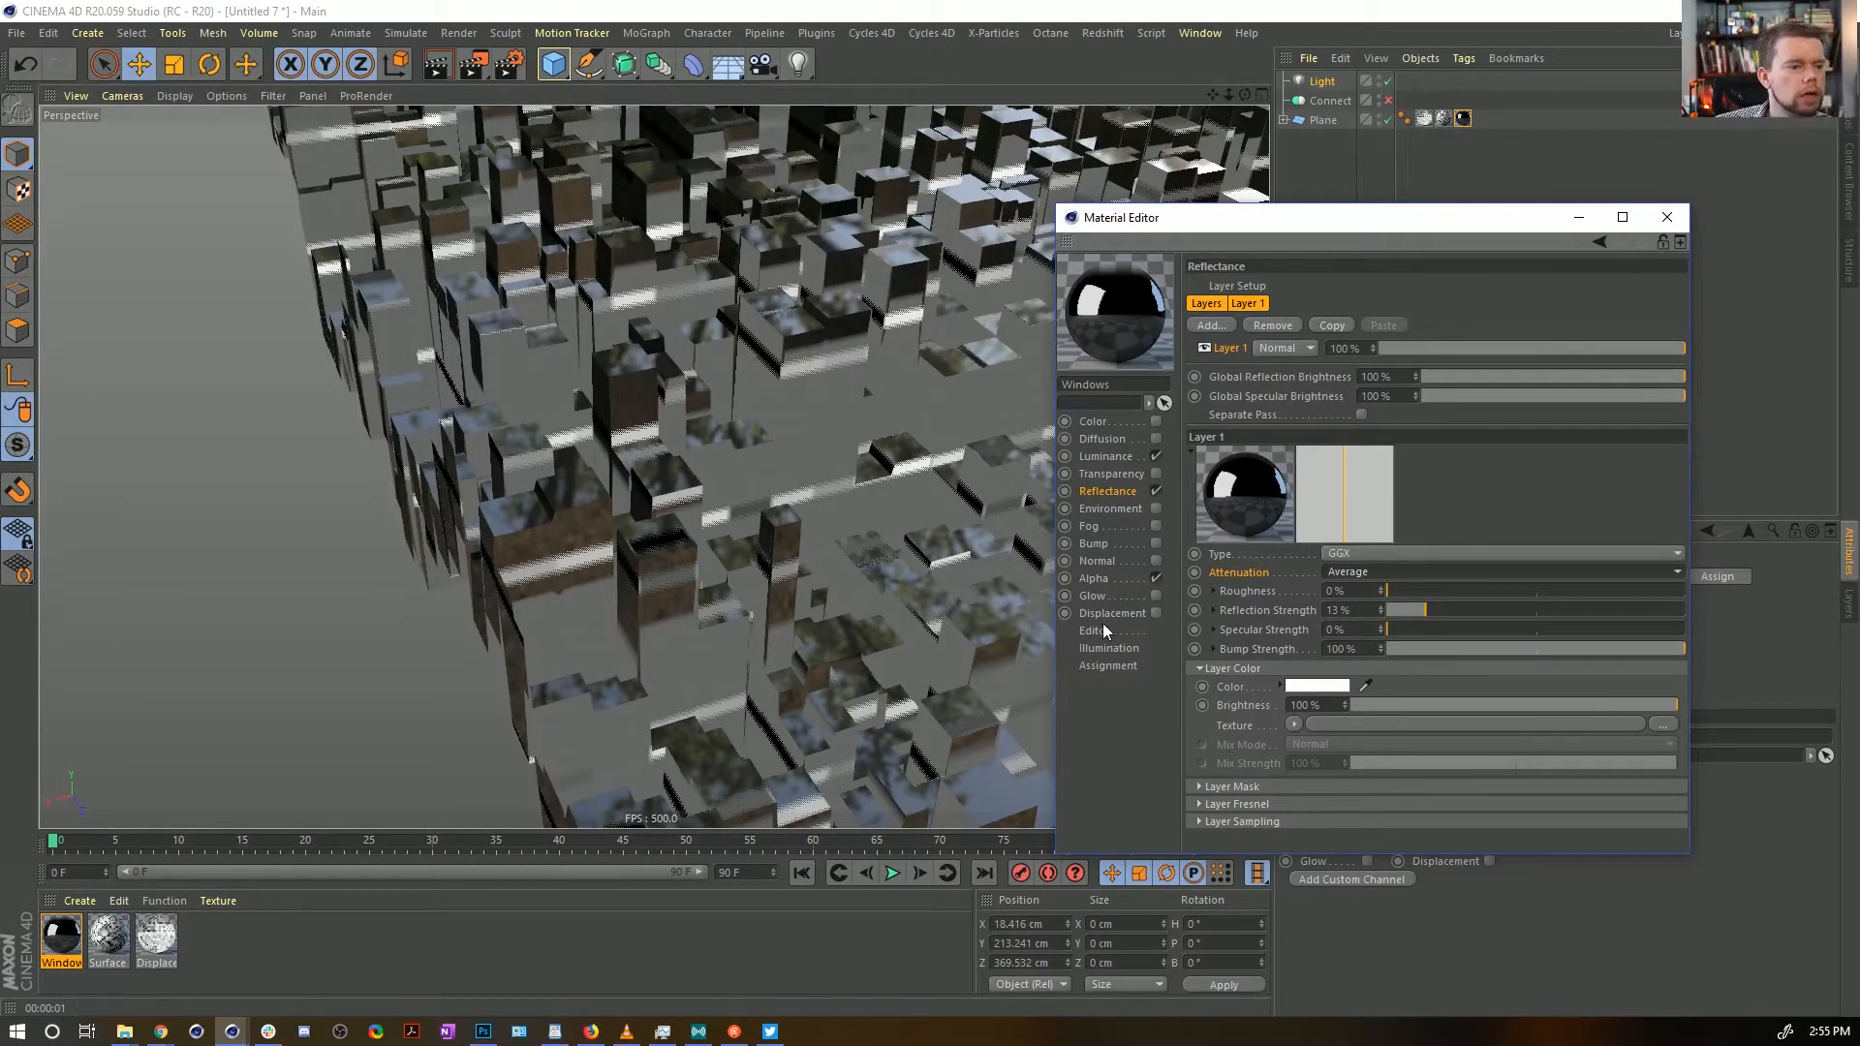
pyautogui.hotkey('ctrl', 'r')
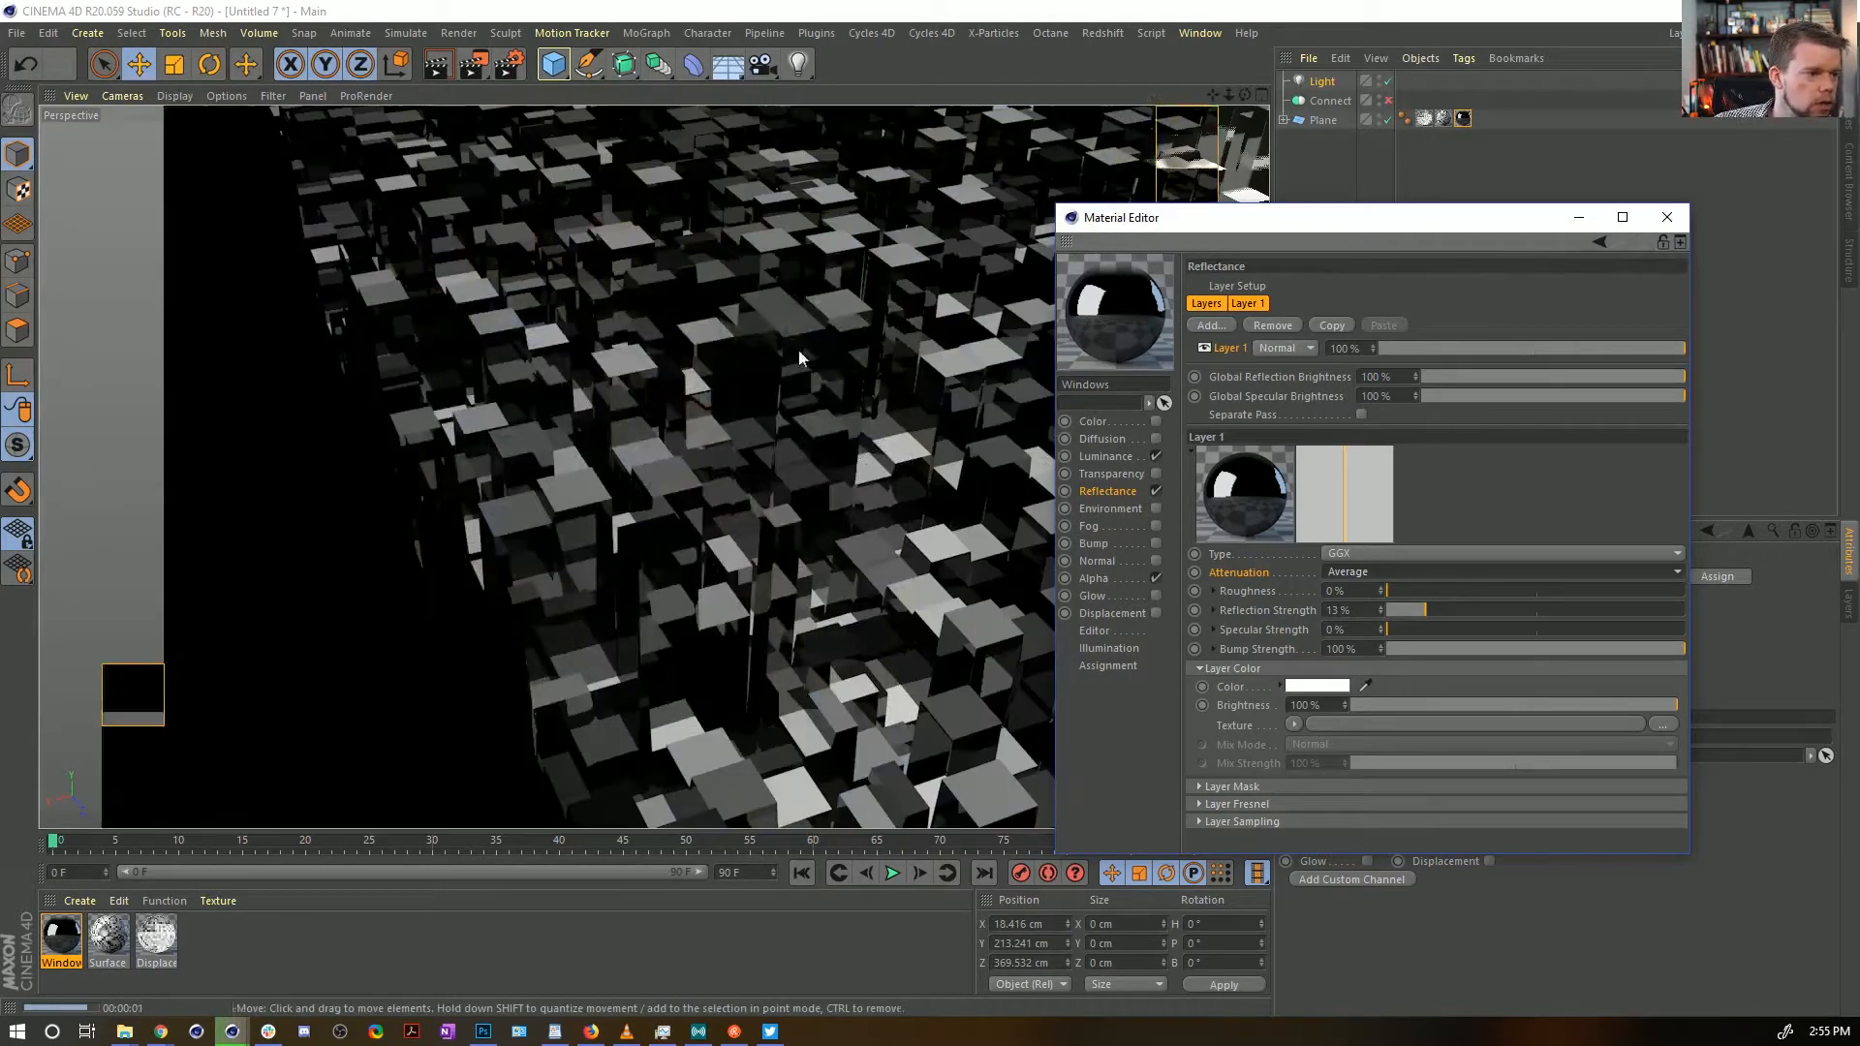
pyautogui.click(1156, 491)
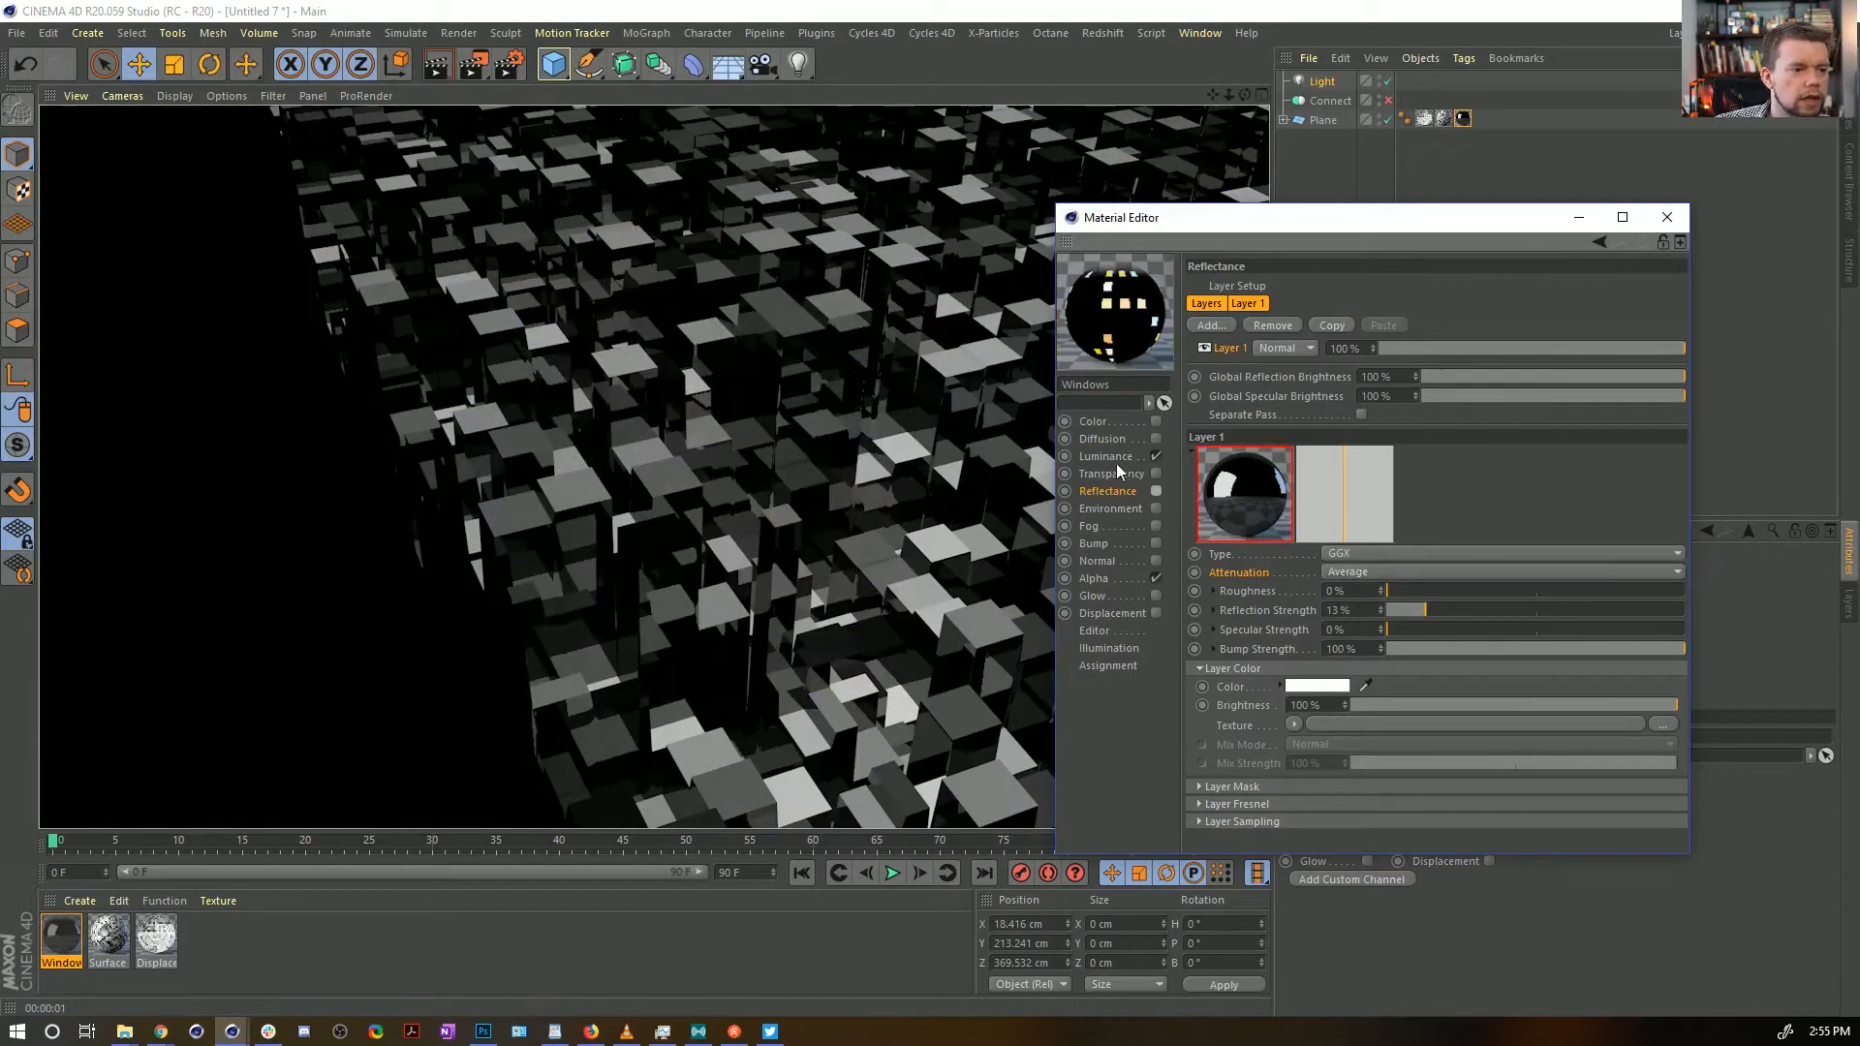
pyautogui.click(1110, 457)
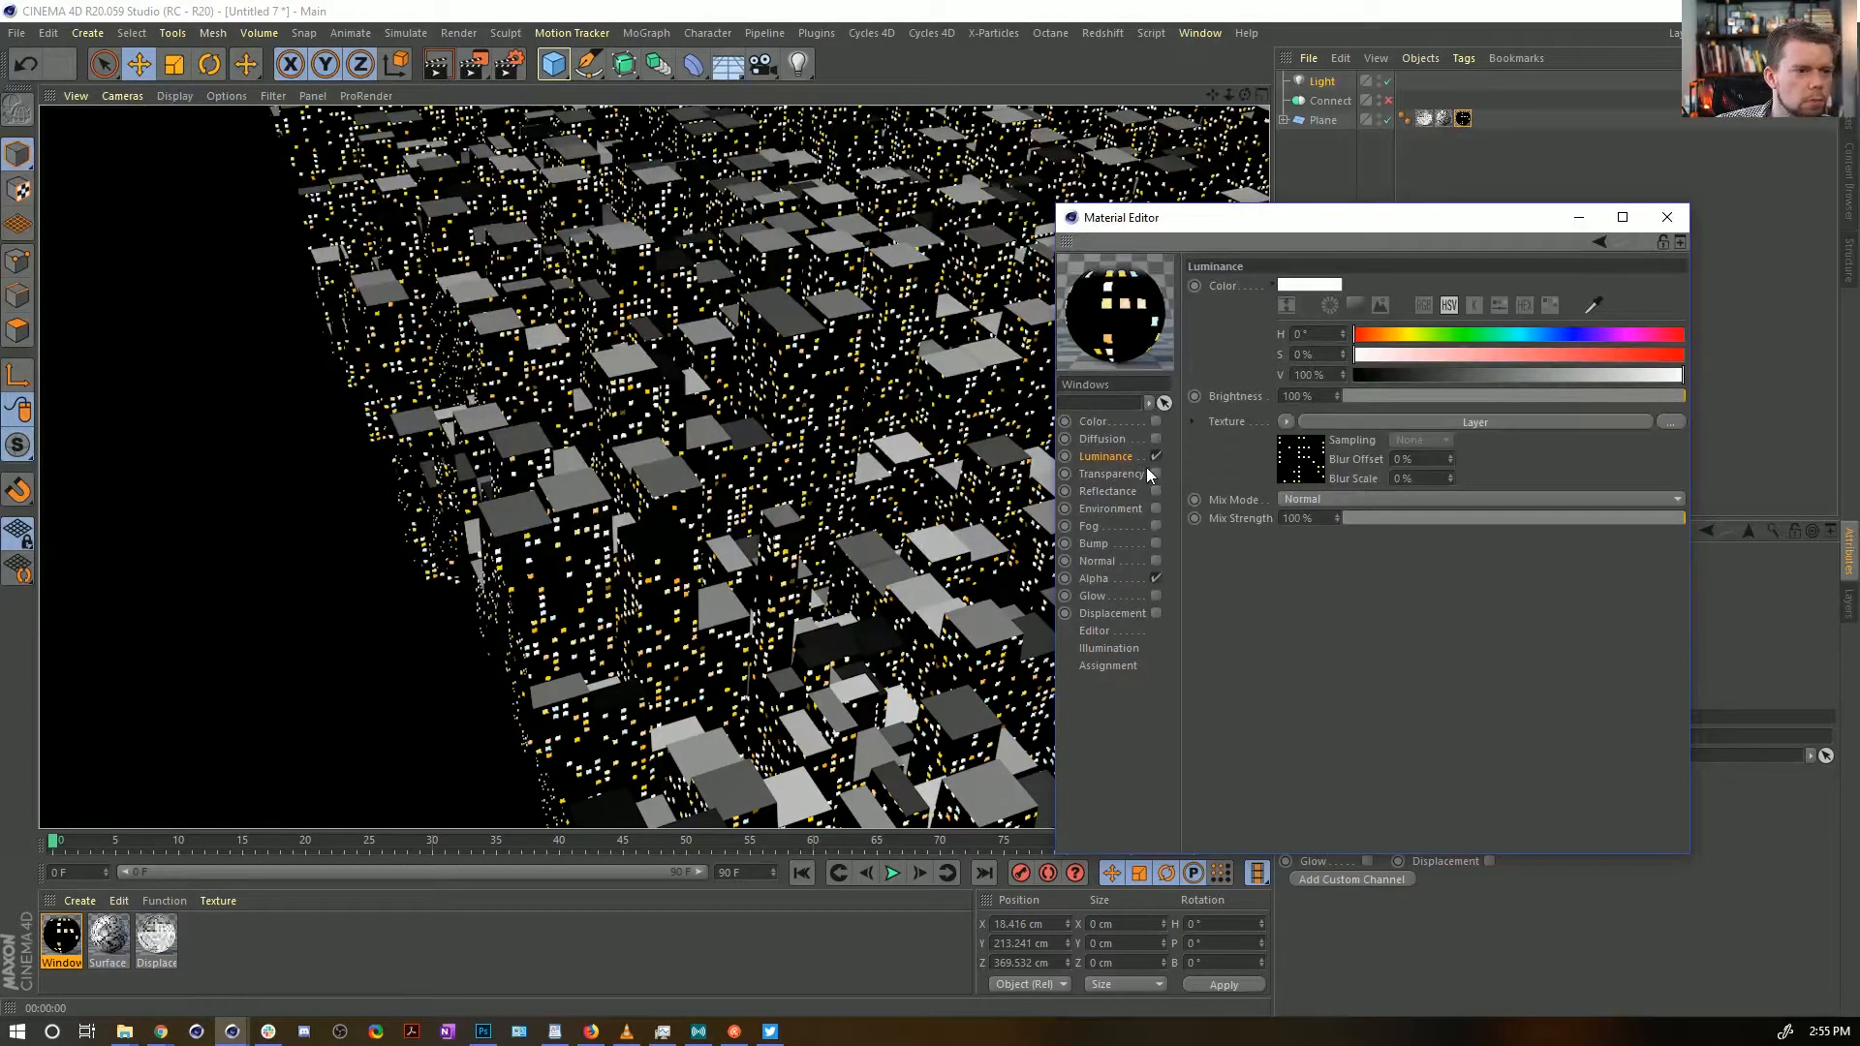
# Set the Falloff layer's blend mode to Multiply in the Windows material's Alpha Layer shader, trying Screen first, and render a preview
pyautogui.click(1123, 579)
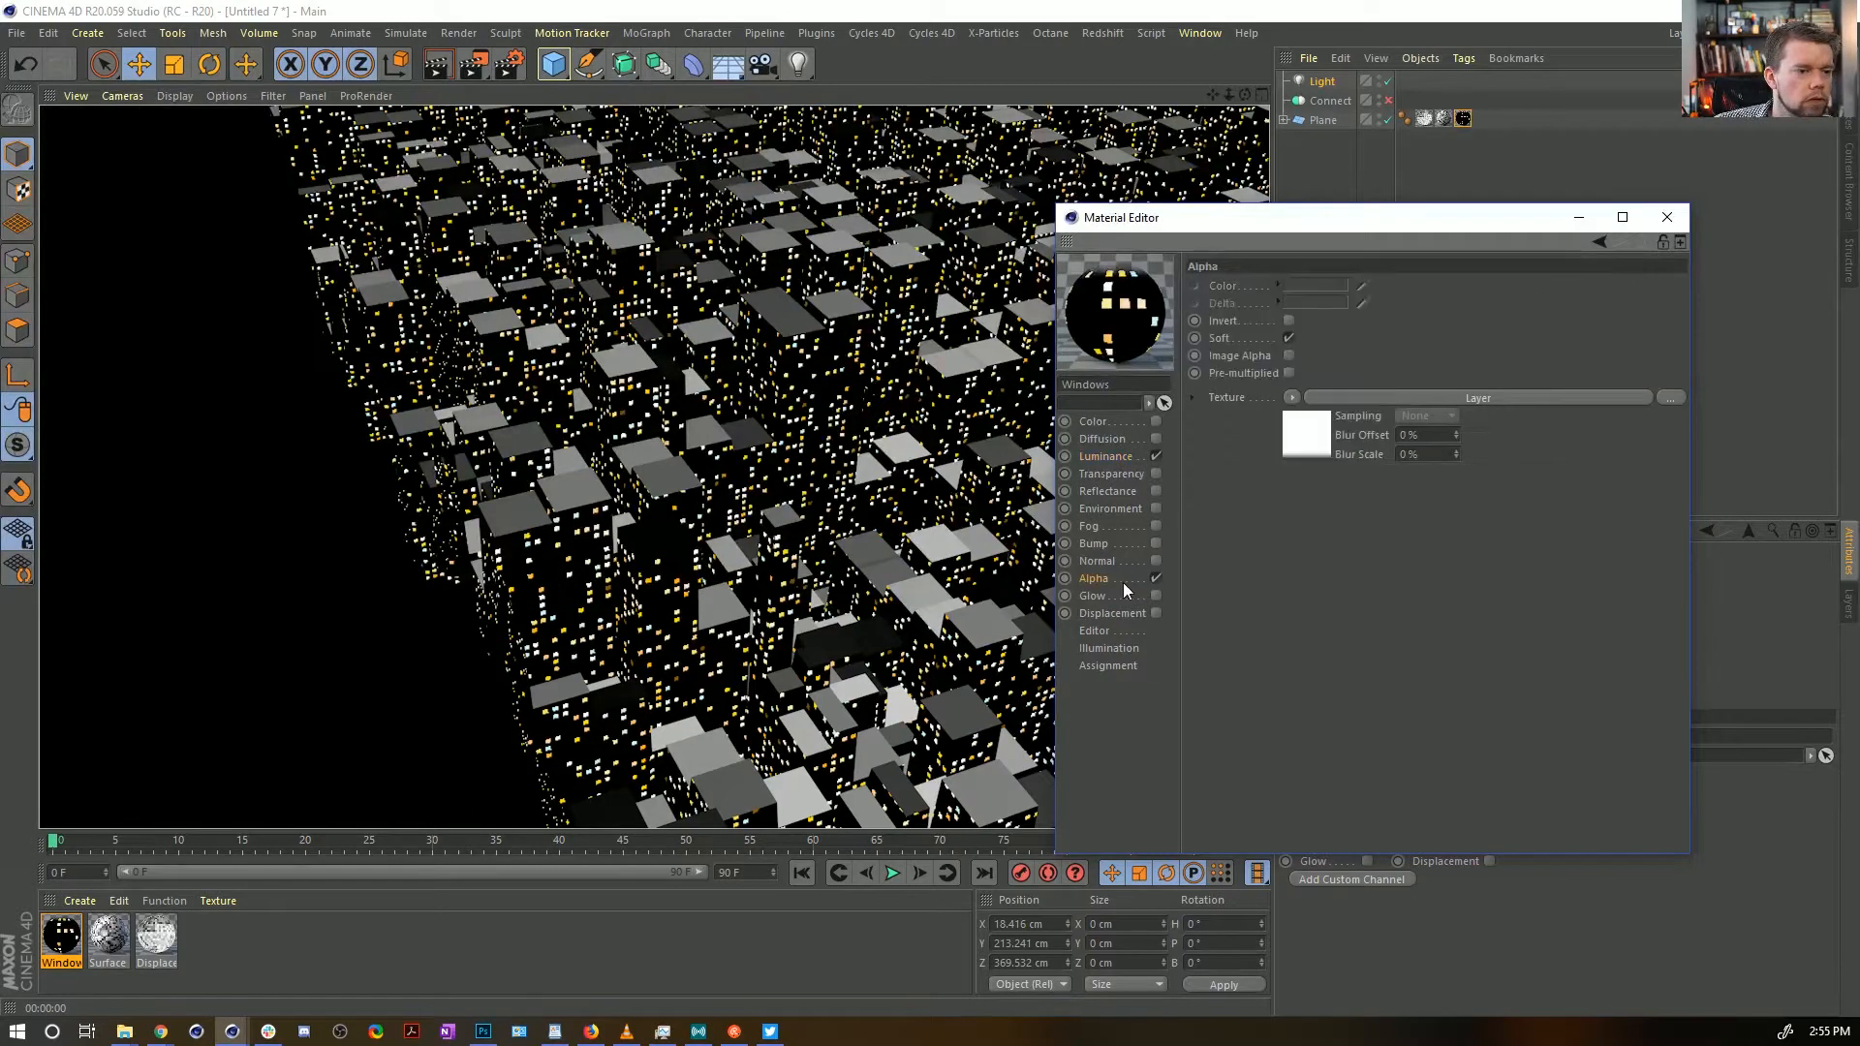
pyautogui.click(1296, 449)
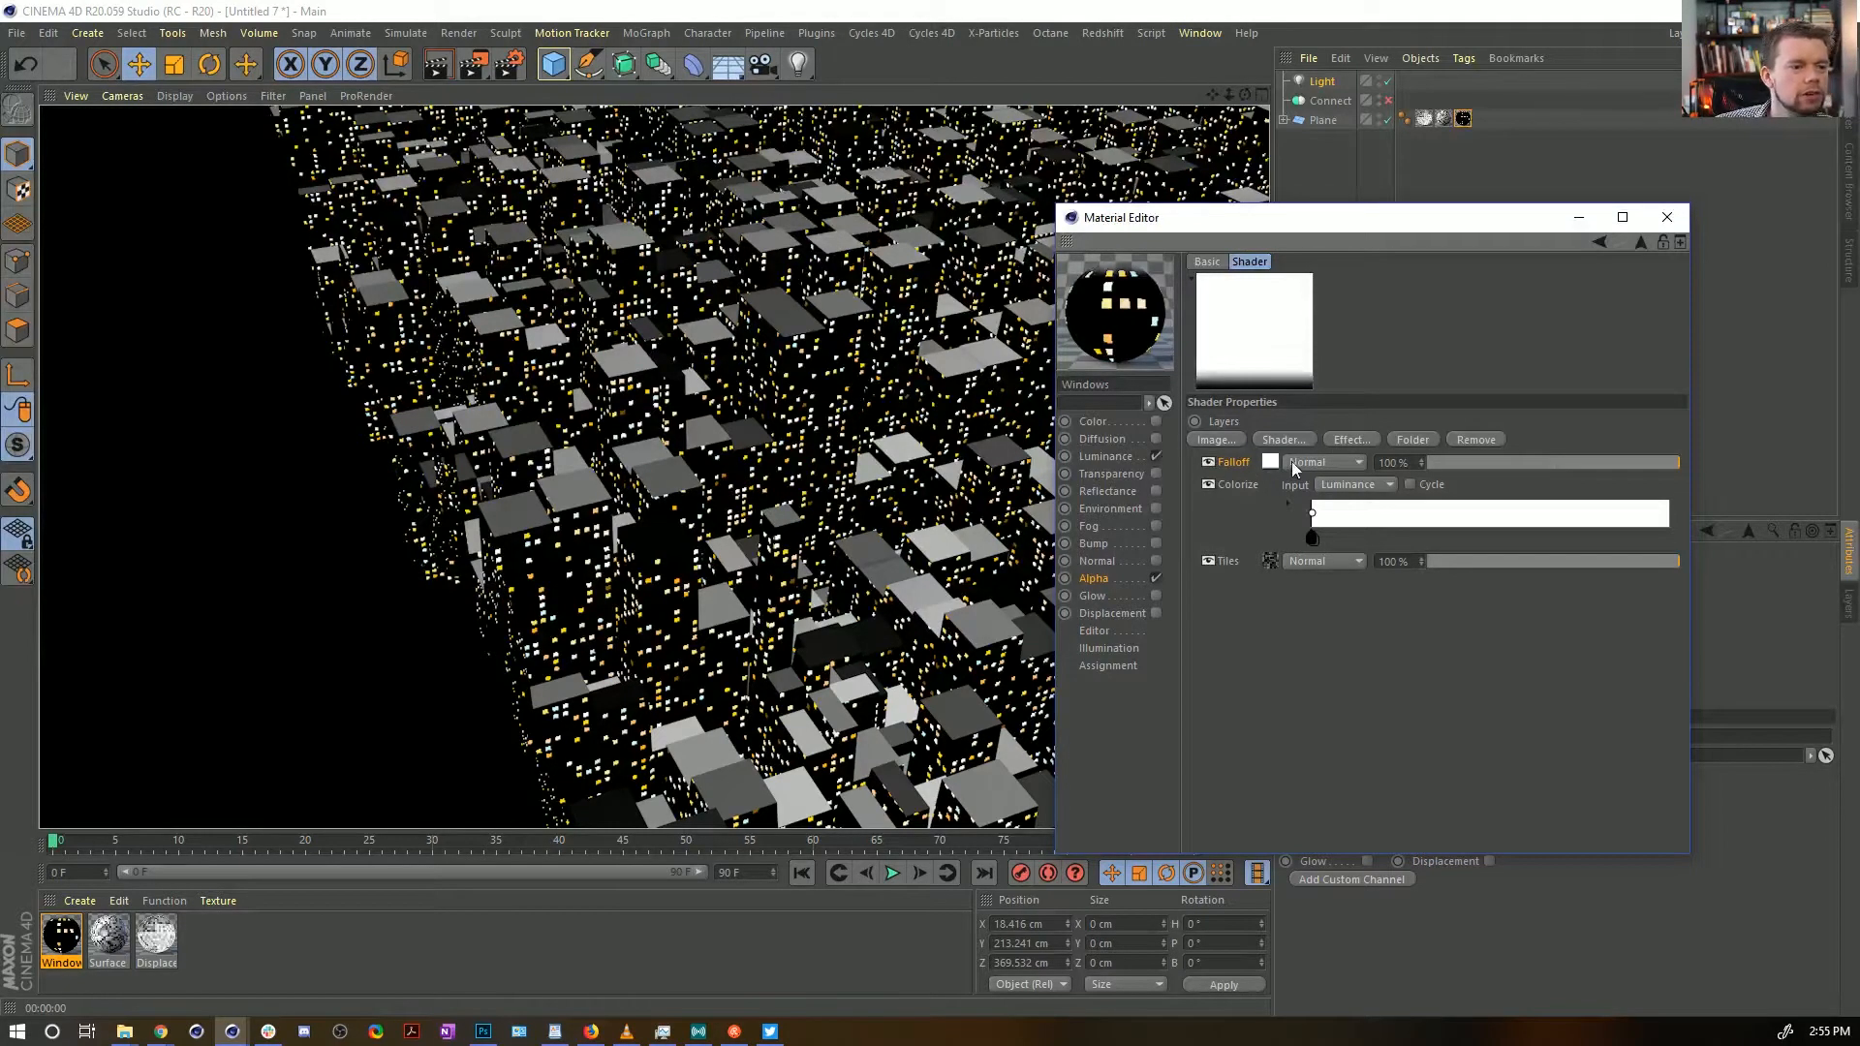
pyautogui.click(1303, 463)
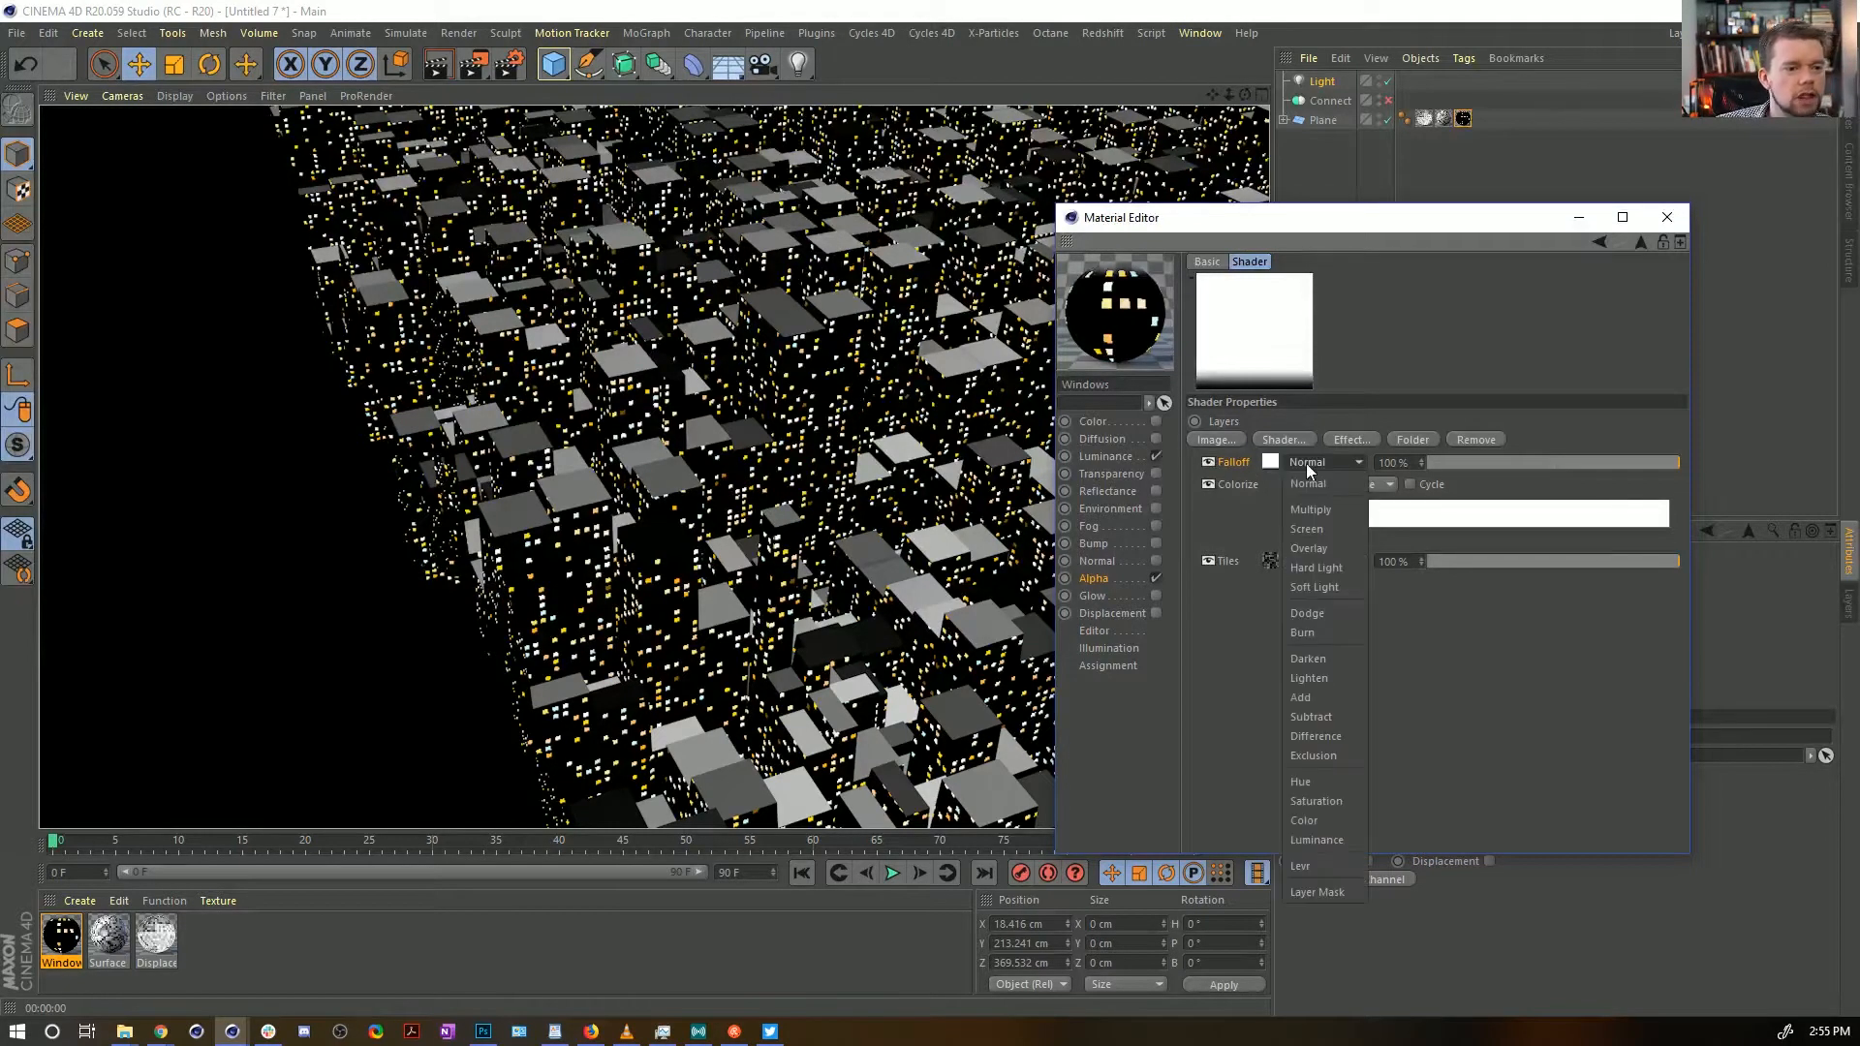
pyautogui.click(1327, 528)
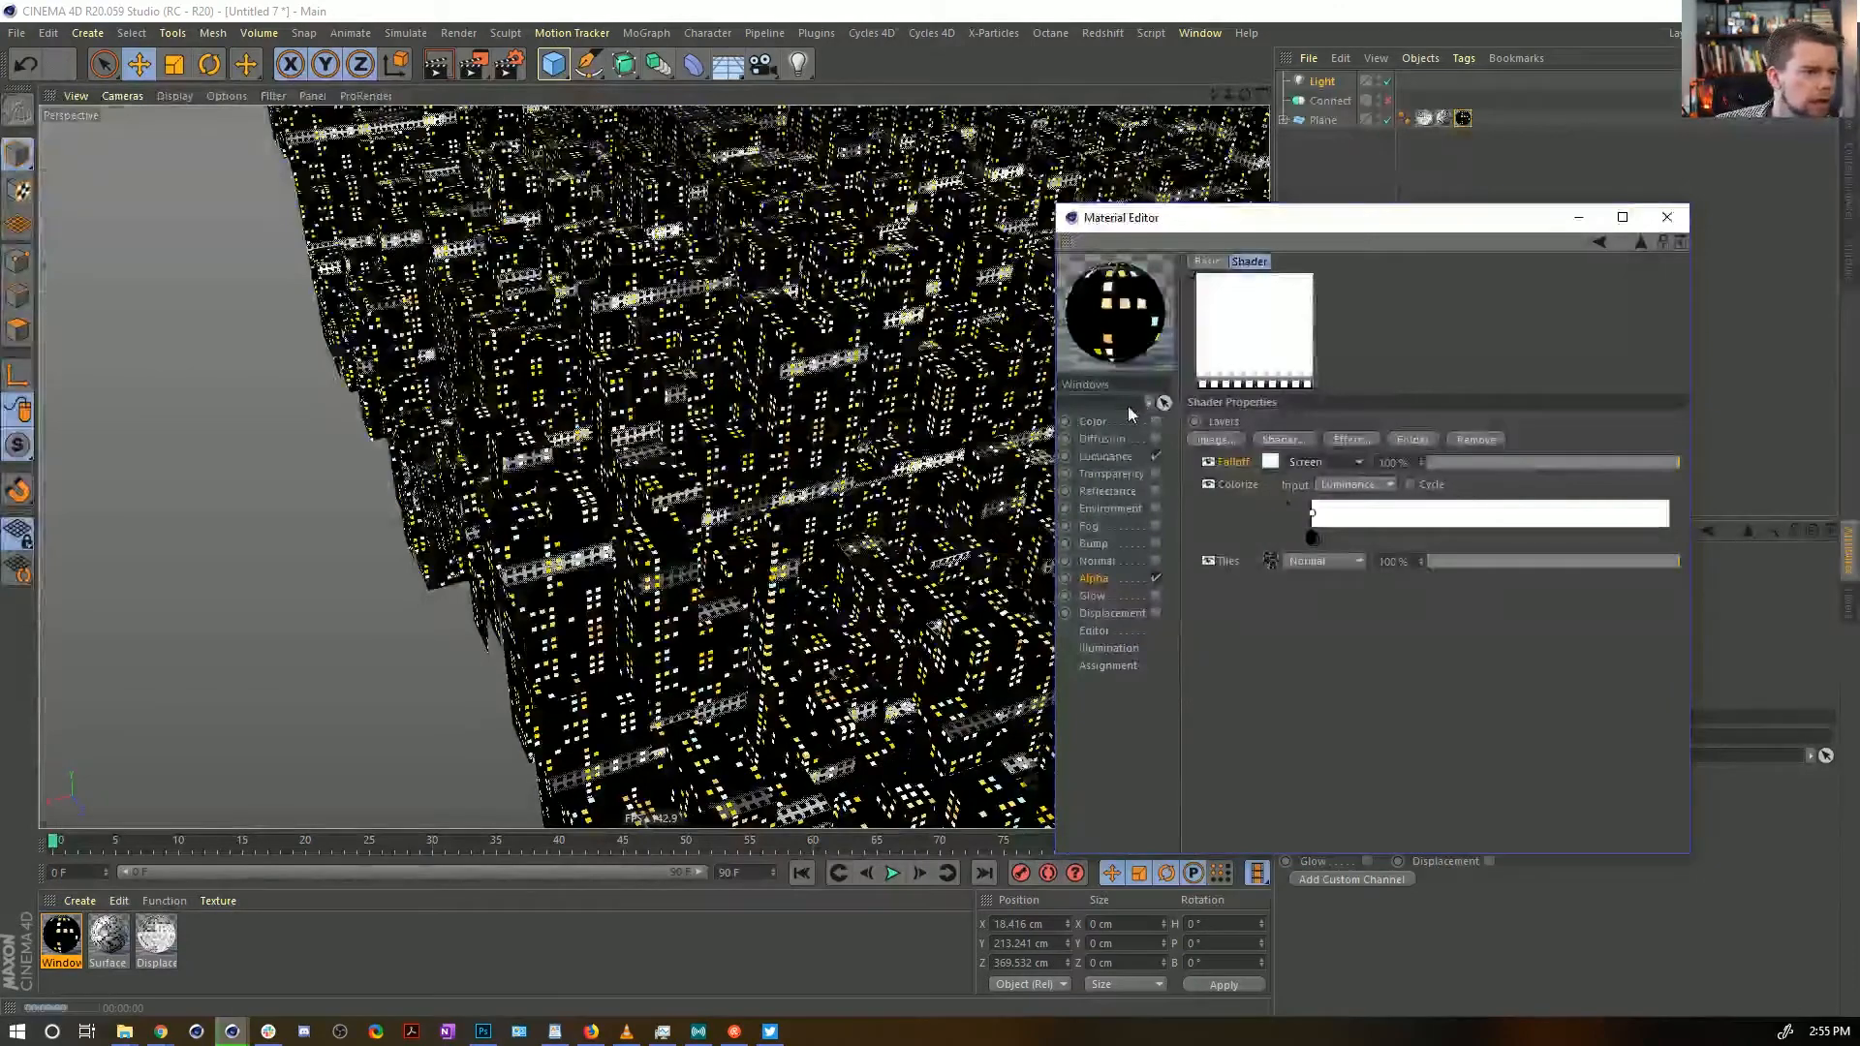
pyautogui.click(1309, 462)
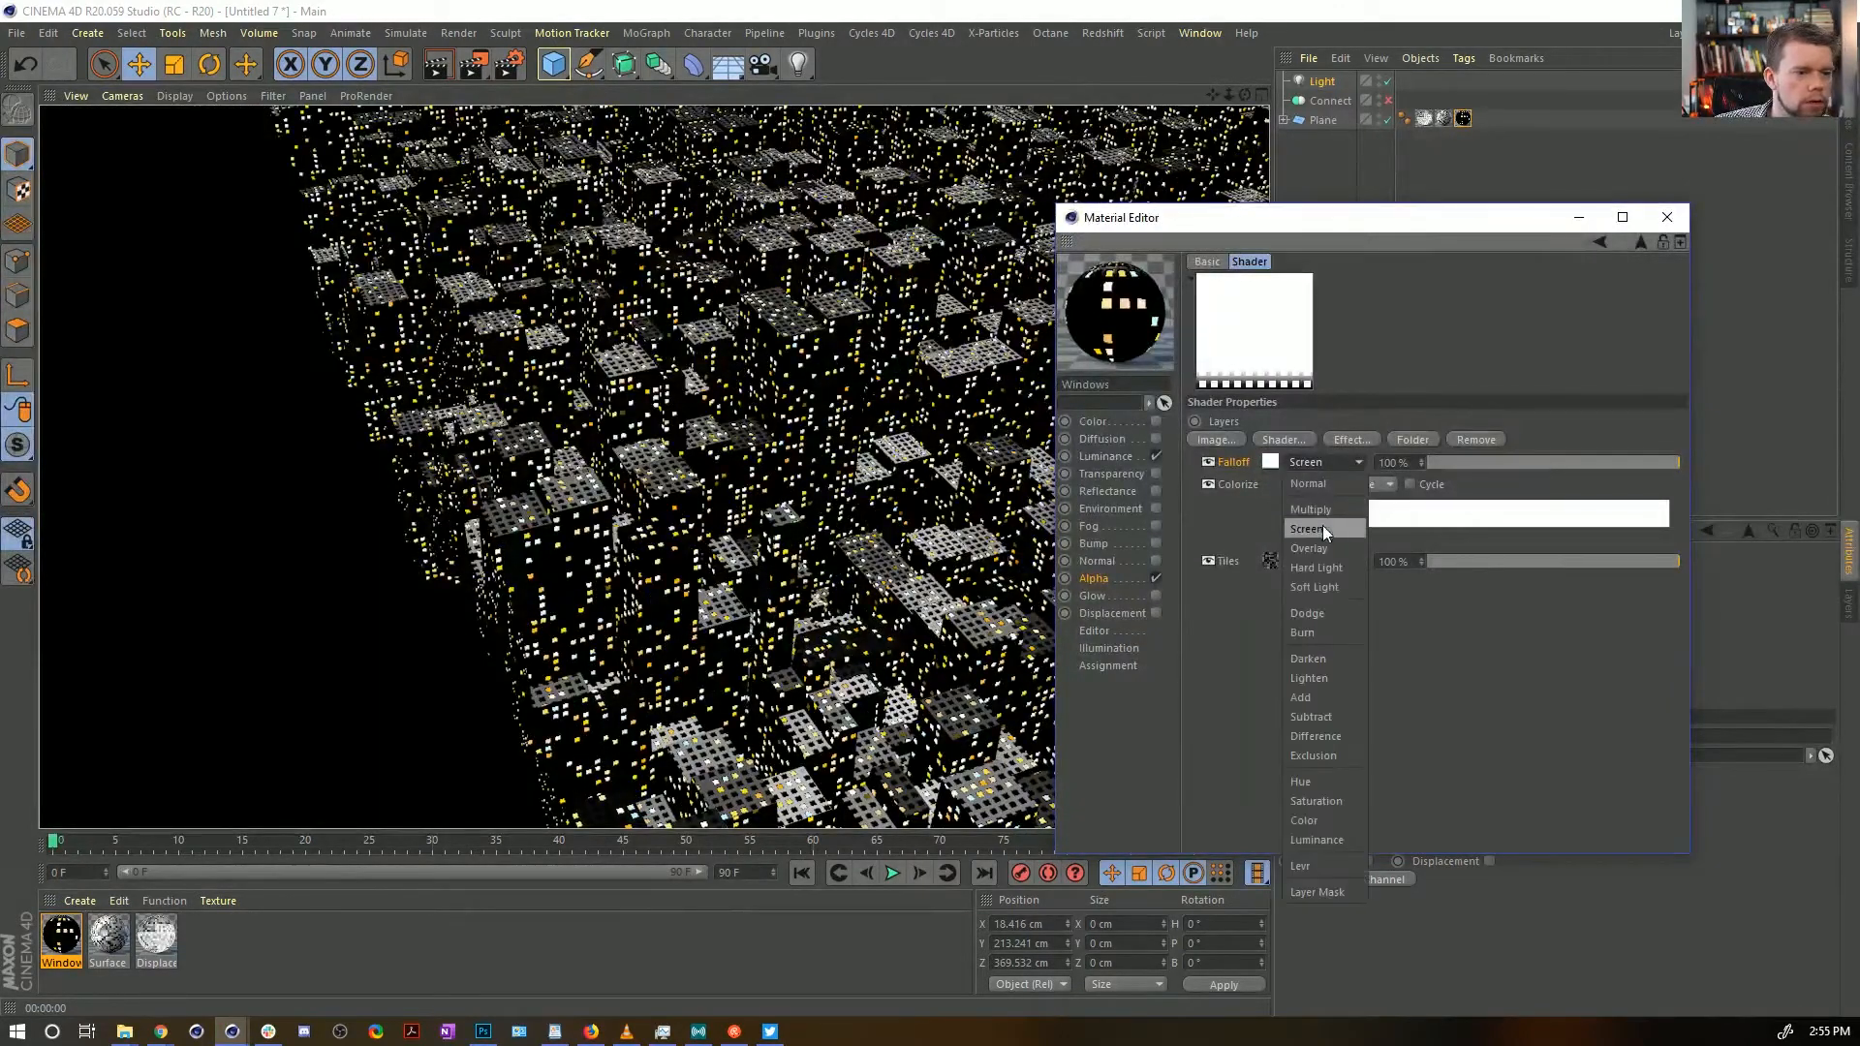
pyautogui.click(1316, 509)
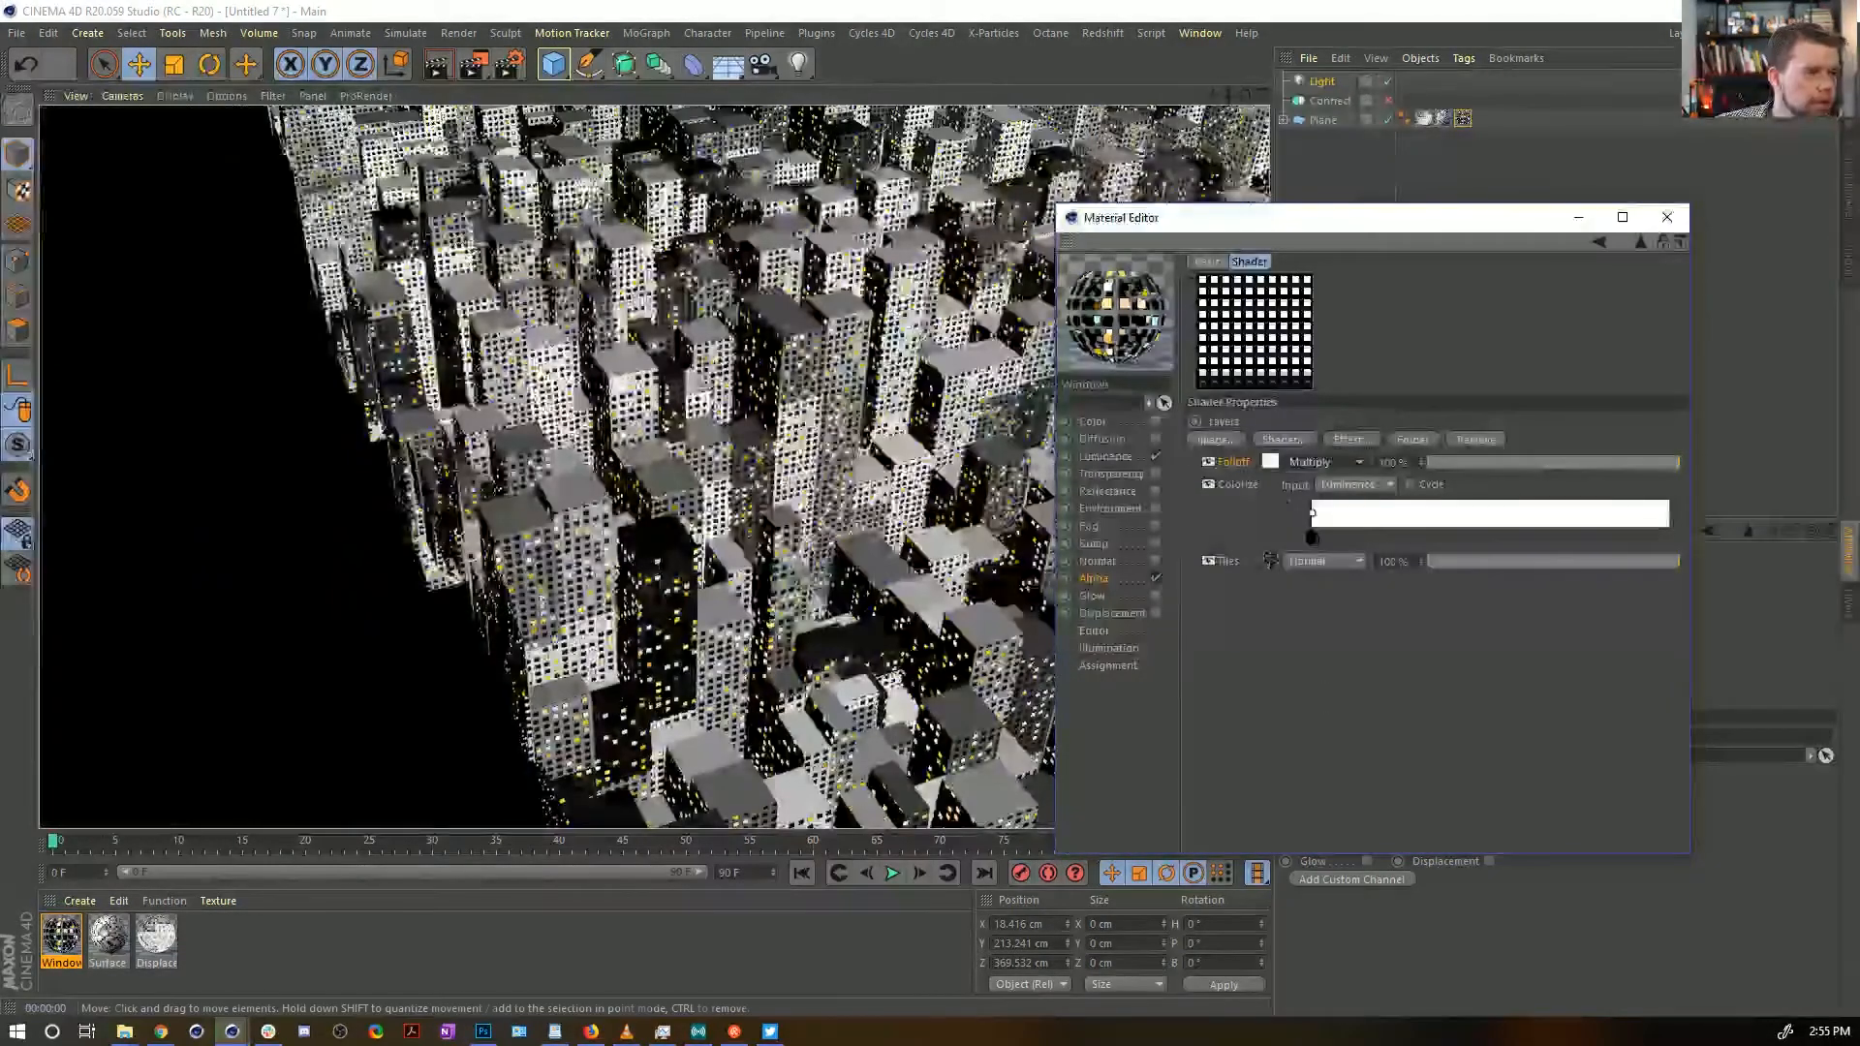
# Re-enable Reflectance on the Windows material, set the GGX layer's Attenuation to Additive and render a preview
pyautogui.click(1157, 491)
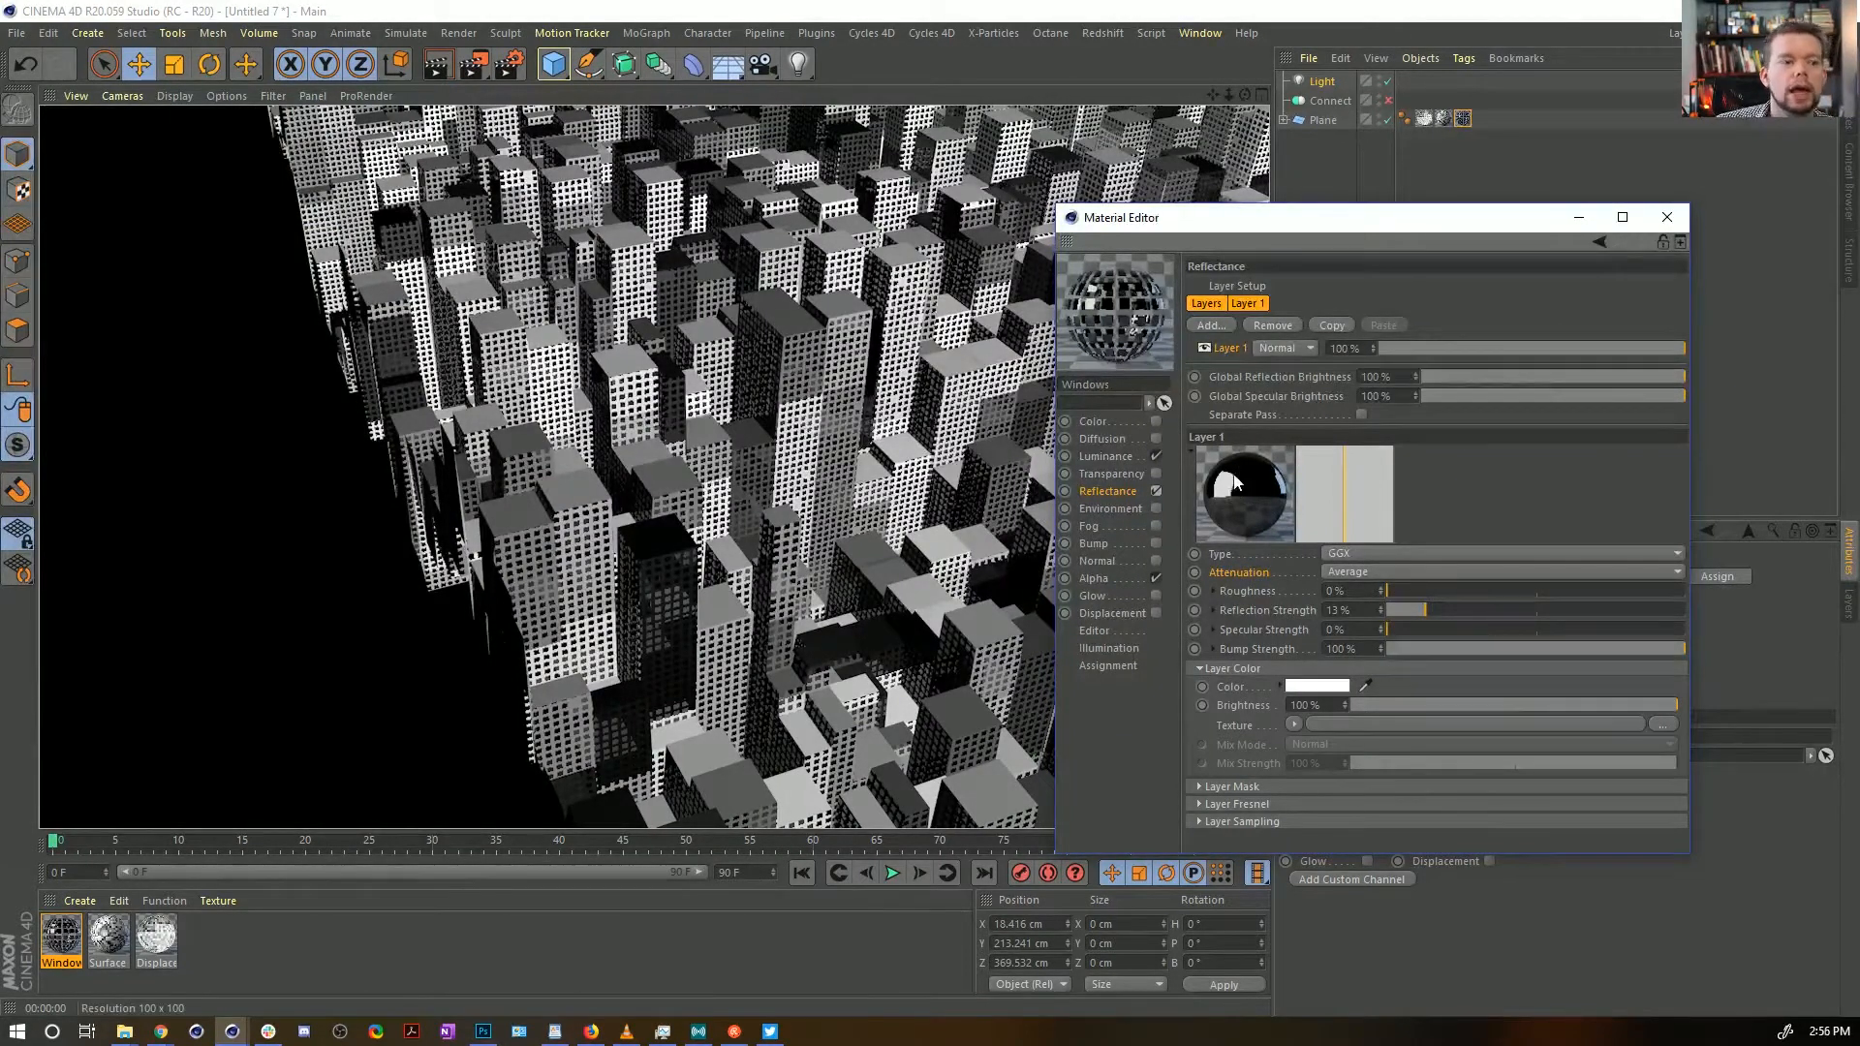
pyautogui.click(1356, 571)
pyautogui.click(1379, 628)
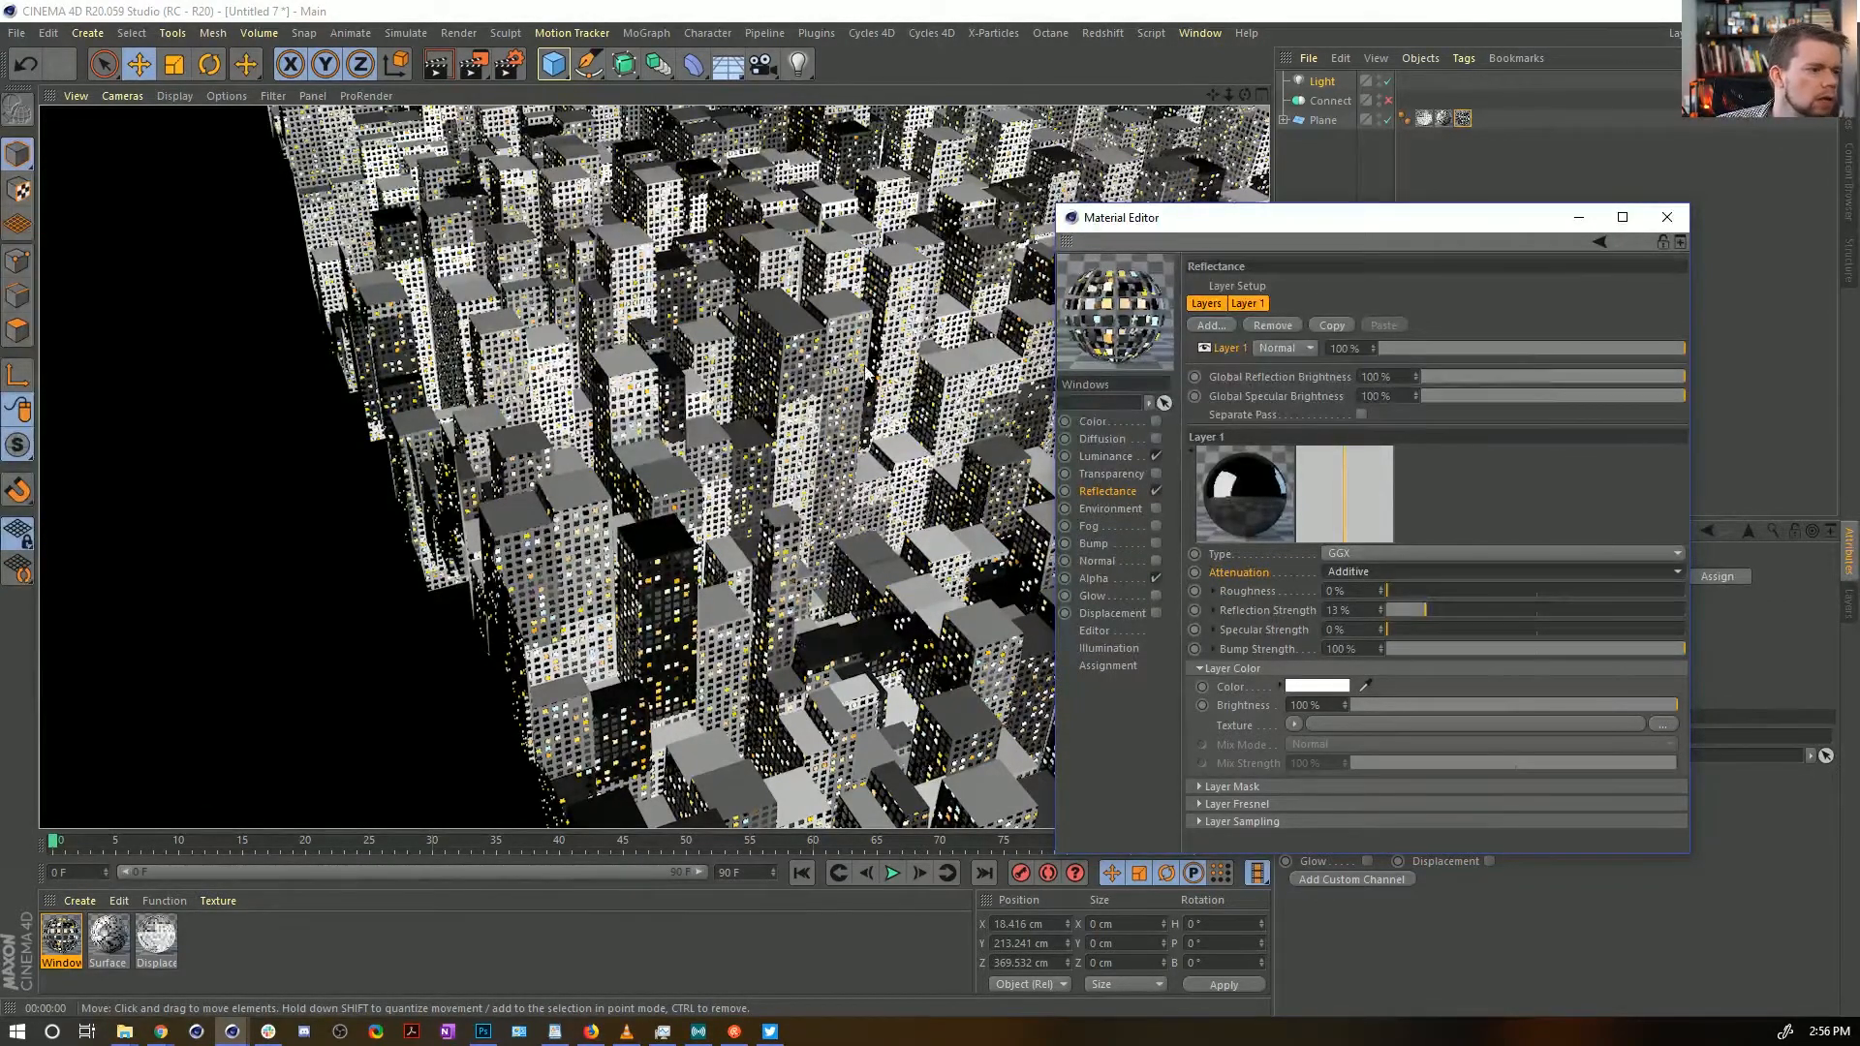
# Close the material settings and set the Plane's Width Segments and Height Segments to 1000
pyautogui.click(1664, 218)
pyautogui.click(1320, 119)
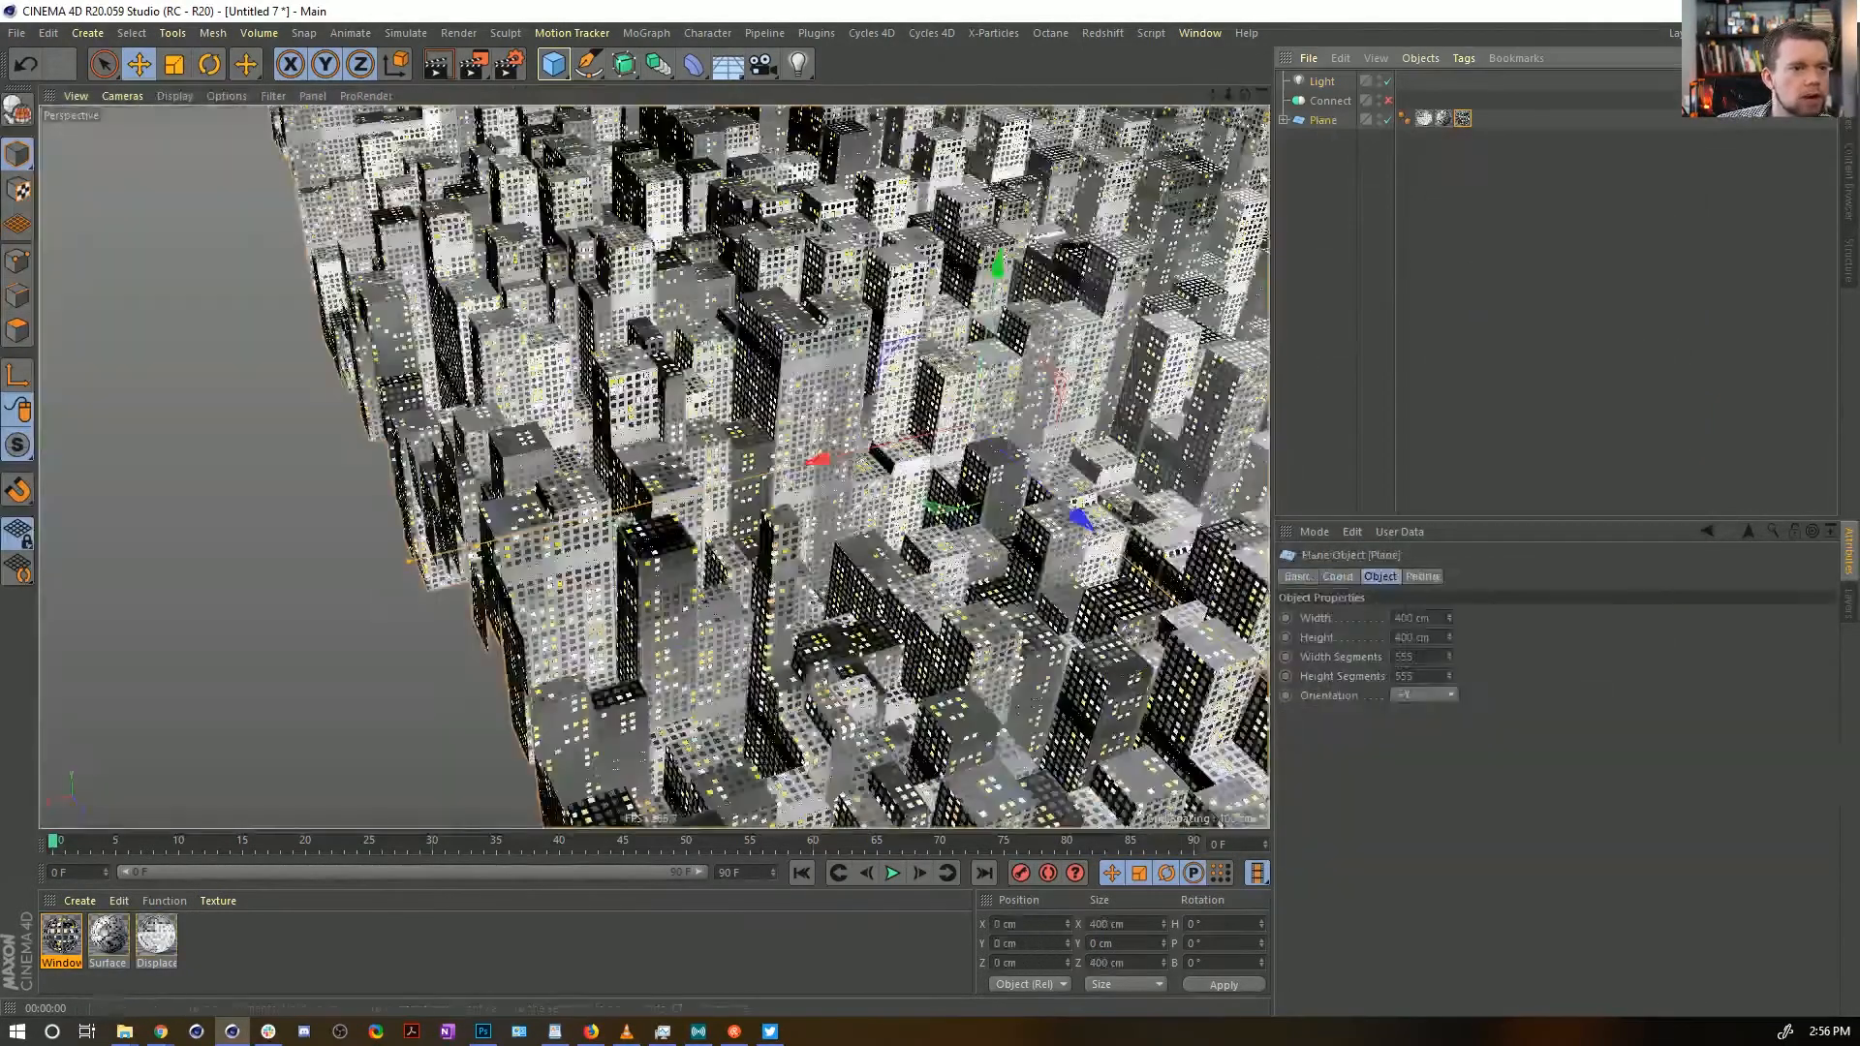
pyautogui.click(1405, 656)
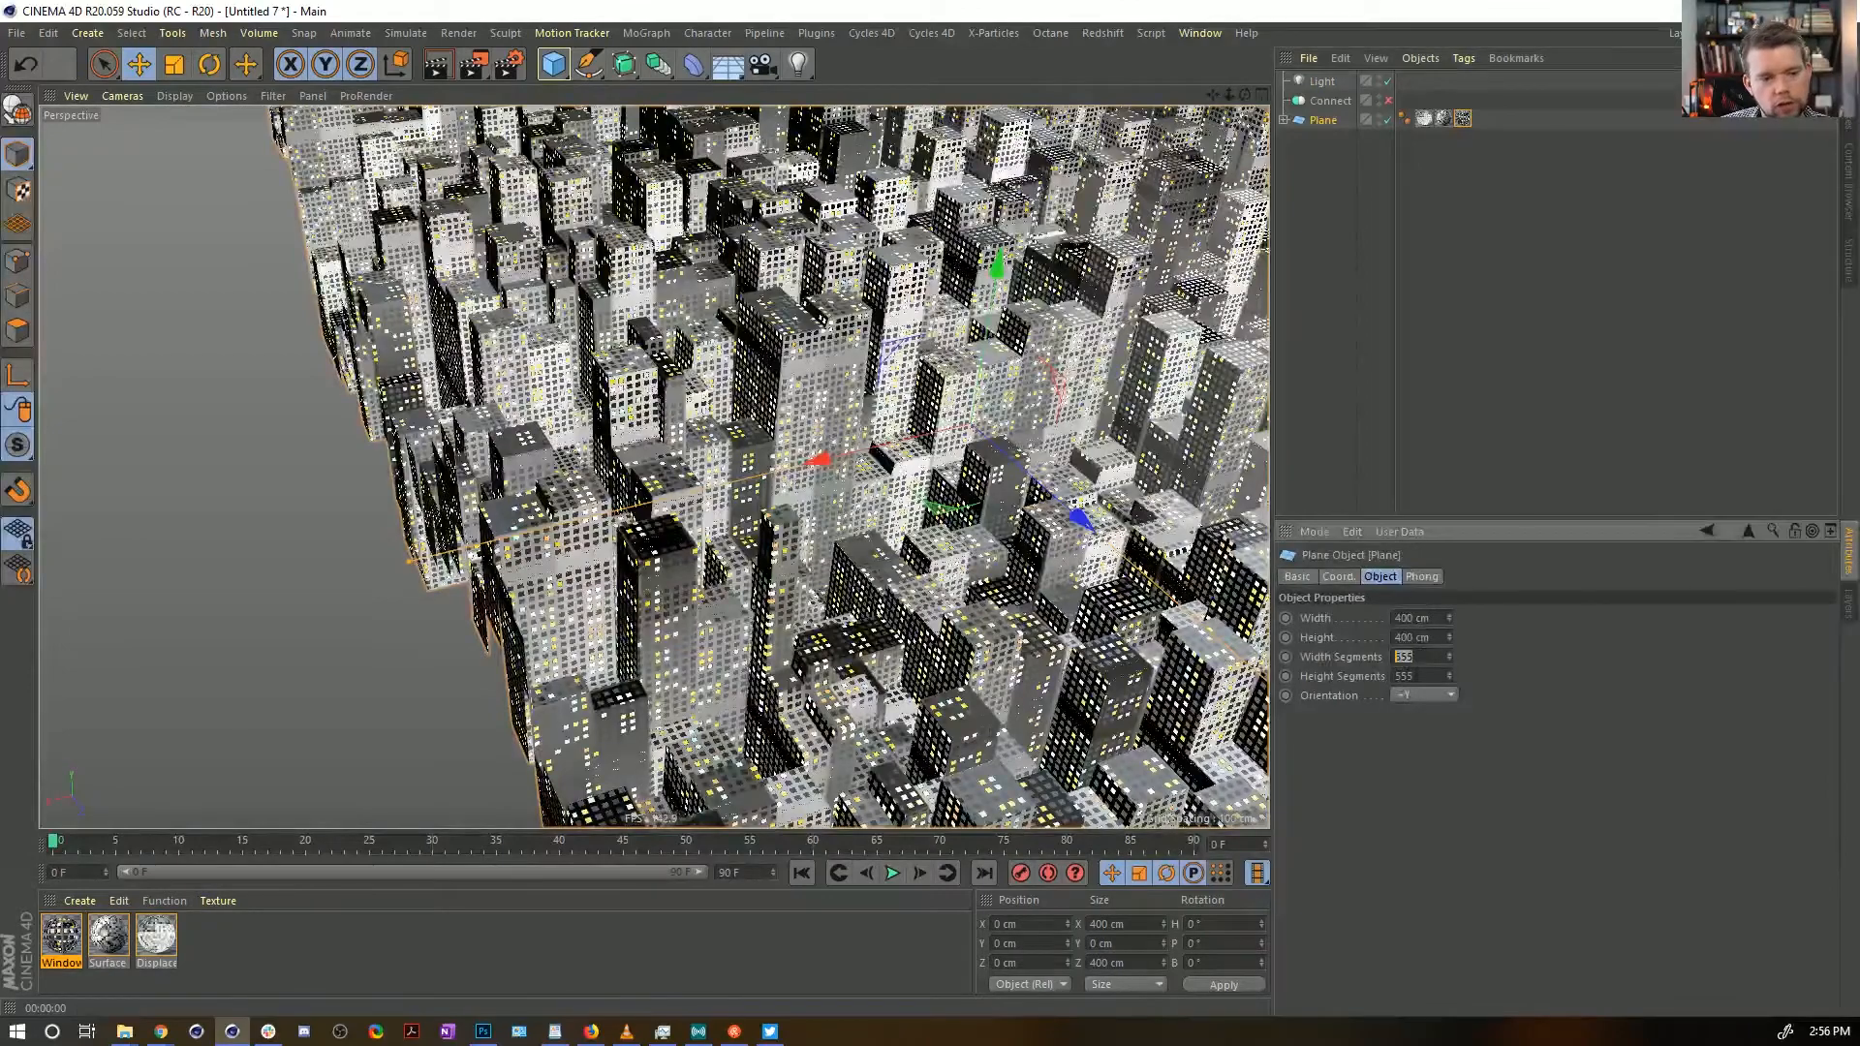
pyautogui.write('1000')
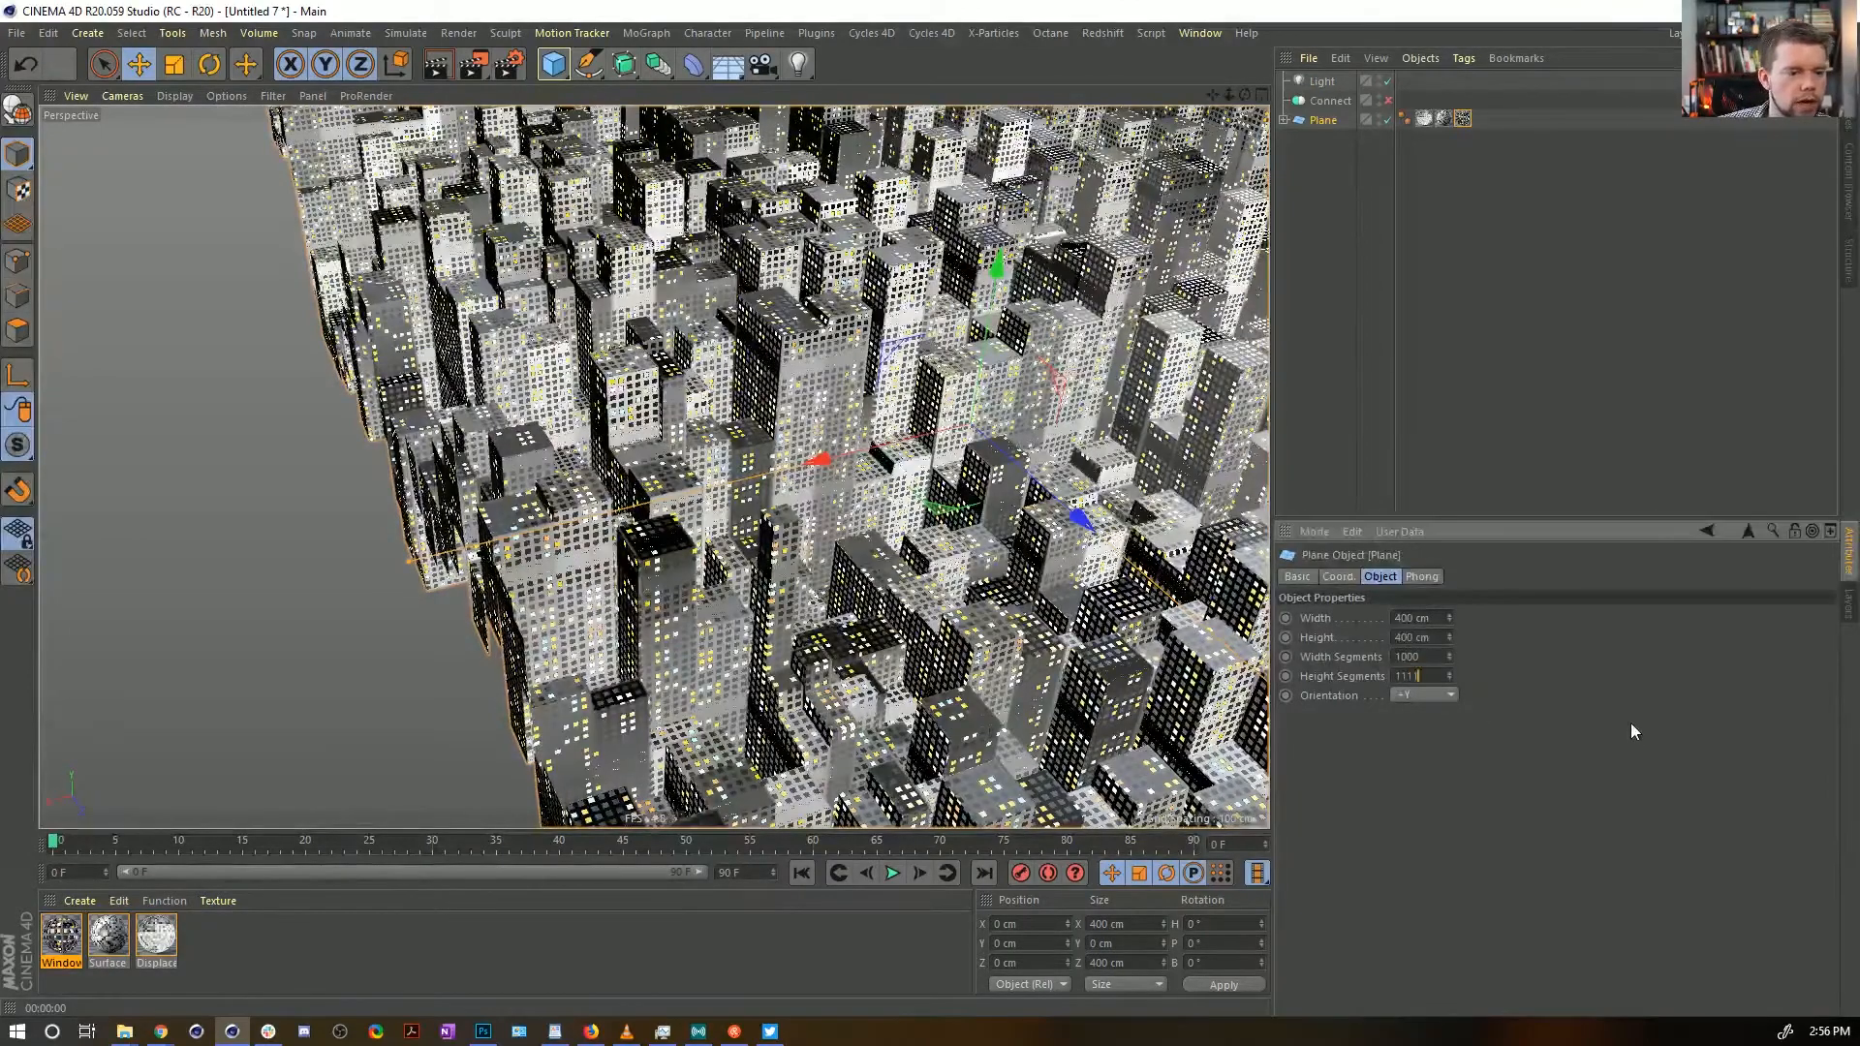
pyautogui.press('Return')
# Examine the denser city's buildings and window pattern from several angles and distances
pyautogui.keyDown('alt'); pyautogui.moveTo(980, 393); pyautogui.dragTo(933, 376); pyautogui.keyUp('alt')
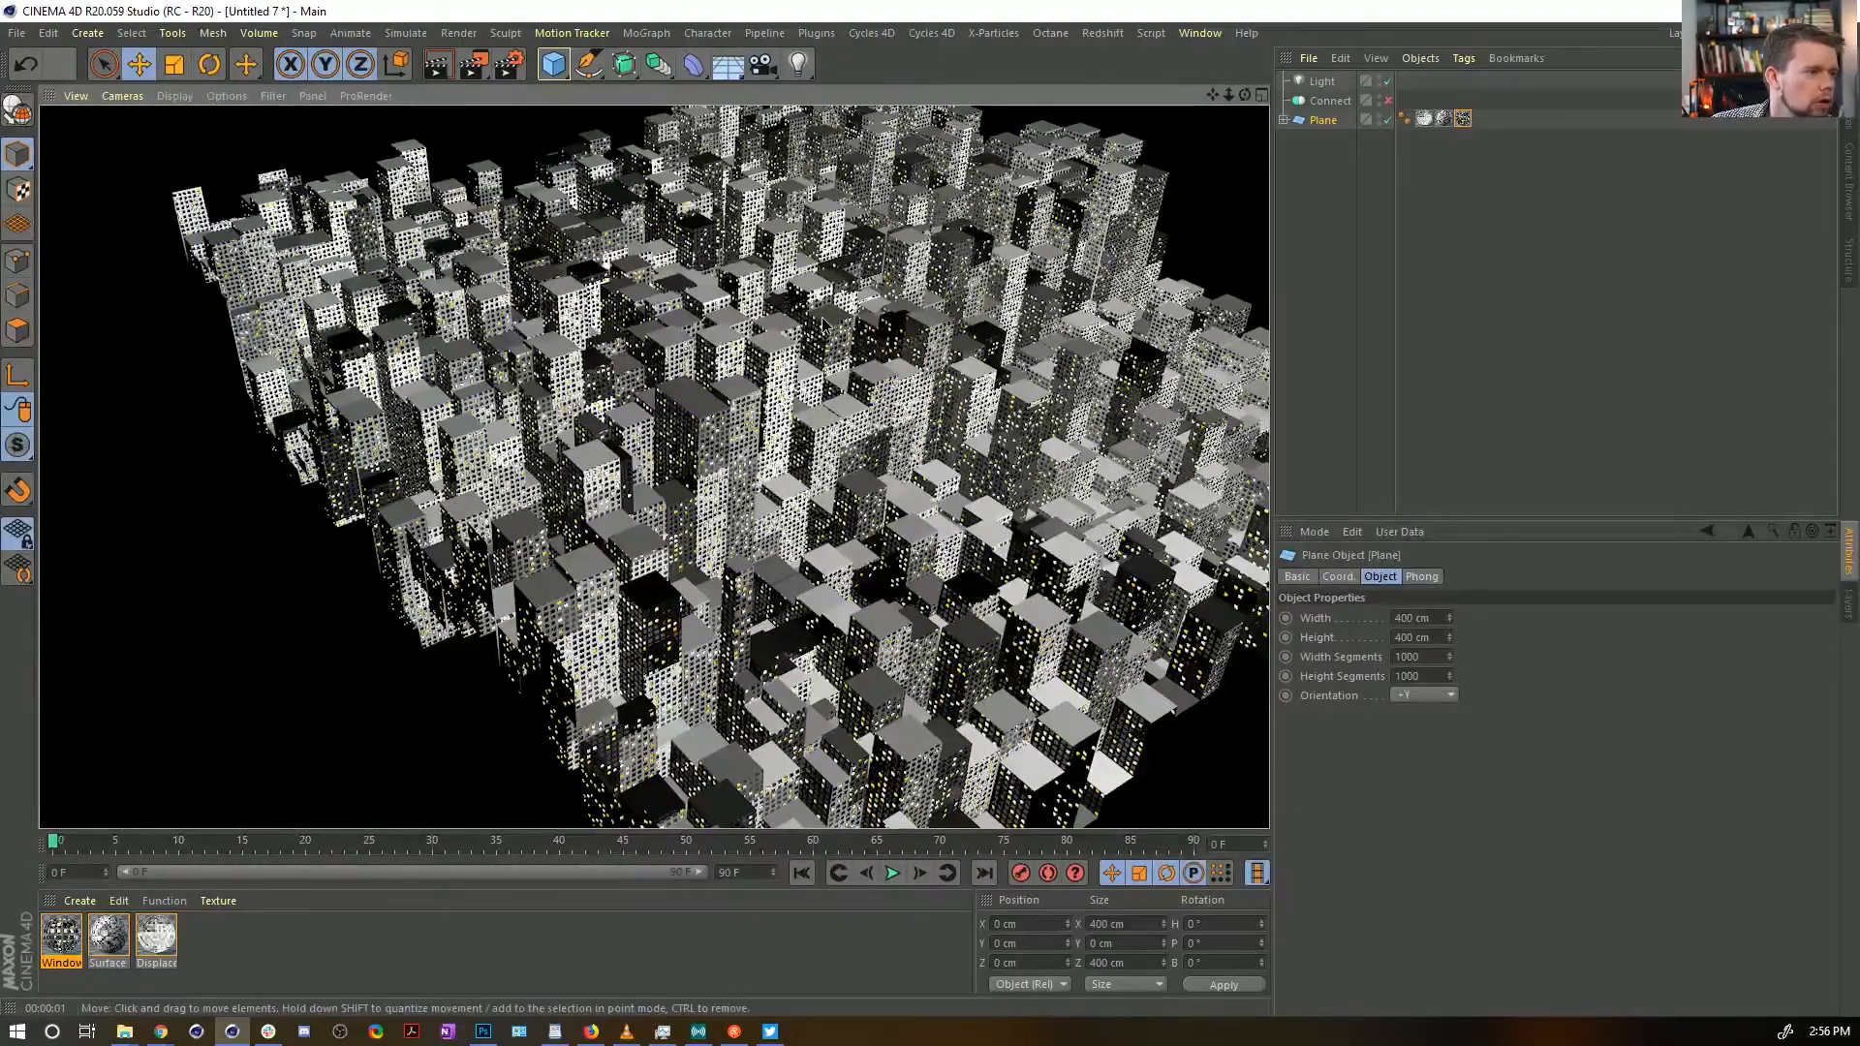
pyautogui.keyDown('alt'); pyautogui.moveTo(832, 352); pyautogui.dragTo(877, 355); pyautogui.keyUp('alt')
pyautogui.keyDown('alt'); pyautogui.moveTo(719, 471); pyautogui.dragTo(542, 485, button='middle'); pyautogui.keyUp('alt')
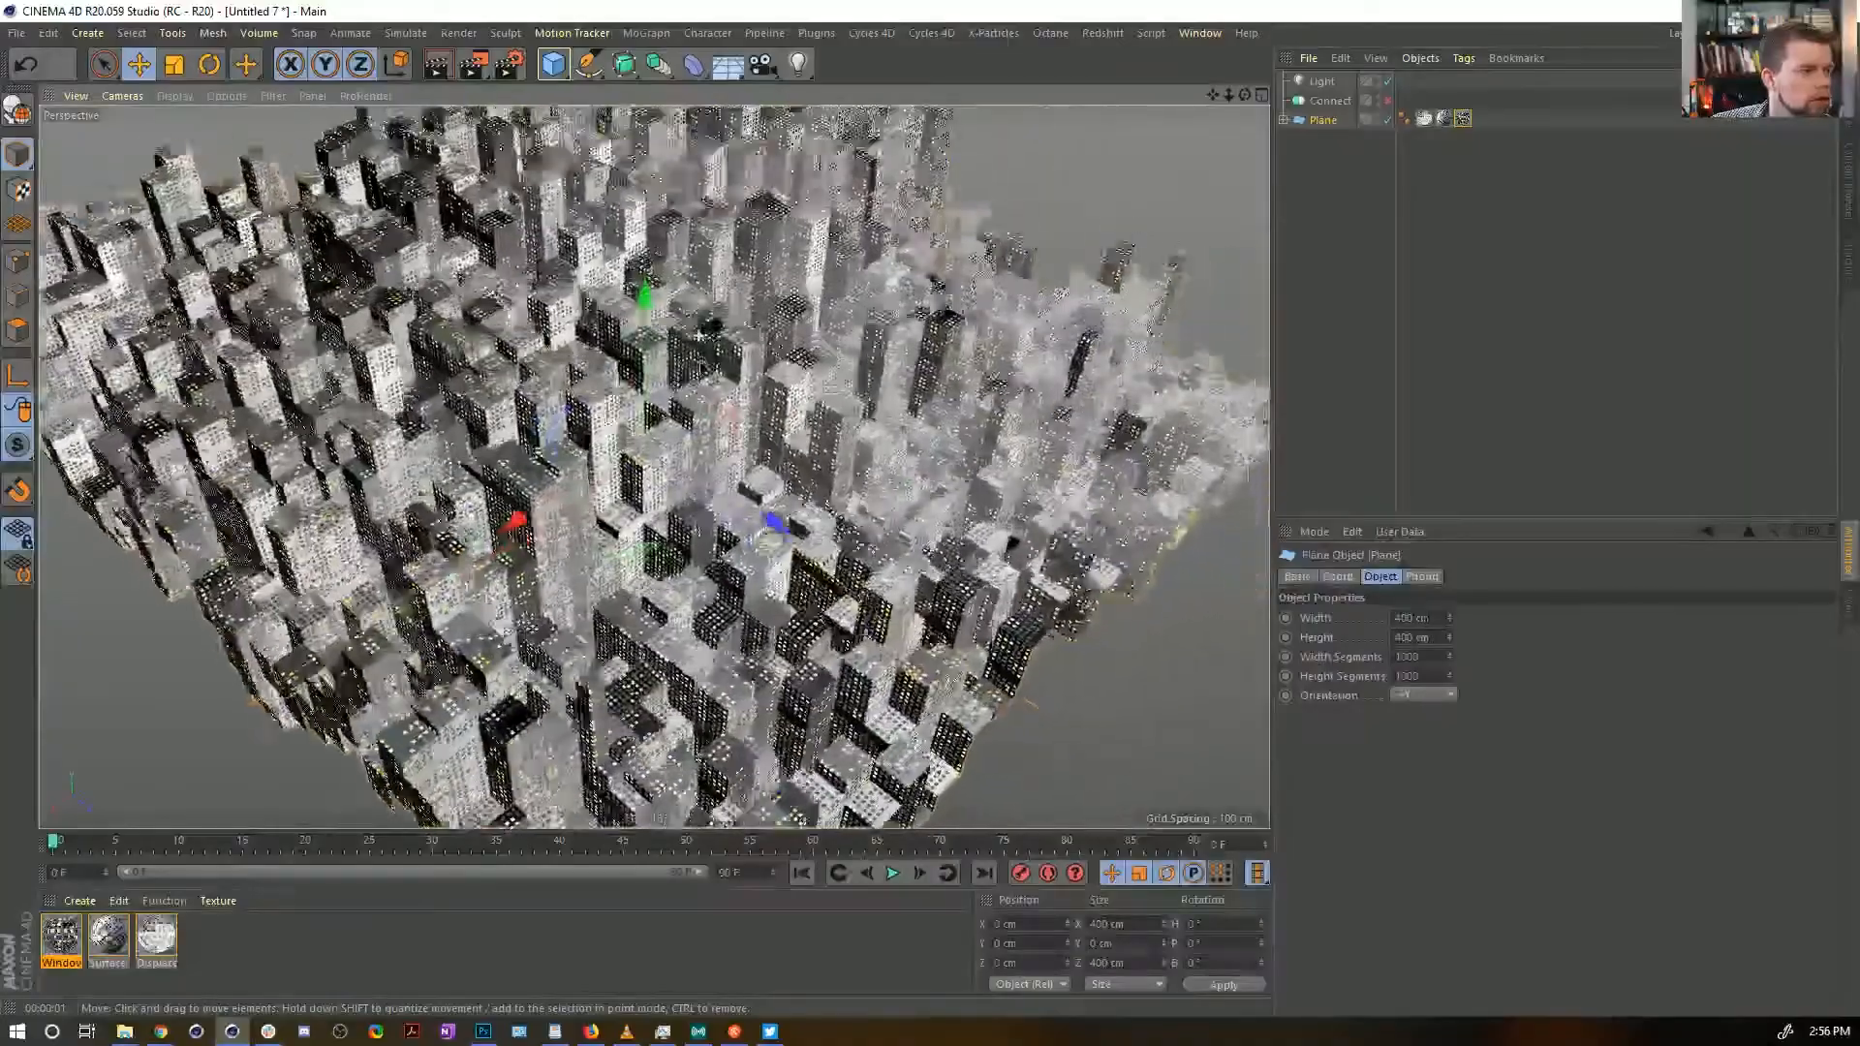
pyautogui.moveTo(719, 330)
pyautogui.keyDown('alt'); pyautogui.mouseDown()
pyautogui.moveTo(728, 387)
pyautogui.moveTo(731, 357)
pyautogui.mouseUp(); pyautogui.keyUp('alt')
pyautogui.keyDown('alt'); pyautogui.moveTo(731, 356); pyautogui.dragTo(781, 310, button='right'); pyautogui.keyUp('alt')
pyautogui.moveTo(783, 298)
pyautogui.keyDown('alt'); pyautogui.mouseDown()
pyautogui.moveTo(762, 271)
pyautogui.moveTo(775, 314)
pyautogui.mouseUp(); pyautogui.keyUp('alt')
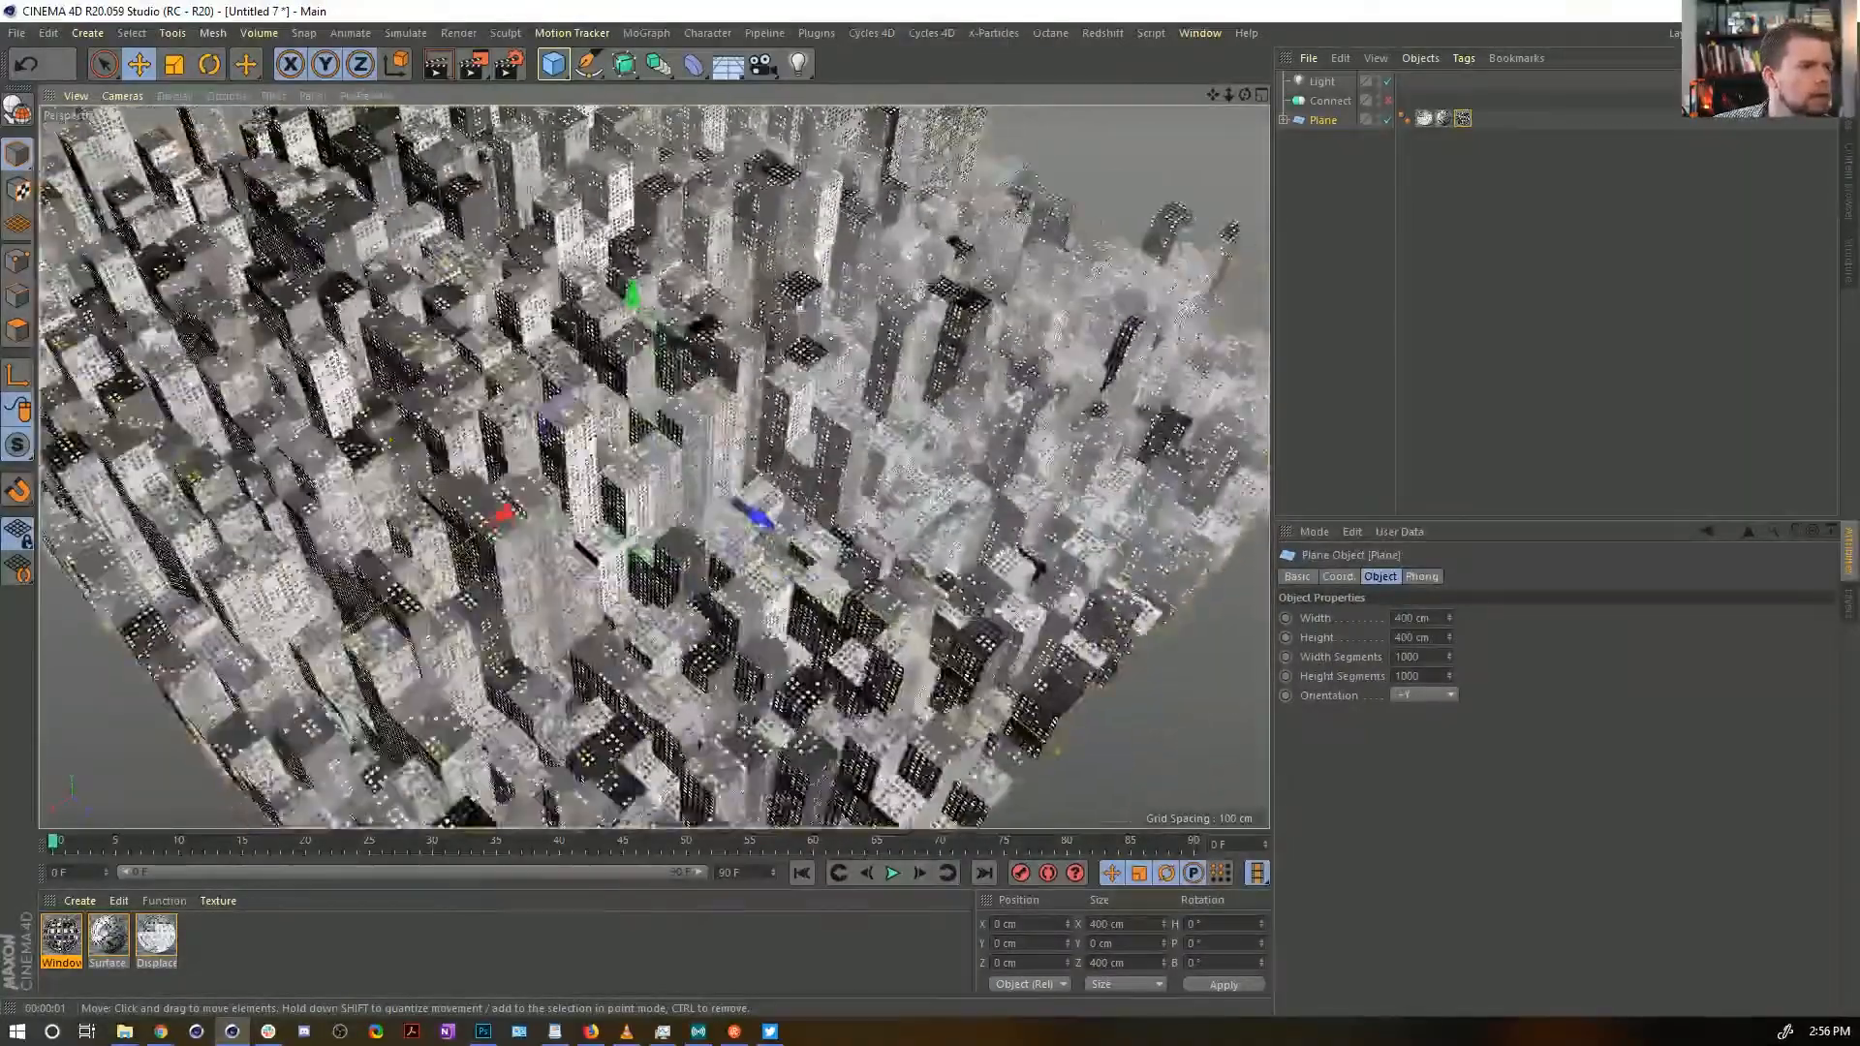
pyautogui.keyDown('alt'); pyautogui.moveTo(775, 315); pyautogui.dragTo(756, 326, button='right'); pyautogui.keyUp('alt')
pyautogui.keyDown('alt'); pyautogui.moveTo(756, 325); pyautogui.dragTo(859, 402, button='middle'); pyautogui.keyUp('alt')
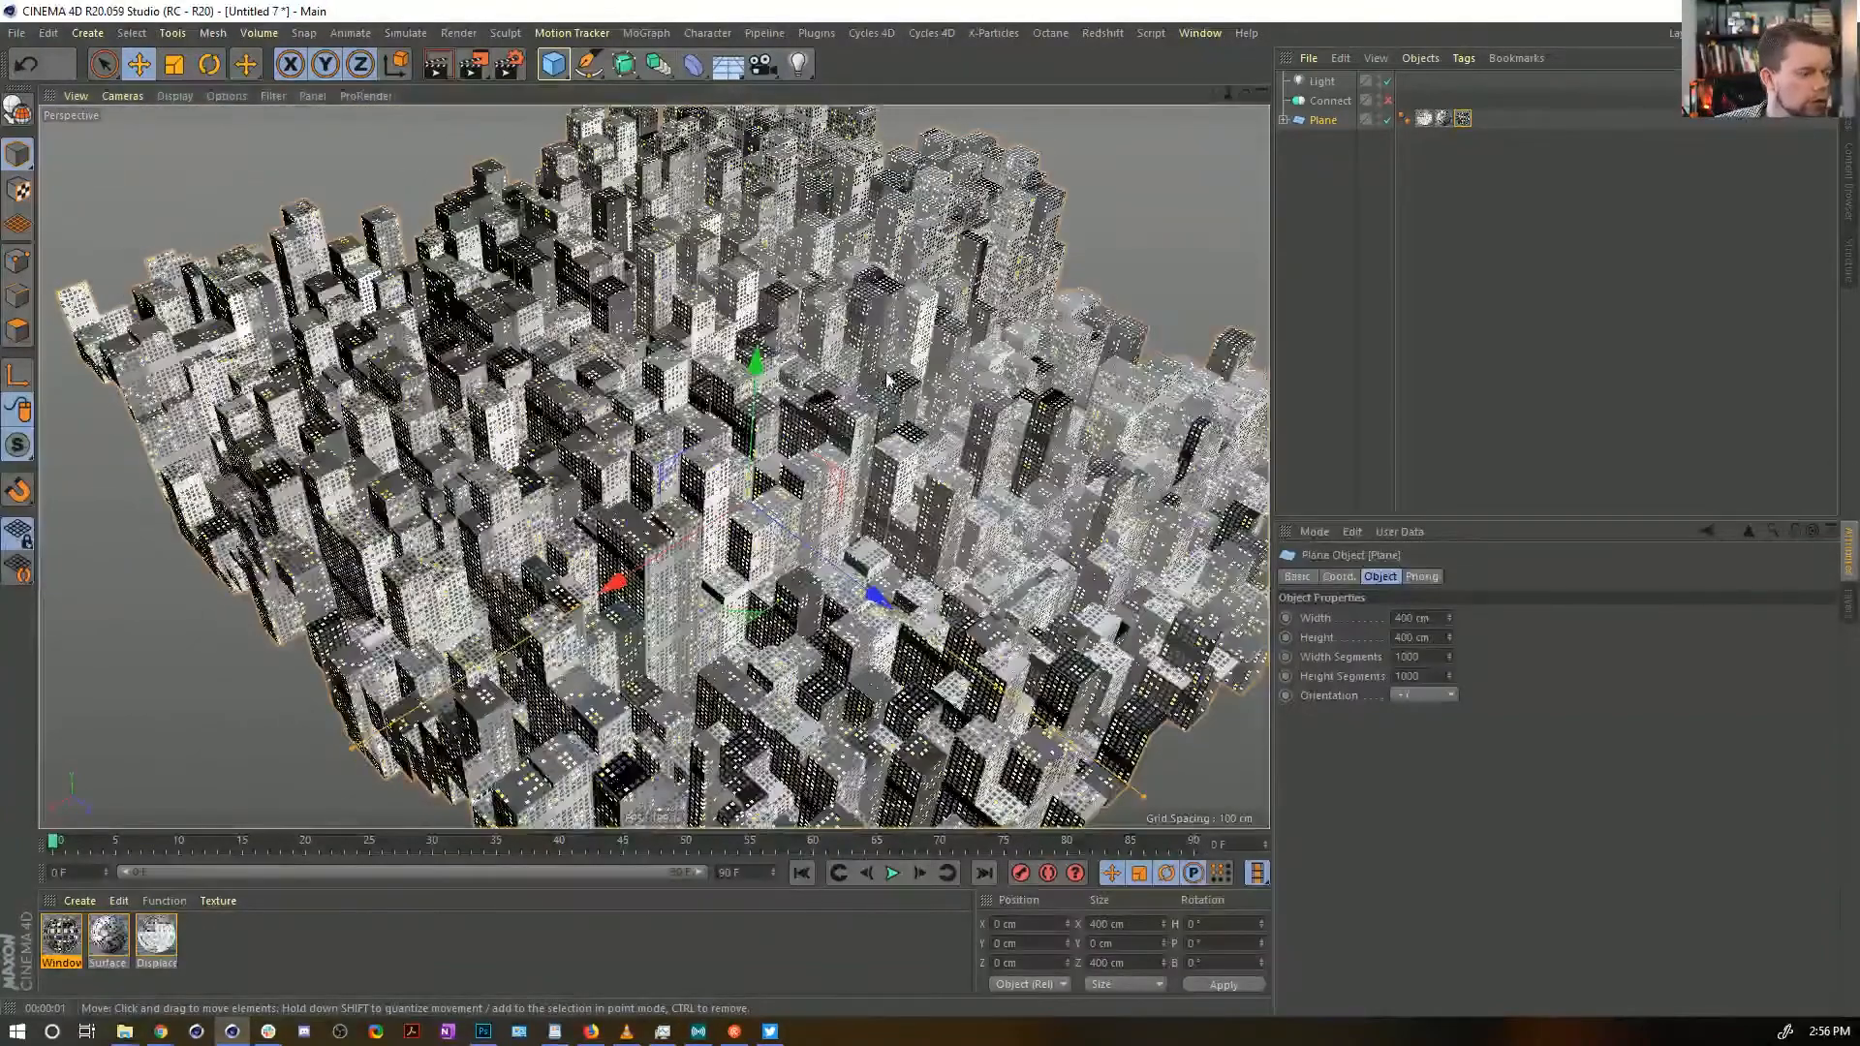
# Save the scene as [2a]BuildingDance.c4d in the SceneFiles folder
pyautogui.hotkey('ctrl', 's')
pyautogui.click(513, 250)
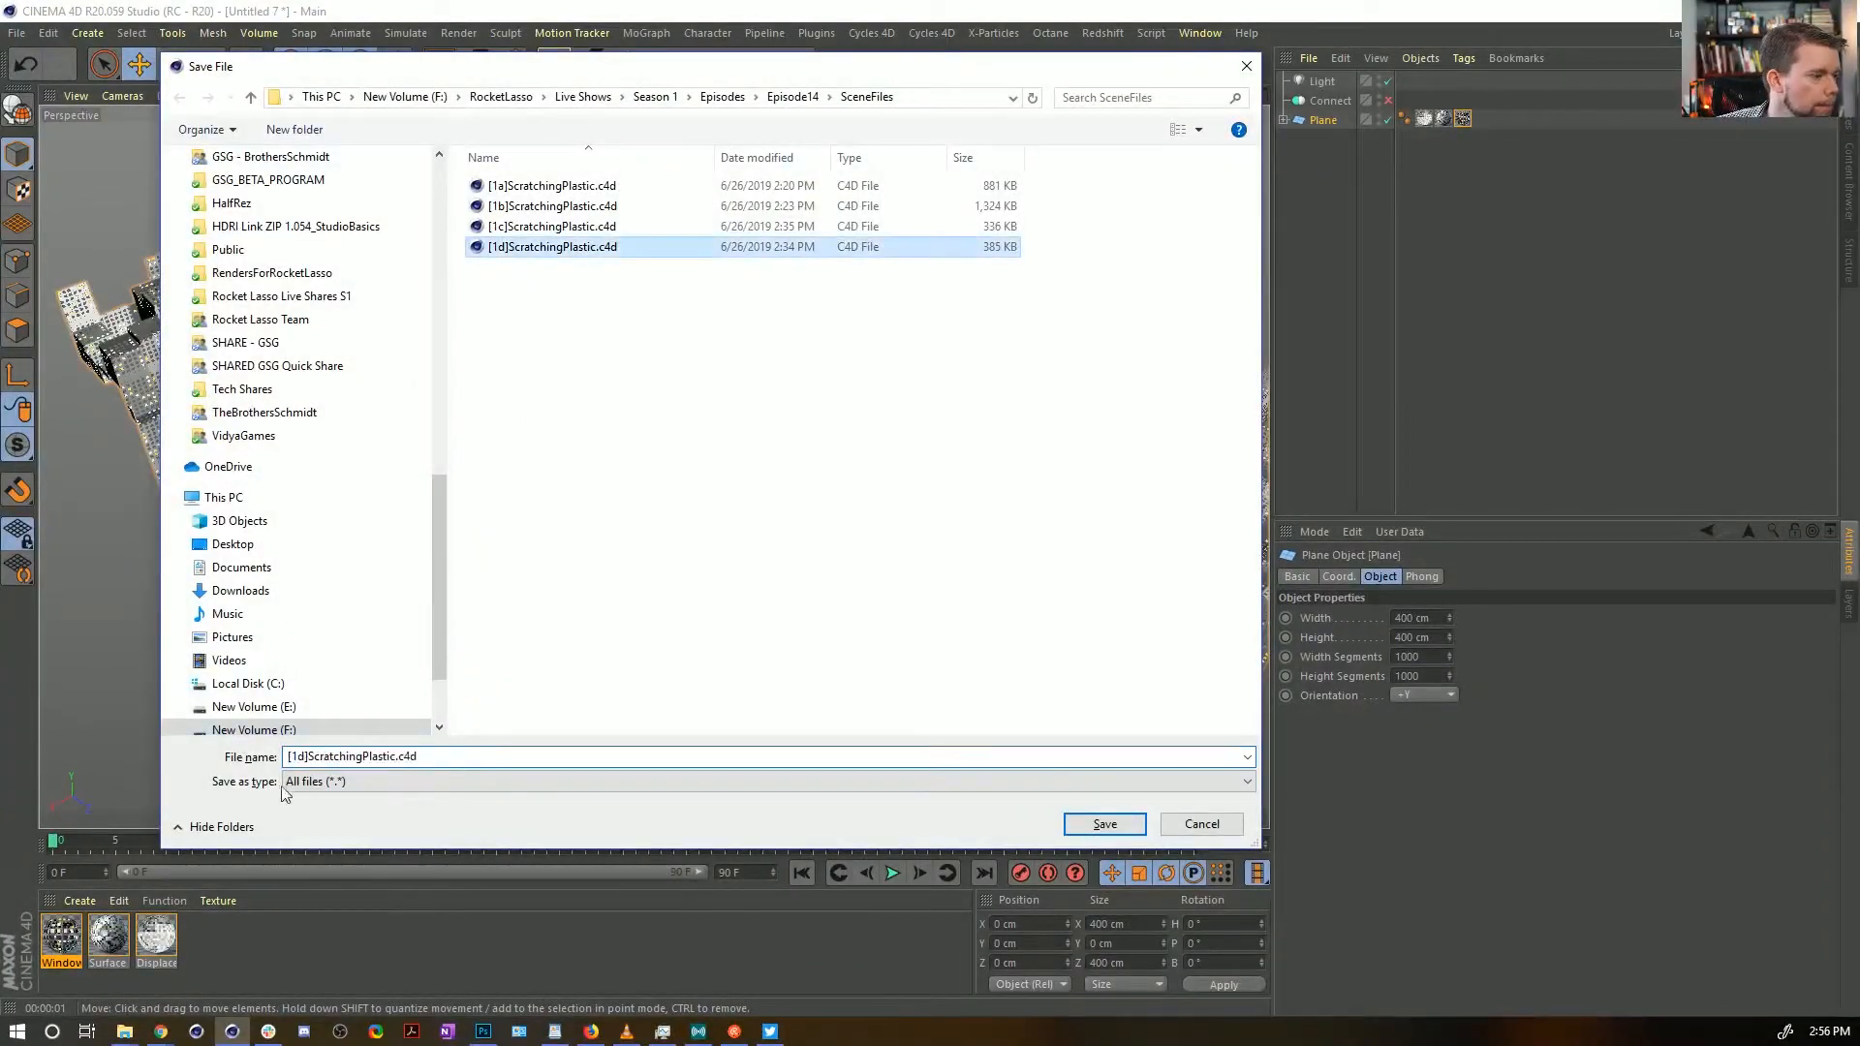
pyautogui.click(307, 756)
pyautogui.click(307, 755)
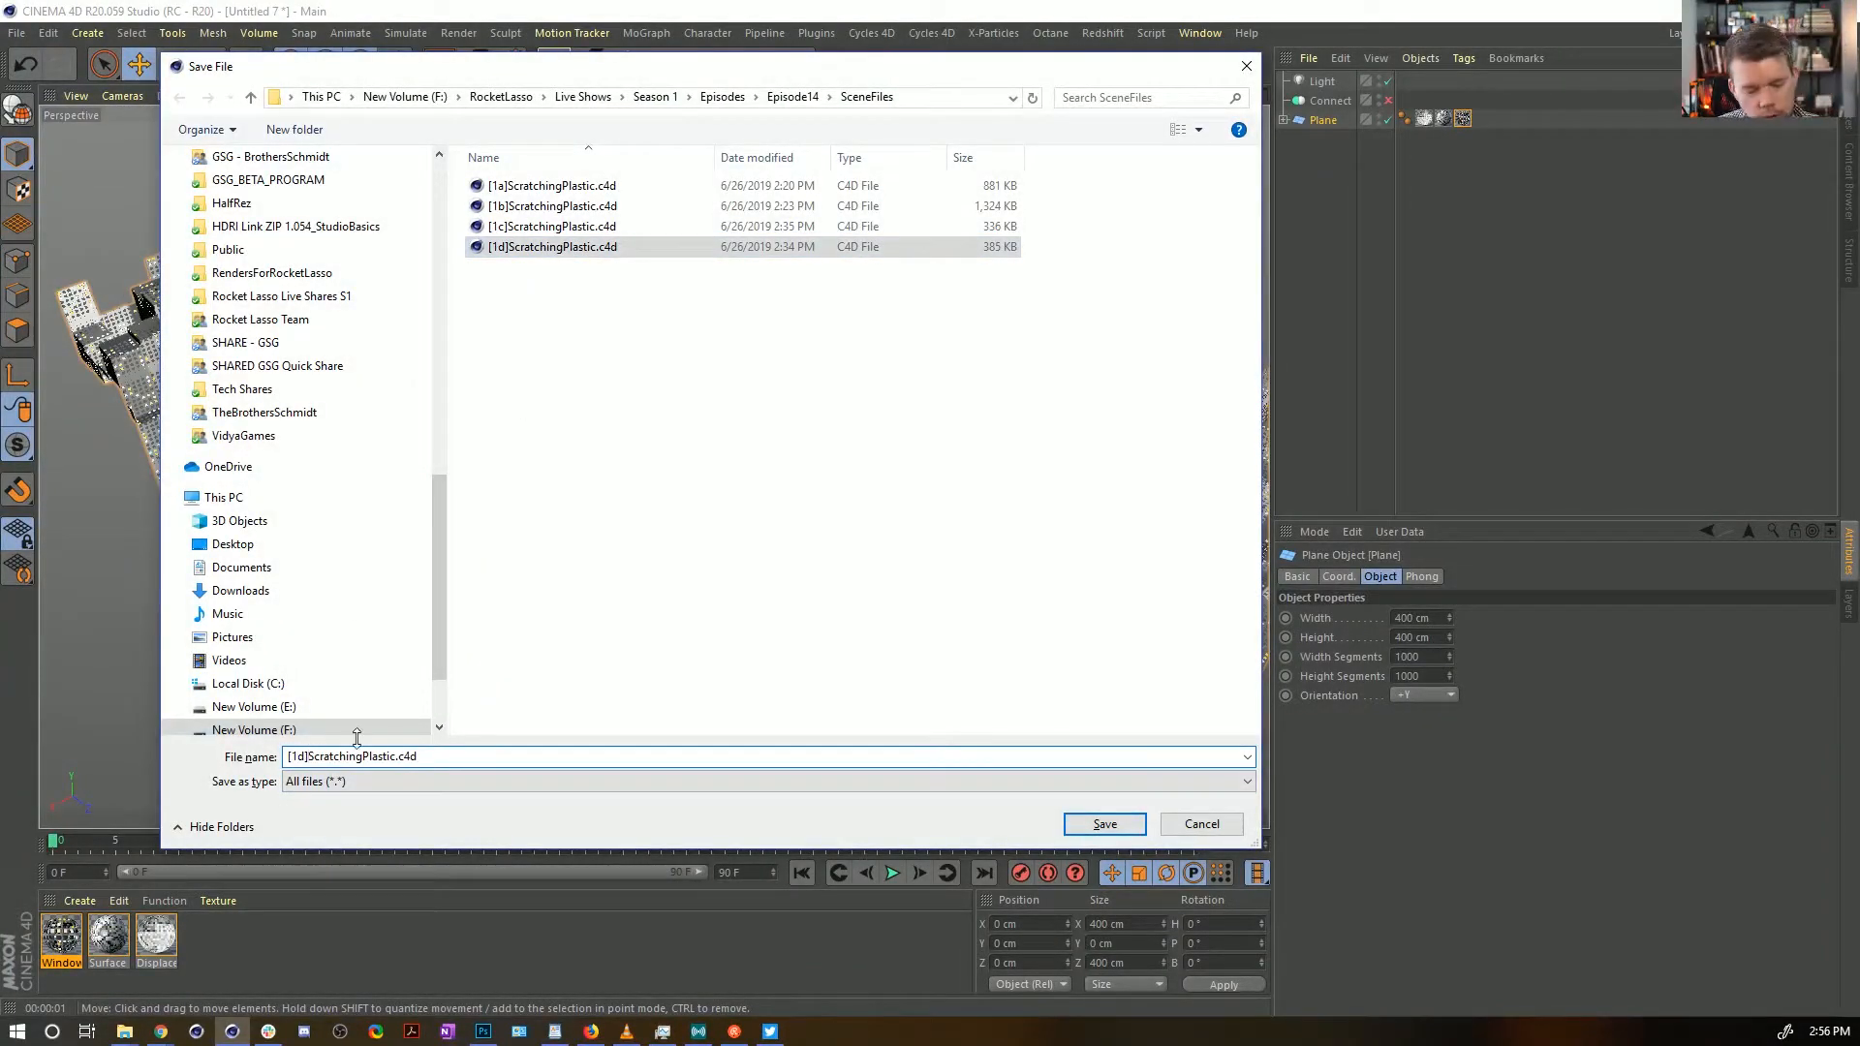
pyautogui.press('BackSpace')
pyautogui.press('BackSpace')
pyautogui.write('2a]BuildingDance')
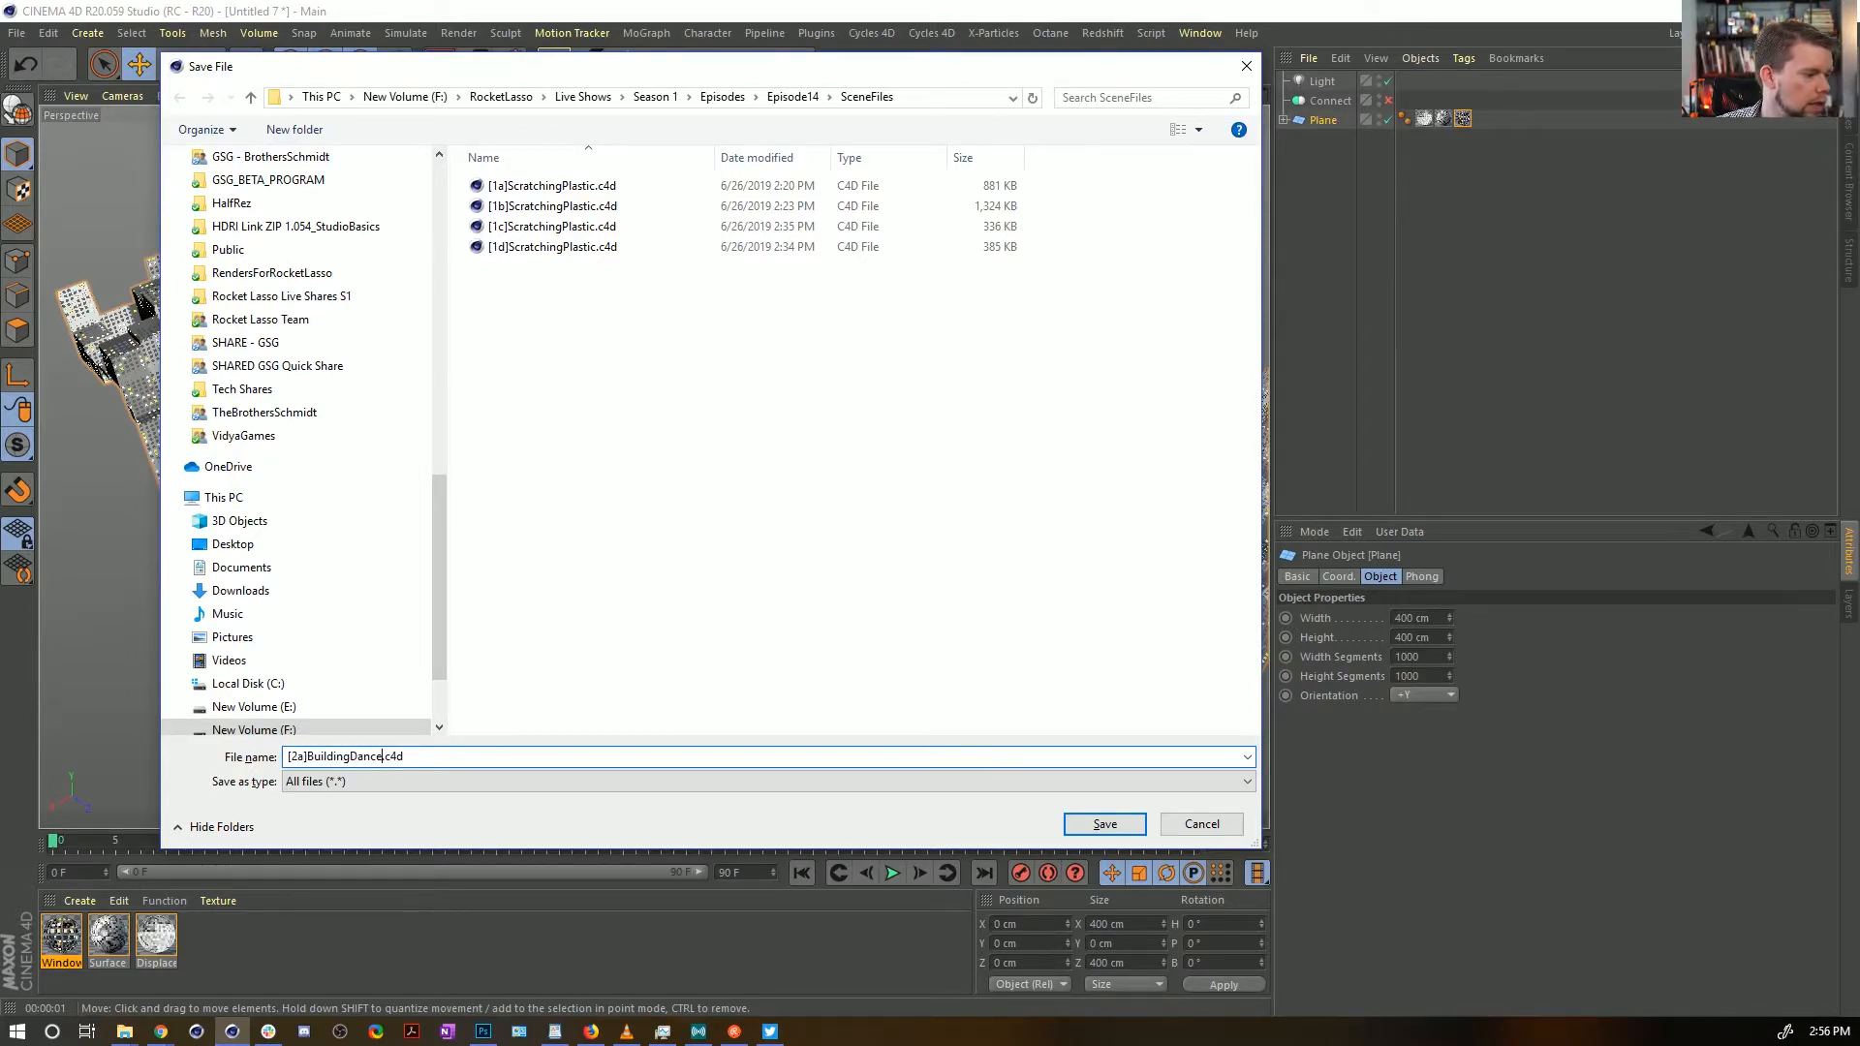
pyautogui.press('Return')
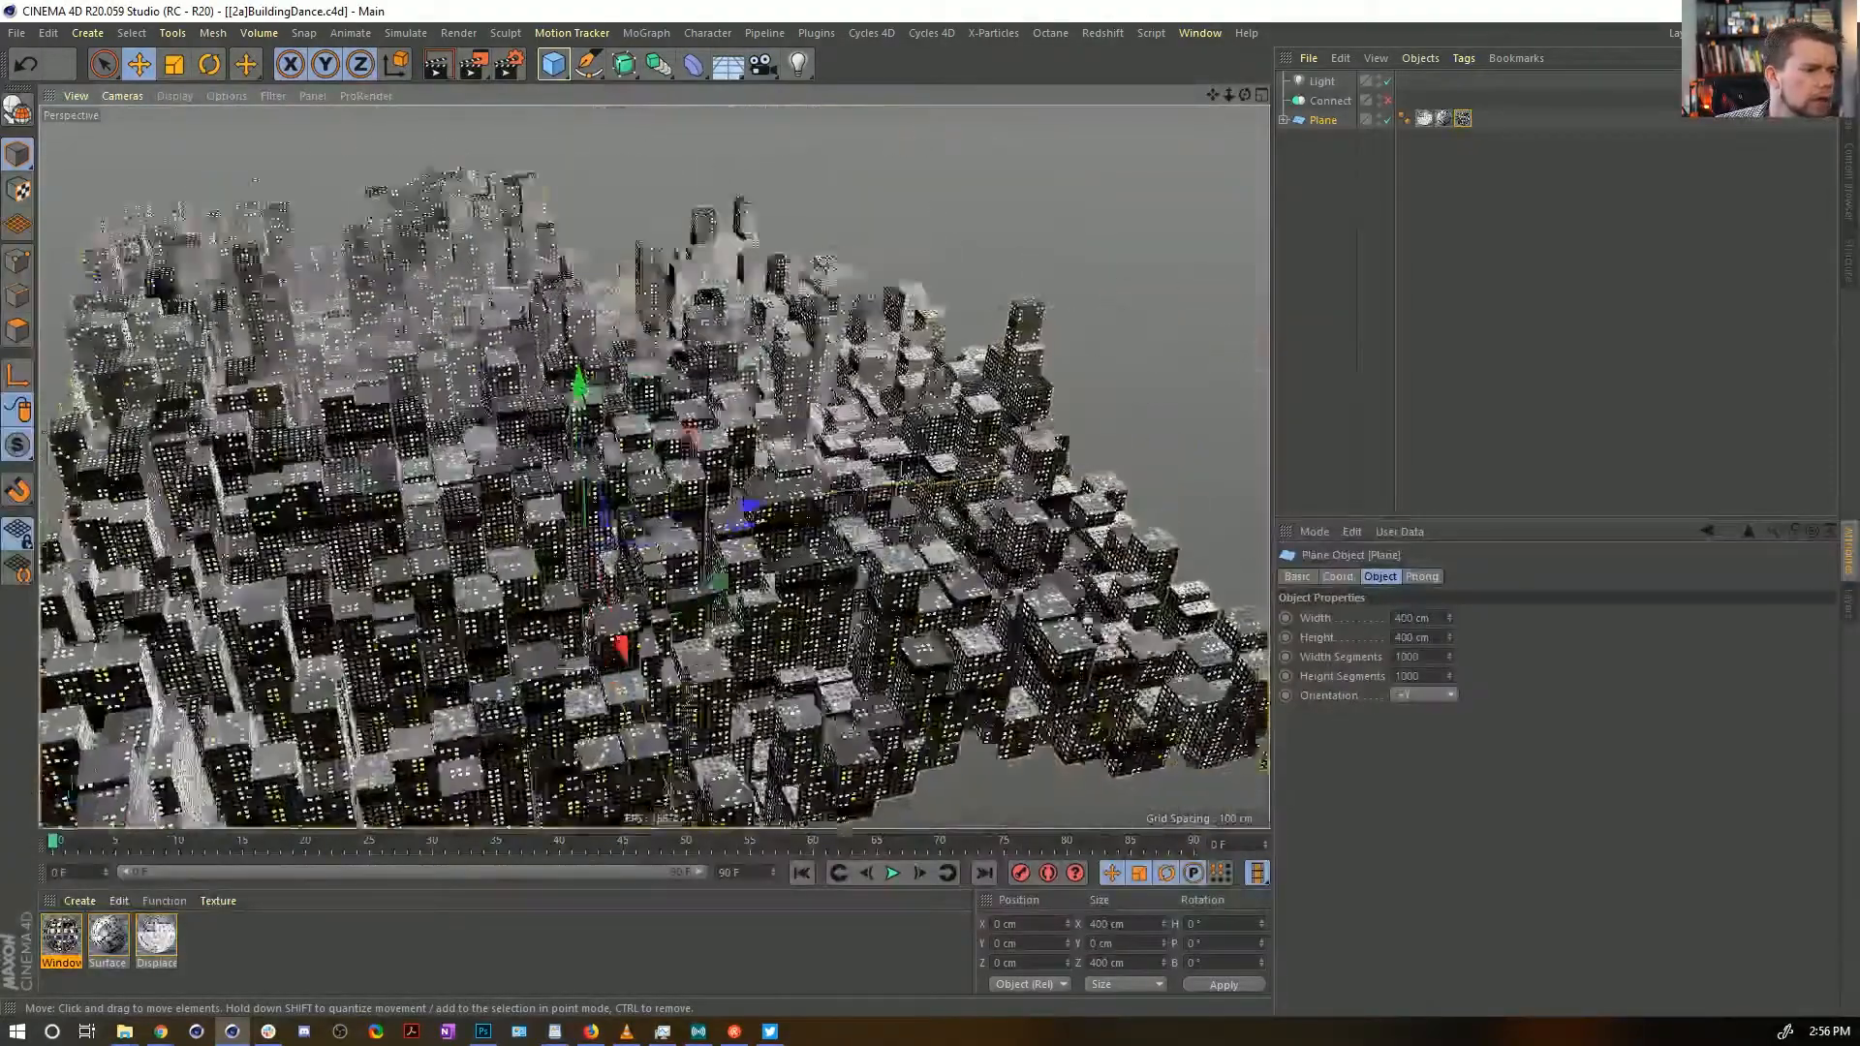
# Inspect the whole city from different sides and expand the Plane's hierarchy to show its child objects
pyautogui.keyDown('alt'); pyautogui.moveTo(824, 465); pyautogui.dragTo(571, 494); pyautogui.keyUp('alt')
pyautogui.keyDown('alt'); pyautogui.moveTo(717, 484); pyautogui.dragTo(804, 484); pyautogui.keyUp('alt')
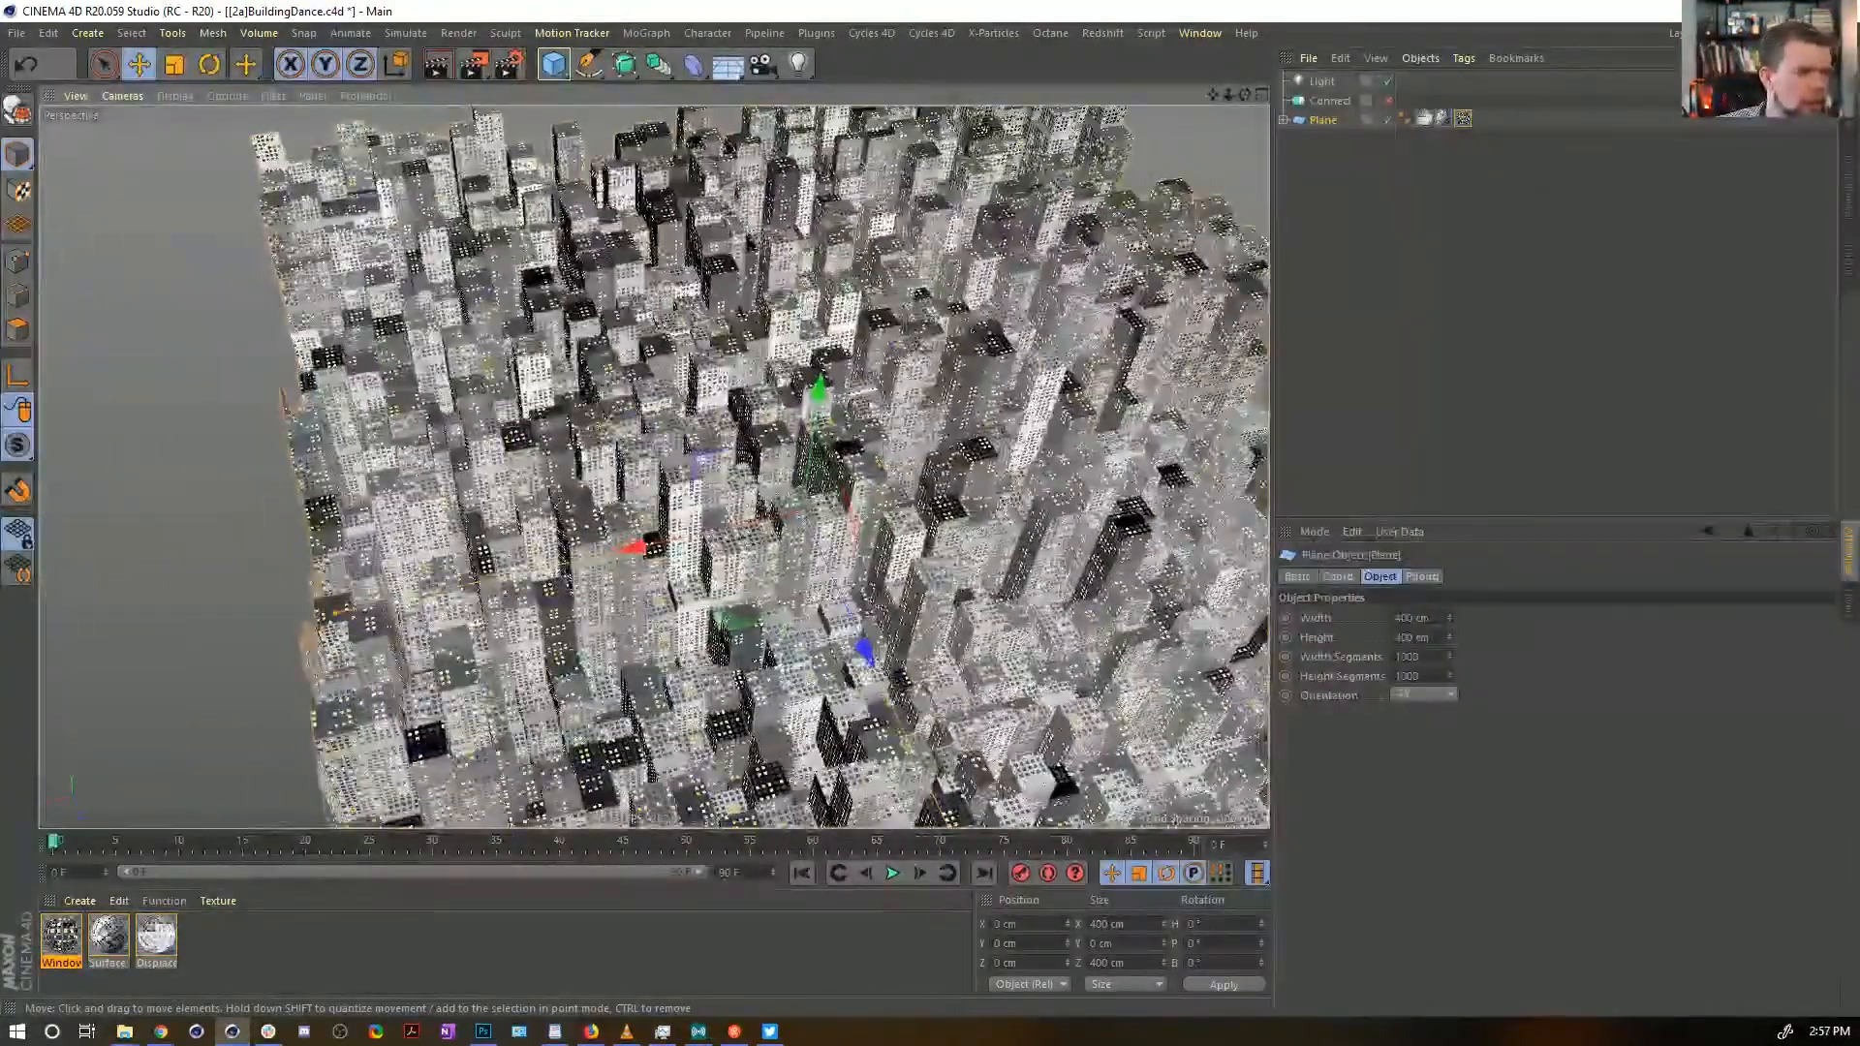
pyautogui.keyDown('alt'); pyautogui.moveTo(833, 473); pyautogui.dragTo(695, 463, button='middle'); pyautogui.keyUp('alt')
pyautogui.keyDown('alt'); pyautogui.moveTo(754, 463); pyautogui.dragTo(746, 419); pyautogui.keyUp('alt')
pyautogui.click(1284, 120)
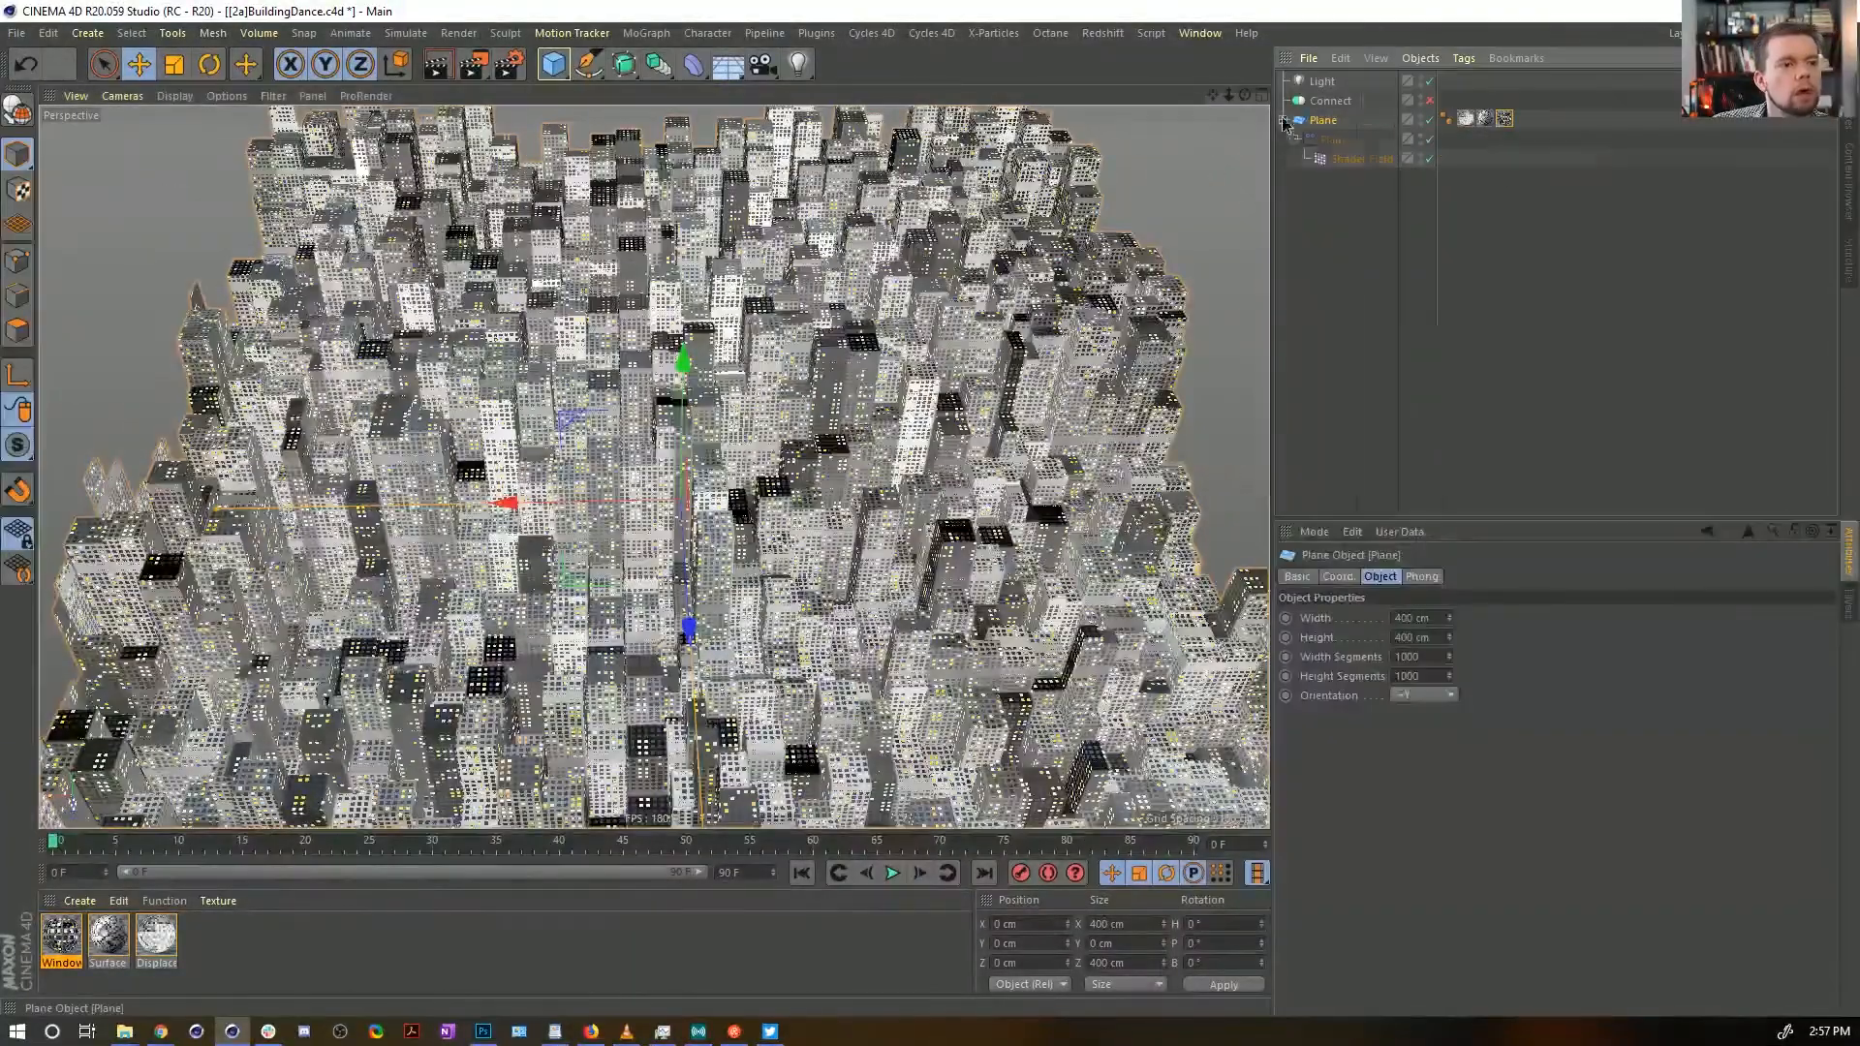
pyautogui.keyDown('alt'); pyautogui.moveTo(853, 407); pyautogui.dragTo(998, 412); pyautogui.keyUp('alt')
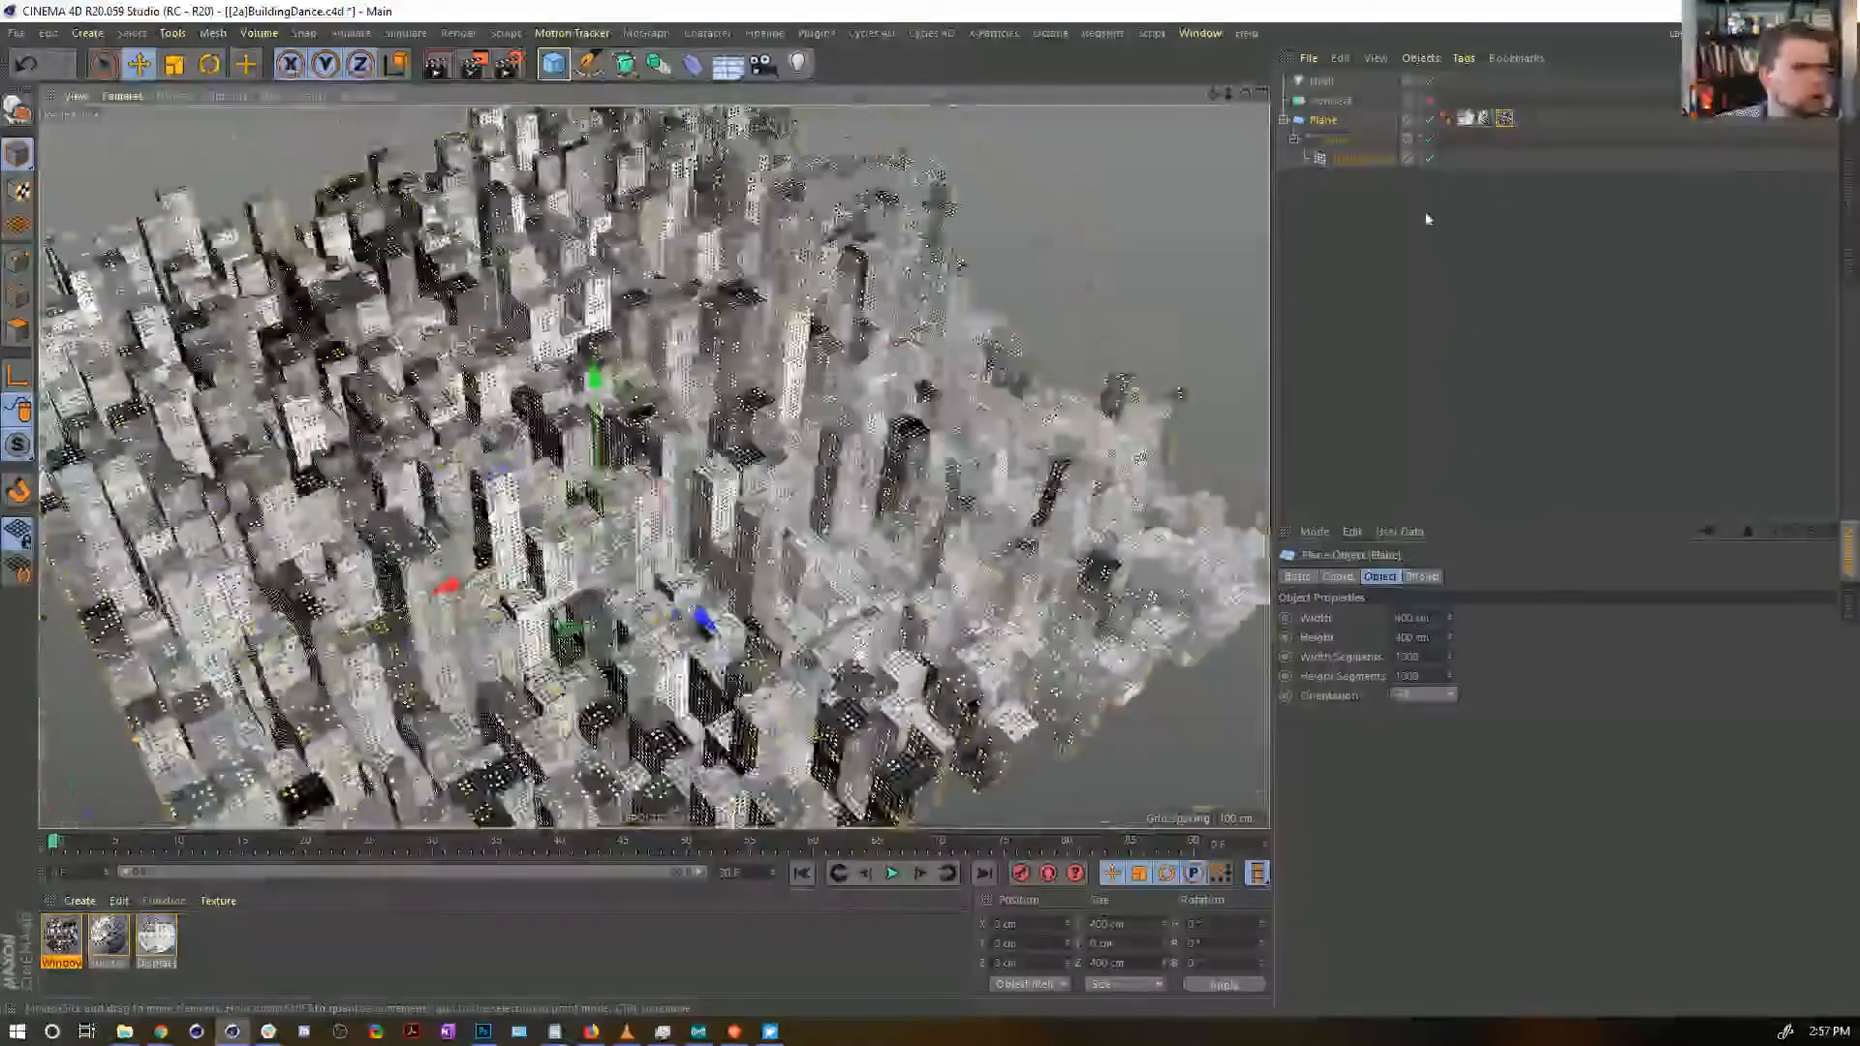
pyautogui.click(1334, 139)
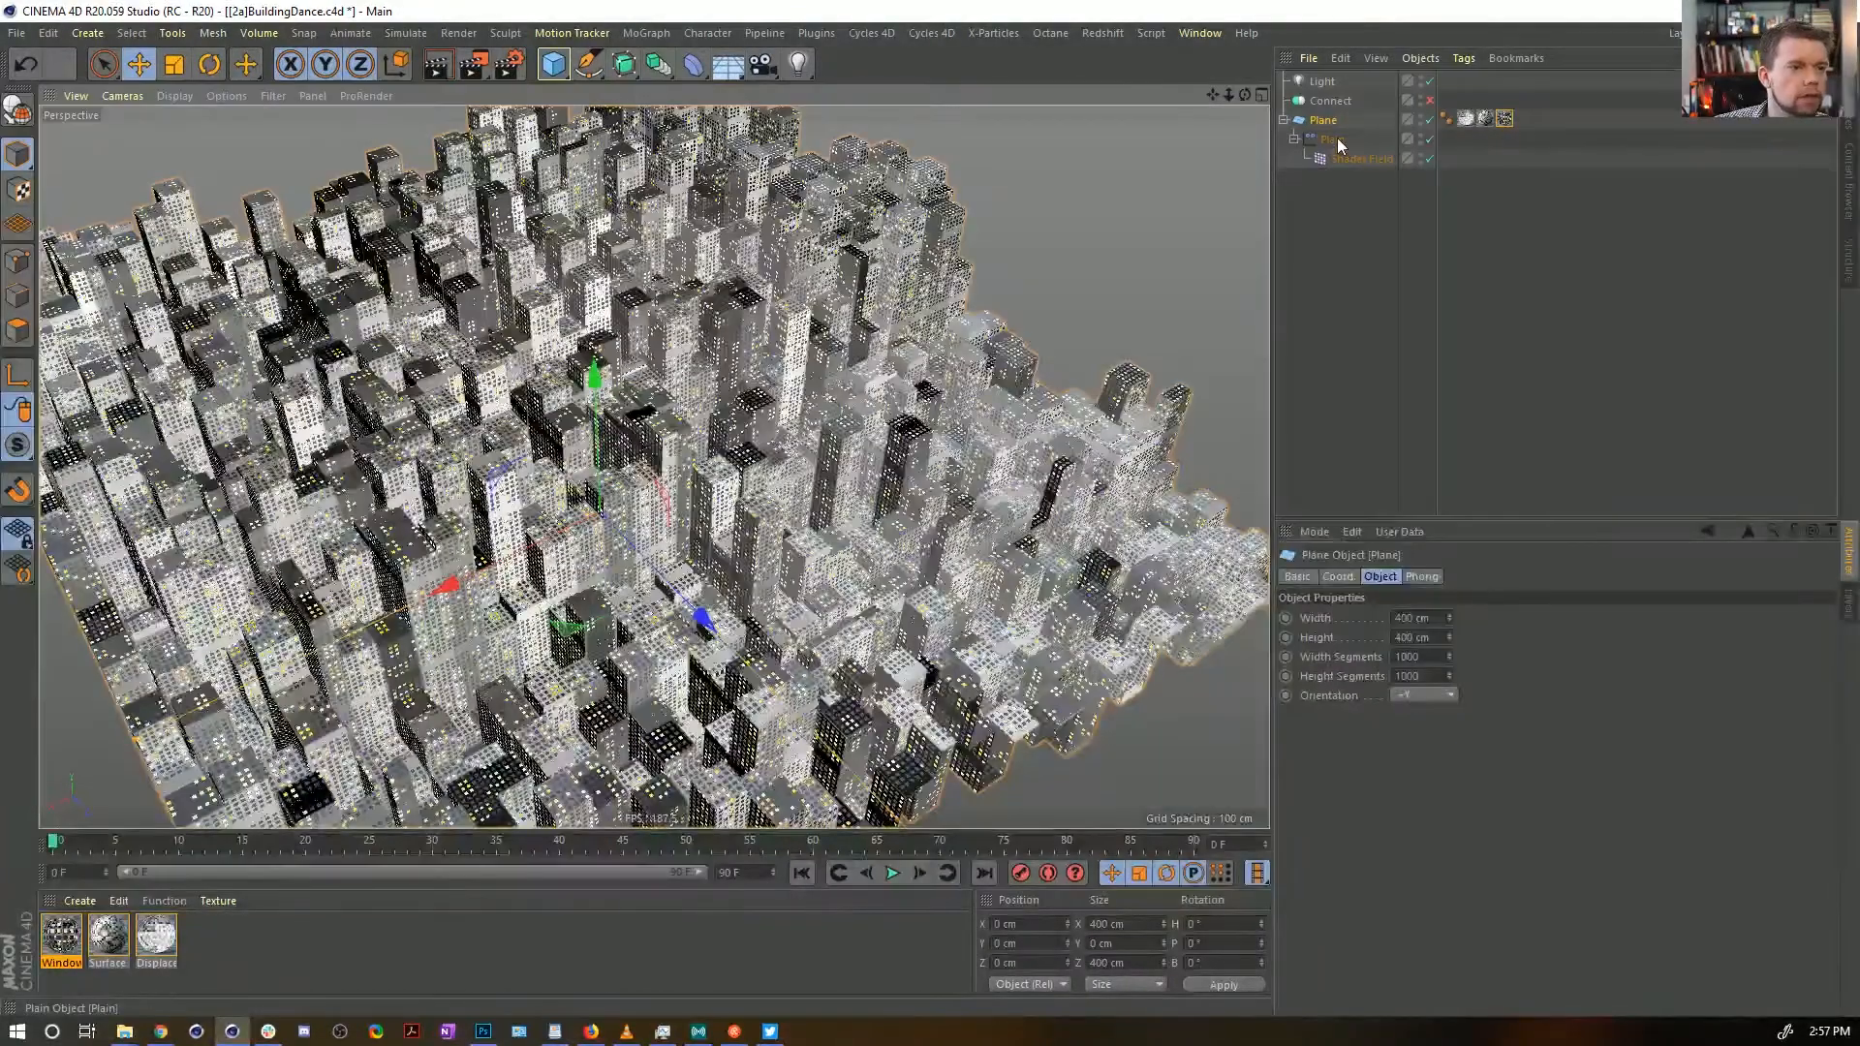
pyautogui.keyDown('alt'); pyautogui.moveTo(769, 434); pyautogui.dragTo(676, 482); pyautogui.keyUp('alt')
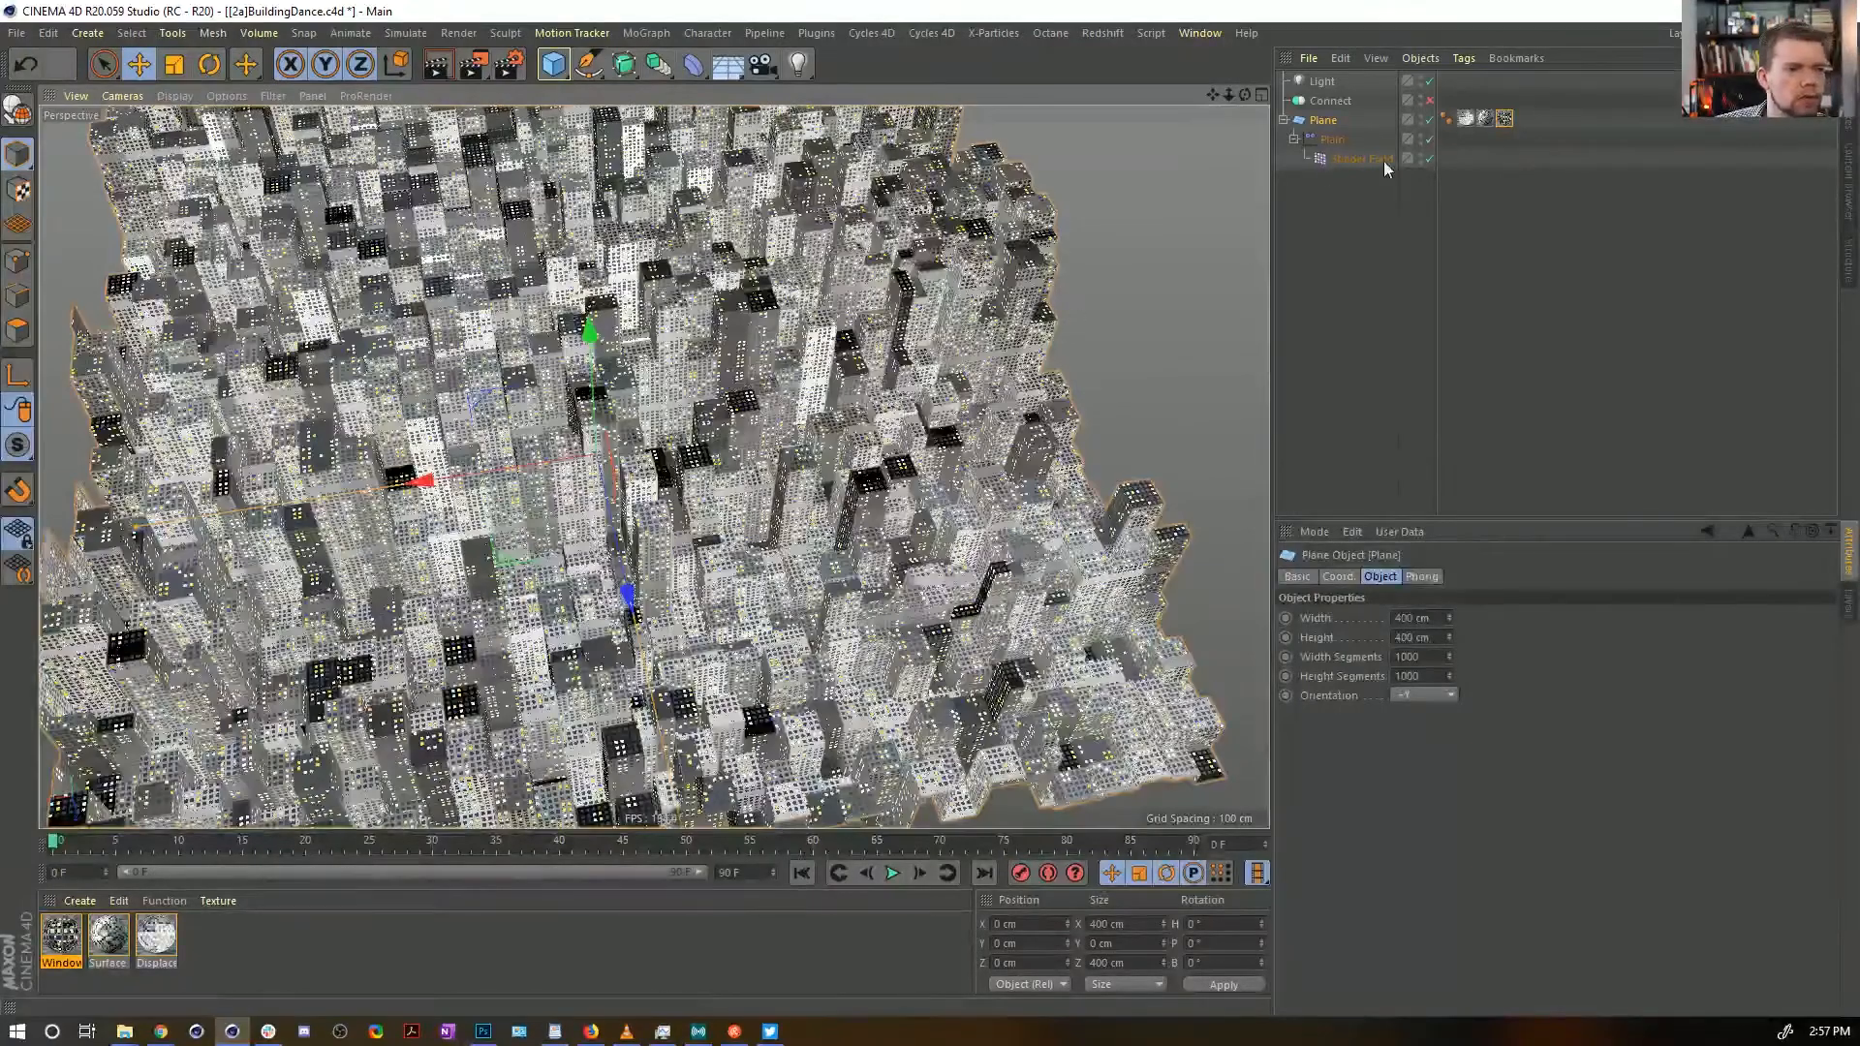
pyautogui.click(1295, 140)
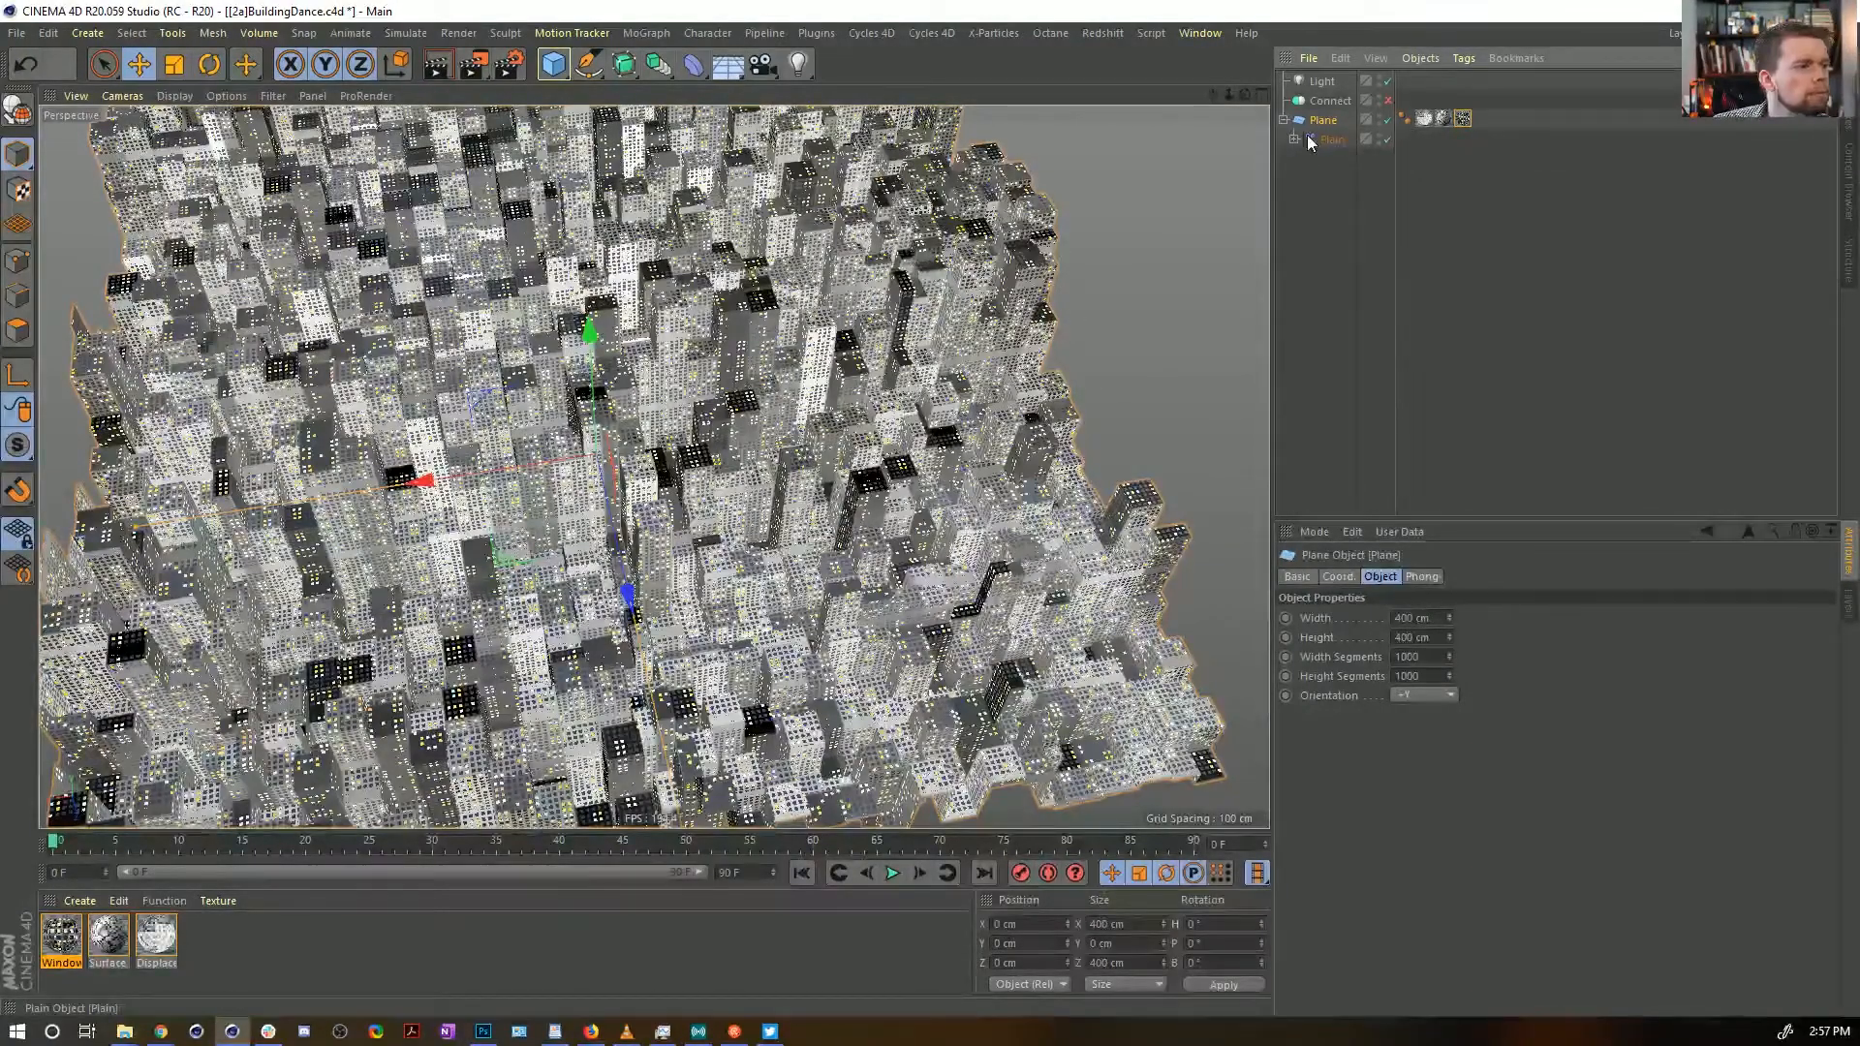
pyautogui.keyDown('alt'); pyautogui.moveTo(823, 291); pyautogui.dragTo(683, 312); pyautogui.keyUp('alt')
pyautogui.click(1295, 139)
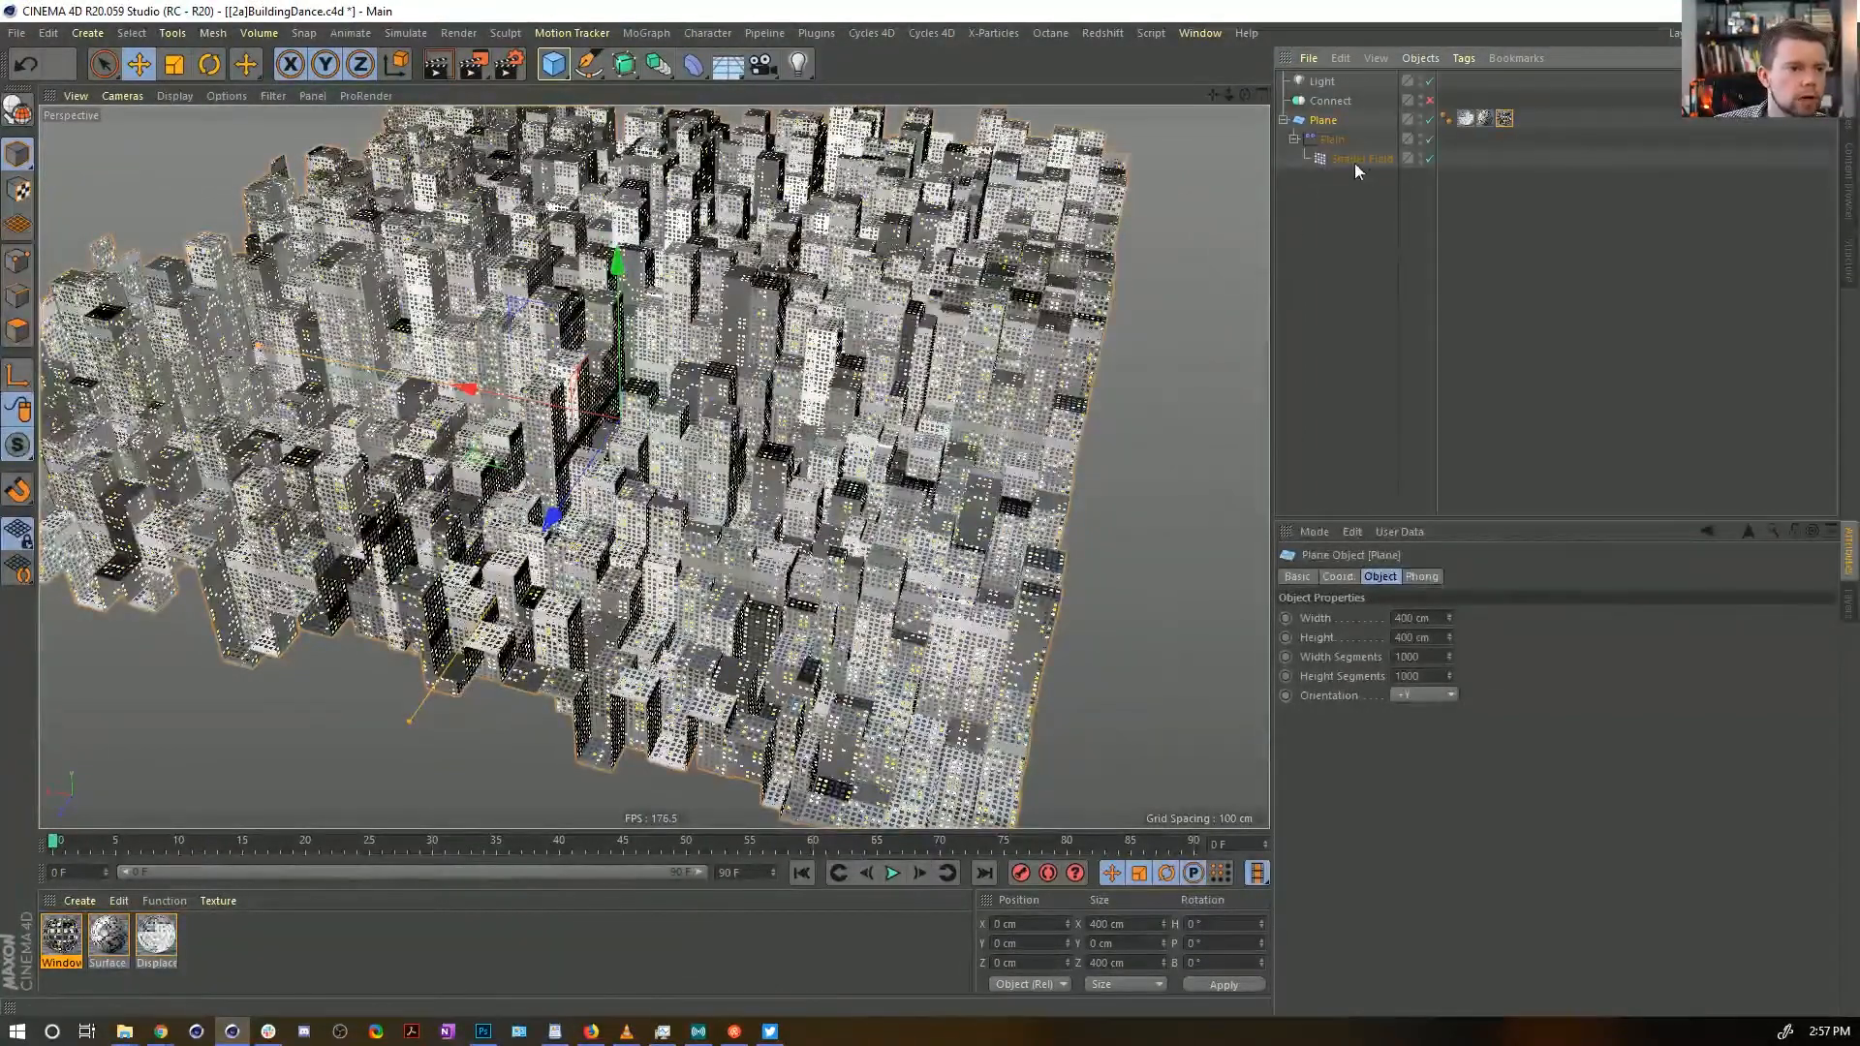
# Select the Shader Field and inspect the layered Noise shaders in the Displace material's Luminance channel
pyautogui.click(1354, 159)
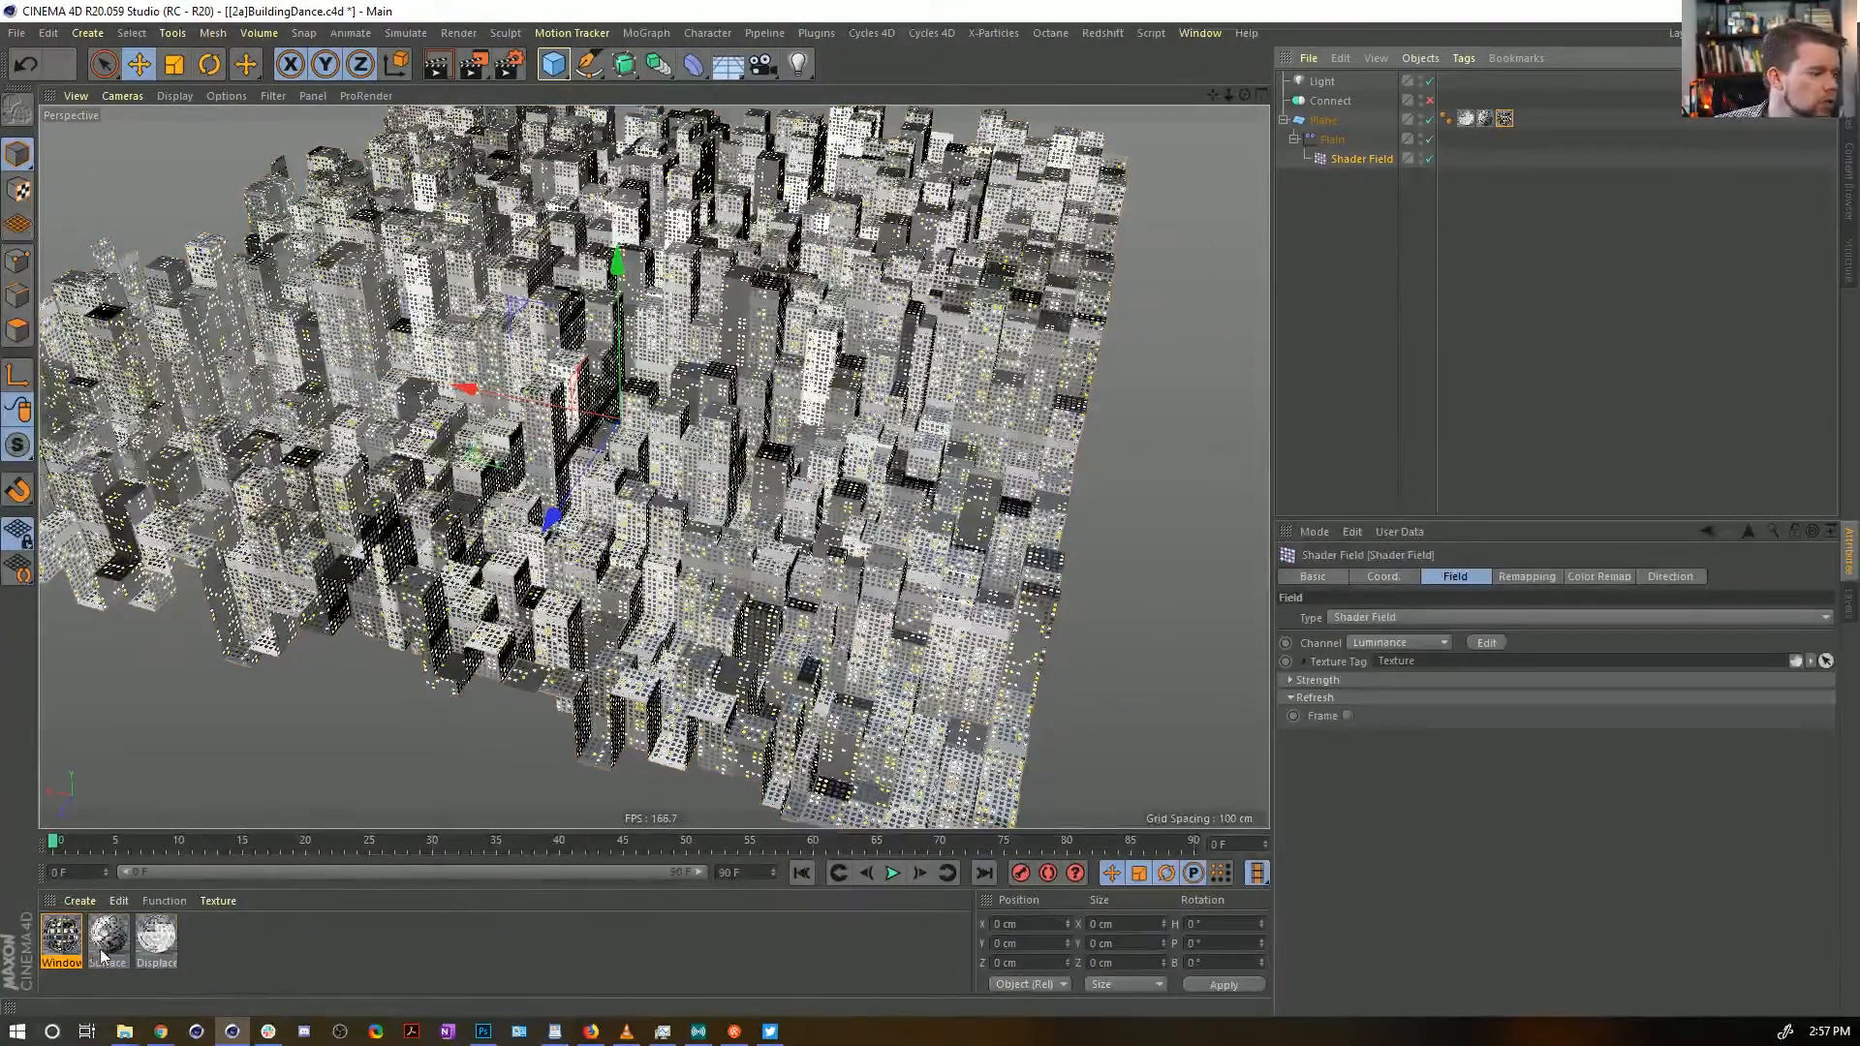
pyautogui.click(156, 935)
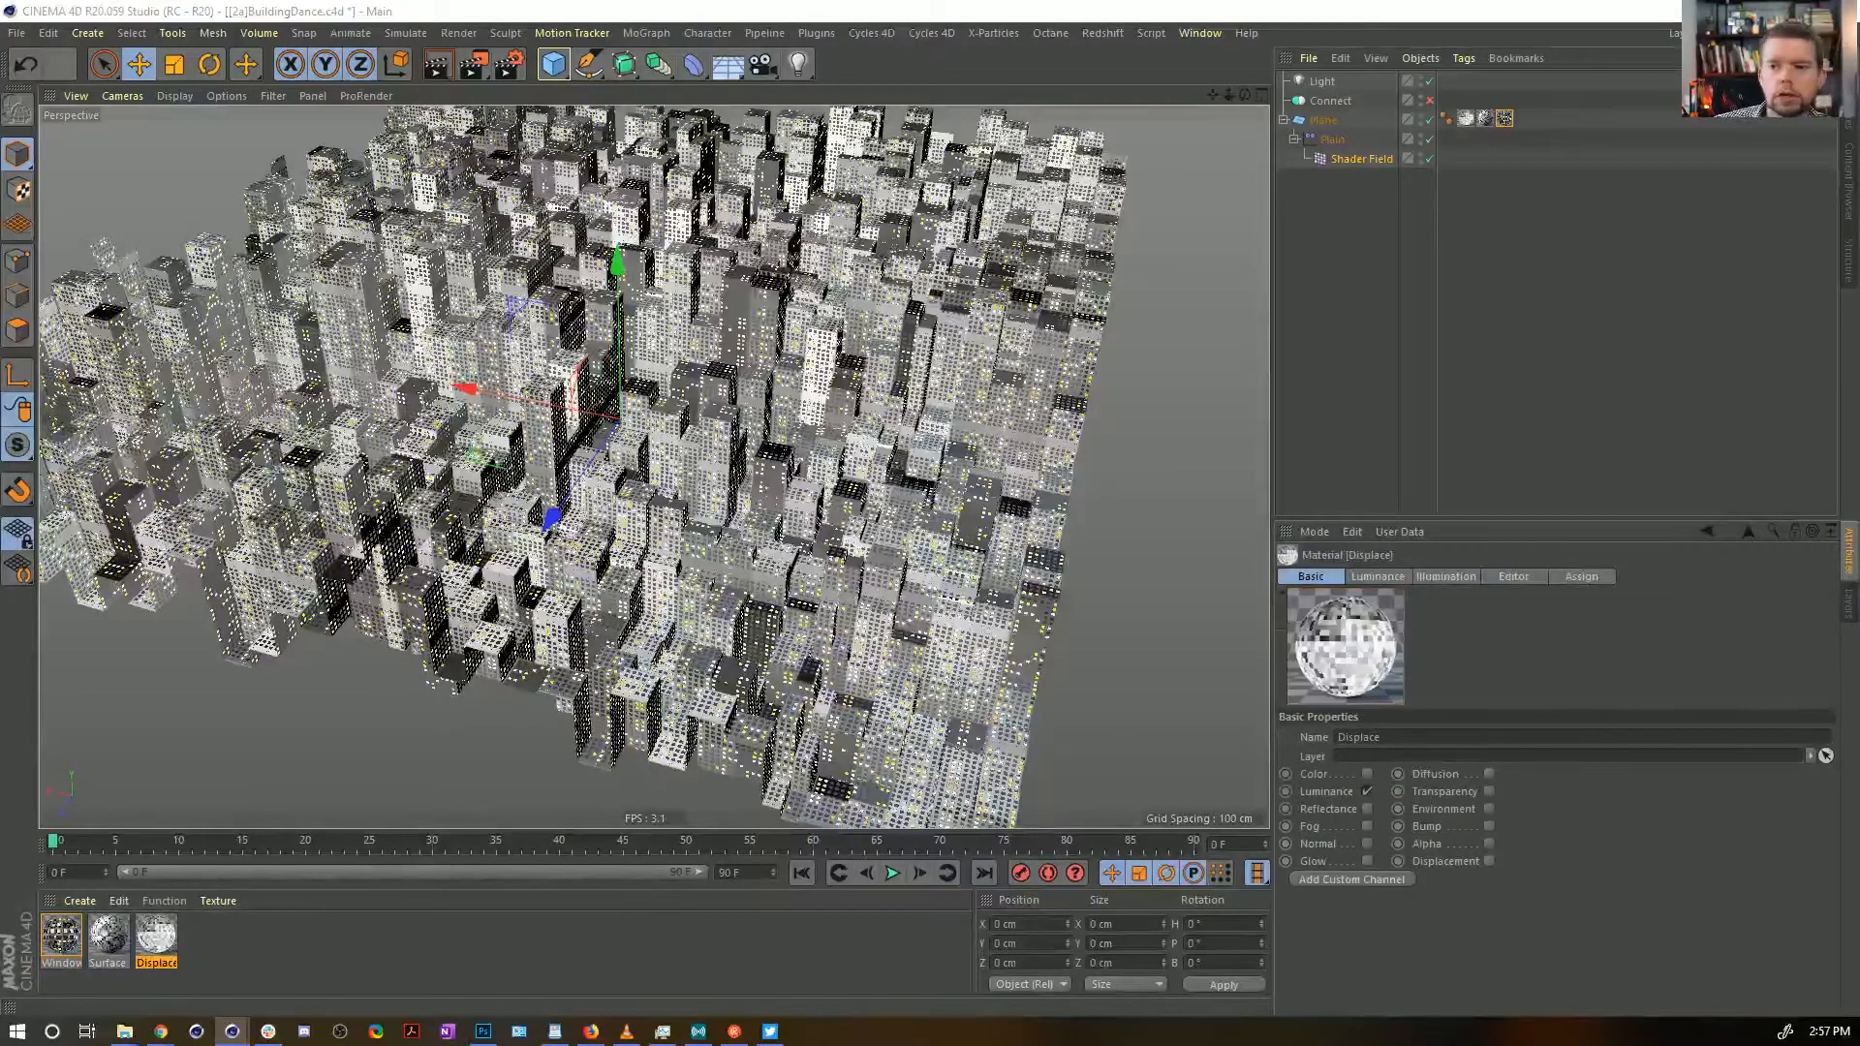
pyautogui.doubleClick(155, 935)
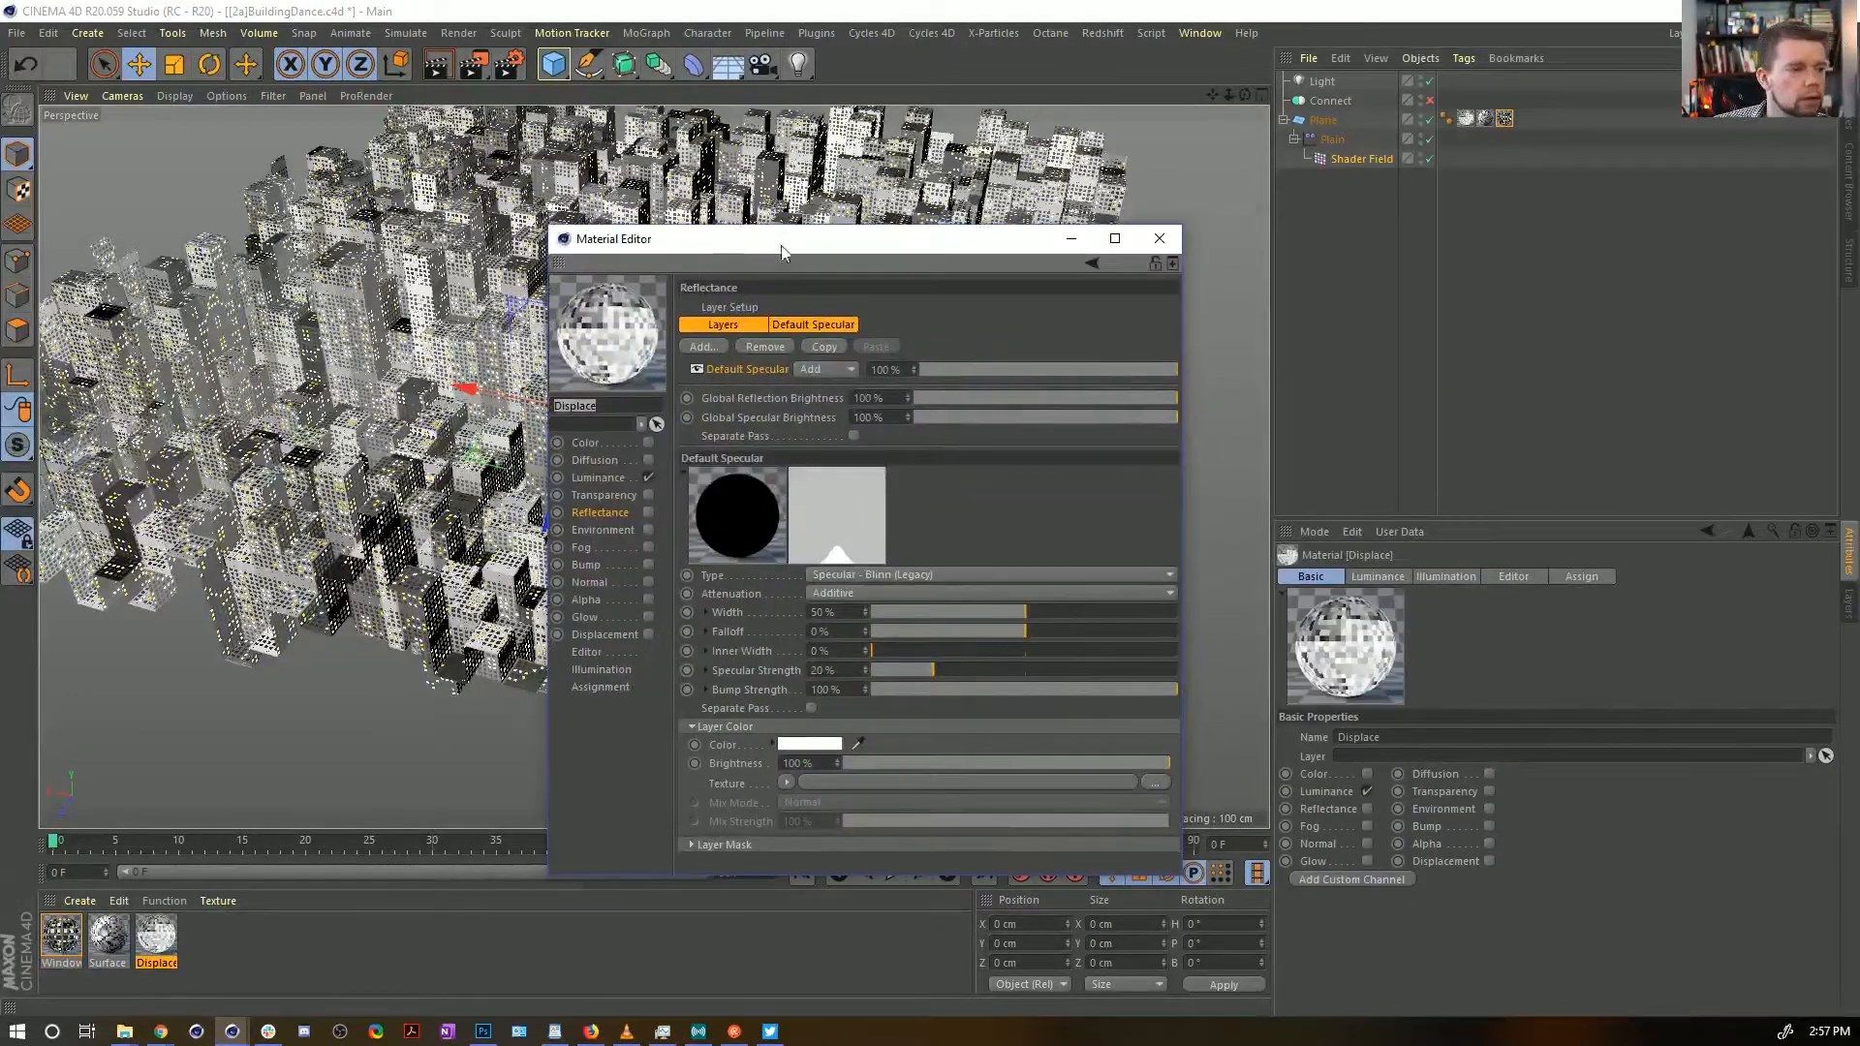
pyautogui.click(598, 478)
pyautogui.click(794, 476)
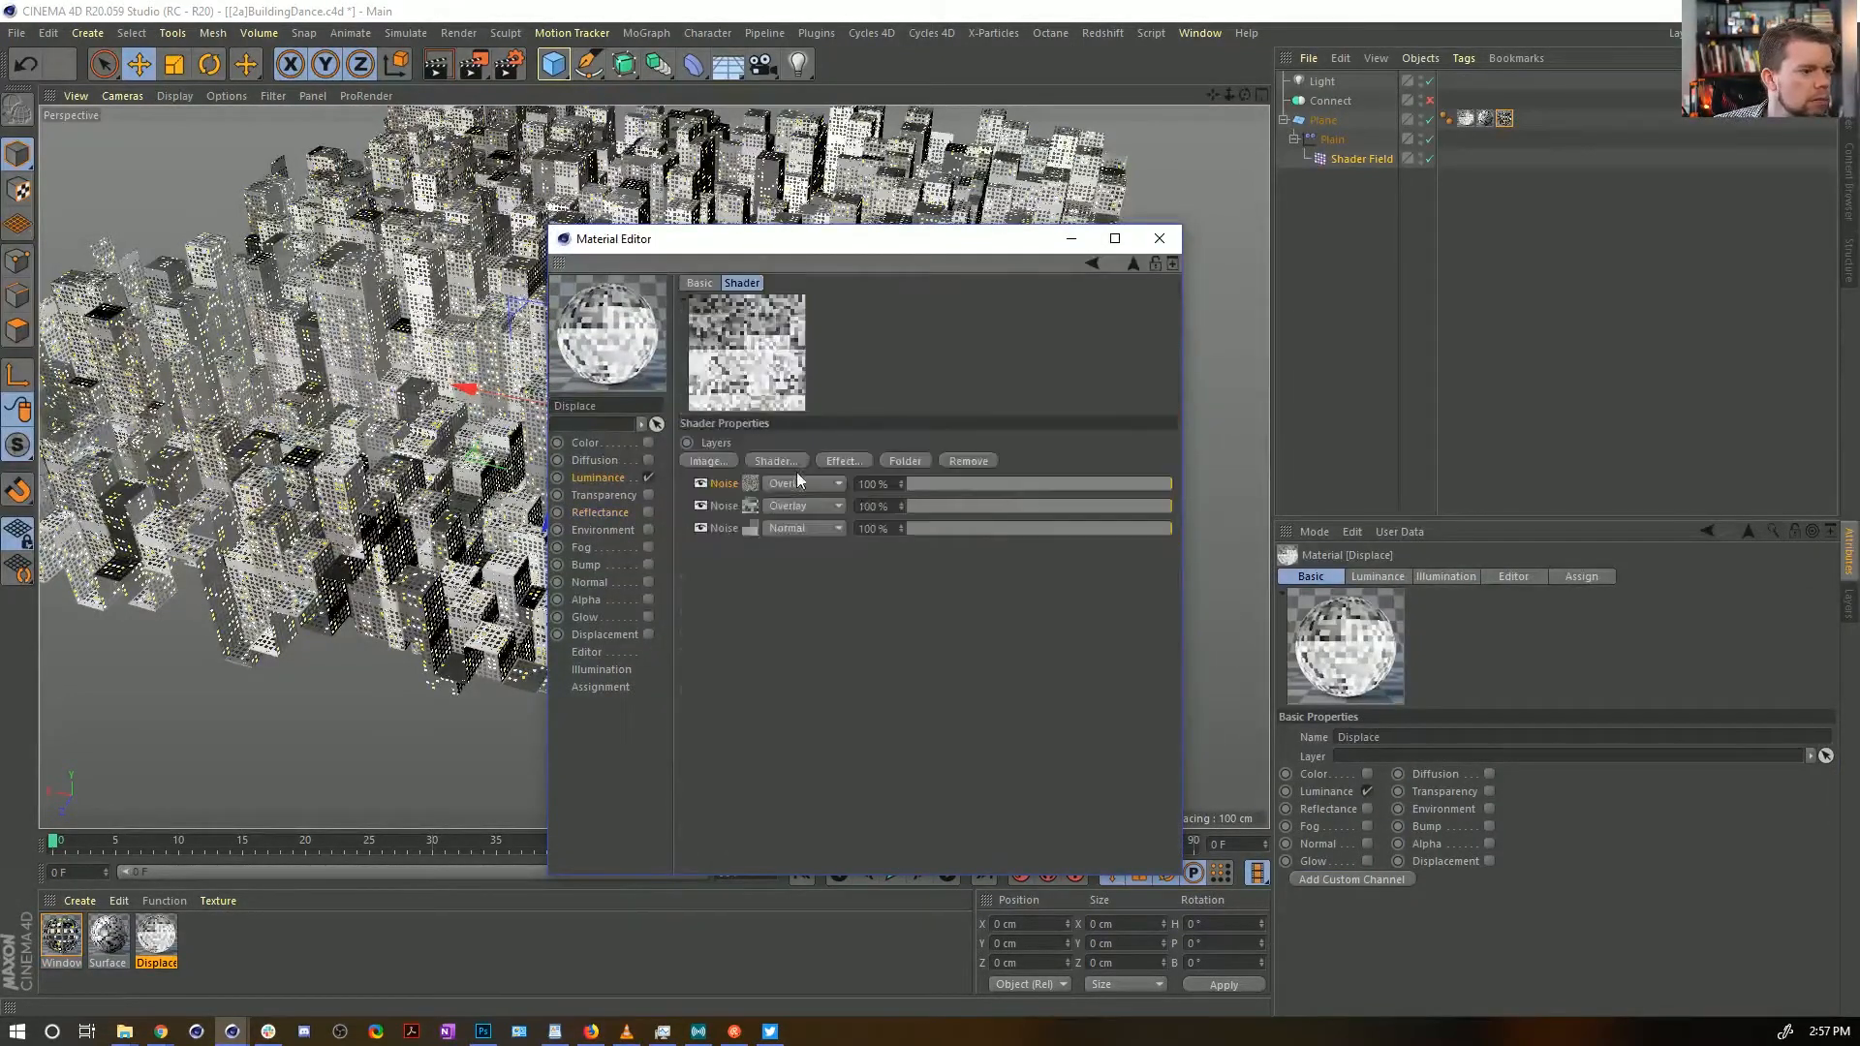
pyautogui.click(751, 505)
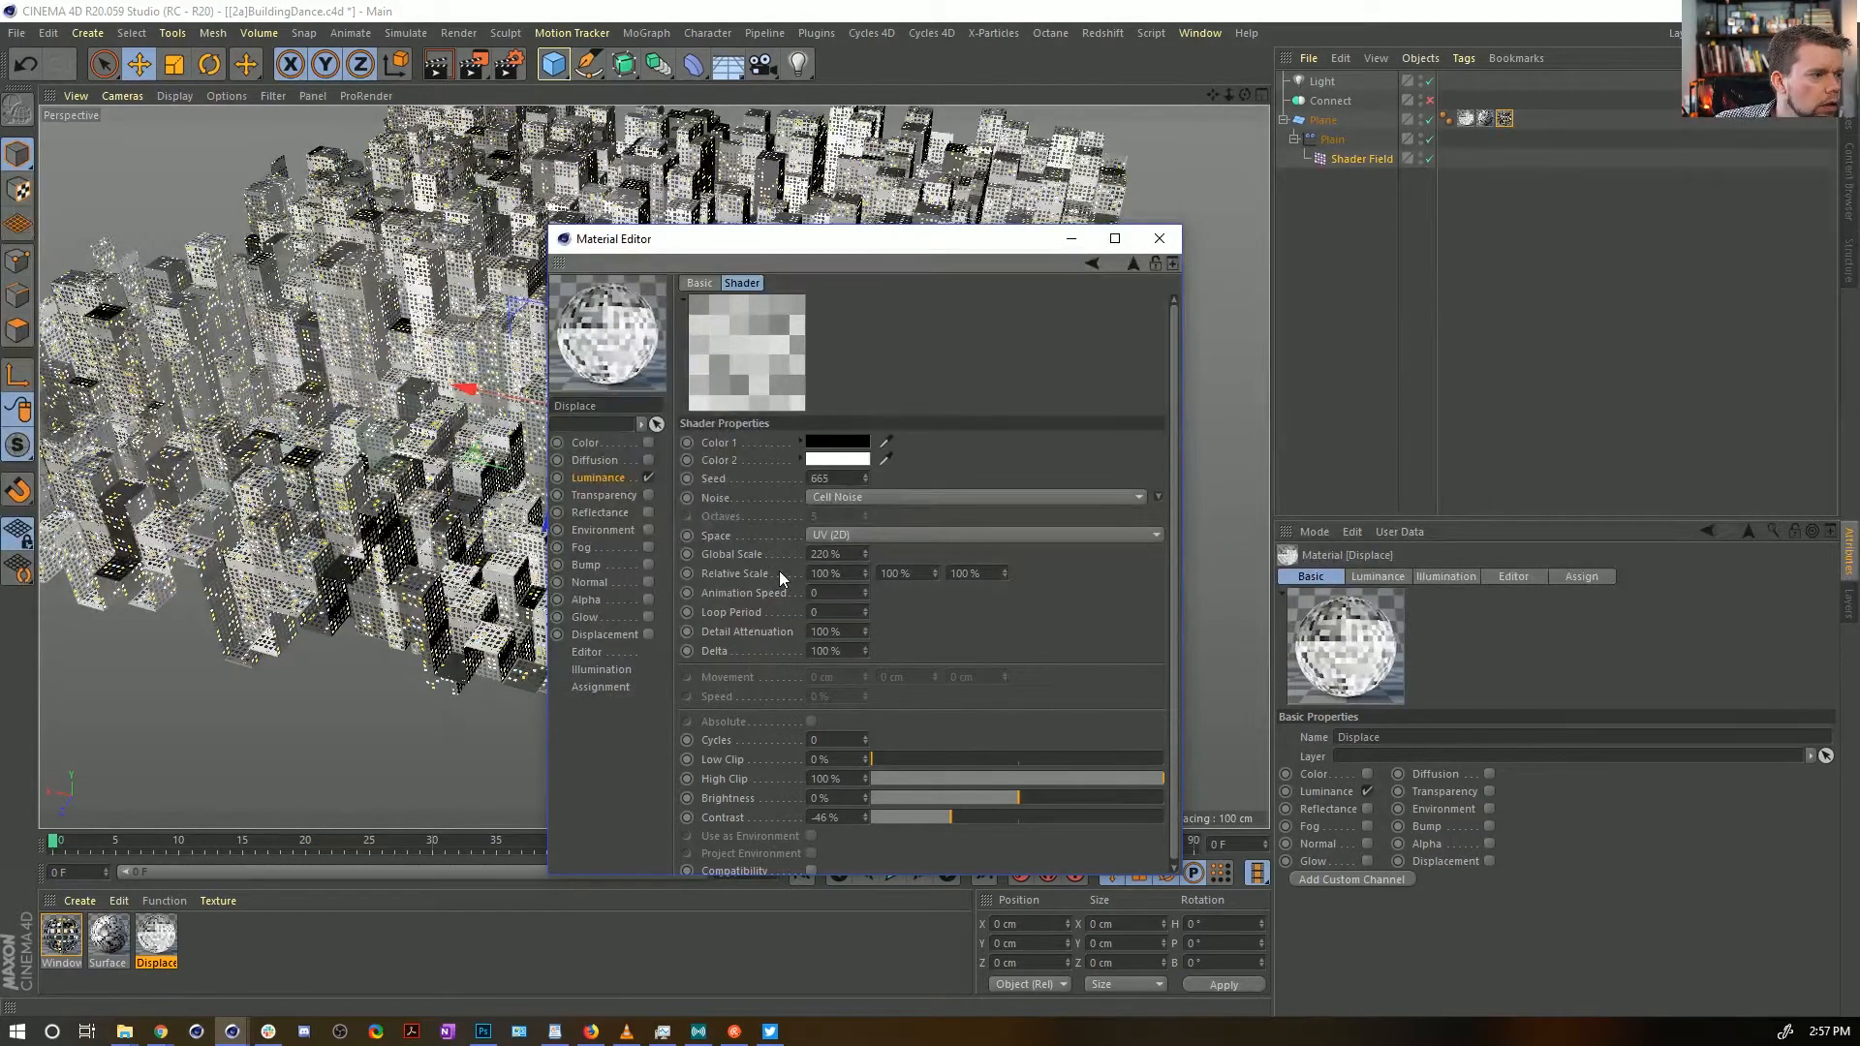
pyautogui.click(1160, 239)
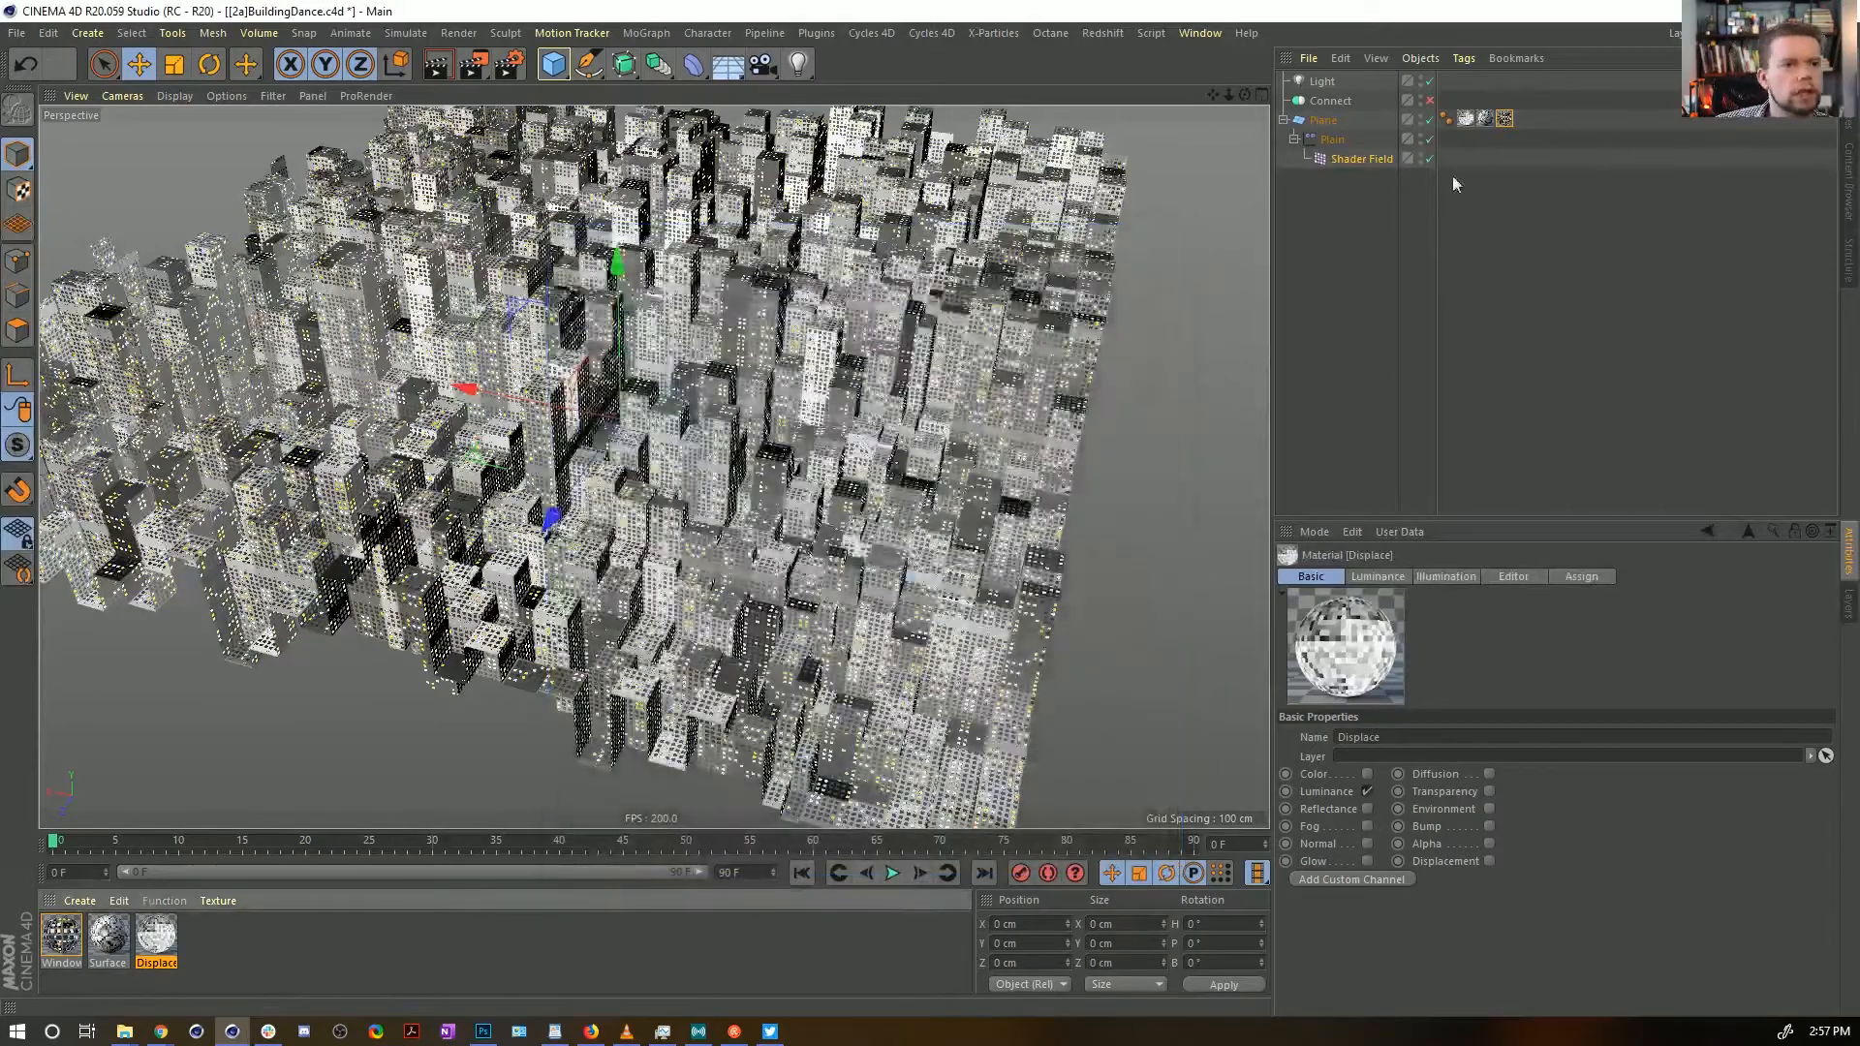
# Try offsetting the Displace texture tag's Y position to 2 cm and reset it to 0 cm
pyautogui.click(1505, 118)
pyautogui.click(1450, 576)
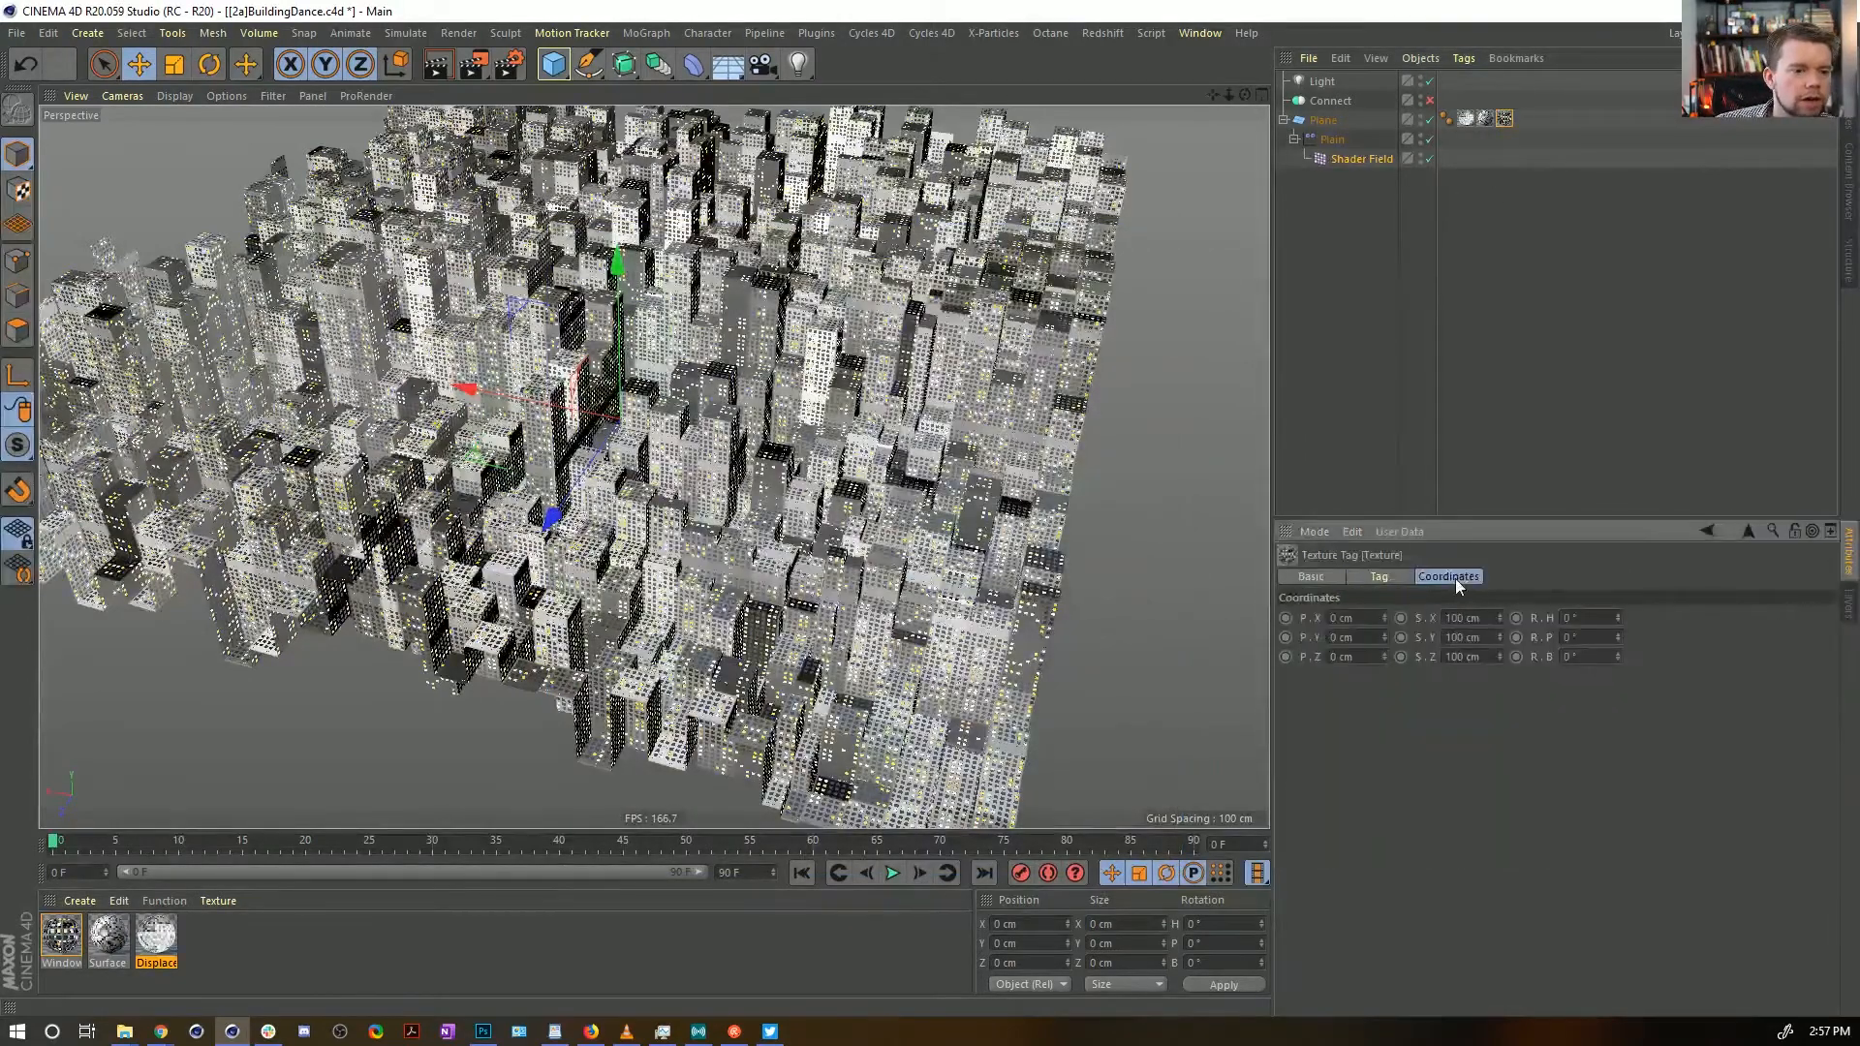
pyautogui.click(1465, 118)
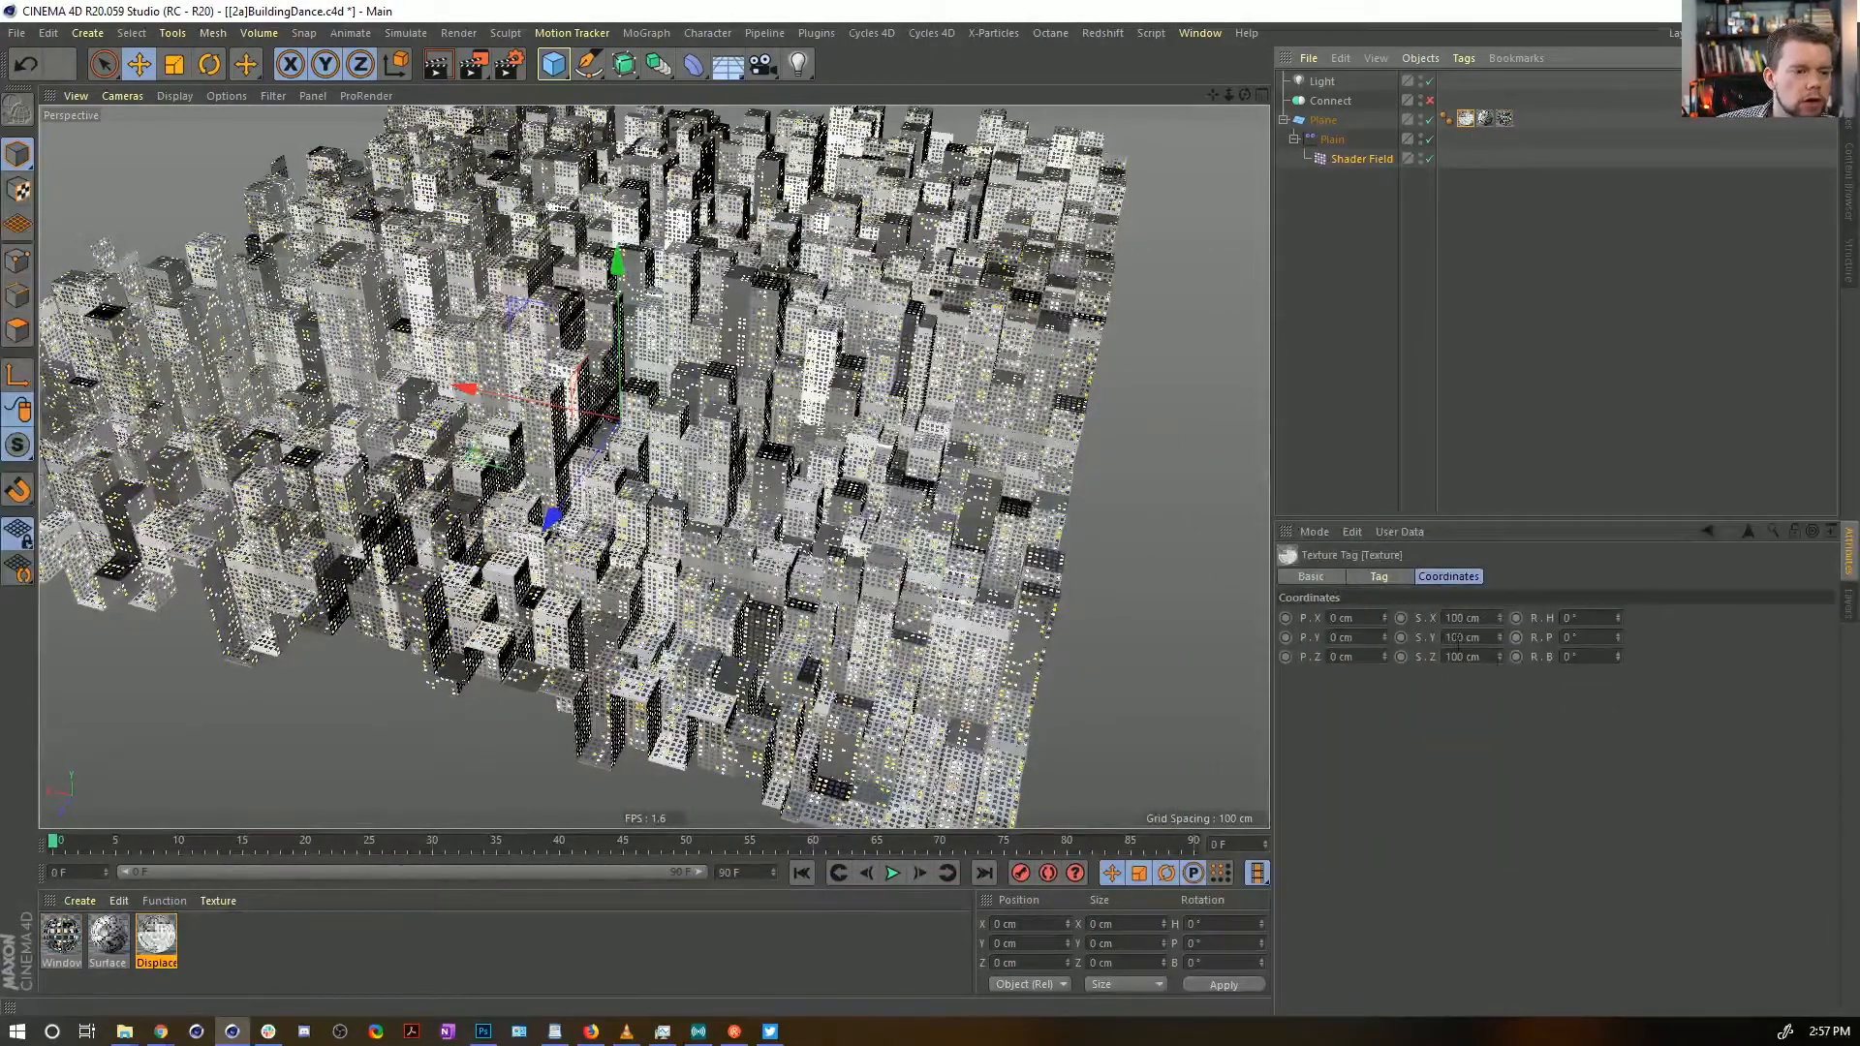
pyautogui.click(1384, 634)
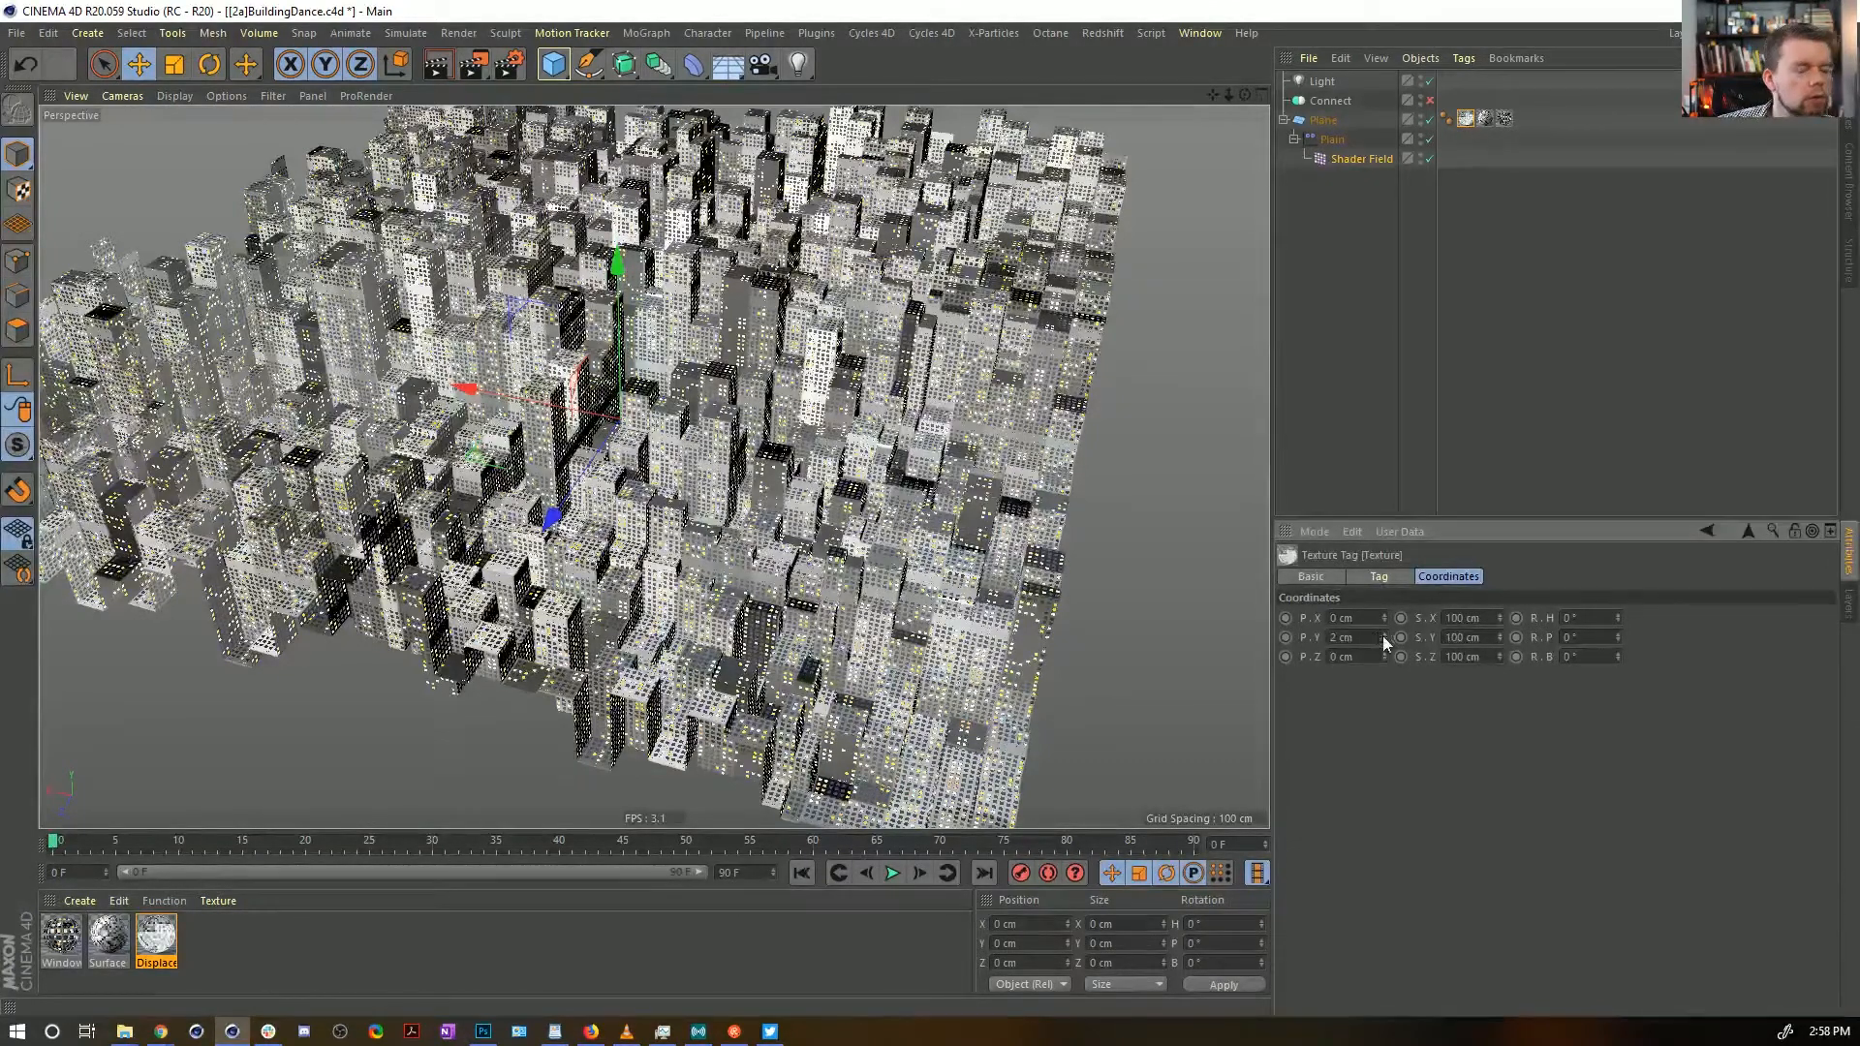
pyautogui.moveTo(1360, 639); pyautogui.dragTo(1228, 644)
pyautogui.write('0')
pyautogui.press('Return')
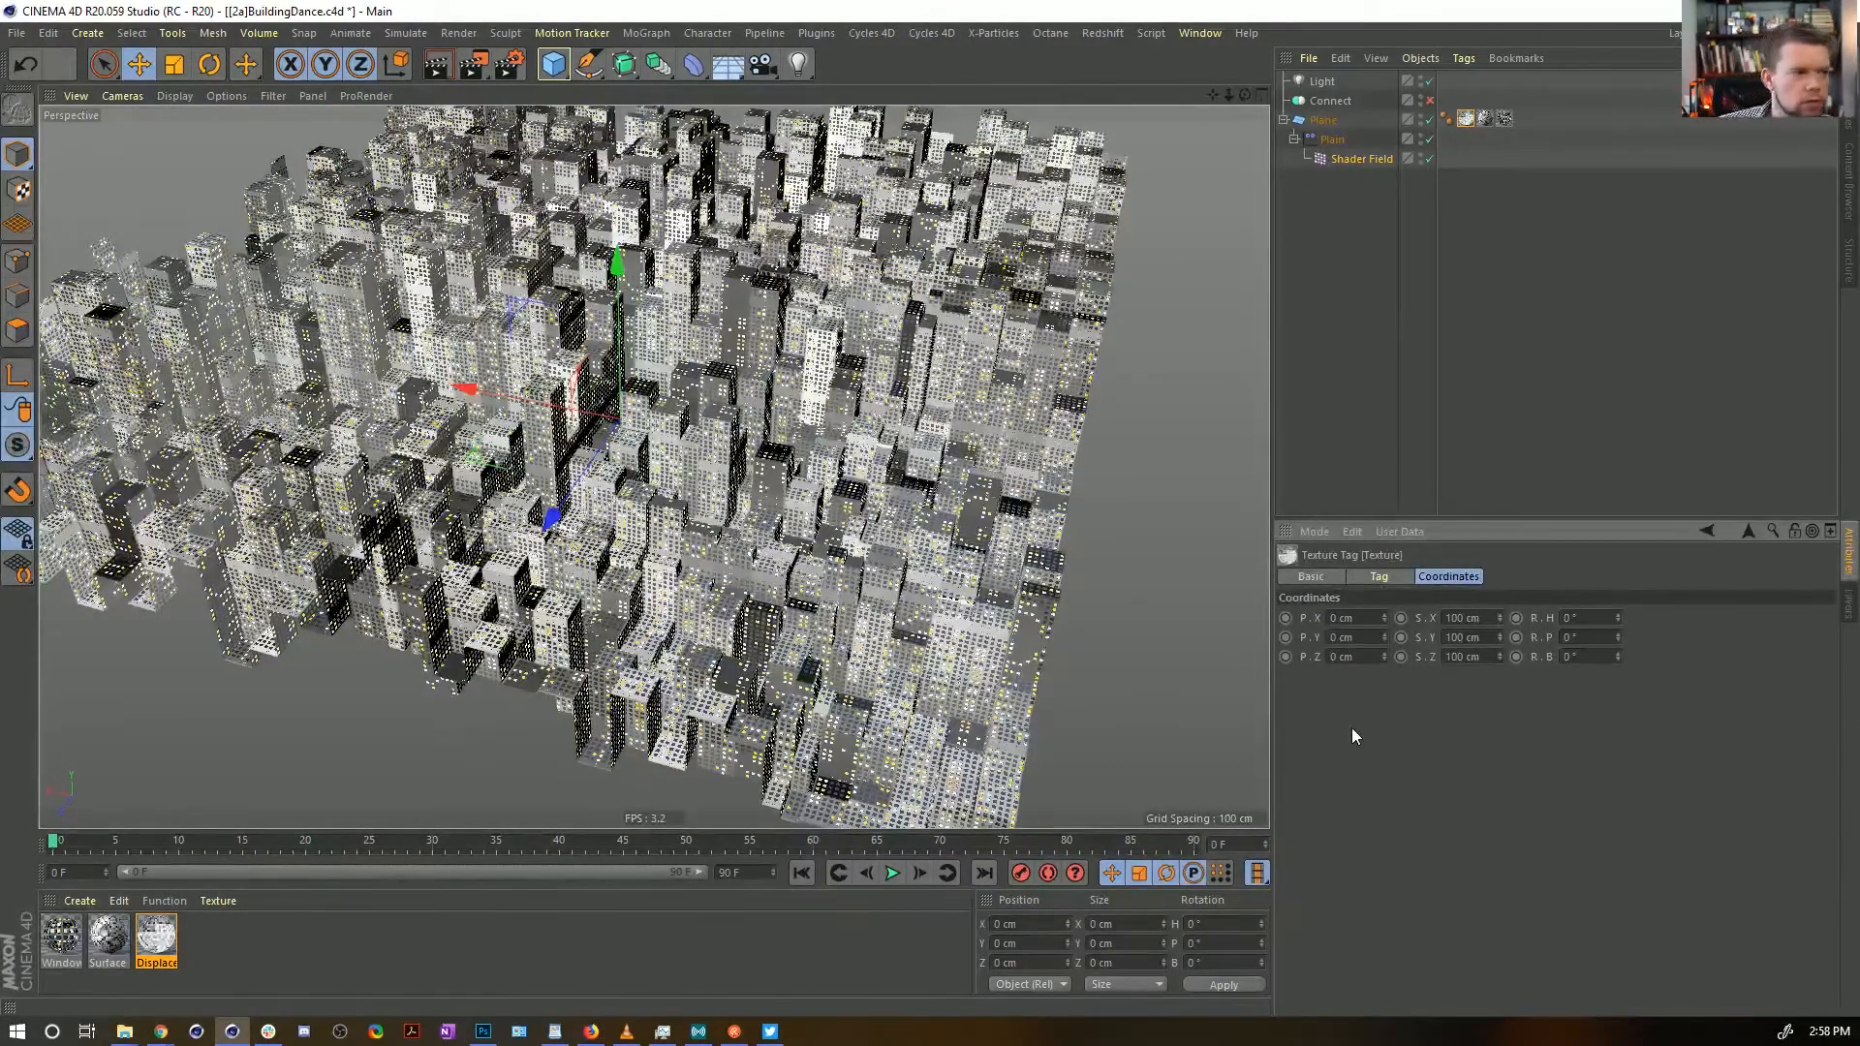
# Set the Animation Speed of the first Noise layer in the Displace material's Luminance channel to 1
pyautogui.click(165, 937)
pyautogui.doubleClick(161, 936)
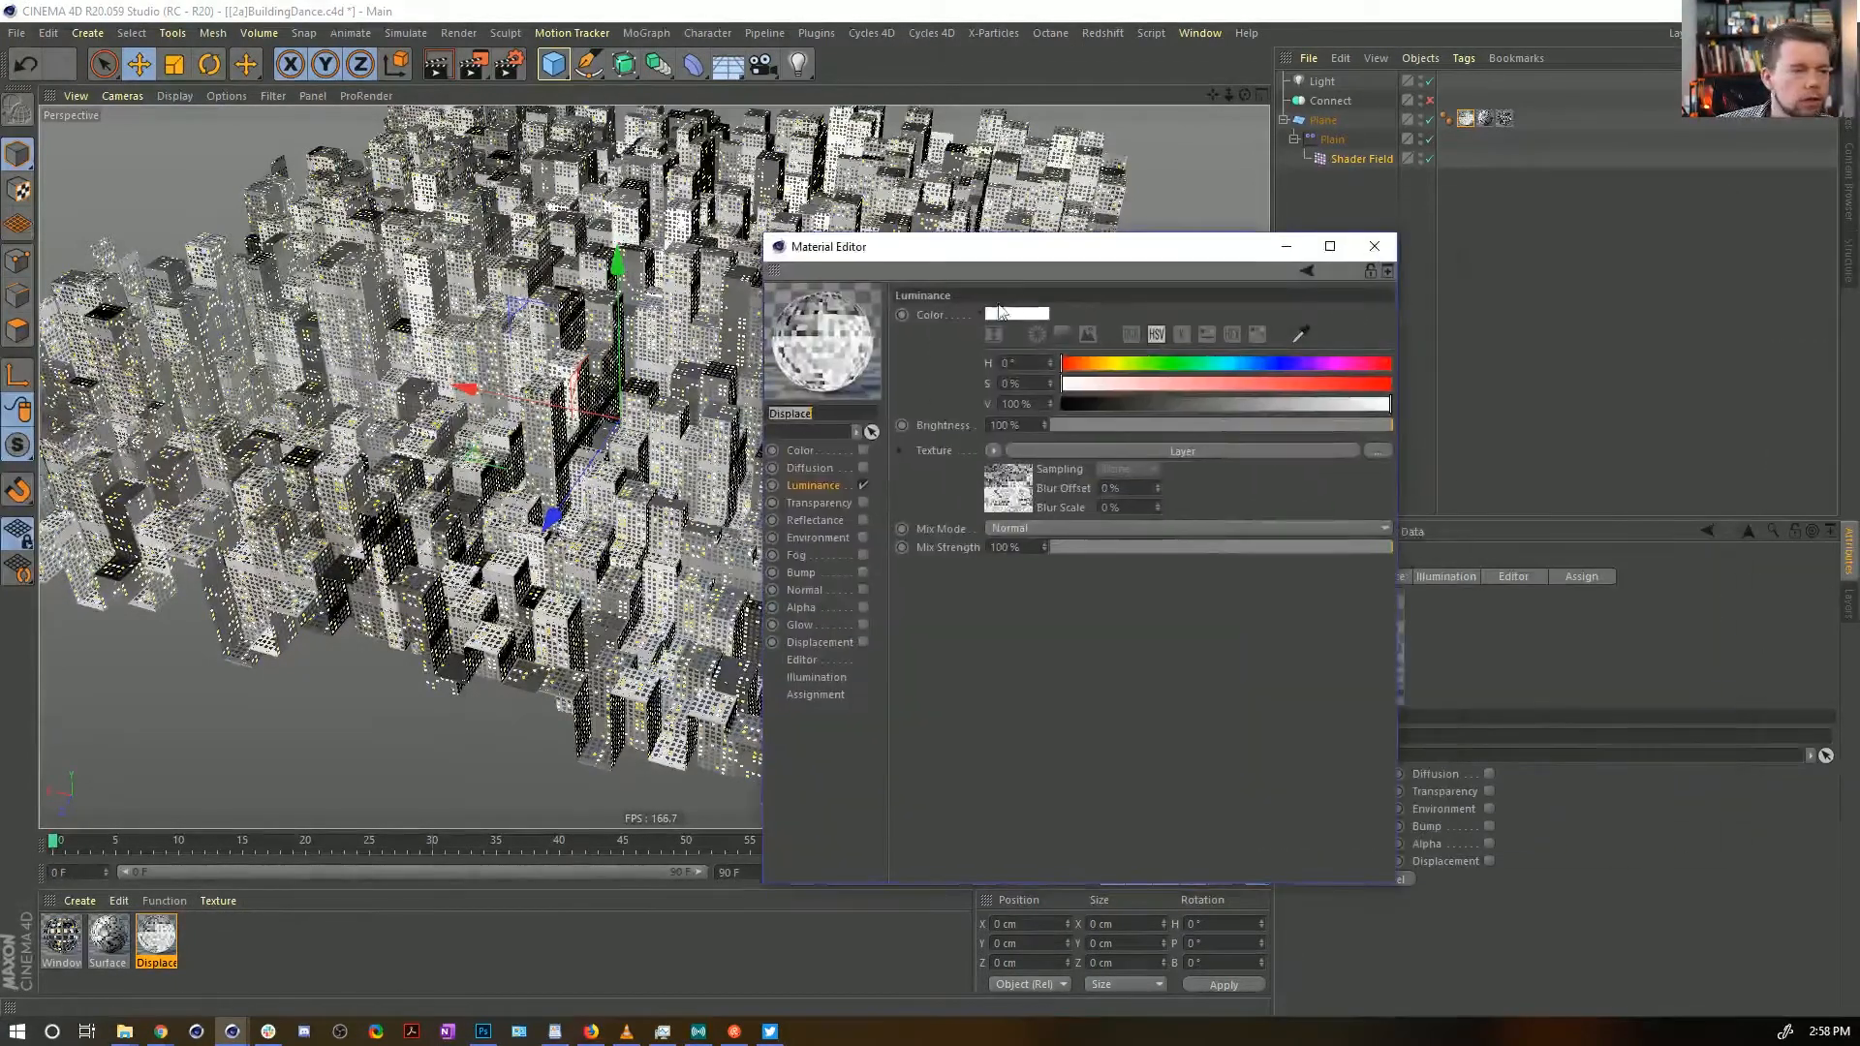
pyautogui.click(1004, 505)
pyautogui.click(964, 493)
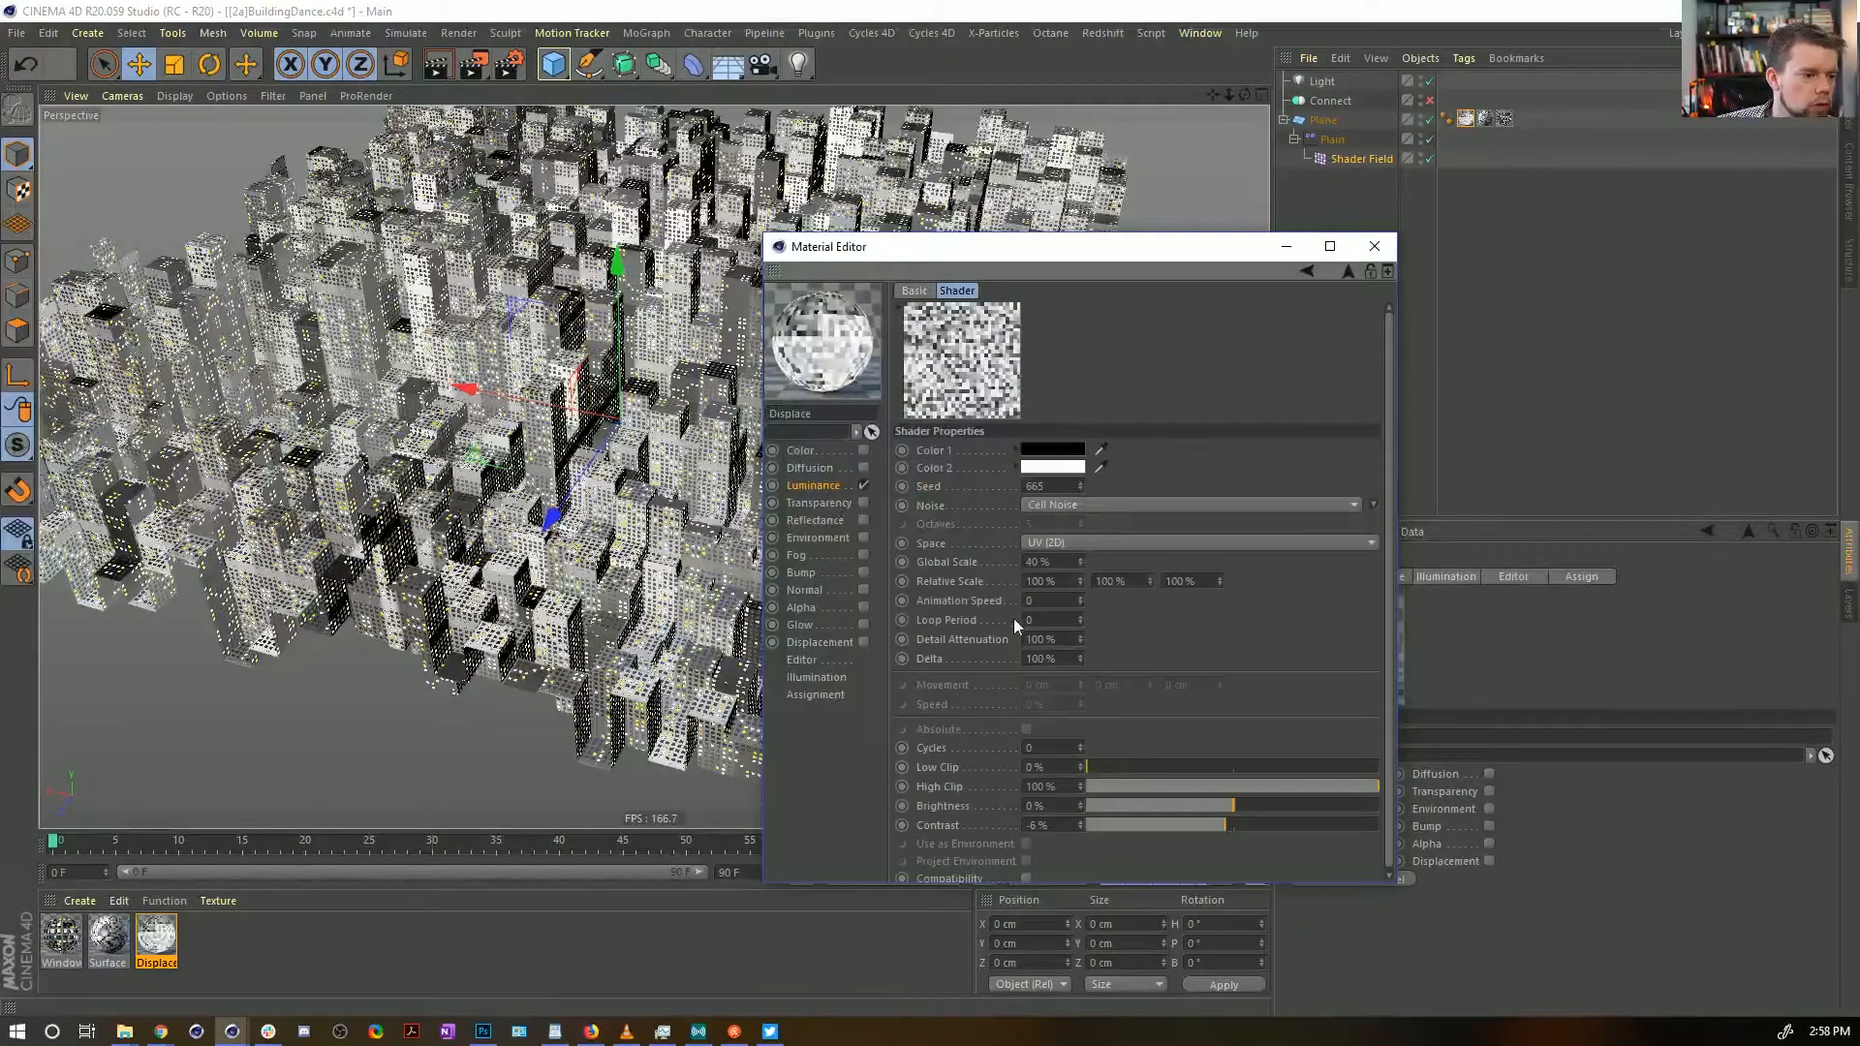
pyautogui.moveTo(1254, 247); pyautogui.dragTo(1820, 872)
# Step forward two frames and scrub to frame 35 to check whether the buildings move, keeping the noise settings at hand
pyautogui.click(921, 874)
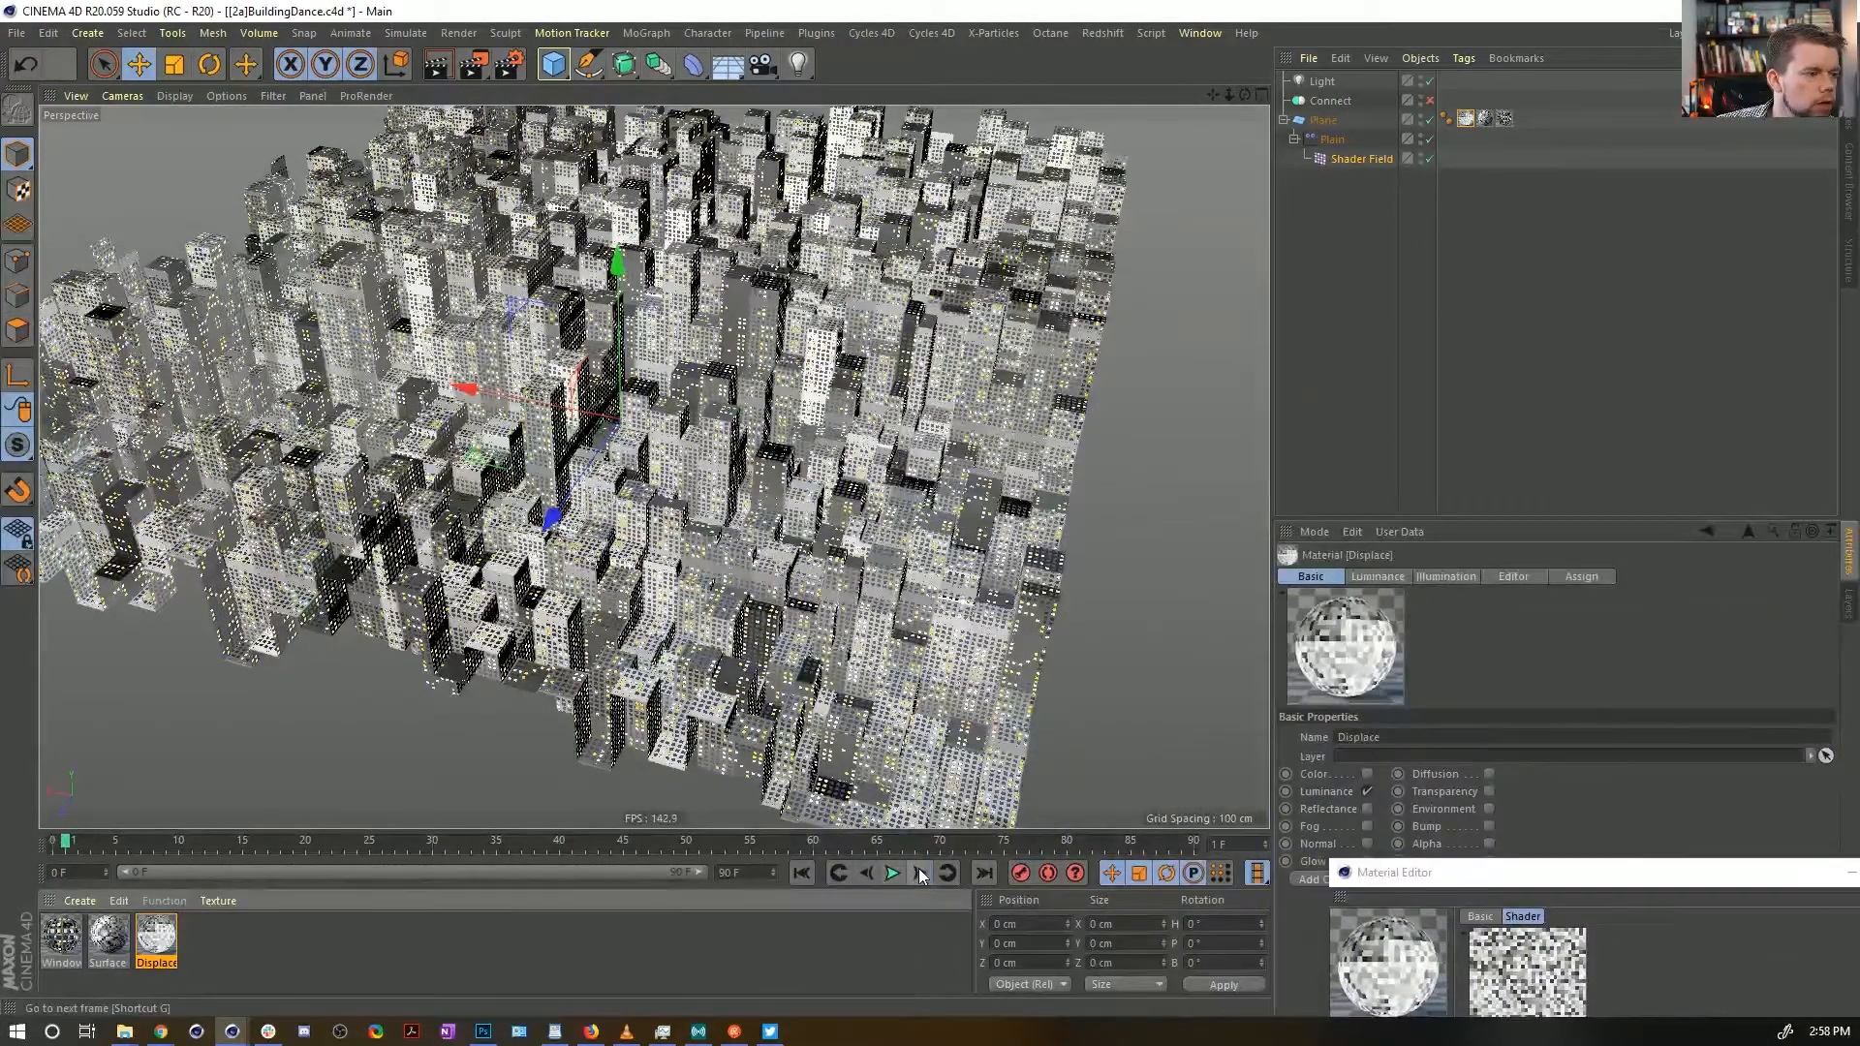
pyautogui.click(921, 873)
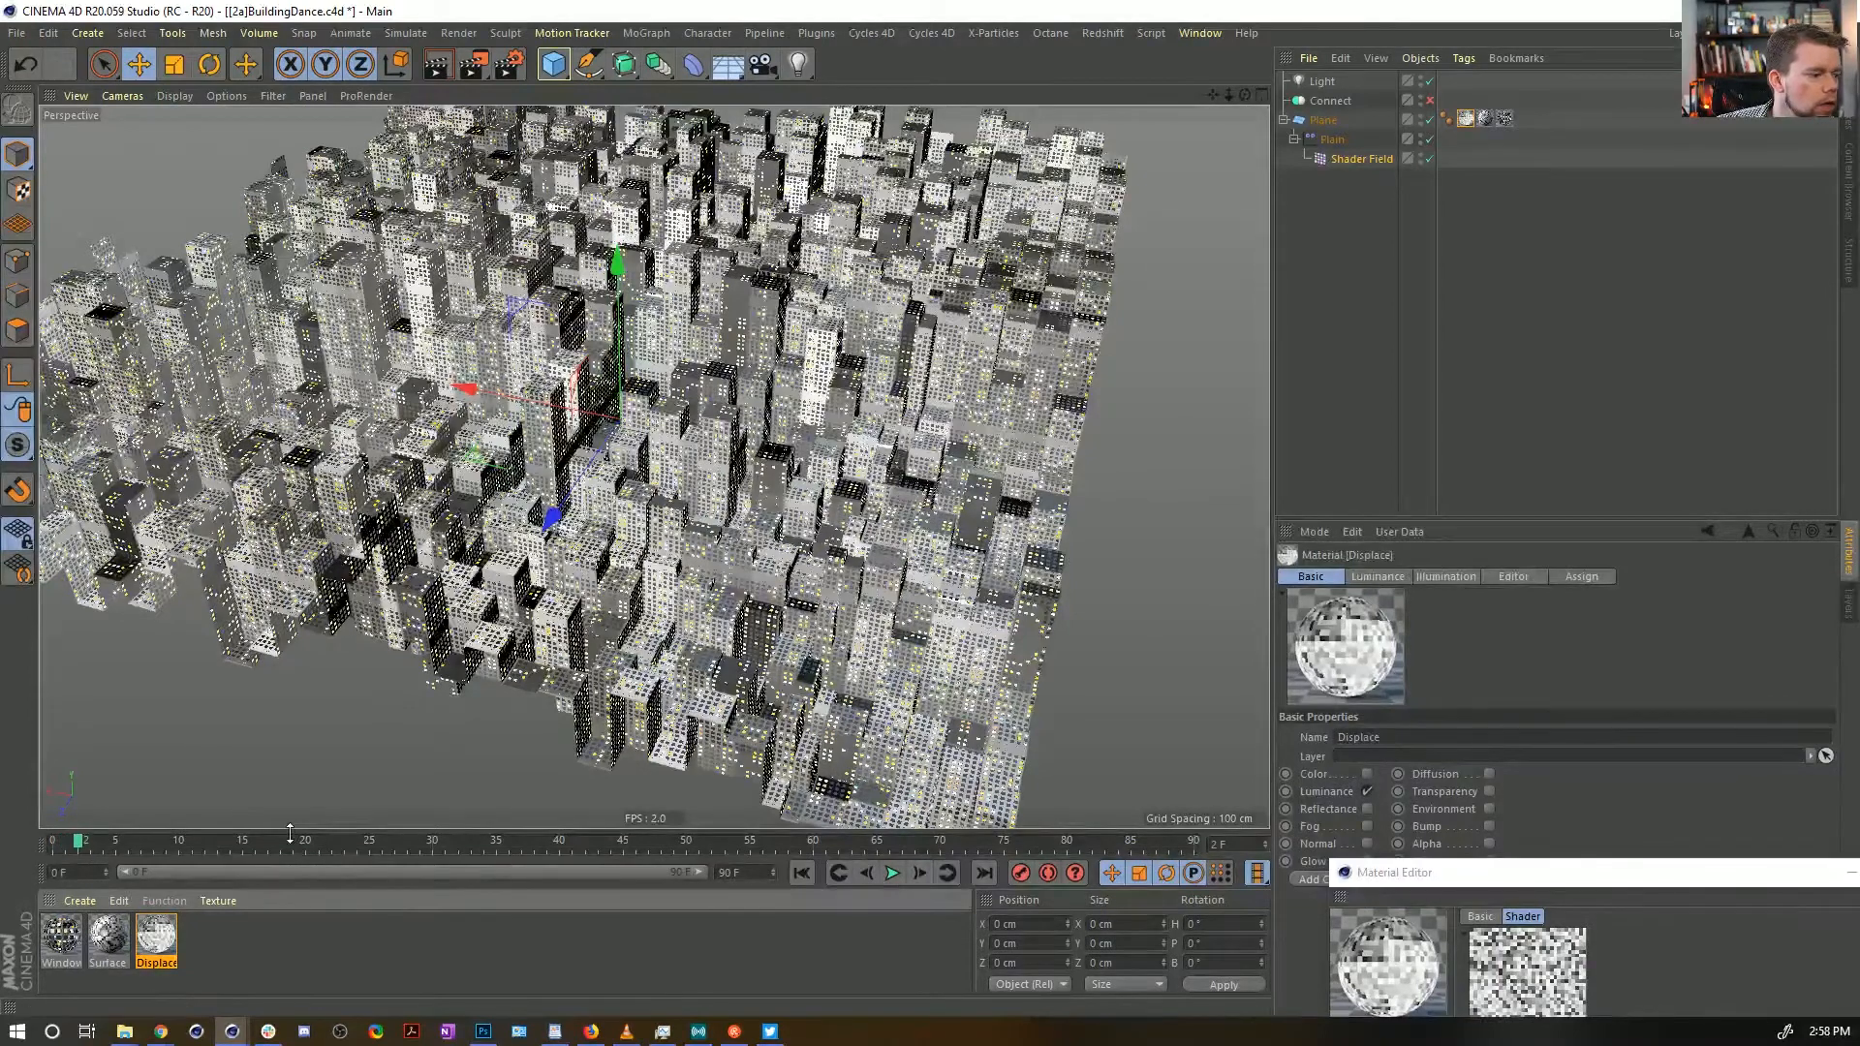
pyautogui.moveTo(290, 837); pyautogui.dragTo(496, 844)
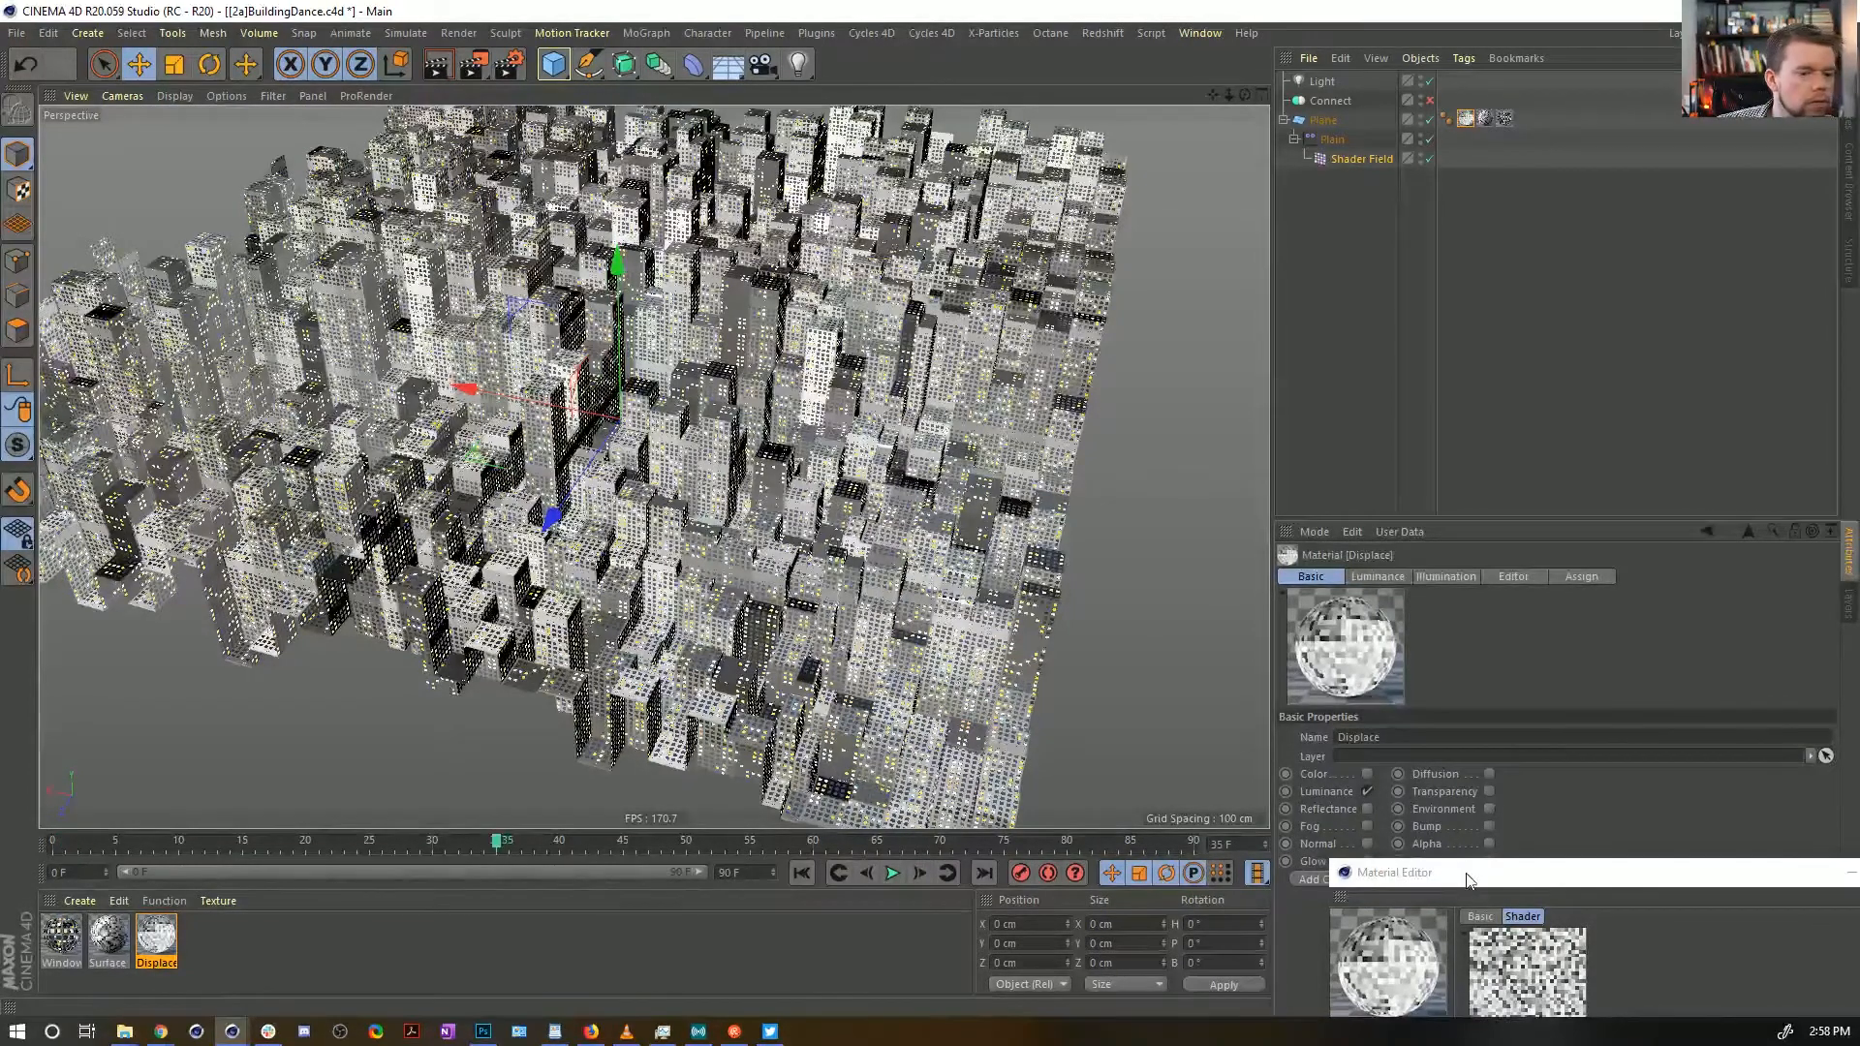
pyautogui.moveTo(1468, 879); pyautogui.dragTo(933, 196)
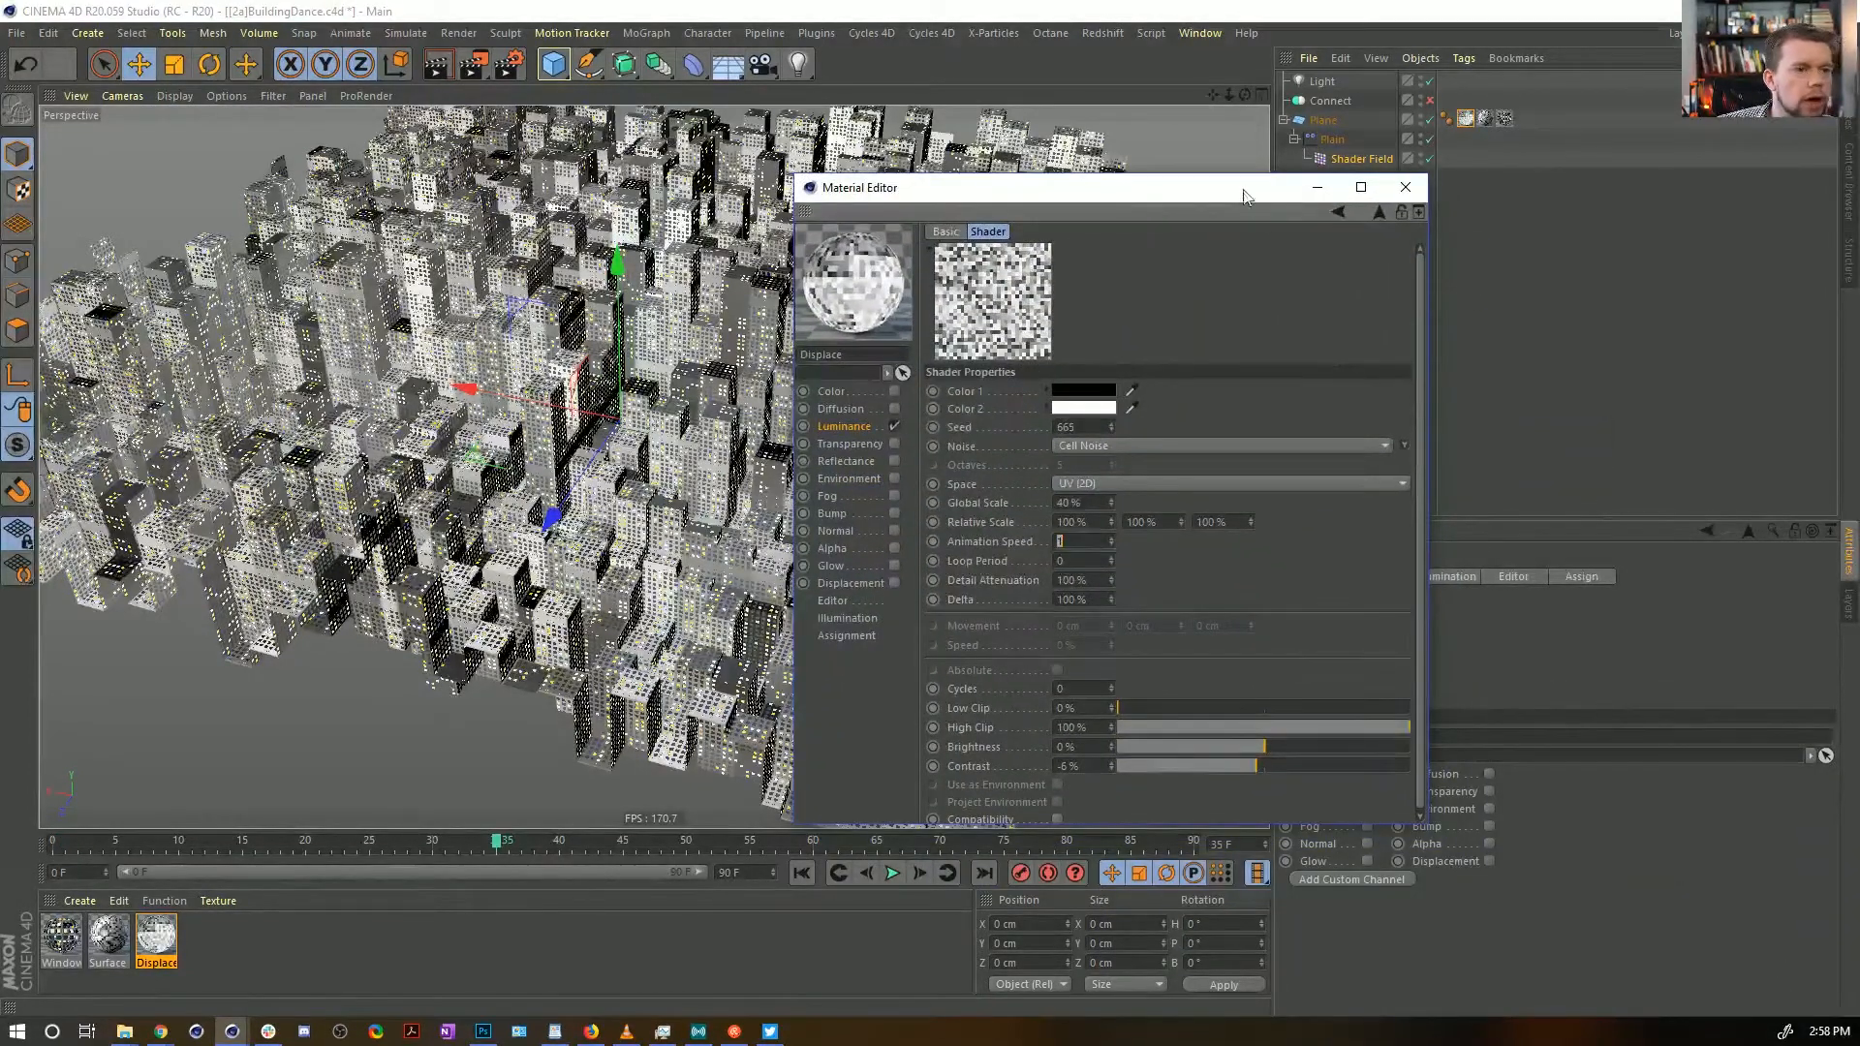
pyautogui.moveTo(1247, 197); pyautogui.dragTo(1021, 487)
# Enable the Shader Field's per-frame refresh and clear the material settings away from the city view
pyautogui.click(1361, 159)
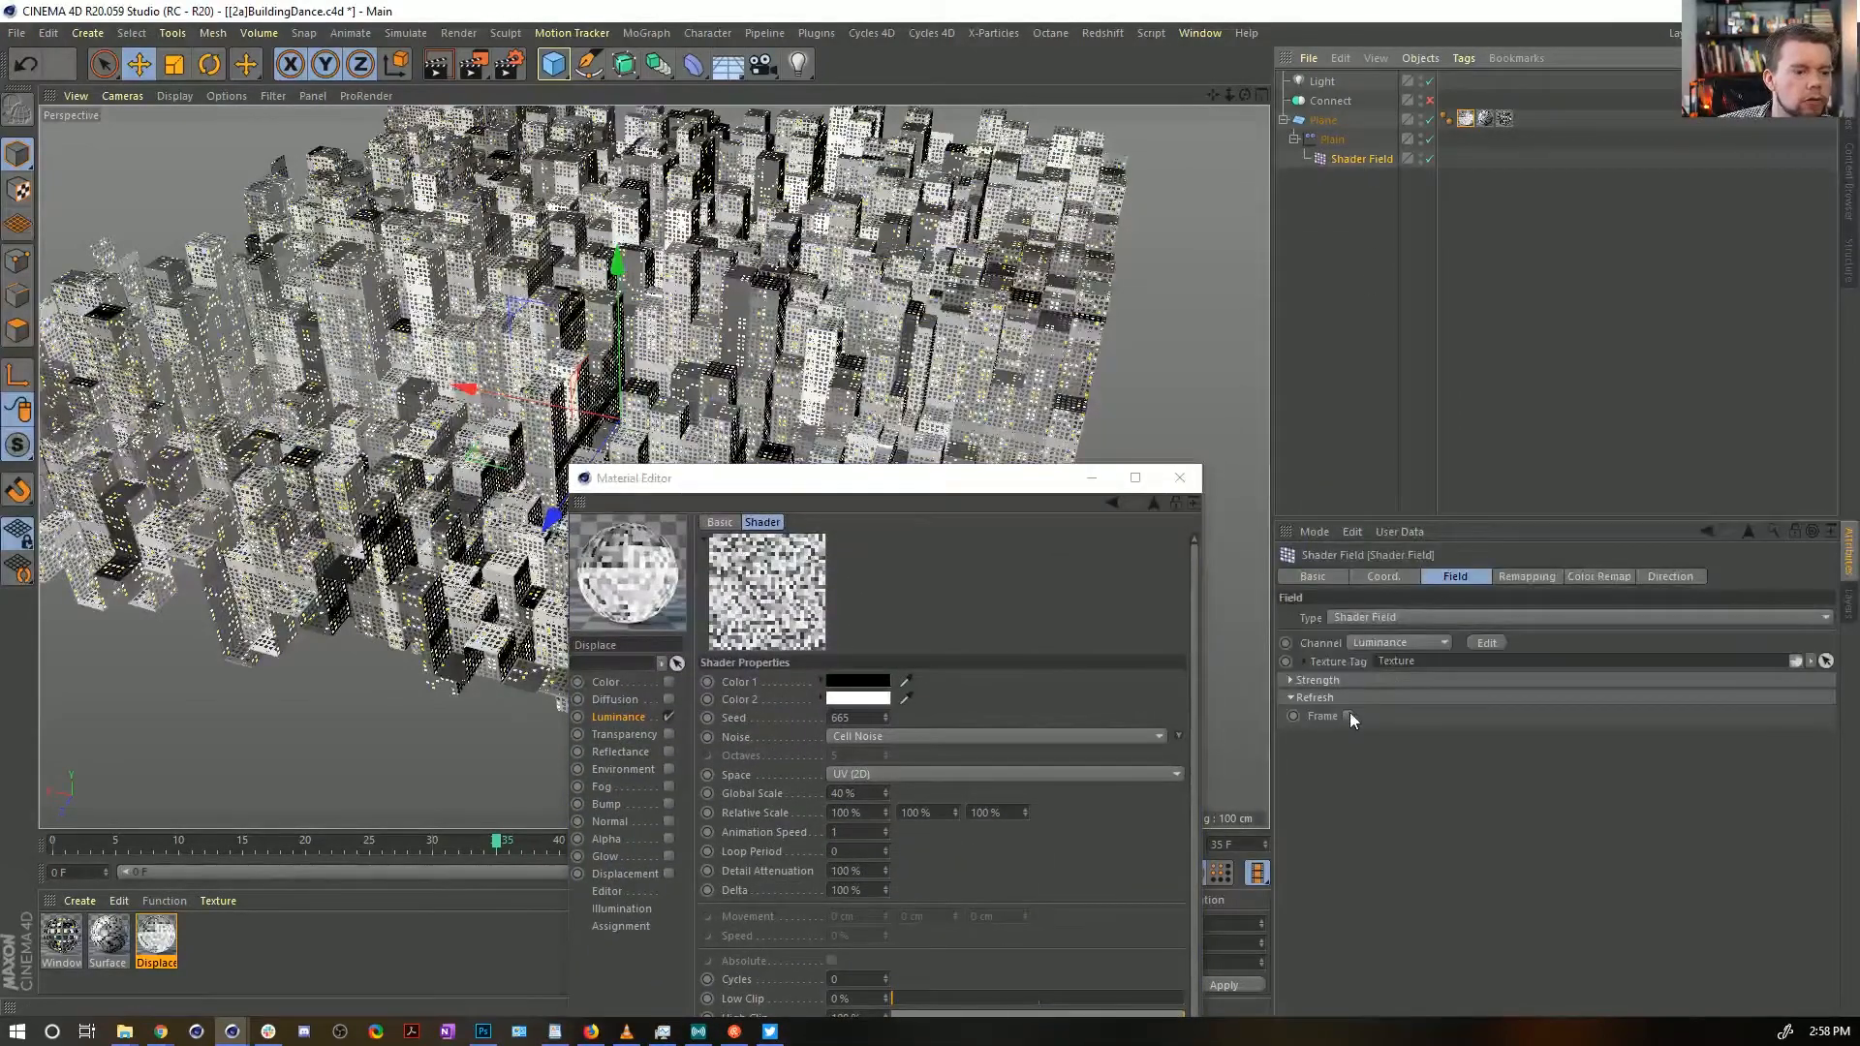
pyautogui.click(1348, 716)
pyautogui.moveTo(845, 479); pyautogui.dragTo(1442, 374)
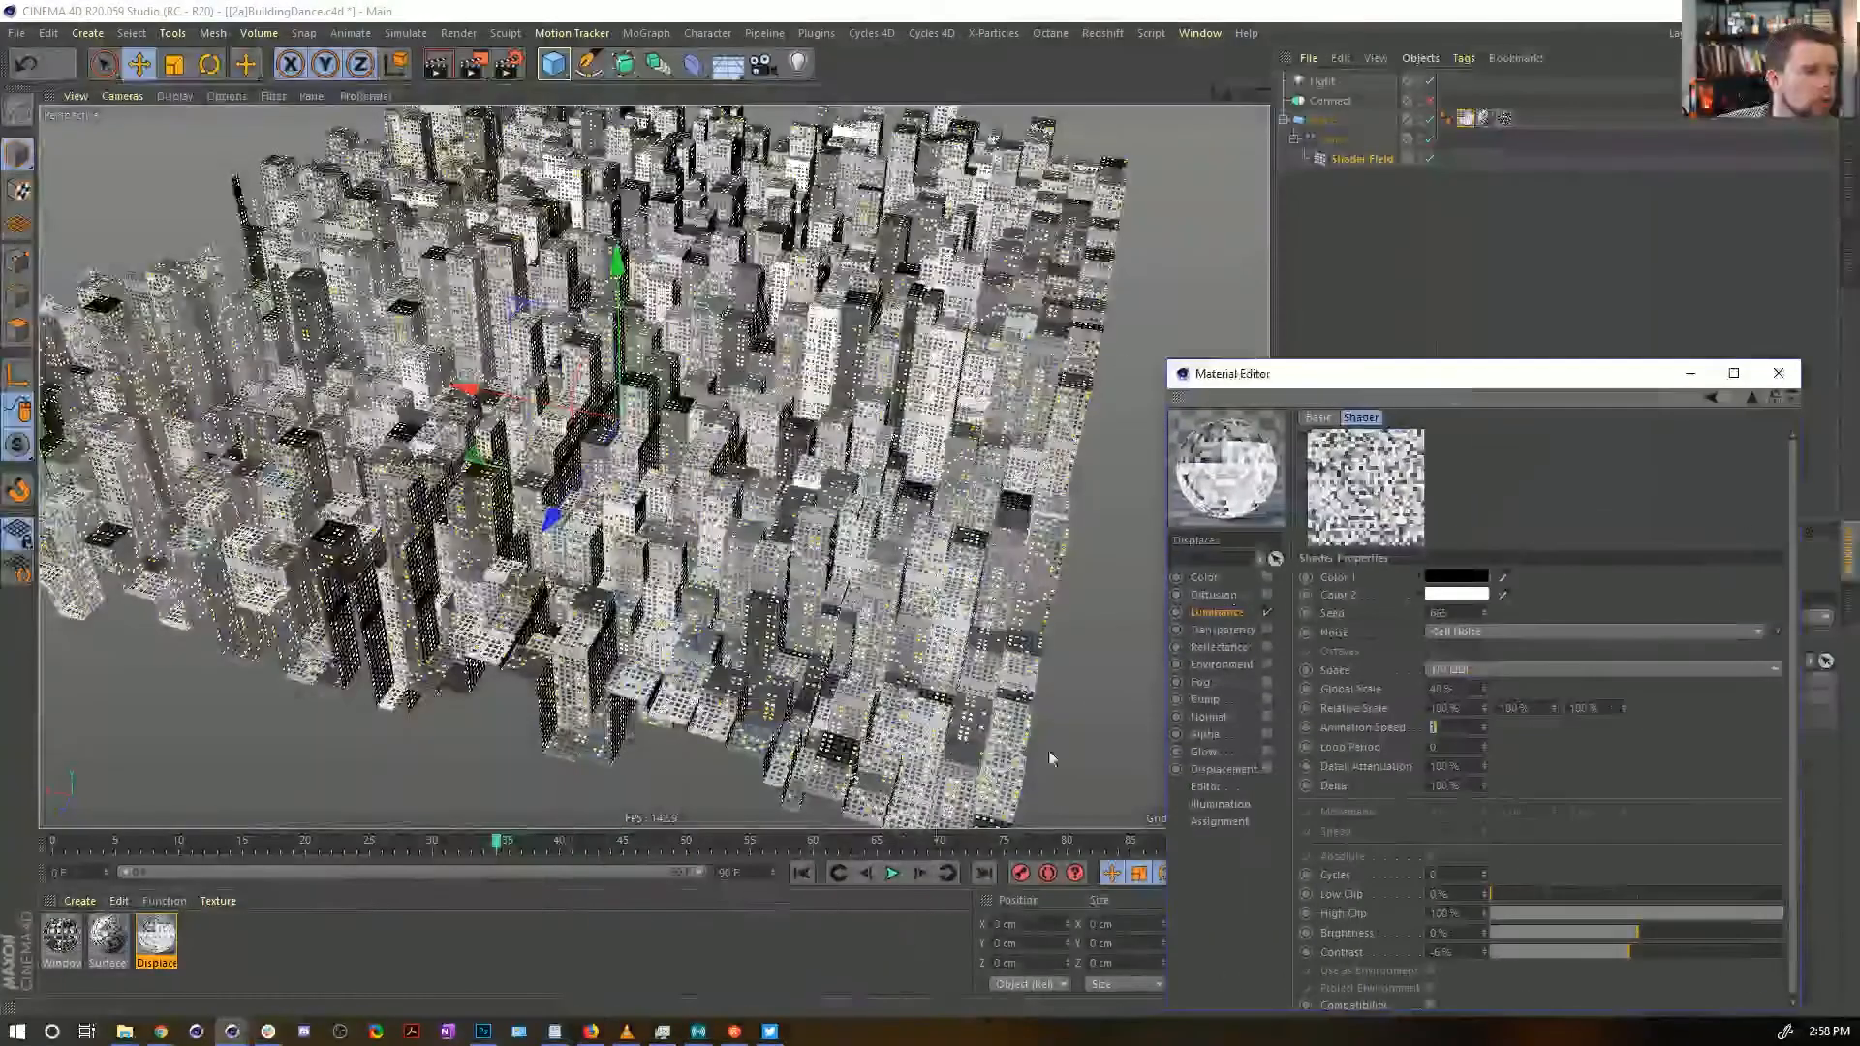
# Scrub back and forth through the timeline to examine how the building heights change between frames
pyautogui.click(919, 873)
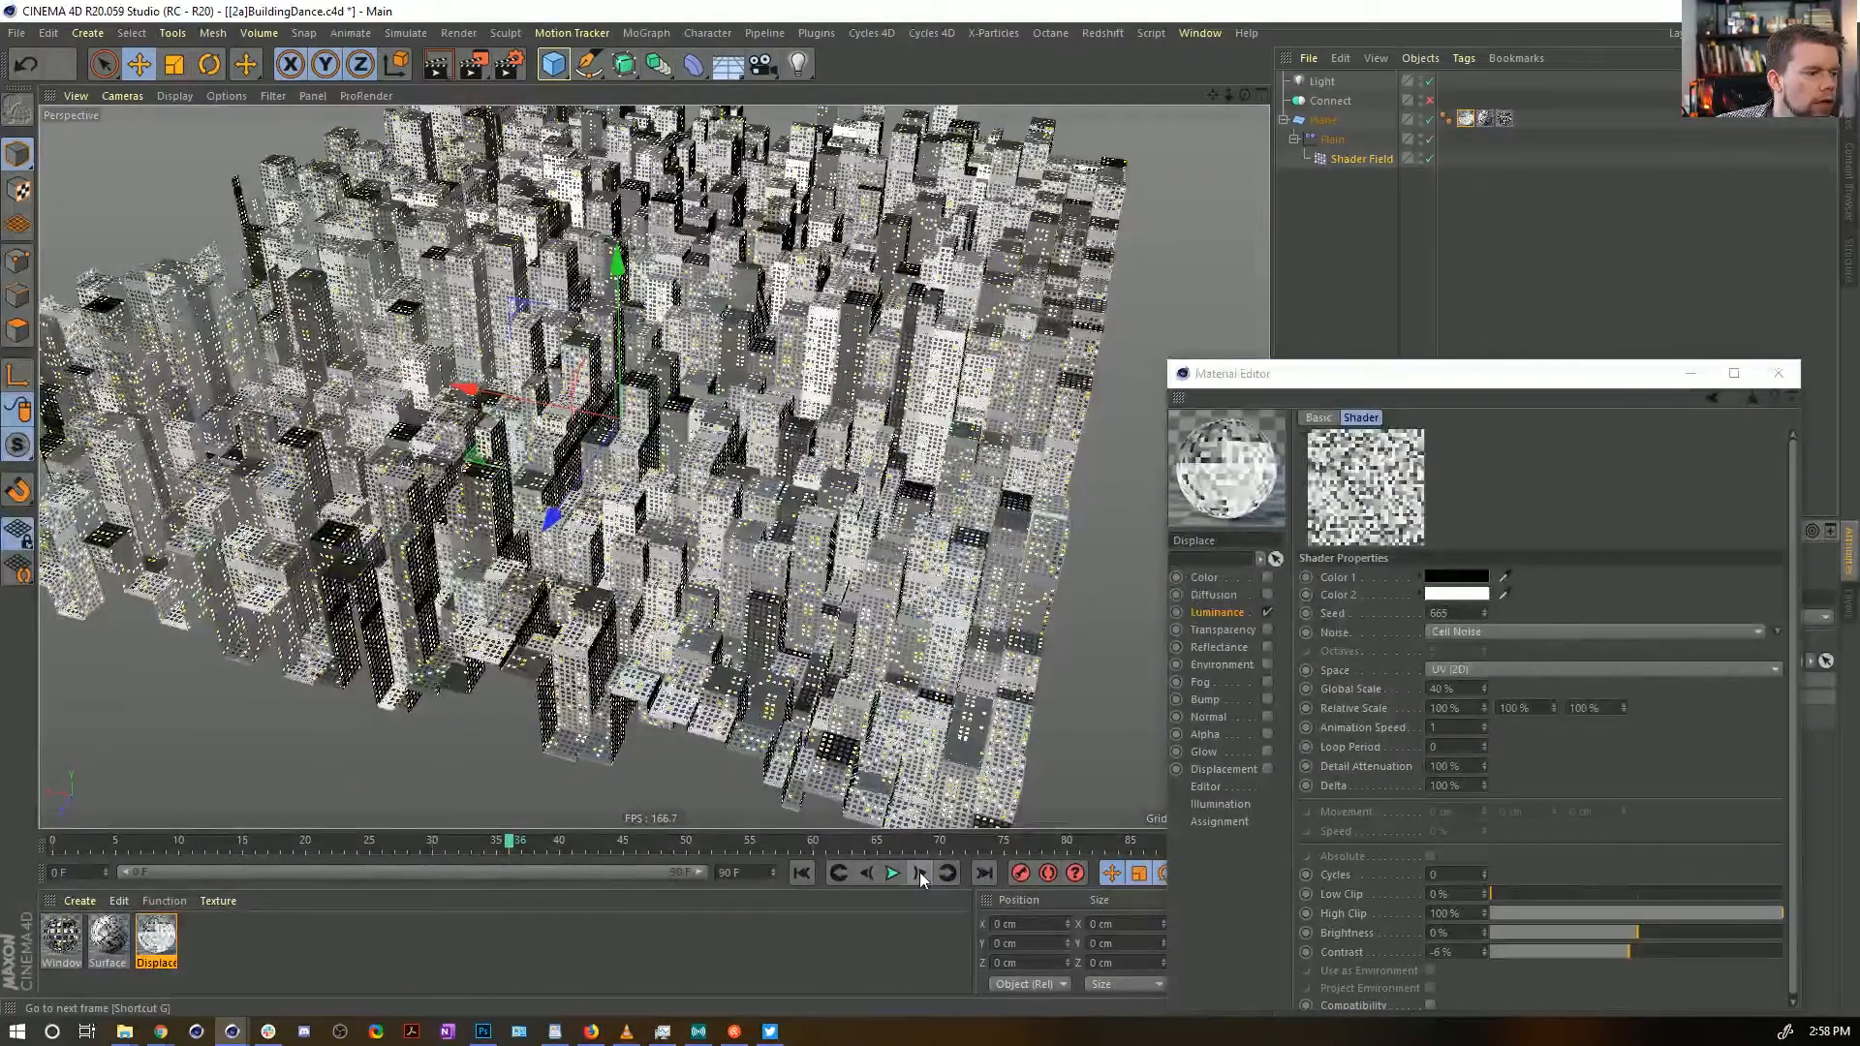
pyautogui.click(567, 839)
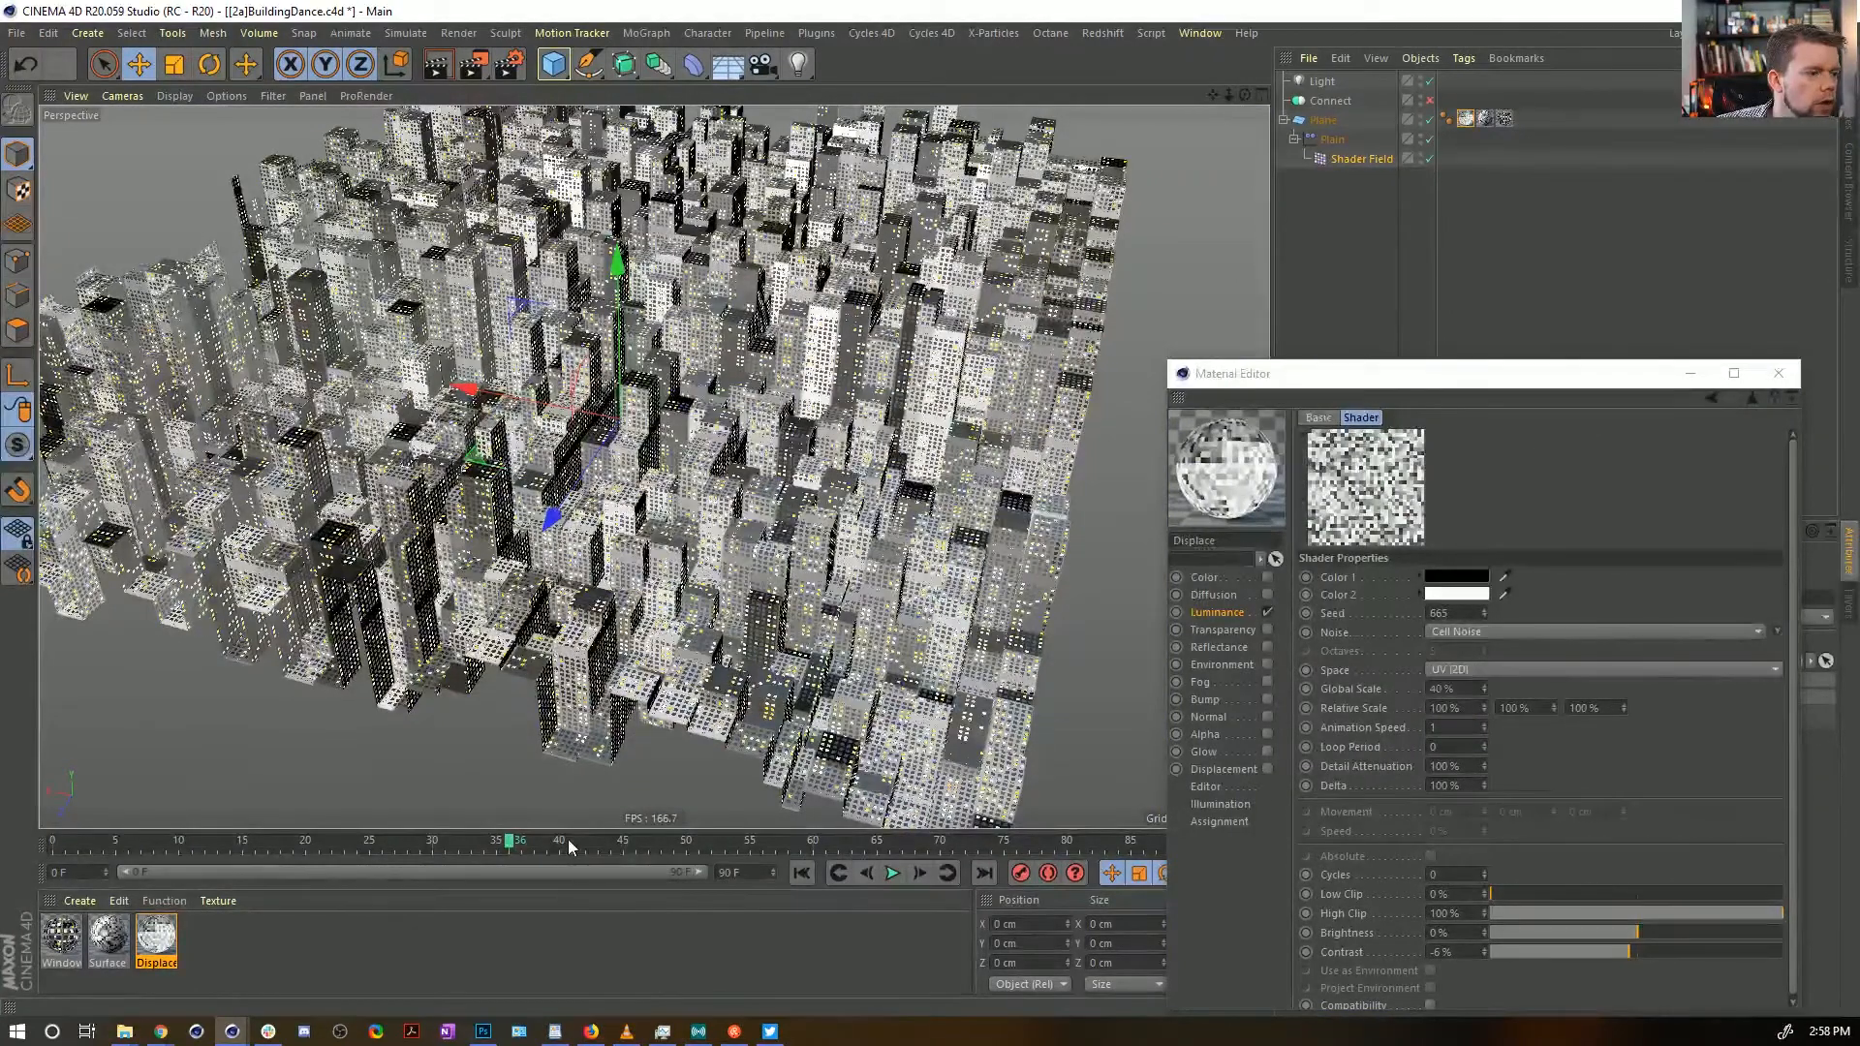
pyautogui.click(853, 841)
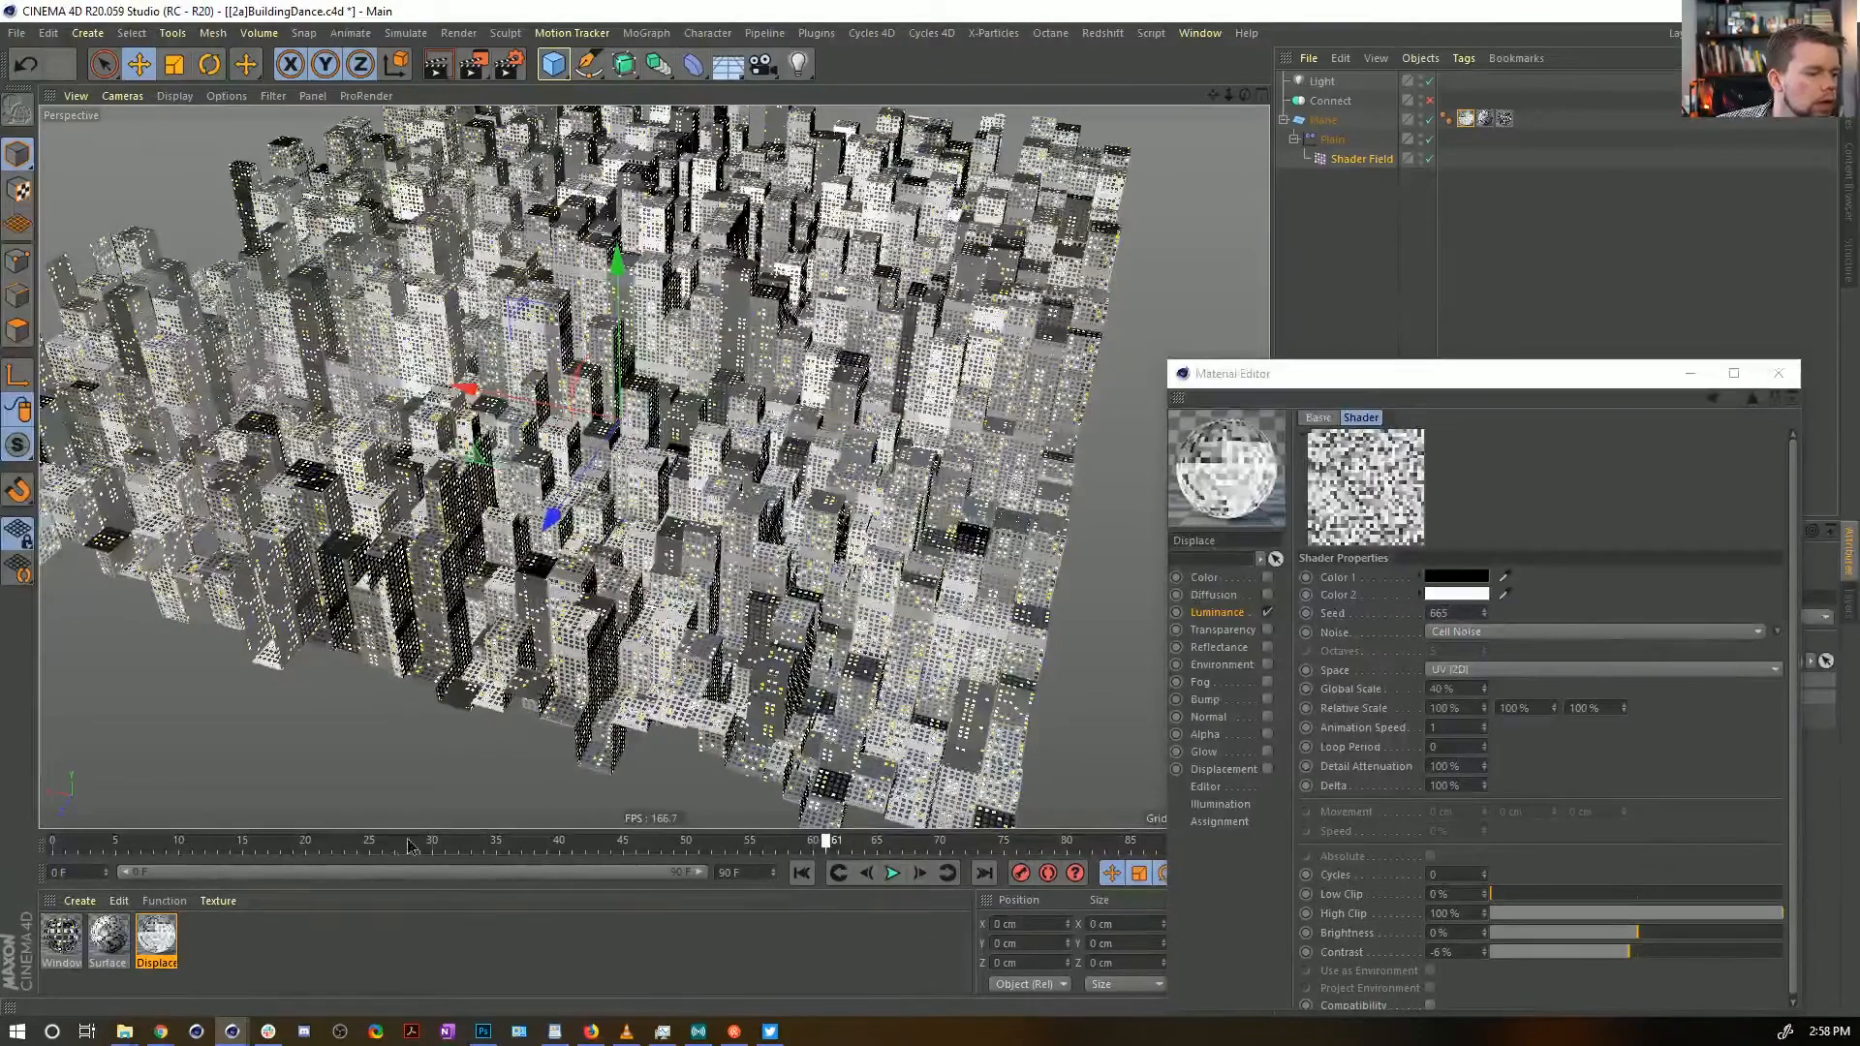
pyautogui.moveTo(833, 841); pyautogui.dragTo(199, 843)
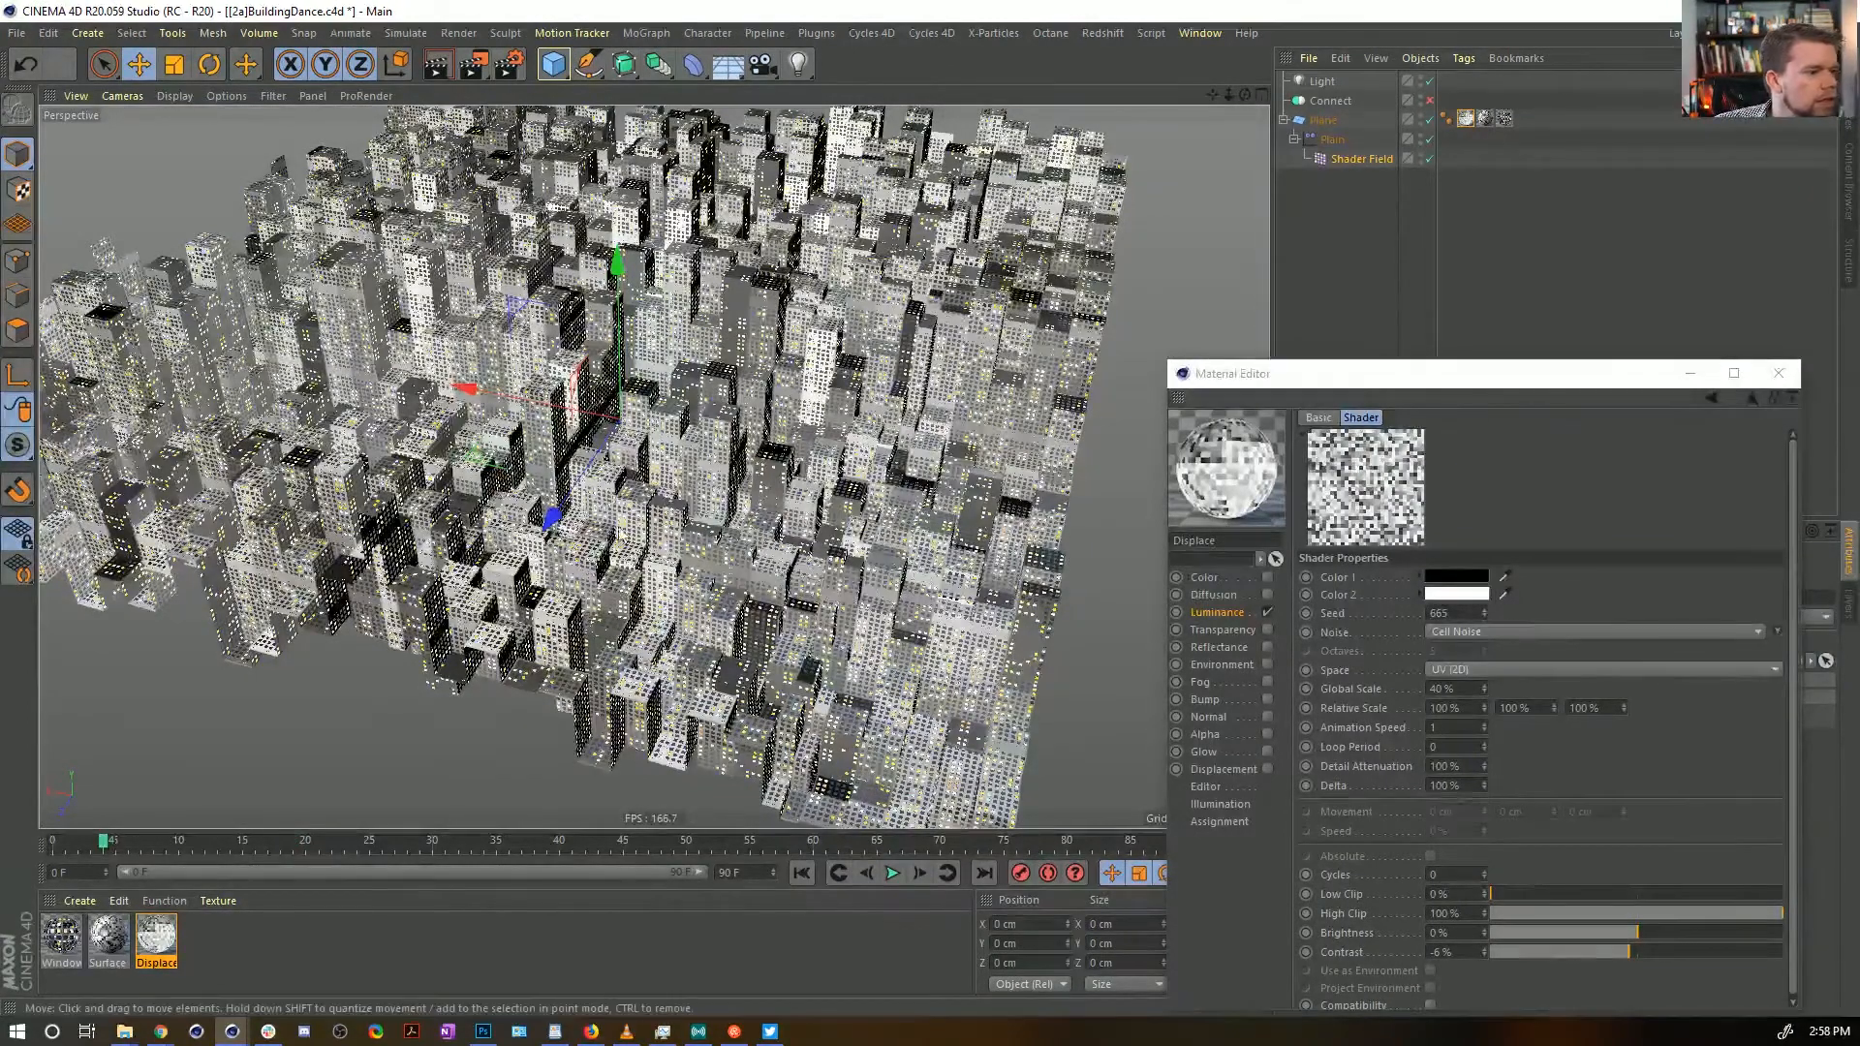
pyautogui.click(235, 842)
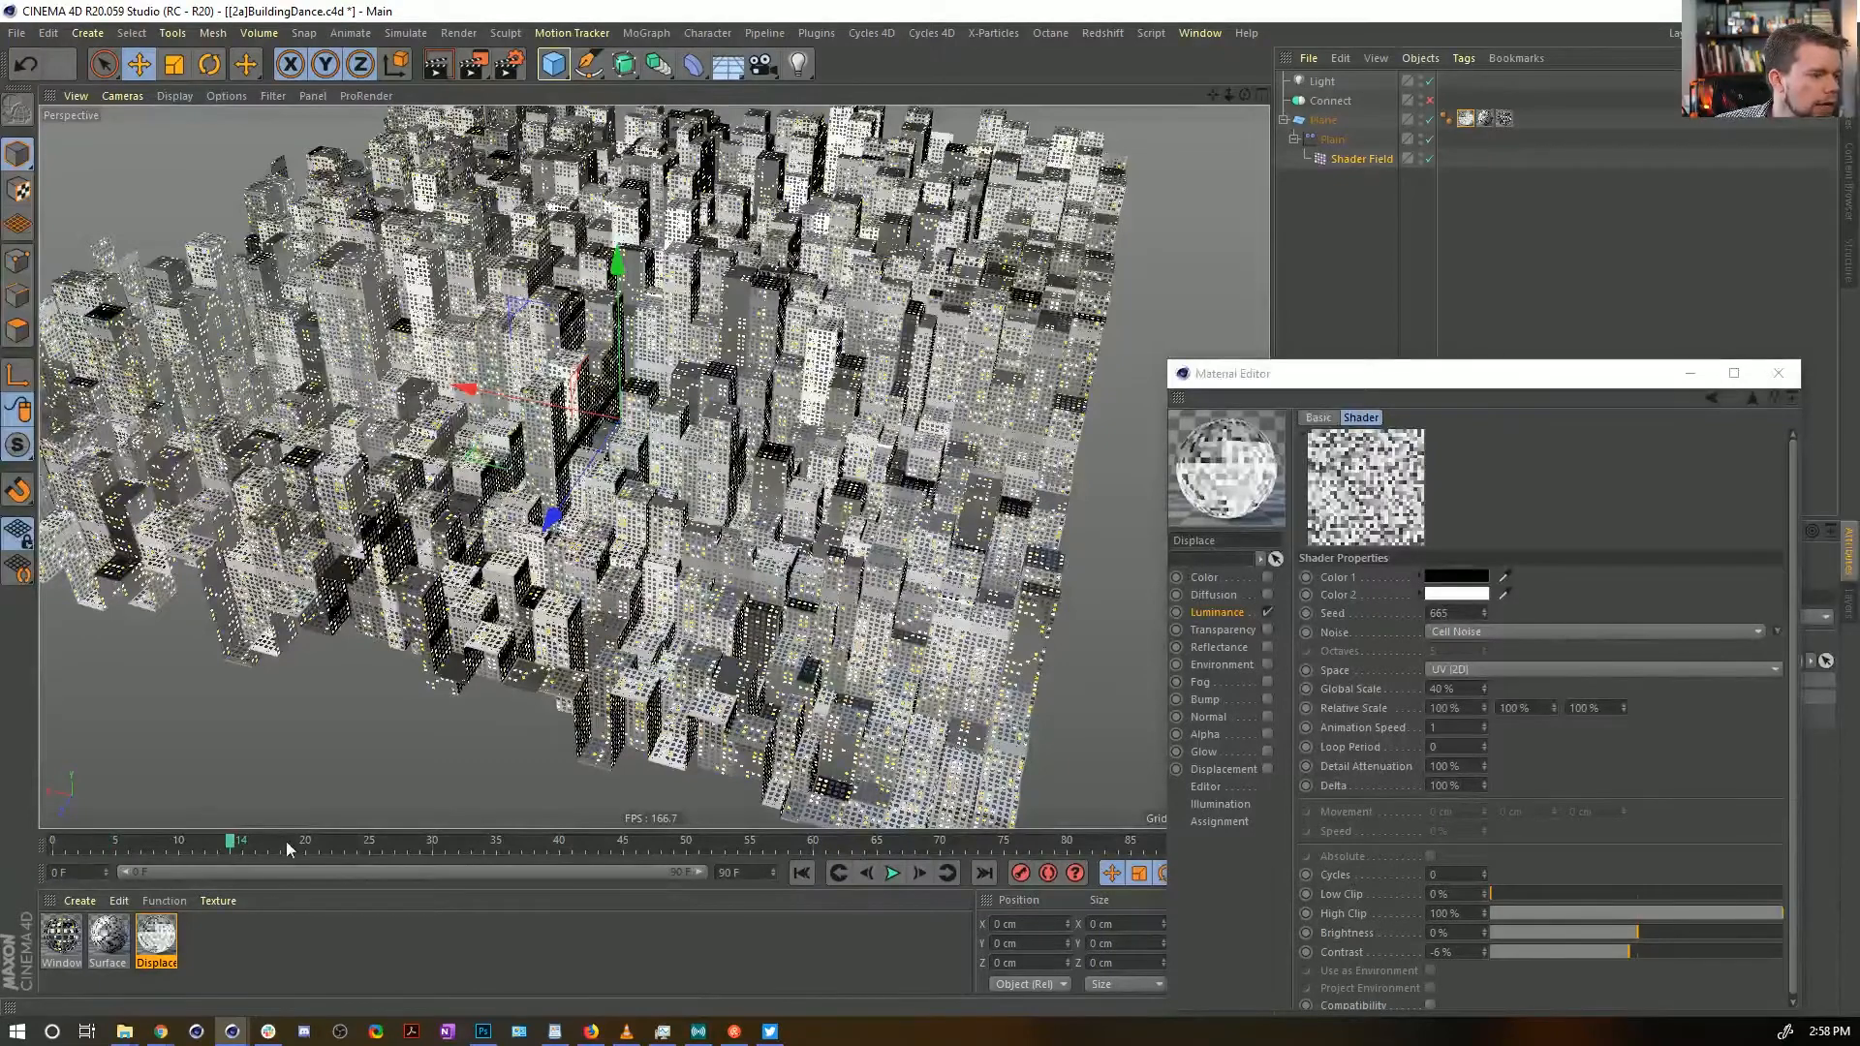
pyautogui.click(597, 847)
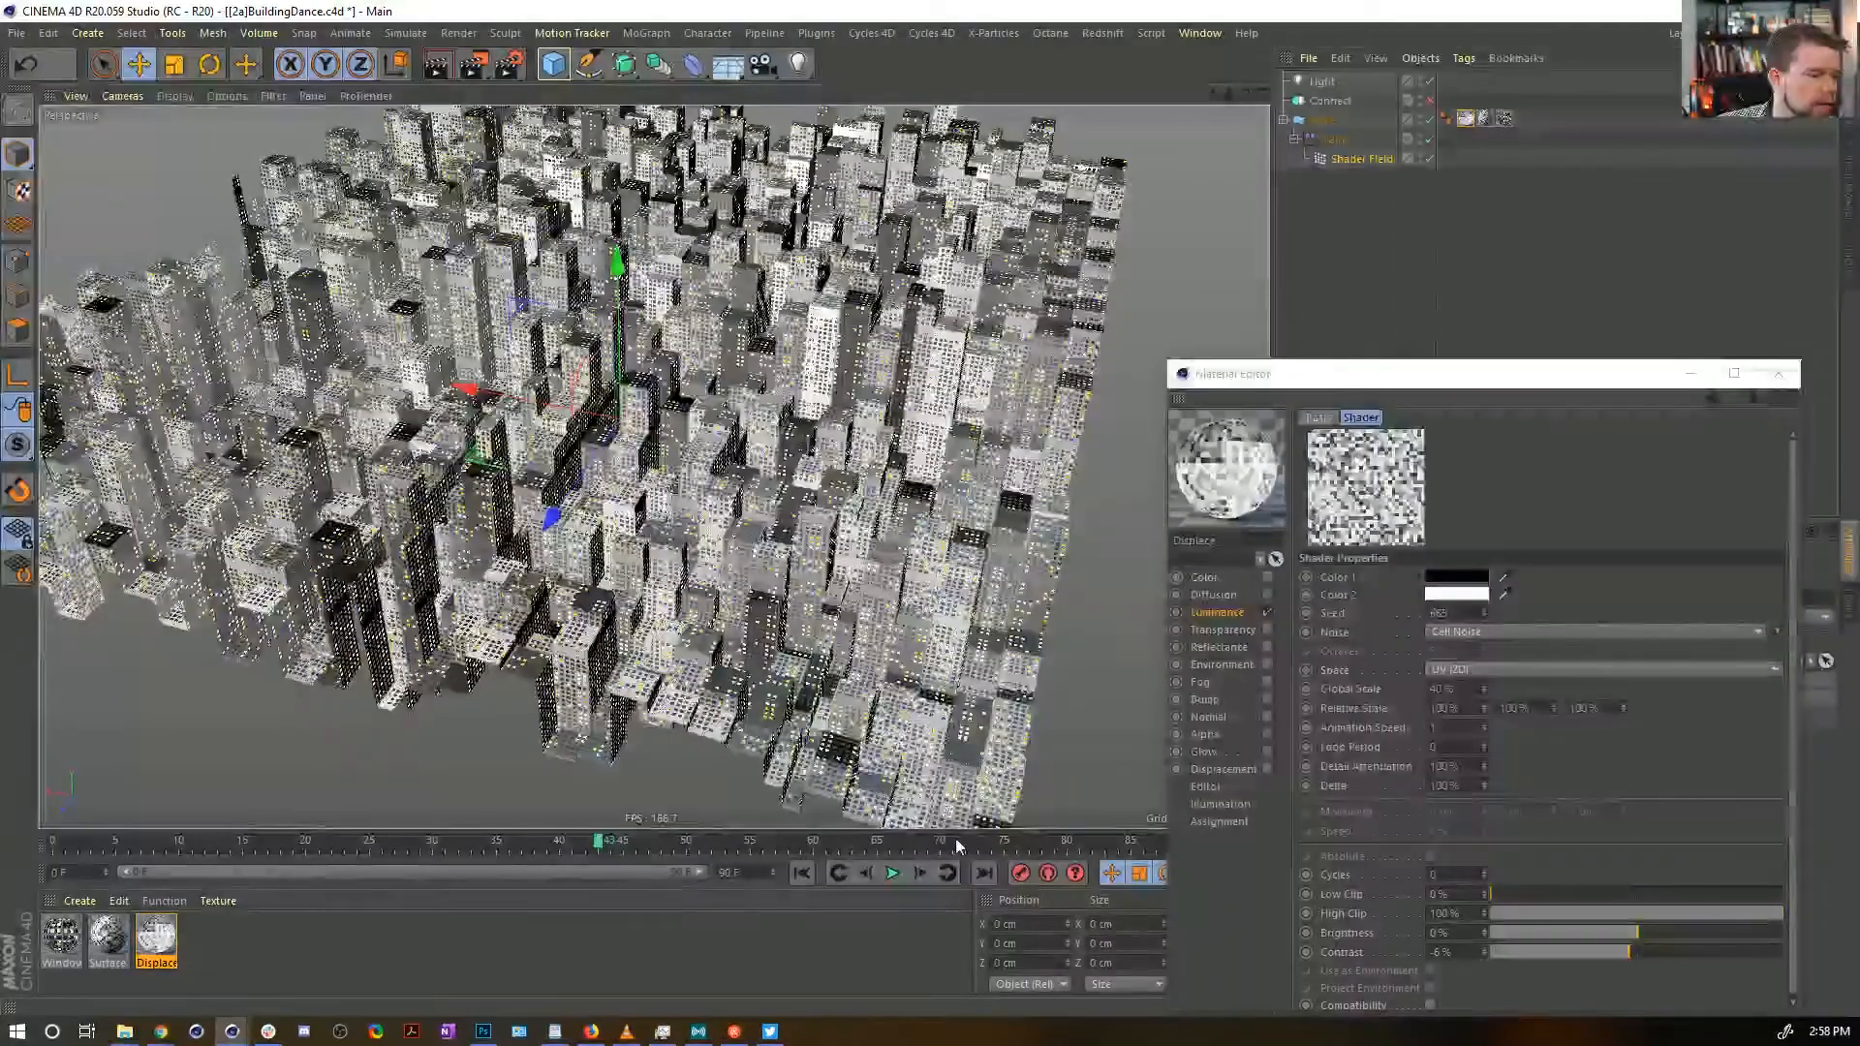
pyautogui.moveTo(956, 846); pyautogui.dragTo(1049, 846)
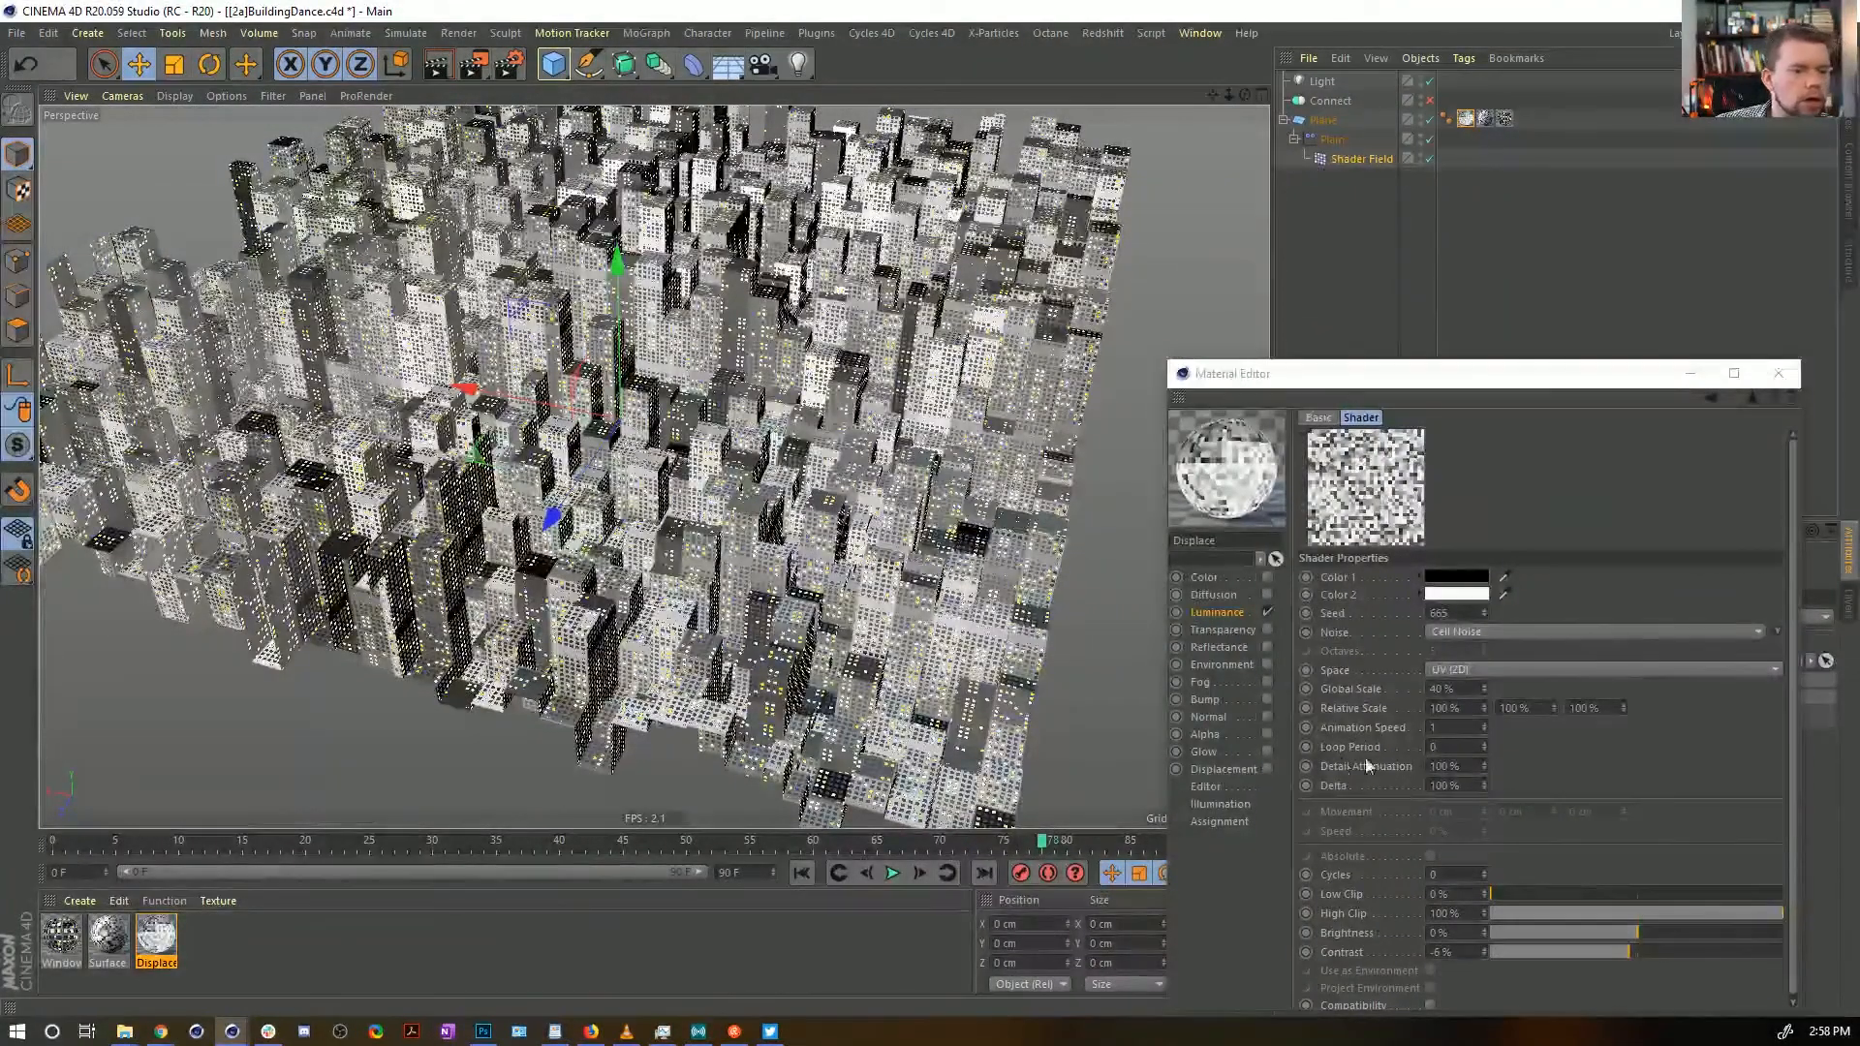
# Set the noise's Animation Speed back to 0 and close the Displace material settings
pyautogui.click(1459, 729)
pyautogui.write('0')
pyautogui.press('Return')
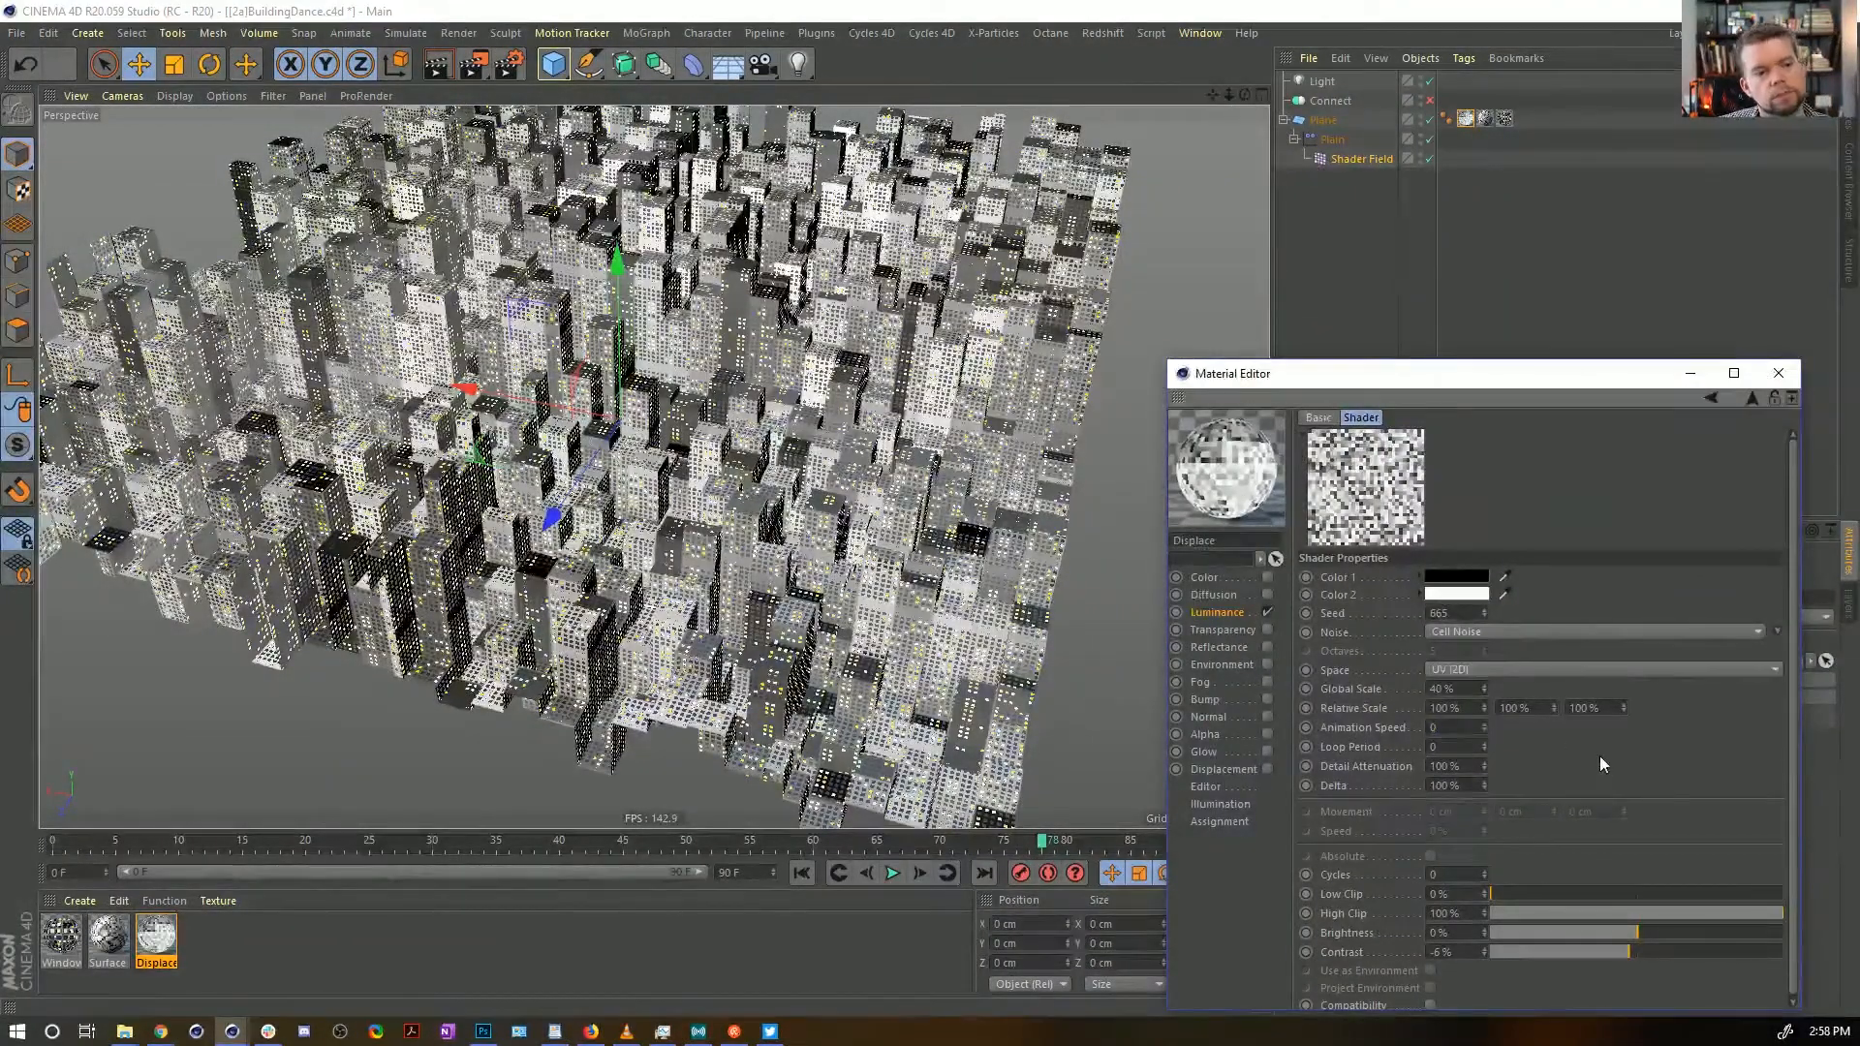
pyautogui.click(1778, 373)
# Open the Falloff settings of the Plain effector under the Plane
pyautogui.click(1332, 139)
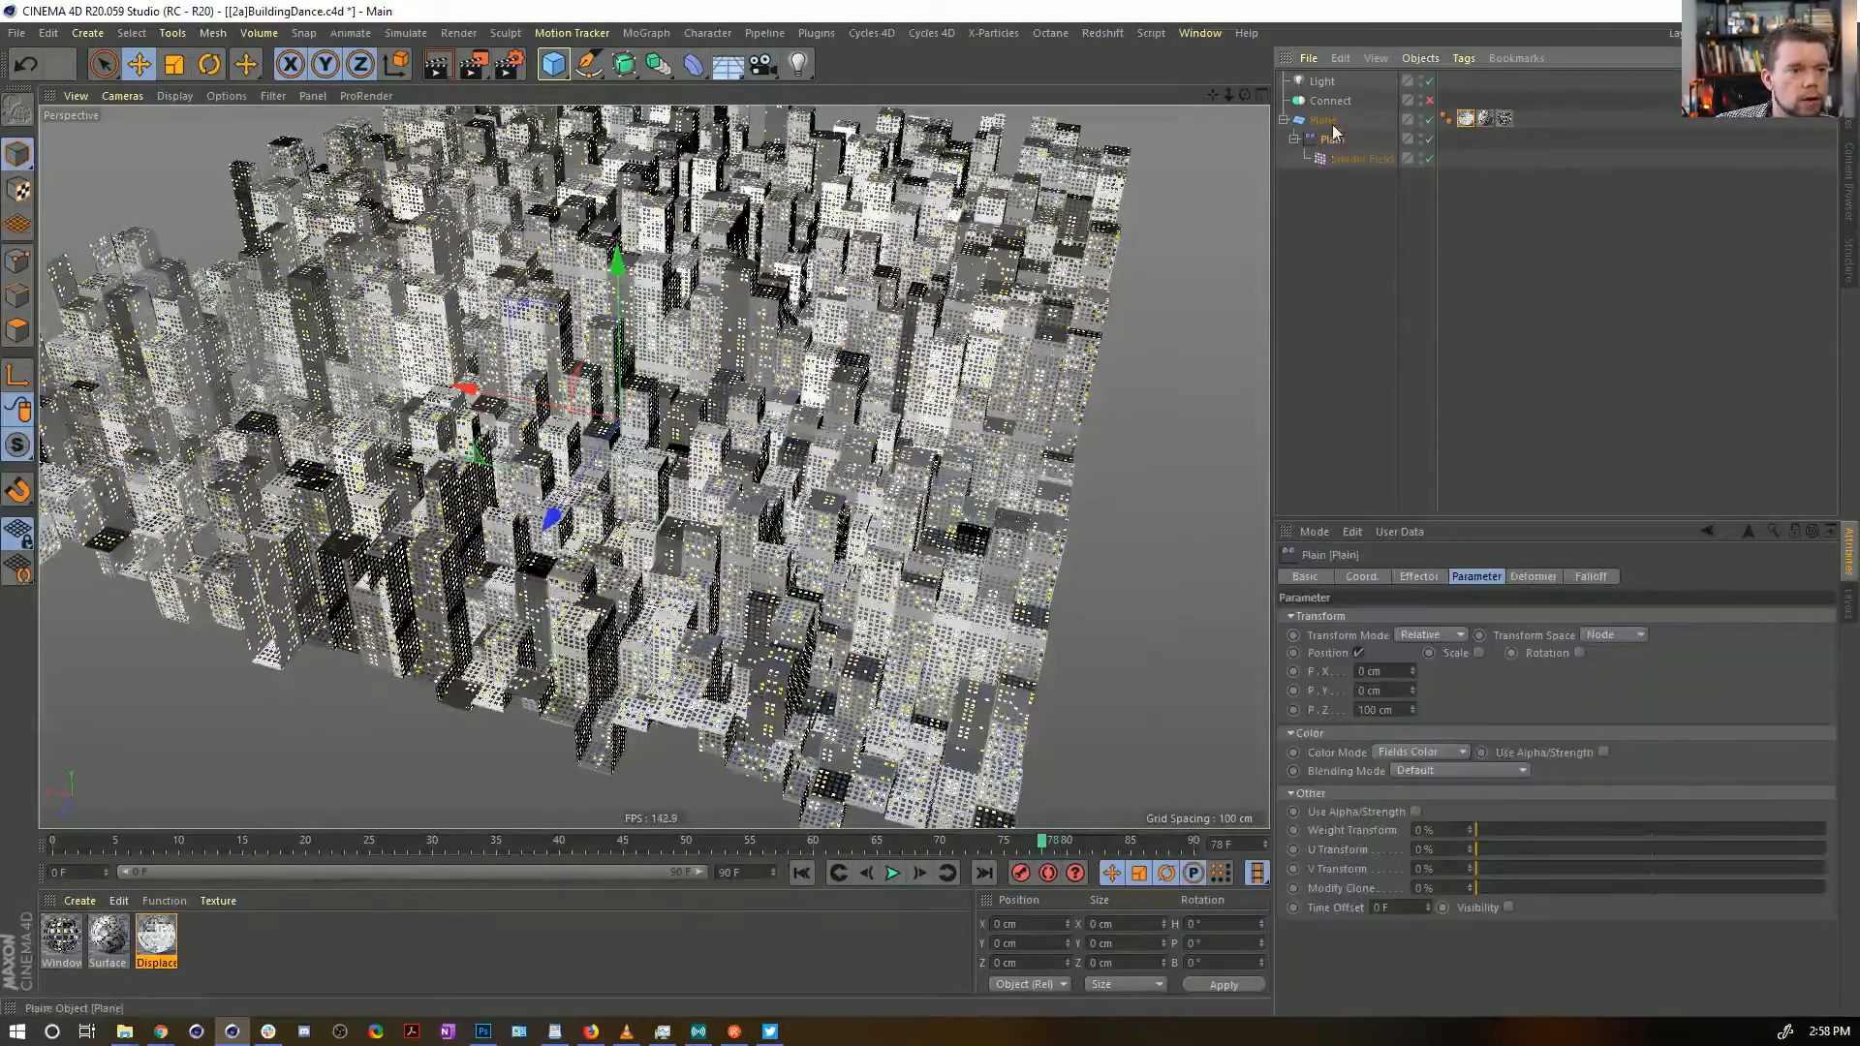
pyautogui.click(1603, 579)
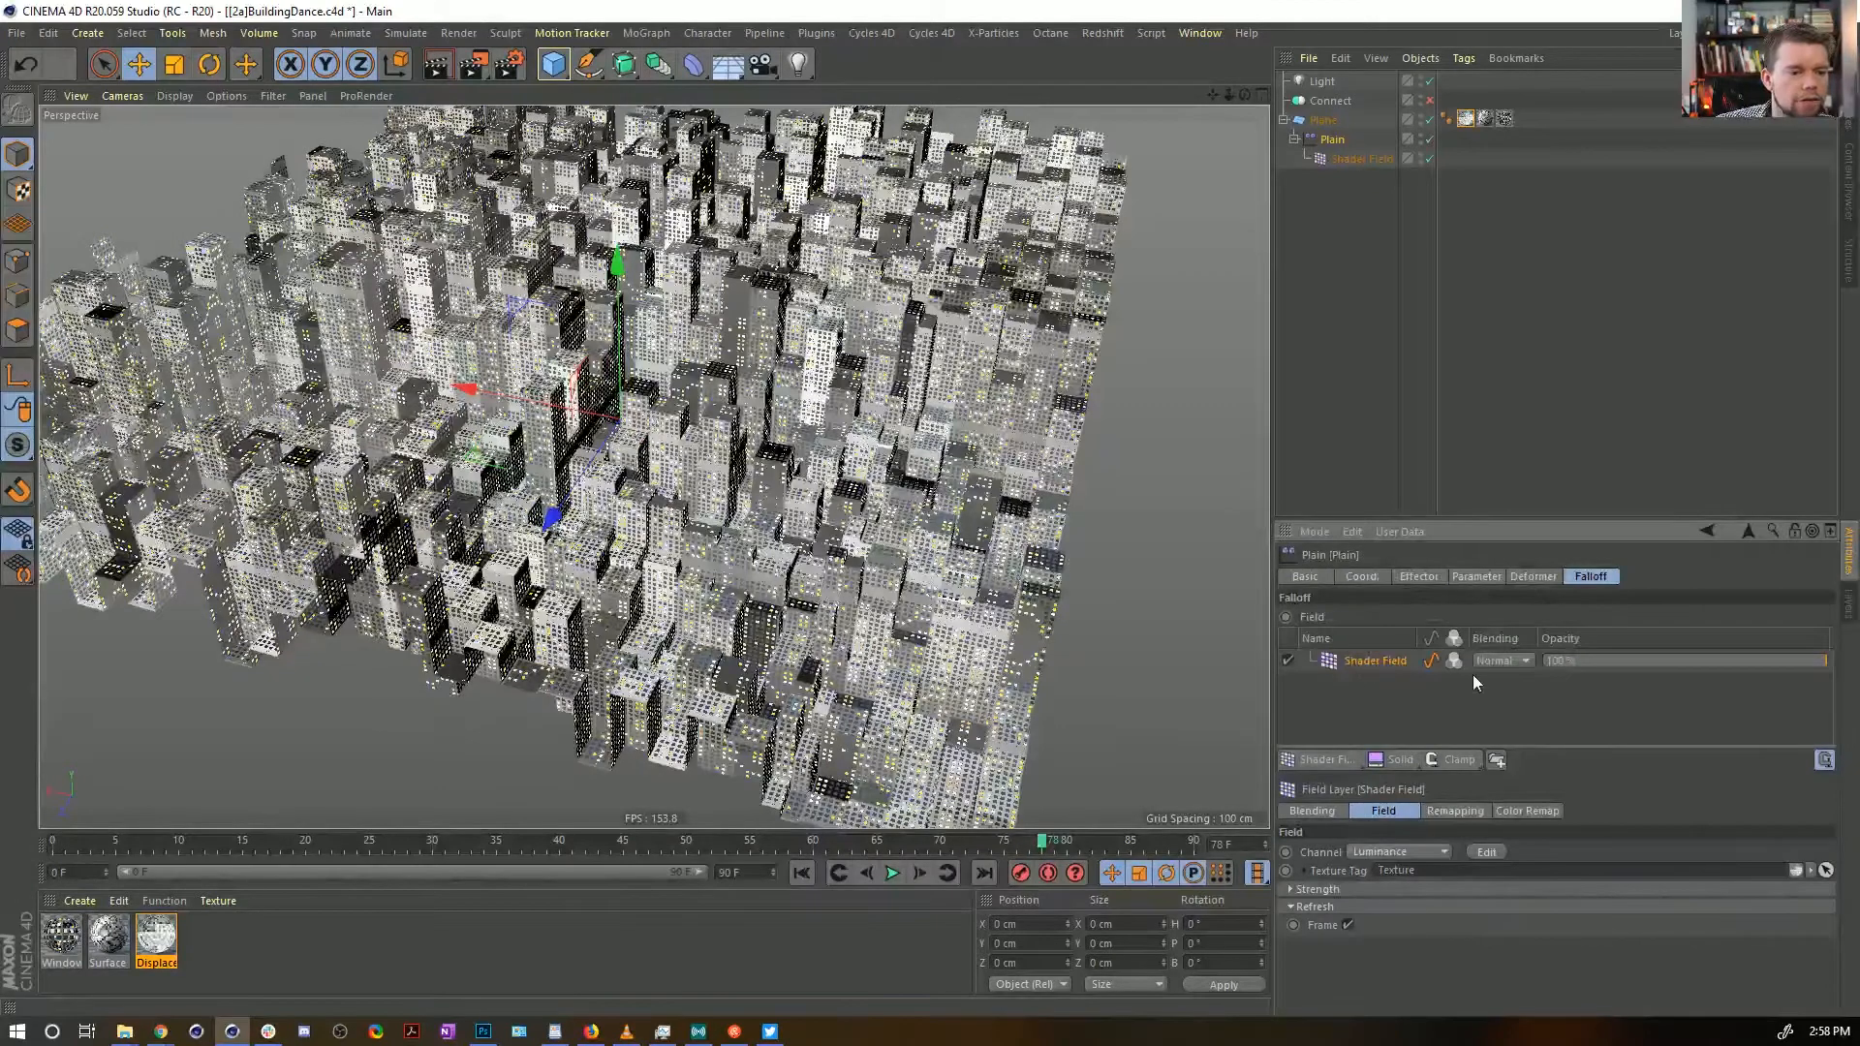
# Try a Quantize modifier layer with 5 steps in the Plain effector's falloff and delete it again
pyautogui.click(1450, 760)
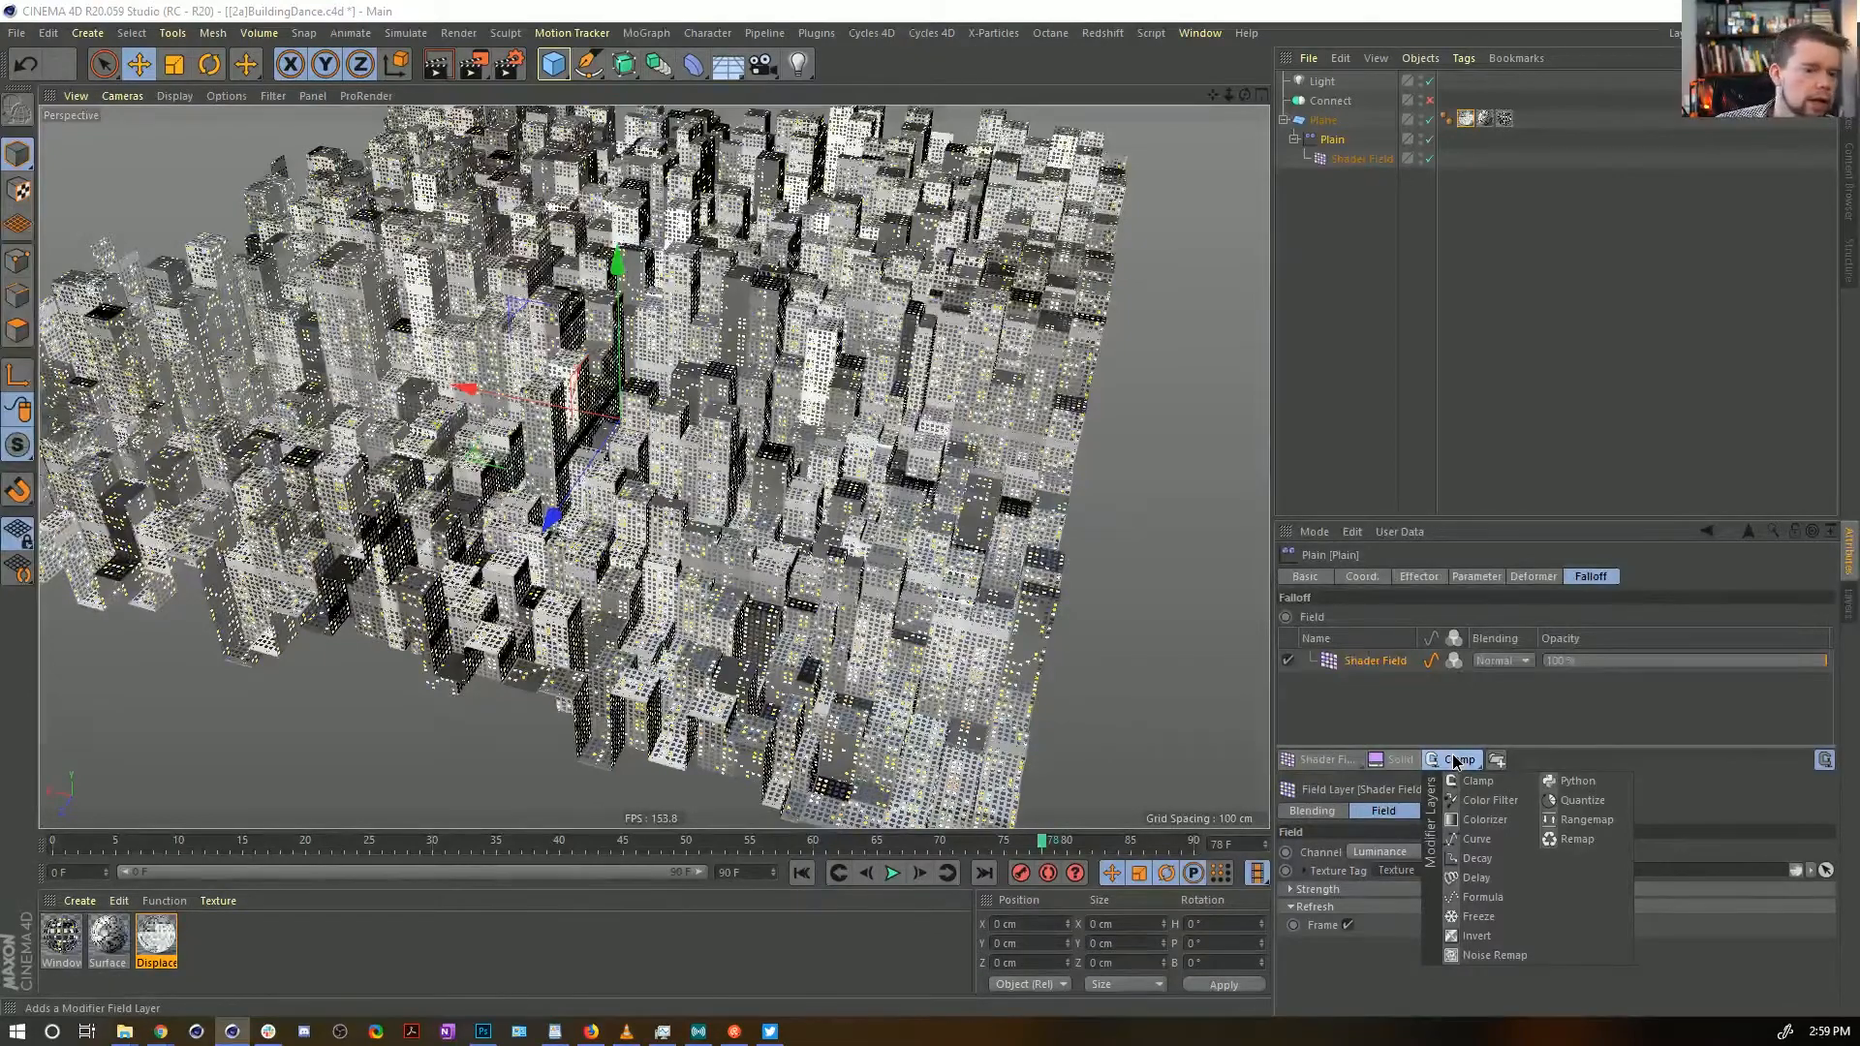
pyautogui.click(1571, 802)
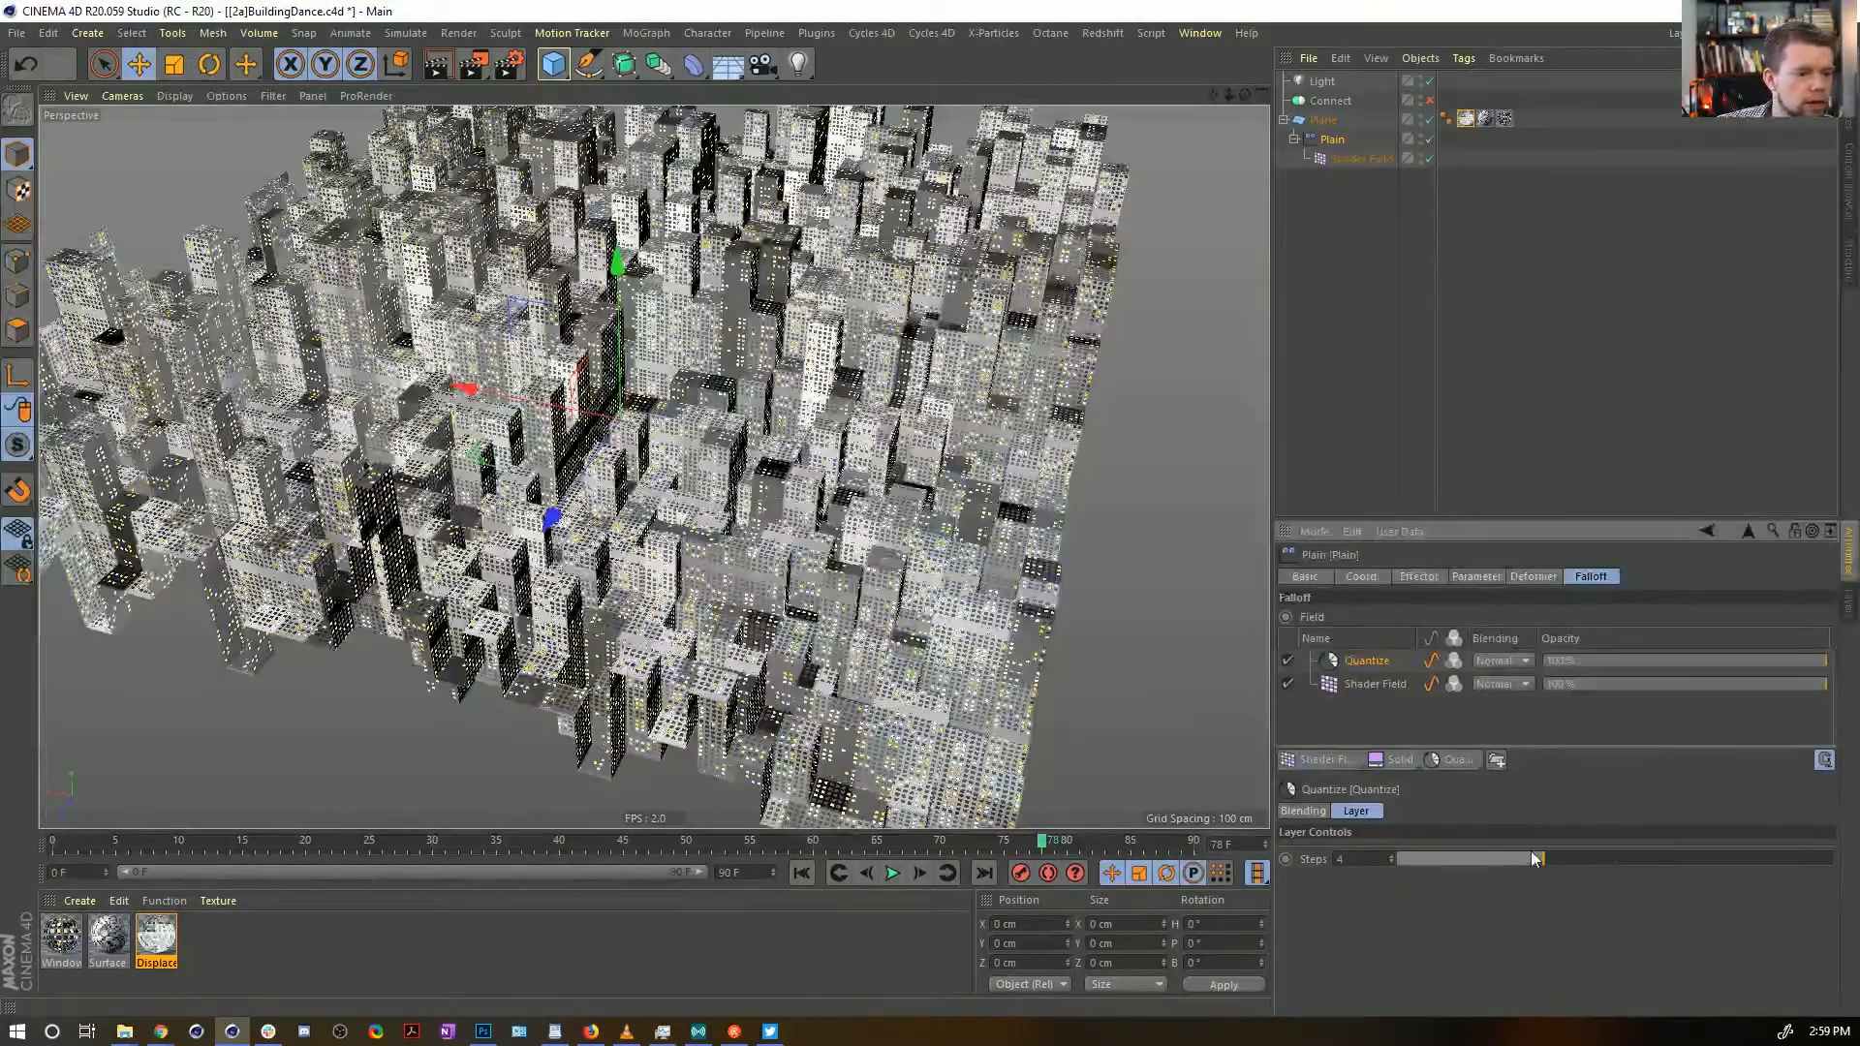
pyautogui.moveTo(1441, 857); pyautogui.dragTo(1577, 858)
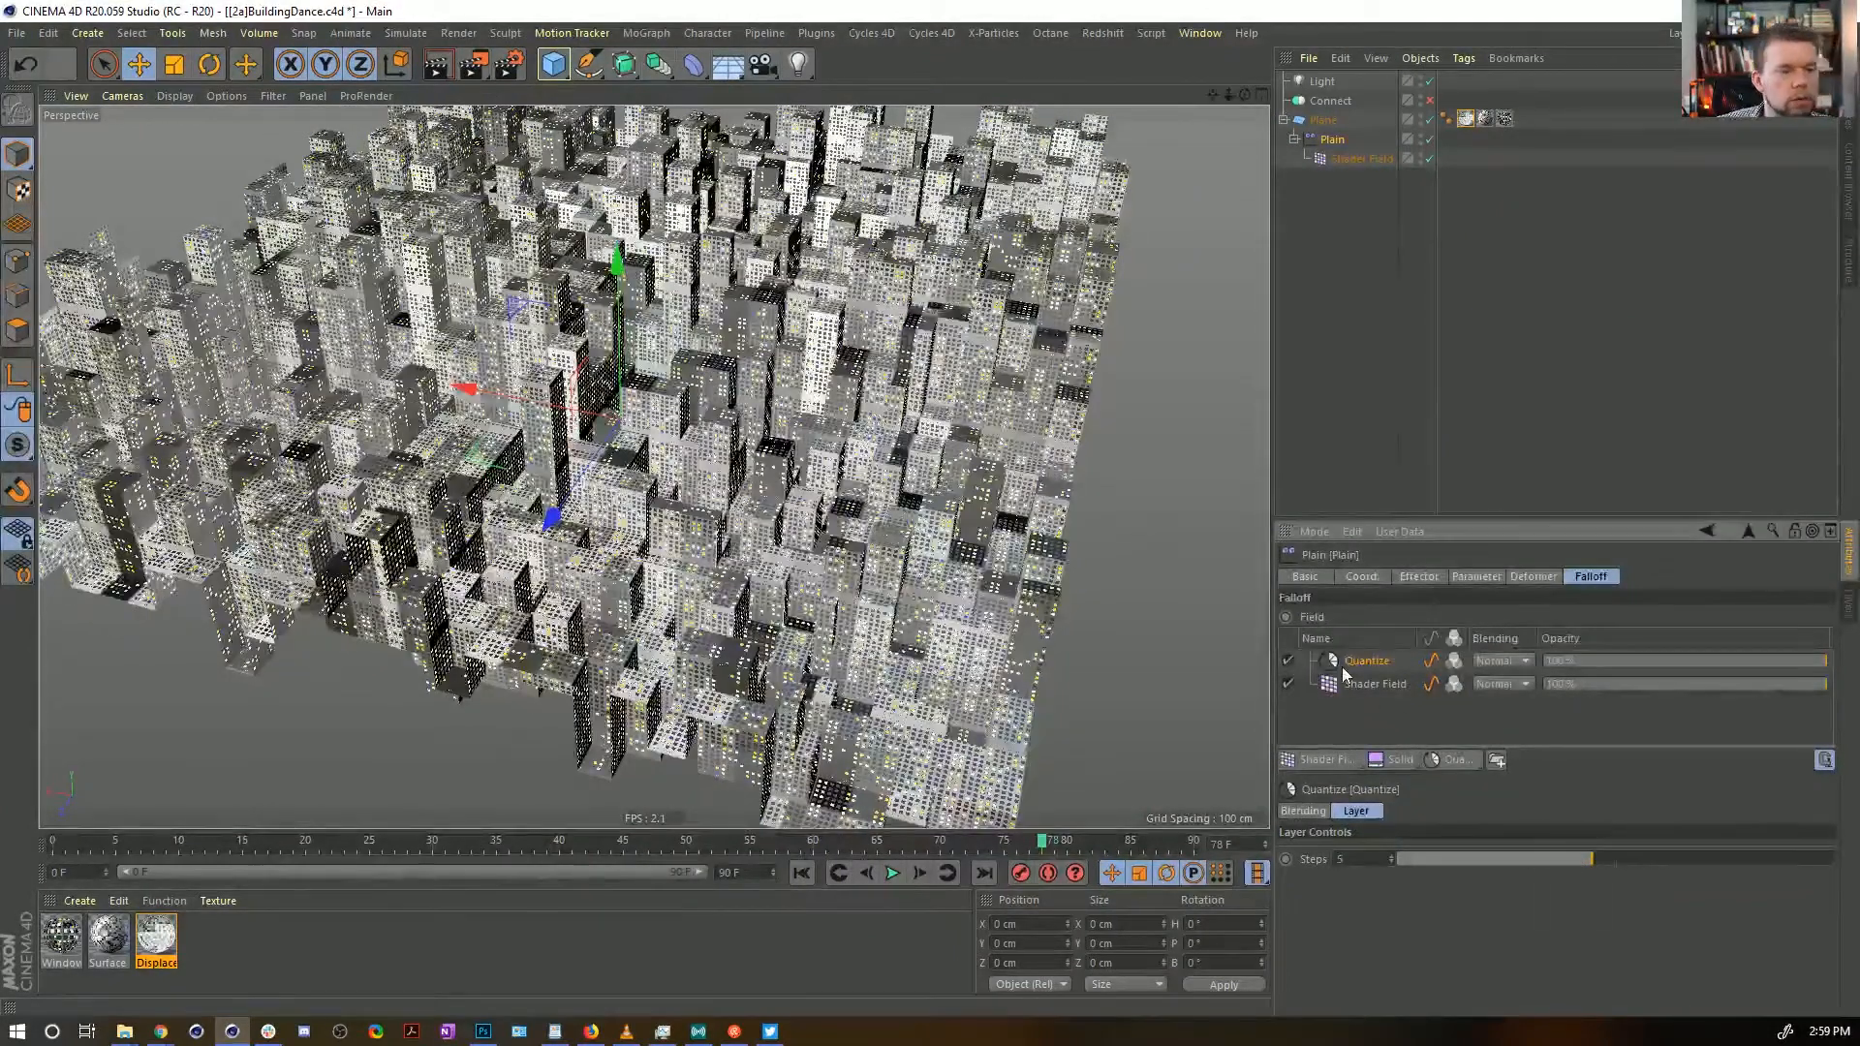
pyautogui.press('Delete')
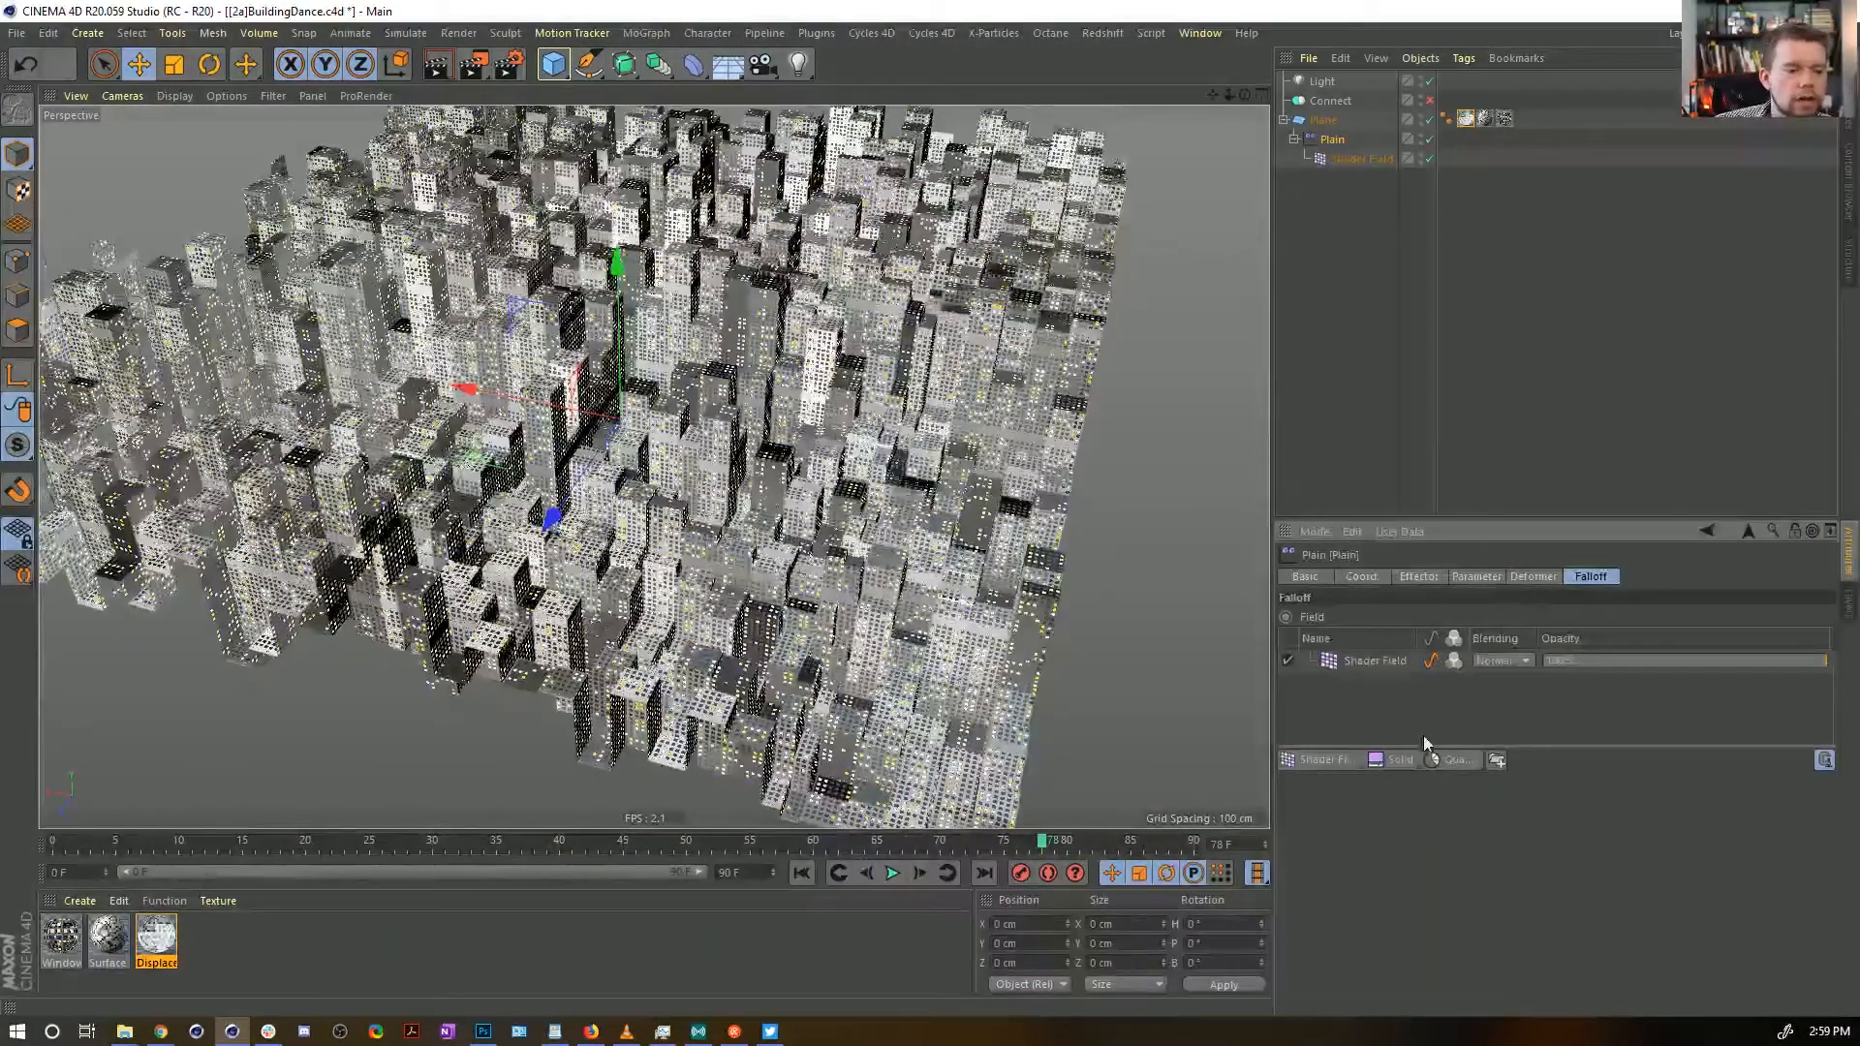
# Add a Formula modifier layer above the Shader Field and trim its formula to sin( ( subfields + d )
pyautogui.click(1438, 763)
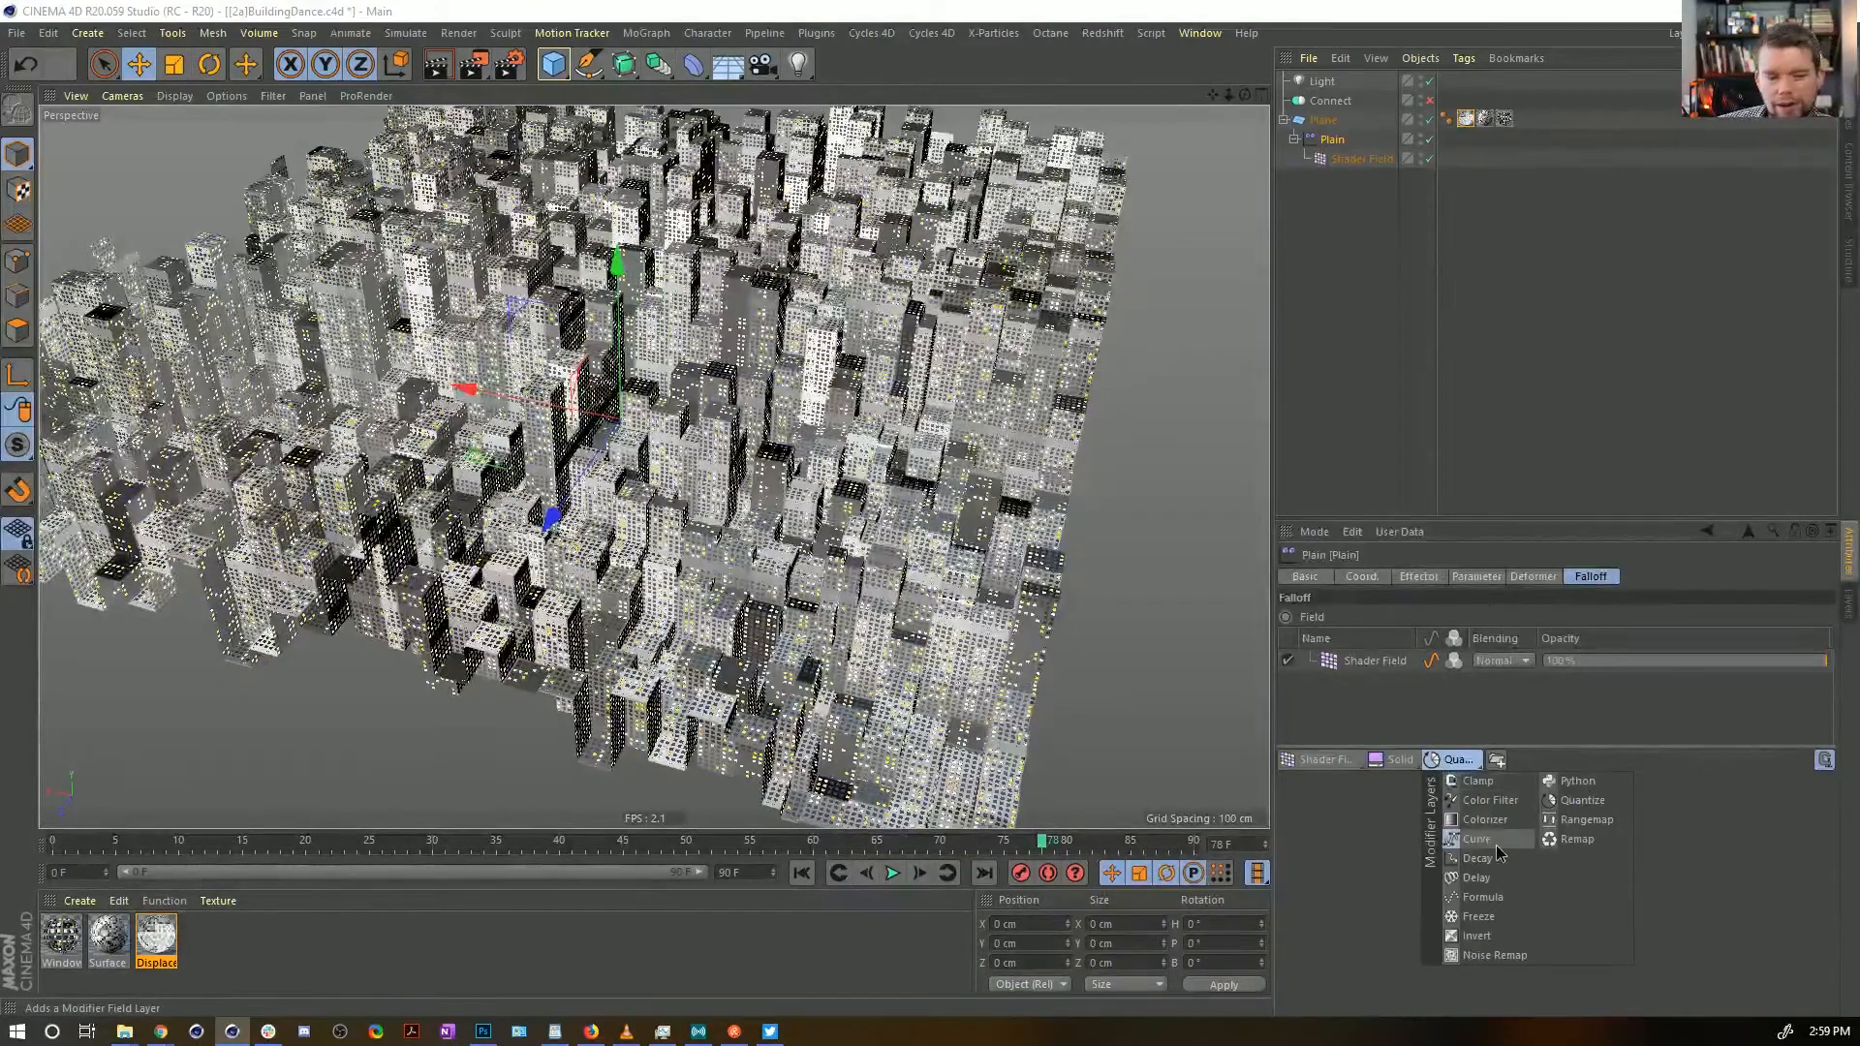
pyautogui.click(1507, 897)
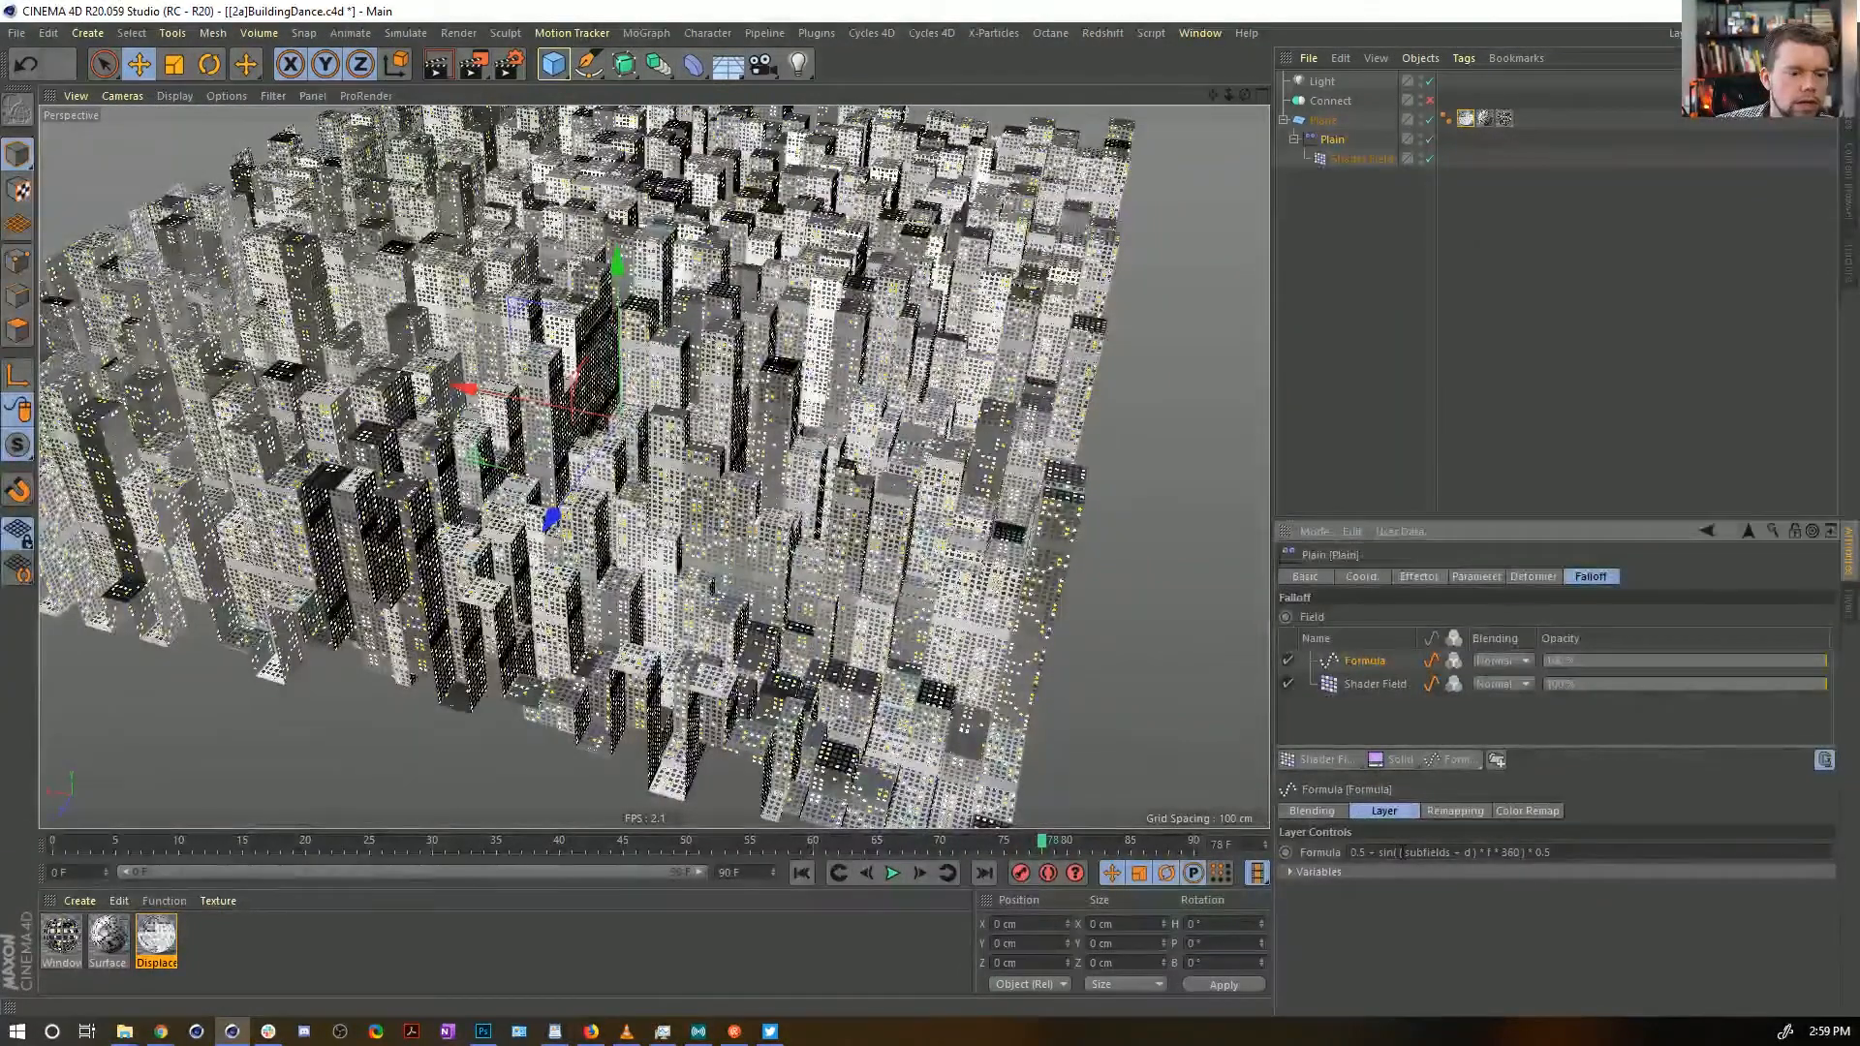
pyautogui.moveTo(1379, 853); pyautogui.dragTo(1684, 874)
pyautogui.press('BackSpace')
pyautogui.press('Return')
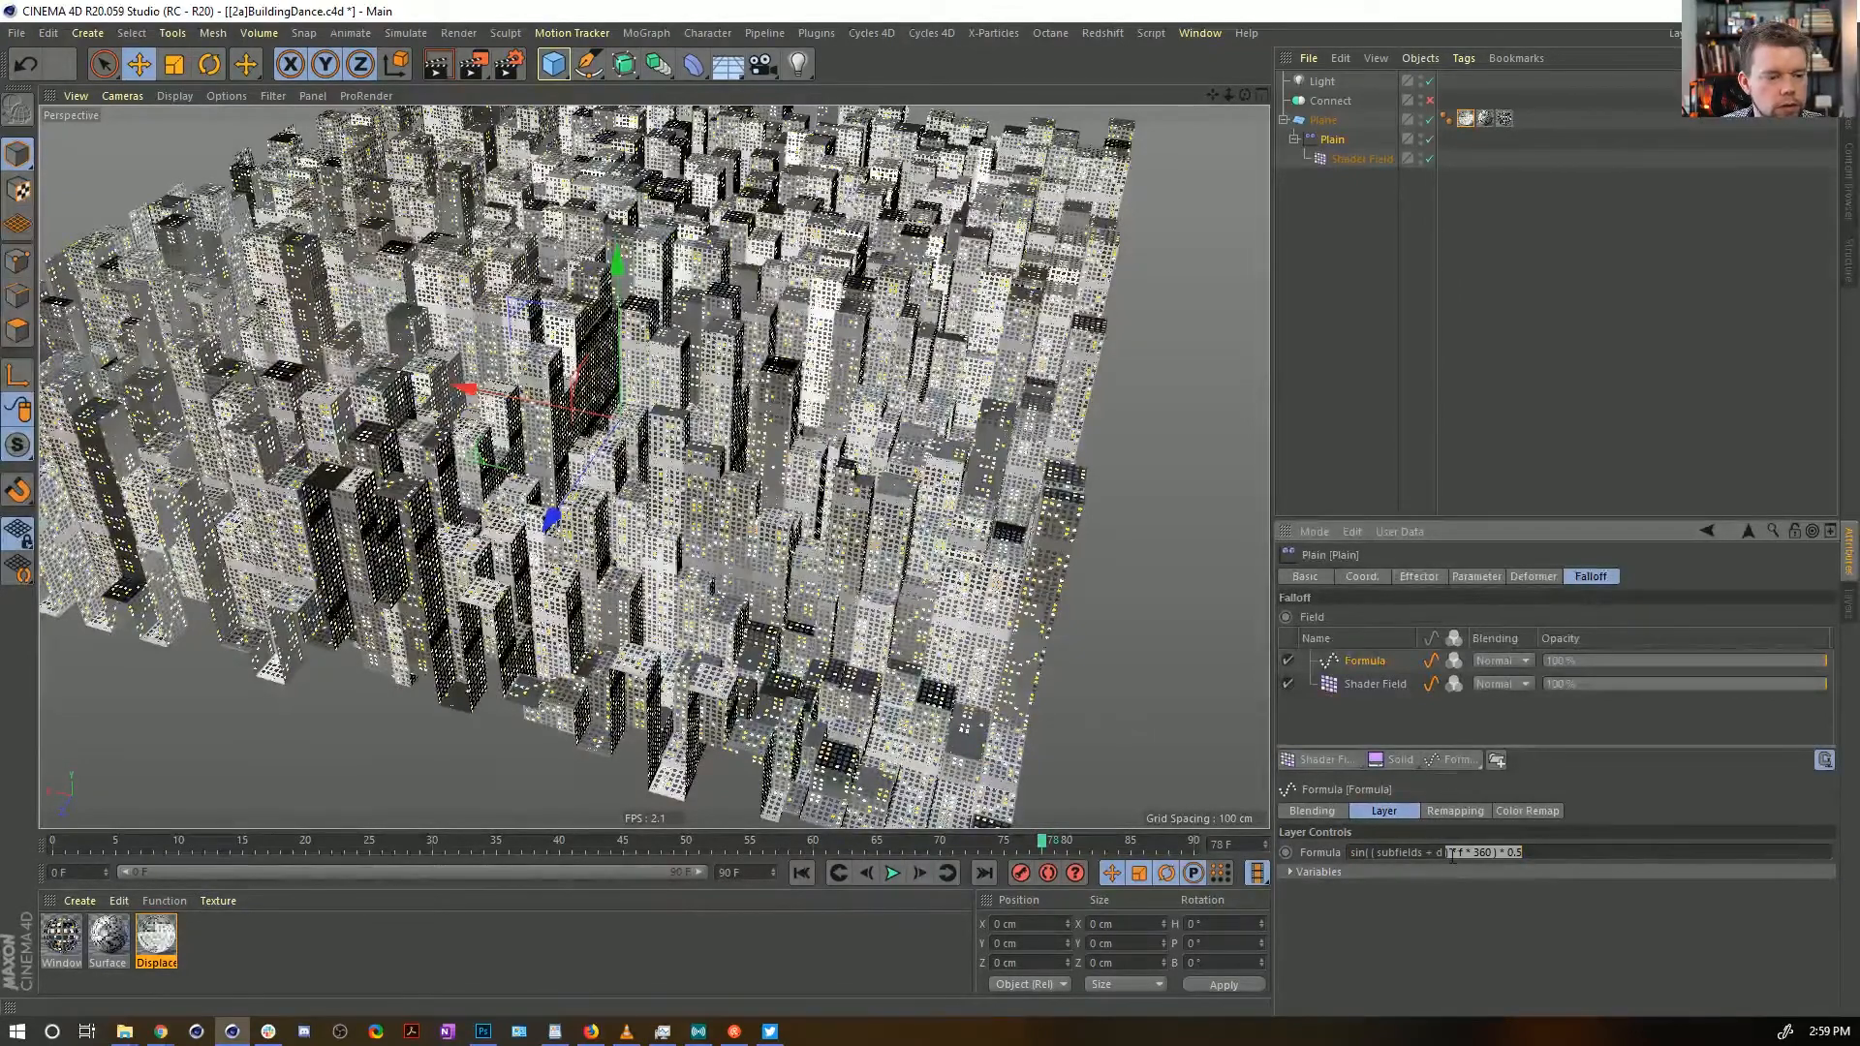
pyautogui.press('BackSpace')
pyautogui.press('Return')
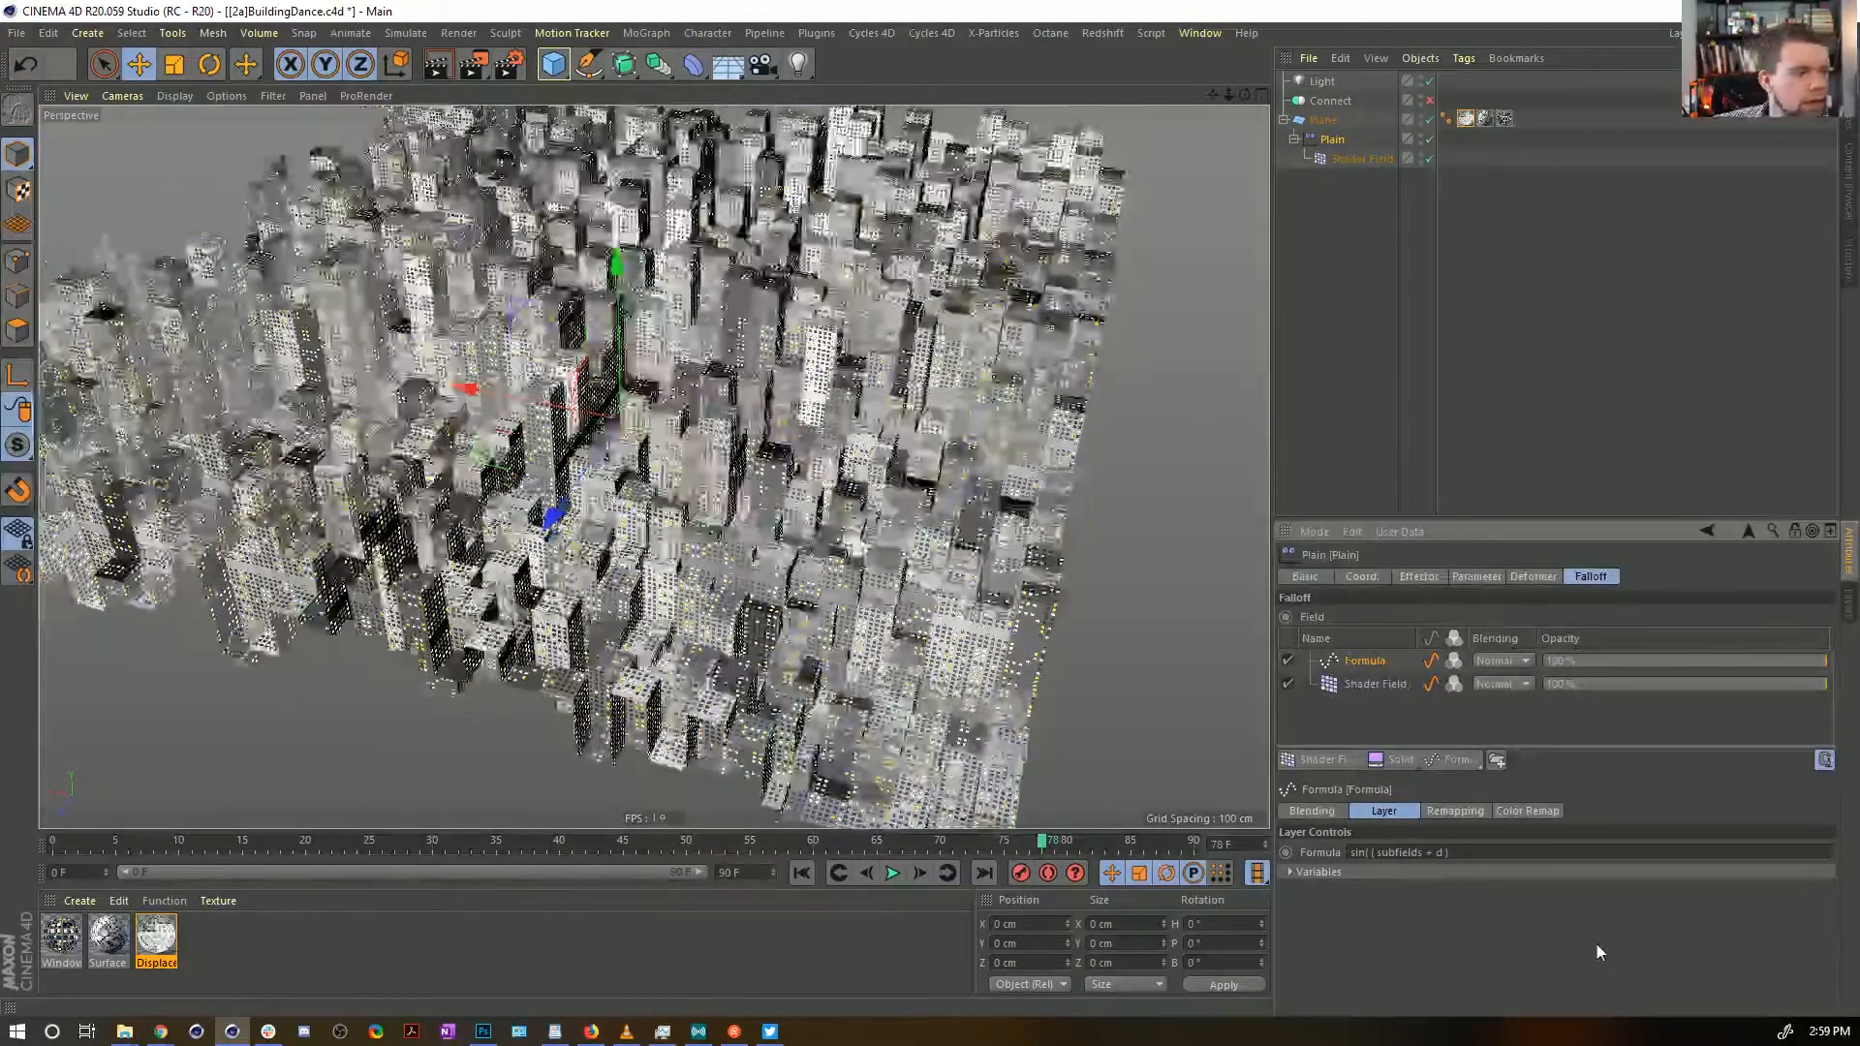
# Show the formula's available variables and preview the animation from the first frame
pyautogui.click(1319, 872)
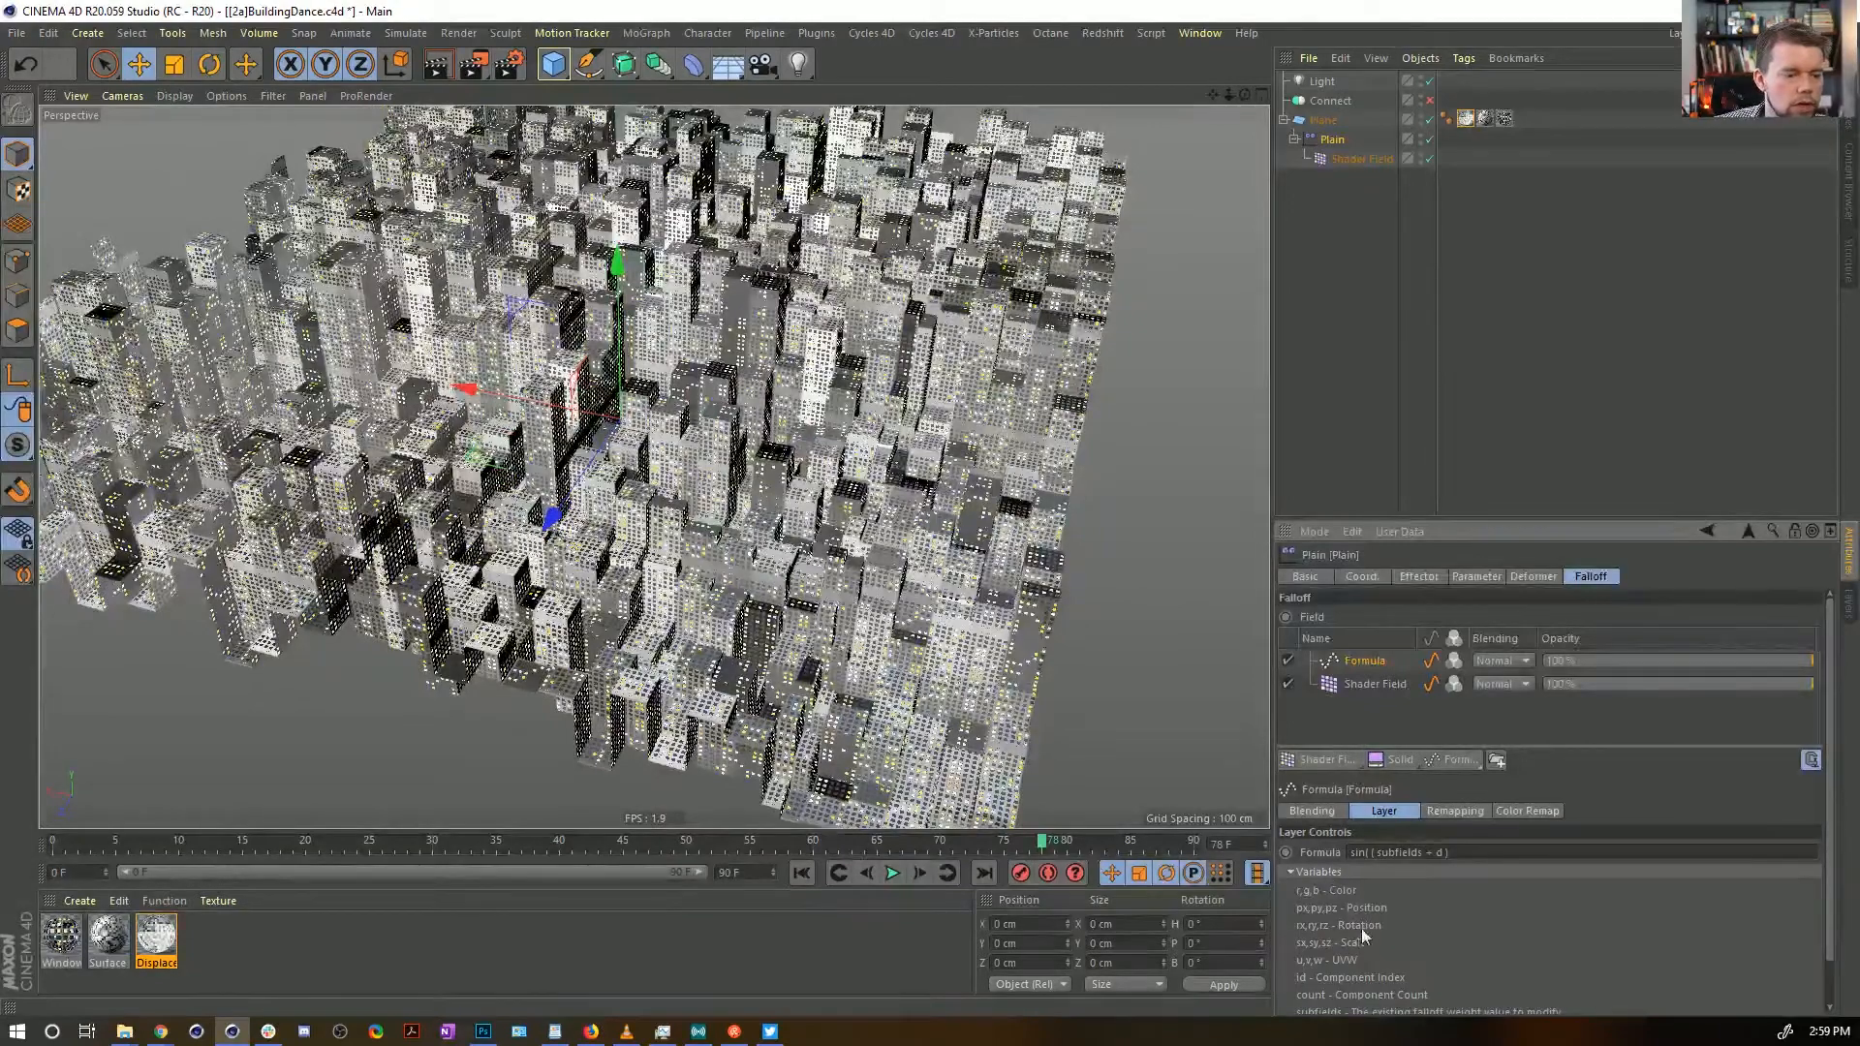
pyautogui.scroll(-2, 1356, 930)
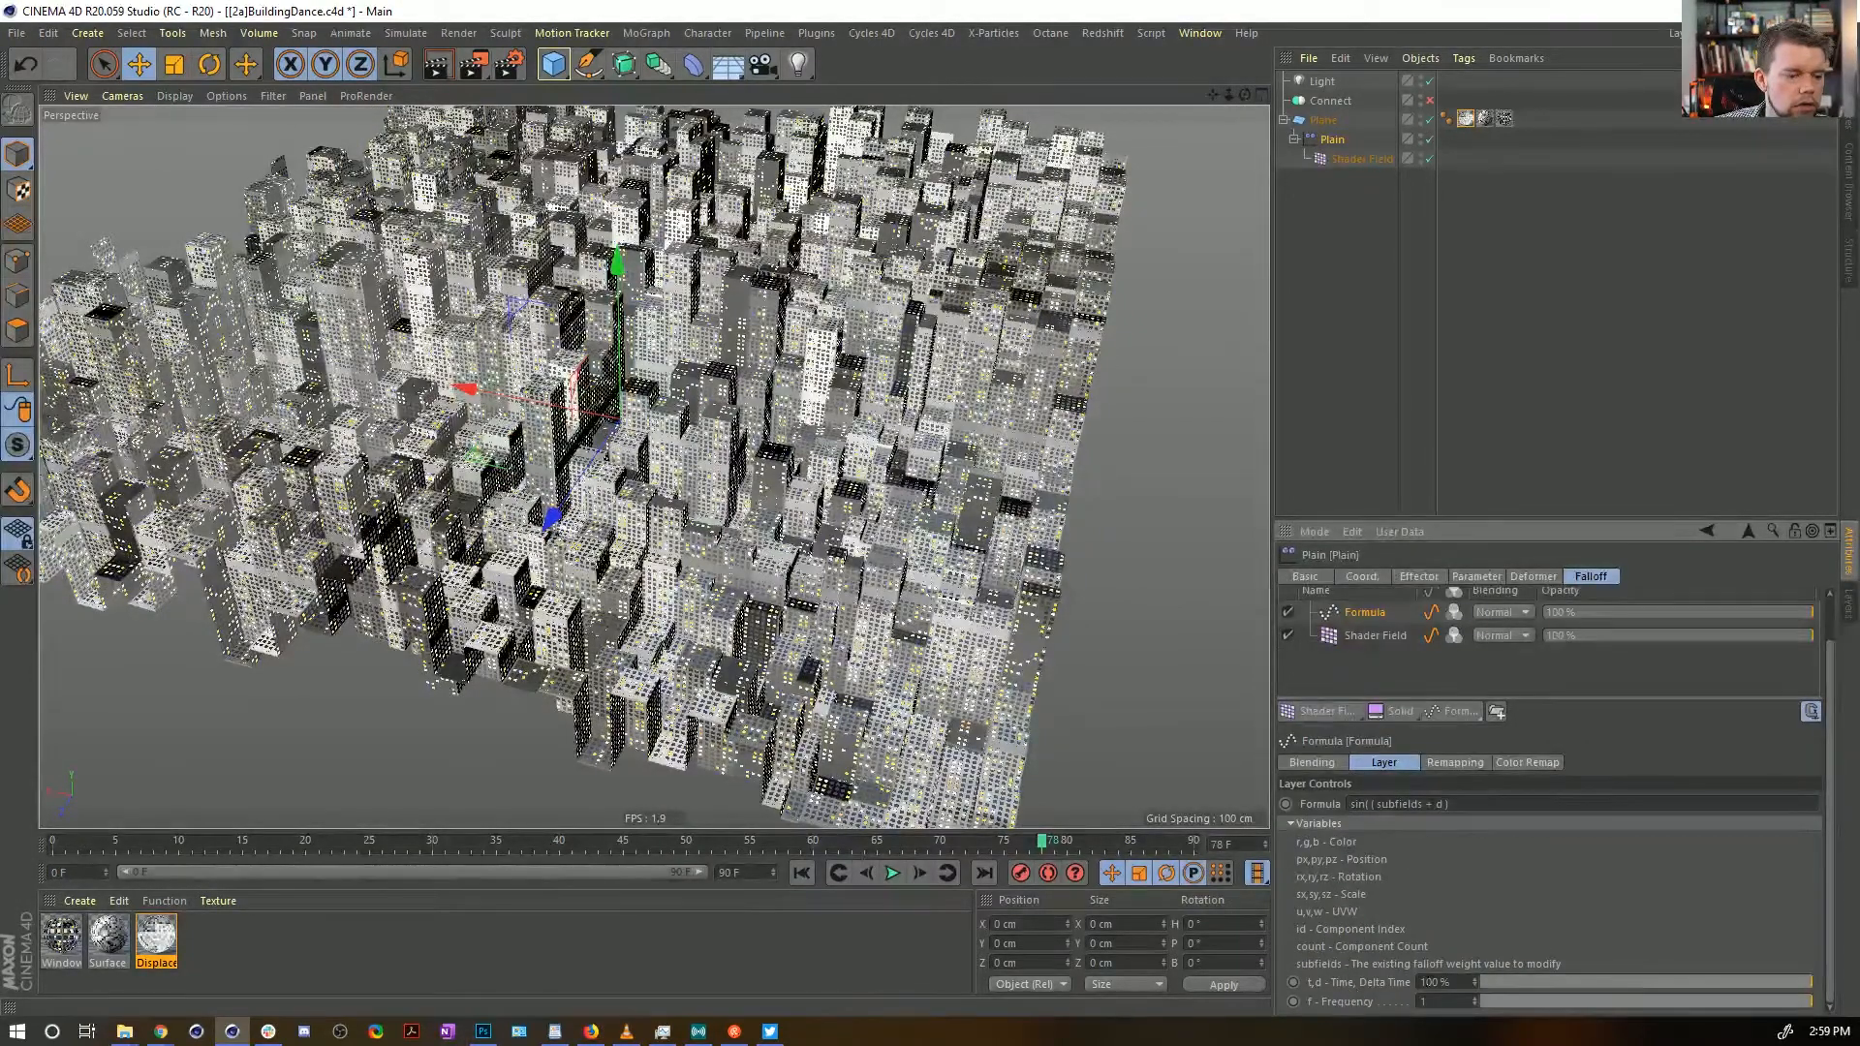
pyautogui.moveTo(751, 843); pyautogui.dragTo(553, 849)
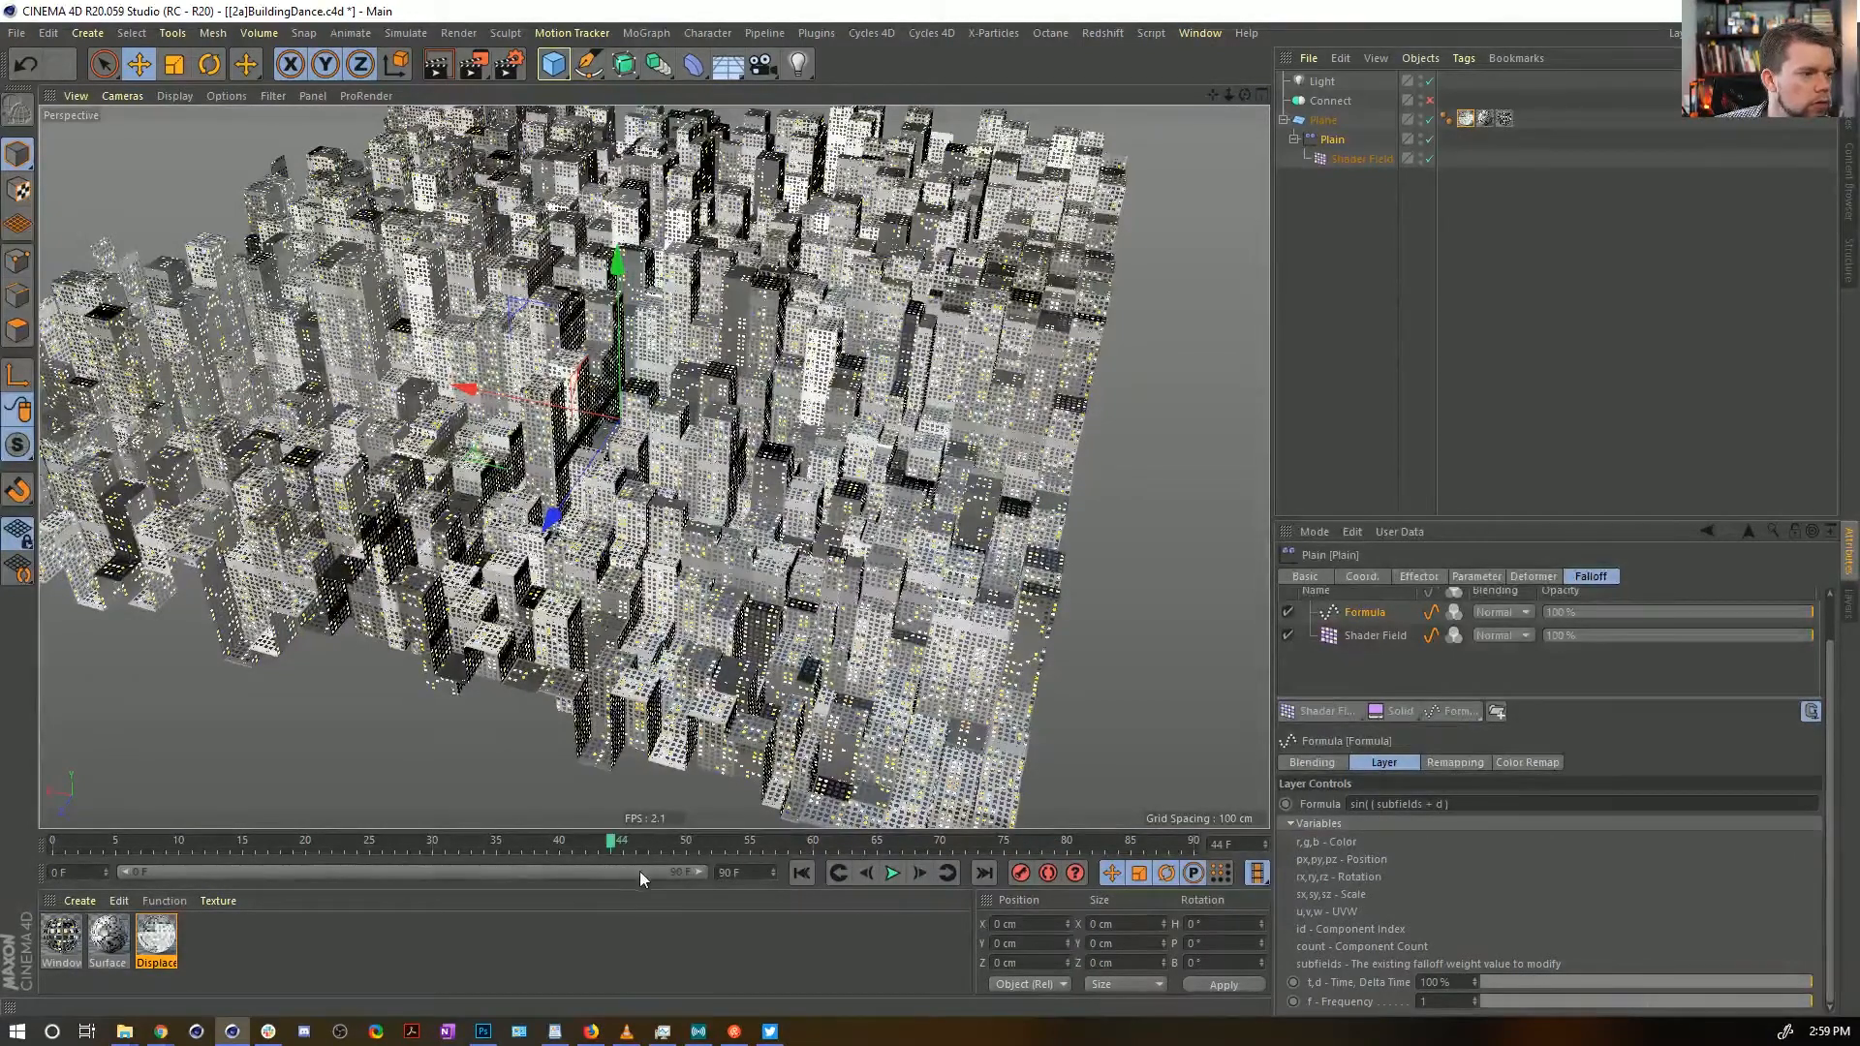
pyautogui.click(800, 873)
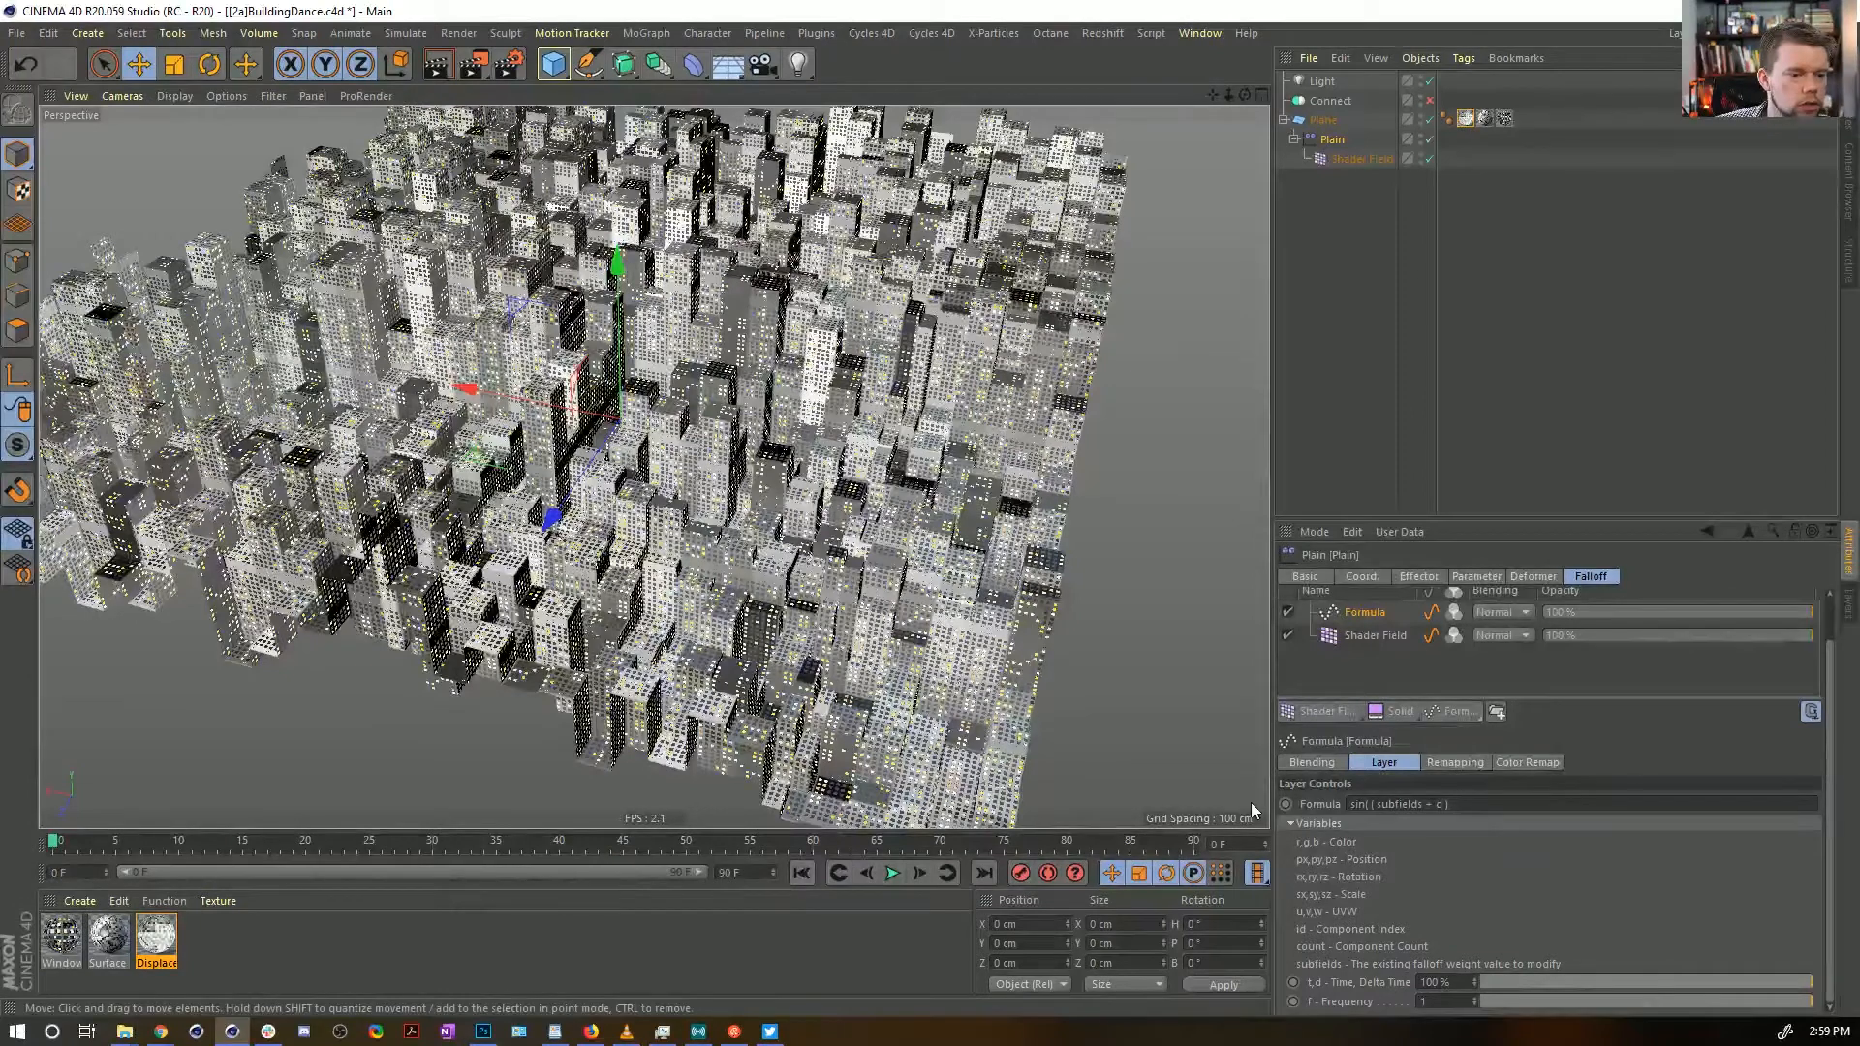
pyautogui.click(891, 872)
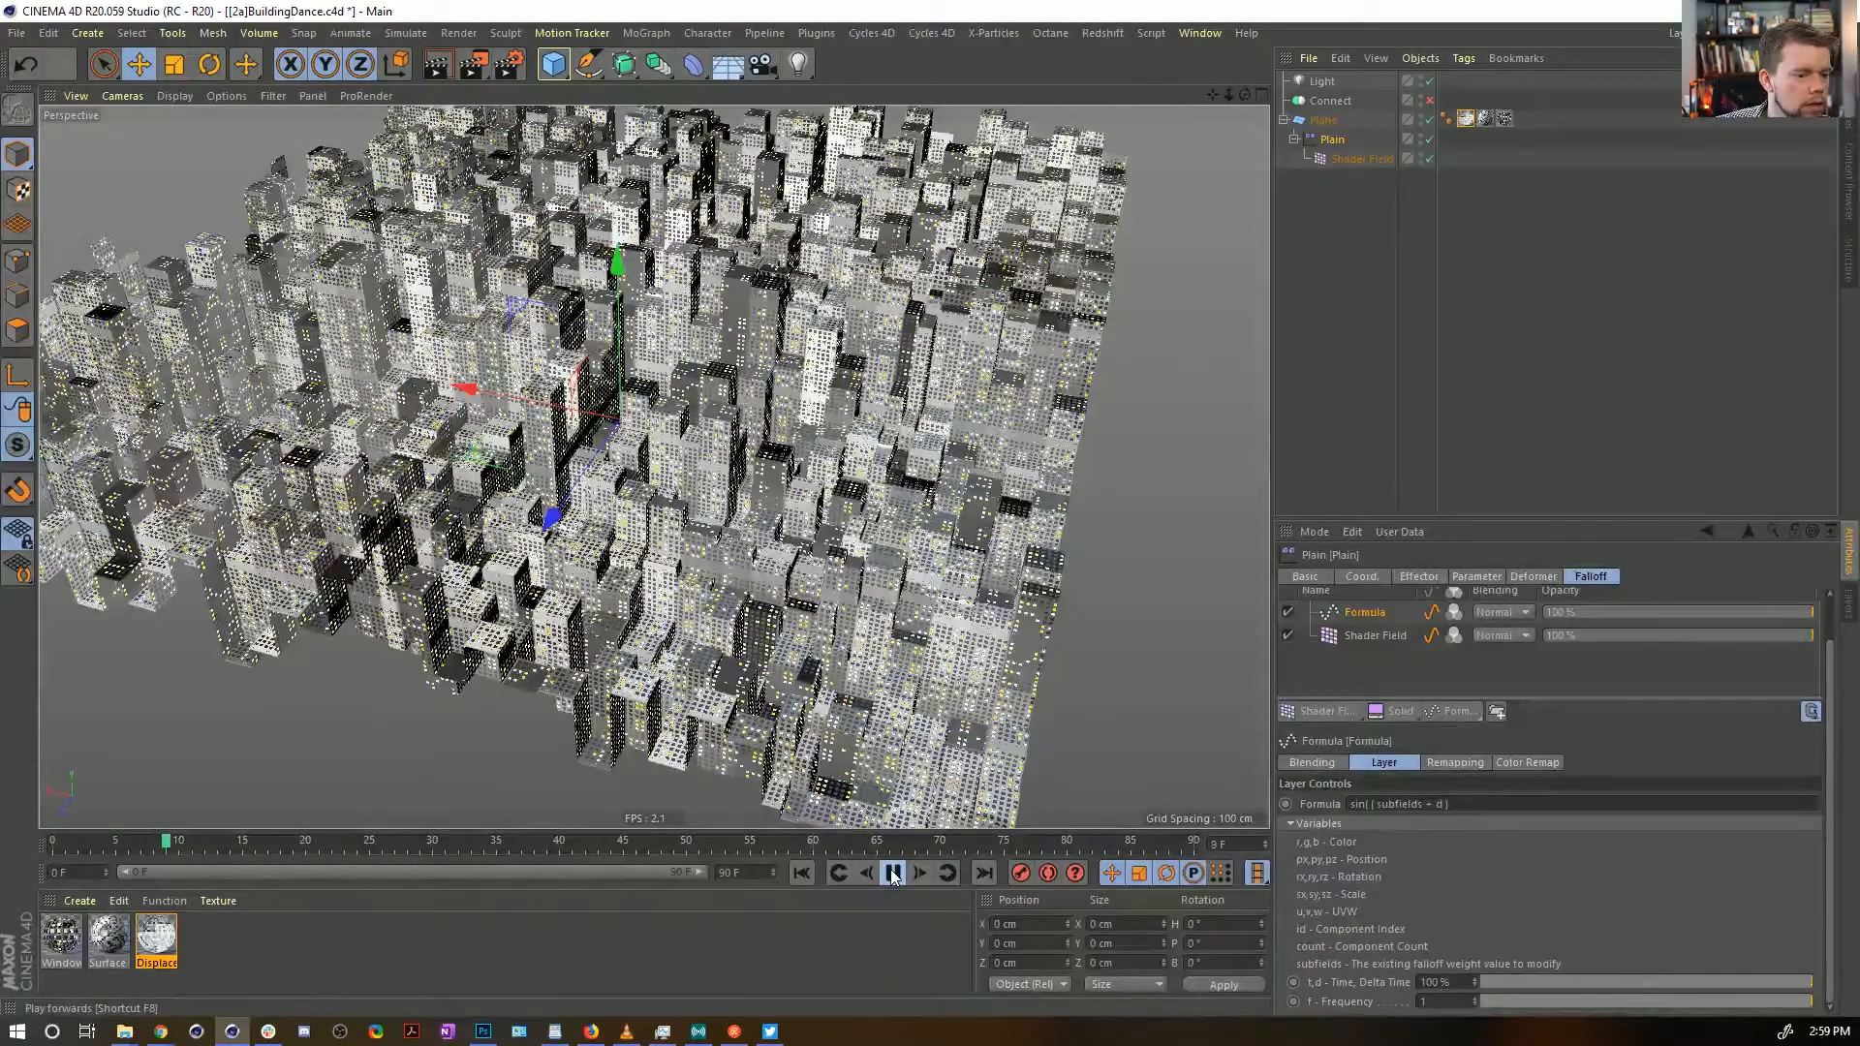
pyautogui.click(894, 873)
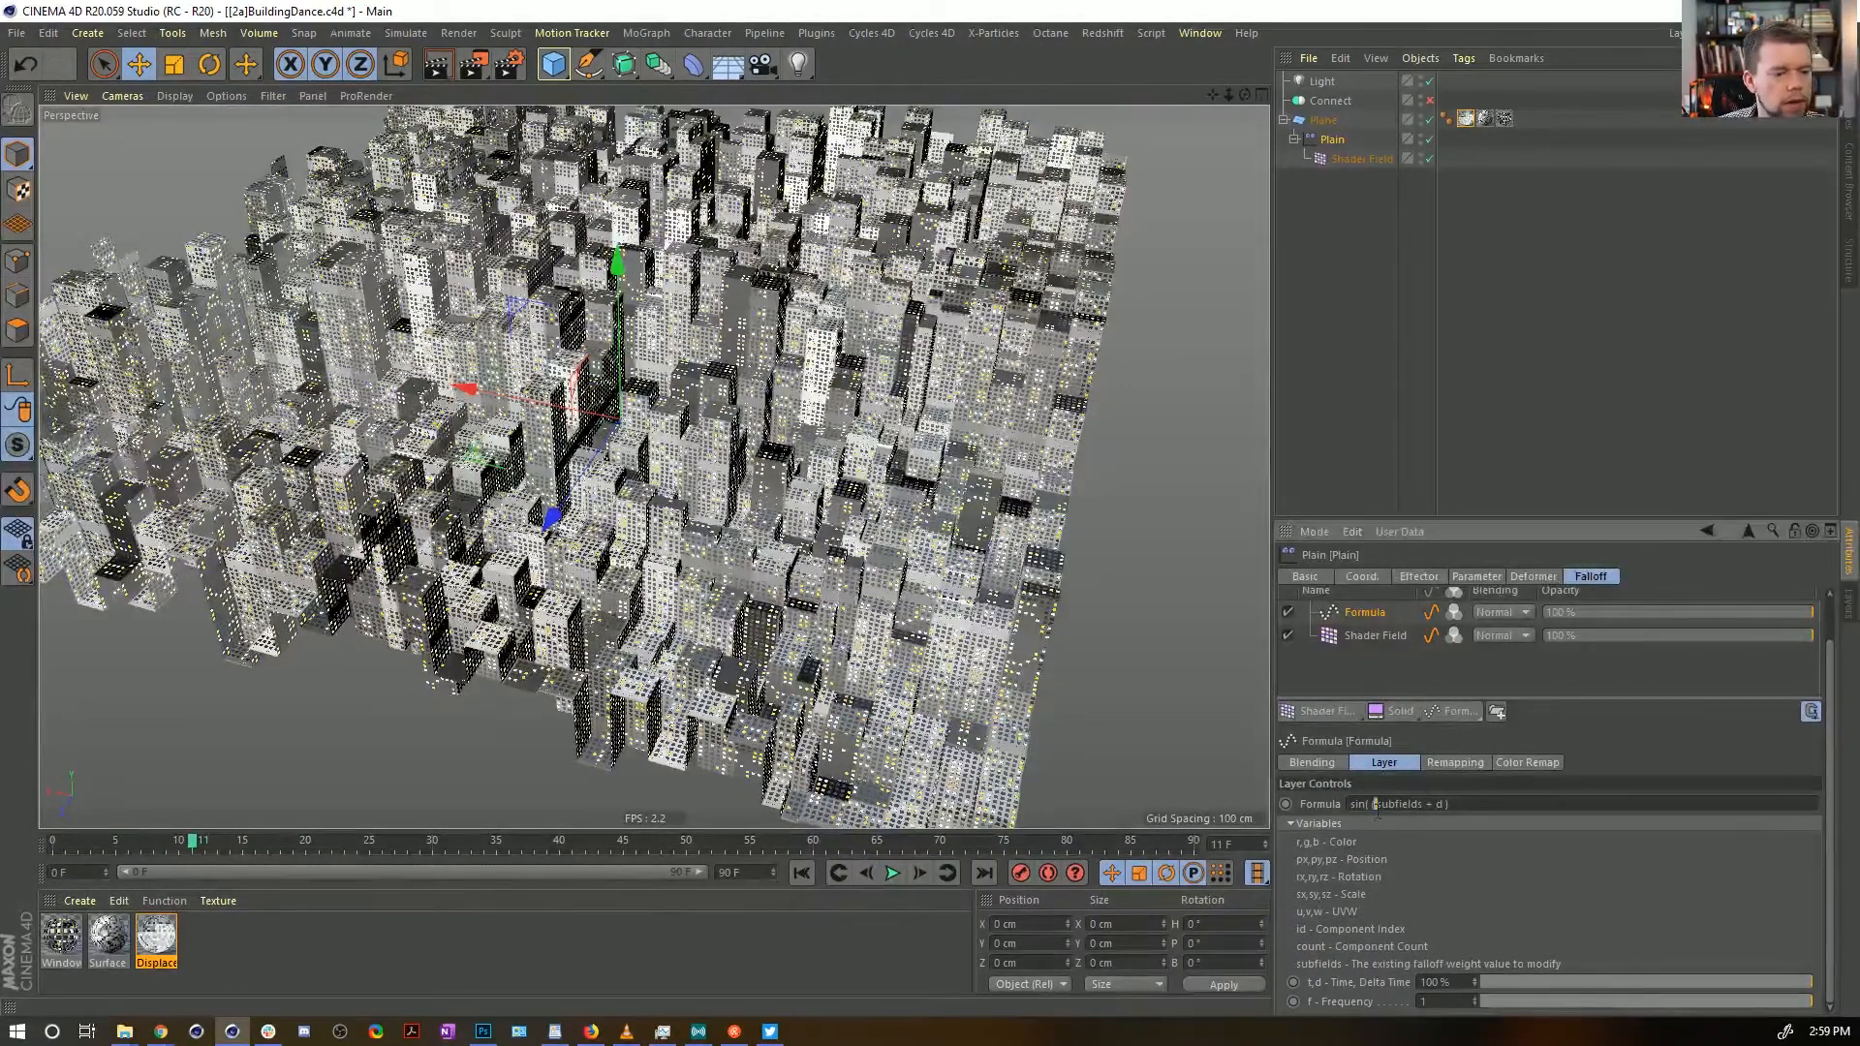
# Correct the formula to sin( subfields + d ), check several frames along the timeline and return to frame 0
pyautogui.press('BackSpace')
pyautogui.press('Return')
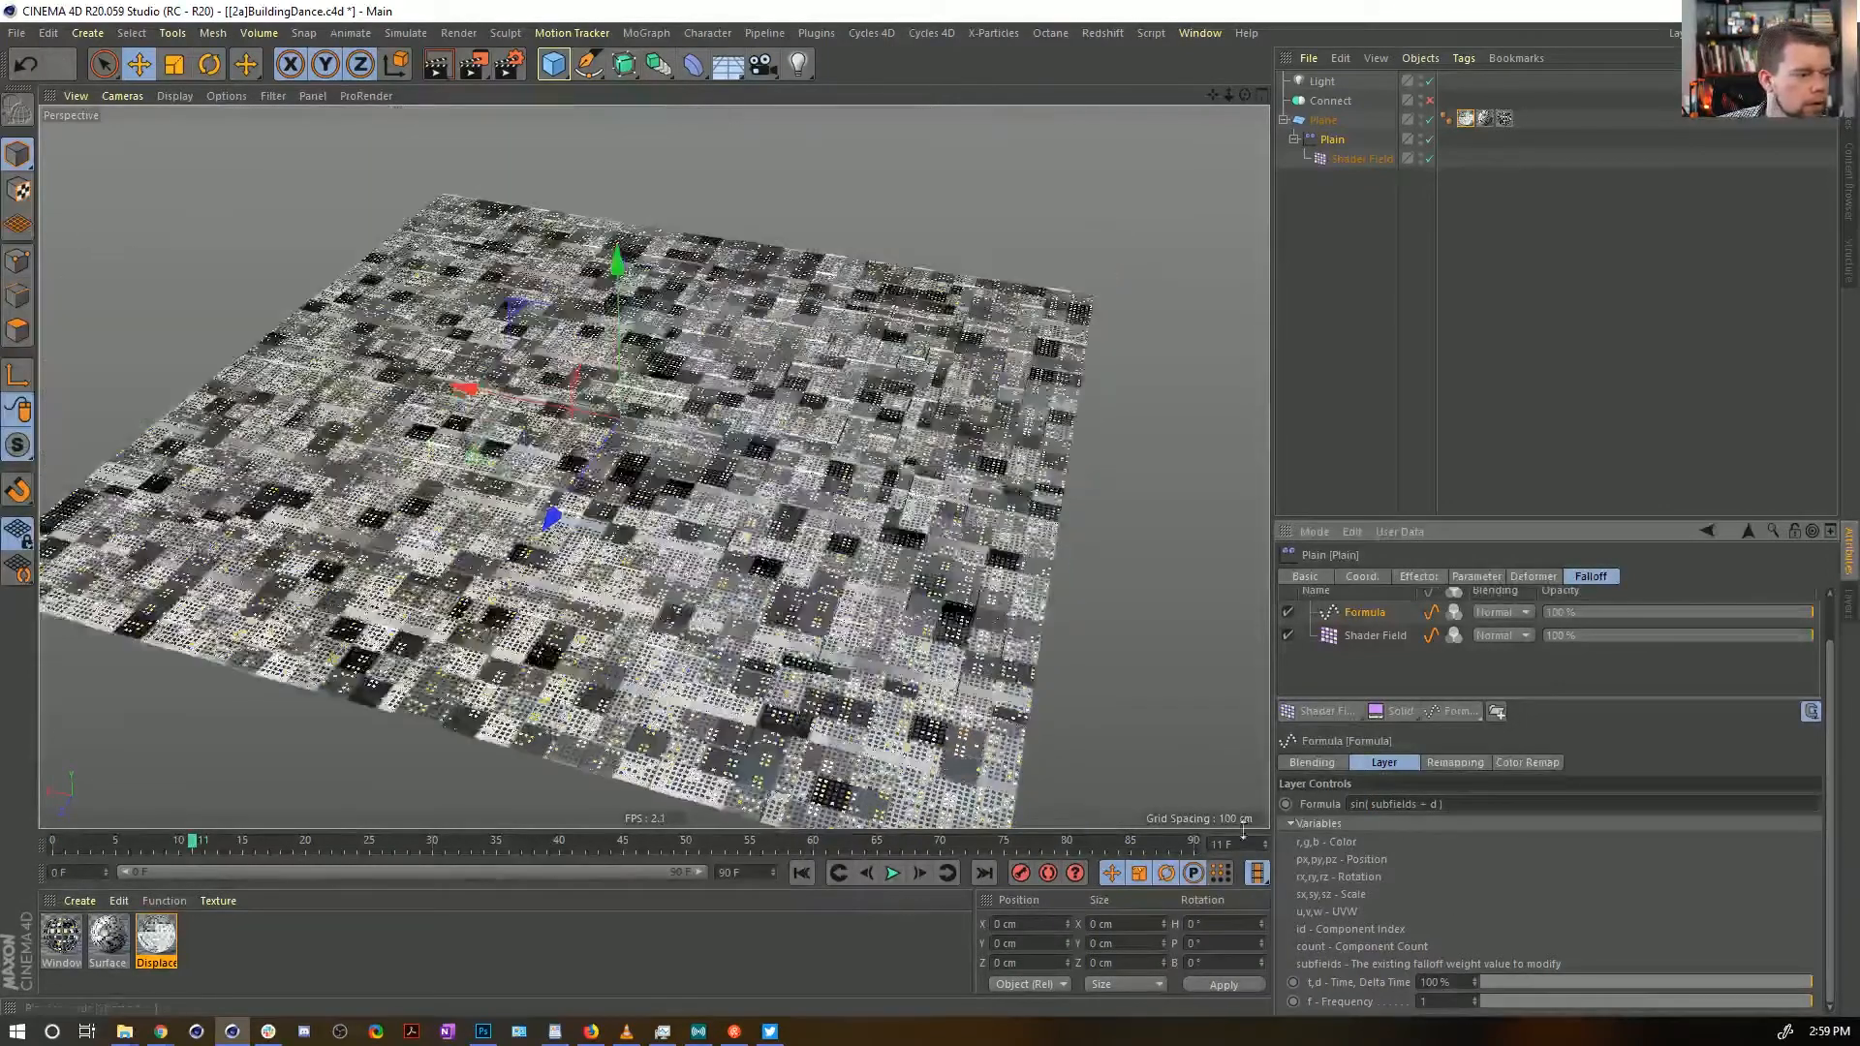
pyautogui.click(356, 842)
pyautogui.click(611, 843)
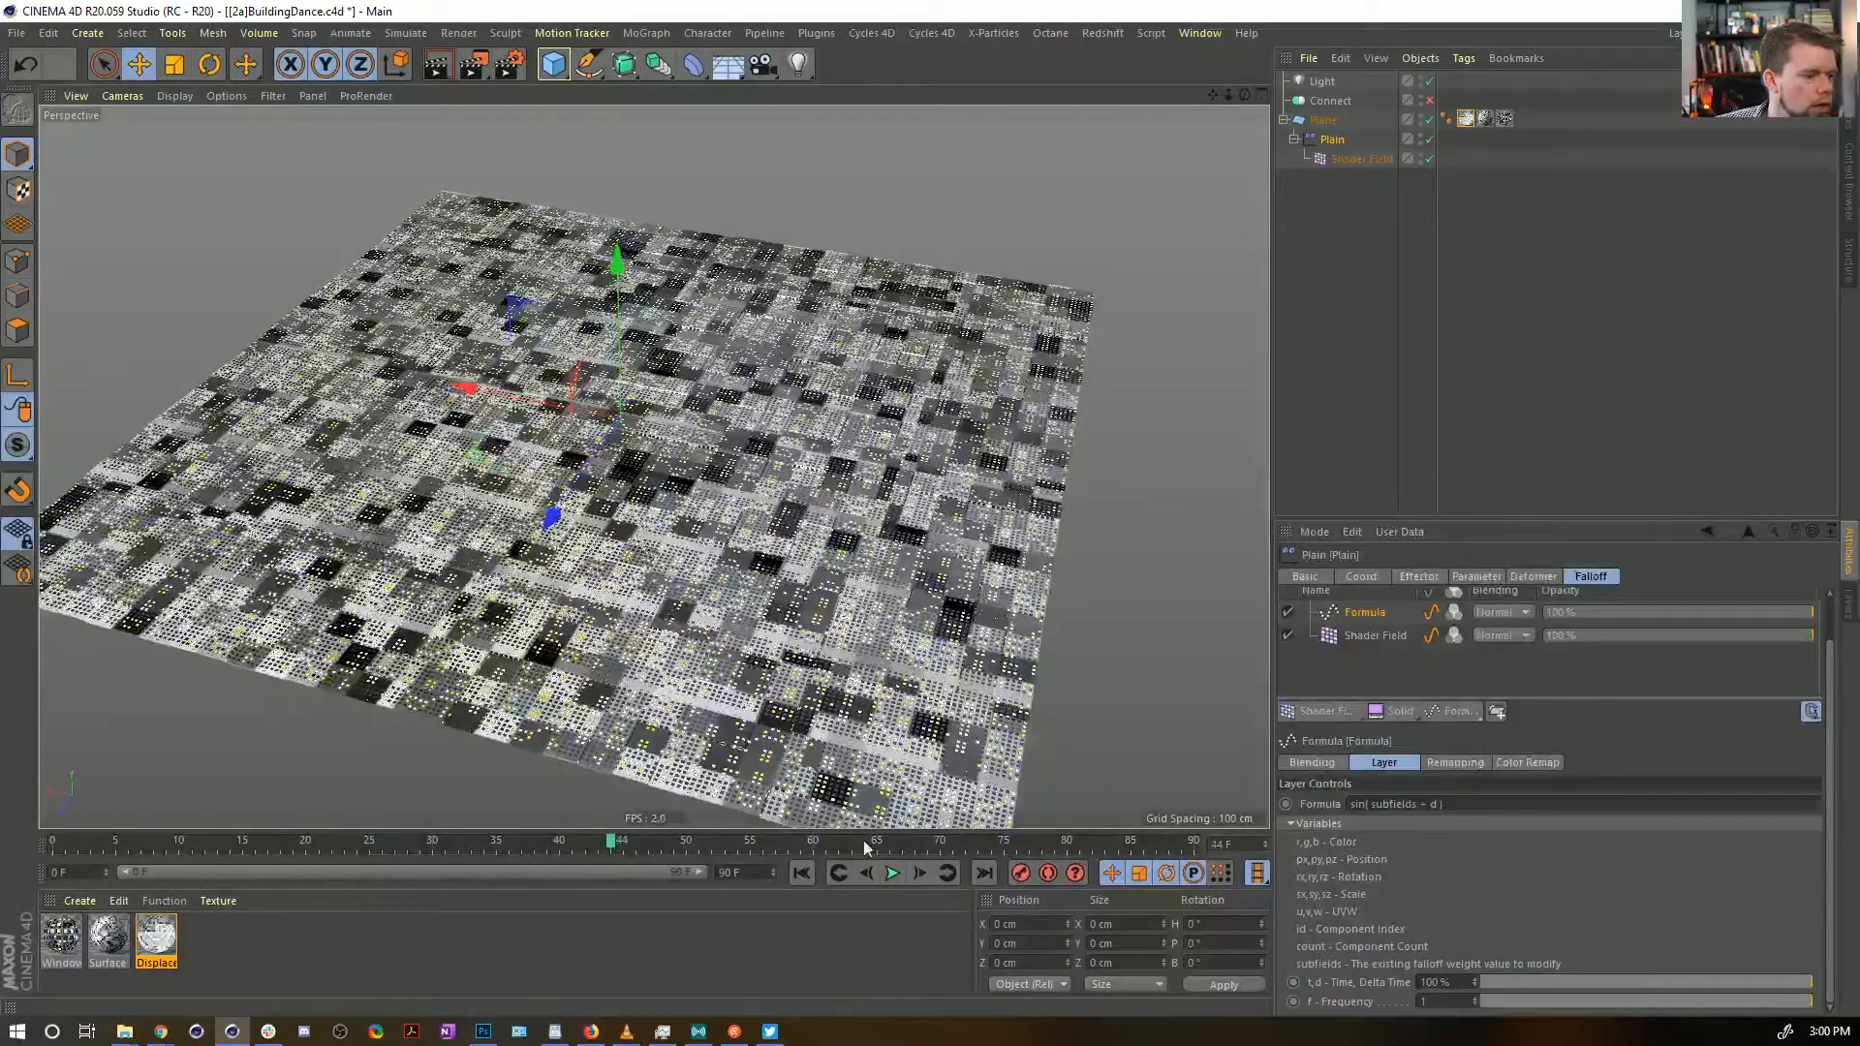
pyautogui.click(969, 843)
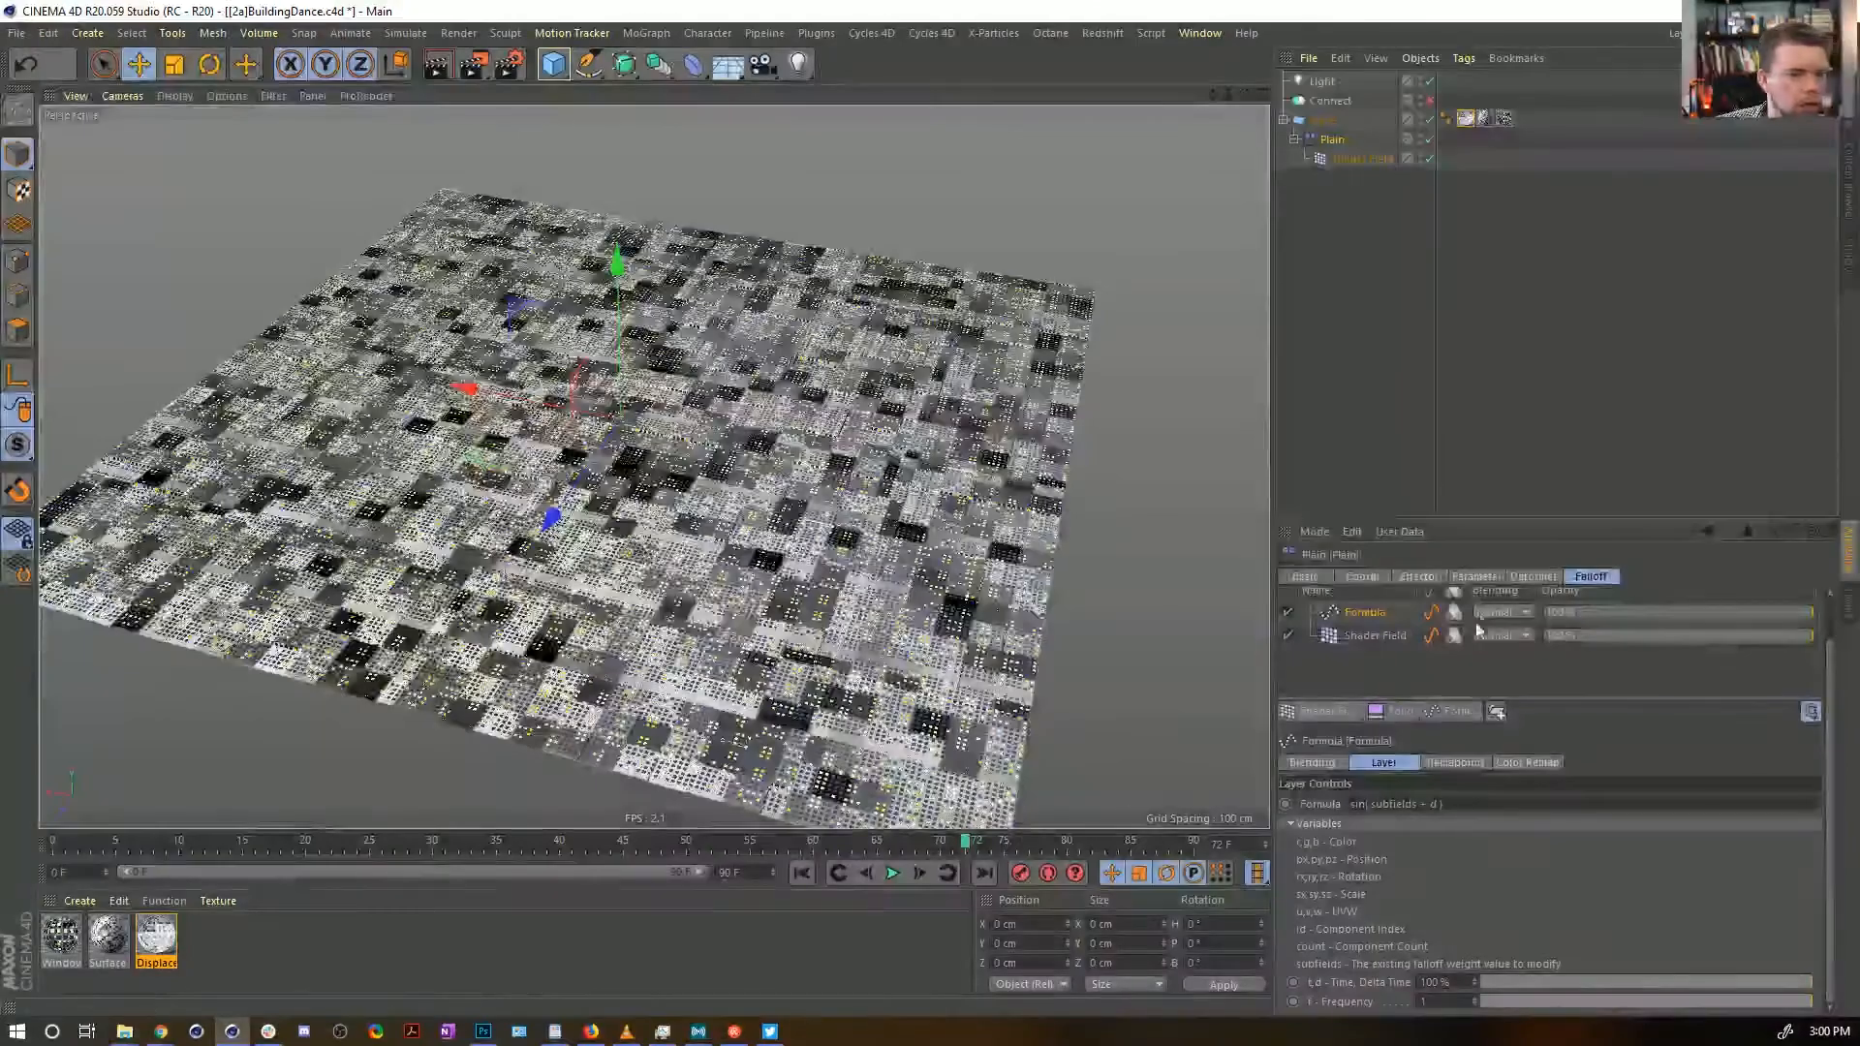
pyautogui.click(801, 873)
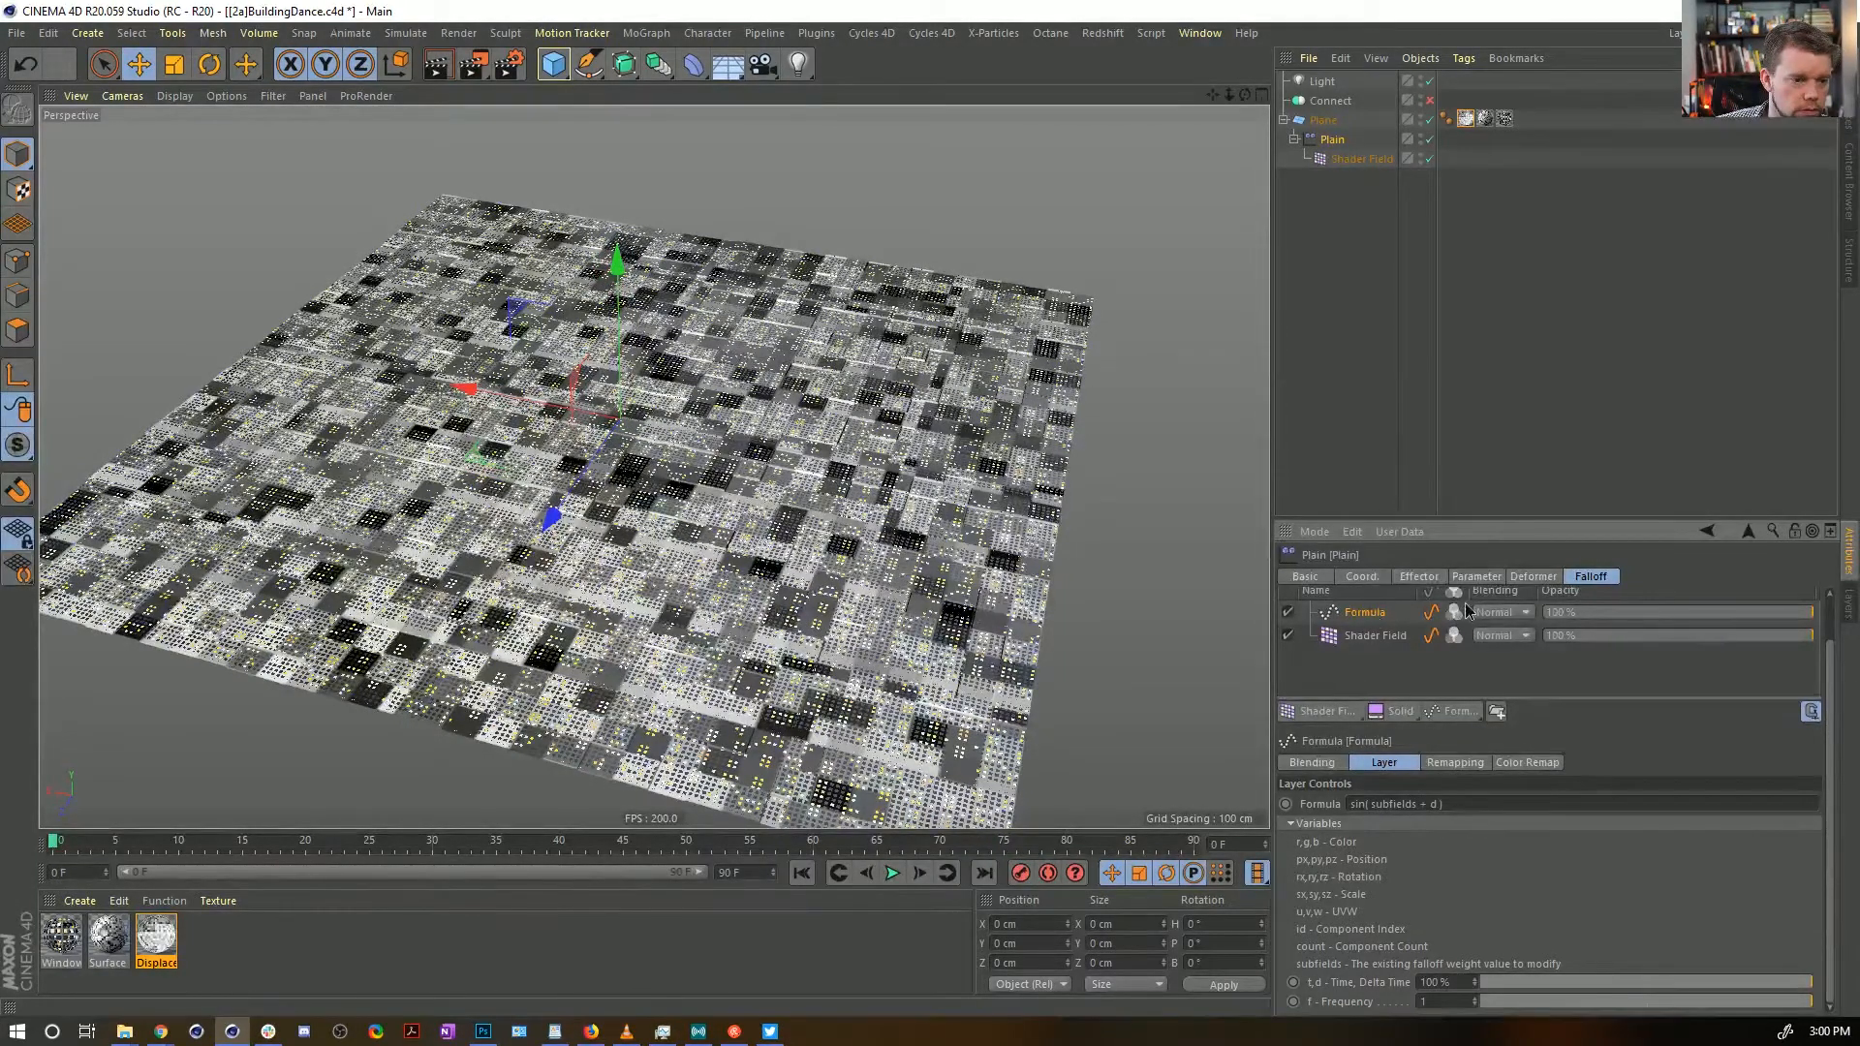
# Set the Formula layer's blending to Overlay and preview the animation
pyautogui.click(1501, 611)
pyautogui.click(1501, 726)
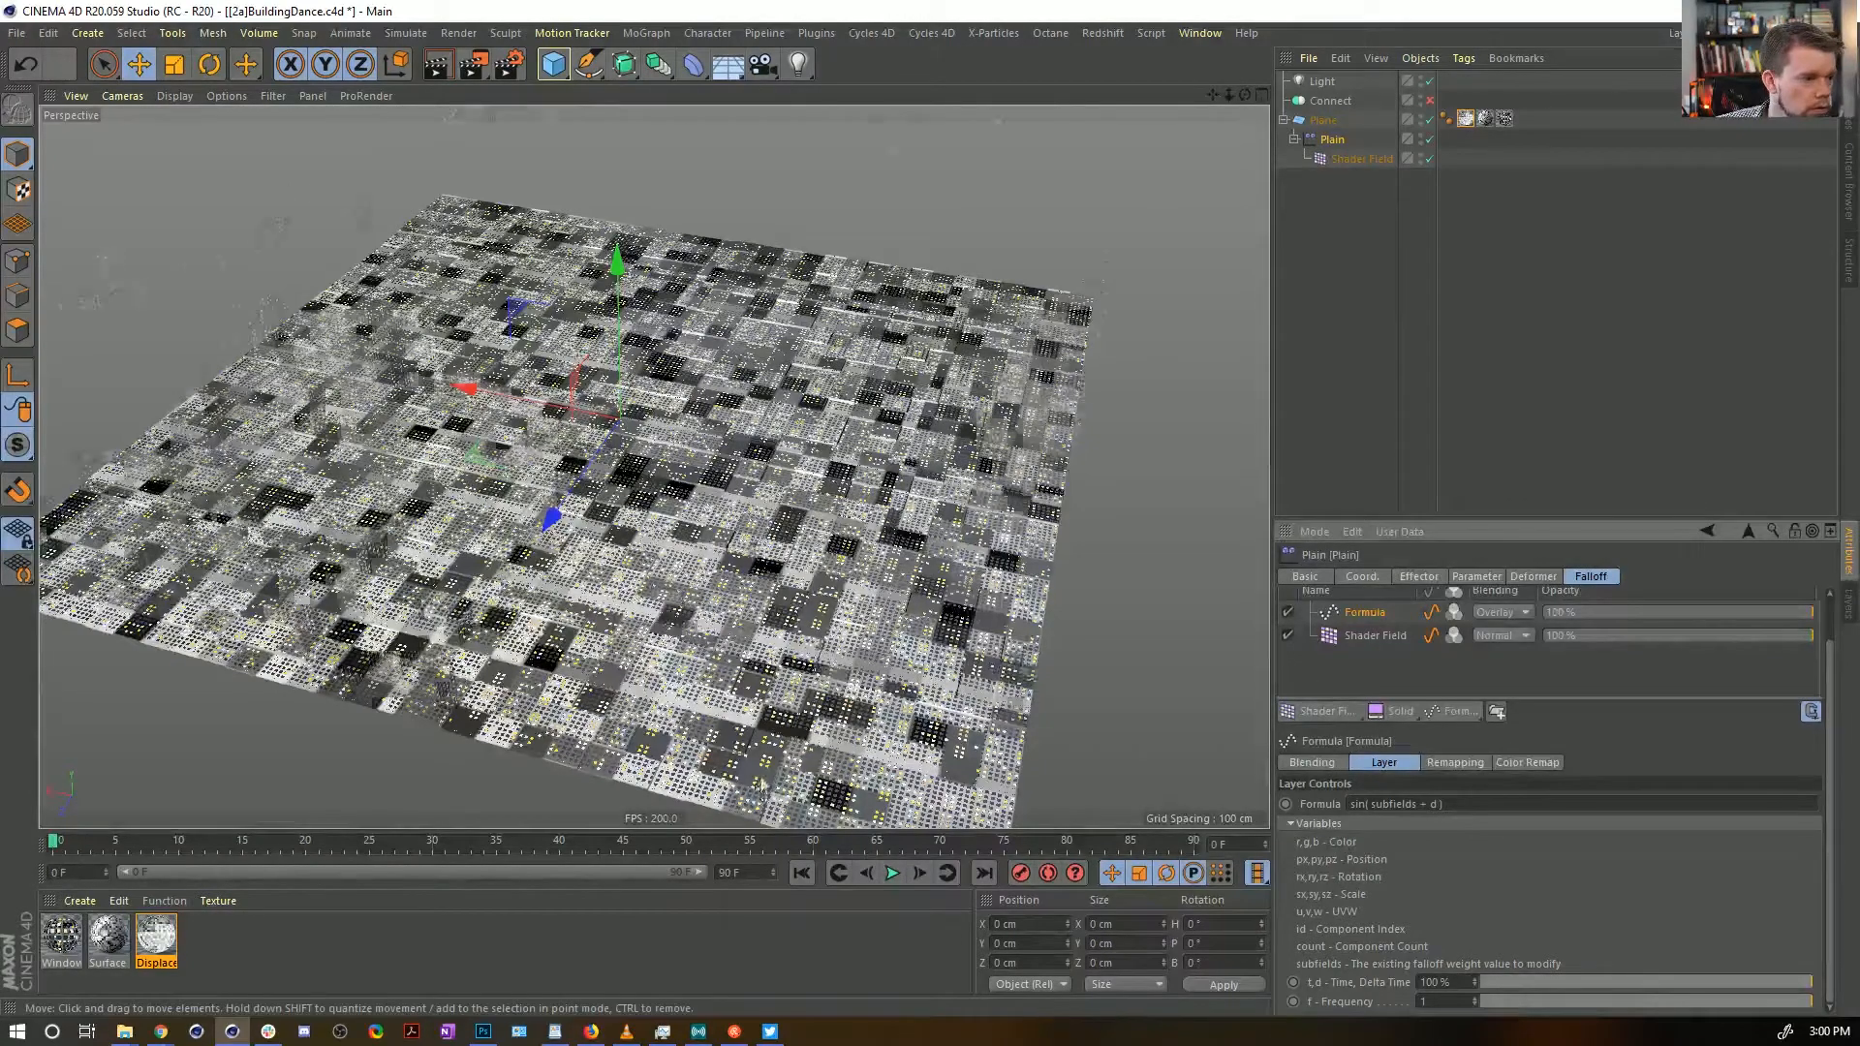
pyautogui.click(892, 873)
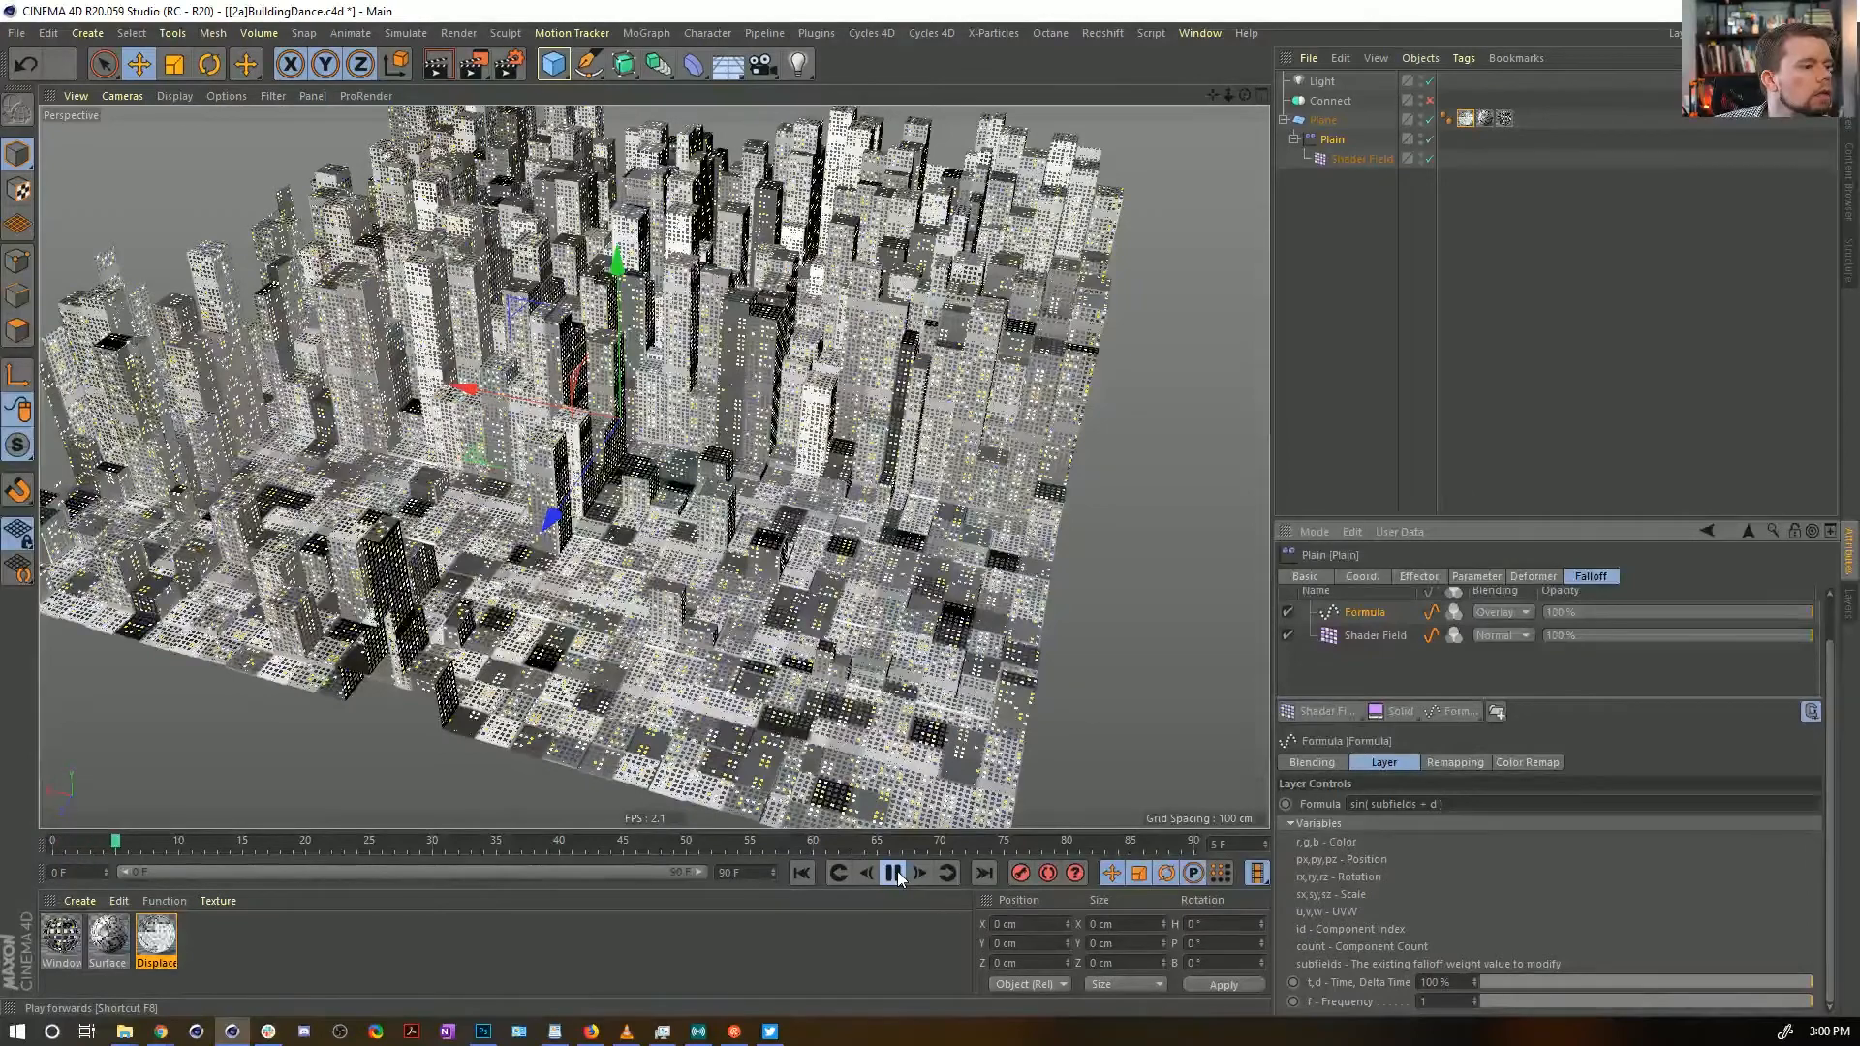
pyautogui.click(892, 873)
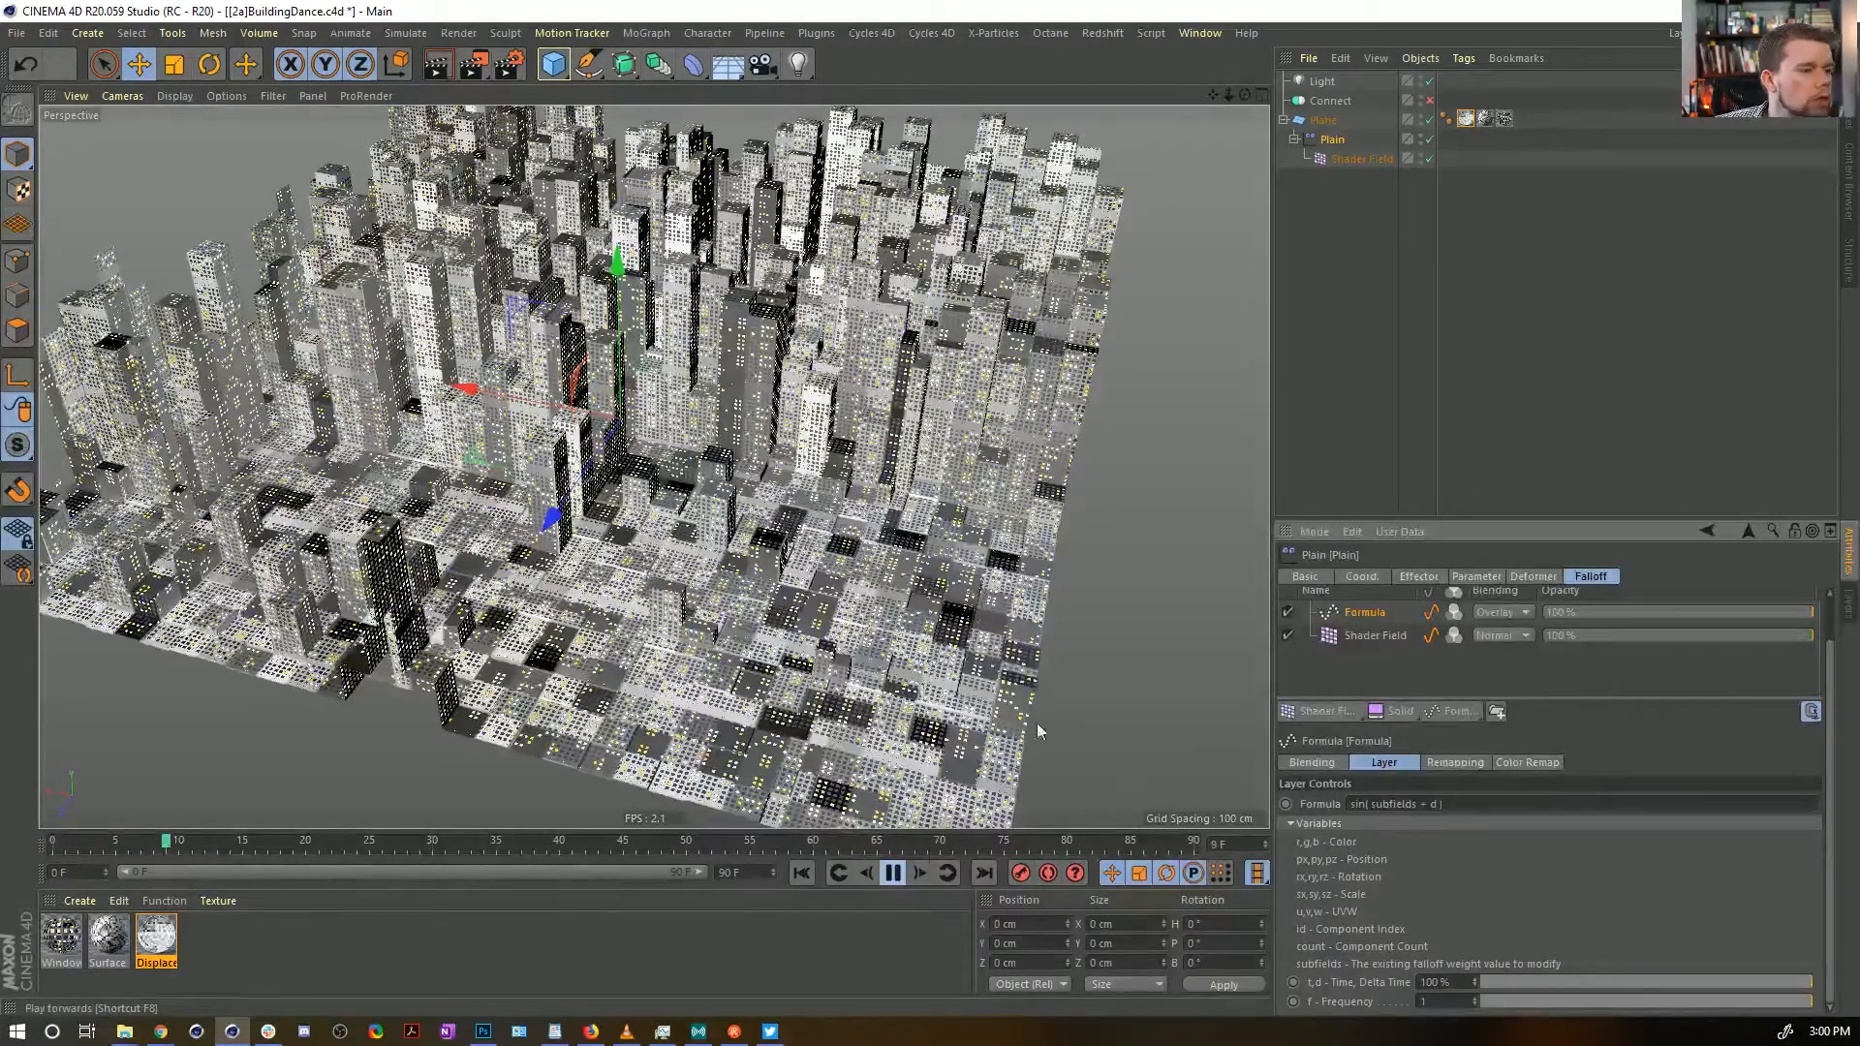
# Reduce the plane's width and height segments to 100 each and play the animation
pyautogui.click(1324, 120)
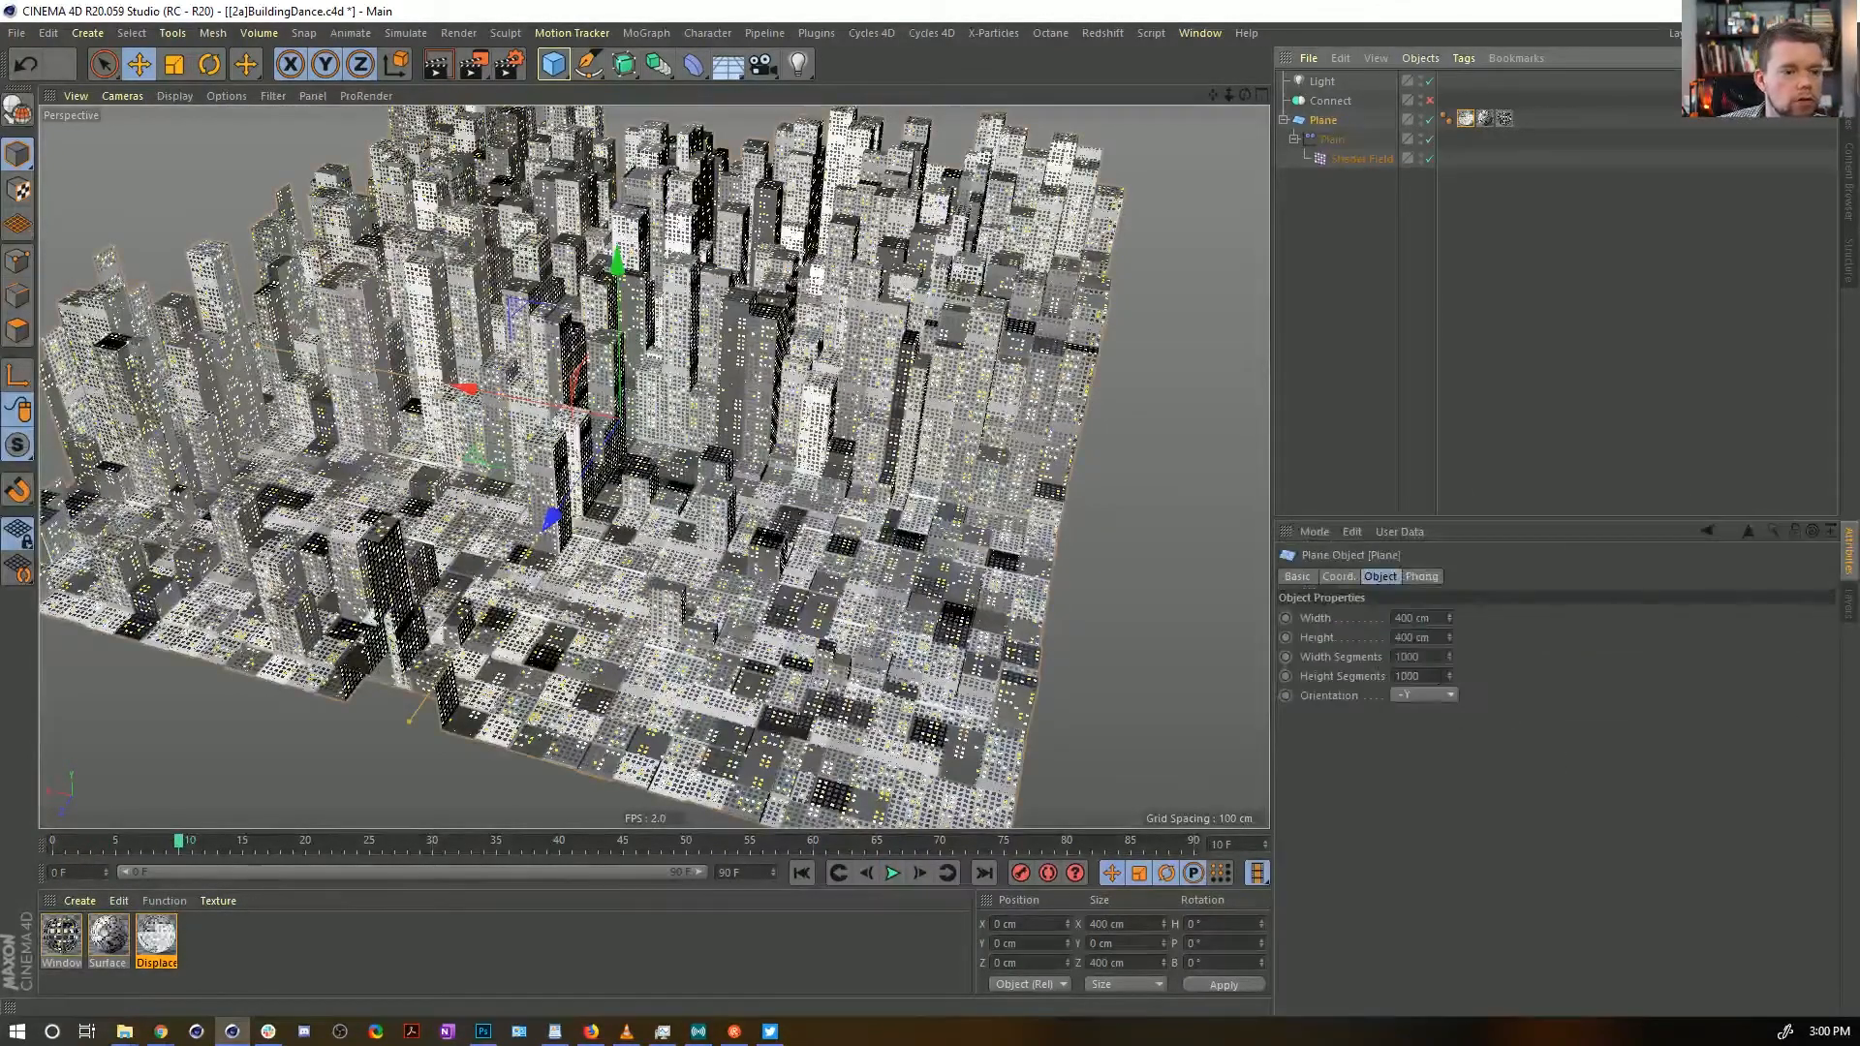
pyautogui.click(1426, 657)
pyautogui.press('BackSpace')
pyautogui.press('Return')
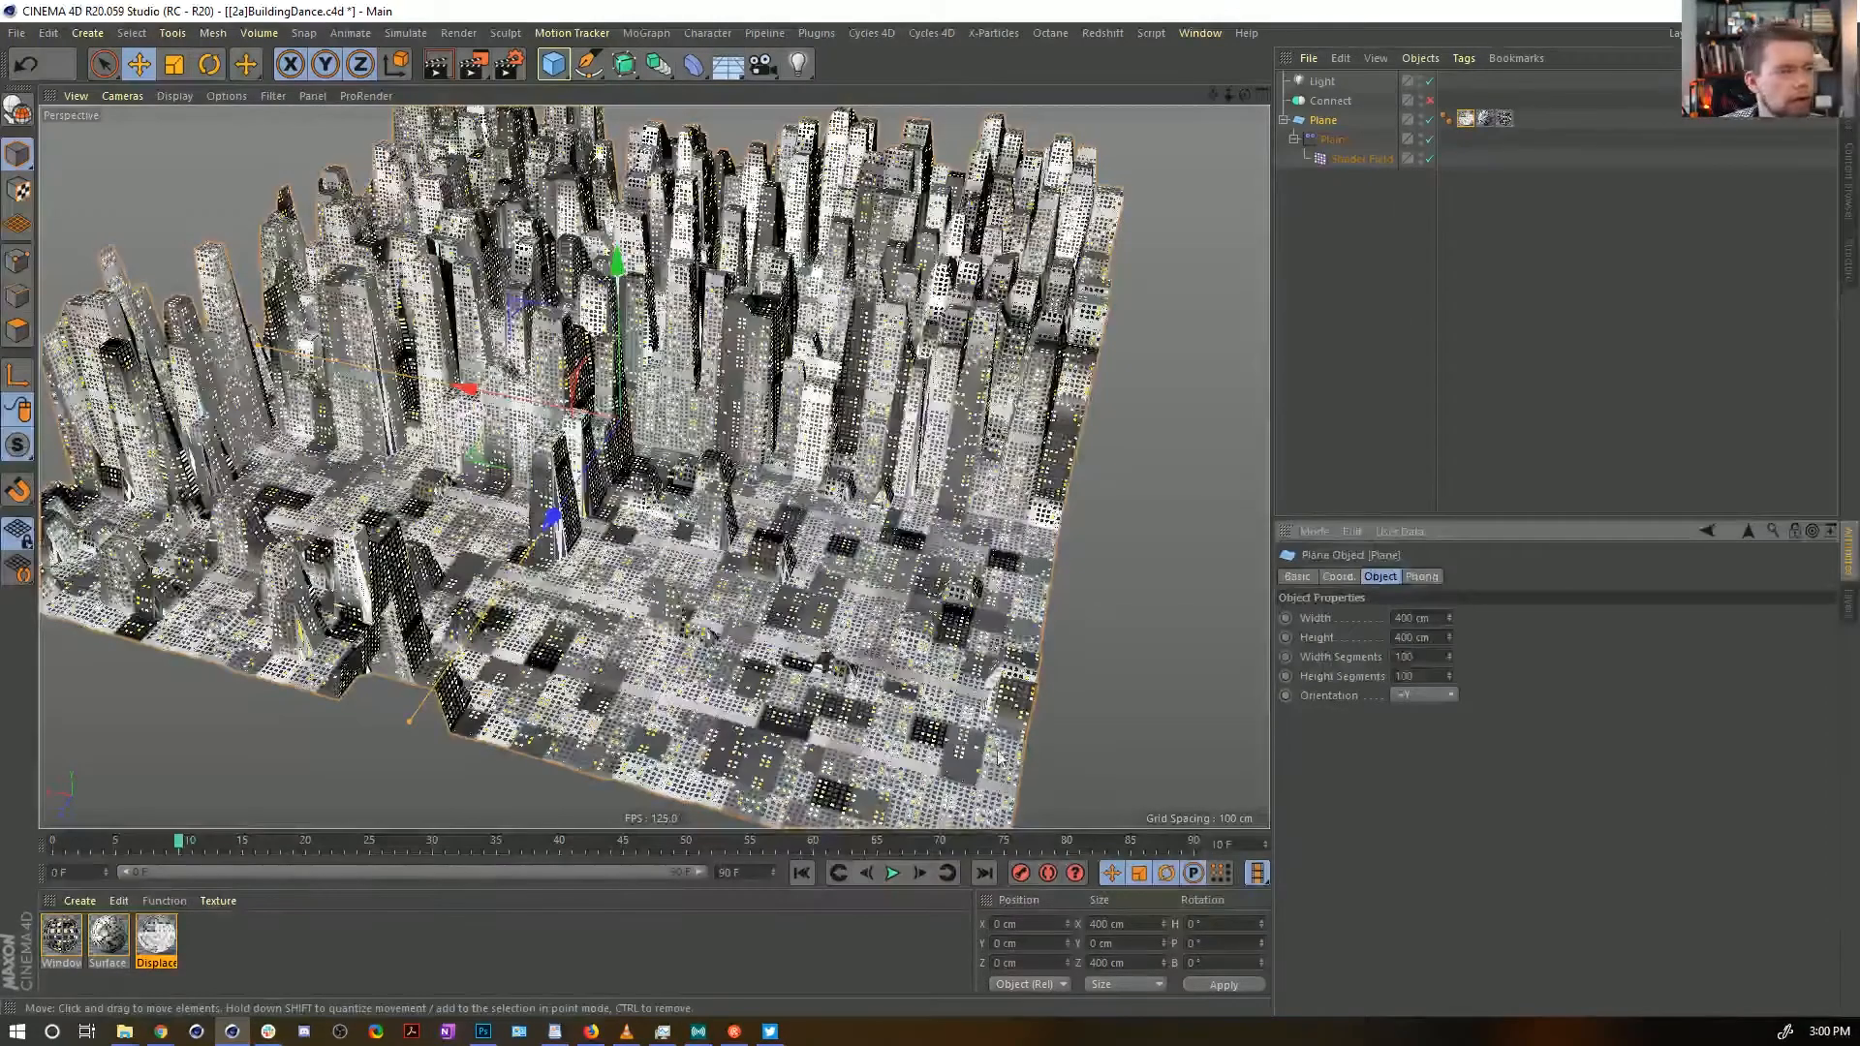
pyautogui.click(893, 874)
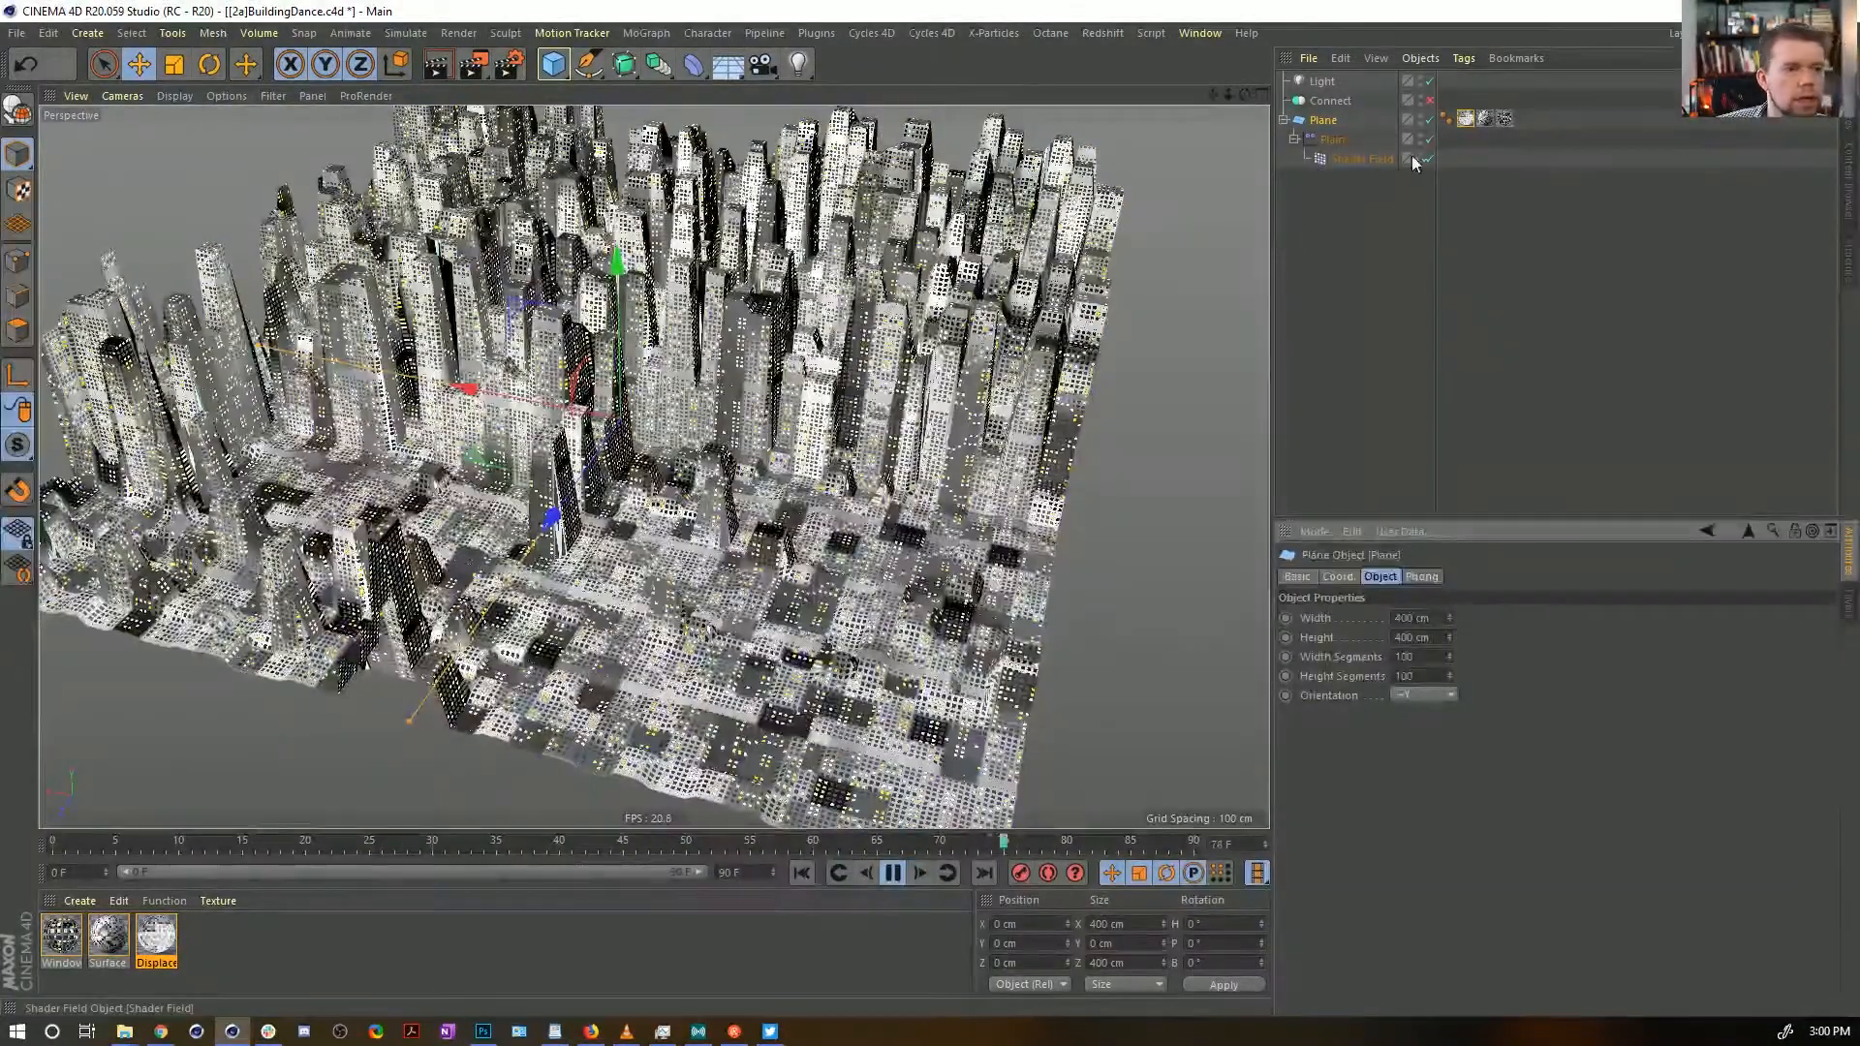
# Raise the Formula layer's time and delta time value to 1000 %, and further to 10000 %
pyautogui.click(1375, 159)
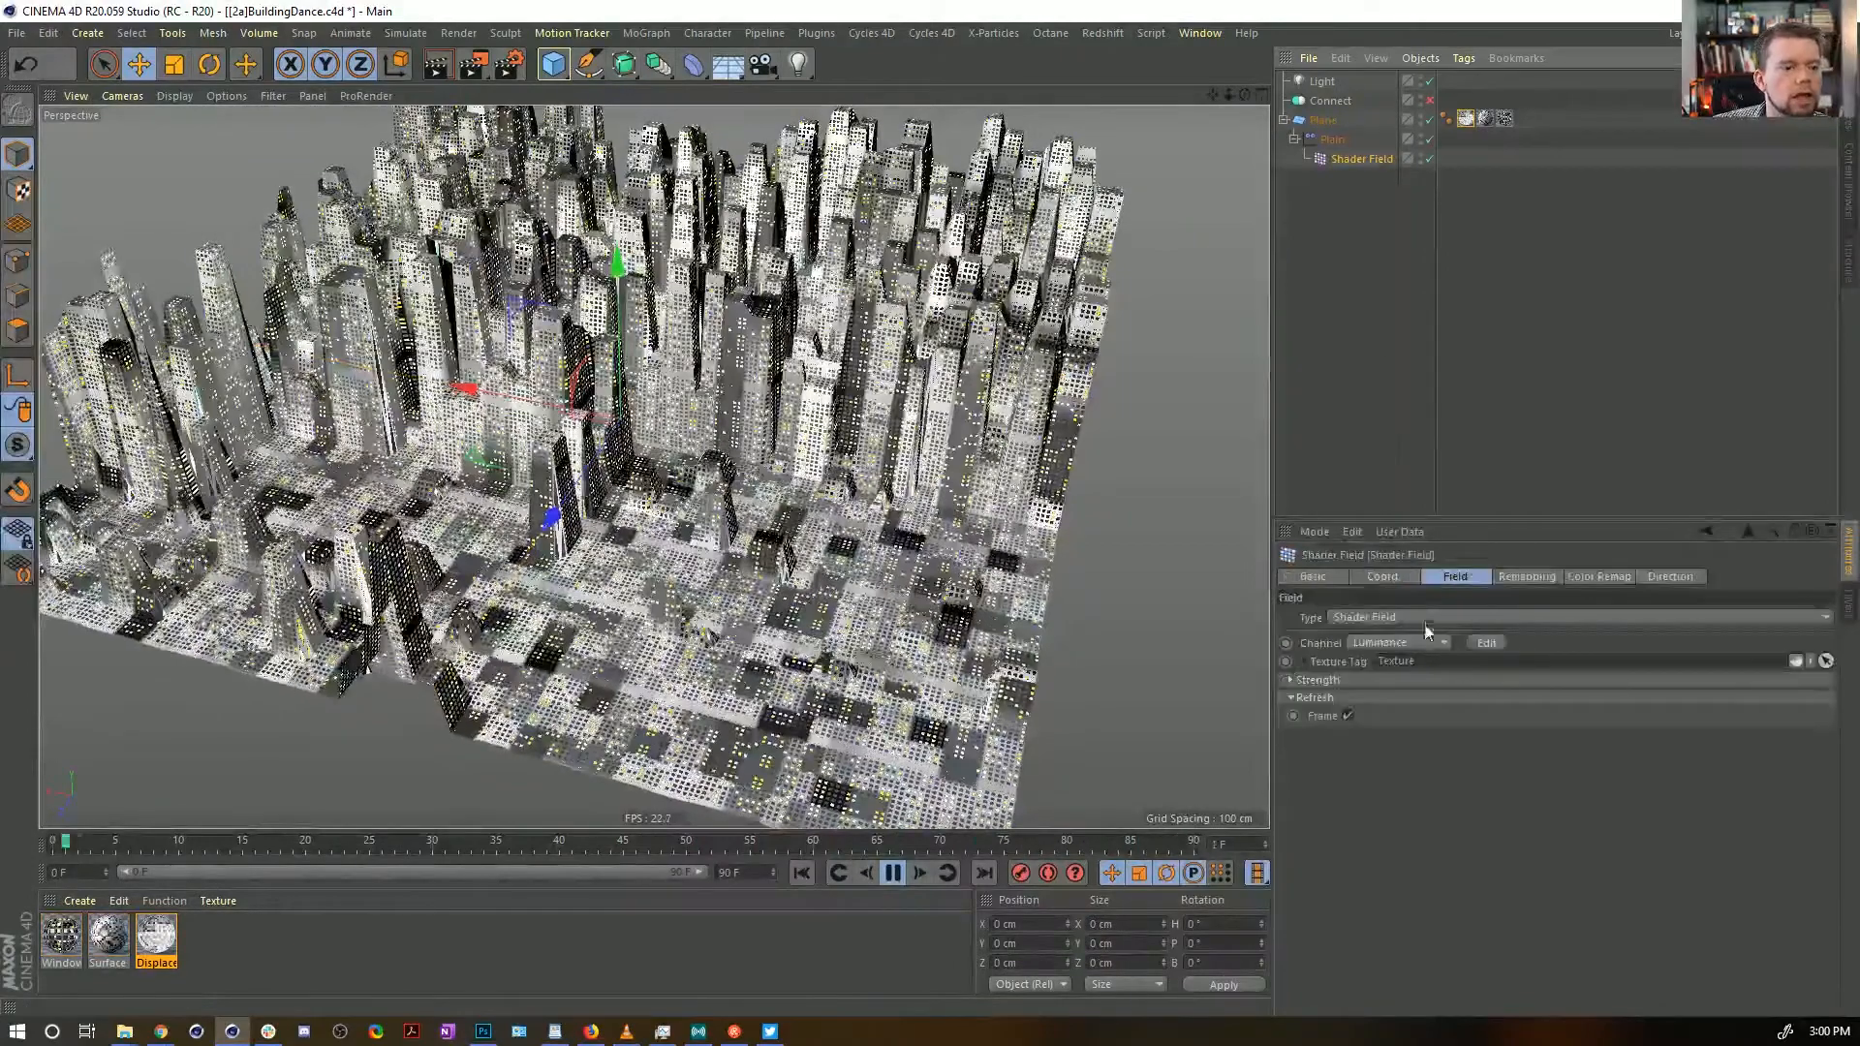
pyautogui.click(1333, 139)
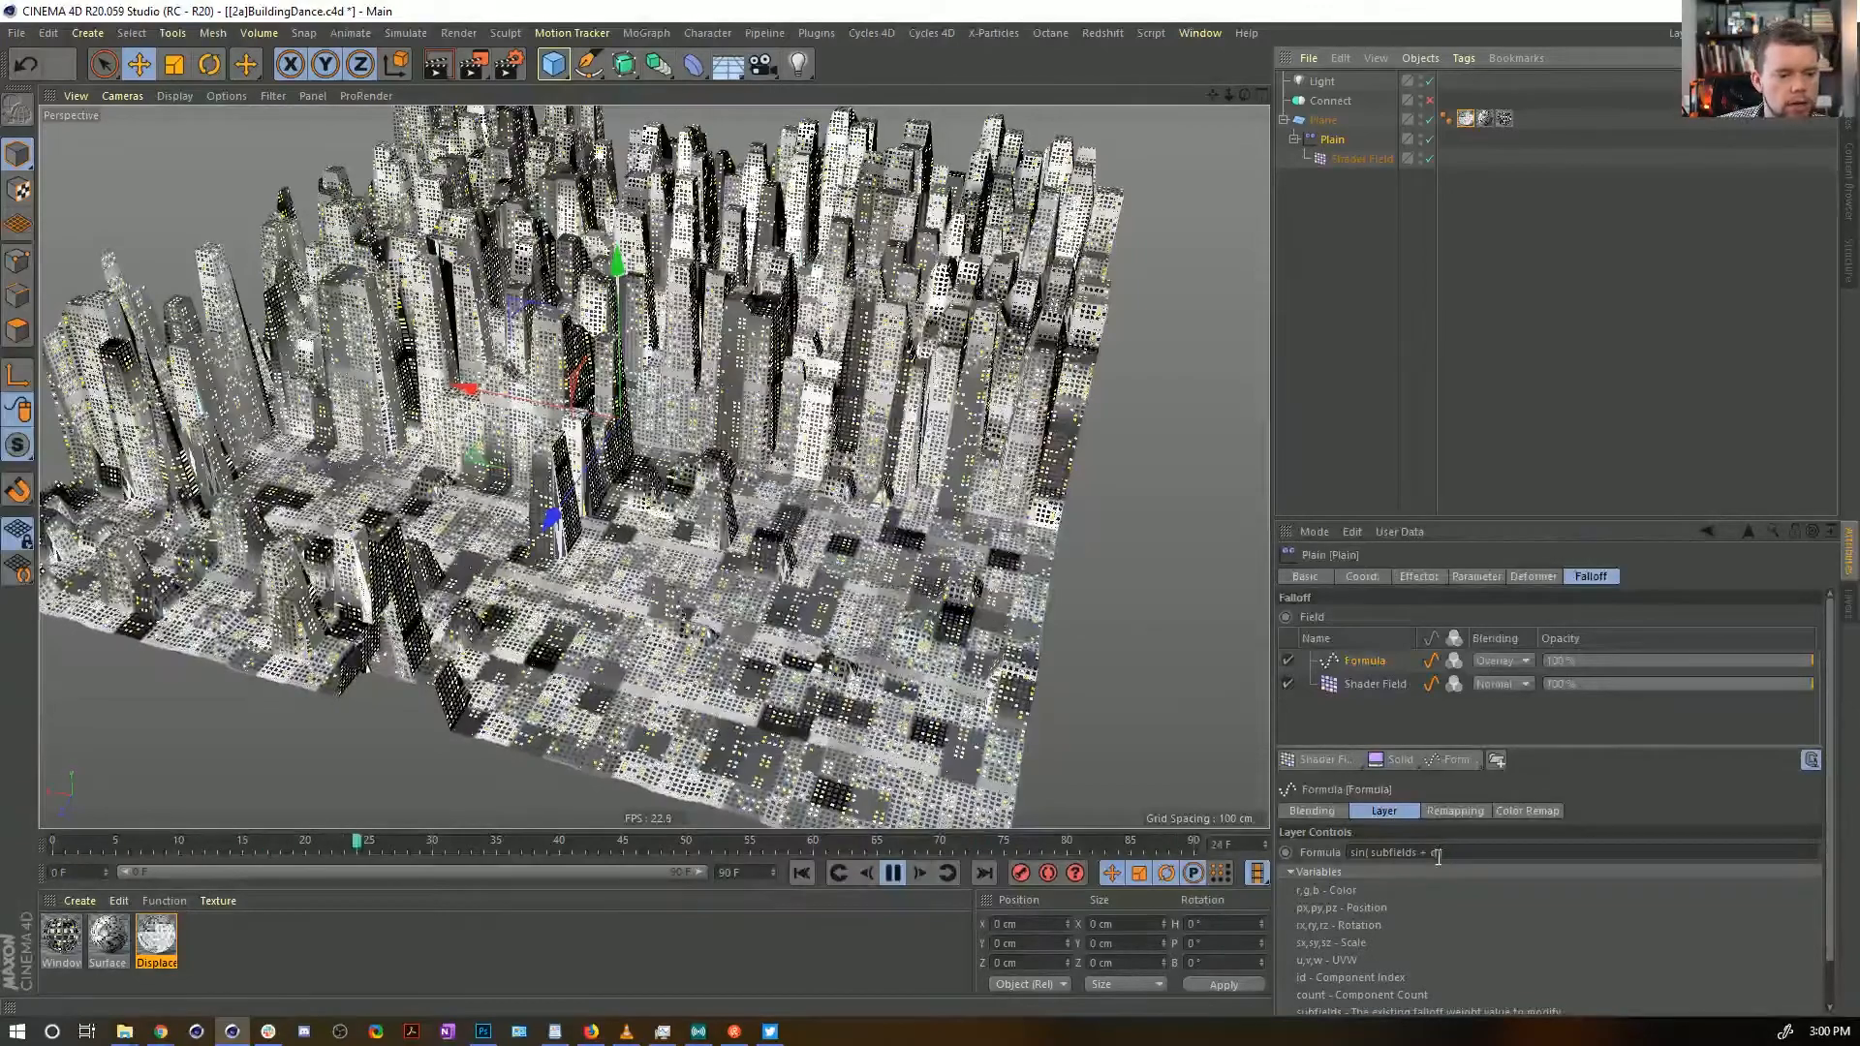
pyautogui.scroll(-2, 1448, 920)
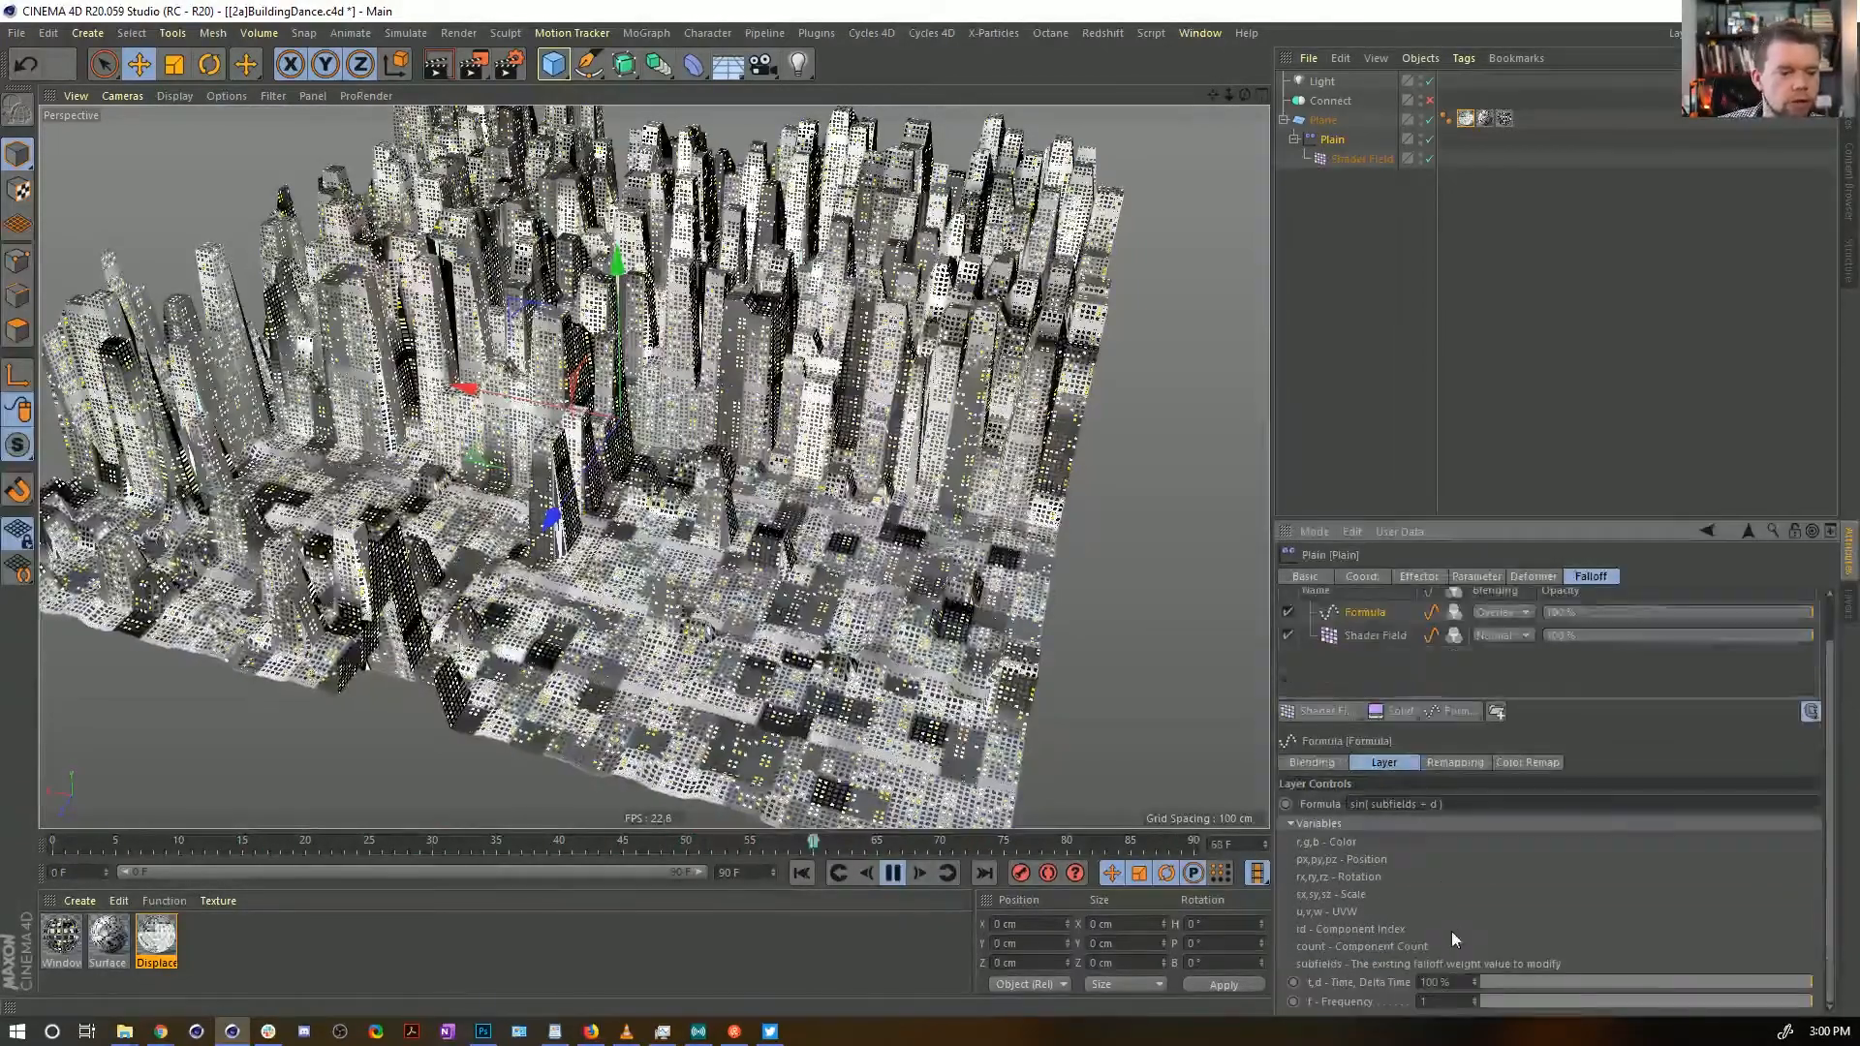
pyautogui.doubleClick(1430, 983)
pyautogui.write('1000')
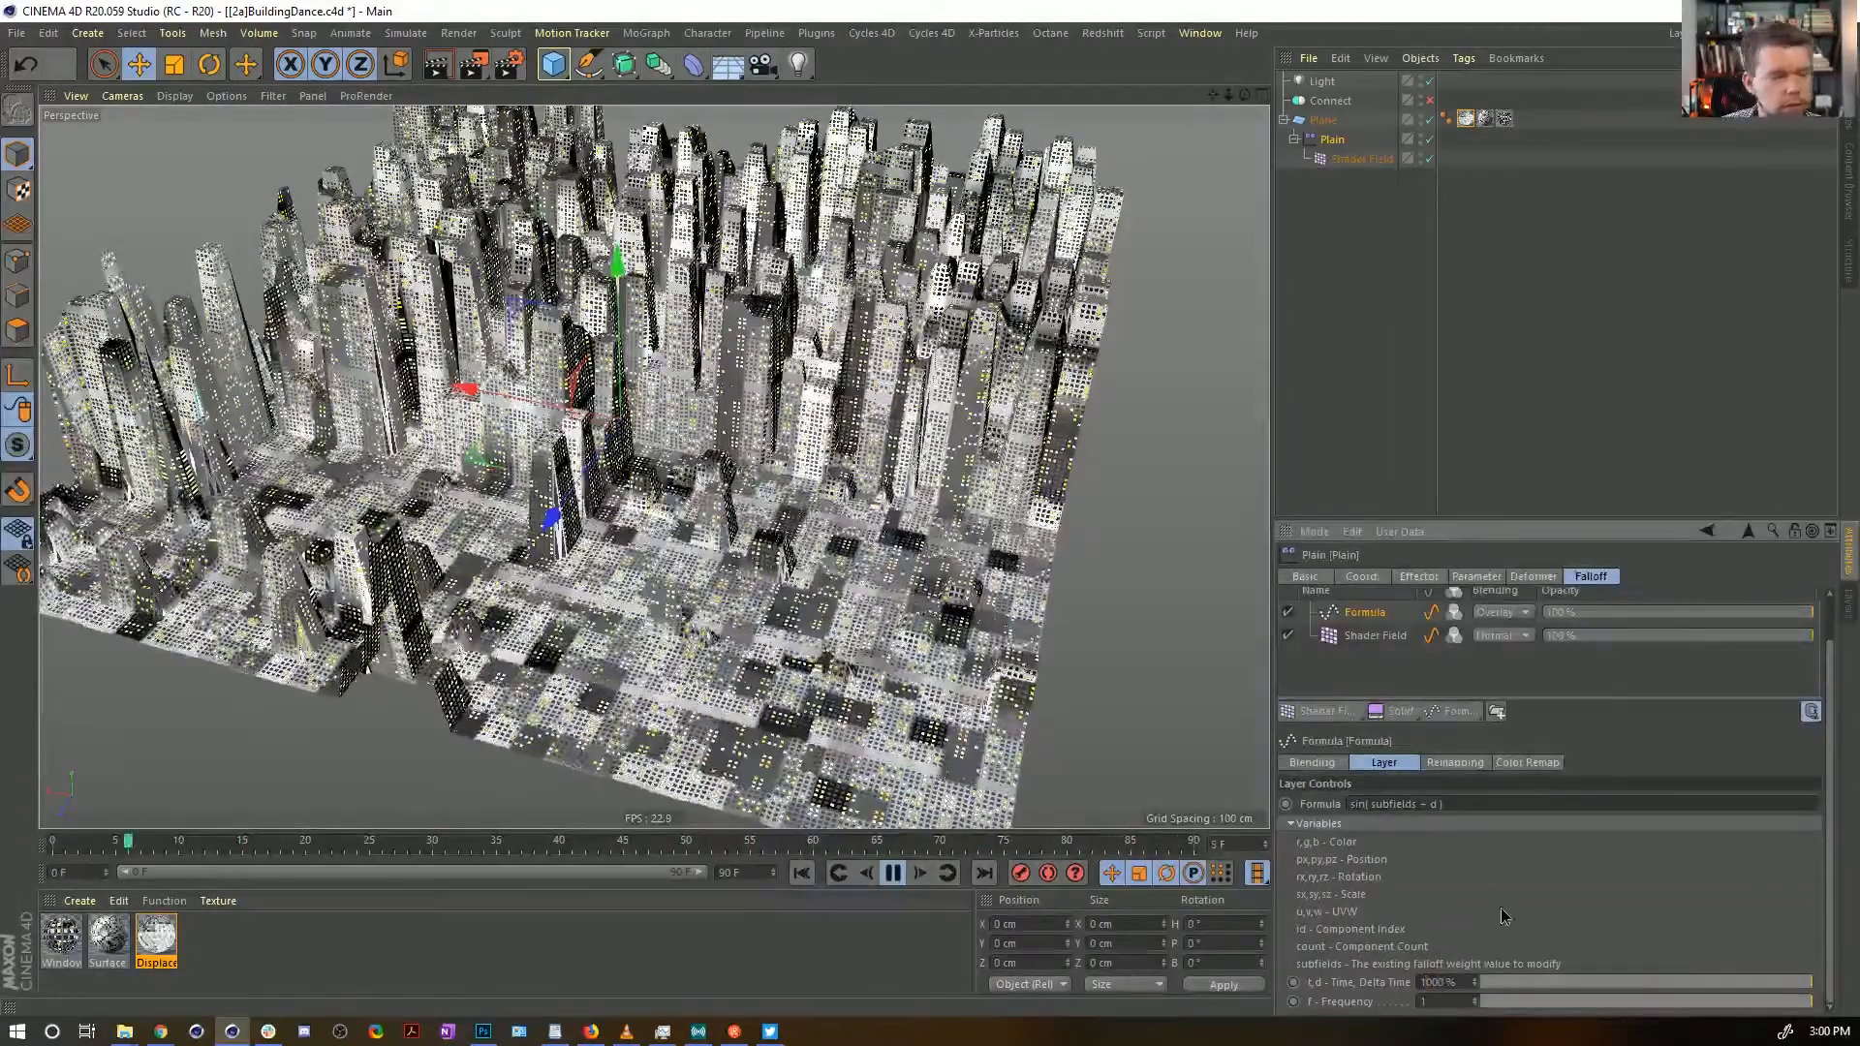
pyautogui.press('Return')
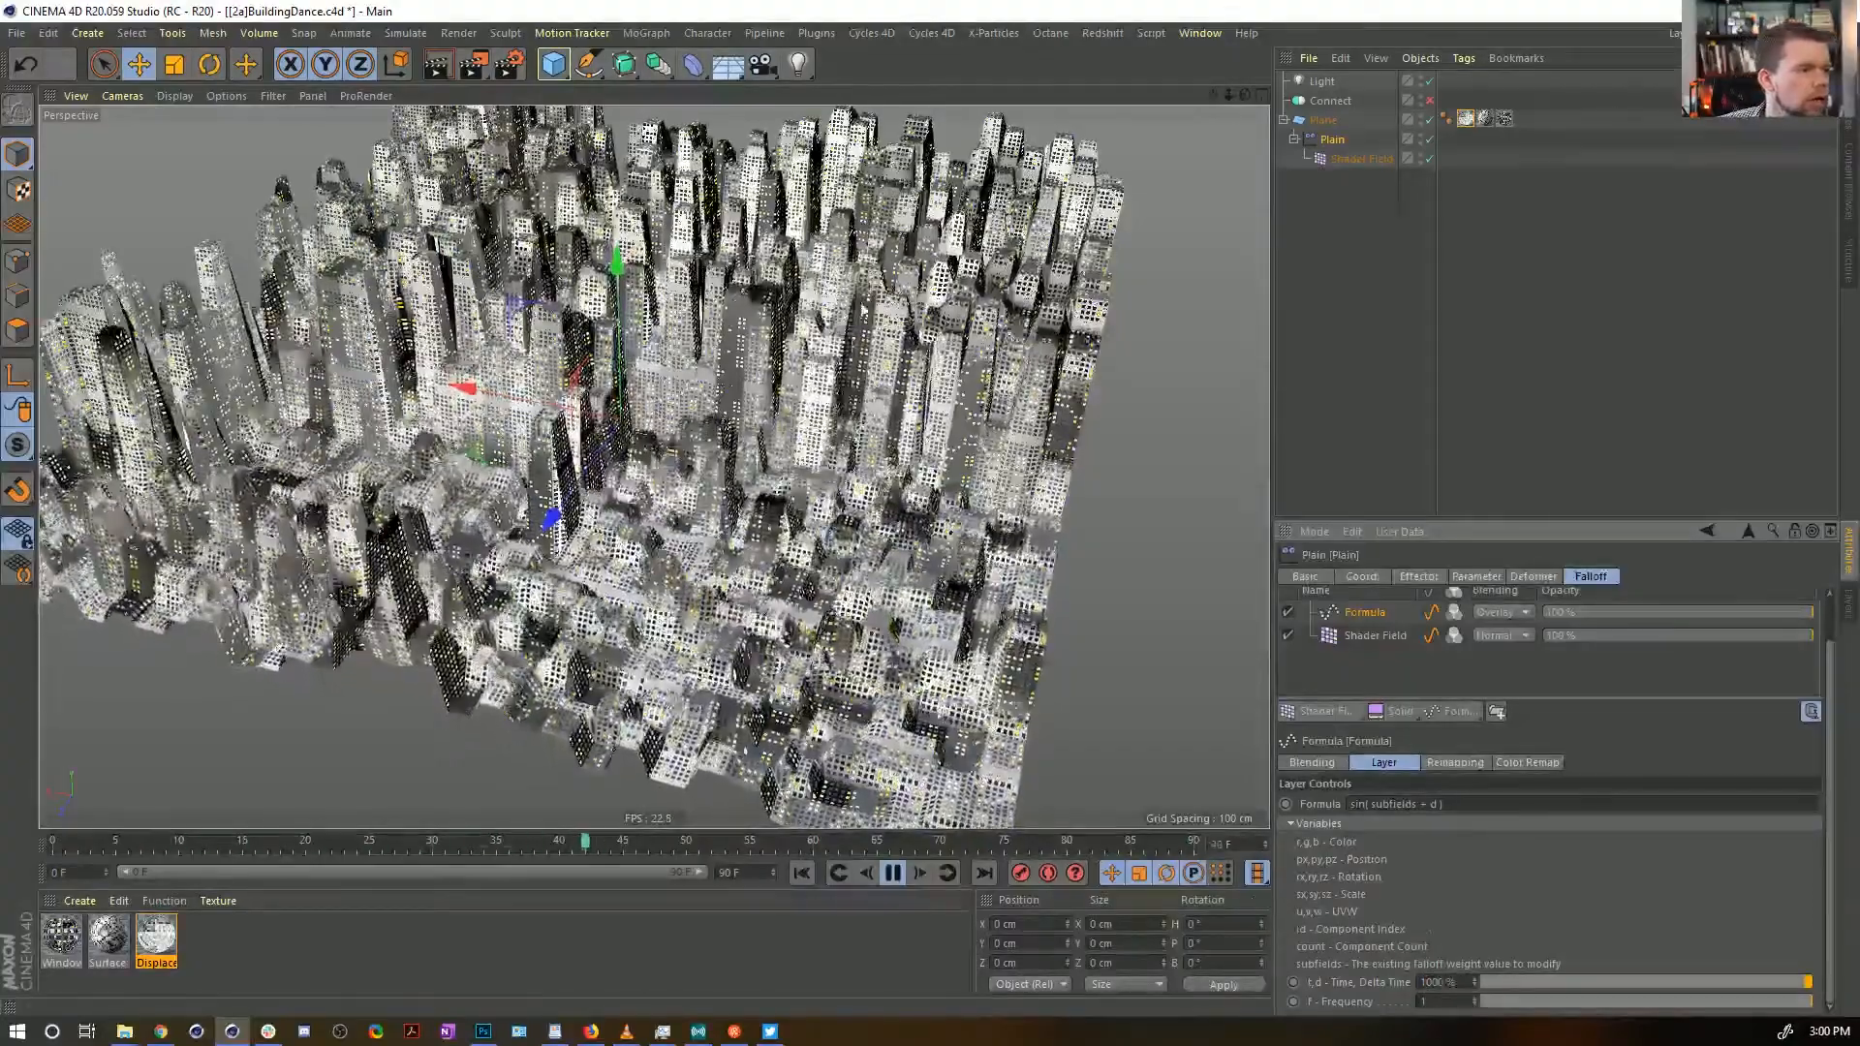
pyautogui.click(1444, 983)
pyautogui.write('0')
pyautogui.press('Return')
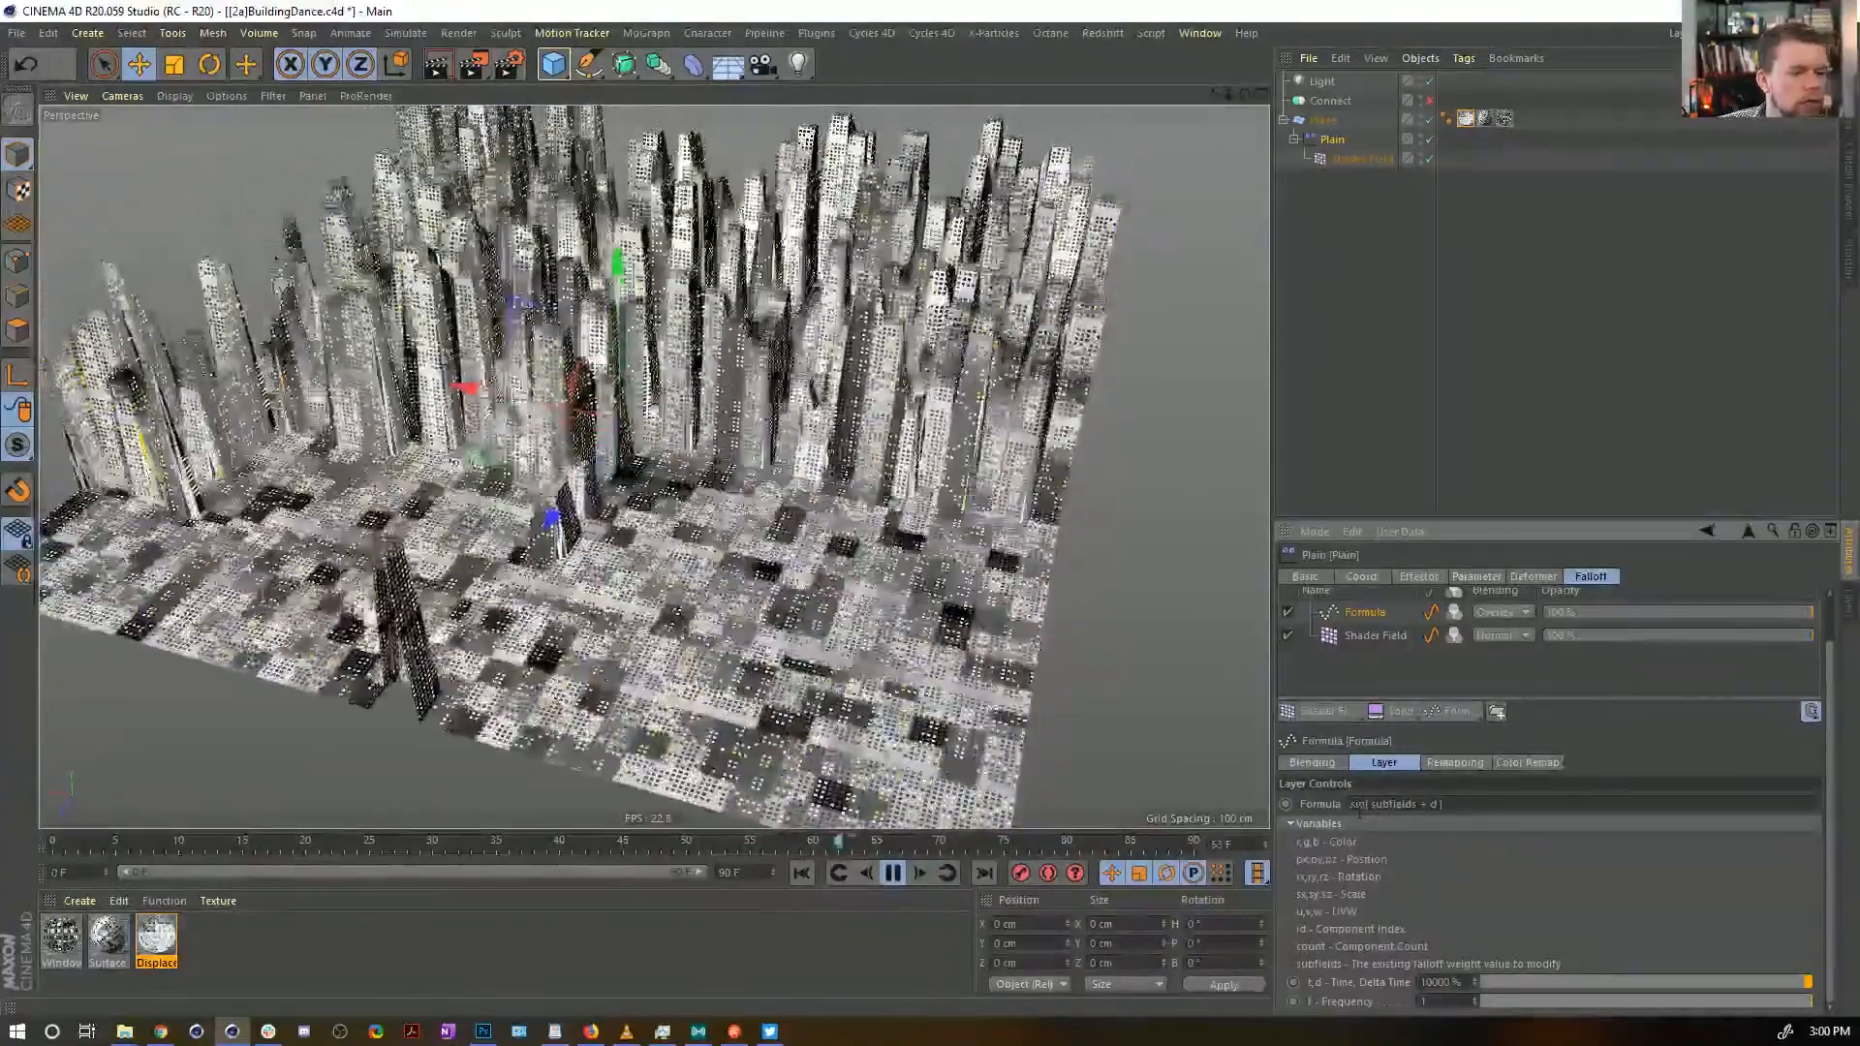
# Remove the sine function so the formula reads ( subfields + d ), and restart the playback from the beginning
pyautogui.moveTo(1368, 805); pyautogui.dragTo(1348, 805)
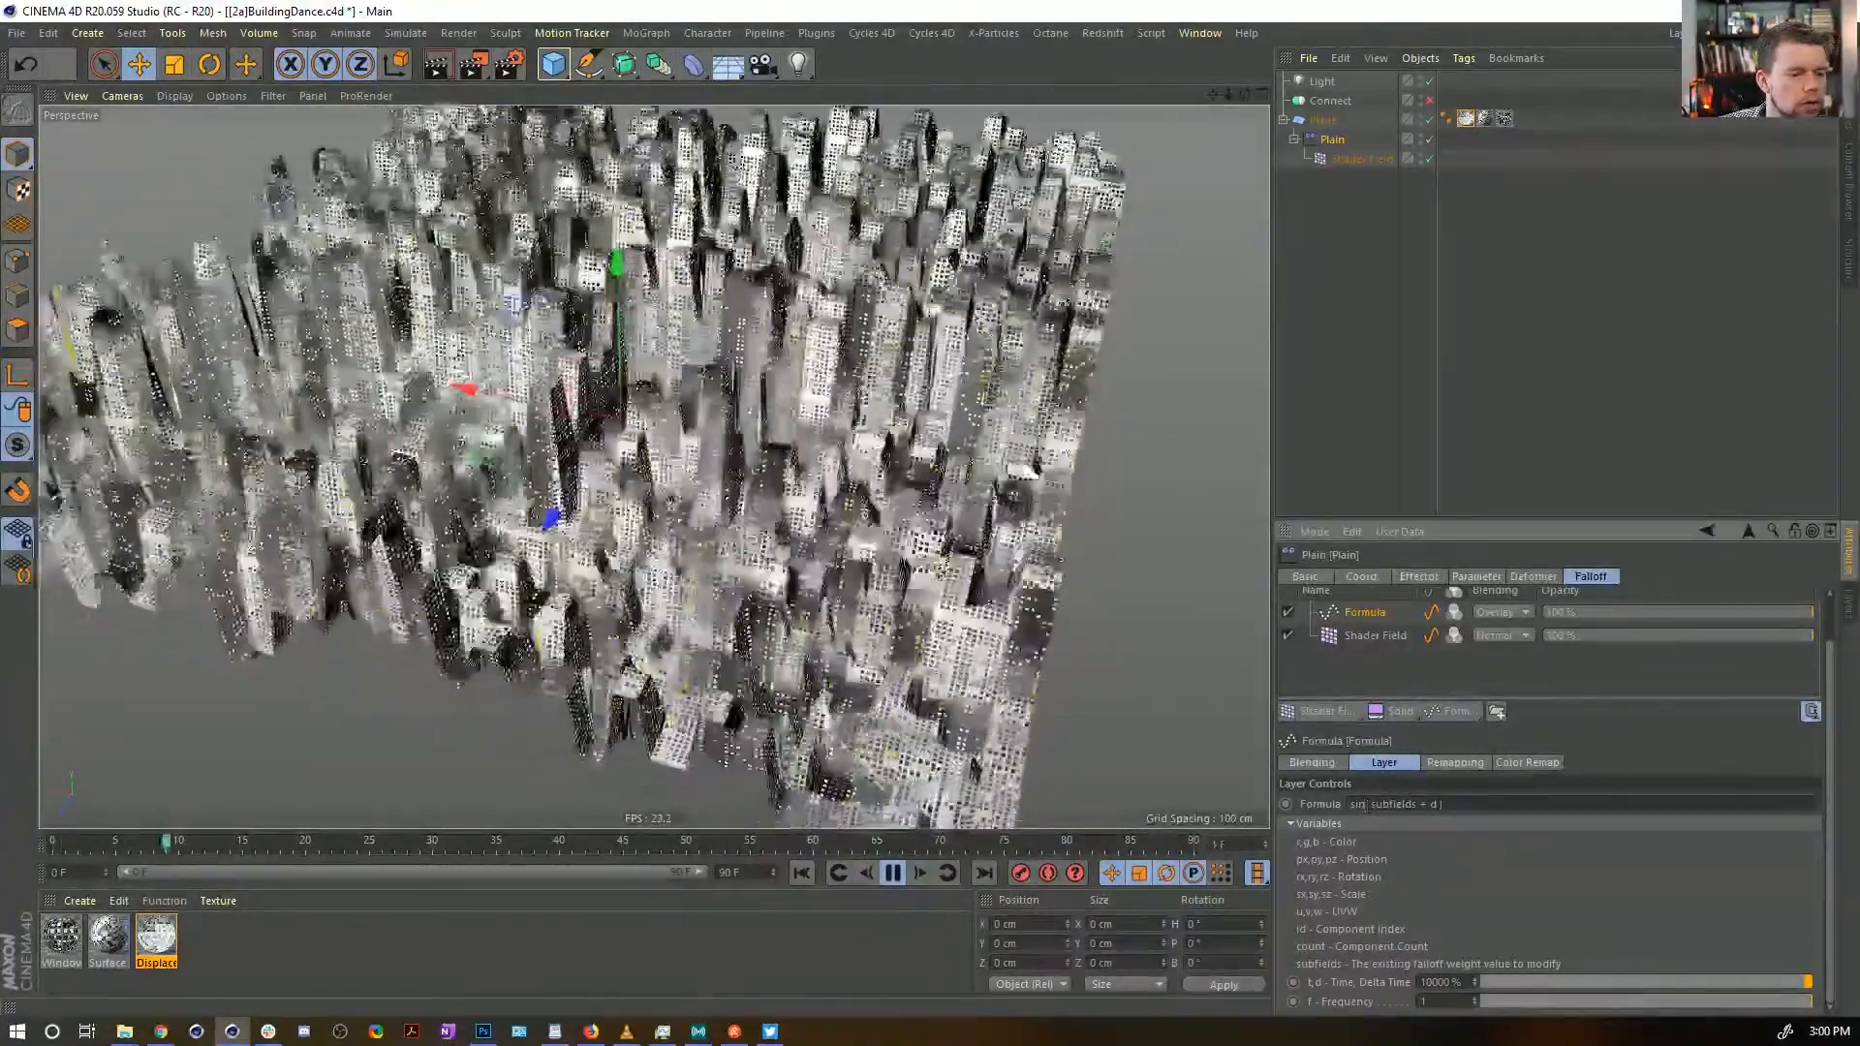
pyautogui.press('BackSpace')
pyautogui.write('(')
pyautogui.press('Return')
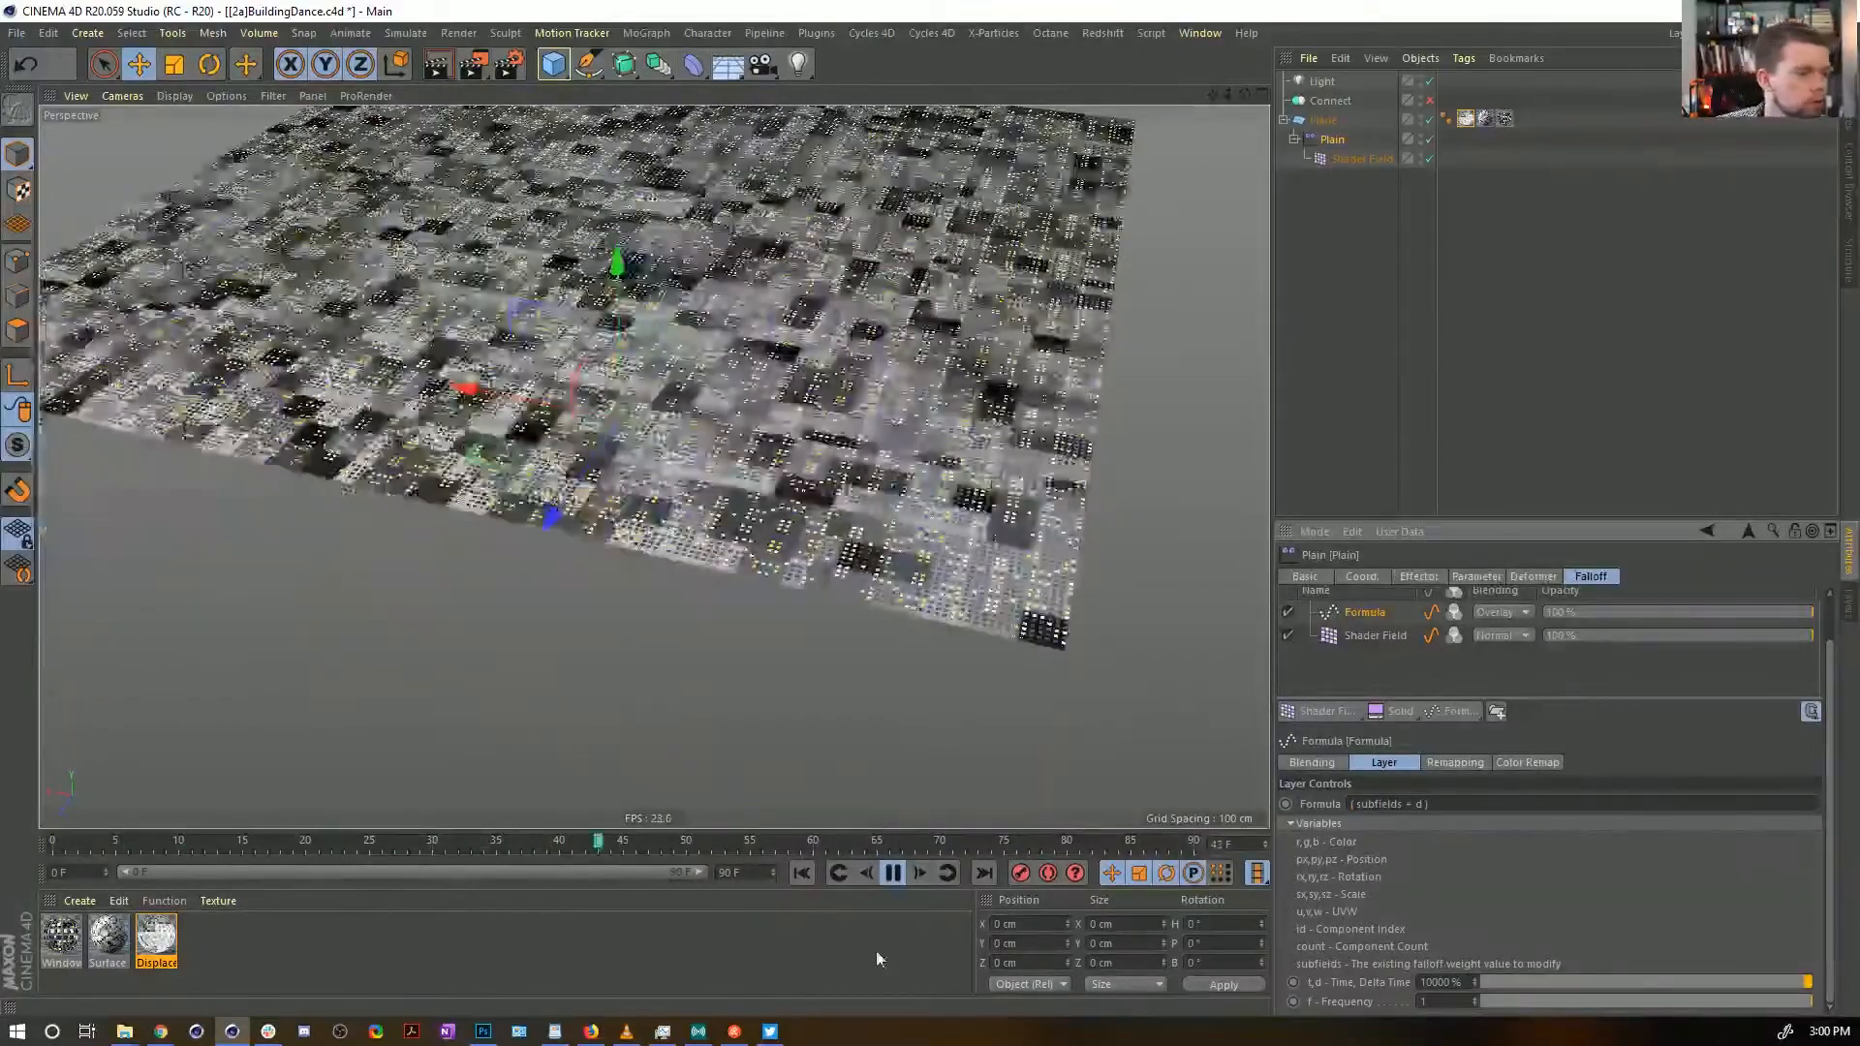
pyautogui.click(812, 865)
pyautogui.click(811, 865)
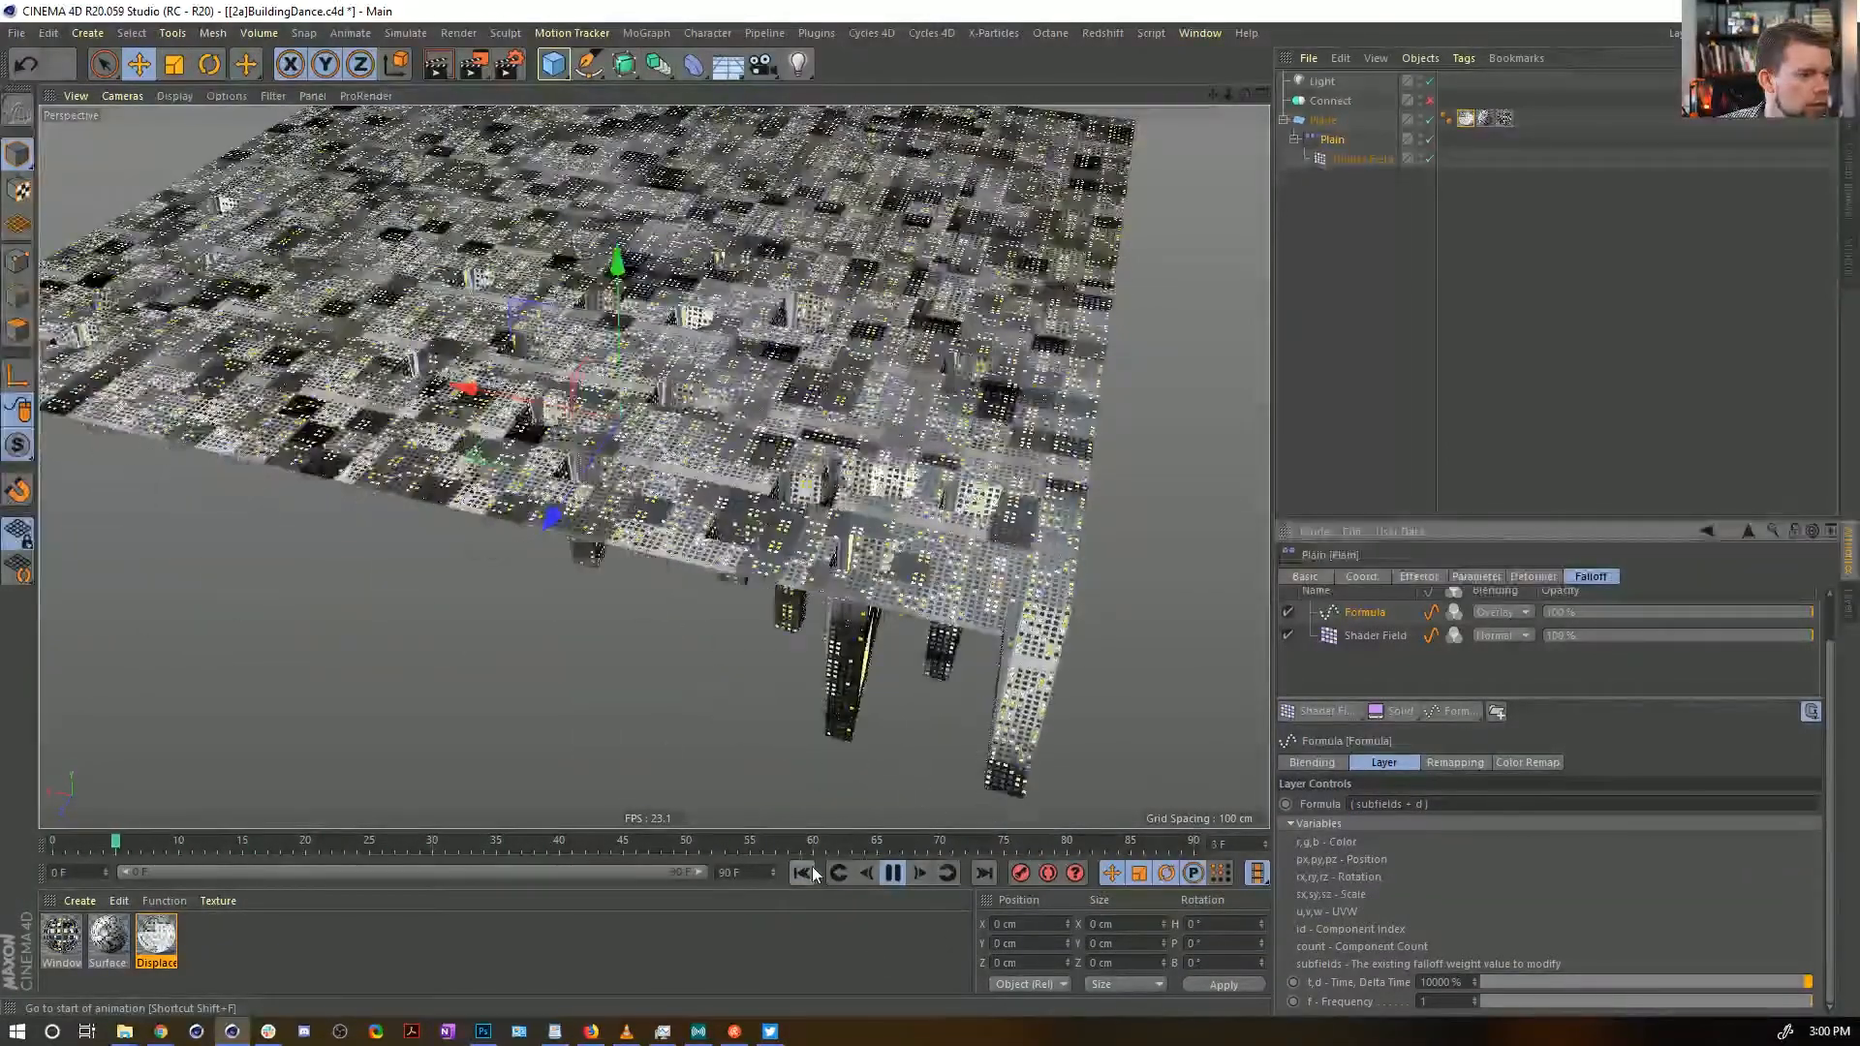
pyautogui.click(812, 870)
# Clear the formula text, delete the Formula layer from the Plain effector's falloff, and stop the playback
pyautogui.moveTo(1437, 804); pyautogui.dragTo(1346, 805)
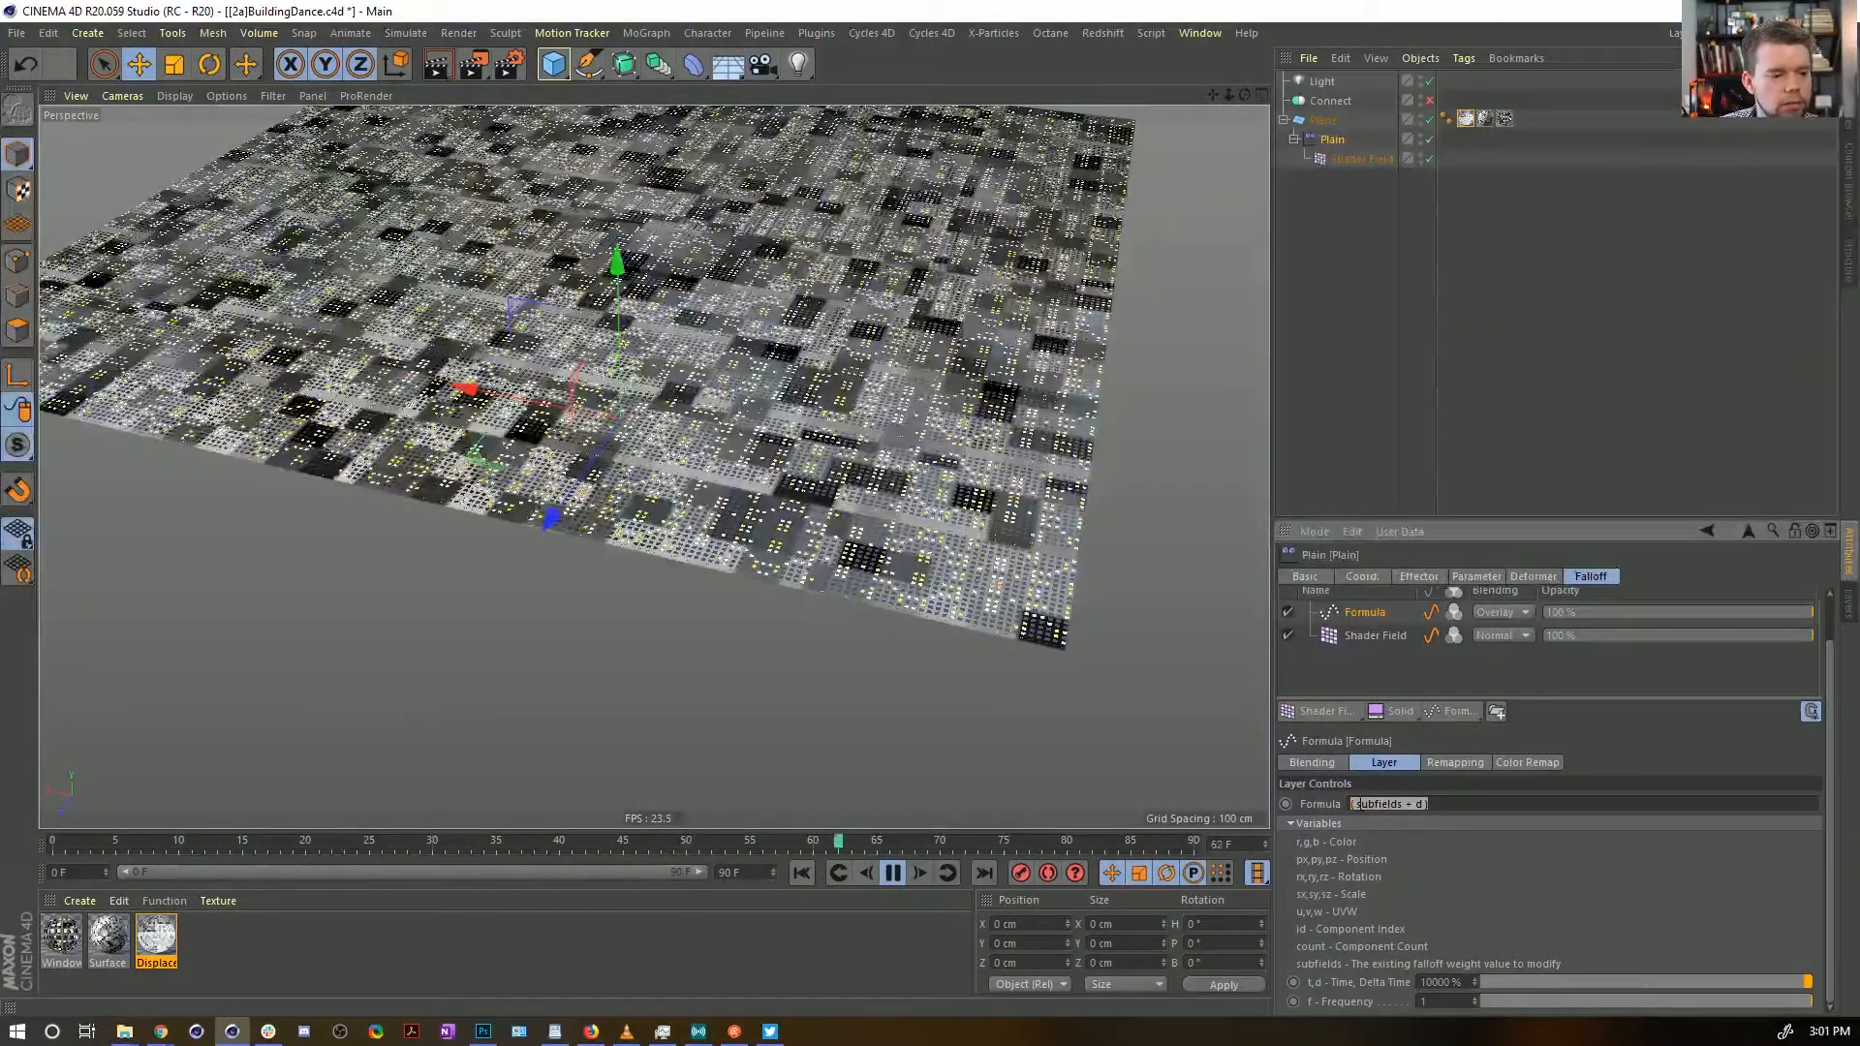
pyautogui.press('BackSpace')
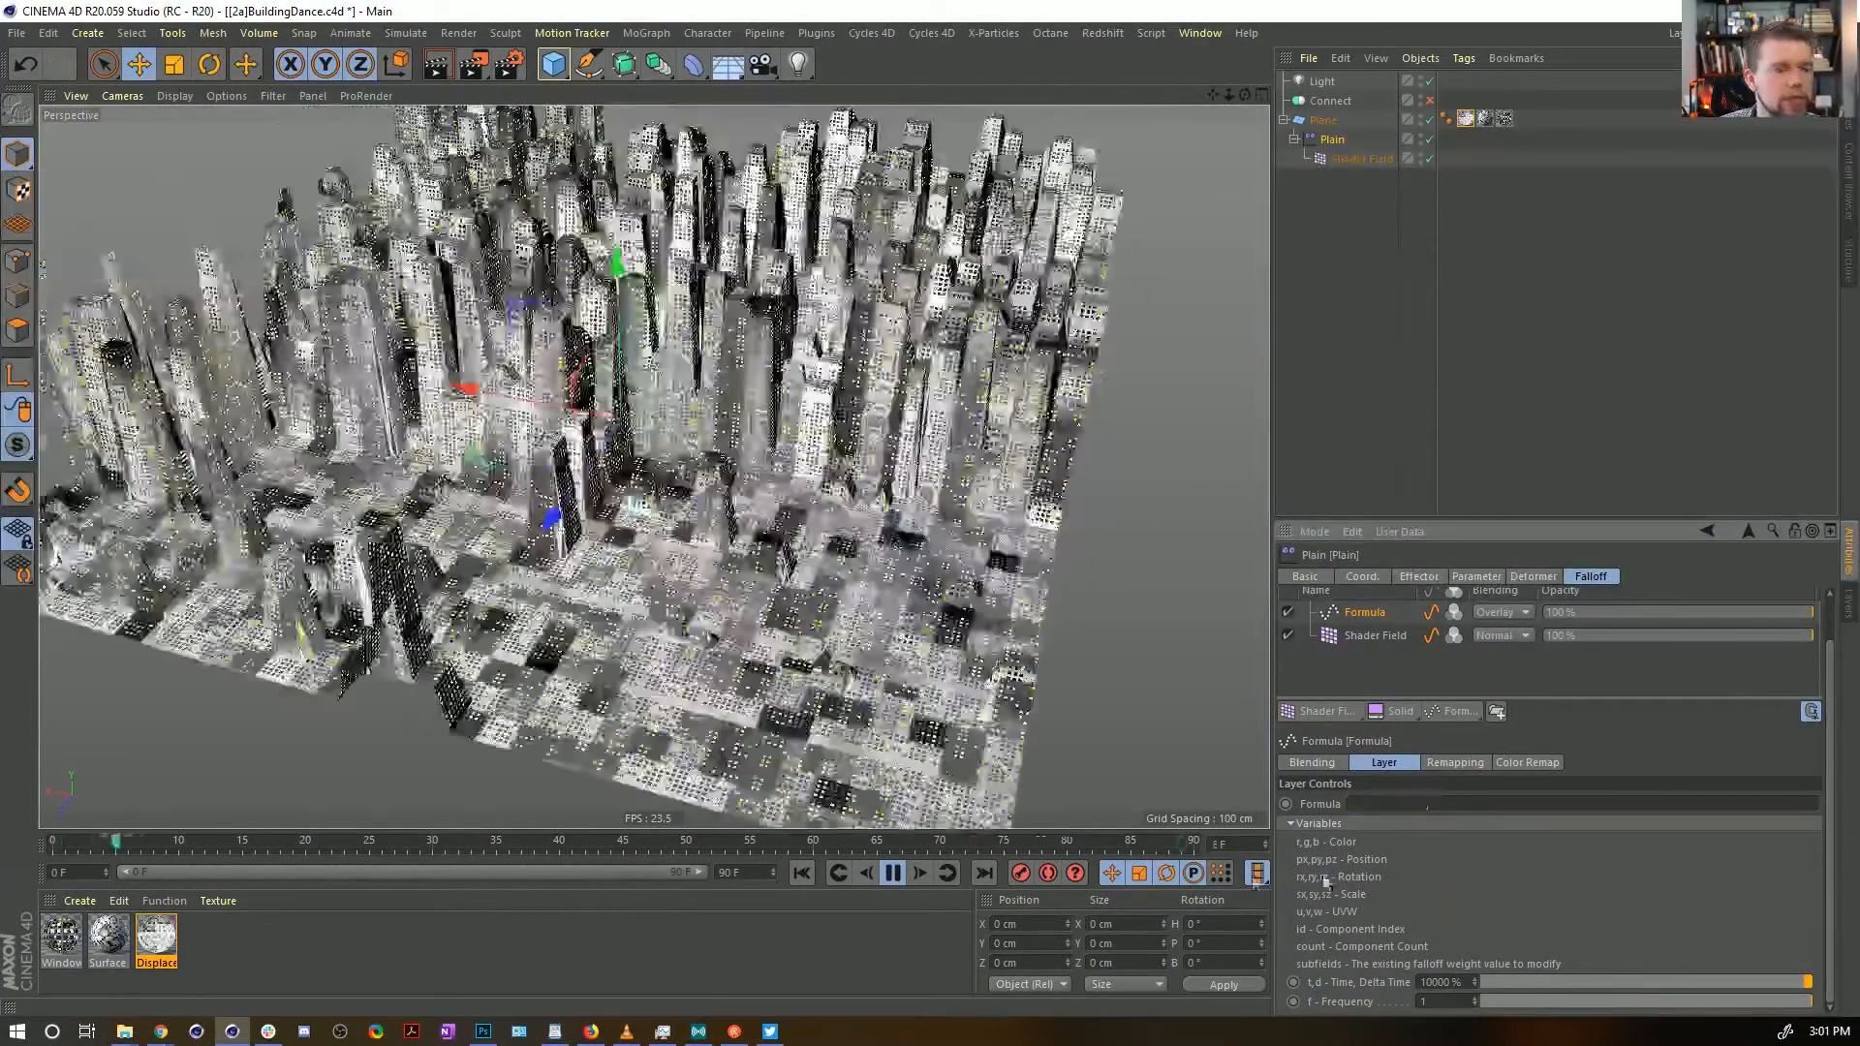
pyautogui.press('Delete')
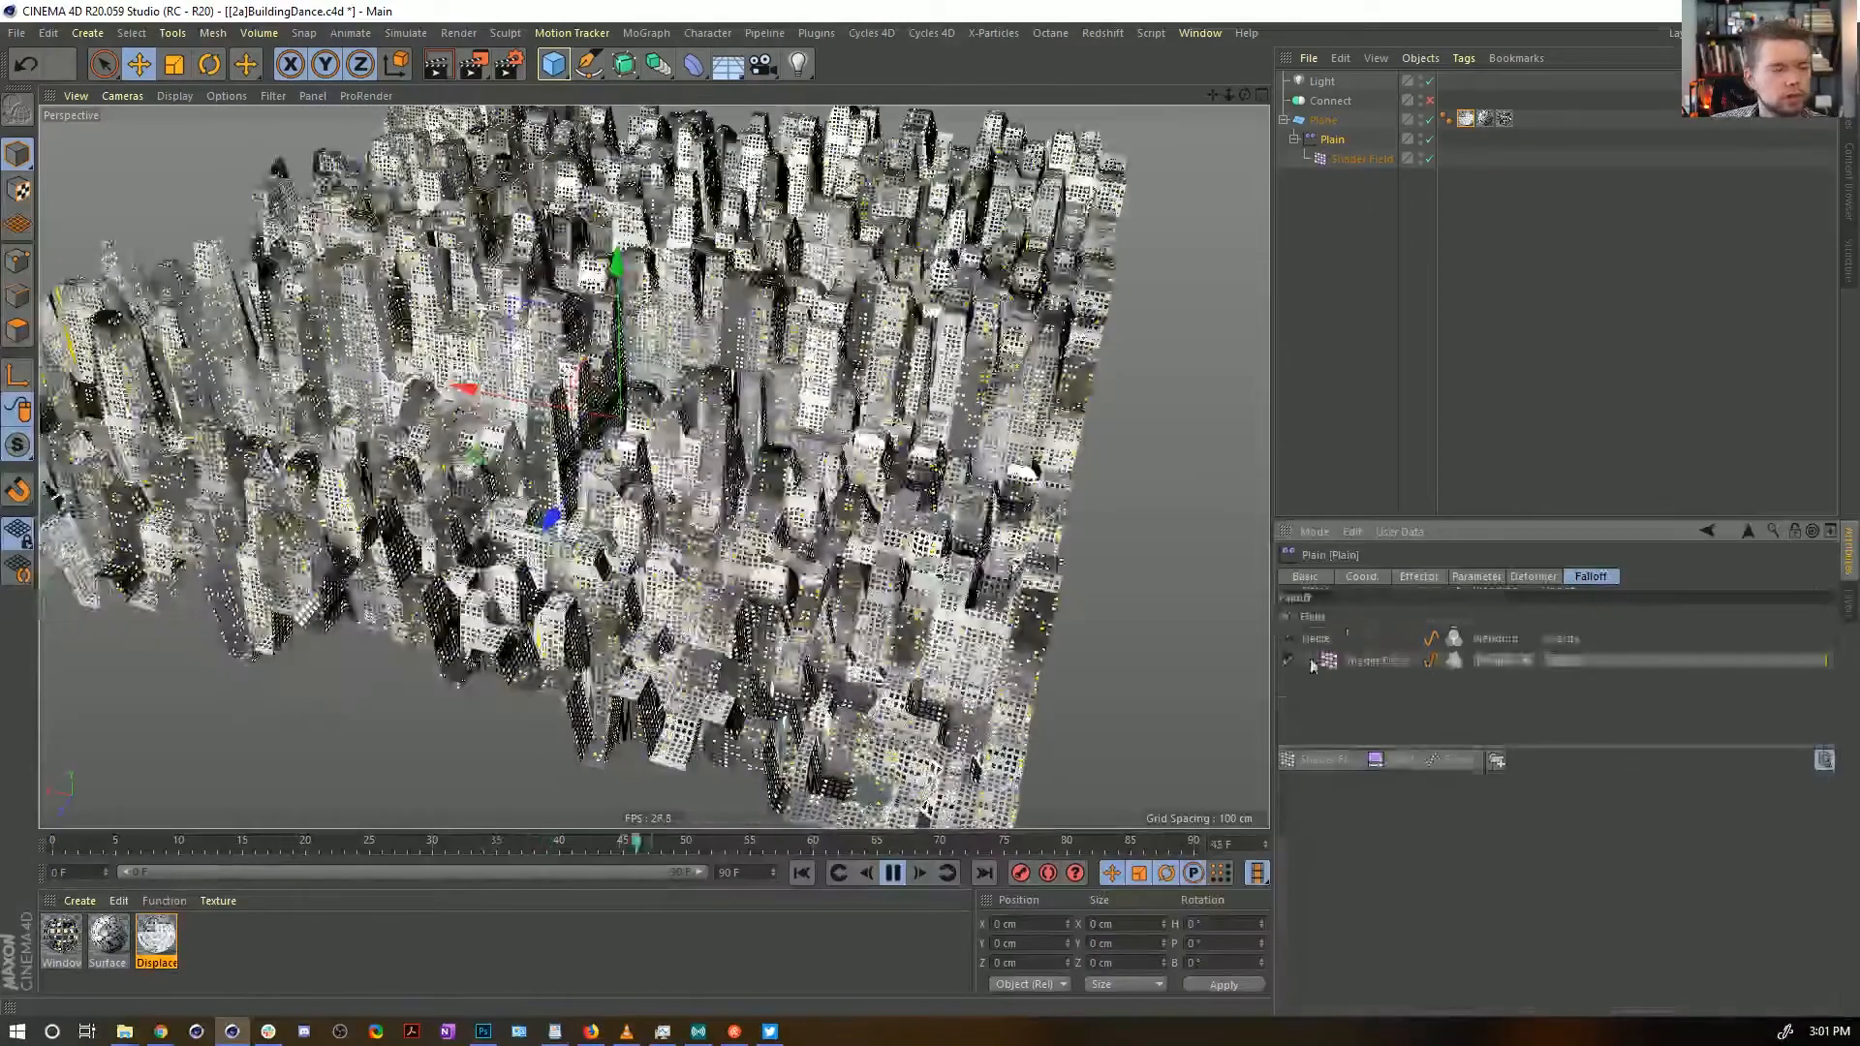
pyautogui.click(891, 874)
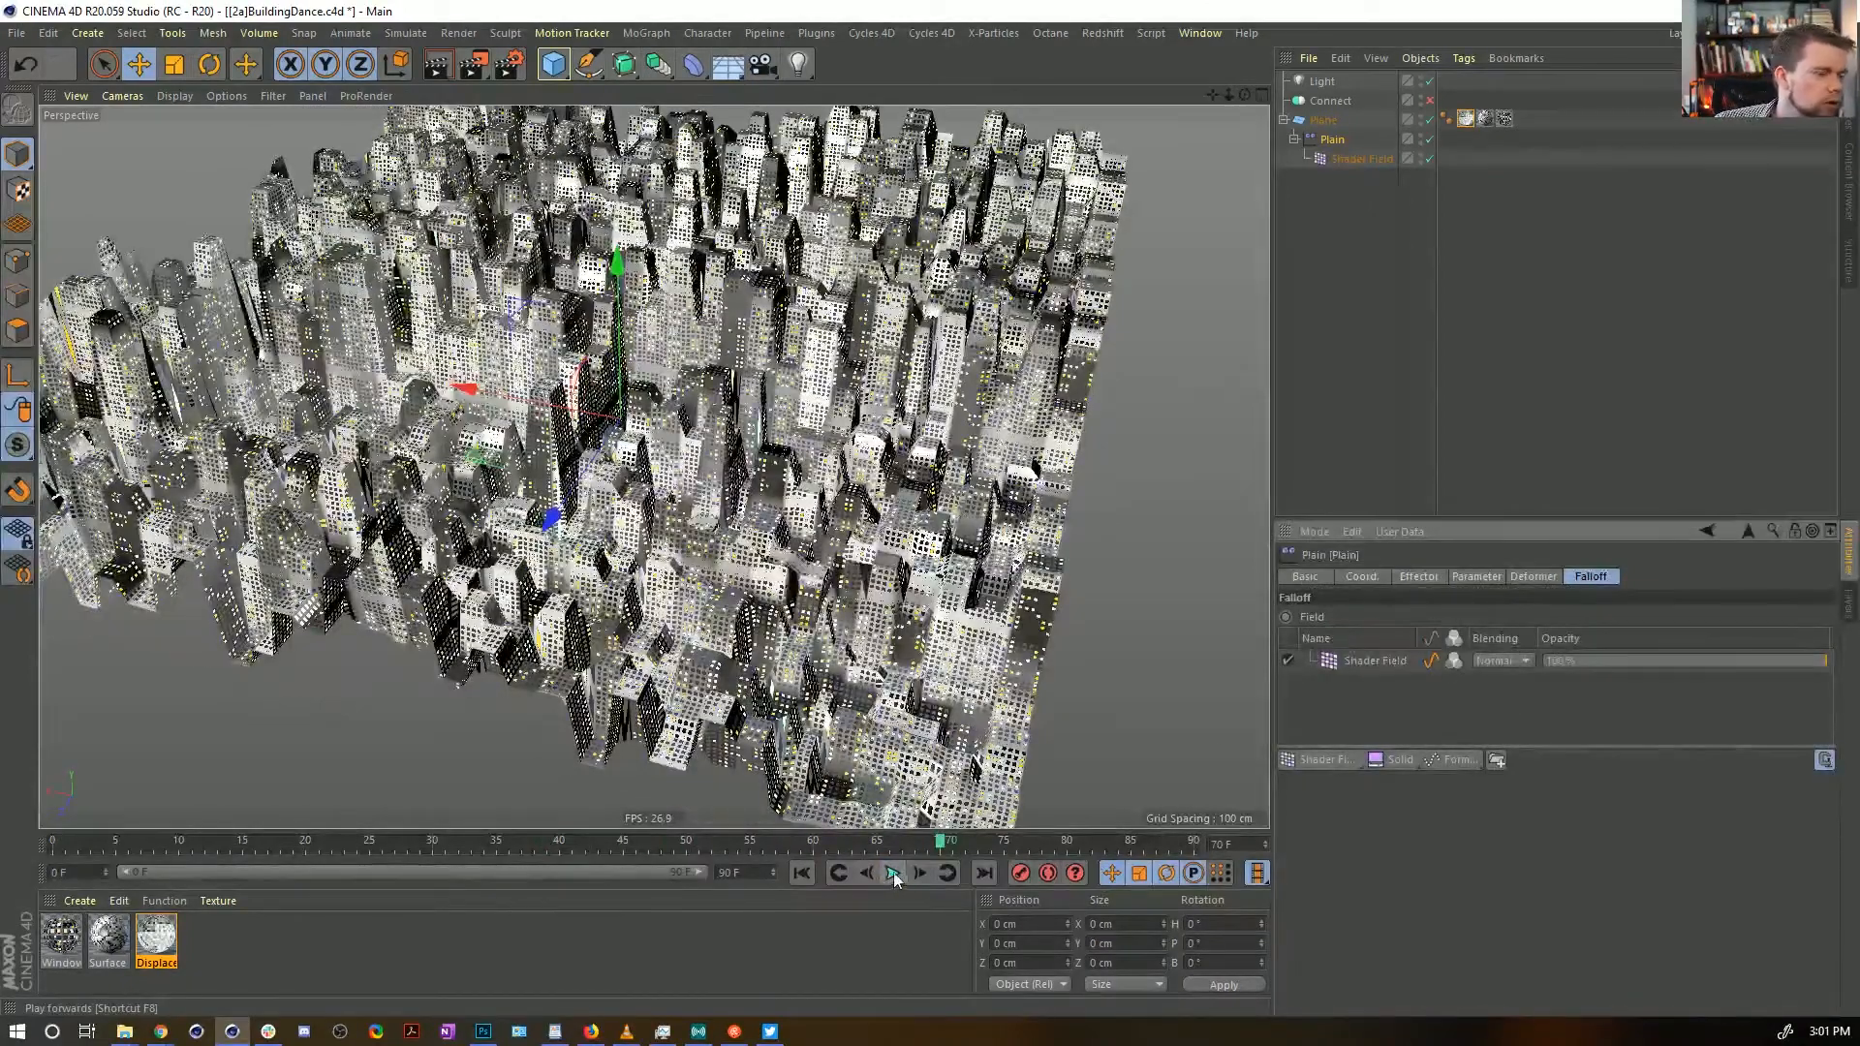
# Add a Noise Remap modifier layer above the Shader Field in the Plain effector's falloff
pyautogui.click(1369, 661)
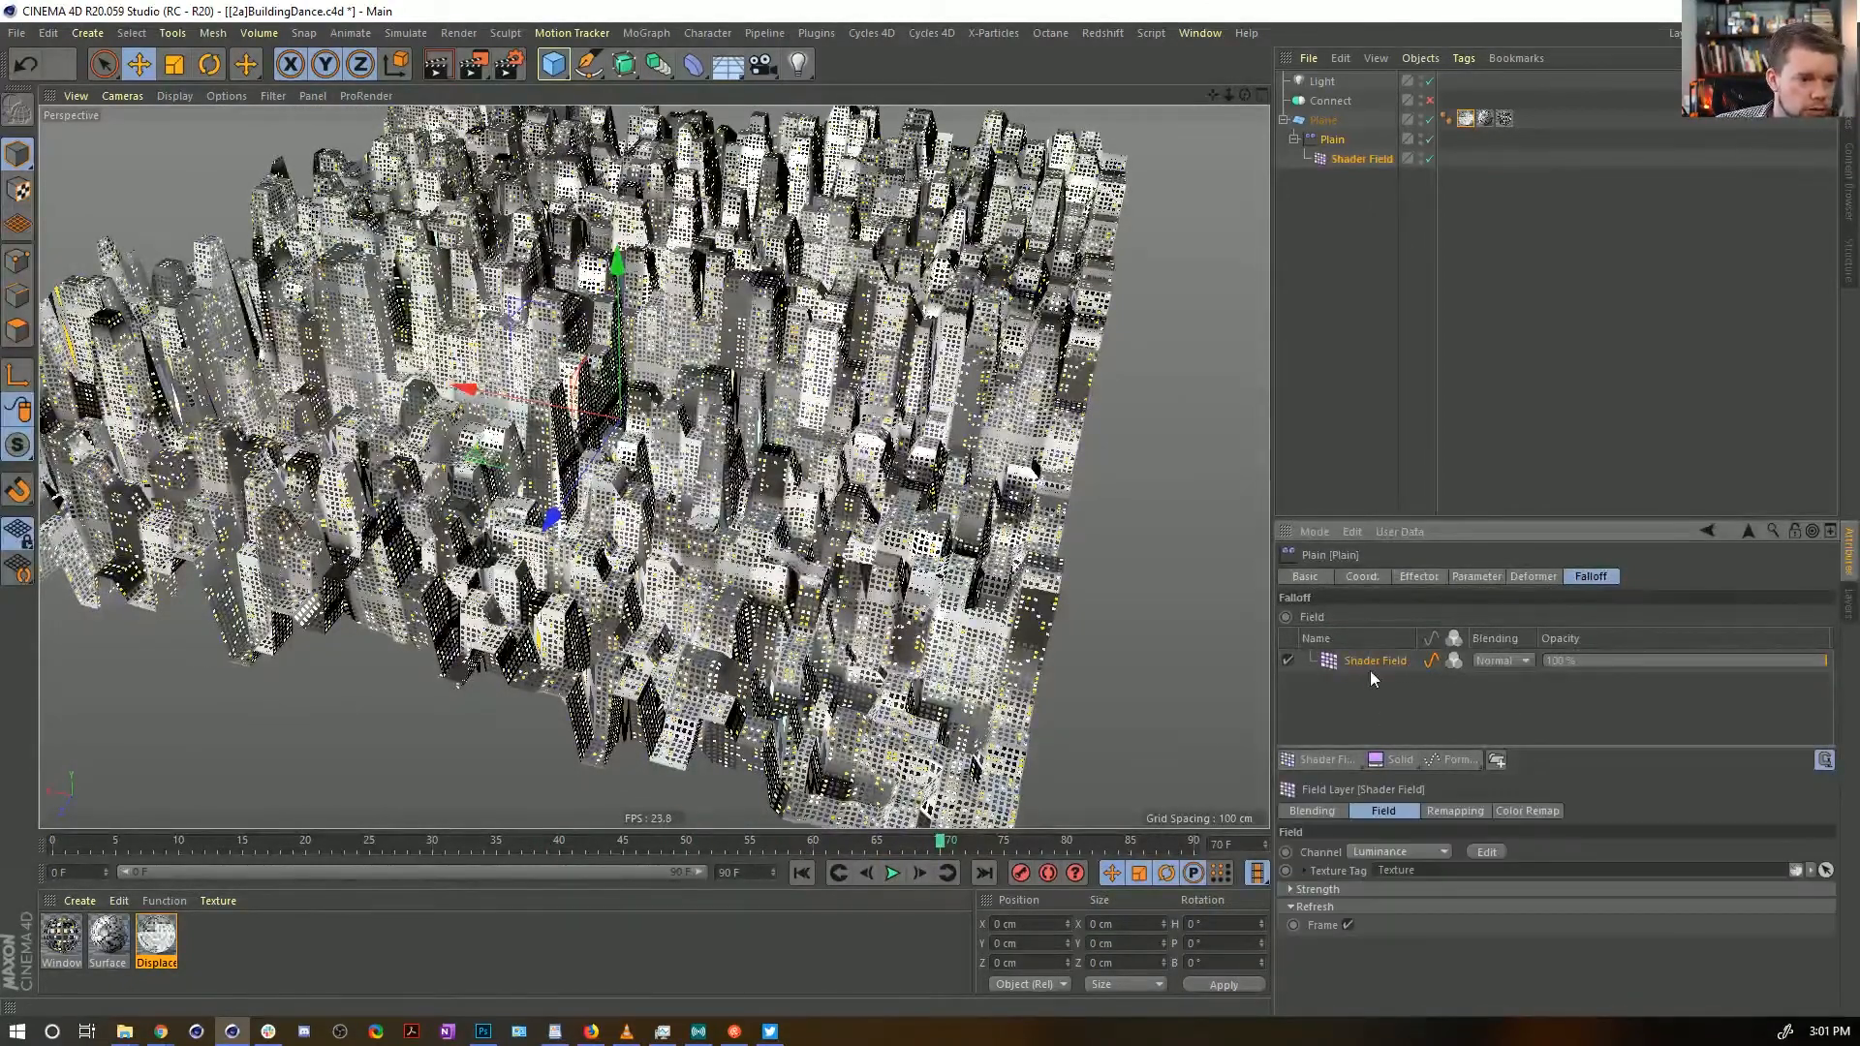
pyautogui.click(1453, 759)
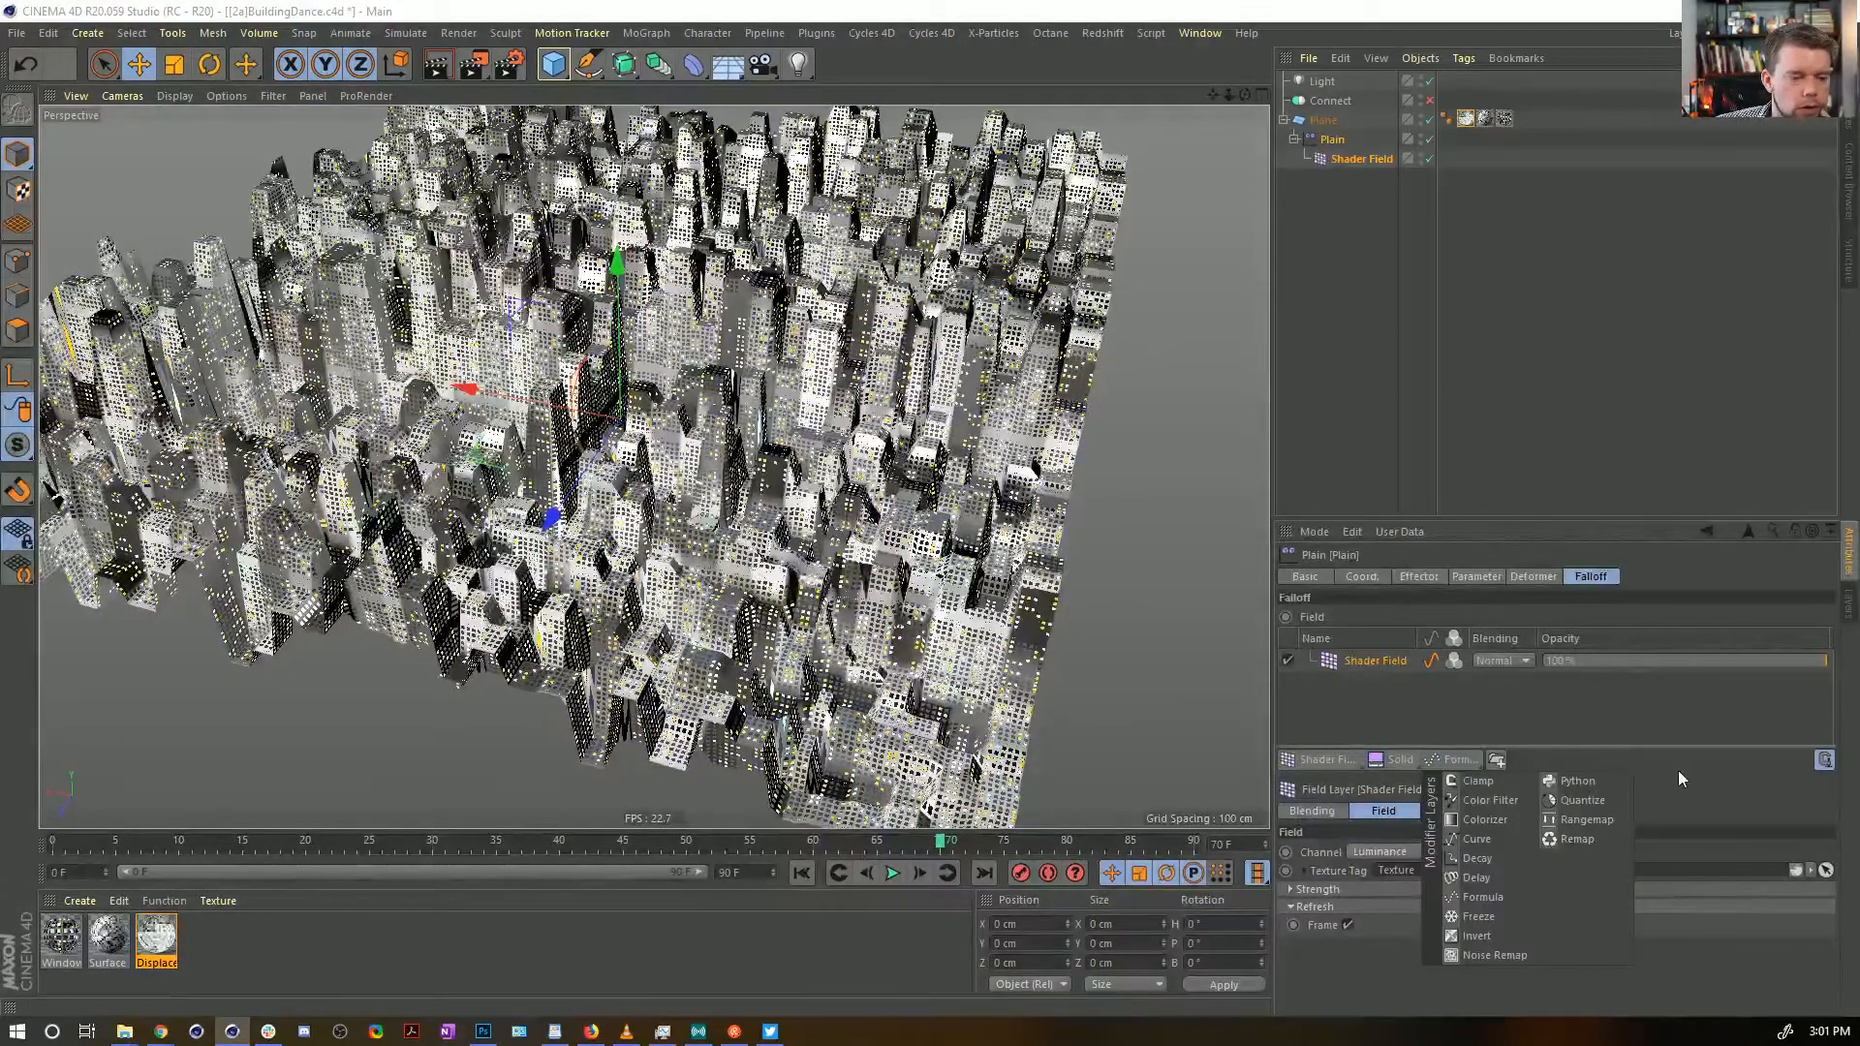
pyautogui.click(1502, 959)
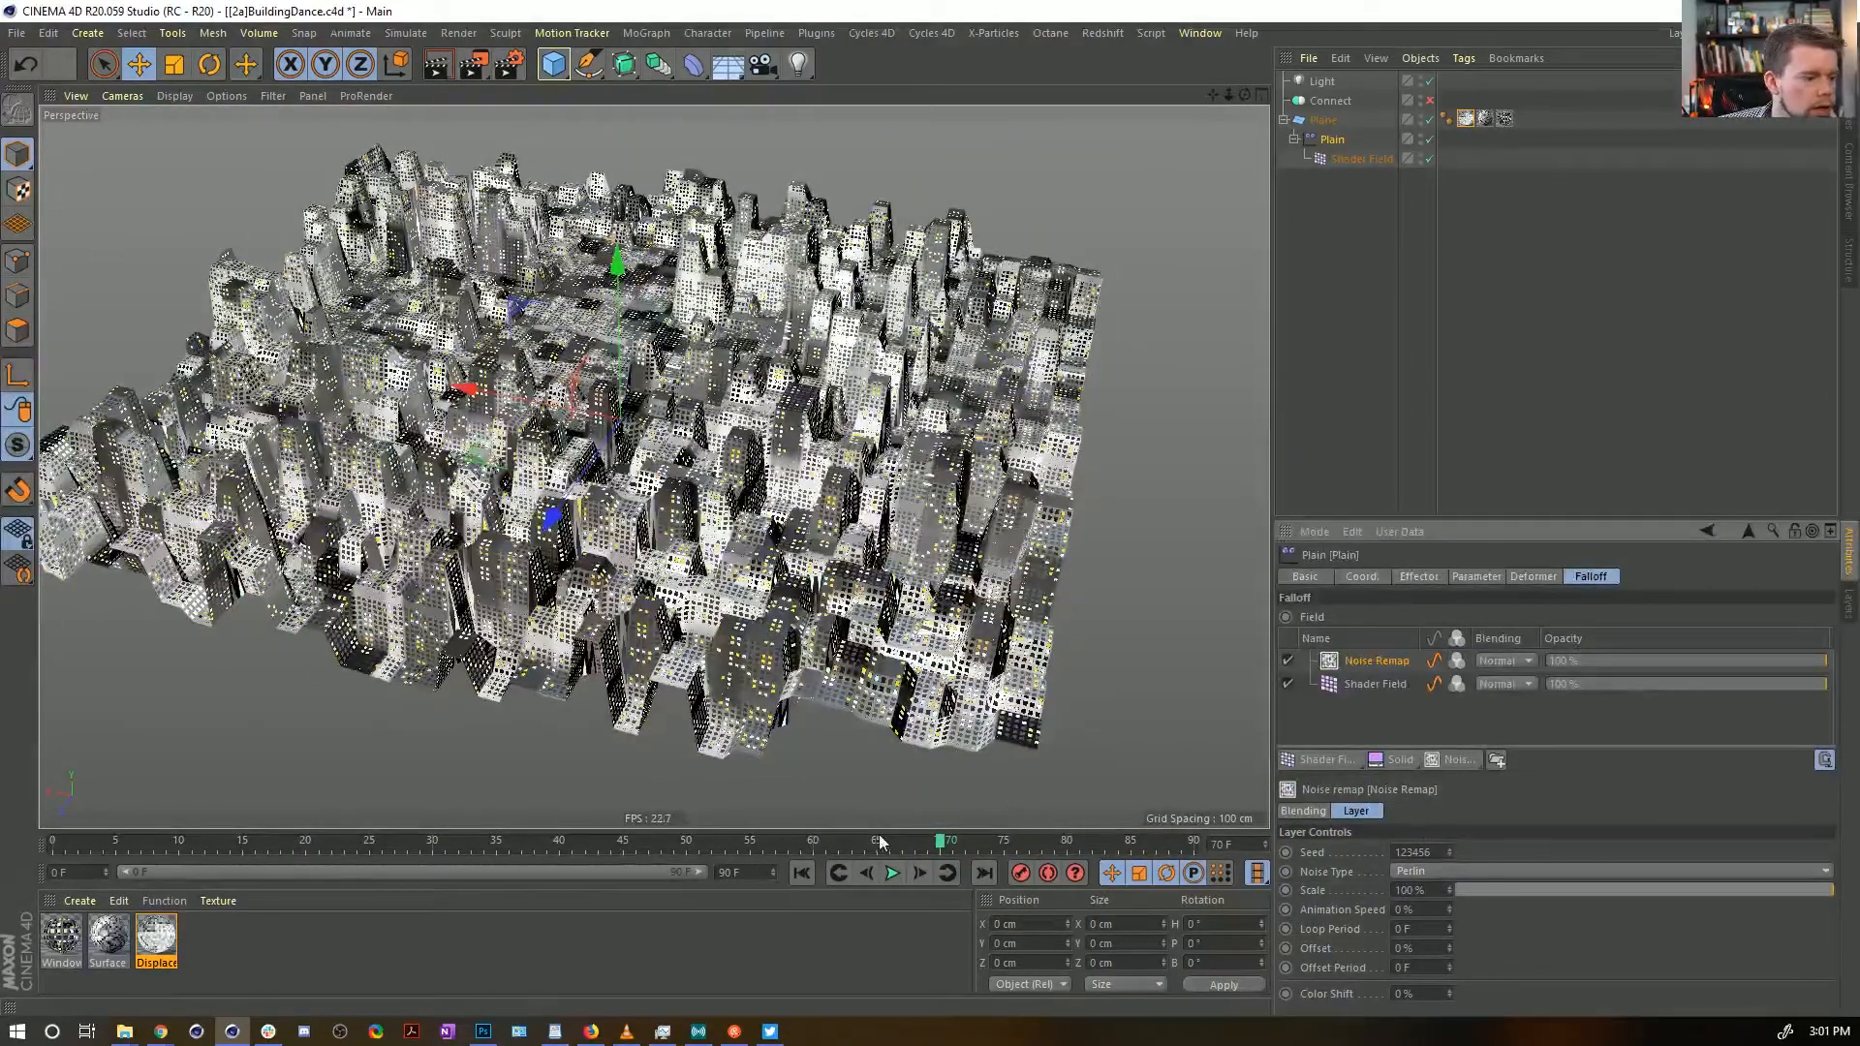
# Play the animation while trying higher Animation Speed and Offset values on the Noise Remap layer, and reset the Offset to 0 %
pyautogui.press('F8')
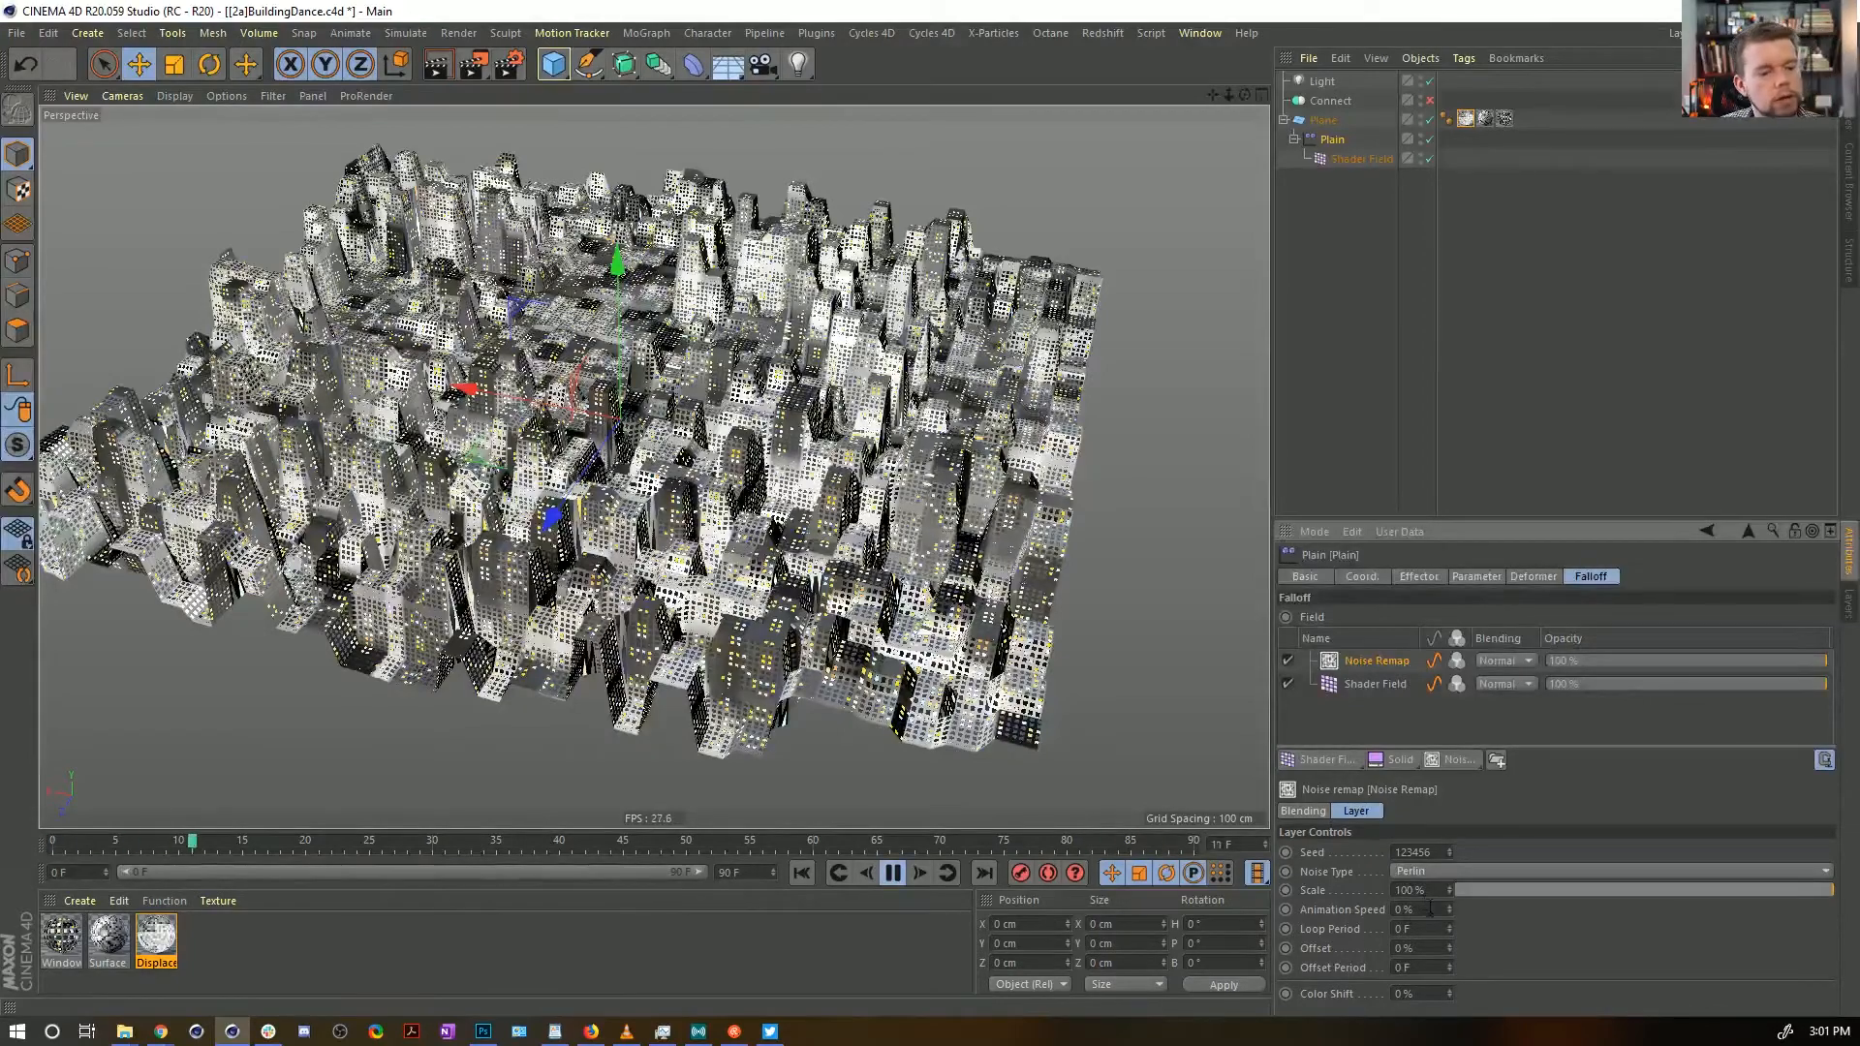
pyautogui.moveTo(1430, 909); pyautogui.dragTo(1550, 923)
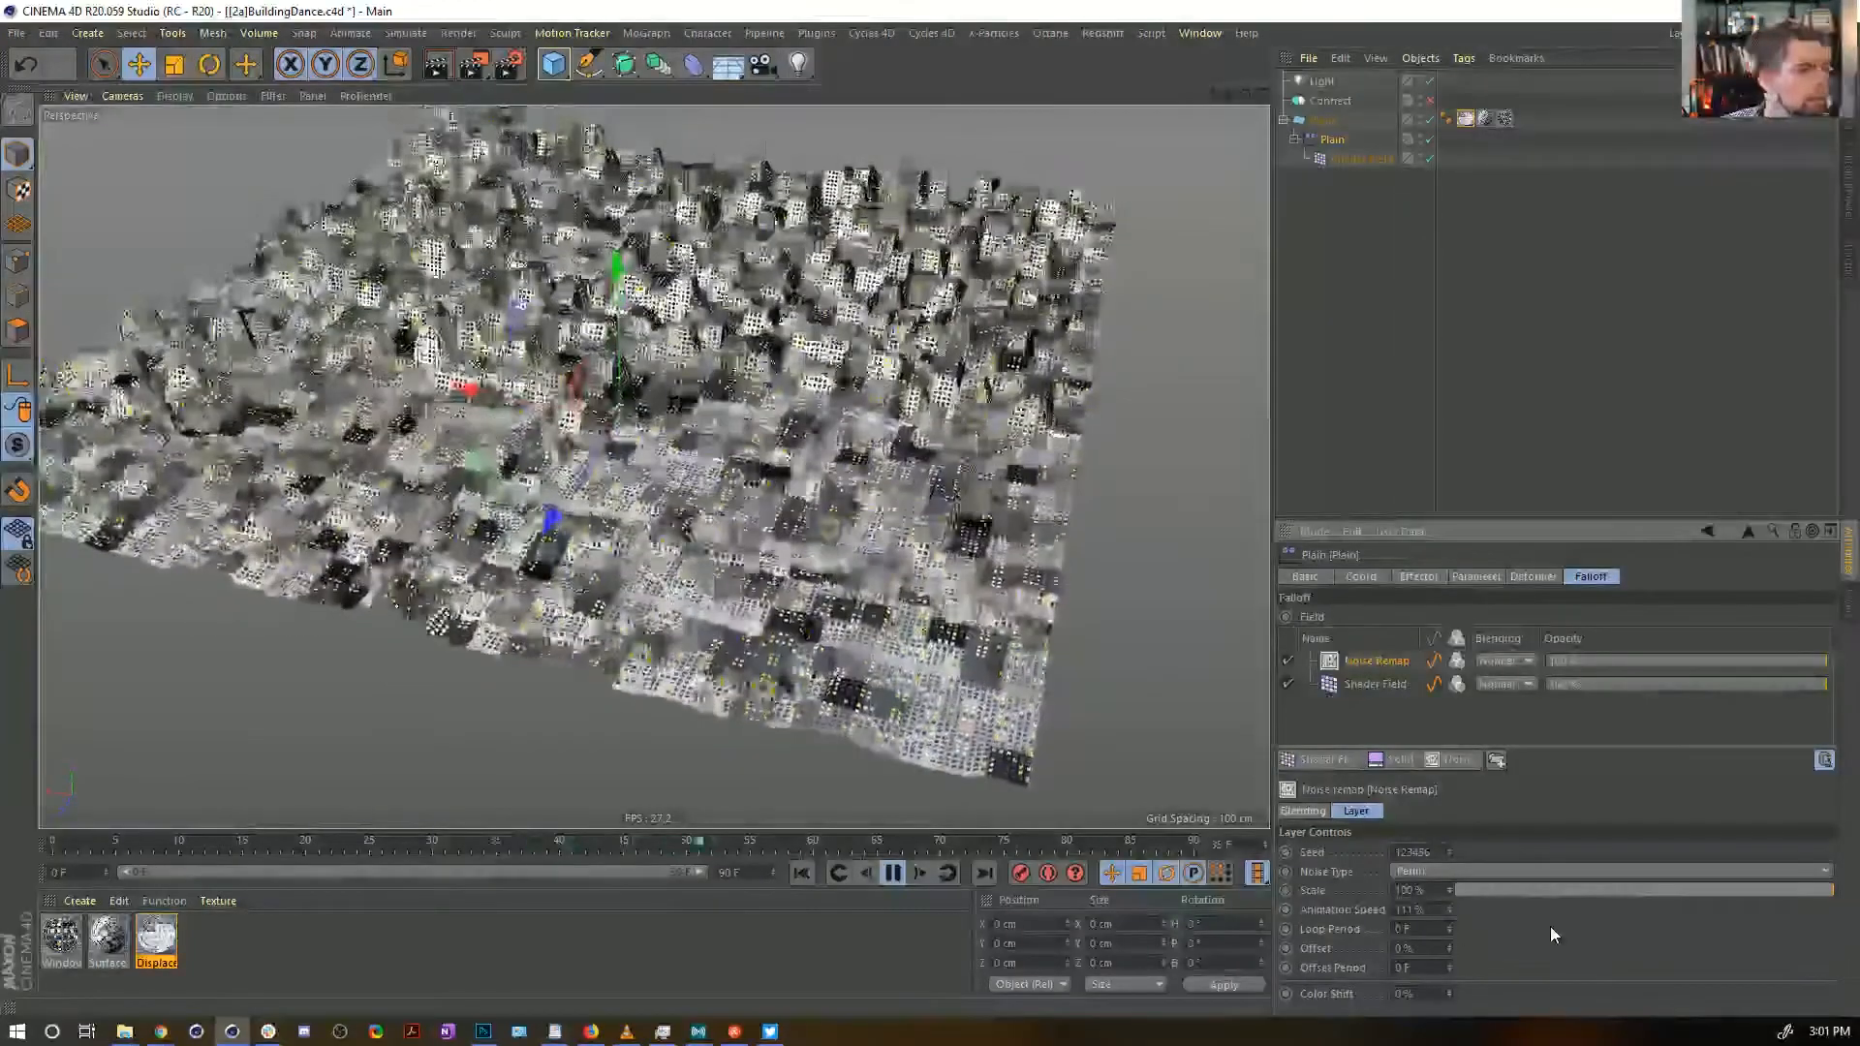
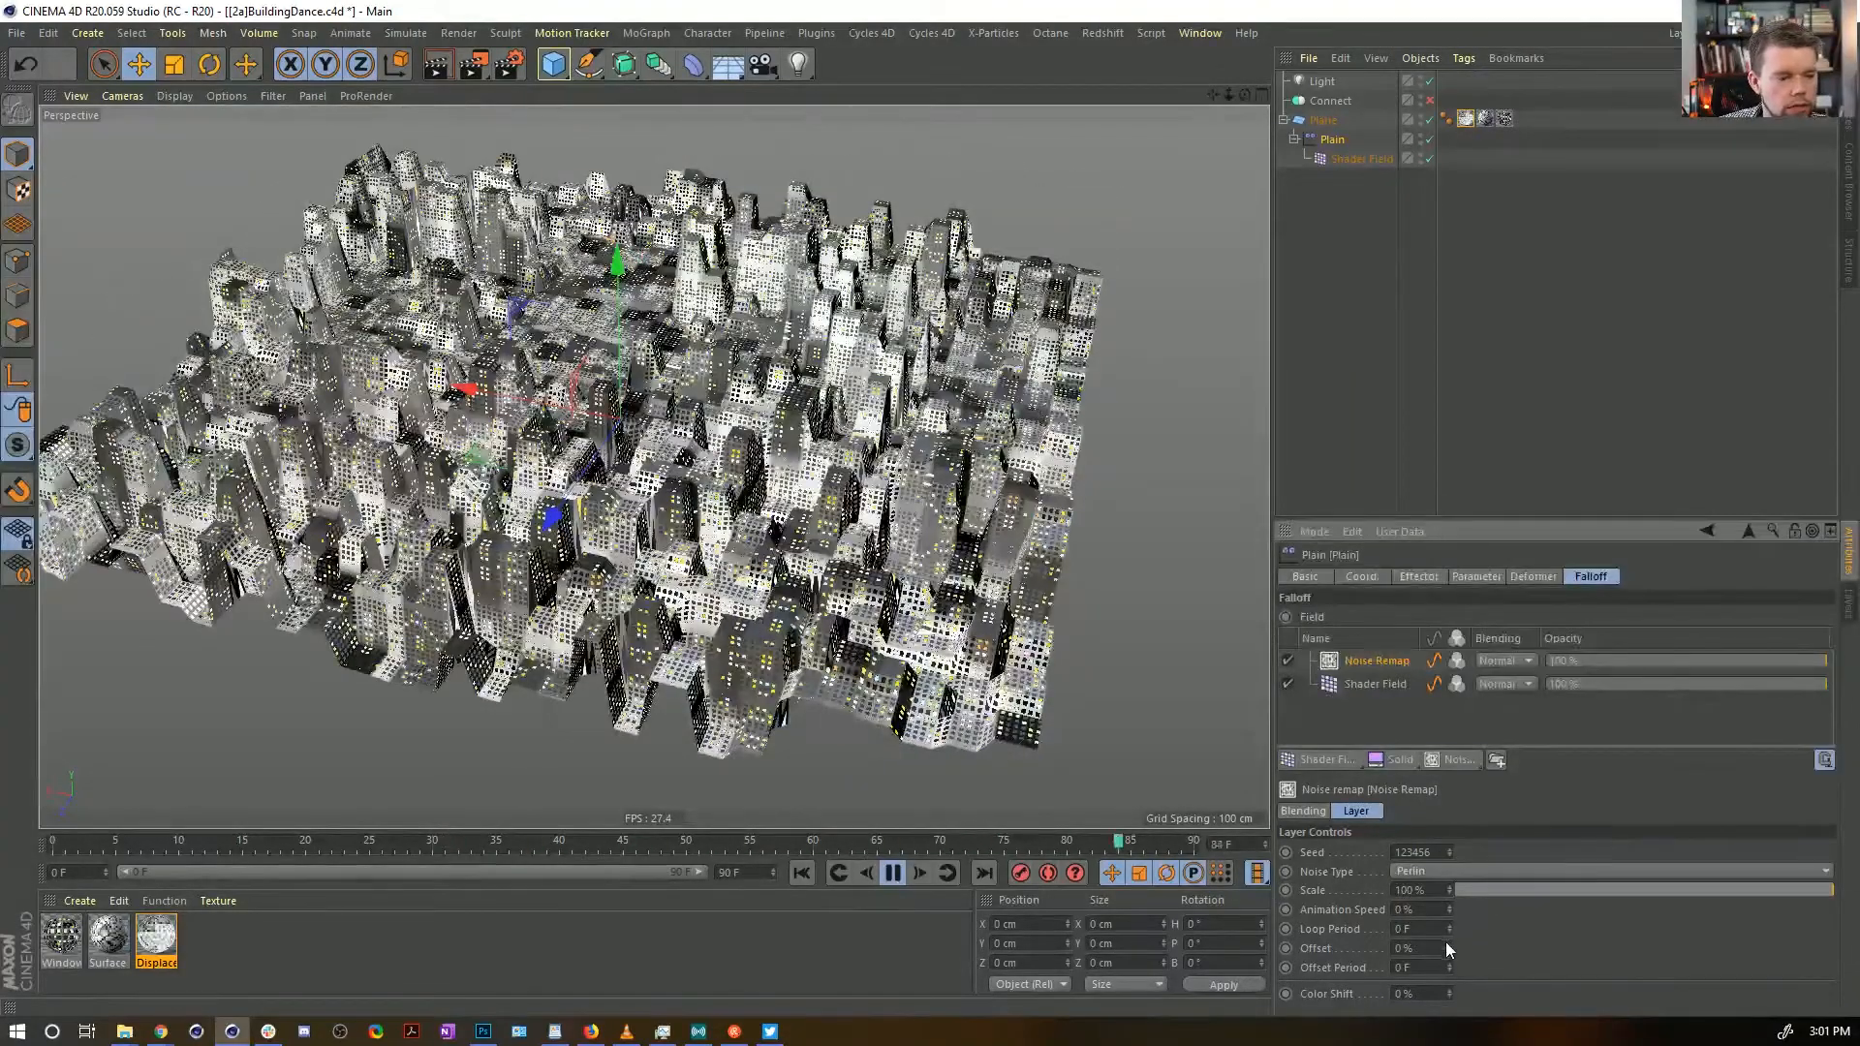
pyautogui.moveTo(1448, 944); pyautogui.dragTo(1448, 925)
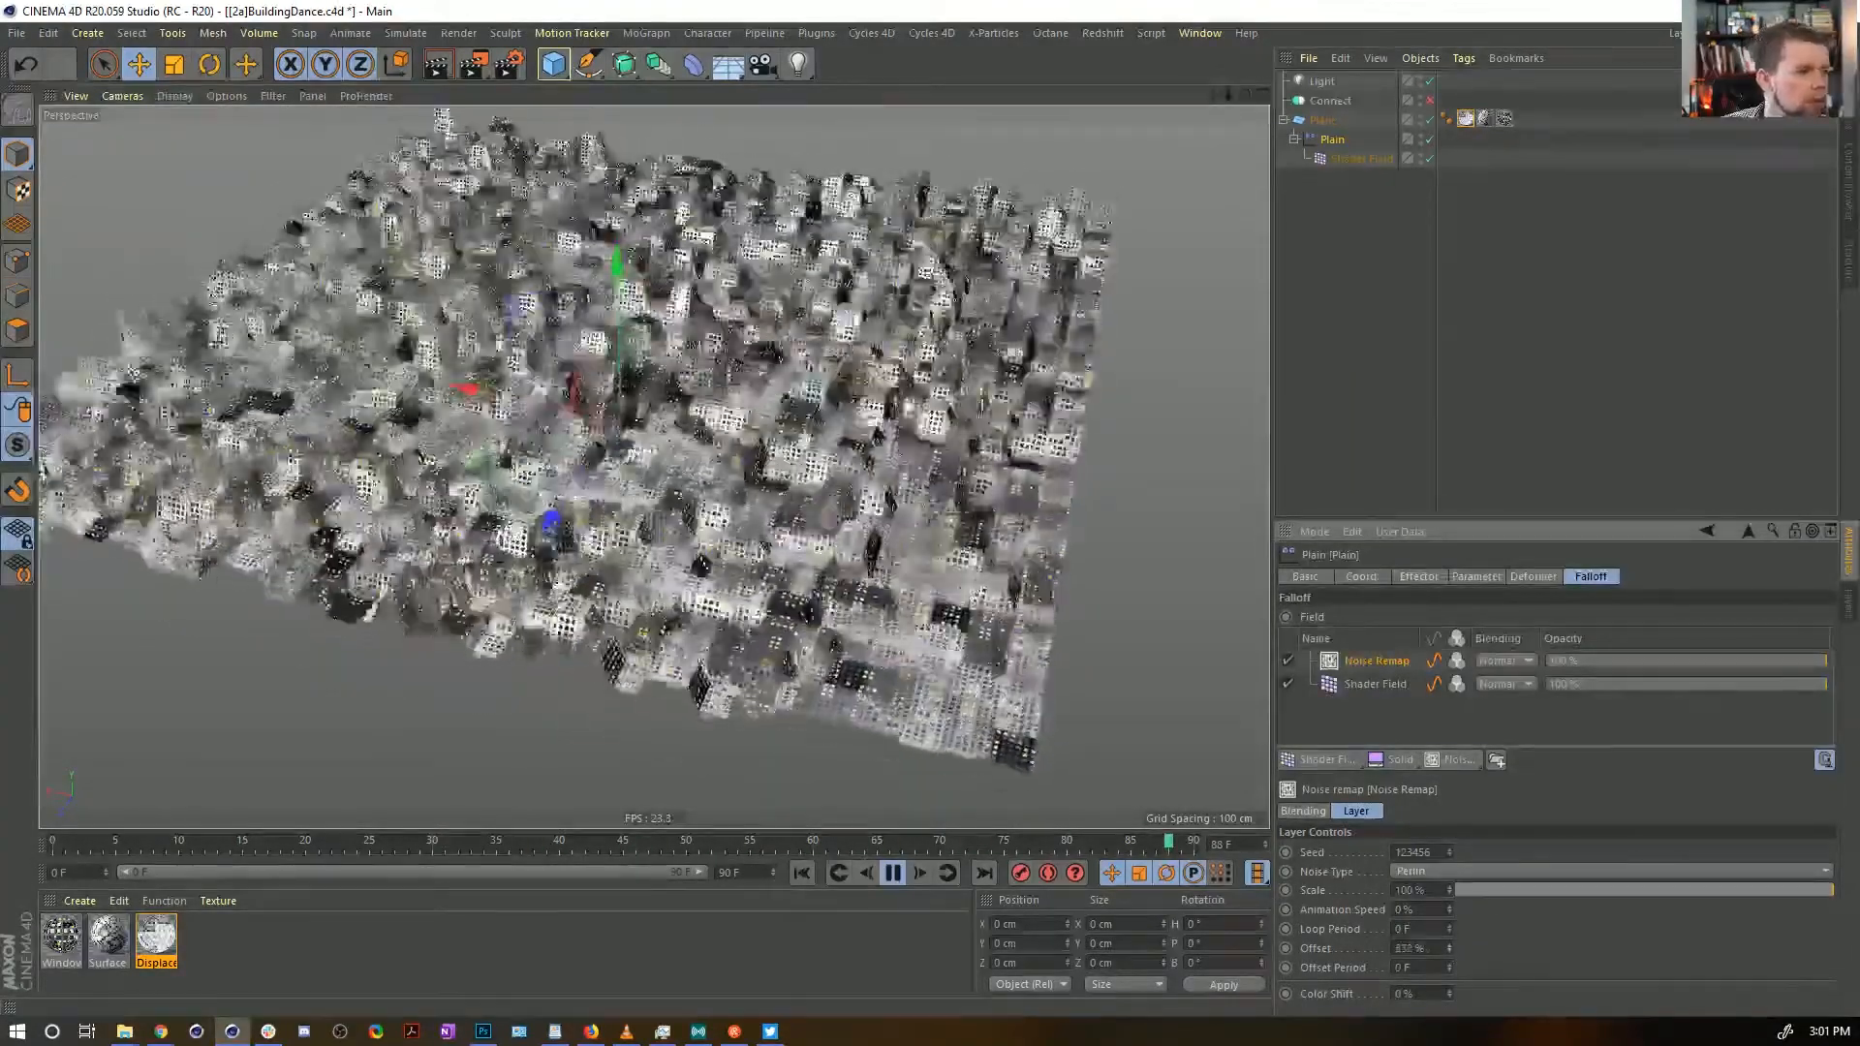
pyautogui.moveTo(1448, 948); pyautogui.dragTo(1448, 924)
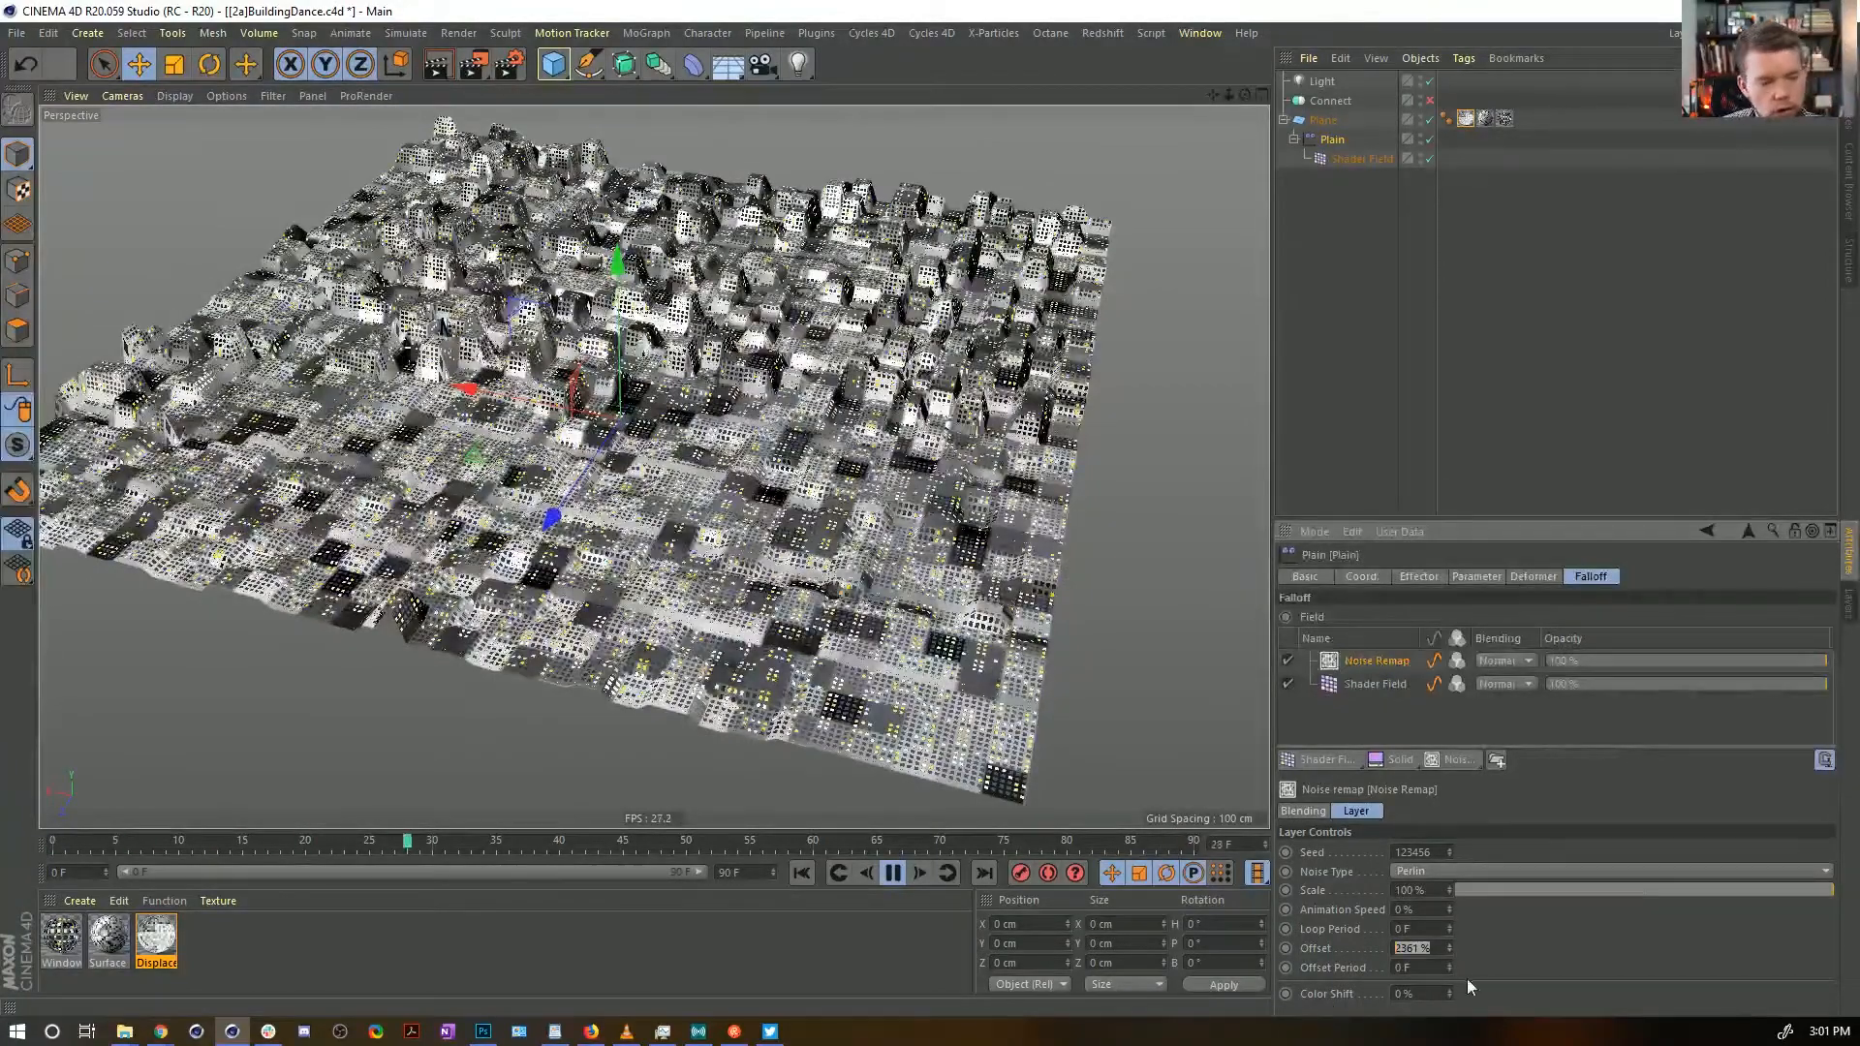
pyautogui.write('0')
pyautogui.press('Return')
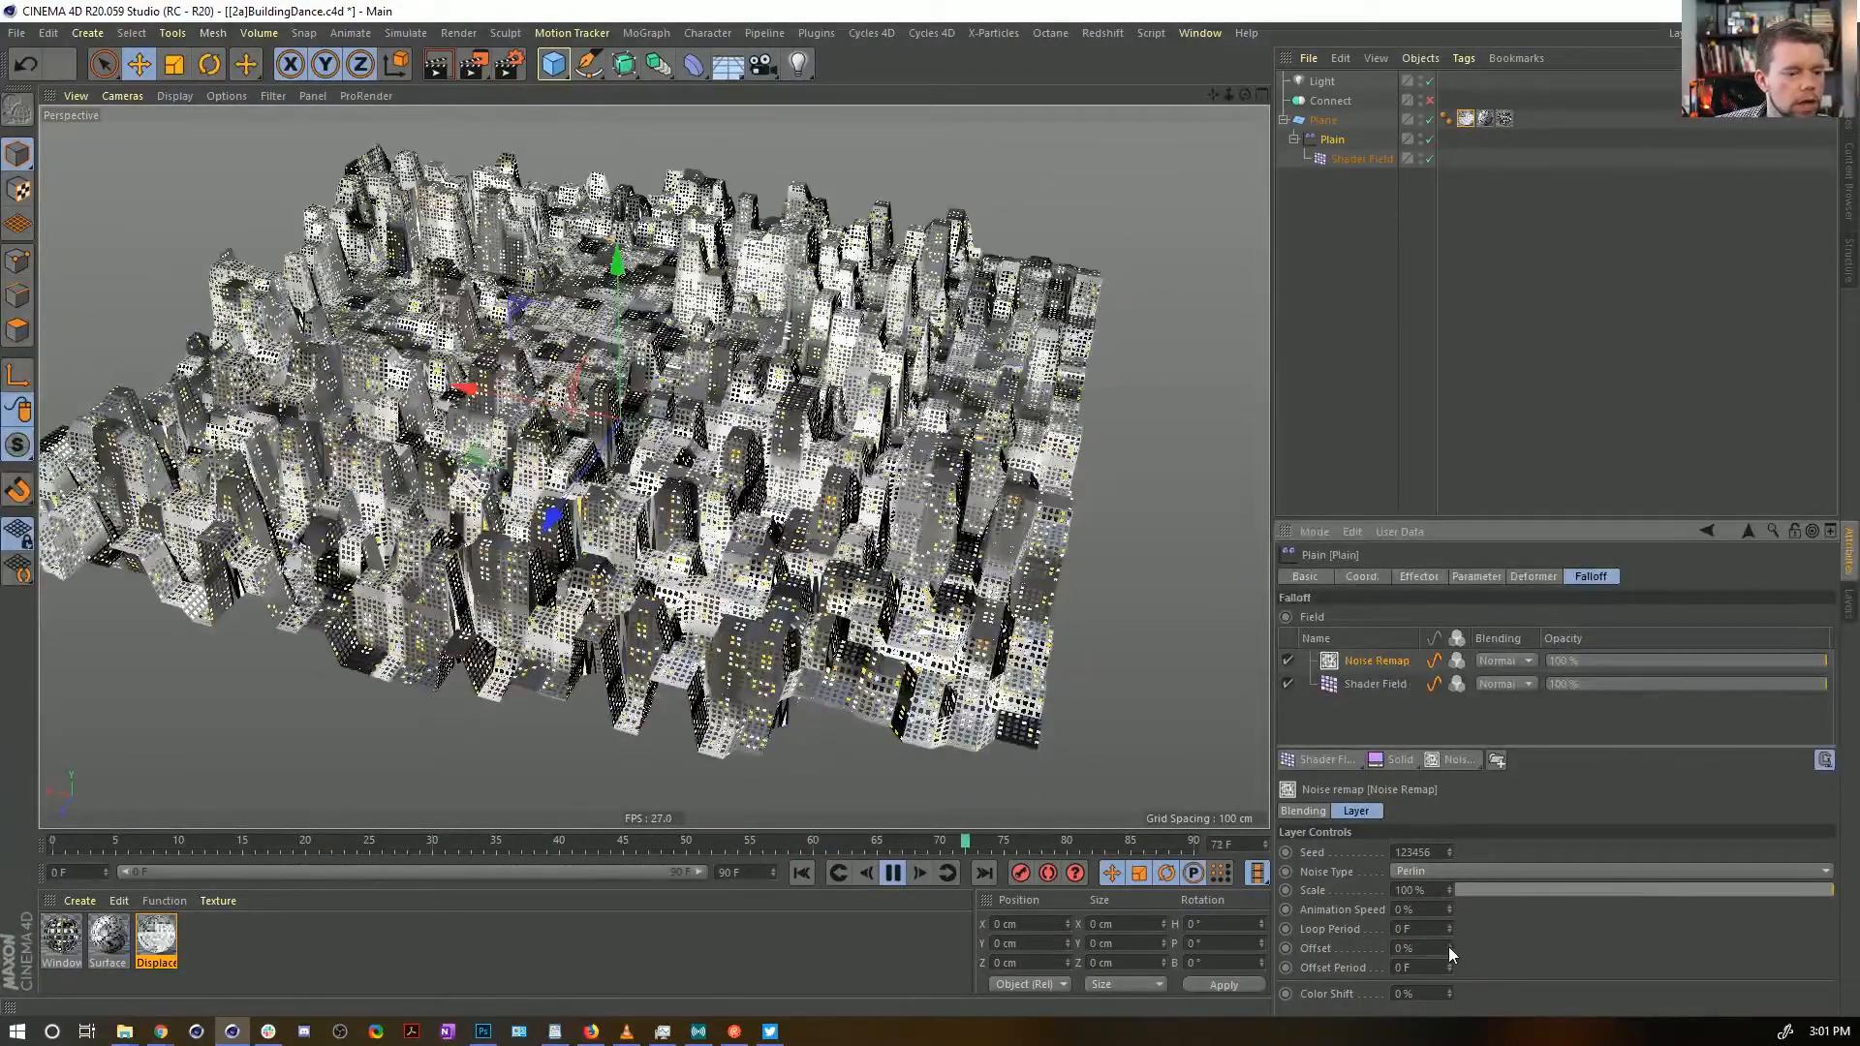
# Try increasing the Noise Remap Offset once more, reset it to 0 %, and stop and rewind the playback
pyautogui.moveTo(1450, 954); pyautogui.dragTo(1450, 901)
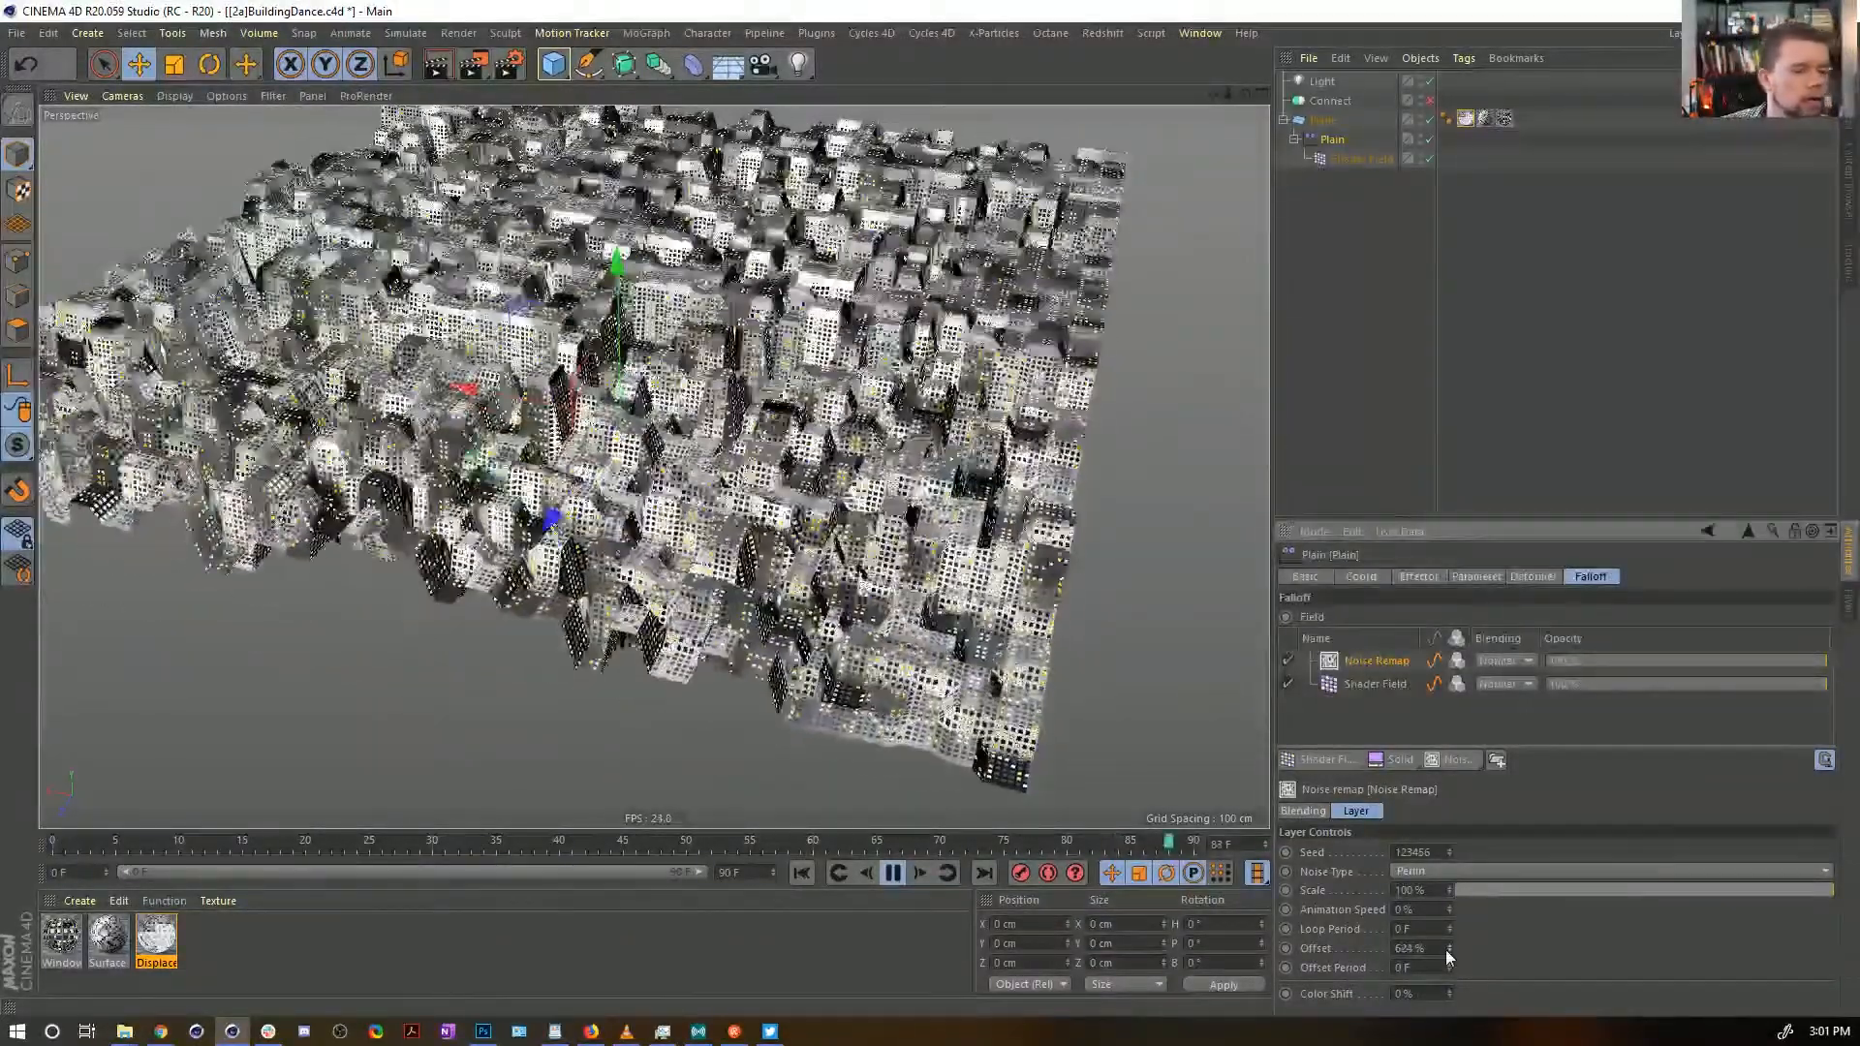
pyautogui.doubleClick(1432, 948)
pyautogui.write('0')
pyautogui.press('Return')
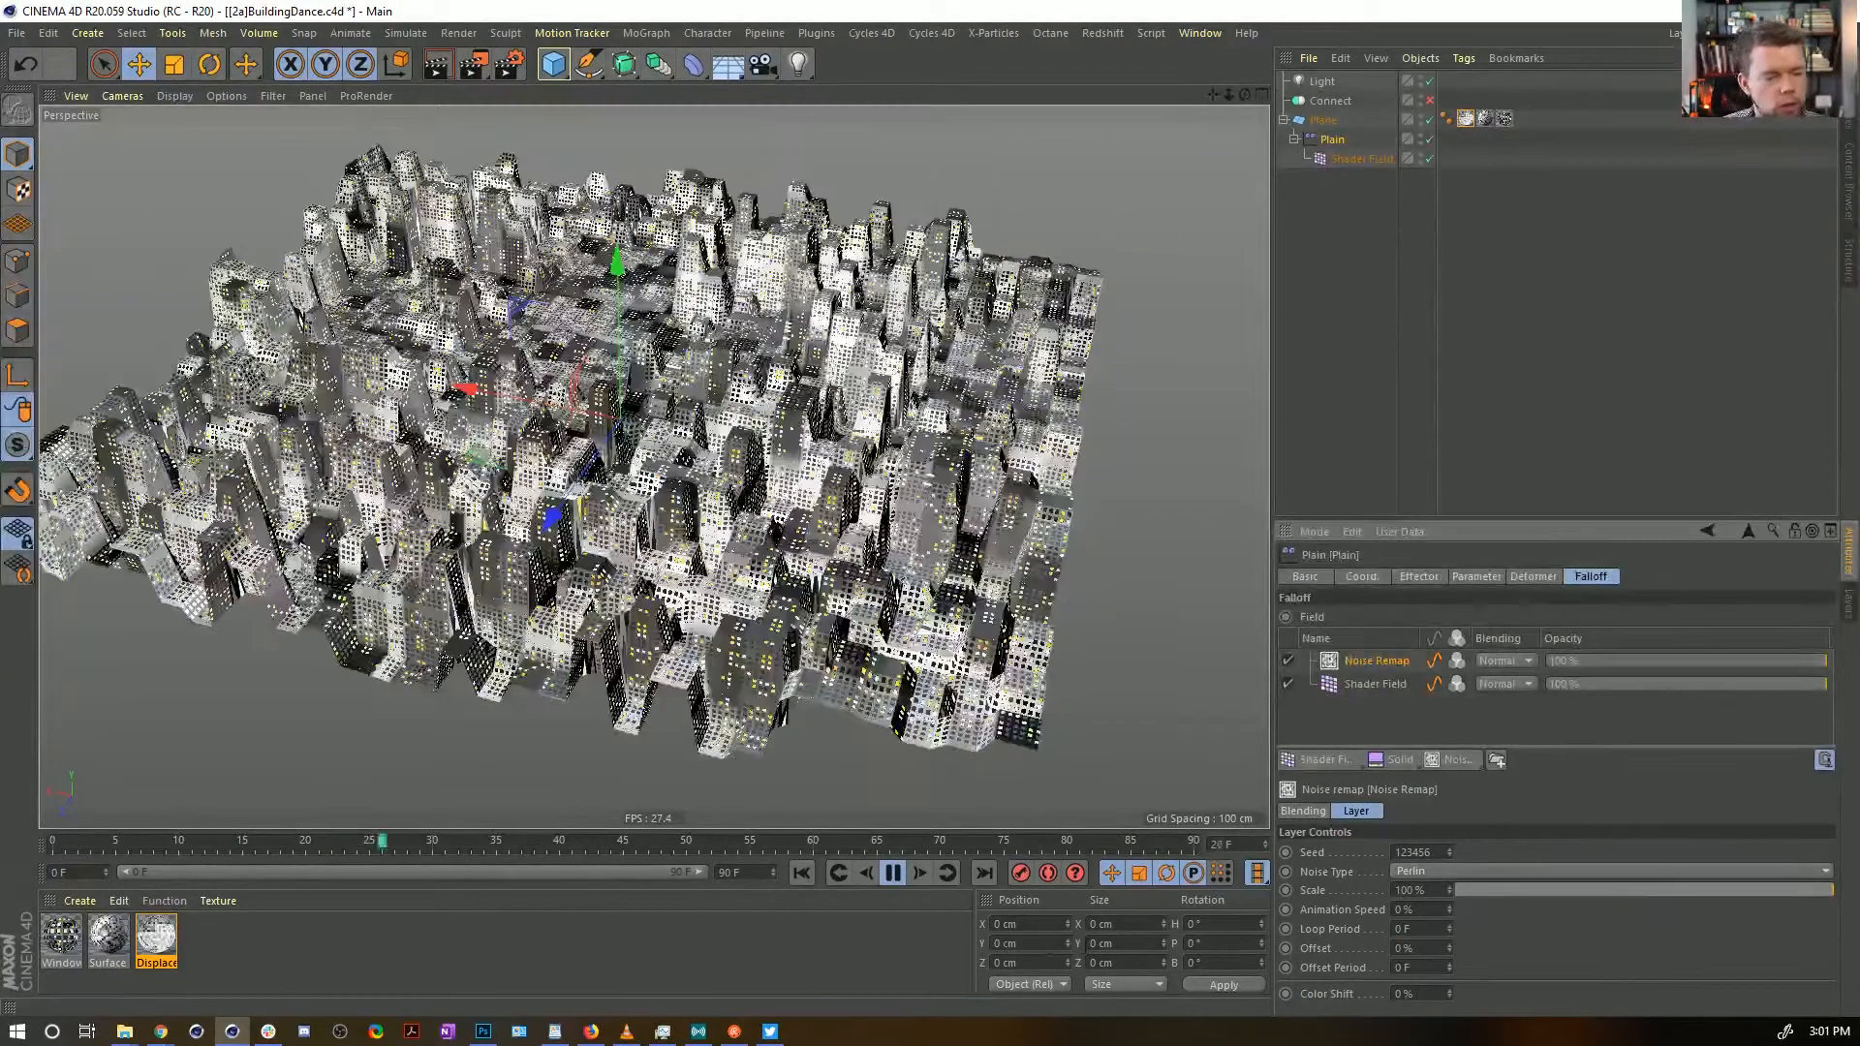
pyautogui.click(893, 873)
pyautogui.click(802, 873)
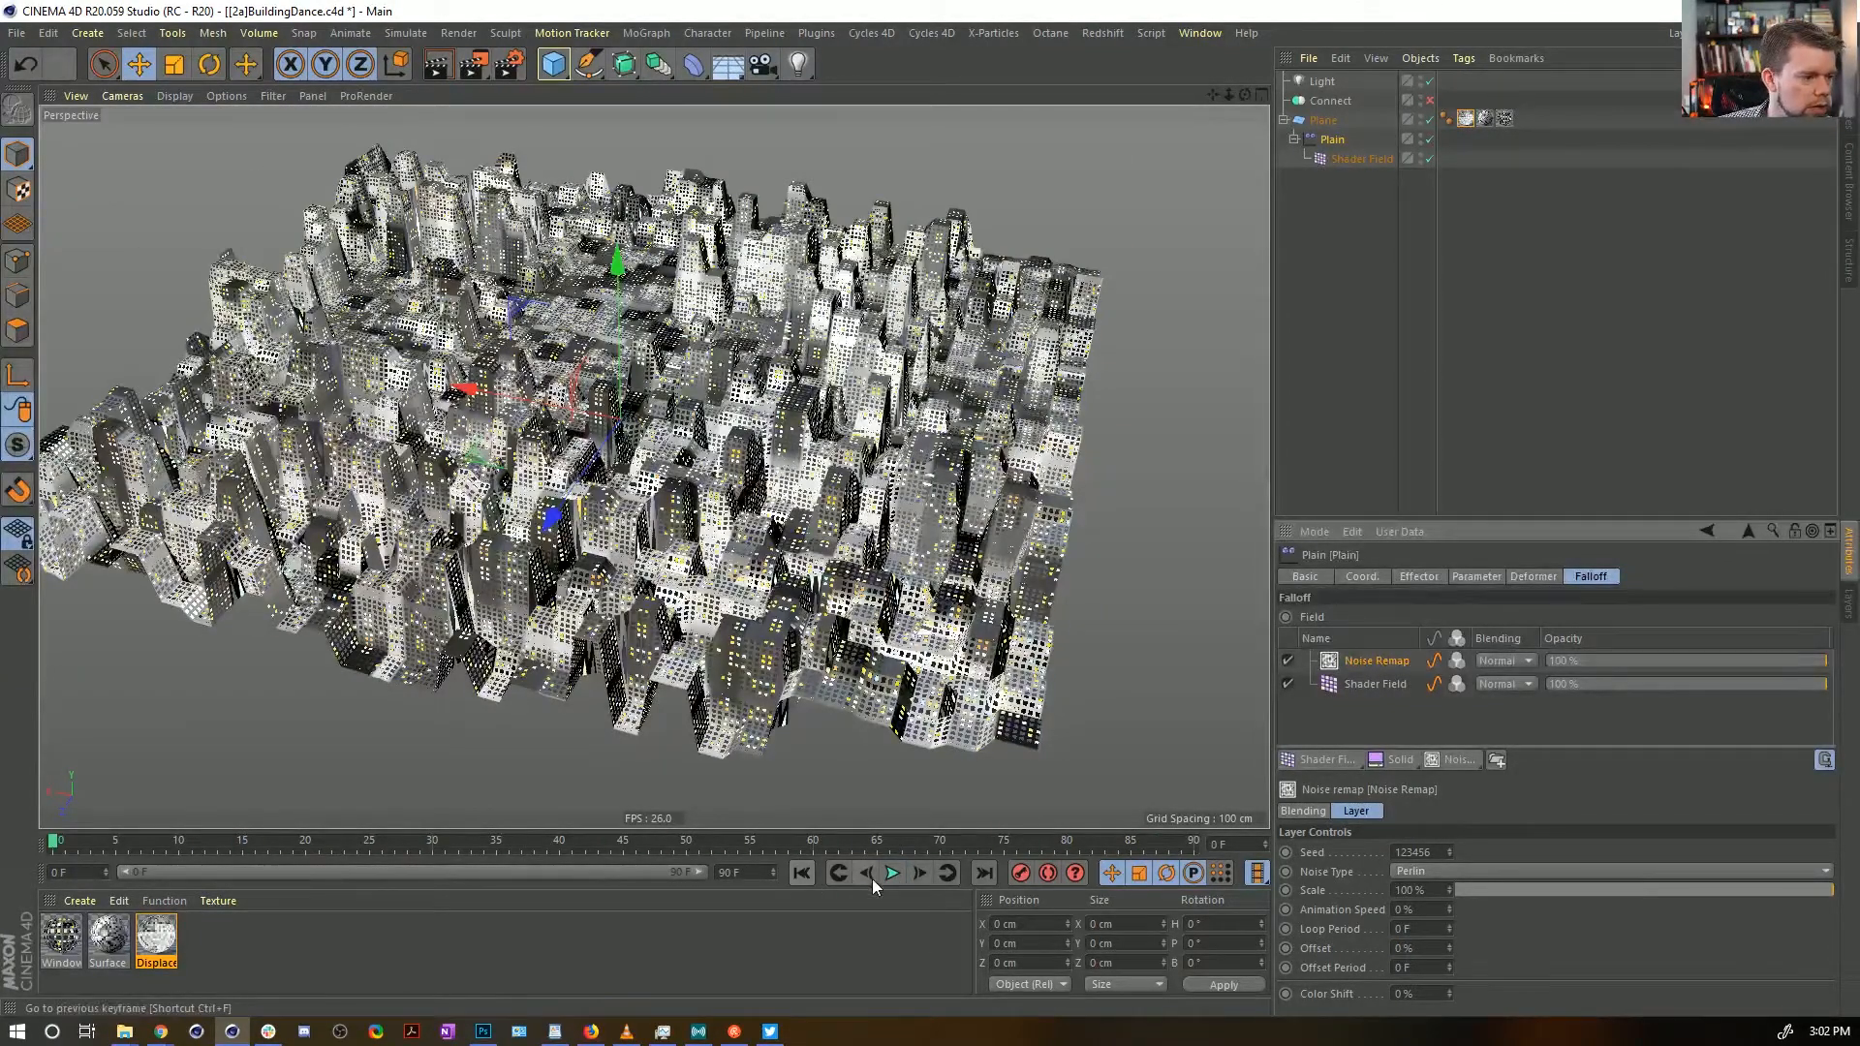
# Add a Signal tag to the Plain effector and show the tag's settings
pyautogui.click(1294, 137)
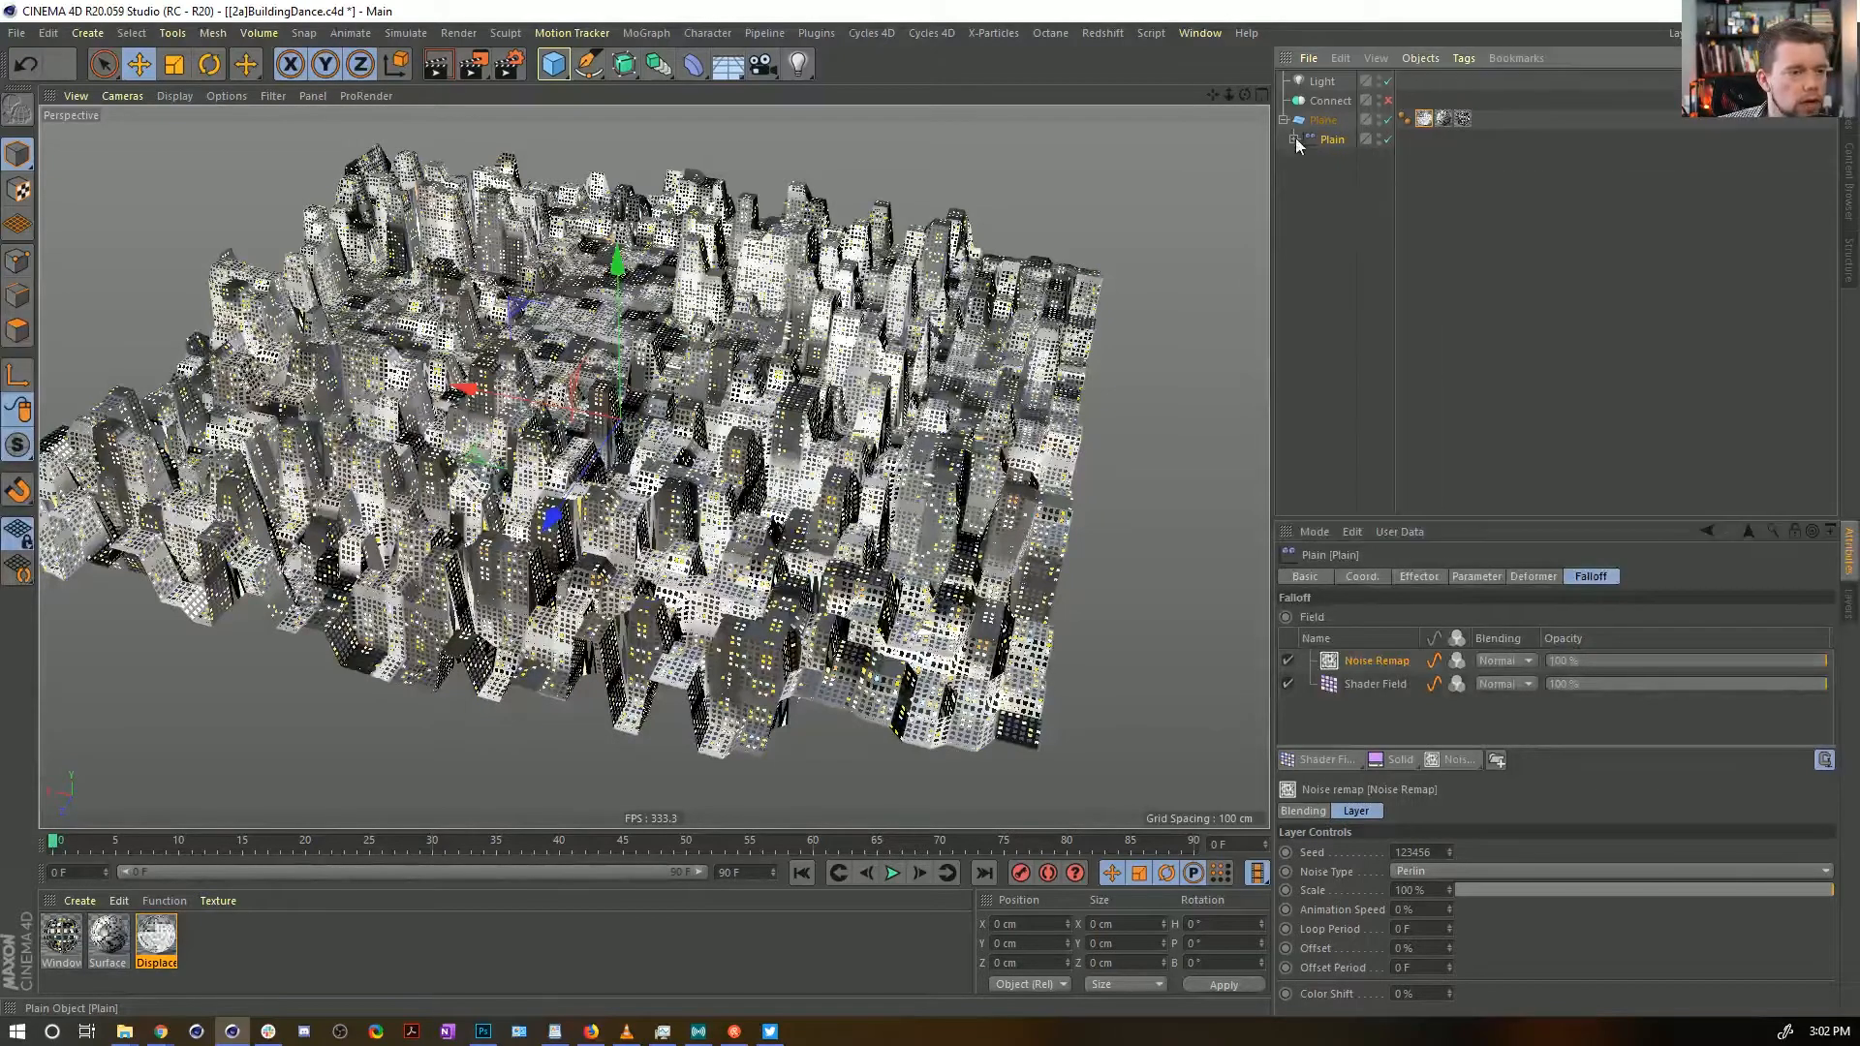
pyautogui.rightClick(1312, 135)
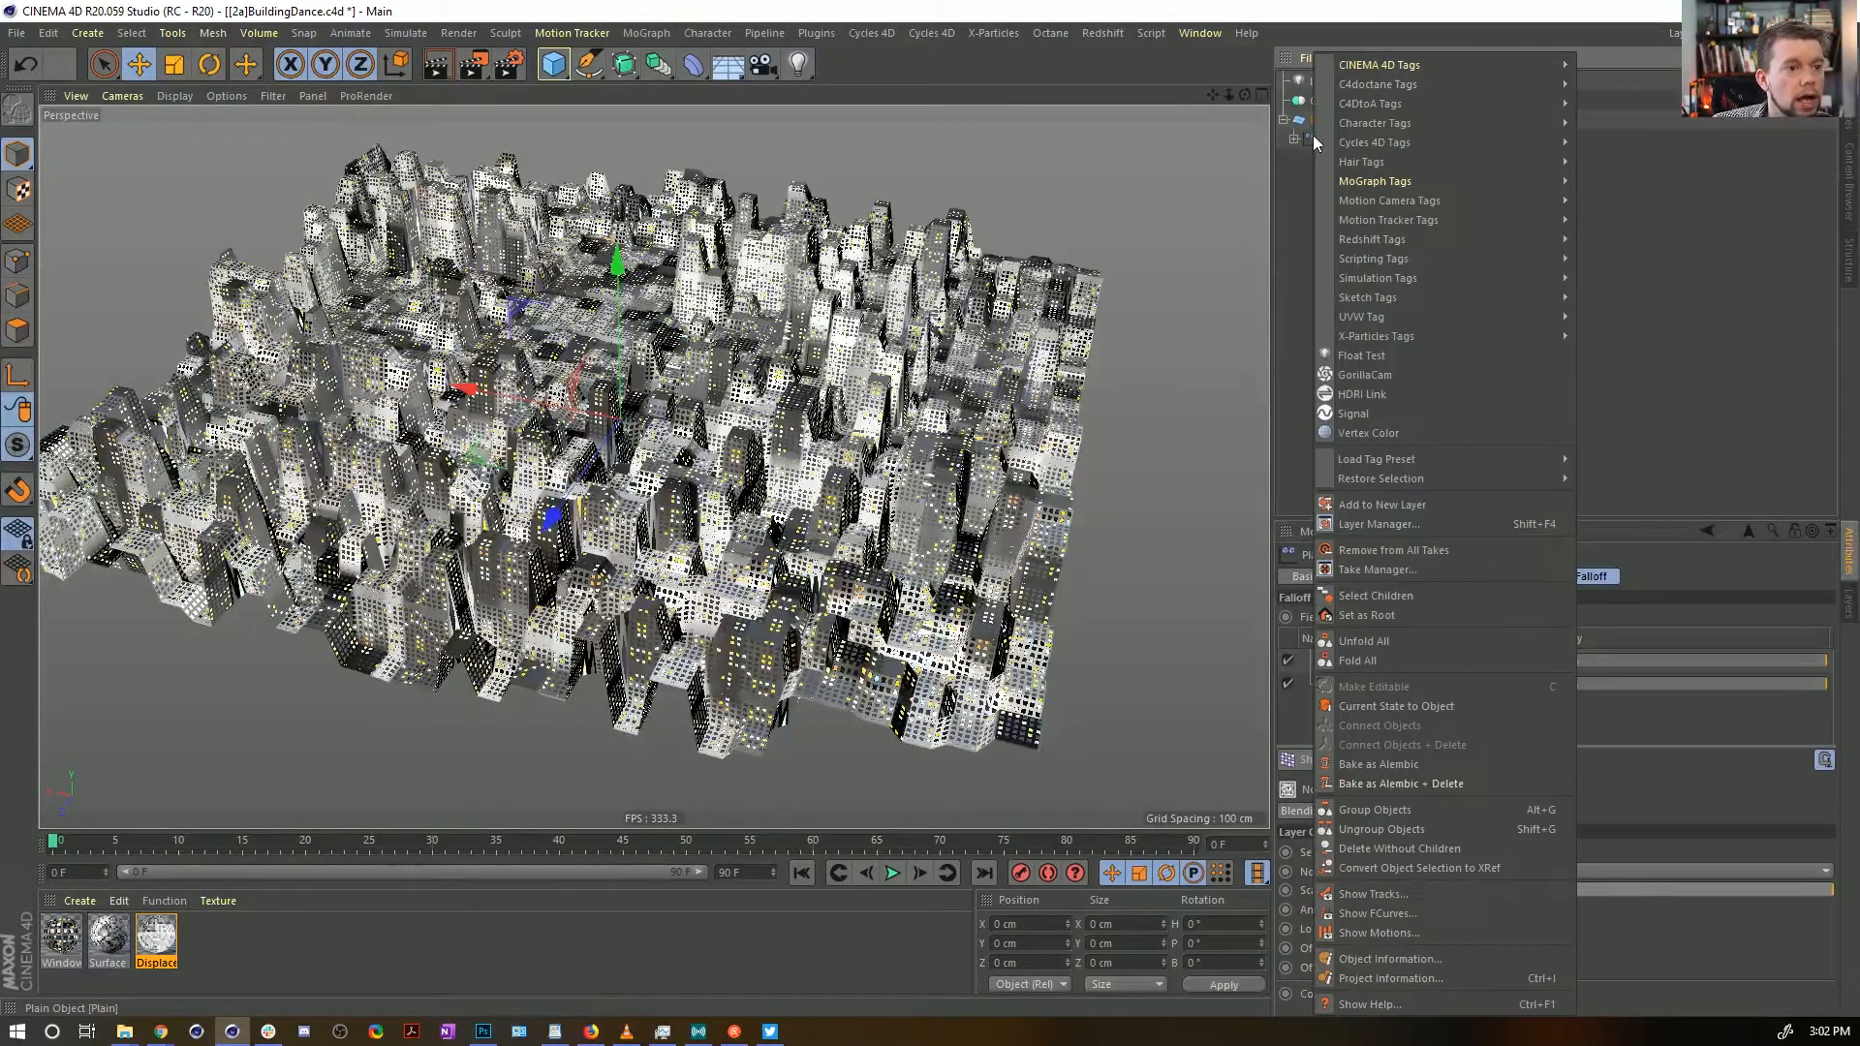
pyautogui.click(1398, 415)
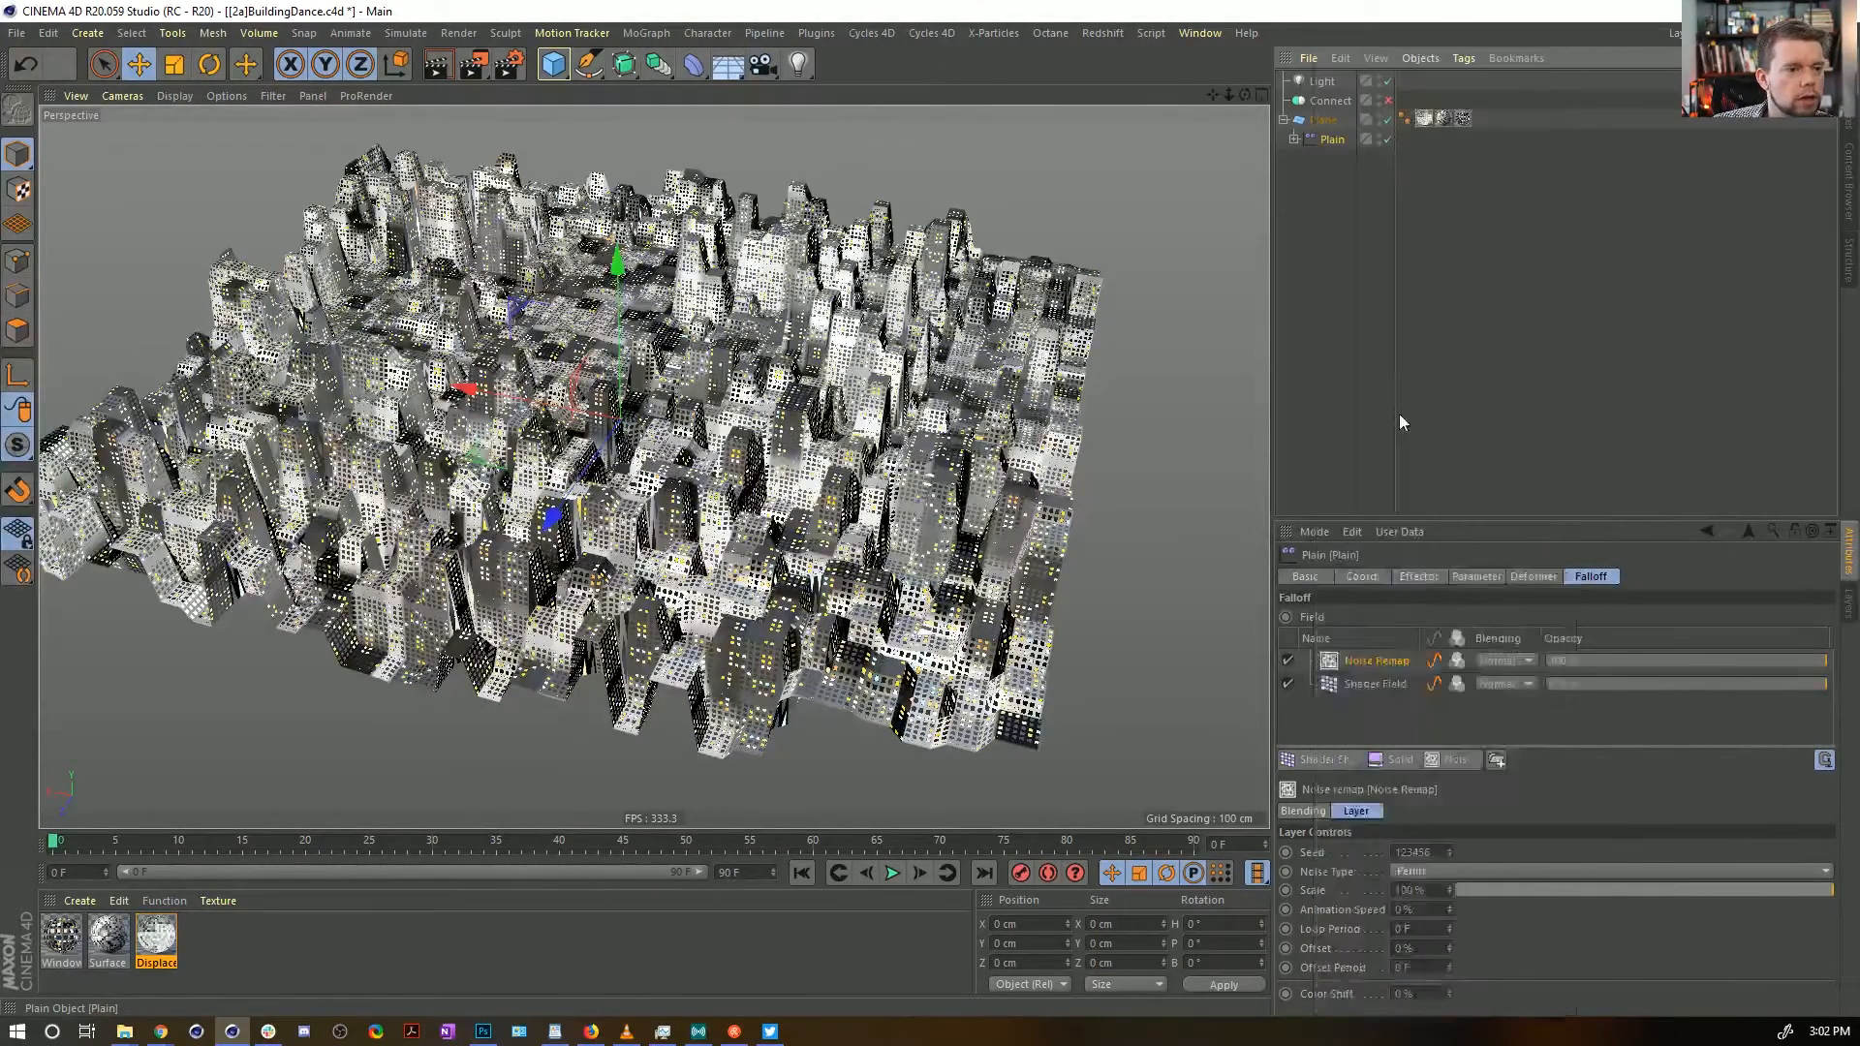
pyautogui.click(1310, 137)
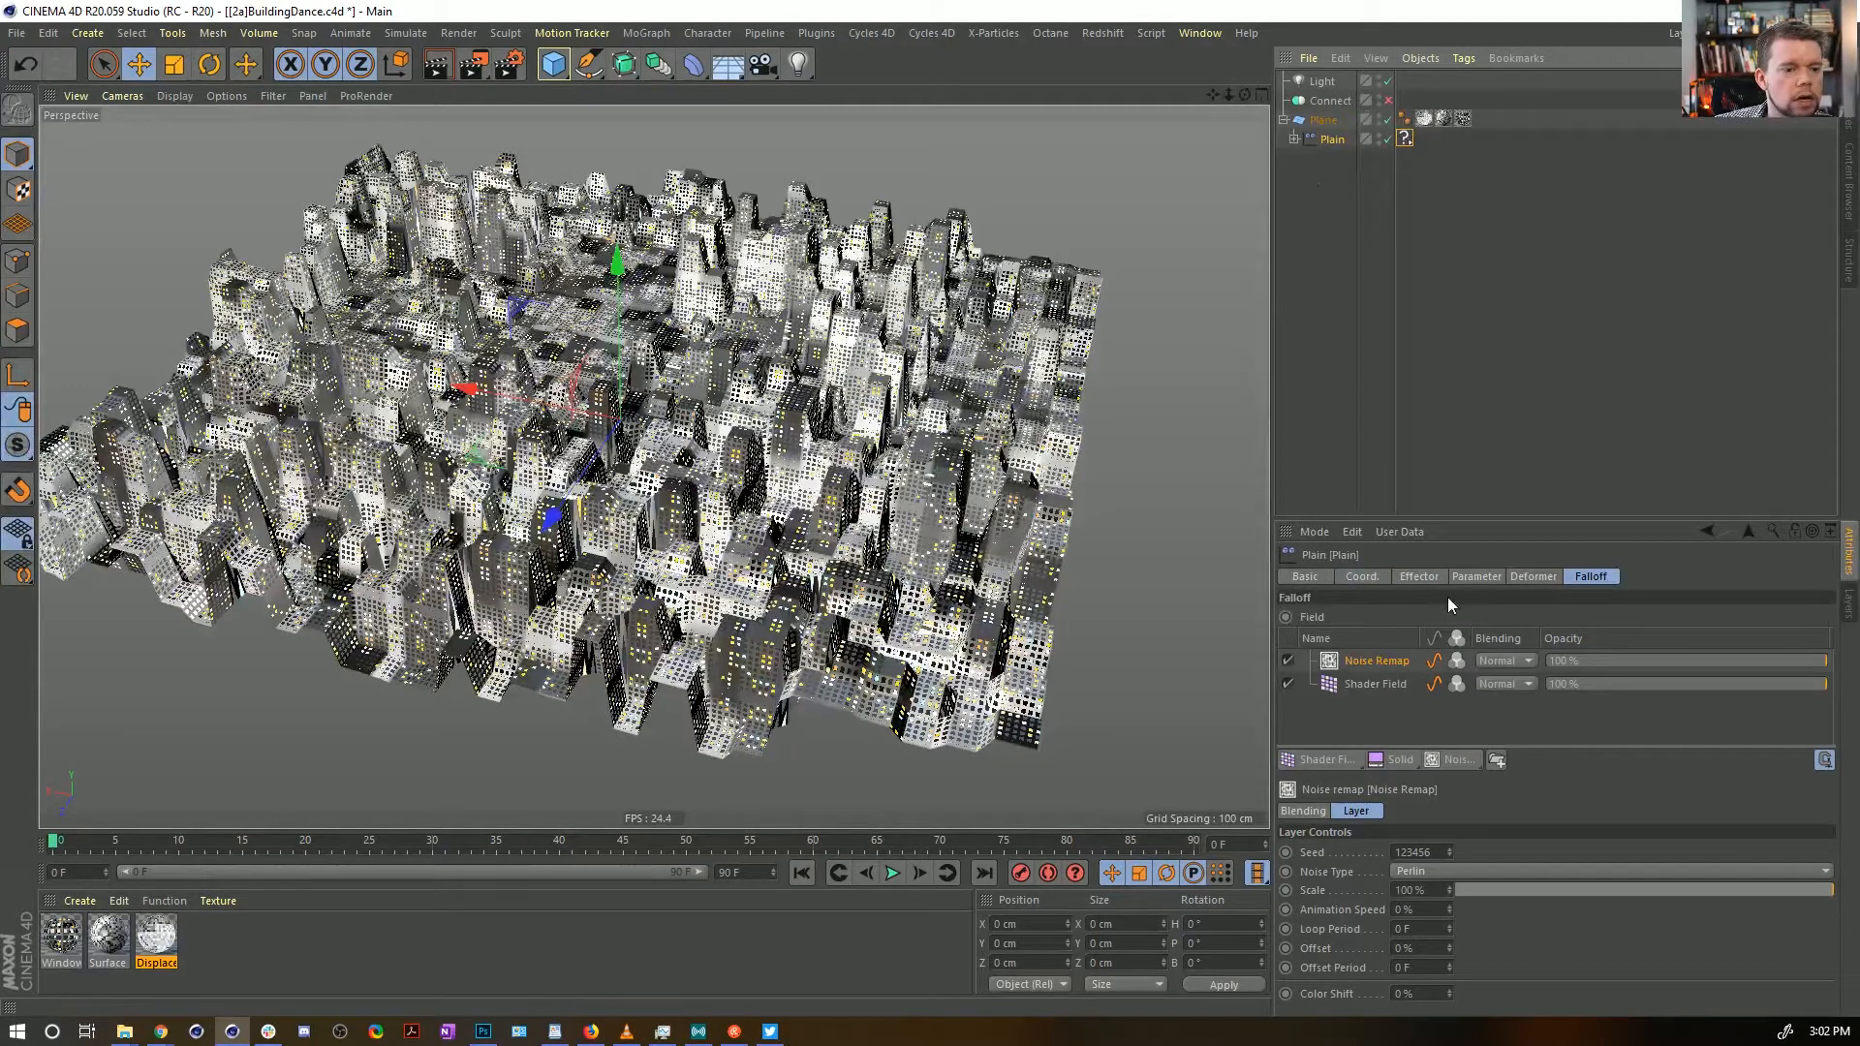
pyautogui.click(1403, 138)
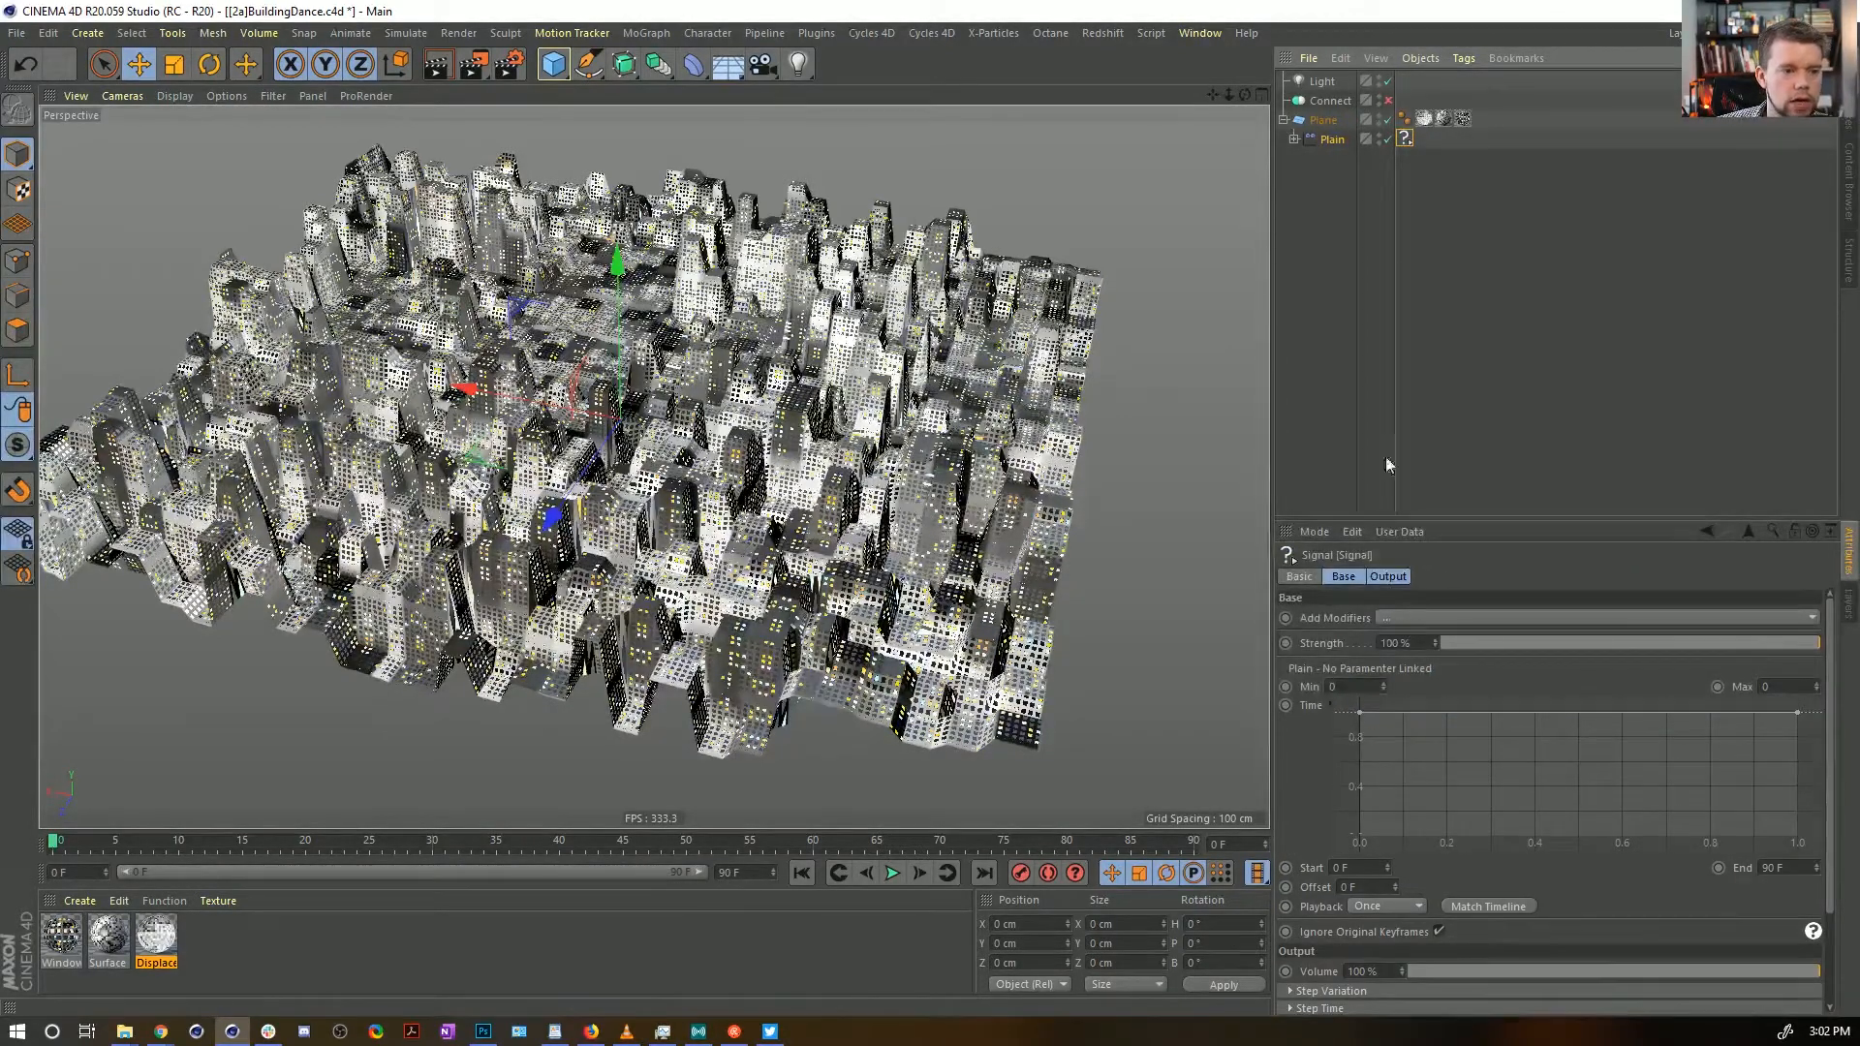
# Link the Noise Remap layer's Offset parameter to the Signal tag and return to the tag's settings
pyautogui.click(1335, 139)
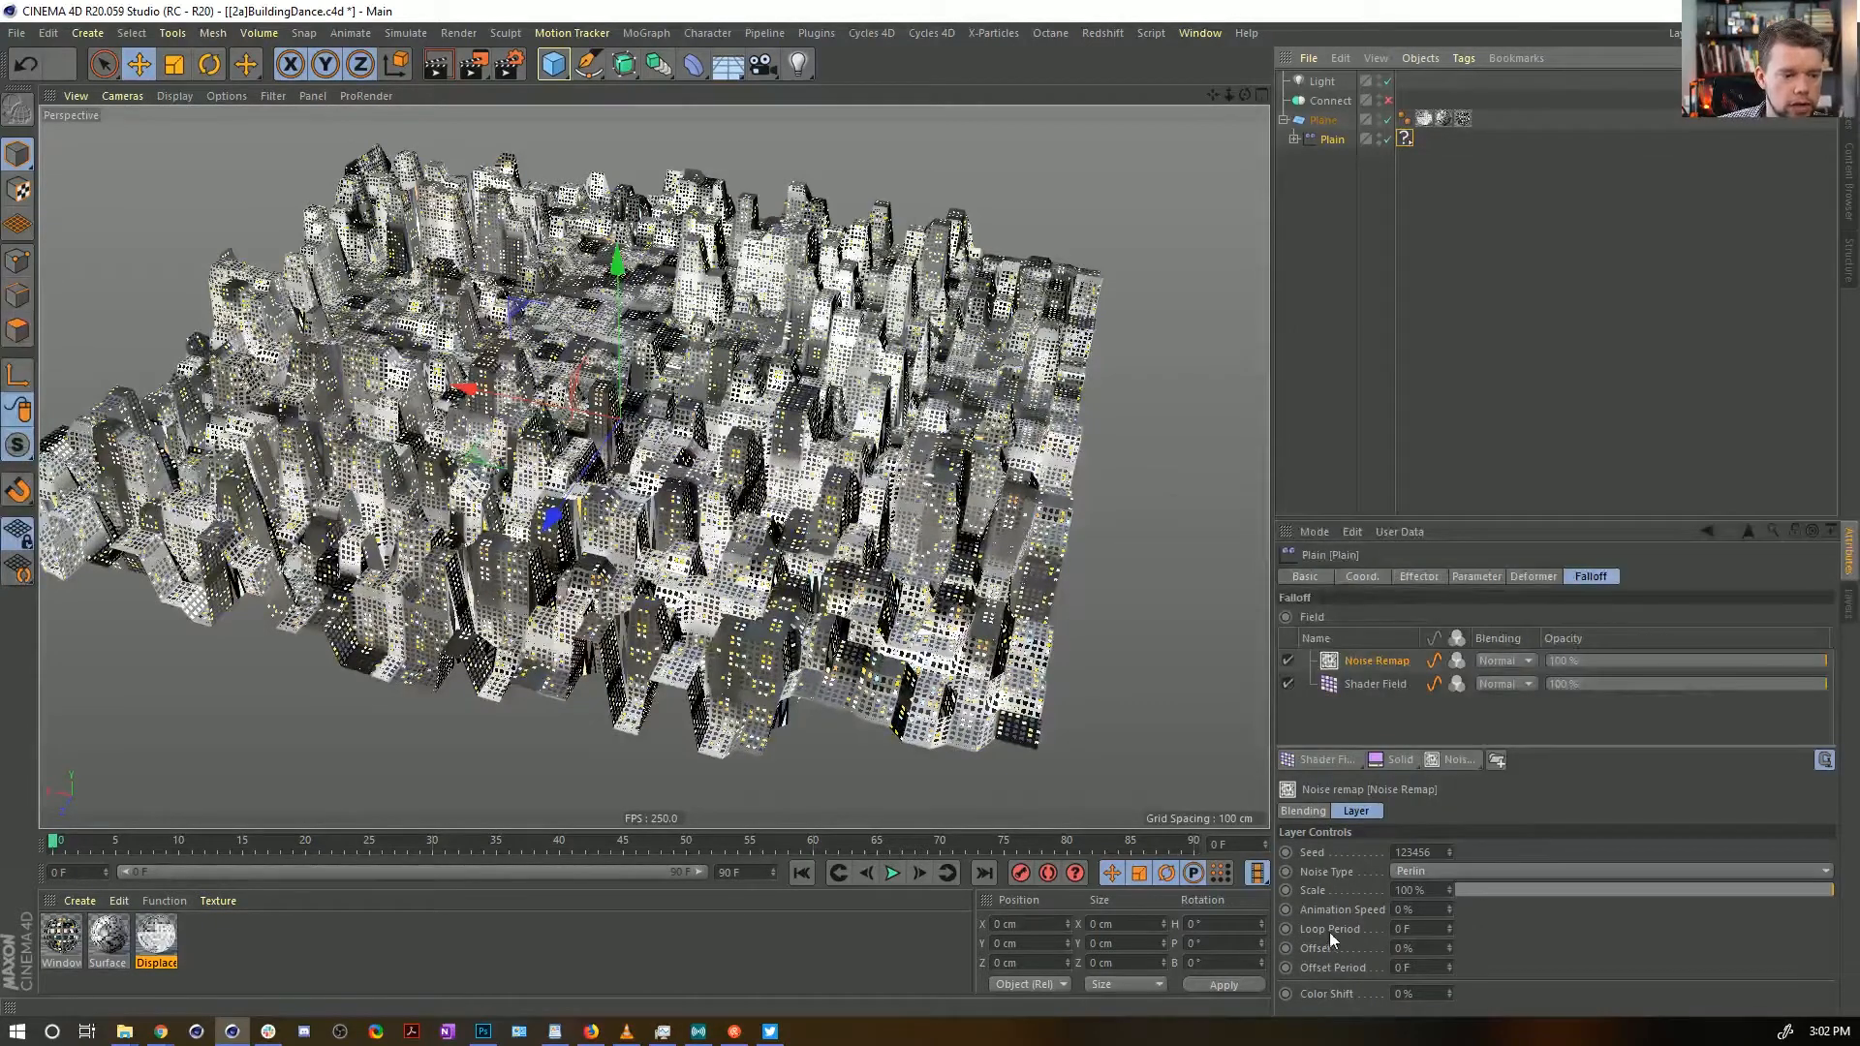
pyautogui.moveTo(1325, 954); pyautogui.dragTo(1495, 174)
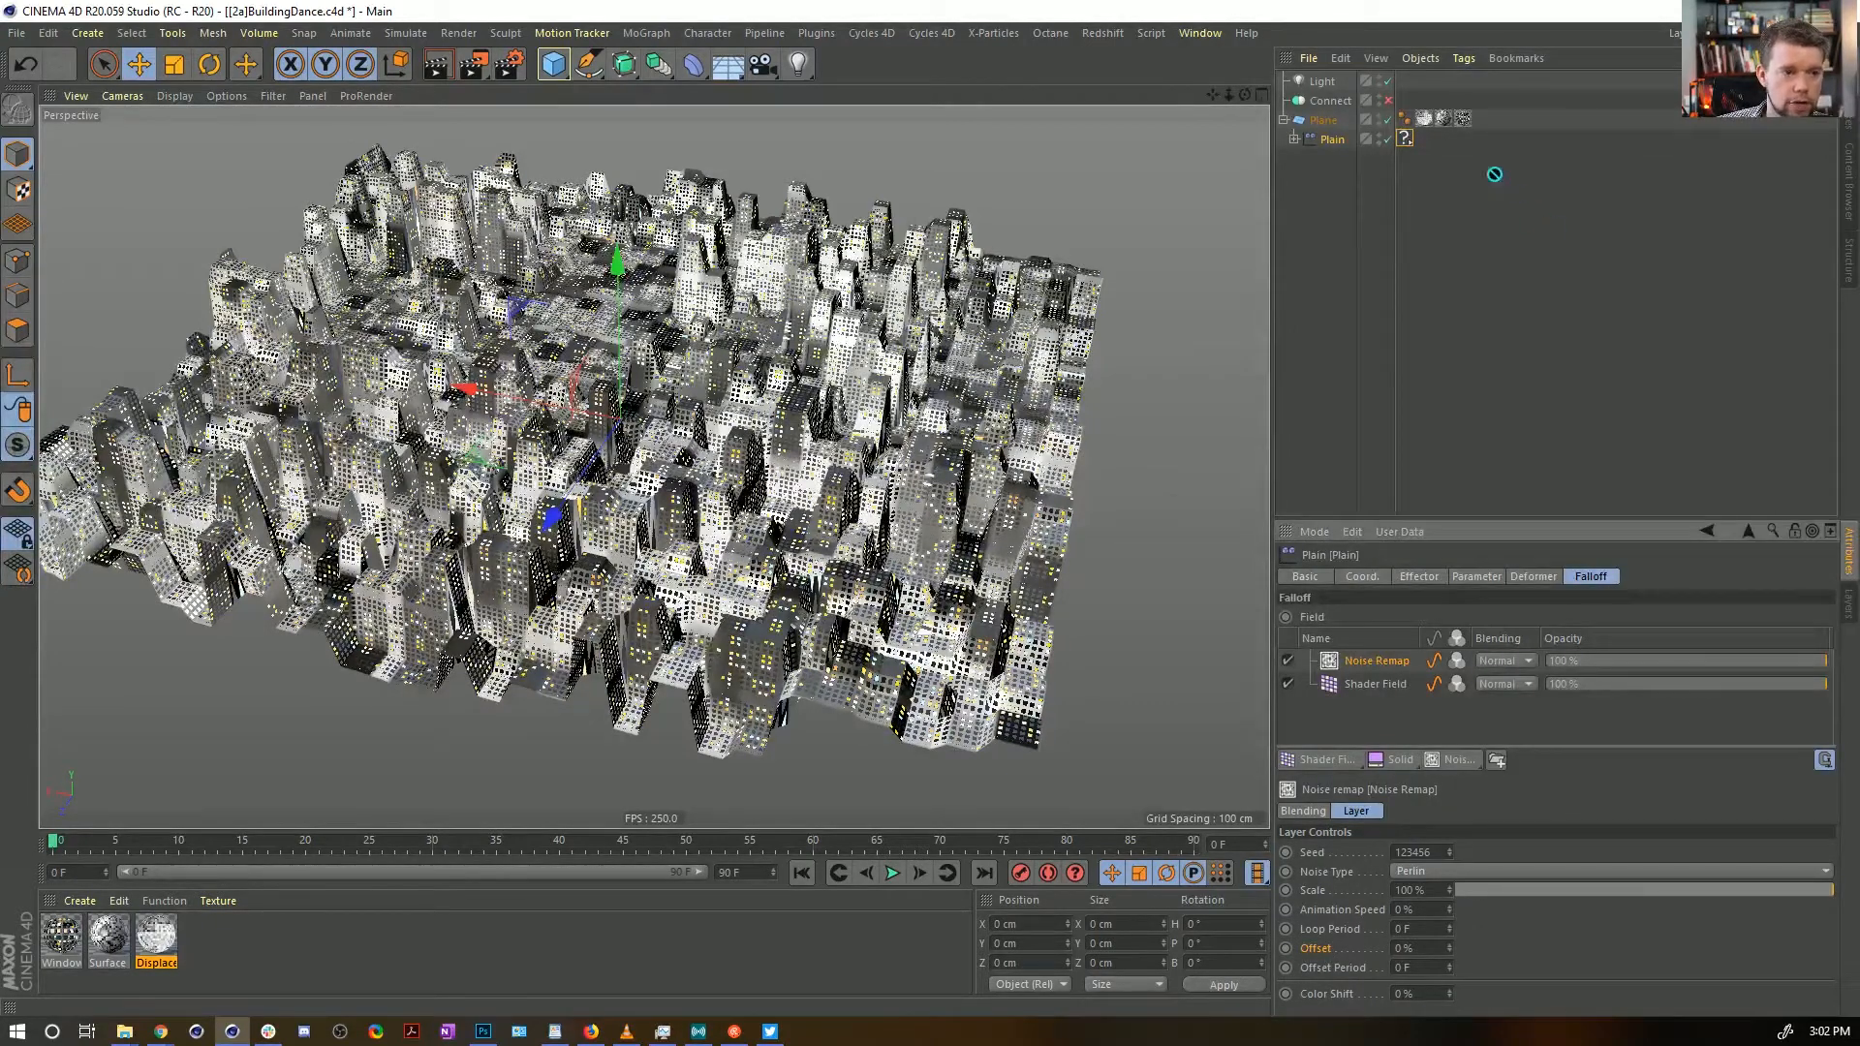
pyautogui.click(1405, 141)
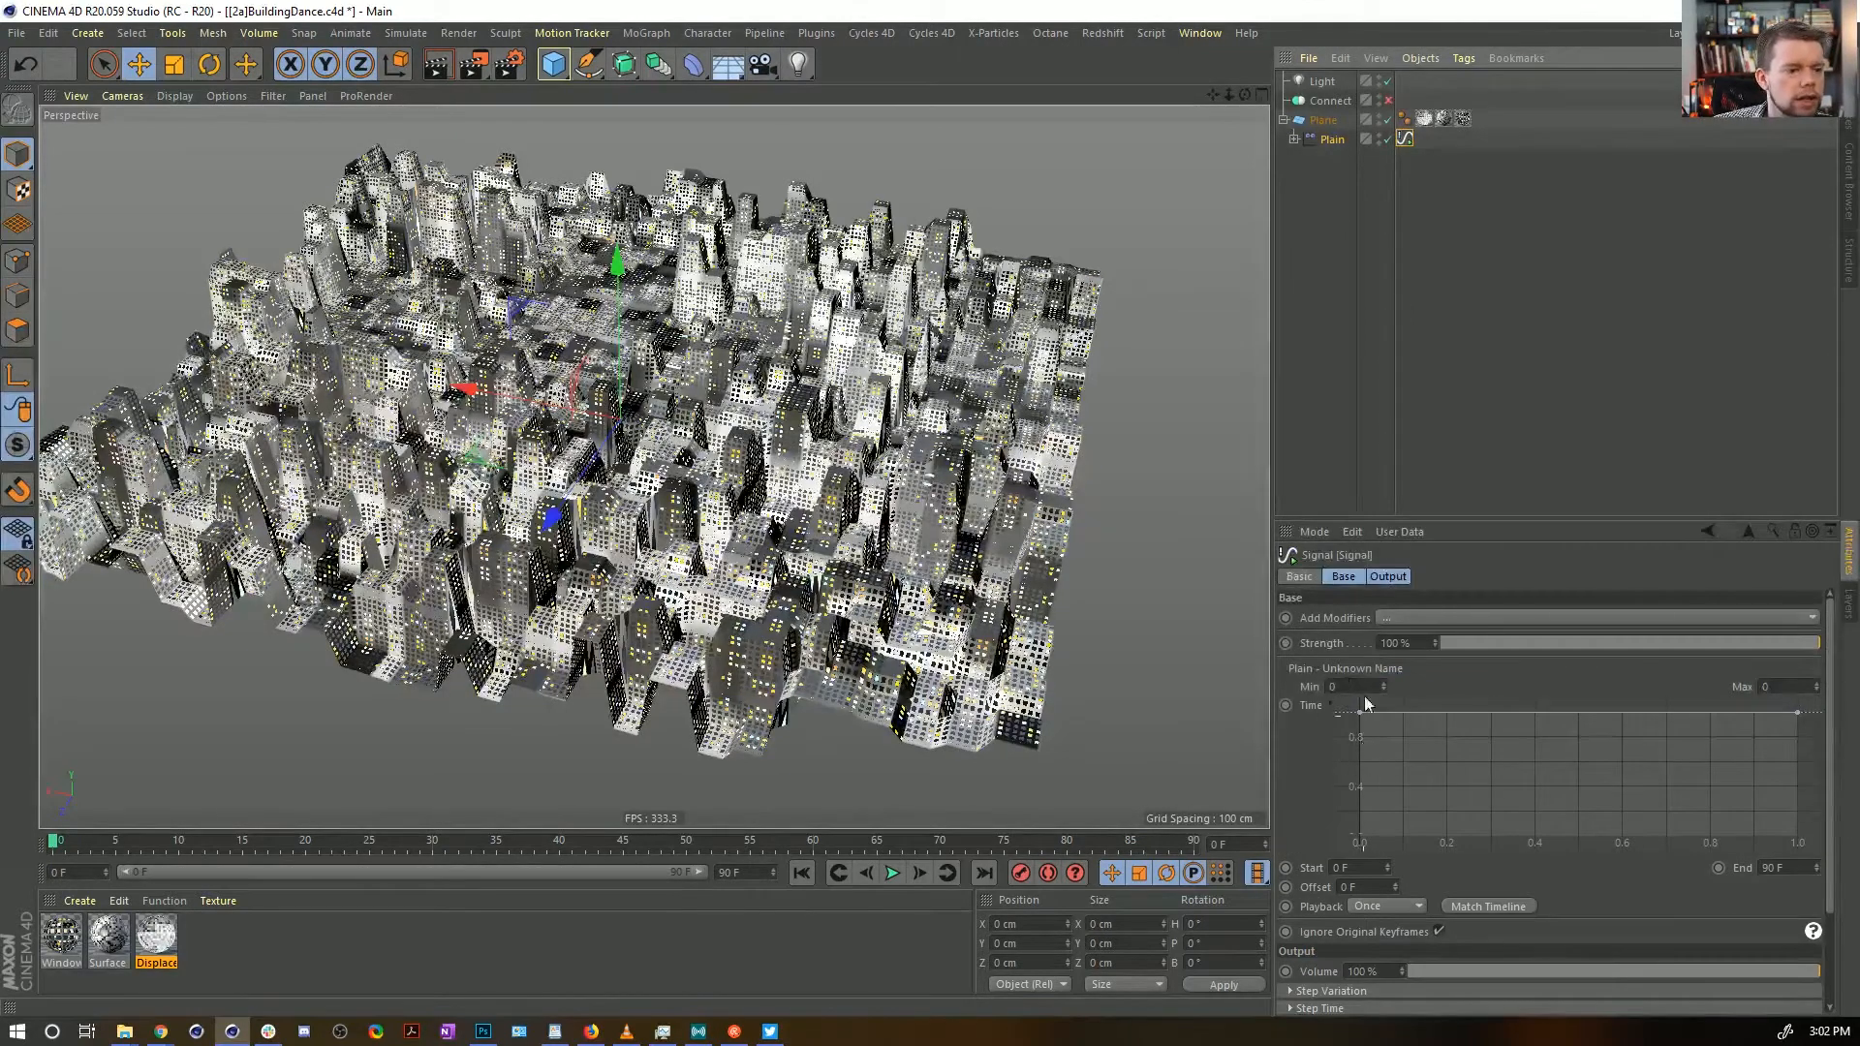
pyautogui.click(1332, 140)
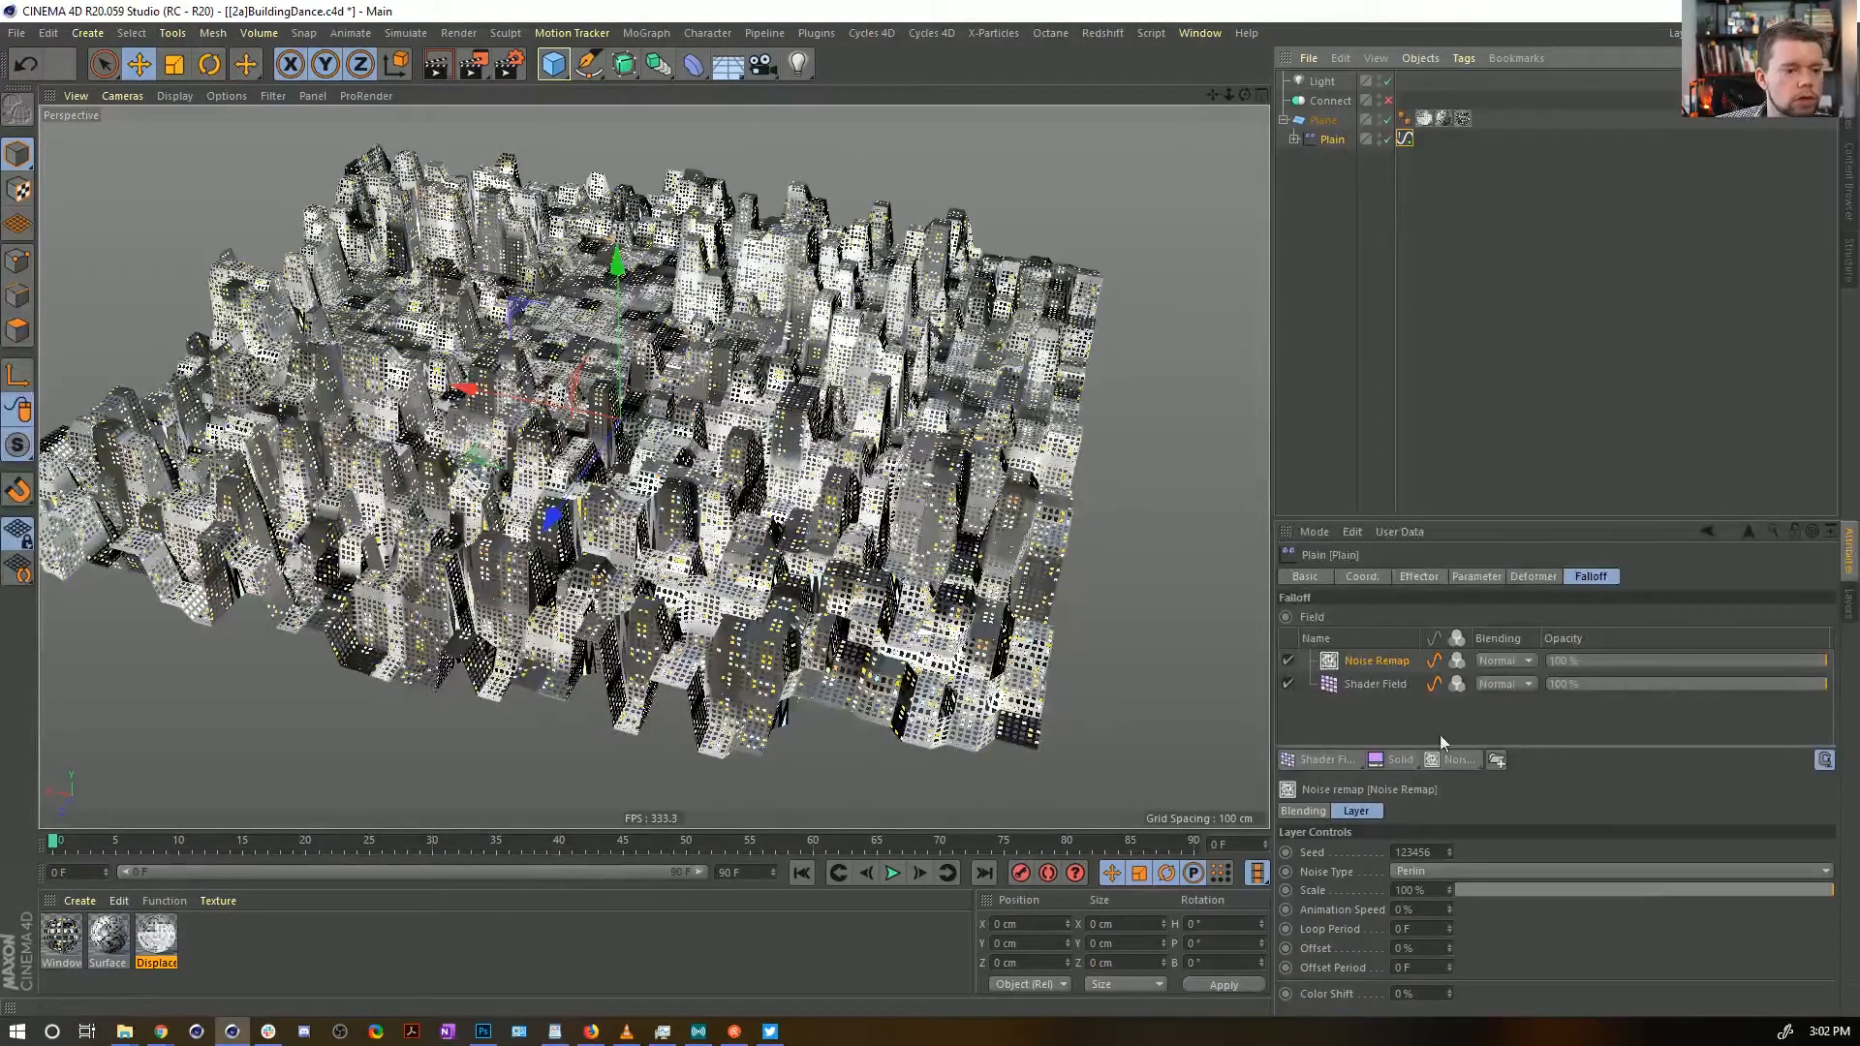
pyautogui.click(1404, 139)
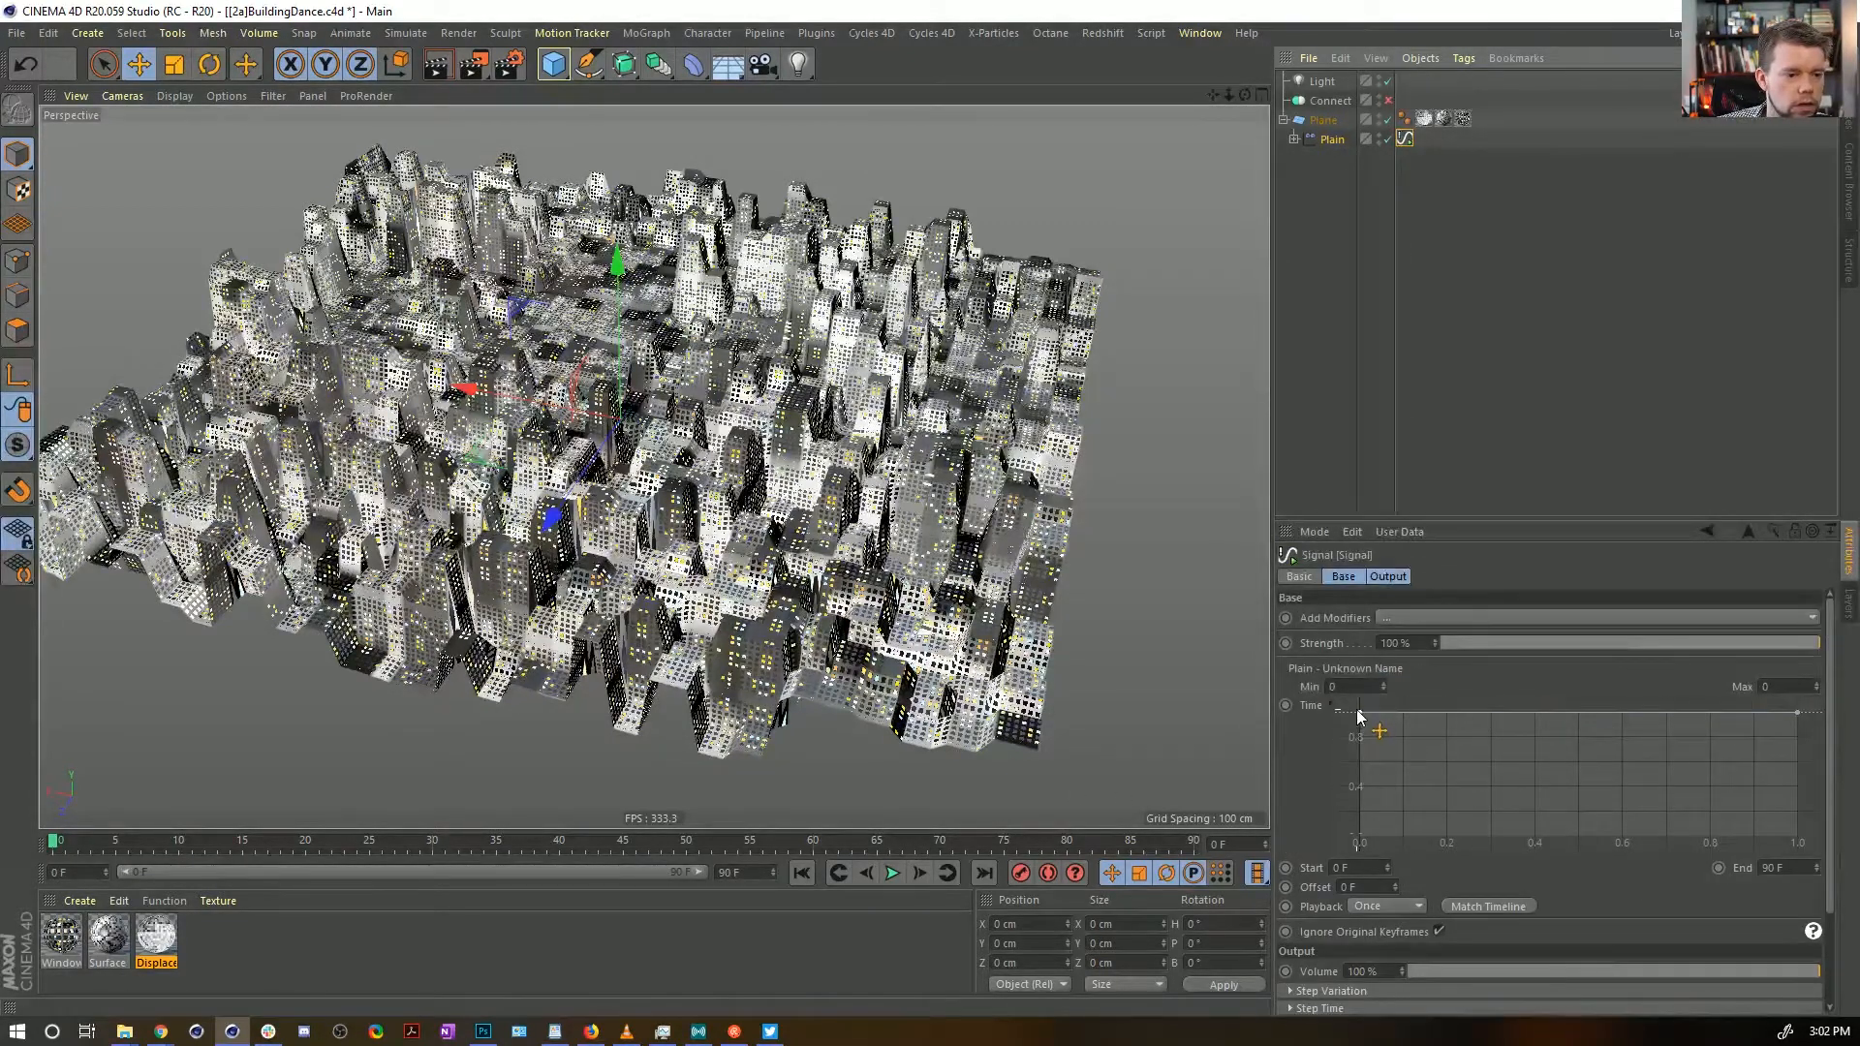
# Try a rising Signal time curve with Max 100 during playback, flatten the curve again, and reset Max to 0
pyautogui.moveTo(1782, 689); pyautogui.dragTo(1712, 683)
pyautogui.write('100')
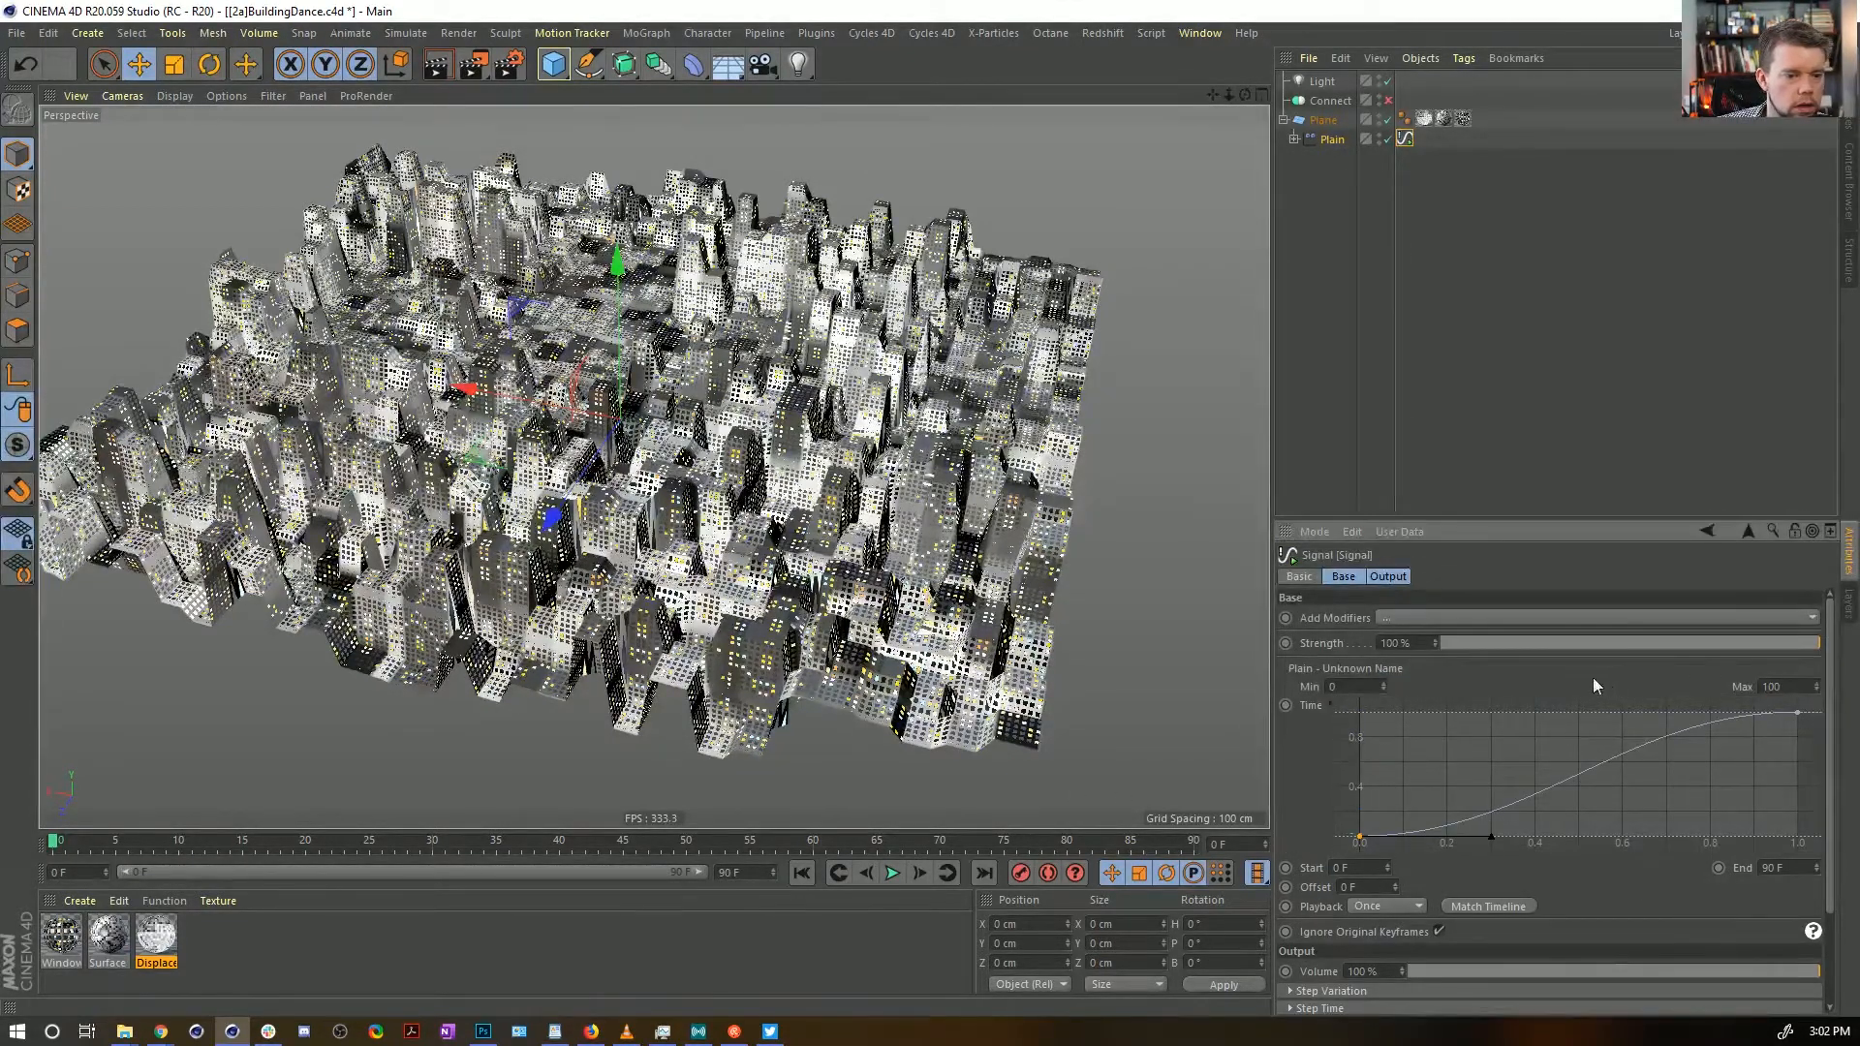
pyautogui.press('Return')
pyautogui.moveTo(301, 854); pyautogui.dragTo(51, 844)
pyautogui.press('F8')
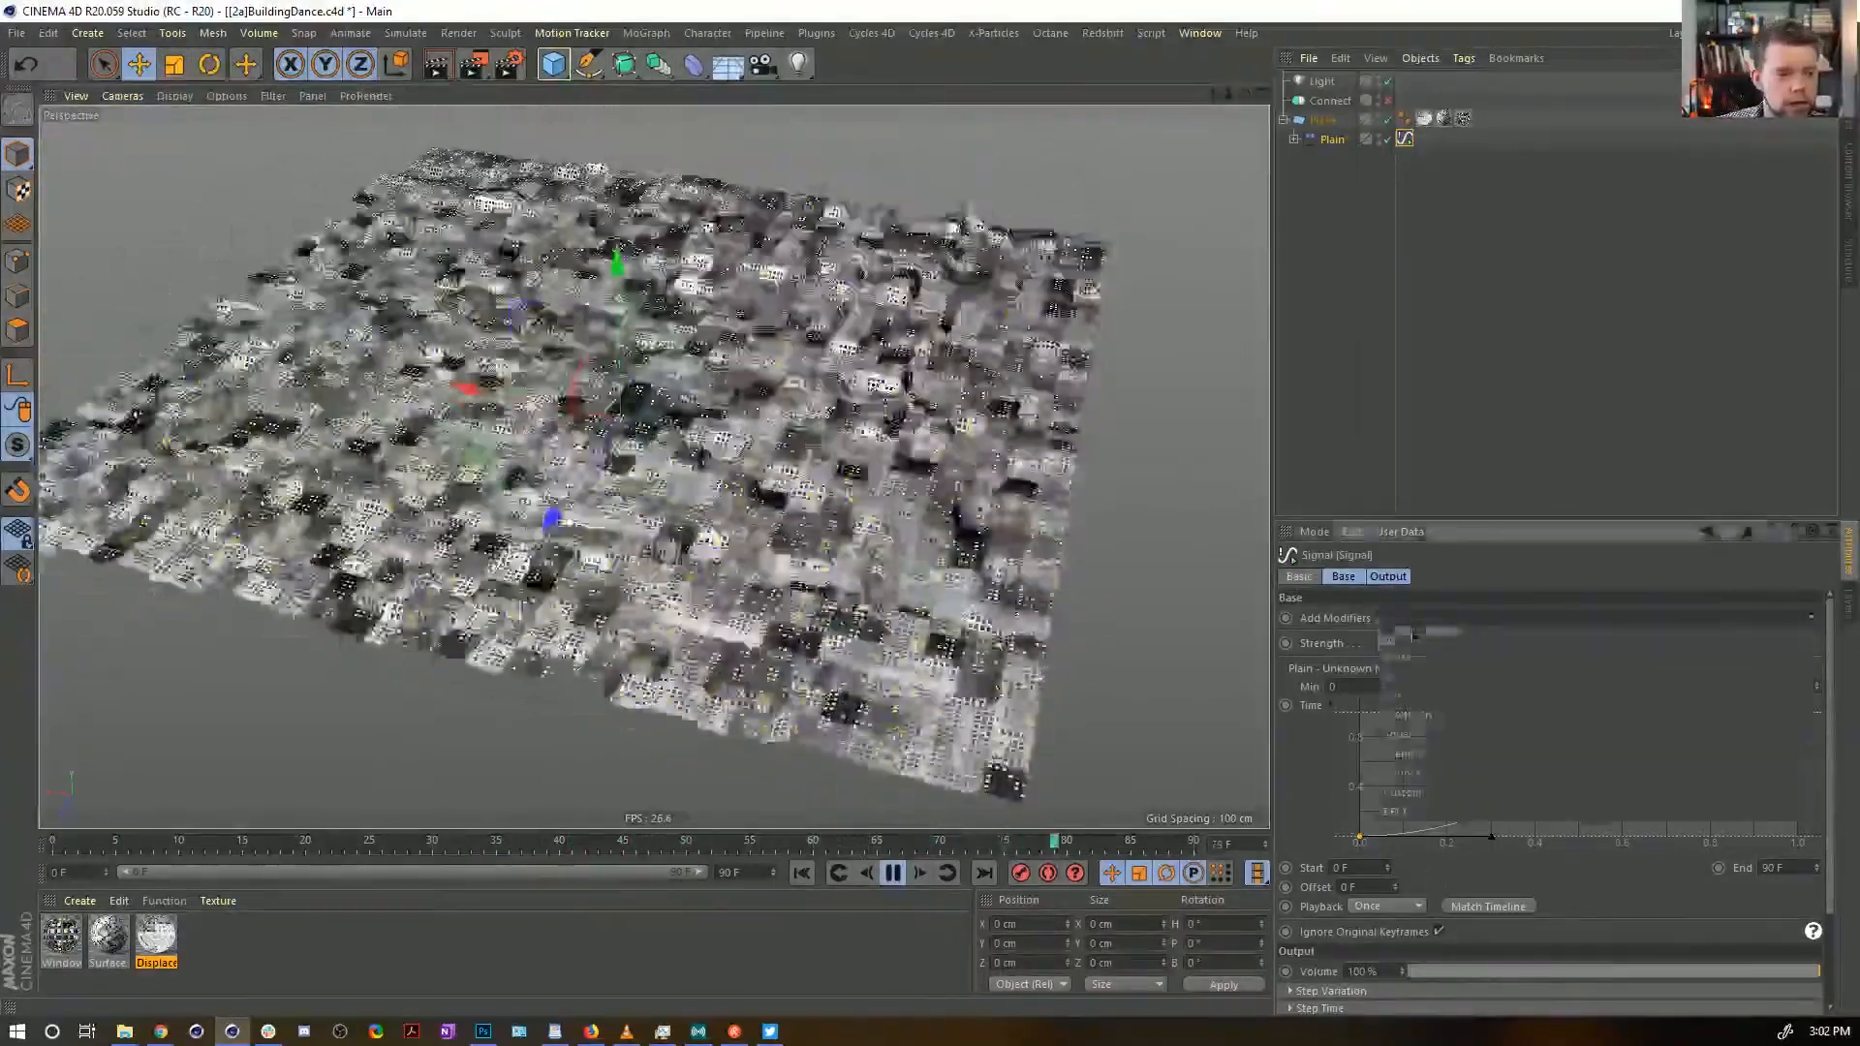
pyautogui.moveTo(1359, 835); pyautogui.dragTo(1359, 712)
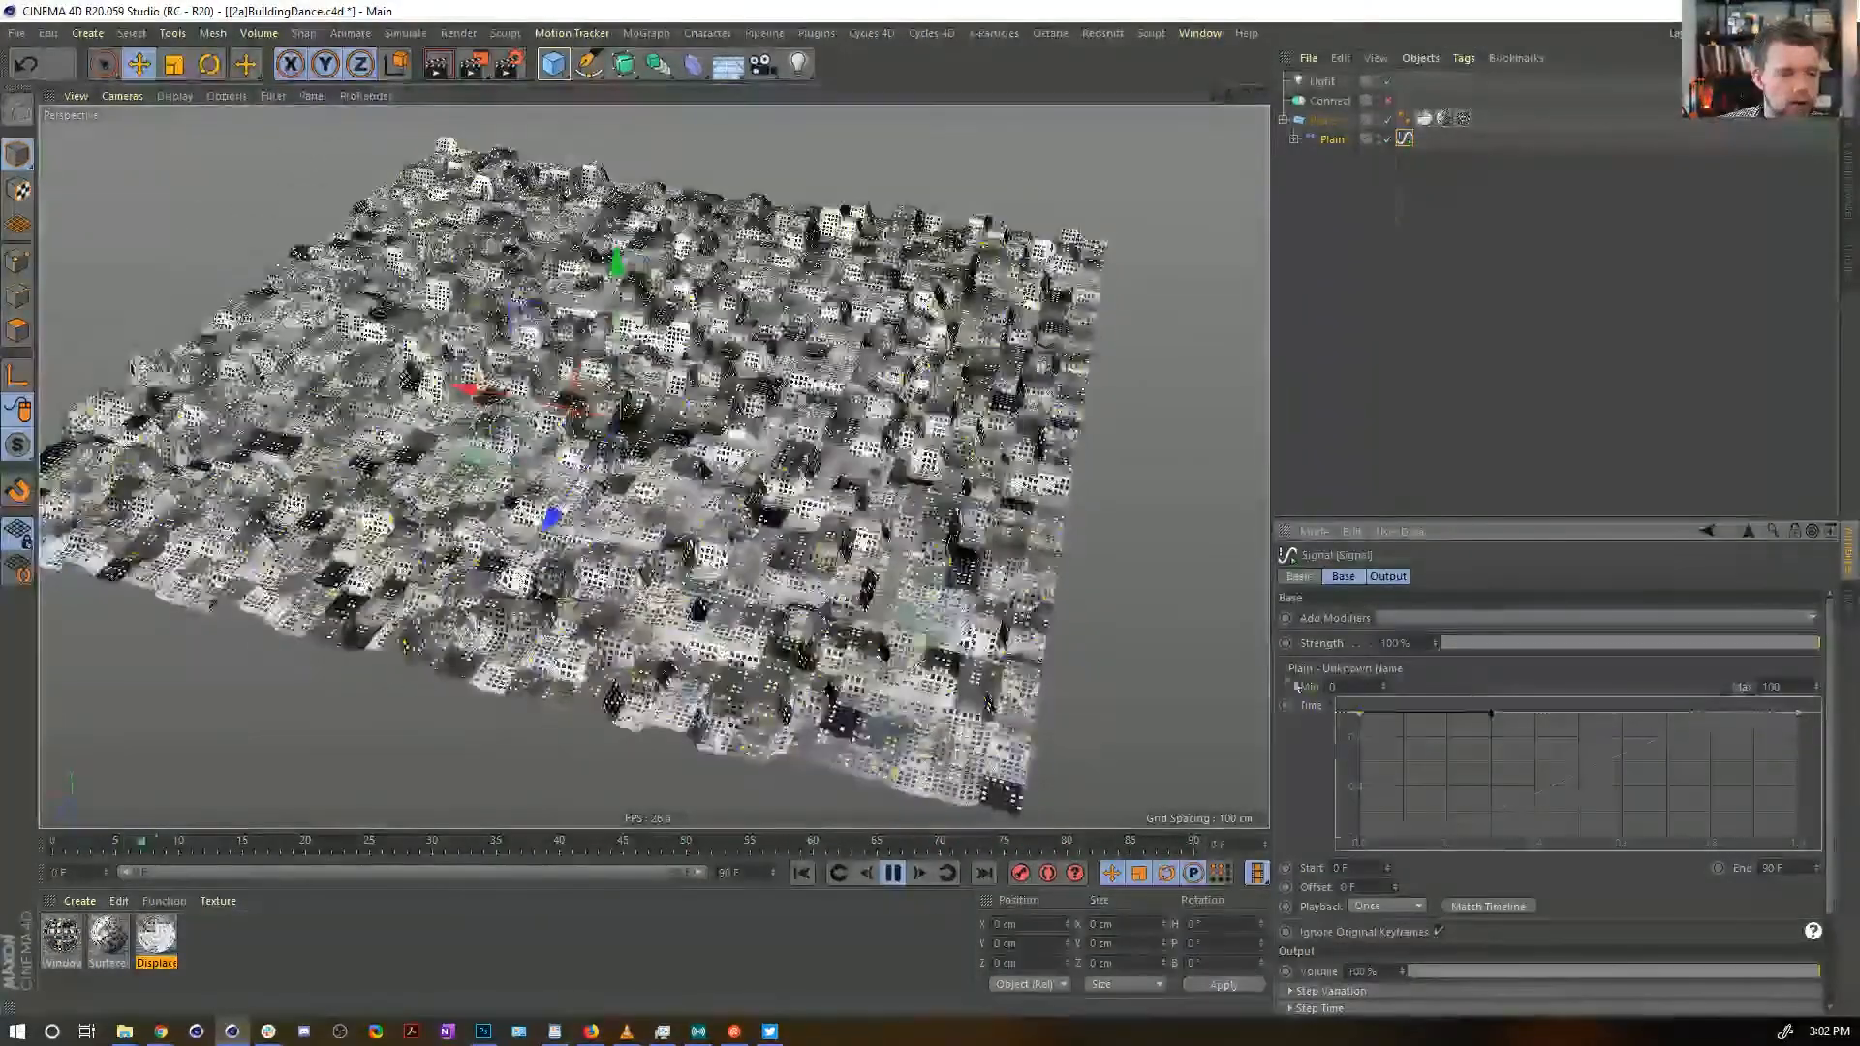
pyautogui.click(1787, 687)
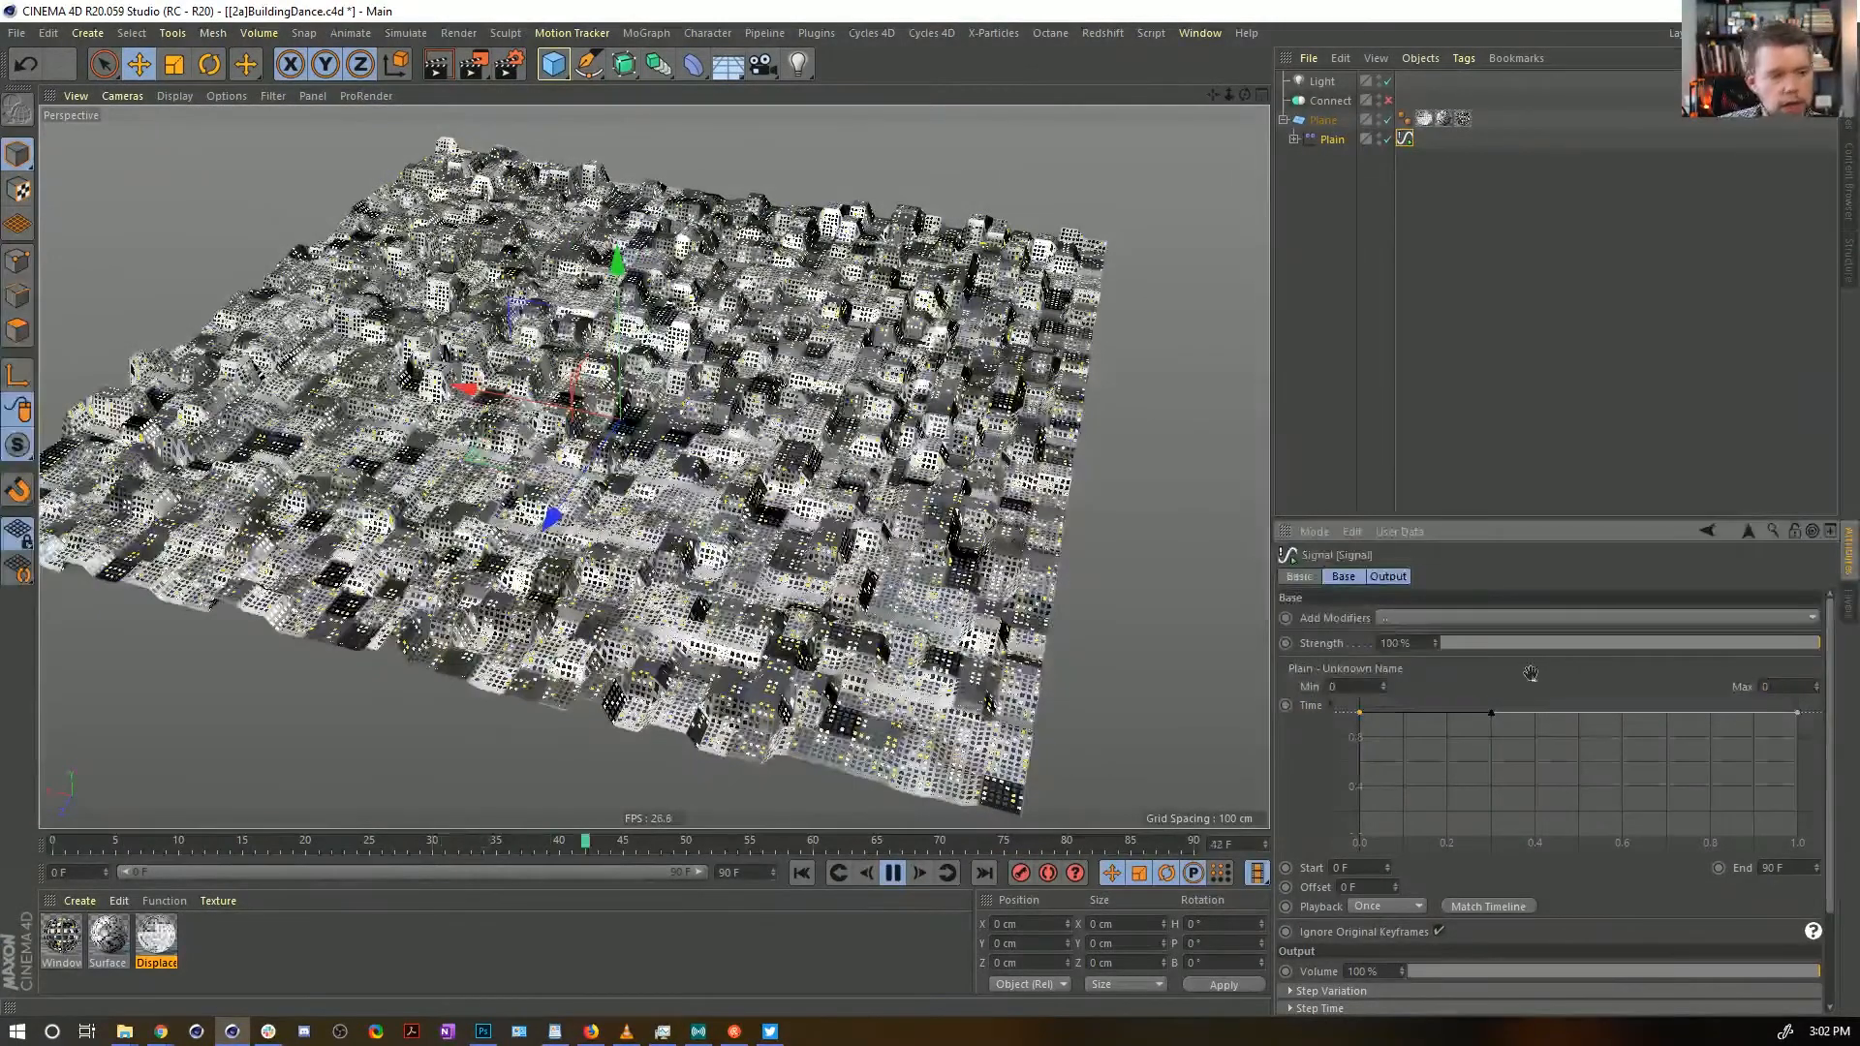
# Add a BPM modifier to the Signal tag and set its Variation to 1
pyautogui.click(1400, 618)
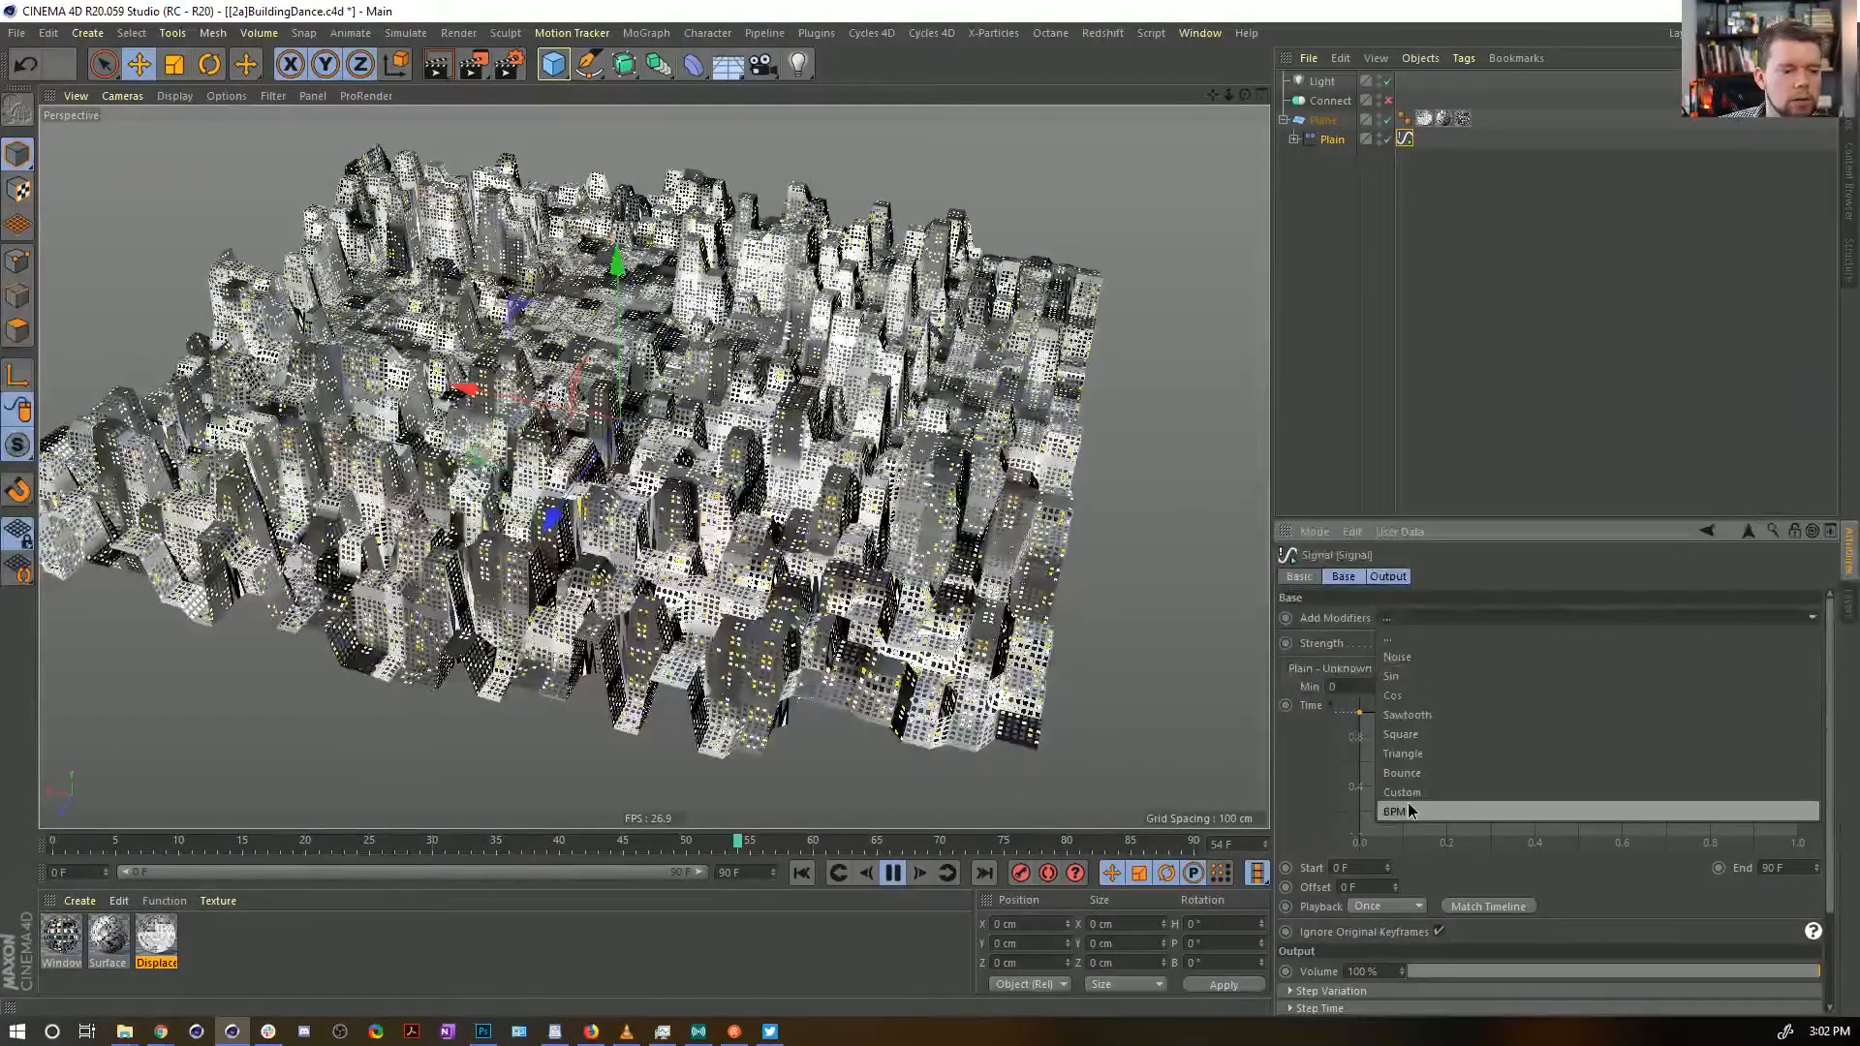
pyautogui.click(1409, 811)
pyautogui.click(1388, 576)
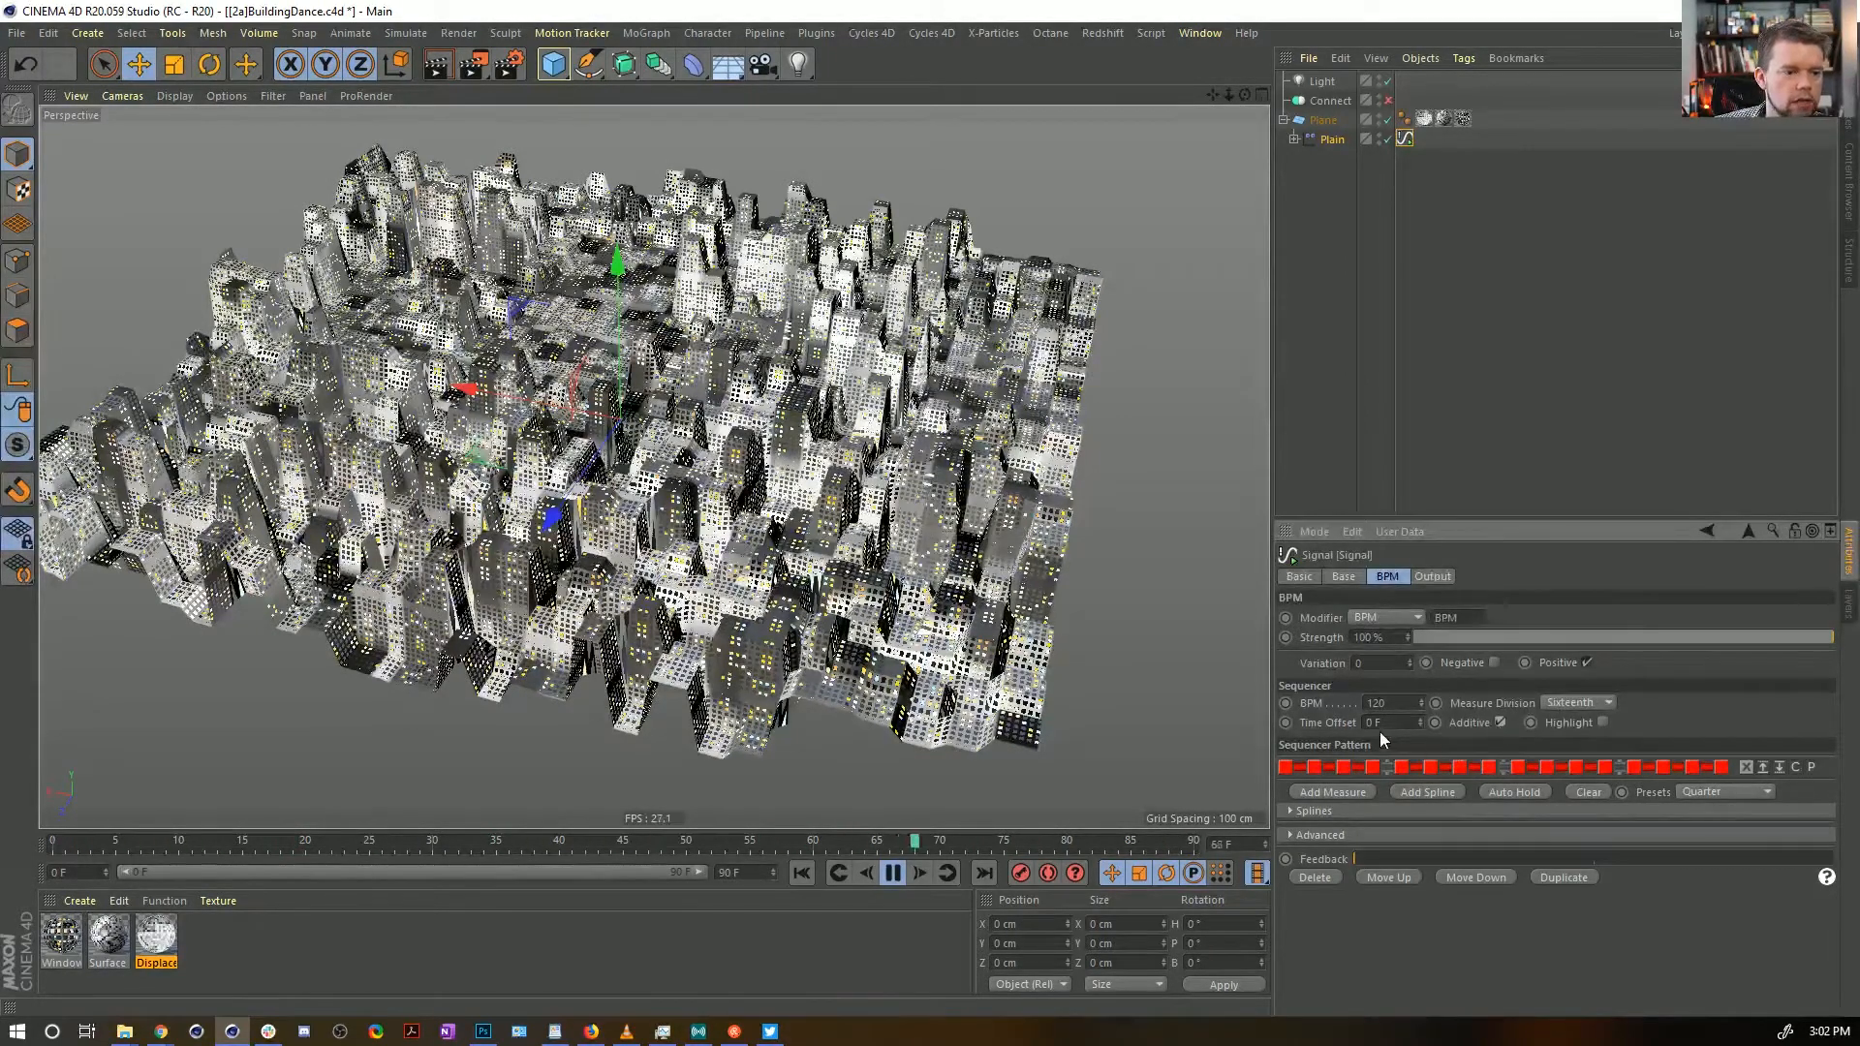
pyautogui.press('Return')
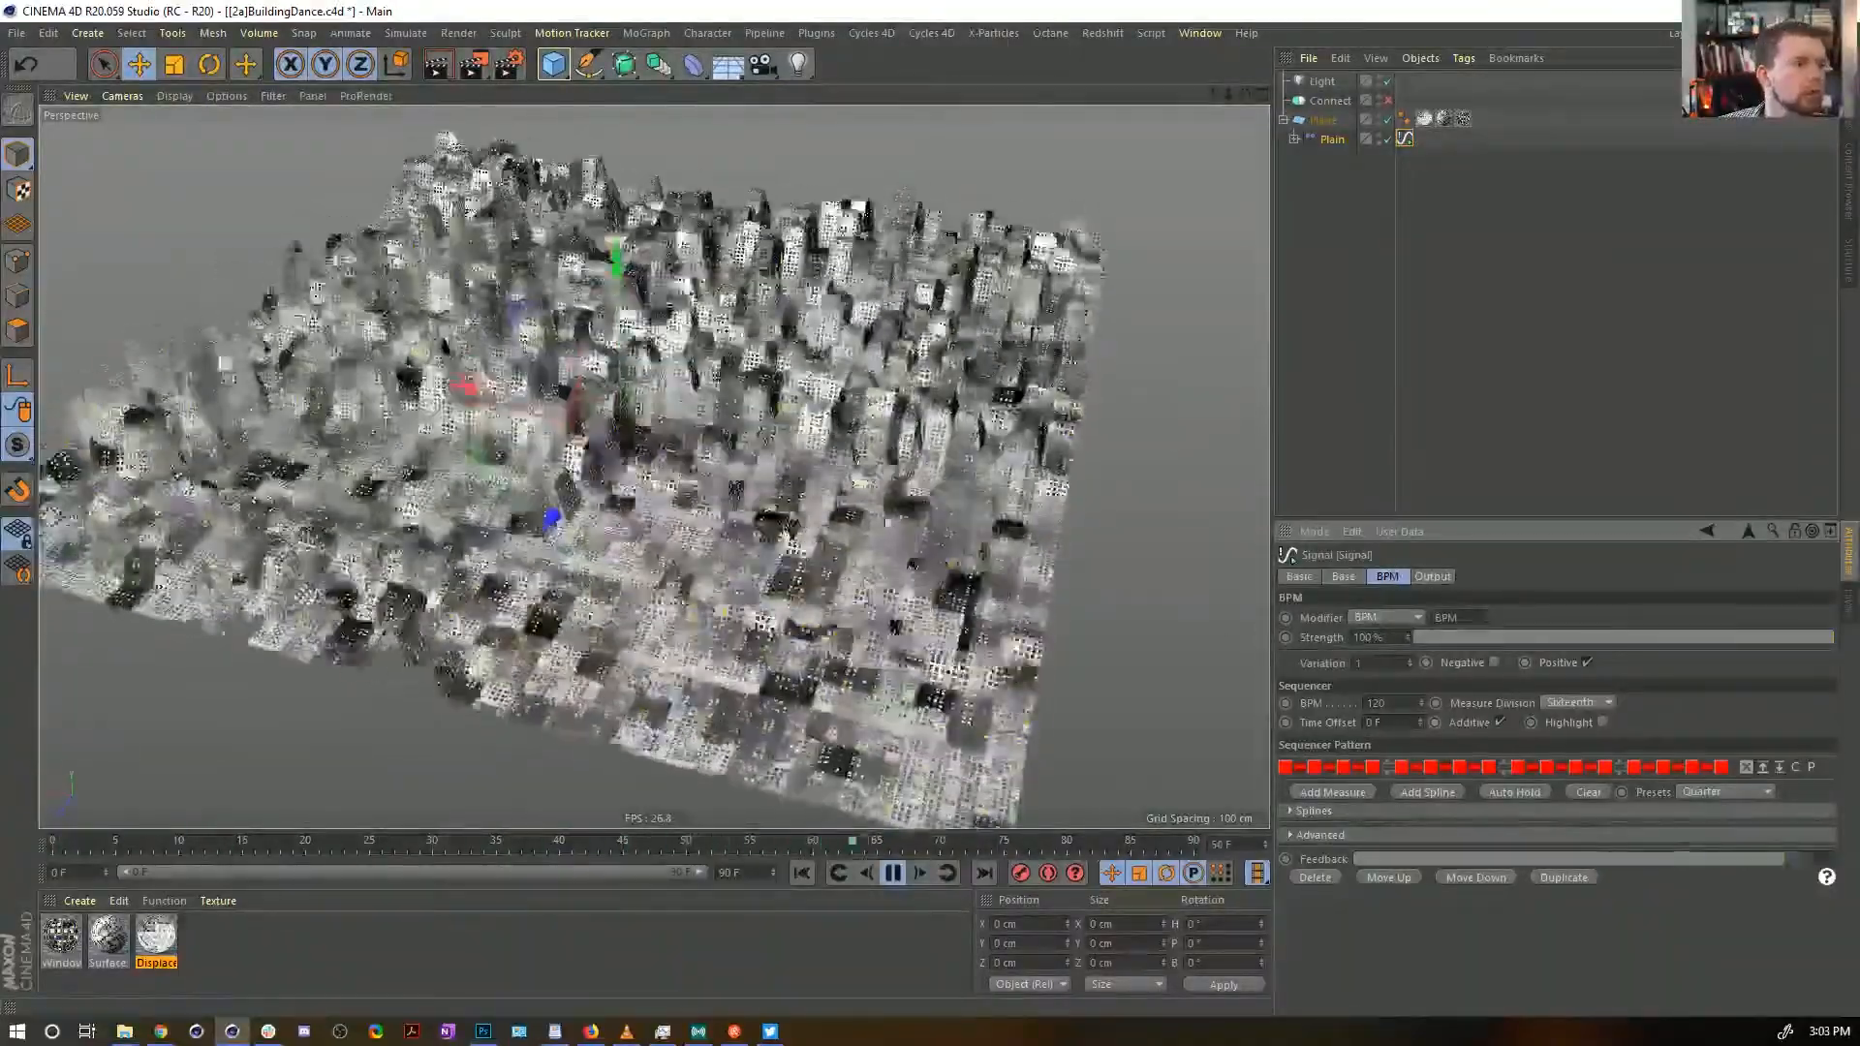
# Expand the BPM modifier's first spline and raise its end point to full height
pyautogui.click(1314, 811)
pyautogui.click(1298, 829)
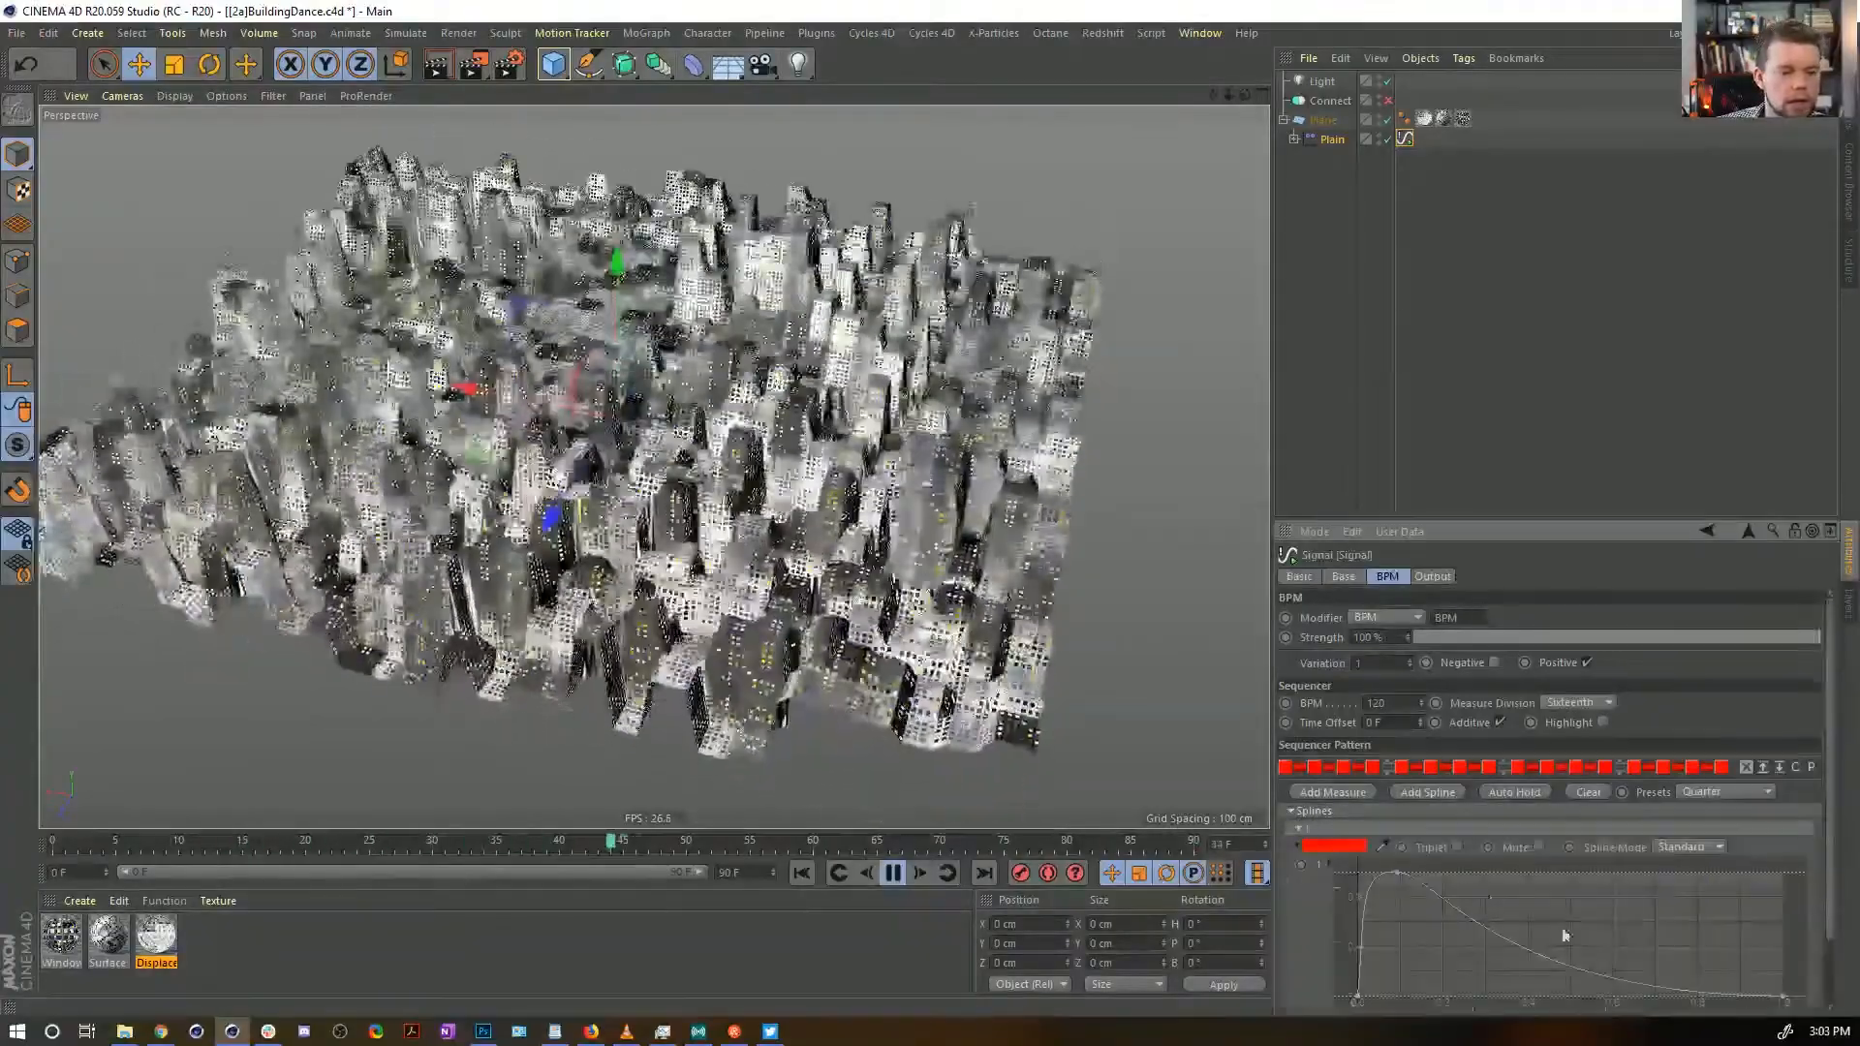
pyautogui.moveTo(1783, 997); pyautogui.dragTo(1784, 872)
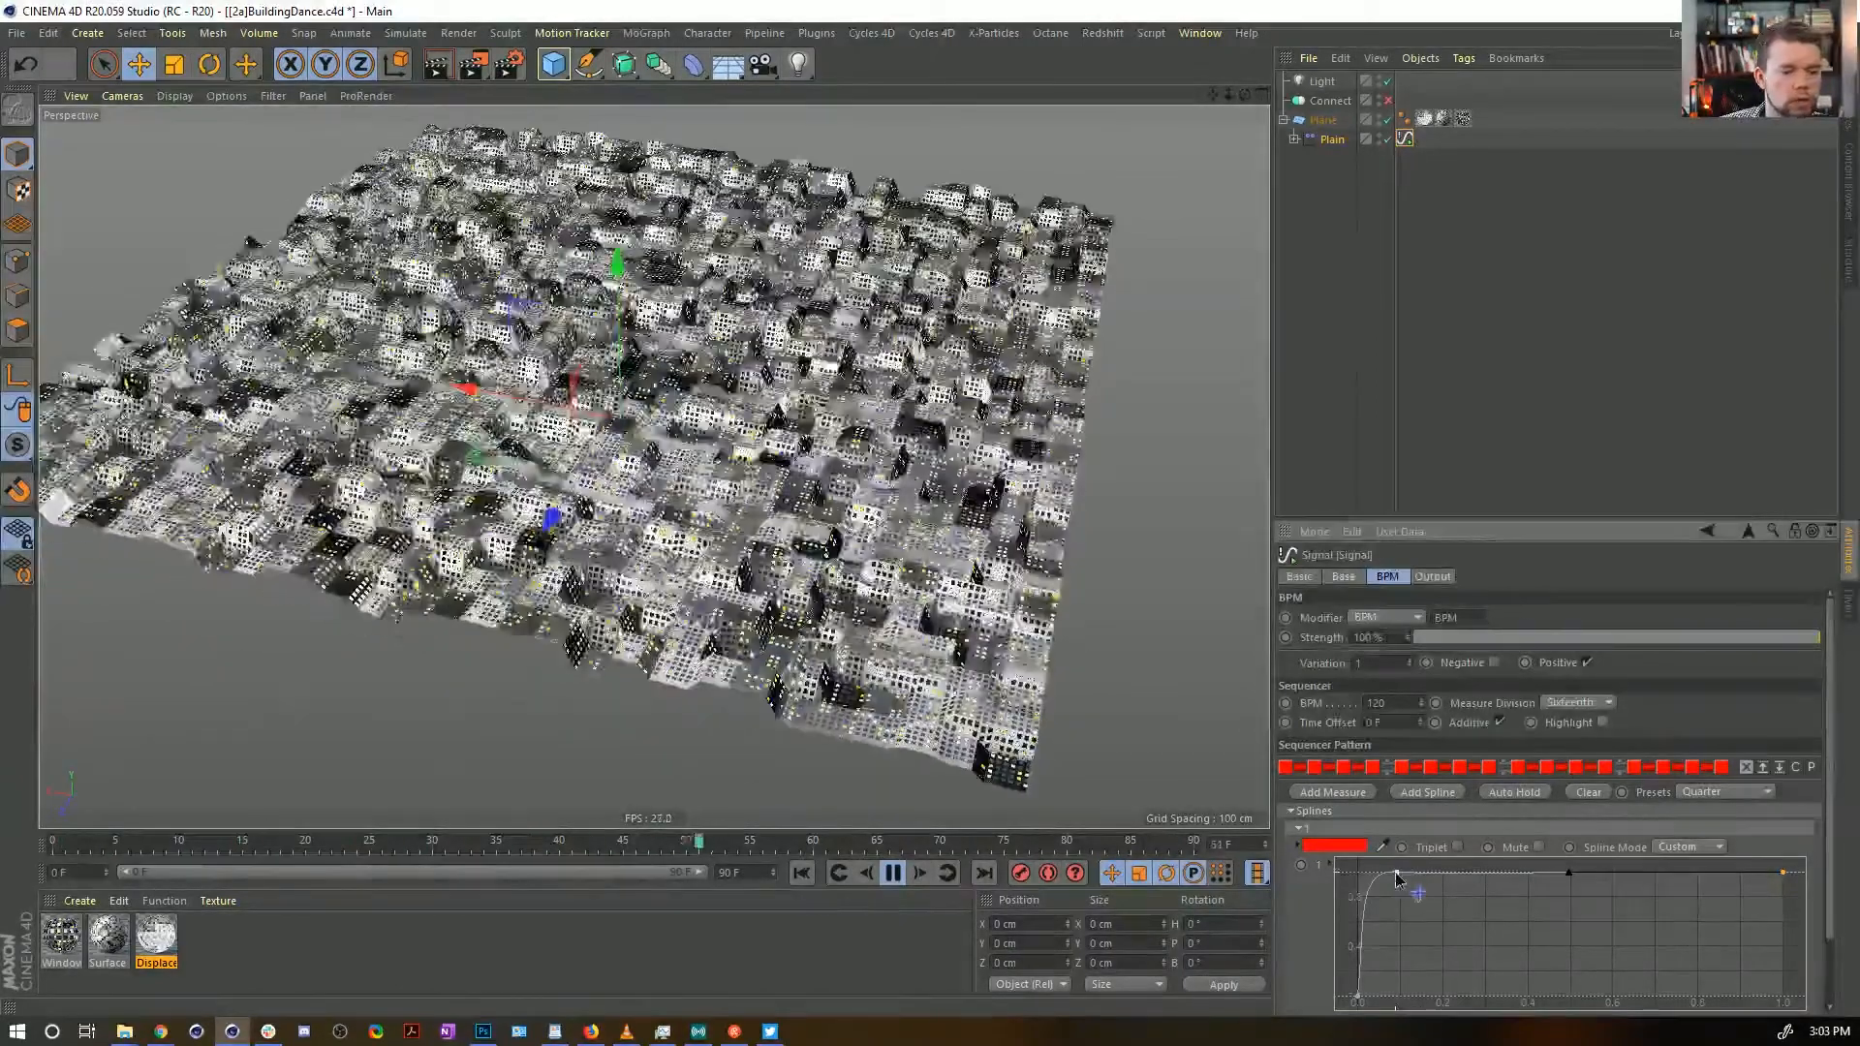
# Soften the rise of the first BPM spline by moving its upper point to about 0.3 along the time axis
pyautogui.moveTo(1396, 873); pyautogui.dragTo(1482, 871)
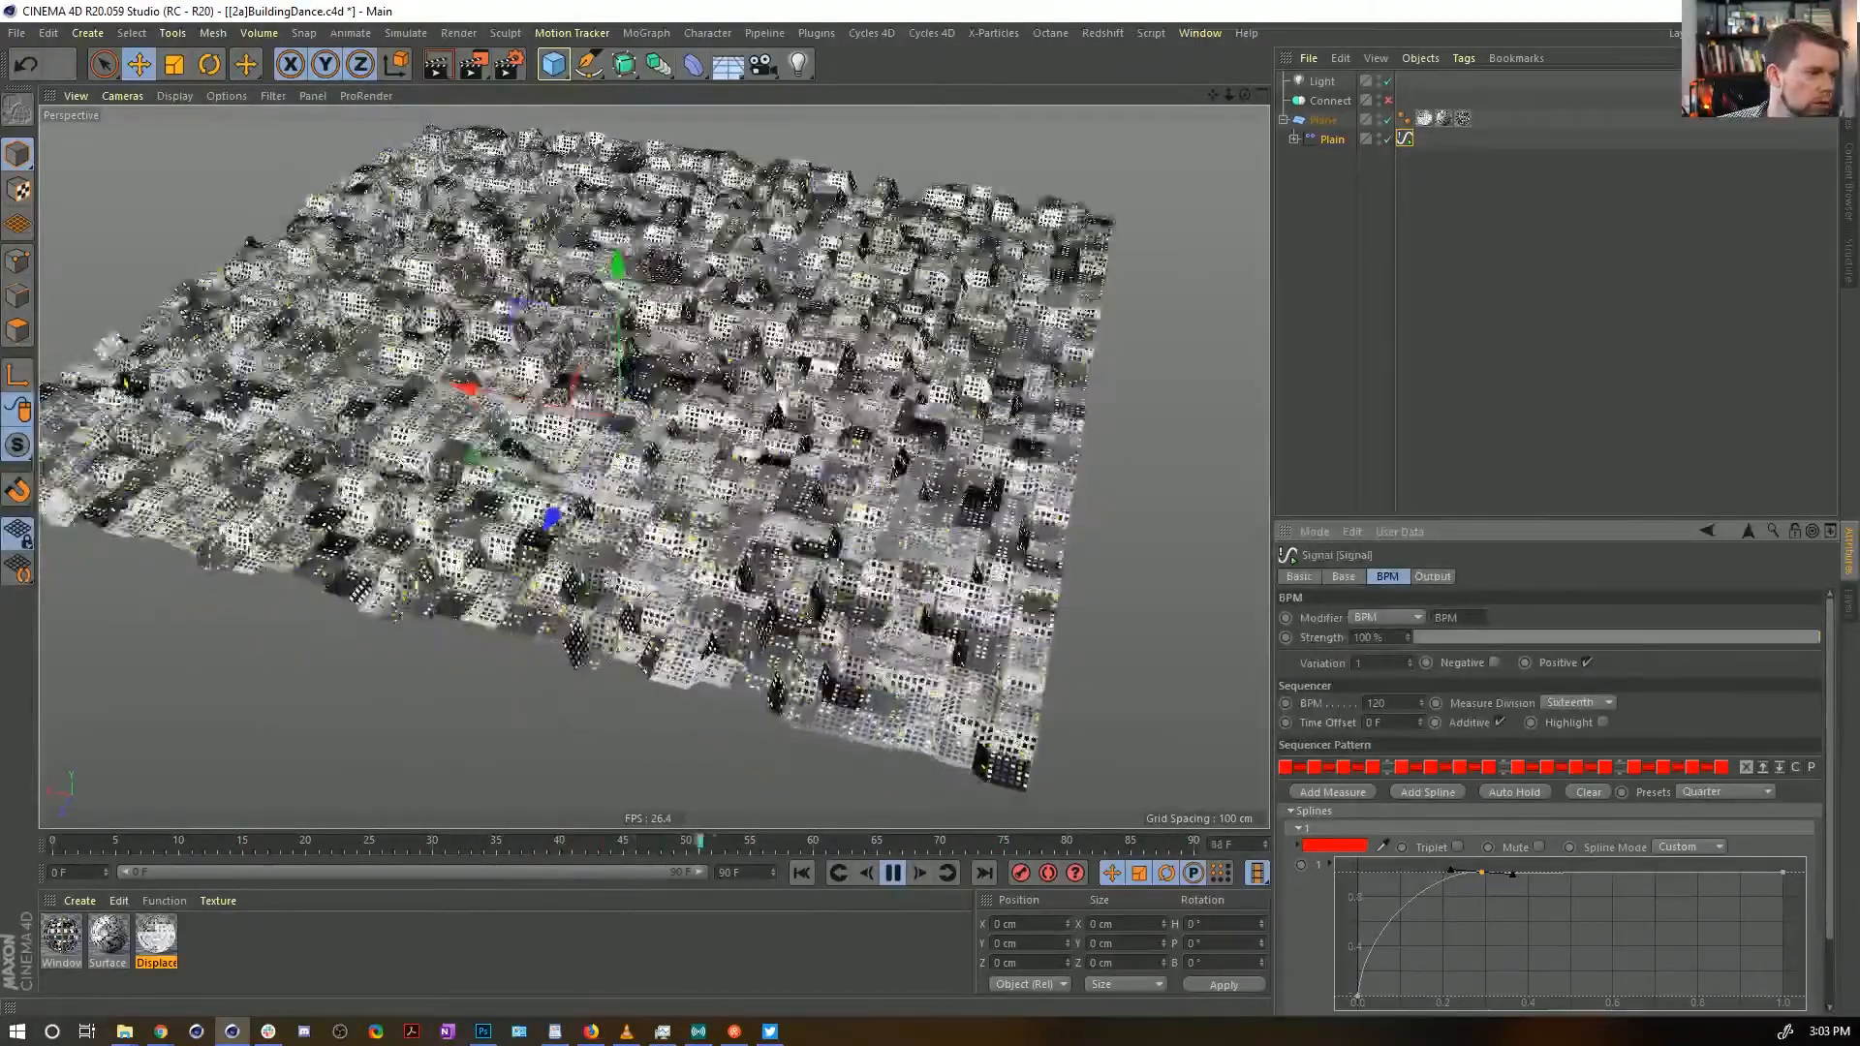
pyautogui.keyDown('alt'); pyautogui.moveTo(778, 387); pyautogui.dragTo(640, 352); pyautogui.keyUp('alt')
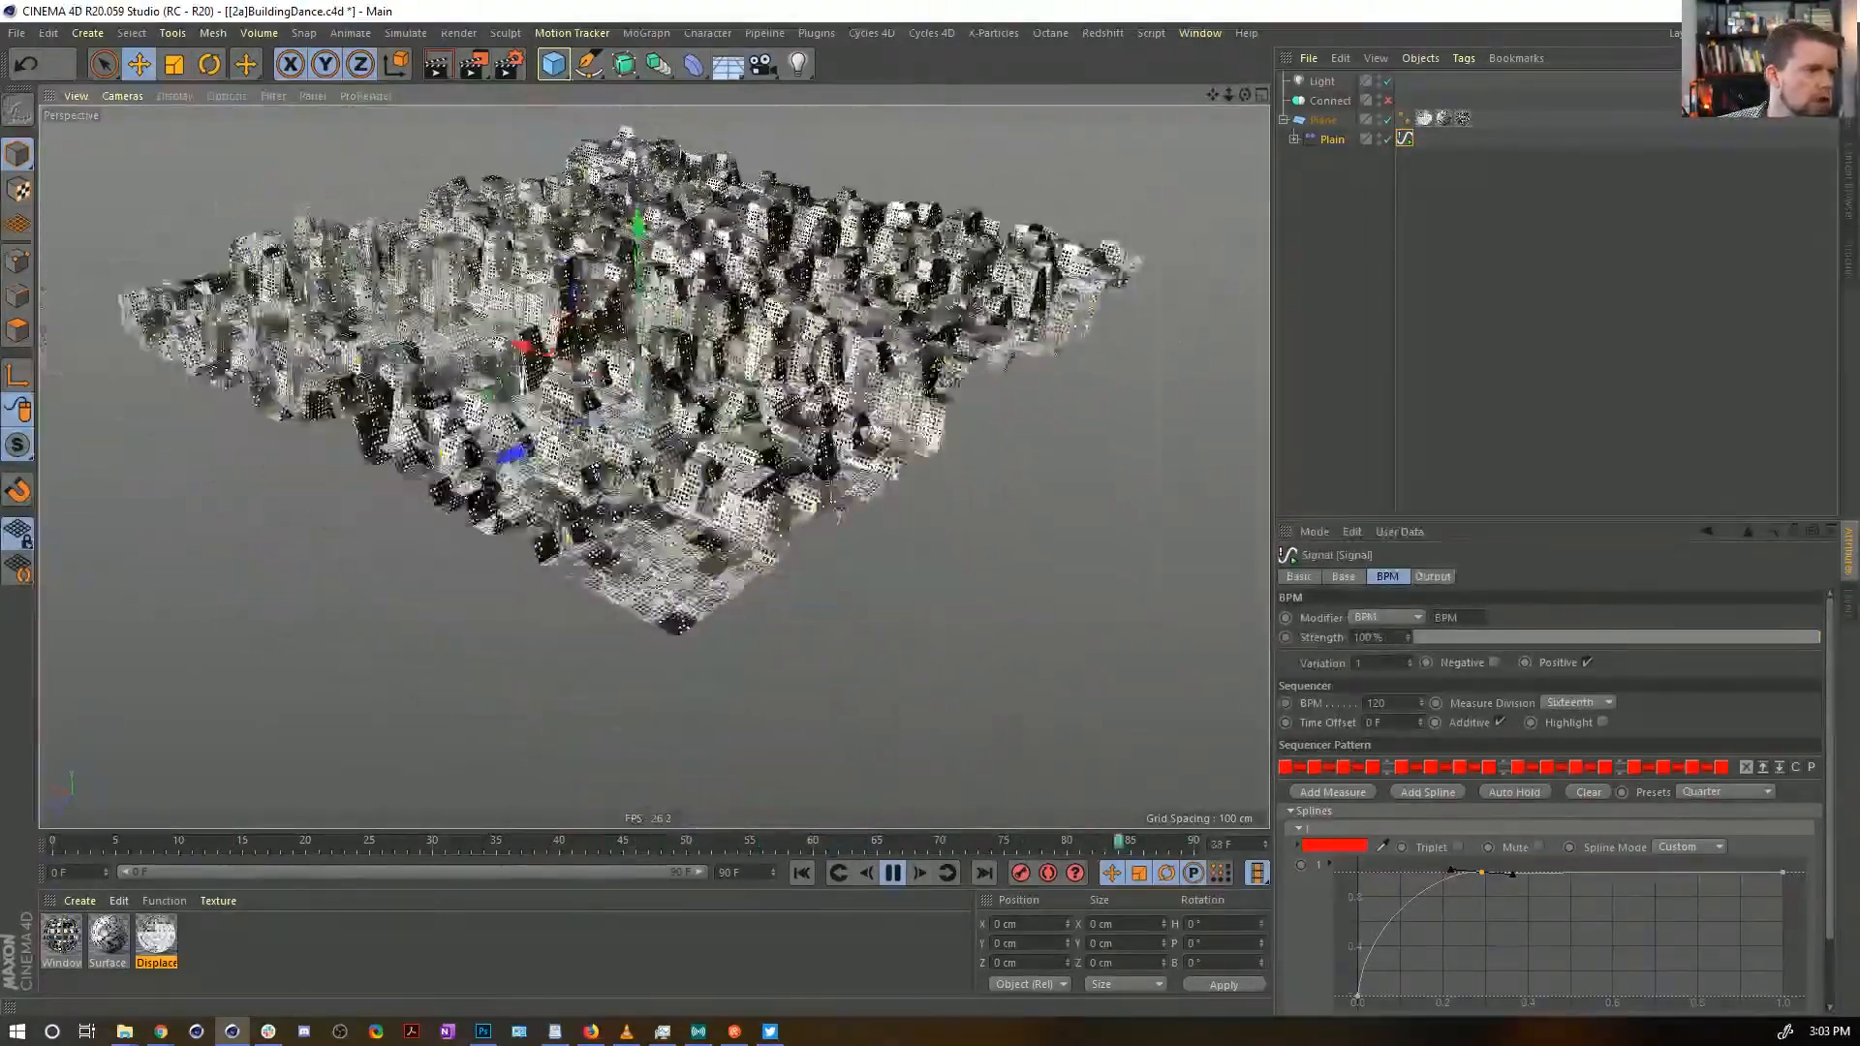
pyautogui.keyDown('alt'); pyautogui.moveTo(640, 353); pyautogui.dragTo(673, 481, button='middle'); pyautogui.keyUp('alt')
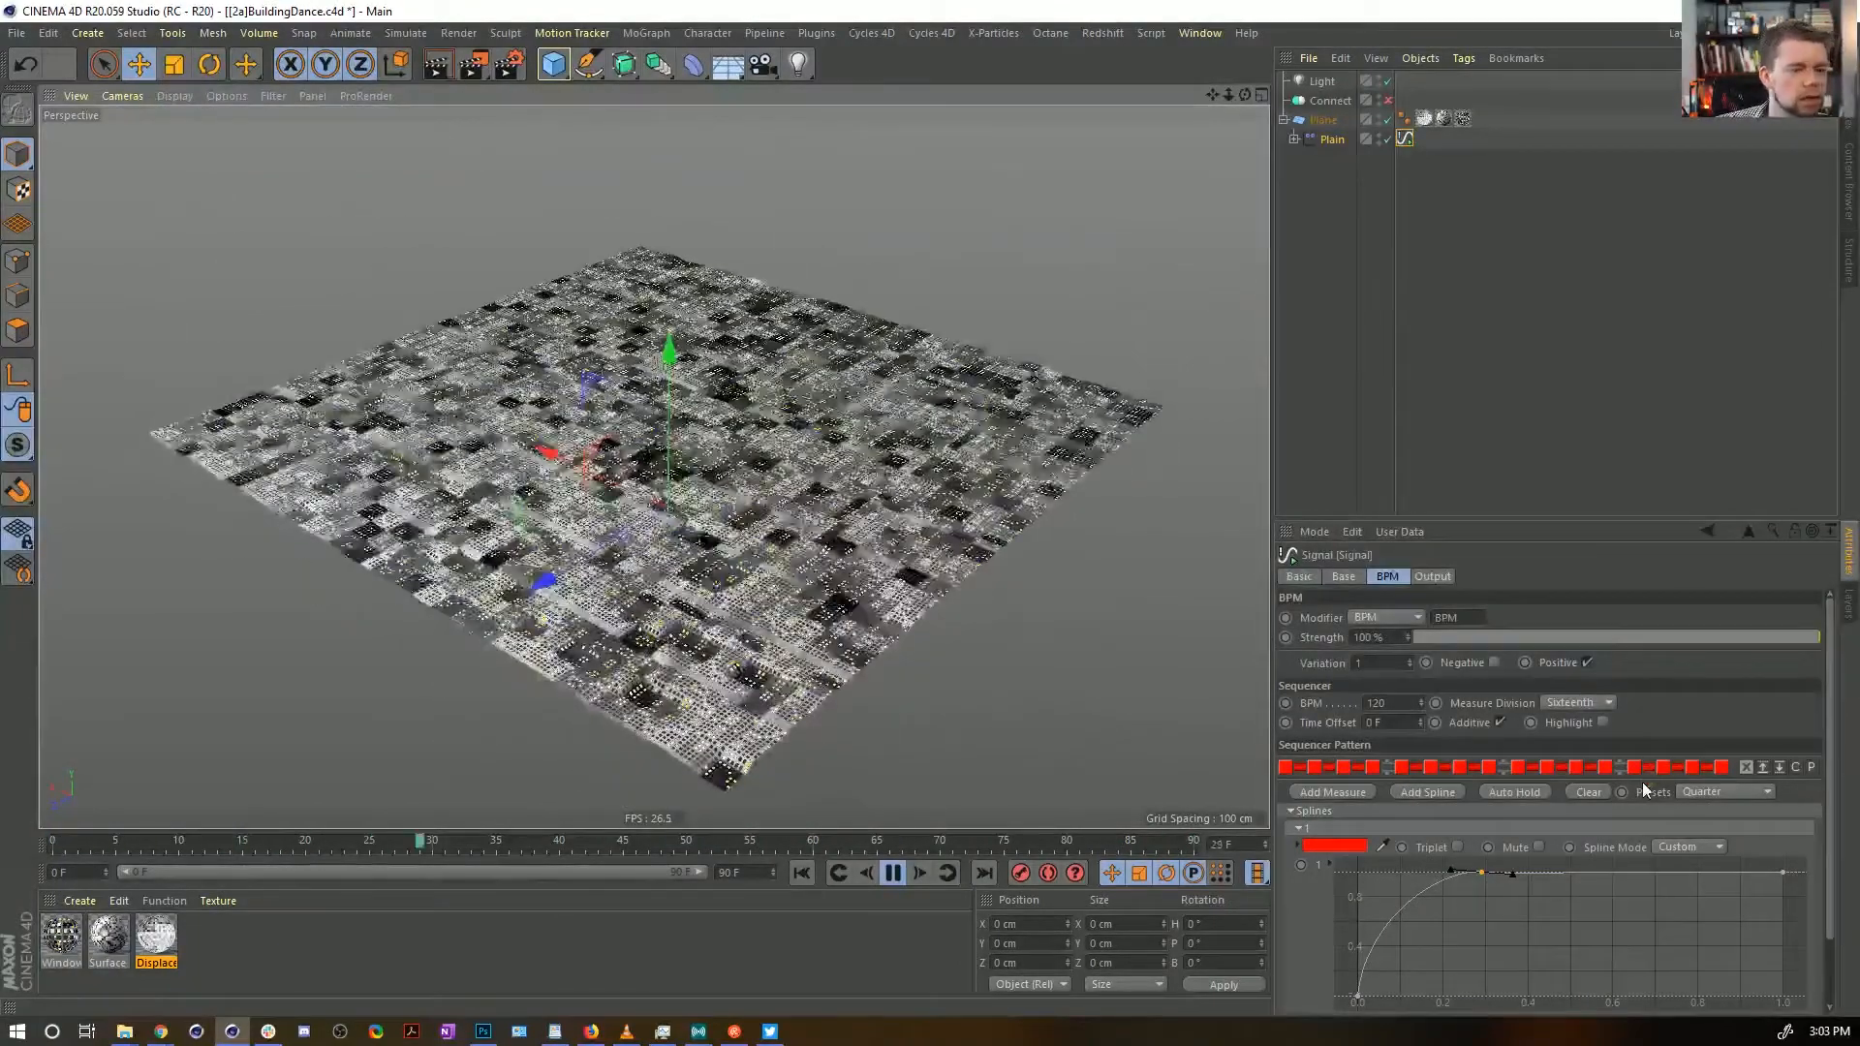
# Edit a beat in the BPM sequencer pattern, stop playback and return to frame 0
pyautogui.click(1559, 767)
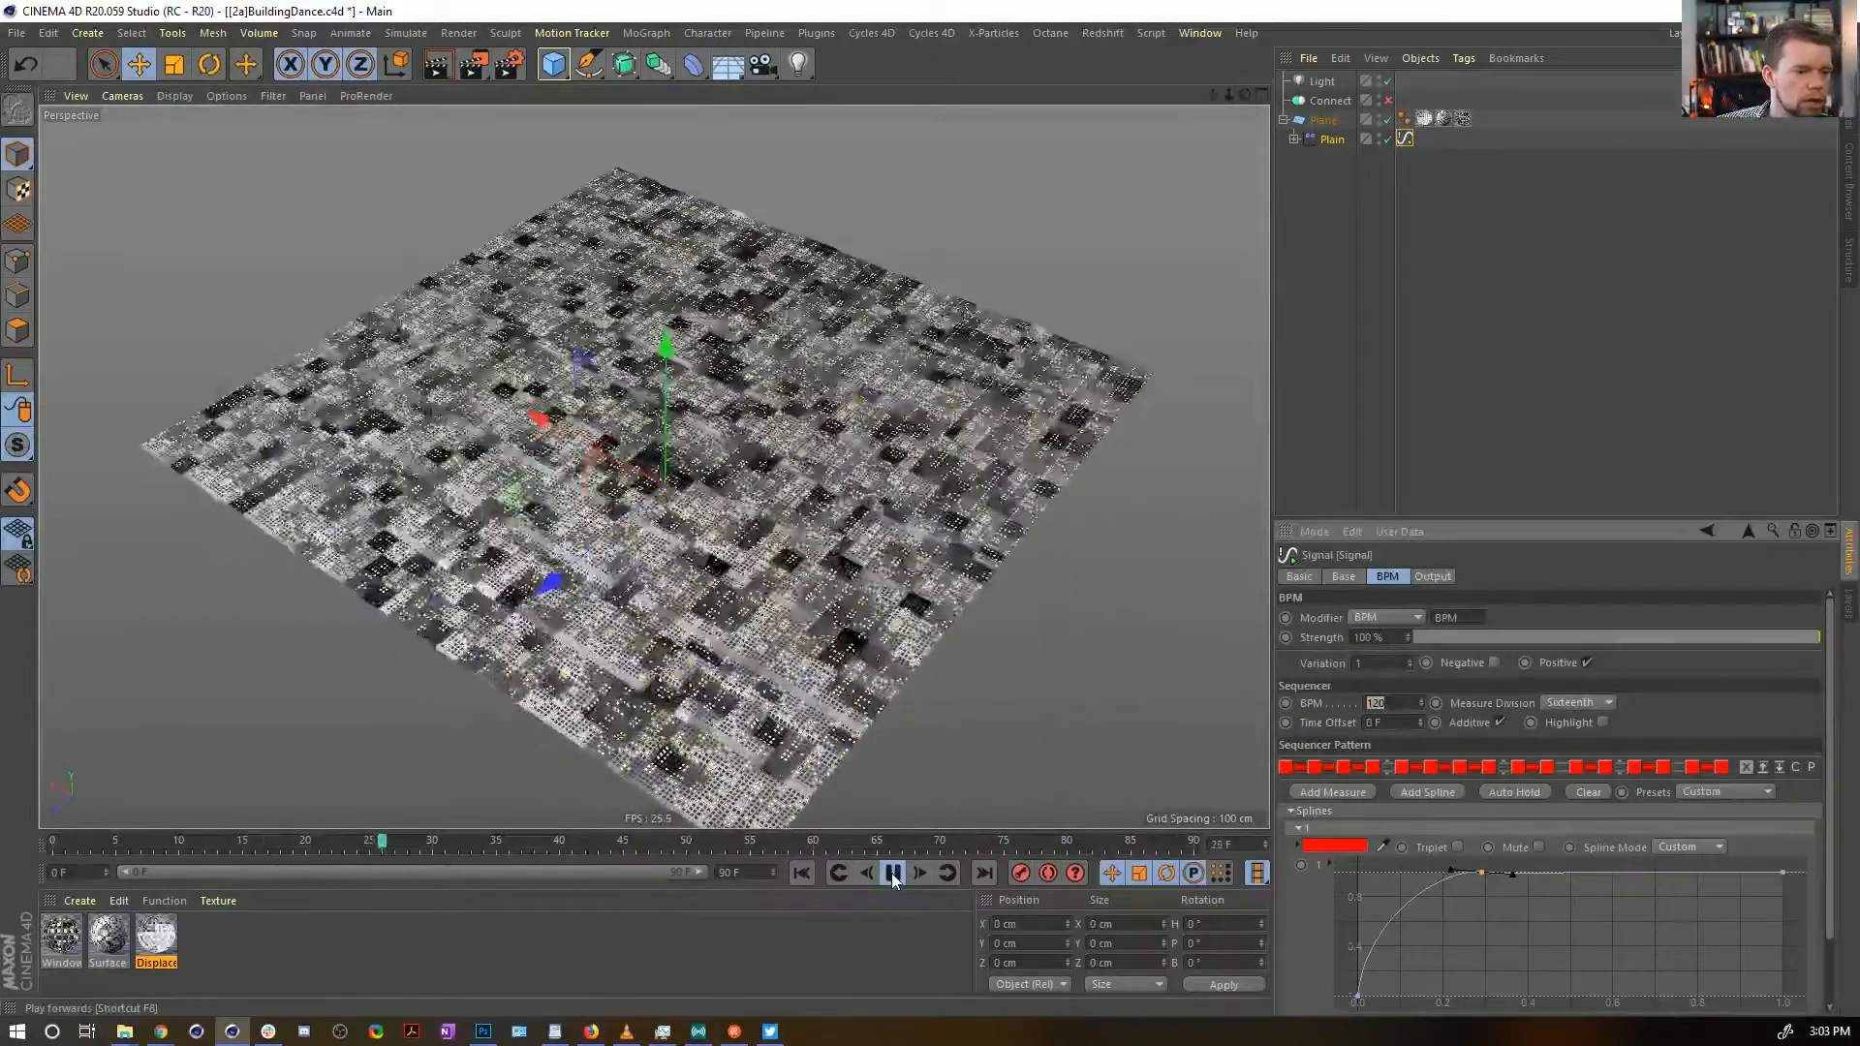
pyautogui.click(892, 873)
pyautogui.click(801, 873)
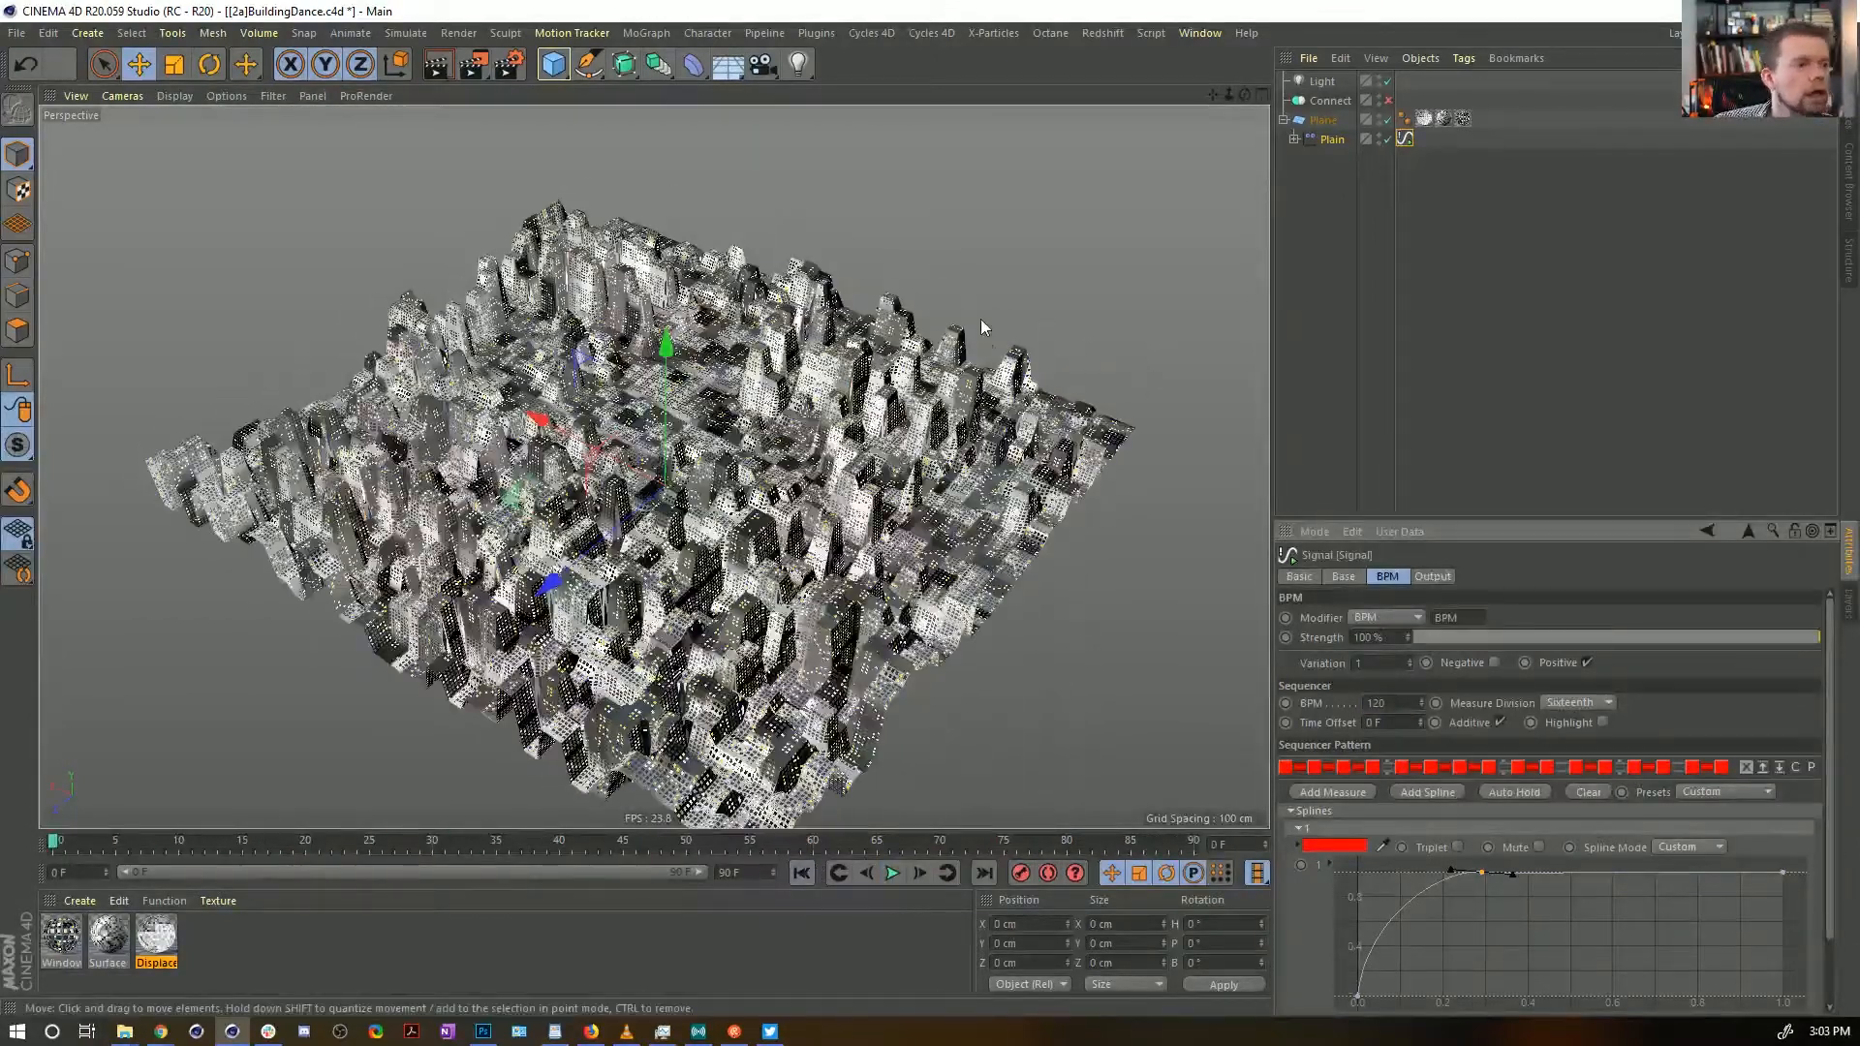
# Expand the Plain effector and duplicate its Shader Field beneath it
pyautogui.click(1329, 140)
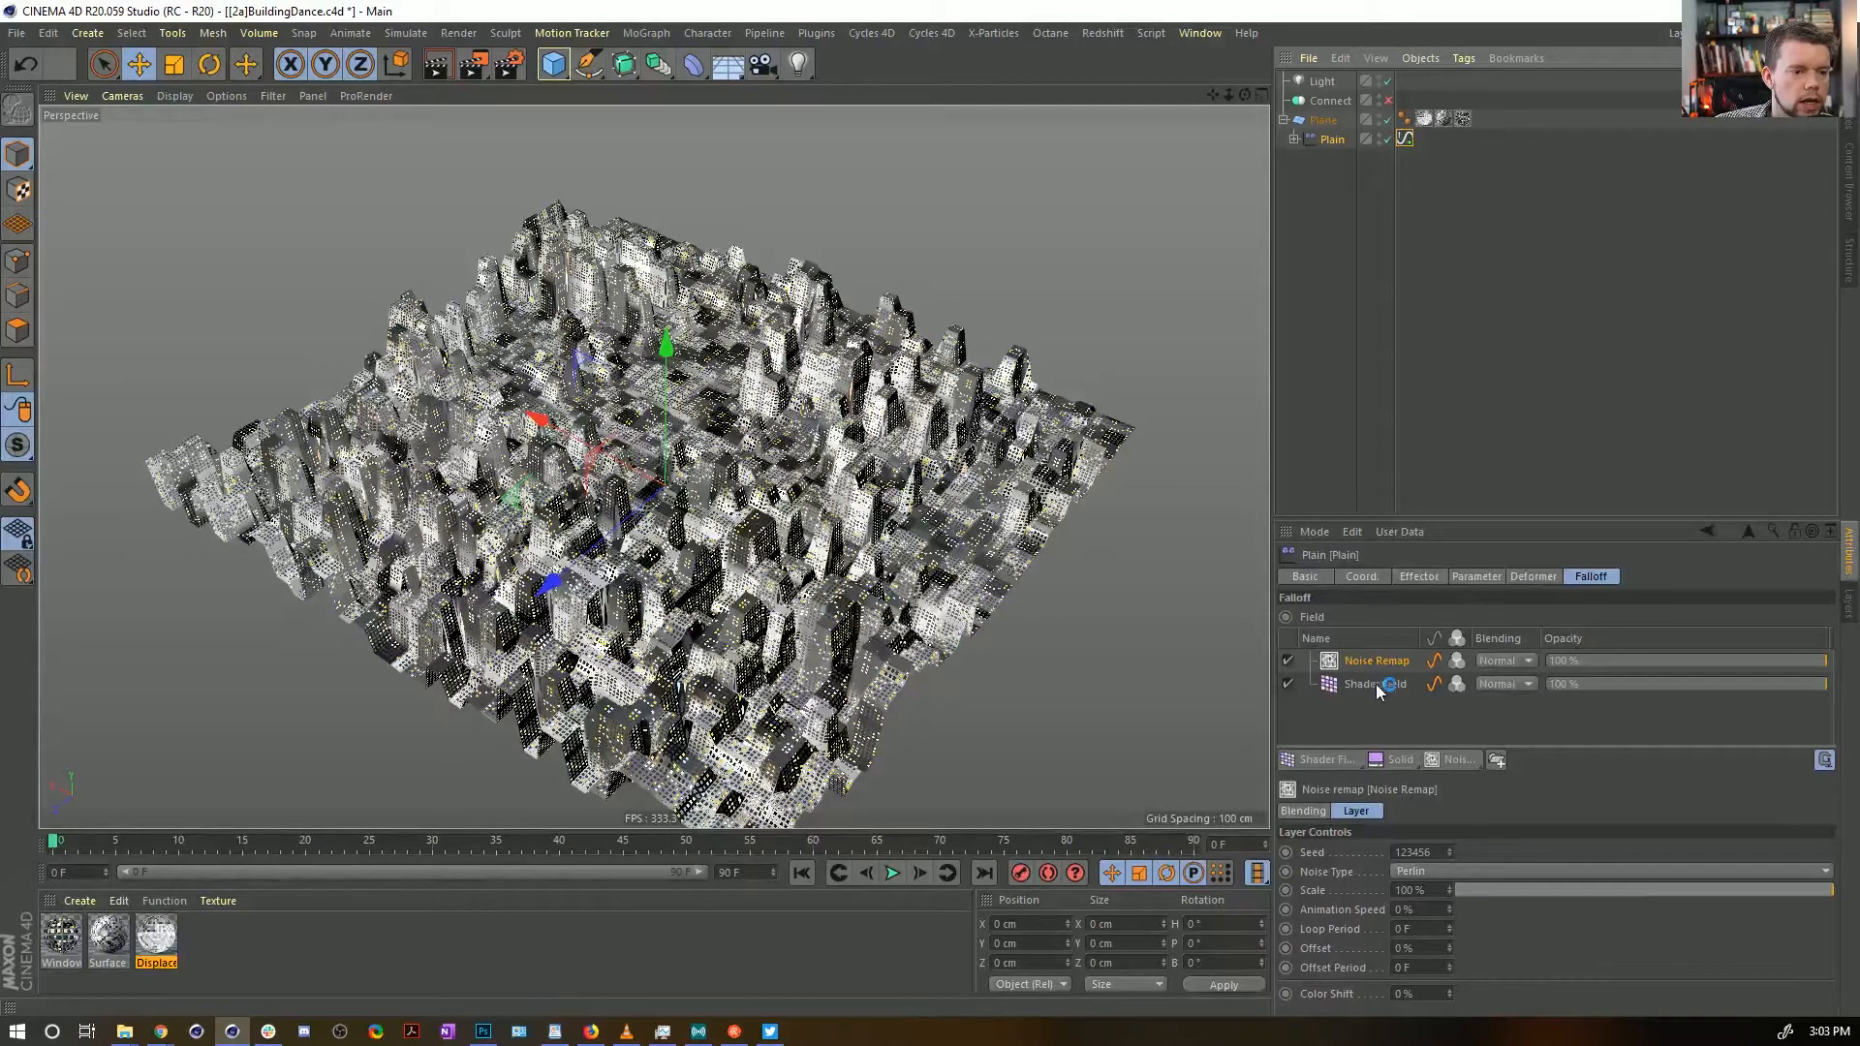
pyautogui.click(1295, 140)
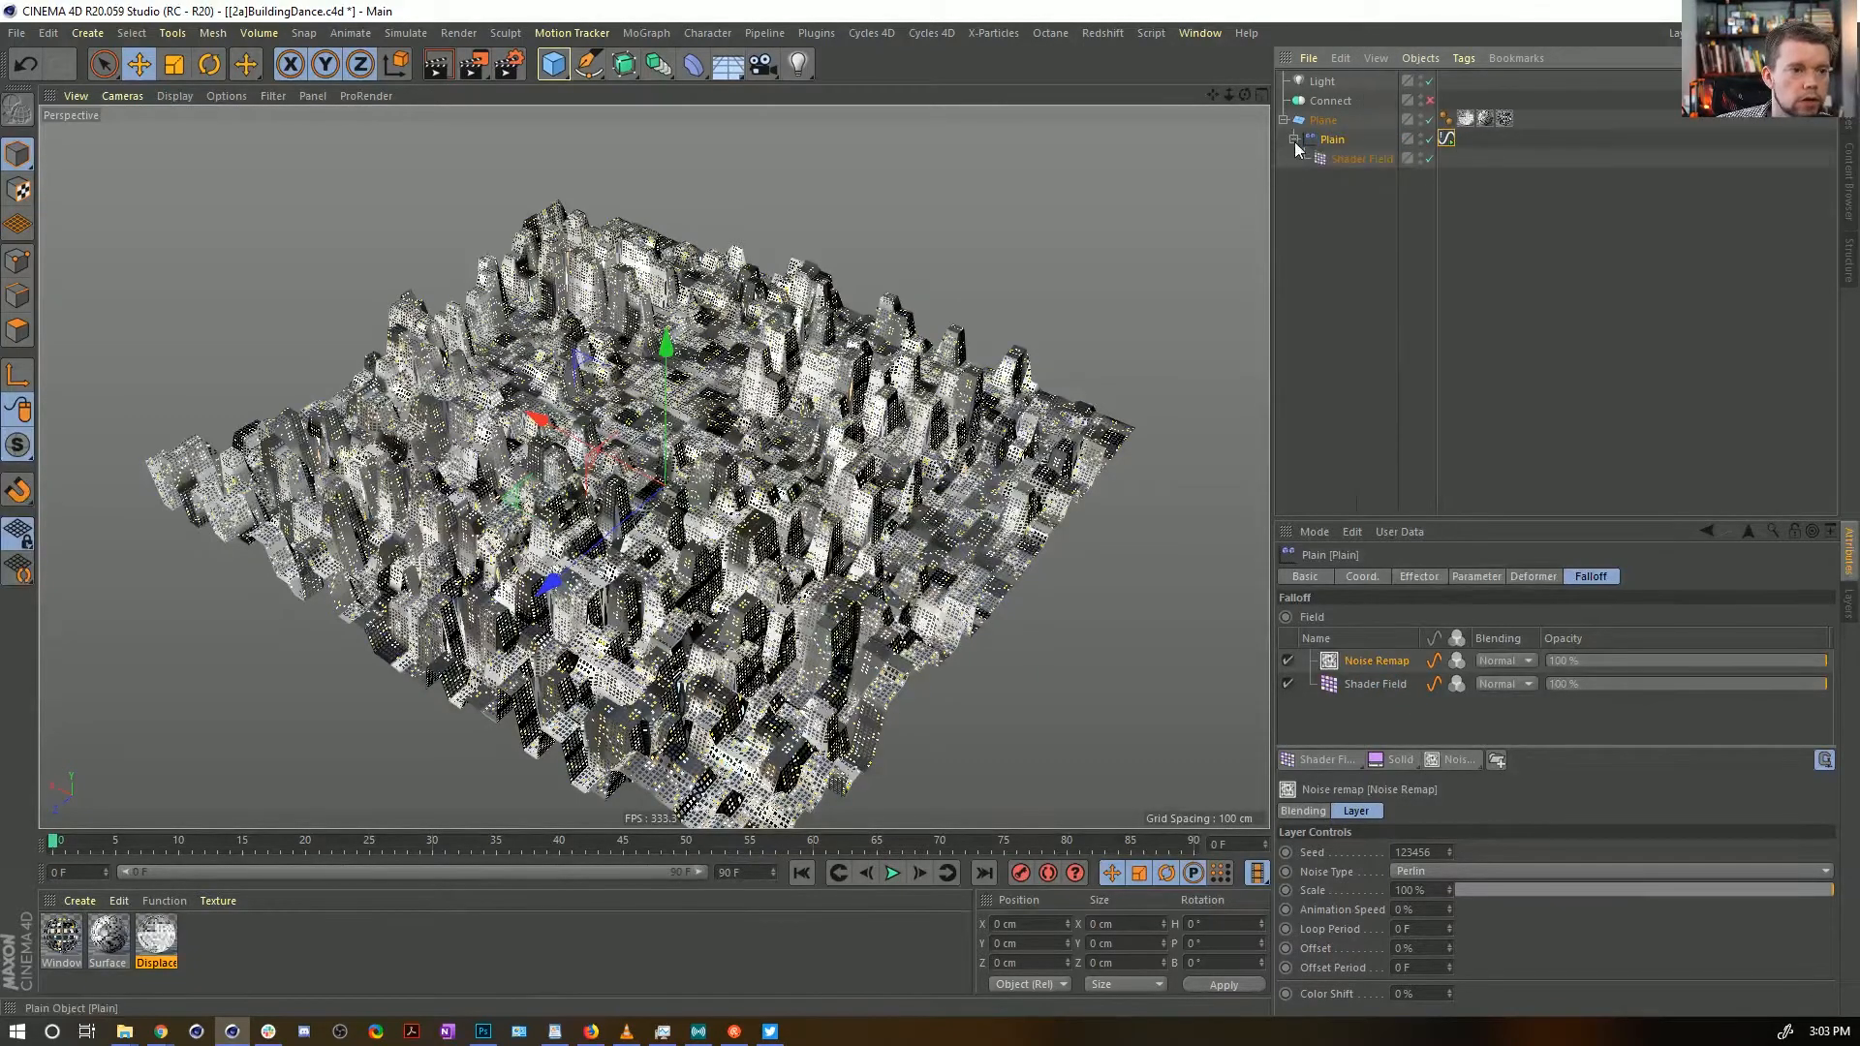
pyautogui.keyDown('ctrl'); pyautogui.moveTo(1361, 172); pyautogui.dragTo(1360, 182); pyautogui.keyUp('ctrl')
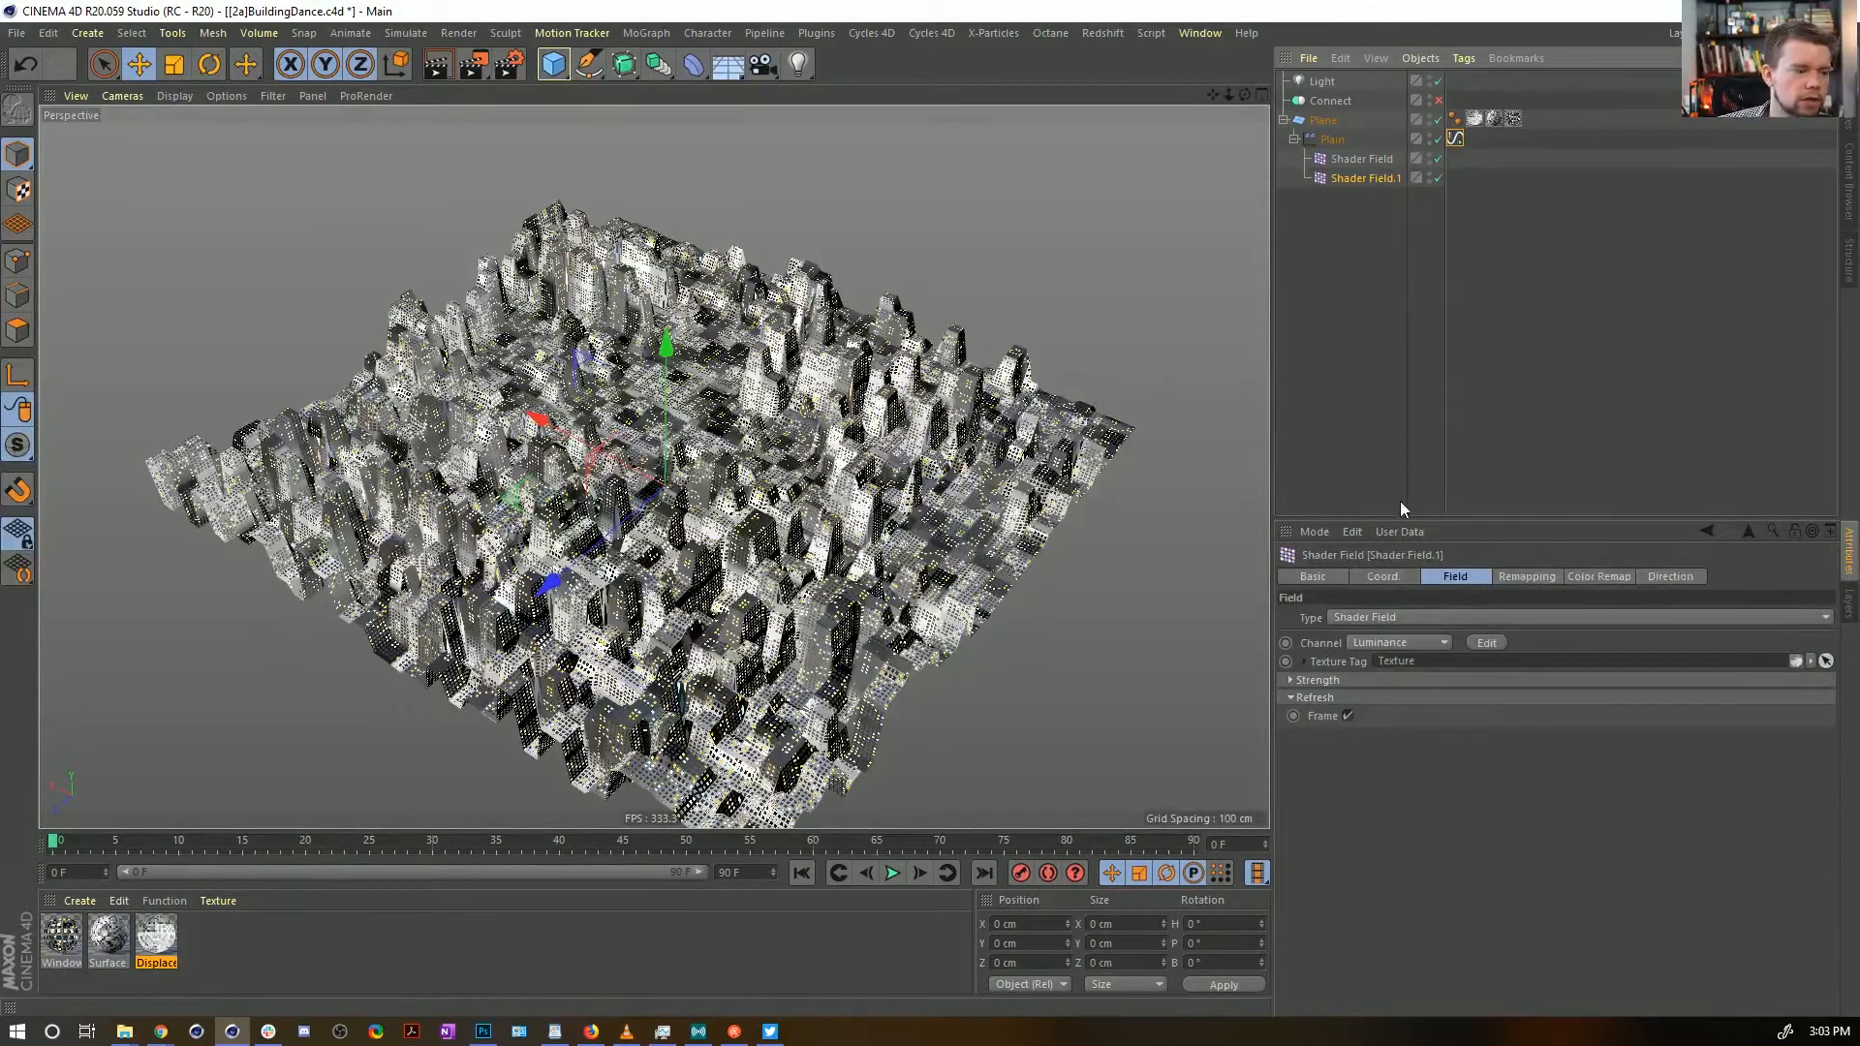
# Duplicate the Displace material onto the Plane and link the copy's texture tag to Shader Field.1
pyautogui.moveTo(156, 935)
pyautogui.keyDown('ctrl'); pyautogui.mouseDown()
pyautogui.moveTo(205, 949)
pyautogui.moveTo(1395, 133)
pyautogui.moveTo(1324, 120)
pyautogui.mouseUp(); pyautogui.keyUp('ctrl')
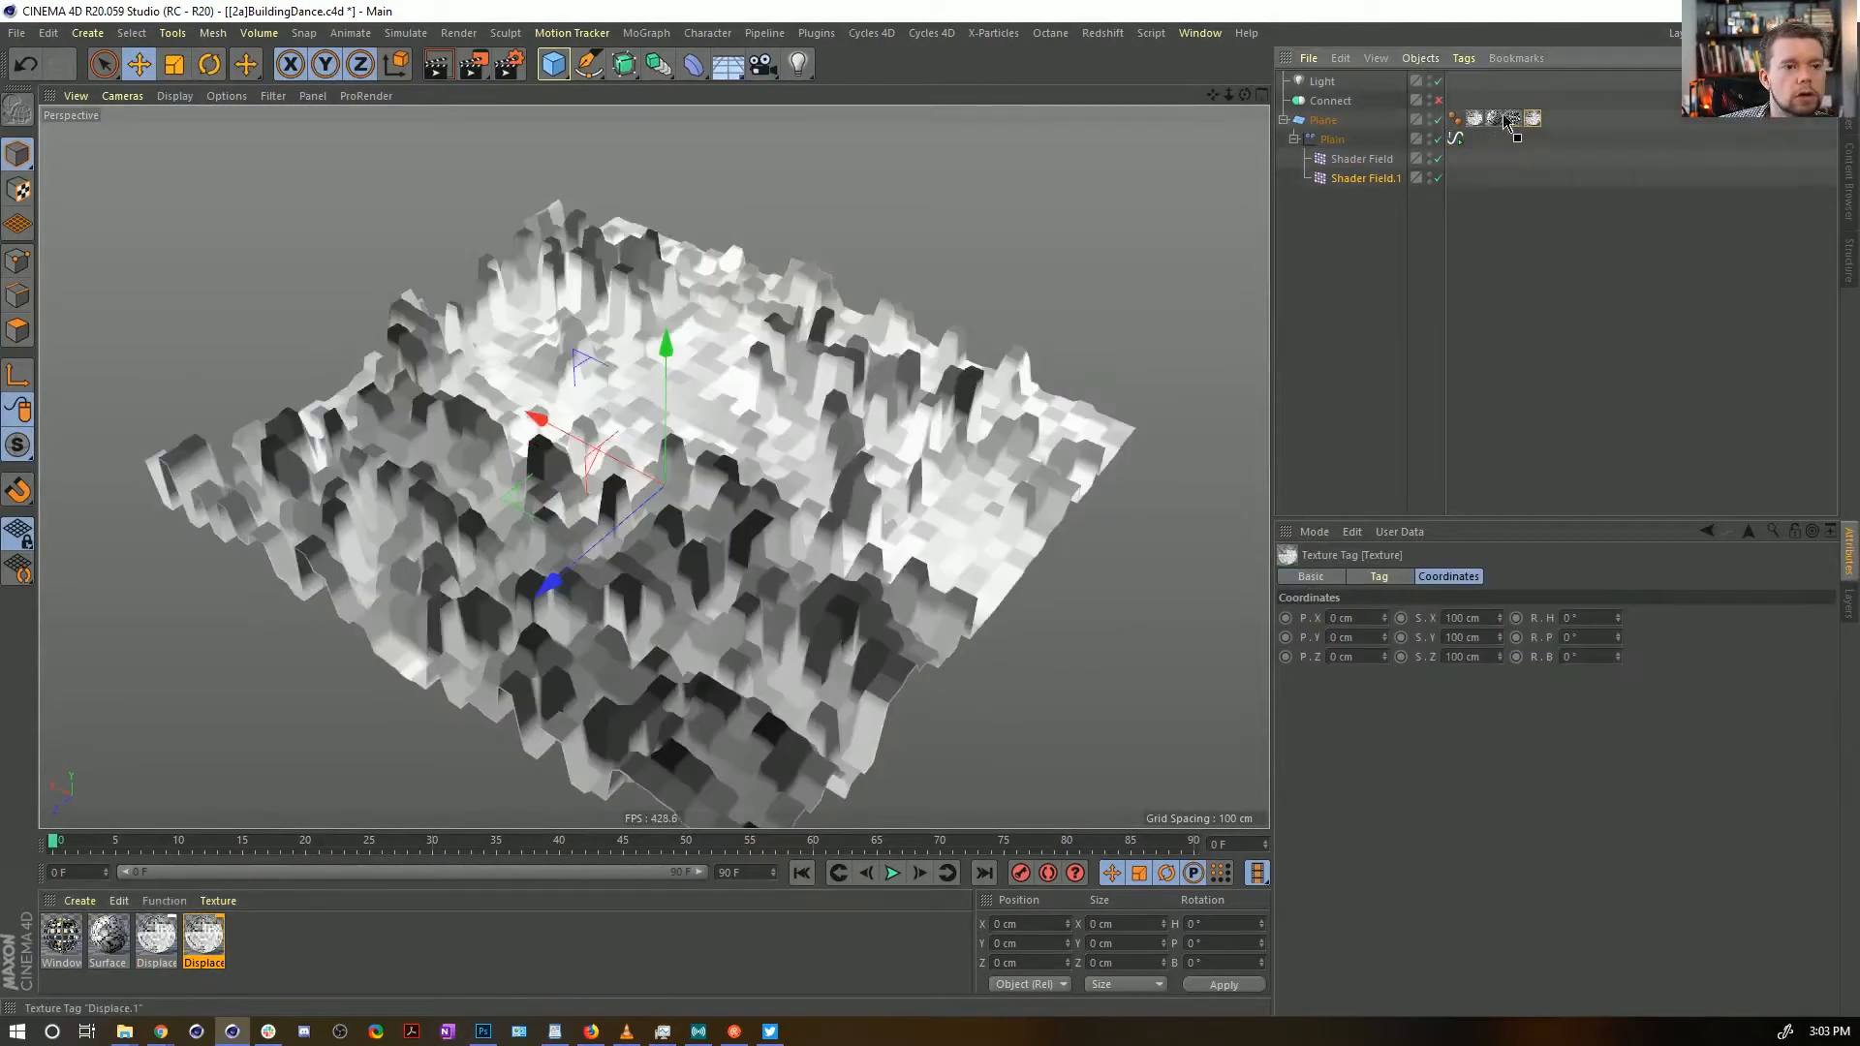
pyautogui.click(1344, 182)
pyautogui.moveTo(1494, 119); pyautogui.dragTo(1432, 643)
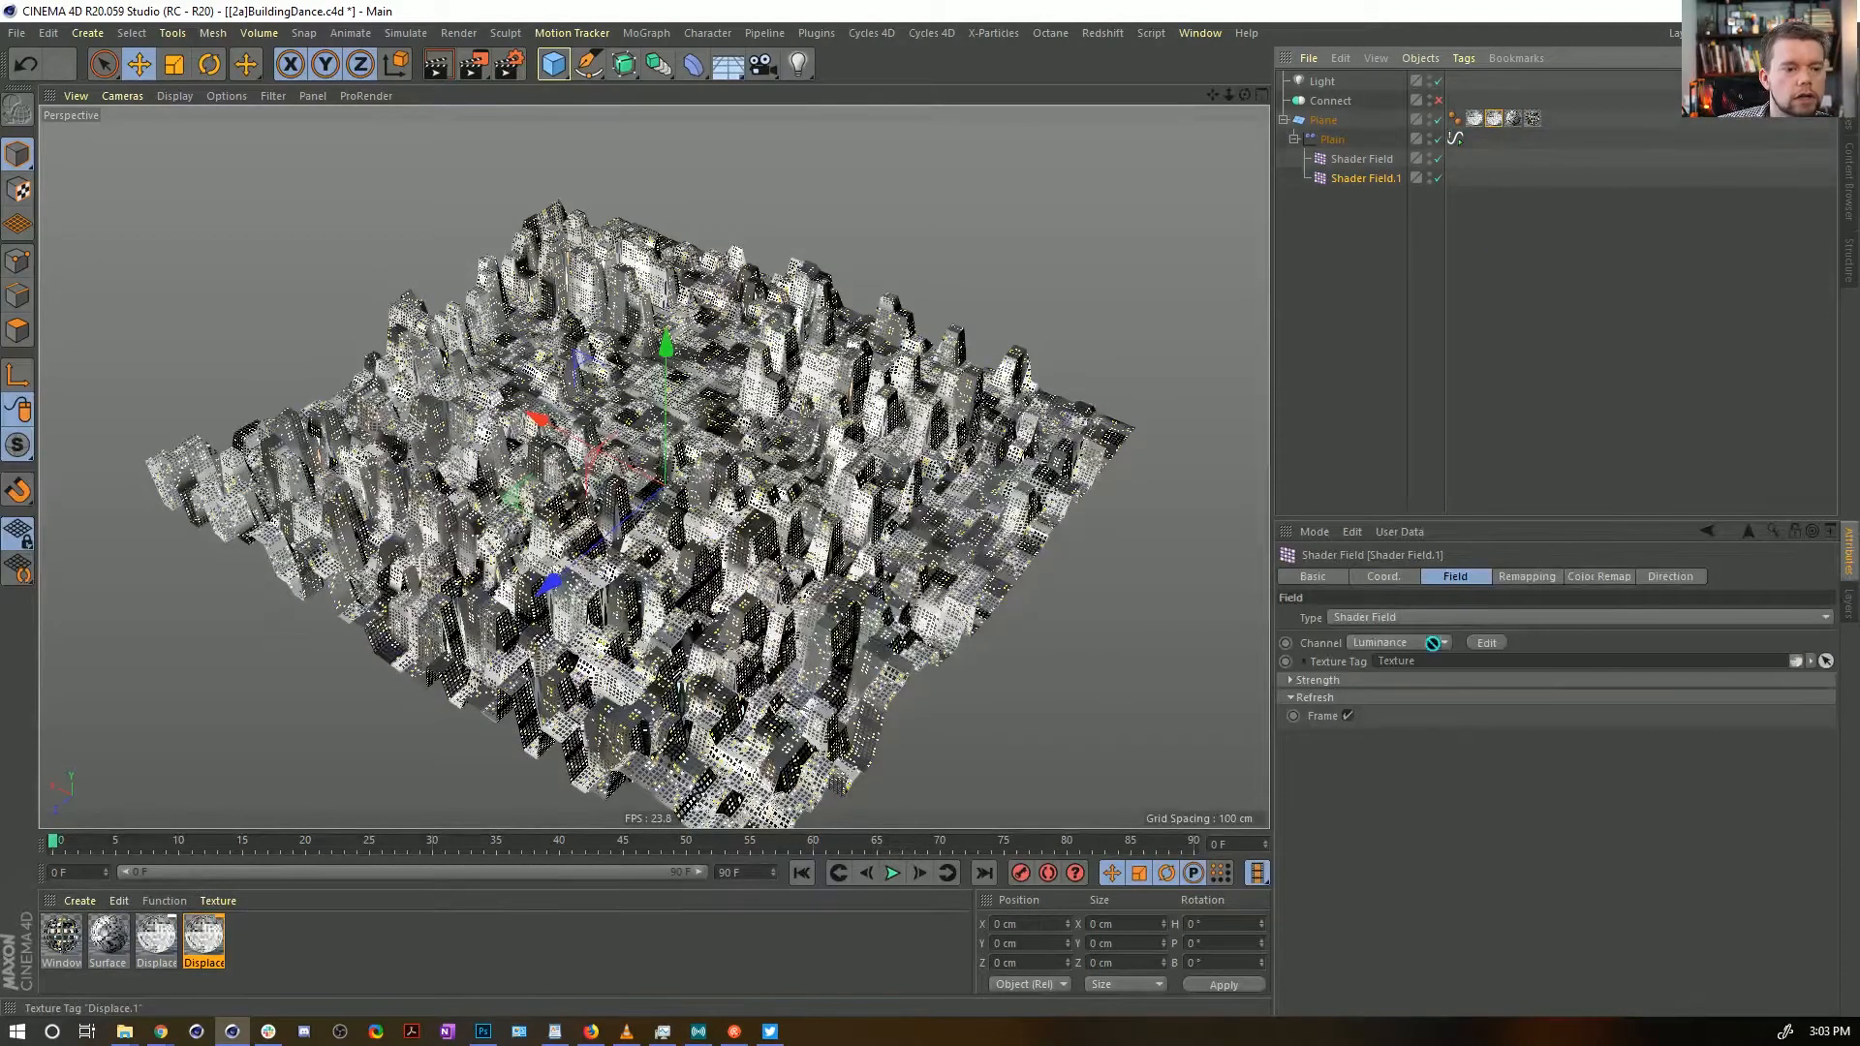
# Replace the Layer shader in the Displace.1 material's Luminance texture with a Noise shader and open its settings
pyautogui.click(201, 937)
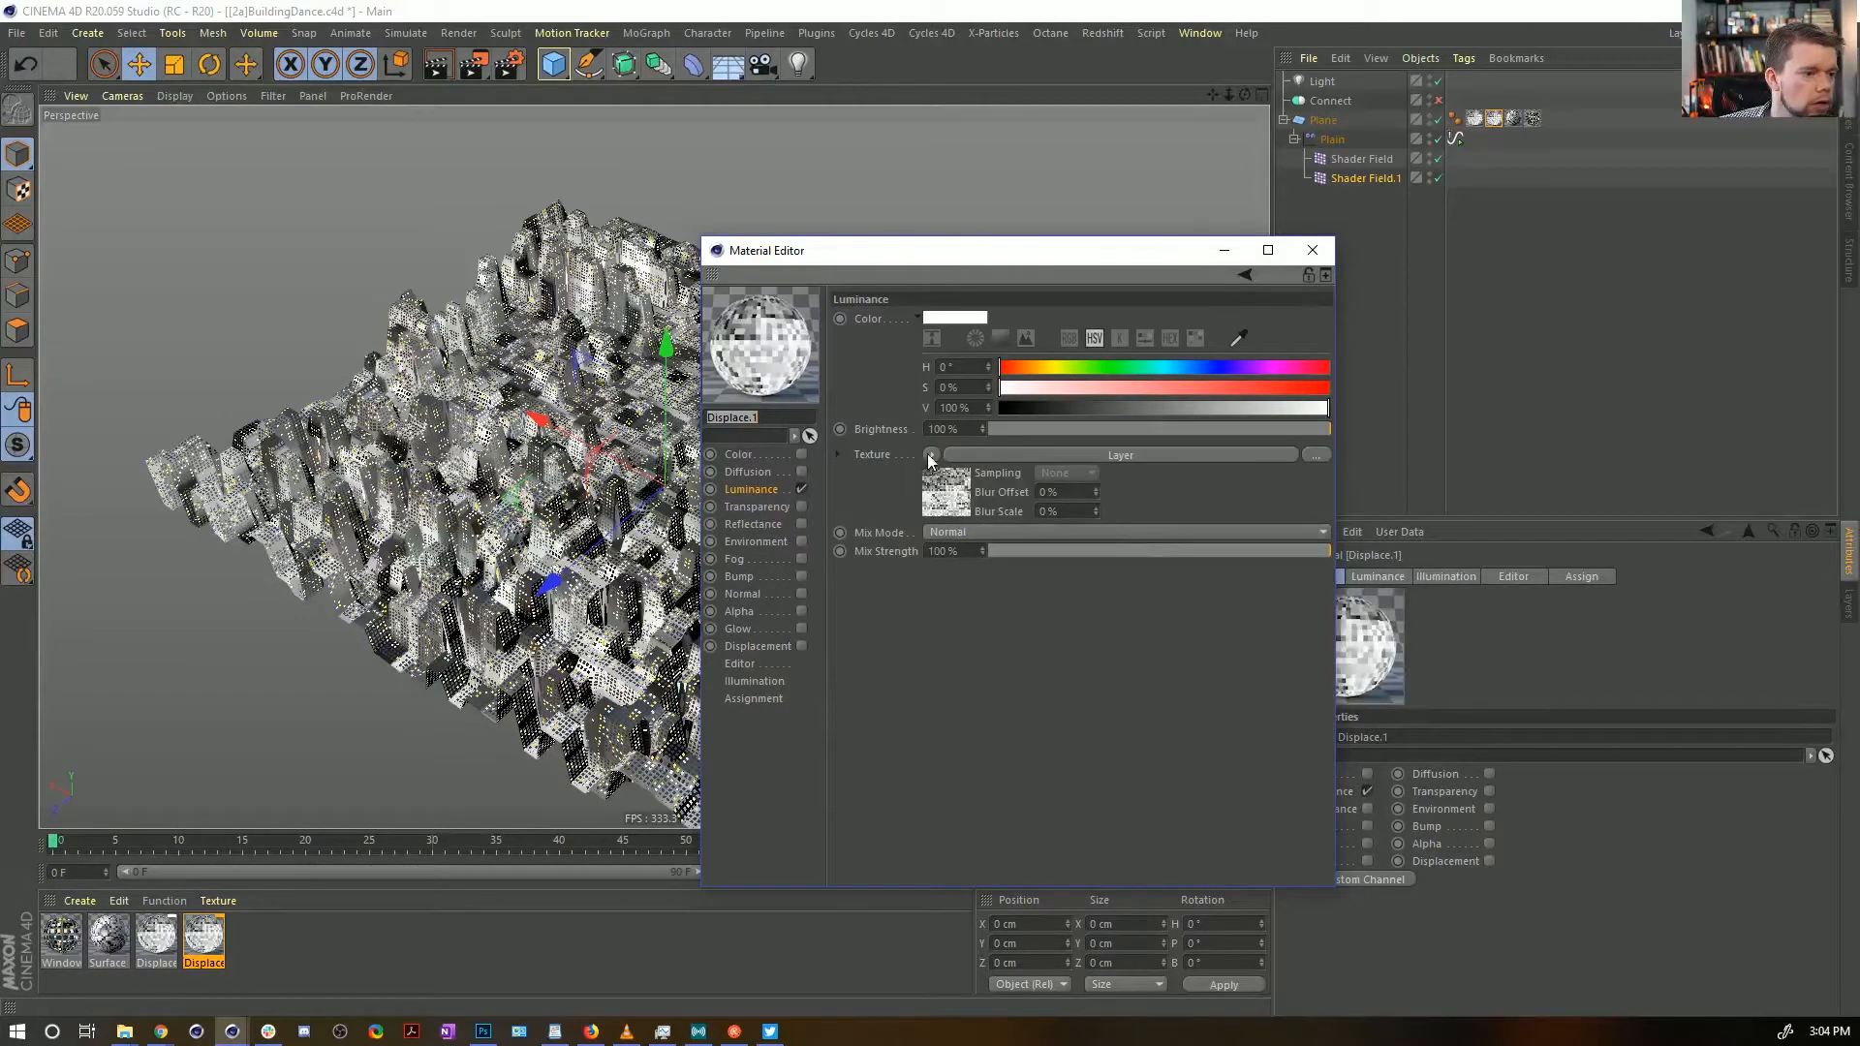
pyautogui.click(929, 456)
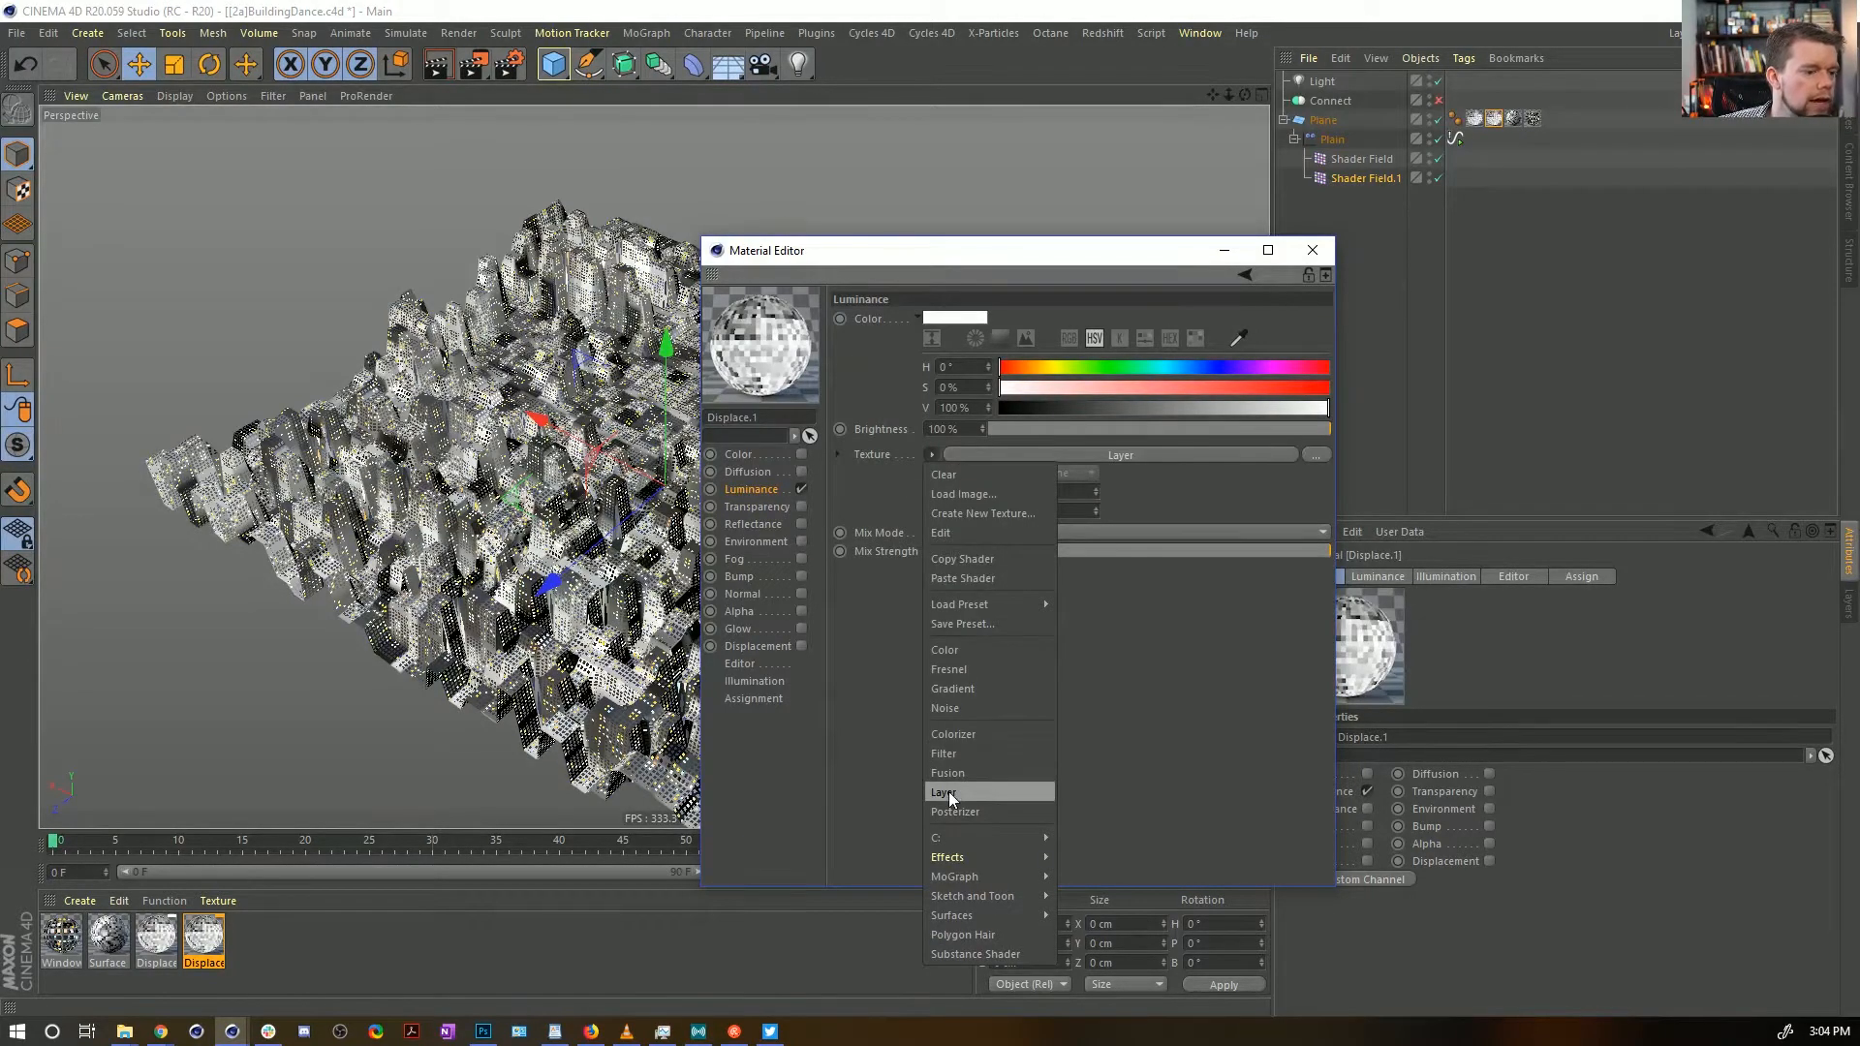
pyautogui.click(945, 708)
pyautogui.click(948, 494)
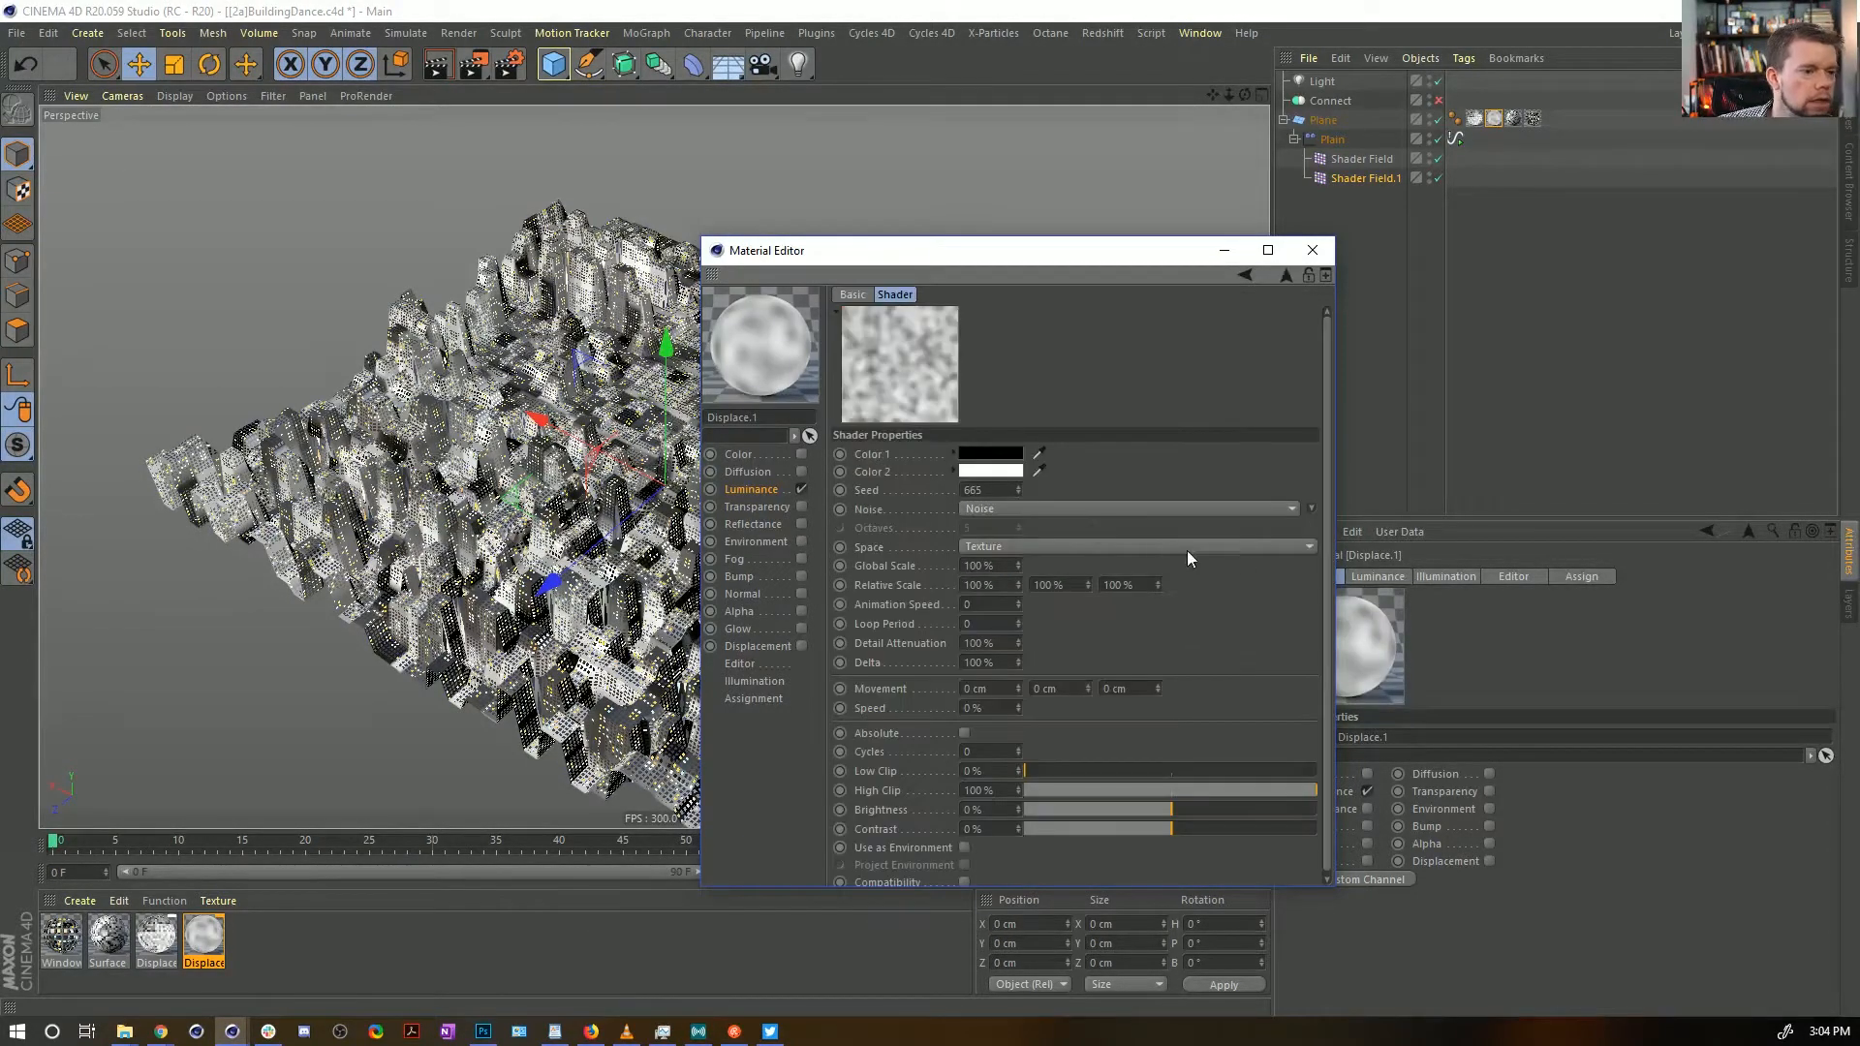
# Set the Noise shader to Naki with a Global Scale of 1000% and a Contrast of 46%
pyautogui.click(1310, 512)
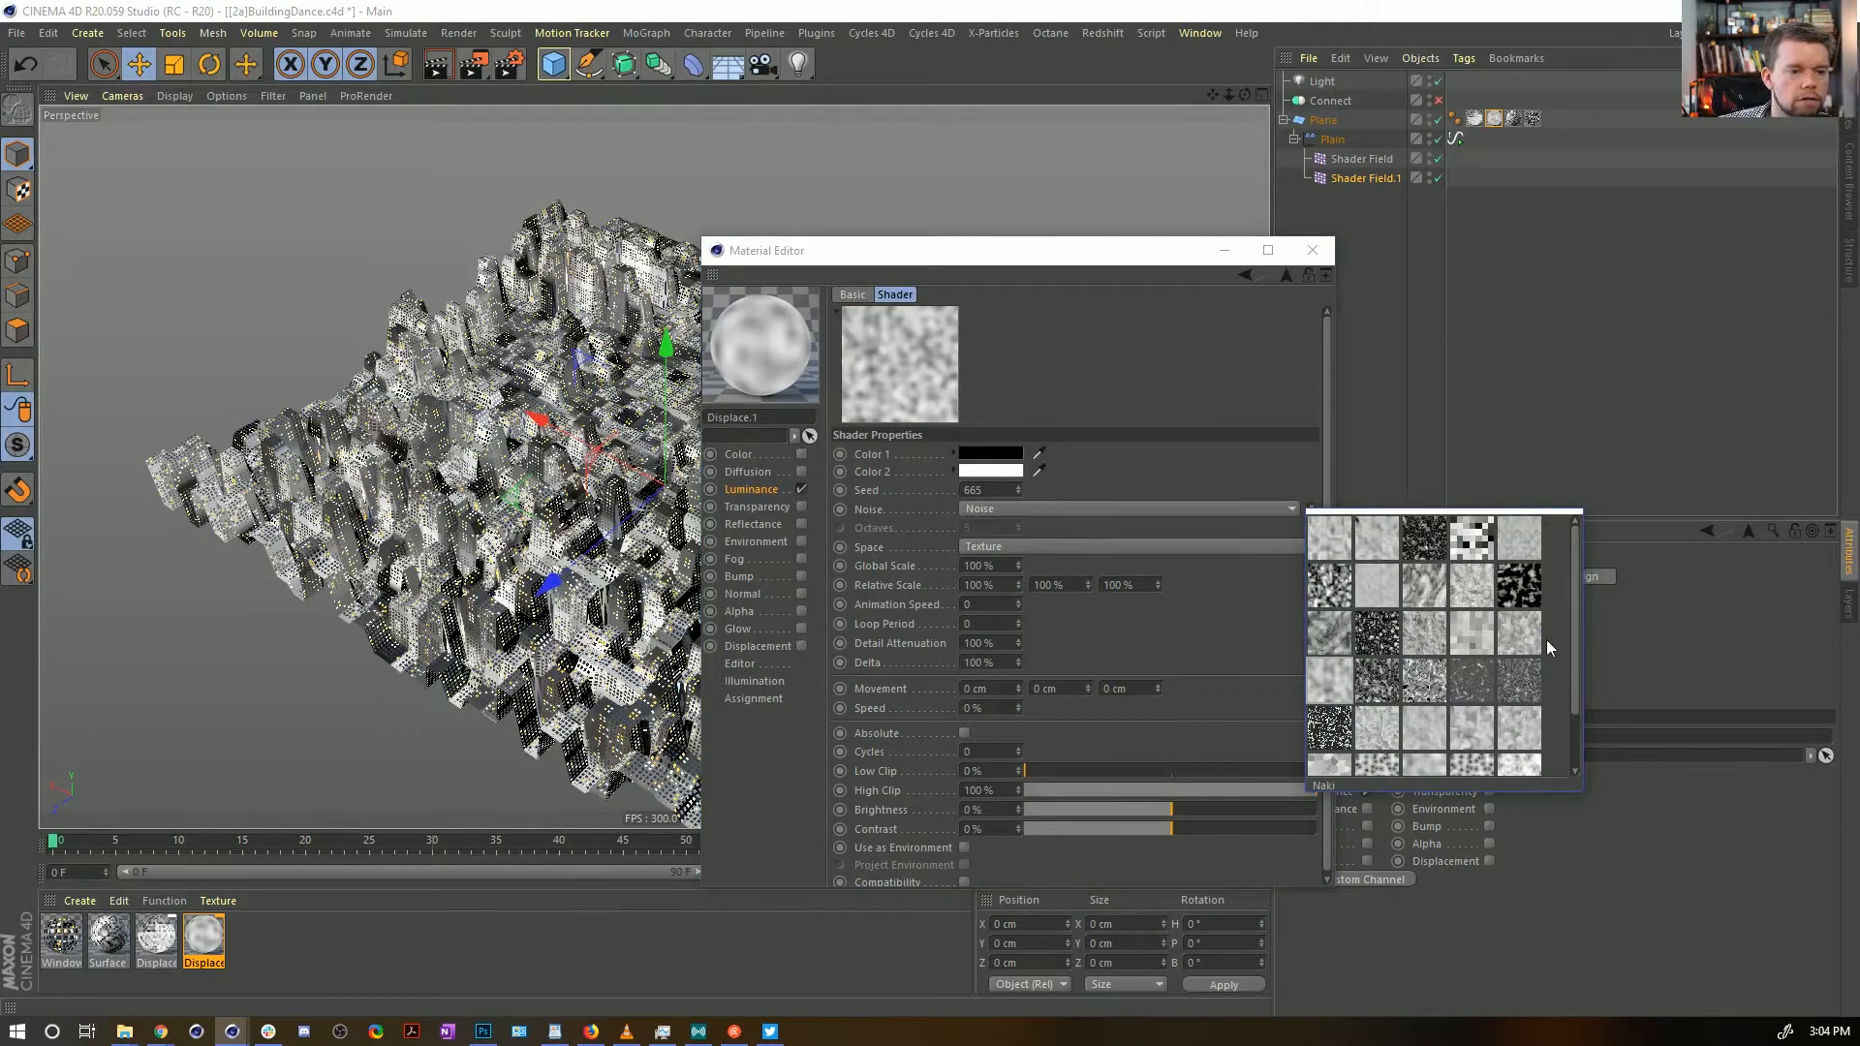
pyautogui.click(1532, 641)
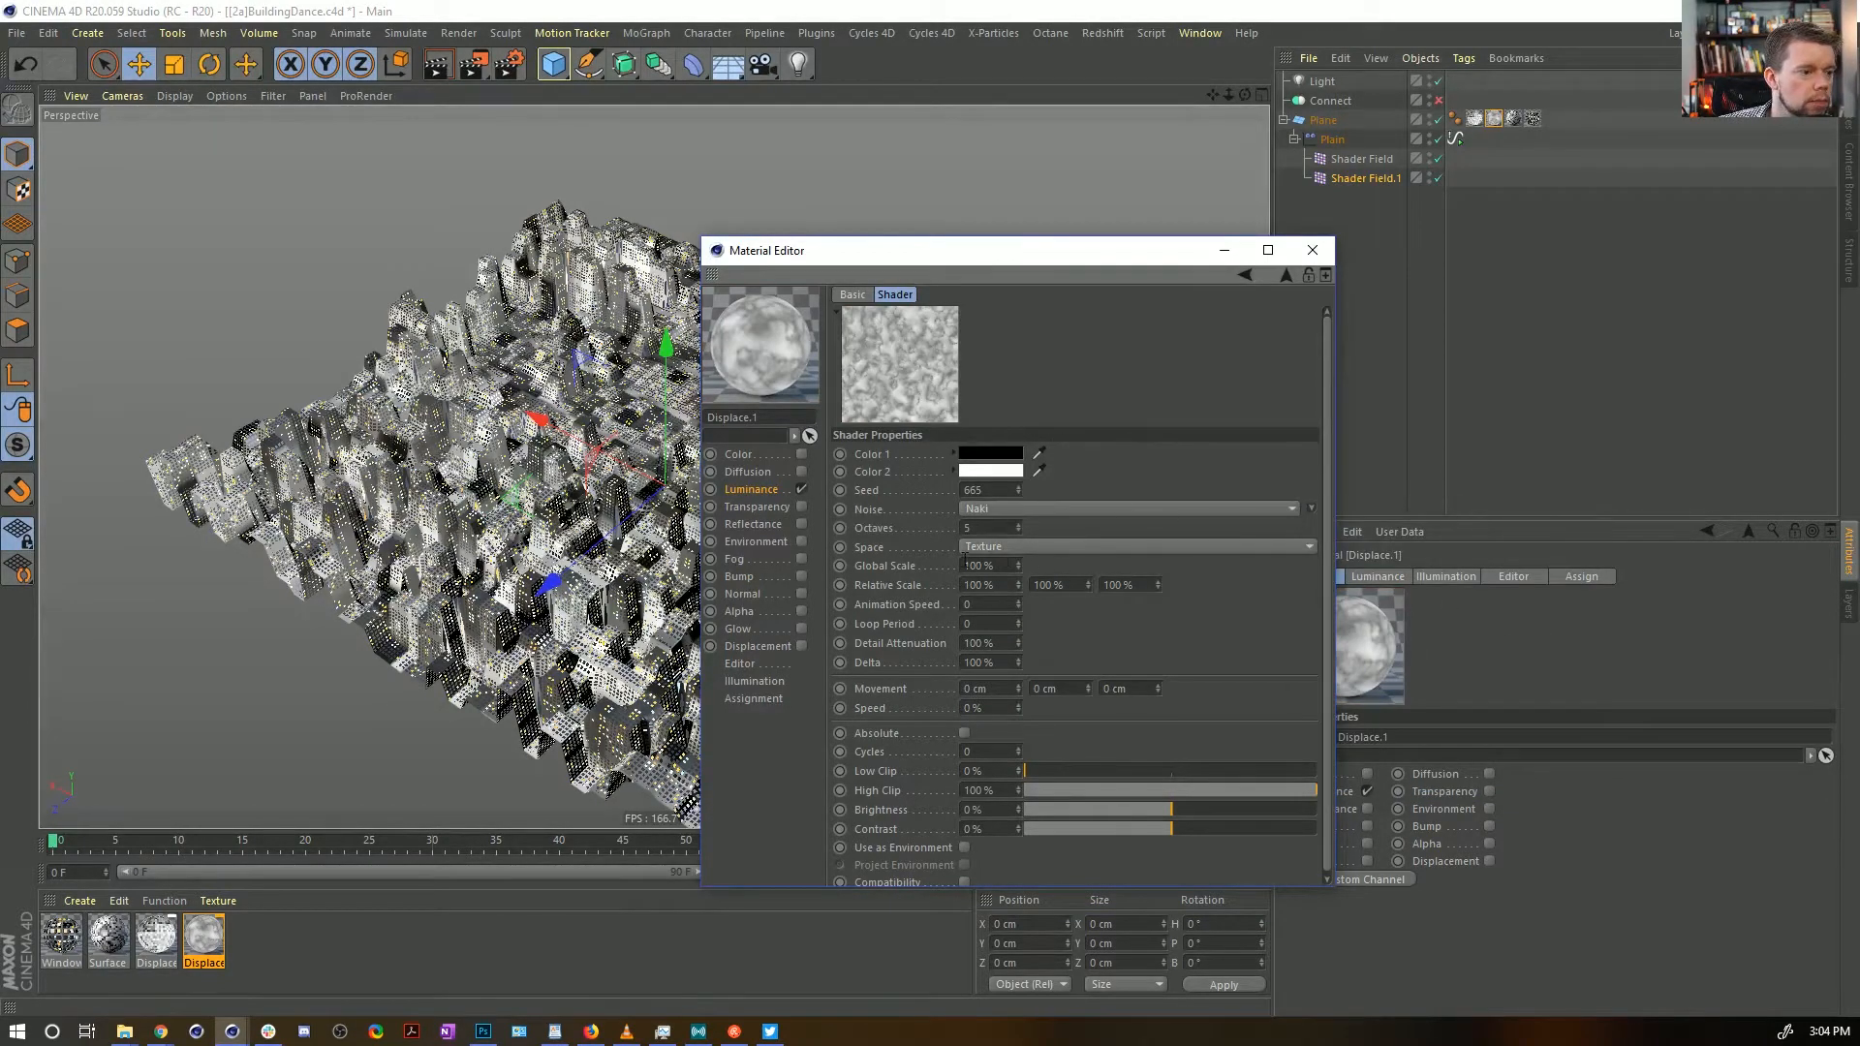
pyautogui.write('0')
pyautogui.press('Return')
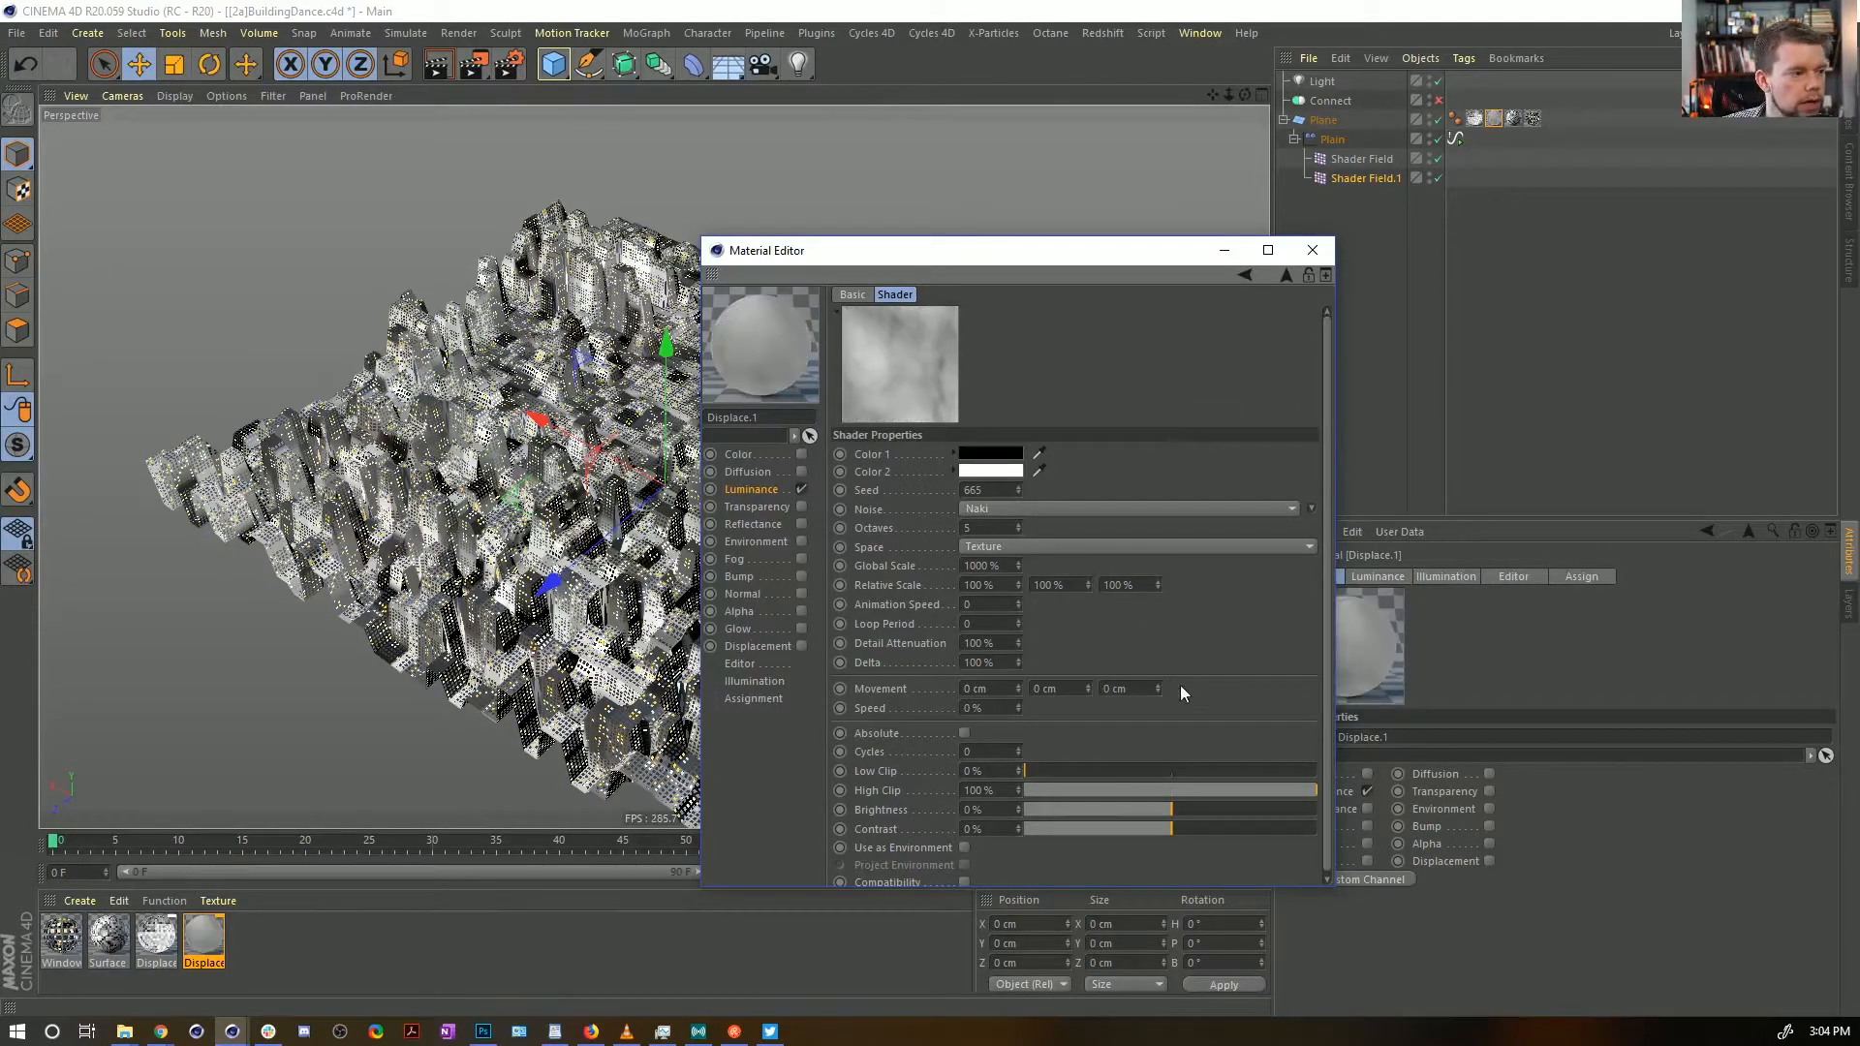
pyautogui.moveTo(1219, 841)
pyautogui.mouseDown()
pyautogui.moveTo(1252, 831)
pyautogui.moveTo(1237, 831)
pyautogui.mouseUp()
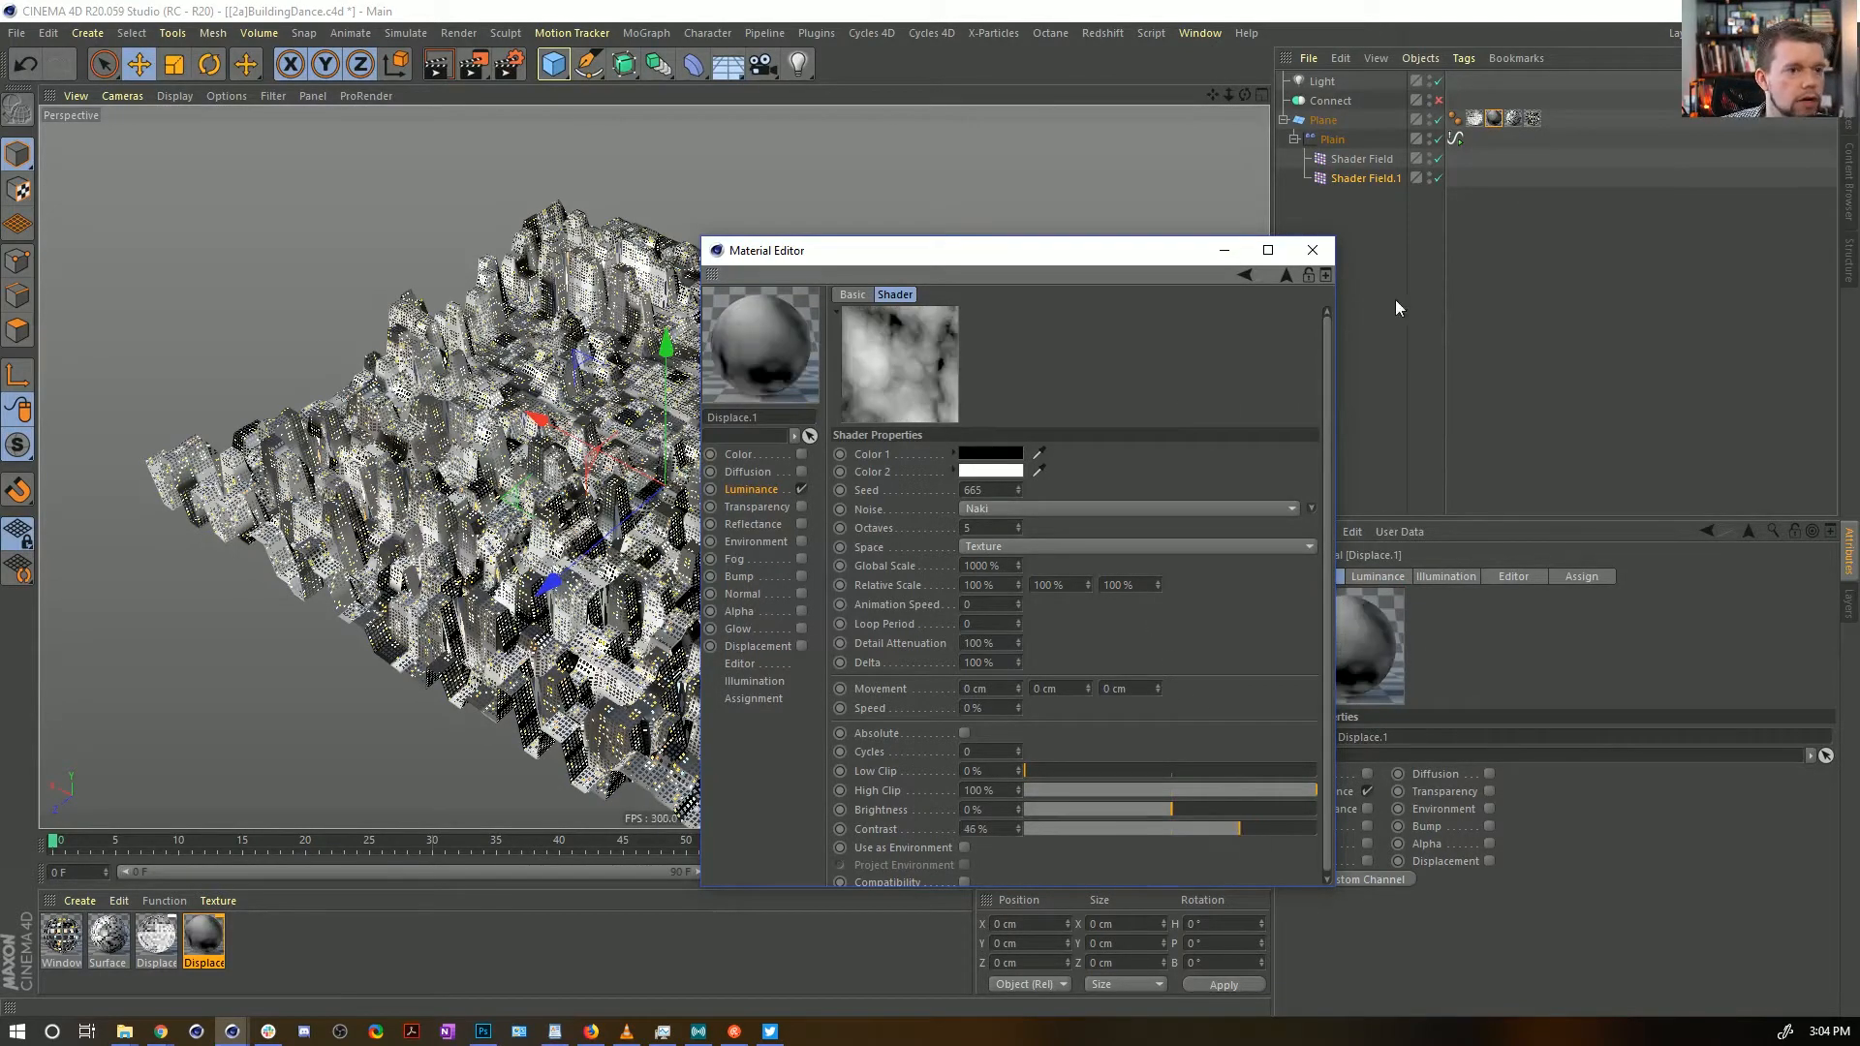
# Add Shader Field.1 to the Plain effector's falloff above the Noise Remap layer and close the Material Editor
pyautogui.click(1318, 145)
pyautogui.moveTo(968, 250); pyautogui.dragTo(547, 473)
pyautogui.click(1342, 179)
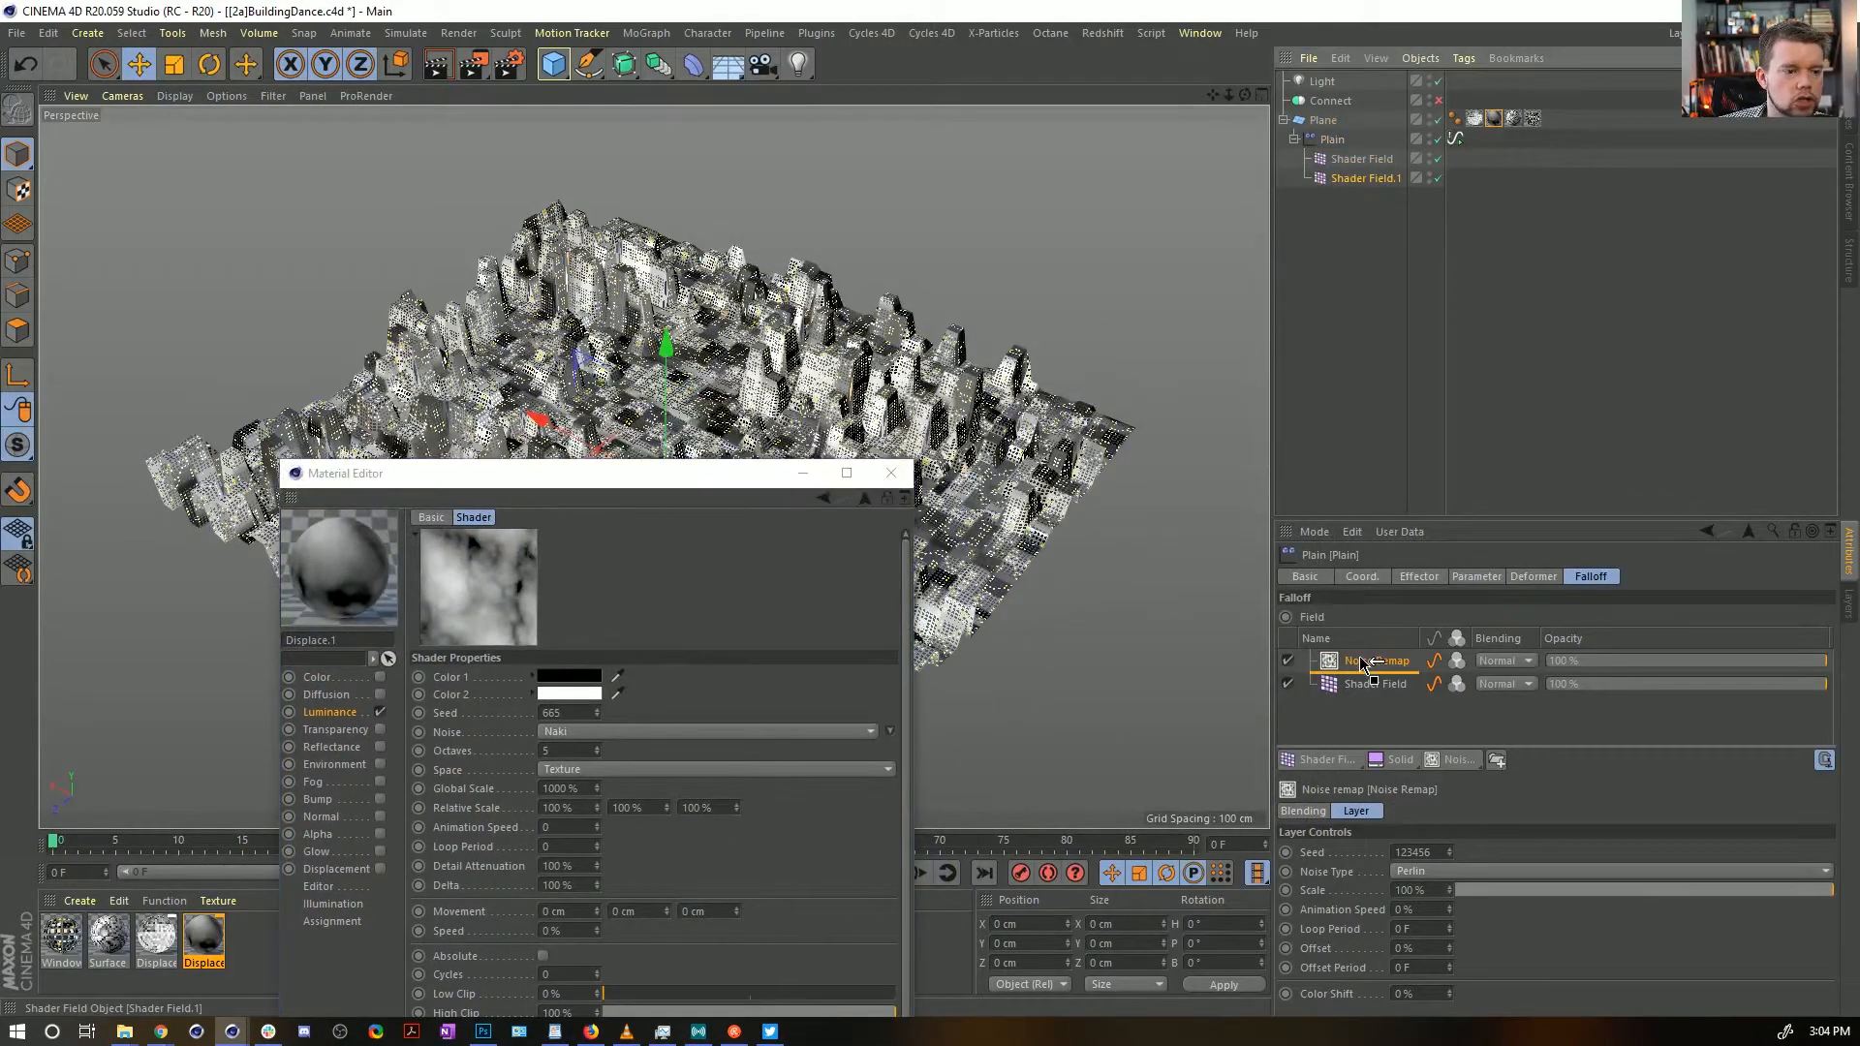
pyautogui.moveTo(1369, 658); pyautogui.dragTo(1365, 655)
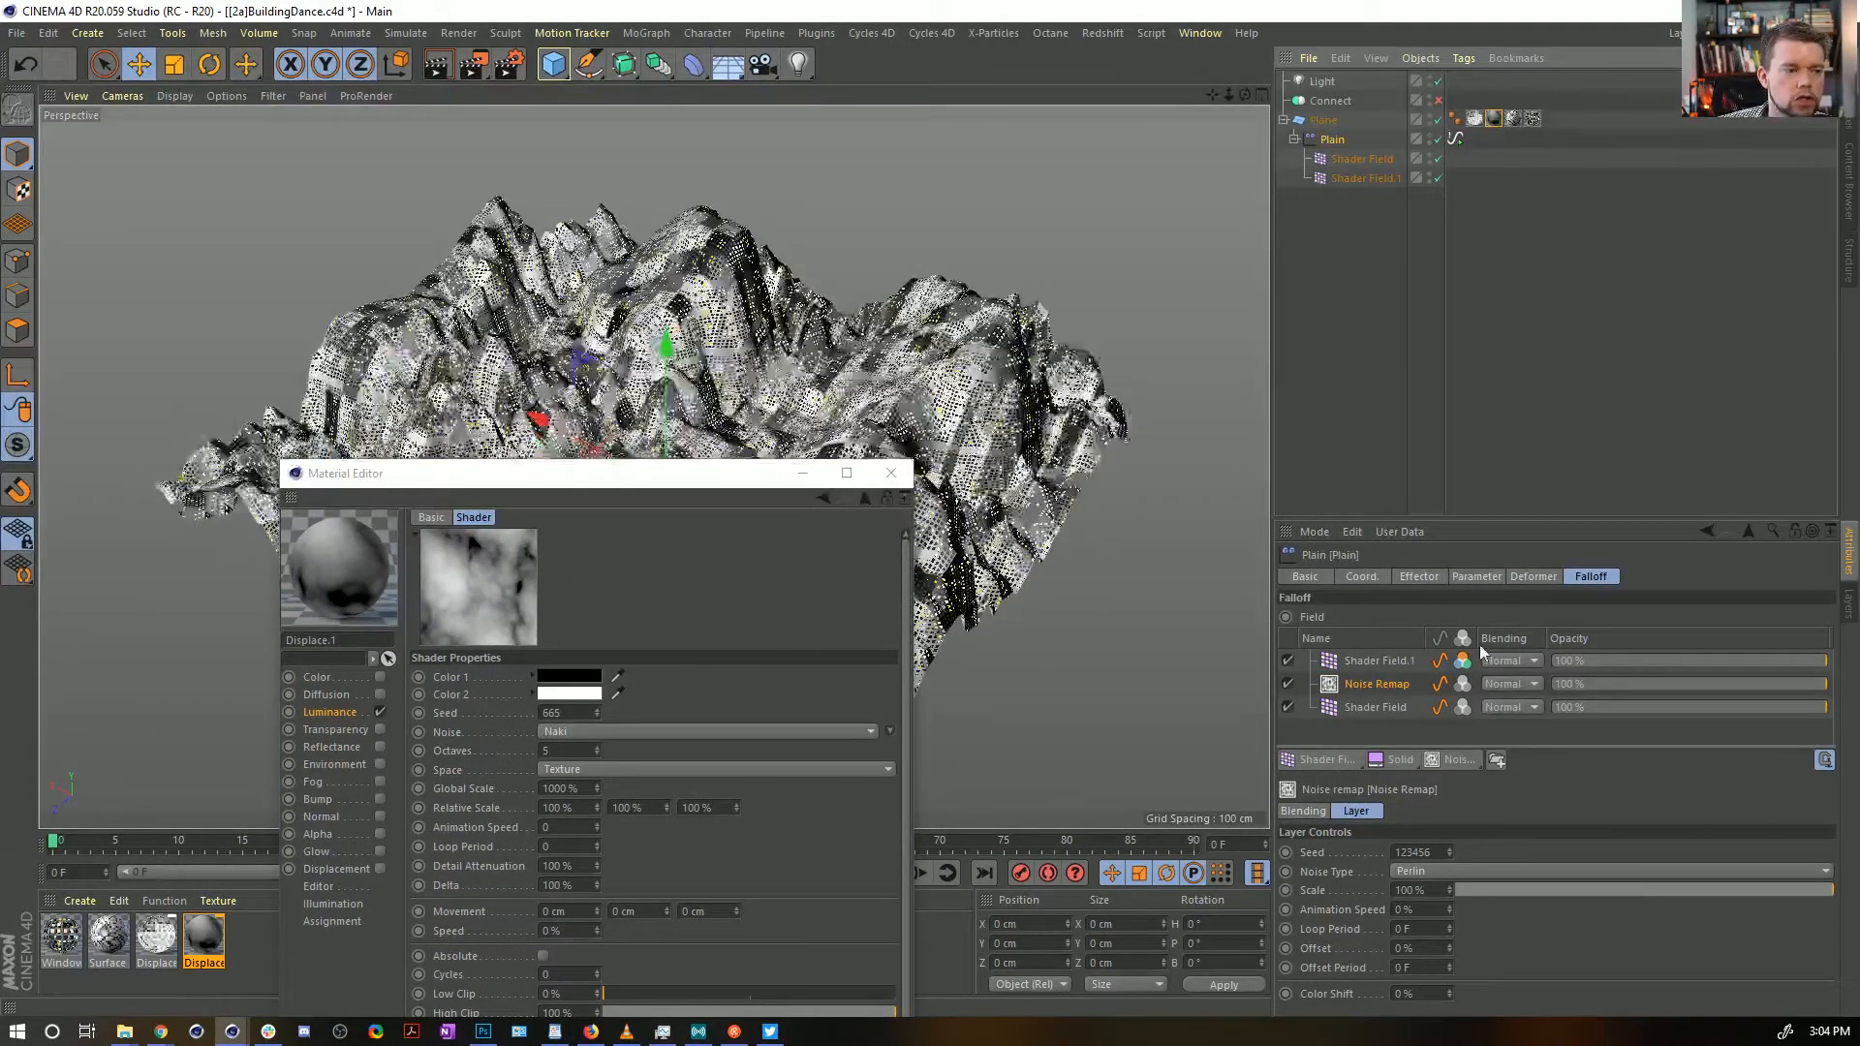
pyautogui.moveTo(752, 474); pyautogui.dragTo(695, 668)
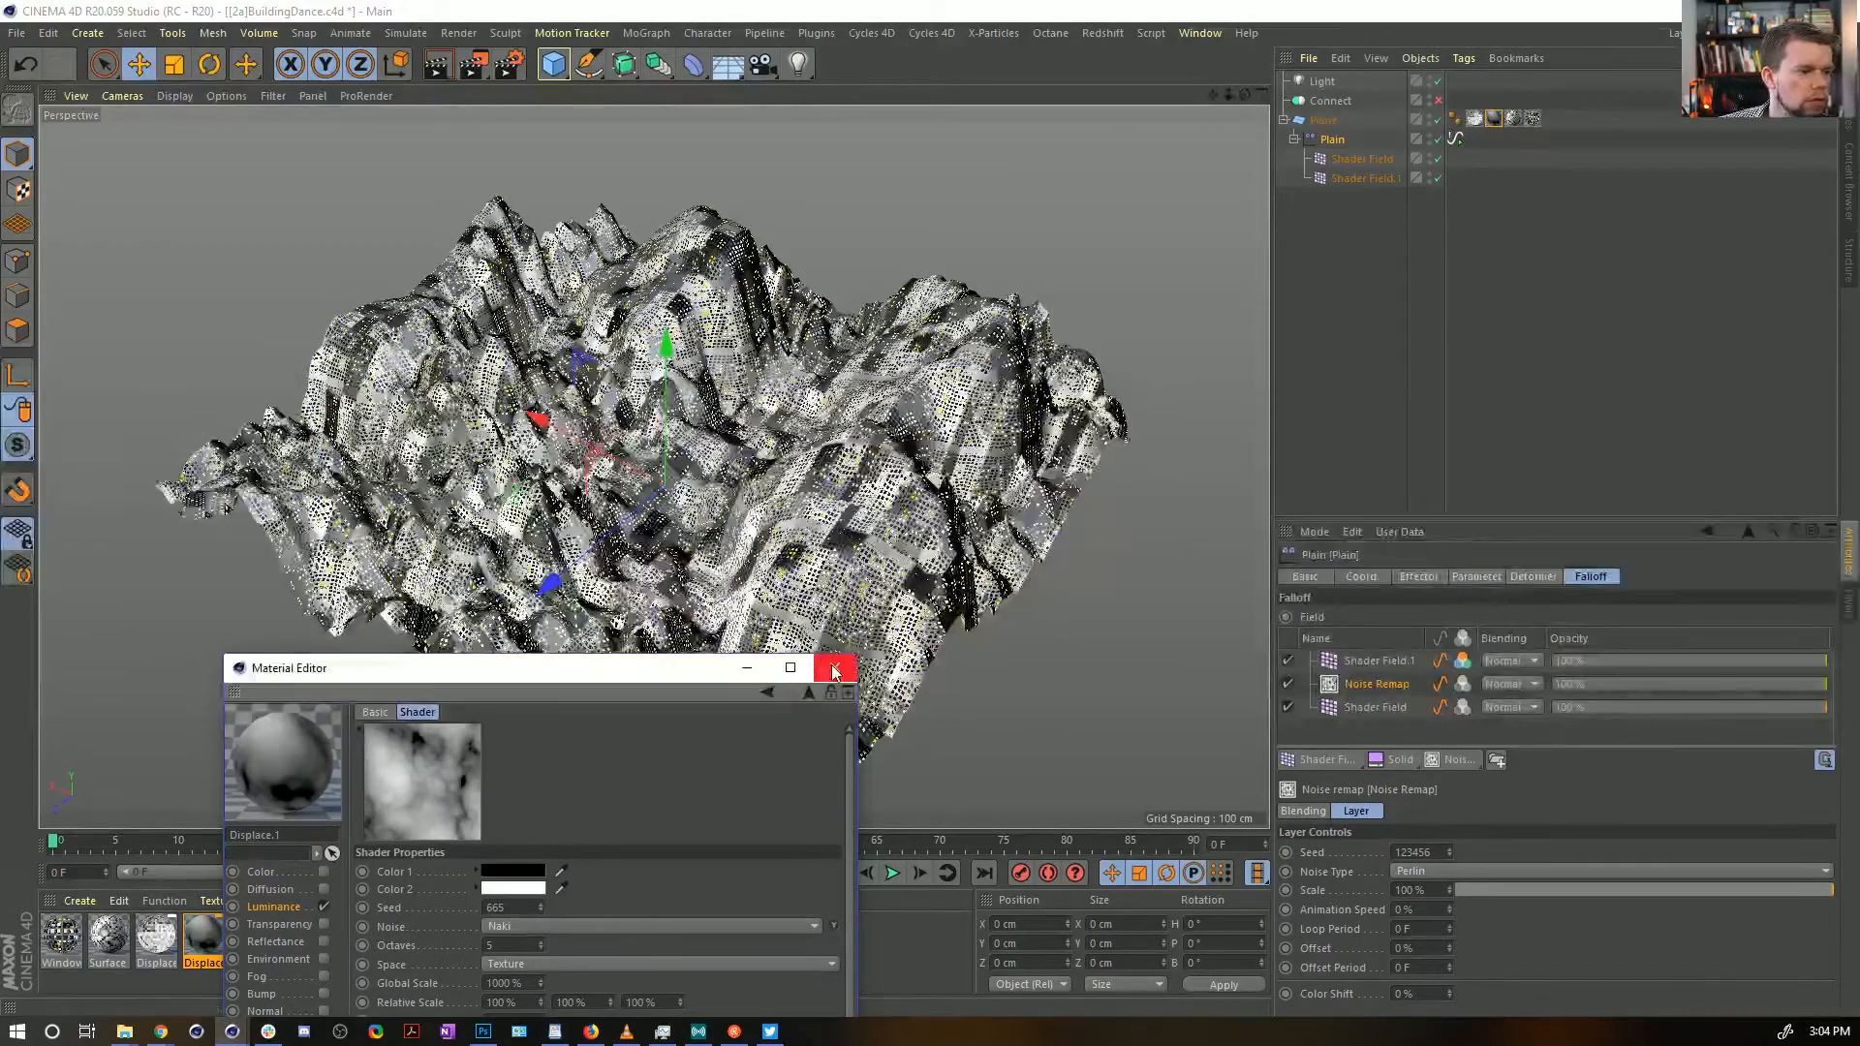
pyautogui.click(836, 670)
# Try Screen blending for the Shader Field.1 layer in the falloff
pyautogui.keyDown('alt'); pyautogui.moveTo(838, 620); pyautogui.dragTo(755, 484); pyautogui.keyUp('alt')
pyautogui.click(1503, 660)
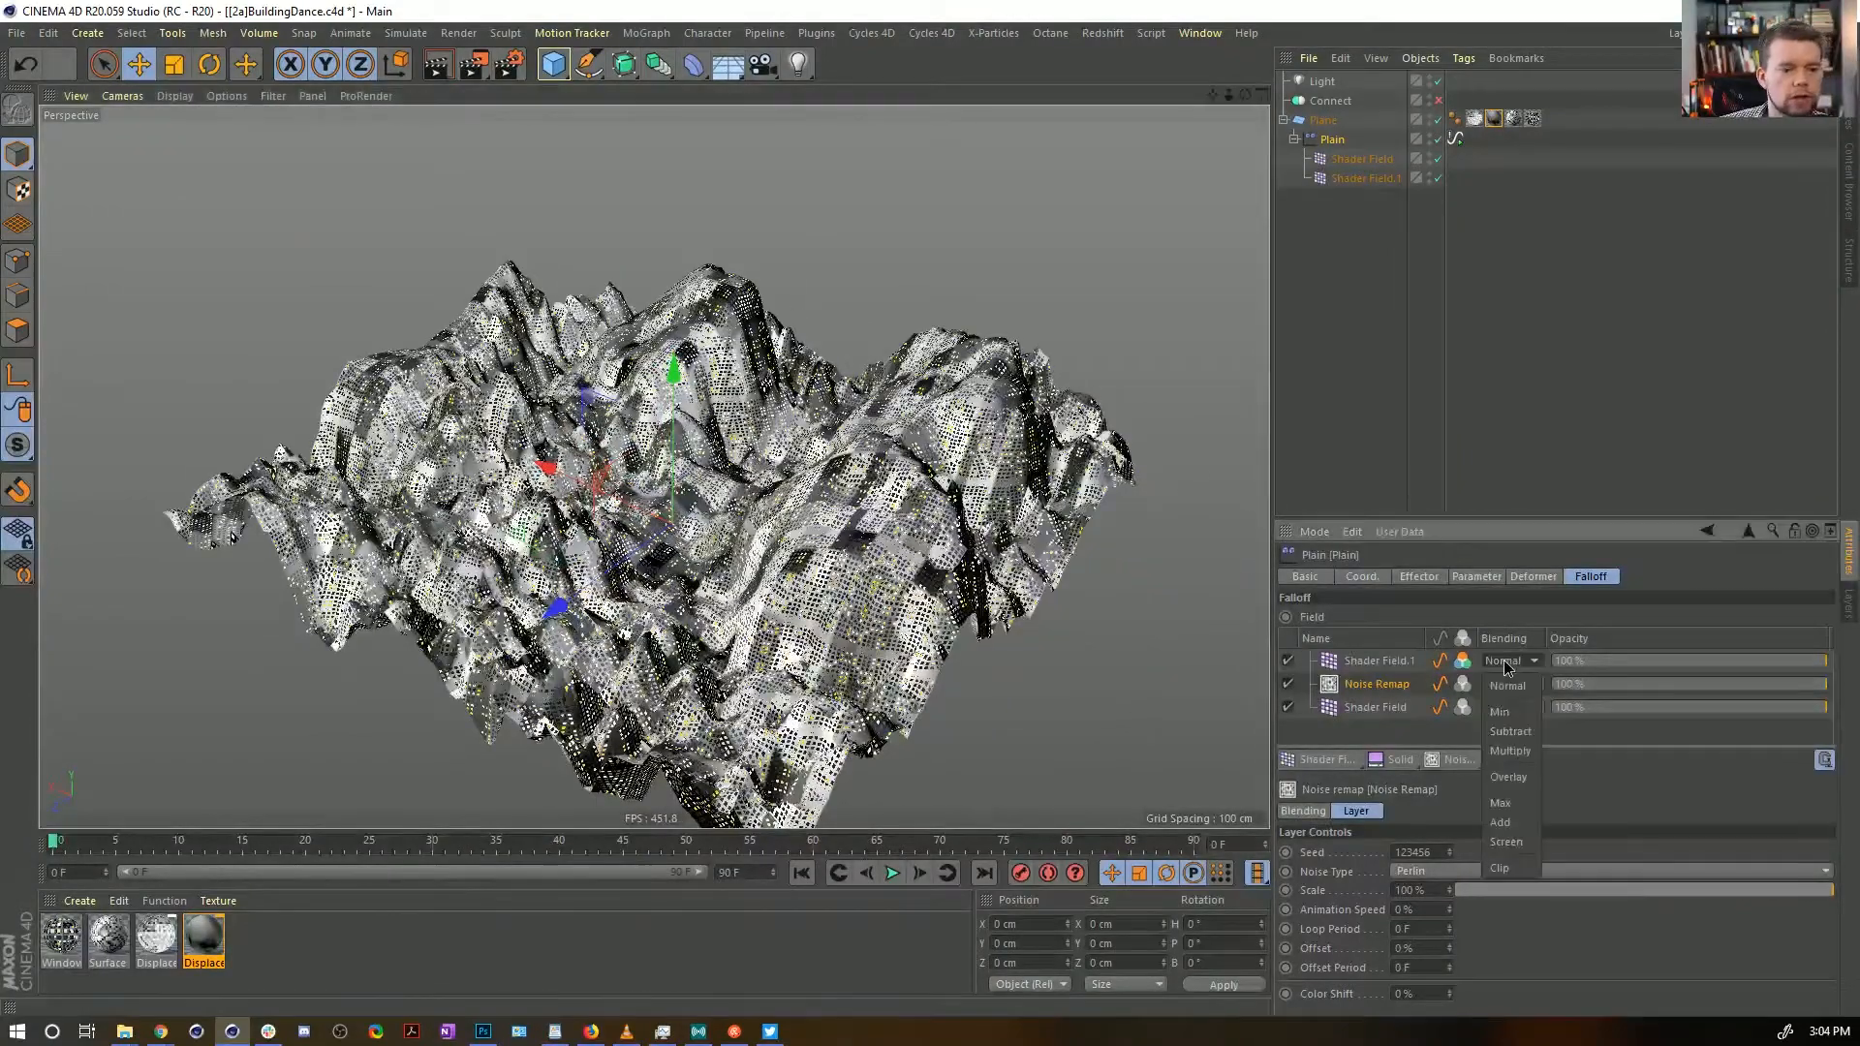
pyautogui.click(1515, 842)
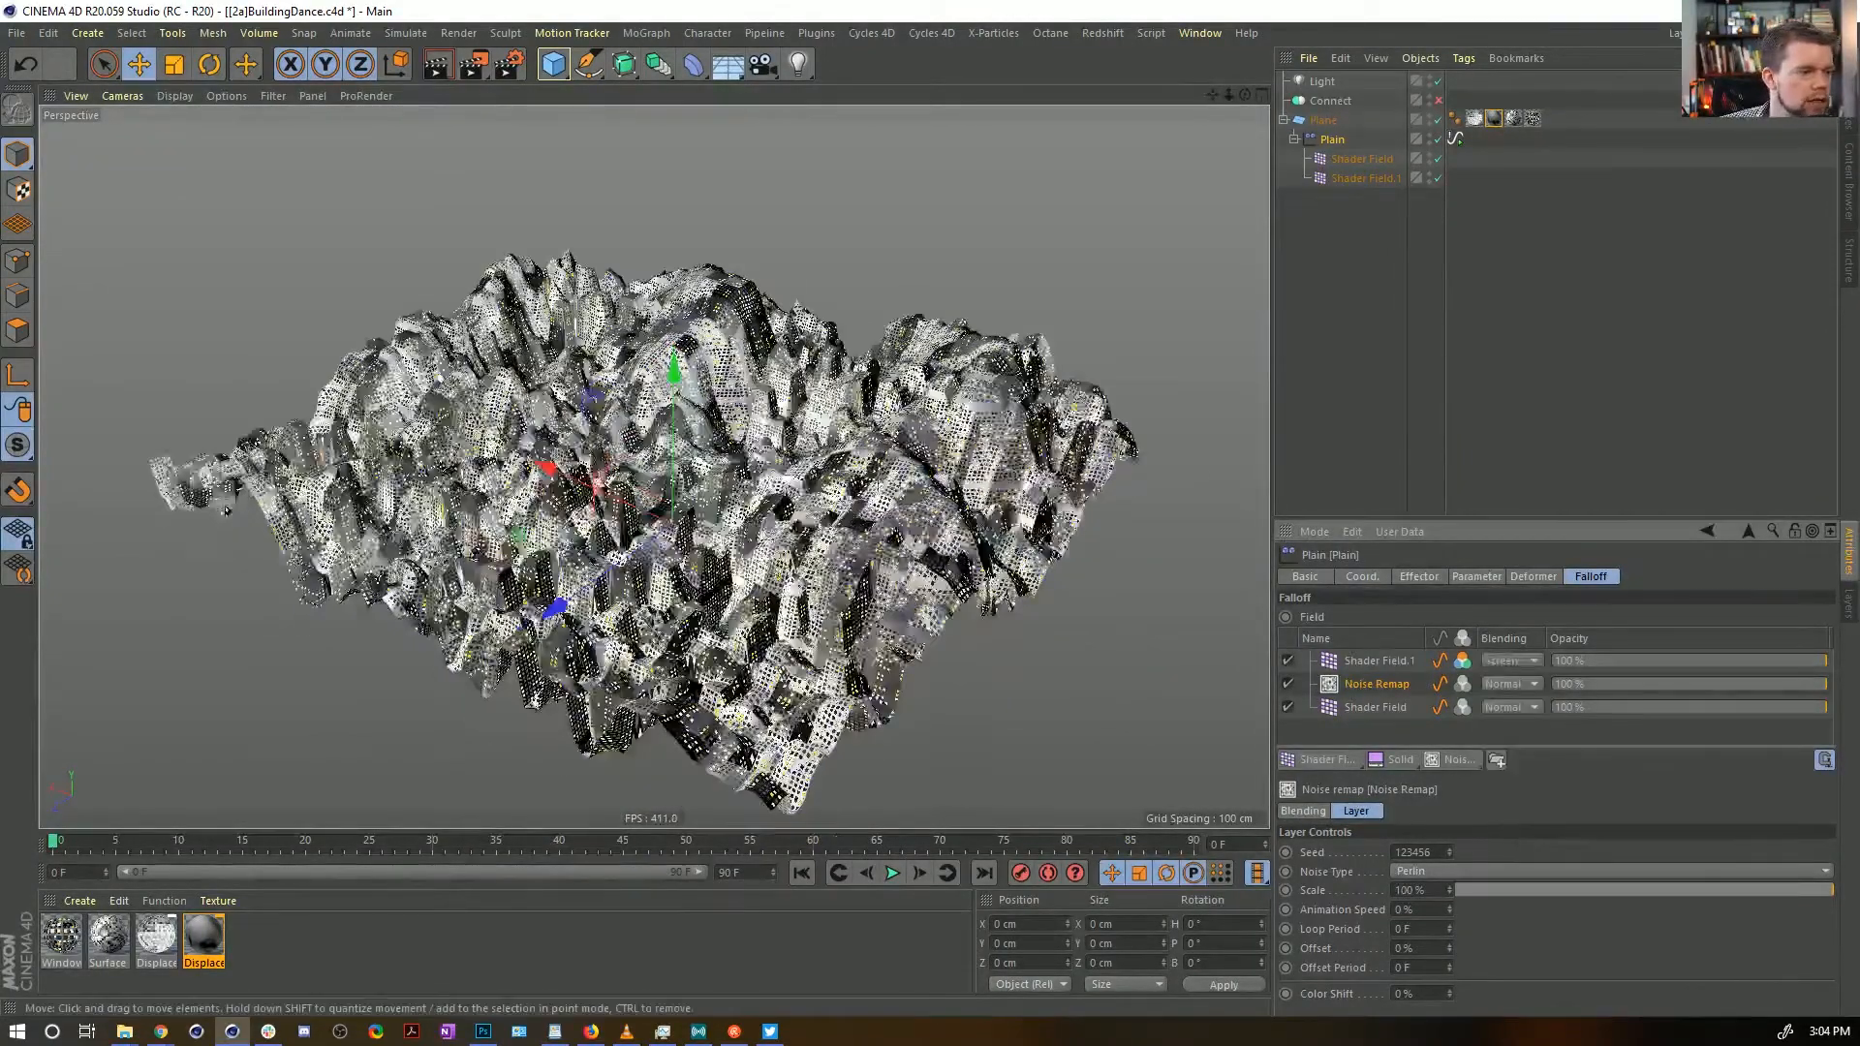
pyautogui.keyDown('alt'); pyautogui.moveTo(736, 291); pyautogui.dragTo(969, 484); pyautogui.keyUp('alt')
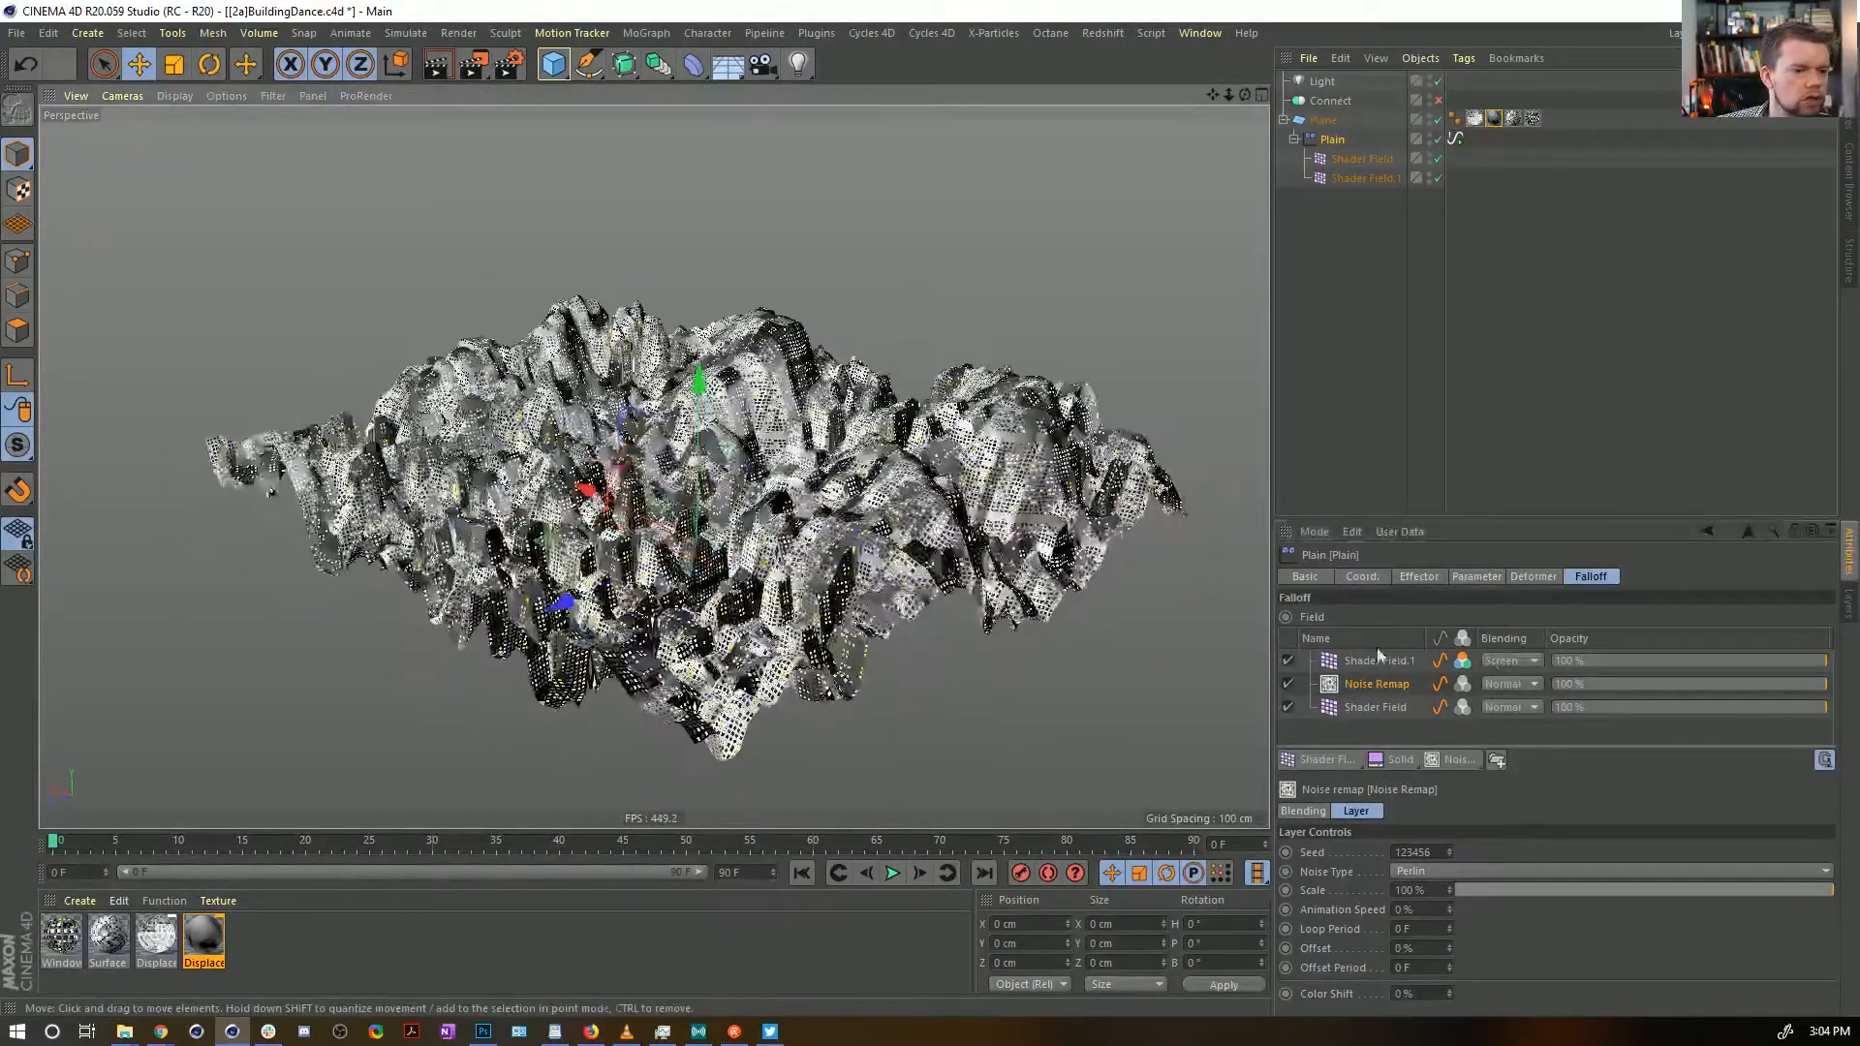
# Set the blending mode of the Shader Field.1 layer to Subtract
pyautogui.click(1522, 659)
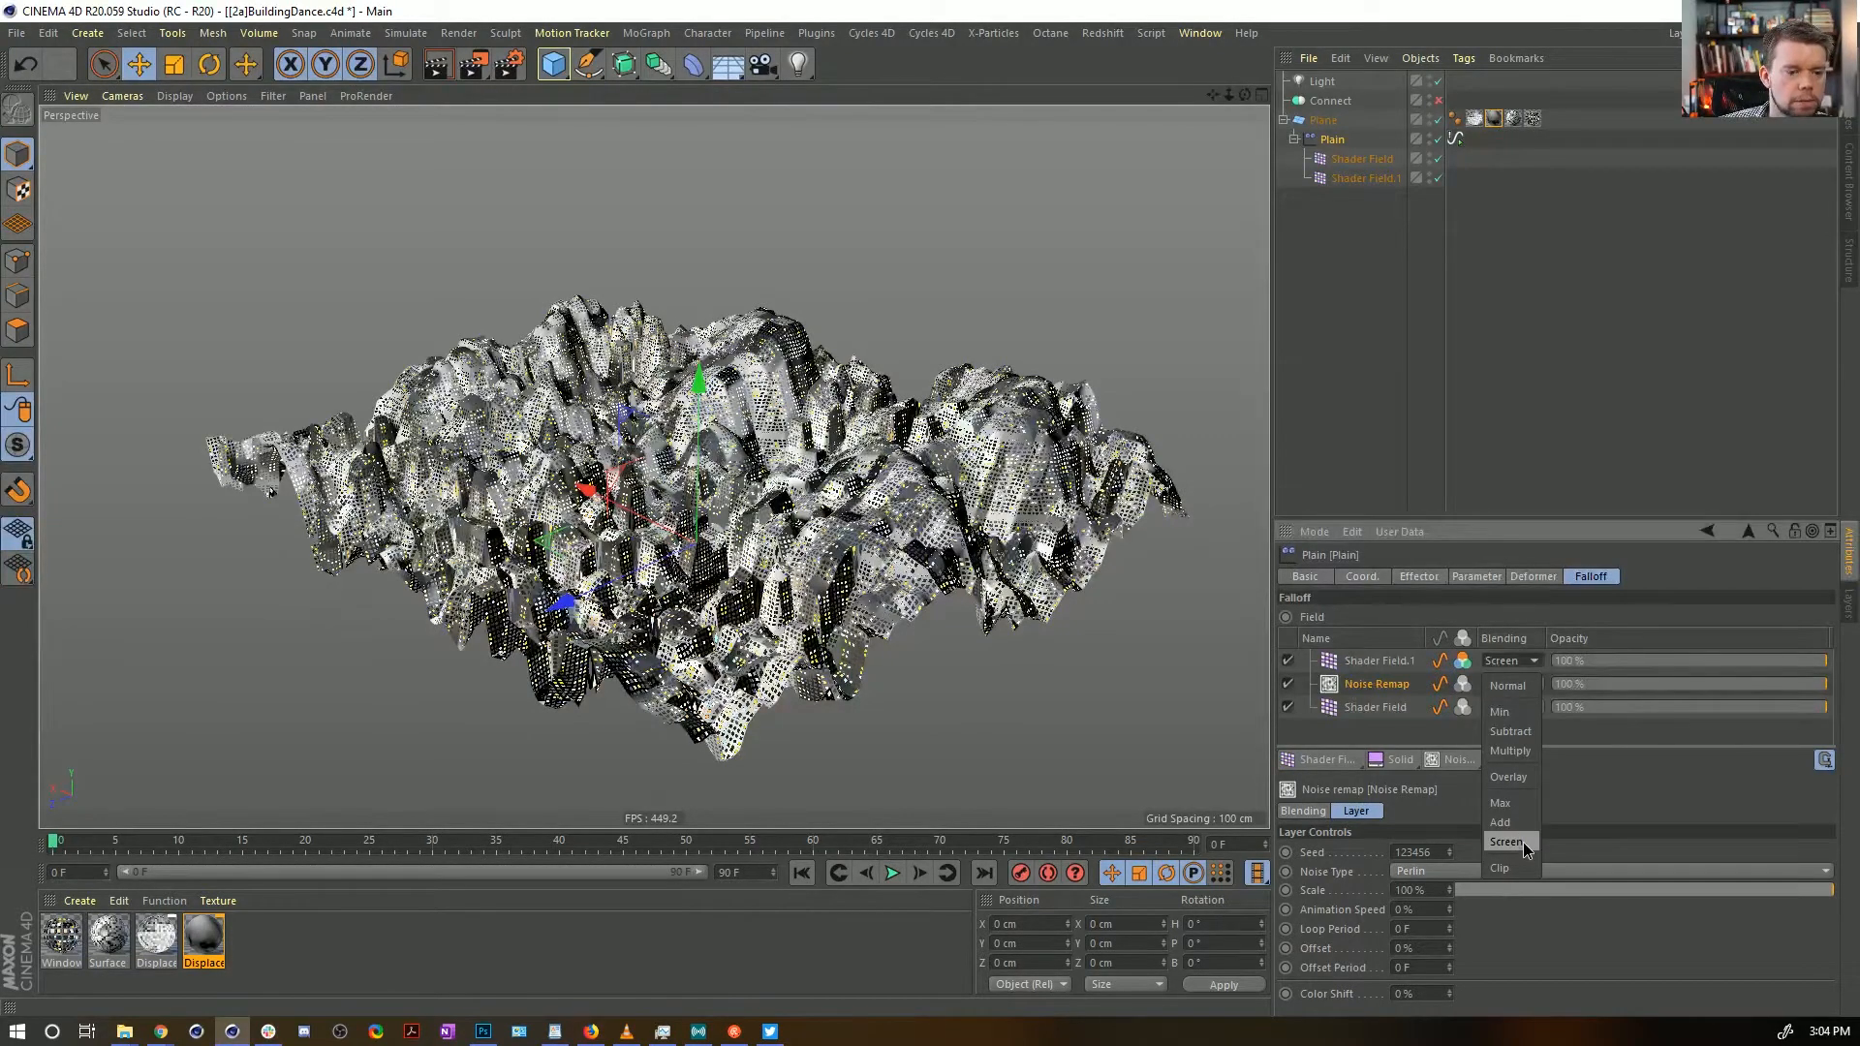
pyautogui.click(1519, 731)
pyautogui.keyDown('alt'); pyautogui.moveTo(783, 595); pyautogui.dragTo(750, 673); pyautogui.keyUp('alt')
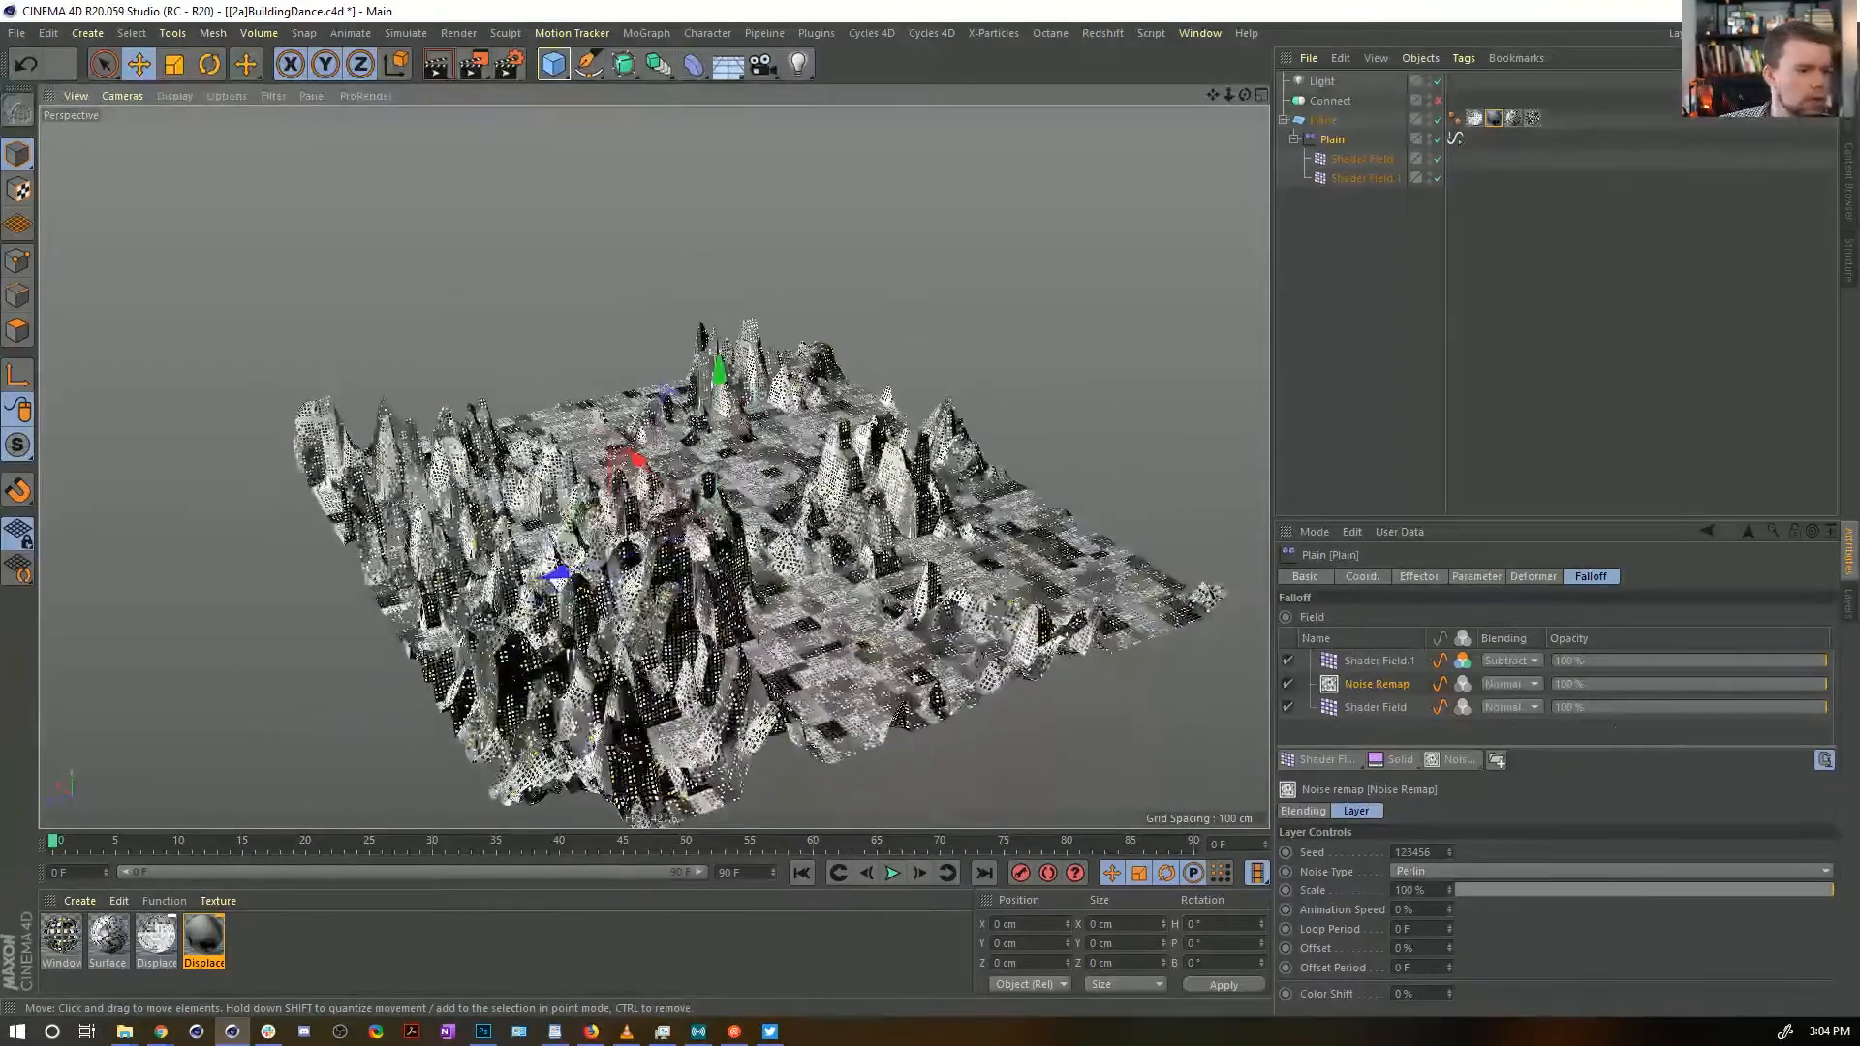
# Turn off value clamping for the Plain effector's falloff and play the animation
pyautogui.click(1821, 763)
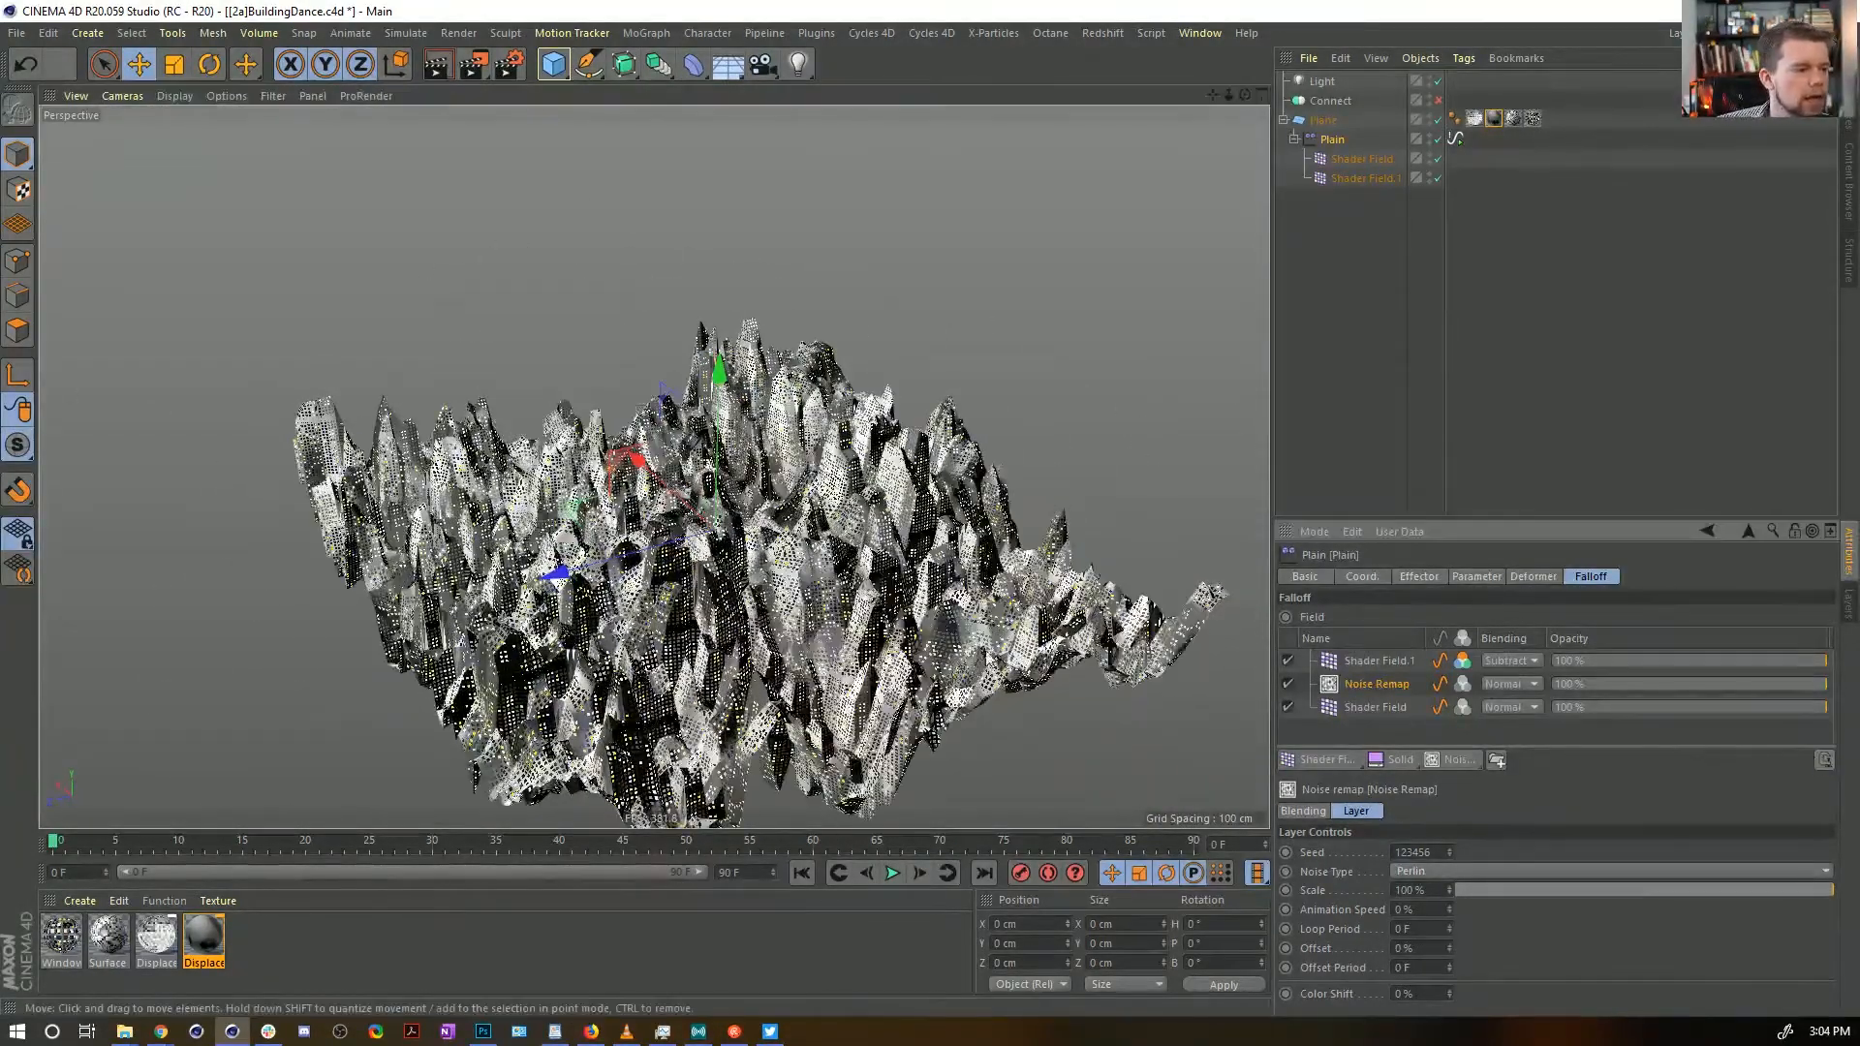
pyautogui.keyDown('alt'); pyautogui.moveTo(872, 542); pyautogui.dragTo(1245, 411); pyautogui.keyUp('alt')
pyautogui.keyDown('alt'); pyautogui.moveTo(782, 320); pyautogui.dragTo(824, 324); pyautogui.keyUp('alt')
pyautogui.click(892, 872)
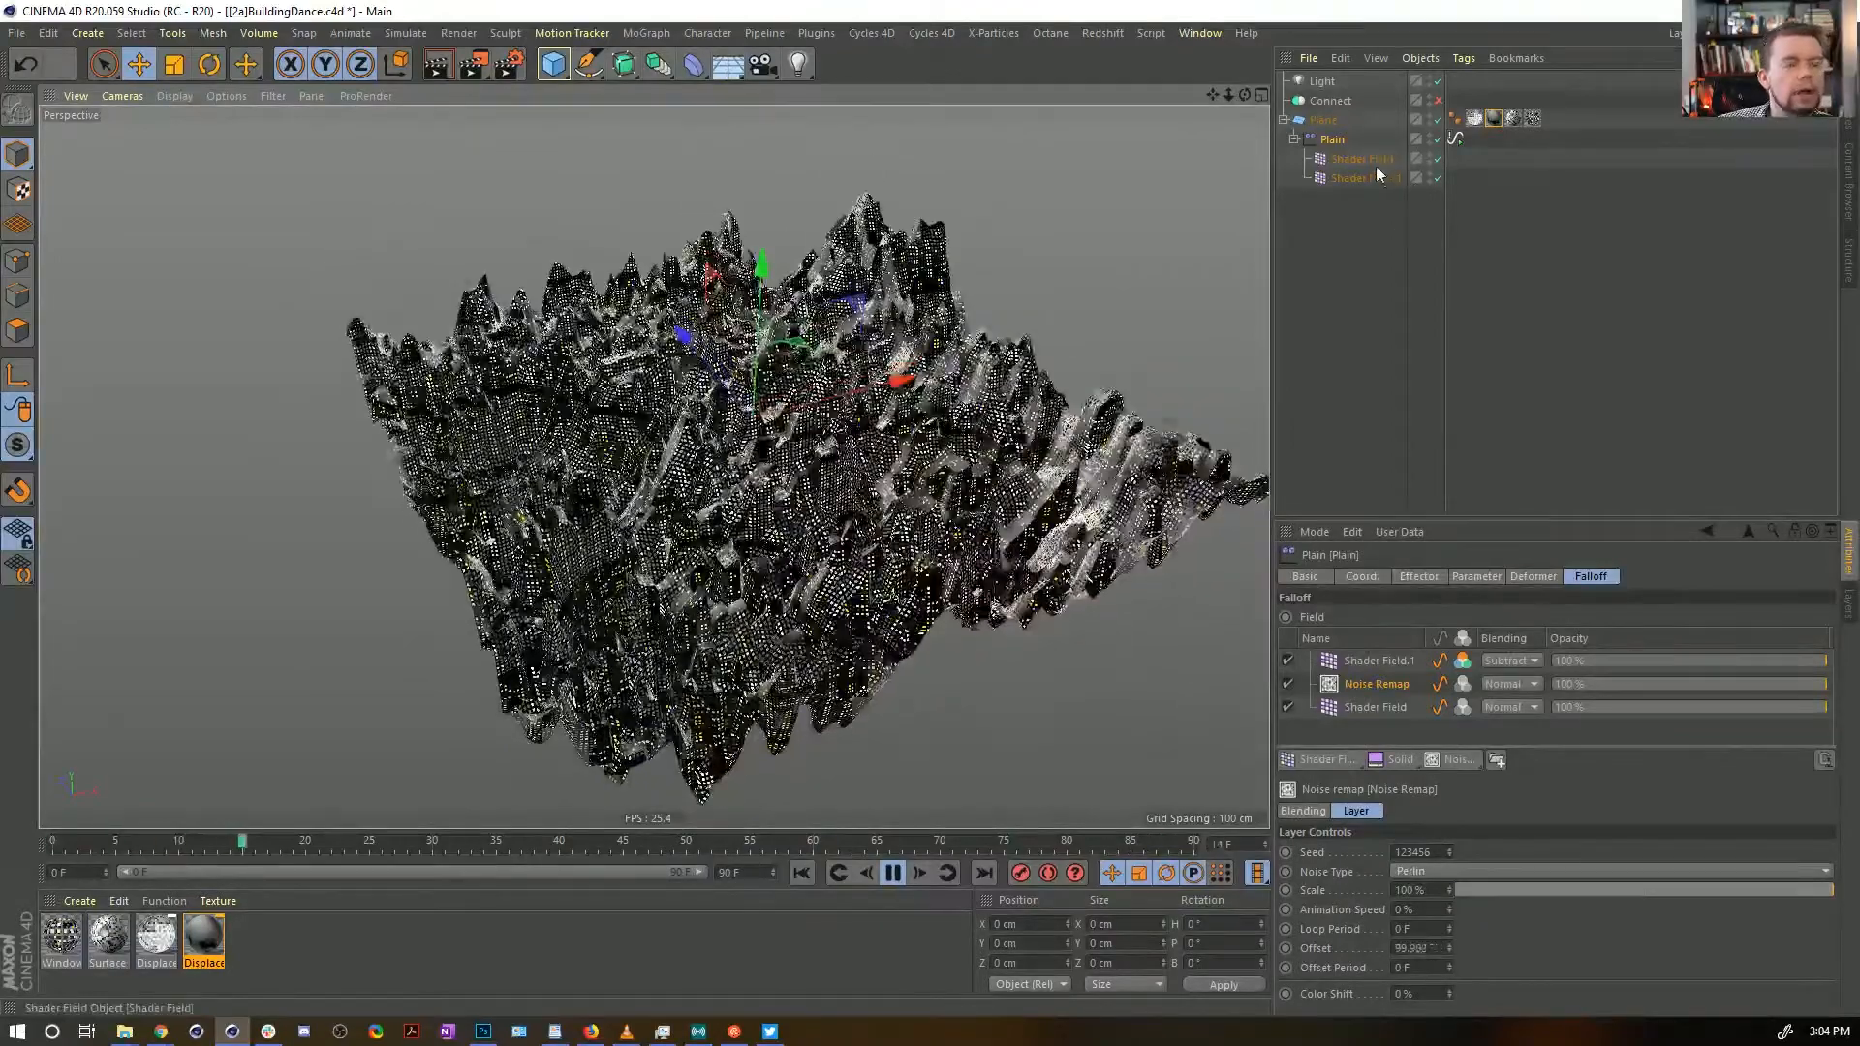
pyautogui.click(1373, 160)
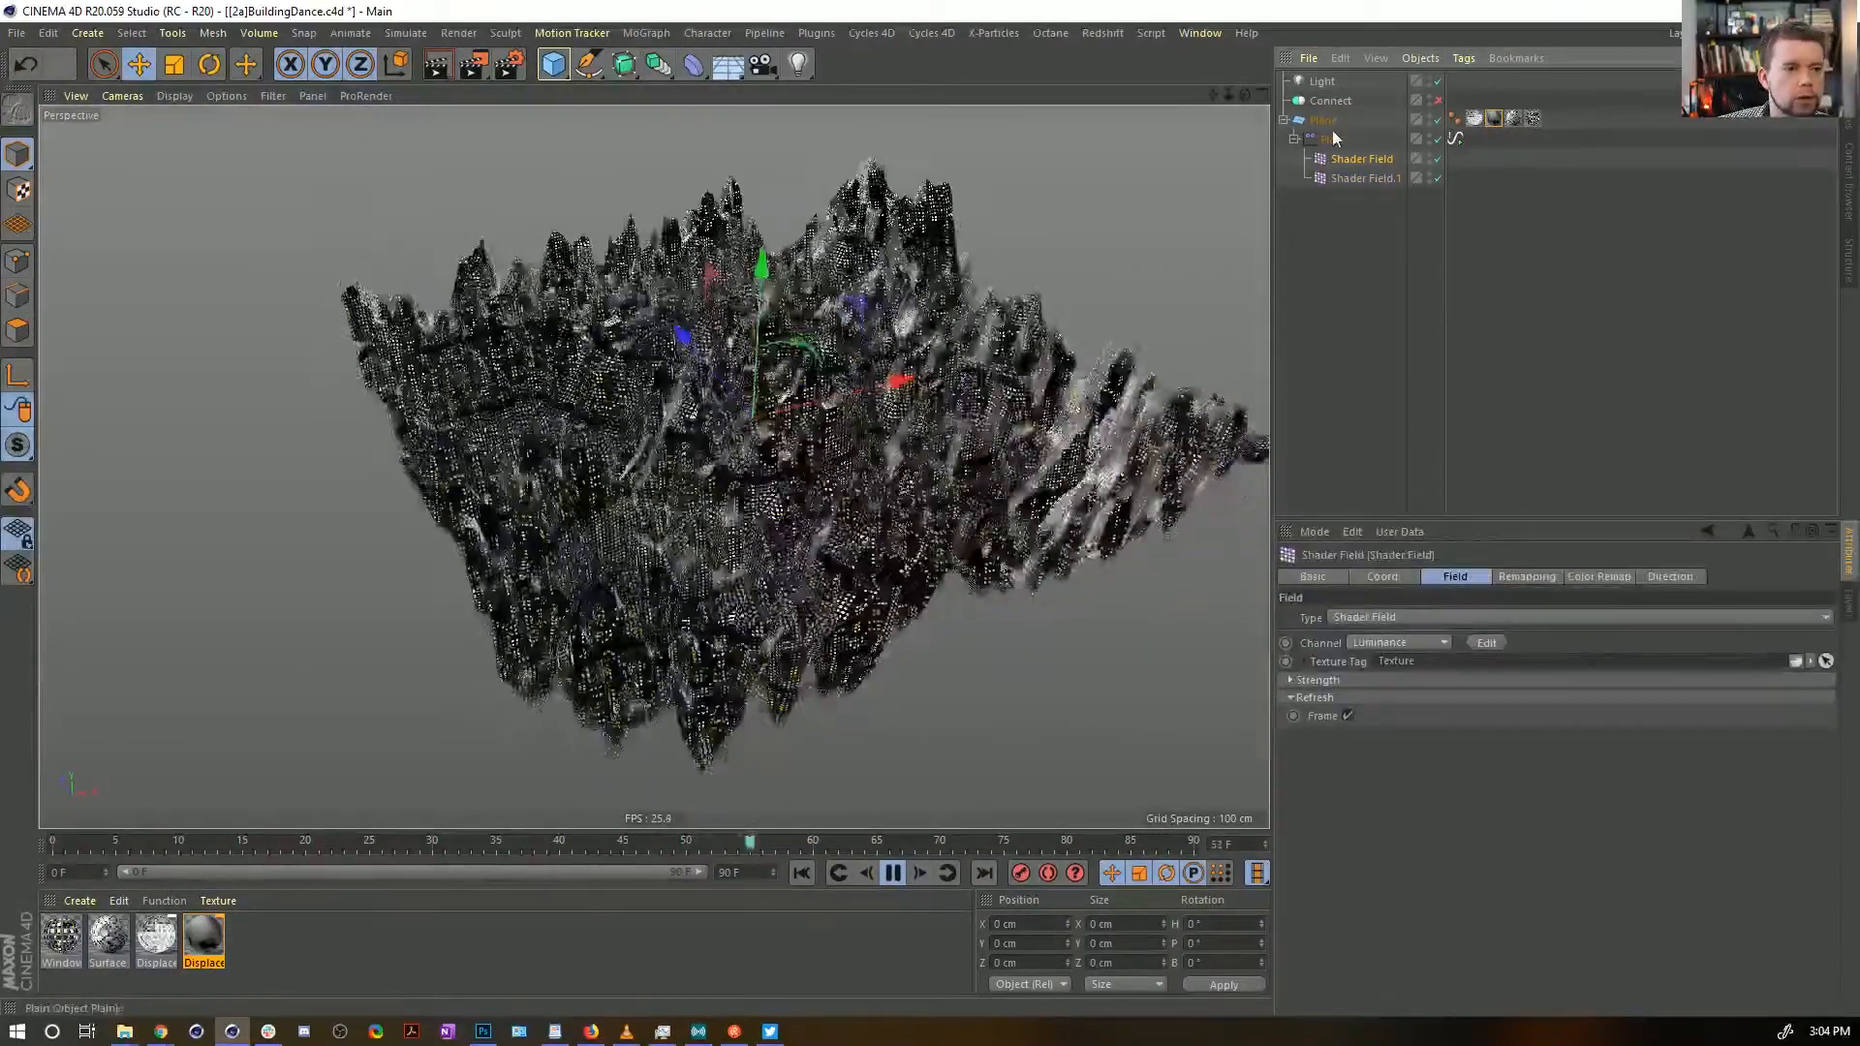
pyautogui.click(1333, 139)
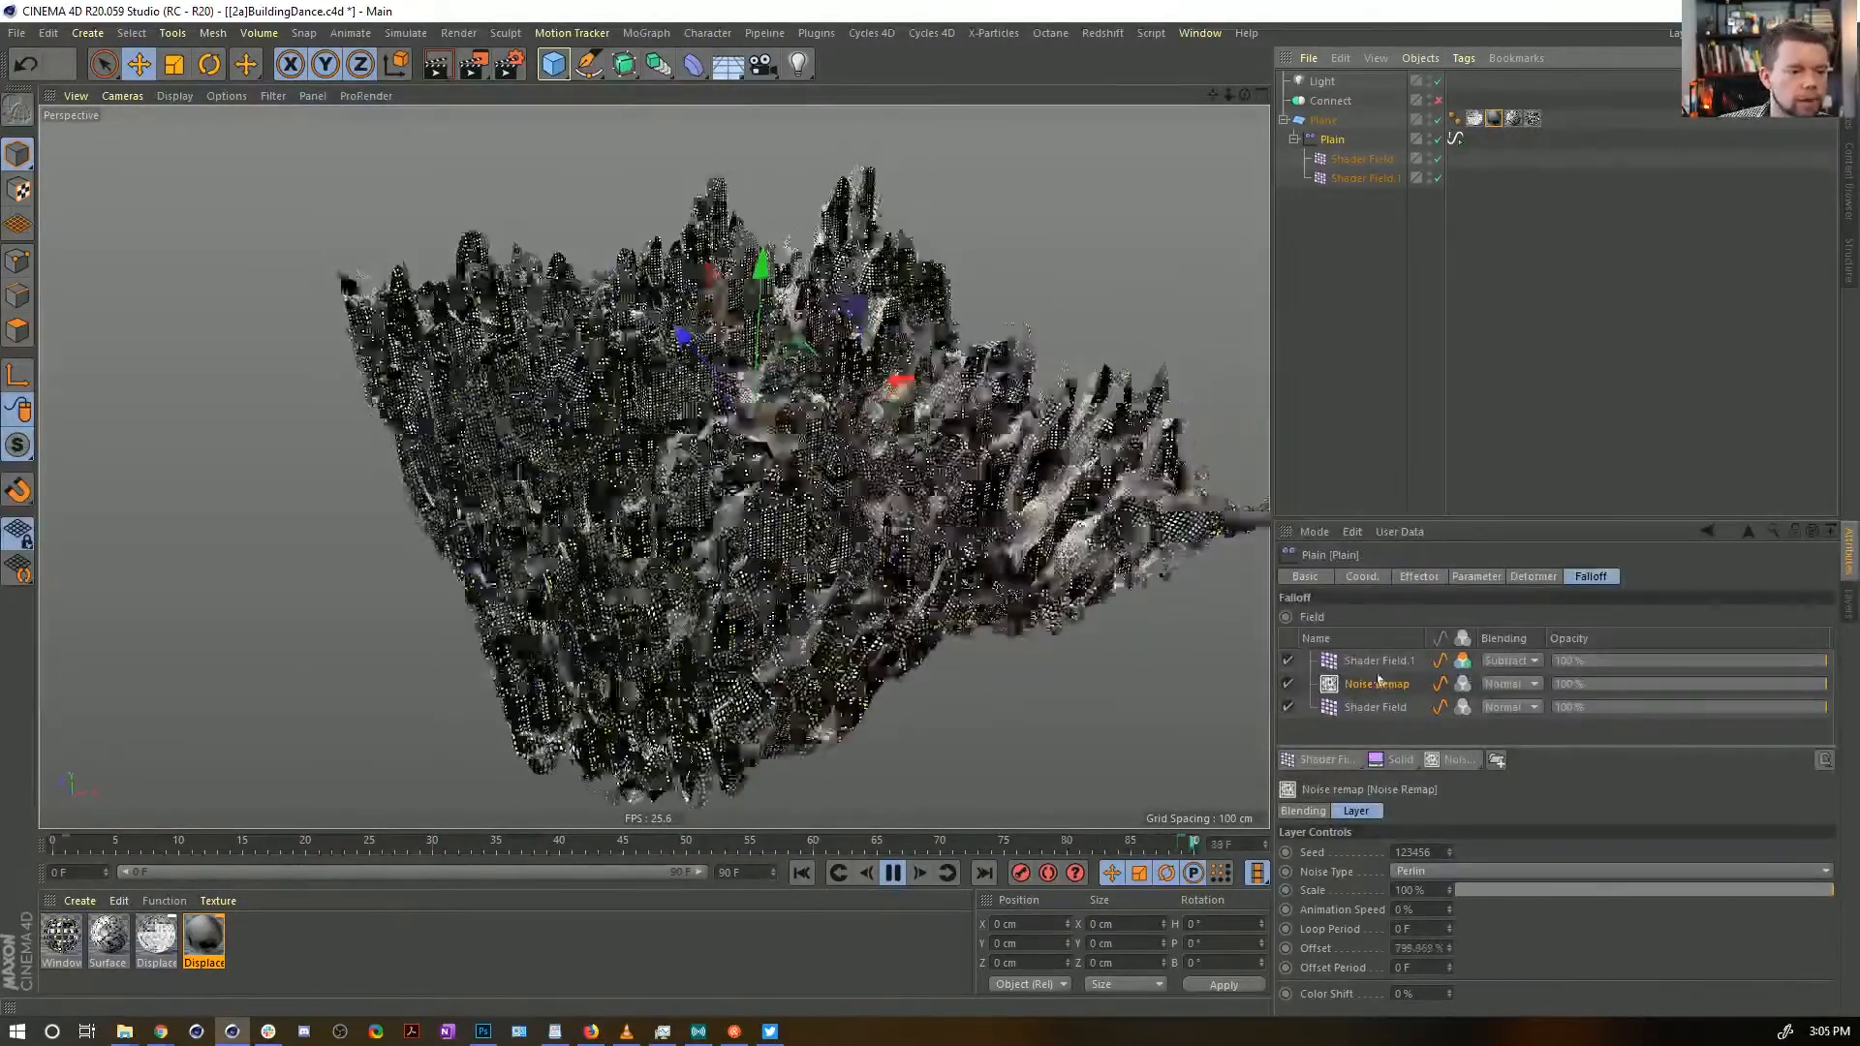
pyautogui.click(1497, 761)
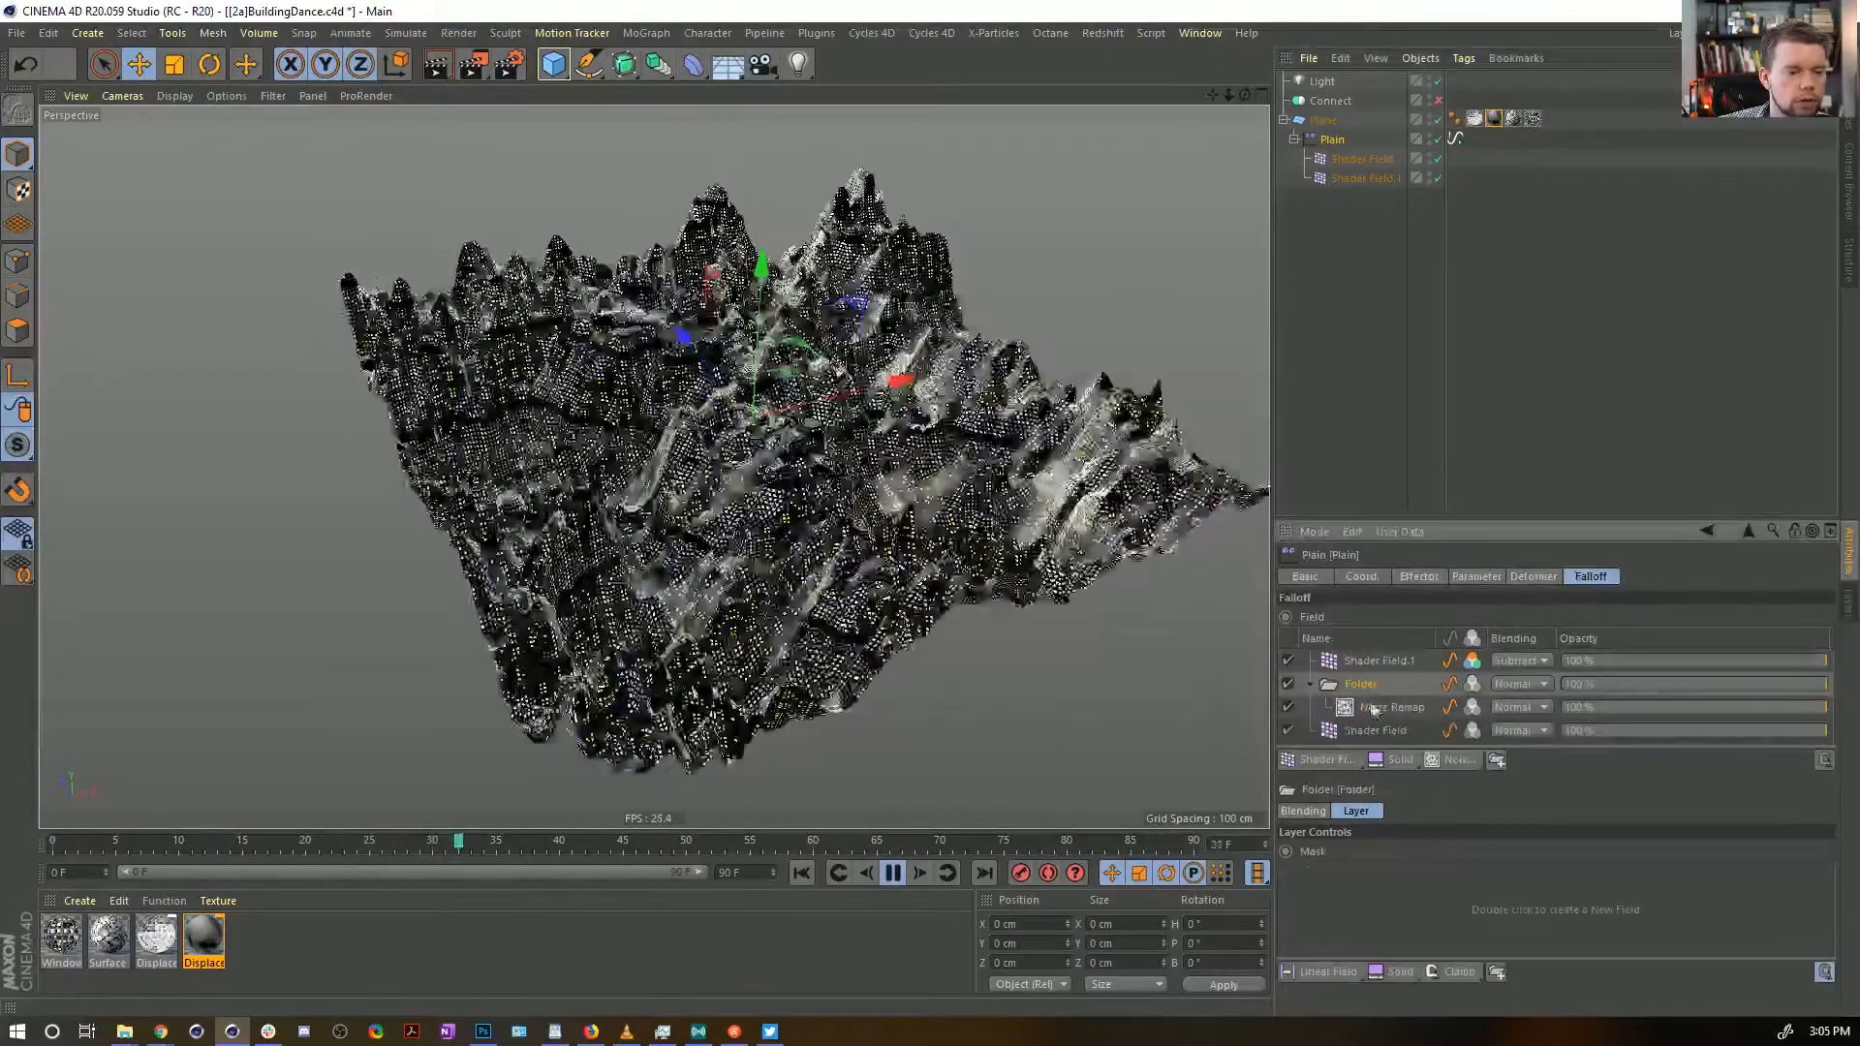
pyautogui.hotkey('ctrl', 'z')
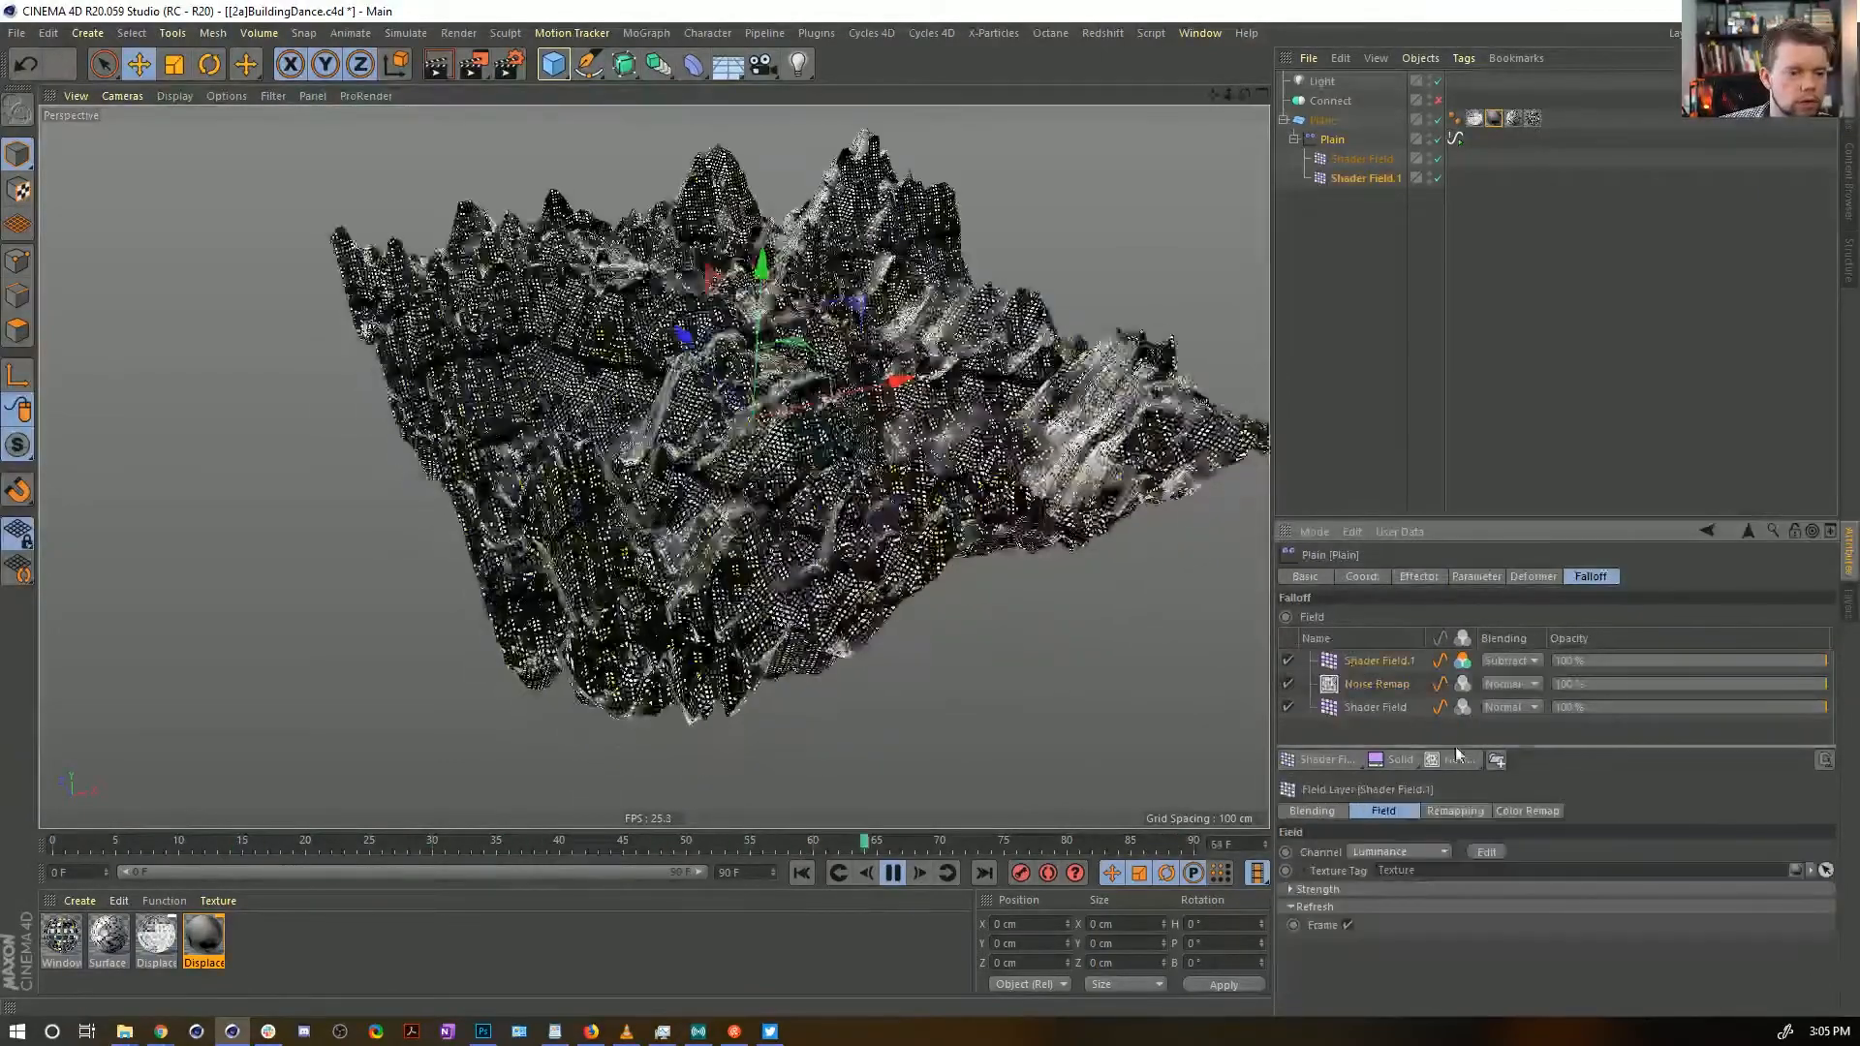
# Group the Shader Field.1 layer in a falloff folder and add a Quantize modifier layer
pyautogui.click(1496, 762)
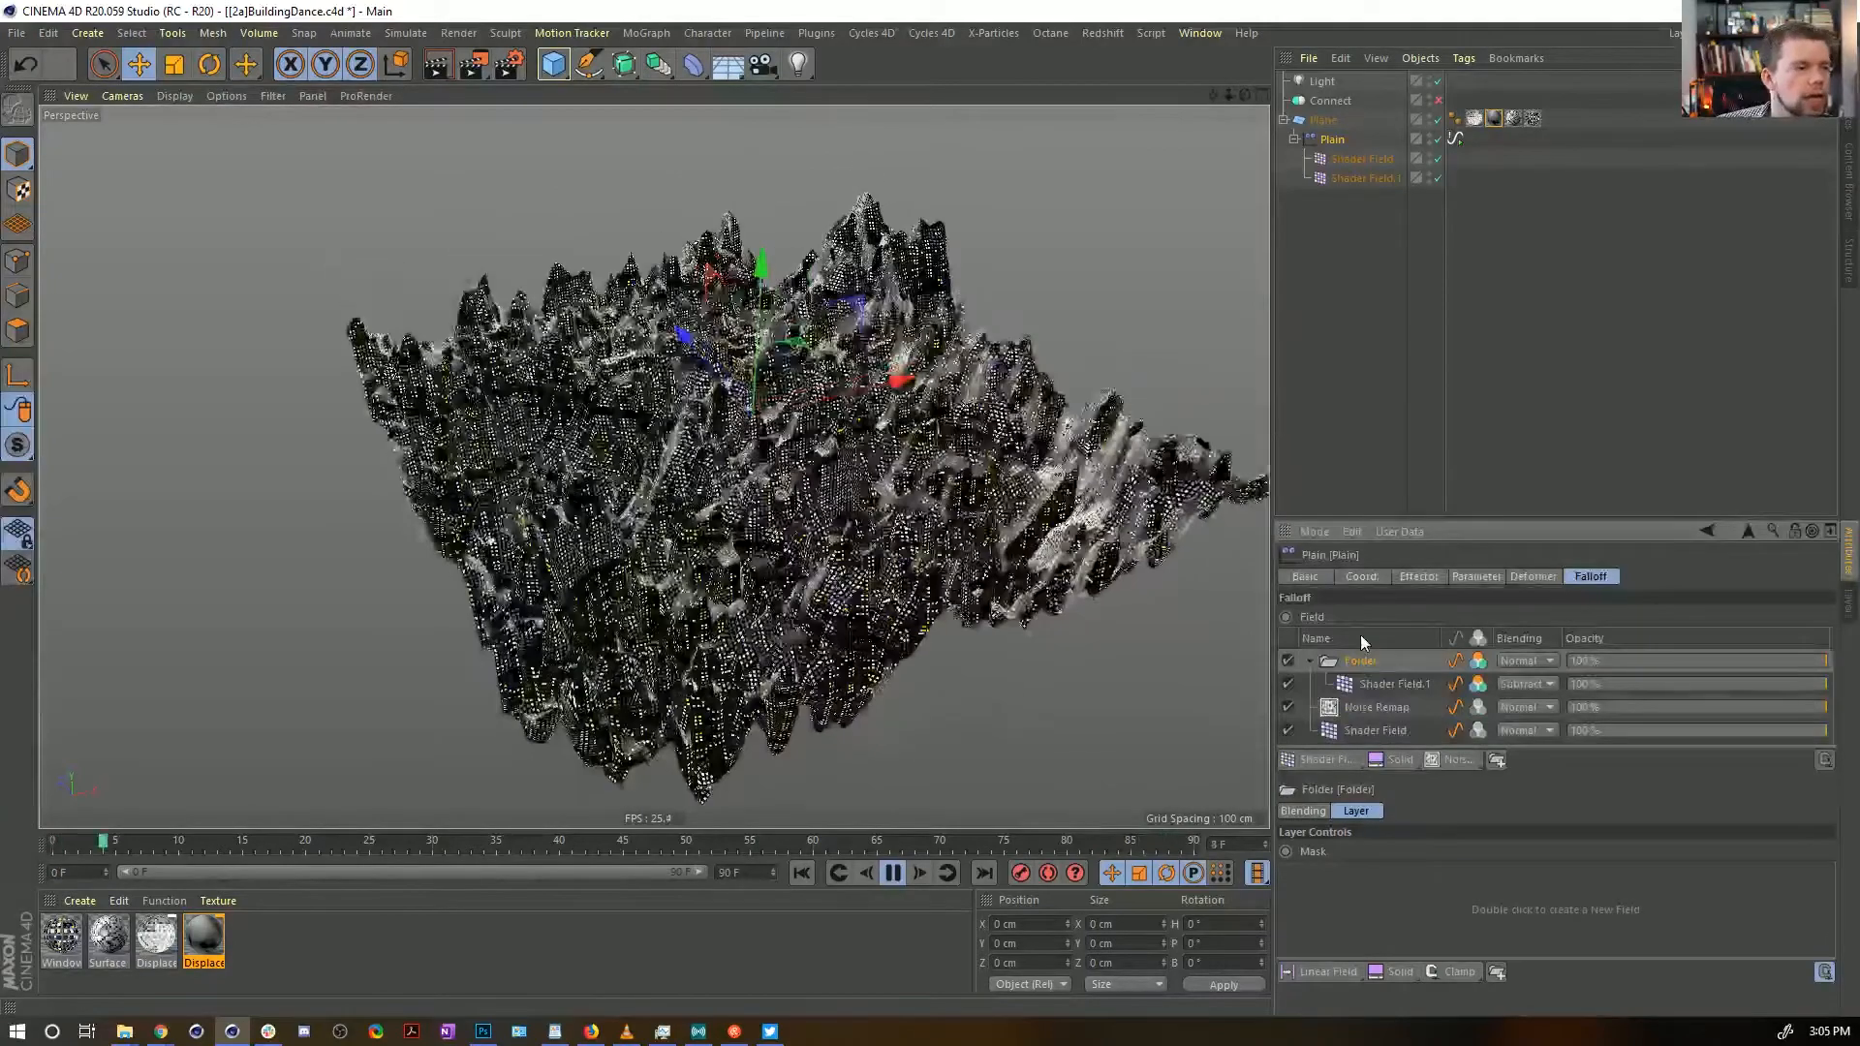
pyautogui.click(1389, 682)
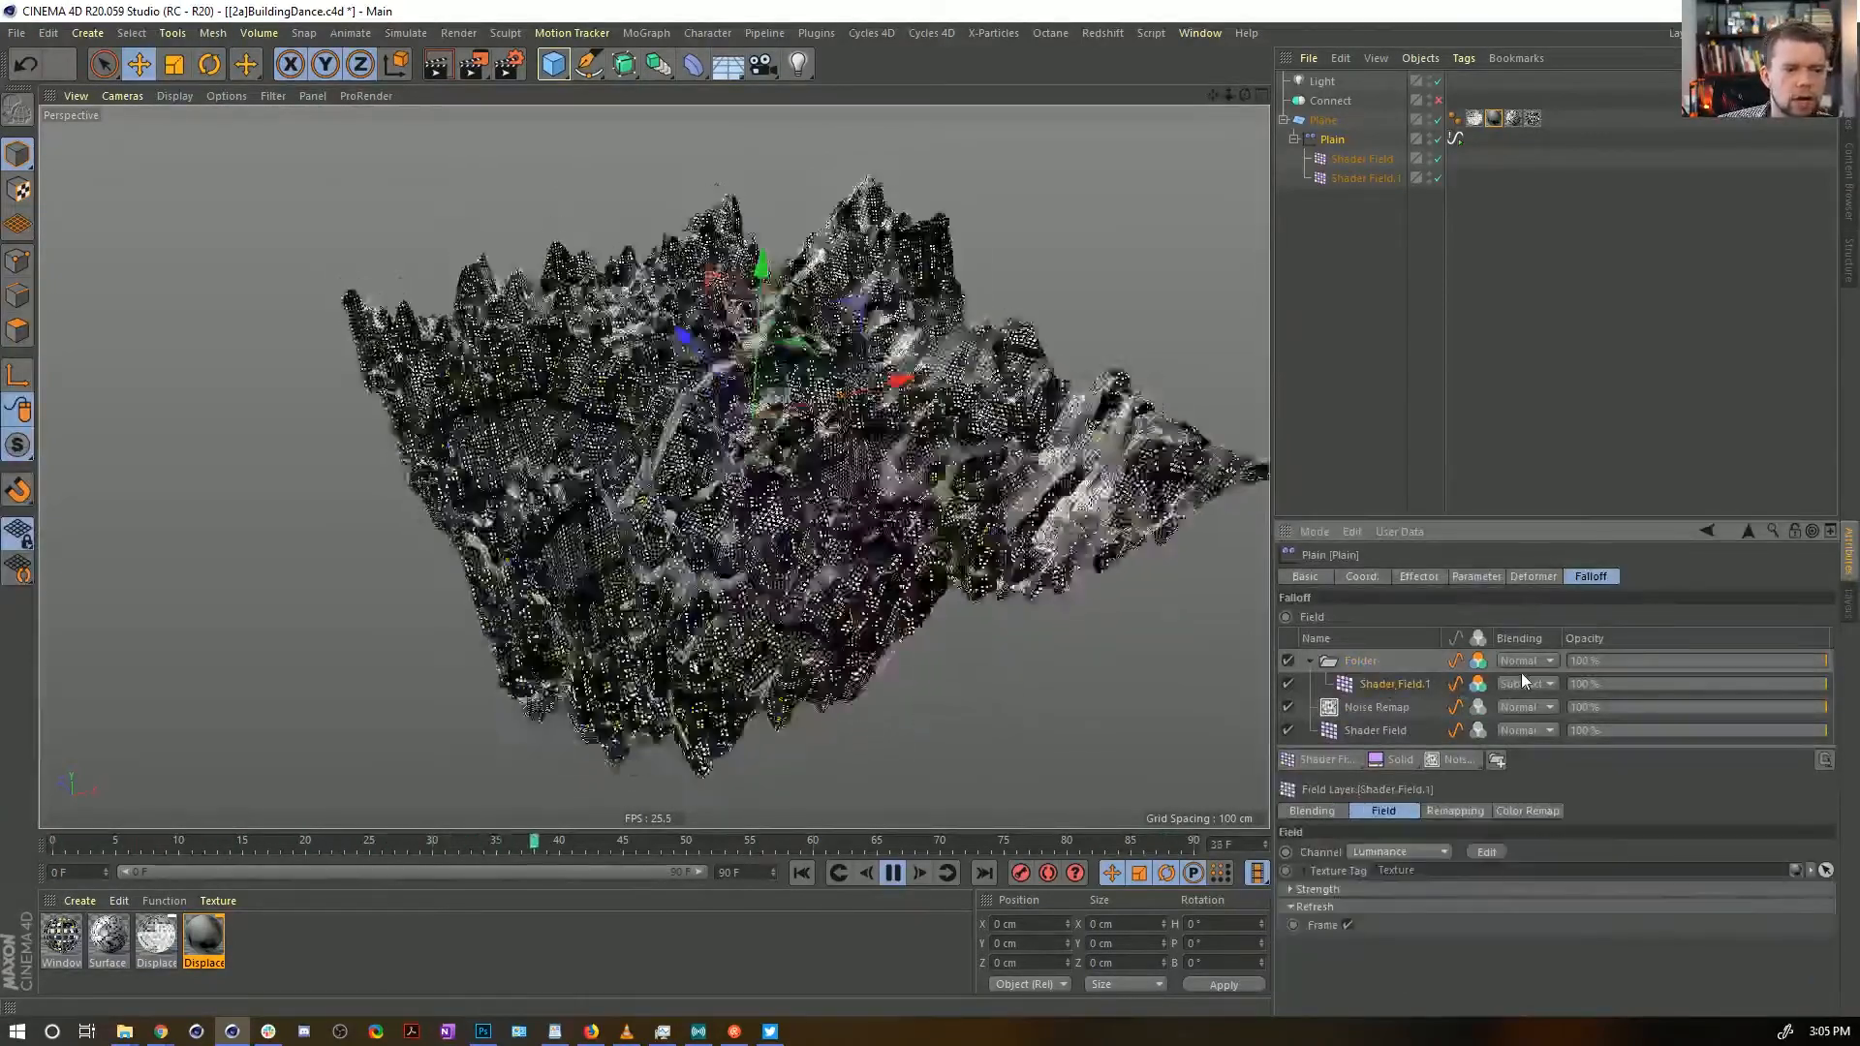
pyautogui.click(1455, 762)
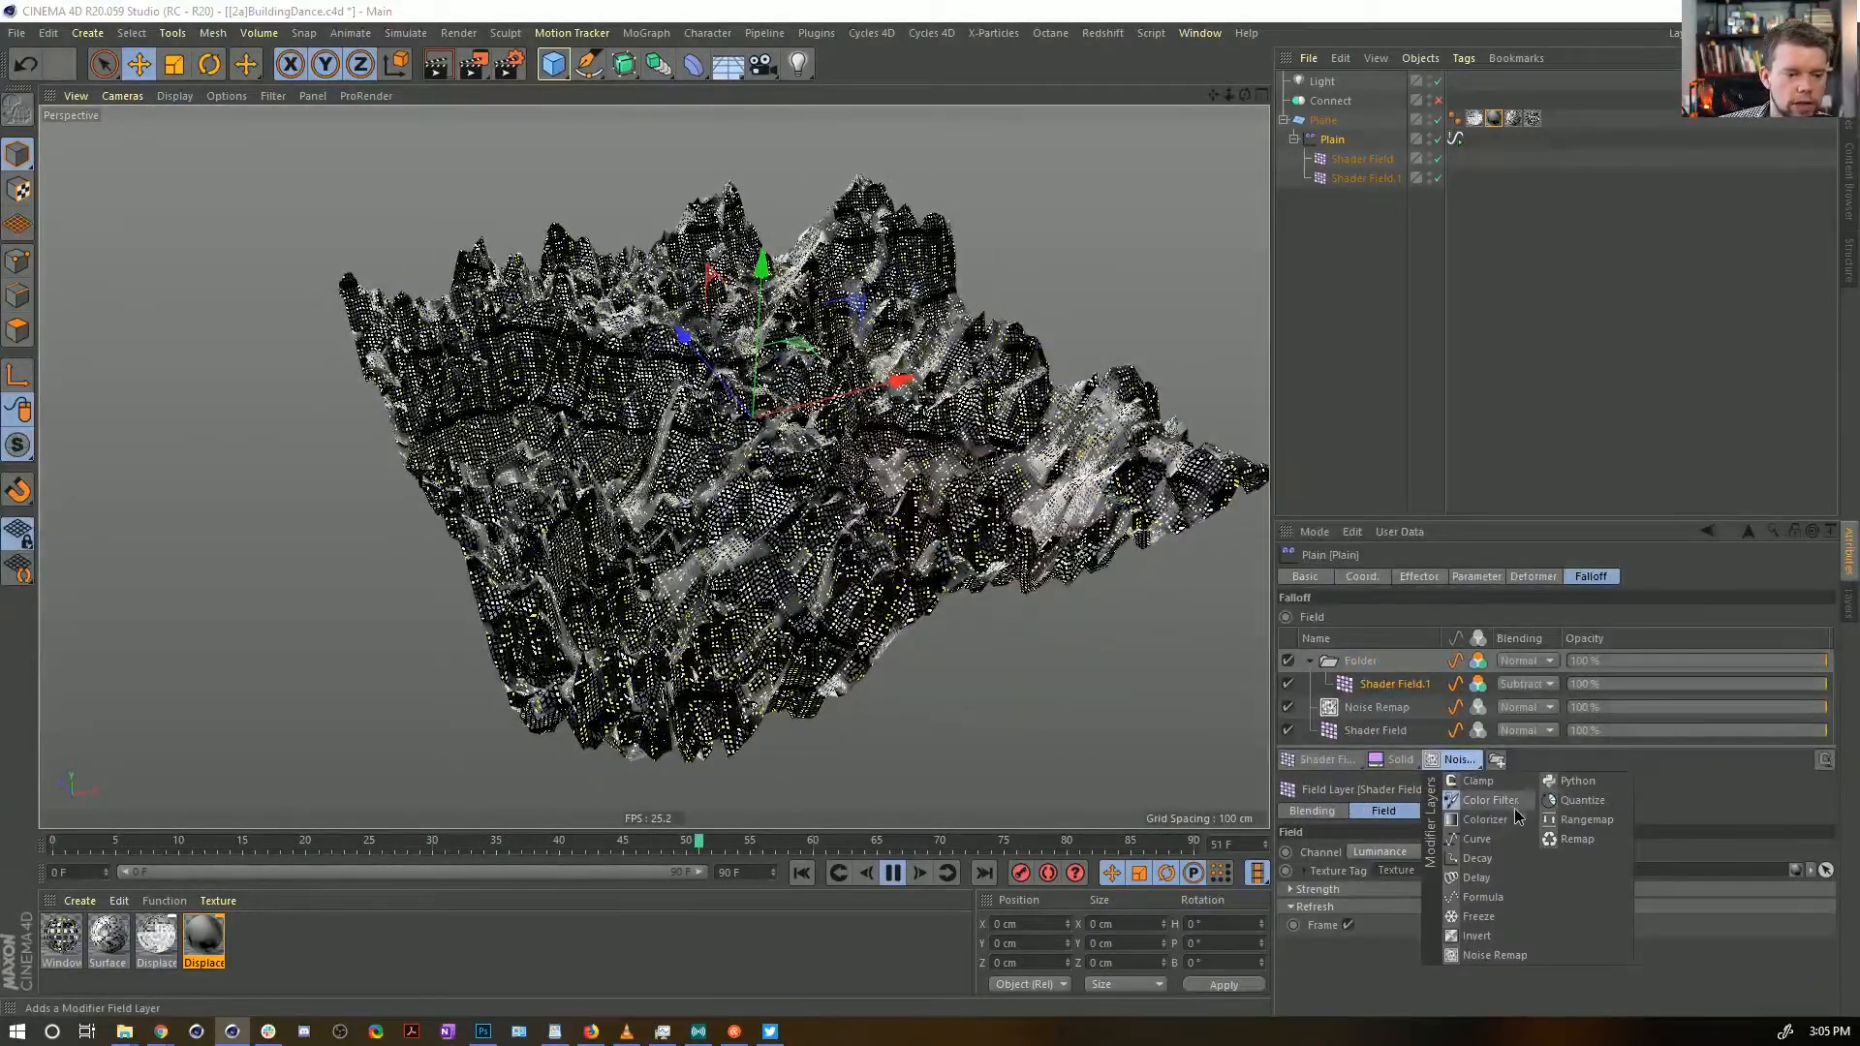
pyautogui.click(1581, 800)
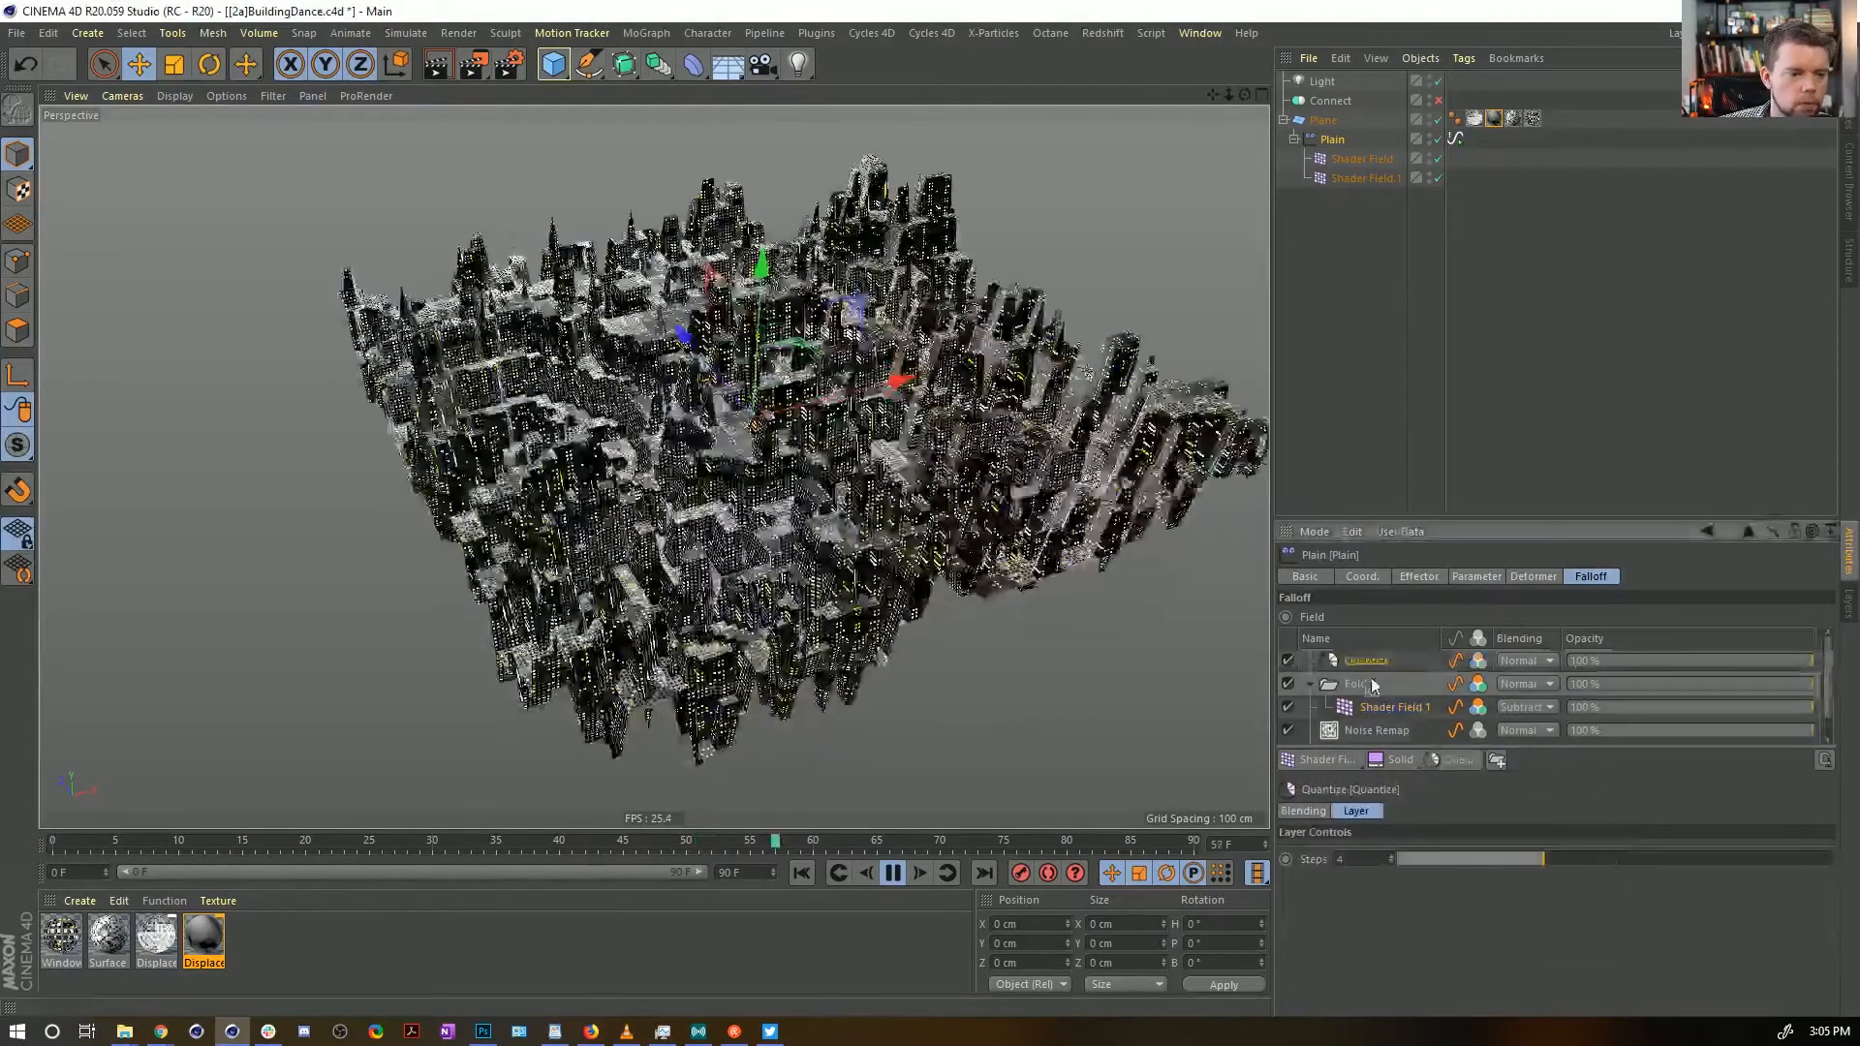
# Move the Quantize layer into the folder above Shader Field.1 and switch the Quantize layer off
pyautogui.moveTo(1384, 715); pyautogui.dragTo(1381, 693)
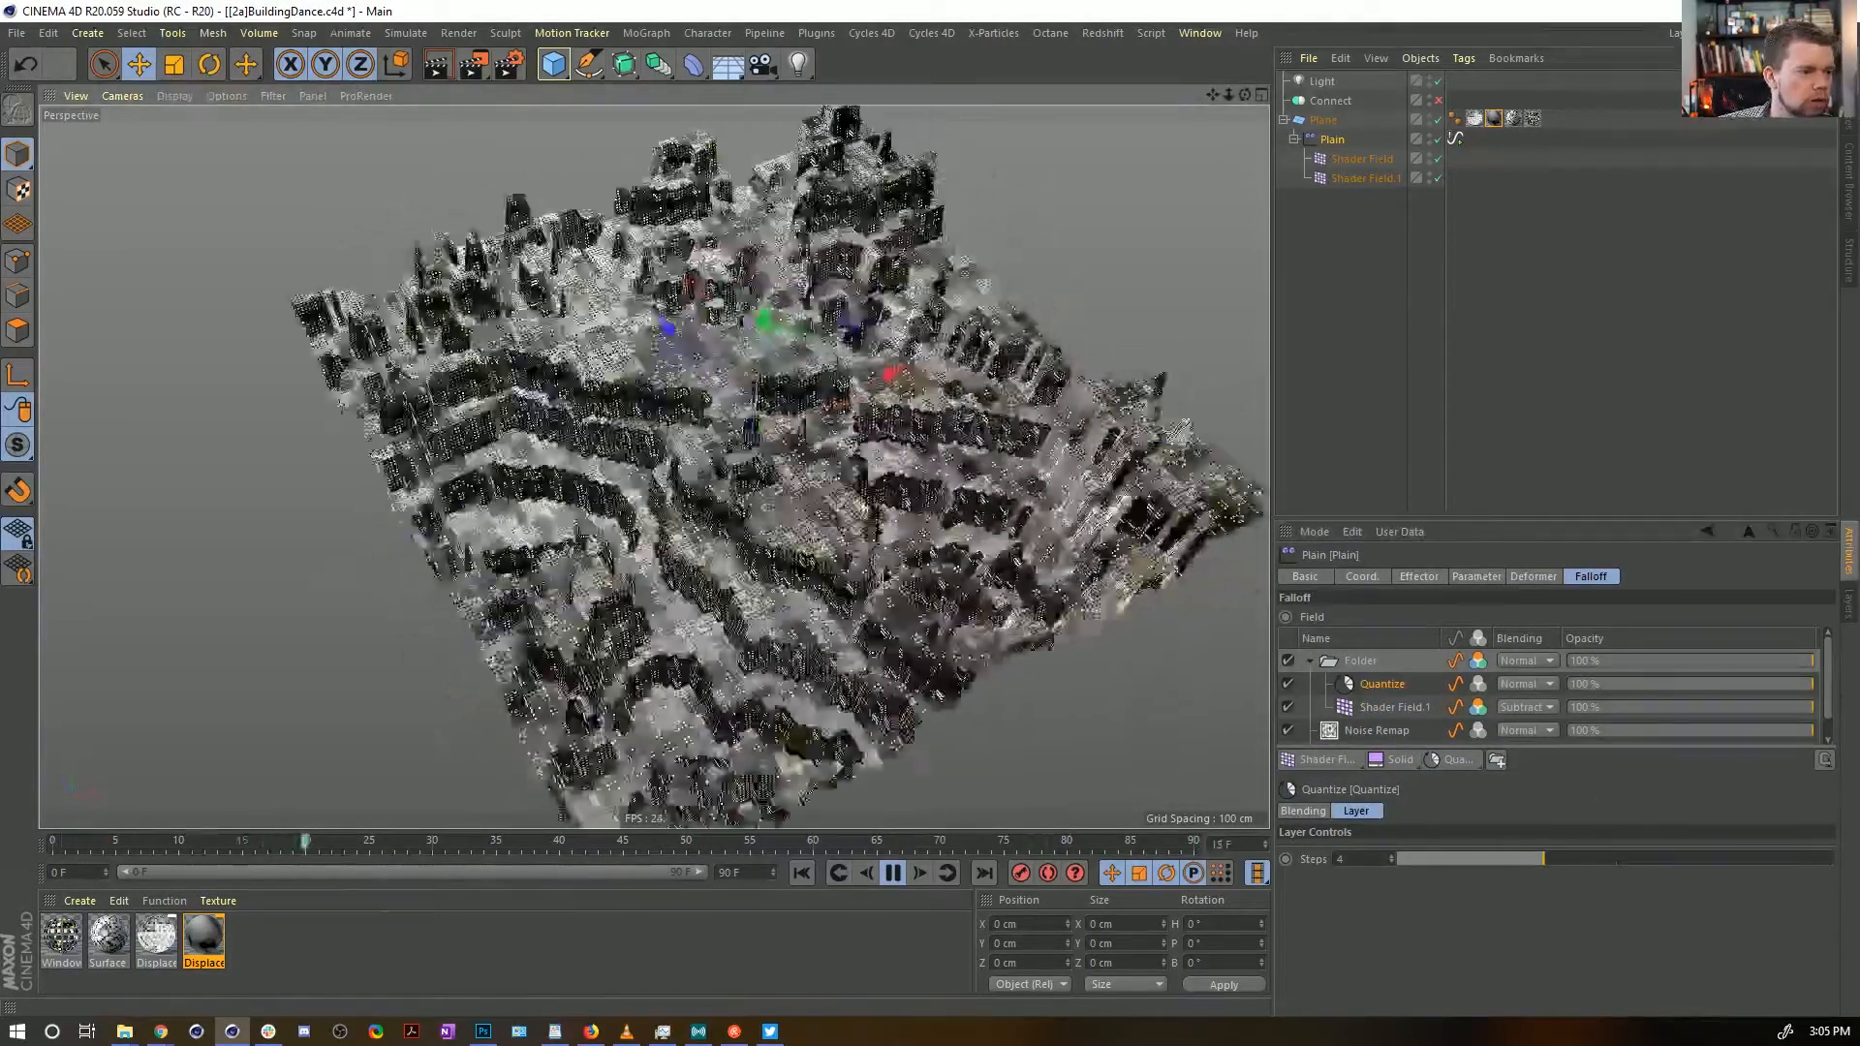
pyautogui.keyDown('alt'); pyautogui.moveTo(755, 532); pyautogui.dragTo(839, 542); pyautogui.keyUp('alt')
pyautogui.moveTo(838, 542)
pyautogui.keyDown('alt'); pyautogui.mouseDown(button='right')
pyautogui.moveTo(959, 542)
pyautogui.moveTo(804, 543)
pyautogui.mouseUp(button='right'); pyautogui.keyUp('alt')
pyautogui.keyDown('alt'); pyautogui.moveTo(804, 542); pyautogui.dragTo(804, 644); pyautogui.keyUp('alt')
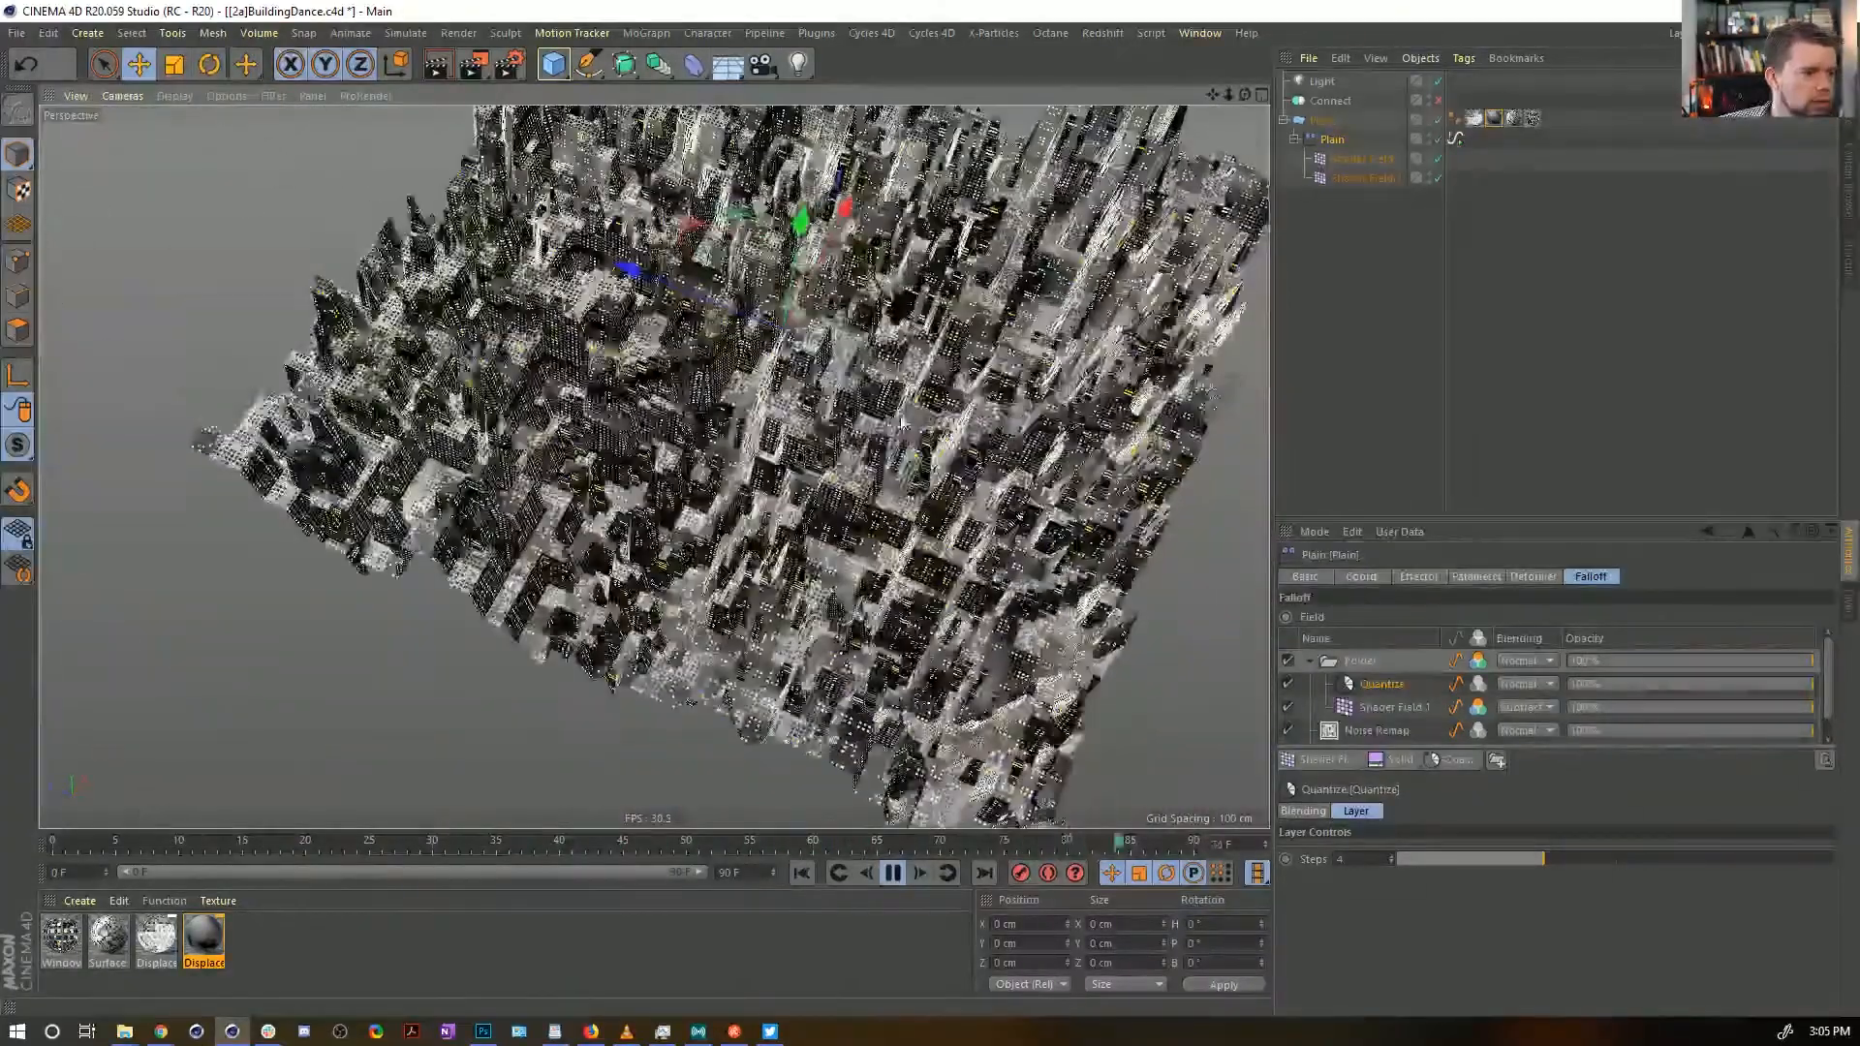
pyautogui.keyDown('alt'); pyautogui.moveTo(804, 644); pyautogui.dragTo(808, 724, button='middle'); pyautogui.keyUp('alt')
pyautogui.click(1288, 683)
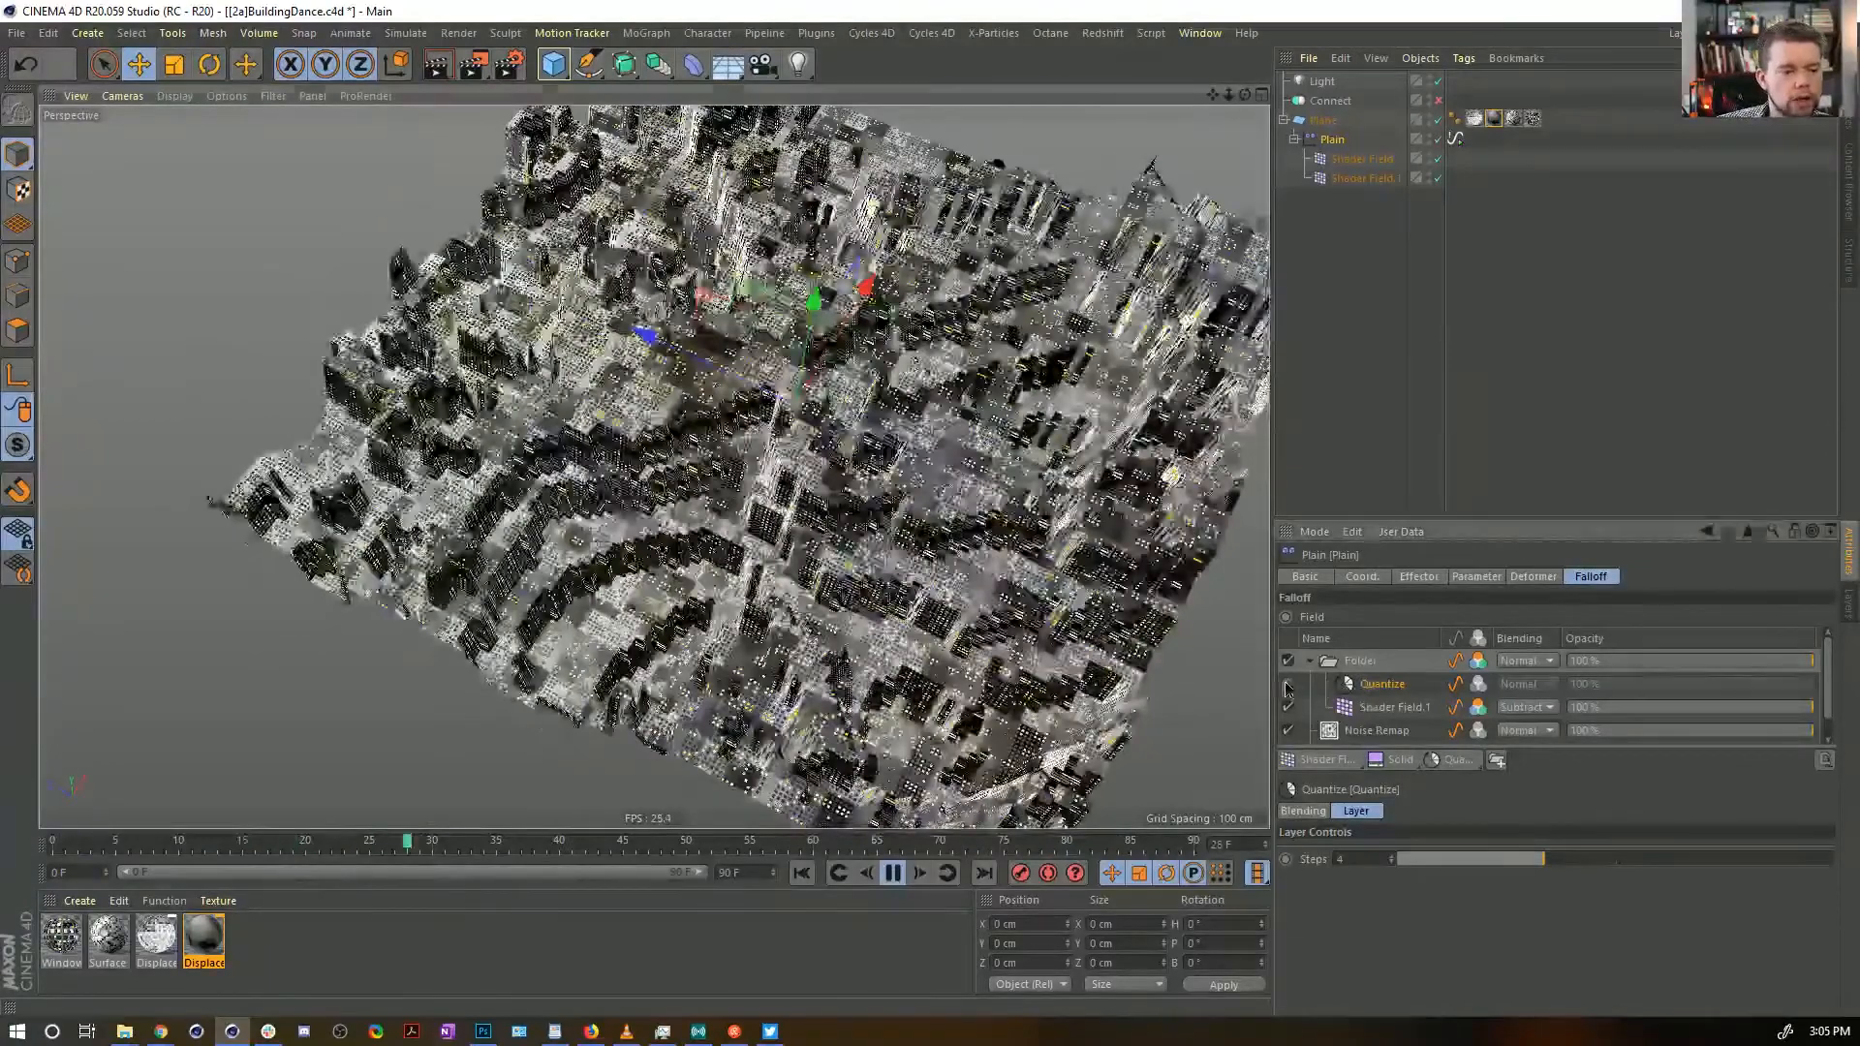
# Create a new default material and apply it to the displaced Plane
pyautogui.doubleClick(307, 955)
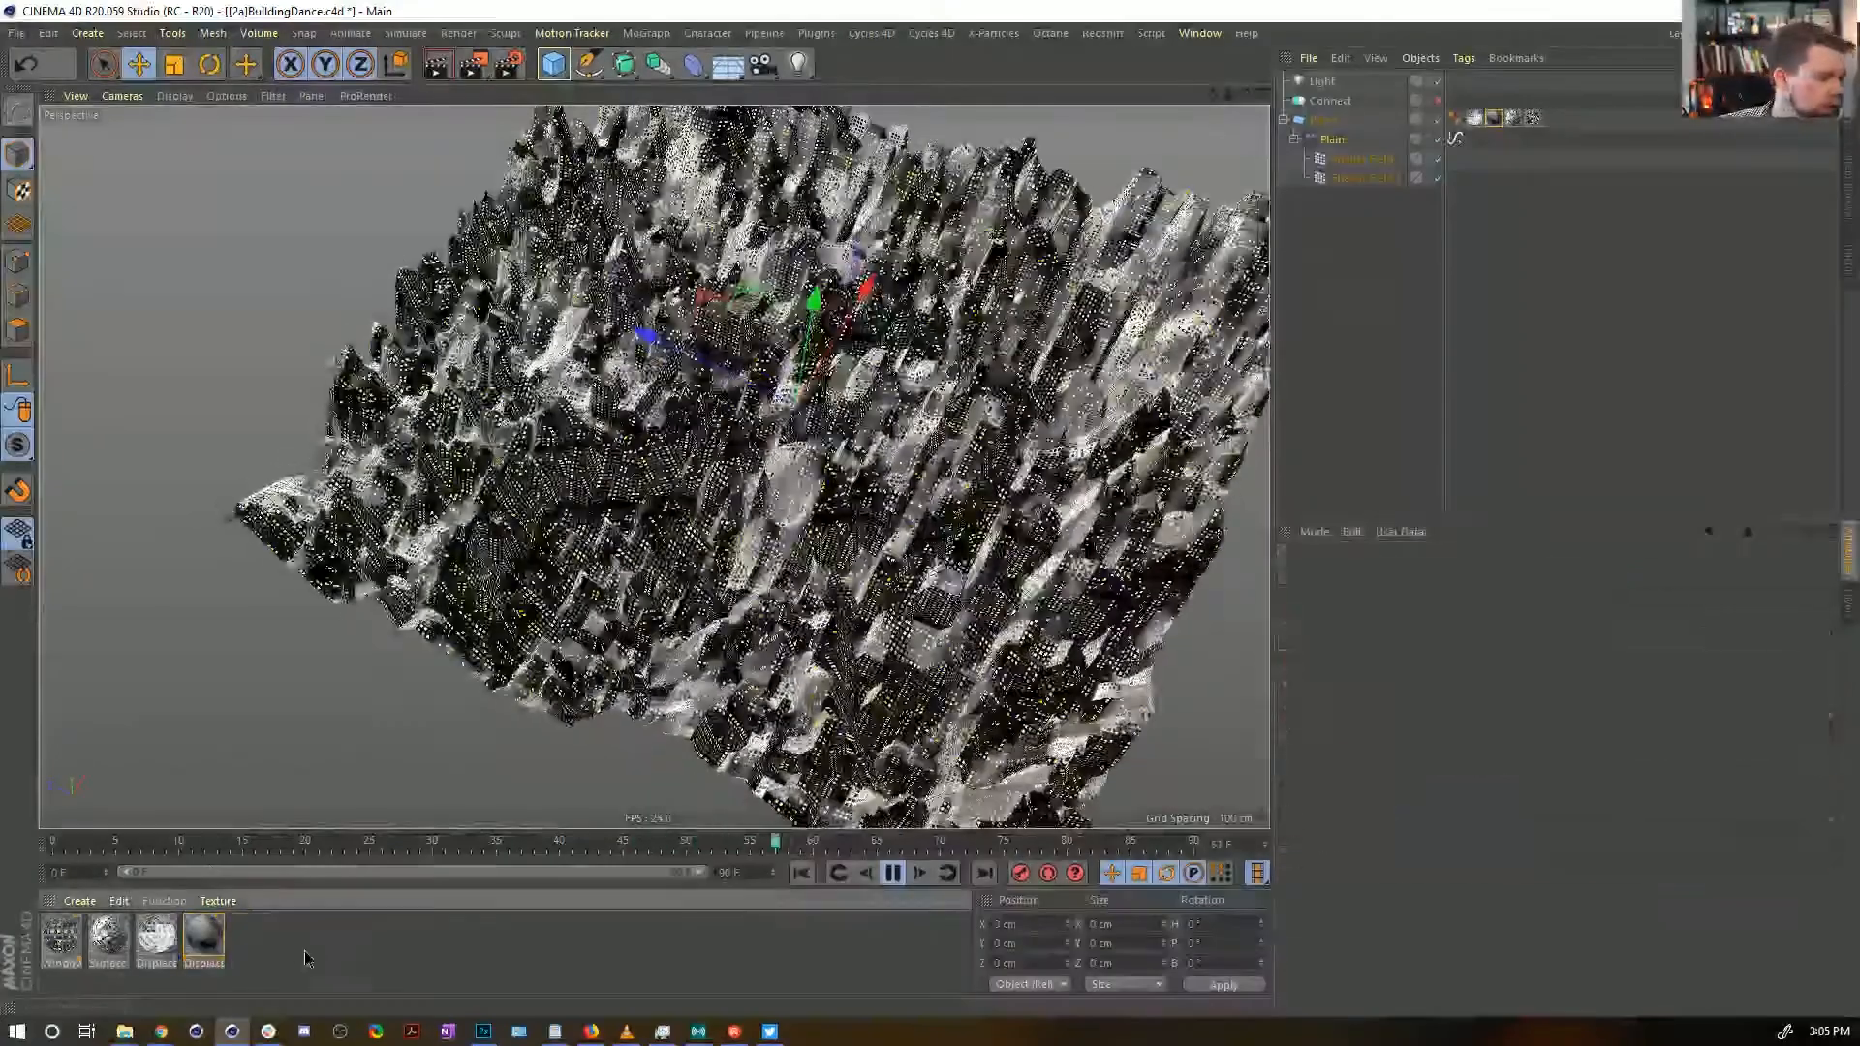
pyautogui.moveTo(62, 937)
pyautogui.mouseDown()
pyautogui.moveTo(925, 411)
pyautogui.moveTo(905, 365)
pyautogui.moveTo(469, 298)
pyautogui.moveTo(507, 204)
pyautogui.moveTo(804, 393)
pyautogui.mouseUp()
# Display the viewport with Gouraud Shading (Lines) and turn off the scene light
pyautogui.press('n')
pyautogui.press('b')
pyautogui.scroll(4, 939, 397)
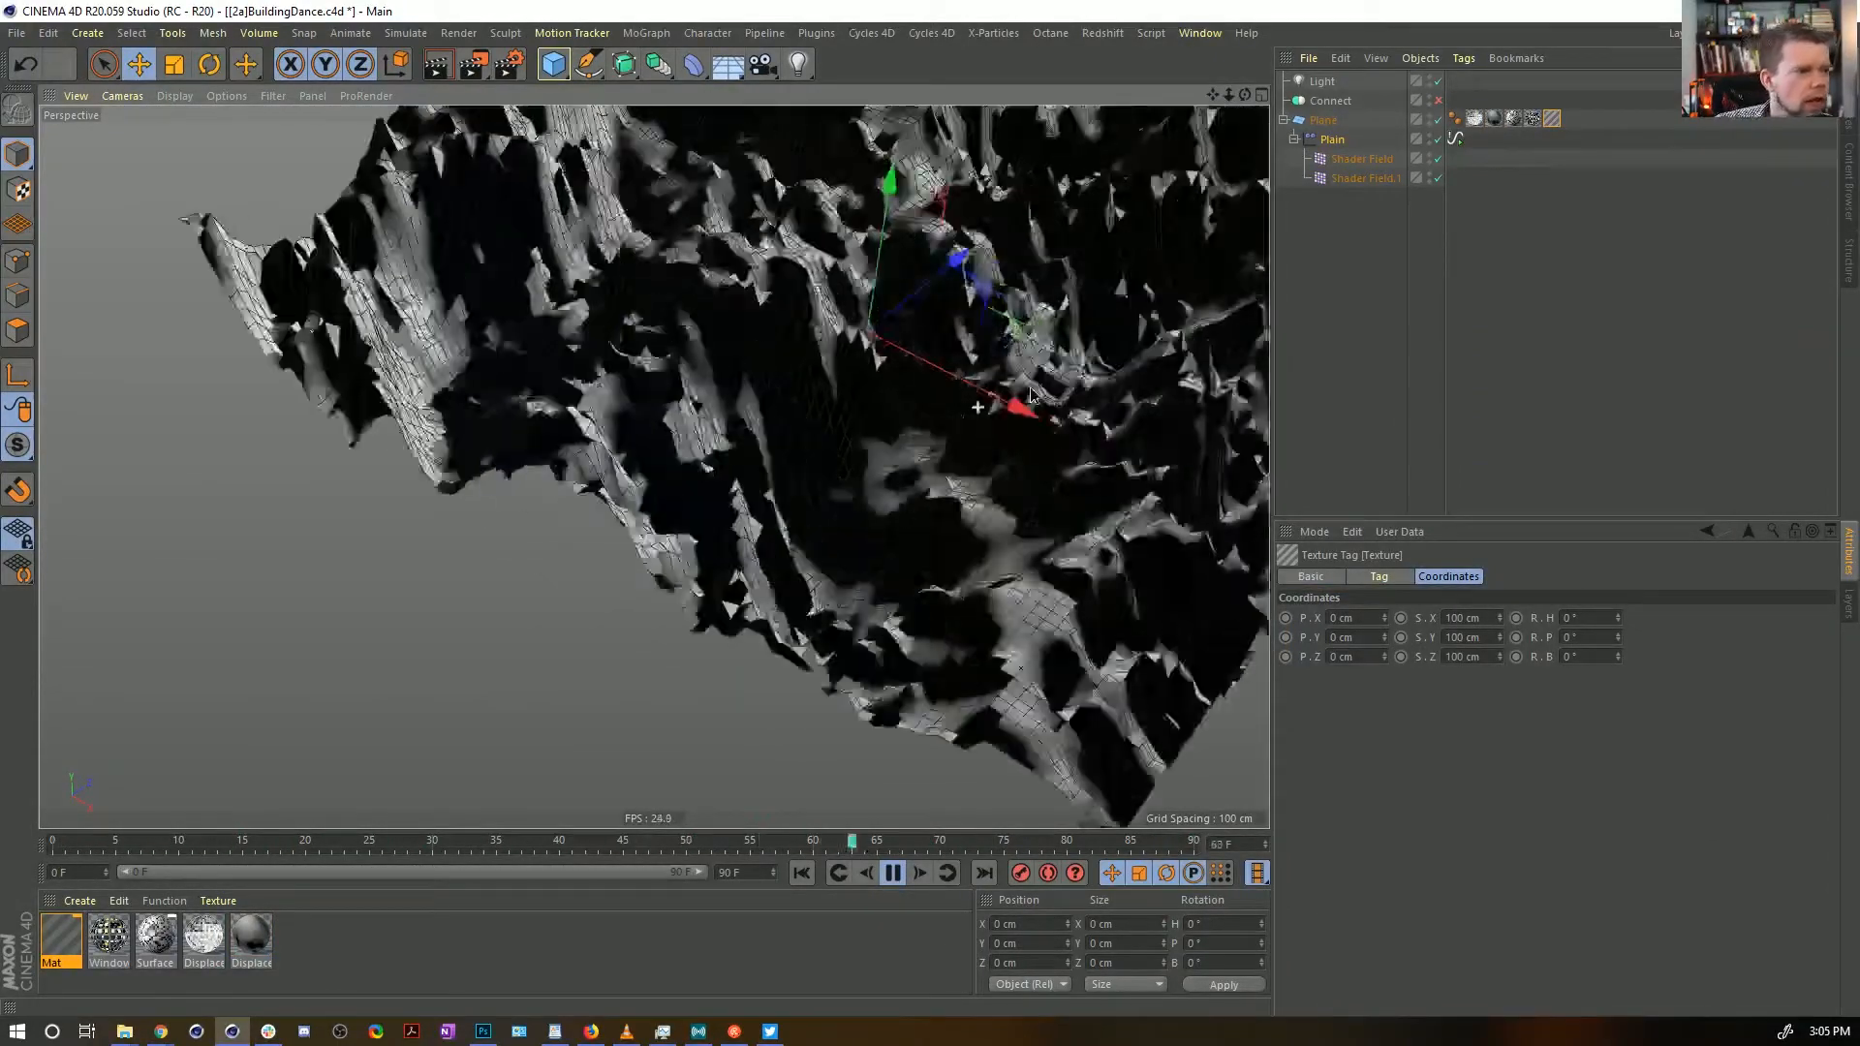
pyautogui.click(1437, 82)
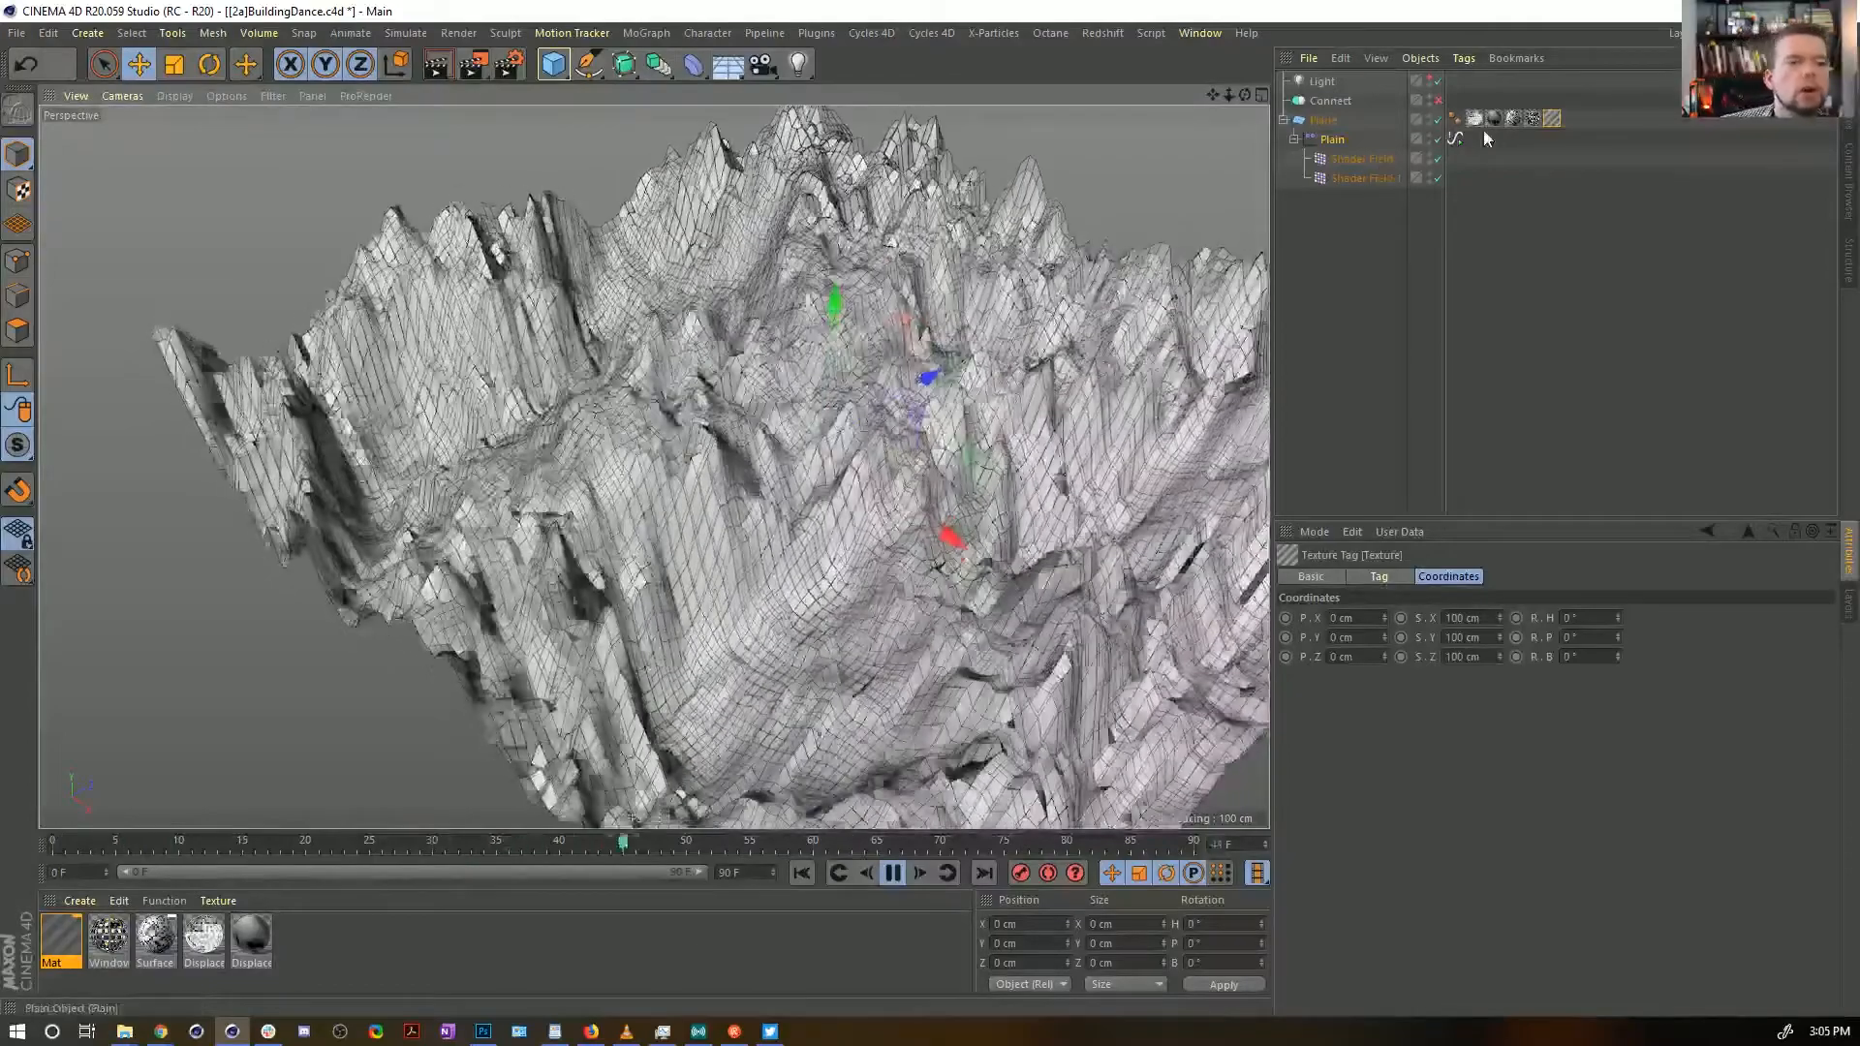
# Toggle the Quantize layer on and off again in the Plain effector's falloff to compare the displacement
pyautogui.click(1332, 138)
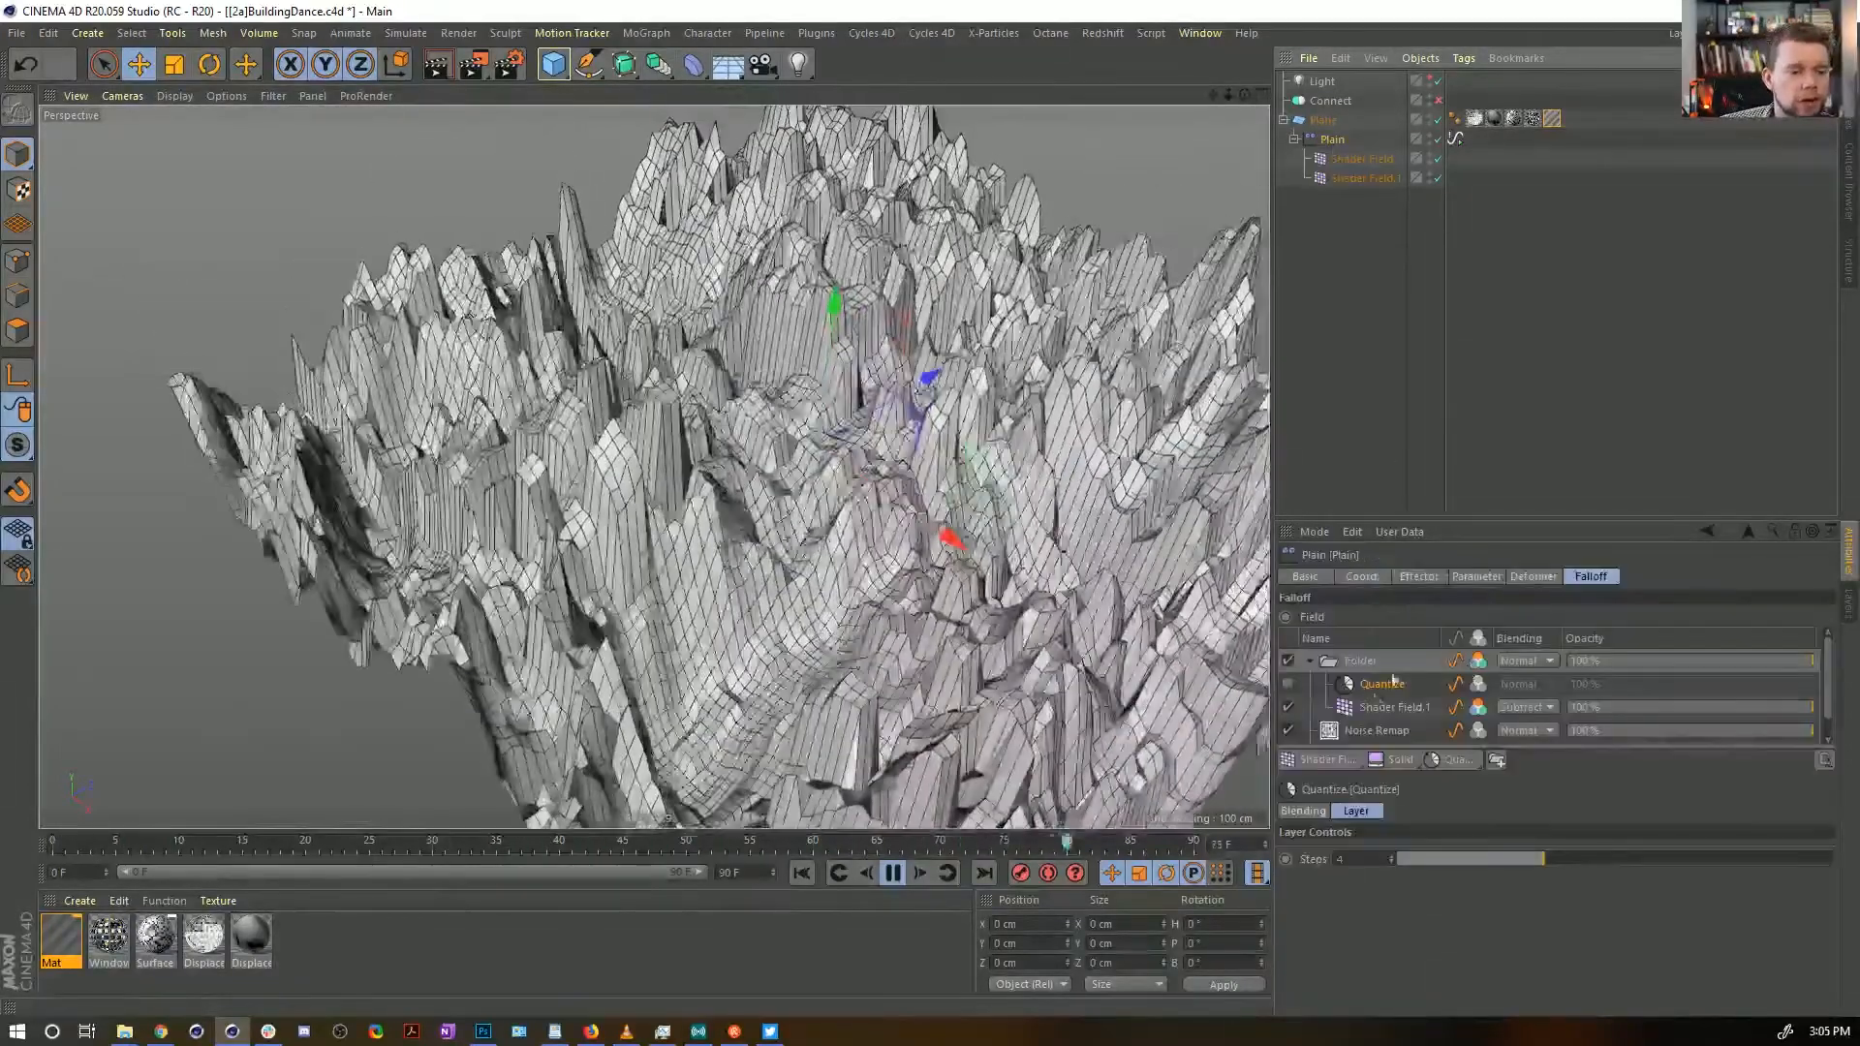
pyautogui.click(1287, 685)
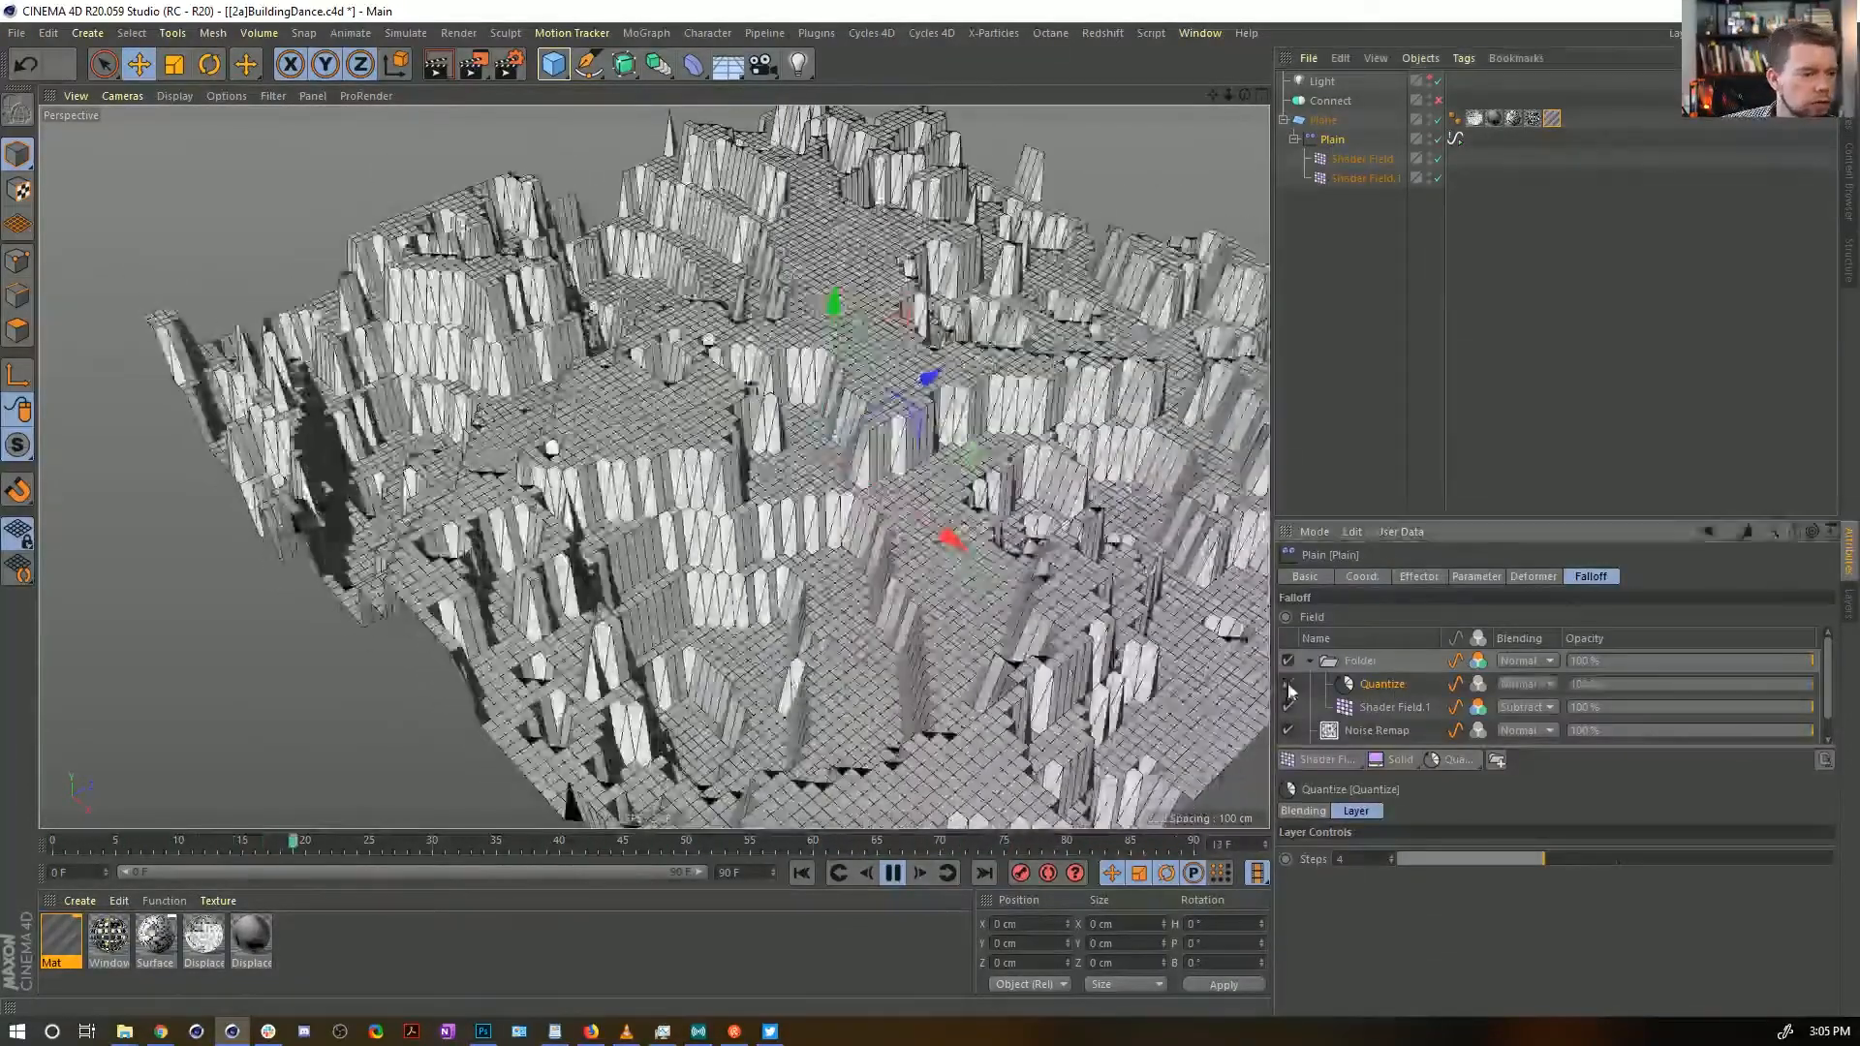
pyautogui.click(1287, 684)
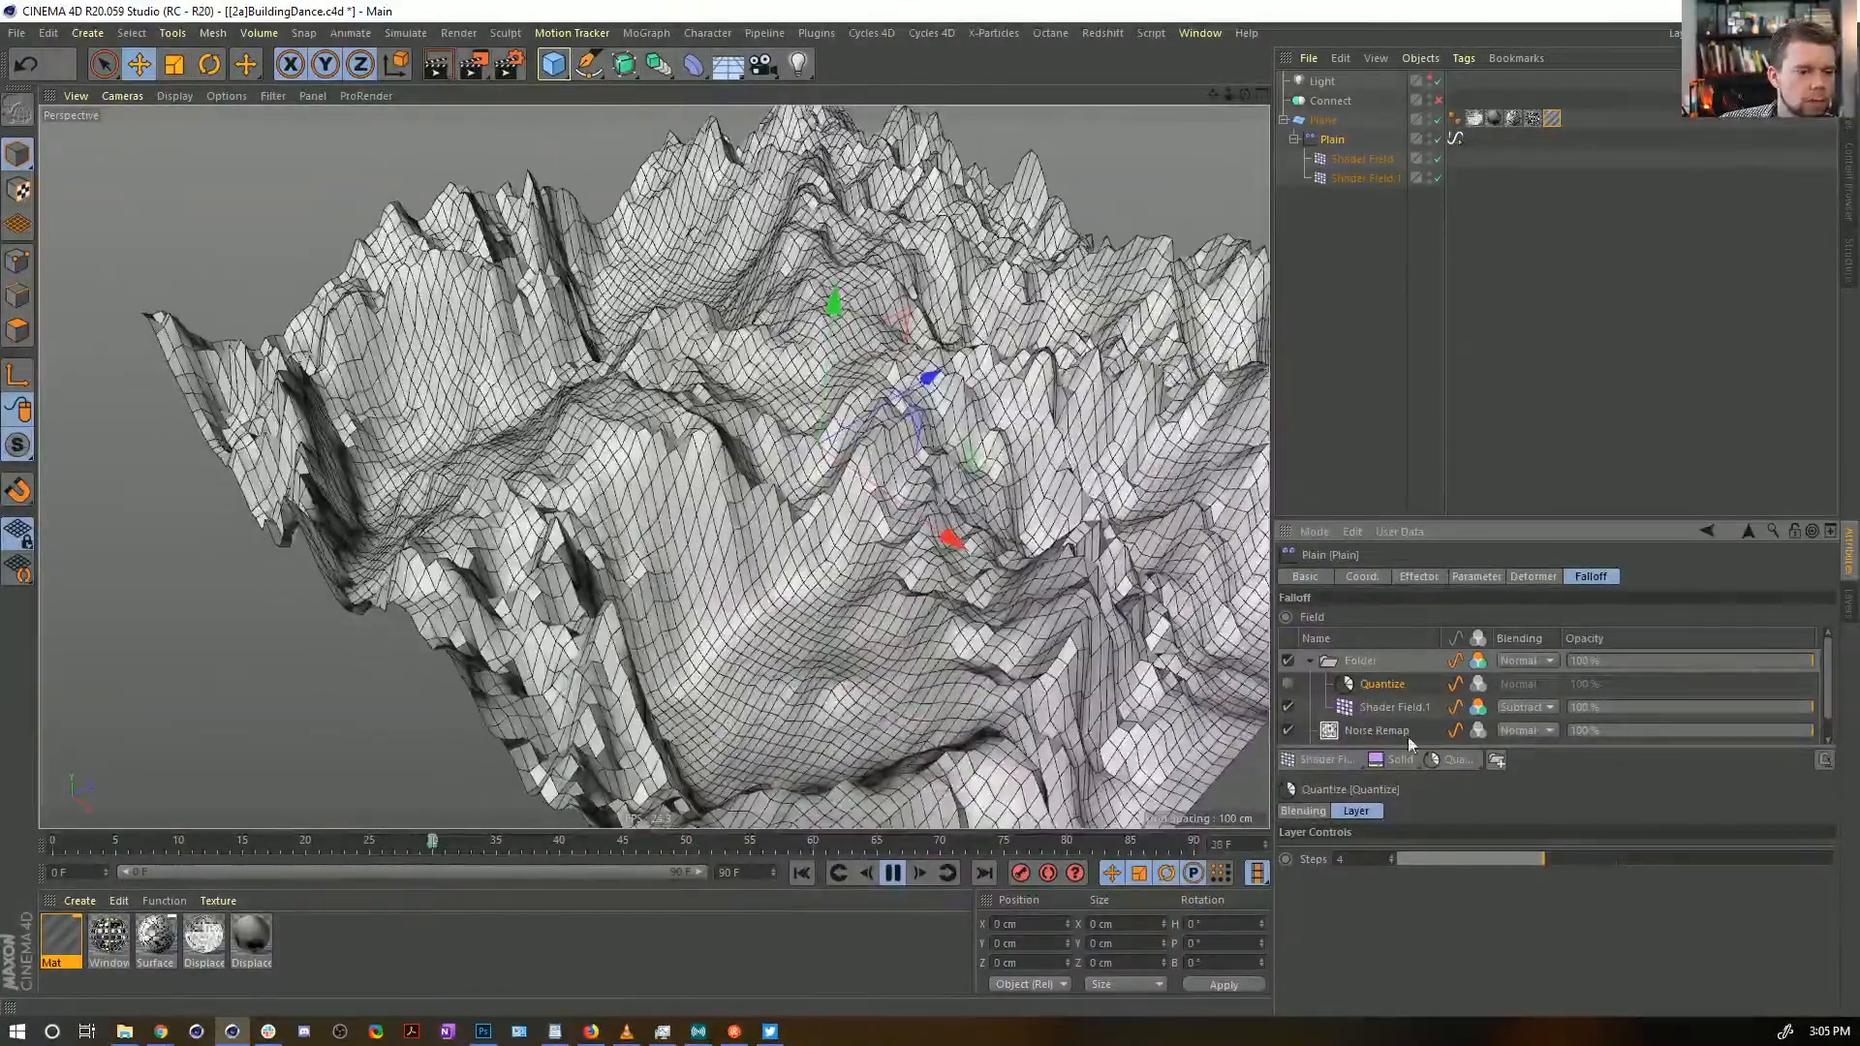
# Add a Spherical Field to the falloff folder between Quantize and Shader Field.1, with its blending set to Multiply
pyautogui.moveTo(1312, 762); pyautogui.dragTo(1470, 823)
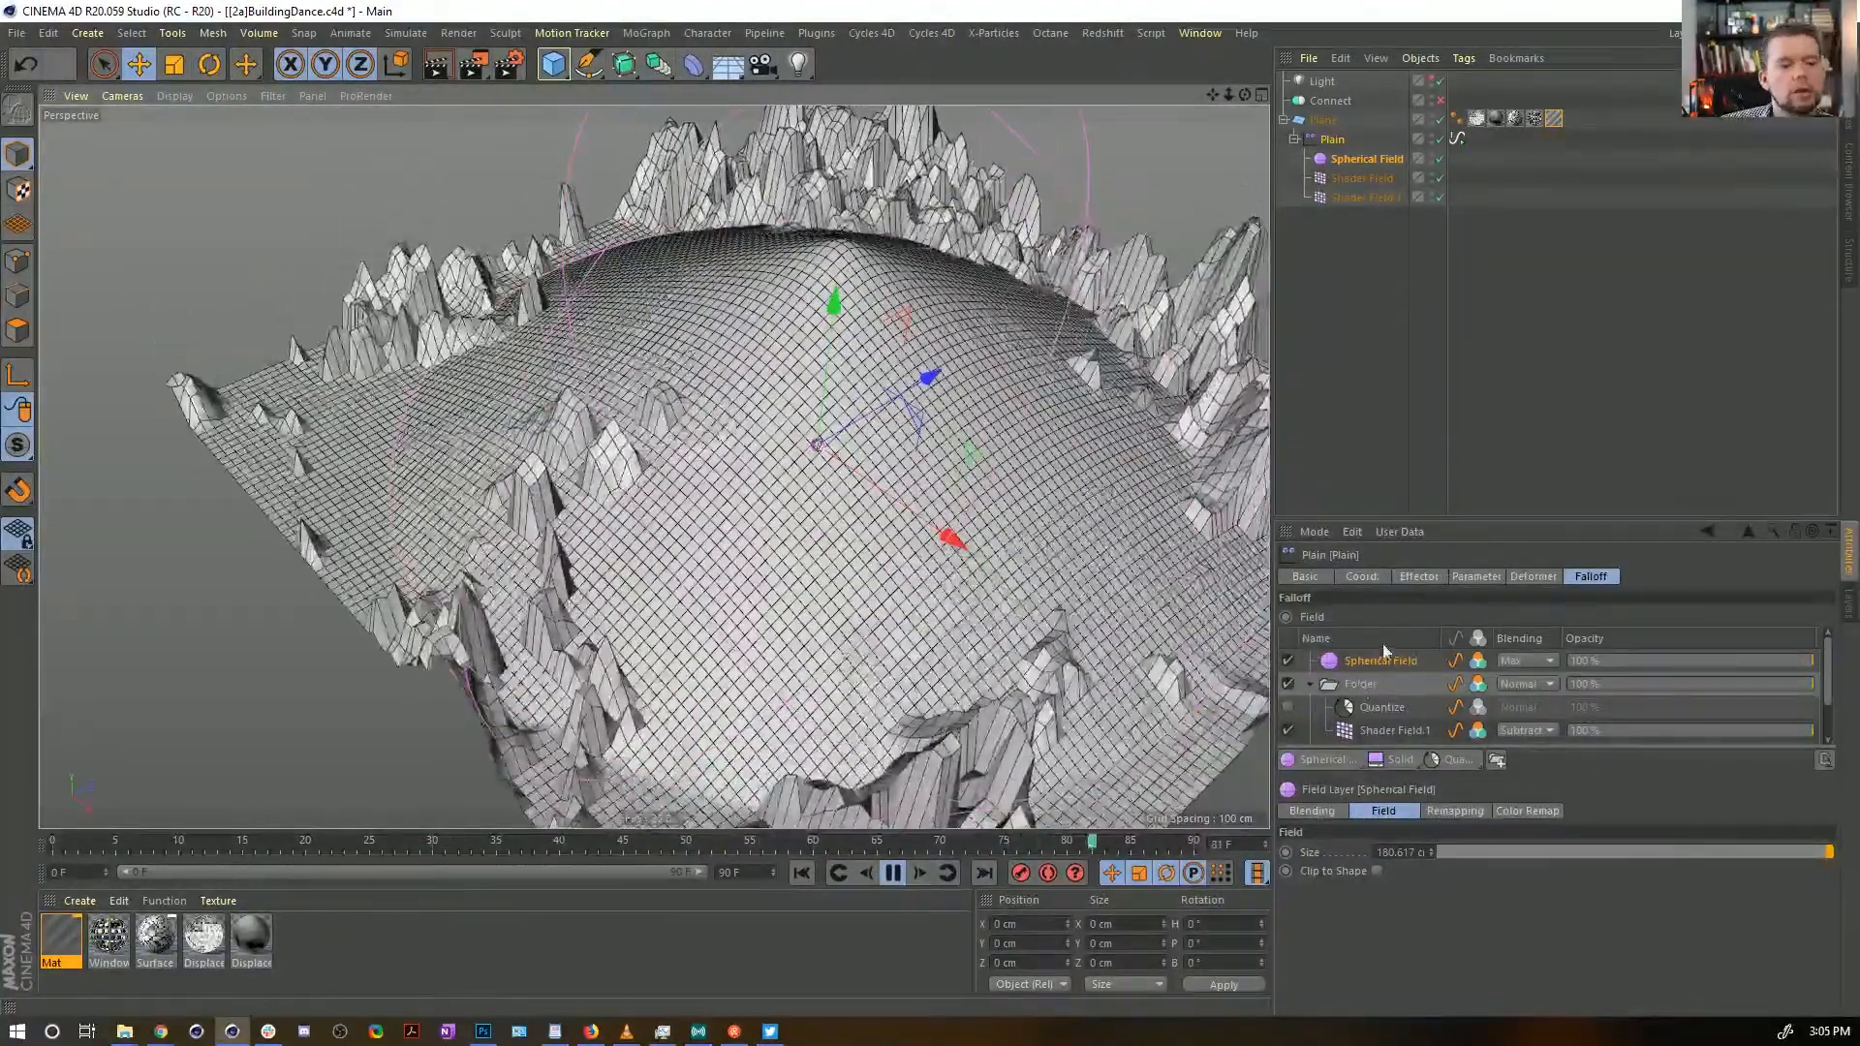
pyautogui.moveTo(1381, 660); pyautogui.dragTo(1400, 719)
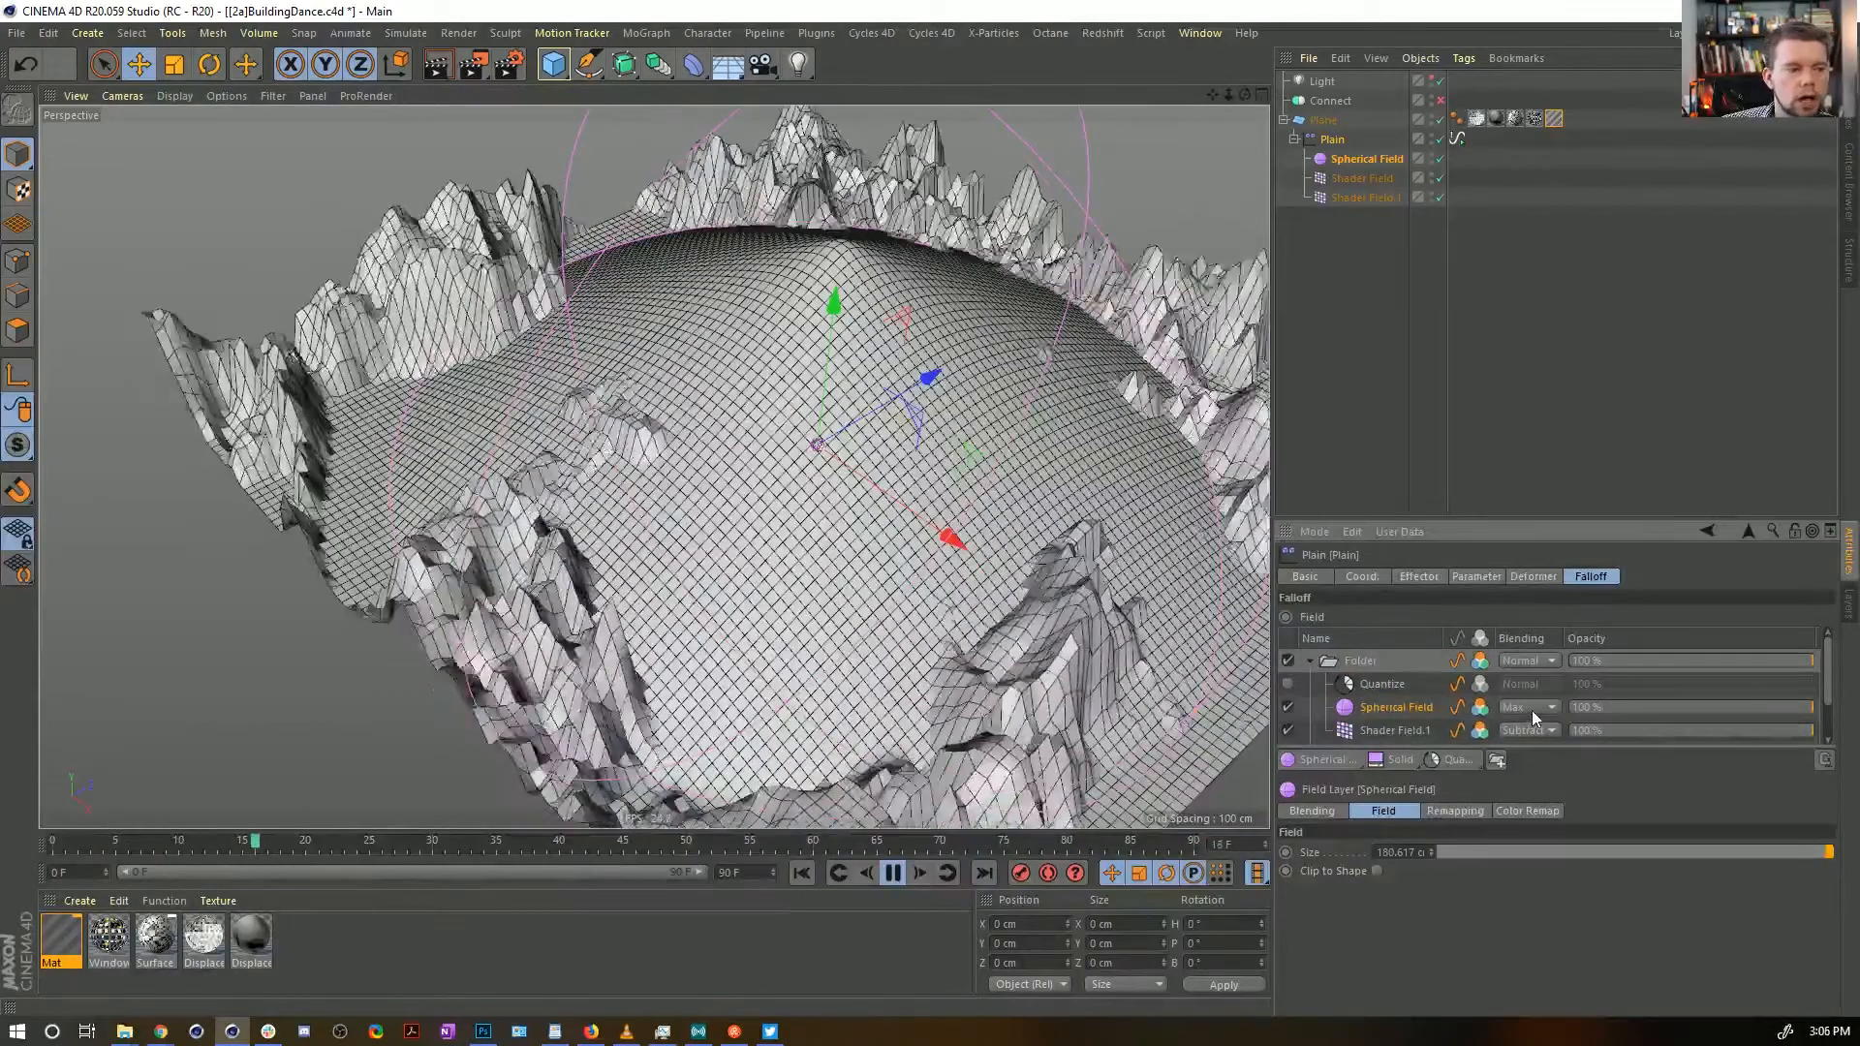
pyautogui.click(1532, 710)
pyautogui.click(1546, 805)
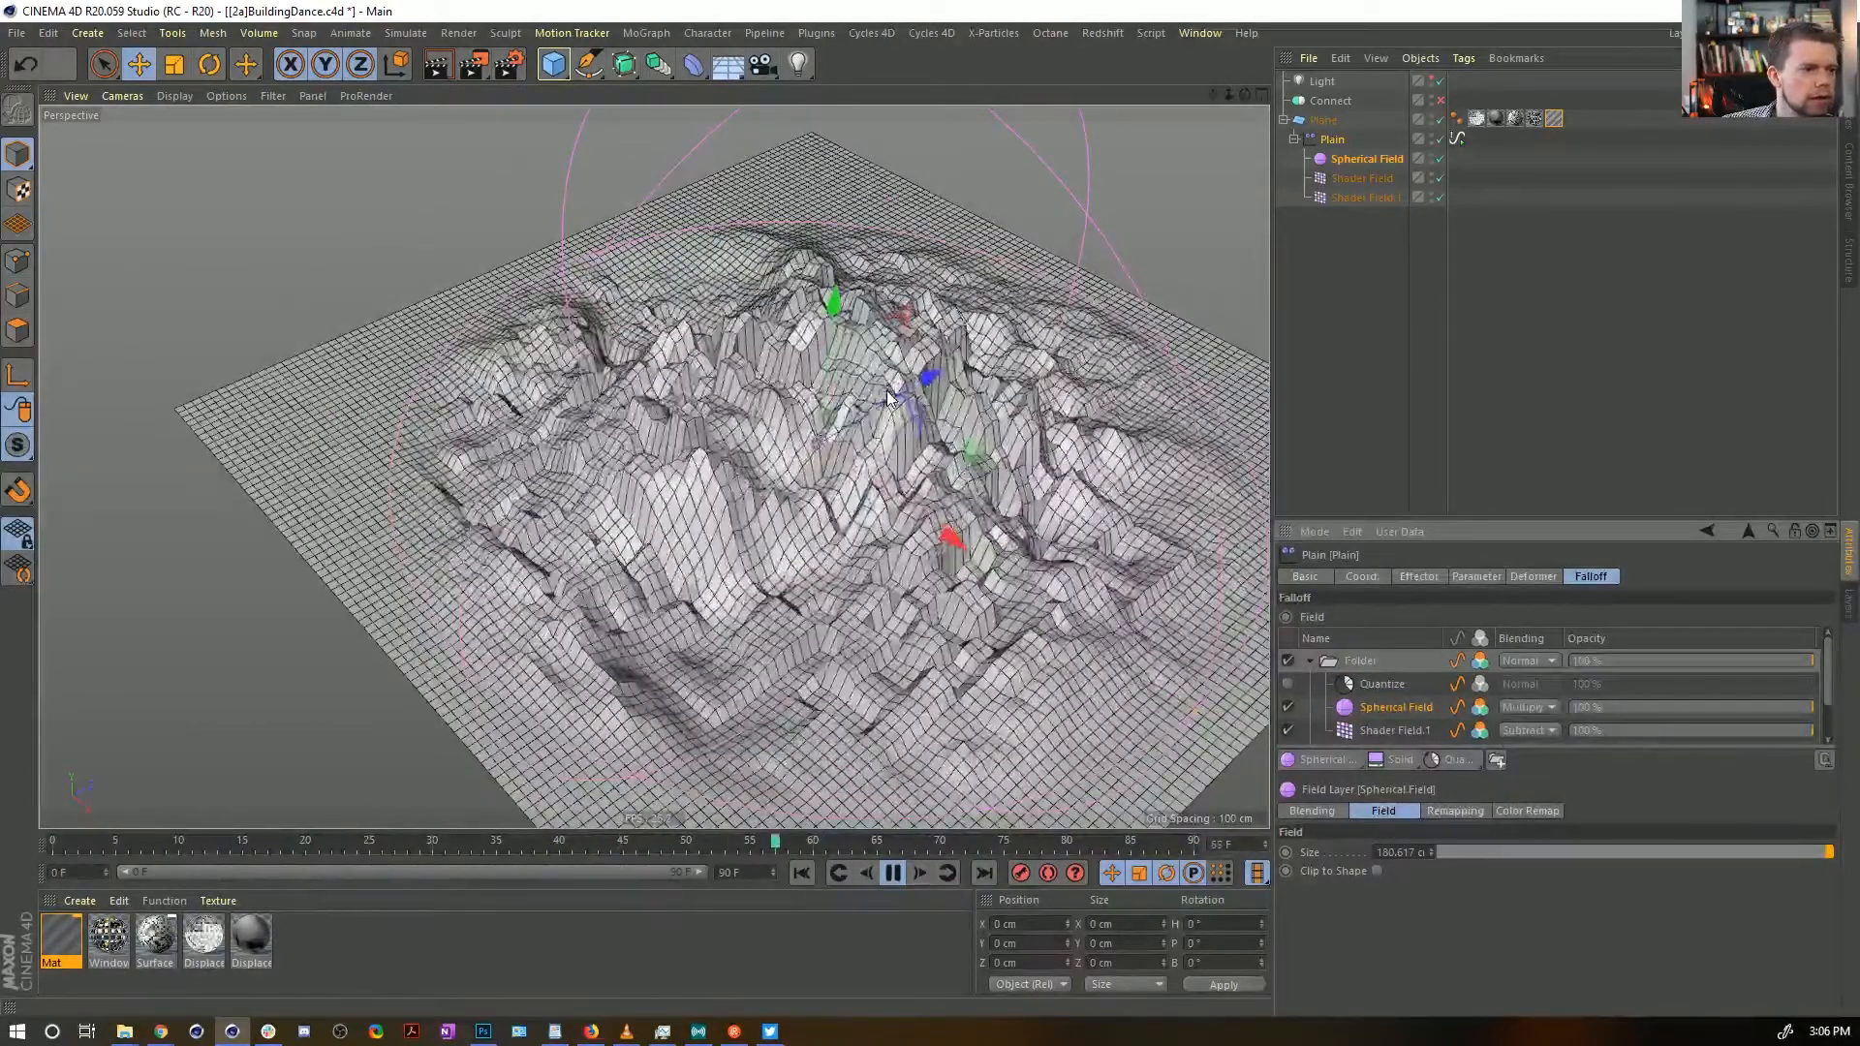
# Switch the Quantize layer back on and set the Shader Field.1 layer's blending to Normal
pyautogui.click(1288, 686)
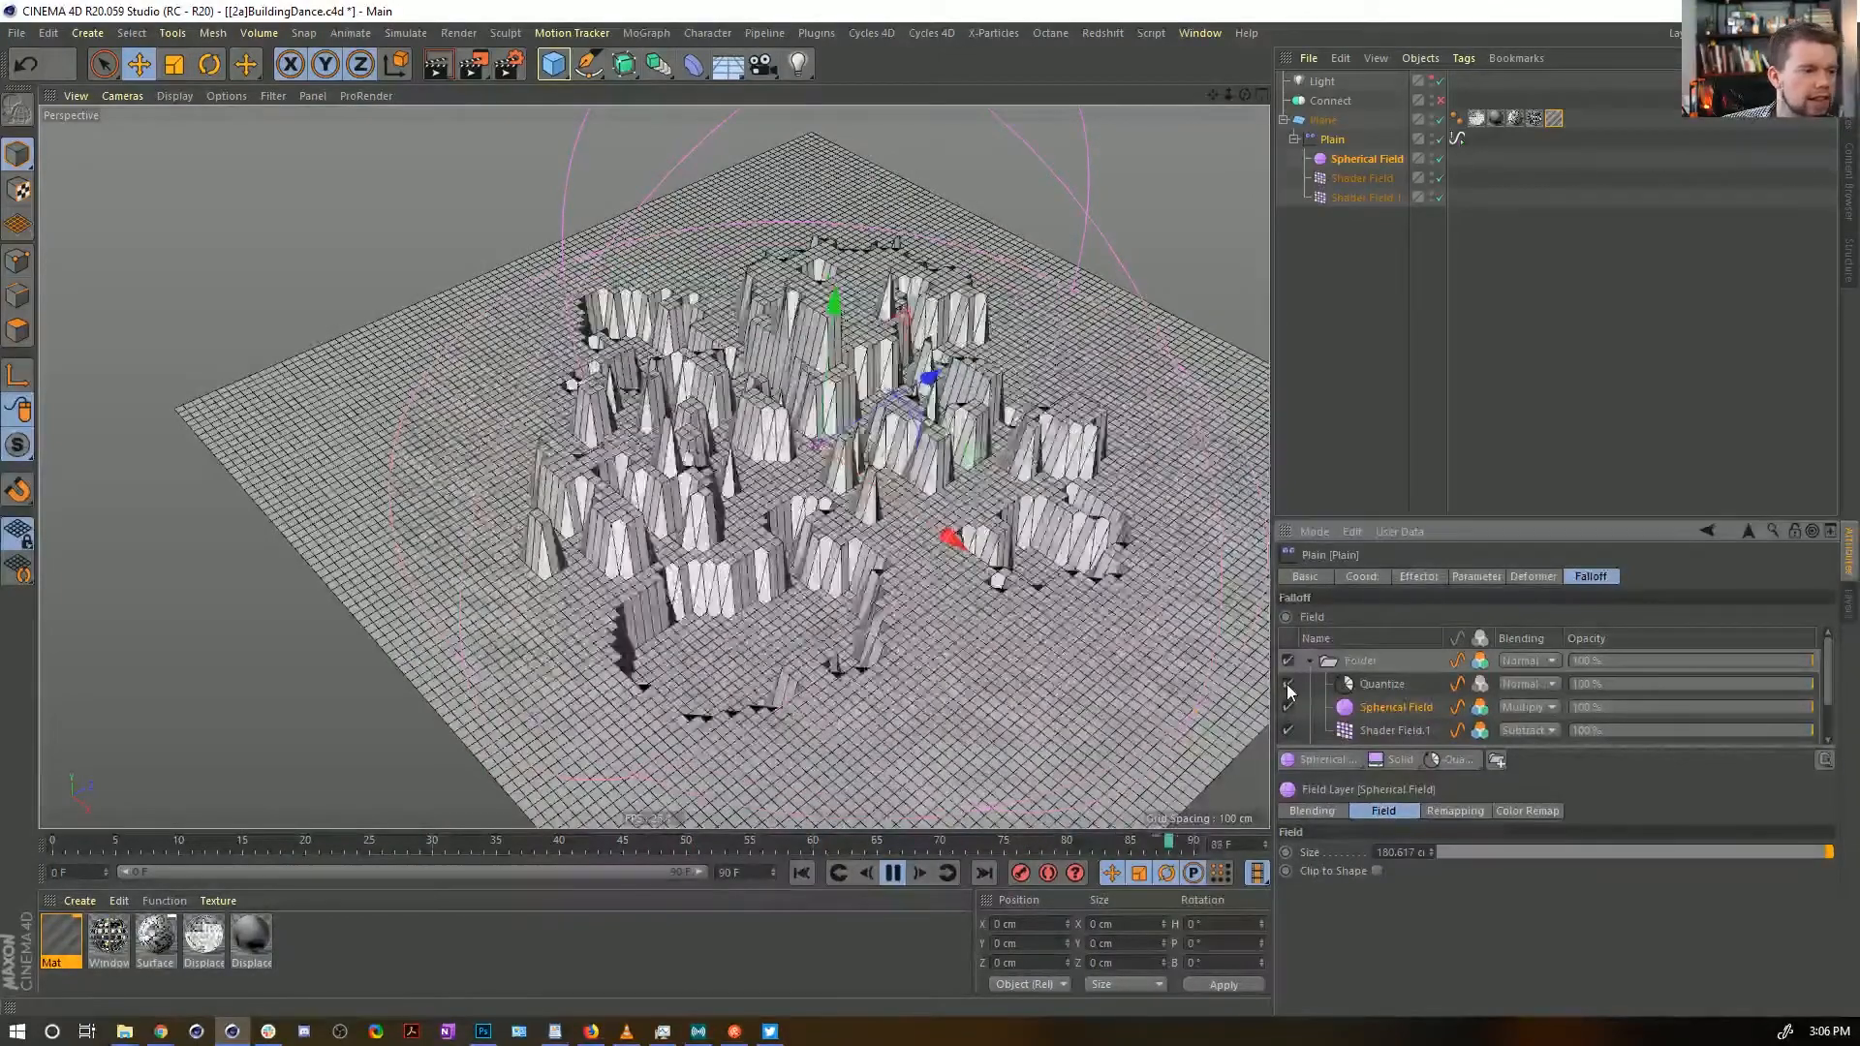
pyautogui.moveTo(804, 496)
pyautogui.keyDown('alt'); pyautogui.mouseDown()
pyautogui.moveTo(823, 387)
pyautogui.moveTo(839, 492)
pyautogui.mouseUp(); pyautogui.keyUp('alt')
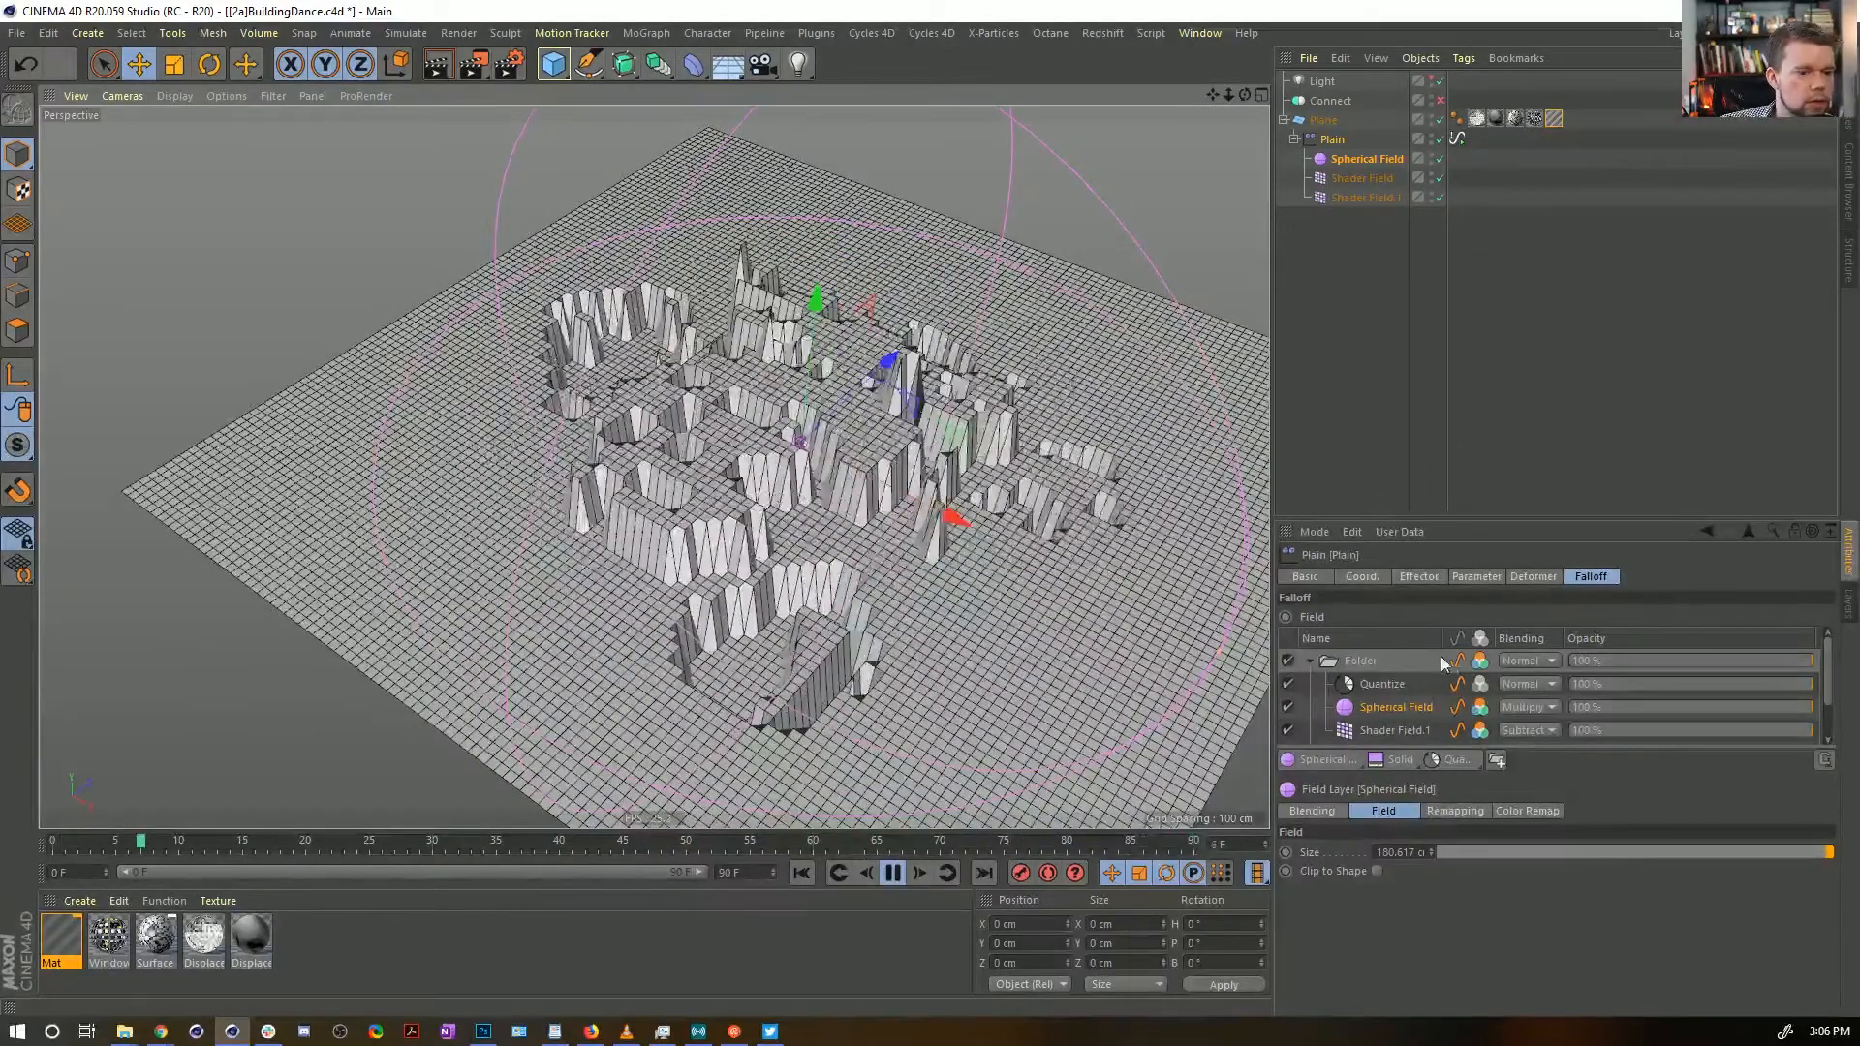
pyautogui.click(1520, 661)
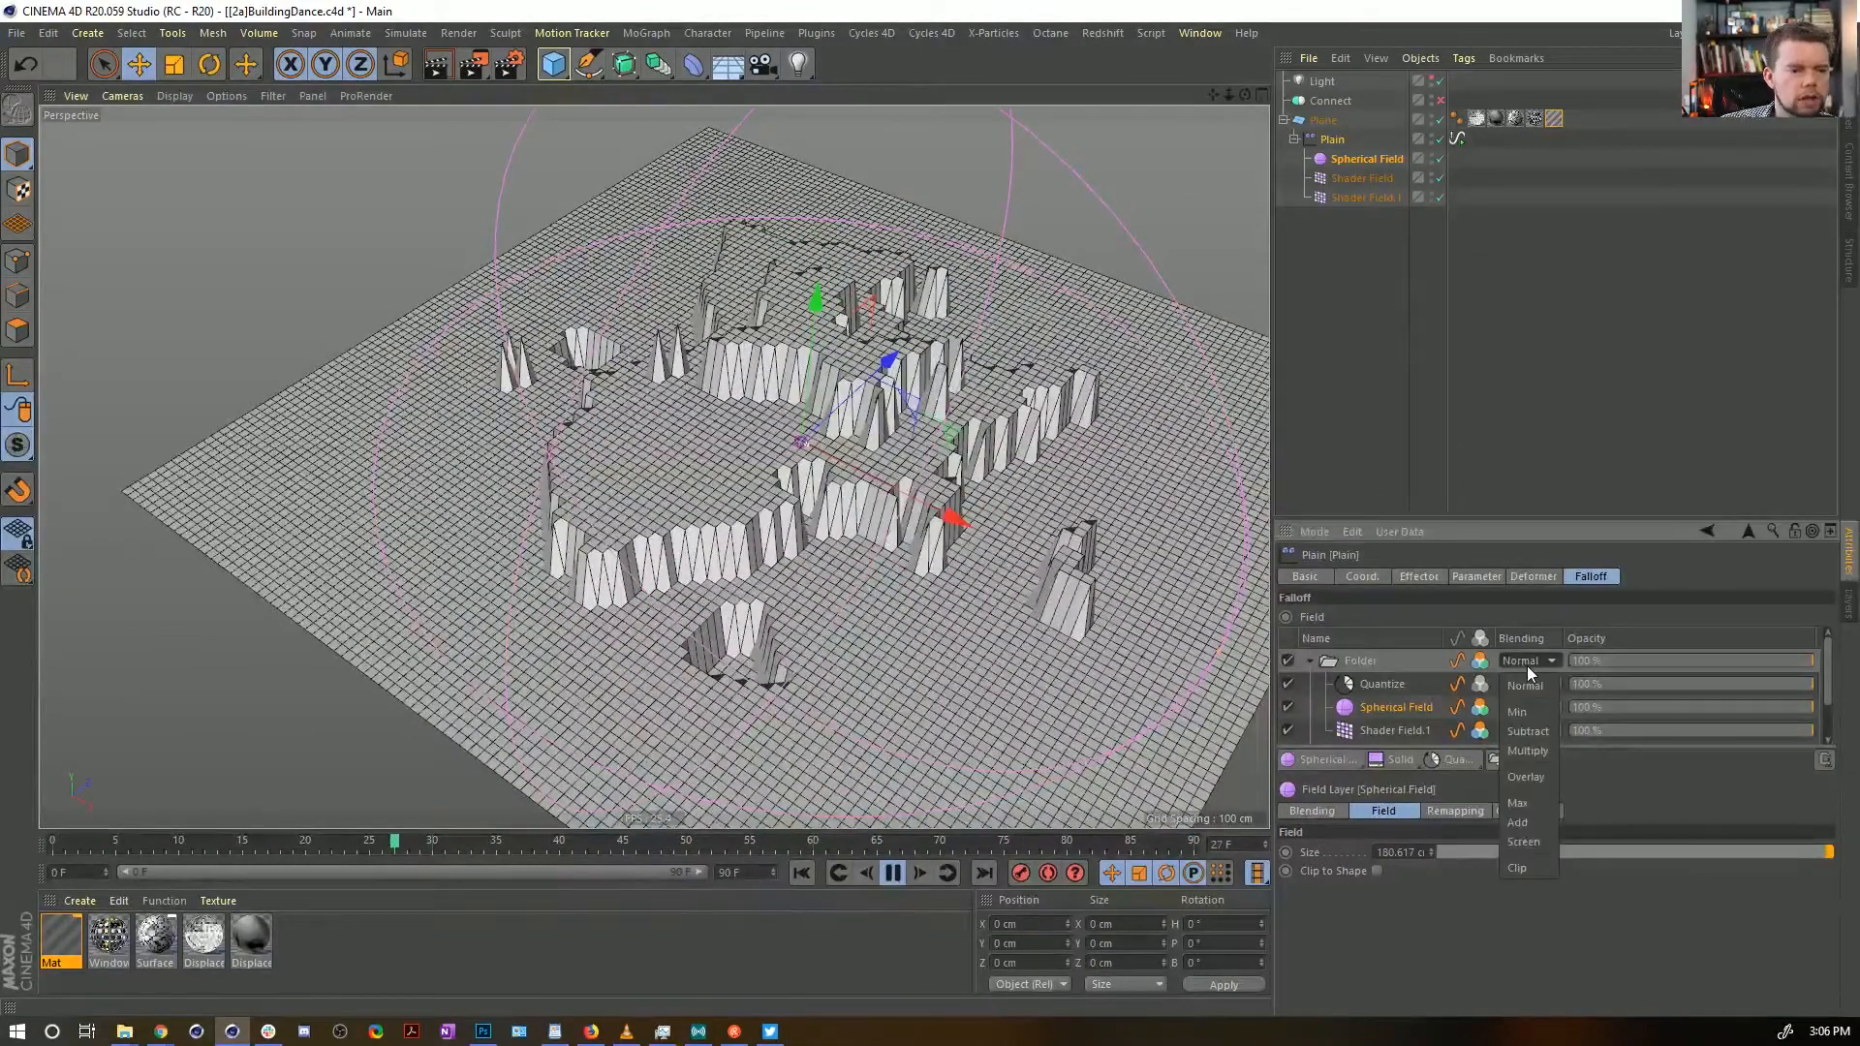
pyautogui.click(1389, 699)
pyautogui.click(1509, 731)
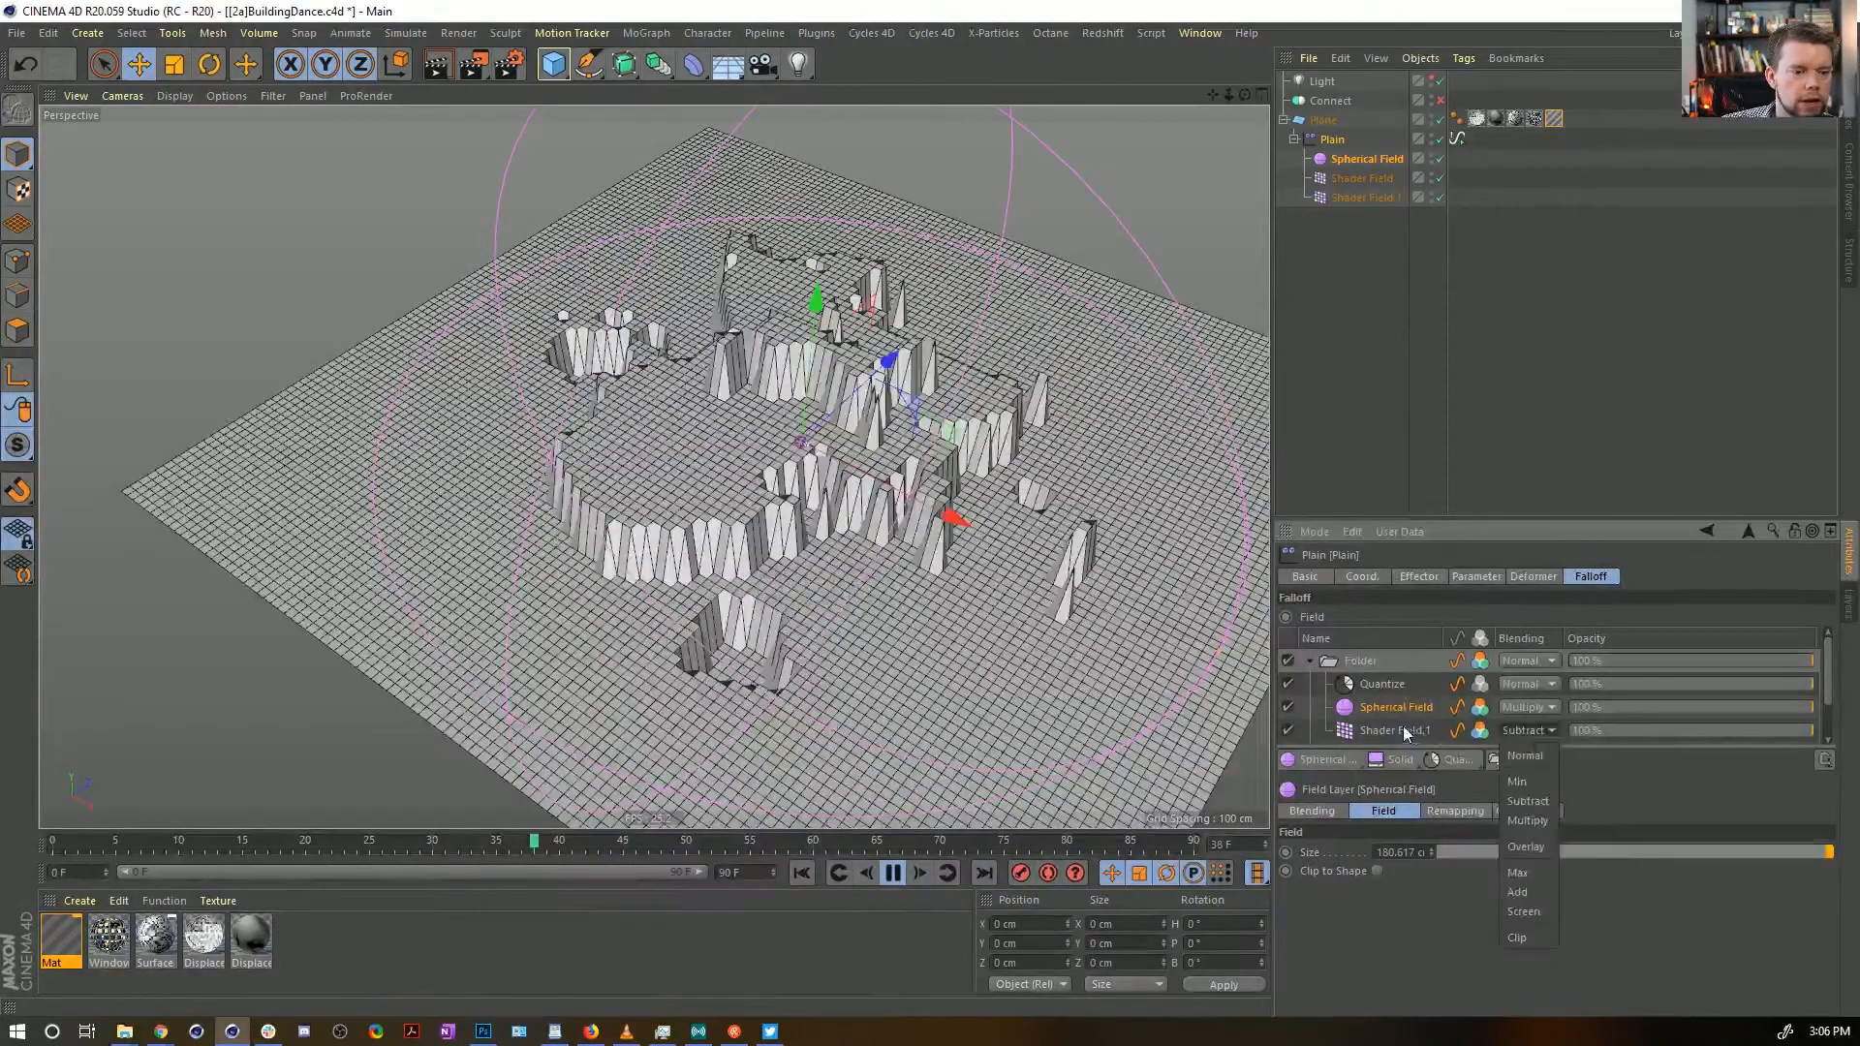
pyautogui.click(1546, 755)
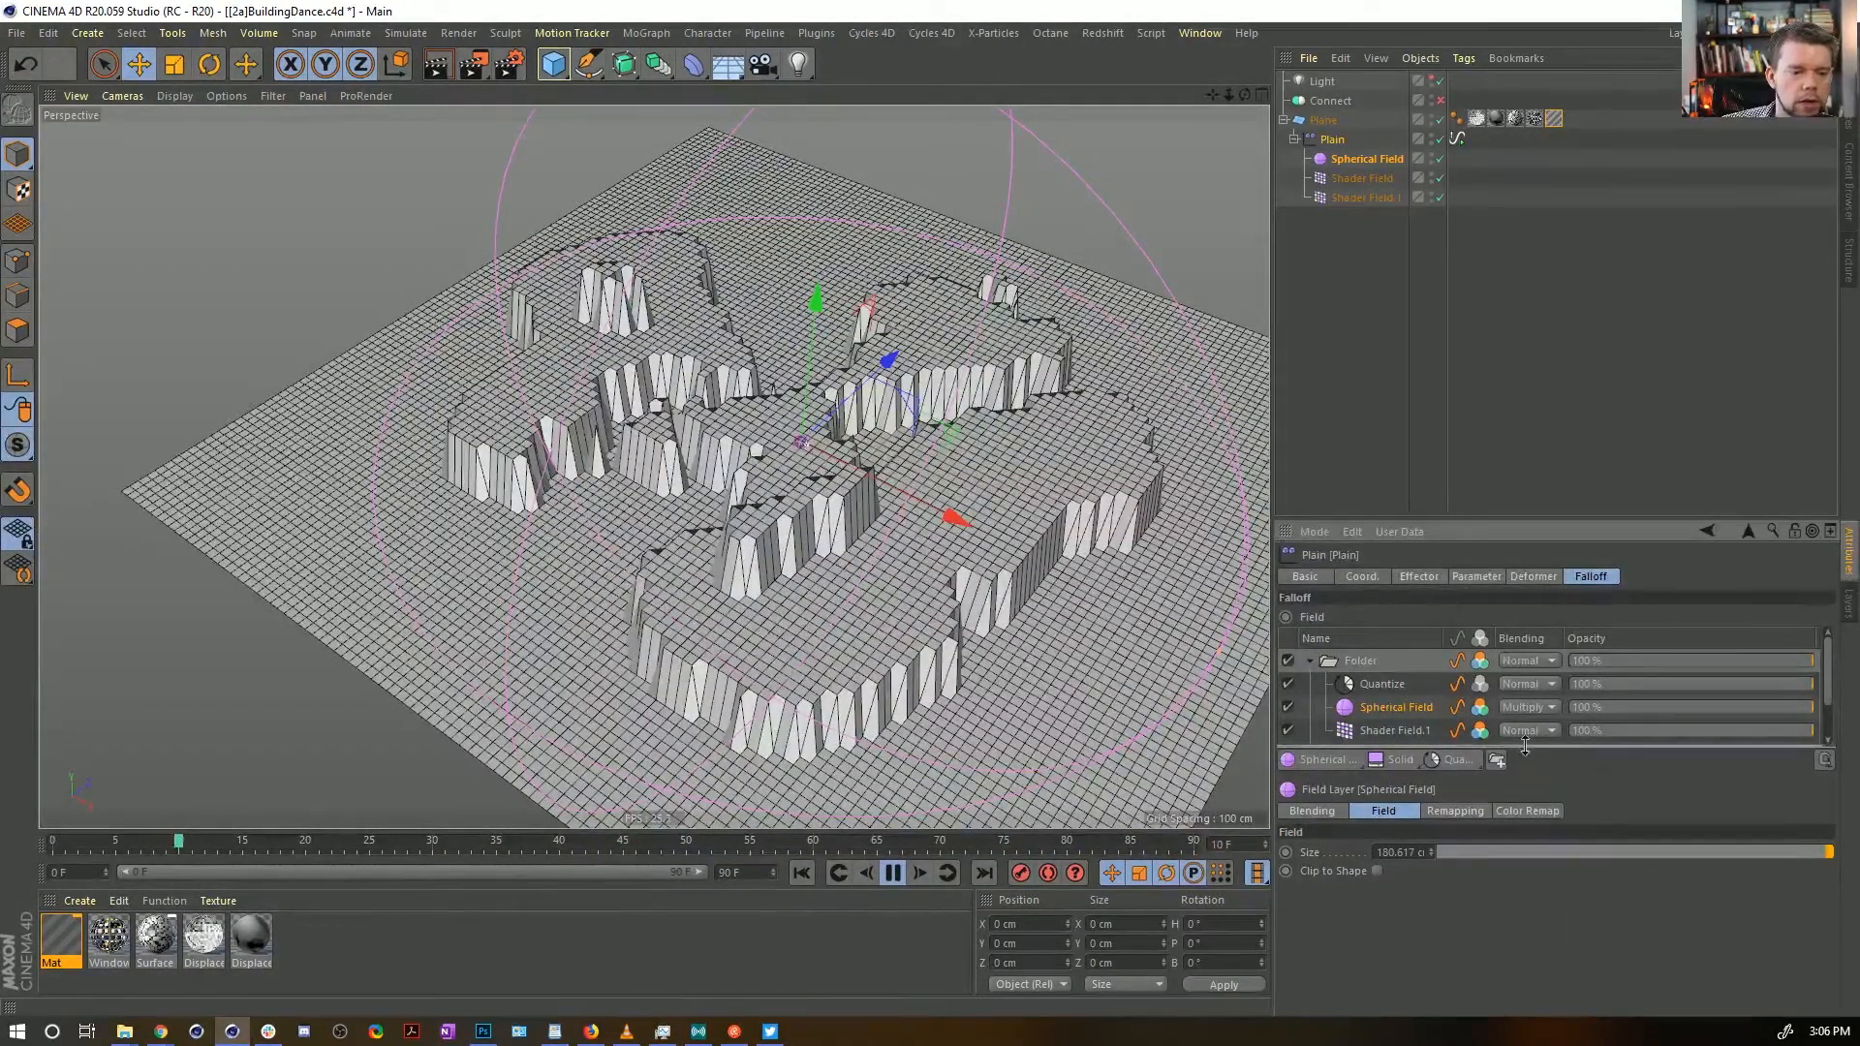
# Enlarge the falloff layer list and set the folder's blending mode to Subtract
pyautogui.moveTo(1525, 746); pyautogui.dragTo(1525, 826)
pyautogui.click(1519, 660)
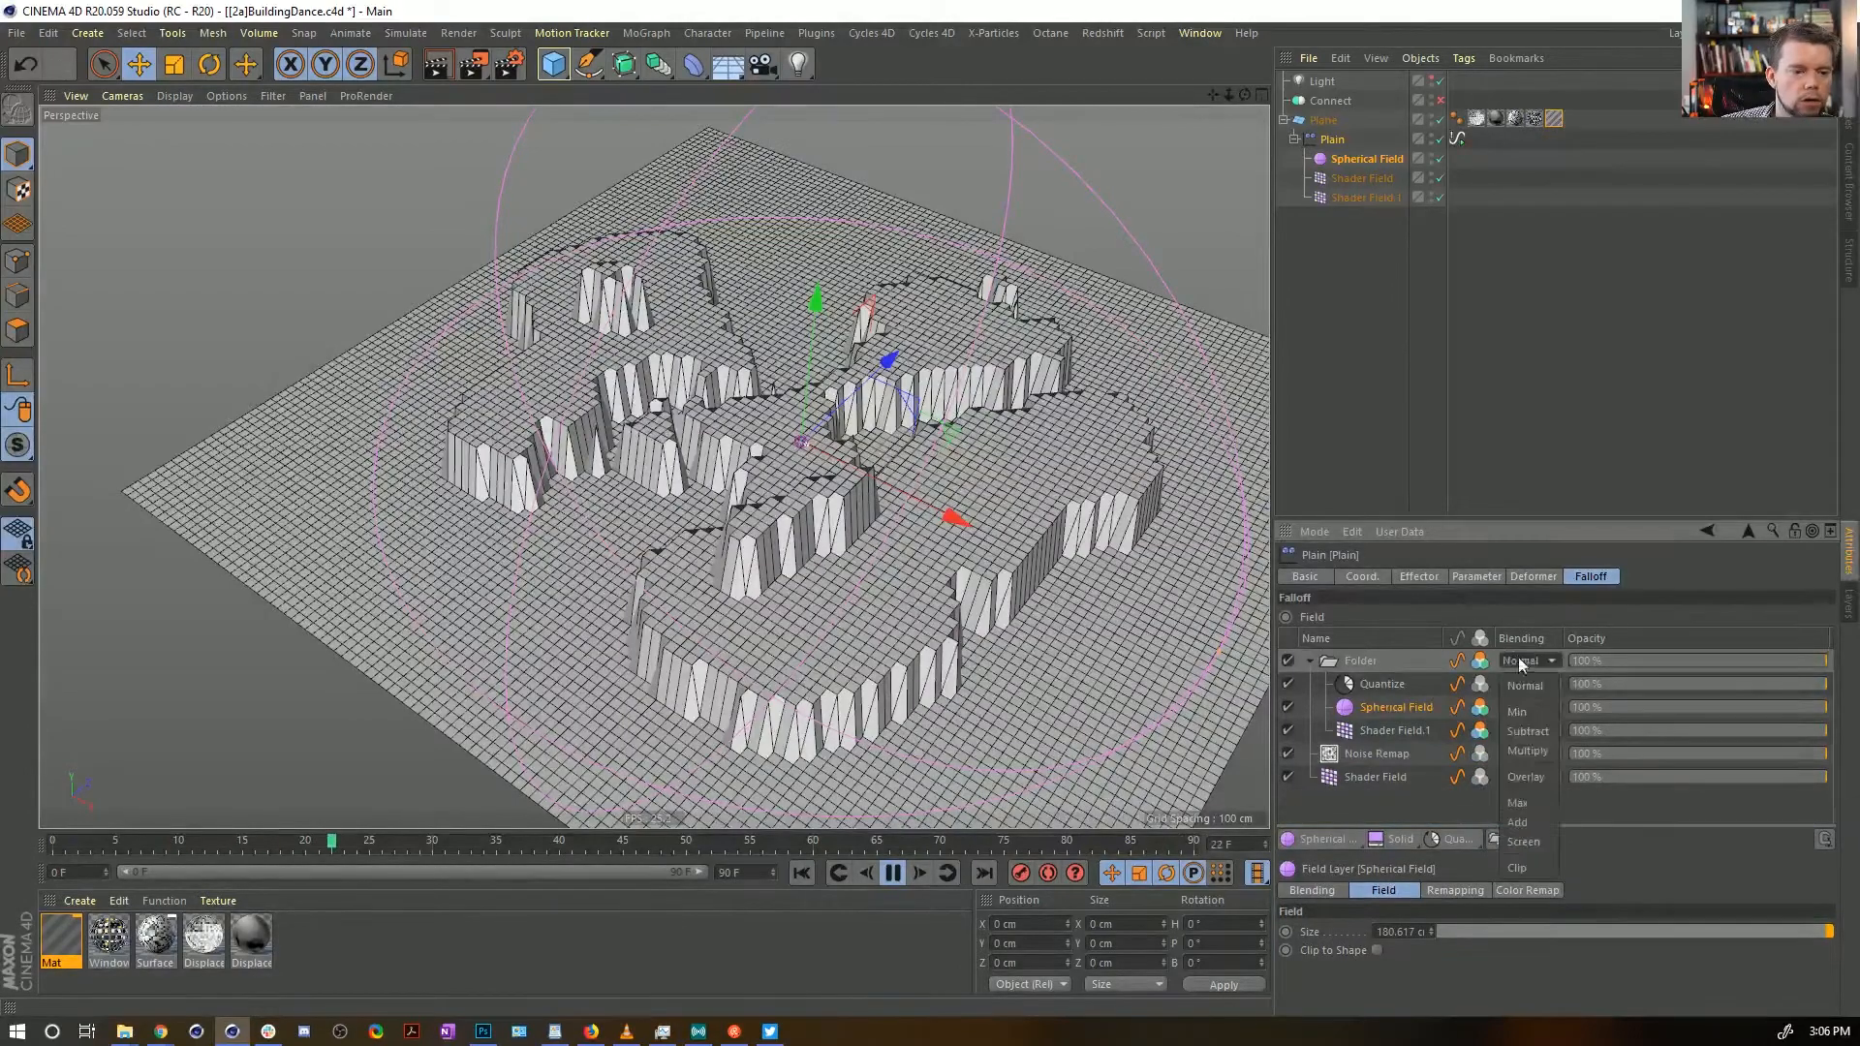
pyautogui.click(1542, 728)
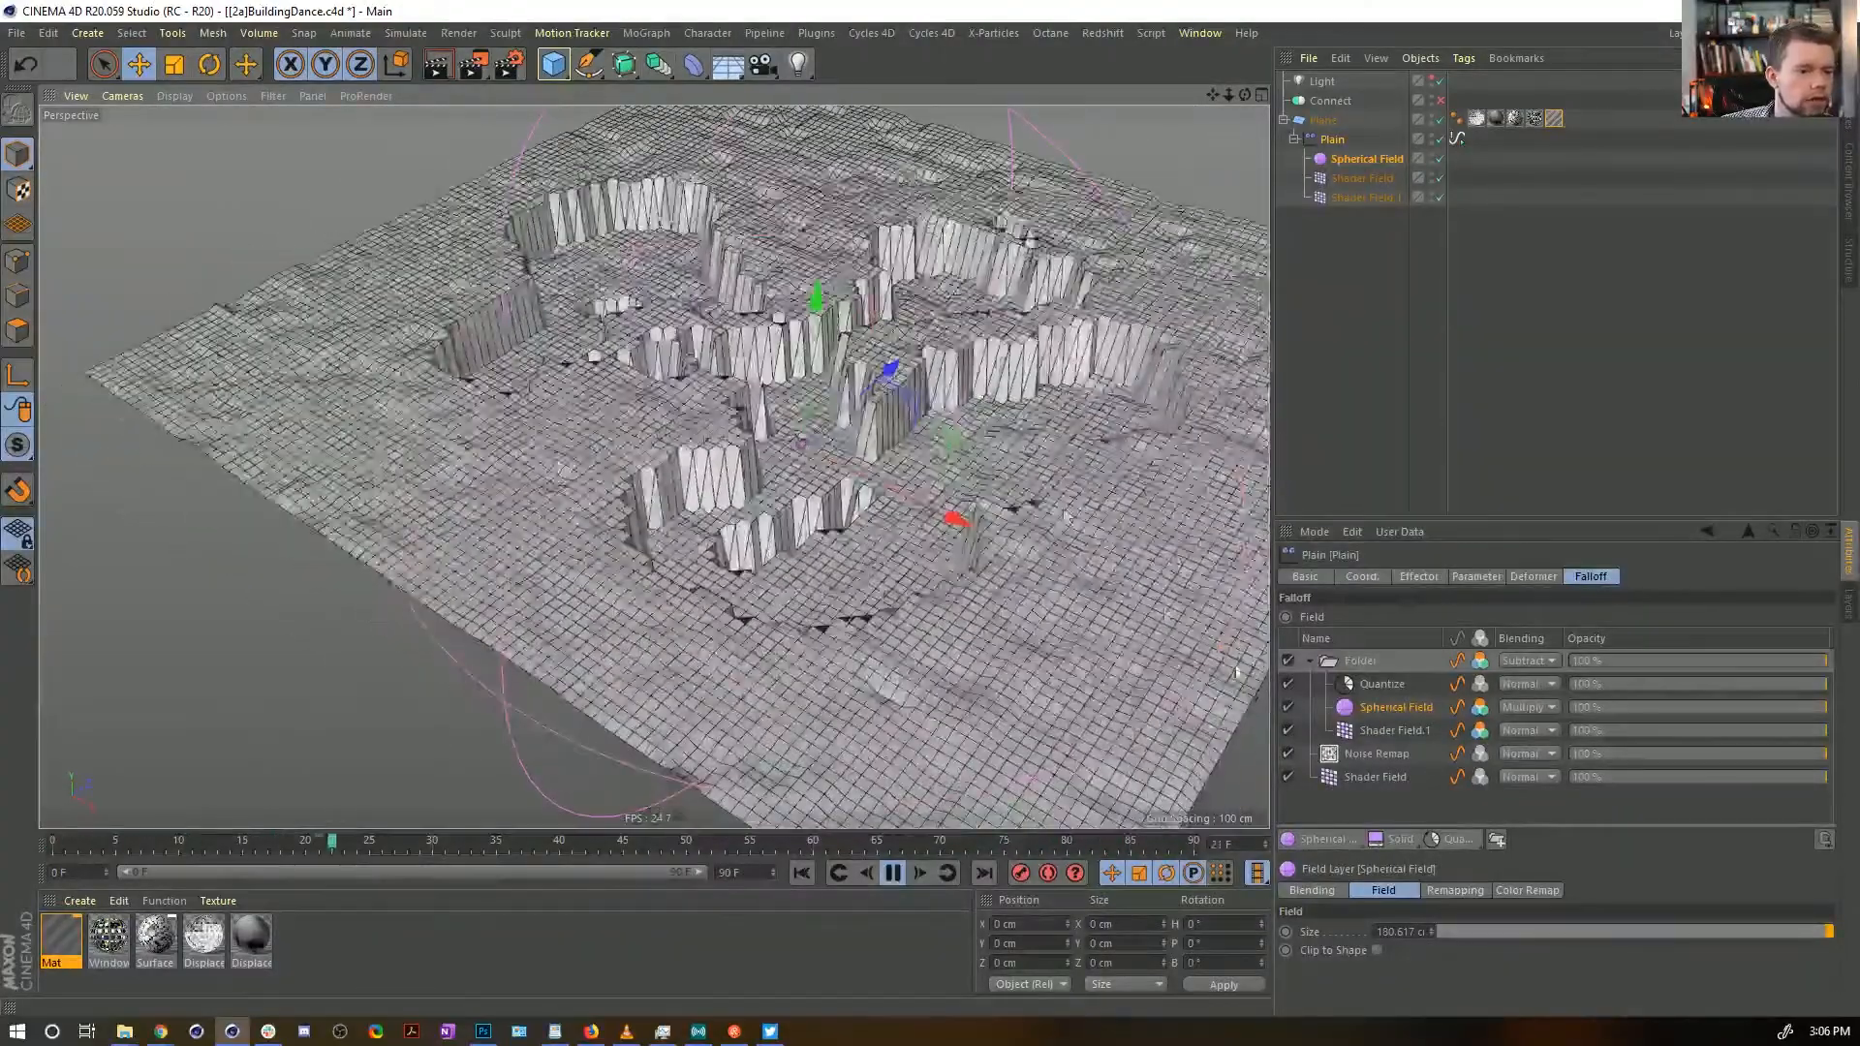
# Set the remapping strength of the Shader Field.1 layer to 300%
pyautogui.click(1387, 734)
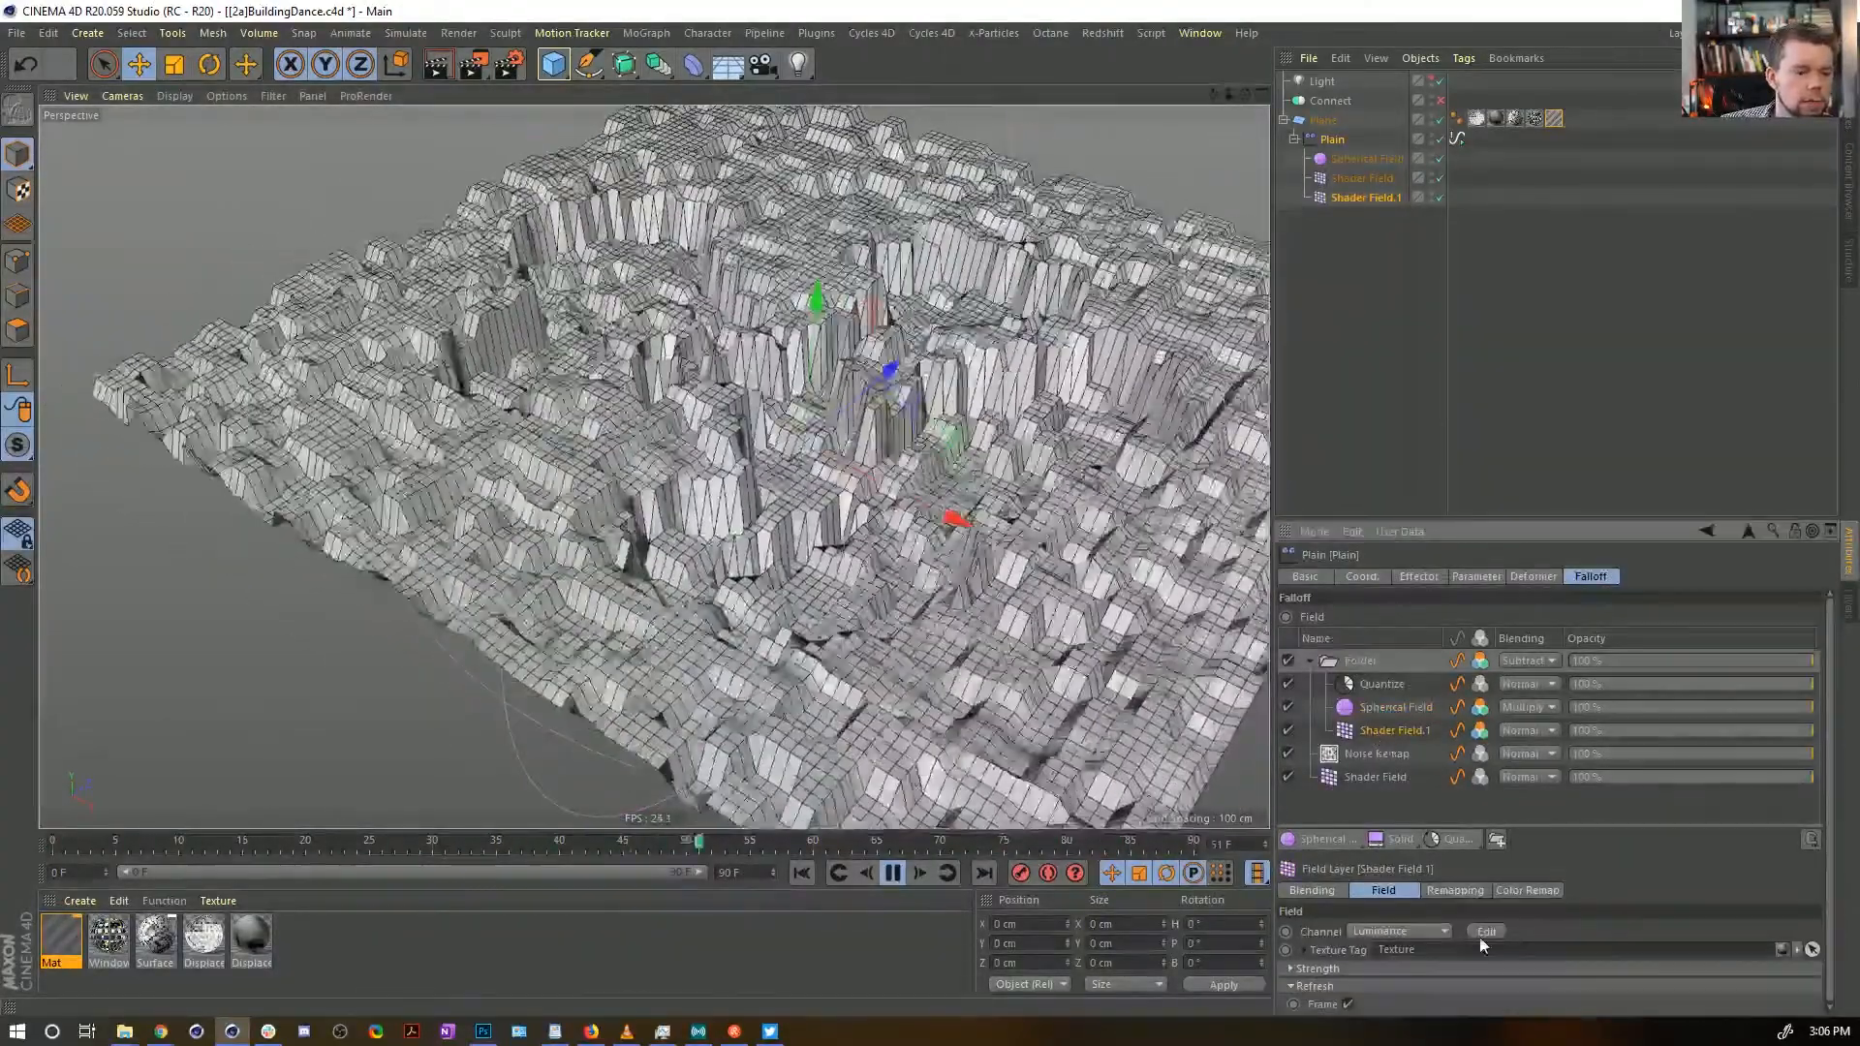
pyautogui.click(1317, 969)
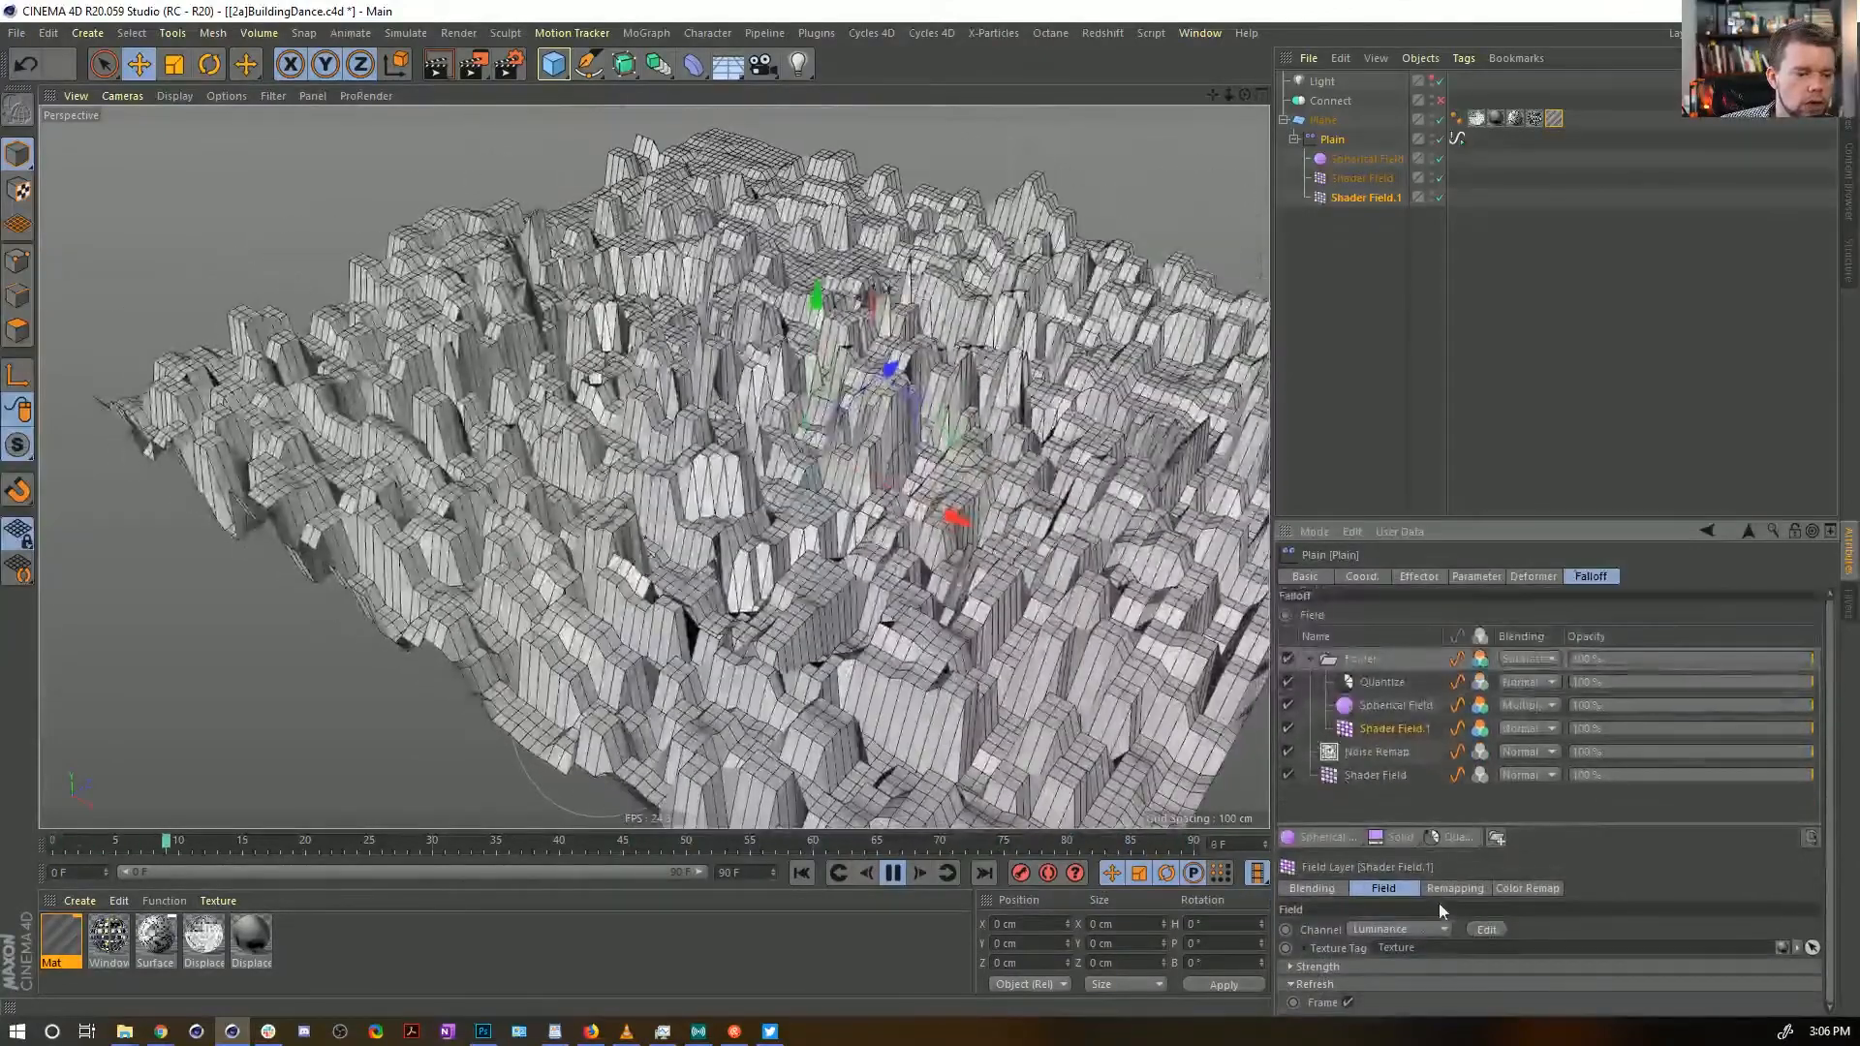
pyautogui.click(1454, 887)
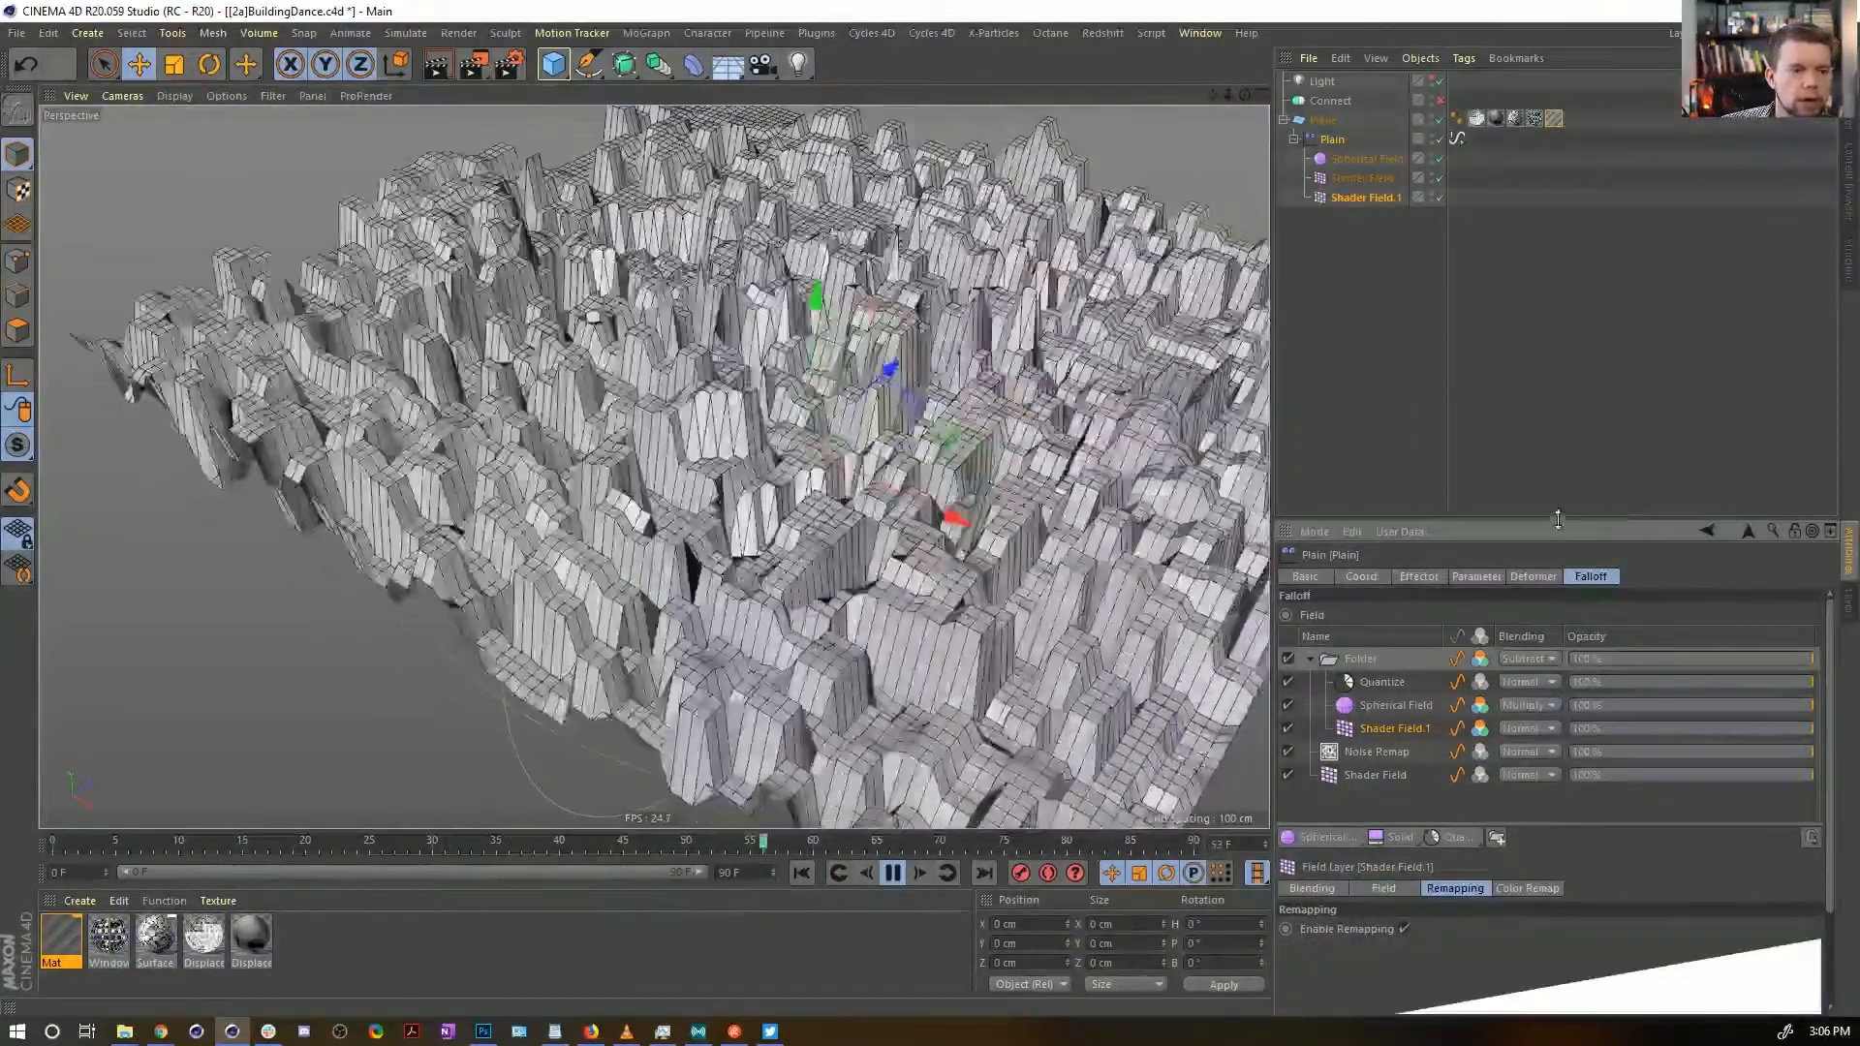
pyautogui.moveTo(1548, 518); pyautogui.dragTo(1547, 292)
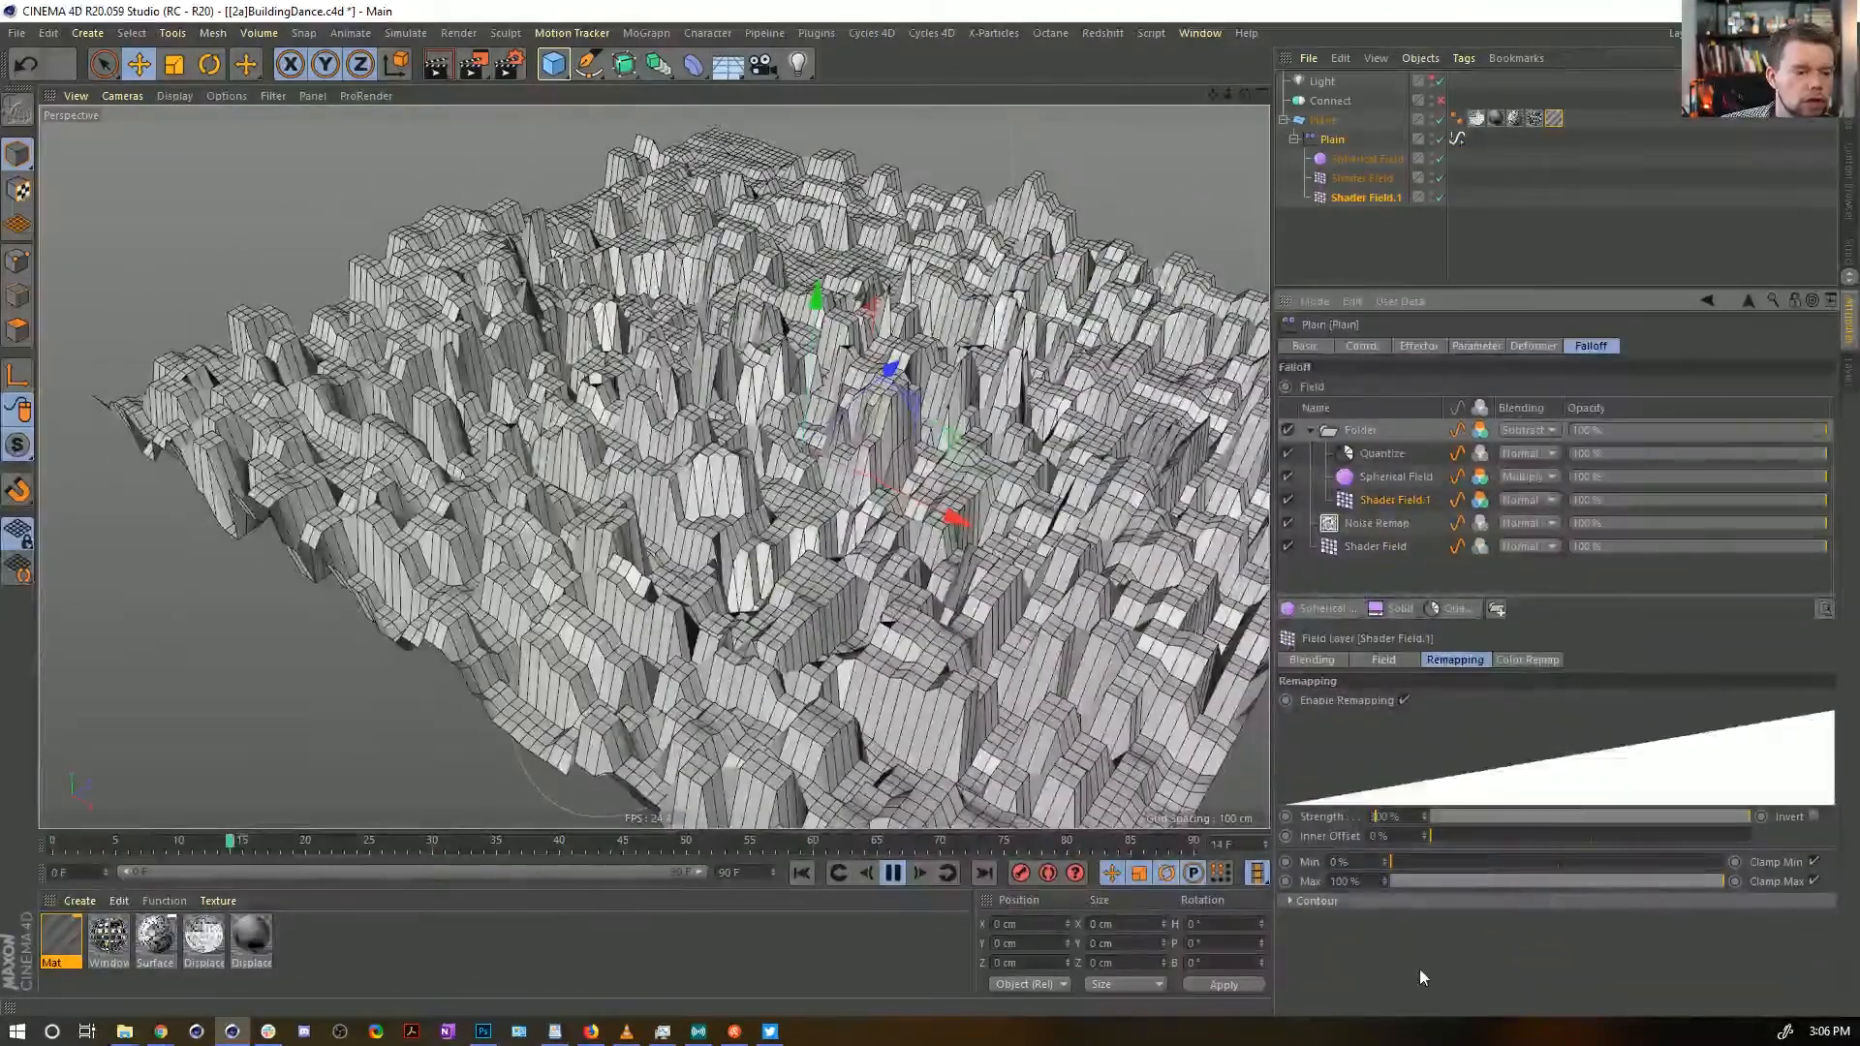
pyautogui.press('Return')
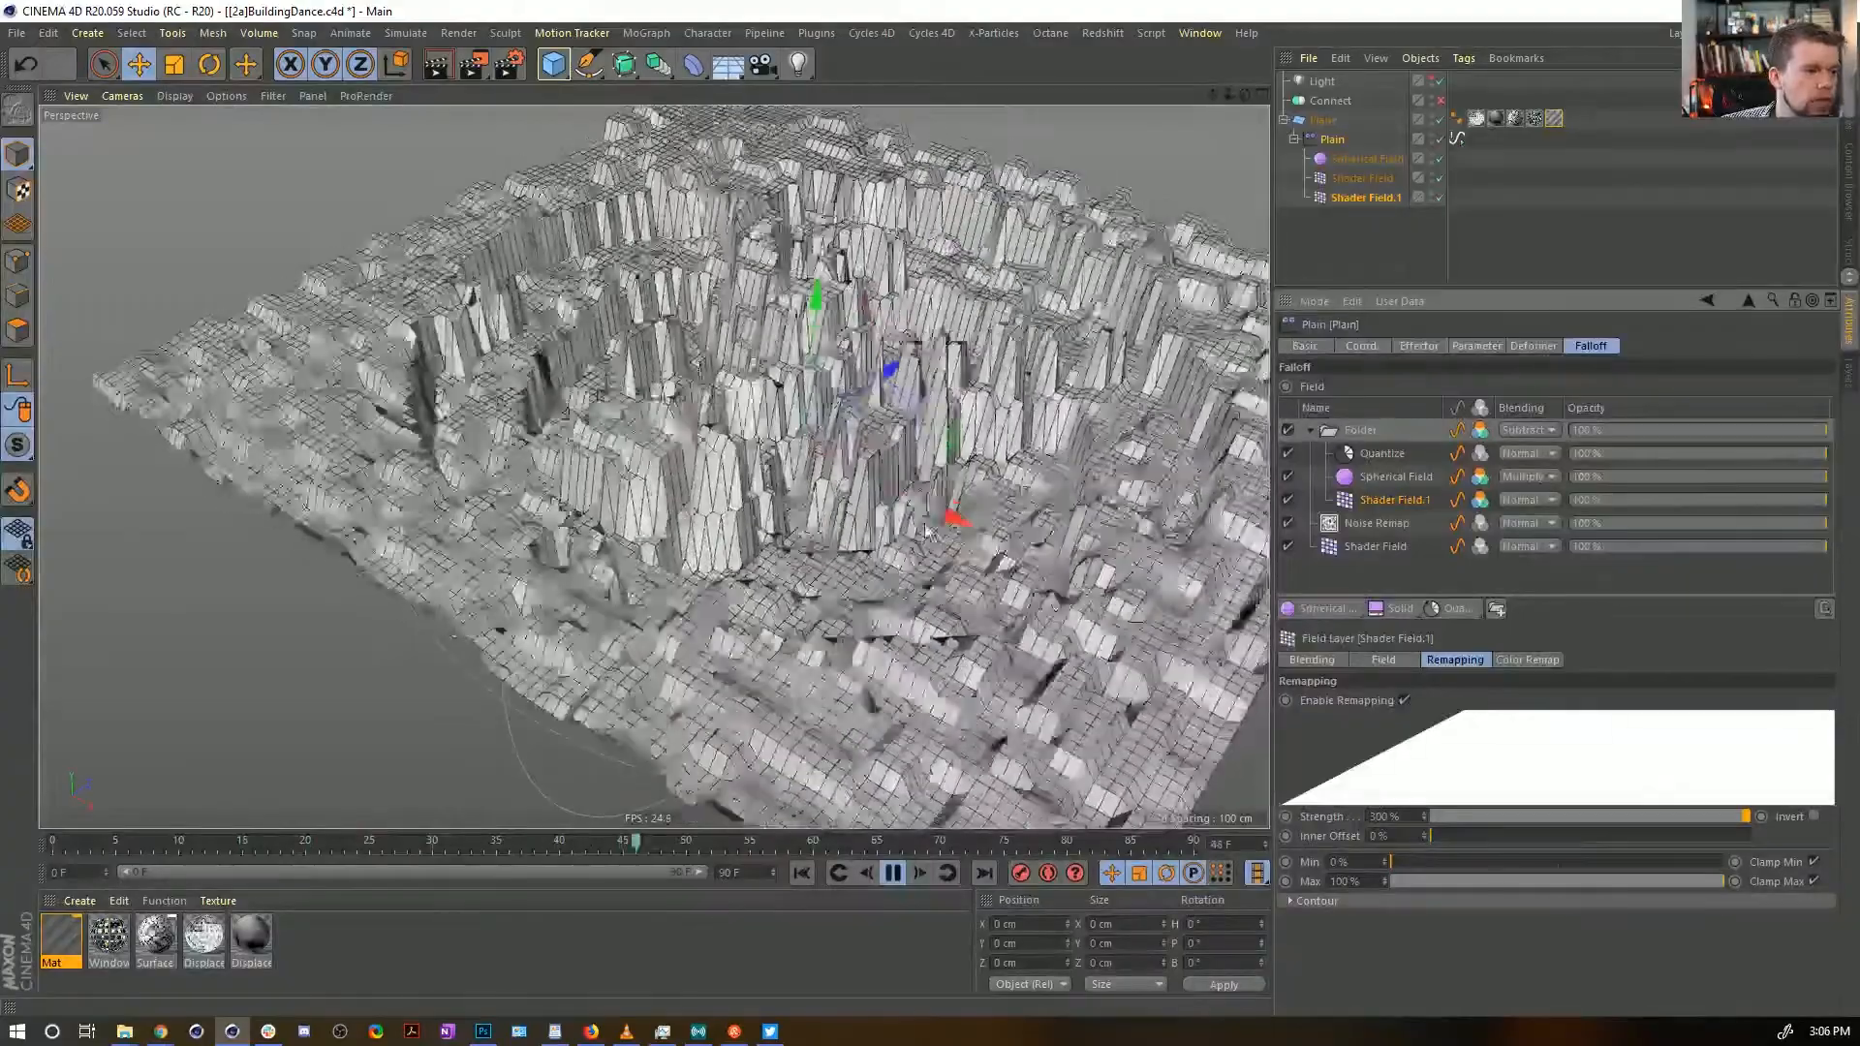
pyautogui.keyDown('alt'); pyautogui.moveTo(494, 447); pyautogui.dragTo(918, 465); pyautogui.keyUp('alt')
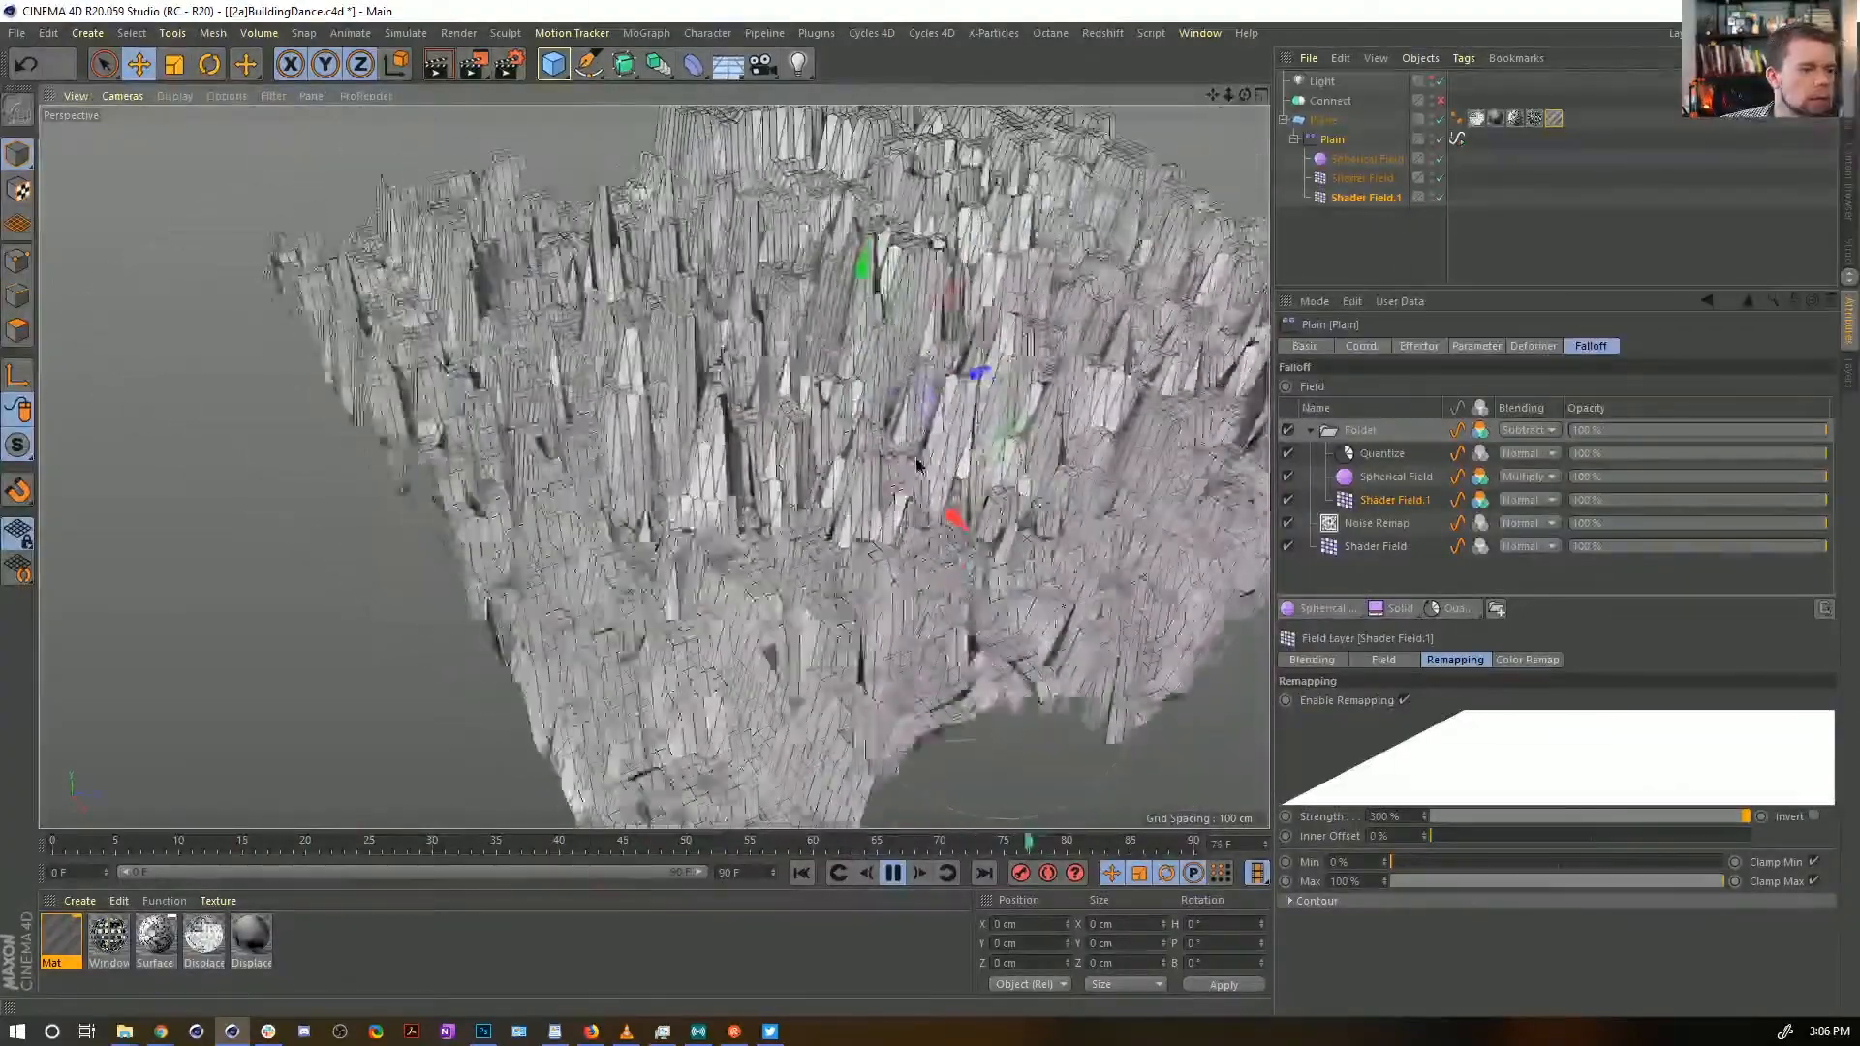
# Set the Spherical Field layer's remapping strength to 300% and try out a different opacity for the folder
pyautogui.click(1382, 479)
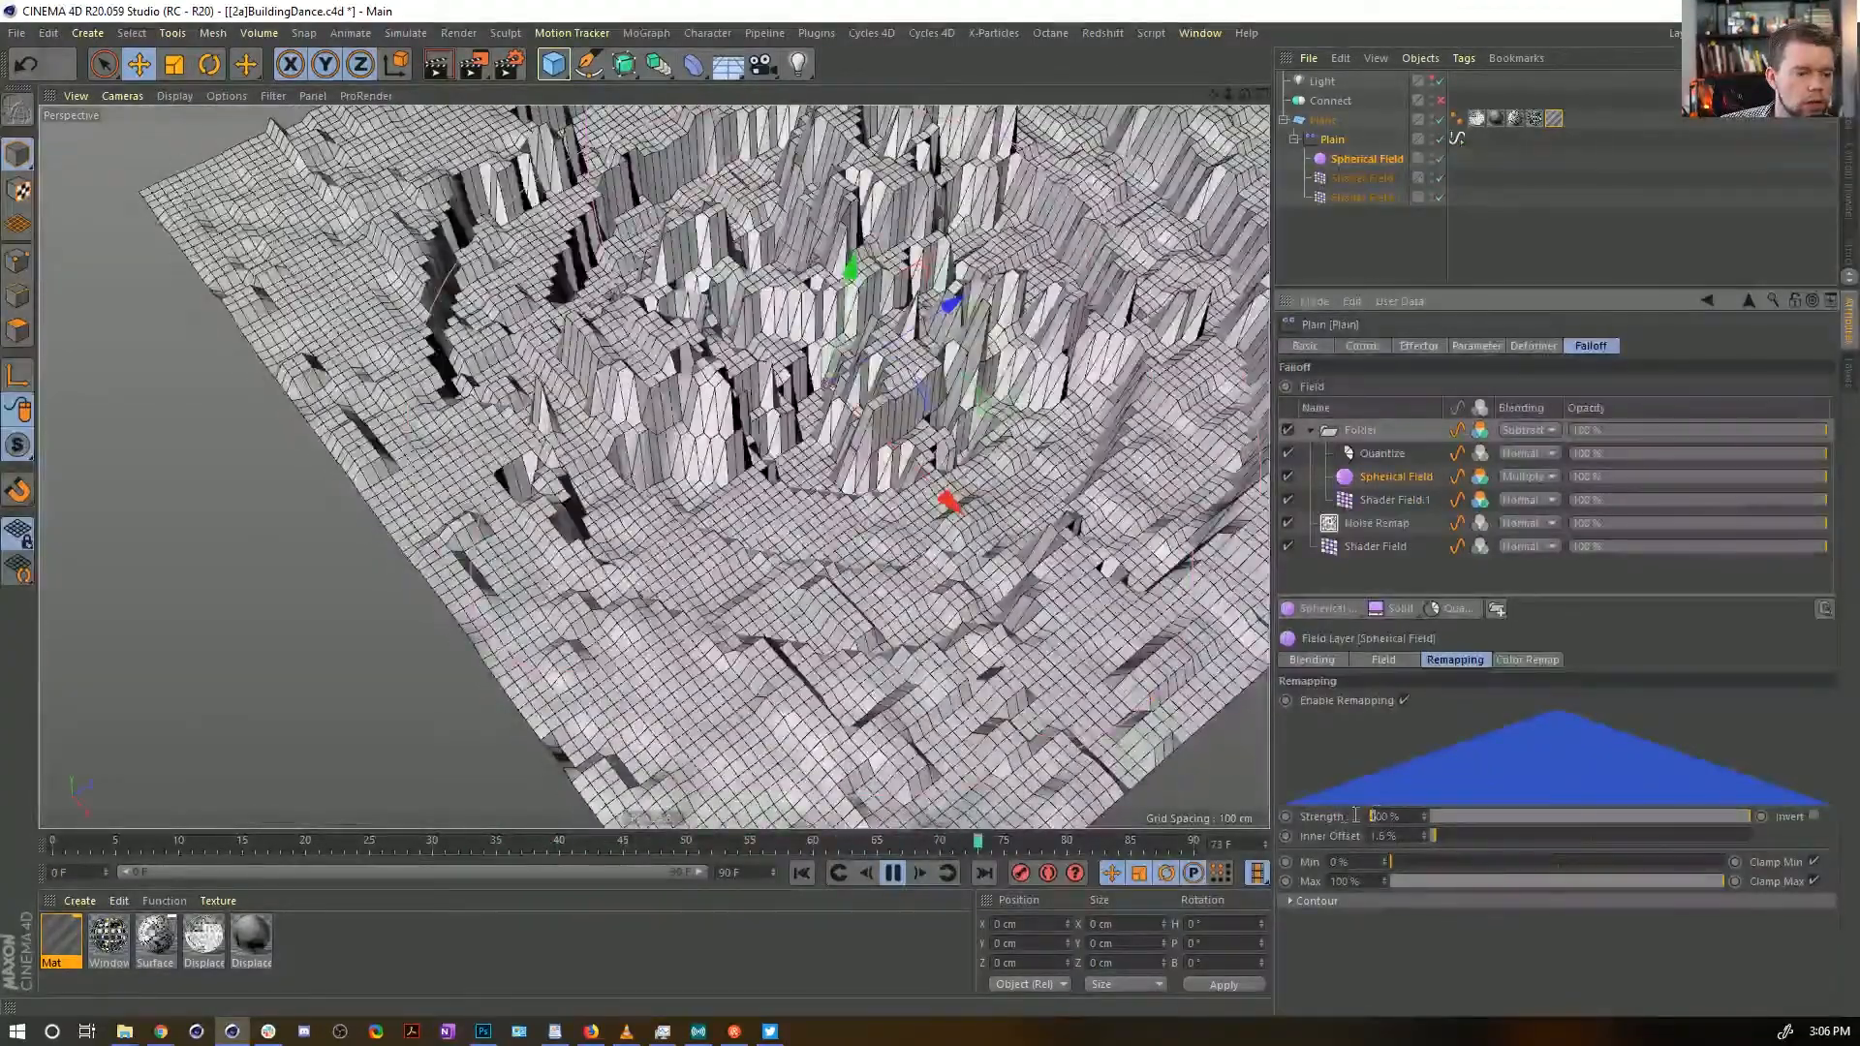
pyautogui.write('3')
pyautogui.press('Return')
pyautogui.keyDown('alt'); pyautogui.moveTo(945, 575); pyautogui.dragTo(944, 620); pyautogui.keyUp('alt')
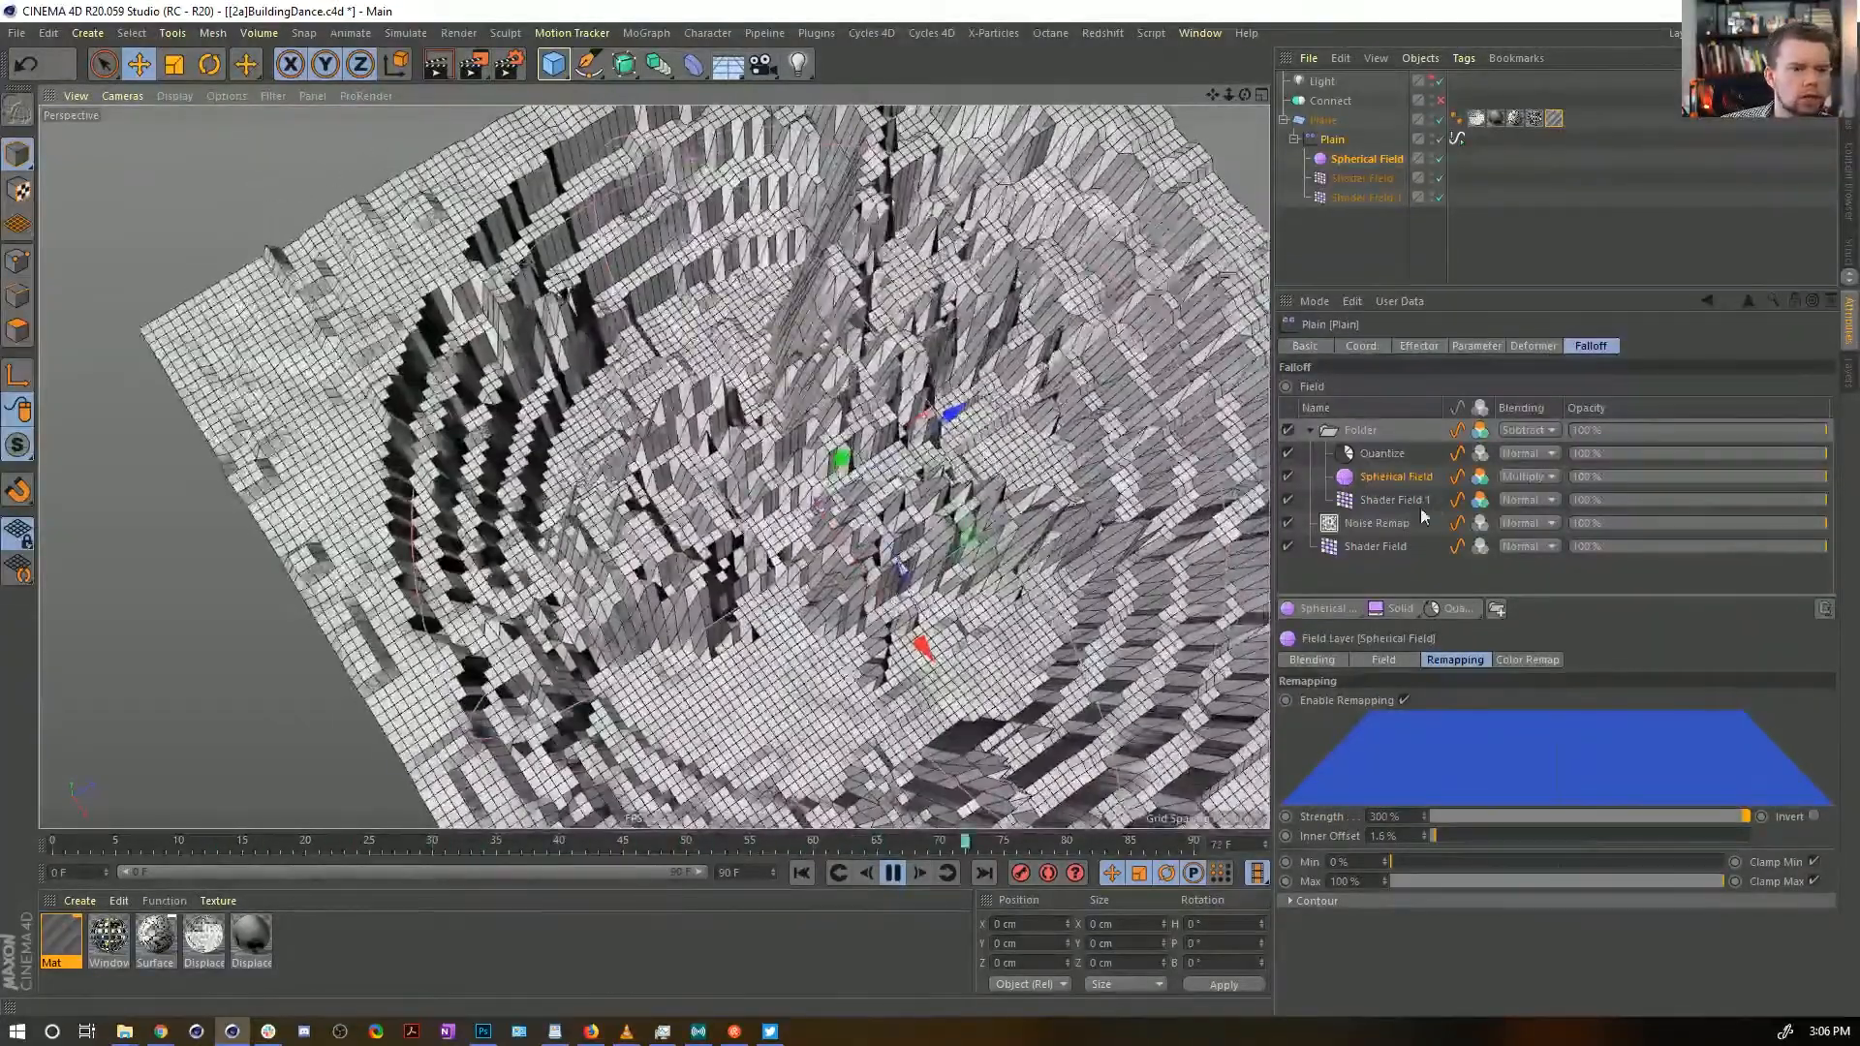
pyautogui.keyDown('alt'); pyautogui.moveTo(1146, 481); pyautogui.dragTo(965, 413); pyautogui.keyUp('alt')
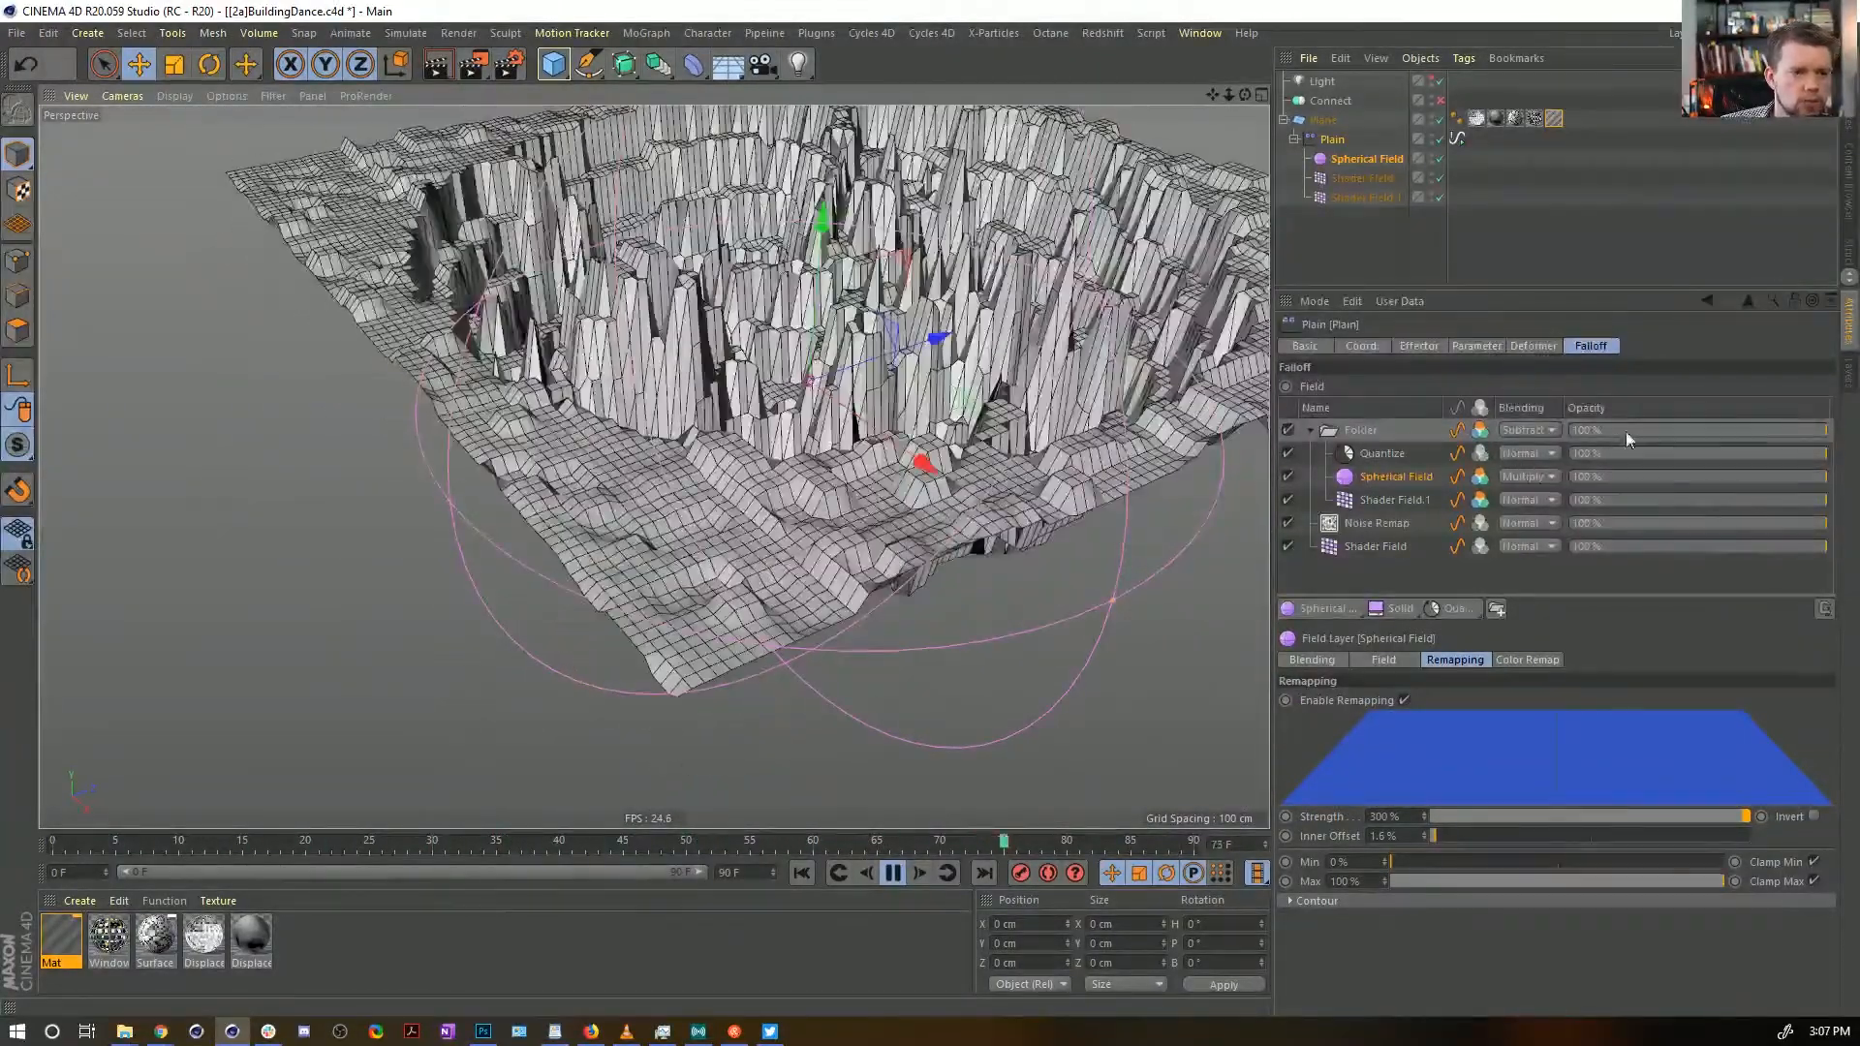
pyautogui.moveTo(1625, 432); pyautogui.dragTo(1540, 448)
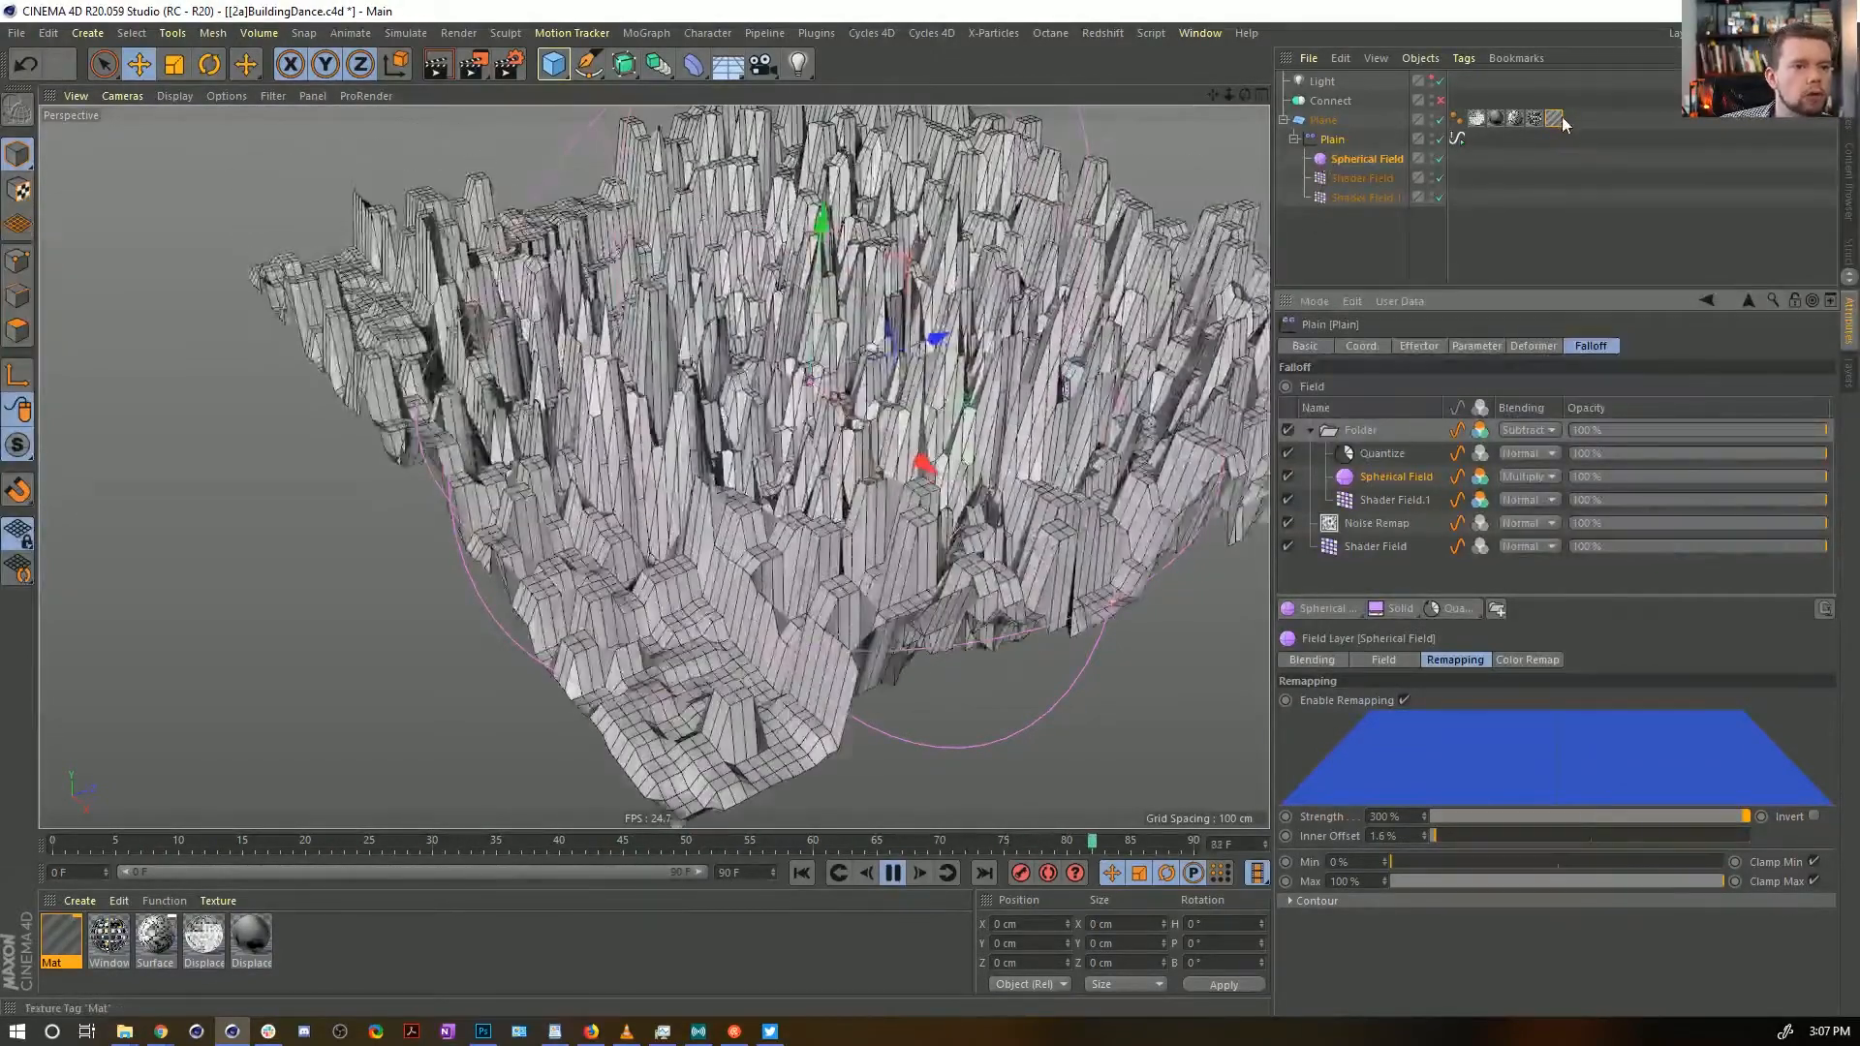
# Move the Mat texture tag from the Plane to Connect to preview the window texture, and return it to the Plane
pyautogui.moveTo(1554, 115); pyautogui.dragTo(1450, 101)
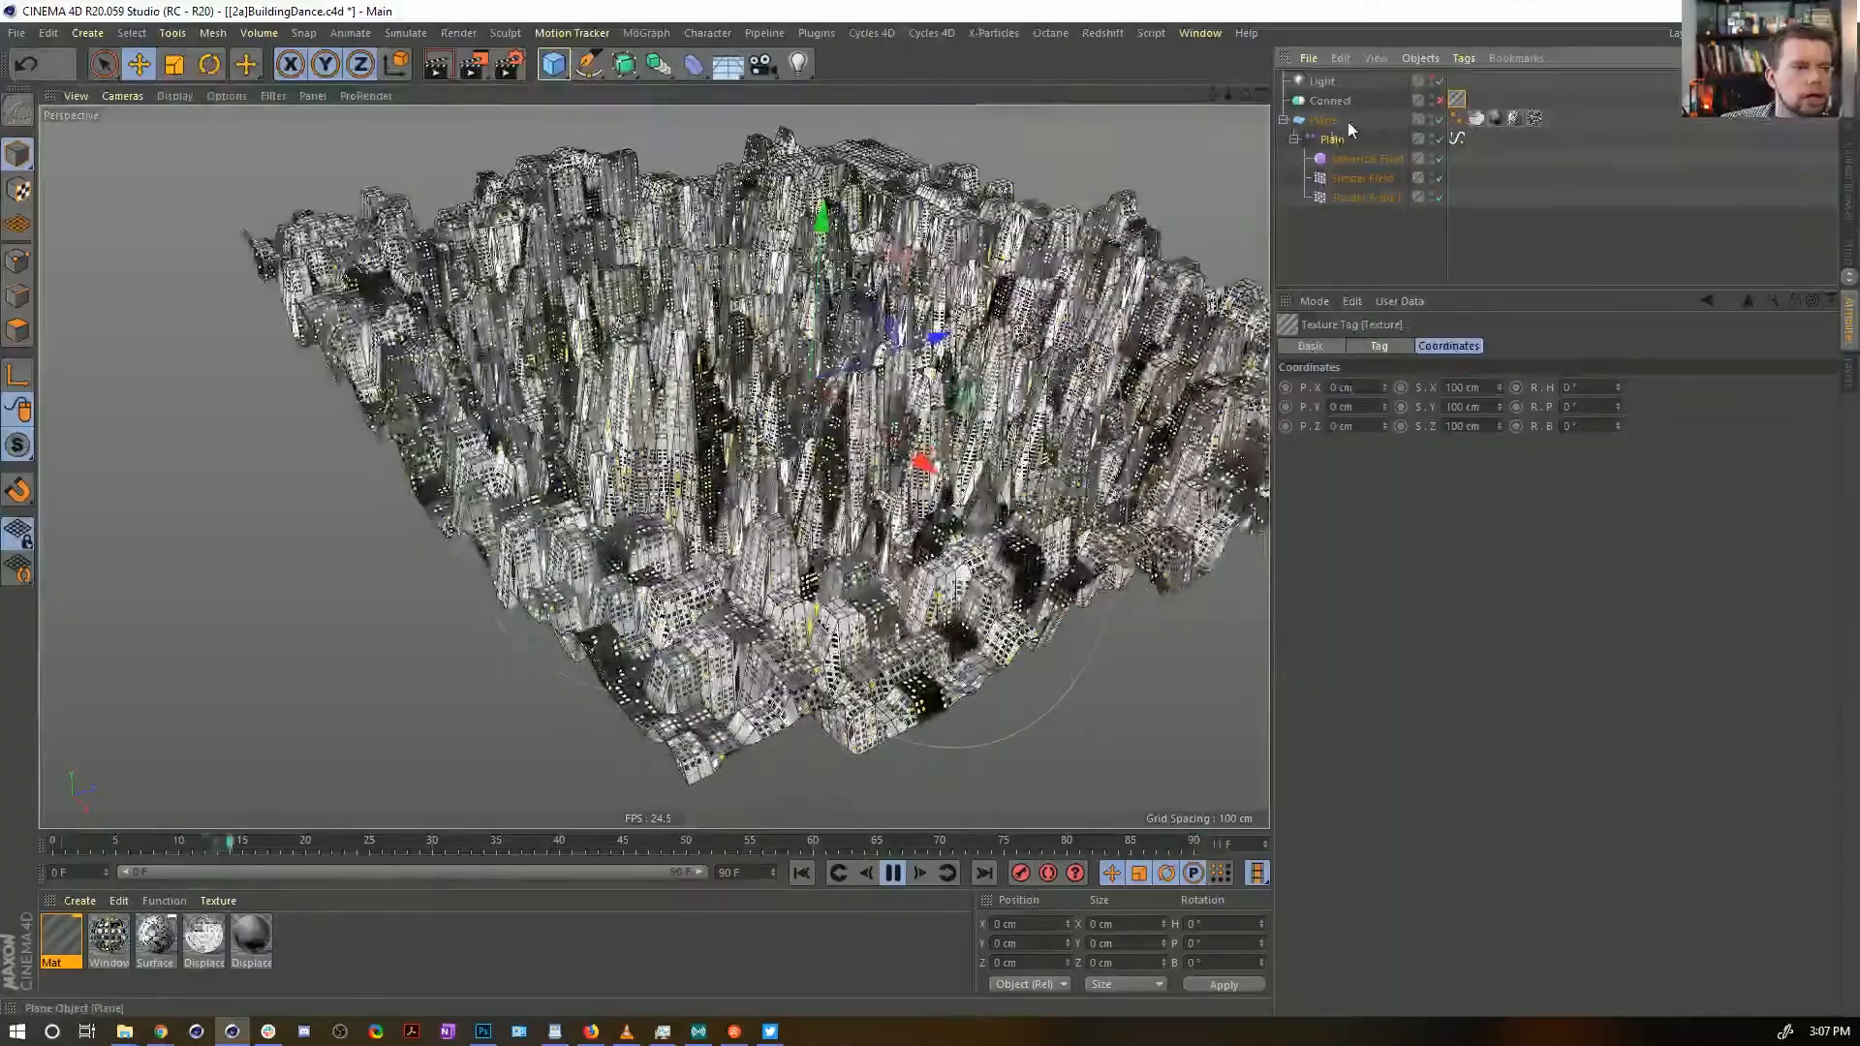
pyautogui.click(1376, 257)
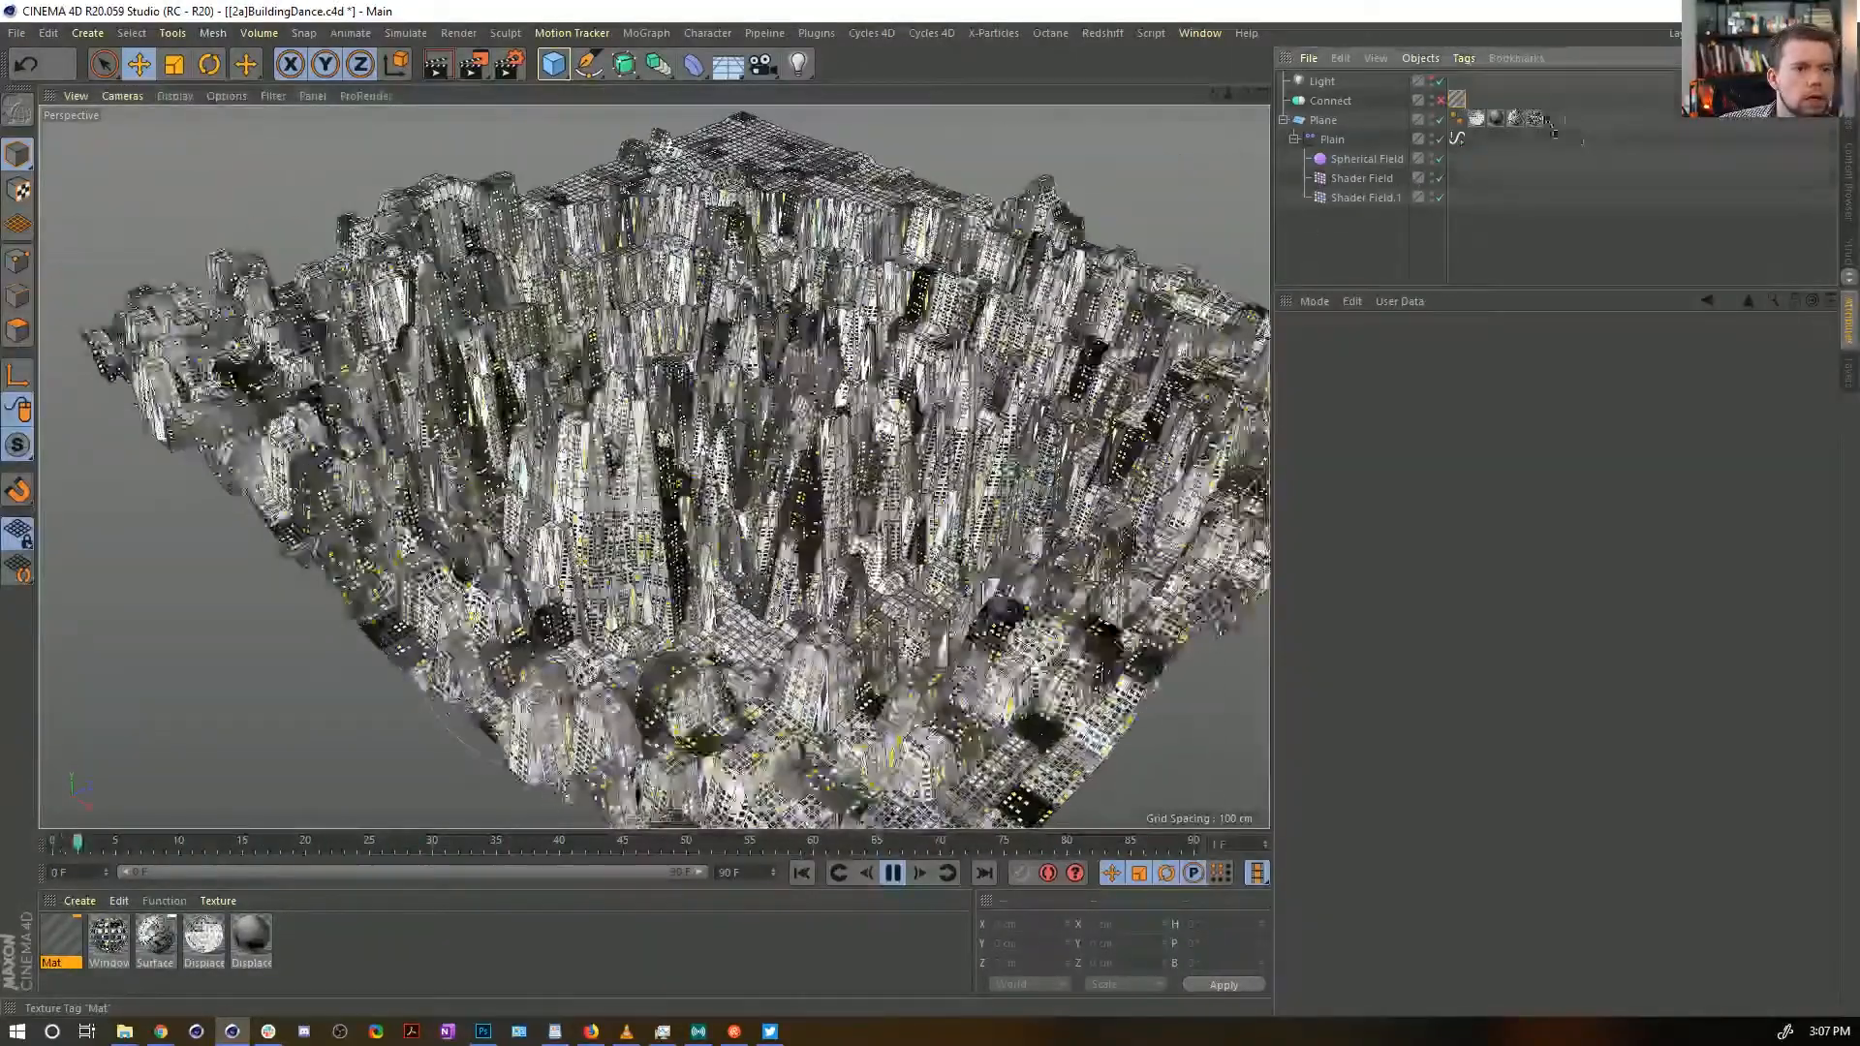
pyautogui.moveTo(1457, 99); pyautogui.dragTo(1559, 118)
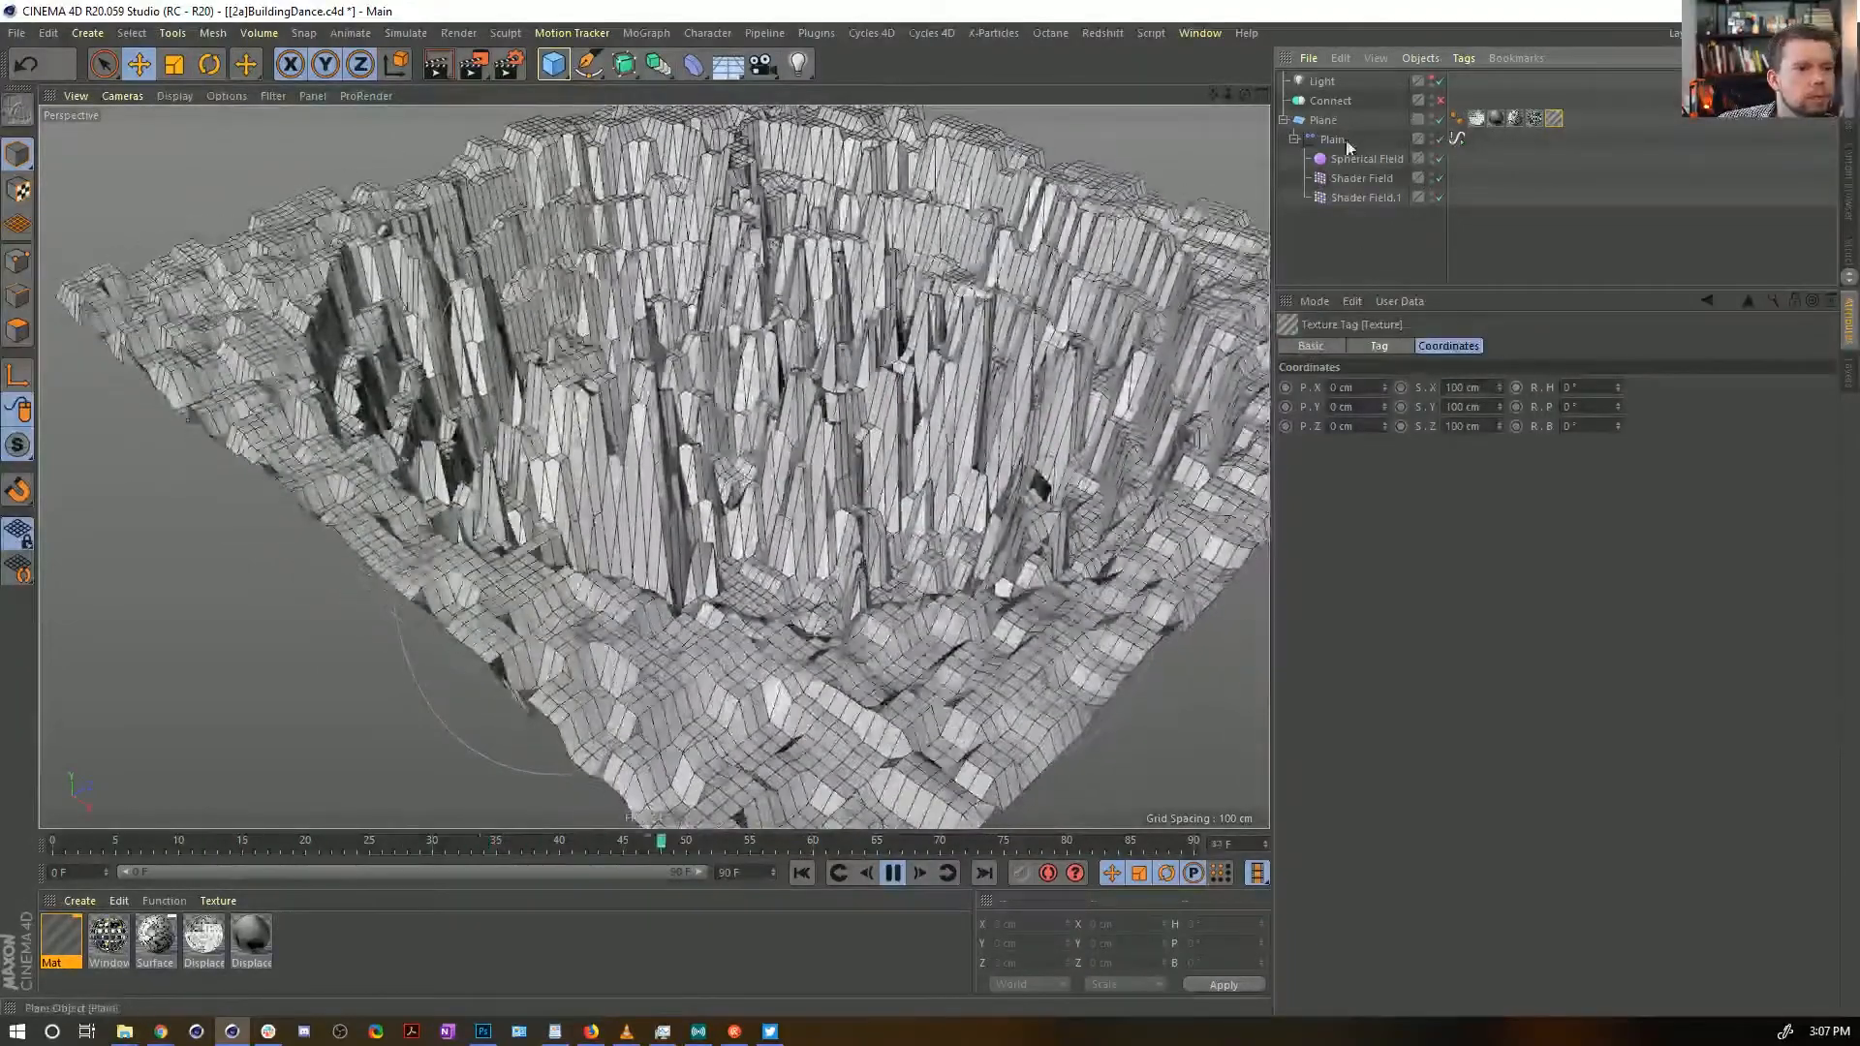
# Check which texture tag Shader Field.1 uses and examine the noise shader in the Displace.1 material's Luminance channel
pyautogui.click(1385, 197)
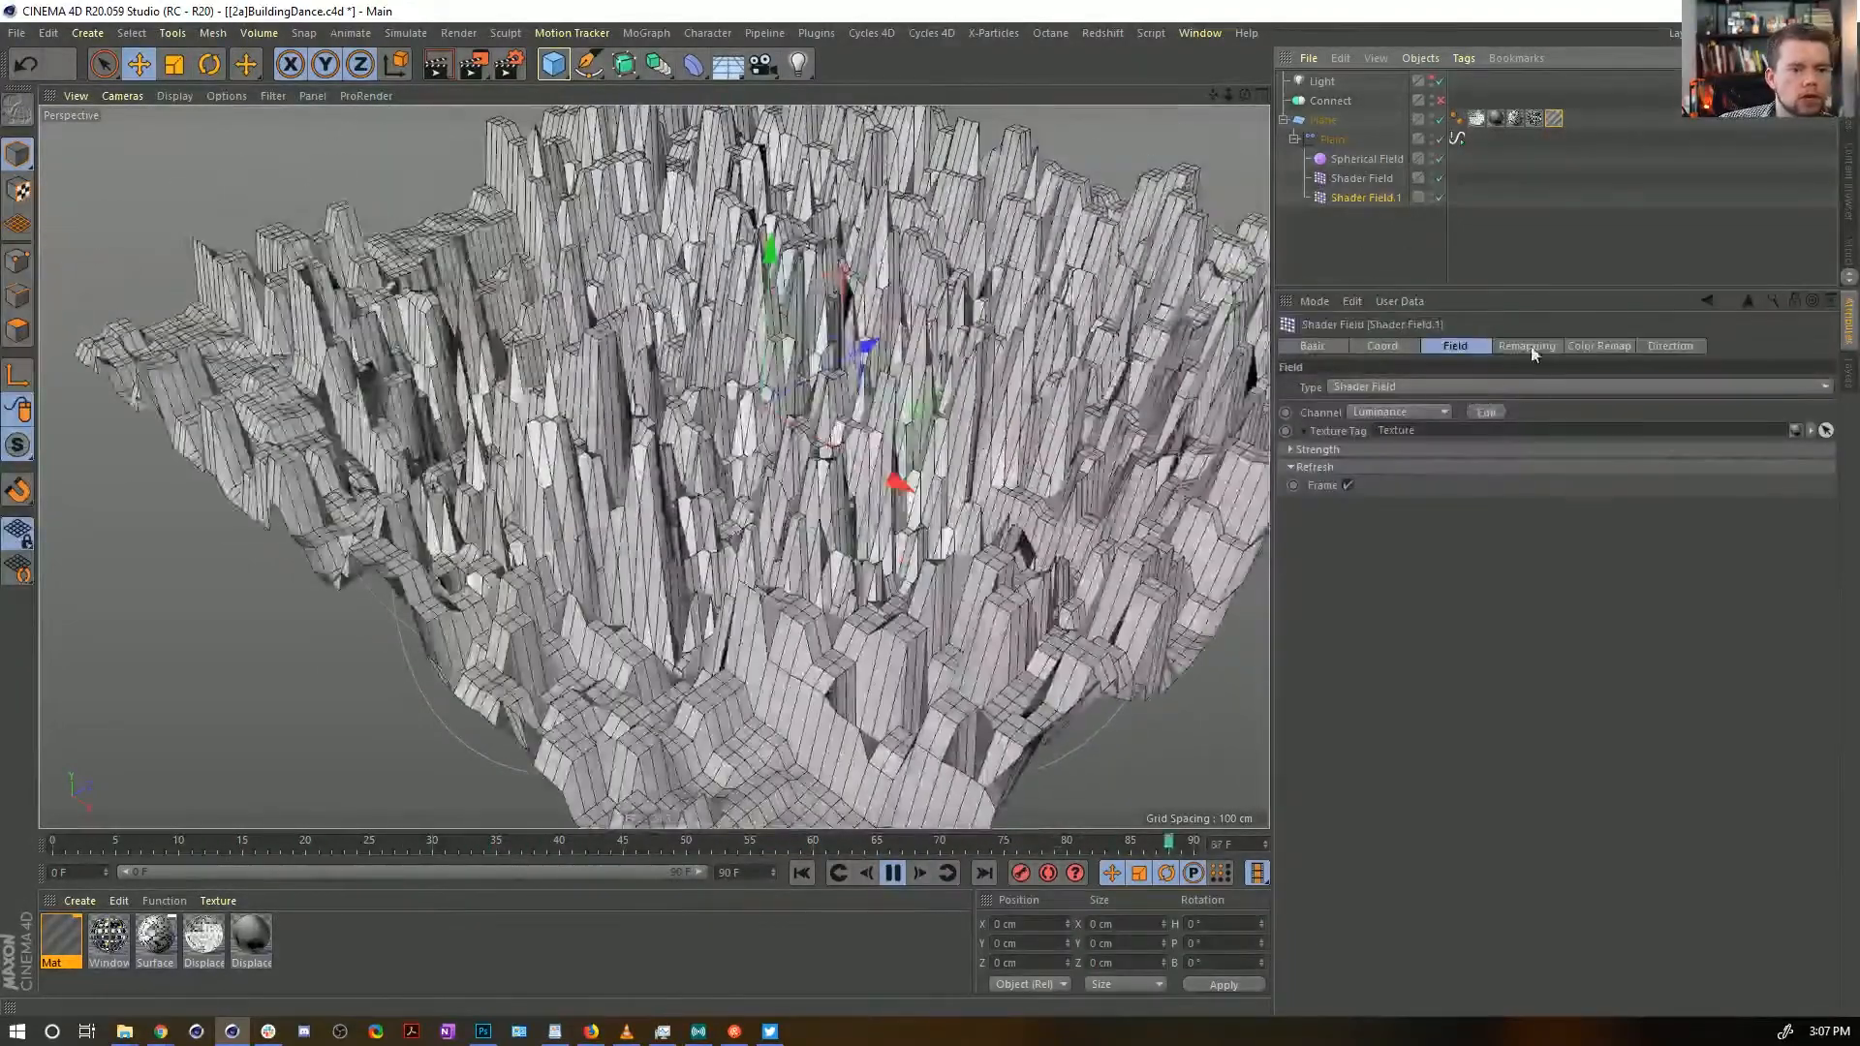
pyautogui.click(1535, 118)
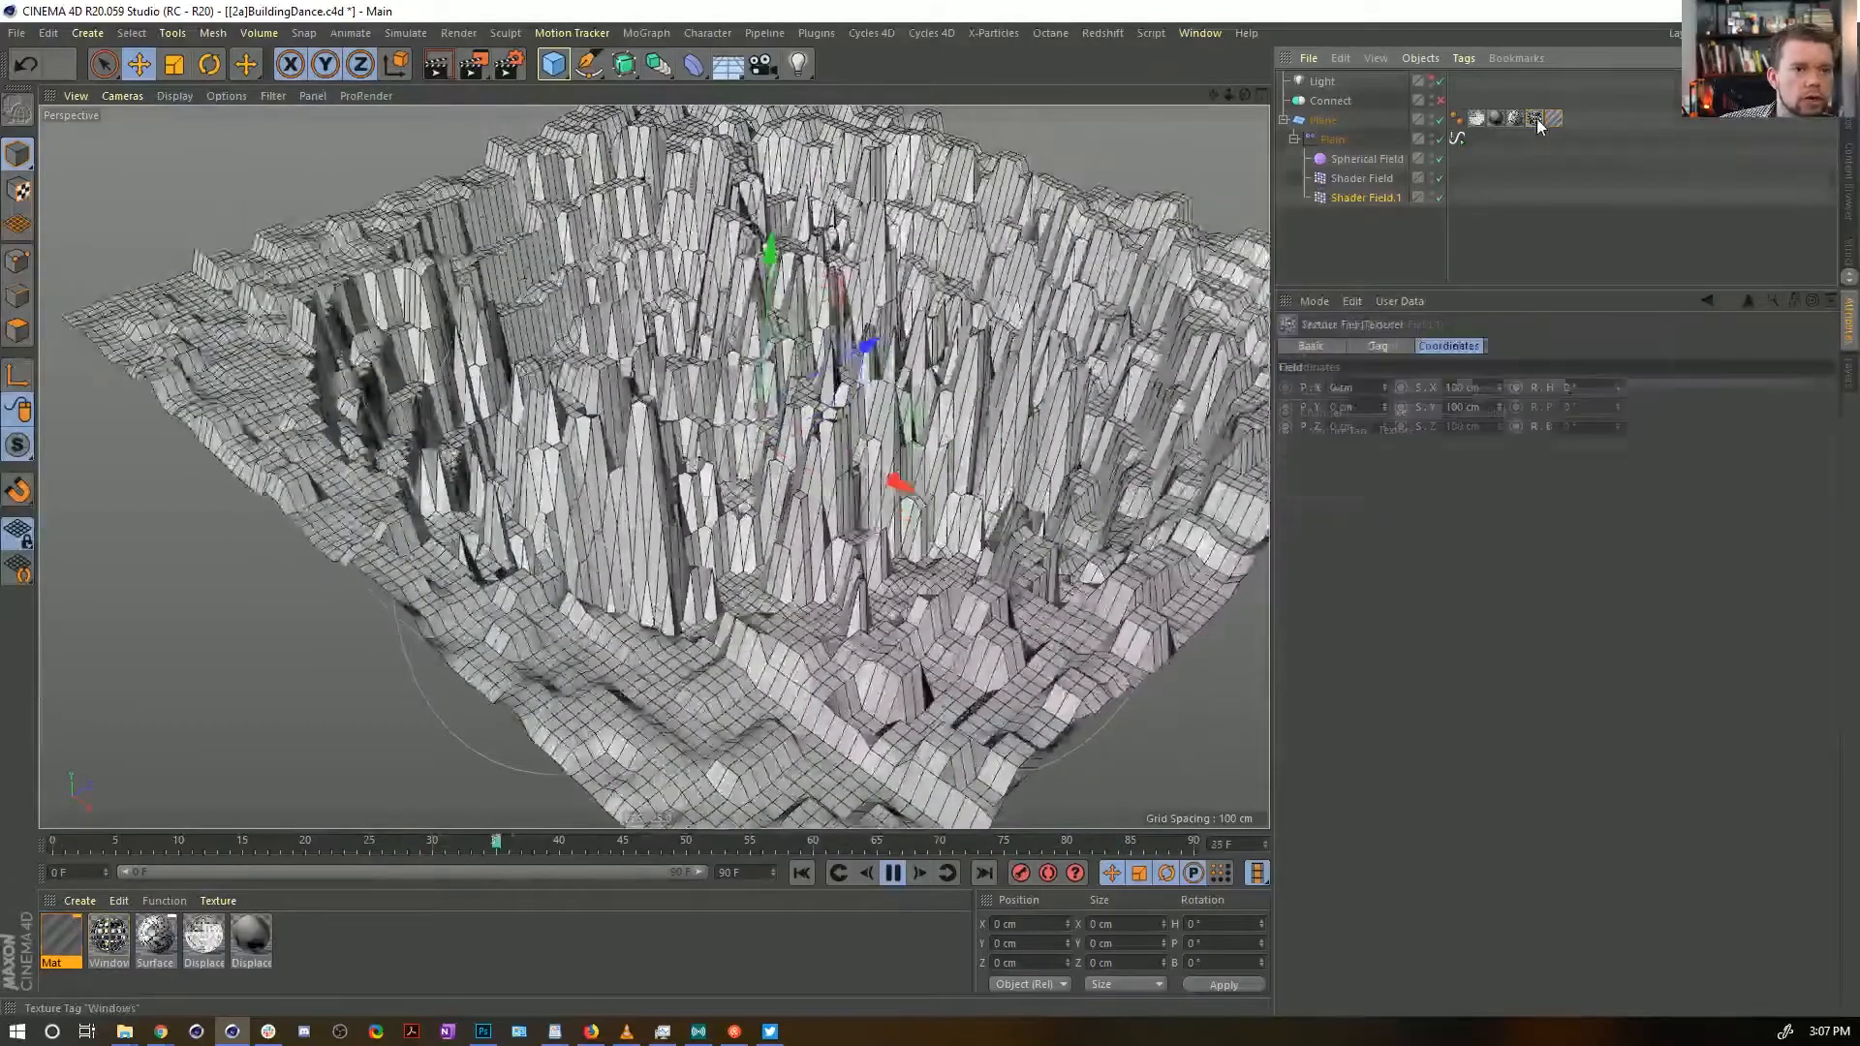
pyautogui.click(1375, 199)
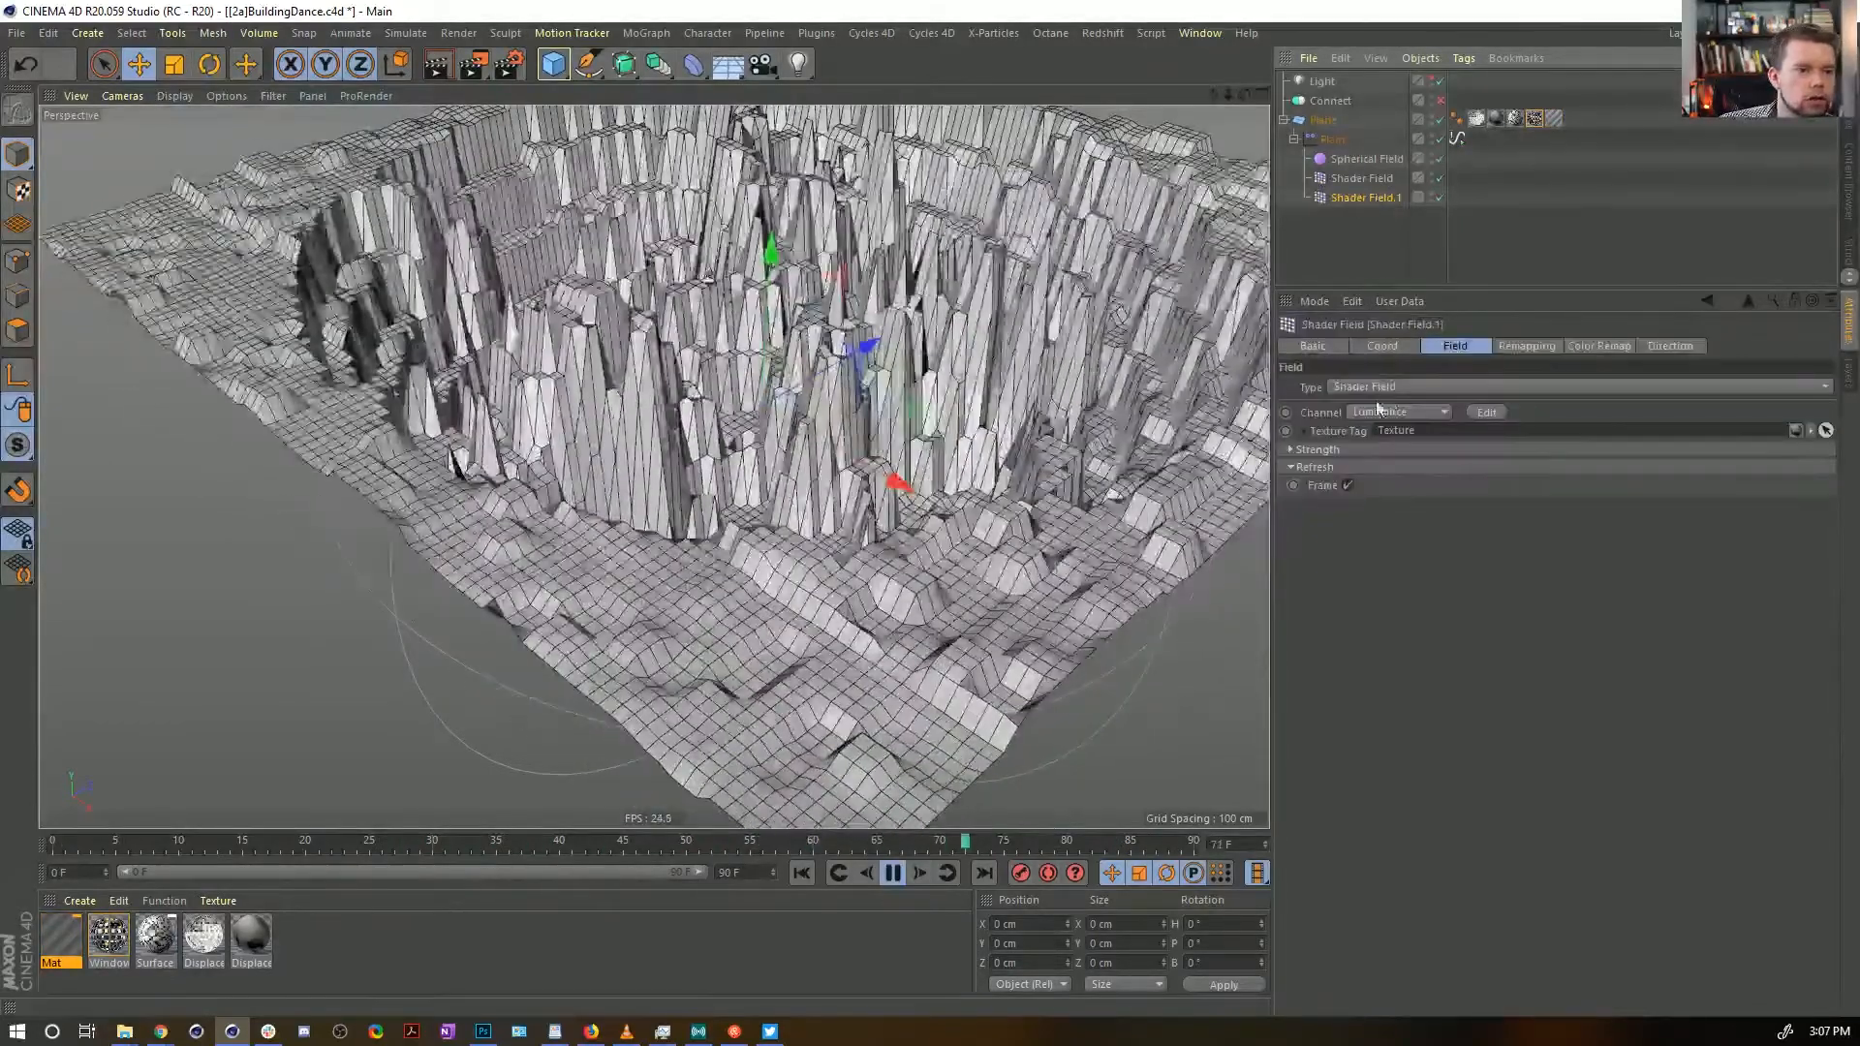
pyautogui.click(253, 935)
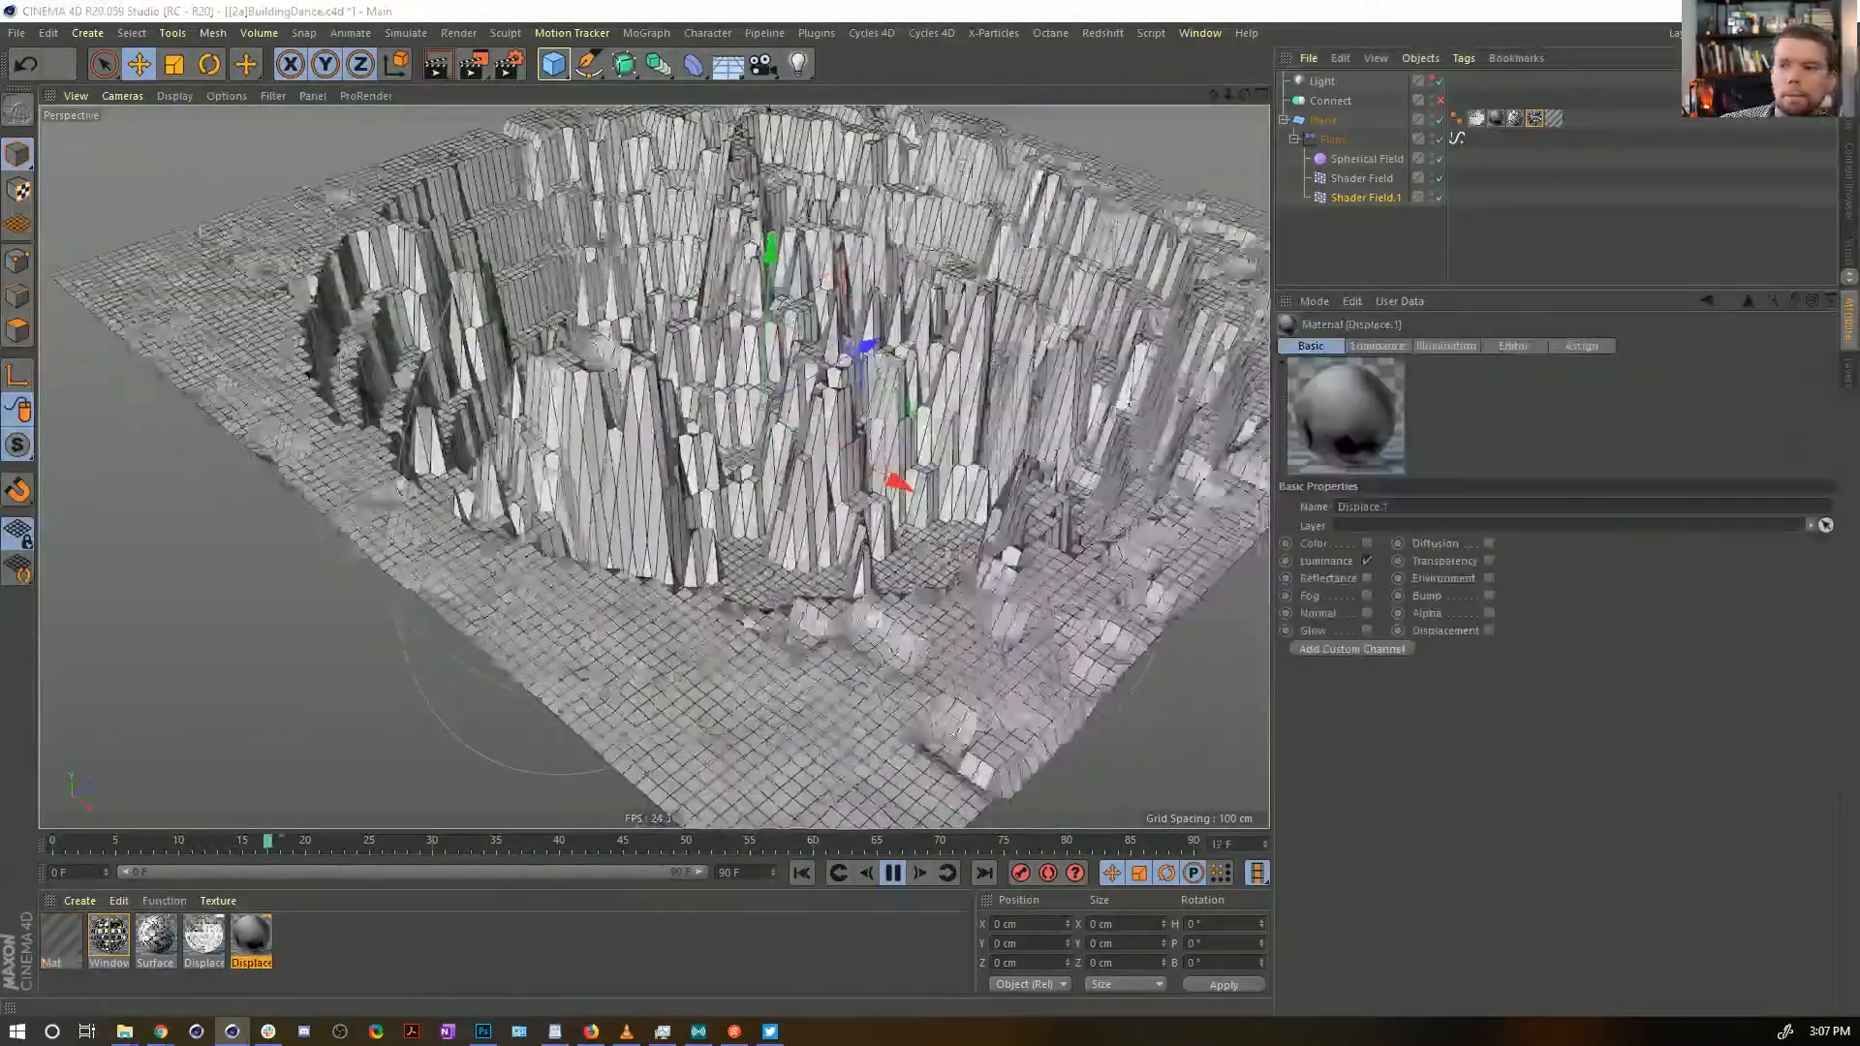
pyautogui.doubleClick(253, 935)
pyautogui.moveTo(958, 182); pyautogui.dragTo(914, 165)
pyautogui.click(911, 366)
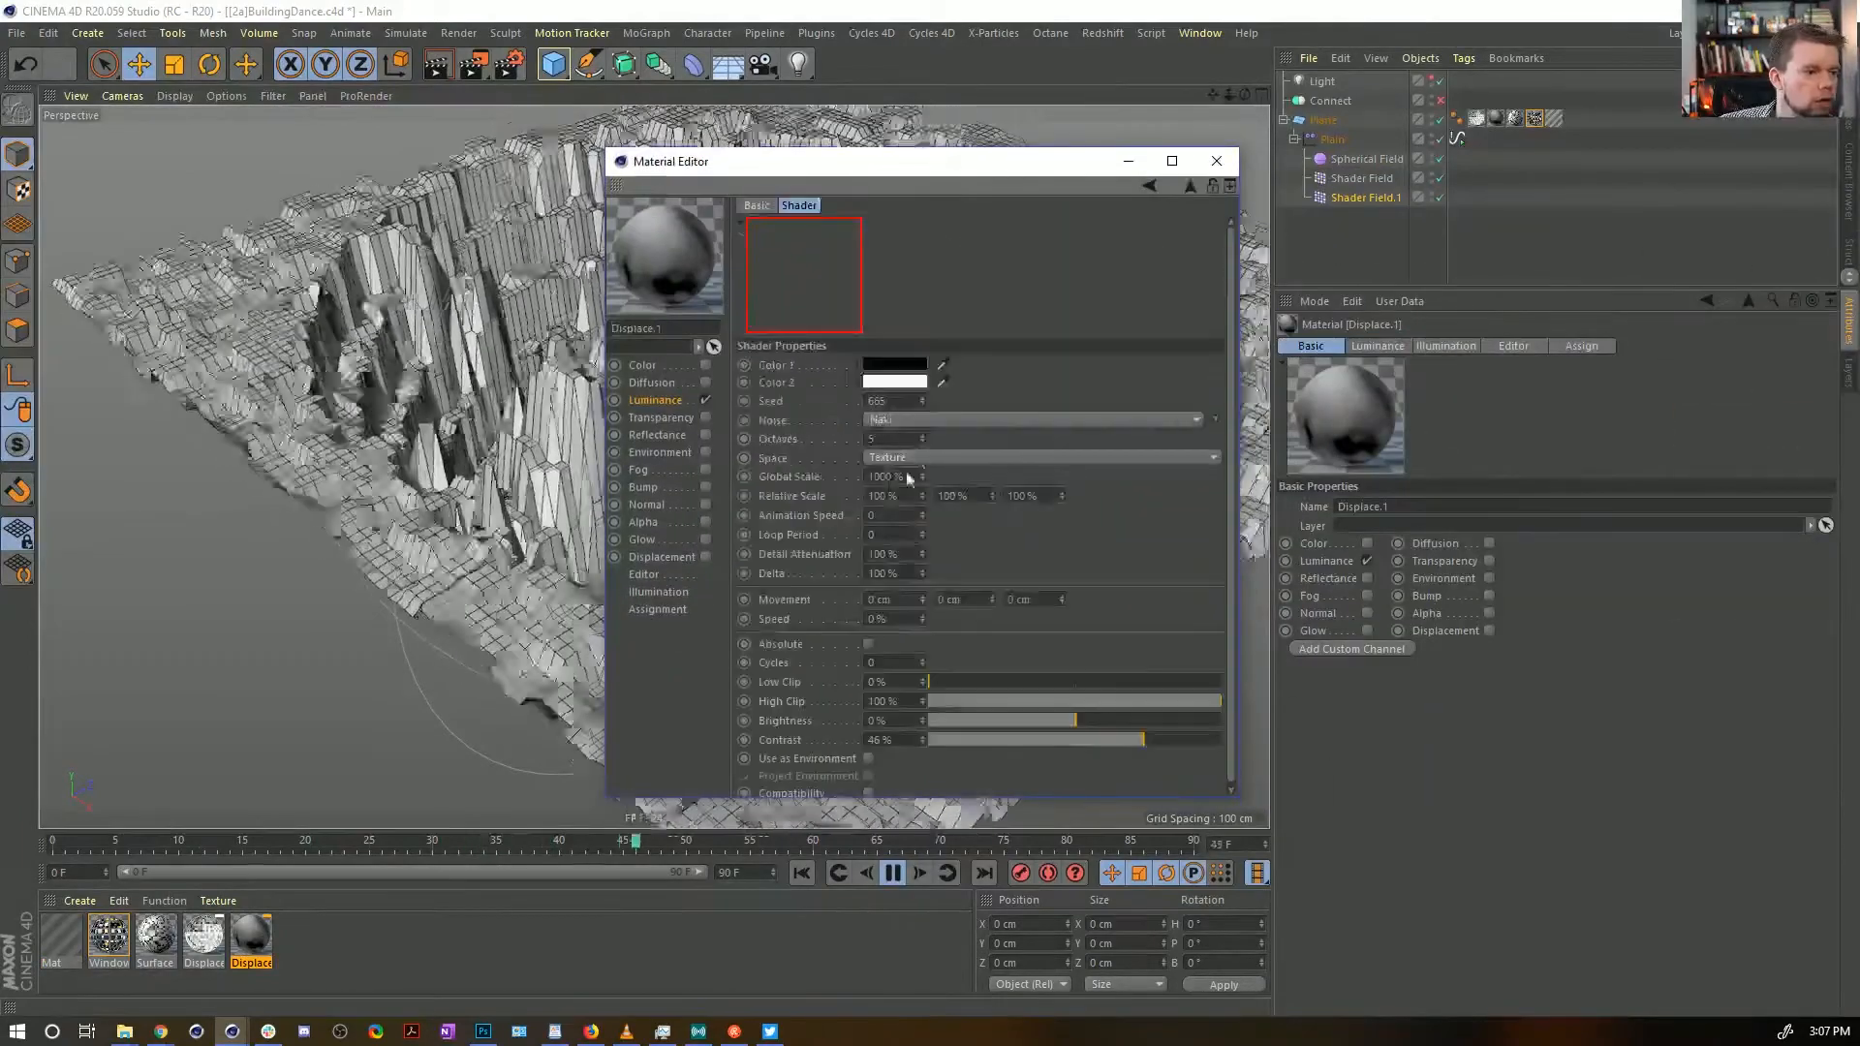
pyautogui.click(1217, 160)
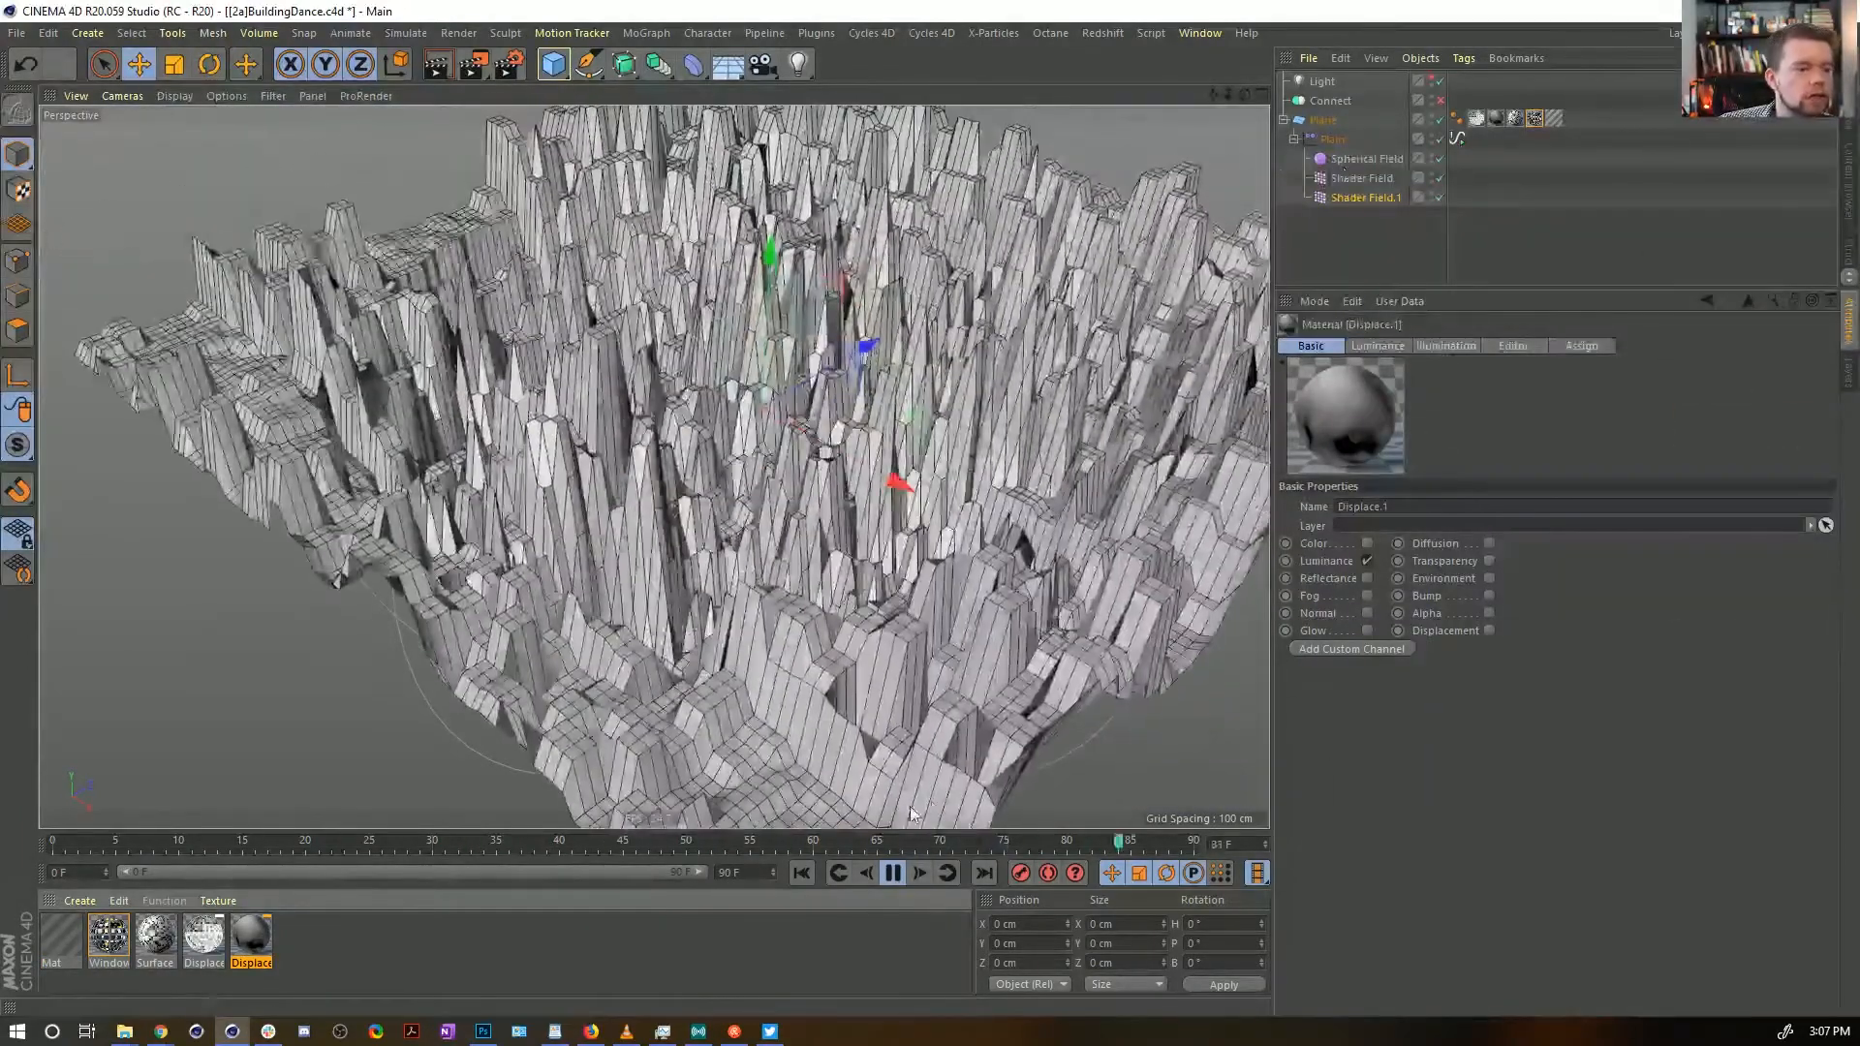
# Stop playback, try shifting the Window texture tag's Y position, and reset it to 0 cm
pyautogui.click(893, 873)
pyautogui.click(1366, 197)
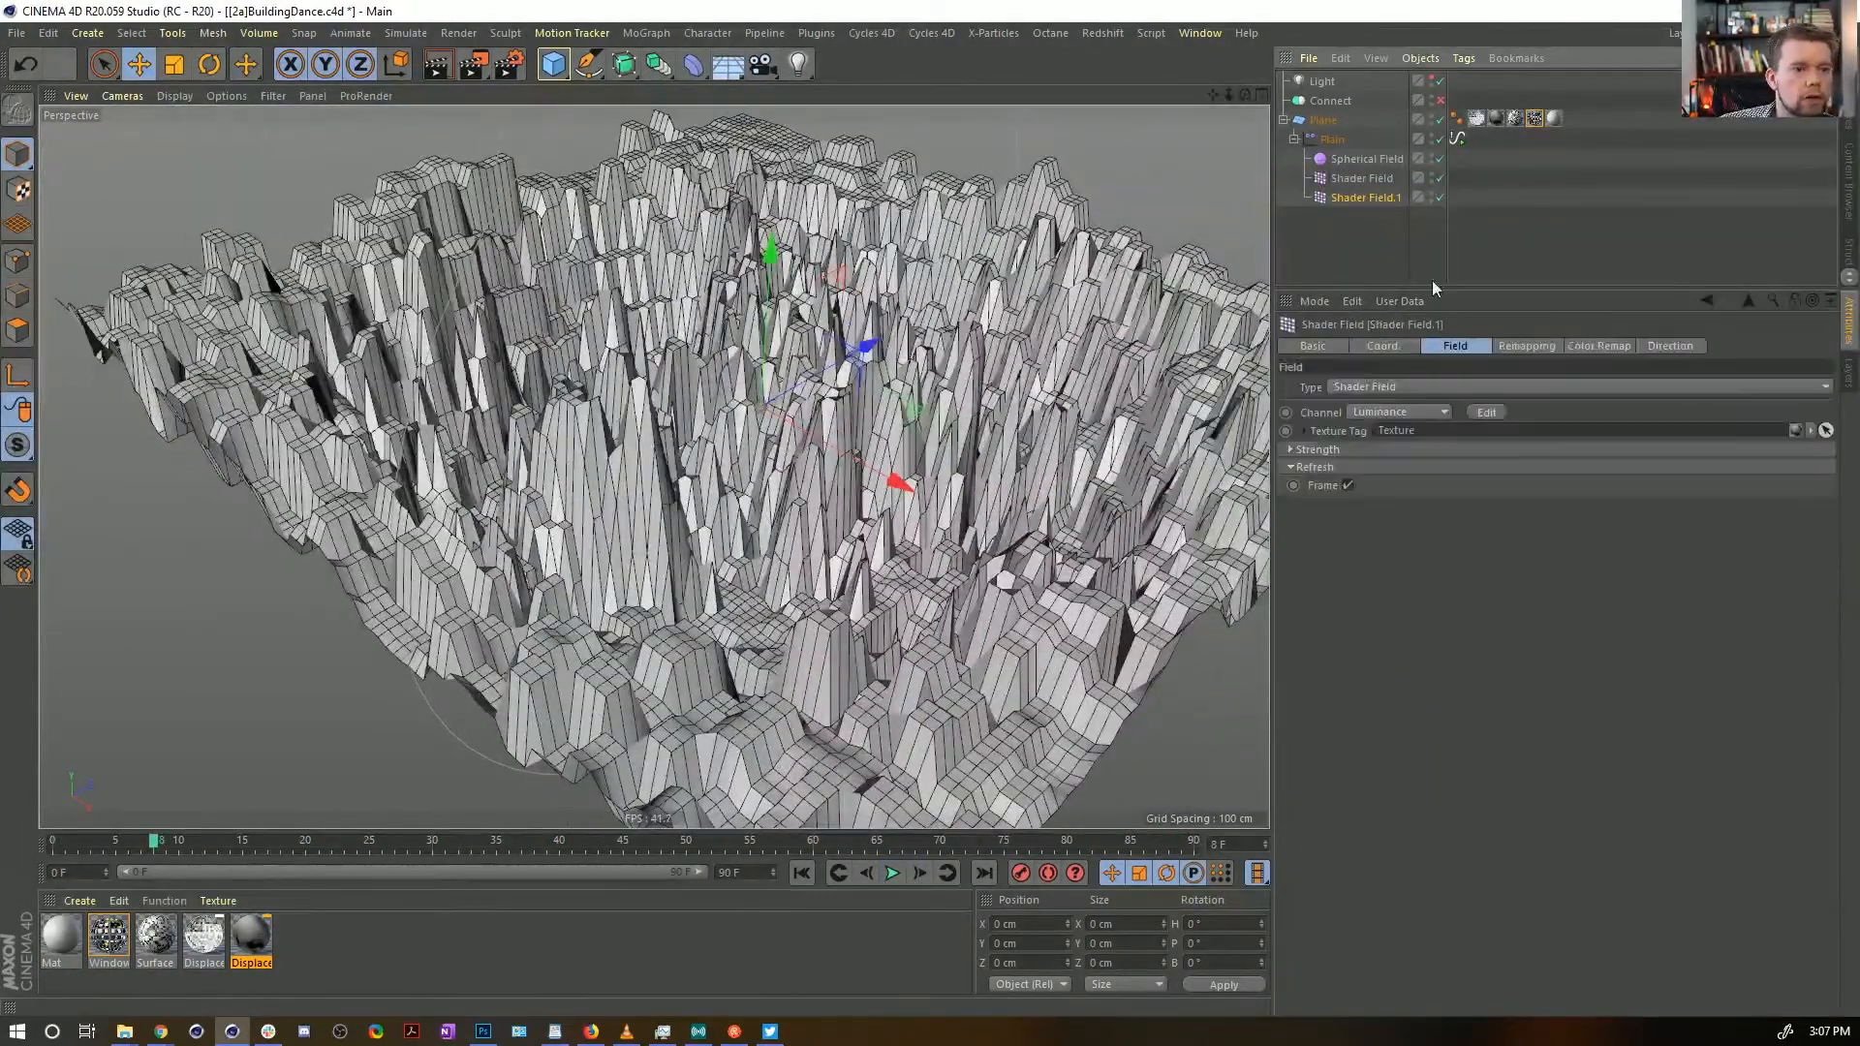
pyautogui.click(1534, 120)
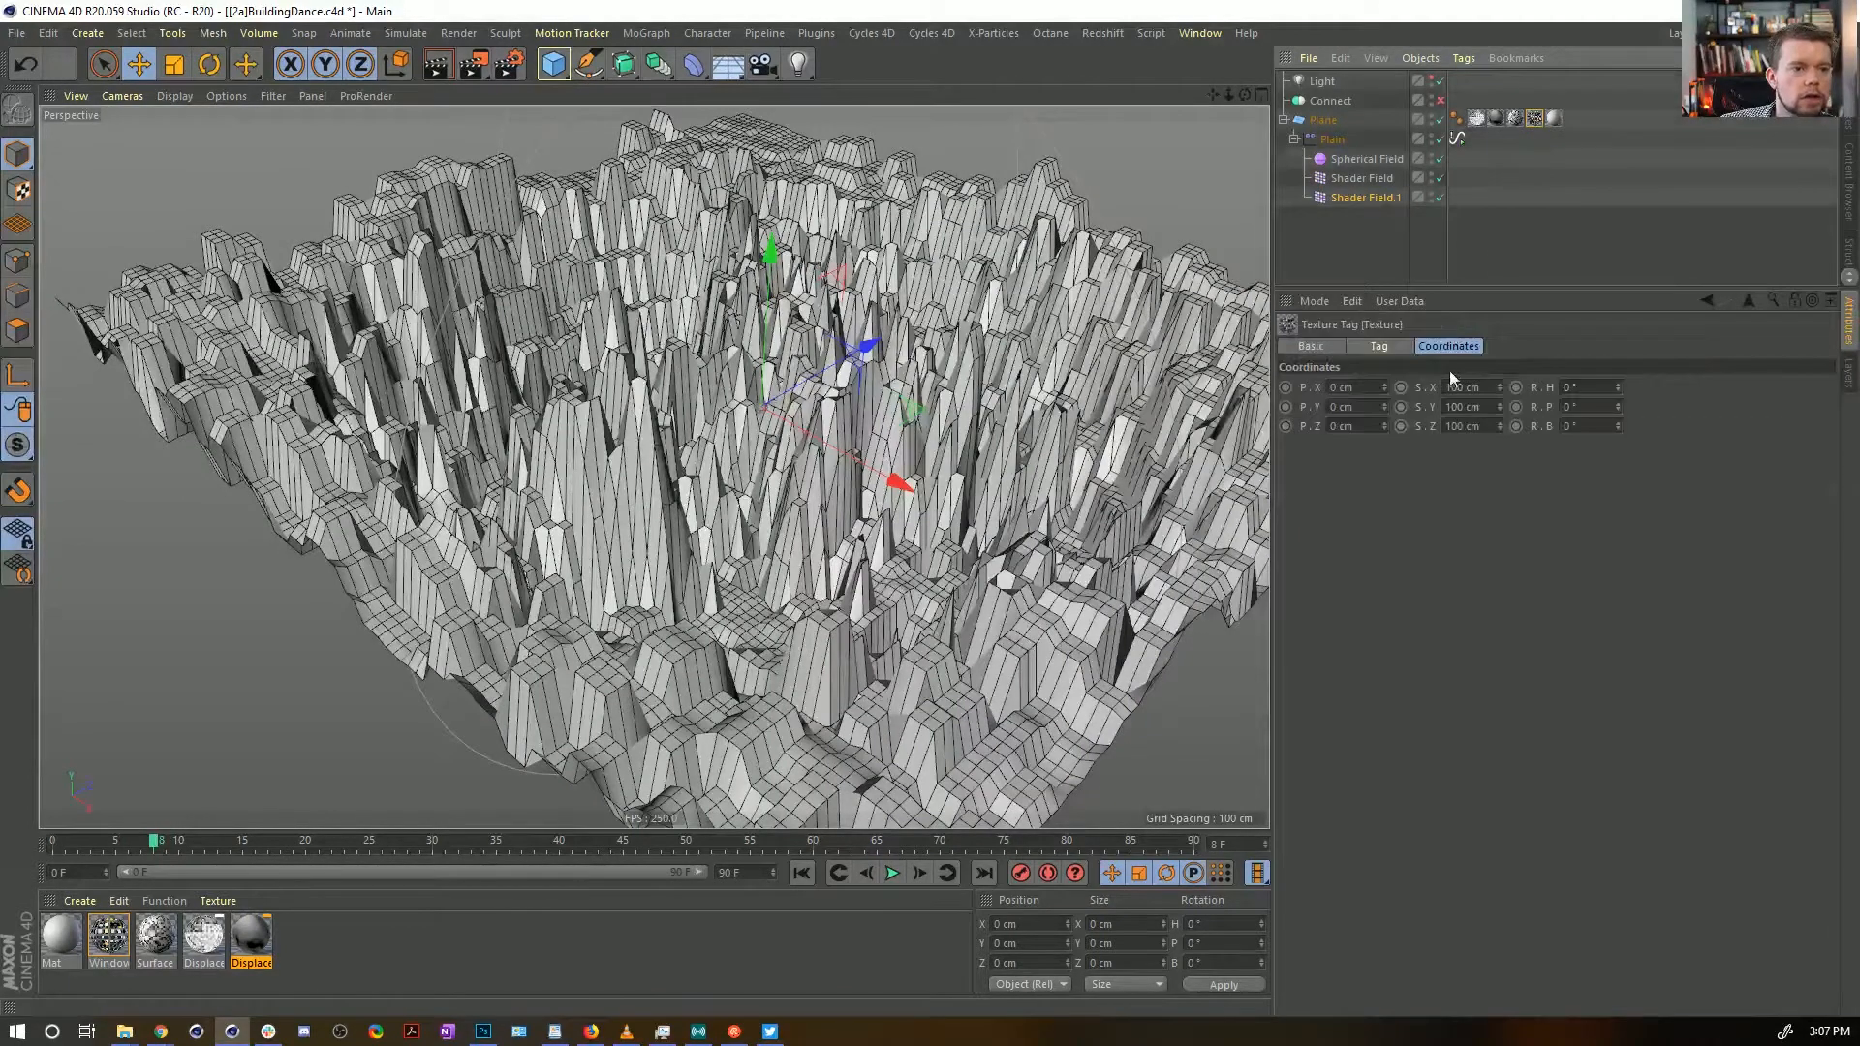
pyautogui.moveTo(1385, 405); pyautogui.dragTo(1395, 396)
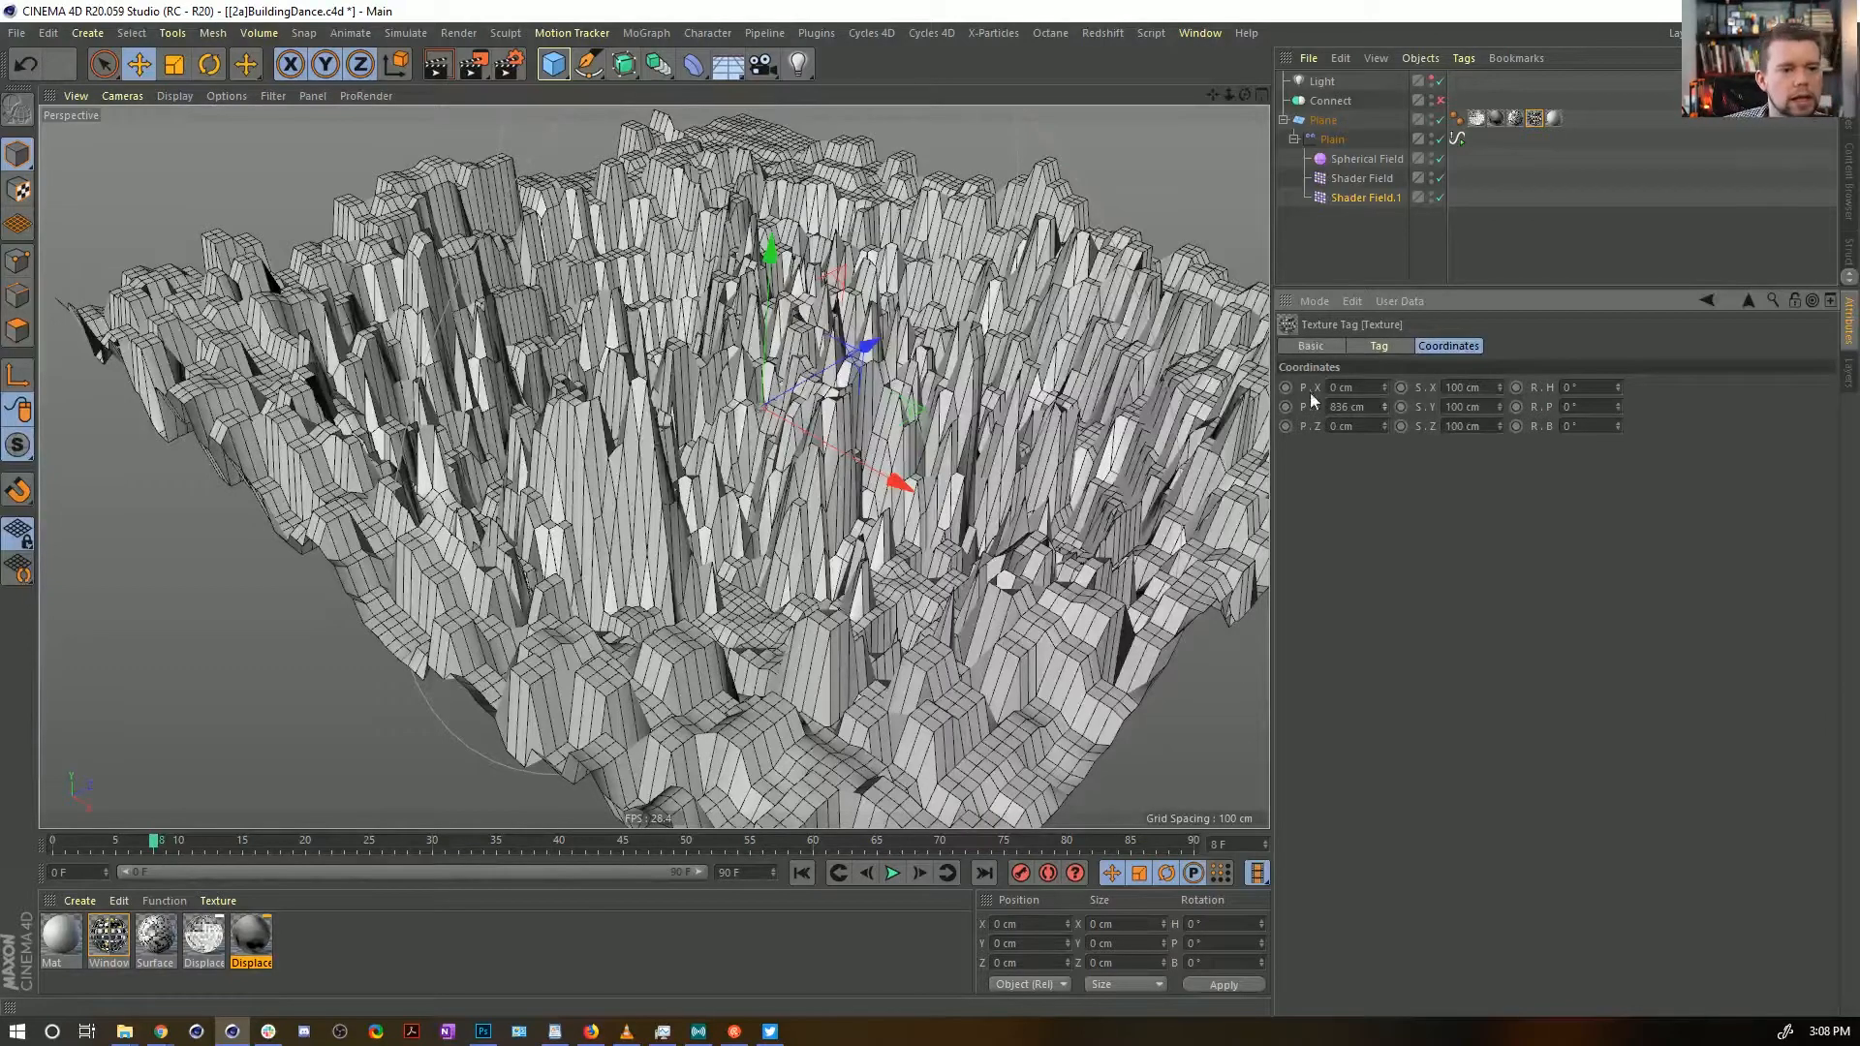
pyautogui.moveTo(1370, 408); pyautogui.dragTo(1308, 470)
pyautogui.write('0')
pyautogui.press('Return')
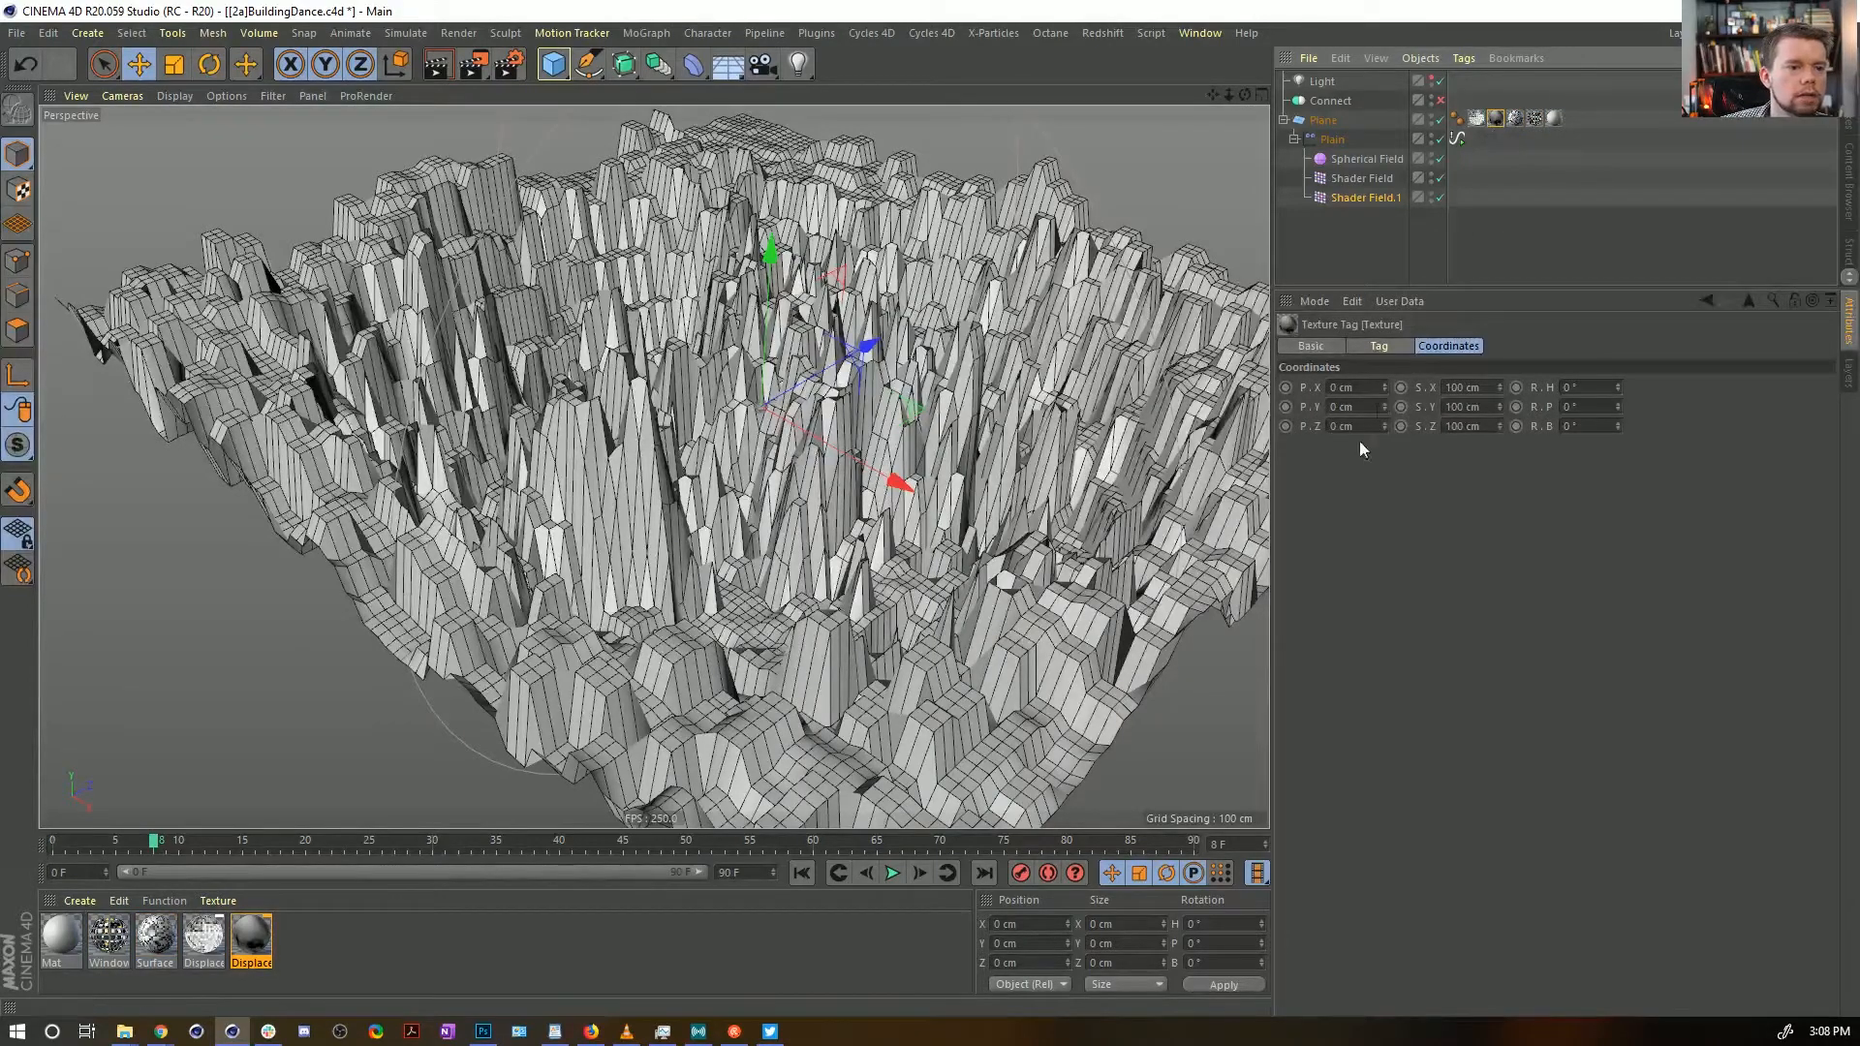
# Try out negative and positive Y positions on the Displace.1 texture tag and reset it to 0 cm
pyautogui.moveTo(1385, 405); pyautogui.dragTo(1386, 518)
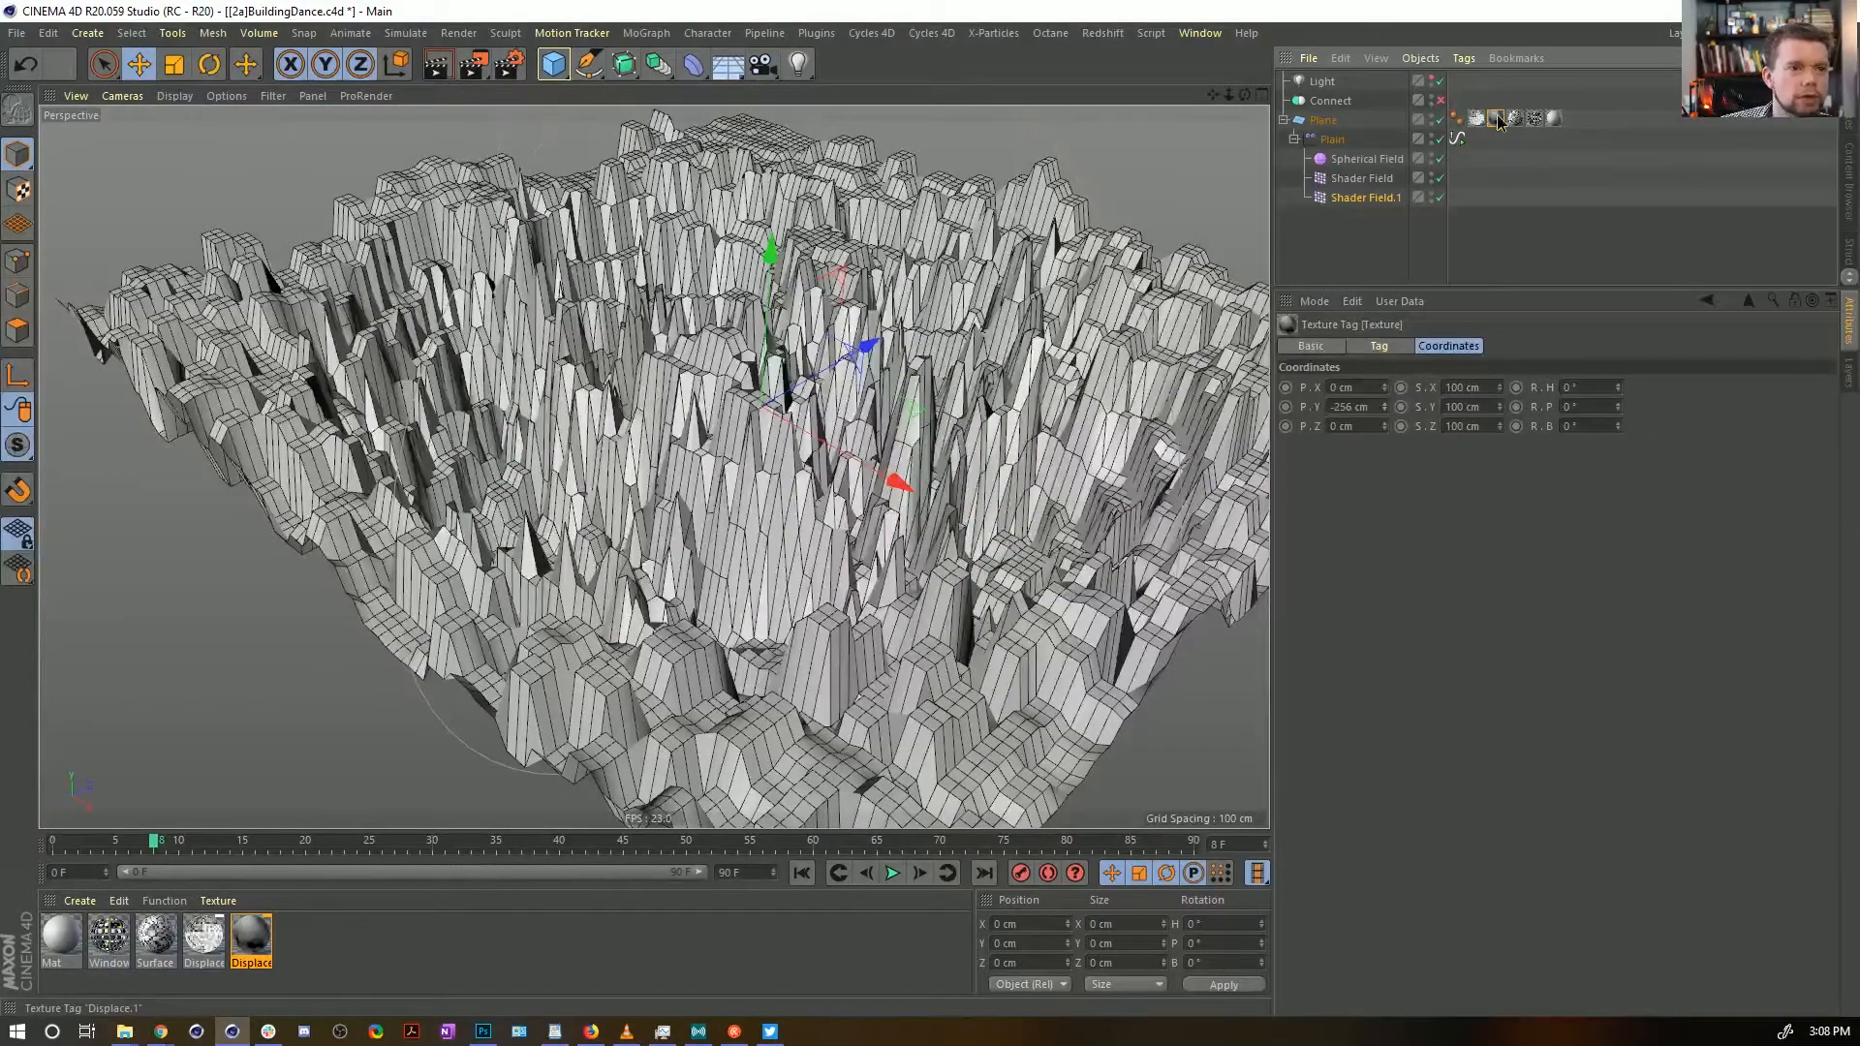
pyautogui.moveTo(1384, 406); pyautogui.dragTo(1324, 455)
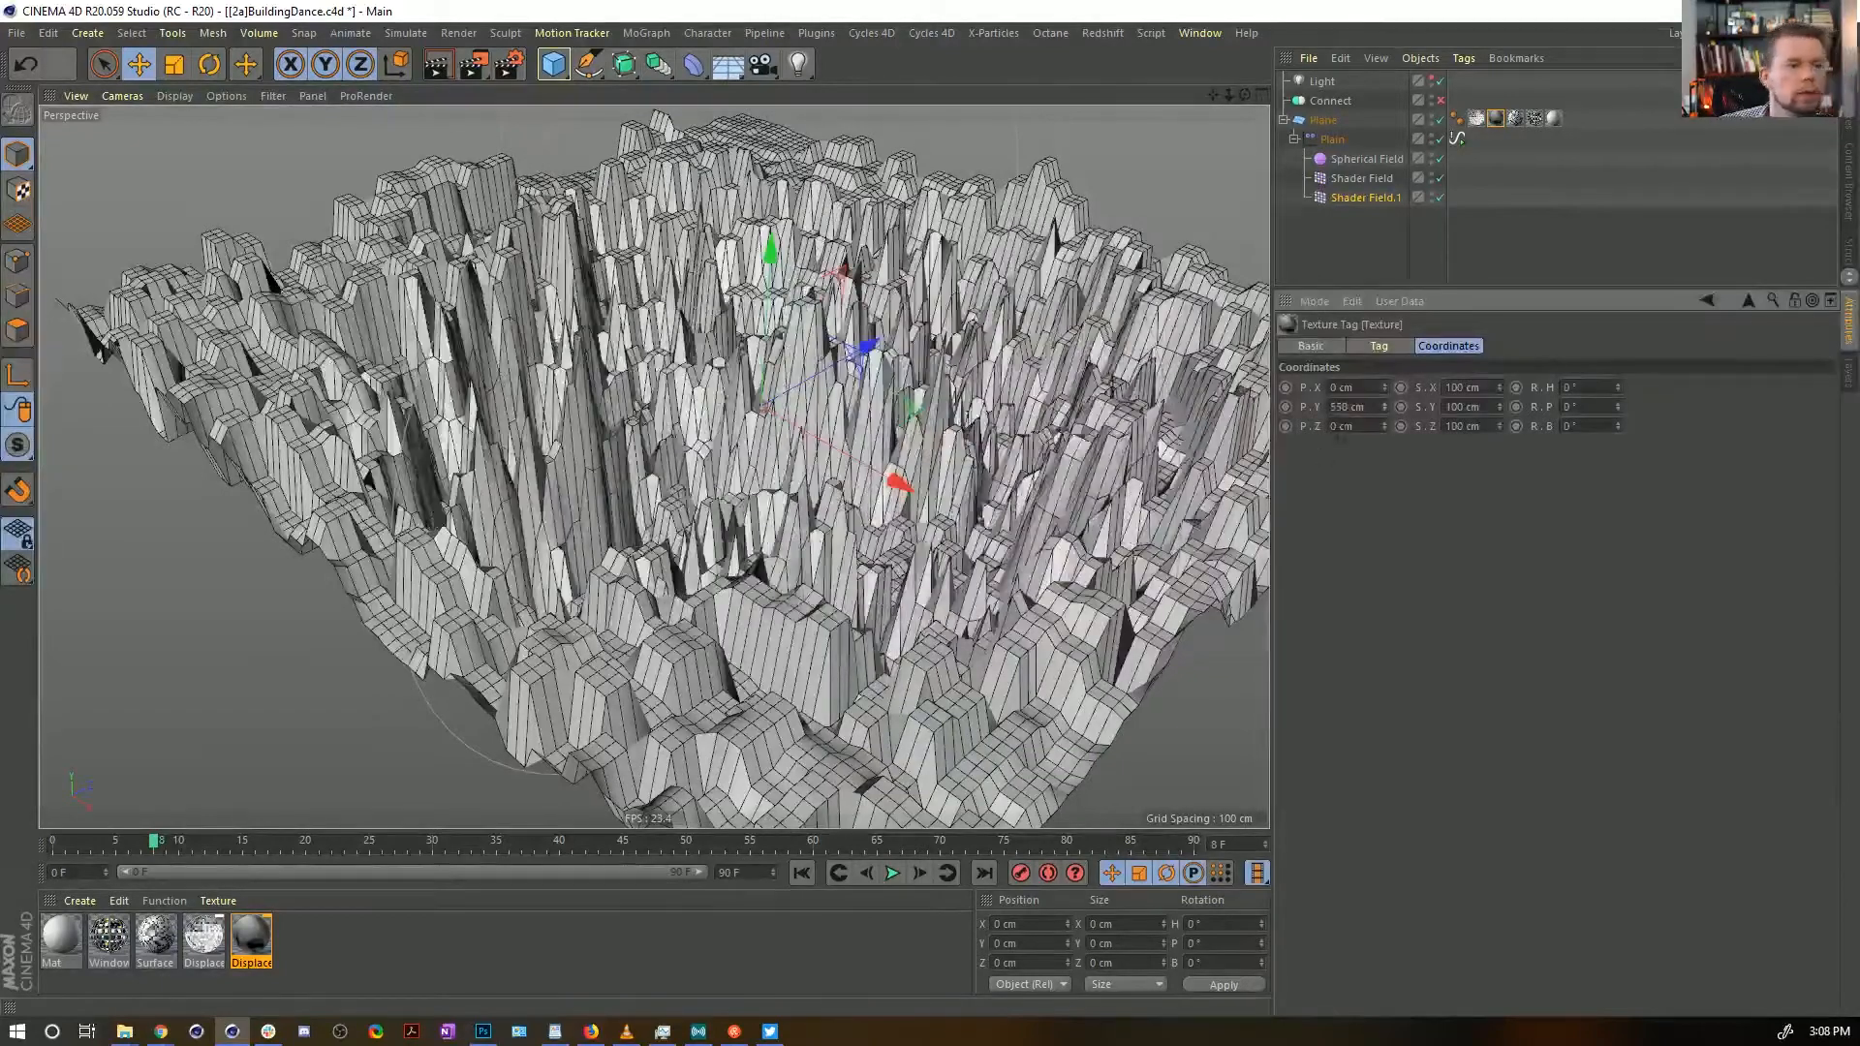
pyautogui.write('0')
pyautogui.press('Return')
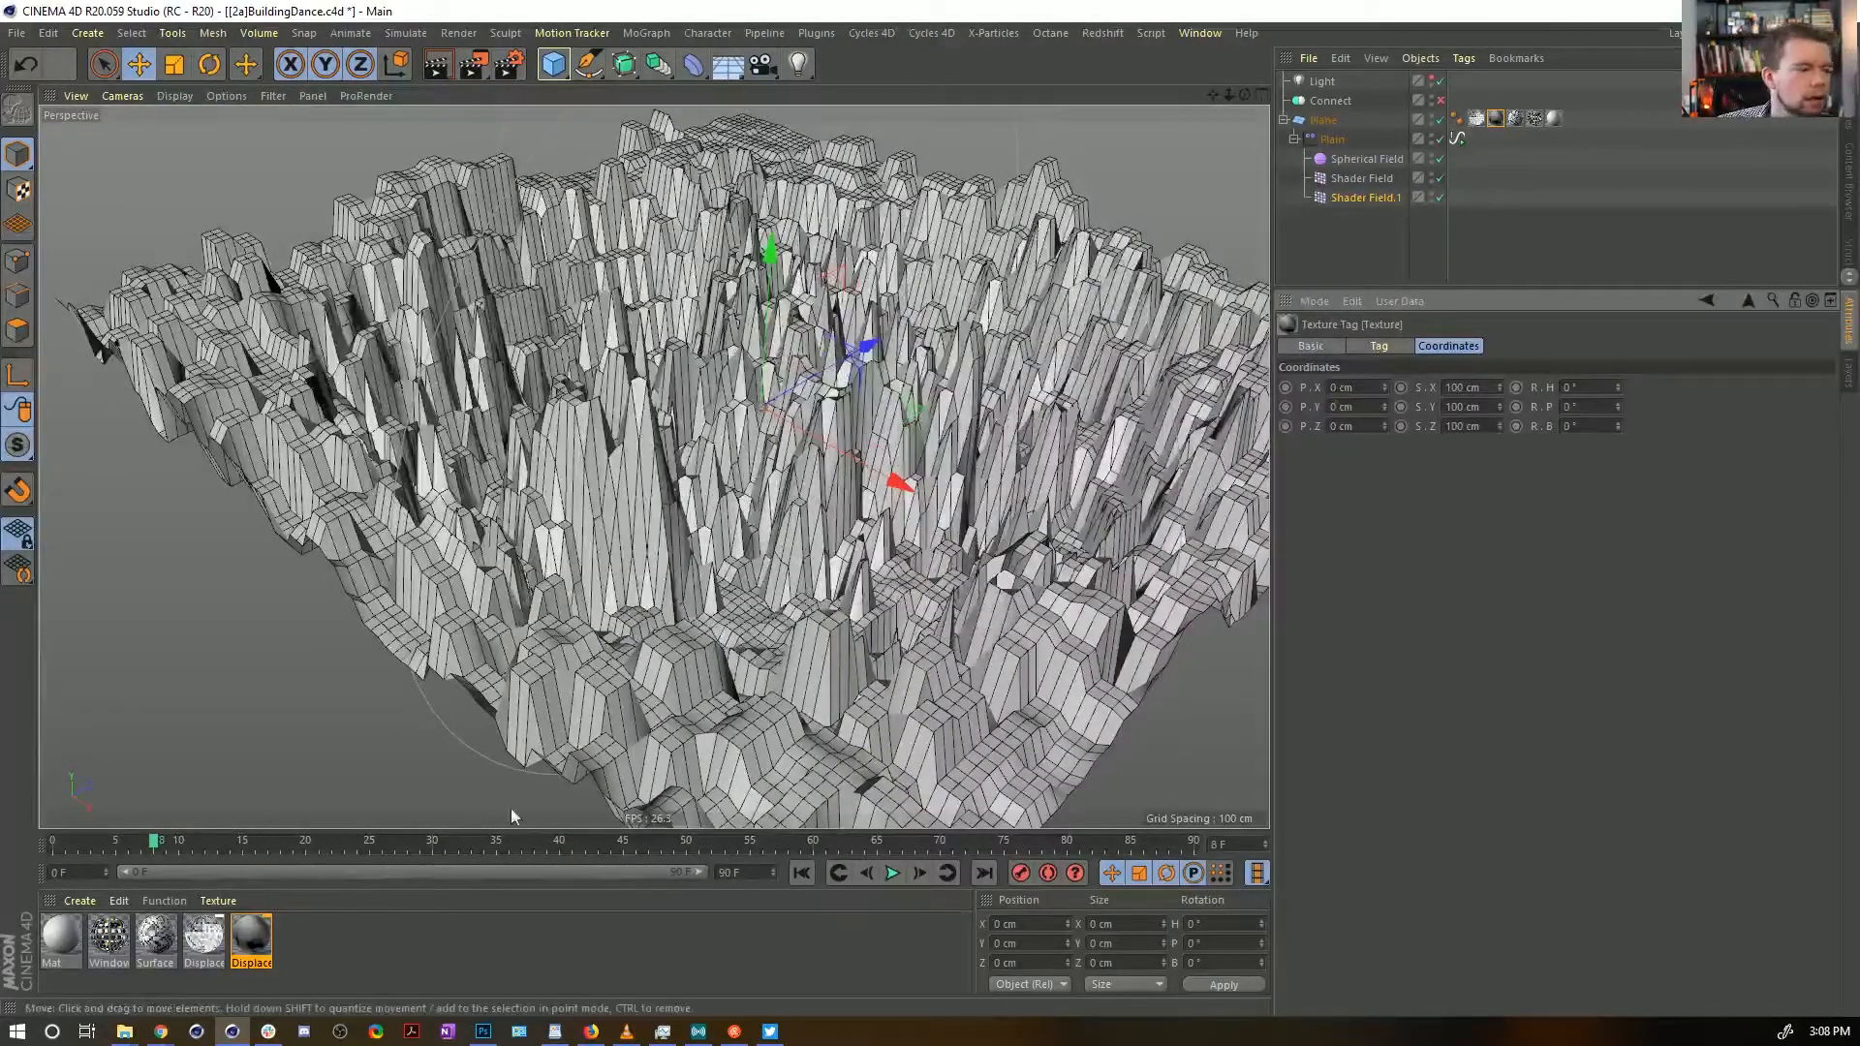
# Set the Displace.1 noise shader's Global Scale to 2000% and its Contrast to about 62%
pyautogui.doubleClick(252, 937)
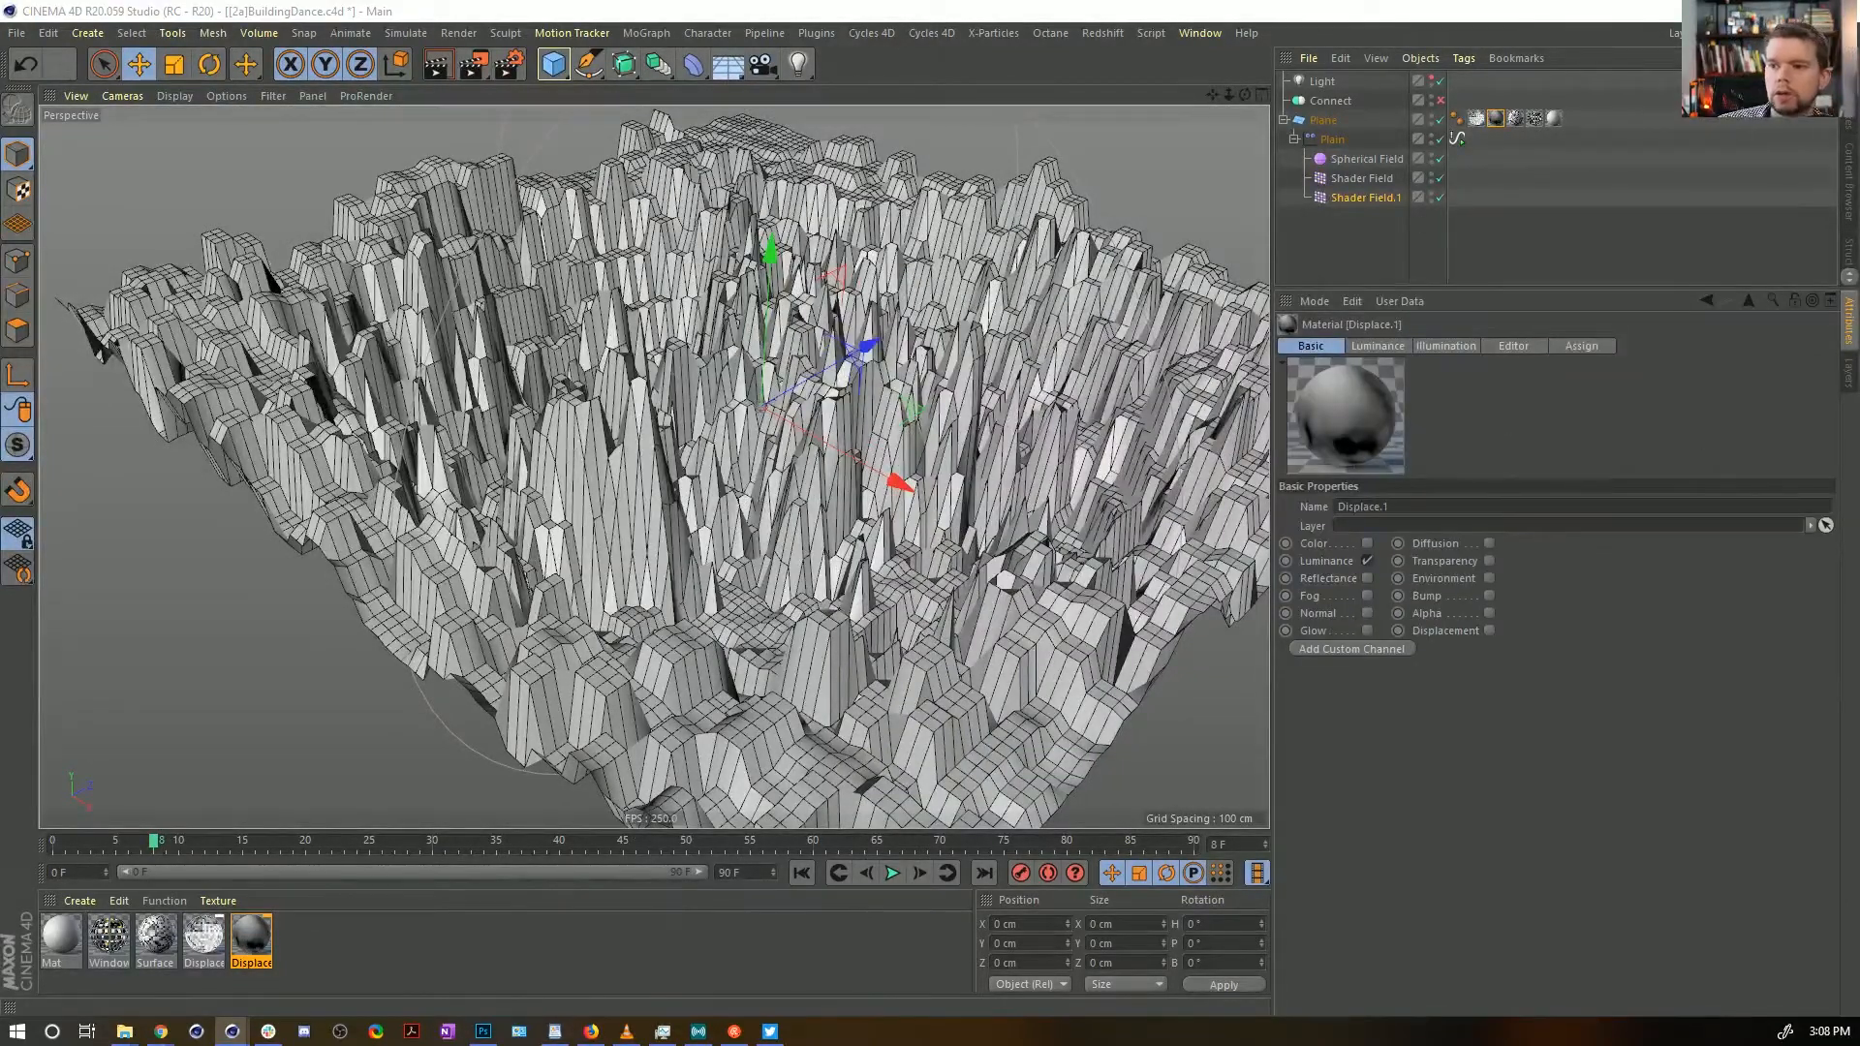
pyautogui.click(1135, 624)
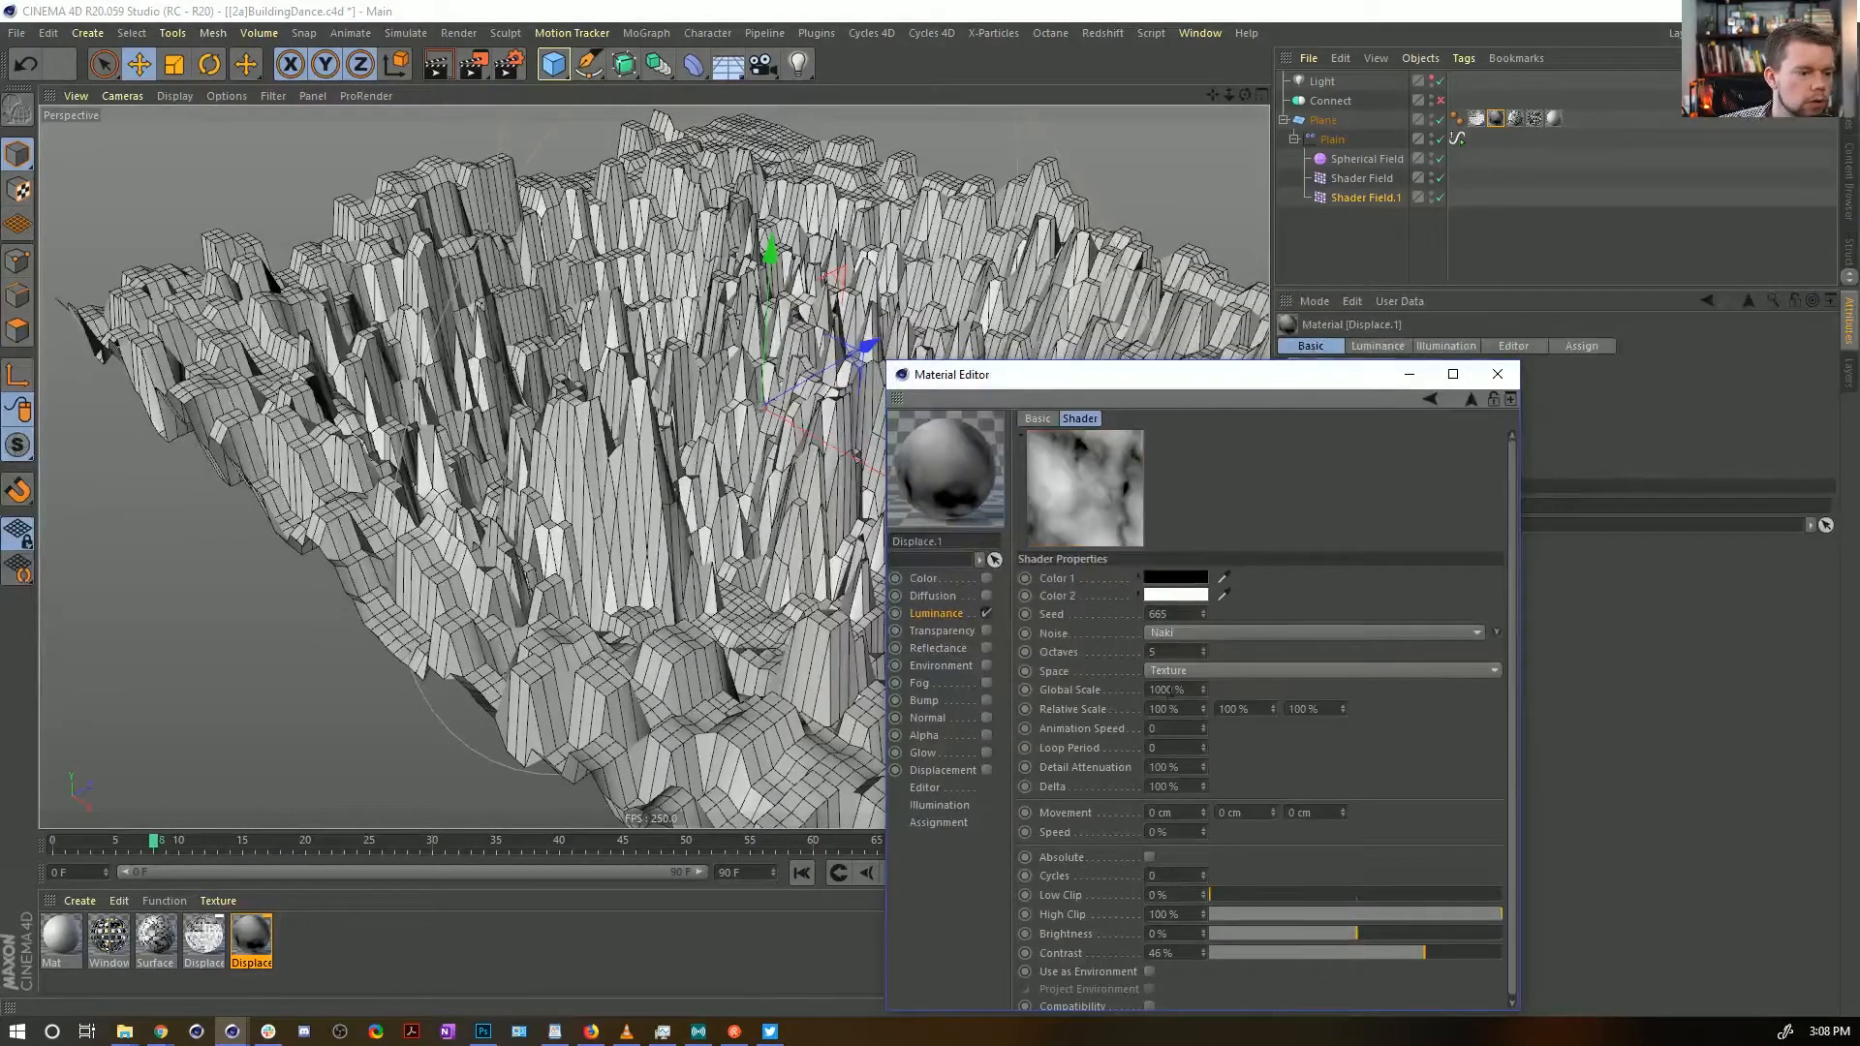
pyautogui.press('Return')
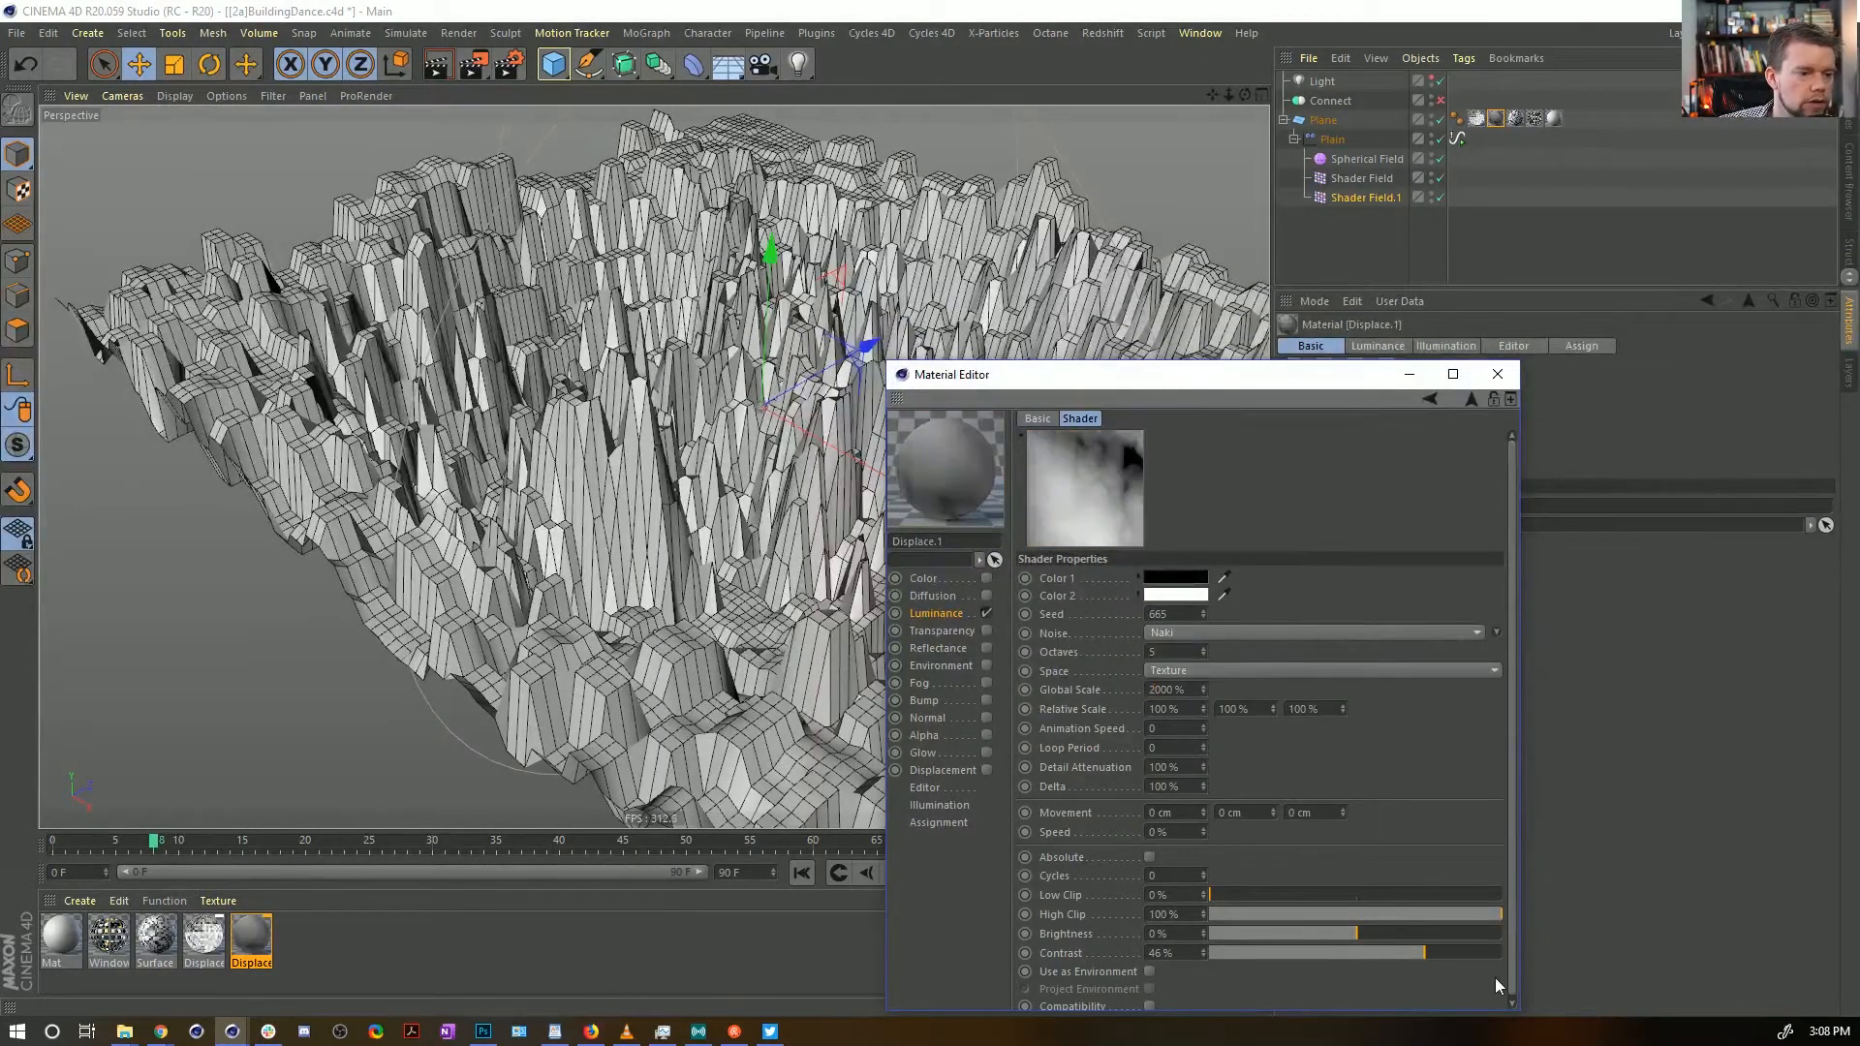
pyautogui.moveTo(1458, 955); pyautogui.dragTo(1450, 961)
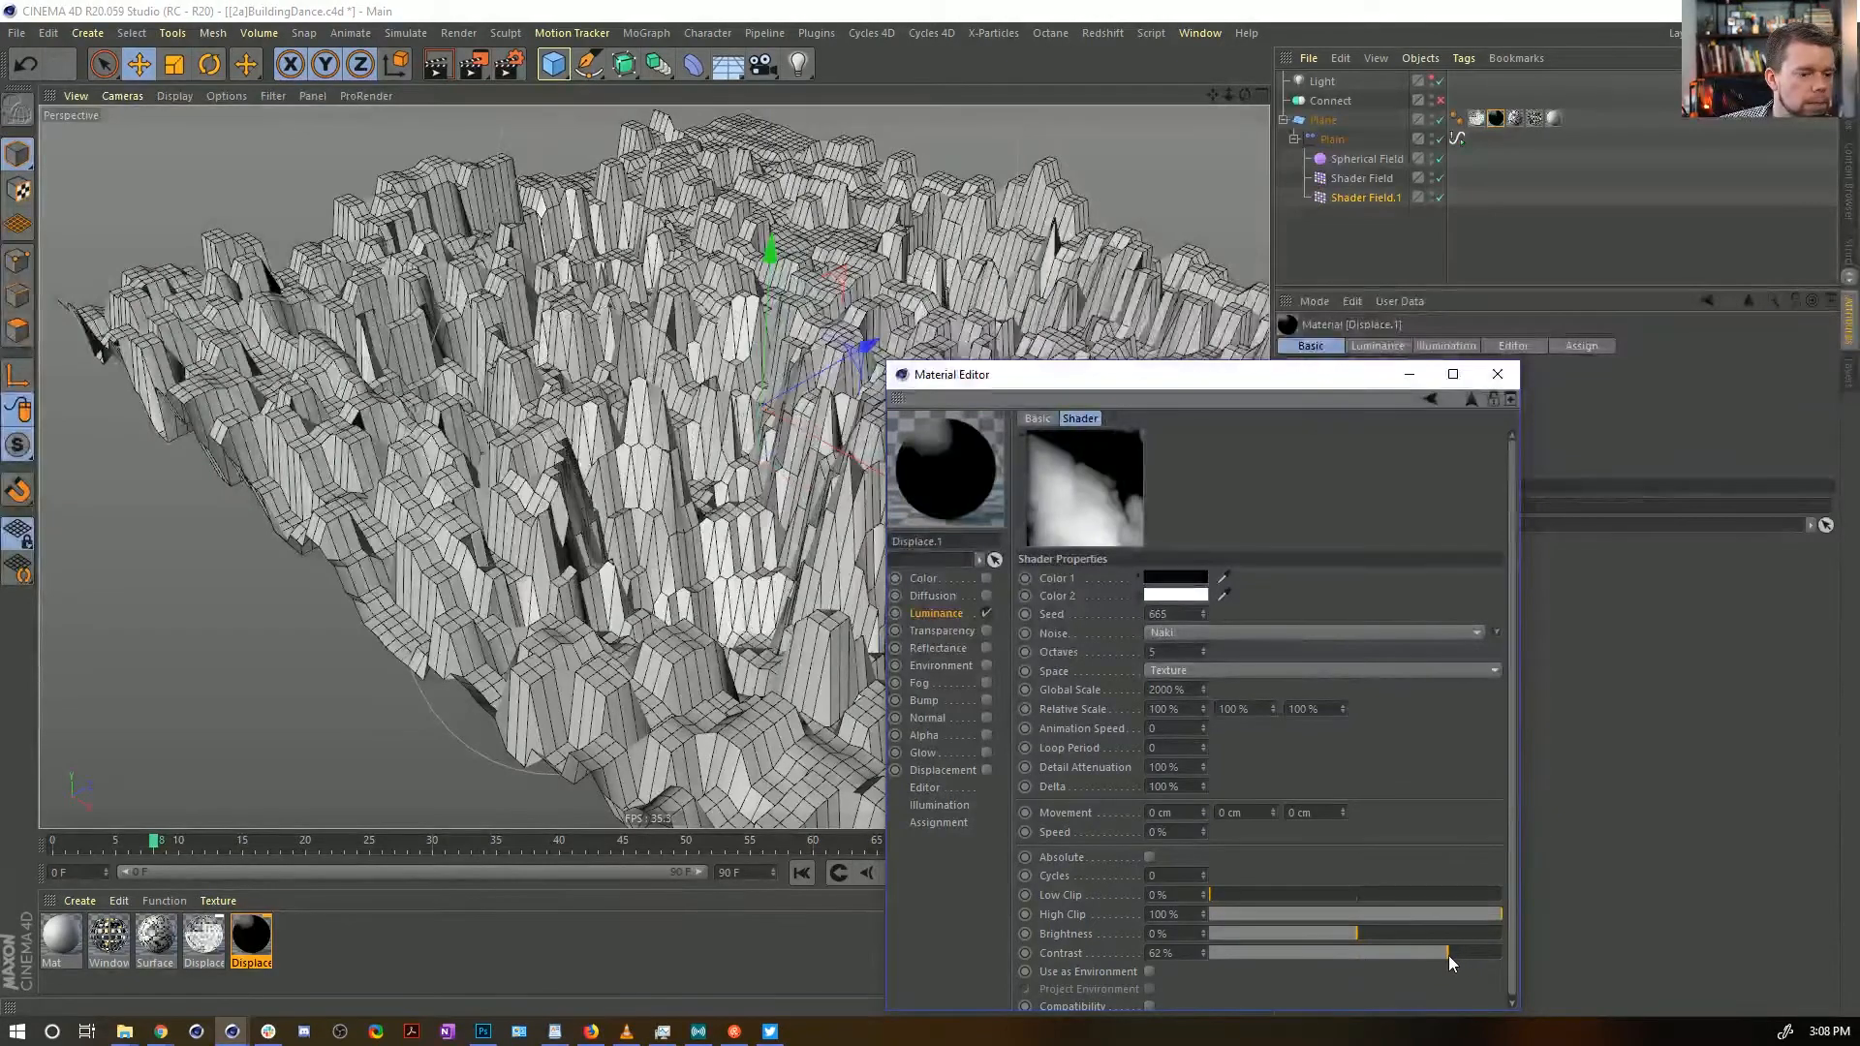
pyautogui.click(1498, 375)
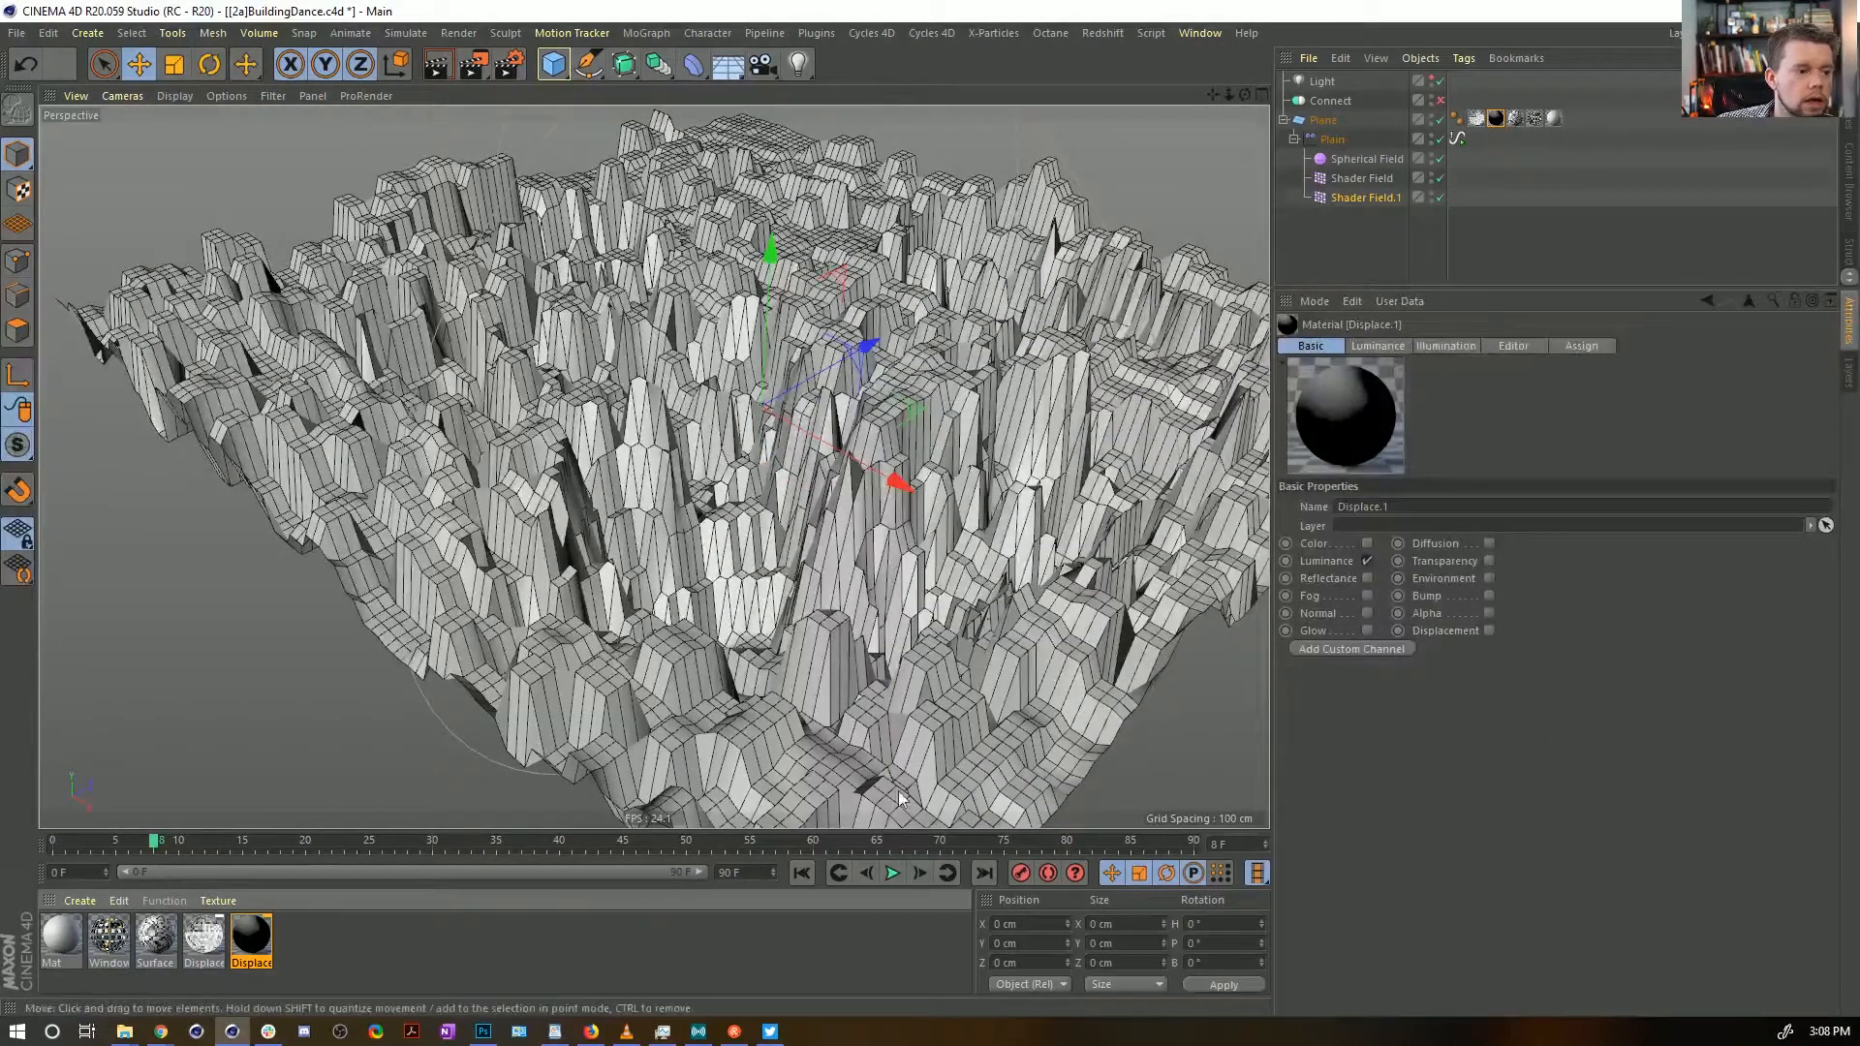
# Set the Displace.1 texture tag's Y position to about 519 cm and copy the Plain effector's Signal tag onto Shader Field.1
pyautogui.click(1365, 198)
pyautogui.click(1497, 121)
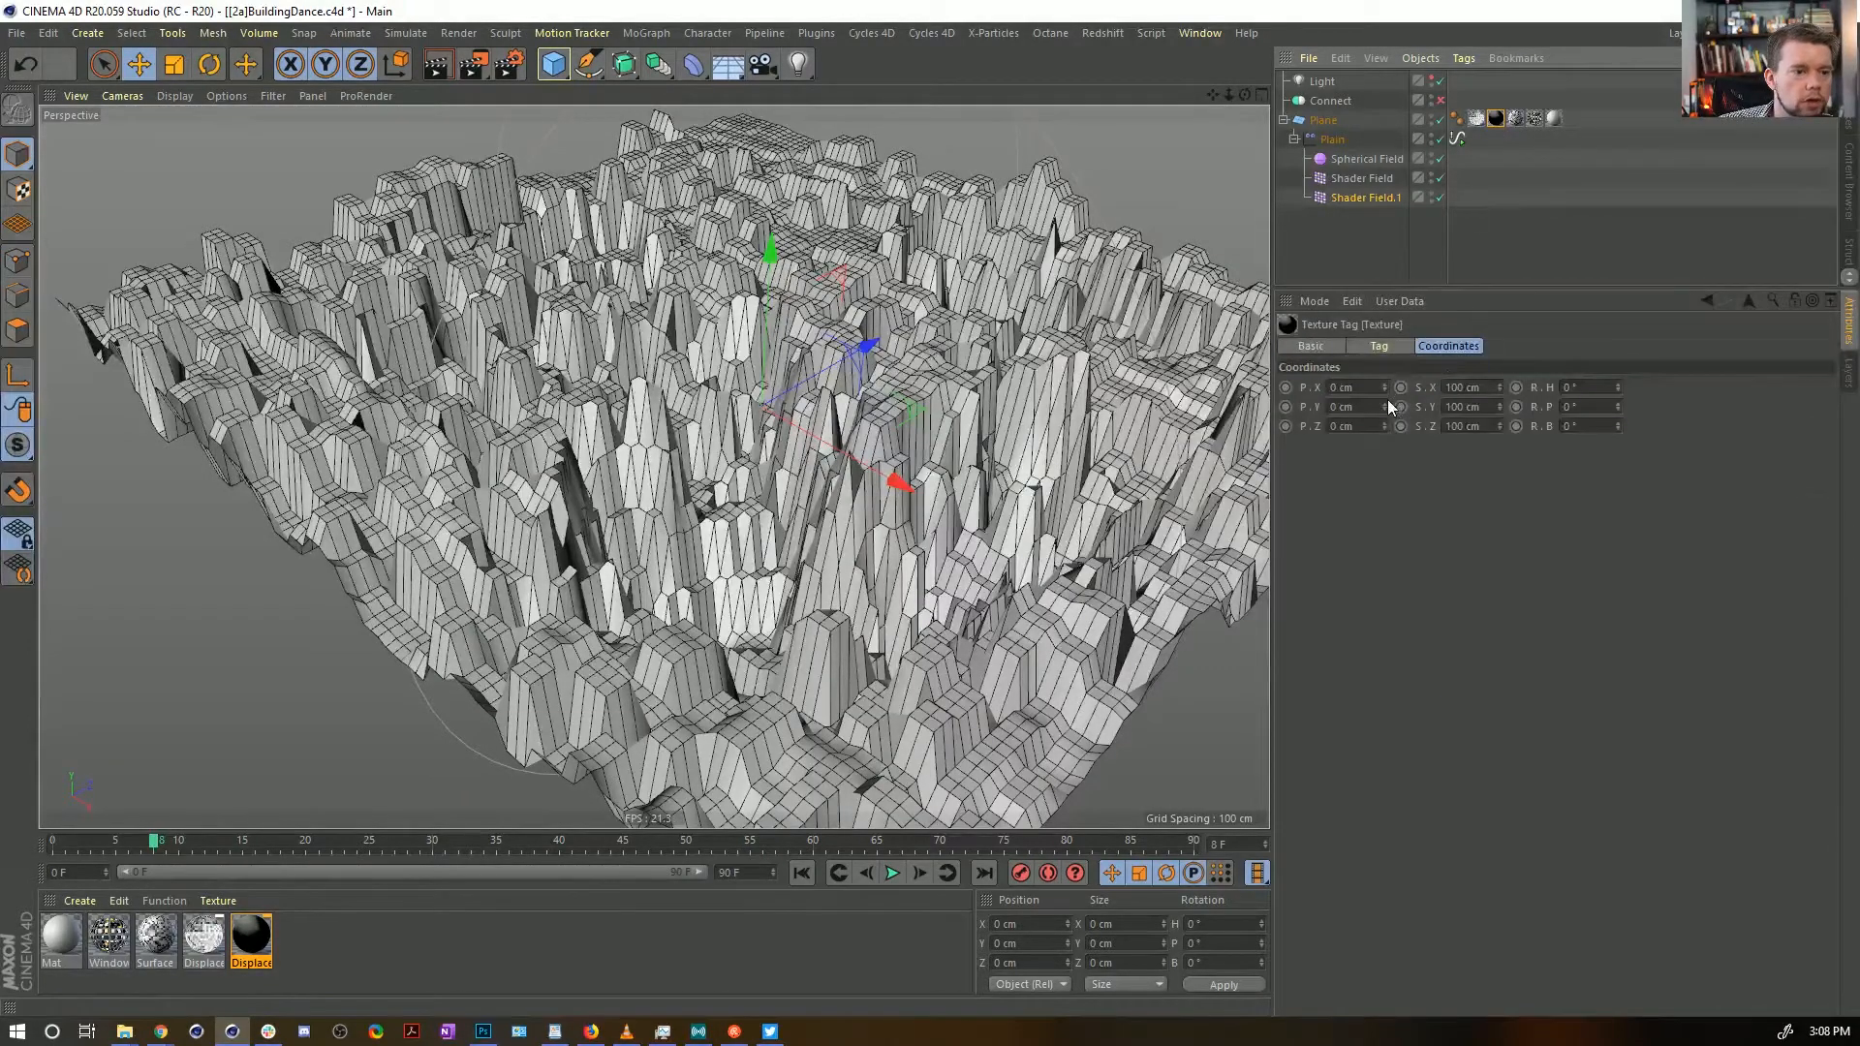
pyautogui.moveTo(1384, 407); pyautogui.dragTo(1462, 197)
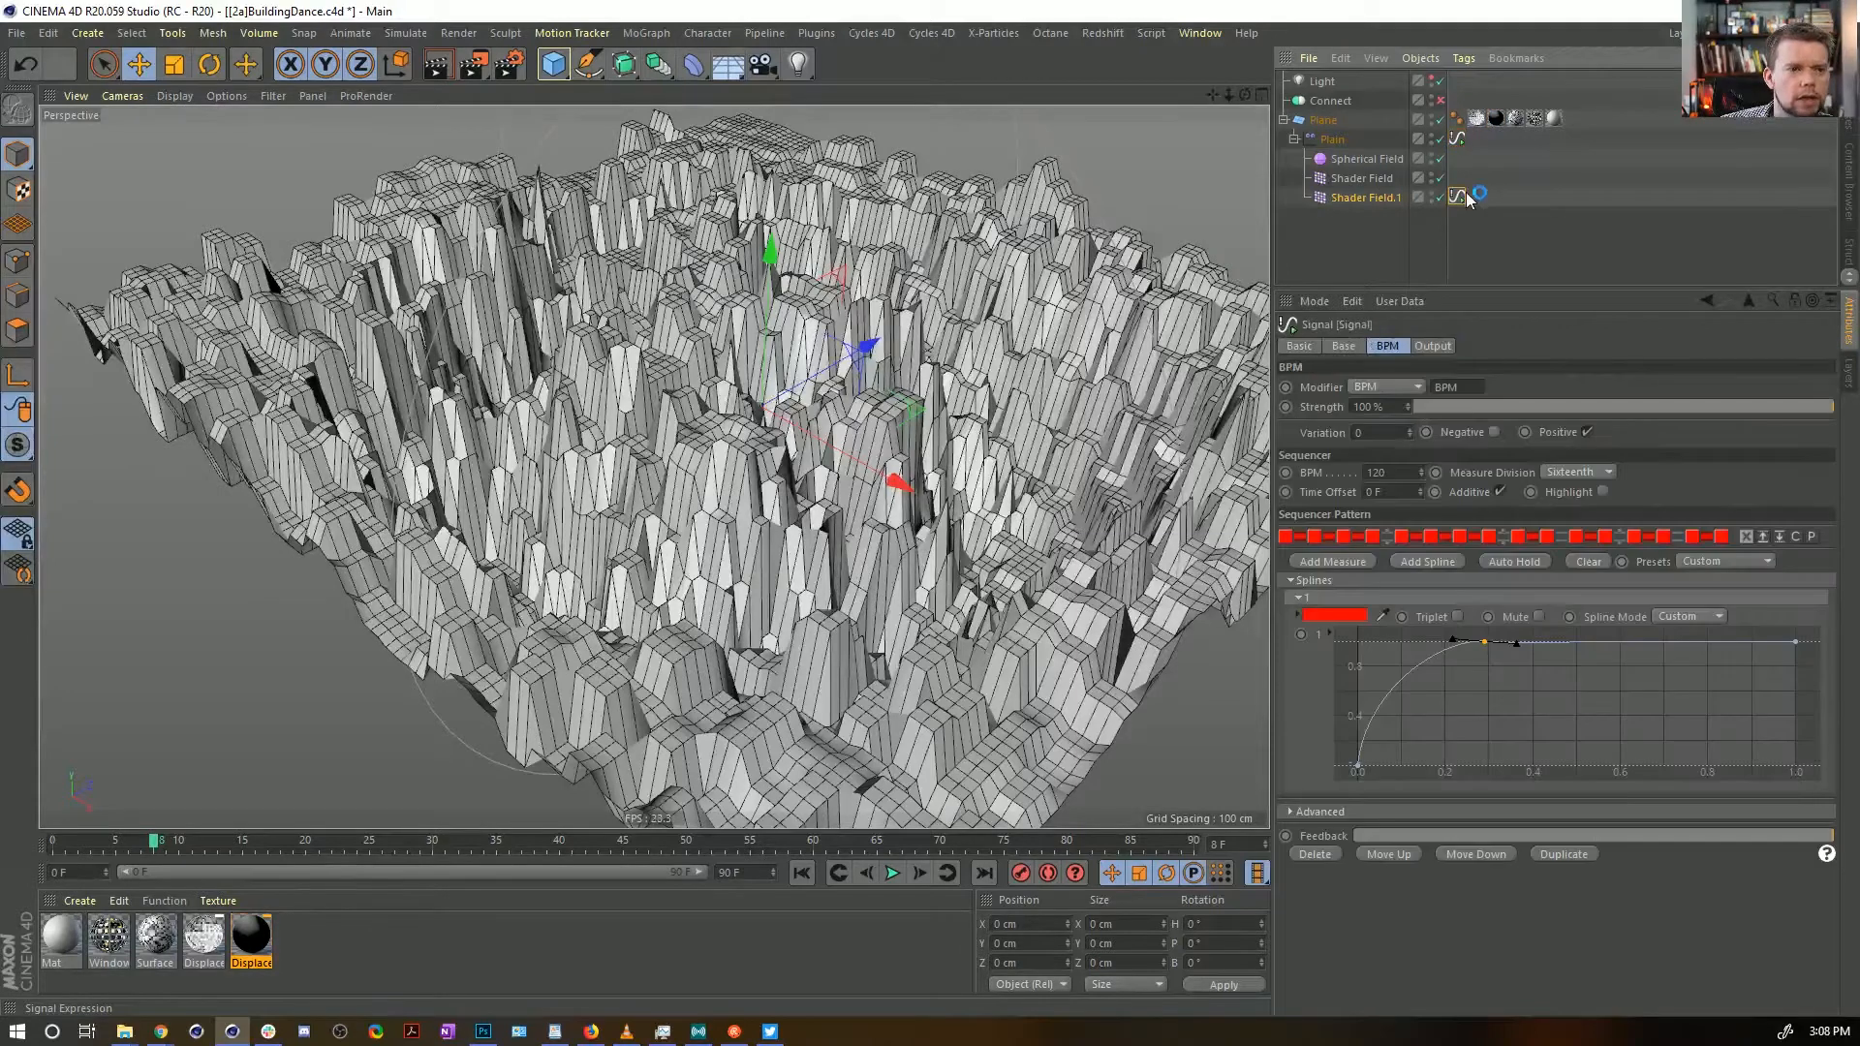
# Recheck the Displace.1 material and texture tag, and move the copied Signal tag from Shader Field.1 to the Plane
pyautogui.click(1380, 197)
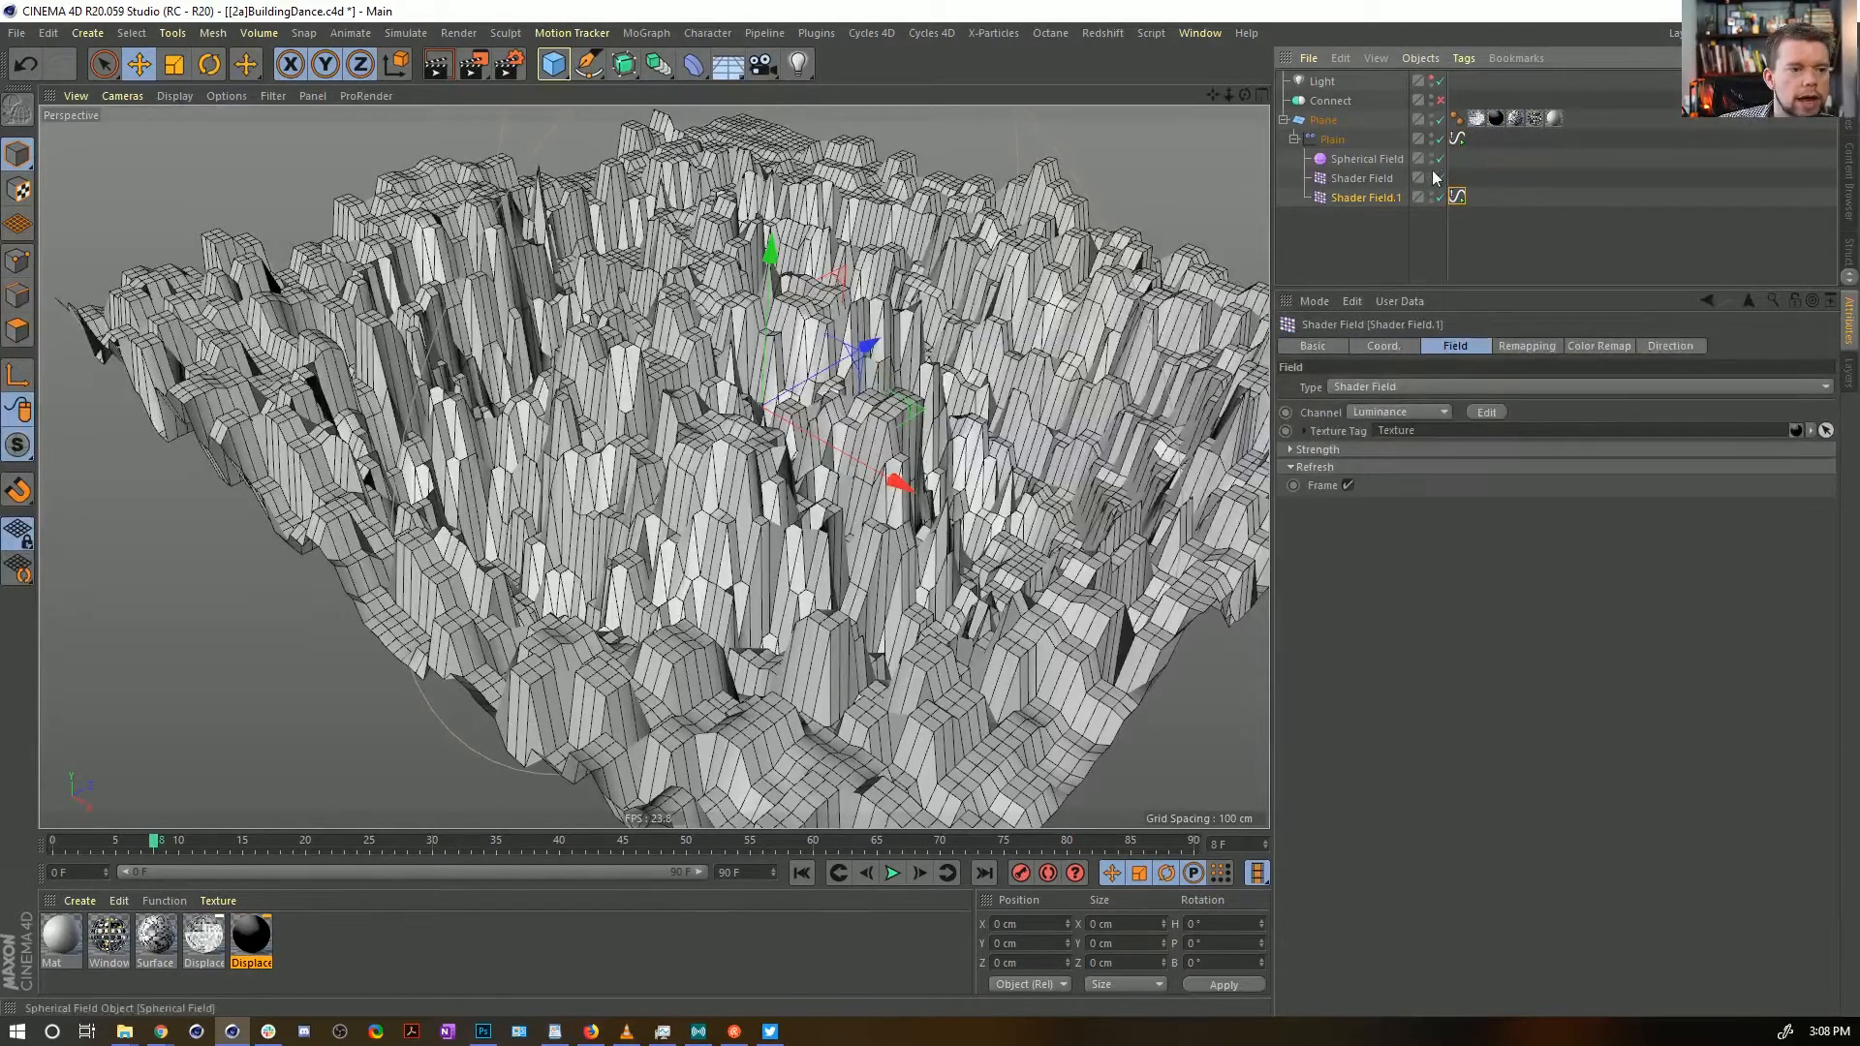
pyautogui.click(263, 925)
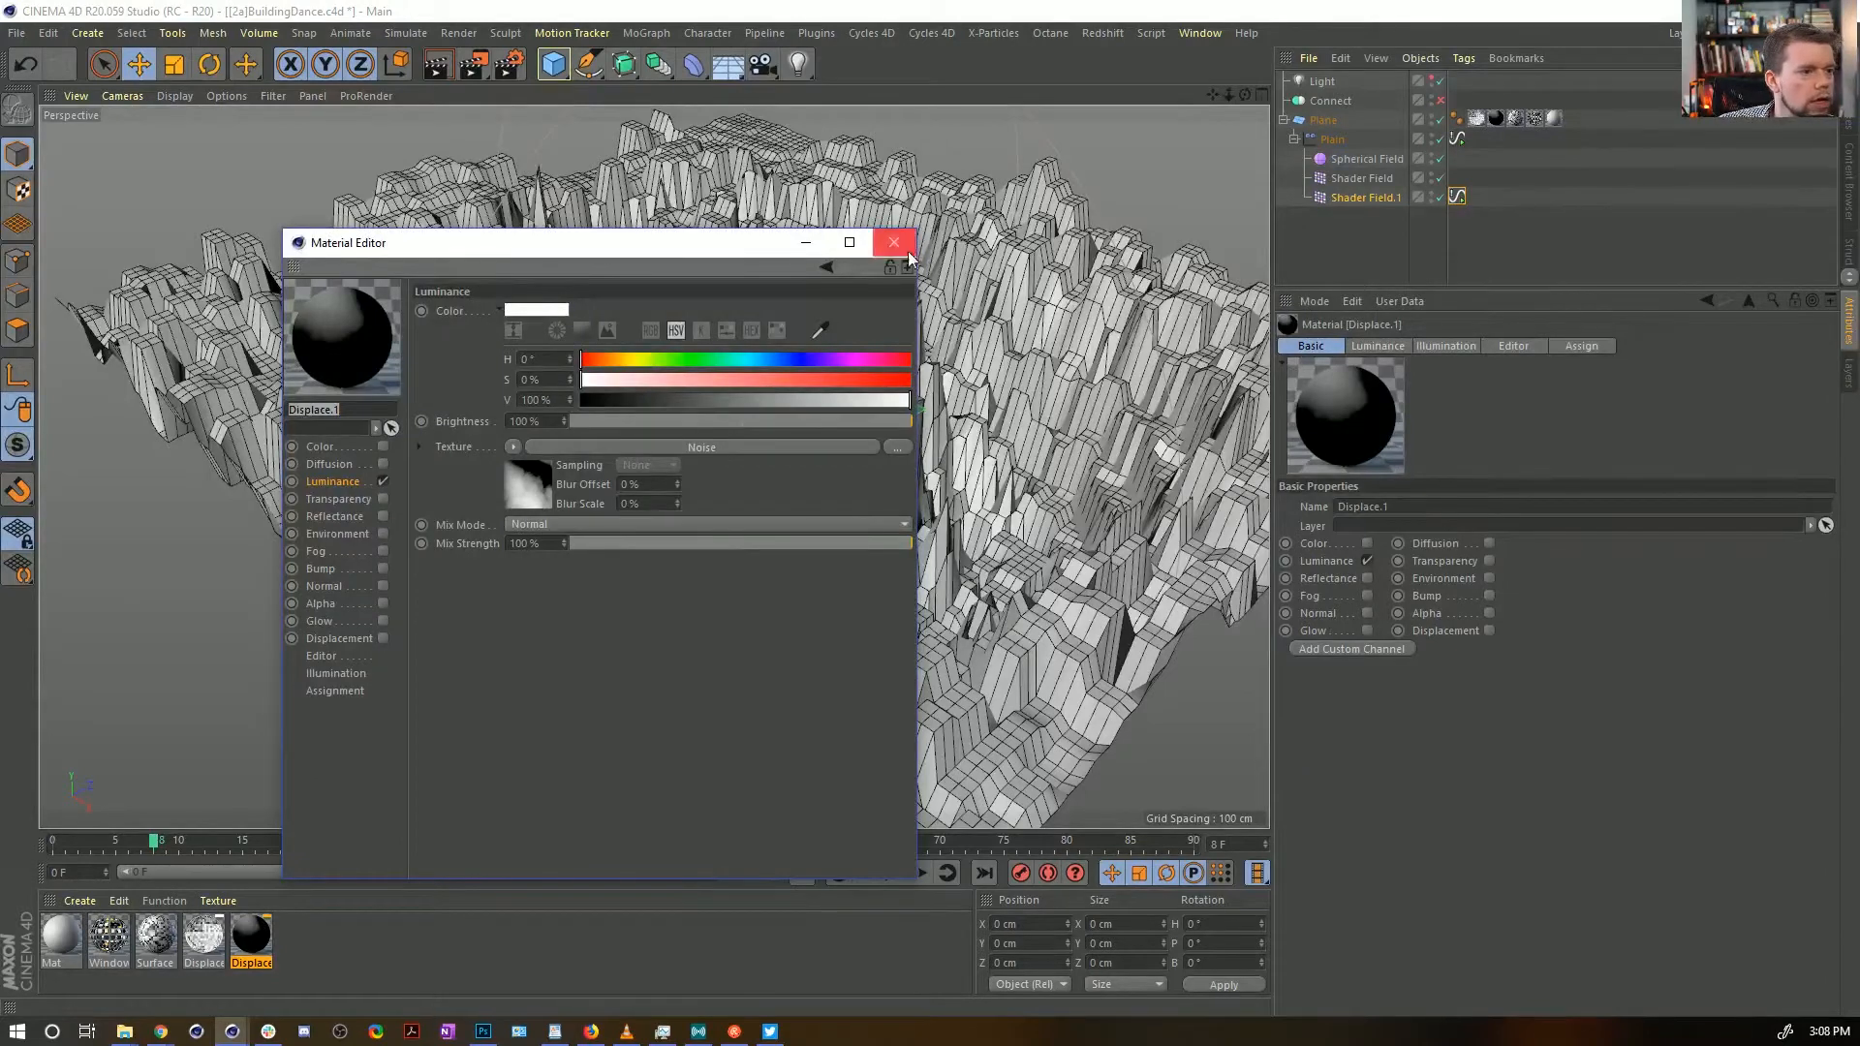
pyautogui.click(893, 244)
pyautogui.click(1497, 118)
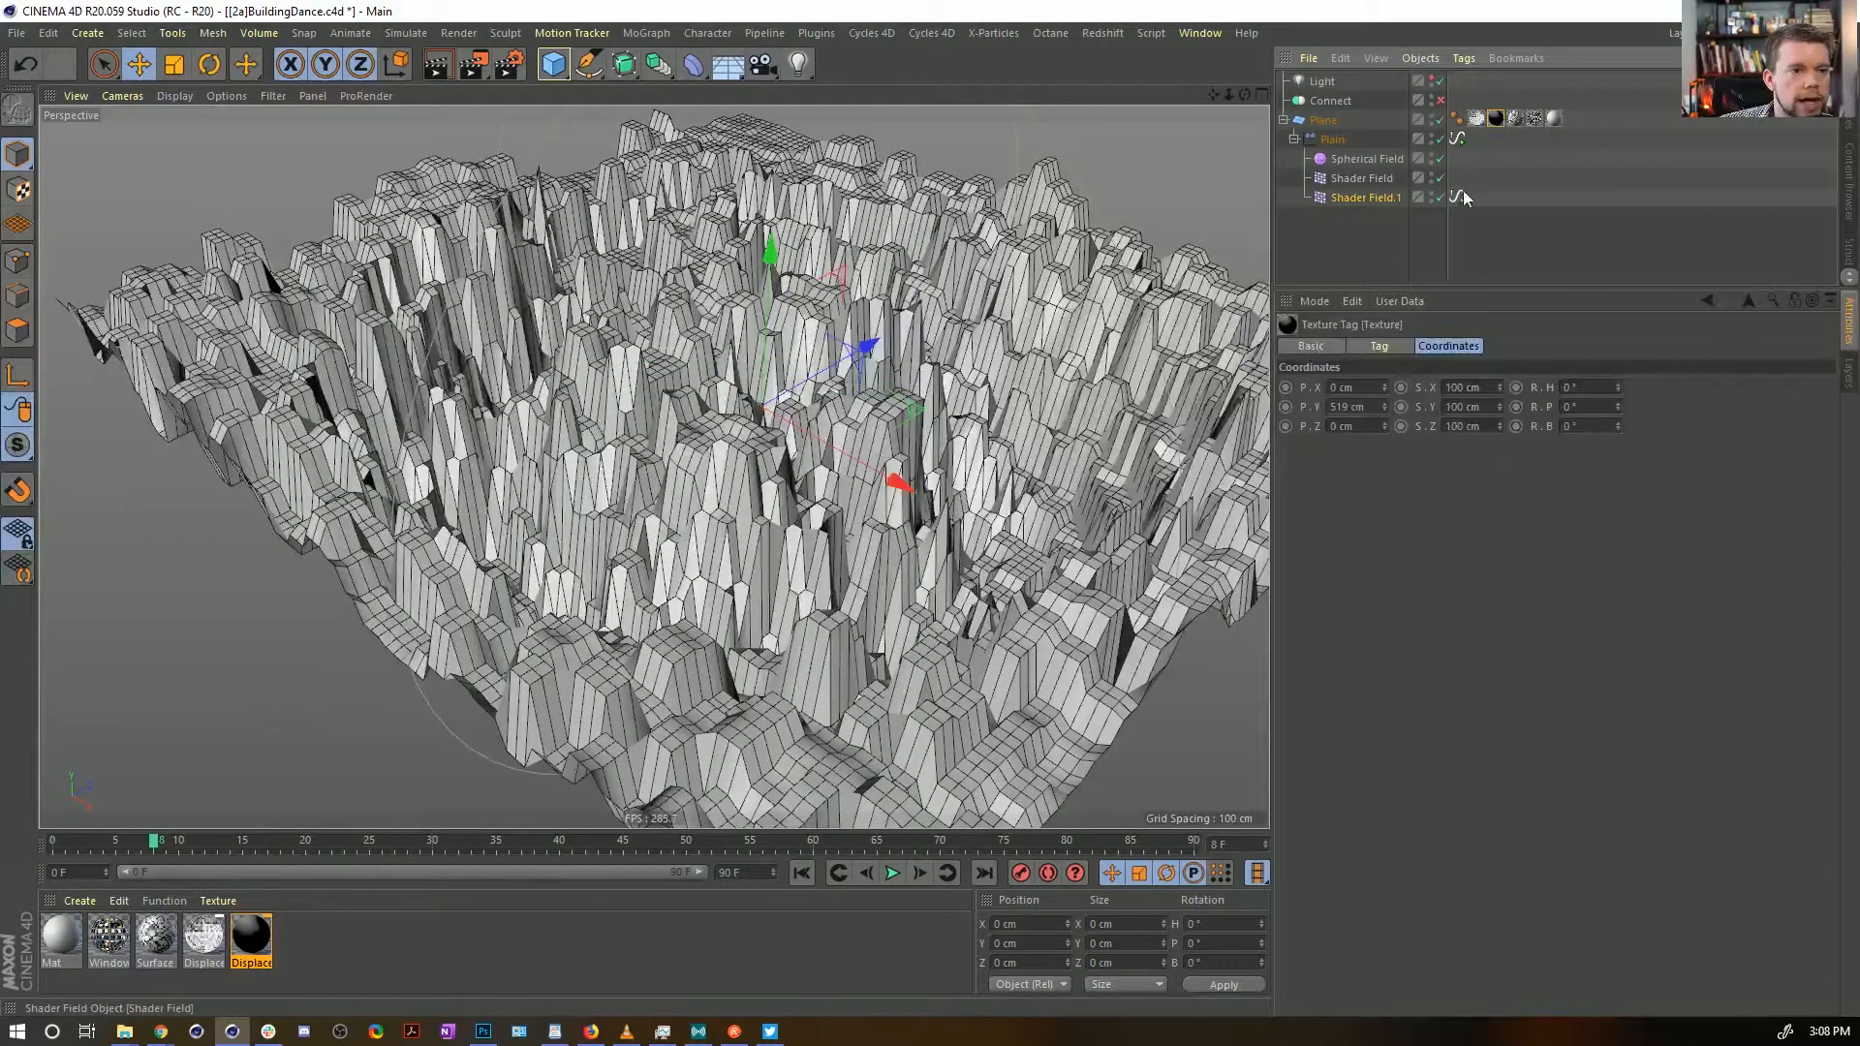
pyautogui.moveTo(1596, 146); pyautogui.dragTo(1578, 119)
# Drive the Displace.1 texture tag's Y position with the Plane's Signal tag and set the signal's Variation to 100 cm
pyautogui.click(1495, 118)
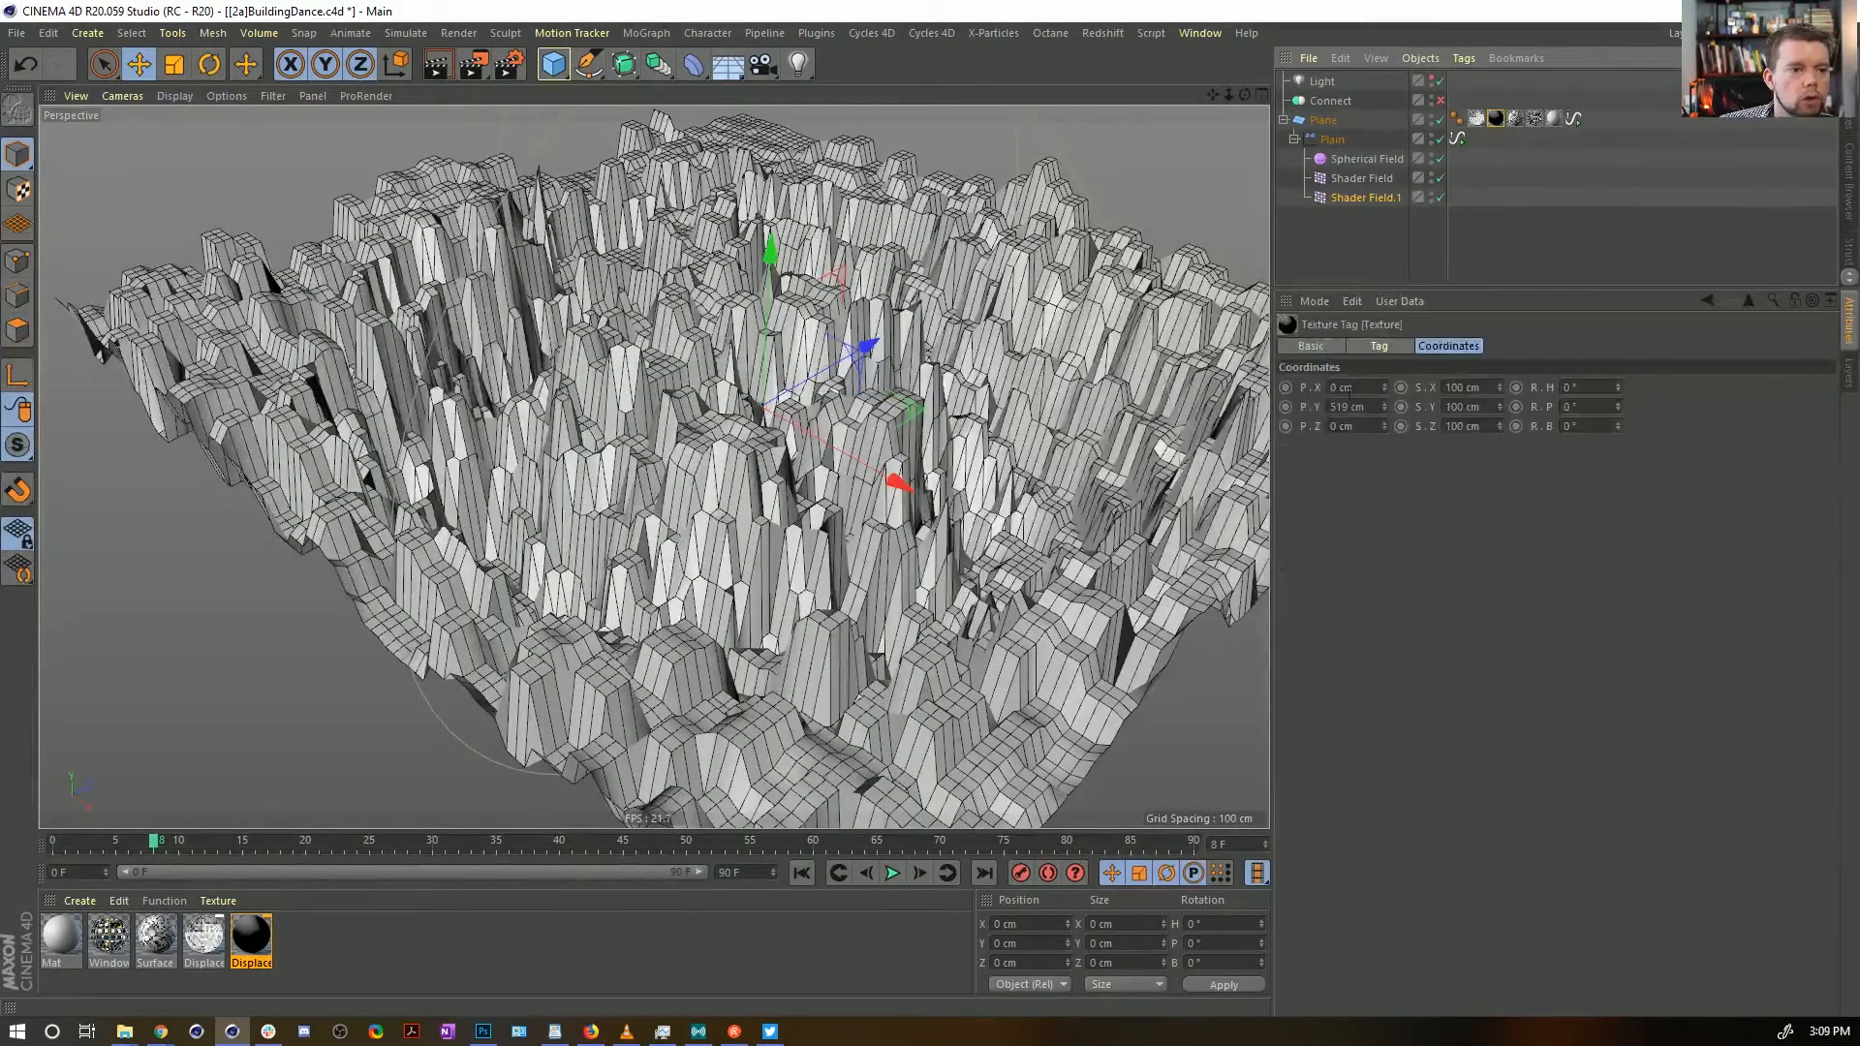
pyautogui.click(1572, 118)
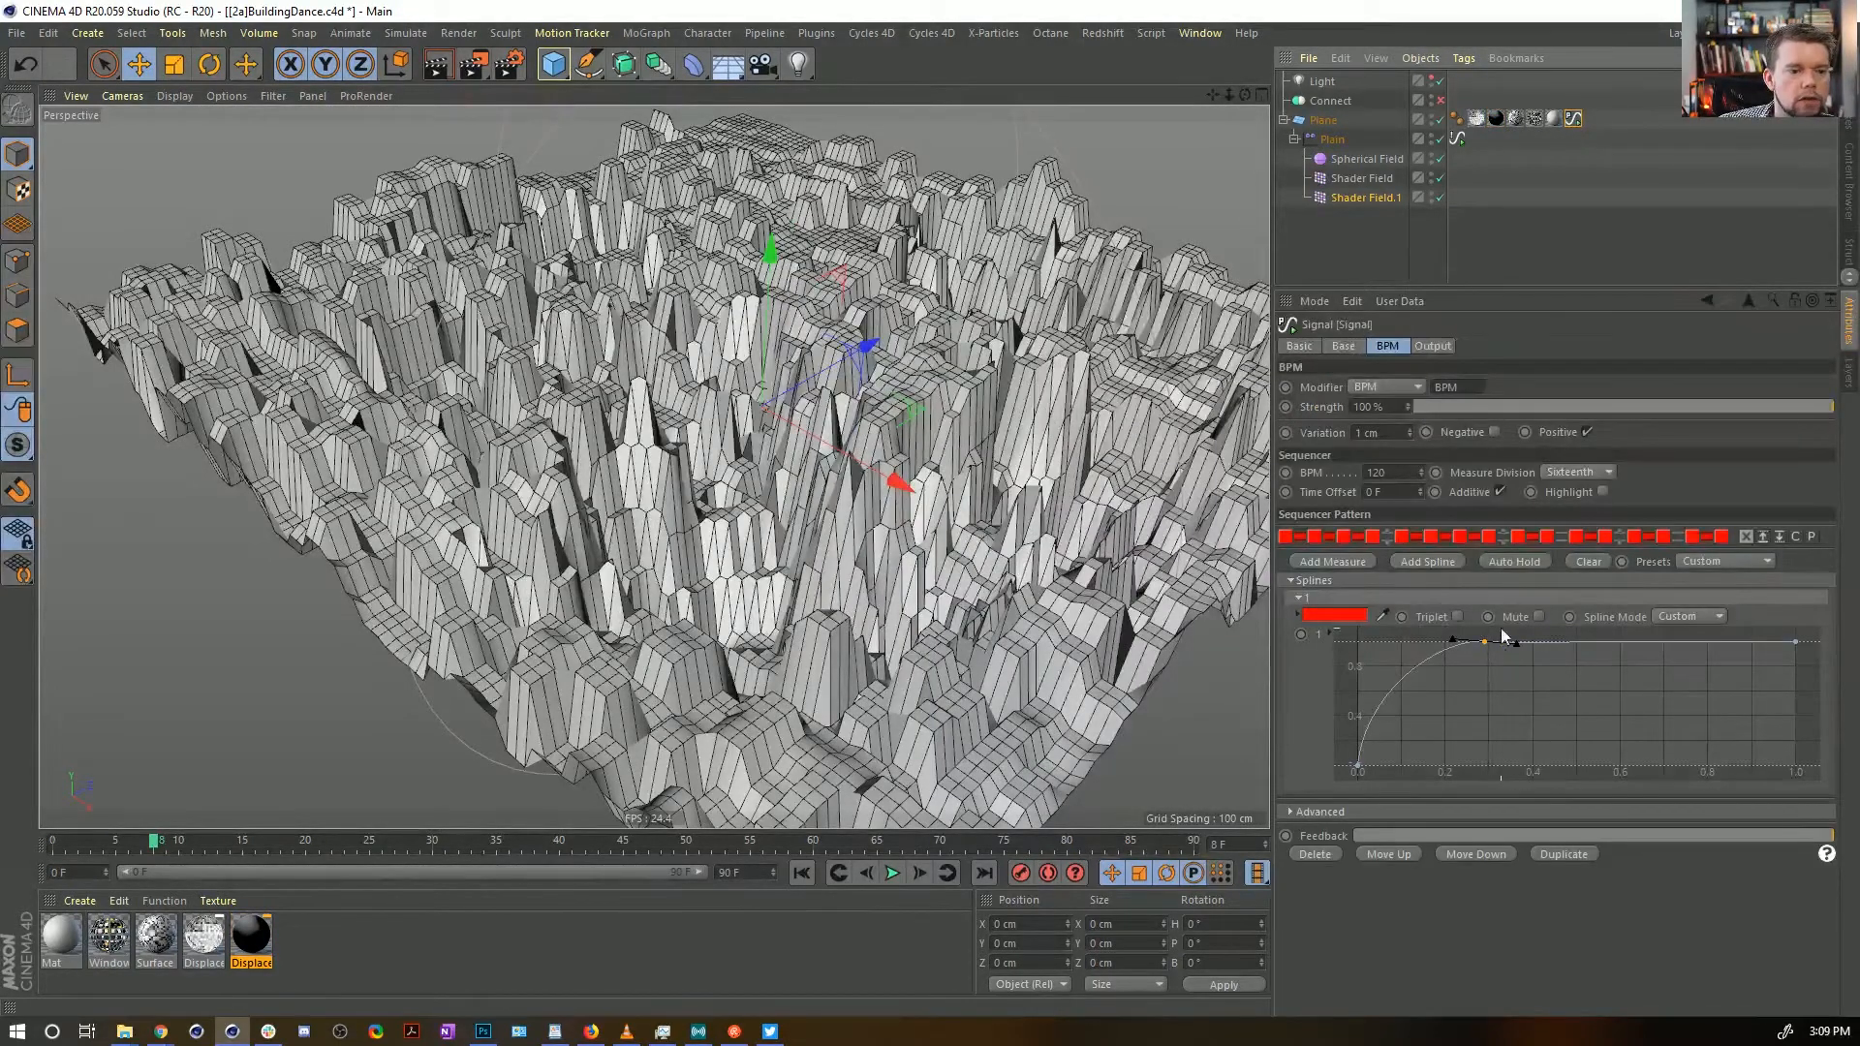
pyautogui.click(1385, 433)
pyautogui.write('1')
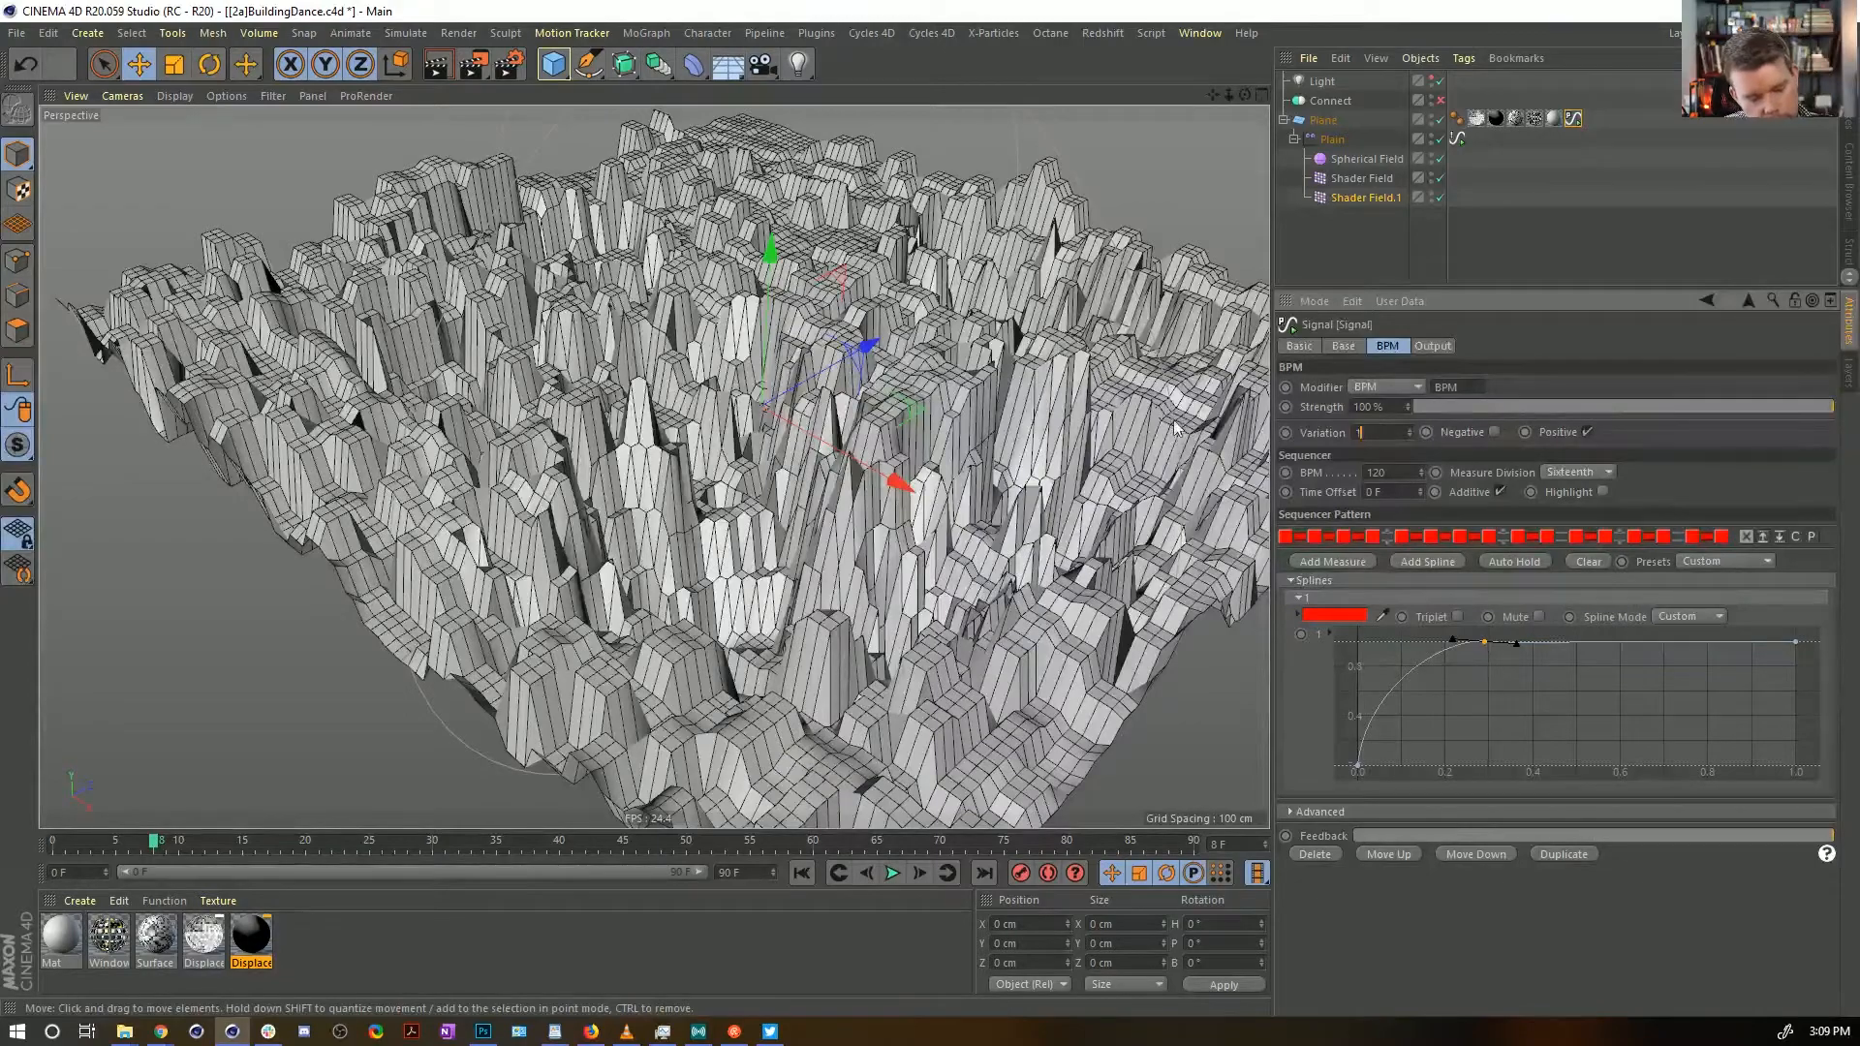
pyautogui.write('00')
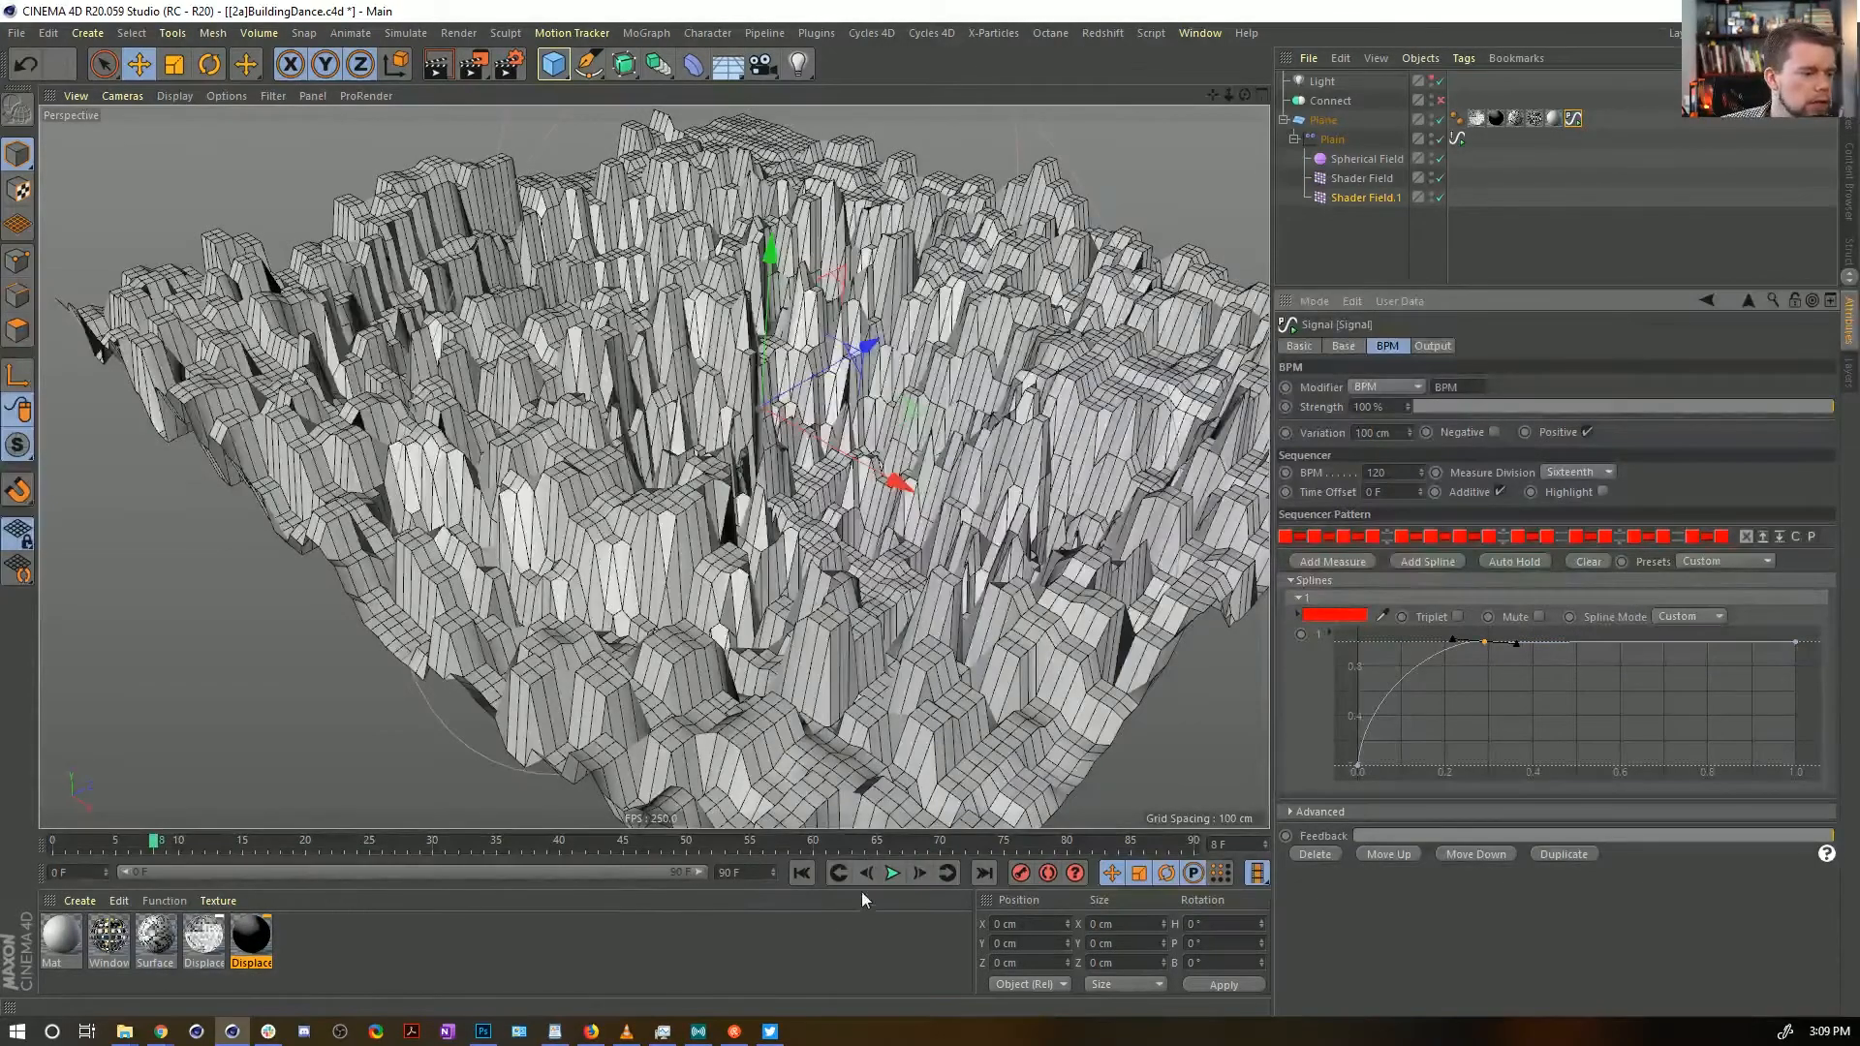
# Play the animation and view the whole displaced plane to judge the moving noise
pyautogui.click(892, 874)
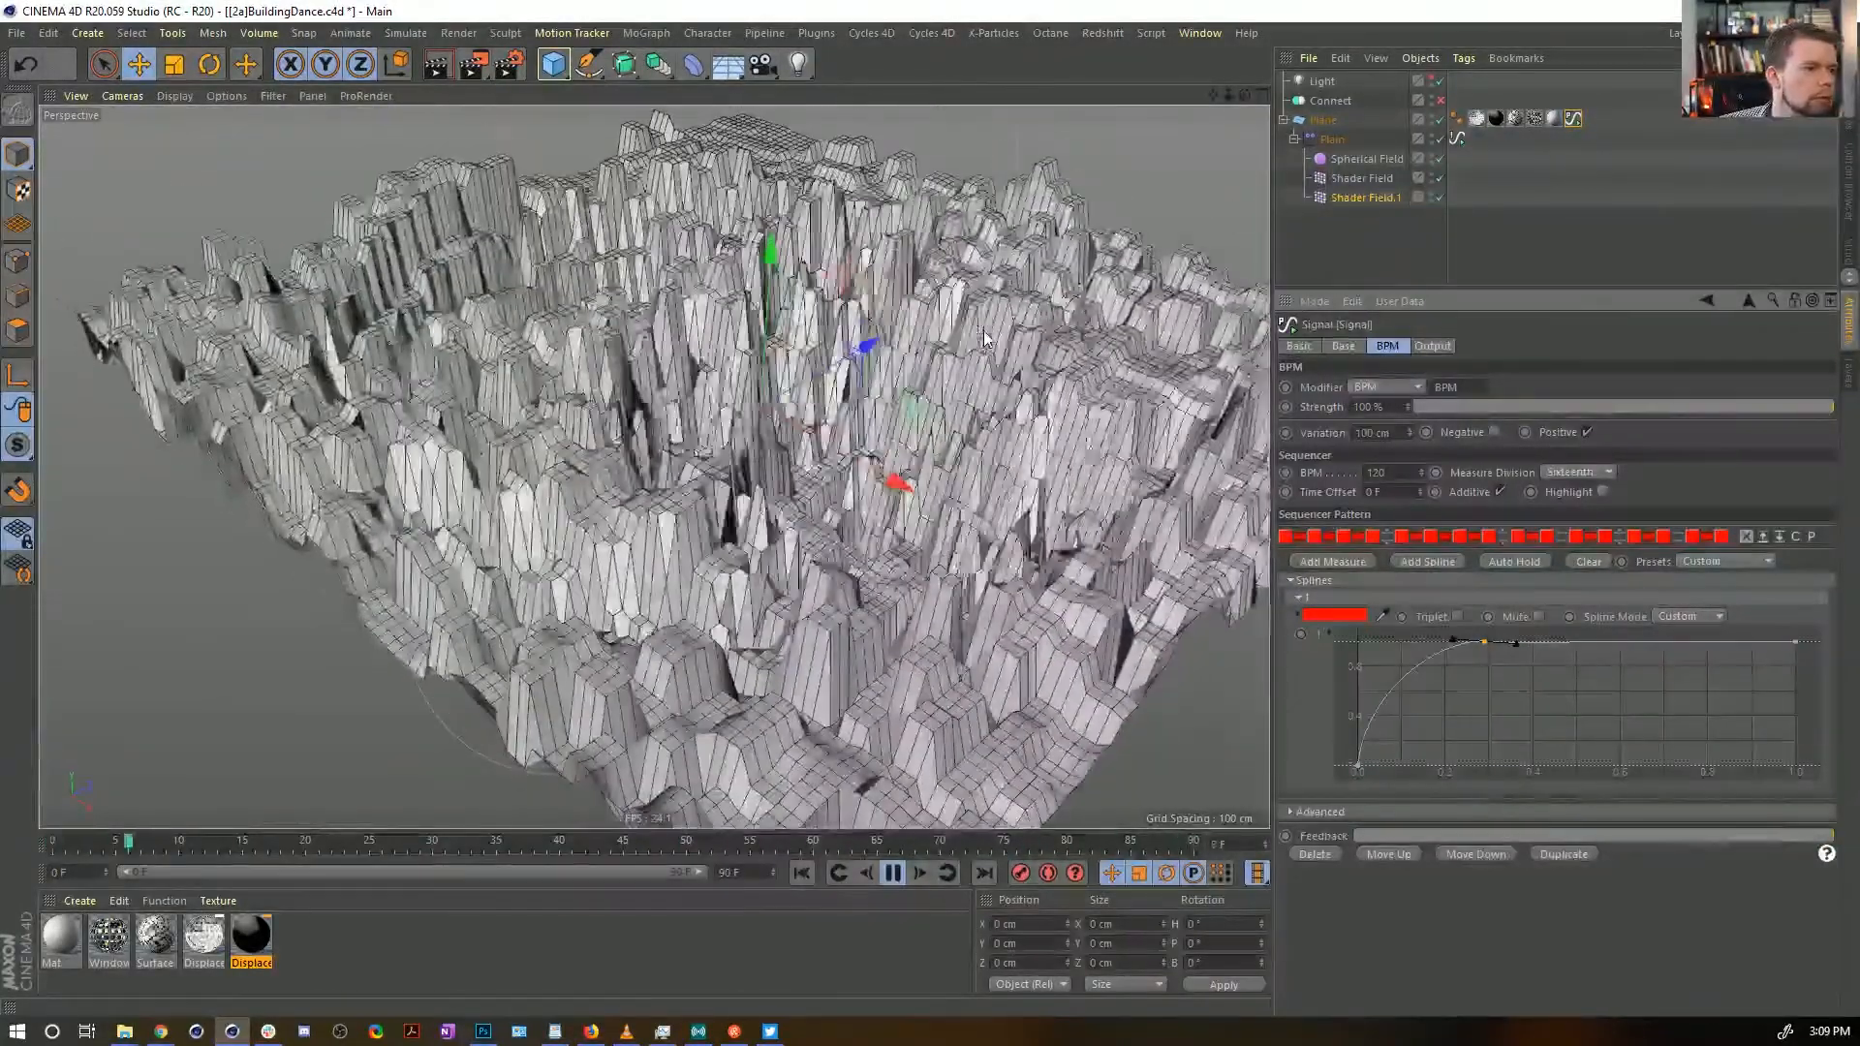
pyautogui.keyDown('alt'); pyautogui.moveTo(984, 329); pyautogui.dragTo(925, 329, button='right'); pyautogui.keyUp('alt')
pyautogui.keyDown('alt'); pyautogui.moveTo(984, 329); pyautogui.dragTo(977, 423, button='middle'); pyautogui.keyUp('alt')
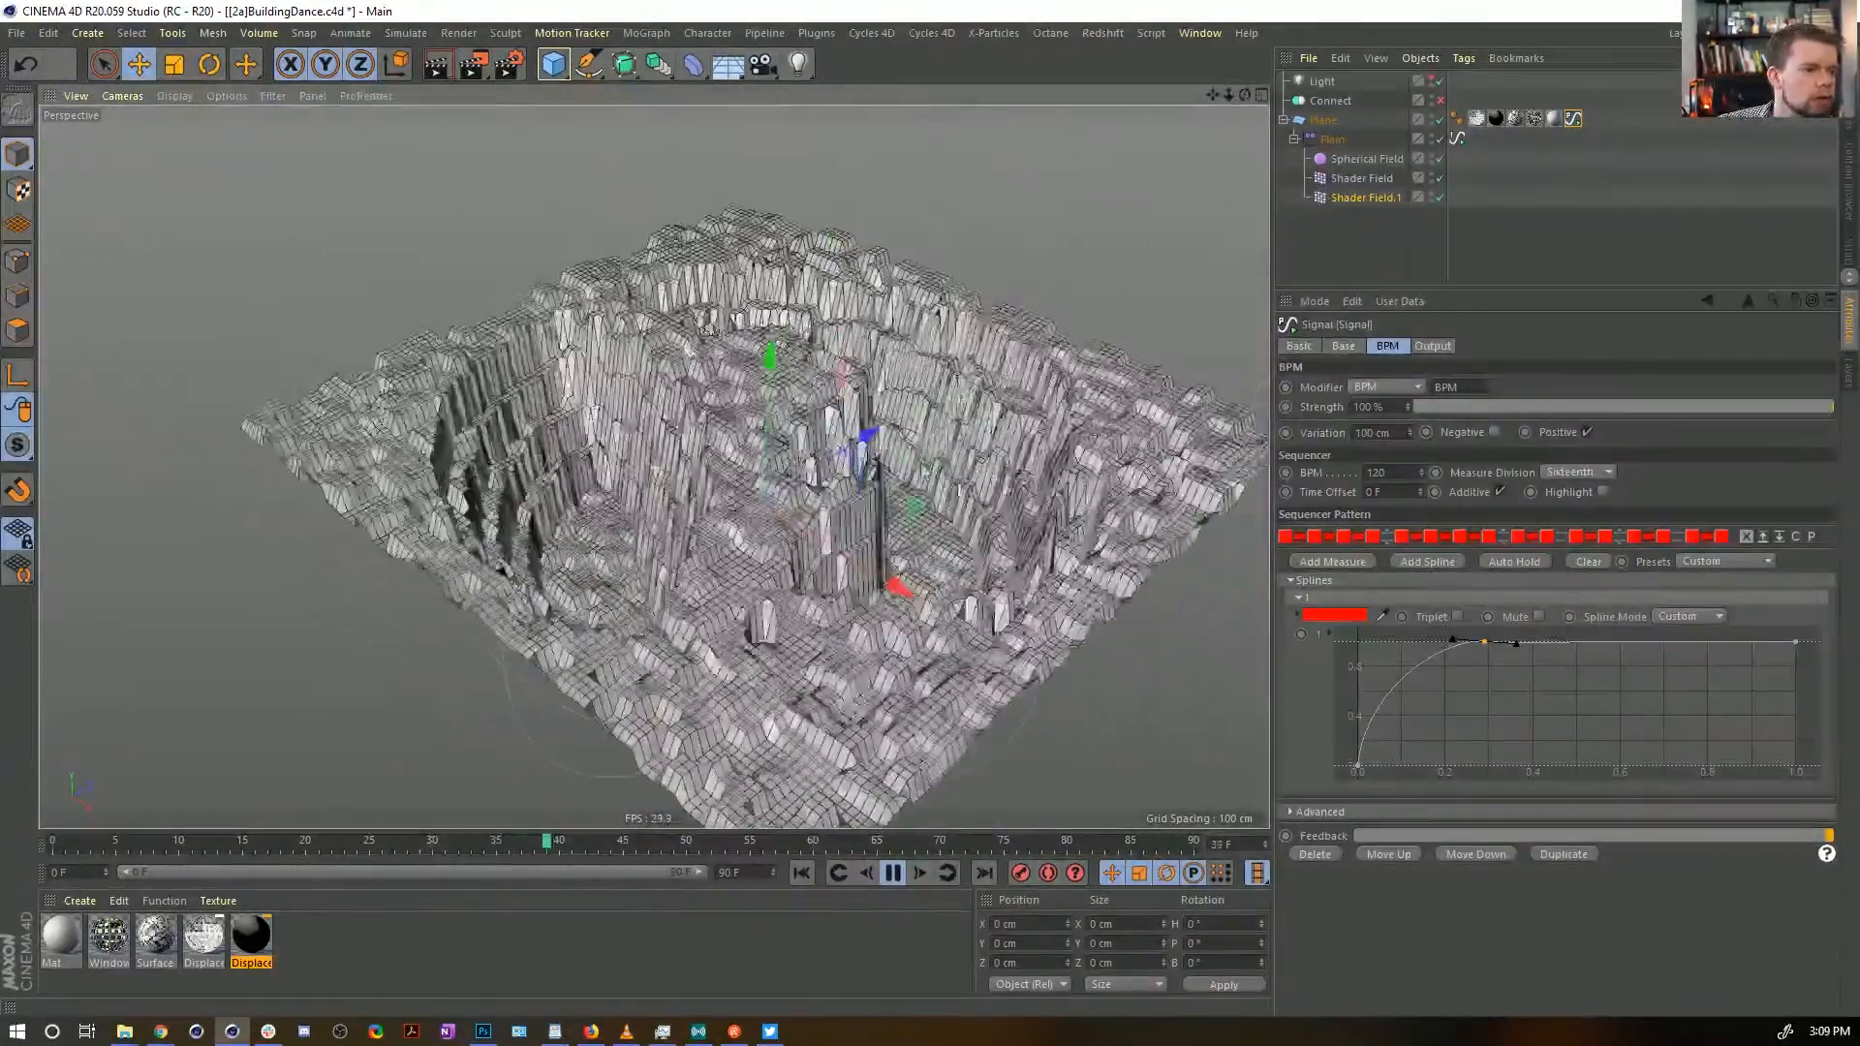
# Try higher Steps values on the falloff folder's Quantize layer and return it to 4
pyautogui.click(1332, 138)
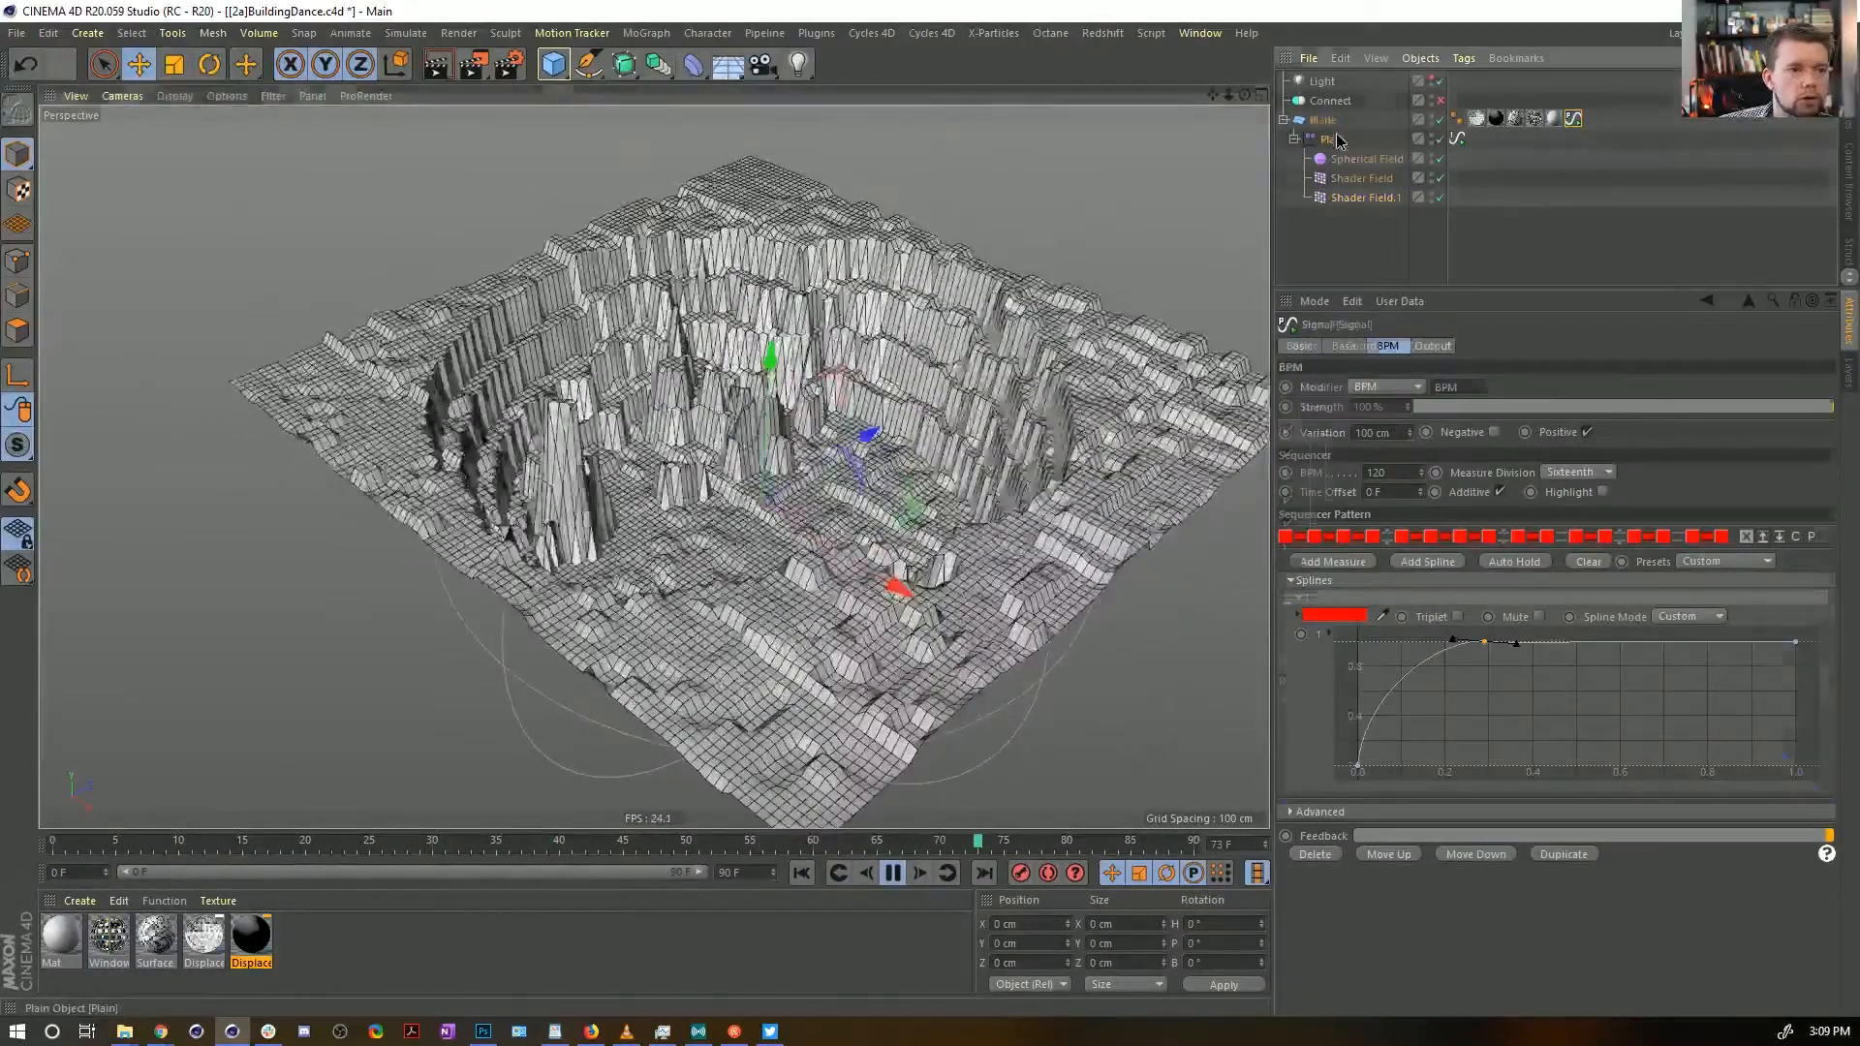
pyautogui.click(1382, 452)
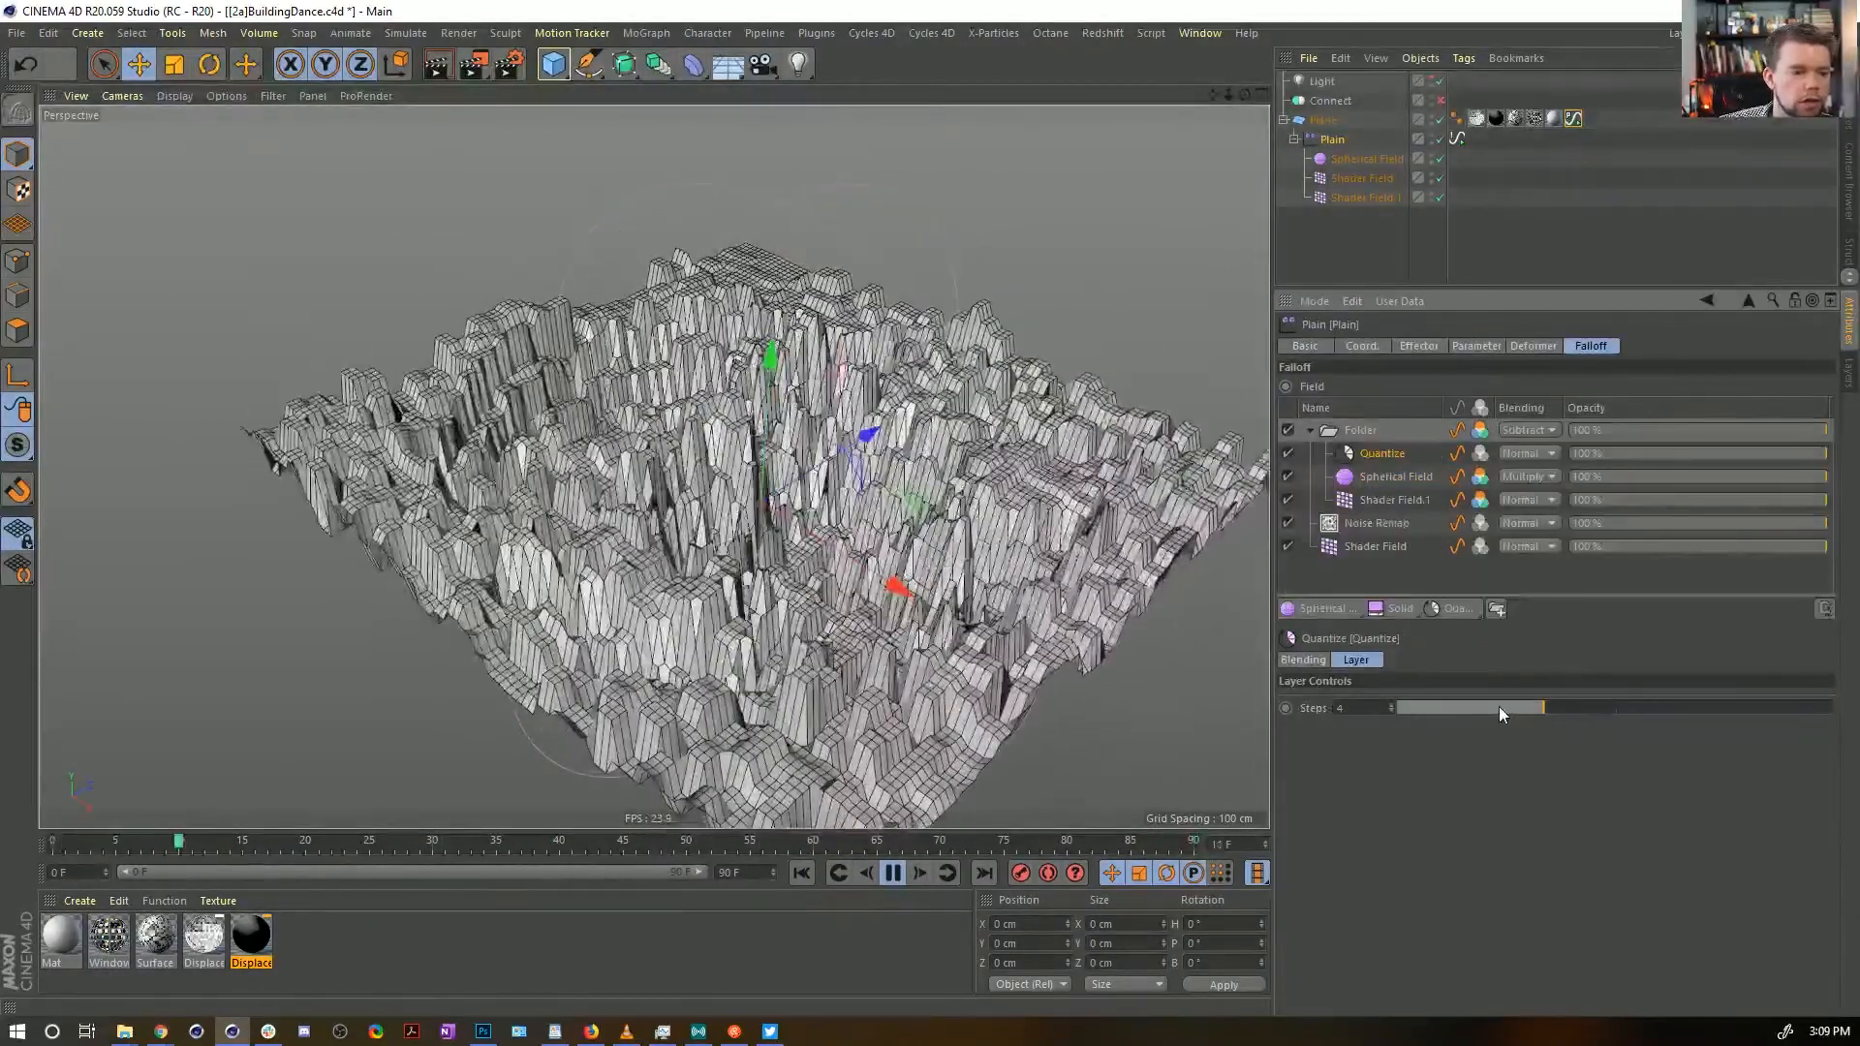
pyautogui.click(1584, 716)
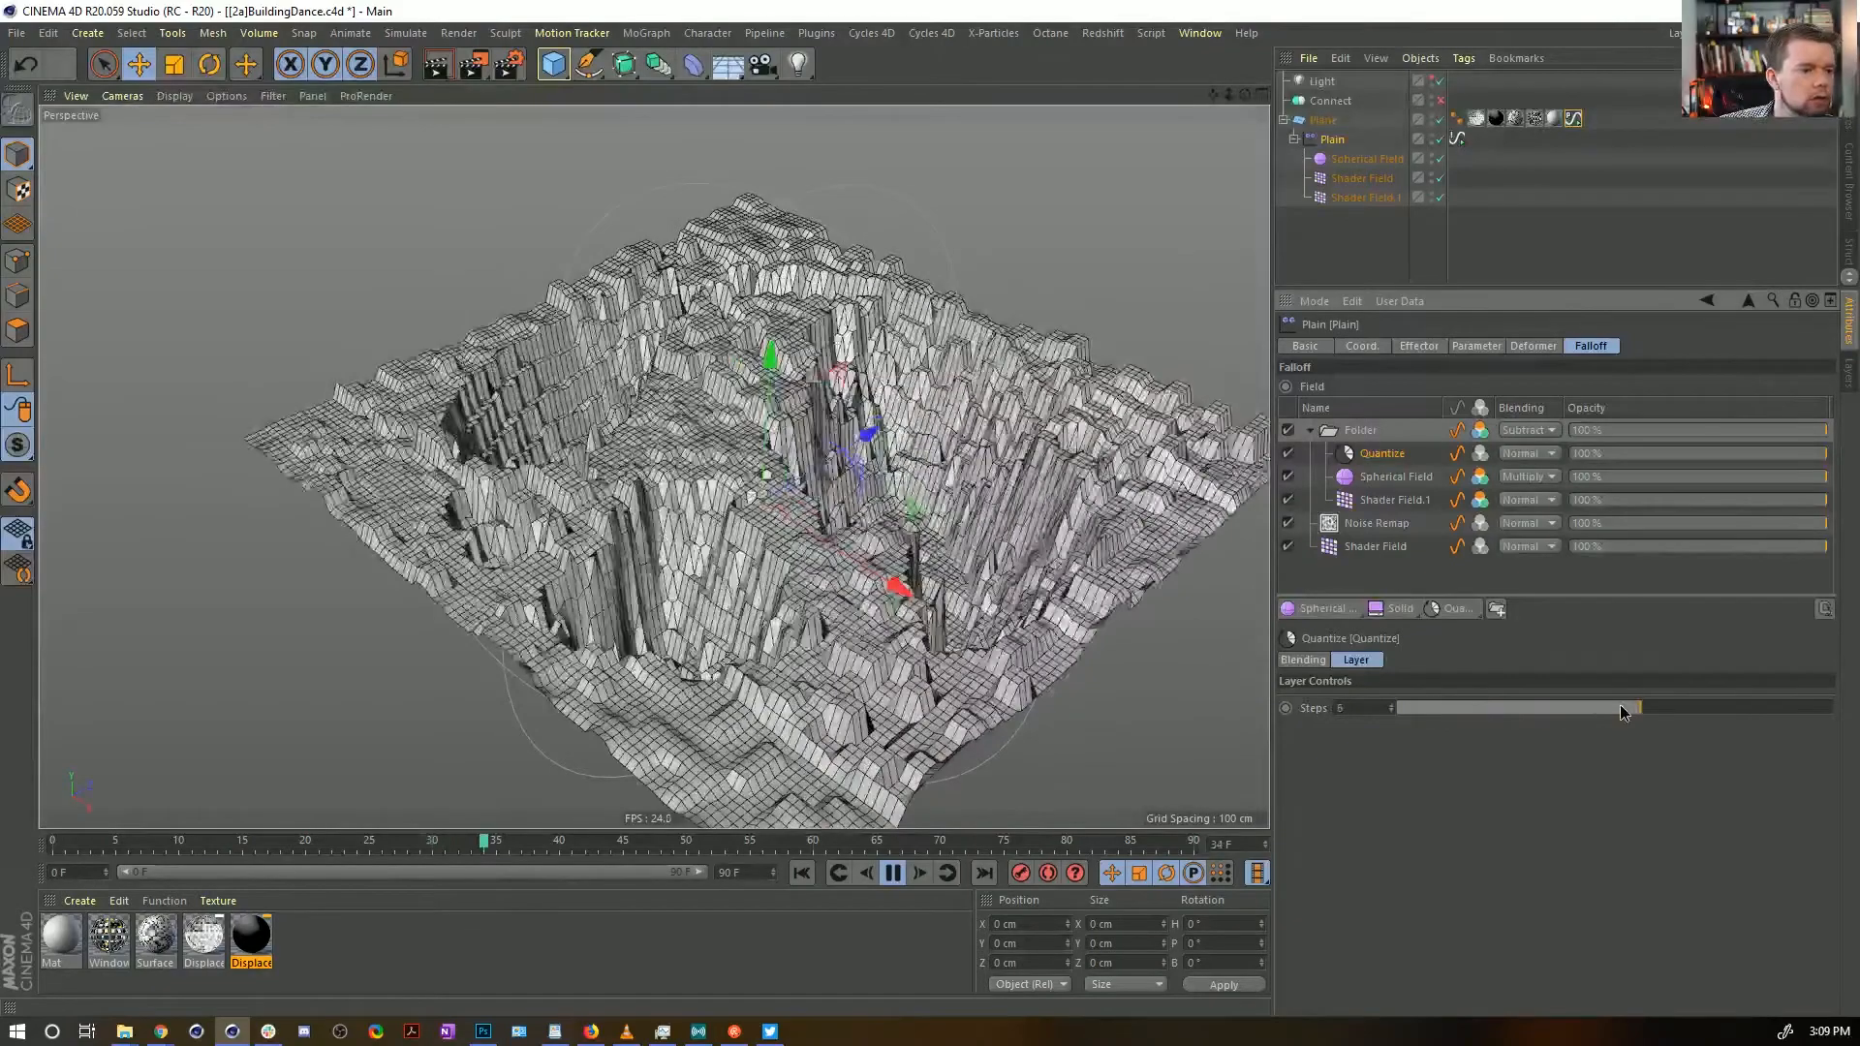
pyautogui.moveTo(1585, 717); pyautogui.dragTo(1566, 717)
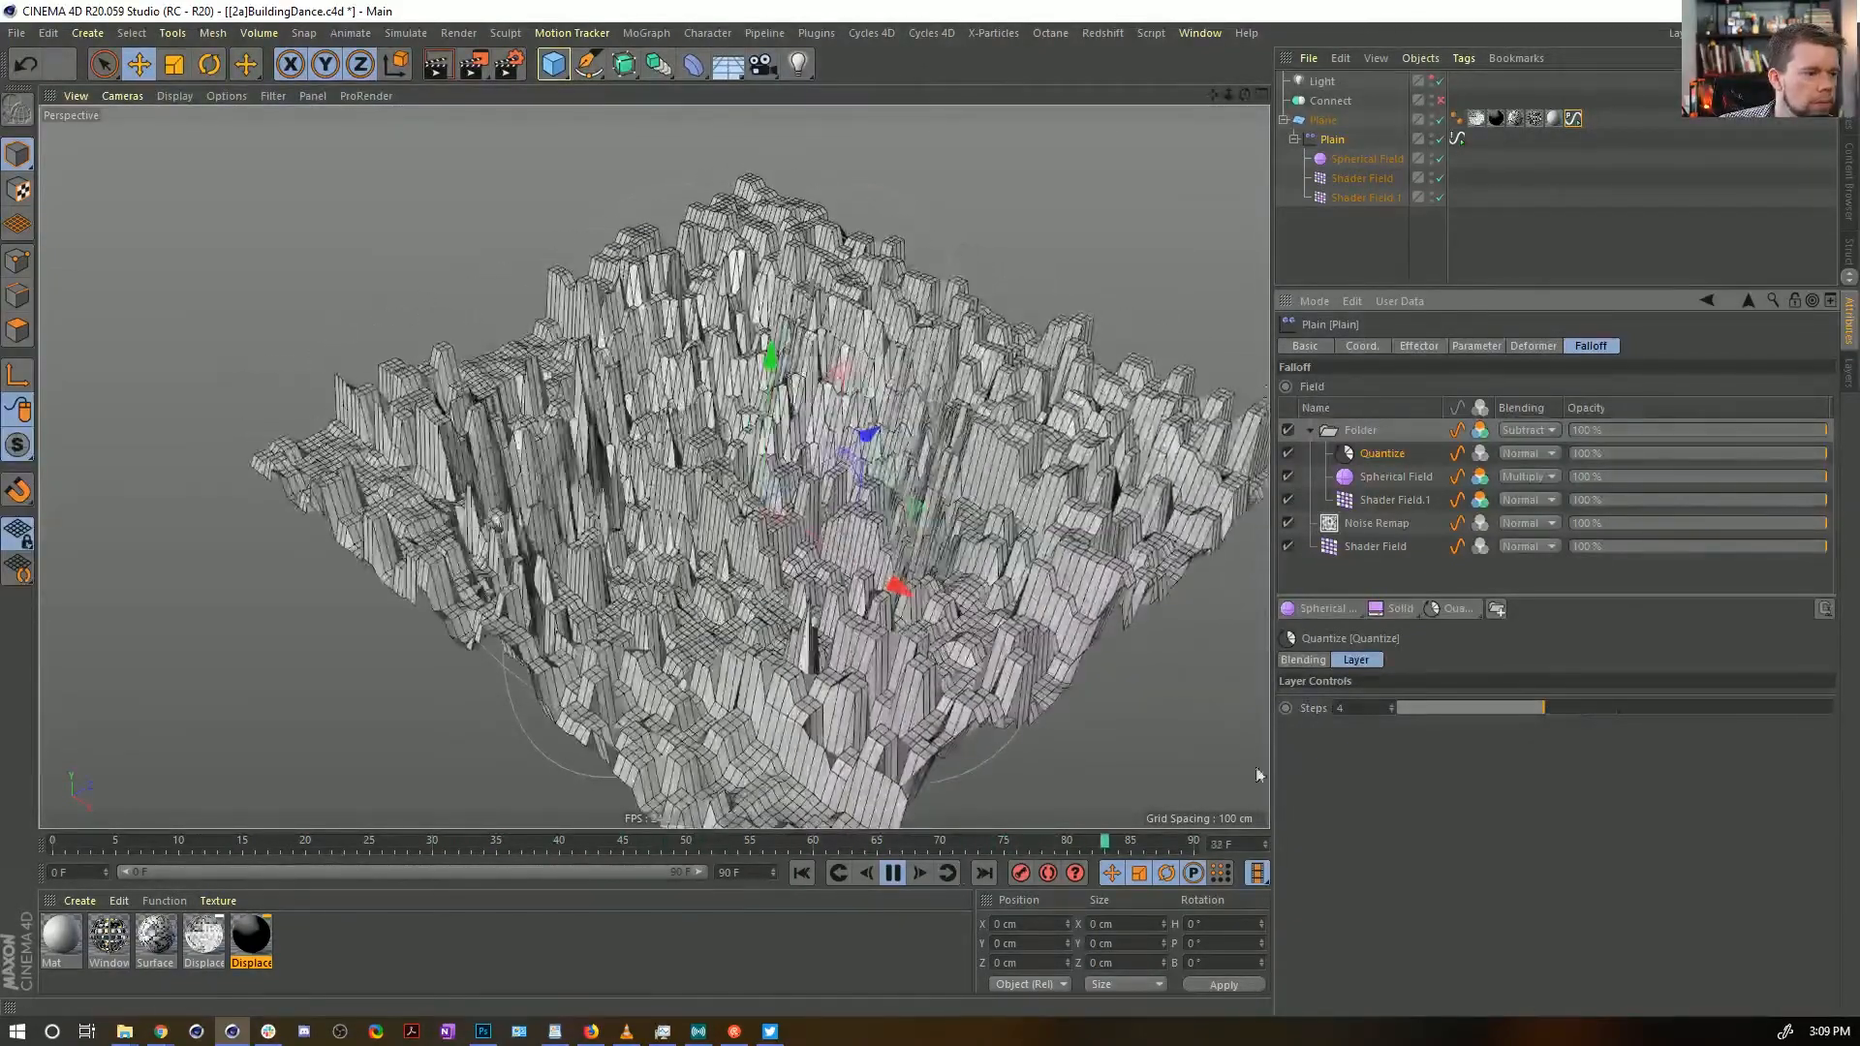
# Stop the playback and set the Plane's width and height segments to 1000 each
pyautogui.click(893, 873)
pyautogui.click(1323, 119)
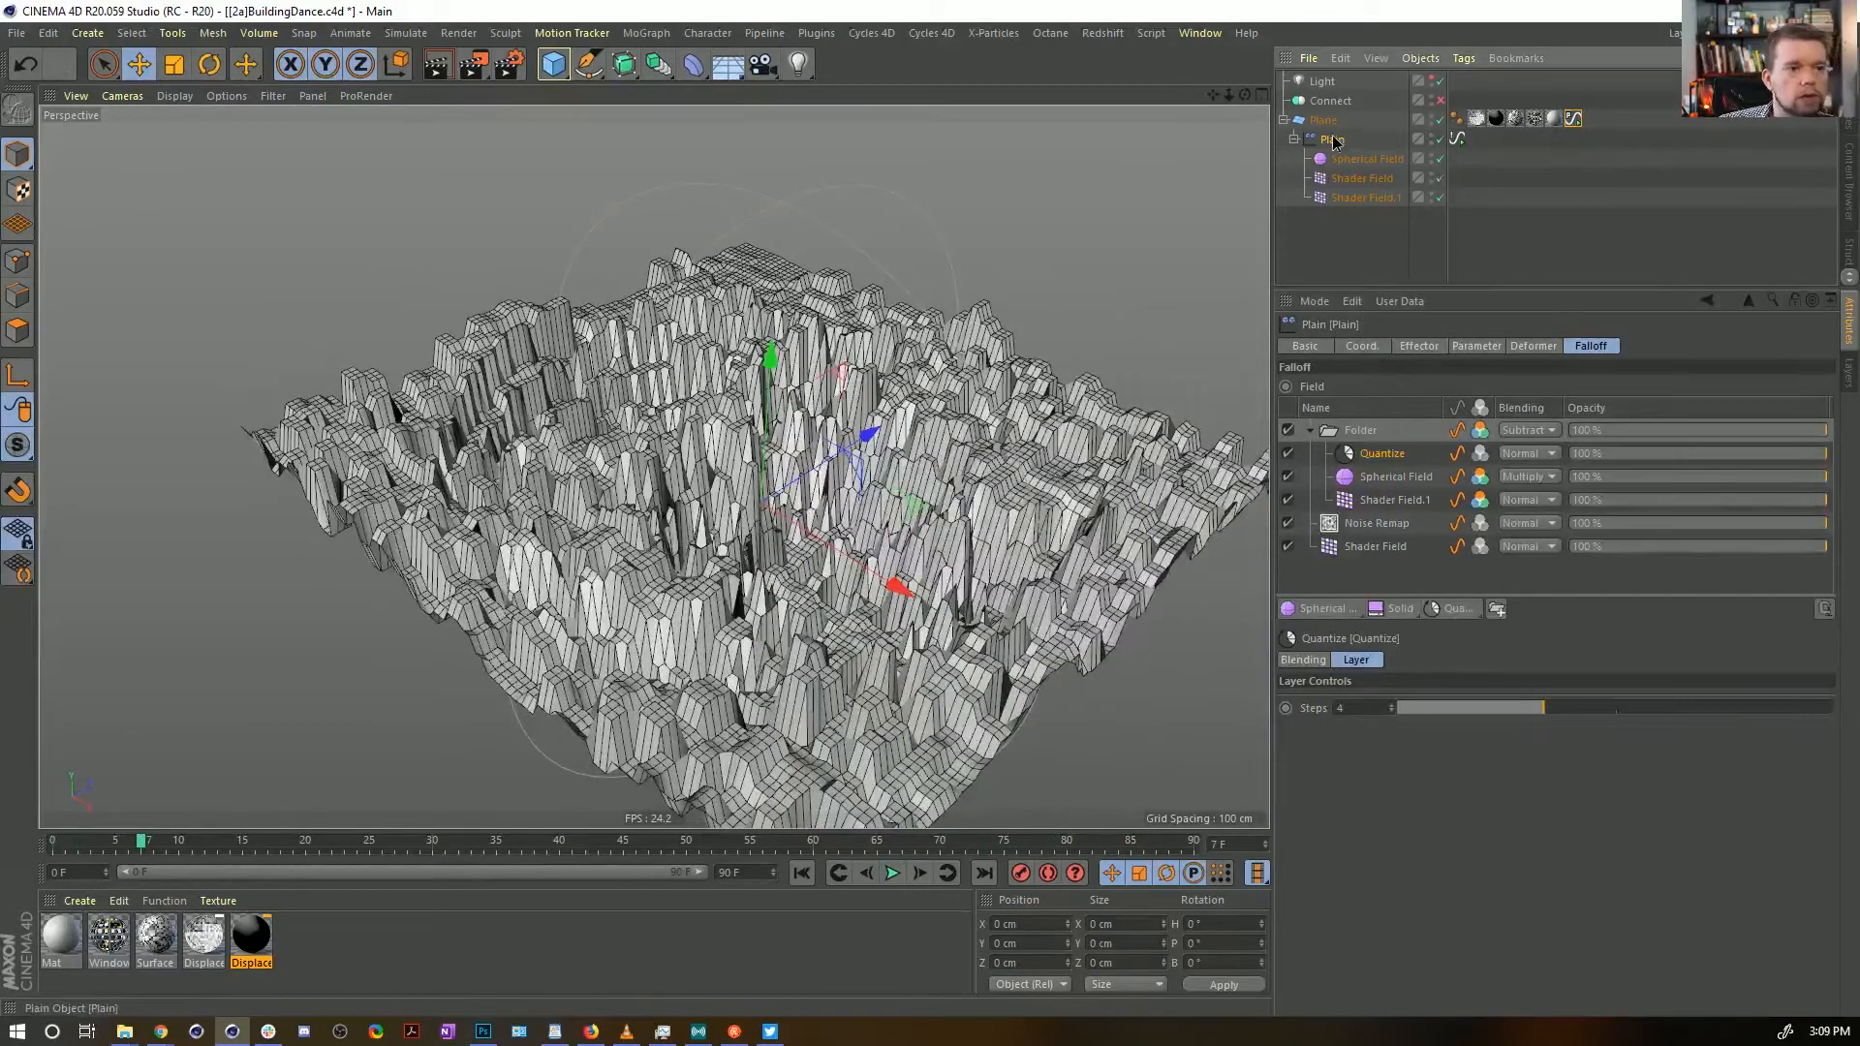
pyautogui.click(1429, 427)
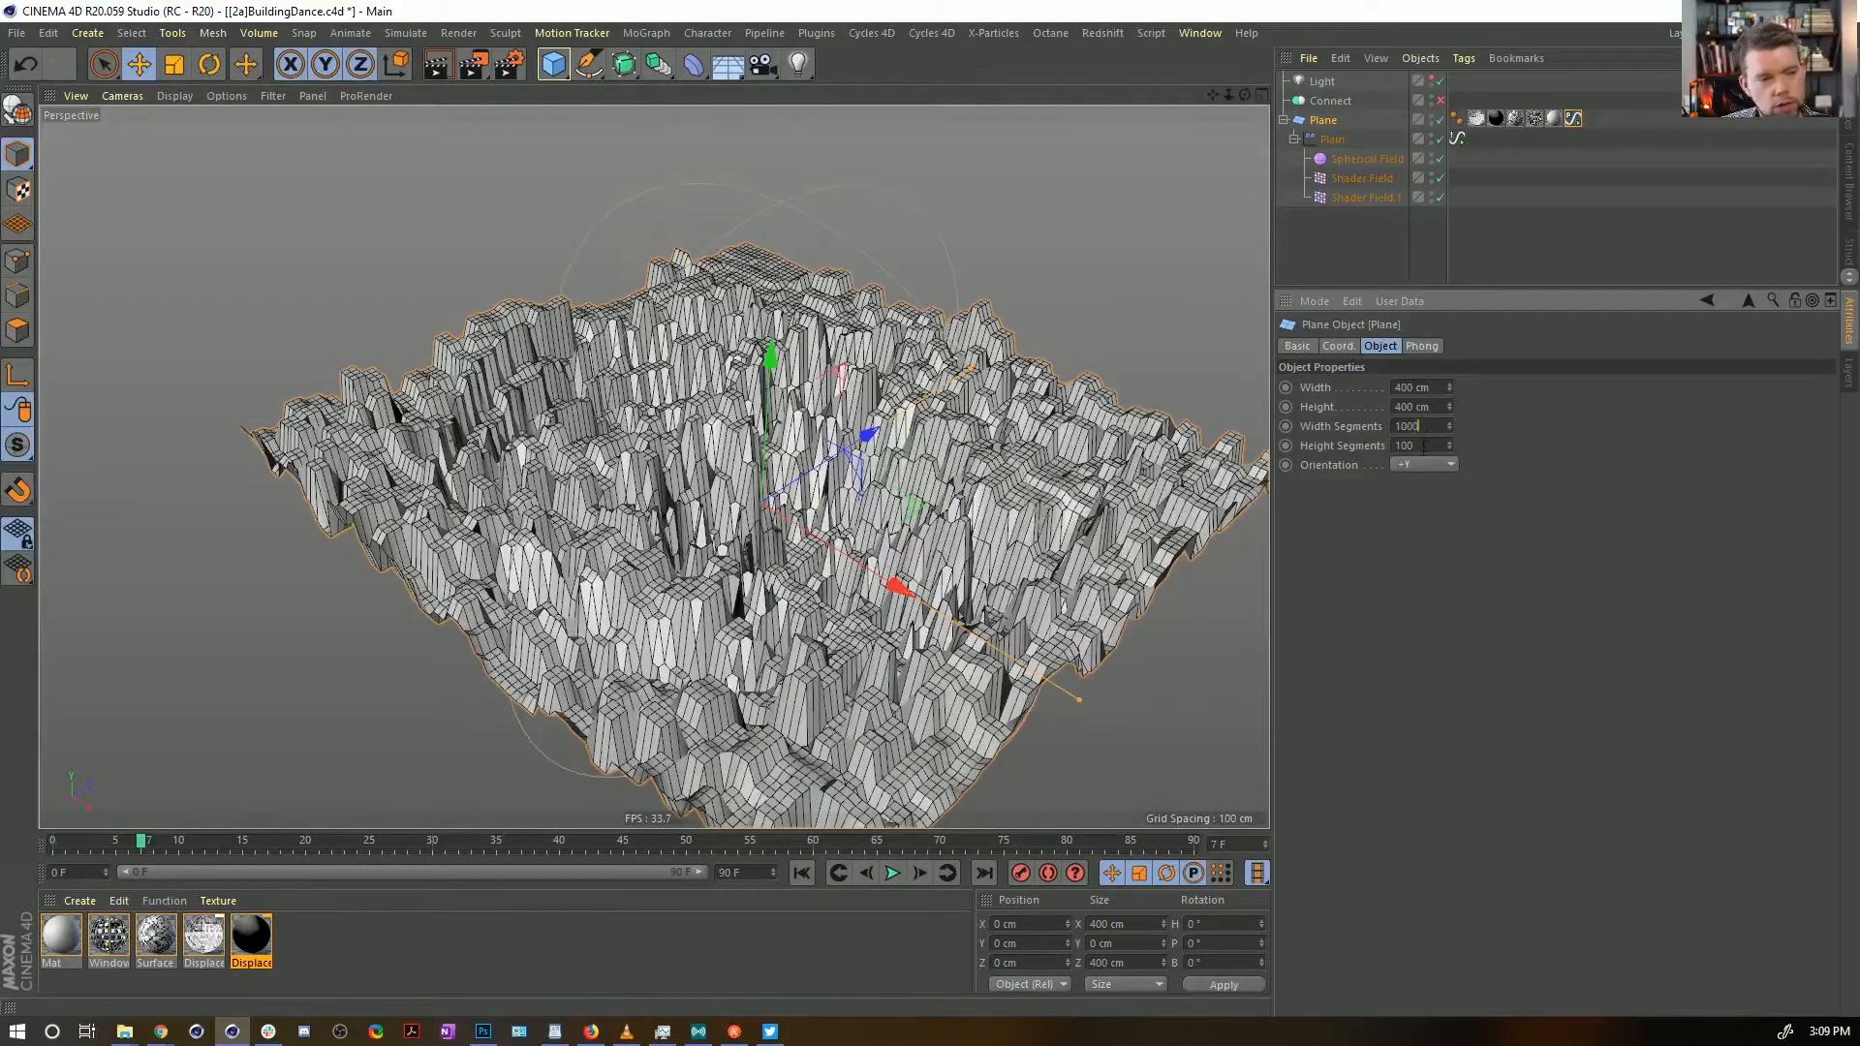
pyautogui.write('0')
pyautogui.press('Return')
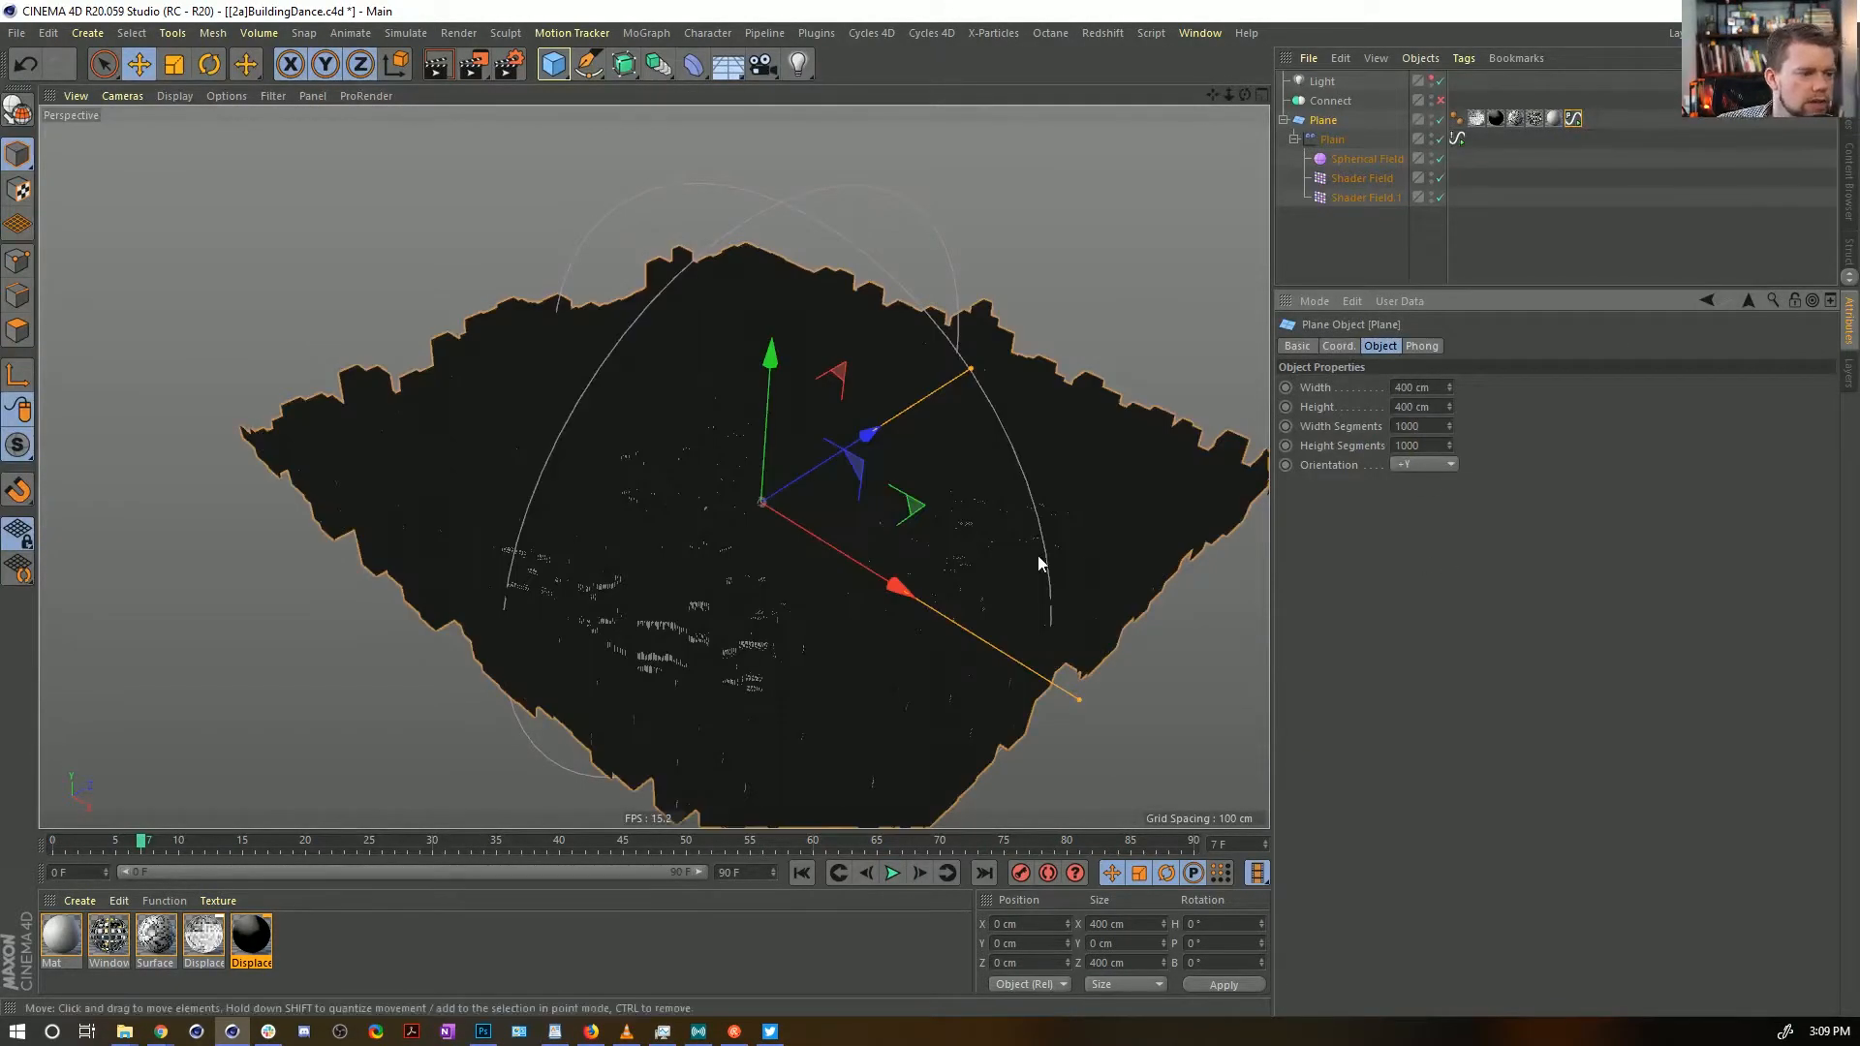
# Move the last texture tag from the Plane onto the Connect object and examine the window-textured buildings up close
pyautogui.keyDown('alt'); pyautogui.moveTo(868, 468); pyautogui.dragTo(538, 463); pyautogui.keyUp('alt')
pyautogui.keyDown('alt'); pyautogui.moveTo(675, 468); pyautogui.dragTo(821, 411, button='right'); pyautogui.keyUp('alt')
pyautogui.keyDown('alt'); pyautogui.moveTo(1085, 228); pyautogui.dragTo(899, 480, button='middle'); pyautogui.keyUp('alt')
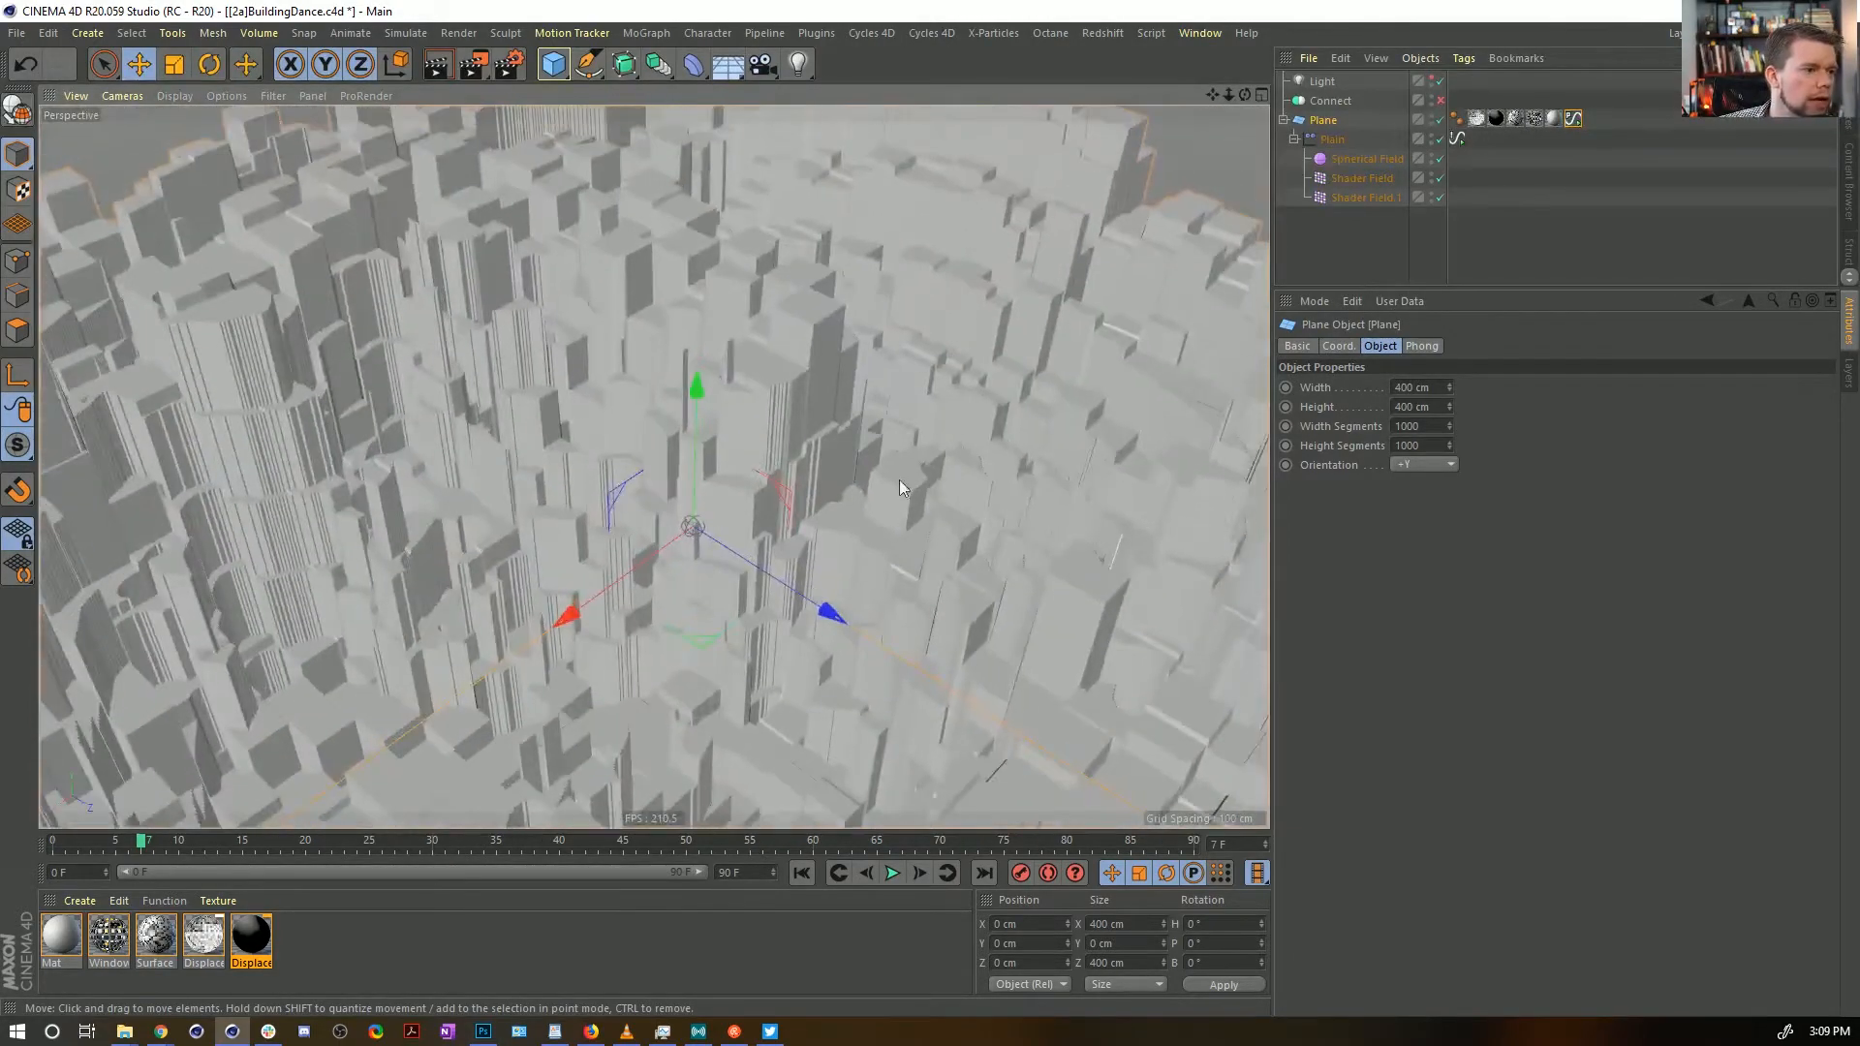
pyautogui.keyDown('alt'); pyautogui.moveTo(906, 509); pyautogui.dragTo(722, 542); pyautogui.keyUp('alt')
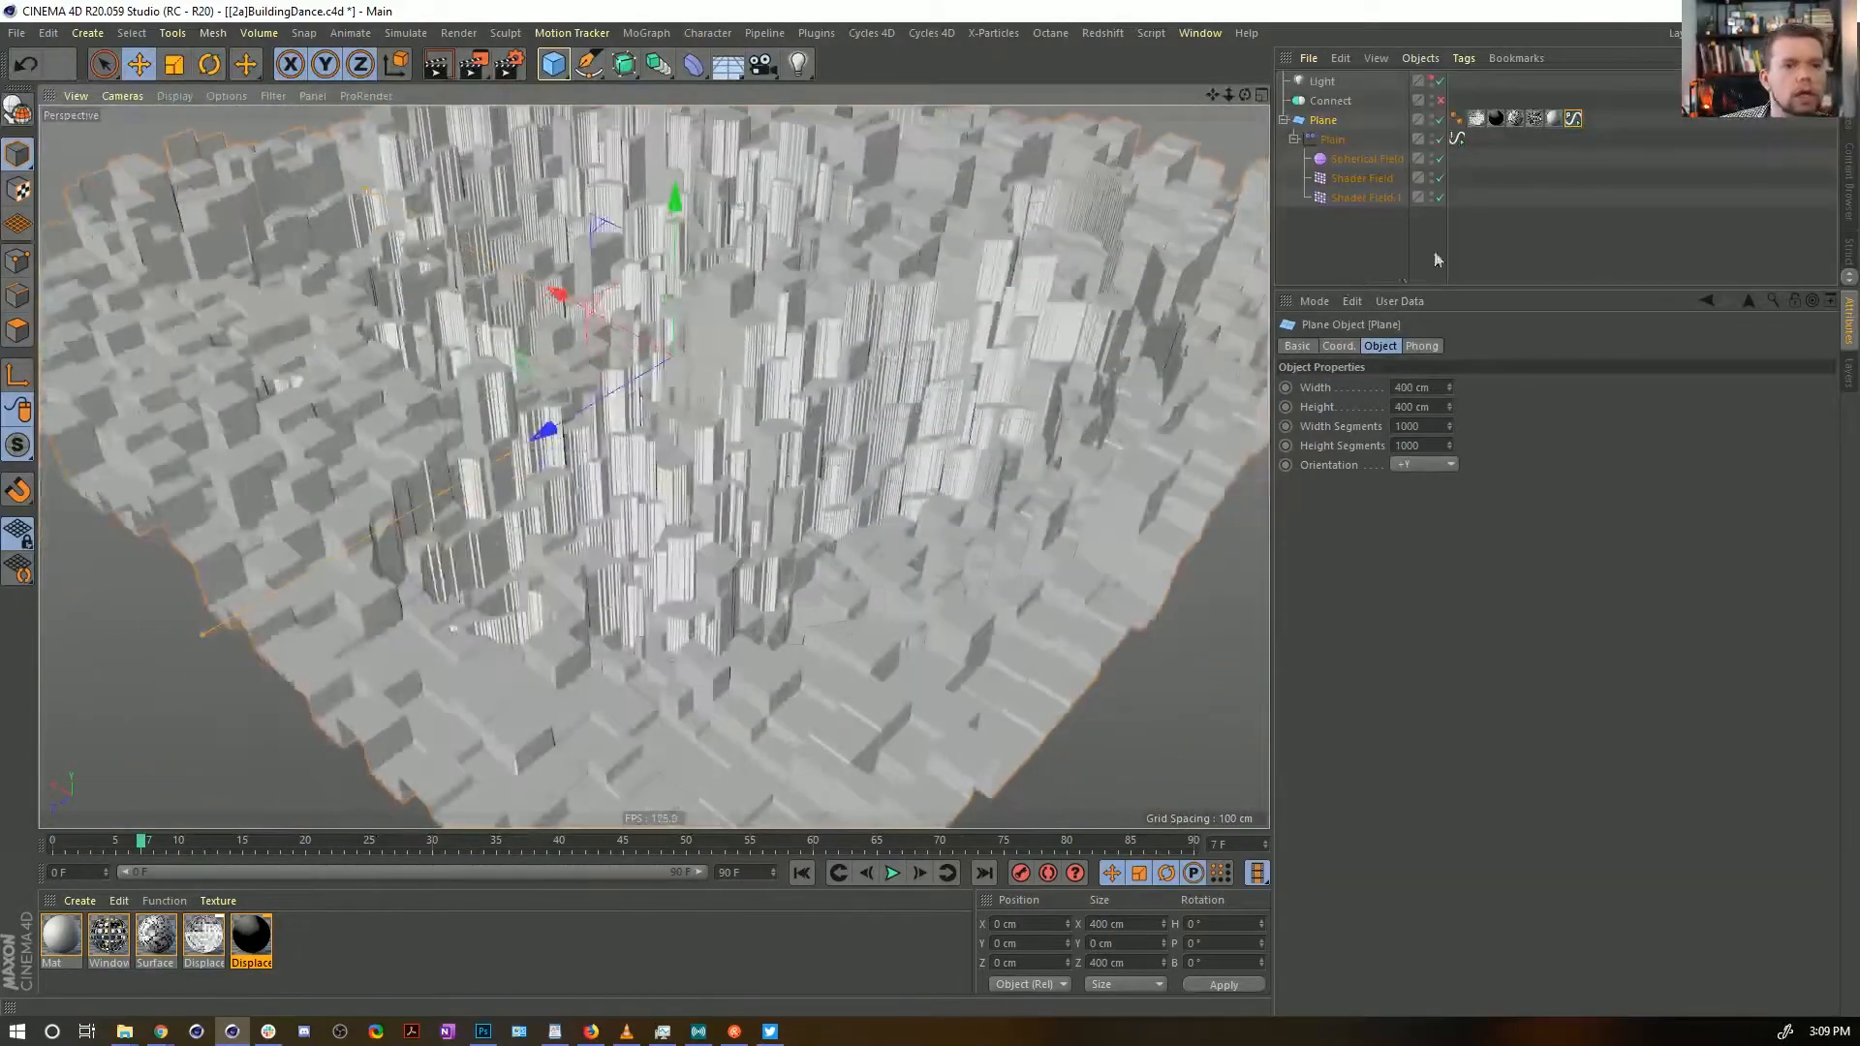
pyautogui.moveTo(1554, 118); pyautogui.dragTo(1457, 98)
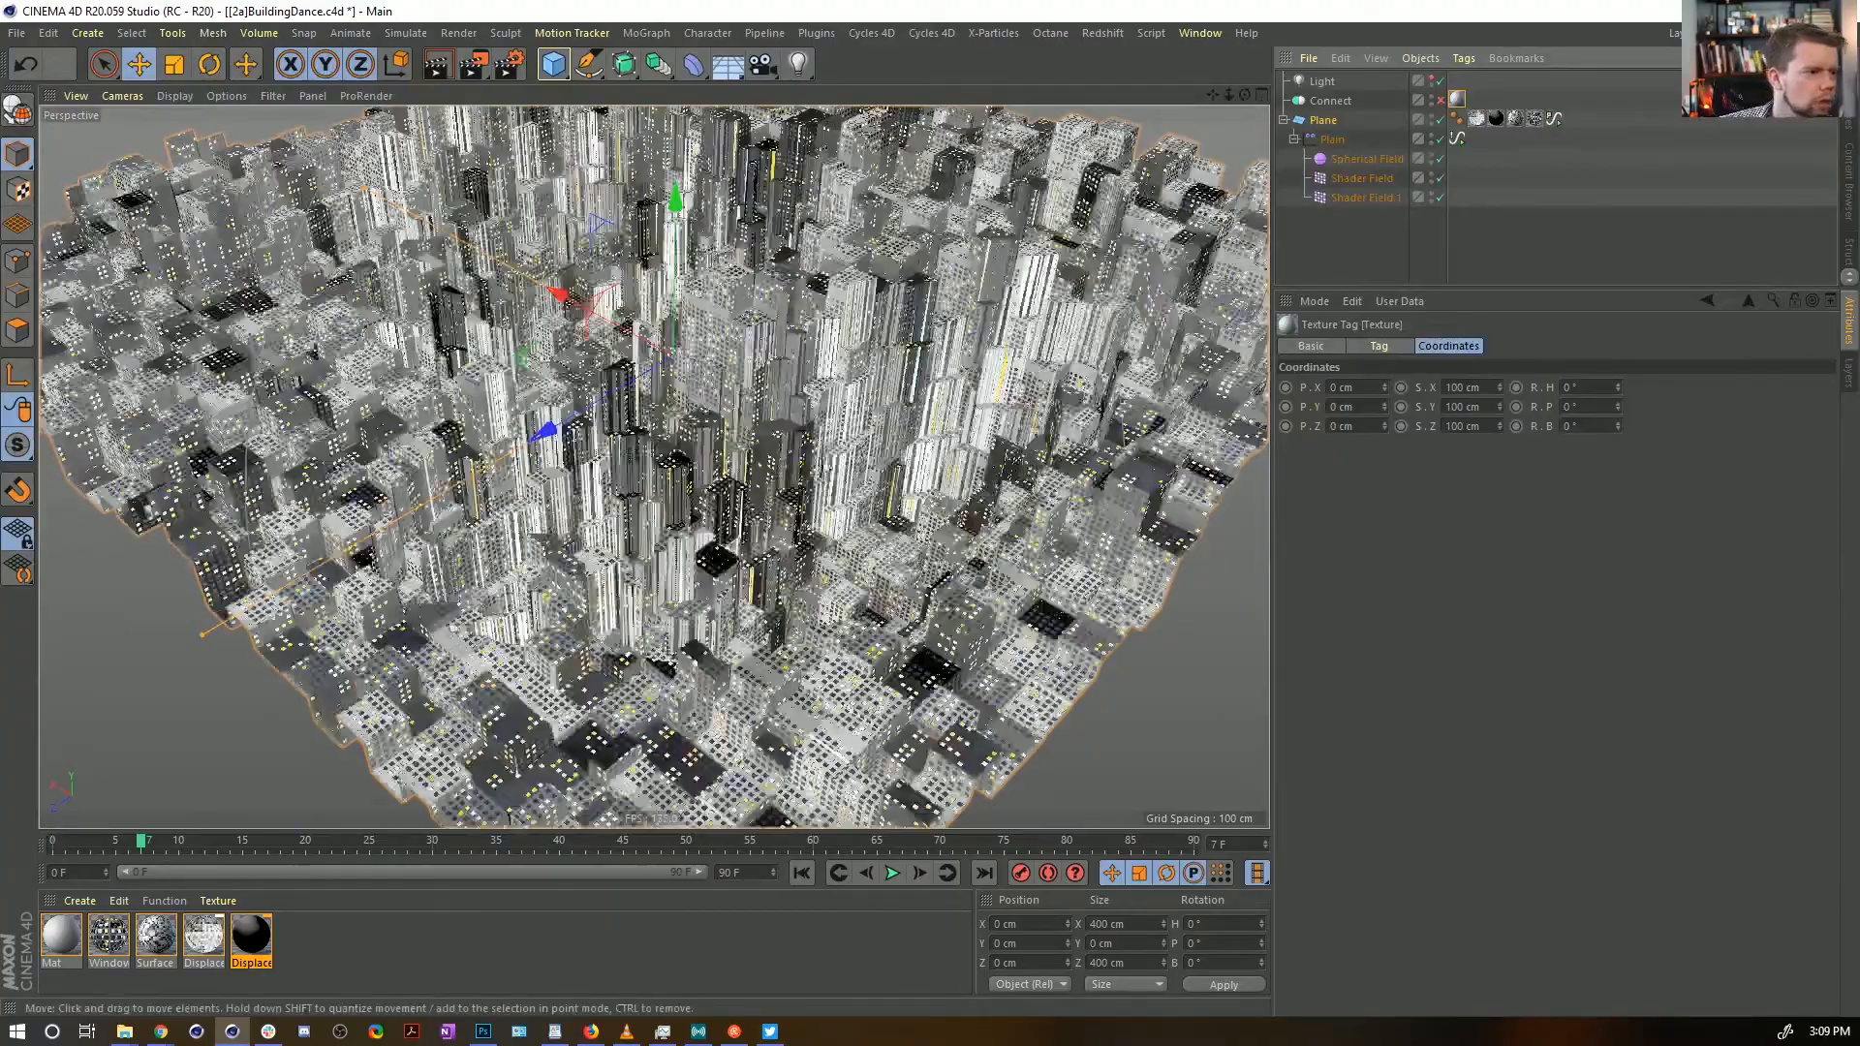
pyautogui.keyDown('alt'); pyautogui.moveTo(775, 504); pyautogui.dragTo(726, 426); pyautogui.keyUp('alt')
pyautogui.keyDown('alt'); pyautogui.moveTo(726, 426); pyautogui.dragTo(853, 436, button='right'); pyautogui.keyUp('alt')
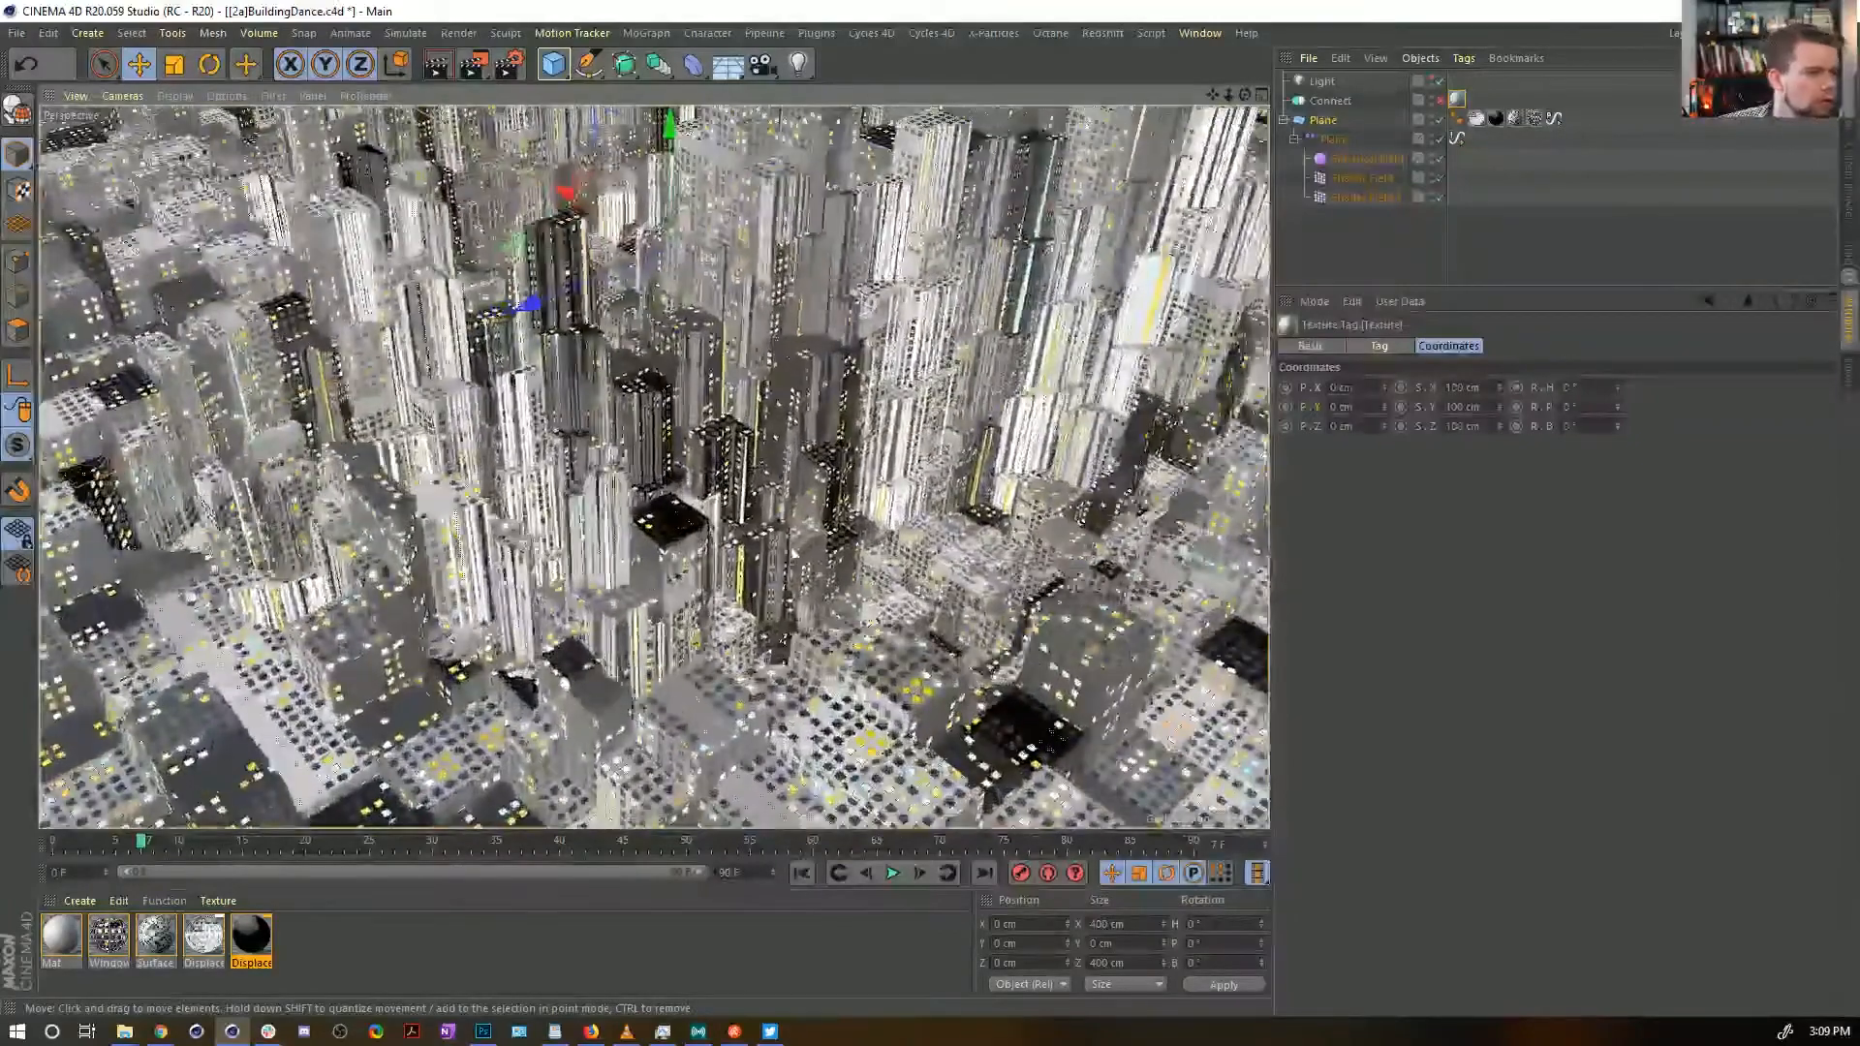
pyautogui.keyDown('alt'); pyautogui.moveTo(852, 436); pyautogui.dragTo(833, 383); pyautogui.keyUp('alt')
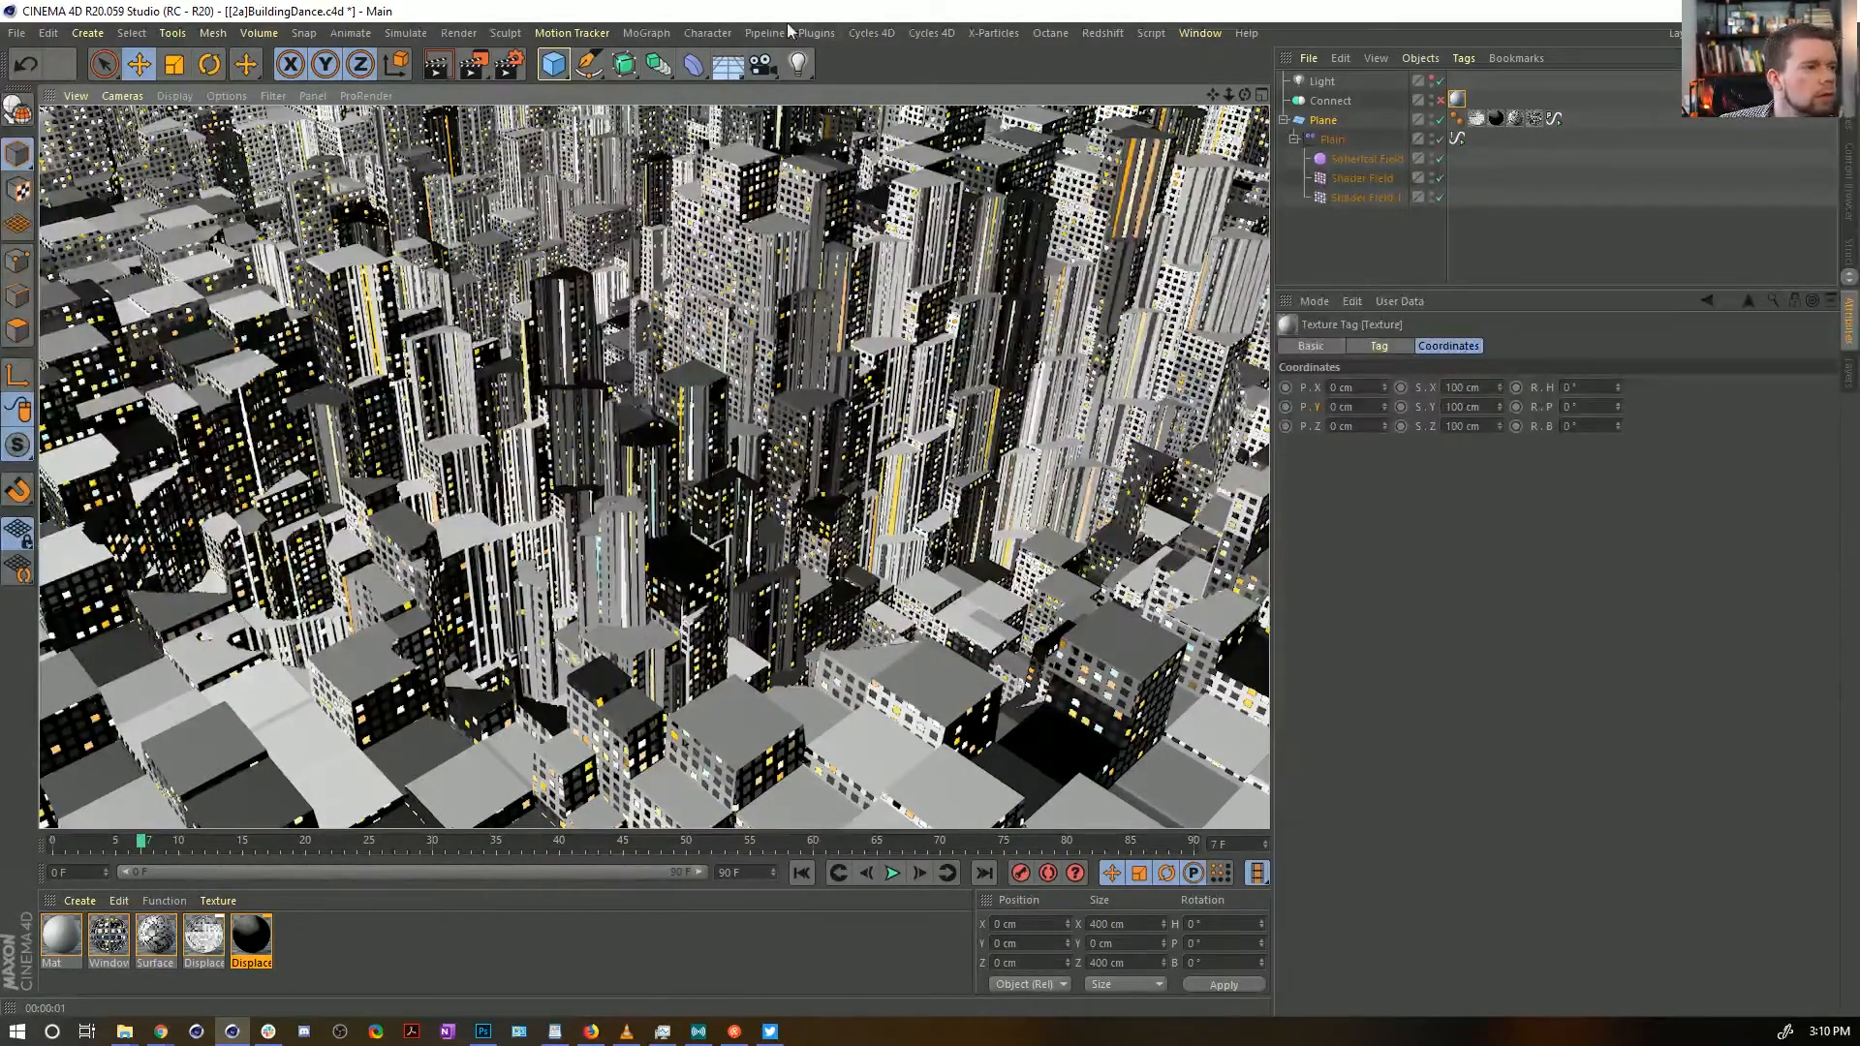
# Add an Environment object, enable its fog and set the fog distance to 5000 cm
pyautogui.click(798, 64)
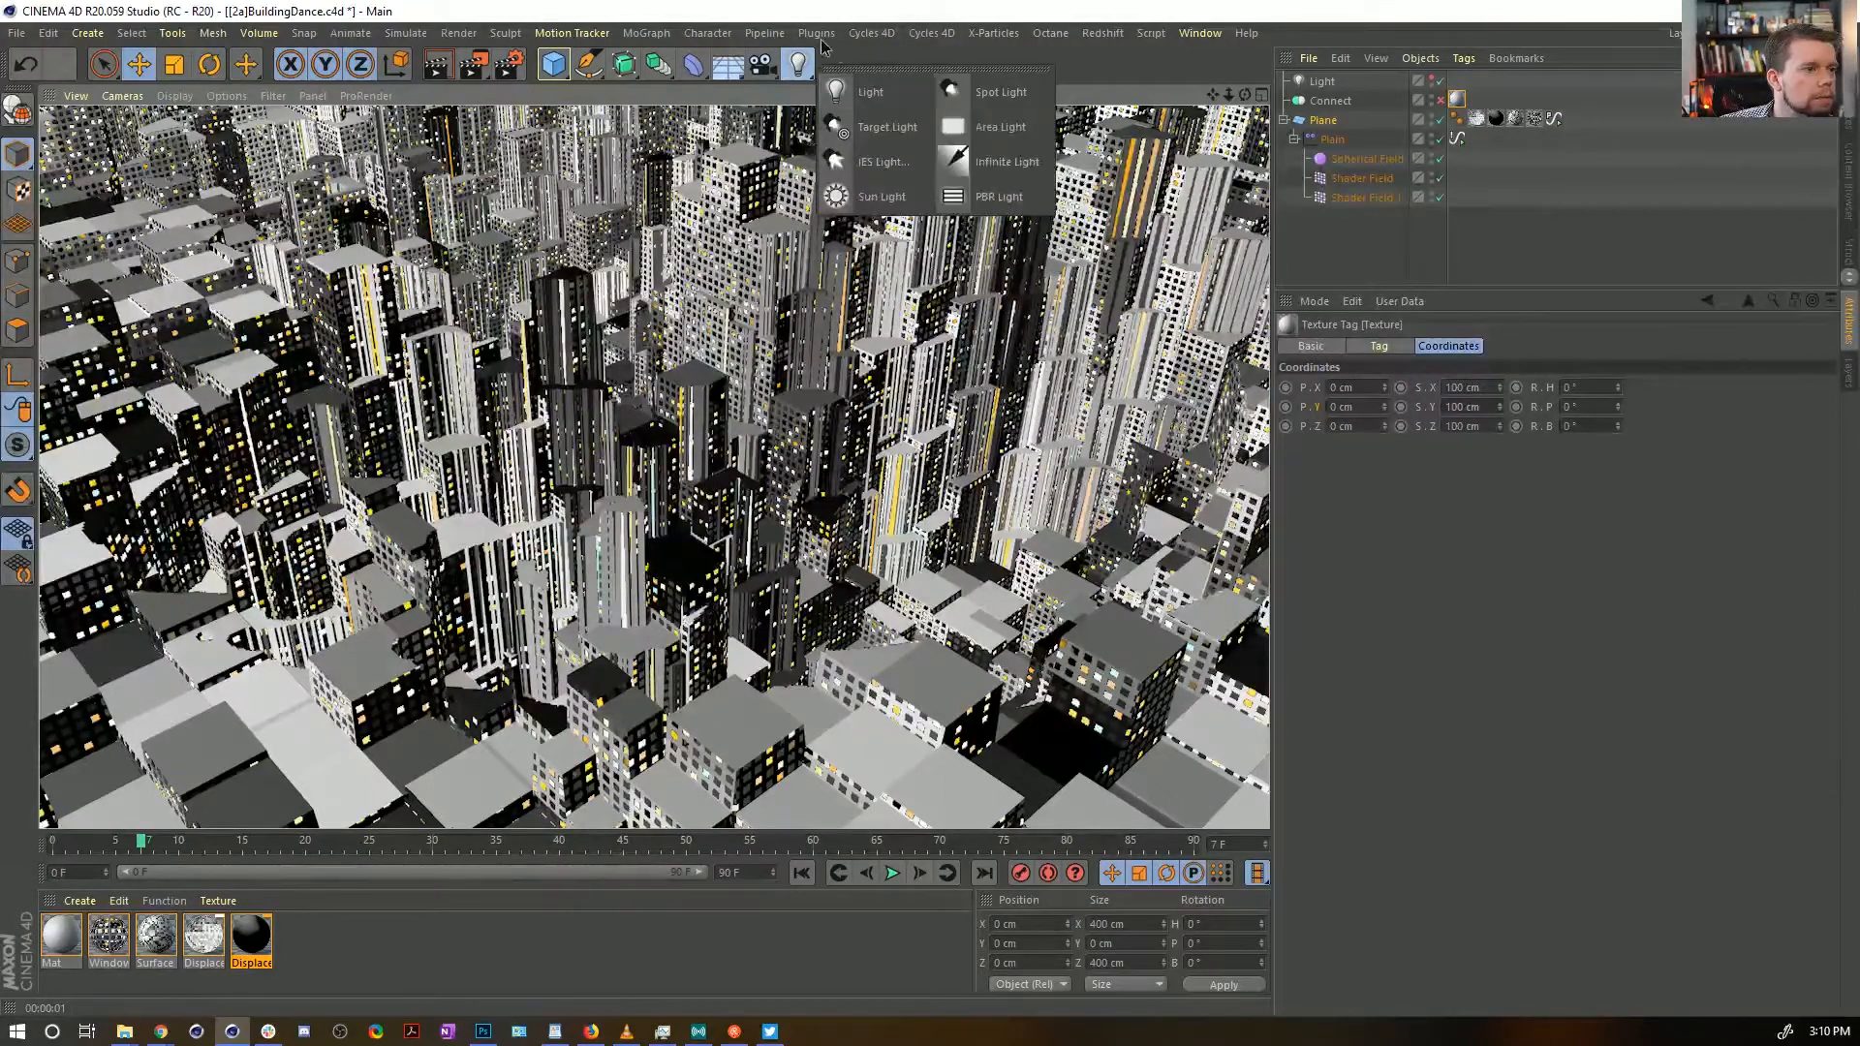
pyautogui.click(727, 64)
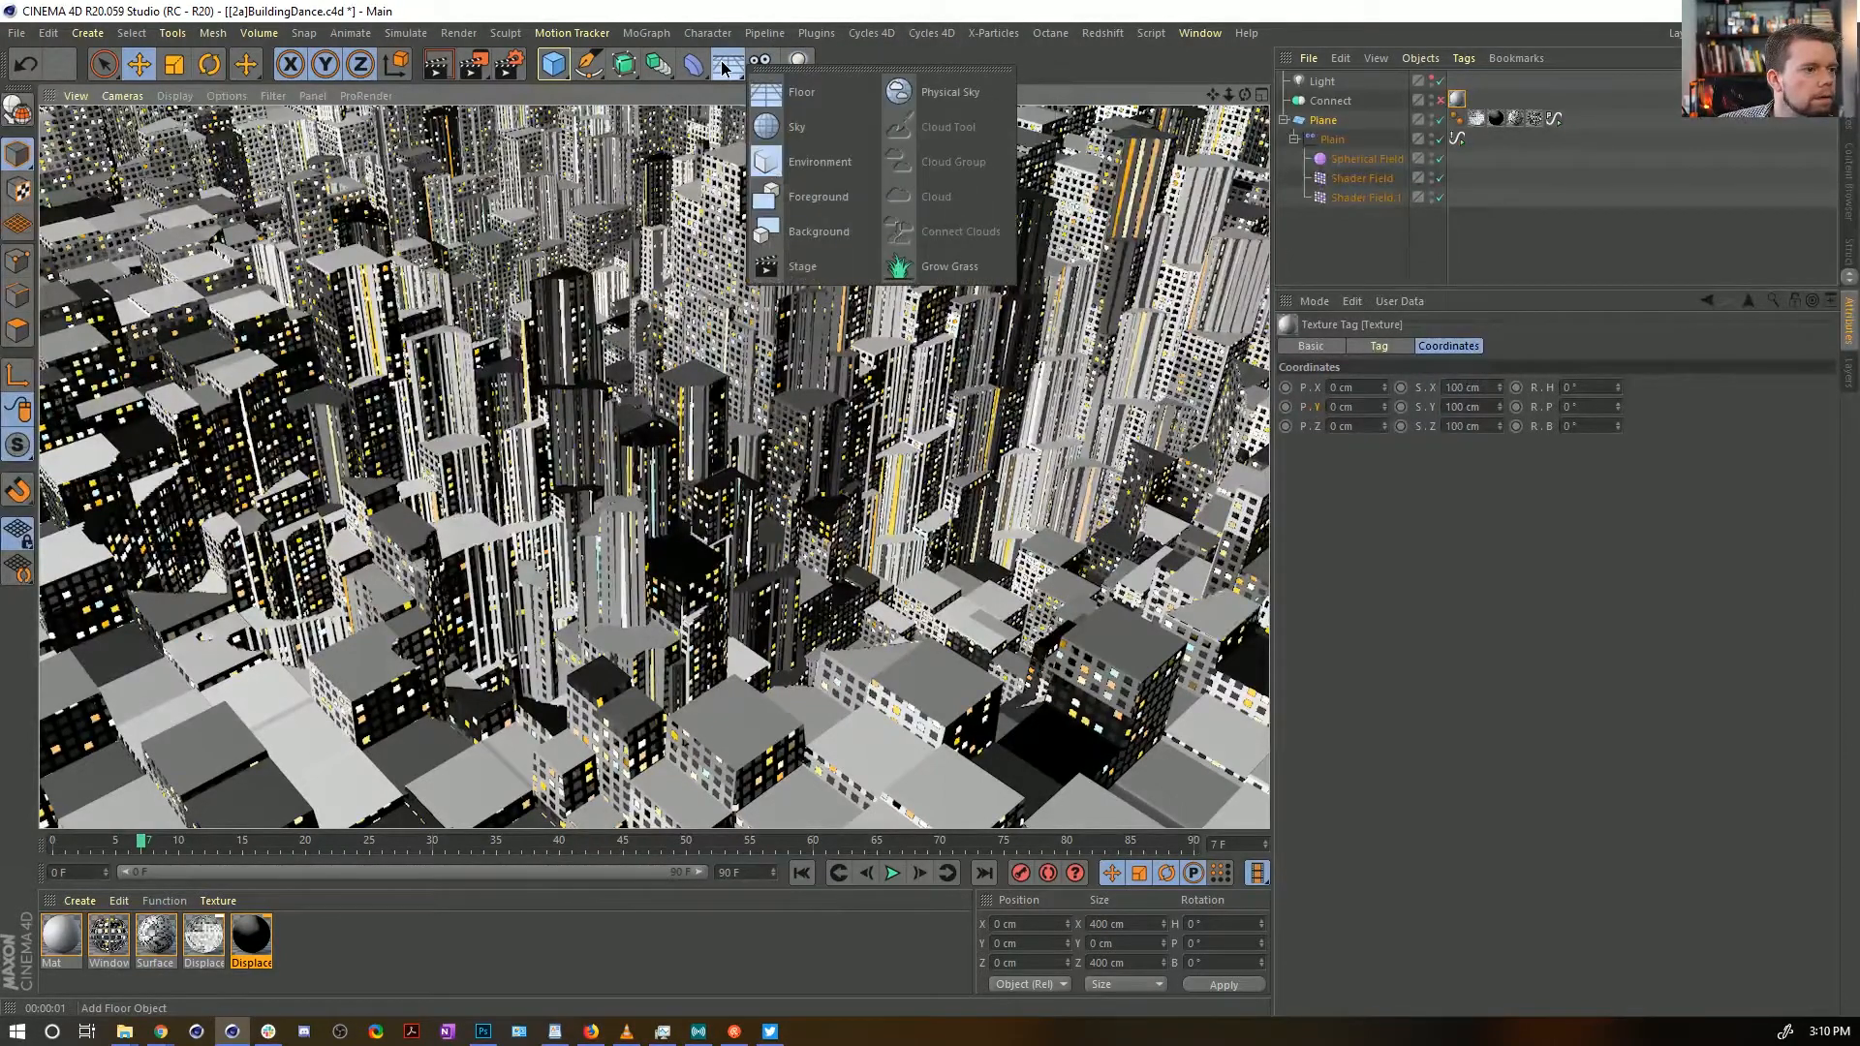
pyautogui.click(822, 165)
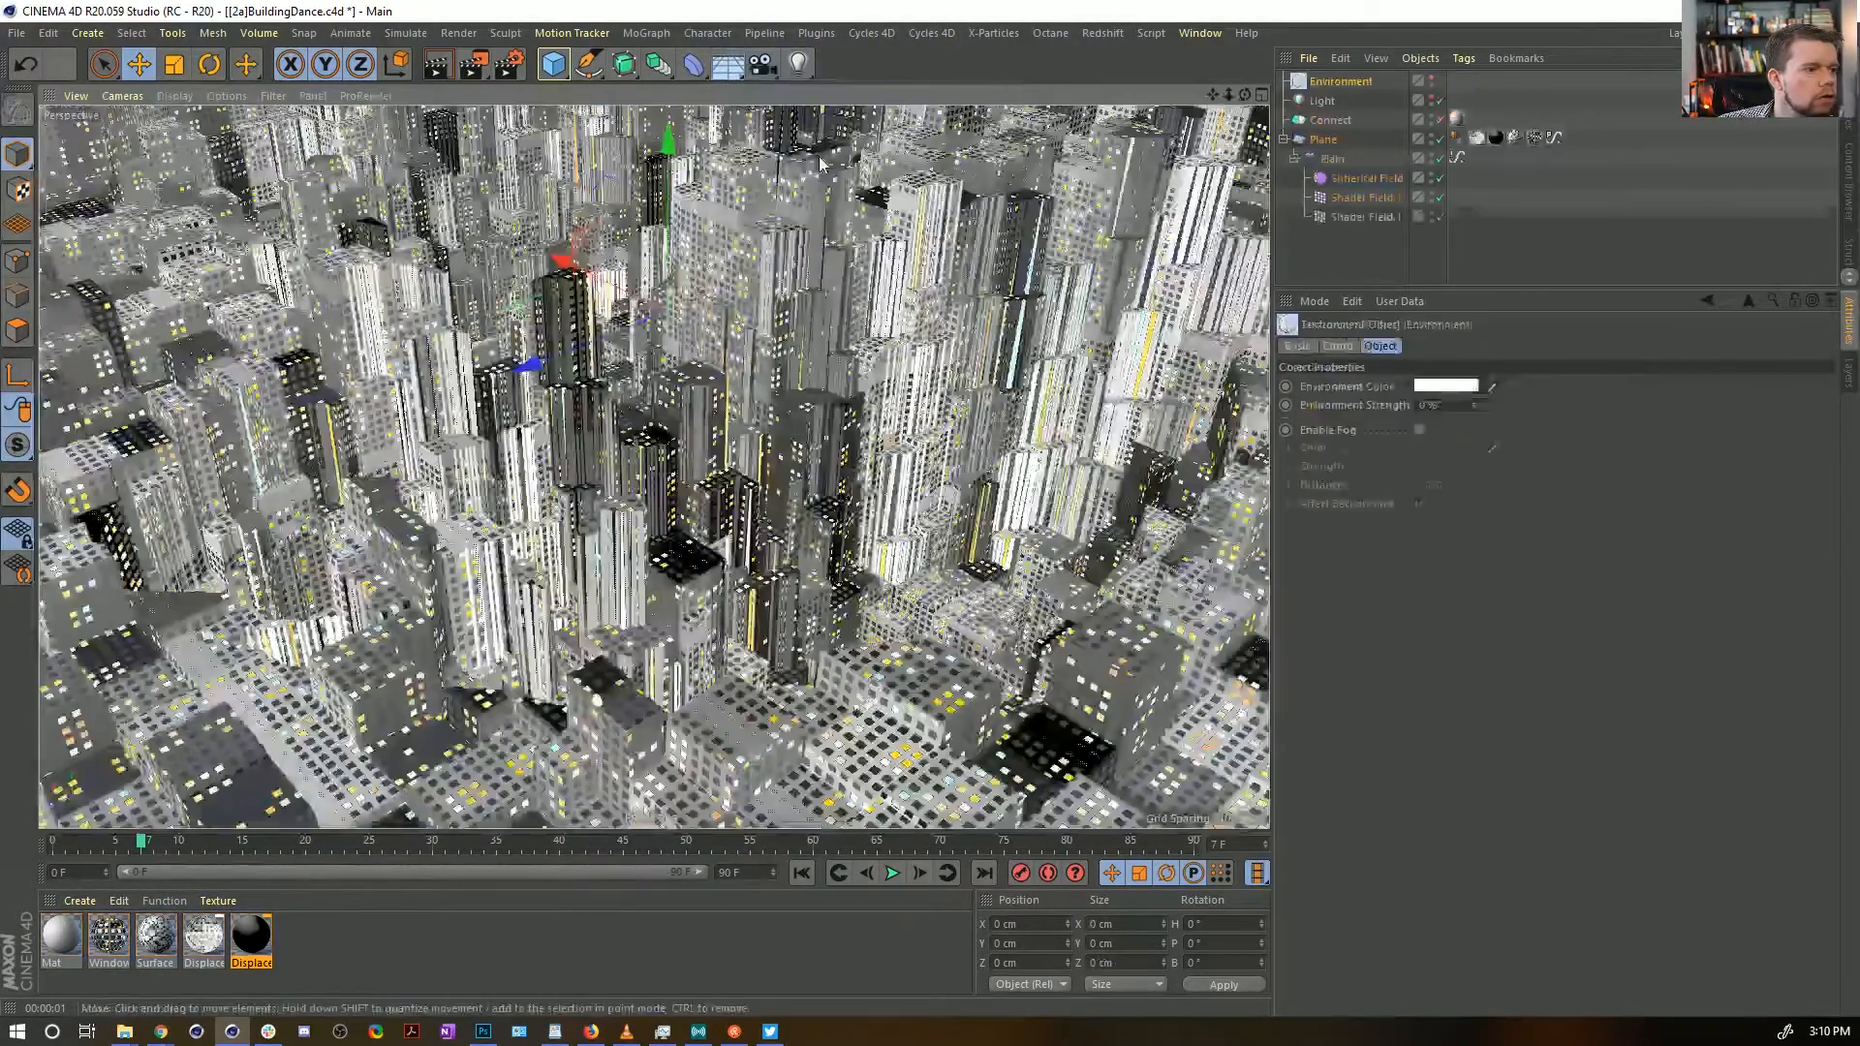
pyautogui.click(1419, 430)
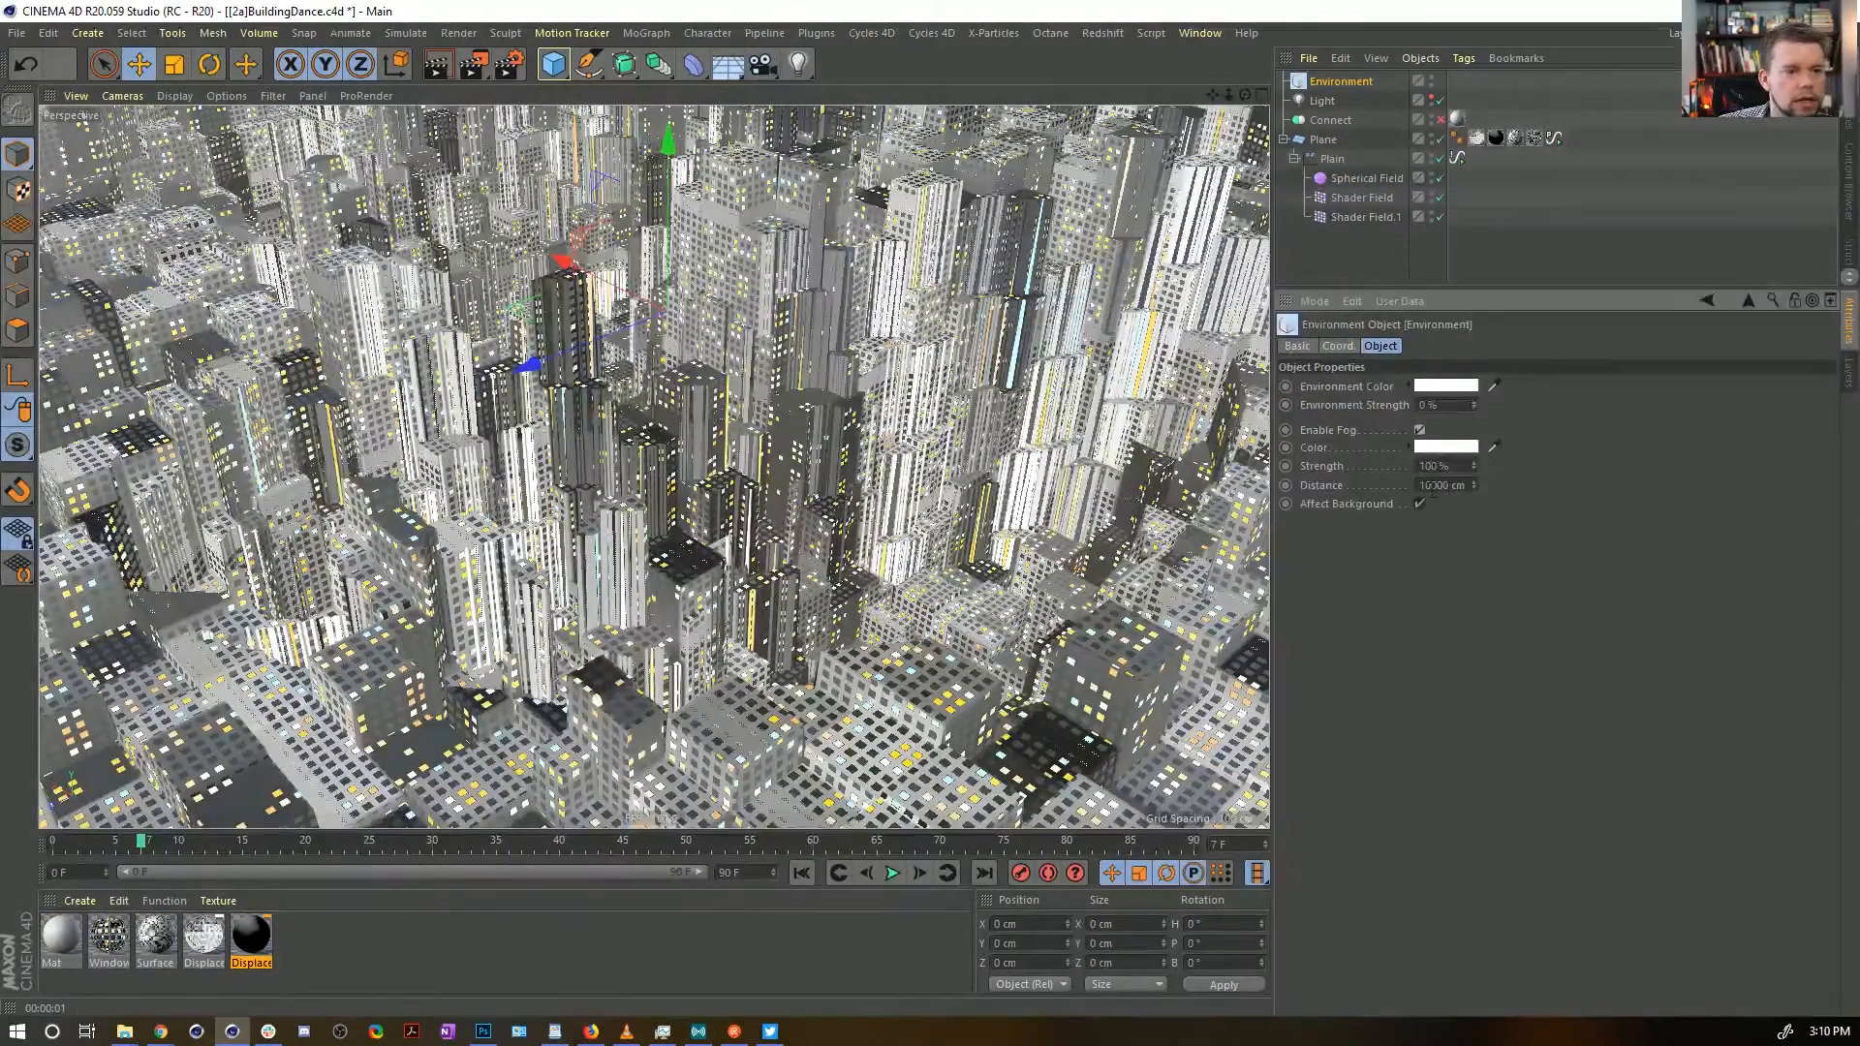
pyautogui.write('5000')
pyautogui.press('Return')
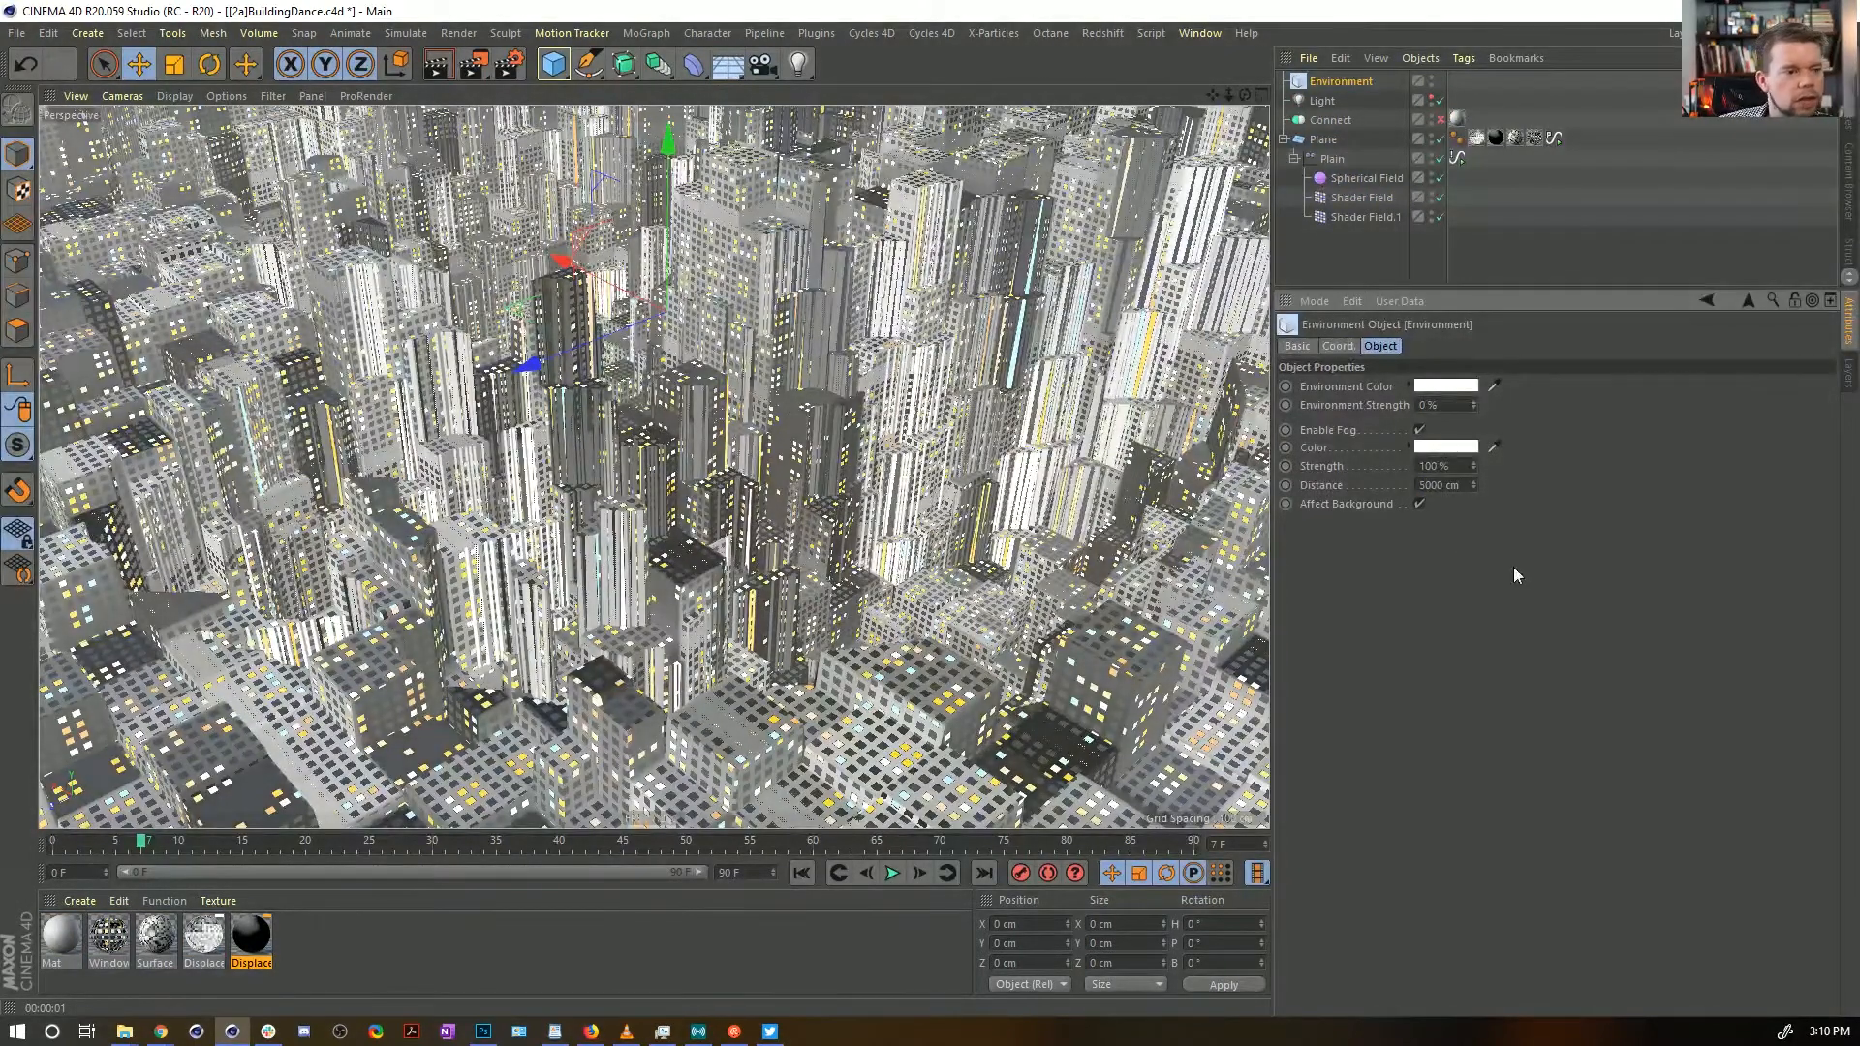
# Make the fog color a fully saturated orange and shorten the fog distance to 2000 cm, finally to 1000 cm
pyautogui.click(1435, 452)
pyautogui.moveTo(1436, 467); pyautogui.dragTo(1628, 467)
pyautogui.moveTo(1376, 451); pyautogui.dragTo(1349, 453)
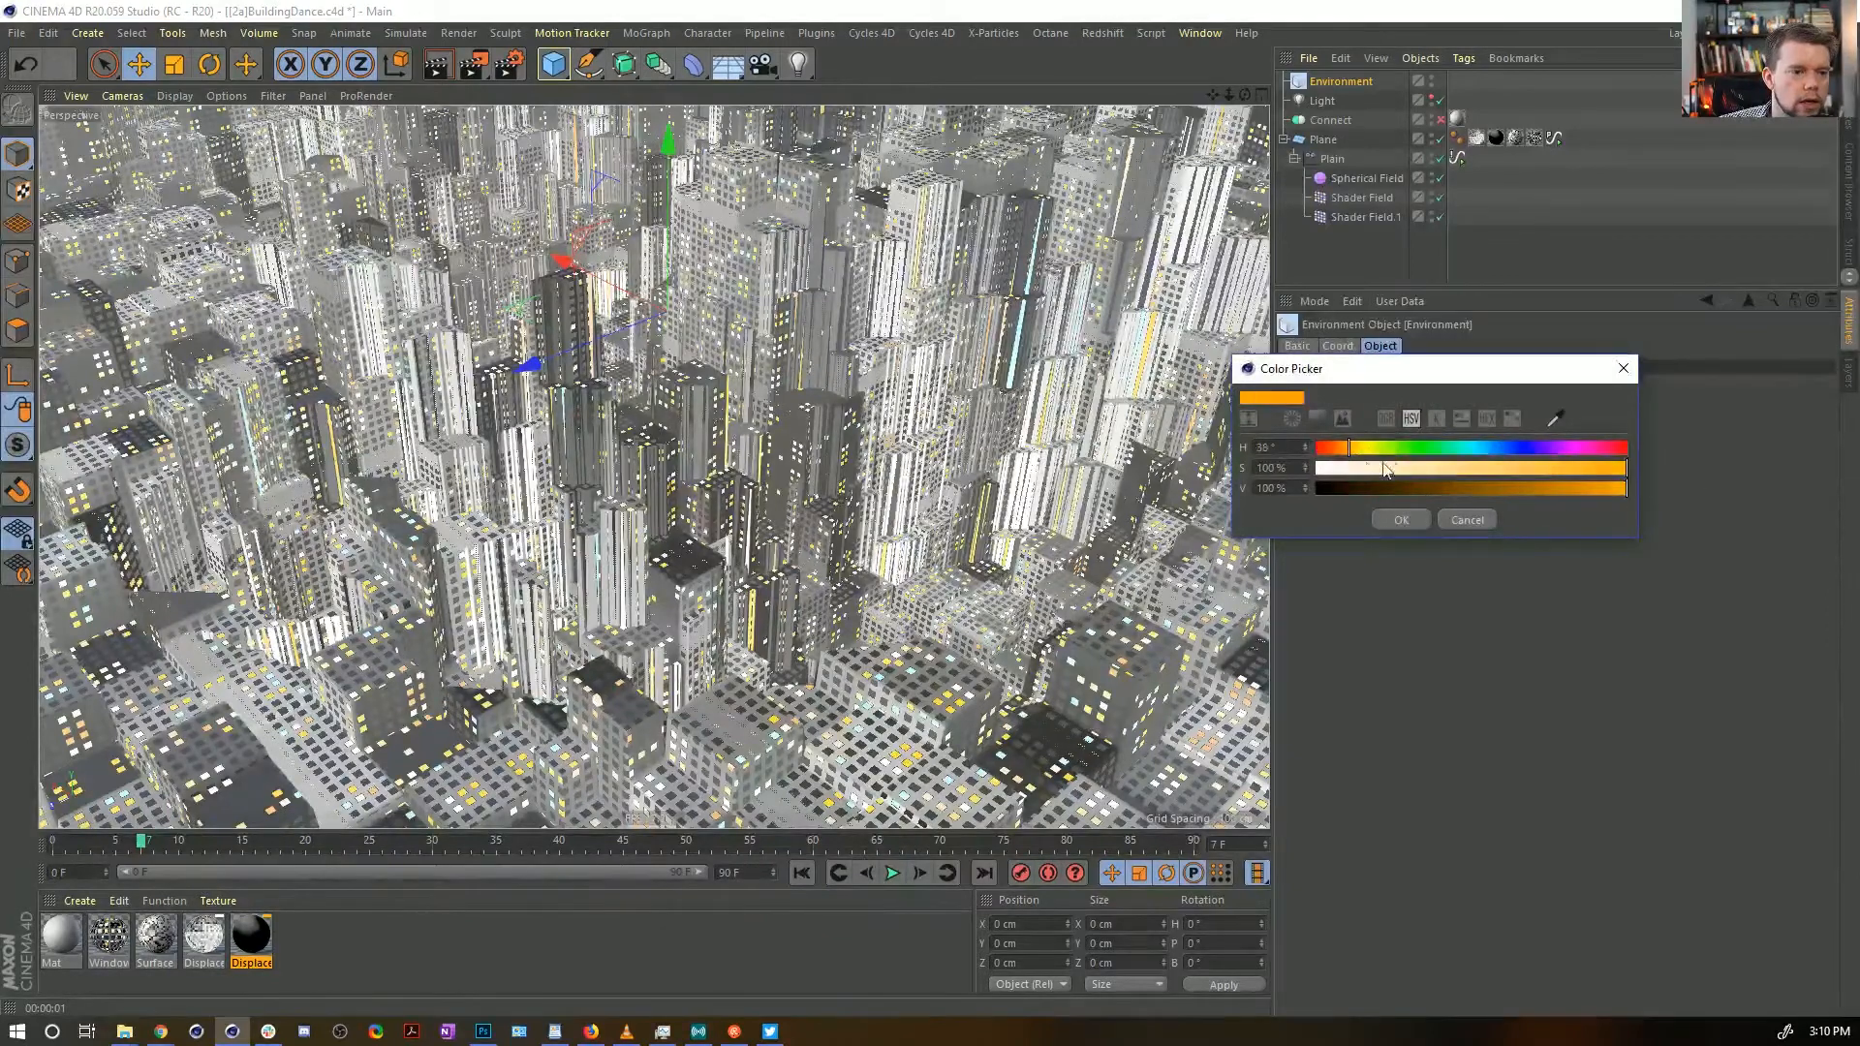
pyautogui.click(1400, 517)
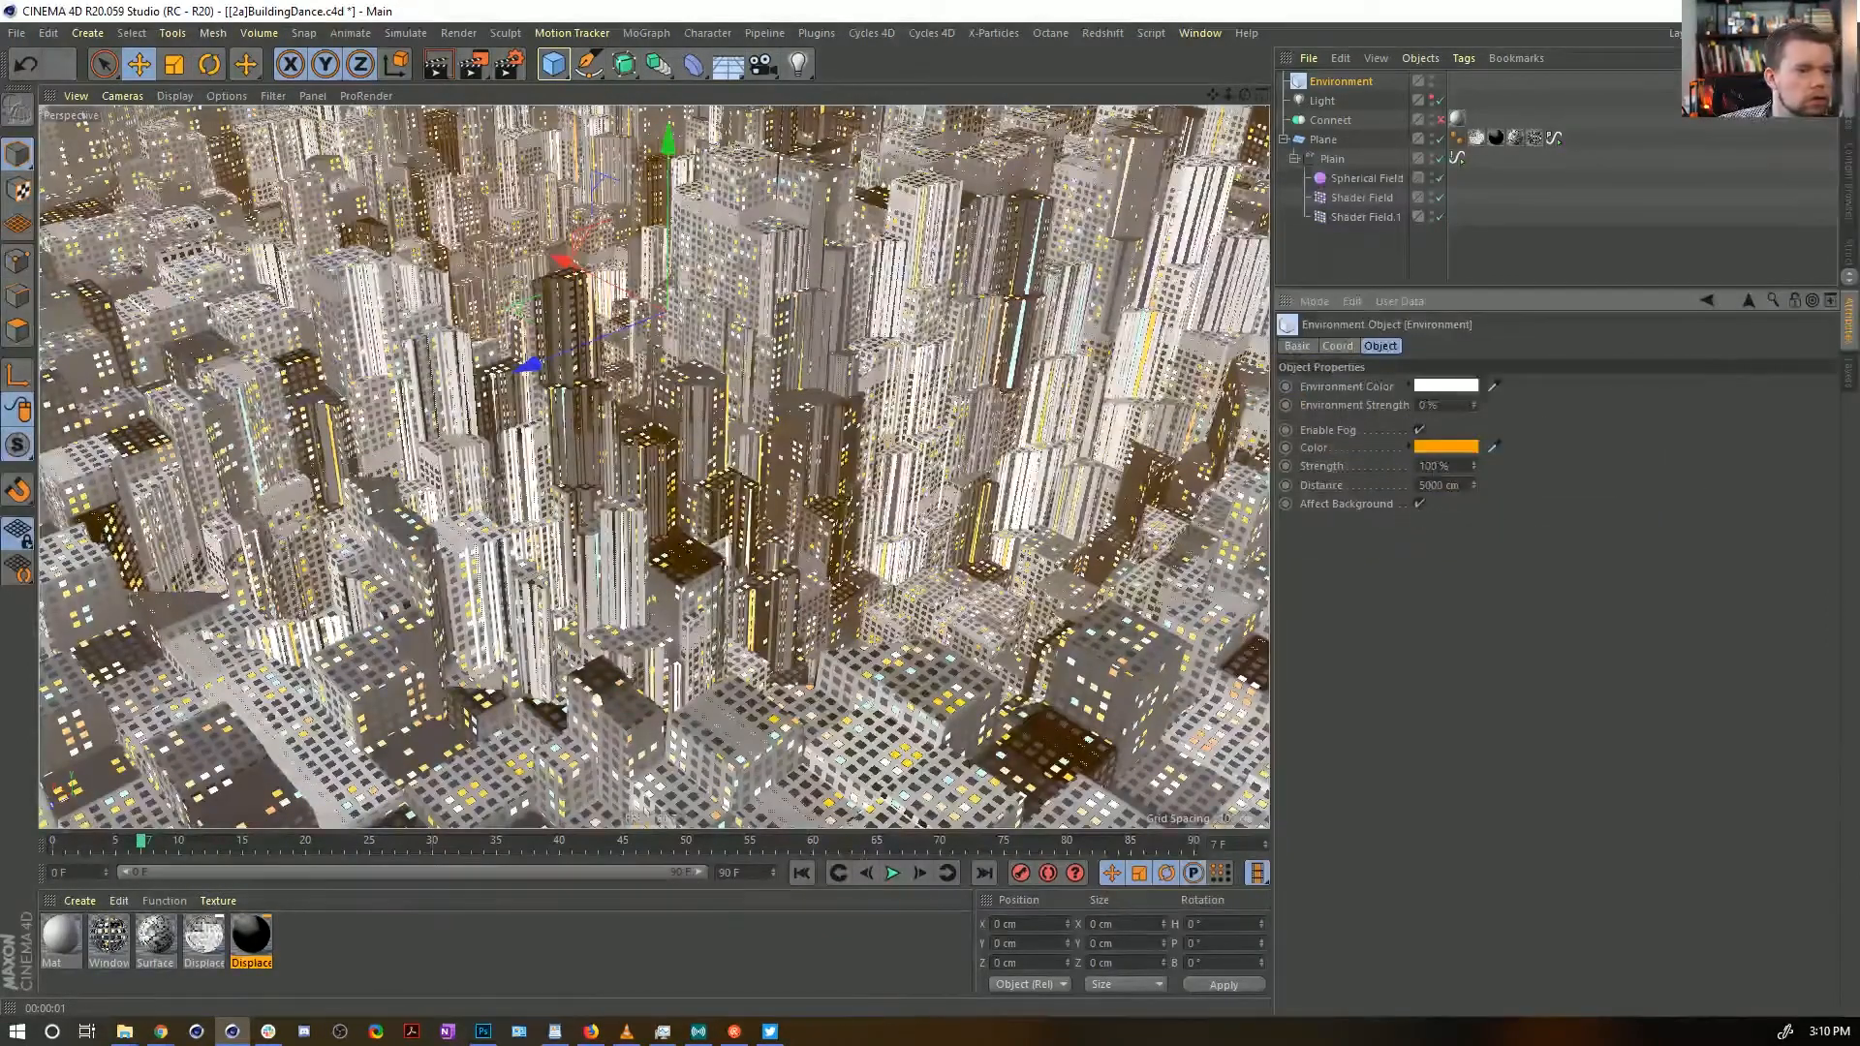
pyautogui.press('Return')
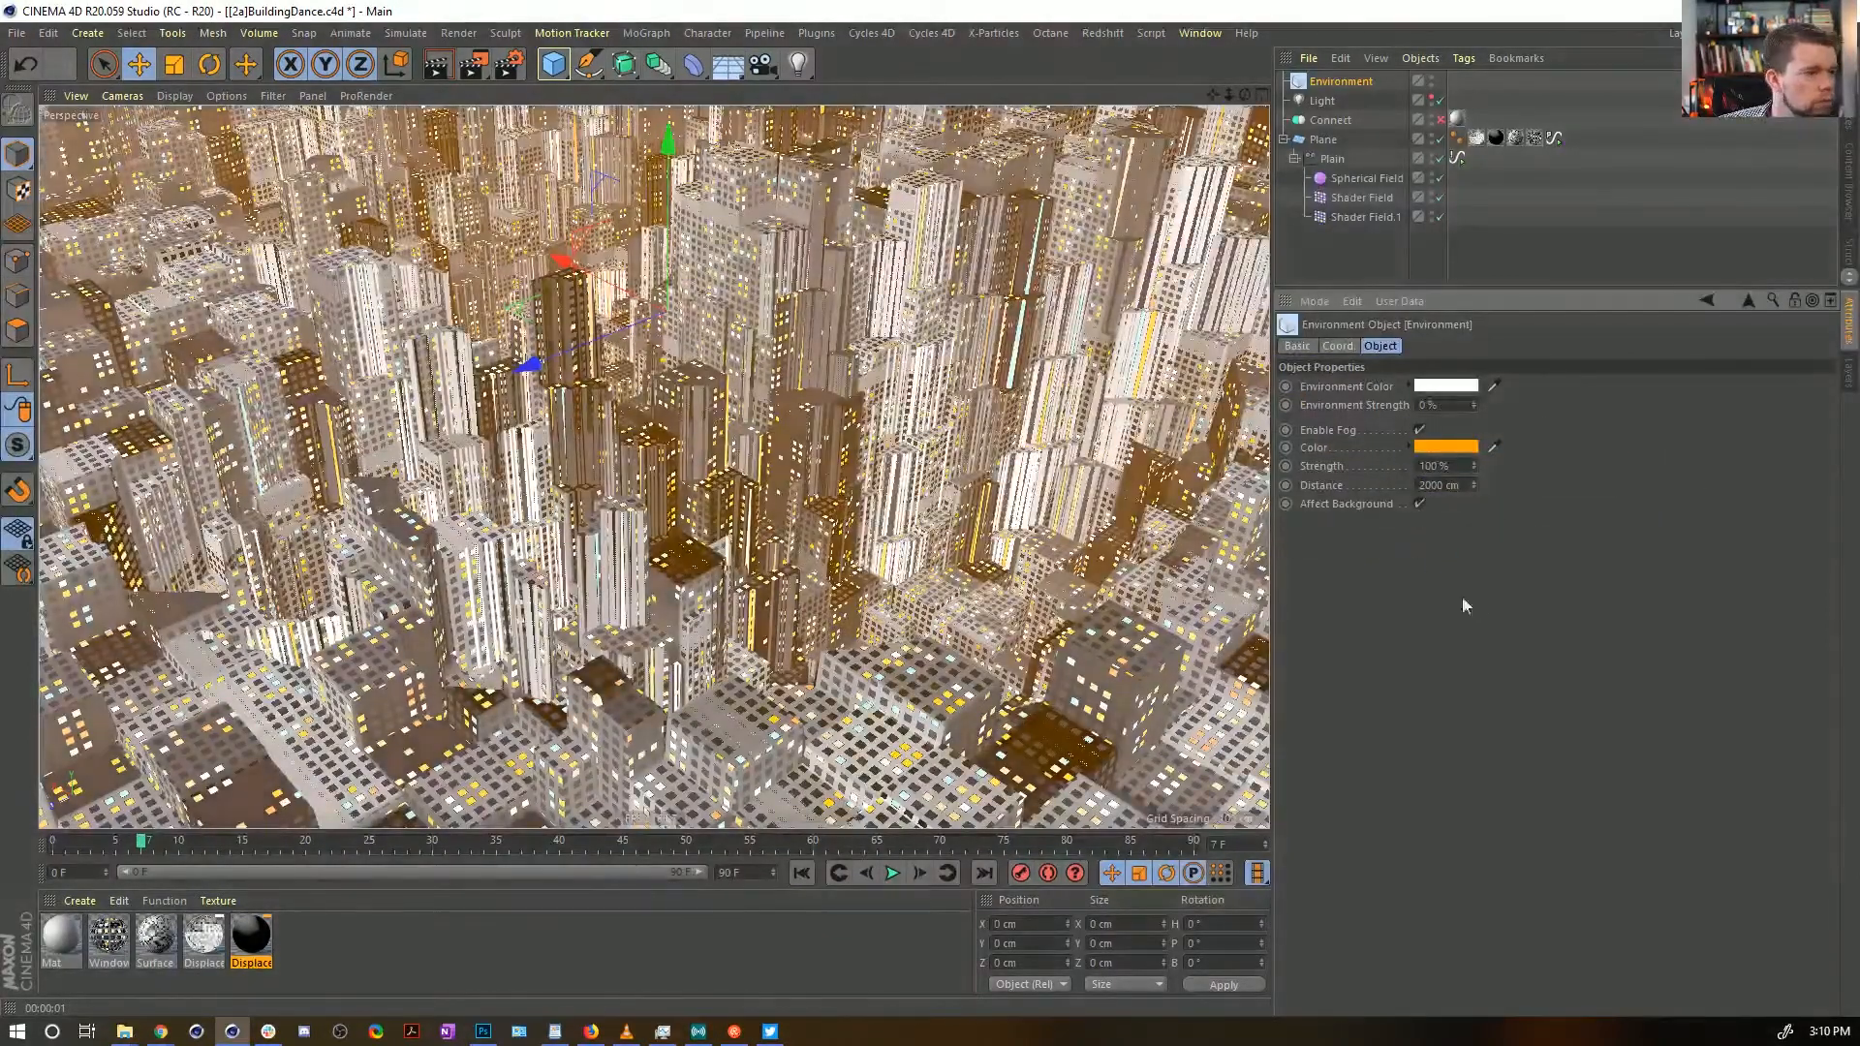
pyautogui.press('Return')
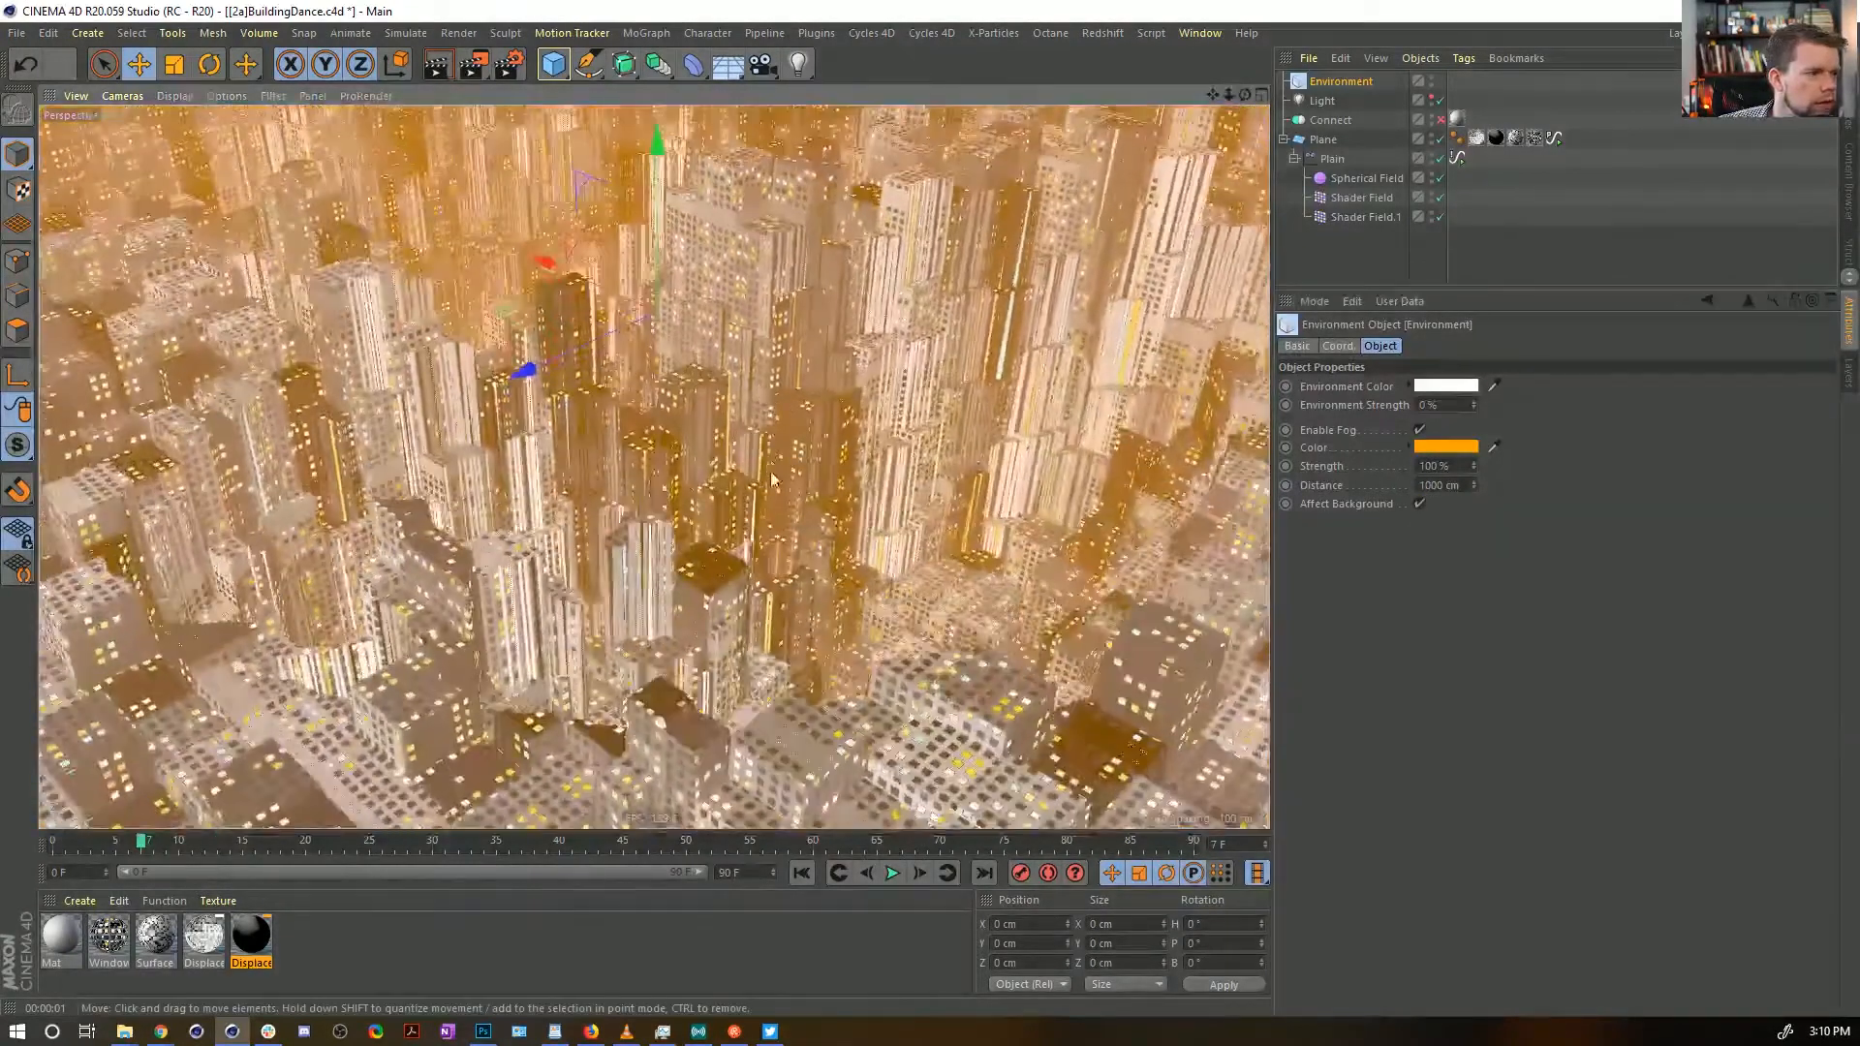
# Frame the foggy city from above, add a Camera at that view and look through it
pyautogui.keyDown('alt'); pyautogui.moveTo(771, 480); pyautogui.dragTo(806, 448, button='right'); pyautogui.keyUp('alt')
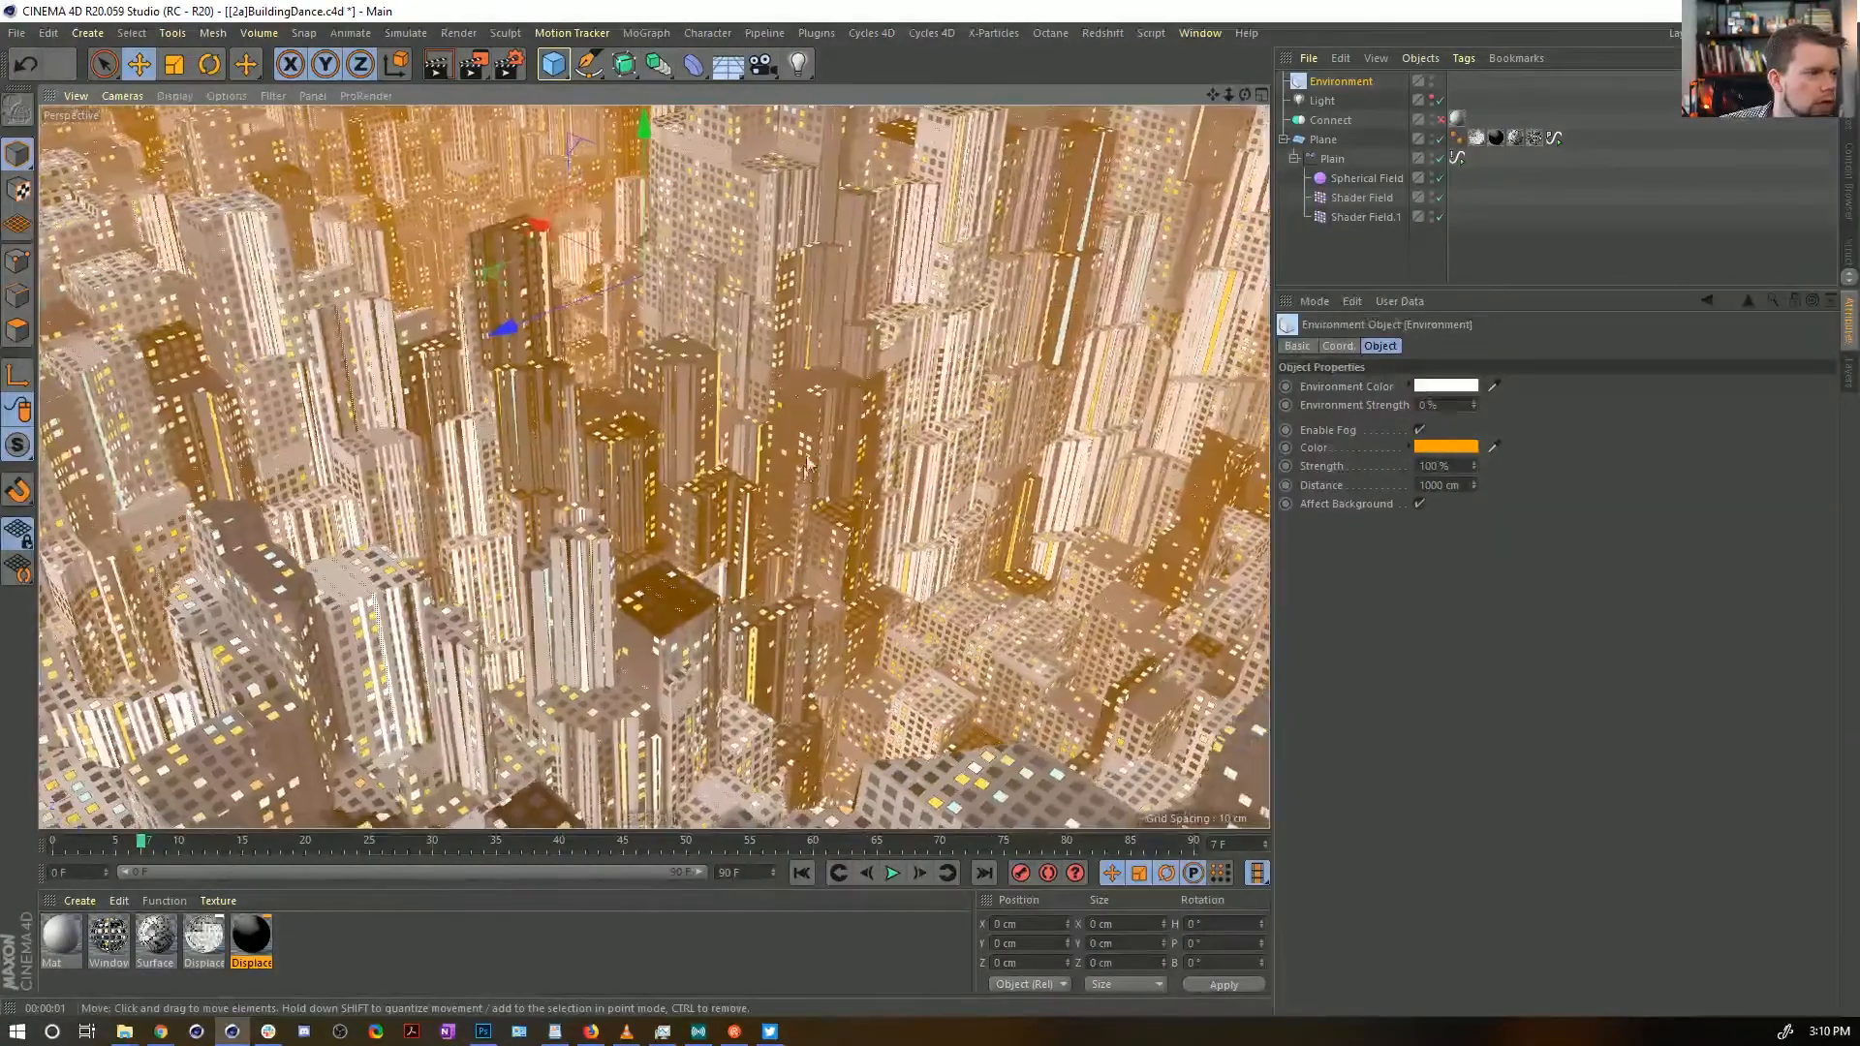
pyautogui.keyDown('alt'); pyautogui.moveTo(807, 449); pyautogui.dragTo(822, 477, button='middle'); pyautogui.keyUp('alt')
pyautogui.keyDown('alt'); pyautogui.moveTo(845, 490); pyautogui.dragTo(815, 509, button='right'); pyautogui.keyUp('alt')
pyautogui.keyDown('alt'); pyautogui.moveTo(815, 509); pyautogui.dragTo(823, 528); pyautogui.keyUp('alt')
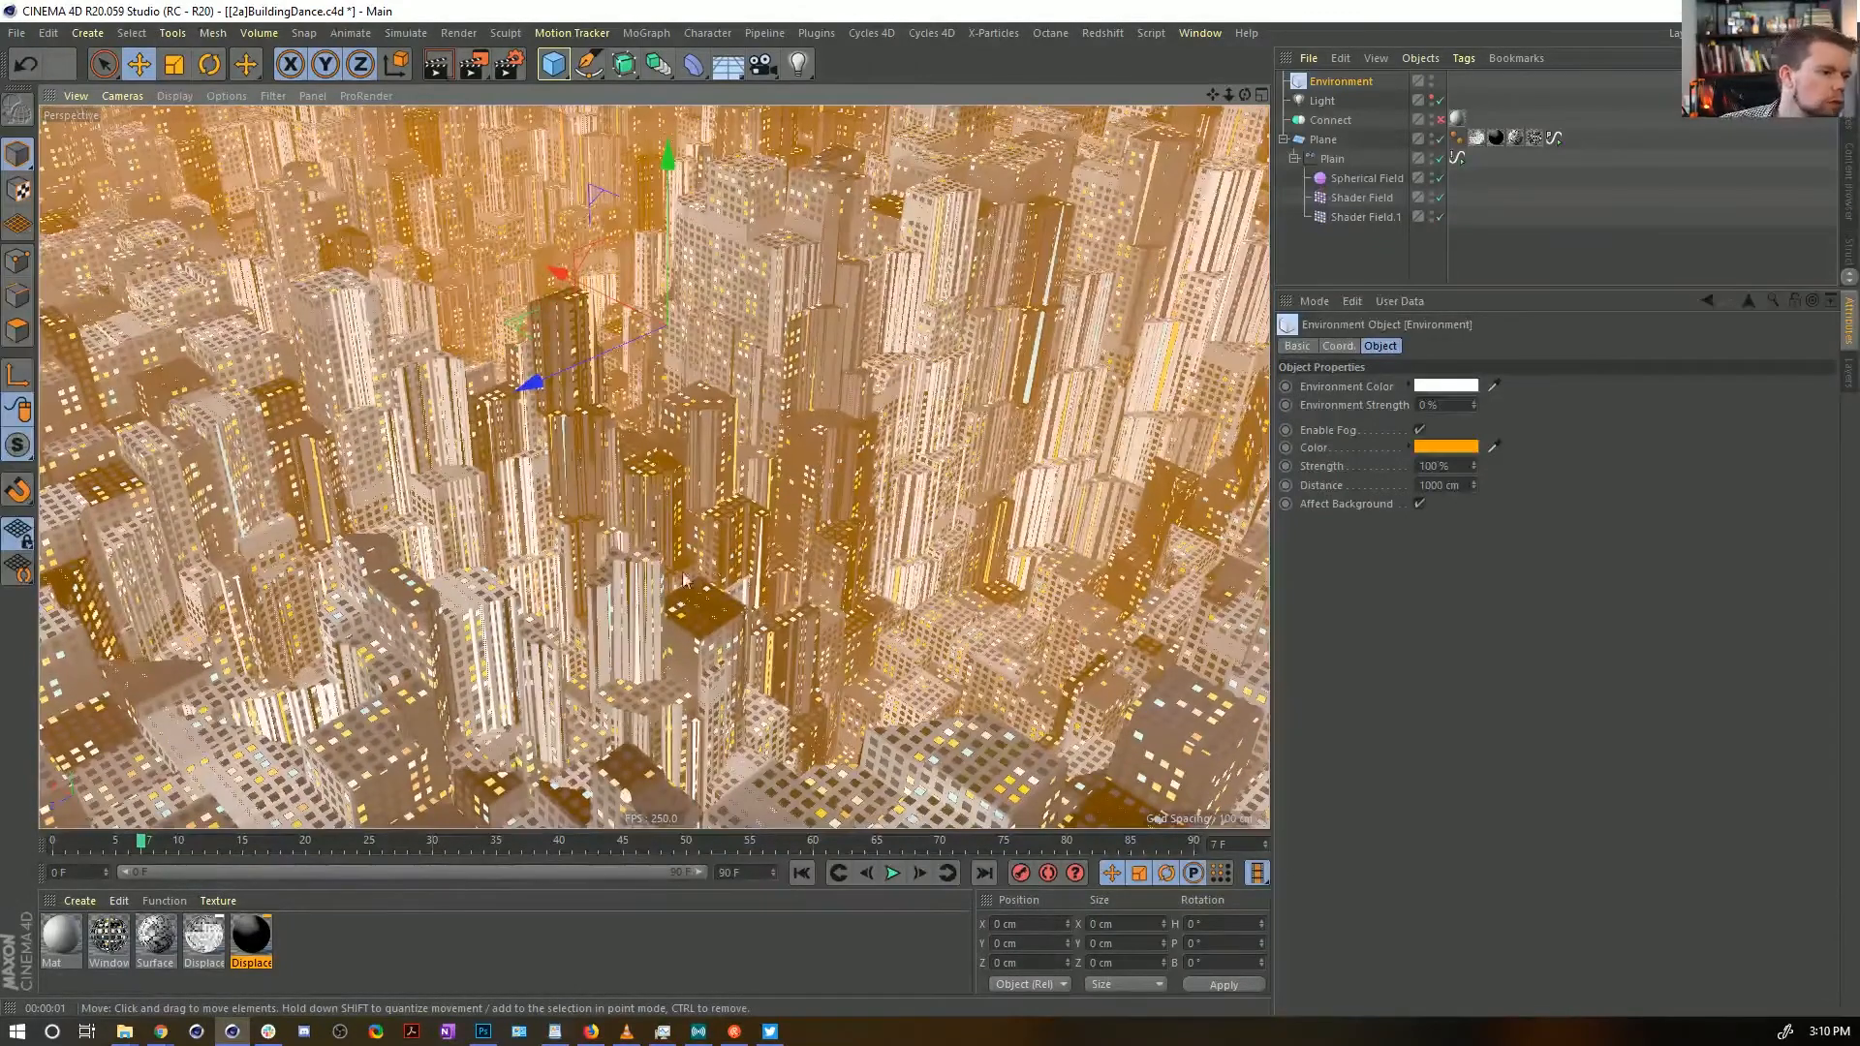
pyautogui.click(1333, 103)
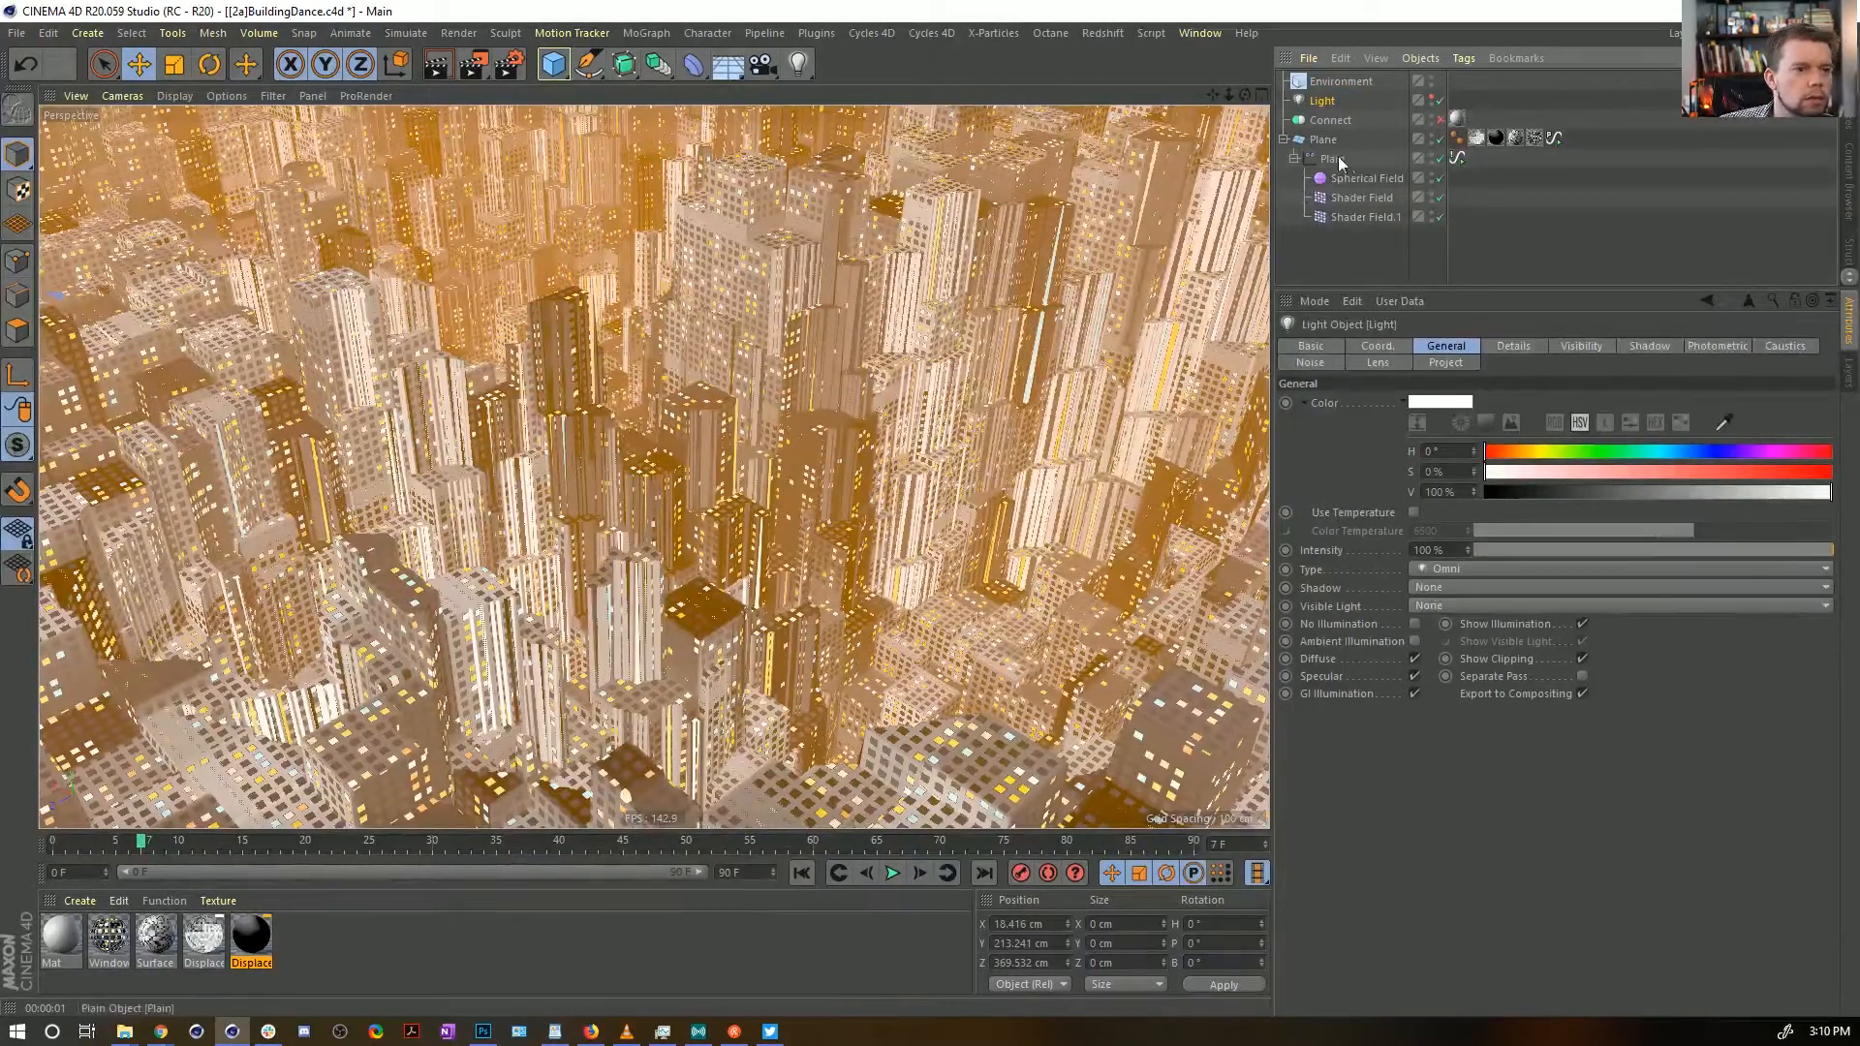
pyautogui.click(762, 64)
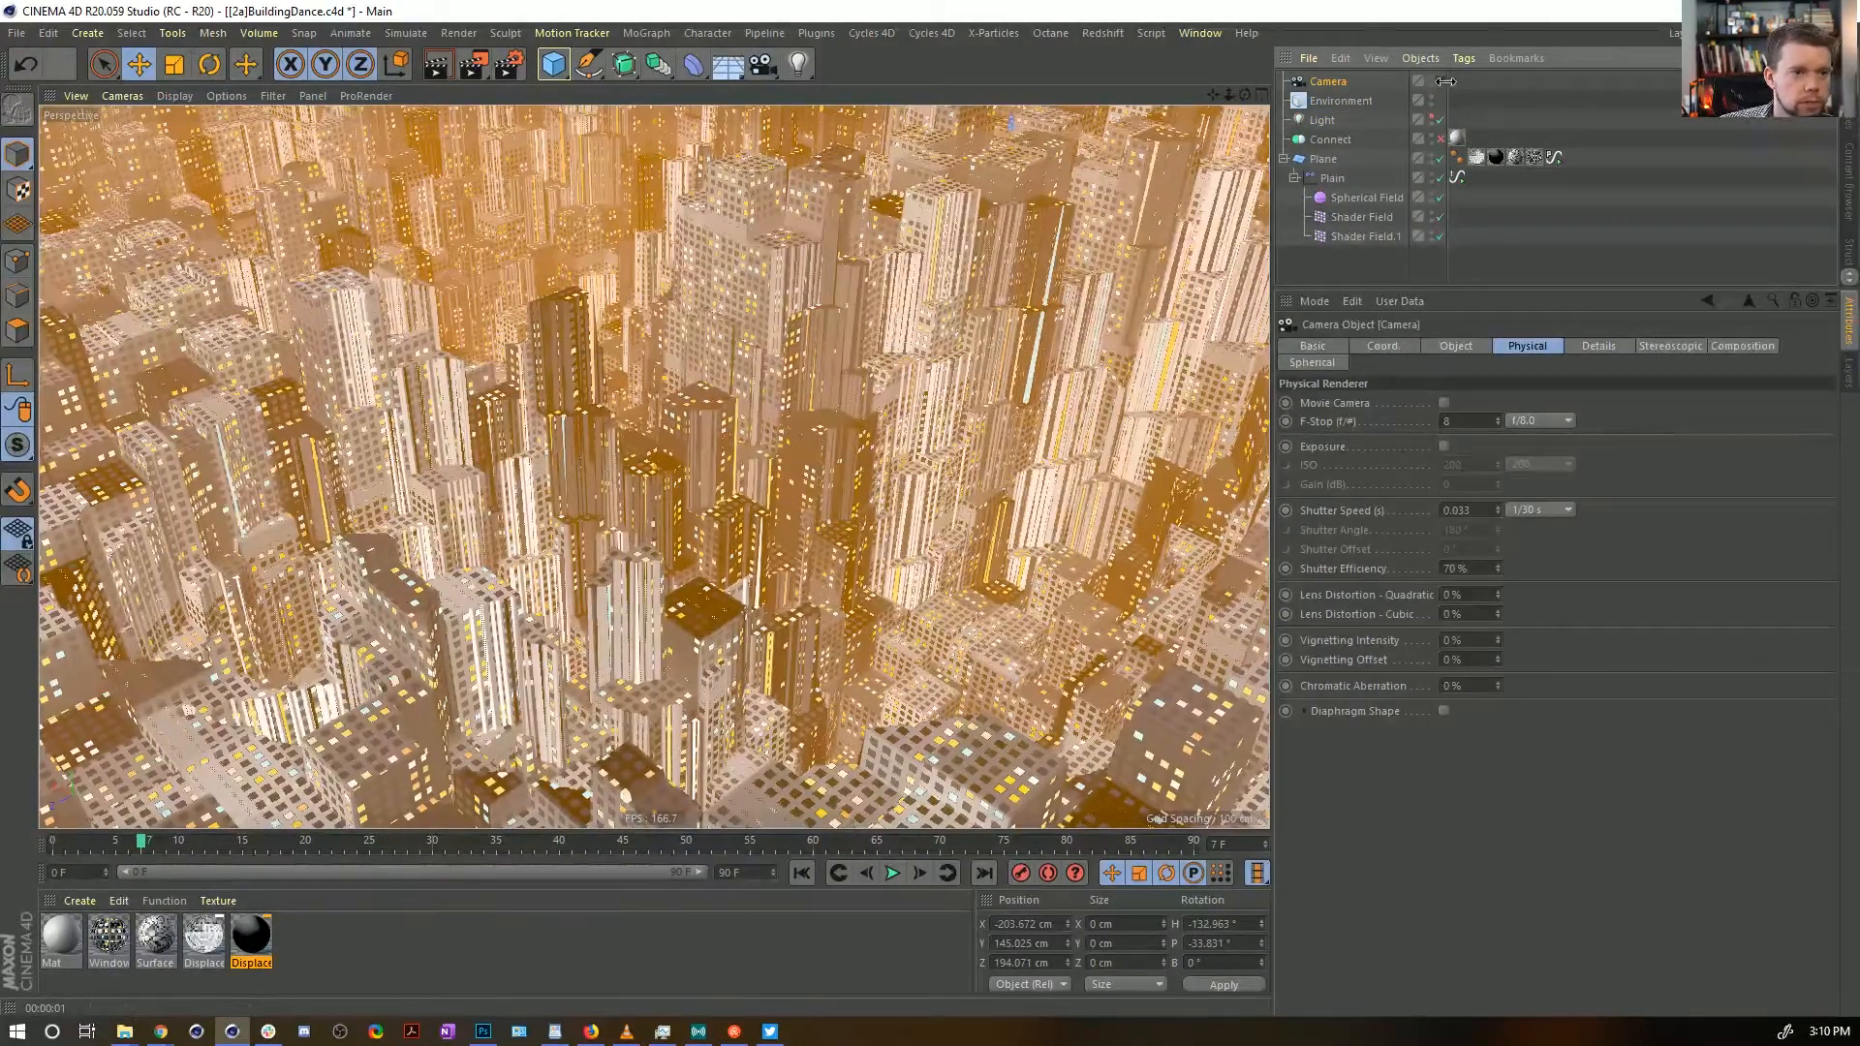
pyautogui.moveTo(1445, 82); pyautogui.dragTo(1392, 83)
pyautogui.moveTo(1276, 88); pyautogui.dragTo(1409, 88)
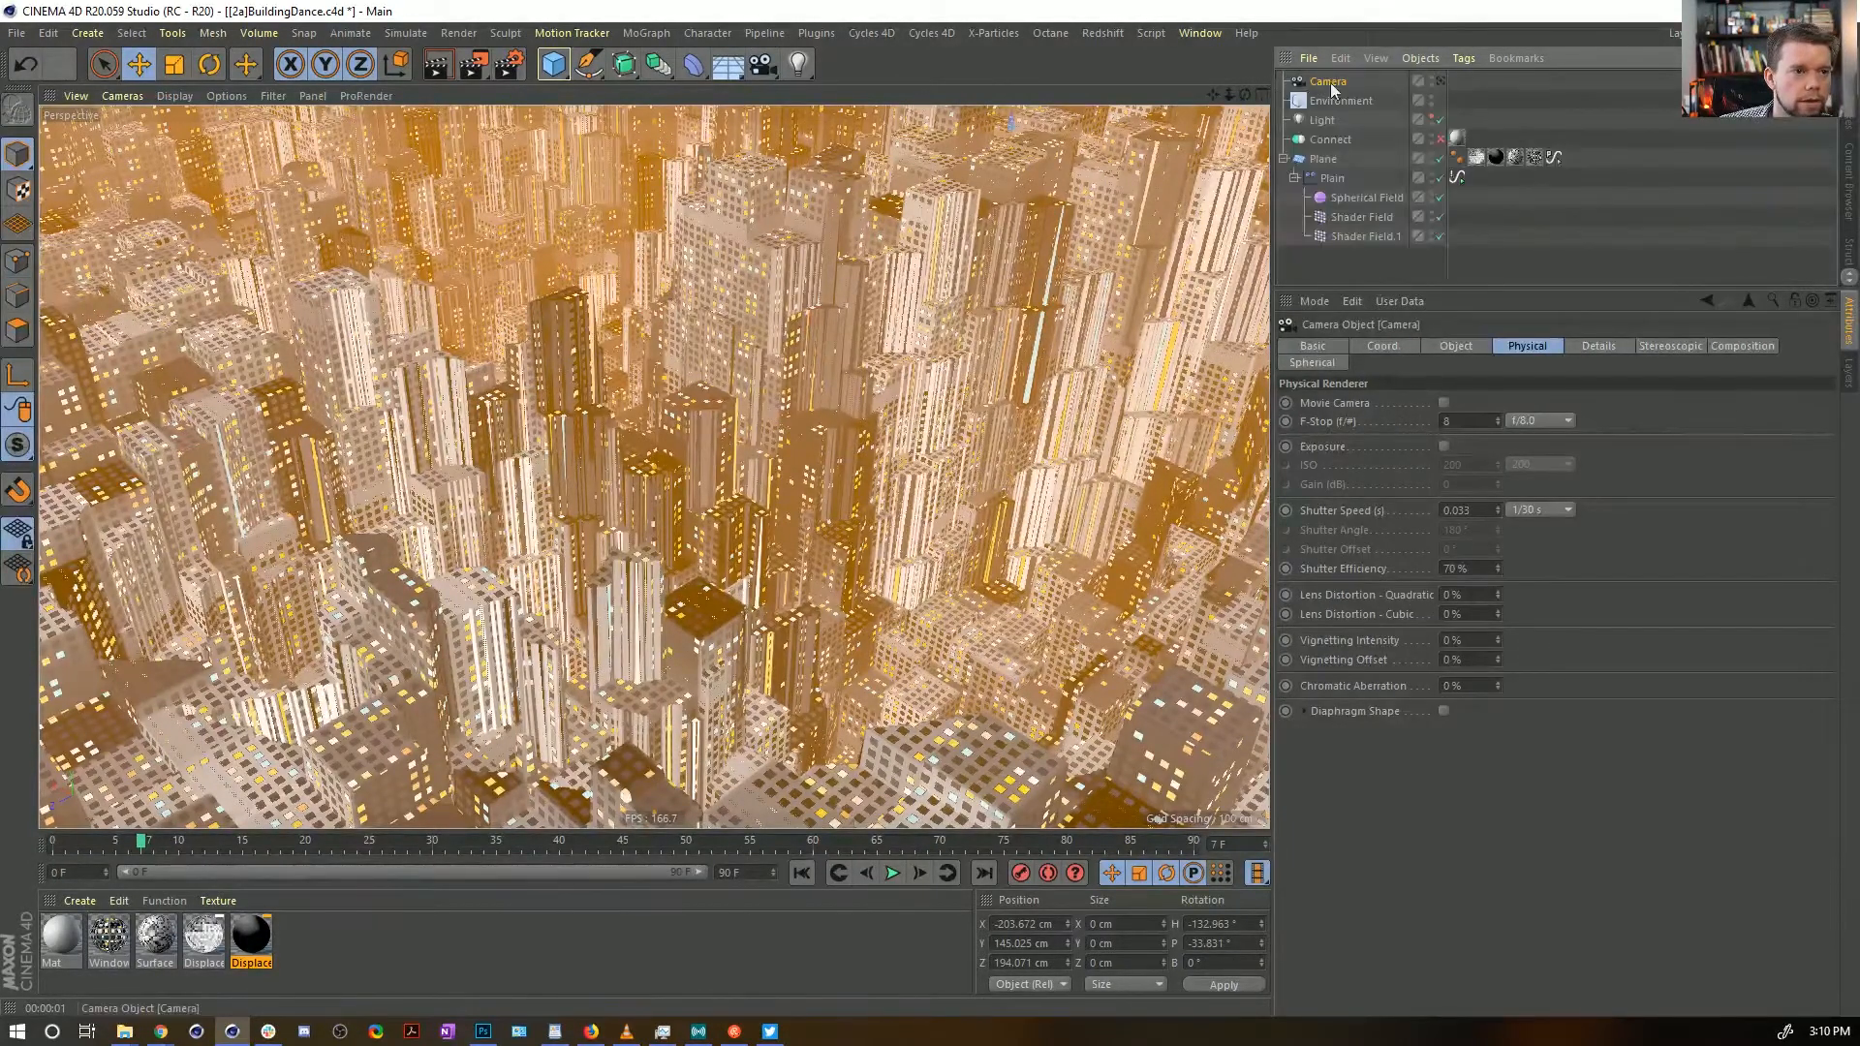
# Bring the camera closer and lower over the rooftops and angle it down towards the streets
pyautogui.moveTo(1226, 89); pyautogui.dragTo(1129, 99)
pyautogui.moveTo(1228, 94); pyautogui.dragTo(1267, 95, button='right')
pyautogui.moveTo(1213, 94); pyautogui.dragTo(1186, 33)
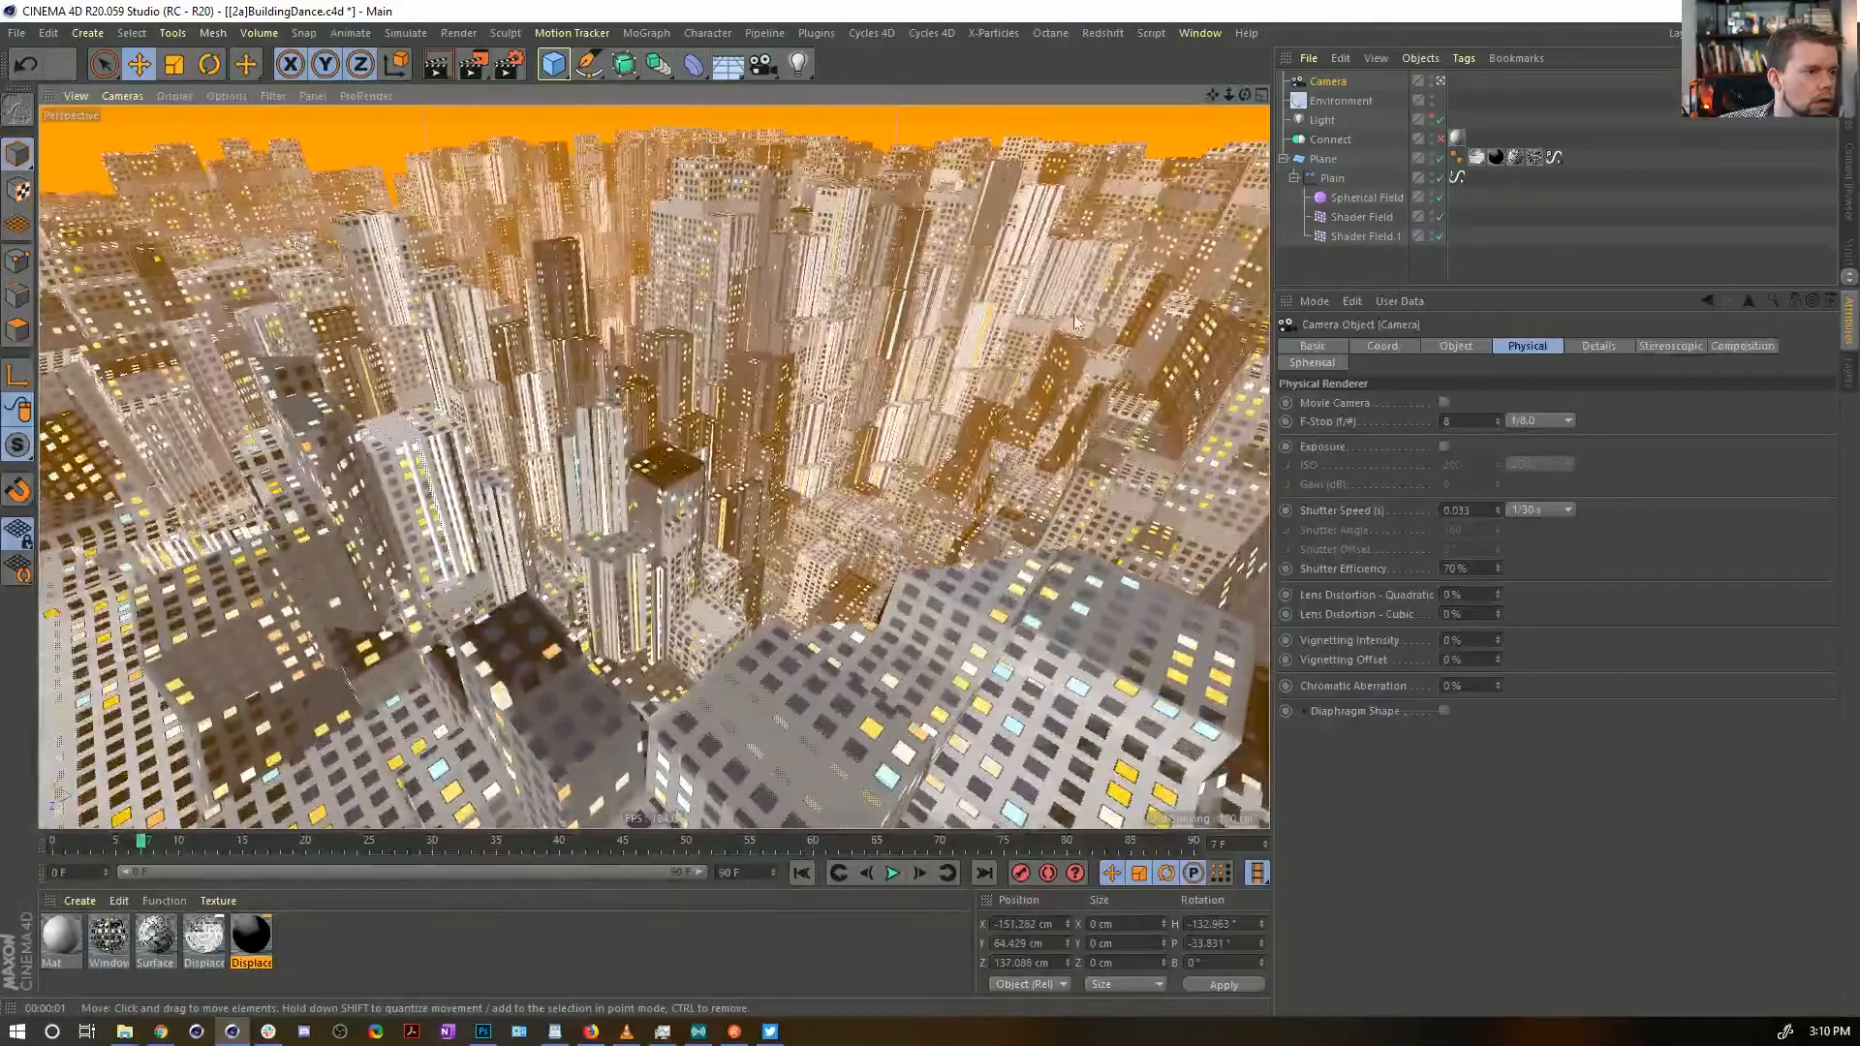
pyautogui.keyDown('alt'); pyautogui.moveTo(766, 372); pyautogui.dragTo(764, 397); pyautogui.keyUp('alt')
pyautogui.keyDown('alt'); pyautogui.moveTo(763, 397); pyautogui.dragTo(767, 405, button='middle'); pyautogui.keyUp('alt')
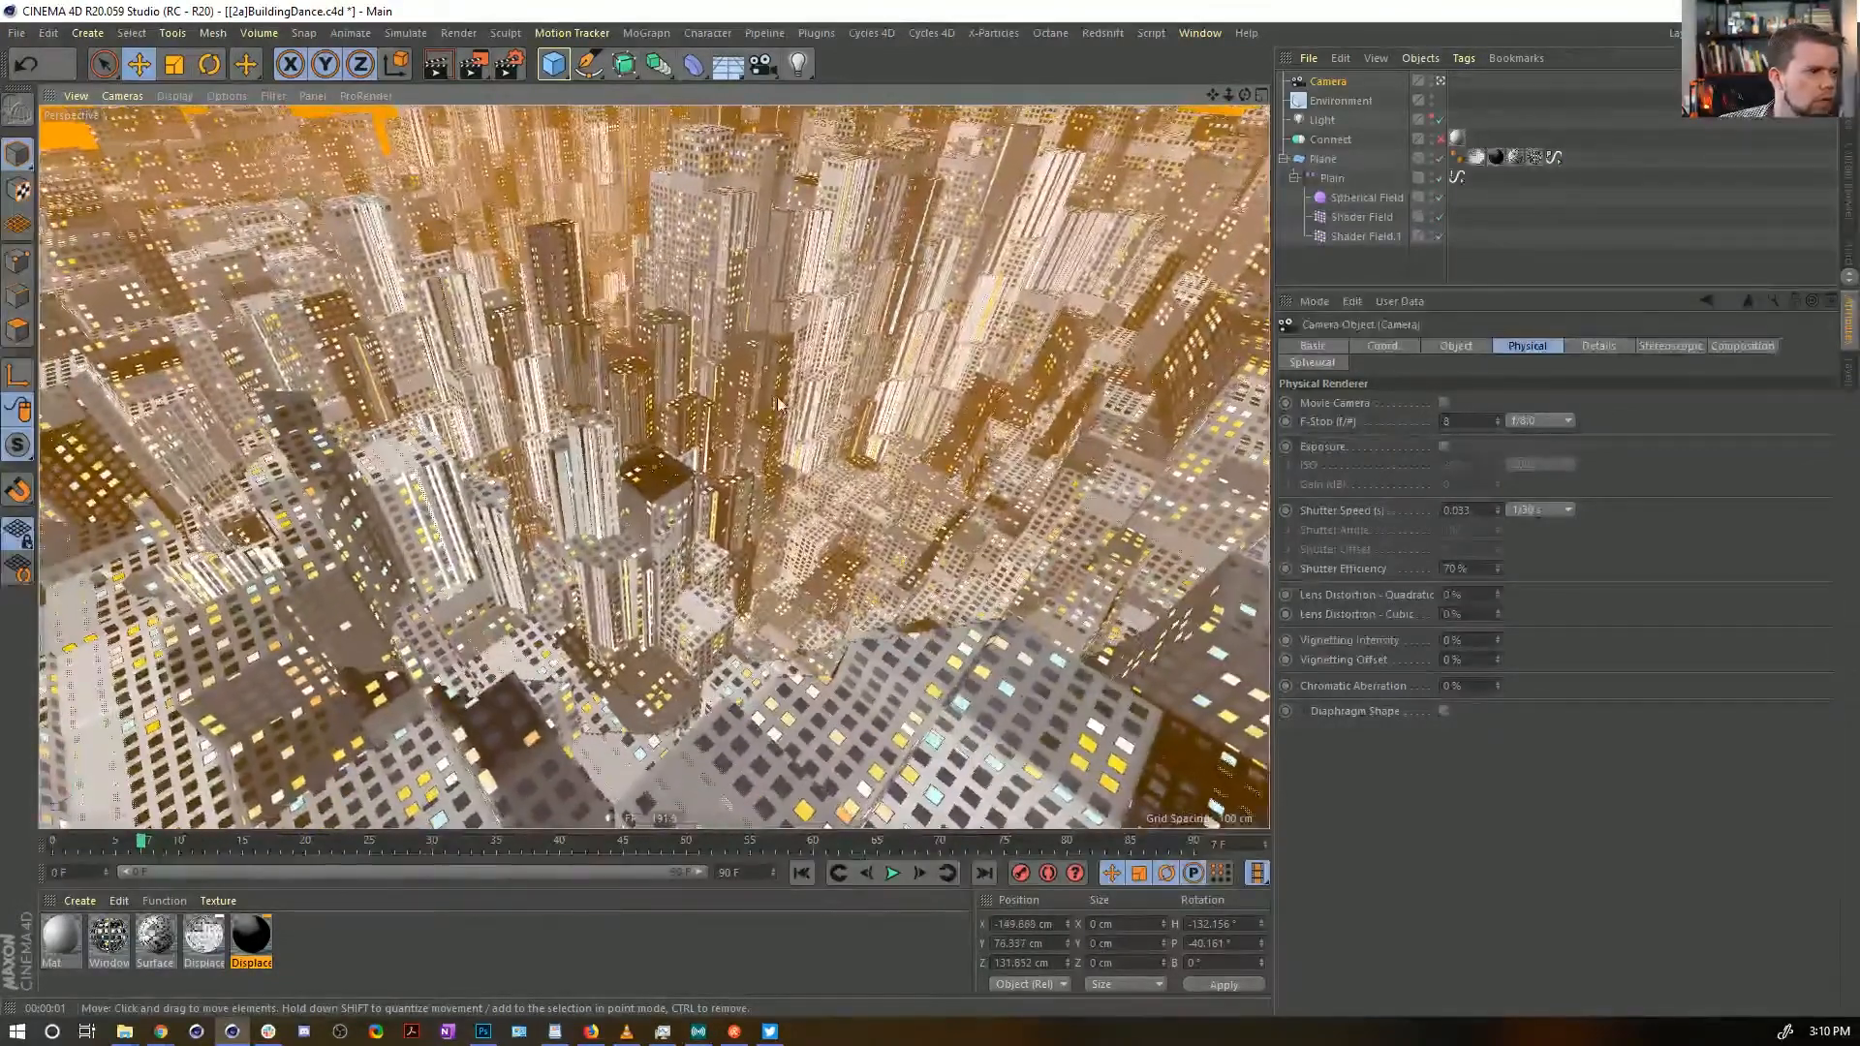
# Play the animation through the camera to judge the moving buildings, stop it and return to the first frame
pyautogui.click(892, 874)
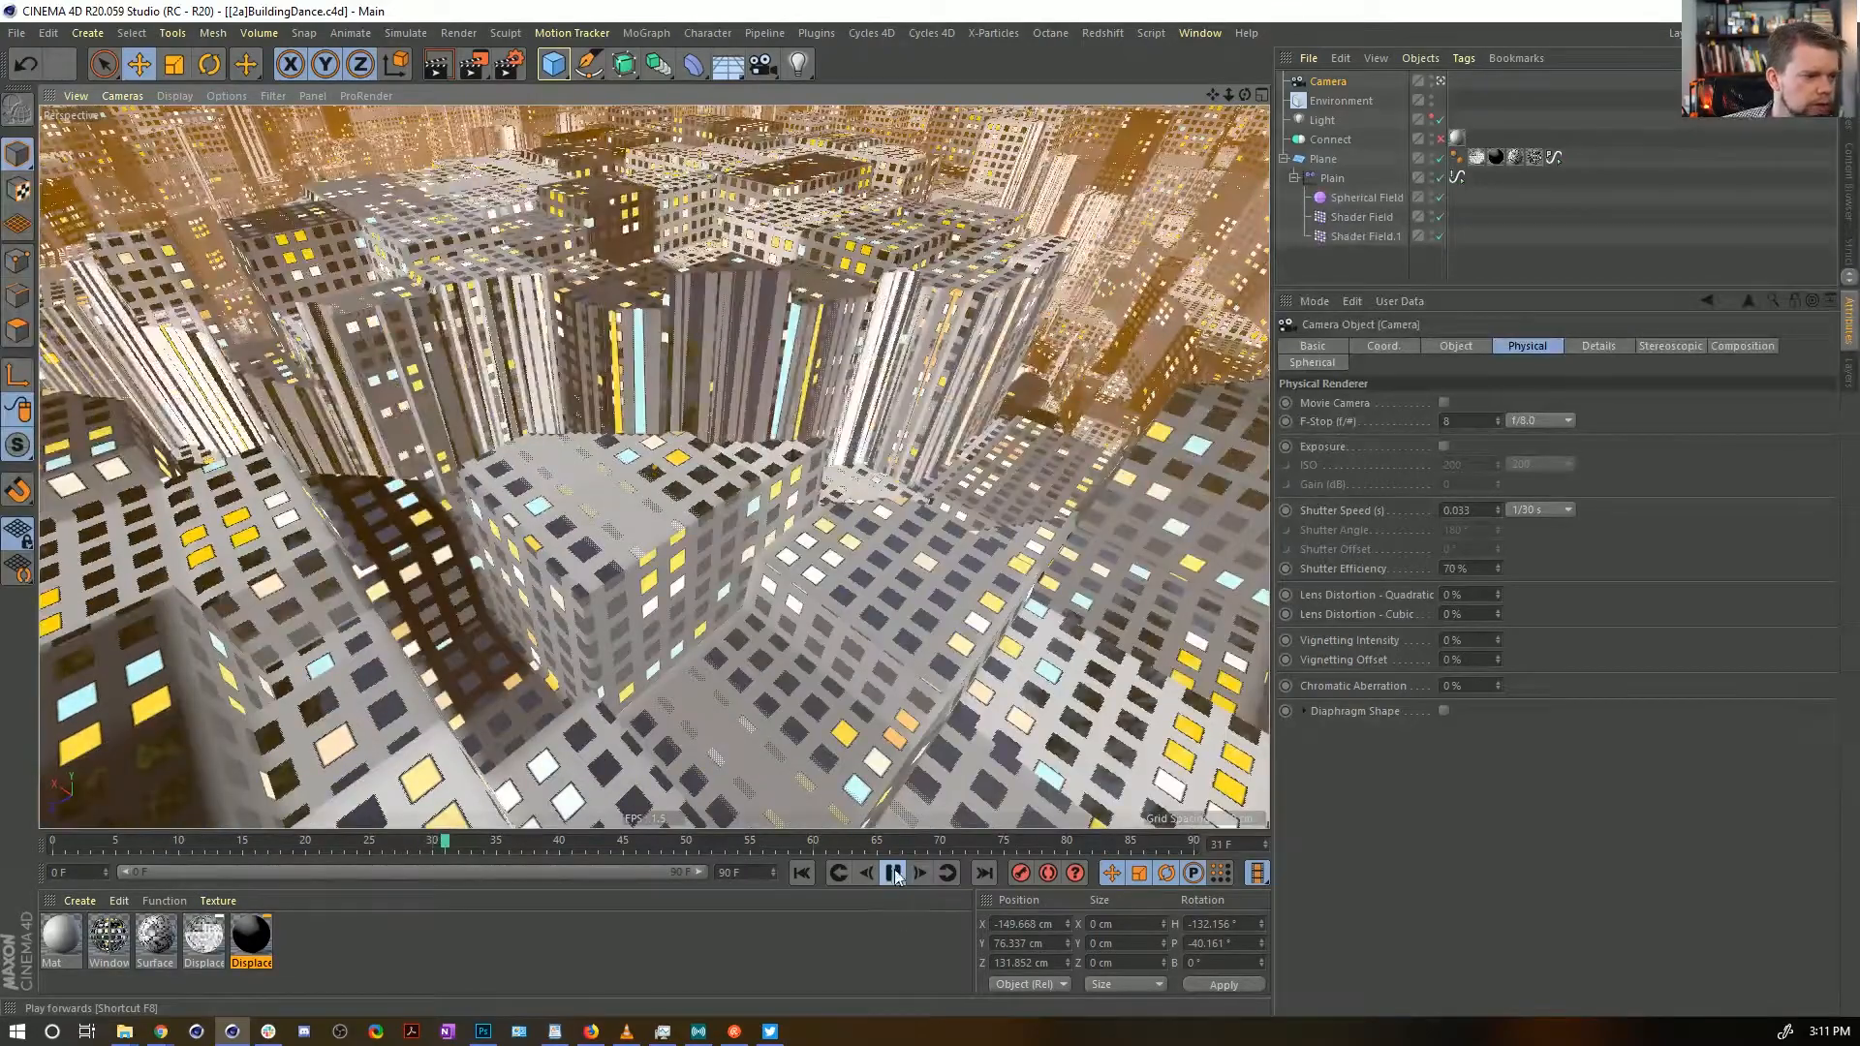
pyautogui.click(893, 874)
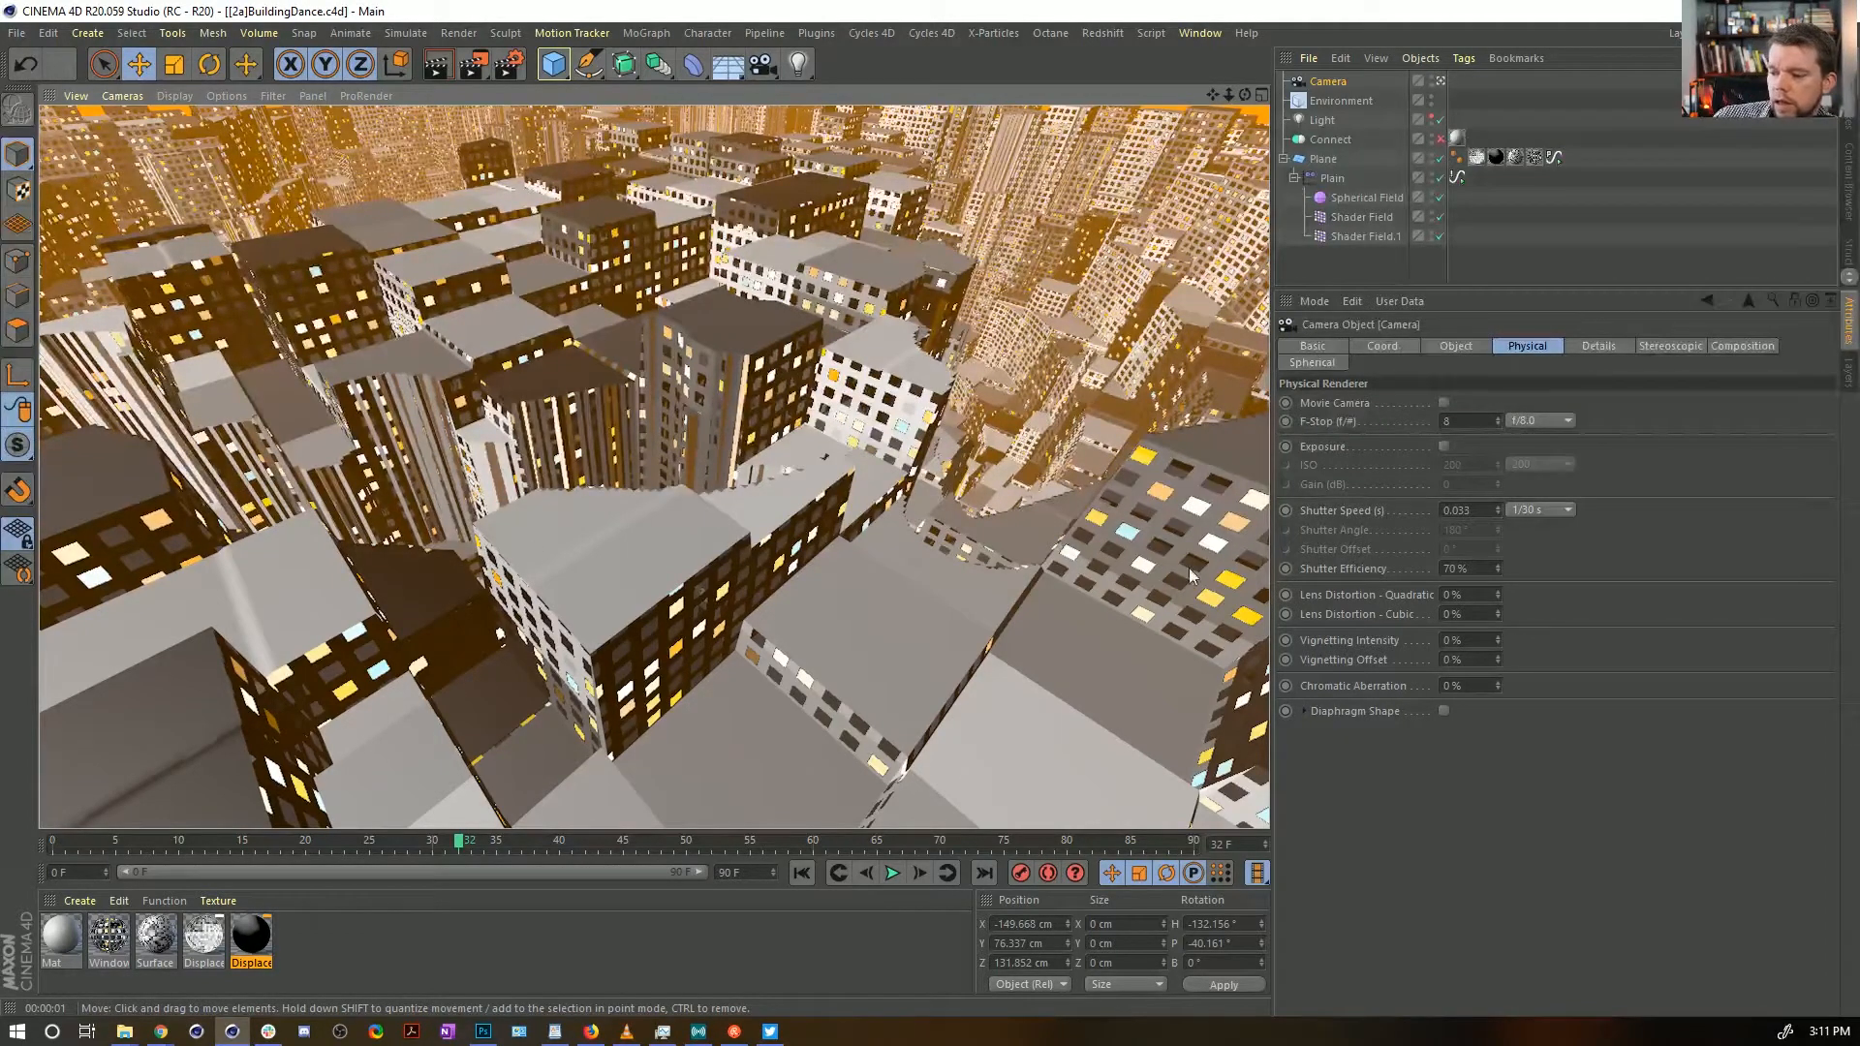
pyautogui.click(804, 876)
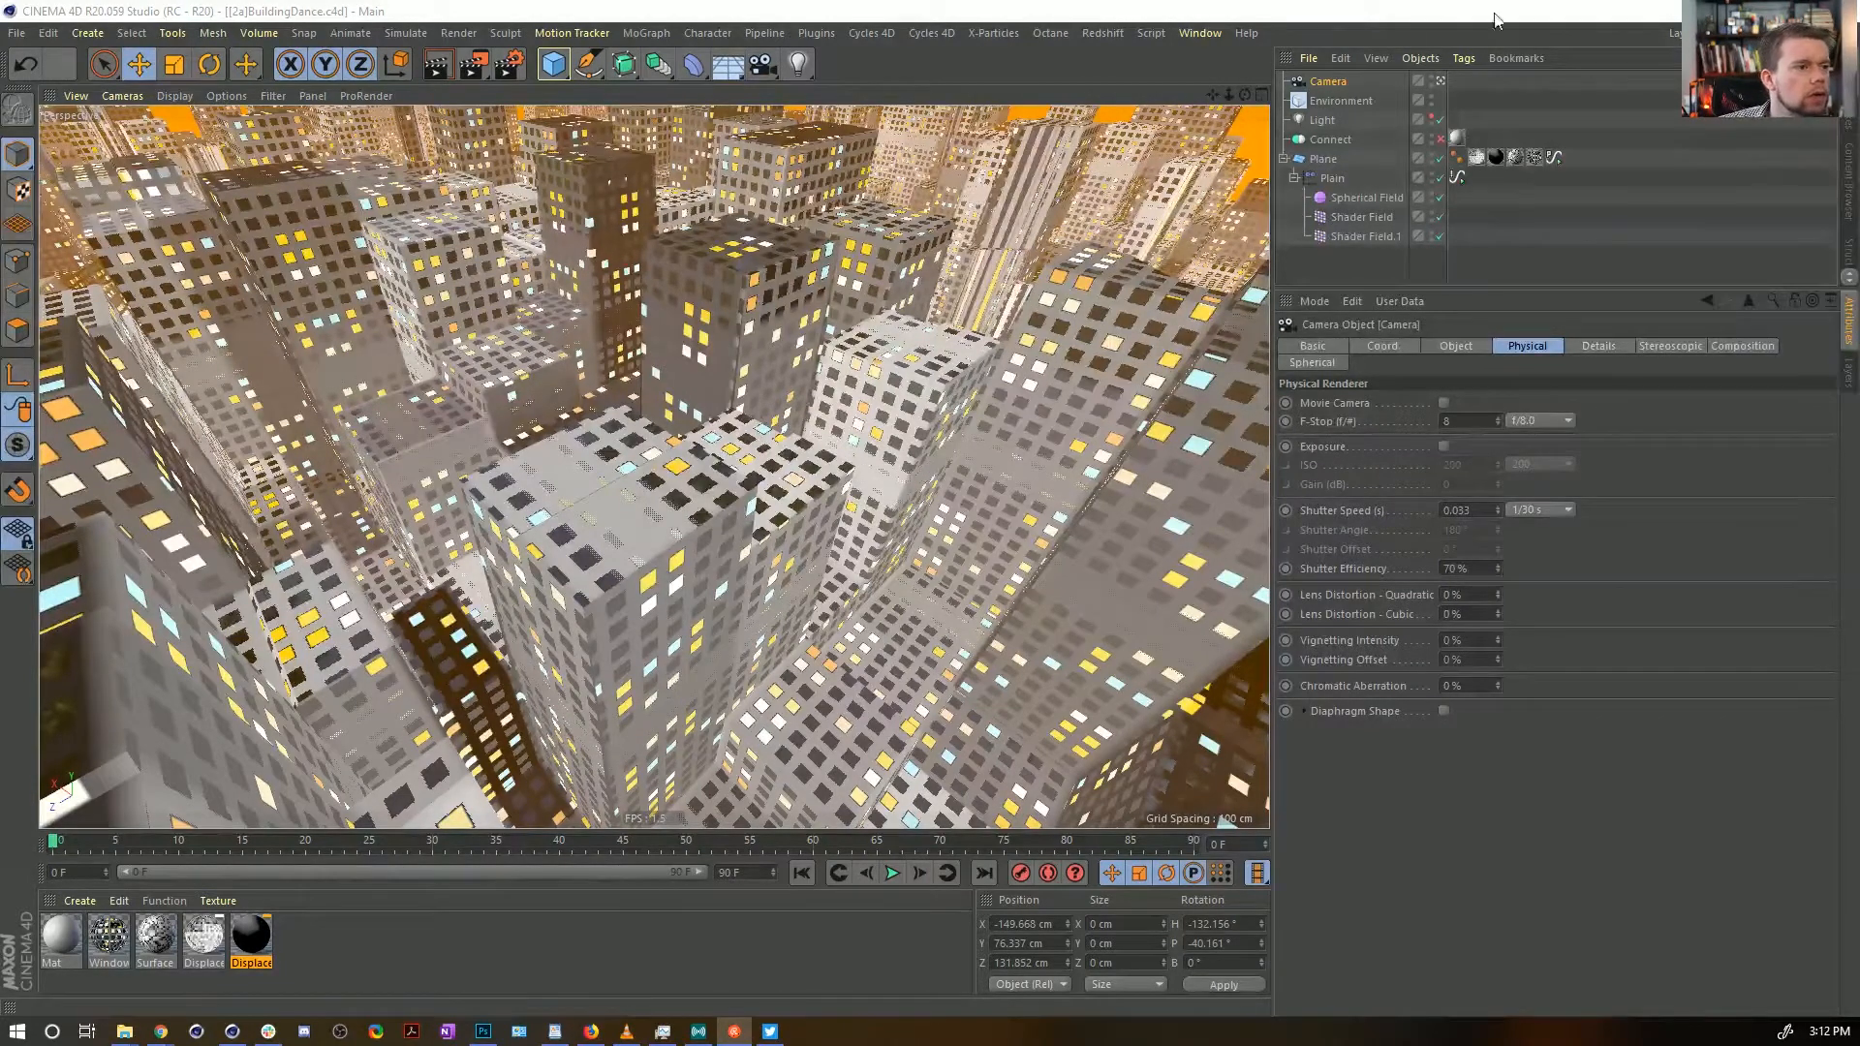
# Start a new empty project and add a default Plane, viewed from an angle
pyautogui.click(1218, 69)
pyautogui.hotkey('ctrl', 'n')
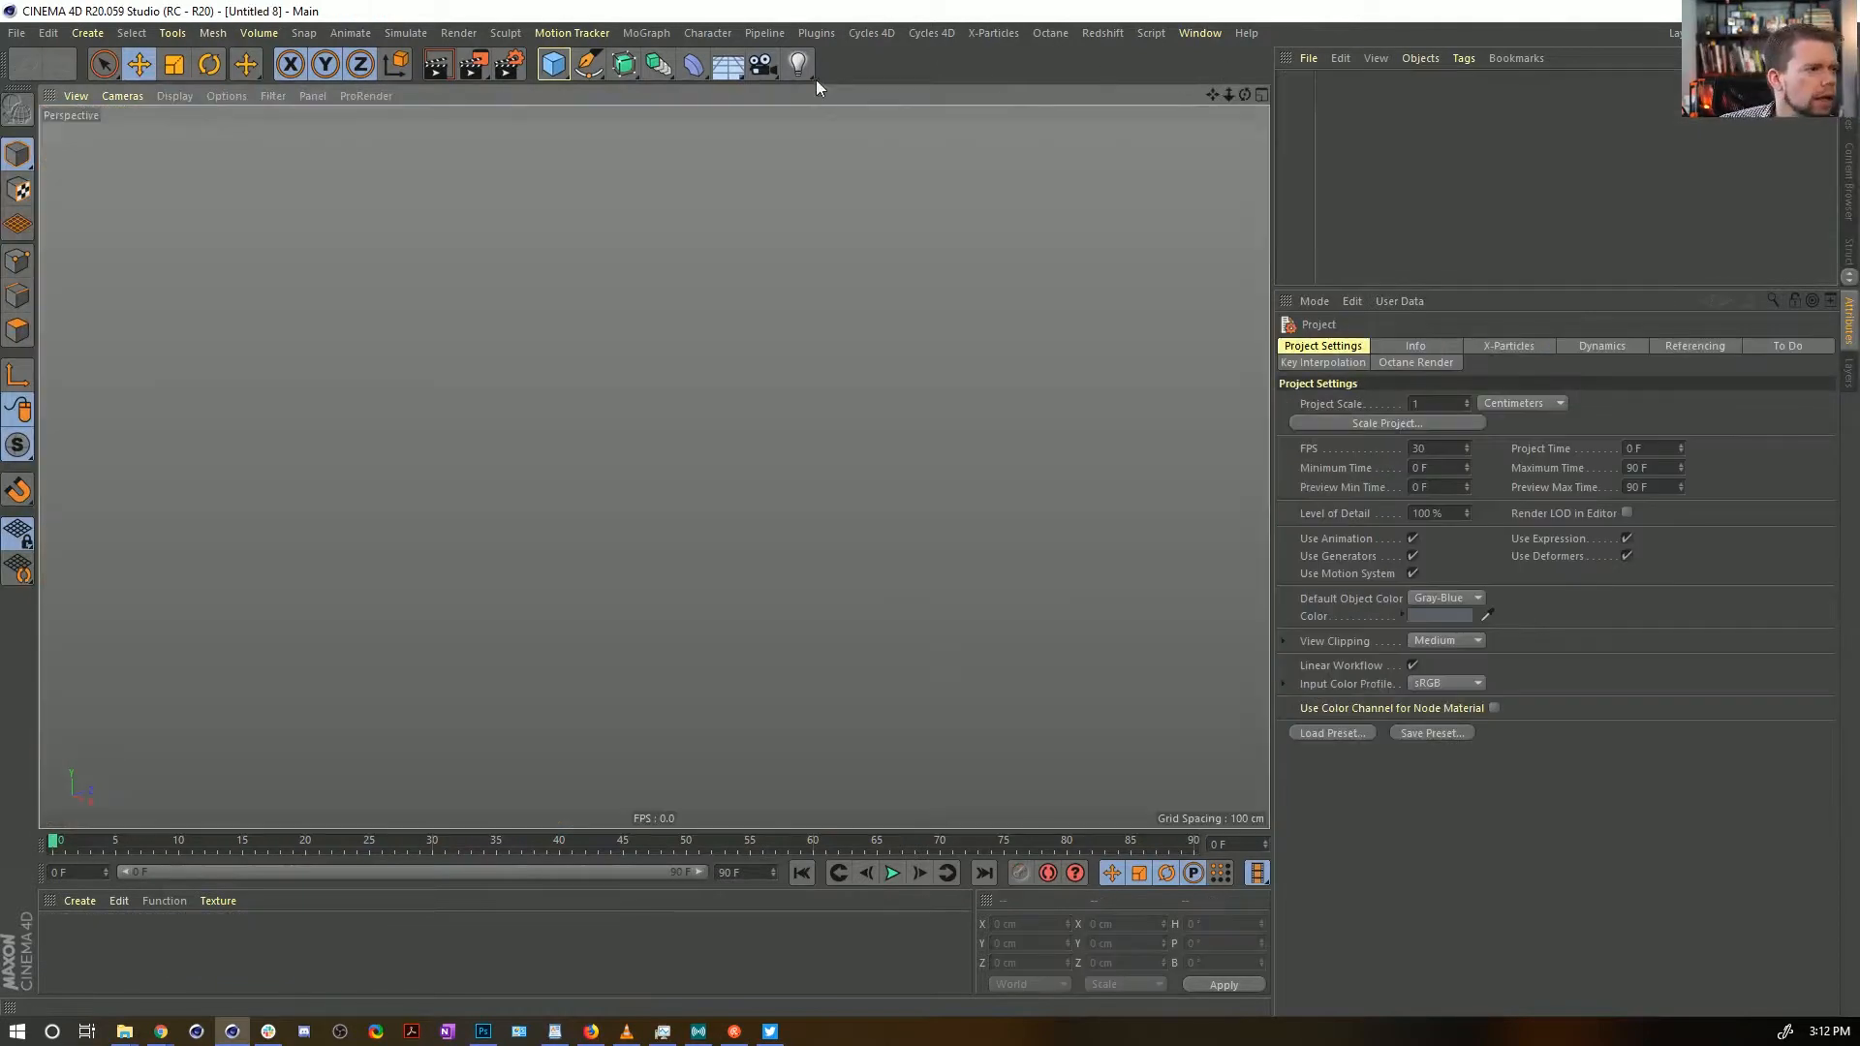
pyautogui.click(559, 66)
pyautogui.click(947, 8)
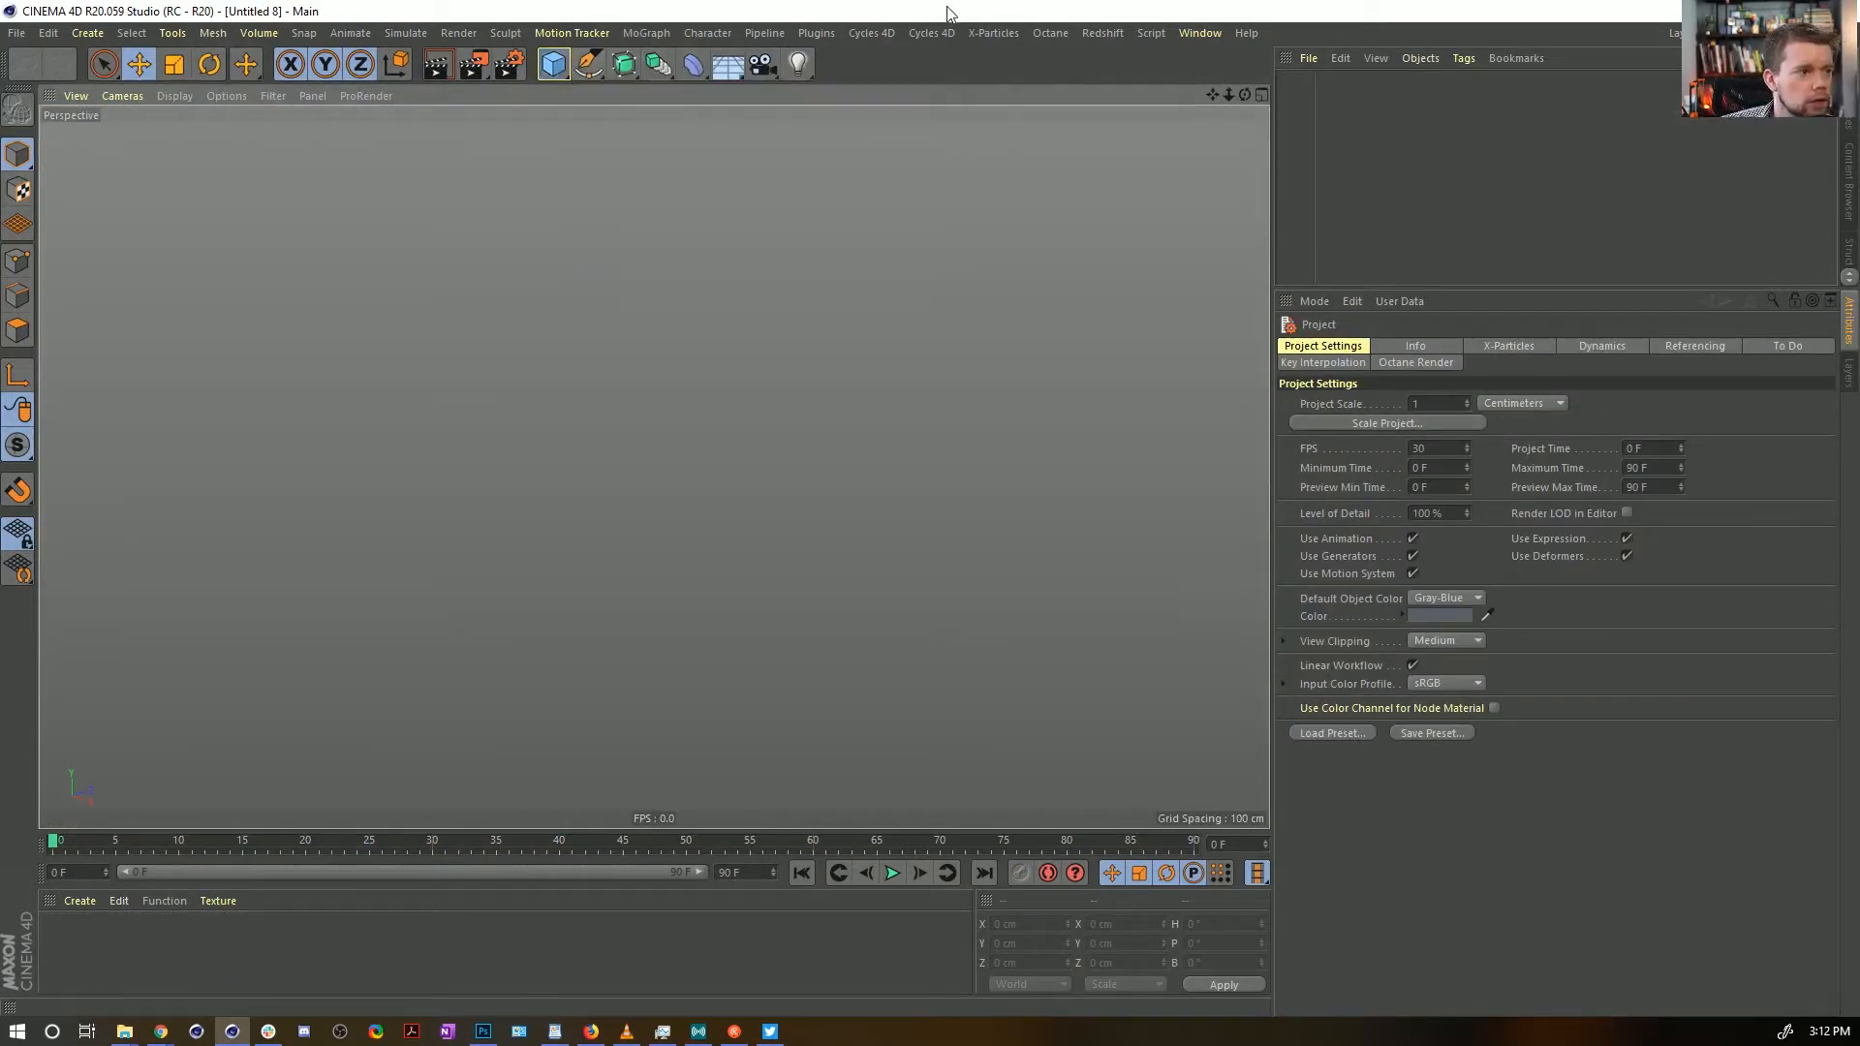
pyautogui.click(560, 68)
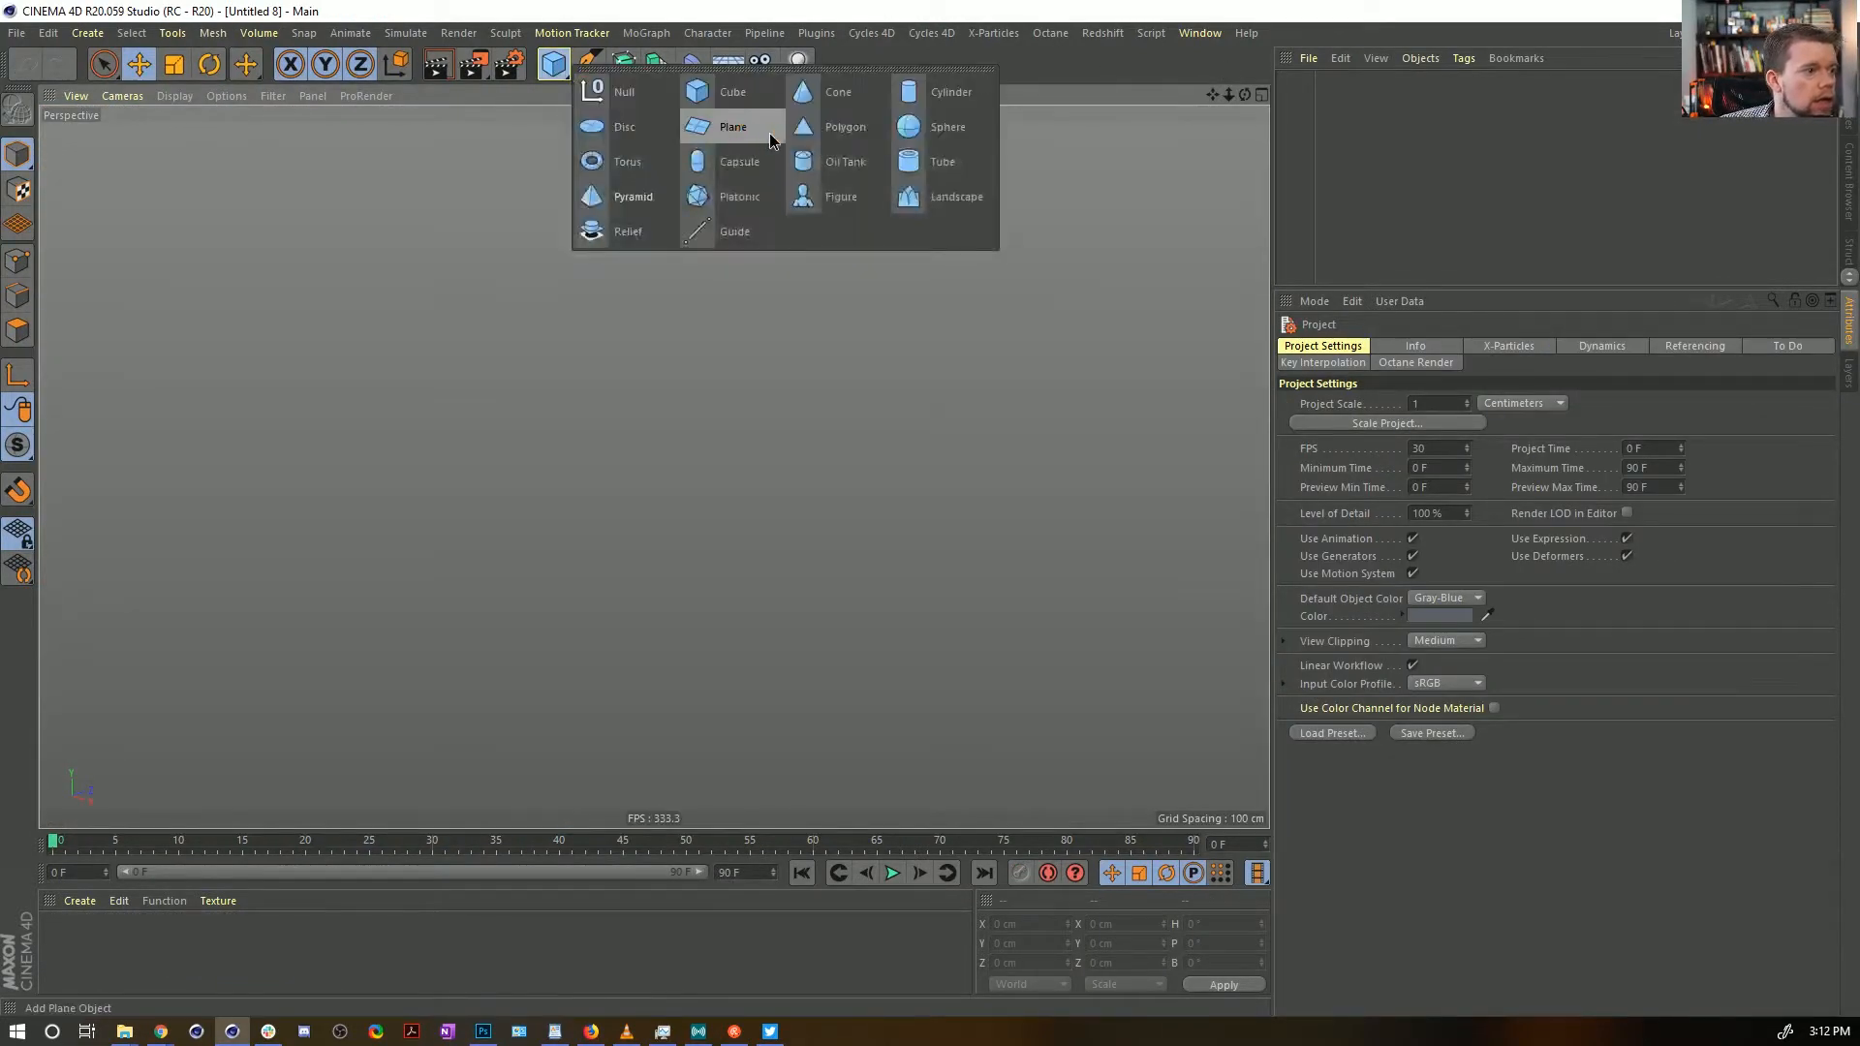
pyautogui.click(772, 141)
pyautogui.keyDown('alt'); pyautogui.moveTo(1083, 525); pyautogui.dragTo(868, 573); pyautogui.keyUp('alt')
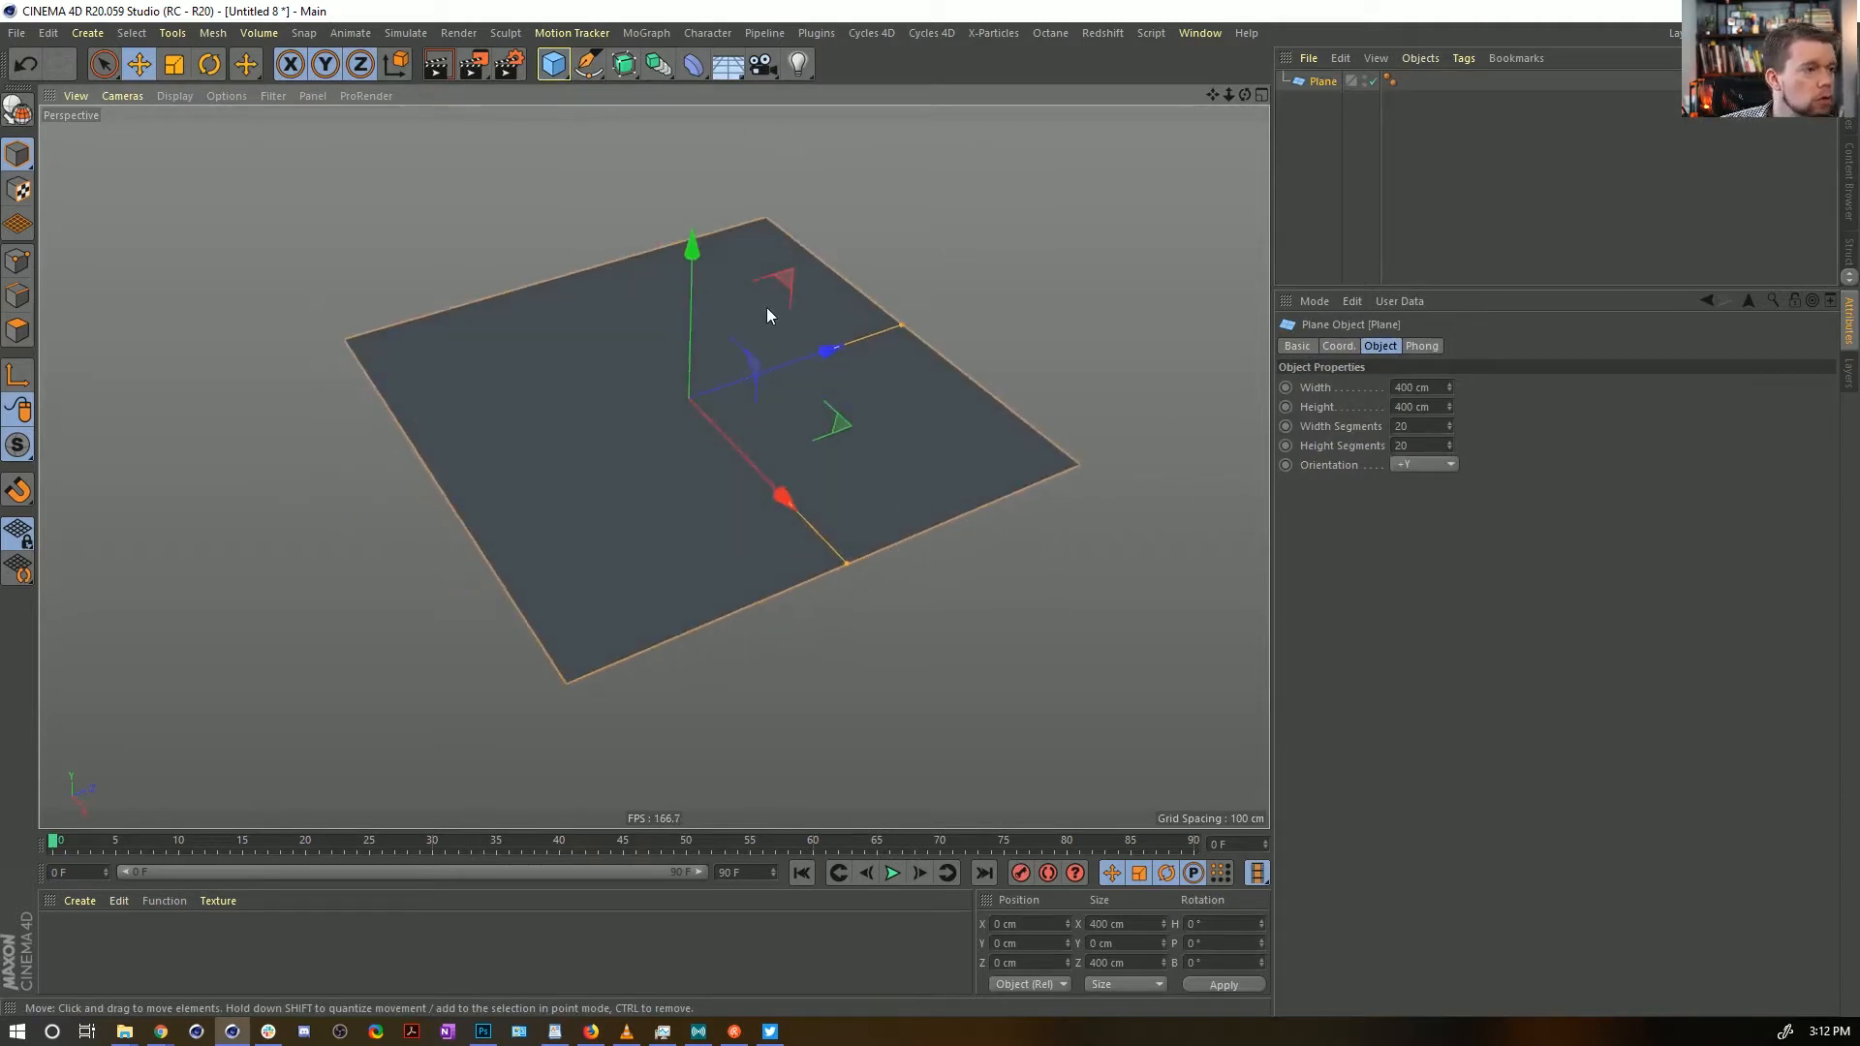
# Add a Hair object to the Plane and root its guides at Polygon Center
pyautogui.click(647, 34)
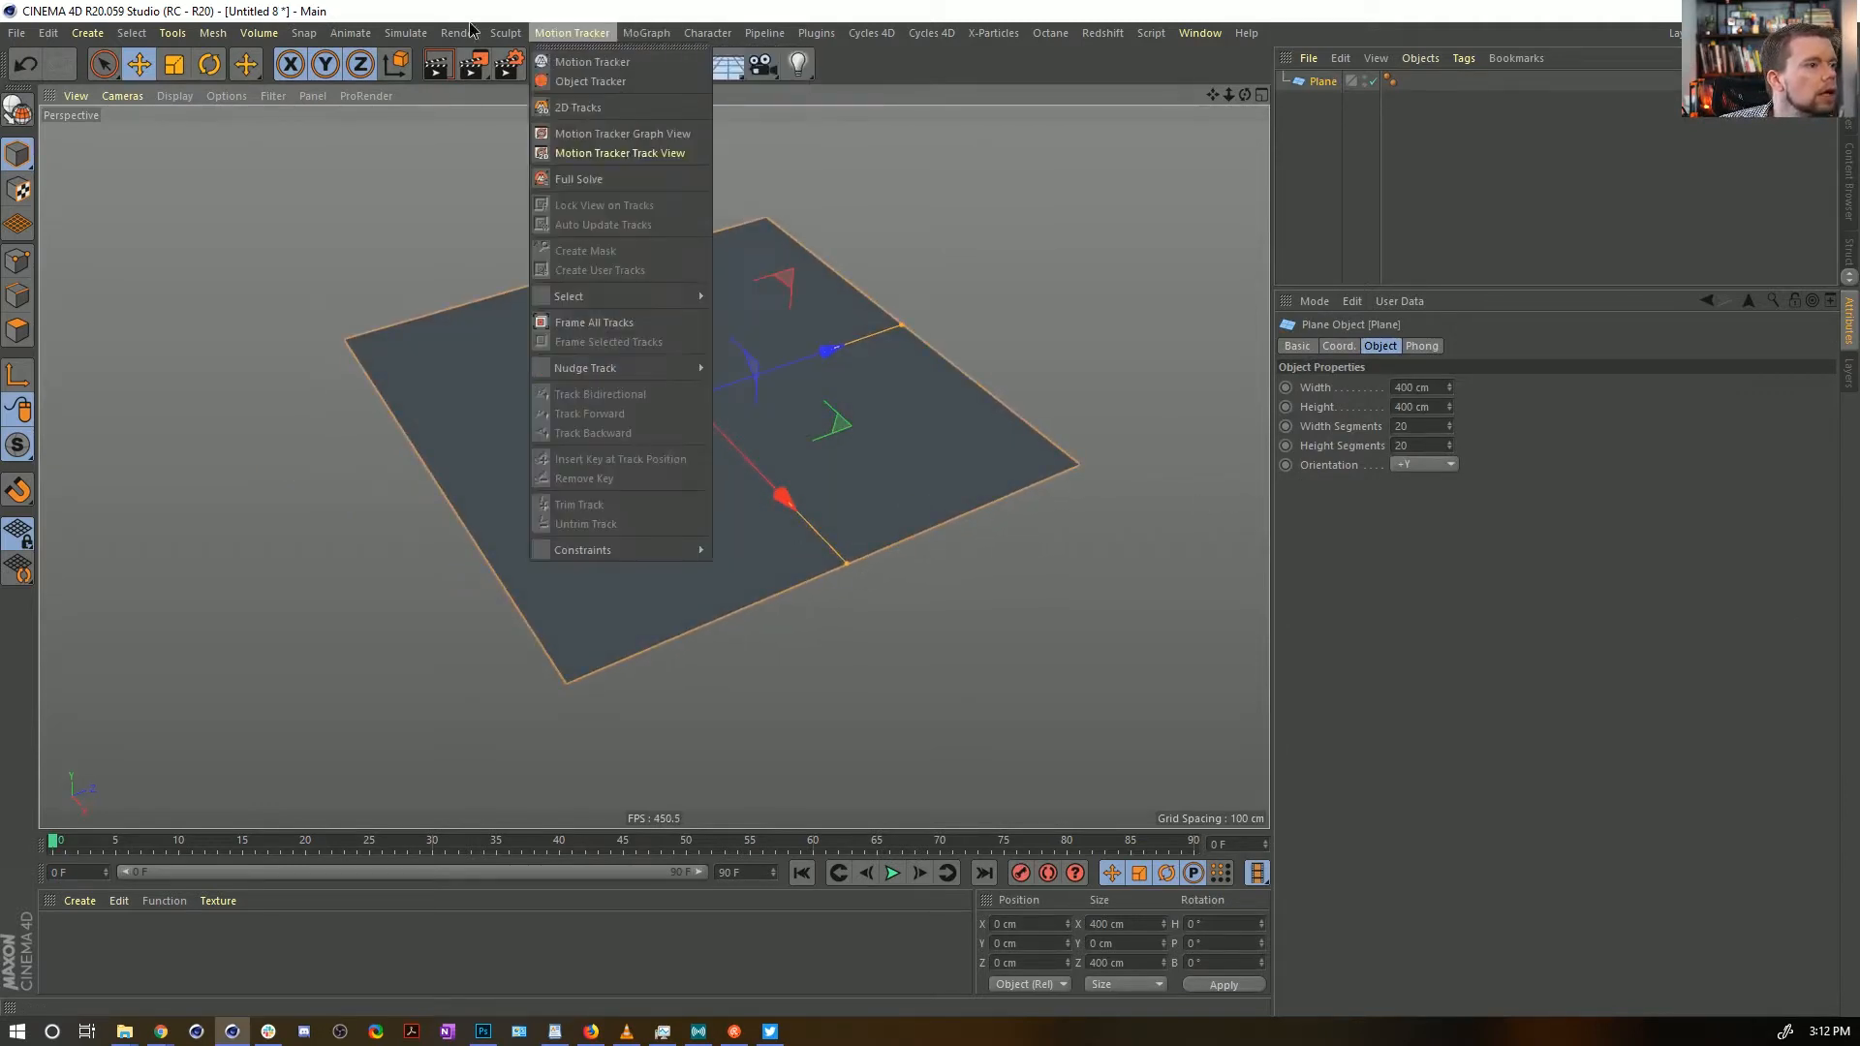
pyautogui.moveTo(405, 33)
pyautogui.moveTo(413, 83)
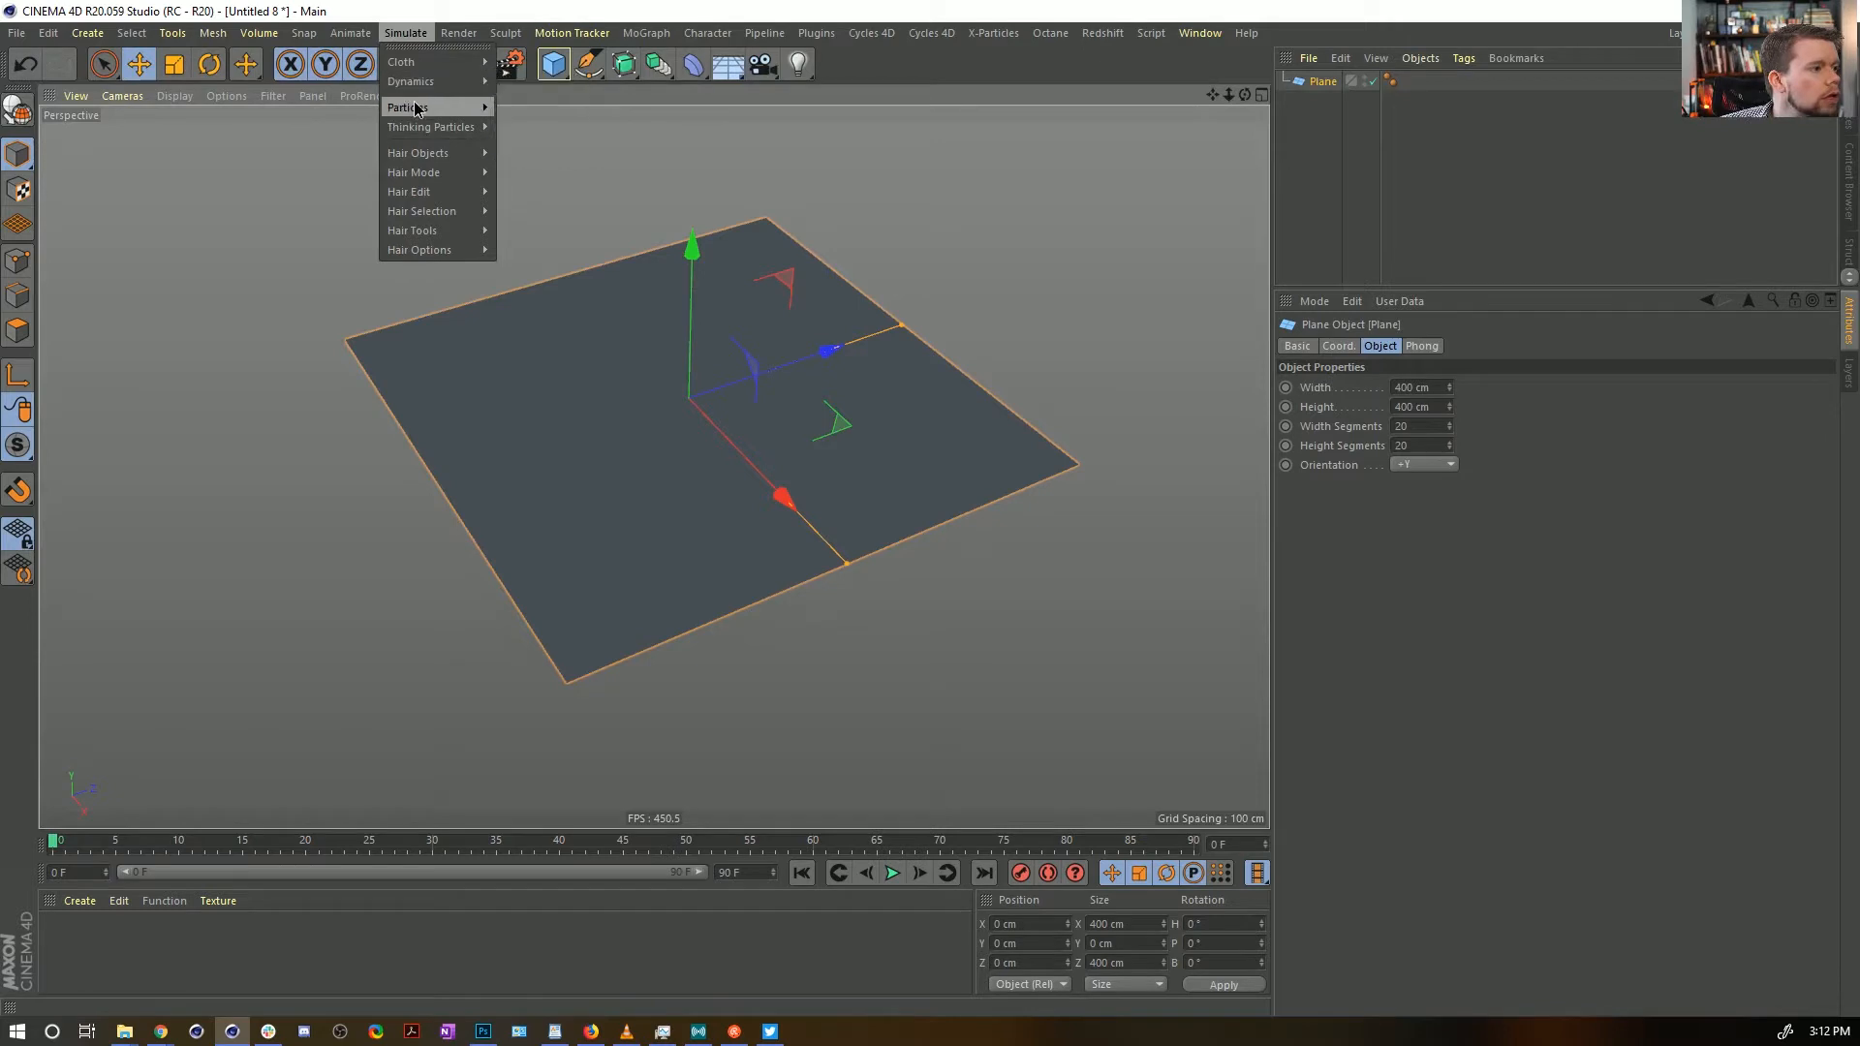
pyautogui.moveTo(411, 155)
pyautogui.click(529, 154)
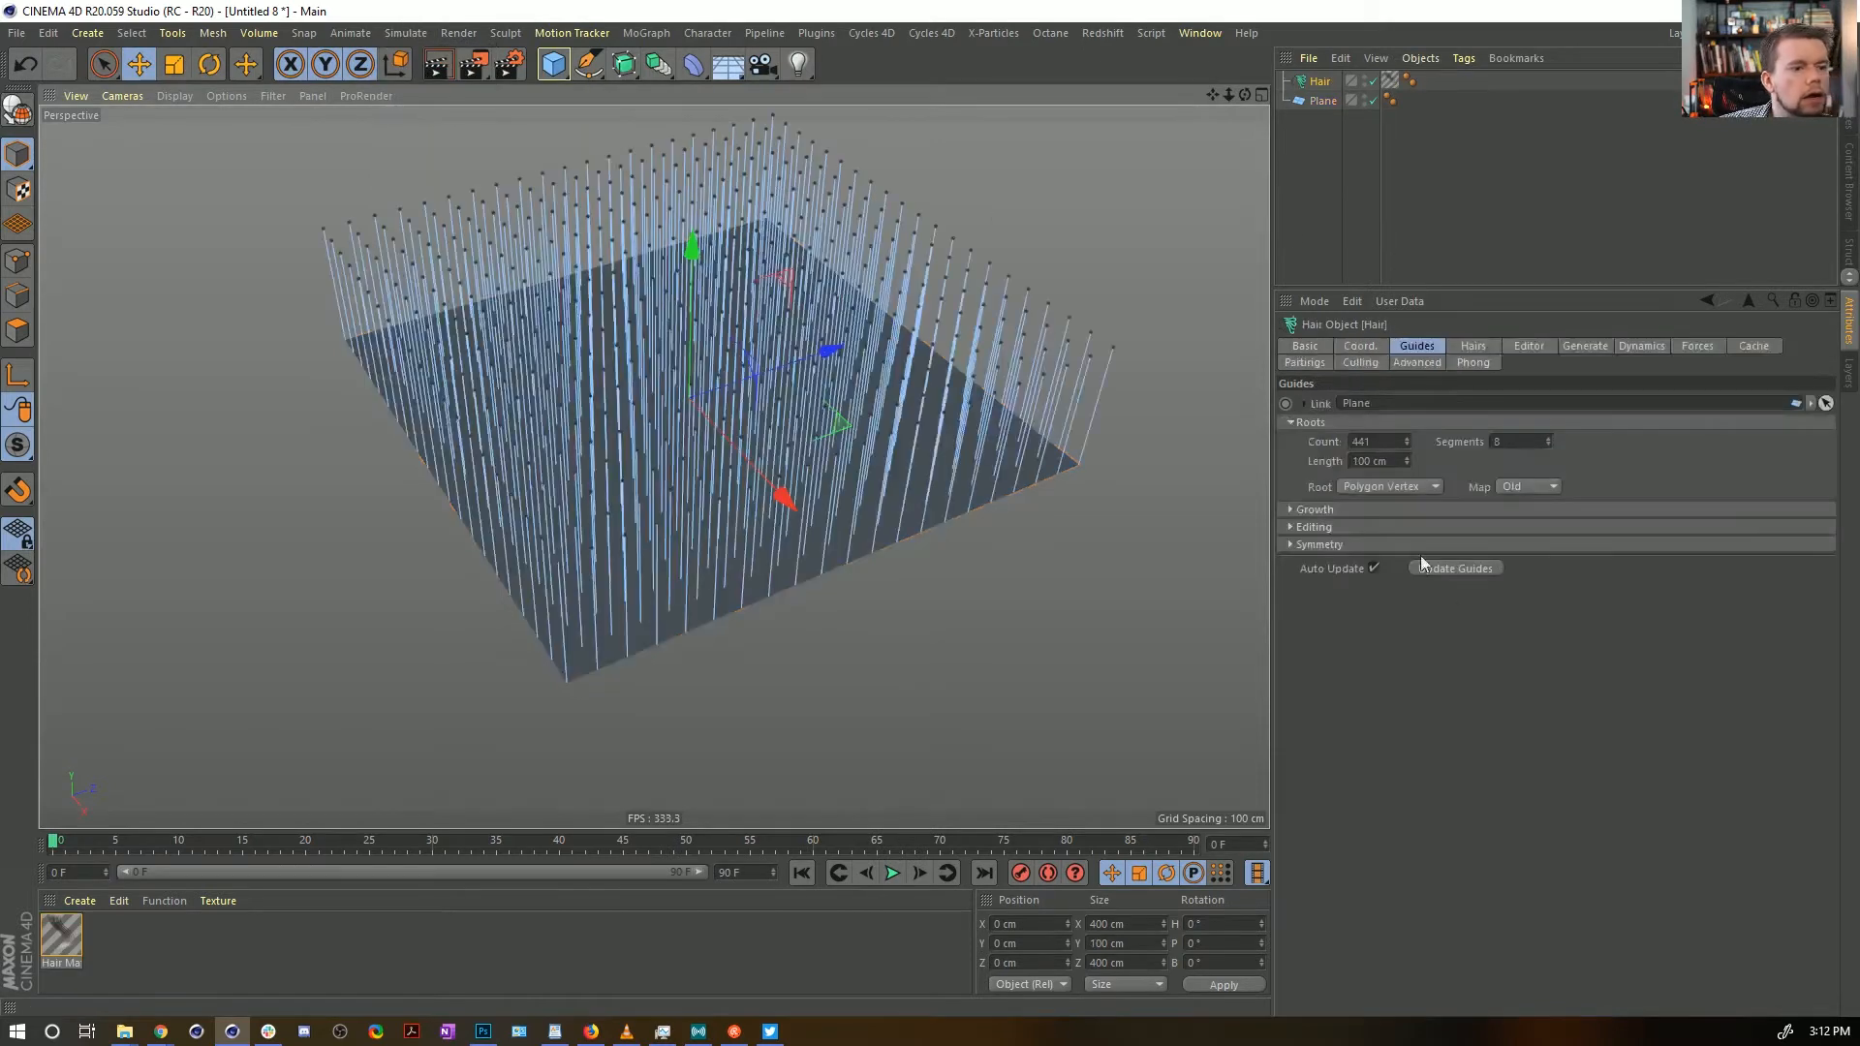
pyautogui.click(1356, 486)
pyautogui.click(1377, 513)
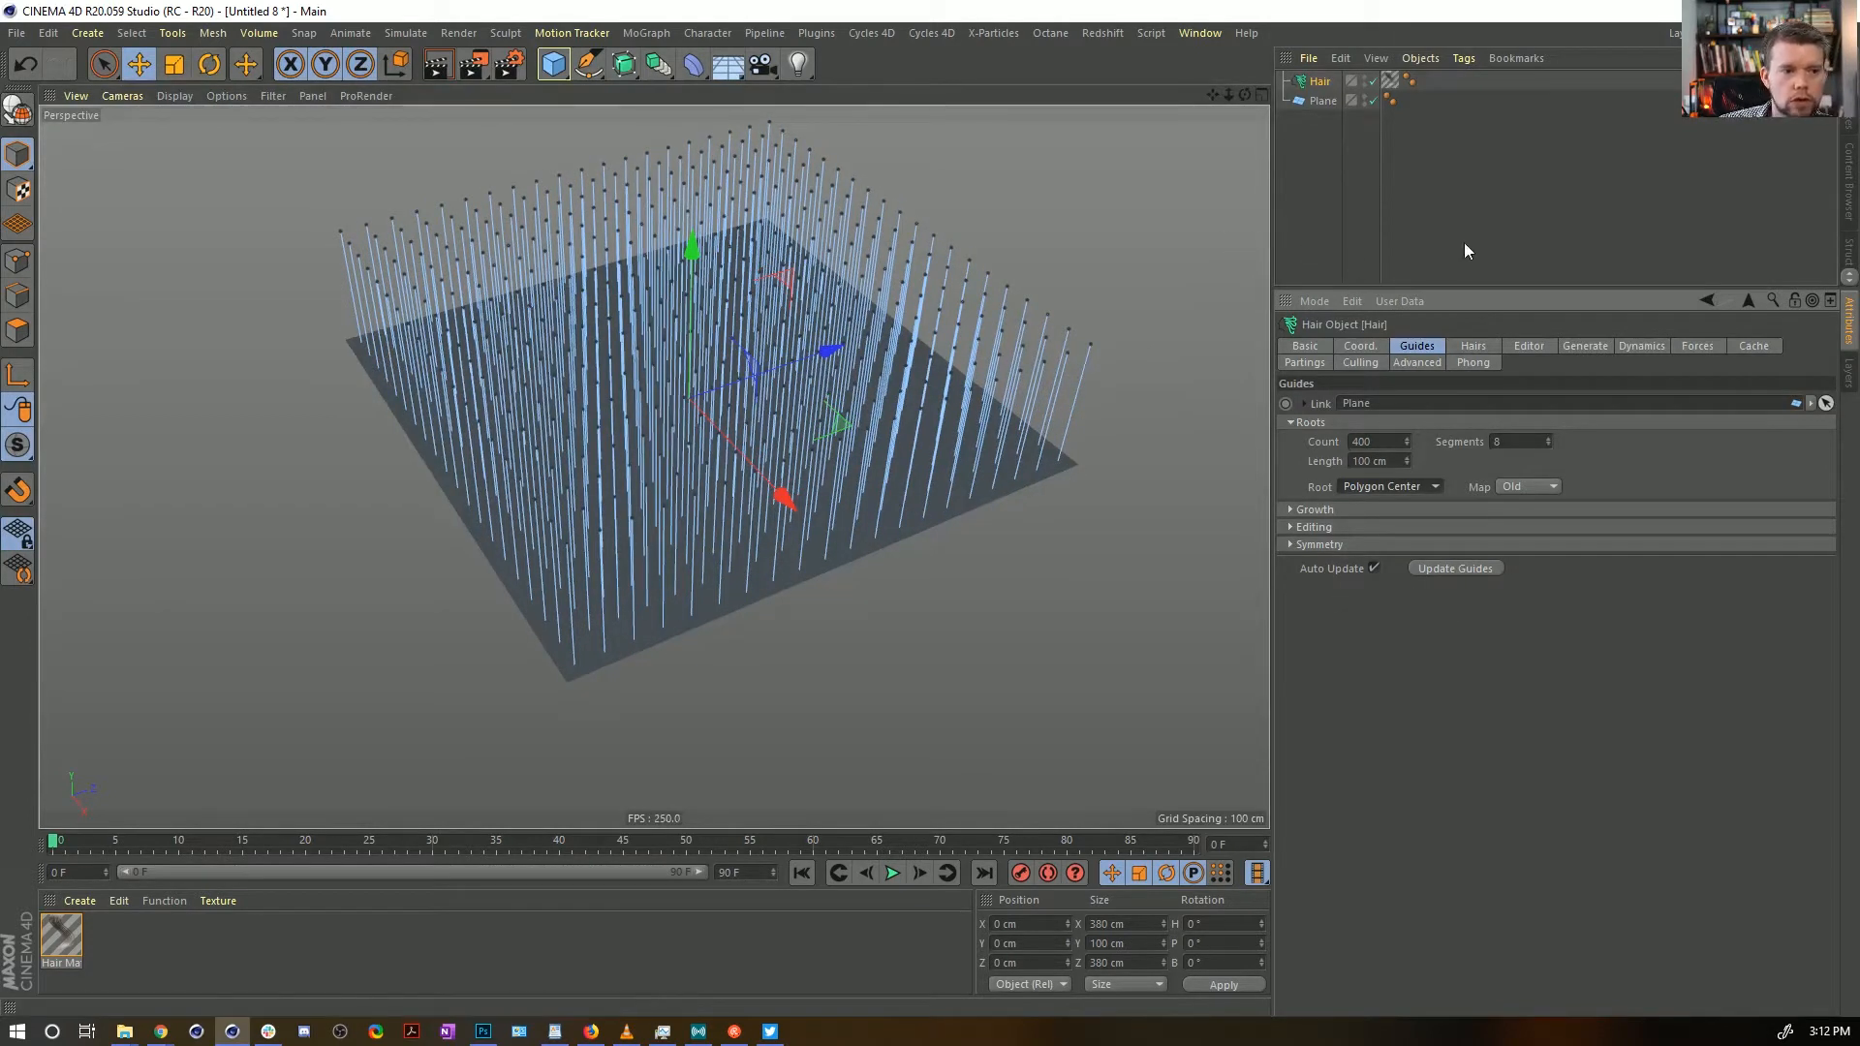
# Set the root placement of the Hair object's hairs to As Guides
pyautogui.click(1469, 346)
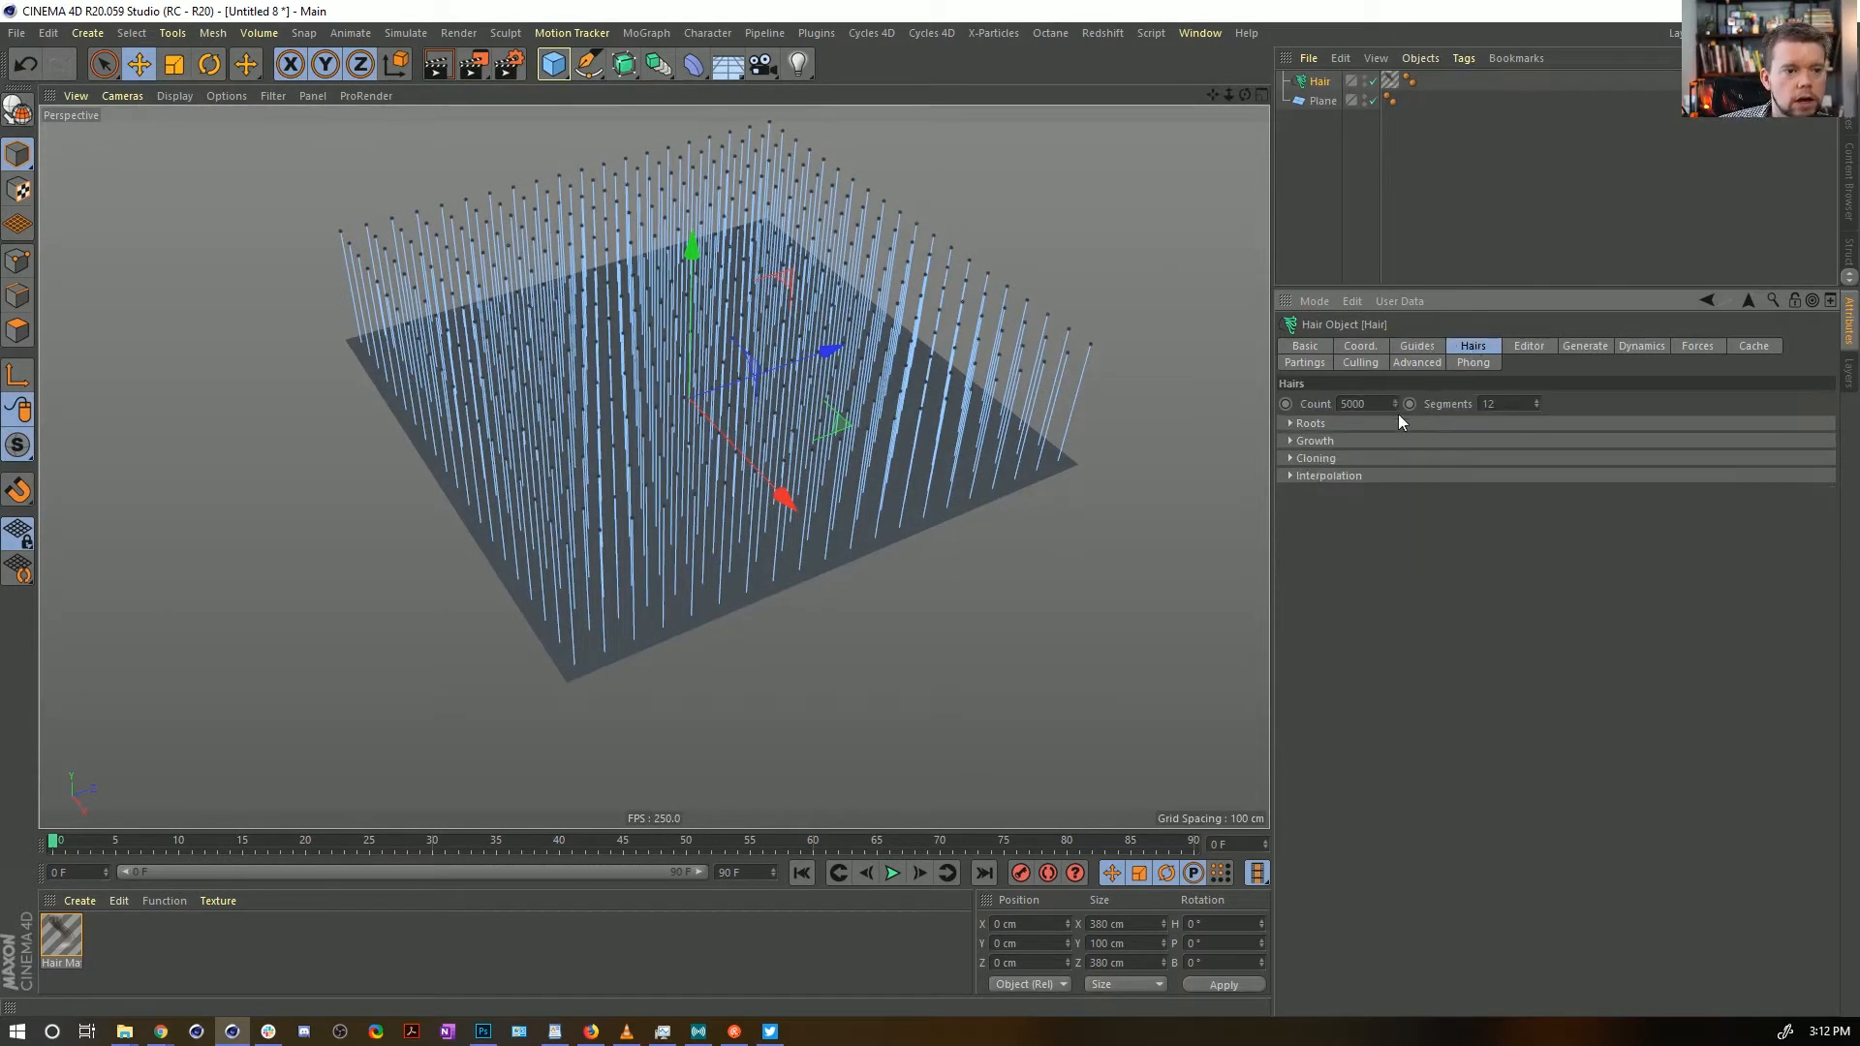
pyautogui.click(1357, 444)
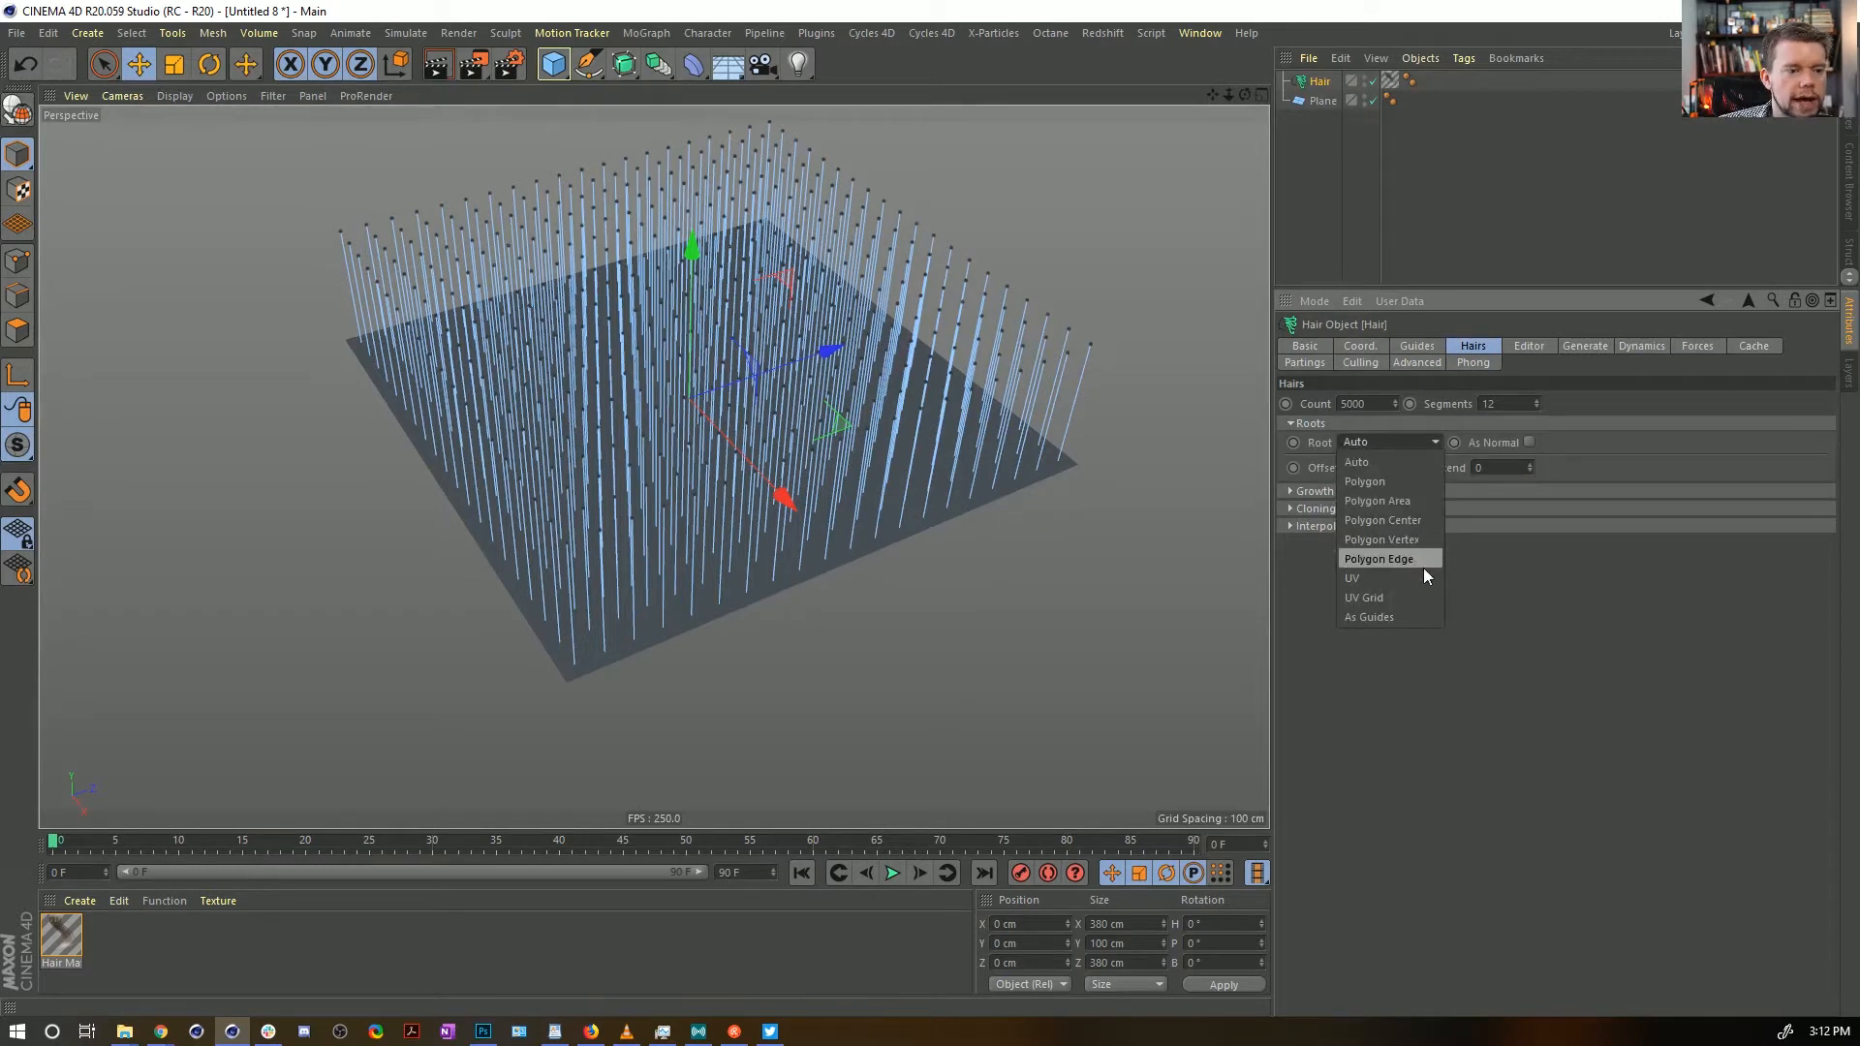
pyautogui.click(1395, 616)
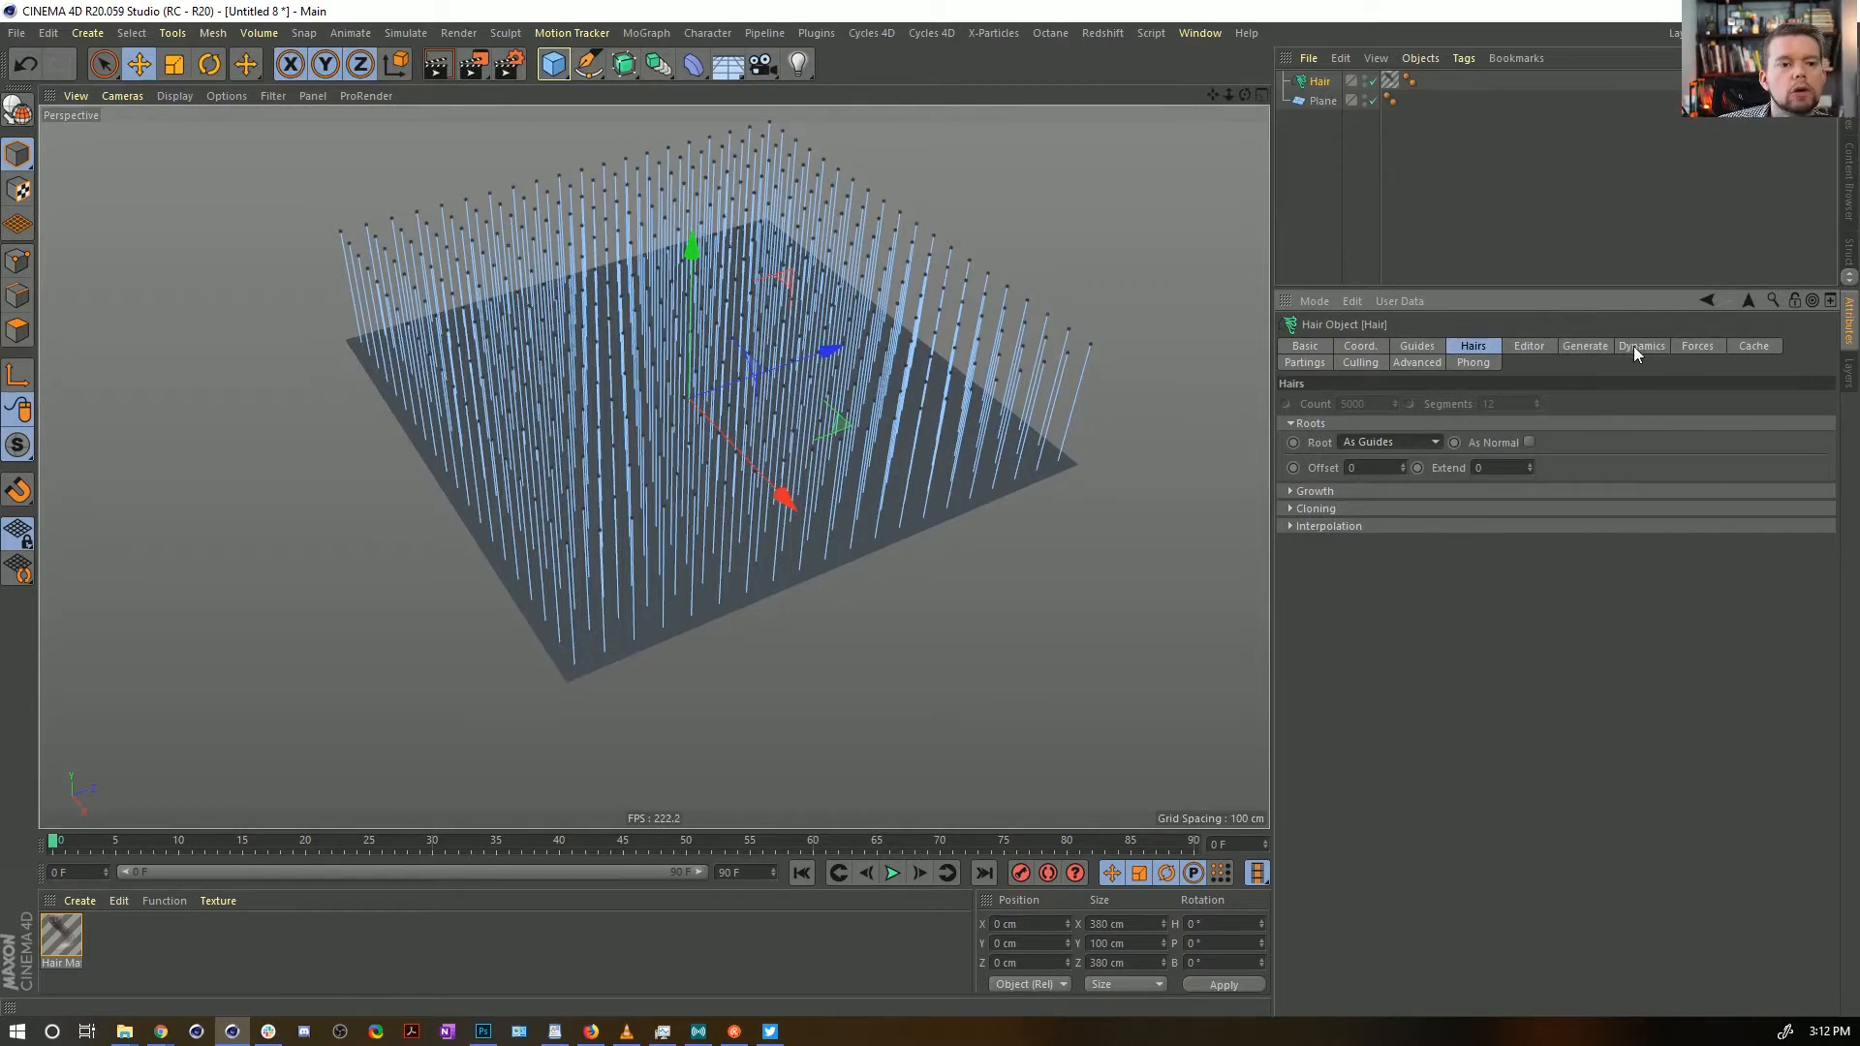
# Turn off Render Hairs and make the Hair object generate Square geometry
pyautogui.click(1585, 345)
pyautogui.click(1373, 402)
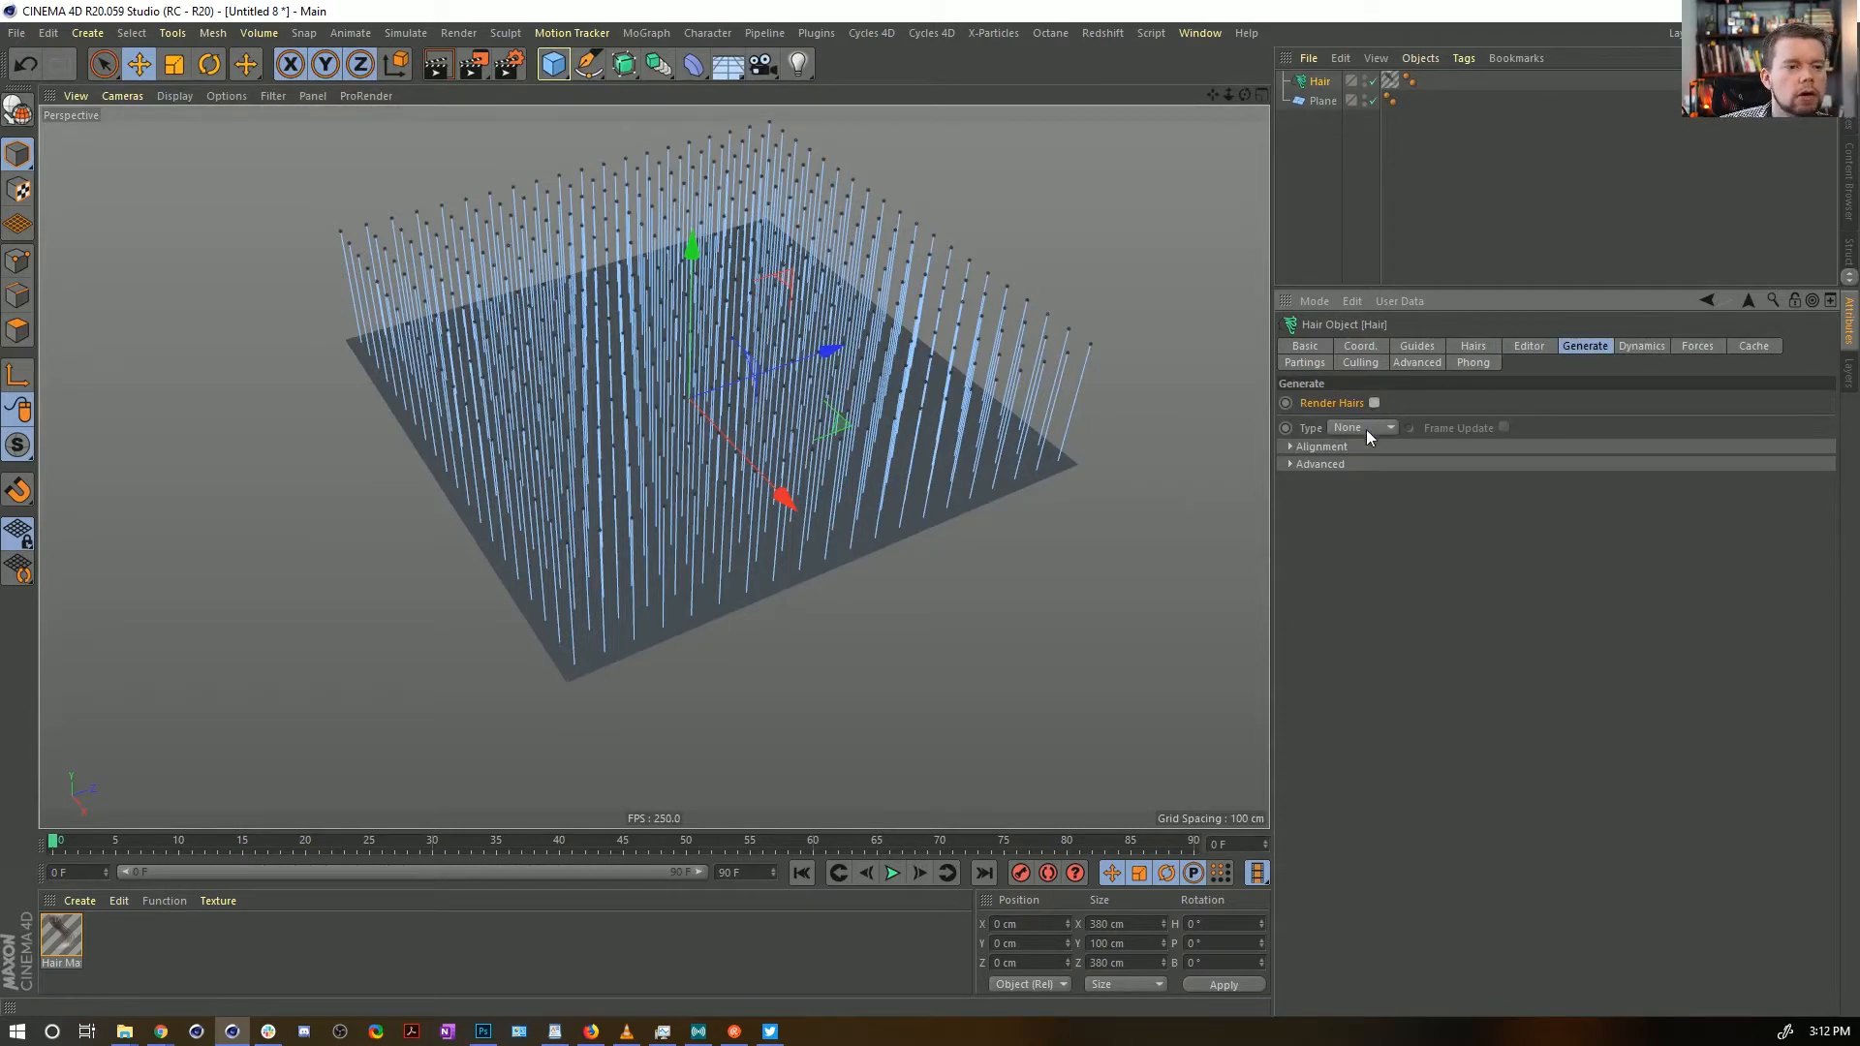
pyautogui.click(1366, 429)
pyautogui.click(1362, 525)
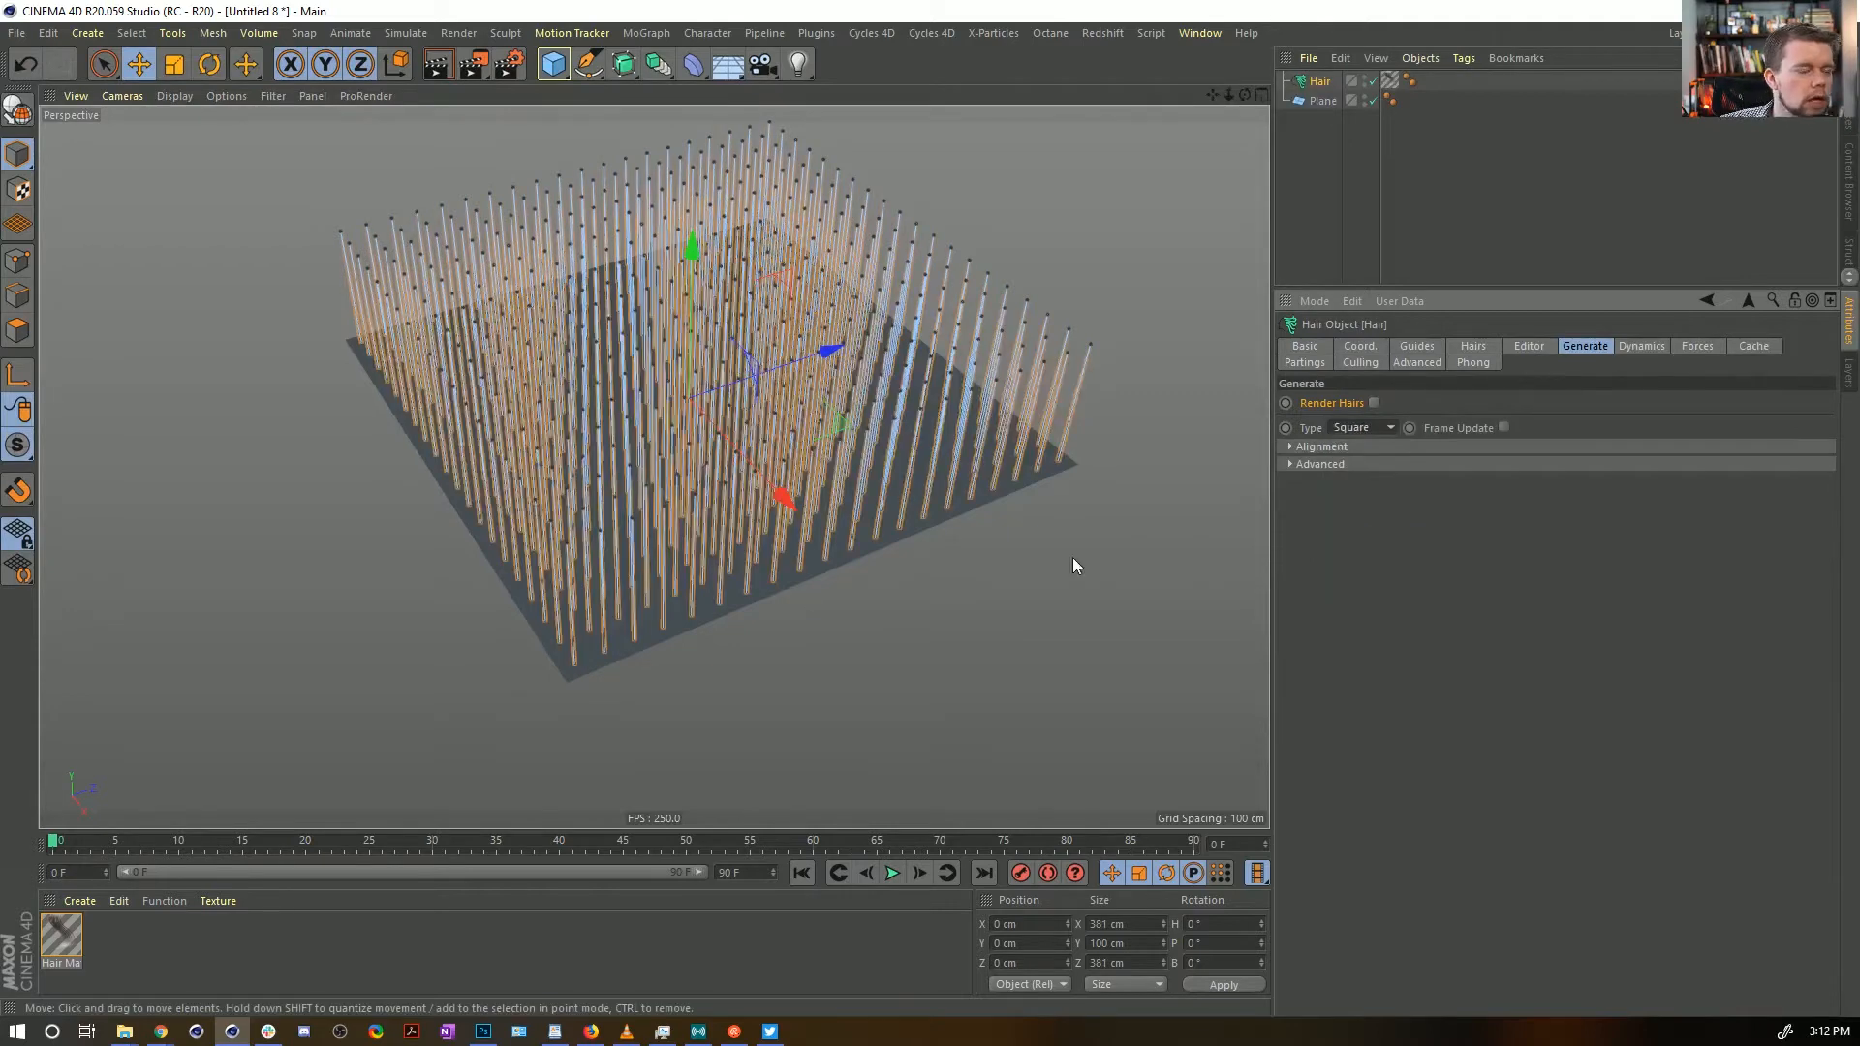
# Set the Hair material's thickness to 15 cm at both root and tip, and close the Material Editor
pyautogui.click(61, 937)
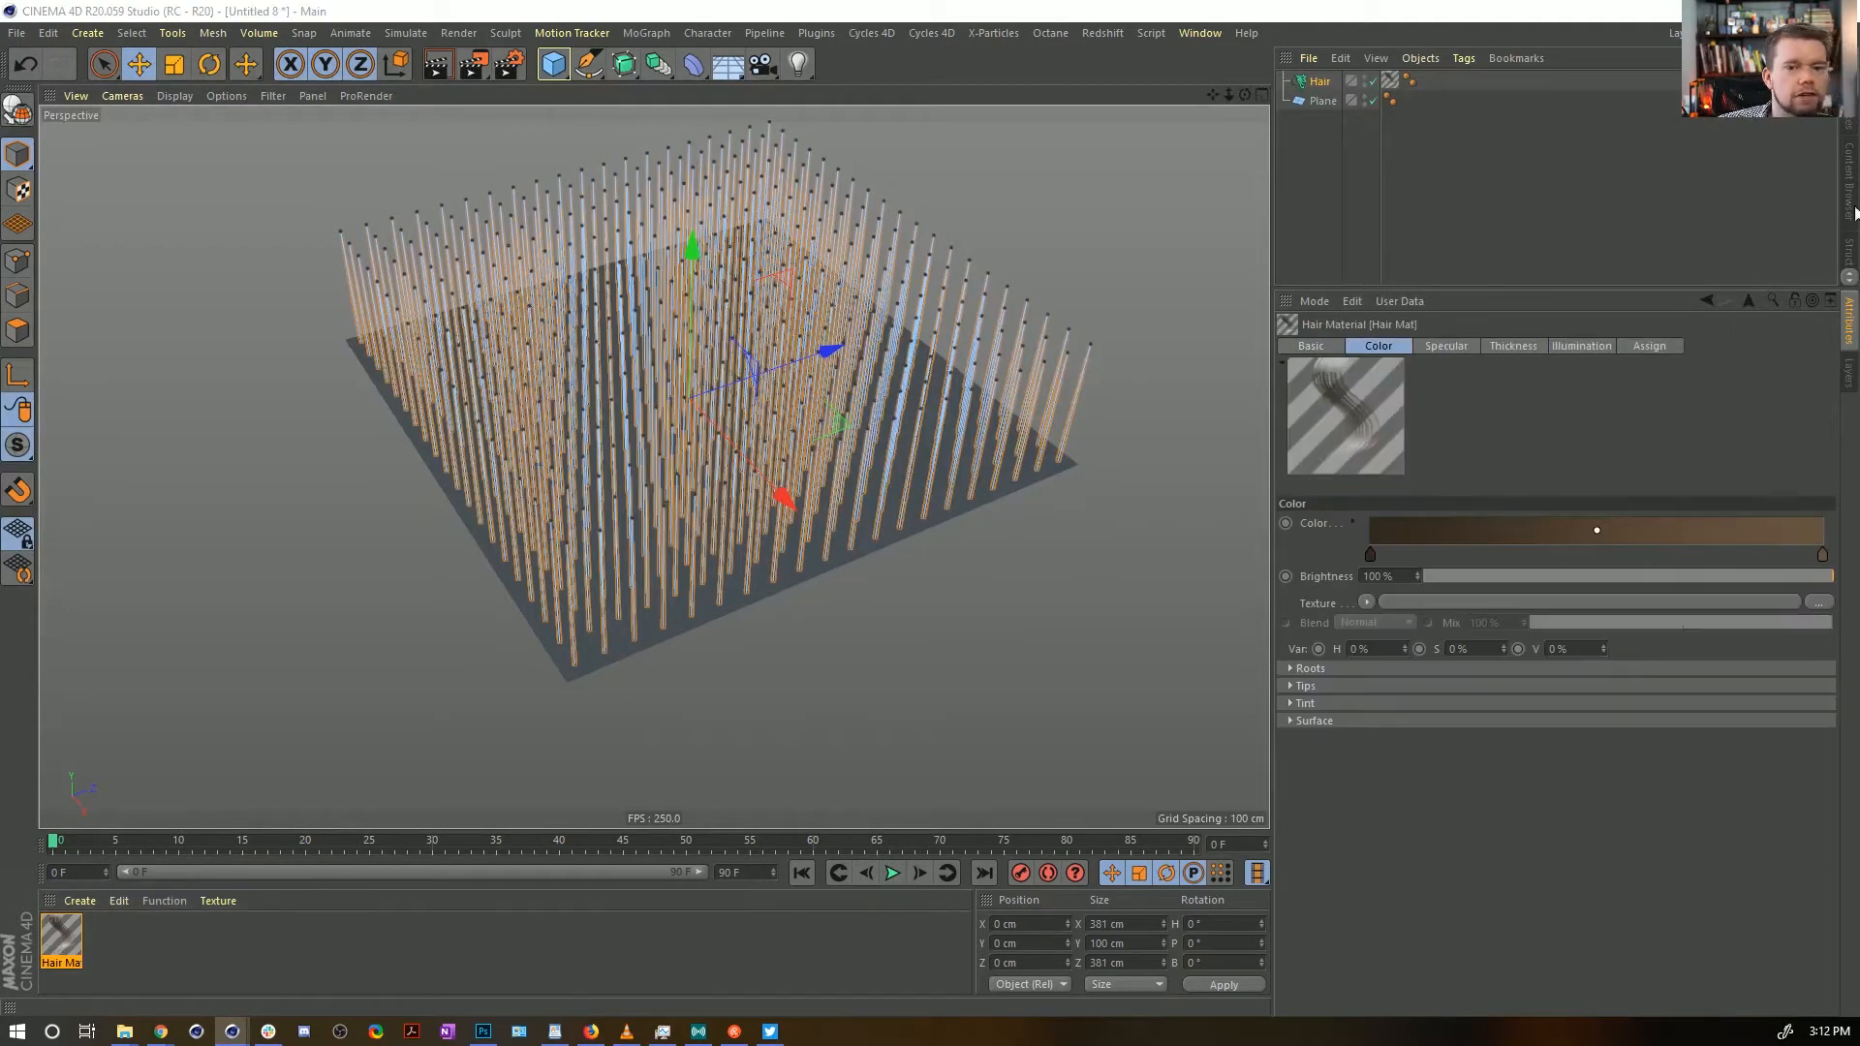
pyautogui.doubleClick(61, 936)
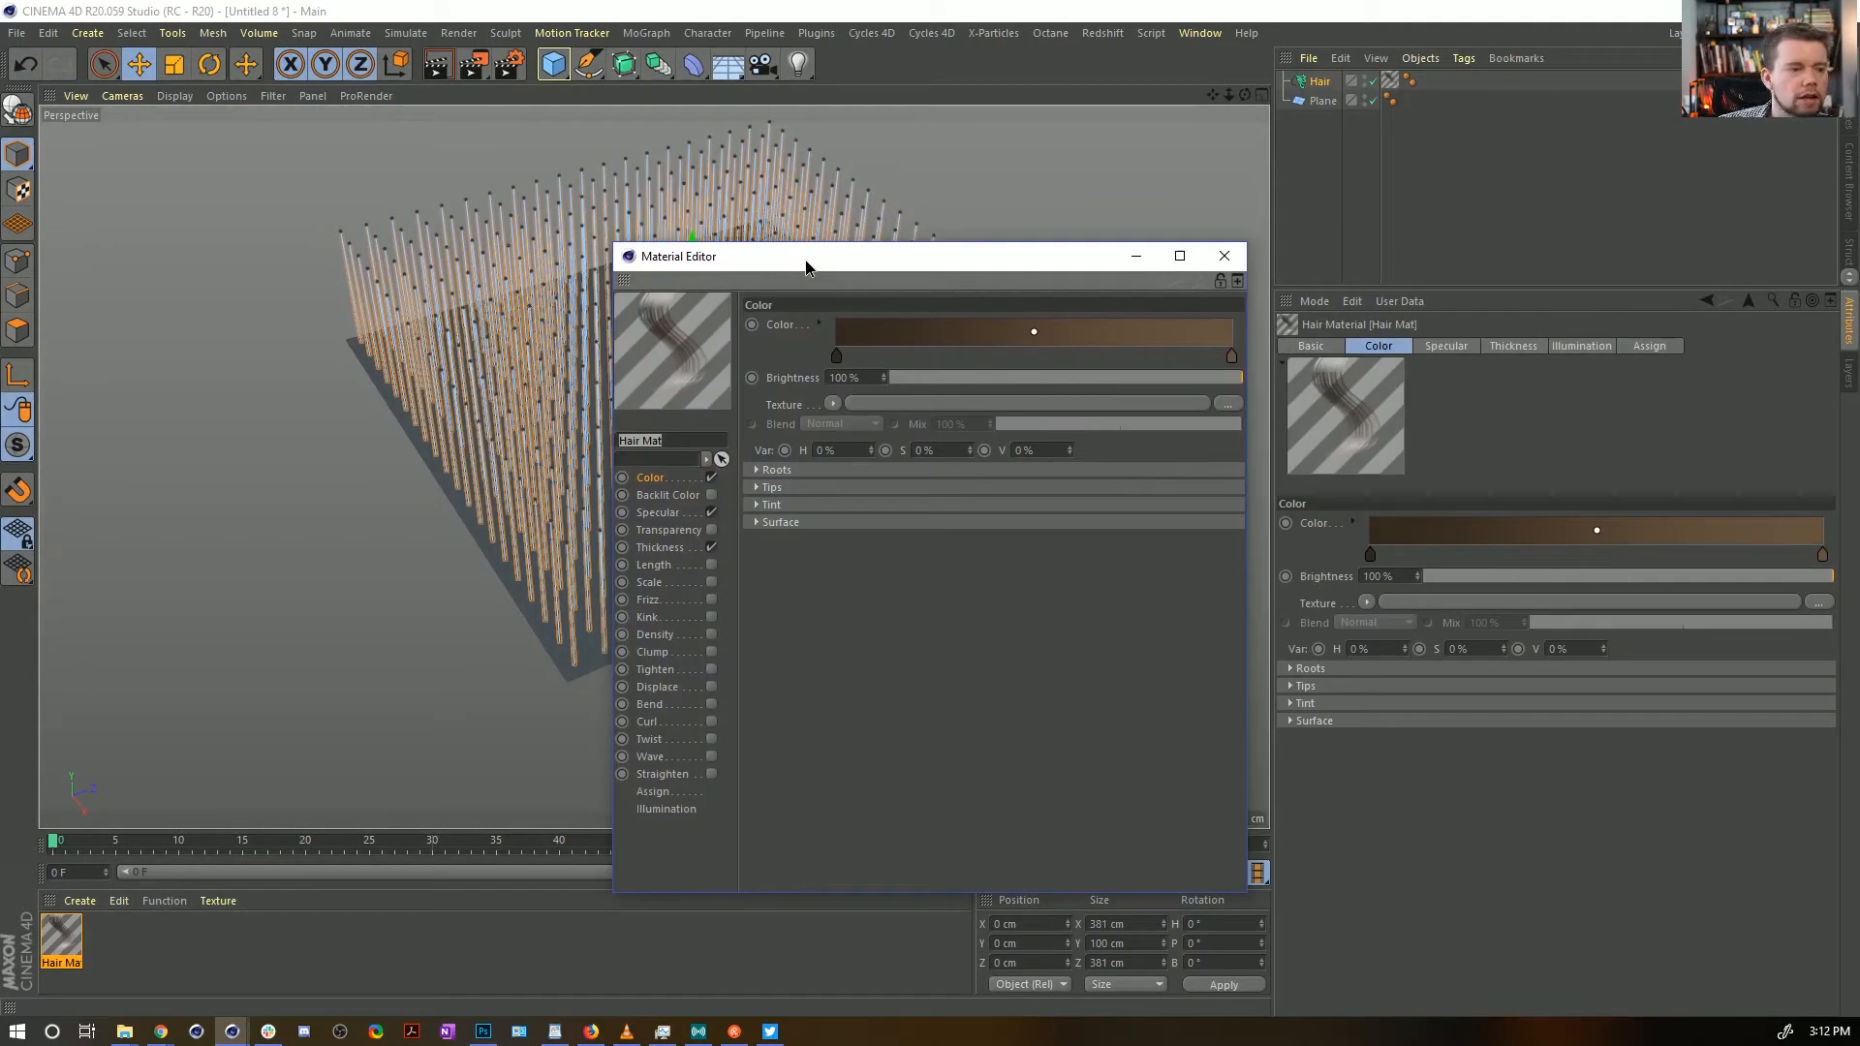
pyautogui.click(660, 548)
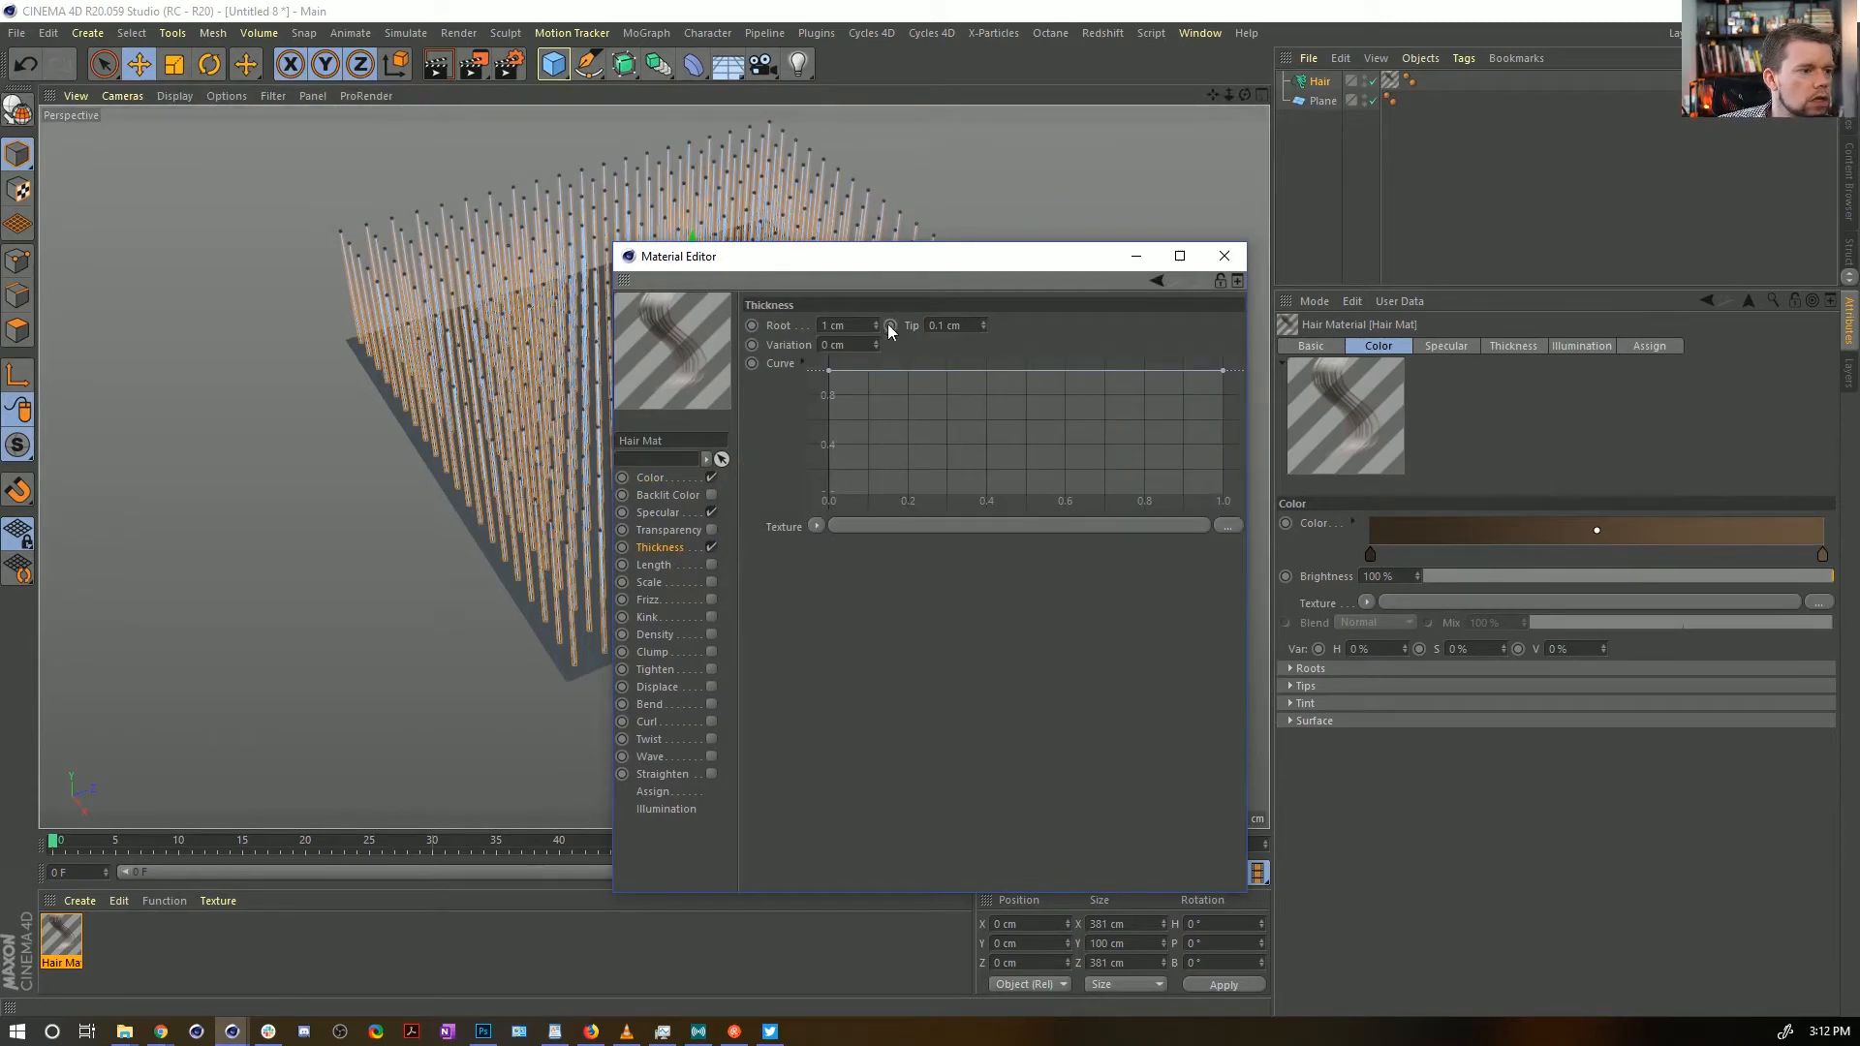
pyautogui.moveTo(876, 328); pyautogui.dragTo(876, 177)
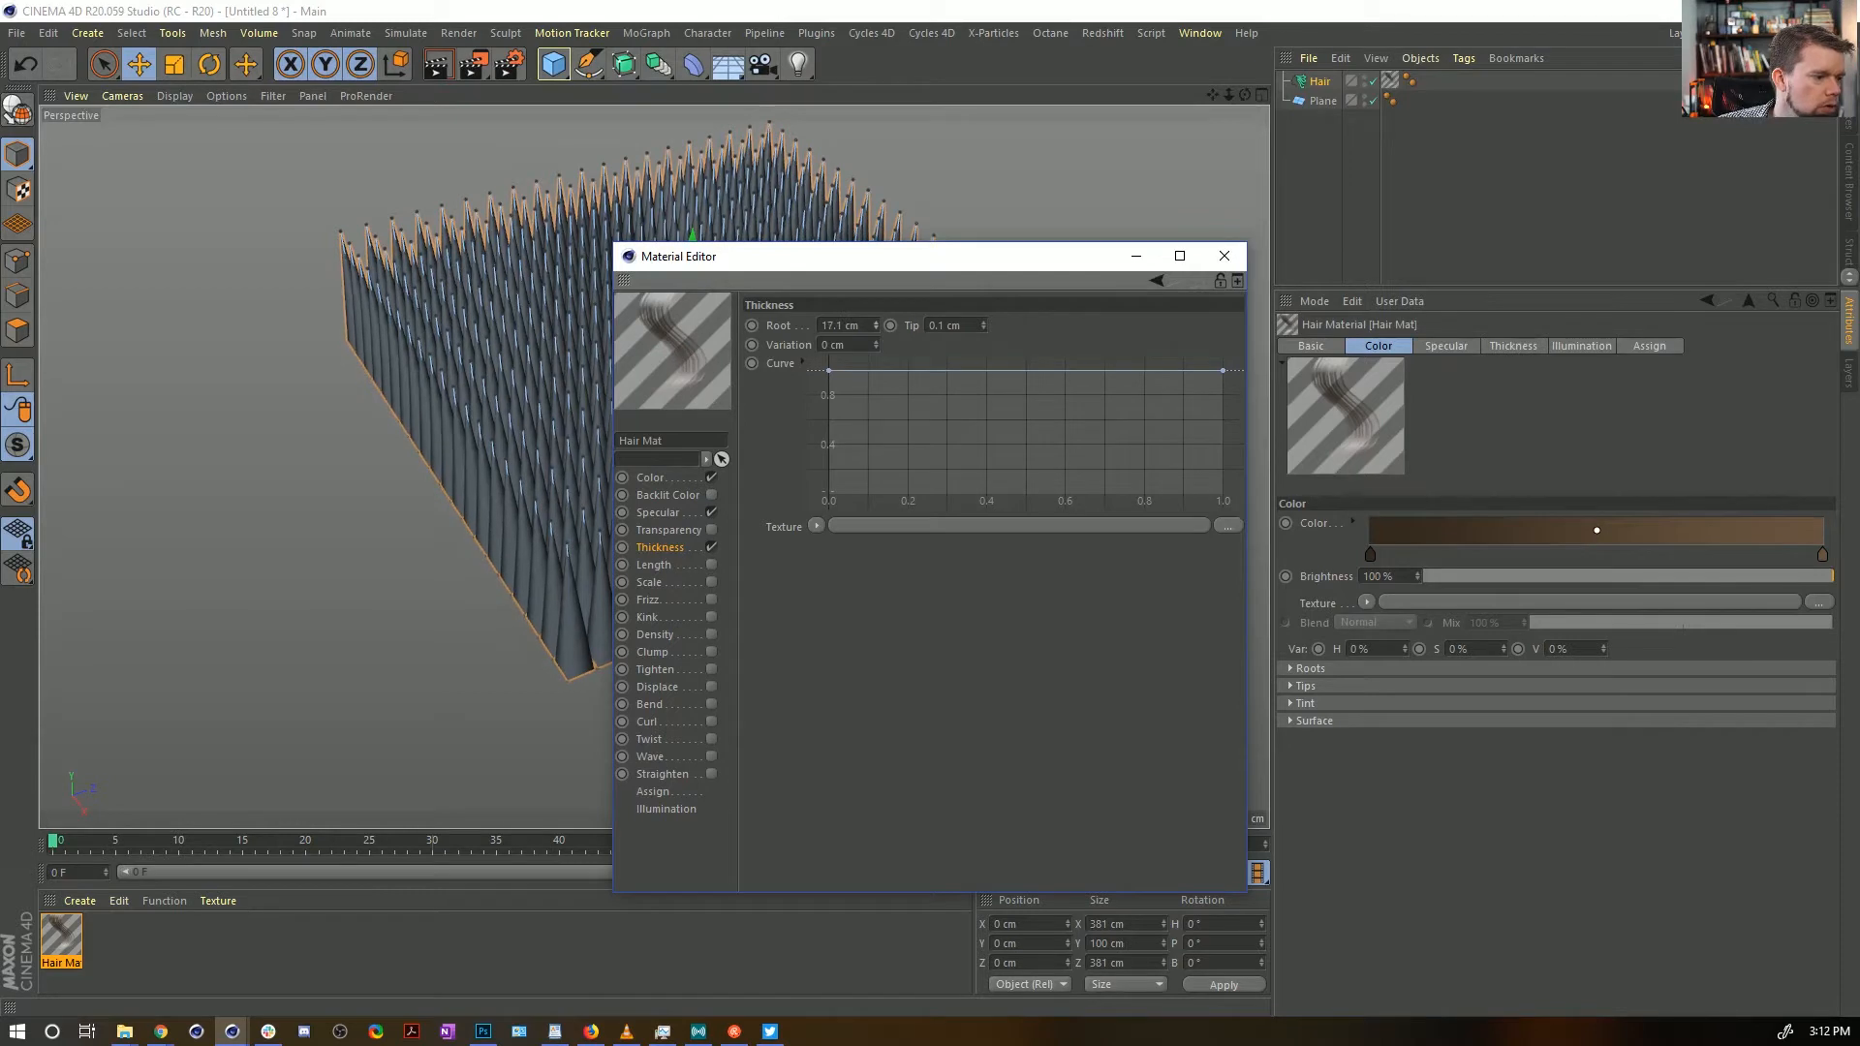
pyautogui.moveTo(861, 325); pyautogui.dragTo(768, 334)
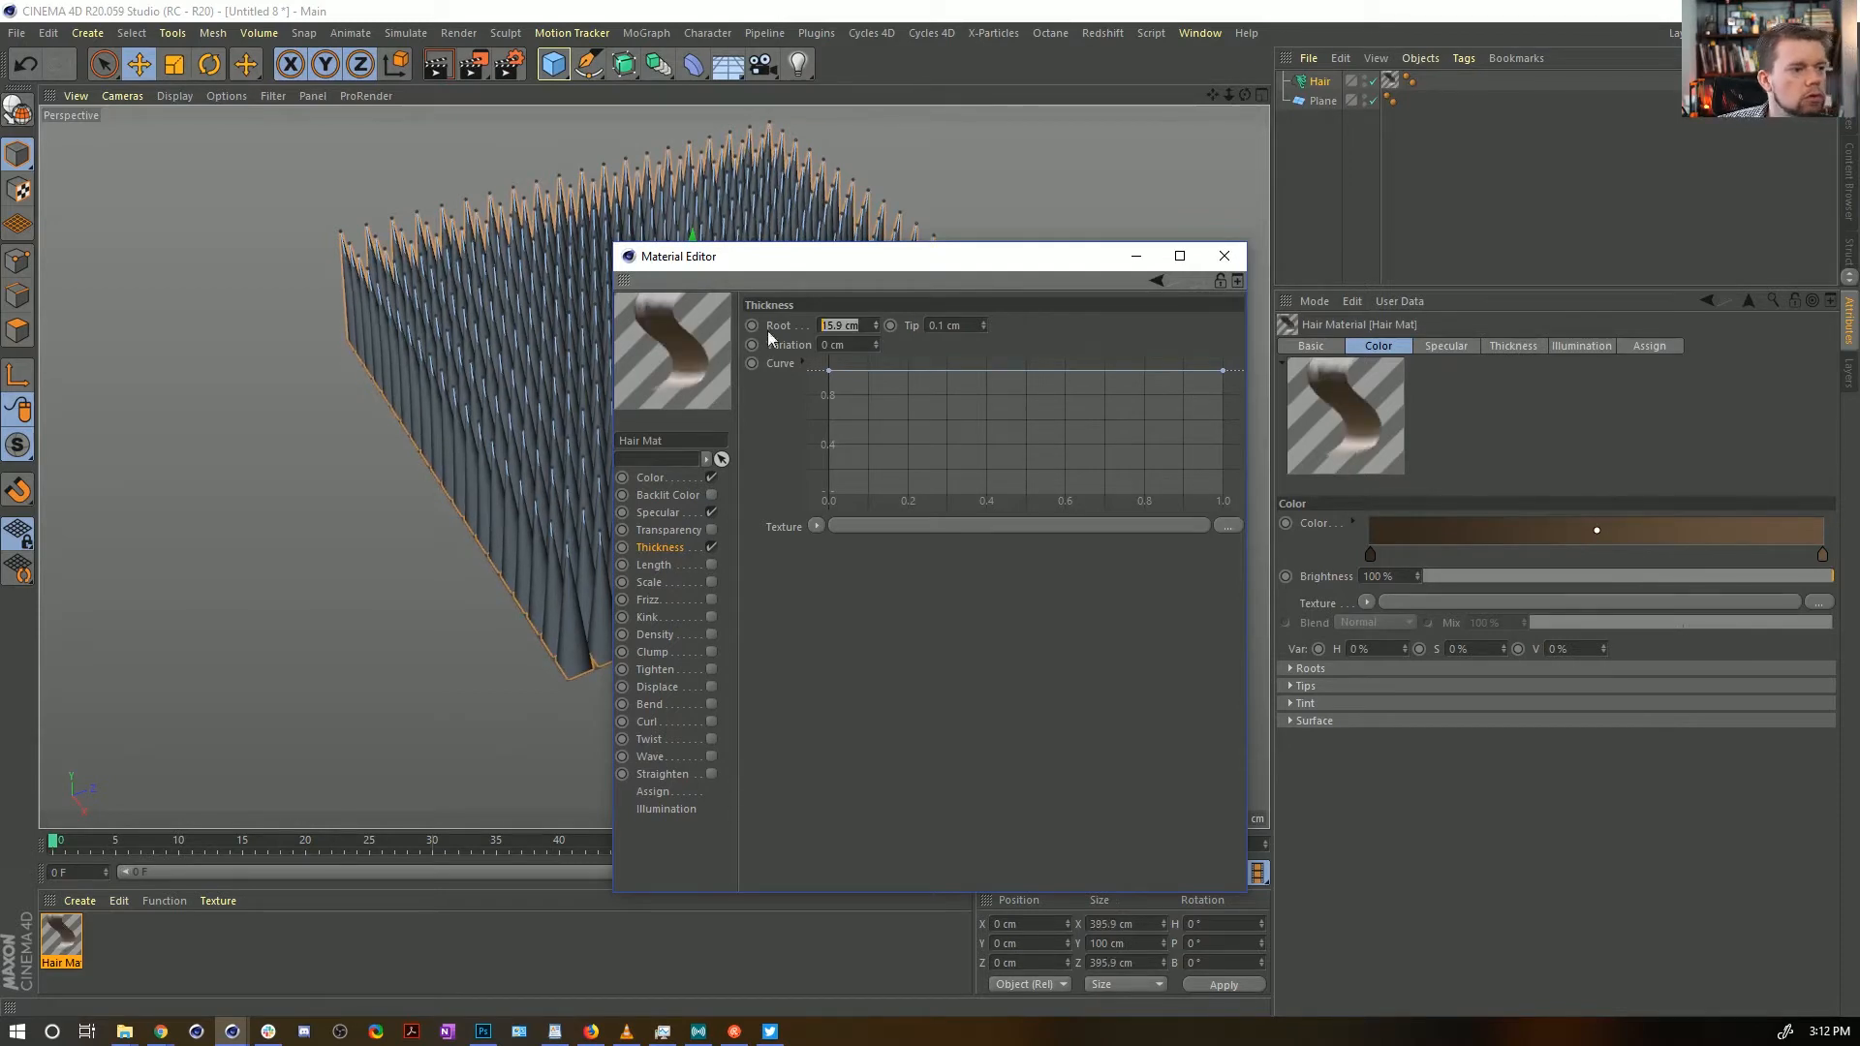
pyautogui.moveTo(959, 325); pyautogui.dragTo(935, 326)
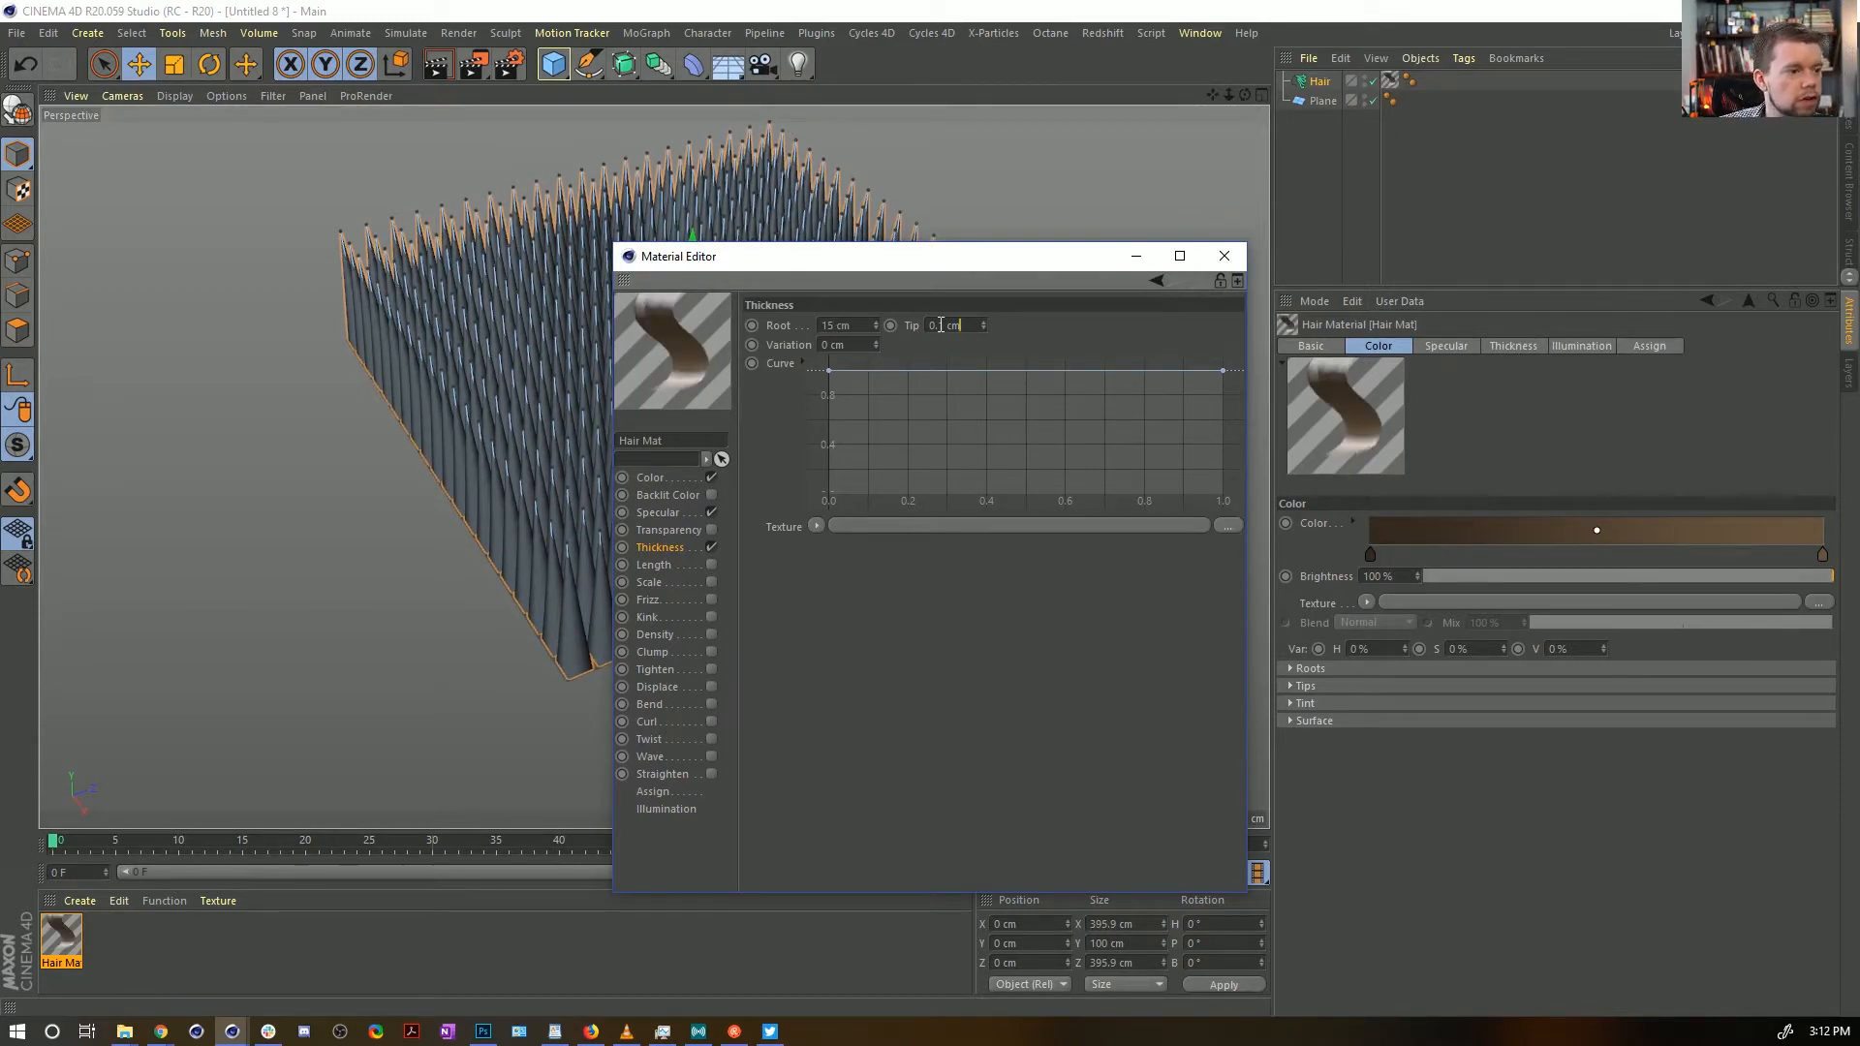
pyautogui.write('15')
pyautogui.click(1062, 337)
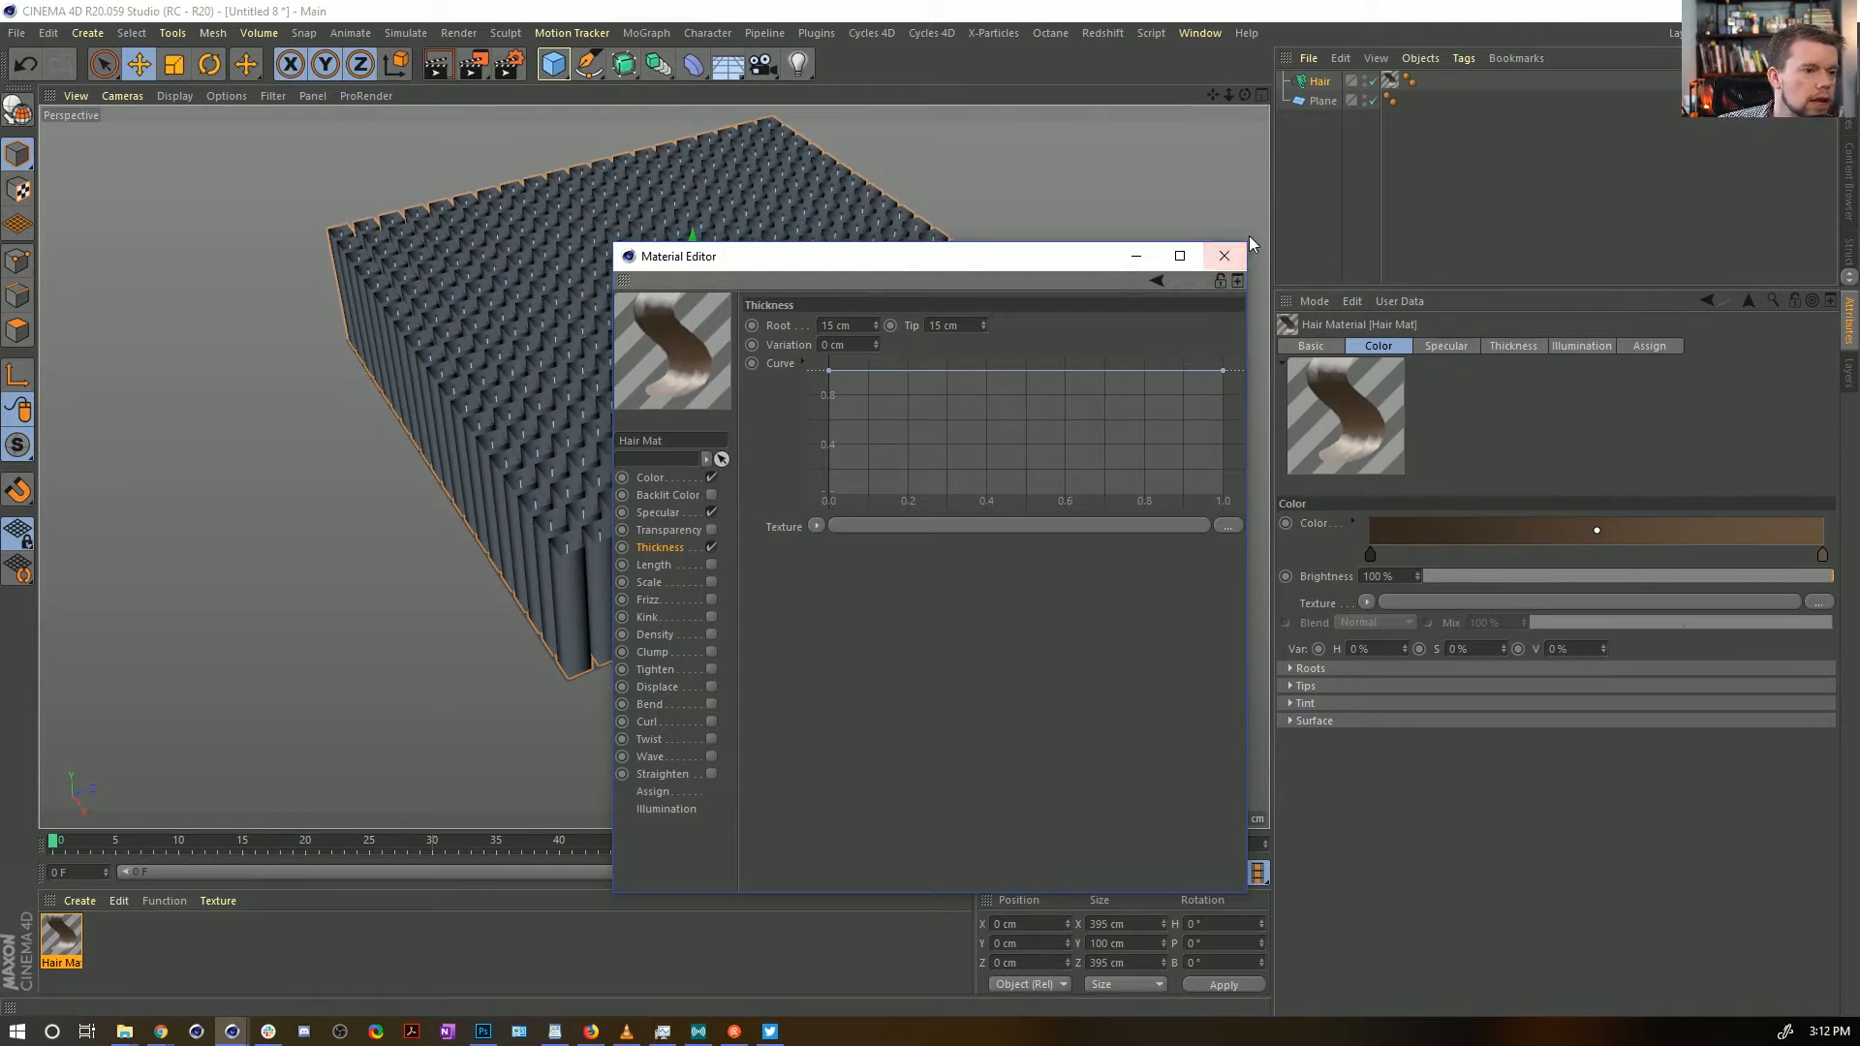
pyautogui.click(1224, 255)
# Enable End Cap in the Hair object's advanced generate options to close the tops of the columns
pyautogui.click(1320, 82)
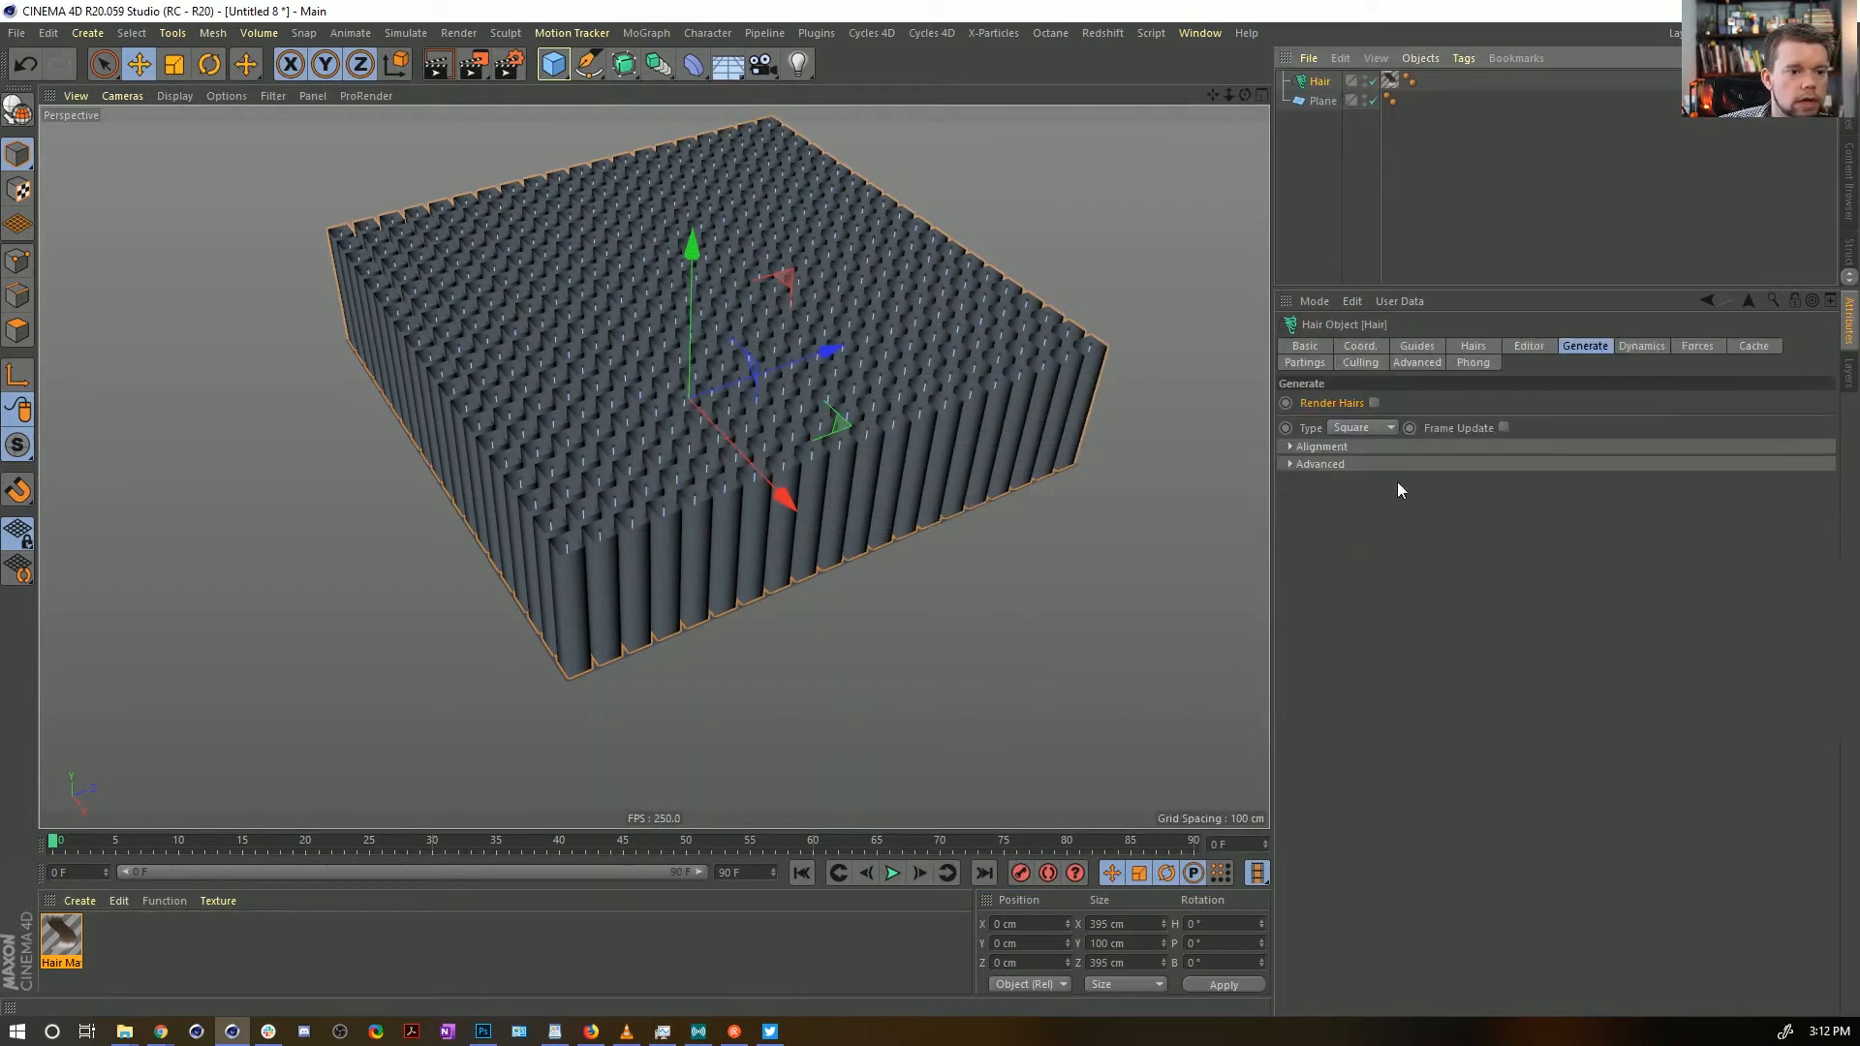
pyautogui.click(1380, 448)
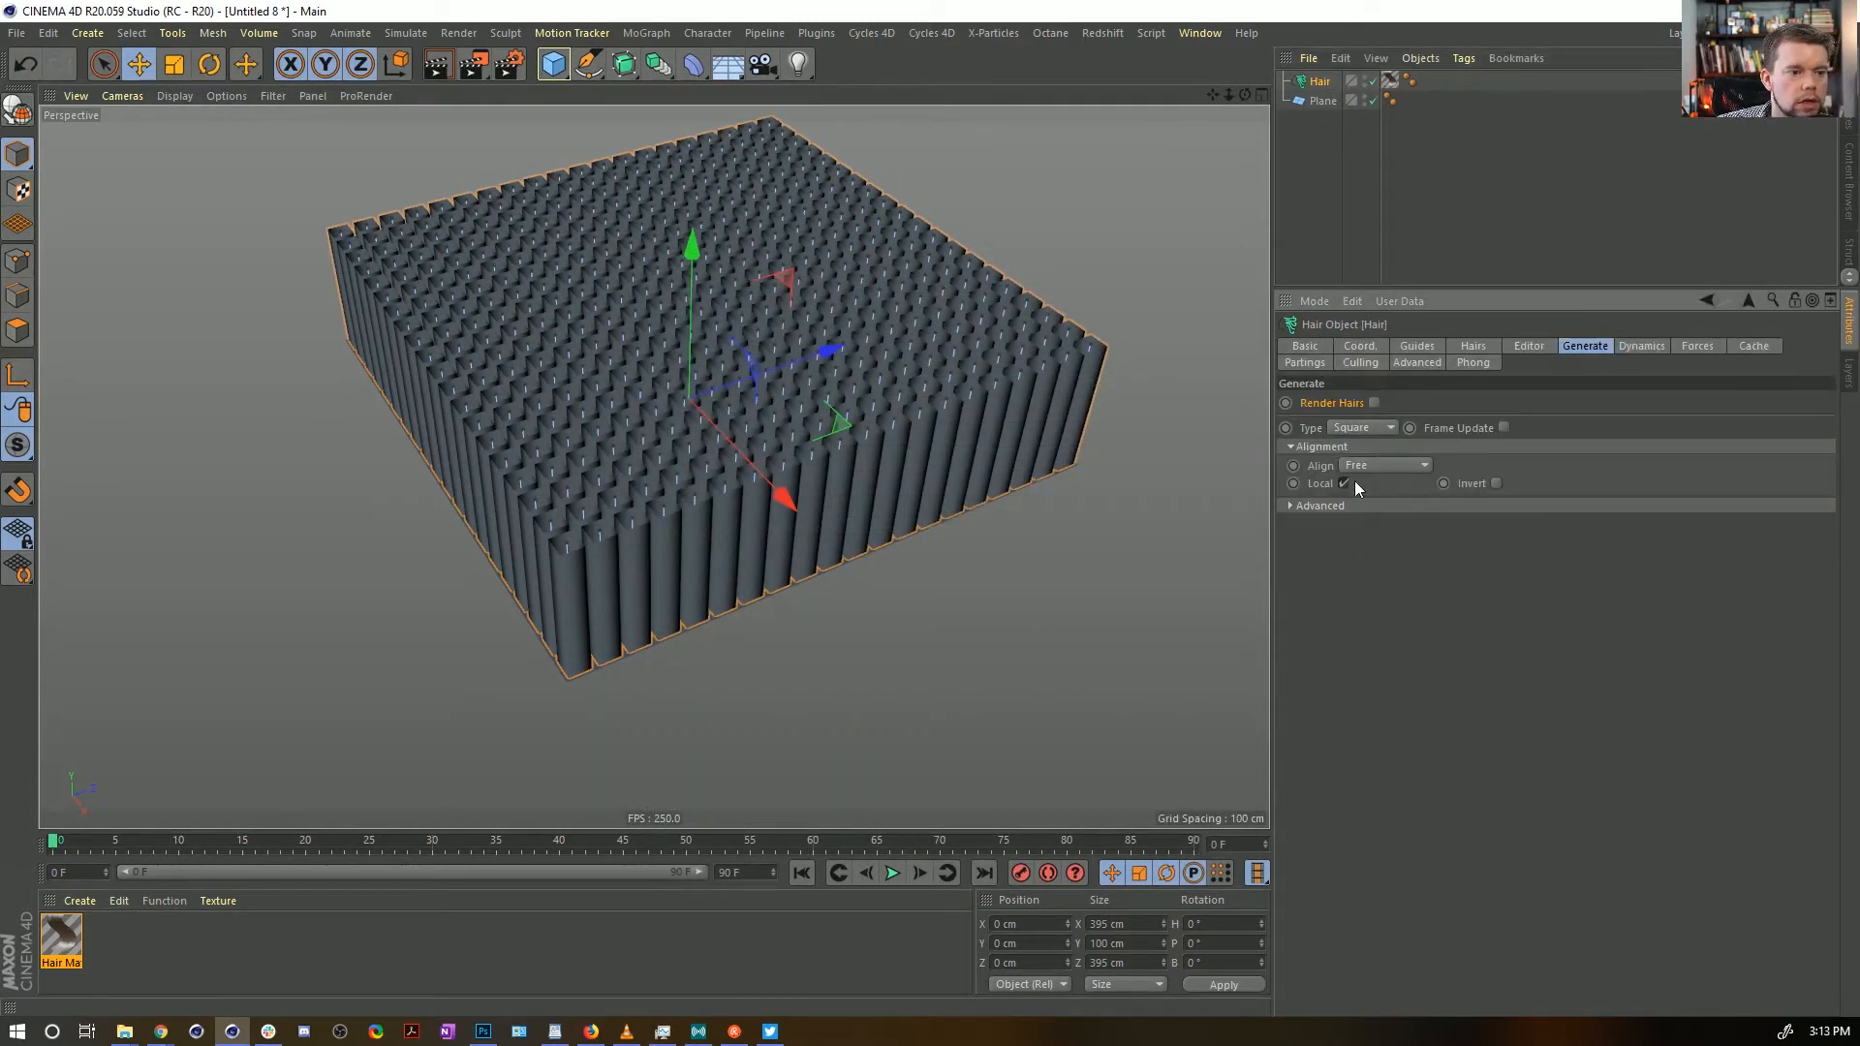
pyautogui.click(1352, 505)
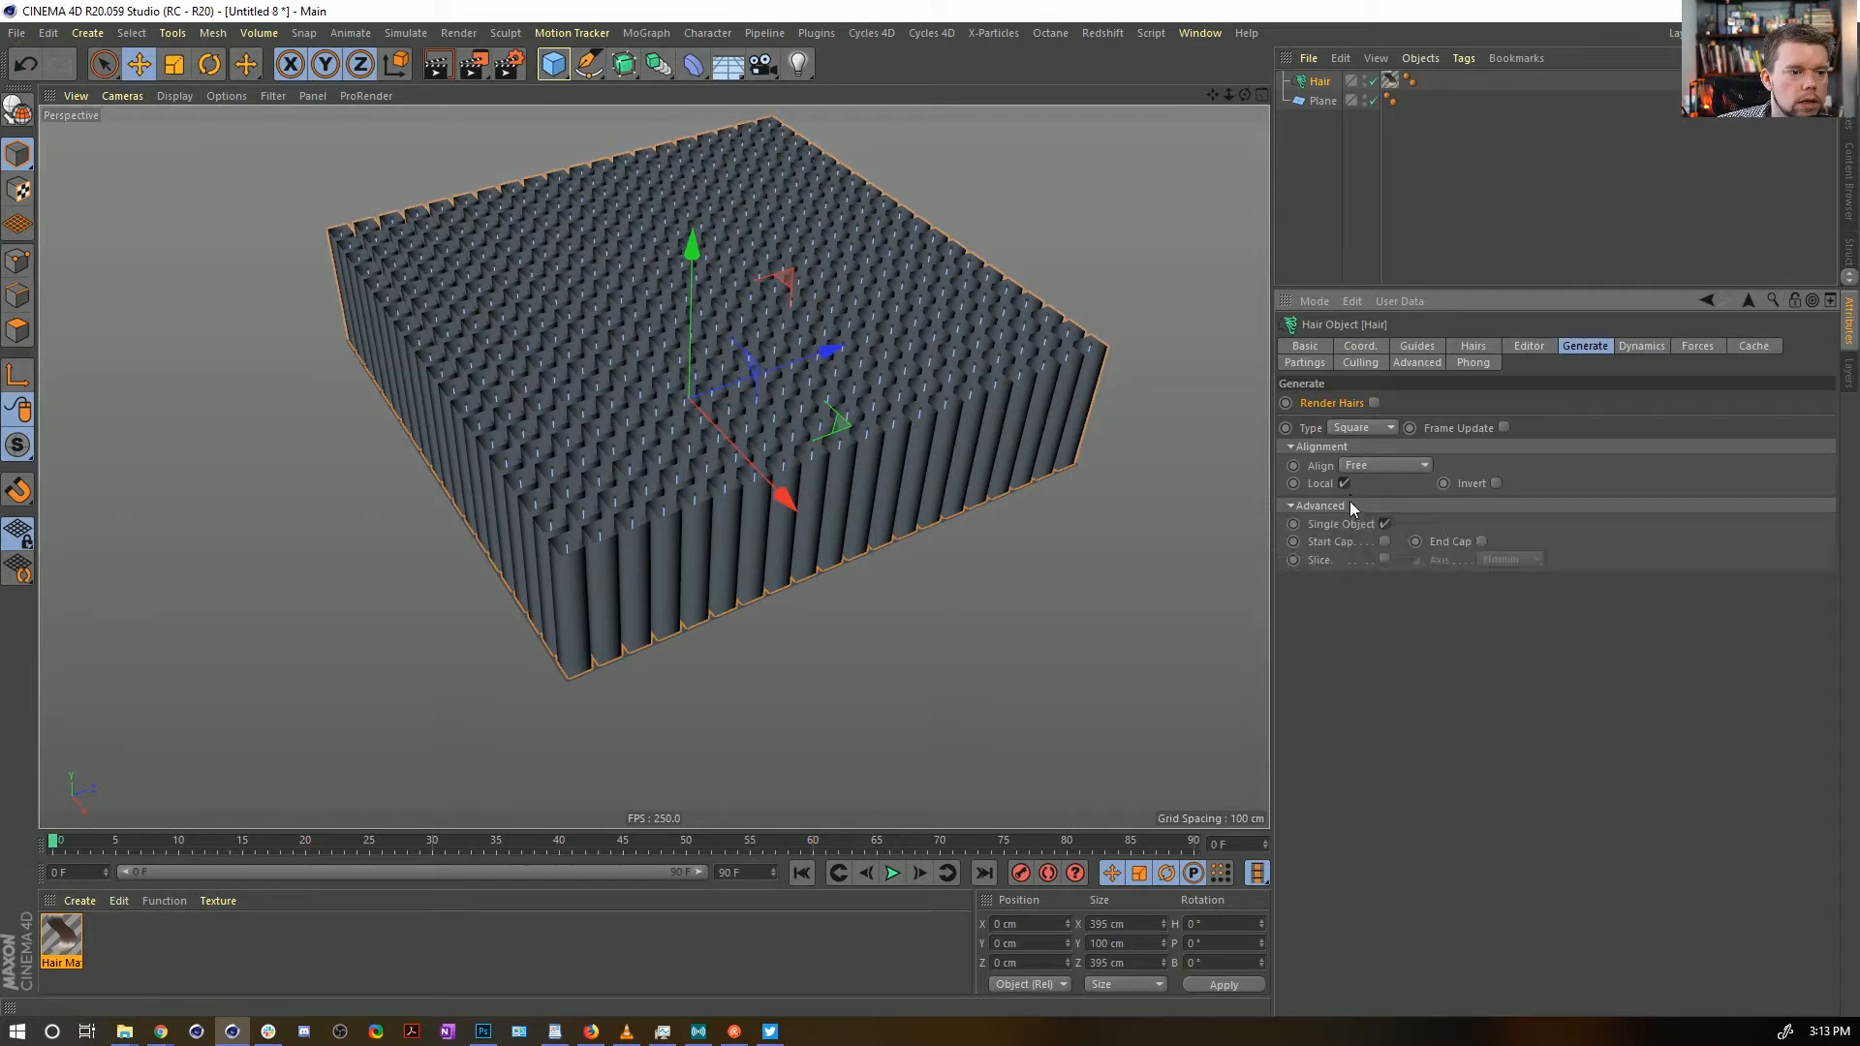
pyautogui.click(1484, 542)
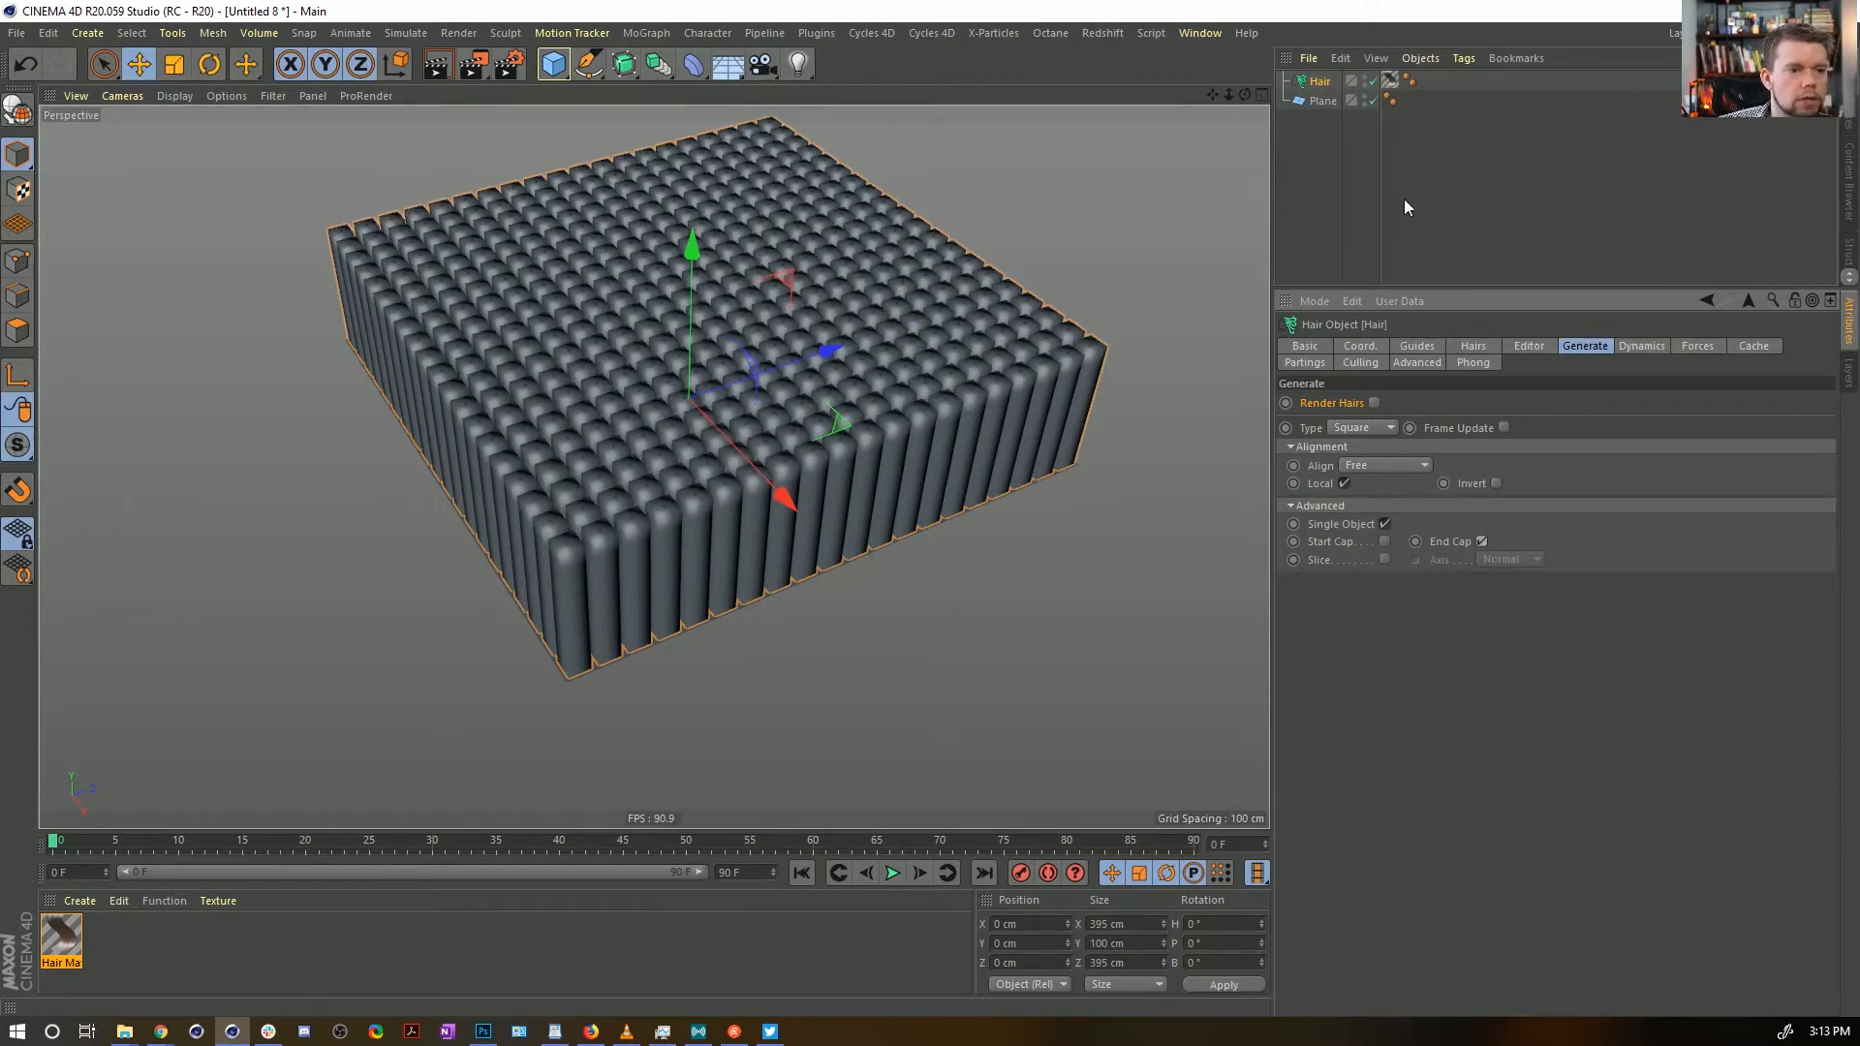
# Delete the Phong tag from the Hair object and inspect the flat-shaded columns from several angles
pyautogui.click(1410, 81)
pyautogui.press('Delete')
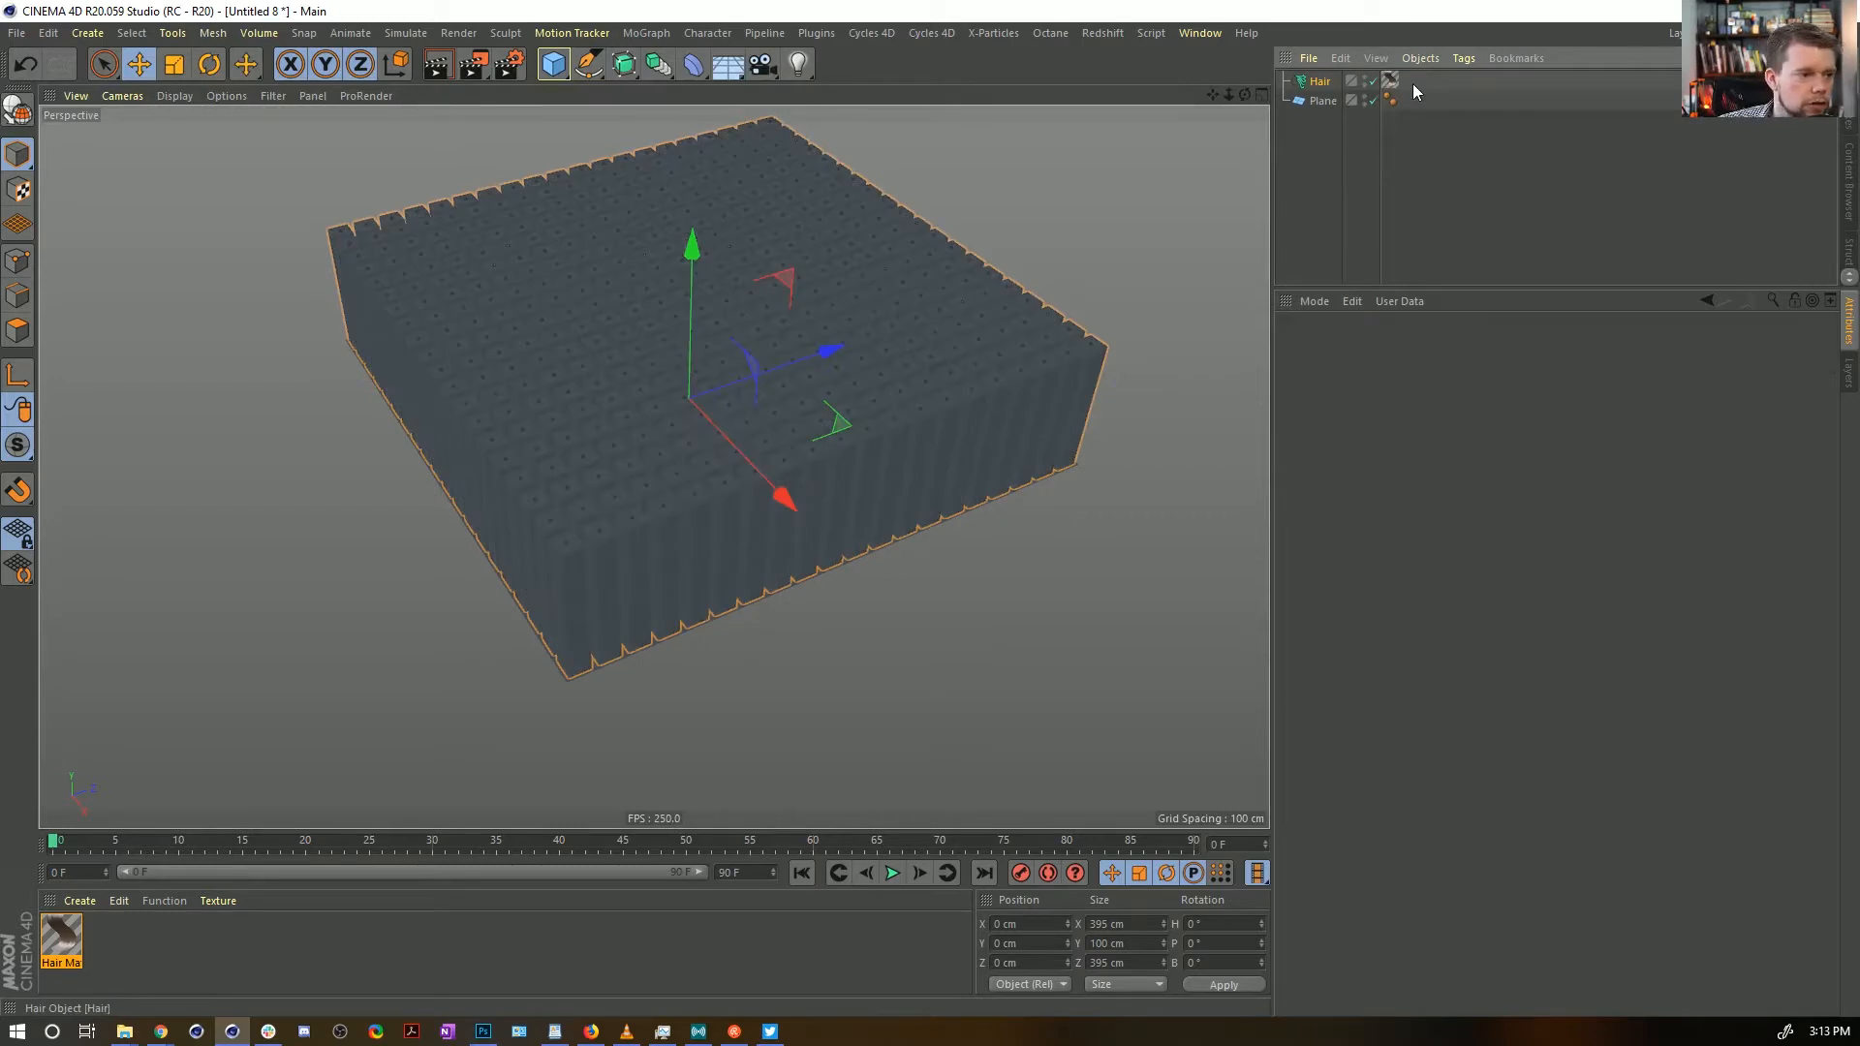
pyautogui.scroll(4, 589, 614)
pyautogui.moveTo(696, 522)
pyautogui.keyDown('alt'); pyautogui.mouseDown()
pyautogui.moveTo(709, 421)
pyautogui.moveTo(734, 426)
pyautogui.mouseUp(); pyautogui.keyUp('alt')
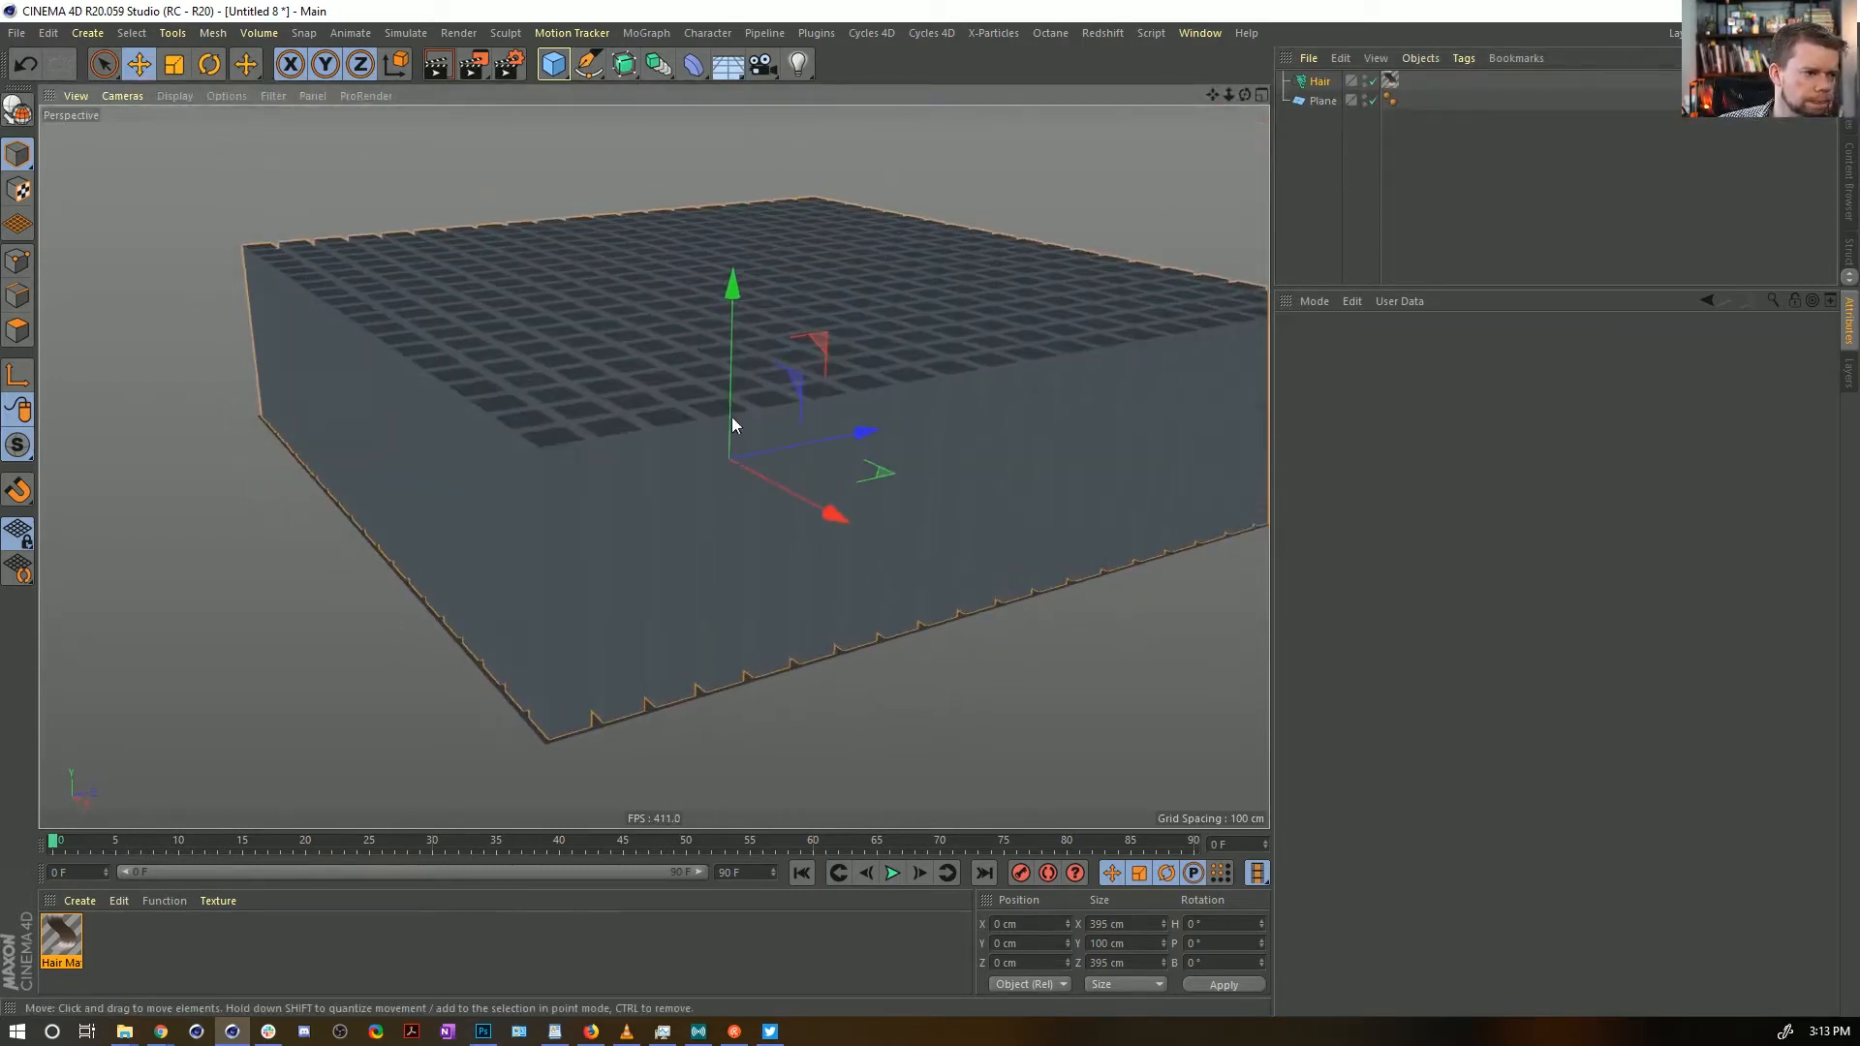
pyautogui.keyDown('alt'); pyautogui.moveTo(741, 405); pyautogui.dragTo(634, 464, button='middle'); pyautogui.keyUp('alt')
pyautogui.keyDown('alt'); pyautogui.moveTo(520, 460); pyautogui.dragTo(623, 565); pyautogui.keyUp('alt')
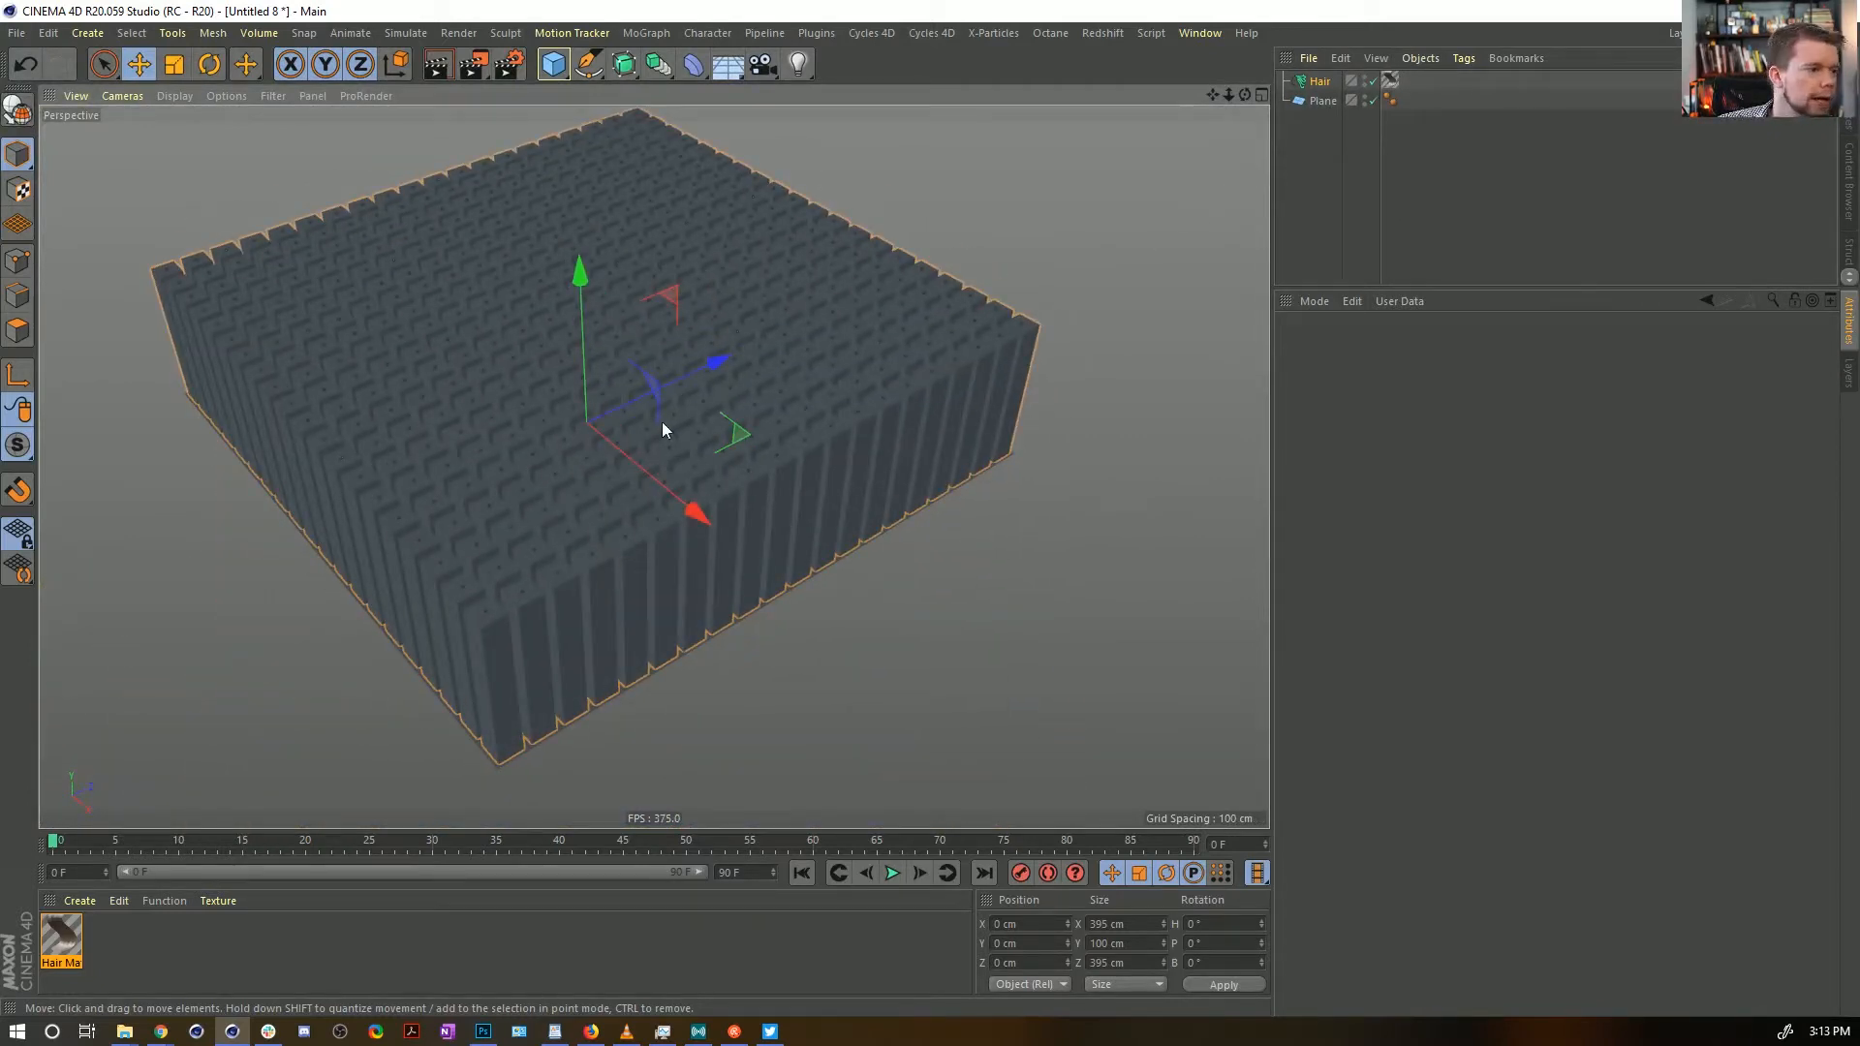
pyautogui.scroll(-1, 663, 428)
# Enable the Length channel in the Hair material and set its variation to 90%
pyautogui.click(78, 939)
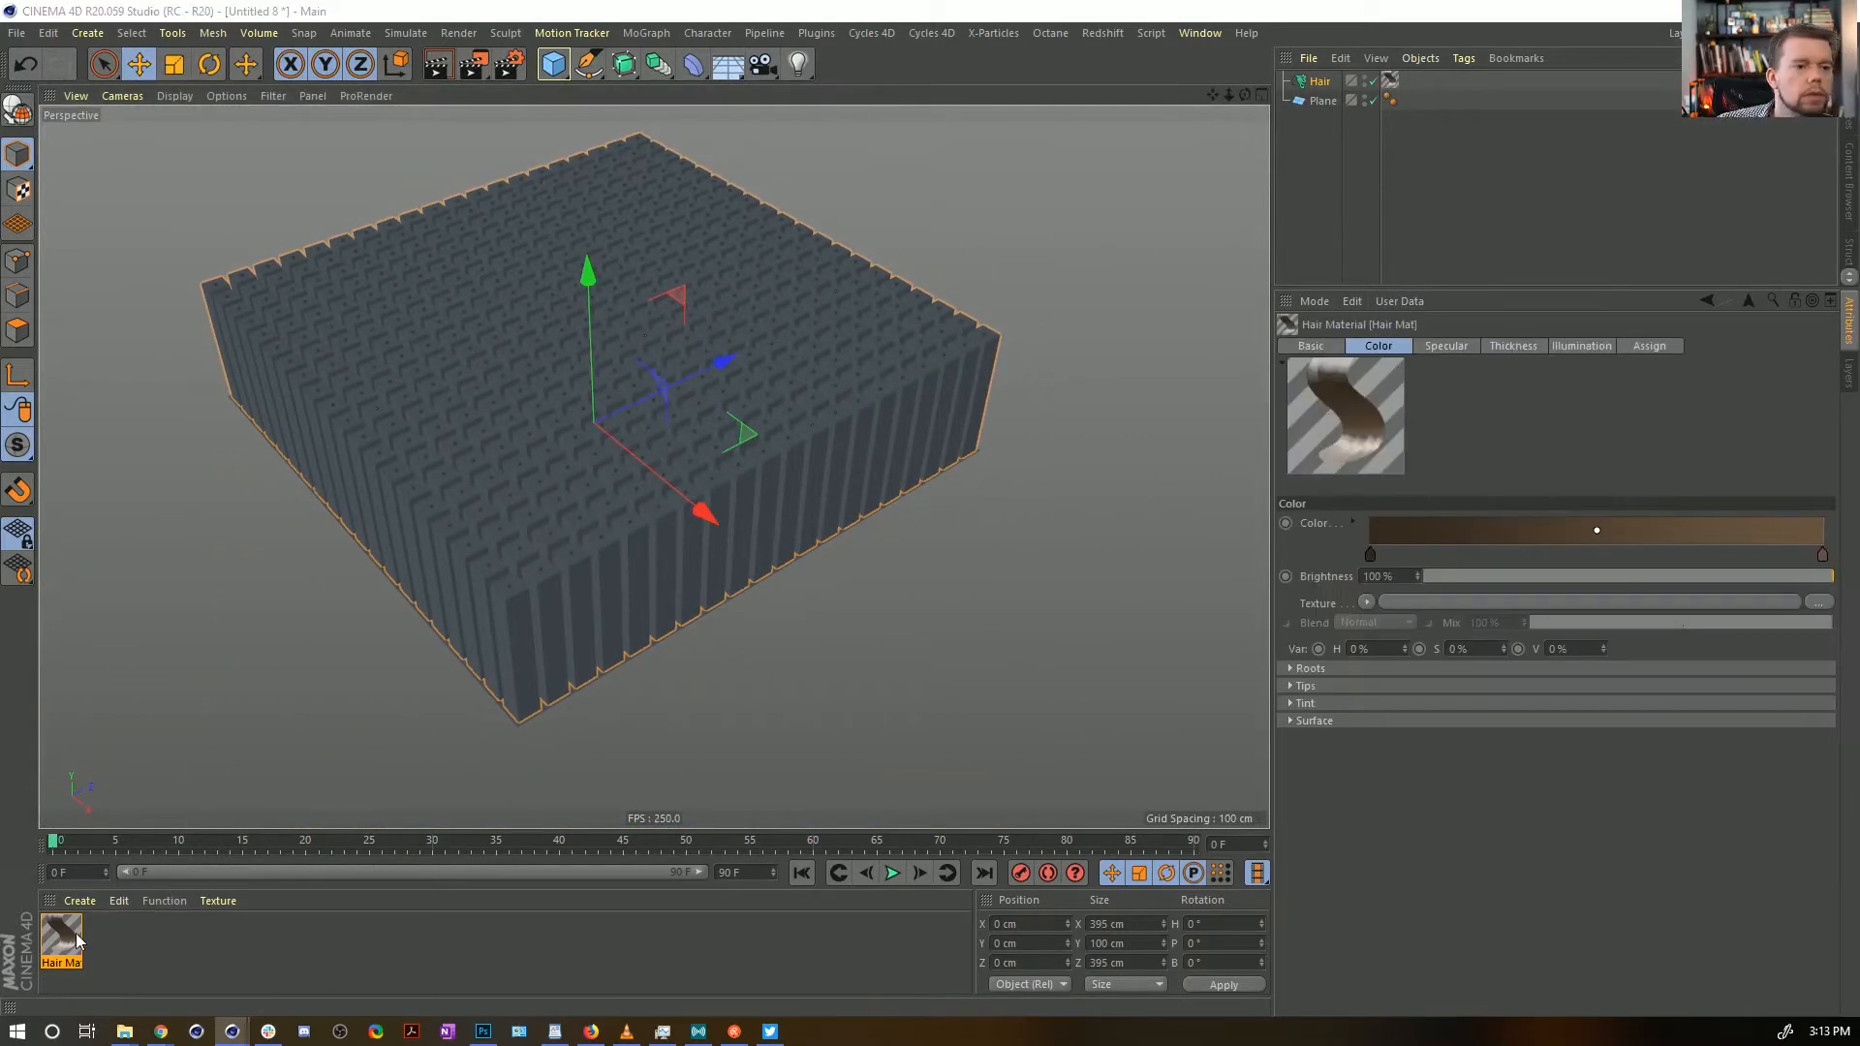
pyautogui.doubleClick(61, 935)
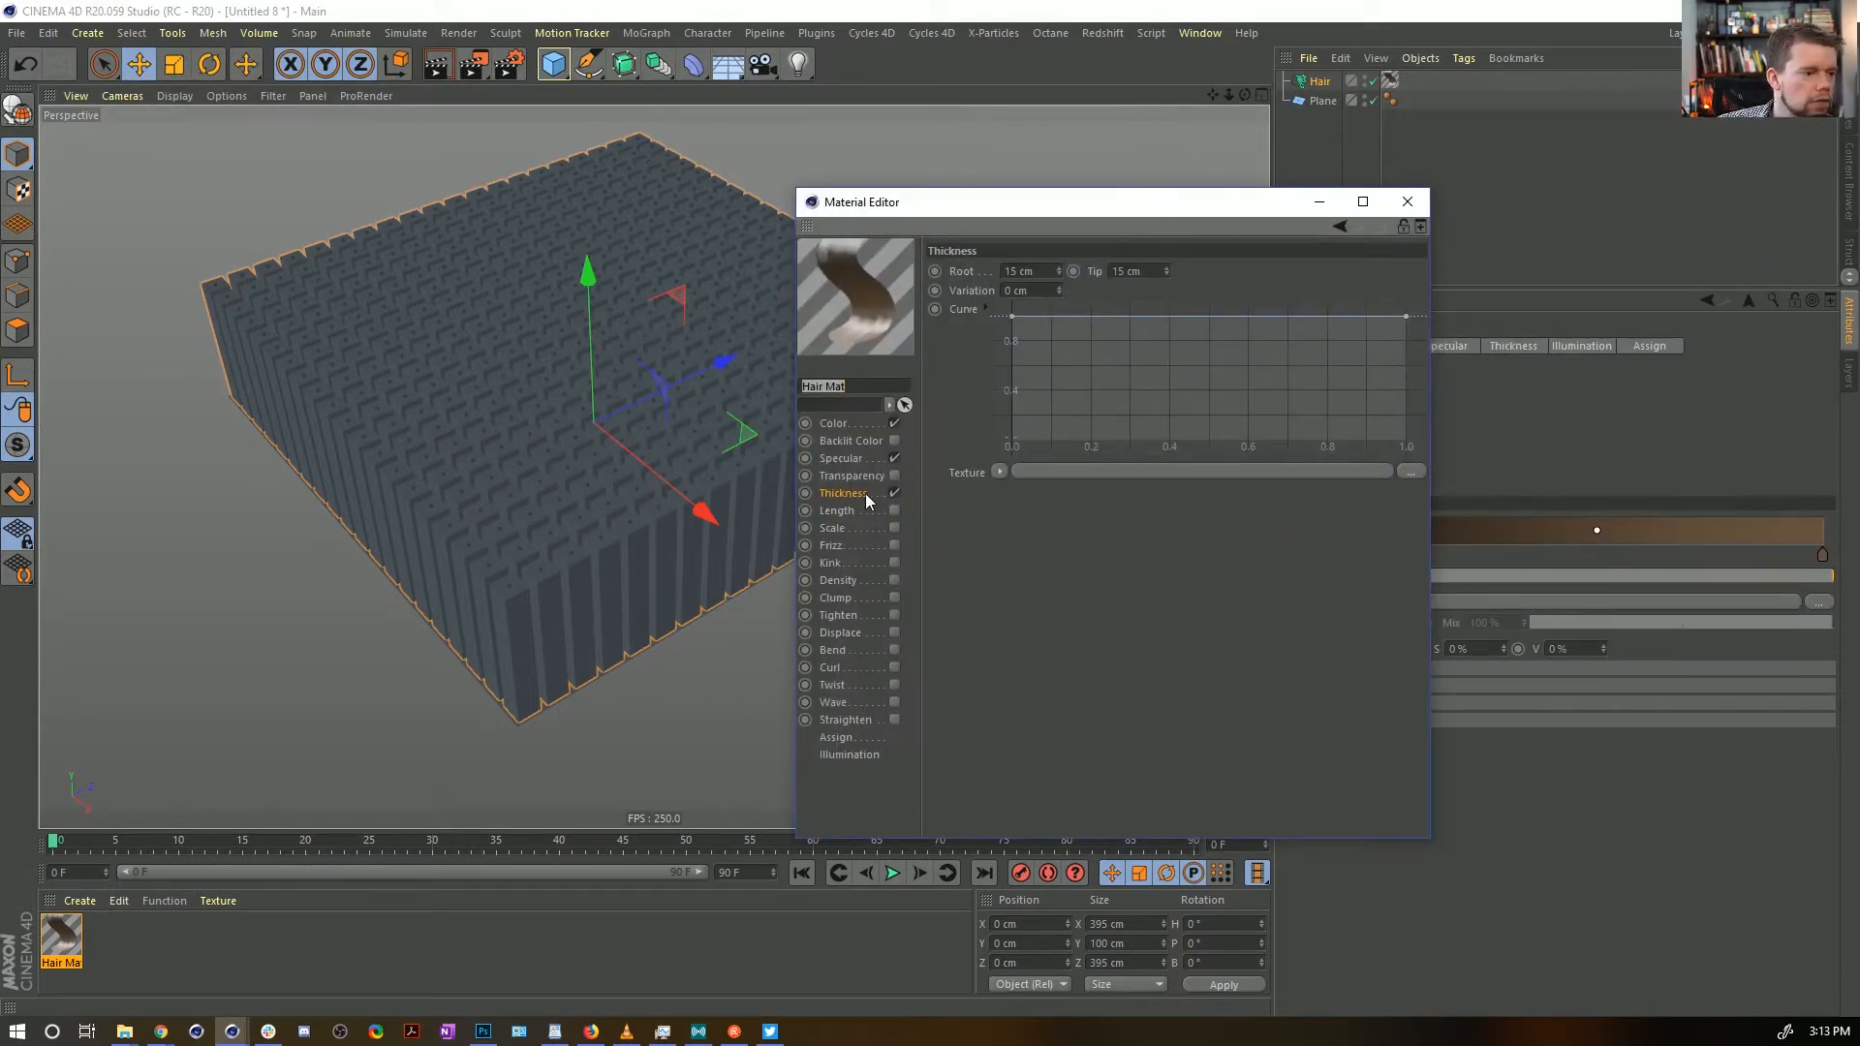
pyautogui.click(895, 511)
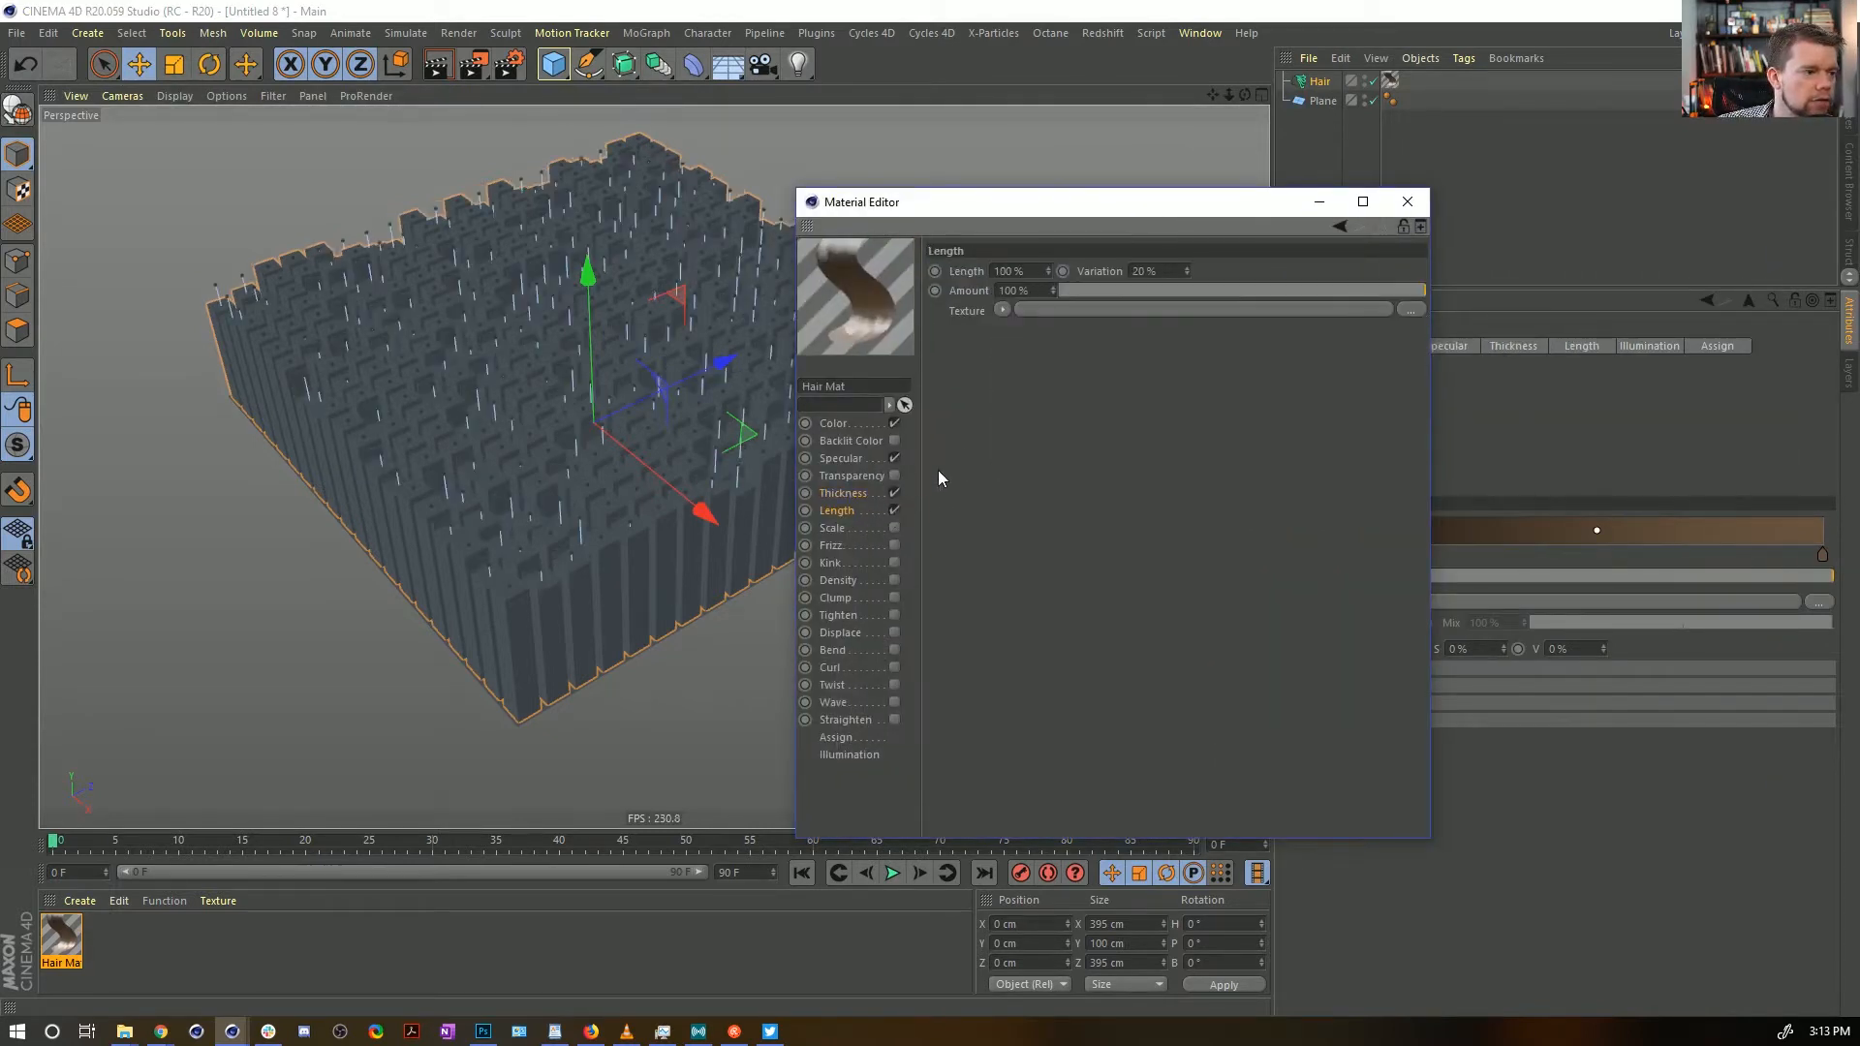
pyautogui.click(1144, 272)
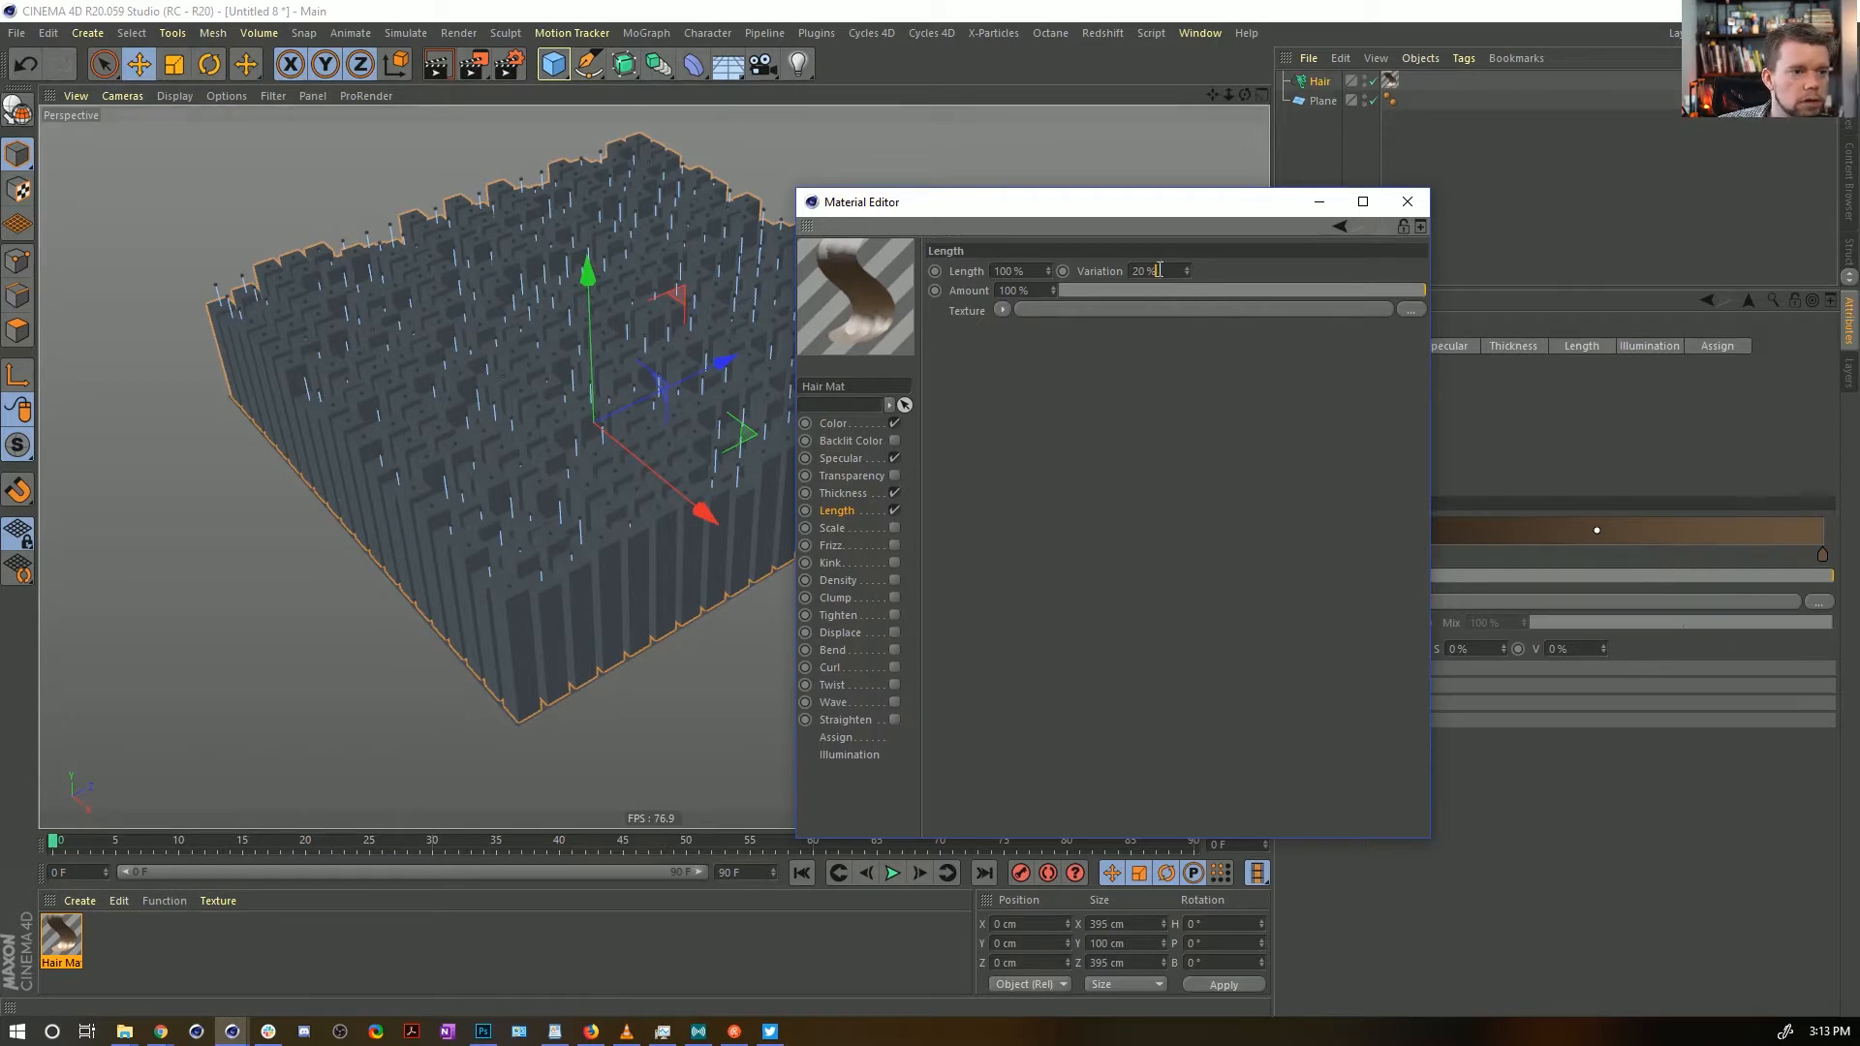
pyautogui.write('90')
pyautogui.press('Return')
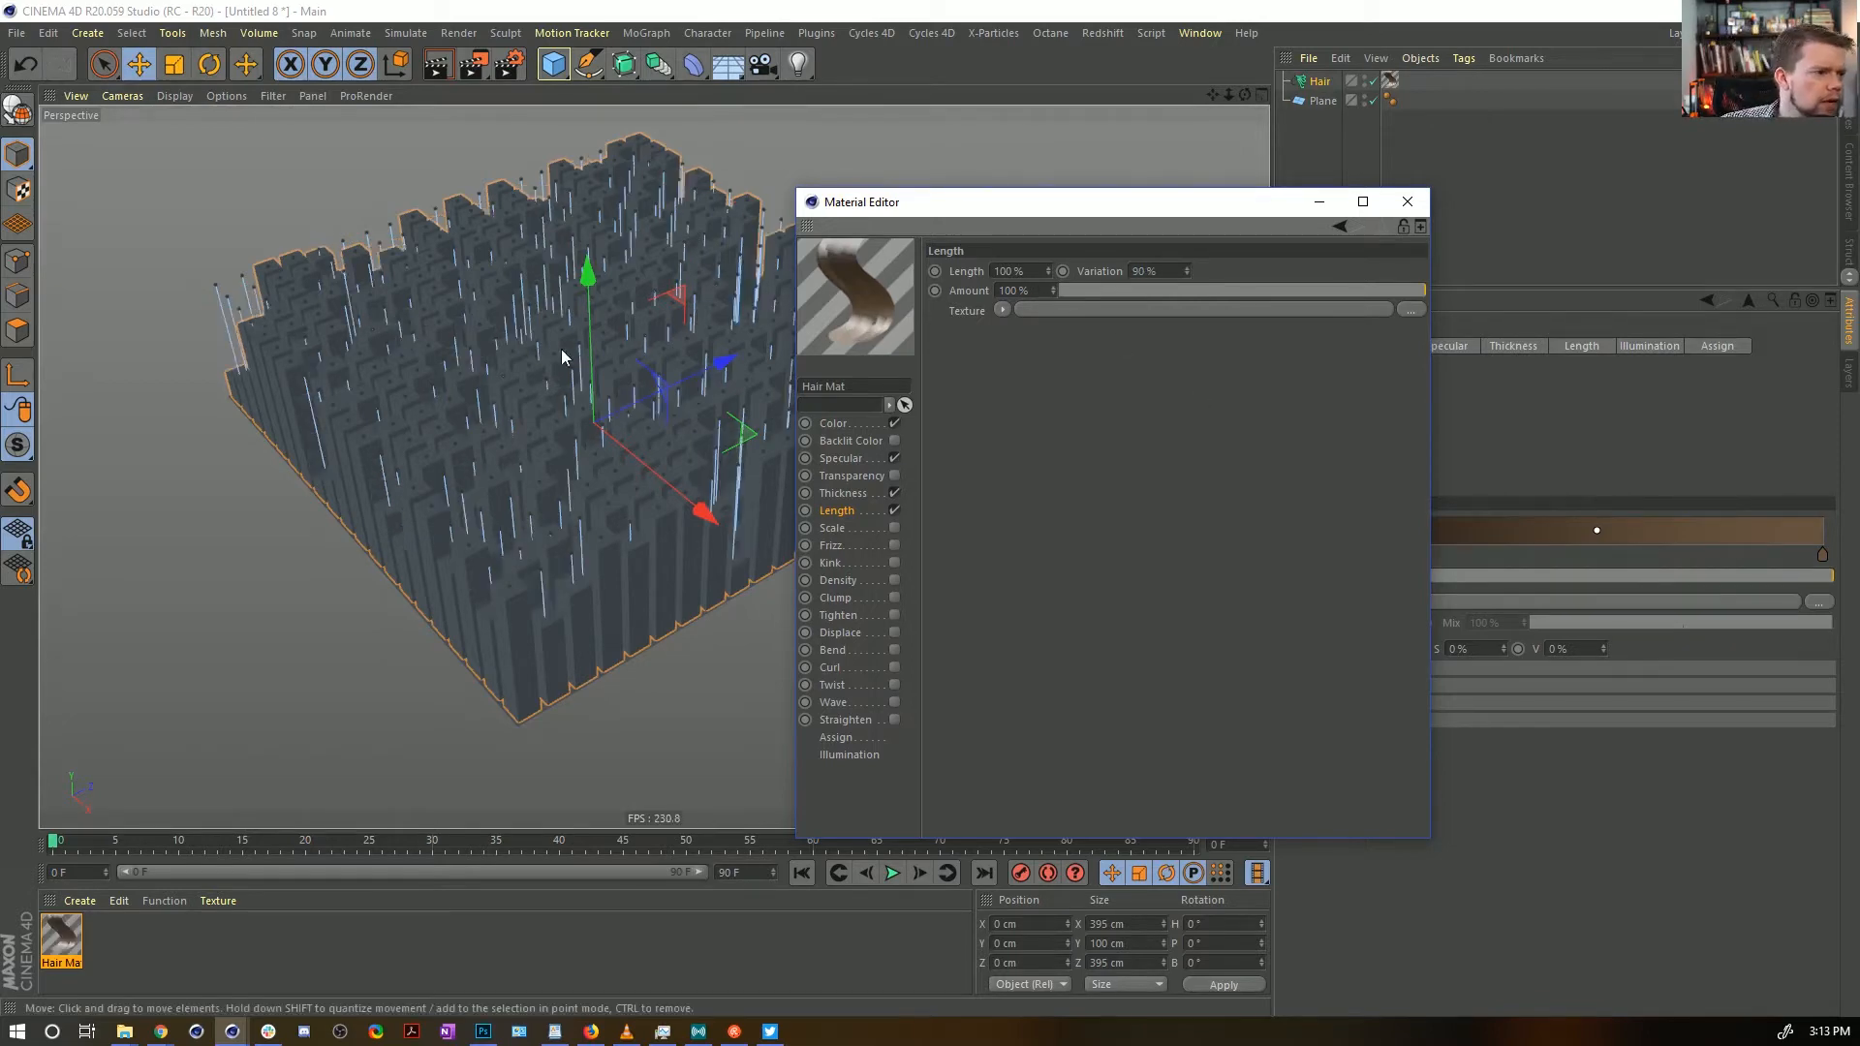
pyautogui.keyDown('alt'); pyautogui.moveTo(565, 357); pyautogui.dragTo(600, 382); pyautogui.keyUp('alt')
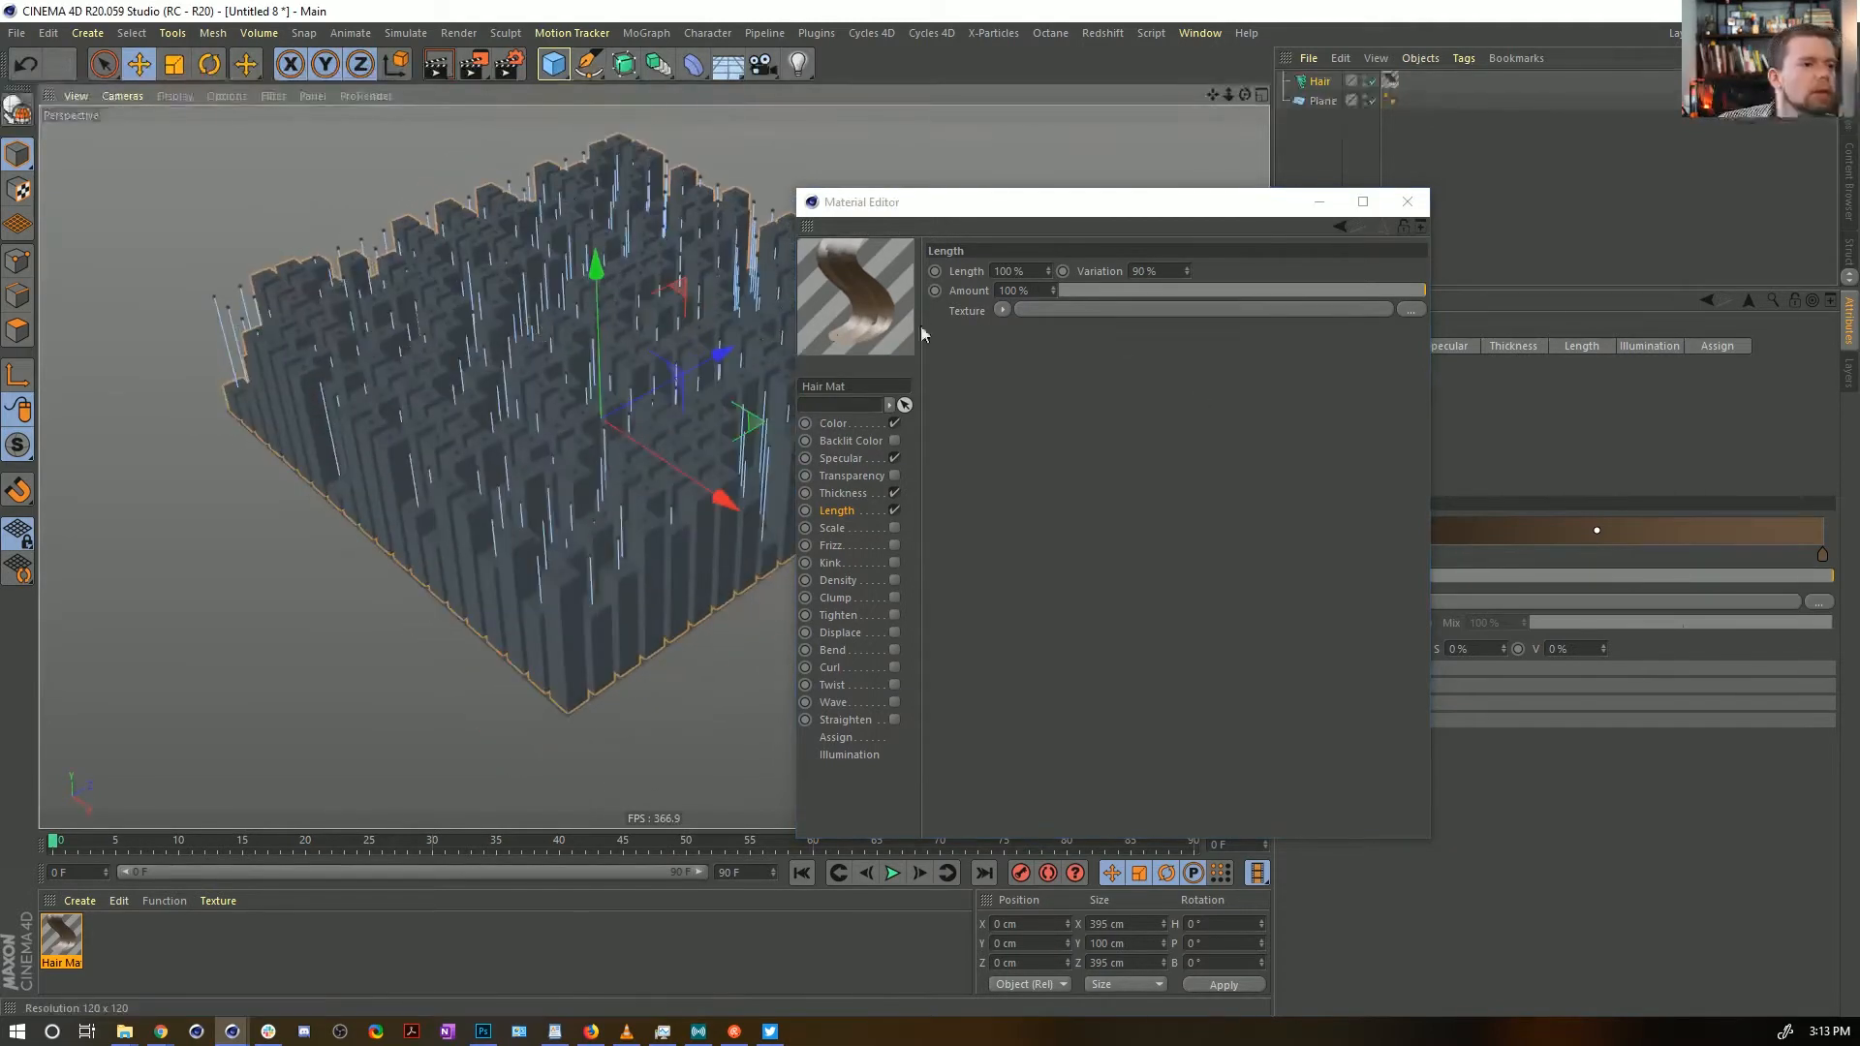
# Load a Gradient shader into the Length channel's texture and set its type to 2D - Circular
pyautogui.click(1002, 310)
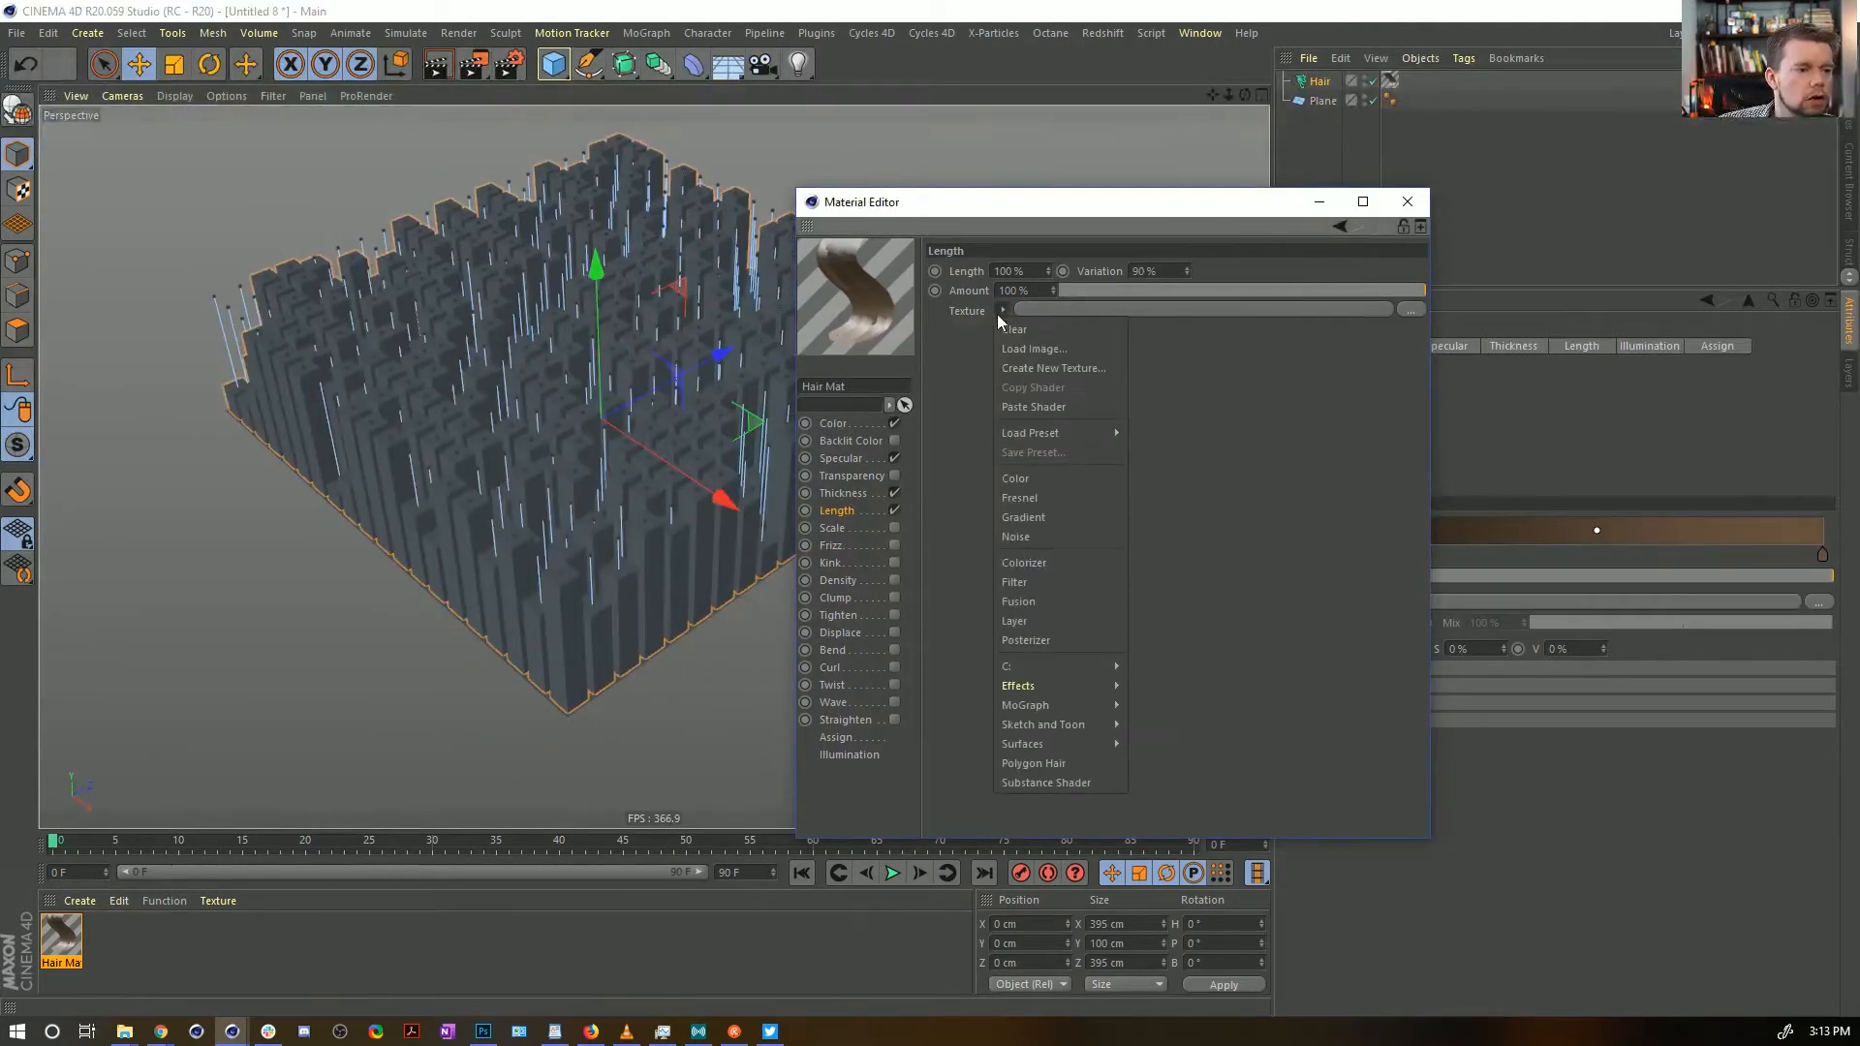
pyautogui.click(1050, 515)
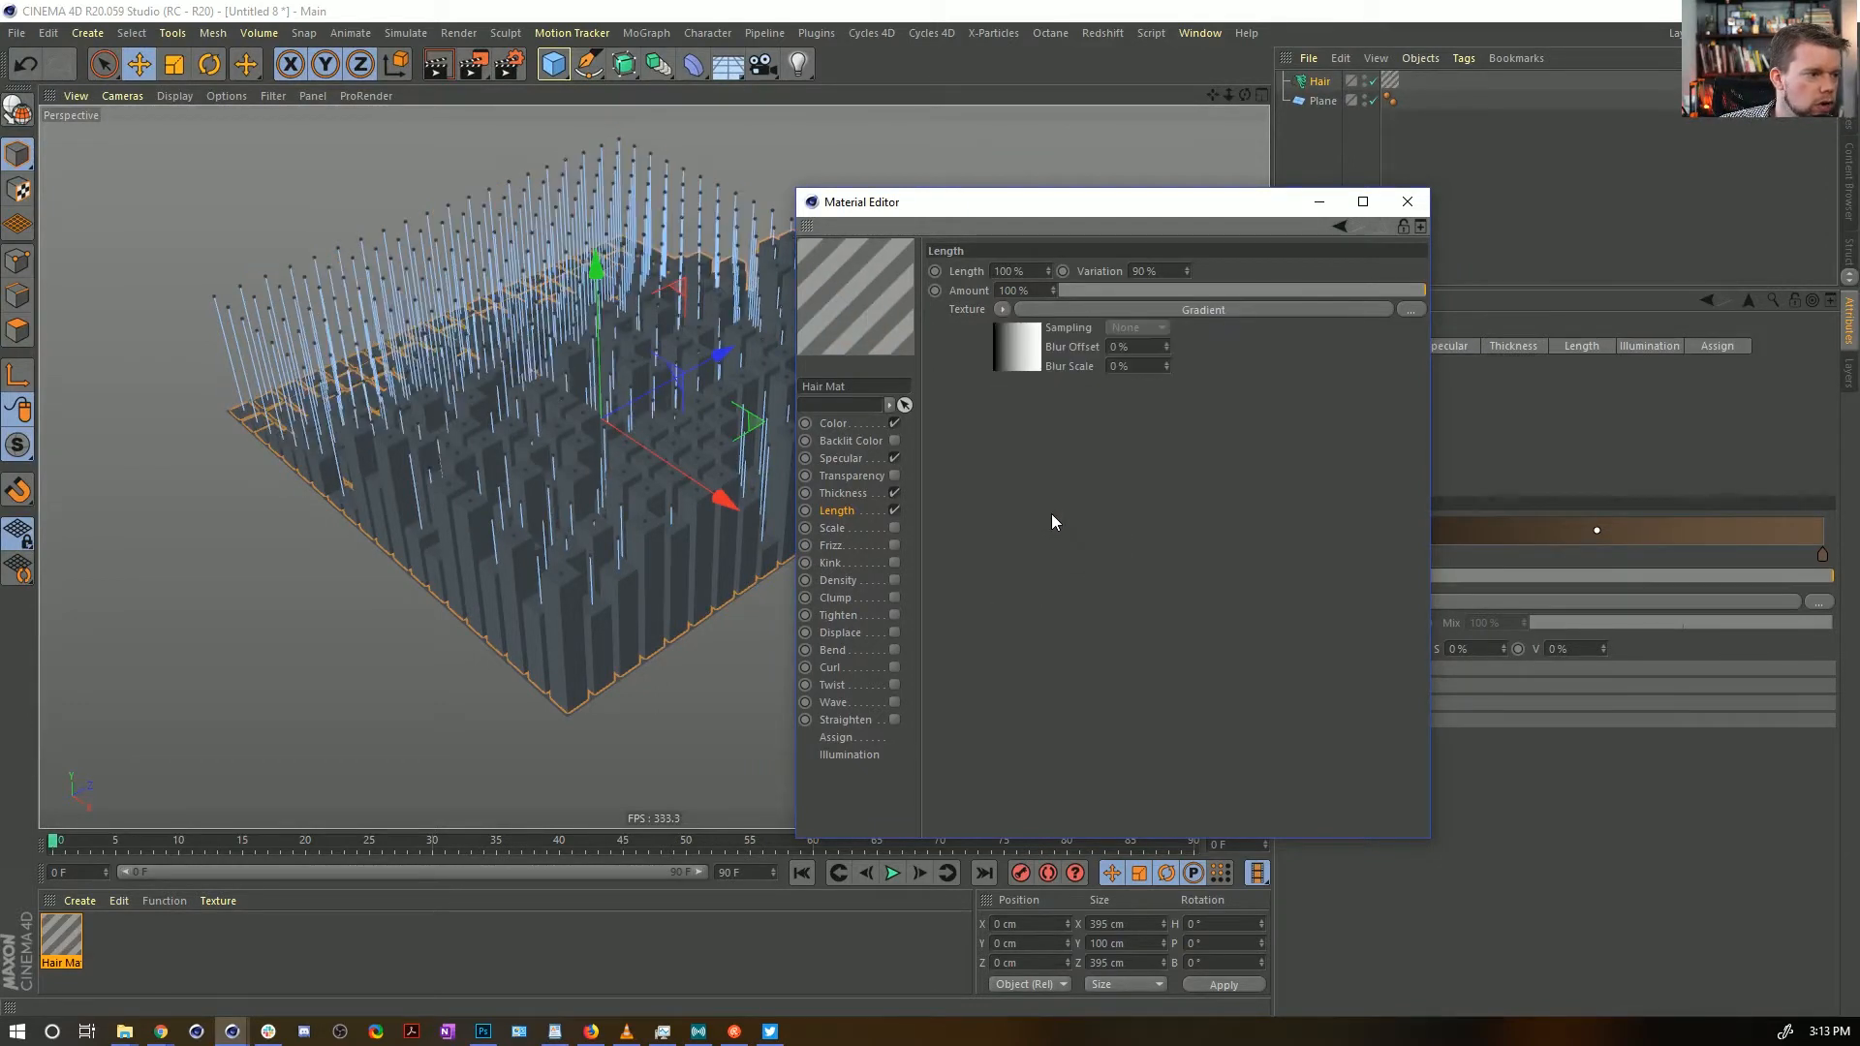
pyautogui.click(1043, 343)
pyautogui.click(1113, 458)
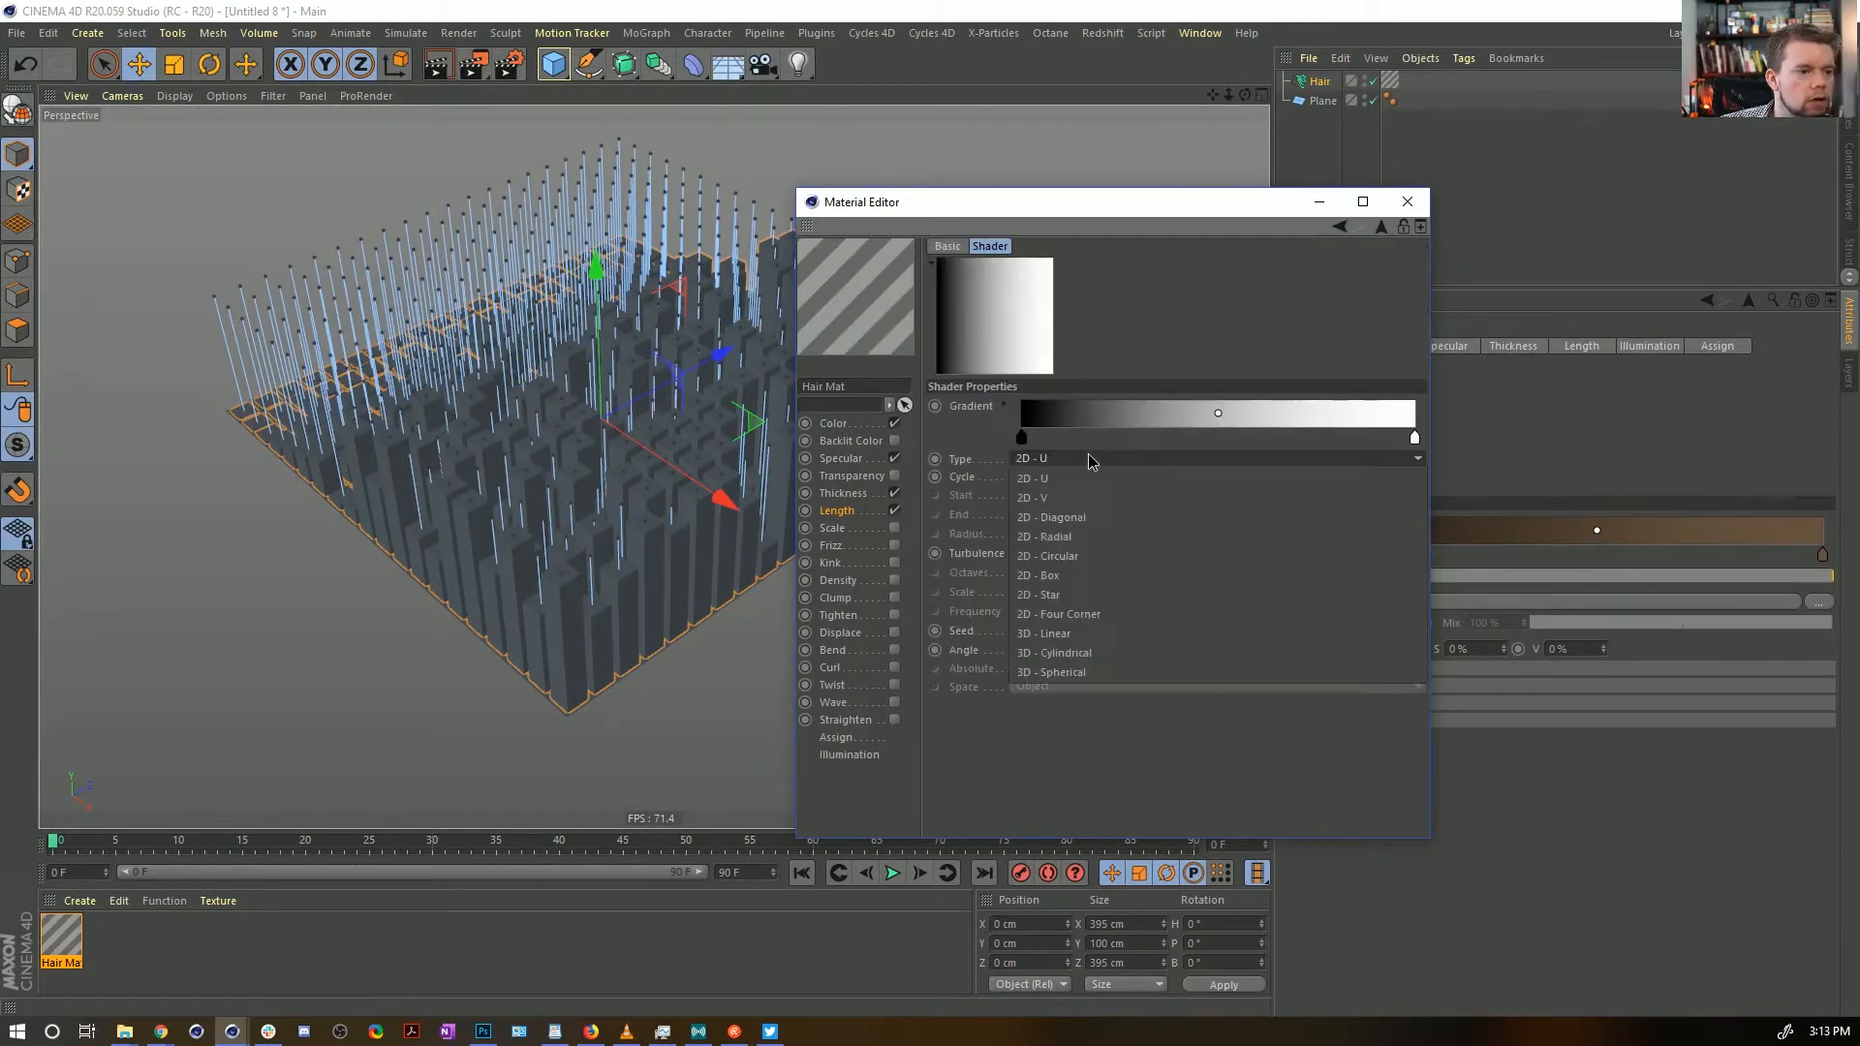
pyautogui.click(1114, 556)
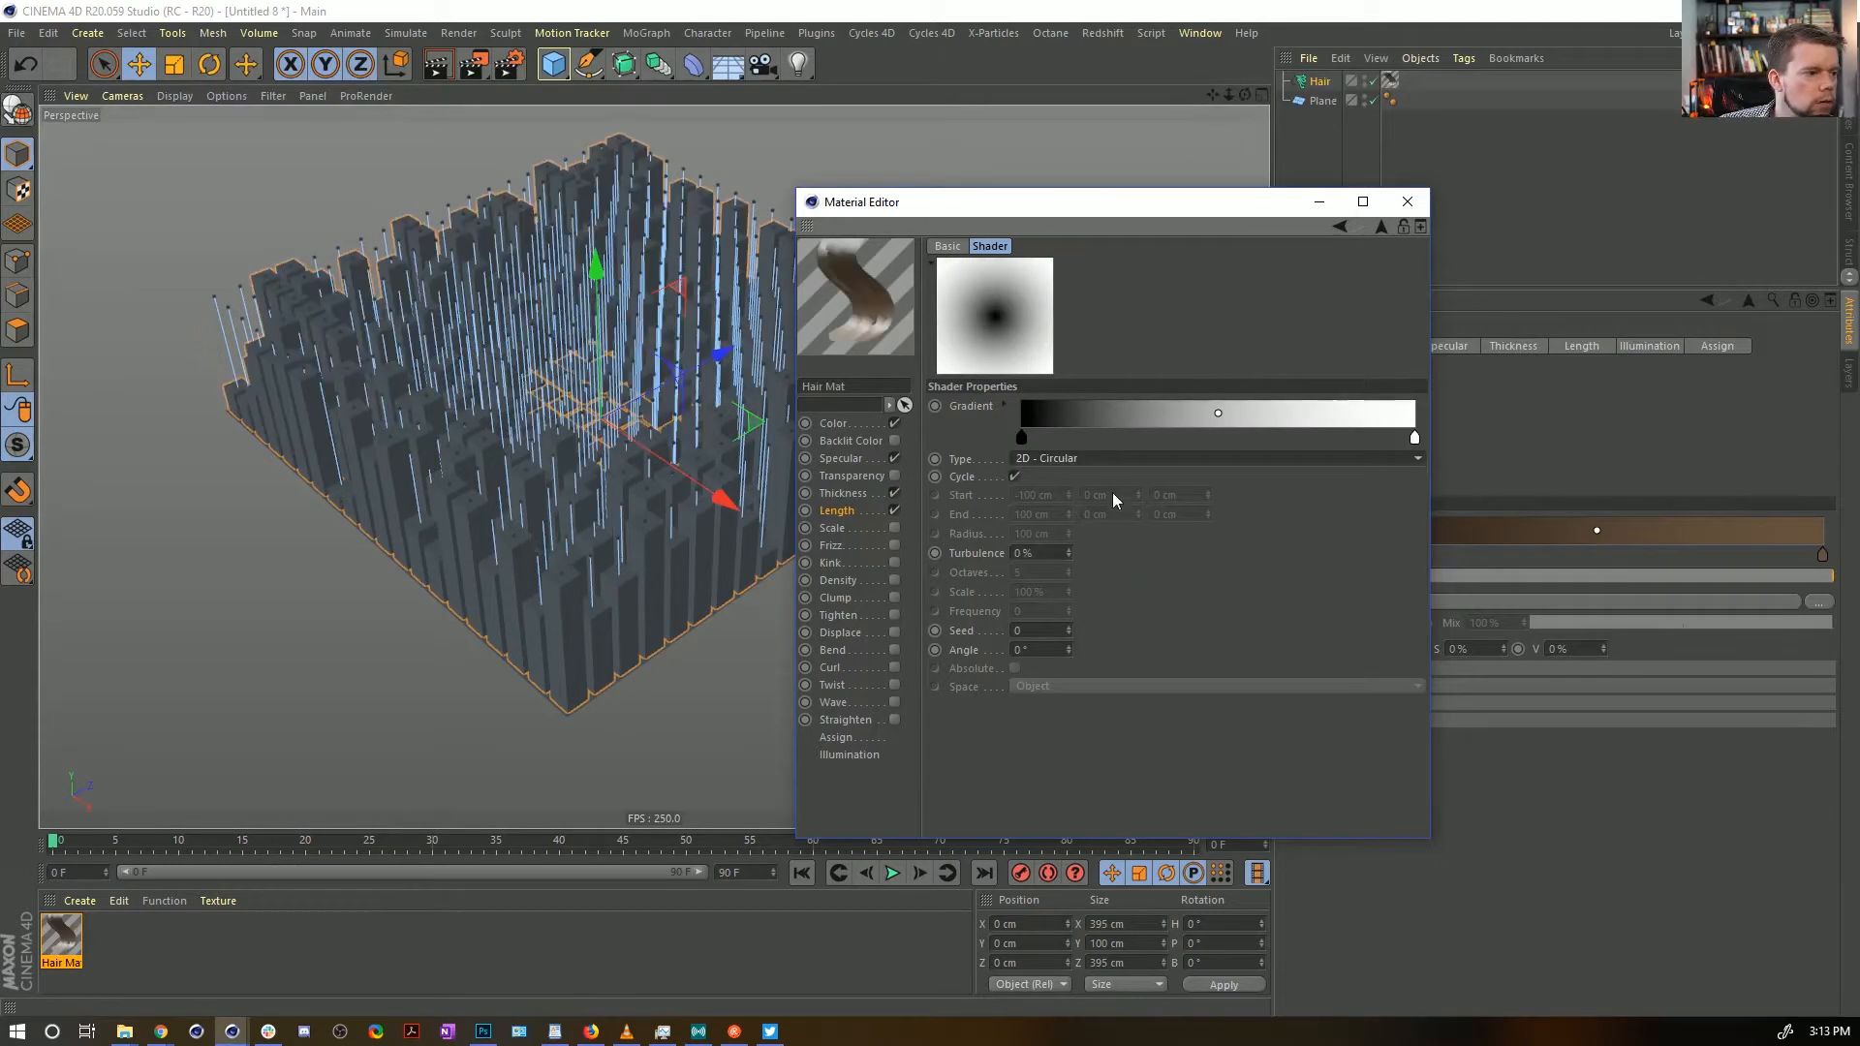
# Invert the circular length gradient, close the Material Editor and deselect the Hair object to view the city without guides
pyautogui.rightClick(1102, 415)
pyautogui.click(1126, 433)
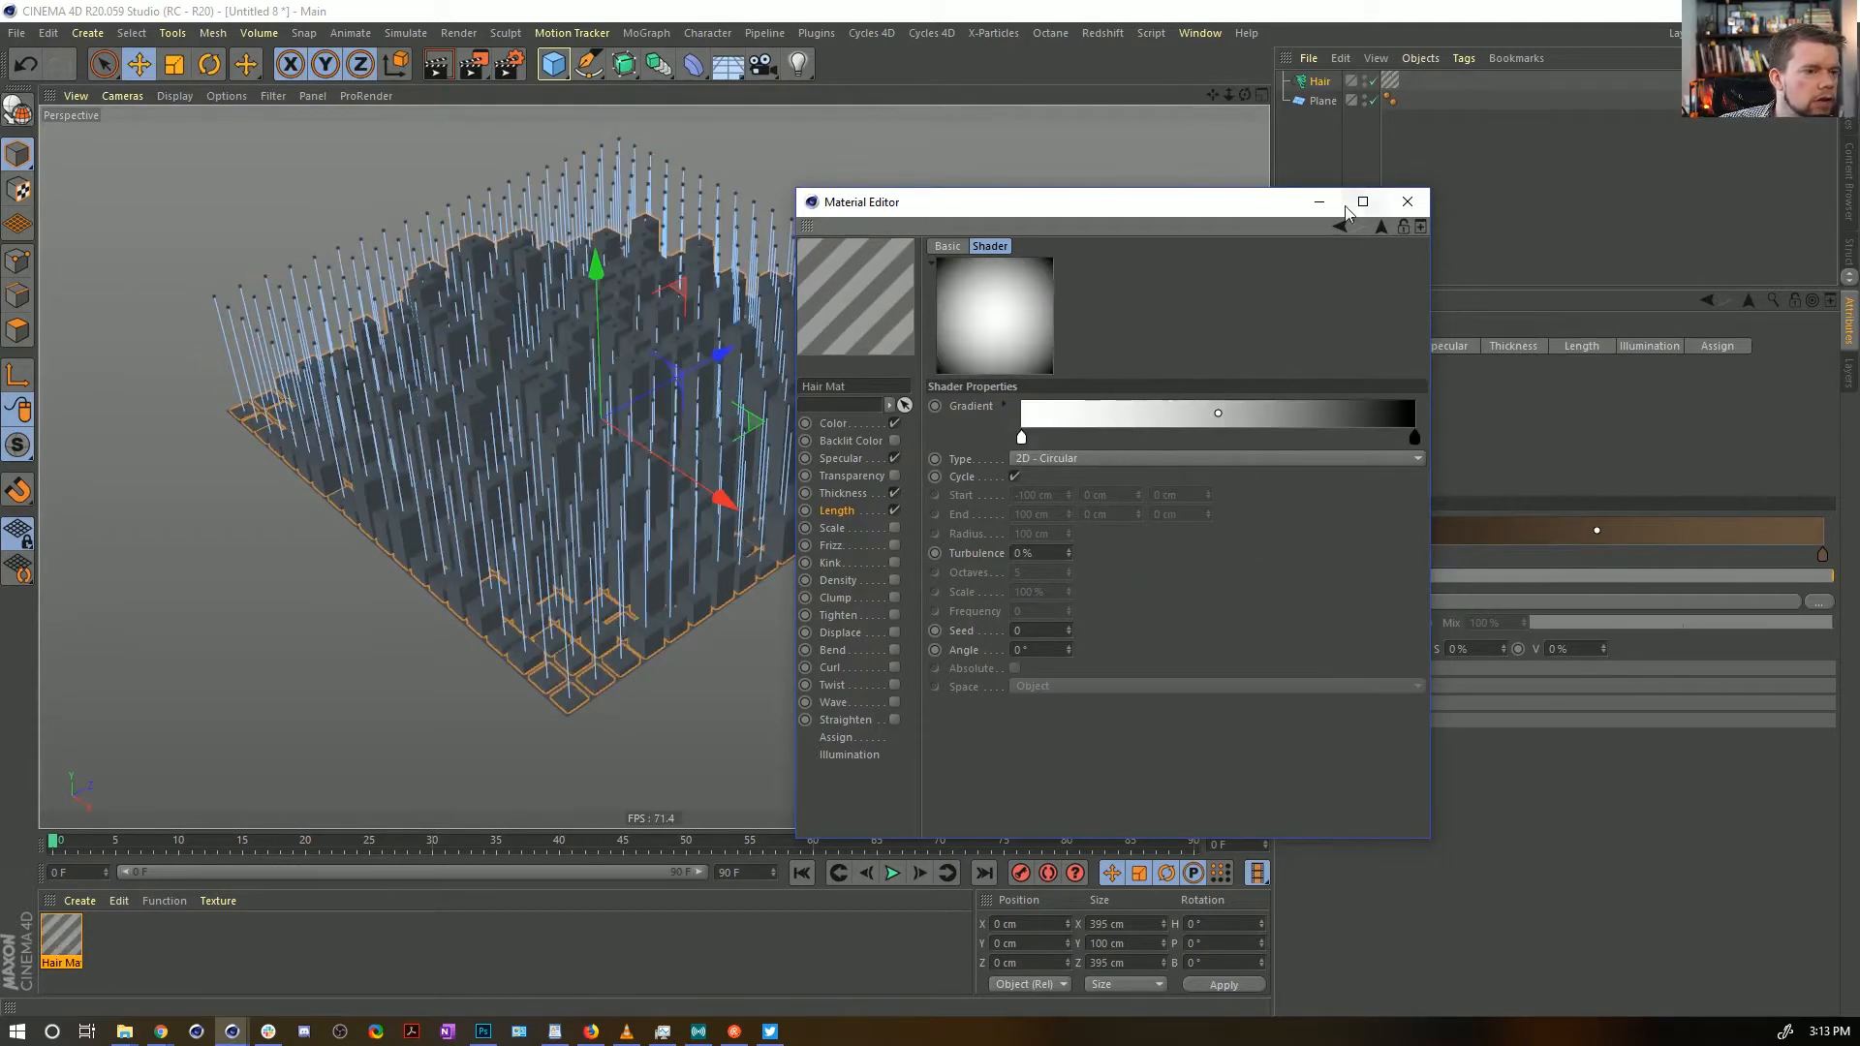
pyautogui.click(1407, 202)
pyautogui.keyDown('alt'); pyautogui.moveTo(845, 432); pyautogui.dragTo(834, 368); pyautogui.keyUp('alt')
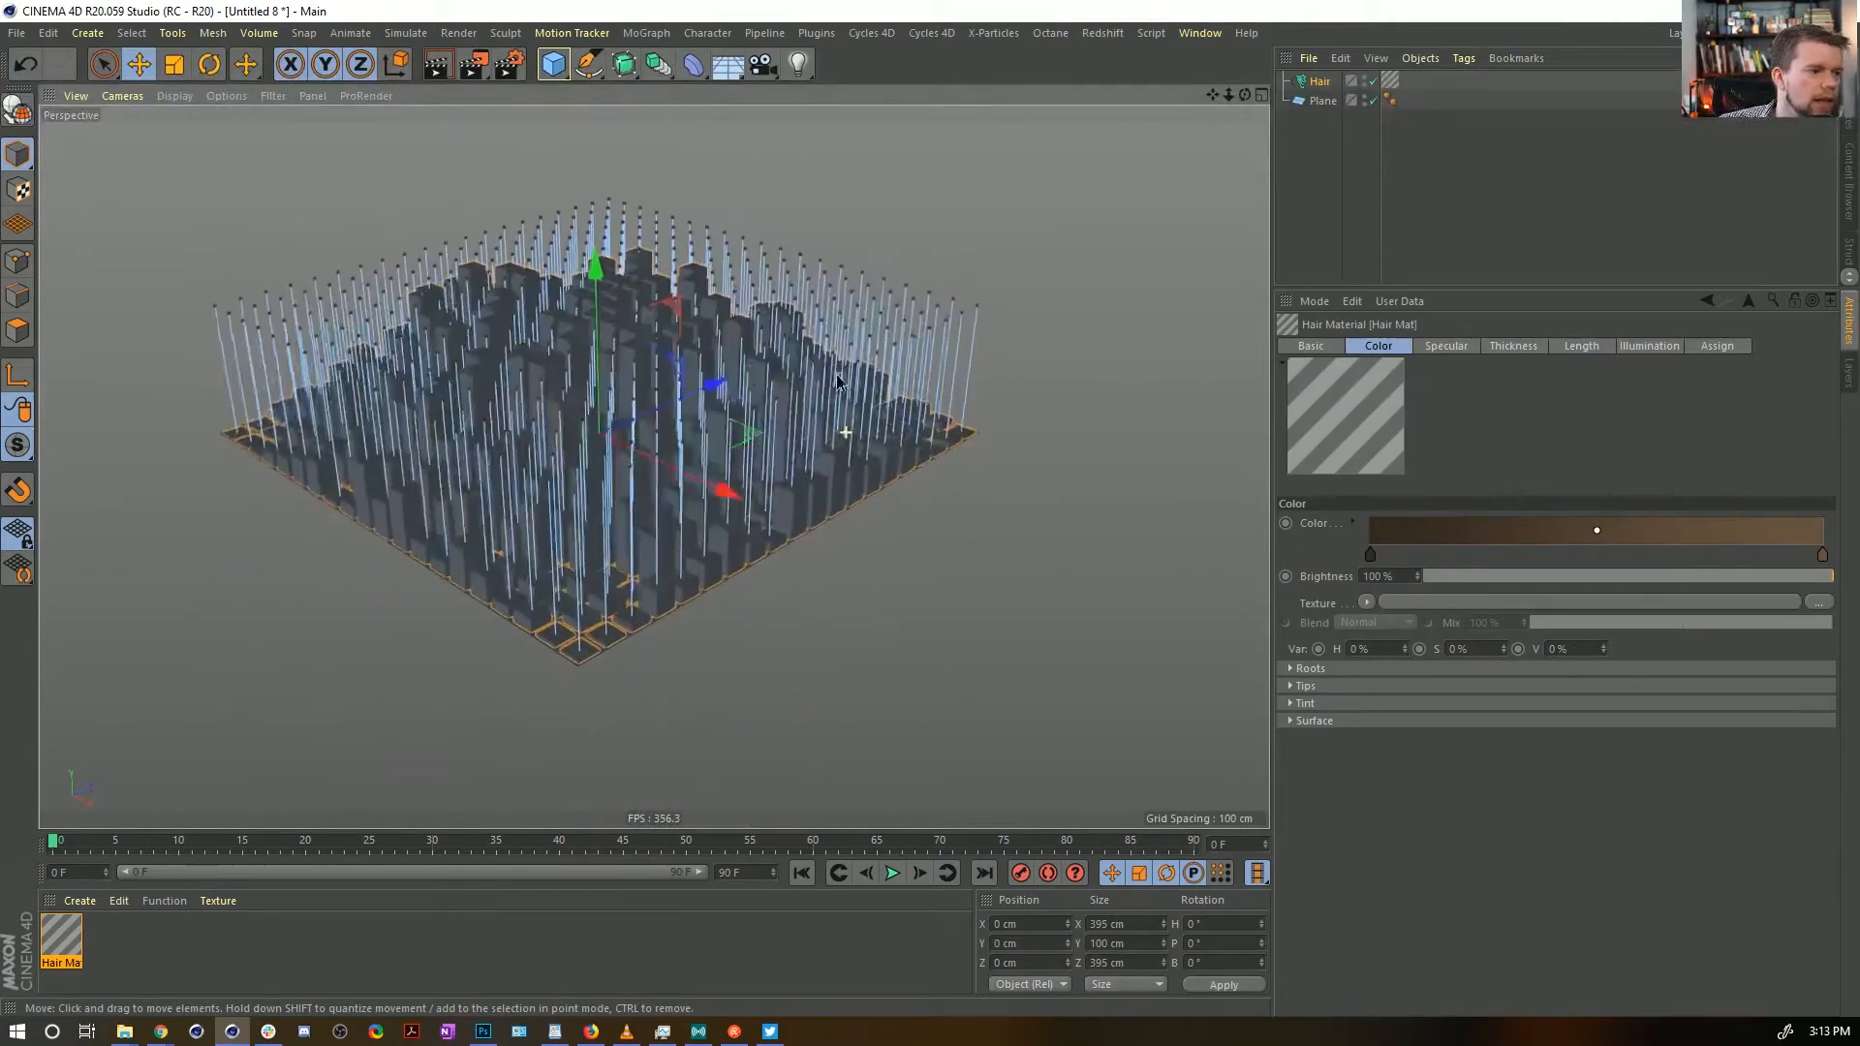
pyautogui.click(1301, 230)
pyautogui.keyDown('alt'); pyautogui.moveTo(735, 425); pyautogui.dragTo(823, 406); pyautogui.keyUp('alt')
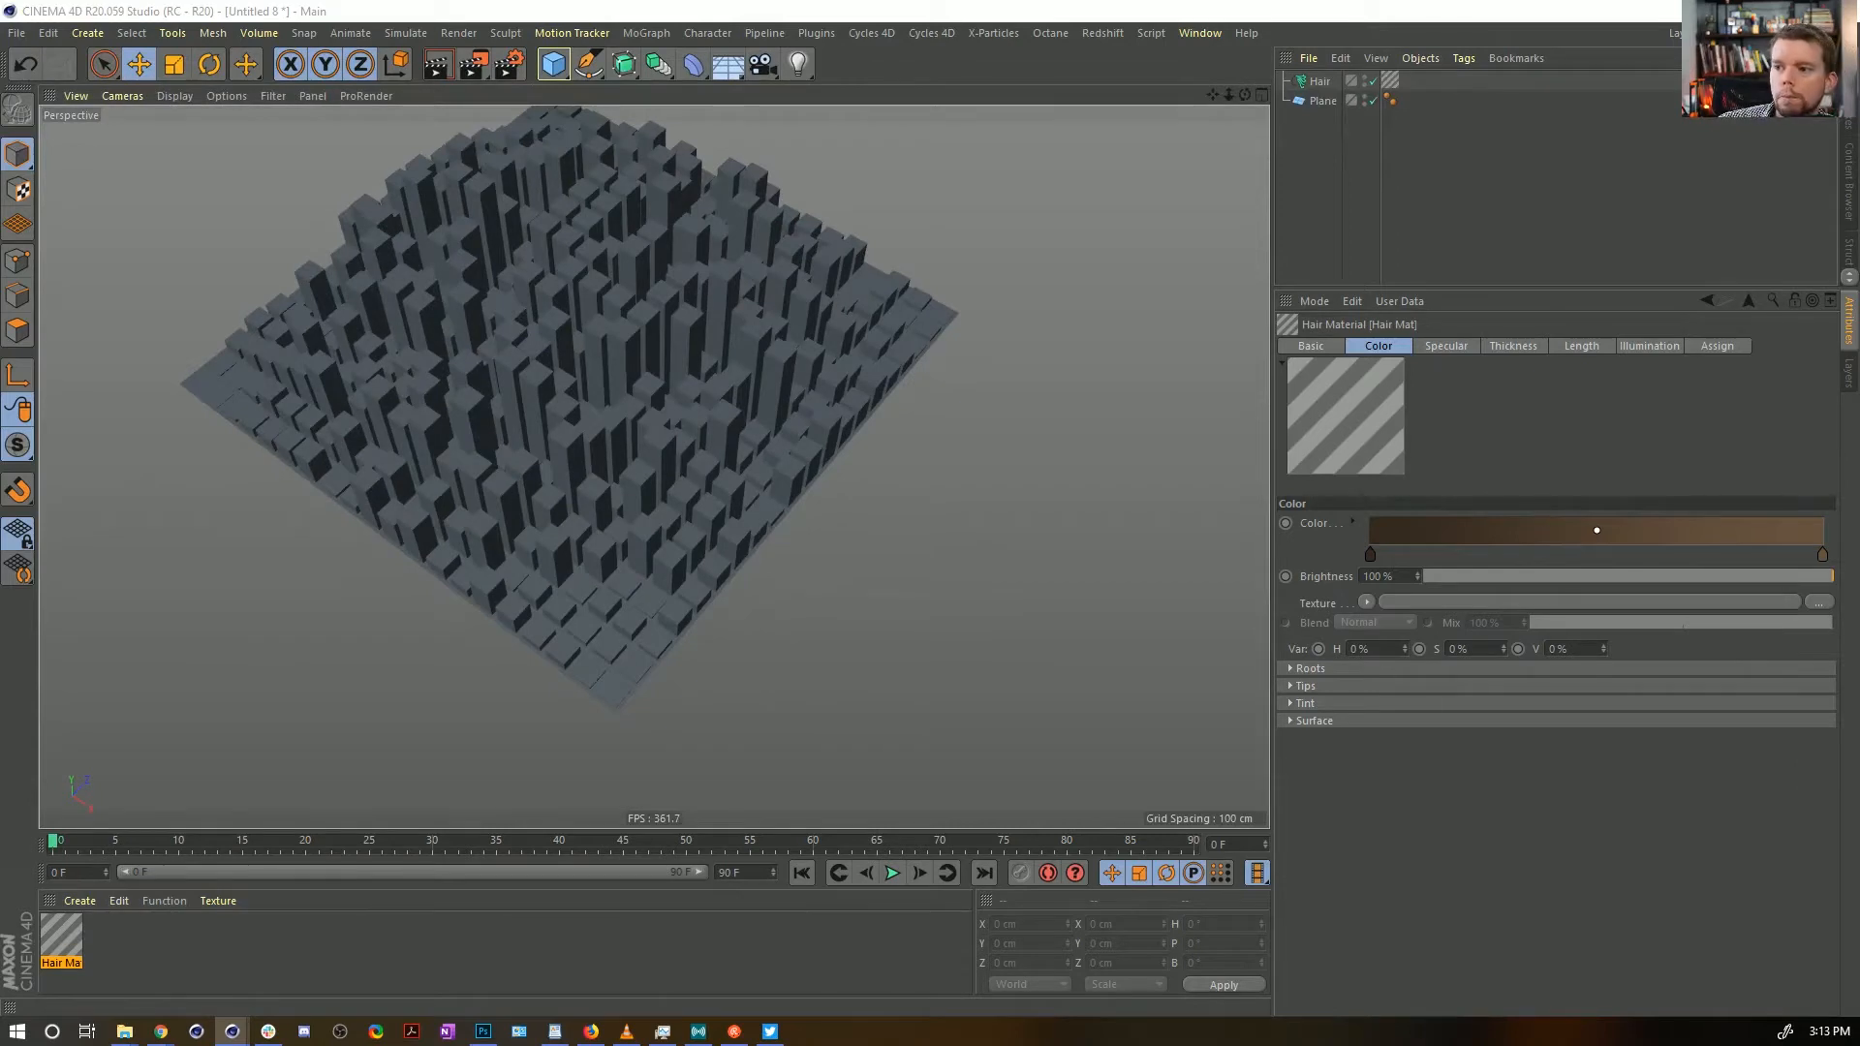
# Reopen the Hair material's Length channel and set its variation to 91%
pyautogui.moveTo(1859, 194); pyautogui.dragTo(1286, 231)
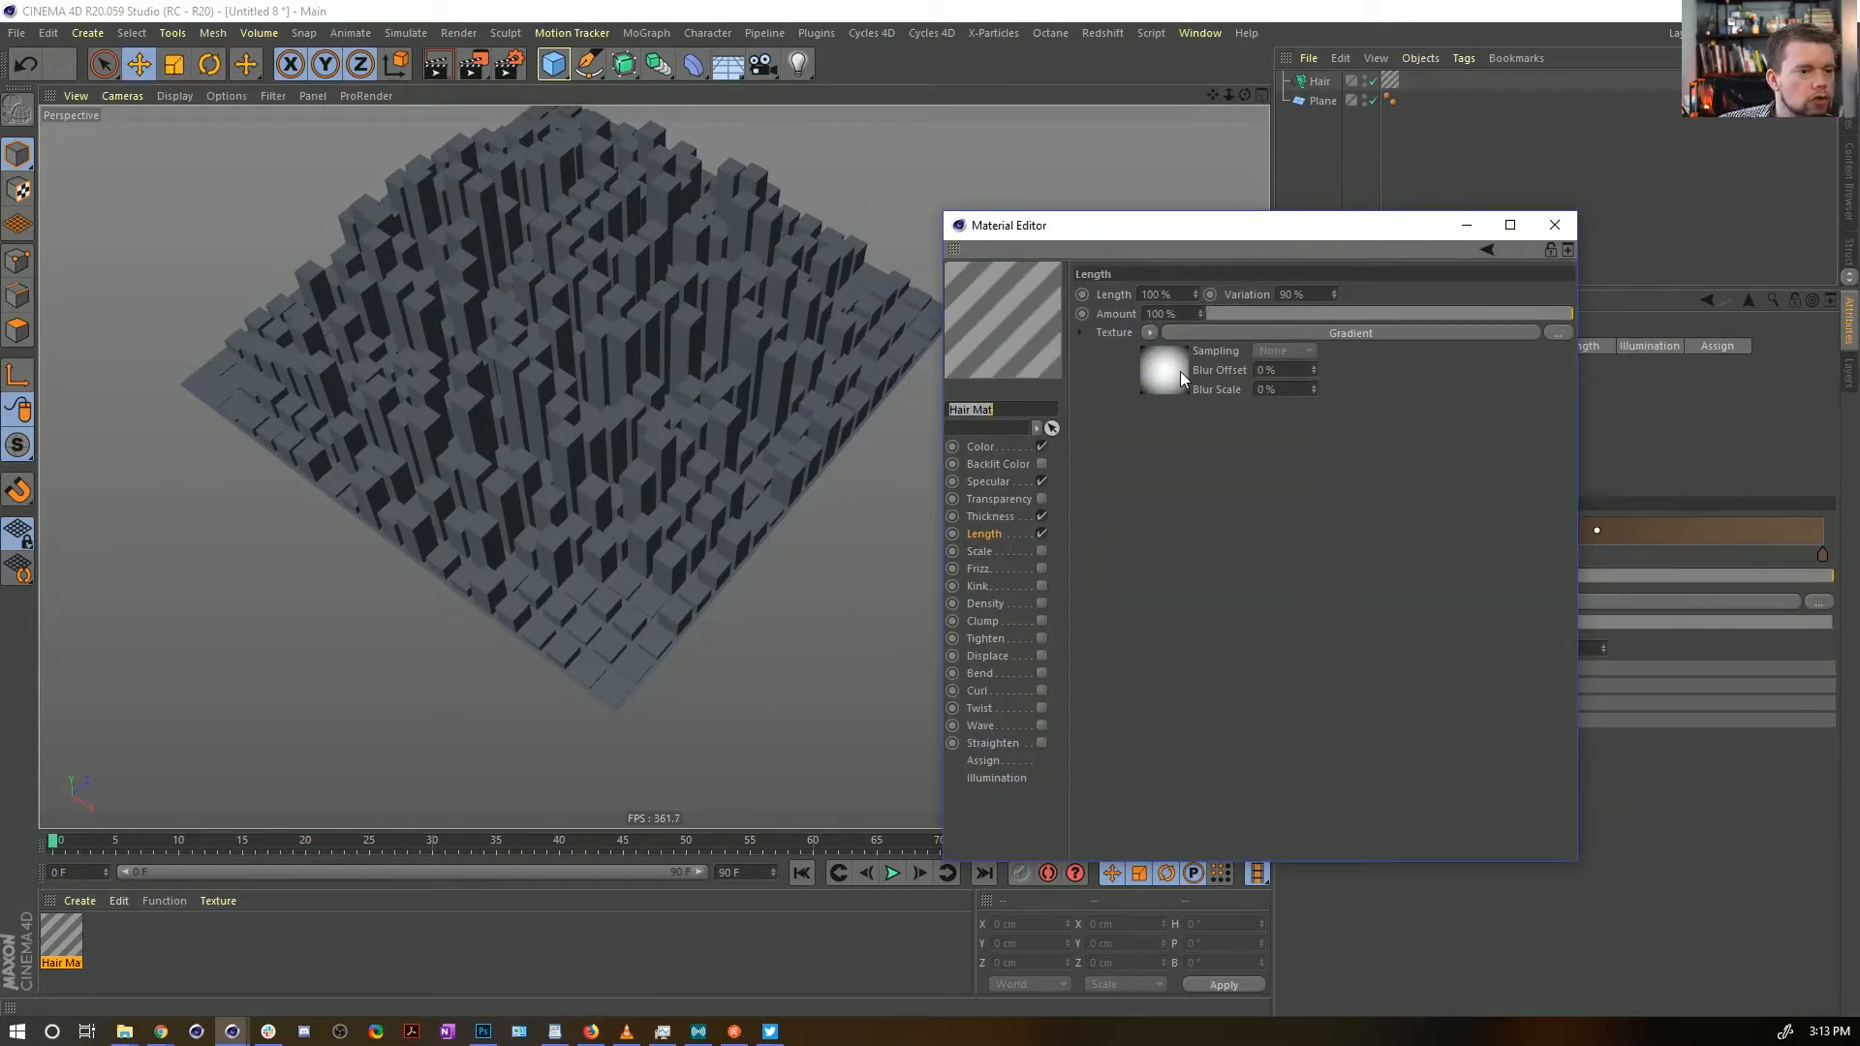
pyautogui.keyDown('alt'); pyautogui.moveTo(648, 377); pyautogui.dragTo(645, 305); pyautogui.keyUp('alt')
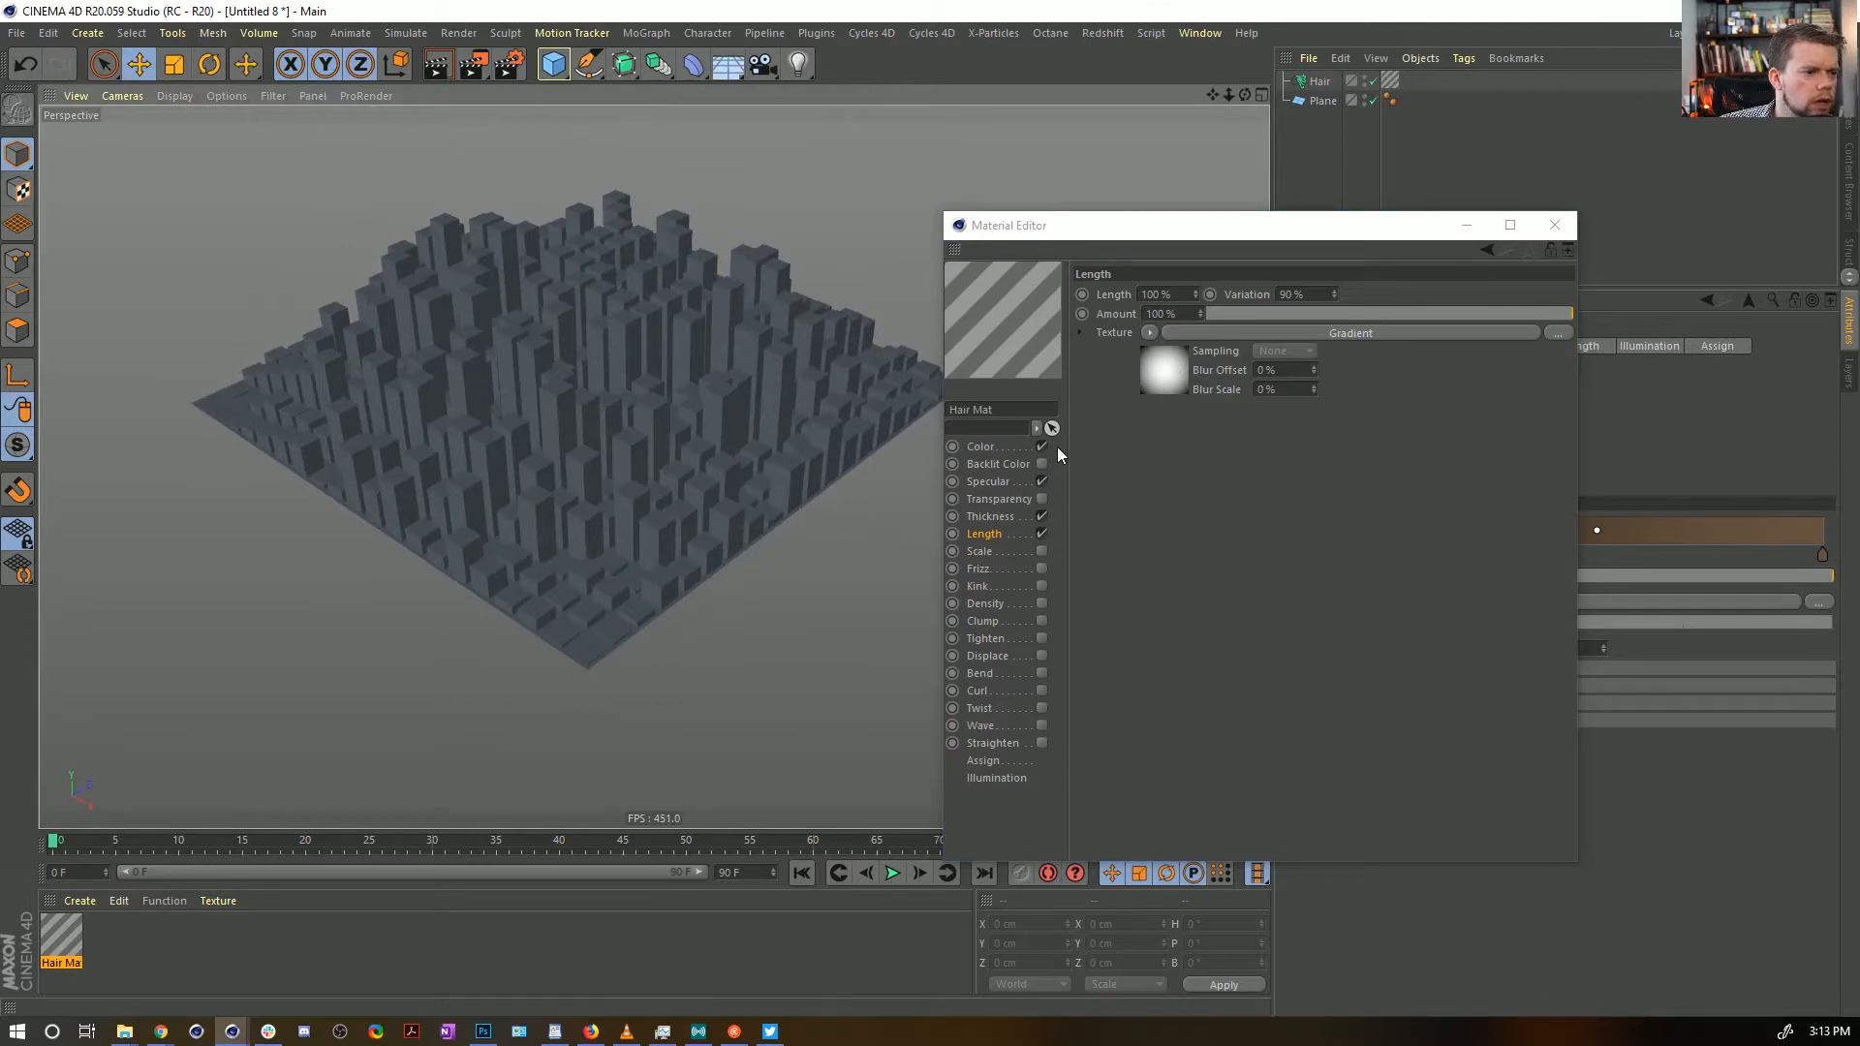
pyautogui.click(1165, 361)
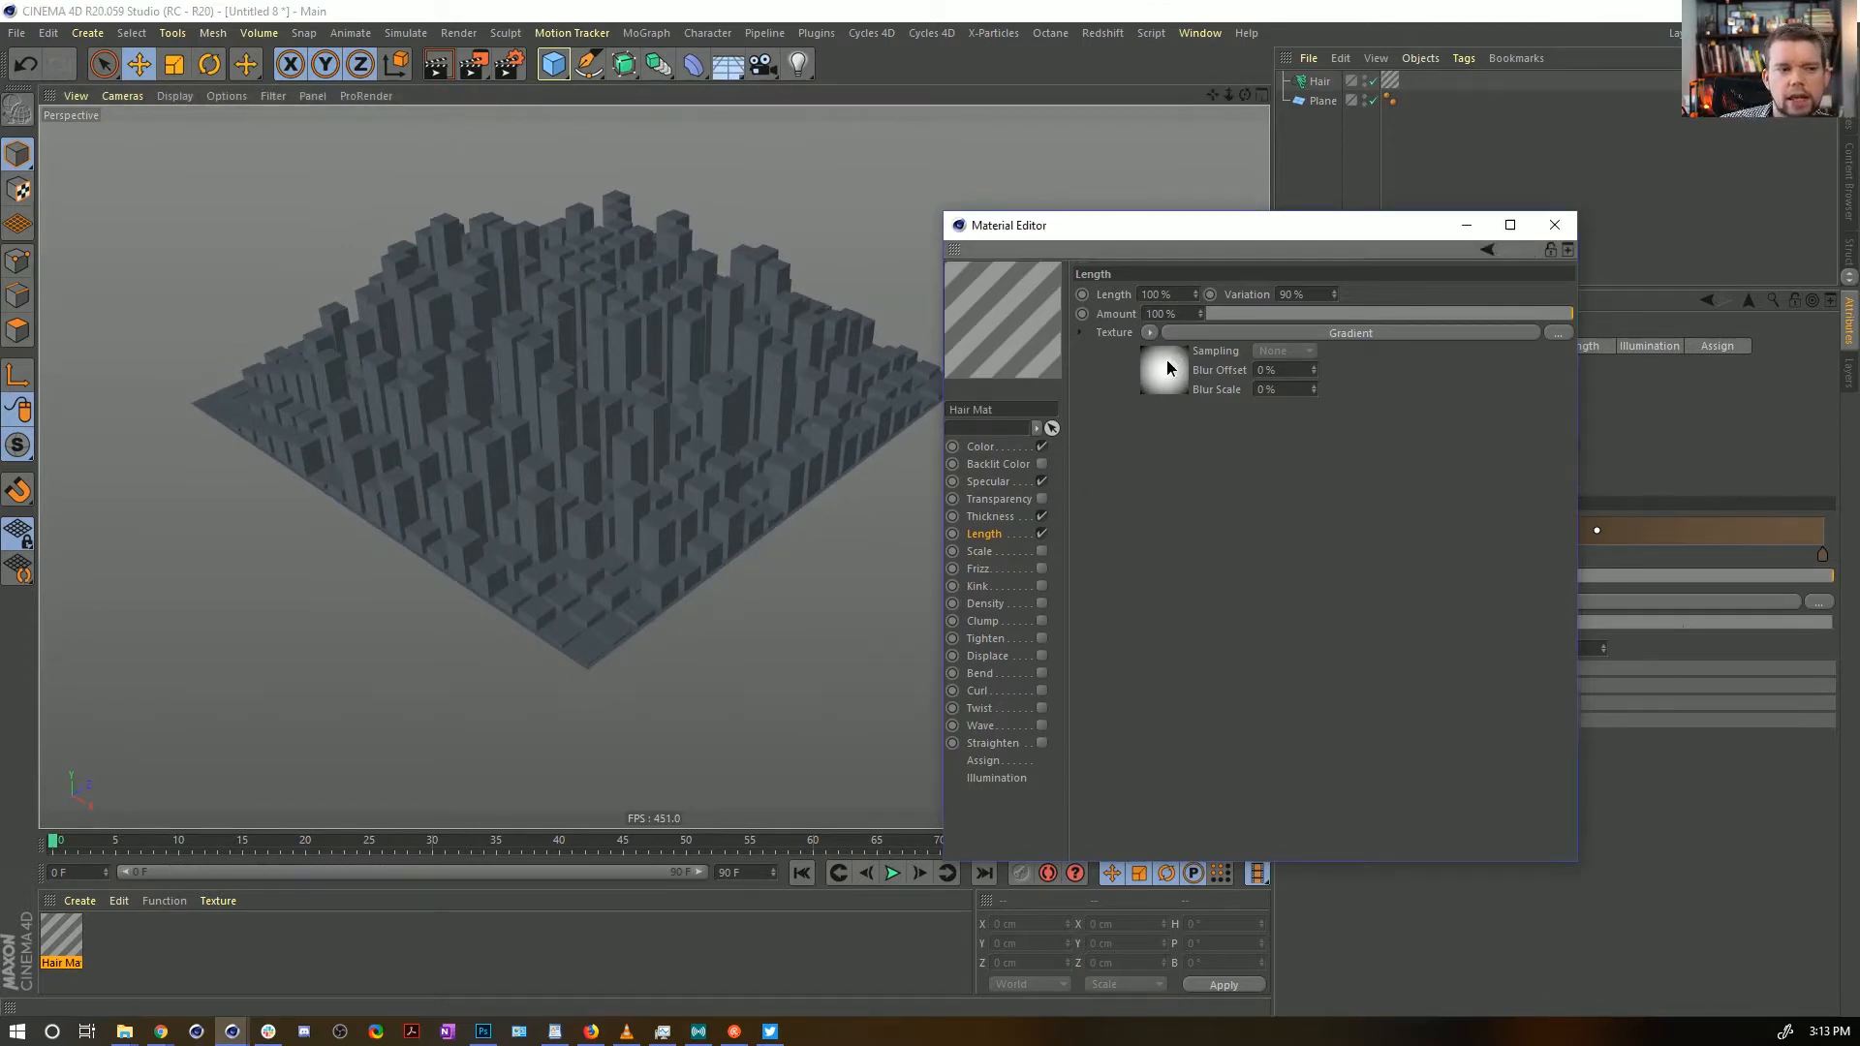
pyautogui.click(1015, 538)
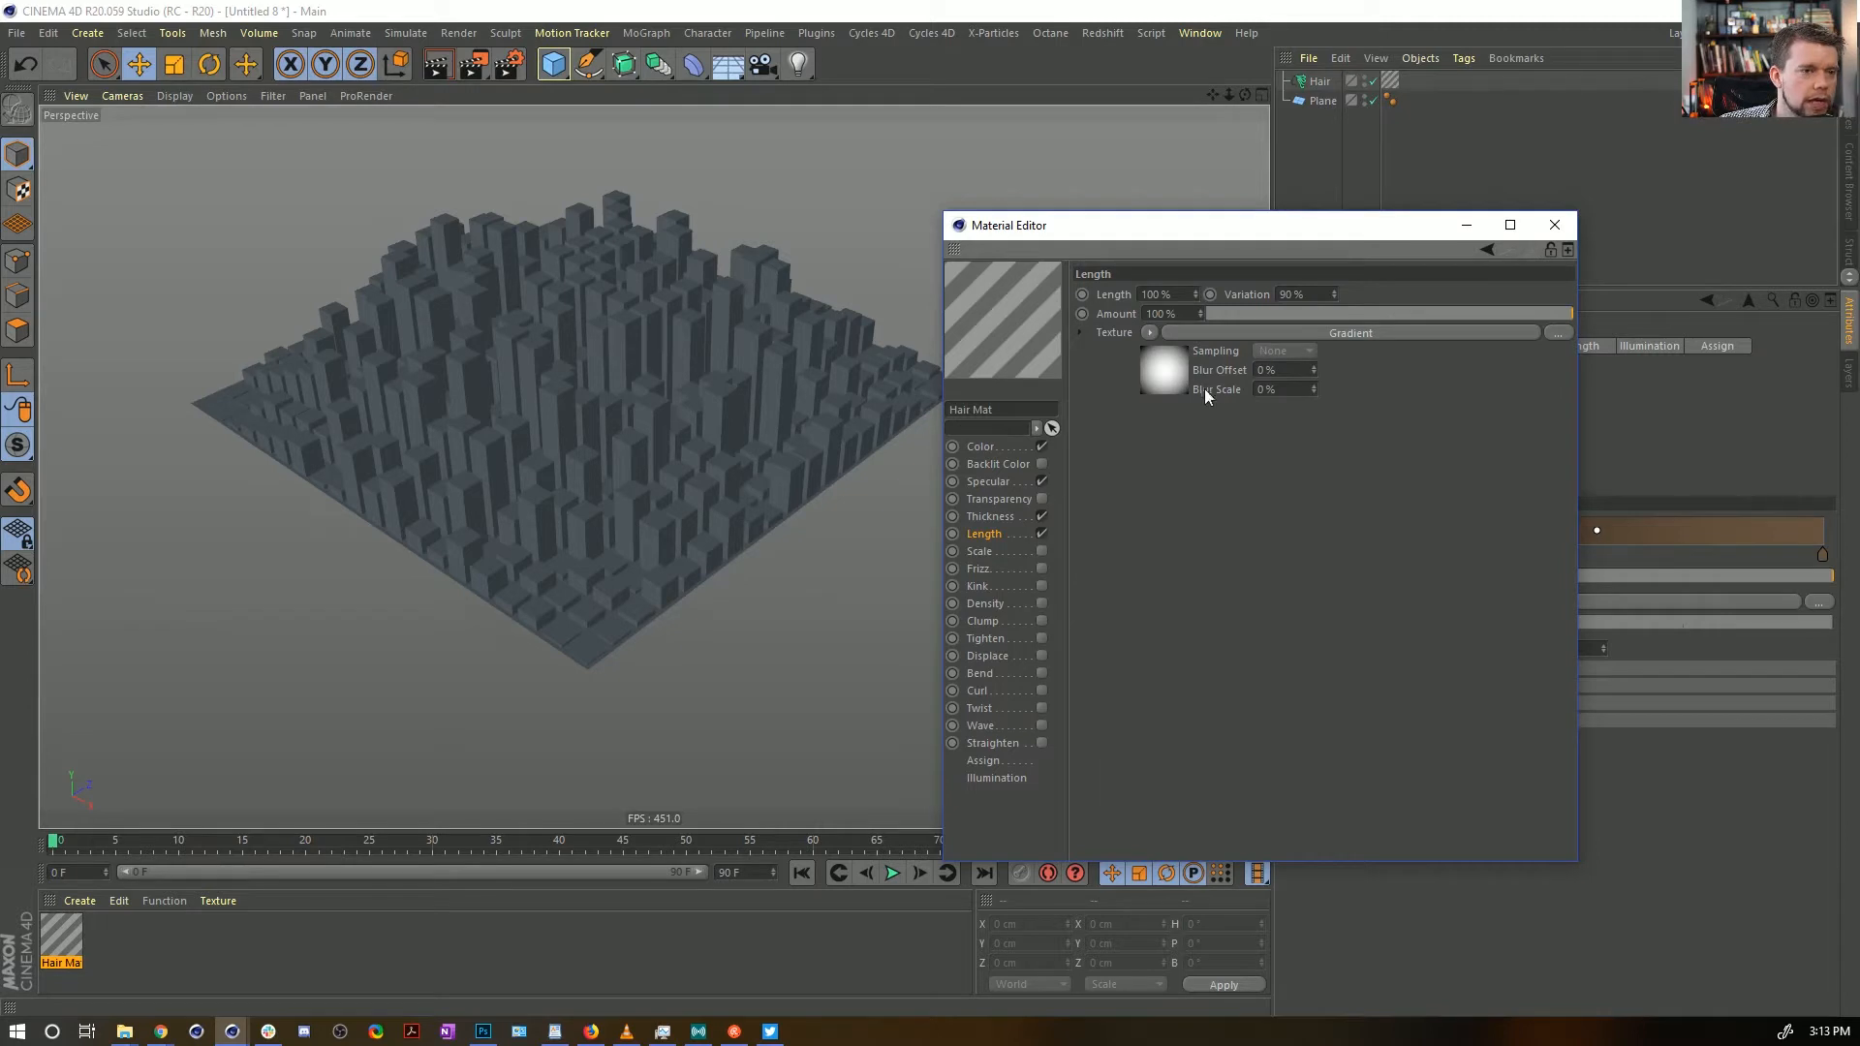
pyautogui.click(1160, 367)
pyautogui.click(1530, 251)
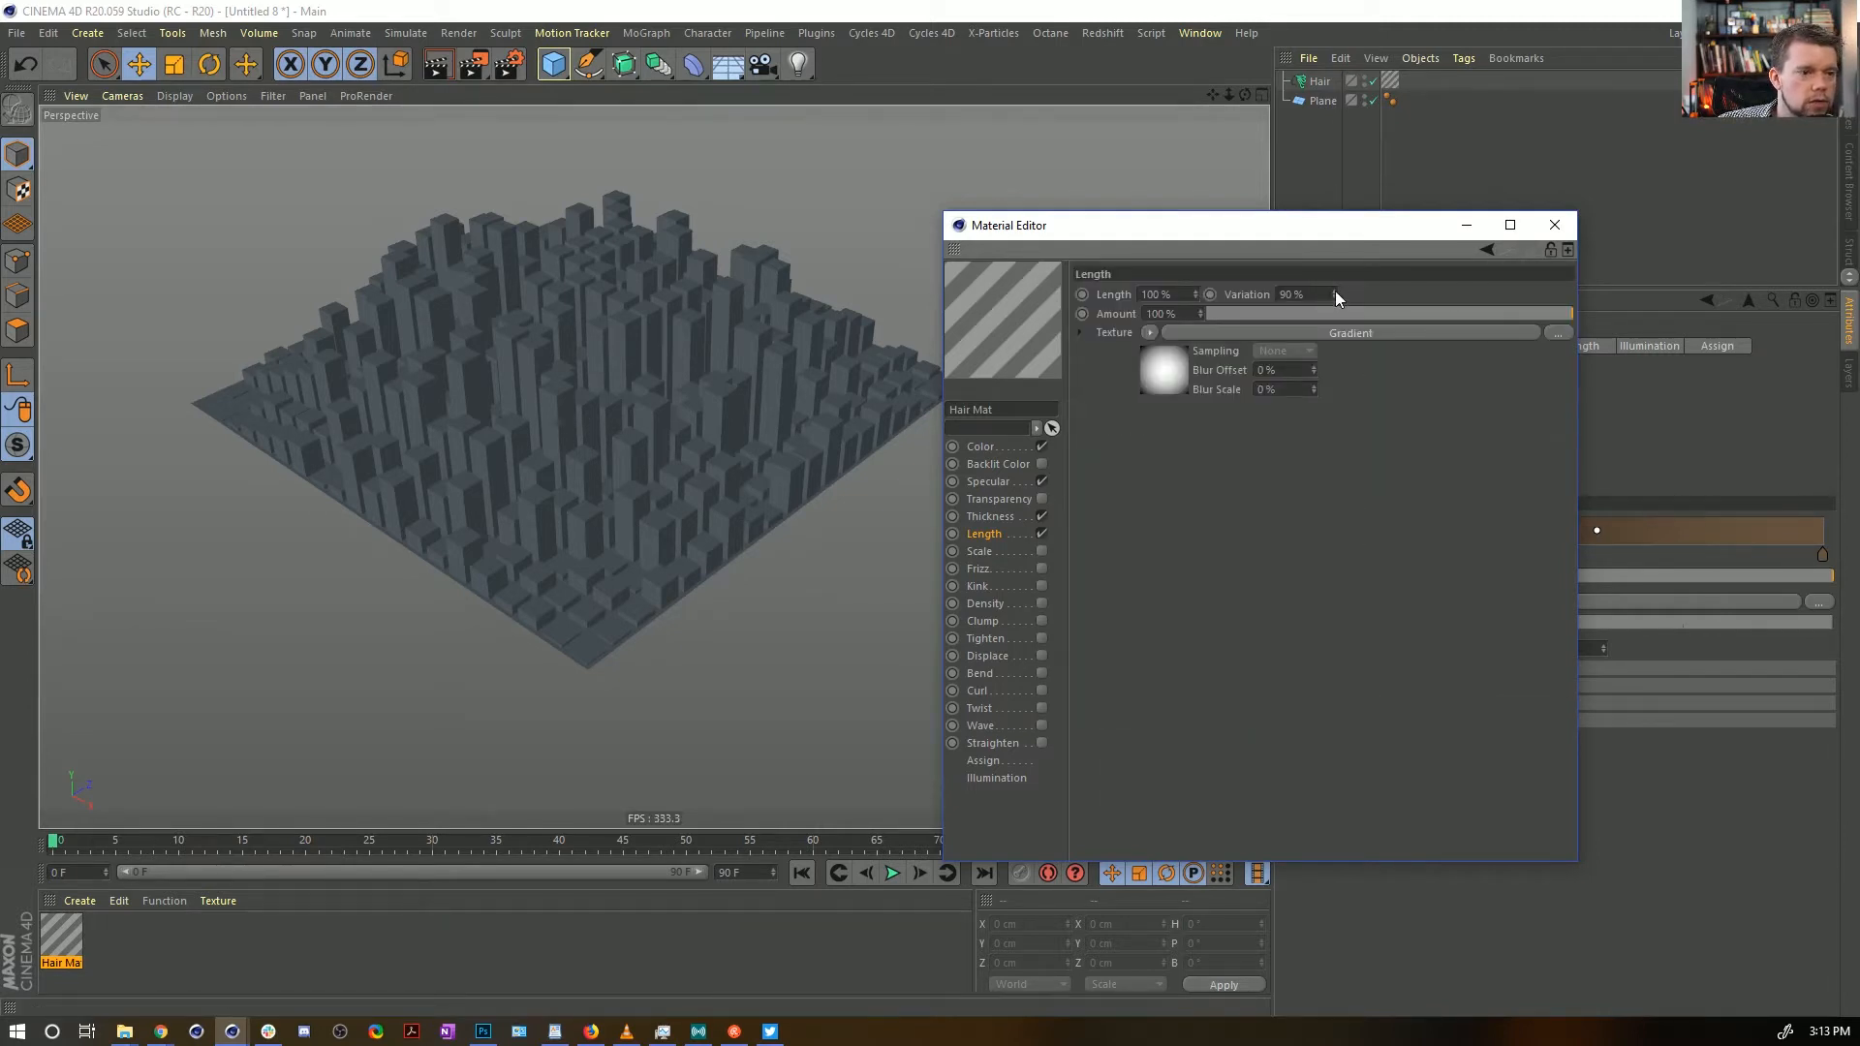
pyautogui.click(1335, 292)
# Review the Hair material's Illumination, Assign and Thickness settings and the gradient shader in the Length channel
pyautogui.click(1001, 762)
pyautogui.click(1003, 776)
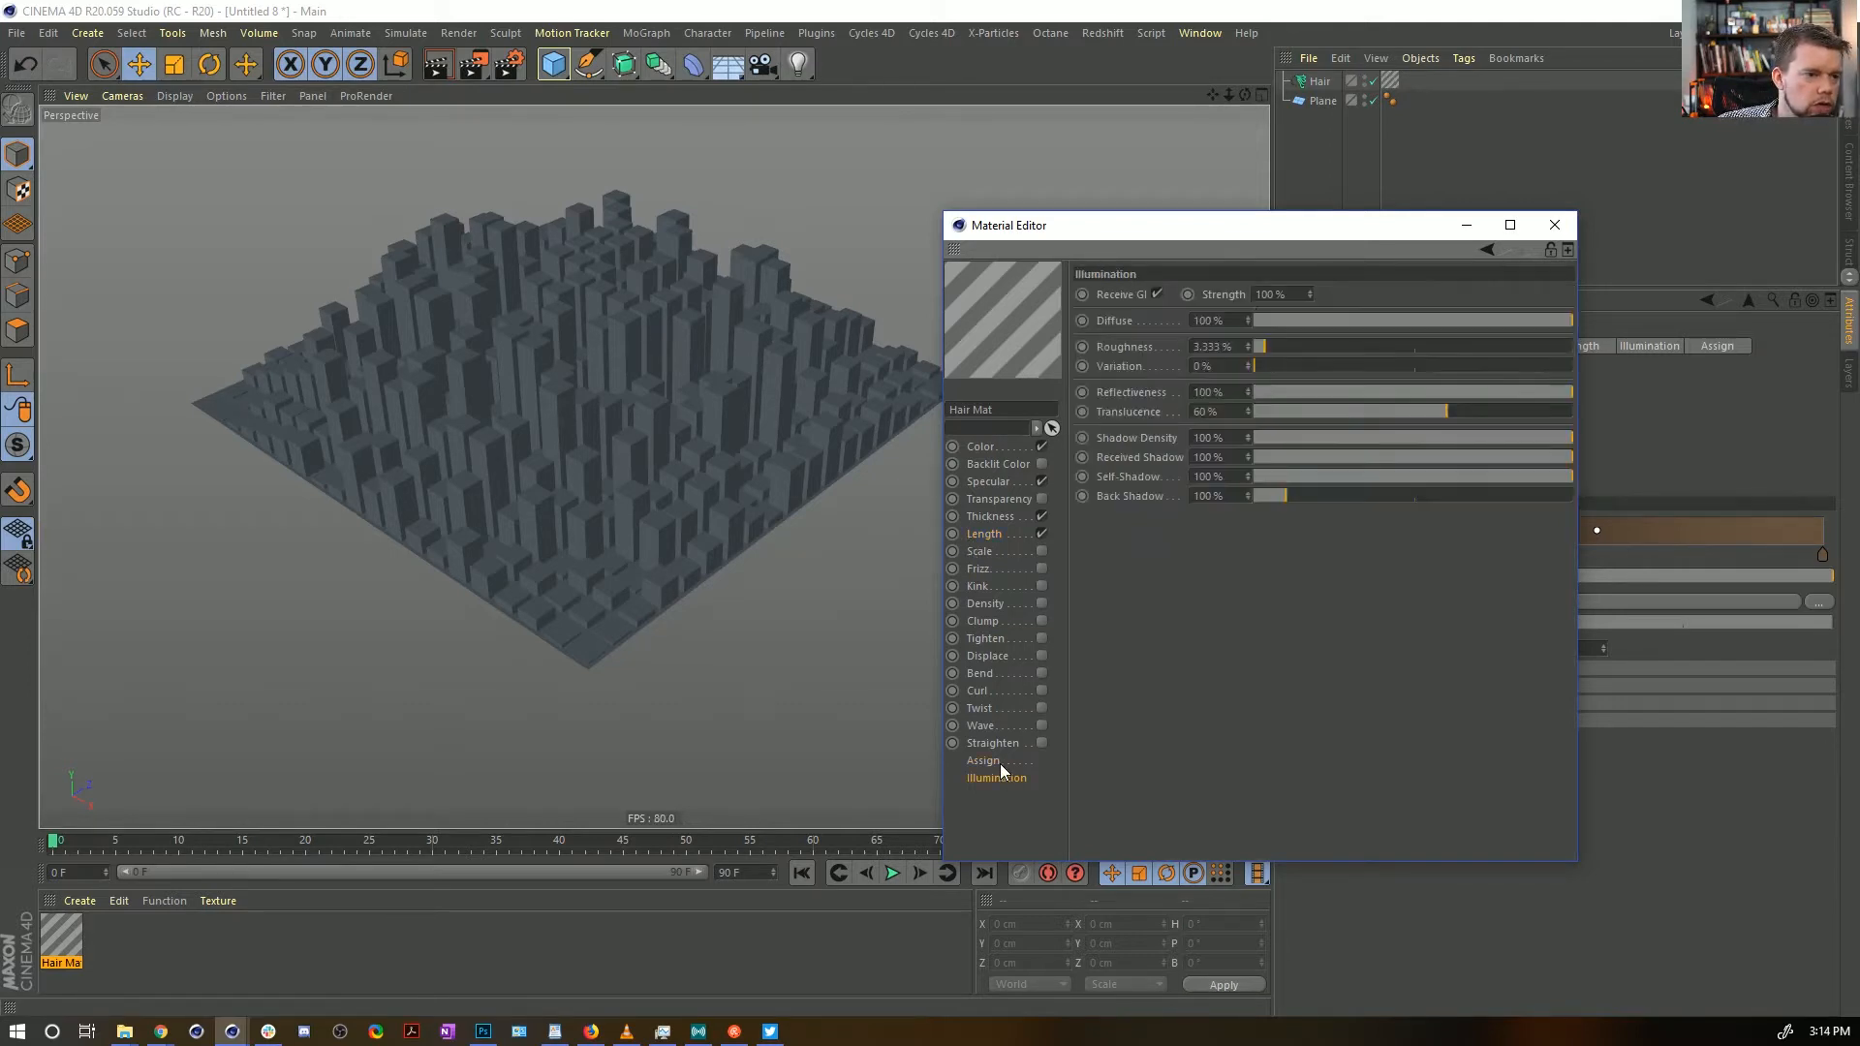
pyautogui.click(998, 761)
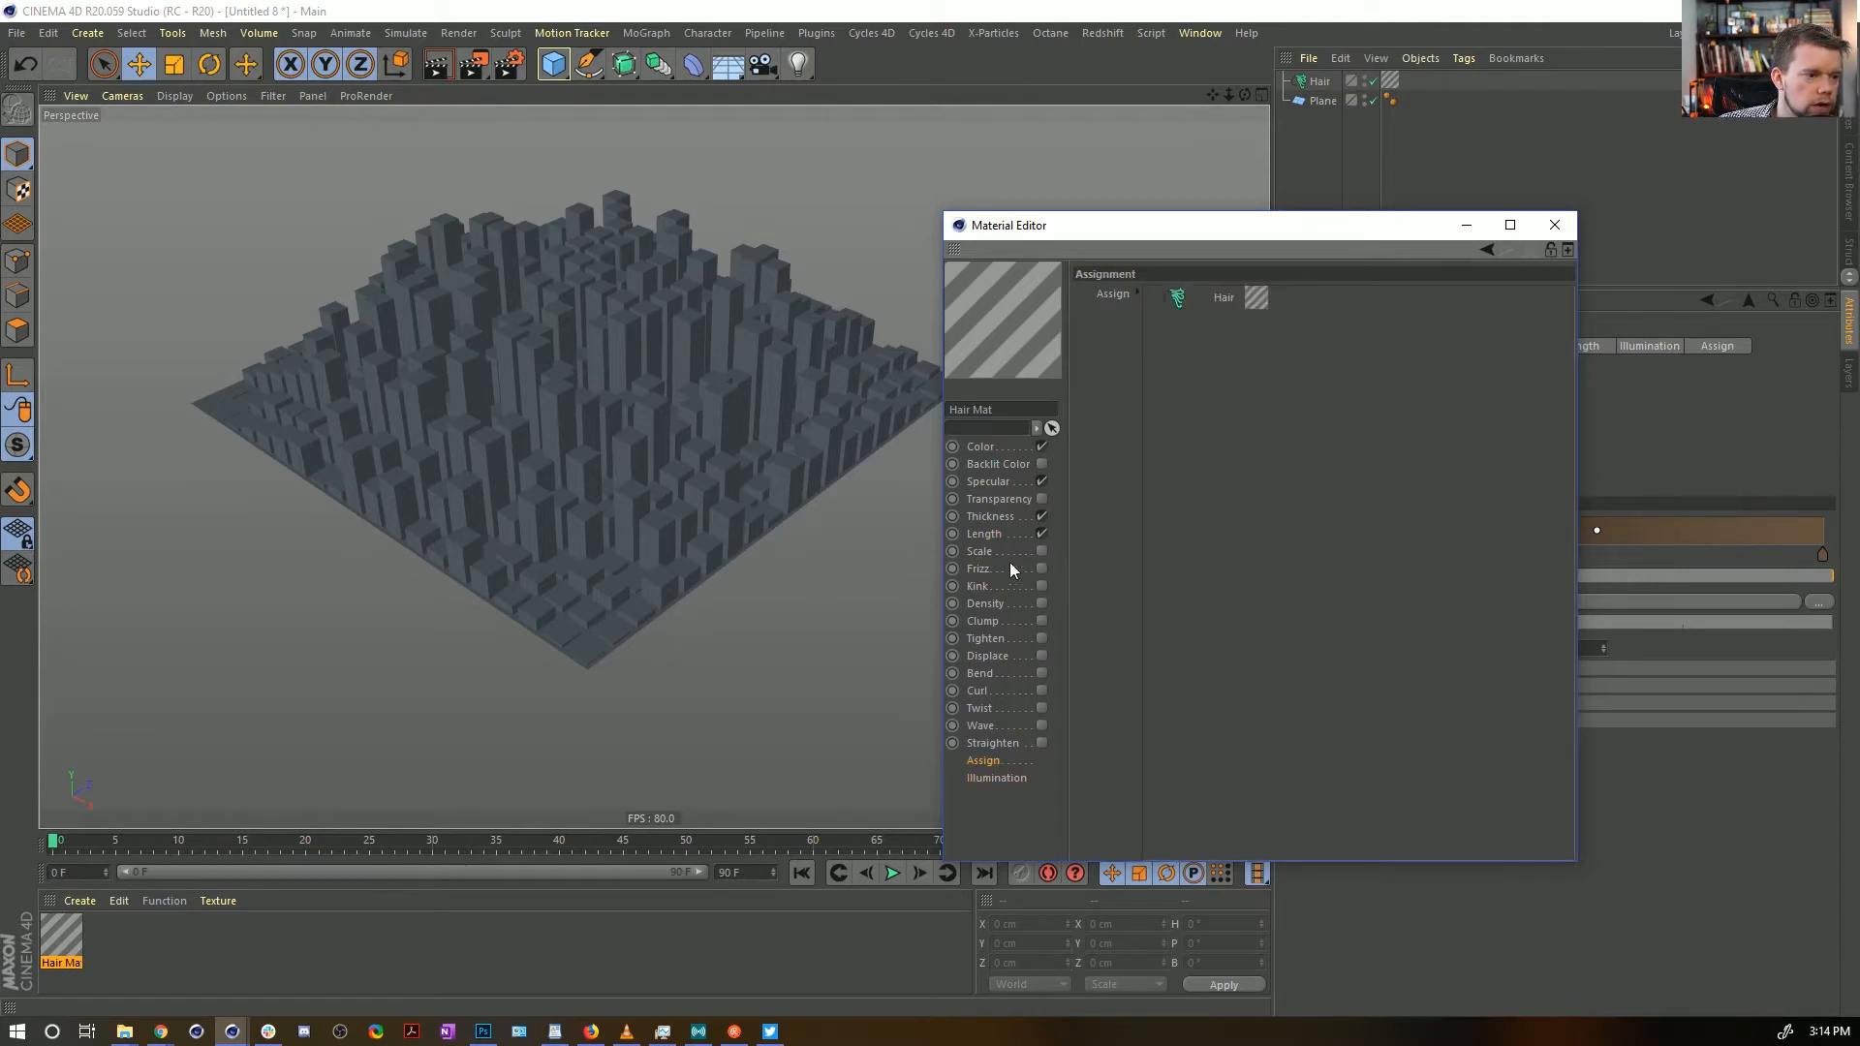
pyautogui.click(1008, 537)
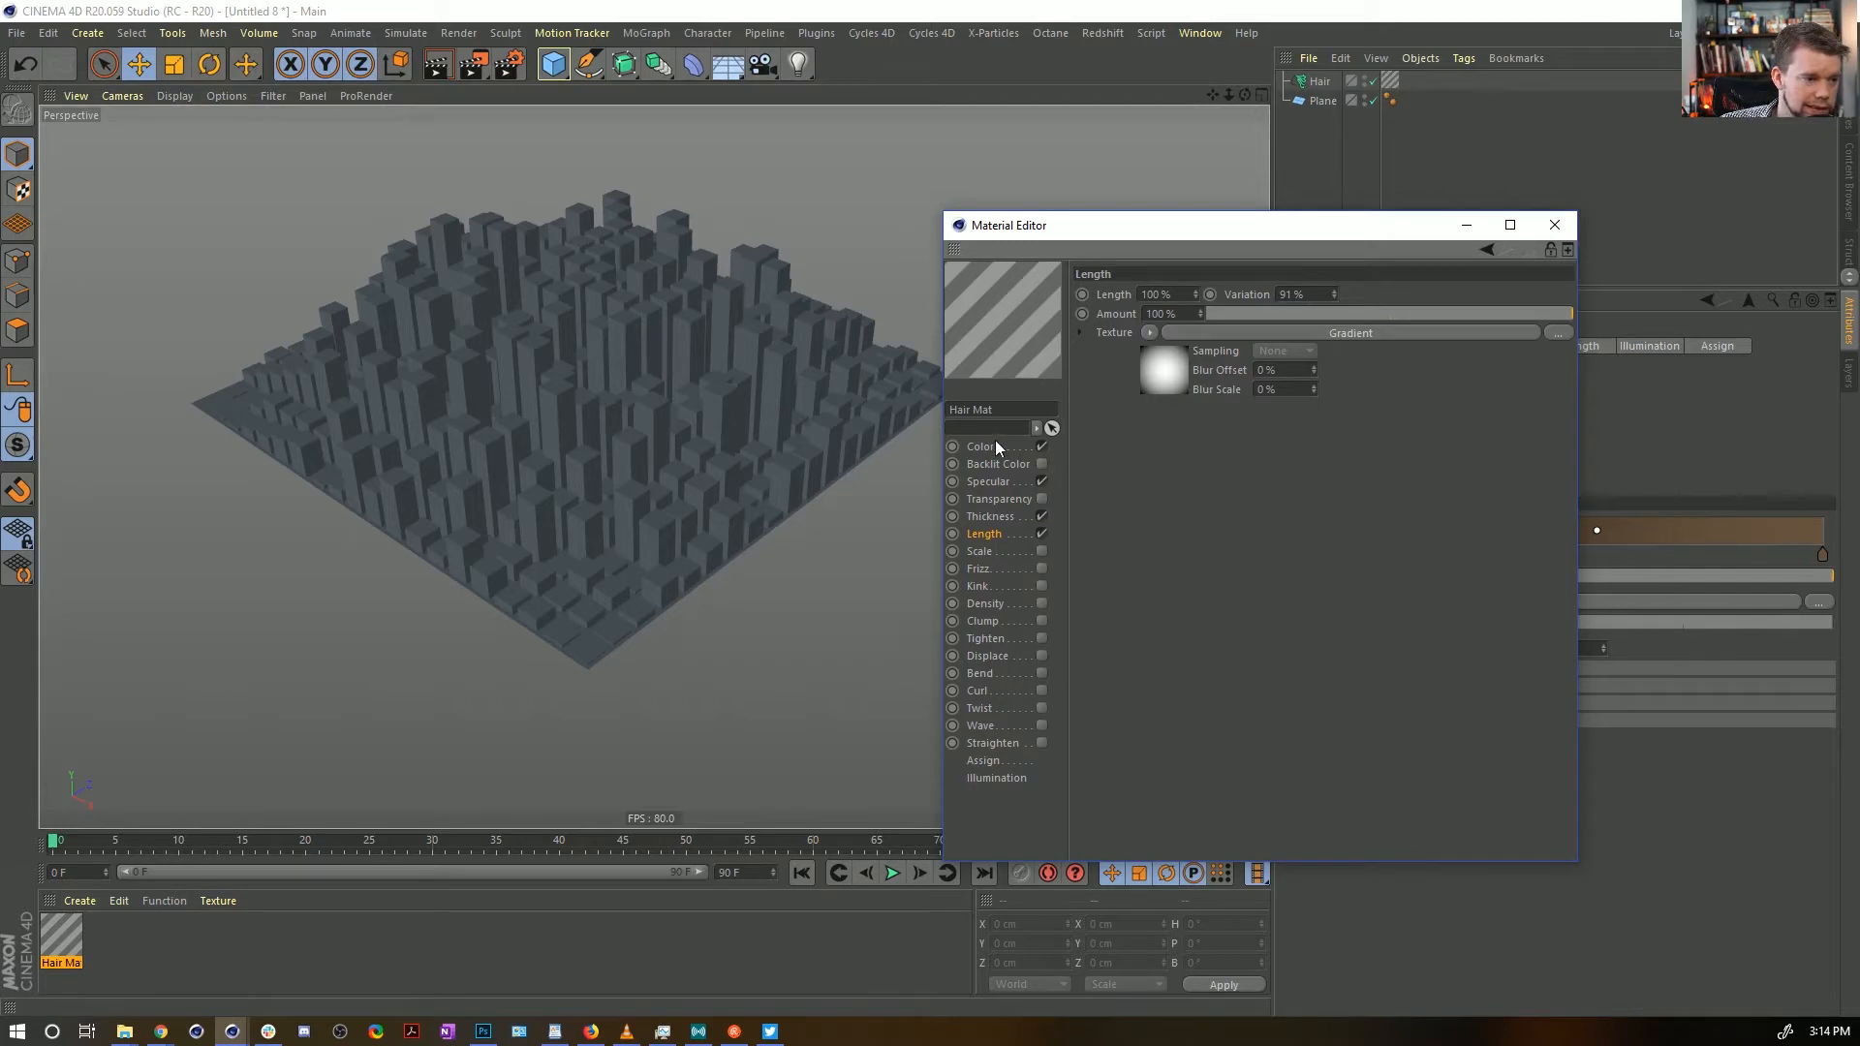
pyautogui.click(994, 762)
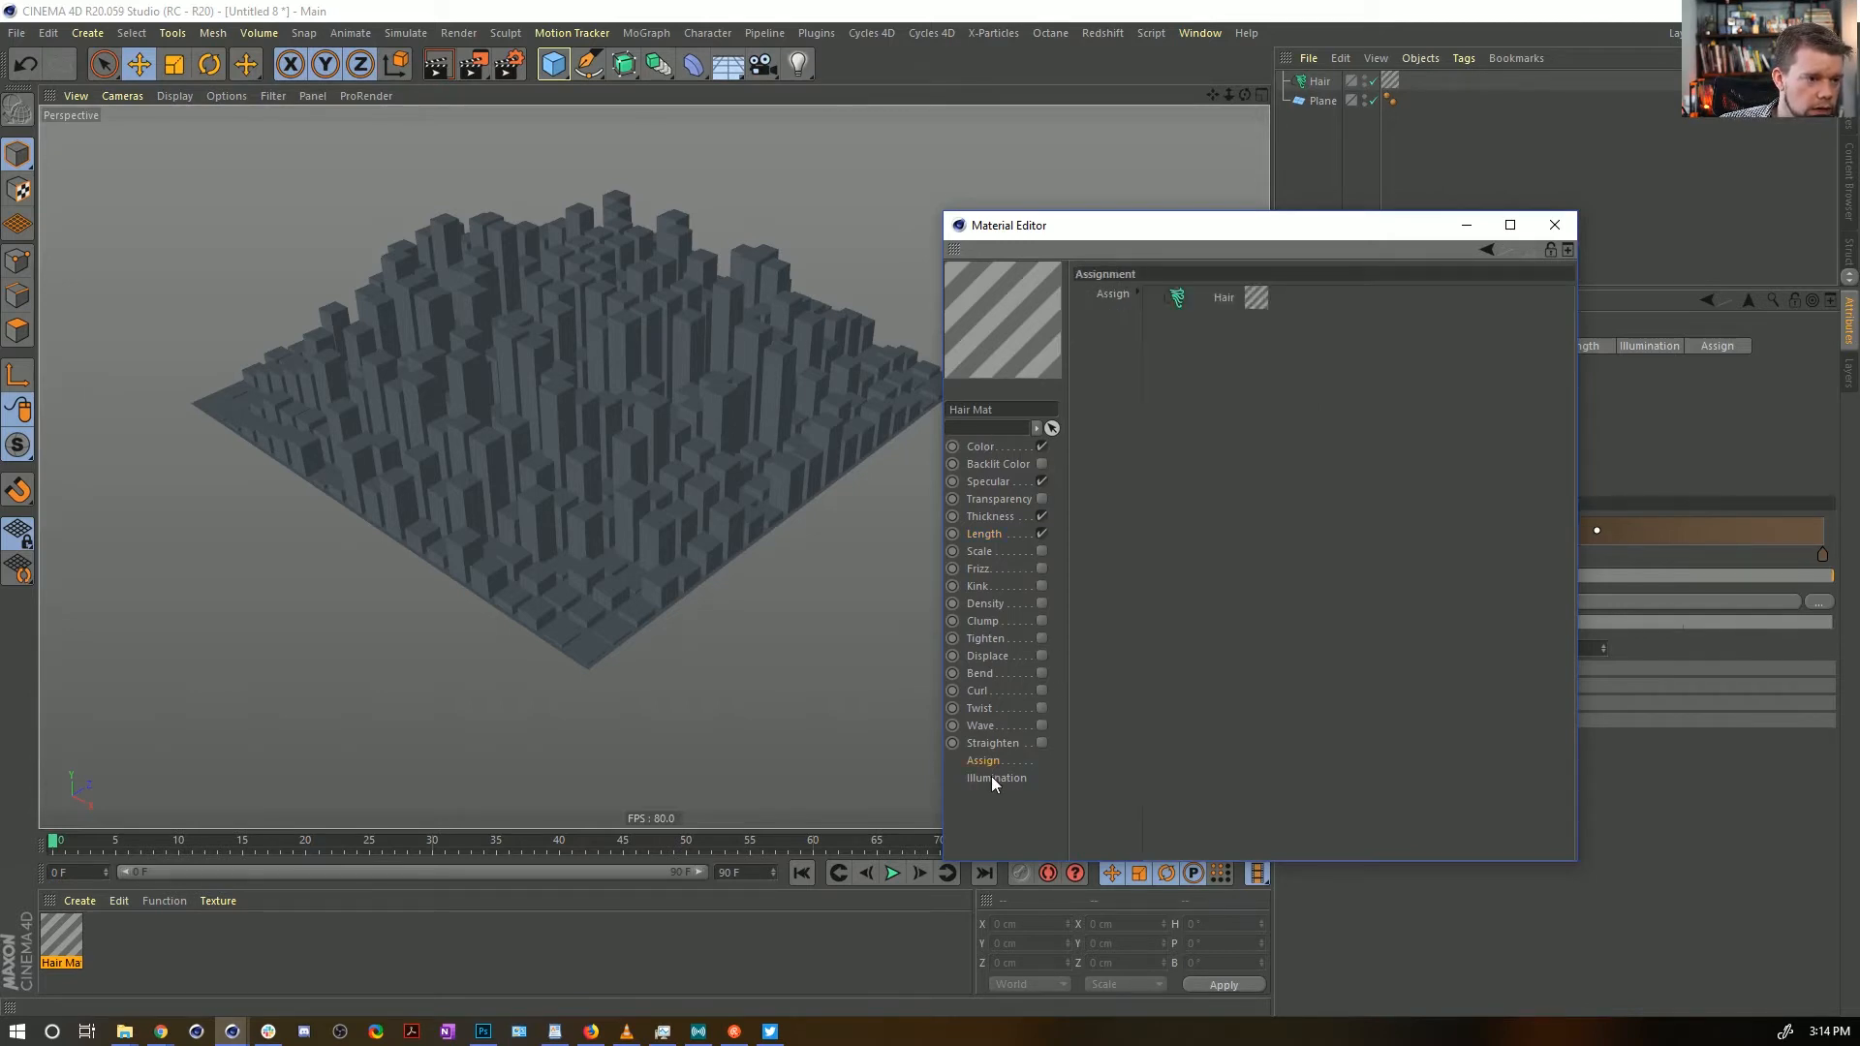
pyautogui.click(991, 776)
pyautogui.click(990, 761)
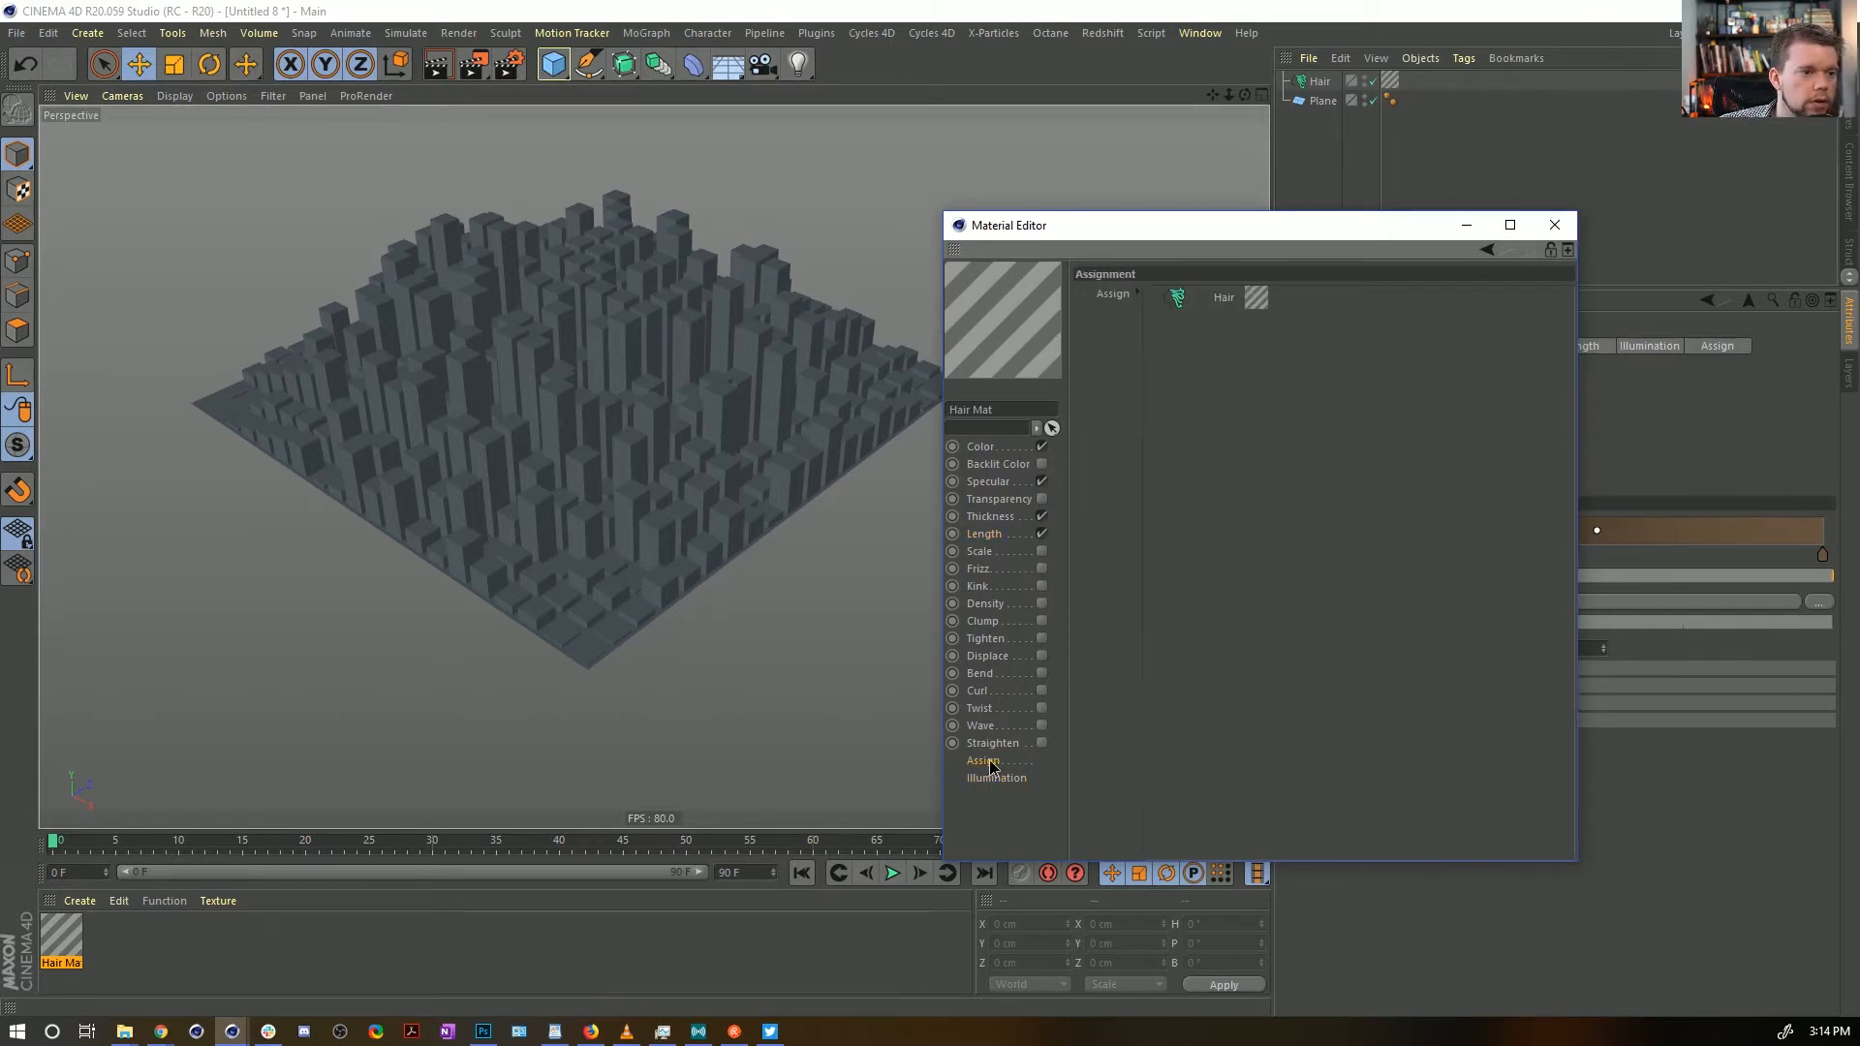
pyautogui.click(1005, 518)
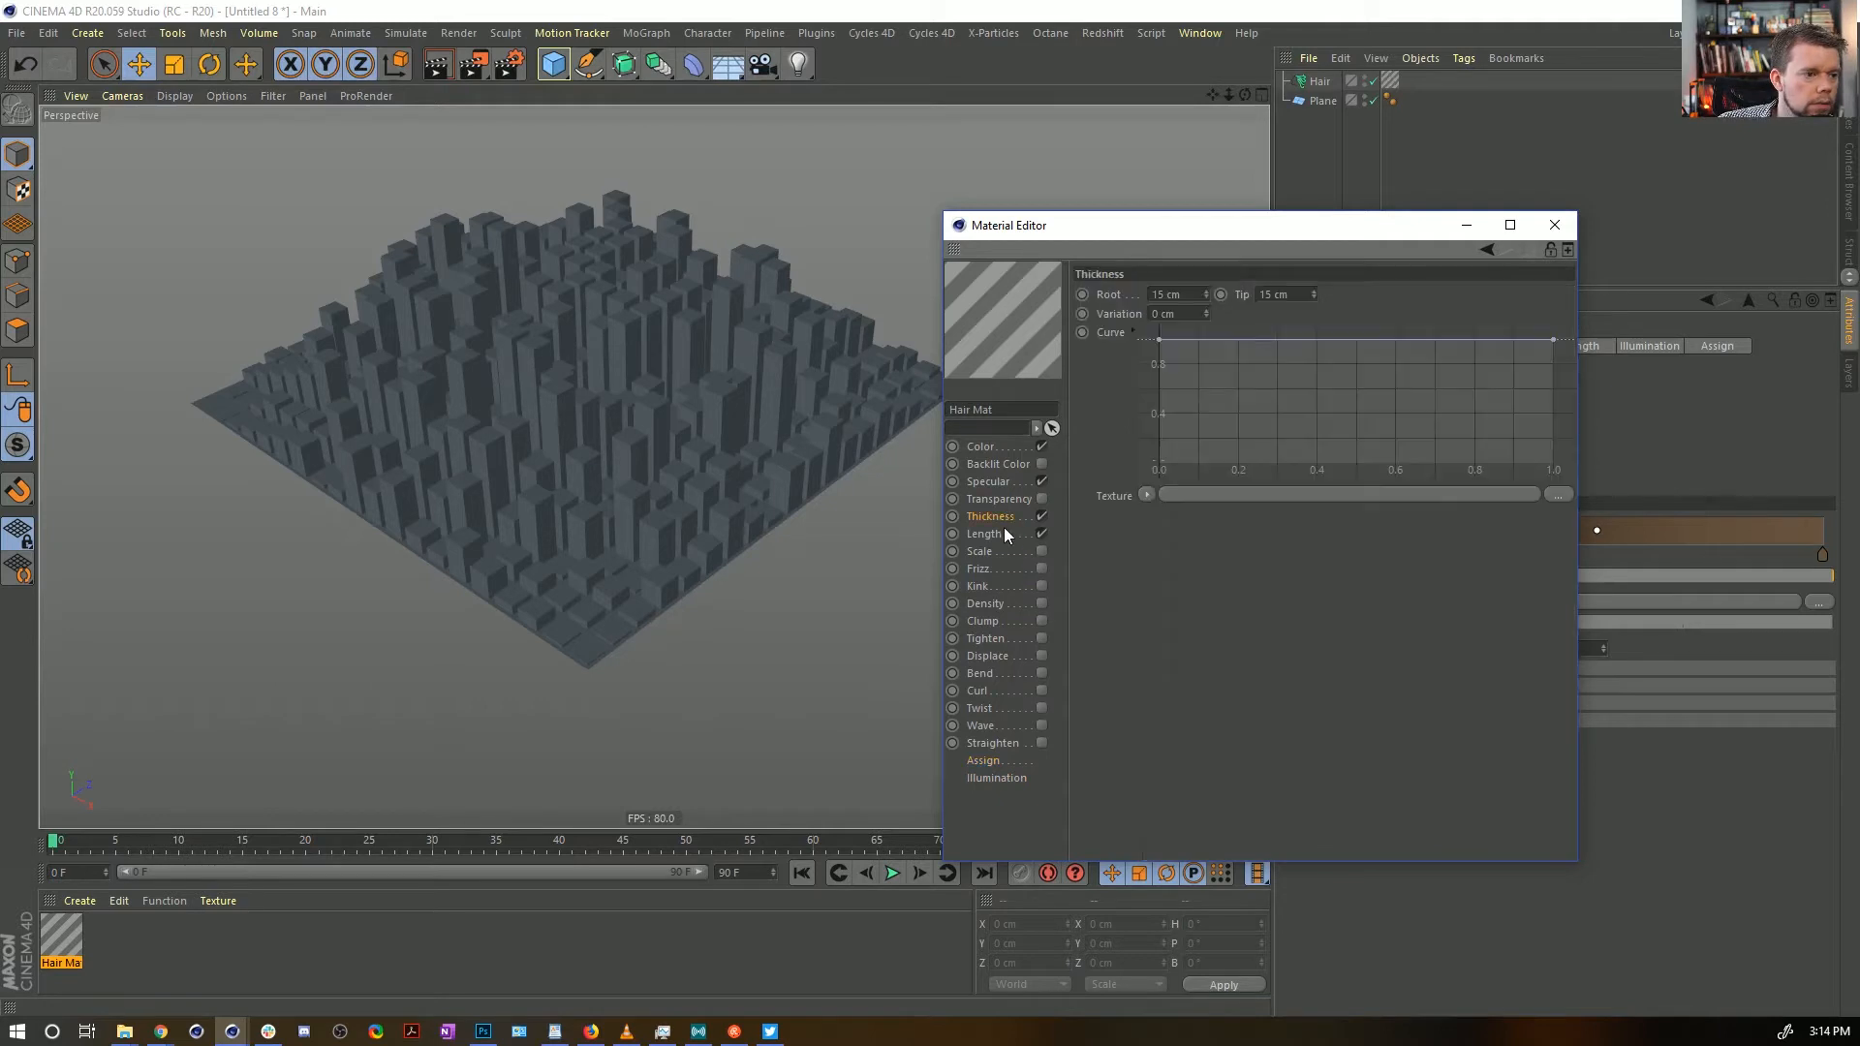
pyautogui.click(1001, 533)
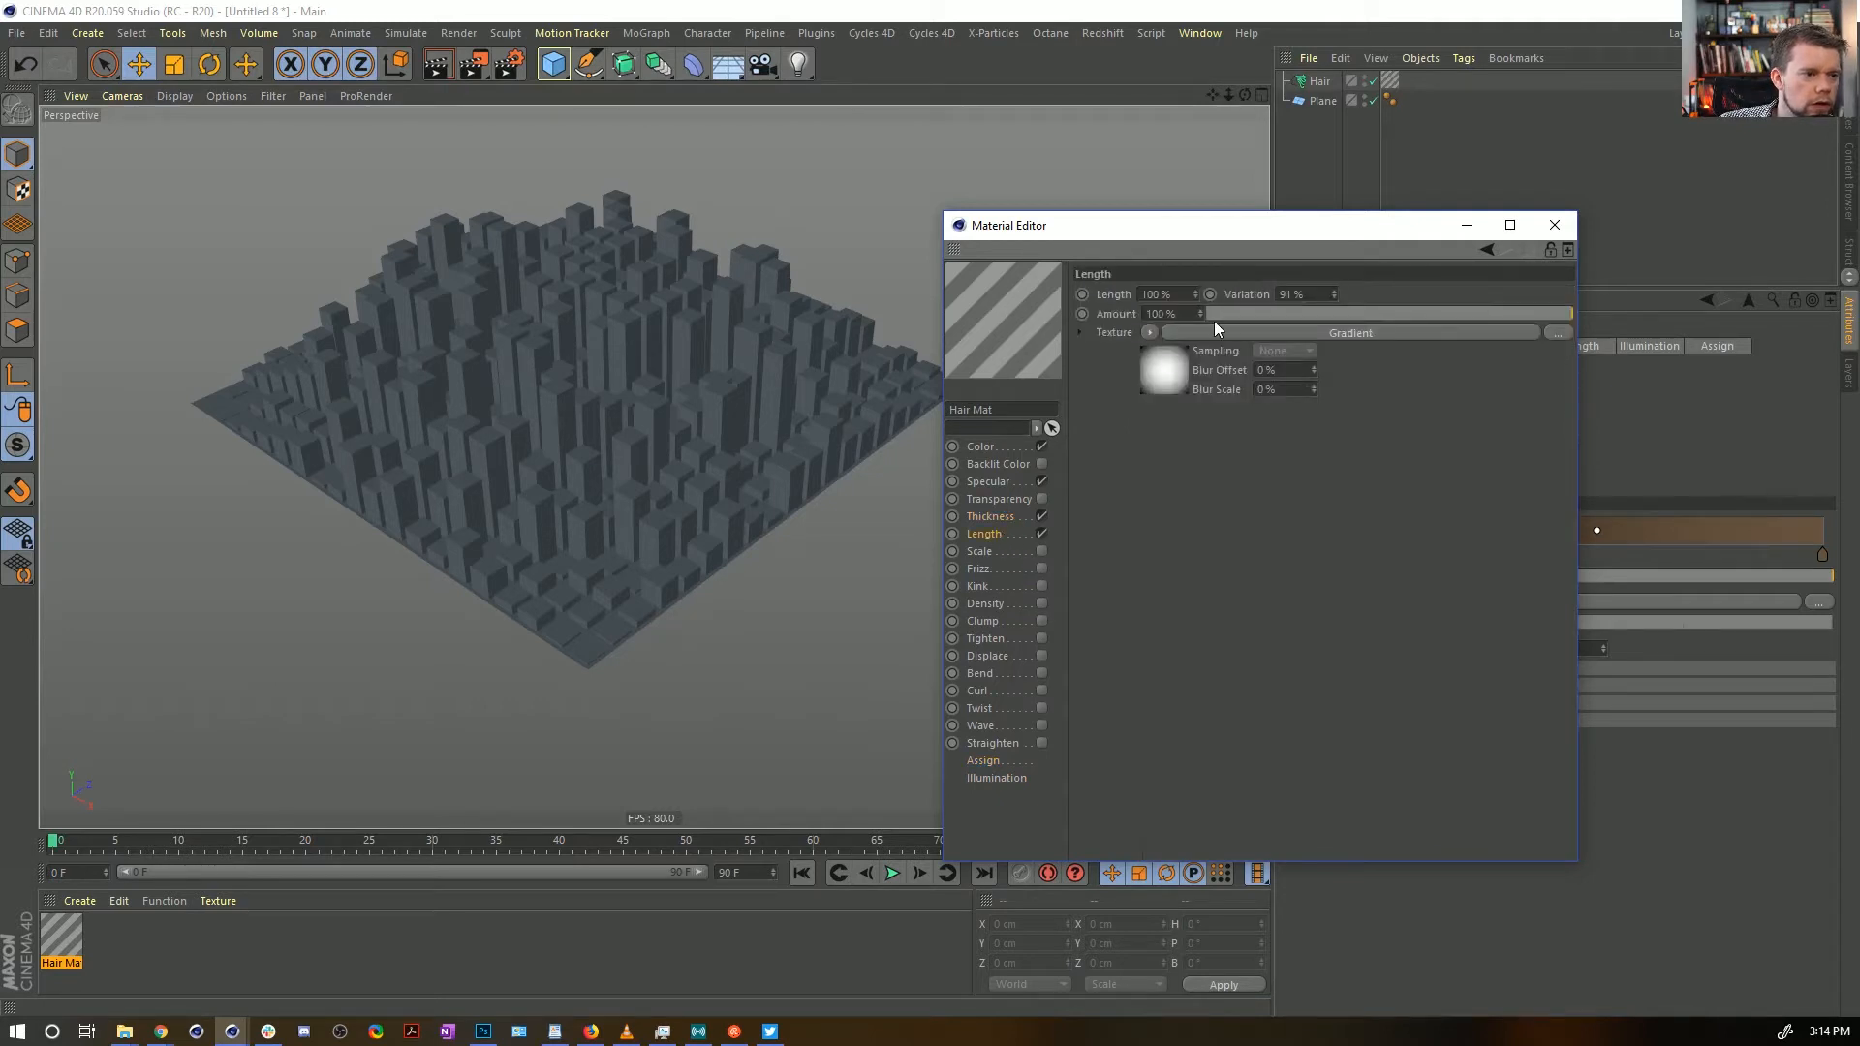
pyautogui.click(1183, 387)
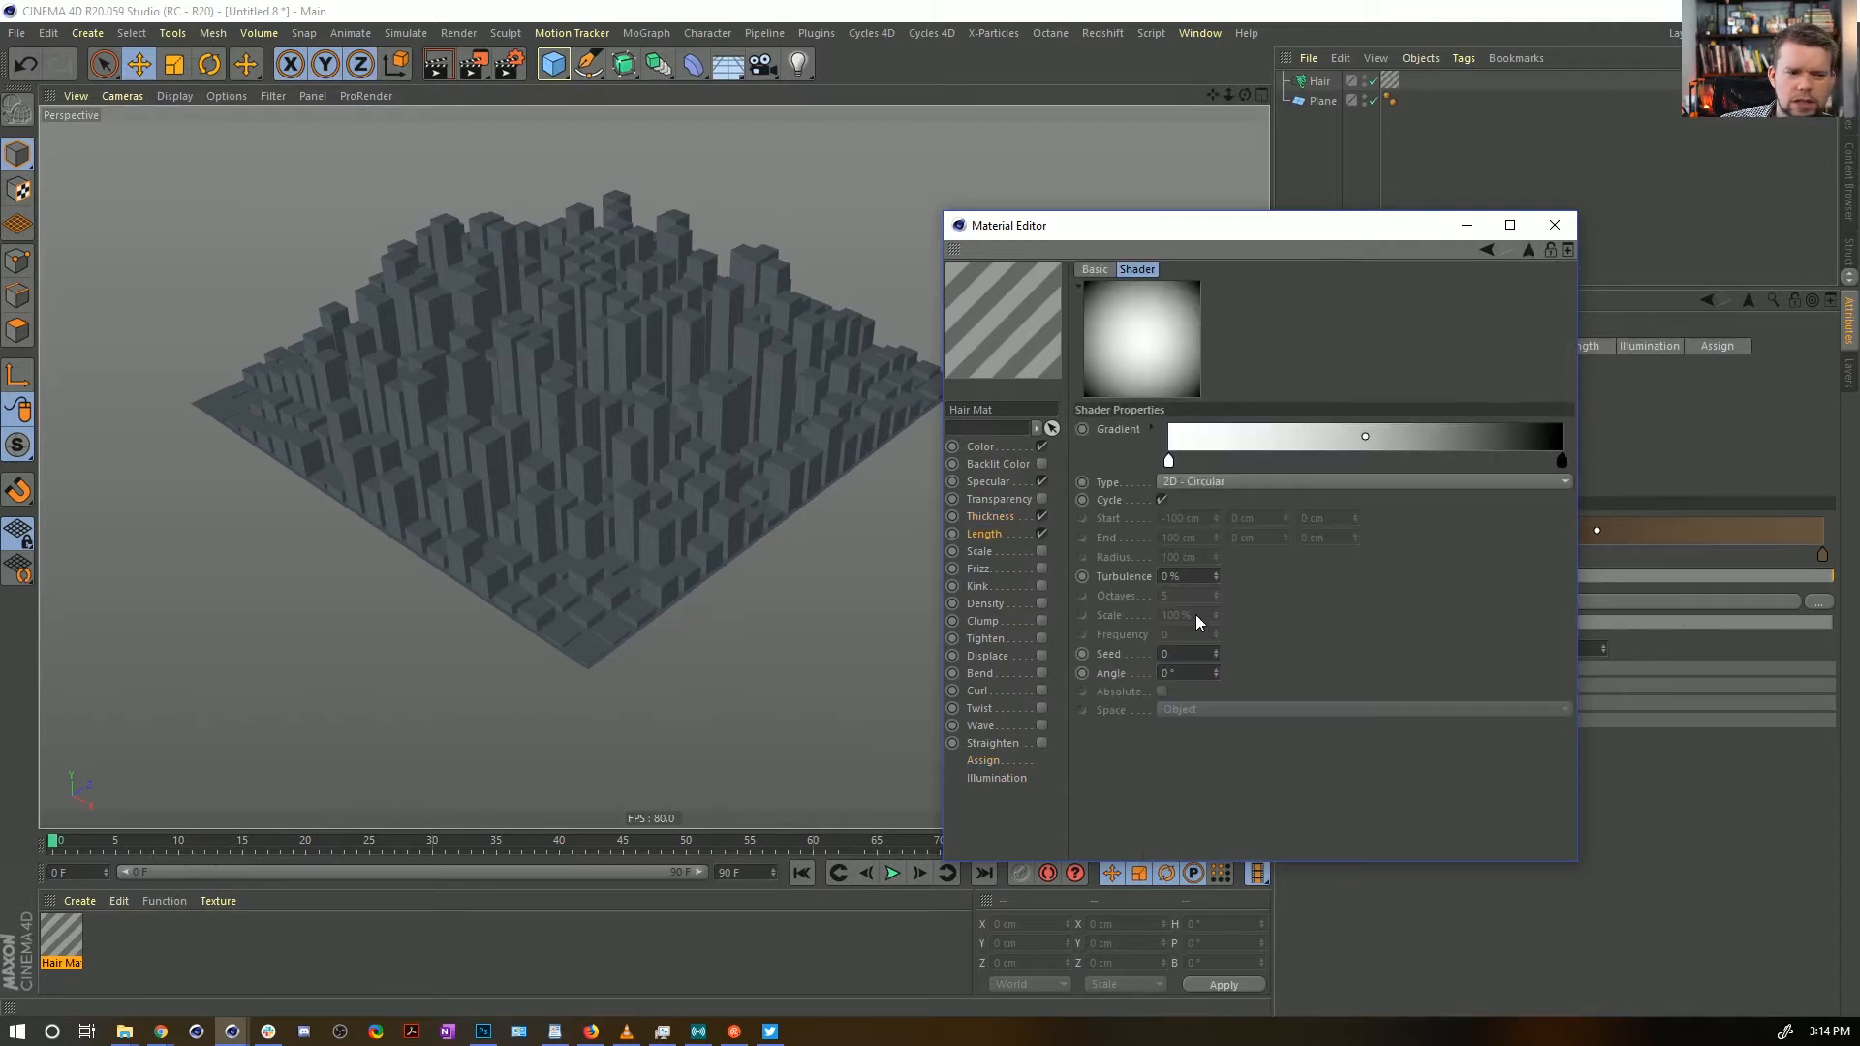
pyautogui.click(1019, 535)
# Wrap the Length channel's gradient in a Layer shader and add a Projector effect layer above it
pyautogui.click(1149, 332)
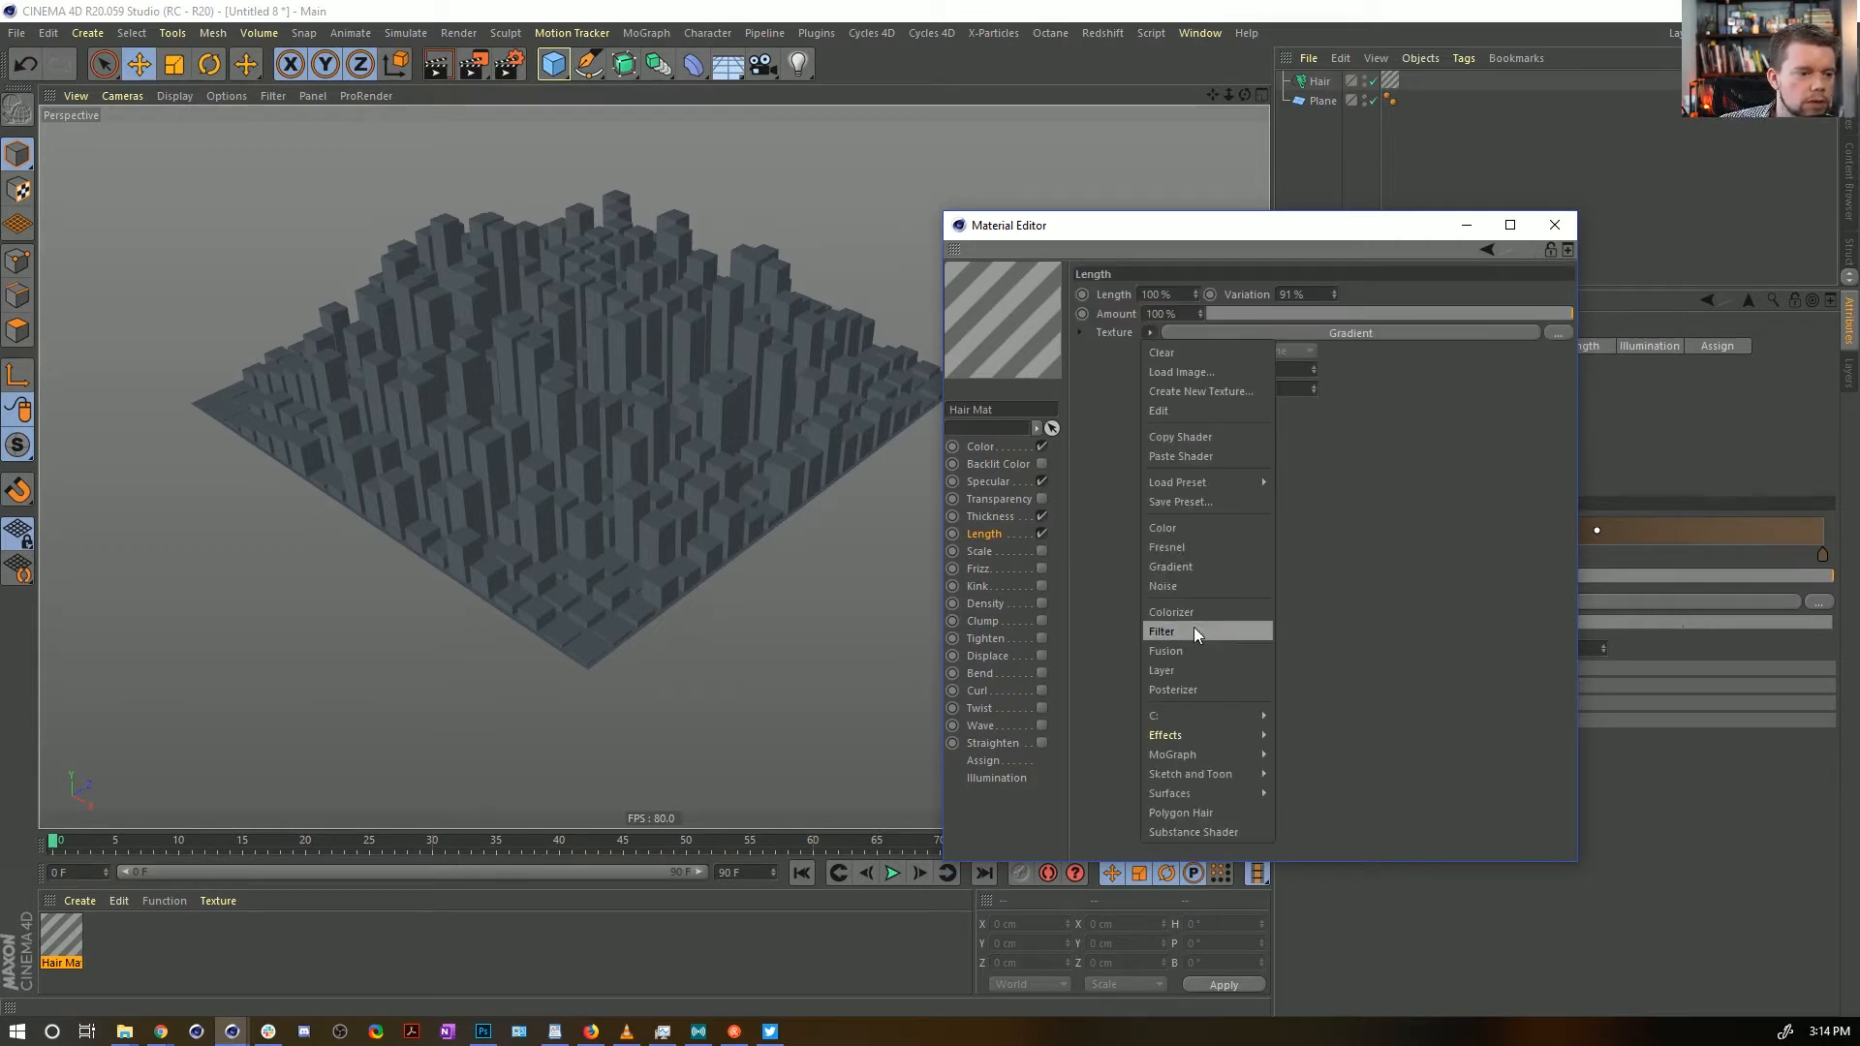
pyautogui.click(1197, 672)
pyautogui.click(1166, 388)
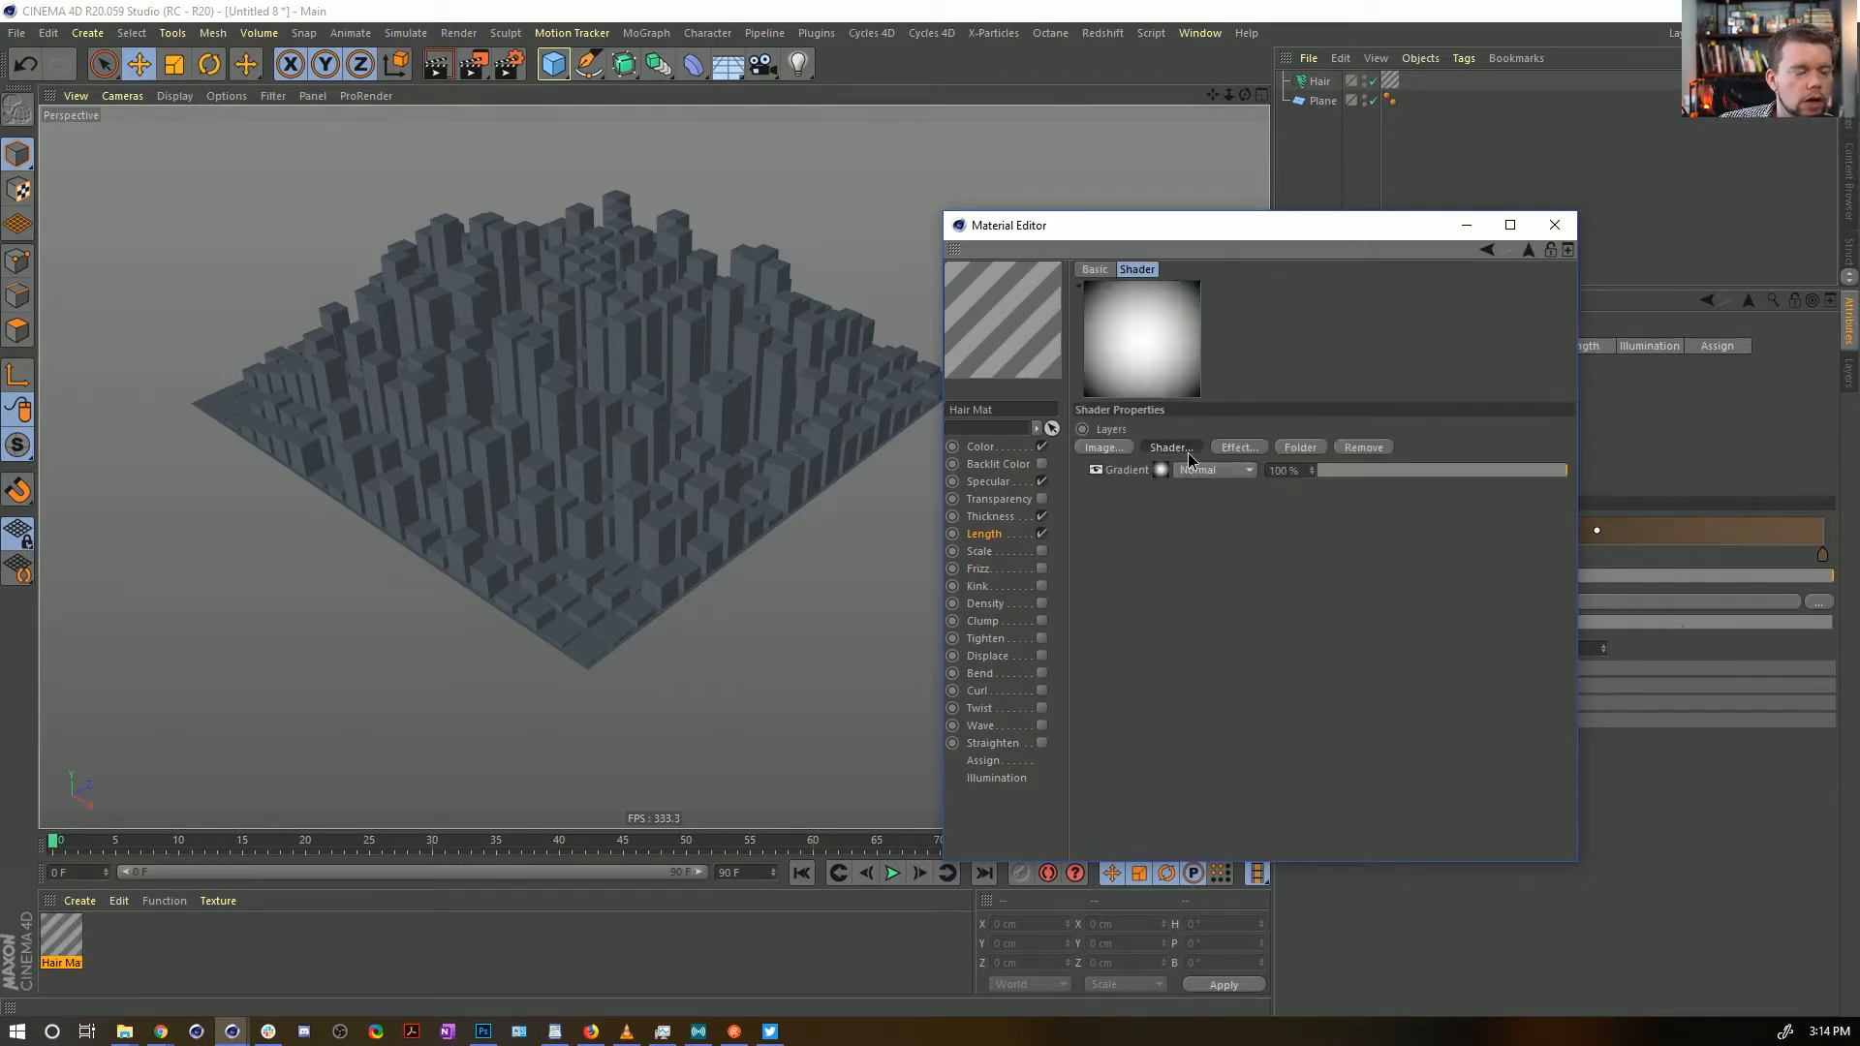
pyautogui.click(1194, 447)
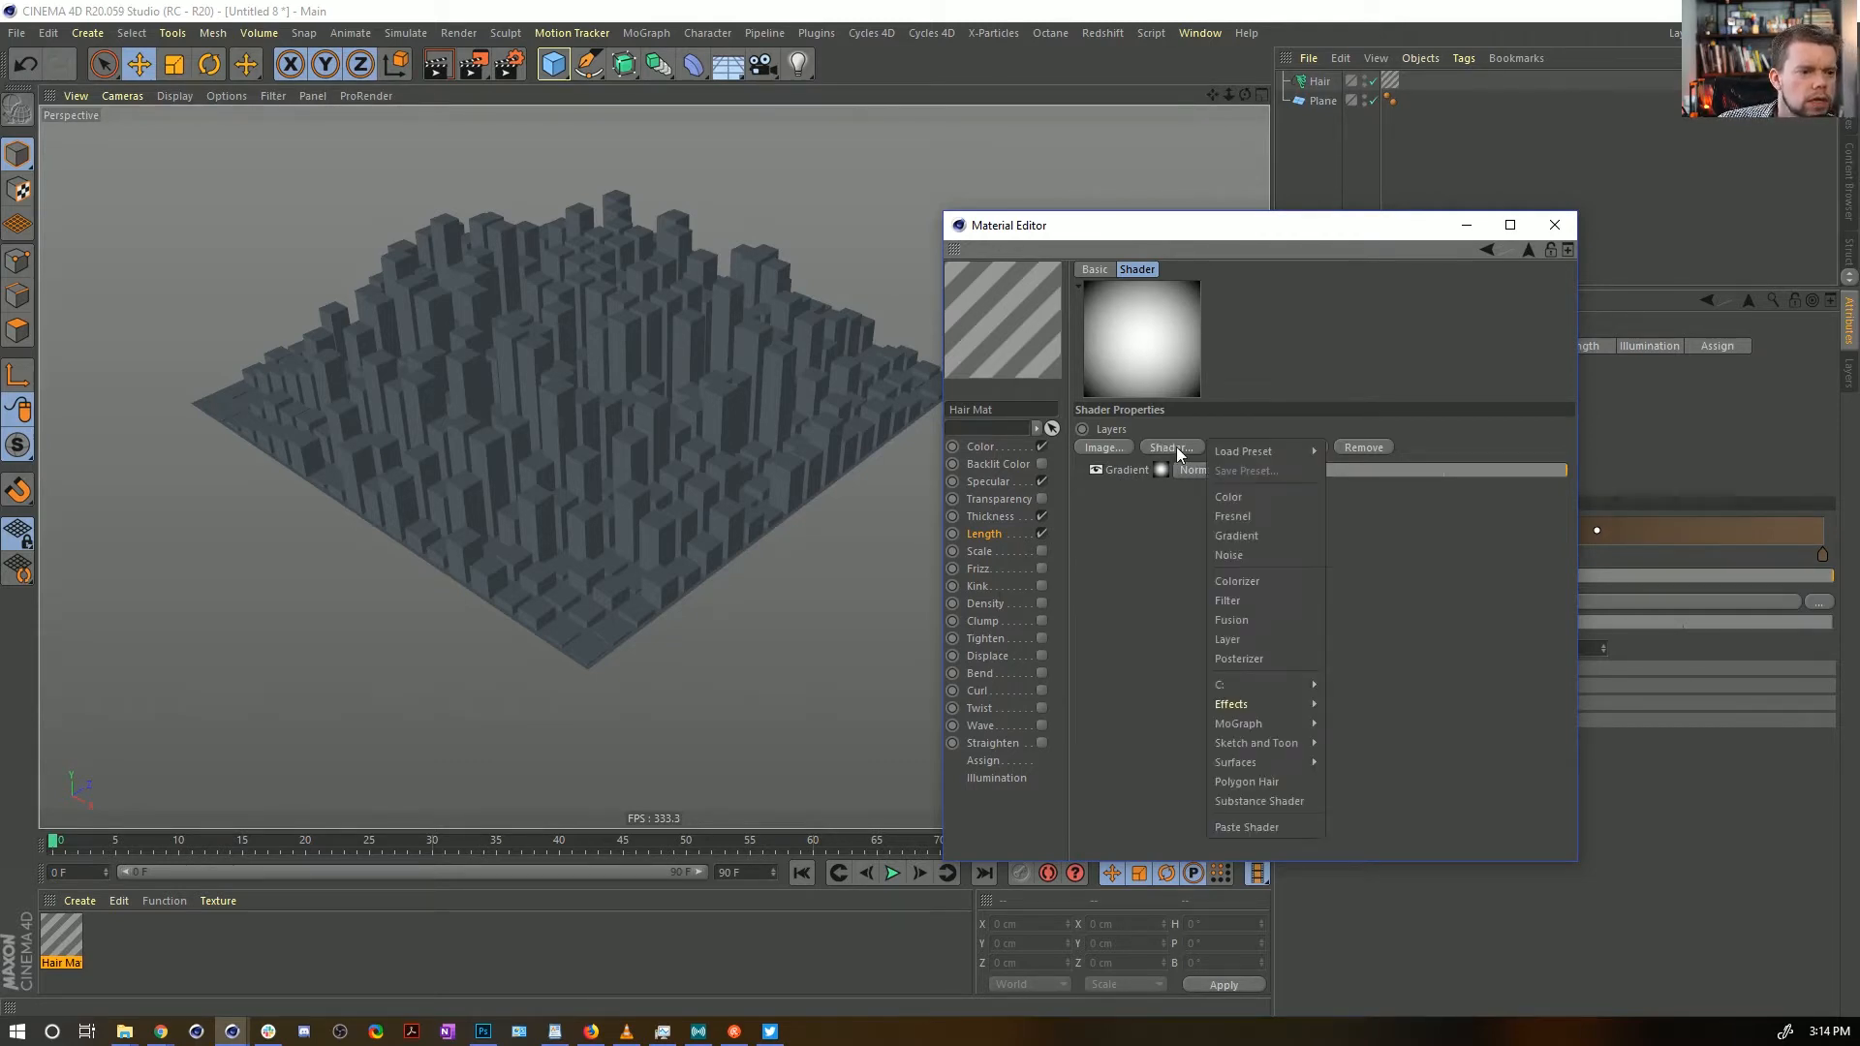
pyautogui.moveTo(1258, 701)
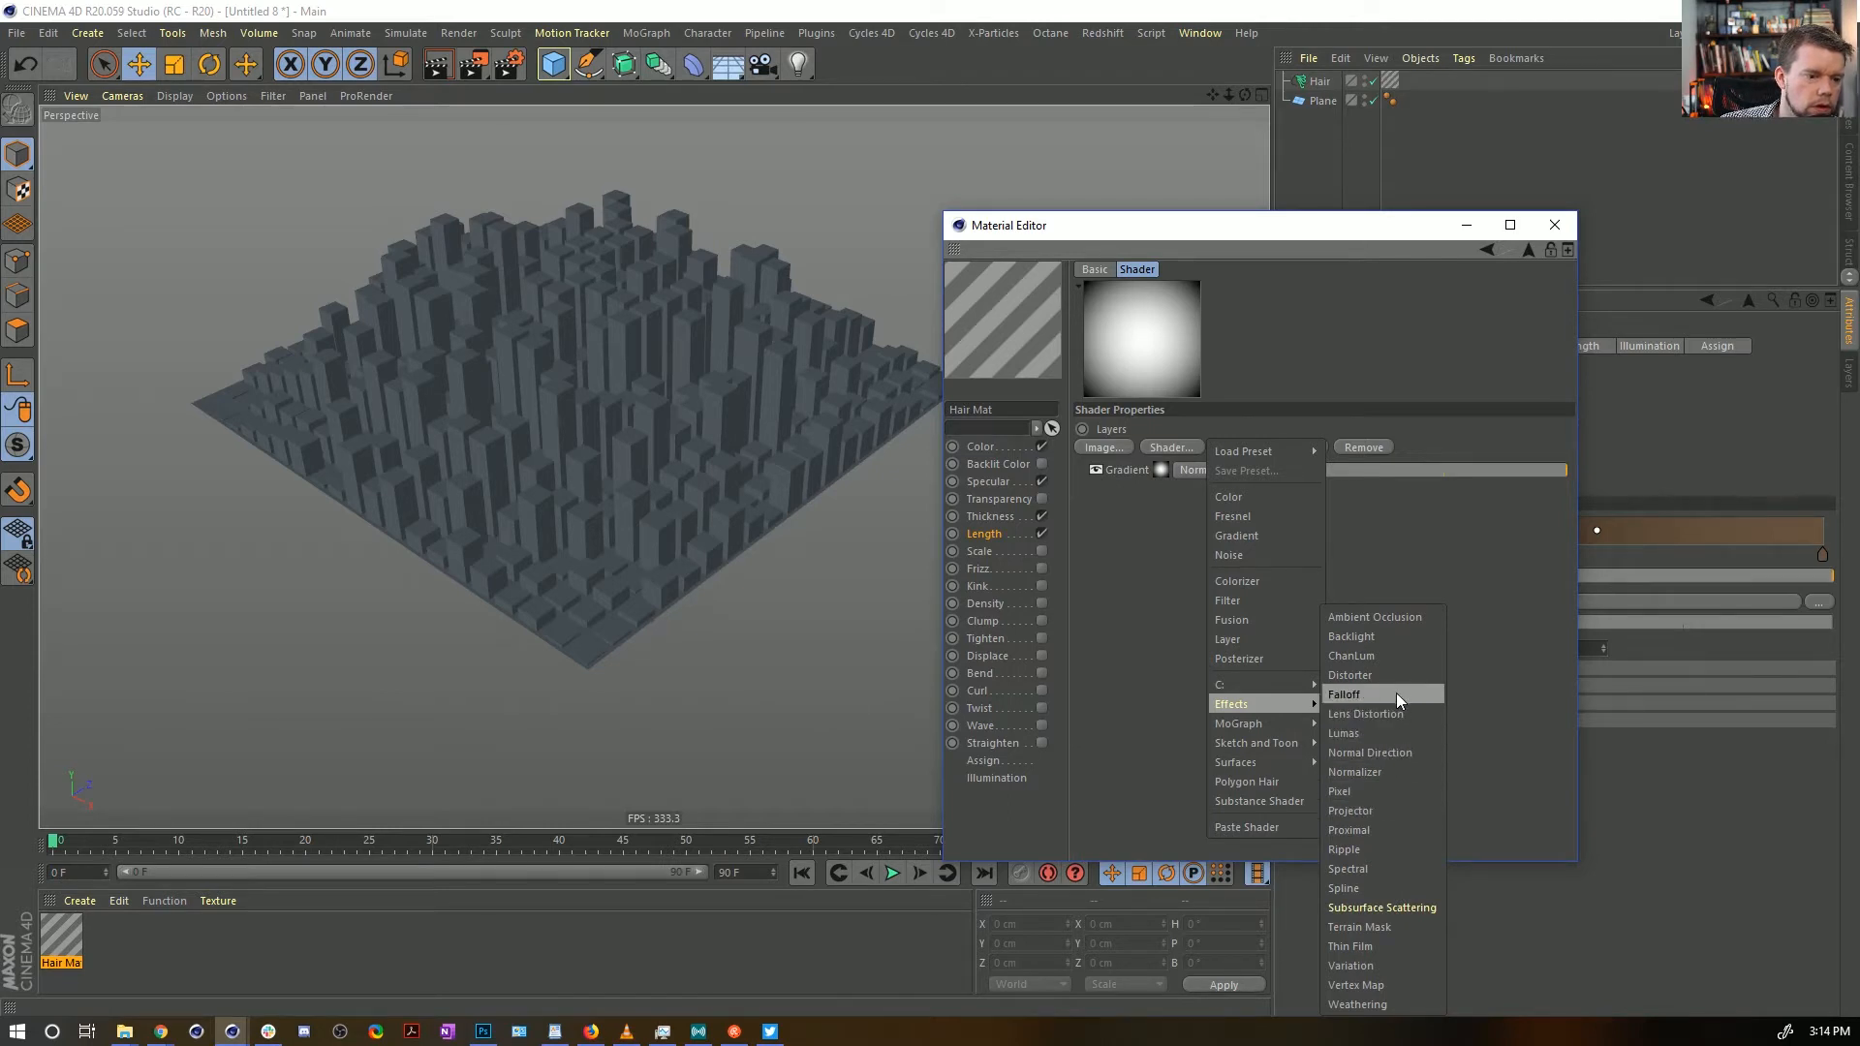
pyautogui.click(1386, 811)
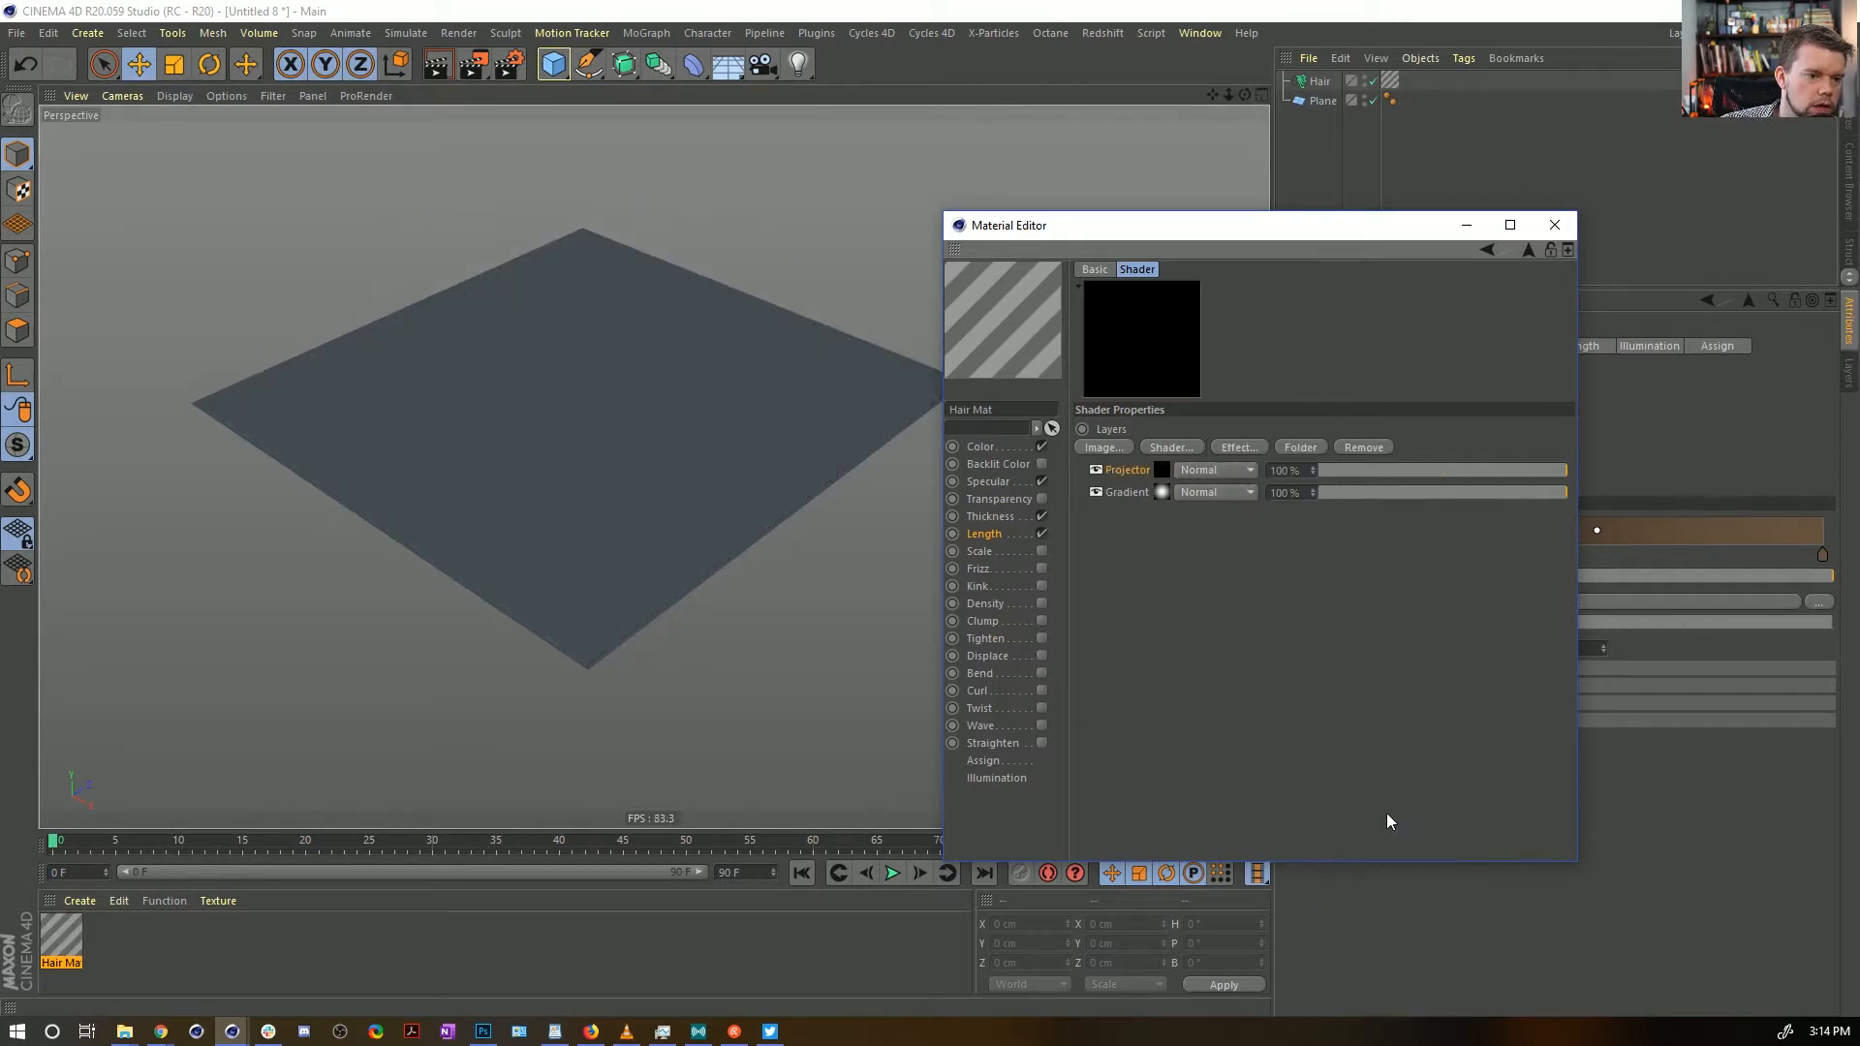
# Load a Noise shader into the Projector layer's texture
pyautogui.click(1162, 470)
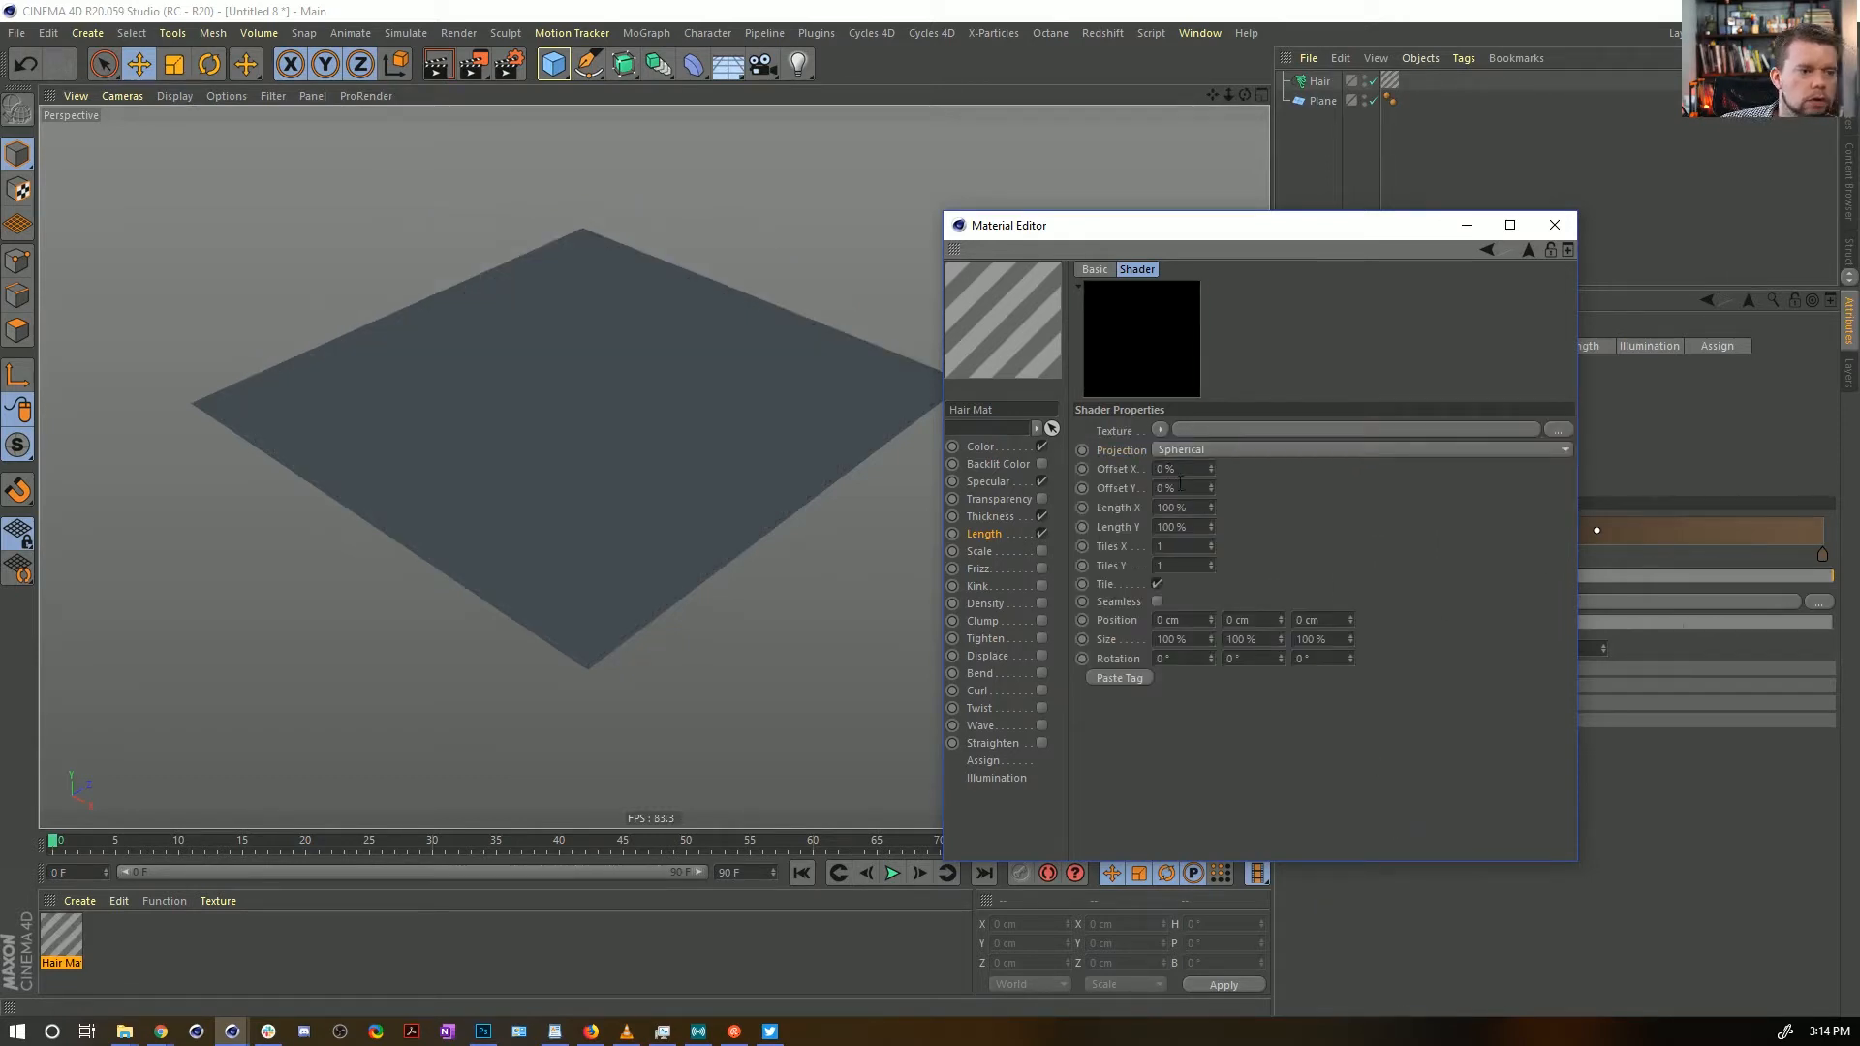
pyautogui.click(1160, 429)
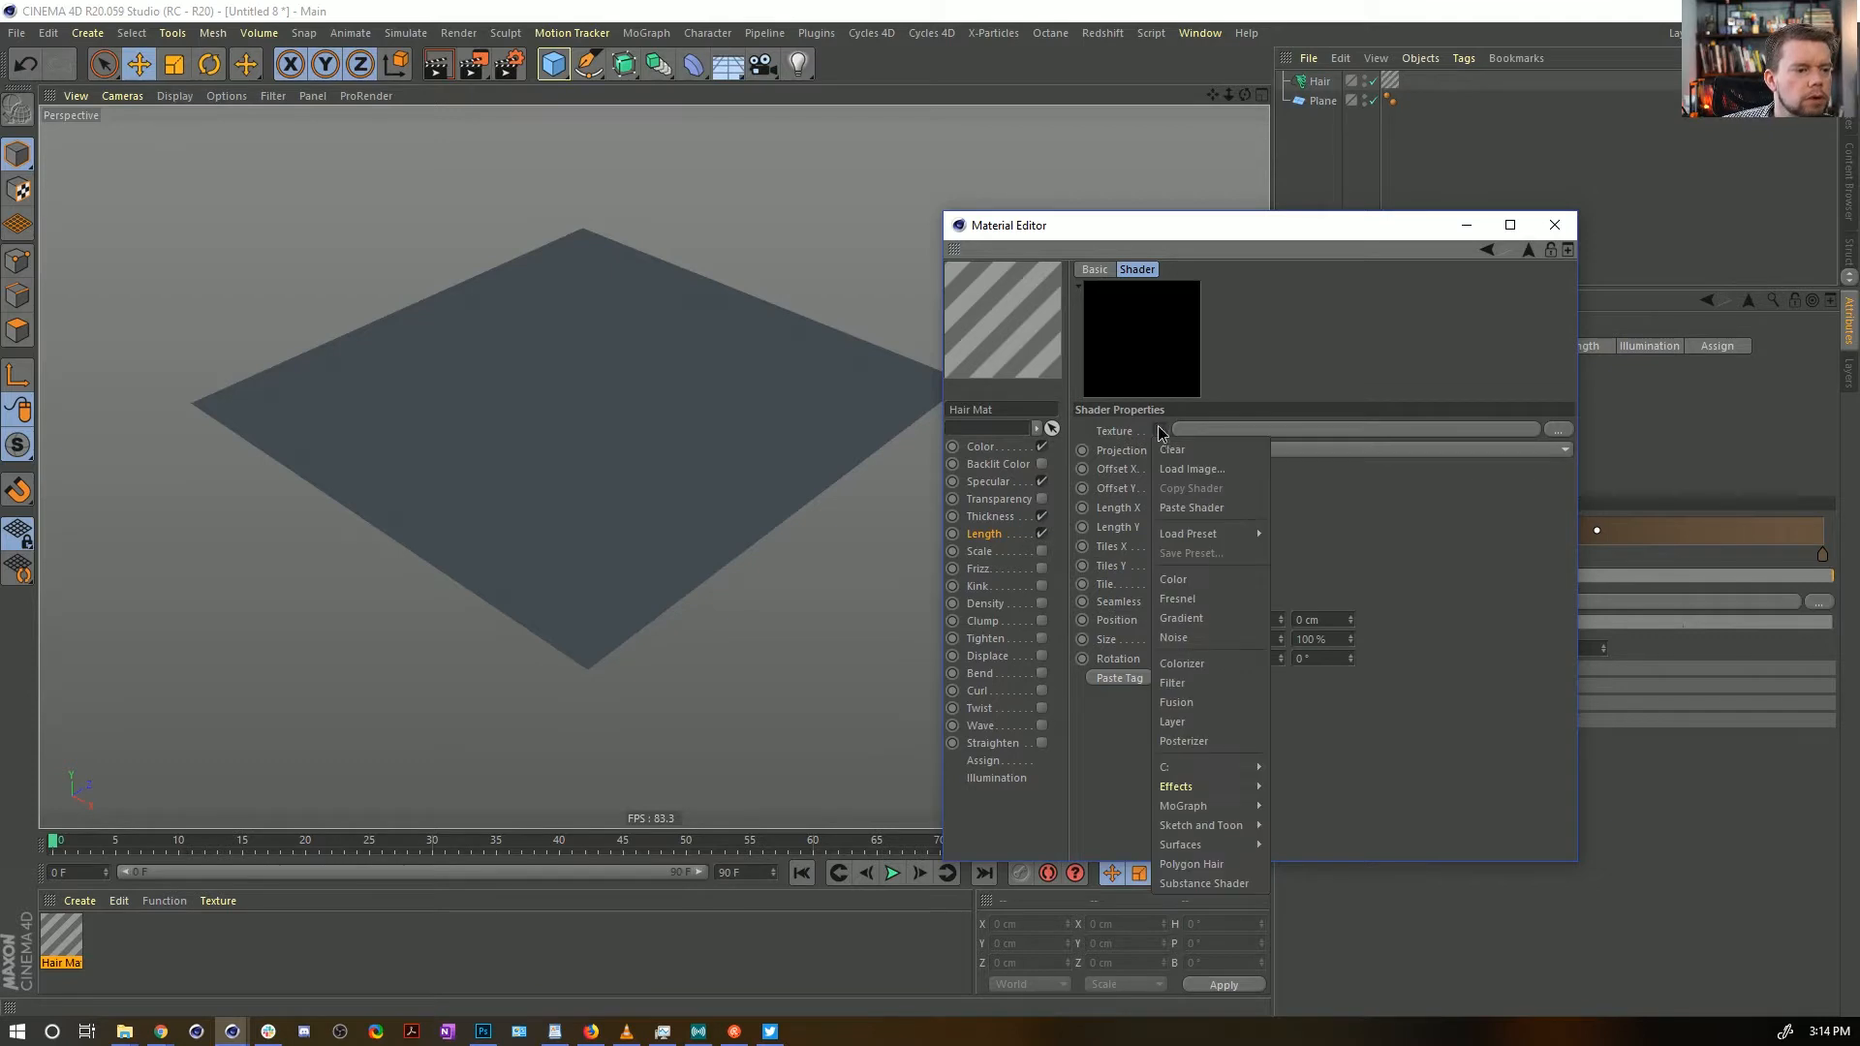
pyautogui.click(1189, 635)
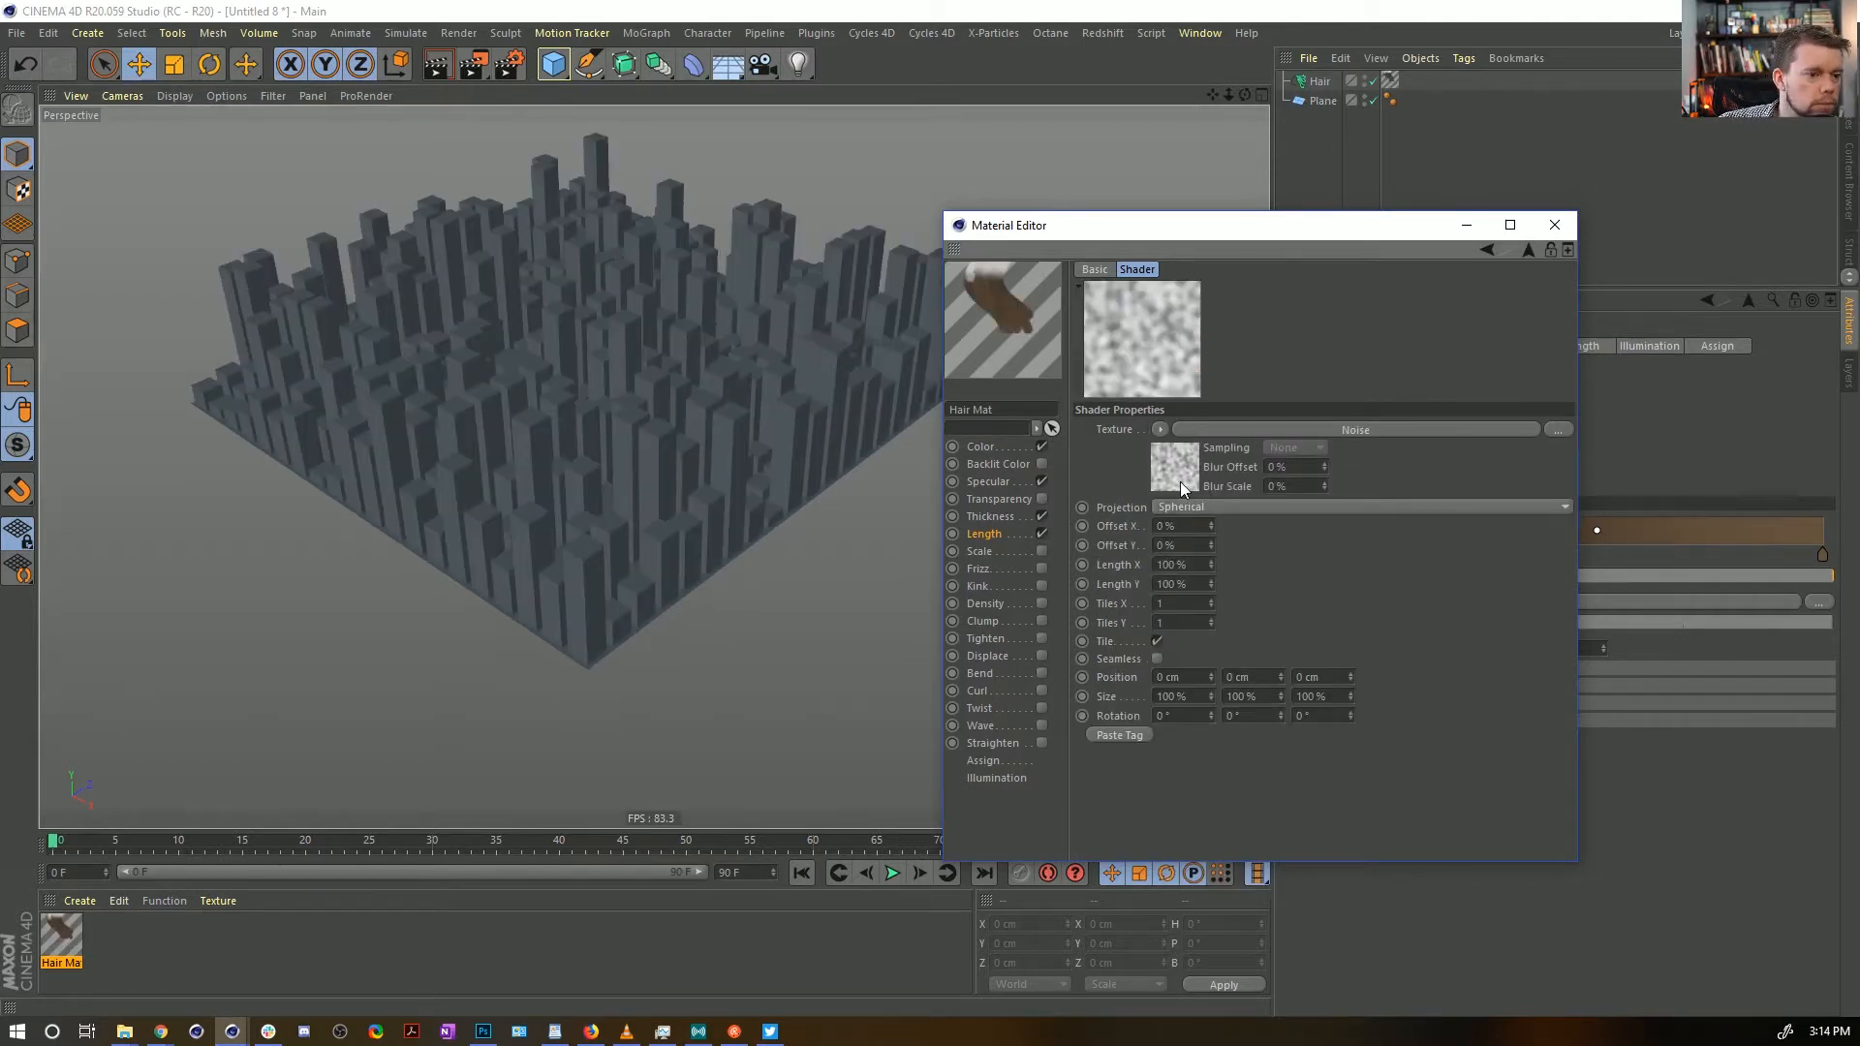
# Turn off tiling in the Projector, set its projection to Cubic and its Y position to 394 cm
pyautogui.moveTo(1281, 677)
pyautogui.mouseDown()
pyautogui.moveTo(1281, 641)
pyautogui.moveTo(1280, 659)
pyautogui.mouseUp()
pyautogui.click(1157, 641)
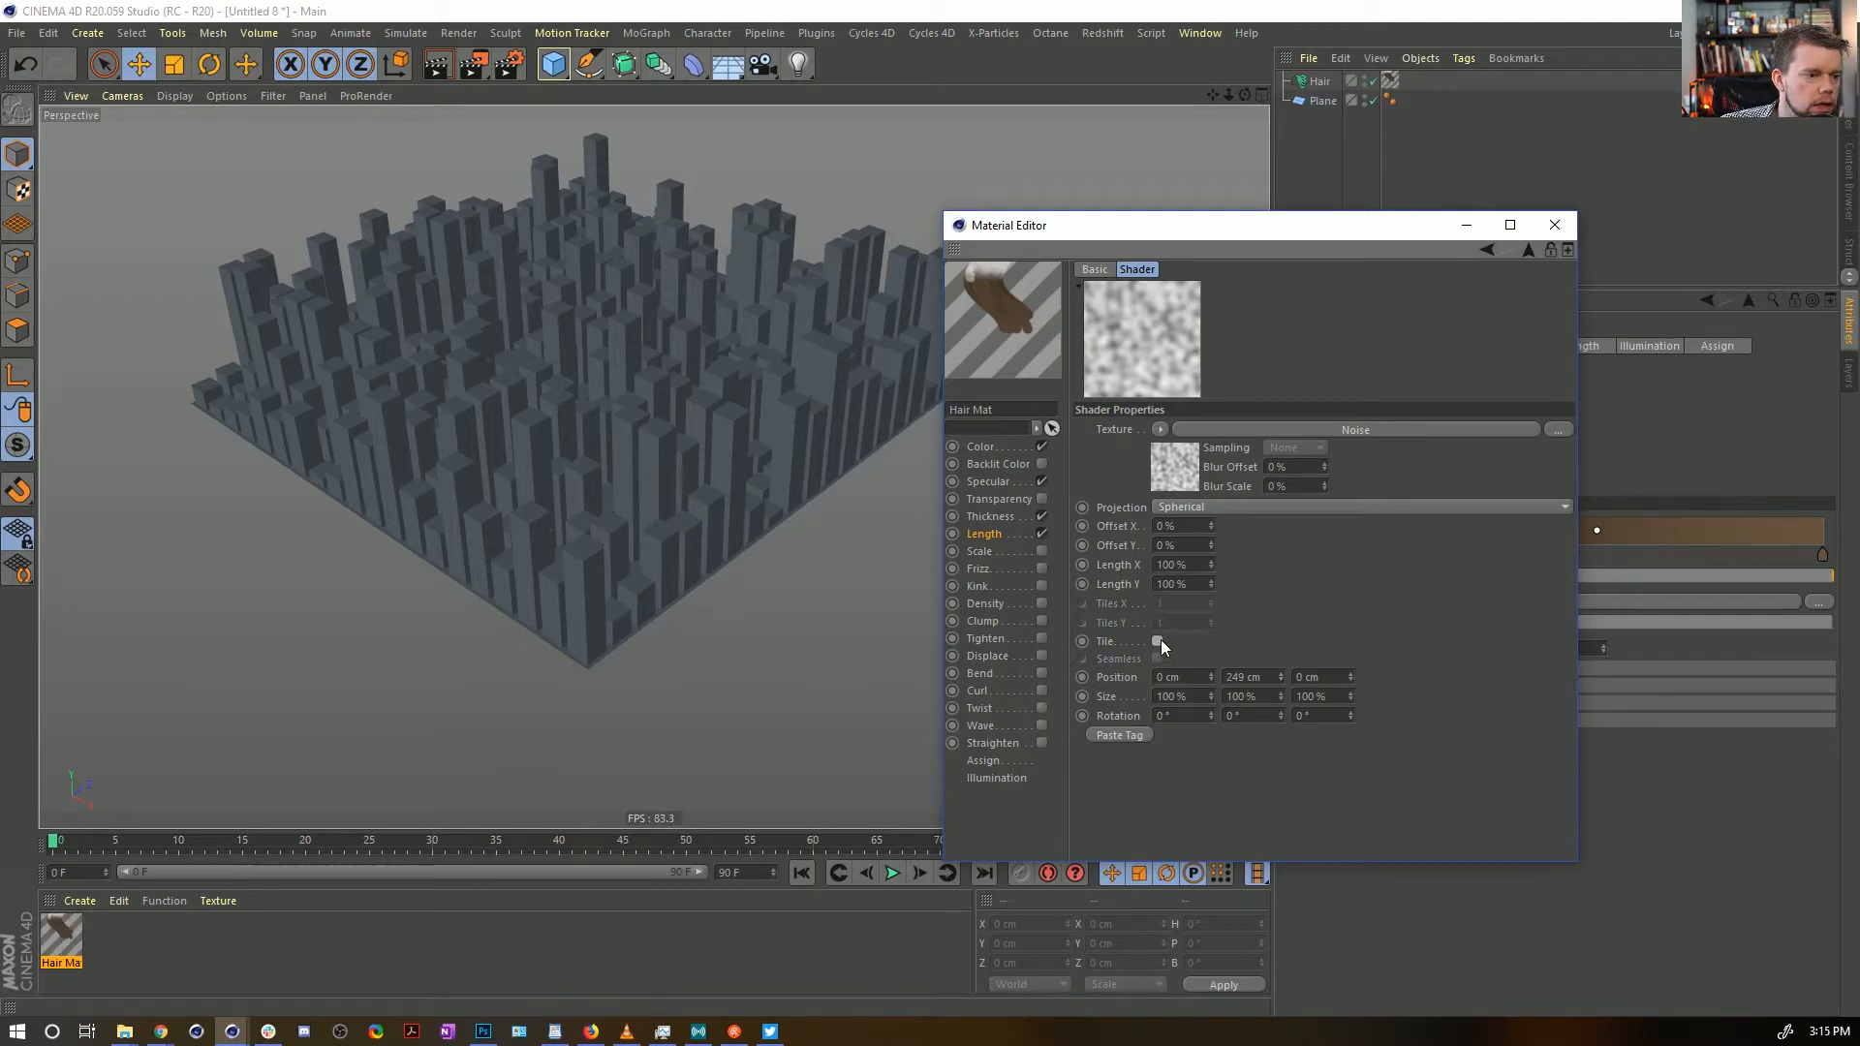
pyautogui.click(1190, 507)
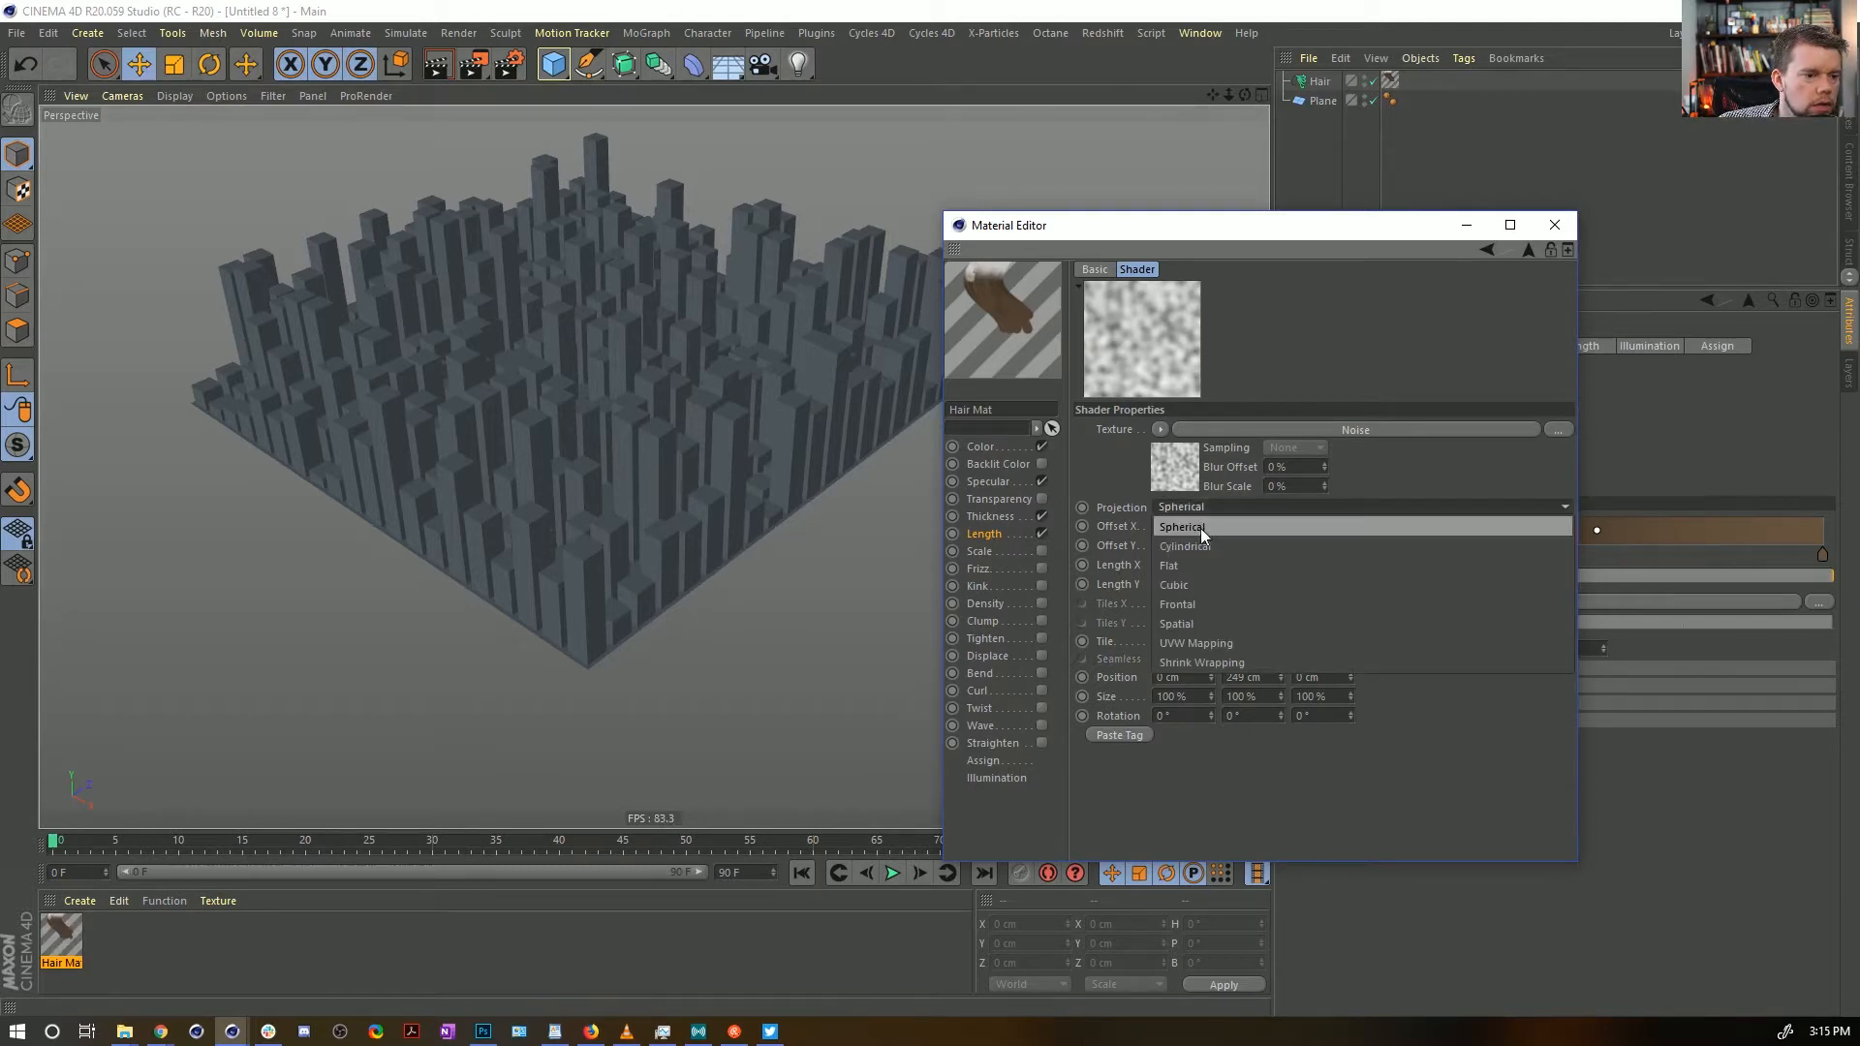
pyautogui.click(1207, 589)
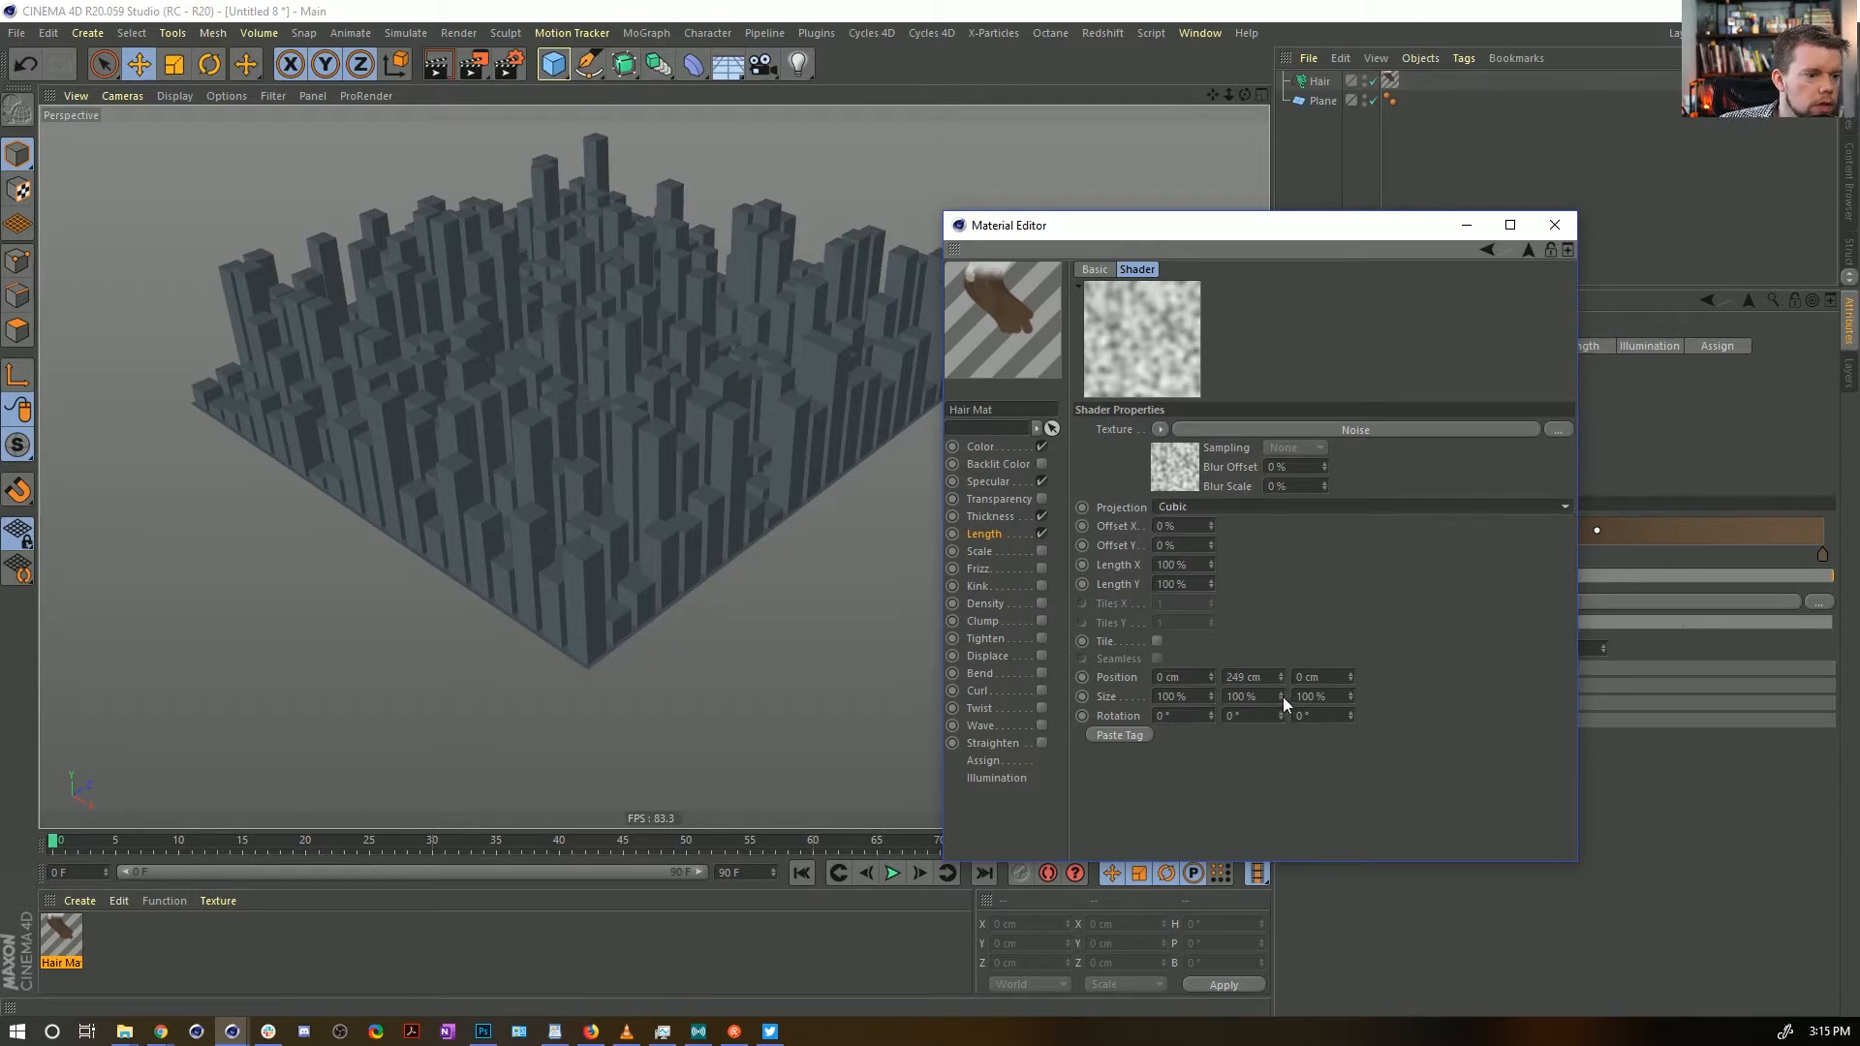
pyautogui.moveTo(1281, 682); pyautogui.dragTo(1281, 678)
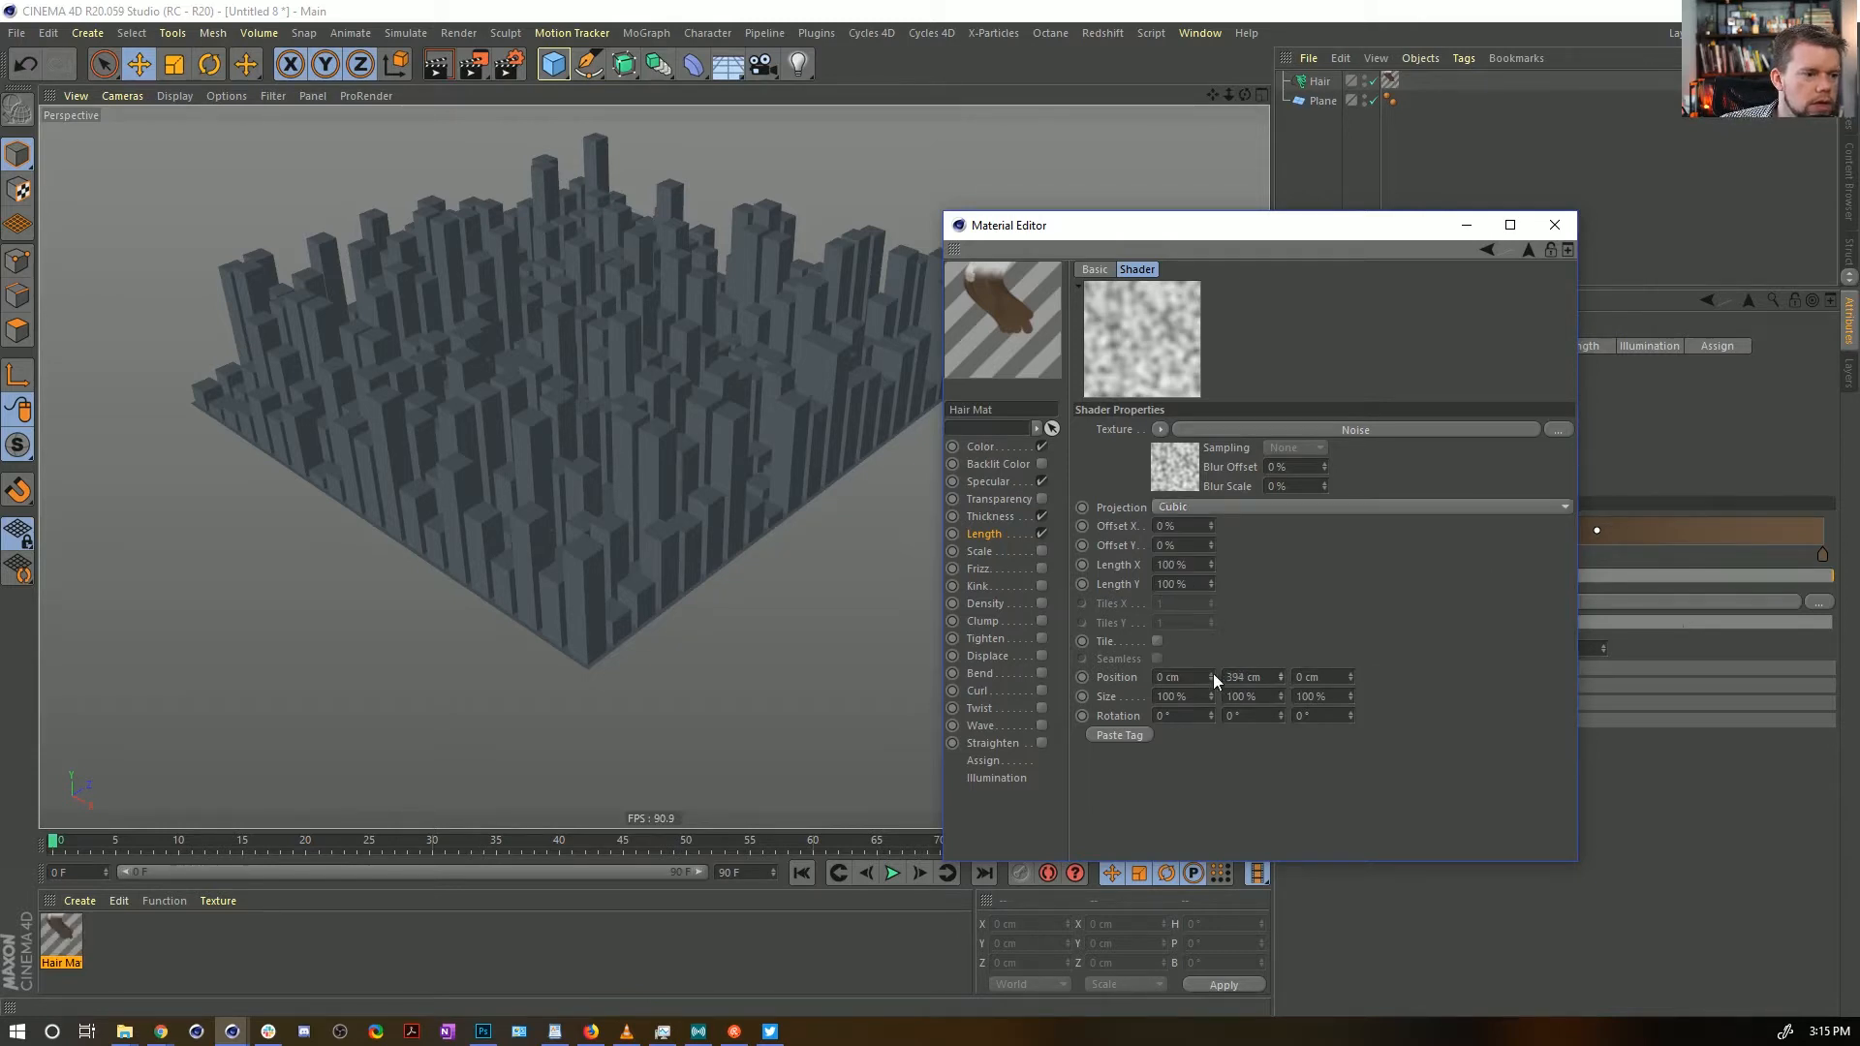
# Set the projected noise's animation speed to 1, start playback and close the Material Editor
pyautogui.click(1177, 468)
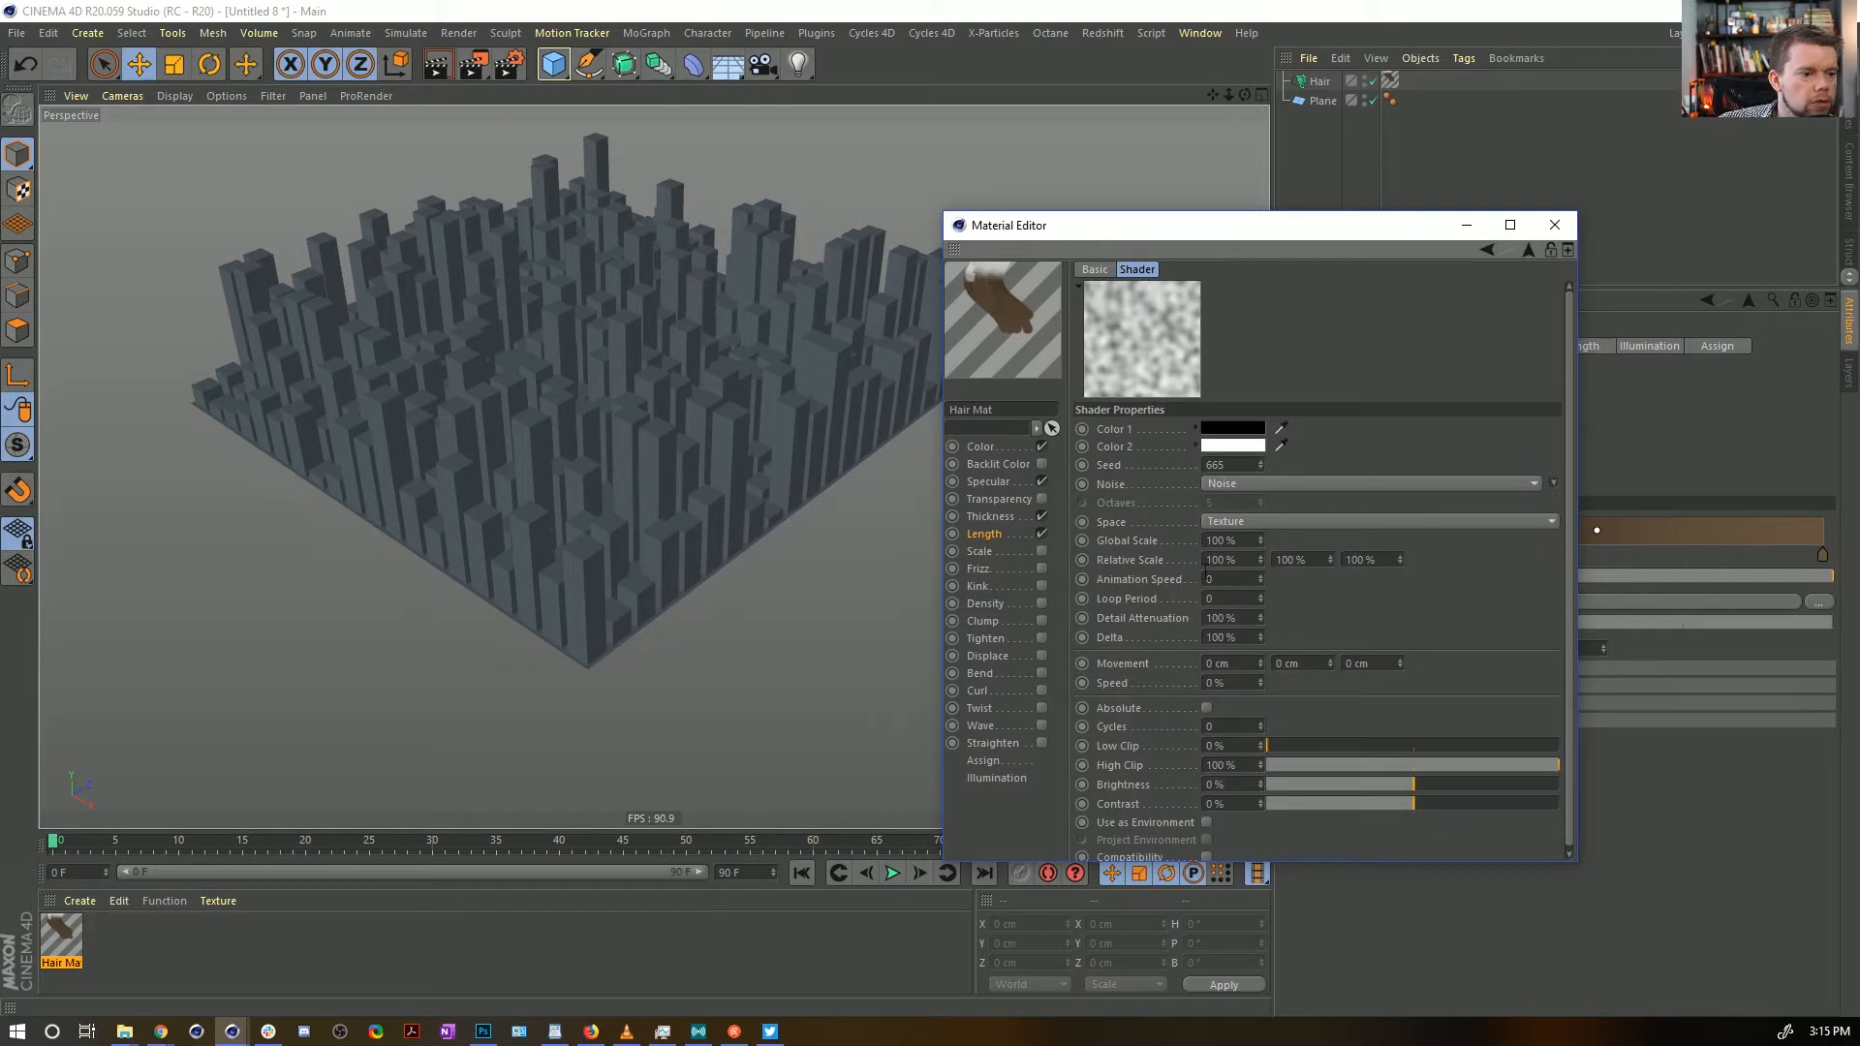
pyautogui.click(892, 873)
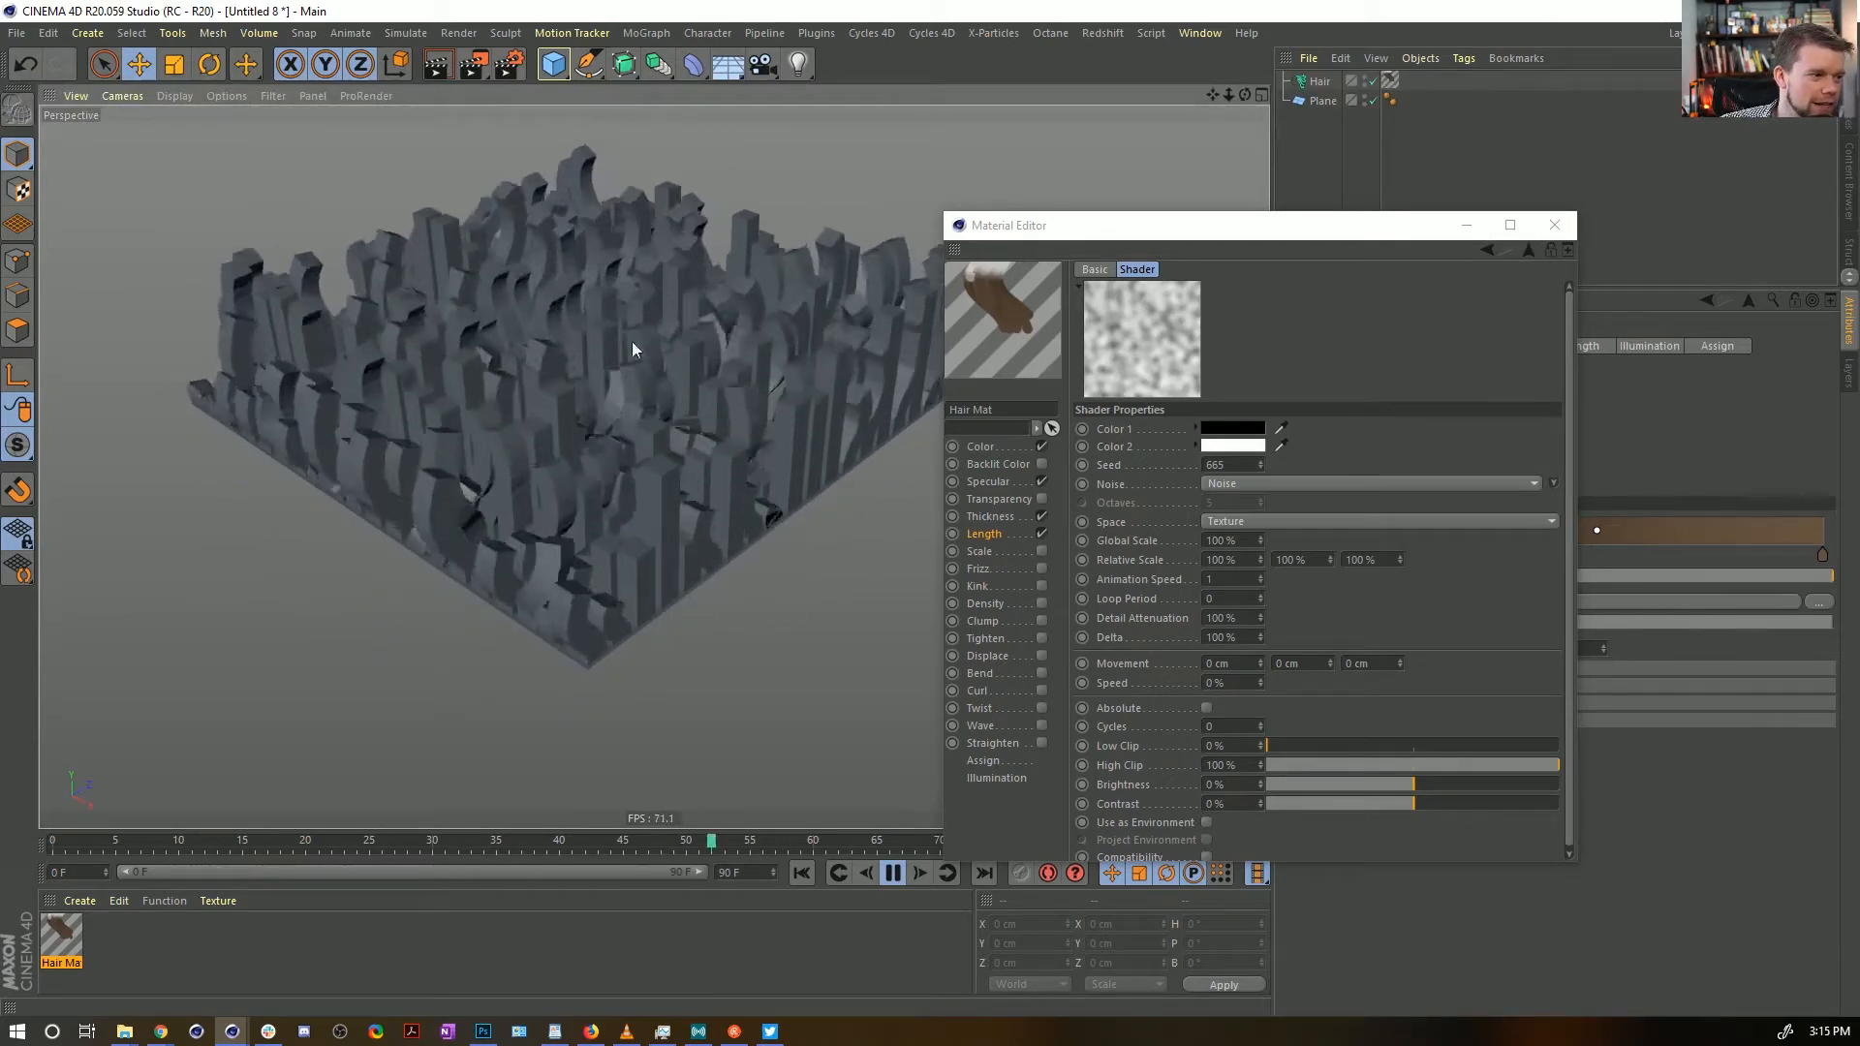
pyautogui.click(1554, 225)
# Disable dynamics on the Hair object and deselect it to watch the columns without guides
pyautogui.click(1320, 81)
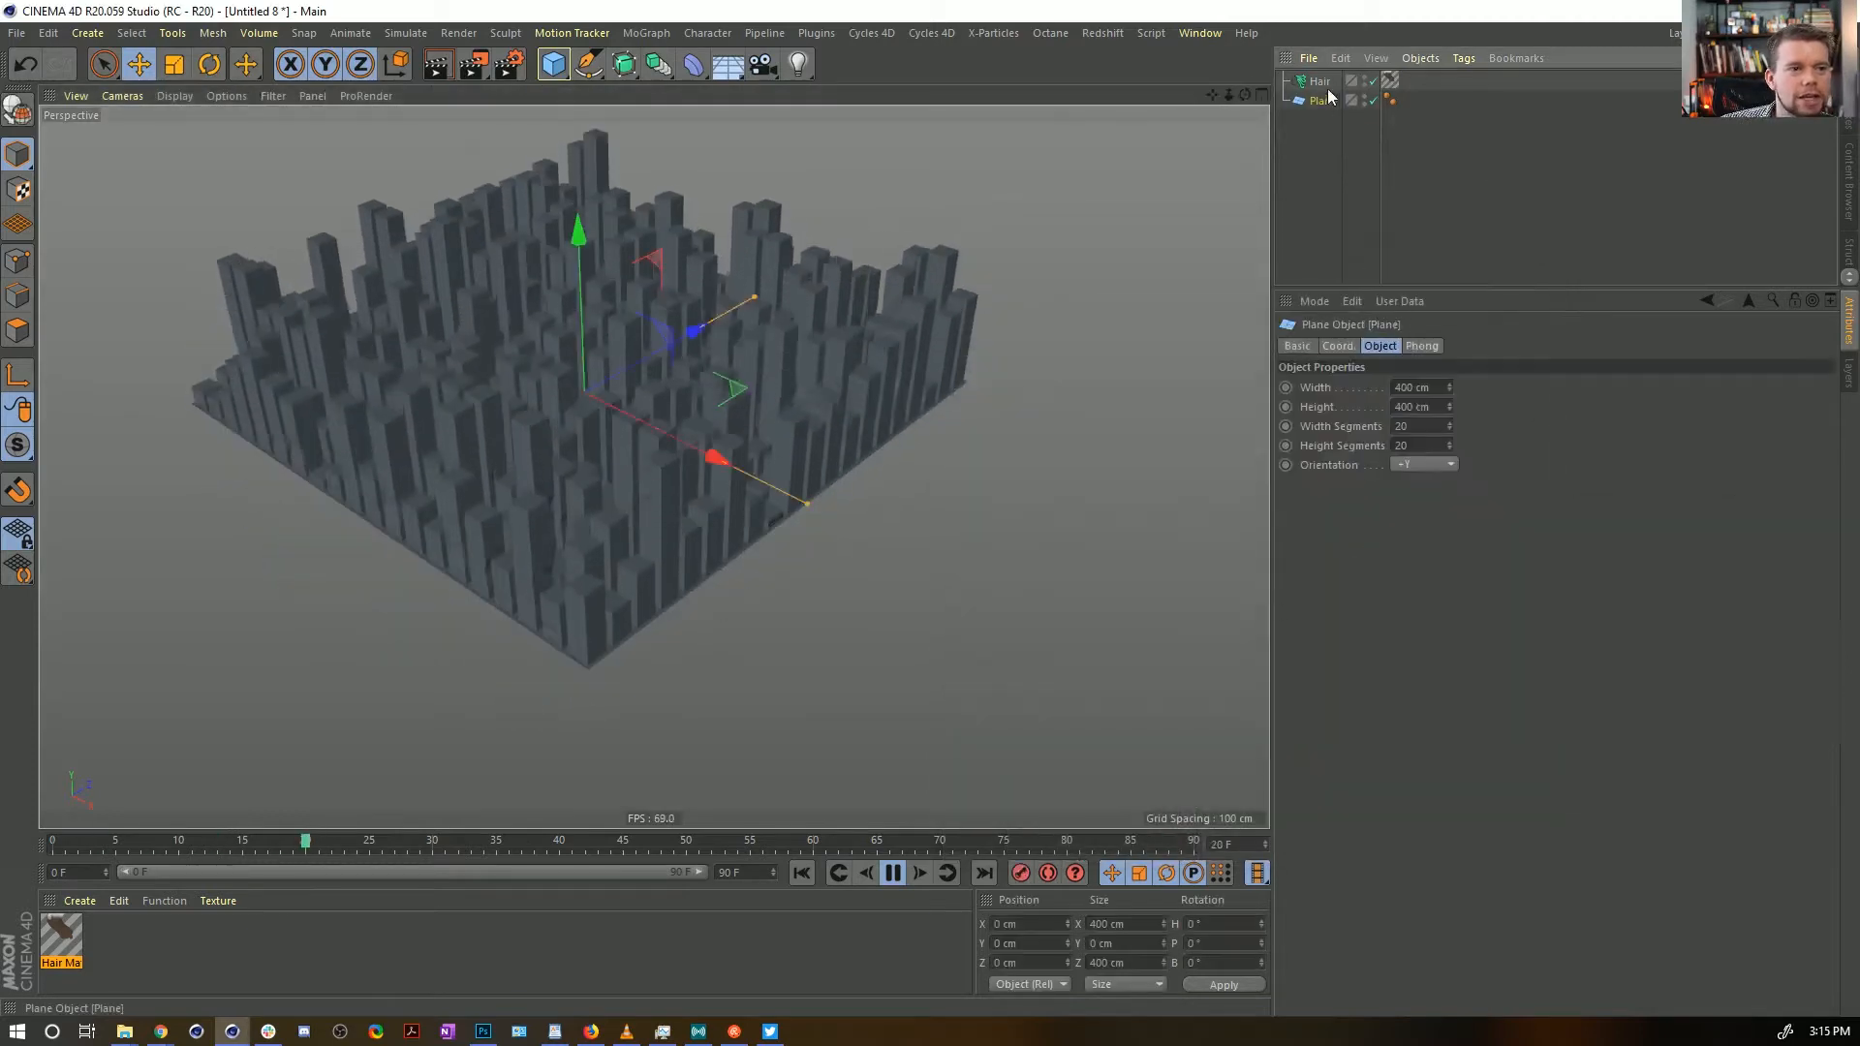
pyautogui.click(1584, 345)
pyautogui.click(1633, 349)
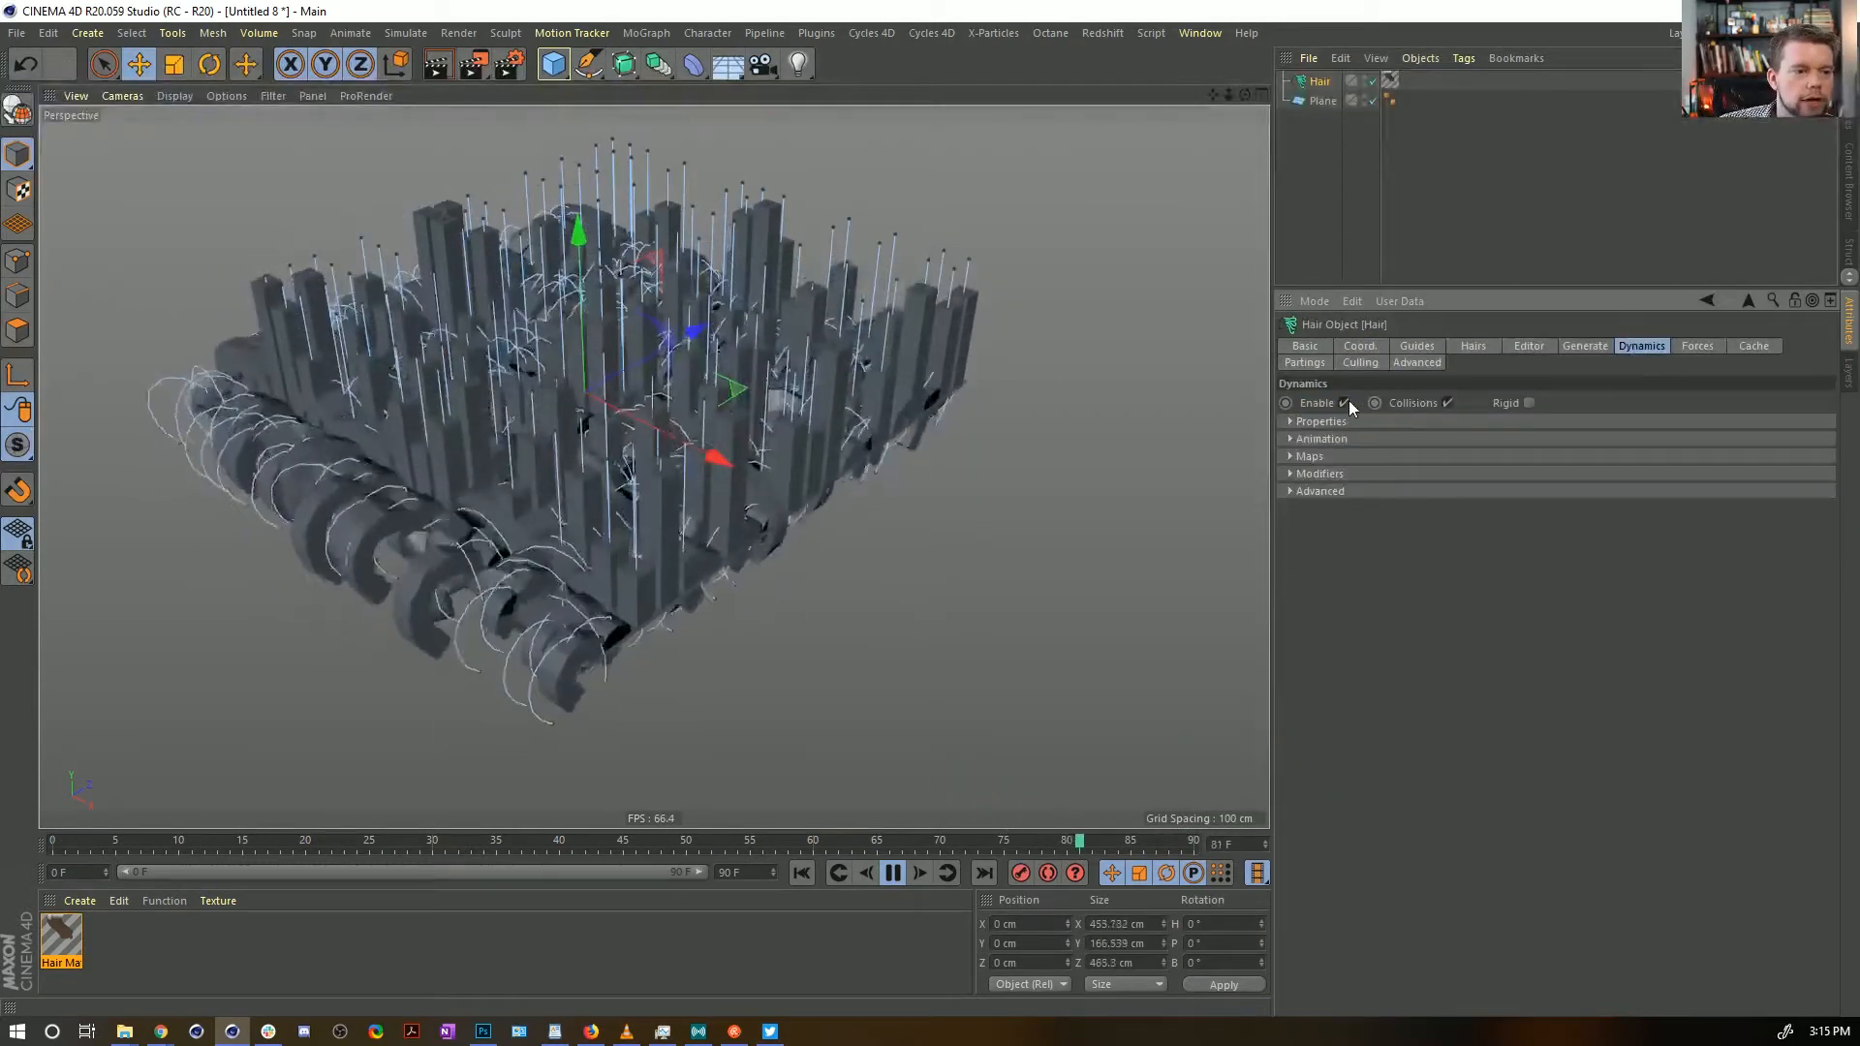
pyautogui.click(1304, 233)
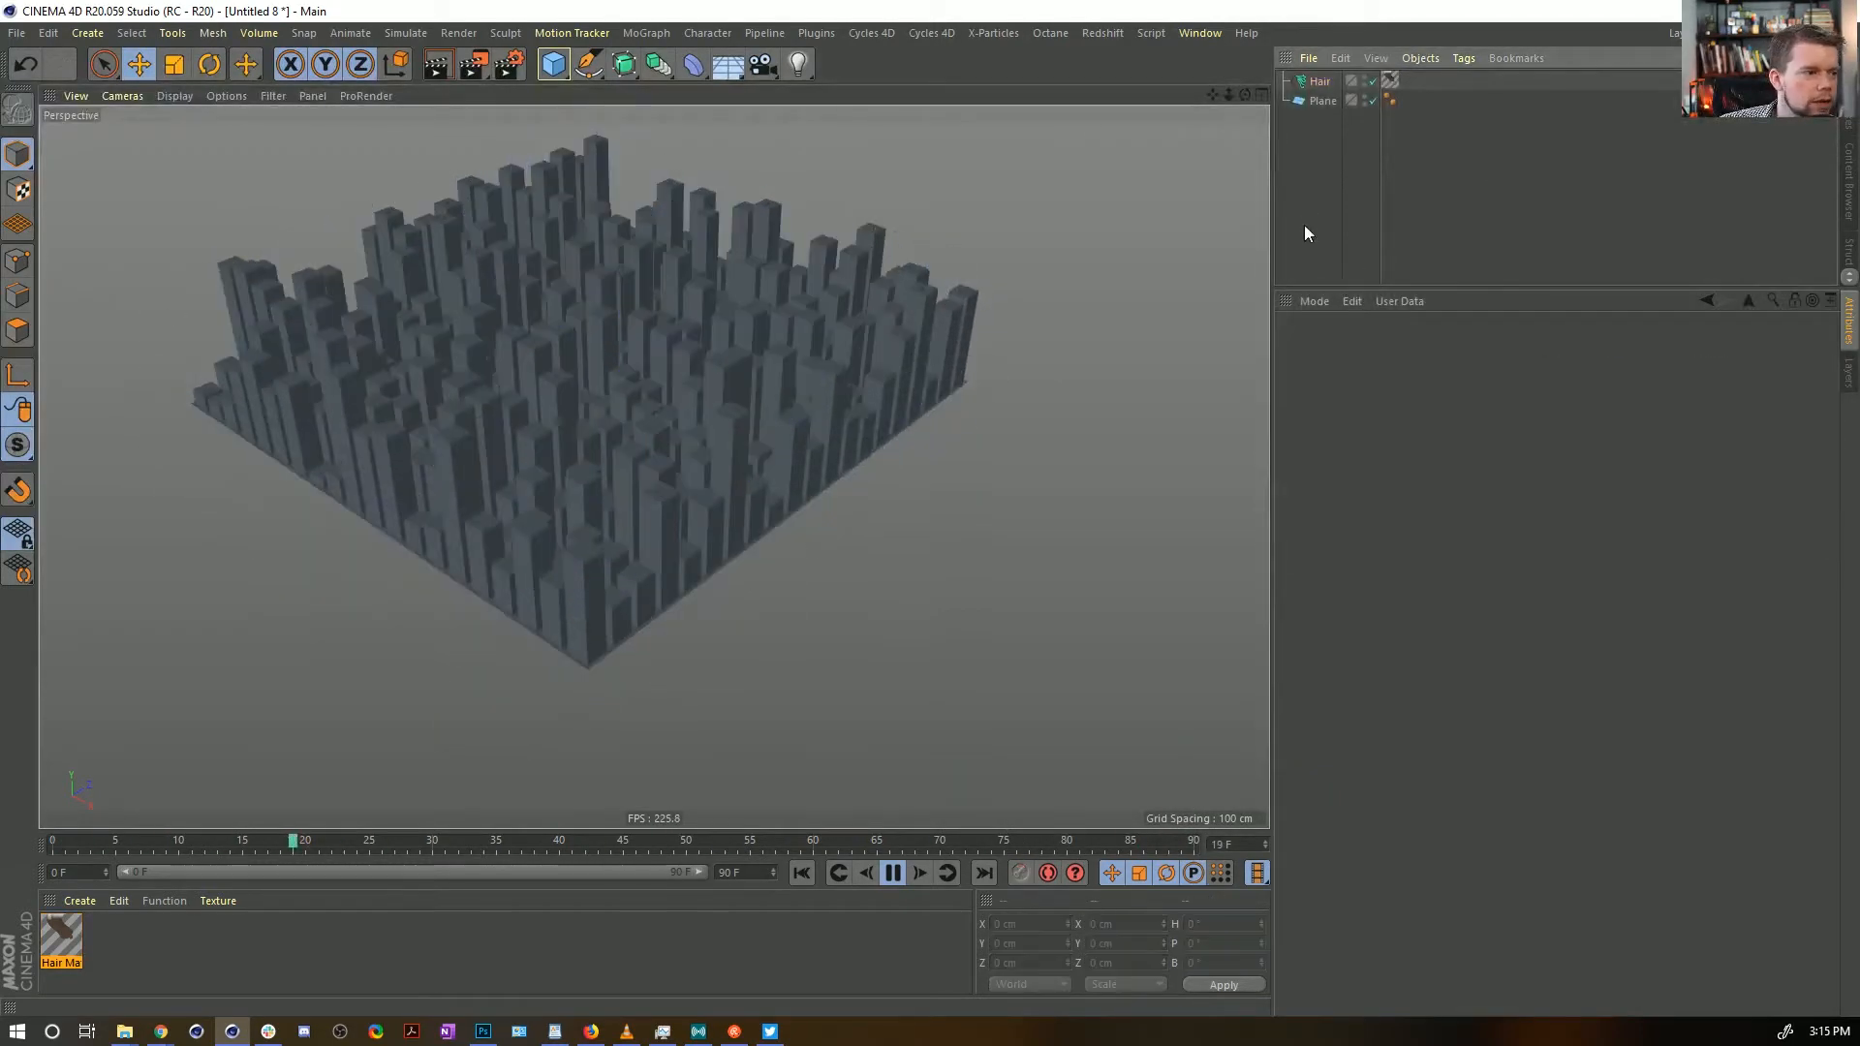
# Toggle the Hair object's dynamics during playback to compare the motion, expand its Animation settings and leave dynamics enabled
pyautogui.click(1319, 81)
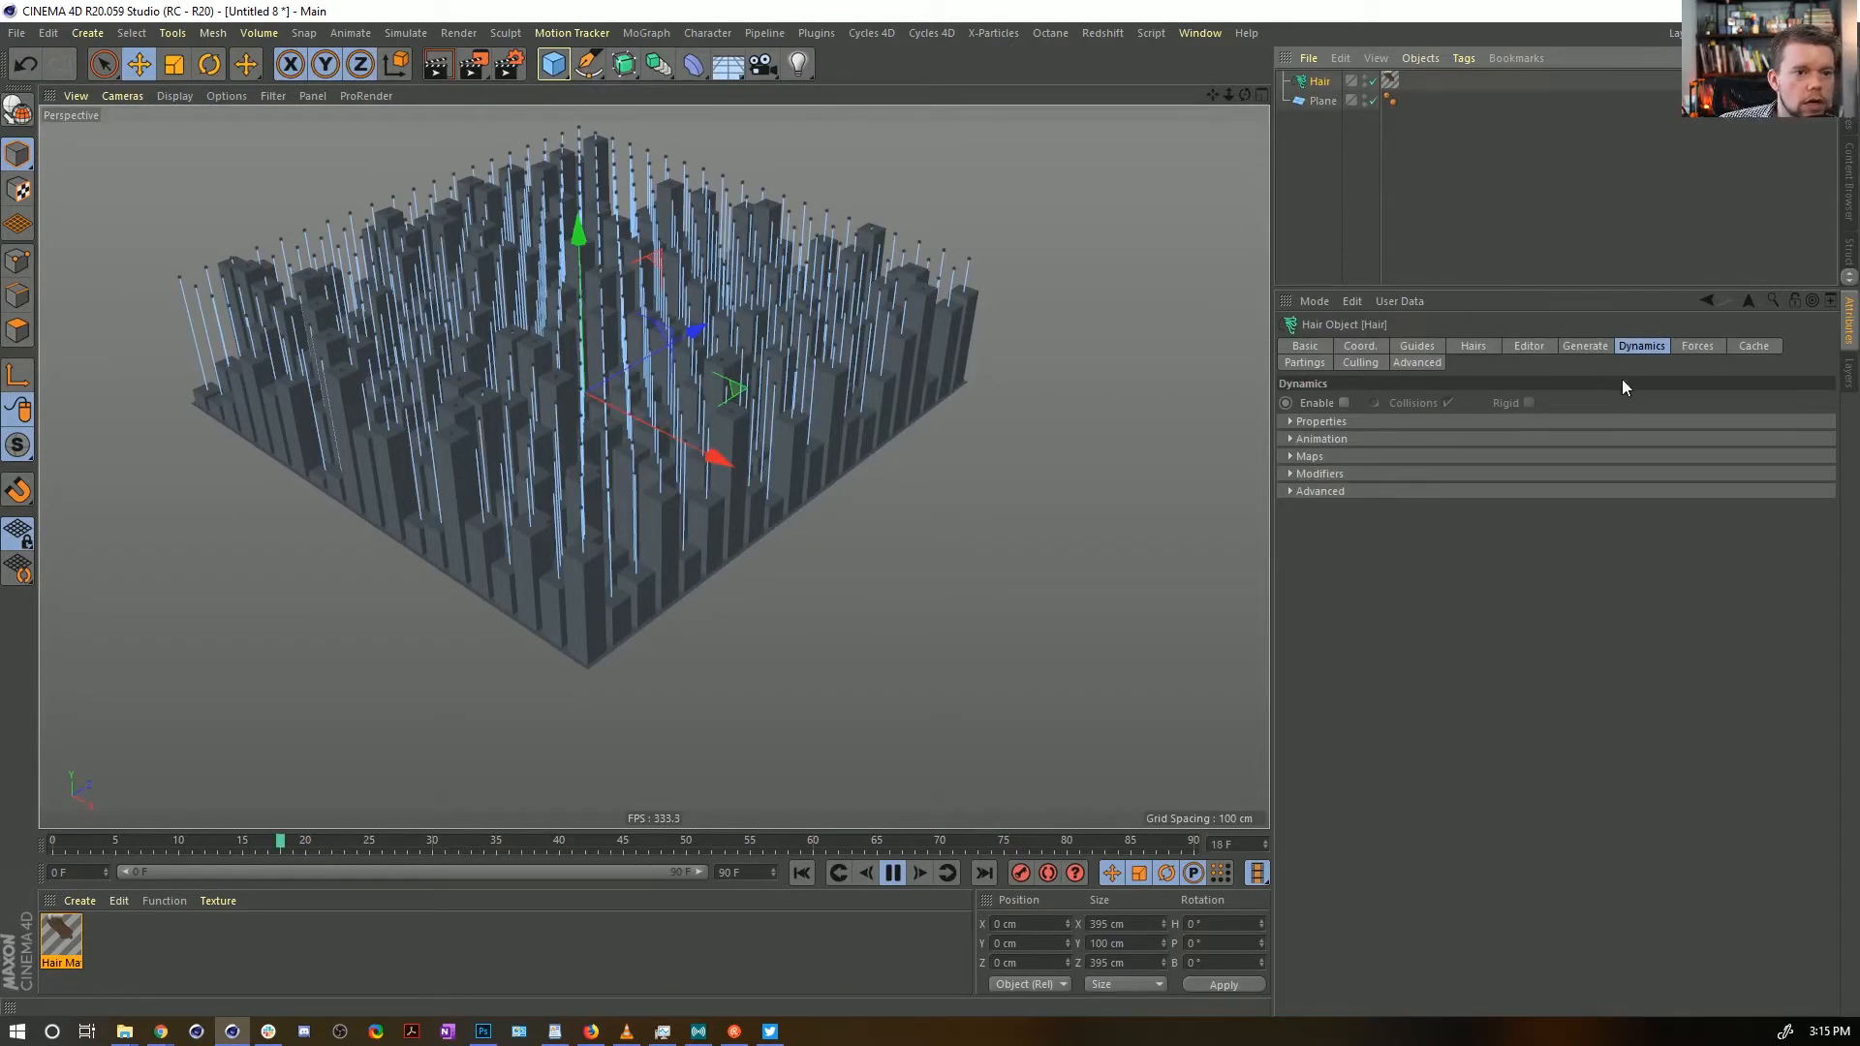
pyautogui.click(1344, 403)
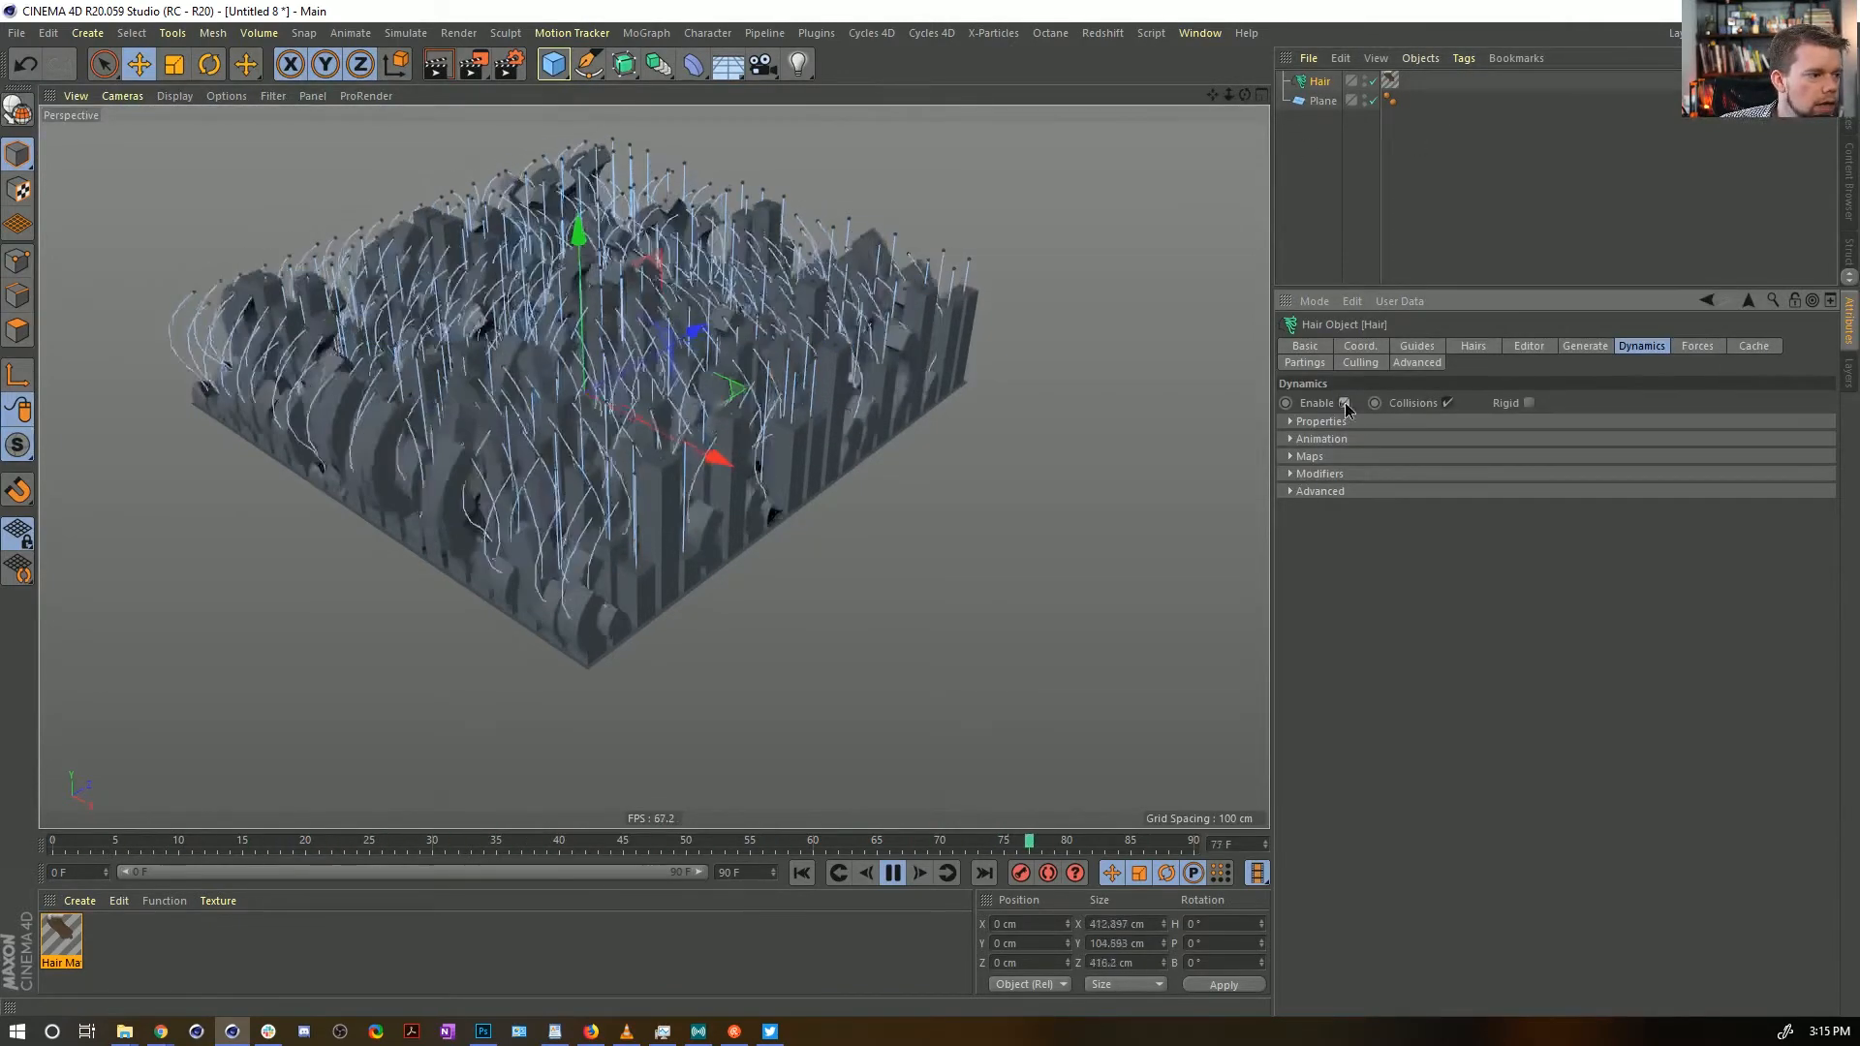
pyautogui.click(1344, 403)
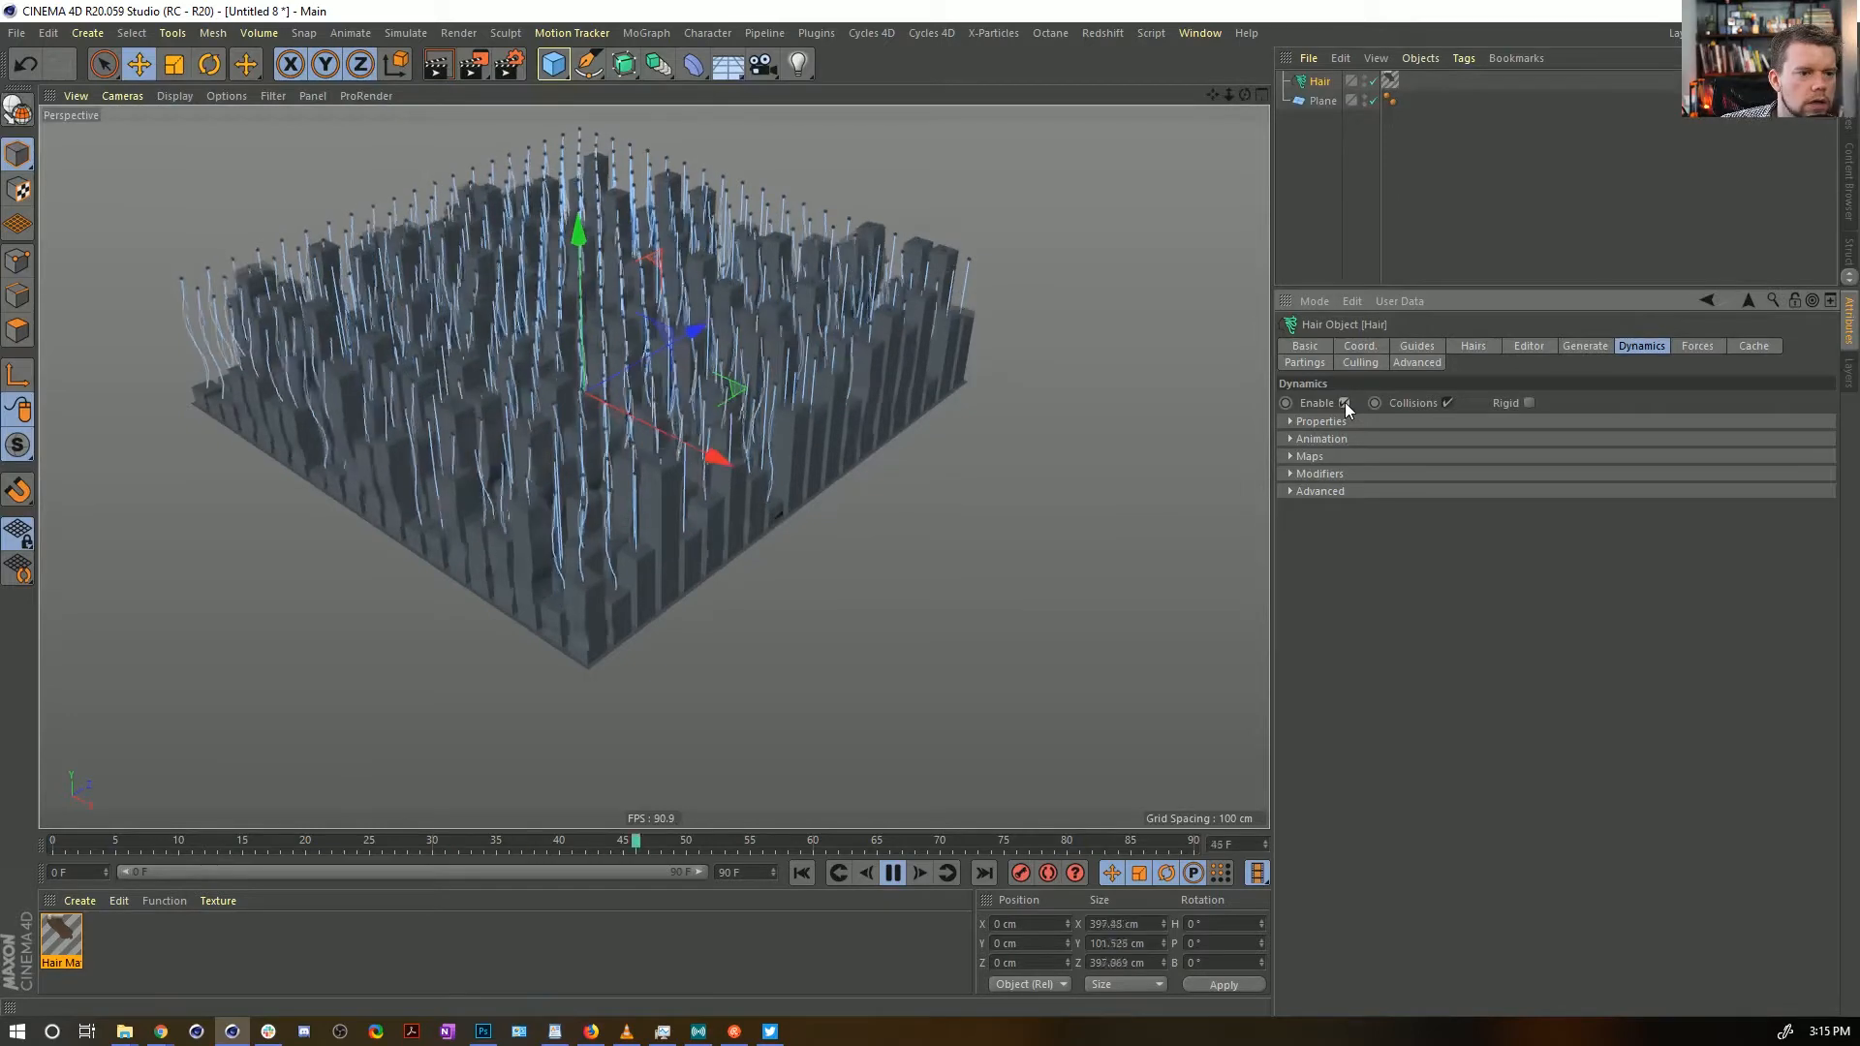
pyautogui.click(1331, 438)
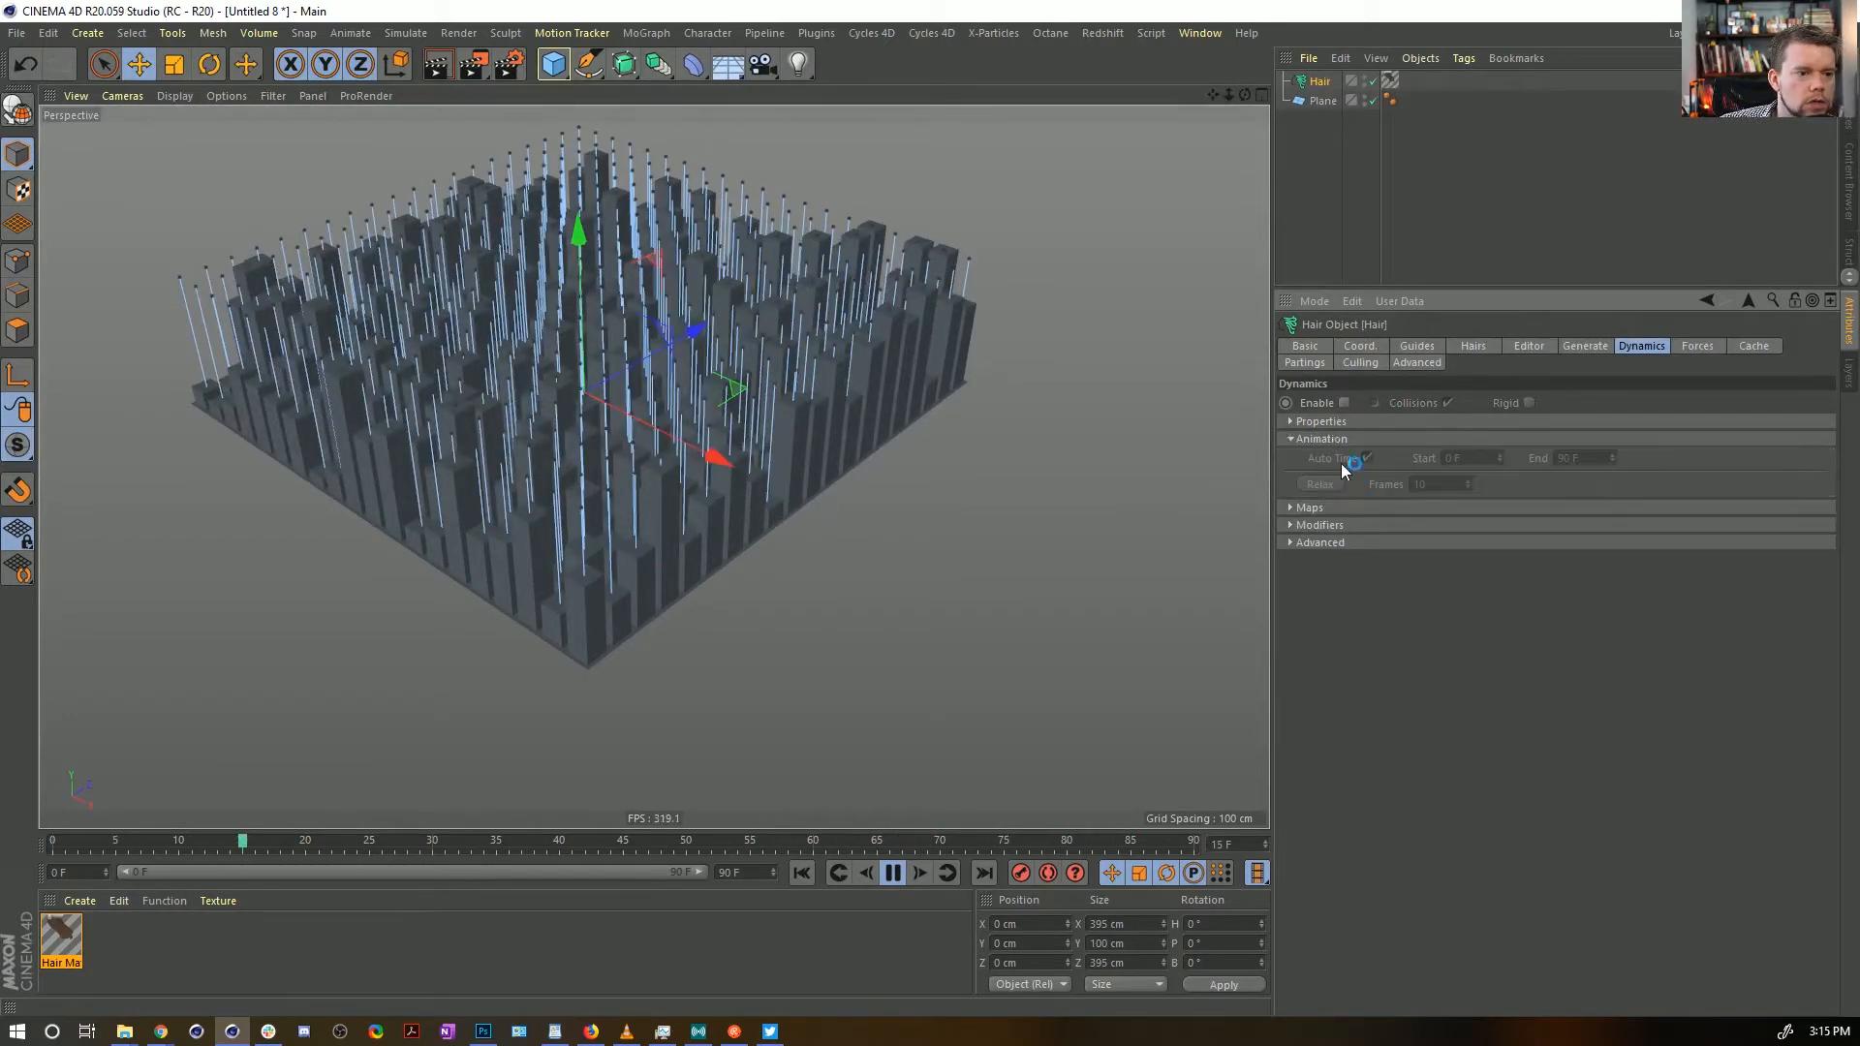
pyautogui.click(1344, 403)
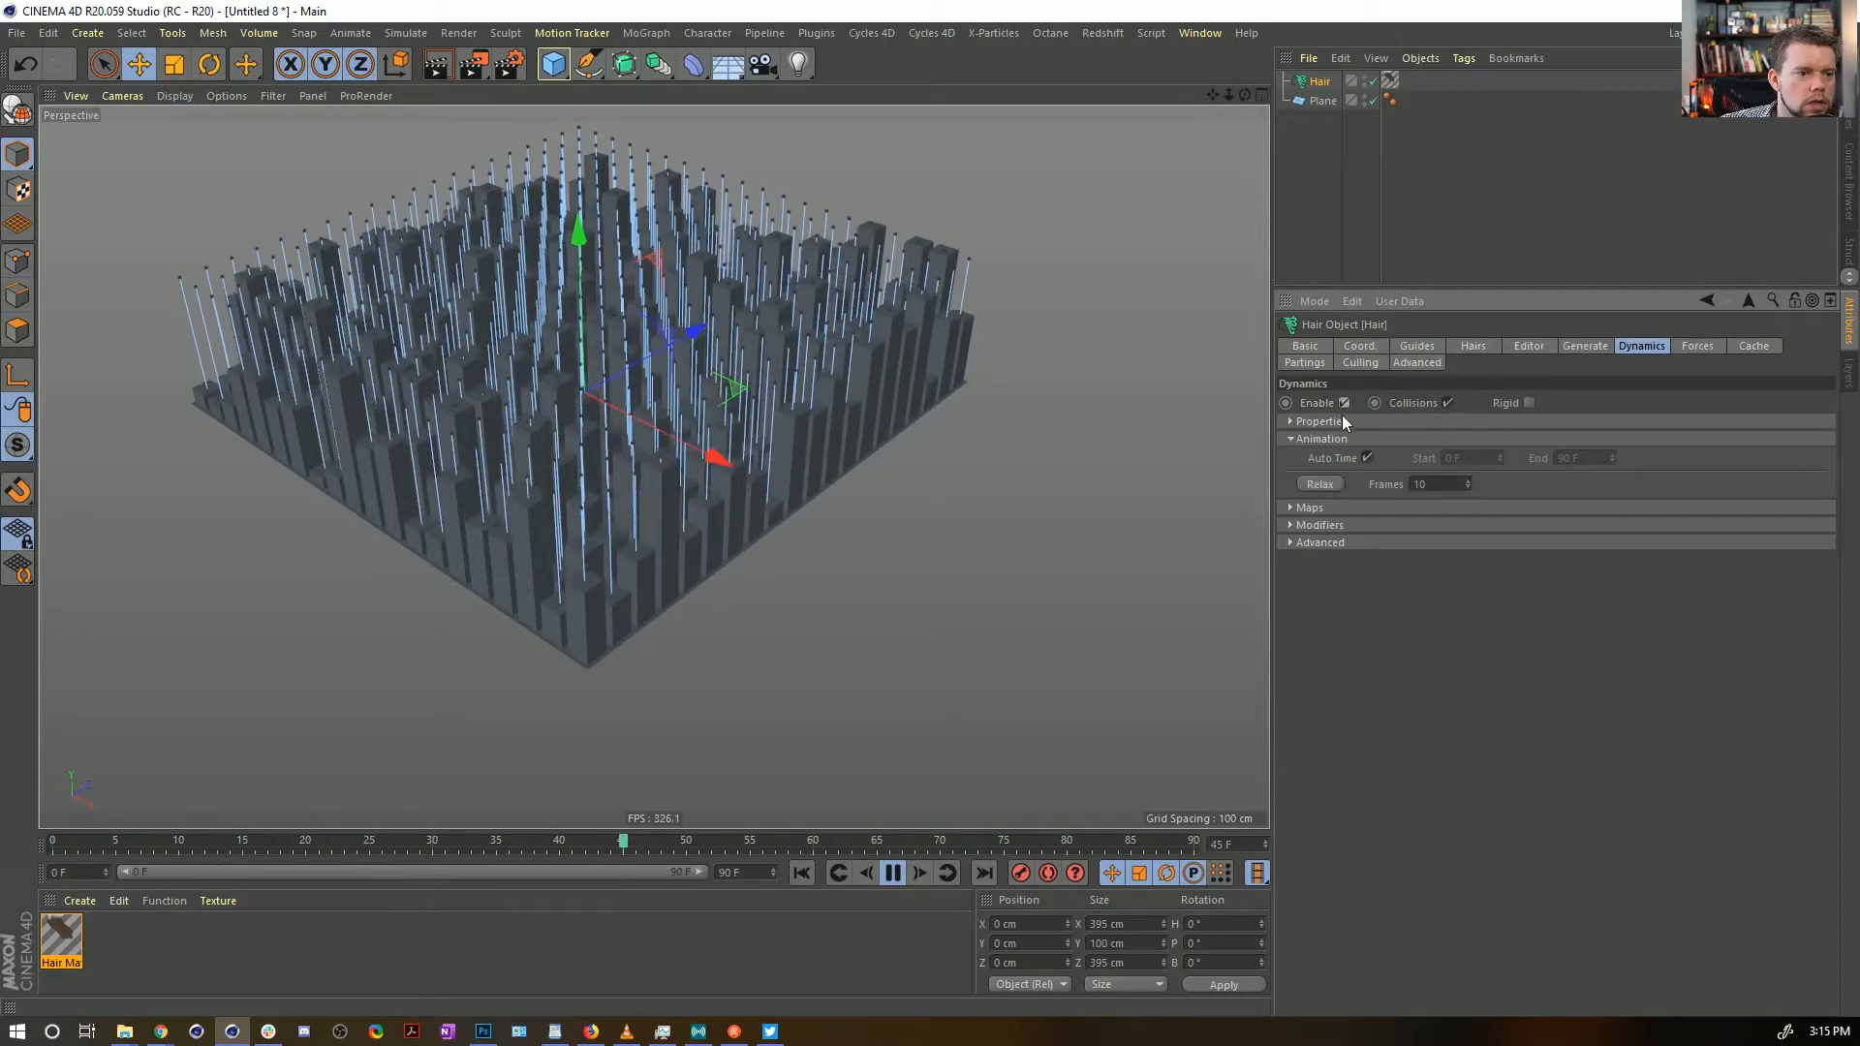
# Turn on Rigid and turn off Collisions in the Hair object's dynamics, and review its Modifiers, Advanced and Properties settings
pyautogui.click(1529, 403)
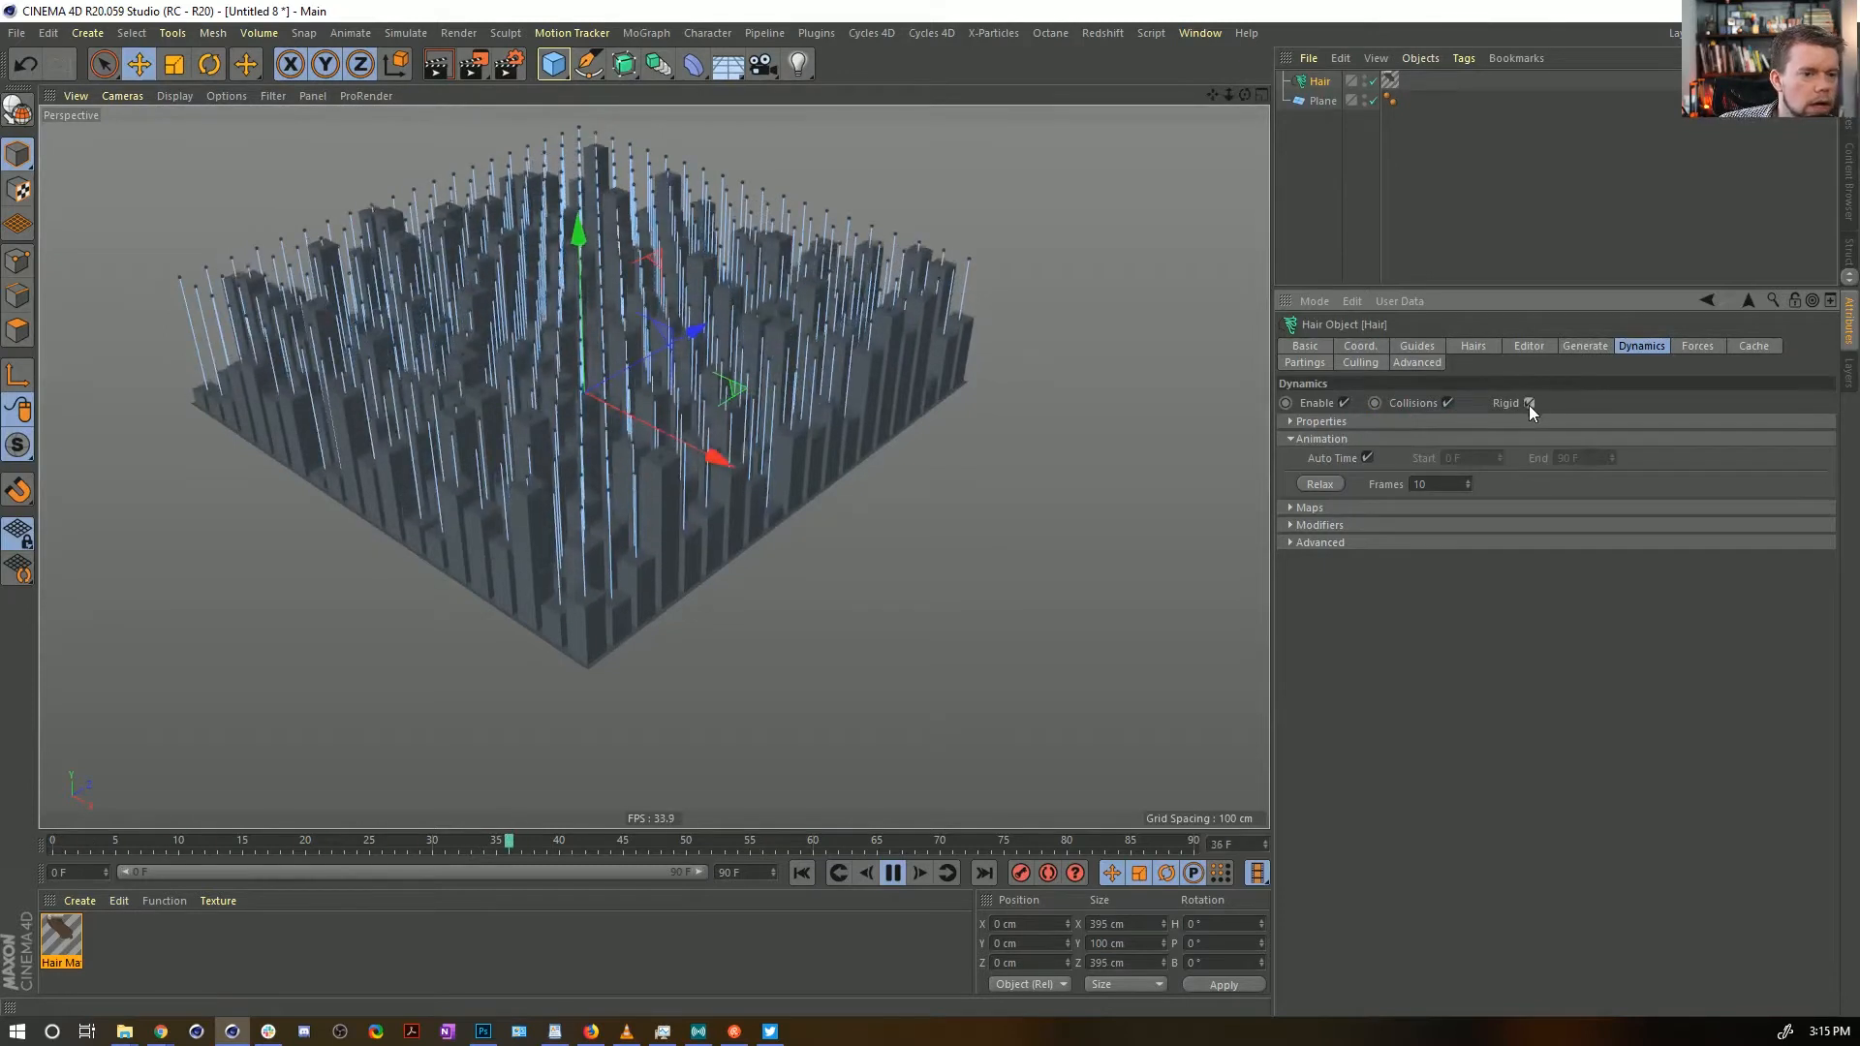
pyautogui.click(1447, 403)
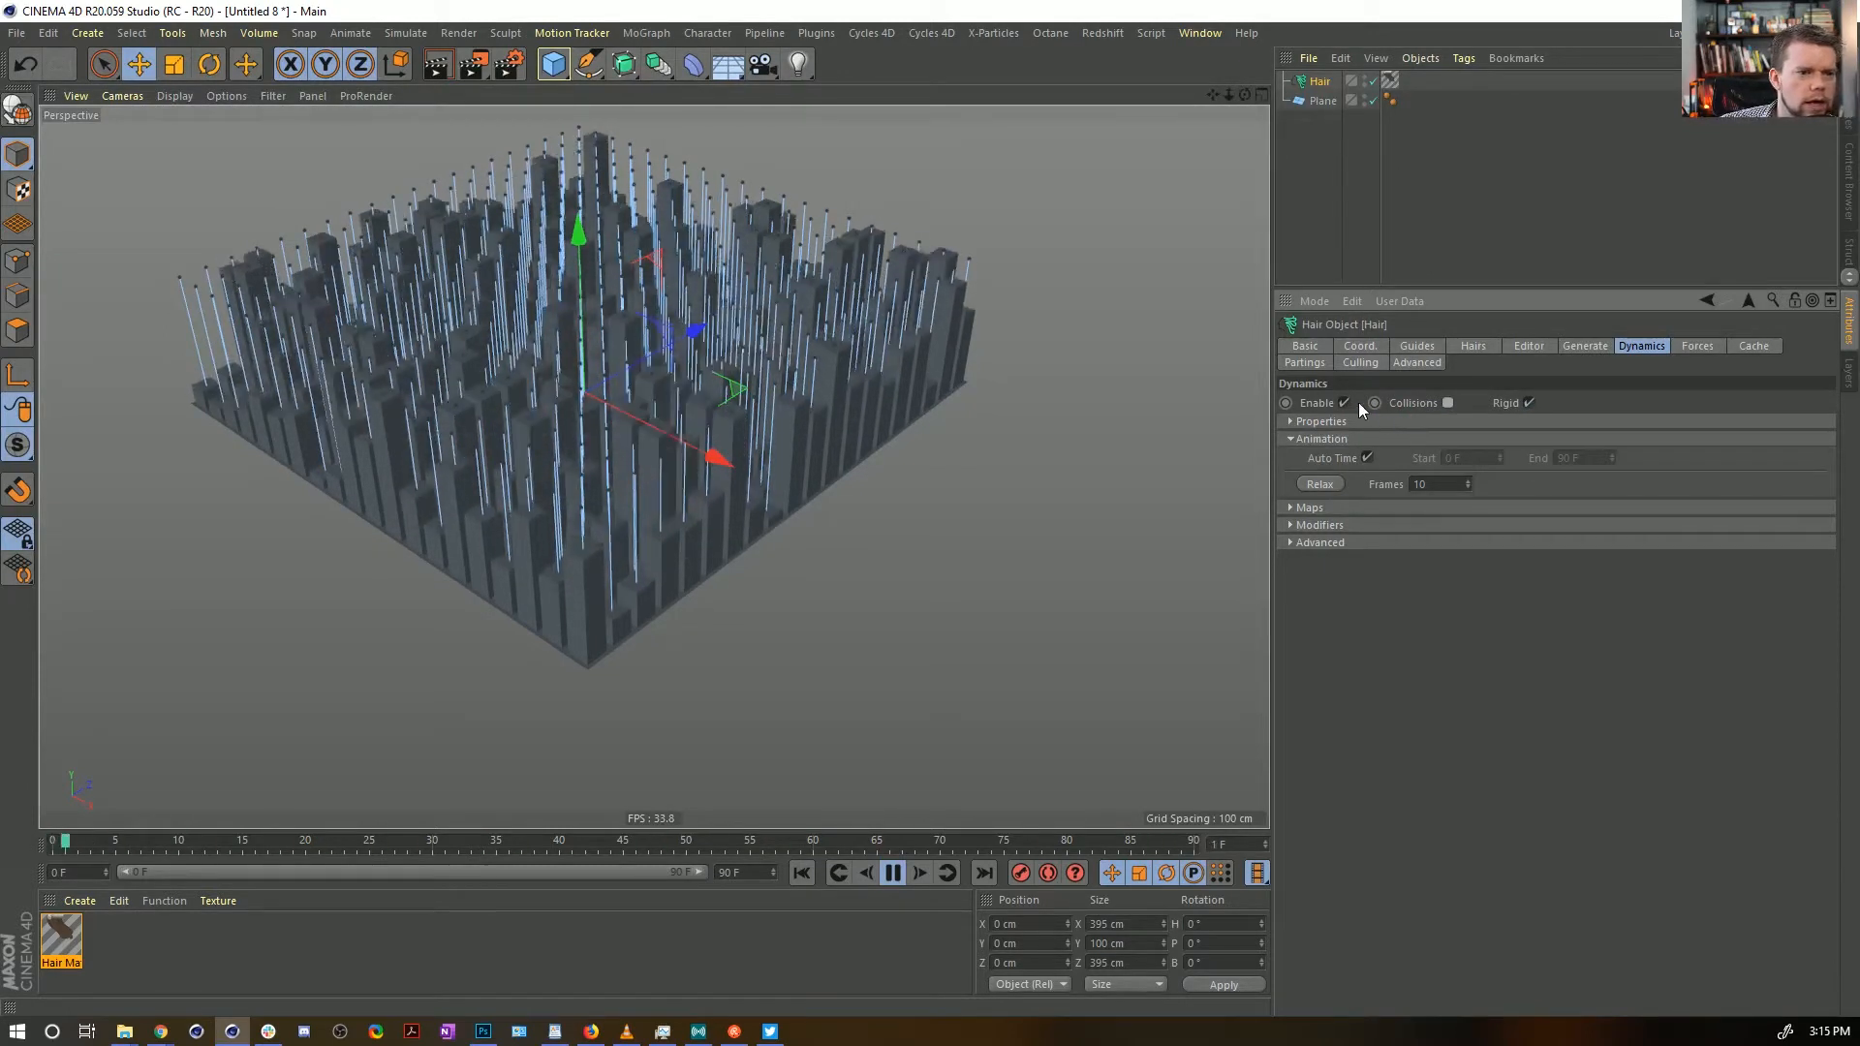
pyautogui.click(1317, 513)
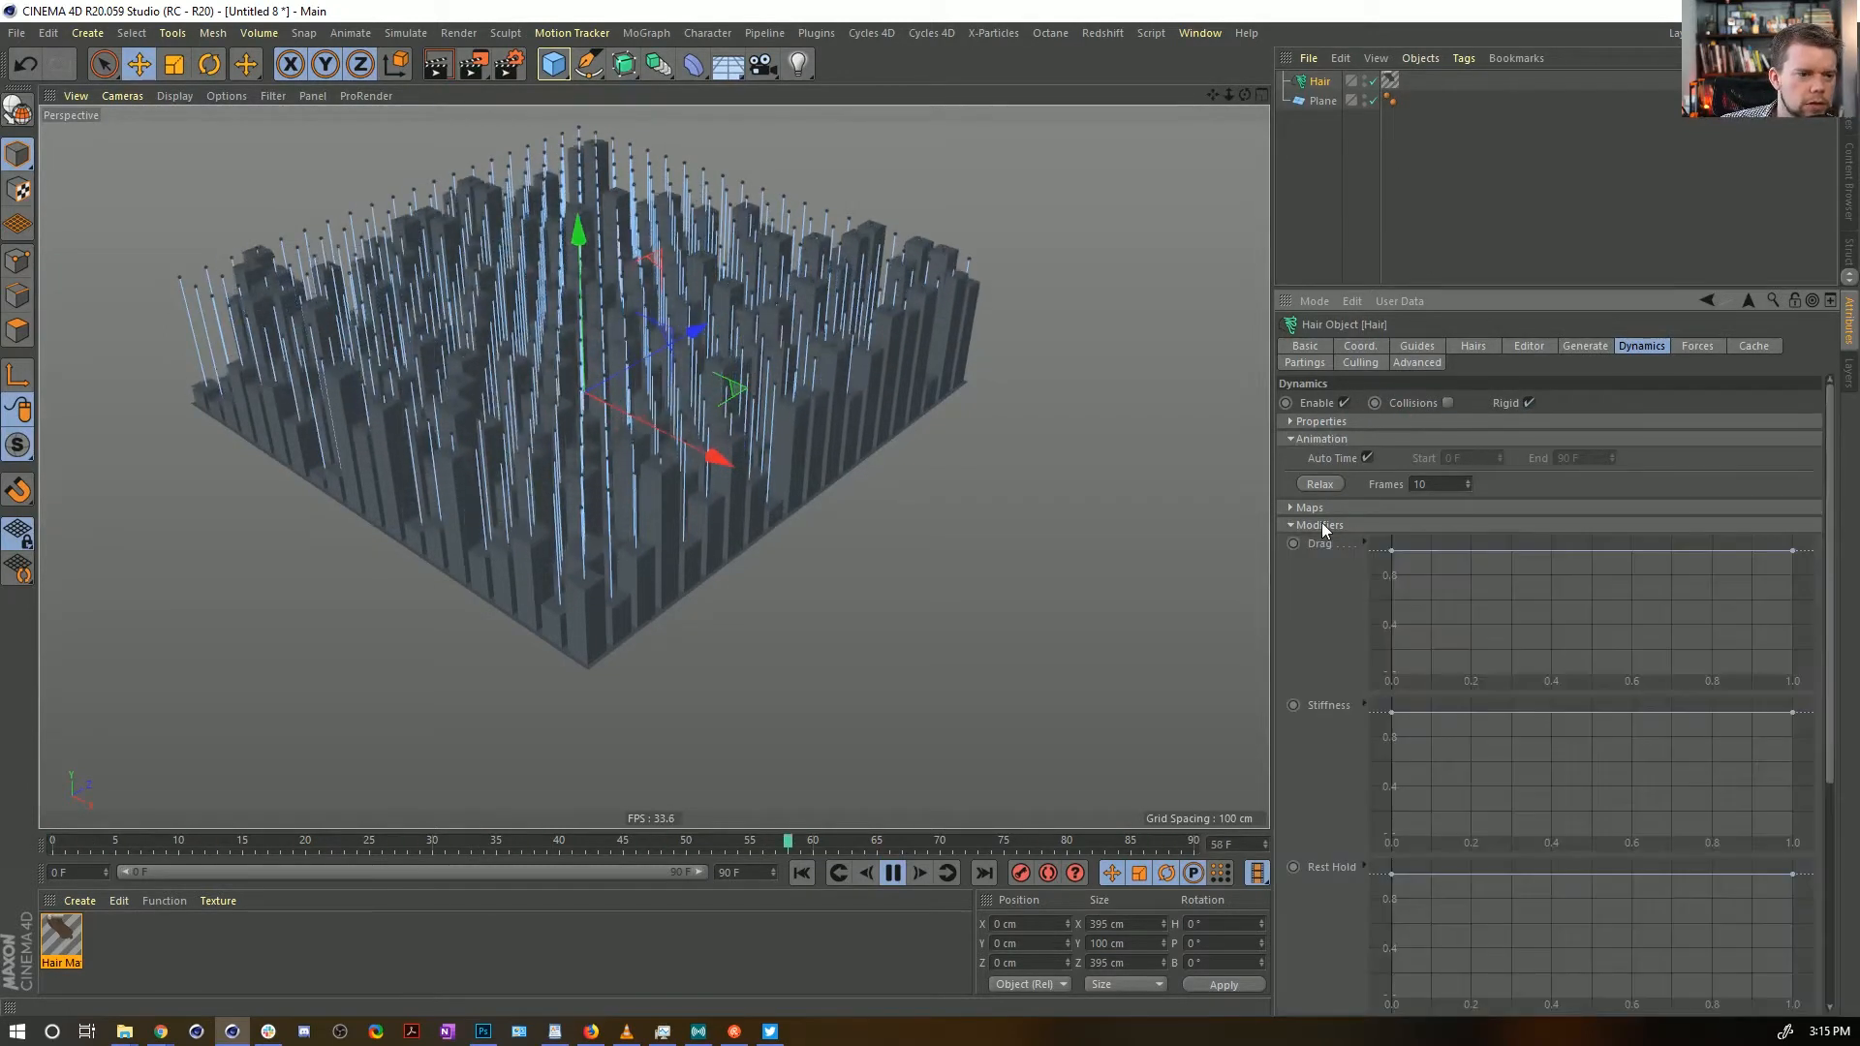
pyautogui.click(1319, 516)
pyautogui.click(1327, 542)
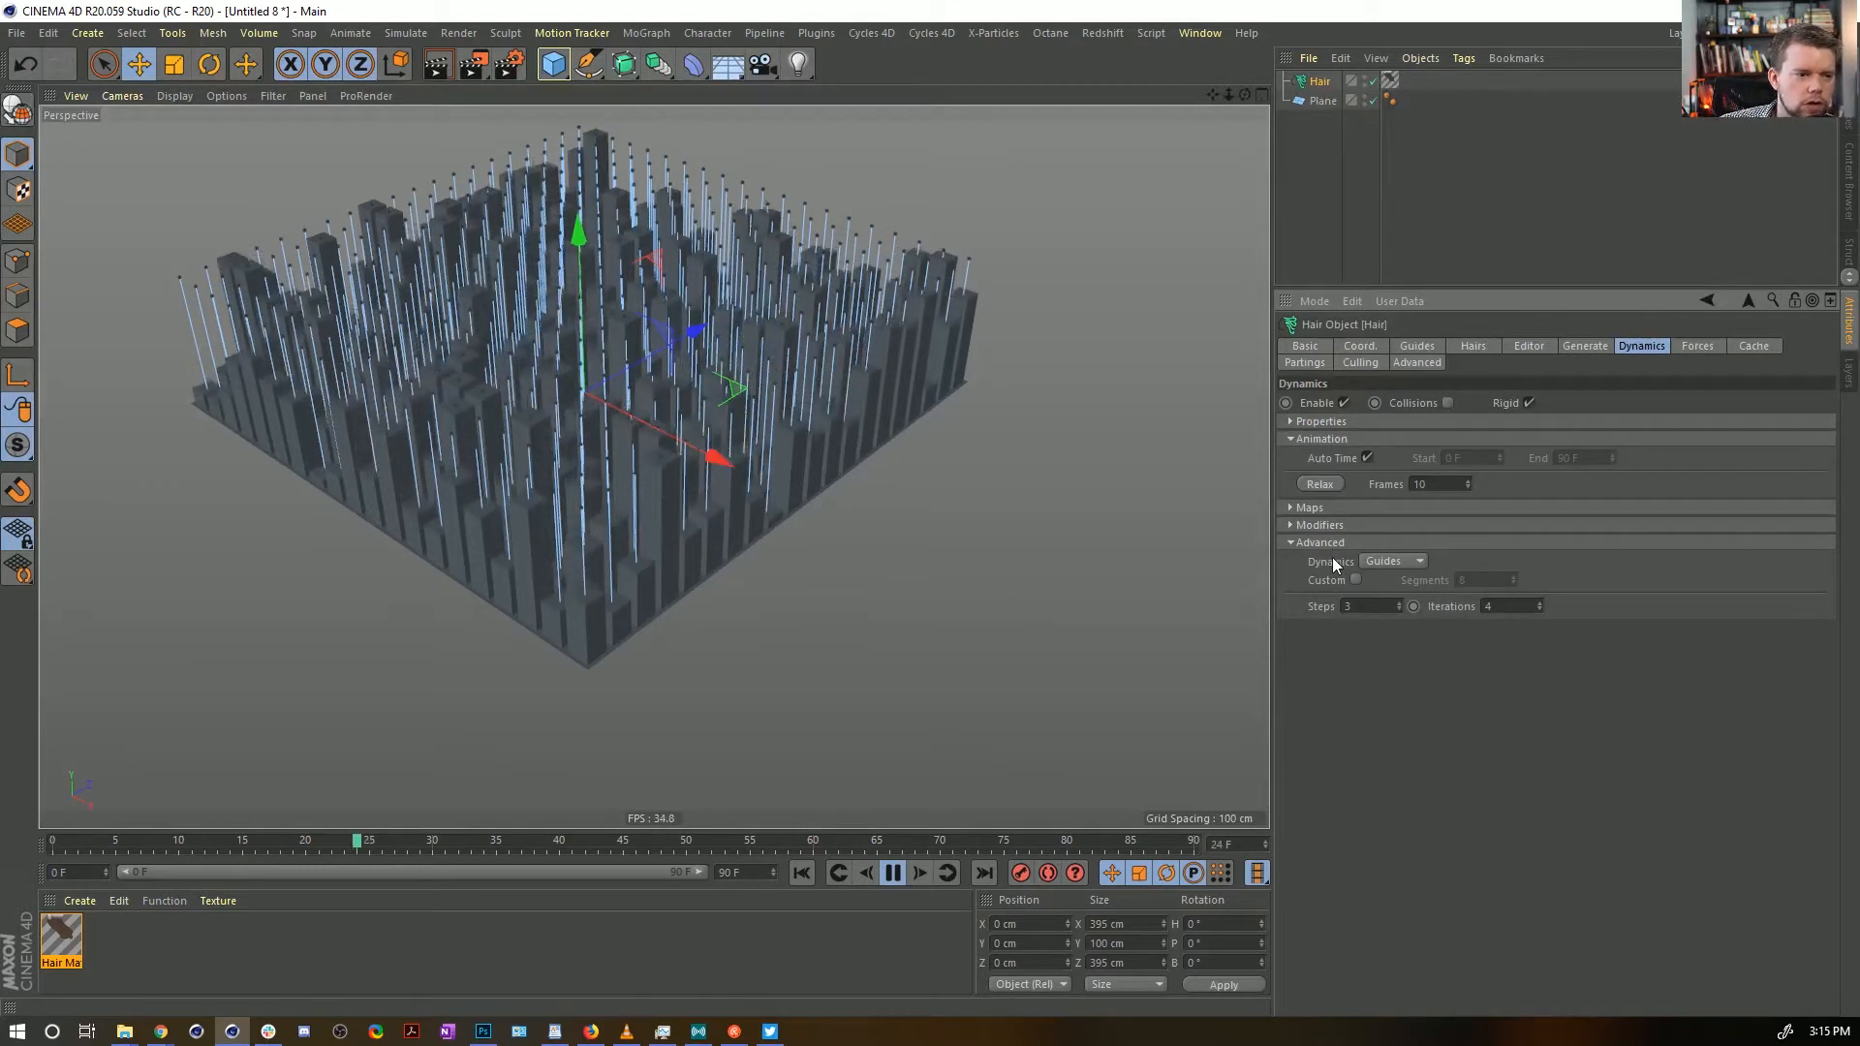
pyautogui.click(1351, 437)
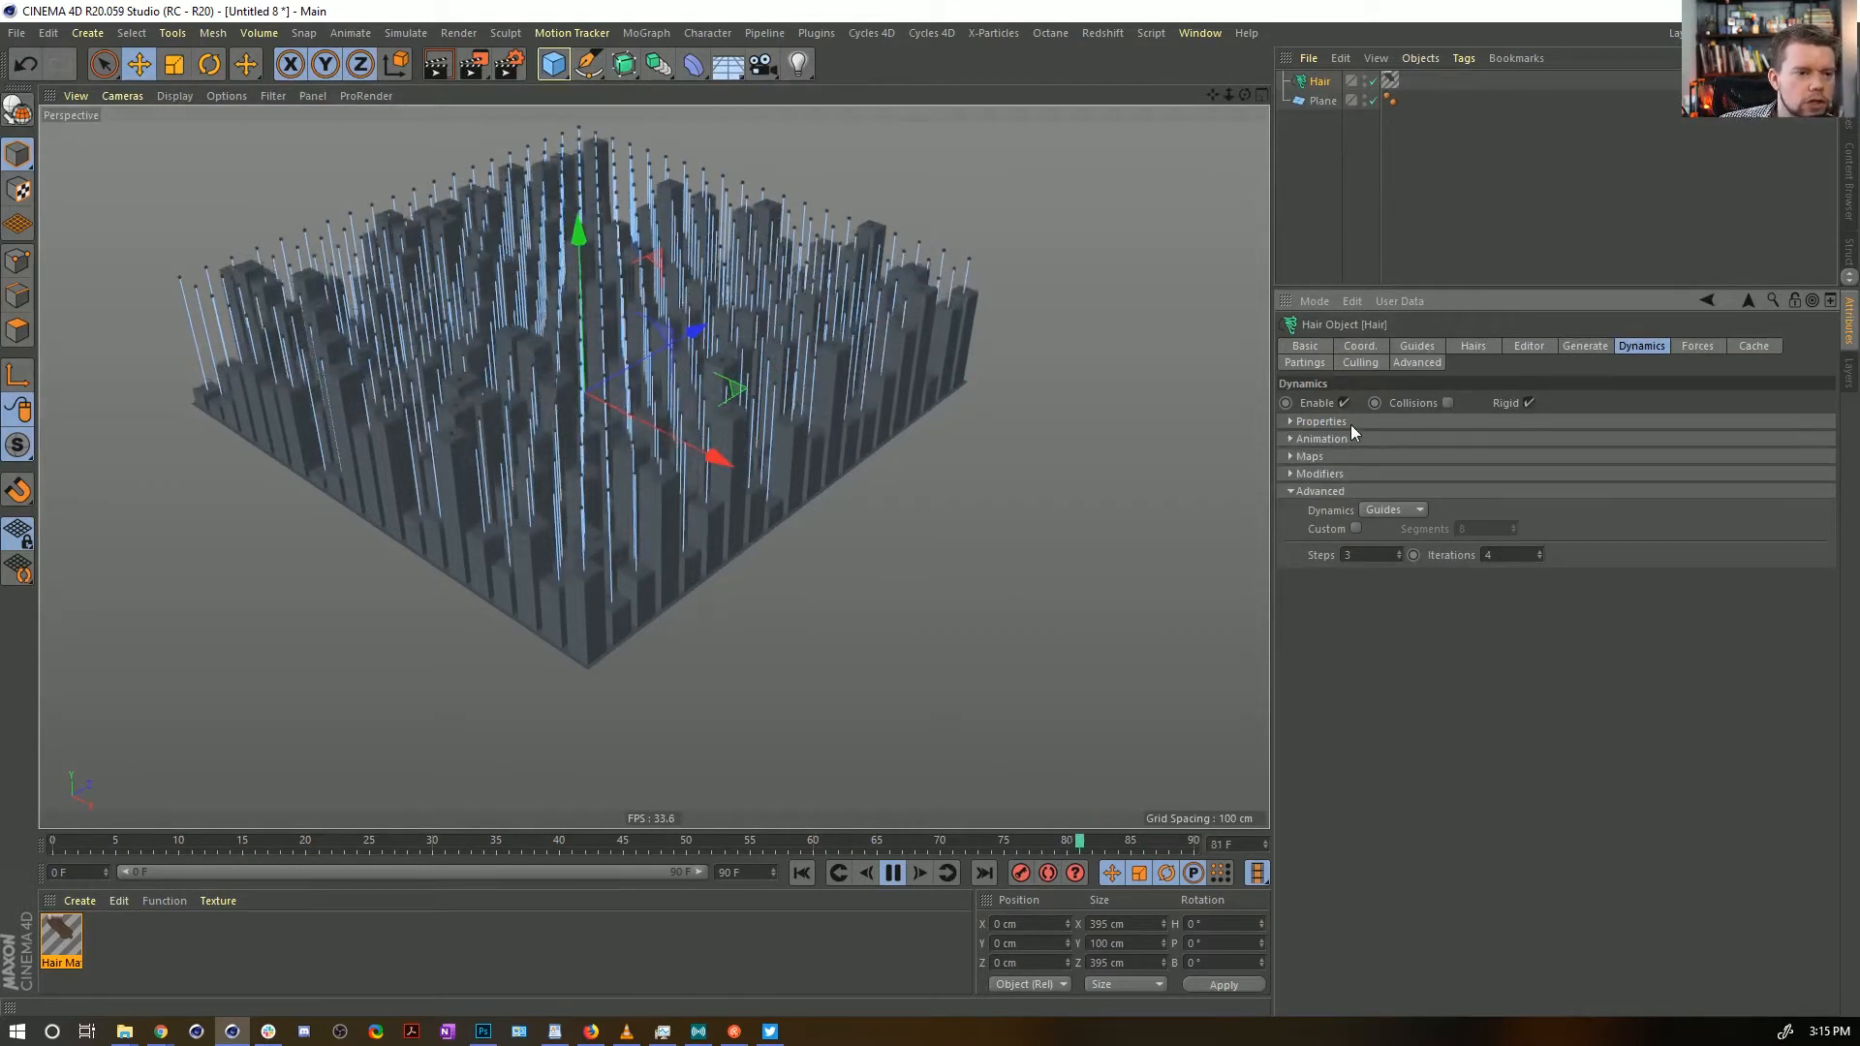
pyautogui.click(1368, 421)
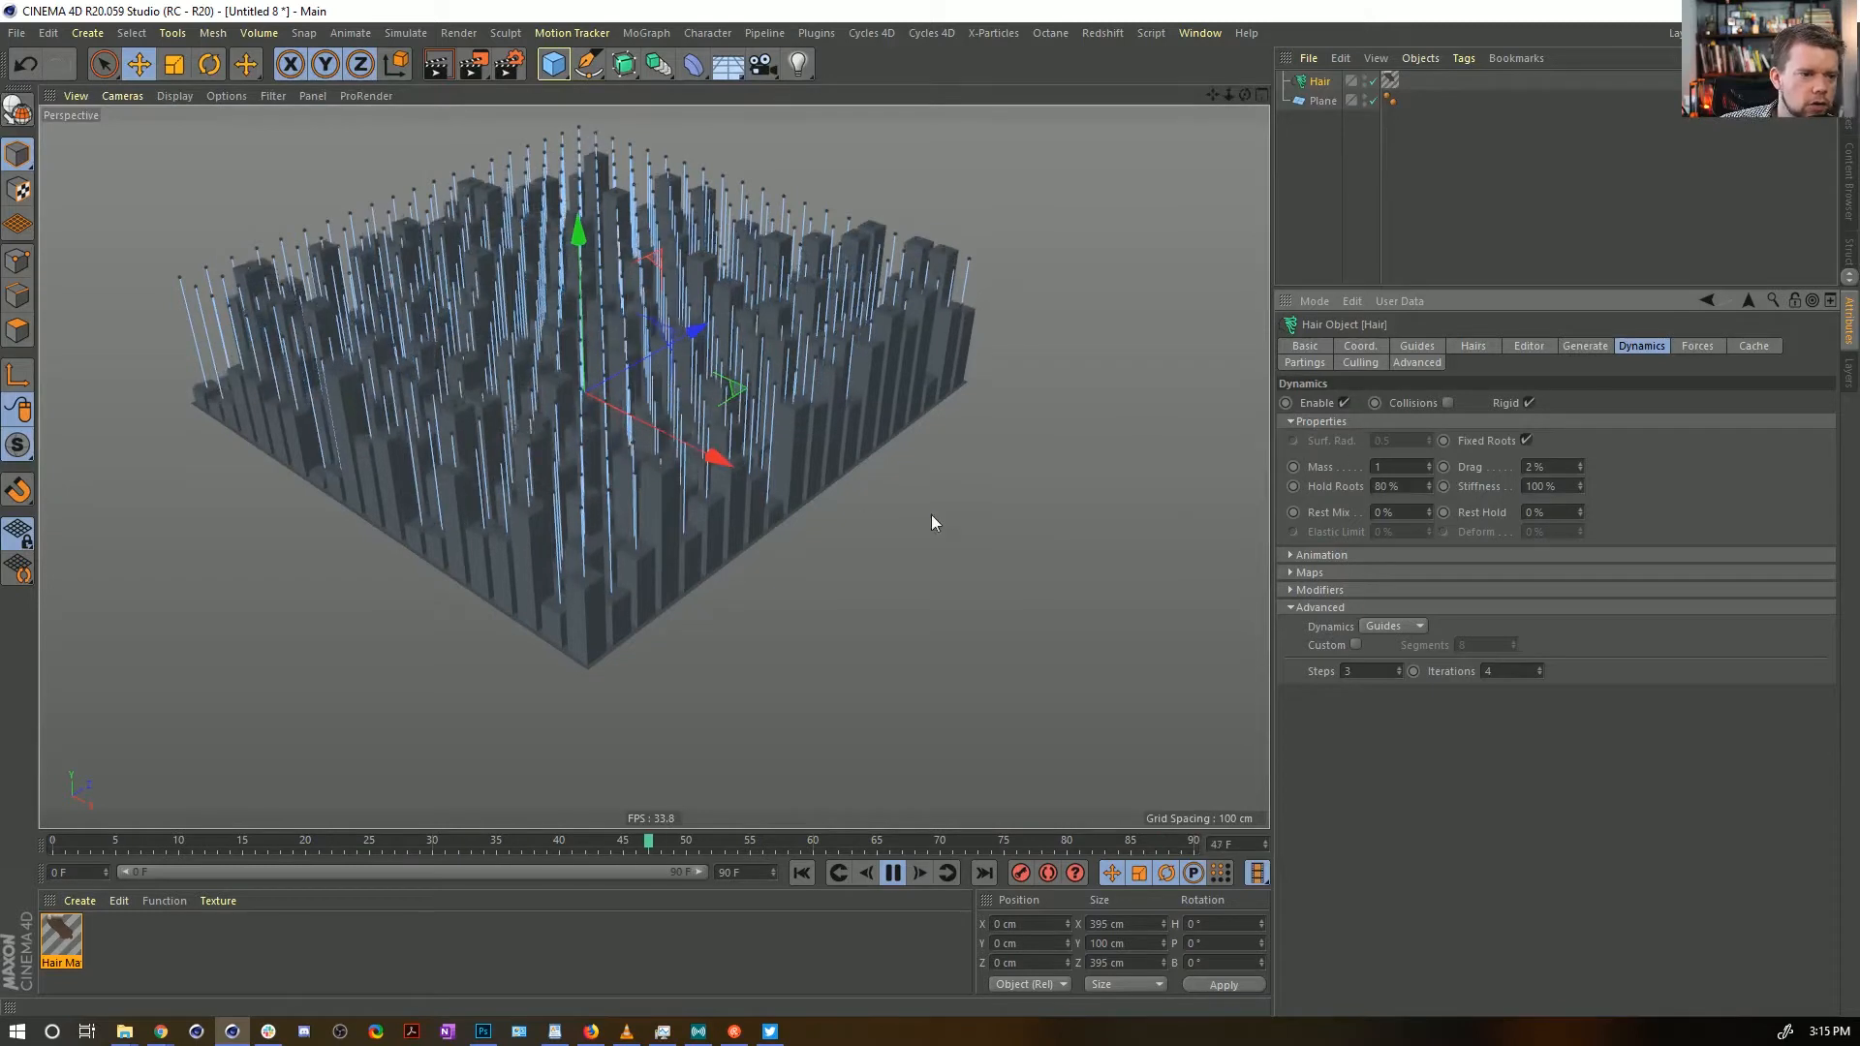
pyautogui.click(1505, 244)
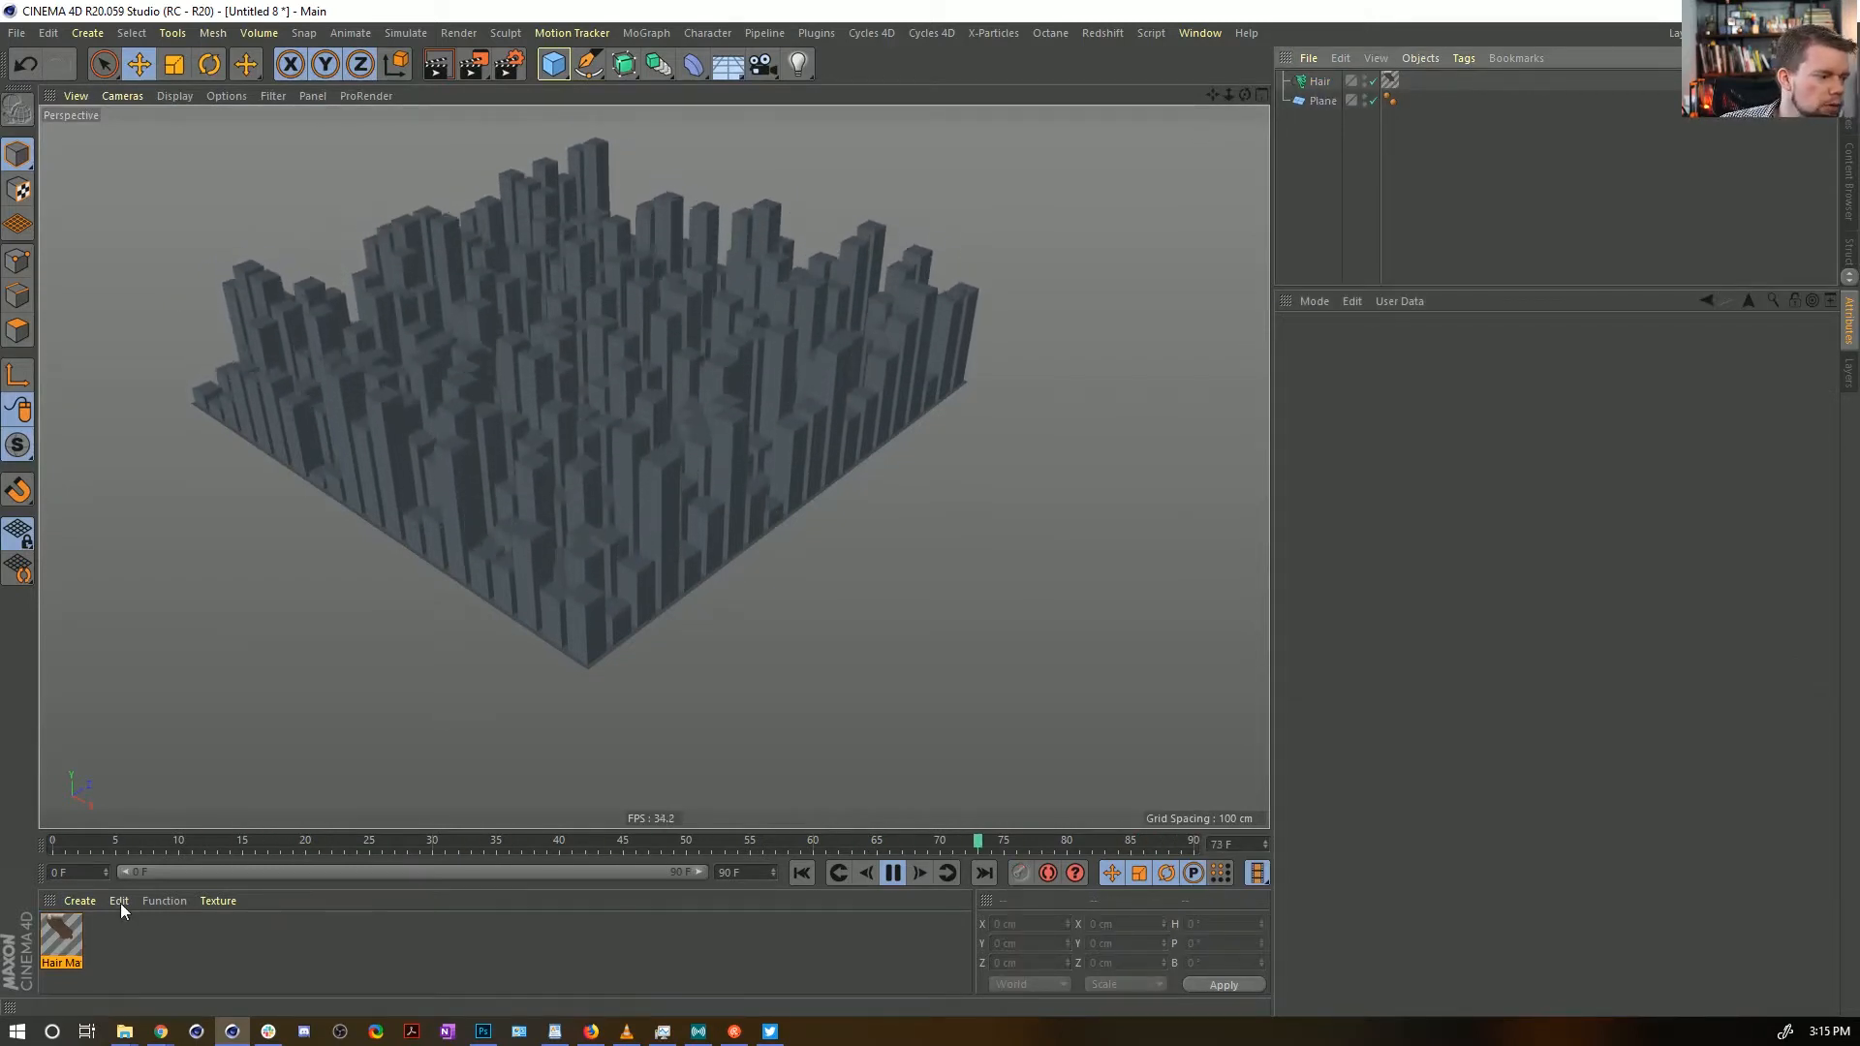
# Open the projected noise in the hair material's Length channel and set its animation speed to 0
pyautogui.click(61, 935)
pyautogui.doubleClick(61, 935)
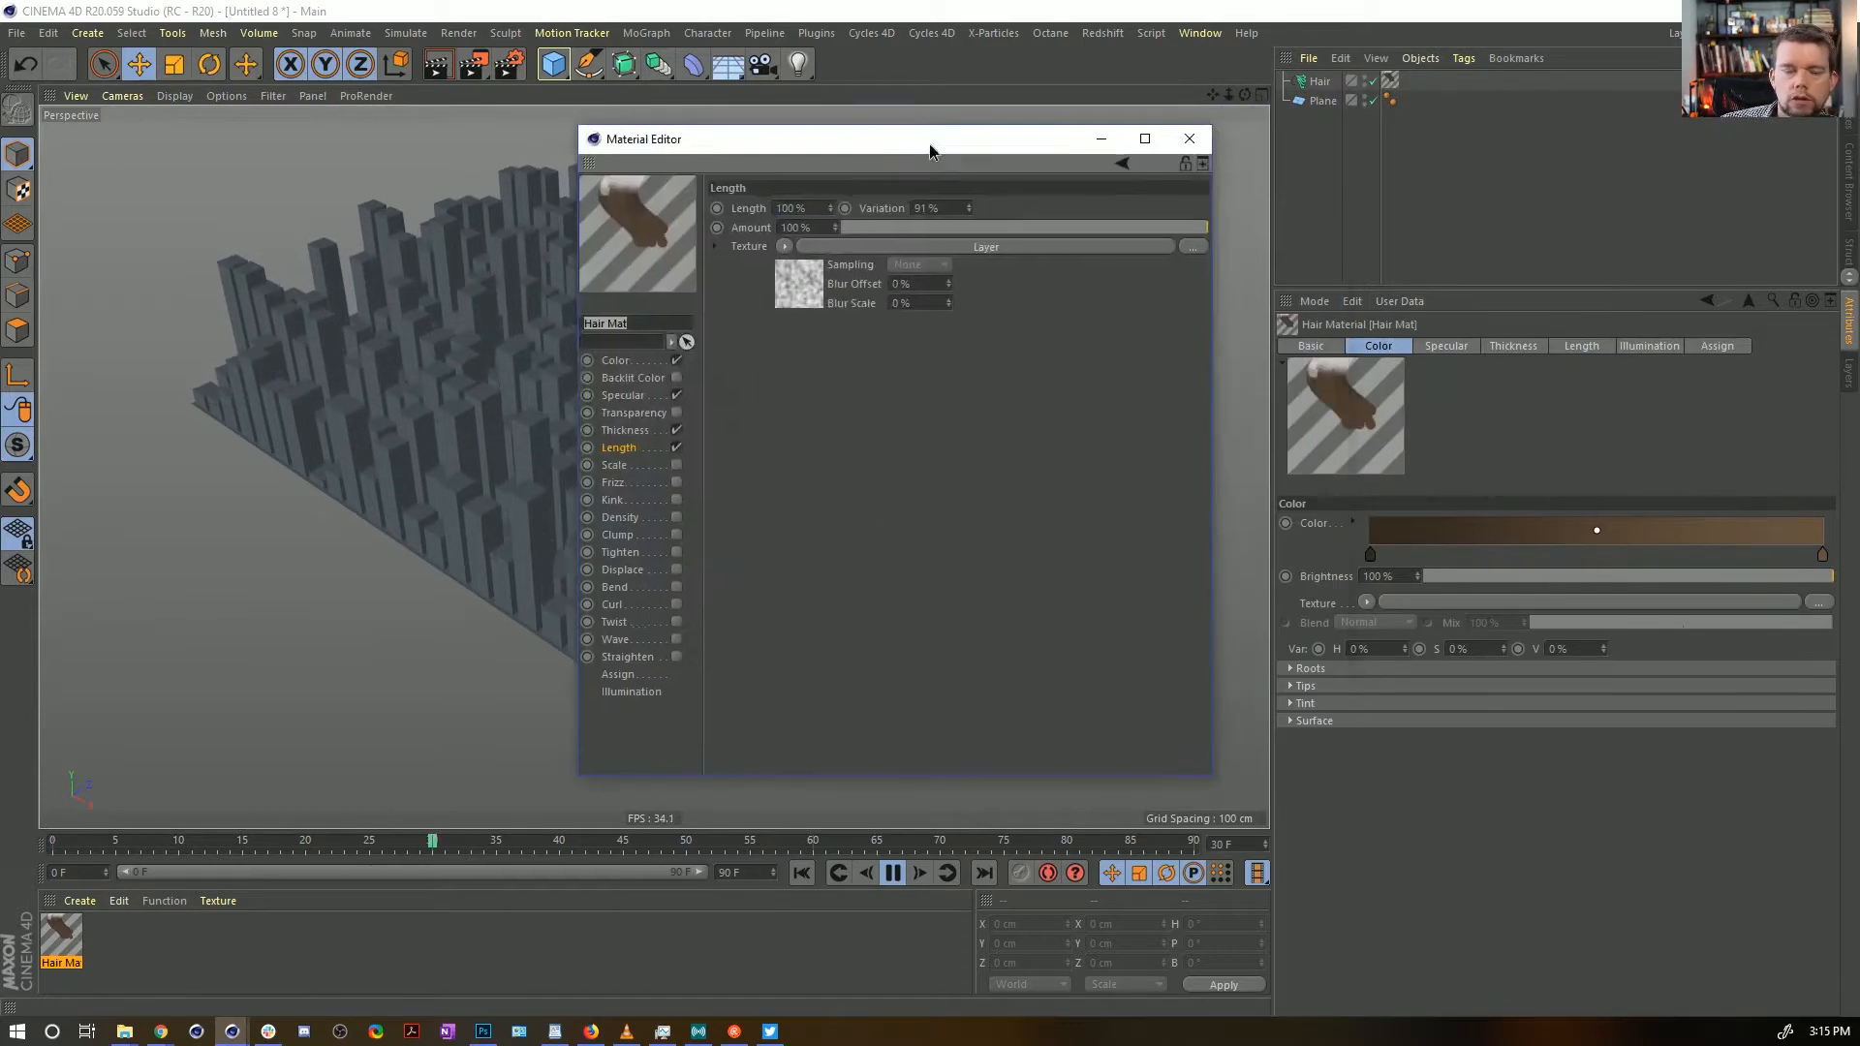
pyautogui.moveTo(930, 143); pyautogui.dragTo(1378, 227)
pyautogui.click(1257, 377)
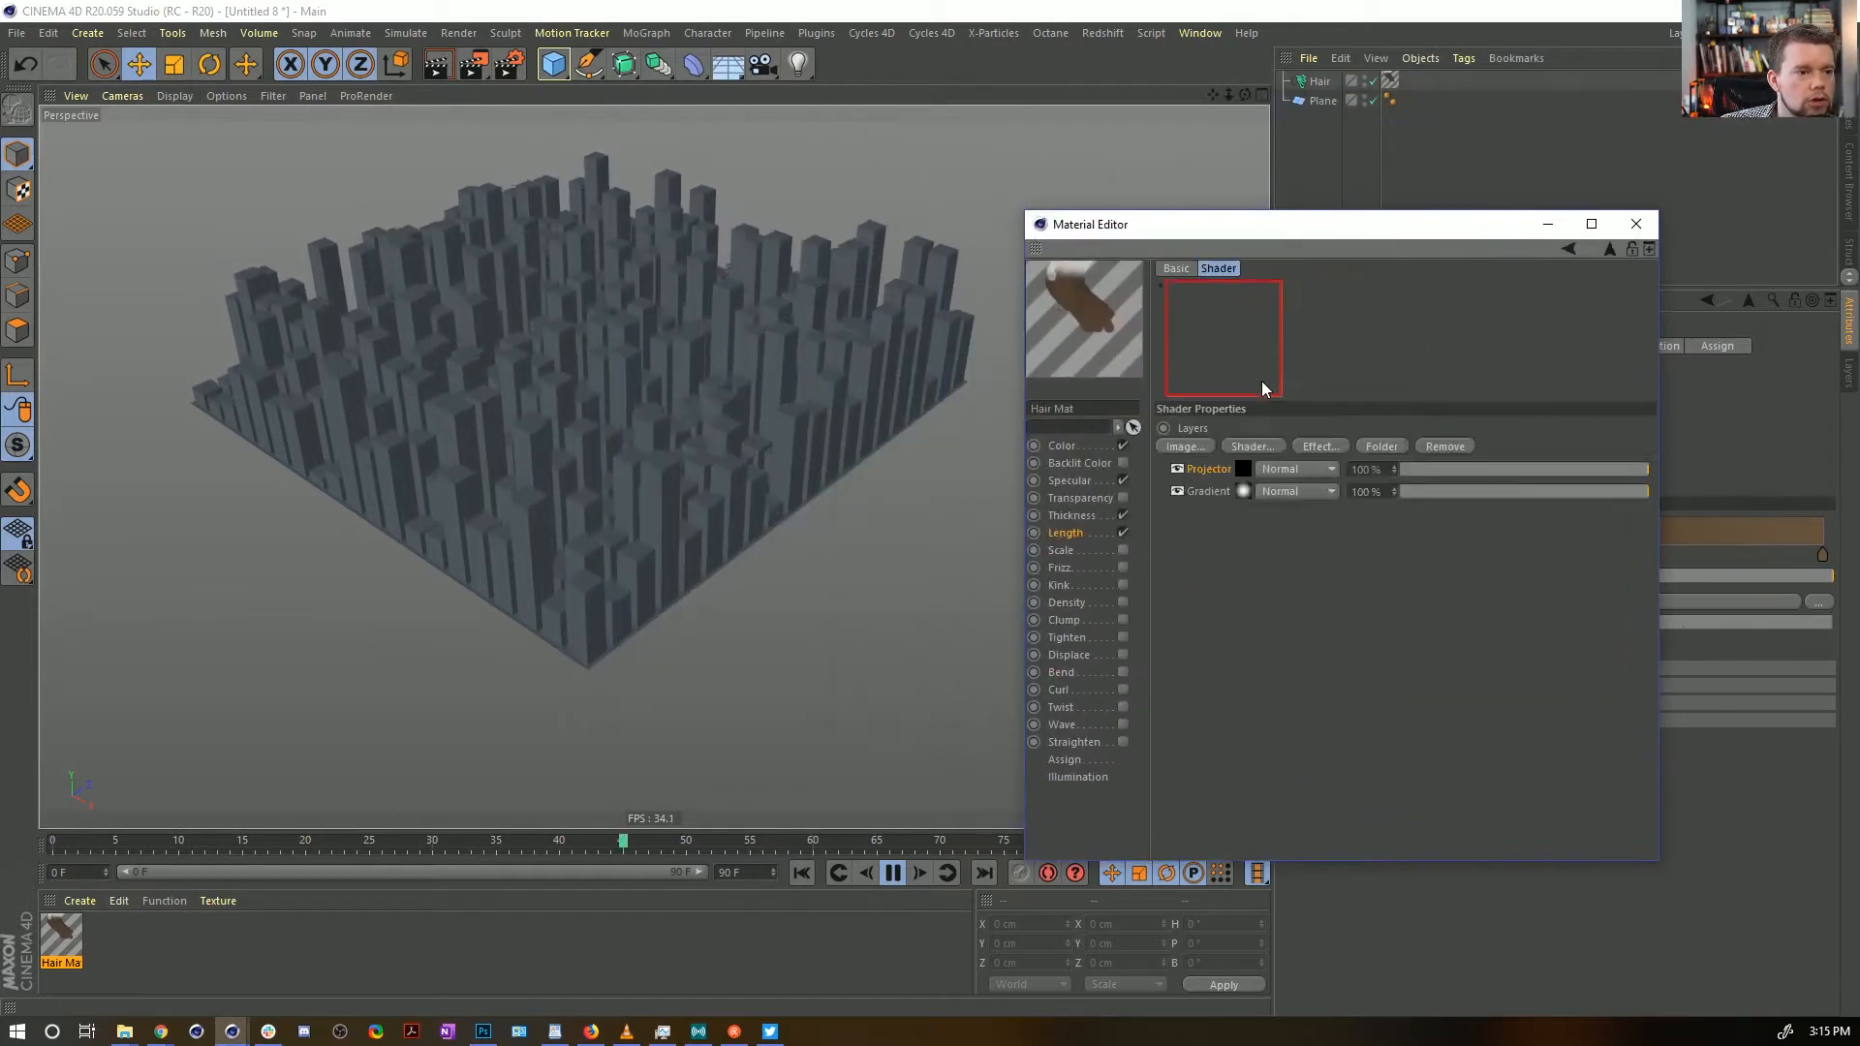
pyautogui.click(1259, 468)
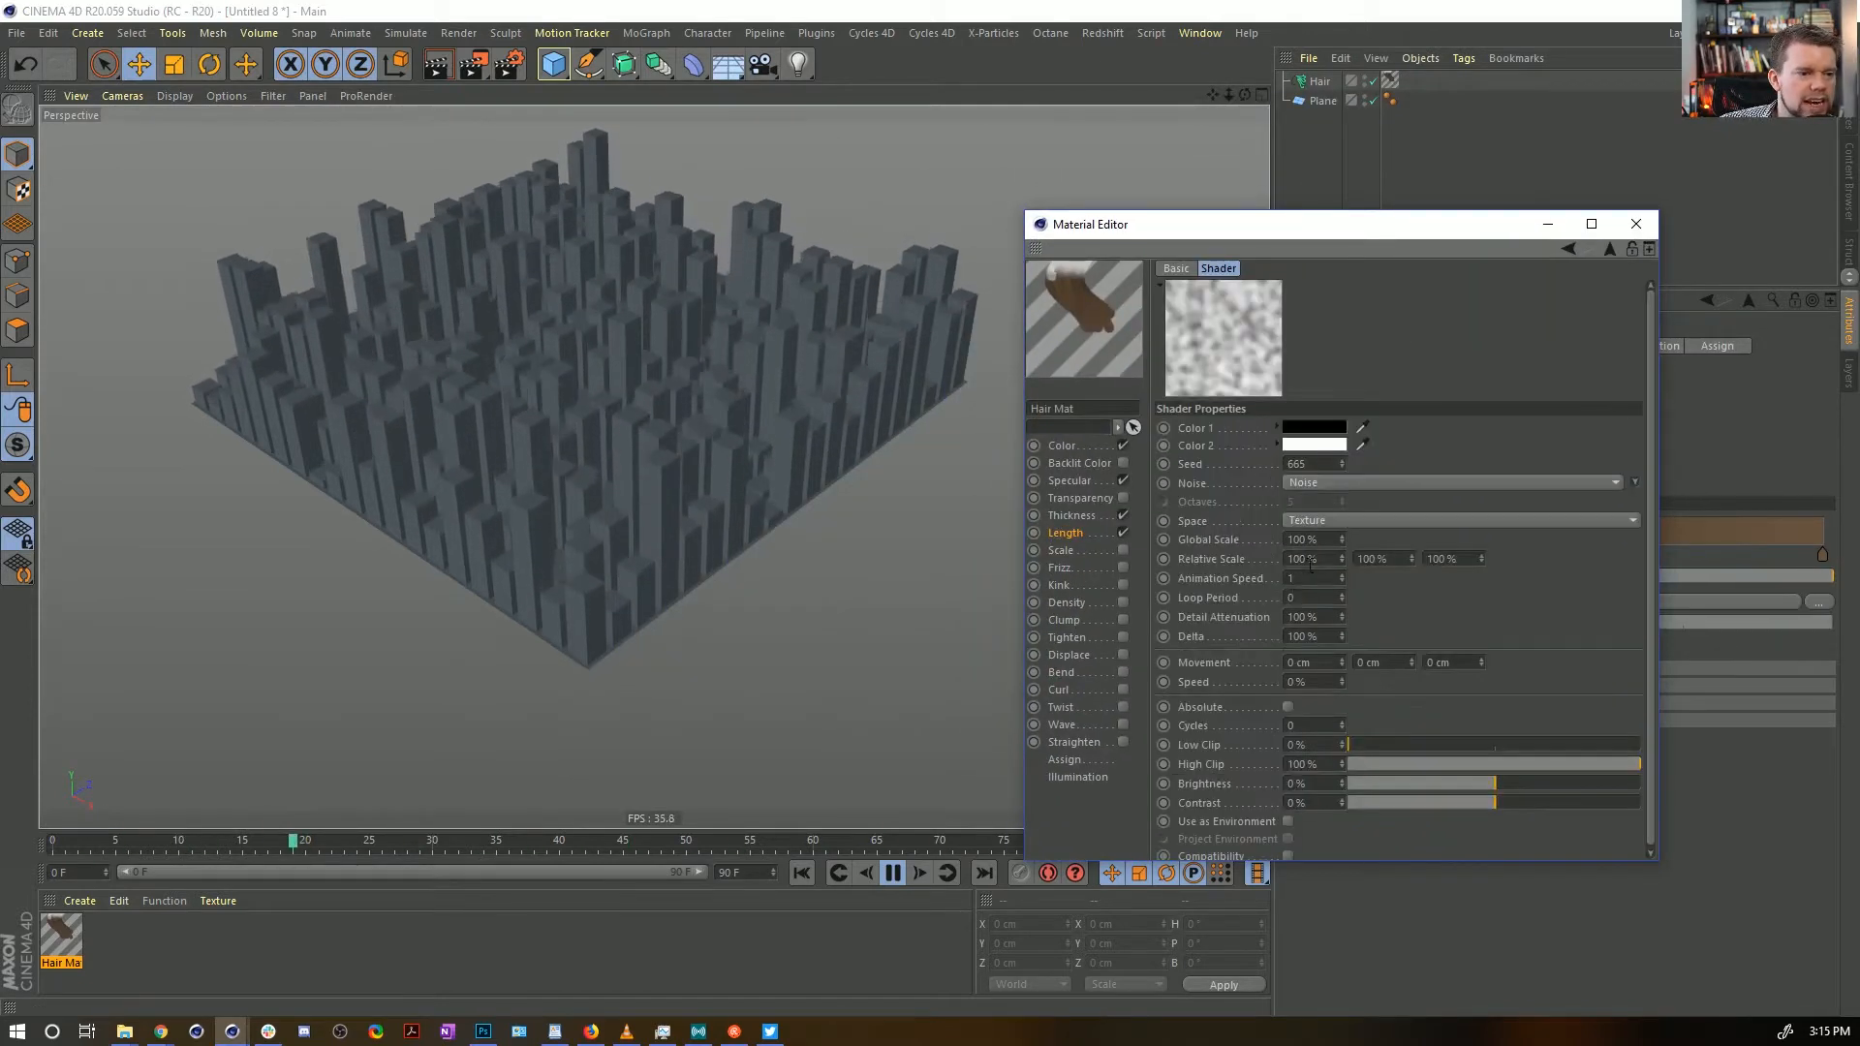
pyautogui.write('0')
pyautogui.press('Return')
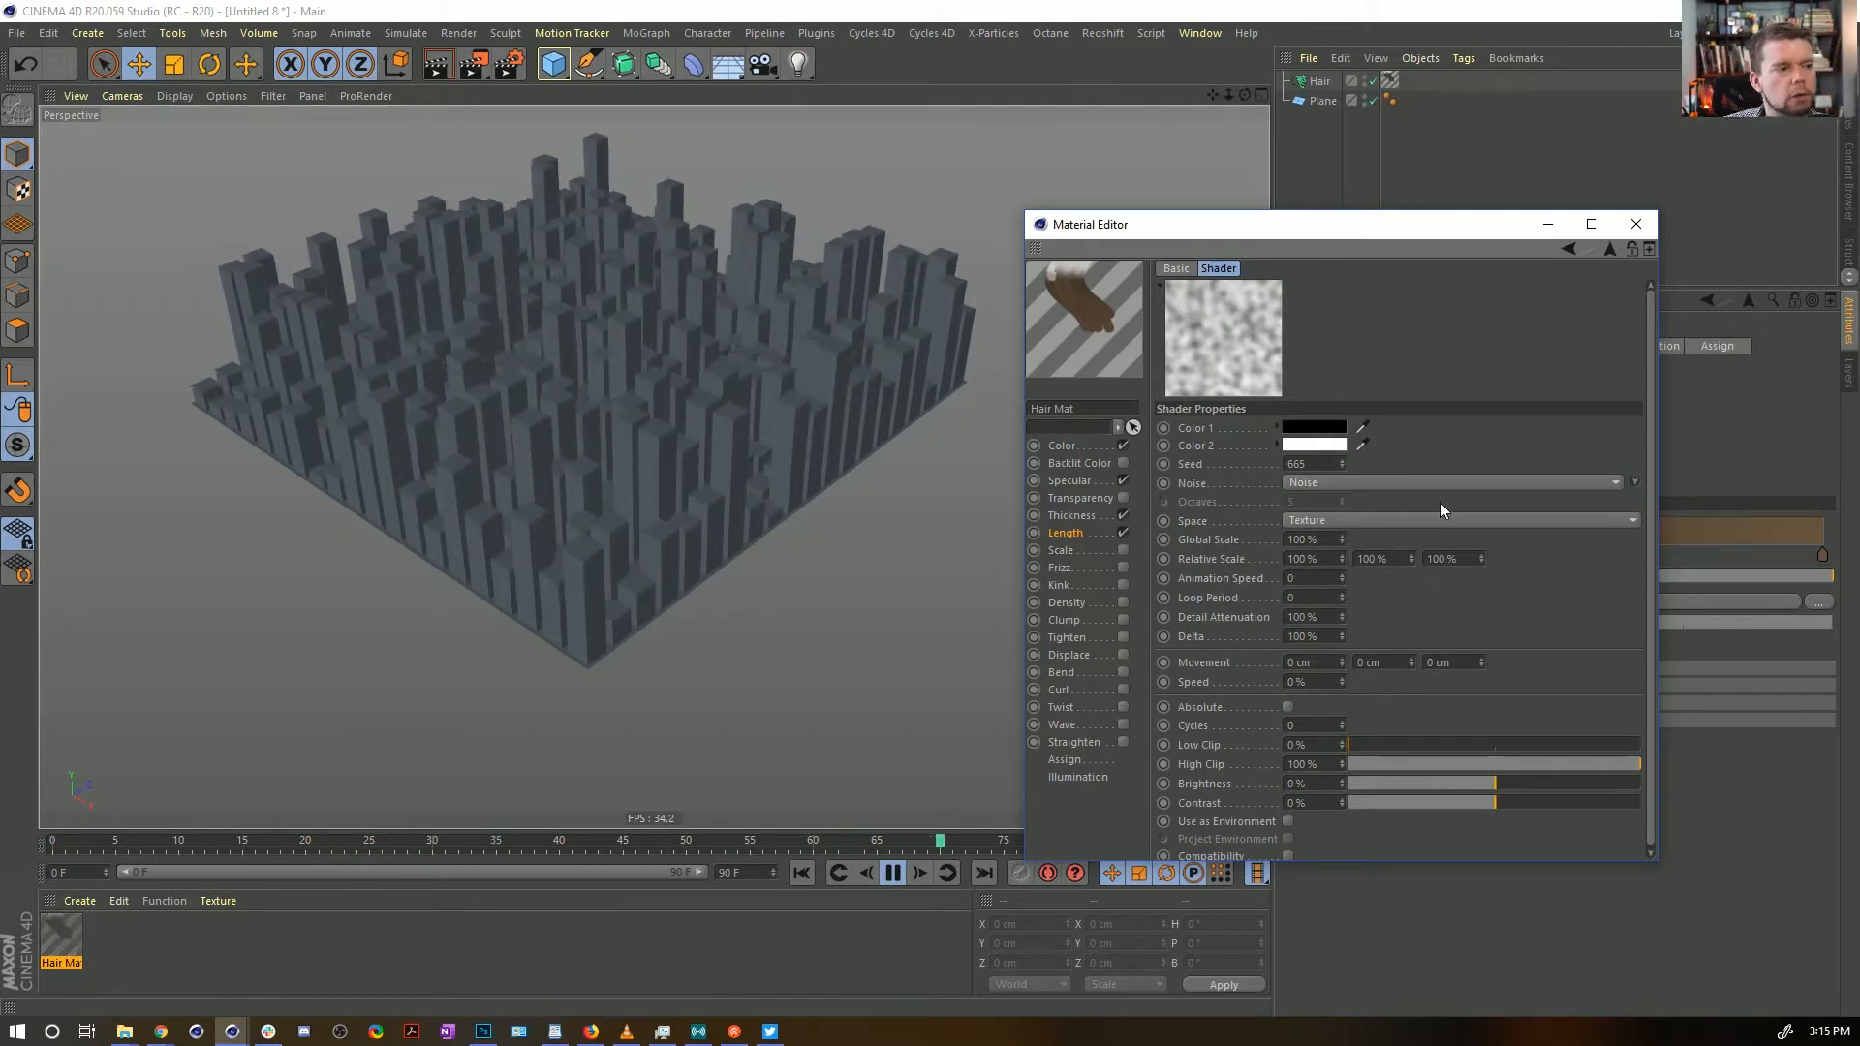
# Set the Projector's position to 435 cm in X and 447 cm in Y
pyautogui.click(1606, 250)
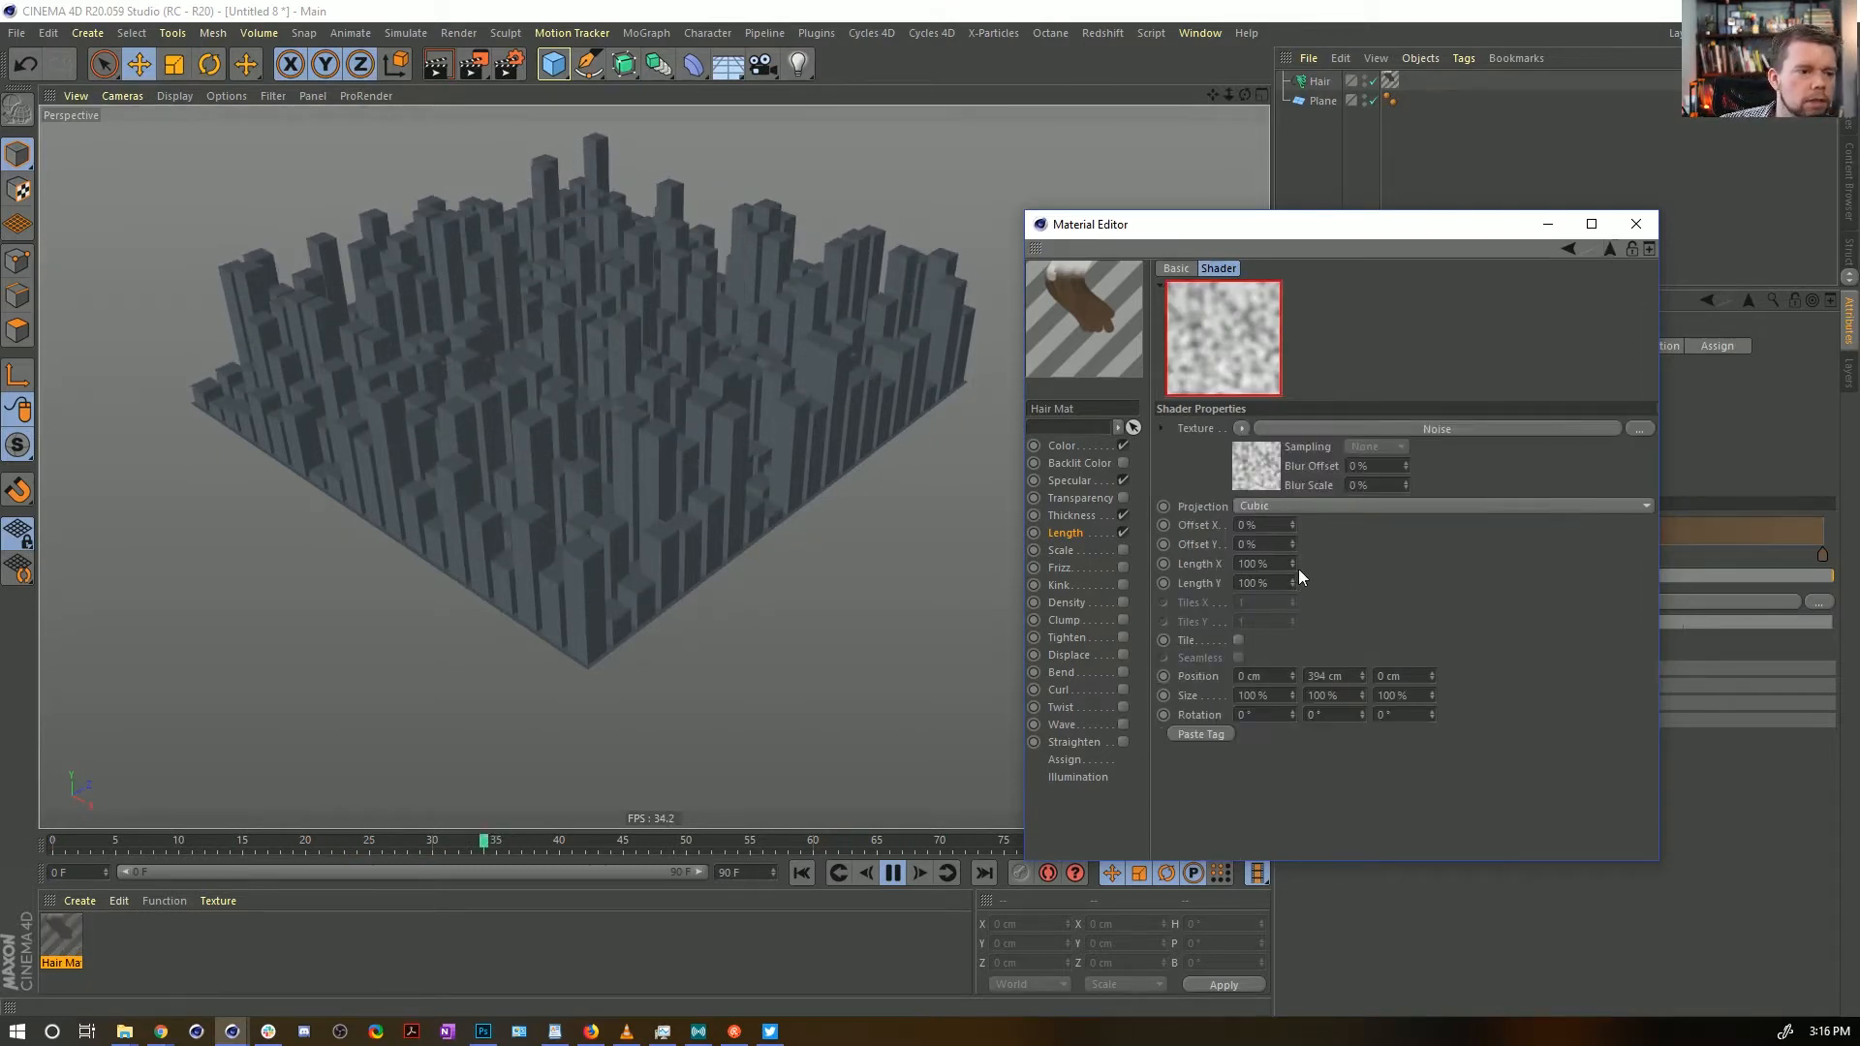
pyautogui.moveTo(1362, 676); pyautogui.dragTo(1362, 626)
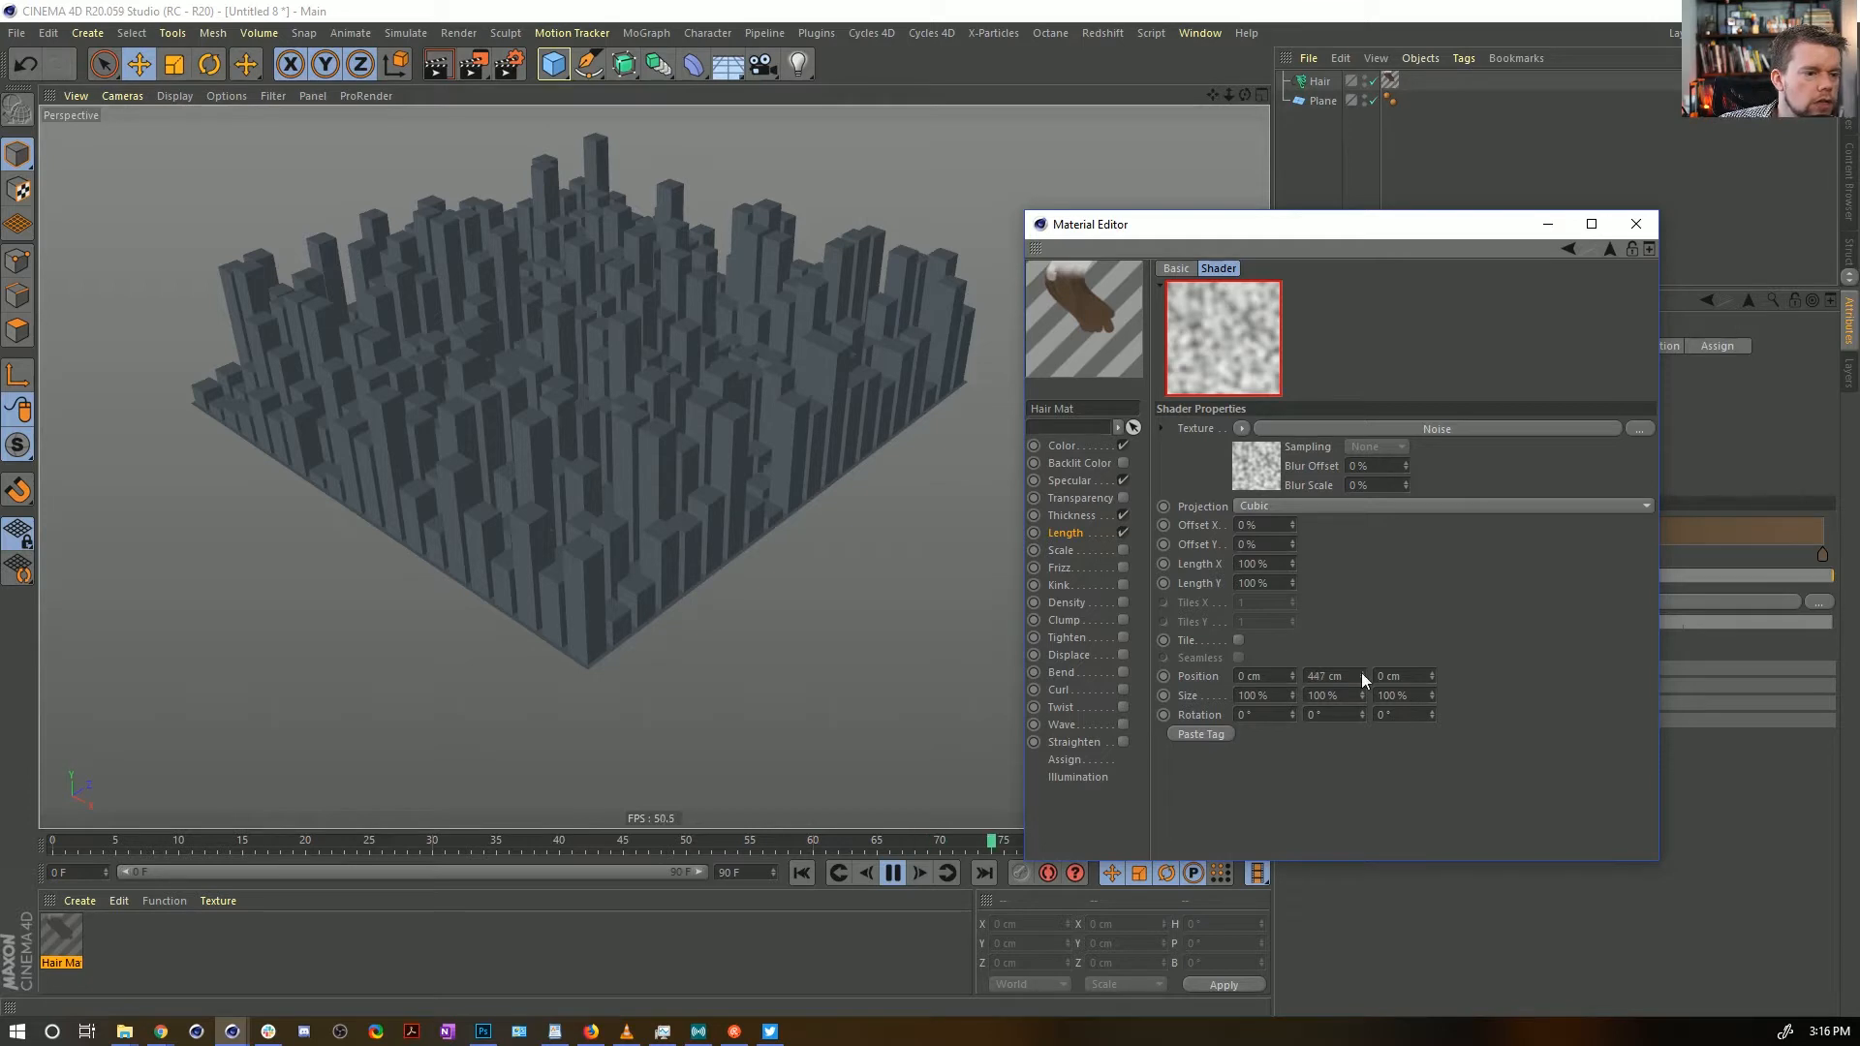
pyautogui.moveTo(1292, 676); pyautogui.dragTo(1293, 255)
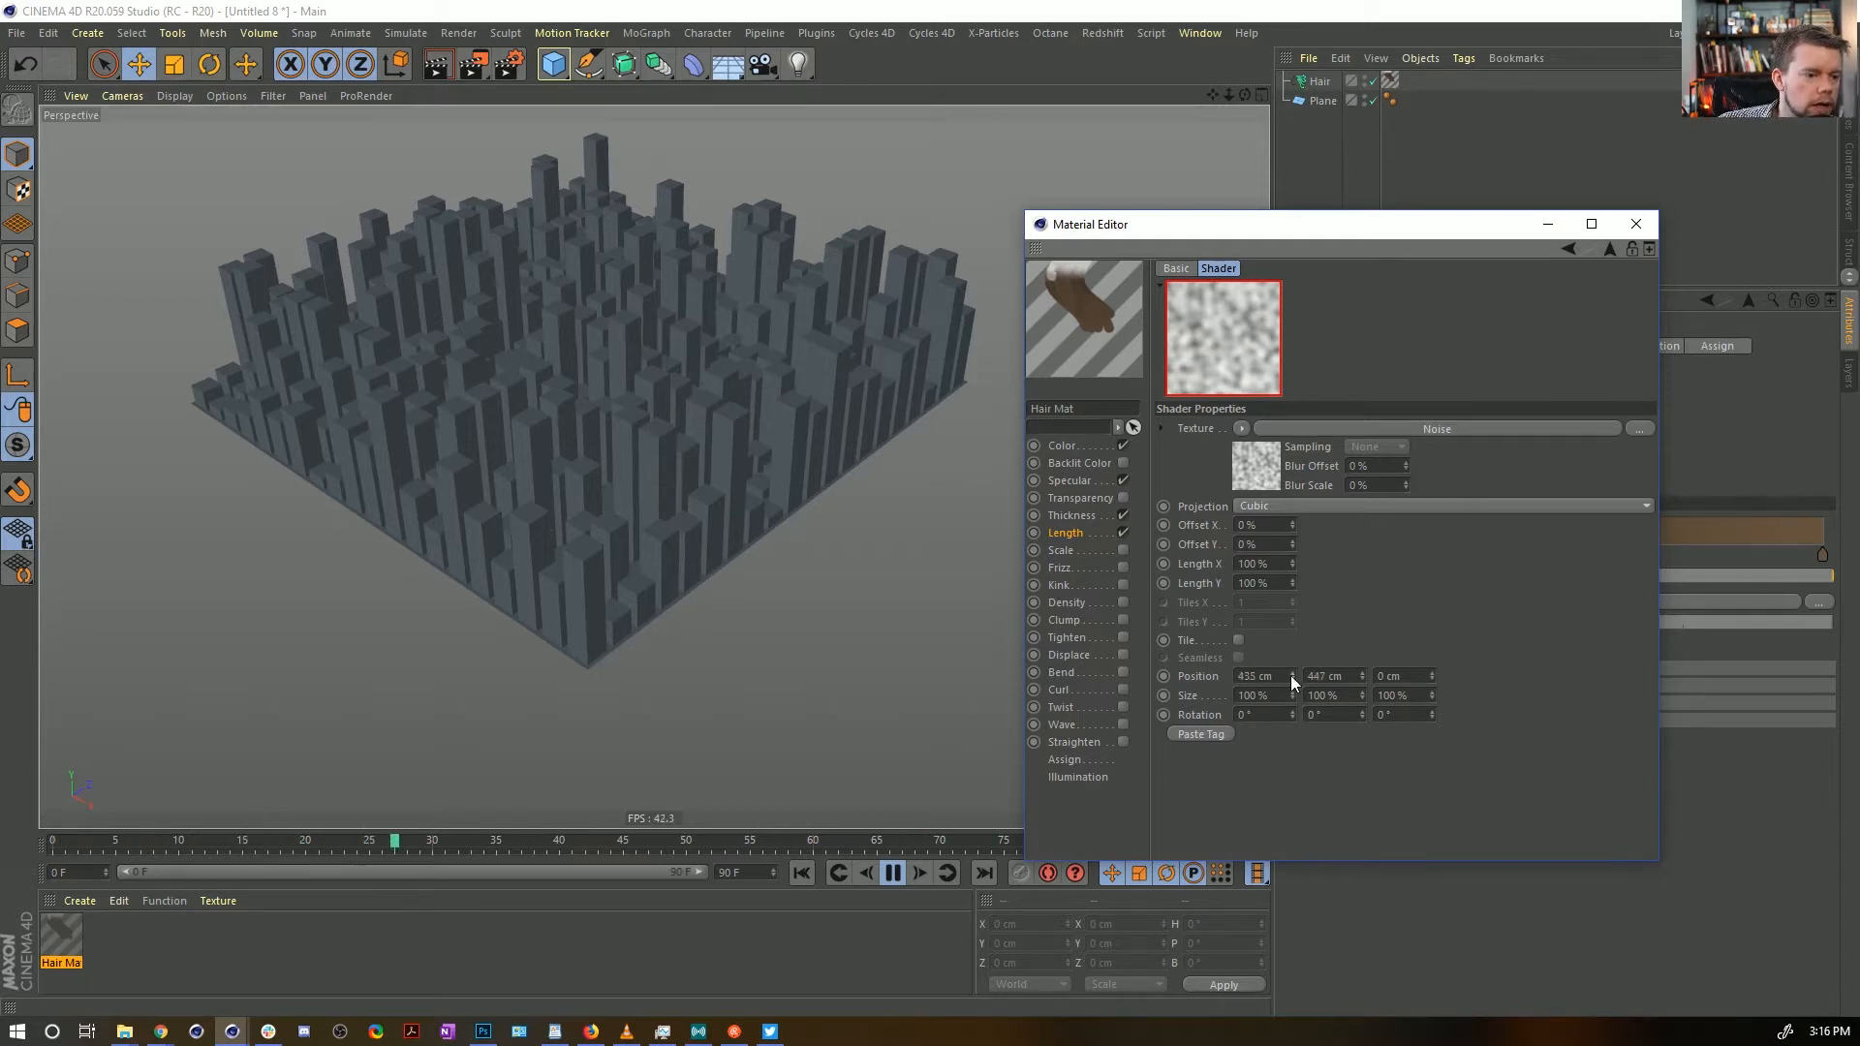
# Try different X size, rotation and Length X values in the Projector, undoing each trial
pyautogui.moveTo(1291, 695)
pyautogui.mouseDown()
pyautogui.moveTo(1291, 670)
pyautogui.moveTo(1290, 695)
pyautogui.mouseUp()
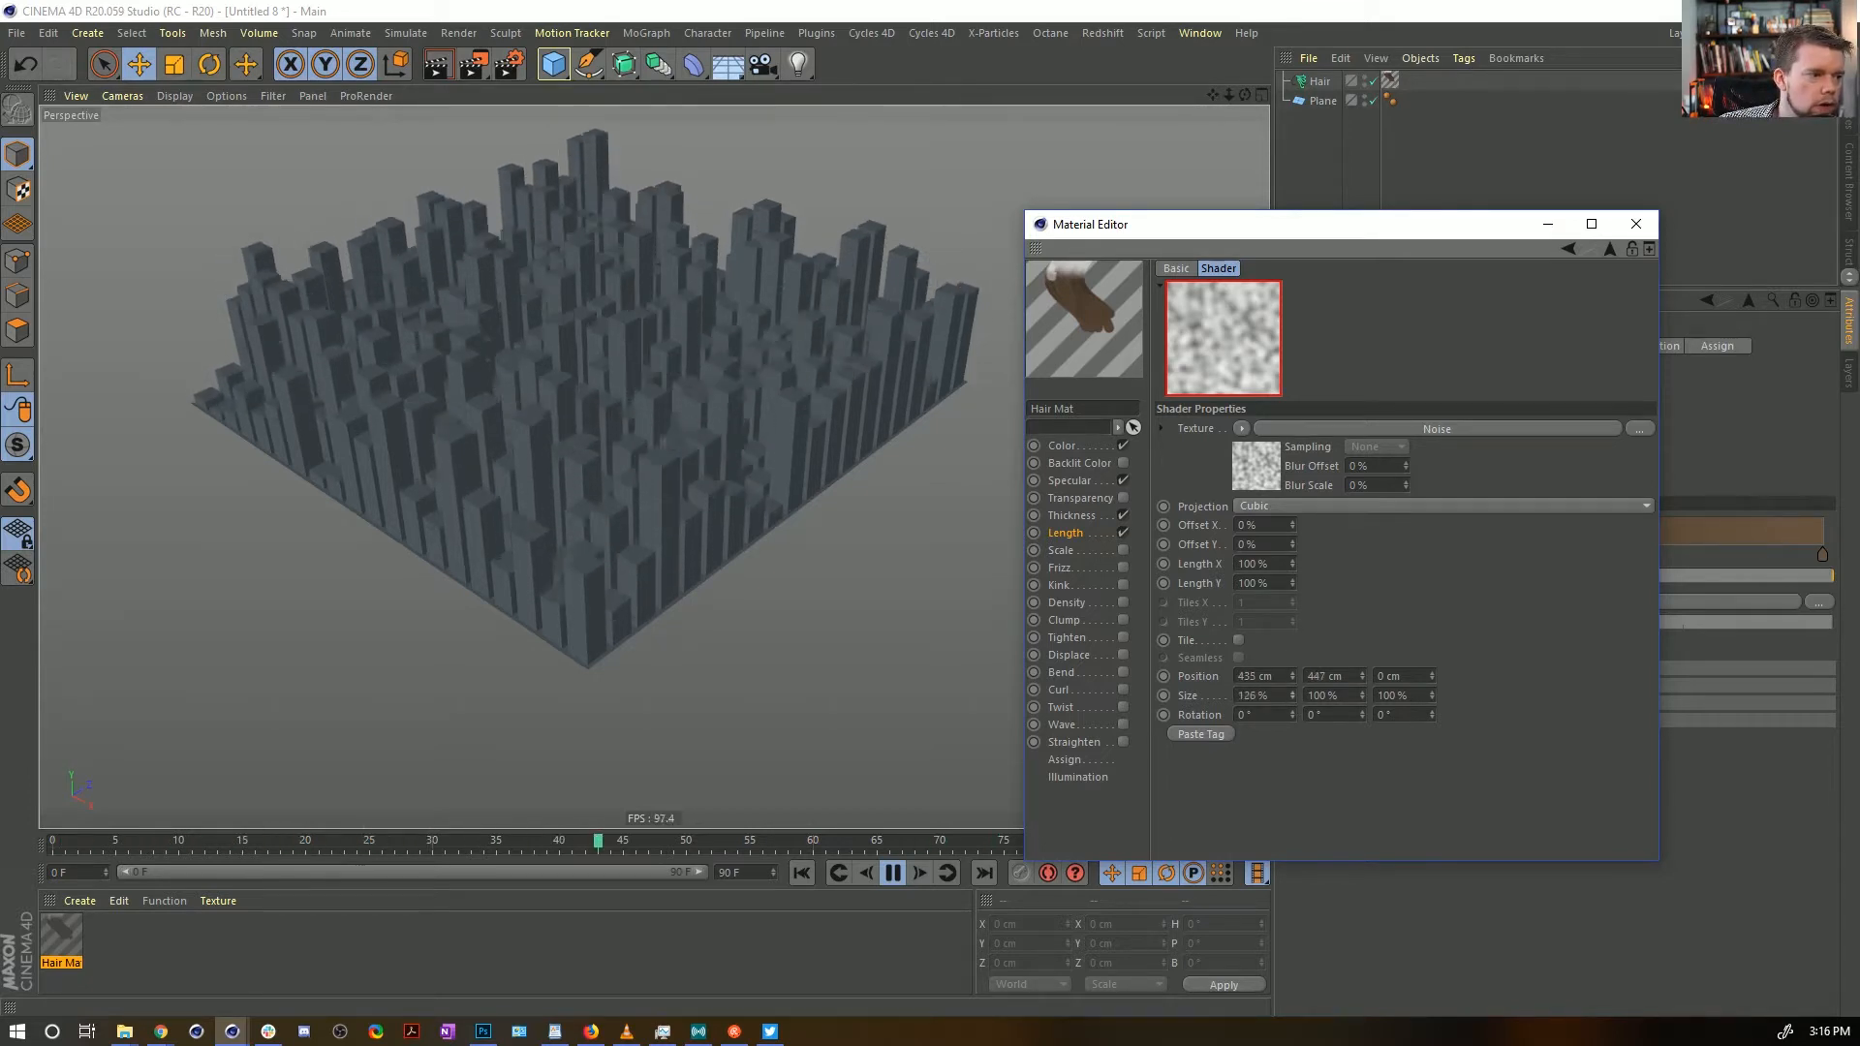
pyautogui.hotkey('ctrl', 'z')
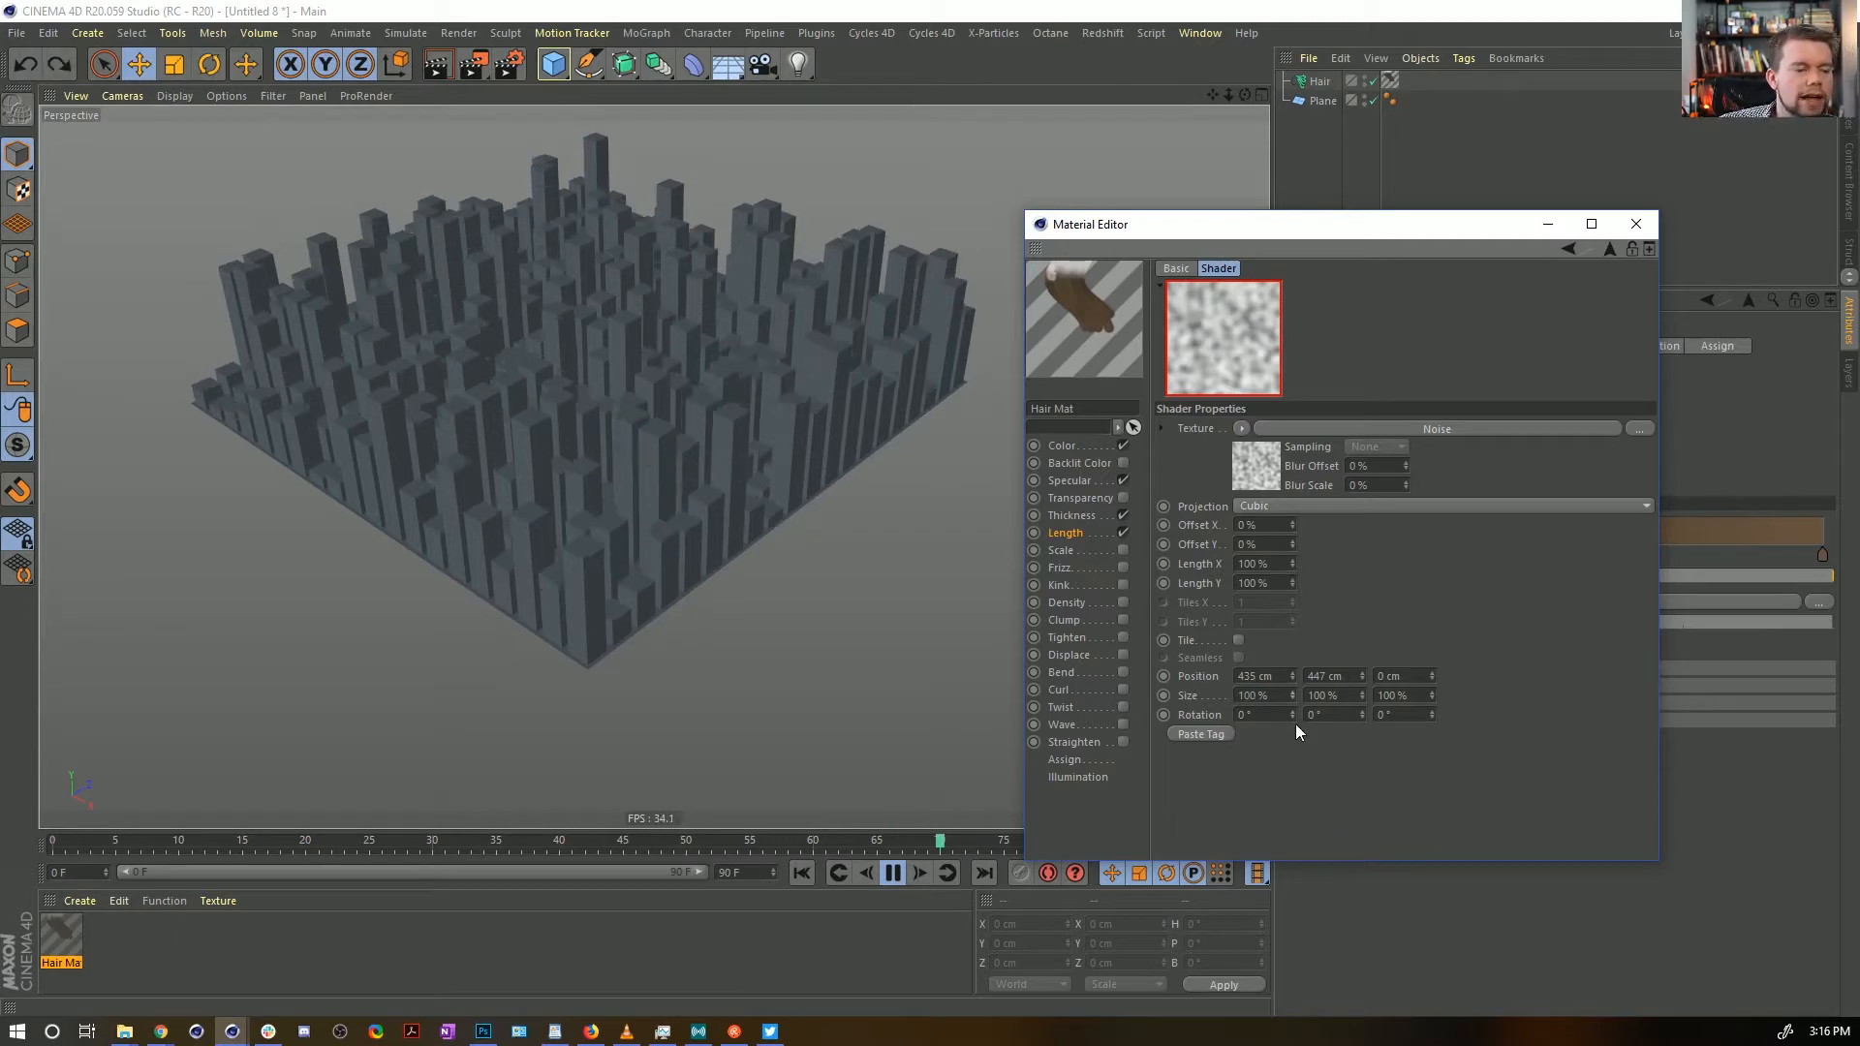
pyautogui.moveTo(1294, 717); pyautogui.dragTo(1432, 650)
pyautogui.hotkey('ctrl', 'z')
pyautogui.hotkey('ctrl', 'z')
pyautogui.hotkey('ctrl', 'z')
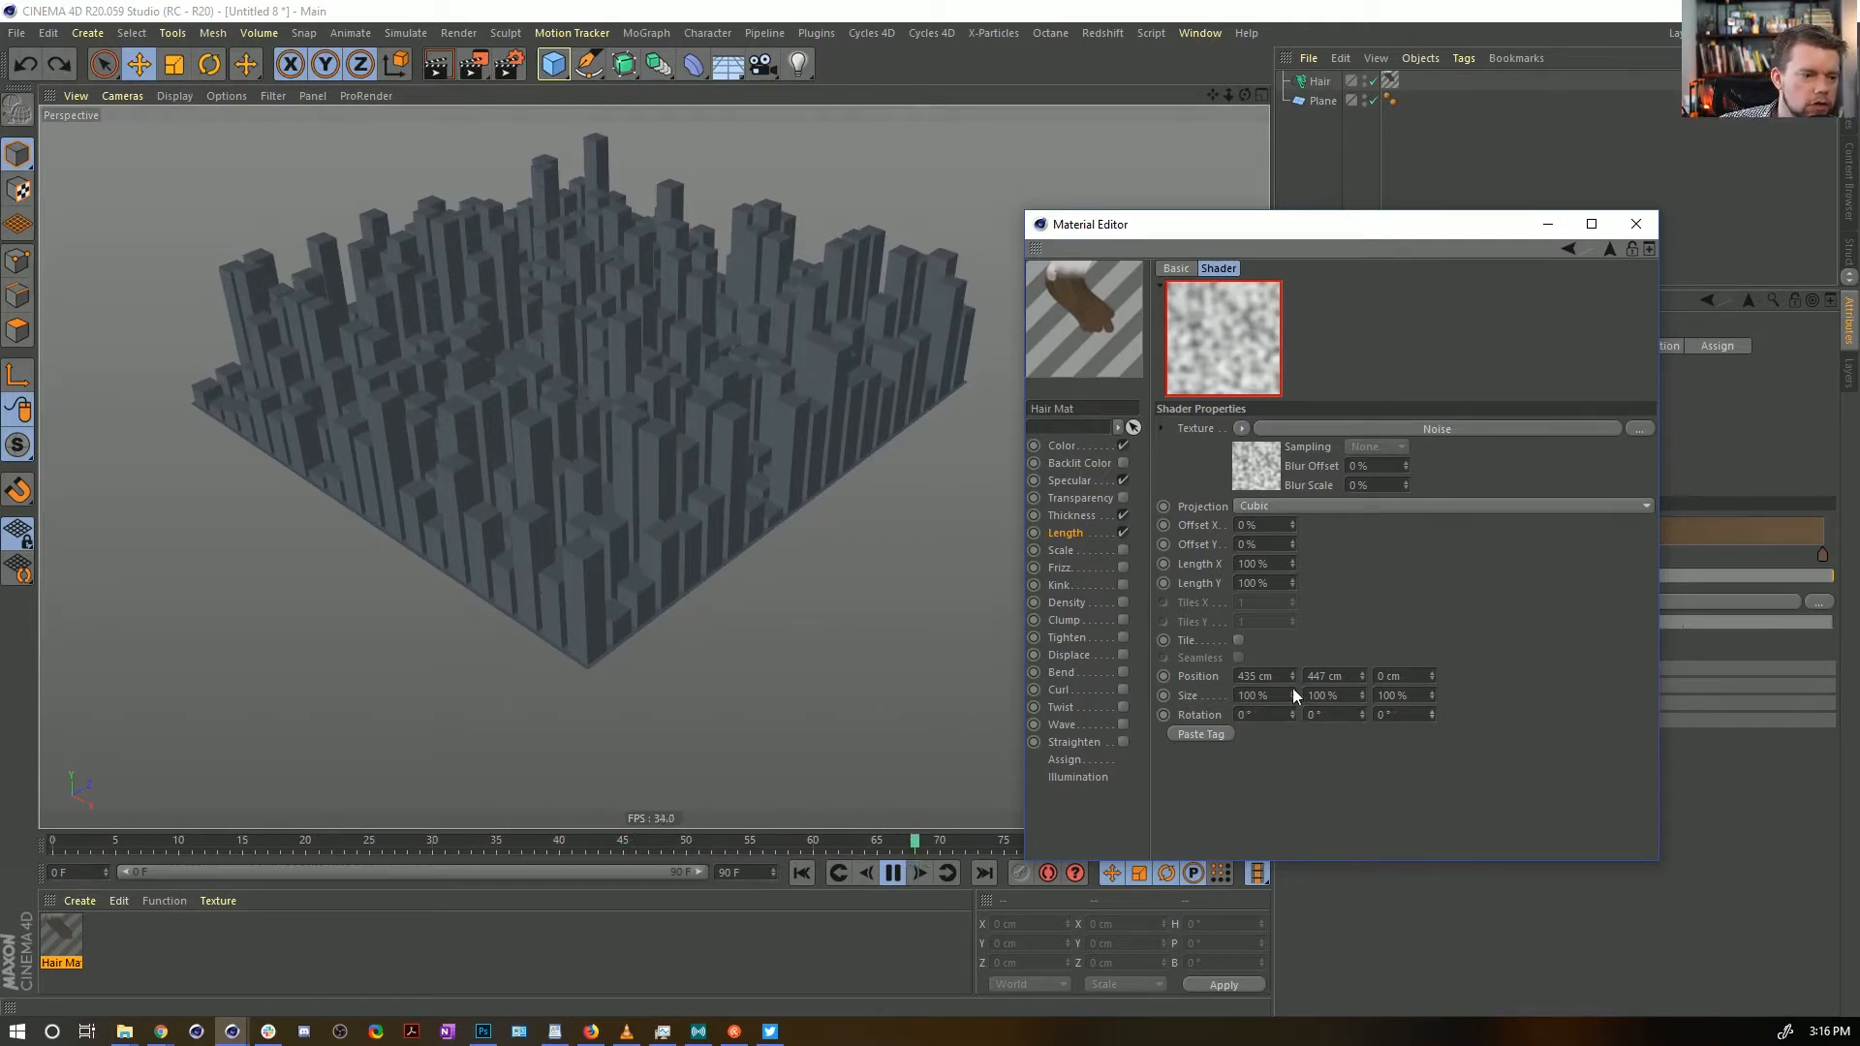
pyautogui.moveTo(1292, 690)
pyautogui.mouseDown()
pyautogui.moveTo(1293, 634)
pyautogui.moveTo(1292, 654)
pyautogui.mouseUp()
pyautogui.hotkey('ctrl', 'z')
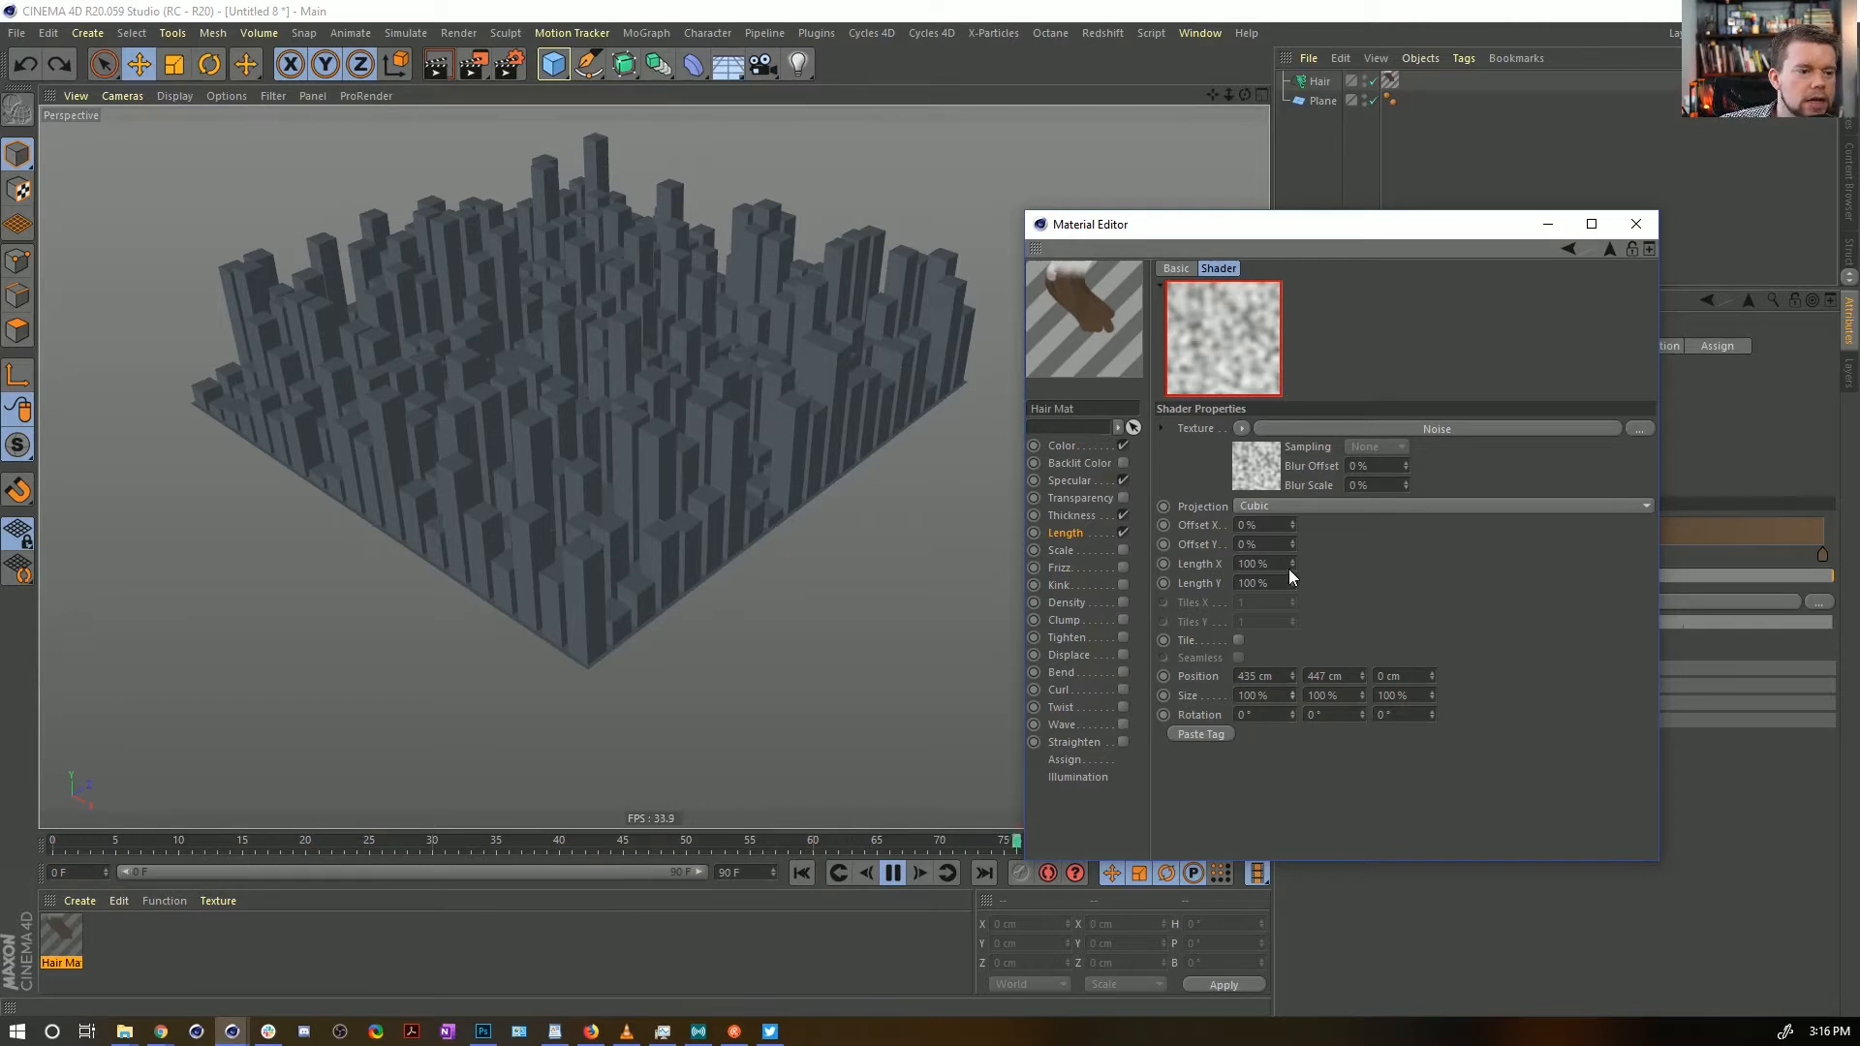
pyautogui.moveTo(1292, 564); pyautogui.dragTo(1292, 531)
pyautogui.hotkey('ctrl', 'z')
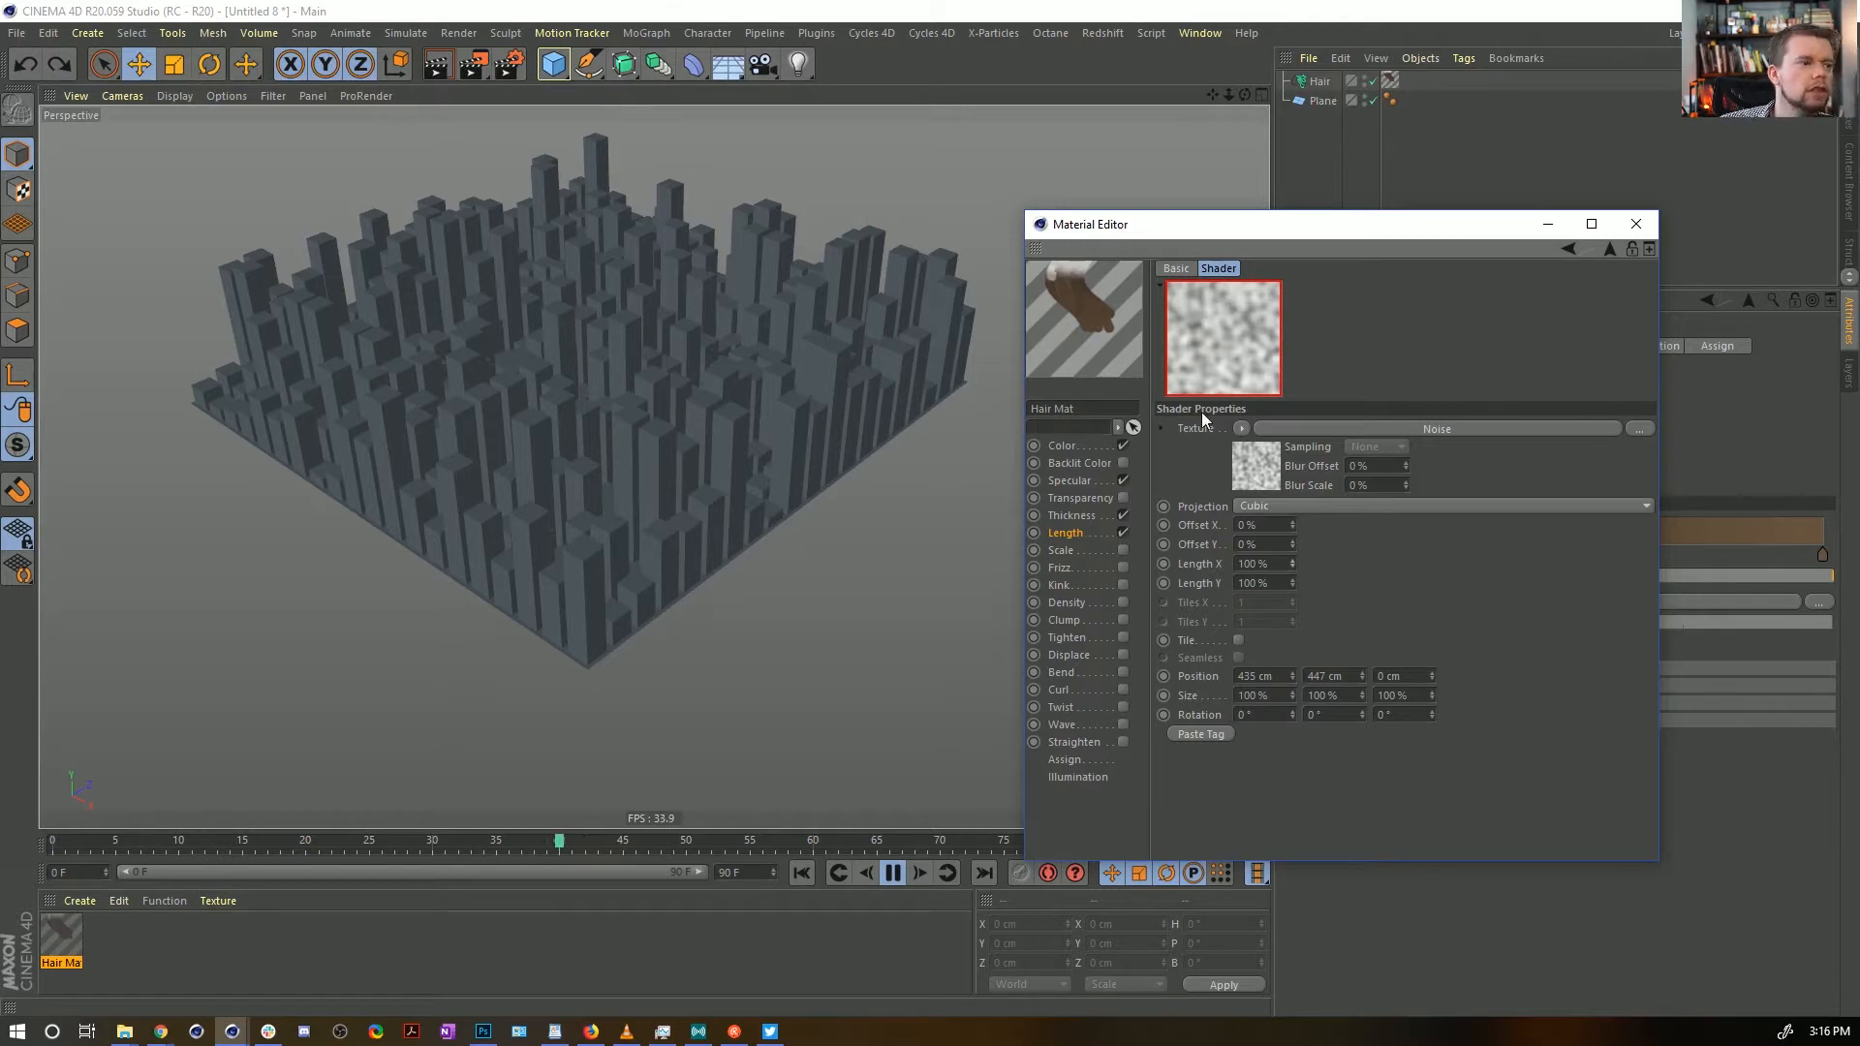
# Try Spherical and Frontal projection in the Projector, and set its projection to UVW Mapping
pyautogui.click(1261, 475)
pyautogui.click(1617, 248)
pyautogui.click(1278, 506)
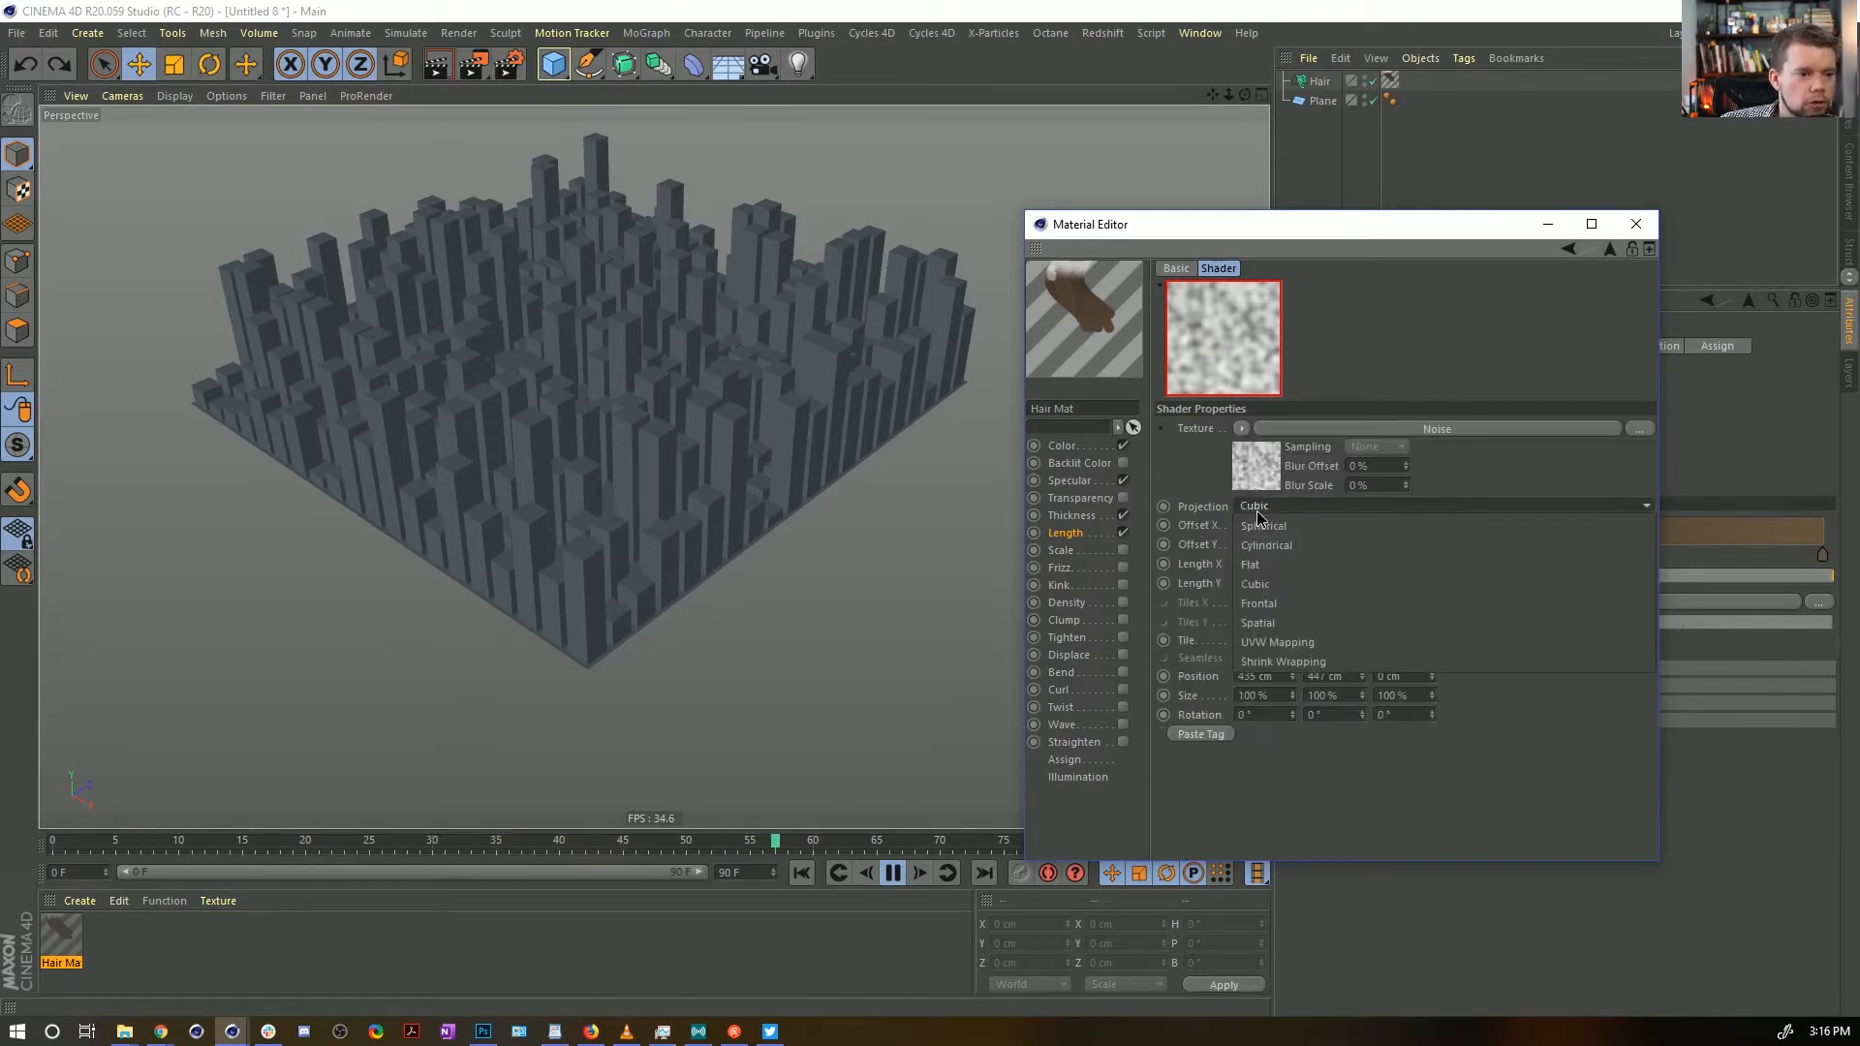
pyautogui.click(1278, 527)
pyautogui.click(1270, 506)
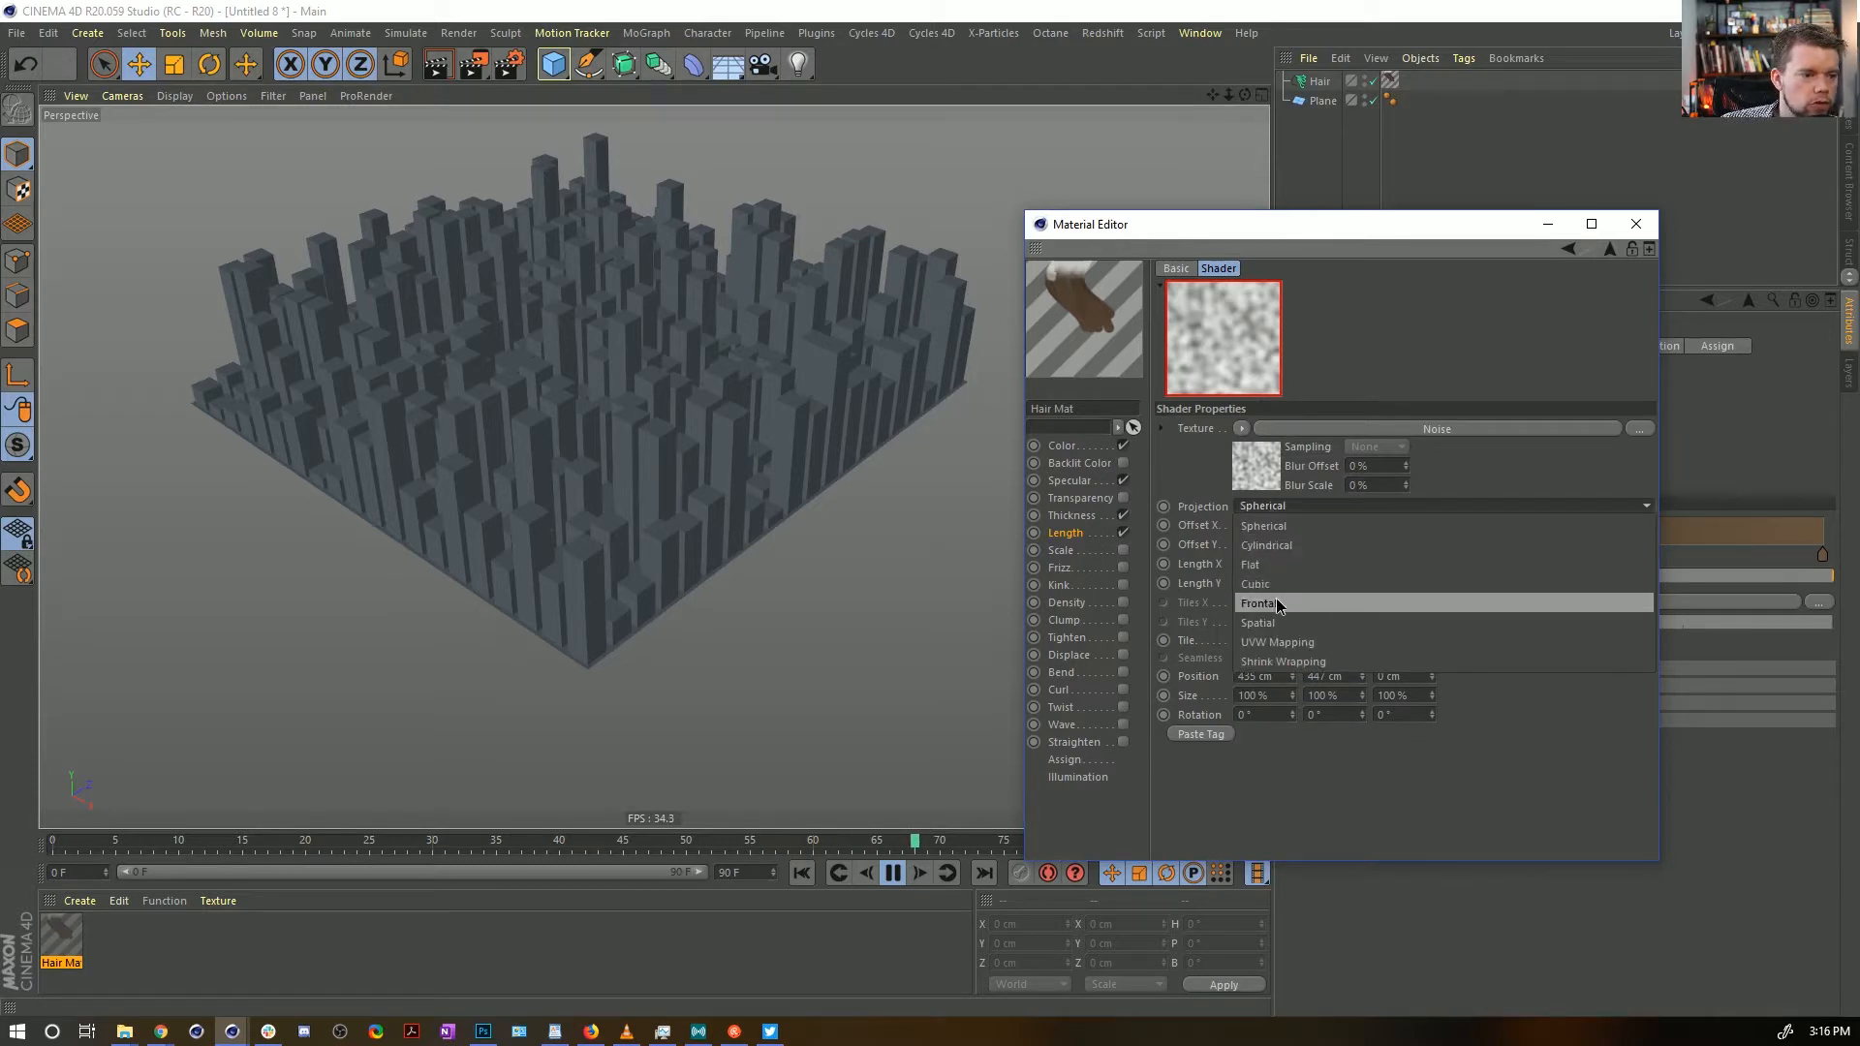
pyautogui.click(1276, 597)
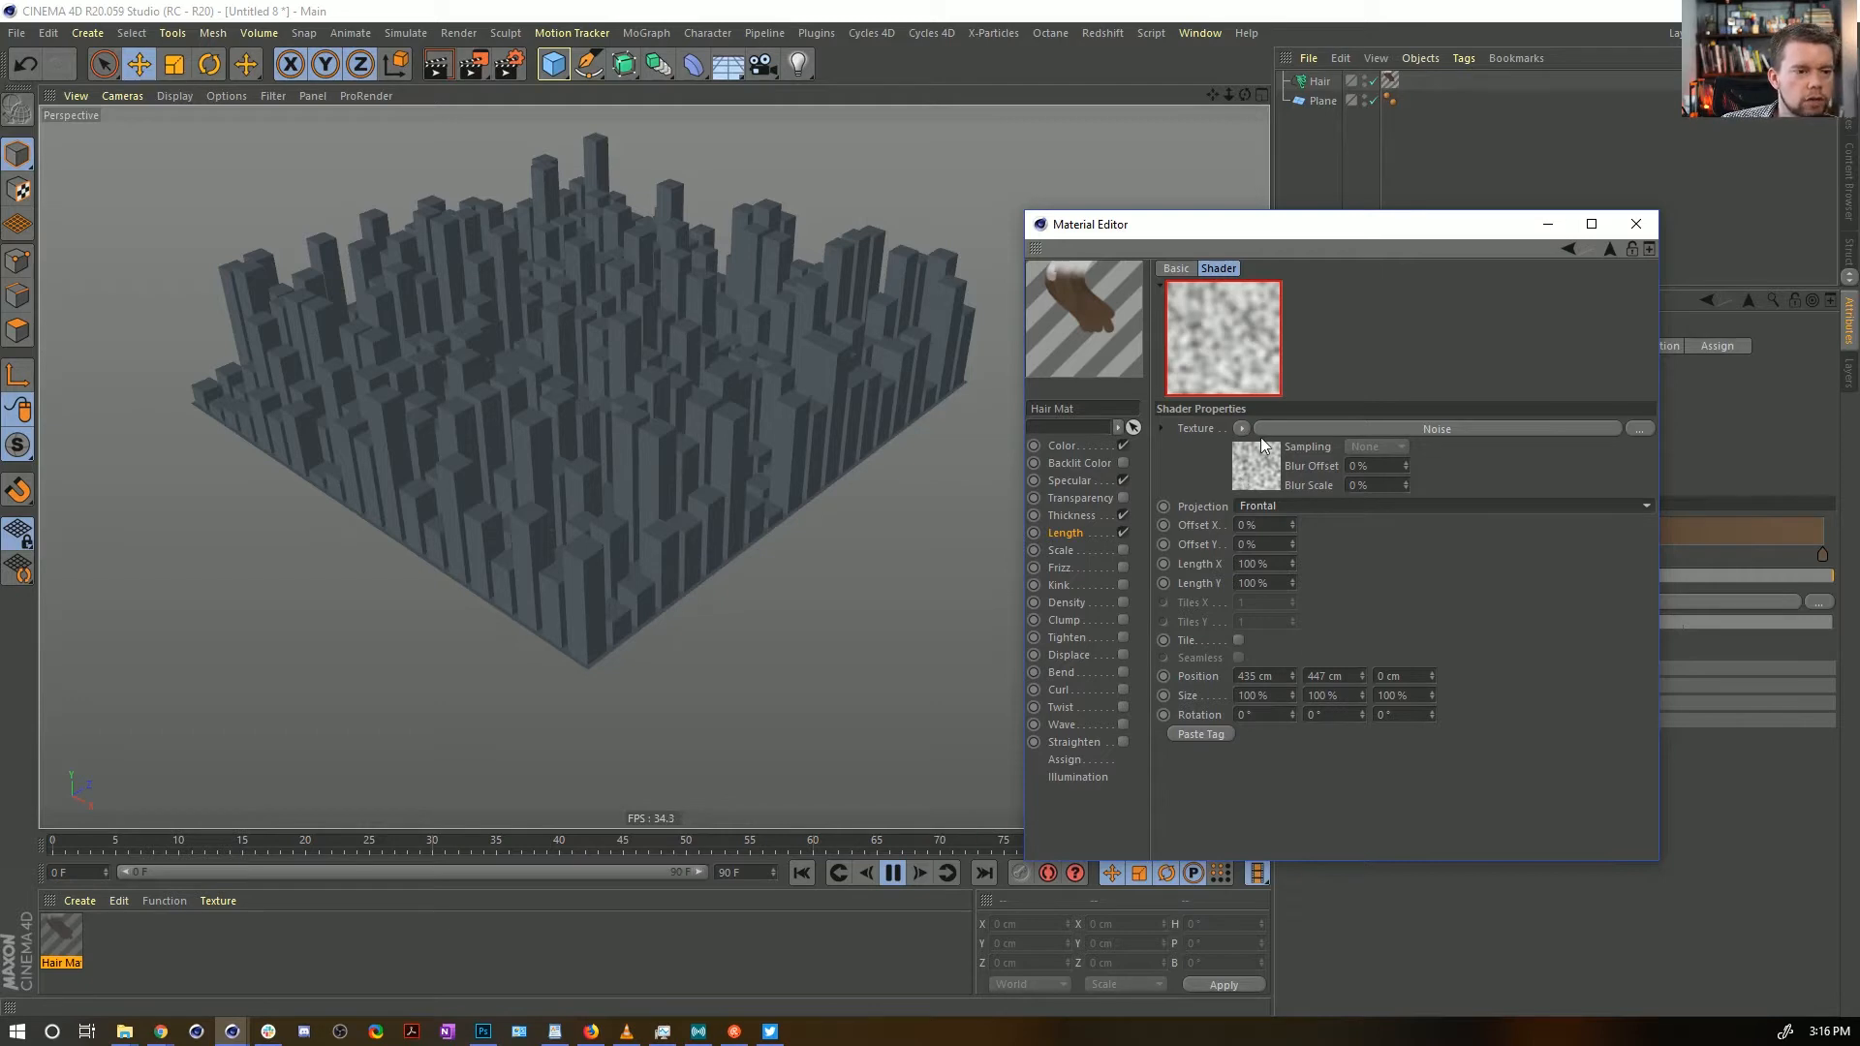
pyautogui.click(1254, 505)
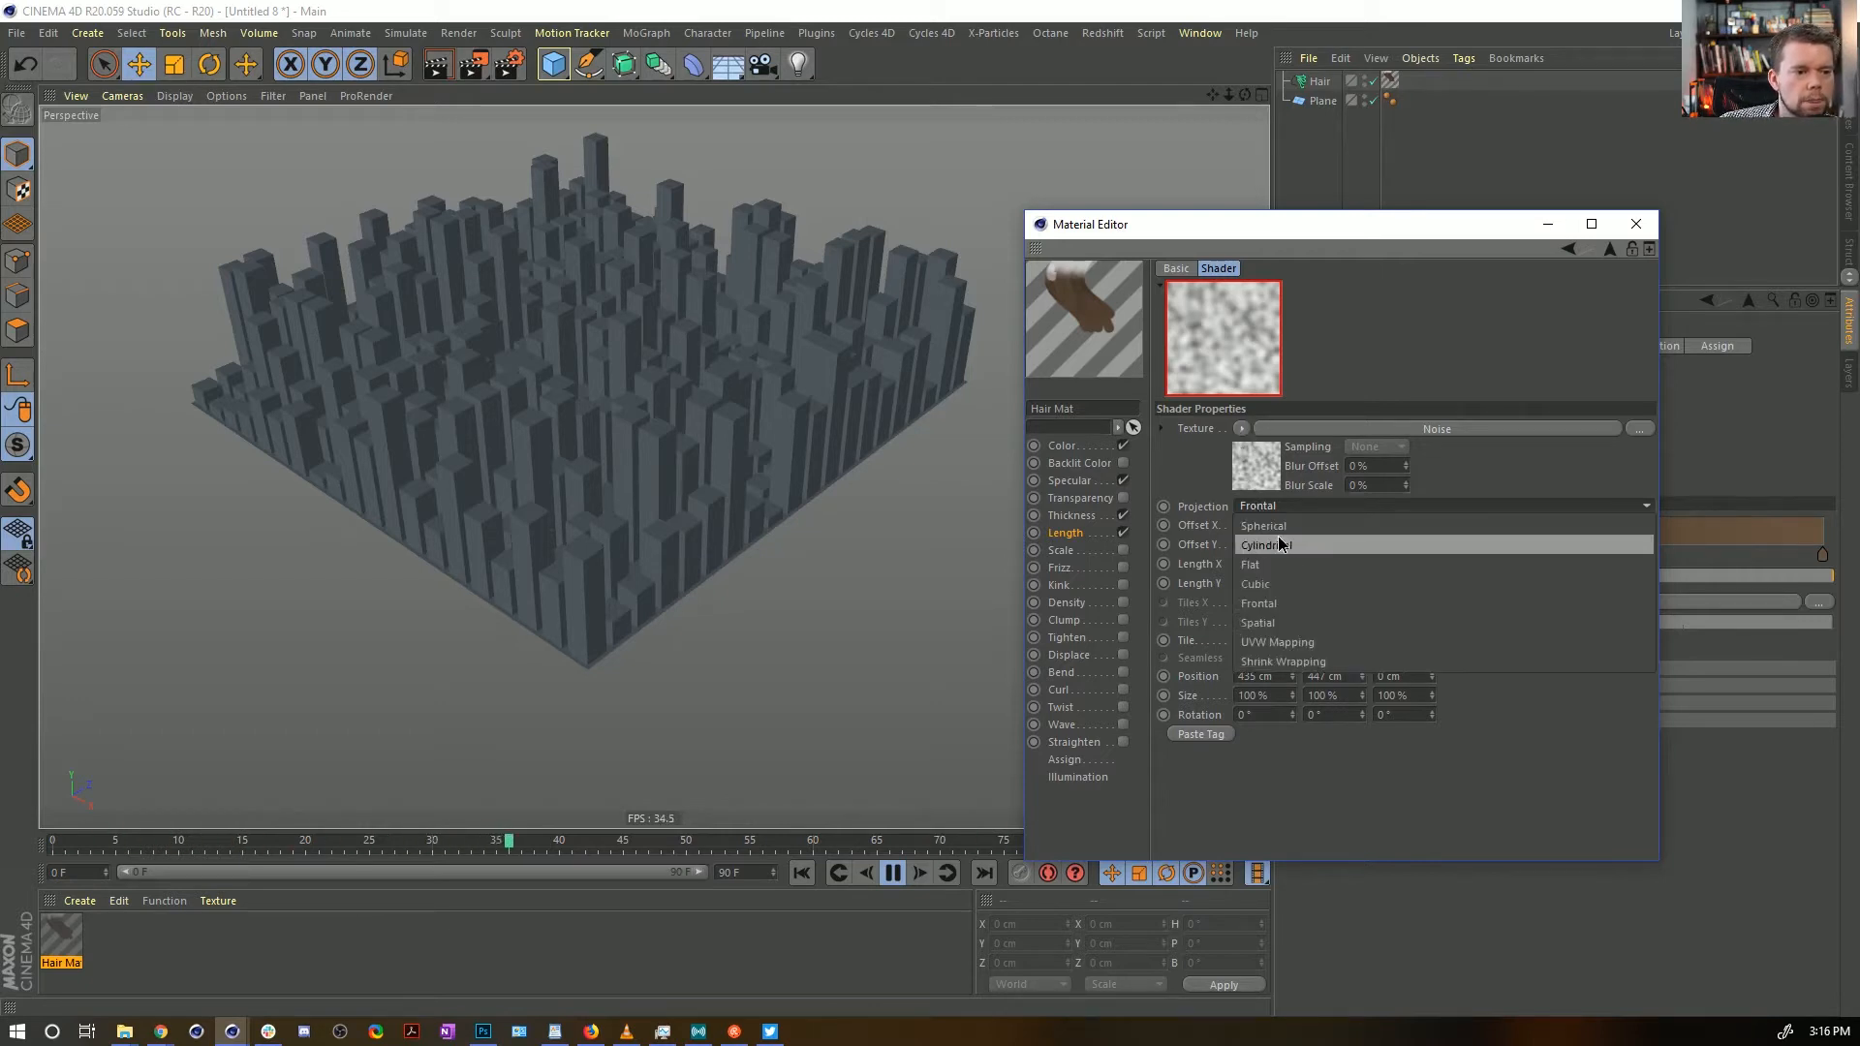
pyautogui.click(1278, 642)
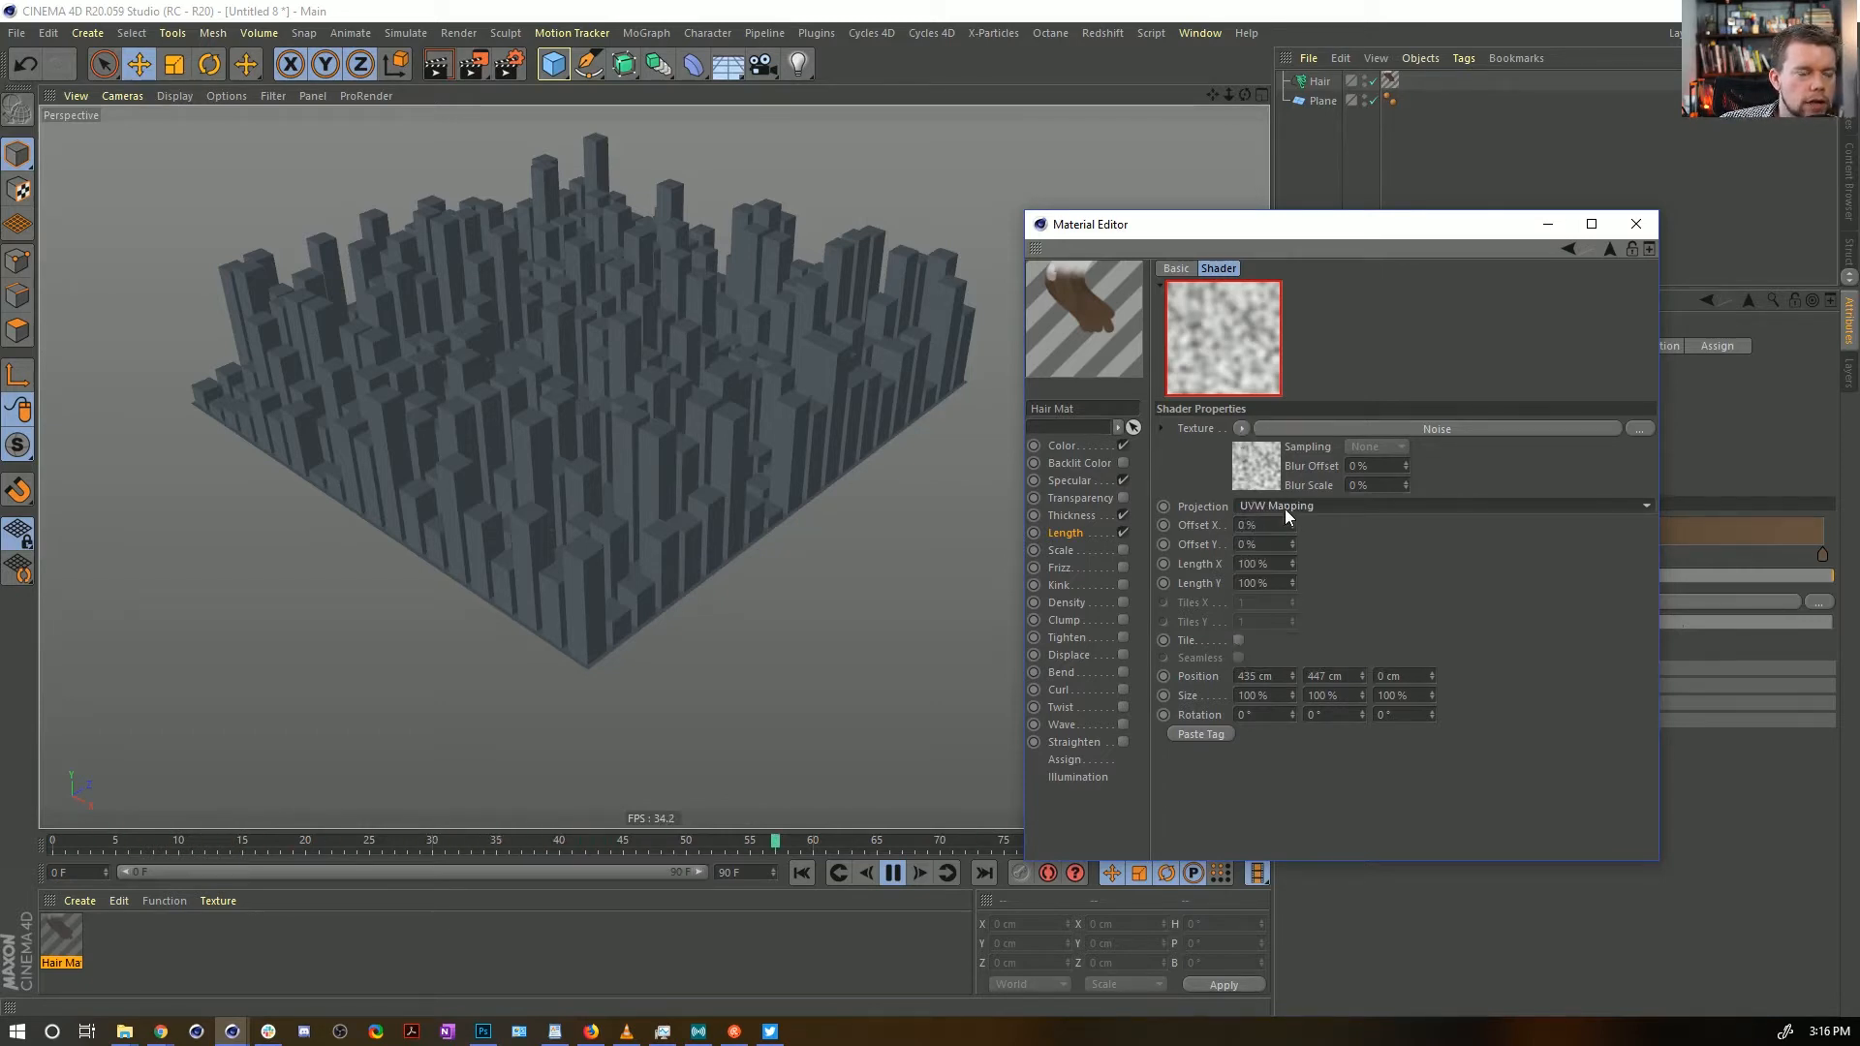
pyautogui.keyDown('alt'); pyautogui.moveTo(564, 422); pyautogui.dragTo(814, 605); pyautogui.keyUp('alt')
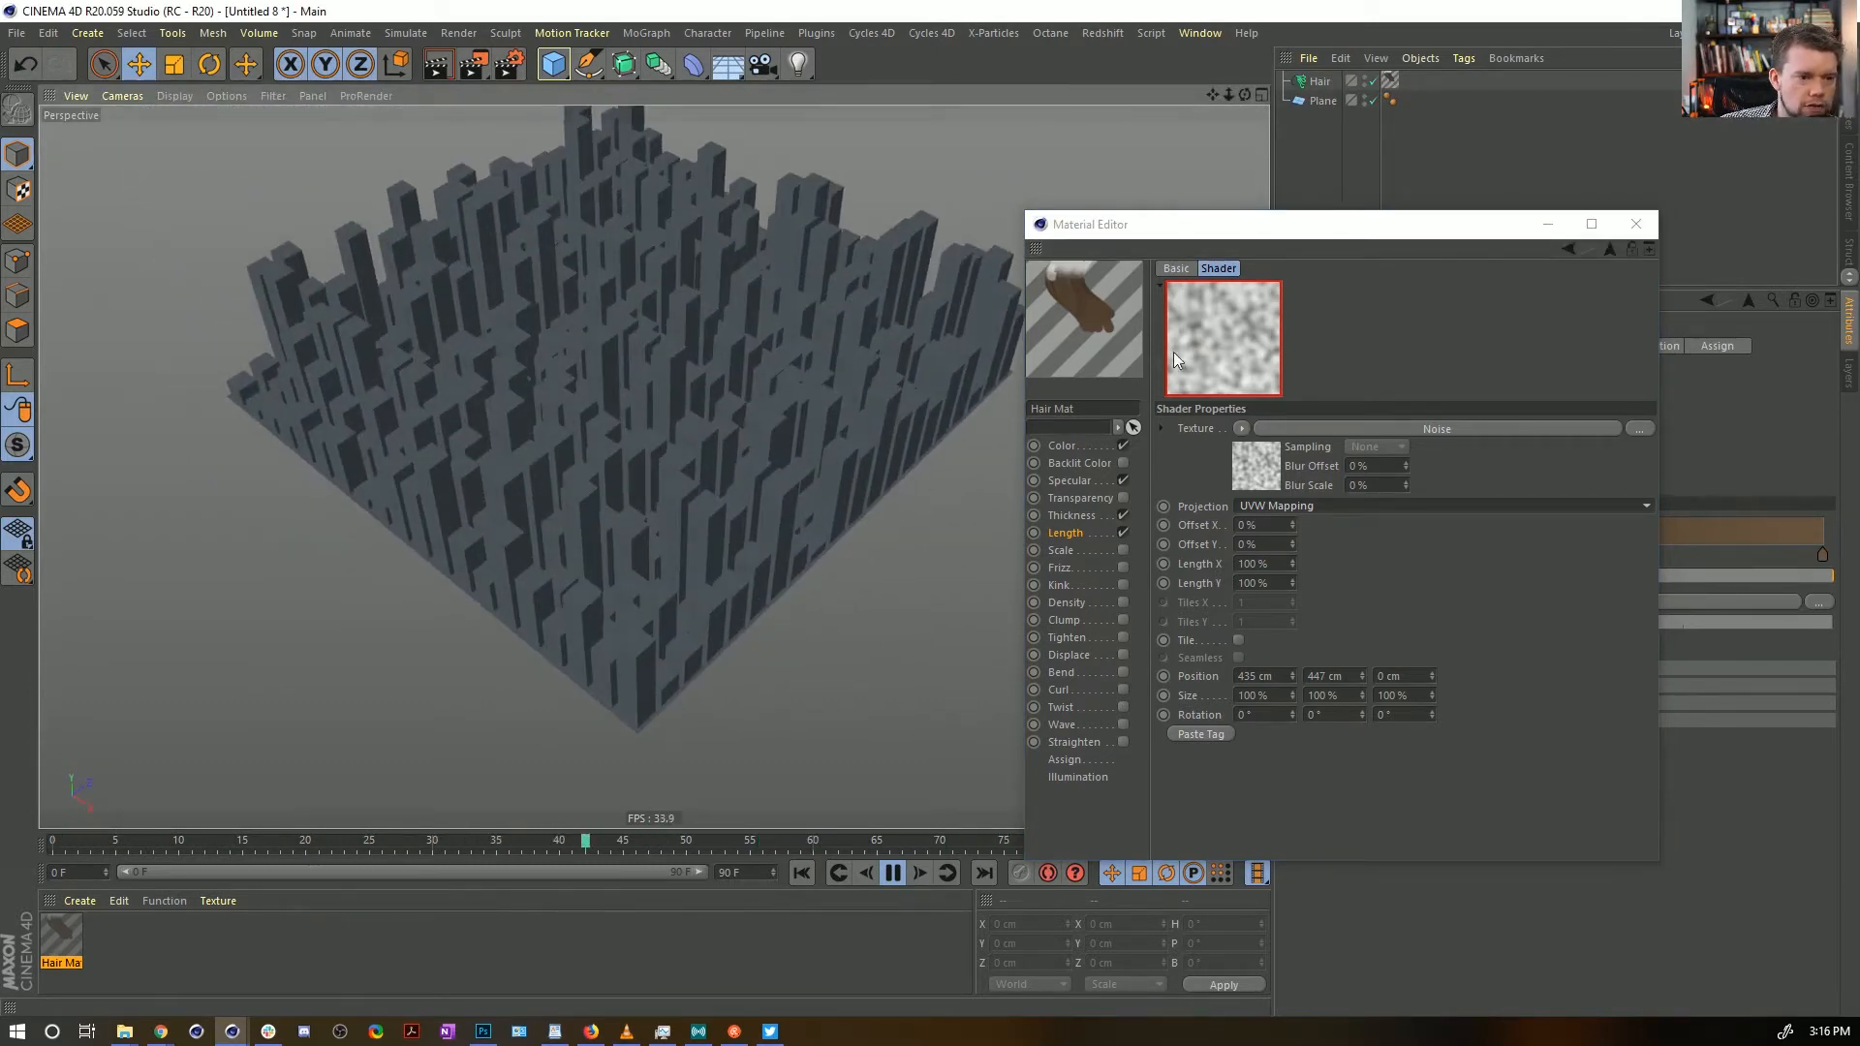
# Review the noise shader's settings, return to the Projector, stop playback and rewind to the first frame
pyautogui.click(1256, 466)
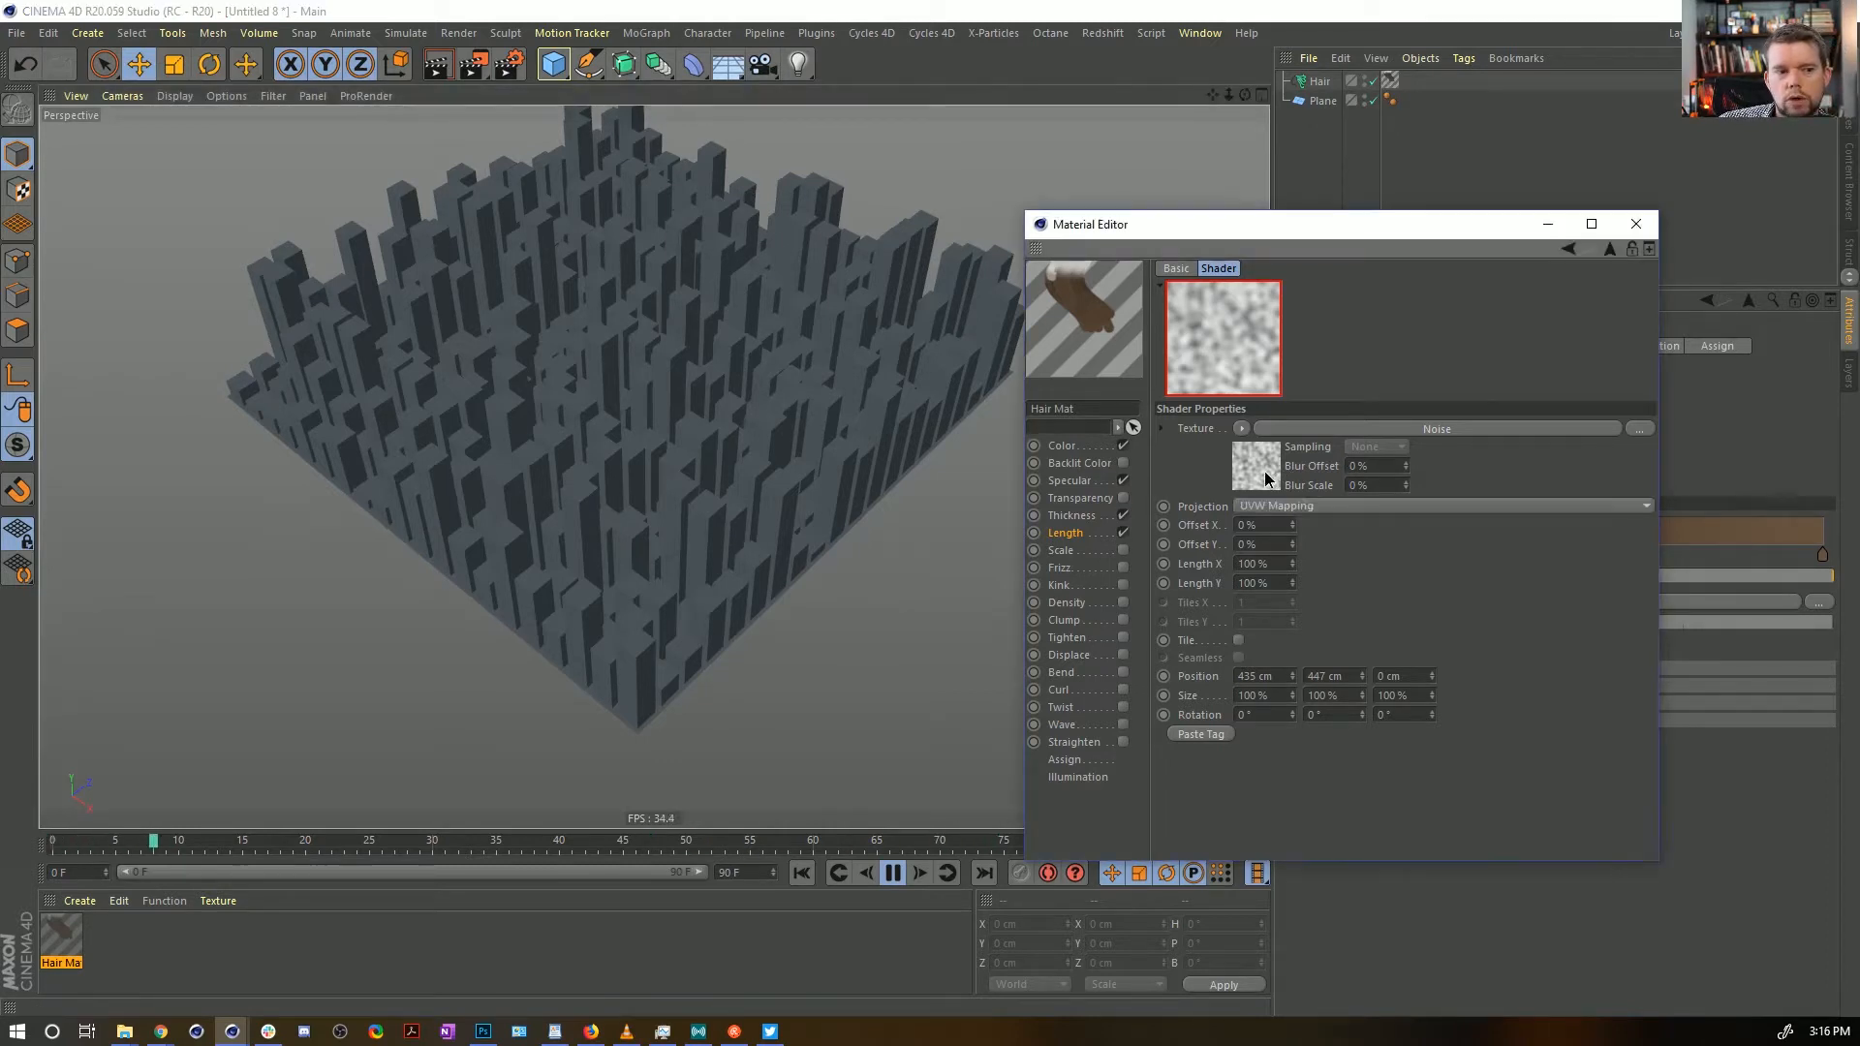
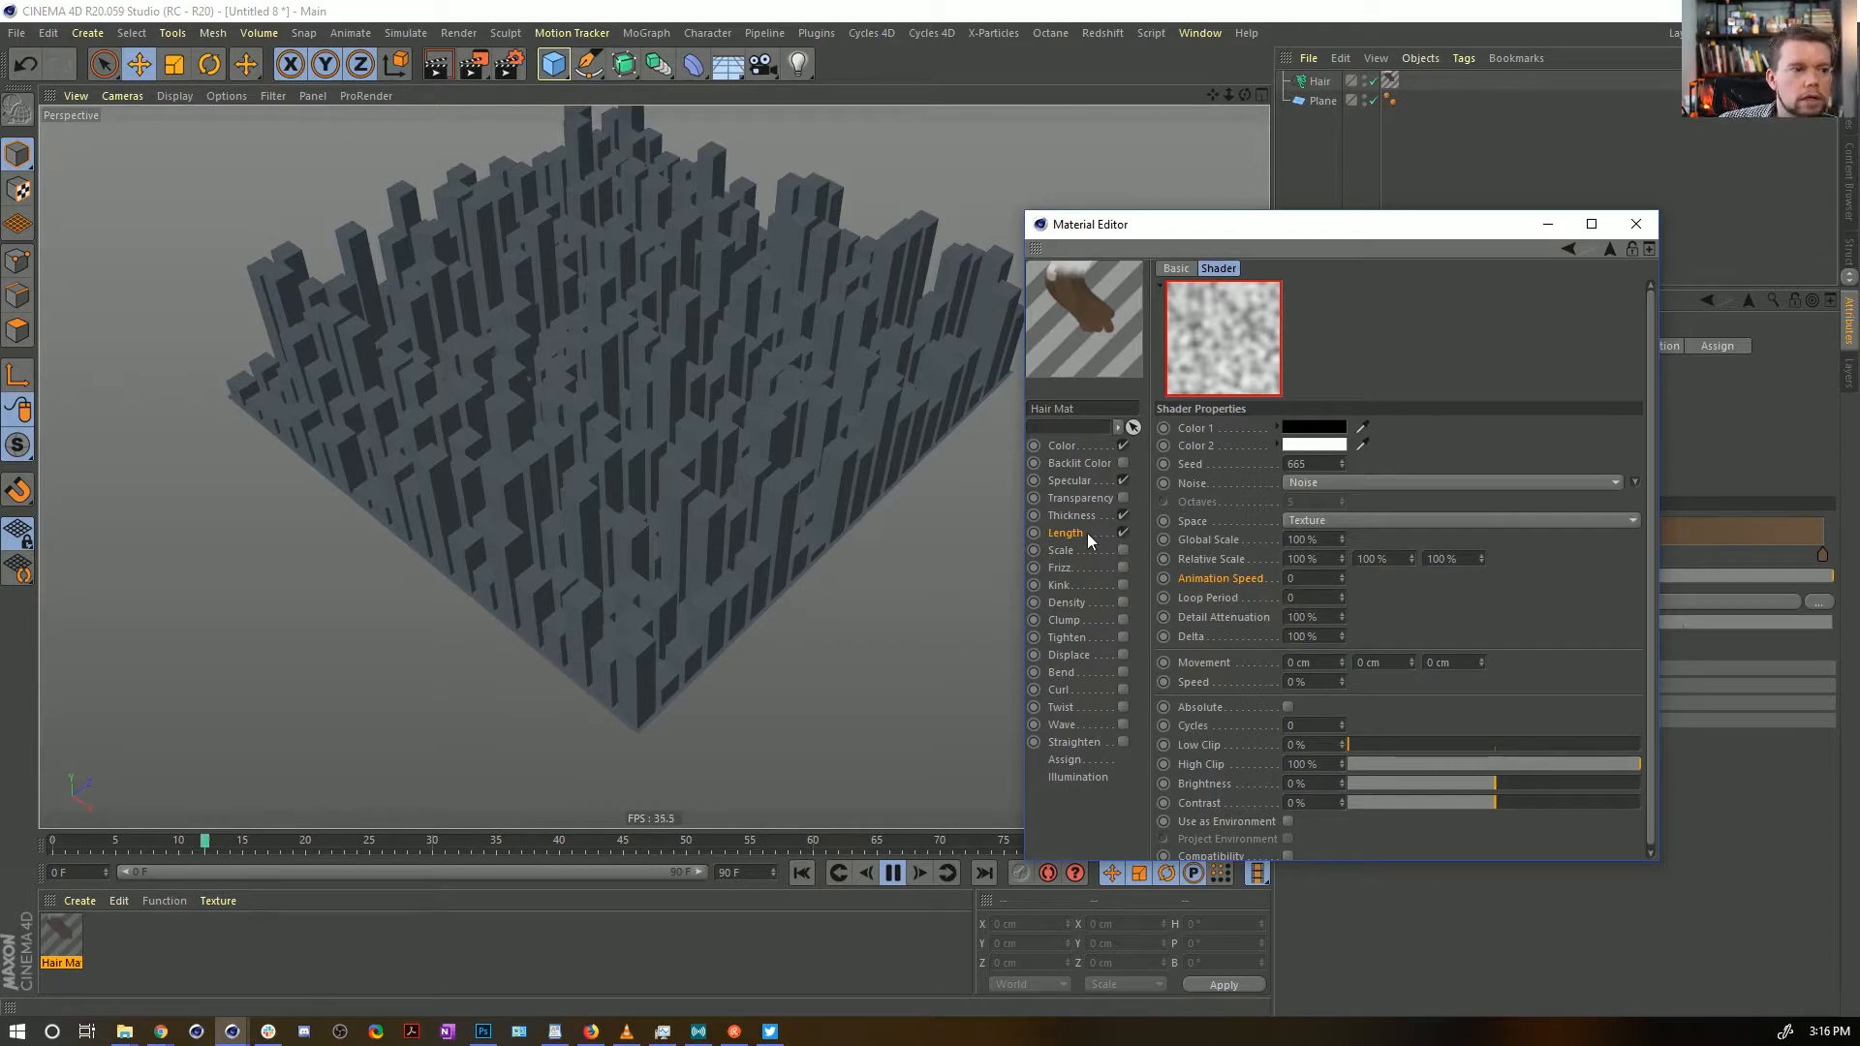
pyautogui.click(1609, 251)
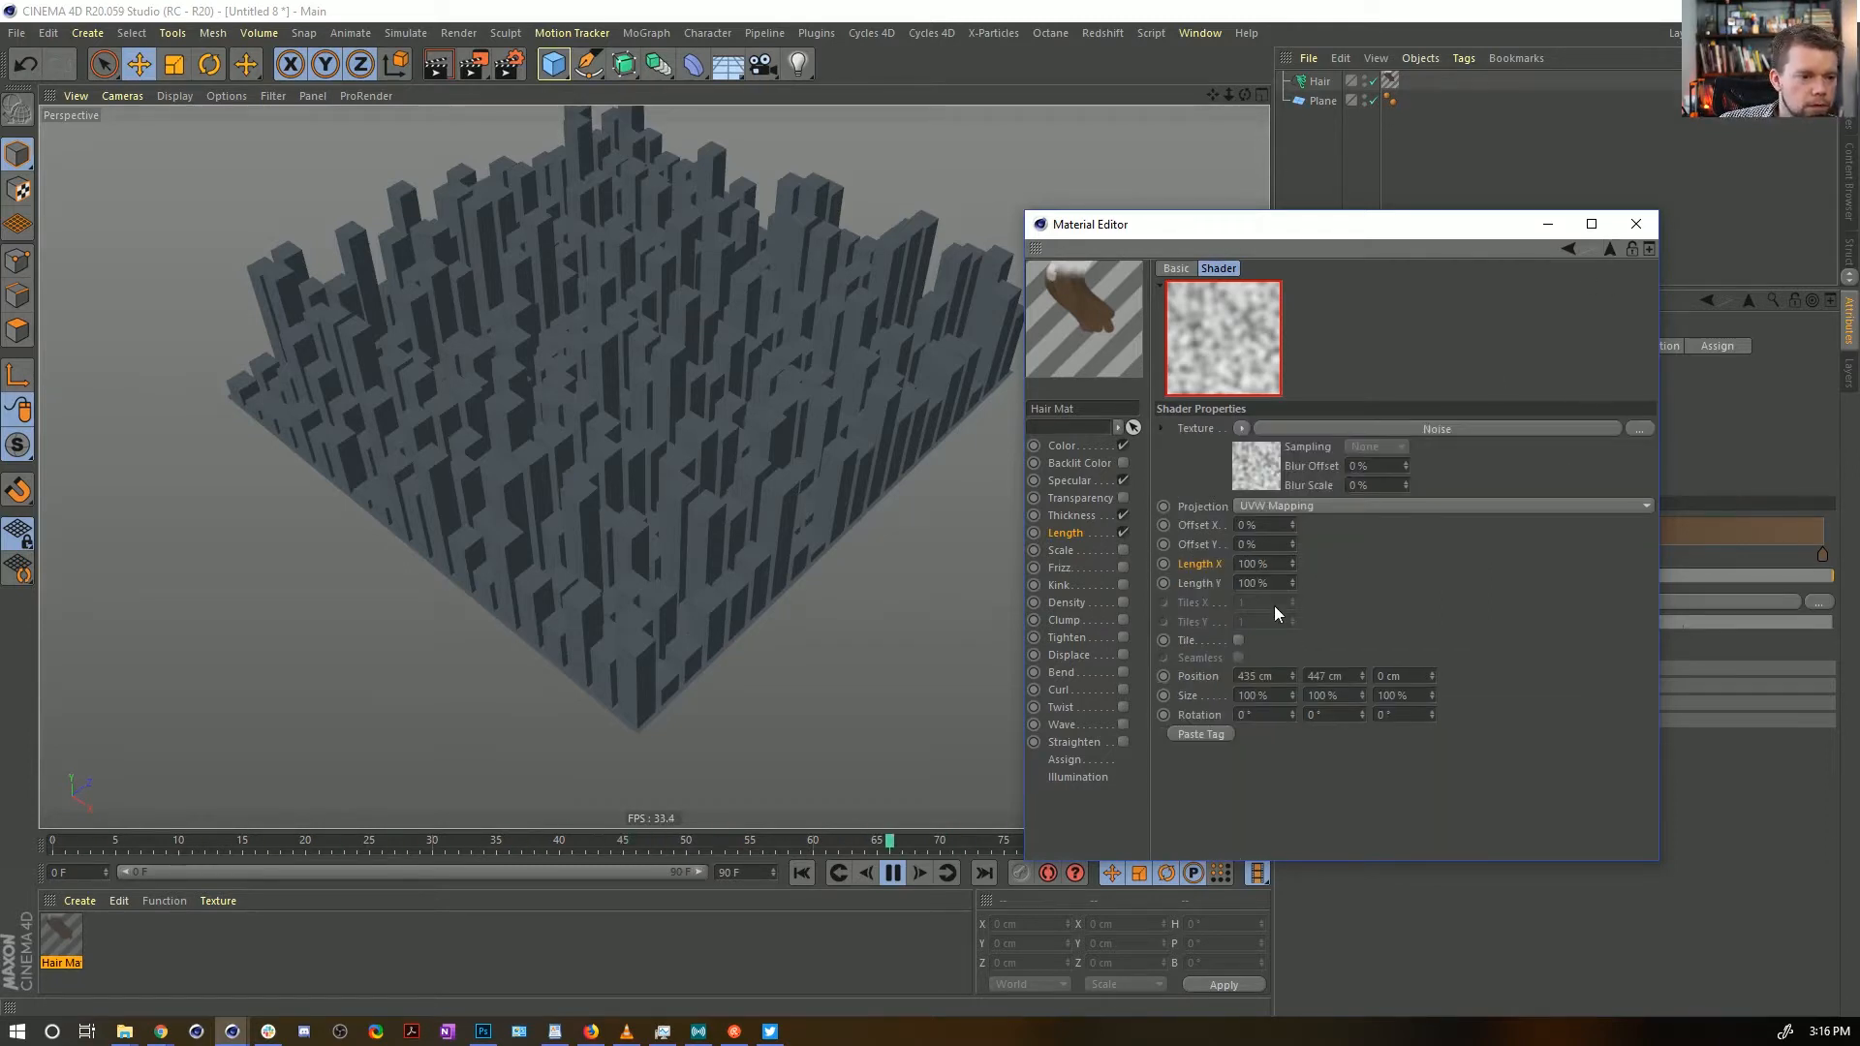
pyautogui.click(892, 873)
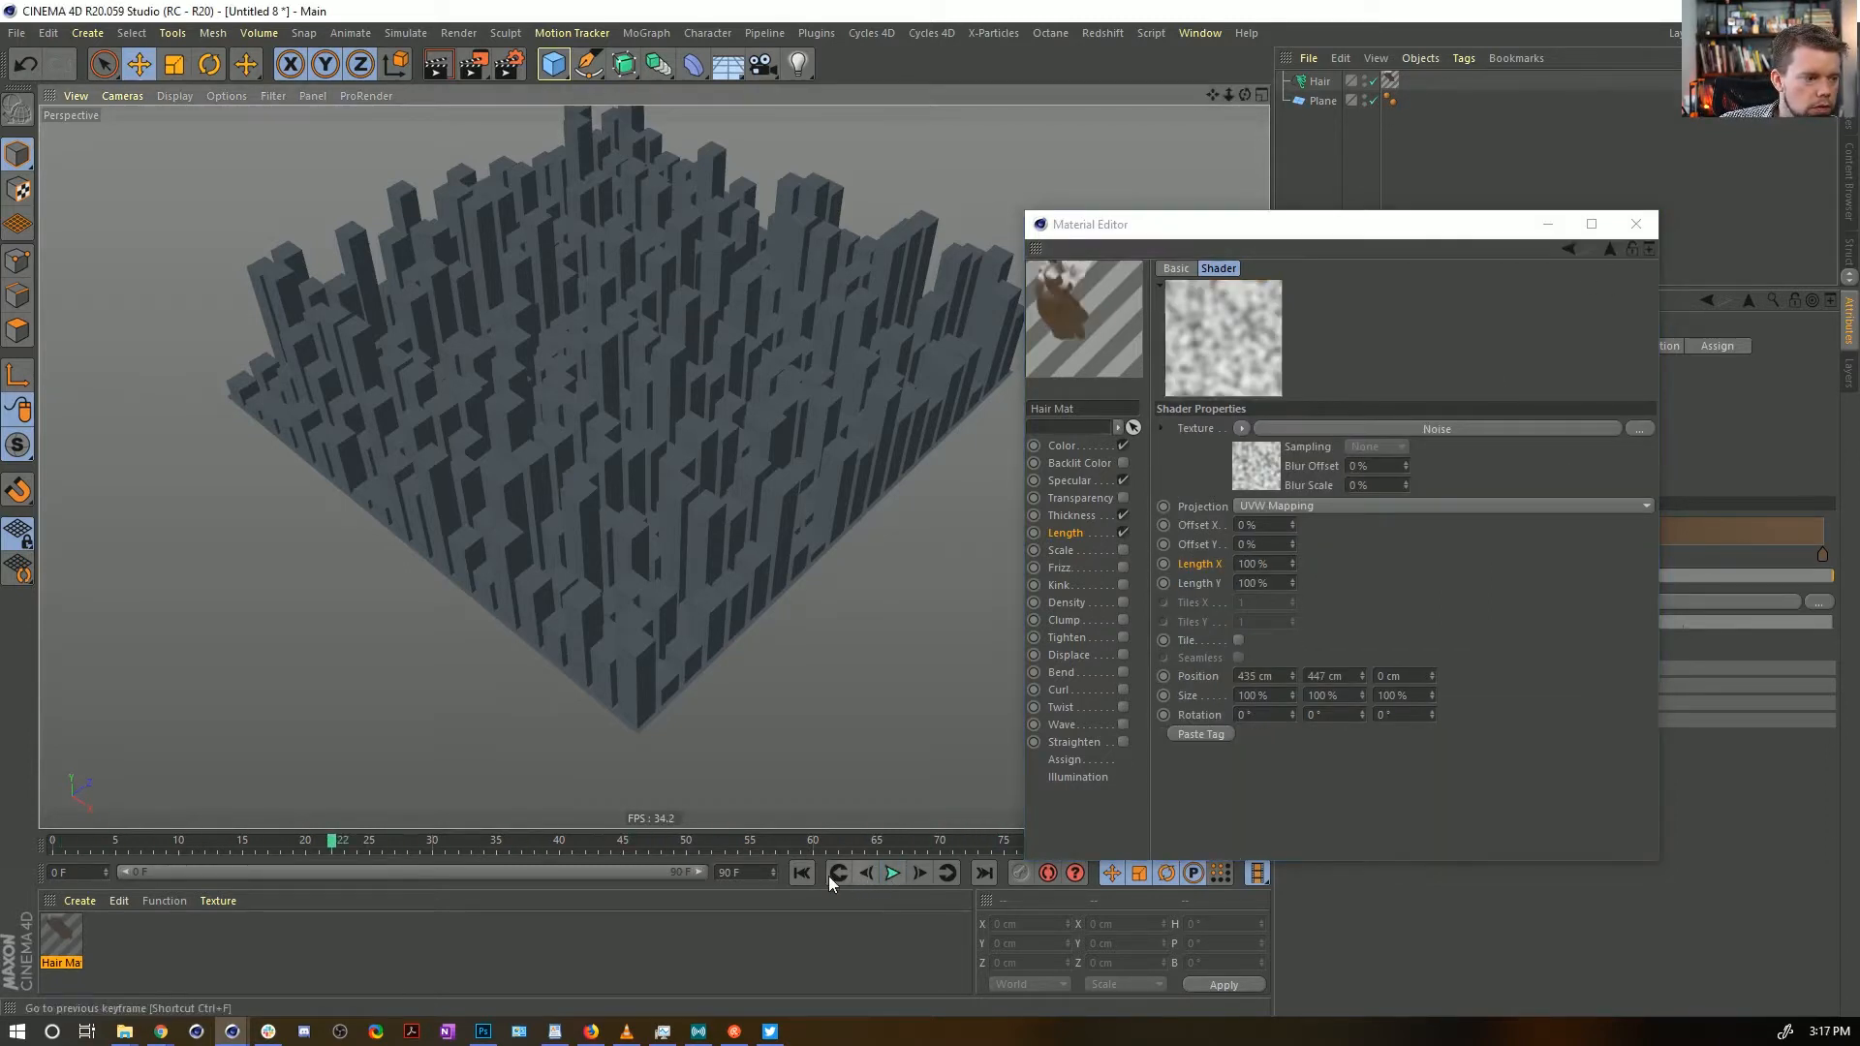
pyautogui.click(801, 873)
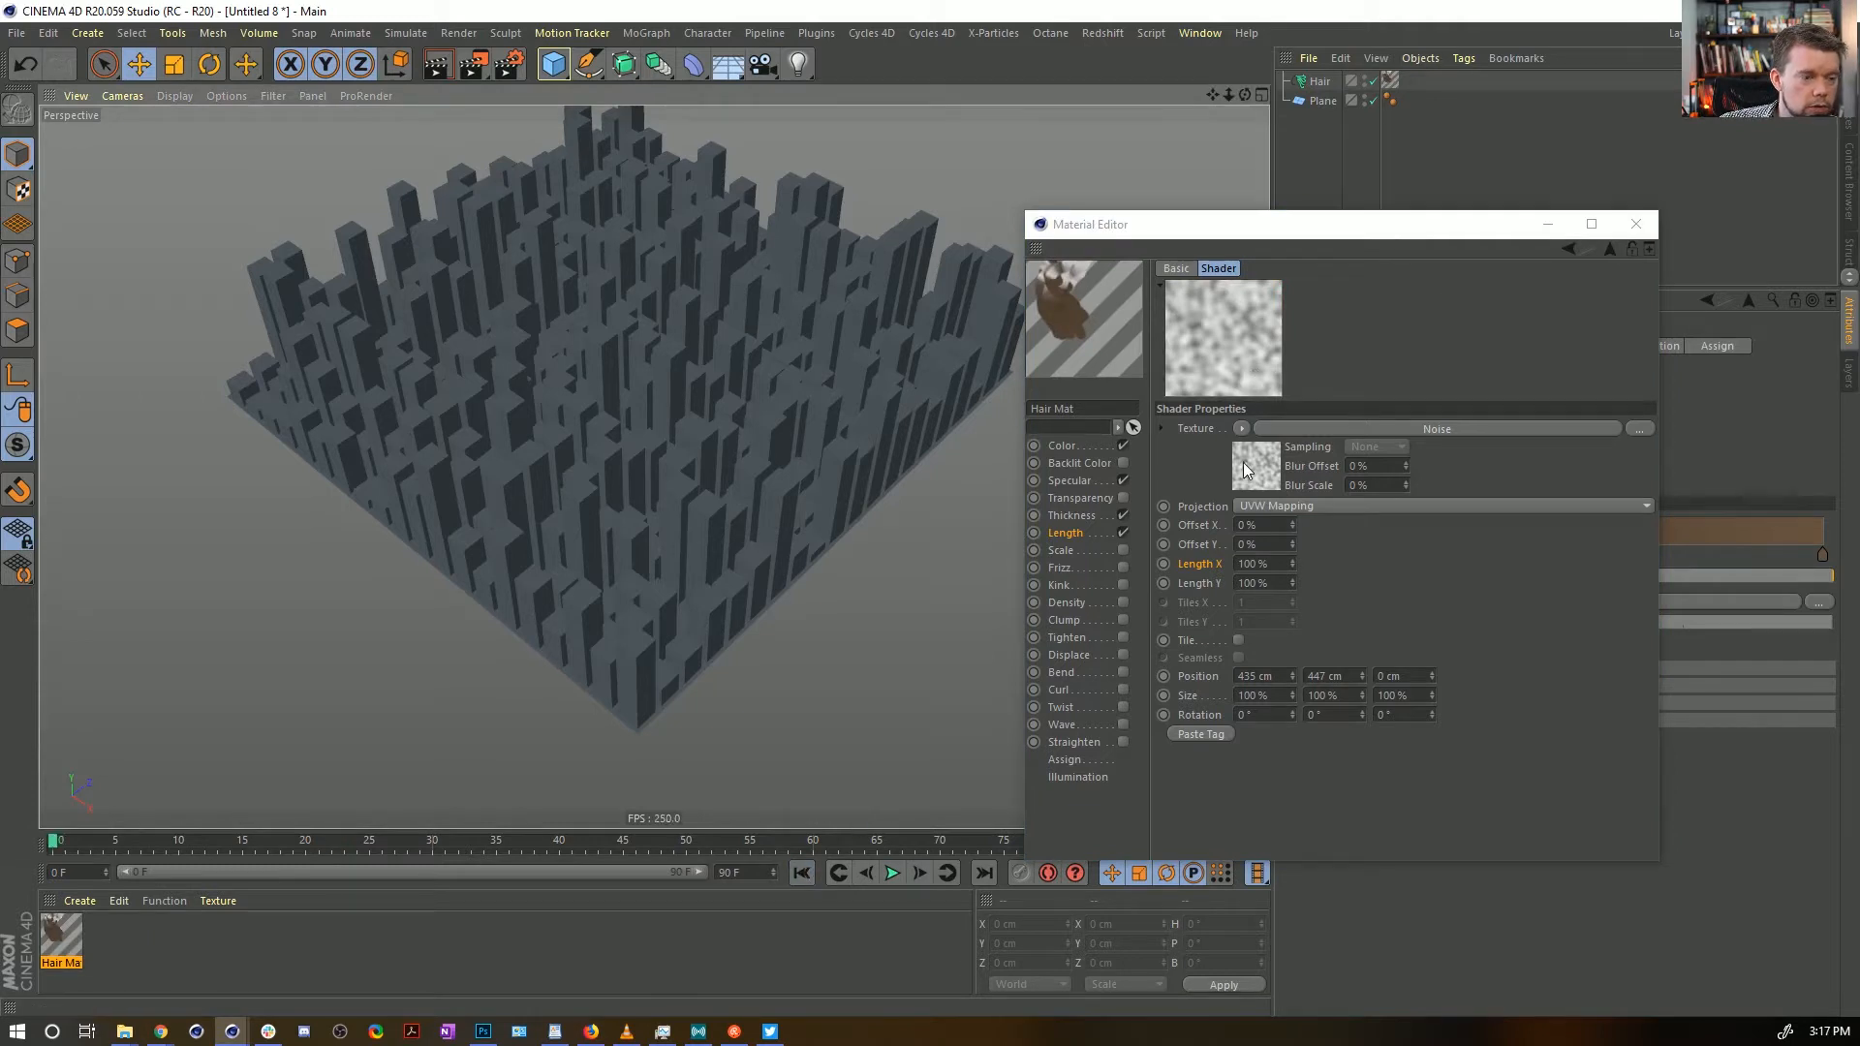
# Replace the Projector's noise texture with a 2D - U Gradient using 100% turbulence and a frequency of 107
pyautogui.click(1241, 428)
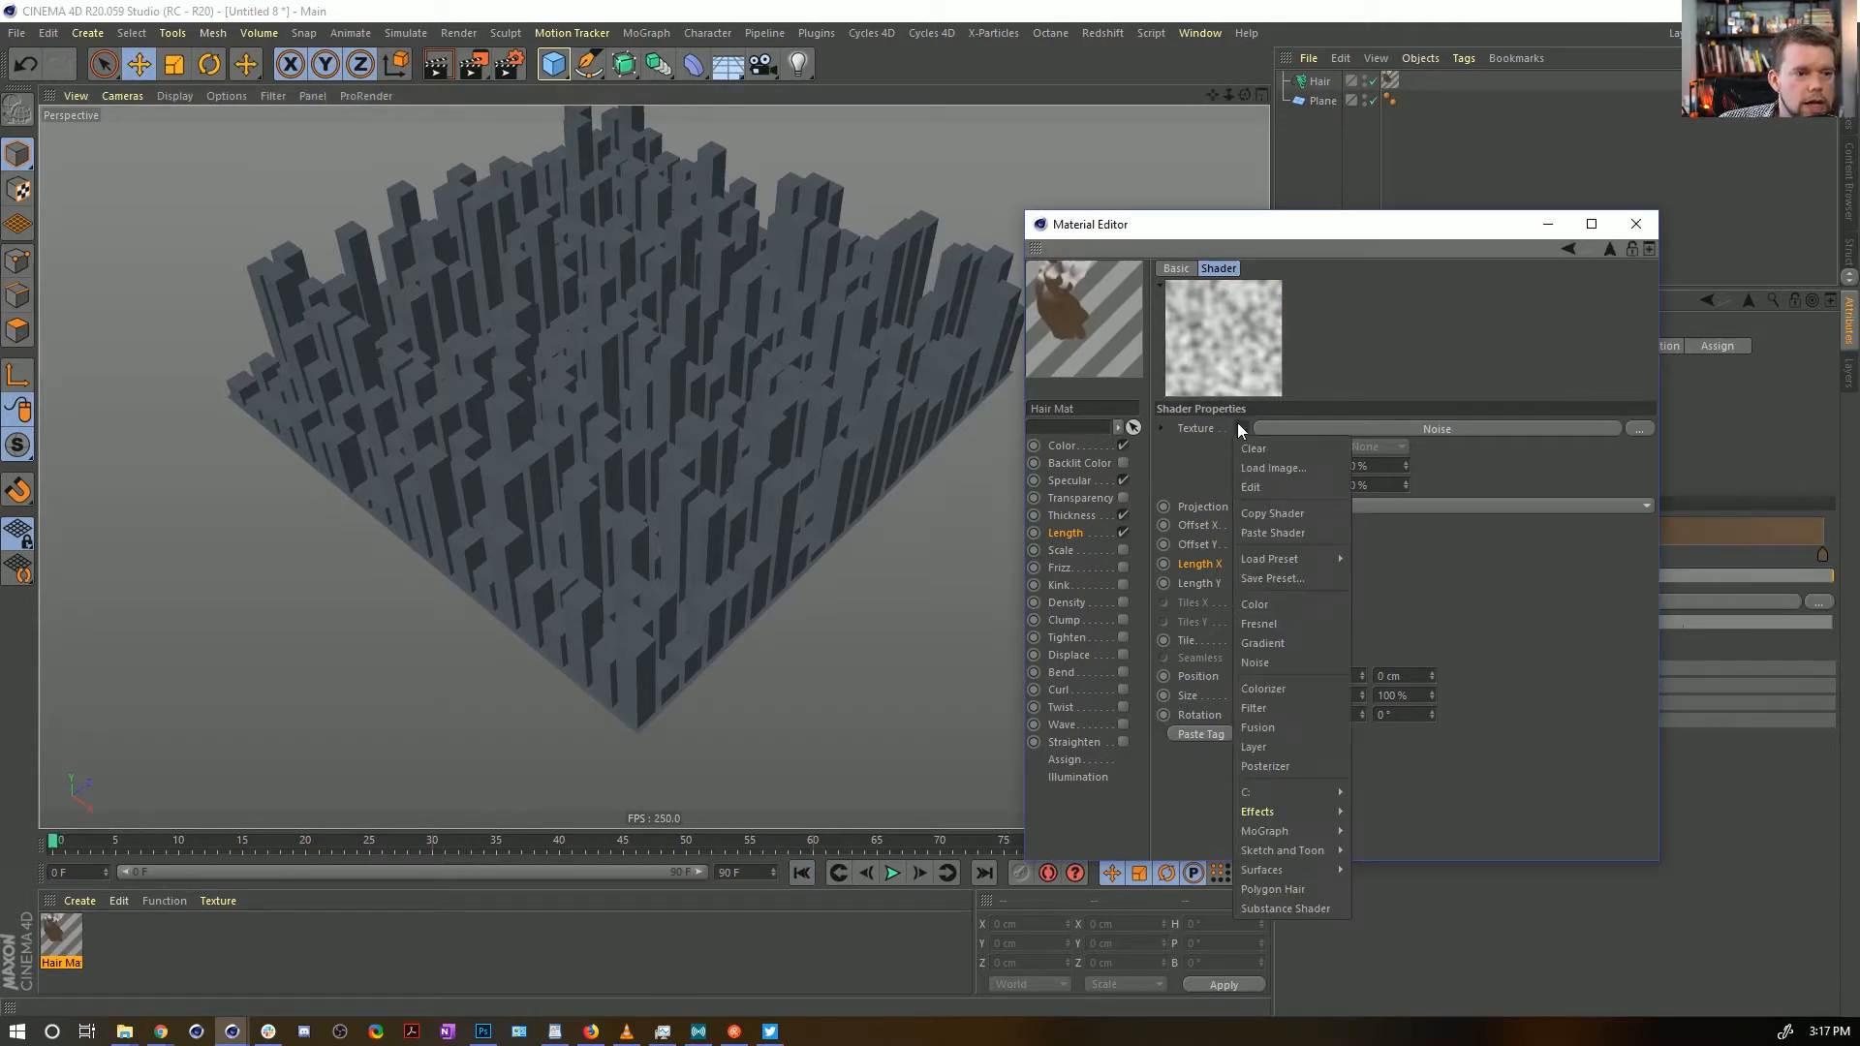
pyautogui.click(1292, 645)
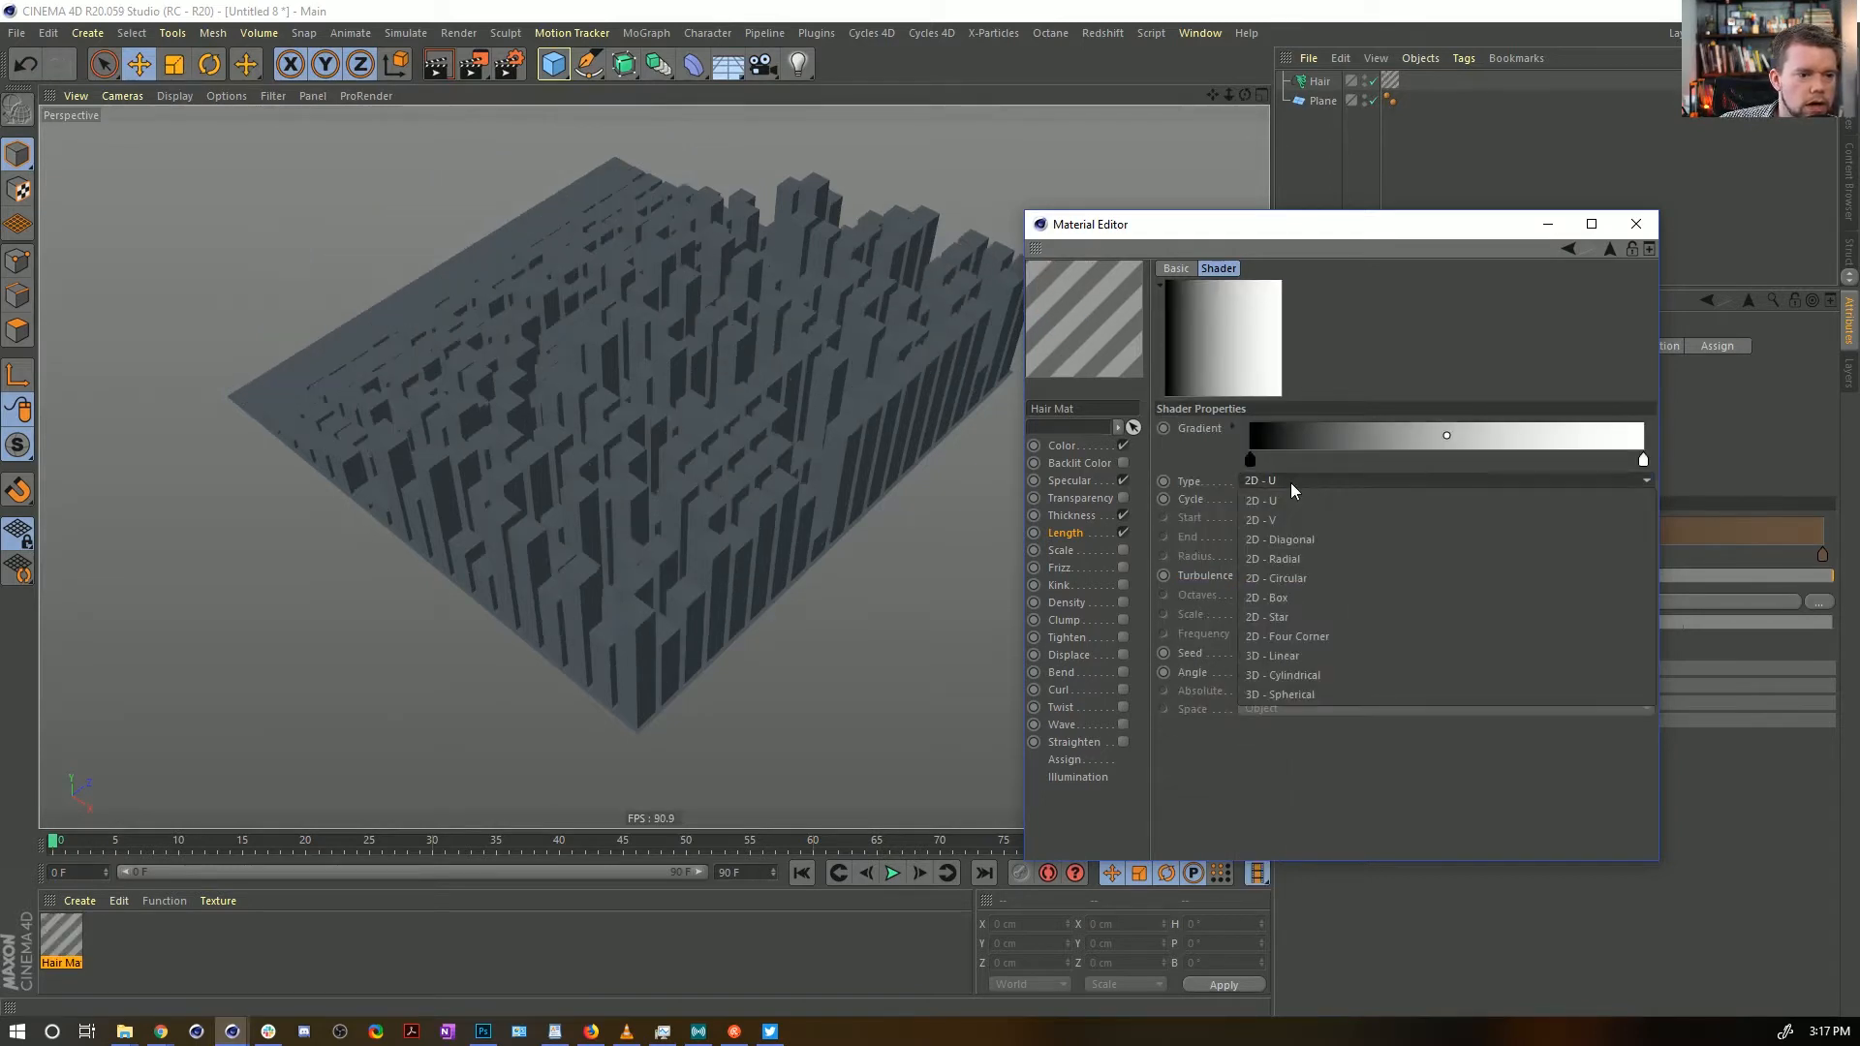
pyautogui.moveTo(1299, 578); pyautogui.dragTo(1306, 568)
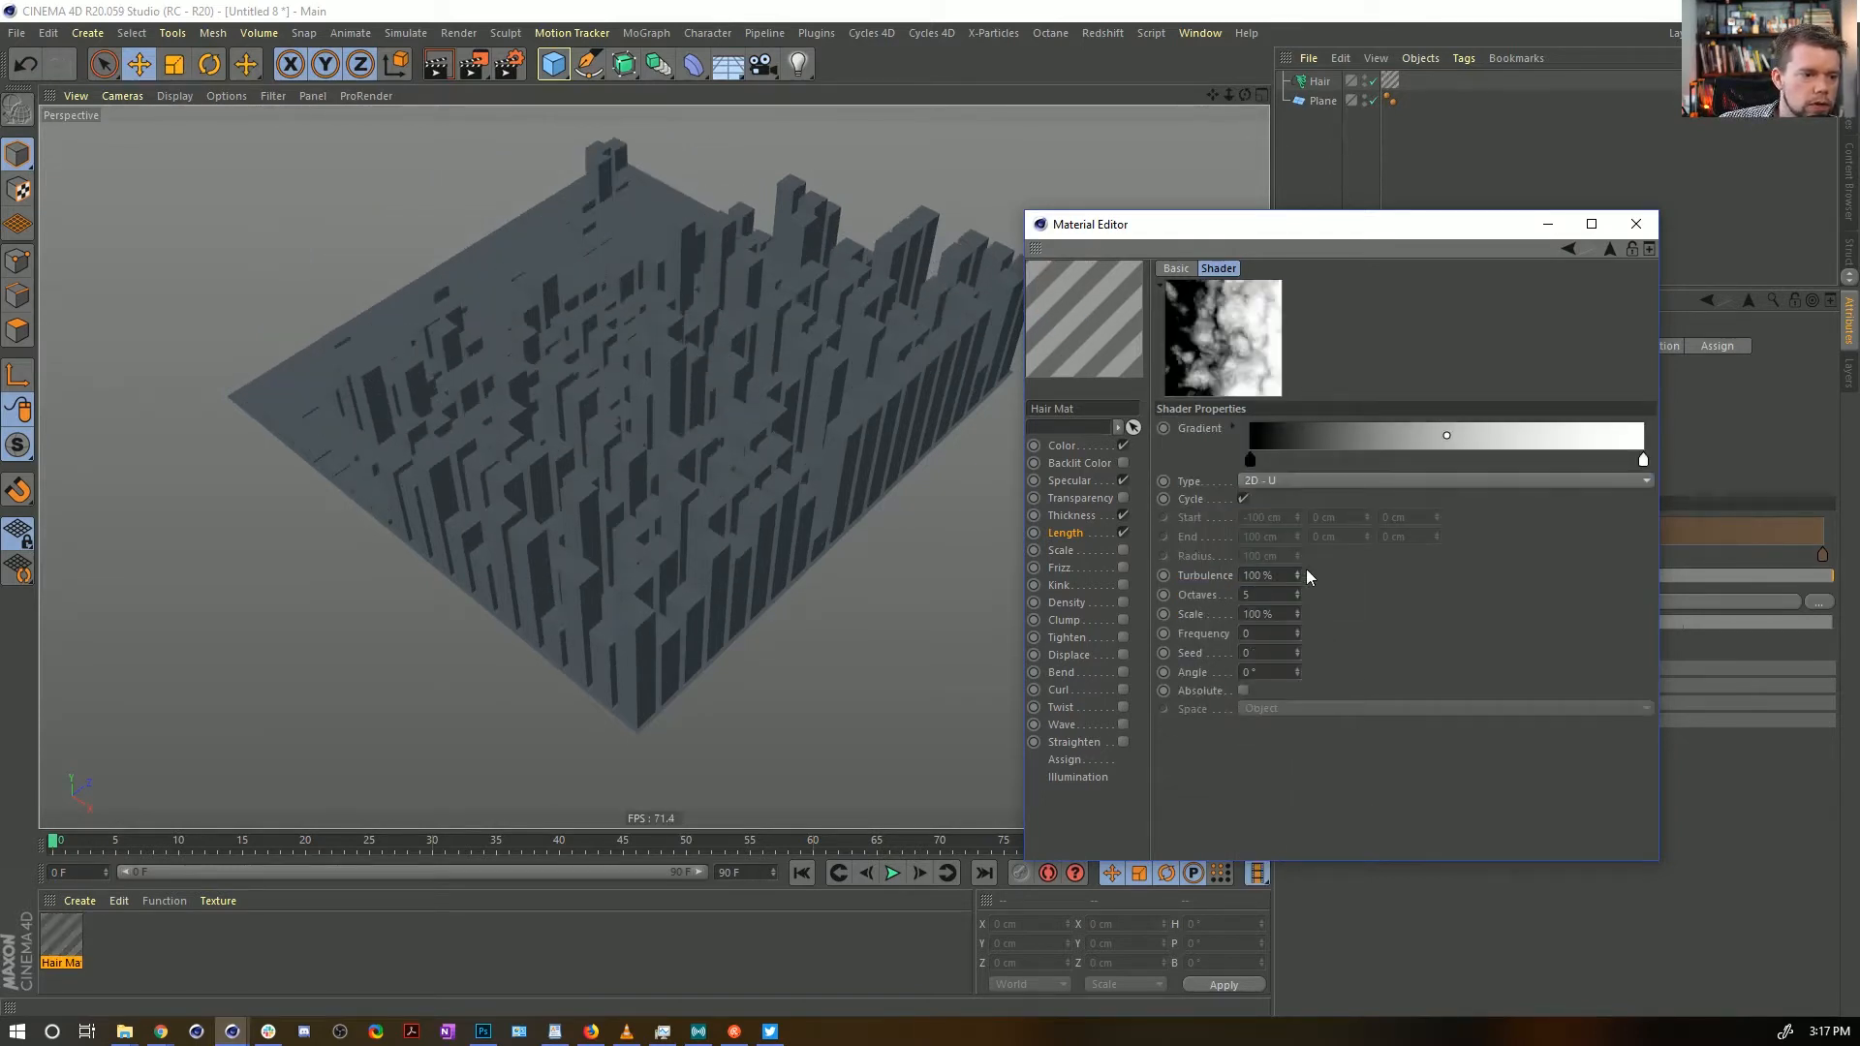
pyautogui.moveTo(1296, 634); pyautogui.dragTo(1297, 615)
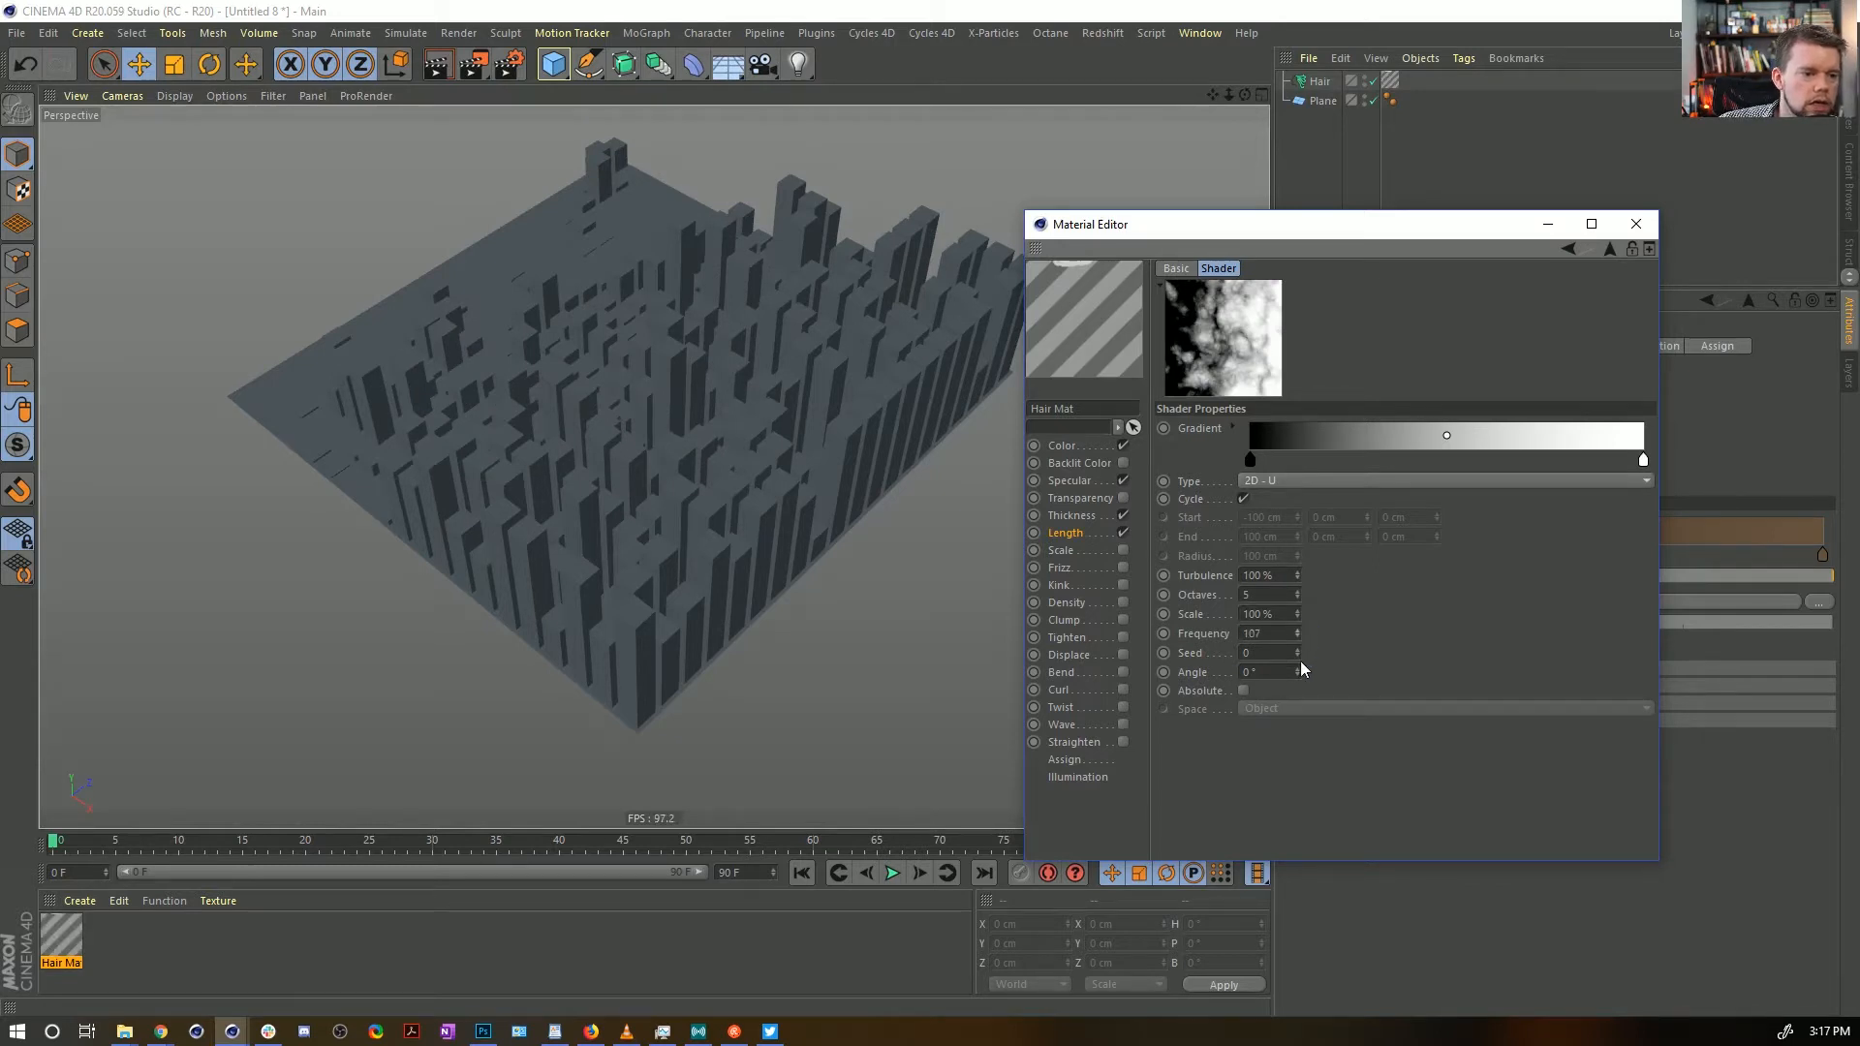
# Raise the turbulent gradient's seed to 5
pyautogui.click(1298, 650)
pyautogui.click(1297, 650)
pyautogui.click(1298, 649)
pyautogui.click(1298, 650)
pyautogui.click(1298, 650)
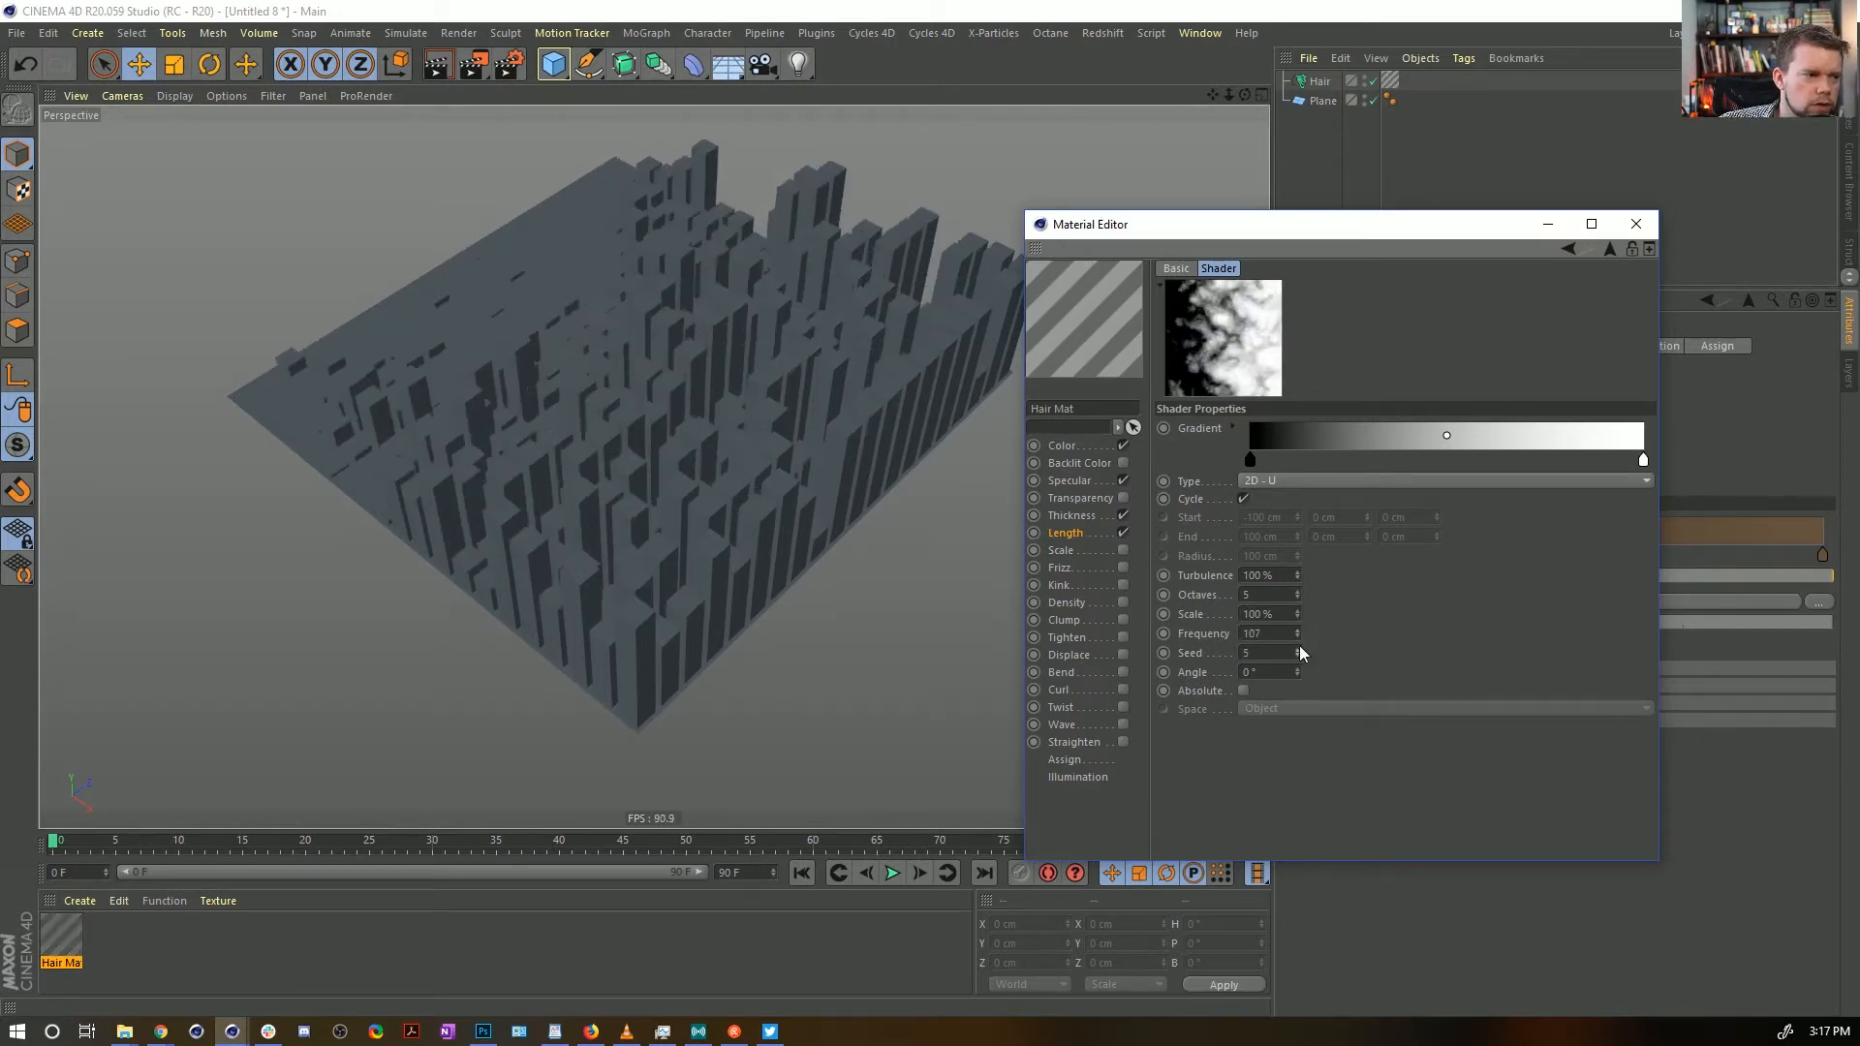
# Replace the Projector's gradient with a Noise shader, set its space to UV (2D), and return to the Projector
pyautogui.click(1298, 649)
pyautogui.click(1568, 249)
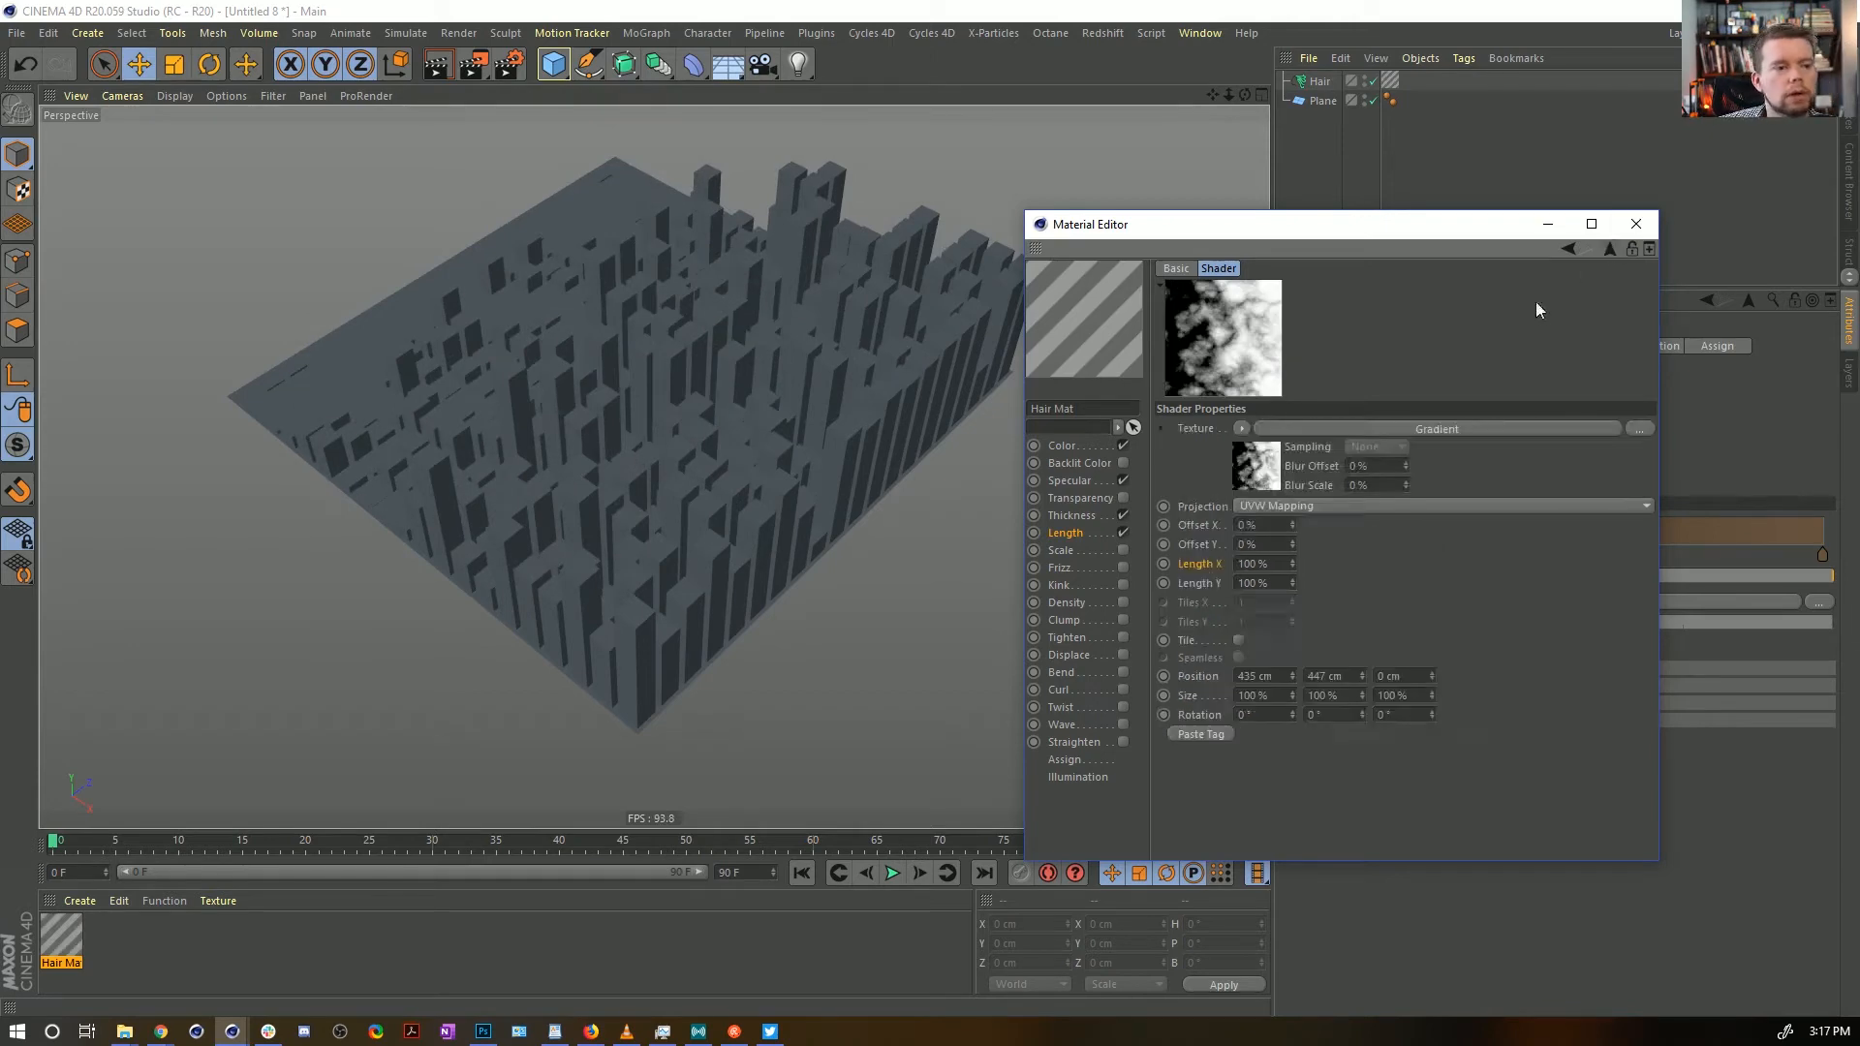
pyautogui.click(1241, 429)
pyautogui.click(1252, 663)
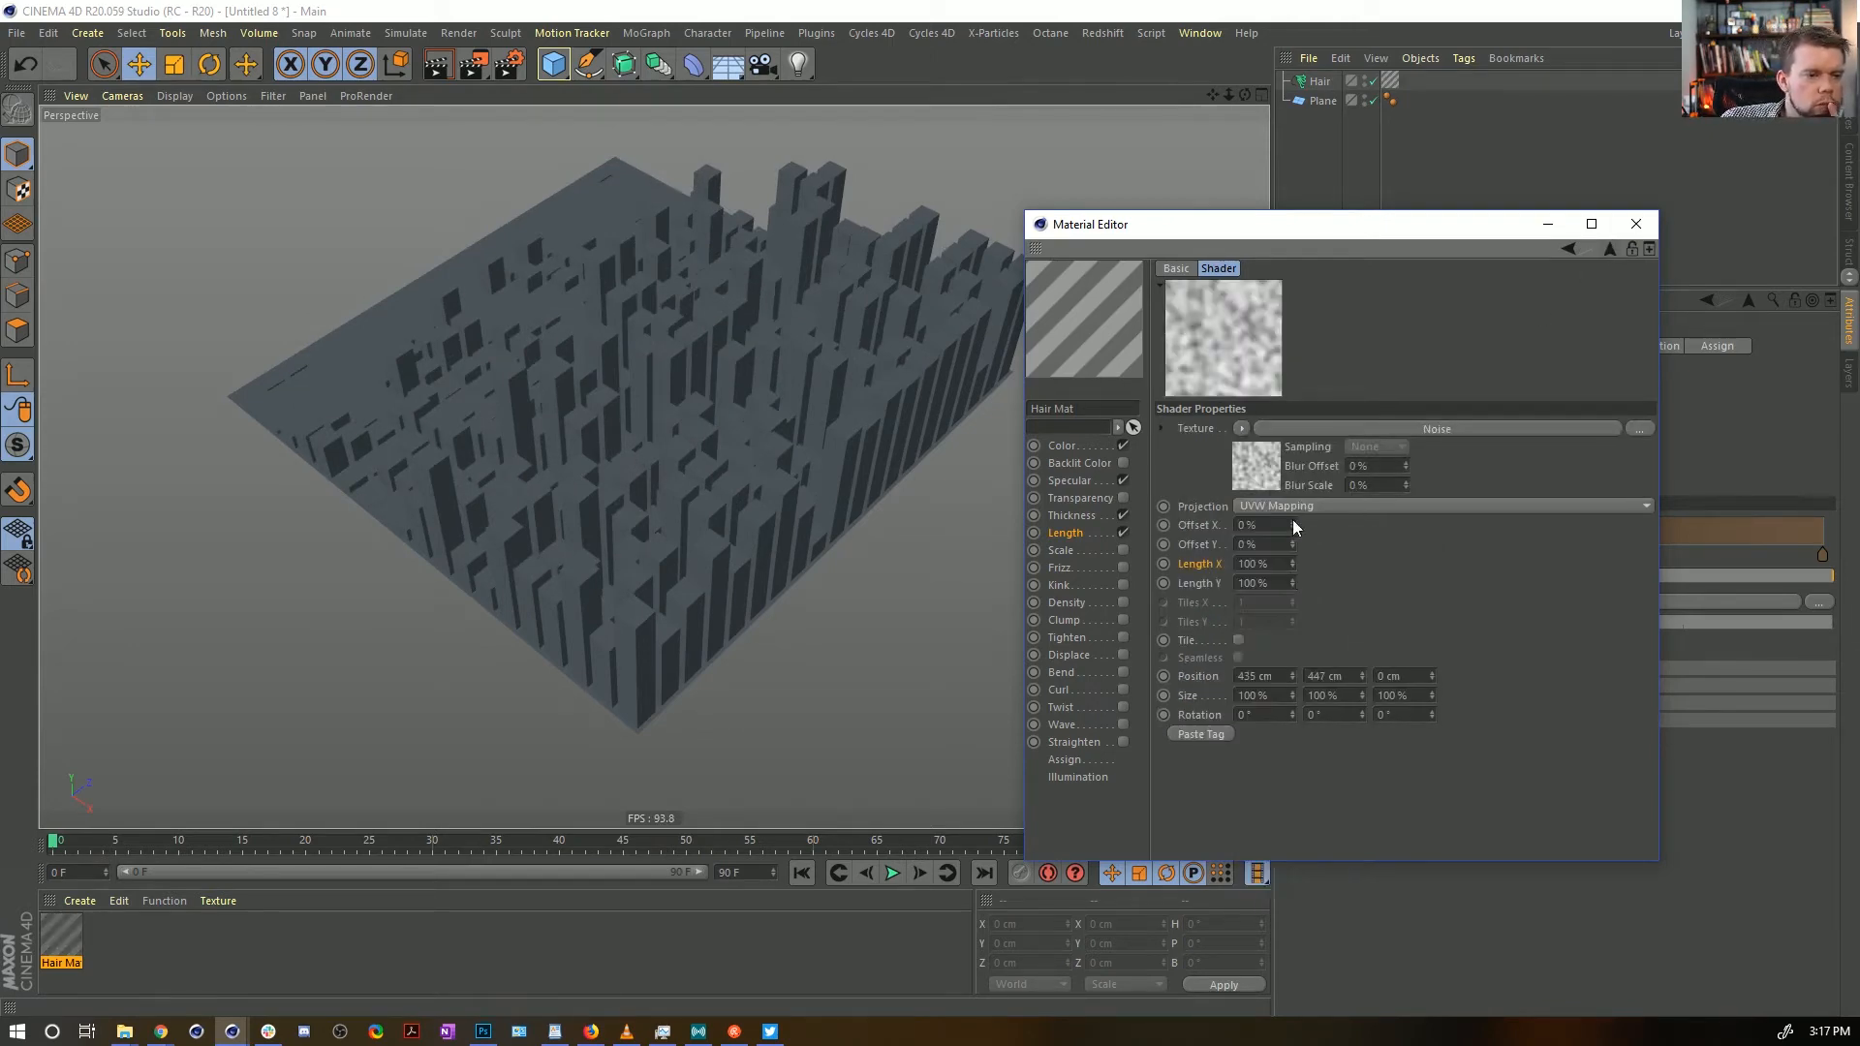
pyautogui.click(1389, 519)
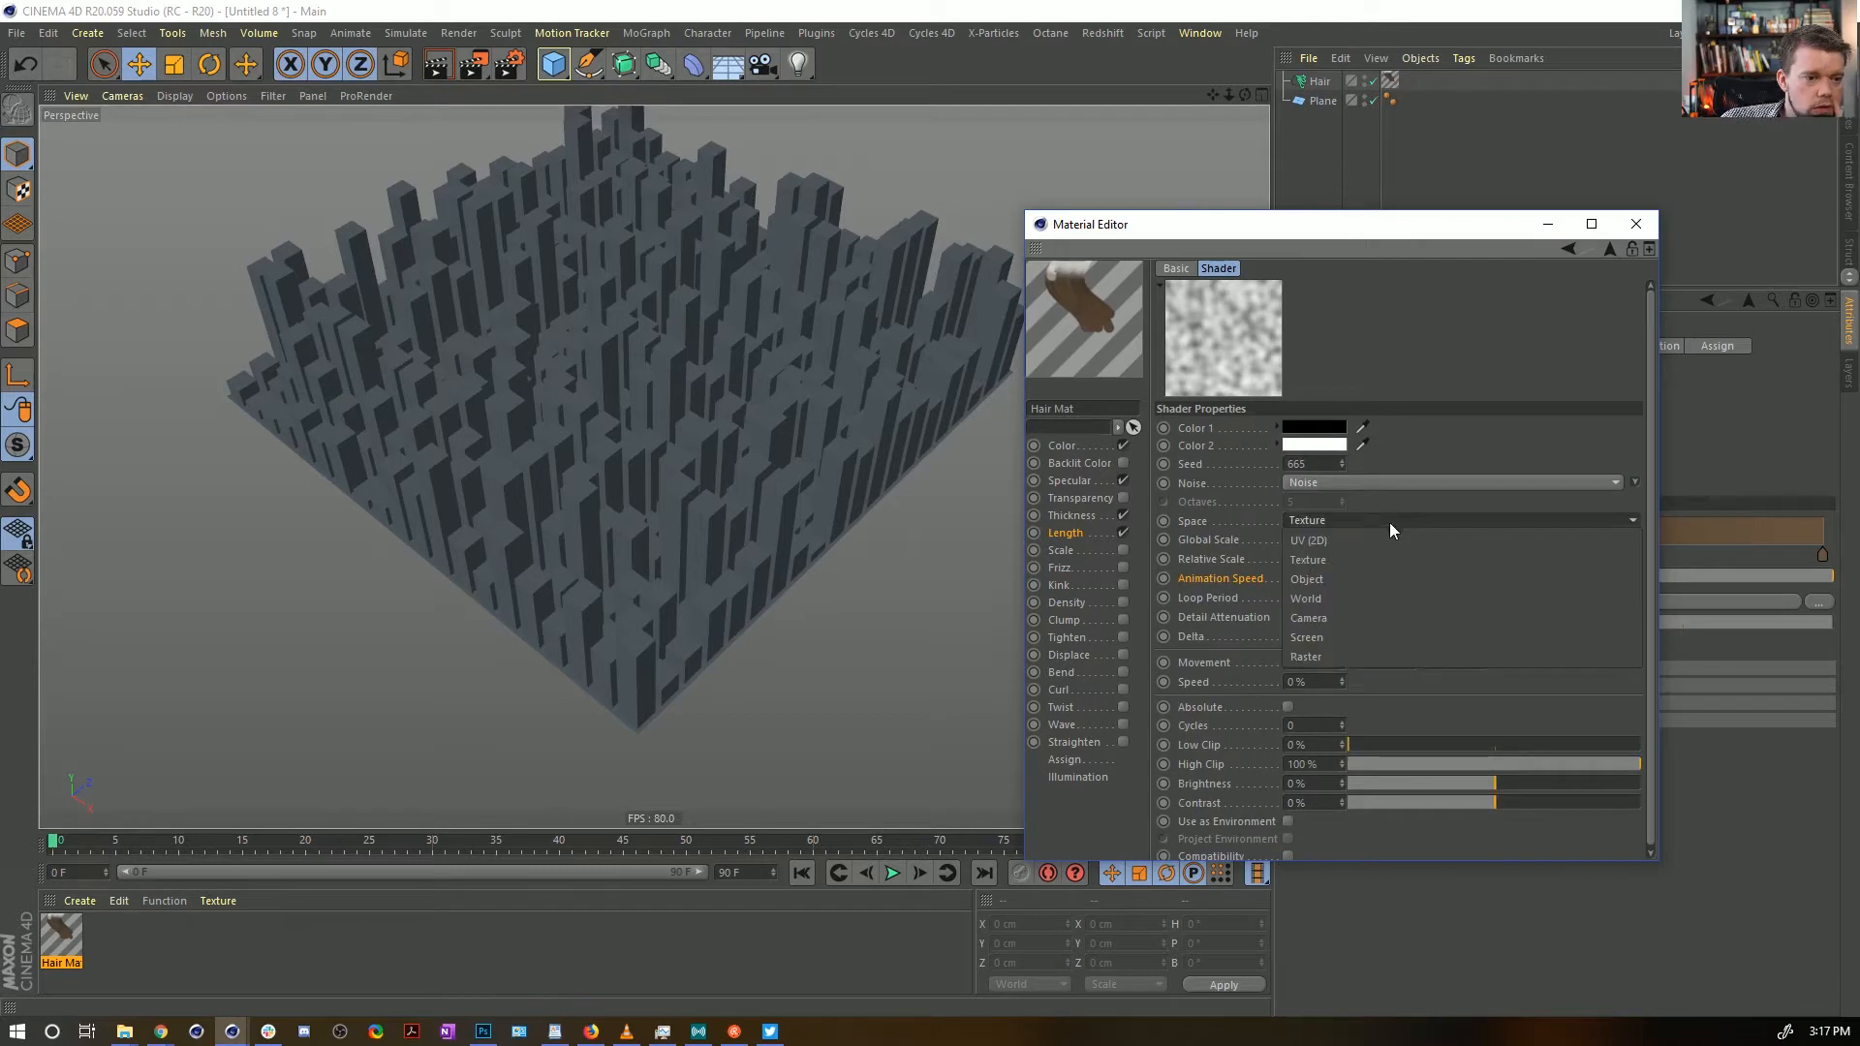
pyautogui.click(1391, 531)
pyautogui.click(1607, 252)
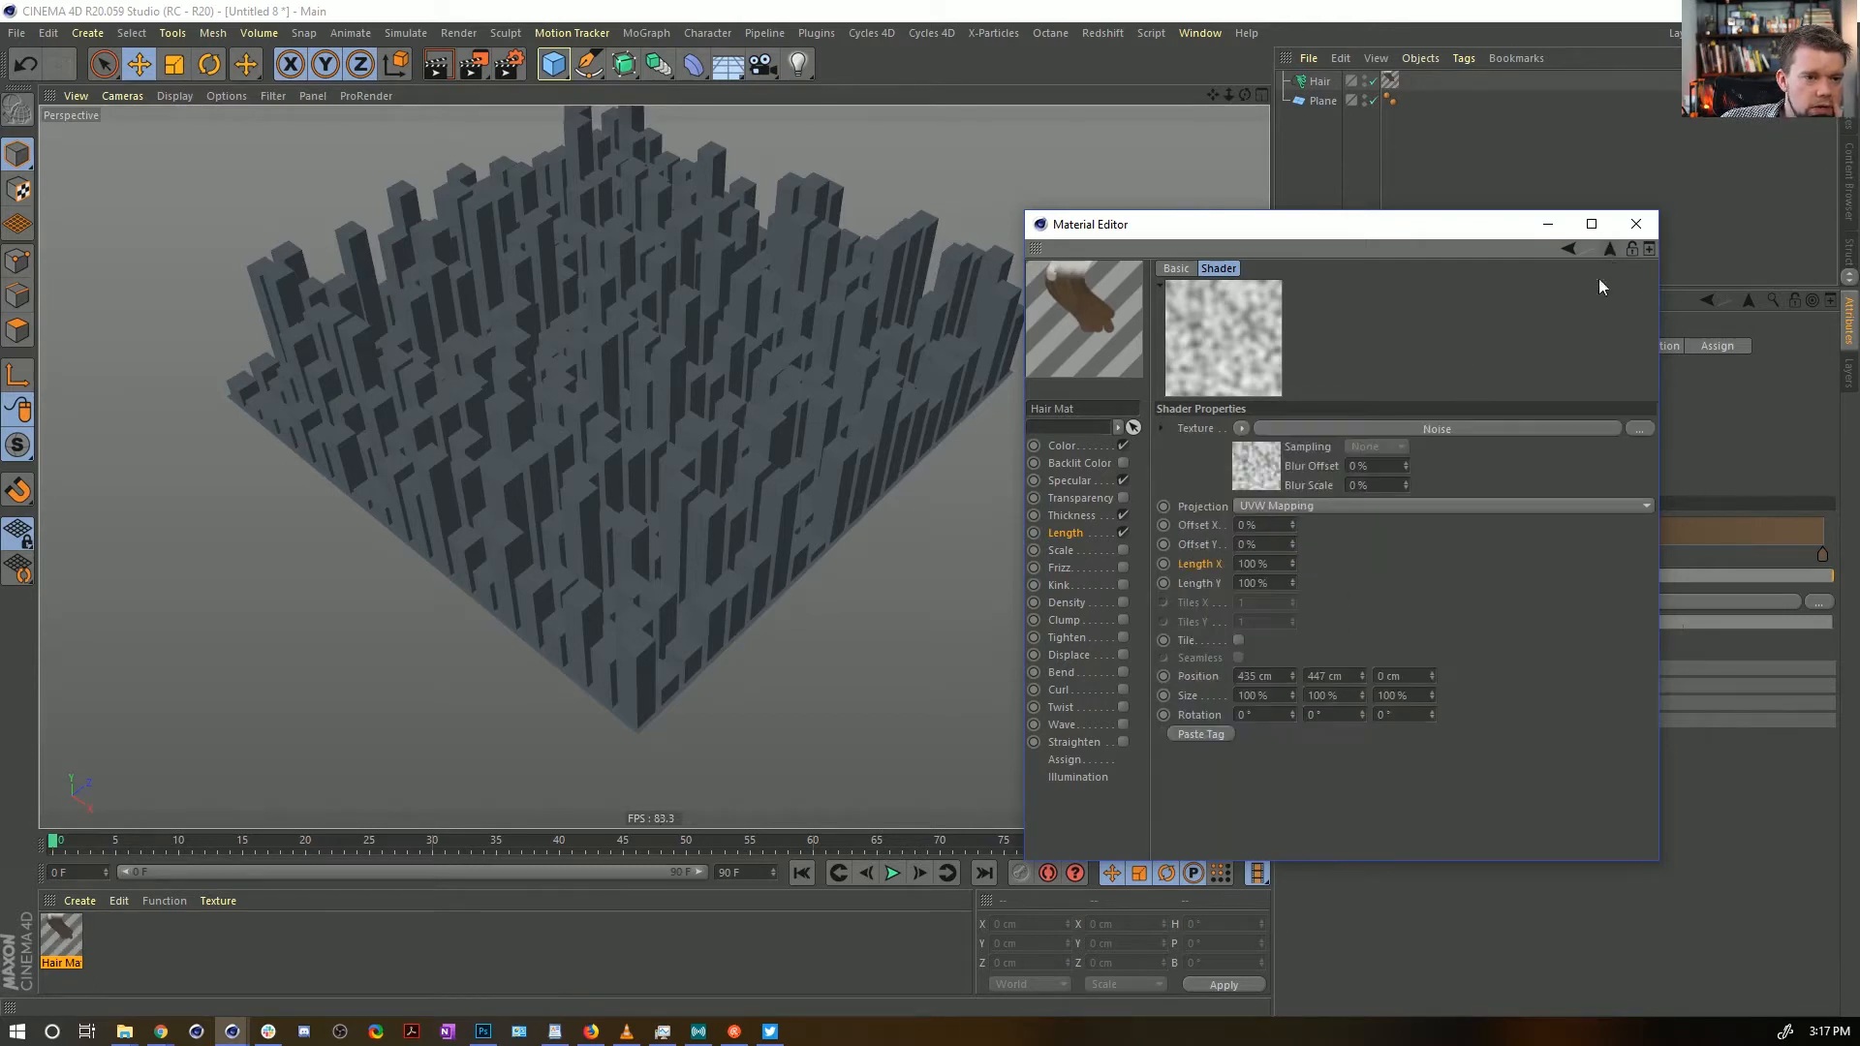
# Try Frontal projection in the Projector with the animation playing, and undo the projection change
pyautogui.click(1275, 508)
pyautogui.click(1275, 603)
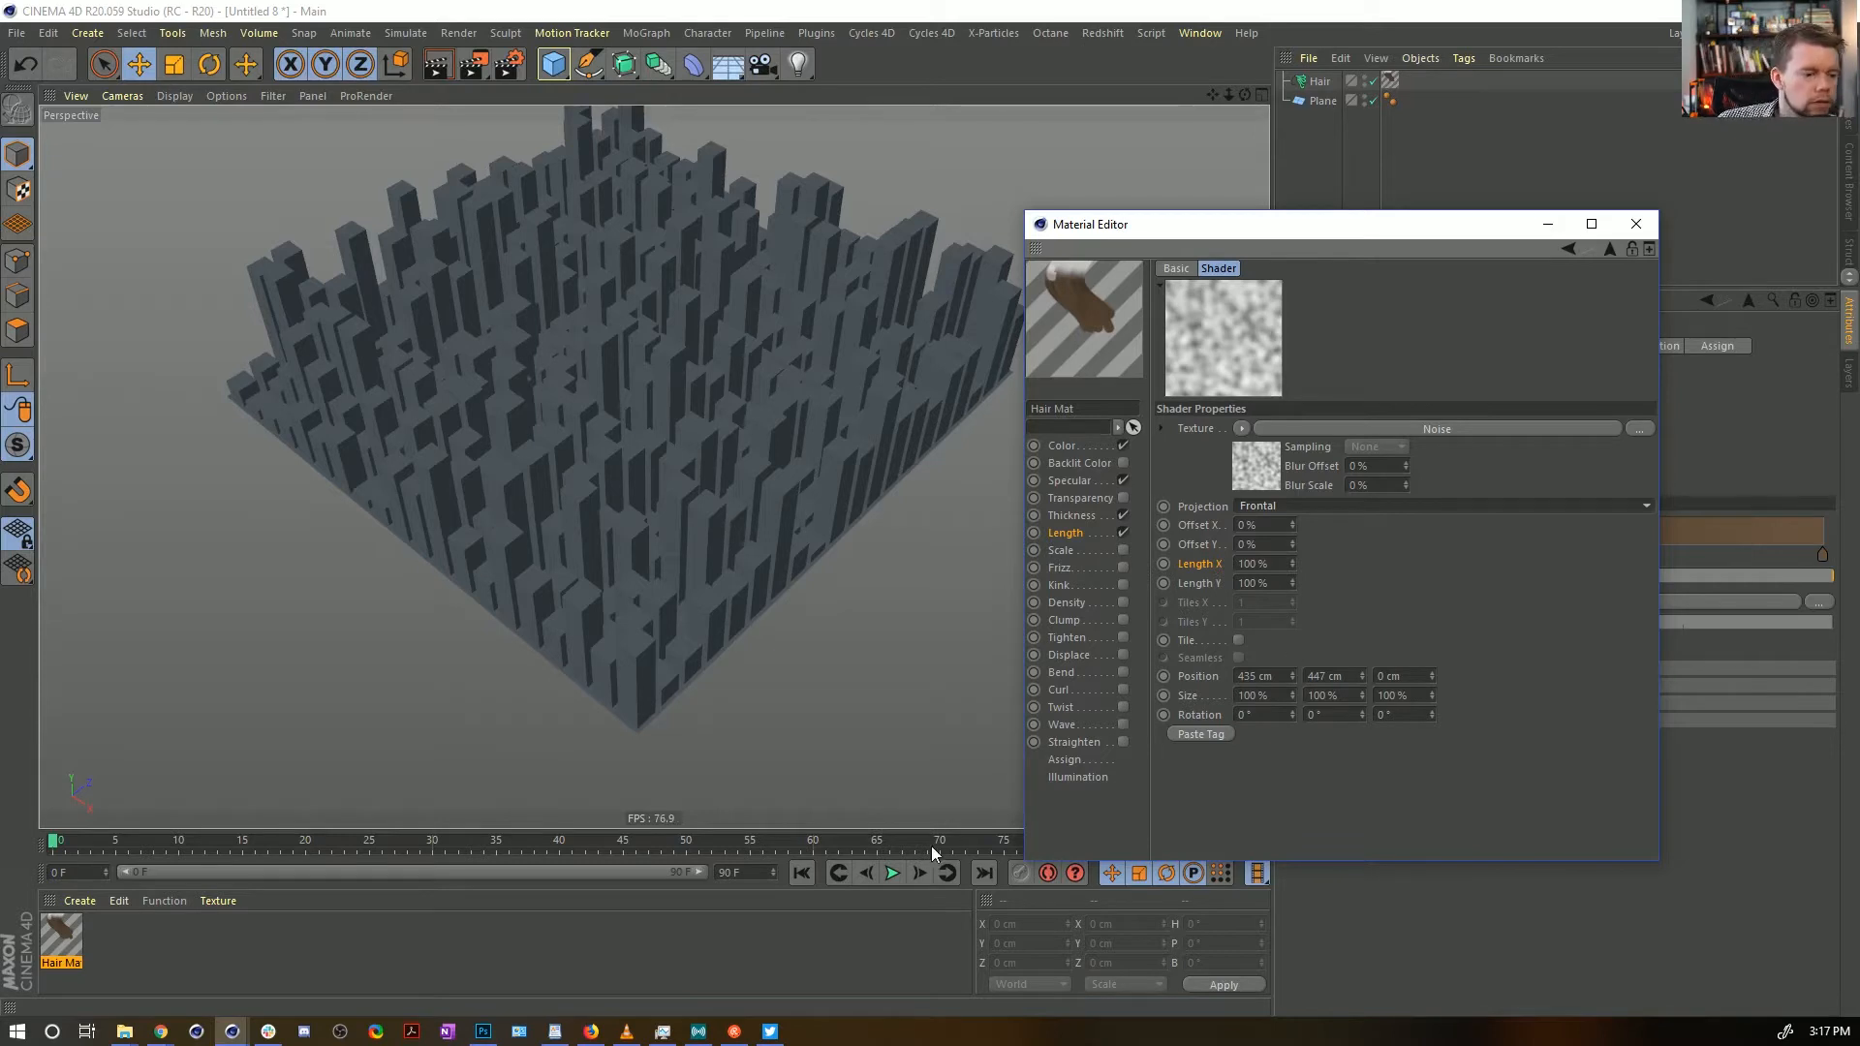
pyautogui.click(892, 873)
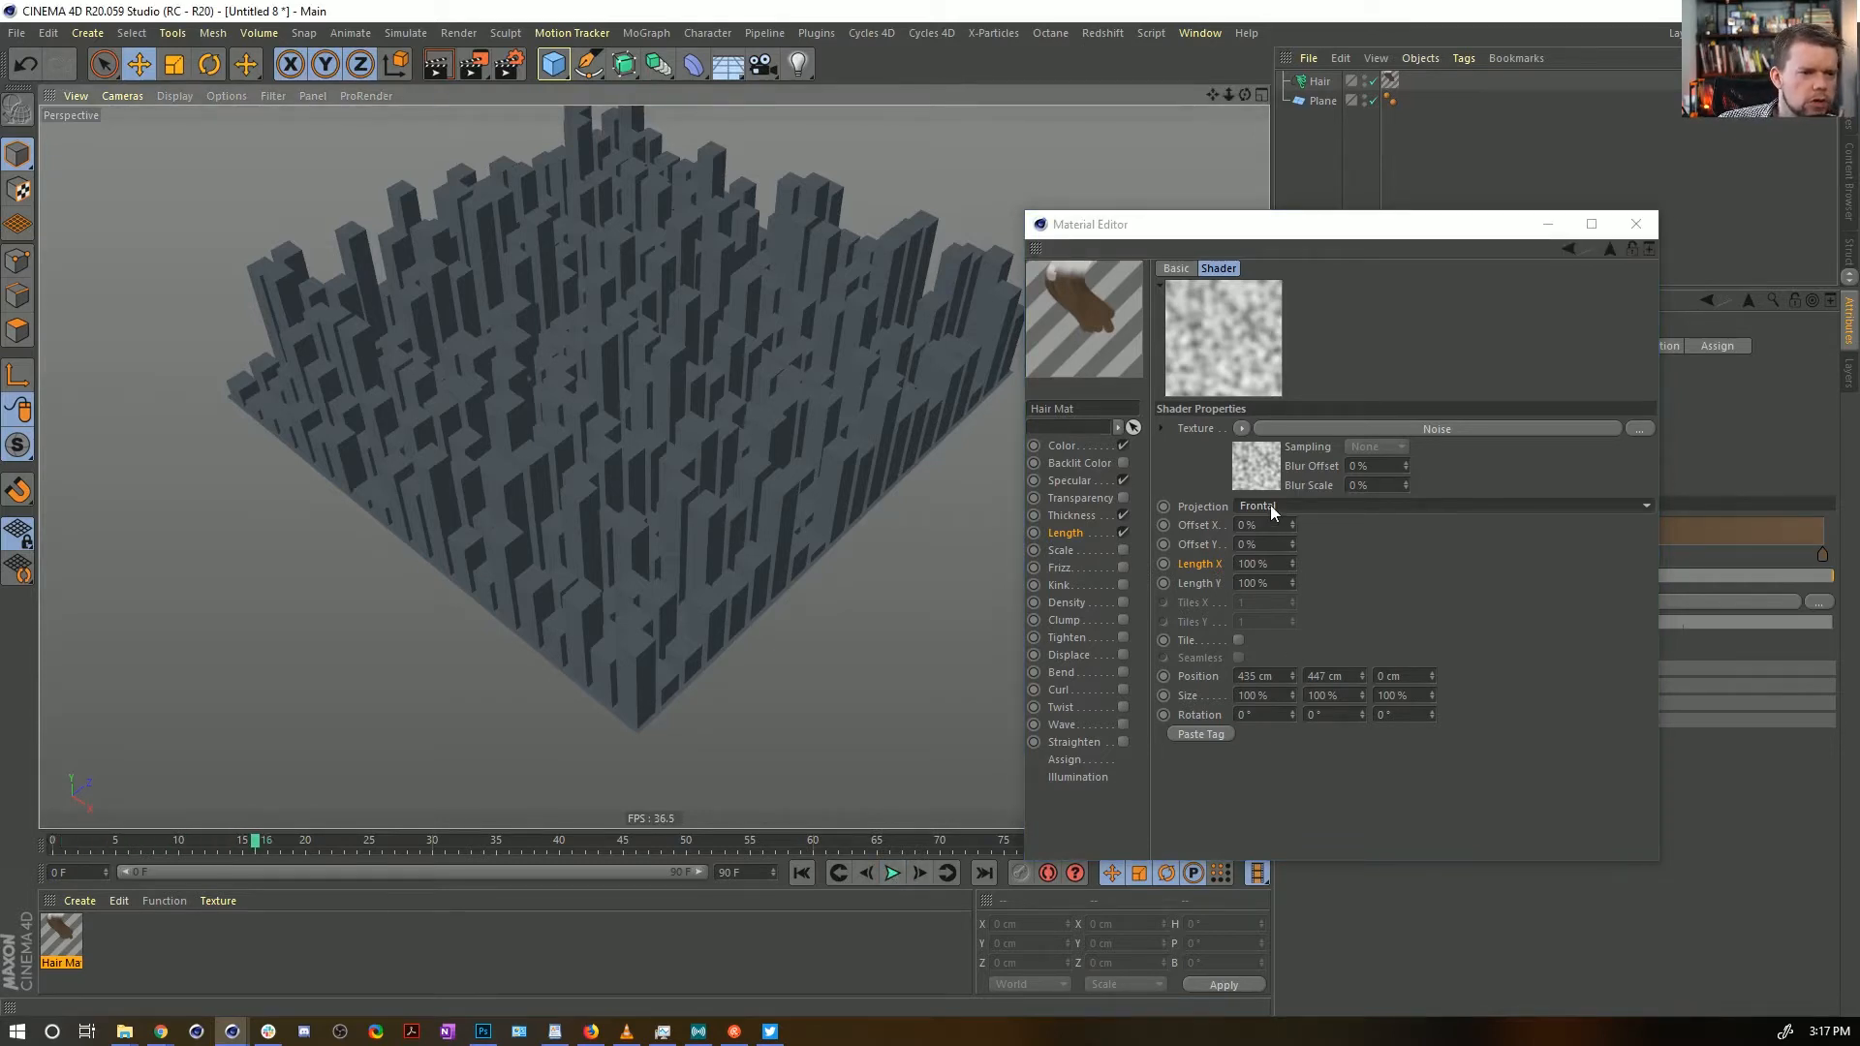
pyautogui.hotkey('ctrl', 'z')
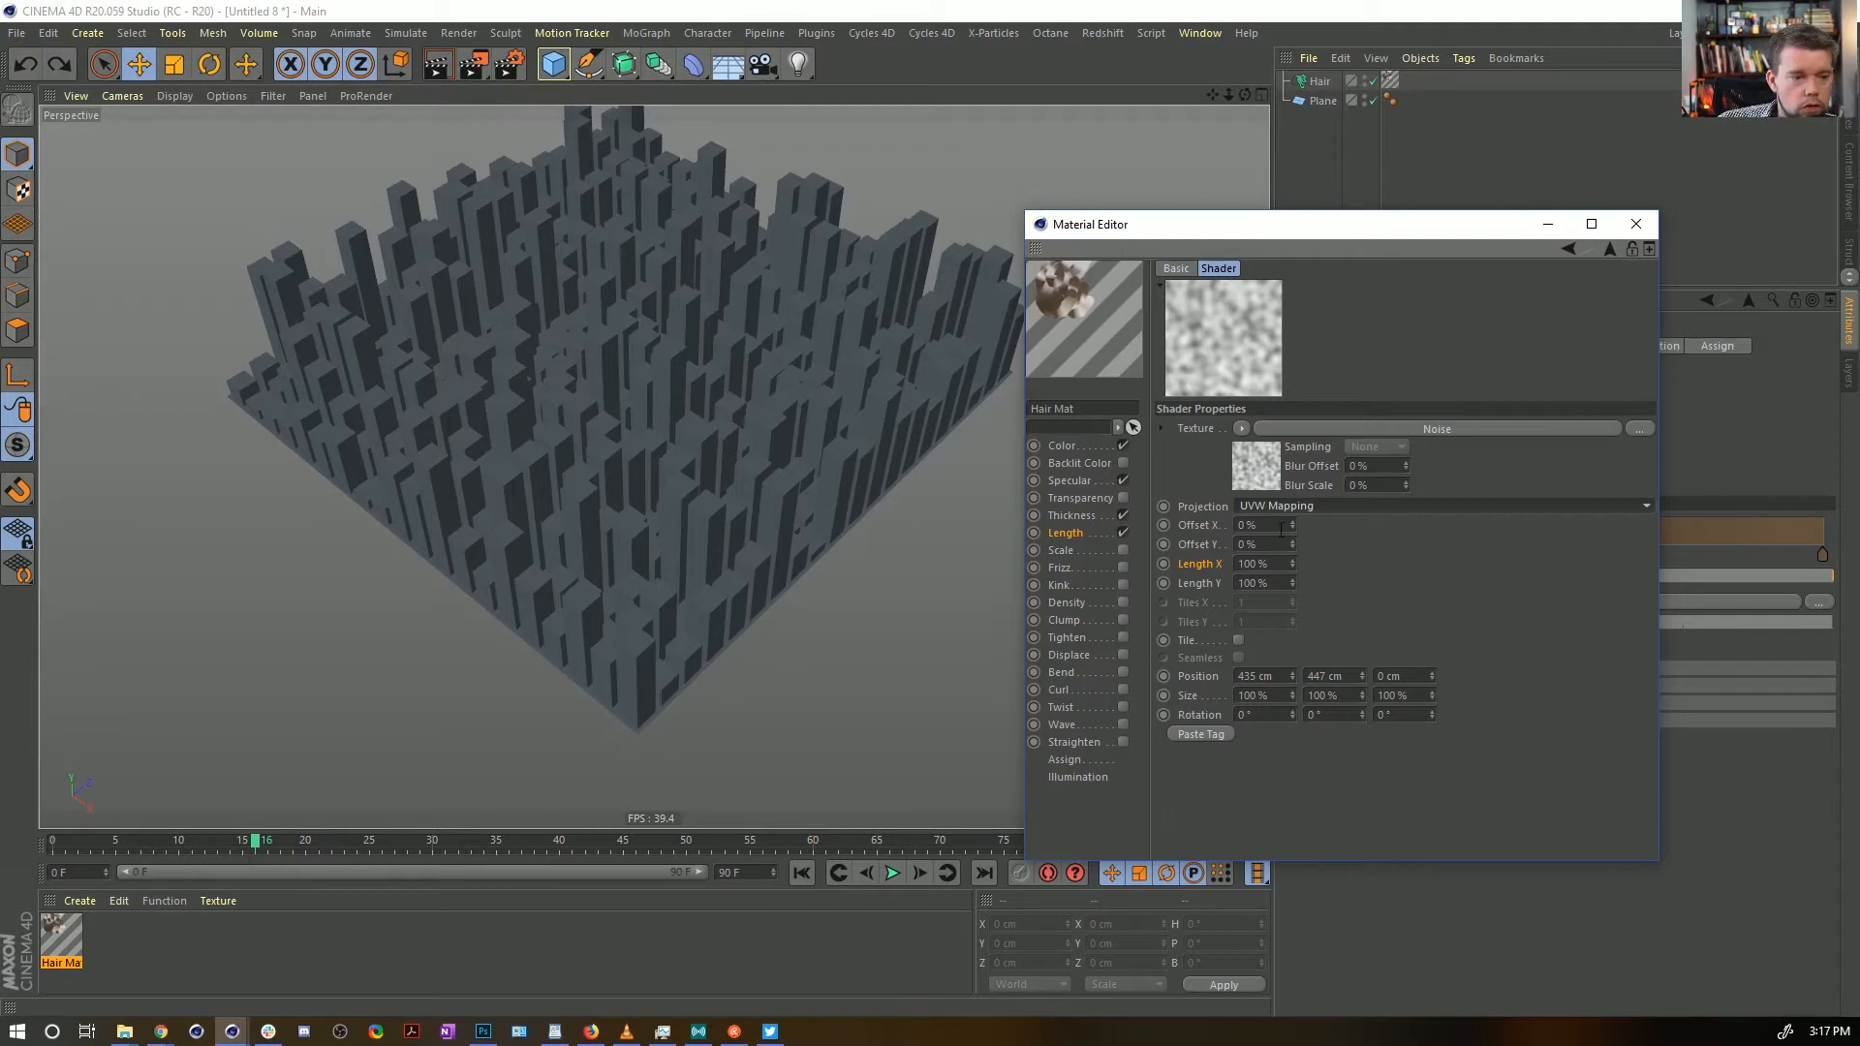
pyautogui.click(1240, 429)
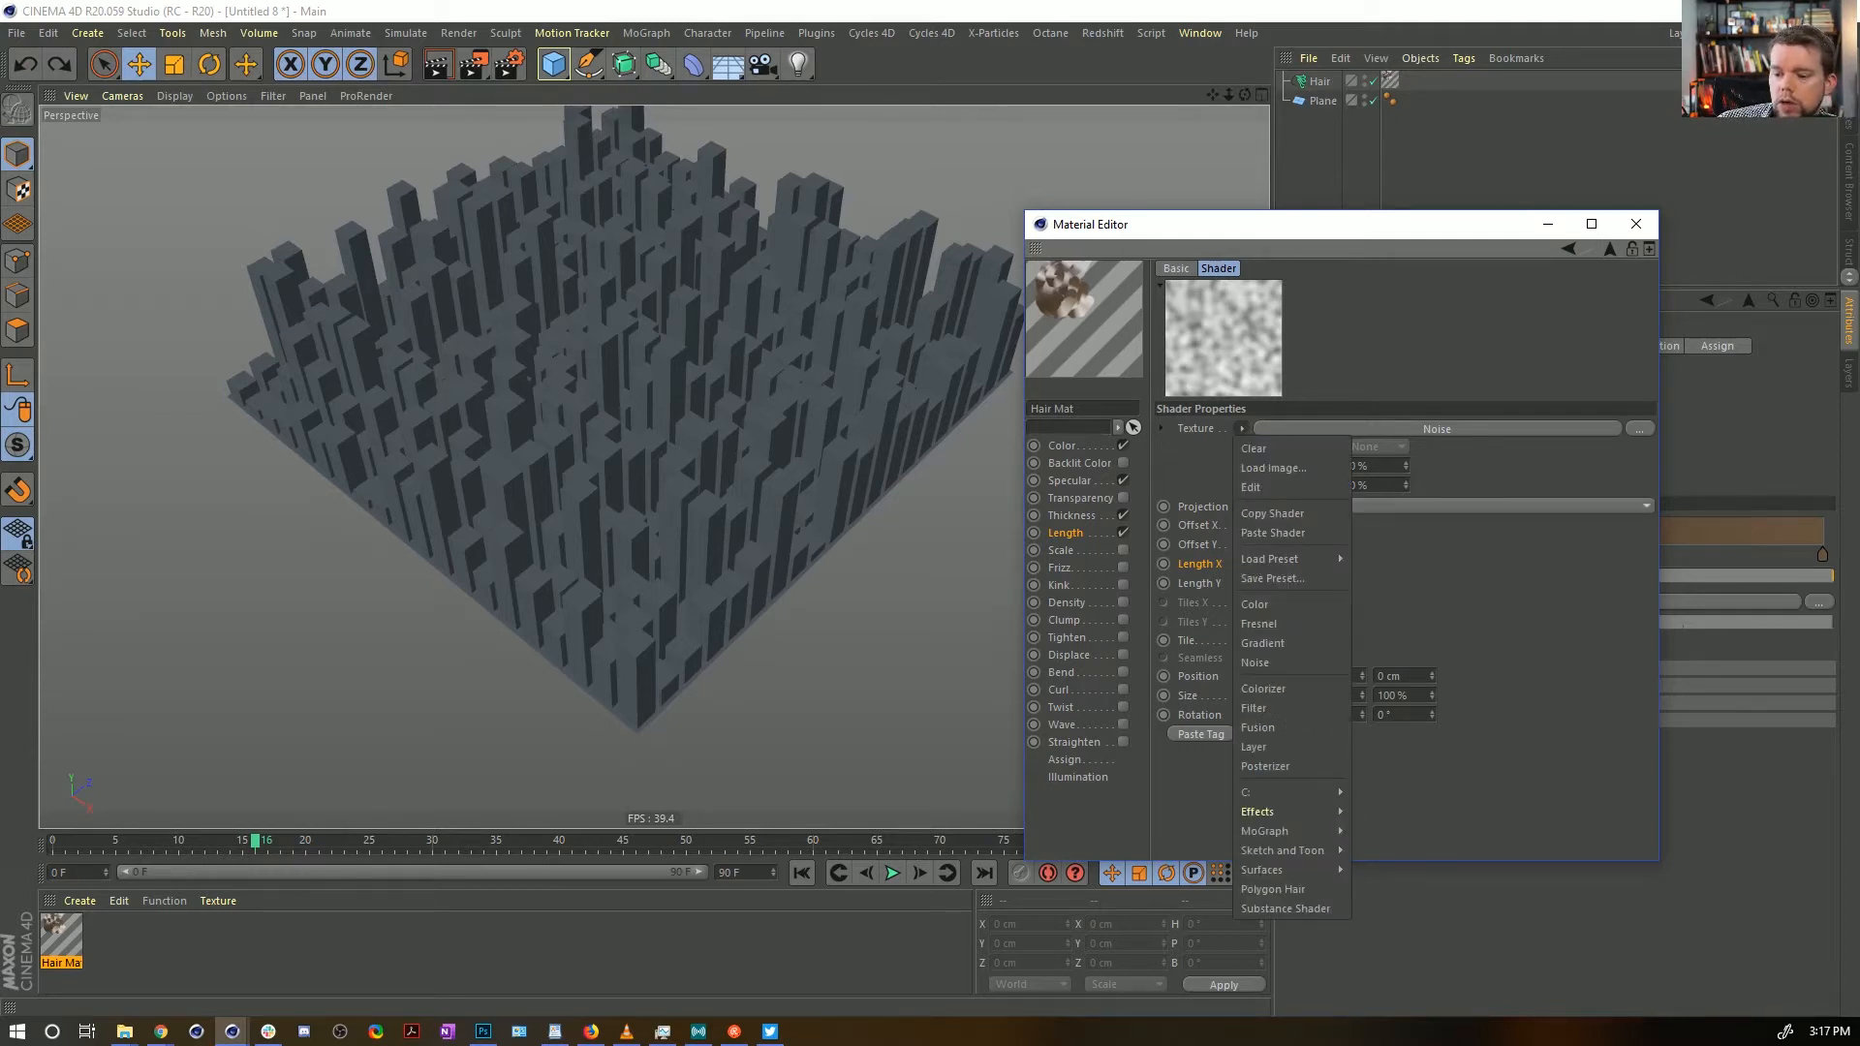
pyautogui.hotkey('alt', 'Tab')
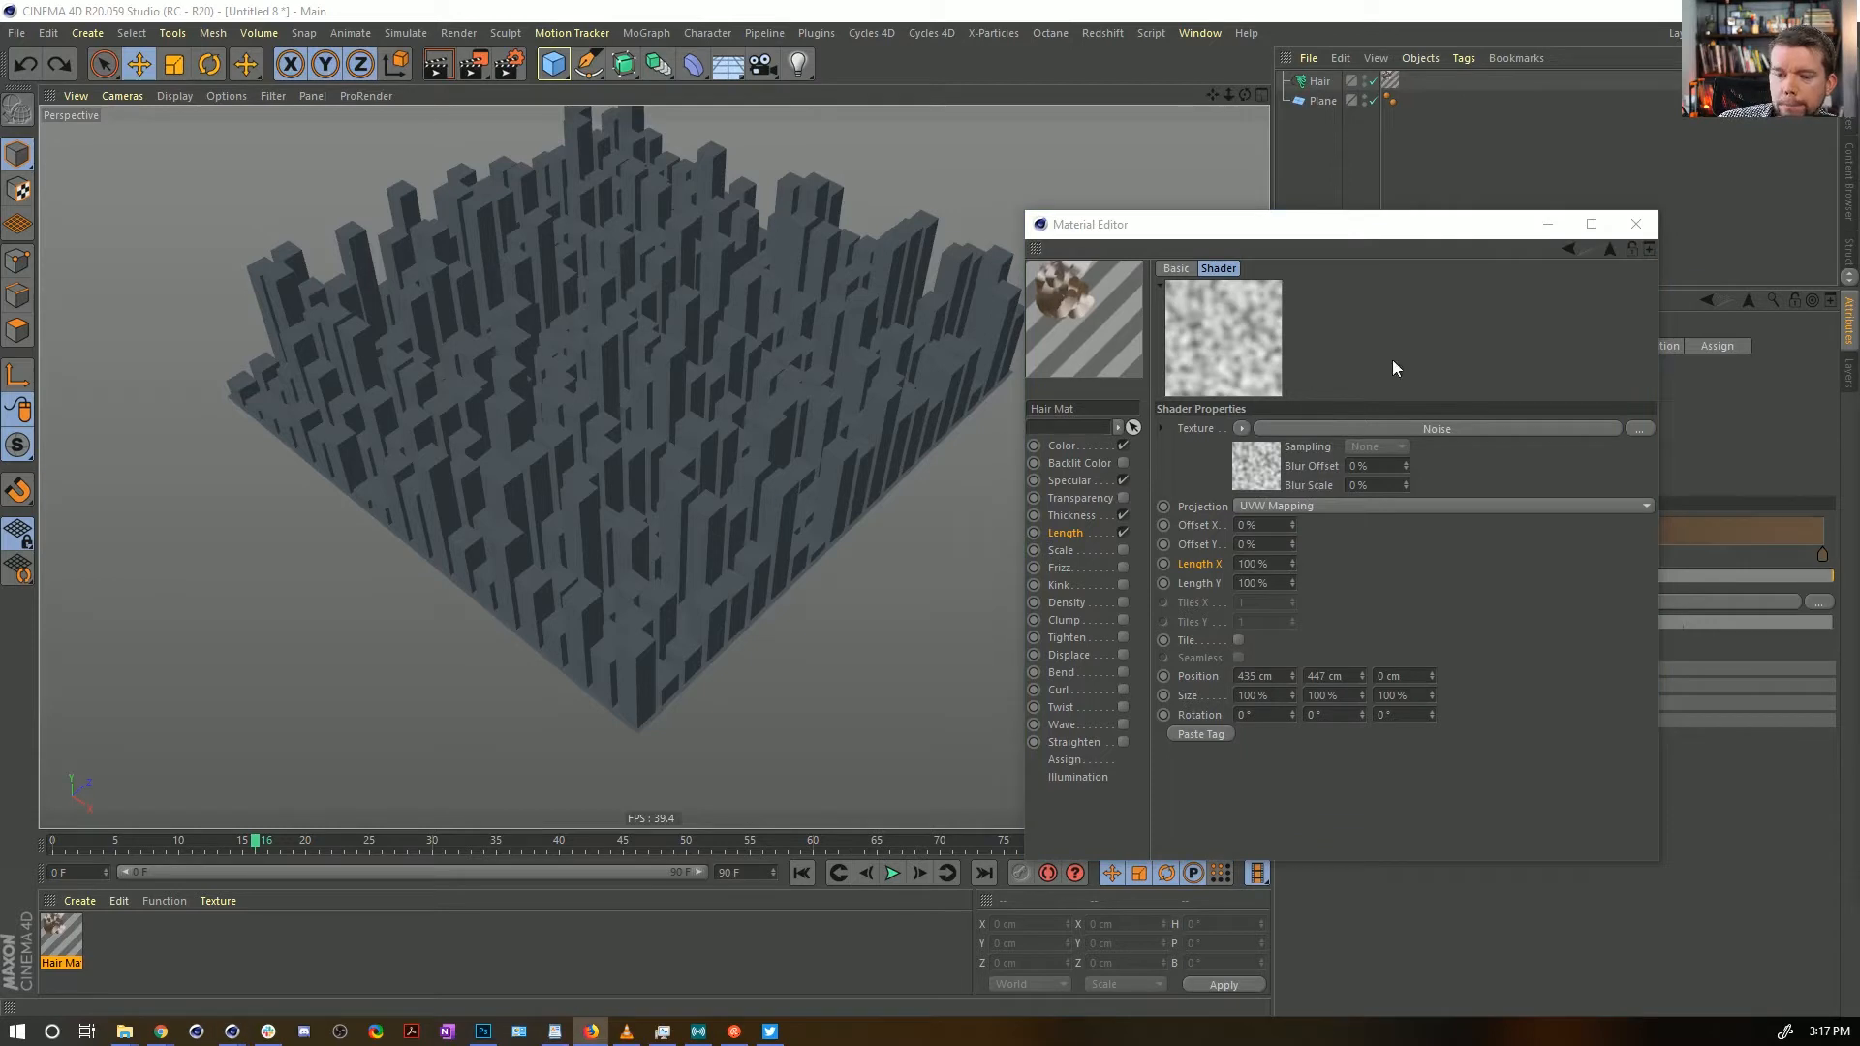
pyautogui.hotkey('alt', 'Tab')
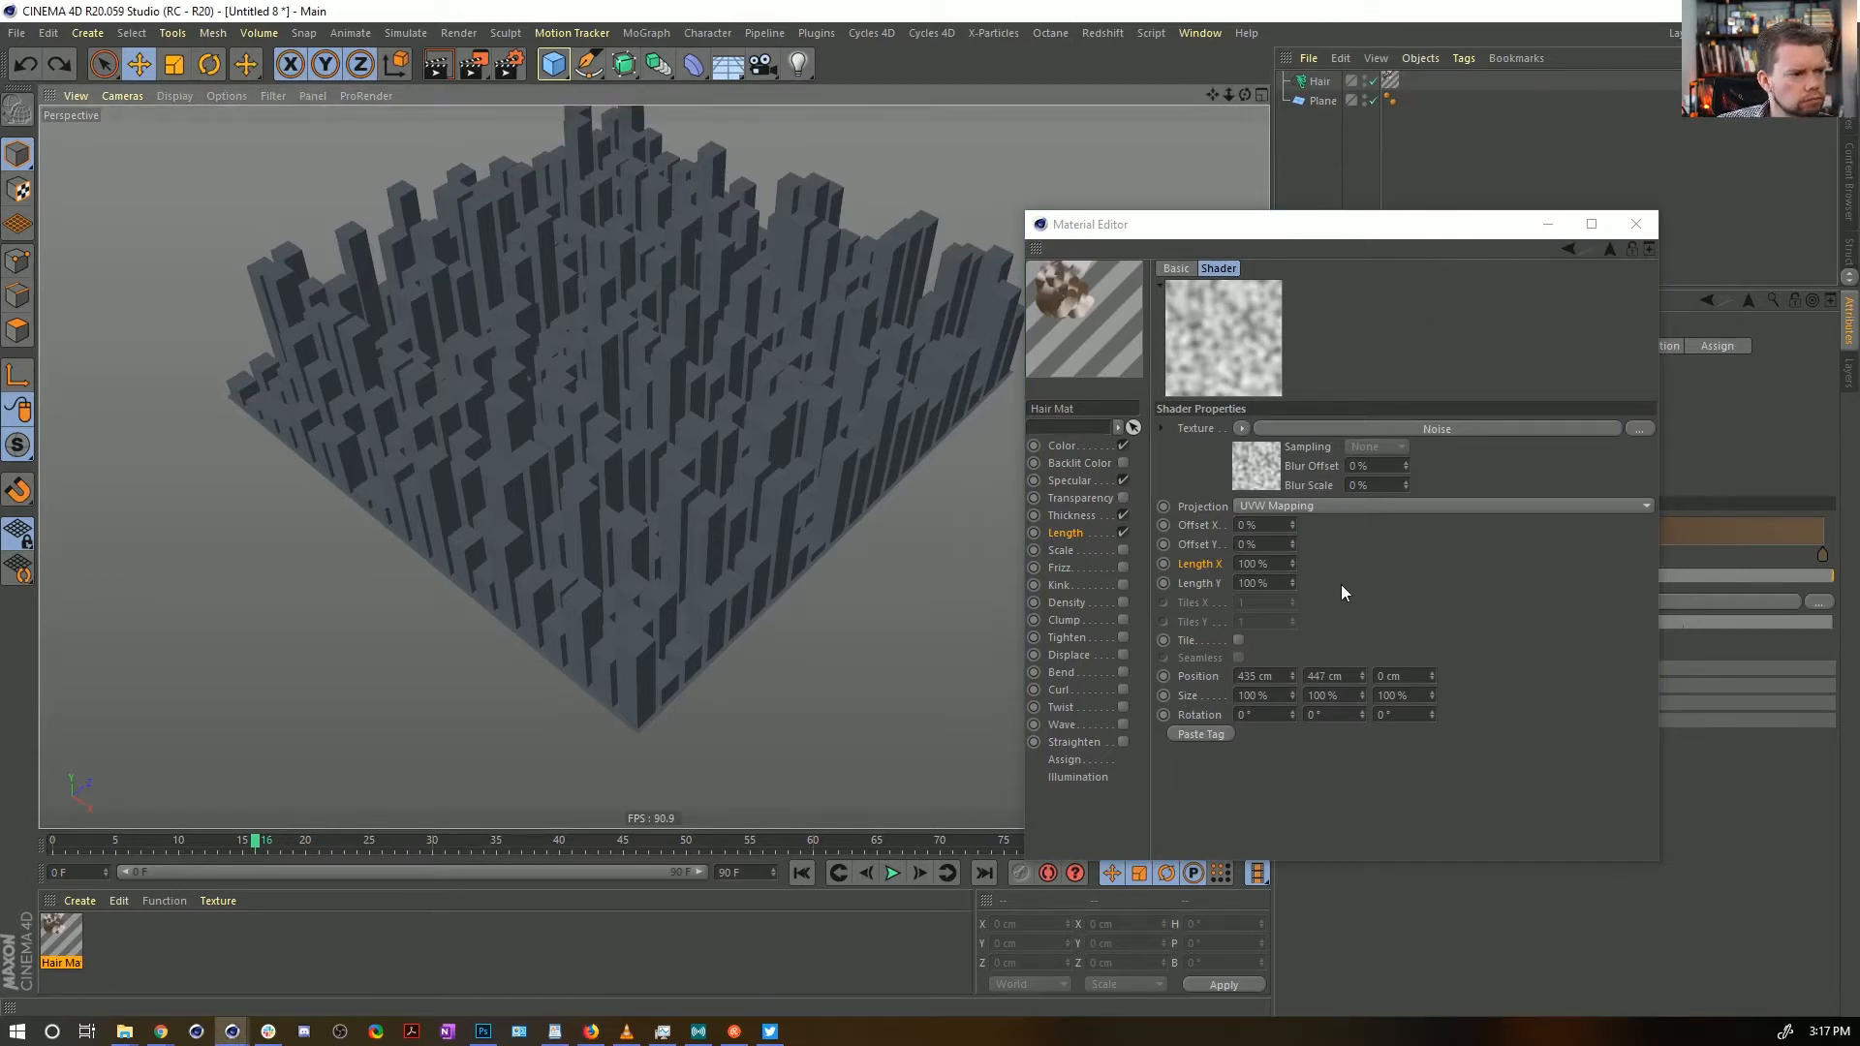
# Play the animation, set the Projector noise's animation speed, and return to the layer stack
pyautogui.click(892, 873)
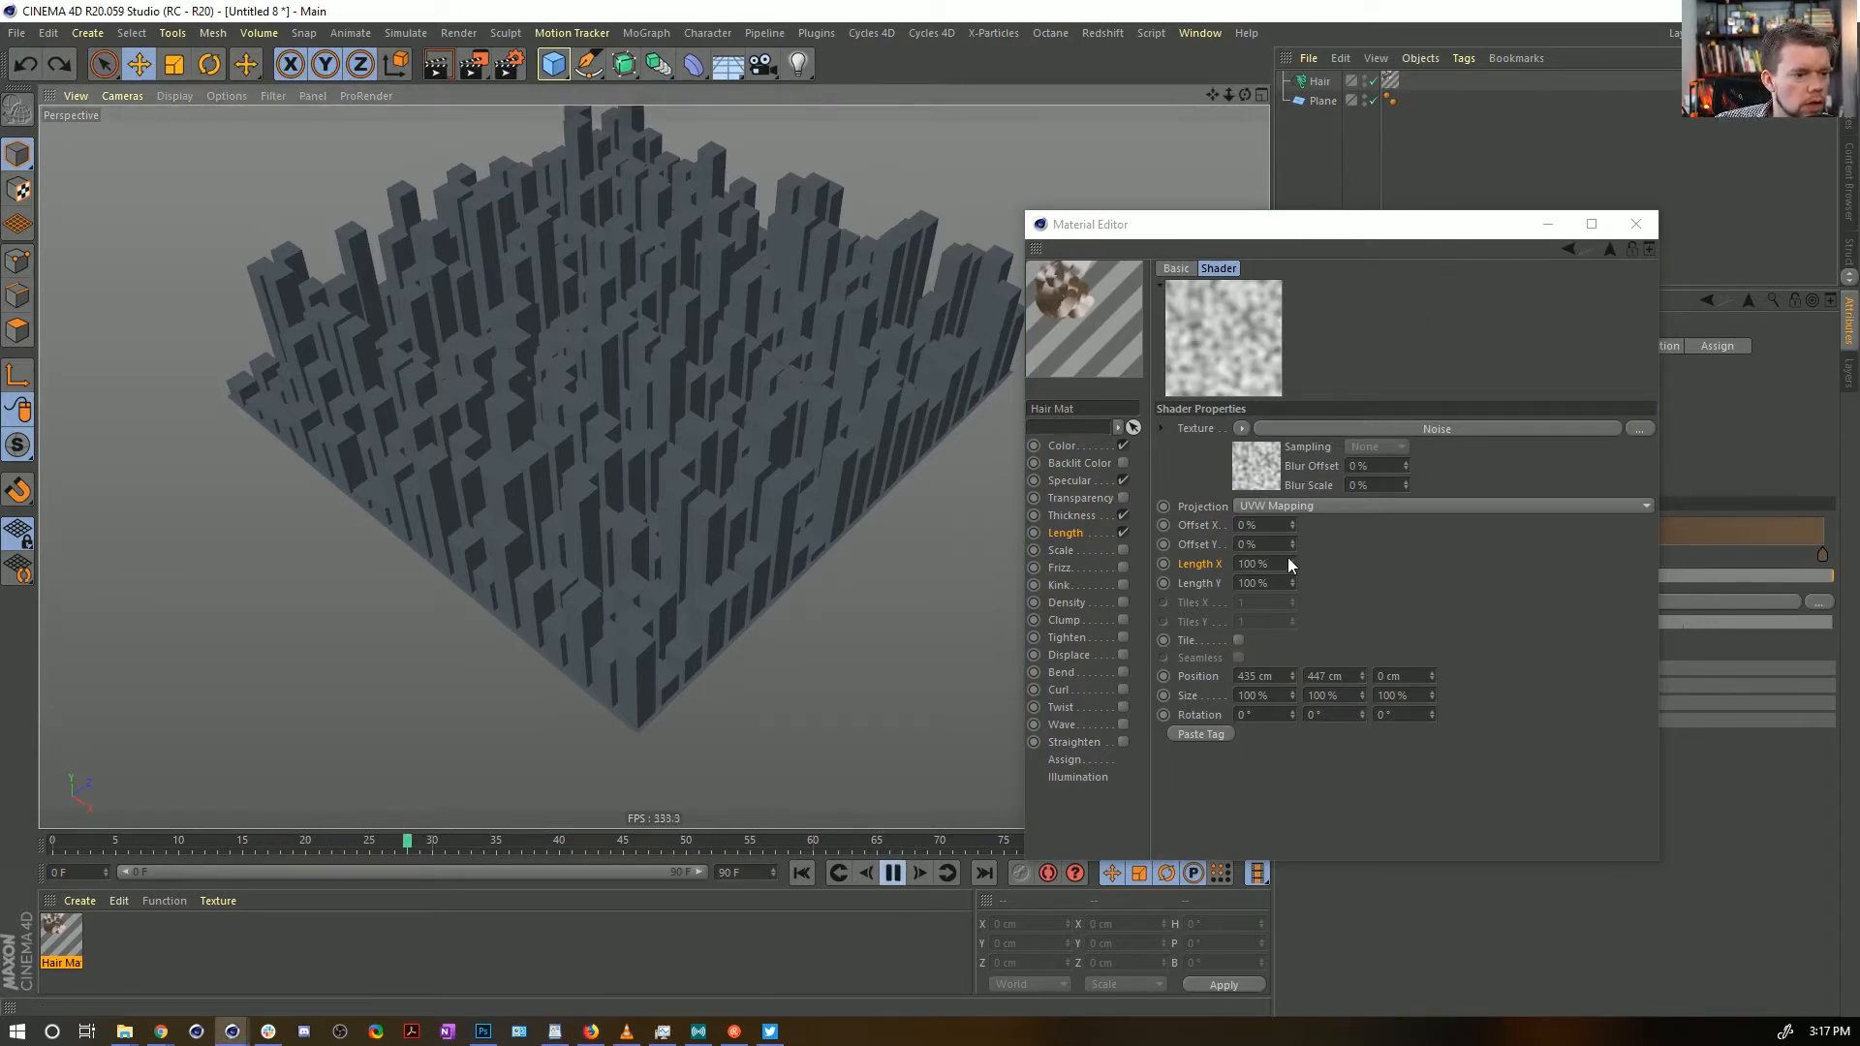
pyautogui.click(1267, 461)
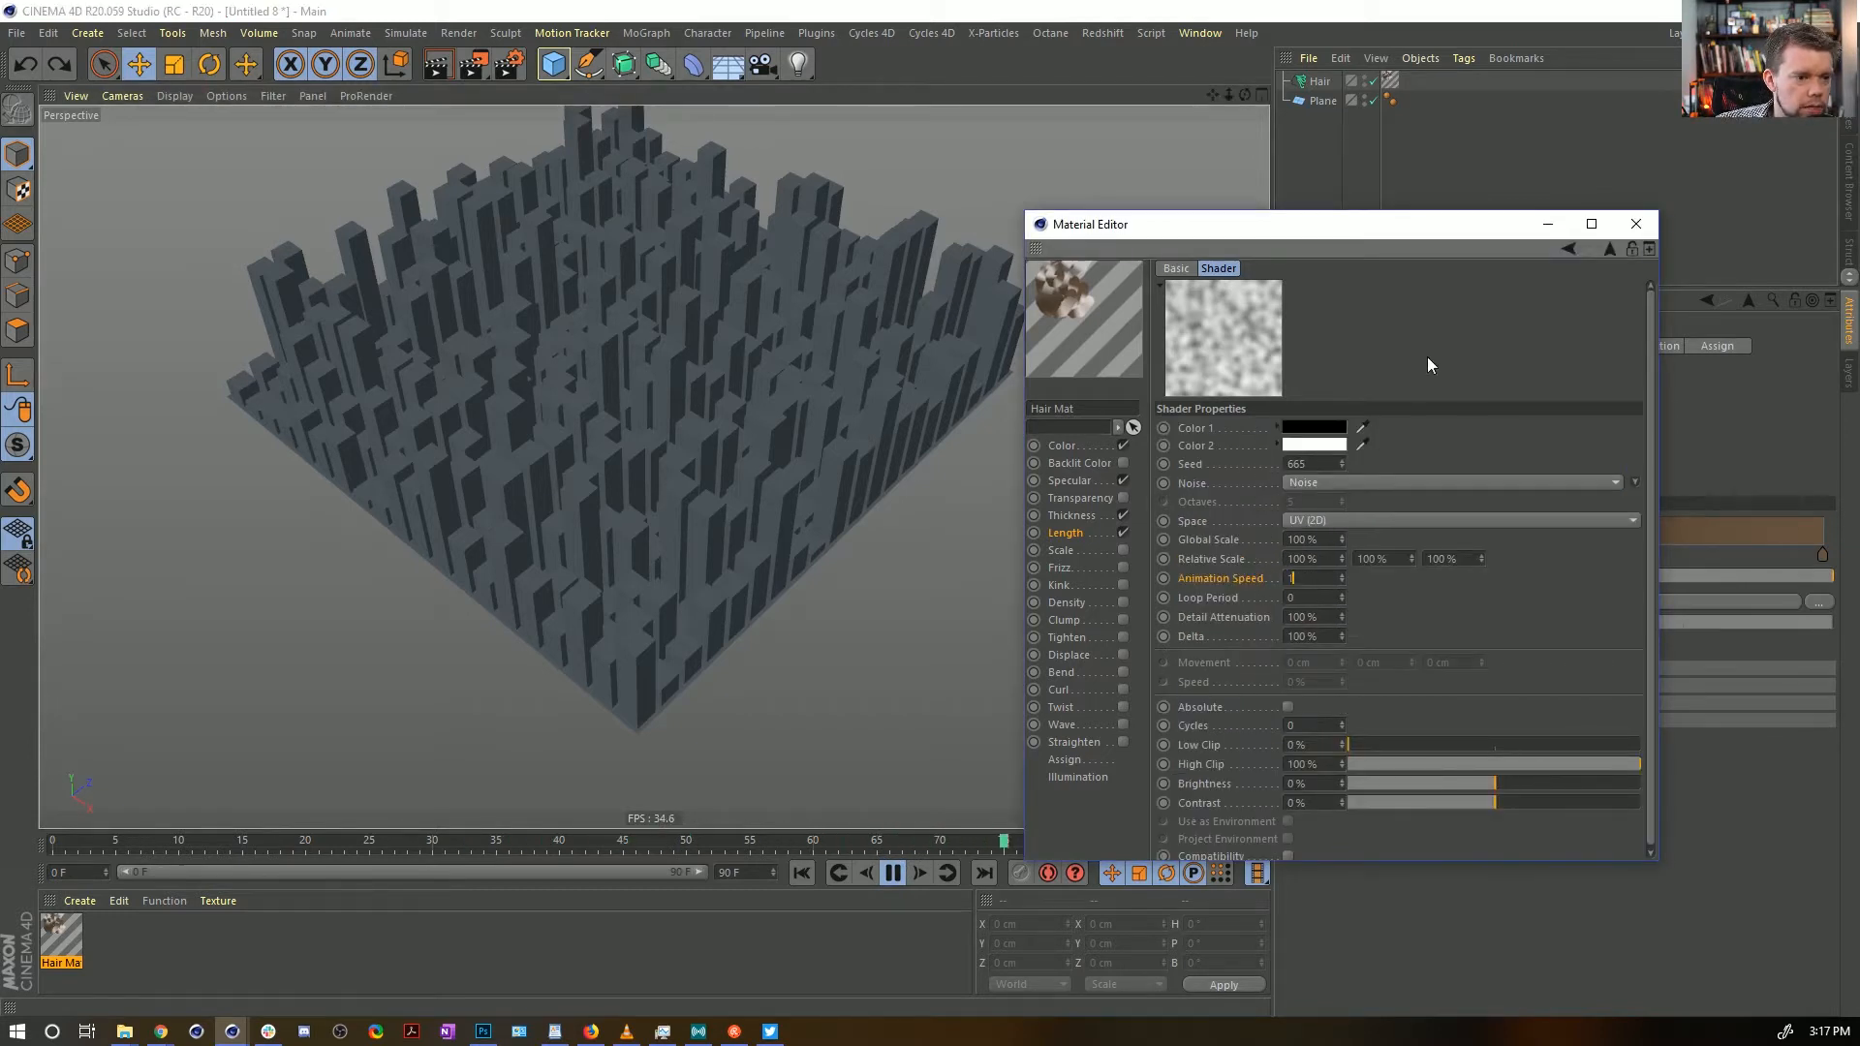
pyautogui.click(1609, 250)
pyautogui.click(1609, 250)
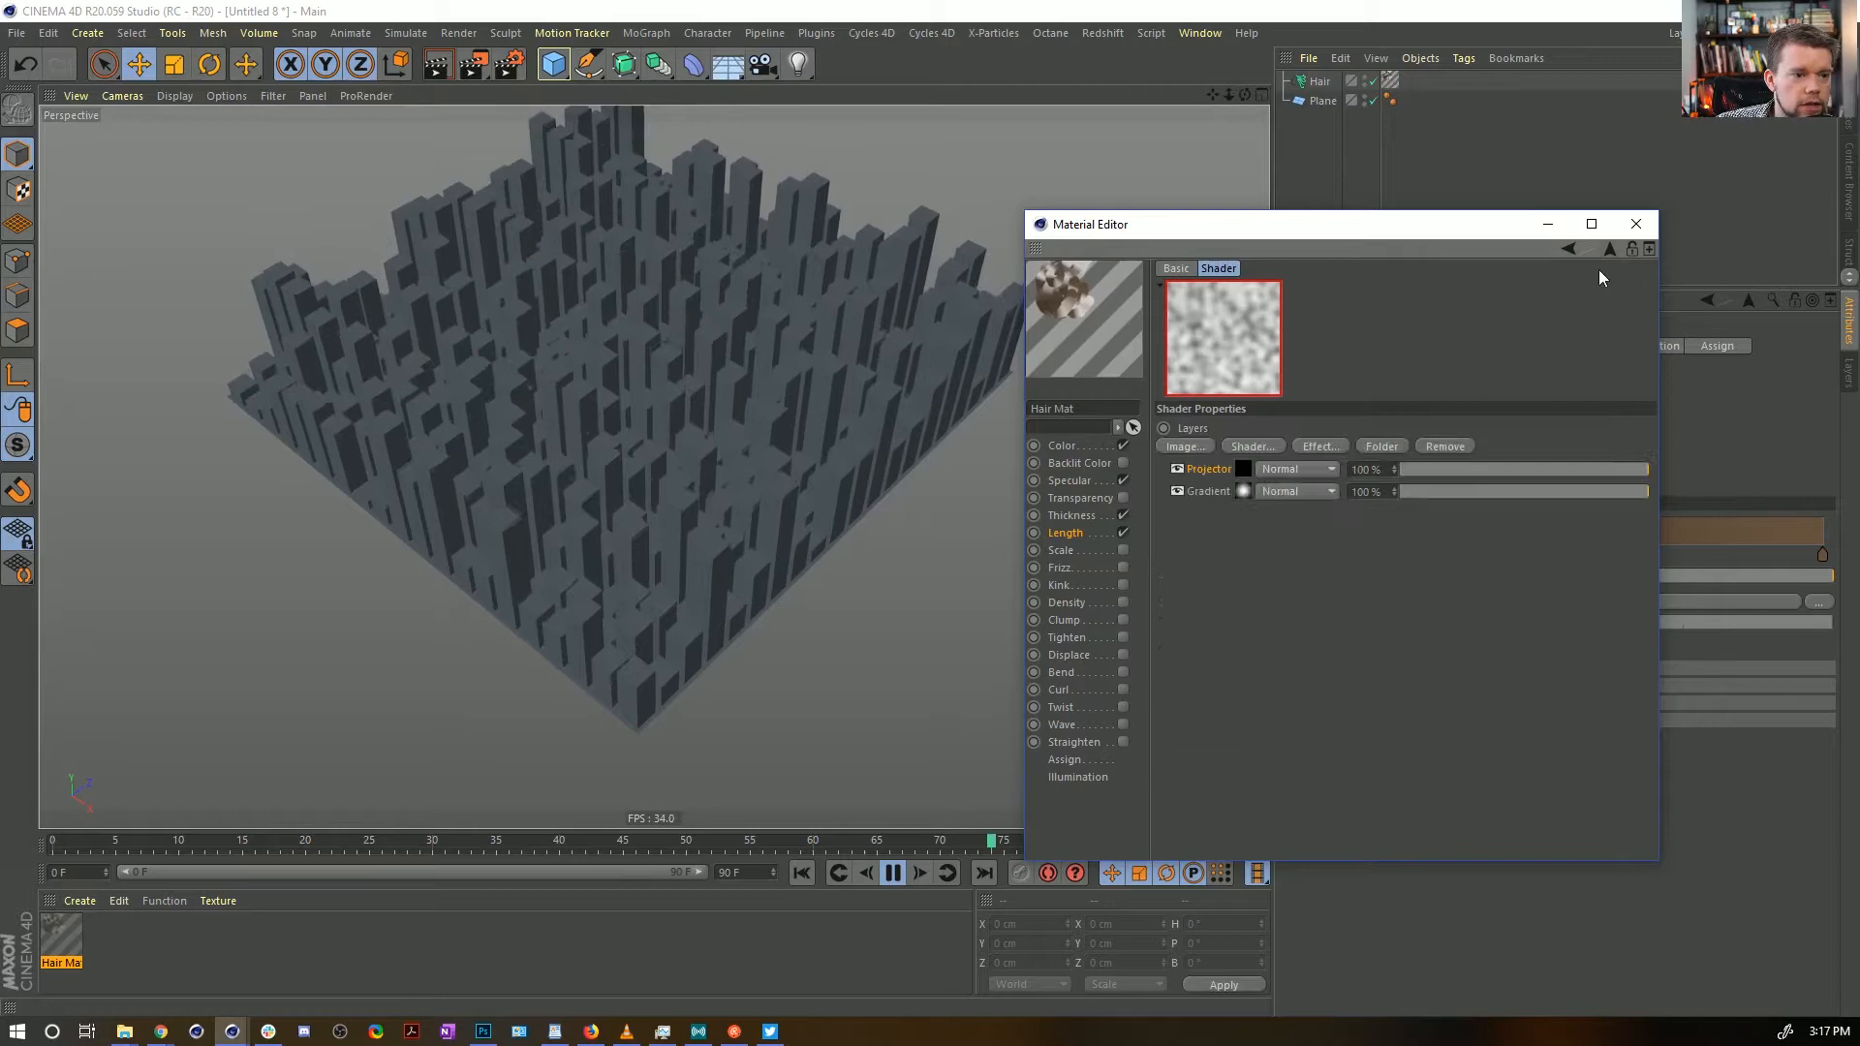
# Set the Projector layer's blend mode to Multiply over the circular gradient and view the city from another angle
pyautogui.click(1281, 469)
pyautogui.click(1300, 515)
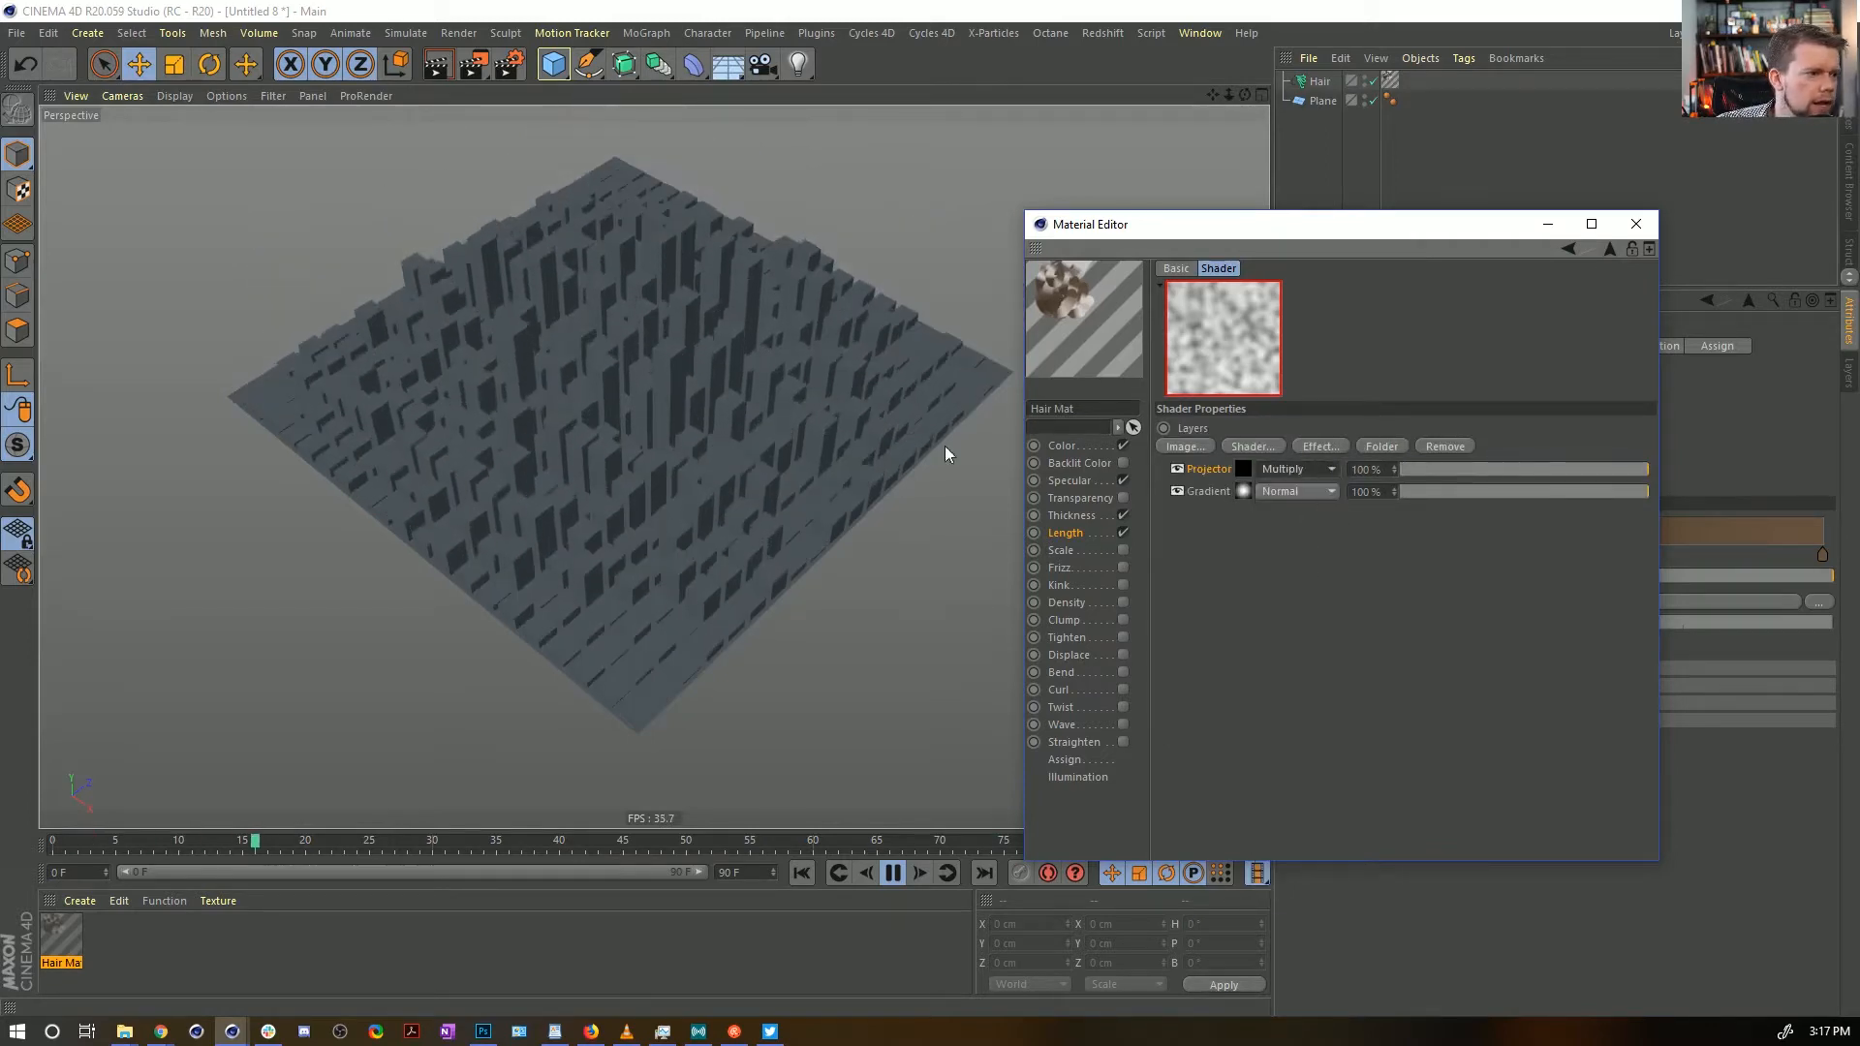
pyautogui.keyDown('alt'); pyautogui.moveTo(771, 334); pyautogui.dragTo(728, 386); pyautogui.keyUp('alt')
# Move the circular gradient's black knot inward so the buildings fade out before the plane's edges, and return to the layer stack
pyautogui.click(1244, 491)
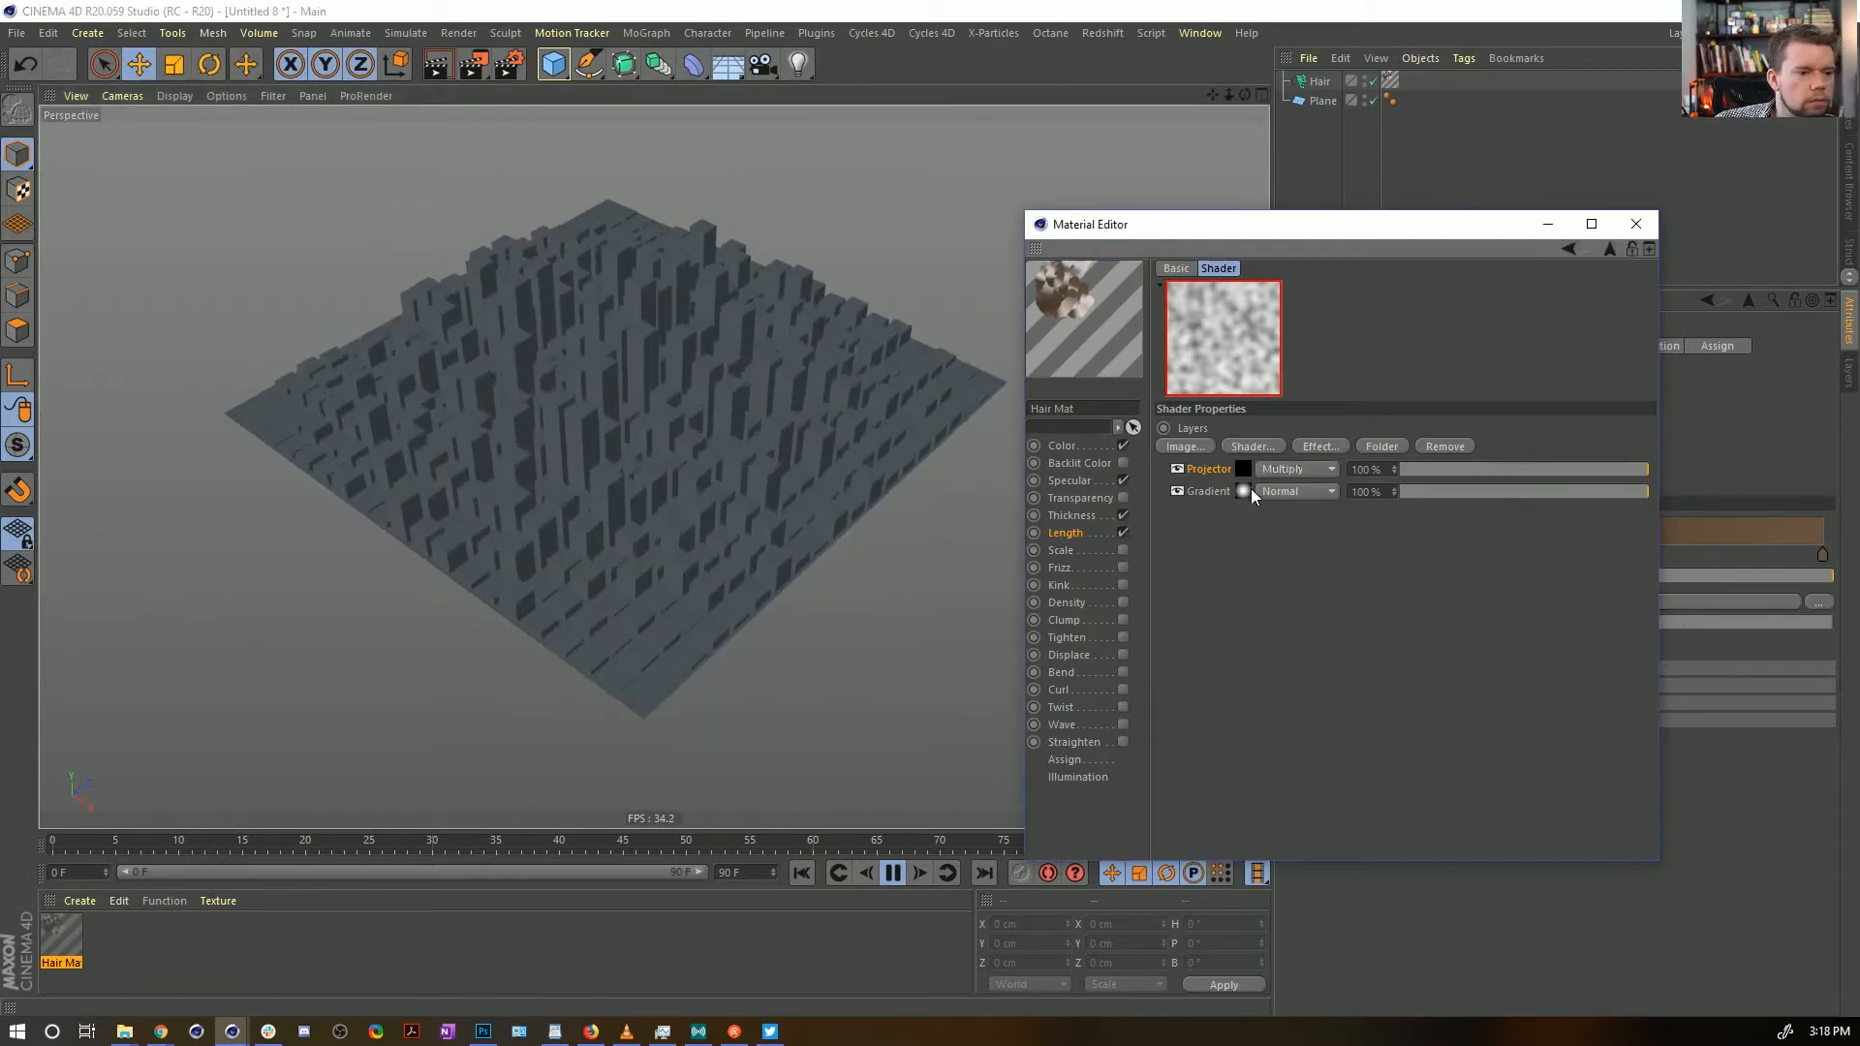
pyautogui.click(1610, 249)
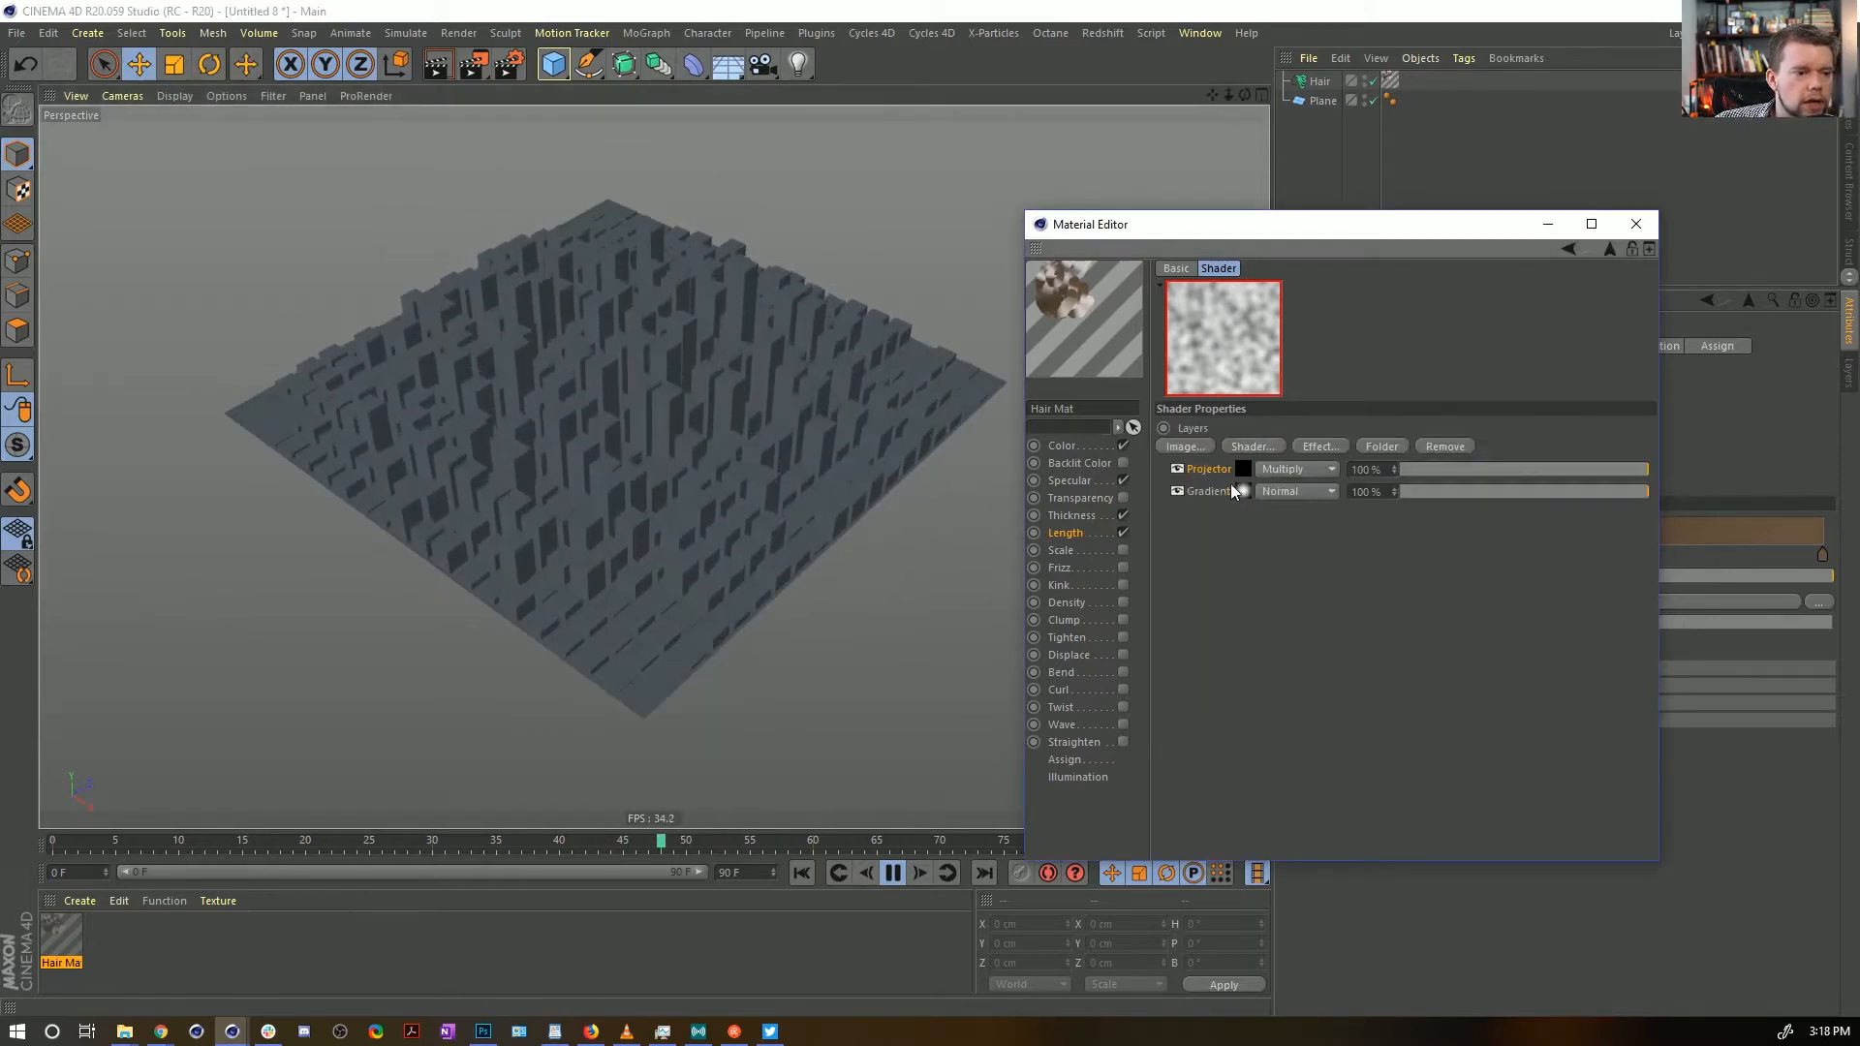
pyautogui.click(1246, 492)
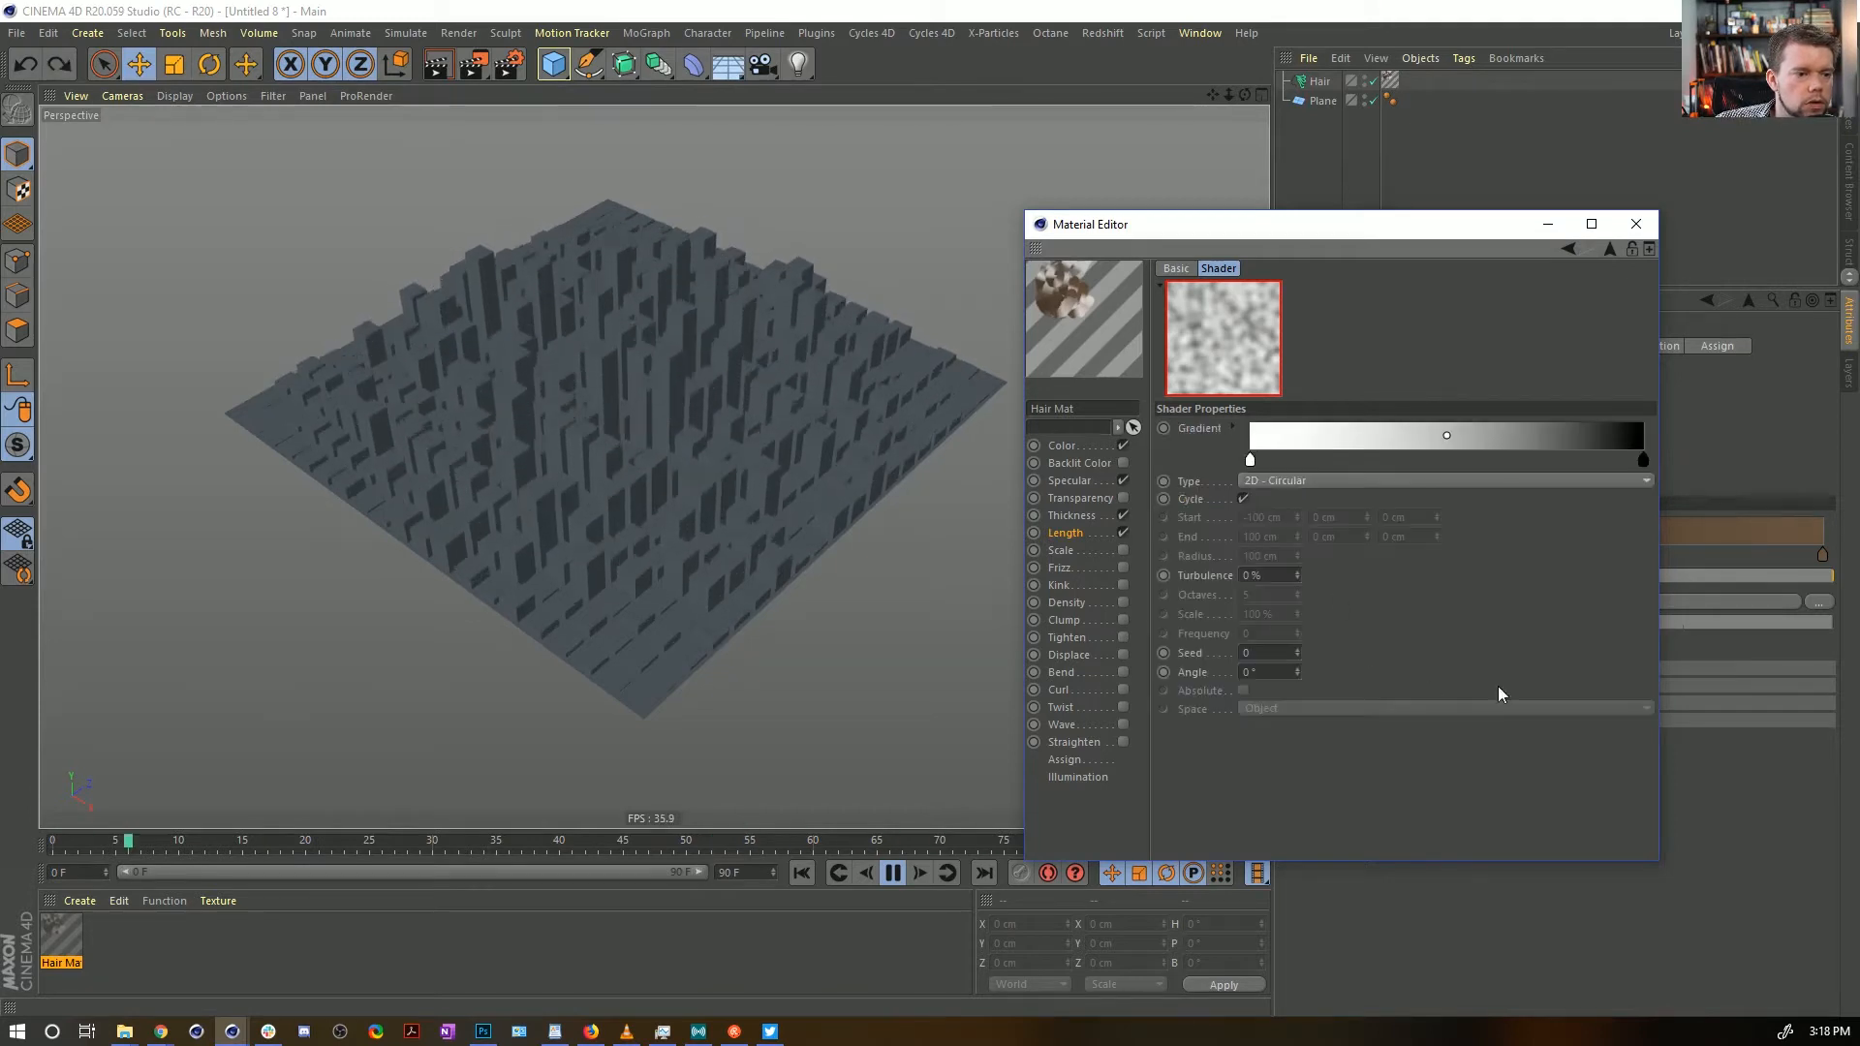
pyautogui.moveTo(1641, 459); pyautogui.dragTo(1573, 459)
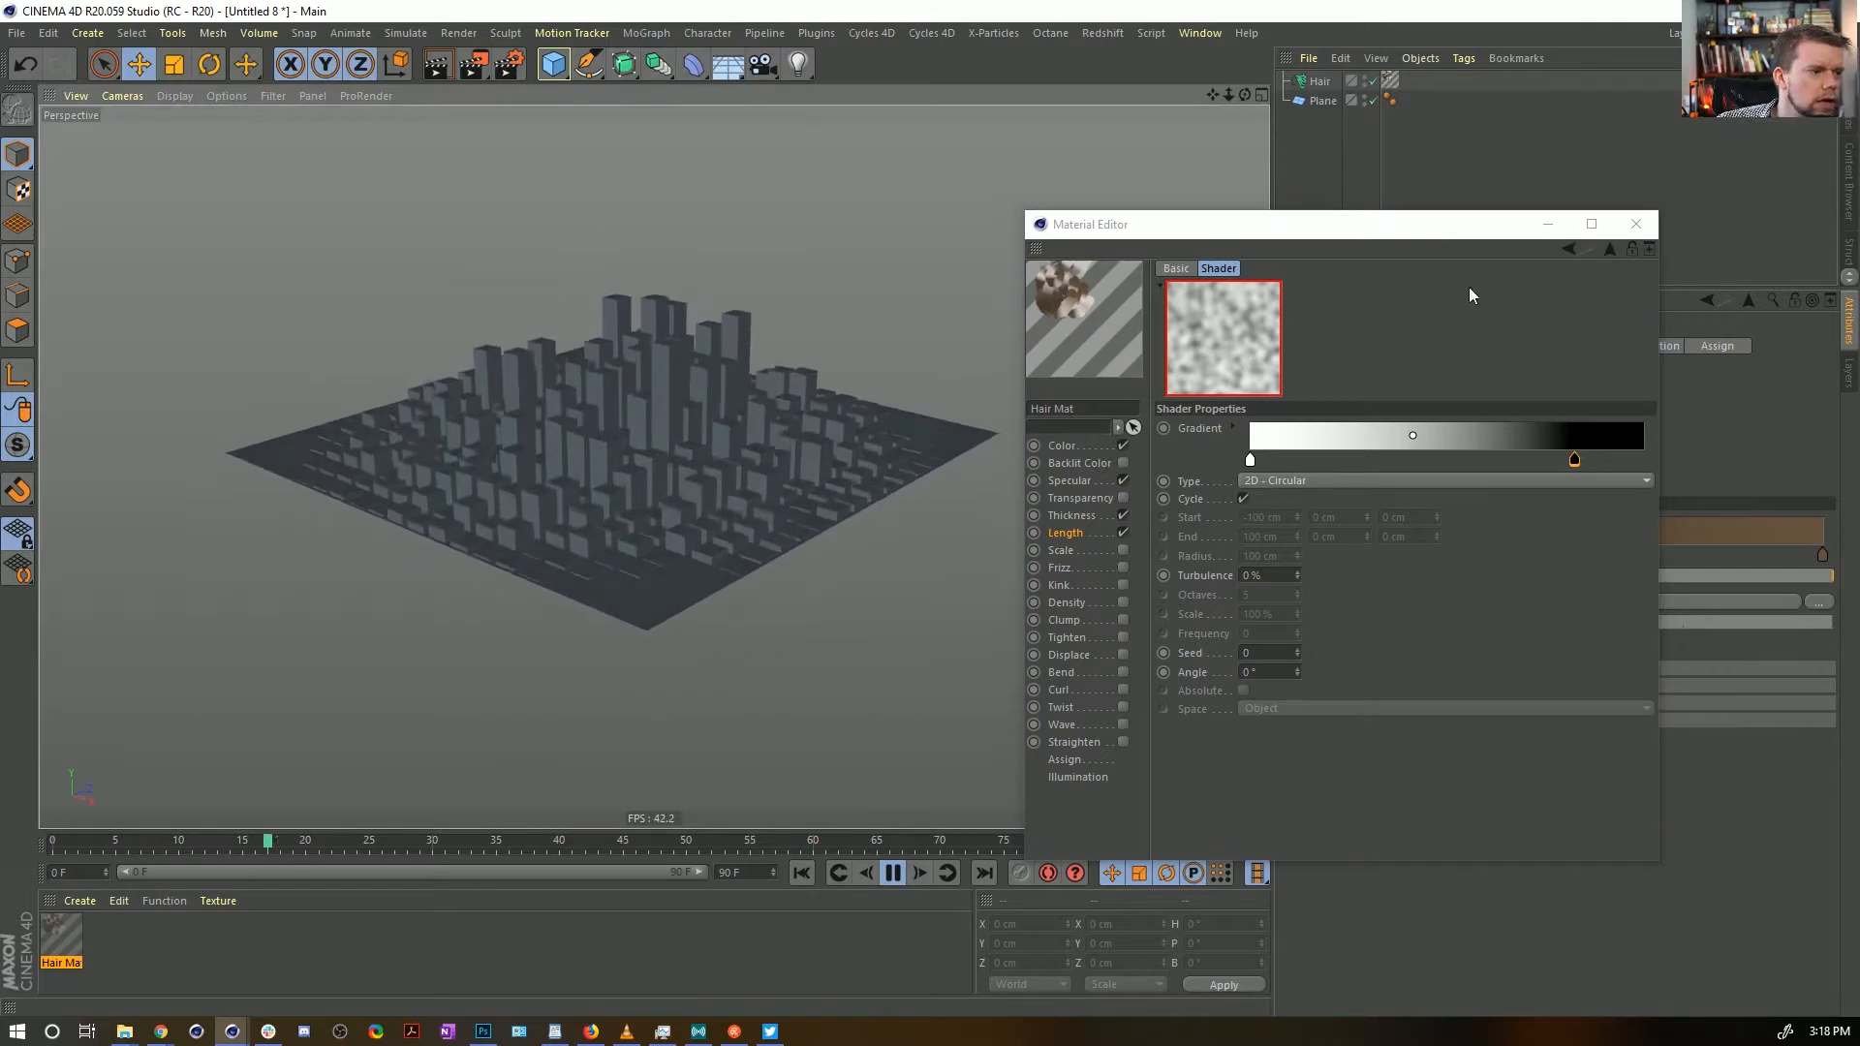
pyautogui.click(1608, 249)
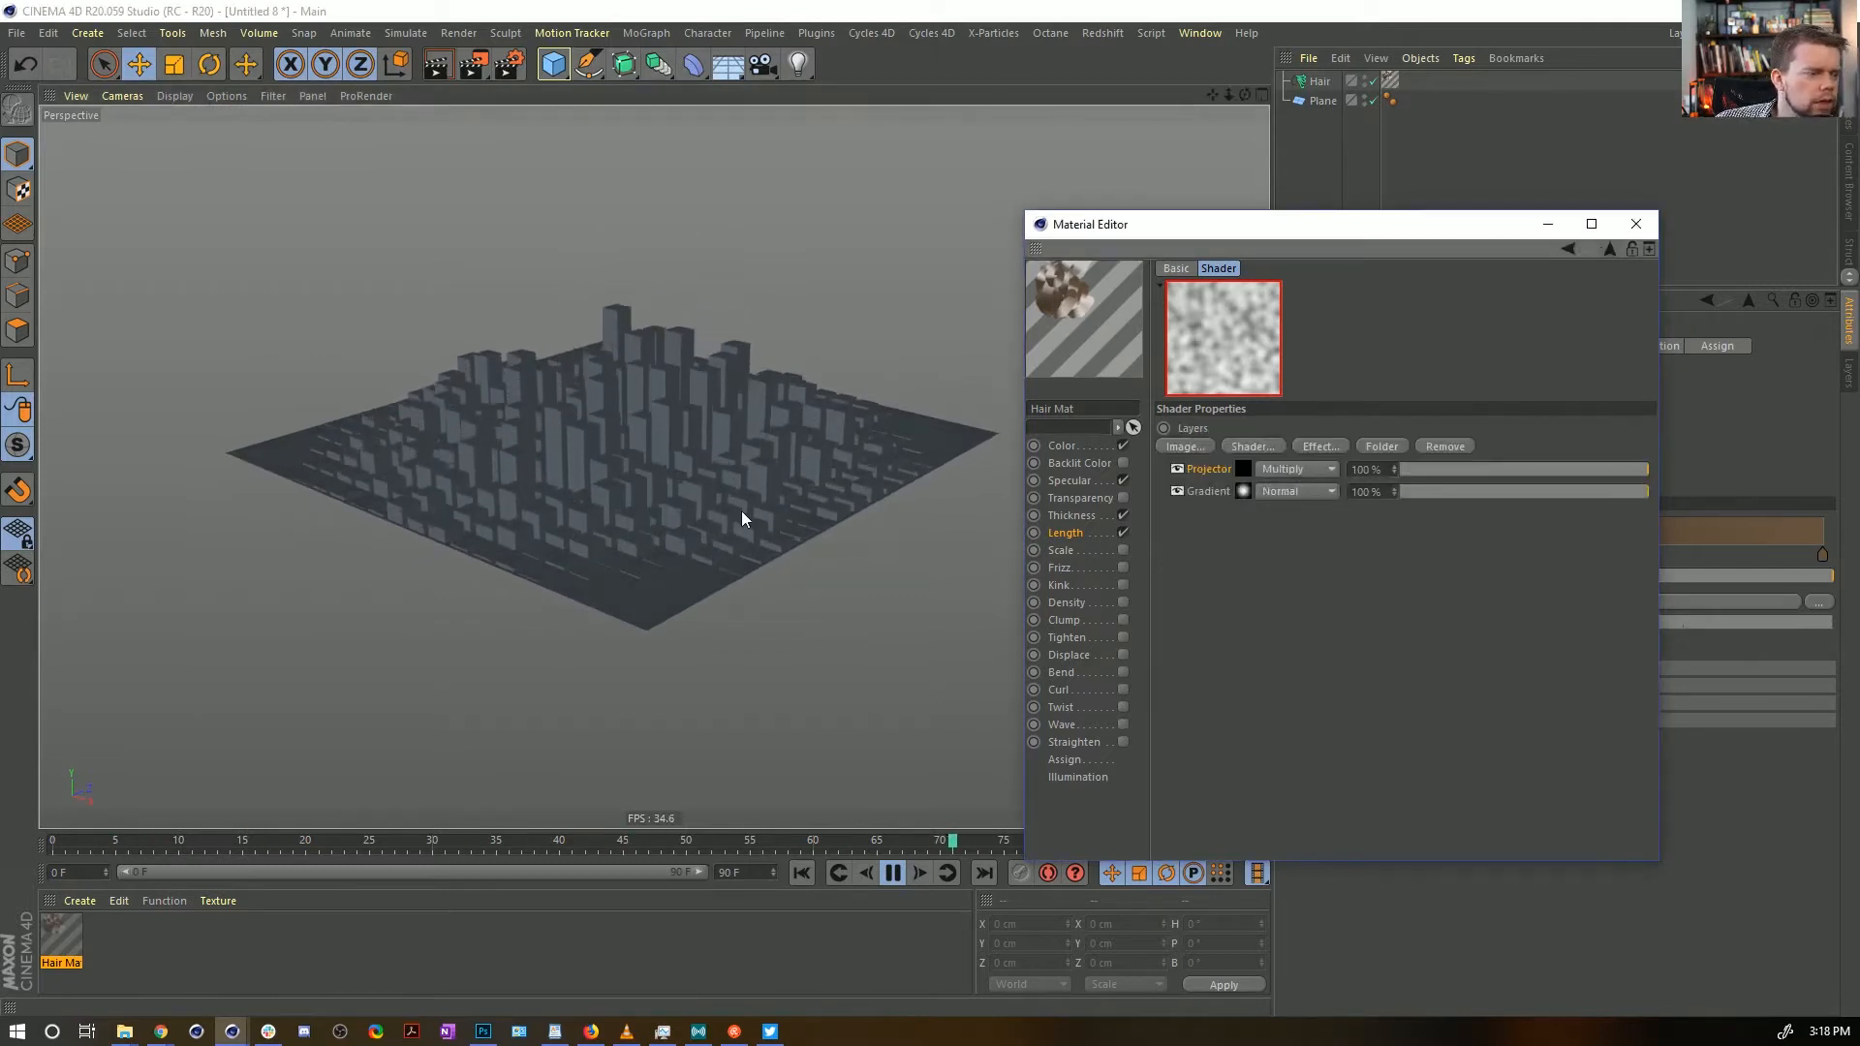
# Add a Posterize effect with 23 levels above the Projector layer and close the Material Editor
pyautogui.click(1321, 445)
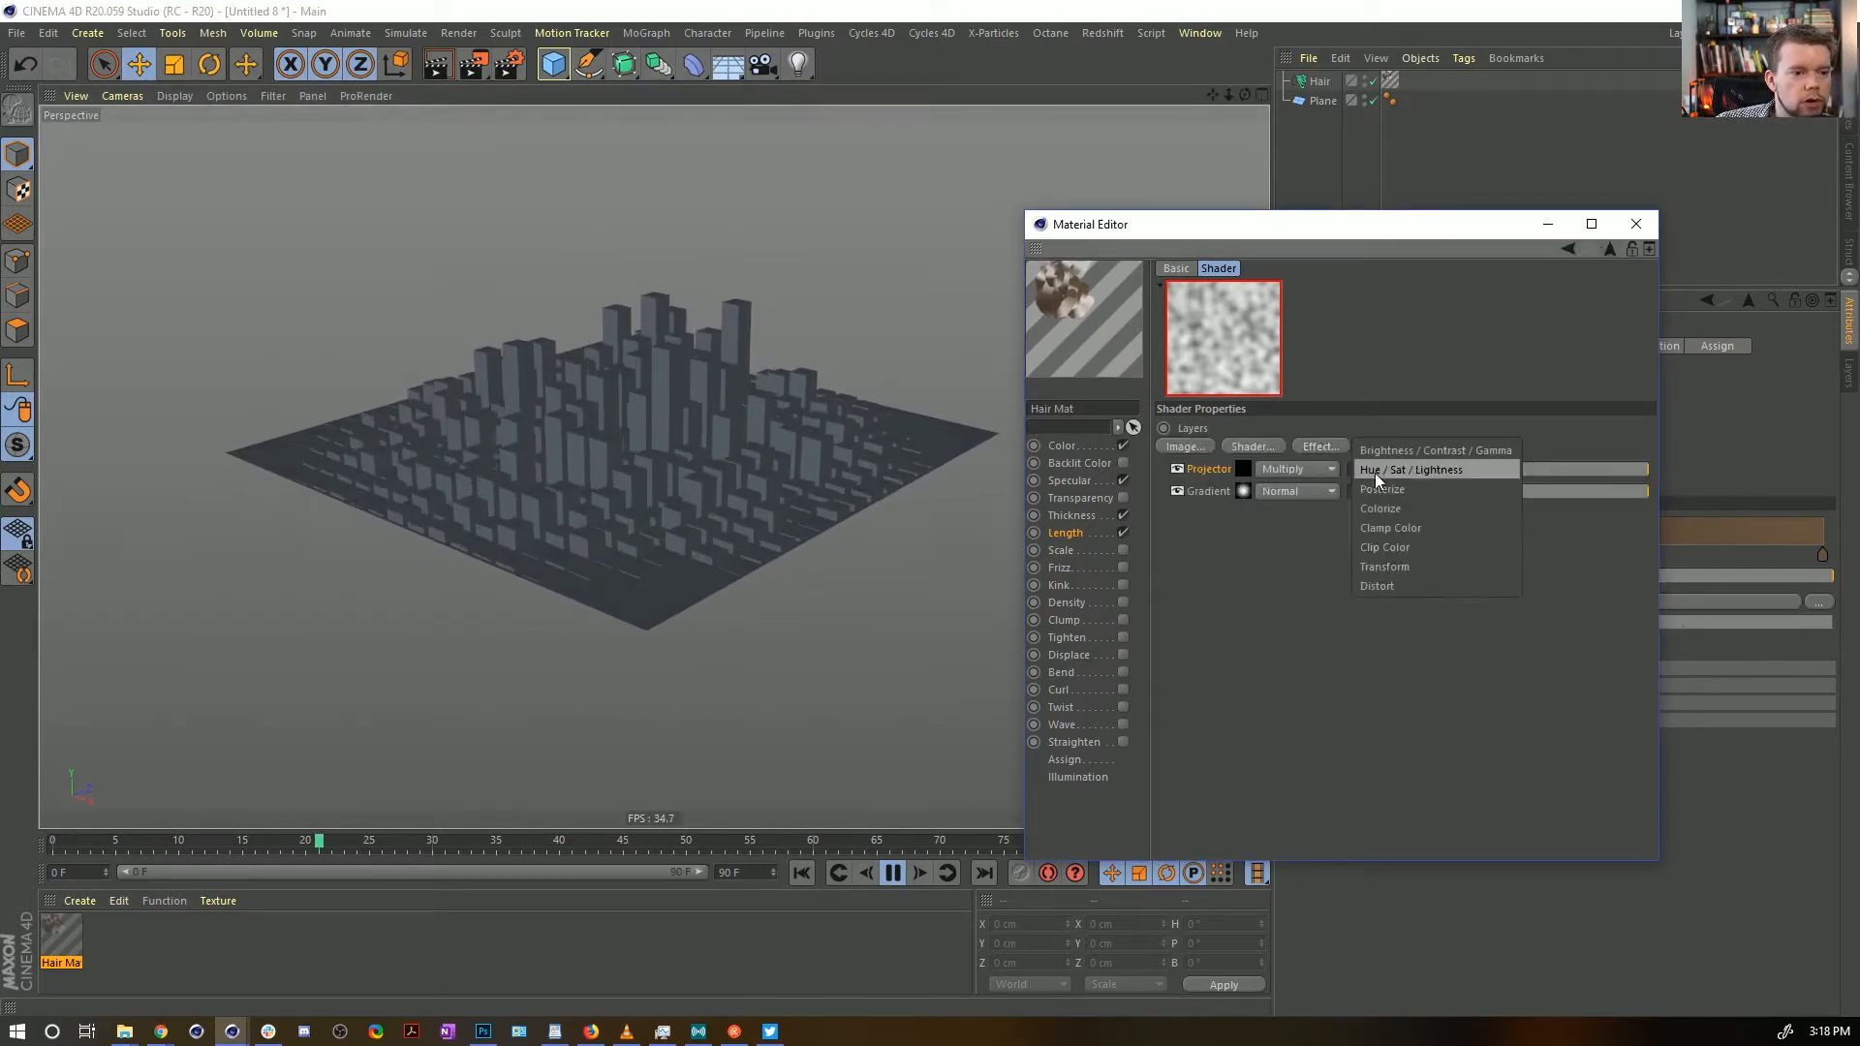
pyautogui.click(1393, 488)
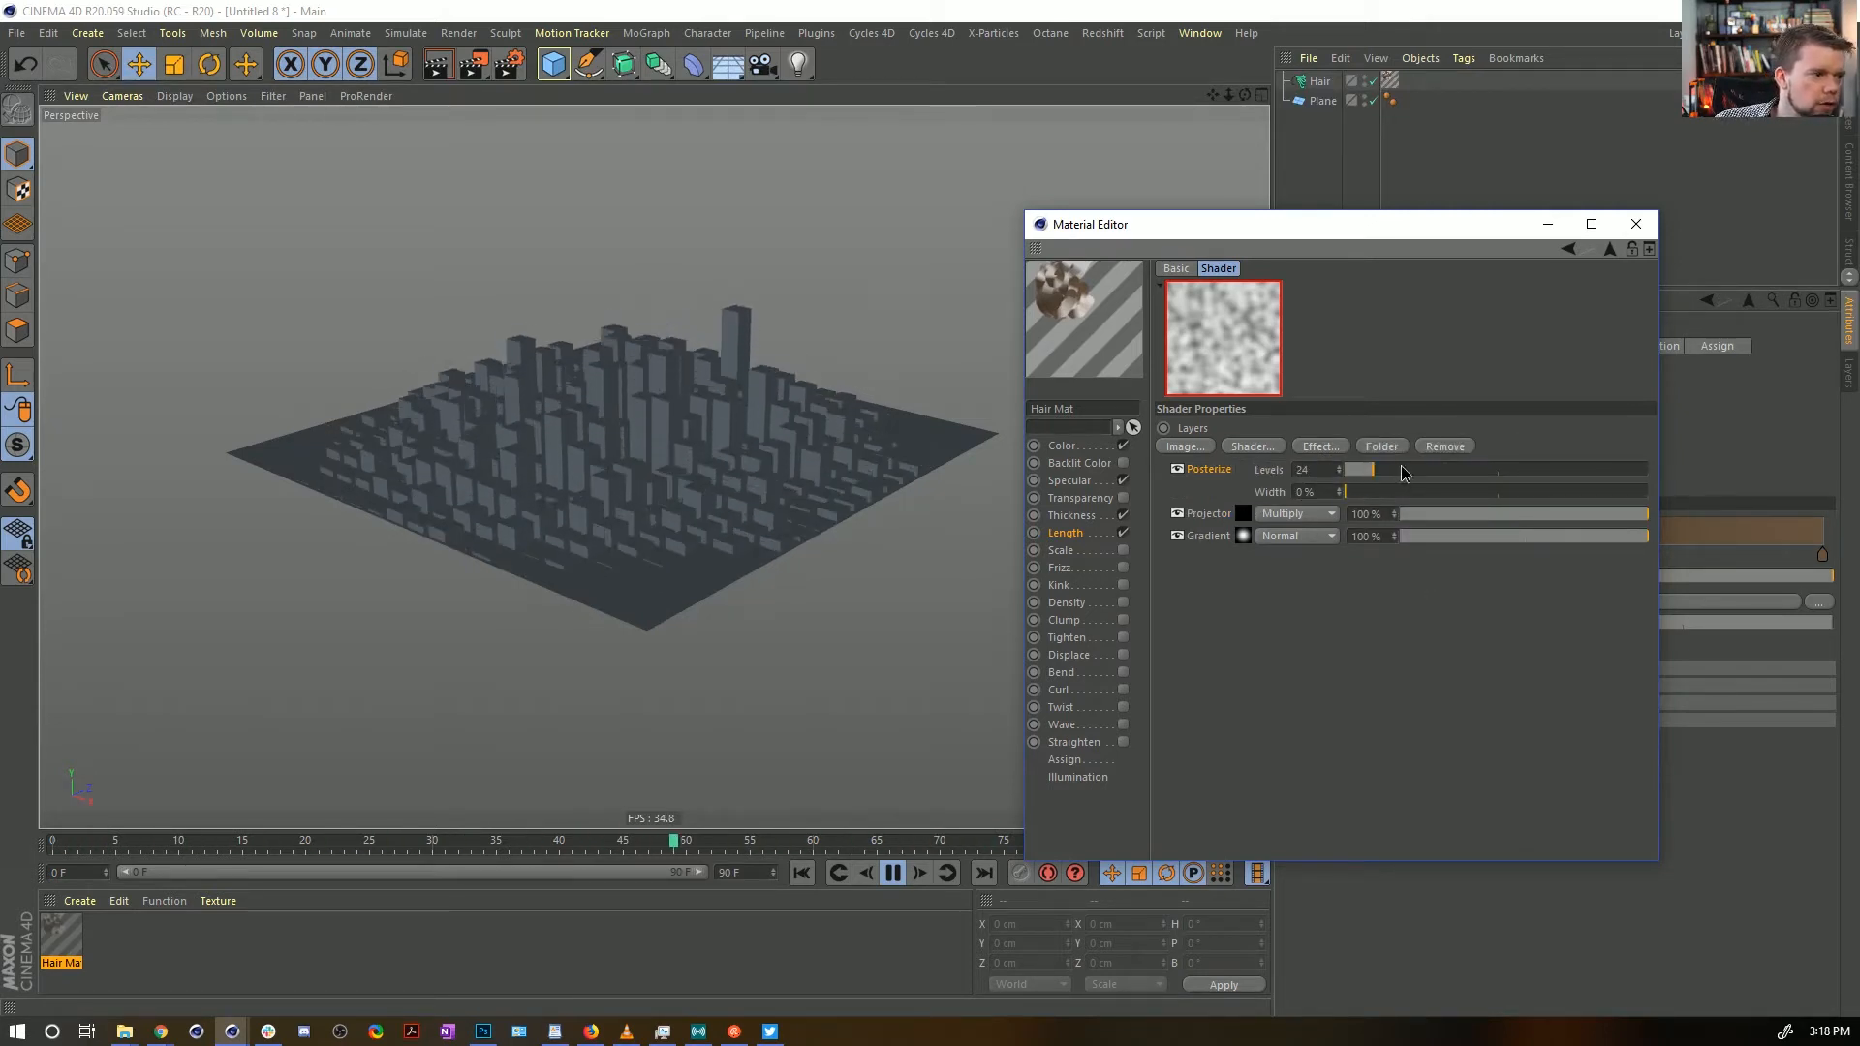
pyautogui.moveTo(1401, 466)
pyautogui.mouseDown()
pyautogui.moveTo(1352, 470)
pyautogui.moveTo(1374, 471)
pyautogui.mouseUp()
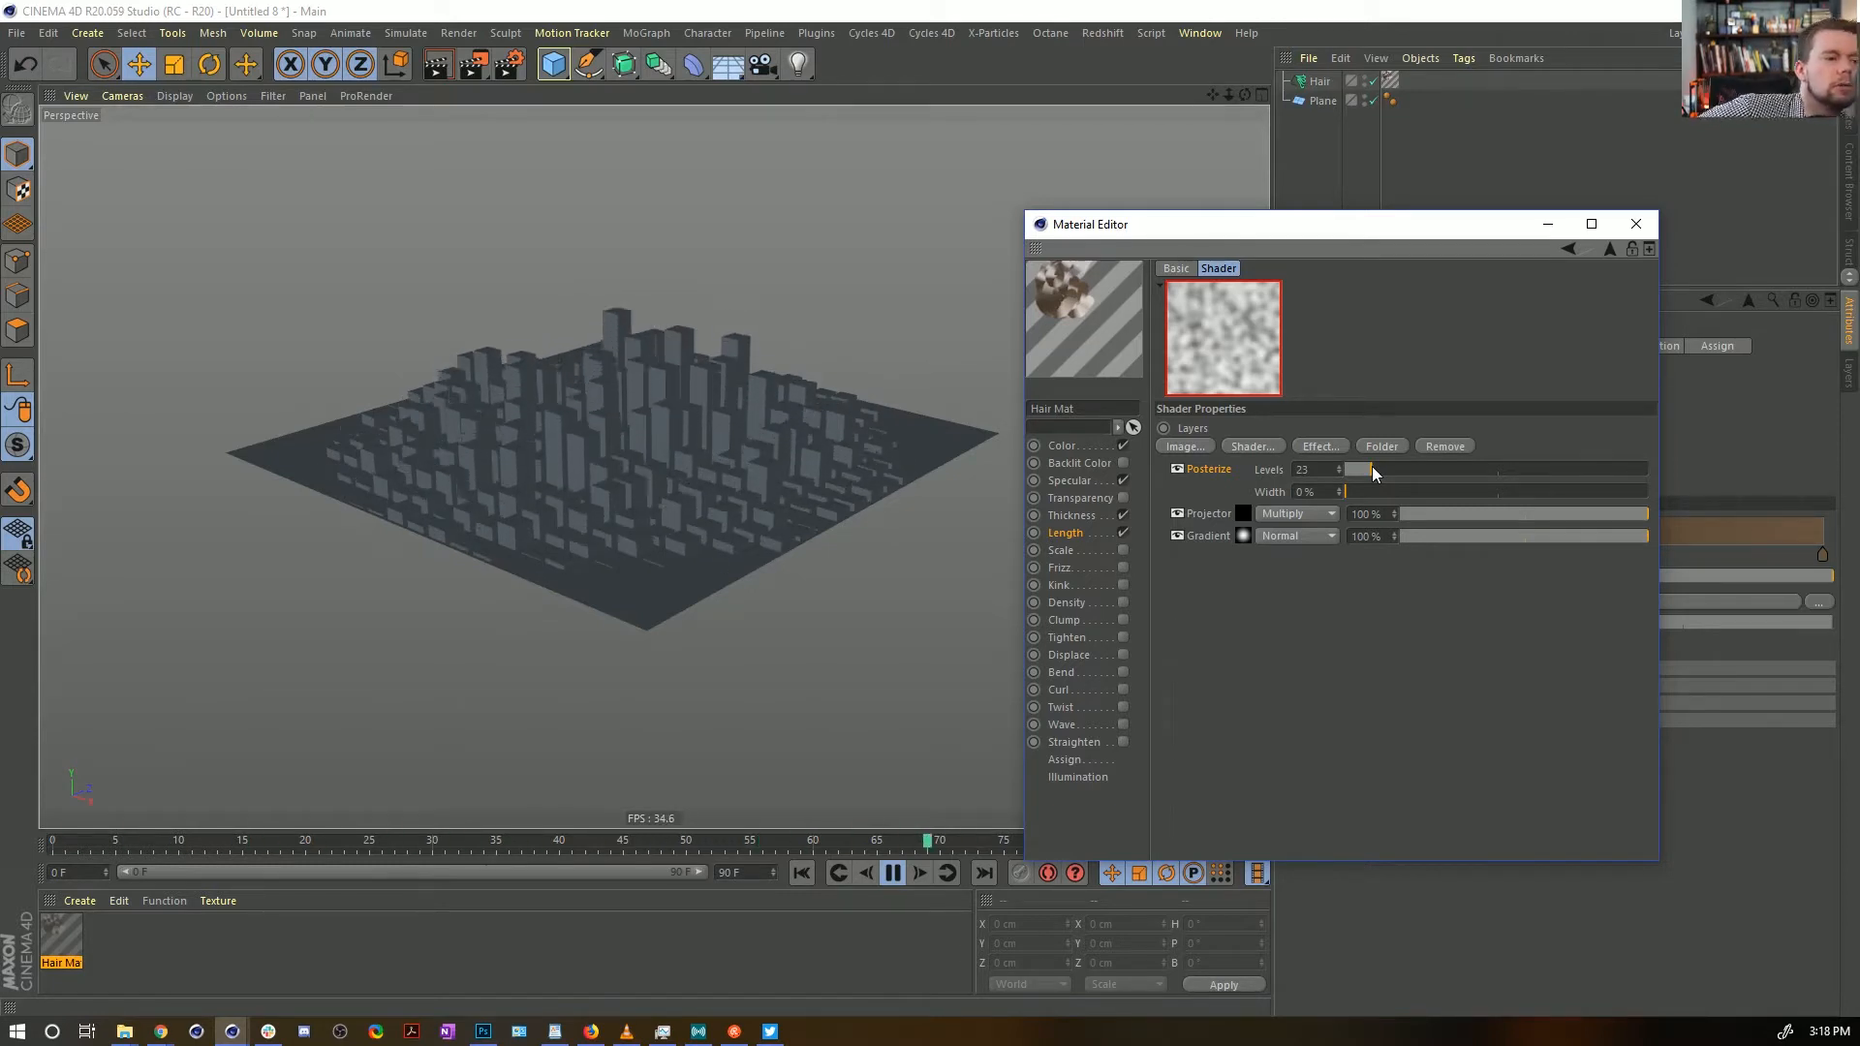
pyautogui.keyDown('alt'); pyautogui.moveTo(851, 452); pyautogui.dragTo(668, 526); pyautogui.keyUp('alt')
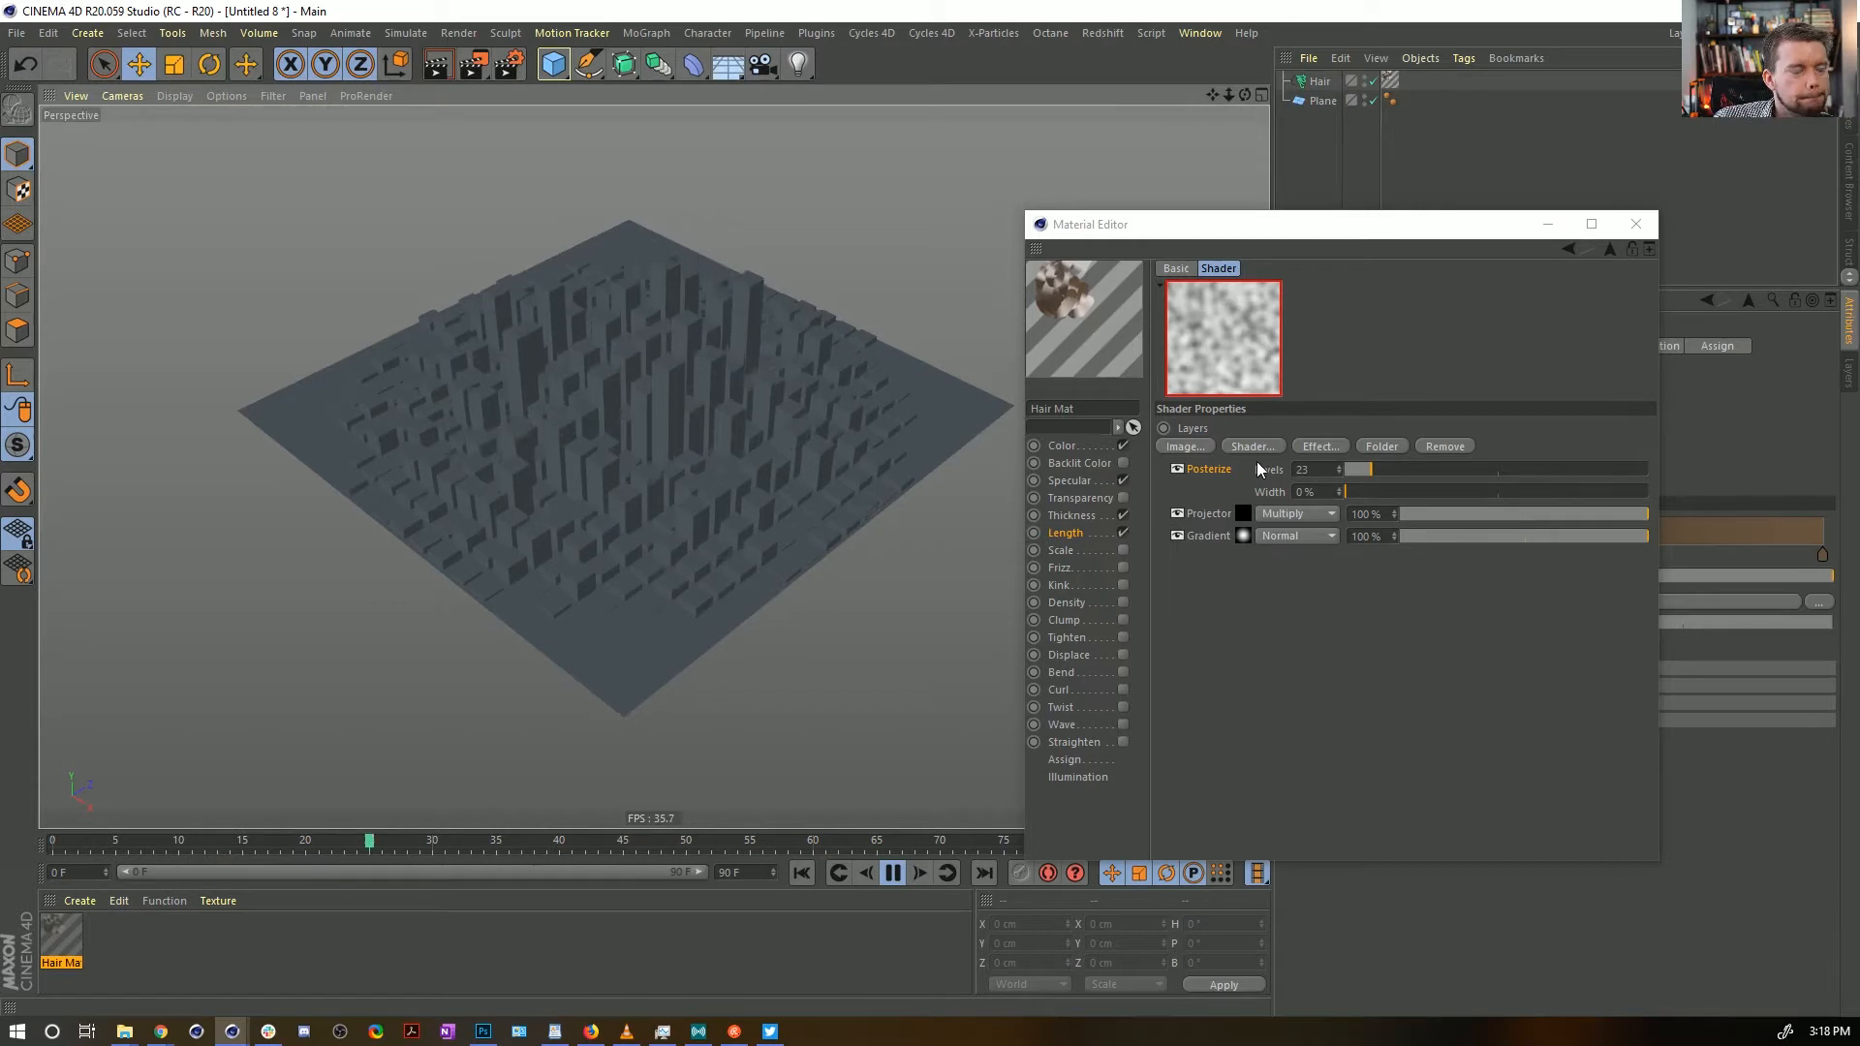
pyautogui.click(1635, 224)
# View the city from several angles, look over the Plane and Hair settings, stop playback and rewind to the start
pyautogui.keyDown('alt'); pyautogui.moveTo(678, 435); pyautogui.dragTo(675, 368); pyautogui.keyUp('alt')
pyautogui.keyDown('alt'); pyautogui.moveTo(717, 451); pyautogui.dragTo(908, 511); pyautogui.keyUp('alt')
pyautogui.click(1310, 102)
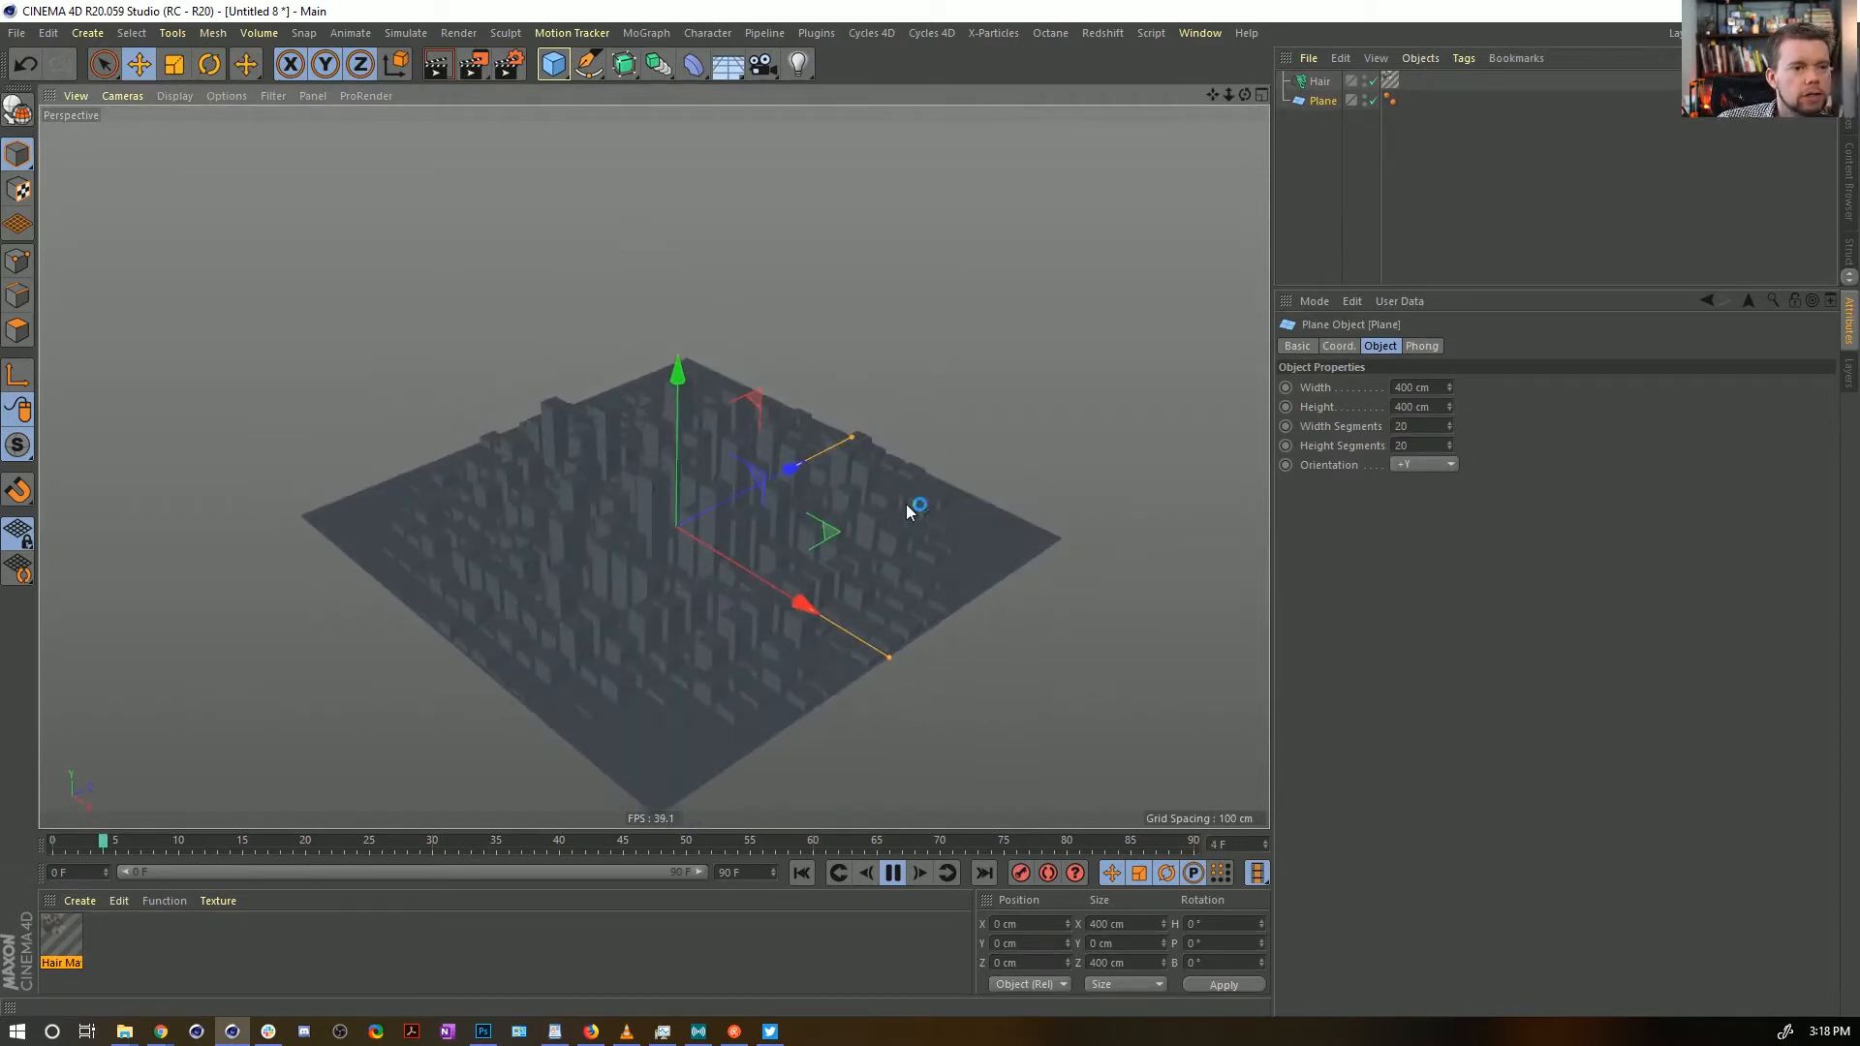
pyautogui.click(1320, 85)
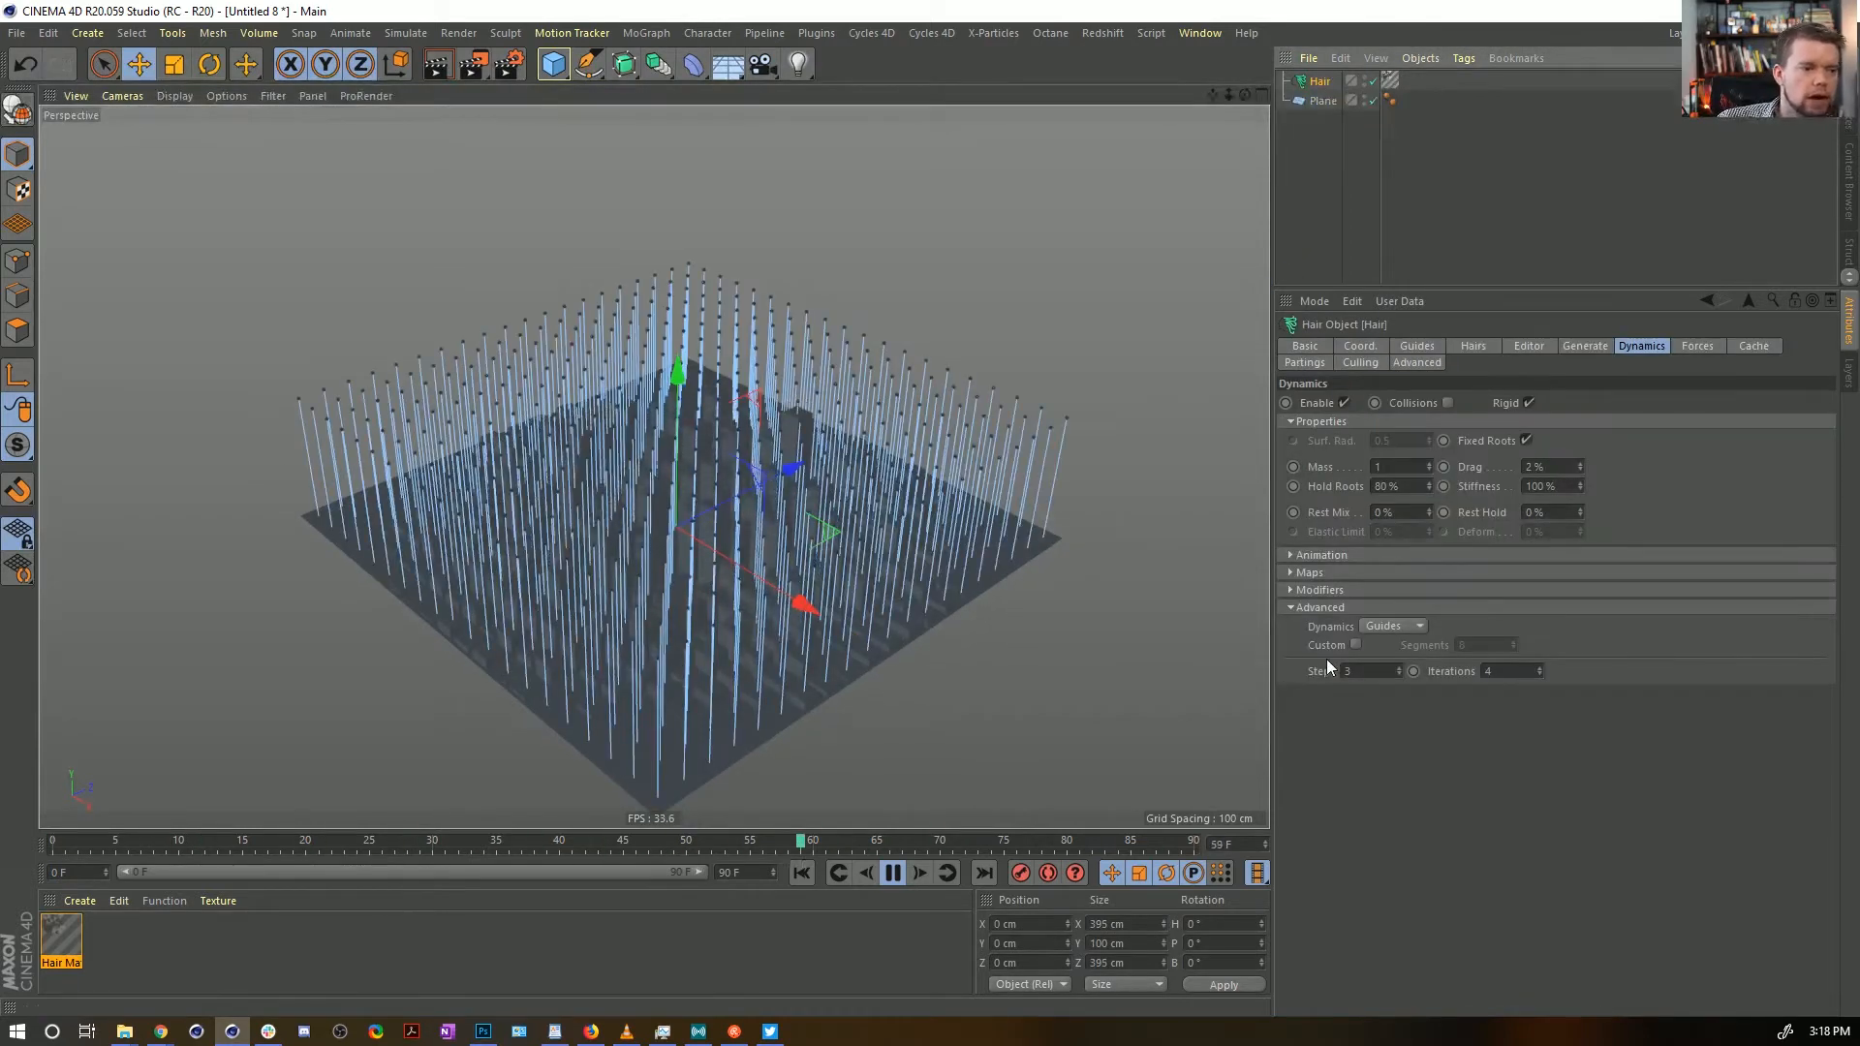
pyautogui.click(891, 876)
pyautogui.click(802, 878)
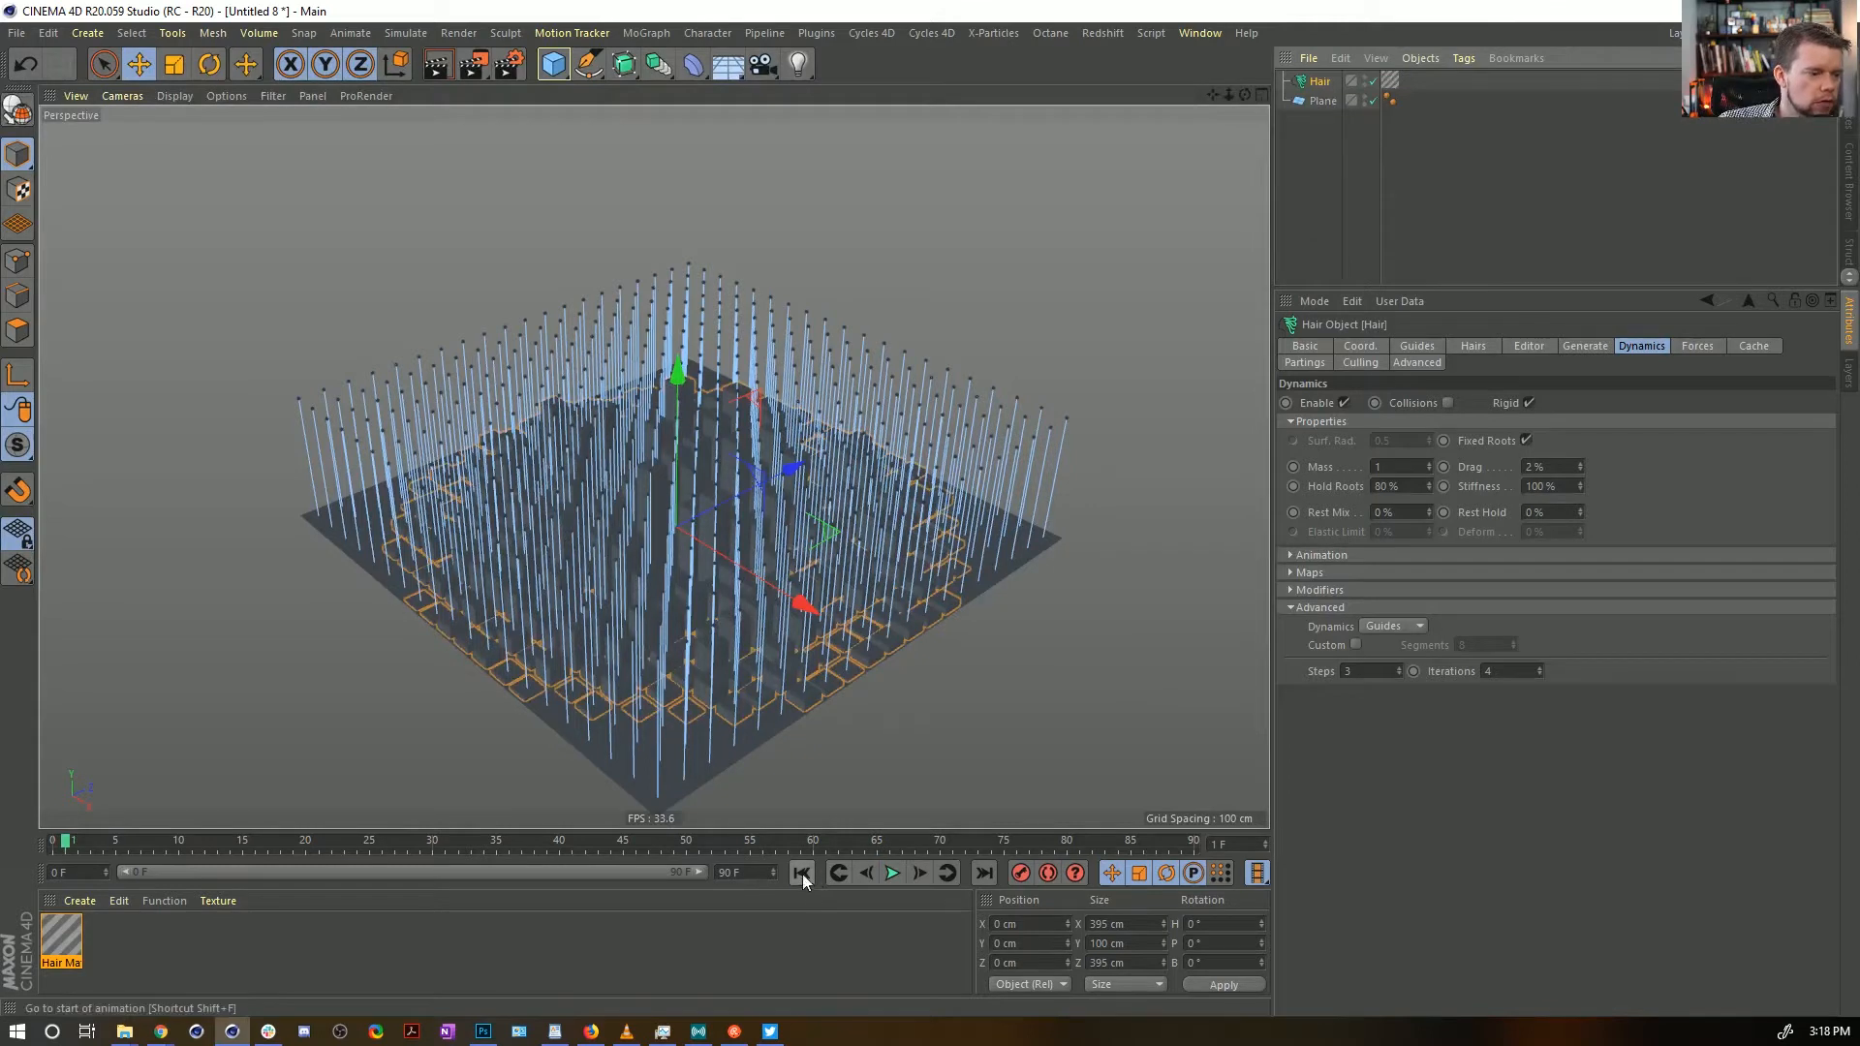
# Add a Displacer deformer as a child of the Plane
pyautogui.click(1350, 151)
pyautogui.click(1323, 101)
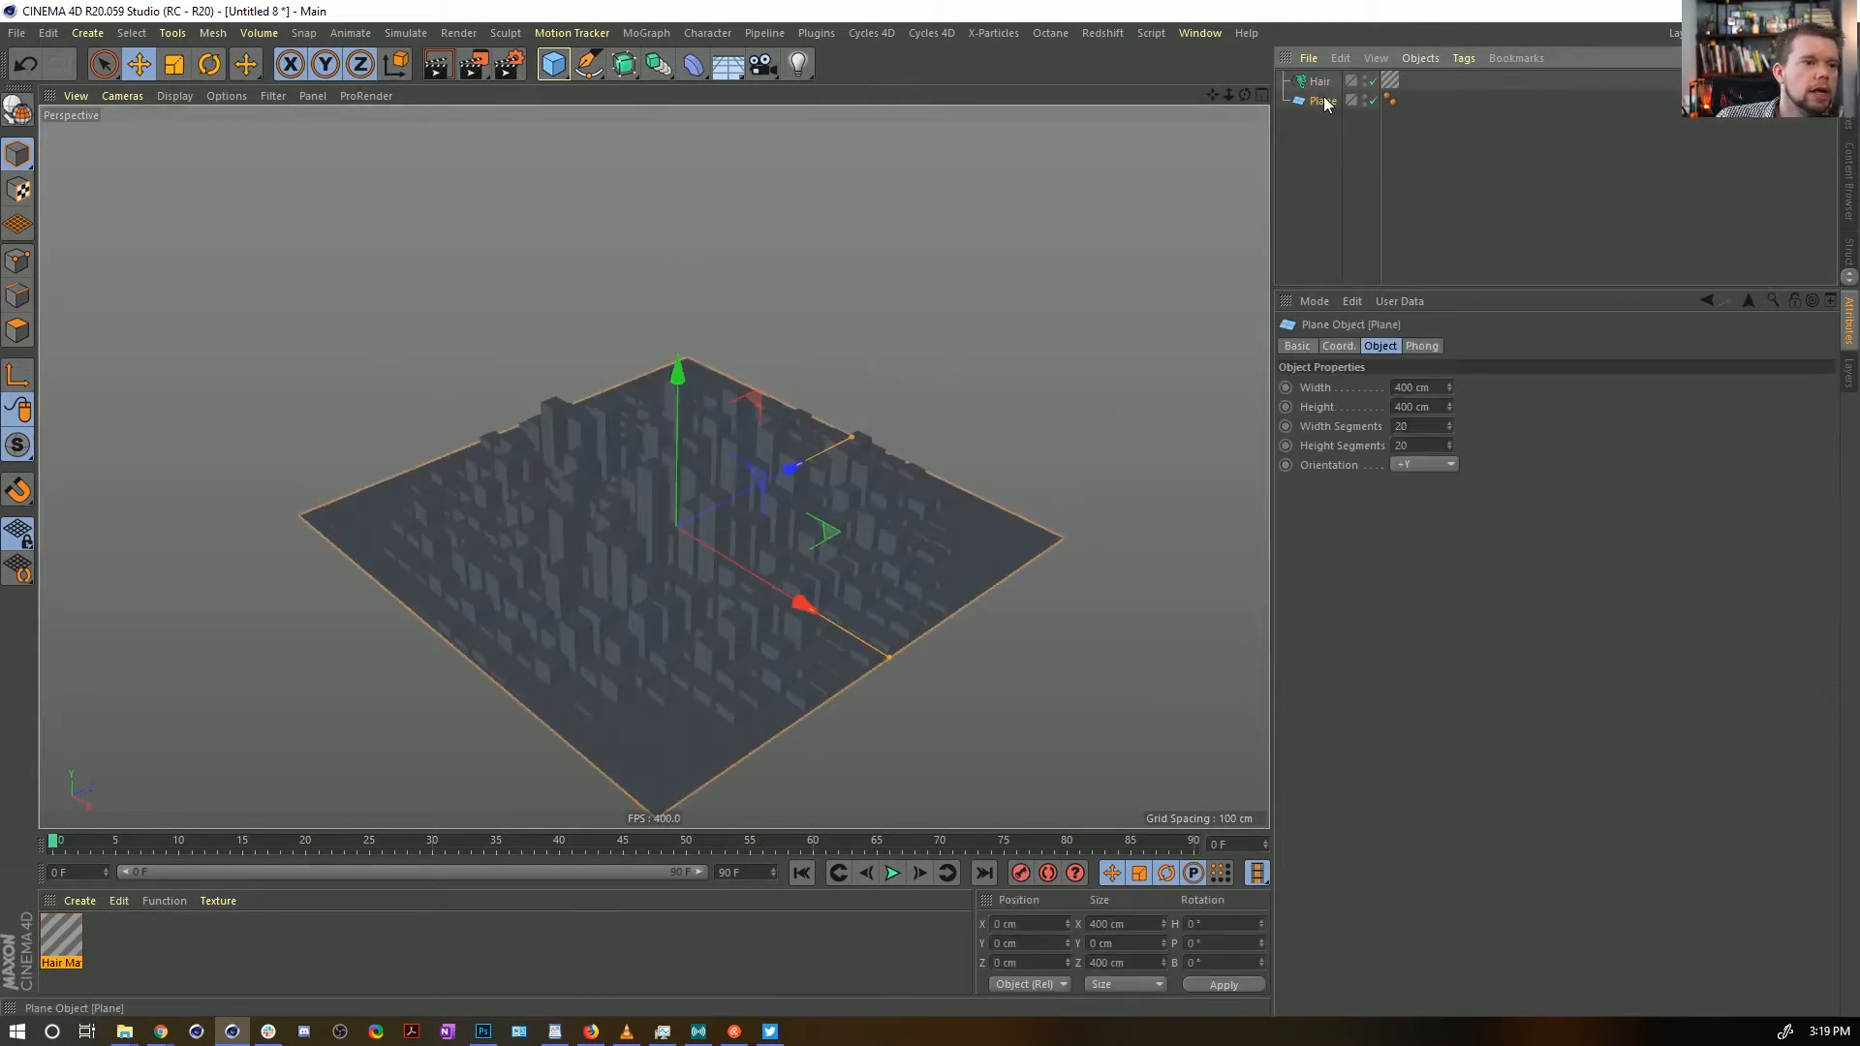
pyautogui.click(695, 68)
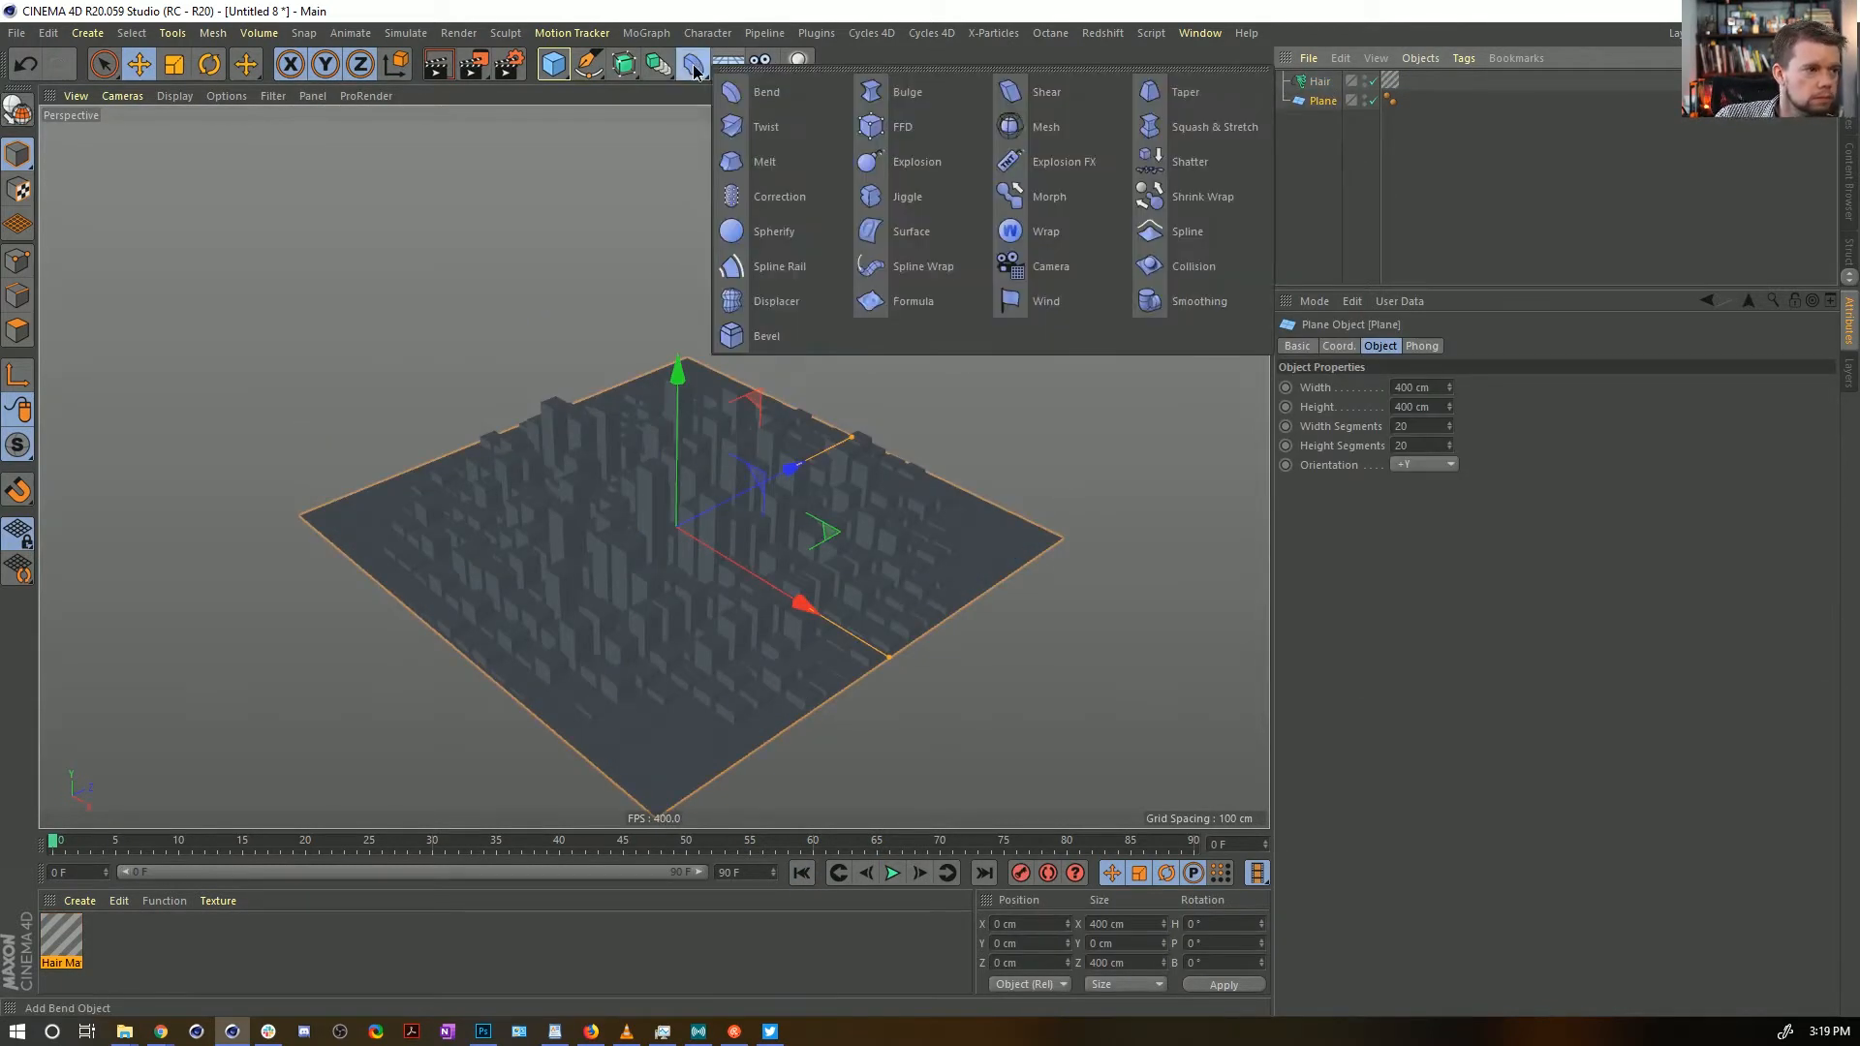
pyautogui.click(775, 300)
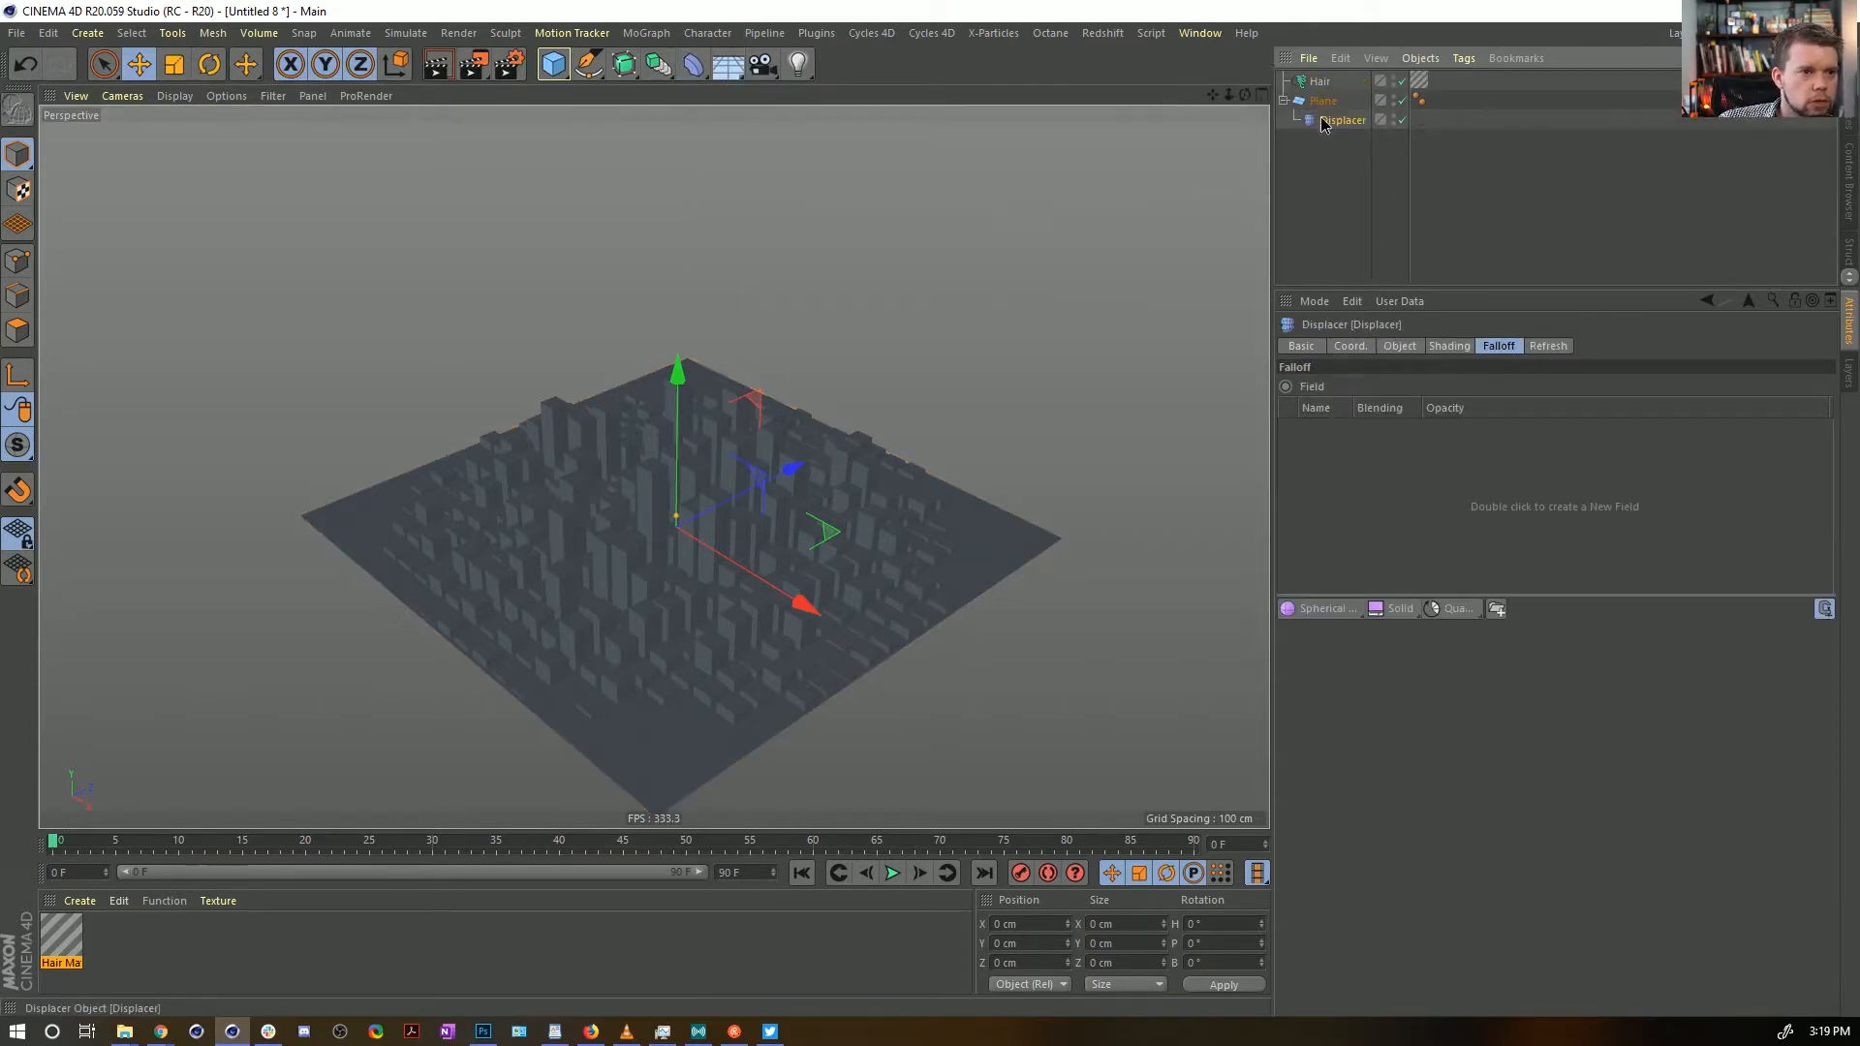
# Add a Spherical Field to the Displacer's falloff, enlarge it over most of the plane, and reduce its inner offset to about 10%
pyautogui.click(1322, 609)
pyautogui.moveTo(768, 587); pyautogui.dragTo(874, 641)
pyautogui.moveTo(764, 584); pyautogui.dragTo(715, 562)
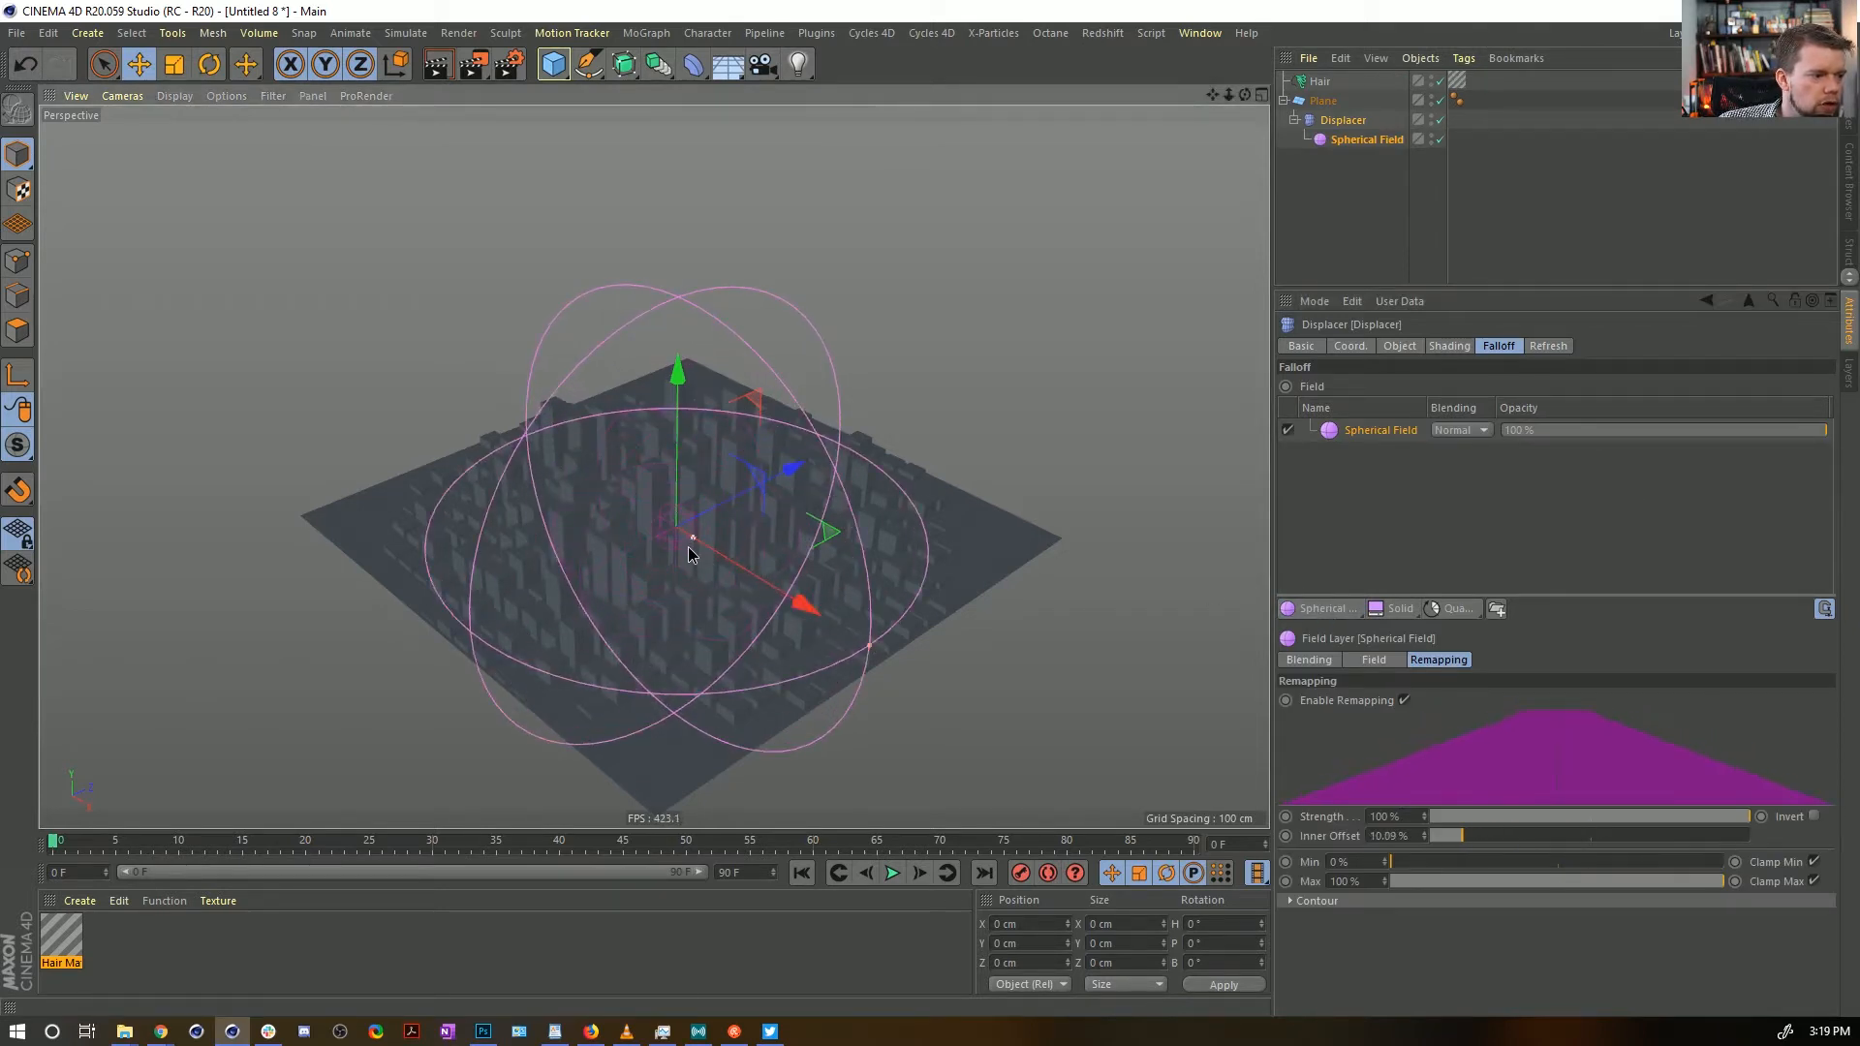
# Assign a Color shader to the Displacer's shading
pyautogui.click(1371, 119)
pyautogui.click(1441, 347)
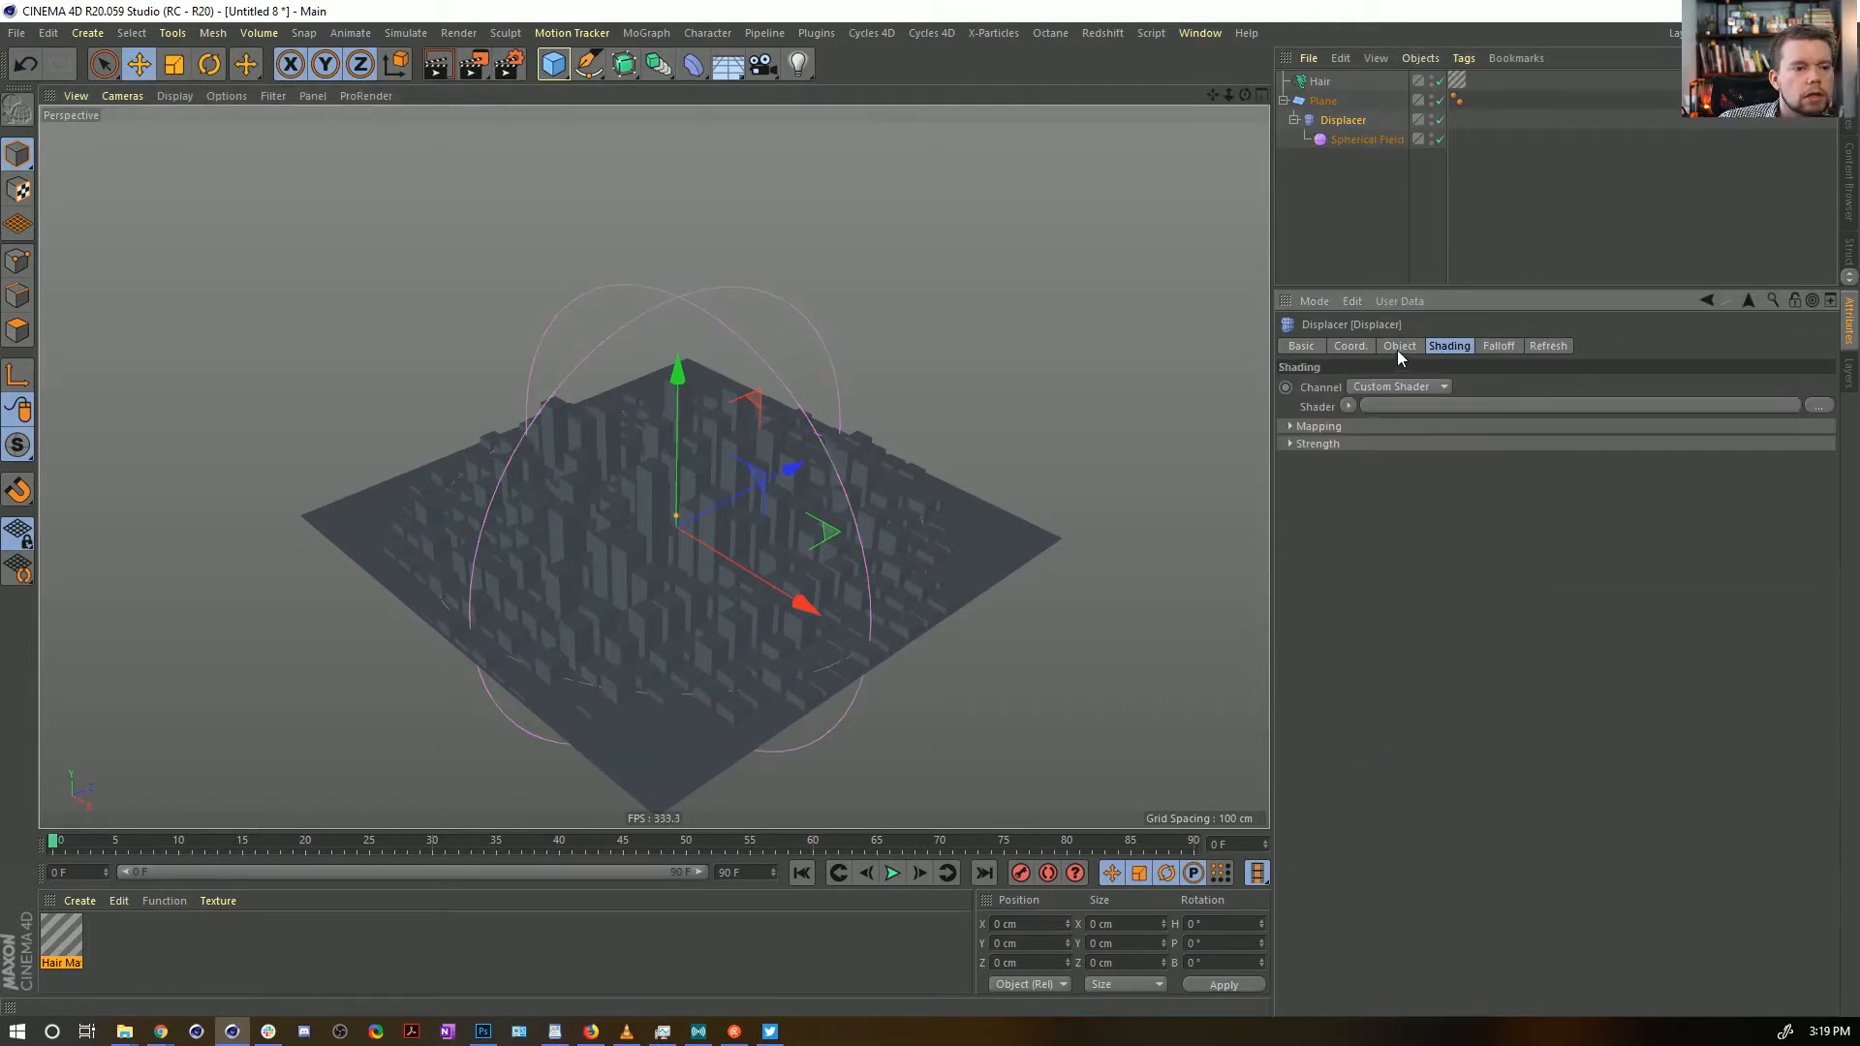
pyautogui.click(1398, 349)
pyautogui.click(1433, 349)
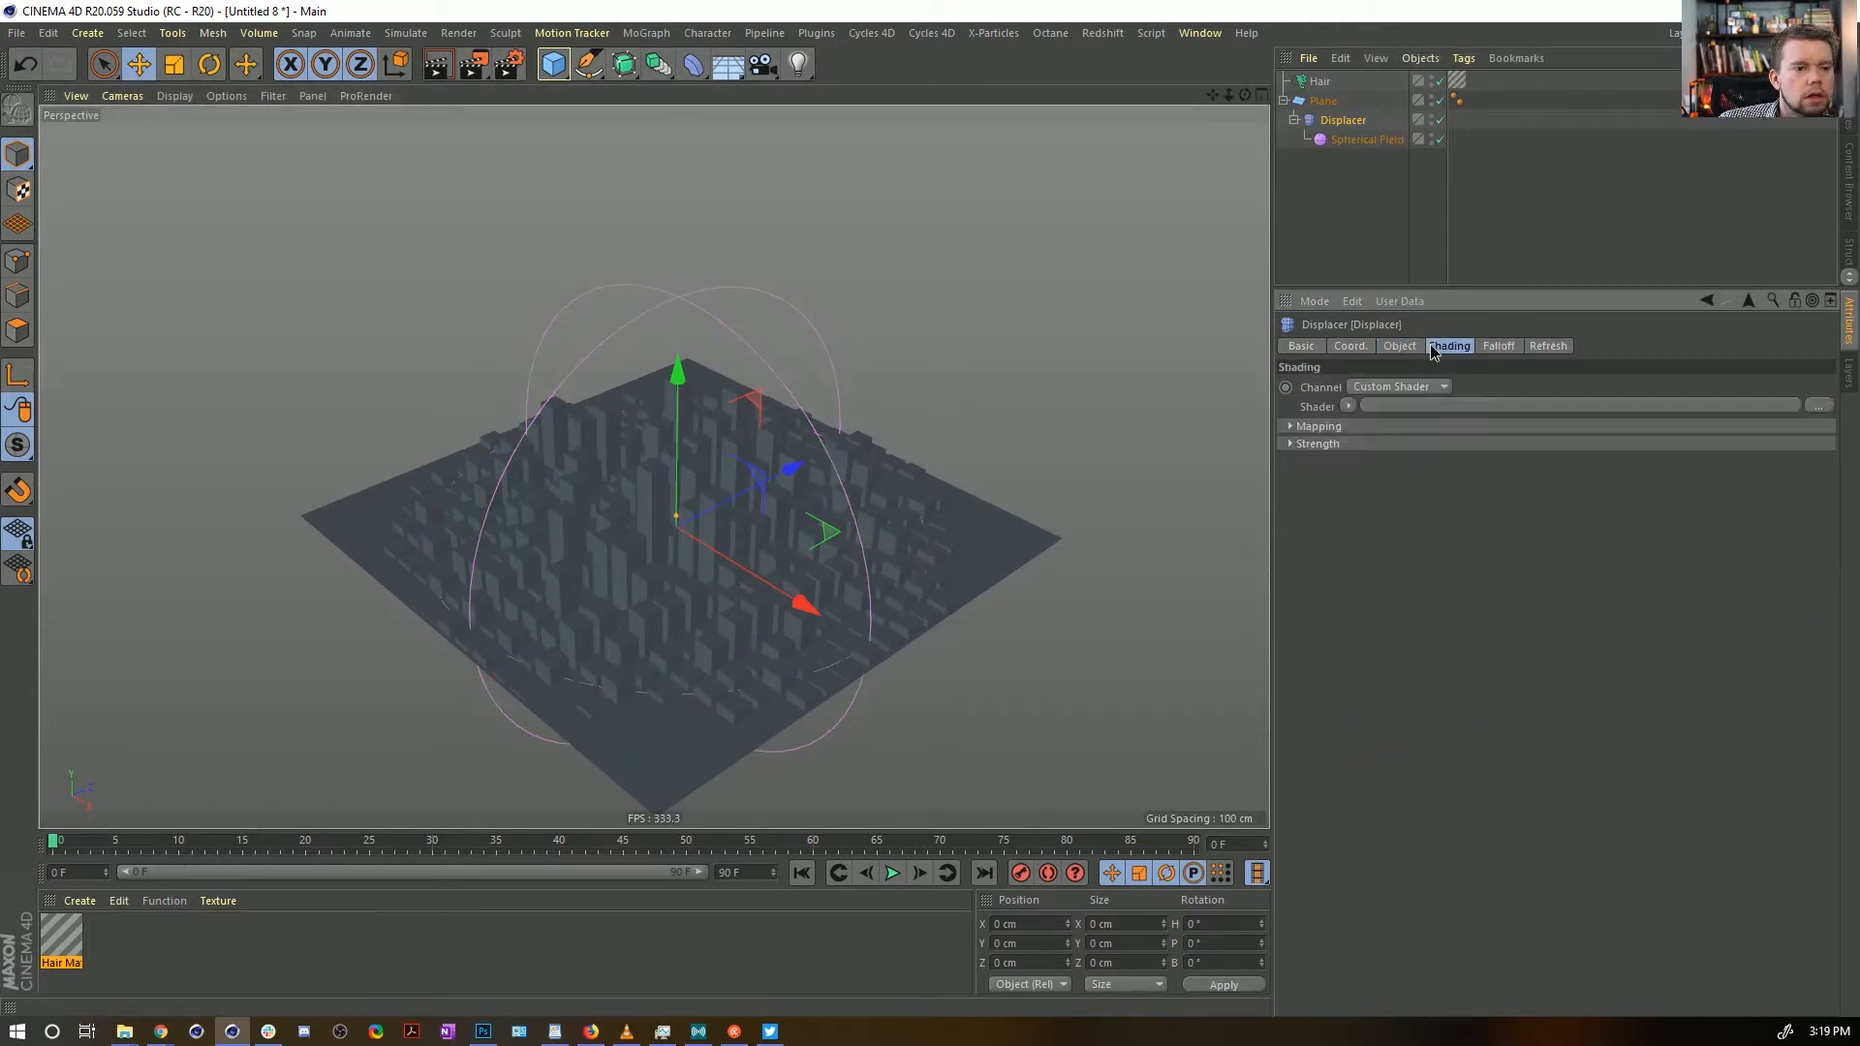
pyautogui.click(1345, 406)
pyautogui.click(1347, 548)
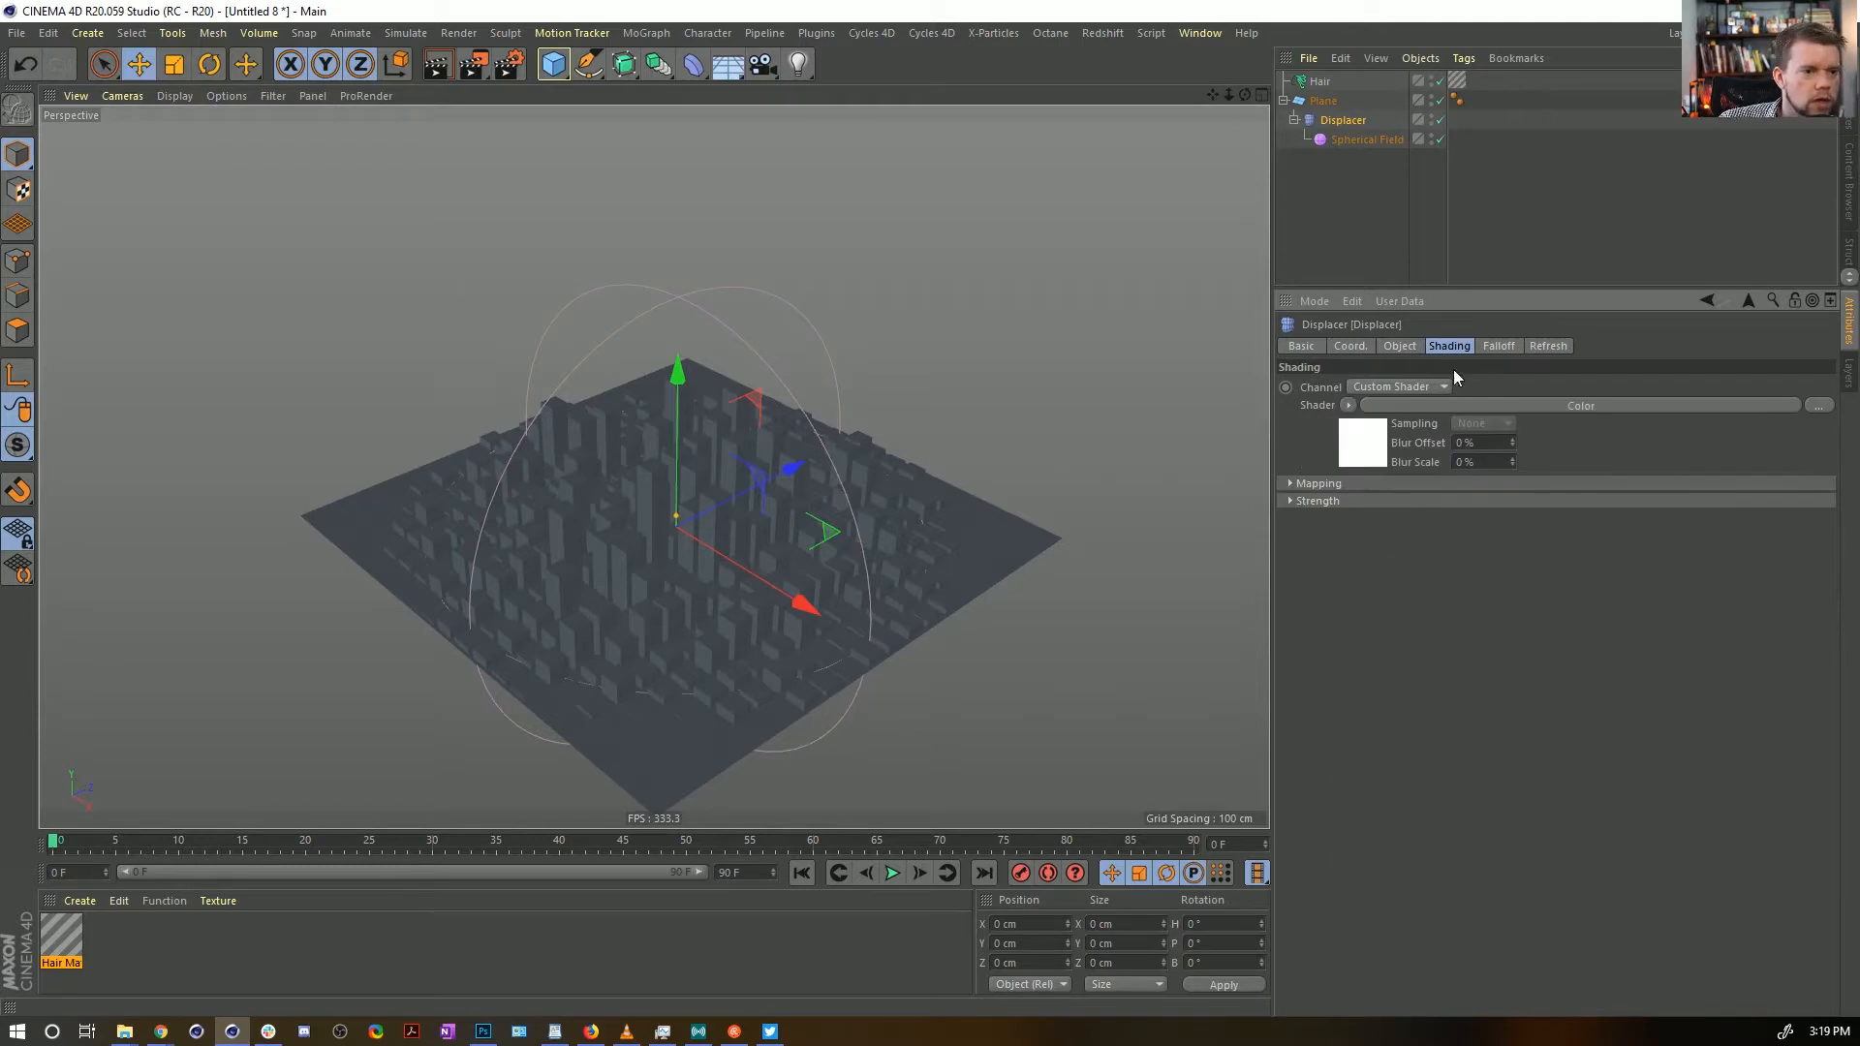
# Try a Displacer height of 222 cm, and make it negative at -222 cm
pyautogui.click(1365, 346)
pyautogui.click(1398, 345)
pyautogui.moveTo(1408, 432); pyautogui.dragTo(1408, 310)
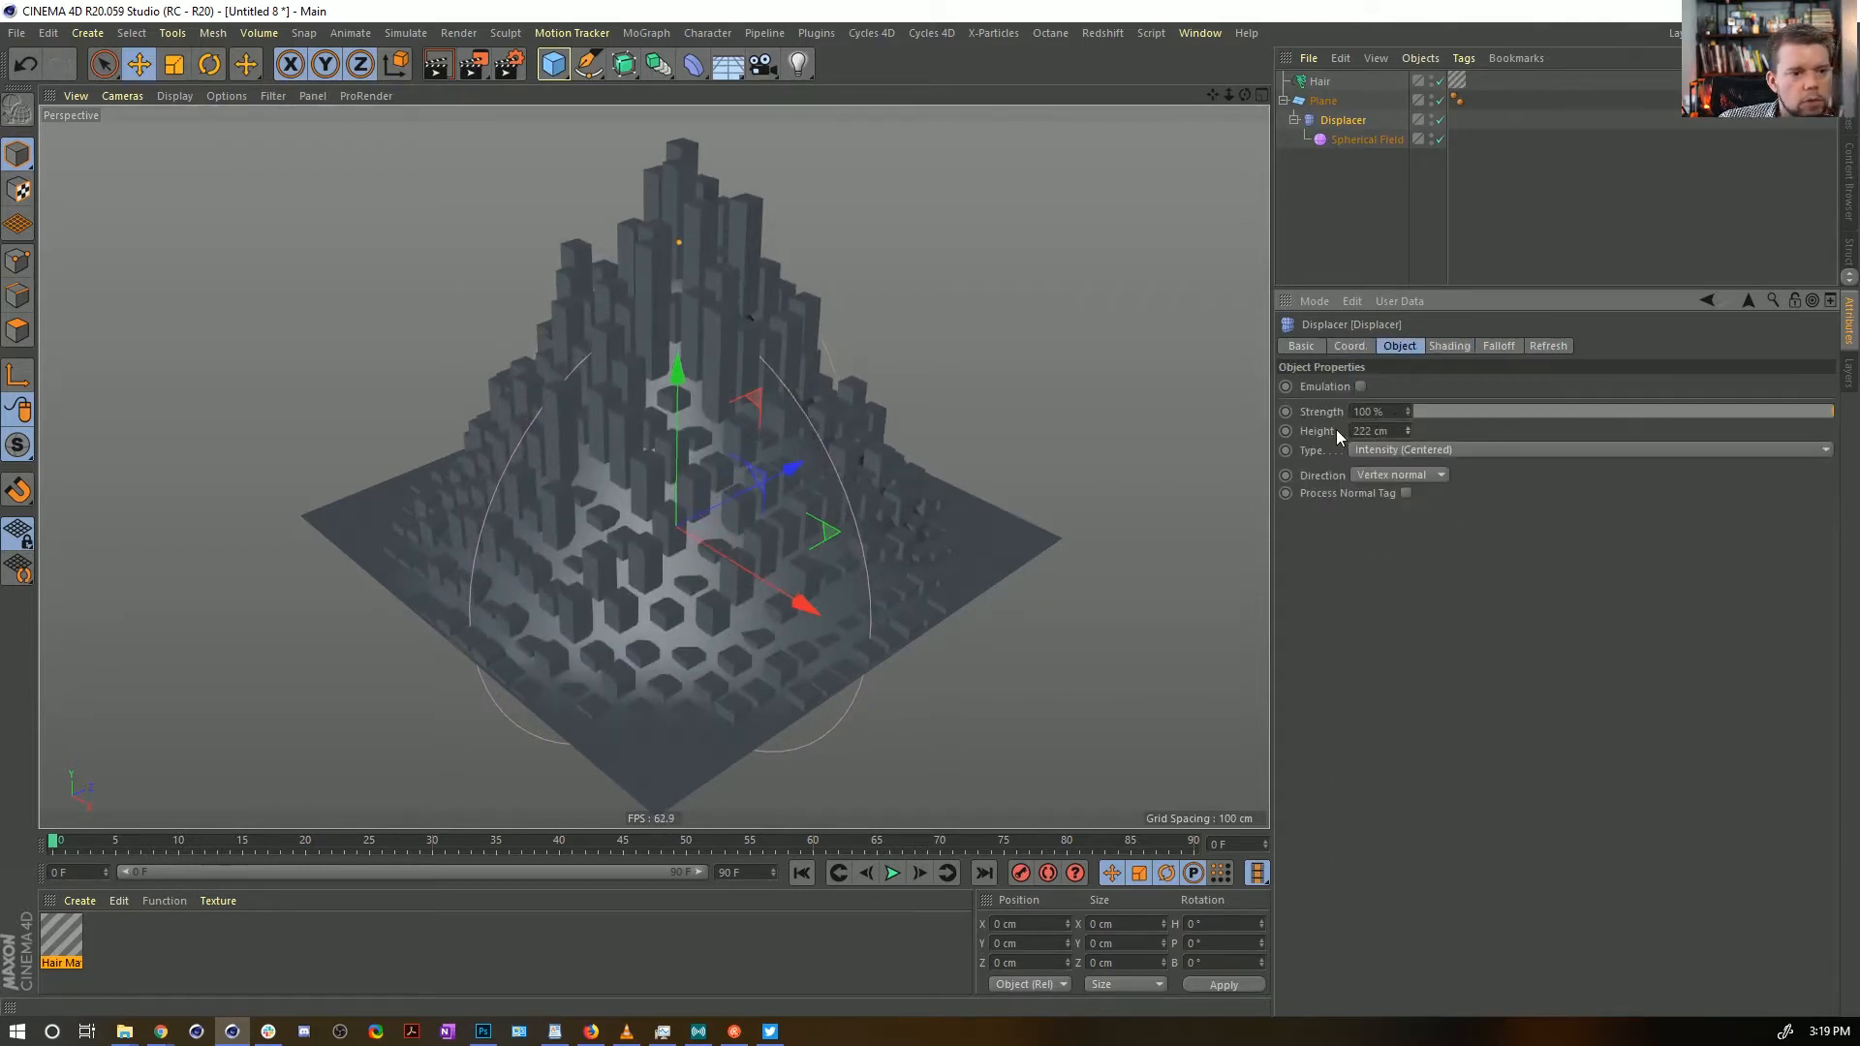
pyautogui.write('-')
pyautogui.press('Return')
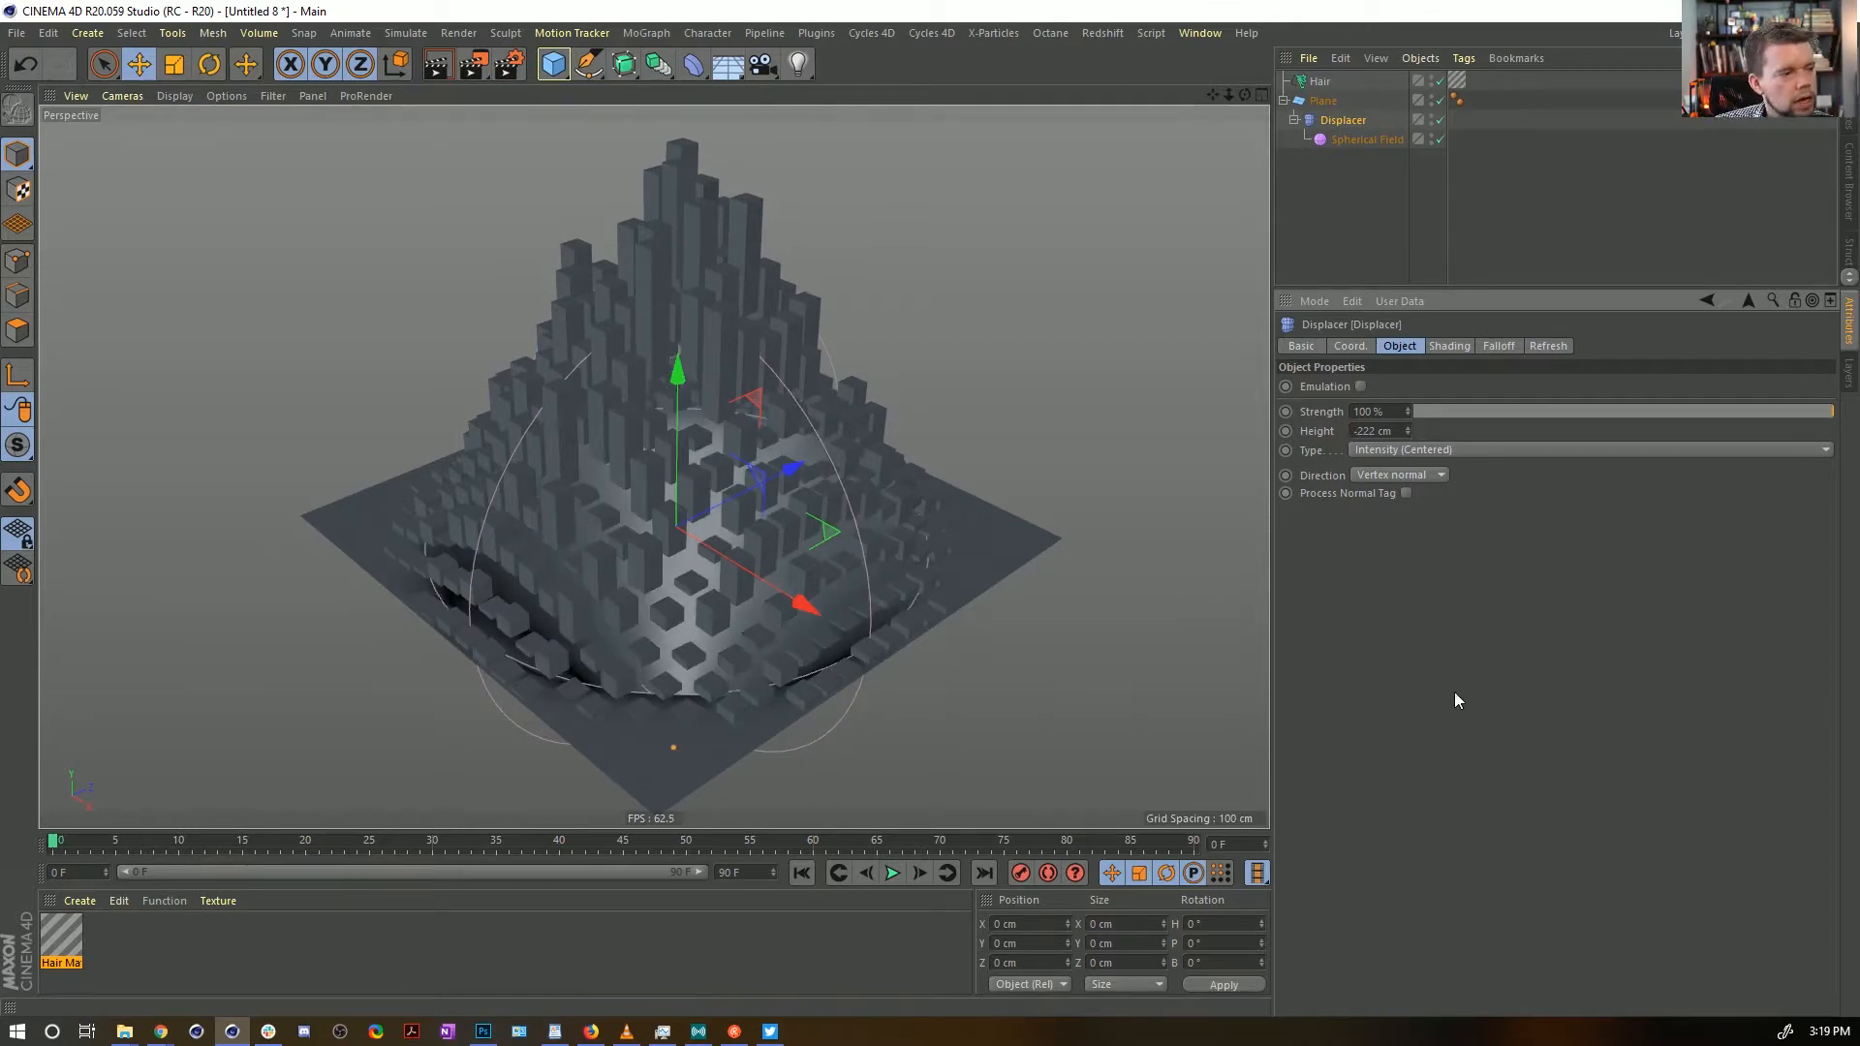
# Play the animation and examine from above how the hair blocks follow the displaced plane
pyautogui.keyDown('alt'); pyautogui.moveTo(741, 611); pyautogui.dragTo(765, 705); pyautogui.keyUp('alt')
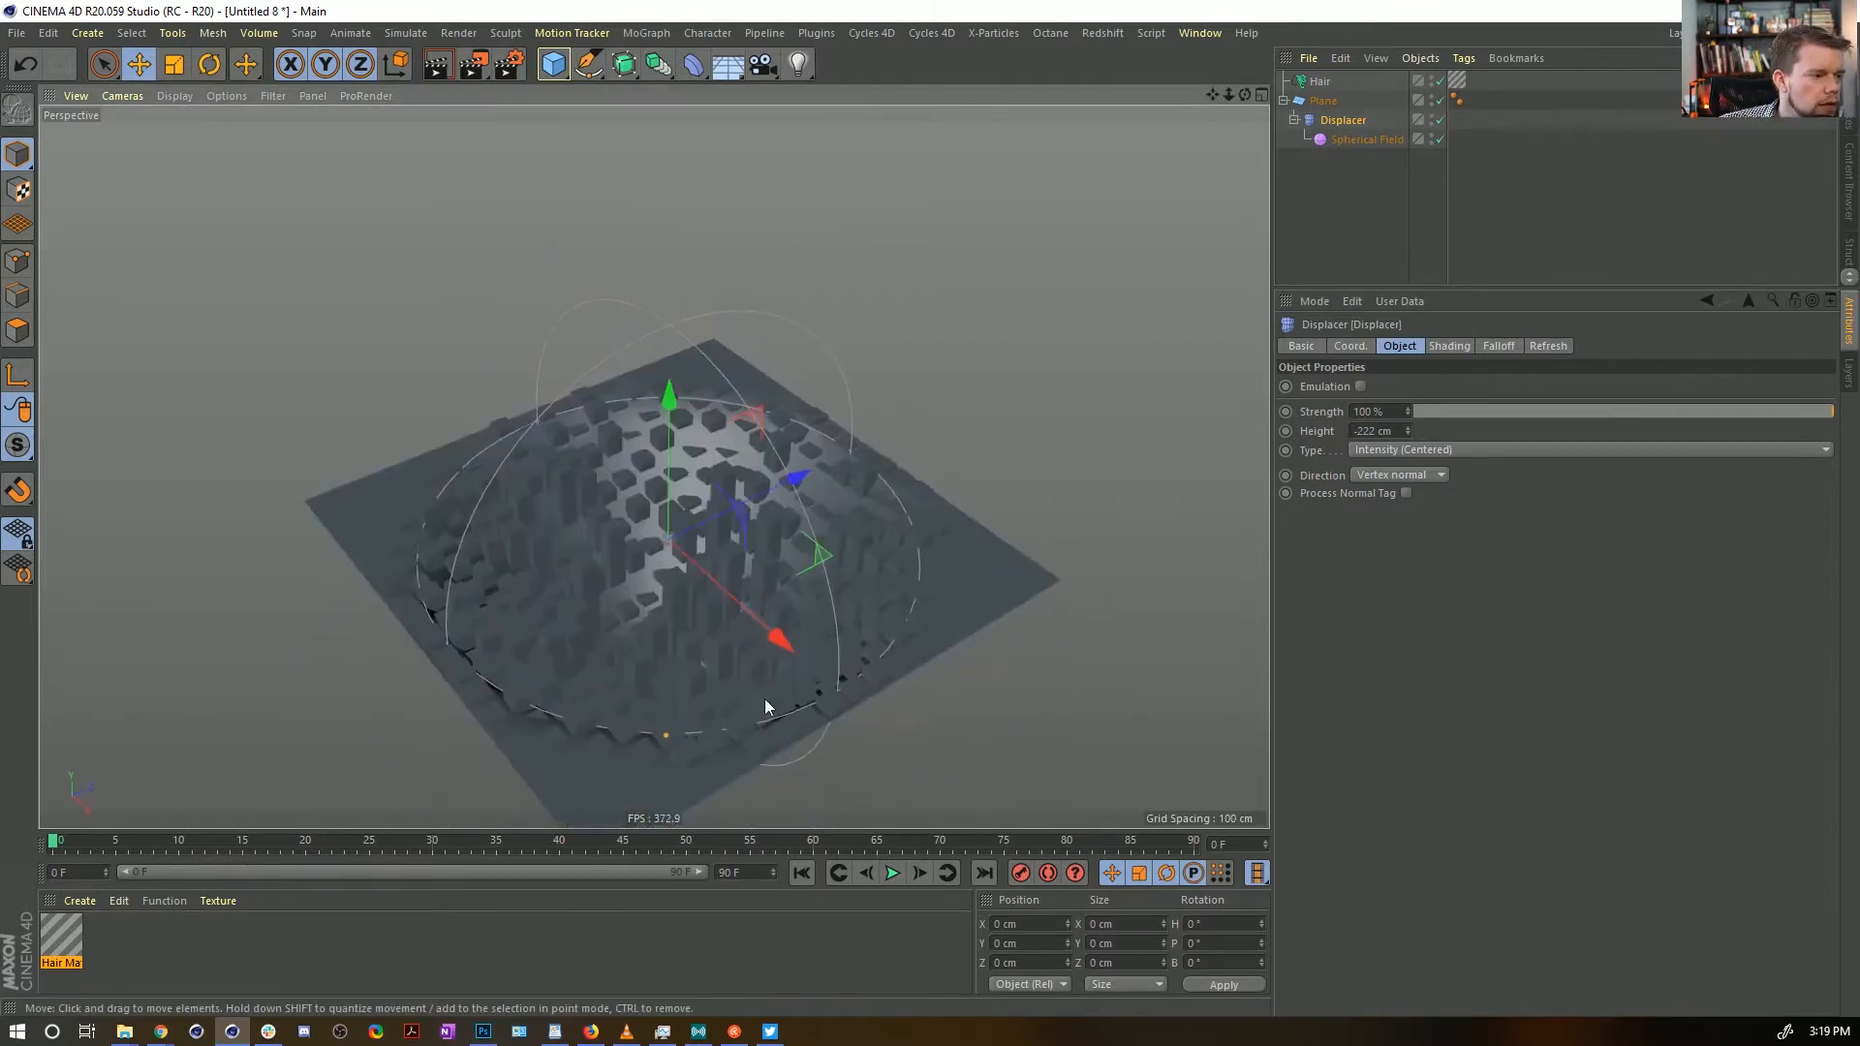
pyautogui.click(891, 874)
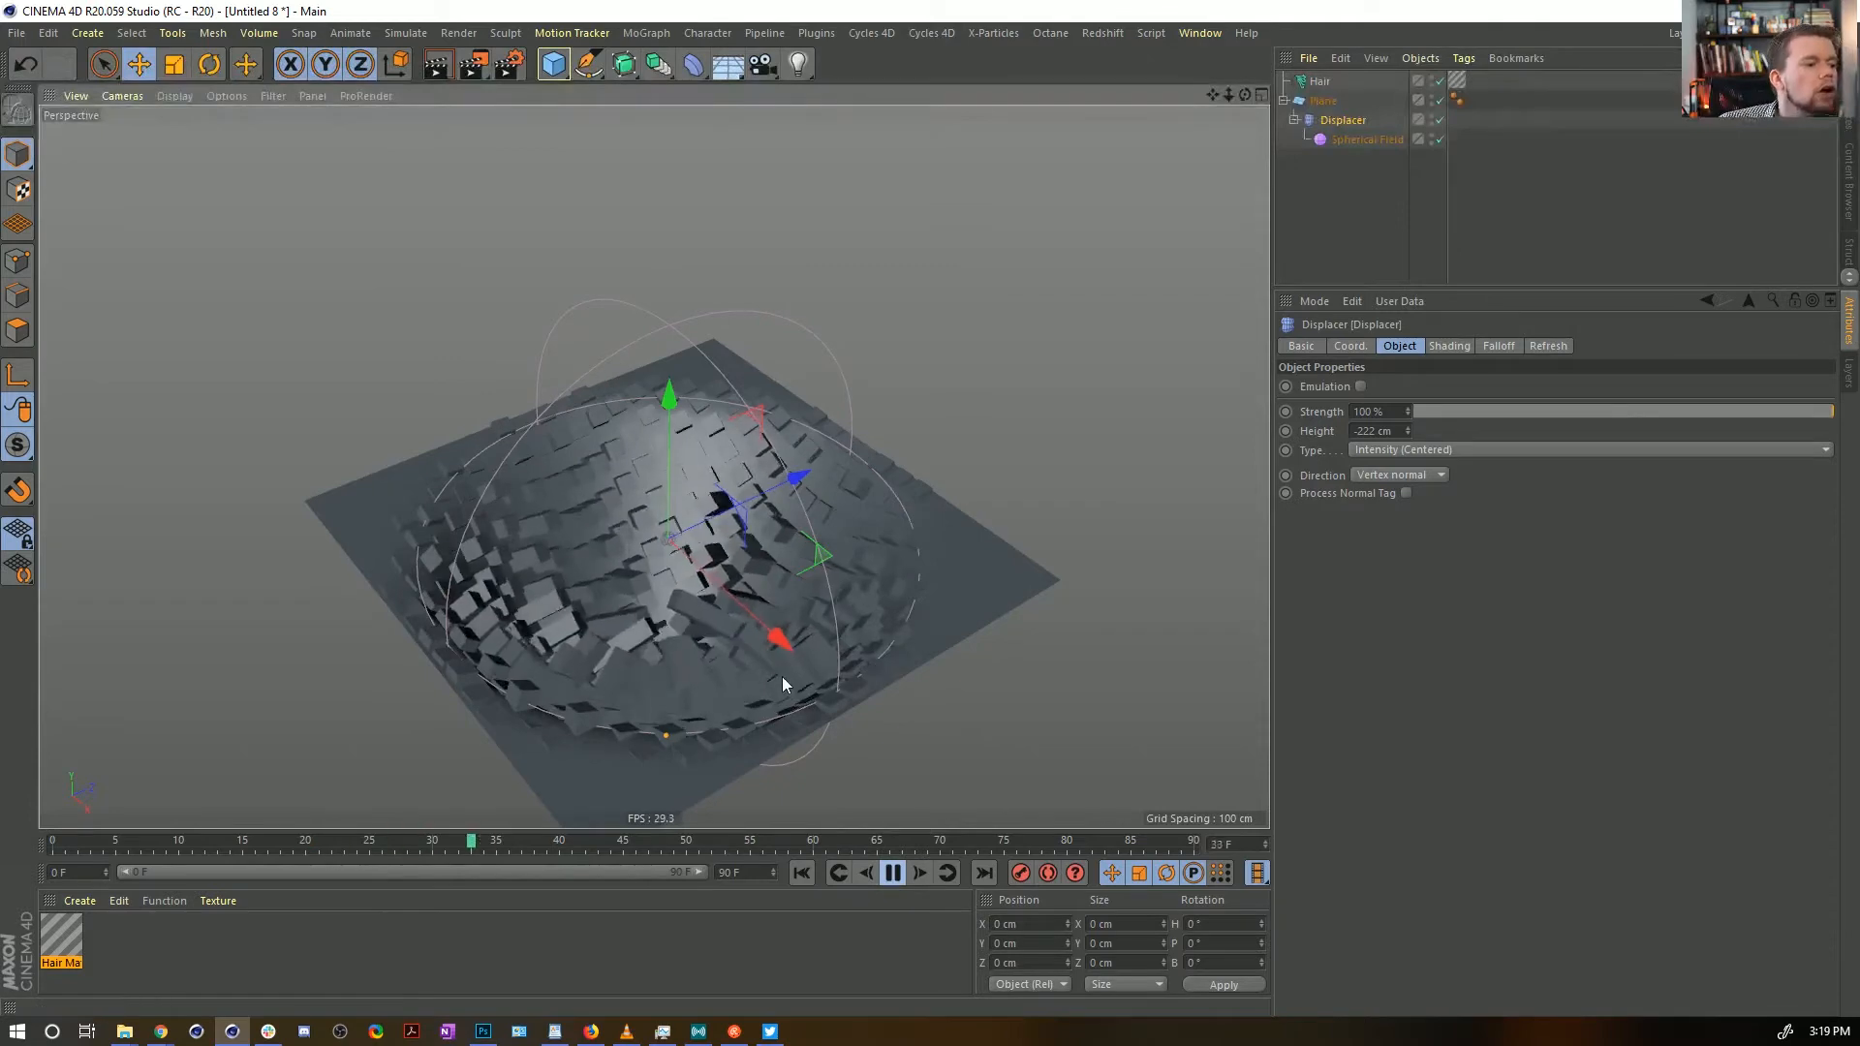
pyautogui.keyDown('alt'); pyautogui.moveTo(782, 676); pyautogui.dragTo(781, 468, button='middle'); pyautogui.keyUp('alt')
pyautogui.keyDown('alt'); pyautogui.moveTo(781, 470); pyautogui.dragTo(847, 520); pyautogui.keyUp('alt')
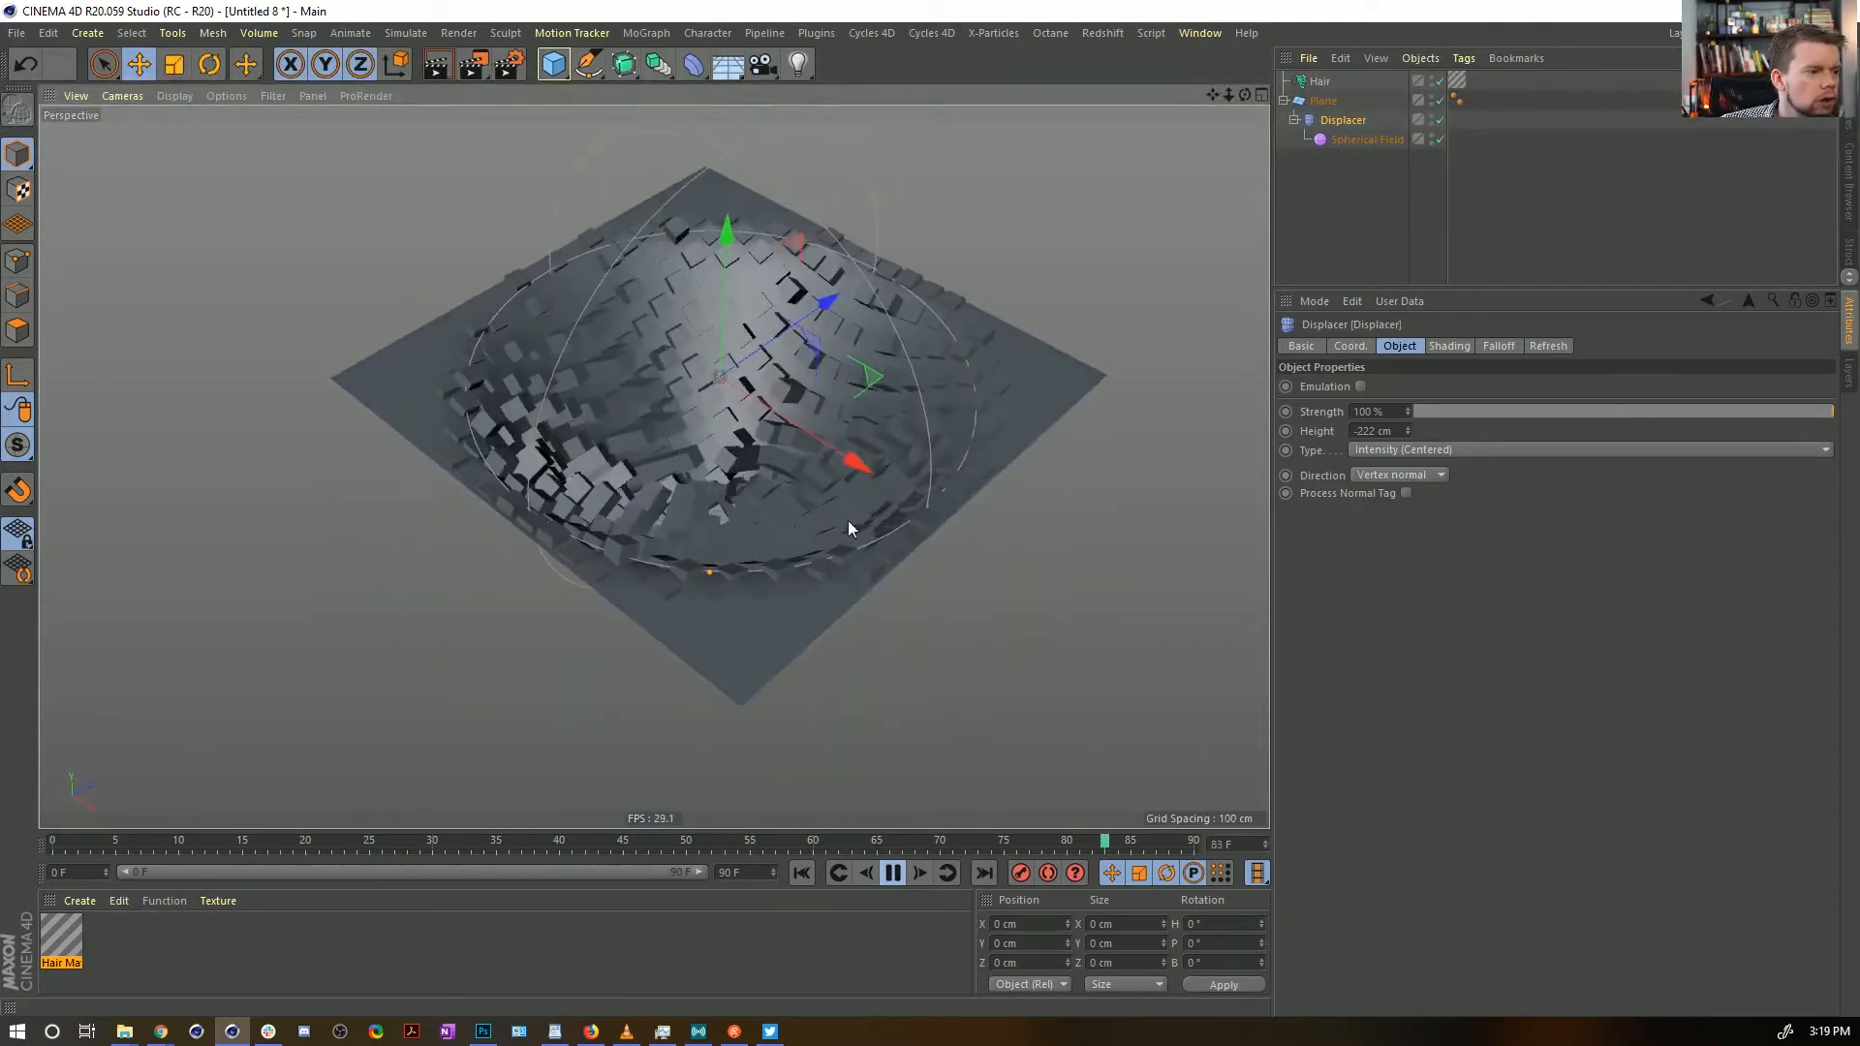
# Set the Hair guides' growth to Direction along the Y axis, and hide the Plane in the viewport
pyautogui.click(1344, 84)
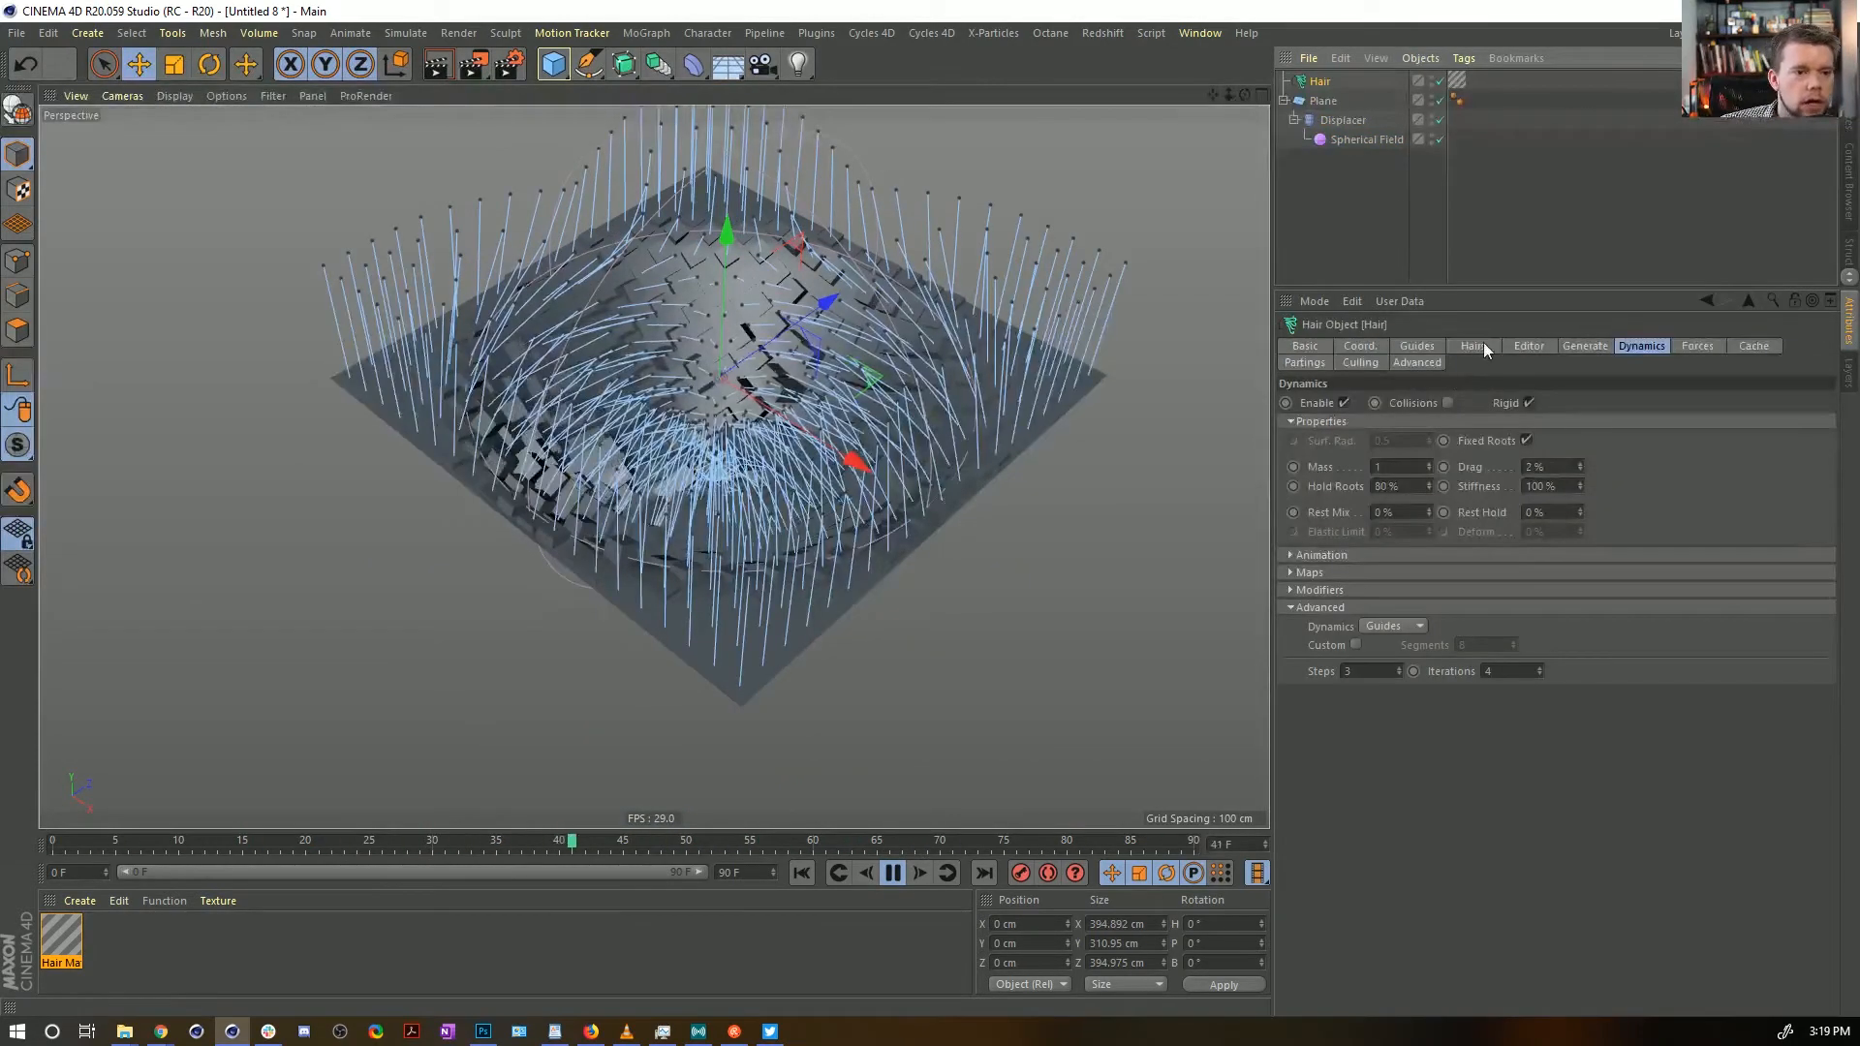
pyautogui.click(1473, 345)
pyautogui.click(1417, 346)
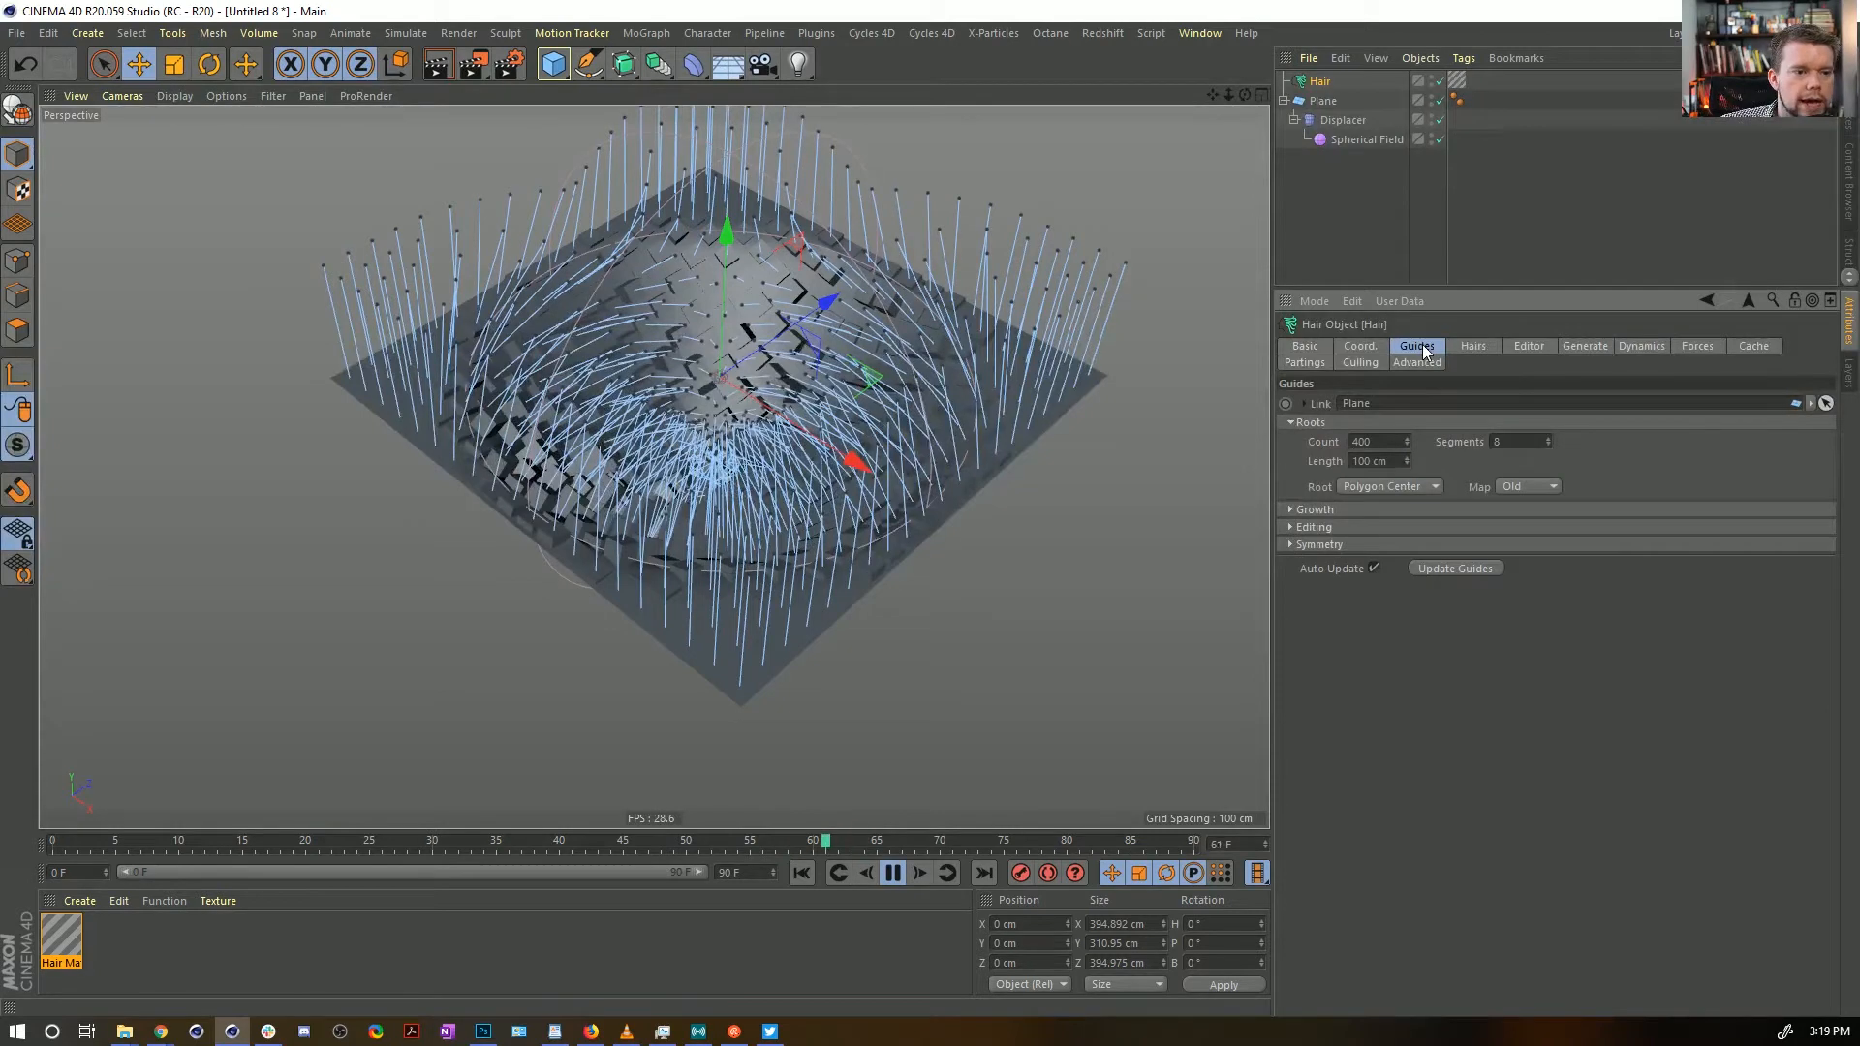
pyautogui.click(1316, 508)
pyautogui.click(1410, 528)
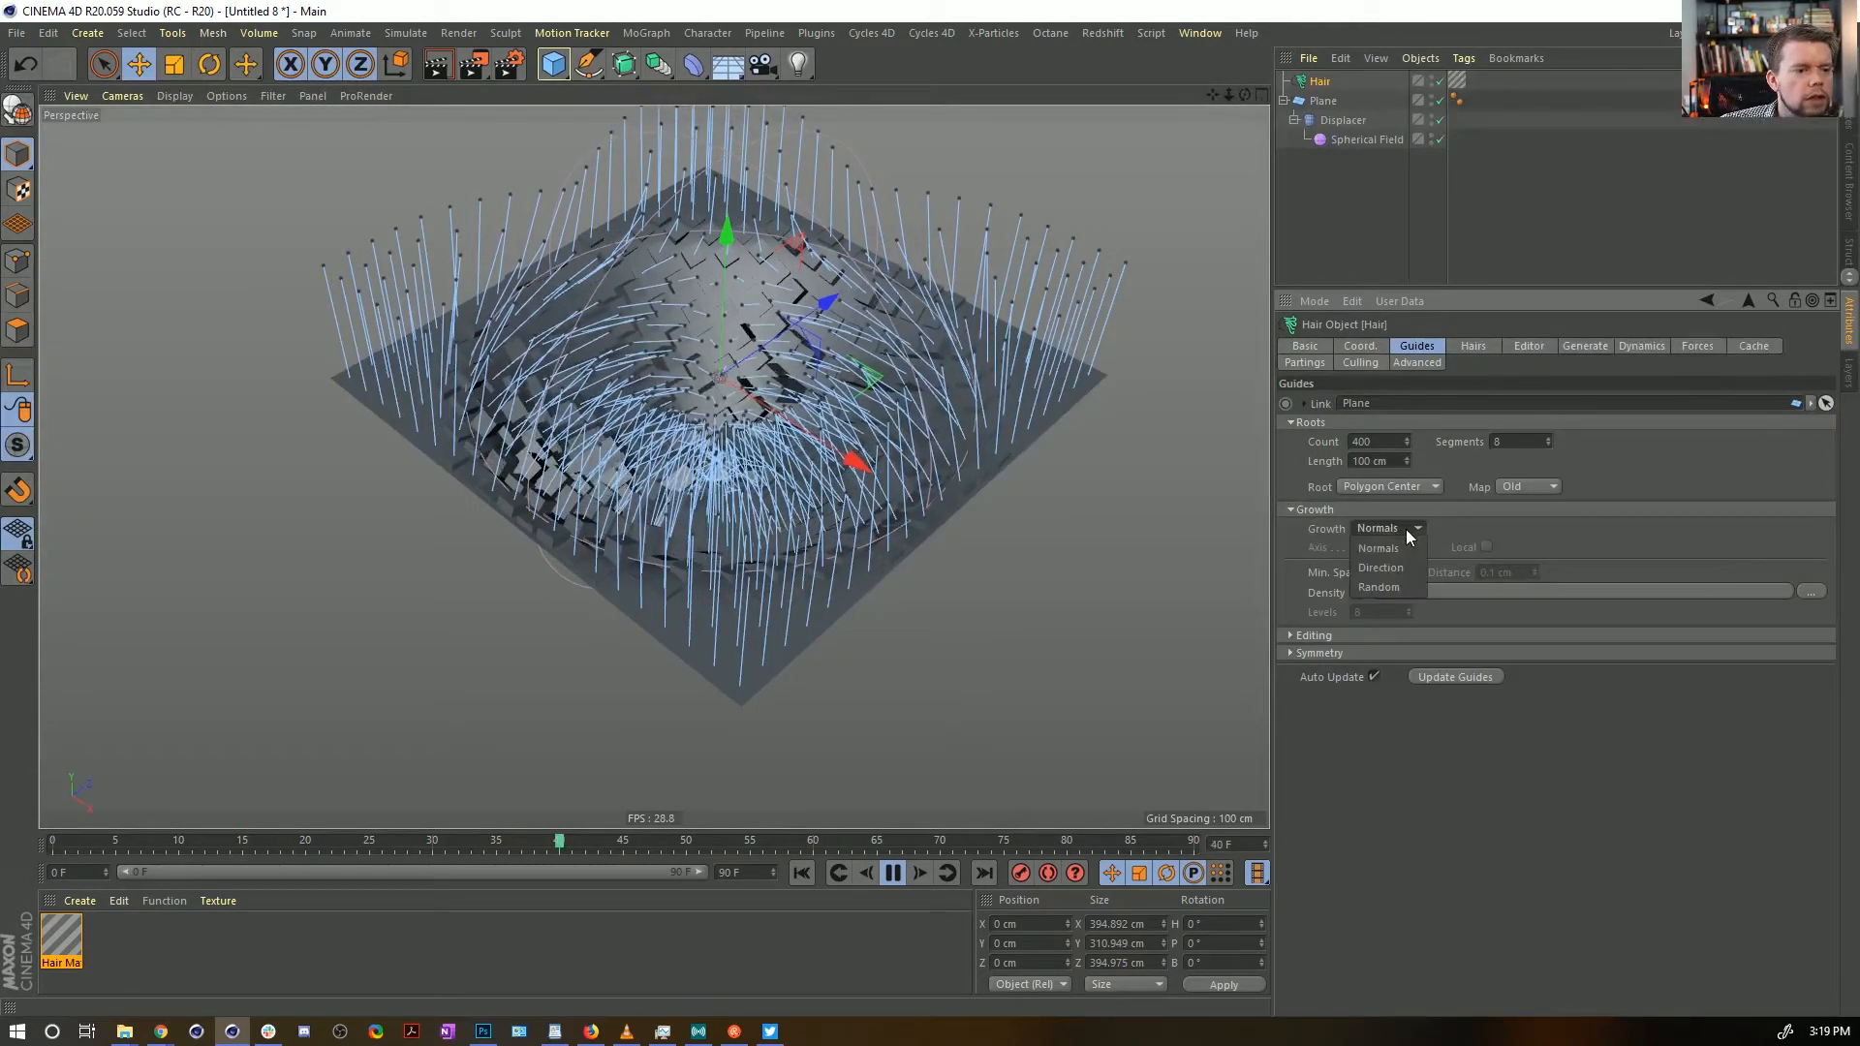
pyautogui.click(1403, 567)
pyautogui.click(1377, 548)
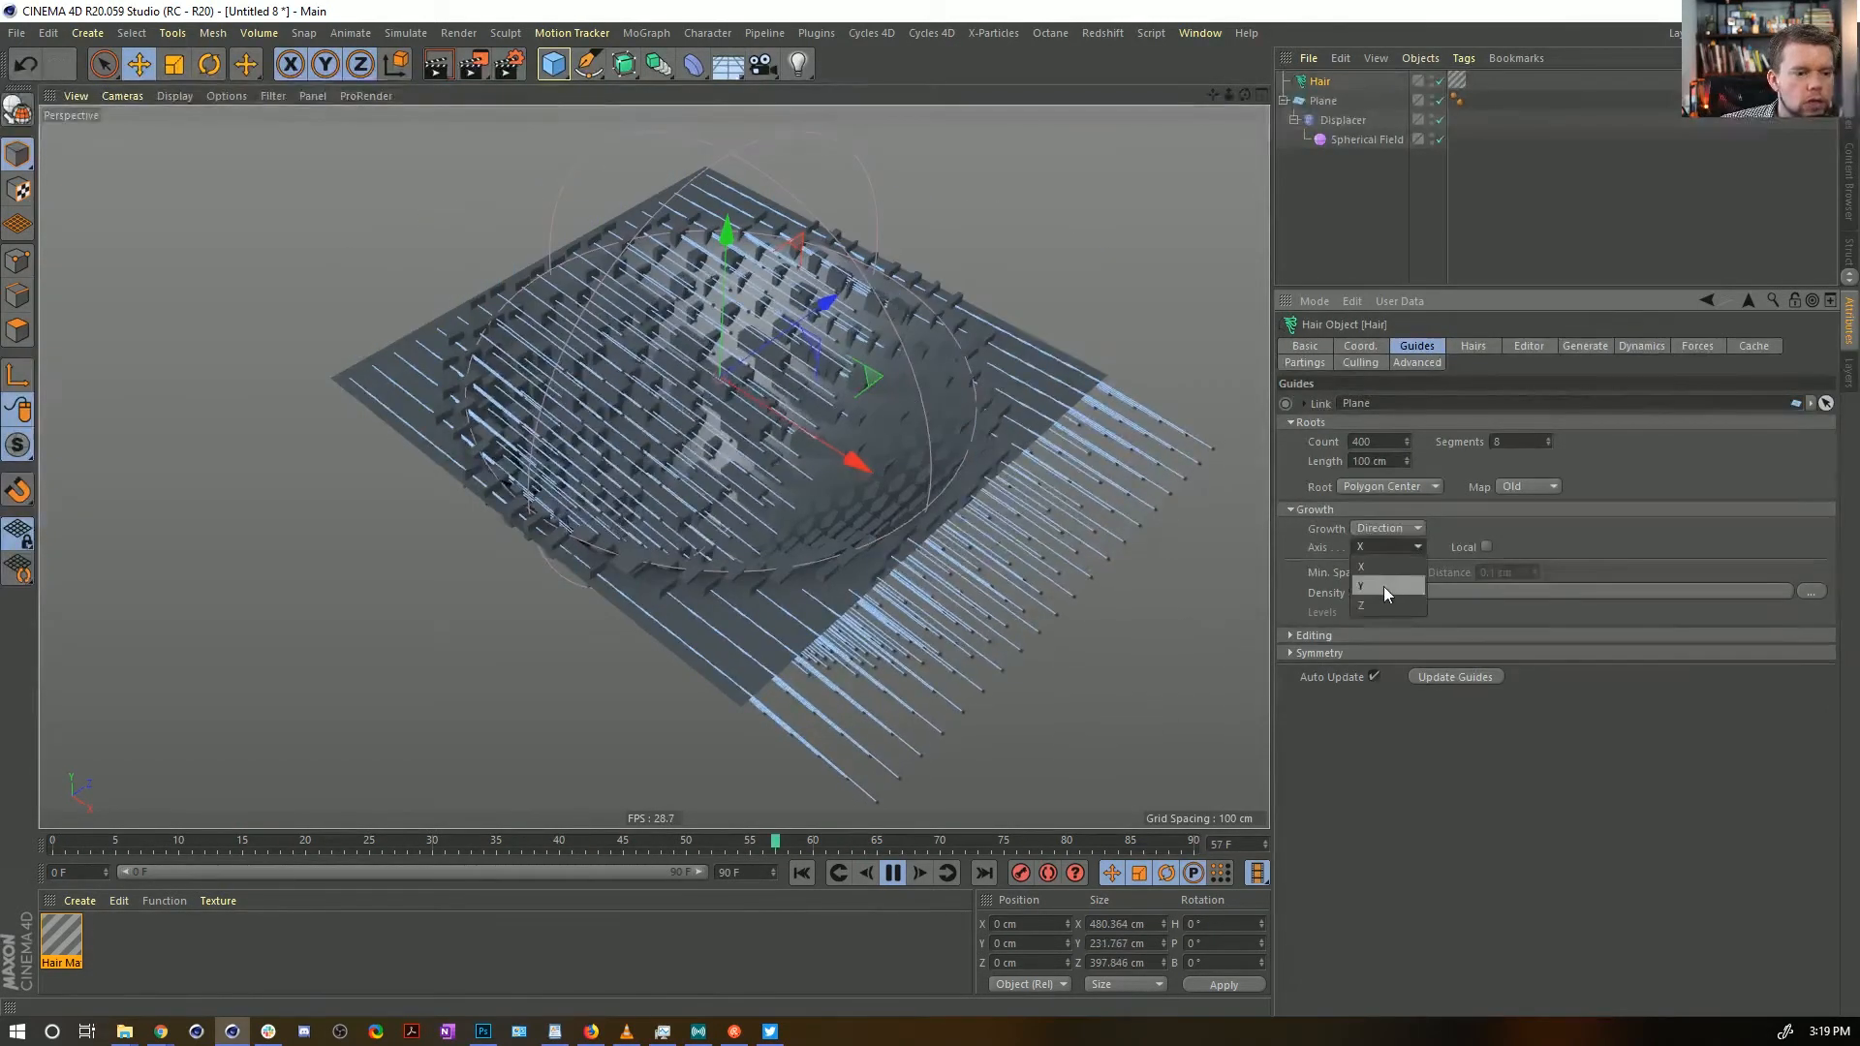
pyautogui.click(1384, 587)
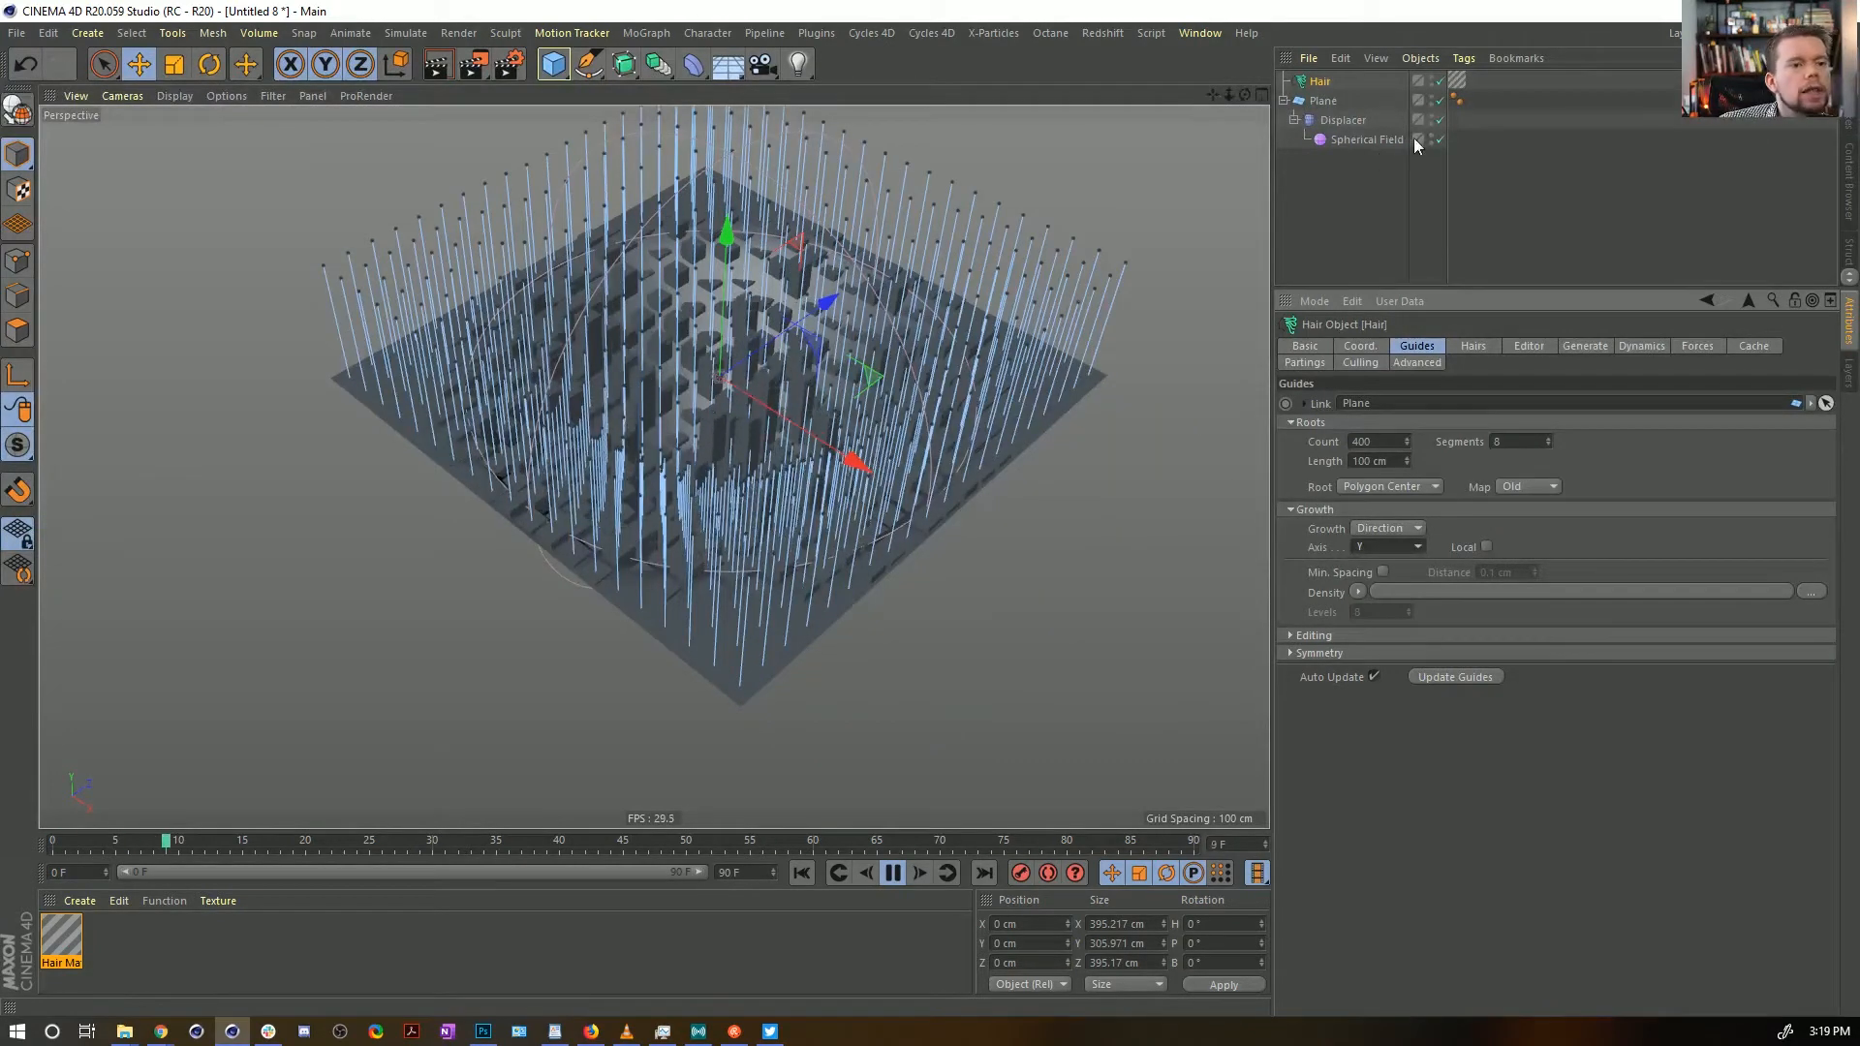
pyautogui.click(1528, 193)
pyautogui.keyDown('alt'); pyautogui.moveTo(959, 523); pyautogui.dragTo(812, 499); pyautogui.keyUp('alt')
# Try a Displacer strength of about -28%, and undo the change
pyautogui.click(1370, 147)
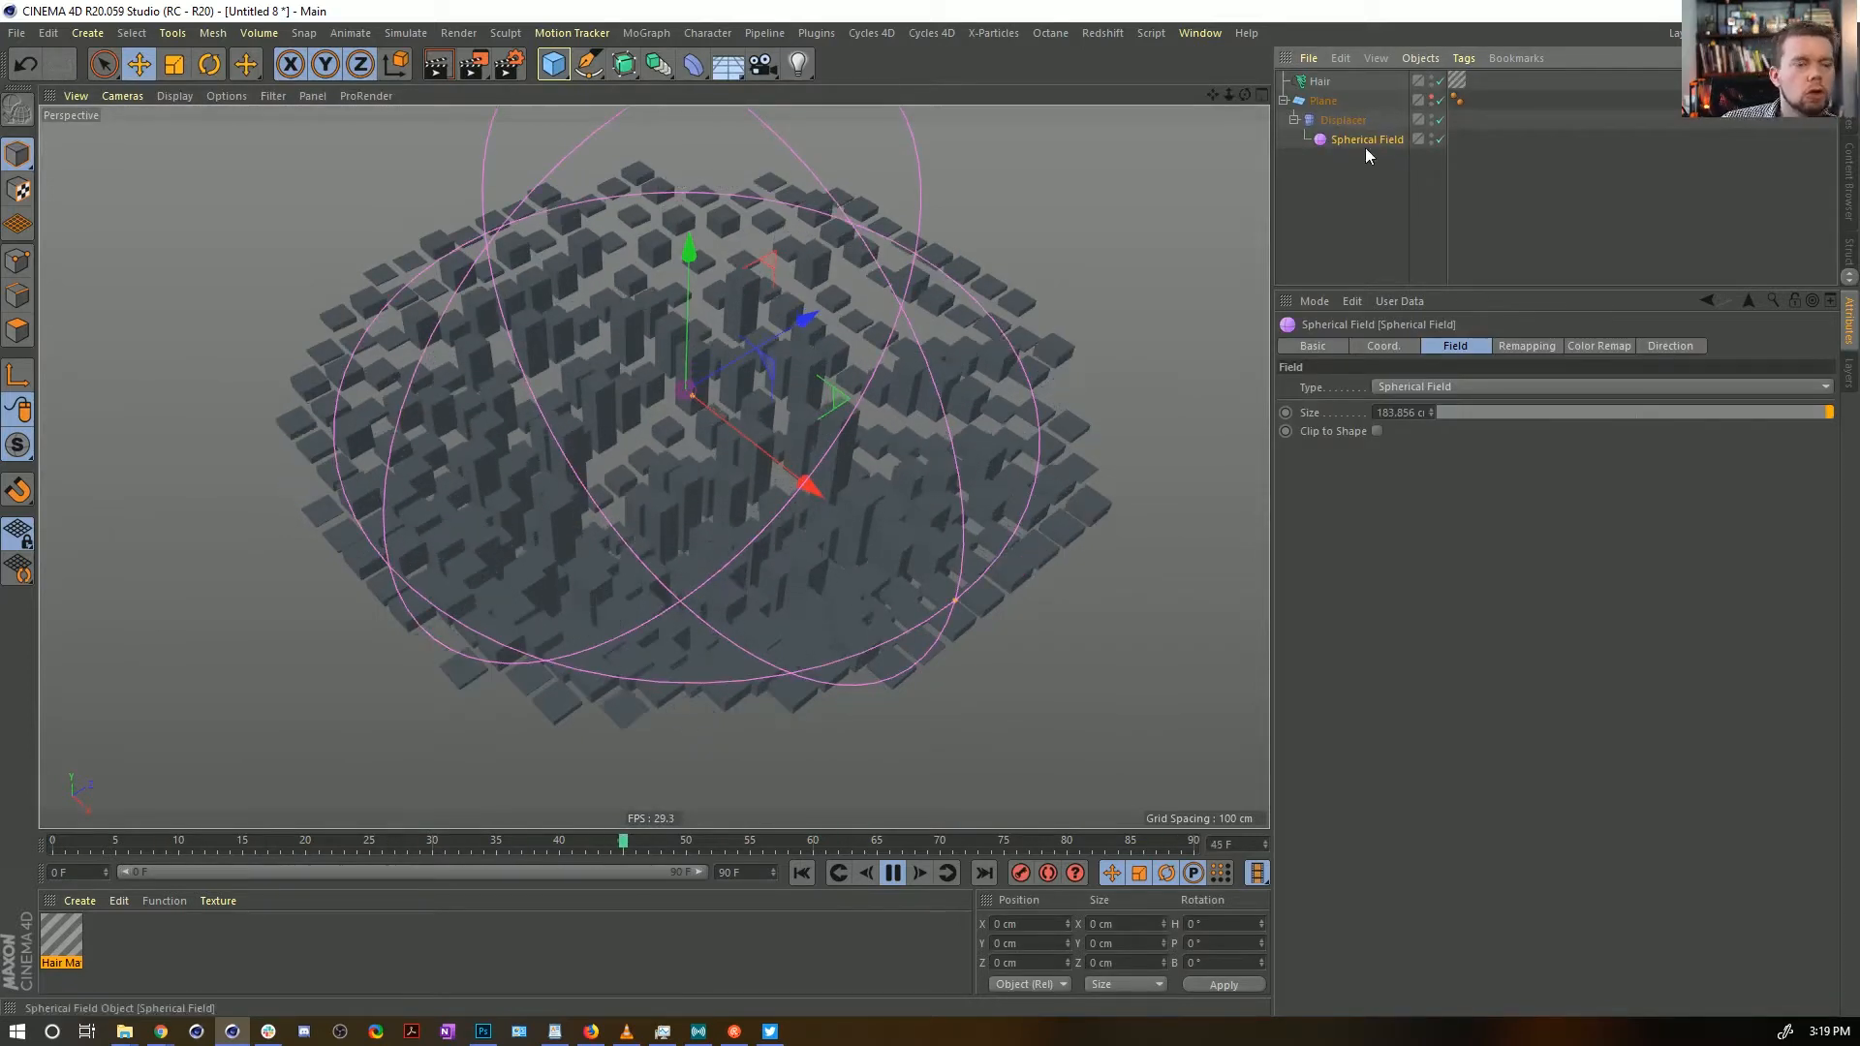
pyautogui.click(1341, 120)
pyautogui.moveTo(1647, 420); pyautogui.dragTo(1566, 420)
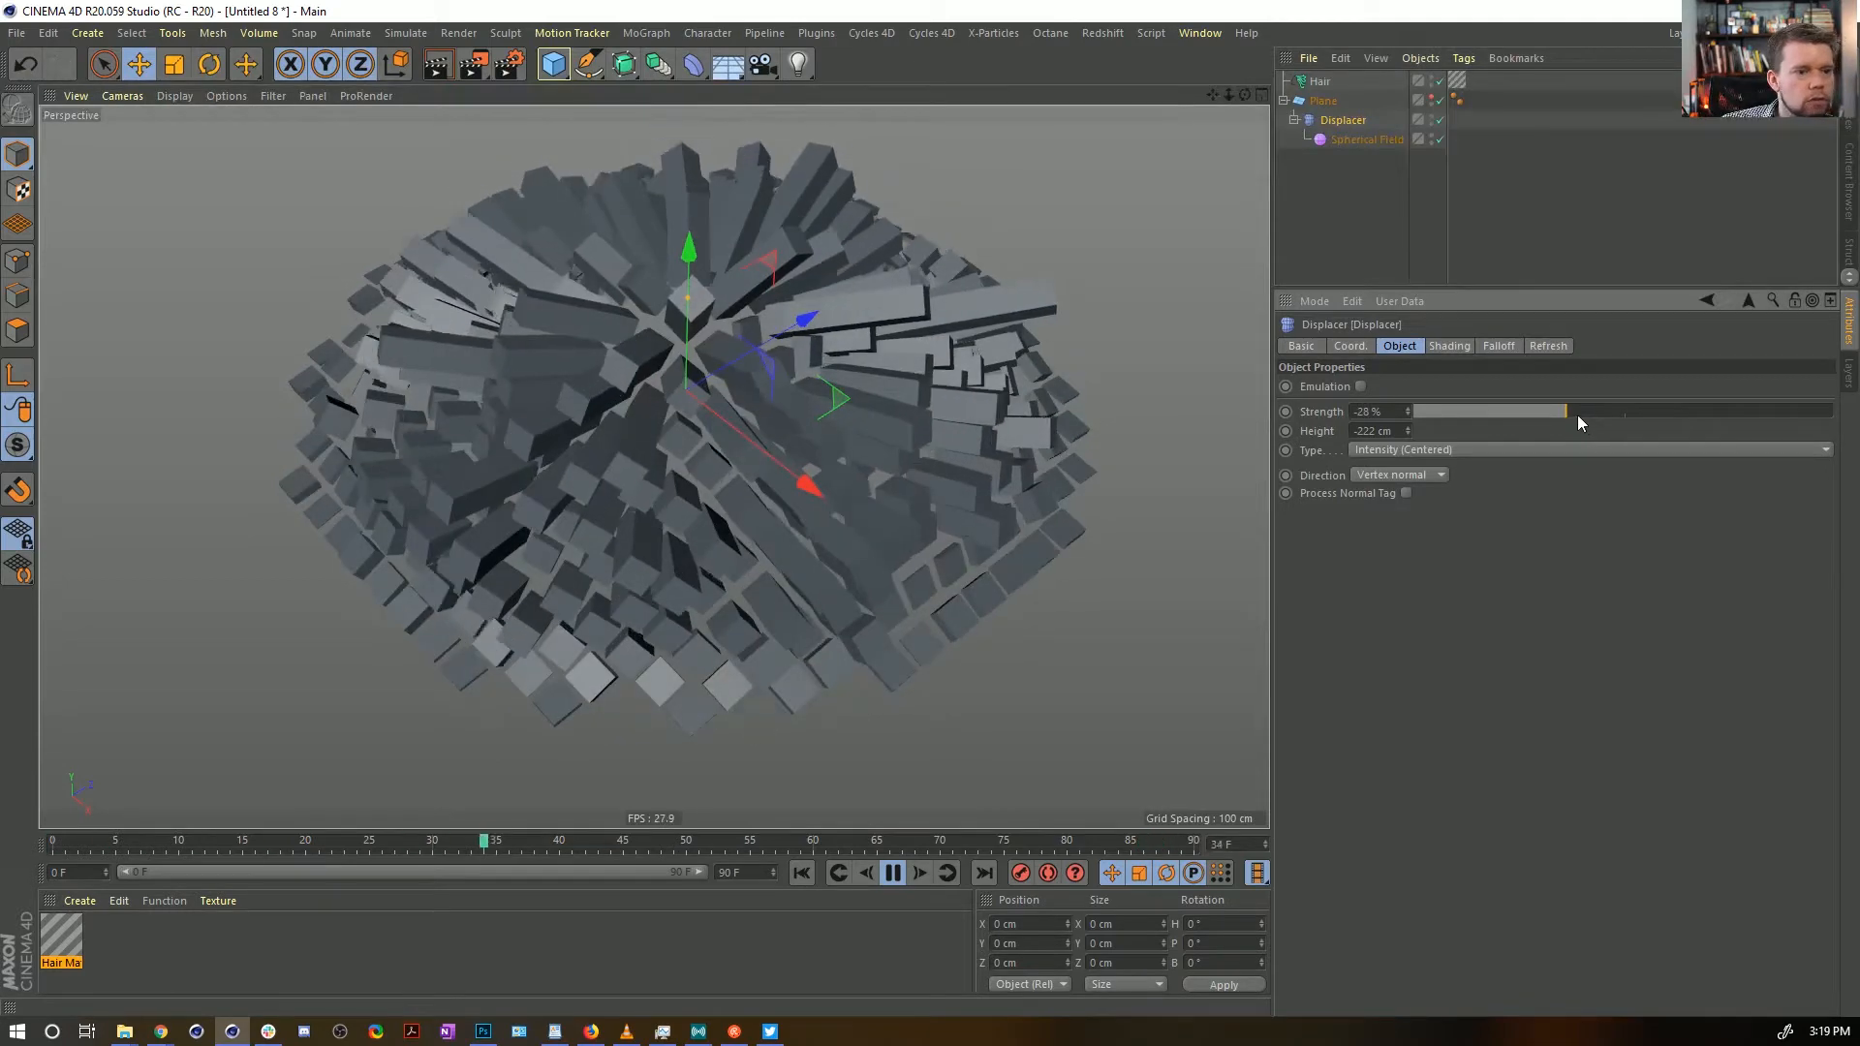
pyautogui.hotkey('ctrl', 'z')
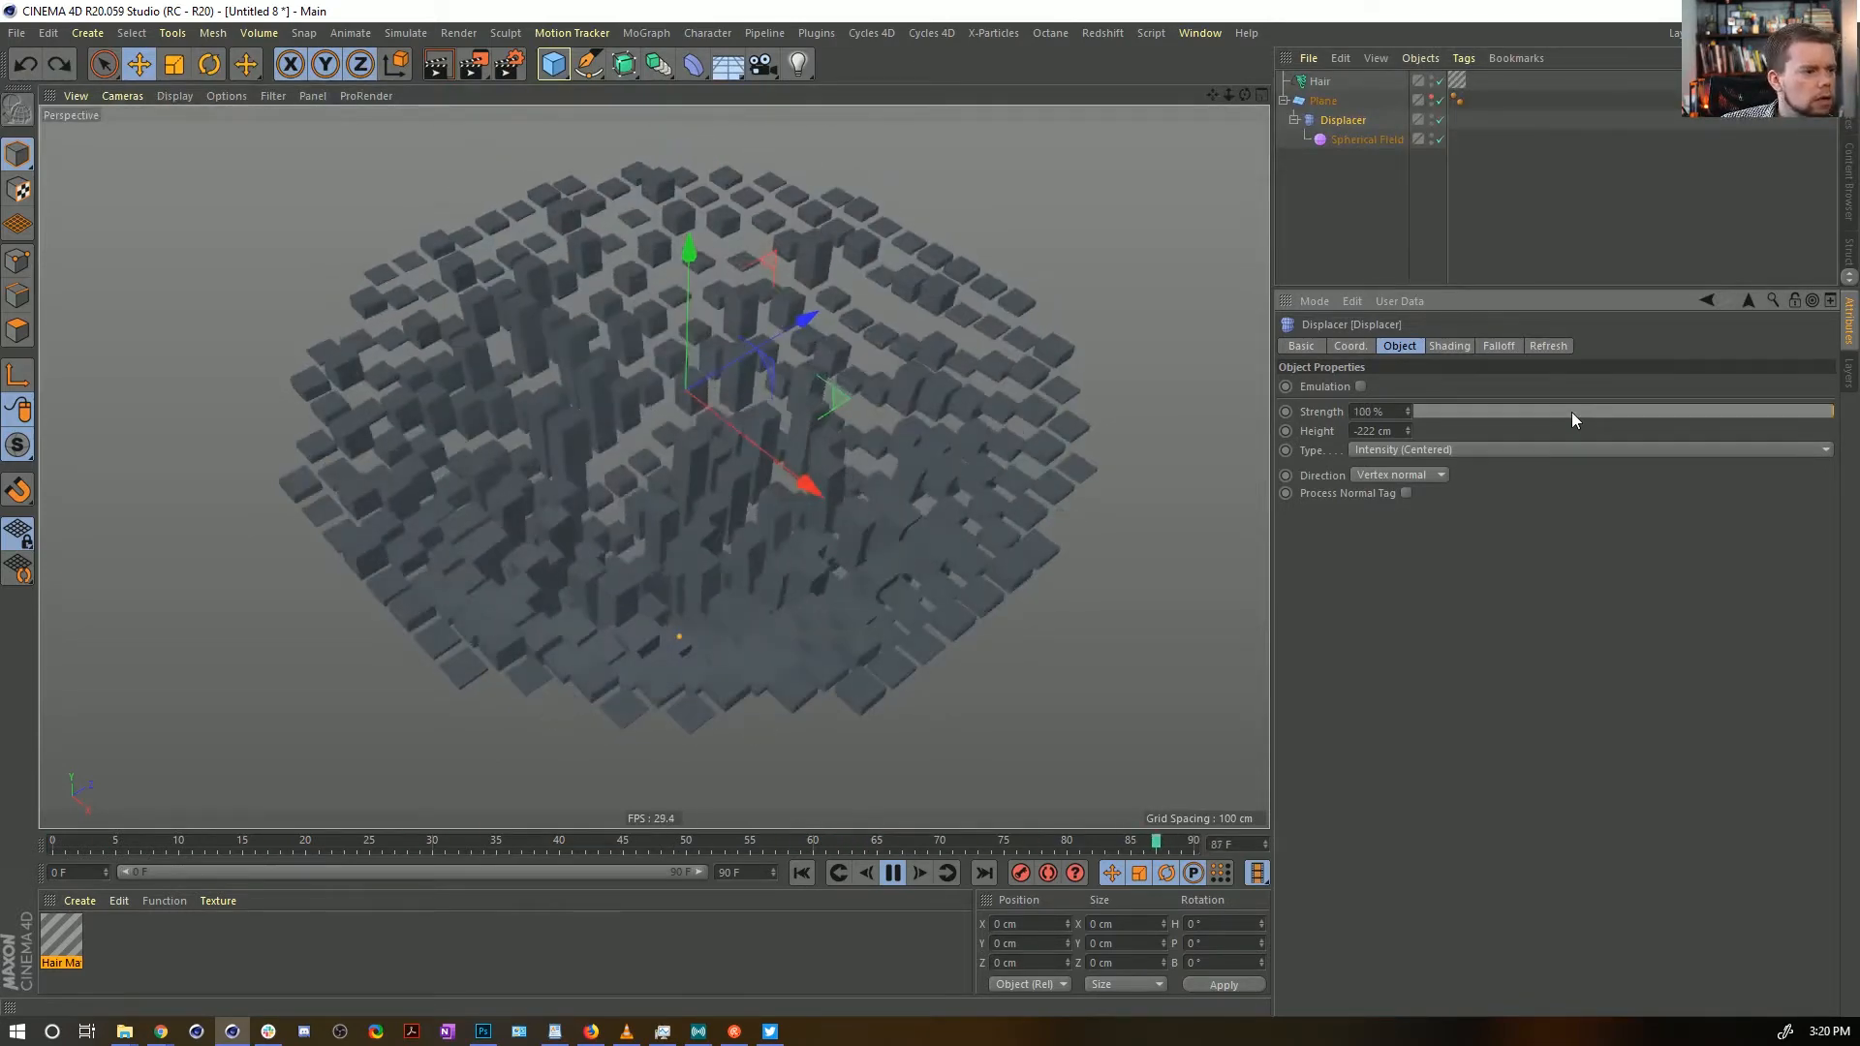
# Replay the animation from a lower view and check the Spherical Field's remapping settings
pyautogui.click(1343, 122)
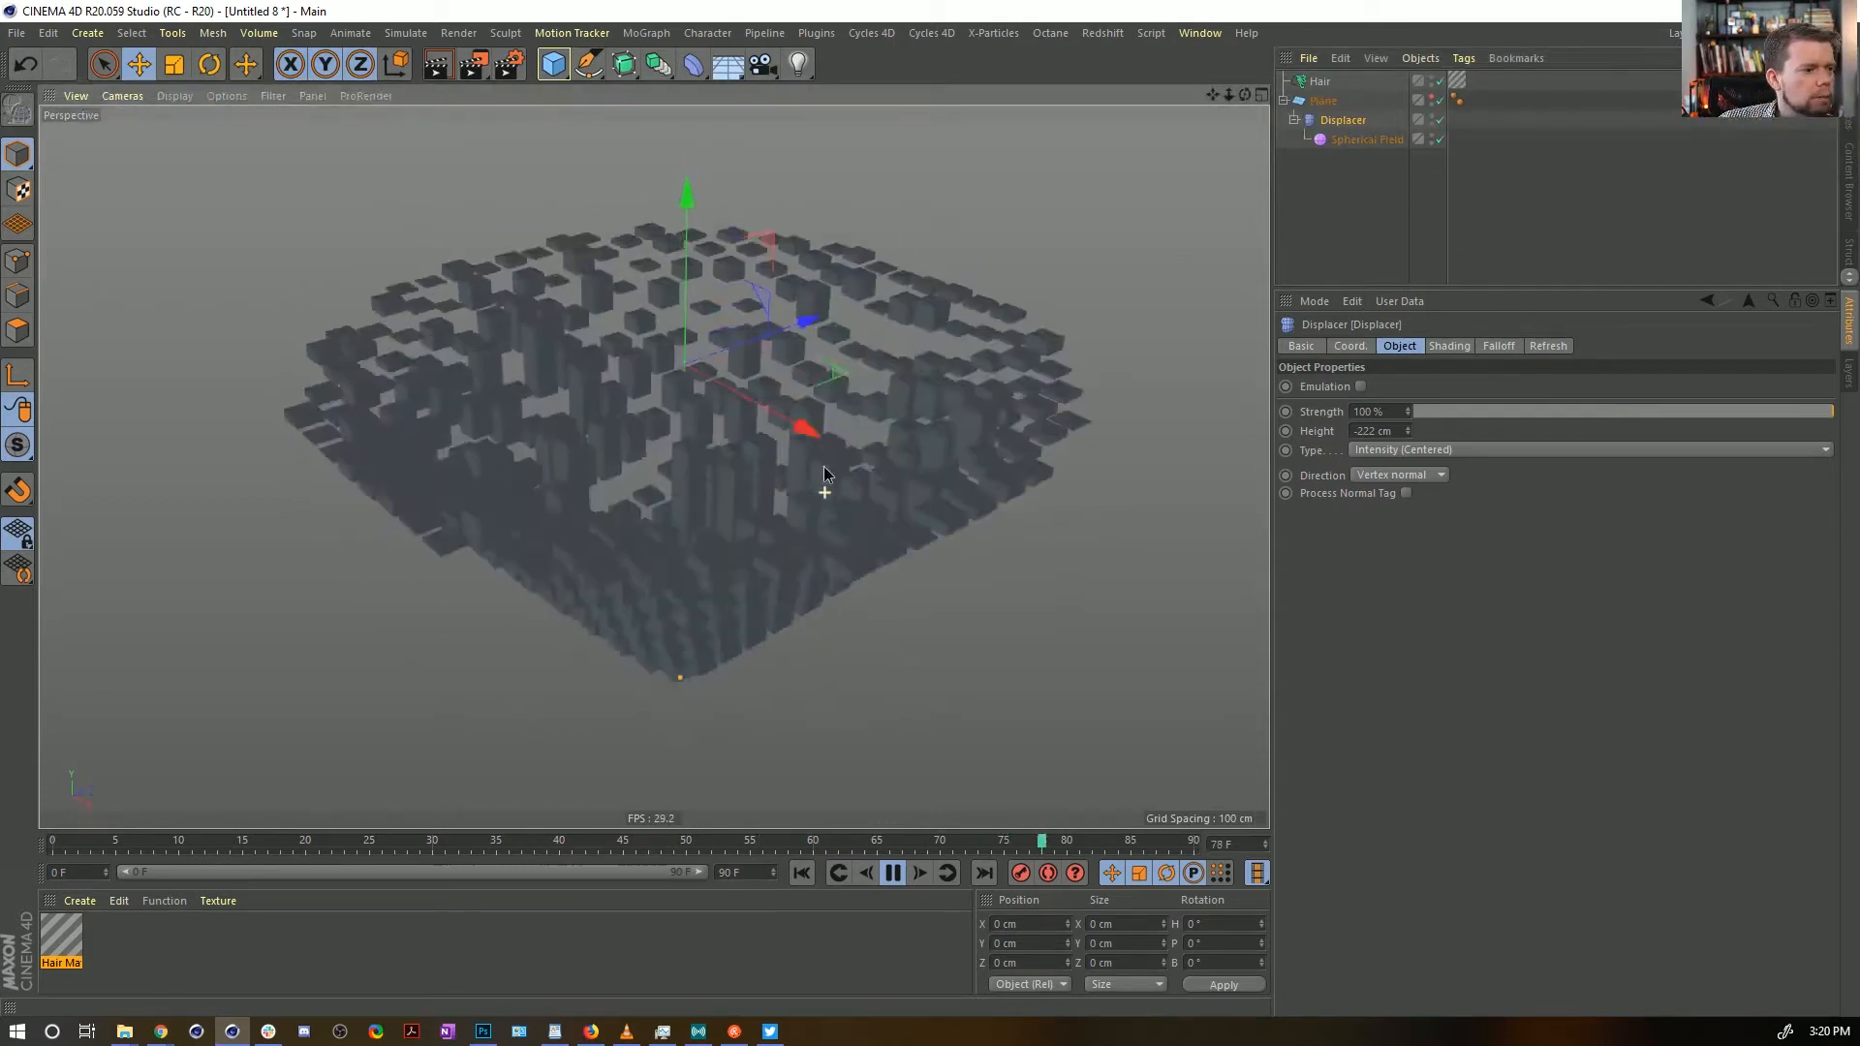
pyautogui.click(891, 878)
pyautogui.click(892, 874)
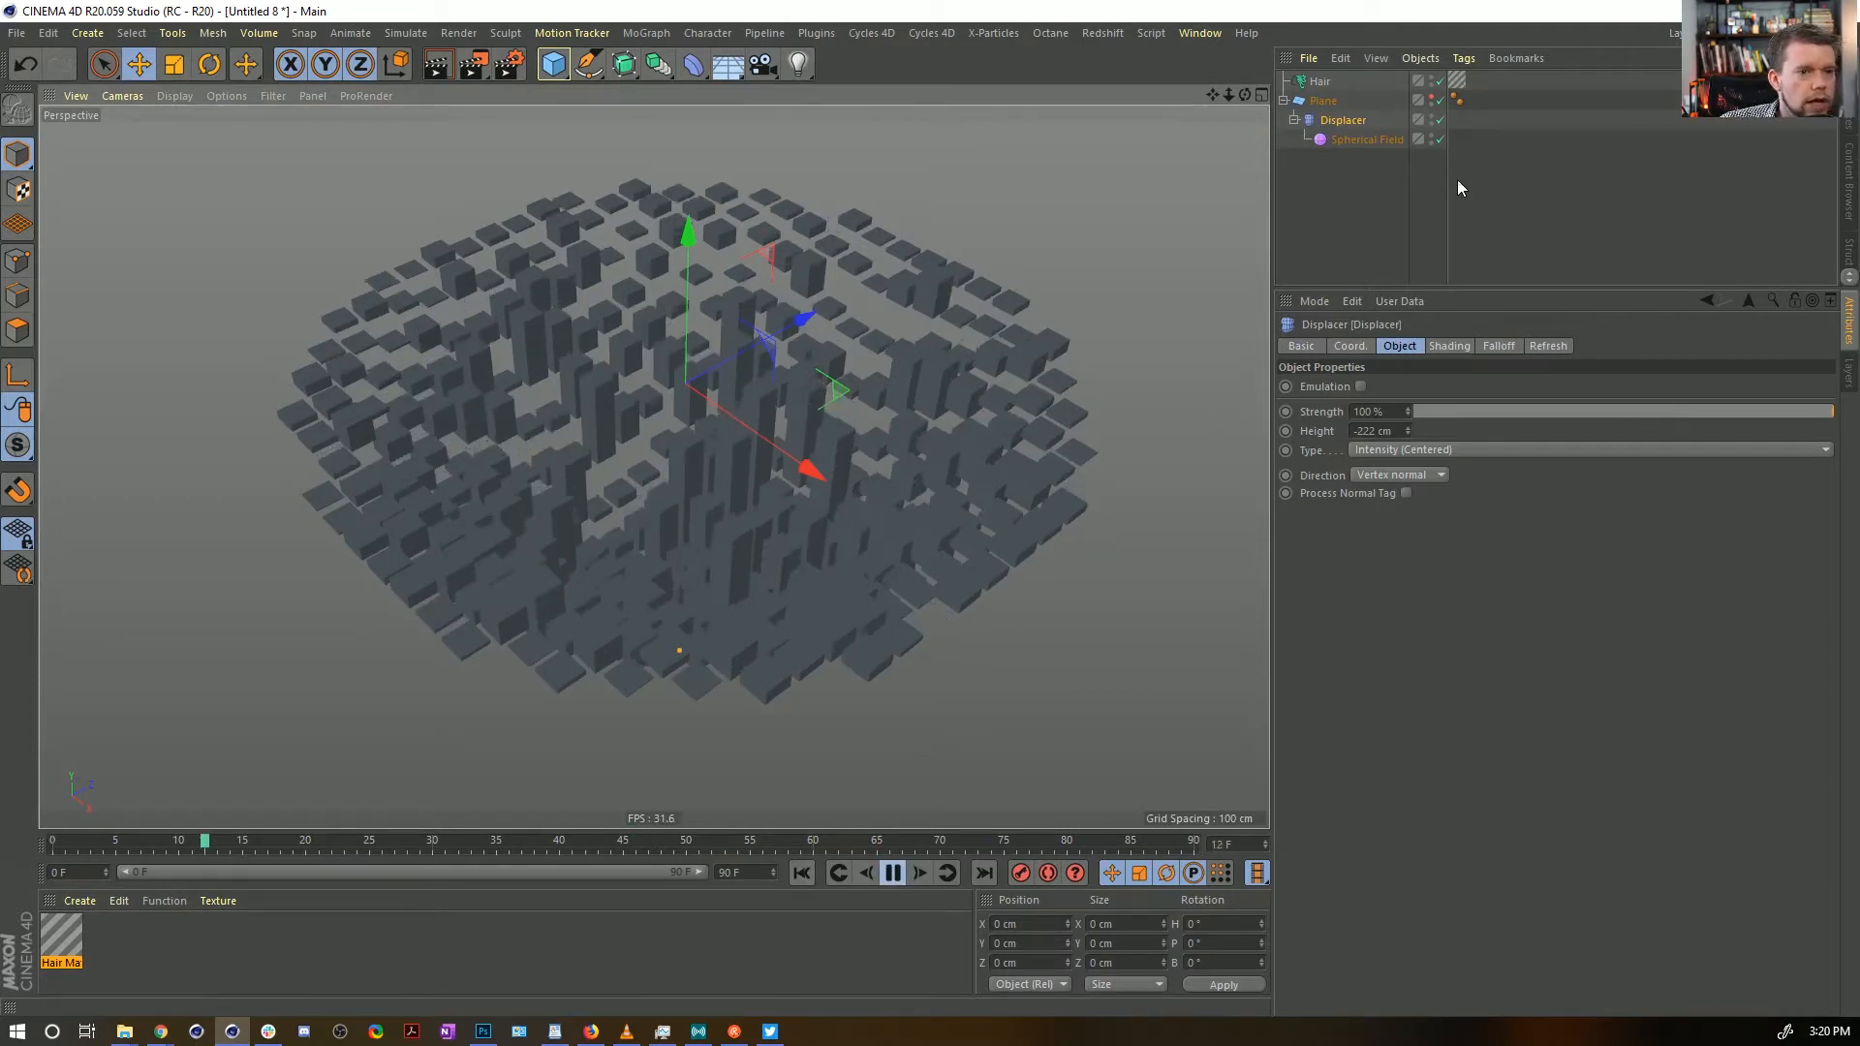
pyautogui.click(1382, 142)
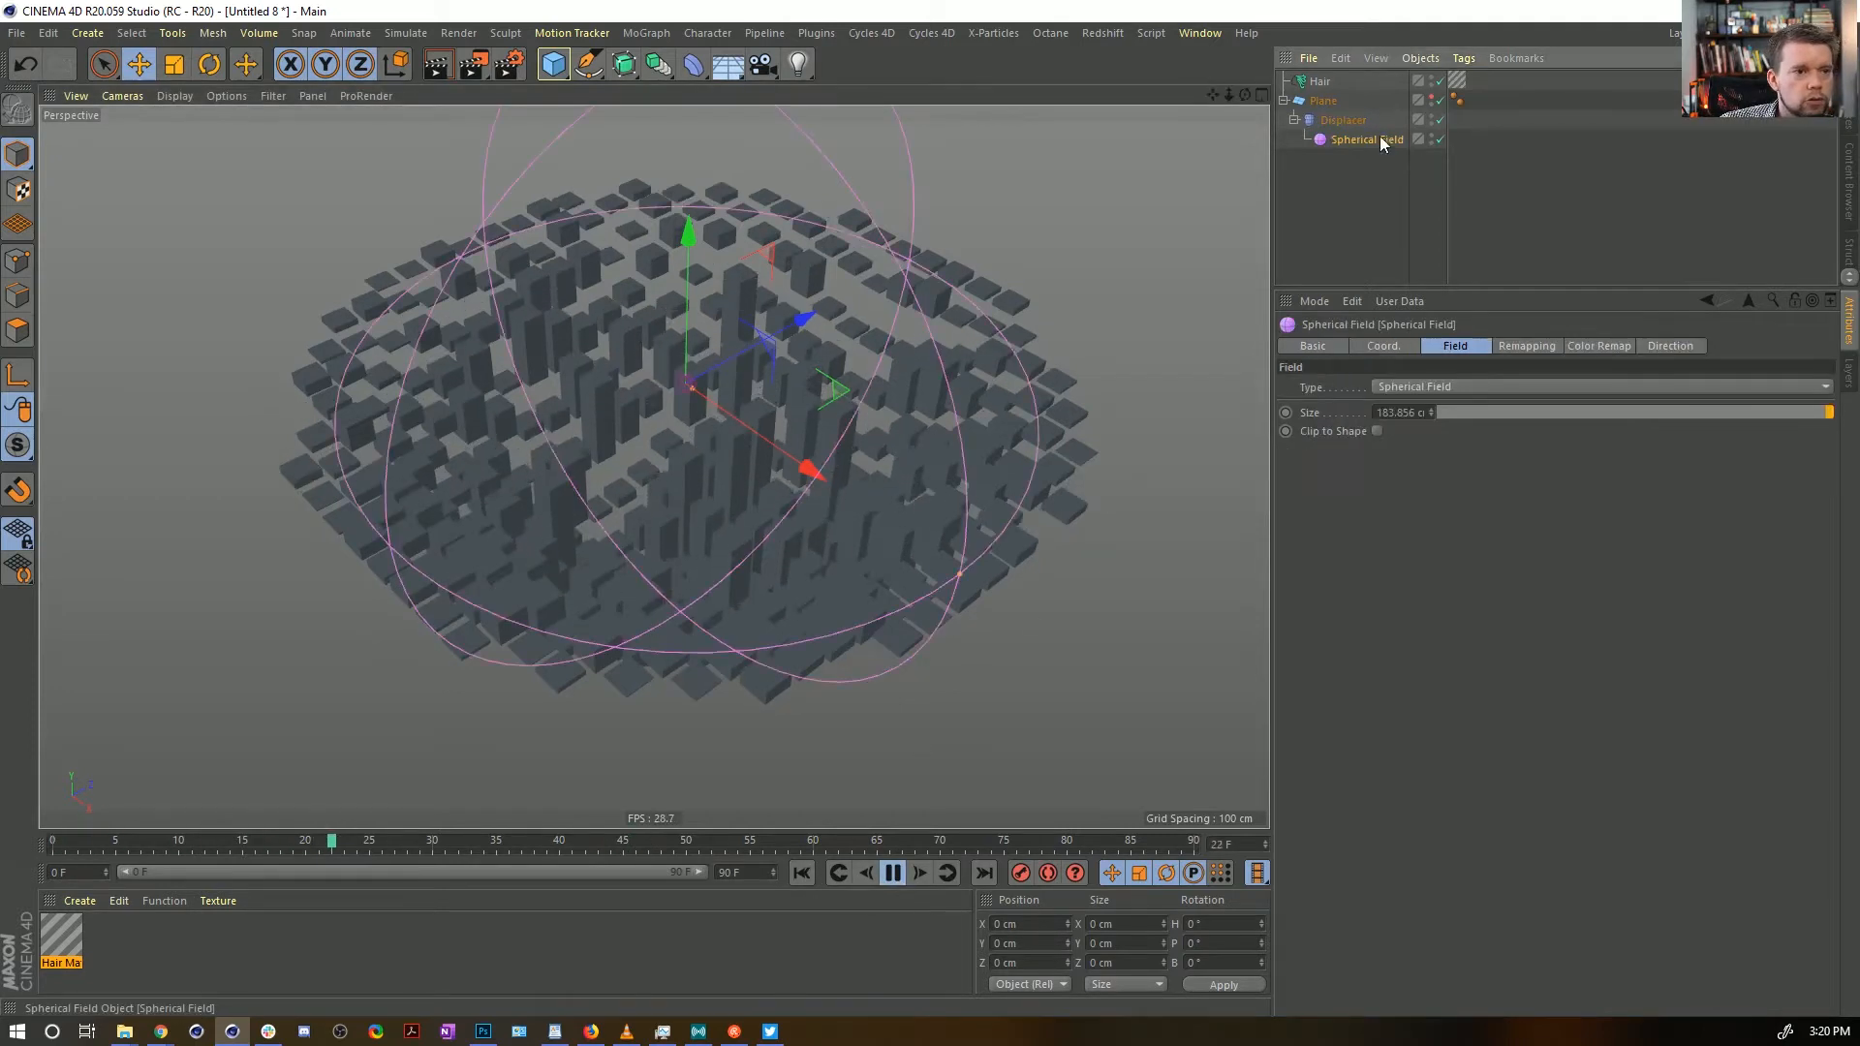
pyautogui.click(1532, 346)
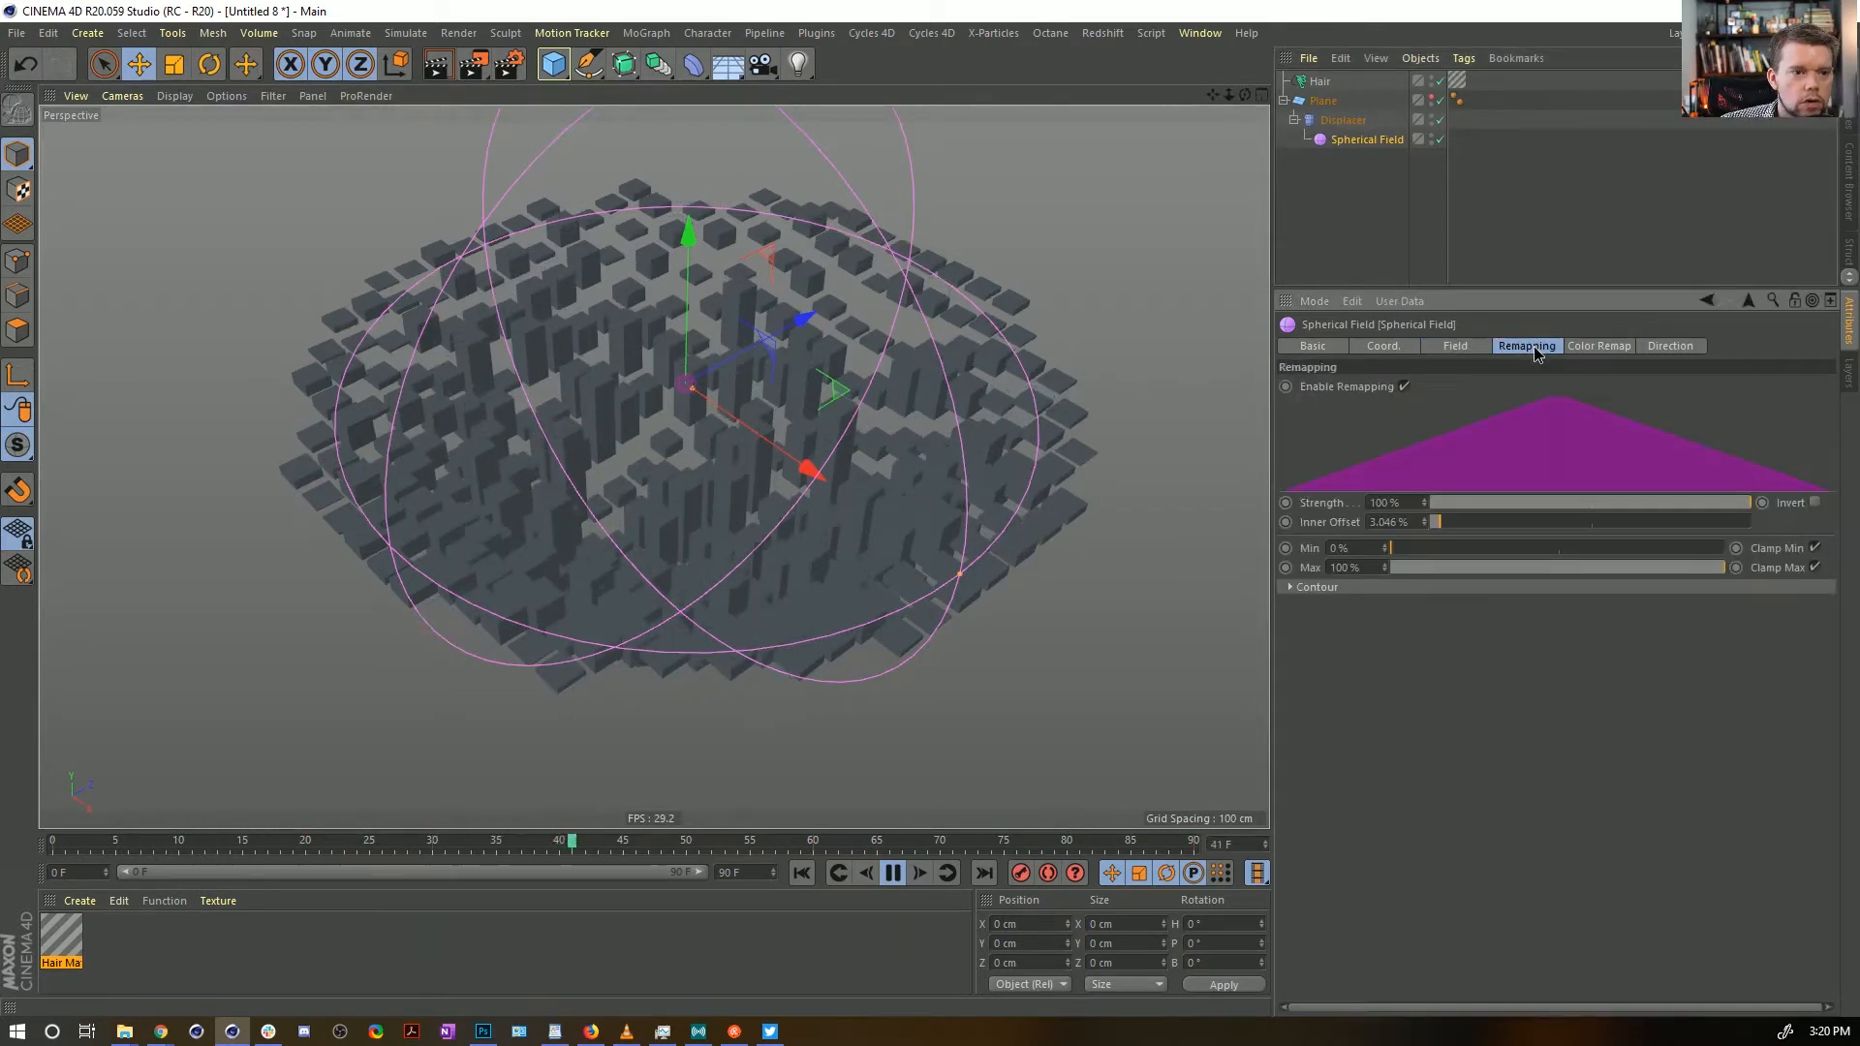
pyautogui.click(1464, 346)
pyautogui.click(1346, 122)
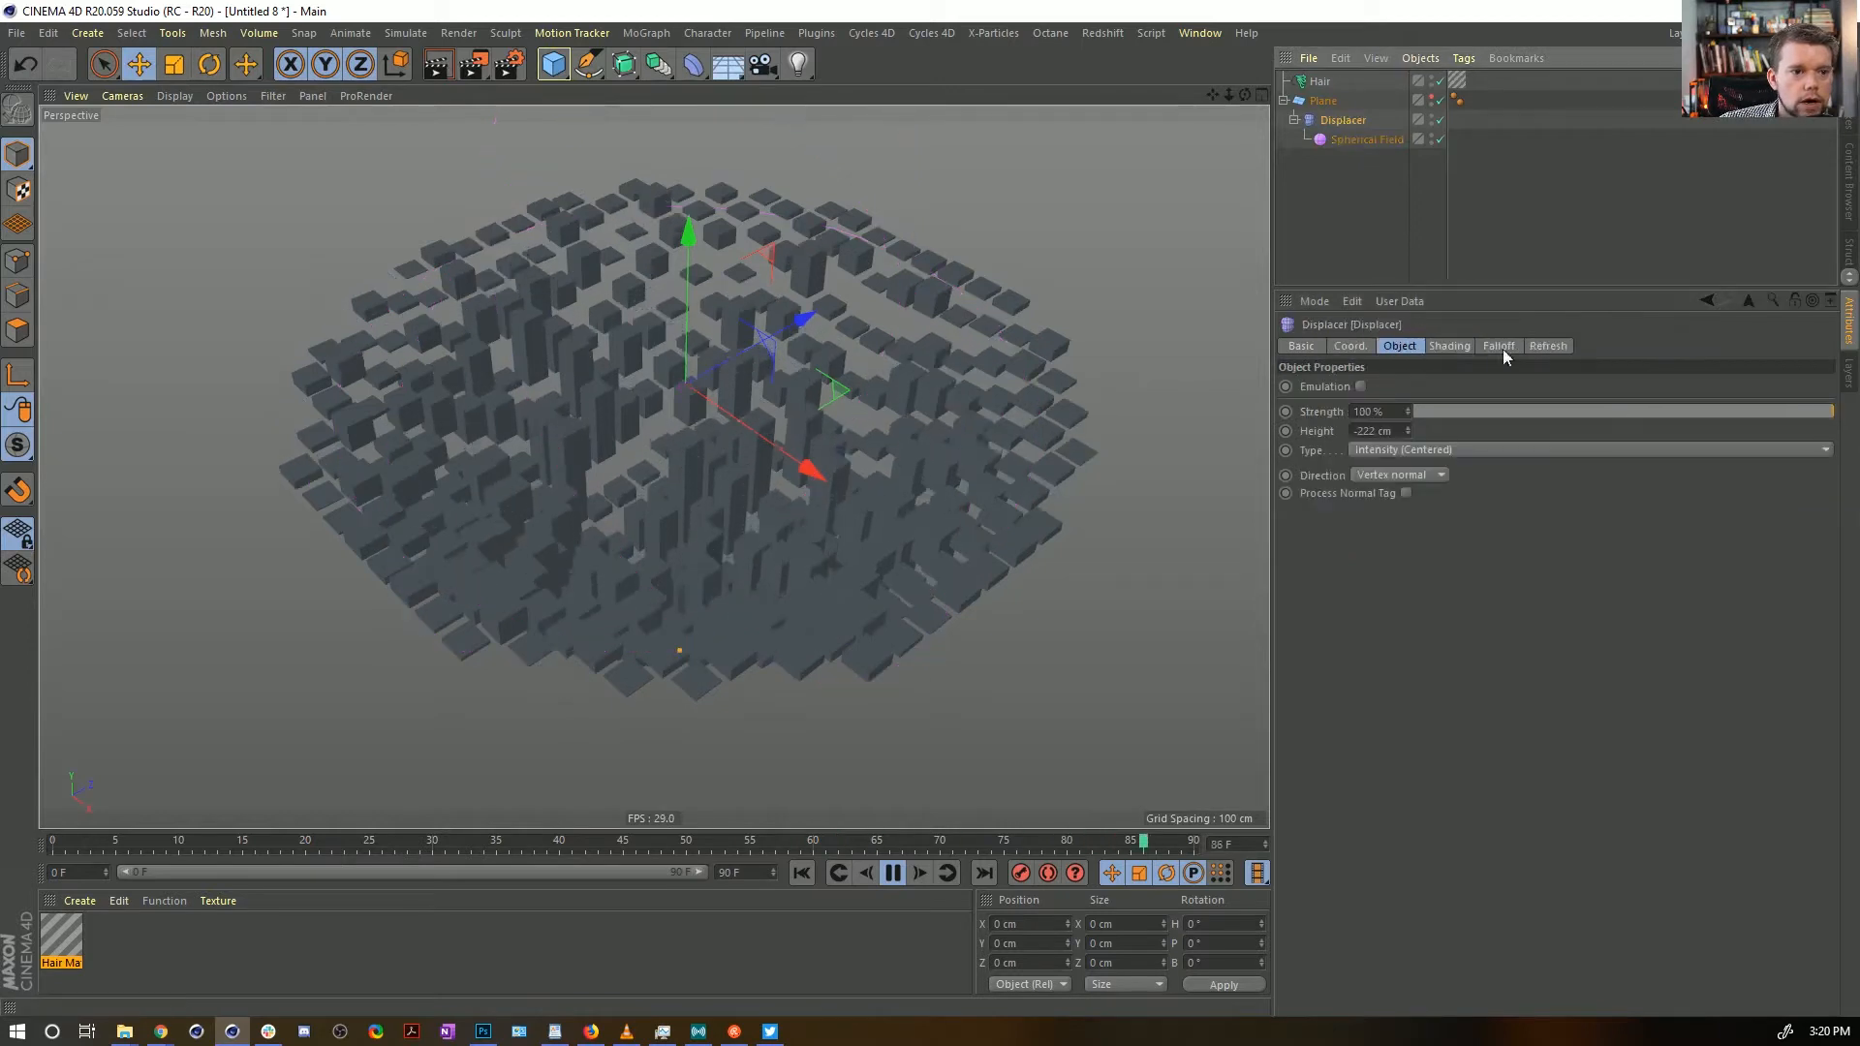
# Add a Random Field above the Spherical Field in the Displacer's falloff, with its blending set to Normal
pyautogui.click(1499, 346)
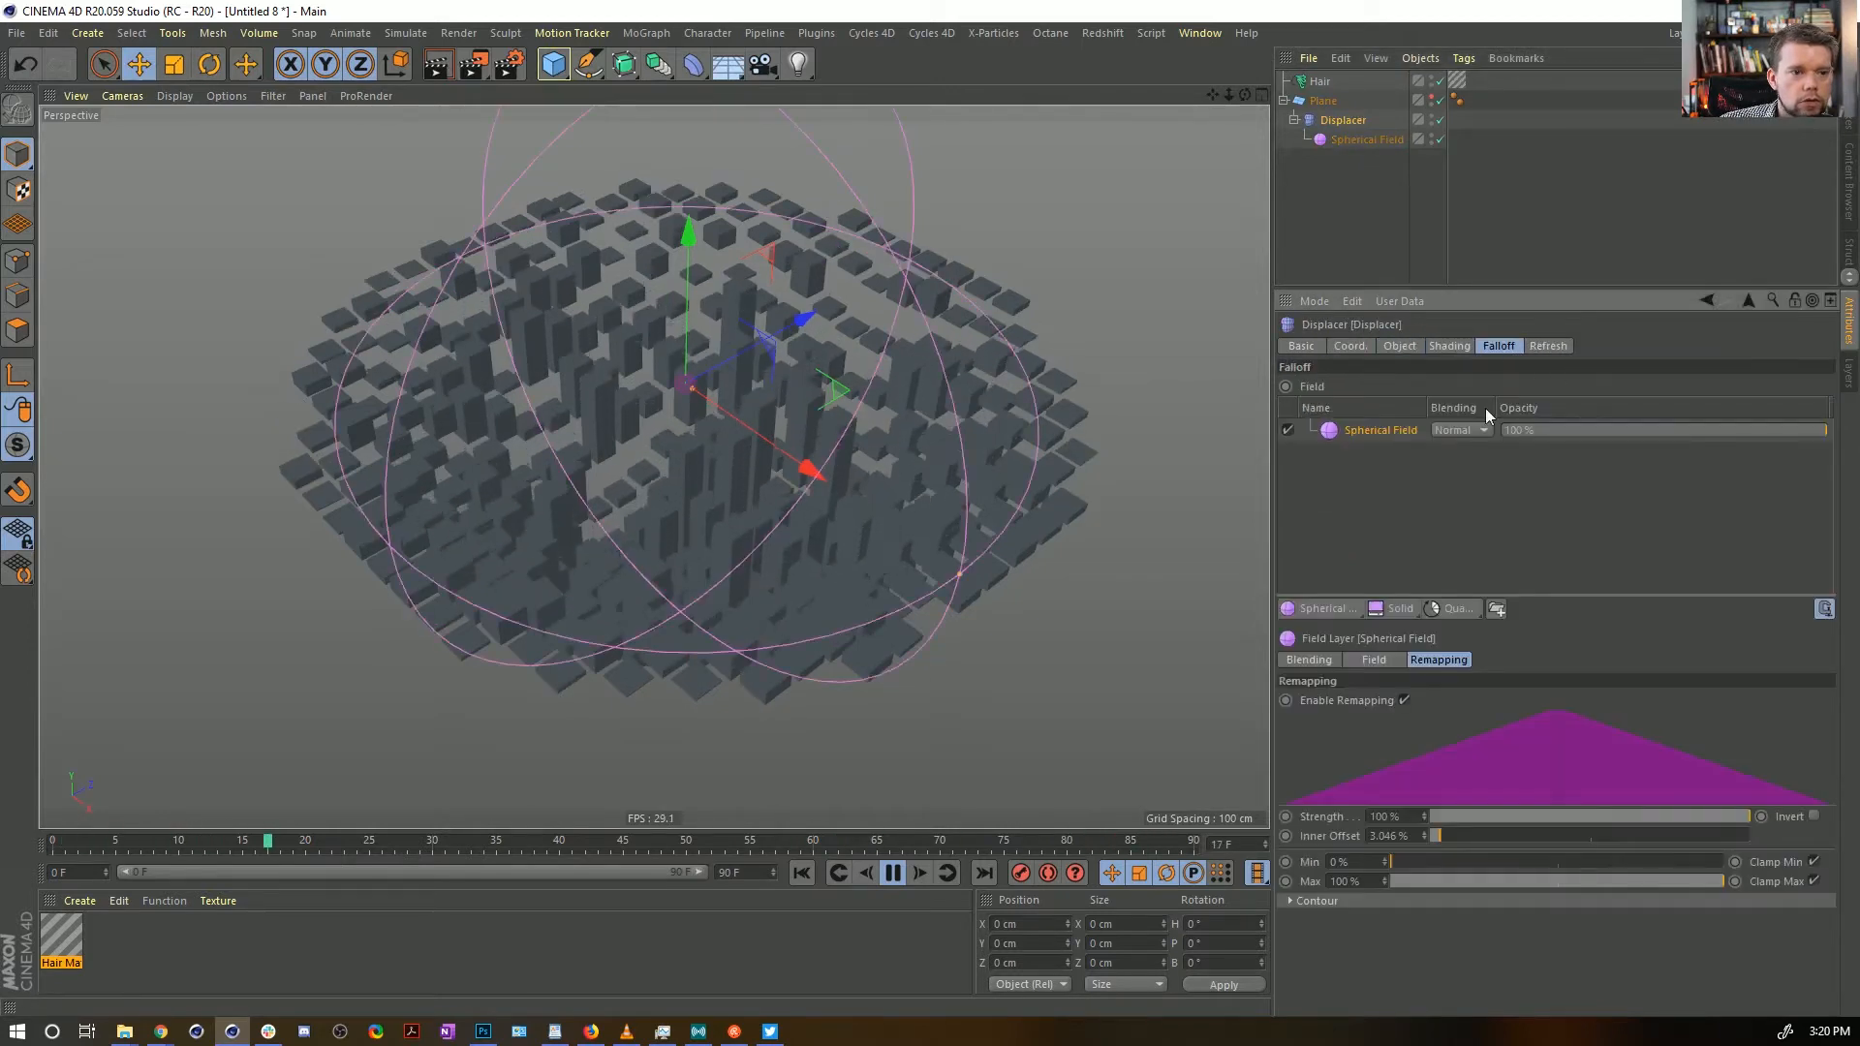
pyautogui.click(1347, 612)
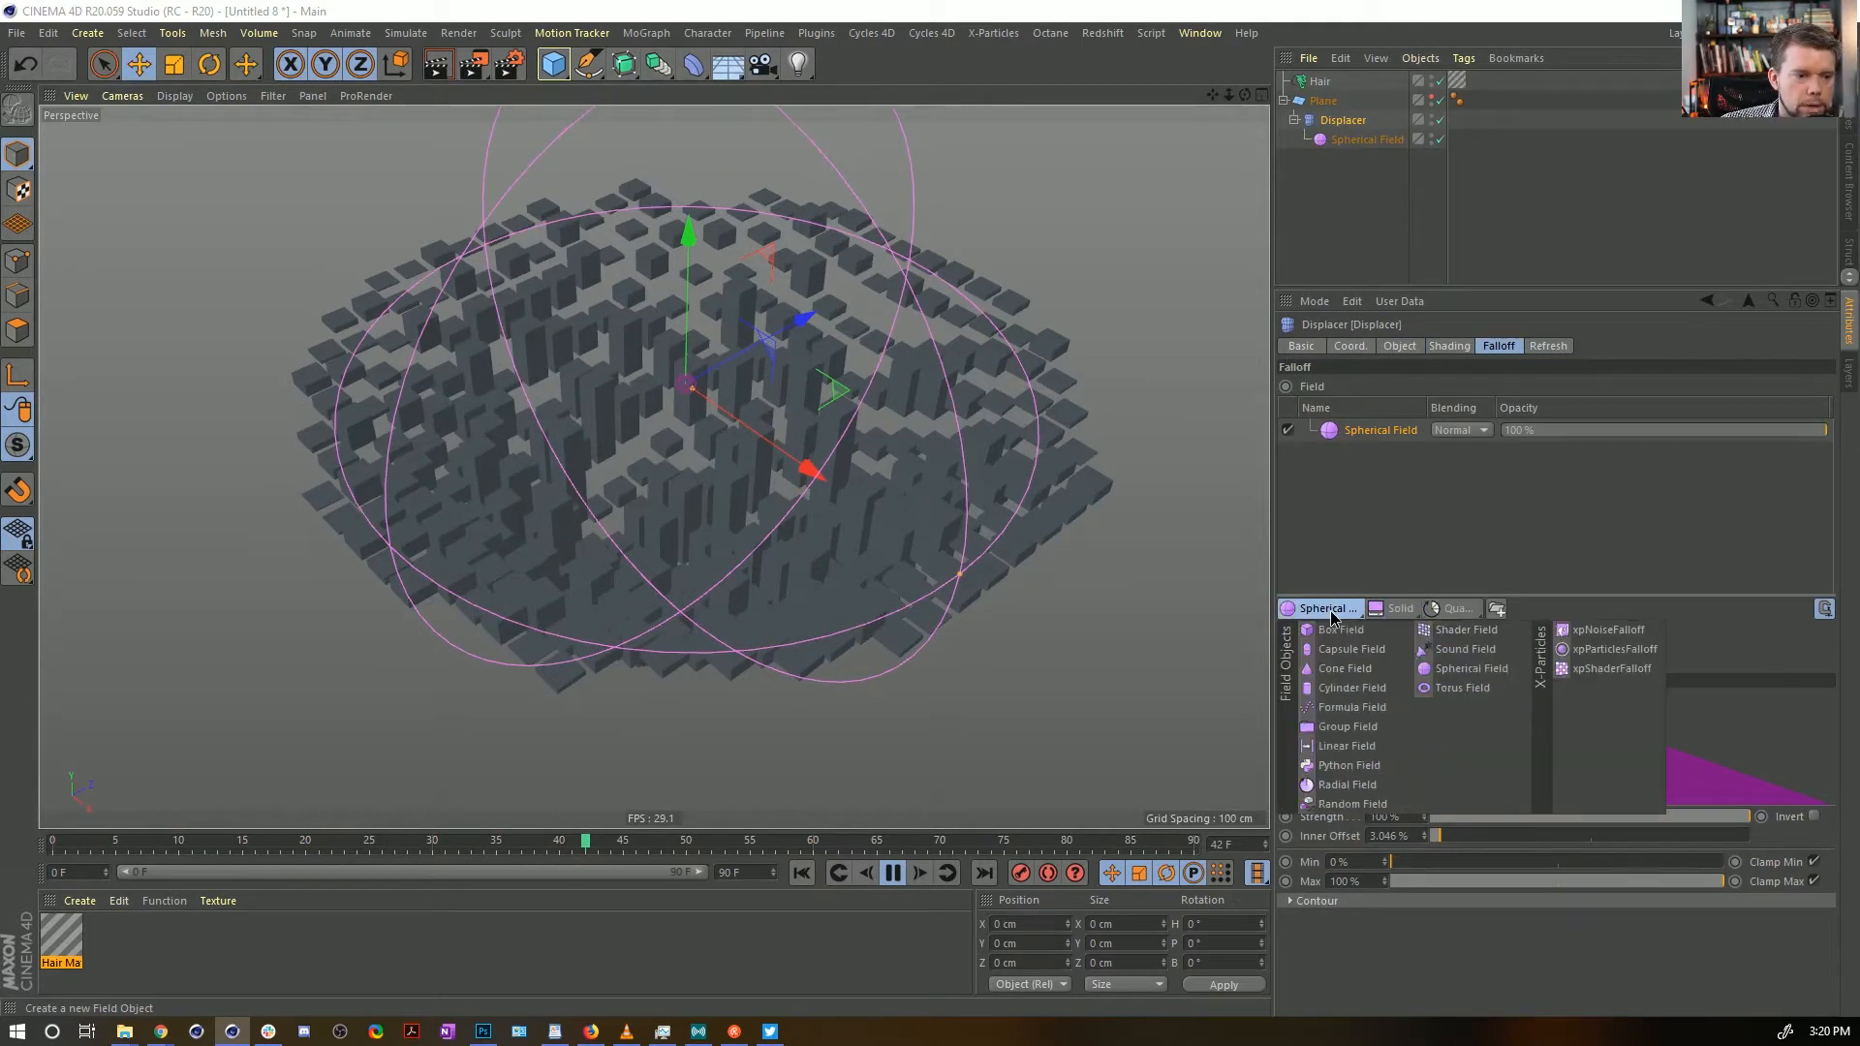
pyautogui.click(1391, 805)
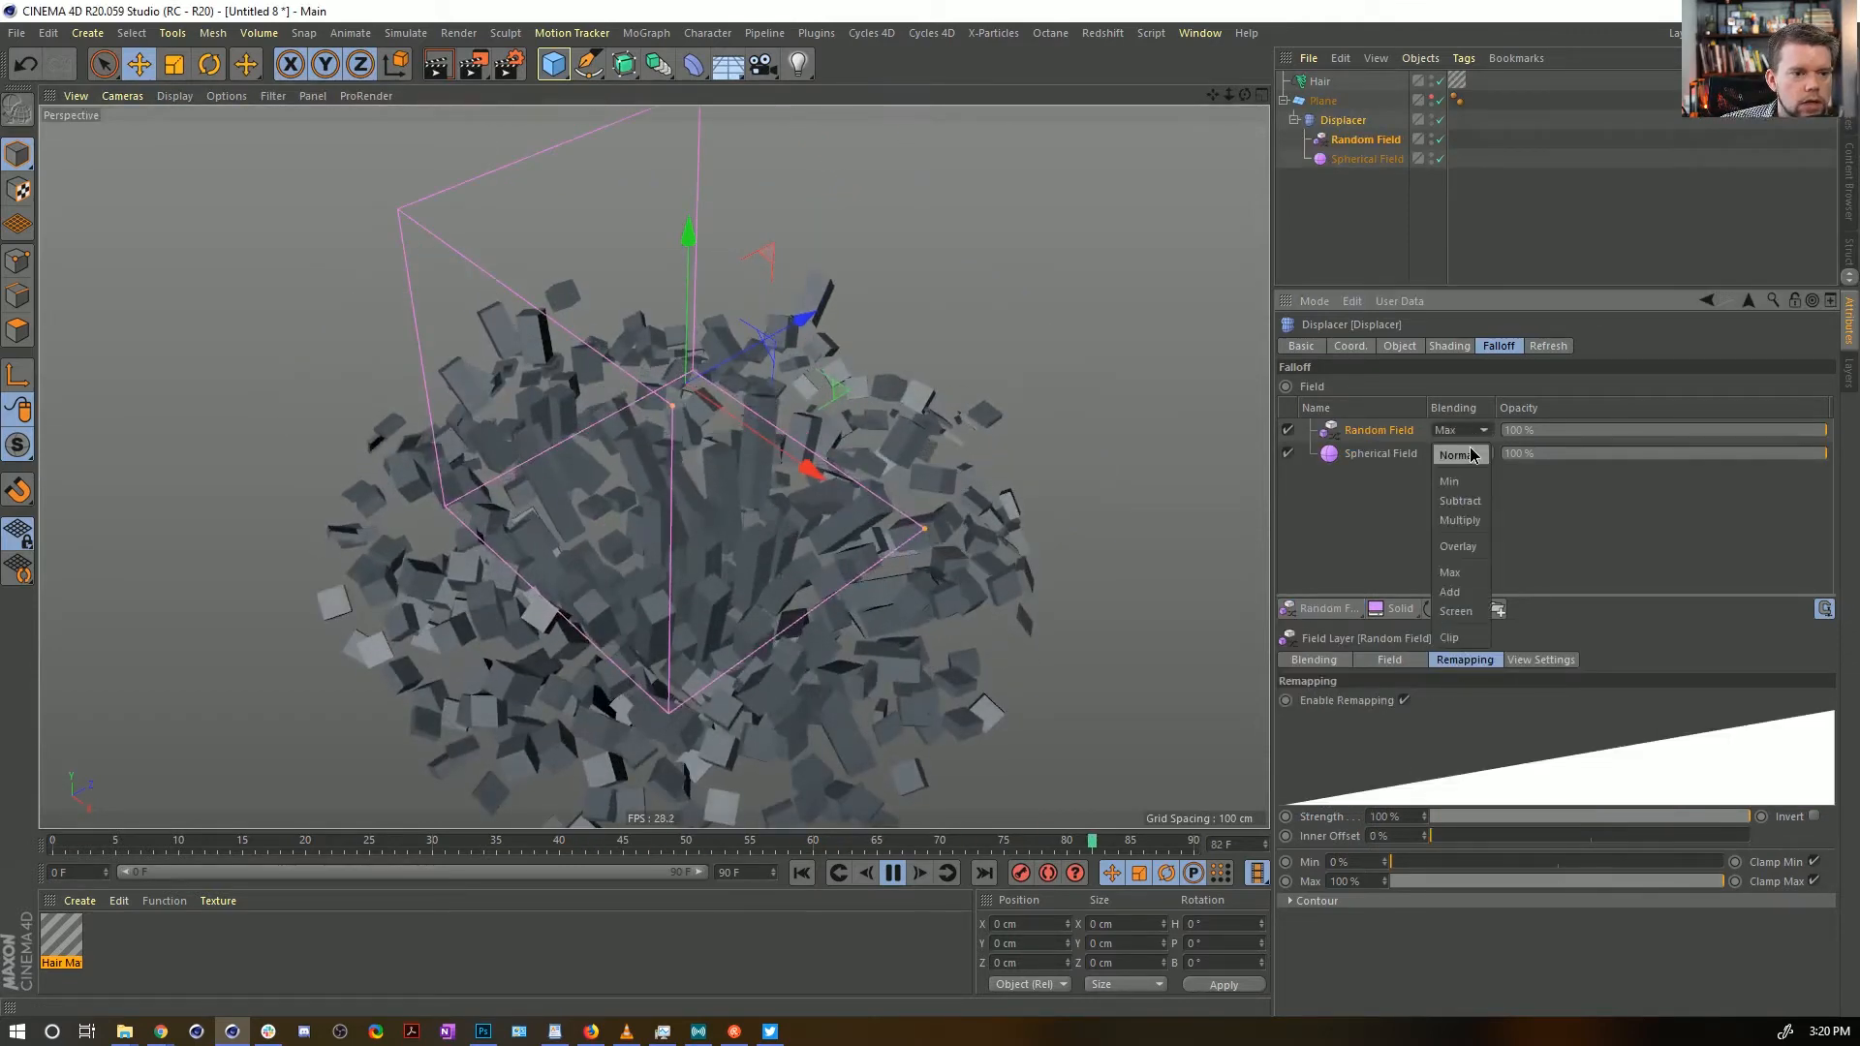
pyautogui.click(1456, 456)
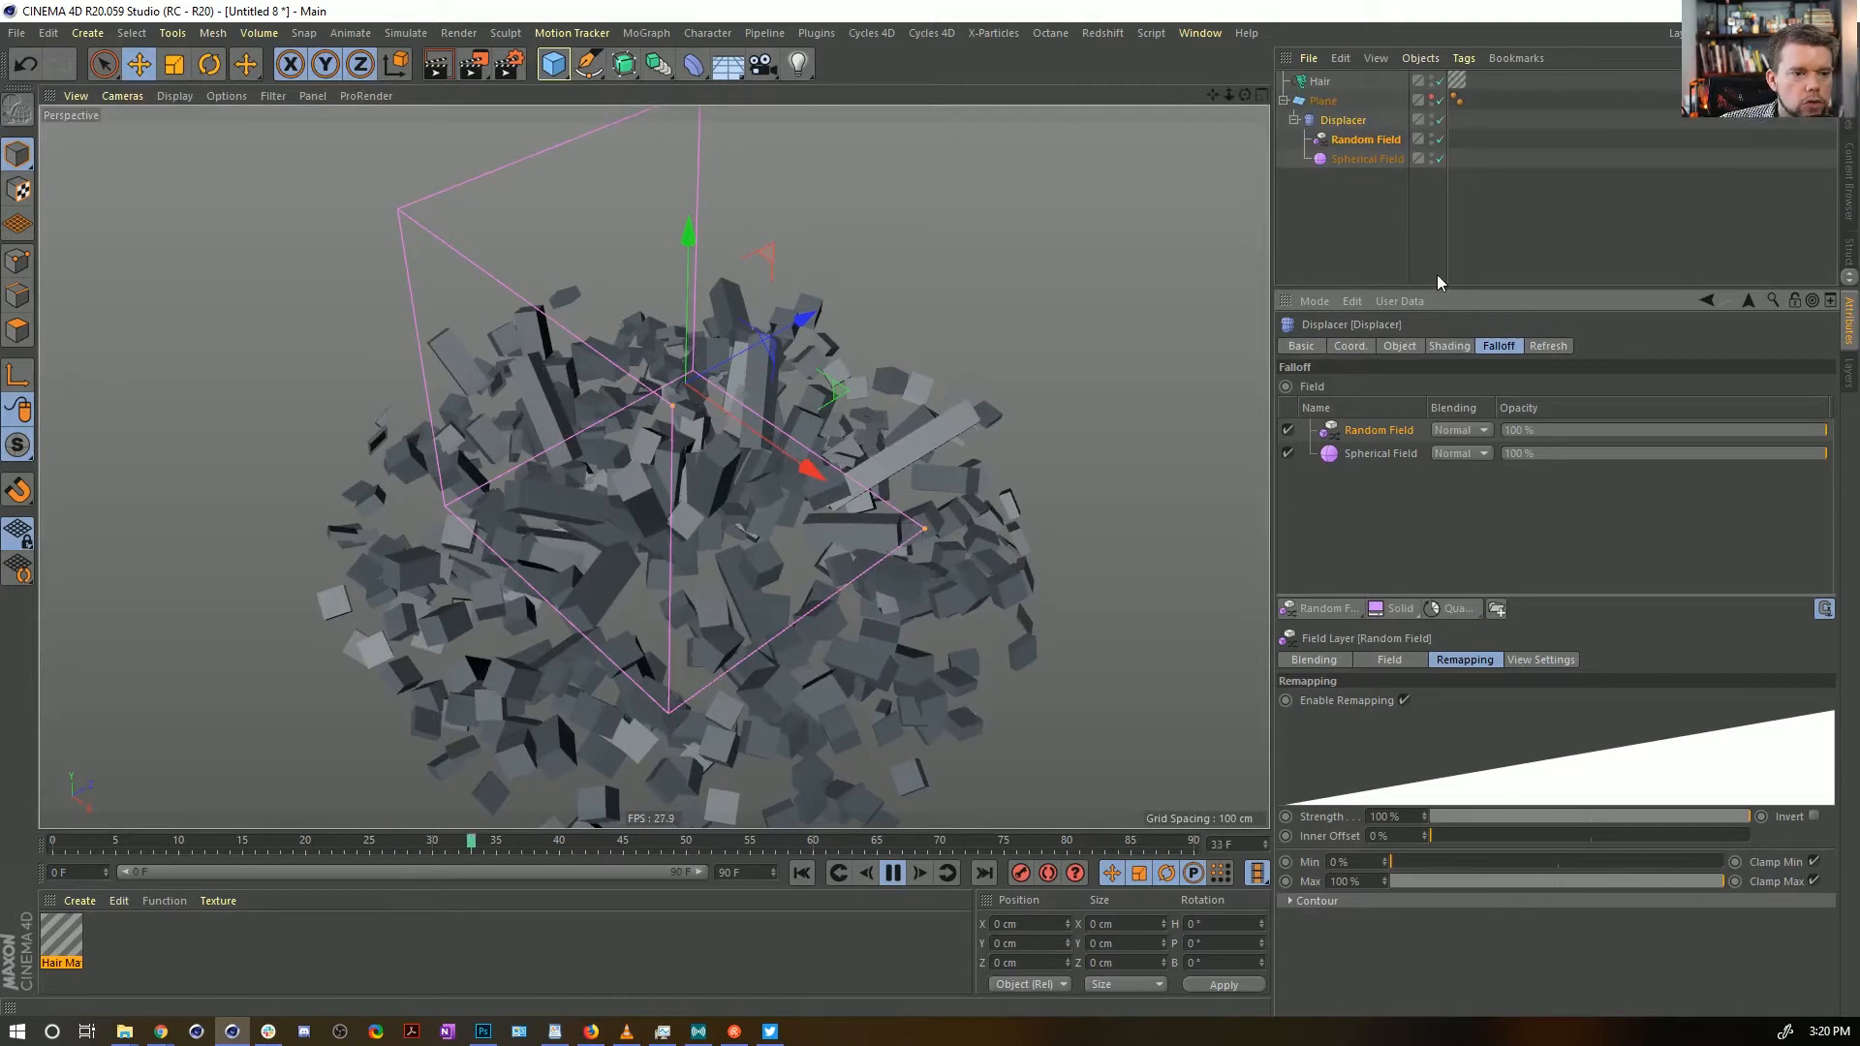
# Switch the Random Field's random mode to Noise and set the noise scale to 1000%
pyautogui.moveTo(1437, 287); pyautogui.dragTo(1435, 179)
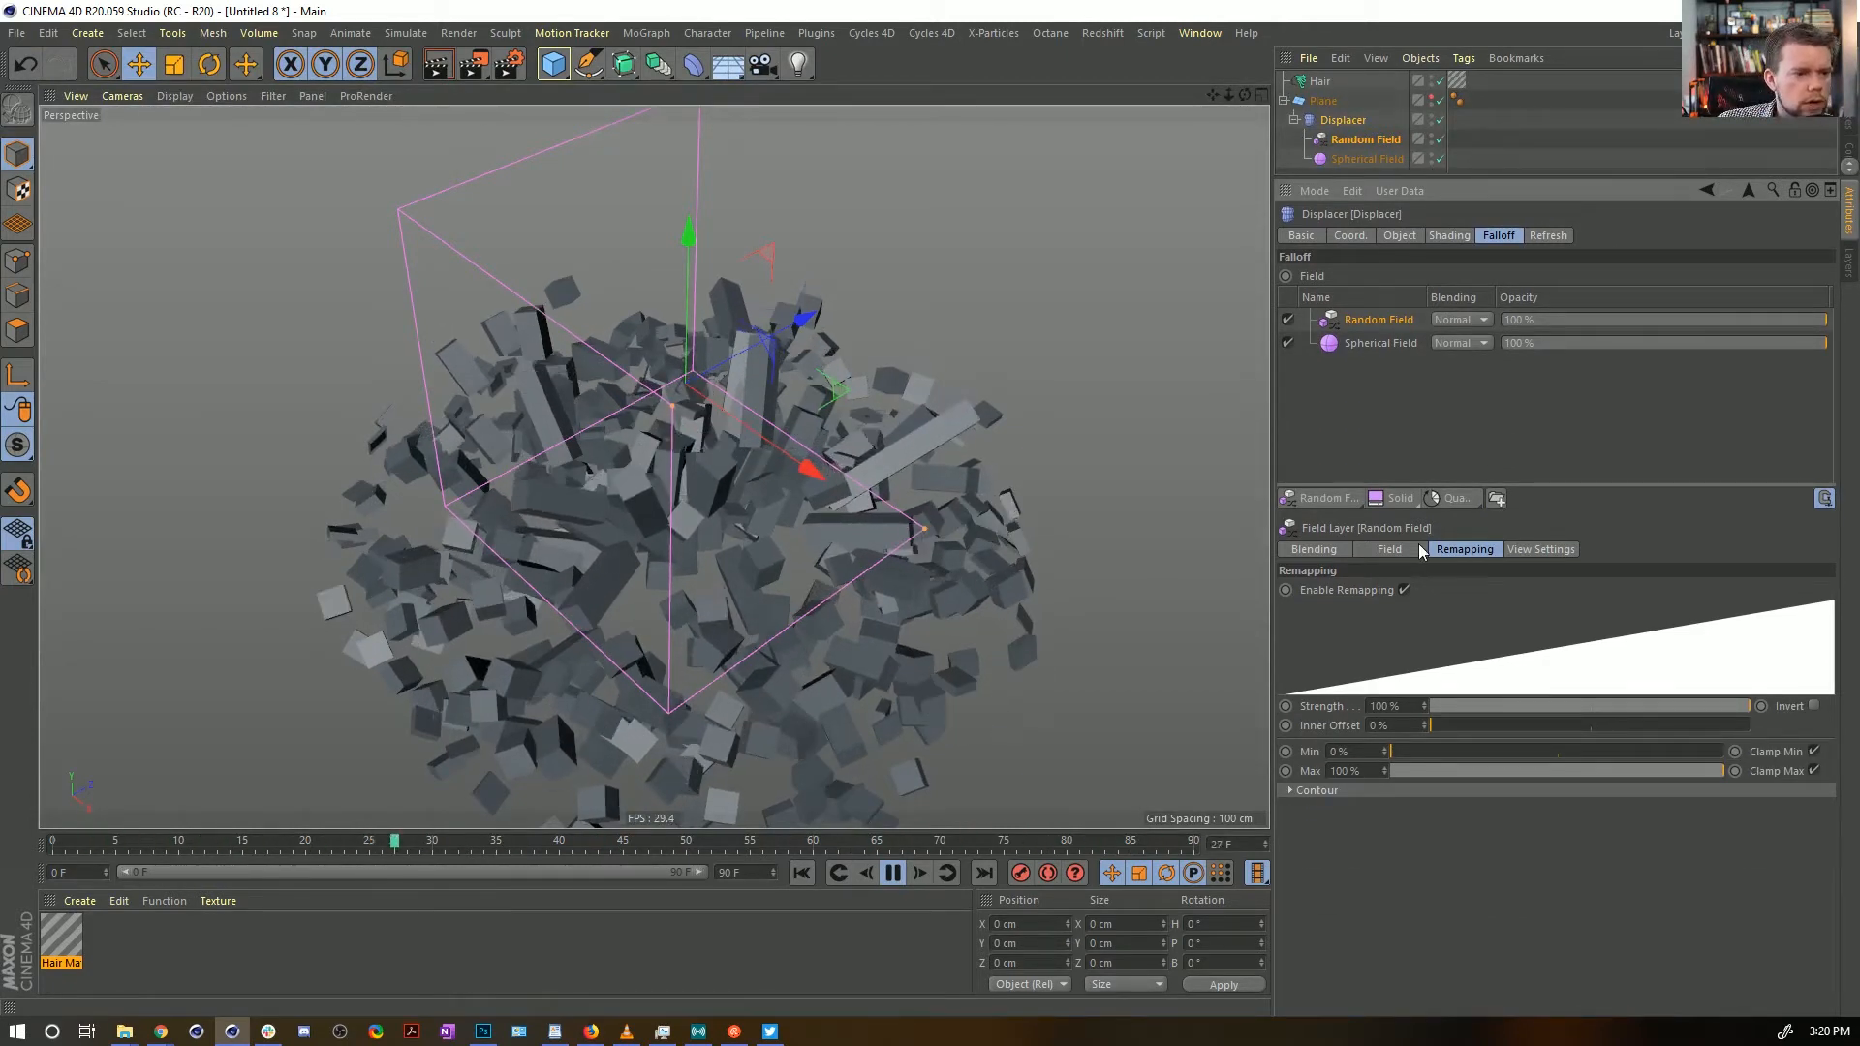
pyautogui.click(1373, 554)
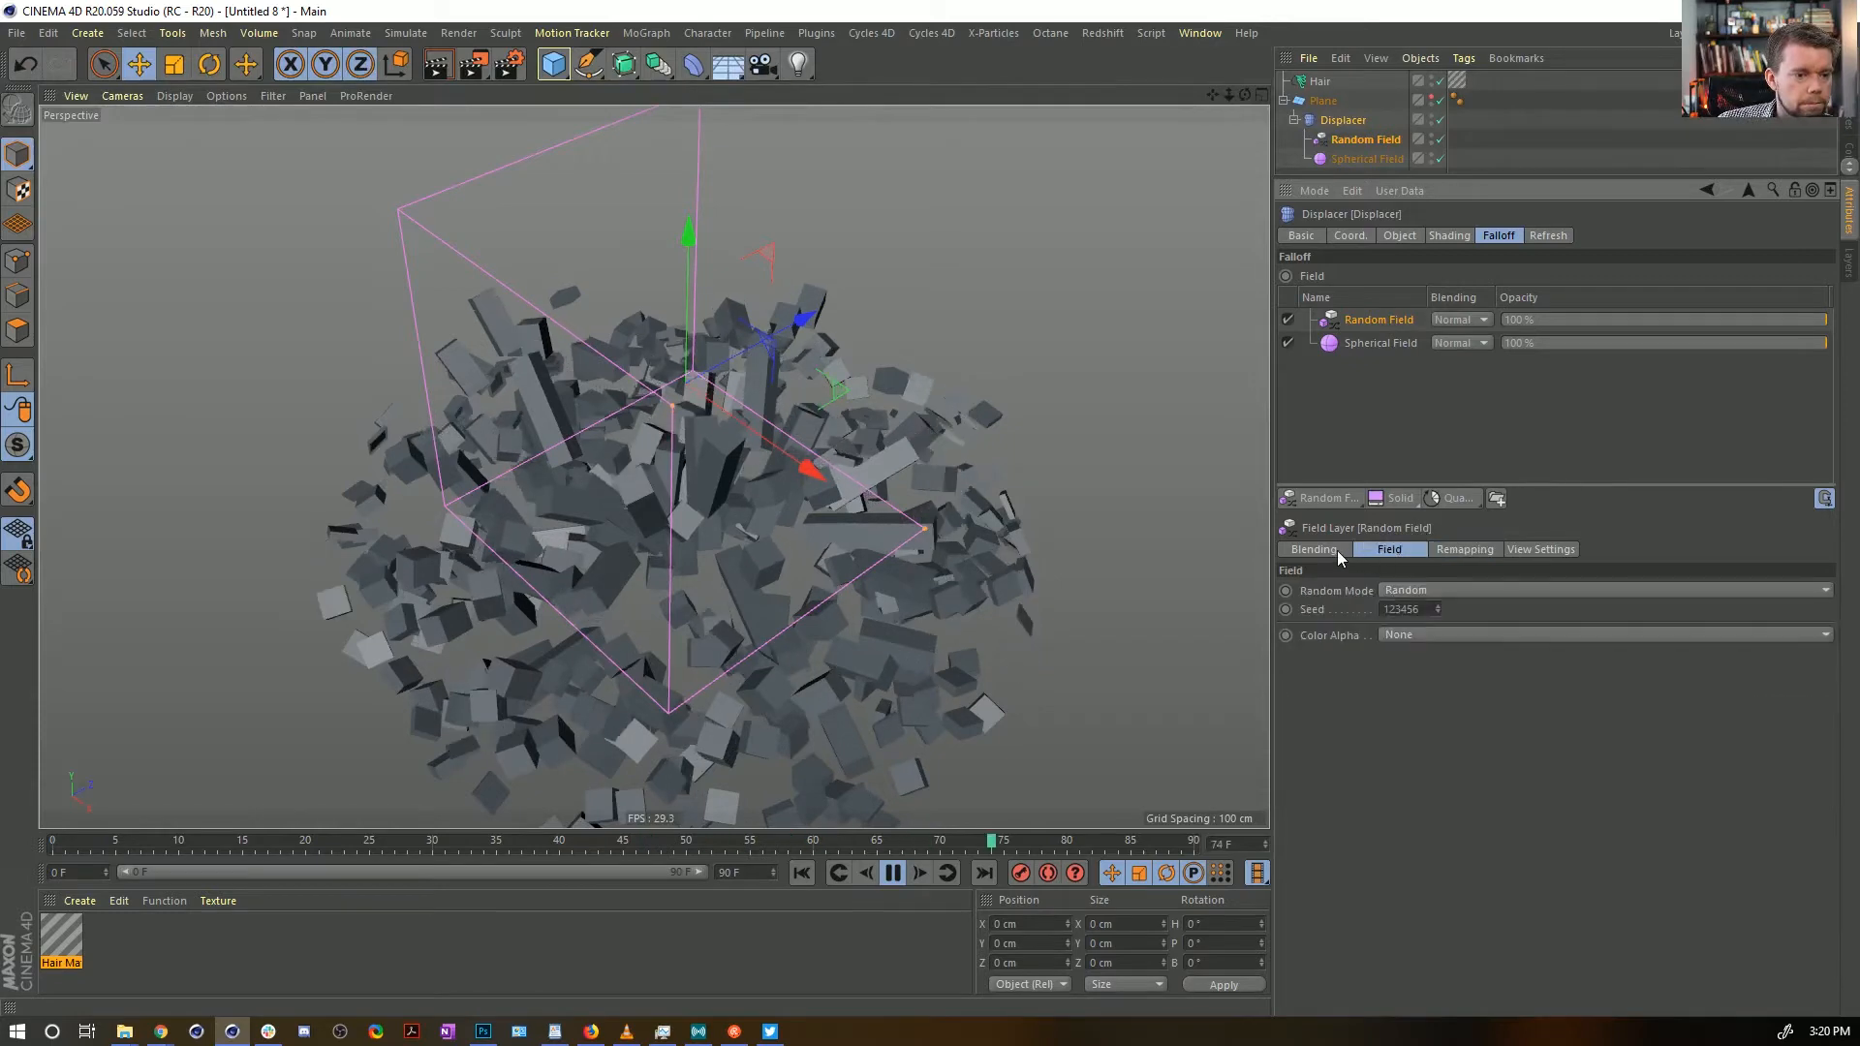
pyautogui.click(1404, 590)
pyautogui.click(1419, 649)
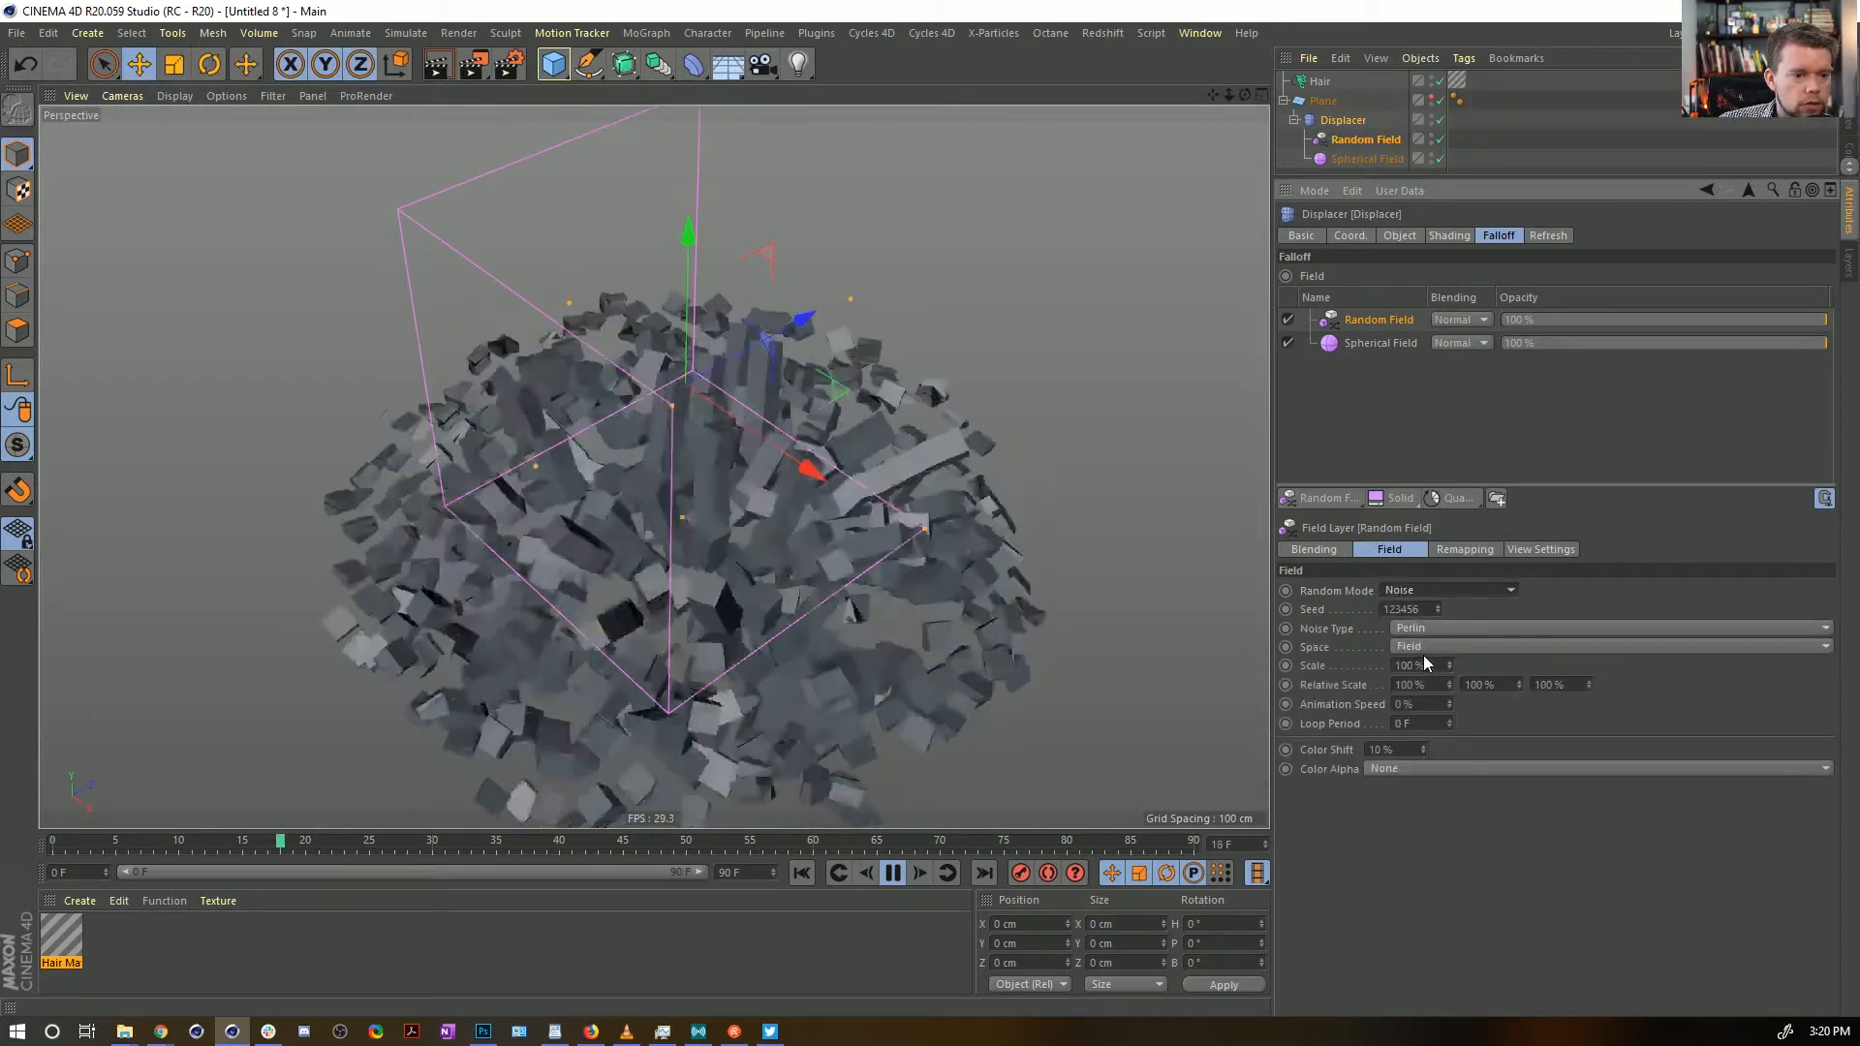
pyautogui.write('0')
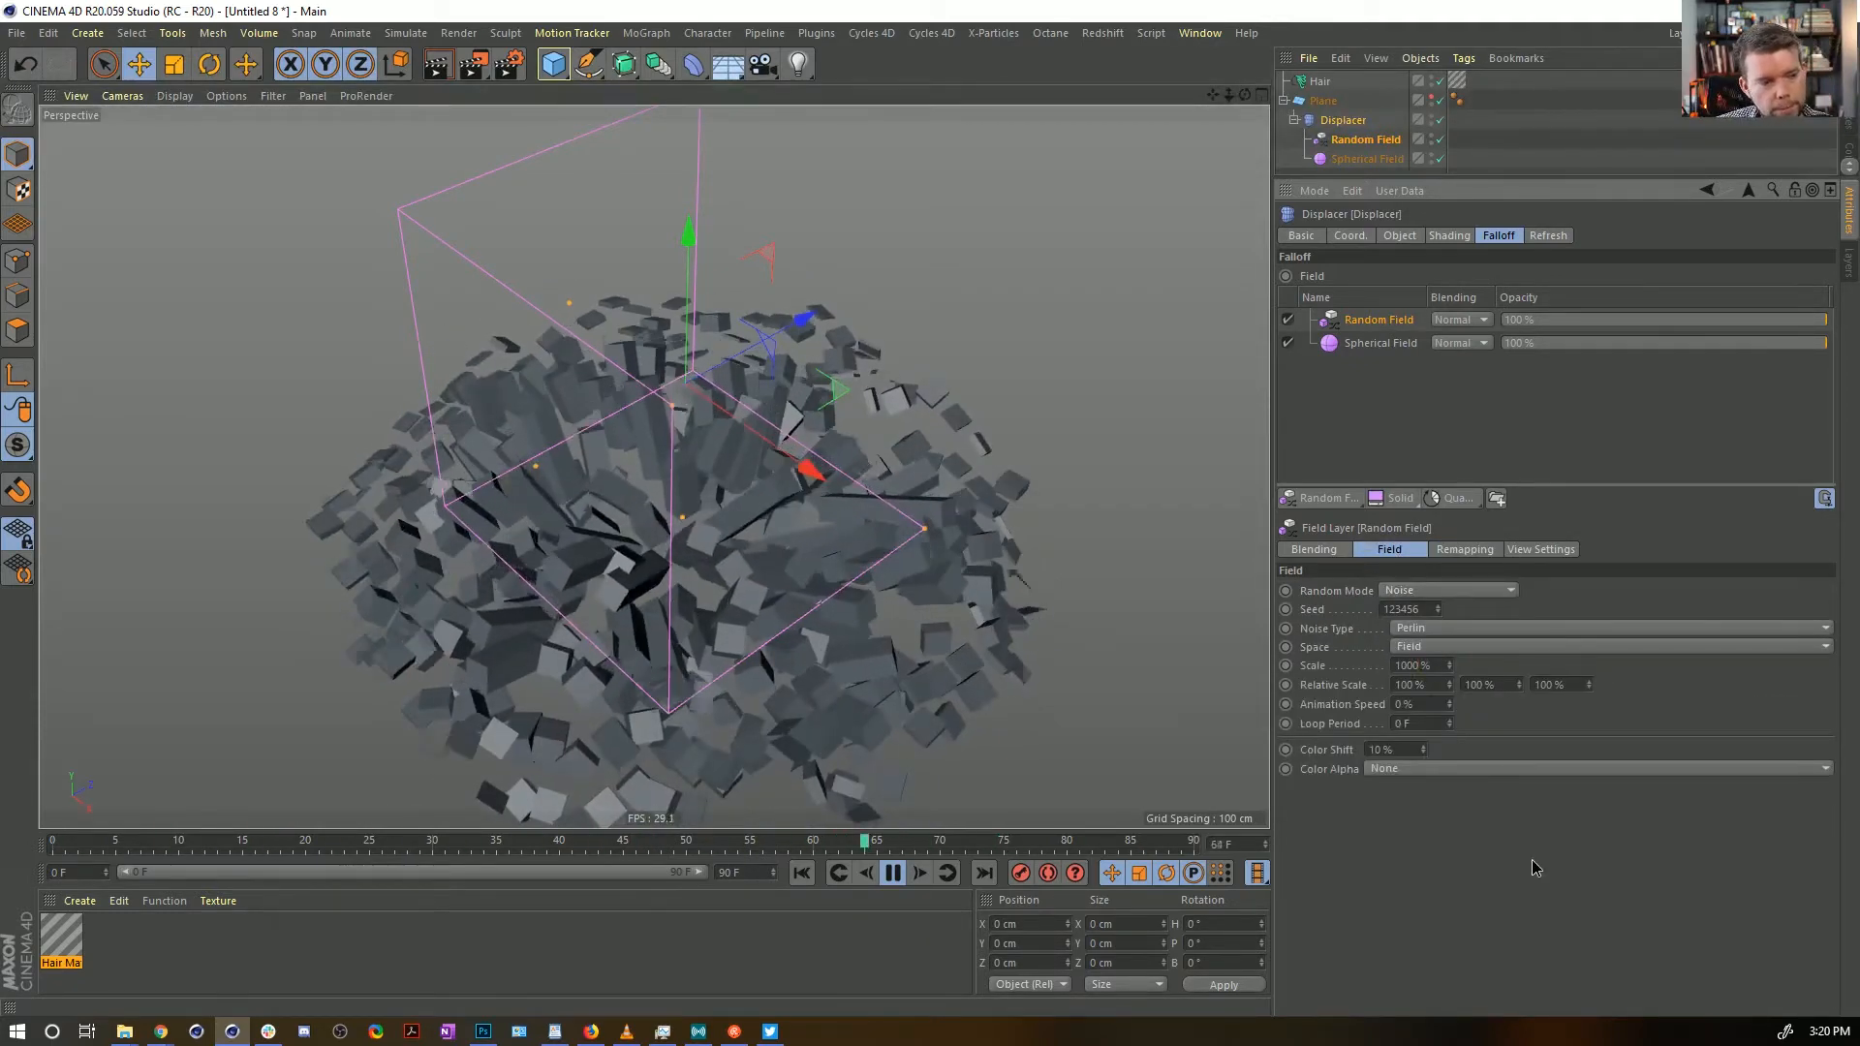
pyautogui.press('Return')
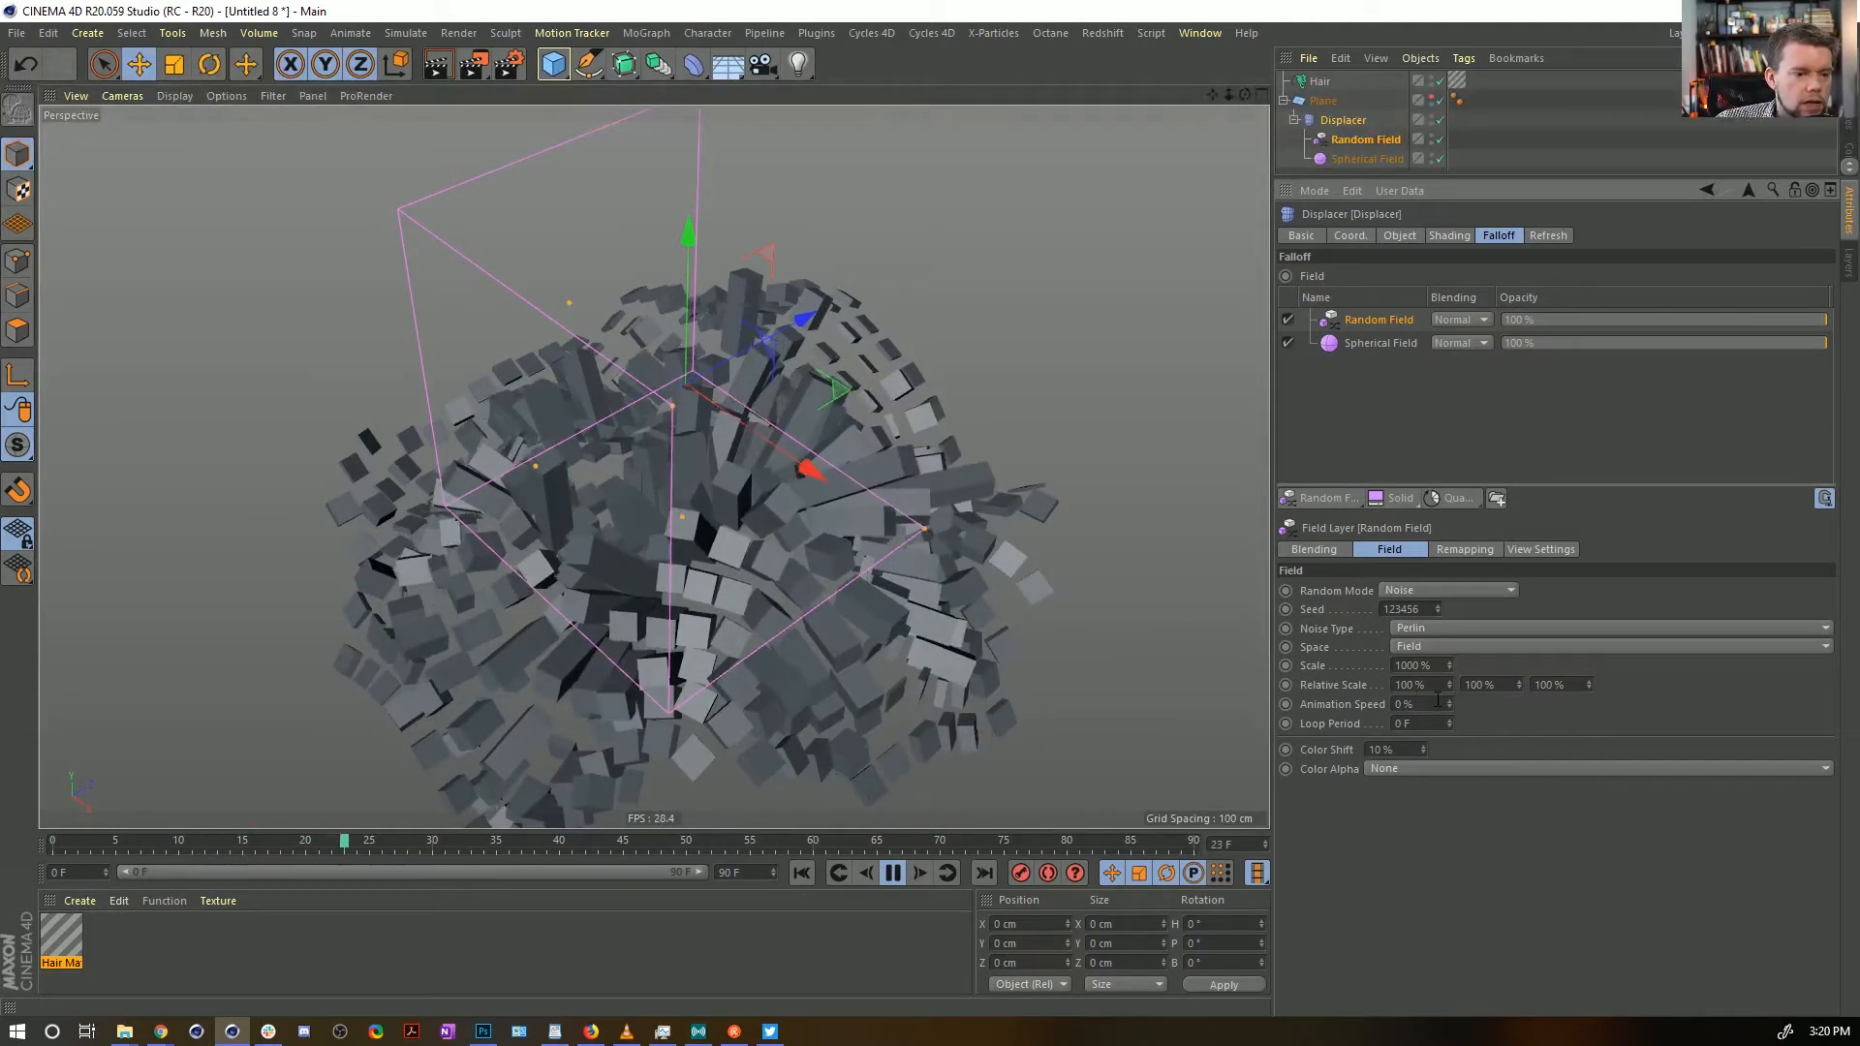
# Try an animation speed of 11% for the Random Field's noise, and raise it to 111%
pyautogui.moveTo(1395, 704); pyautogui.dragTo(1555, 718)
pyautogui.write('11')
pyautogui.press('Return')
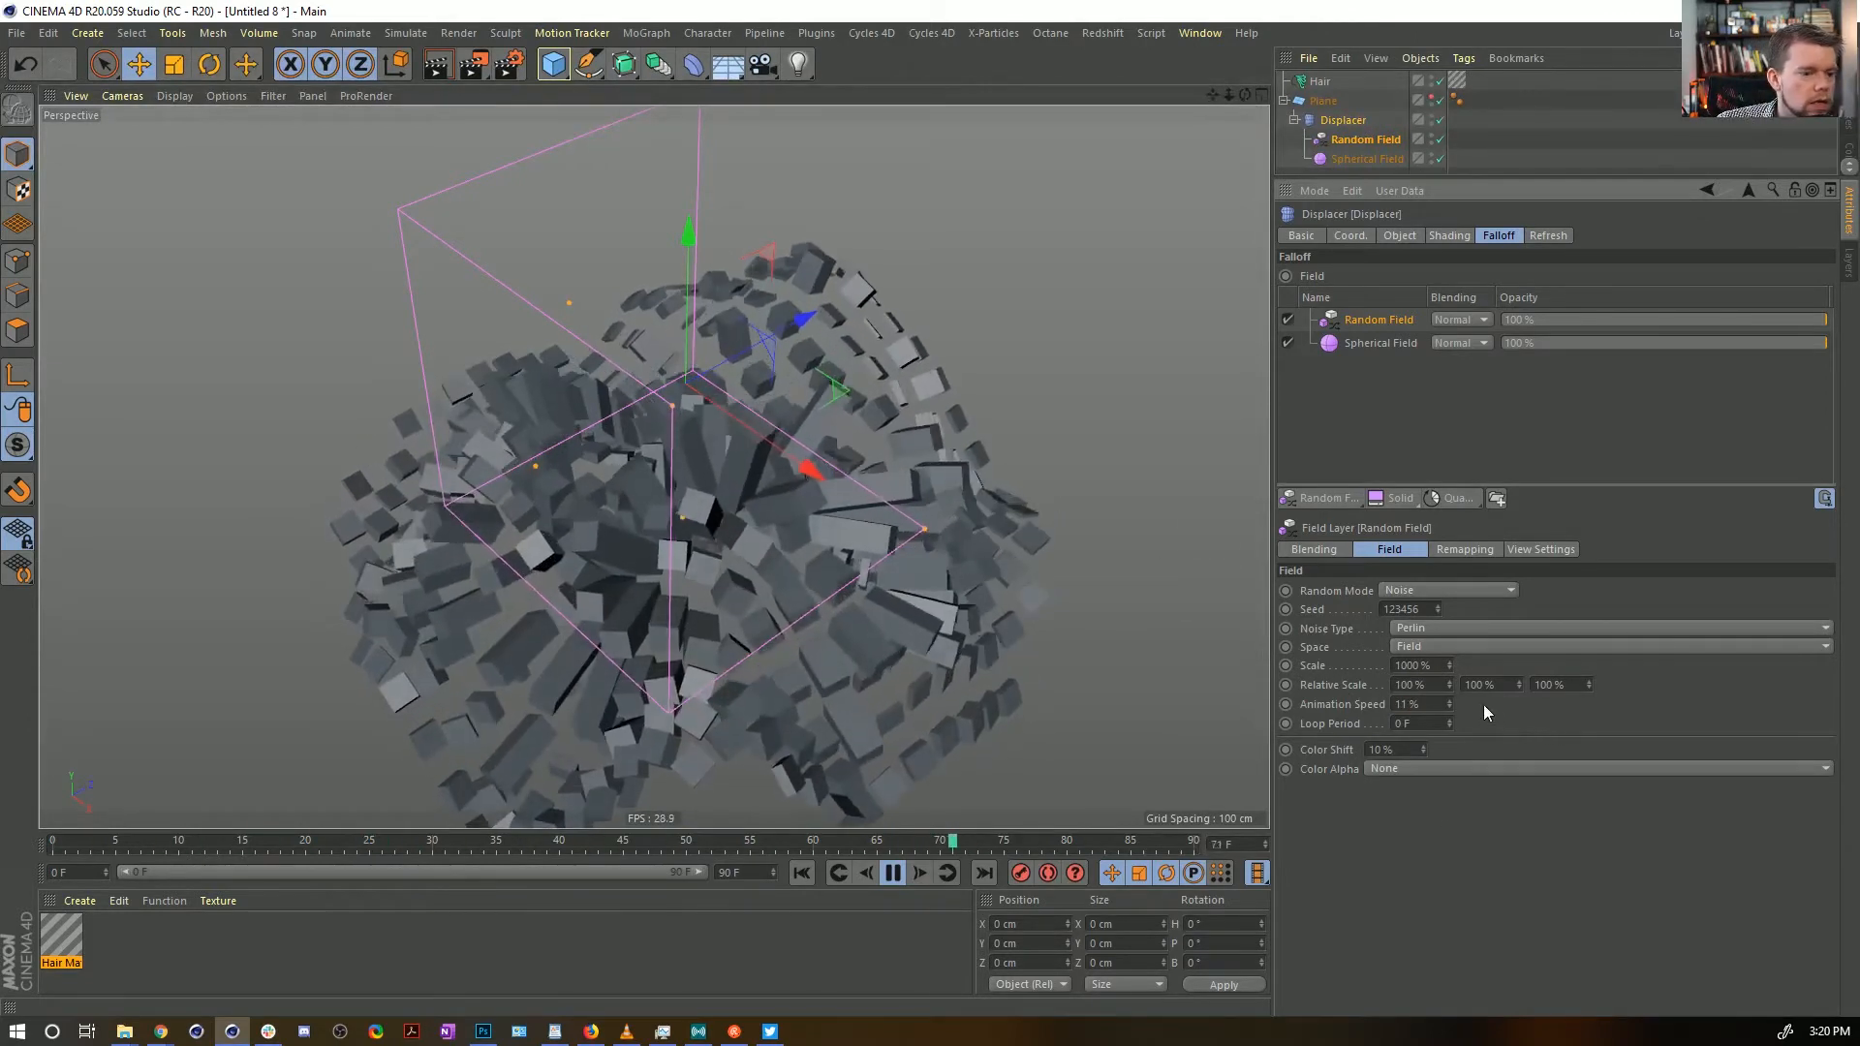
pyautogui.moveTo(1430, 705); pyautogui.dragTo(1334, 705)
pyautogui.write('111')
pyautogui.press('Return')
pyautogui.keyDown('alt'); pyautogui.moveTo(863, 591); pyautogui.dragTo(904, 590); pyautogui.keyUp('alt')
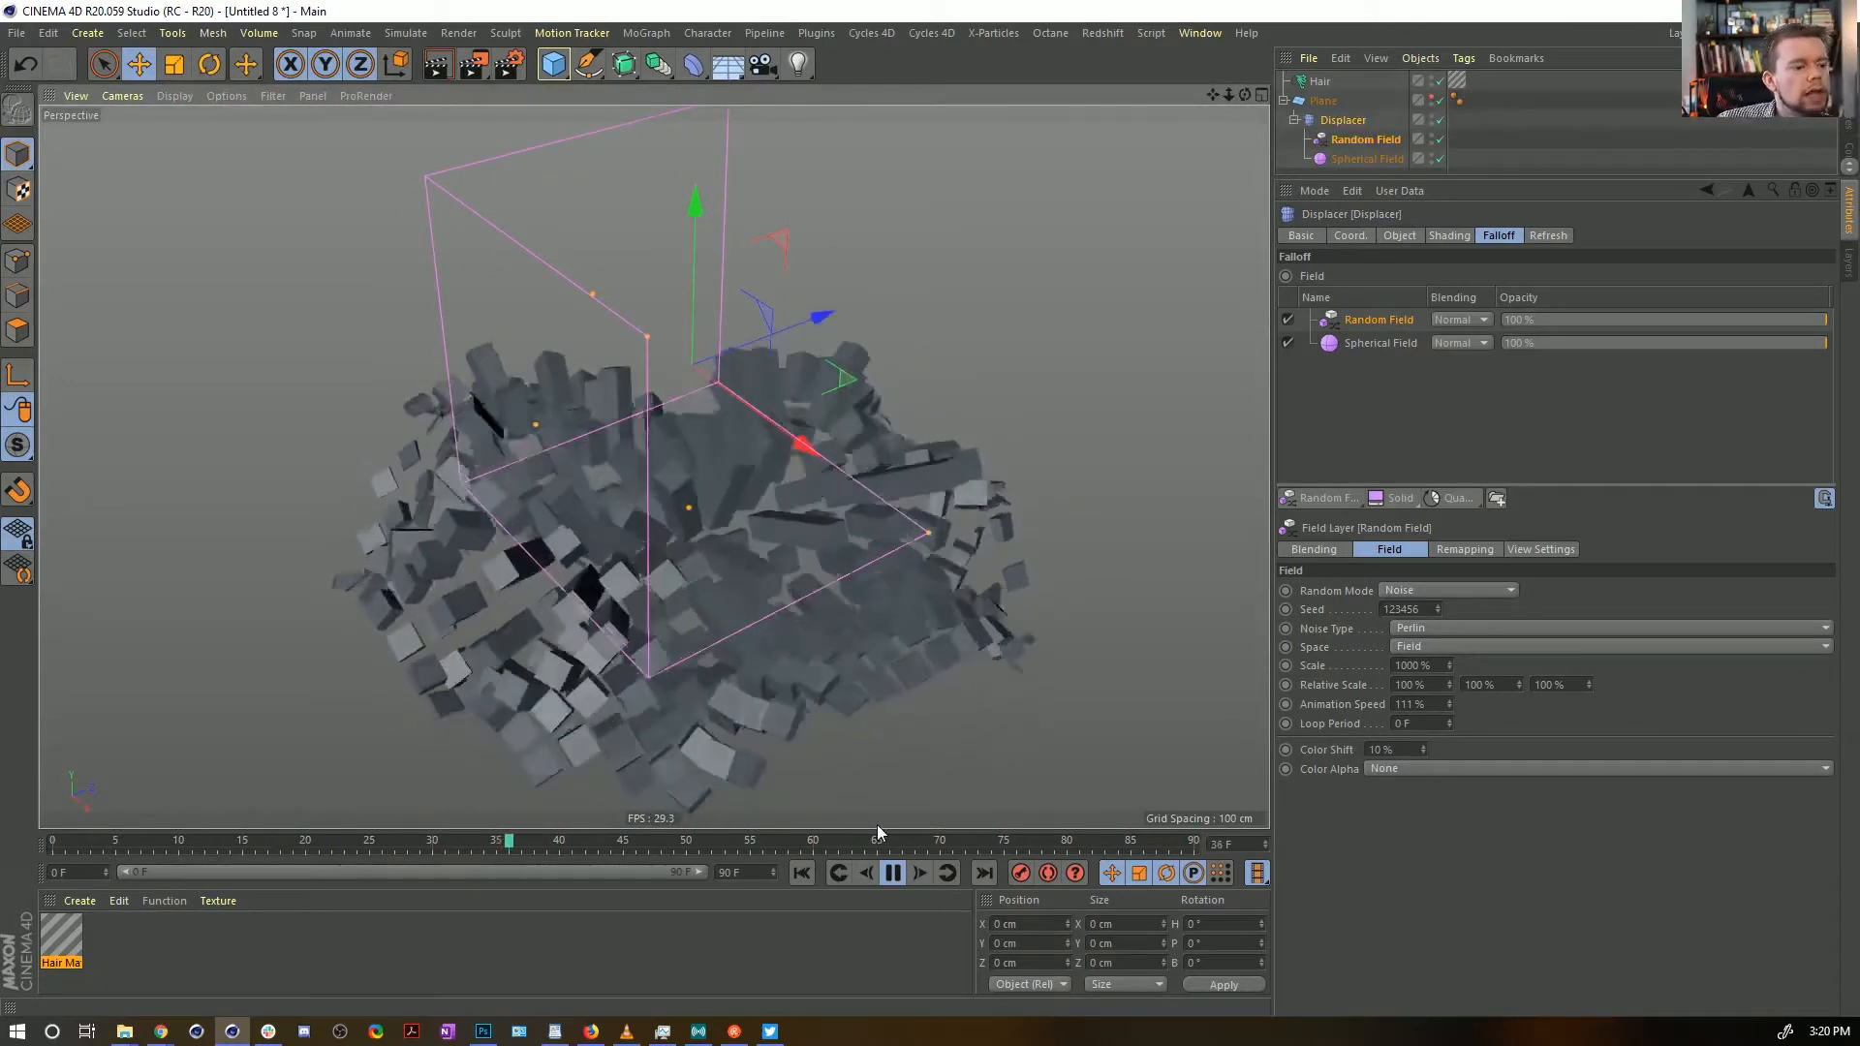
# Stop playback, return to the first frame, and delete the Displacer together with its fields
pyautogui.click(892, 873)
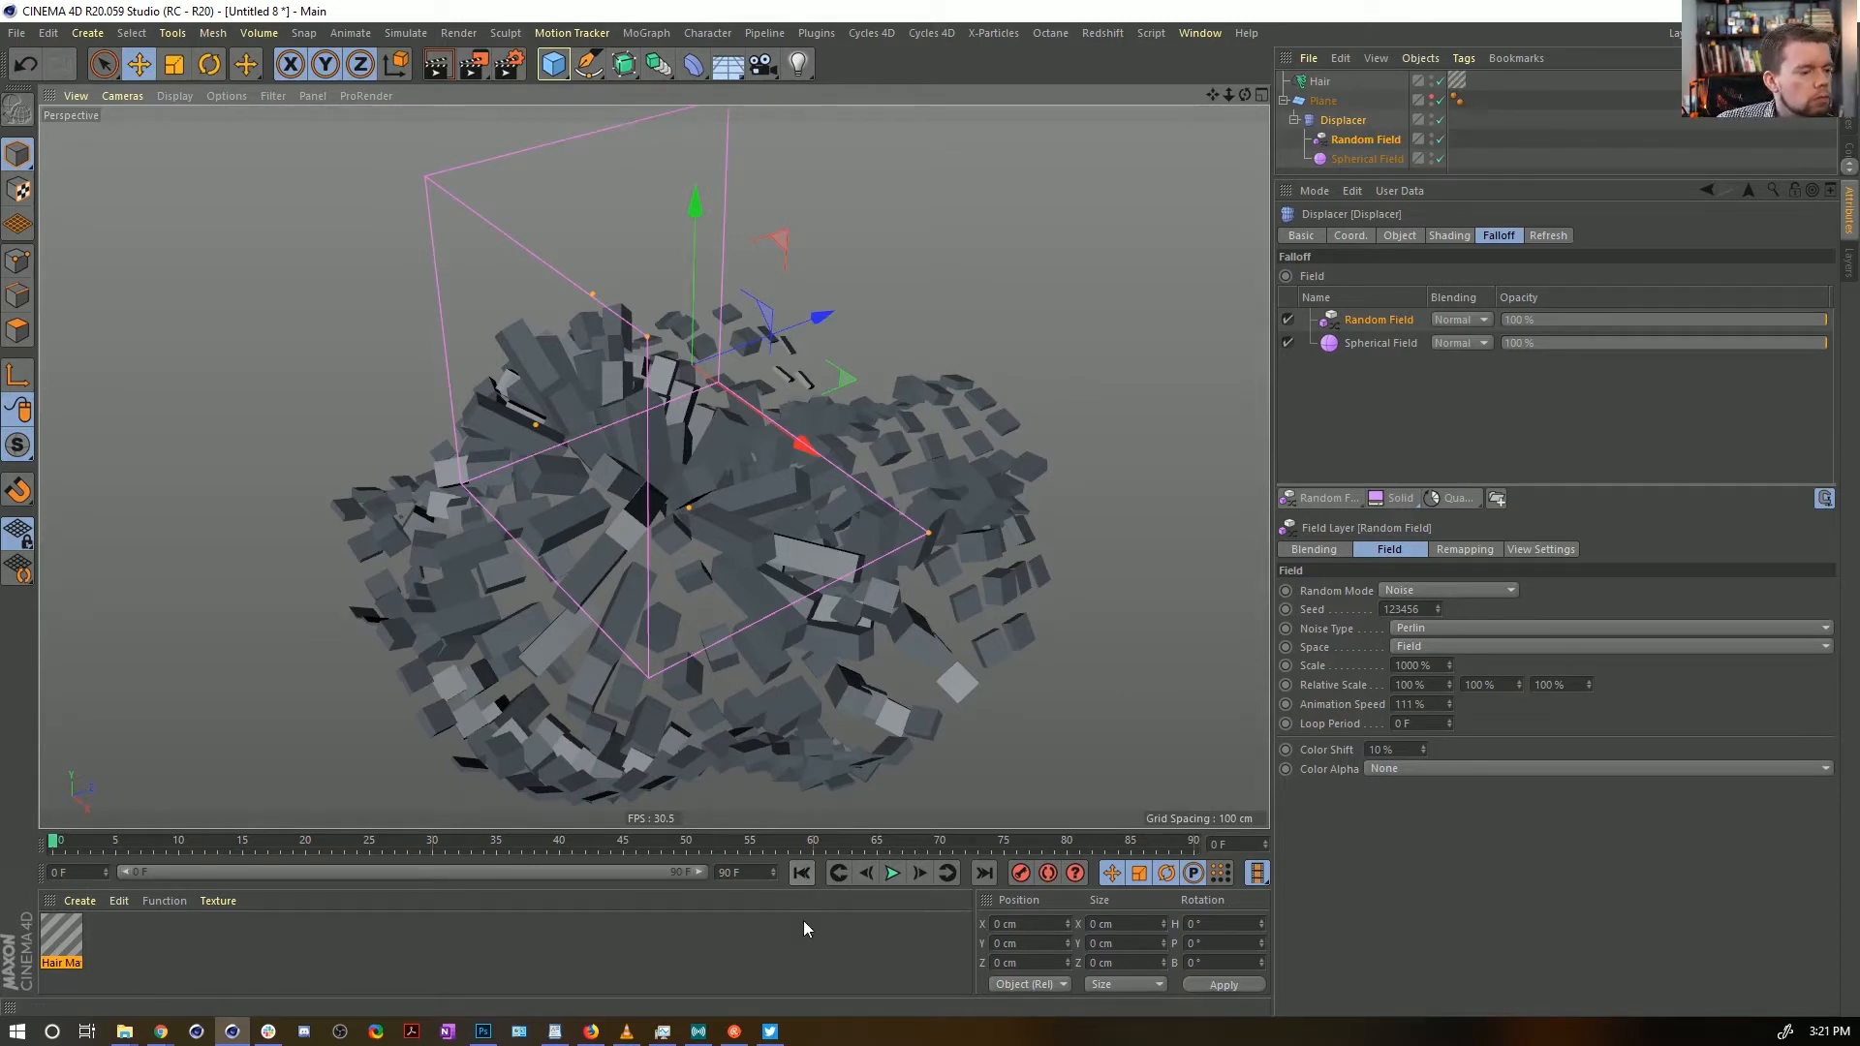
pyautogui.click(804, 872)
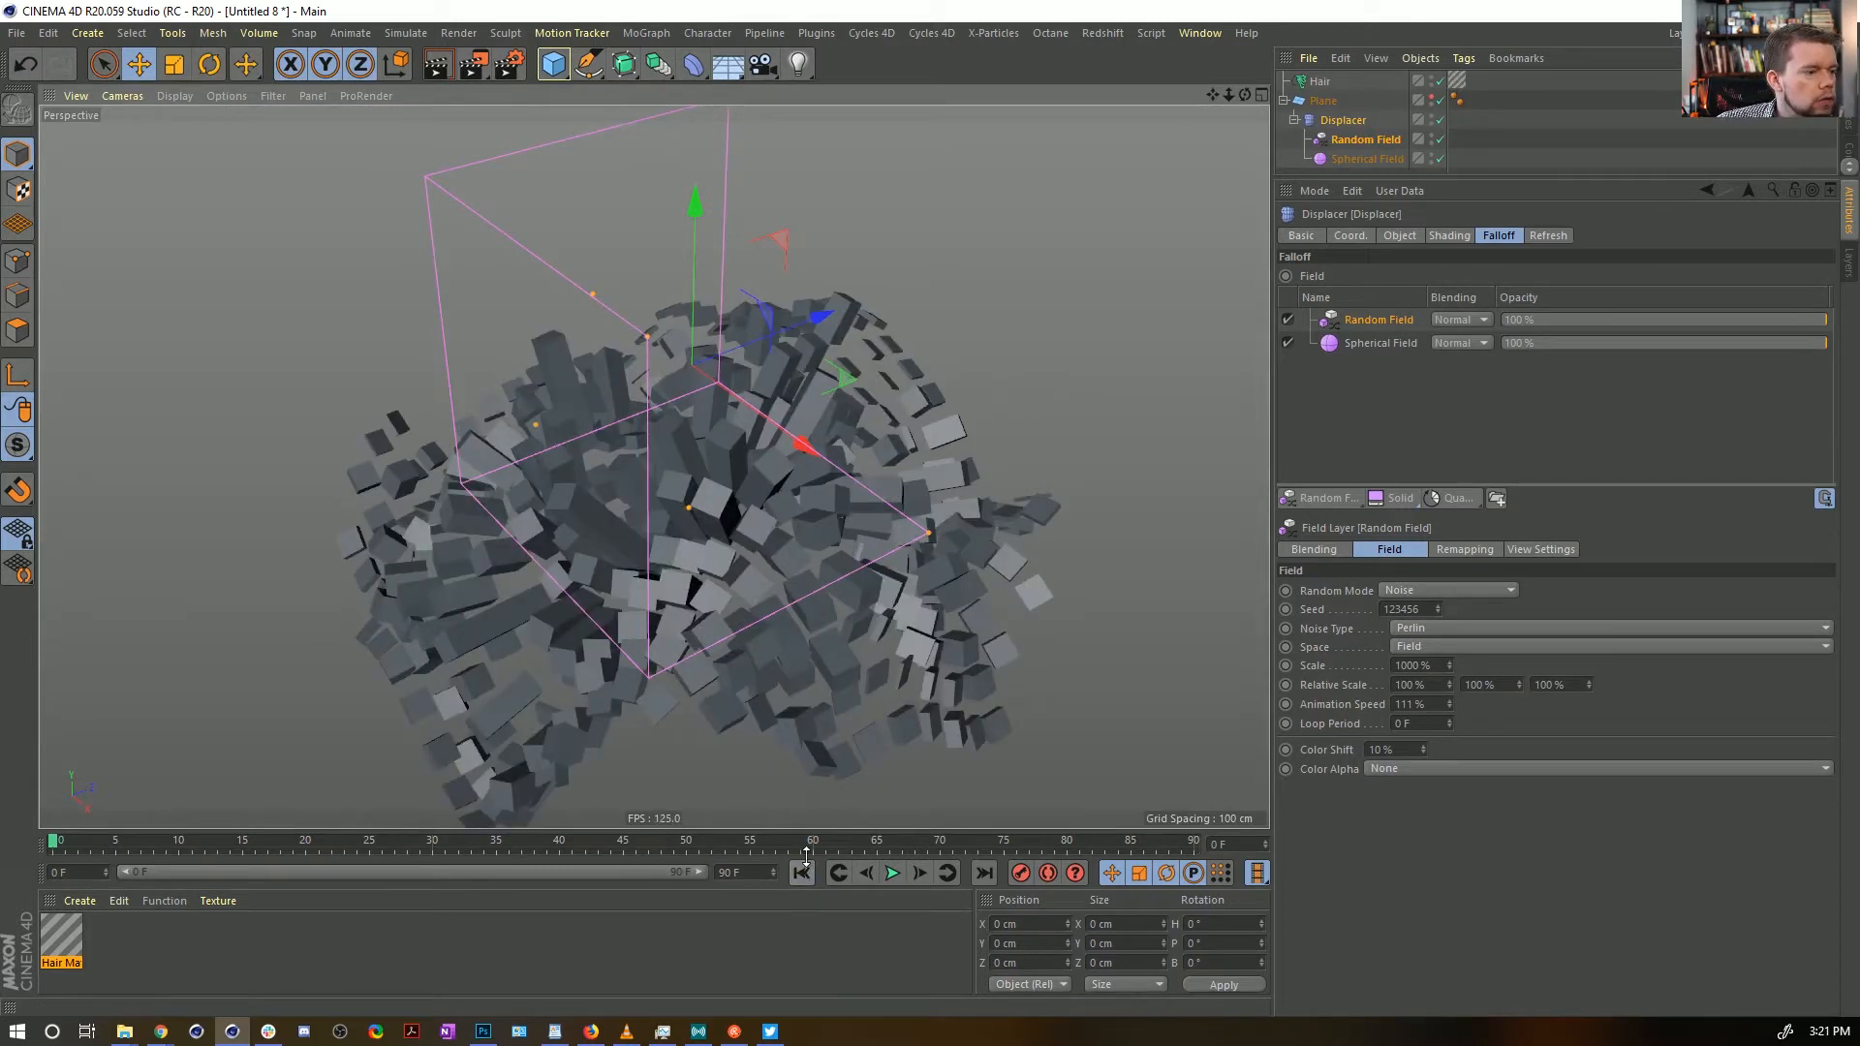
pyautogui.click(1340, 119)
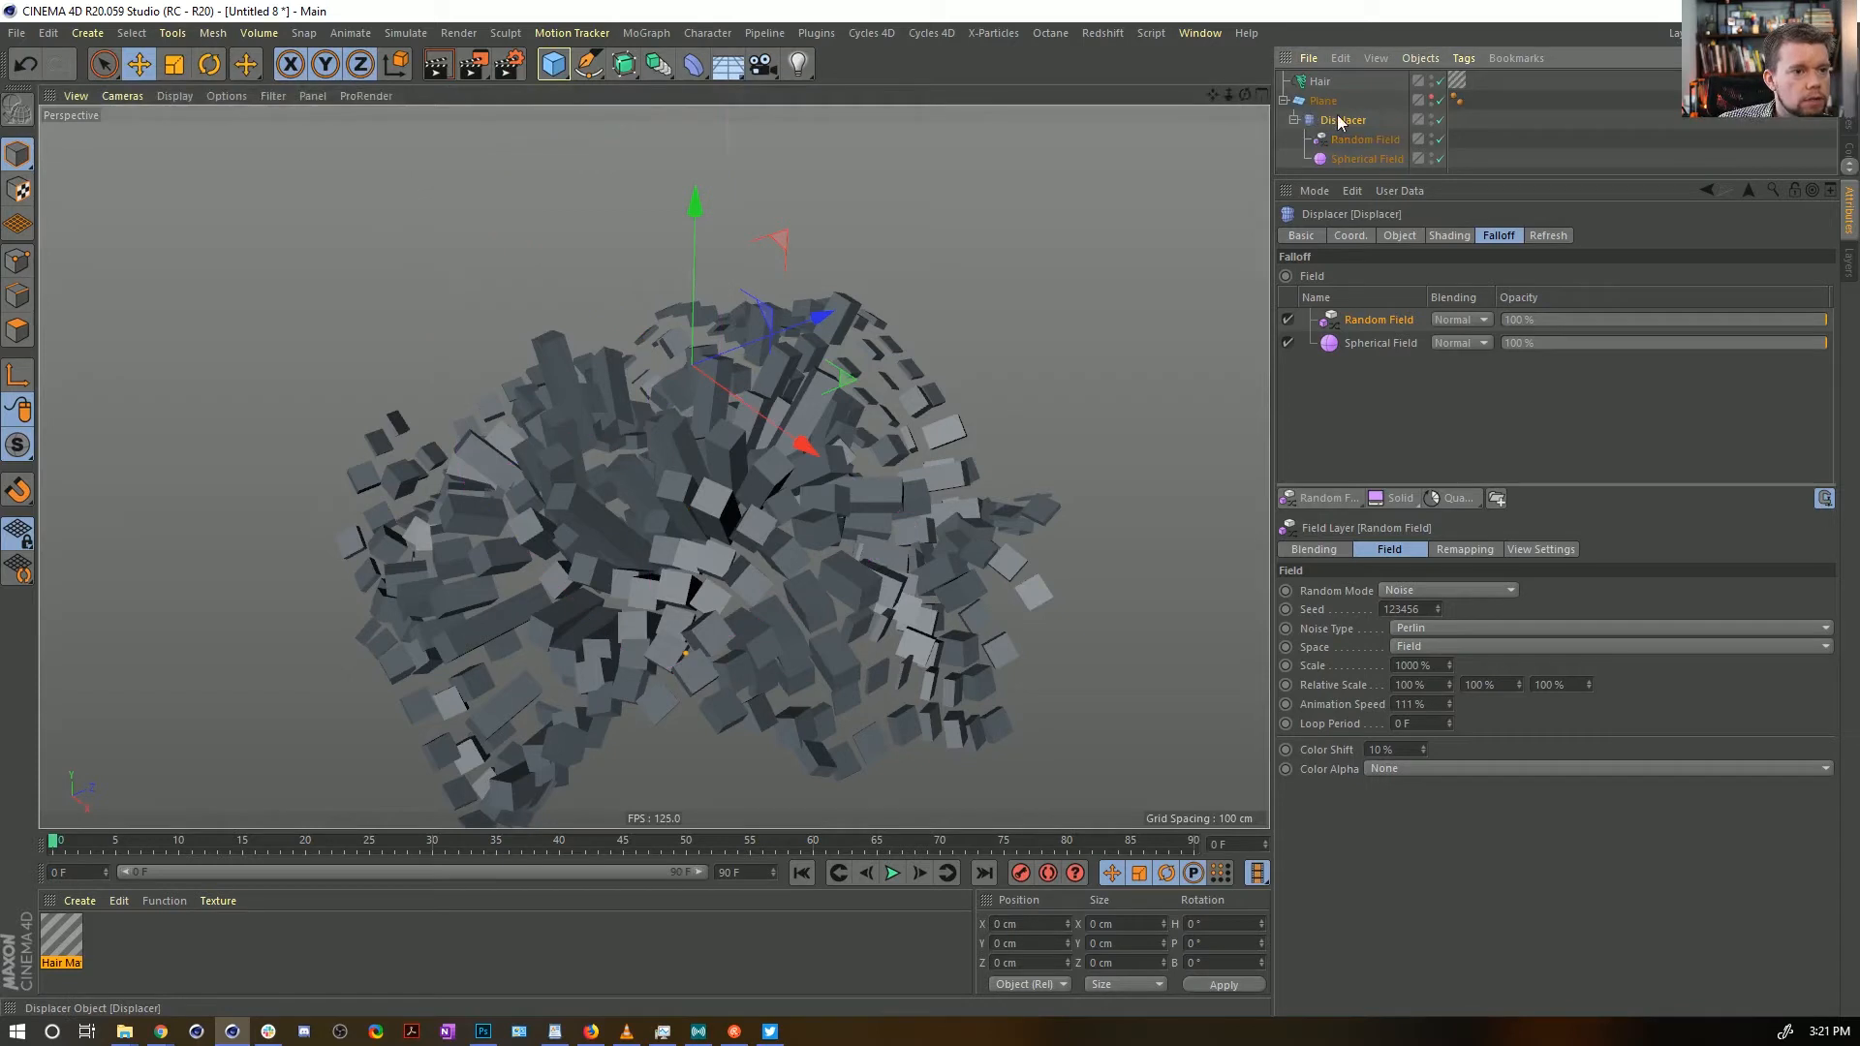
pyautogui.press('Delete')
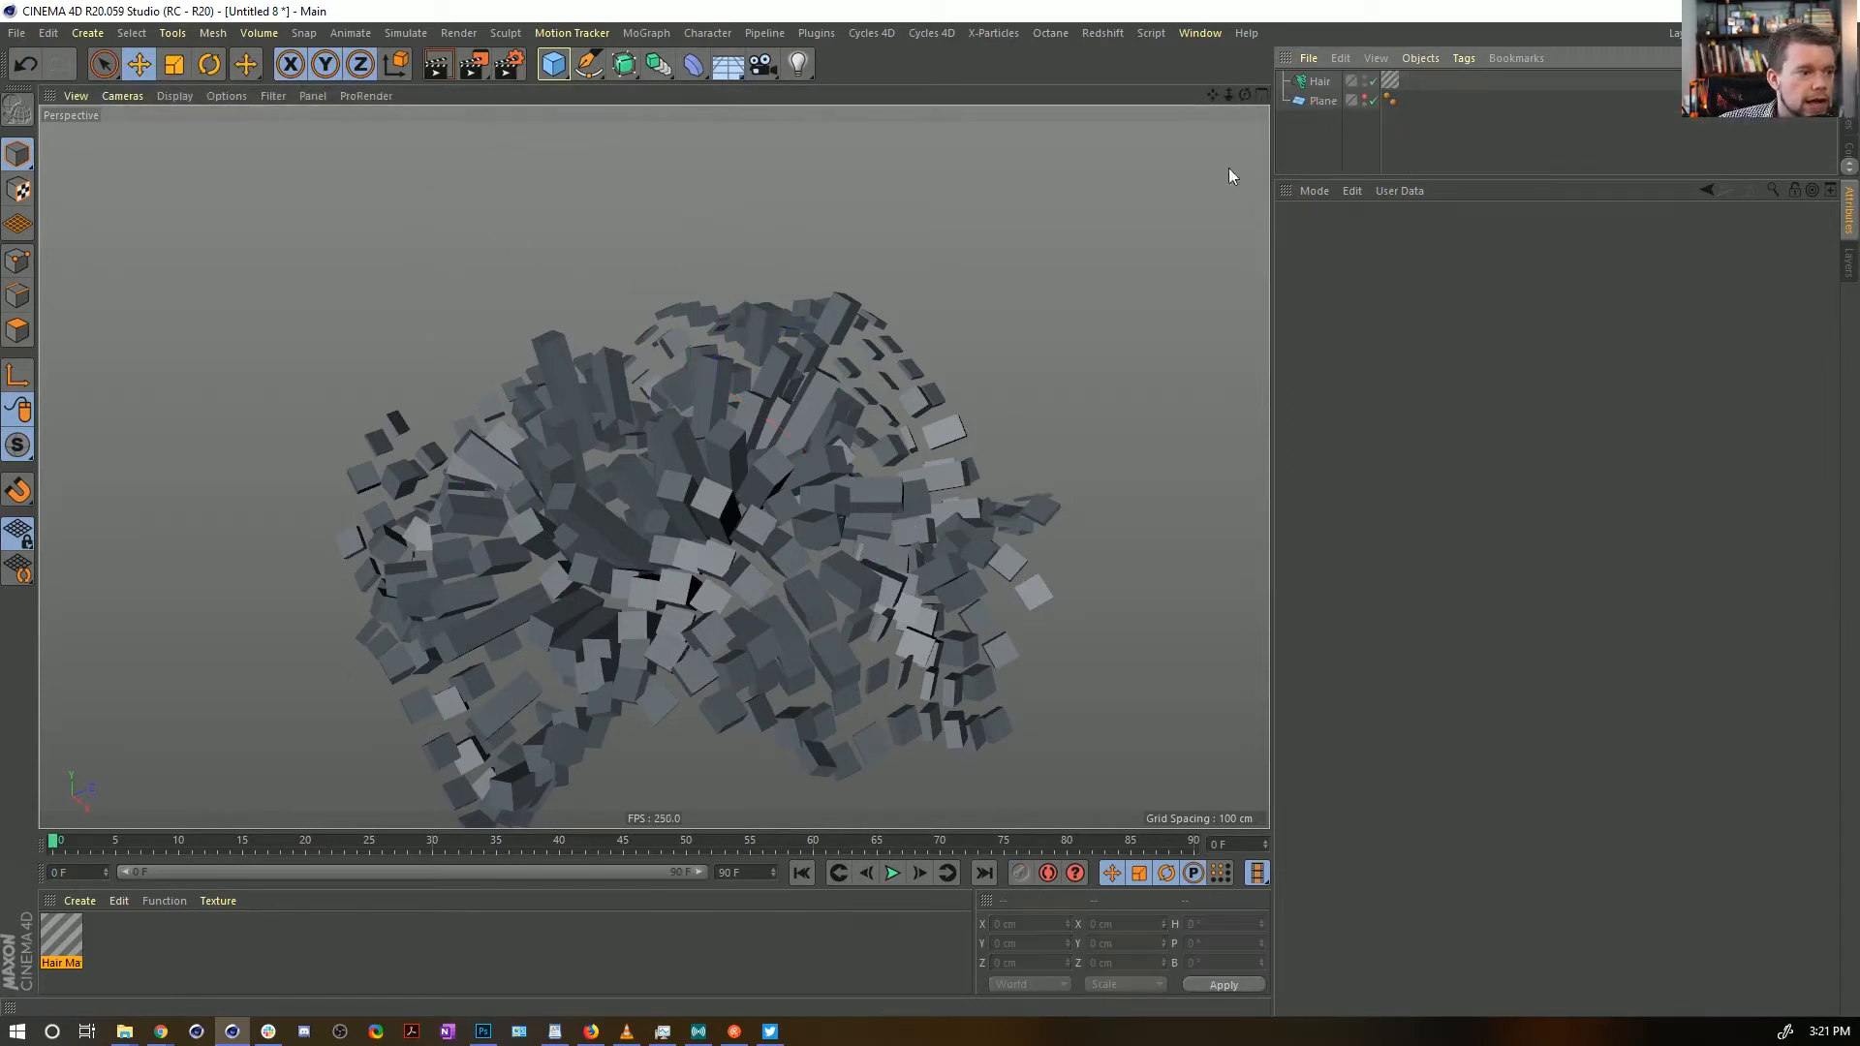
# Replay the animation from the first frame to check how the hair blocks behave without the Displacer, and stop it
pyautogui.click(812, 871)
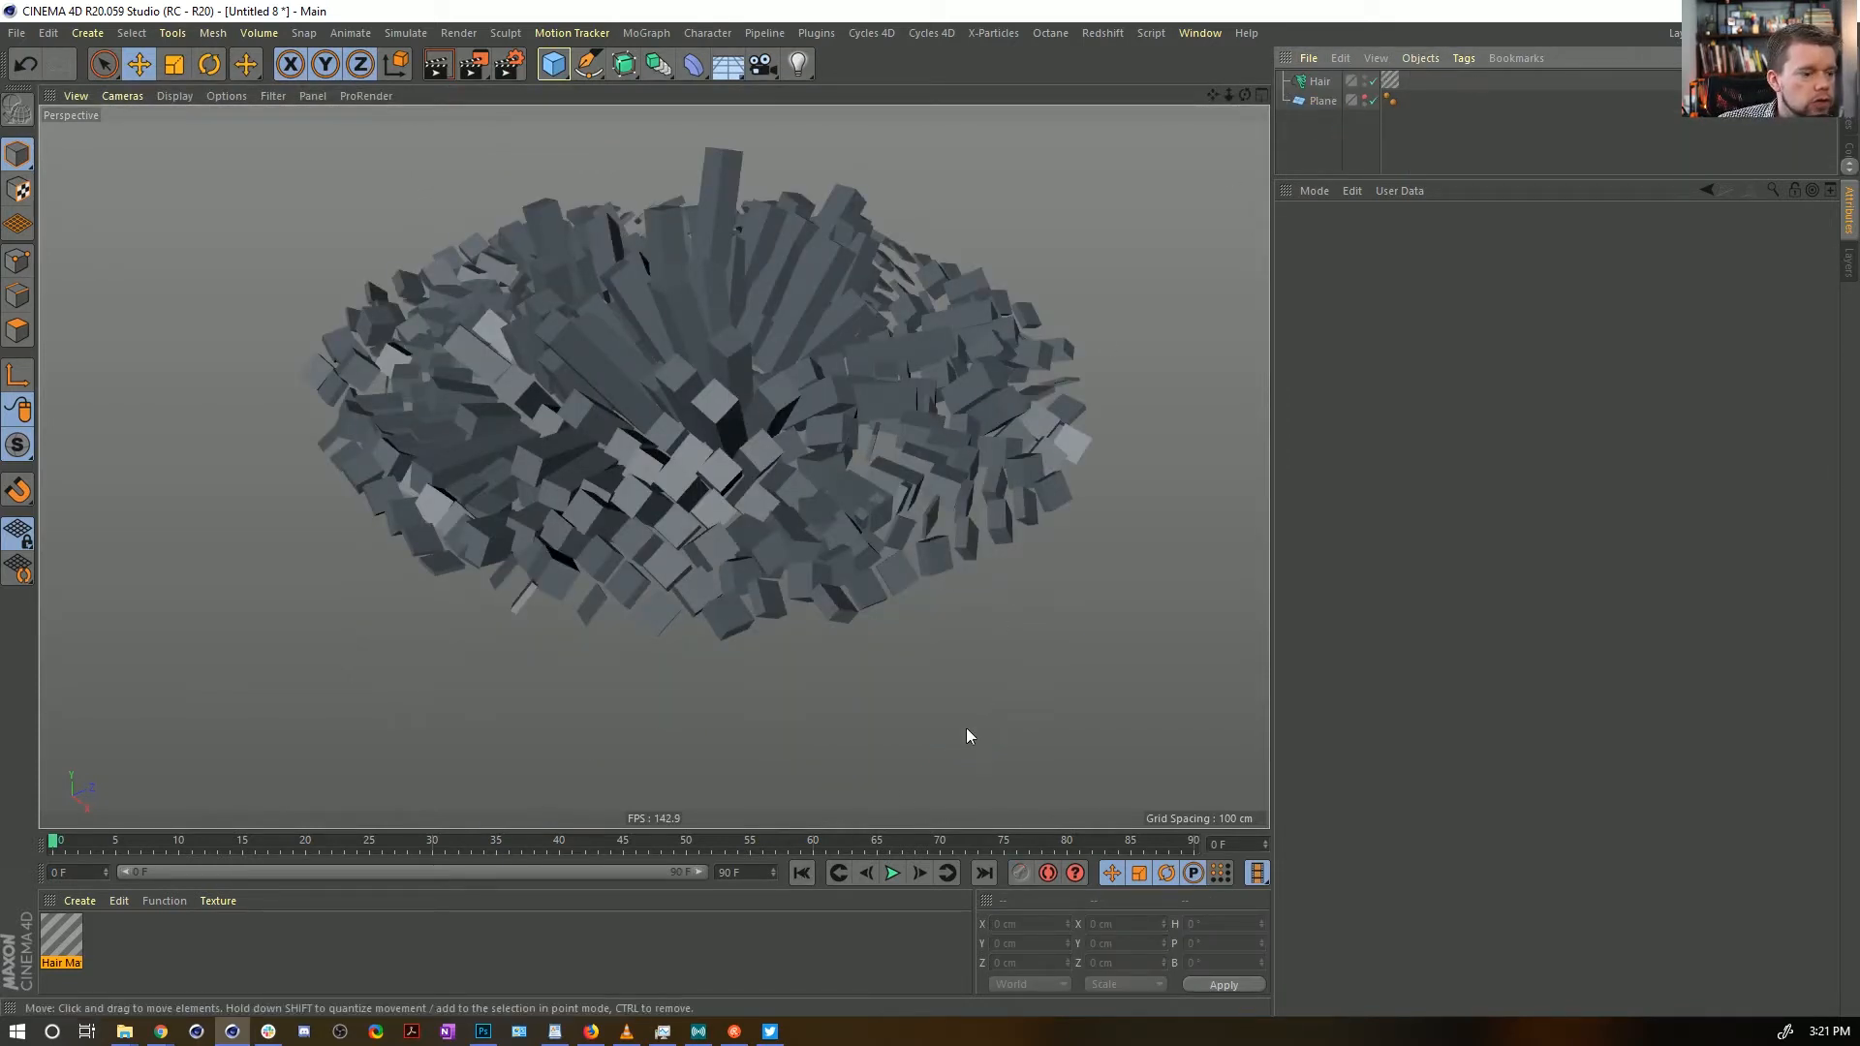
pyautogui.click(891, 873)
pyautogui.click(801, 874)
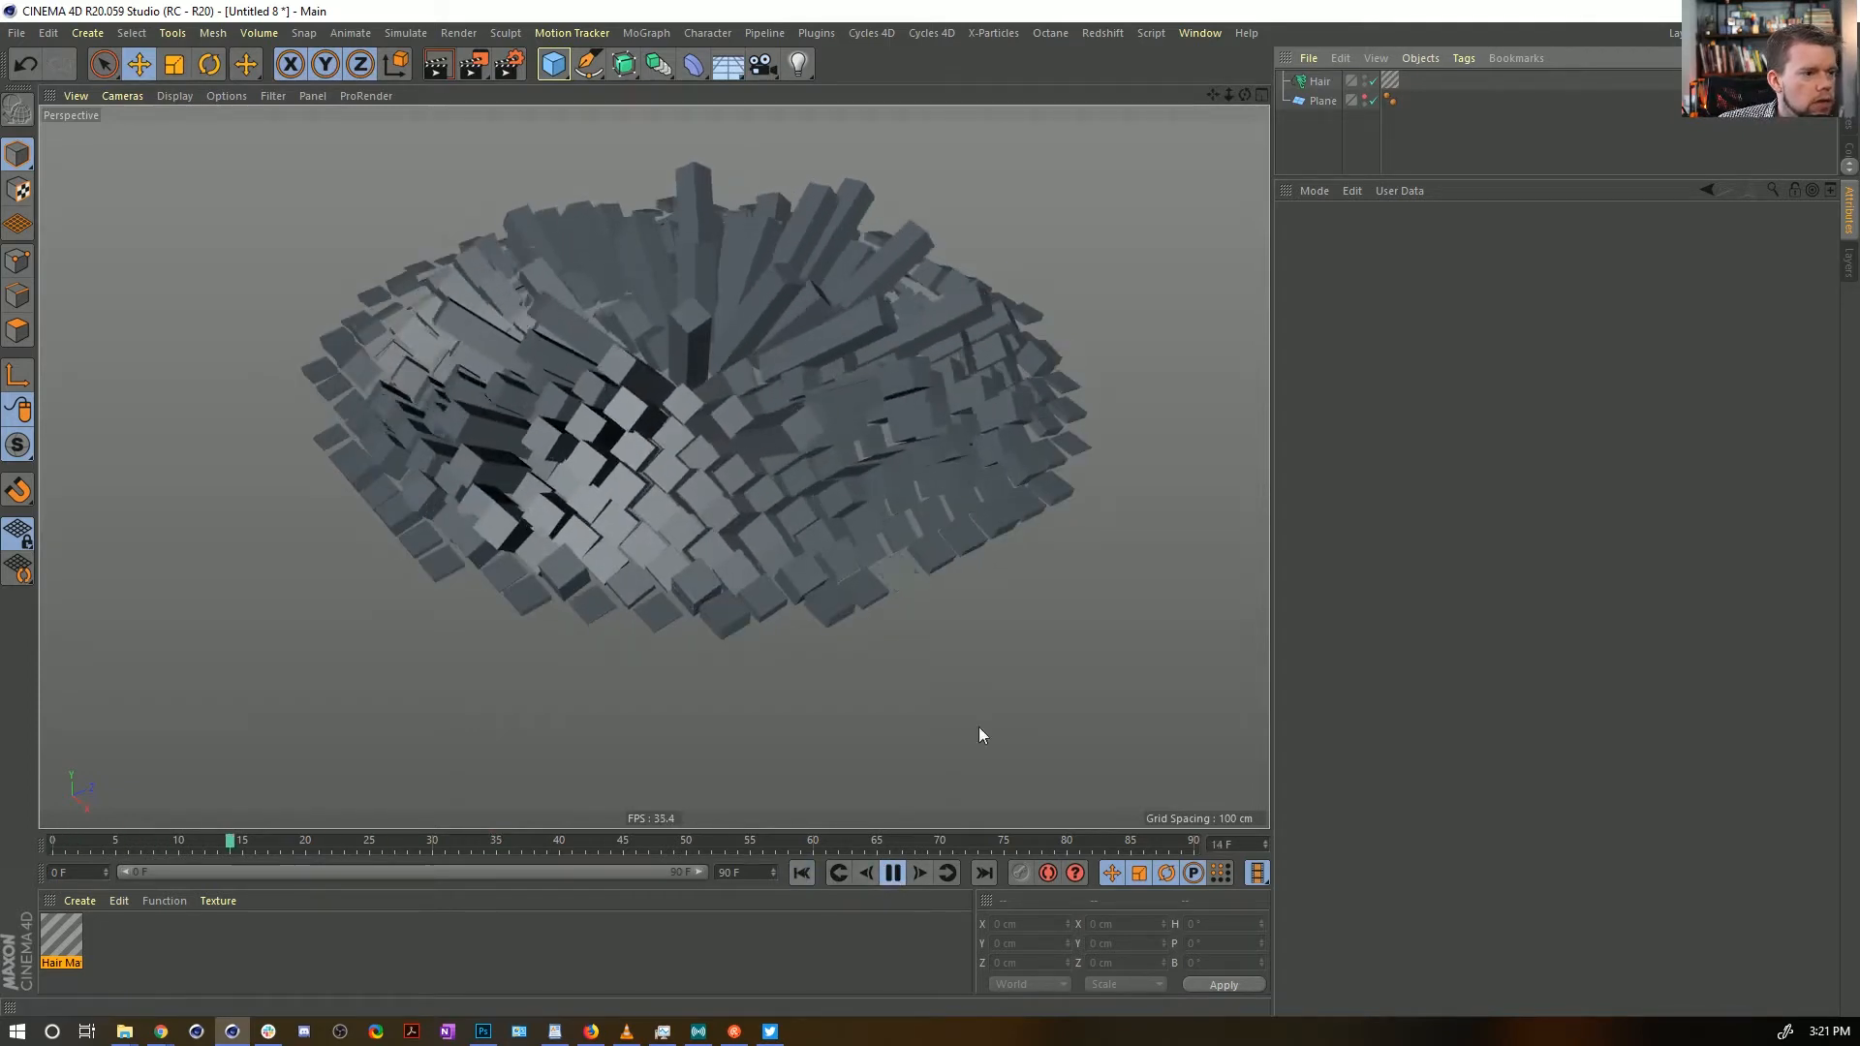
pyautogui.click(893, 874)
pyautogui.moveTo(827, 513)
pyautogui.keyDown('alt'); pyautogui.mouseDown()
pyautogui.moveTo(808, 298)
pyautogui.moveTo(830, 532)
pyautogui.moveTo(842, 523)
pyautogui.mouseUp(); pyautogui.keyUp('alt')
# Try Local growth direction on the Hair guides during playback, and set their growth to Normals
pyautogui.click(1319, 81)
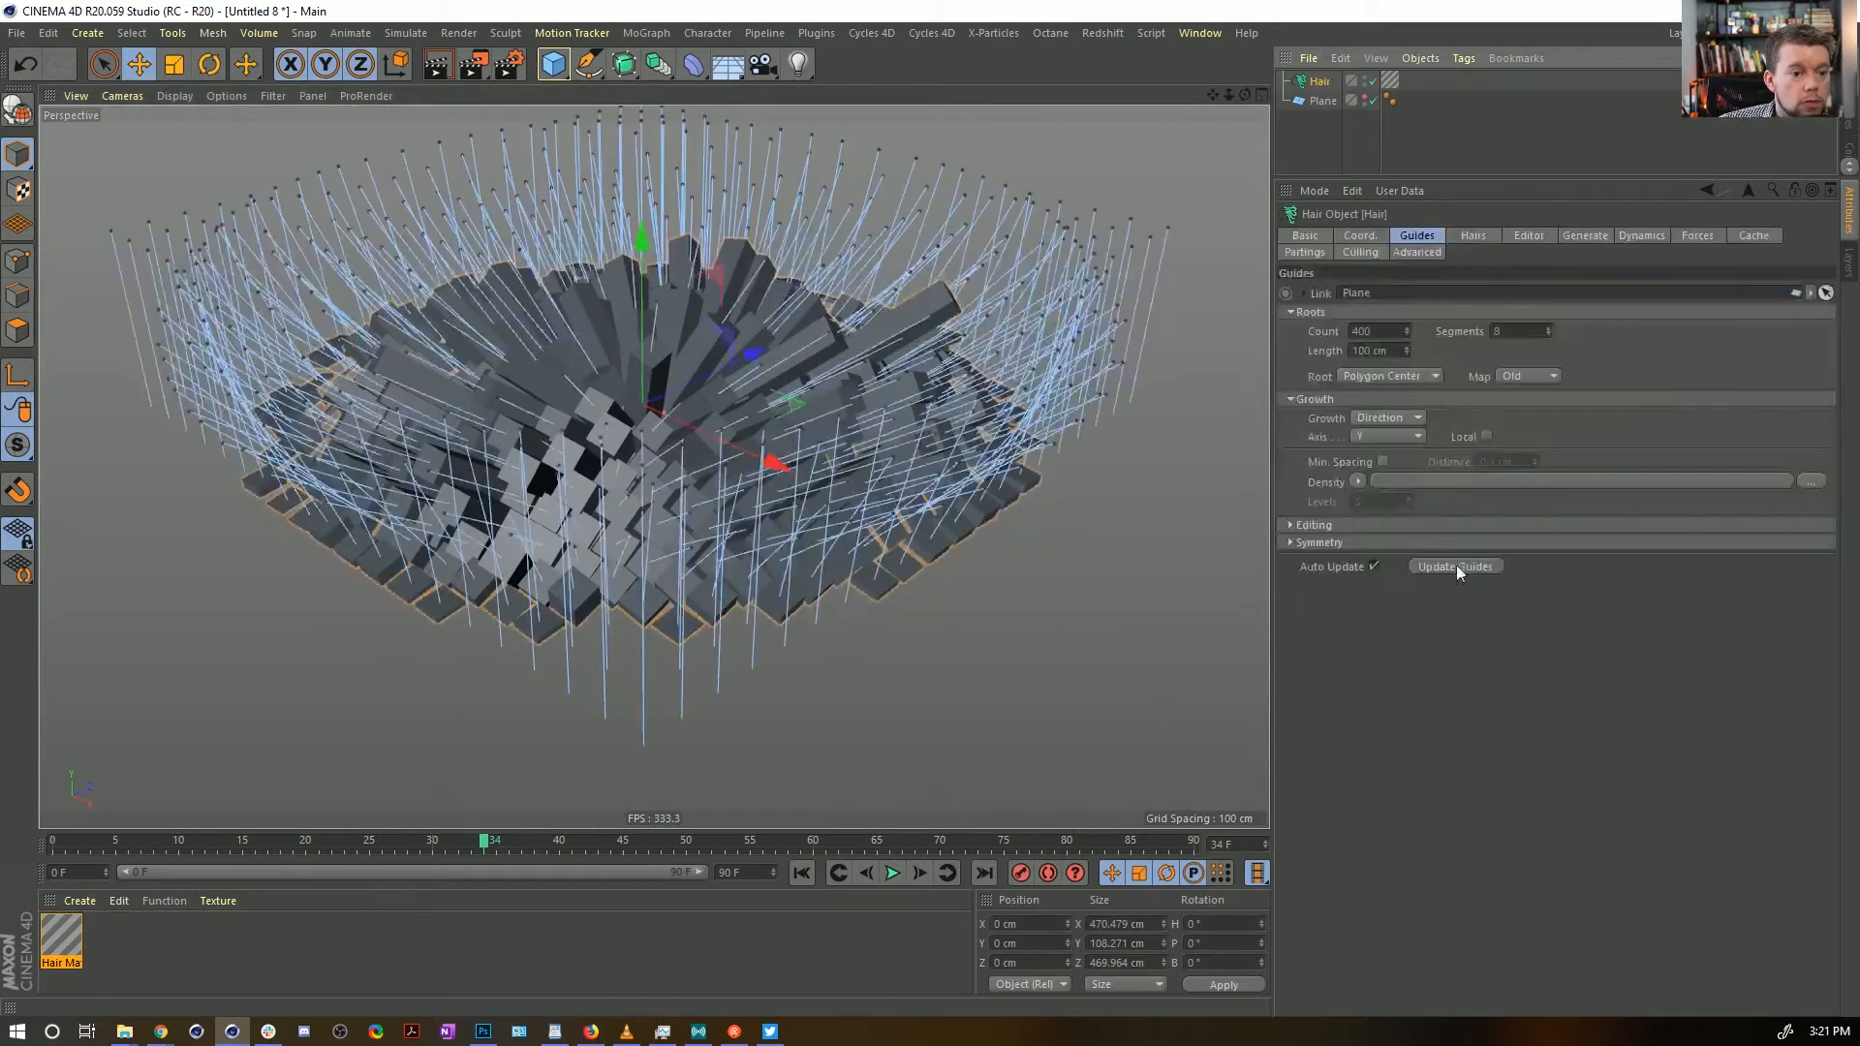
pyautogui.click(1484, 435)
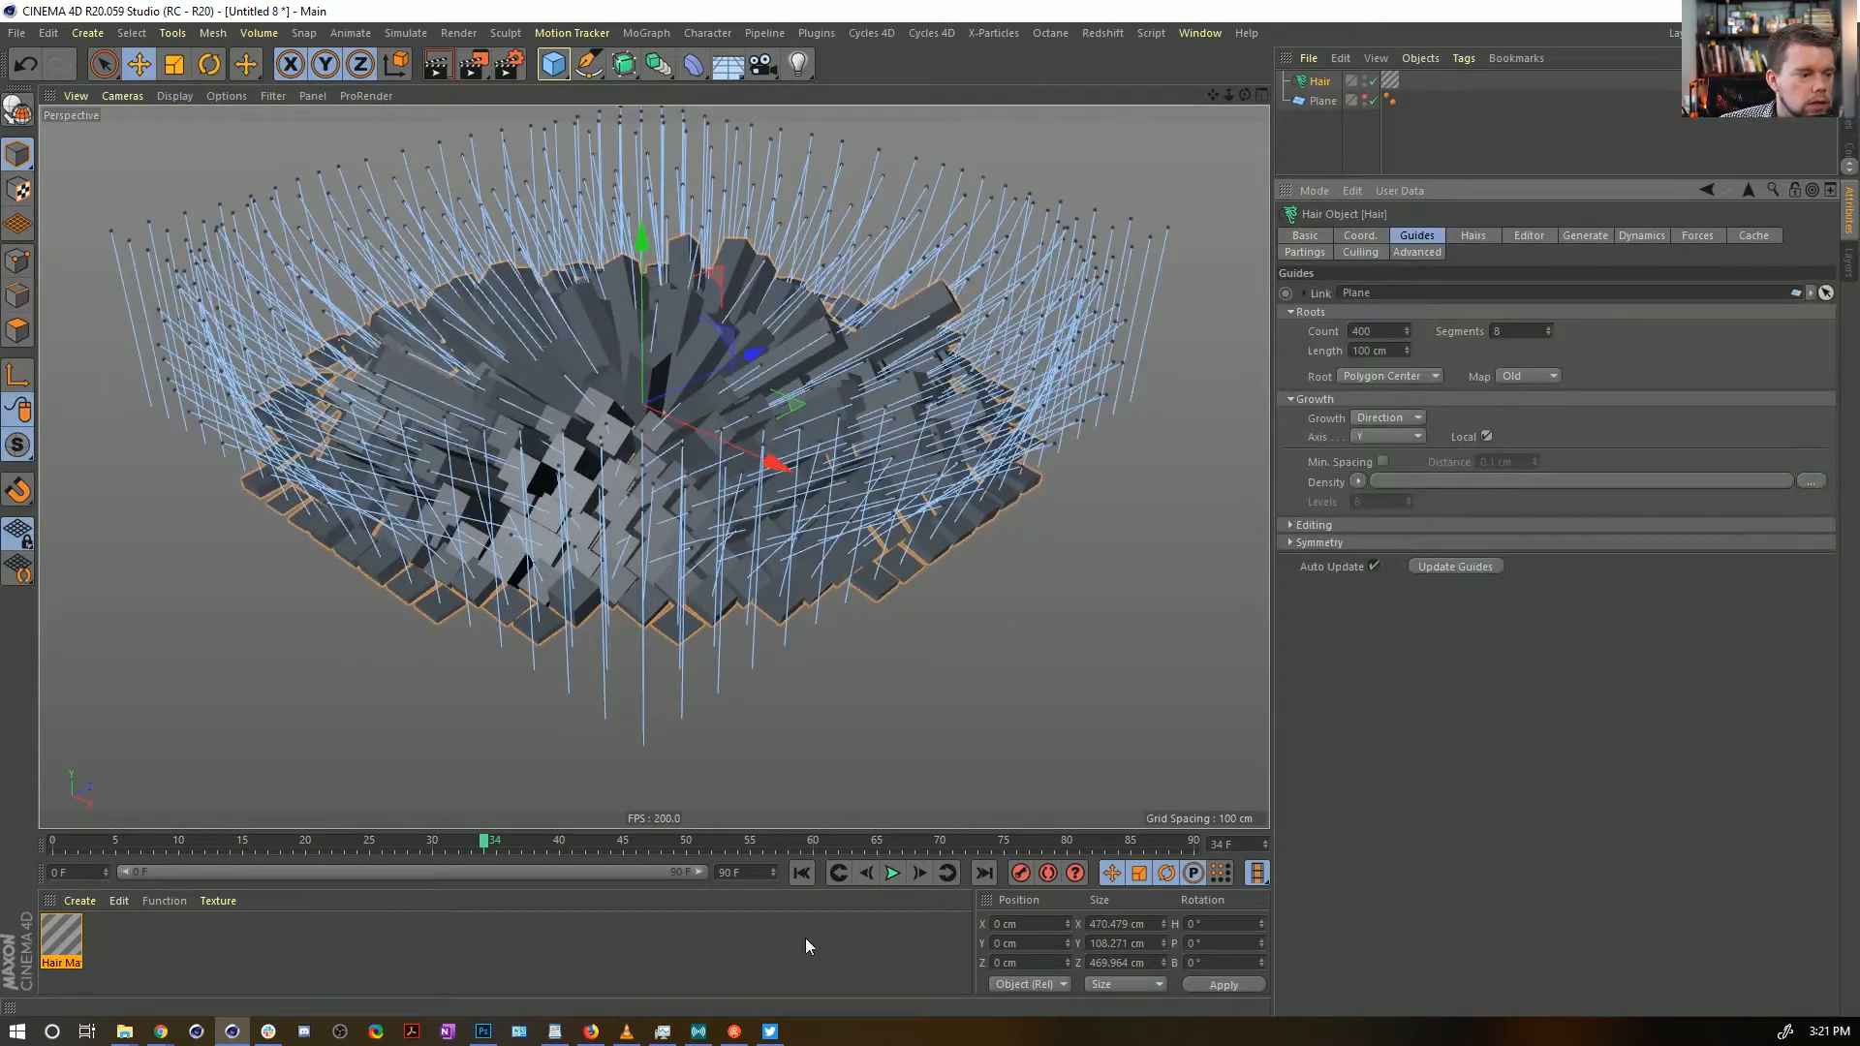
pyautogui.click(838, 873)
pyautogui.click(892, 872)
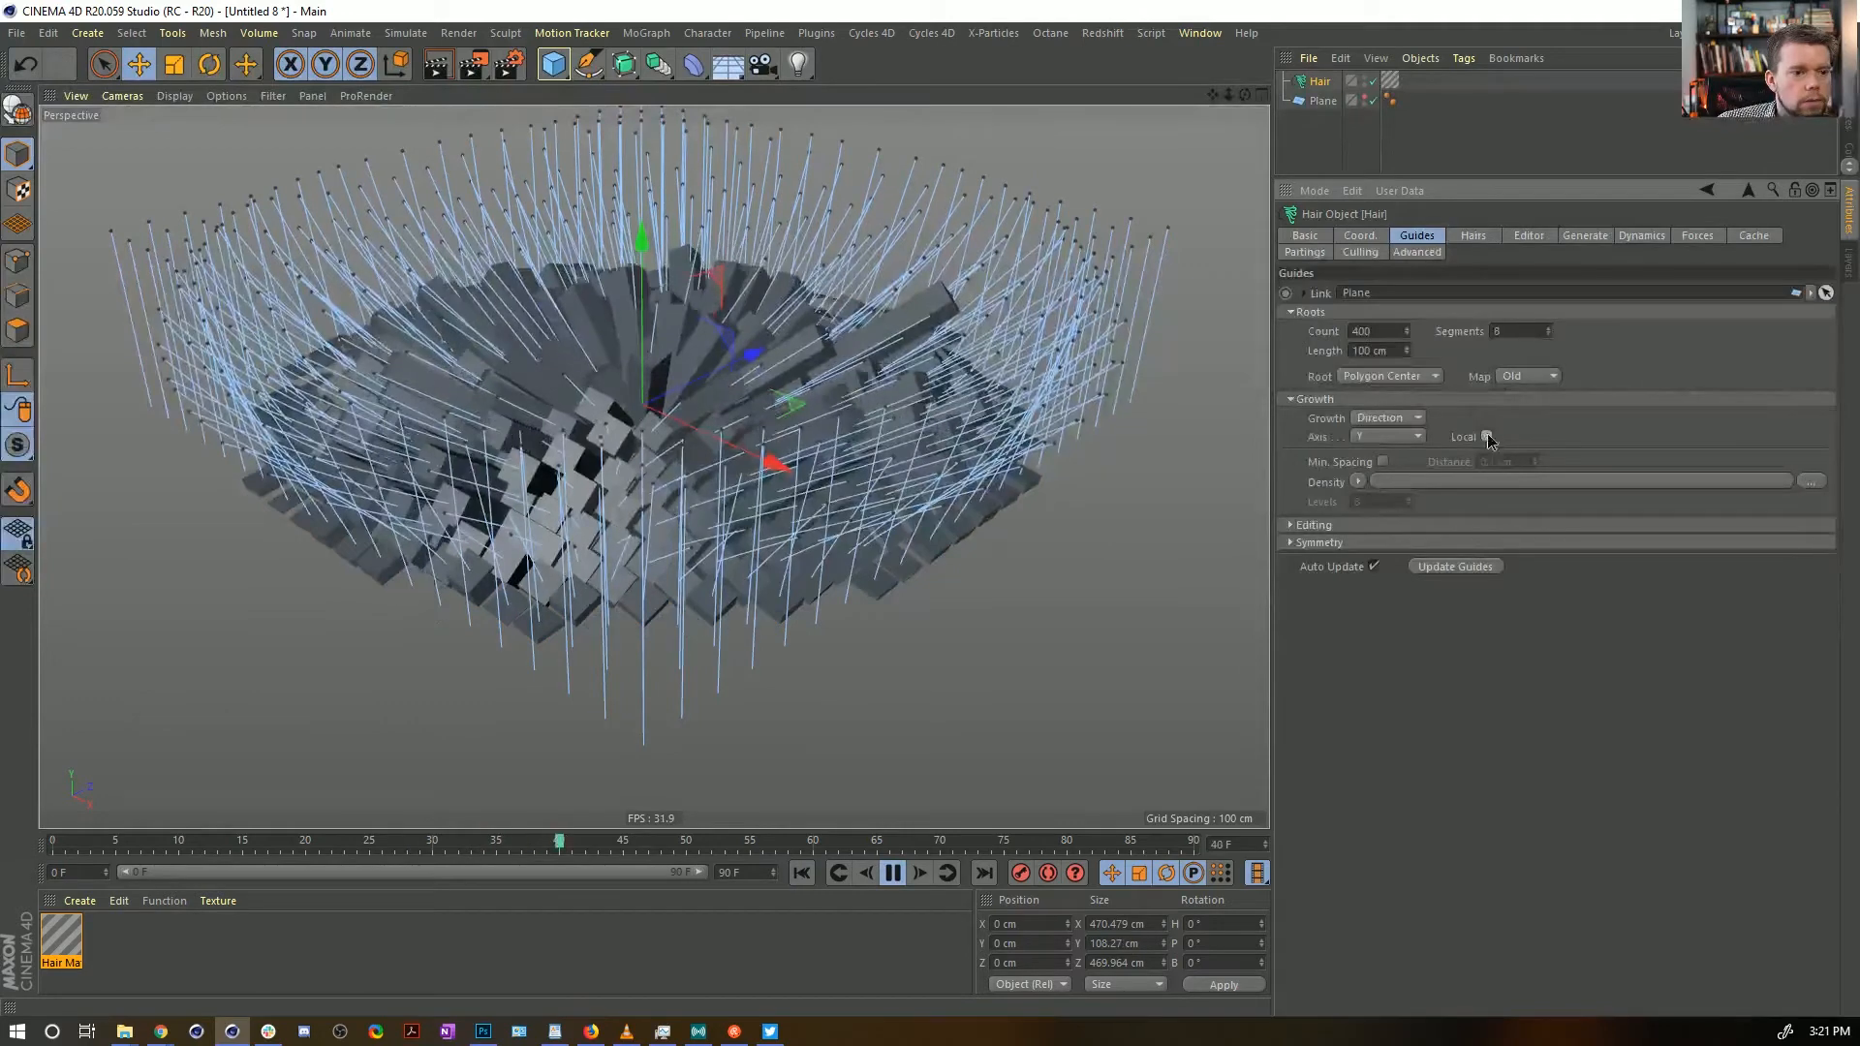
pyautogui.click(1386, 418)
pyautogui.click(1383, 426)
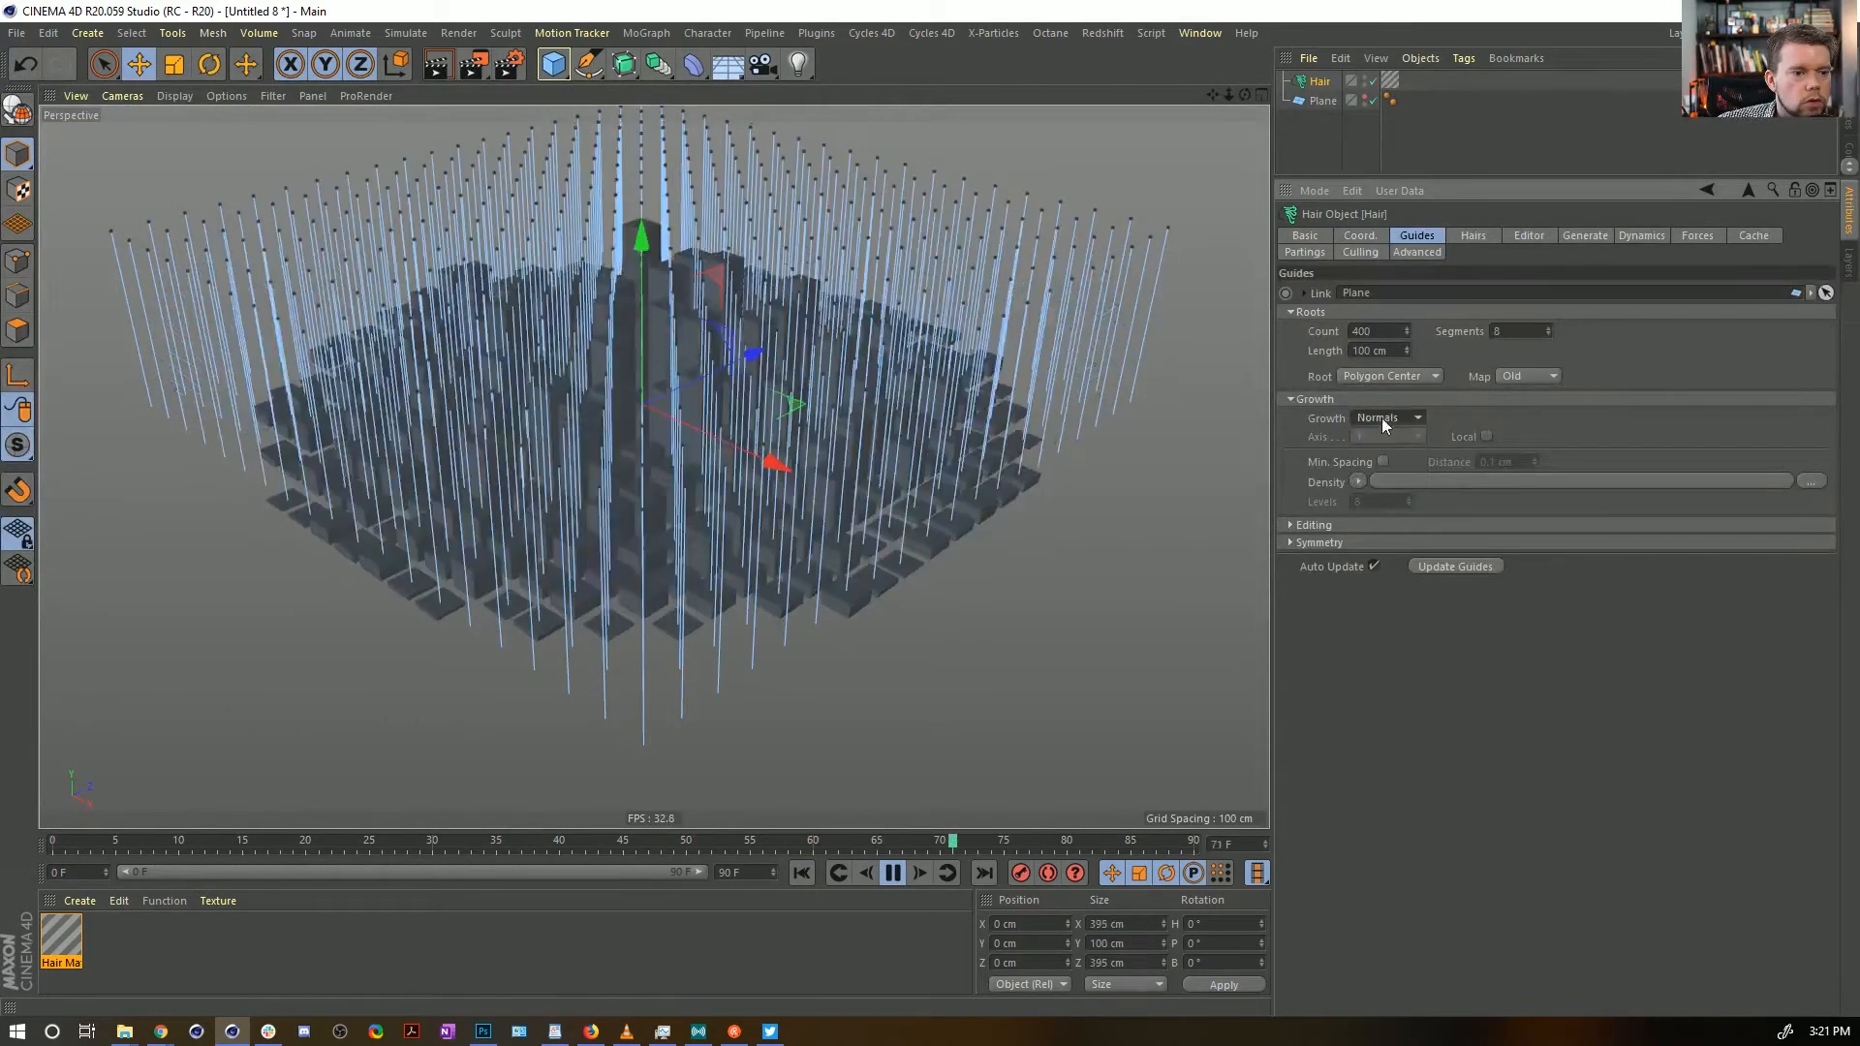
# Set the Hair object's guide growth to Direction, stop and rewind playback to frame 0, and deselect the object
pyautogui.click(1382, 422)
pyautogui.click(1387, 457)
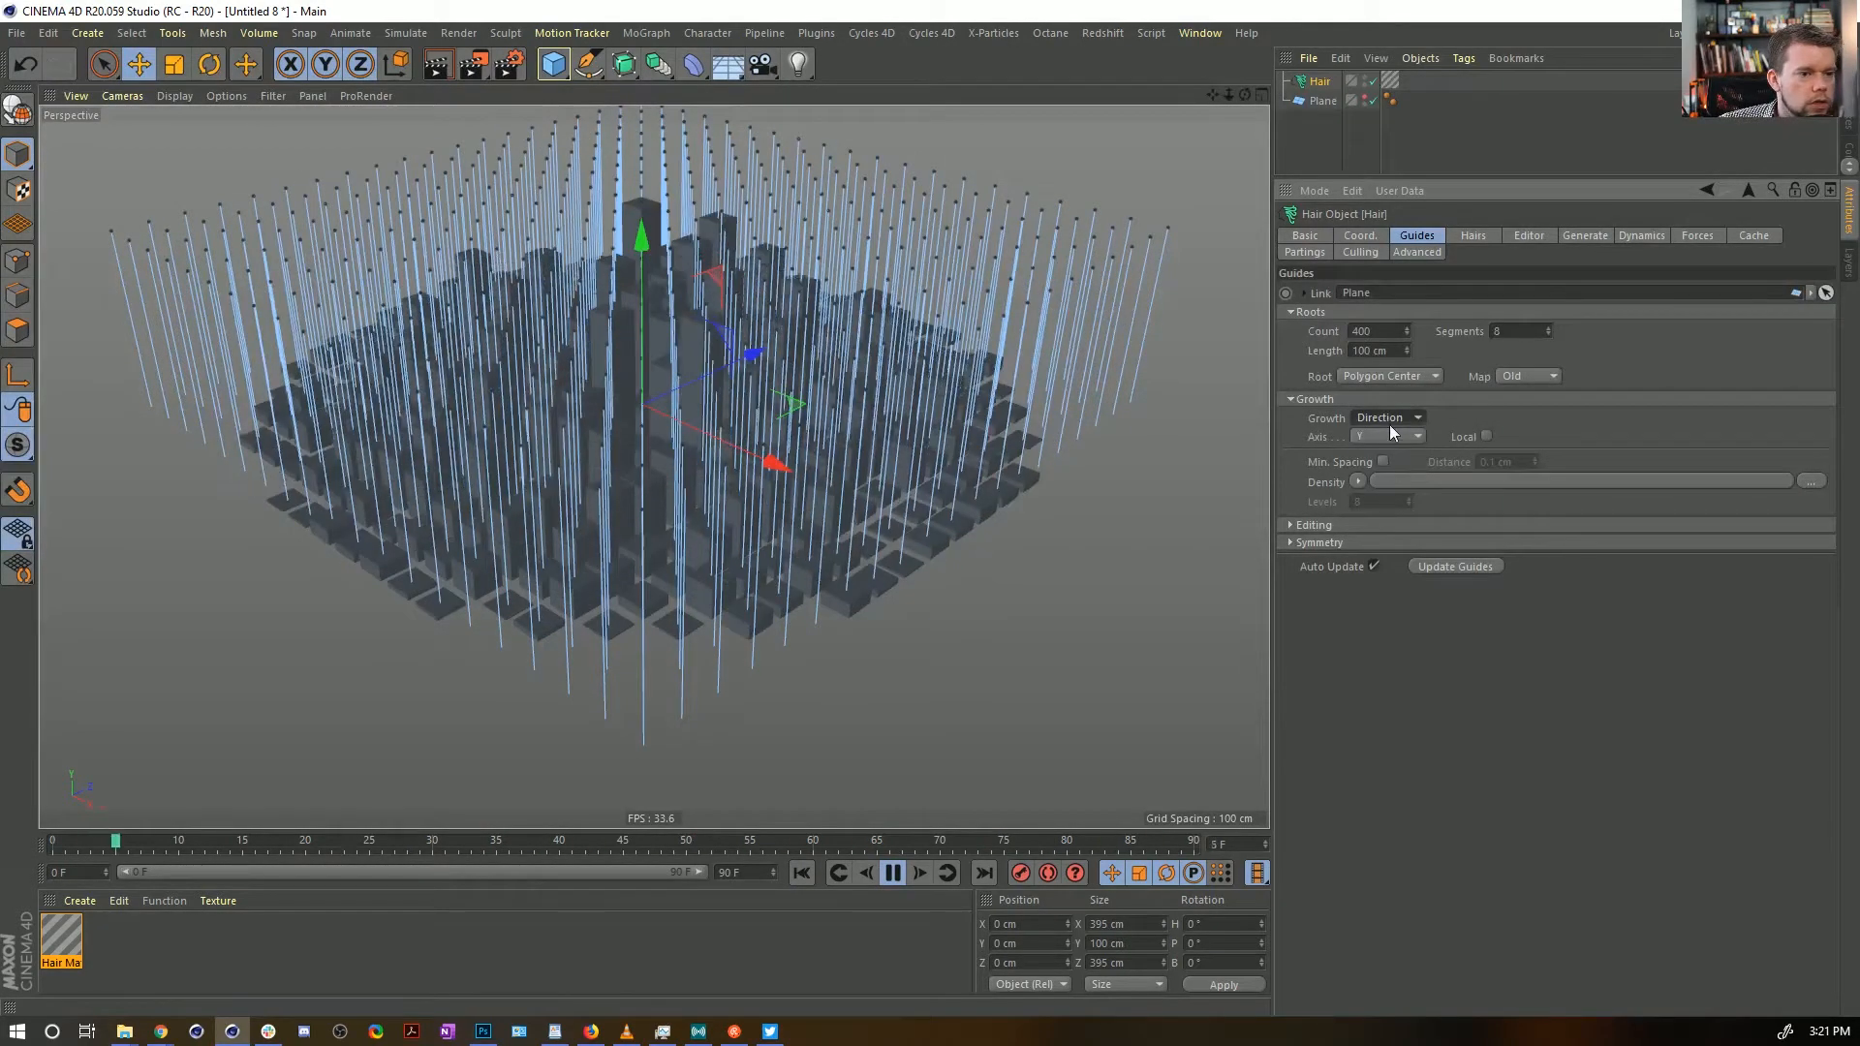
pyautogui.click(892, 876)
pyautogui.click(806, 877)
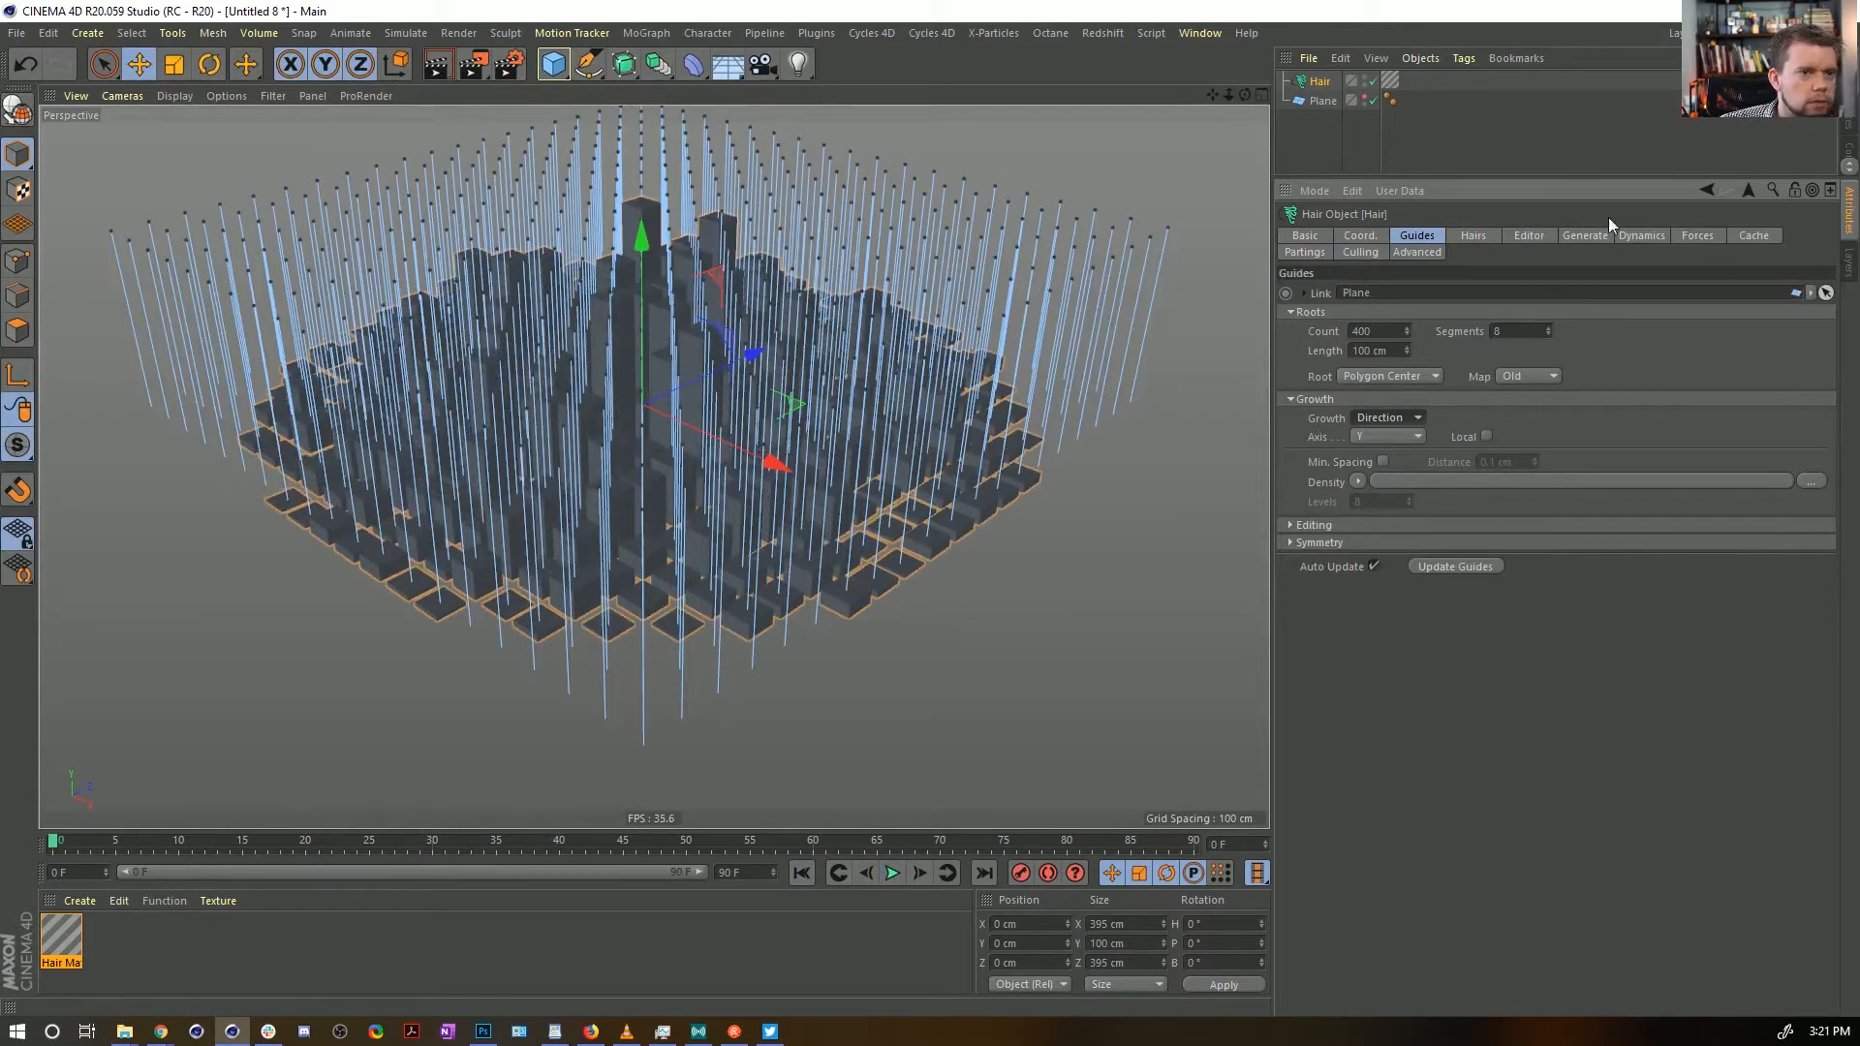
pyautogui.click(1482, 145)
pyautogui.keyDown('alt'); pyautogui.moveTo(811, 440); pyautogui.dragTo(784, 484); pyautogui.keyUp('alt')
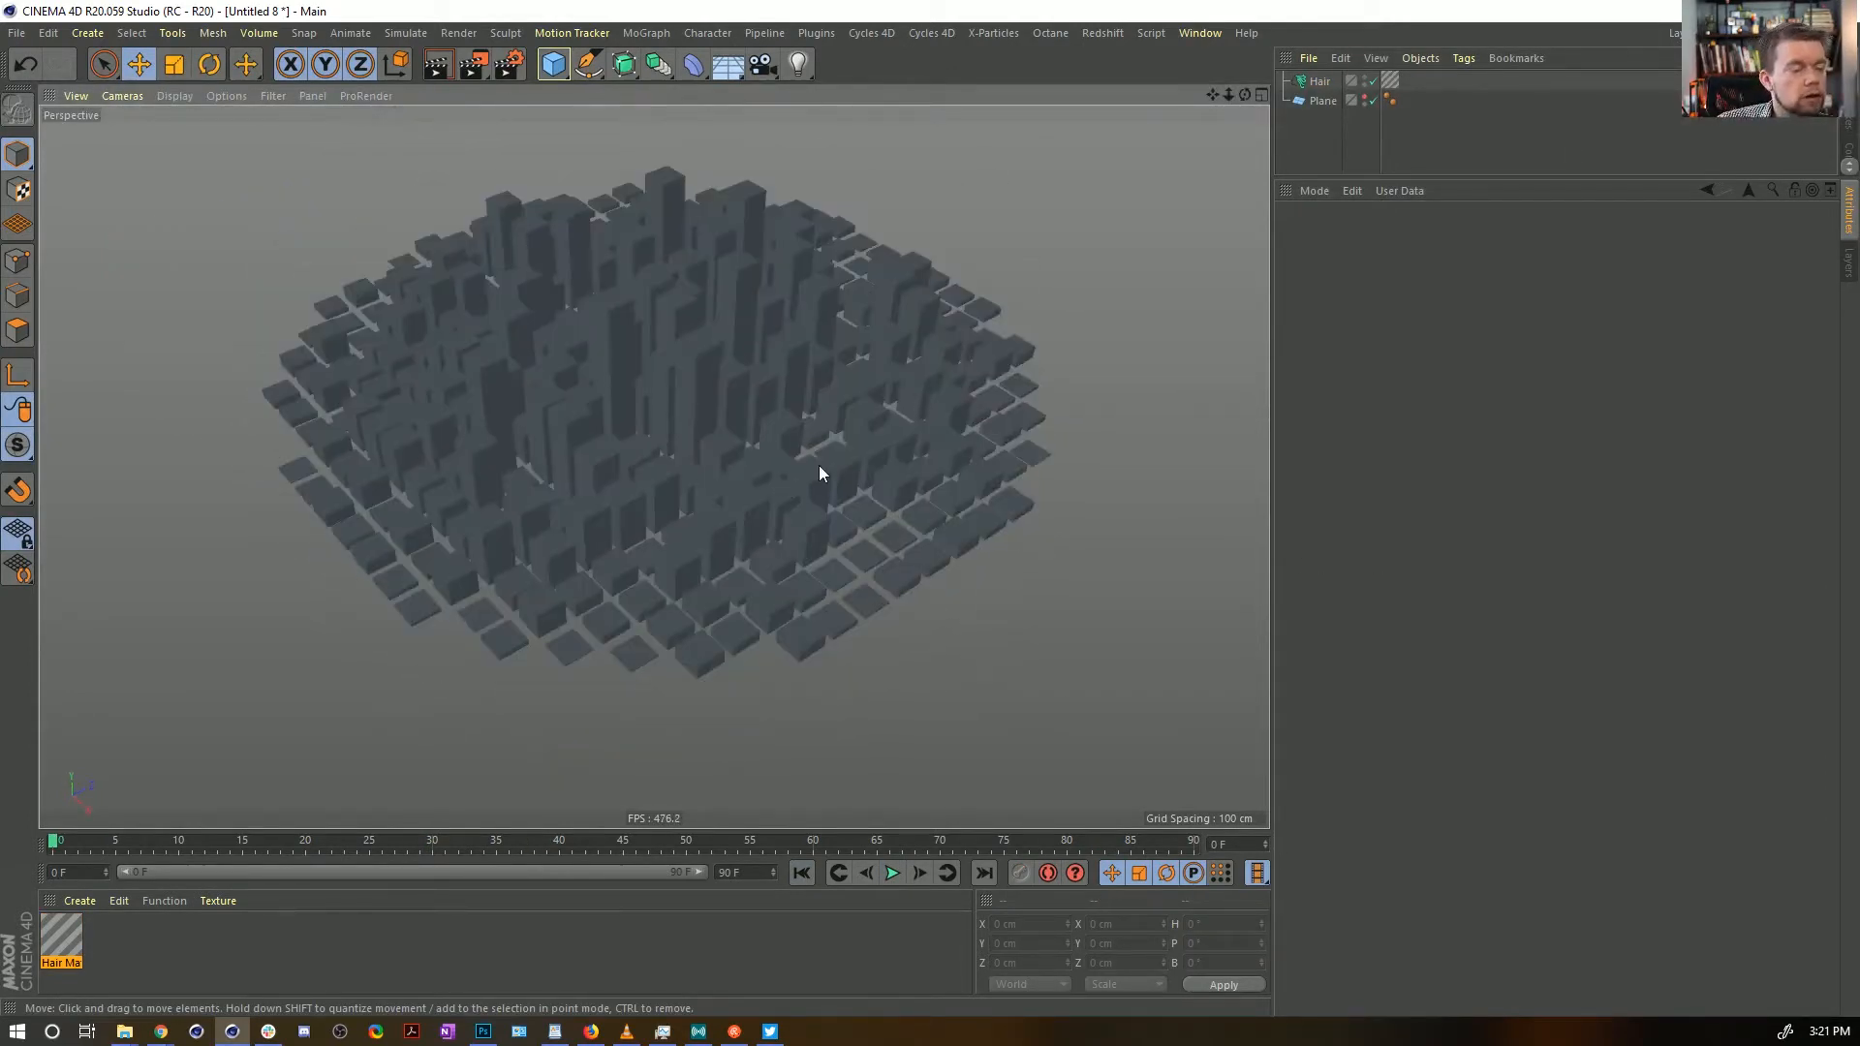
# Add an Explosion deformer as a child of the Plane and disable the Hair object
pyautogui.click(1323, 101)
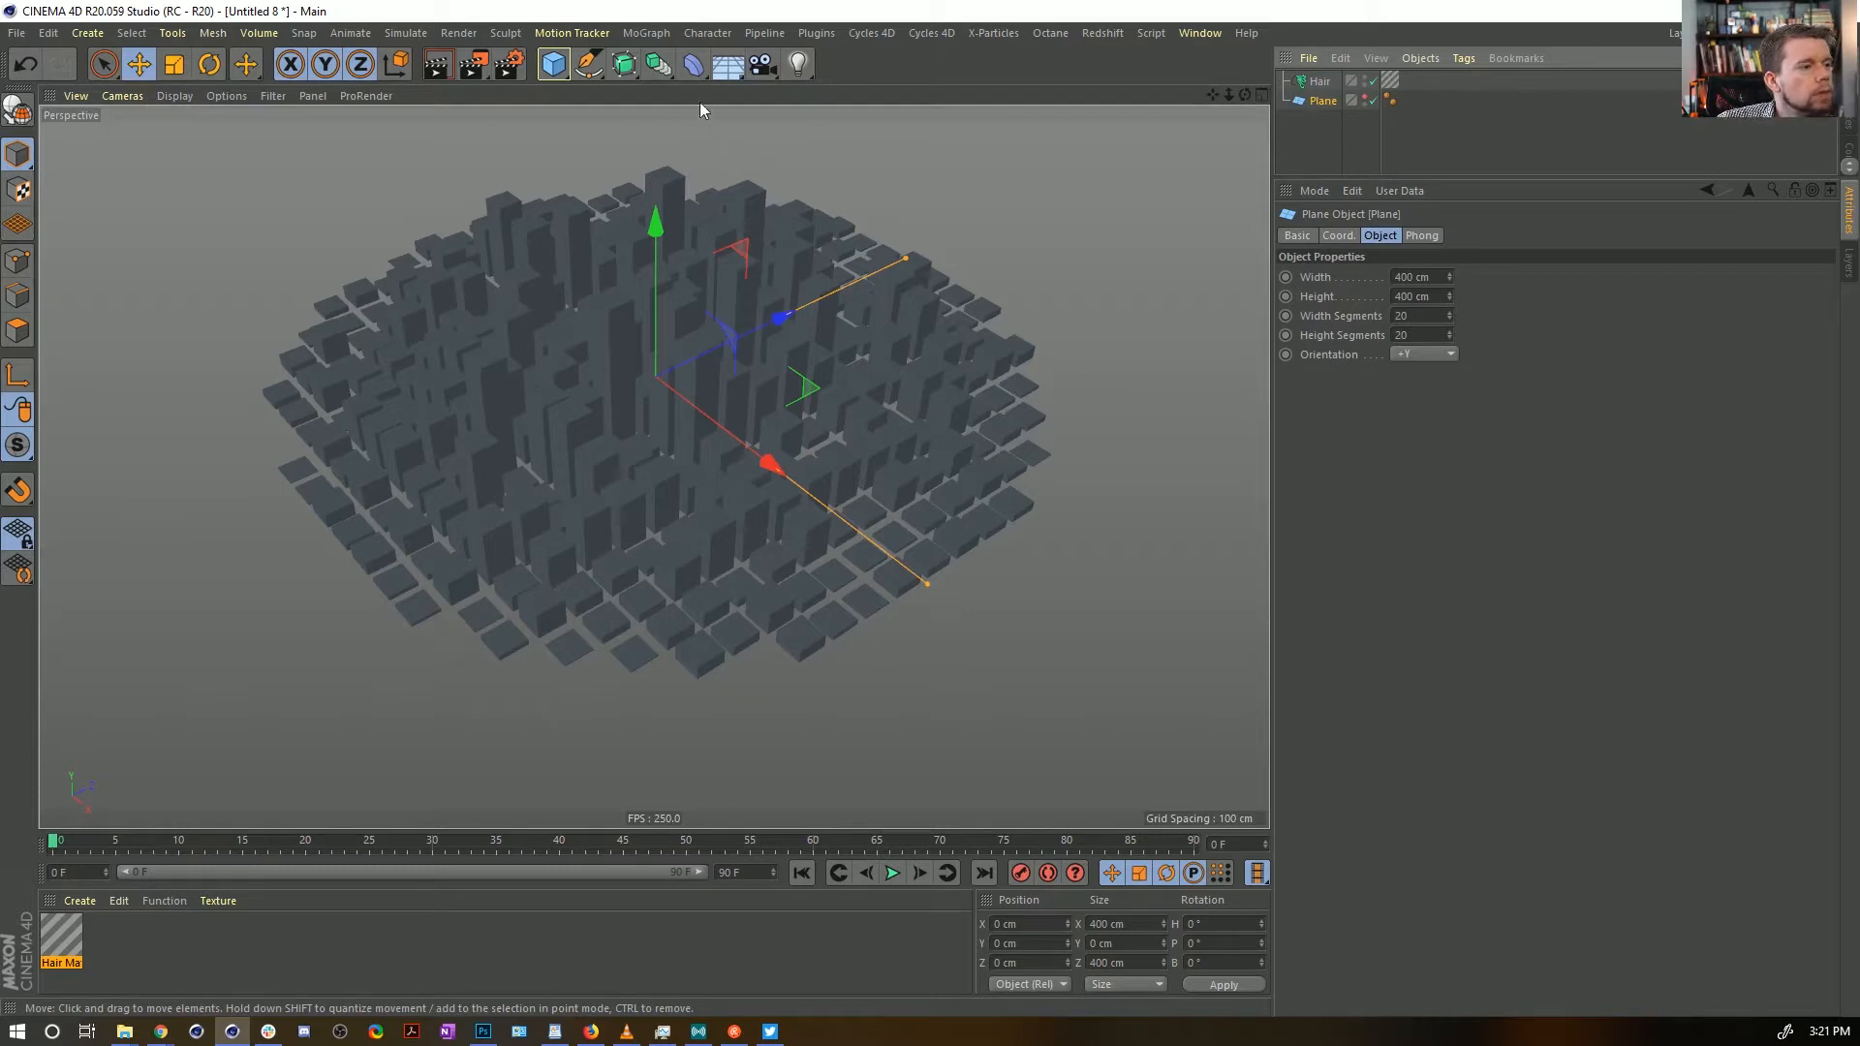
pyautogui.click(694, 64)
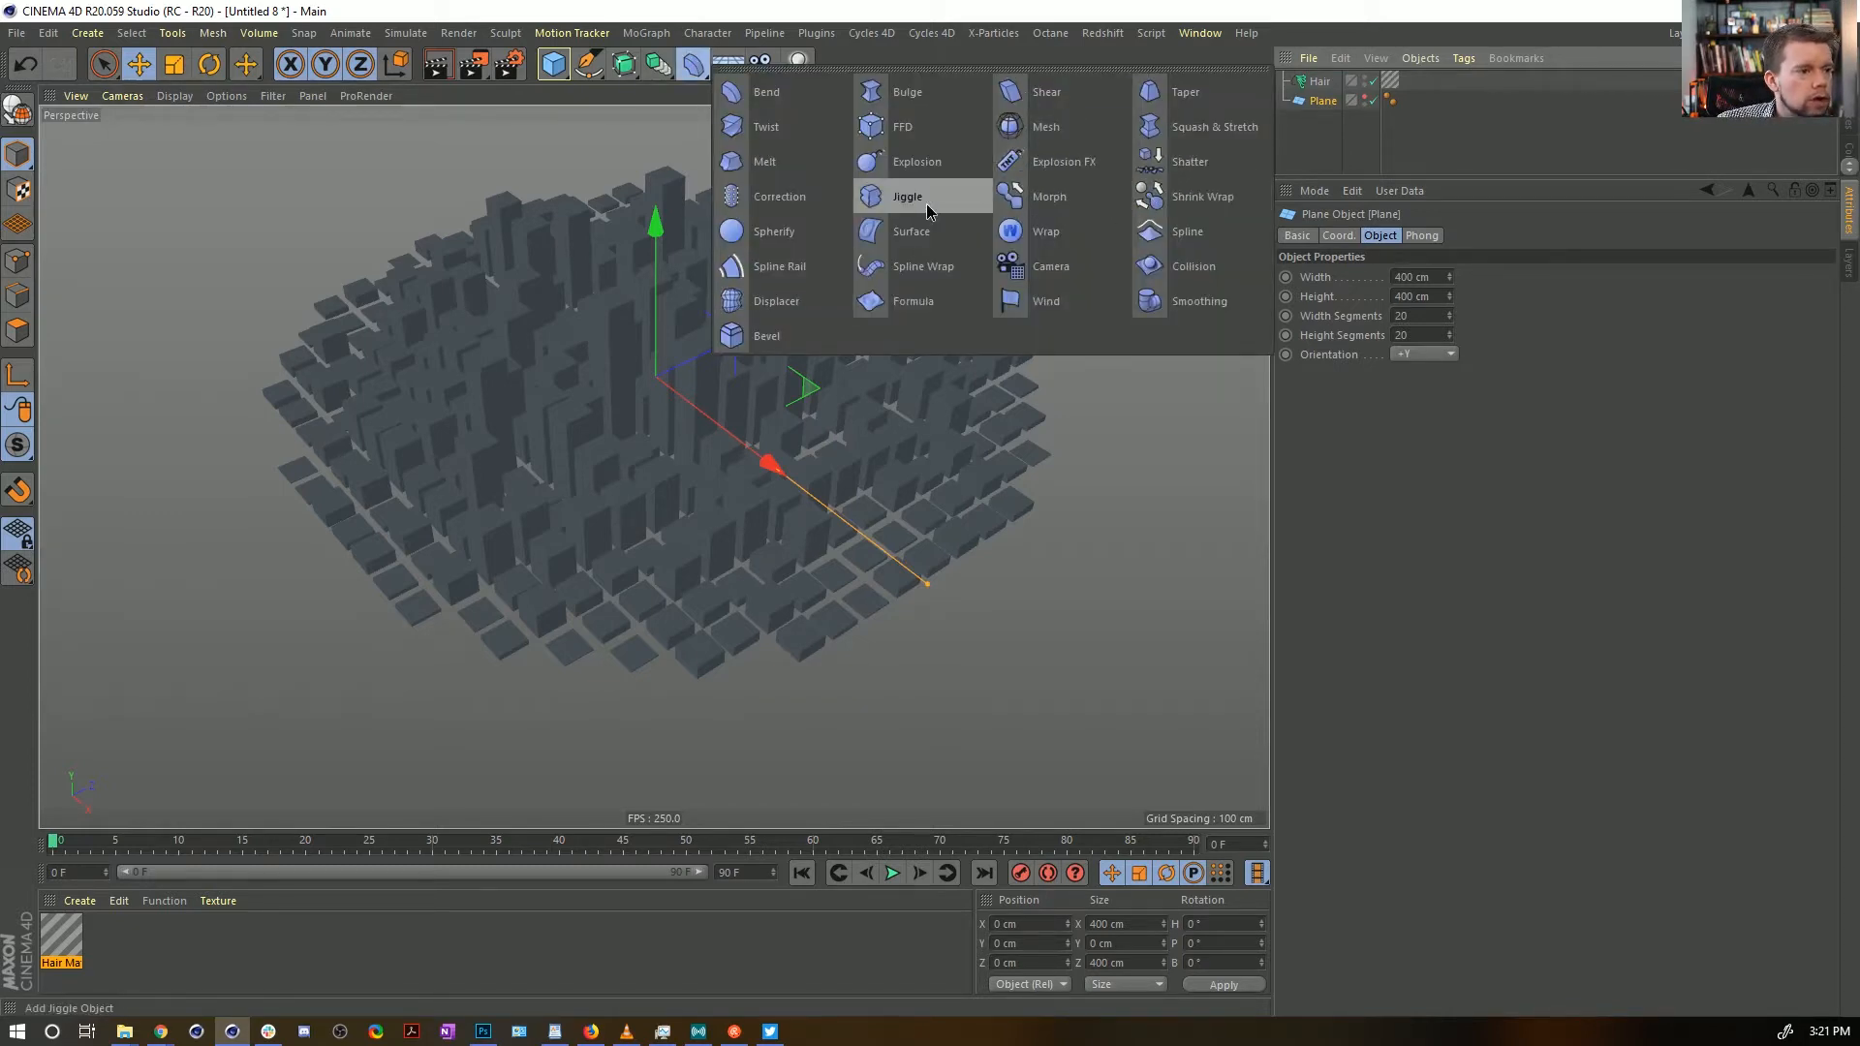
pyautogui.click(876, 163)
pyautogui.moveTo(1332, 81); pyautogui.dragTo(1330, 117)
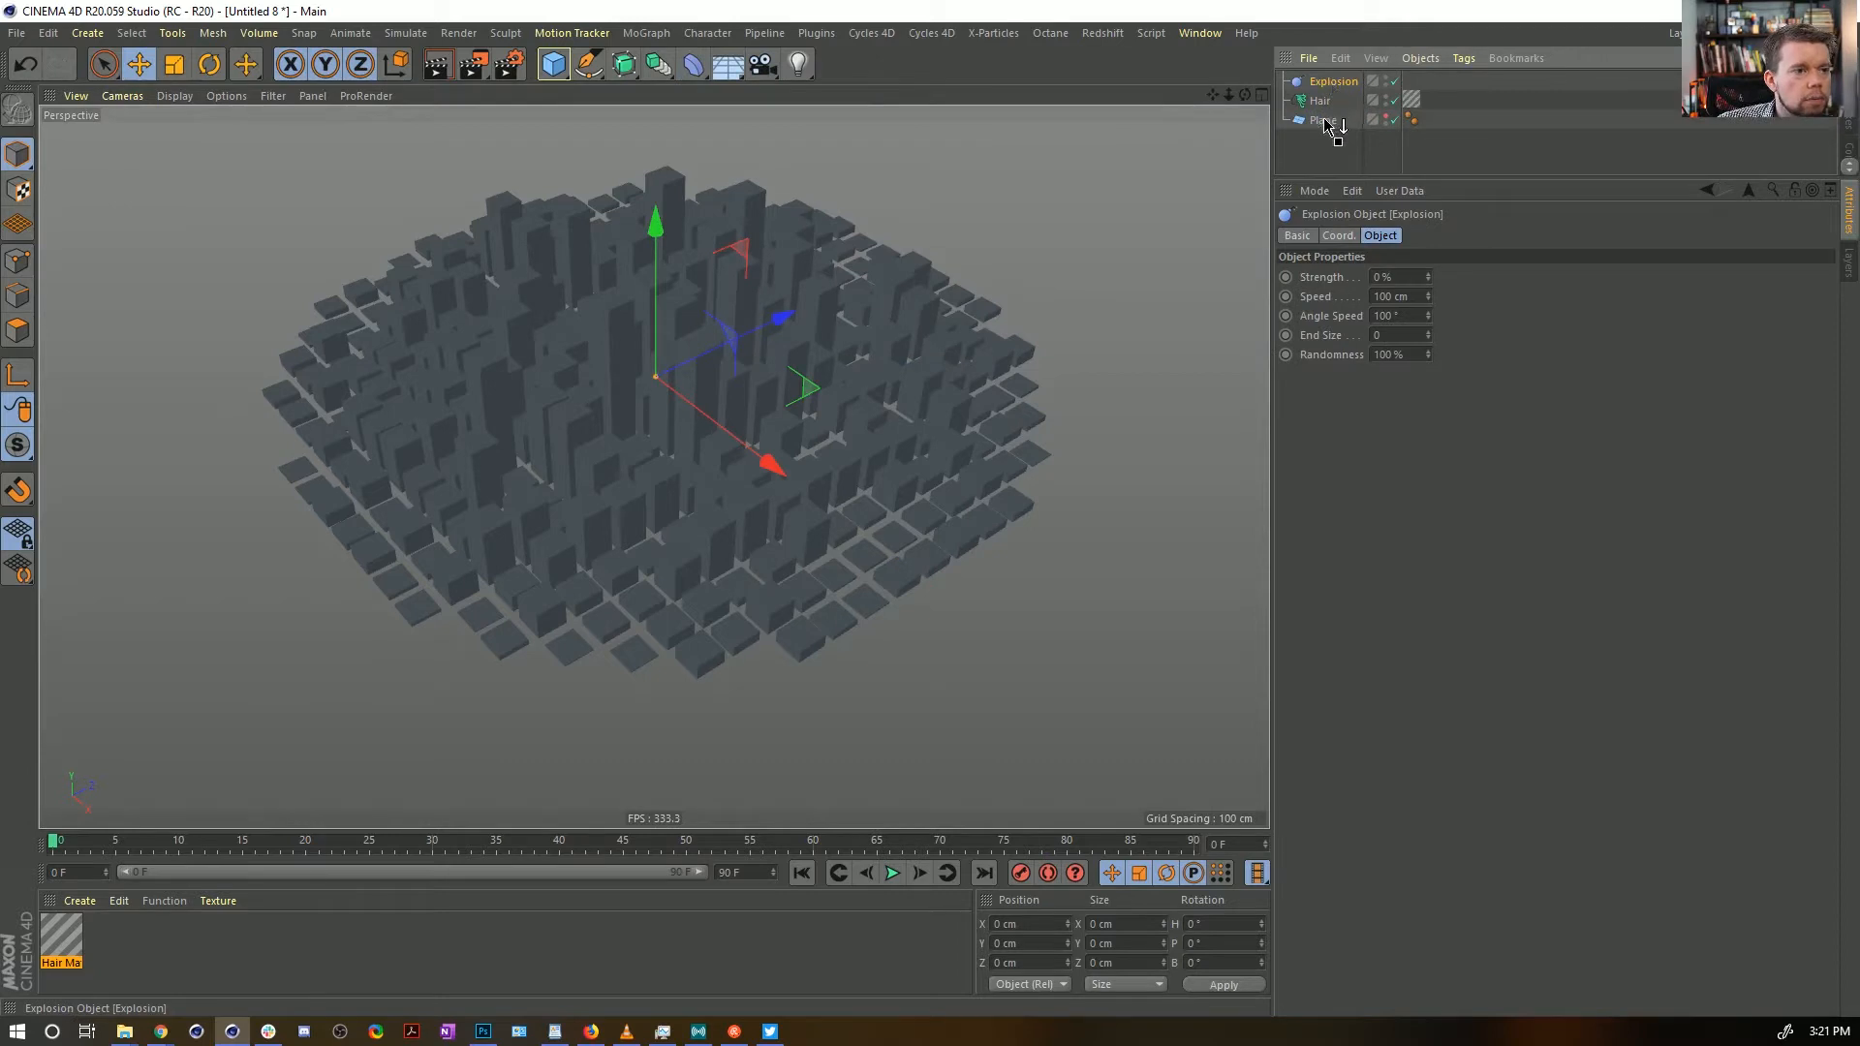
pyautogui.click(1406, 81)
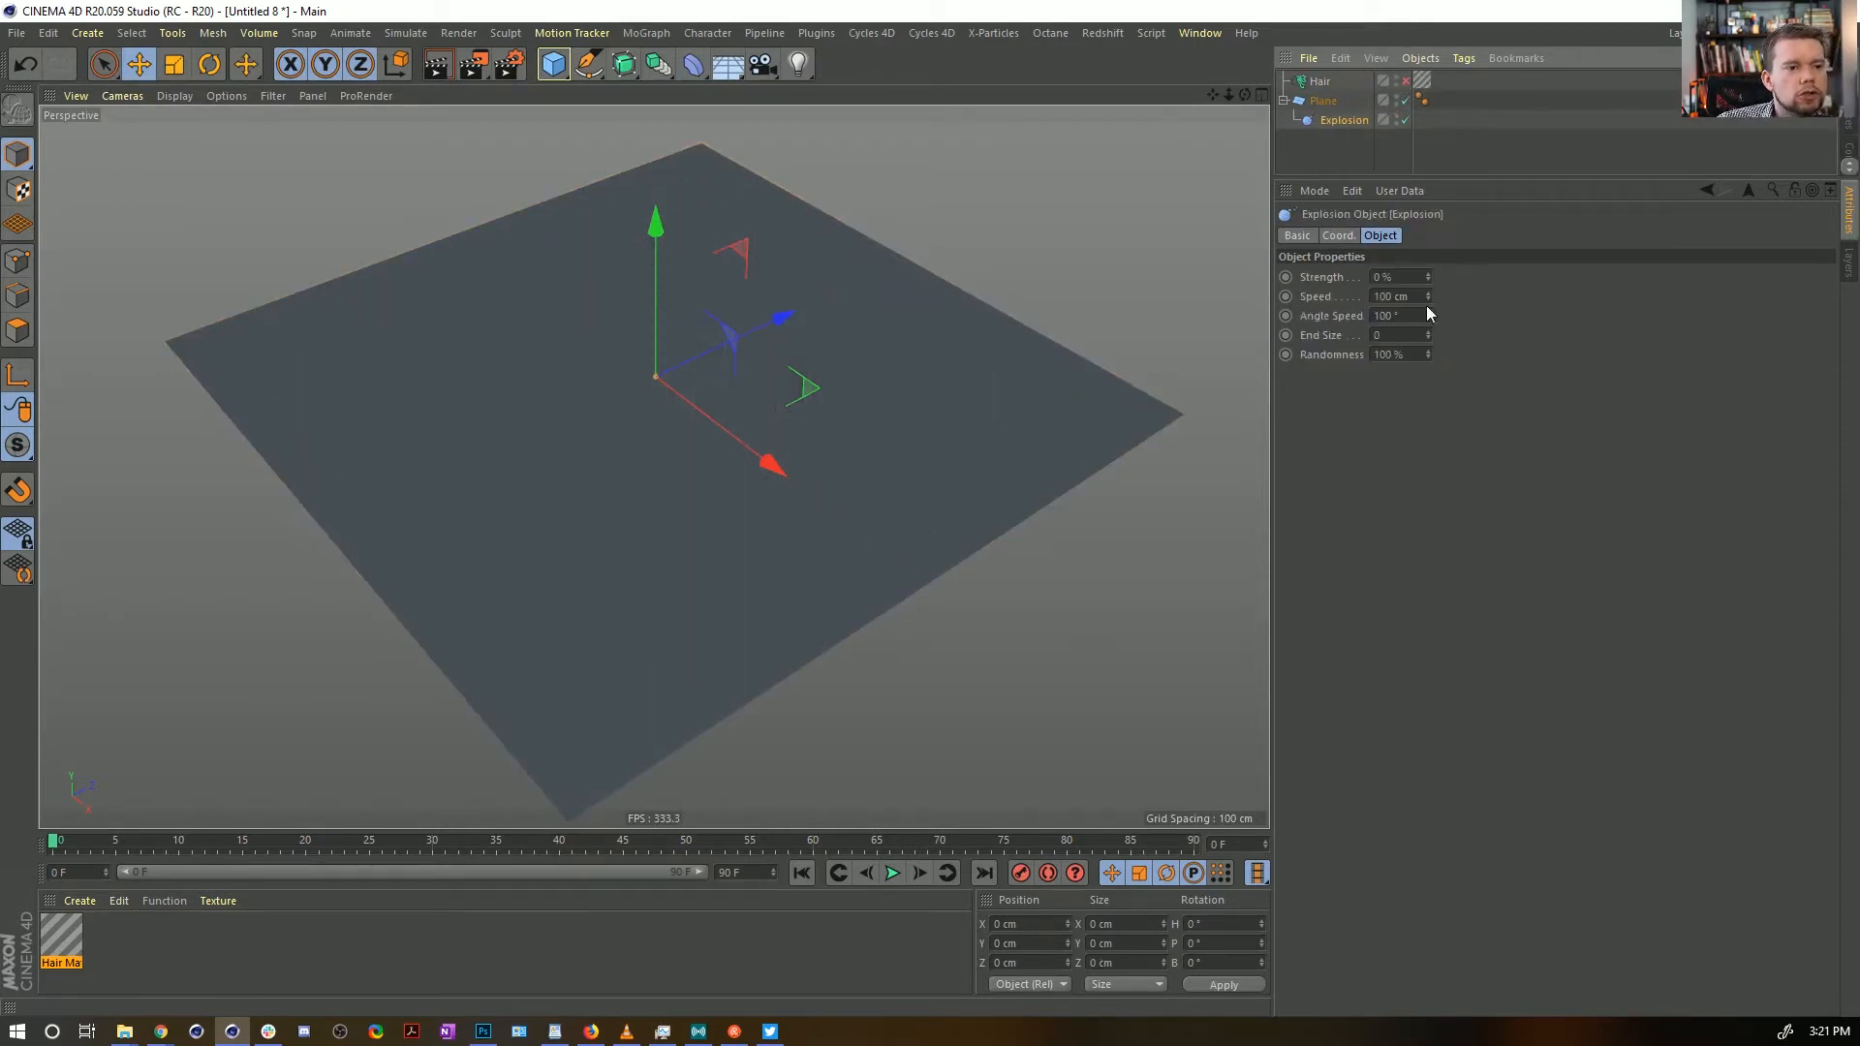
# Set the Explosion deformer's strength to 1% and its speed to 0 cm
pyautogui.moveTo(1428, 278); pyautogui.dragTo(1428, 282)
pyautogui.click(1426, 275)
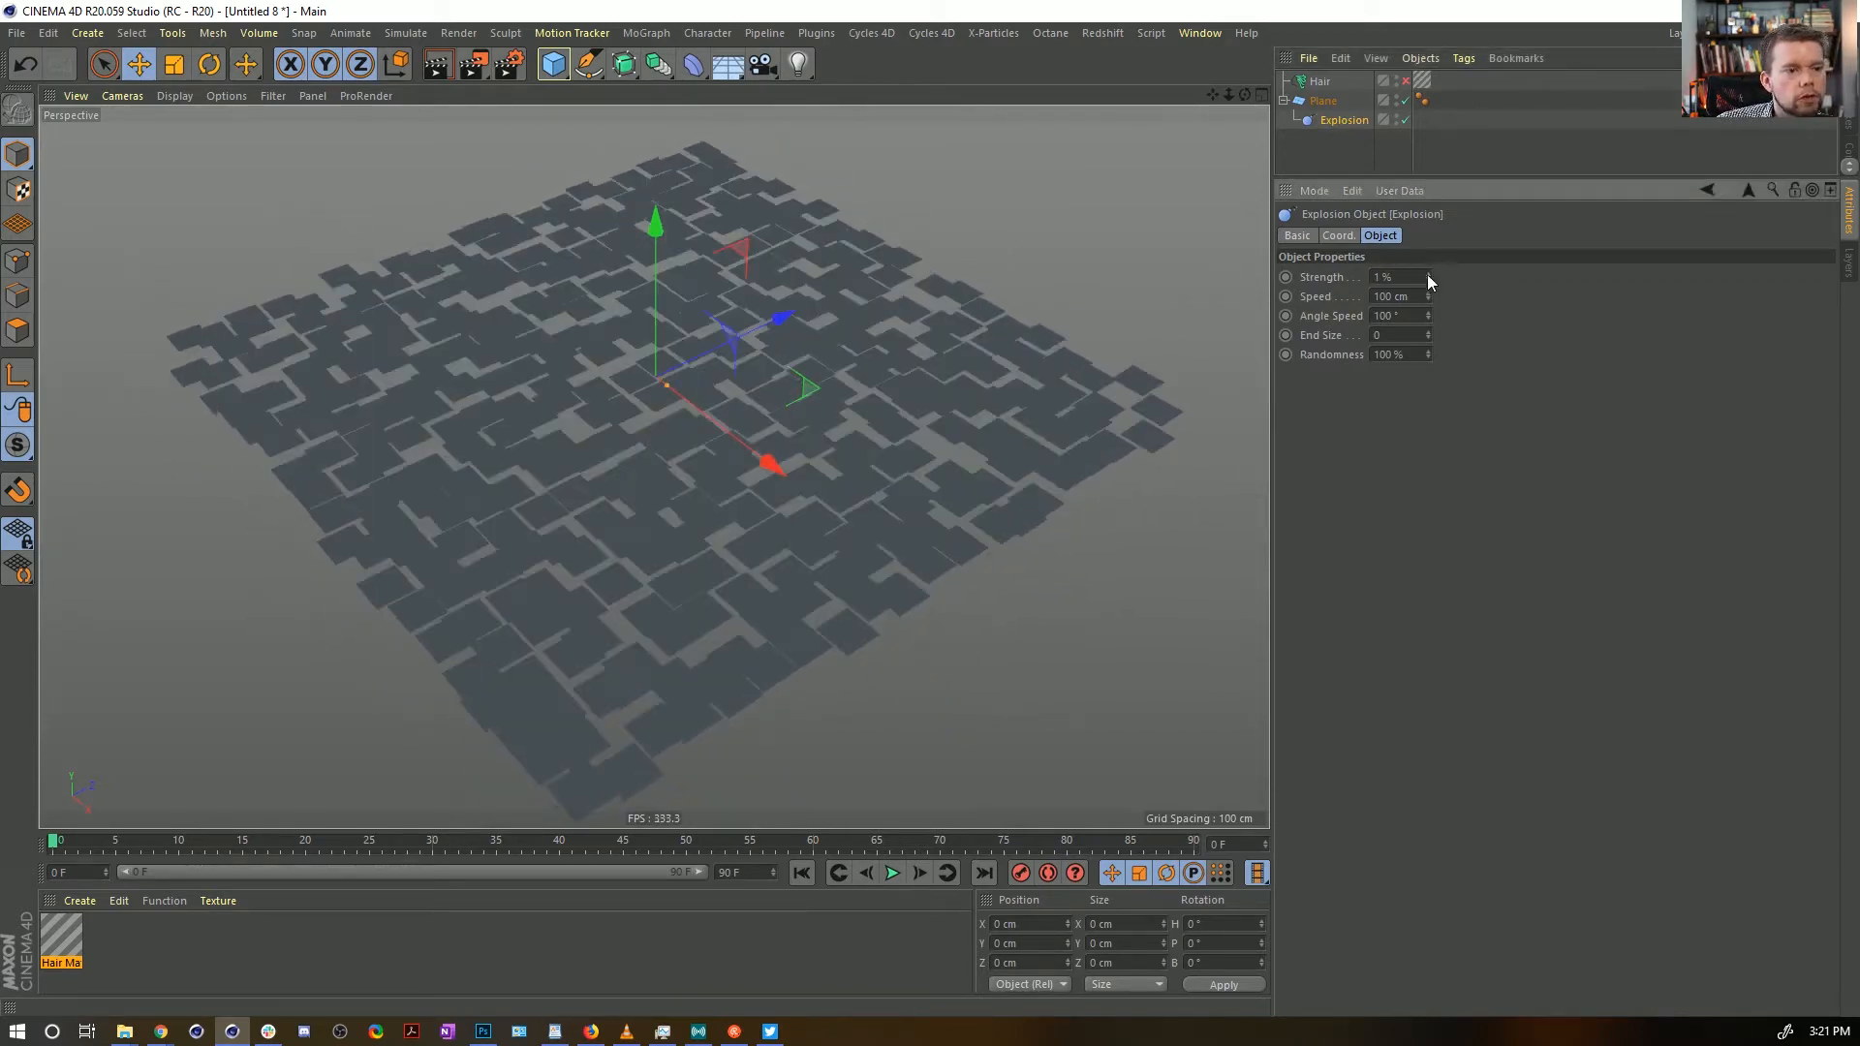
pyautogui.write('0')
pyautogui.press('Return')
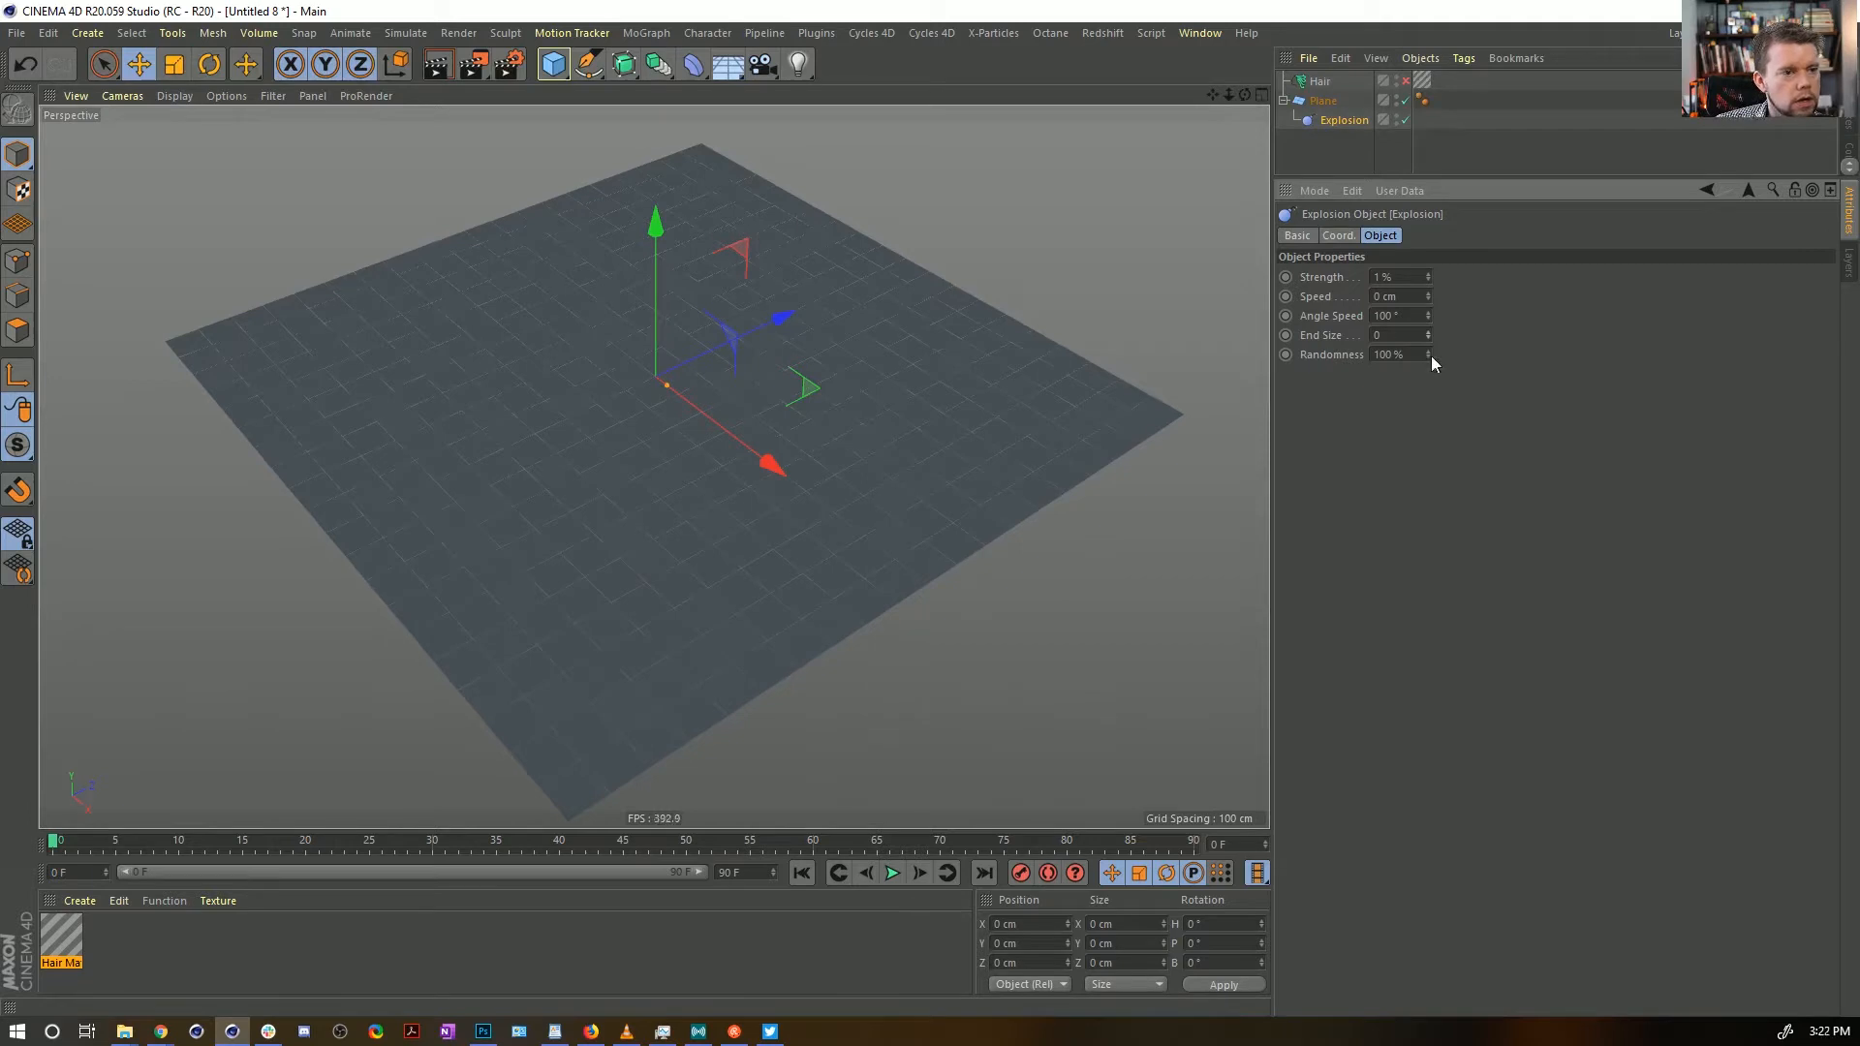
# Set the Explosion deformer's end size to 0.9, strength to 100% and angle speed to 0°
pyautogui.click(1403, 331)
pyautogui.write('.5')
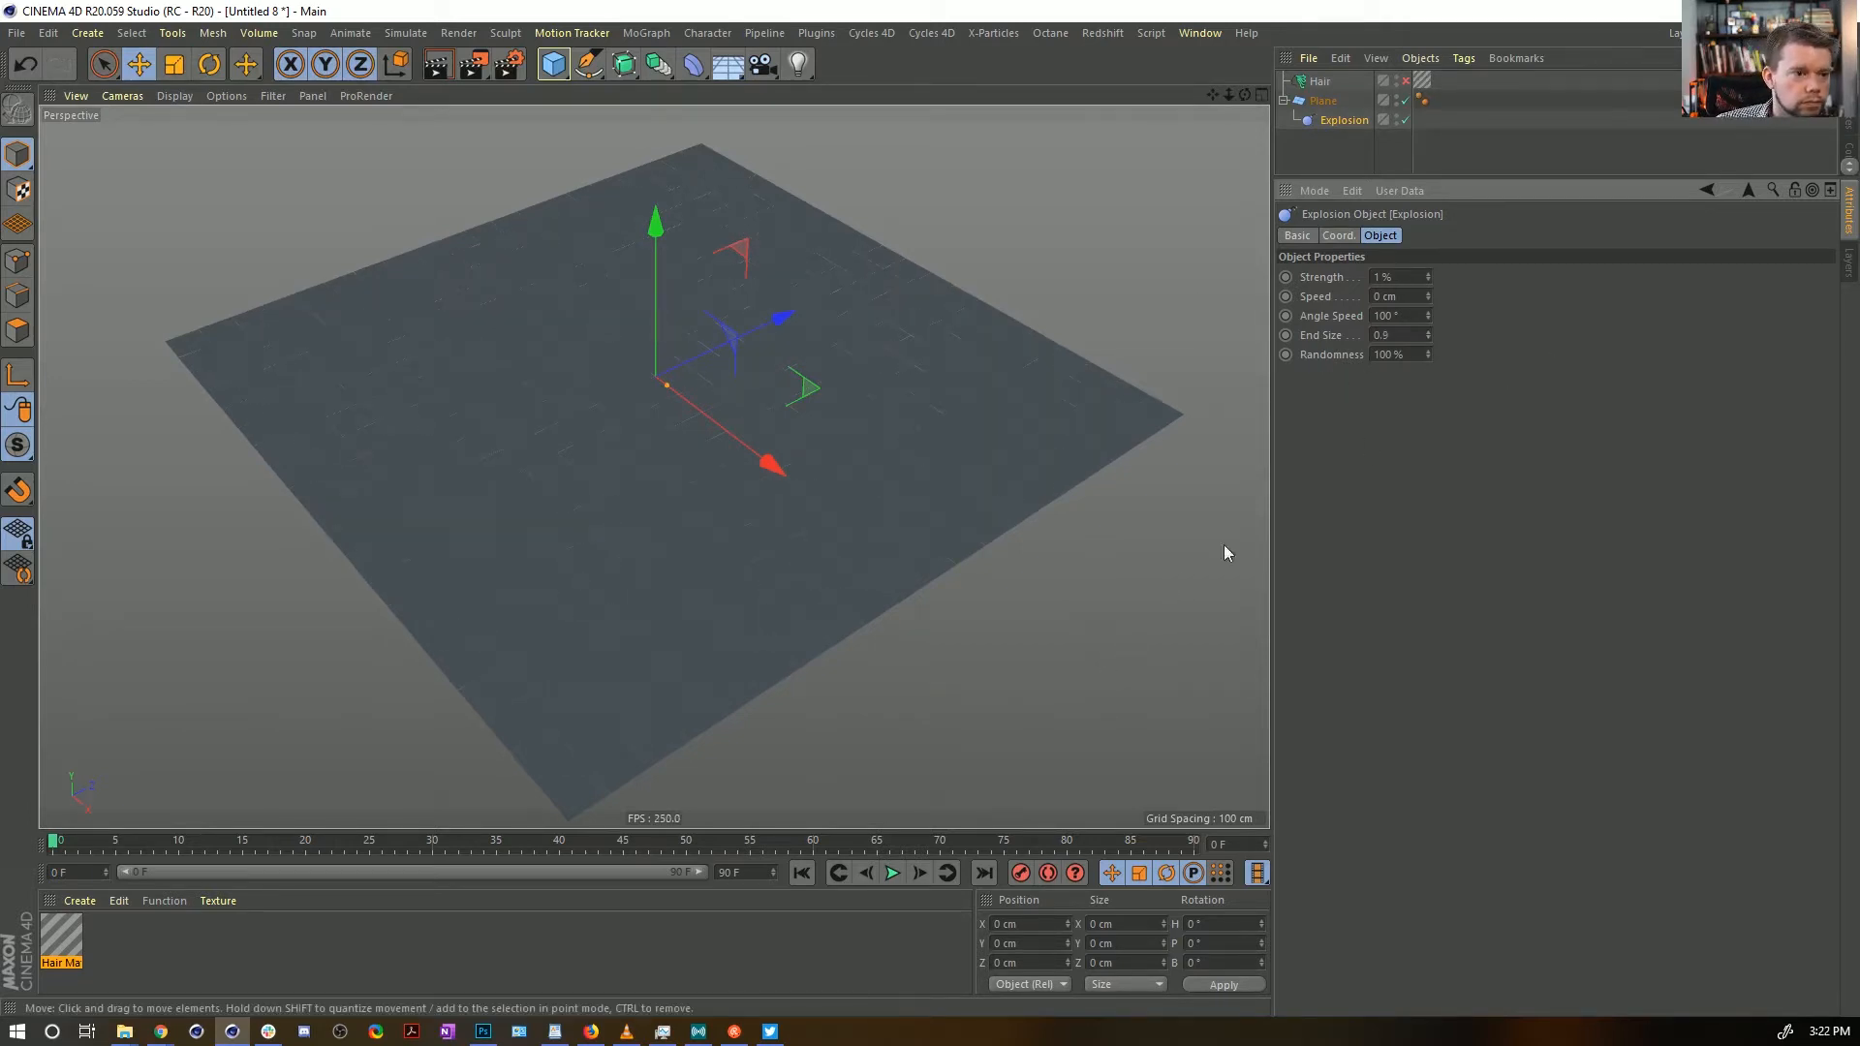
pyautogui.write('100')
pyautogui.press('Return')
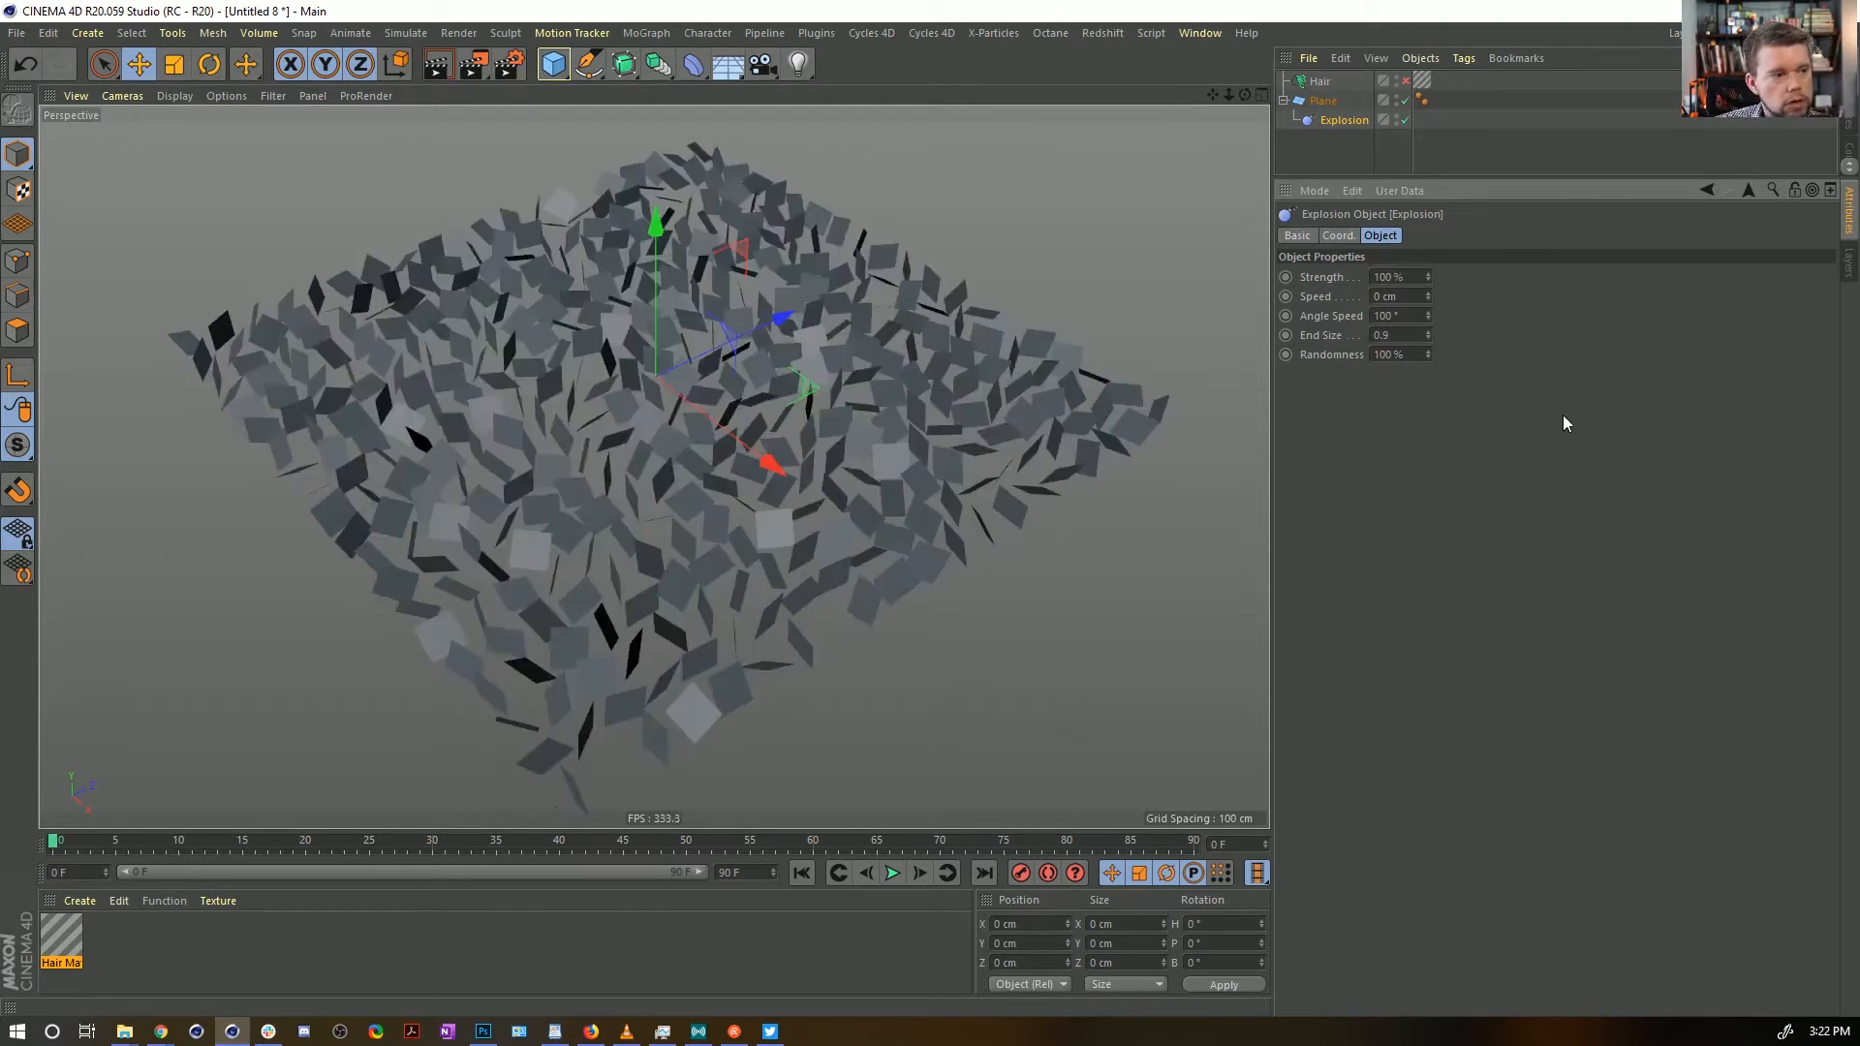
pyautogui.write('0')
pyautogui.press('Return')
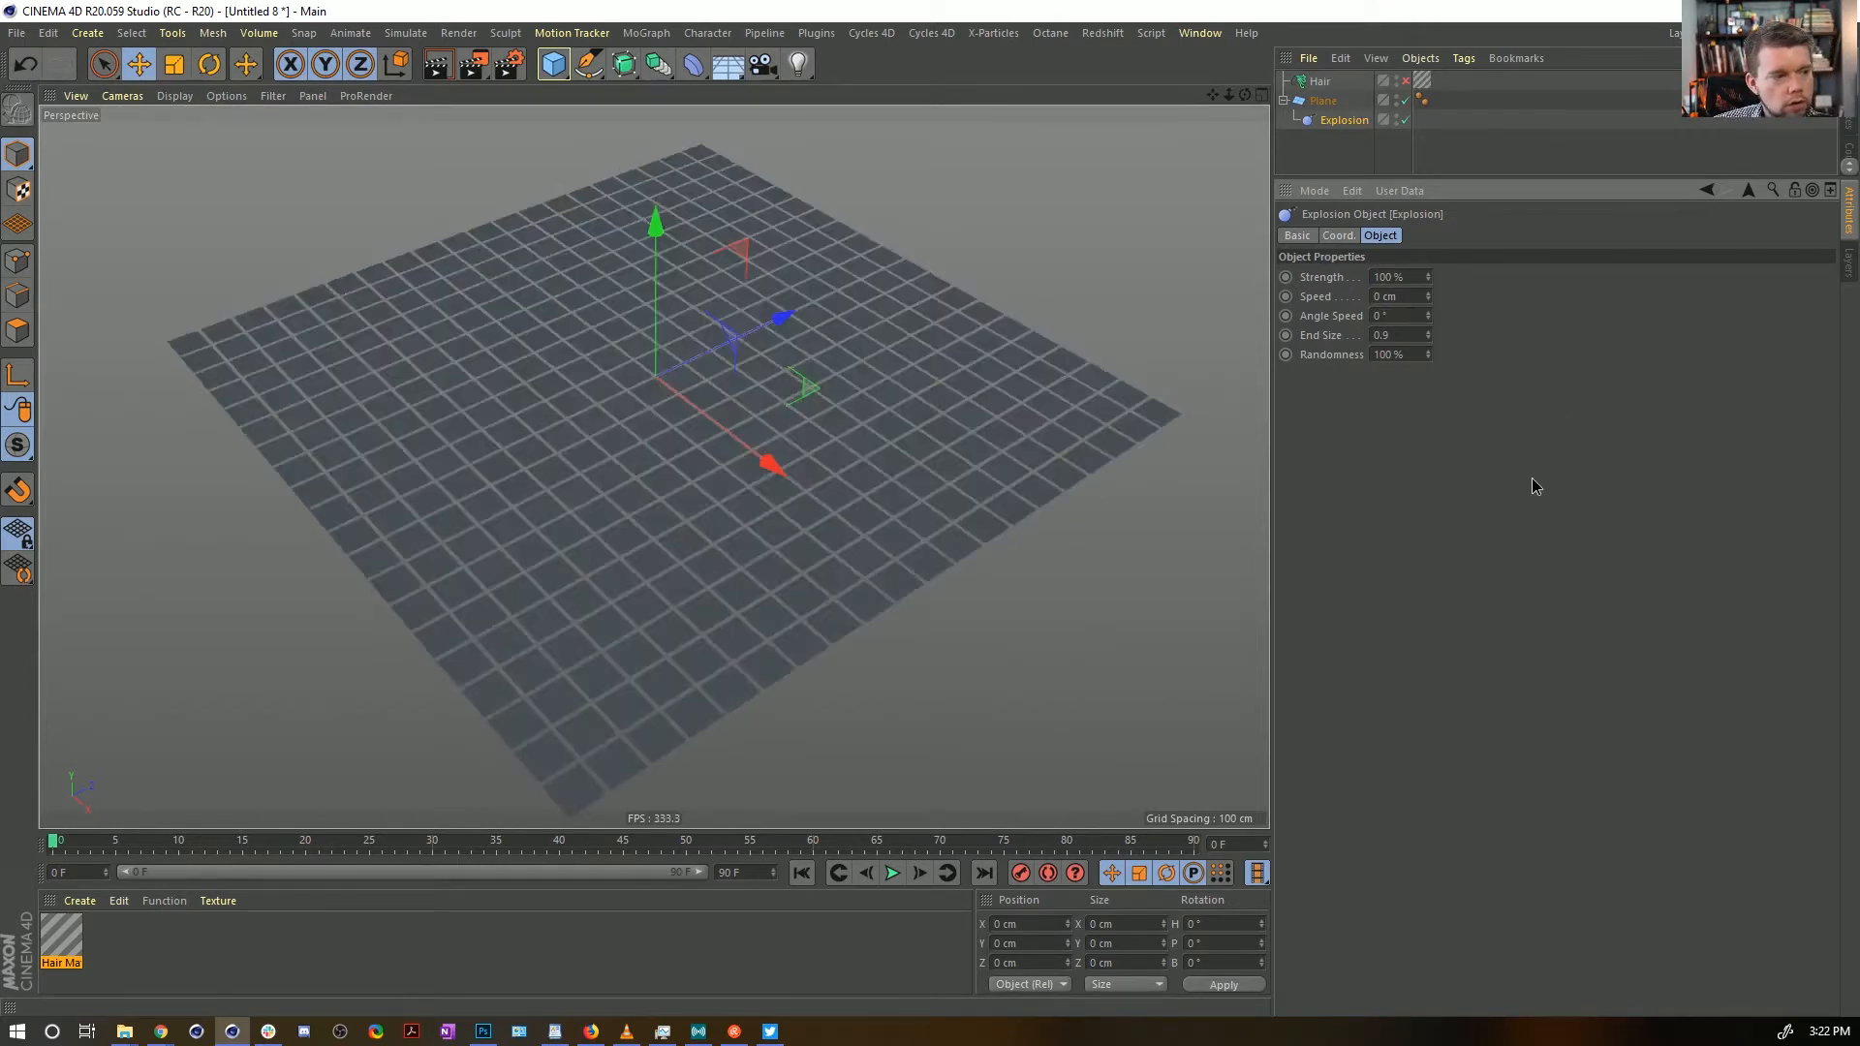
# Re-enable the Hair object so its blocks show together with the separated plane tiles
pyautogui.keyDown('alt'); pyautogui.moveTo(922, 489); pyautogui.dragTo(792, 361); pyautogui.keyUp('alt')
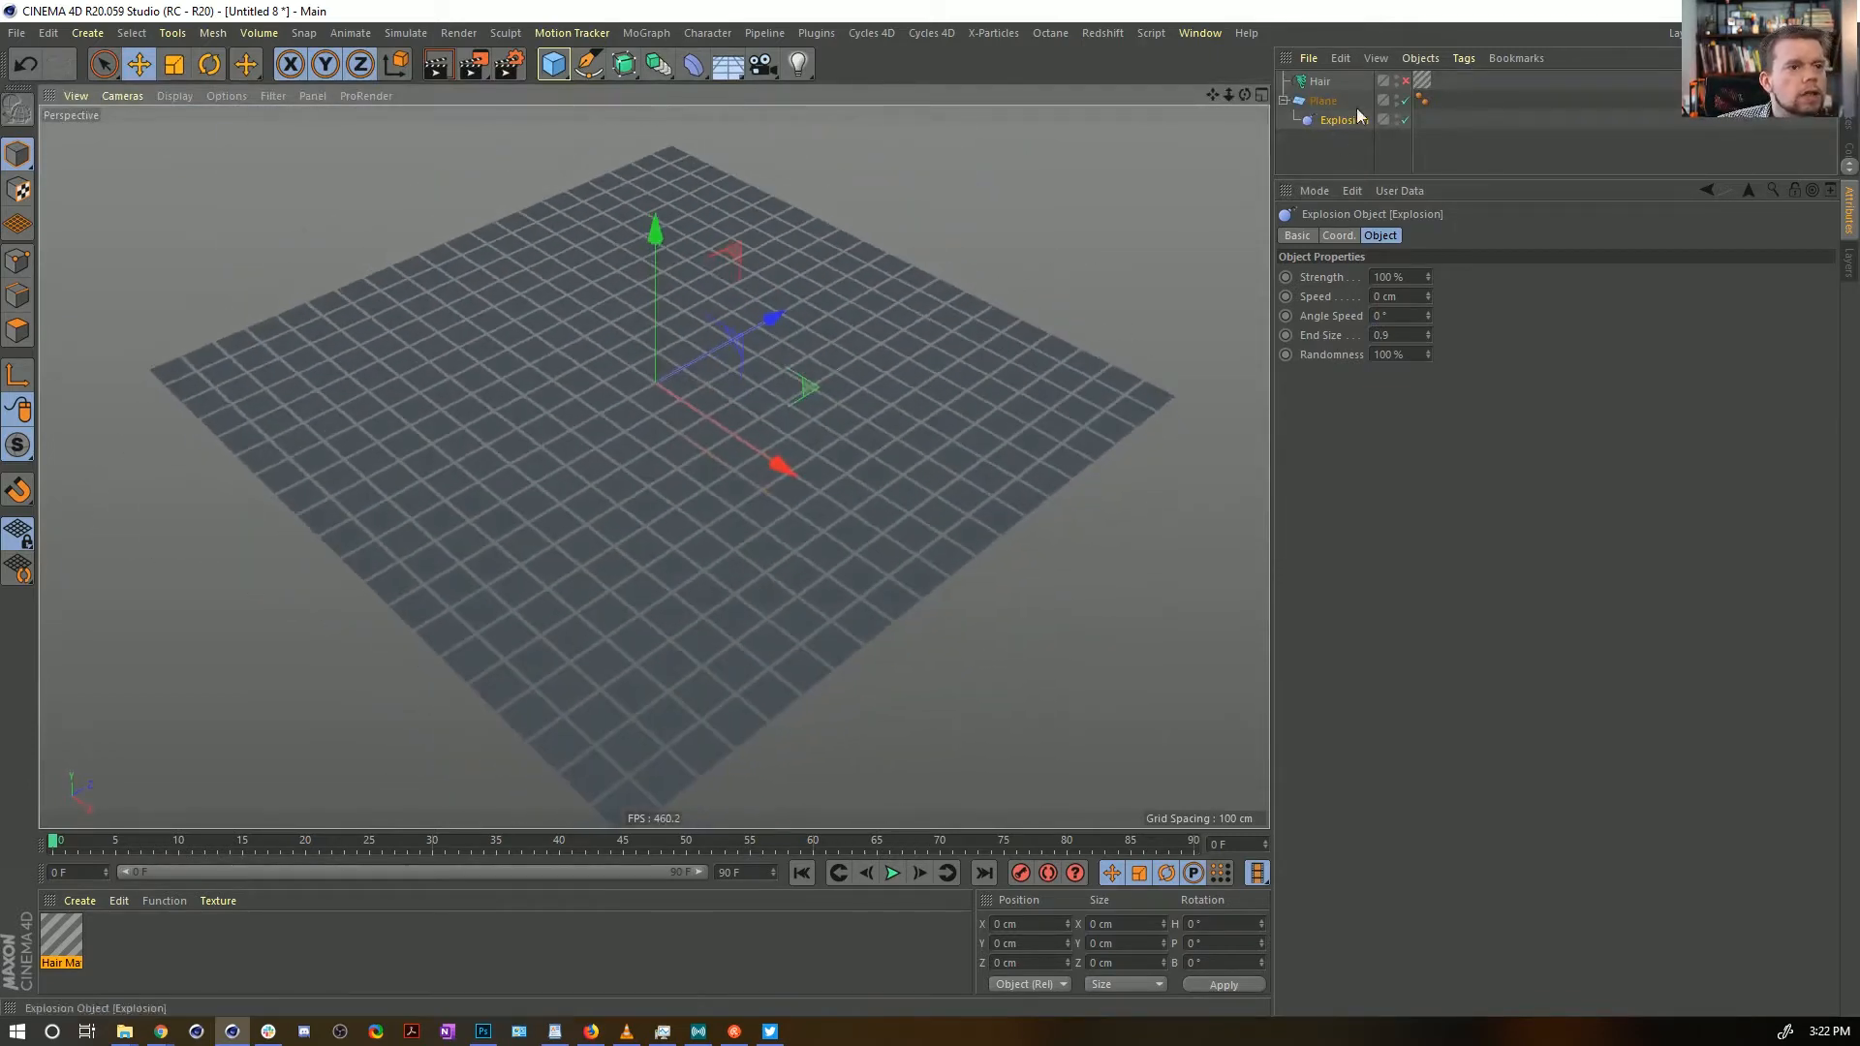
pyautogui.click(1405, 81)
pyautogui.keyDown('alt'); pyautogui.moveTo(882, 507); pyautogui.dragTo(841, 819); pyautogui.keyUp('alt')
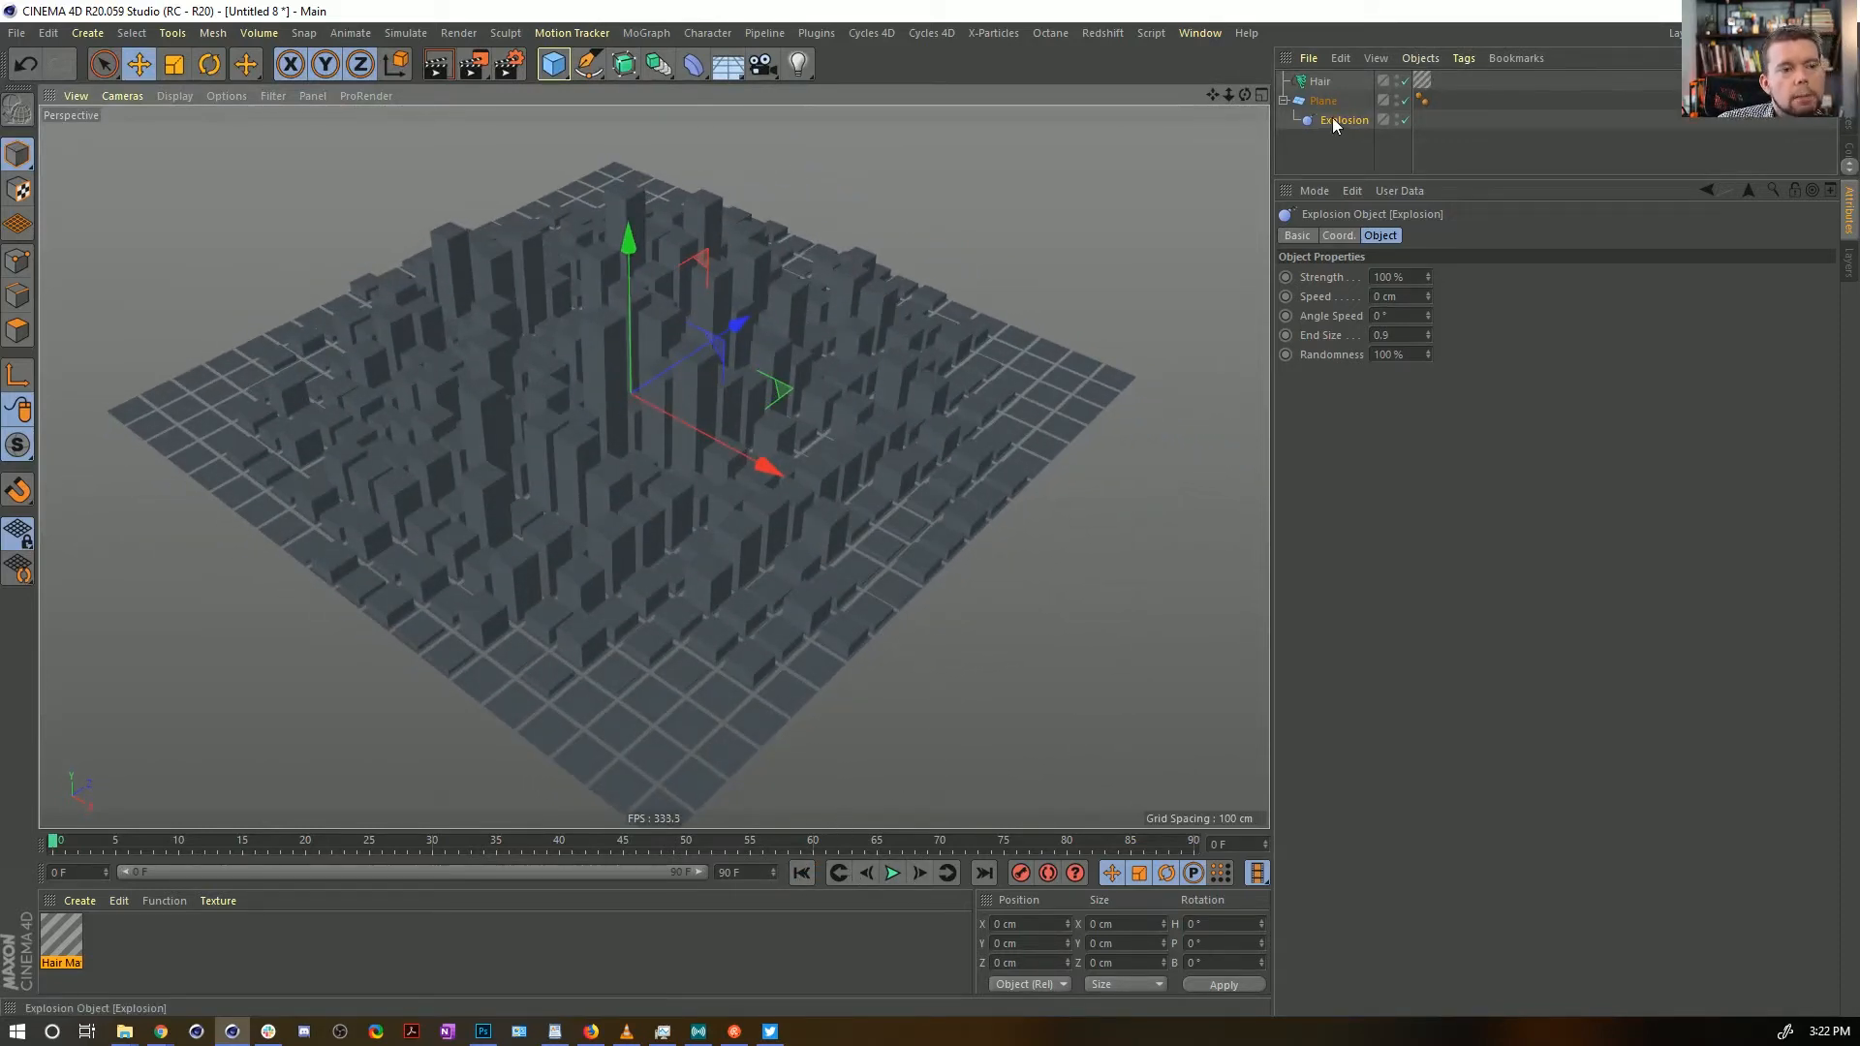
pyautogui.keyDown('alt'); pyautogui.moveTo(802, 419); pyautogui.dragTo(768, 379); pyautogui.keyUp('alt')
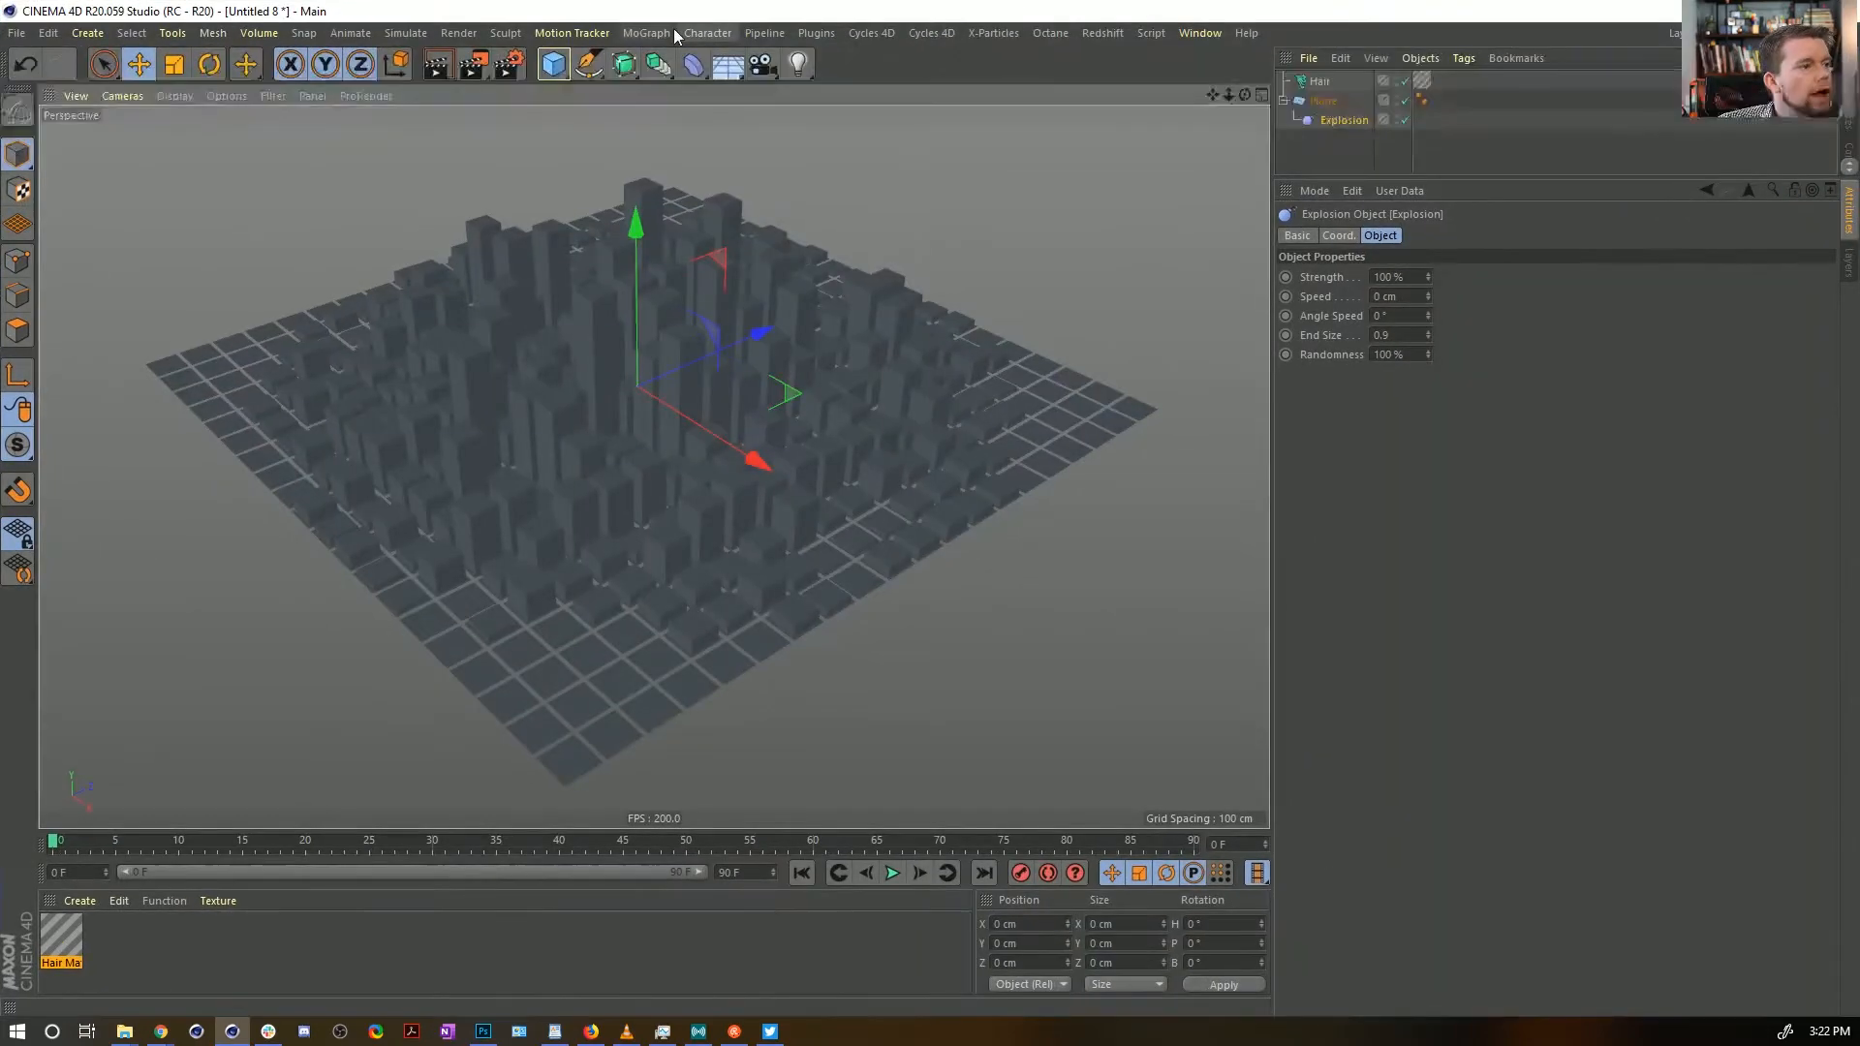
# Add a Plain effector under the Plane and set its position offset to 0 cm in X and Y and -100 cm in Z
pyautogui.click(647, 33)
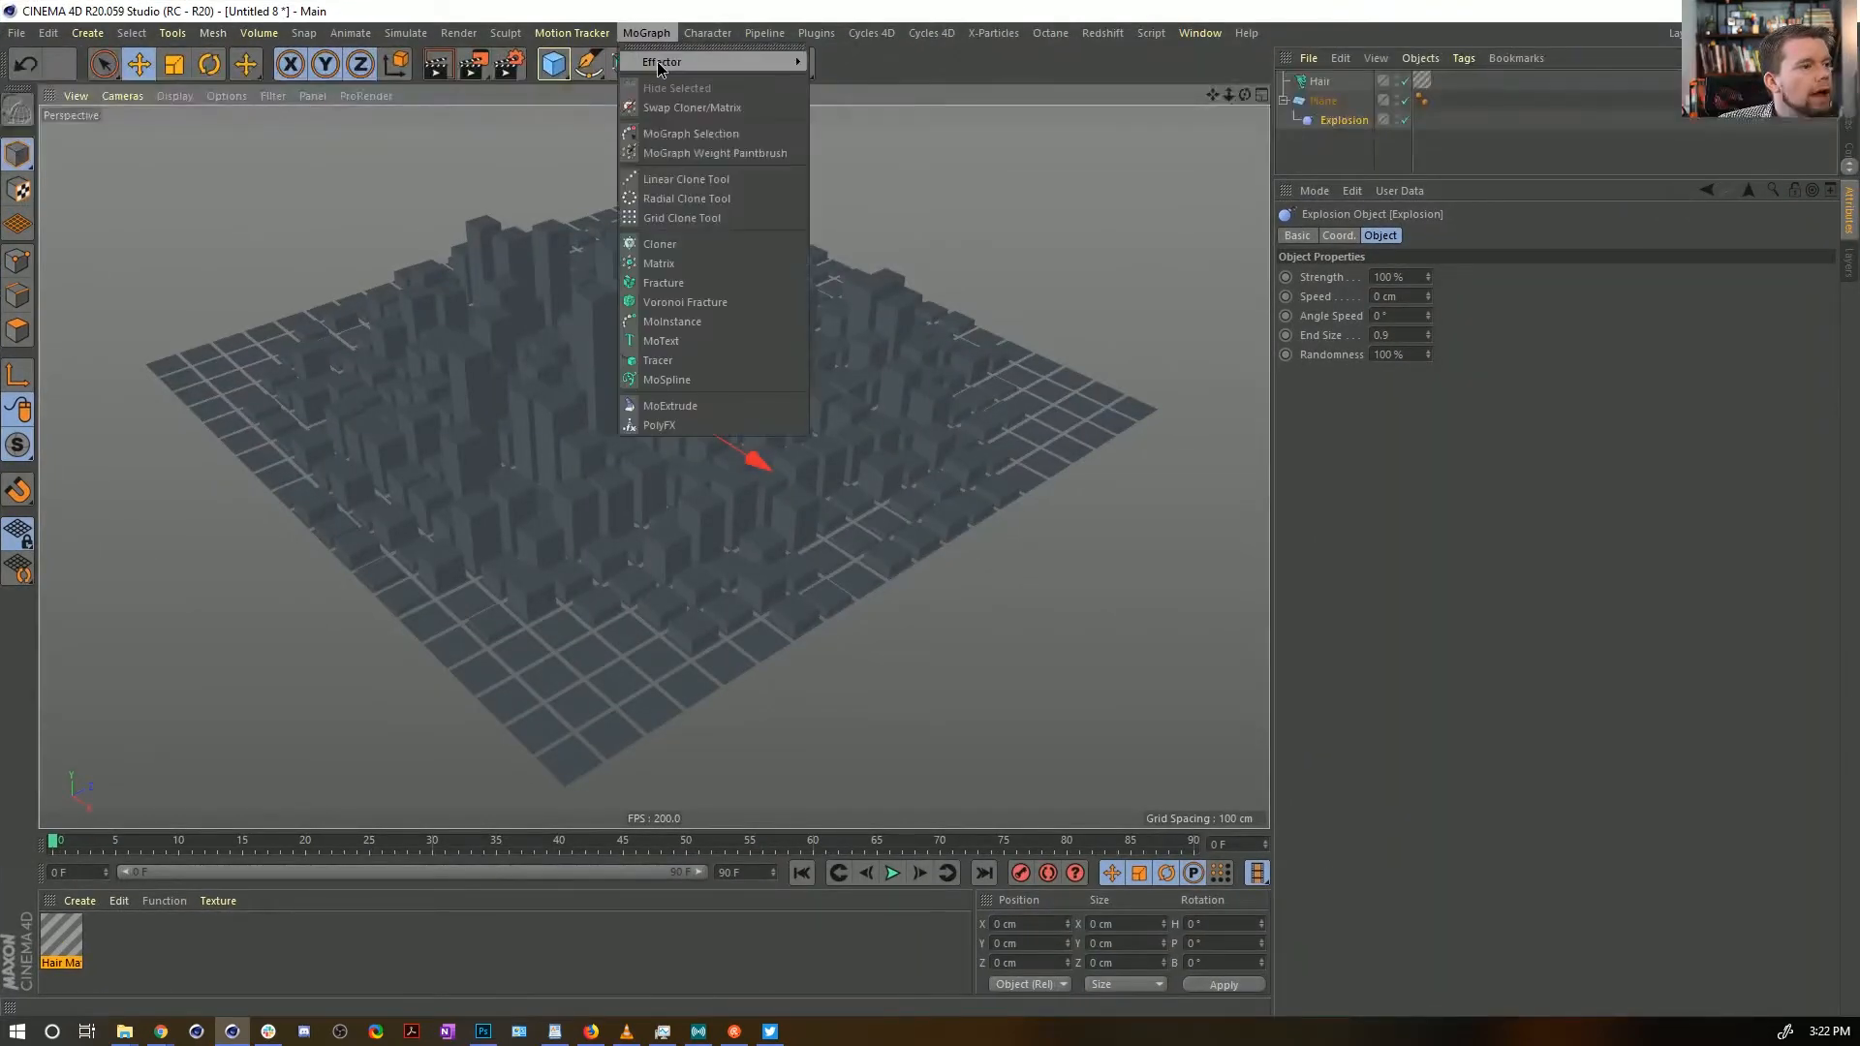
pyautogui.moveTo(661, 63)
pyautogui.click(898, 80)
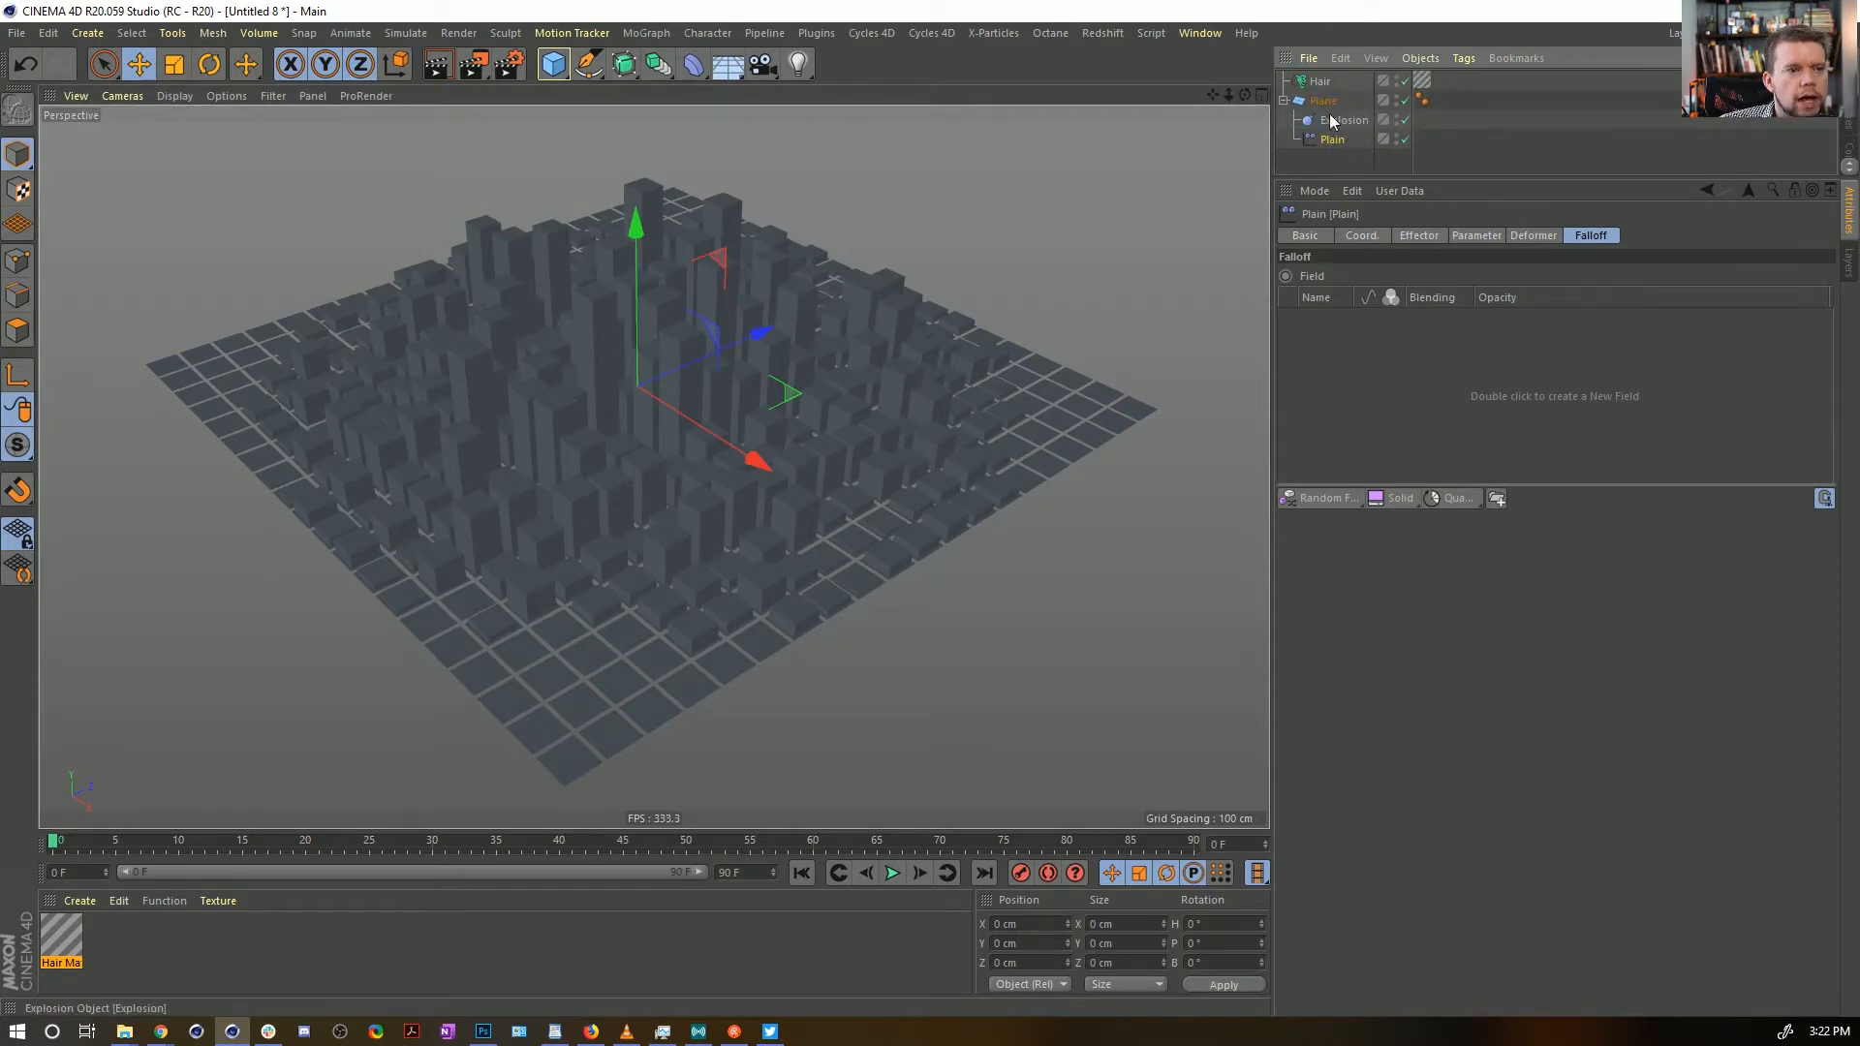
pyautogui.click(1477, 235)
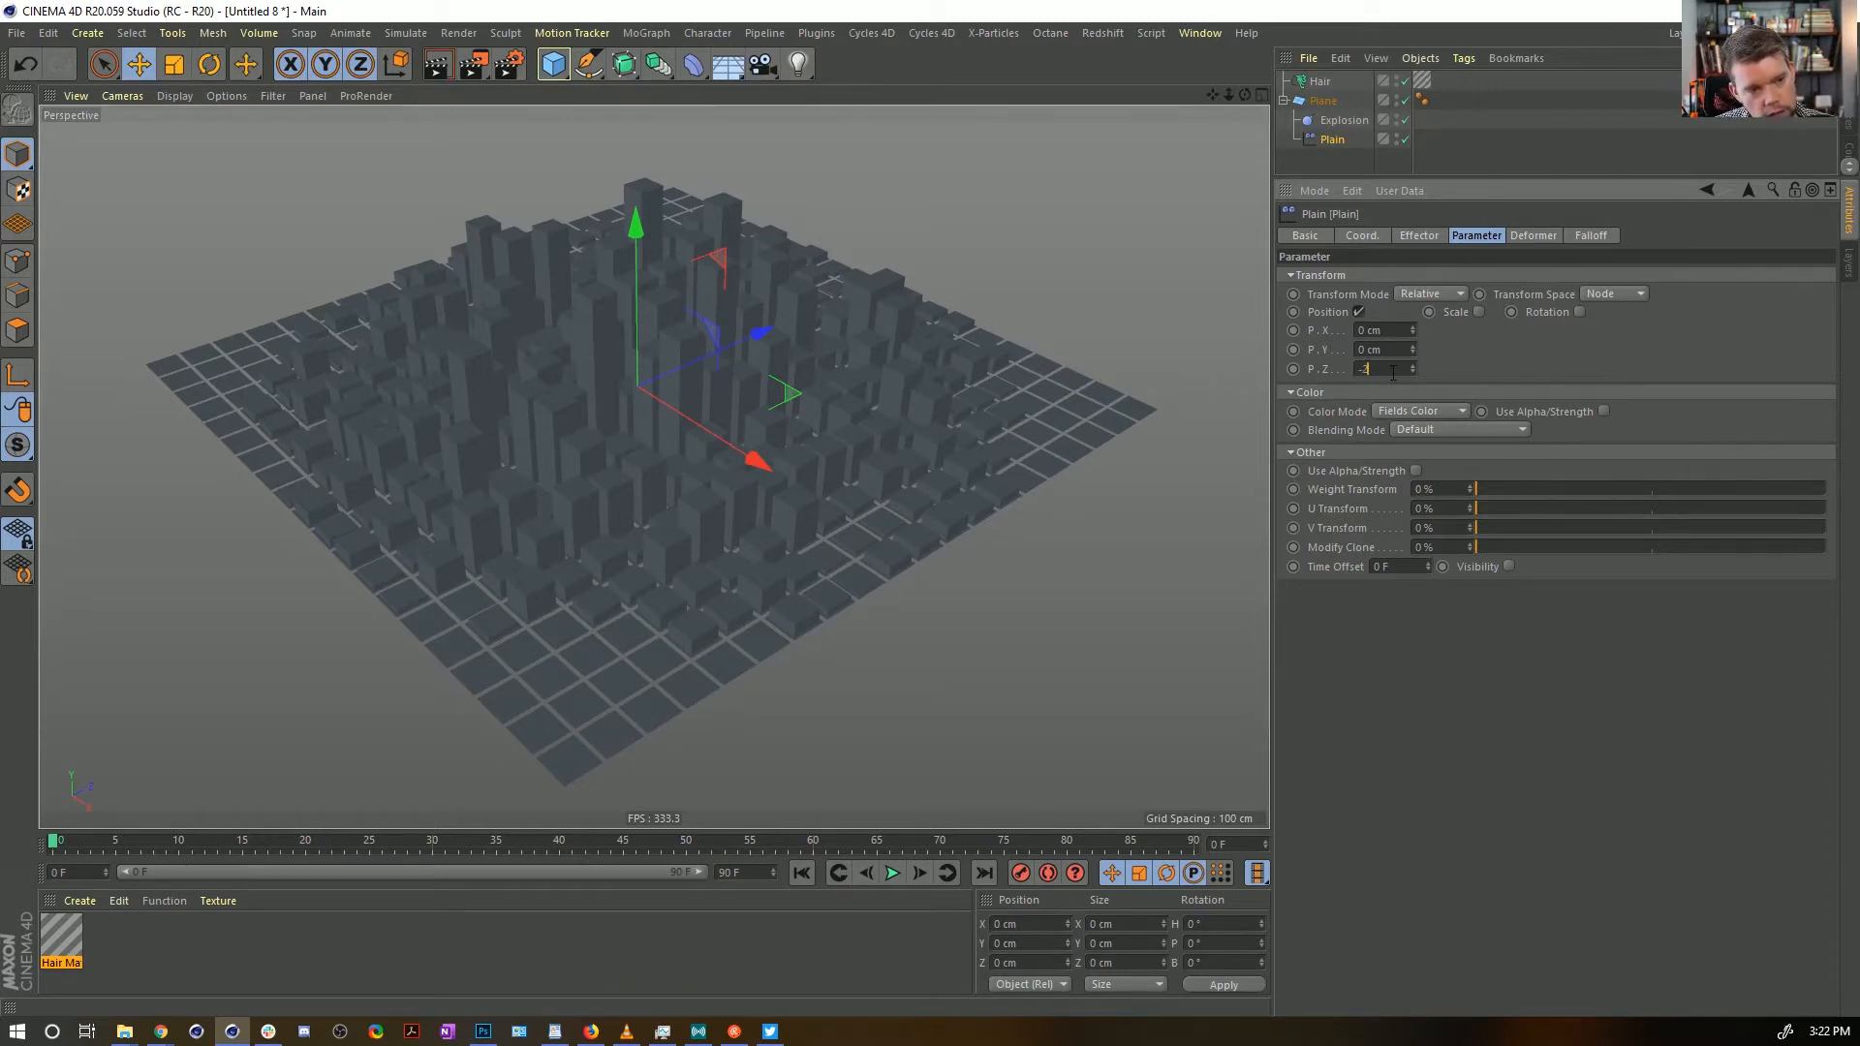
pyautogui.moveTo(1393, 373); pyautogui.dragTo(1201, 373)
pyautogui.write('-100')
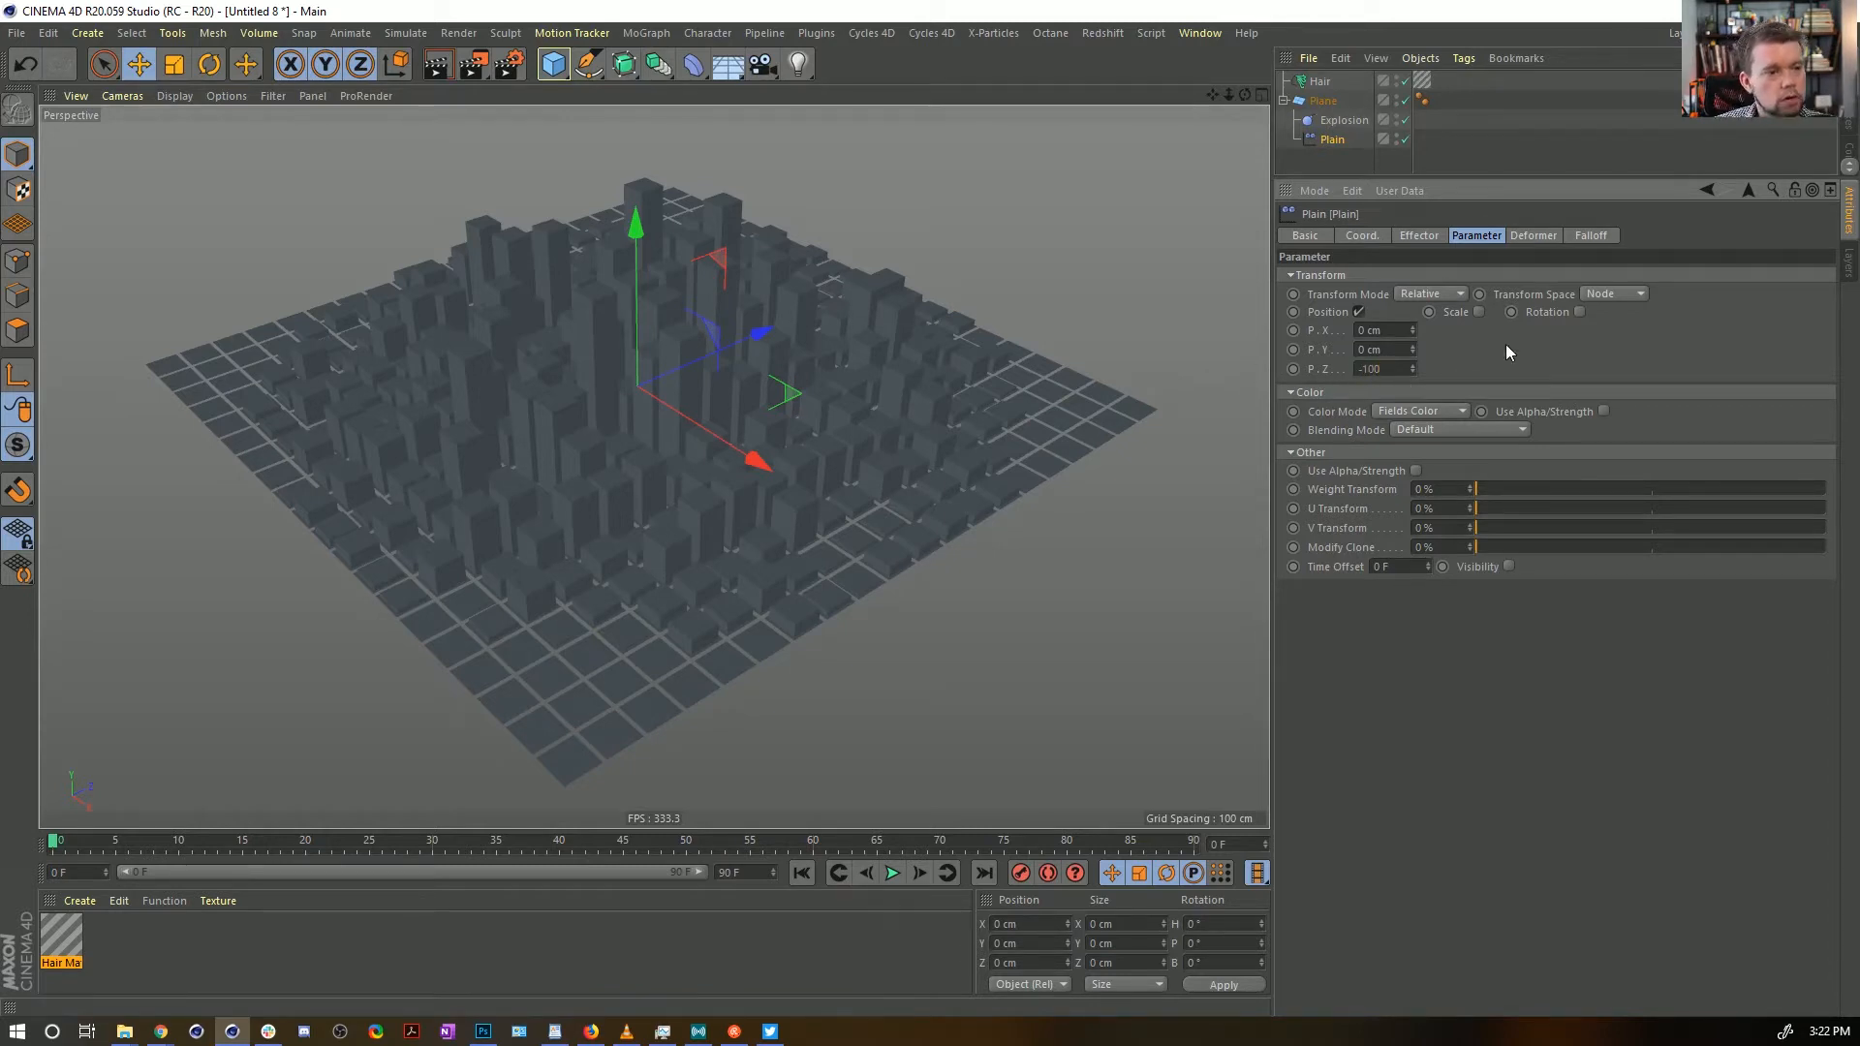
pyautogui.press('Return')
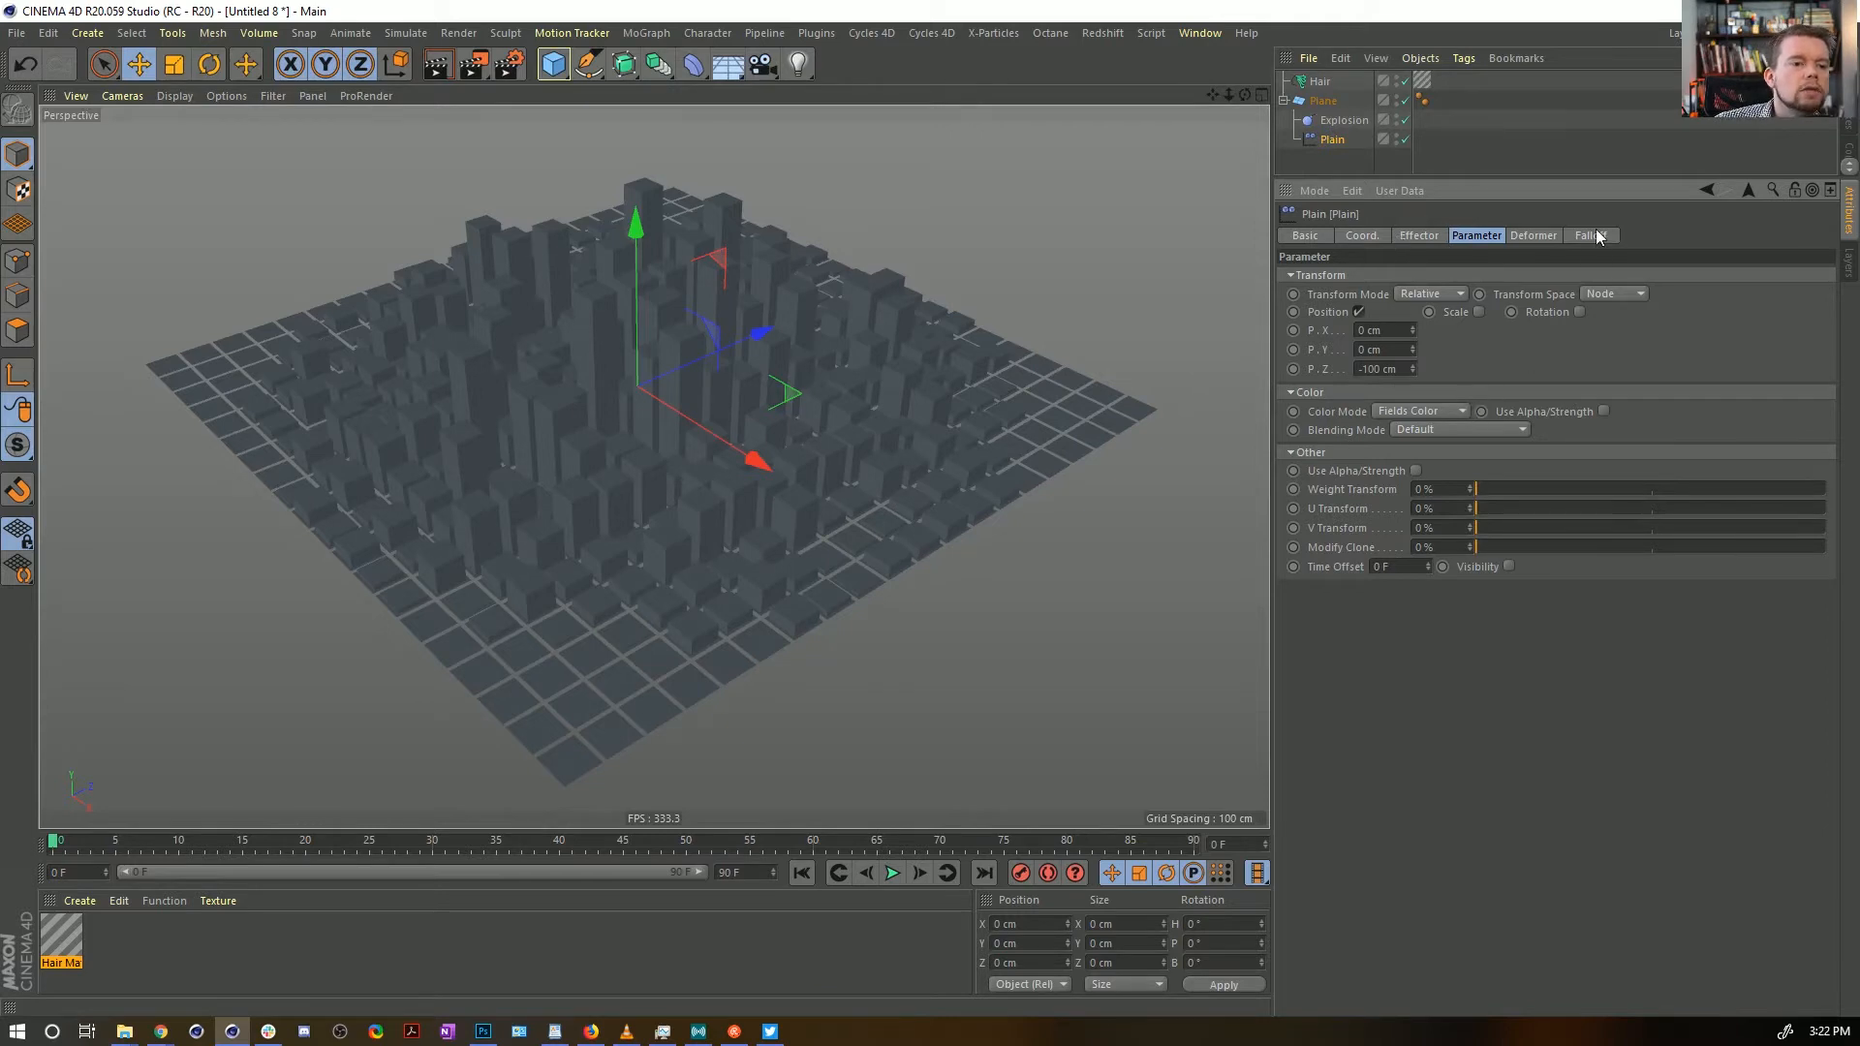
# Set the Plain effector's deformation to Polygon and play the animation
pyautogui.click(1548, 235)
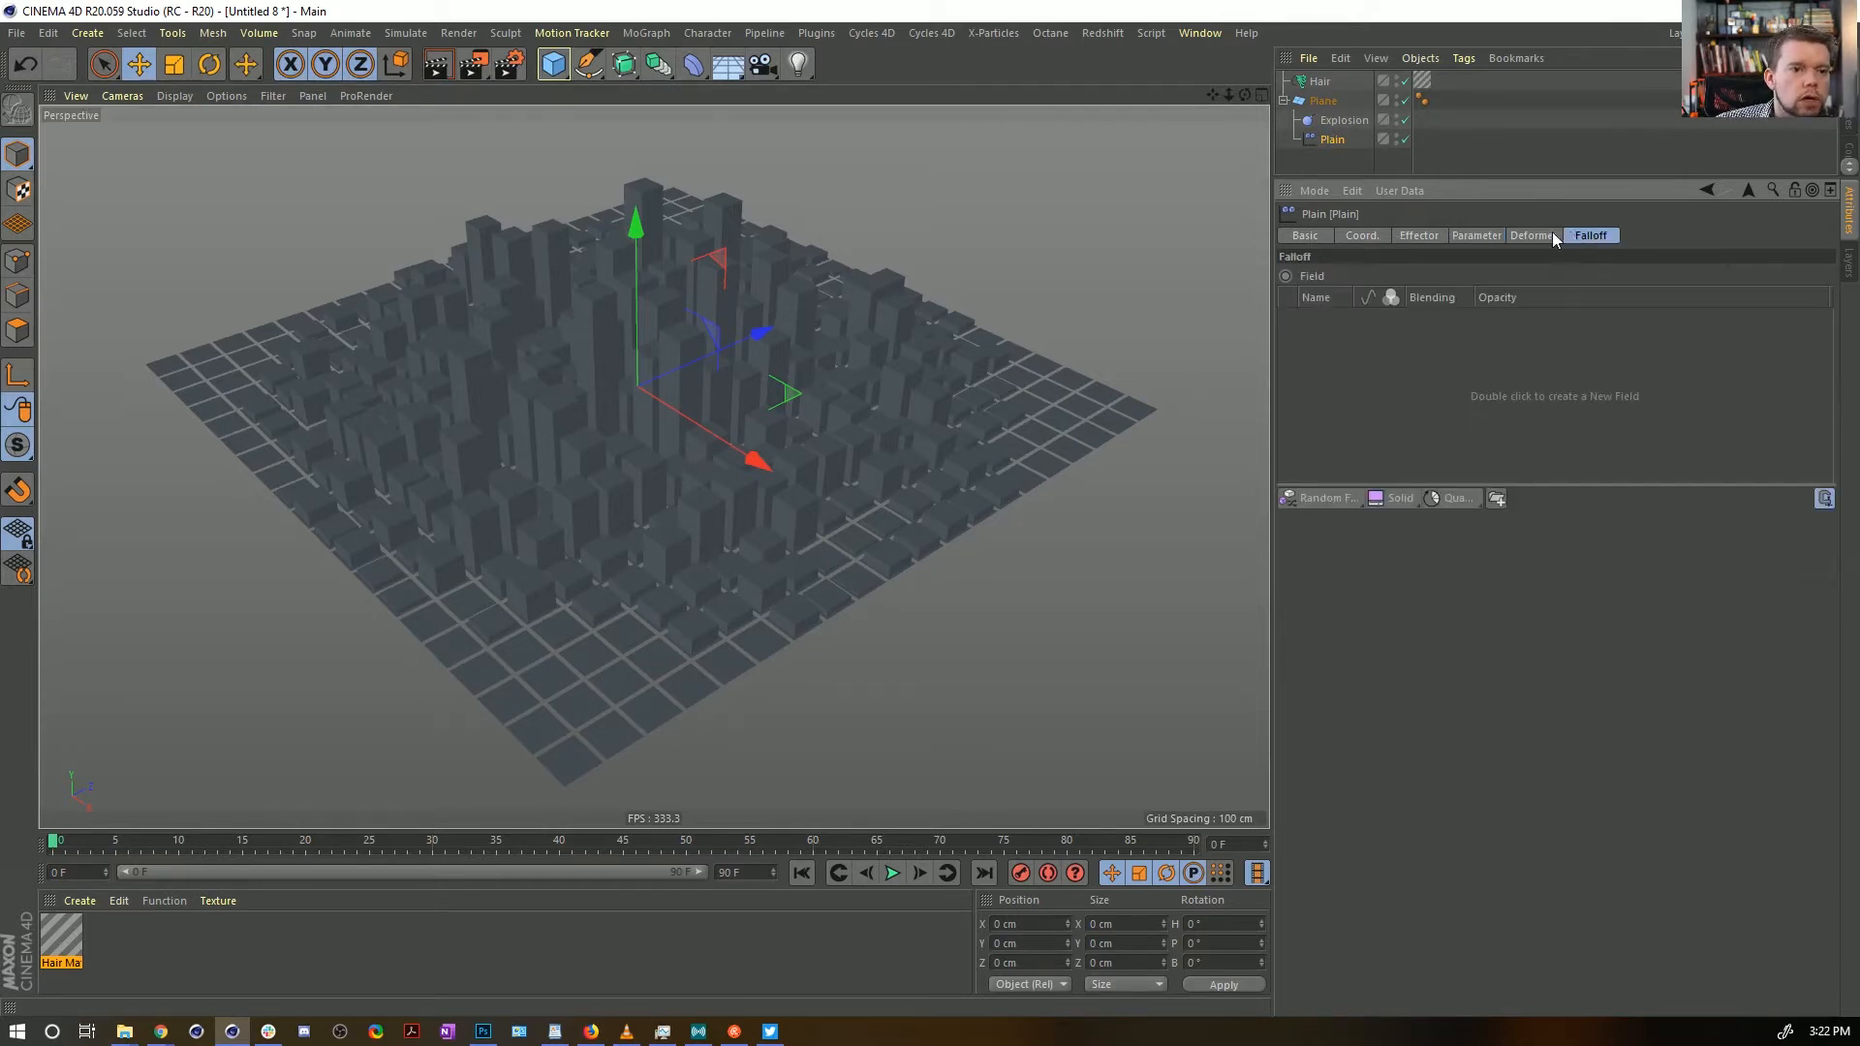
pyautogui.click(1443, 277)
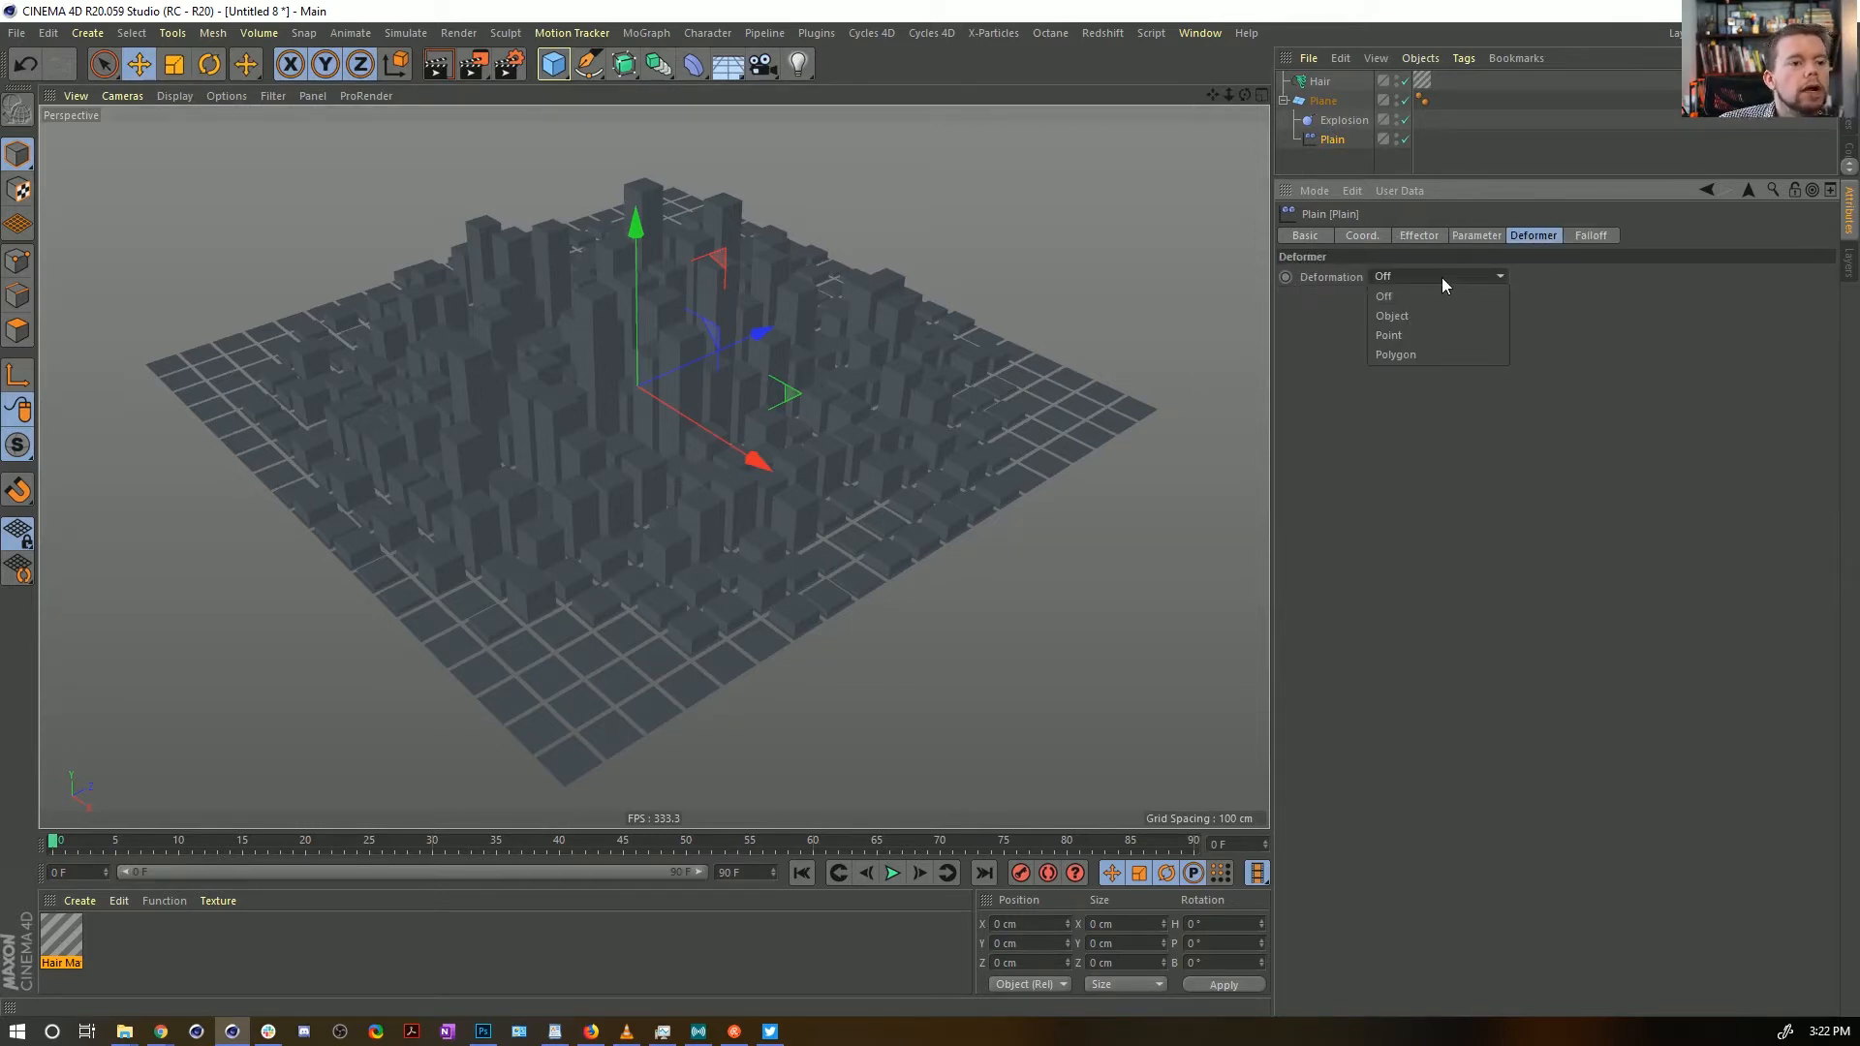
pyautogui.click(1408, 352)
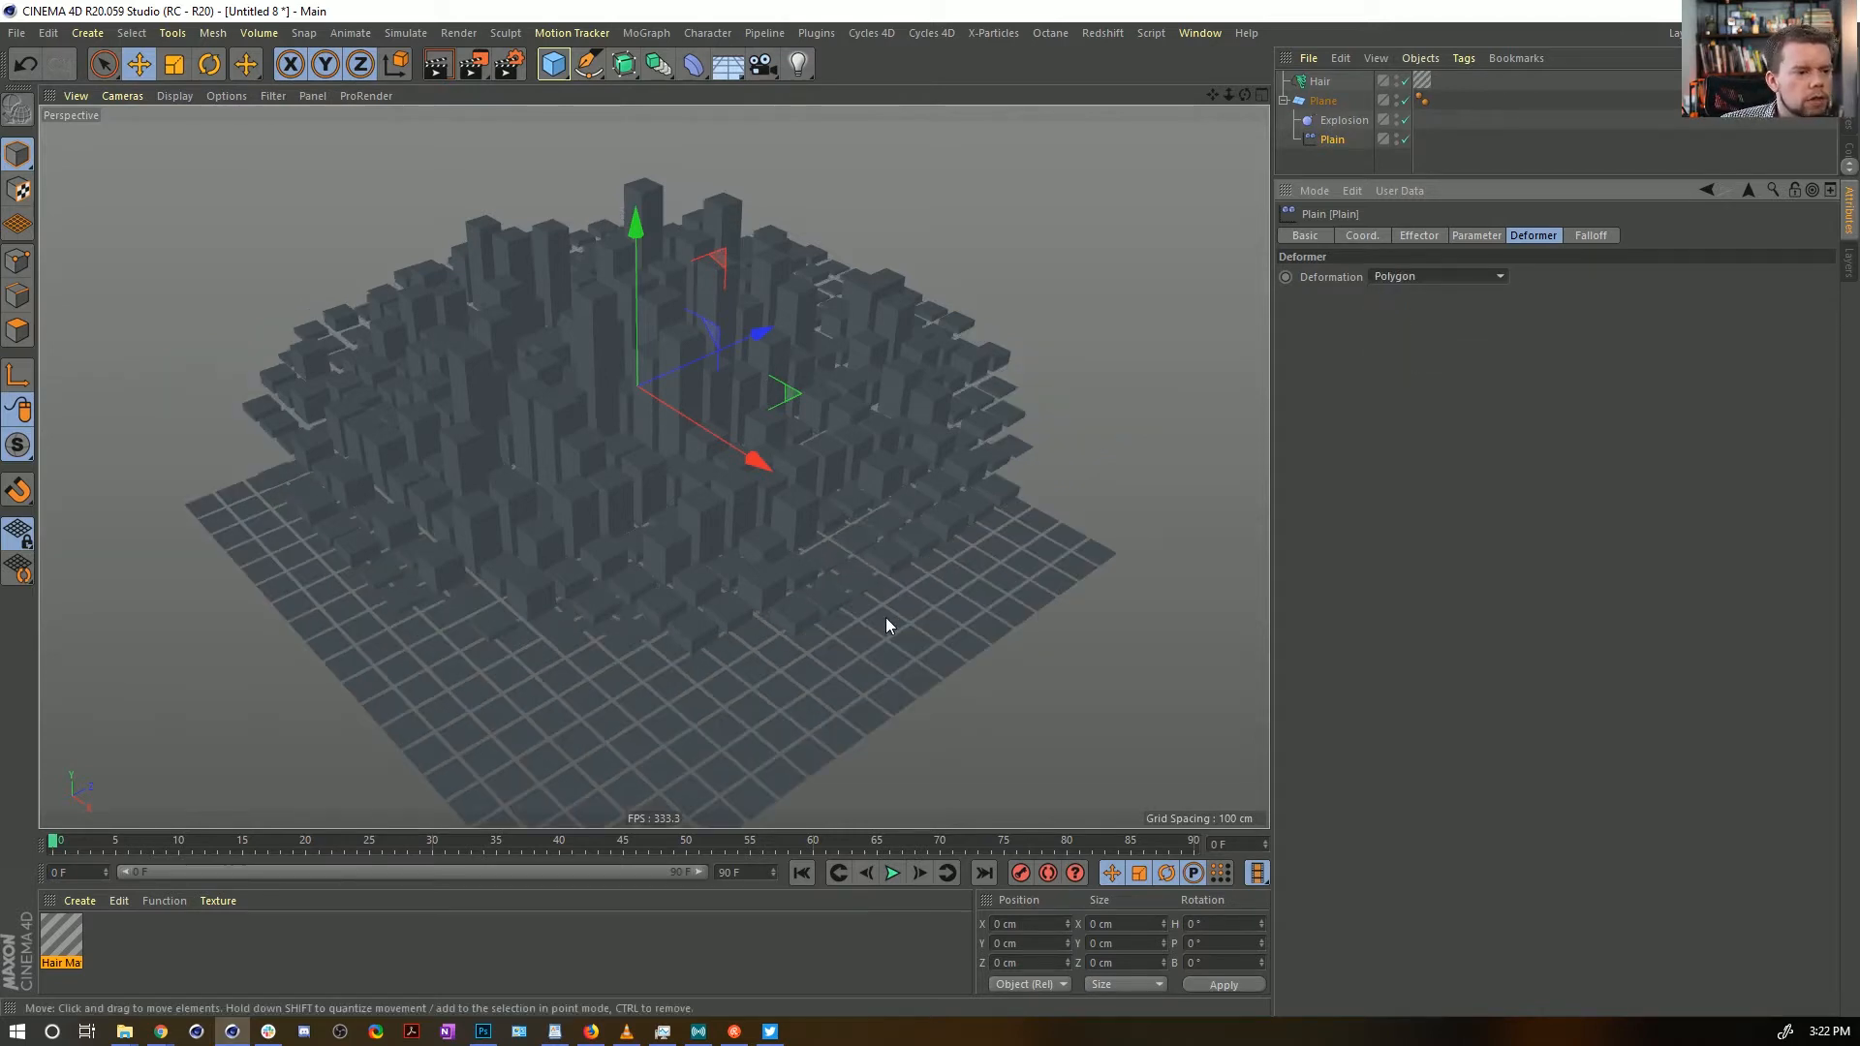
pyautogui.click(892, 874)
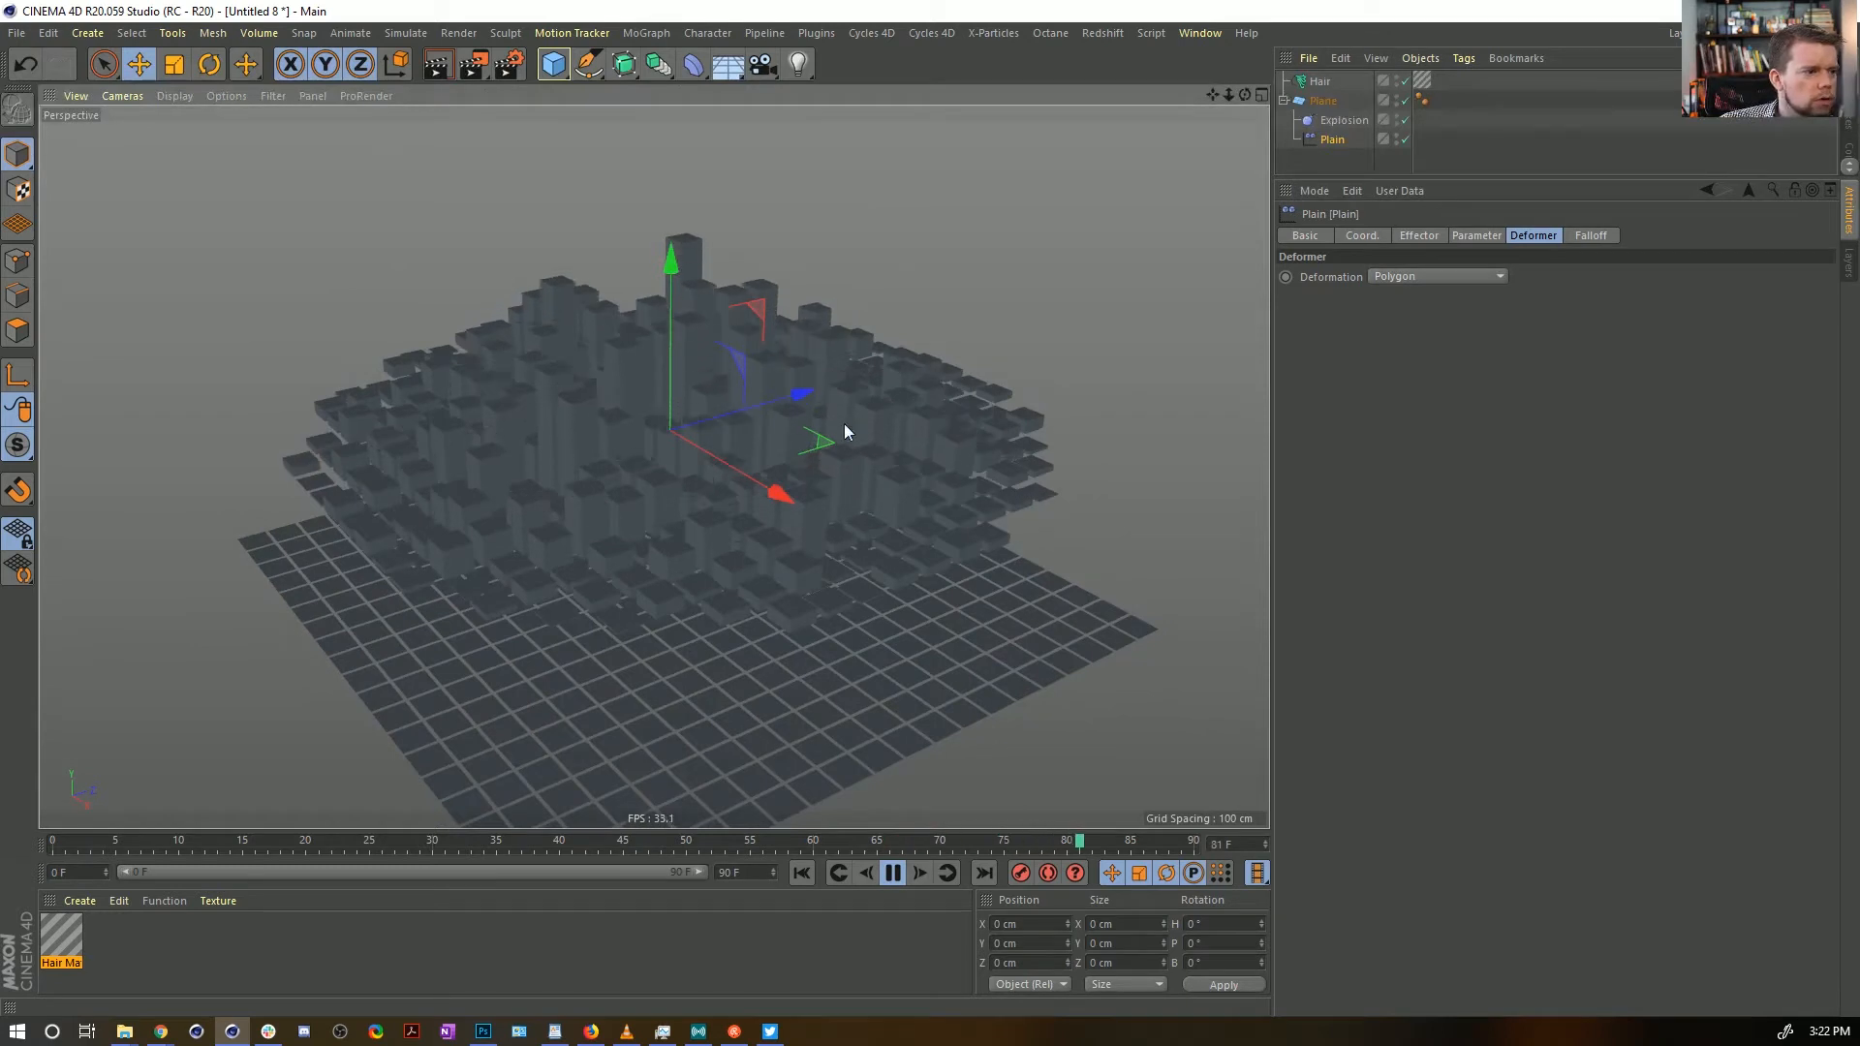
# Add a Spherical Field to the Plain effector's falloff and view the result from ground level
pyautogui.click(1591, 235)
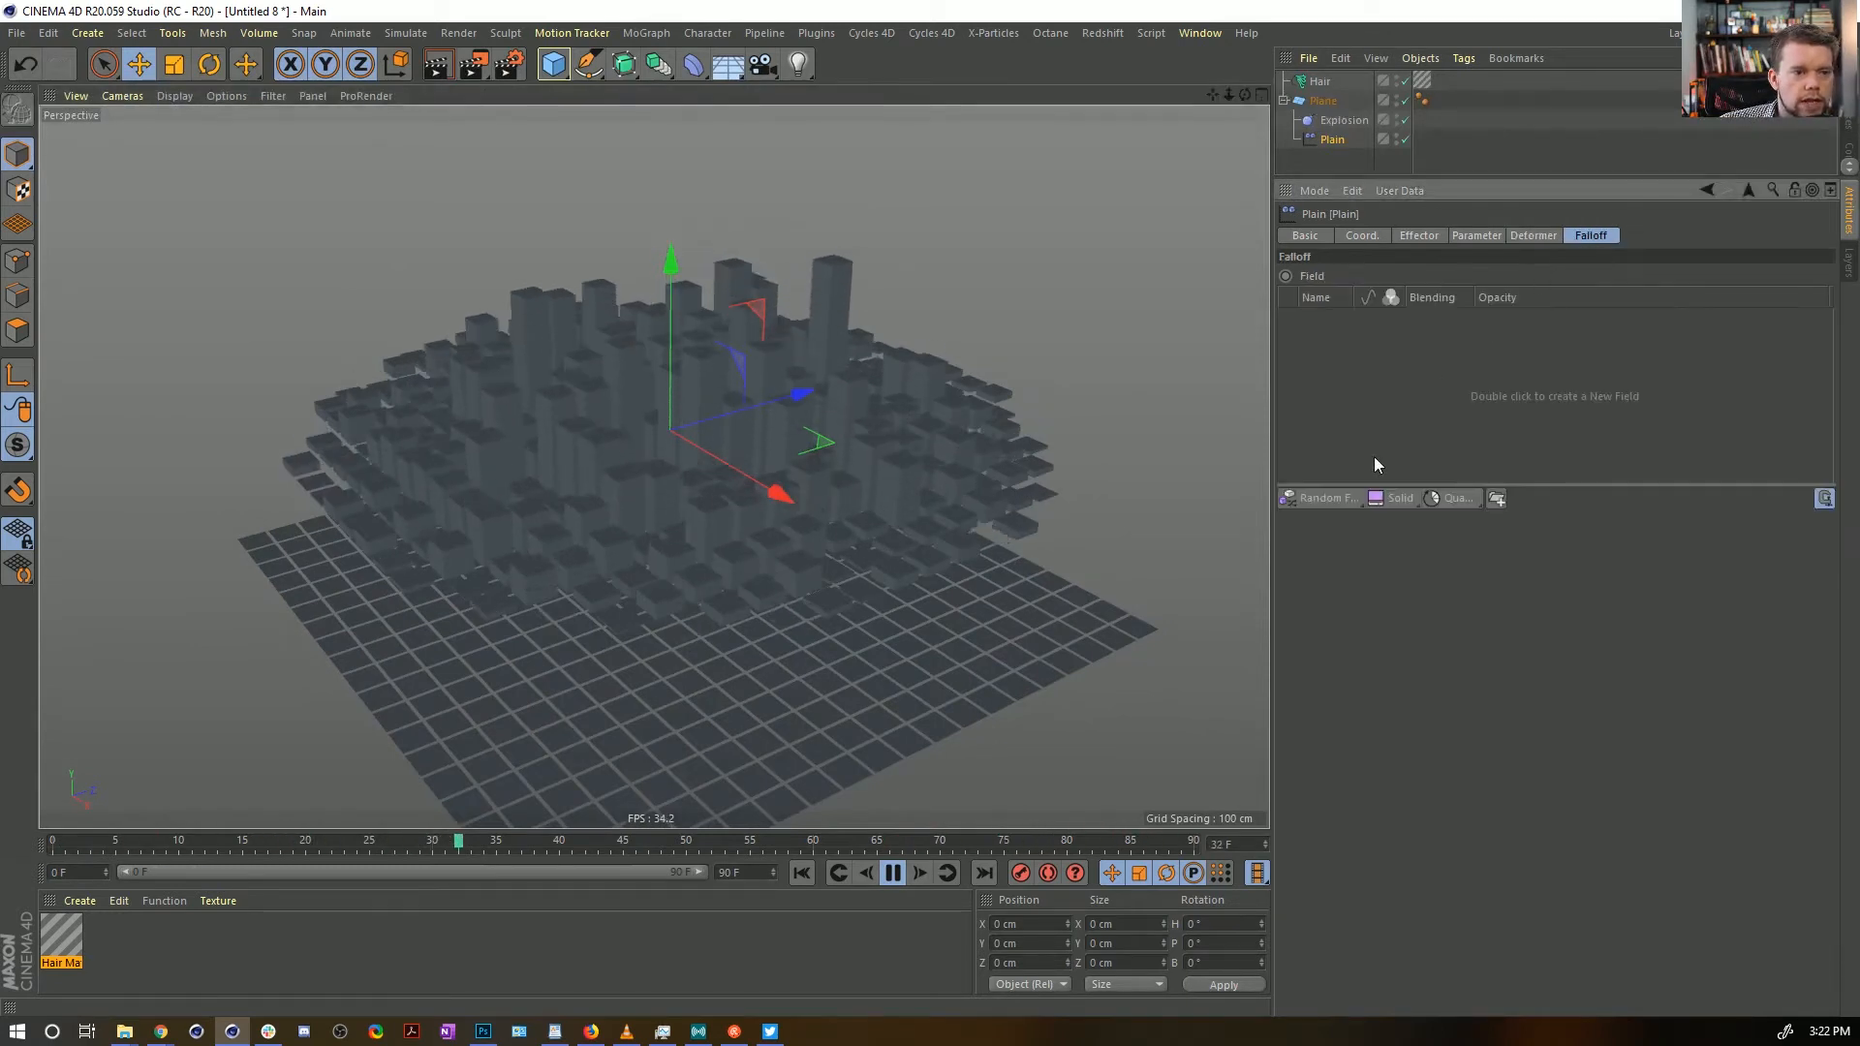
pyautogui.click(1329, 498)
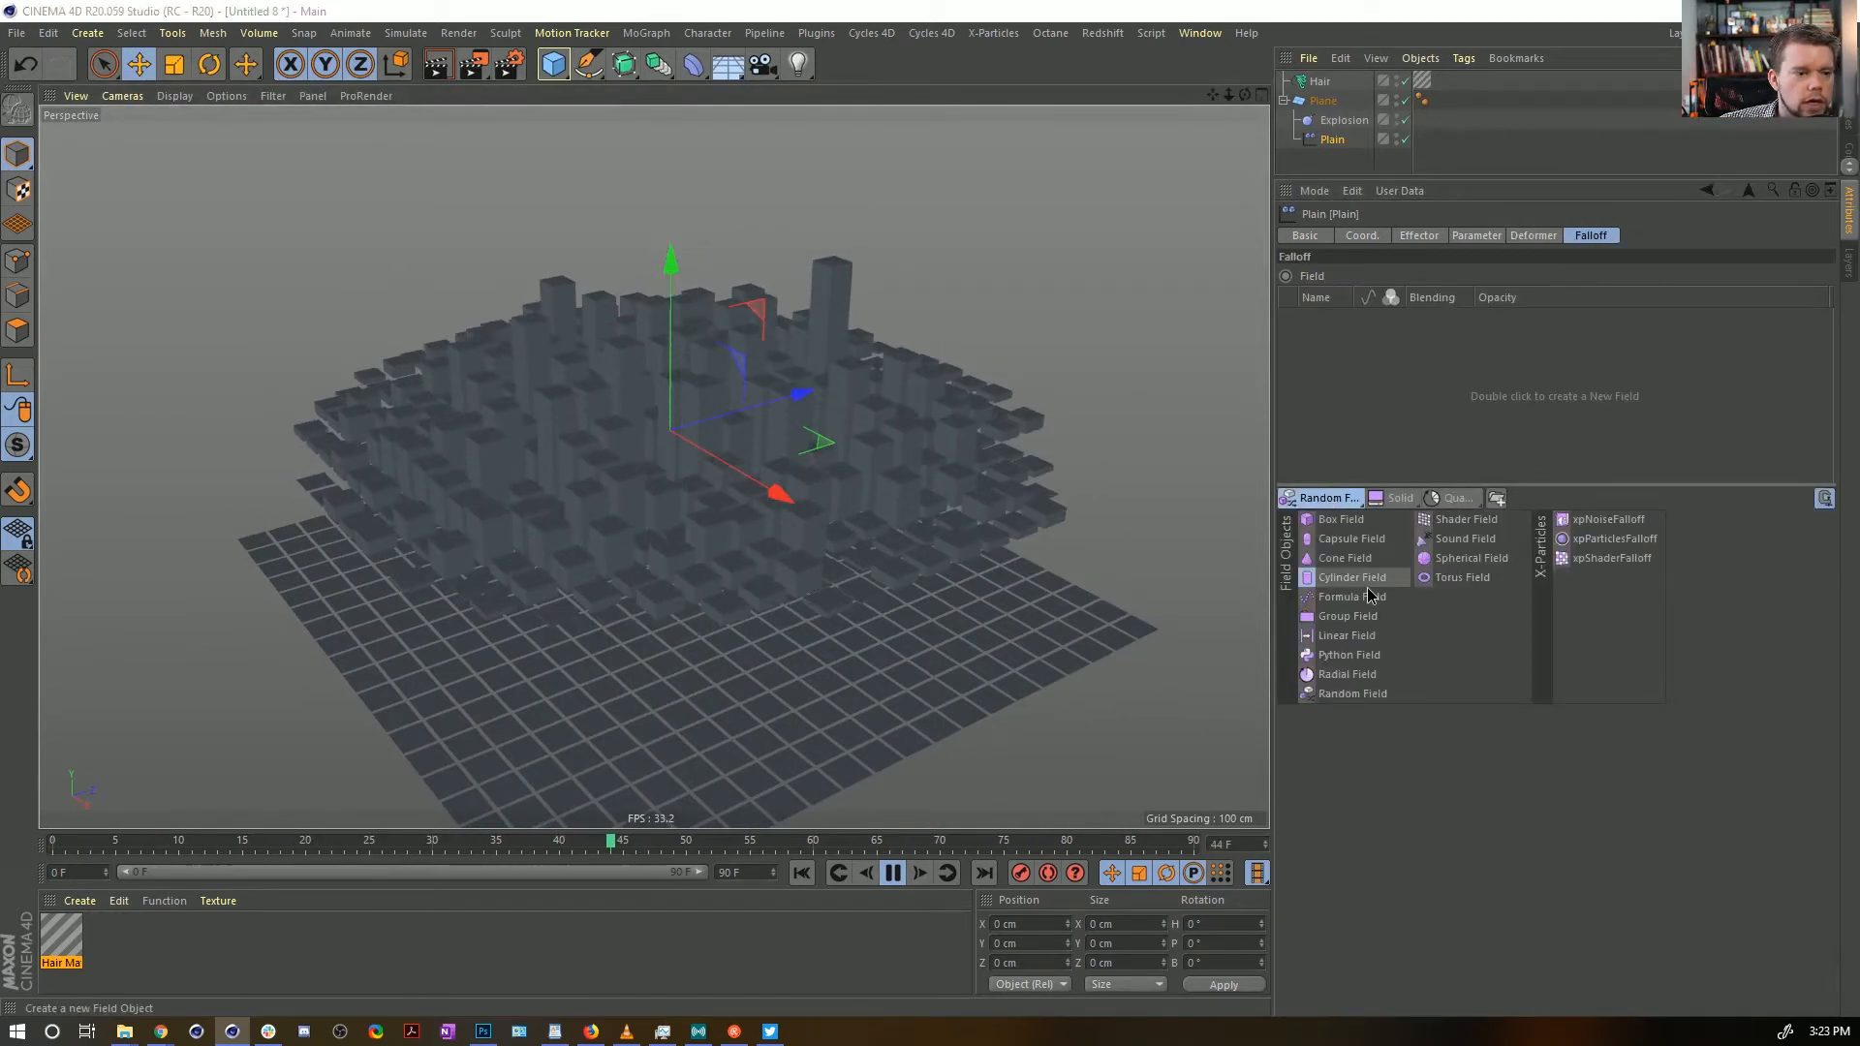
pyautogui.click(1462, 558)
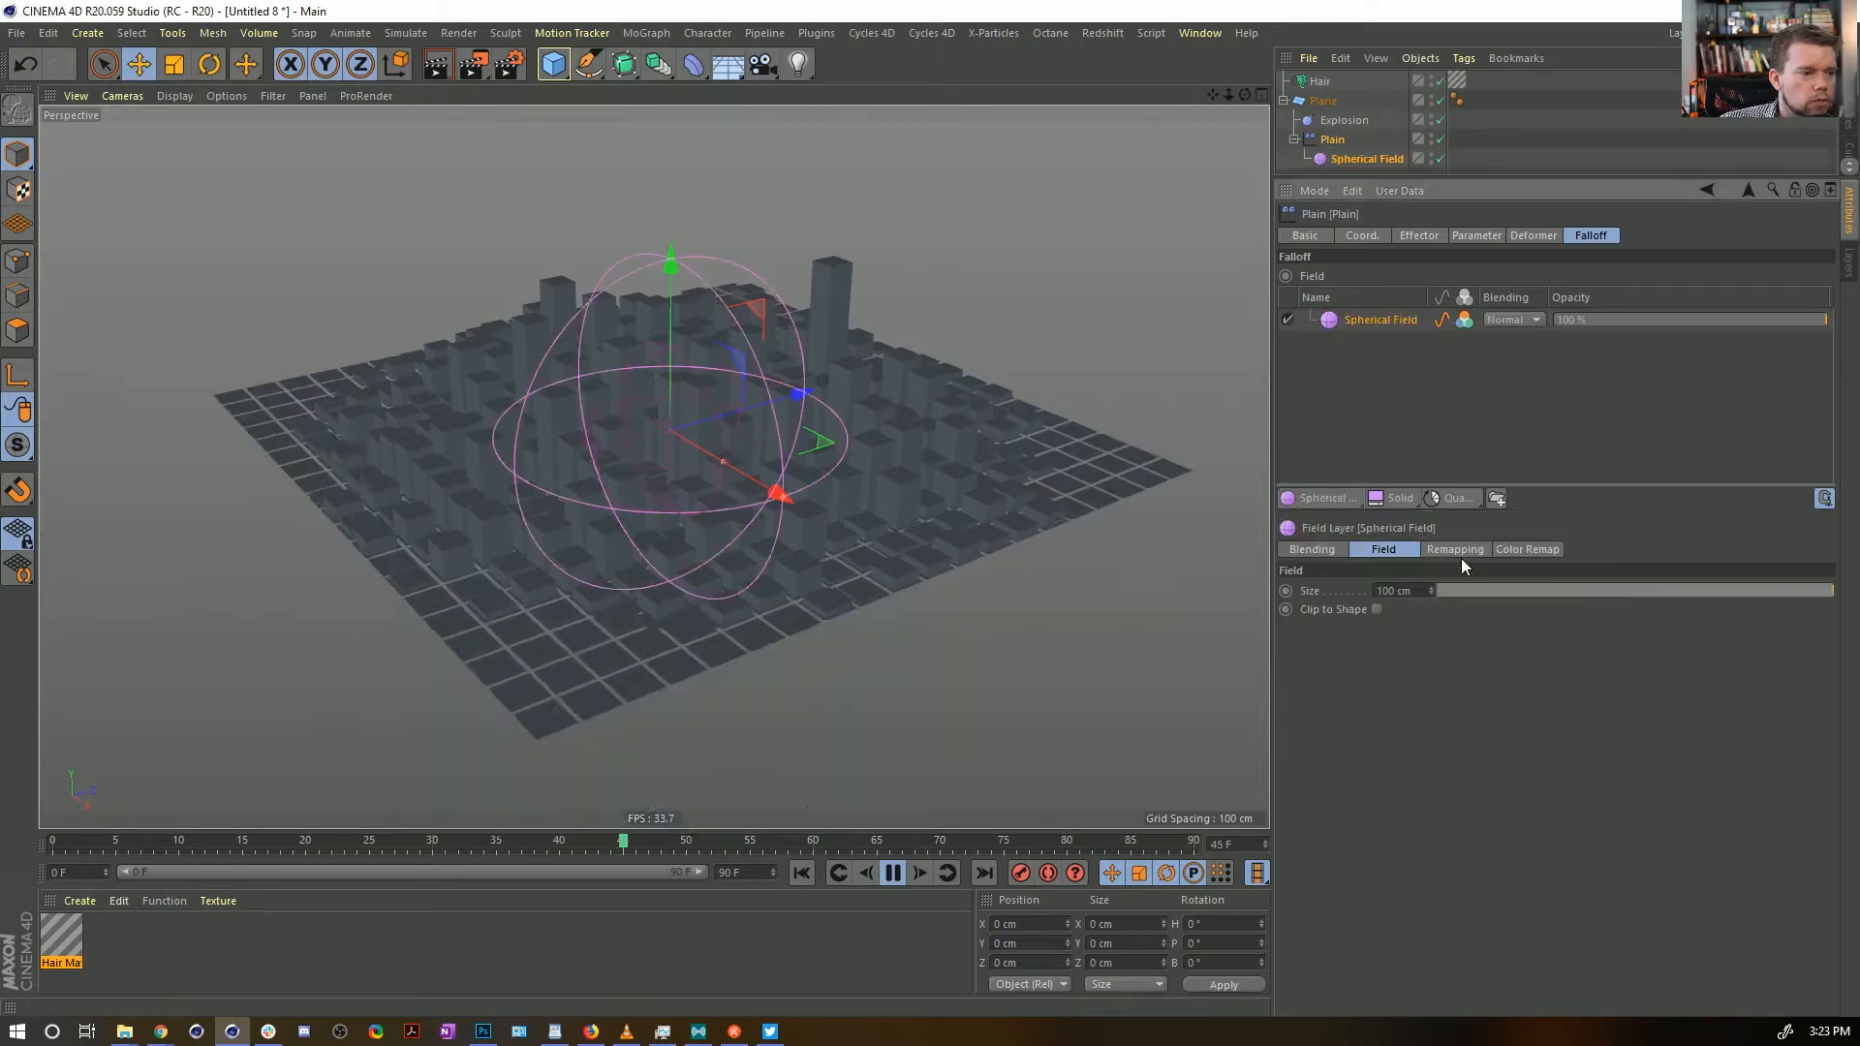
pyautogui.keyDown('alt'); pyautogui.moveTo(775, 523); pyautogui.dragTo(764, 408); pyautogui.keyUp('alt')
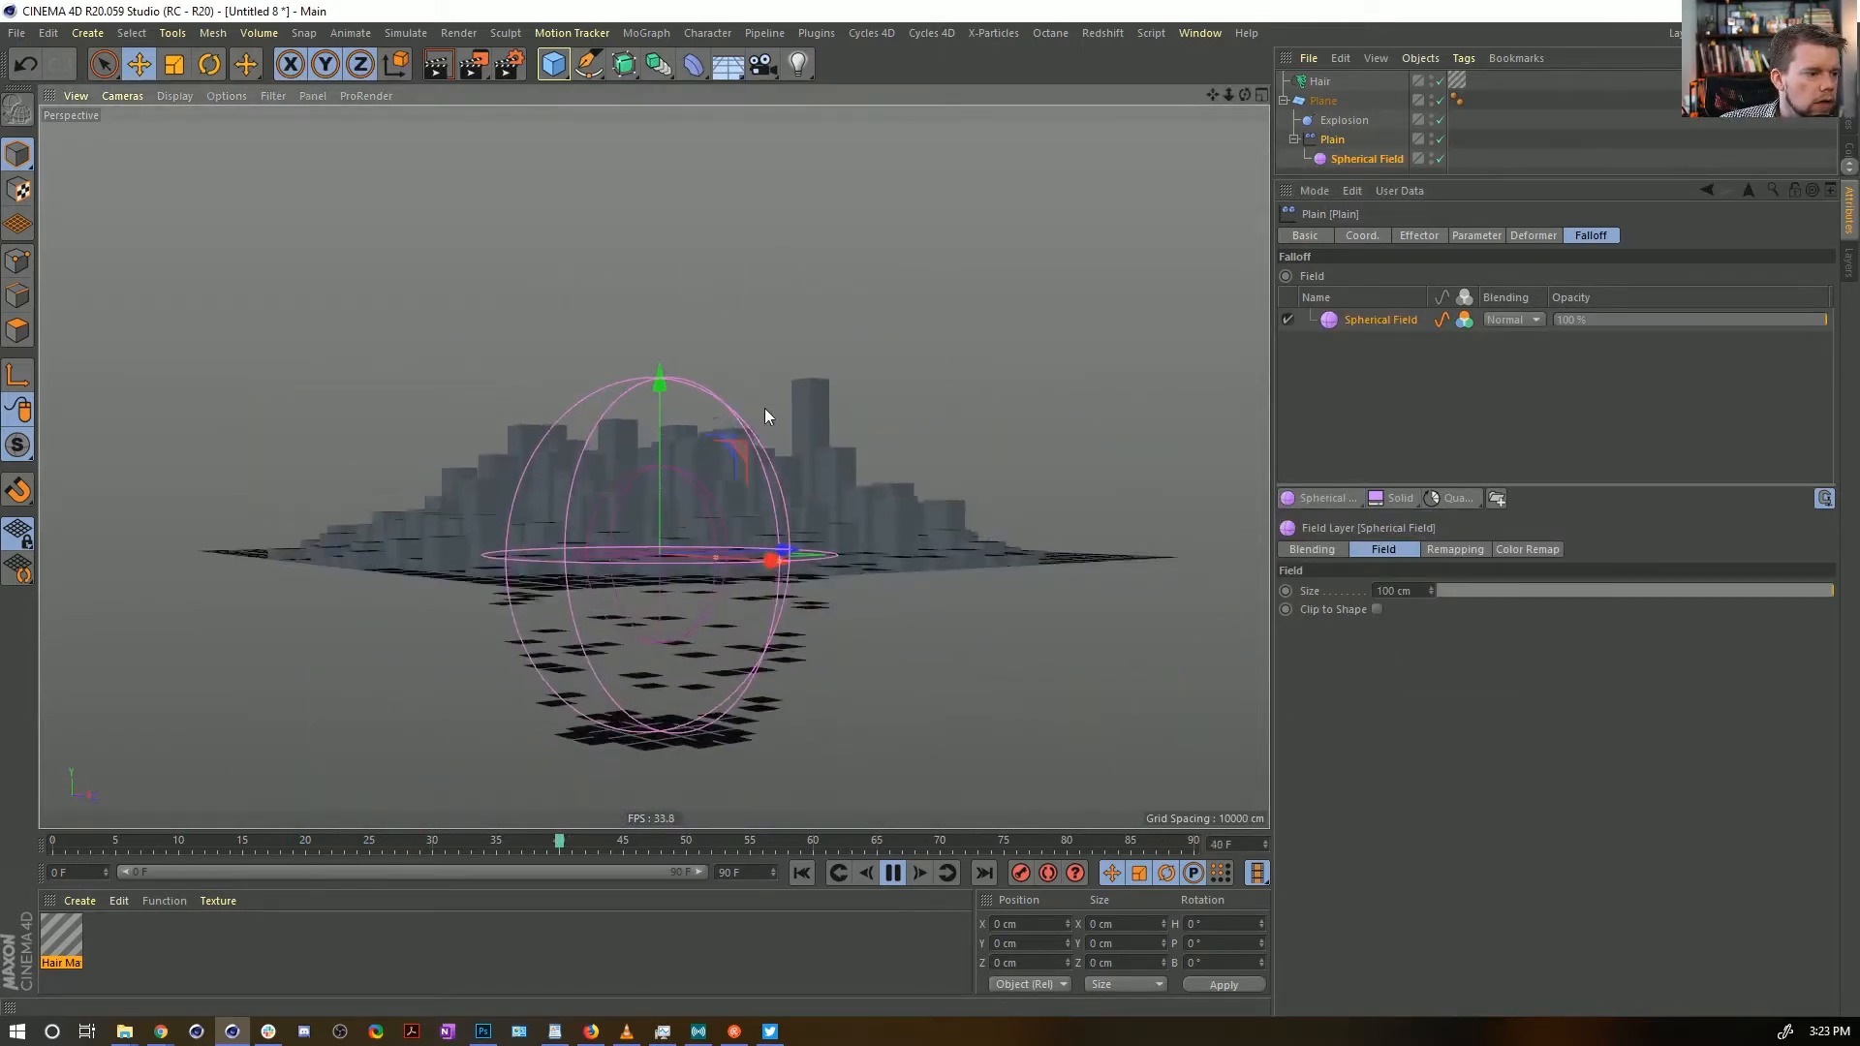
# Stop and rewind playback to frame 0, and parent the Plane to a new Connect object with Weld disabled
pyautogui.click(1335, 101)
pyautogui.click(892, 872)
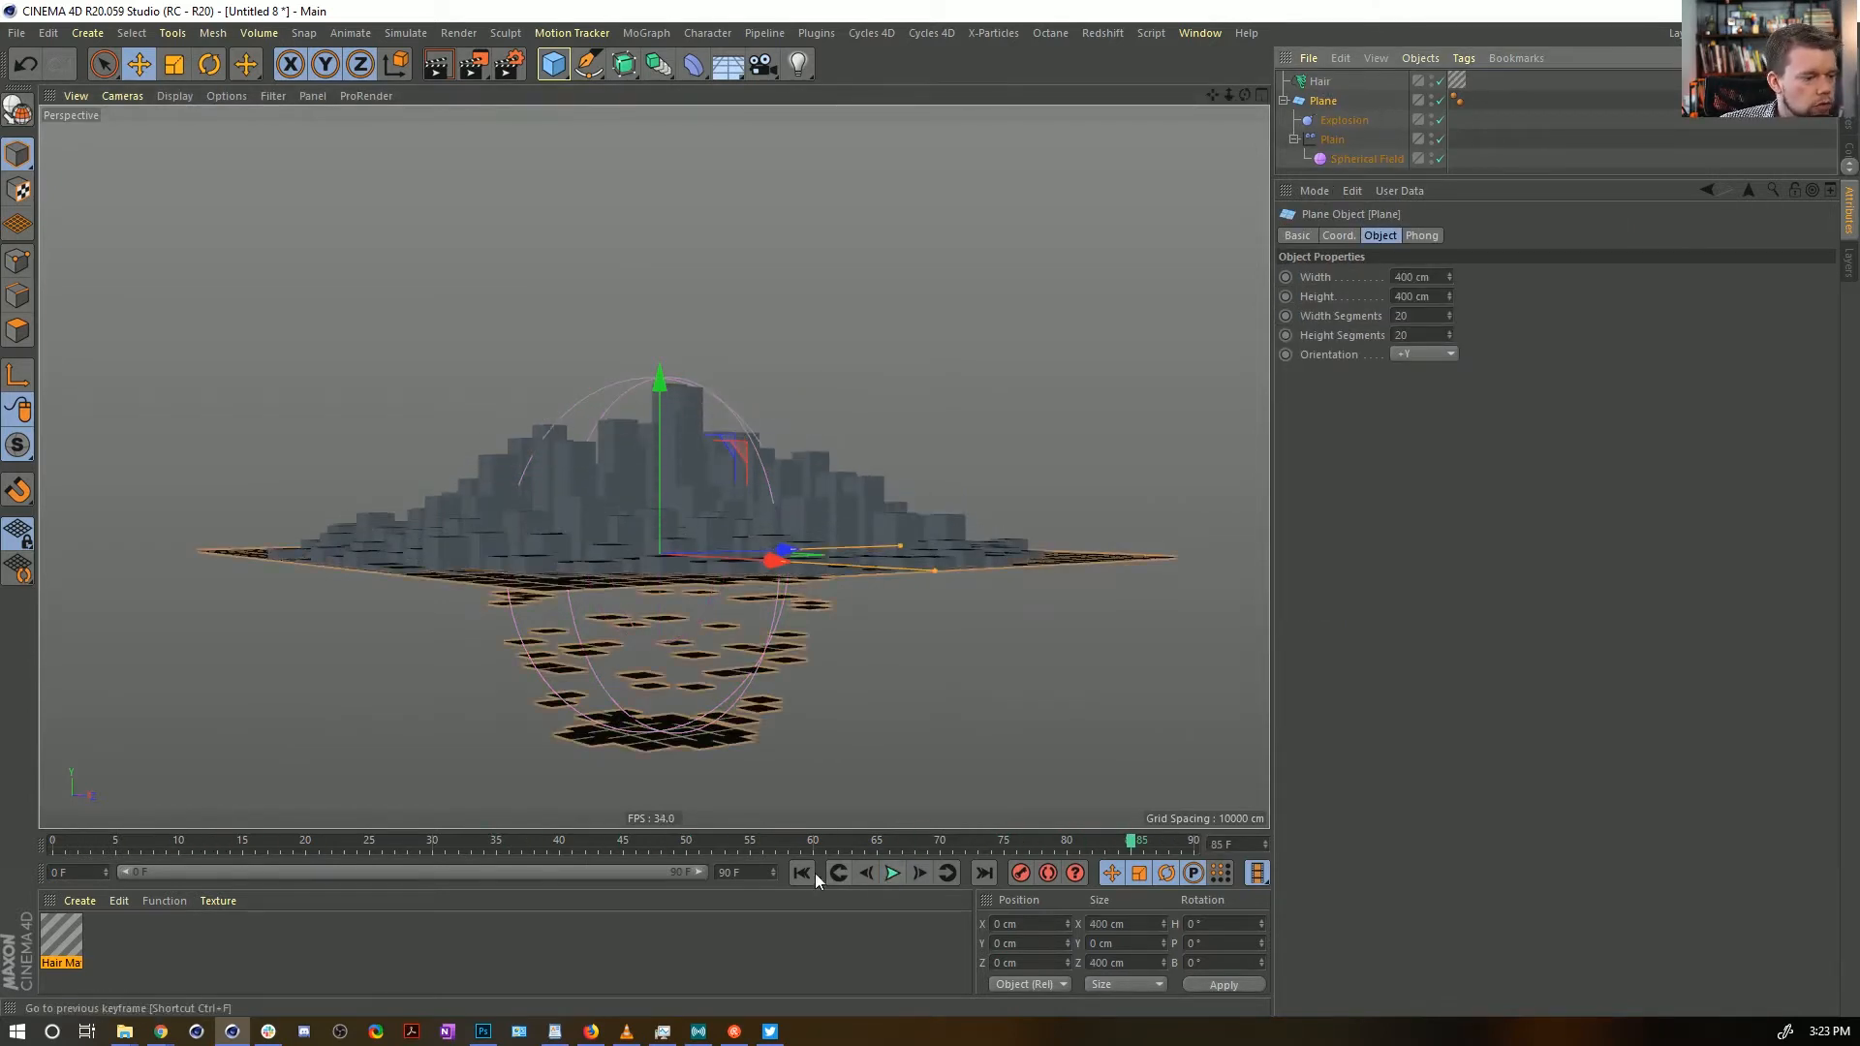
pyautogui.click(810, 870)
pyautogui.keyDown('alt'); pyautogui.moveTo(716, 487); pyautogui.dragTo(709, 555); pyautogui.keyUp('alt')
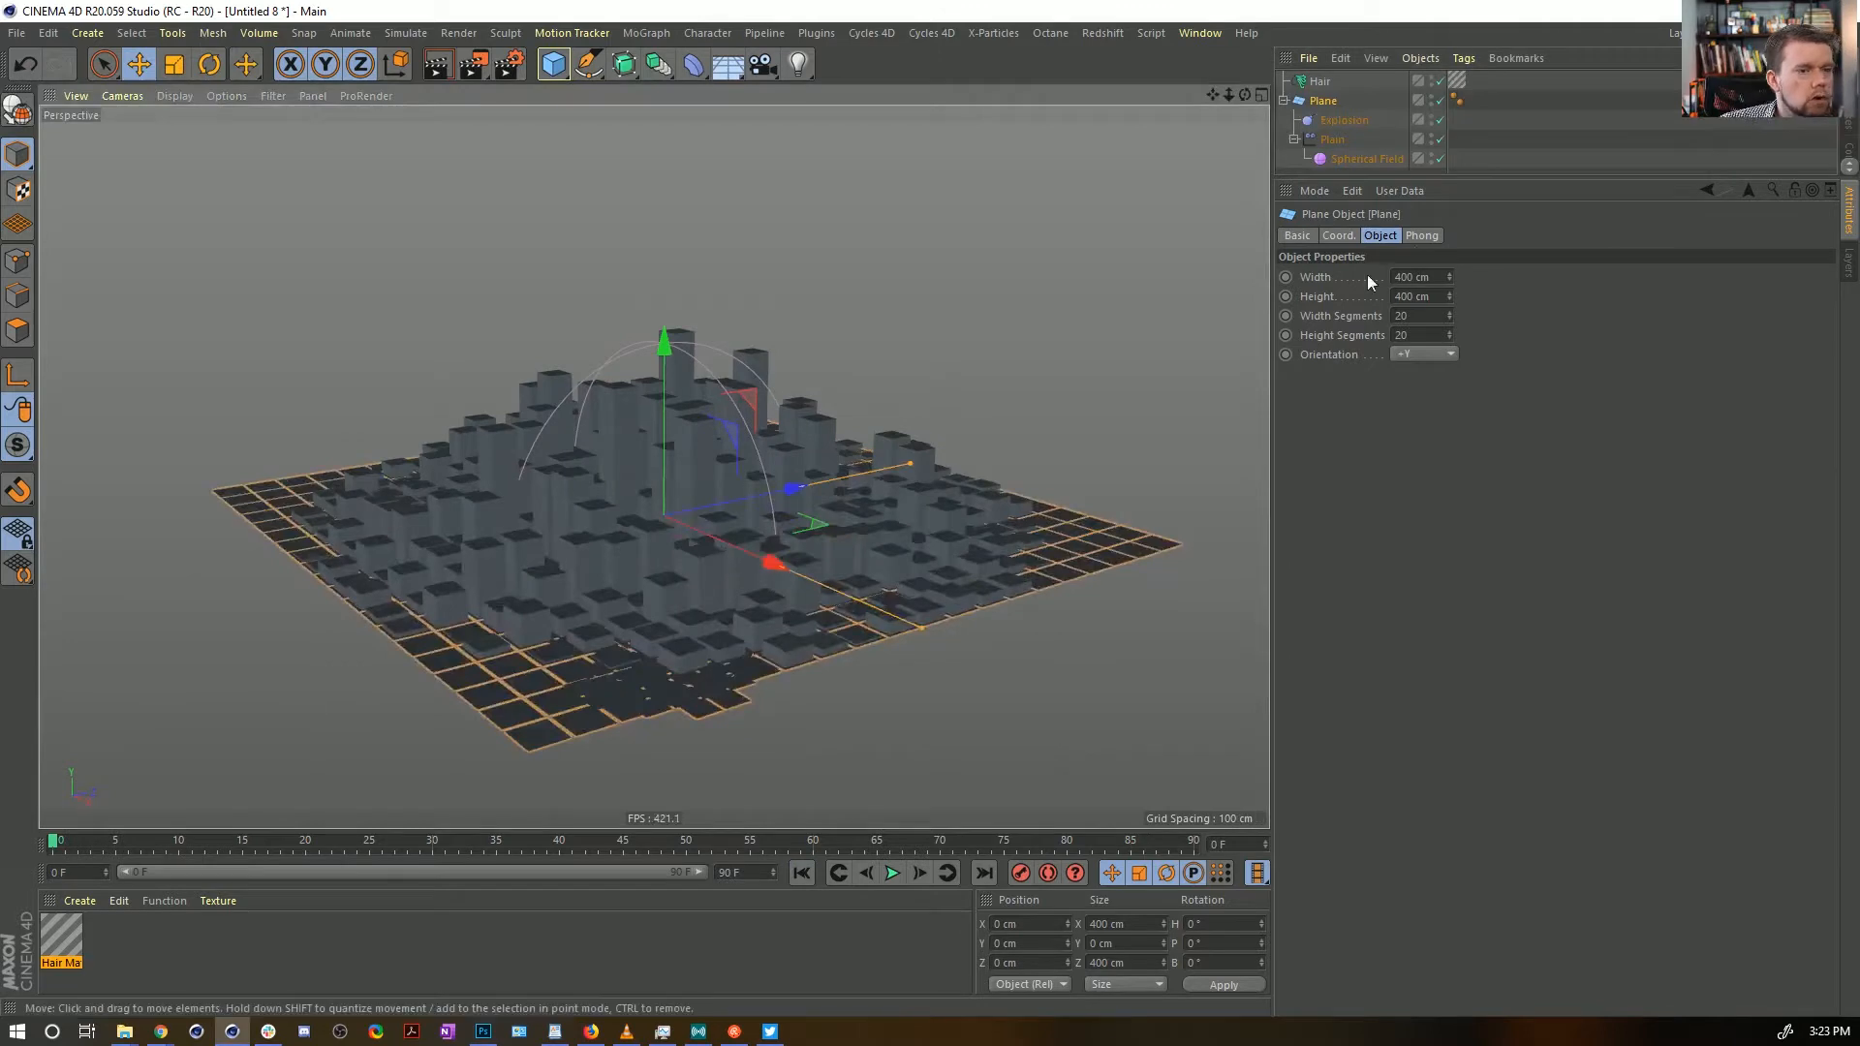
pyautogui.moveTo(658, 66); pyautogui.dragTo(871, 136)
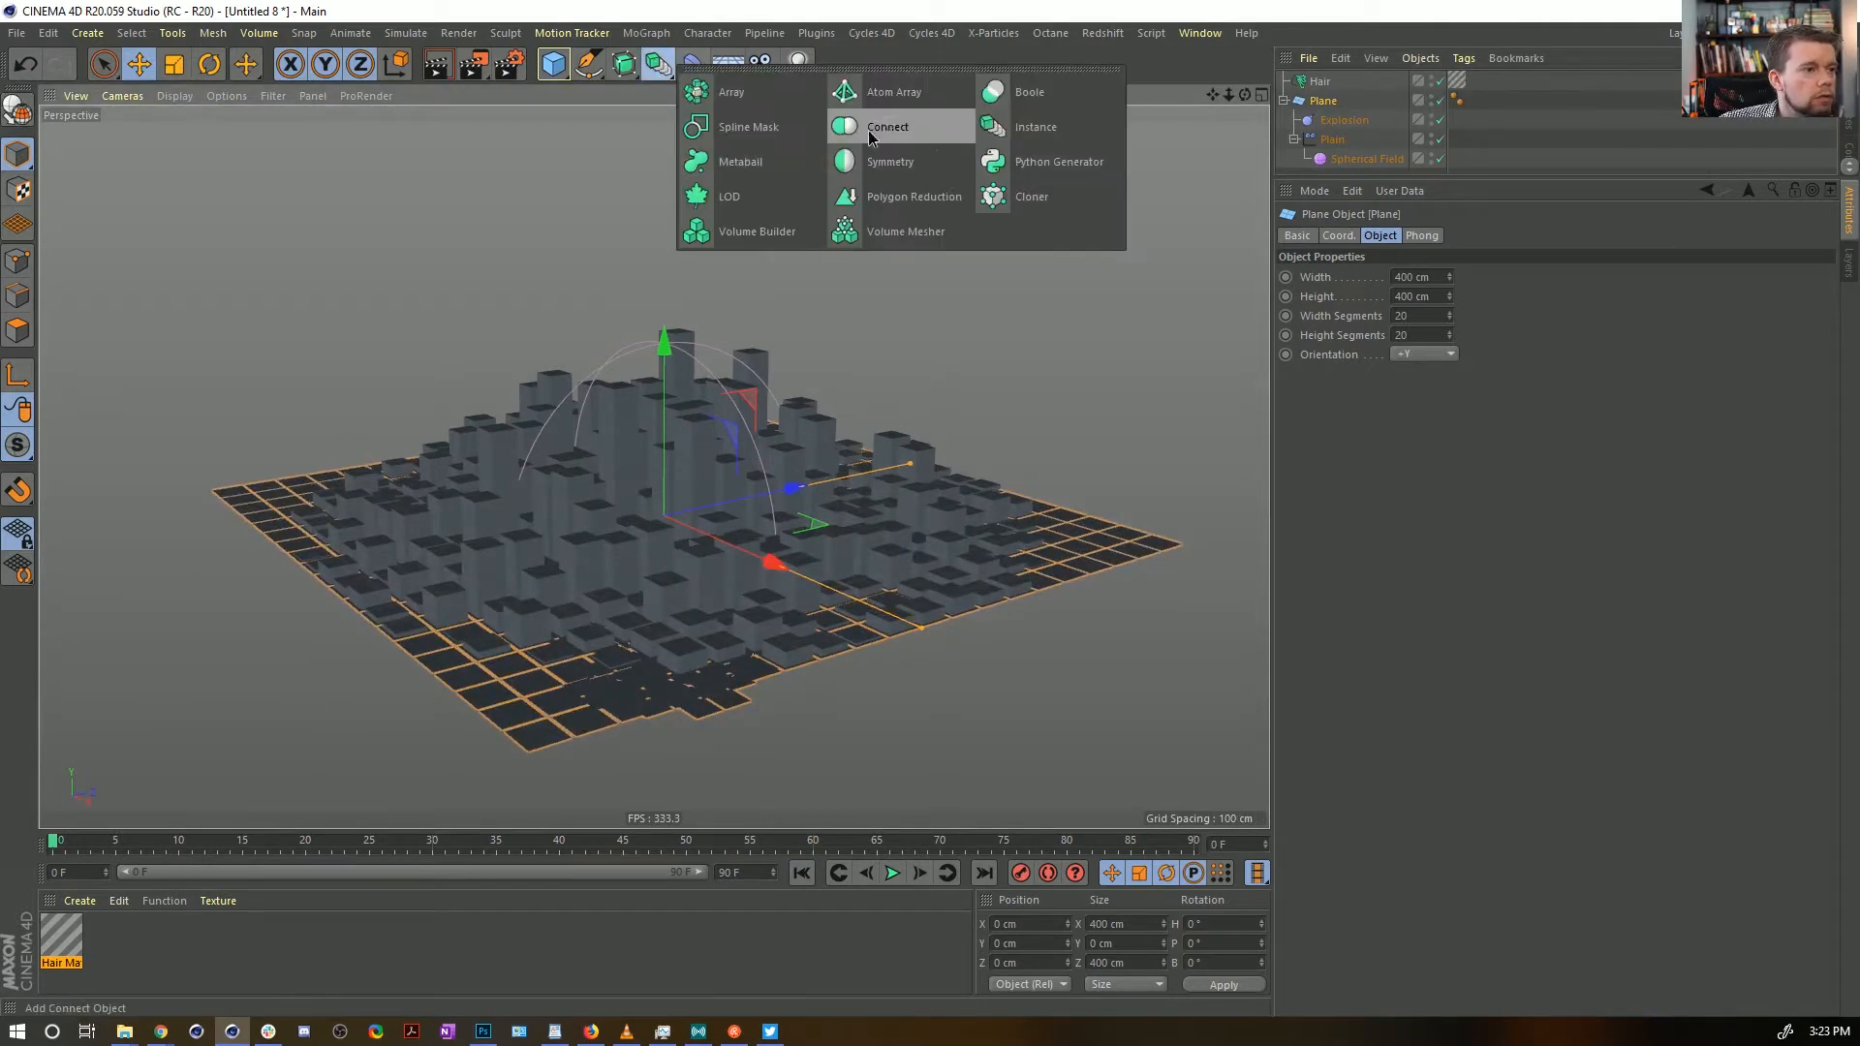
pyautogui.click(884, 124)
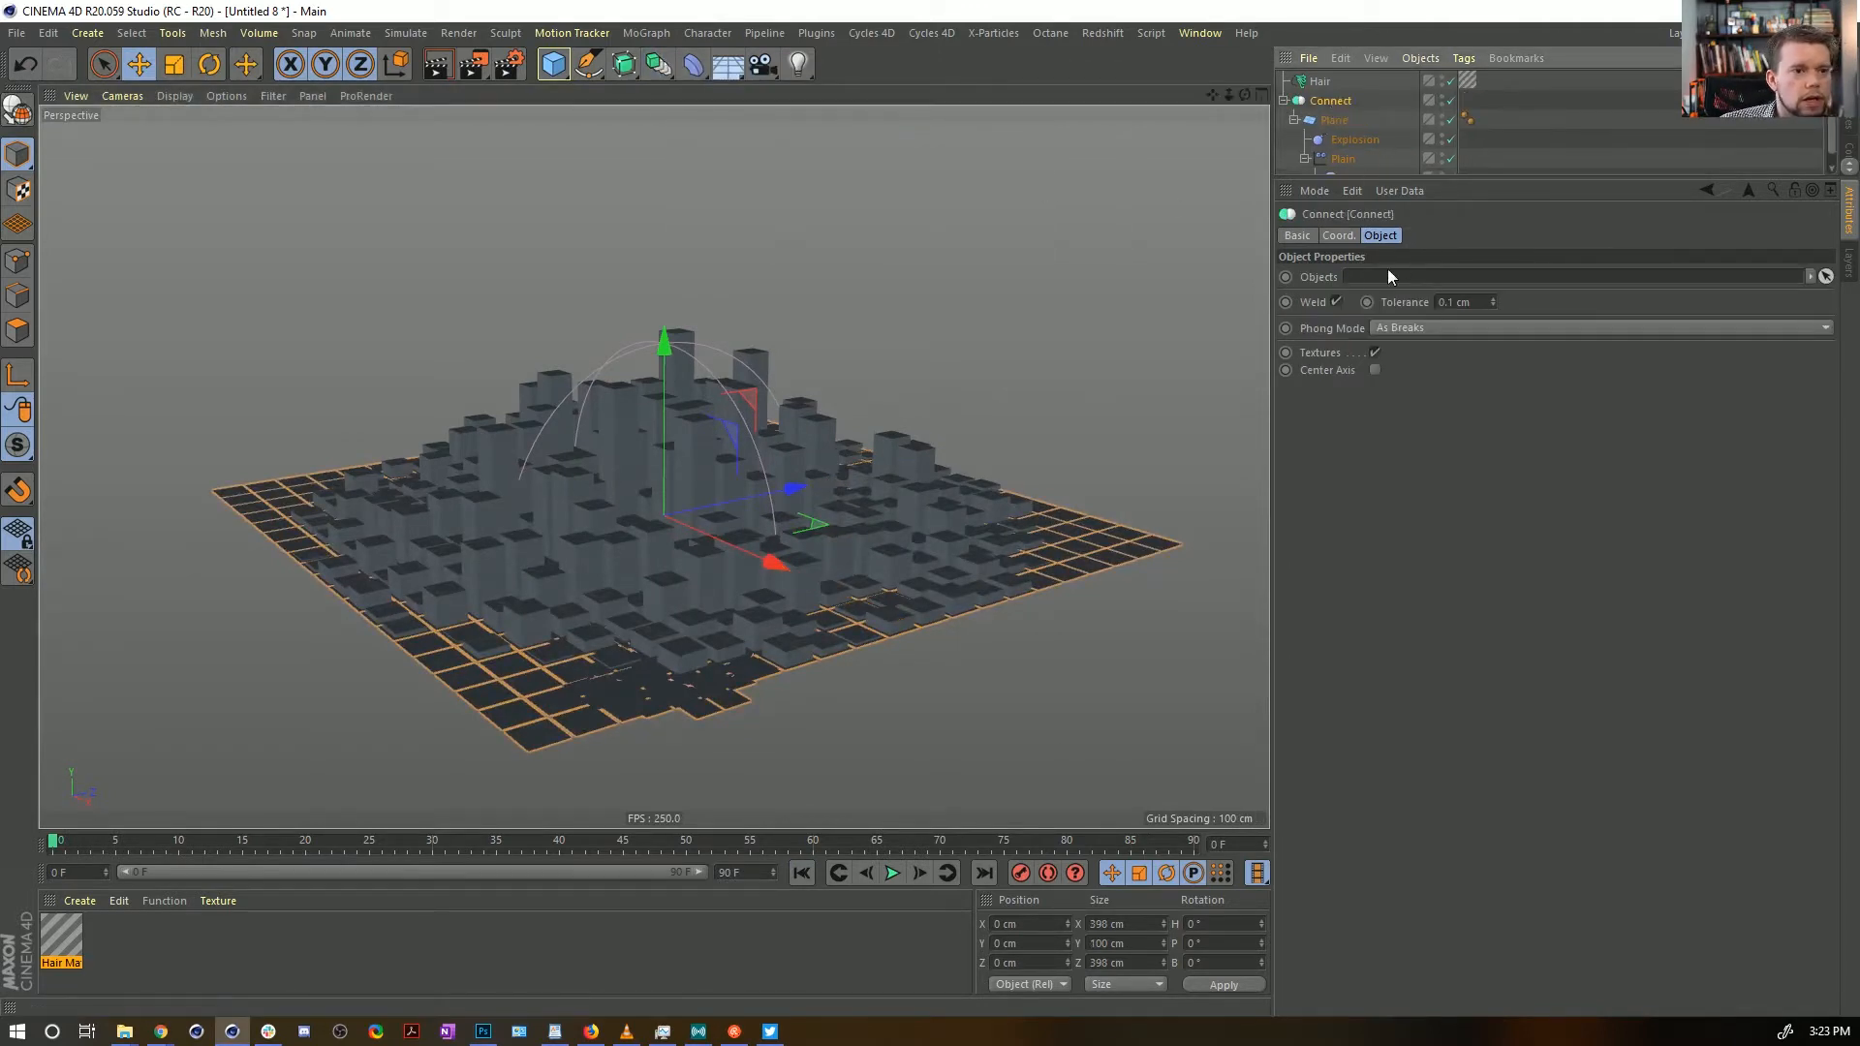
pyautogui.click(1336, 302)
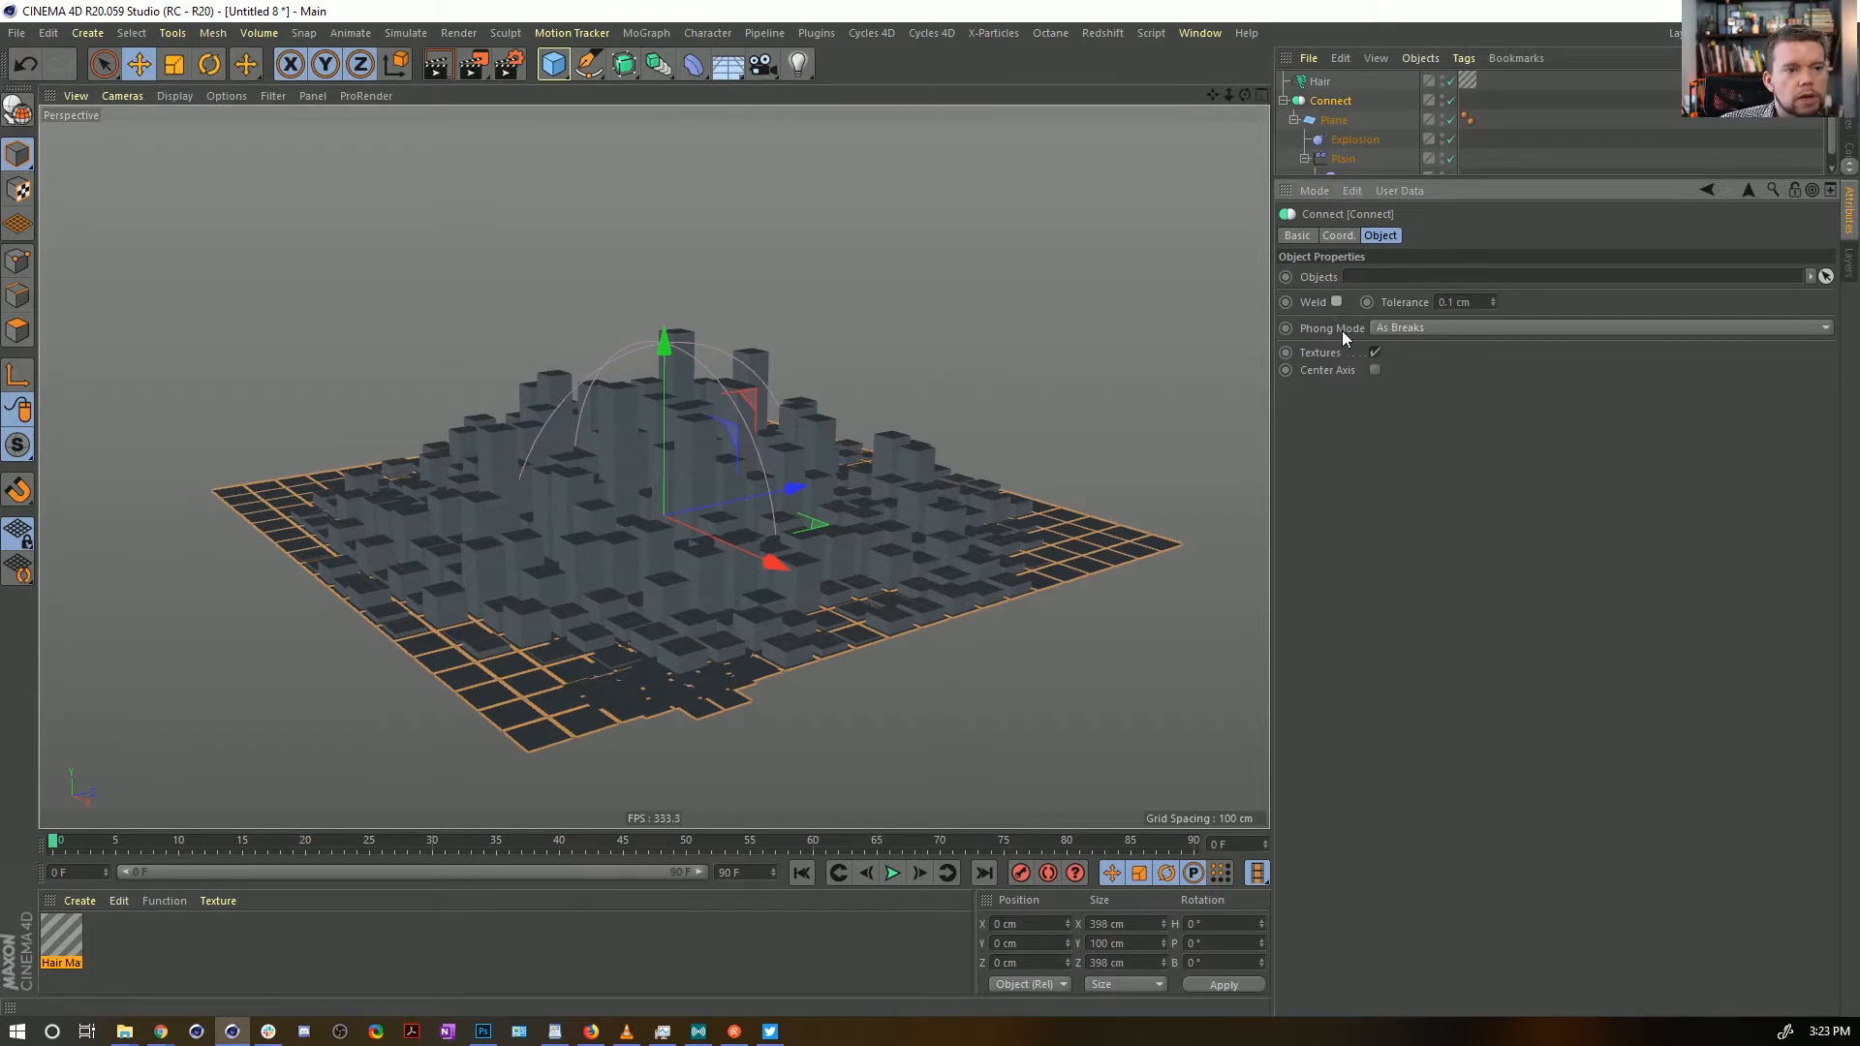
# Replace the Hair object's guide link with the Connect object
pyautogui.click(1319, 83)
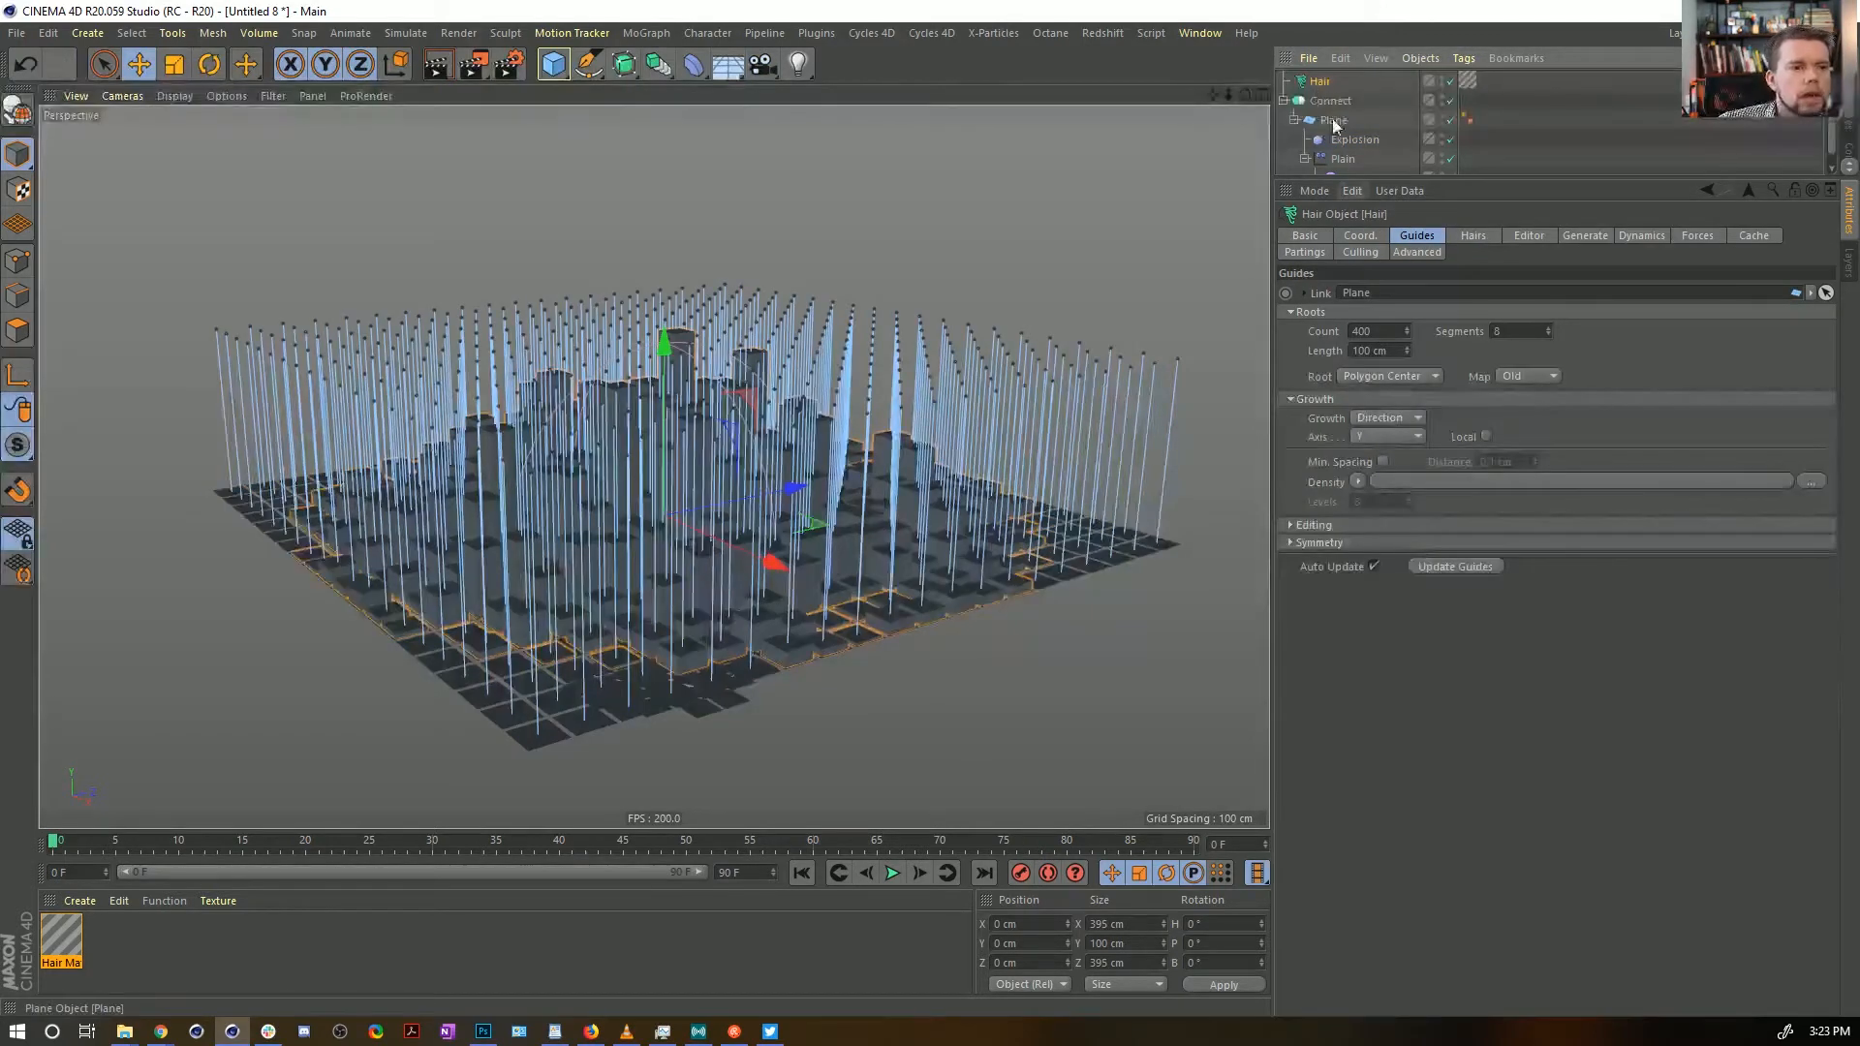
pyautogui.moveTo(1360, 280); pyautogui.dragTo(1365, 295)
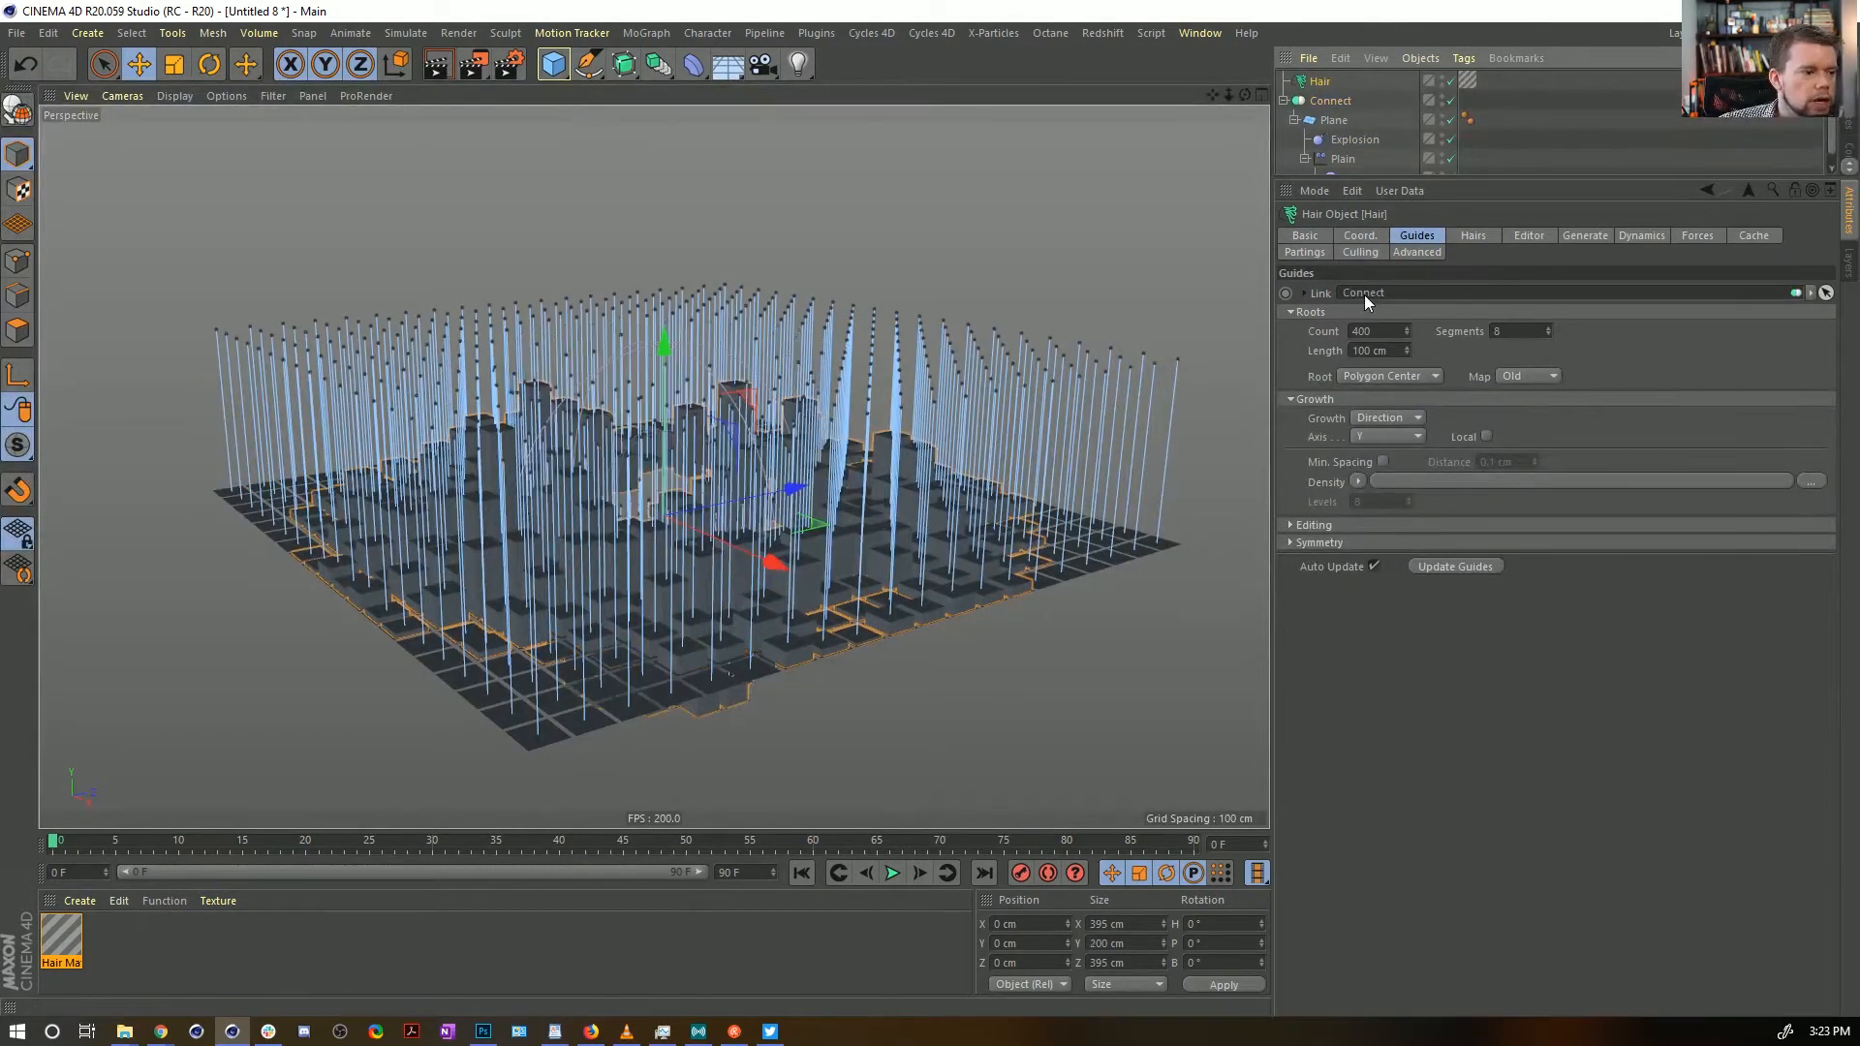
# Play the animation with nothing selected and inspect the block grid from ground level and from above
pyautogui.click(1501, 130)
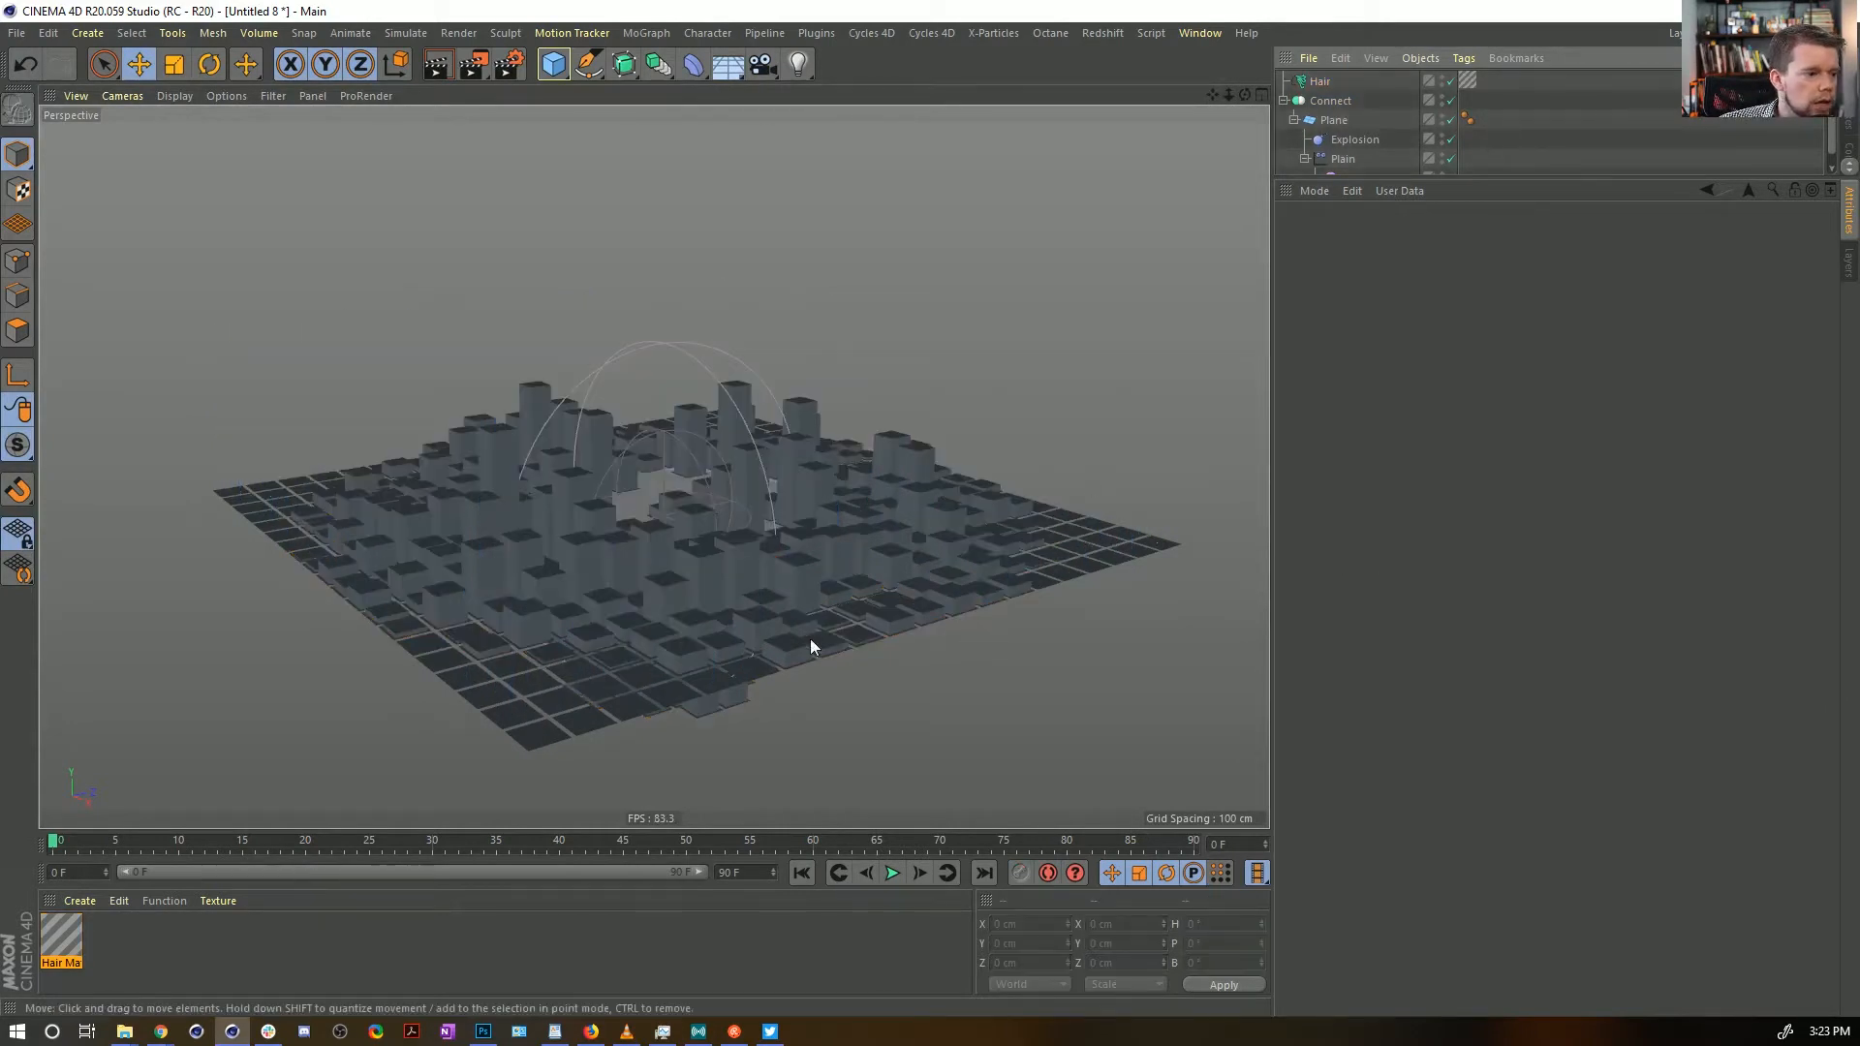
pyautogui.keyDown('alt'); pyautogui.moveTo(809, 637); pyautogui.dragTo(796, 578); pyautogui.keyUp('alt')
pyautogui.click(892, 872)
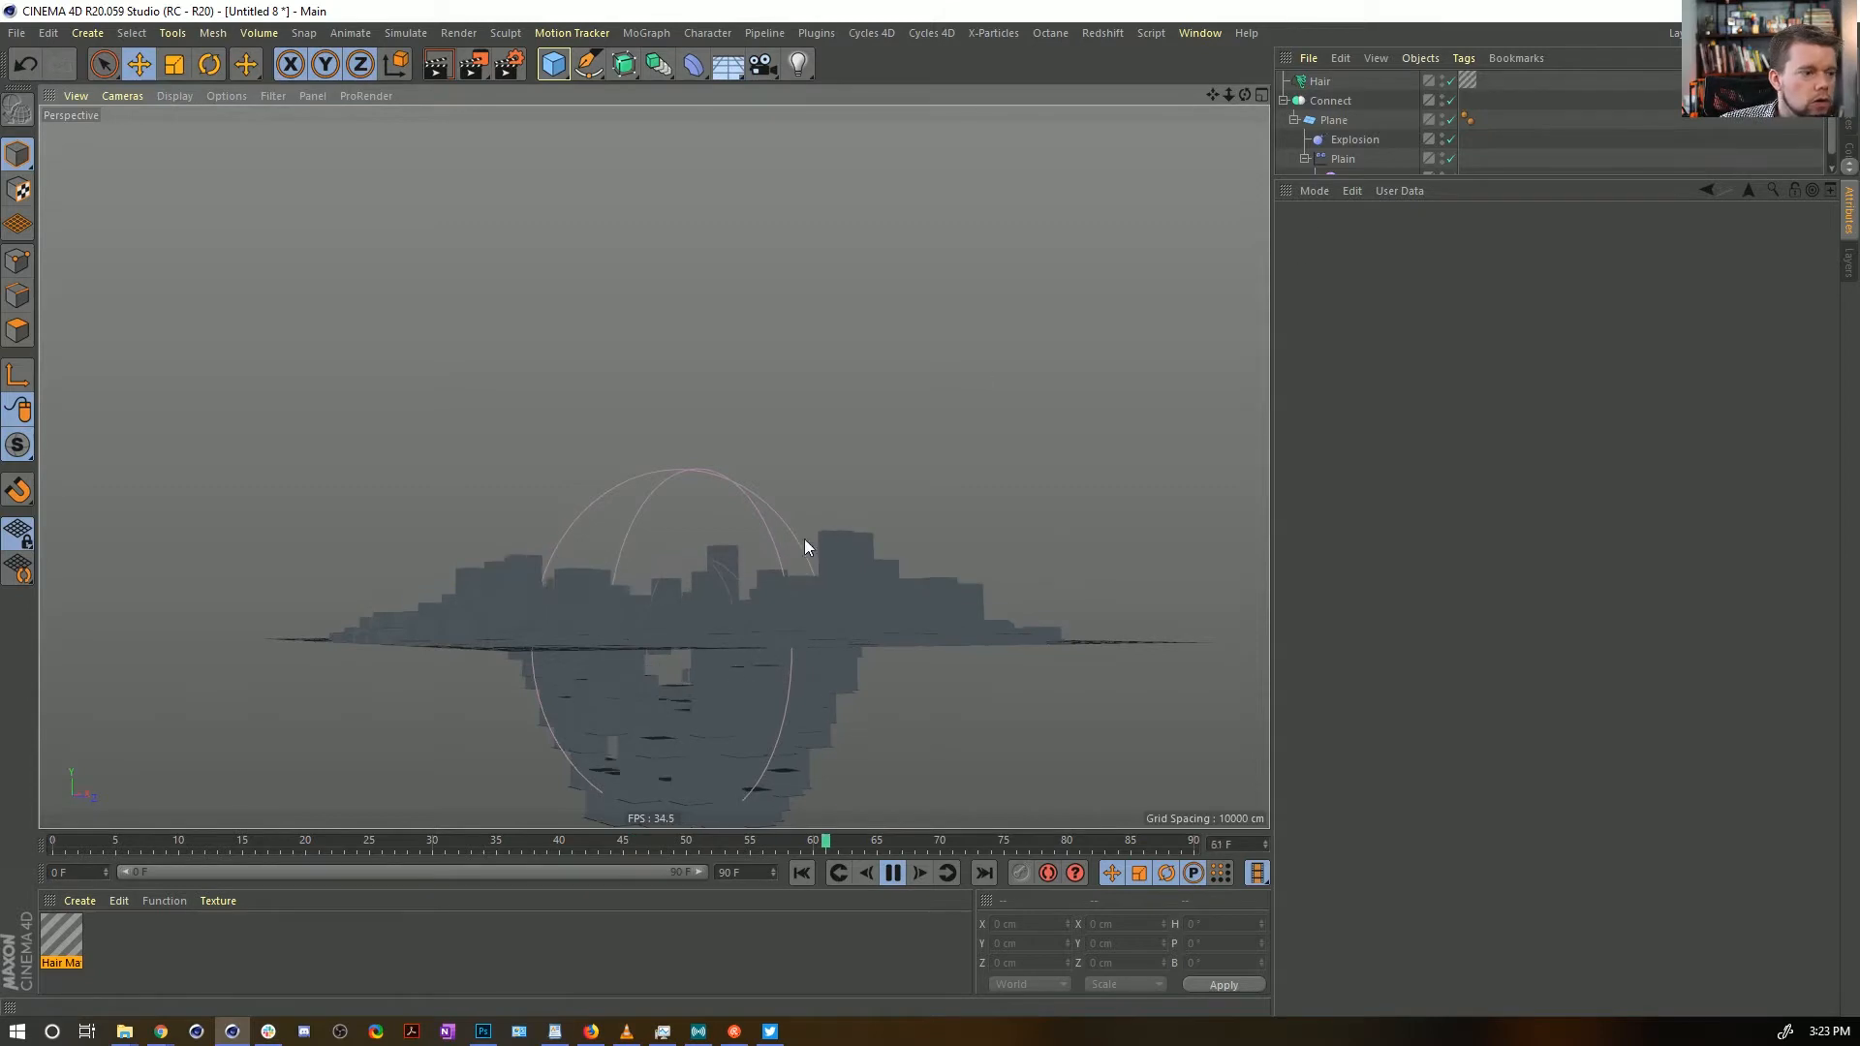
pyautogui.moveTo(804, 540)
pyautogui.keyDown('alt'); pyautogui.mouseDown()
pyautogui.moveTo(801, 665)
pyautogui.moveTo(805, 507)
pyautogui.moveTo(818, 519)
pyautogui.mouseUp(); pyautogui.keyUp('alt')
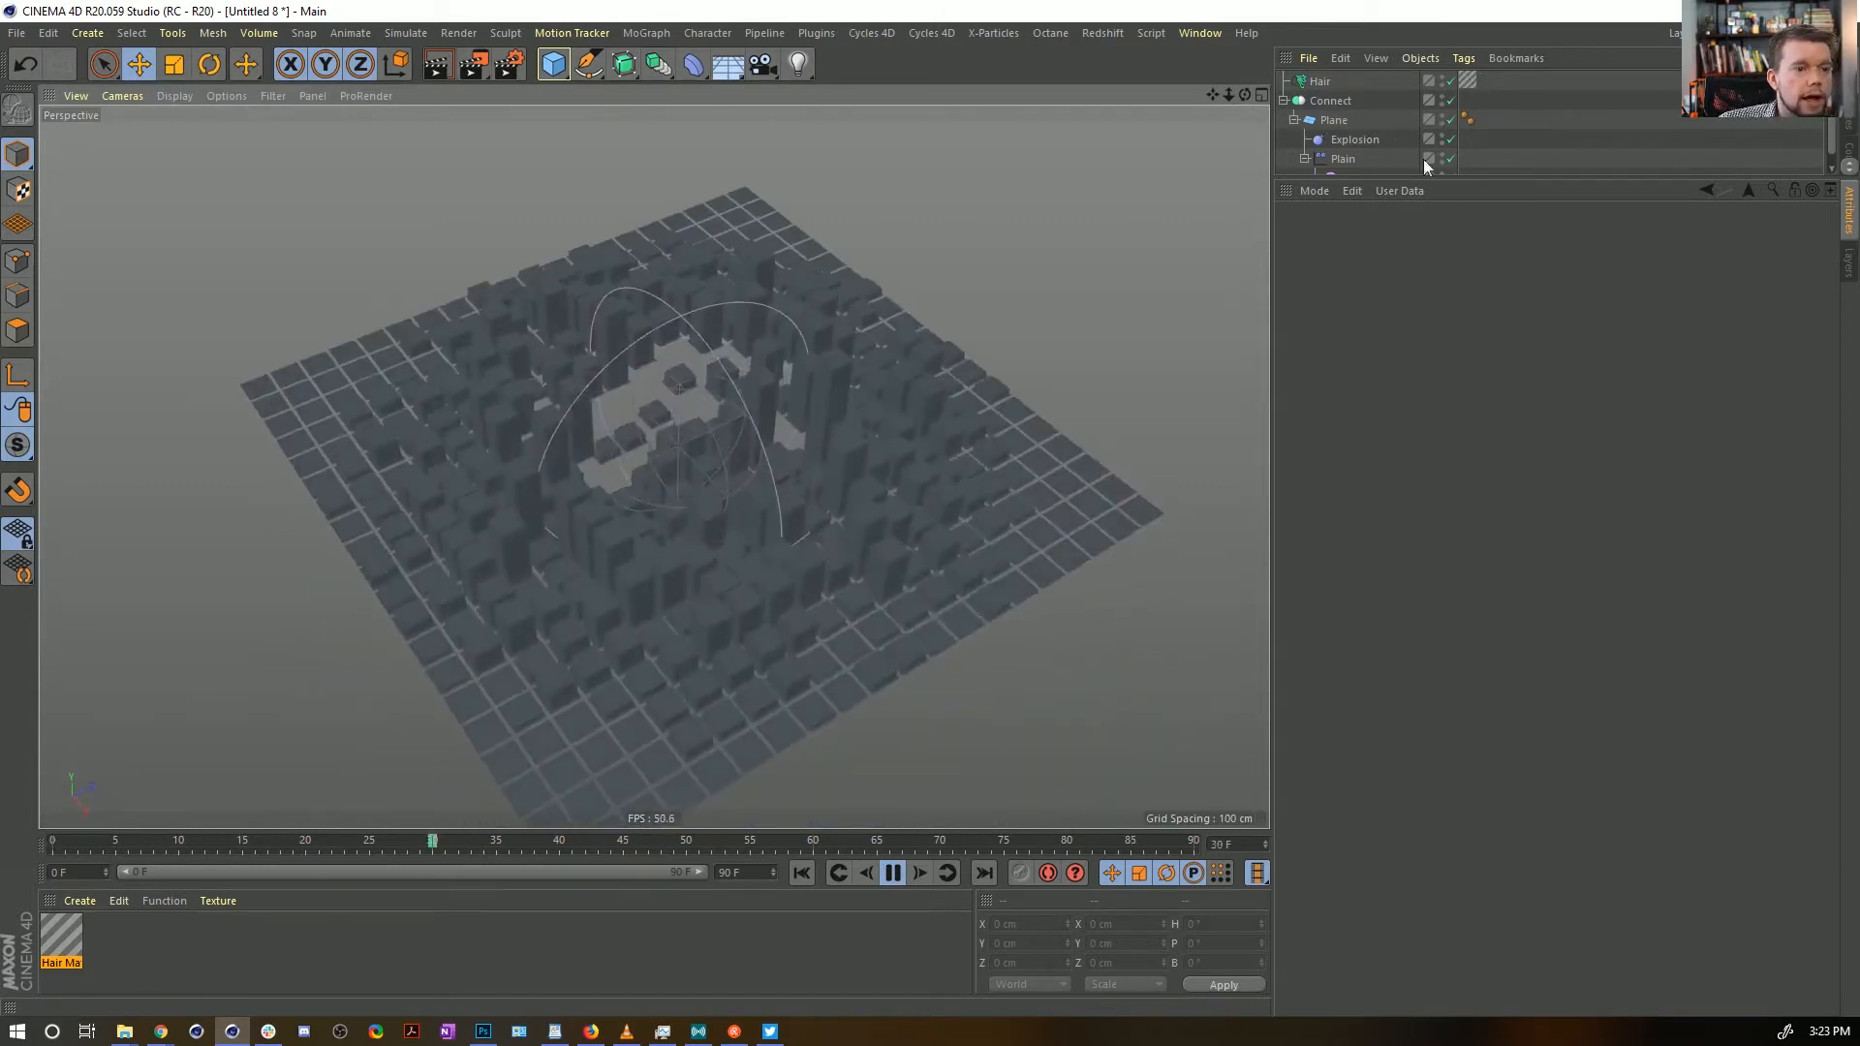
# Reveal the full object hierarchy and enlarge the Plain effector's Spherical Field to about 191 cm
pyautogui.moveTo(1364, 180); pyautogui.dragTo(1364, 298)
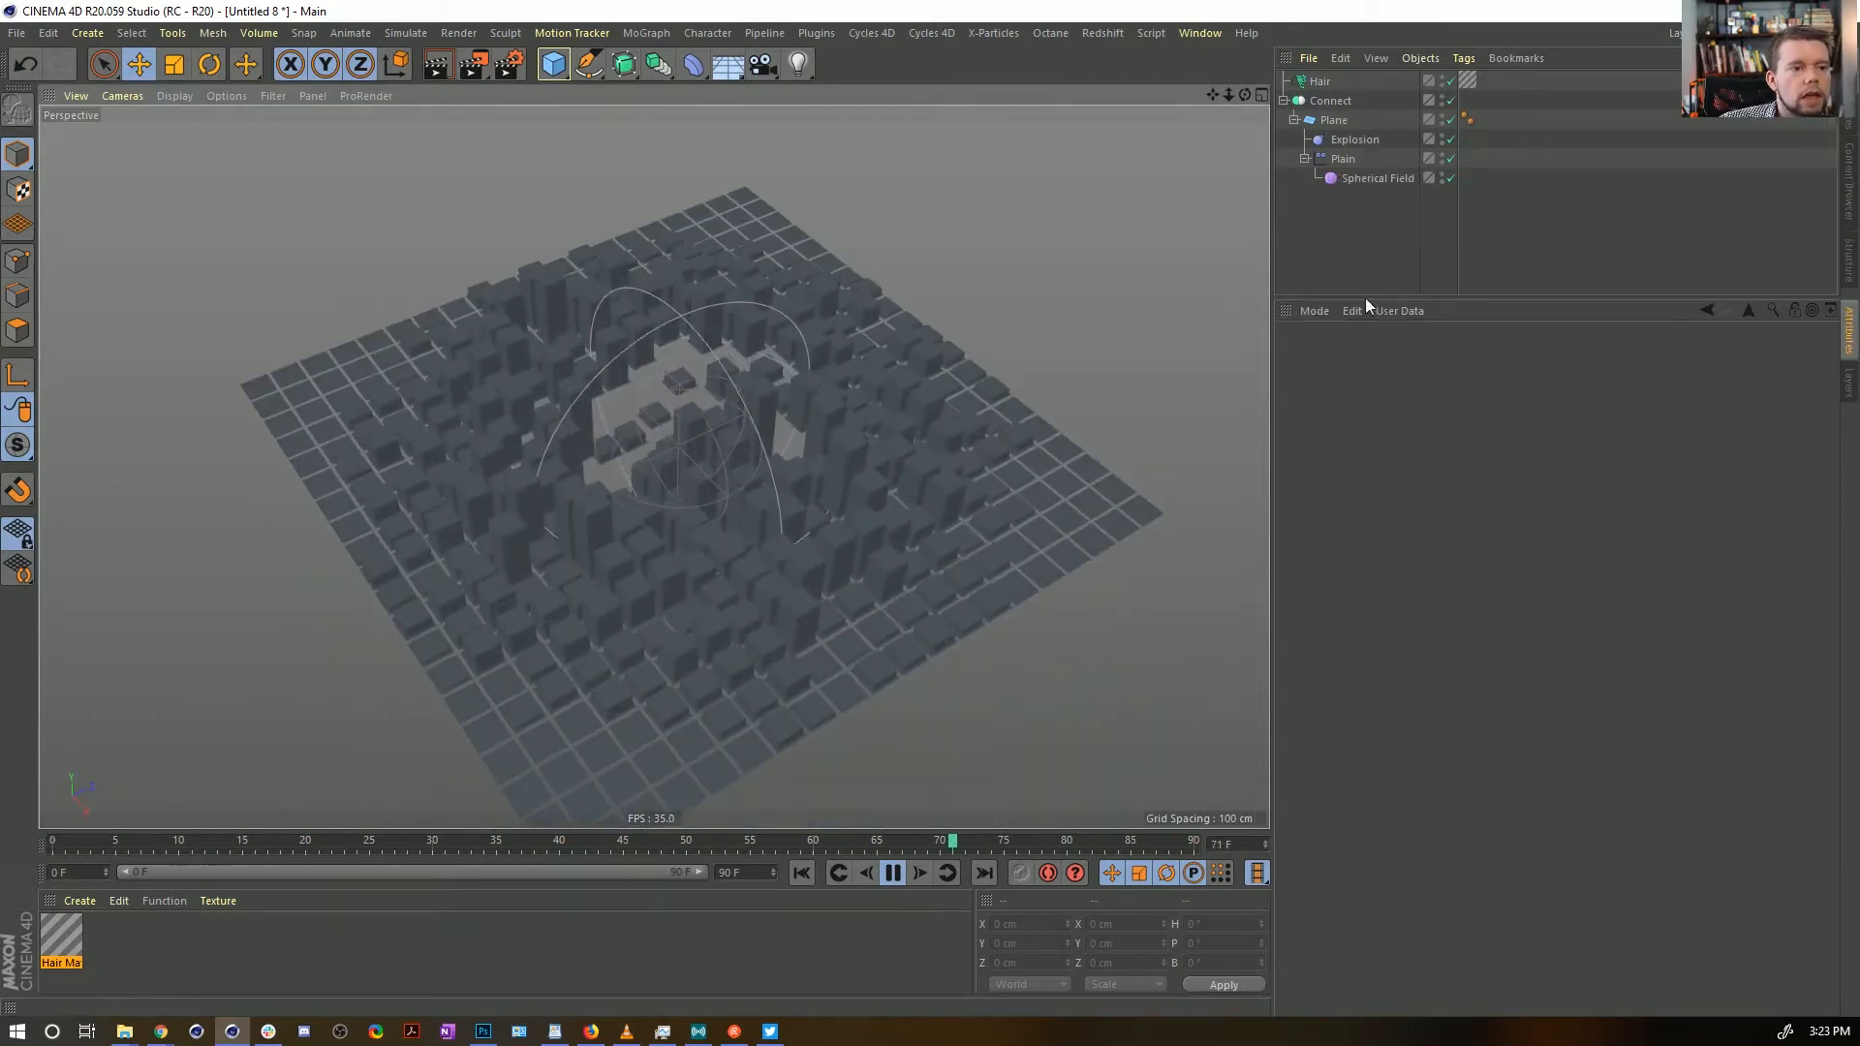
pyautogui.click(1360, 182)
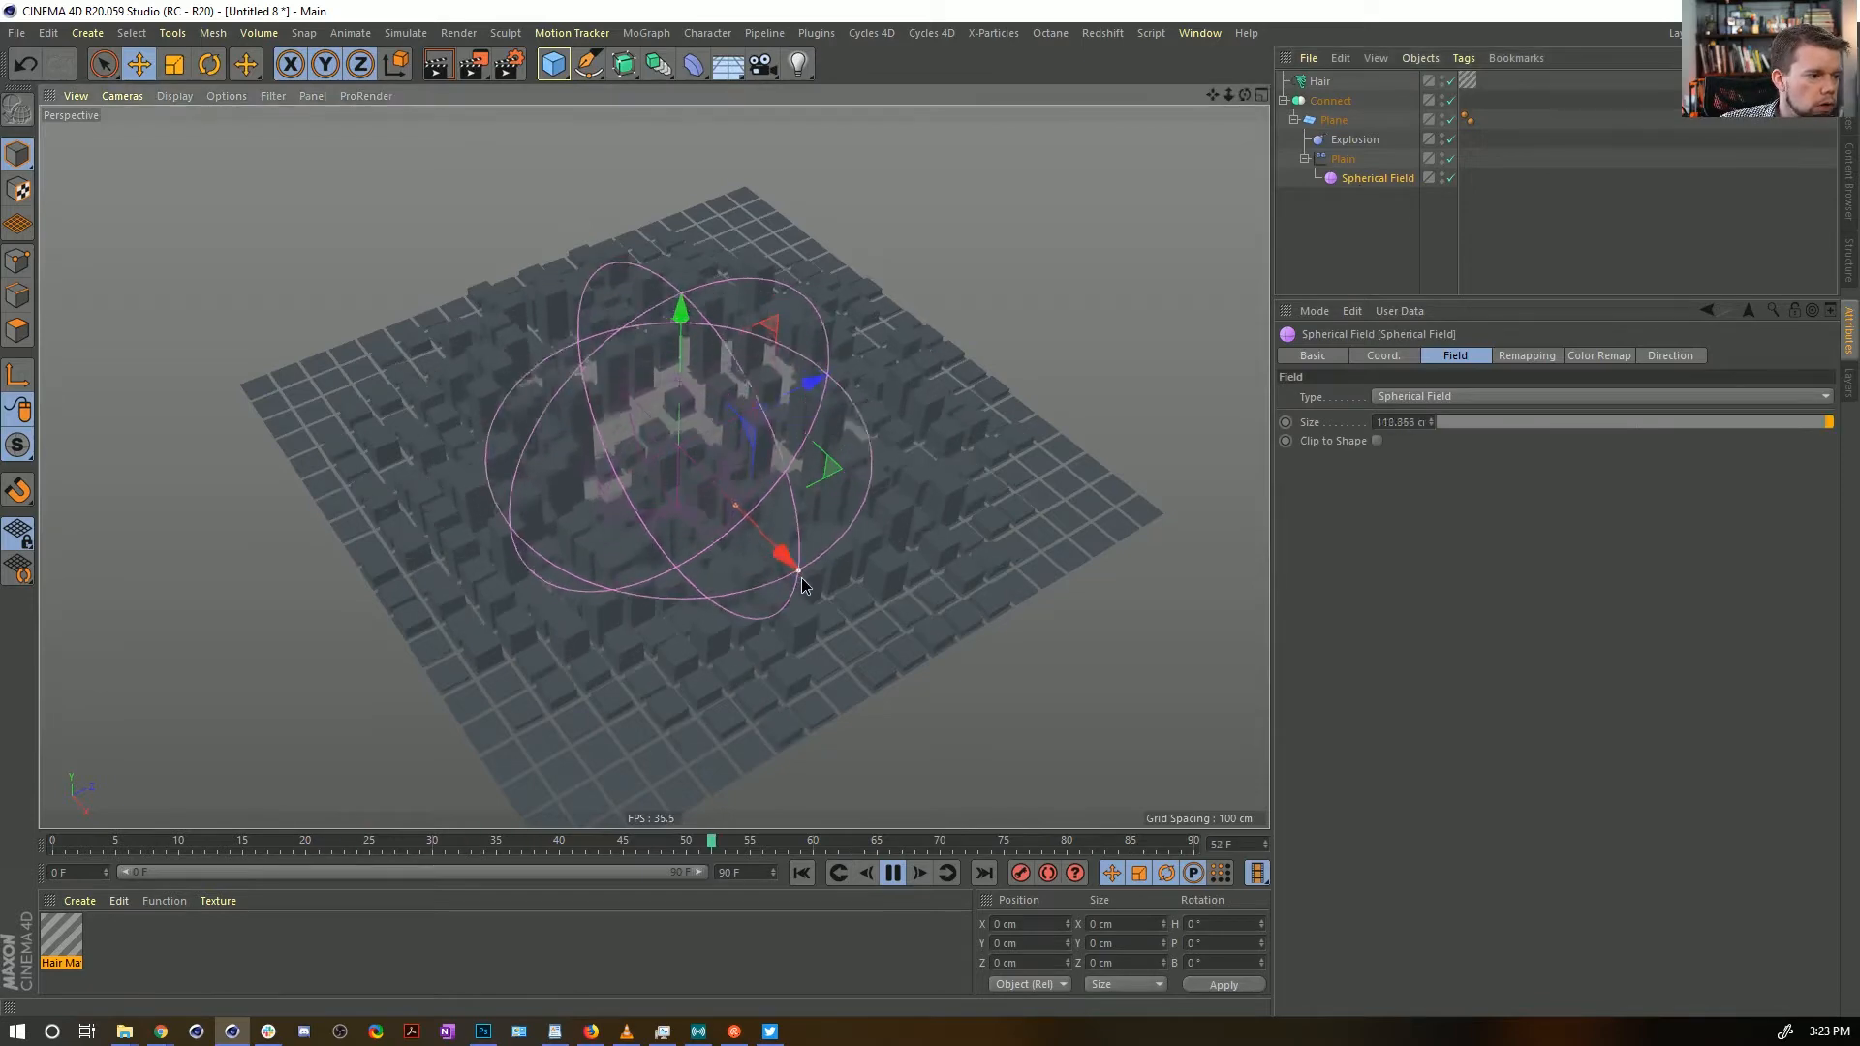
pyautogui.moveTo(800, 578); pyautogui.dragTo(892, 666)
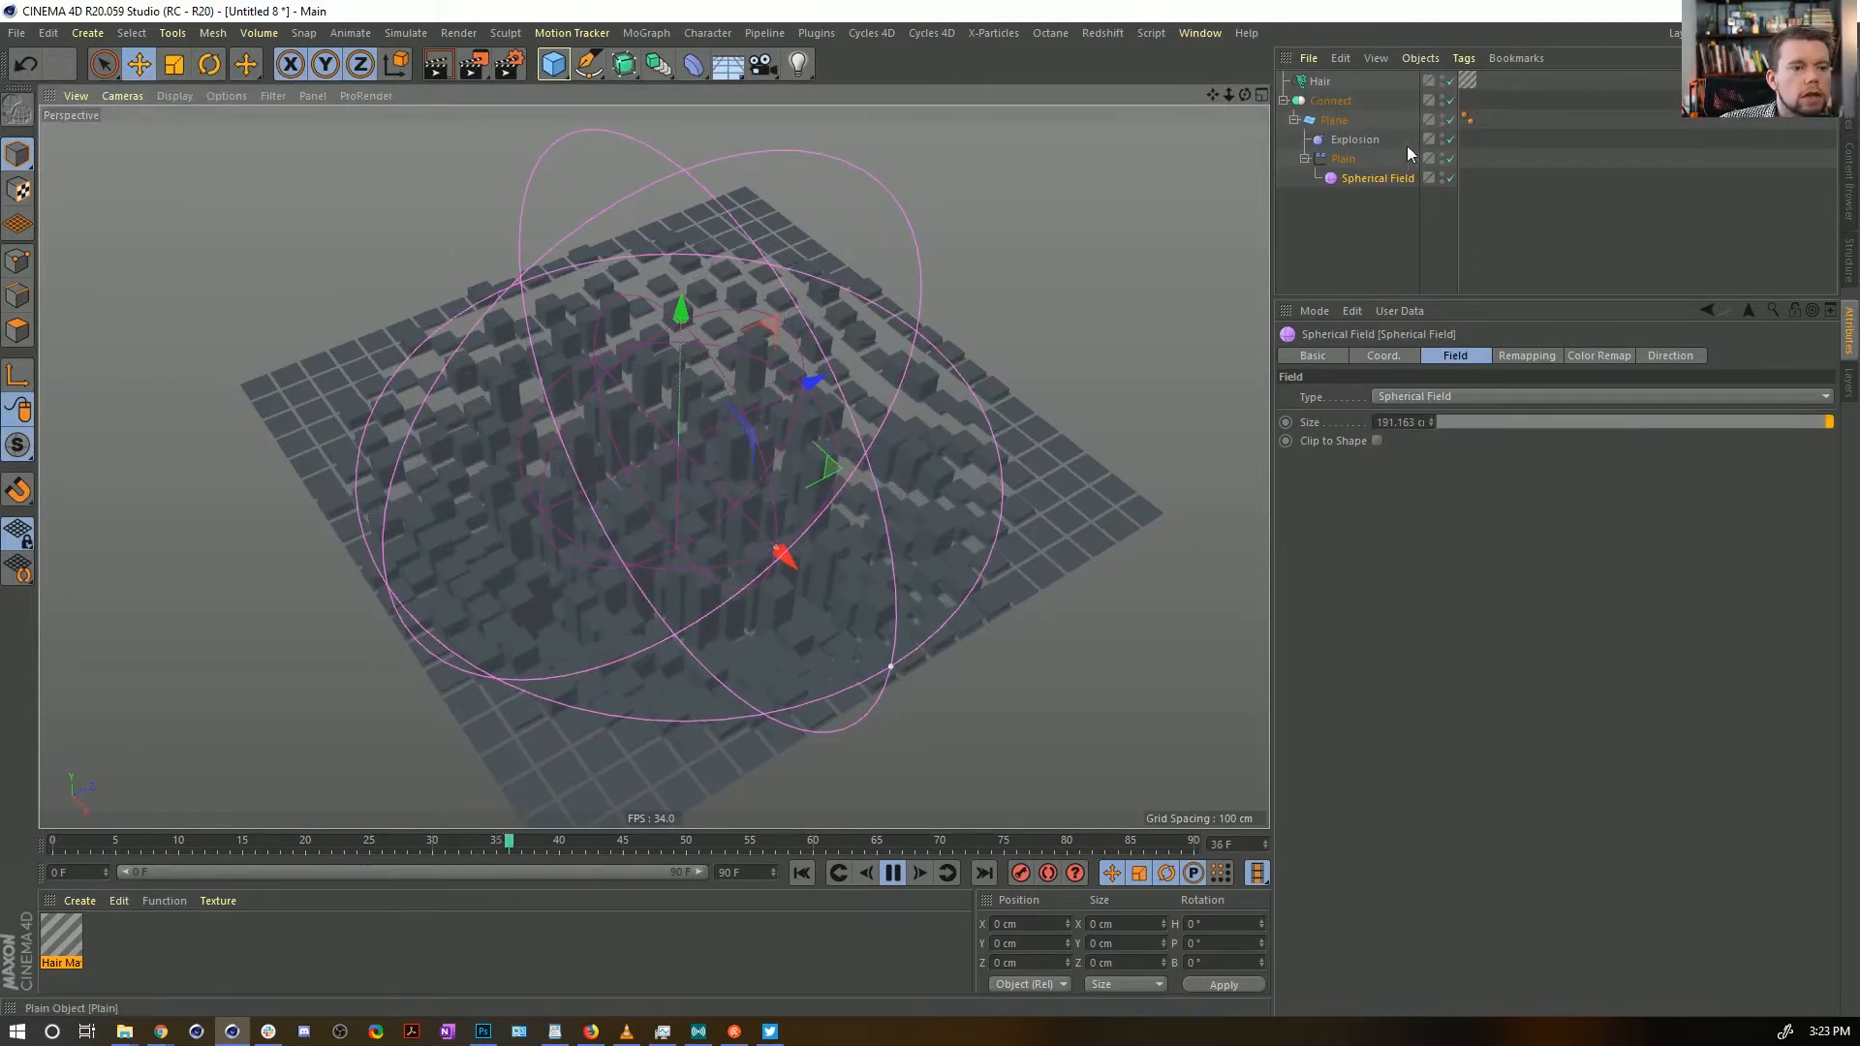
# Hide the Connect object so only the hair-driven blocks are shown
pyautogui.doubleClick(1441, 98)
pyautogui.click(1386, 233)
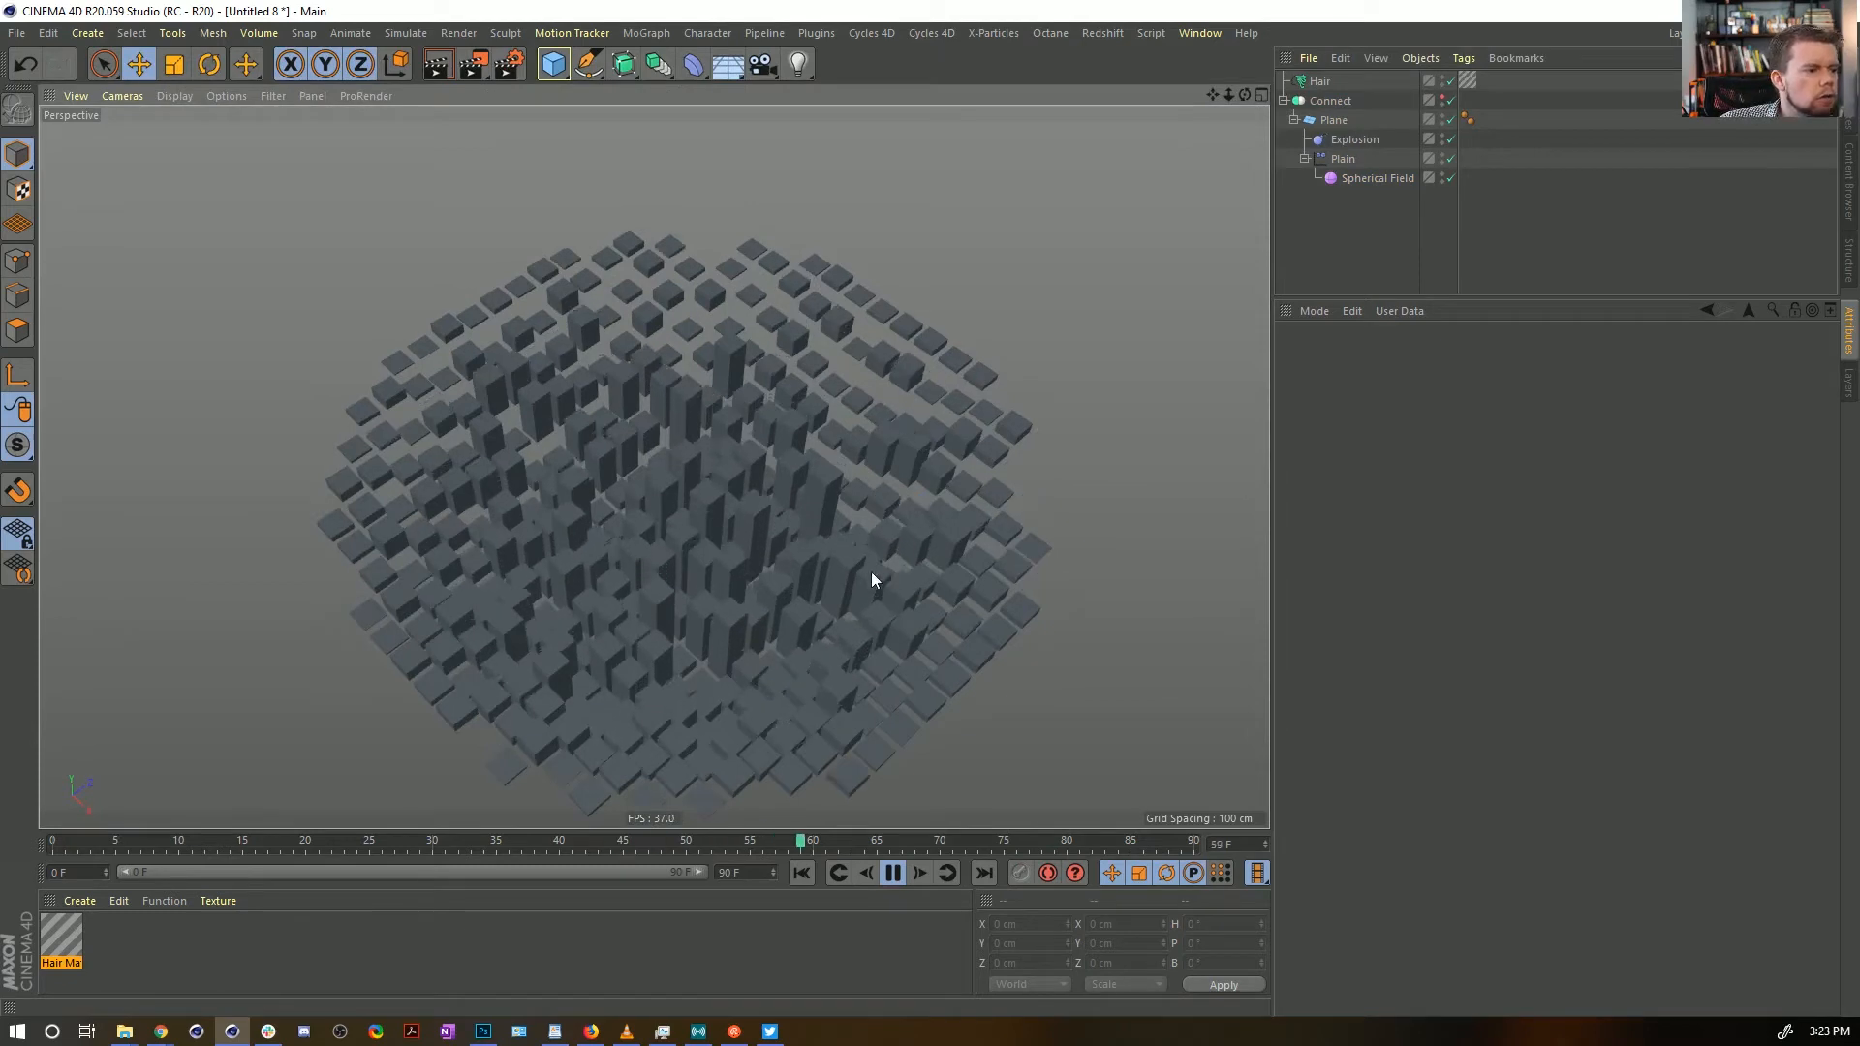
pyautogui.click(1364, 142)
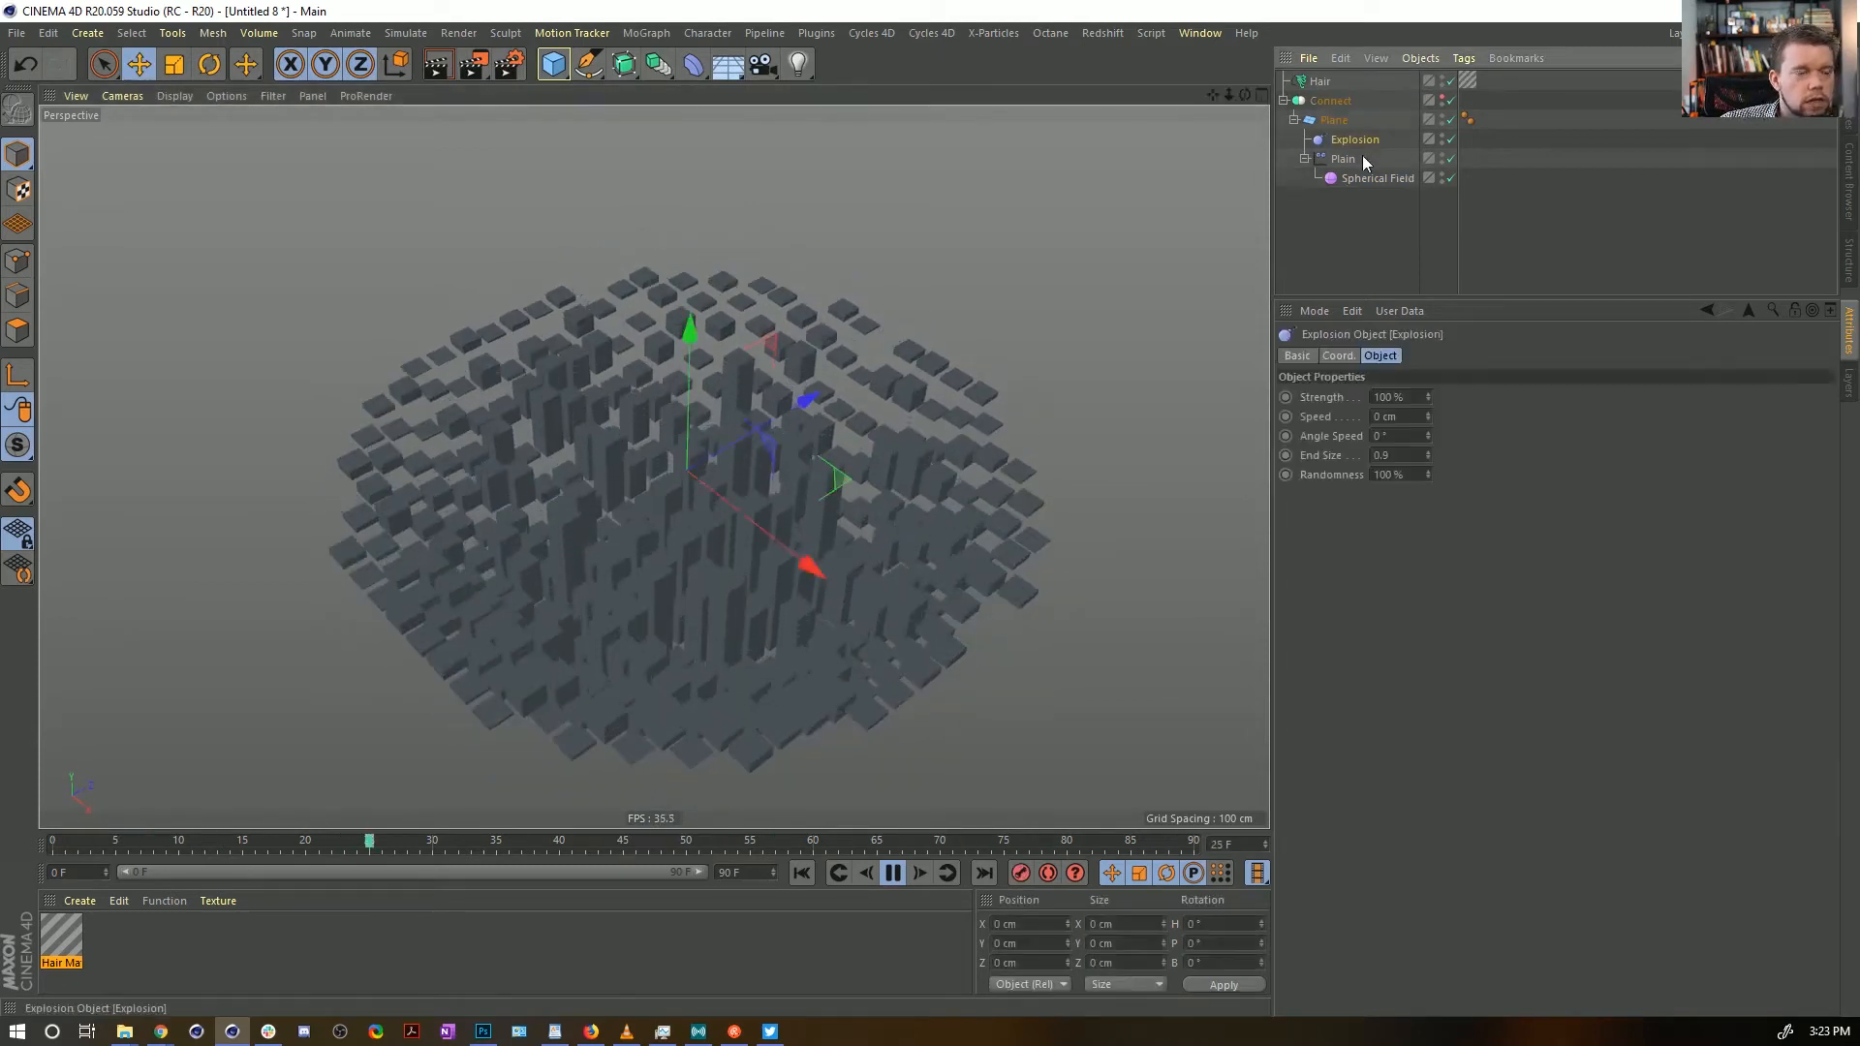
# Add a Random Field to the Plain effector's falloff
pyautogui.click(1367, 180)
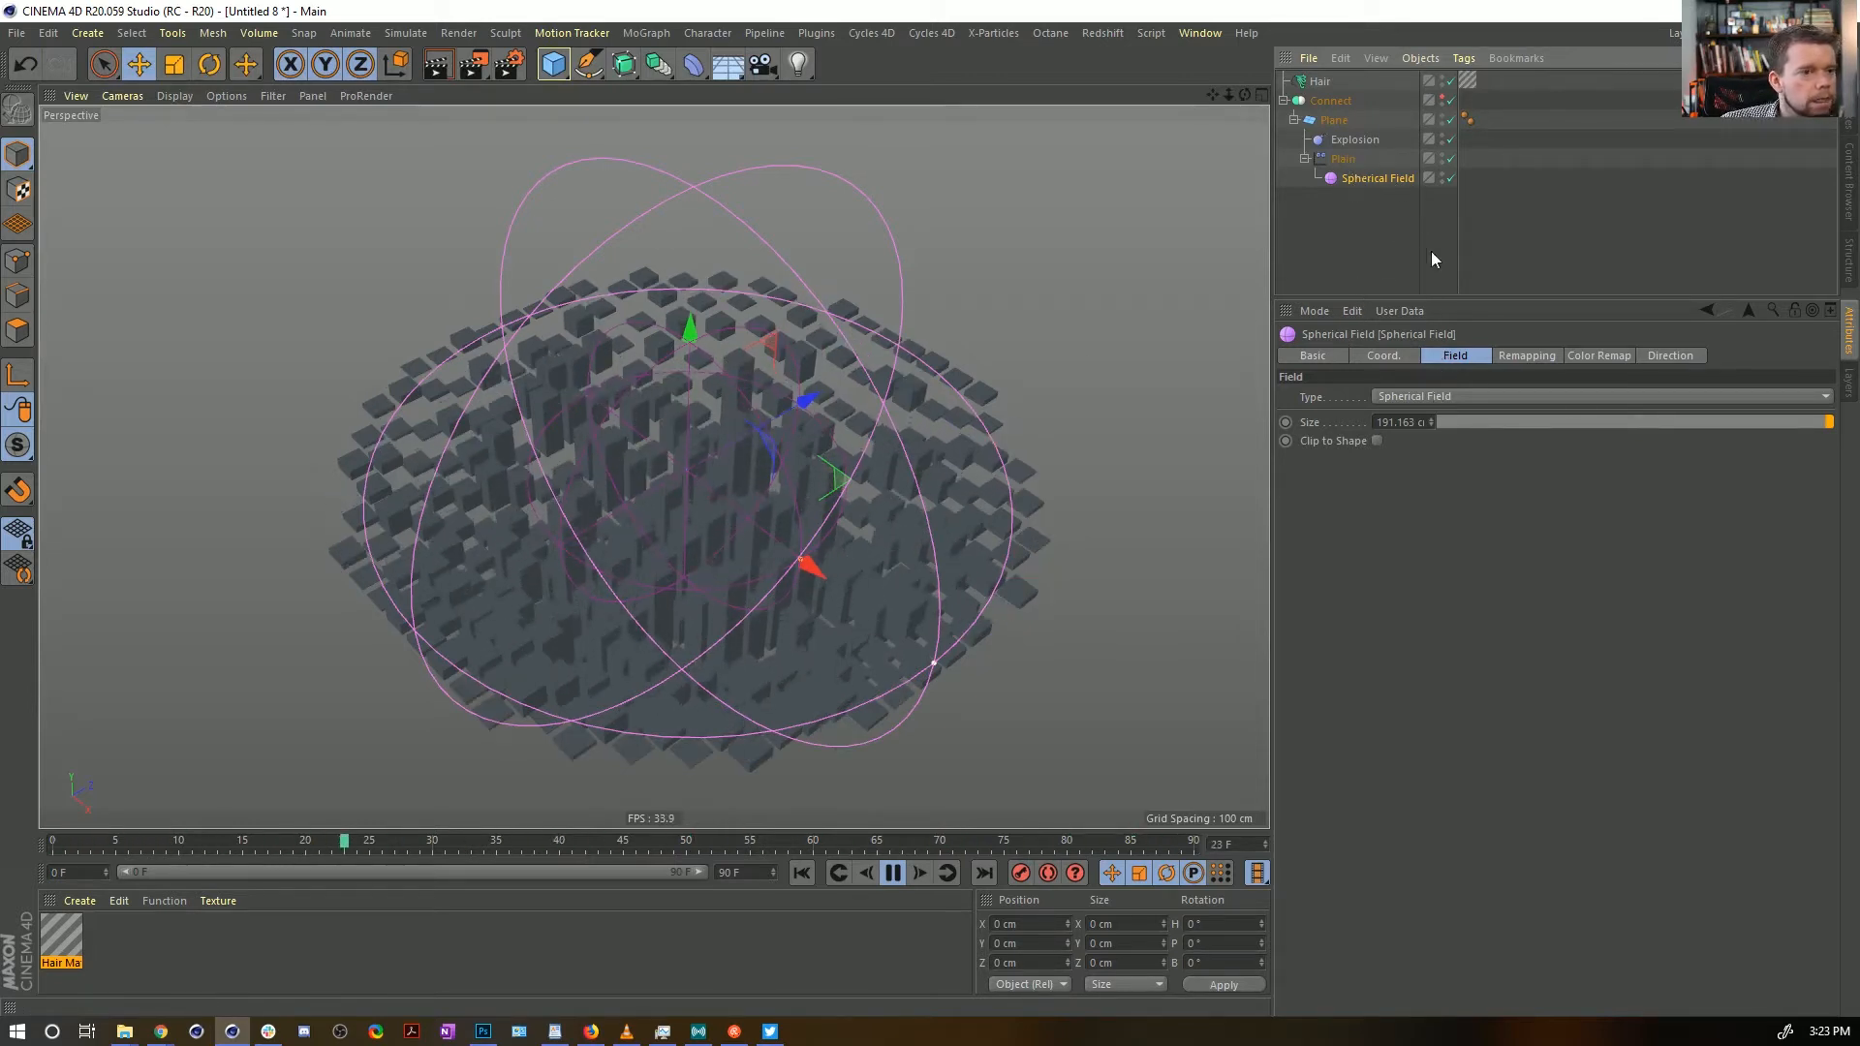
pyautogui.click(1343, 160)
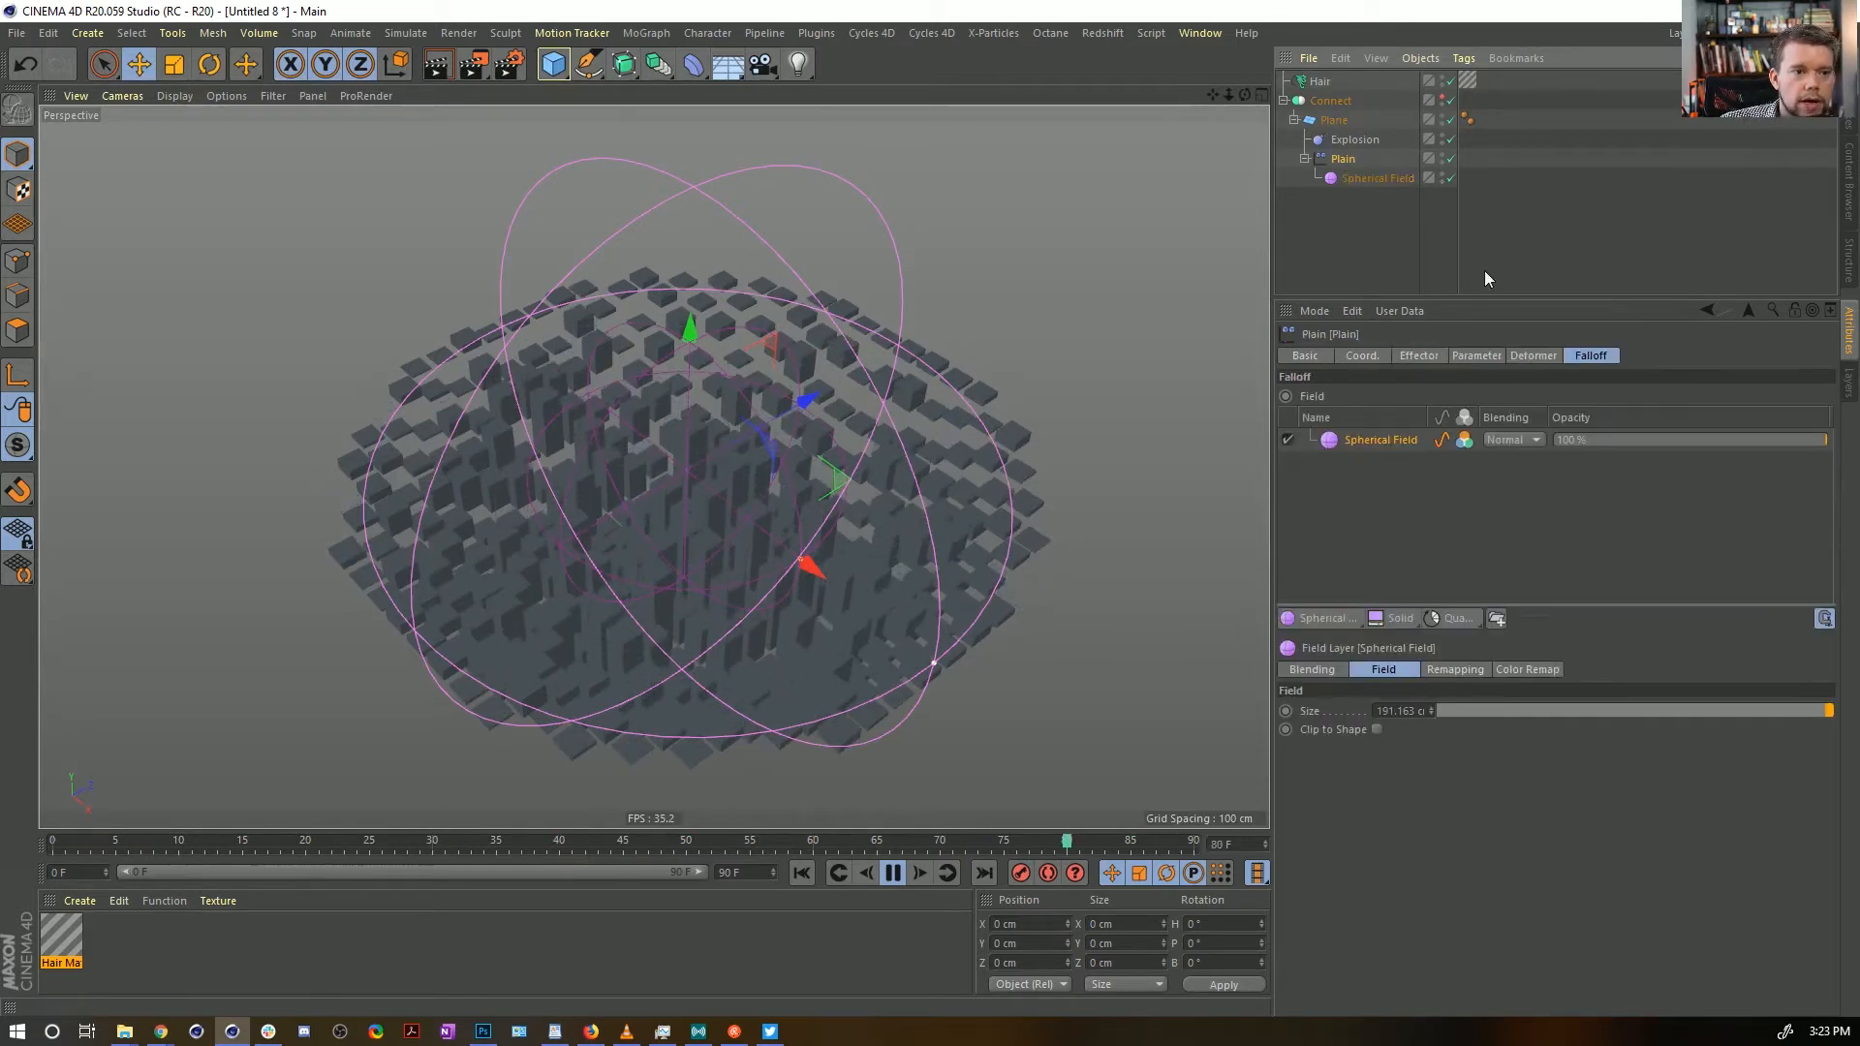
pyautogui.click(1322, 614)
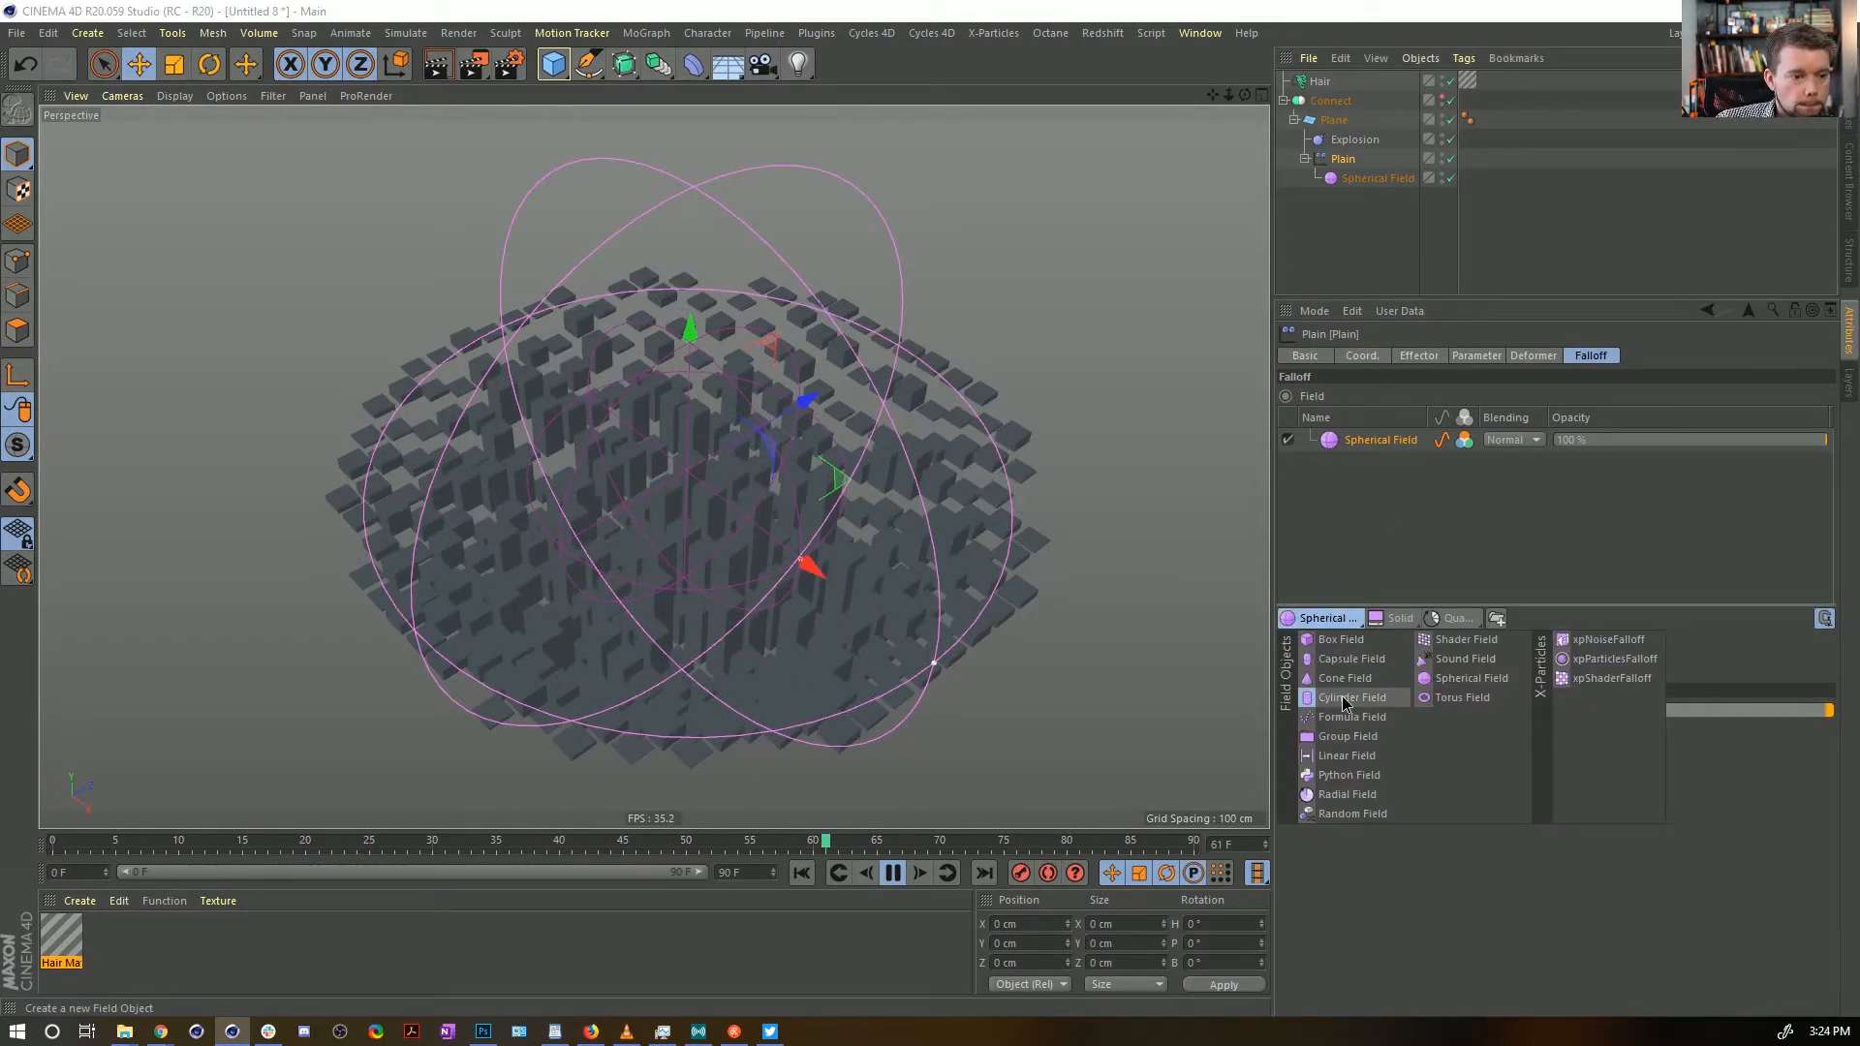
pyautogui.click(1342, 620)
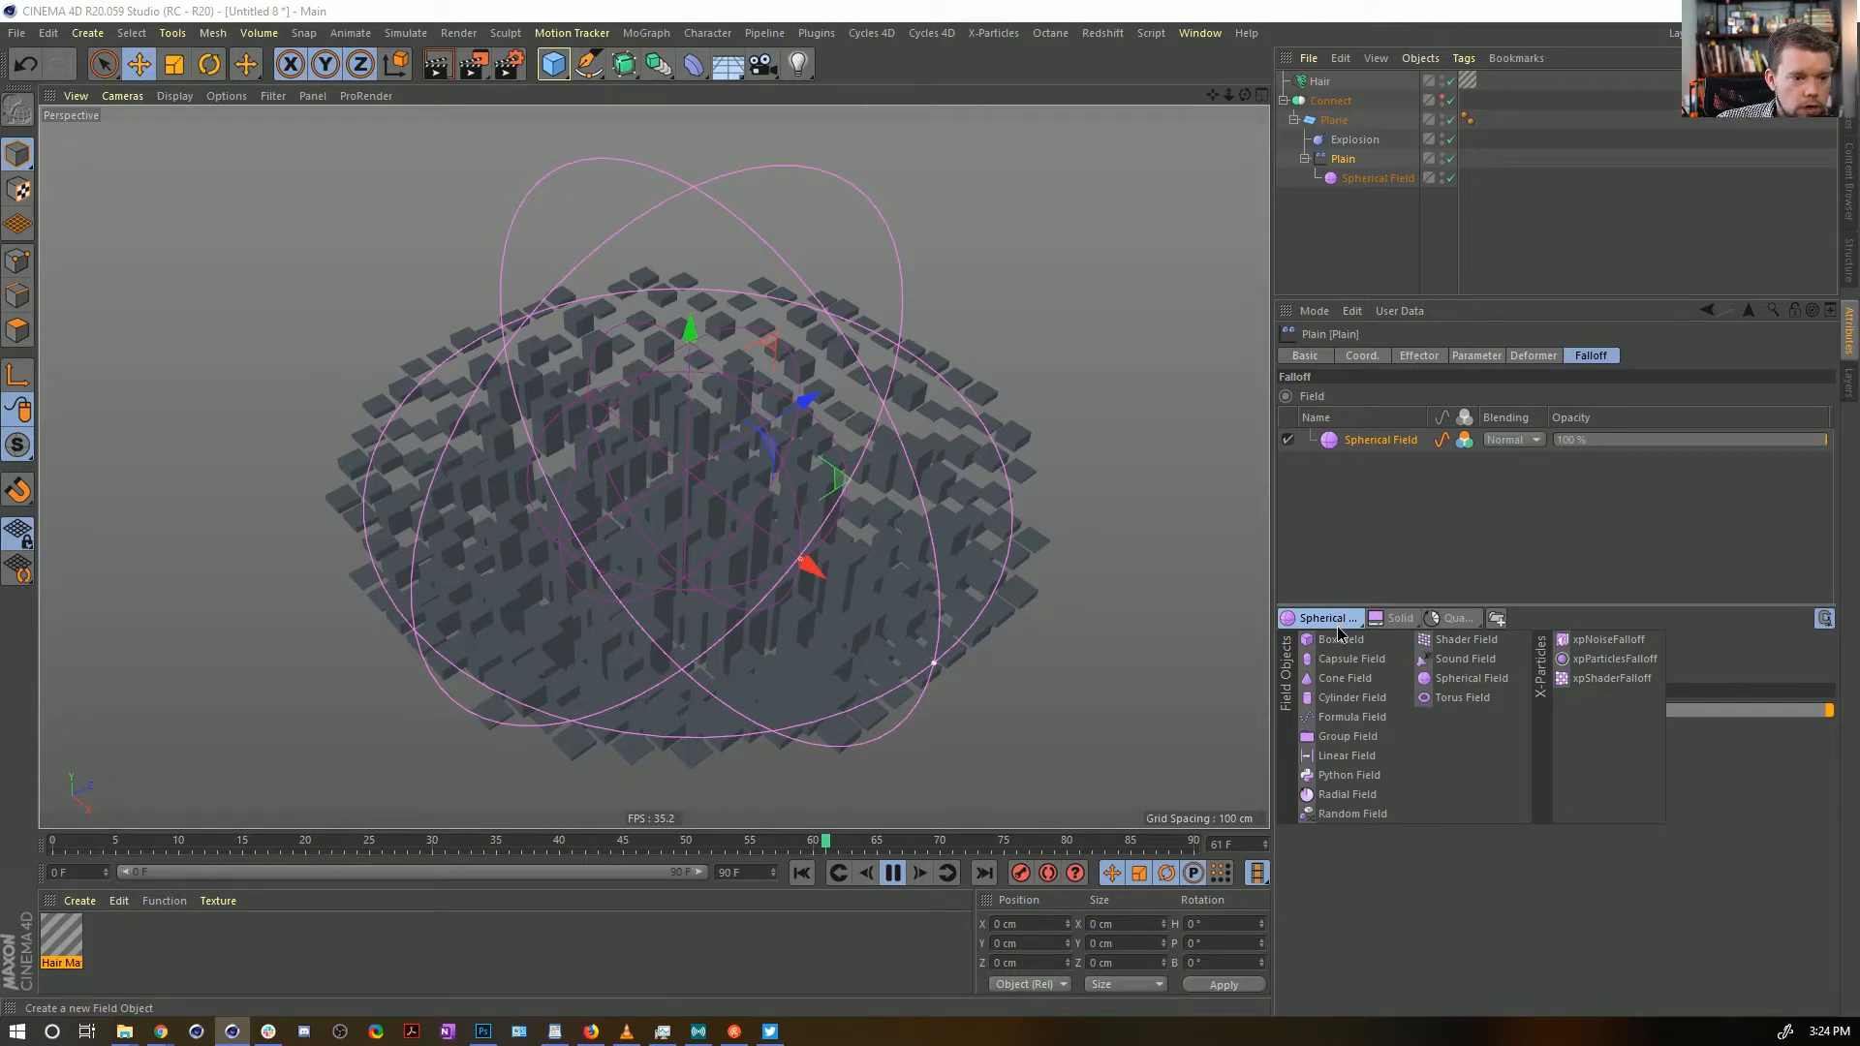
pyautogui.click(1353, 814)
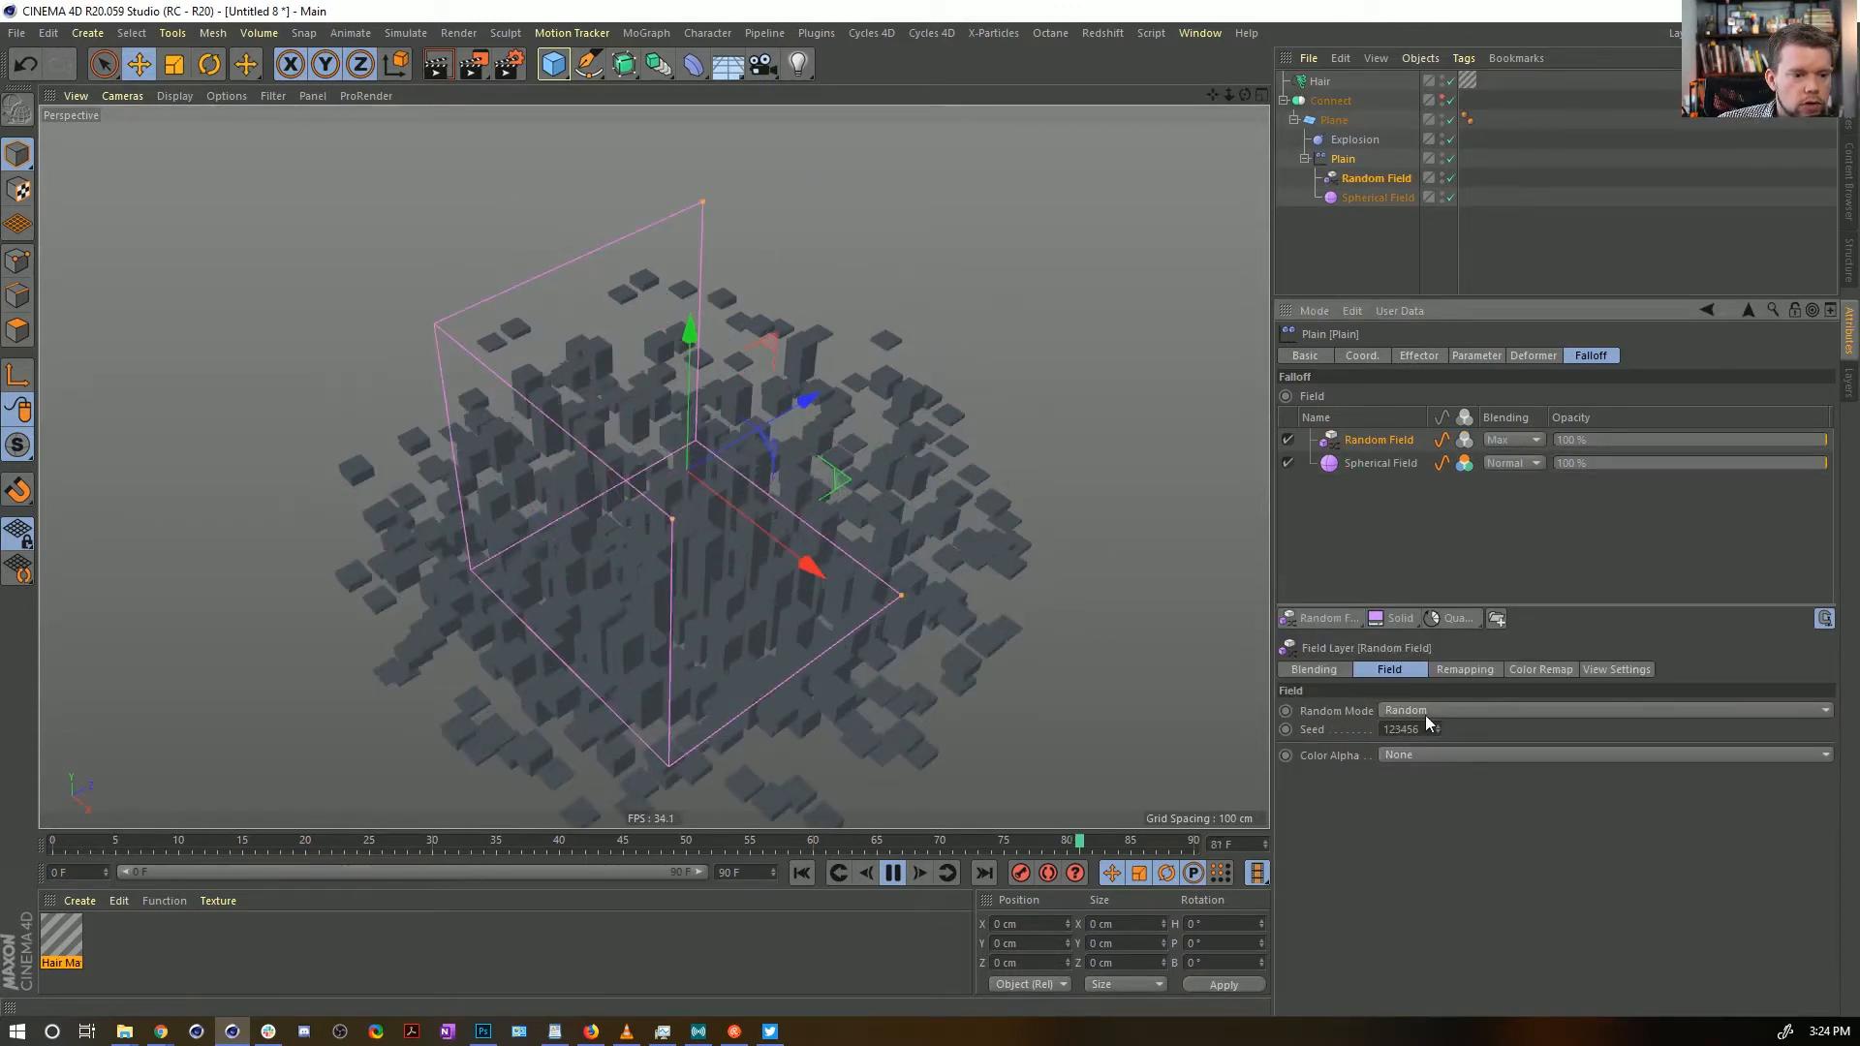
# Set the Random Field's random mode to Noise with a scale of 1000% and inspect the displacement from several angles
pyautogui.click(1426, 712)
pyautogui.click(1411, 770)
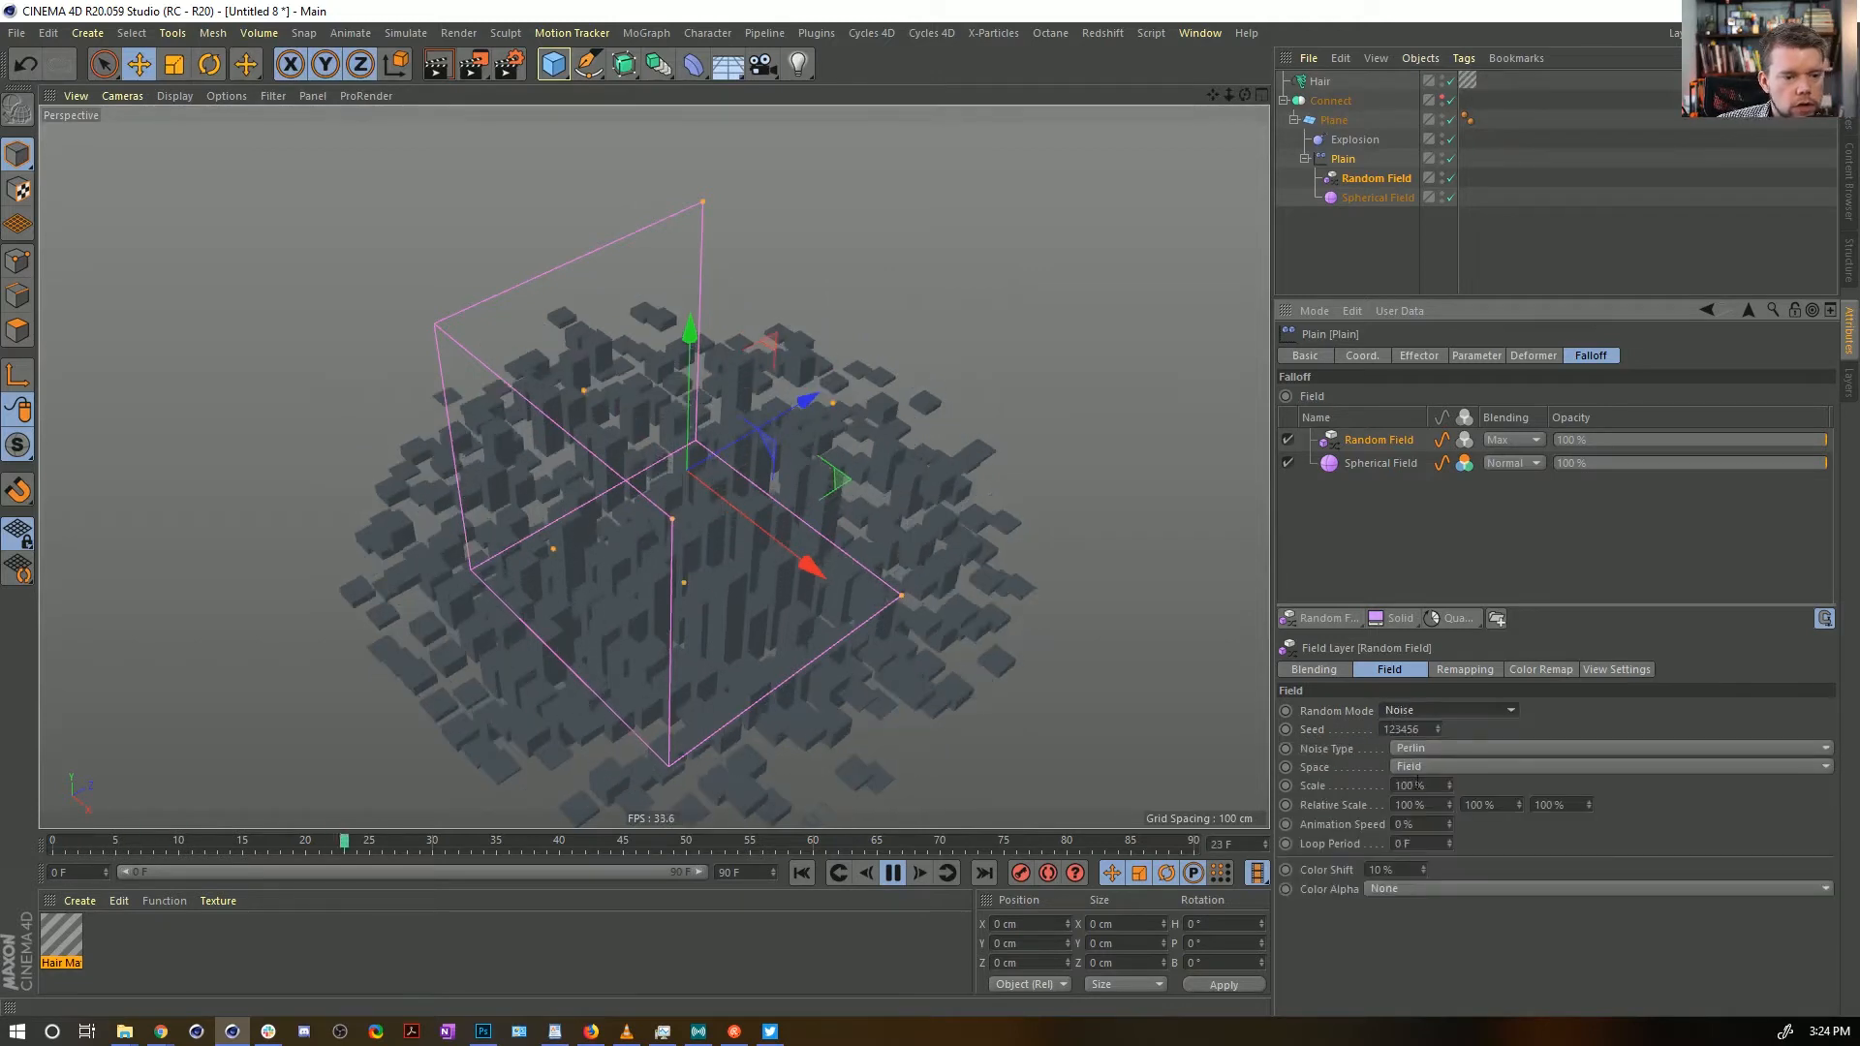
pyautogui.write('0')
pyautogui.press('Return')
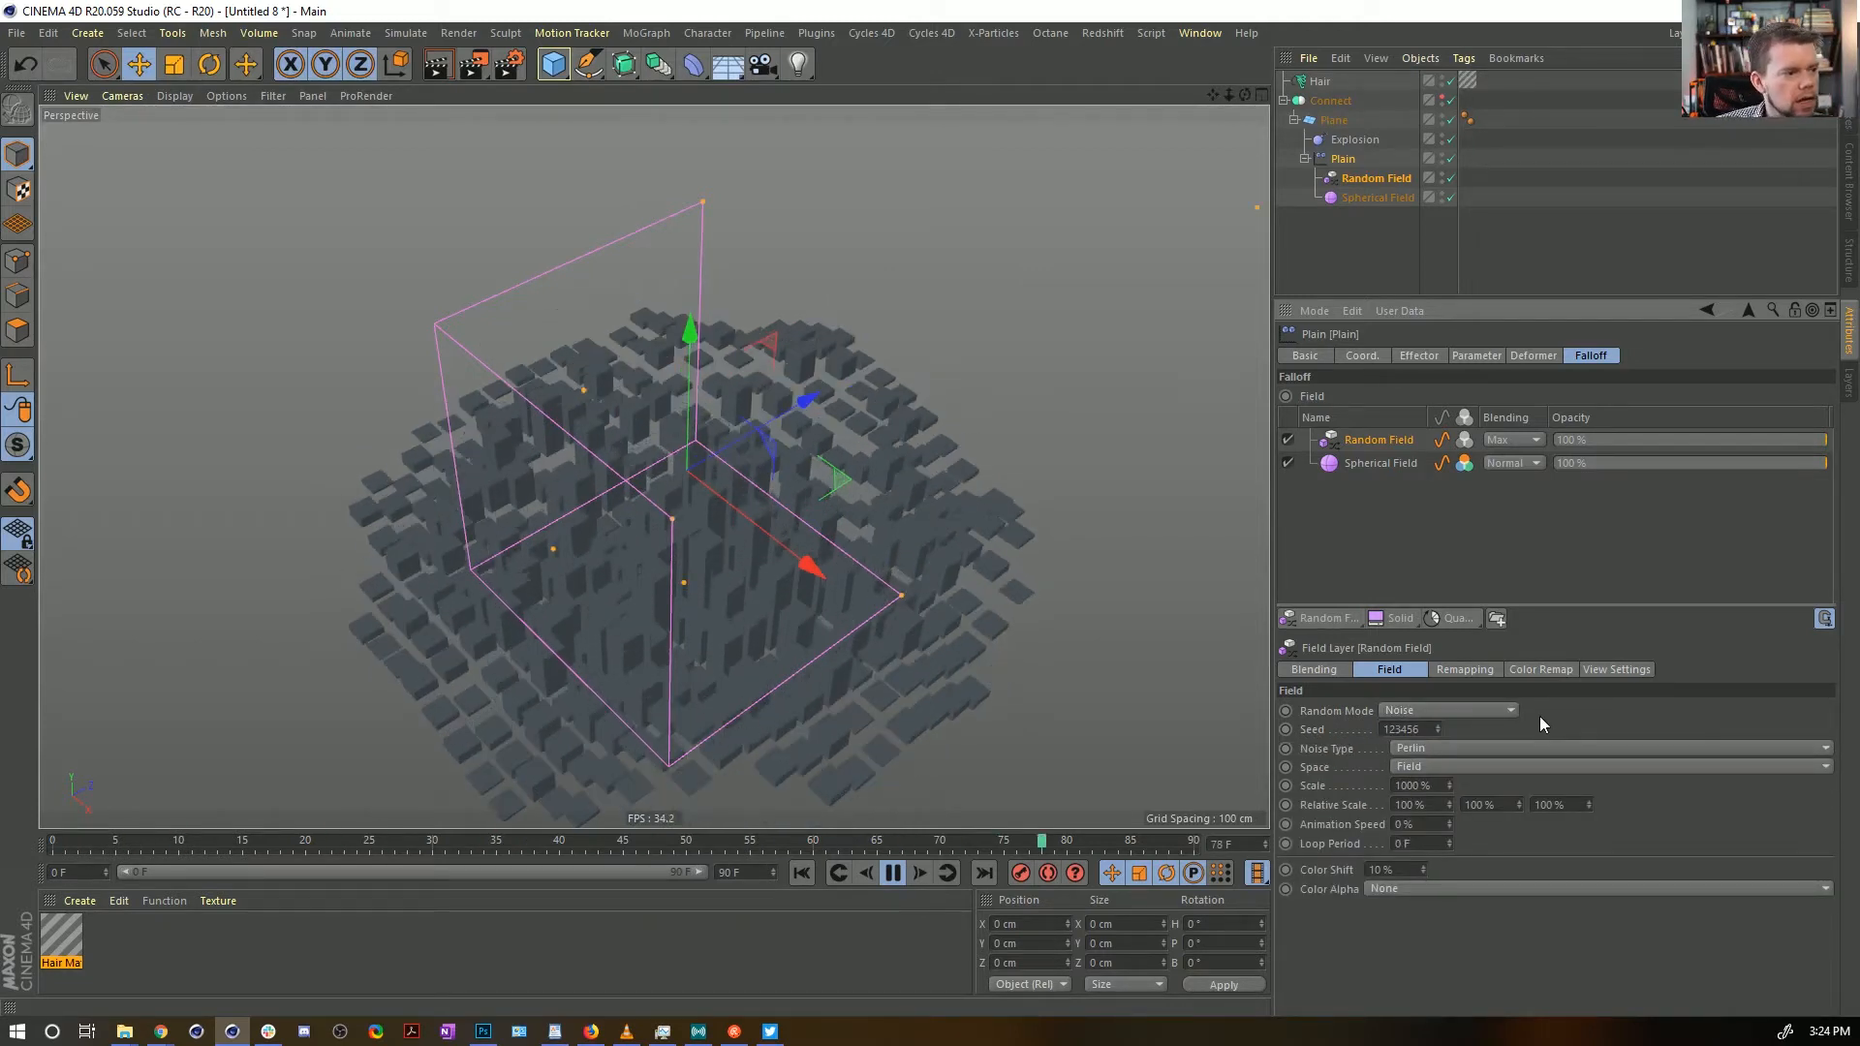
pyautogui.keyDown('alt'); pyautogui.moveTo(769, 594); pyautogui.dragTo(735, 370); pyautogui.keyUp('alt')
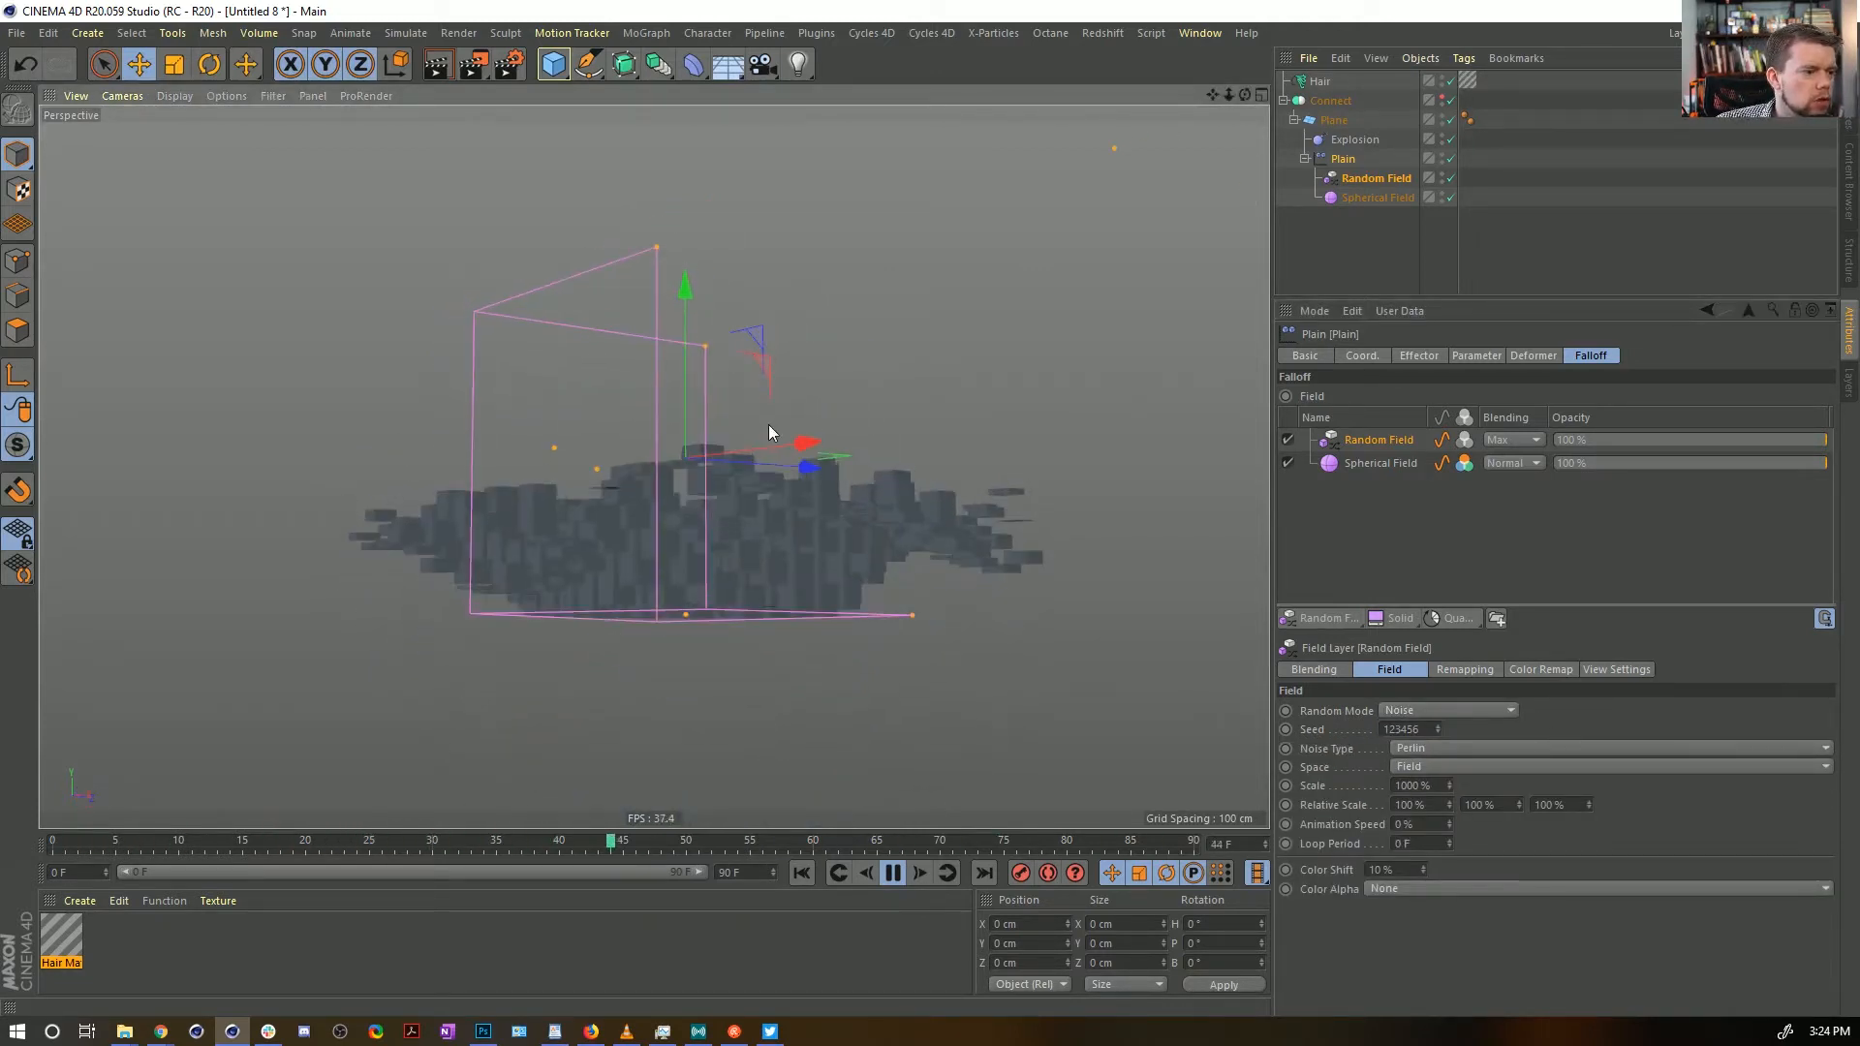
pyautogui.keyDown('alt'); pyautogui.moveTo(653, 465); pyautogui.dragTo(659, 573); pyautogui.keyUp('alt')
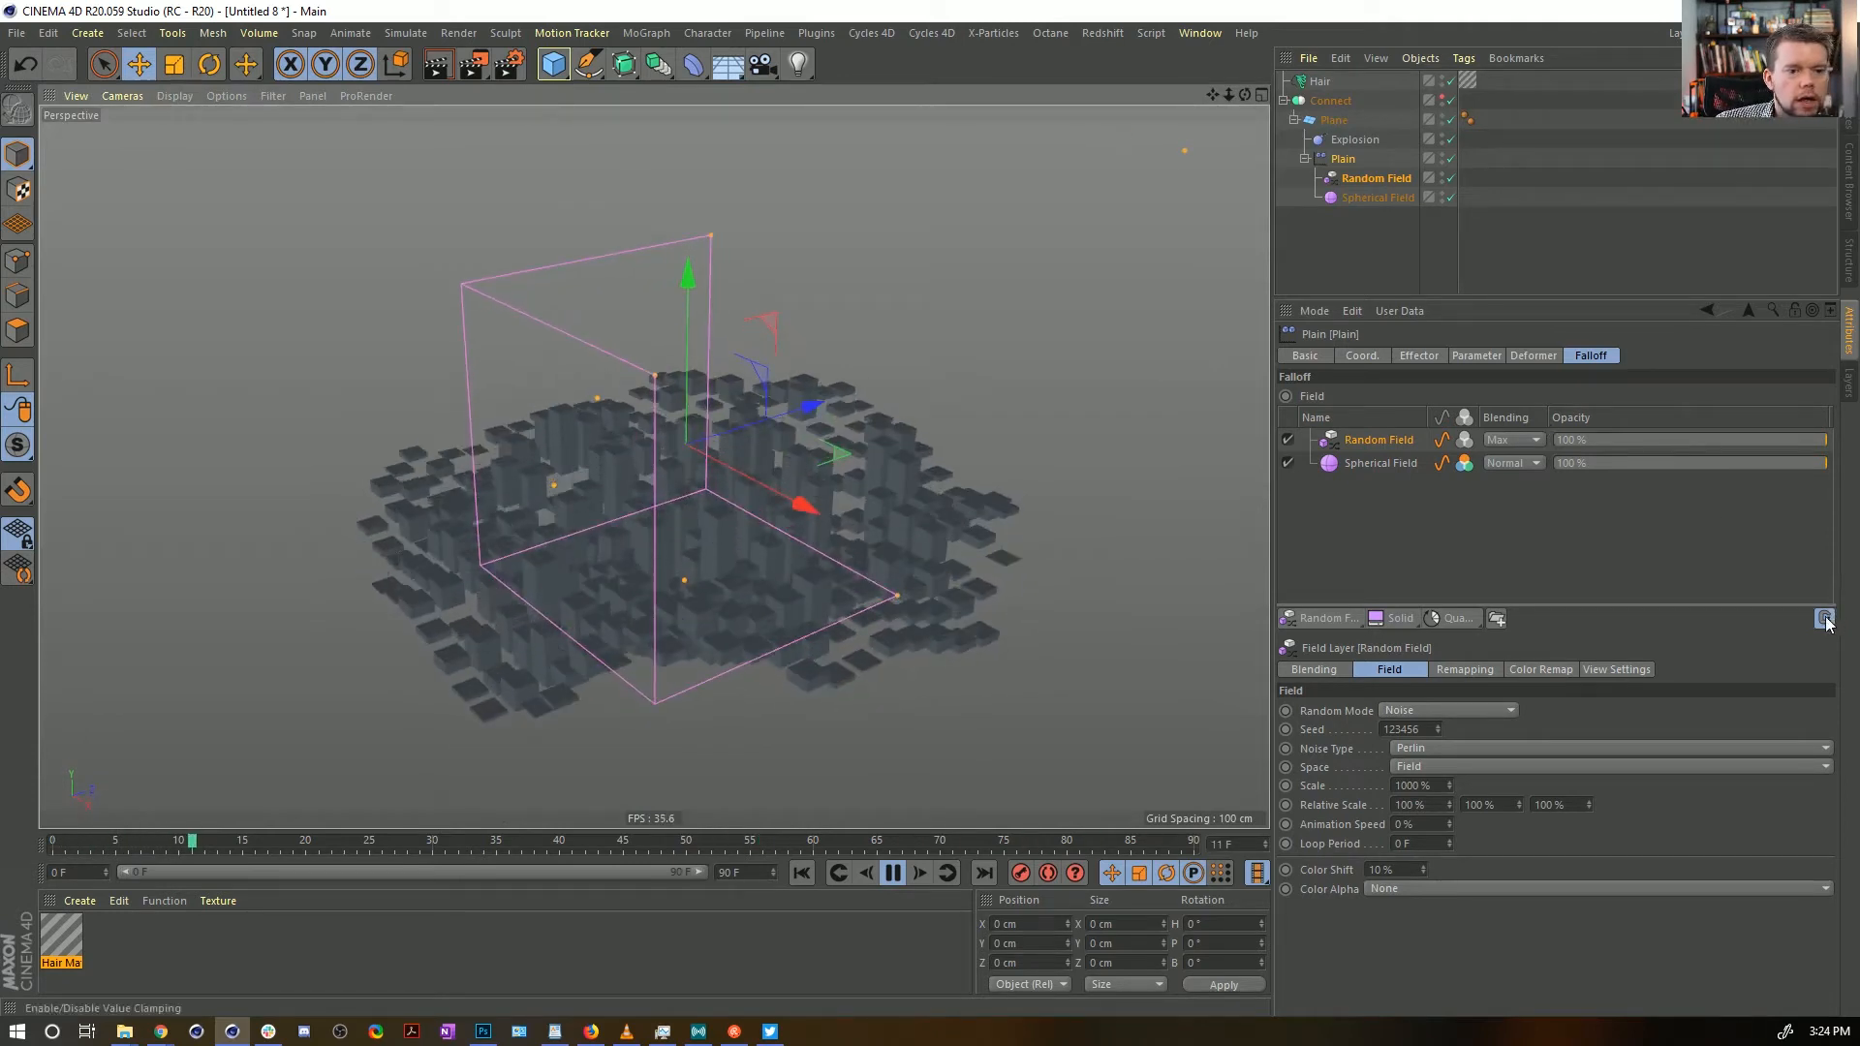
# Set the Random Field's blending to Normal and its noise animation speed to 100%
pyautogui.click(1508, 464)
pyautogui.click(1507, 467)
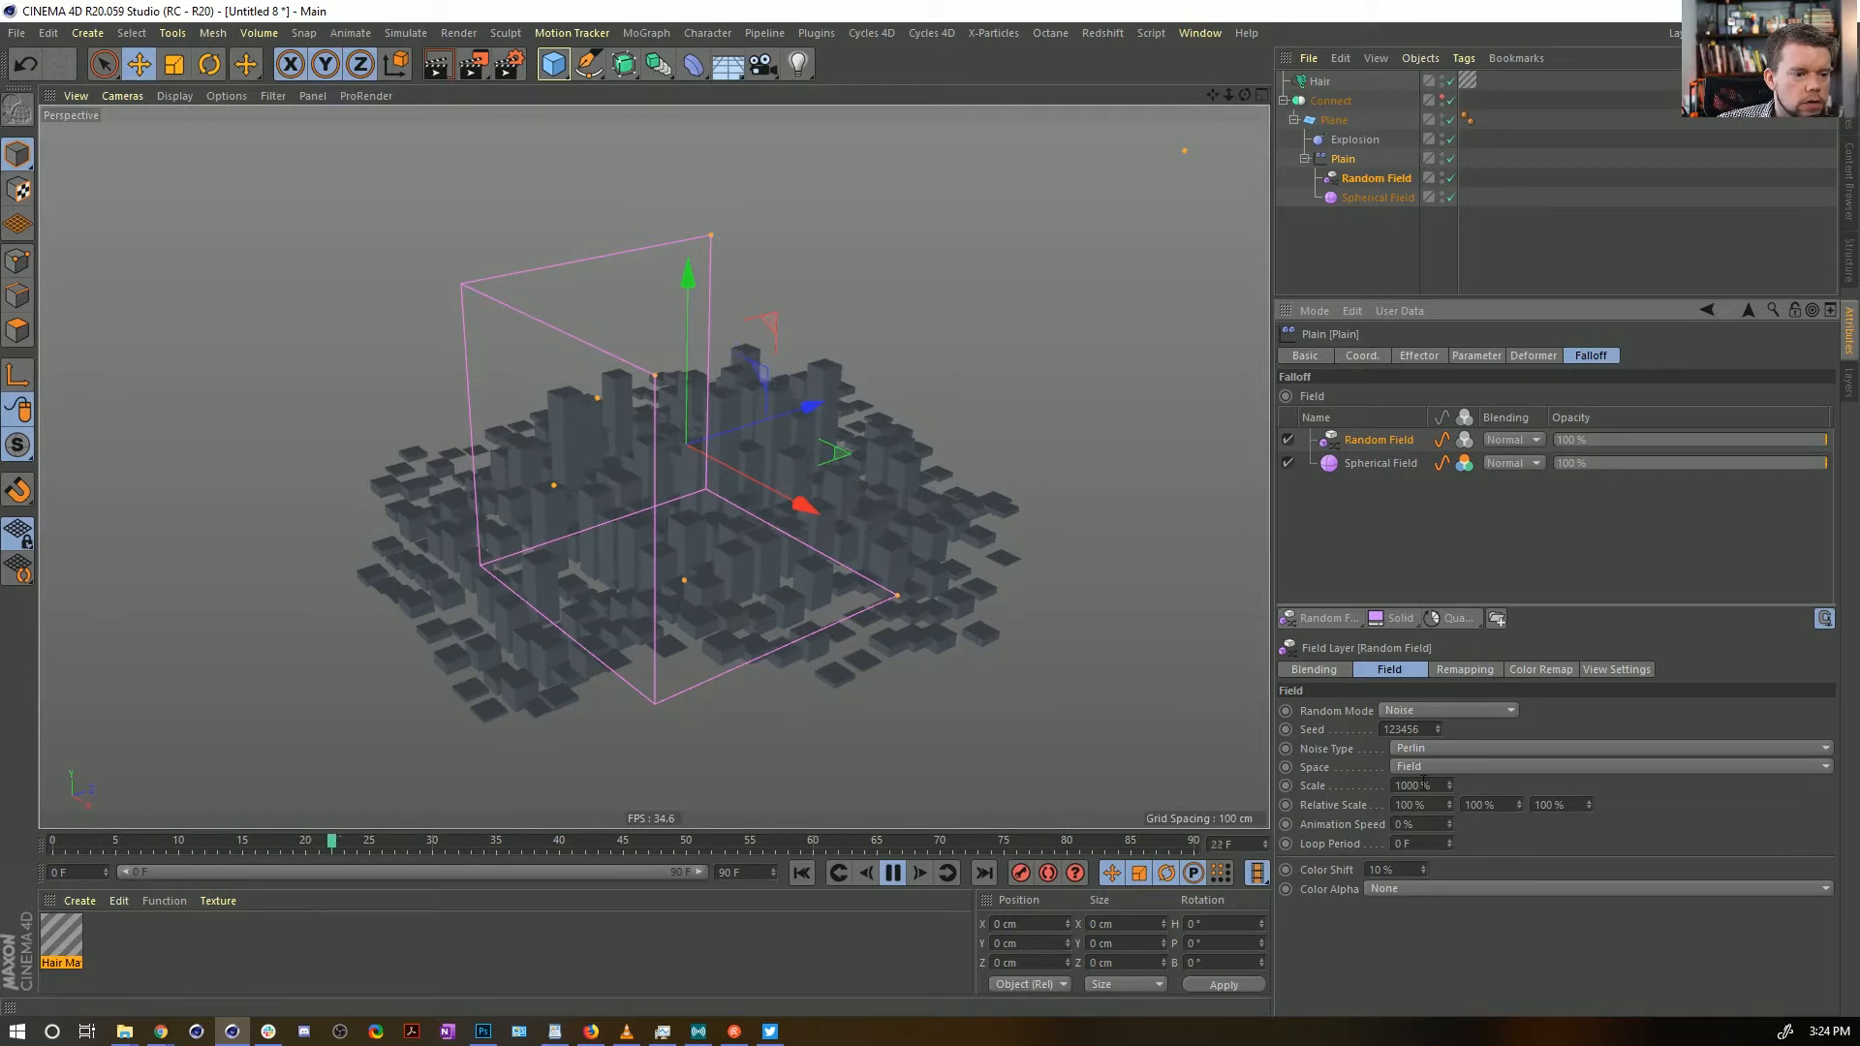
pyautogui.click(1412, 824)
pyautogui.write('100')
pyautogui.press('Return')
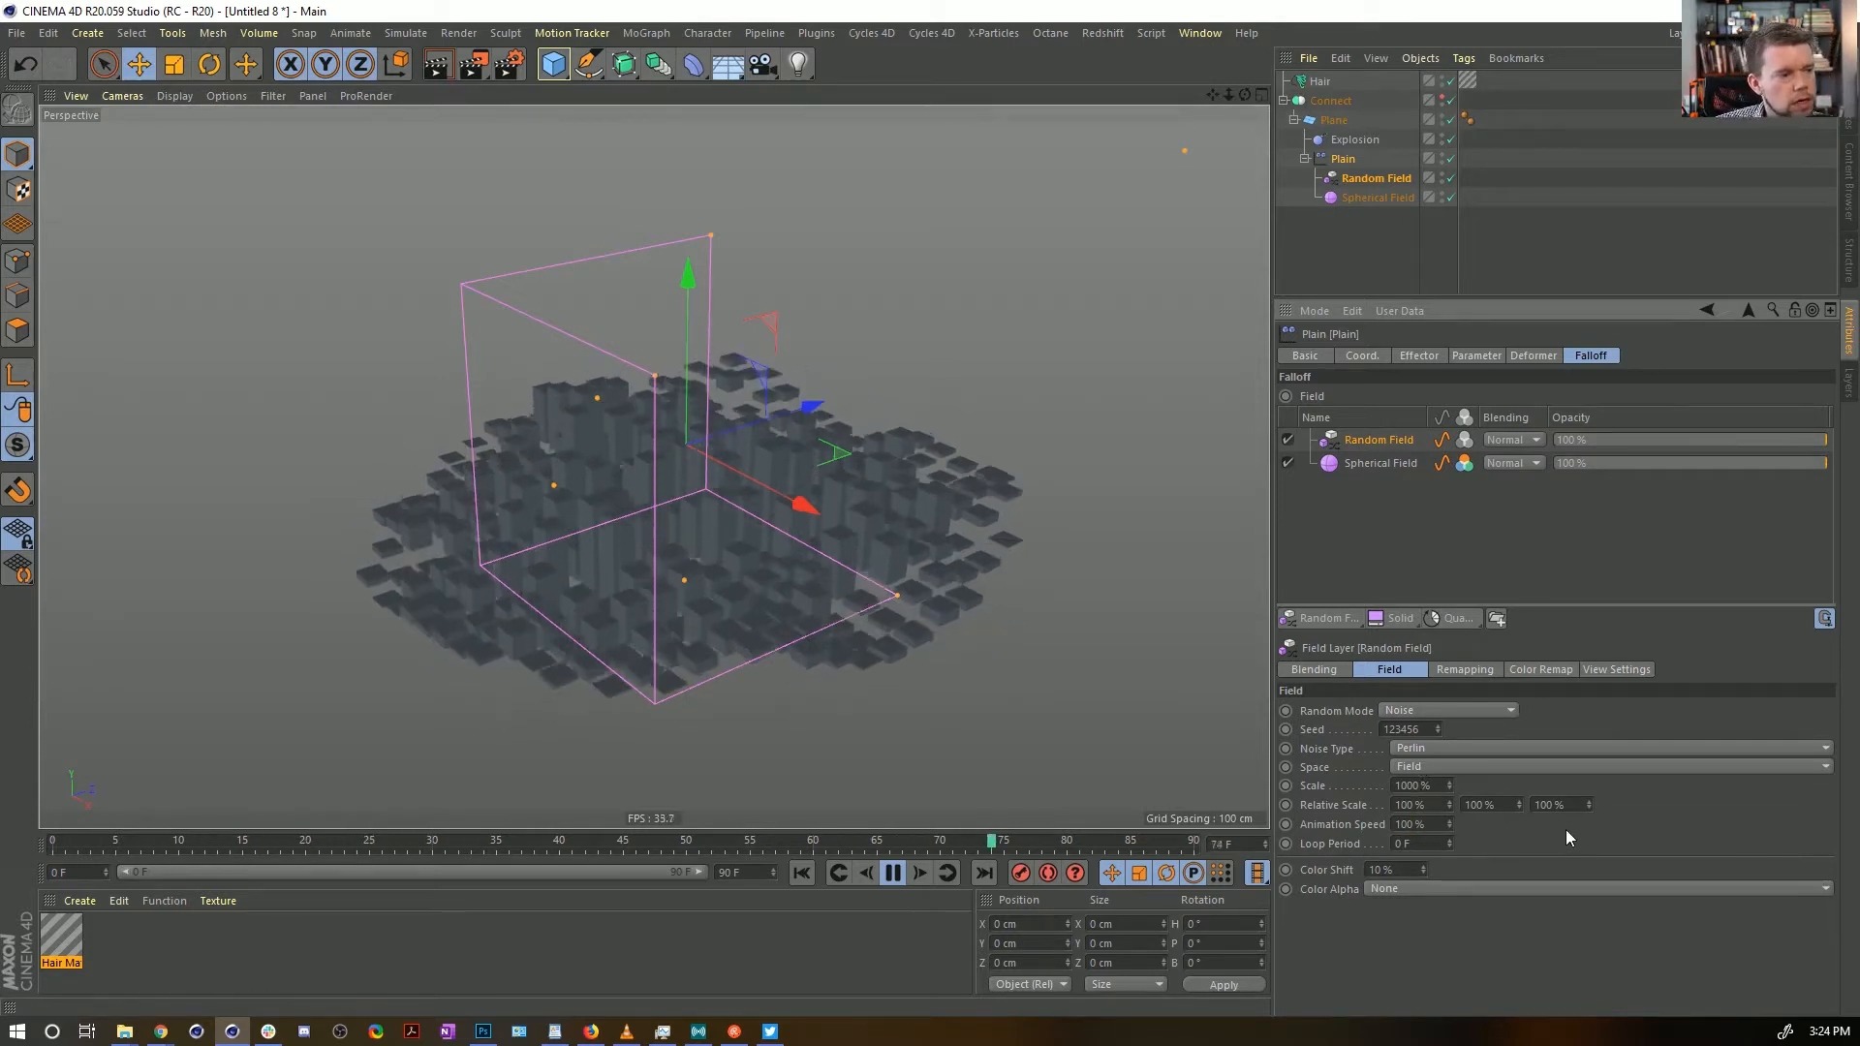
pyautogui.moveTo(784, 535)
pyautogui.keyDown('alt'); pyautogui.mouseDown()
pyautogui.moveTo(765, 479)
pyautogui.moveTo(775, 567)
pyautogui.mouseUp(); pyautogui.keyUp('alt')
# Move the Spherical Field above the Random Field in the falloff list and set its blending to Multiply
pyautogui.moveTo(1391, 467); pyautogui.dragTo(1494, 443)
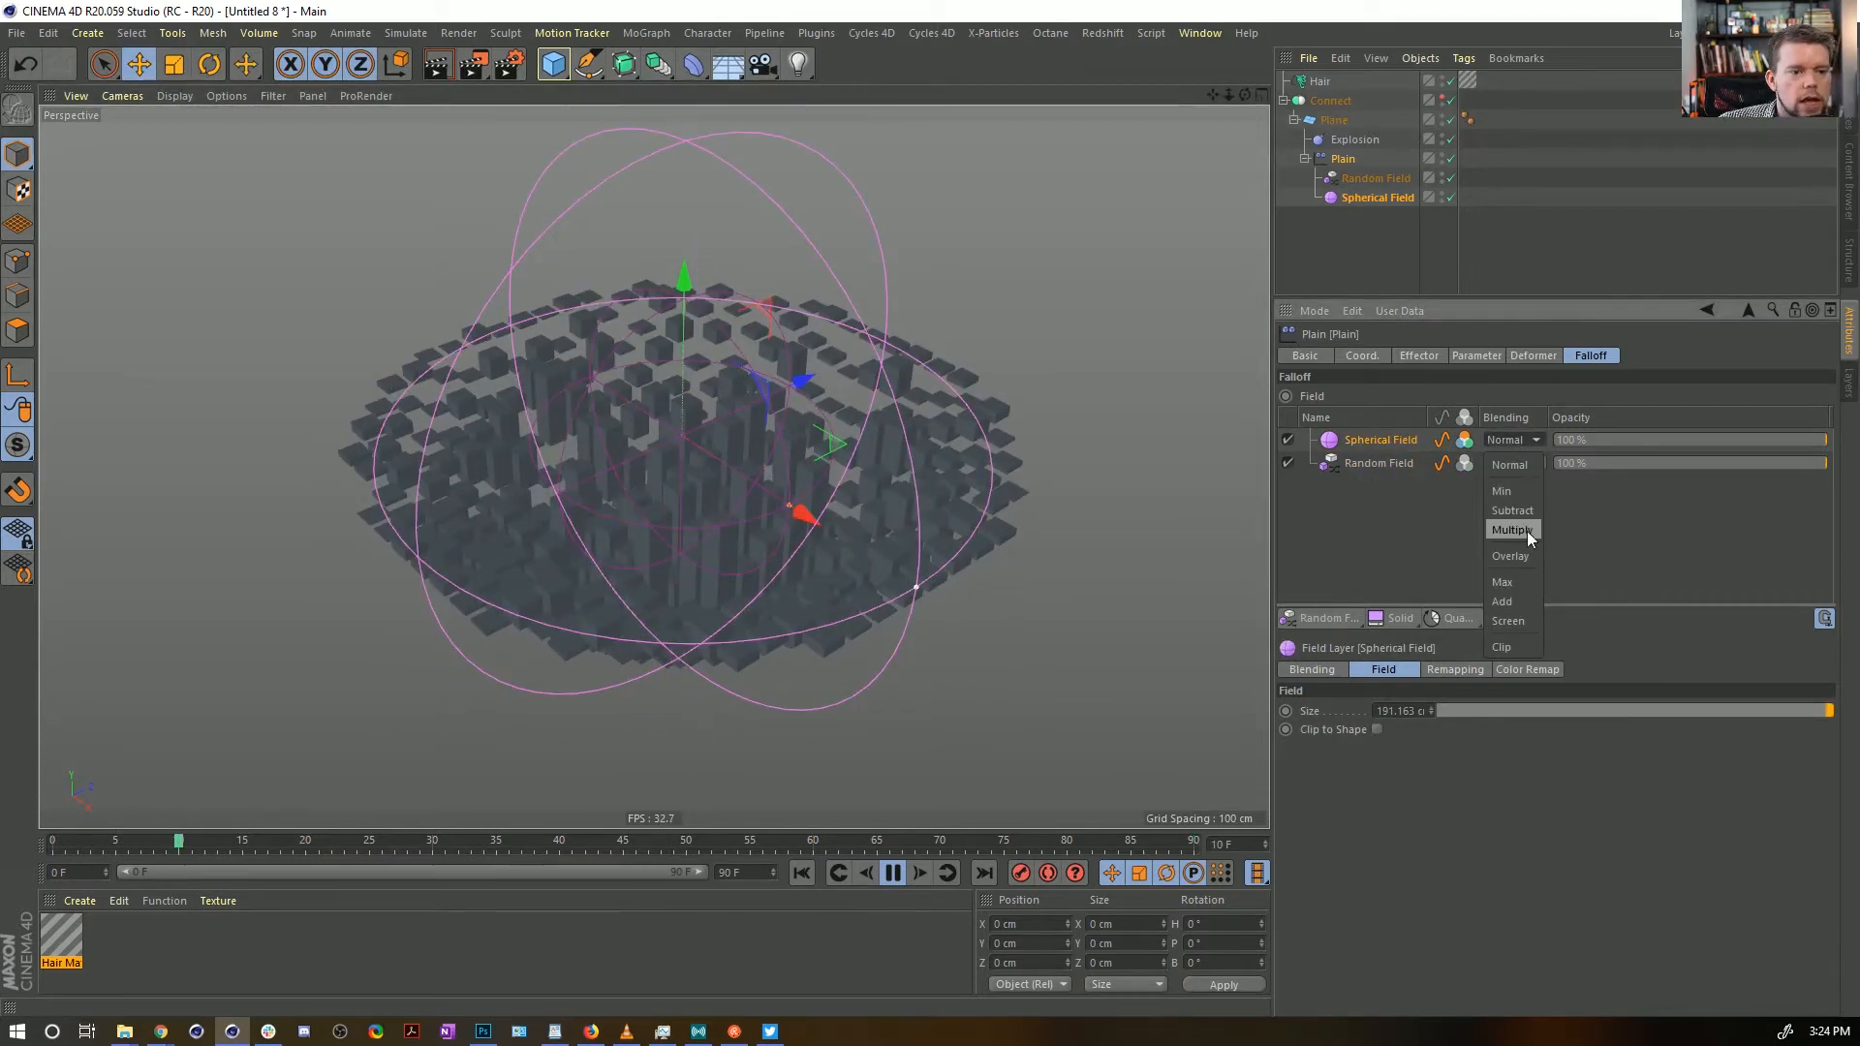
pyautogui.click(1527, 530)
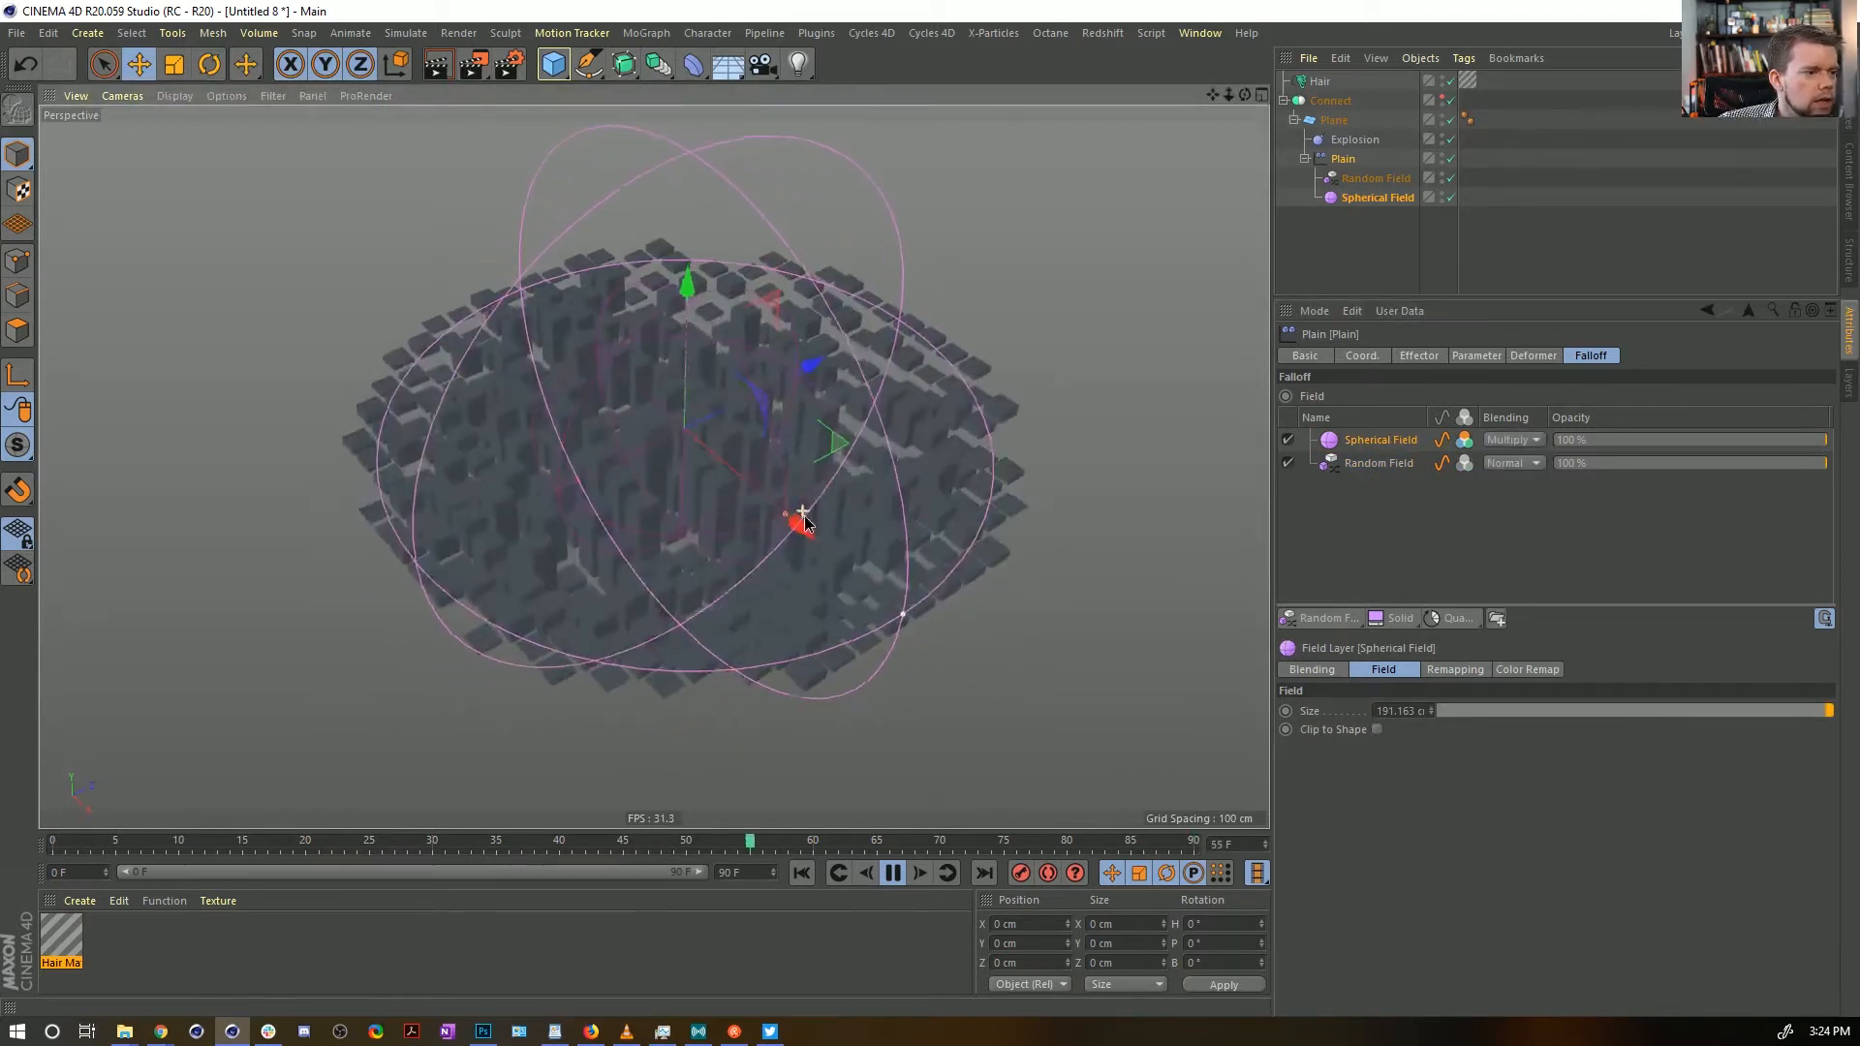
pyautogui.moveTo(805, 517)
pyautogui.keyDown('alt'); pyautogui.mouseDown()
pyautogui.moveTo(831, 586)
pyautogui.moveTo(811, 546)
pyautogui.mouseUp(); pyautogui.keyUp('alt')
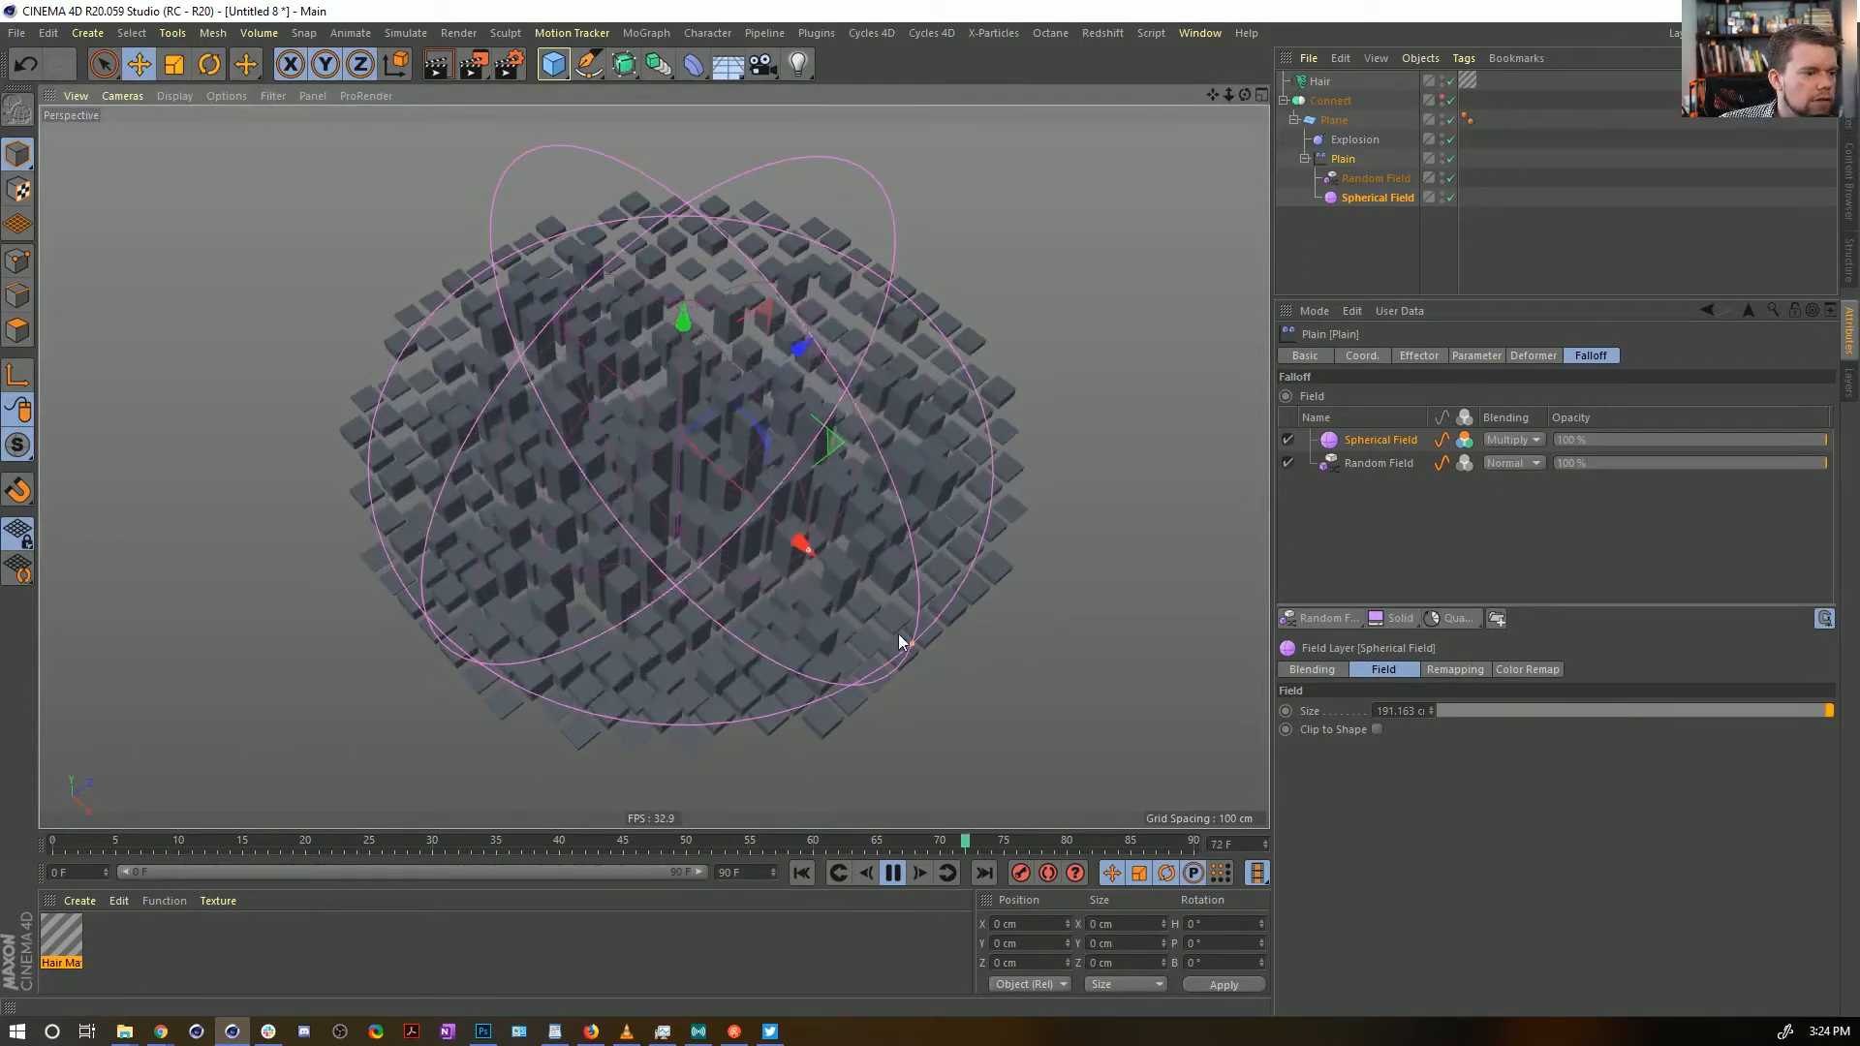
# Enlarge the Spherical Field to about 203 cm and deselect everything to view the animated blocks
pyautogui.moveTo(910, 643); pyautogui.dragTo(932, 655)
pyautogui.keyDown('alt'); pyautogui.moveTo(823, 575); pyautogui.dragTo(814, 456); pyautogui.keyUp('alt')
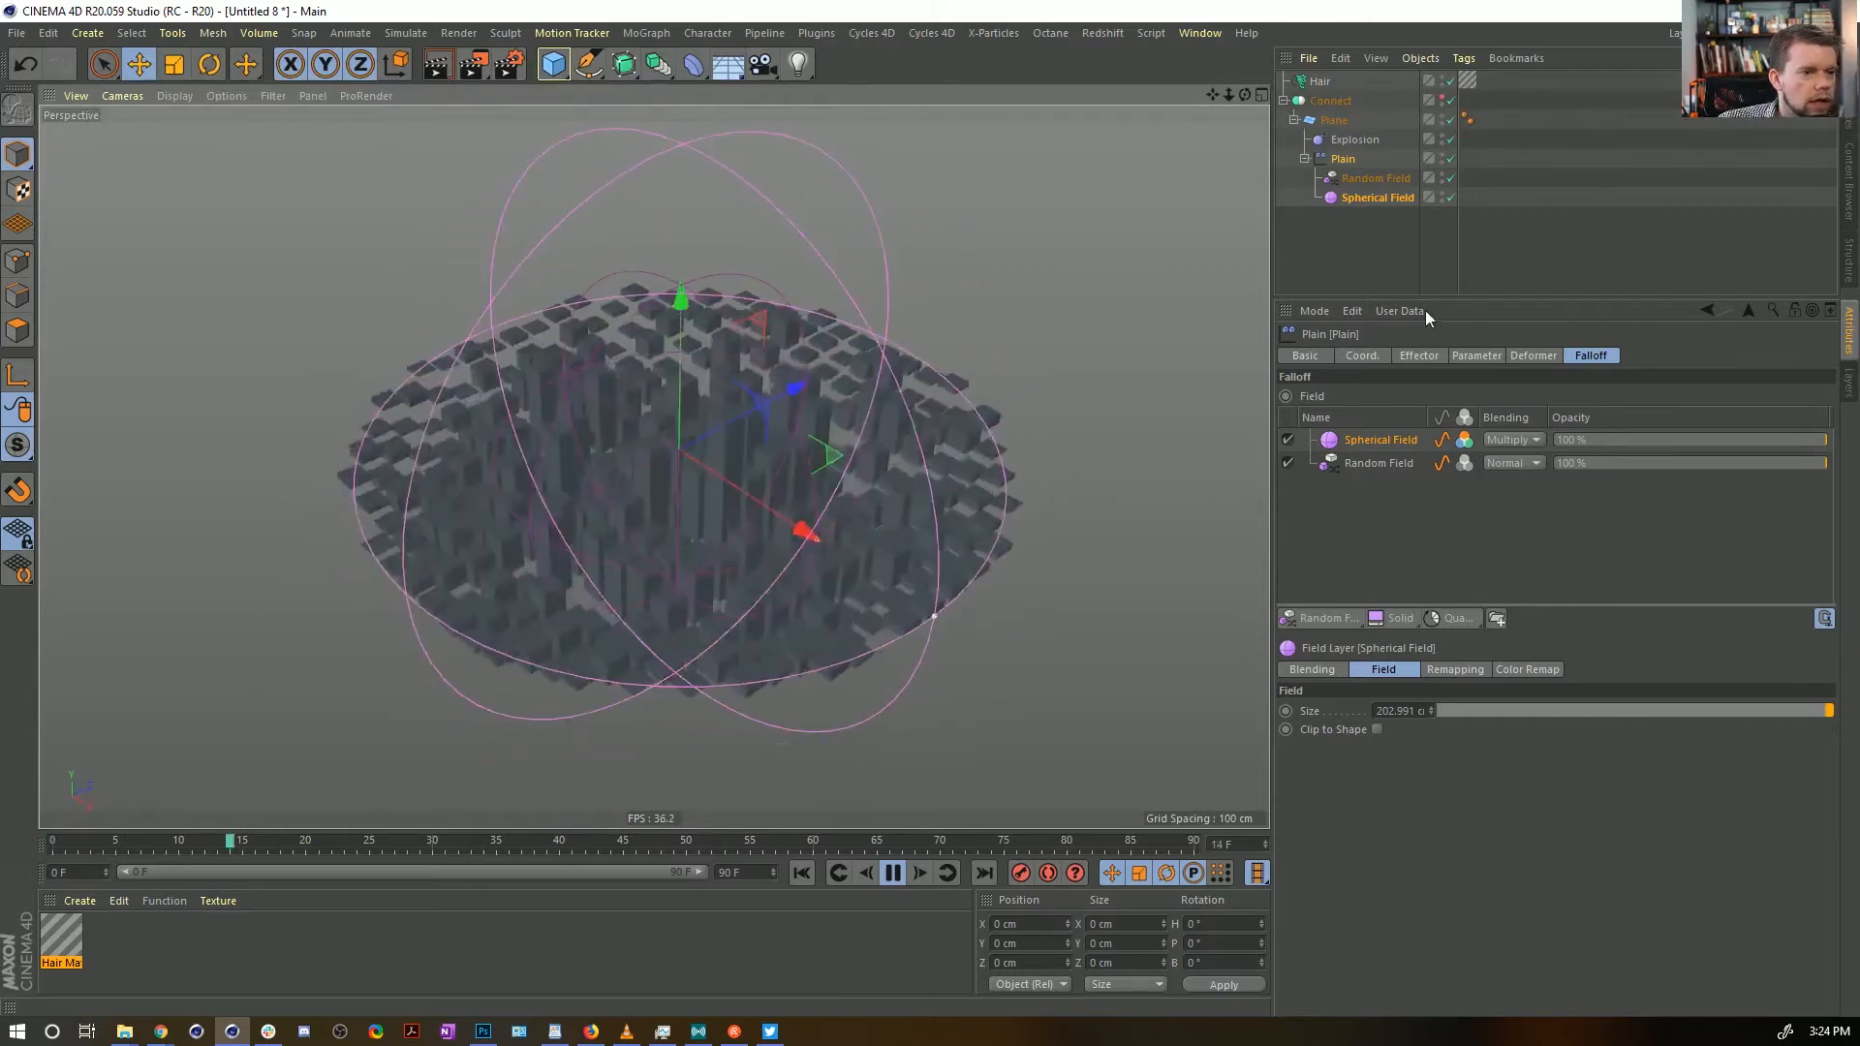
pyautogui.click(1327, 230)
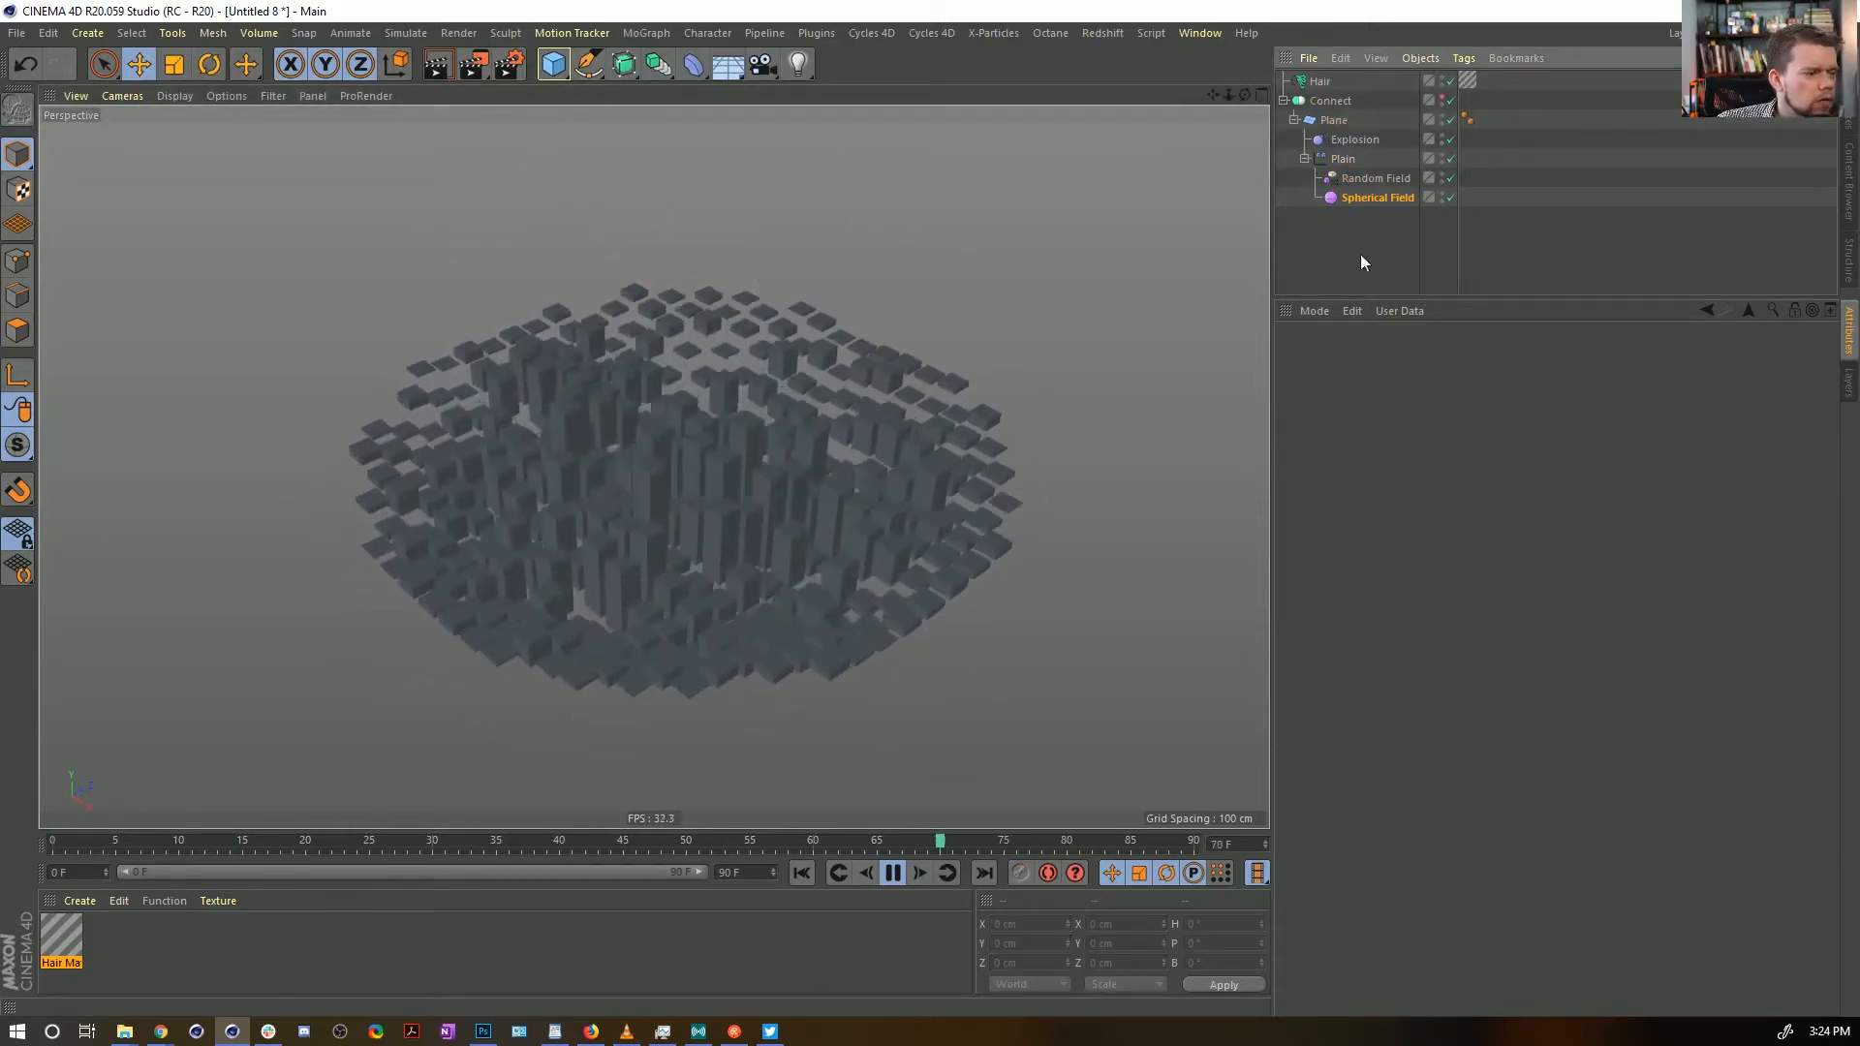
# Set the Plain effector's Z position to about -155 cm after trying a stronger displacement
pyautogui.click(1346, 159)
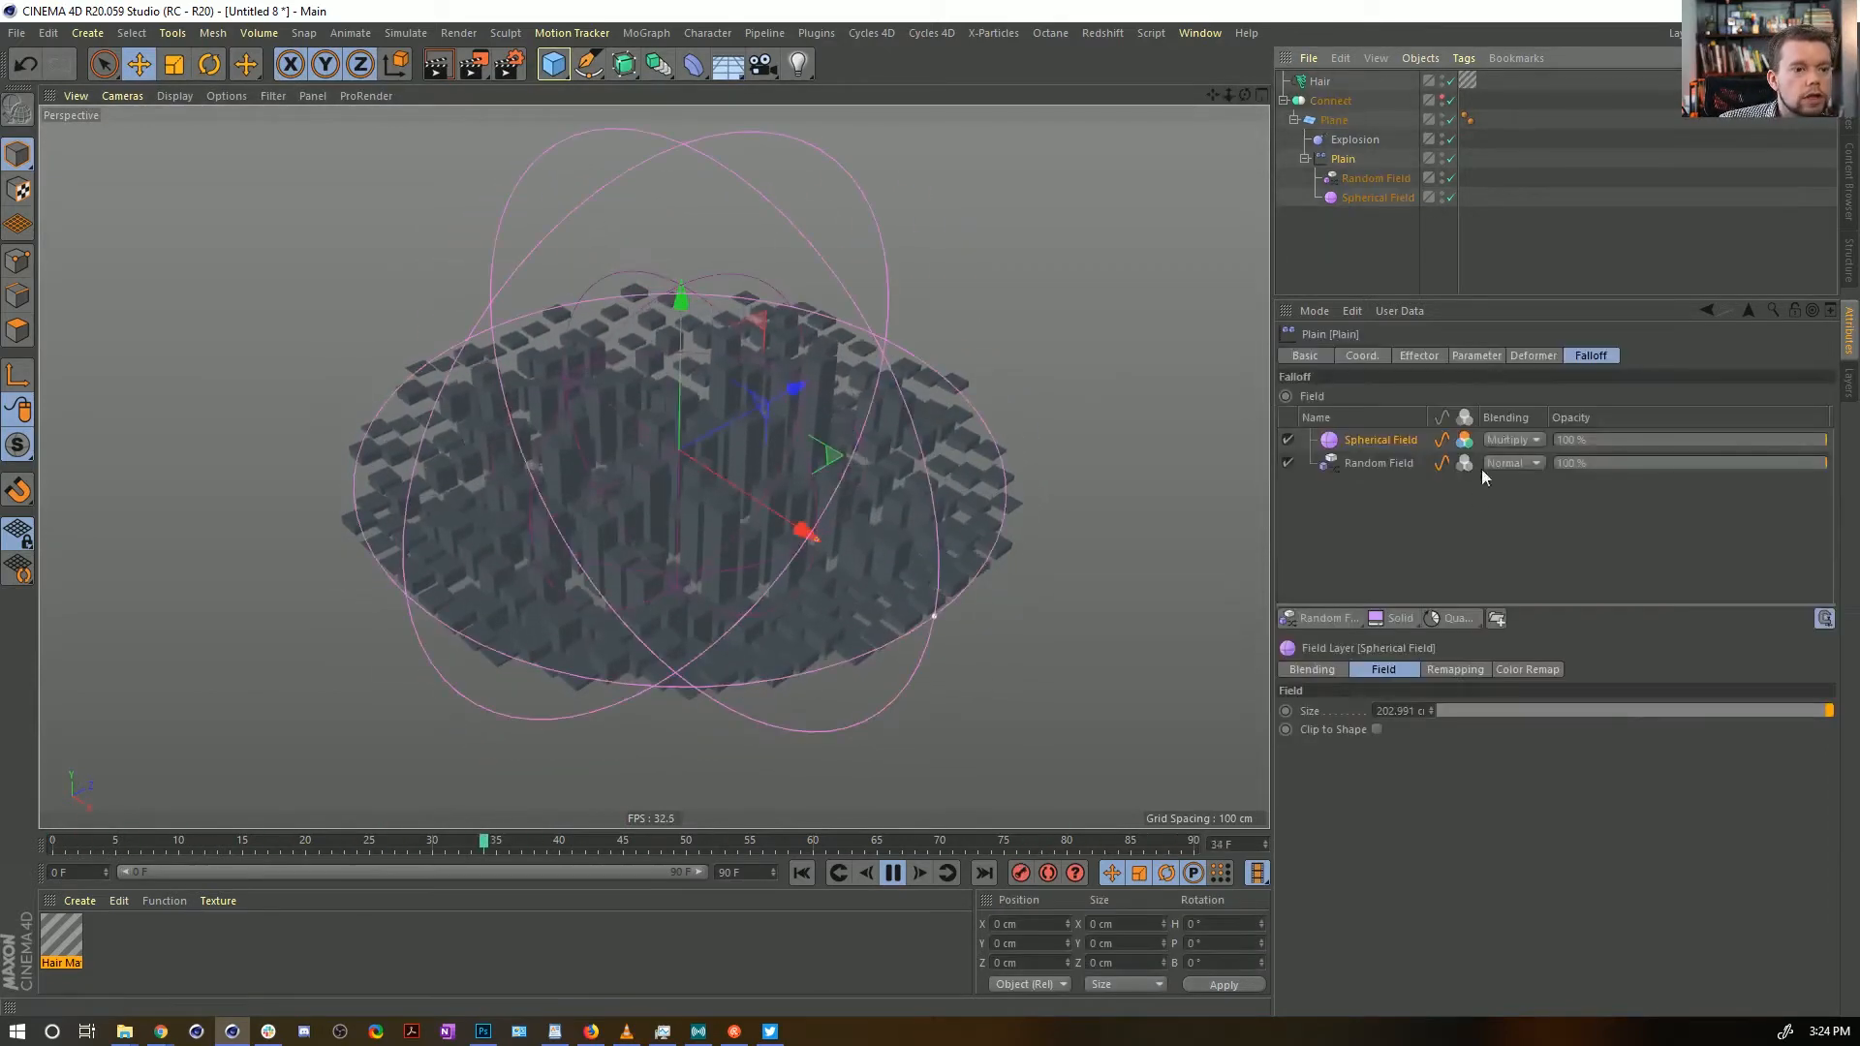
pyautogui.click(1475, 356)
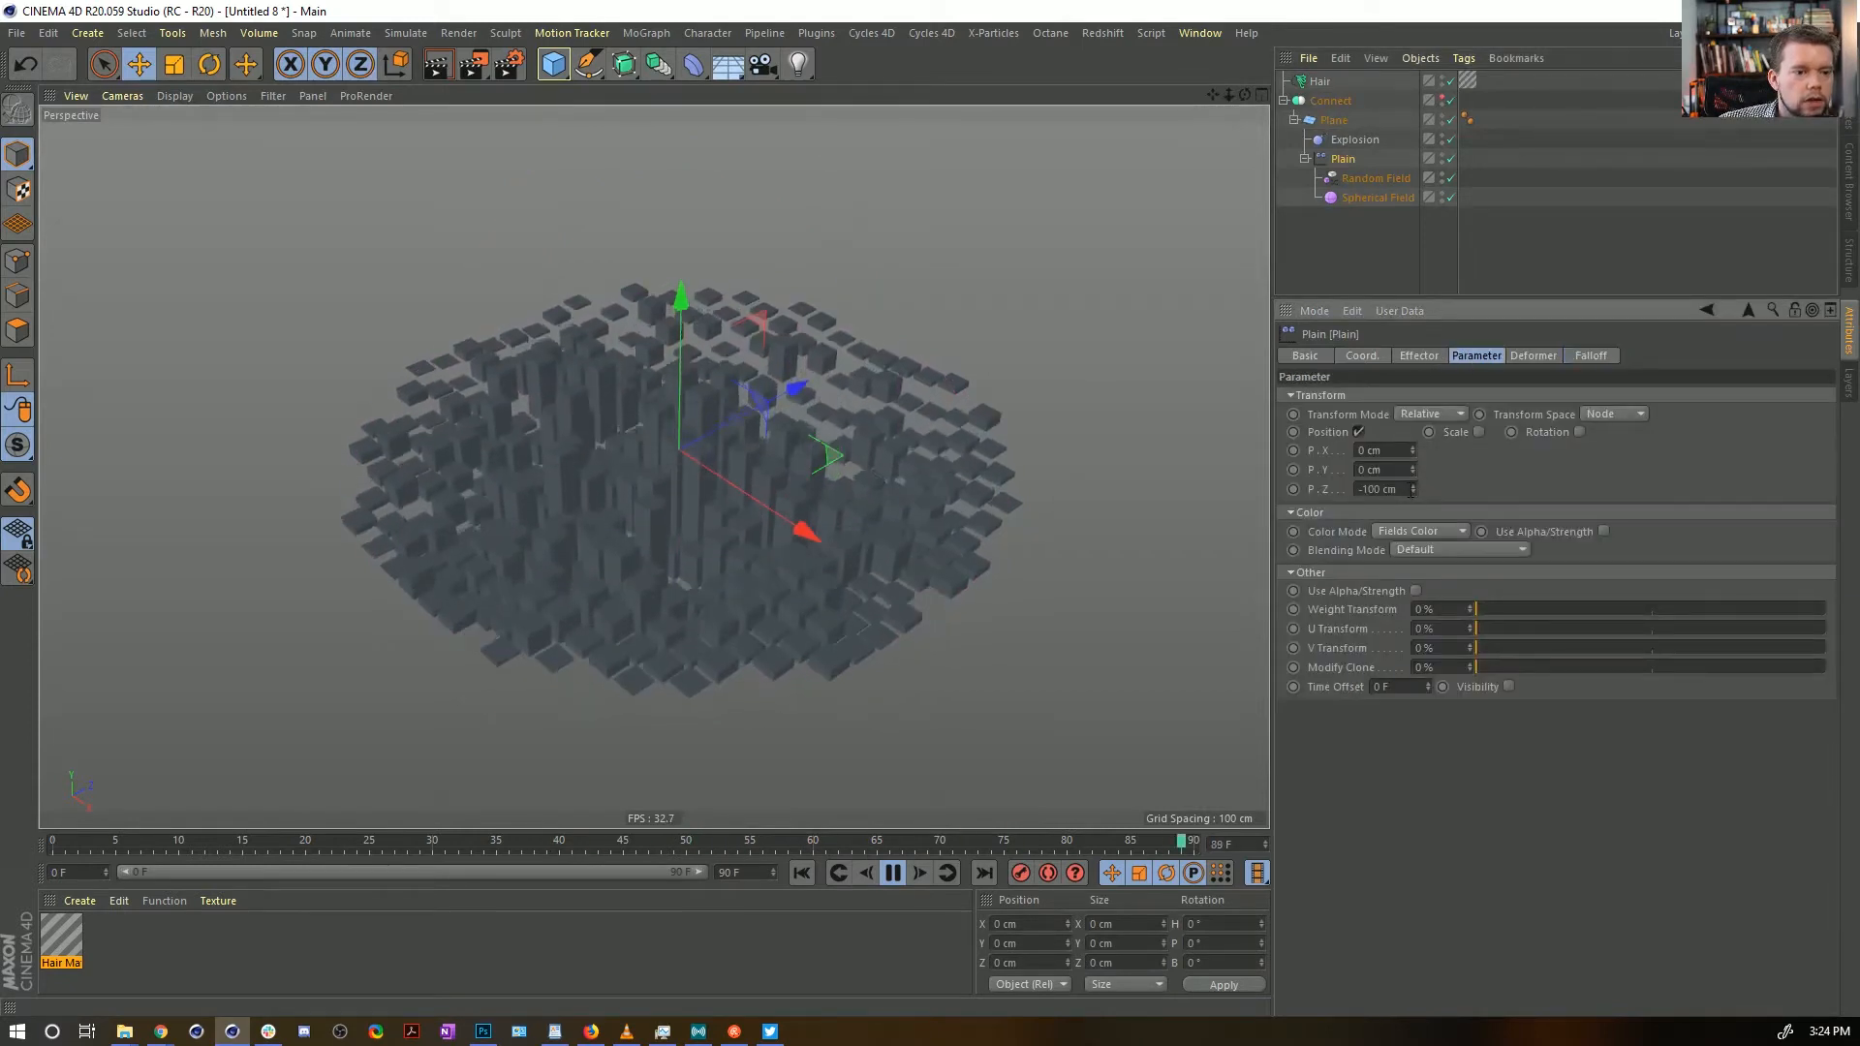
pyautogui.moveTo(1411, 491); pyautogui.dragTo(1201, 499)
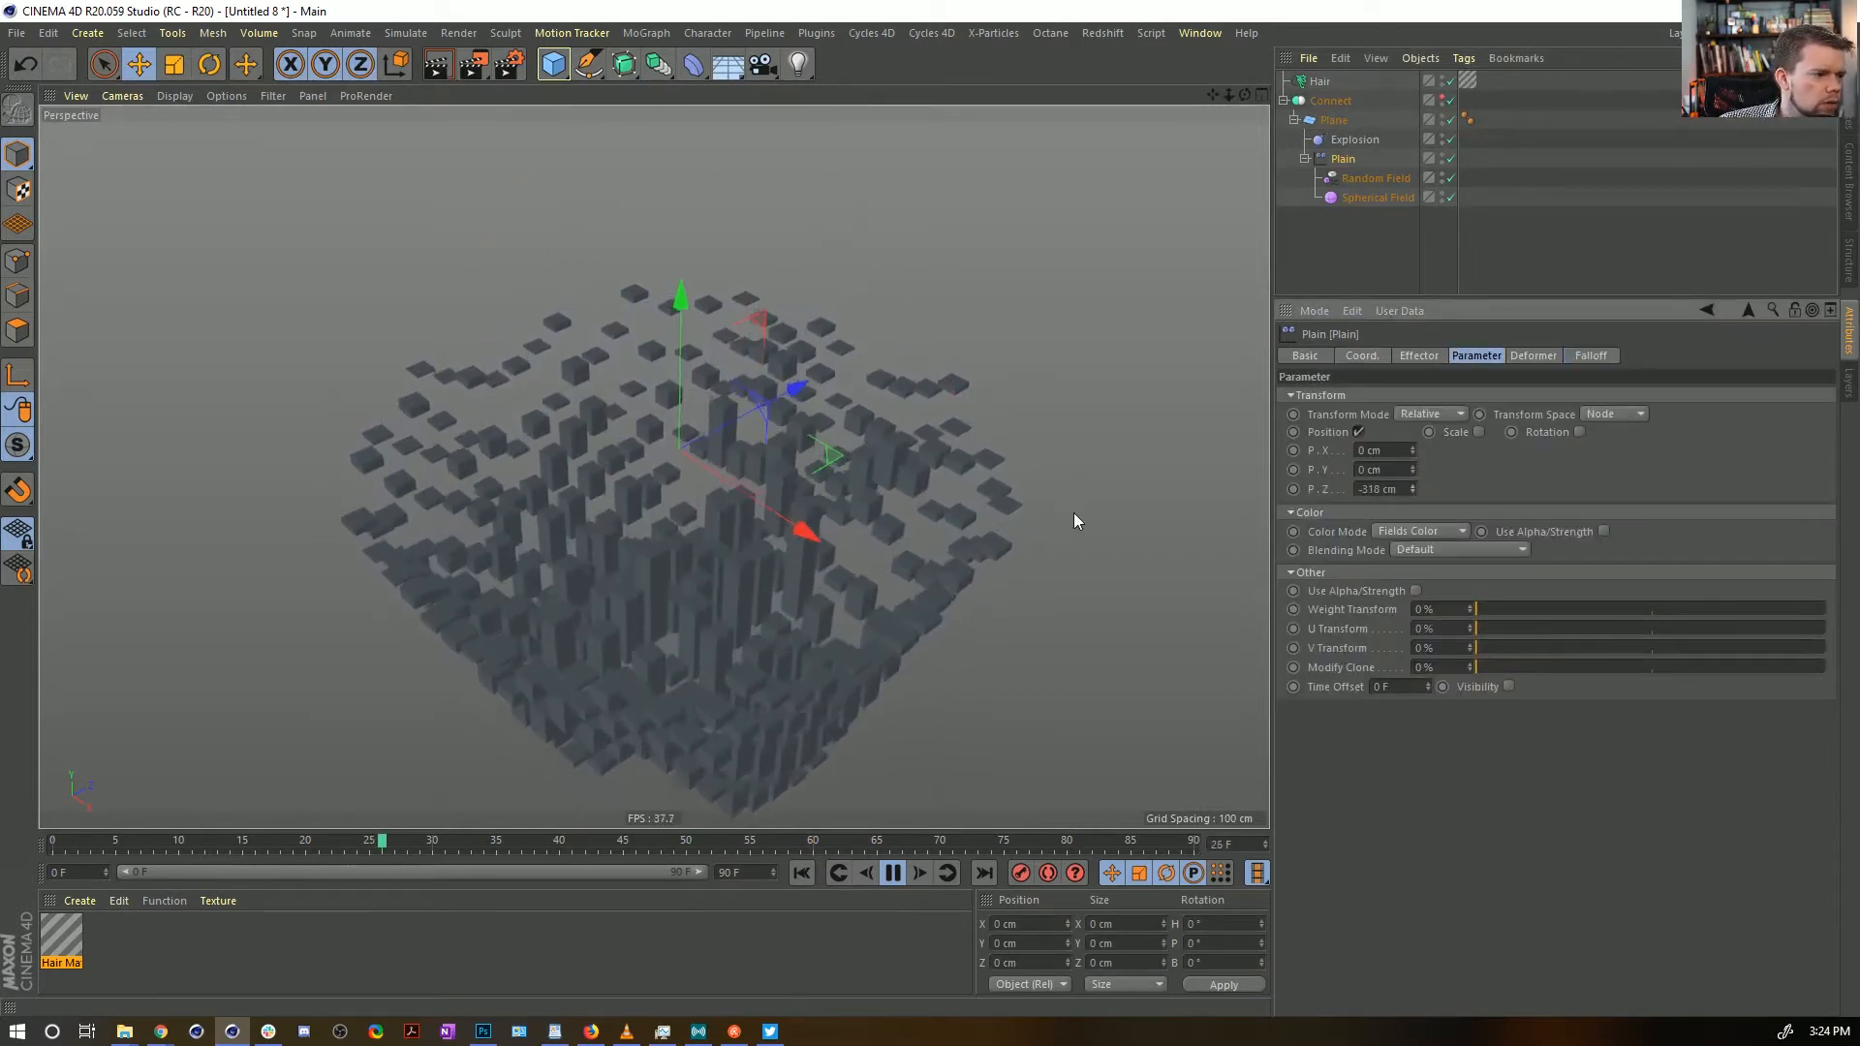
pyautogui.moveTo(1073, 521); pyautogui.dragTo(1359, 492)
pyautogui.moveTo(647, 573)
pyautogui.keyDown('alt'); pyautogui.mouseDown()
pyautogui.moveTo(681, 410)
pyautogui.moveTo(641, 590)
pyautogui.moveTo(674, 619)
pyautogui.moveTo(682, 678)
pyautogui.moveTo(680, 574)
pyautogui.mouseUp(); pyautogui.keyUp('alt')
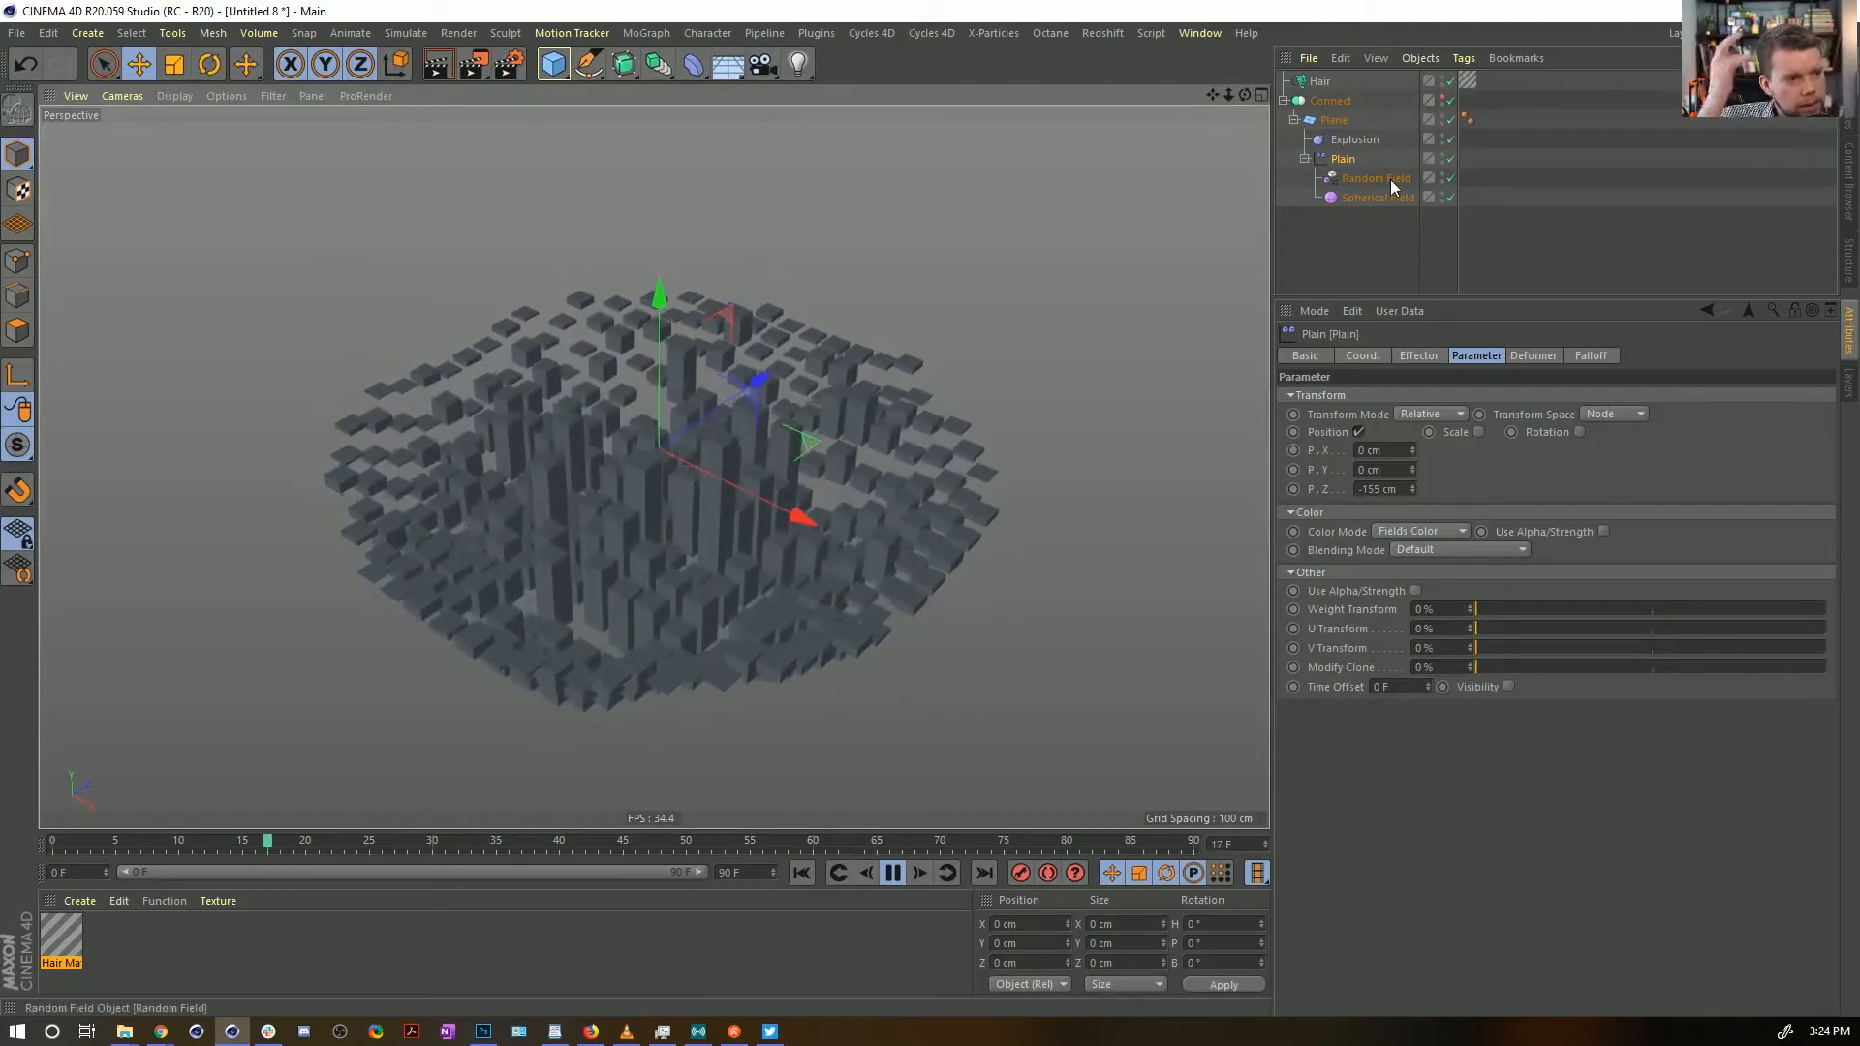
# Set the Hair Mat's length variation to 55%
pyautogui.doubleClick(61, 972)
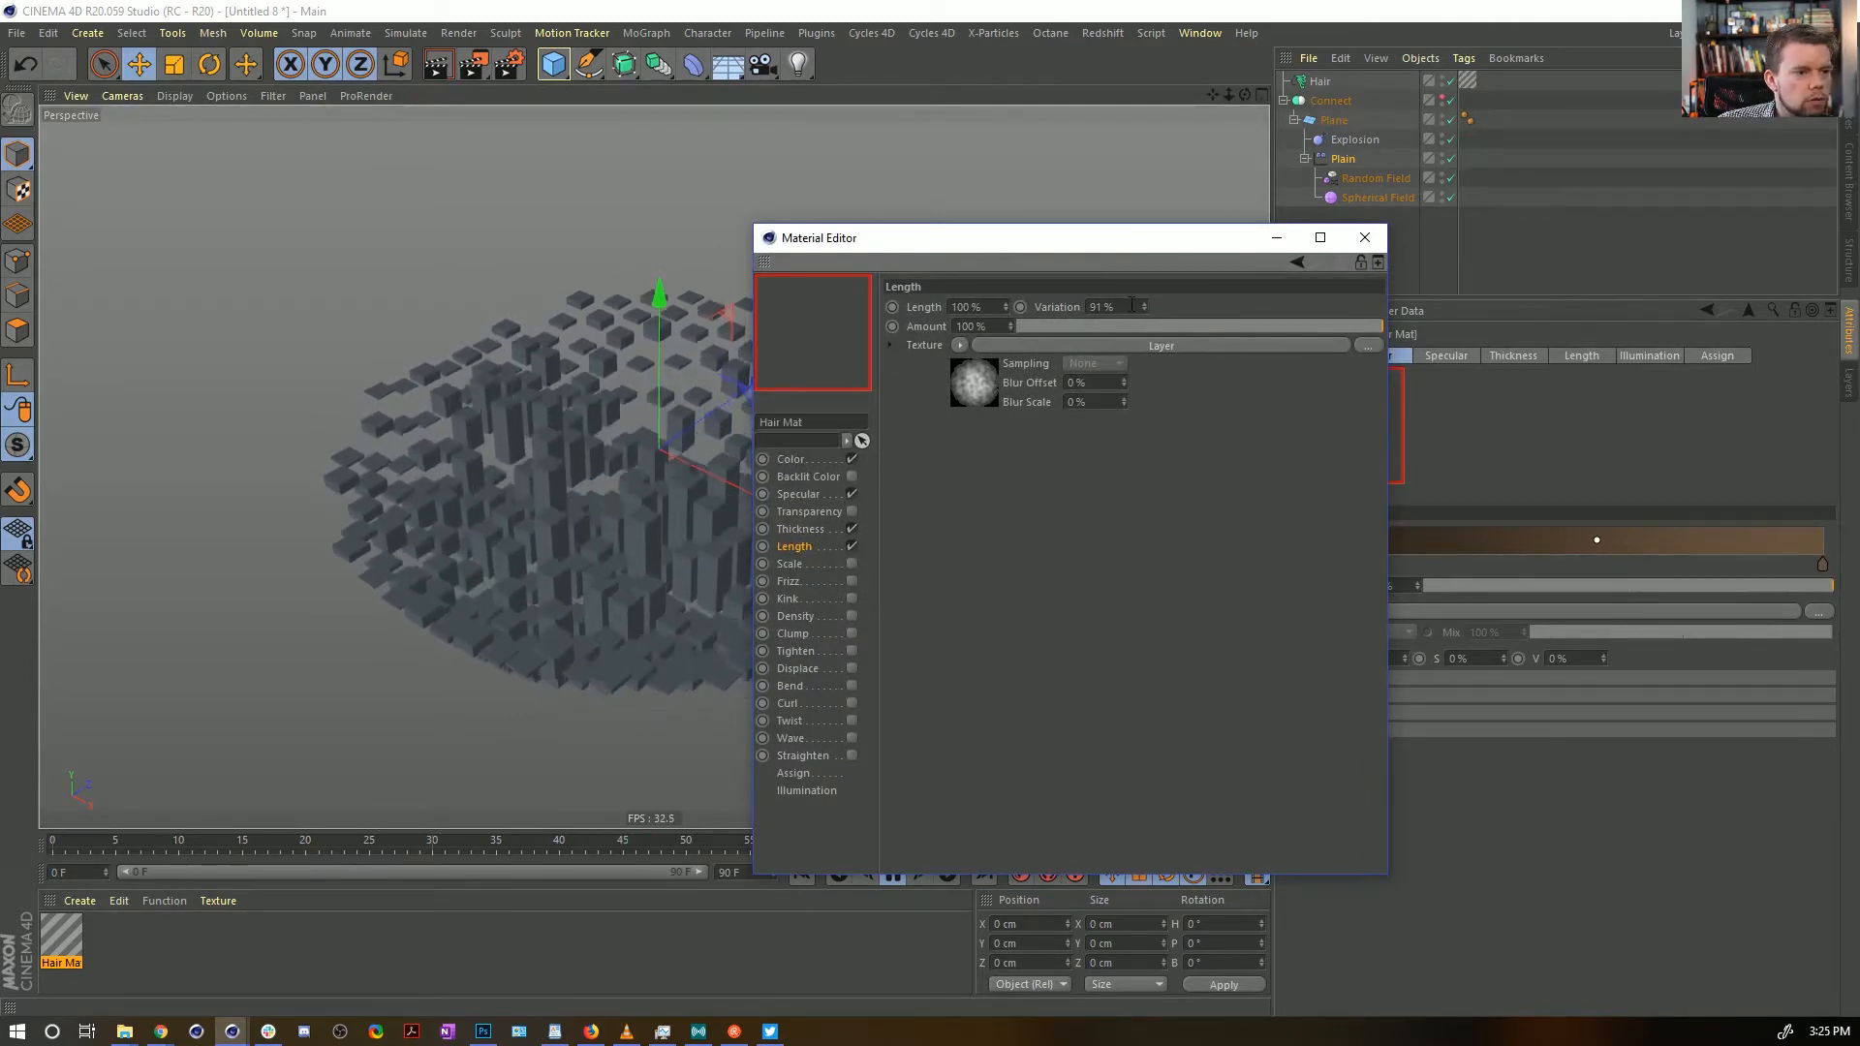
pyautogui.write('55')
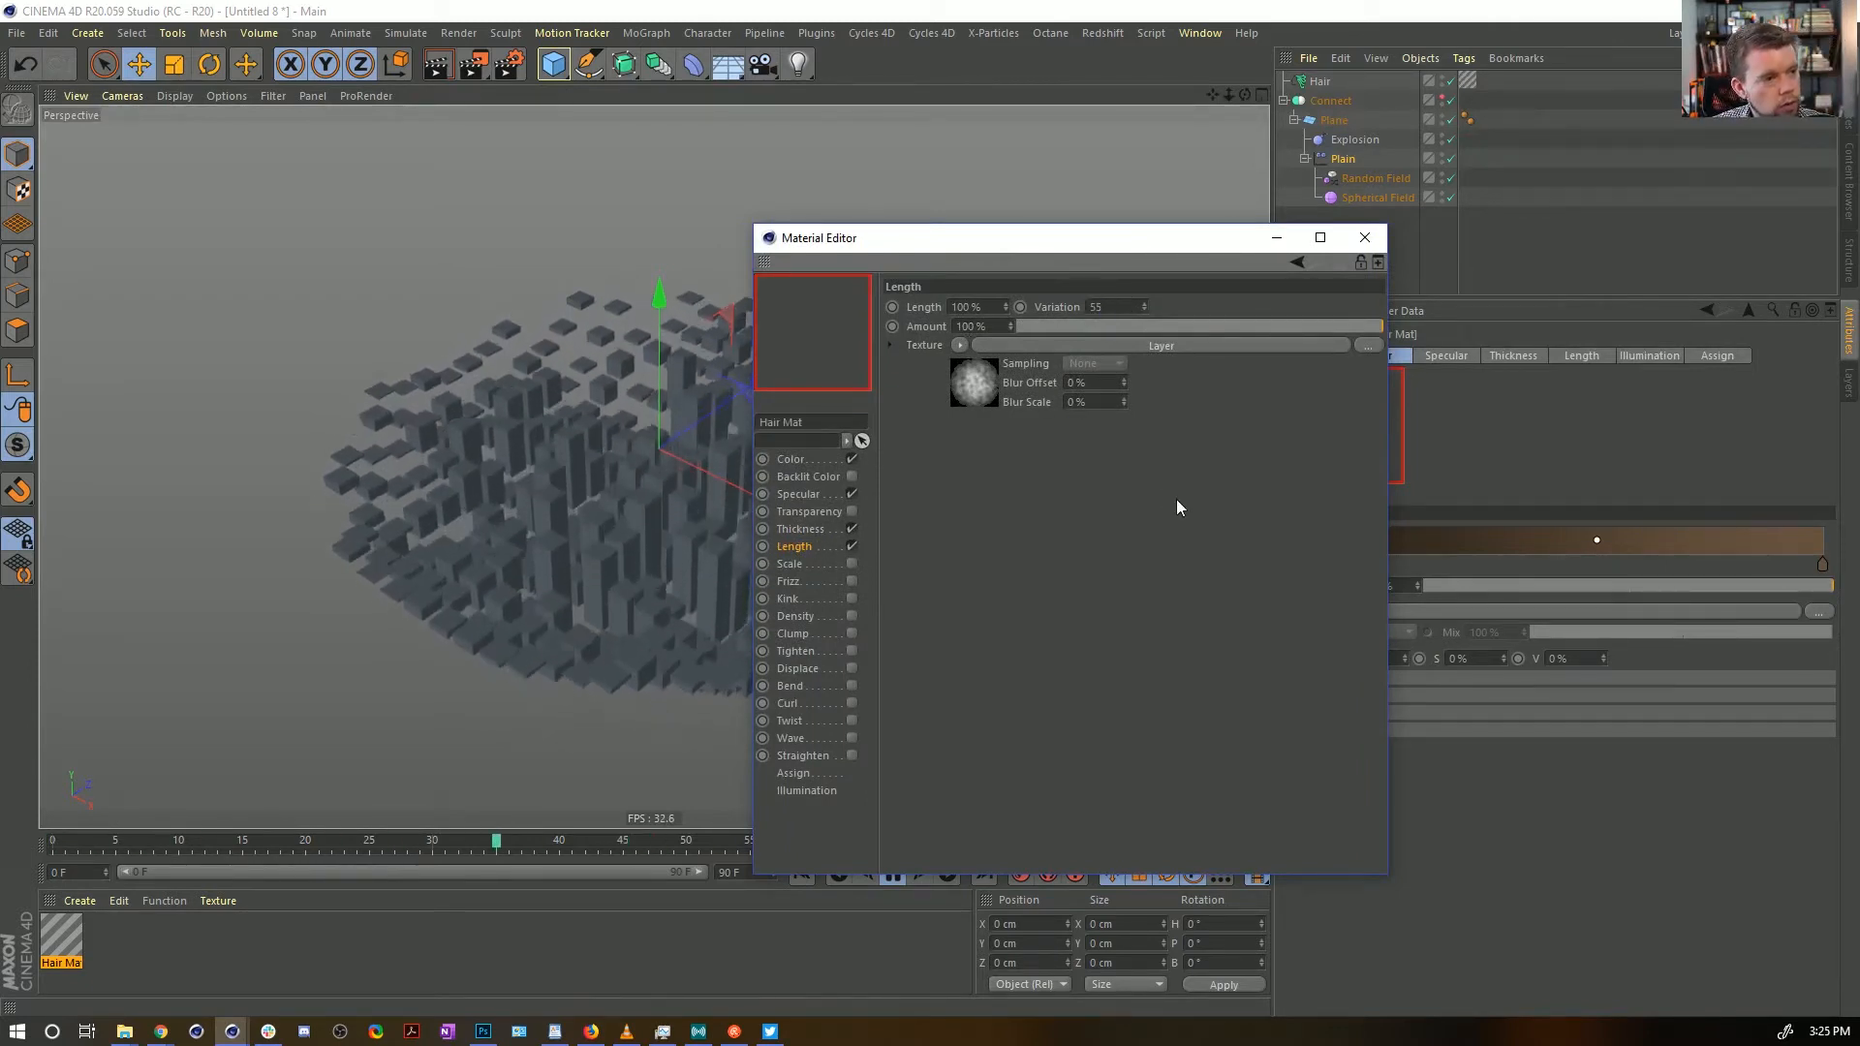
# Lighten the black knot of the gradient in the Hair Mat's length texture to a V value of 17%
pyautogui.click(977, 388)
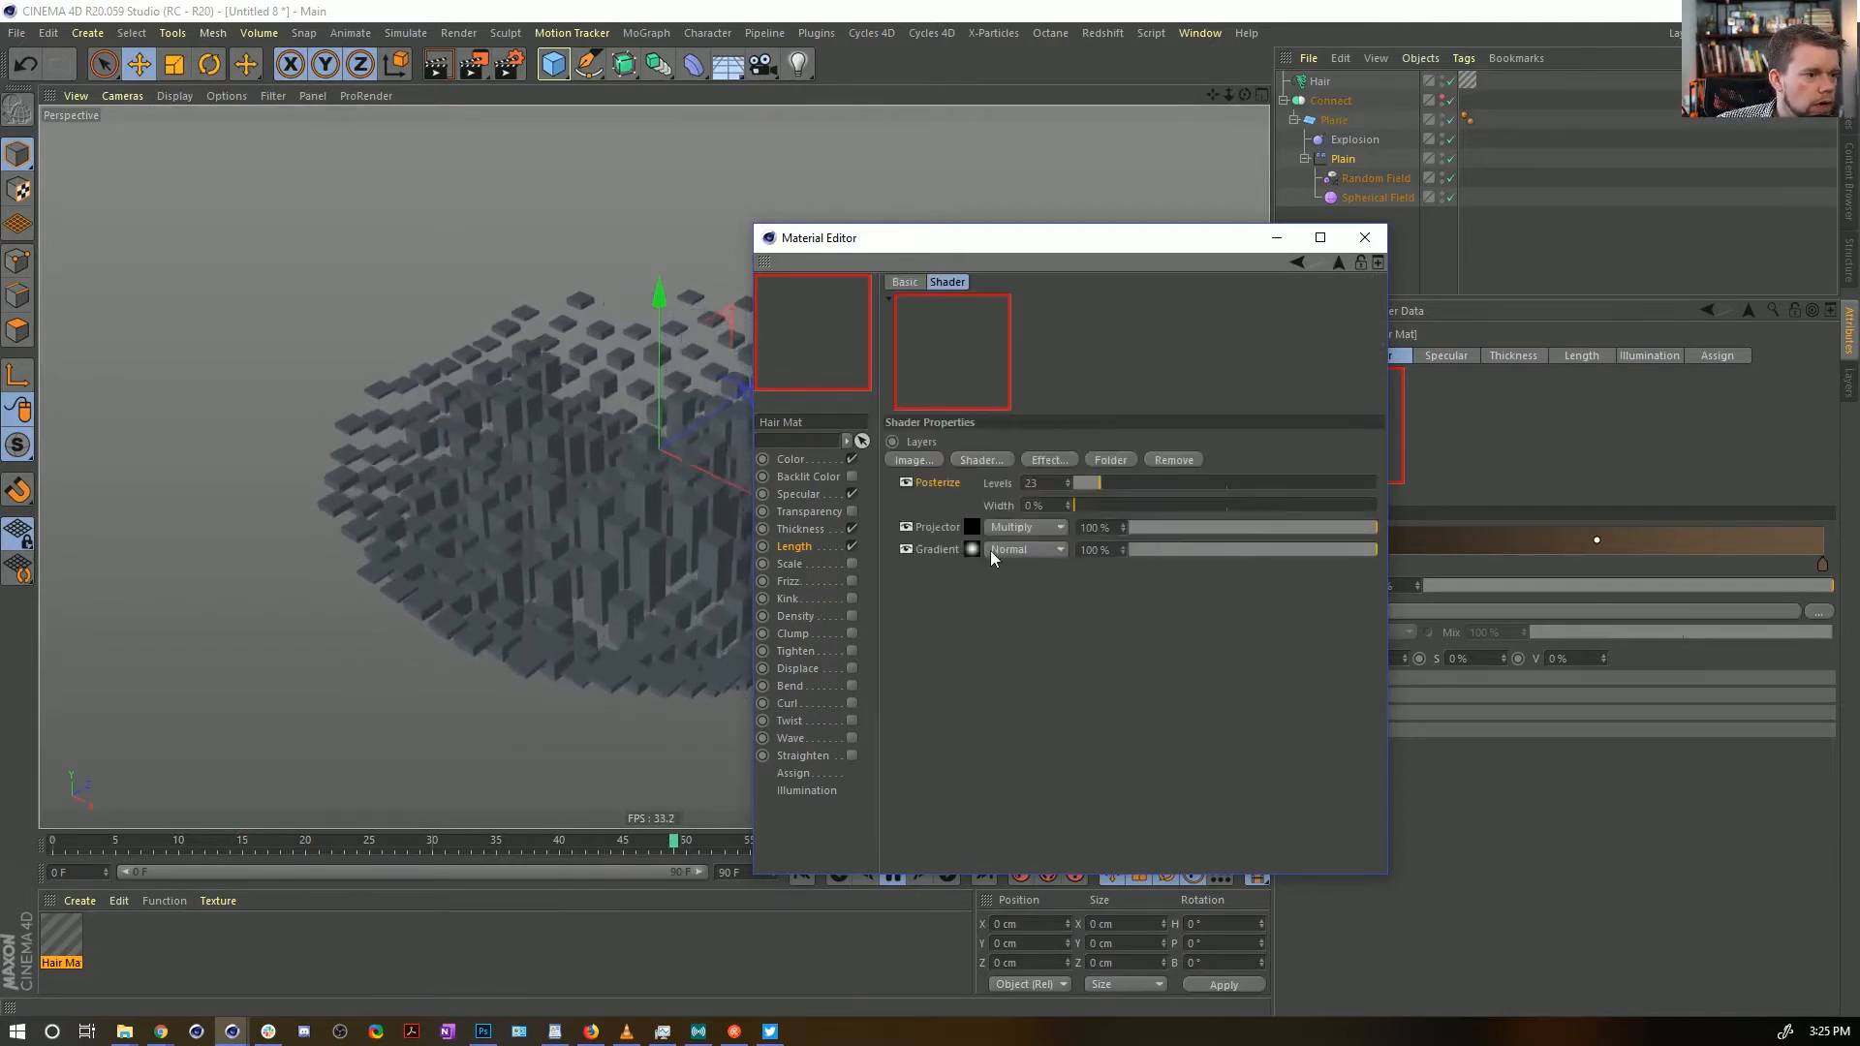
pyautogui.click(970, 549)
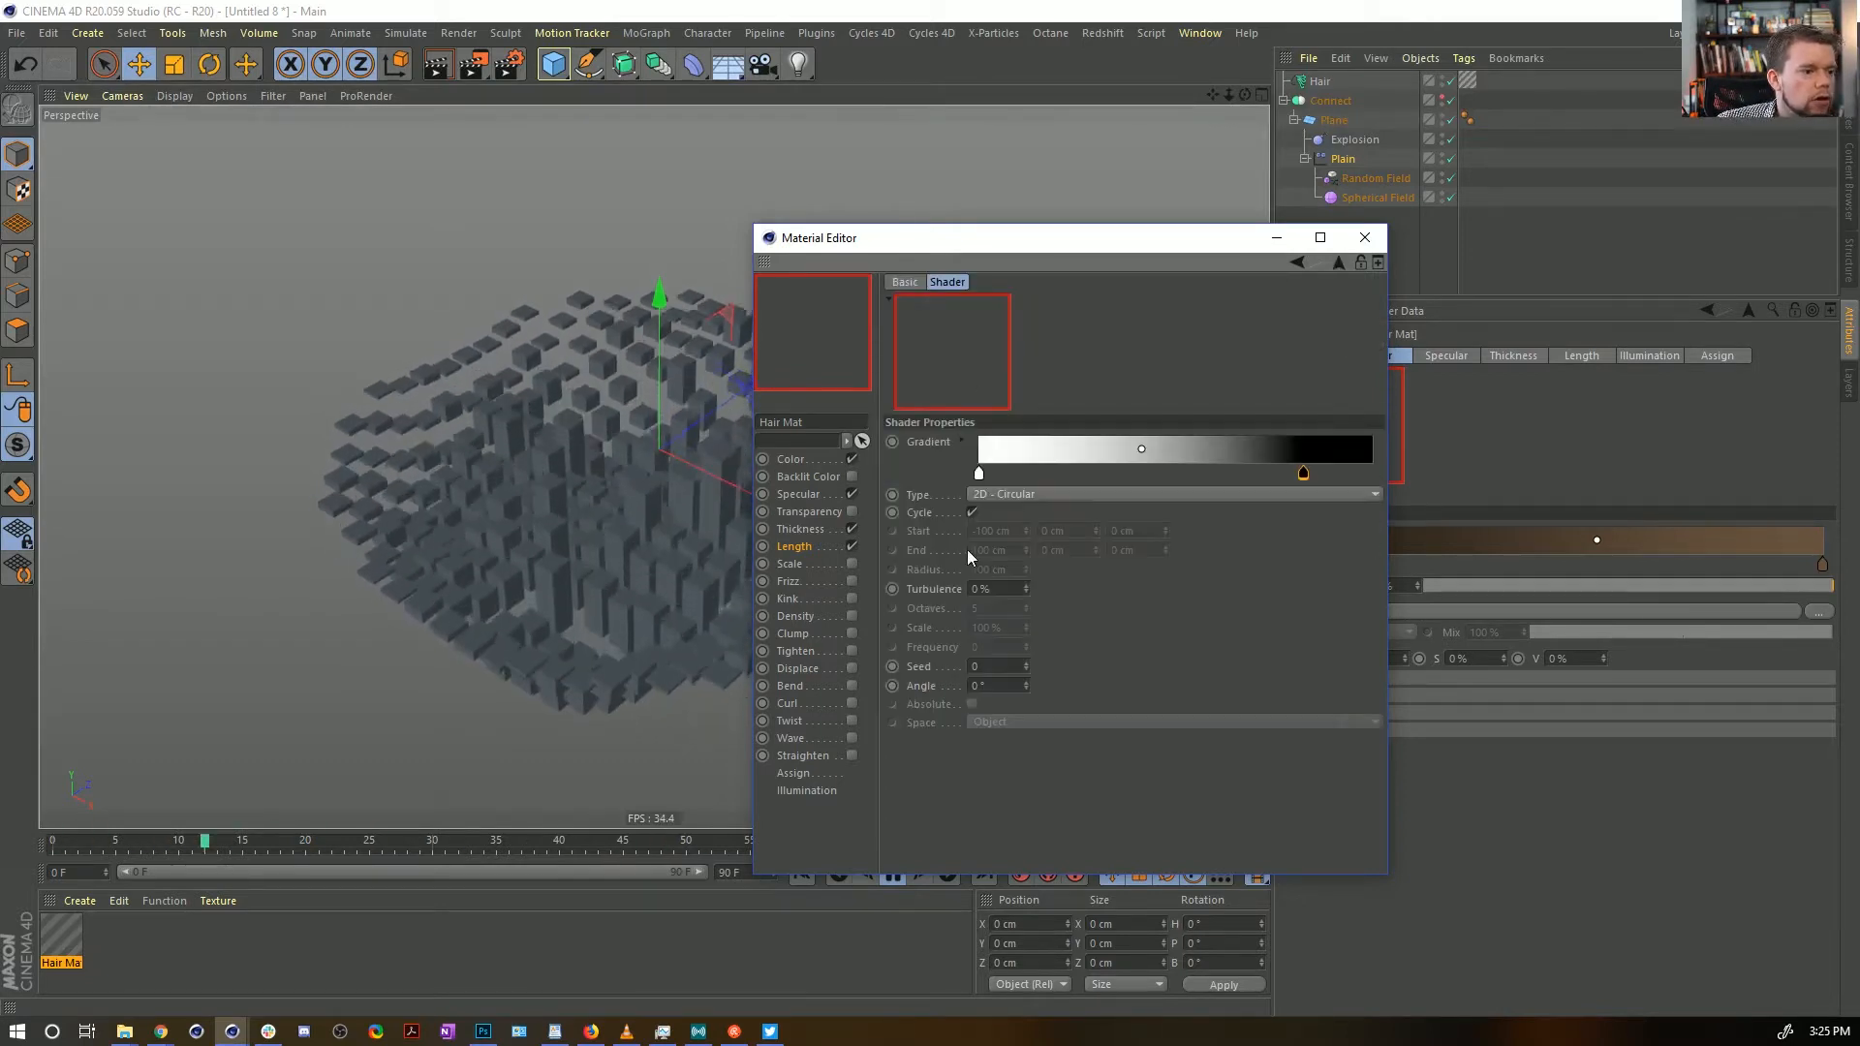
pyautogui.doubleClick(1303, 474)
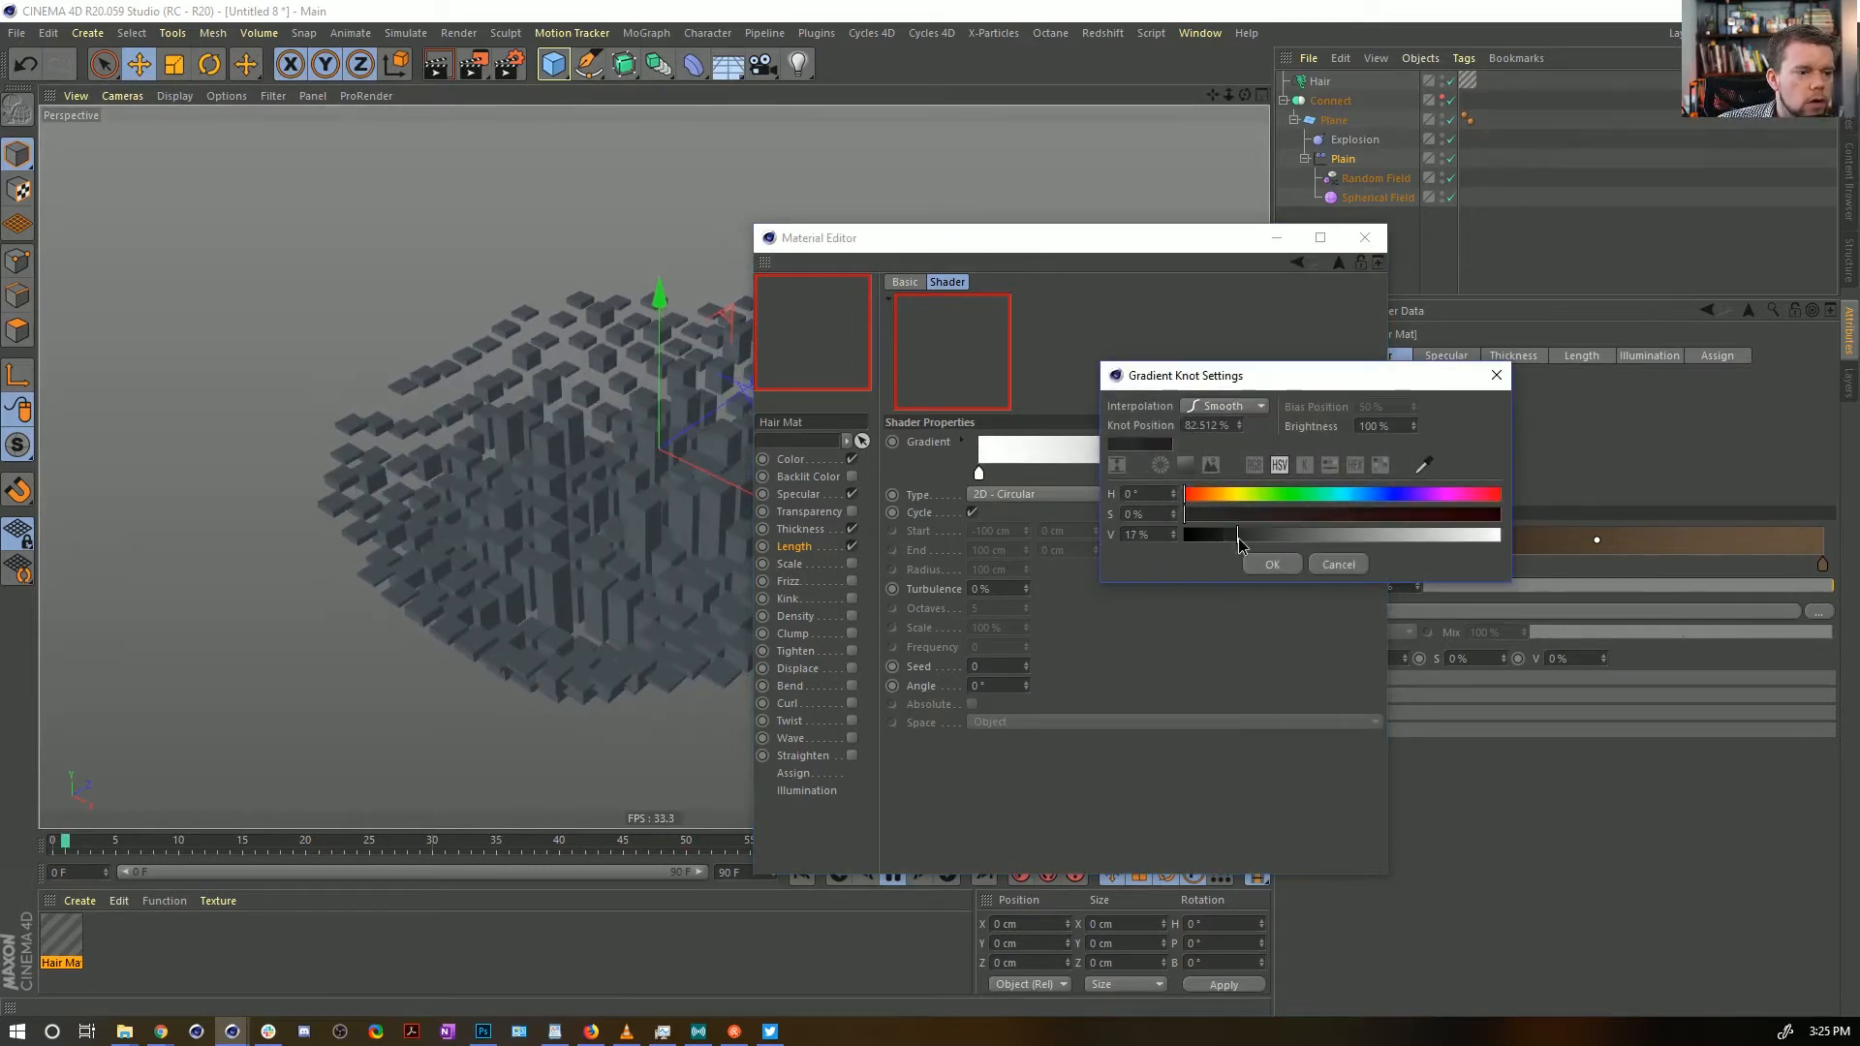
pyautogui.click(1272, 565)
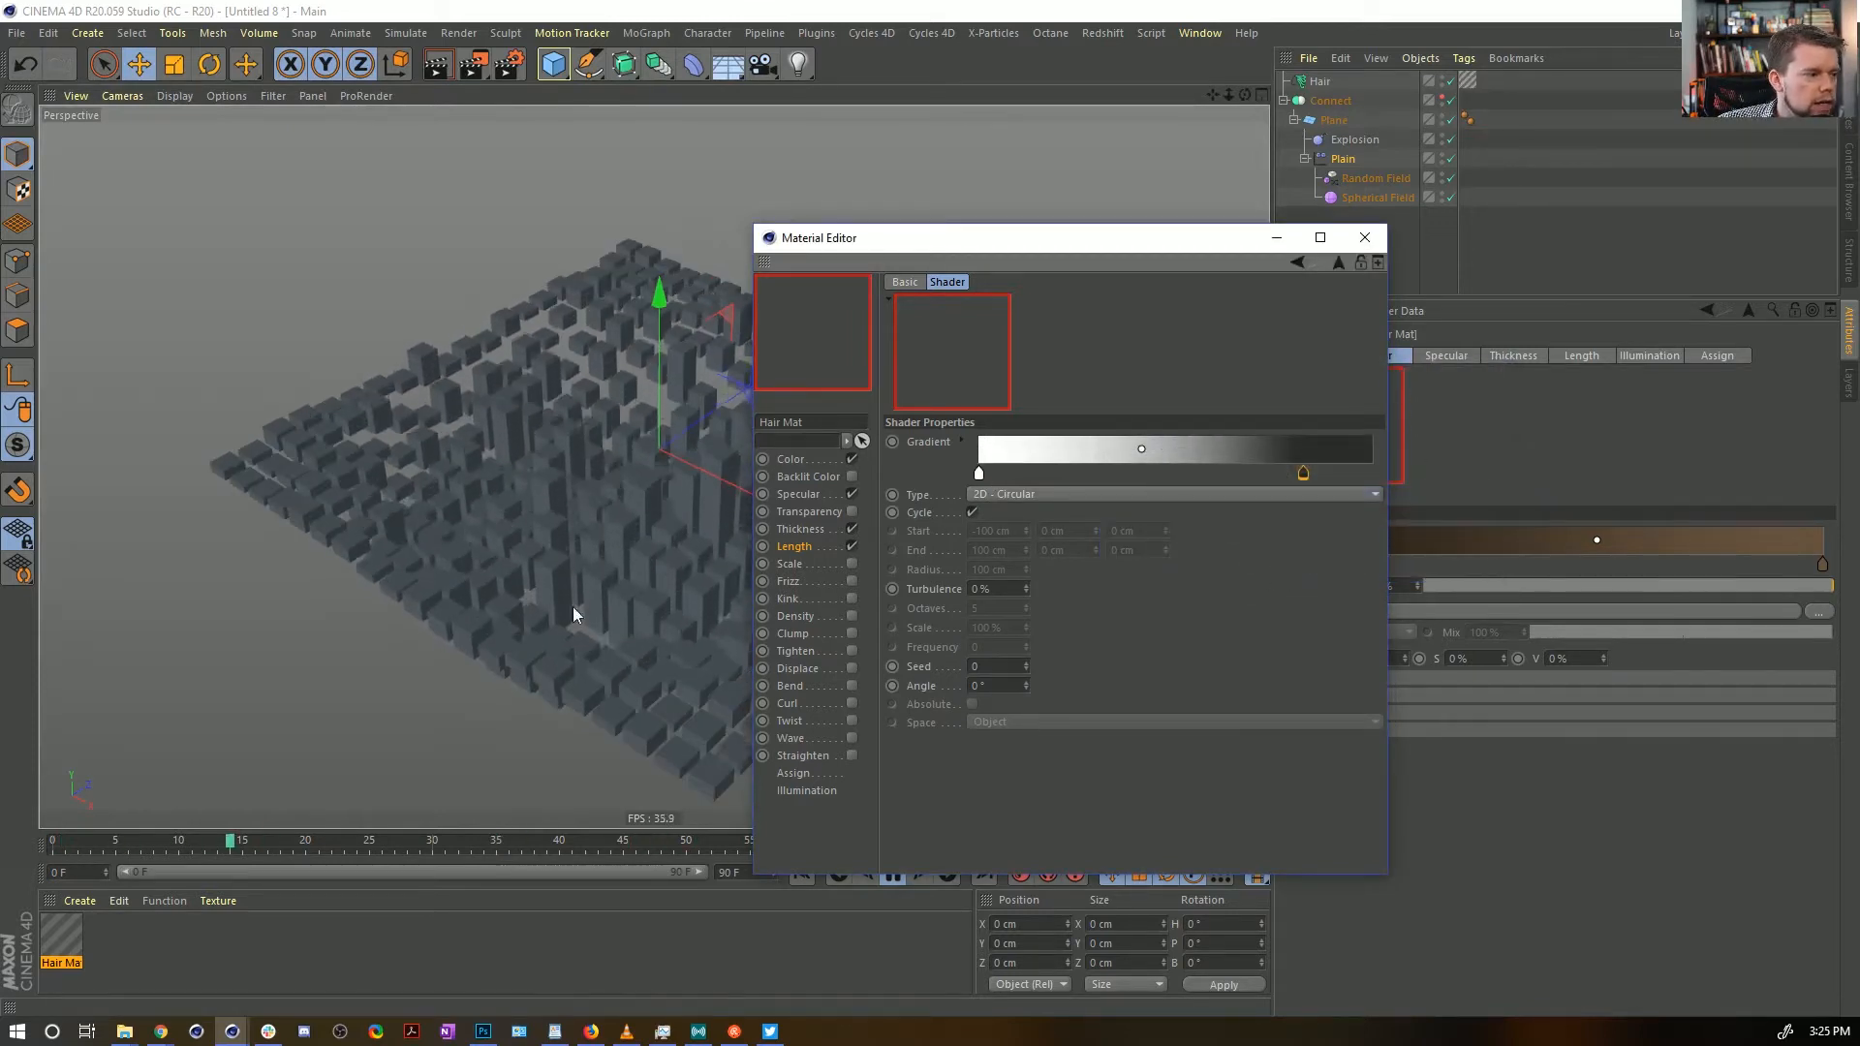
# Lighten the dark knot of the Hair Mat's length gradient further to a mid grey and close the material's settings
pyautogui.doubleClick(1300, 475)
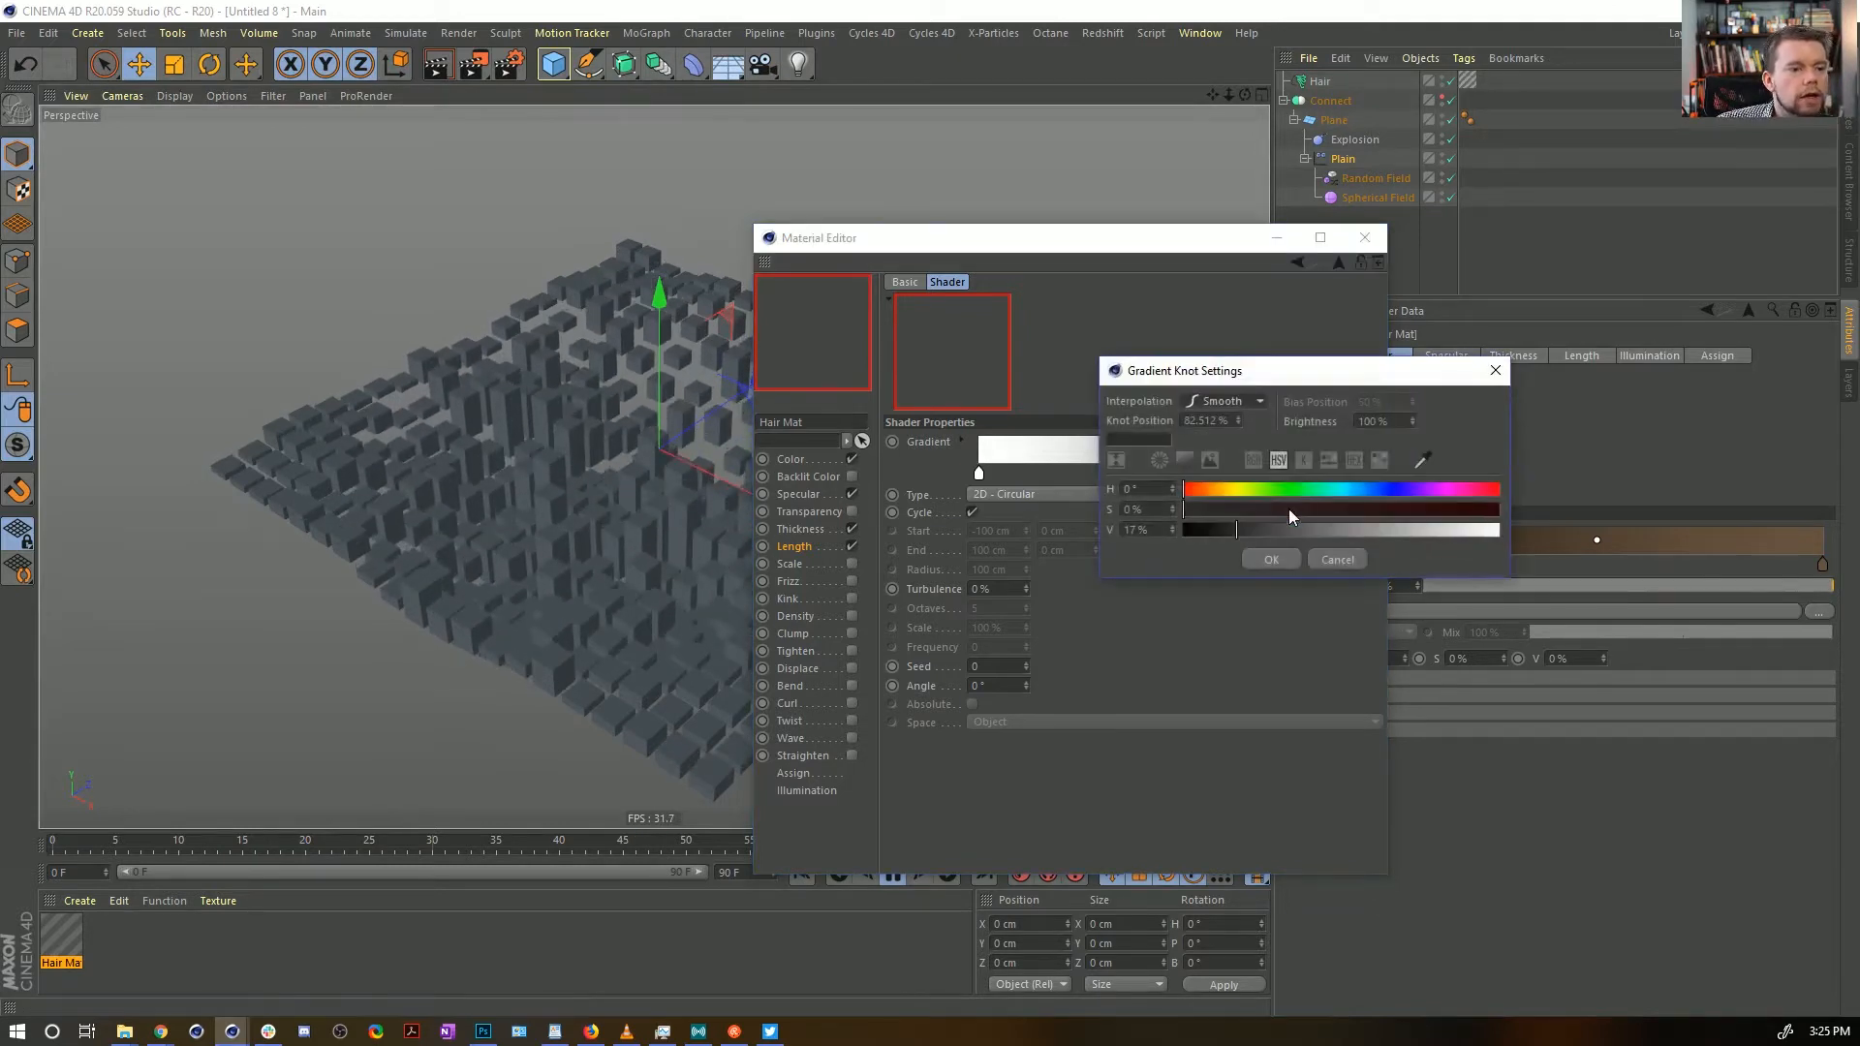
pyautogui.click(1276, 560)
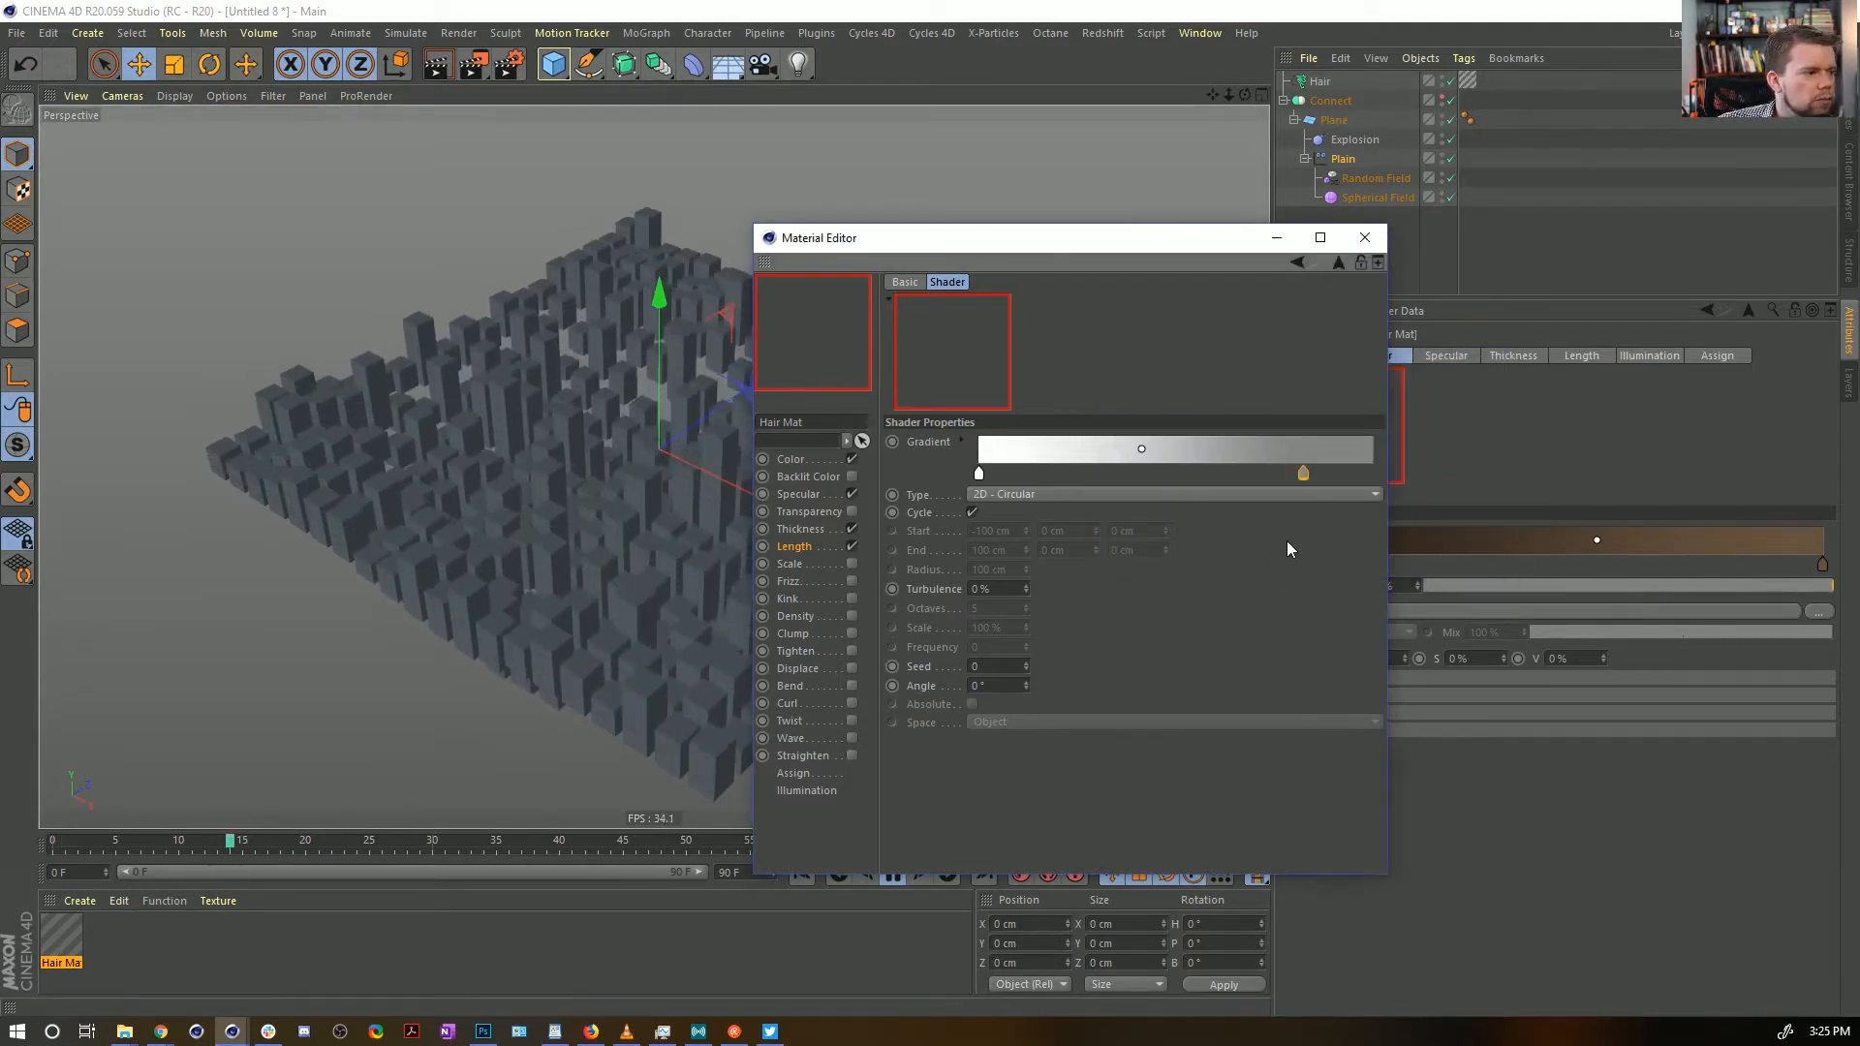
pyautogui.click(1363, 237)
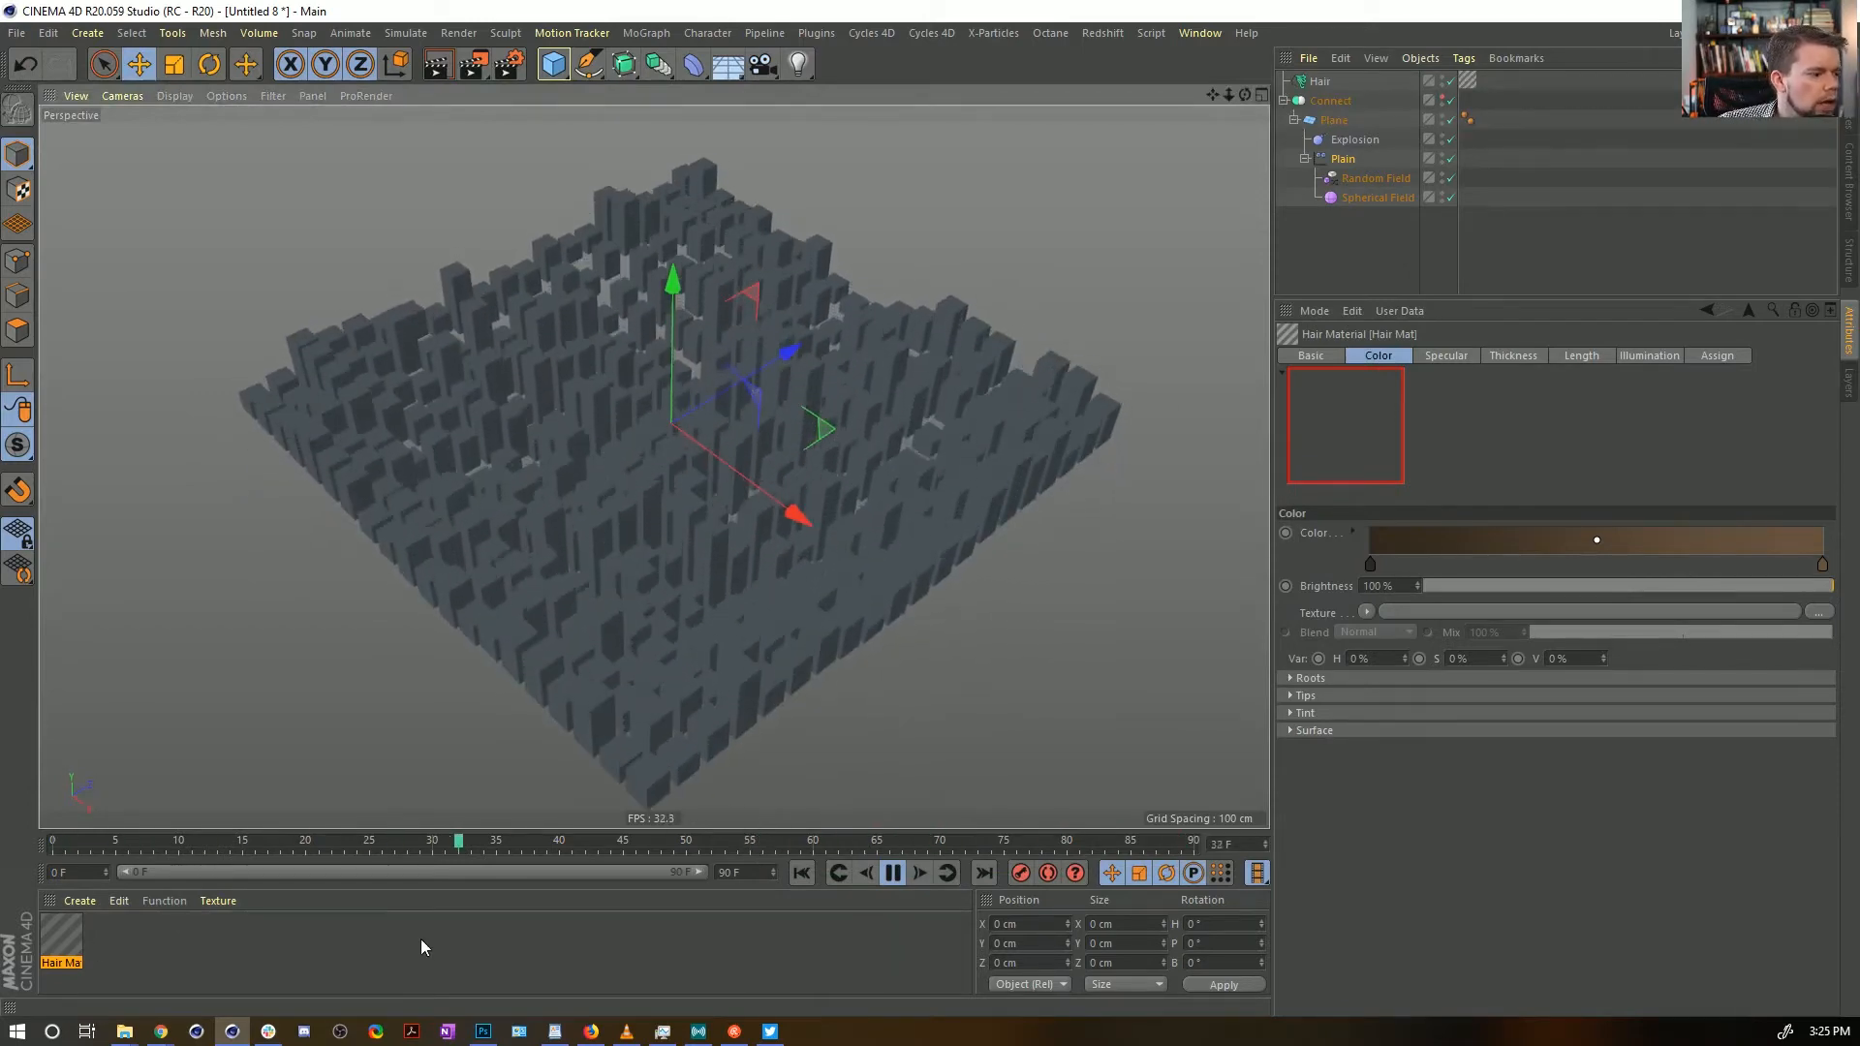
# Set the Hair object's guide length to 300 cm and deselect everything to view the taller blocks
pyautogui.click(1319, 81)
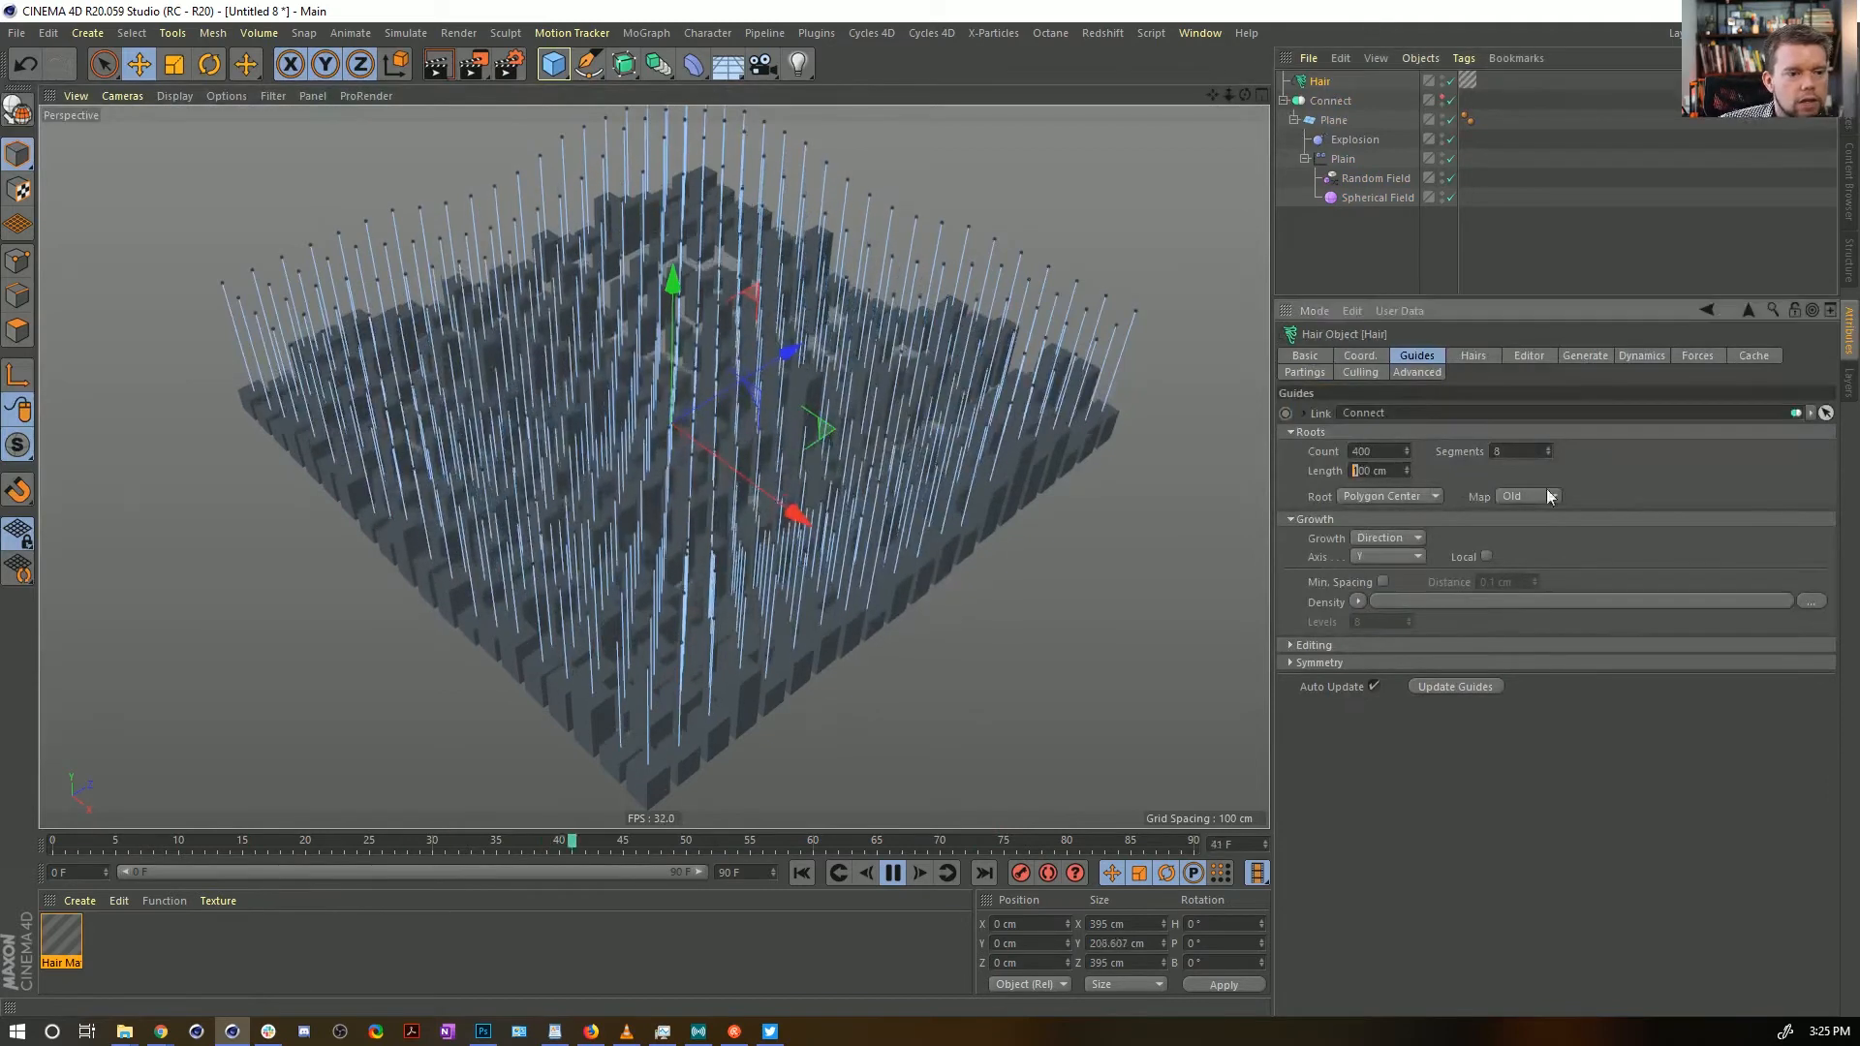
pyautogui.click(1596, 201)
pyautogui.keyDown('alt'); pyautogui.moveTo(742, 287); pyautogui.dragTo(736, 474, button='middle'); pyautogui.keyUp('alt')
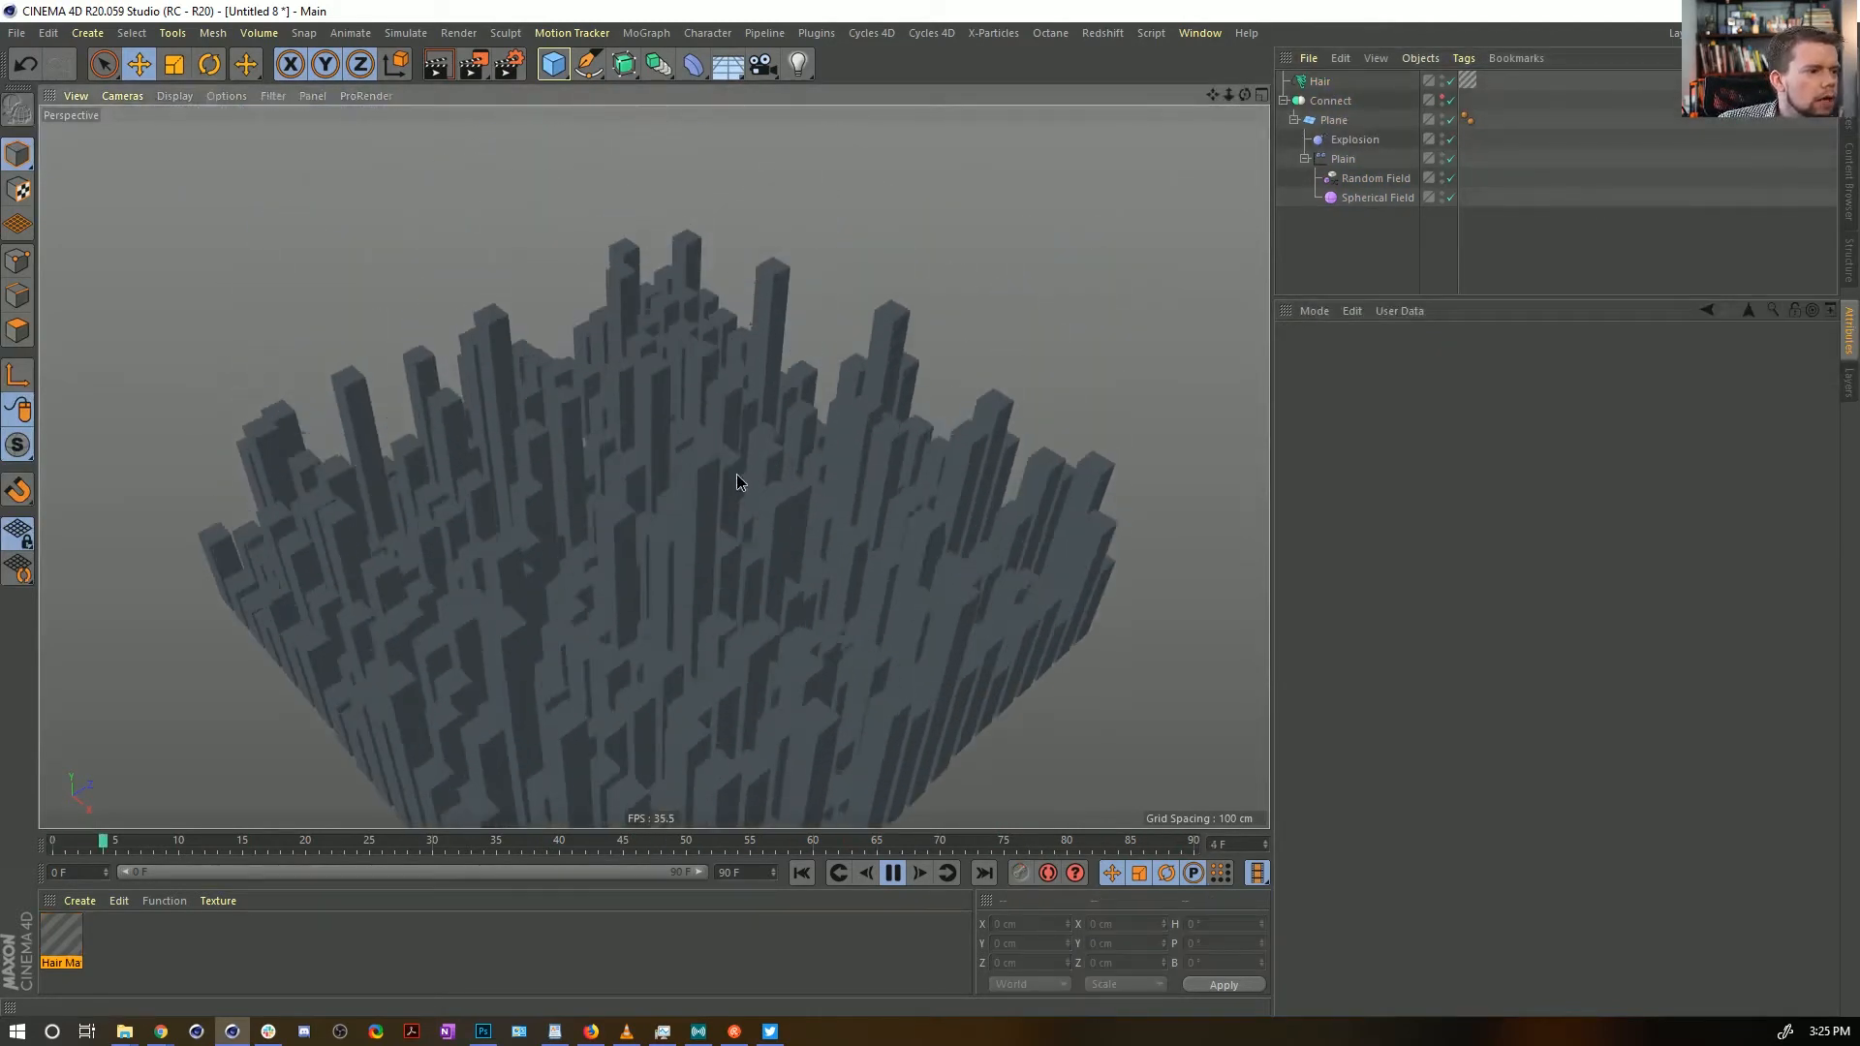
pyautogui.keyDown('alt'); pyautogui.moveTo(737, 474); pyautogui.dragTo(770, 434); pyautogui.keyUp('alt')
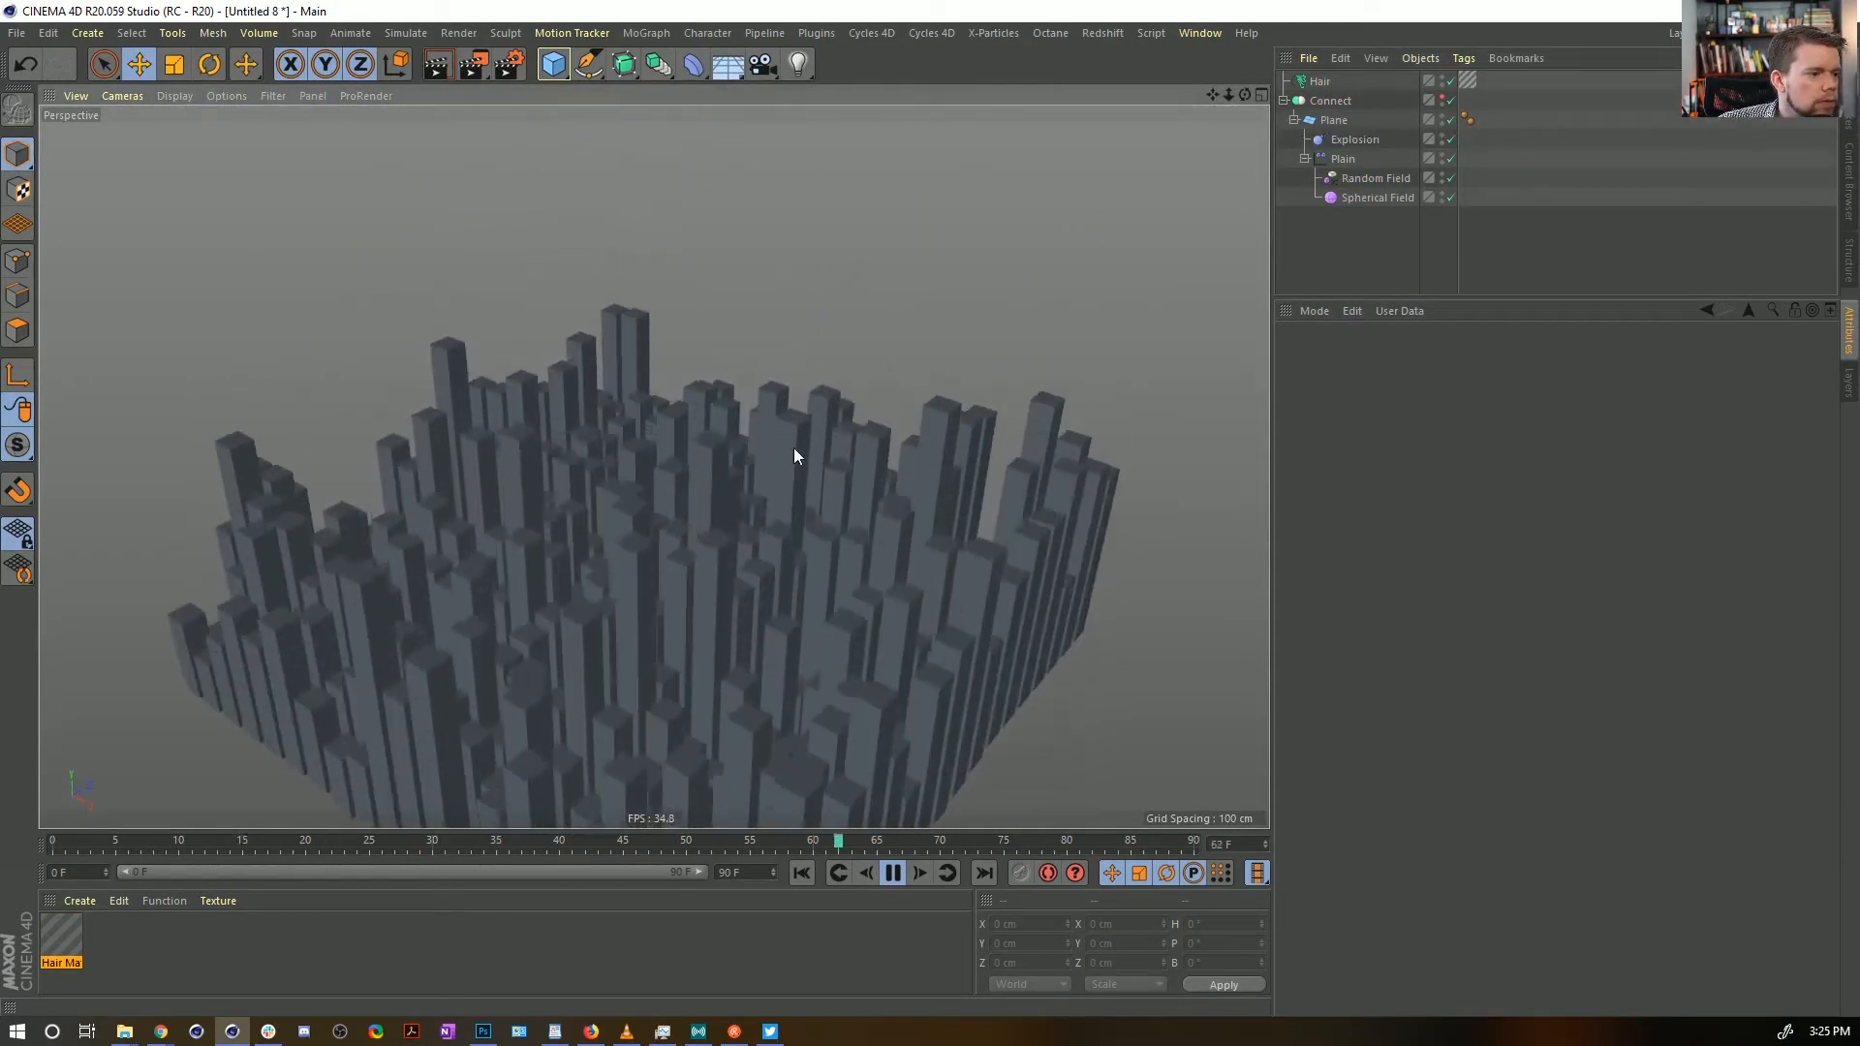
pyautogui.keyDown('alt'); pyautogui.moveTo(739, 574); pyautogui.dragTo(670, 434); pyautogui.keyUp('alt')
pyautogui.keyDown('alt'); pyautogui.moveTo(715, 676); pyautogui.dragTo(800, 370); pyautogui.keyUp('alt')
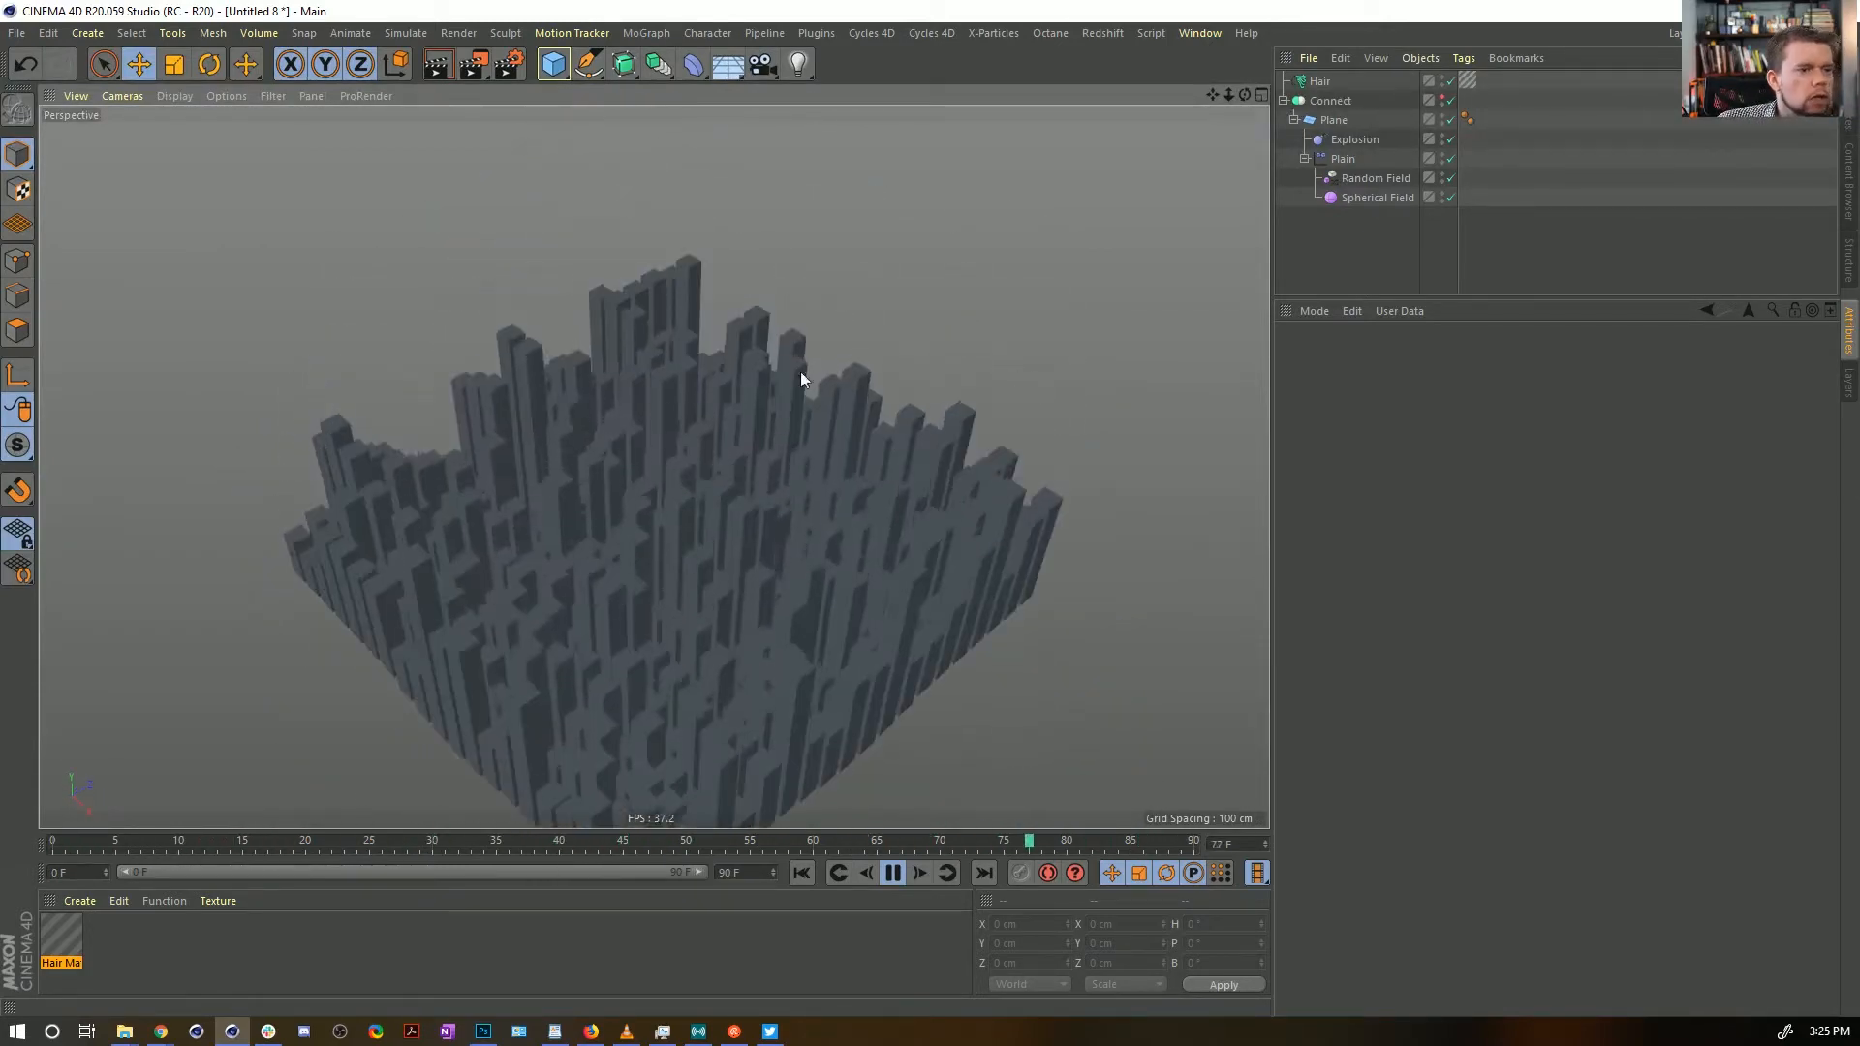
# Set the Plain effector's Z position to 200 cm and check the block displacement from several angles
pyautogui.click(1344, 161)
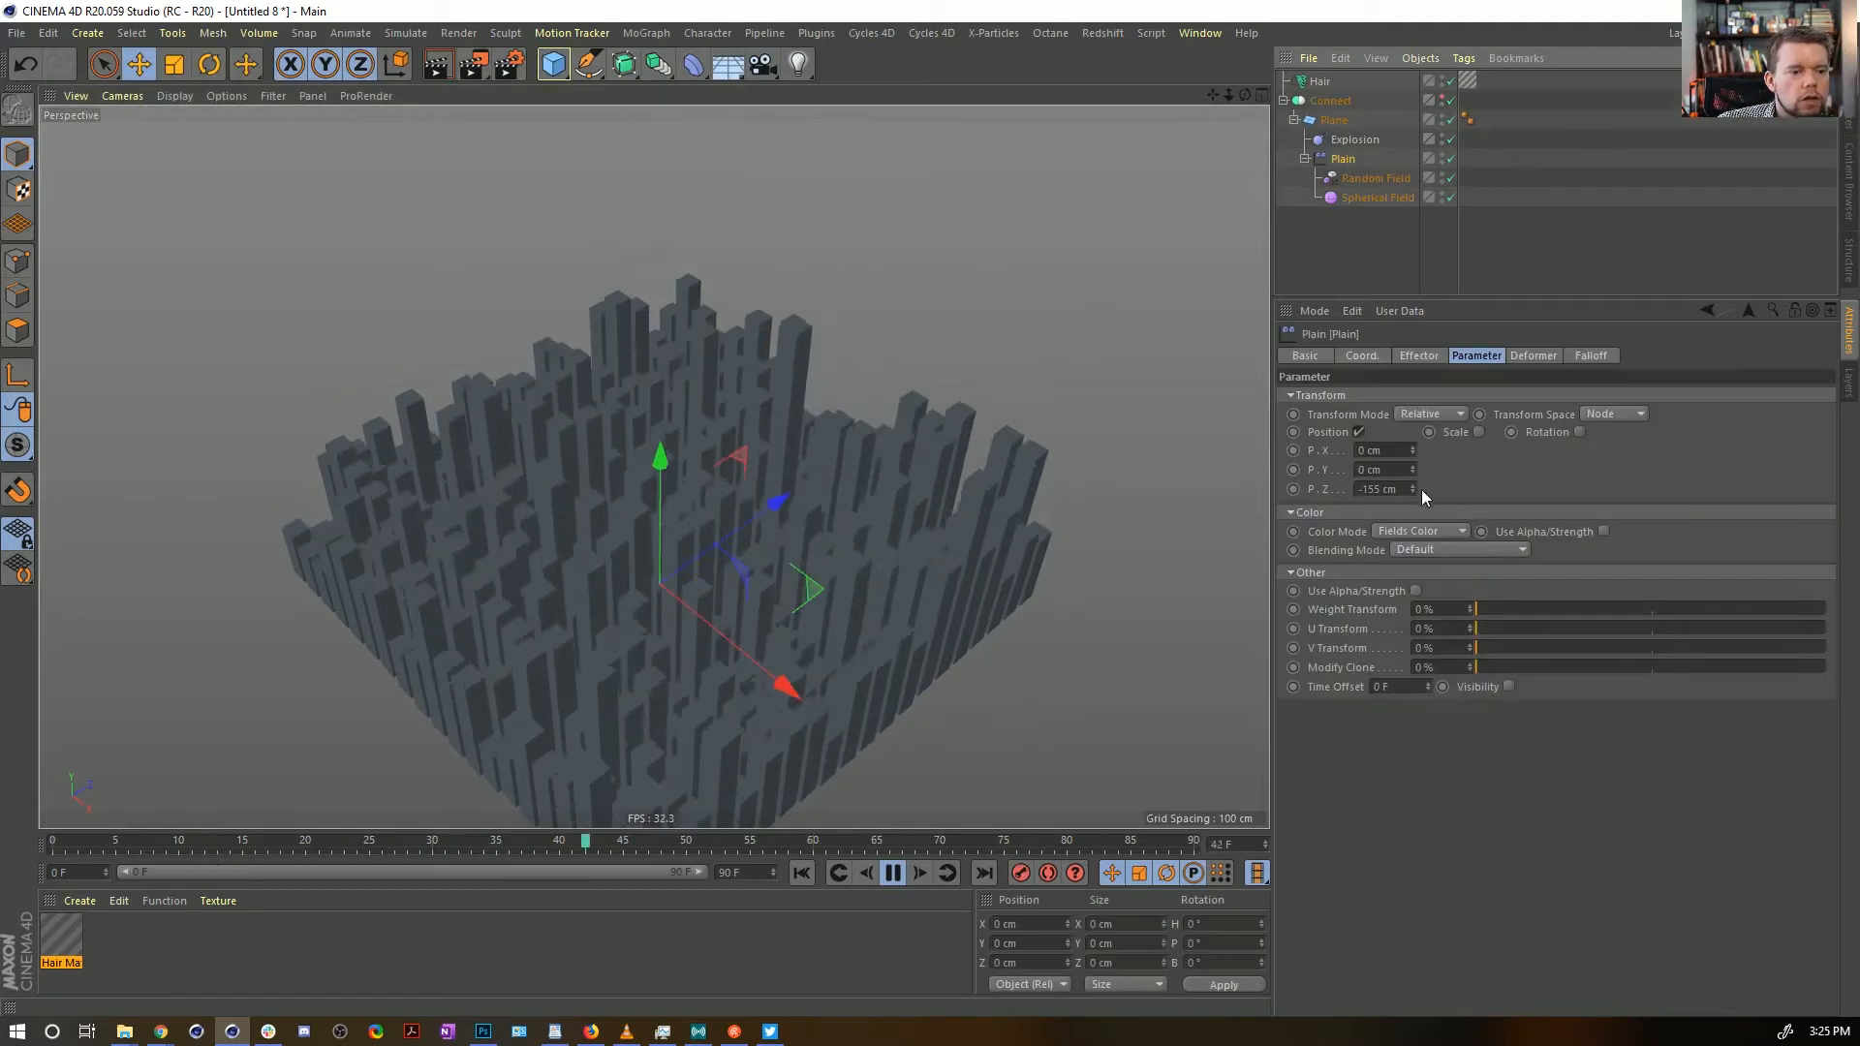
pyautogui.moveTo(1413, 488); pyautogui.dragTo(1413, 156)
pyautogui.keyDown('alt'); pyautogui.moveTo(810, 727); pyautogui.dragTo(818, 608); pyautogui.keyUp('alt')
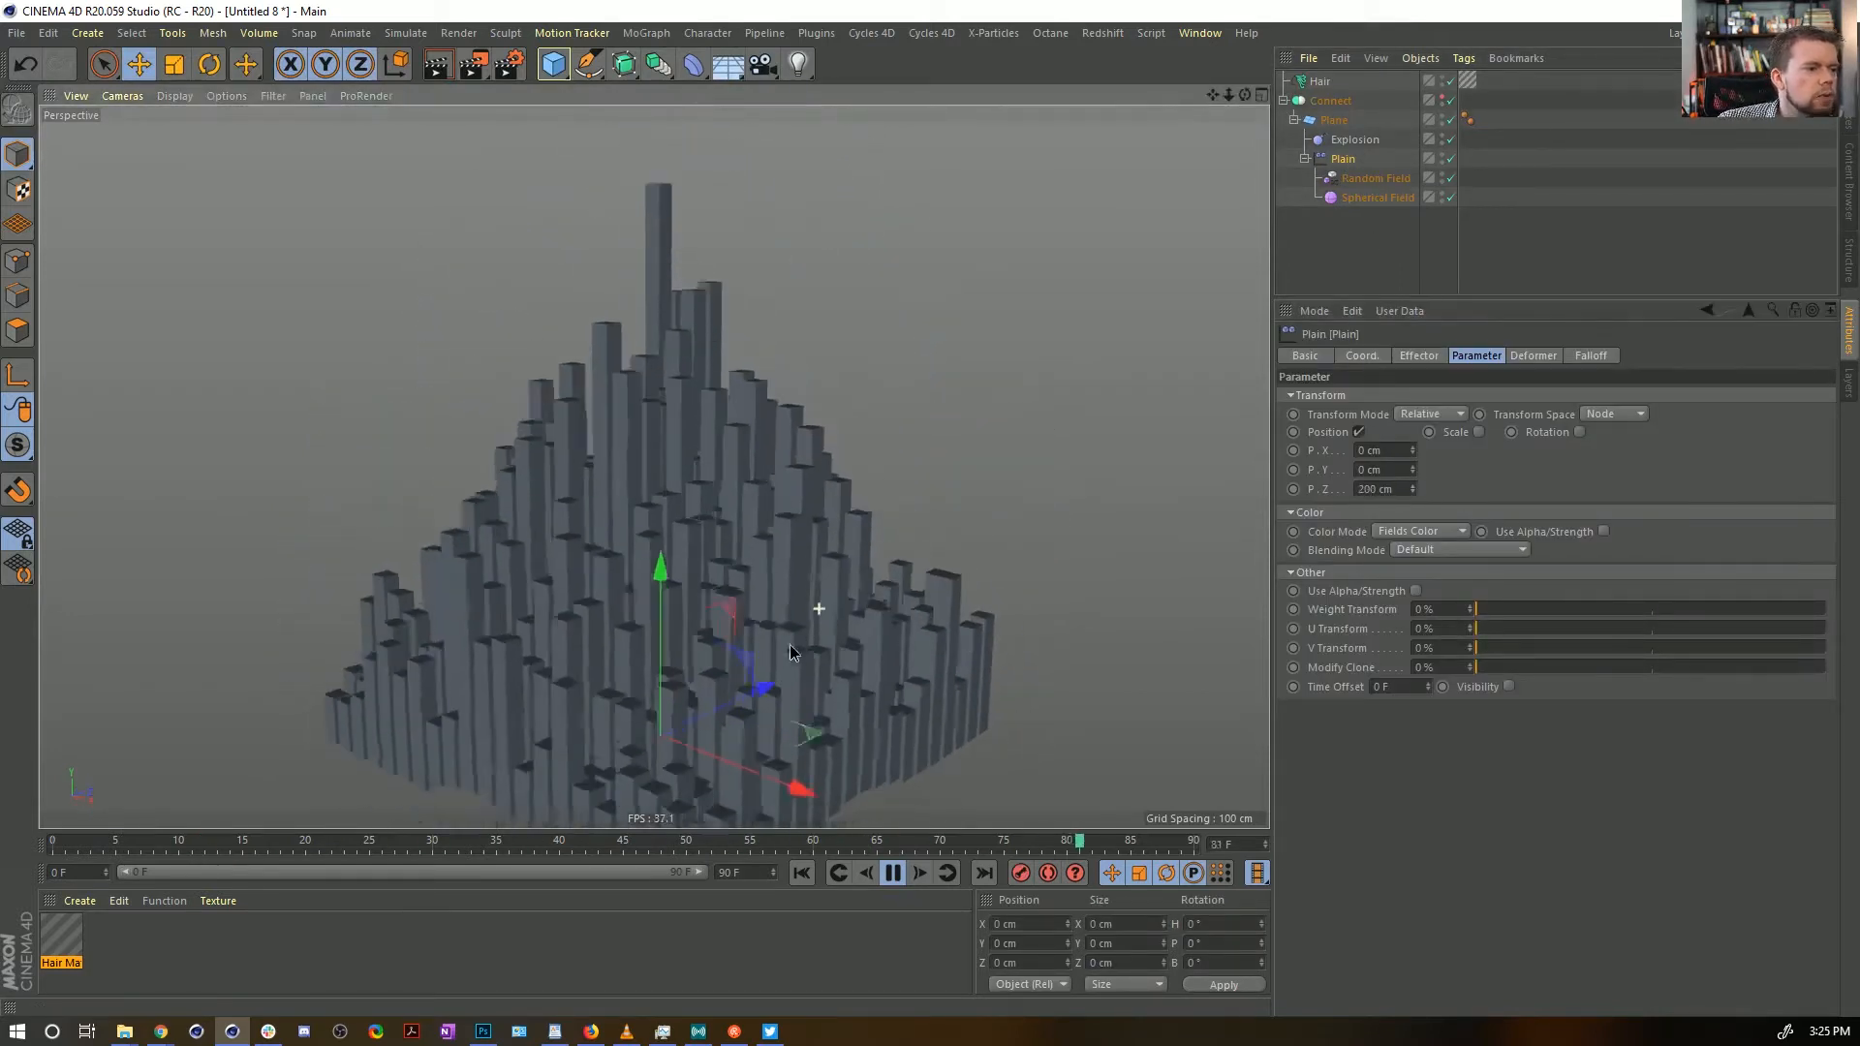
pyautogui.scroll(-1, 772, 728)
pyautogui.moveTo(811, 723)
pyautogui.keyDown('alt'); pyautogui.mouseDown()
pyautogui.moveTo(695, 661)
pyautogui.moveTo(682, 688)
pyautogui.mouseUp(); pyautogui.keyUp('alt')
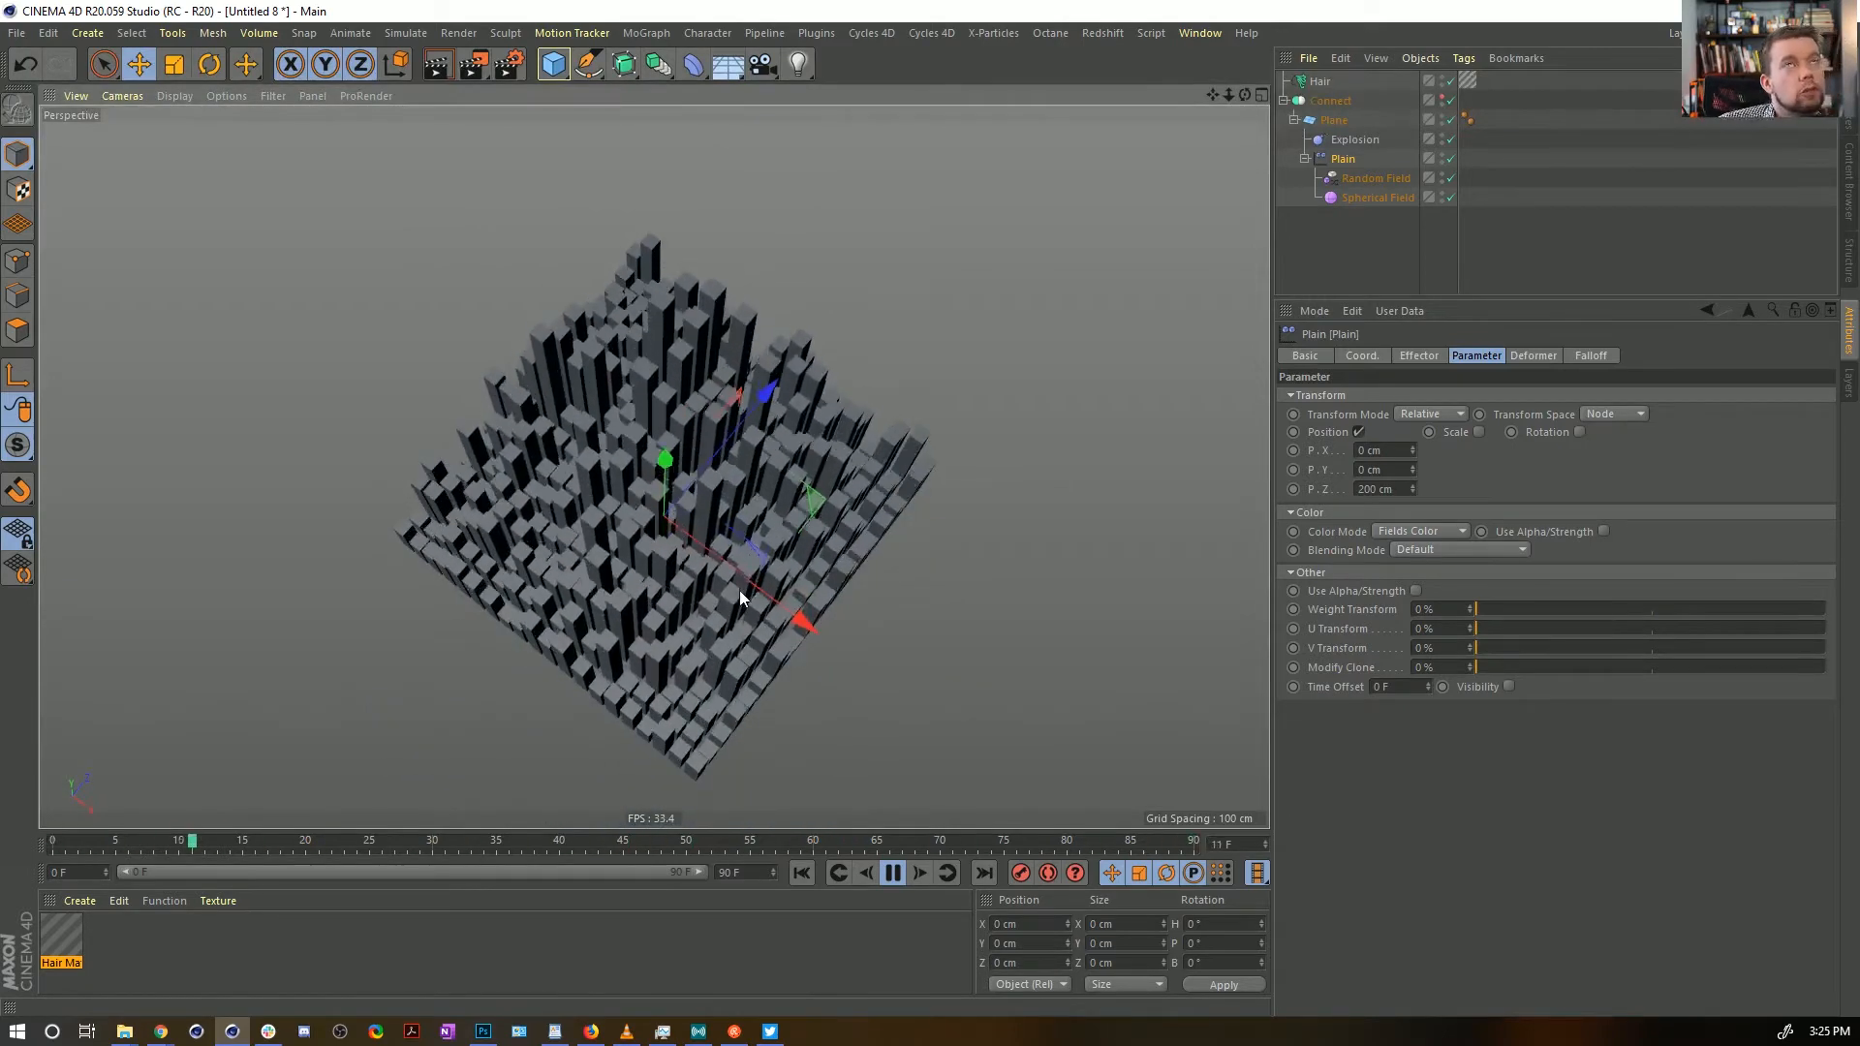
pyautogui.keyDown('alt'); pyautogui.moveTo(678, 549); pyautogui.dragTo(668, 364); pyautogui.keyUp('alt')
pyautogui.keyDown('alt'); pyautogui.moveTo(723, 528); pyautogui.dragTo(812, 482, button='right'); pyautogui.keyUp('alt')
pyautogui.keyDown('alt'); pyautogui.moveTo(743, 552); pyautogui.dragTo(705, 536); pyautogui.keyUp('alt')
pyautogui.keyDown('alt'); pyautogui.moveTo(705, 537); pyautogui.dragTo(662, 562, button='right'); pyautogui.keyUp('alt')
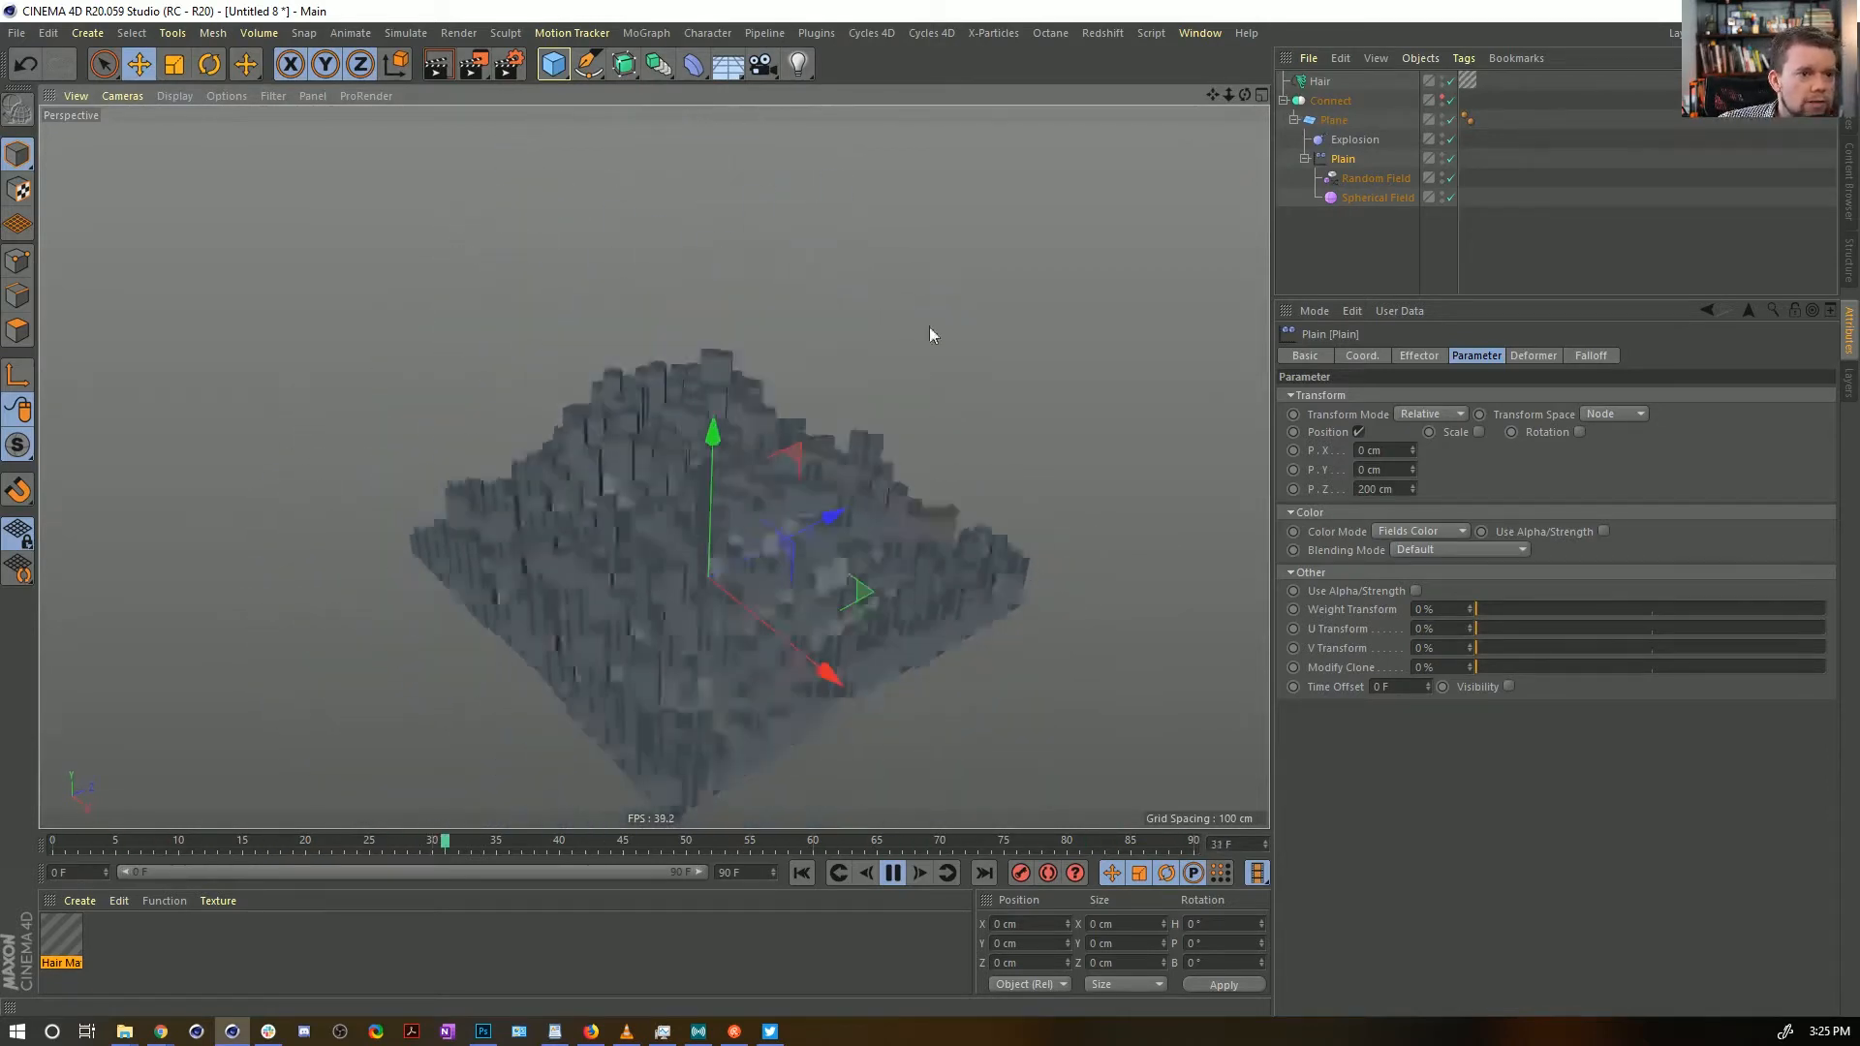
# Set the Plane's height and width to 800 cm each
pyautogui.click(1333, 120)
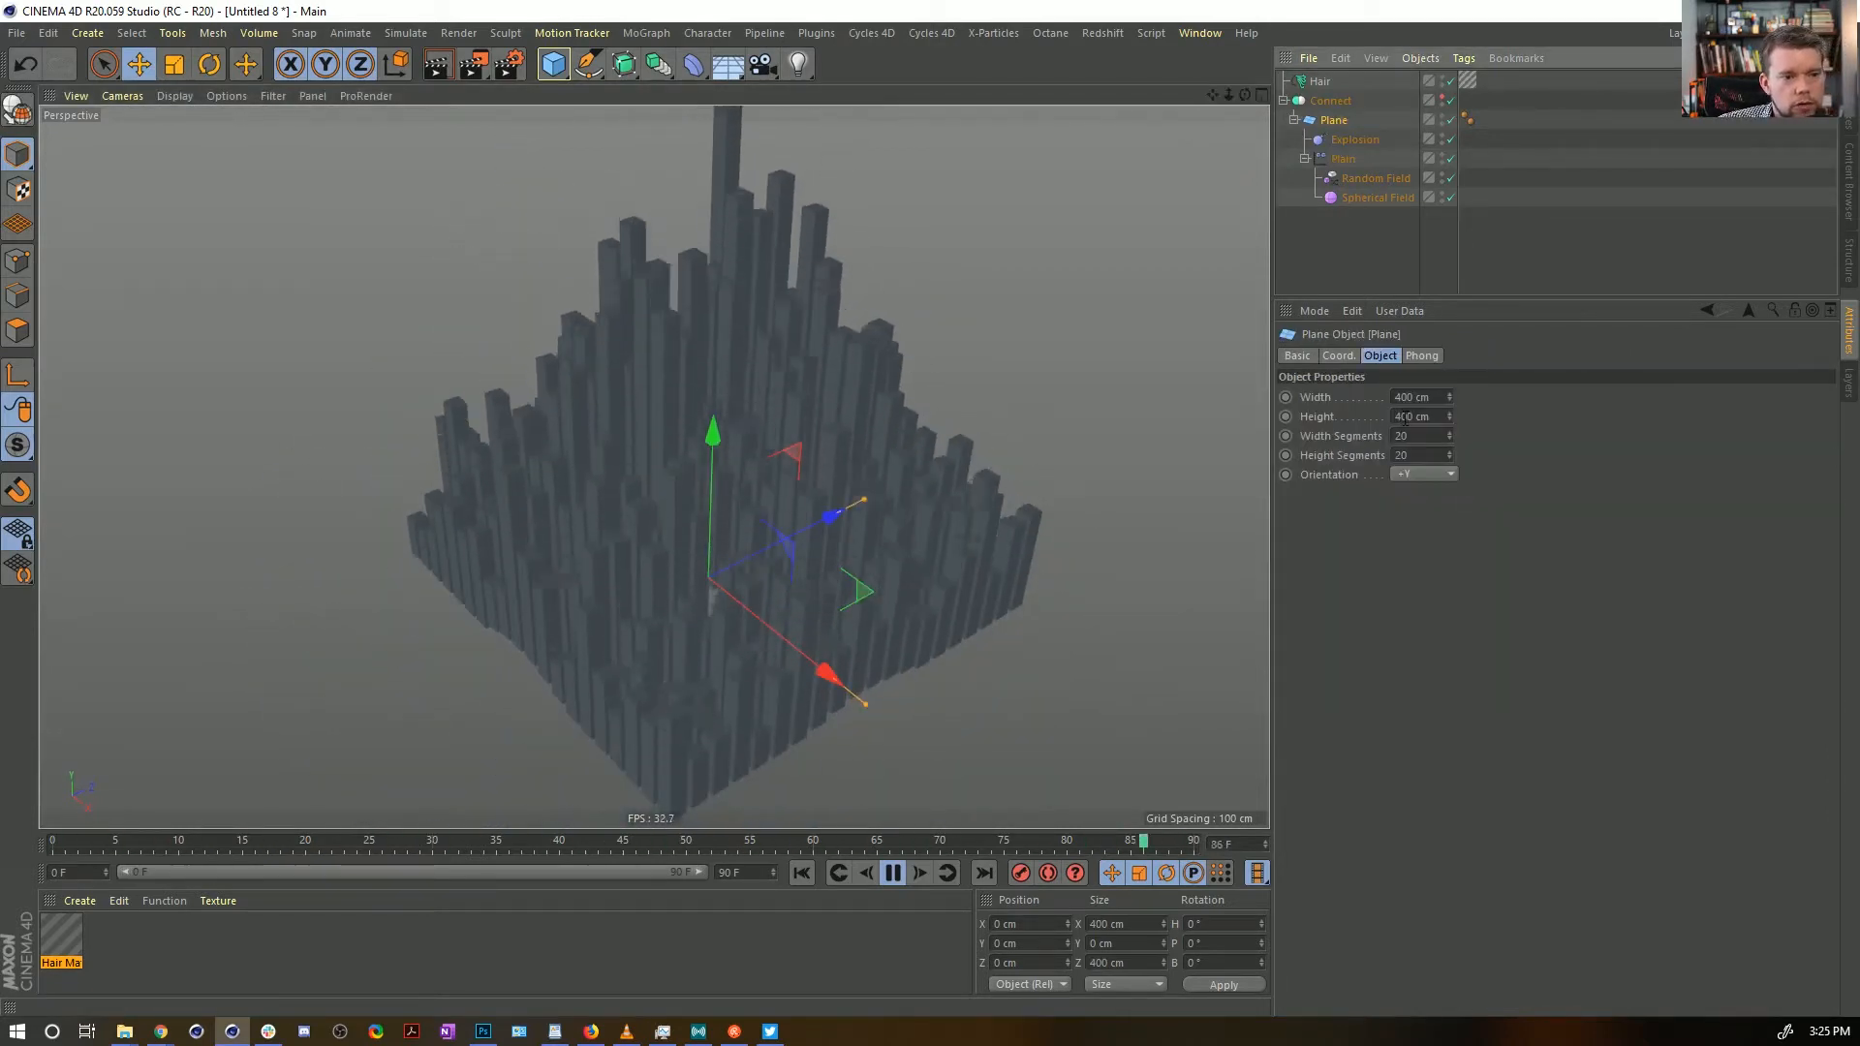
pyautogui.moveTo(1401, 414); pyautogui.dragTo(1321, 448)
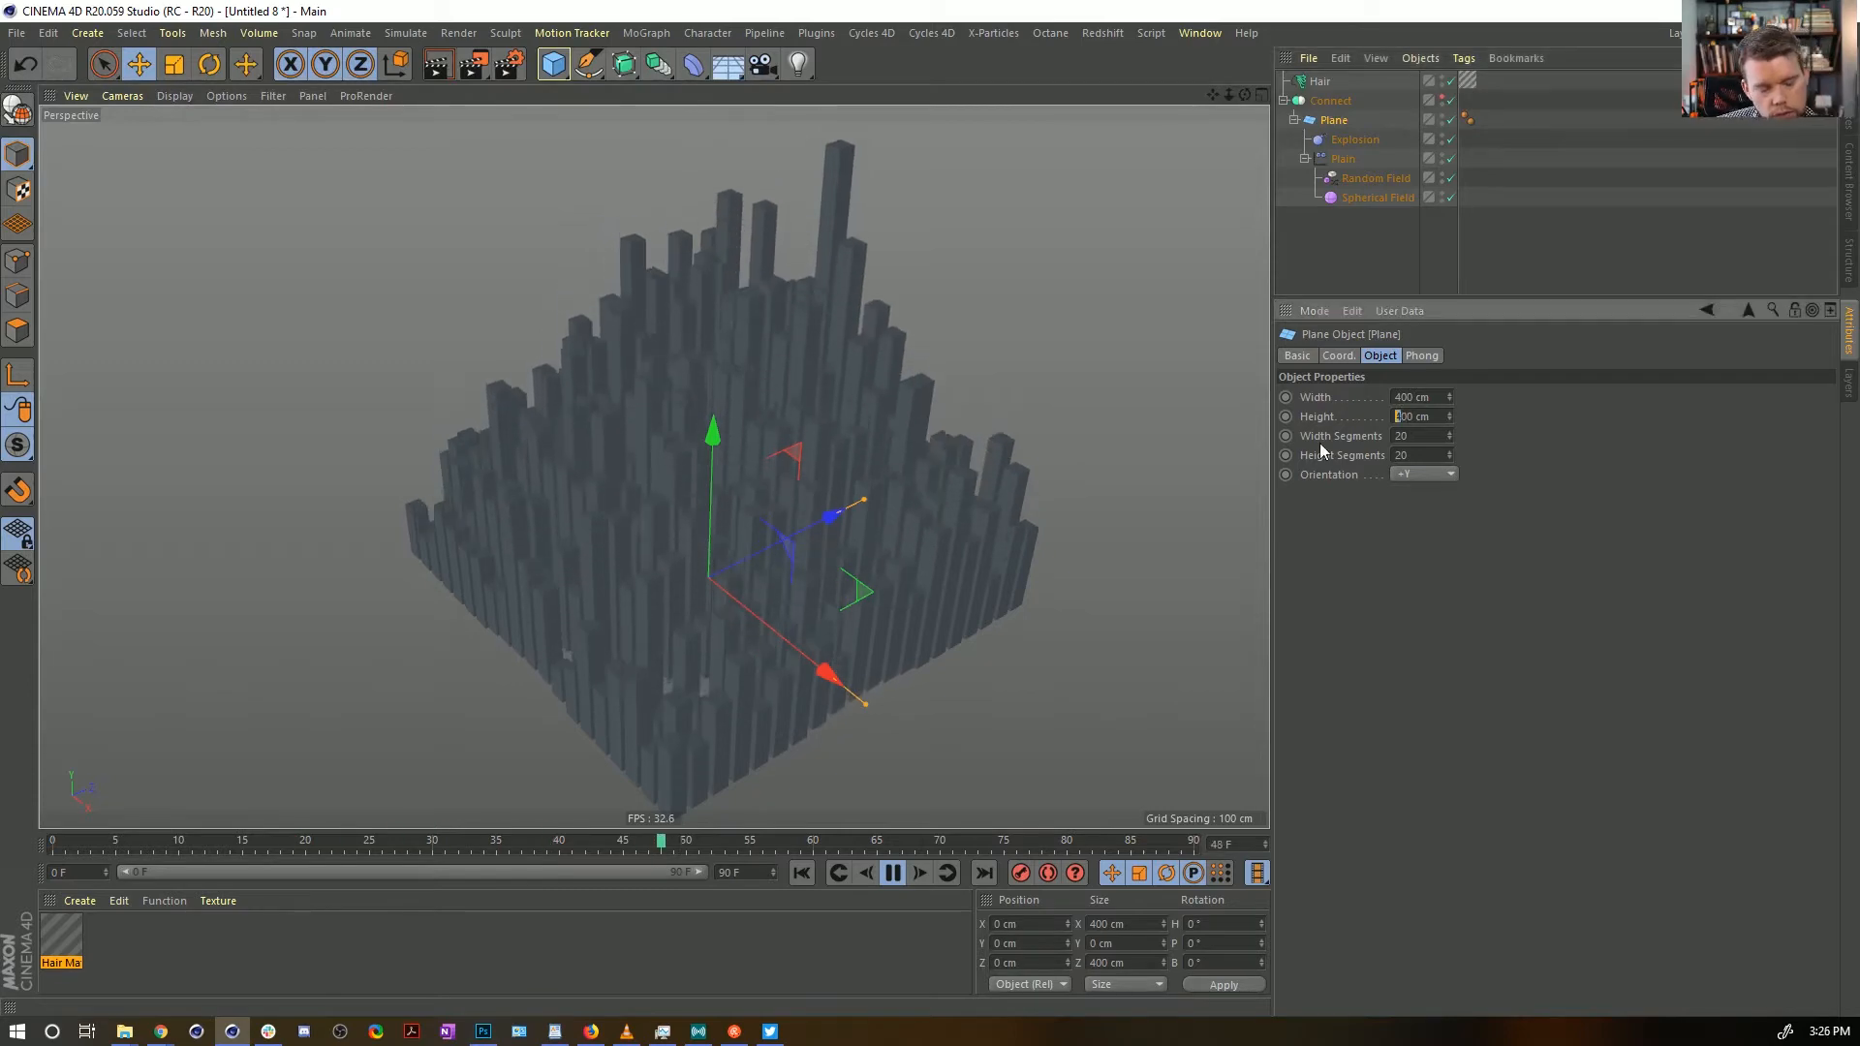
pyautogui.write('8')
pyautogui.press('Return')
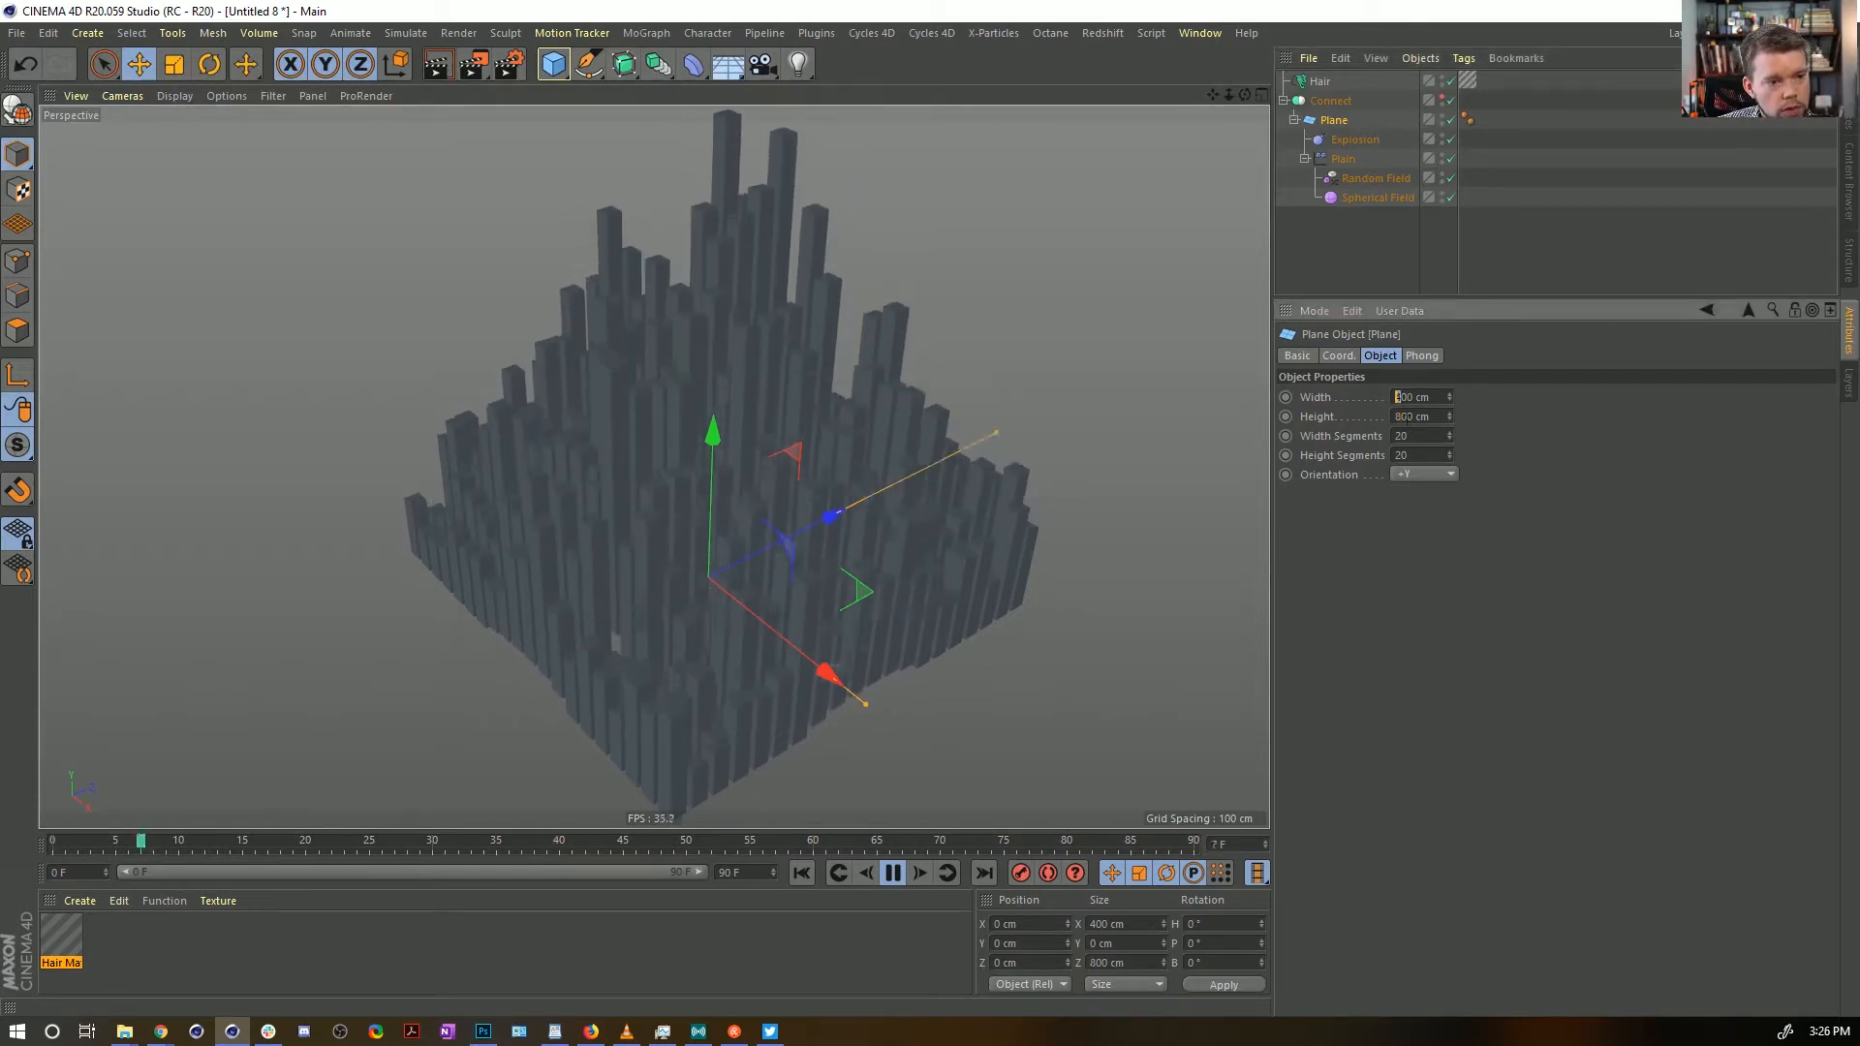
pyautogui.write('8')
pyautogui.press('Return')
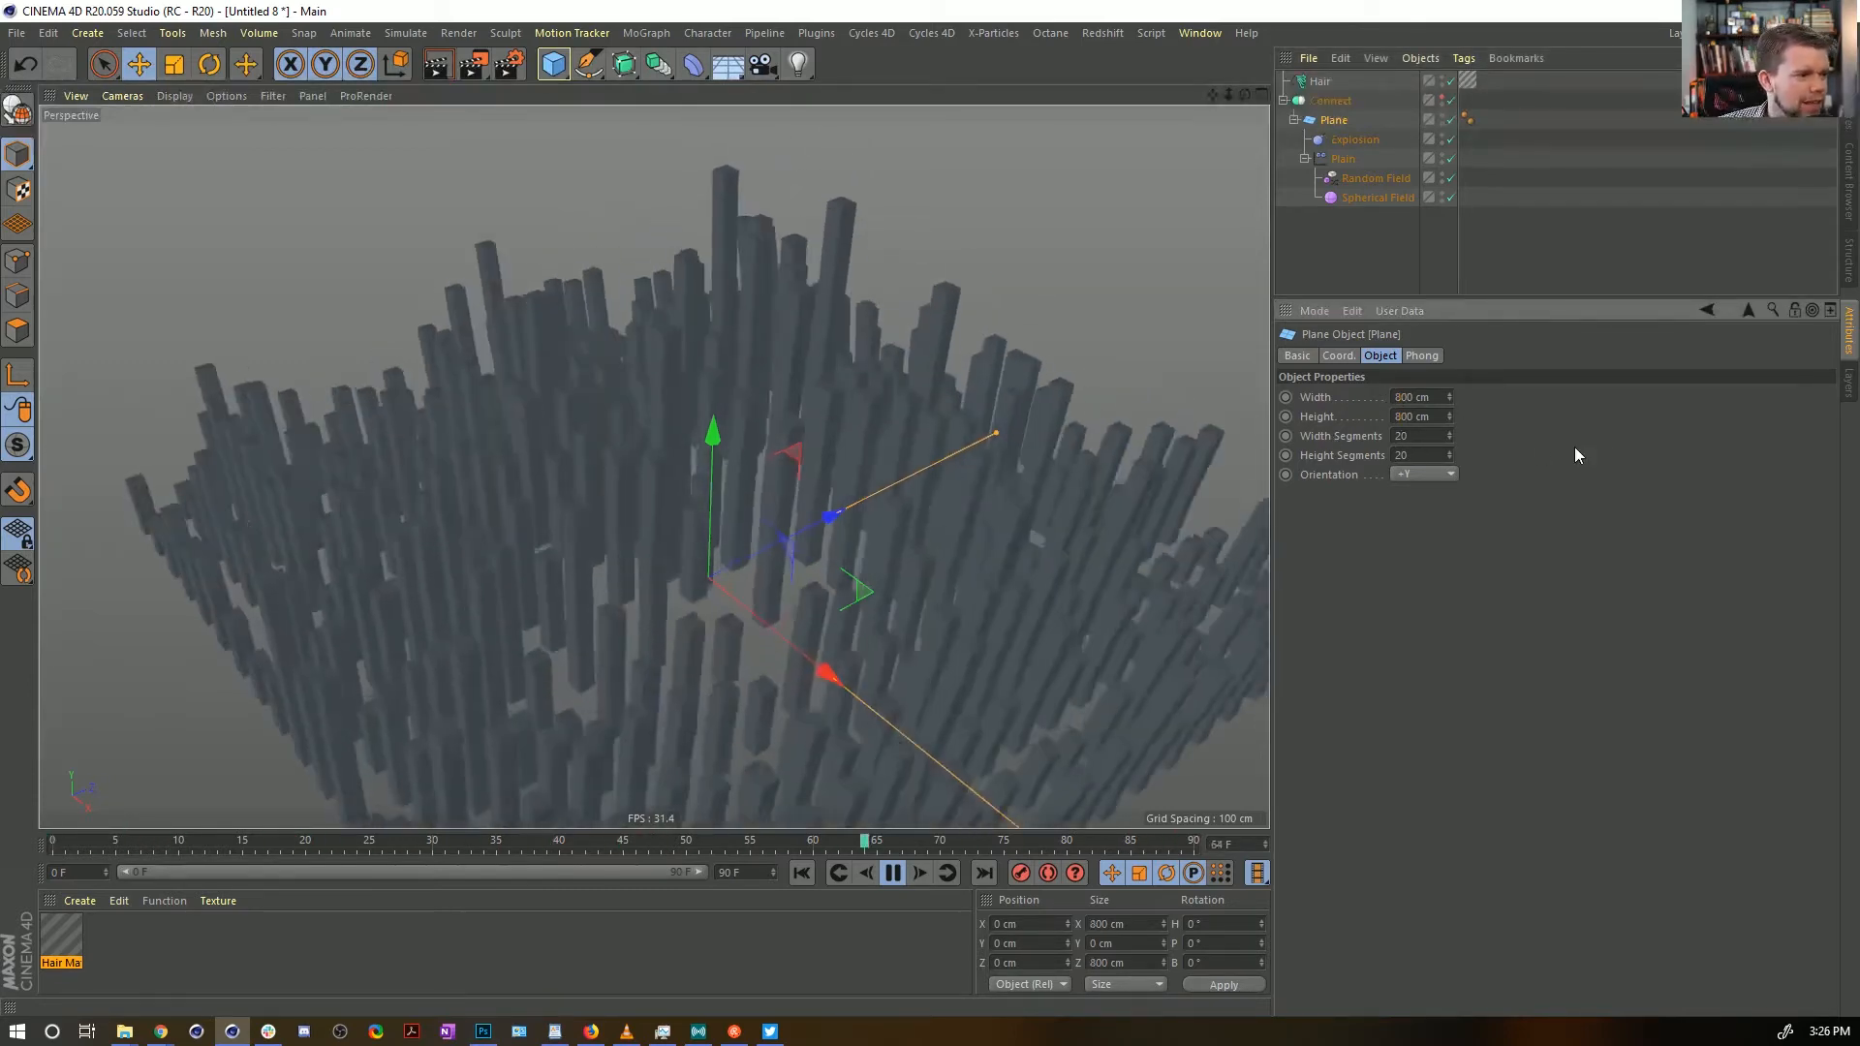
# Set the Plane's width and height segments to 40 each, and stop playback and return to frame 0
pyautogui.keyDown('alt'); pyautogui.moveTo(817, 573); pyautogui.dragTo(886, 515); pyautogui.keyUp('alt')
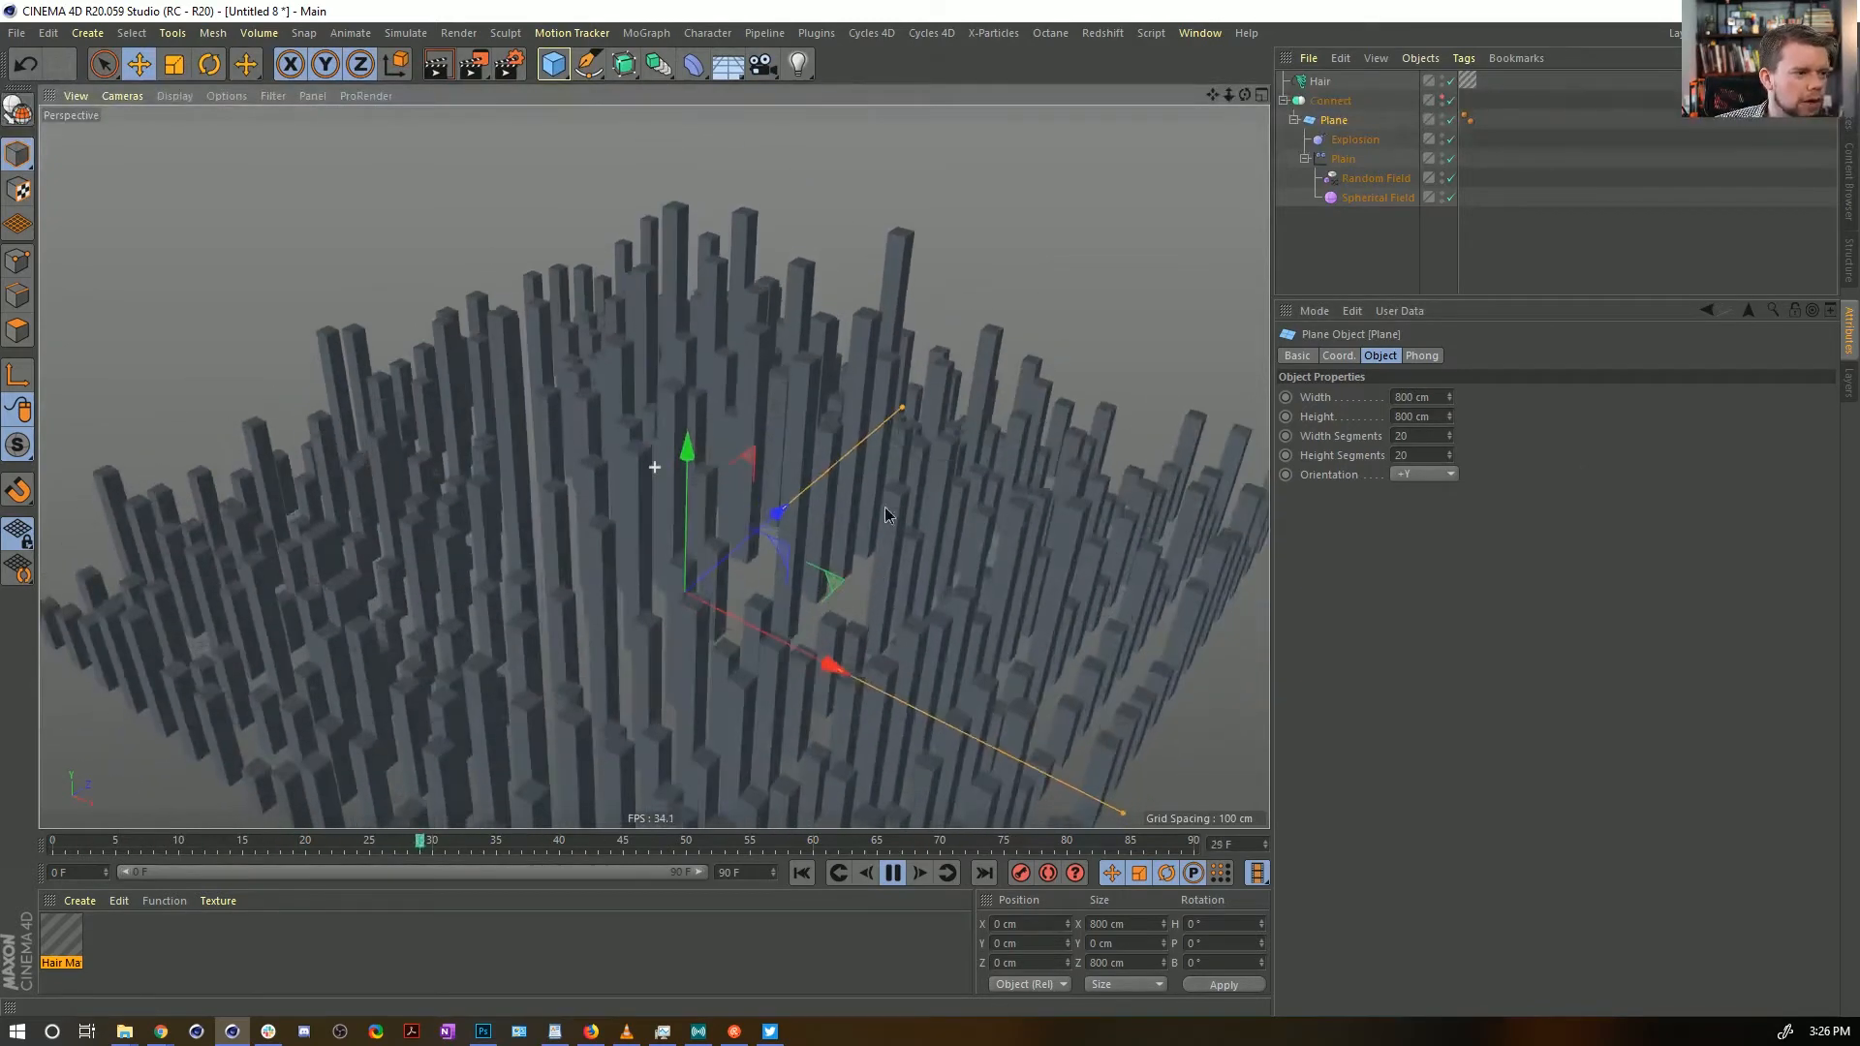
pyautogui.keyDown('alt'); pyautogui.moveTo(885, 511); pyautogui.dragTo(889, 331, button='middle'); pyautogui.keyUp('alt')
pyautogui.moveTo(1402, 436); pyautogui.dragTo(1372, 460)
pyautogui.write('44')
pyautogui.press('Return')
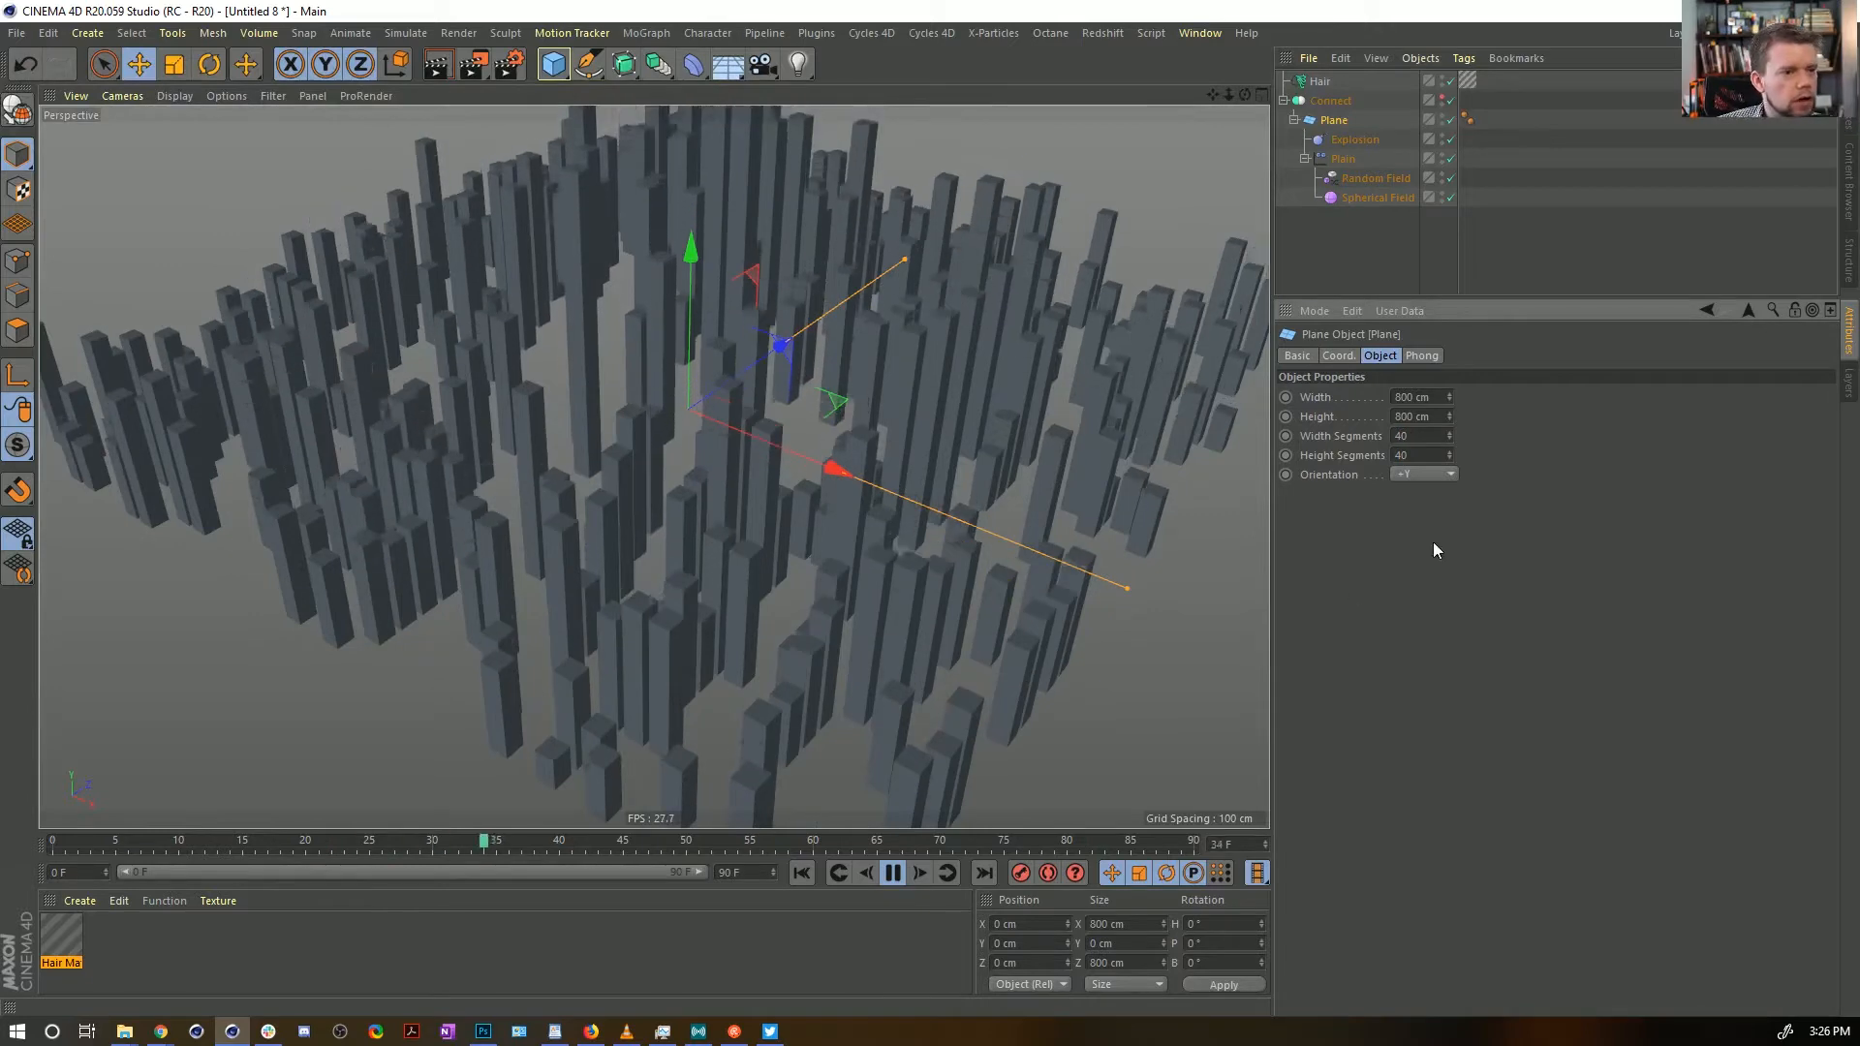
pyautogui.click(893, 873)
pyautogui.click(802, 873)
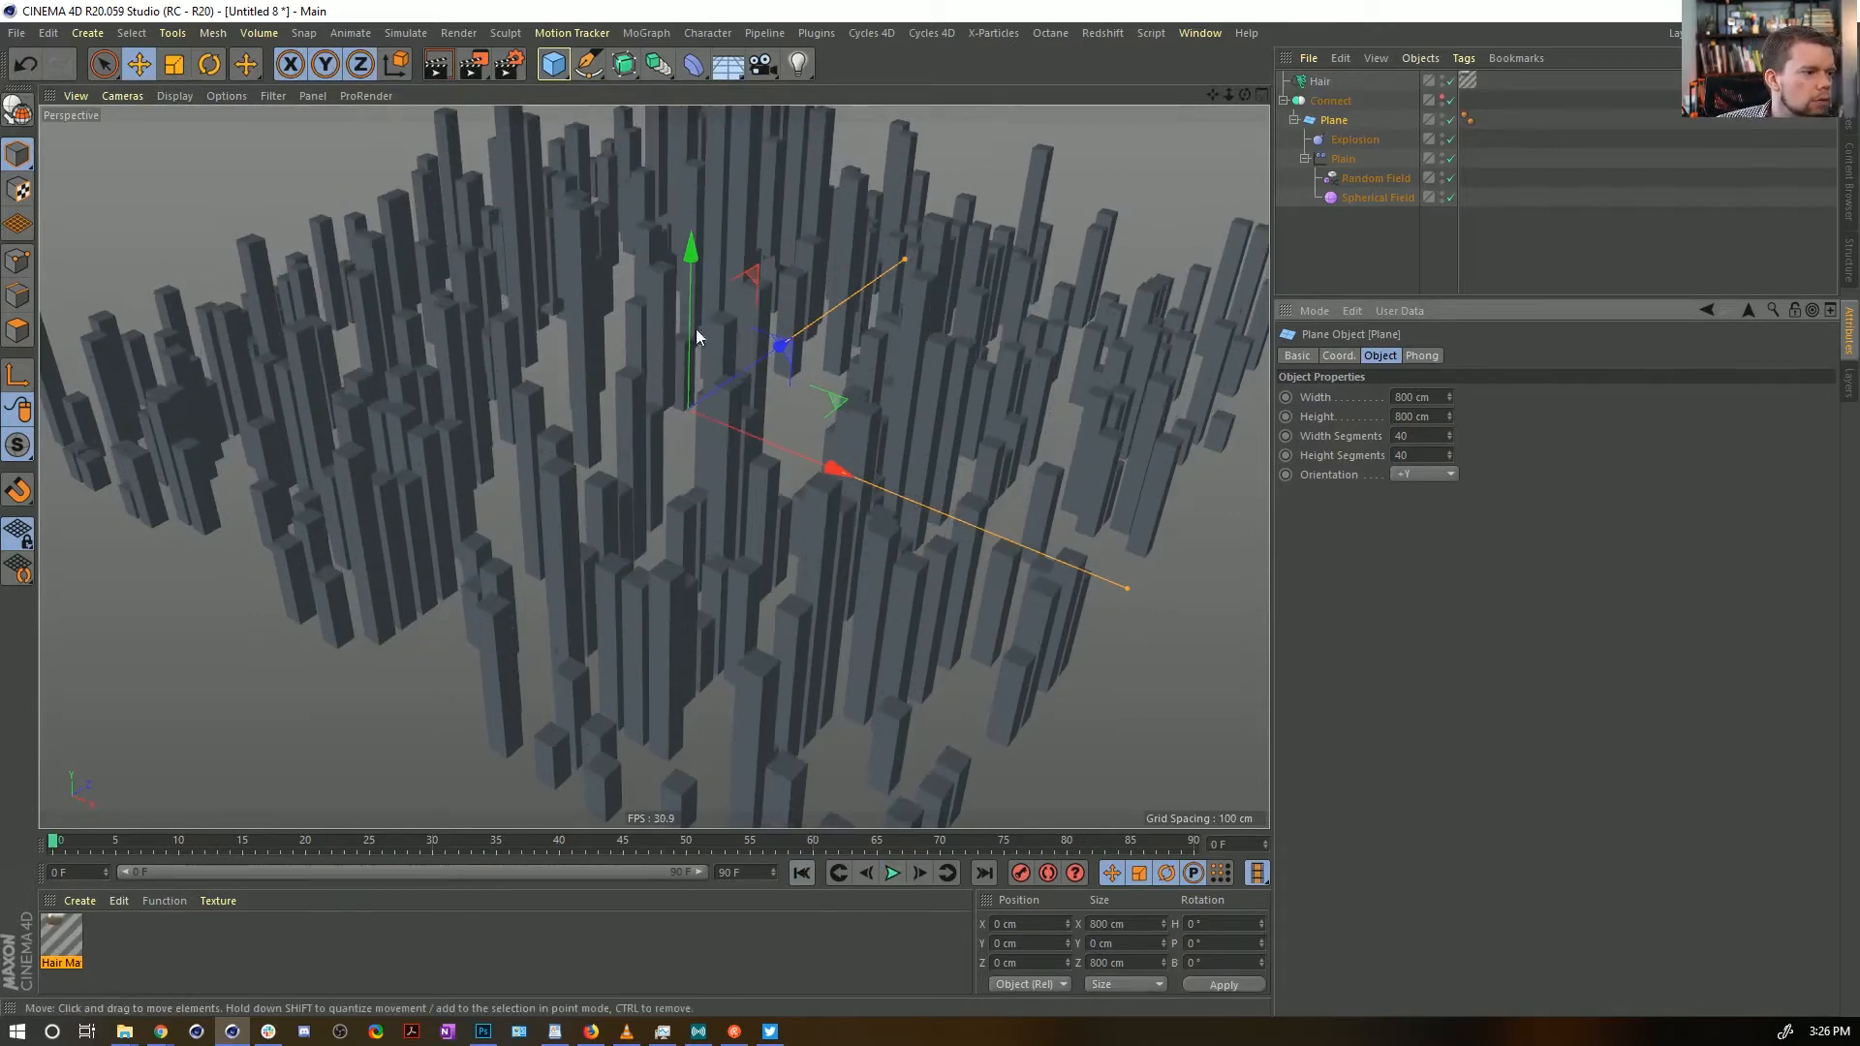
pyautogui.keyDown('alt'); pyautogui.moveTo(696, 328); pyautogui.dragTo(1035, 370); pyautogui.keyUp('alt')
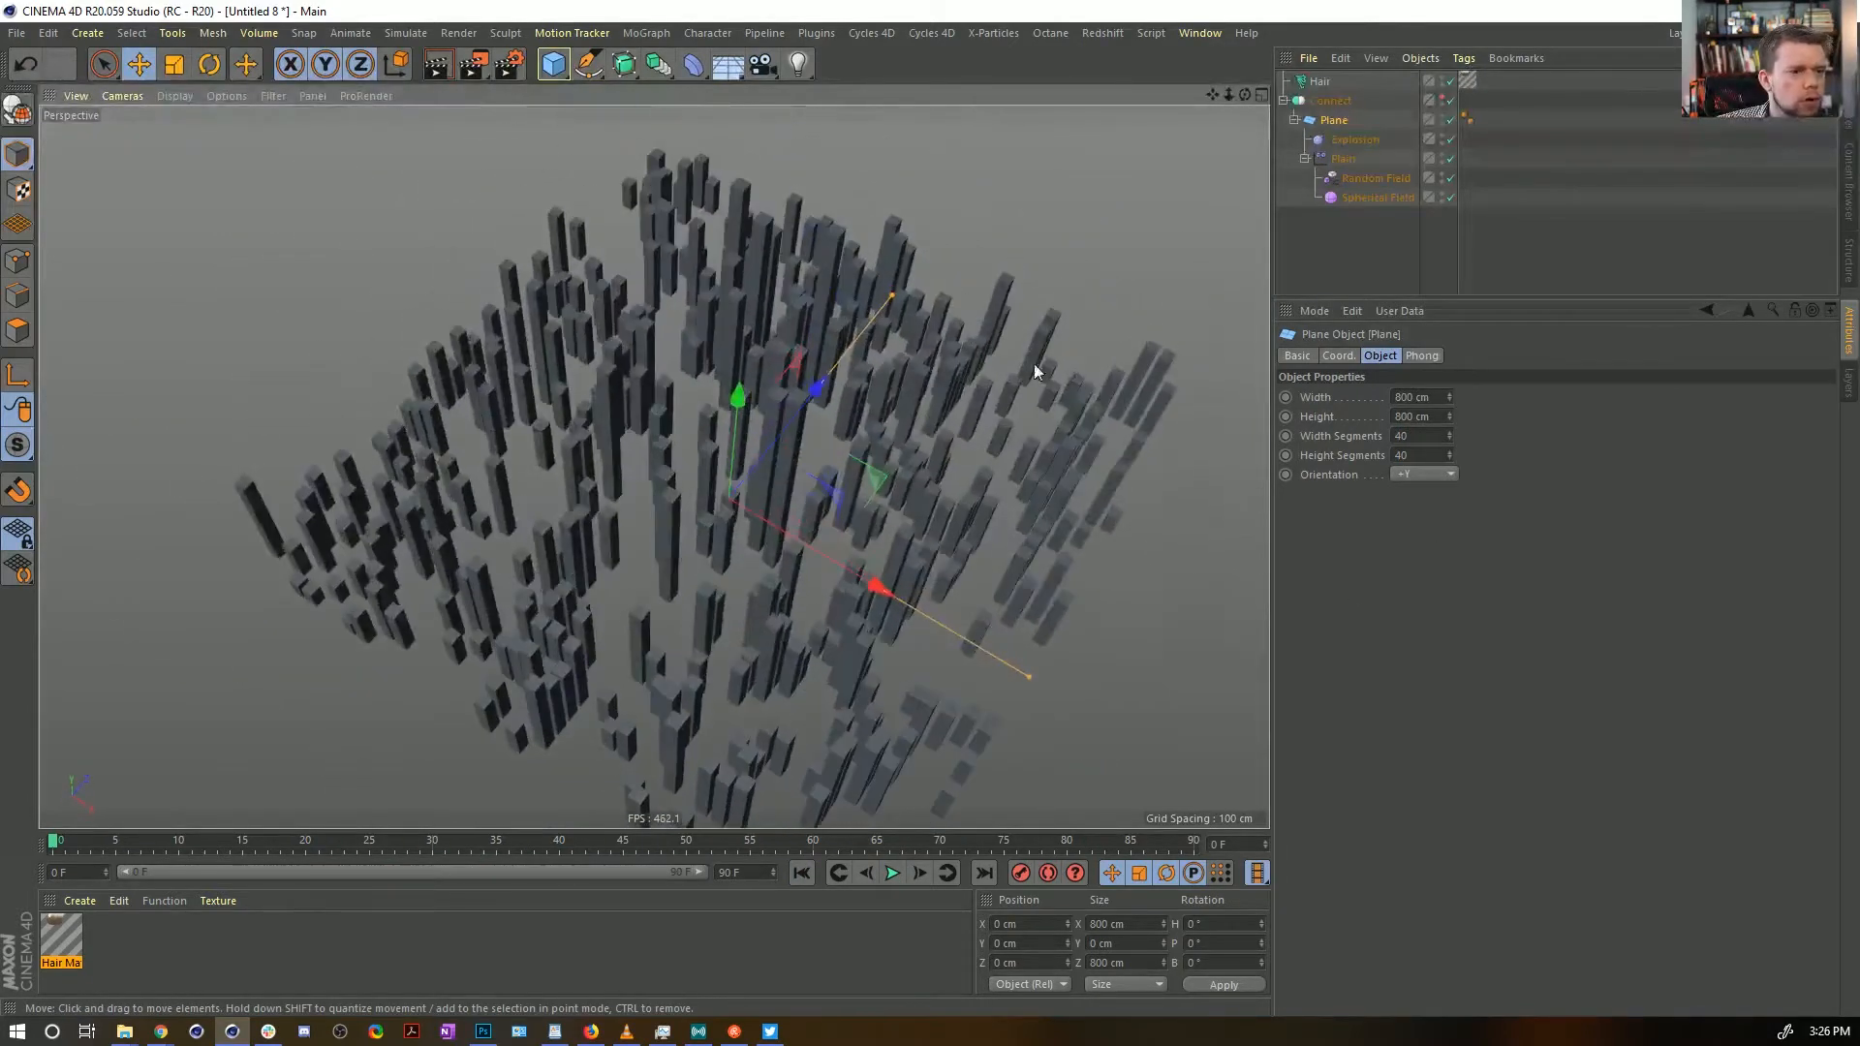
# Set the Hair object's guide count to 1600 and re-root the guides on the Plane's polygons
pyautogui.click(1323, 86)
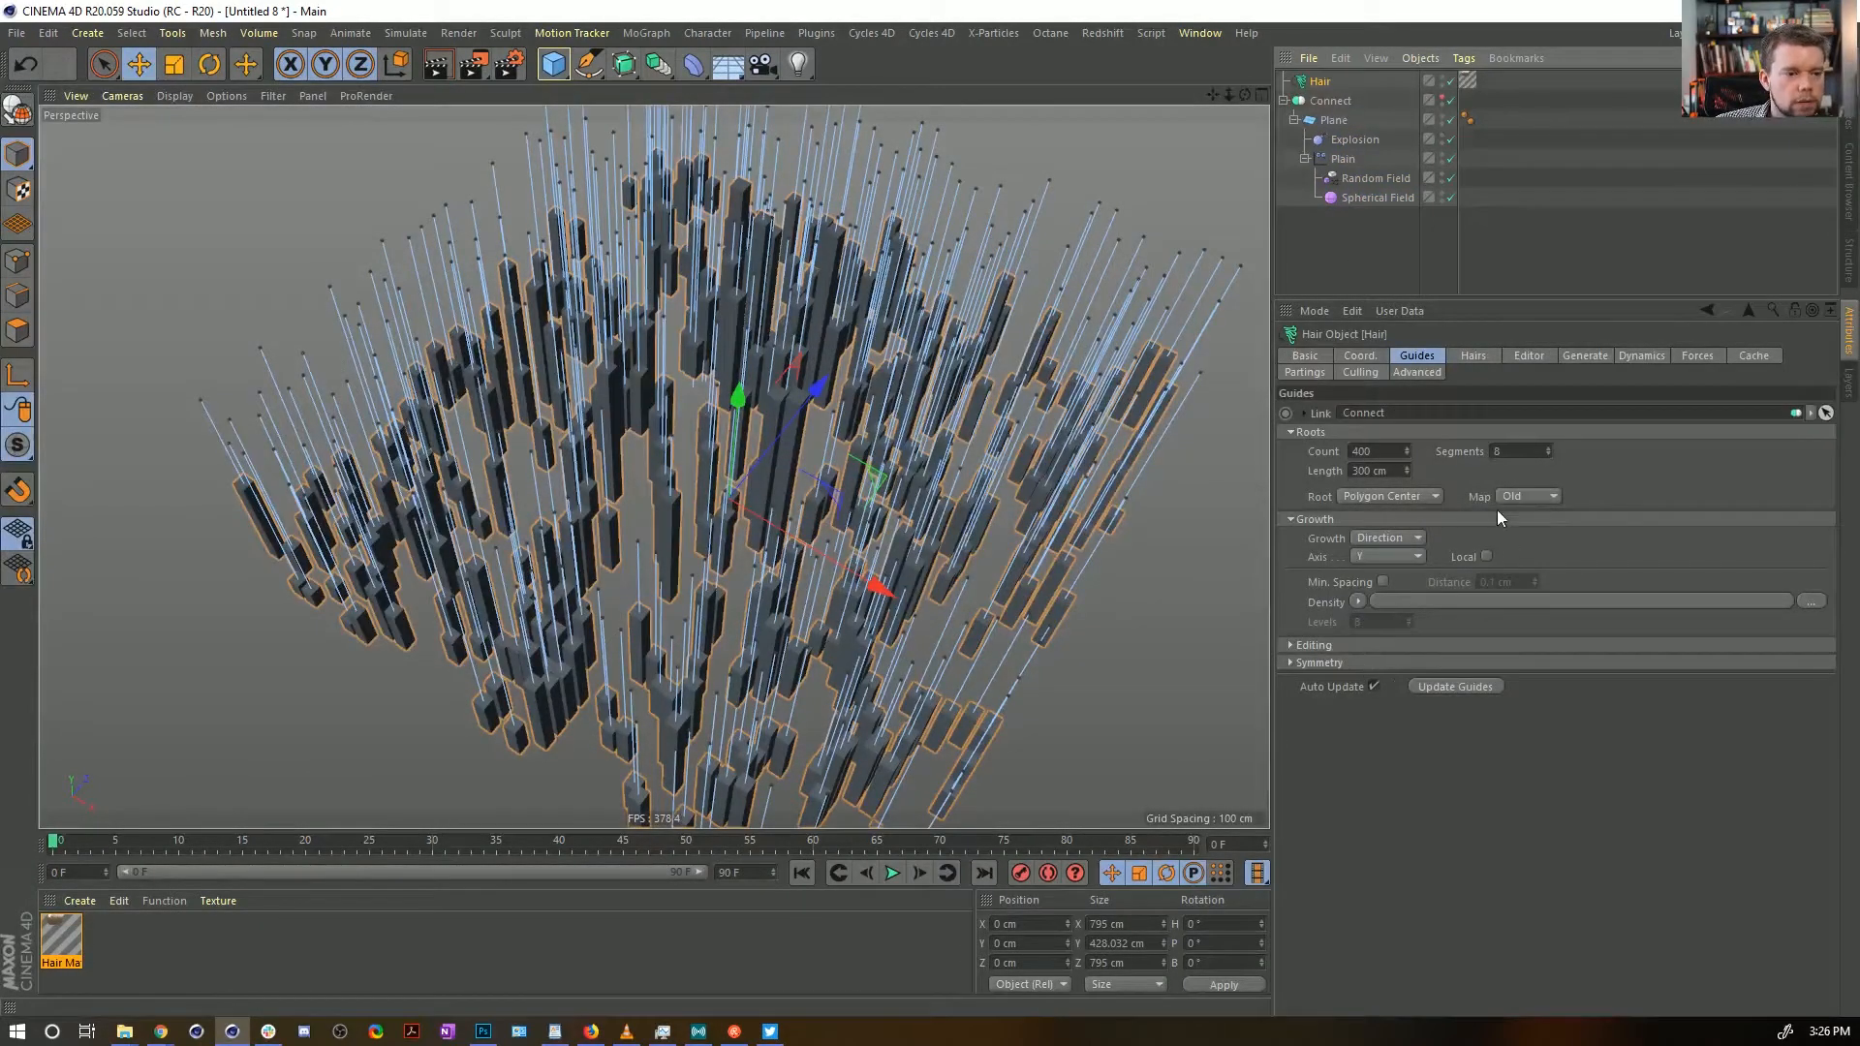
pyautogui.click(1359, 647)
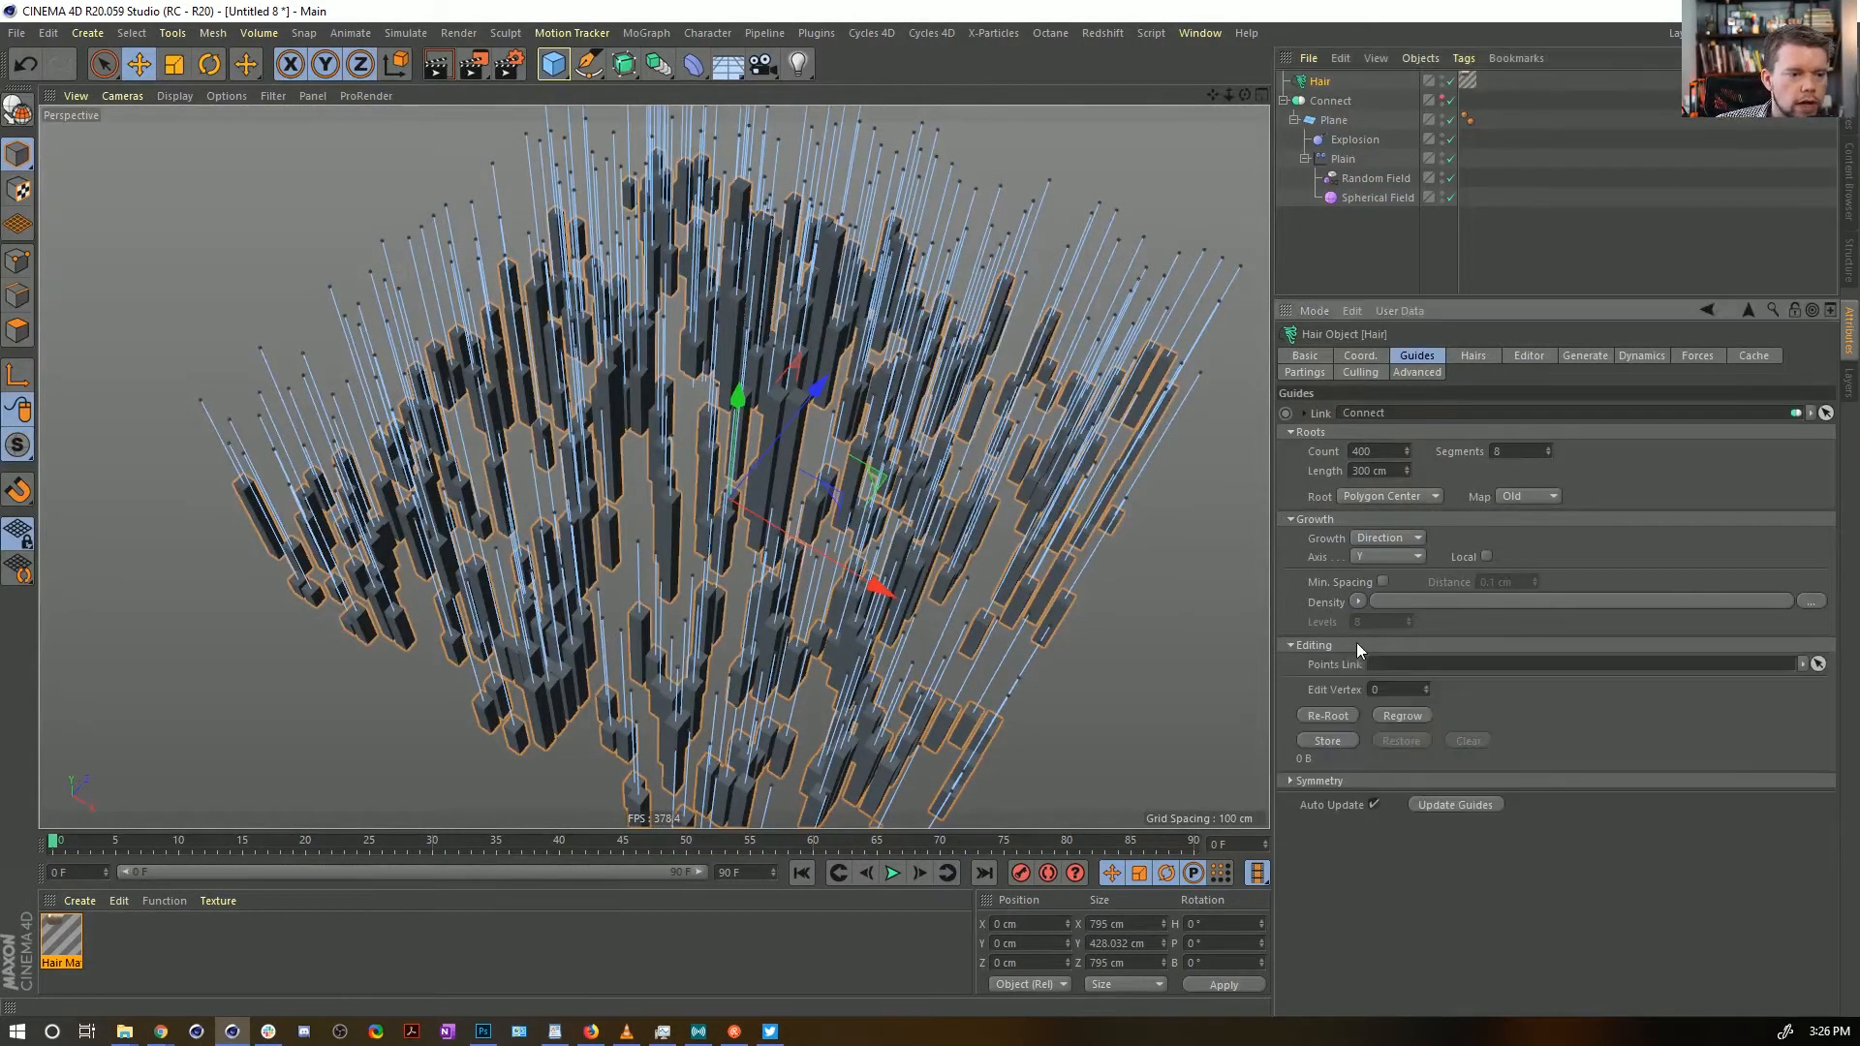
pyautogui.click(1327, 716)
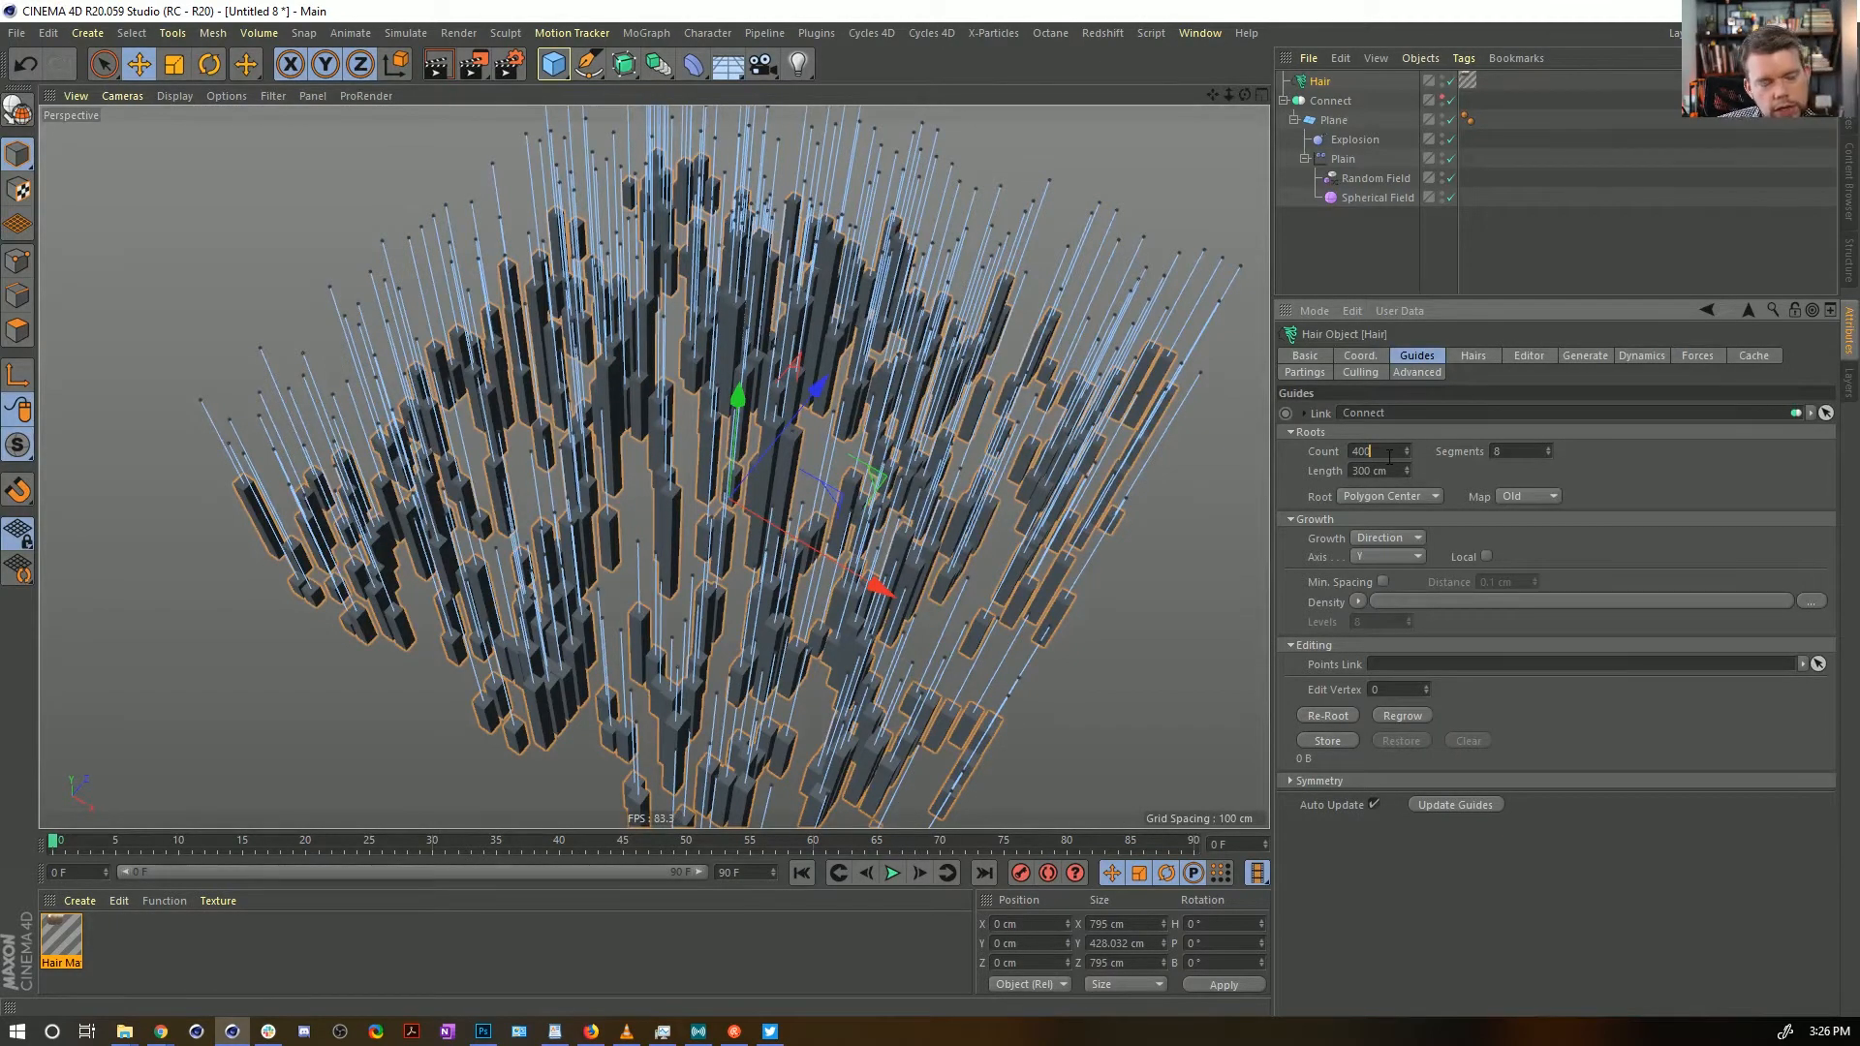
pyautogui.write('1600')
pyautogui.press('Return')
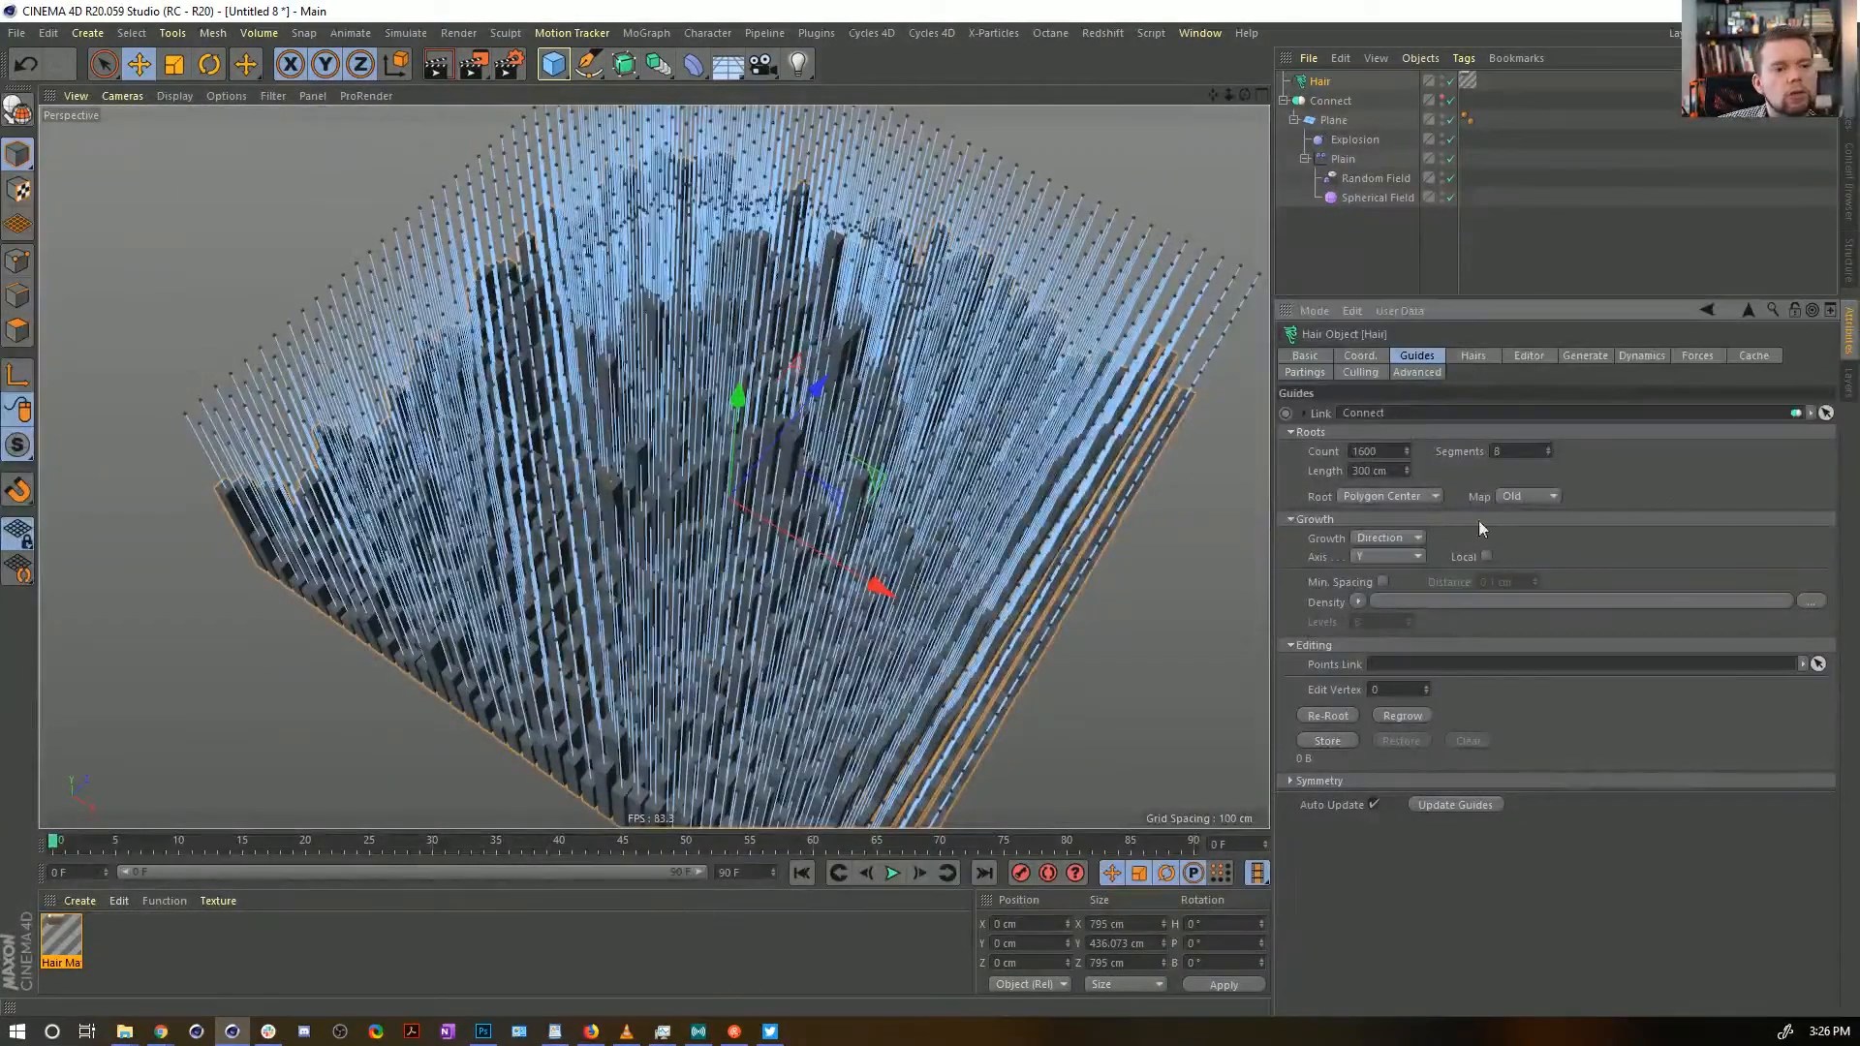
pyautogui.click(1317, 717)
# Deselect everything and play the animation to view the enlarged block grid from several angles
pyautogui.click(1503, 235)
pyautogui.keyDown('alt'); pyautogui.moveTo(759, 598); pyautogui.dragTo(748, 509); pyautogui.keyUp('alt')
pyautogui.keyDown('alt'); pyautogui.moveTo(654, 466); pyautogui.dragTo(748, 485); pyautogui.keyUp('alt')
pyautogui.click(885, 877)
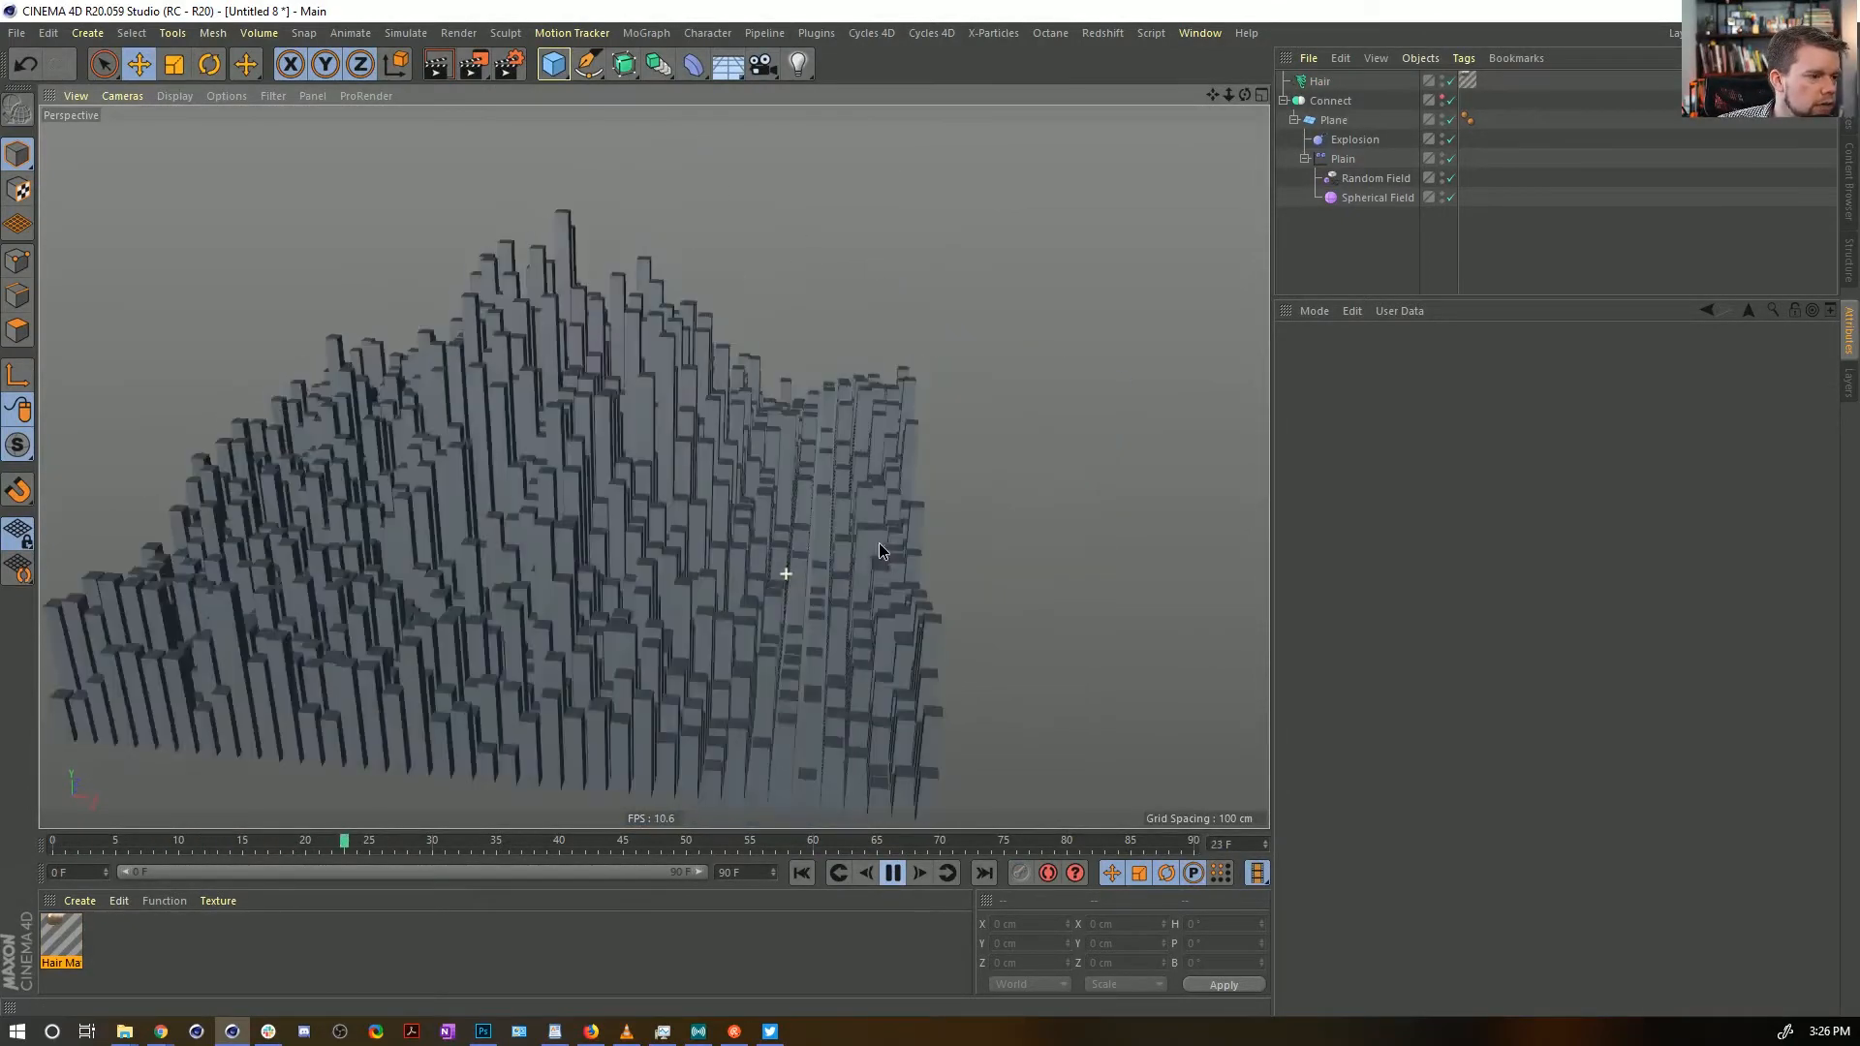
pyautogui.keyDown('alt'); pyautogui.moveTo(777, 575); pyautogui.dragTo(711, 554, button='middle'); pyautogui.keyUp('alt')
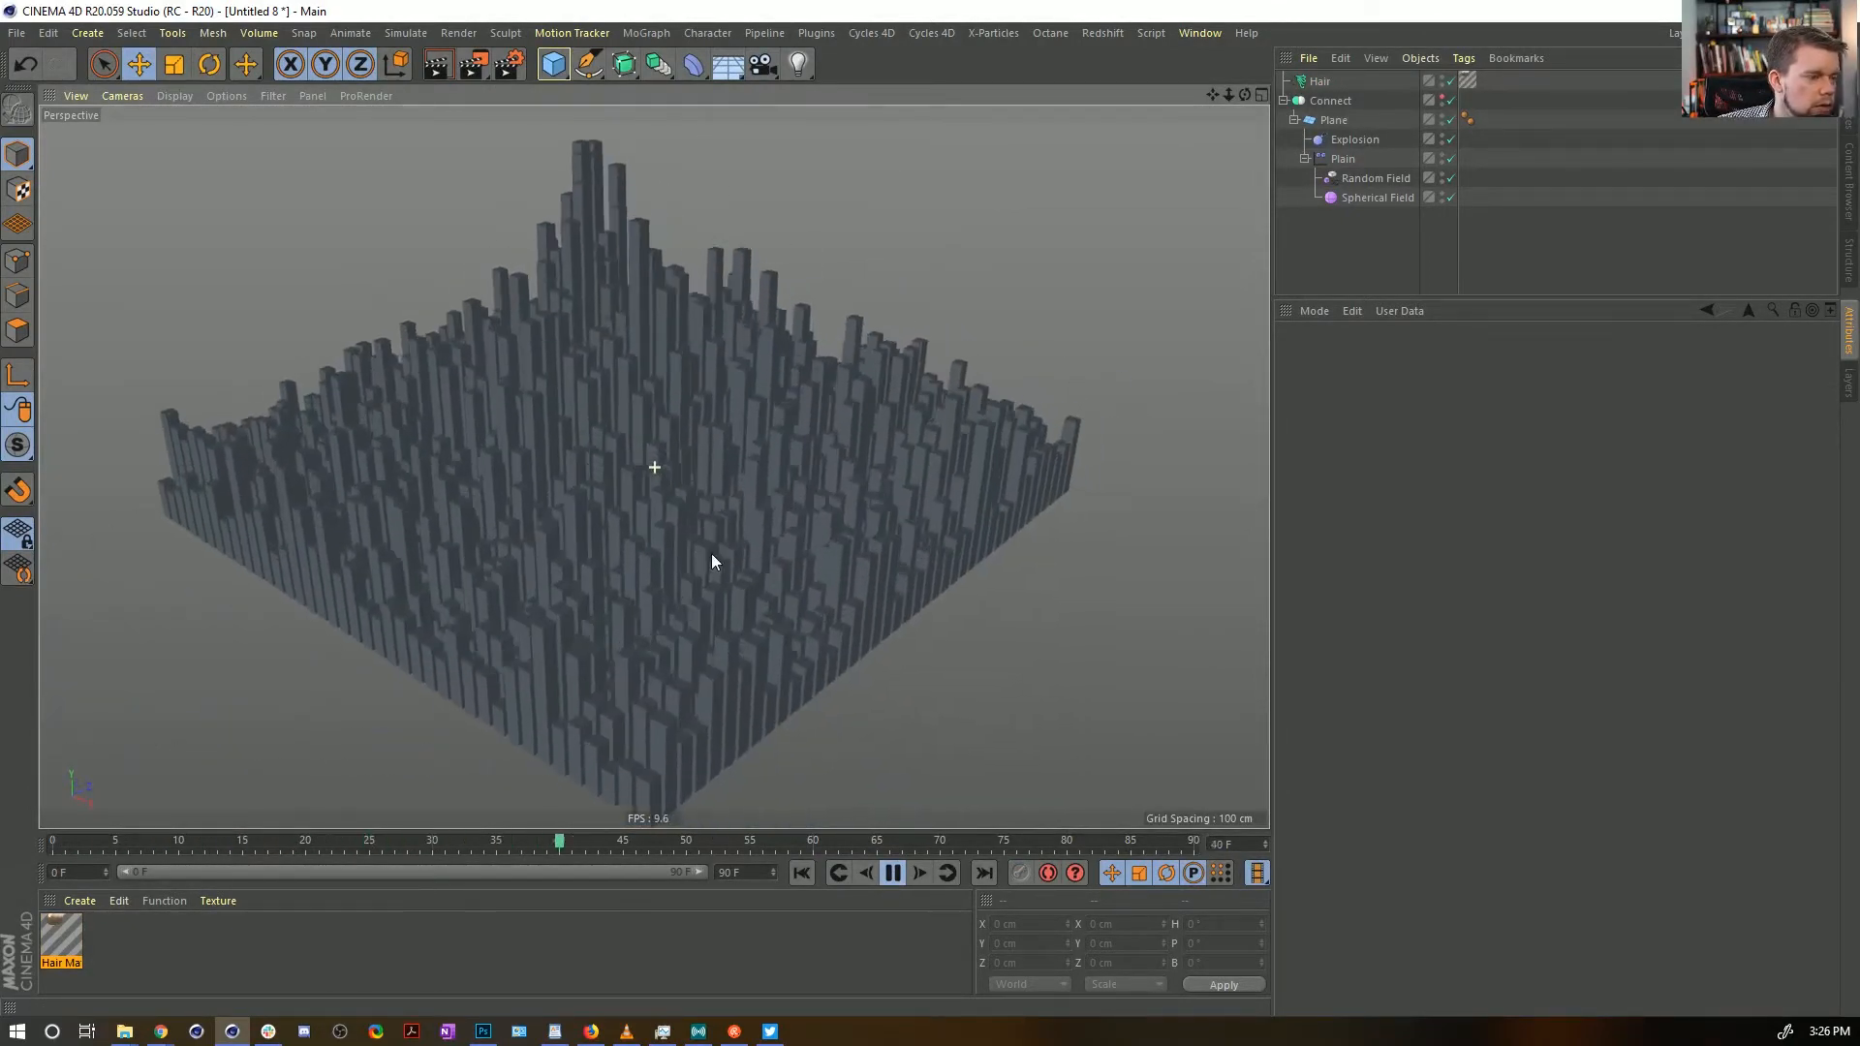
pyautogui.keyDown('alt'); pyautogui.moveTo(631, 526); pyautogui.dragTo(630, 455); pyautogui.keyUp('alt')
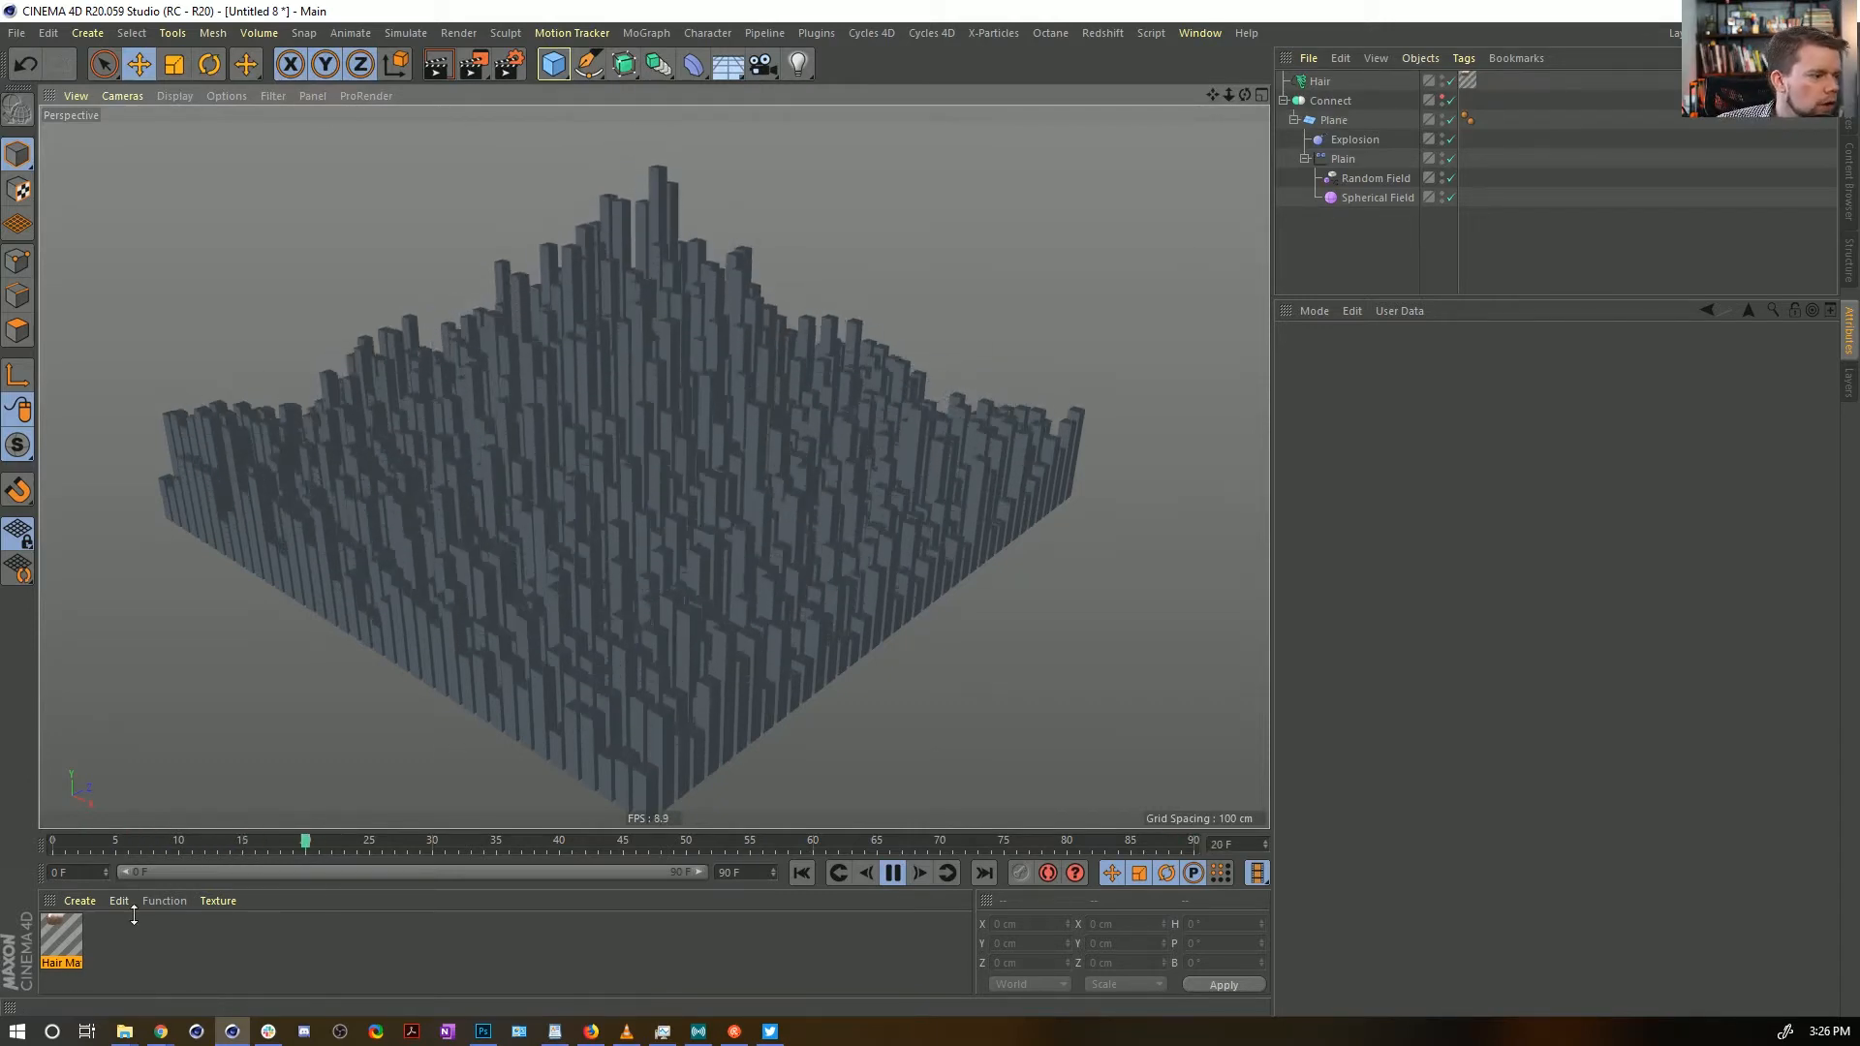
# Turn off the Hair Mat's Length channel and enlarge the Spherical Field to about 403 cm
pyautogui.click(60, 929)
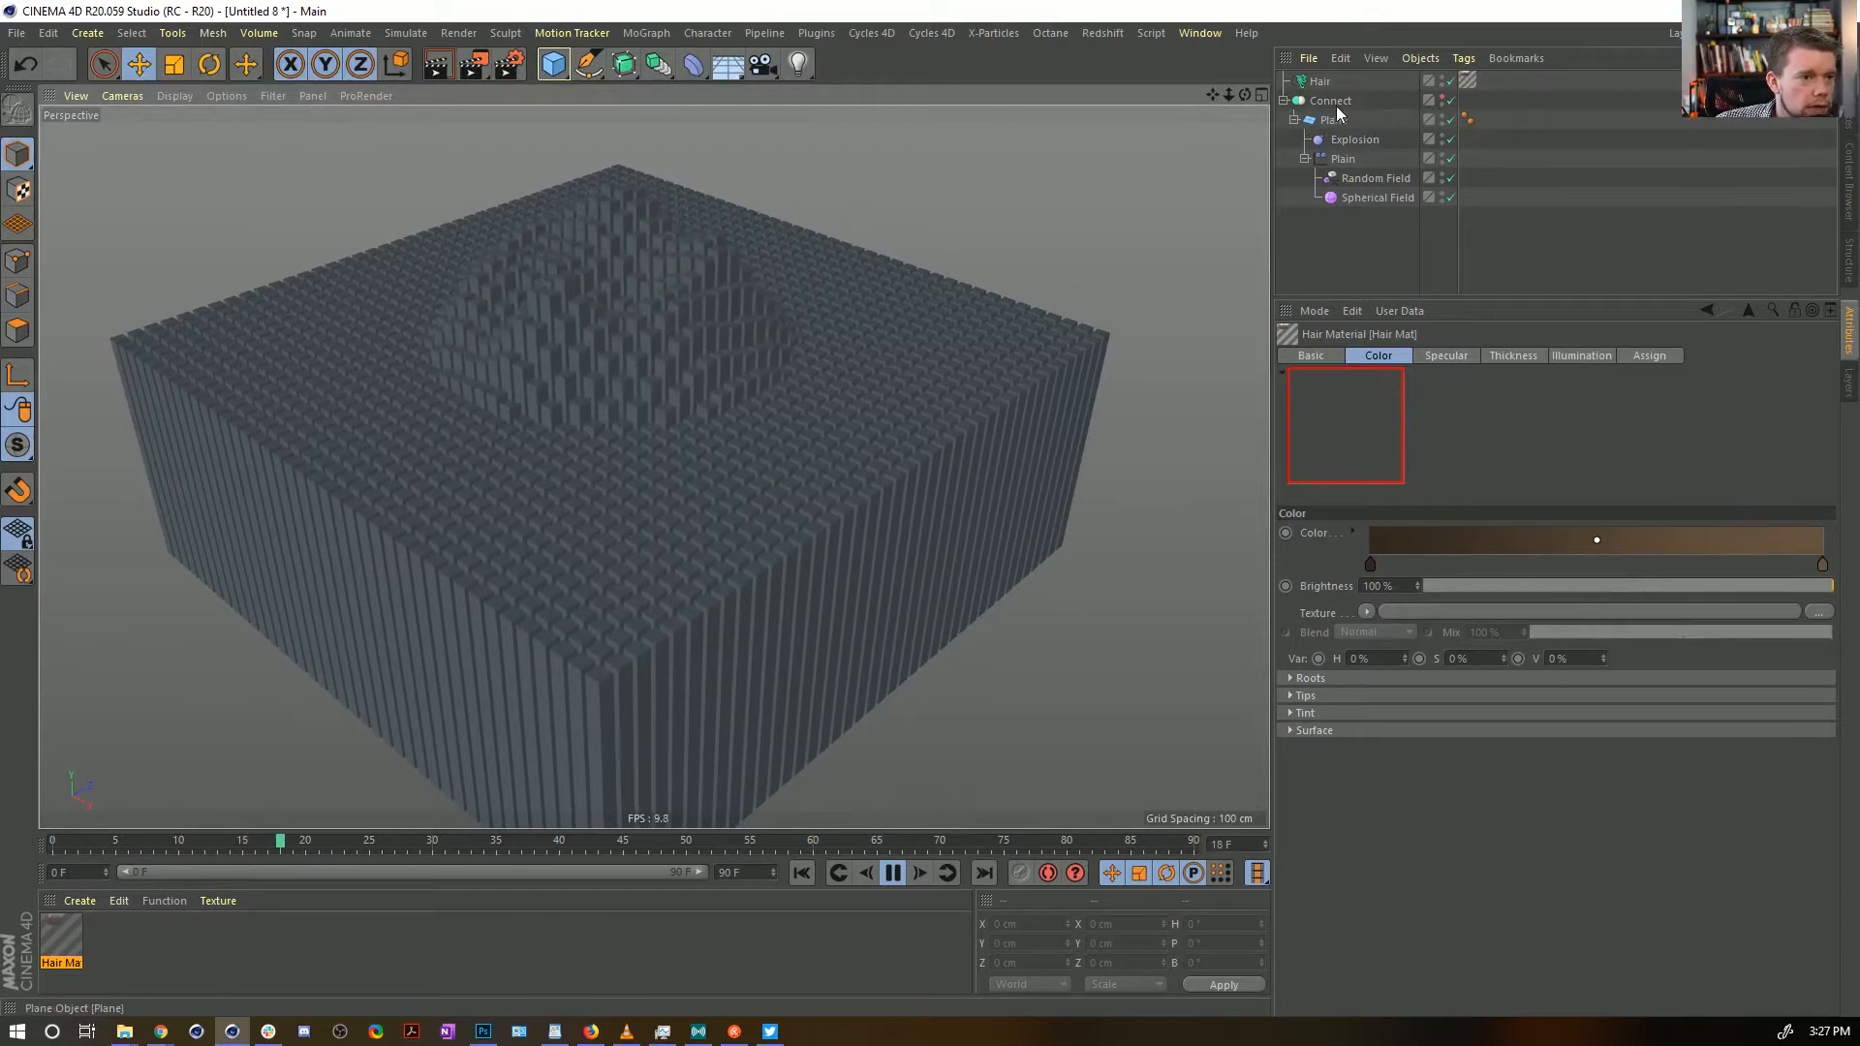
pyautogui.click(1377, 199)
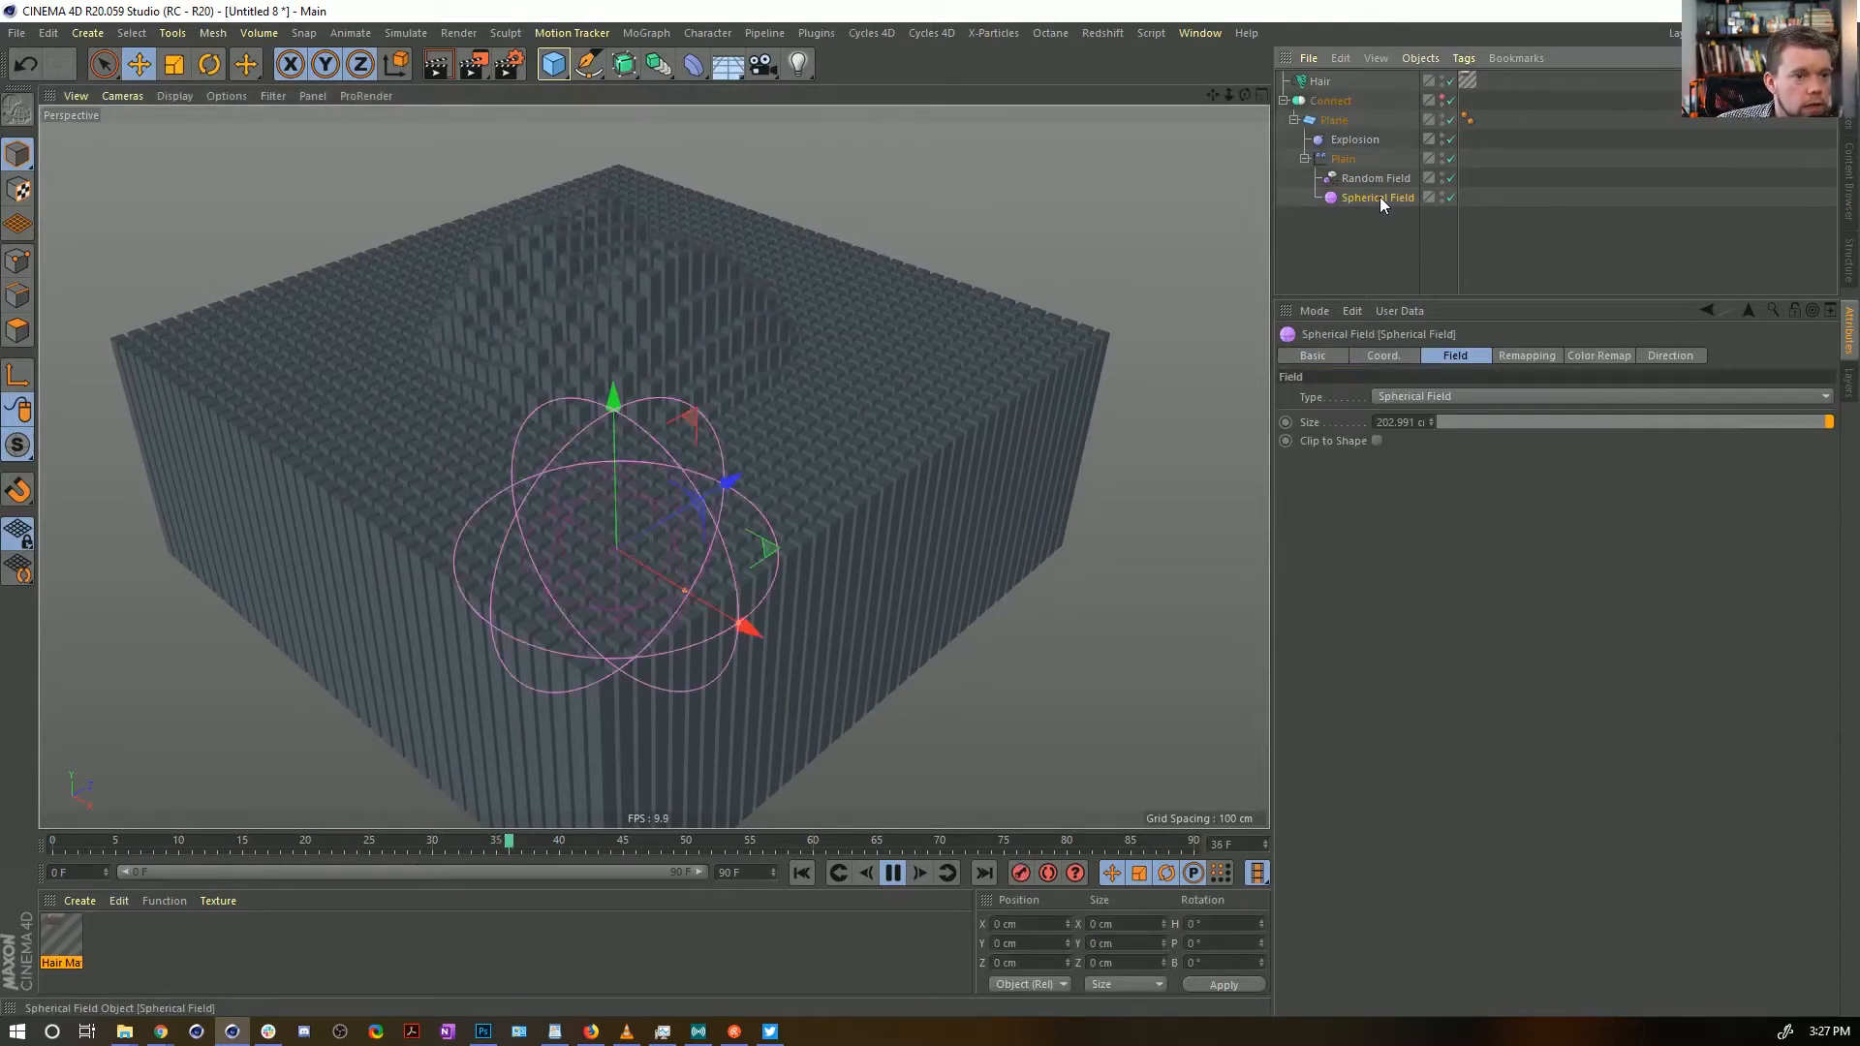
pyautogui.click(1379, 426)
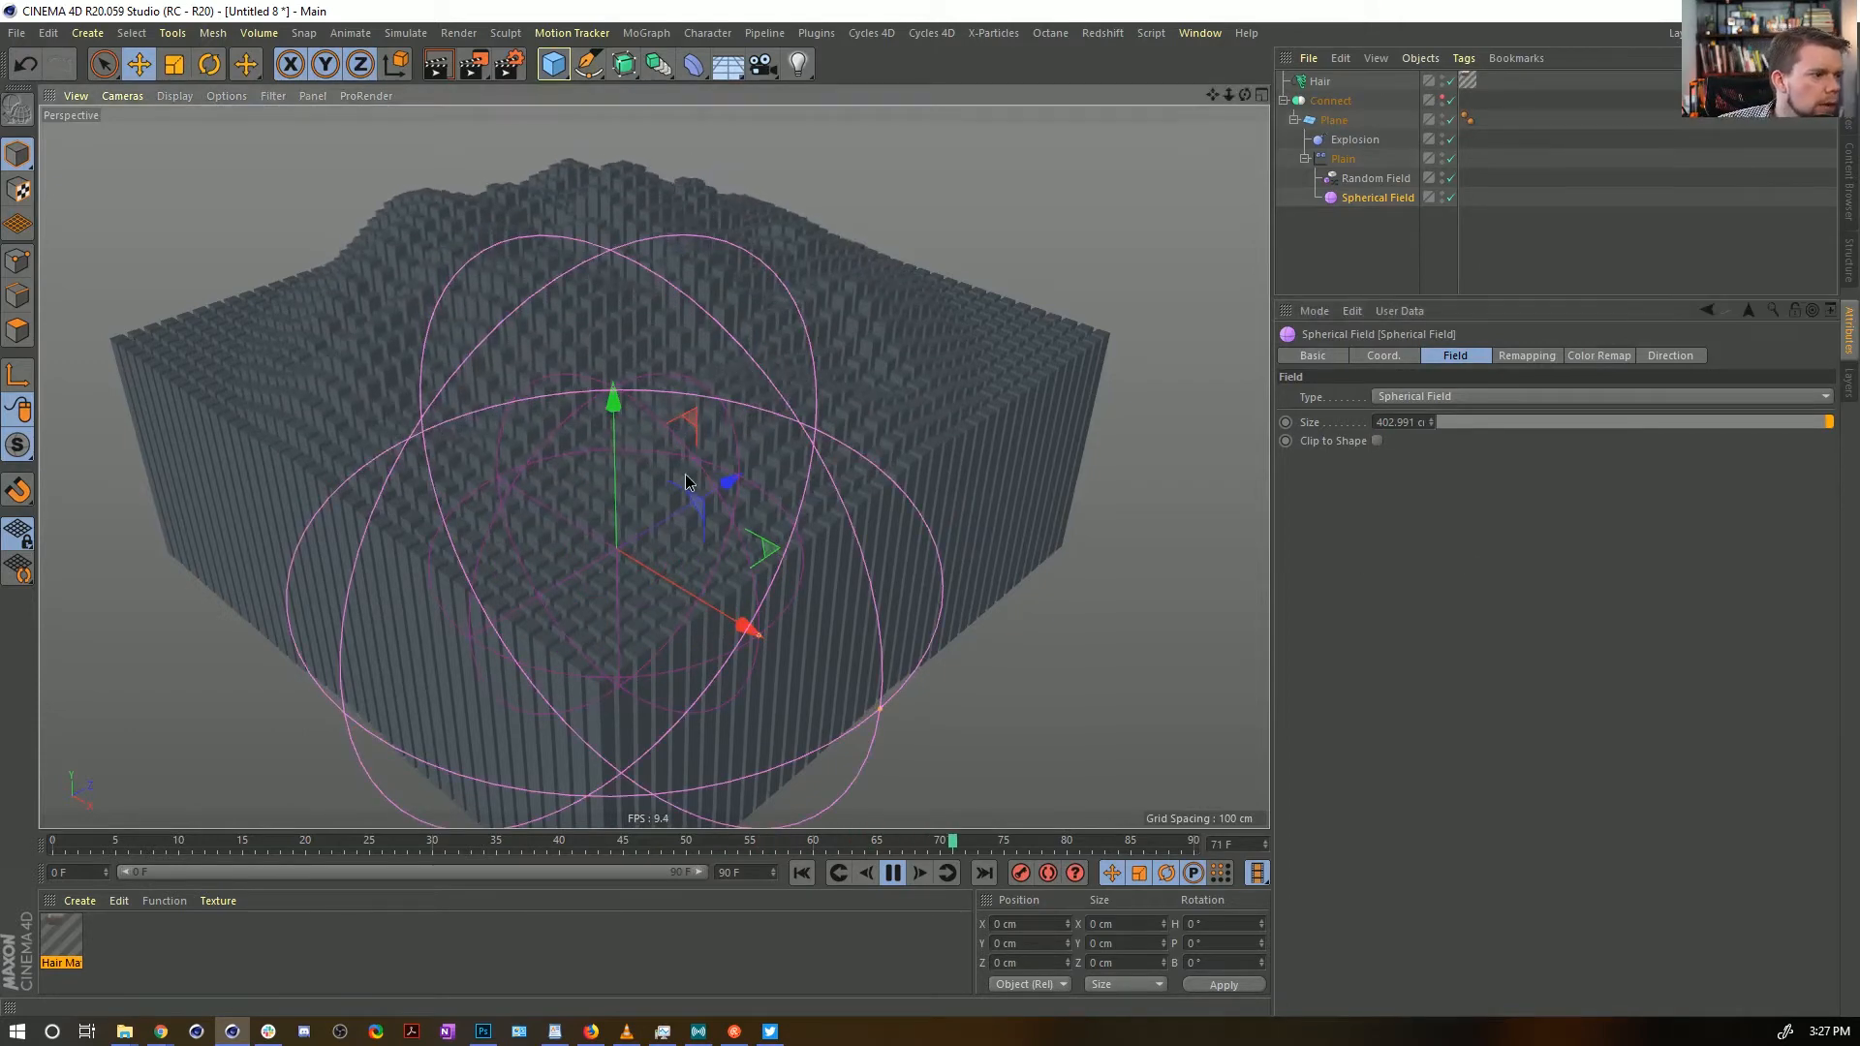
# Add a Quantize modifier layer to the Plain effector's falloff and set its steps to 7
pyautogui.click(1345, 160)
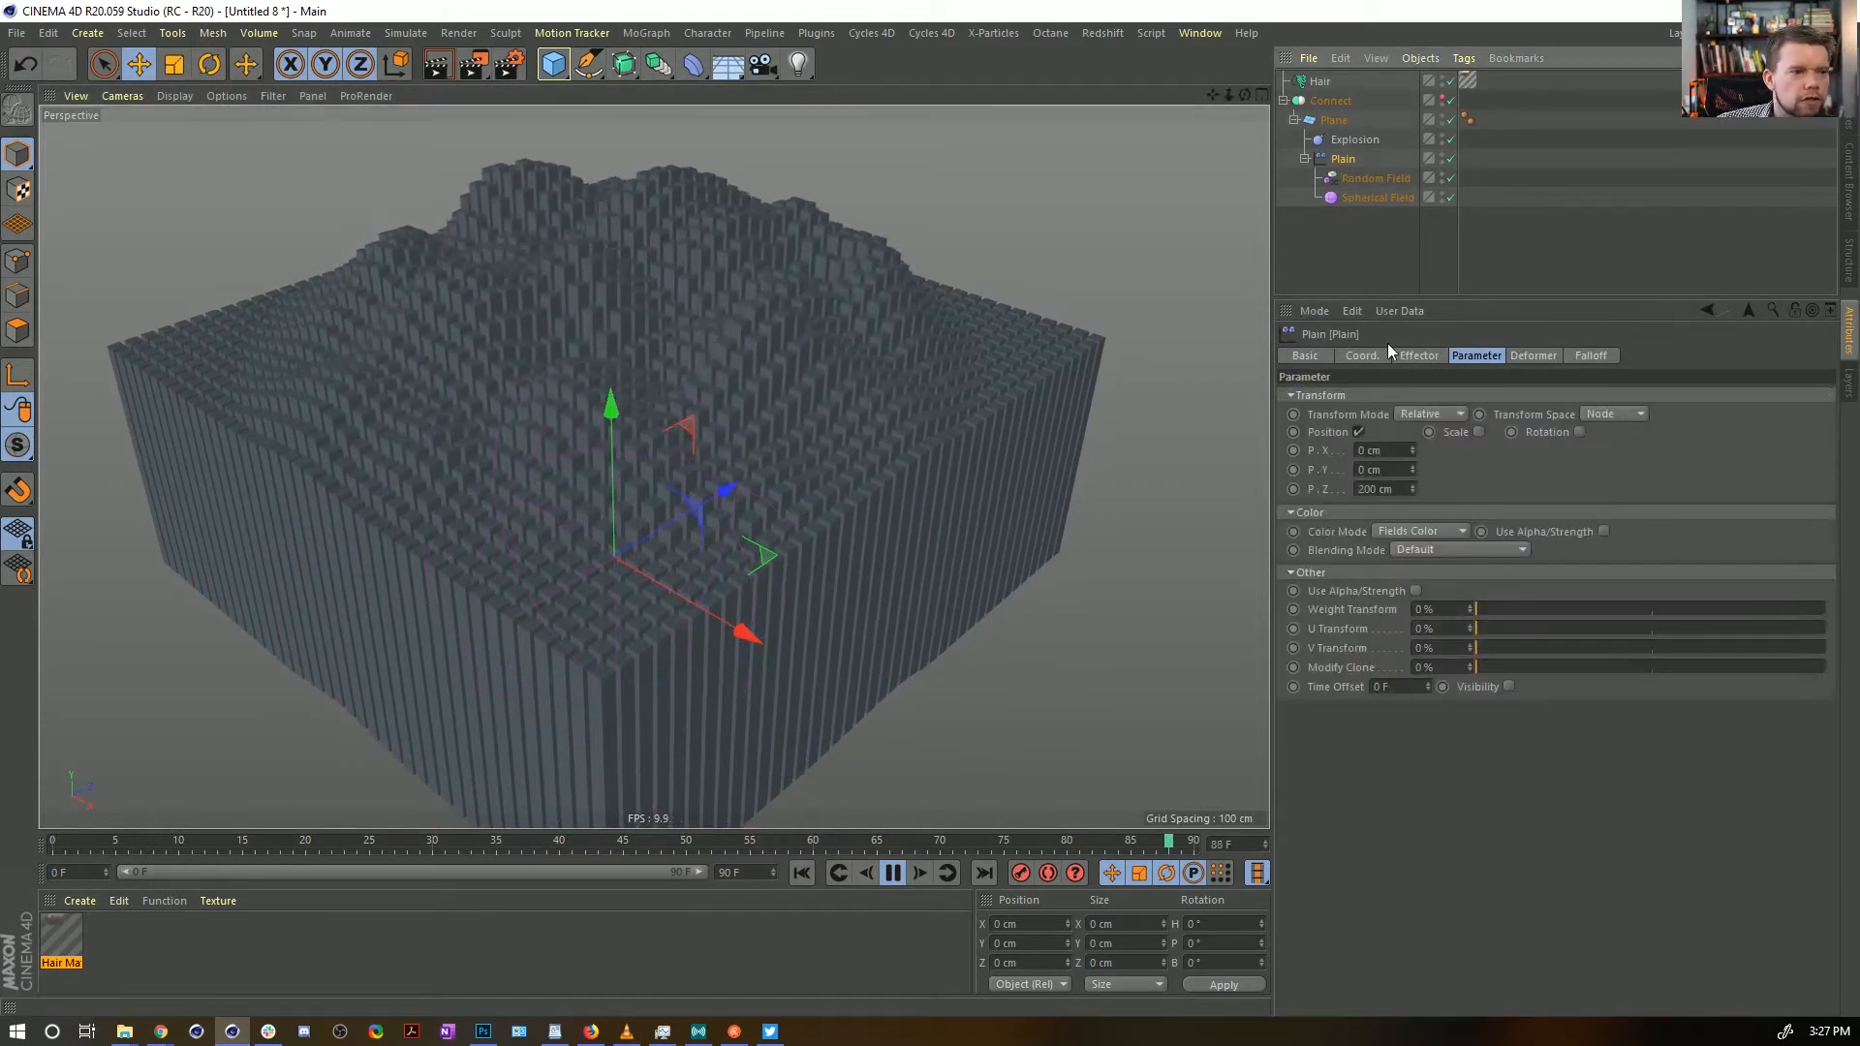
pyautogui.click(1589, 357)
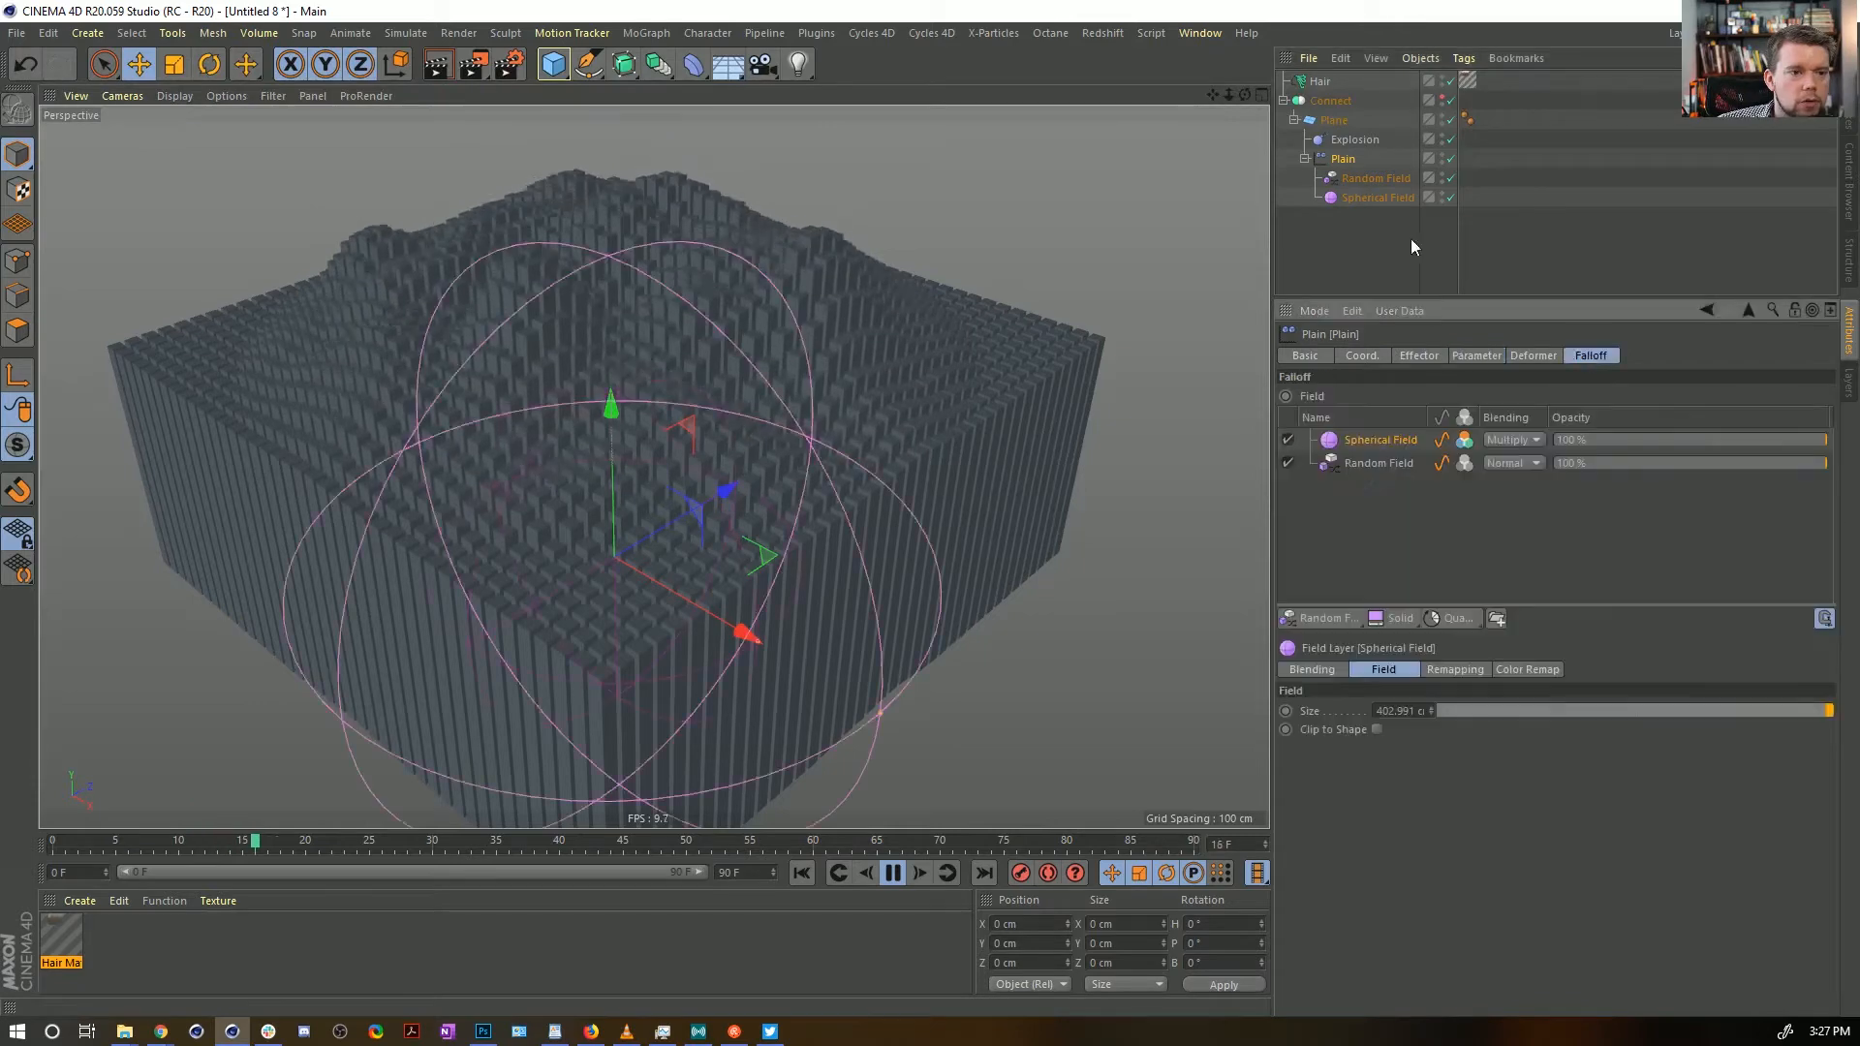
pyautogui.click(1451, 619)
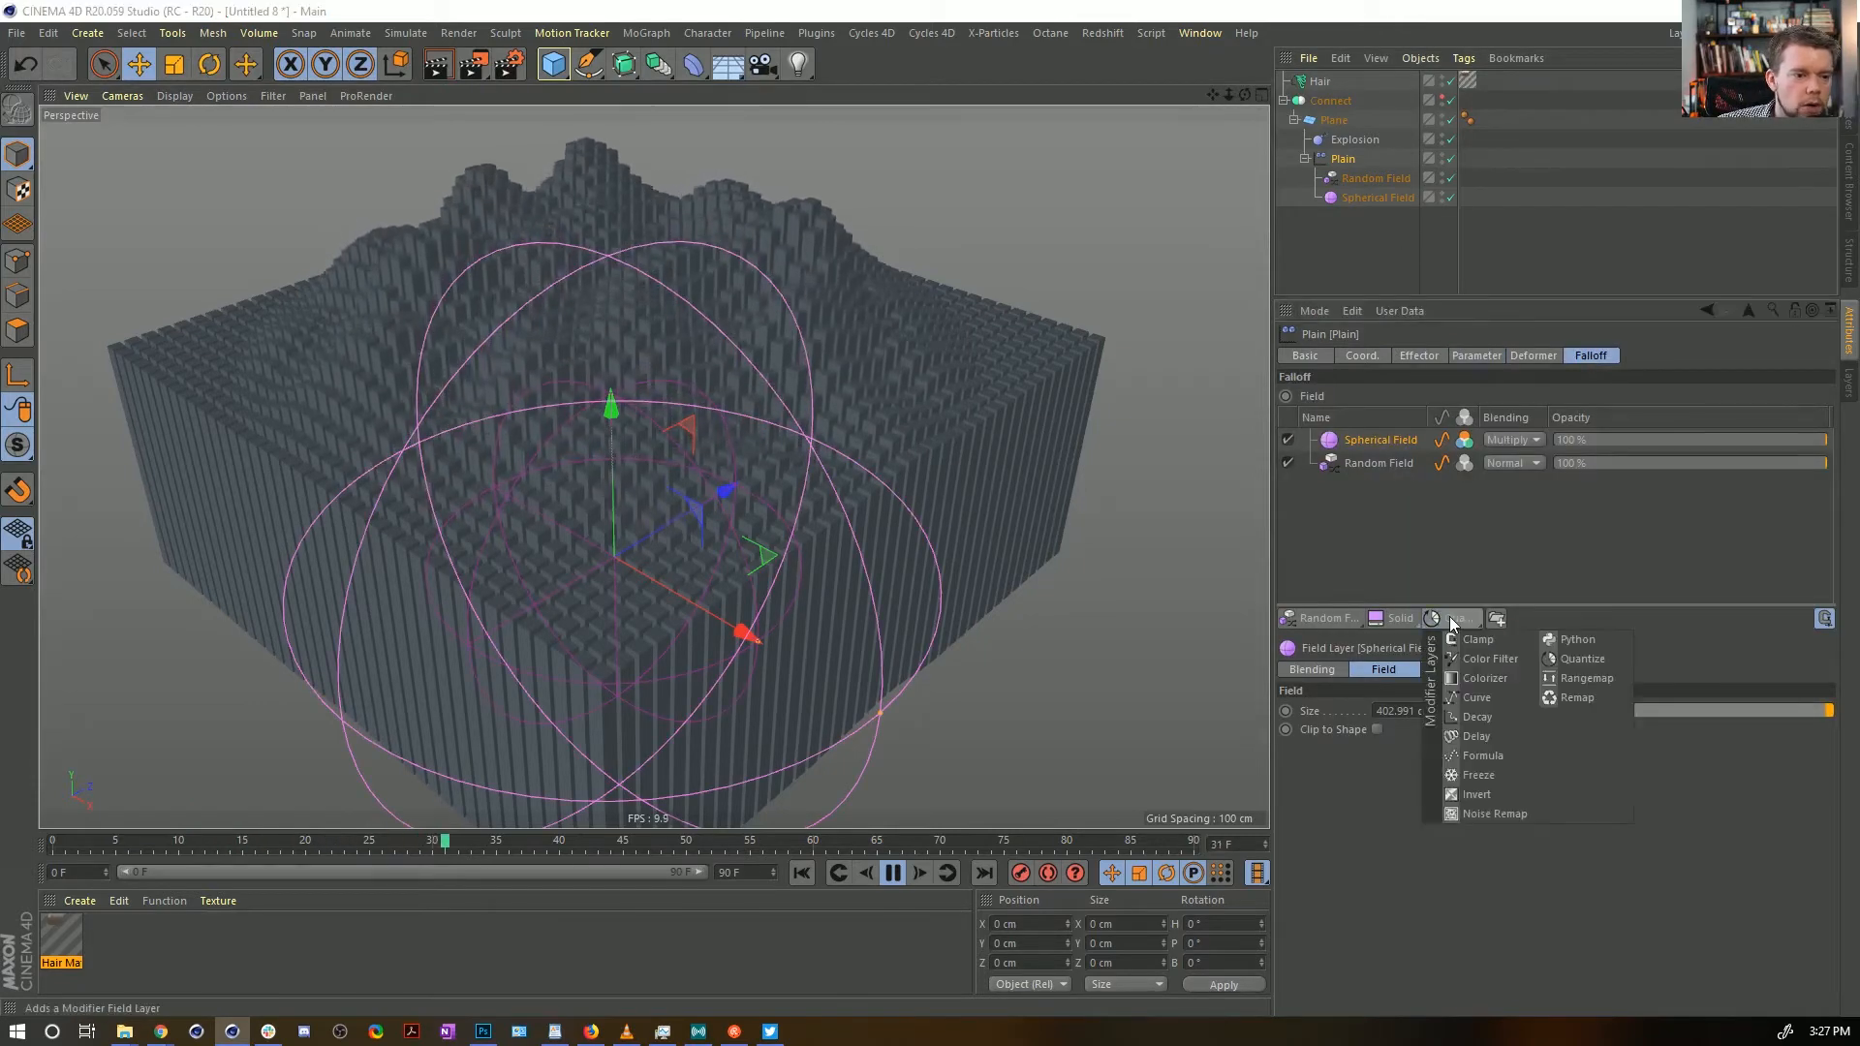
pyautogui.click(1571, 658)
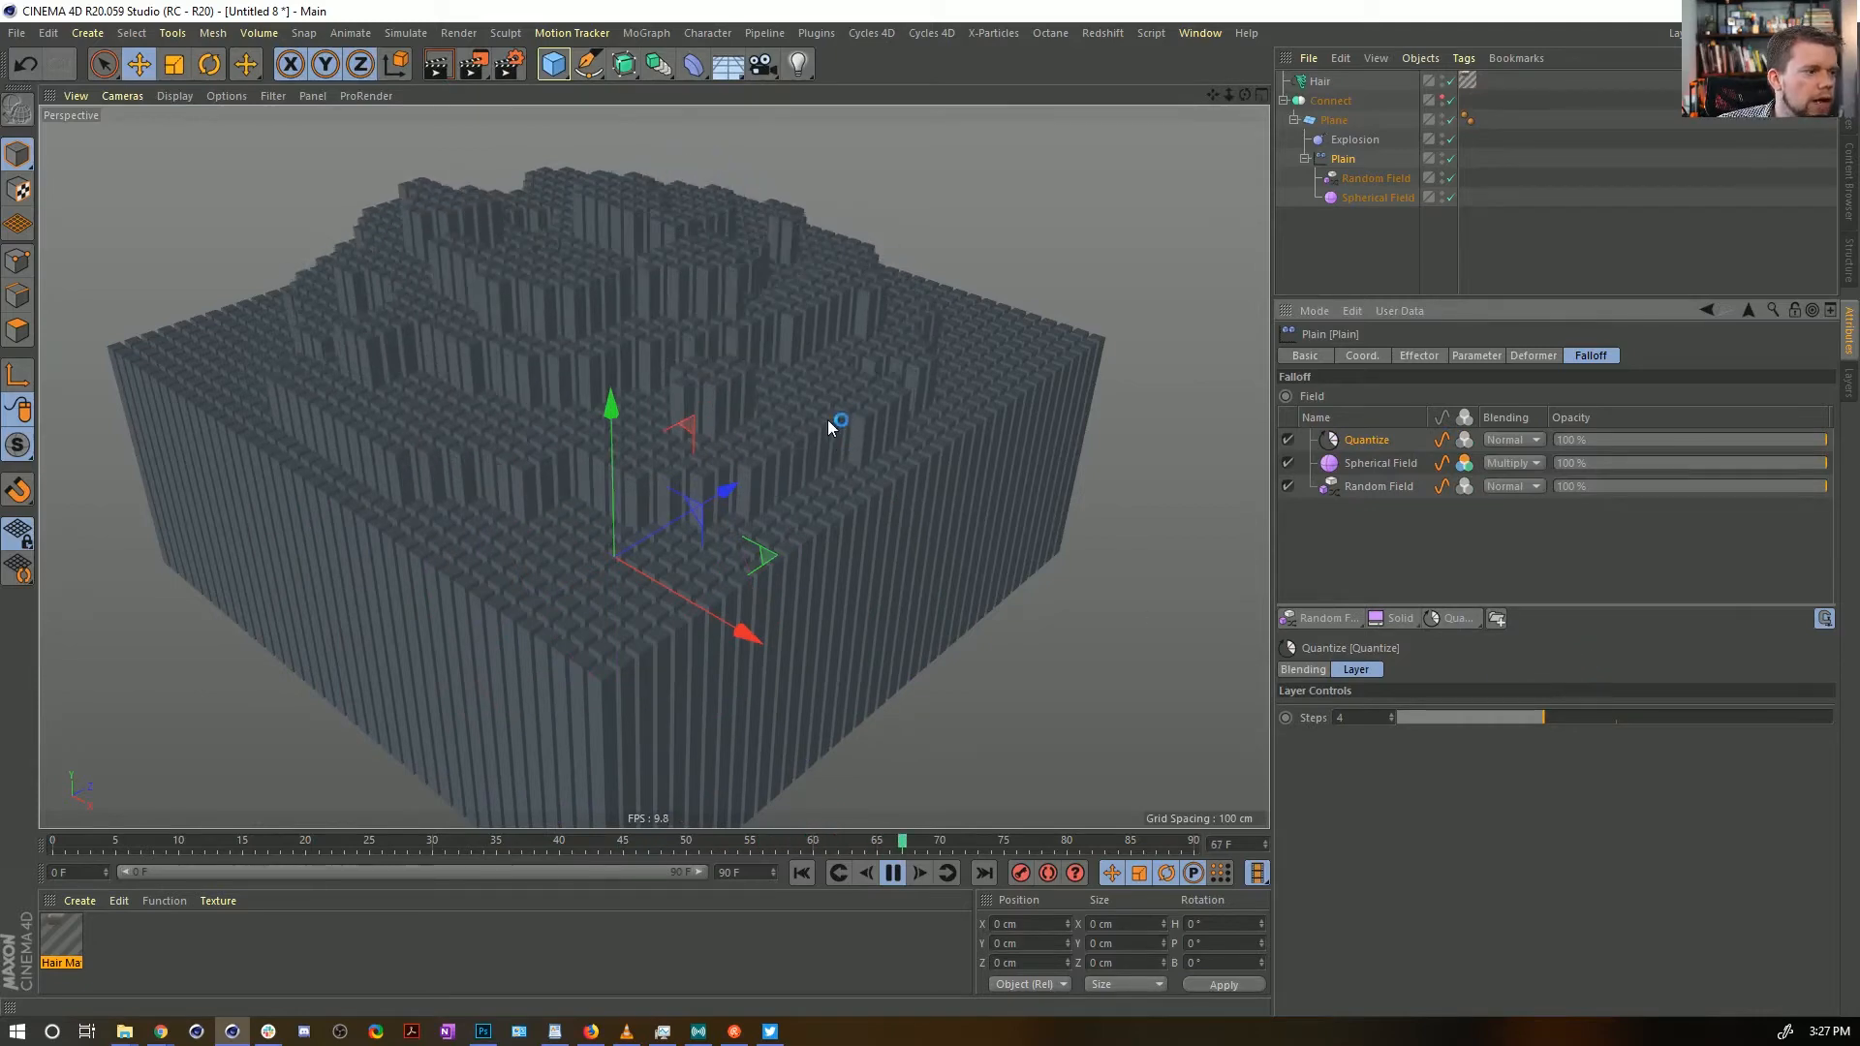
pyautogui.moveTo(825, 421)
pyautogui.keyDown('alt'); pyautogui.mouseDown()
pyautogui.moveTo(827, 519)
pyautogui.moveTo(864, 407)
pyautogui.moveTo(856, 364)
pyautogui.moveTo(840, 496)
pyautogui.mouseUp(); pyautogui.keyUp('alt')
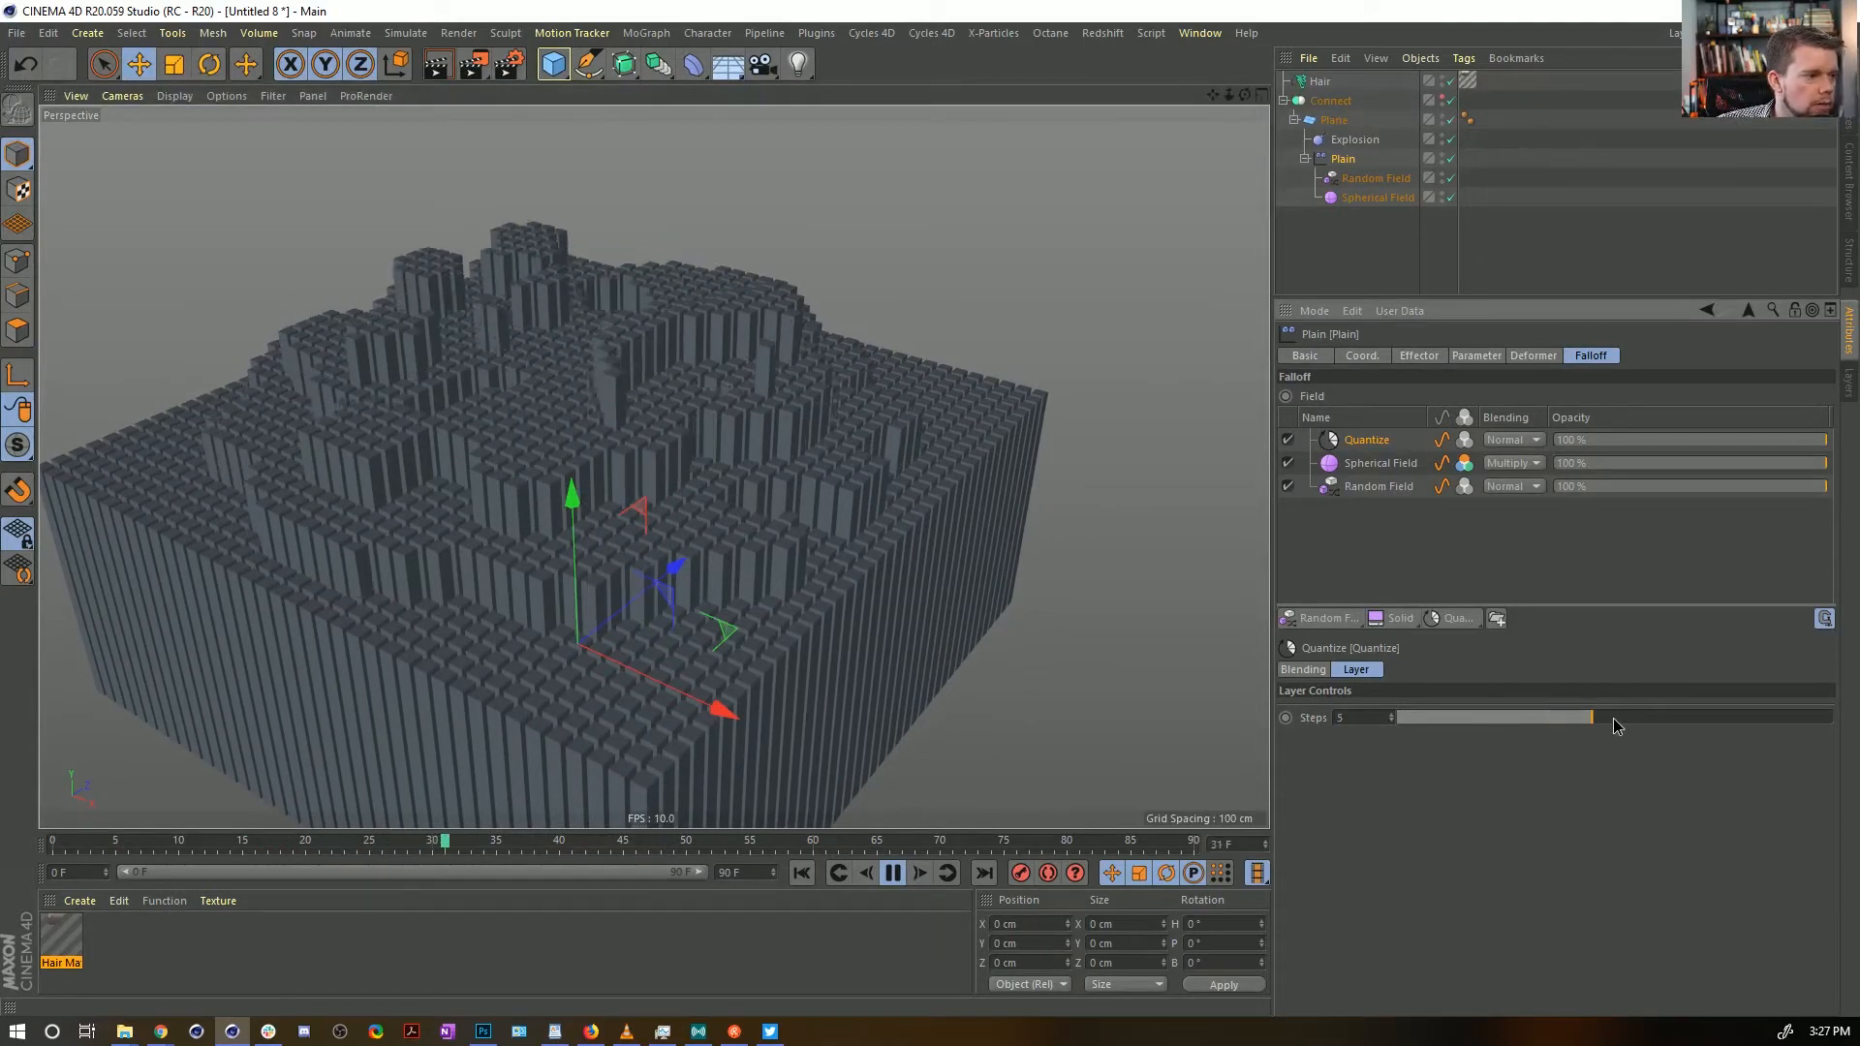
pyautogui.moveTo(1616, 727); pyautogui.dragTo(1706, 716)
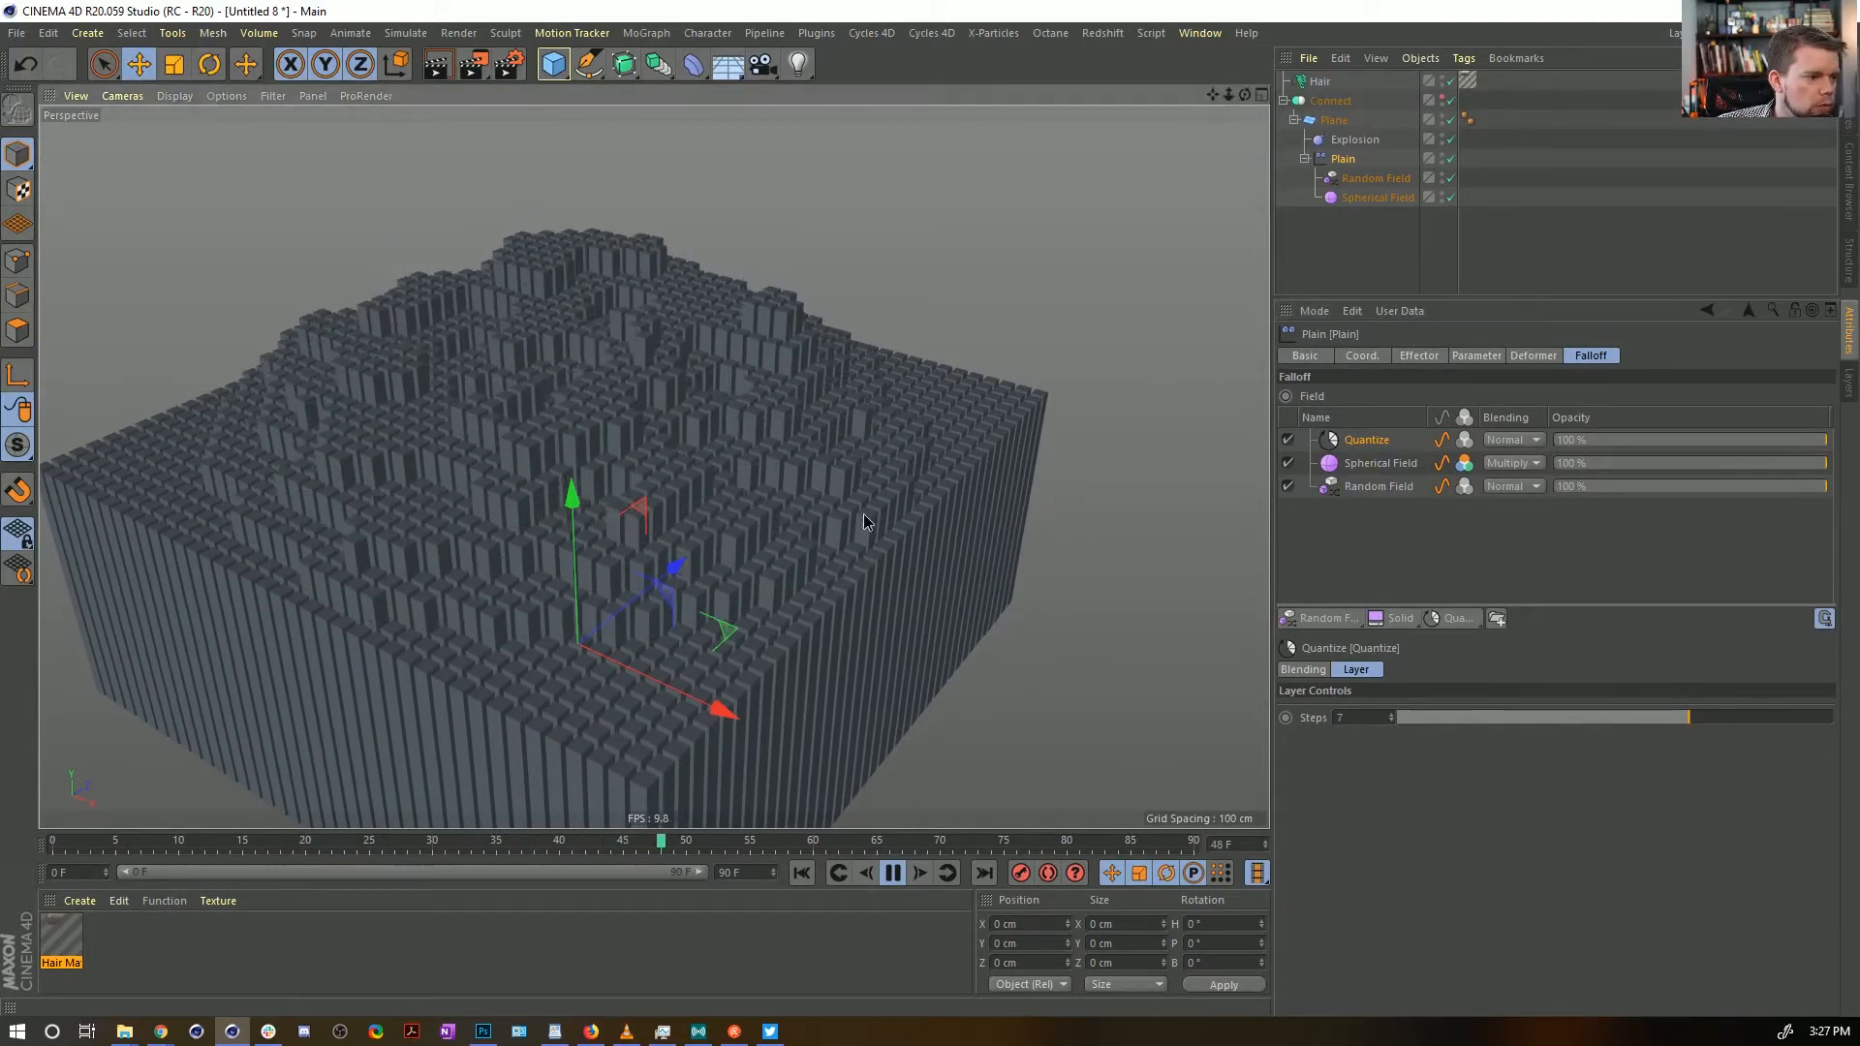
# Set the Plain effector's Z position to -323 cm so the blocks sink inward instead of rising
pyautogui.moveTo(865, 521)
pyautogui.keyDown('alt'); pyautogui.mouseDown()
pyautogui.moveTo(867, 489)
pyautogui.moveTo(855, 594)
pyautogui.moveTo(1146, 378)
pyautogui.mouseUp(); pyautogui.keyUp('alt')
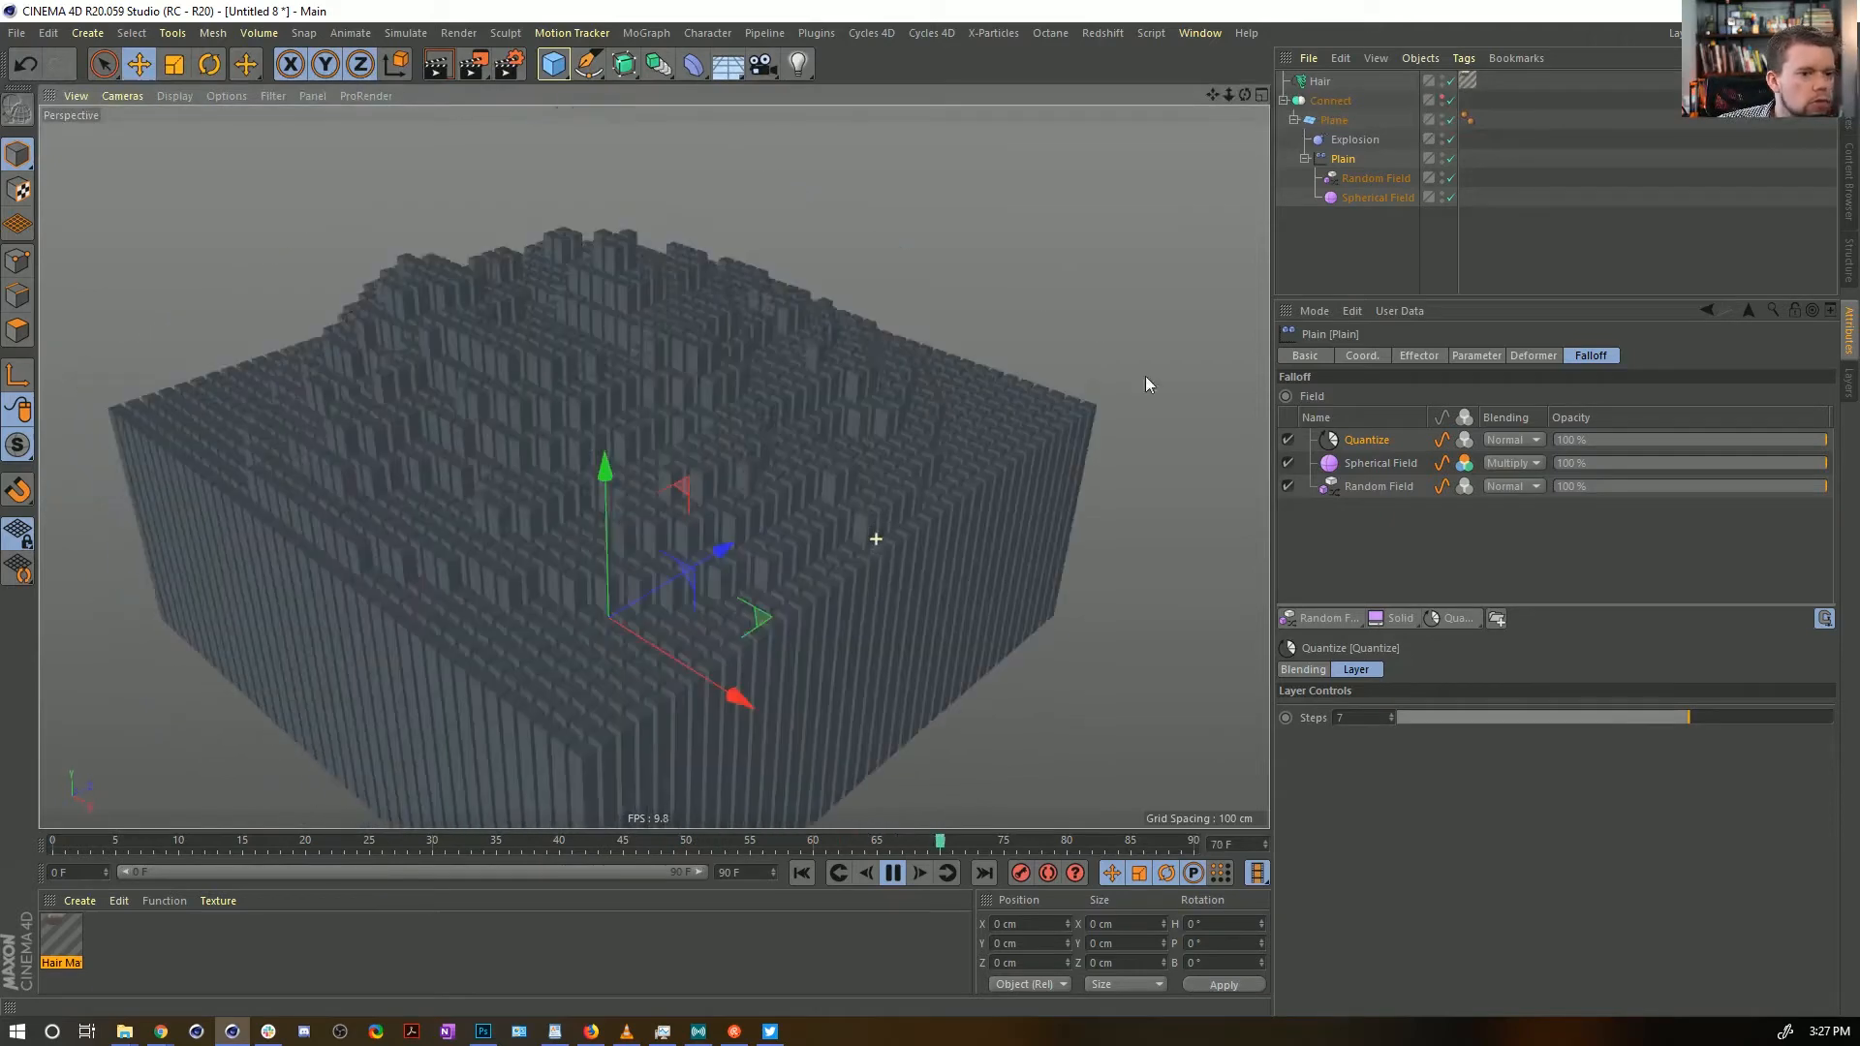
pyautogui.click(1420, 355)
pyautogui.click(1478, 357)
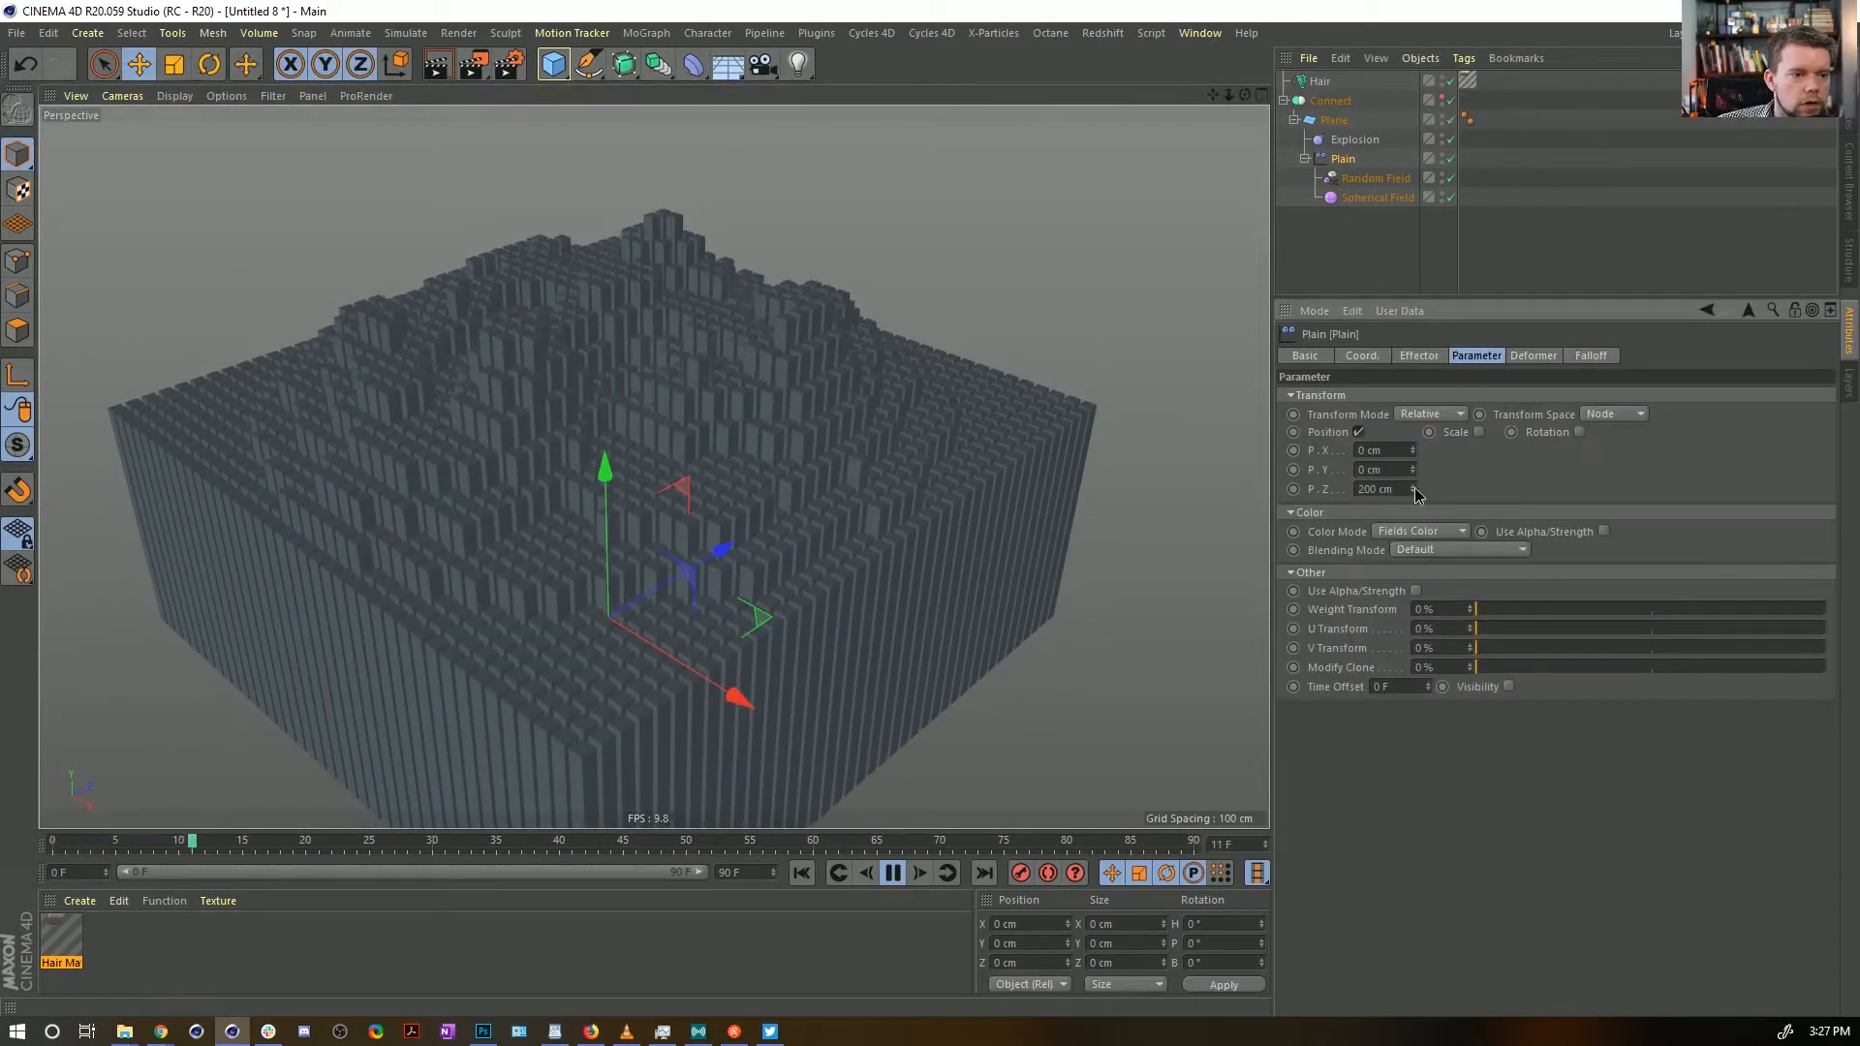
pyautogui.moveTo(1413, 489); pyautogui.dragTo(1413, 557)
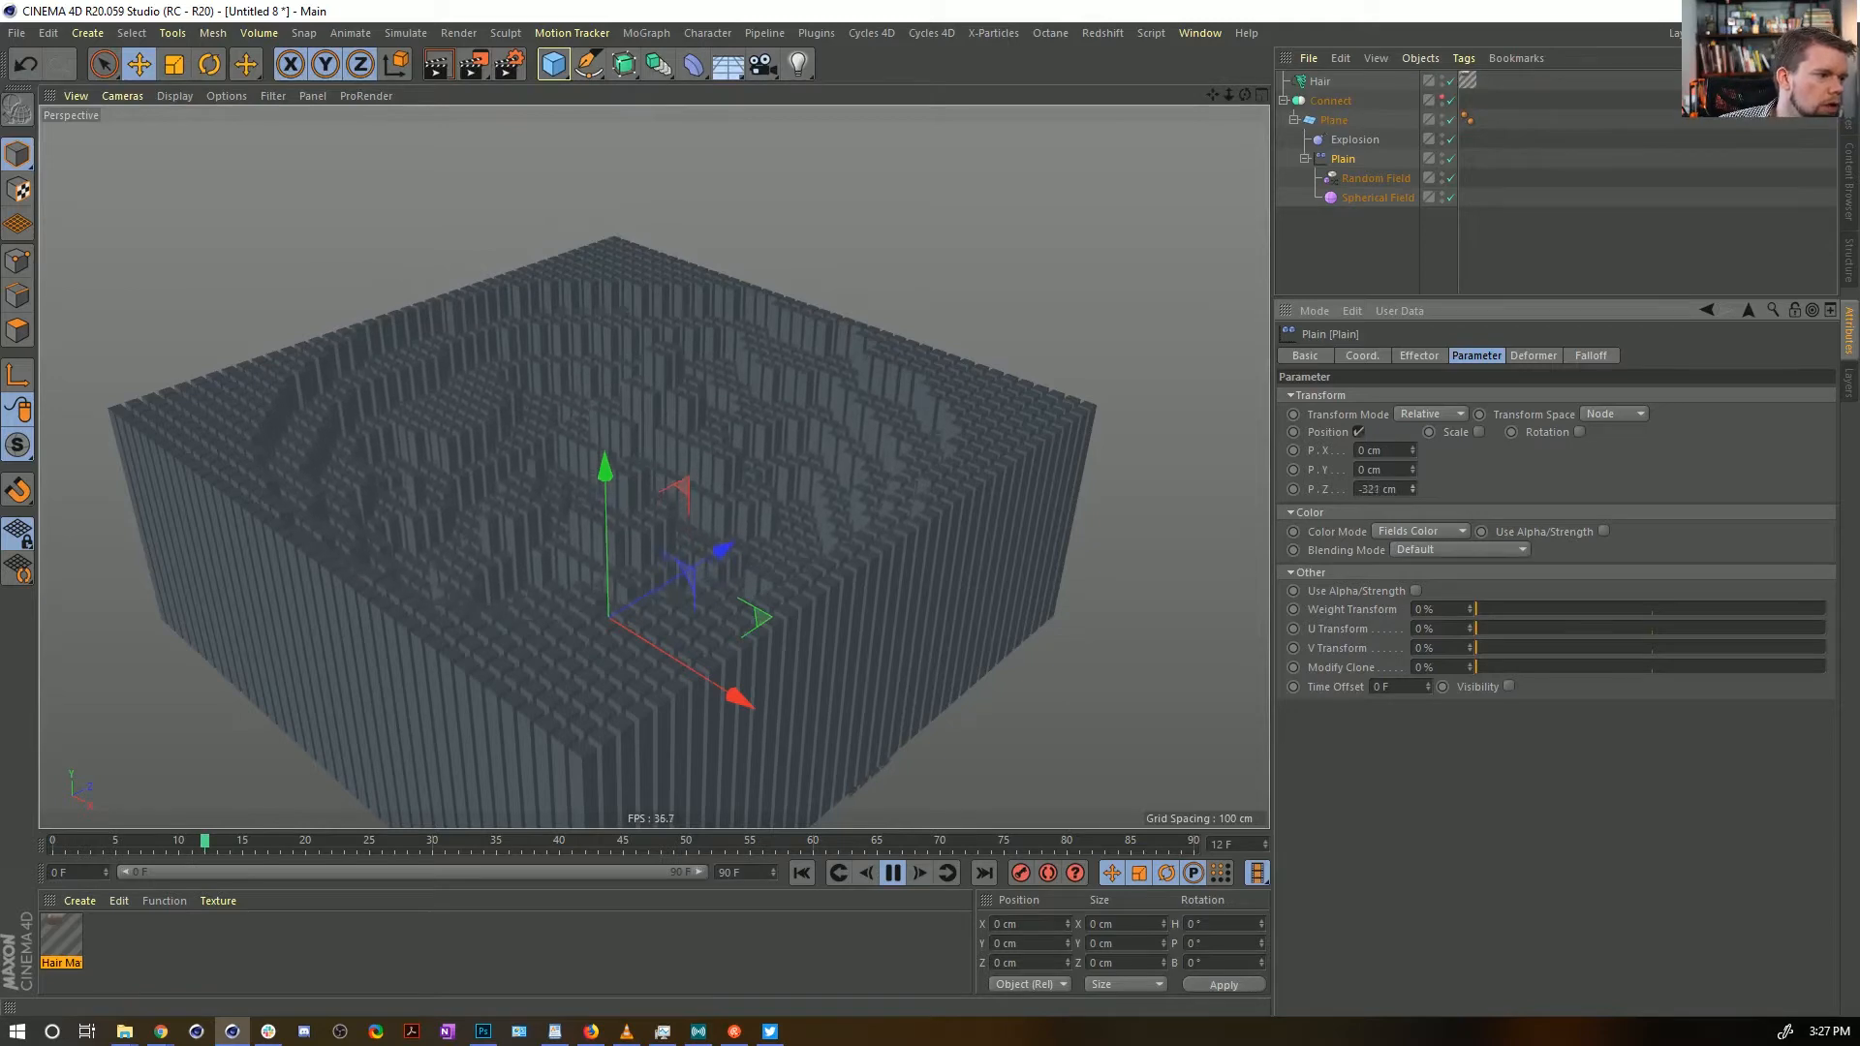
pyautogui.moveTo(1413, 489); pyautogui.dragTo(1414, 492)
pyautogui.moveTo(569, 536)
pyautogui.keyDown('alt'); pyautogui.mouseDown()
pyautogui.moveTo(550, 624)
pyautogui.moveTo(572, 545)
pyautogui.mouseUp(); pyautogui.keyUp('alt')
pyautogui.keyDown('alt'); pyautogui.moveTo(672, 635); pyautogui.dragTo(723, 597, button='right'); pyautogui.keyUp('alt')
pyautogui.keyDown('alt'); pyautogui.moveTo(715, 562); pyautogui.dragTo(707, 496); pyautogui.keyUp('alt')
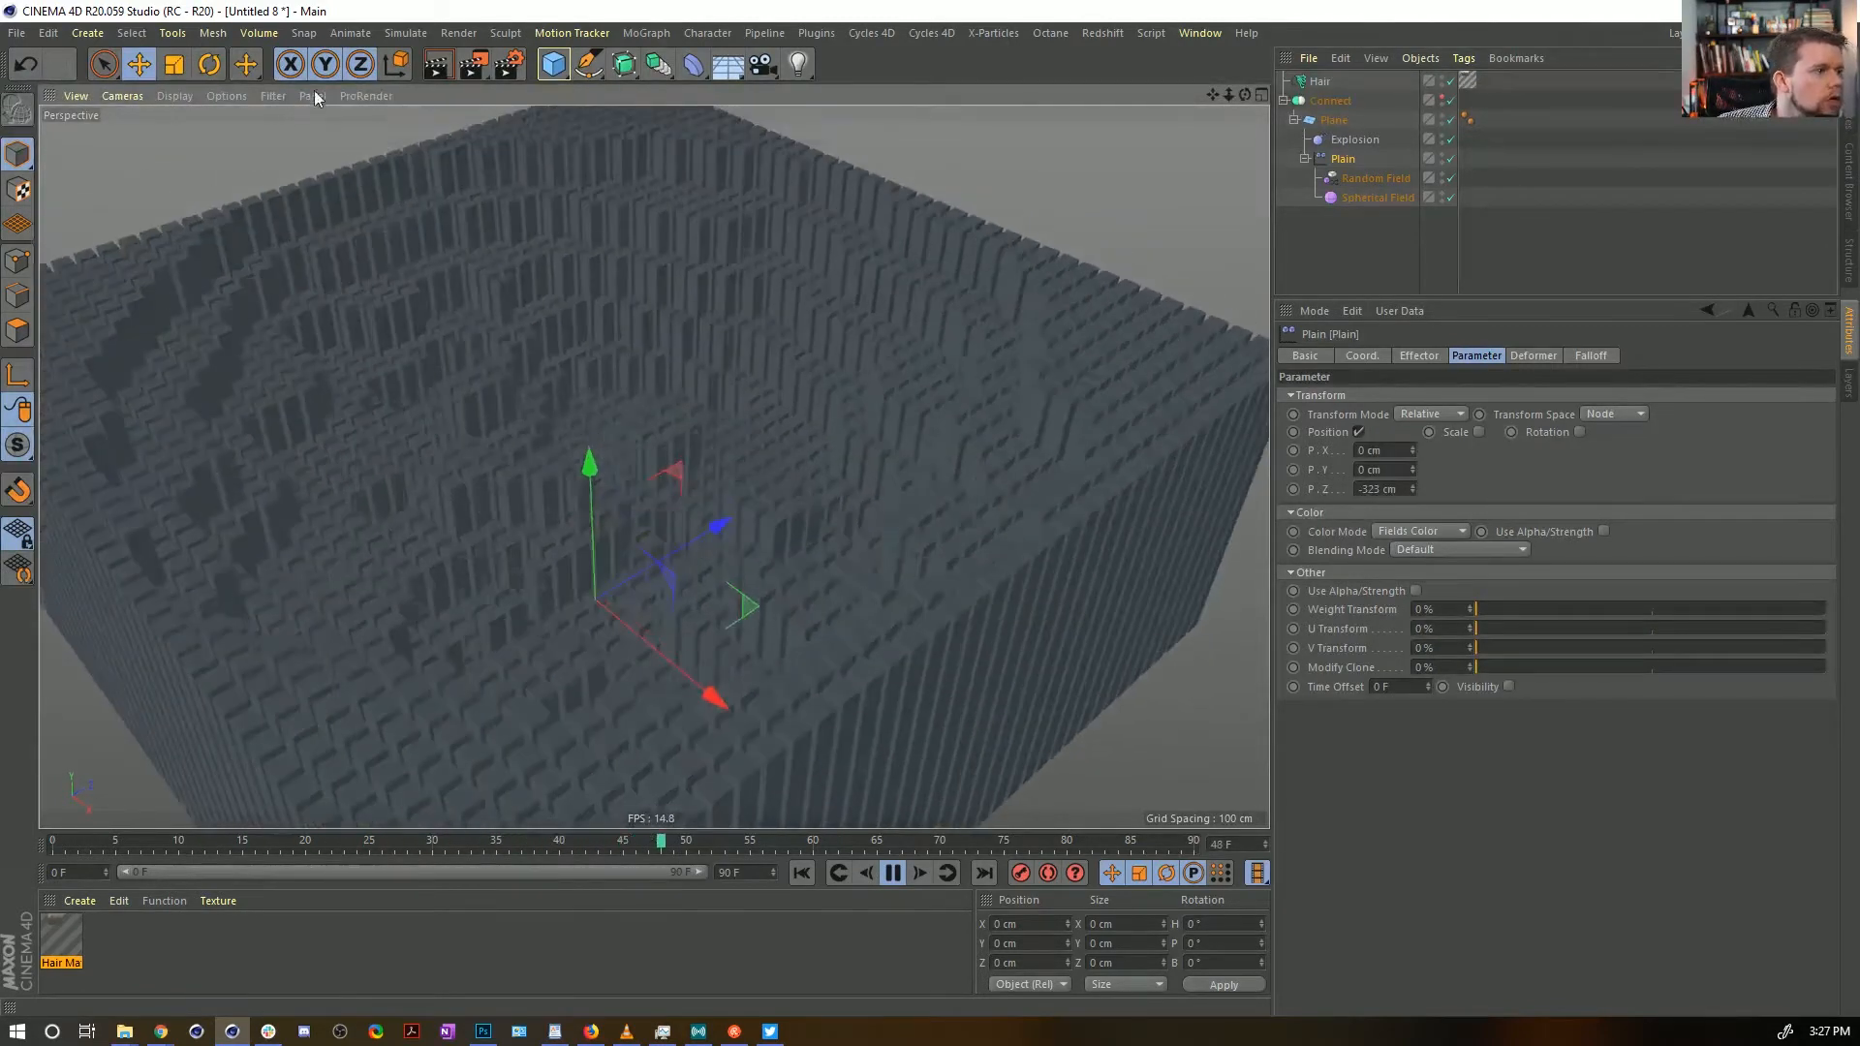
# Turn on a viewport shading option that darkens the gaps between the blocks
pyautogui.click(226, 95)
pyautogui.click(292, 316)
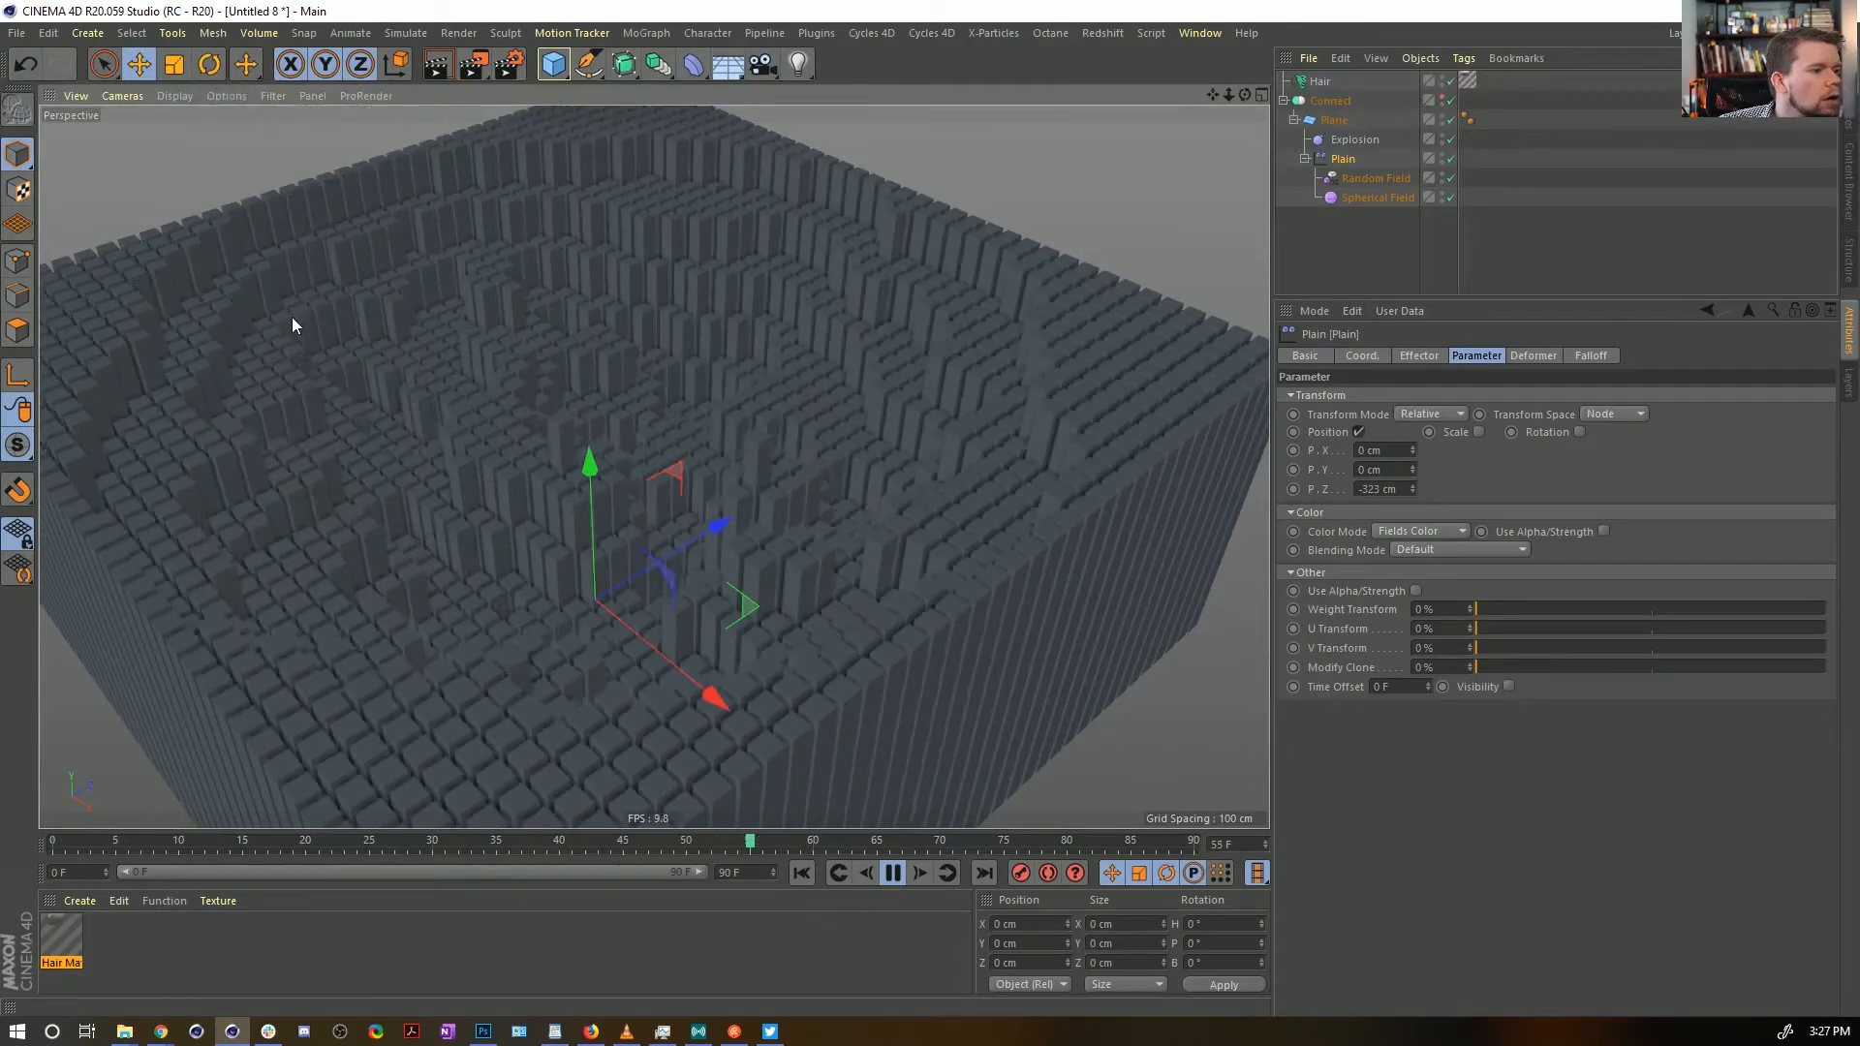
pyautogui.moveTo(628, 469)
pyautogui.keyDown('alt'); pyautogui.mouseDown()
pyautogui.moveTo(667, 485)
pyautogui.moveTo(760, 471)
pyautogui.moveTo(760, 401)
pyautogui.moveTo(706, 358)
pyautogui.moveTo(671, 399)
pyautogui.mouseUp(); pyautogui.keyUp('alt')
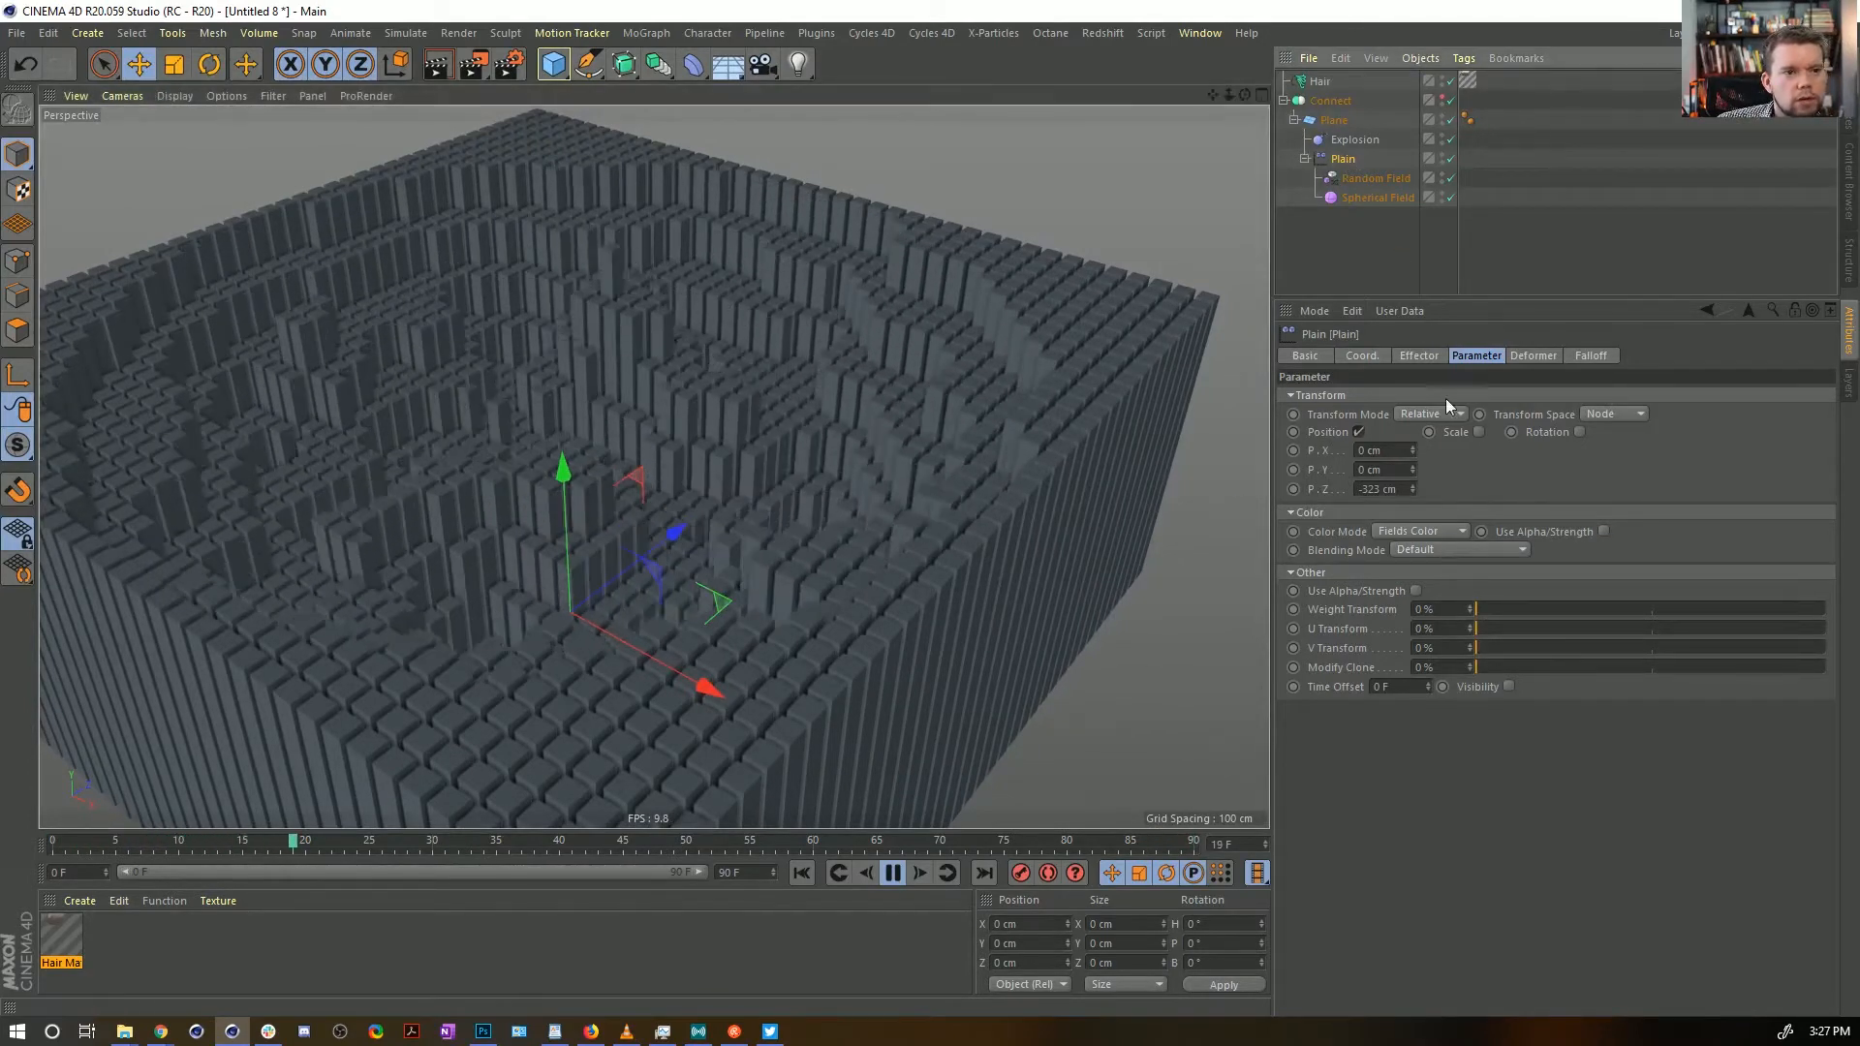
# Add a second Random Field on top of the Quantize layer in the Plain effector's falloff
pyautogui.click(1593, 356)
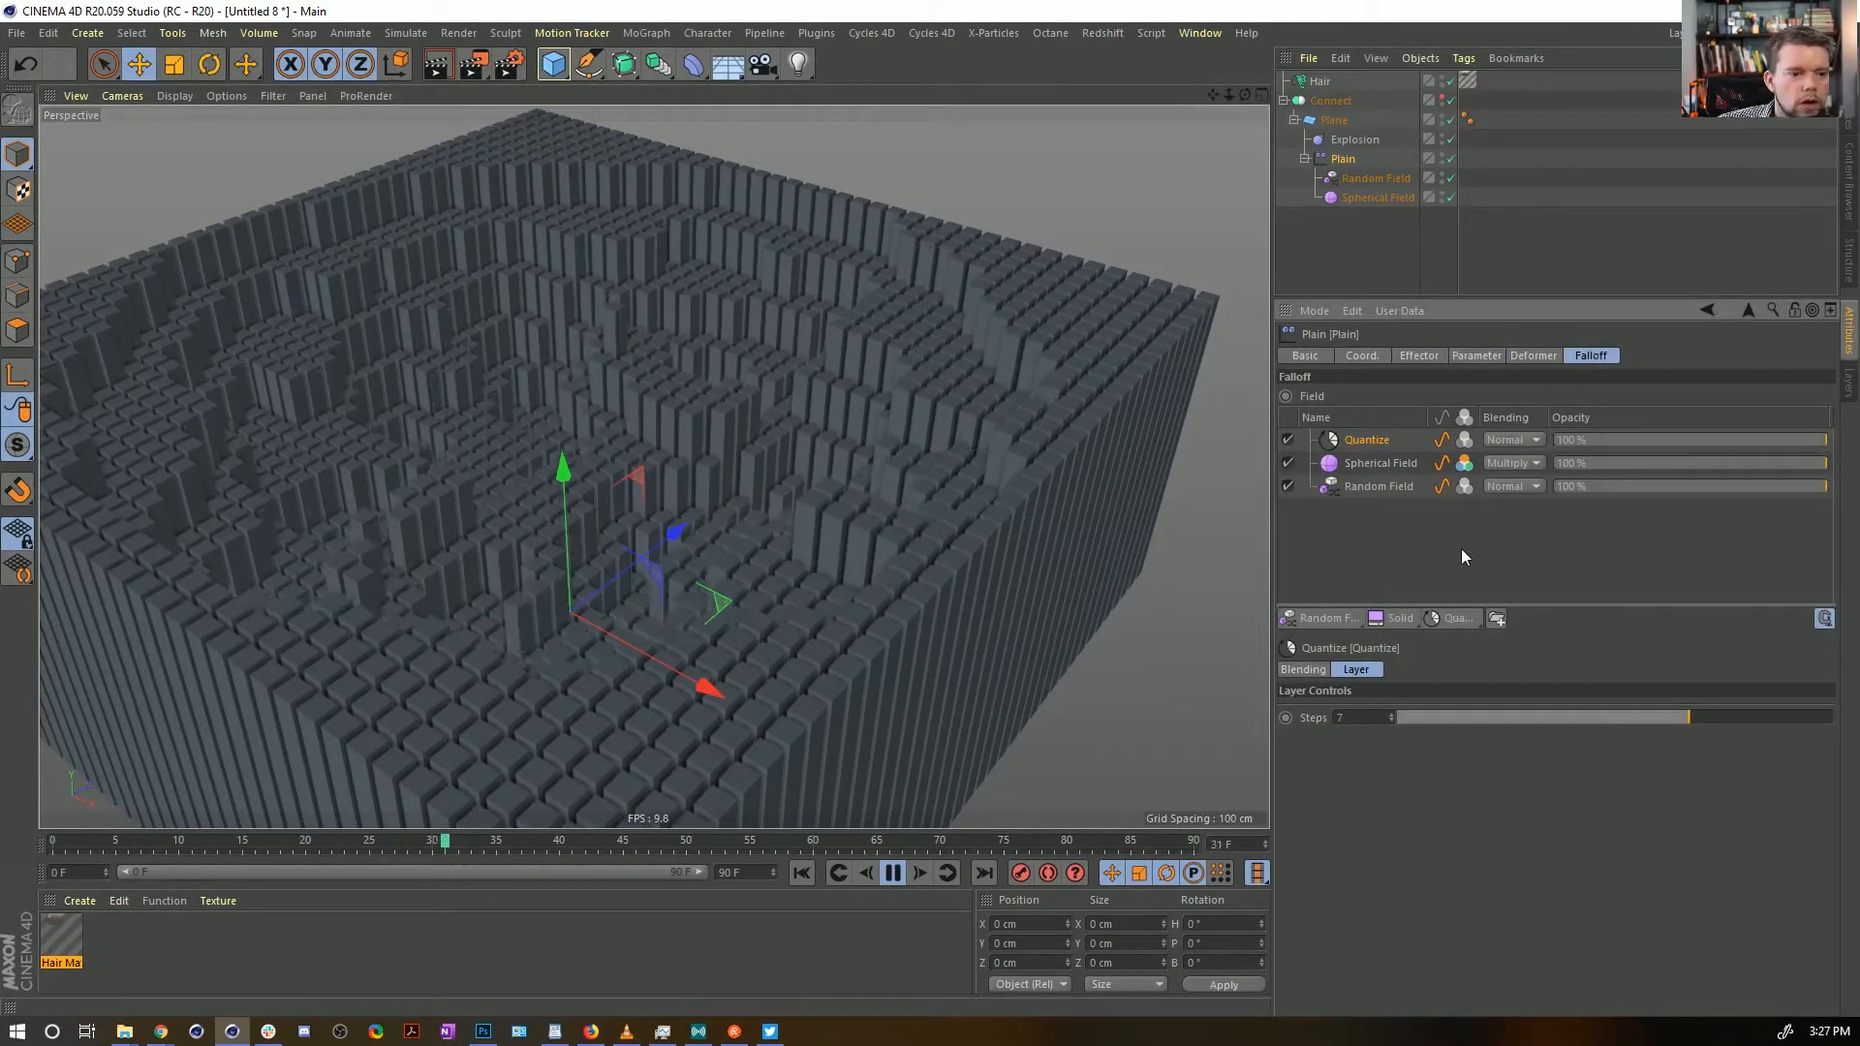
pyautogui.click(1325, 617)
pyautogui.click(1410, 625)
pyautogui.click(1343, 609)
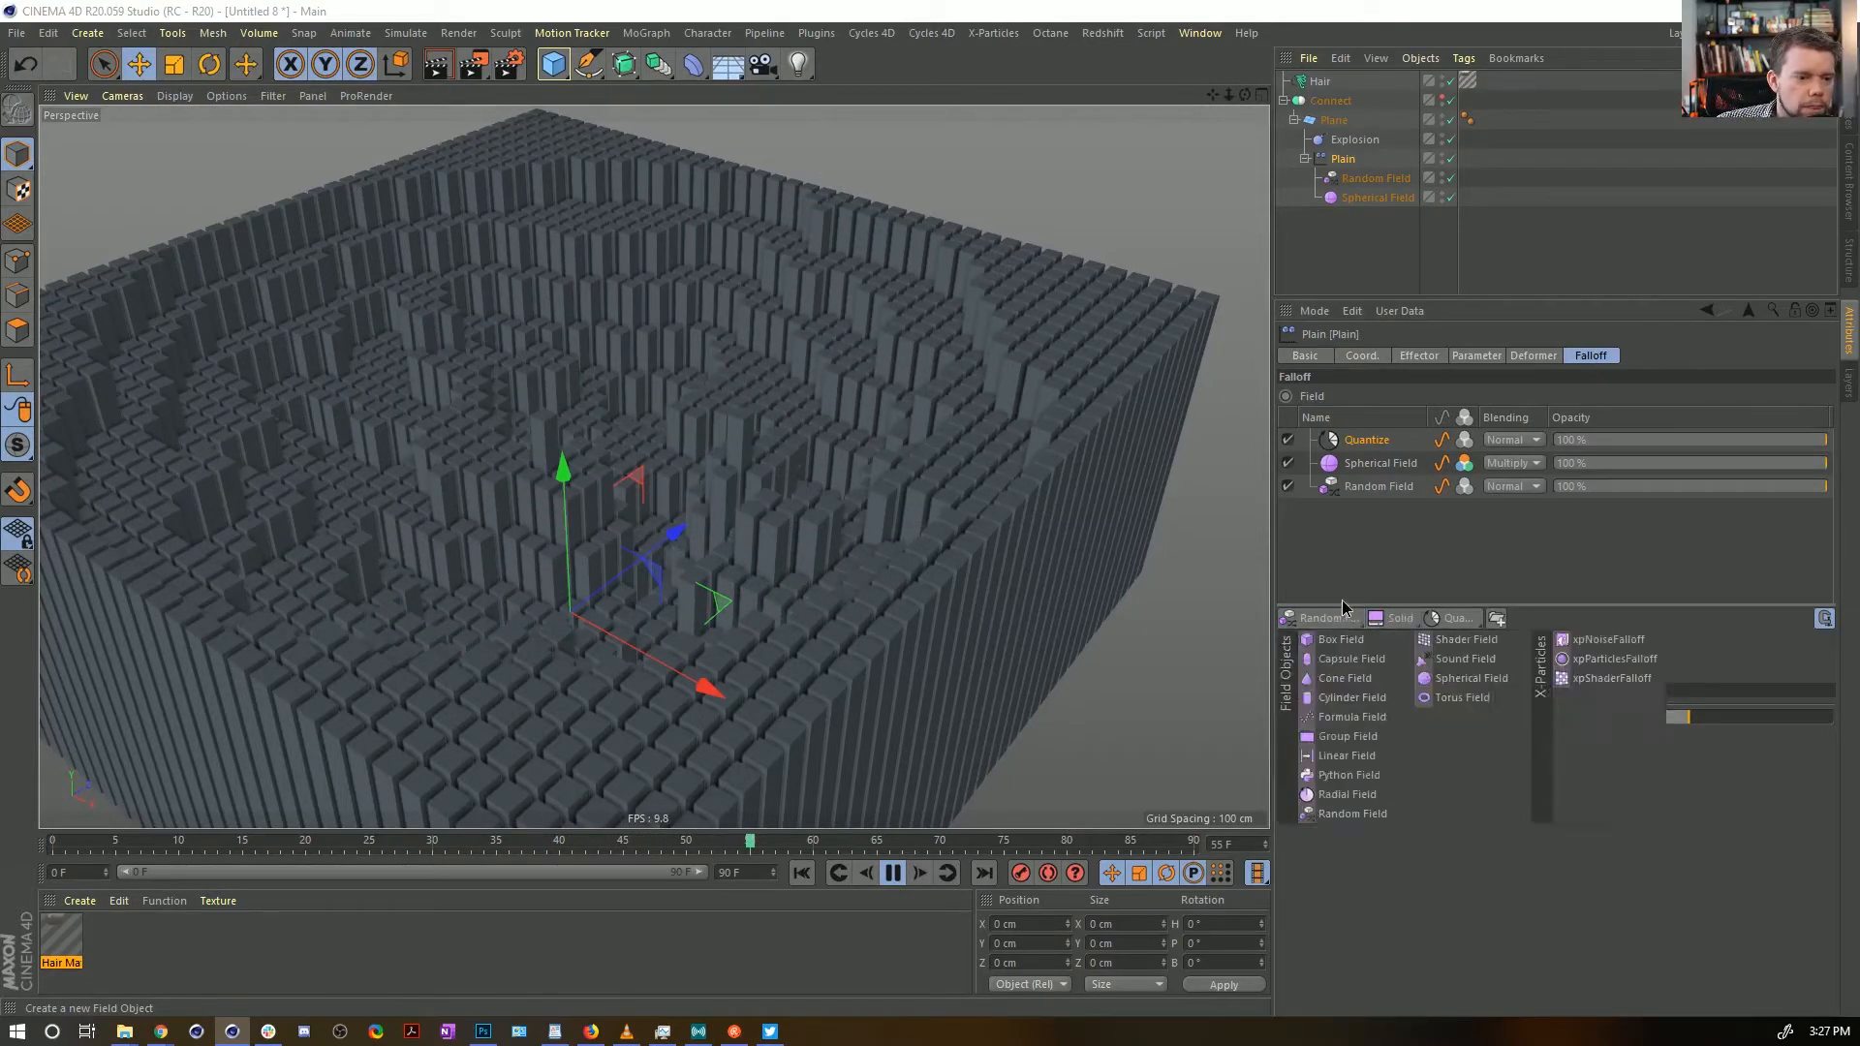
pyautogui.click(1369, 816)
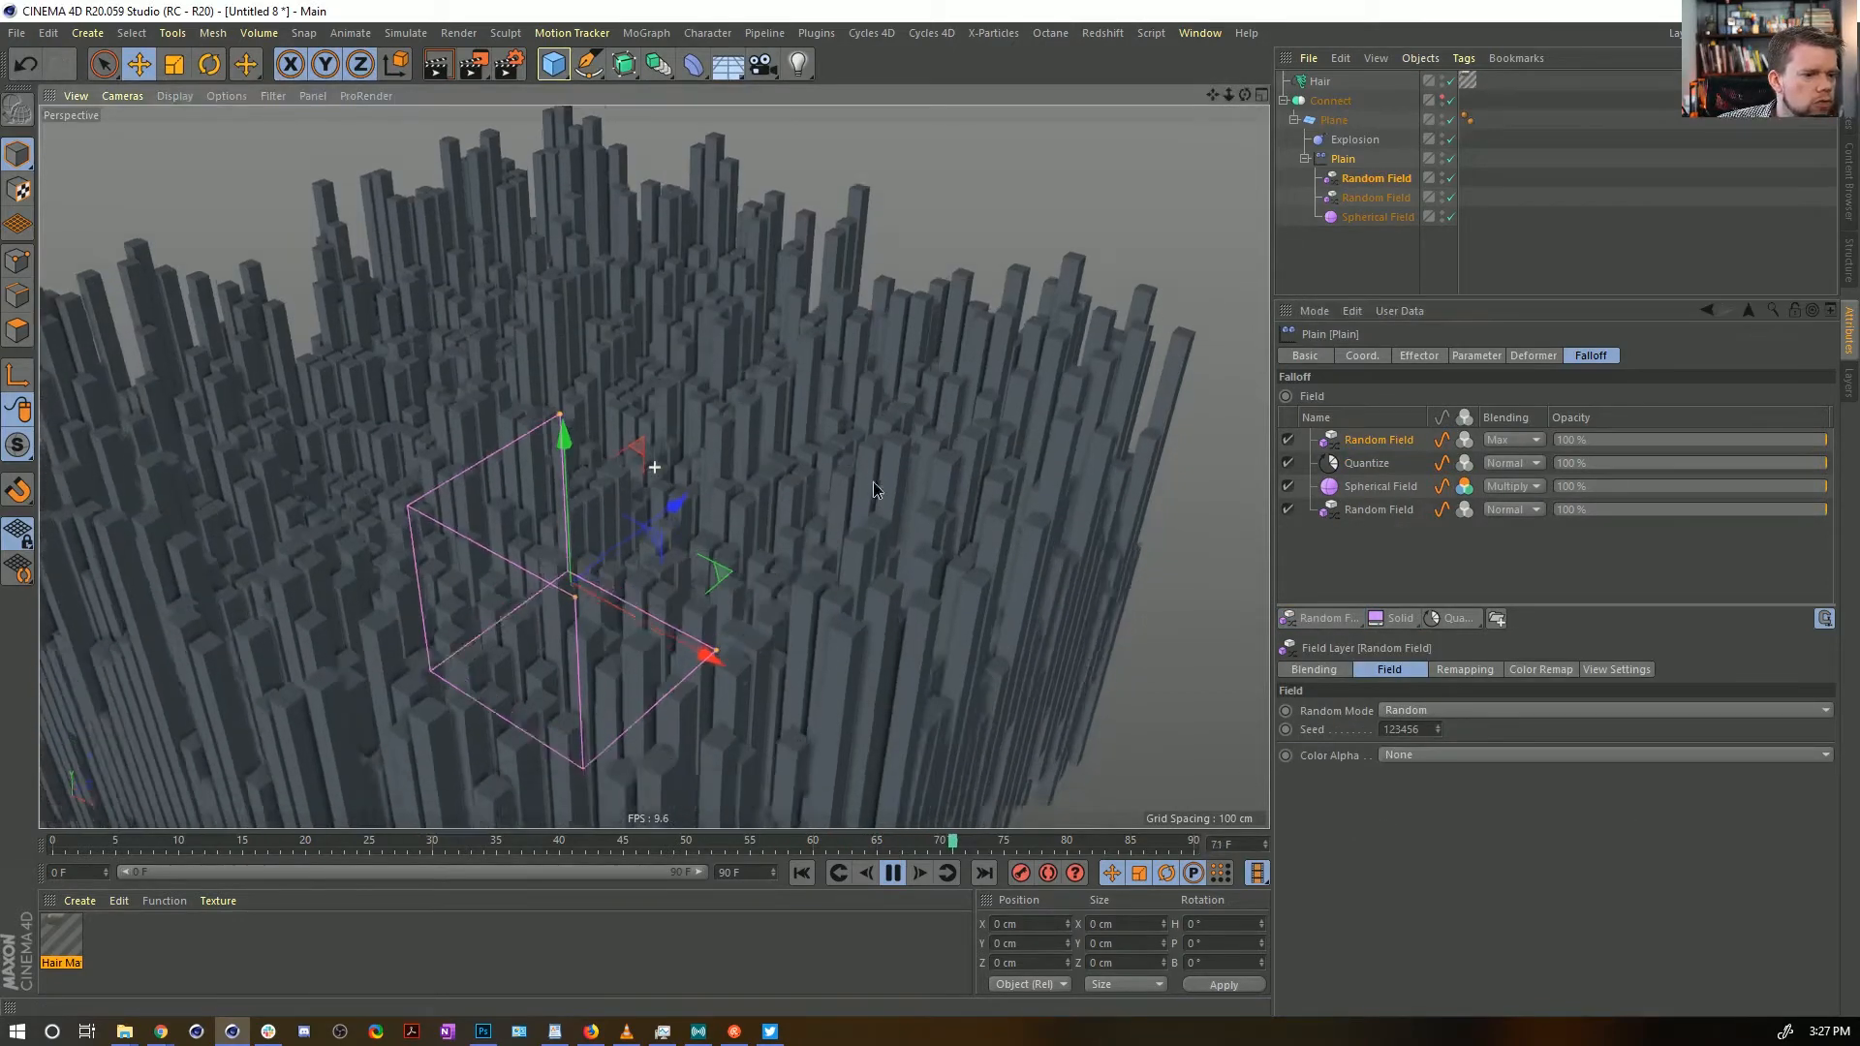
pyautogui.keyDown('alt'); pyautogui.moveTo(874, 480); pyautogui.dragTo(884, 434, button='middle'); pyautogui.keyUp('alt')
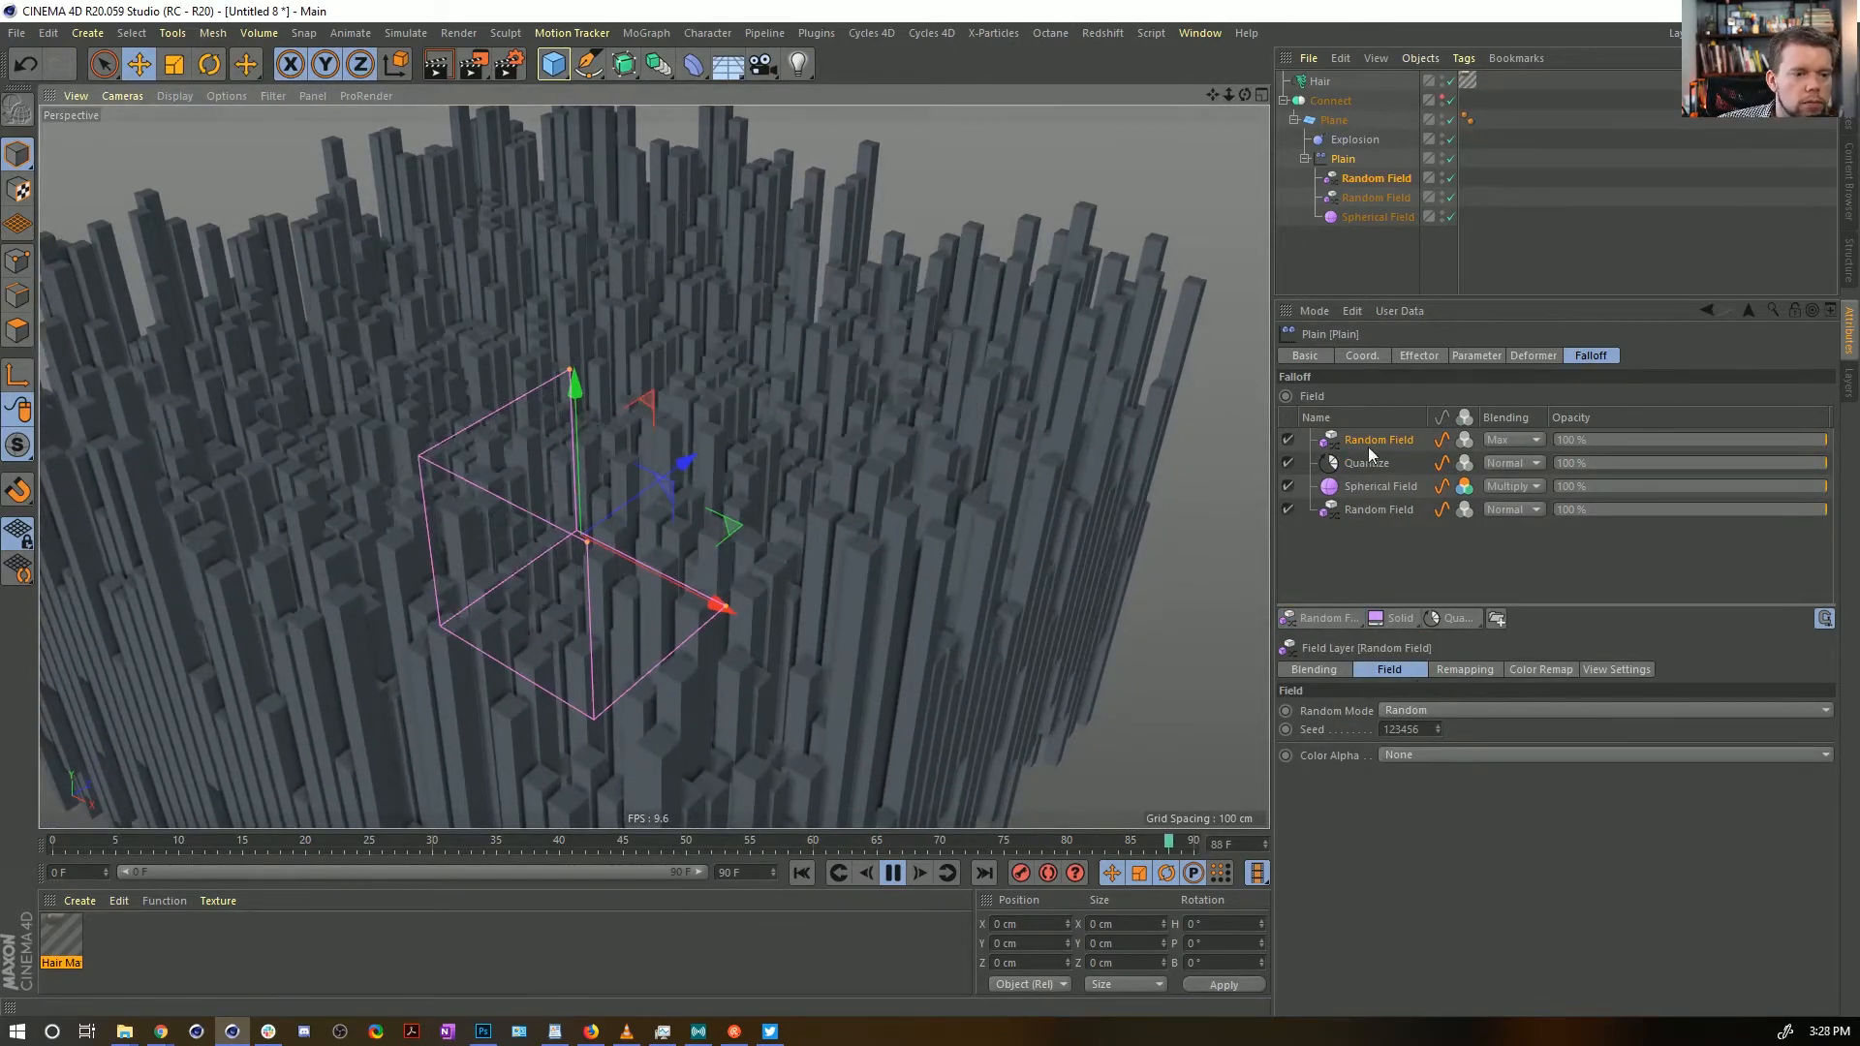
# Raise the new Random Field's remapping Min to 100 %
pyautogui.click(1346, 177)
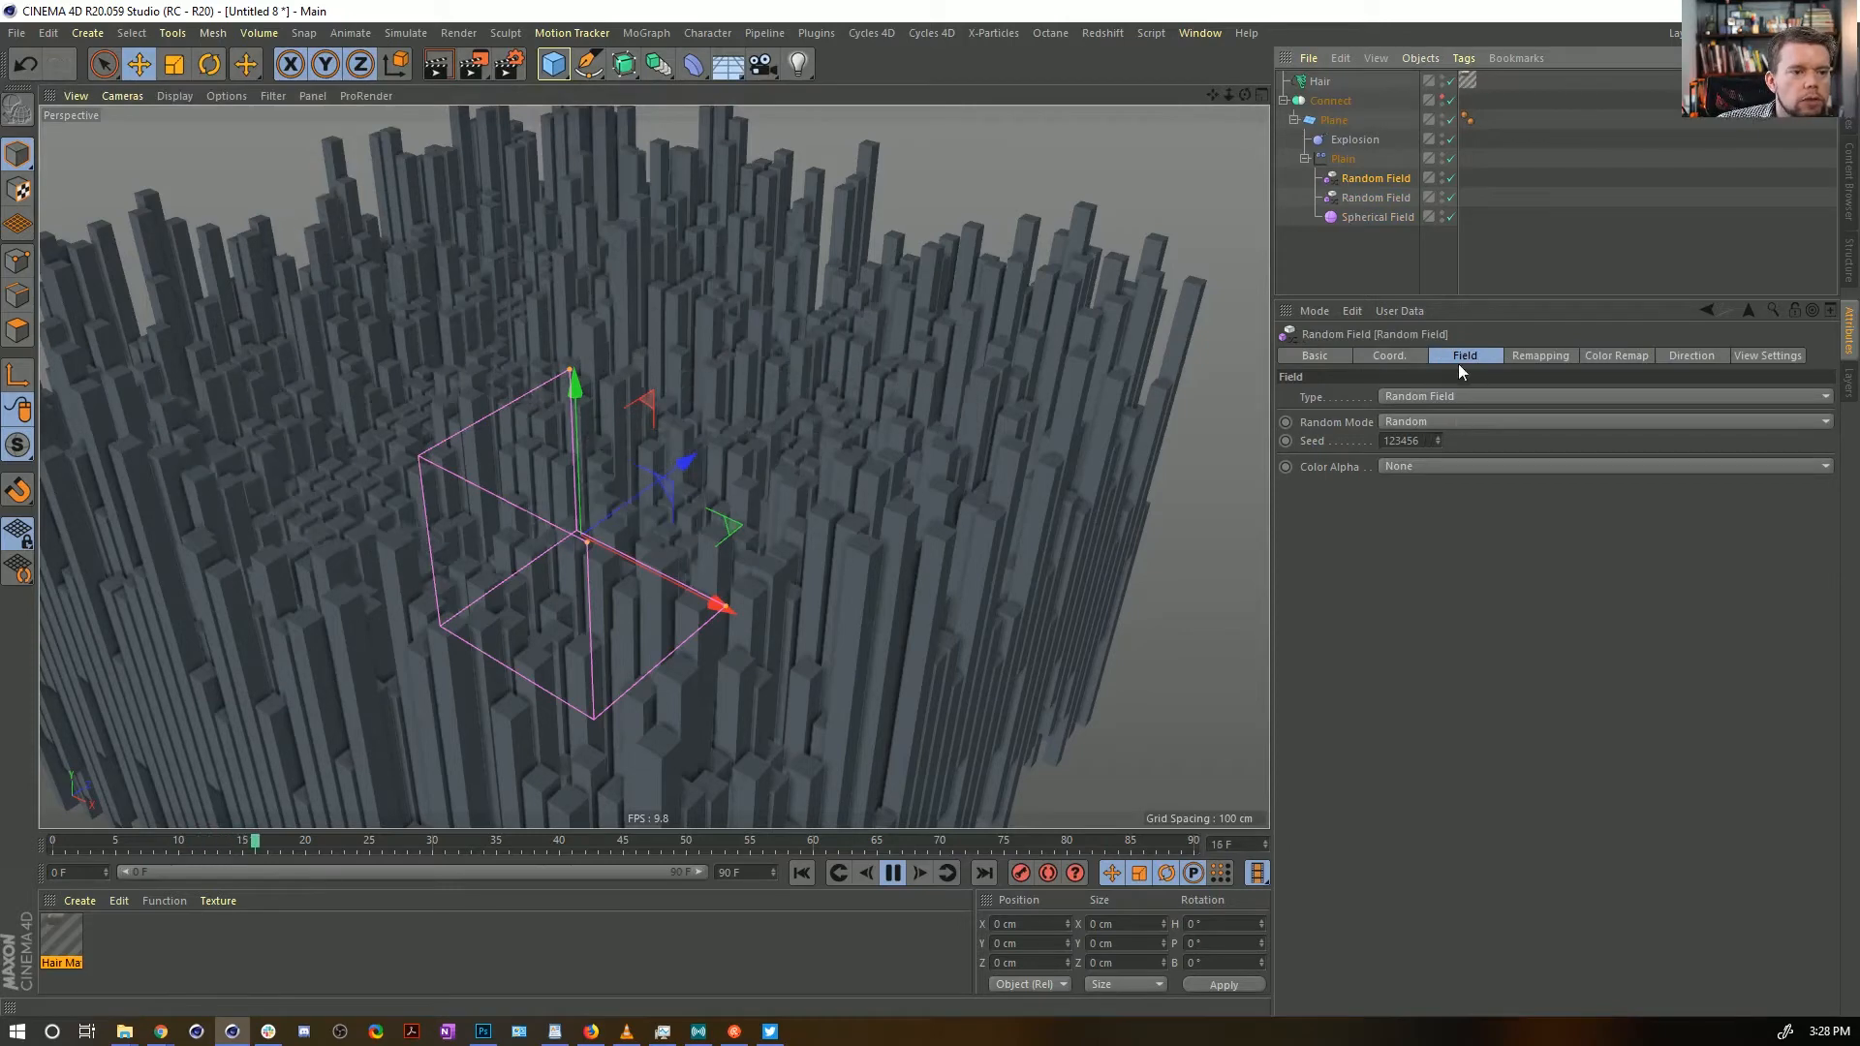
pyautogui.click(1537, 356)
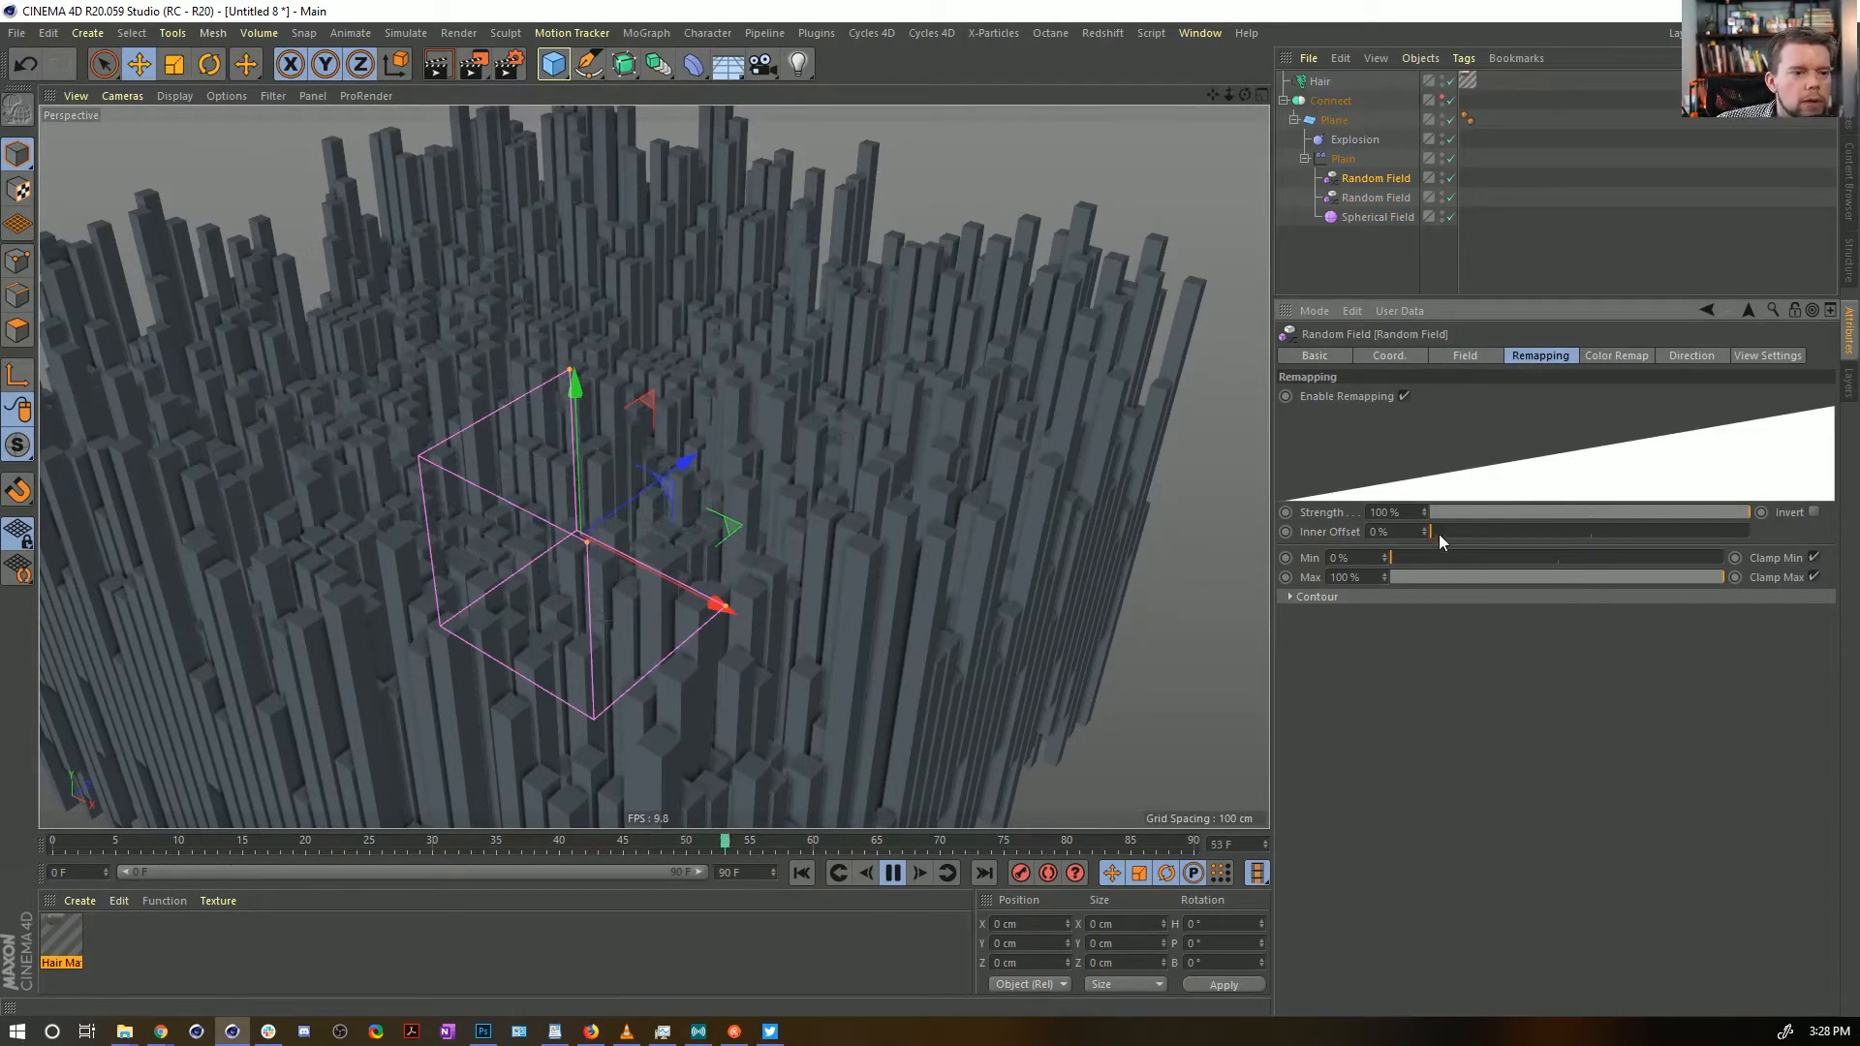
pyautogui.moveTo(1432, 558); pyautogui.dragTo(1755, 593)
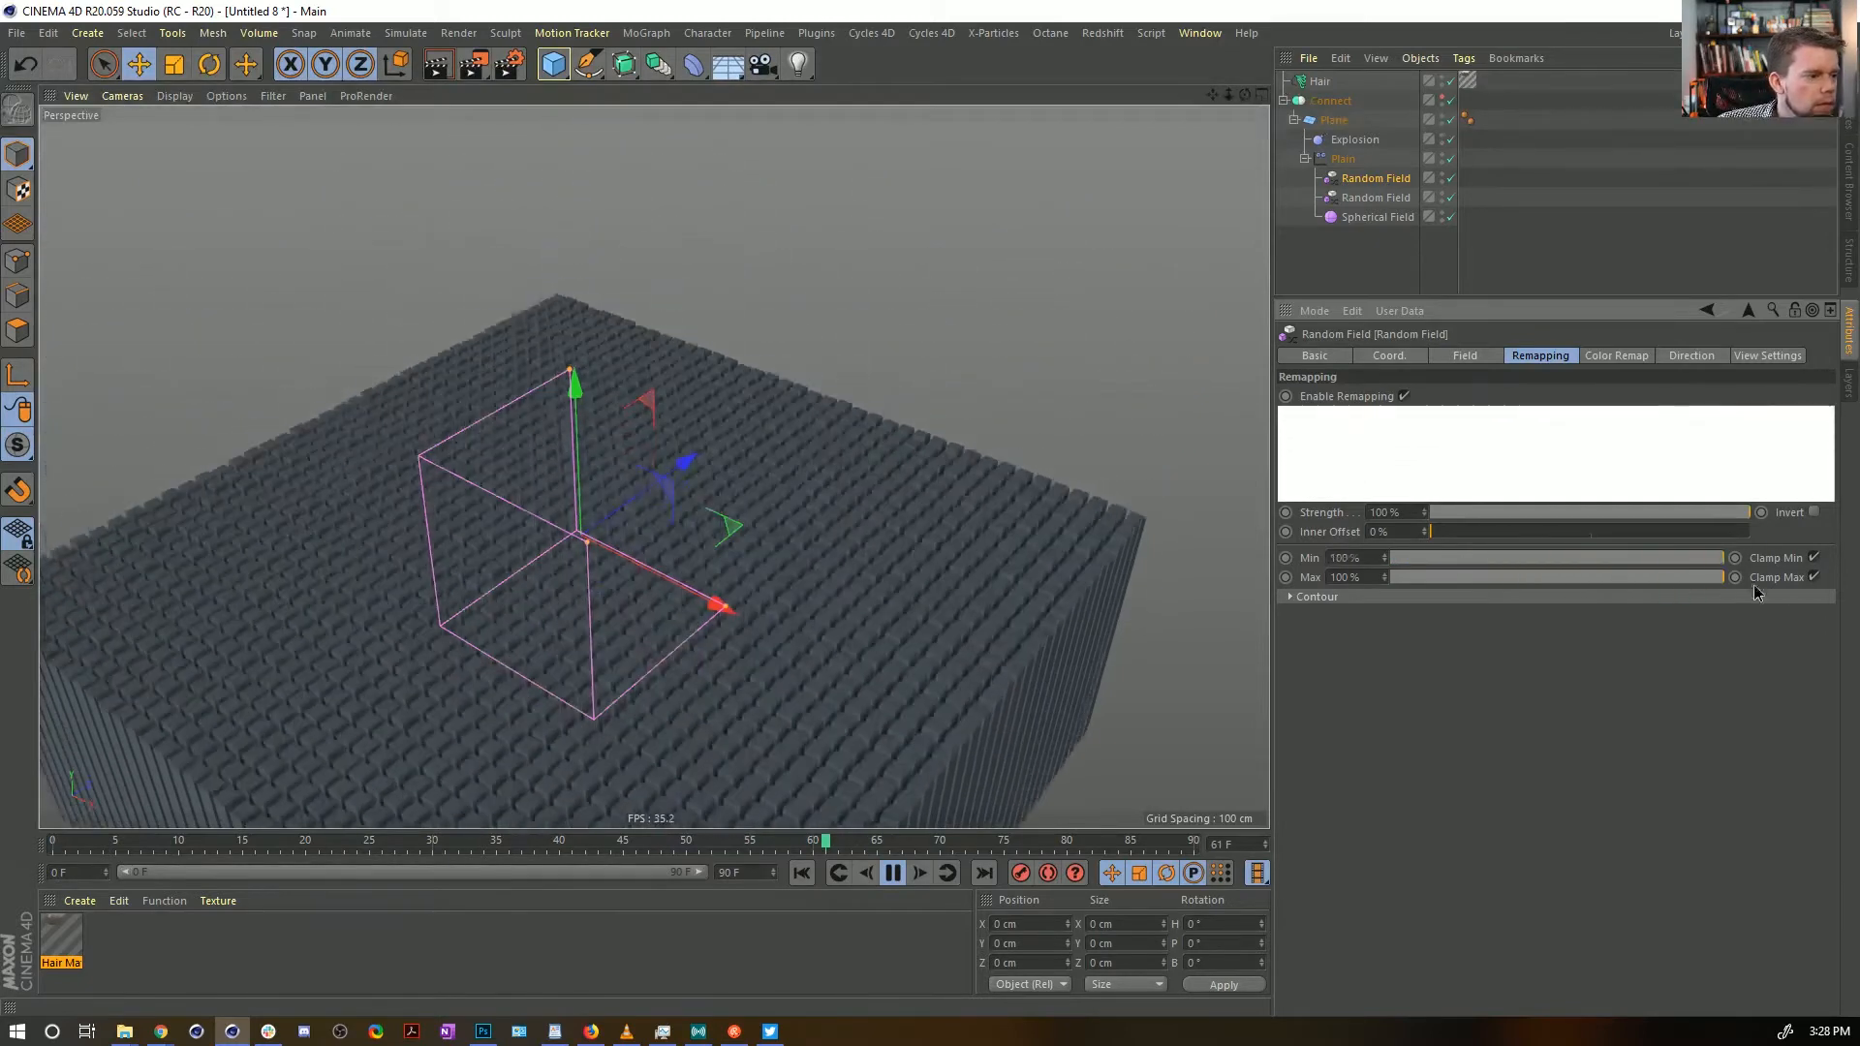
# Change the new Random Field layer's blending mode to Overlay in the Plain effector's falloff
pyautogui.click(1342, 159)
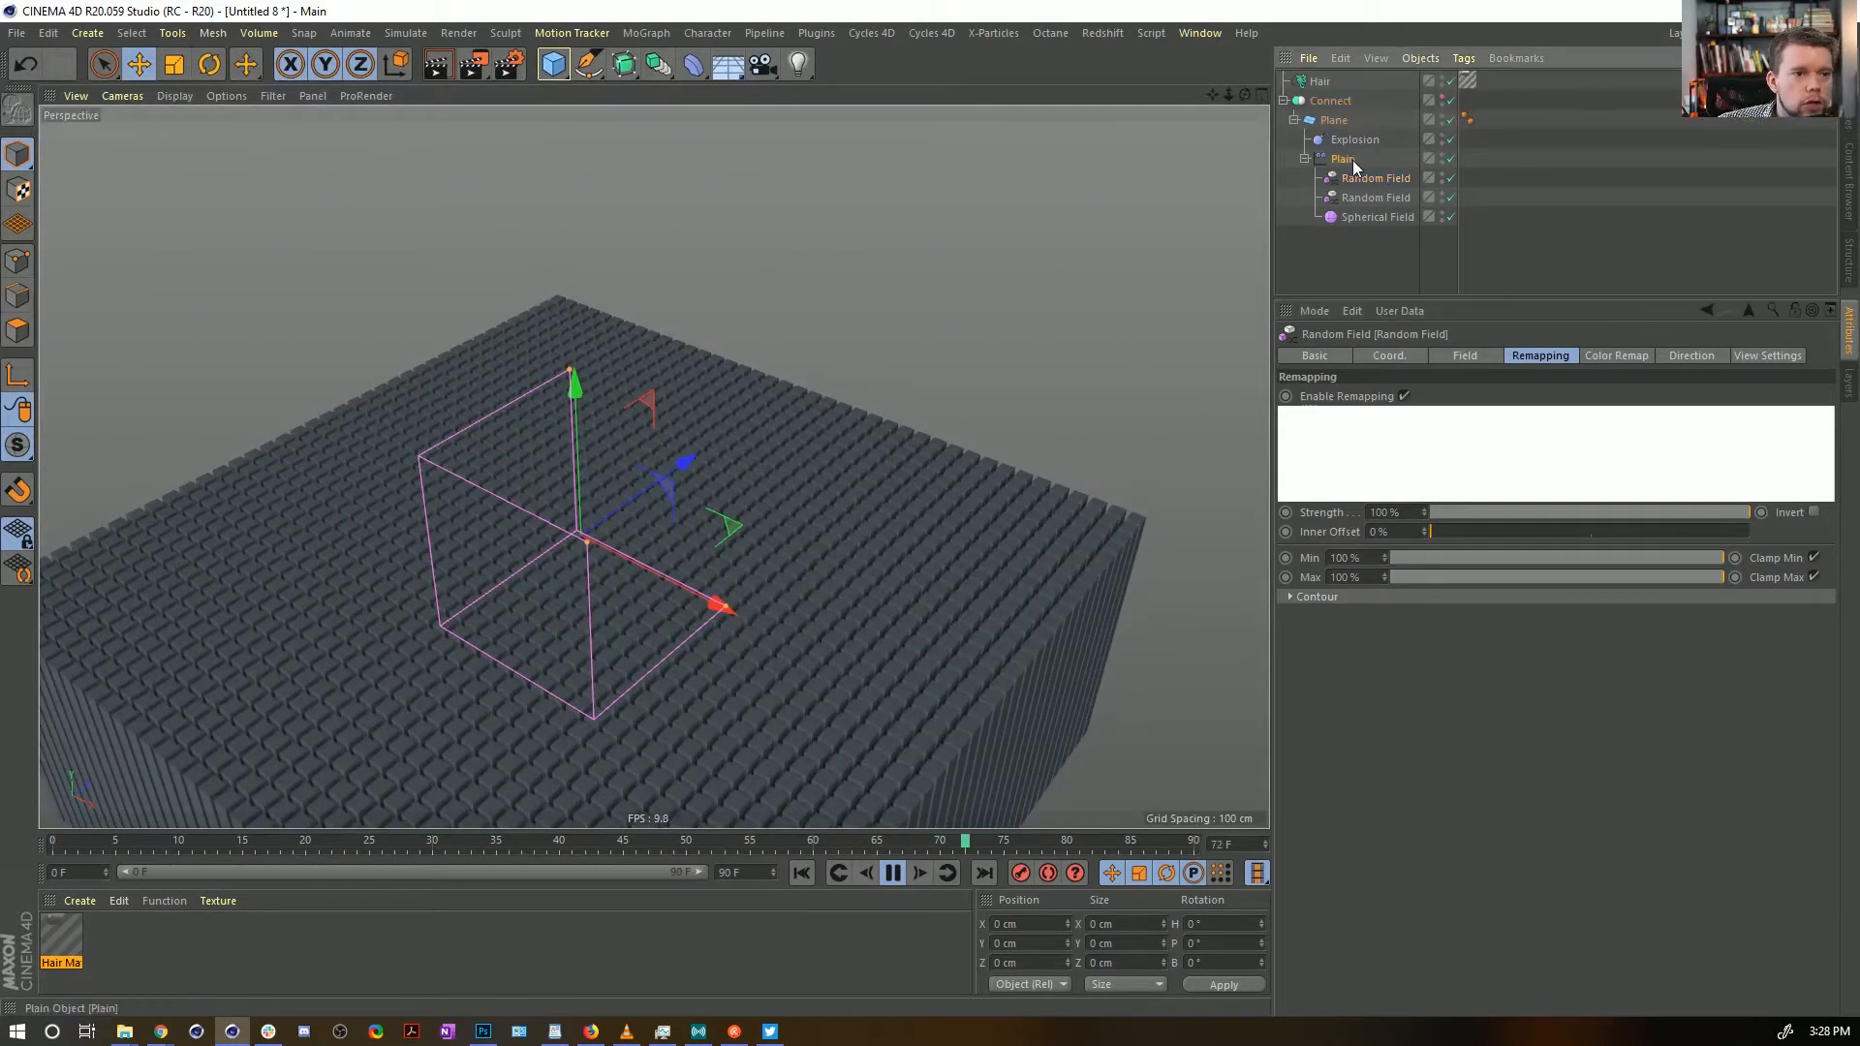
pyautogui.click(1527, 438)
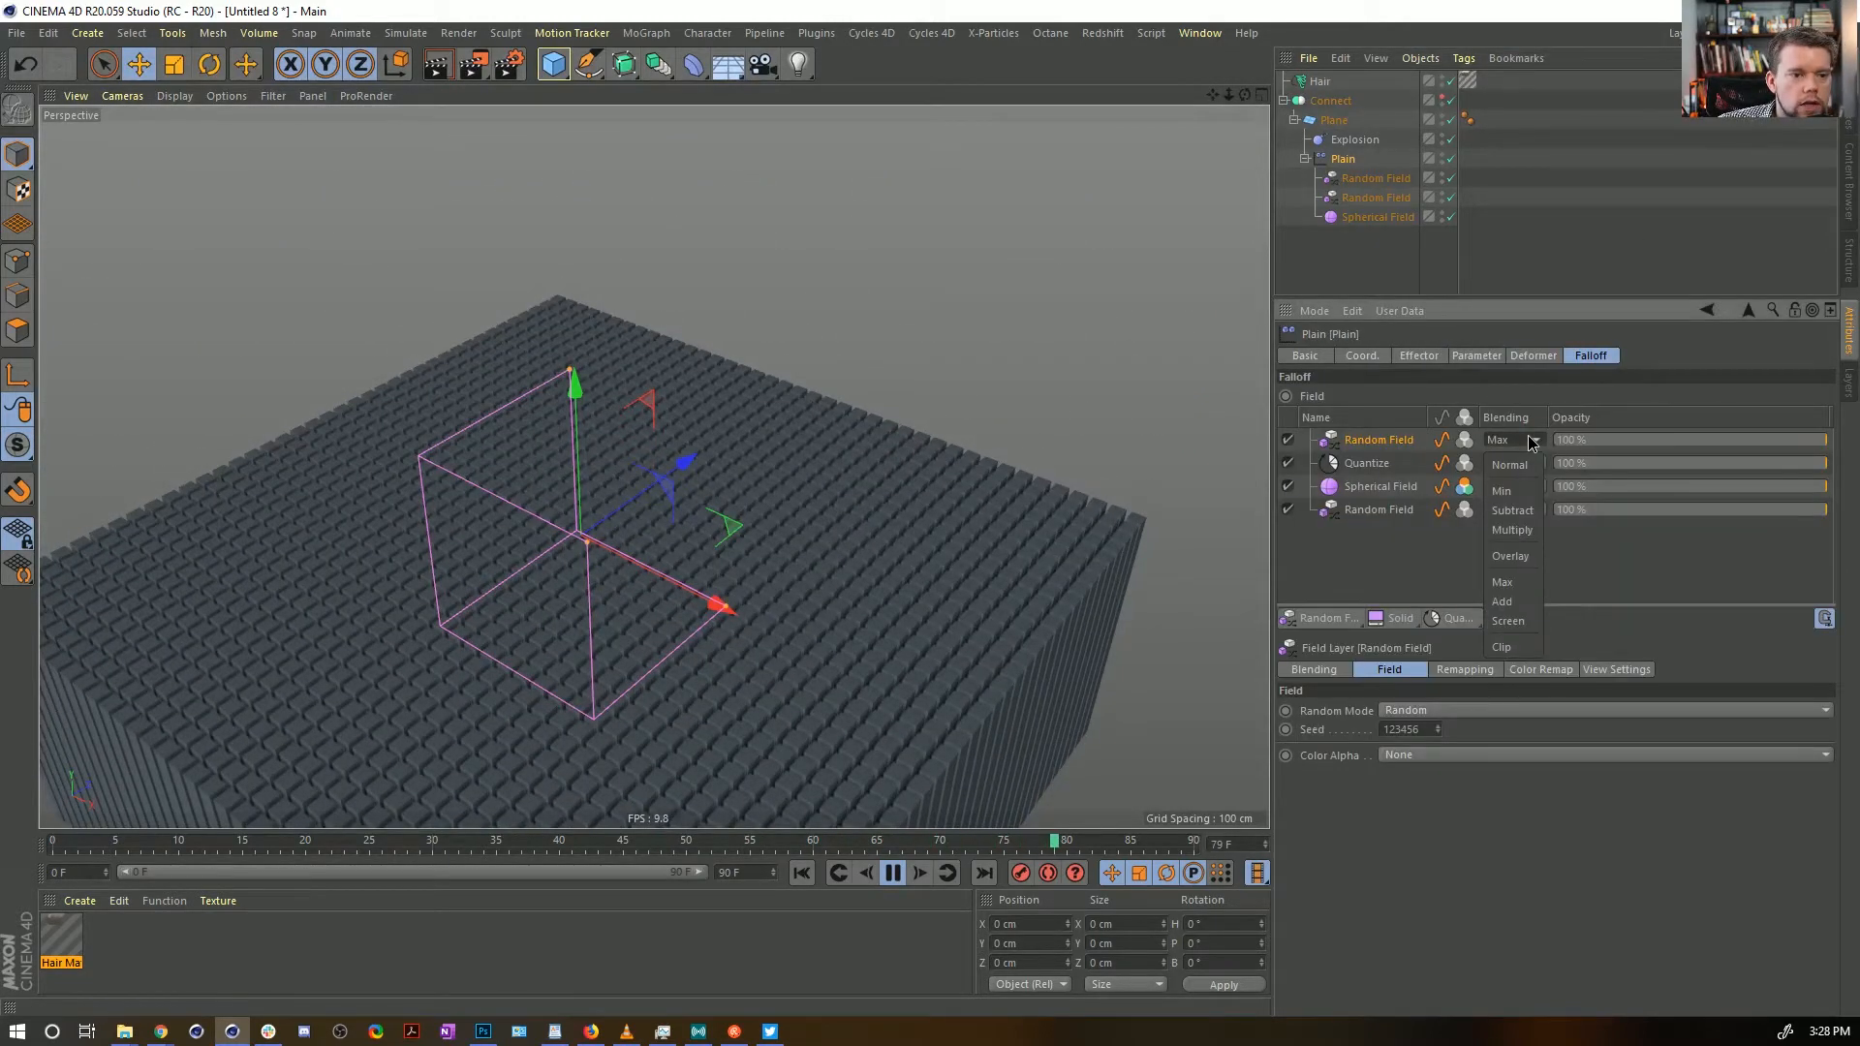
pyautogui.click(1522, 559)
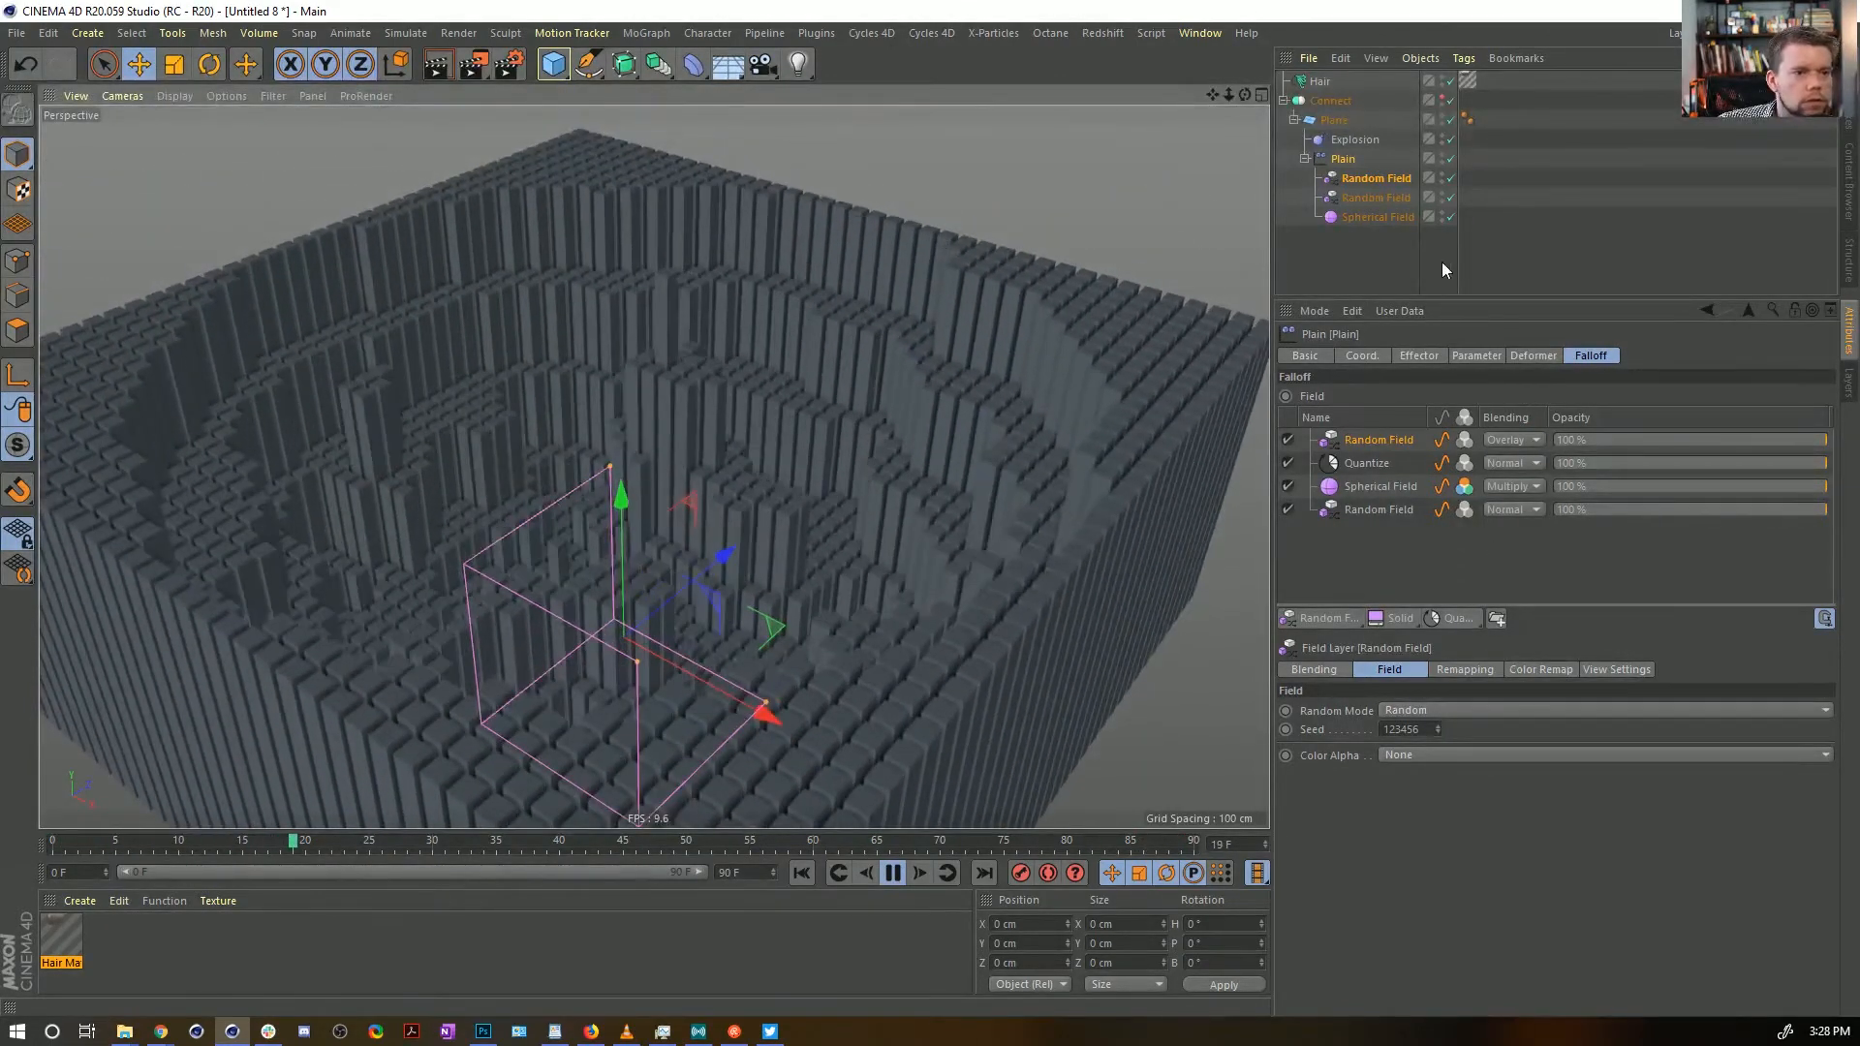
# Try different remapping limits on the new Random Field and return Min to 0 % and Max to 100 %
pyautogui.click(1370, 177)
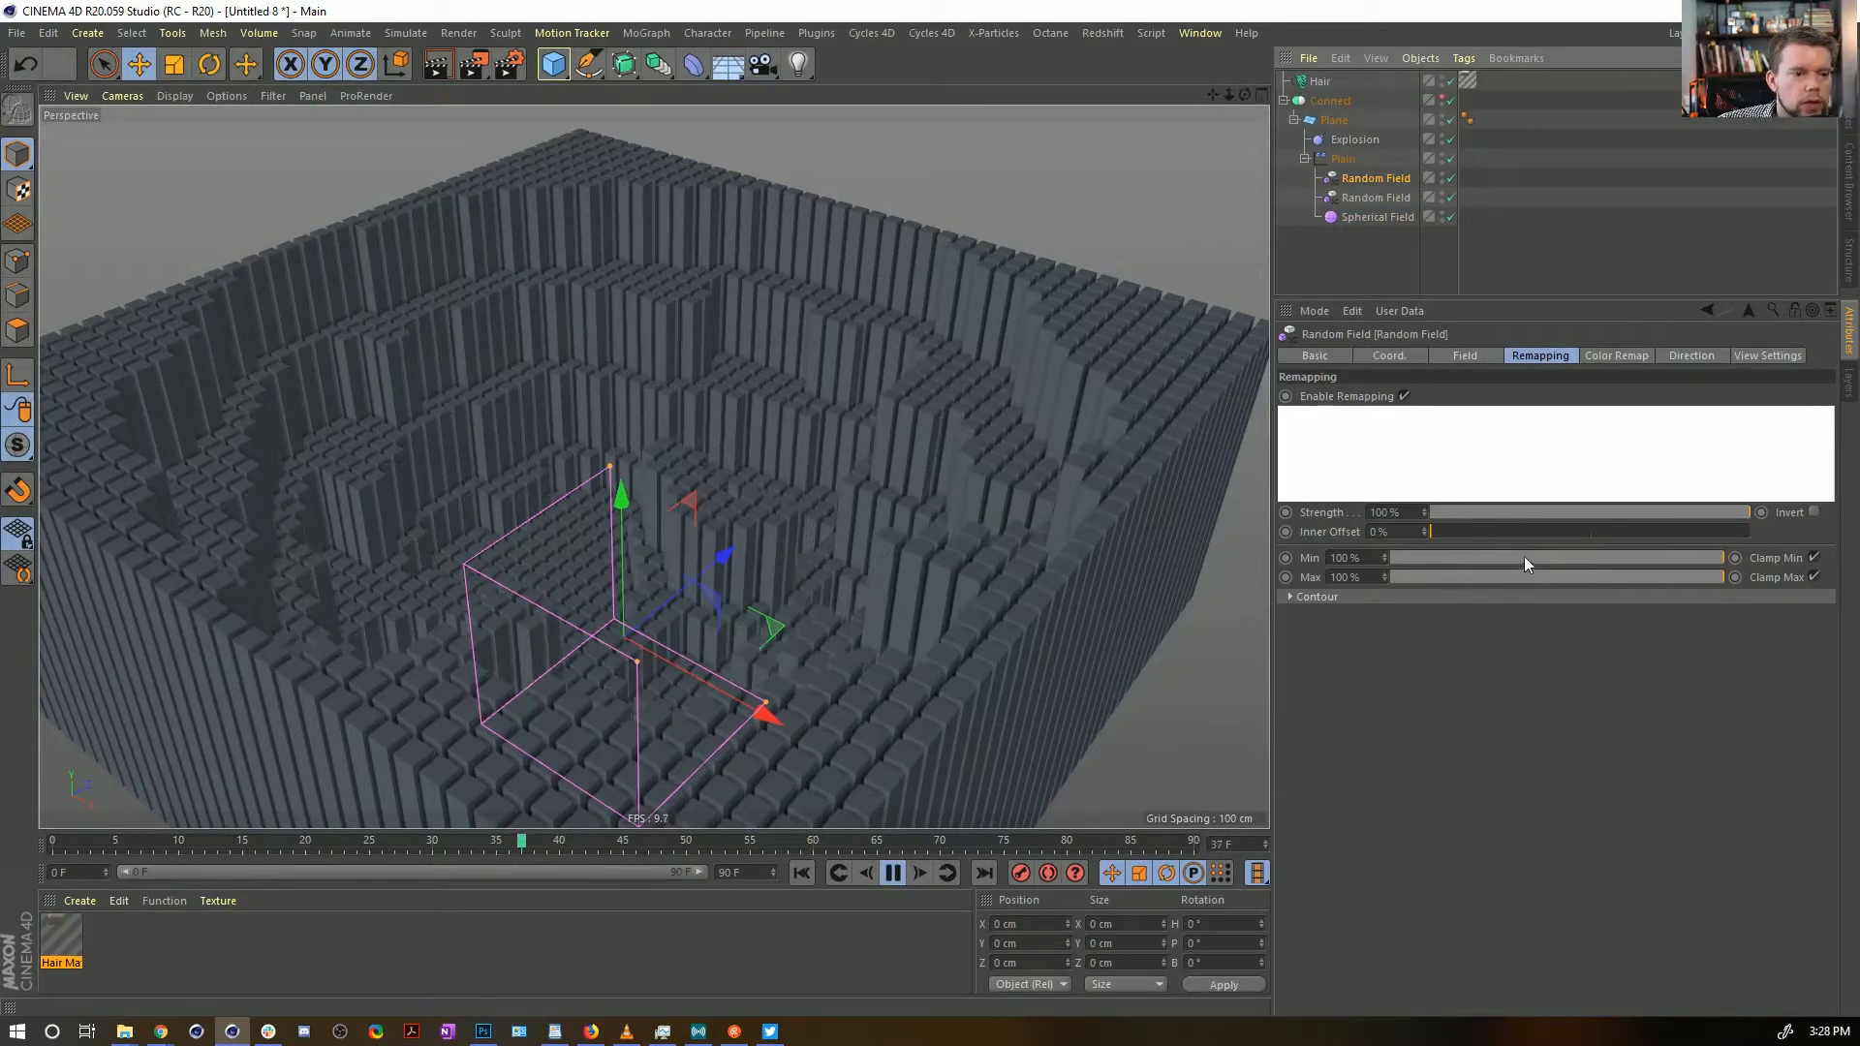
pyautogui.moveTo(1524, 564); pyautogui.dragTo(1385, 562)
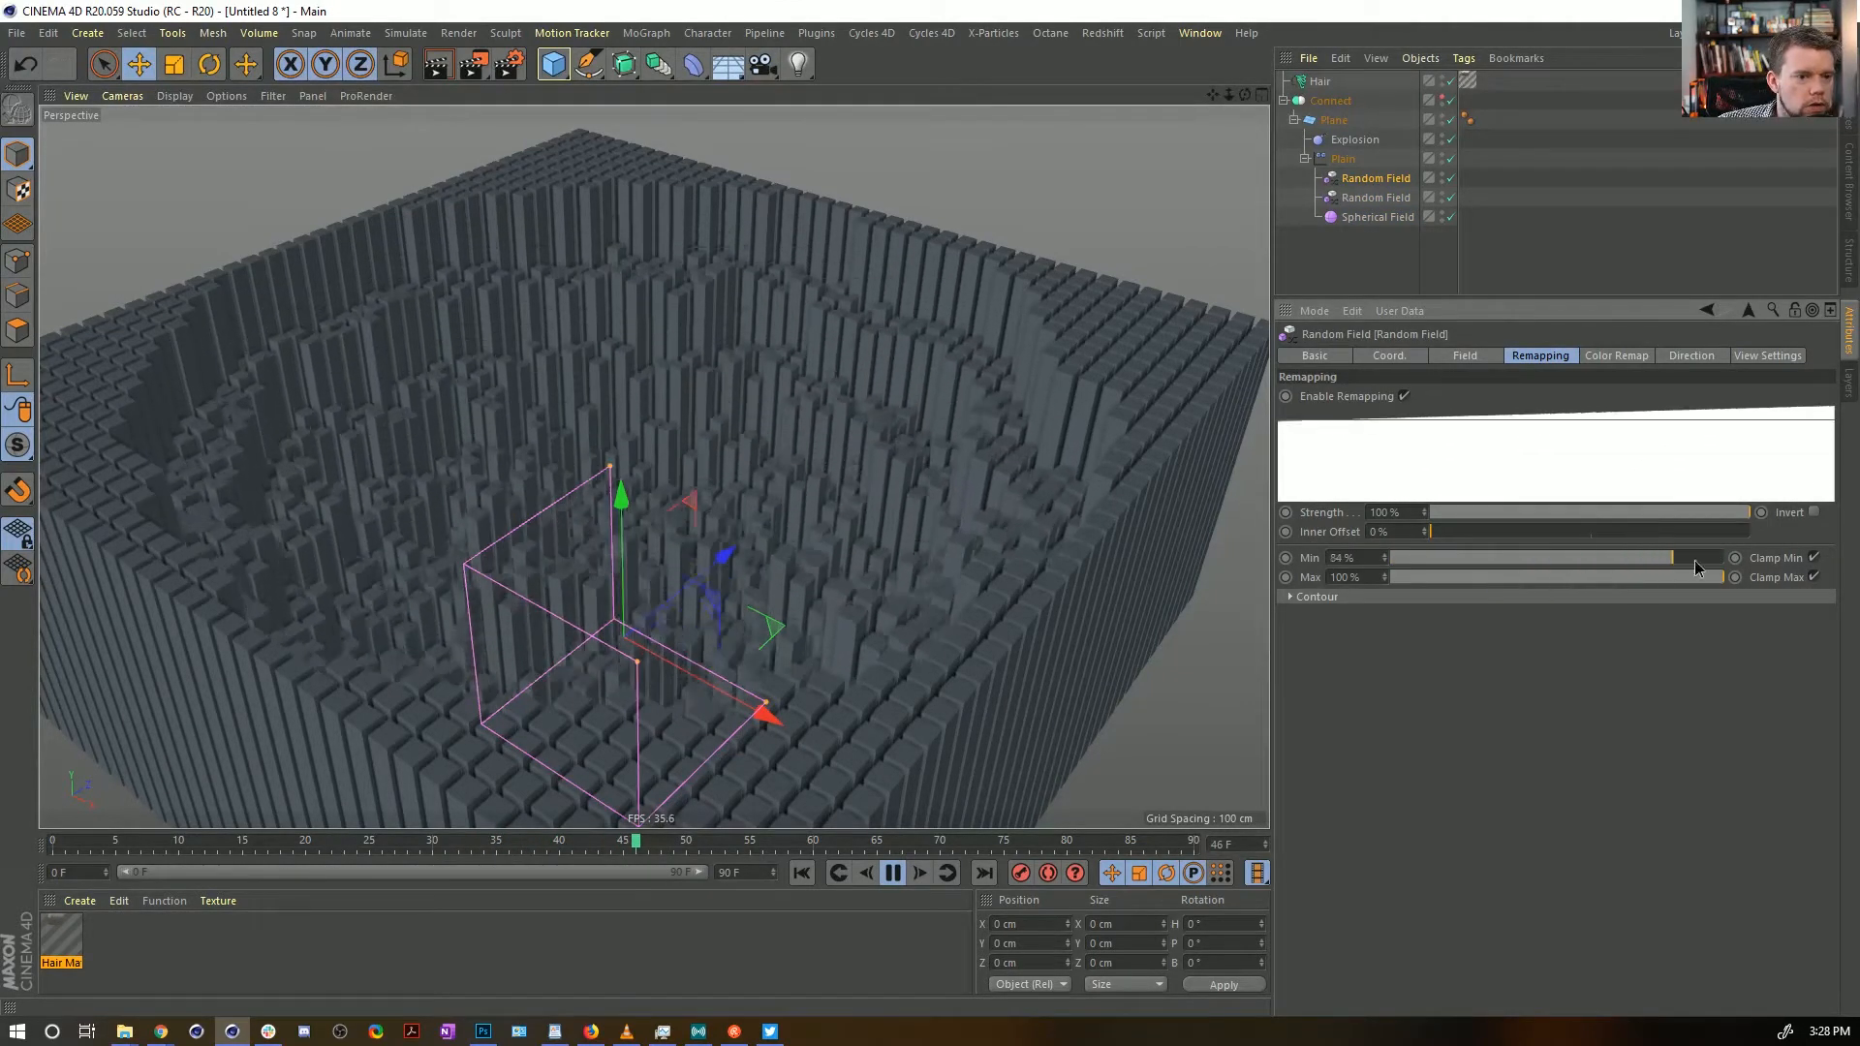
pyautogui.moveTo(1716, 556); pyautogui.dragTo(1385, 564)
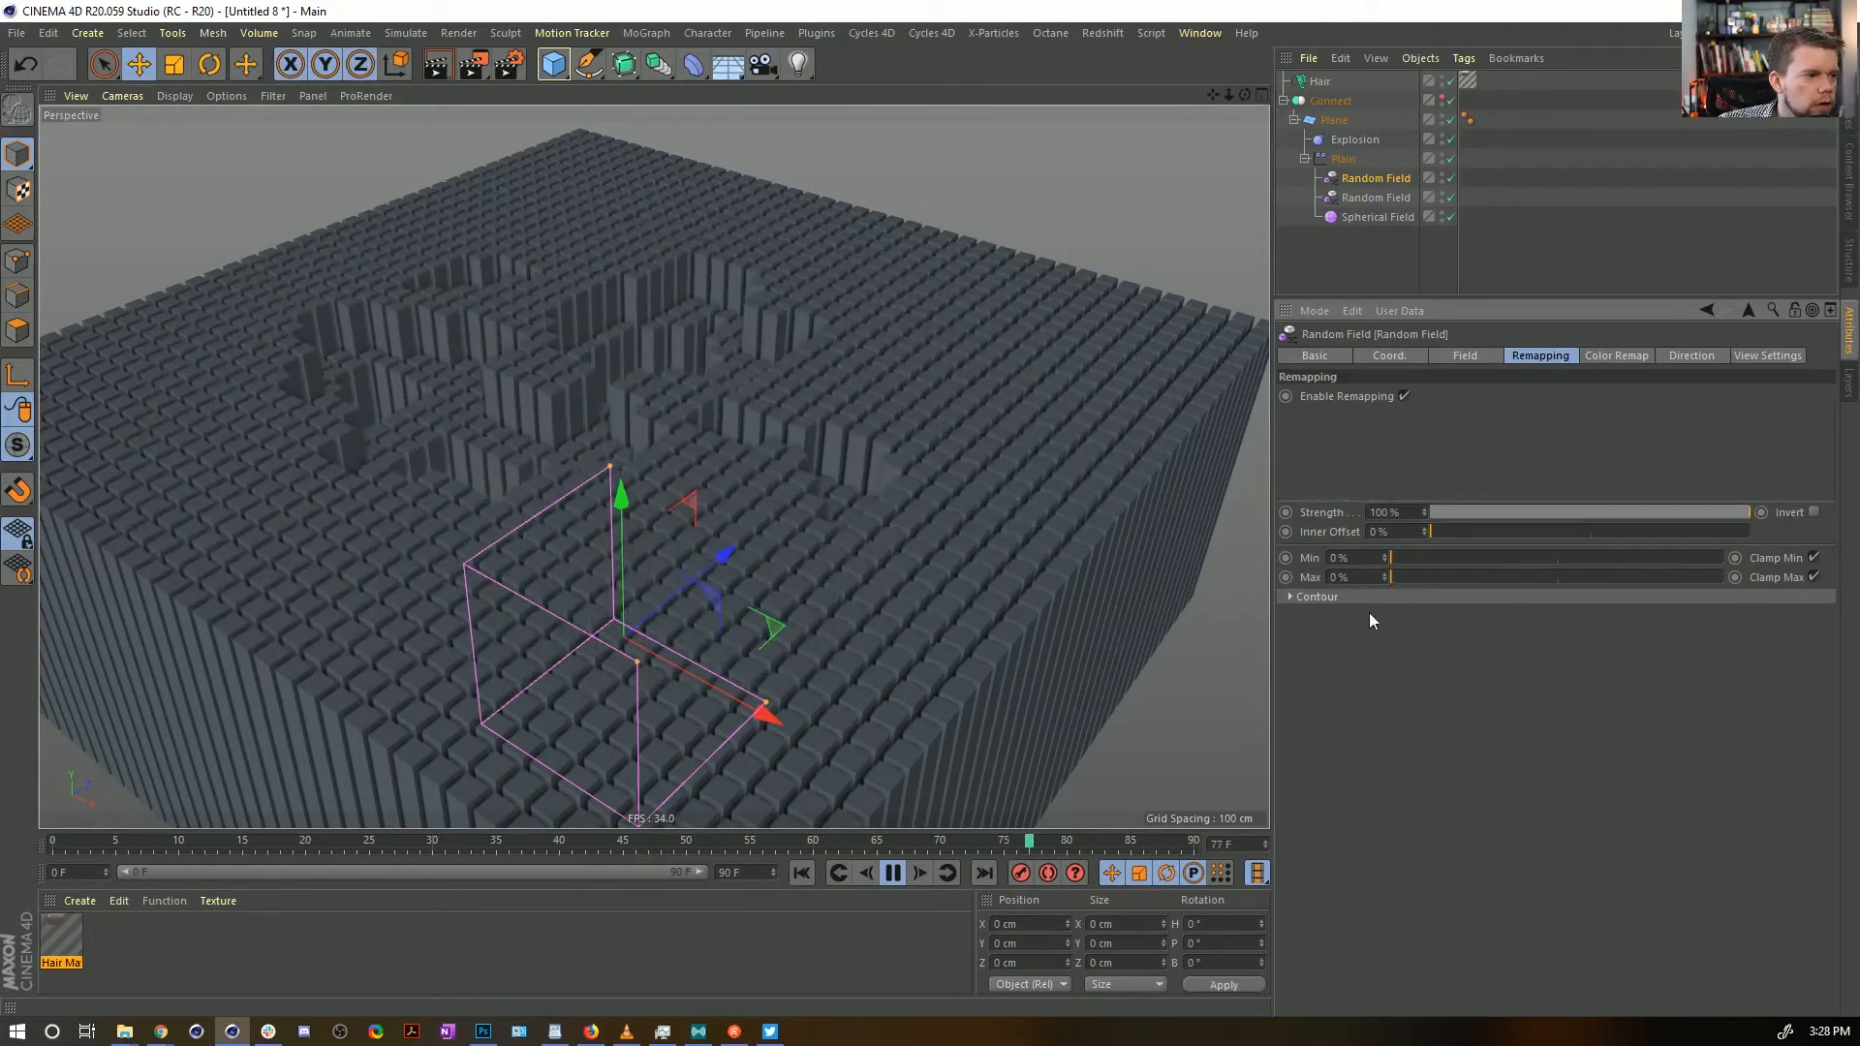
pyautogui.moveTo(1414, 578); pyautogui.dragTo(1838, 577)
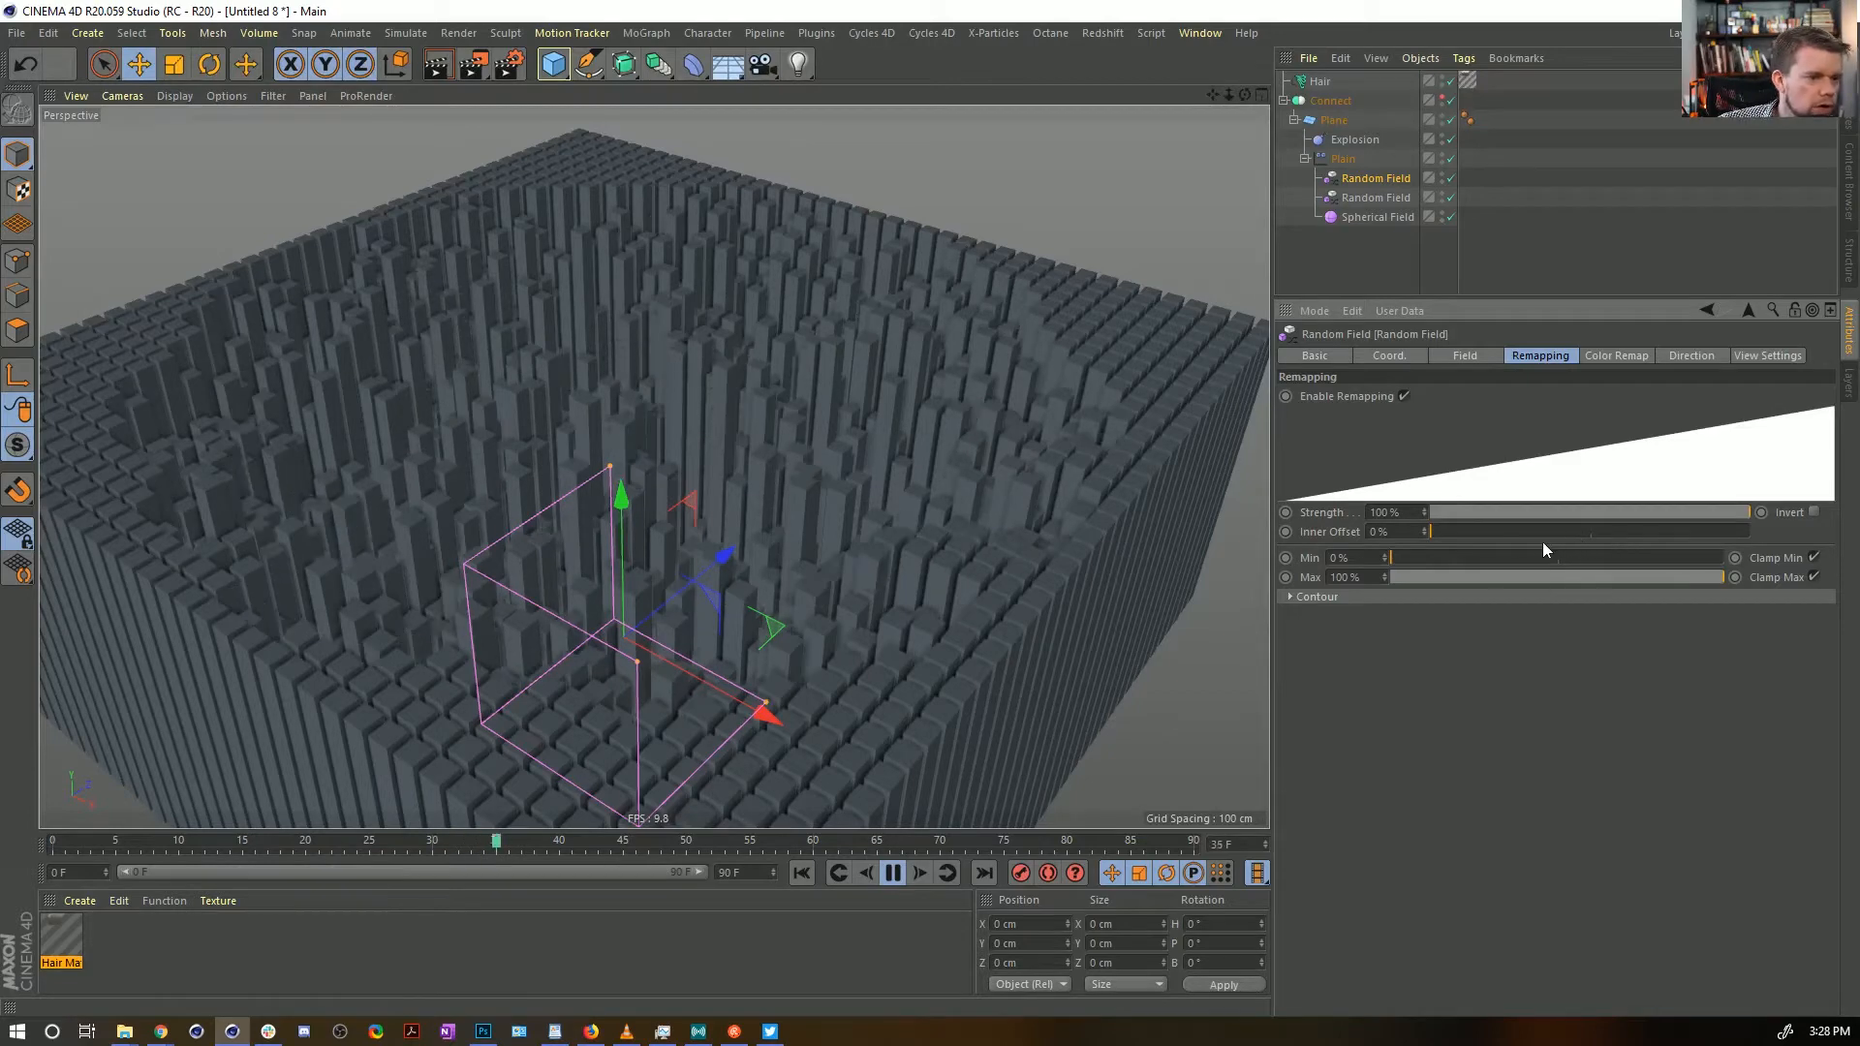
# Set the new Random Field layer's blending to Normal and its opacity to 5.2 % in the Plain effector's falloff
pyautogui.click(1358, 164)
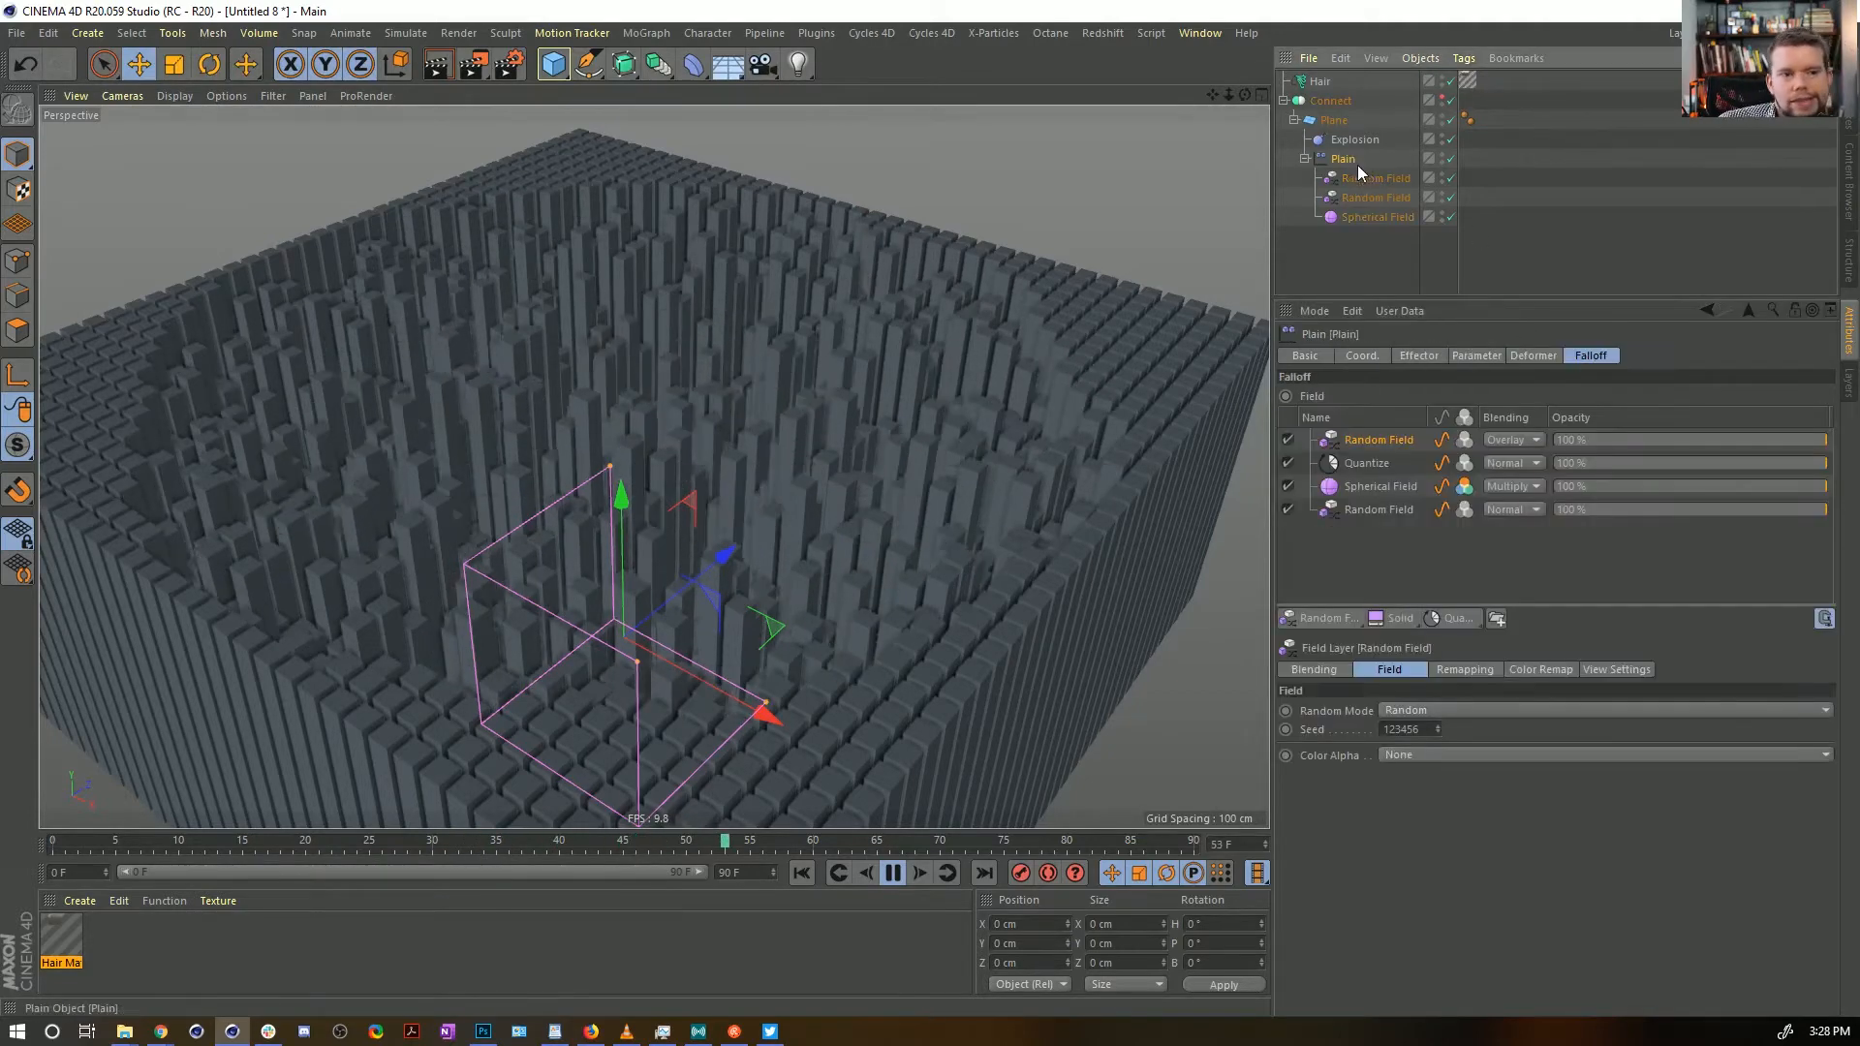
pyautogui.moveTo(1600, 438); pyautogui.dragTo(1592, 439)
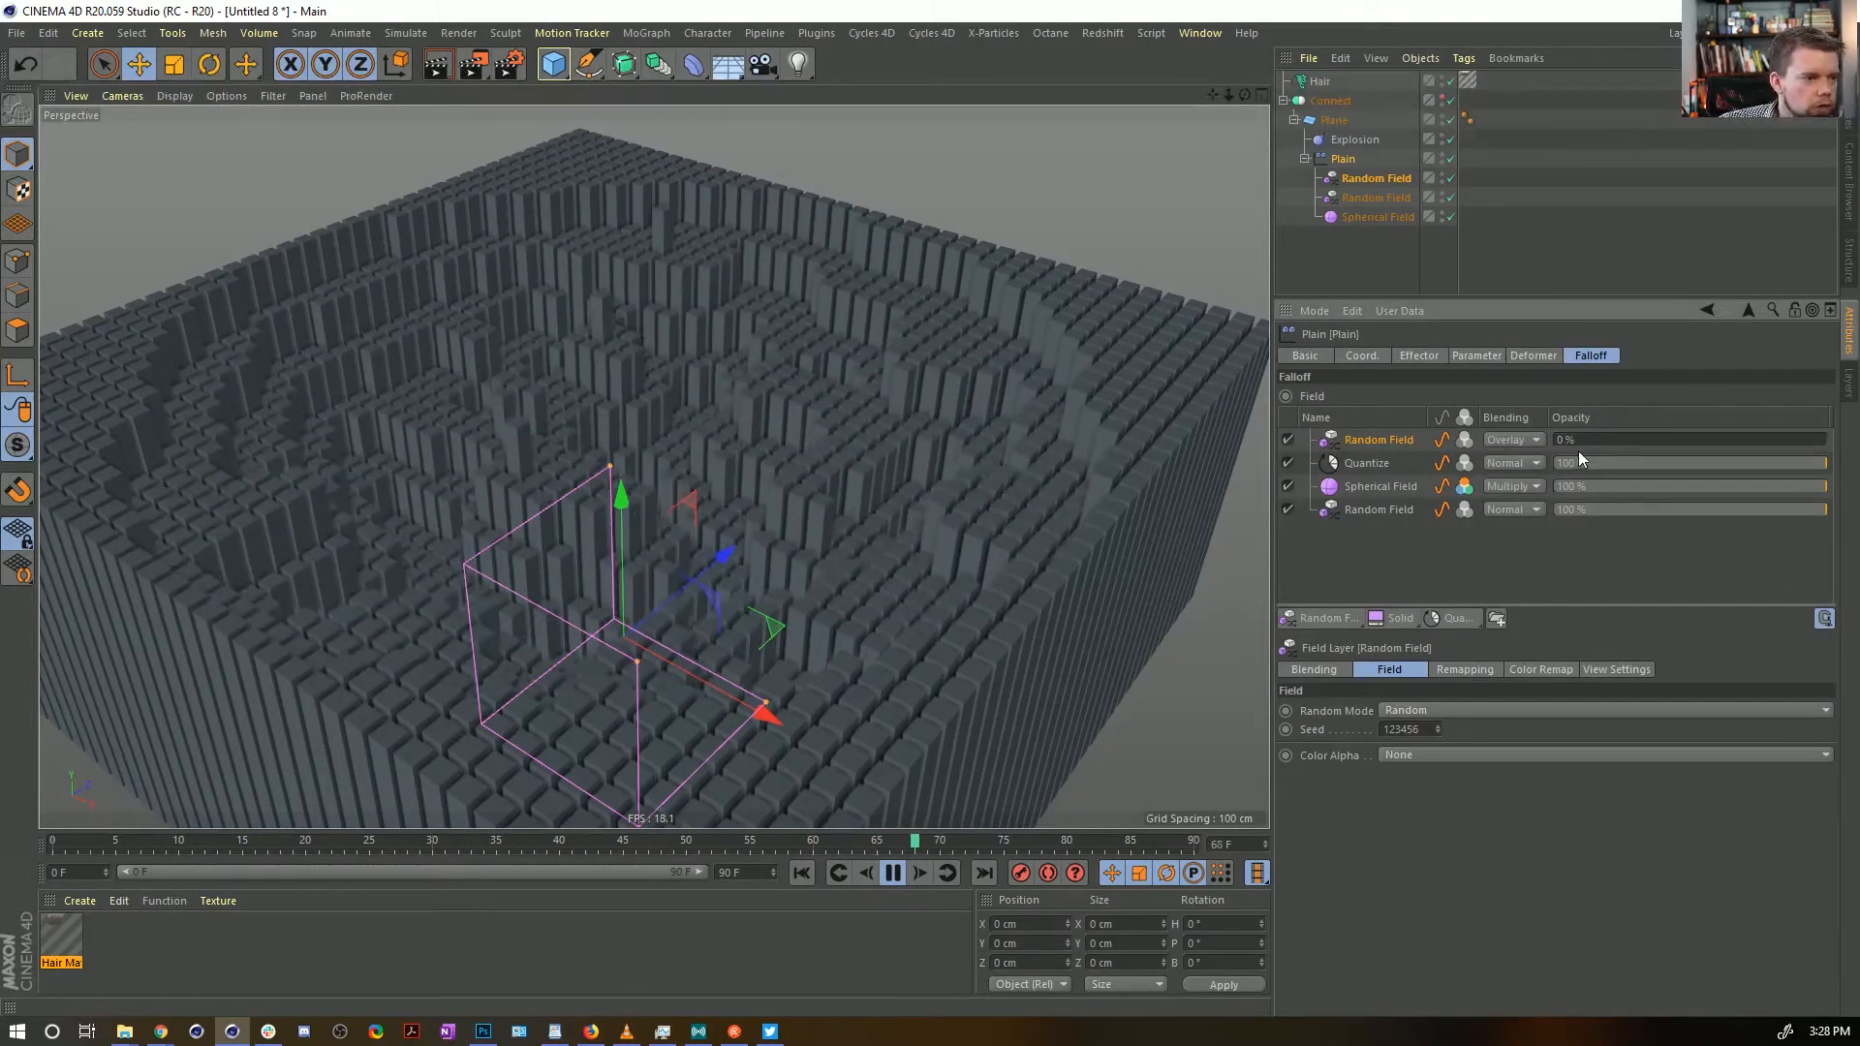
pyautogui.click(1587, 441)
pyautogui.click(1510, 463)
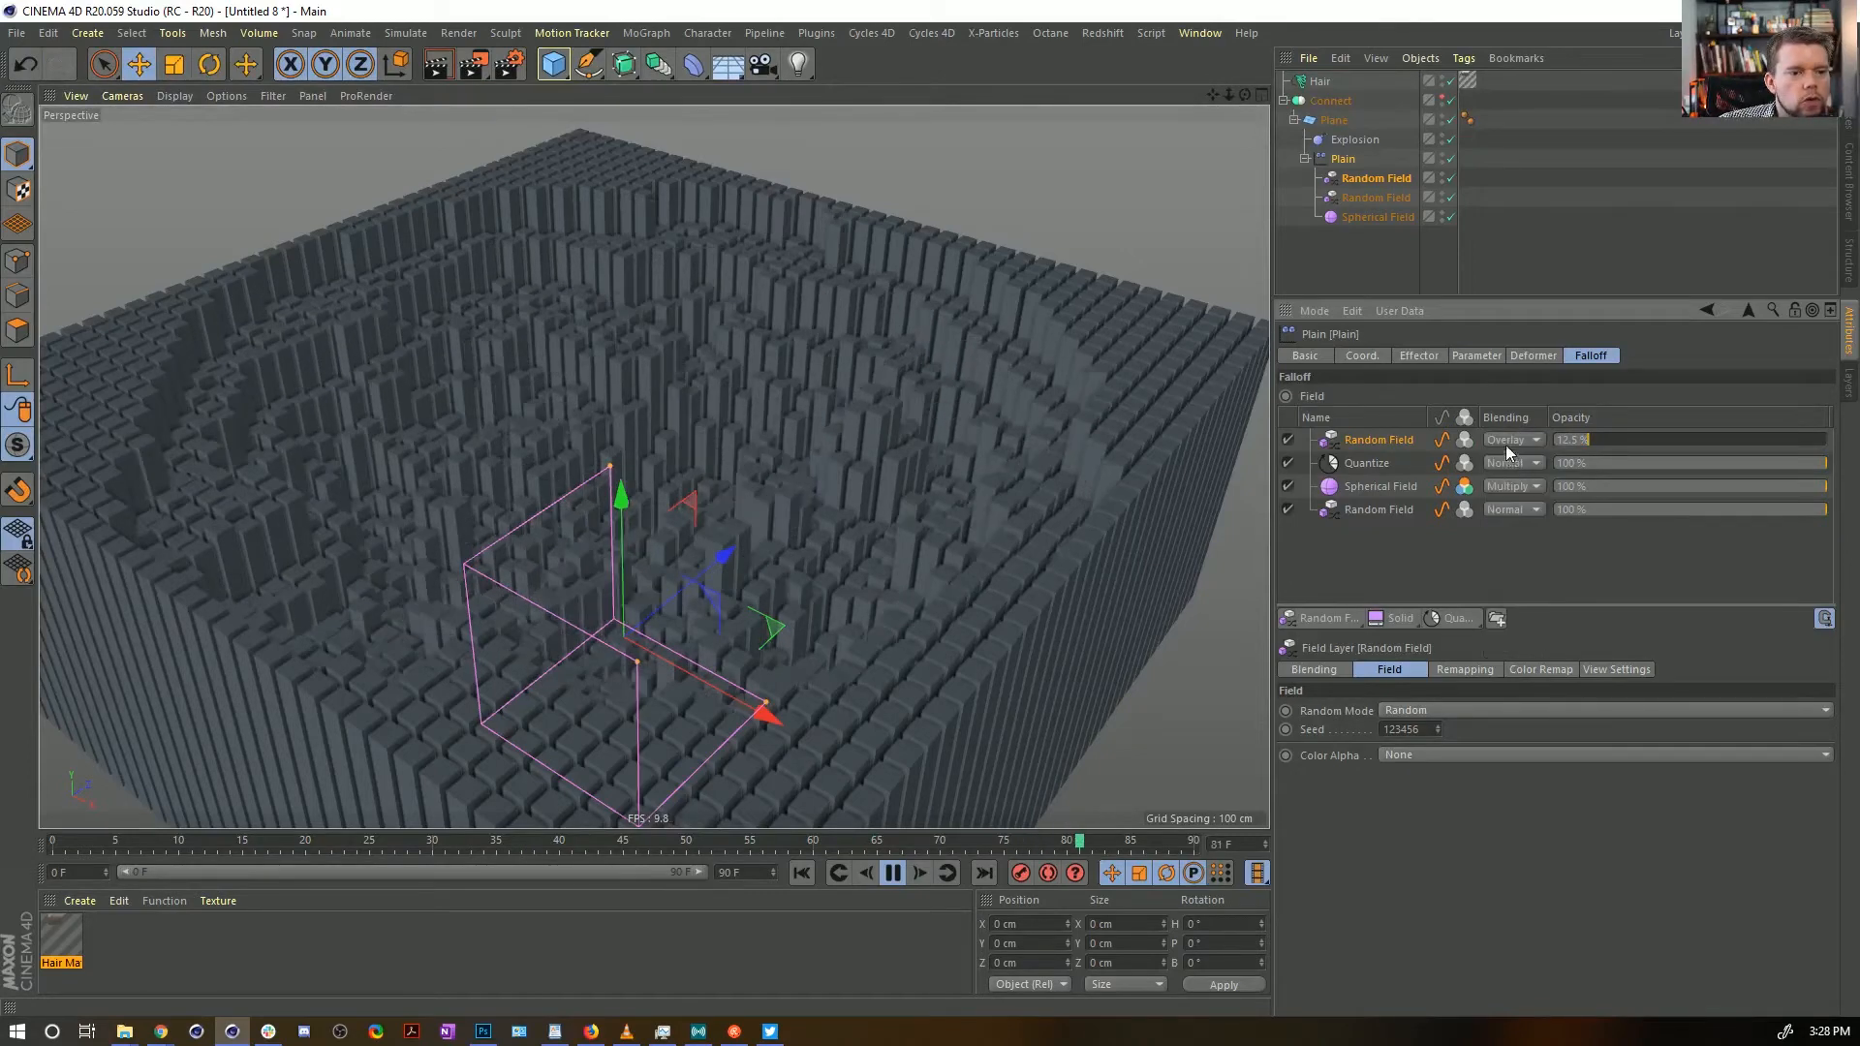
pyautogui.moveTo(1594, 438)
pyautogui.mouseDown()
pyautogui.moveTo(1615, 437)
pyautogui.moveTo(1507, 458)
pyautogui.moveTo(1568, 462)
pyautogui.mouseUp()
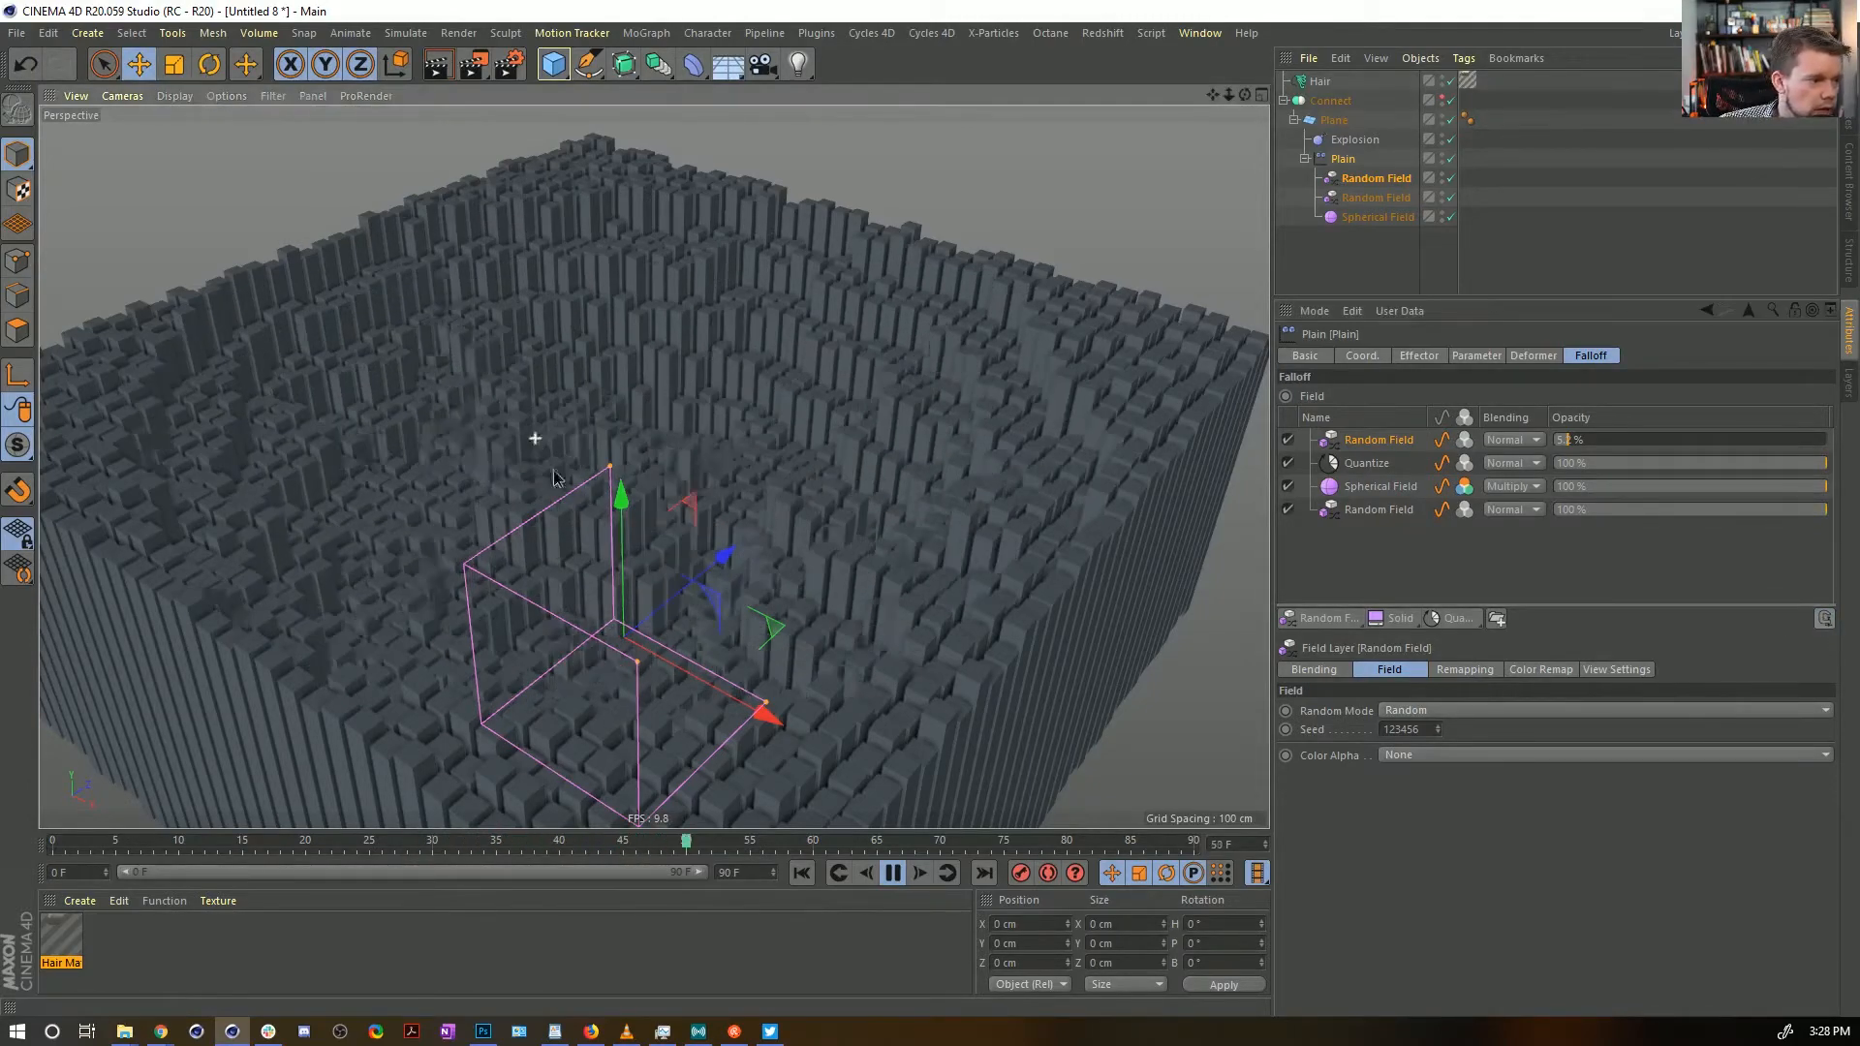
pyautogui.moveTo(534, 439)
pyautogui.keyDown('alt'); pyautogui.mouseDown()
pyautogui.moveTo(579, 615)
pyautogui.moveTo(484, 295)
pyautogui.moveTo(523, 425)
pyautogui.mouseUp(); pyautogui.keyUp('alt')
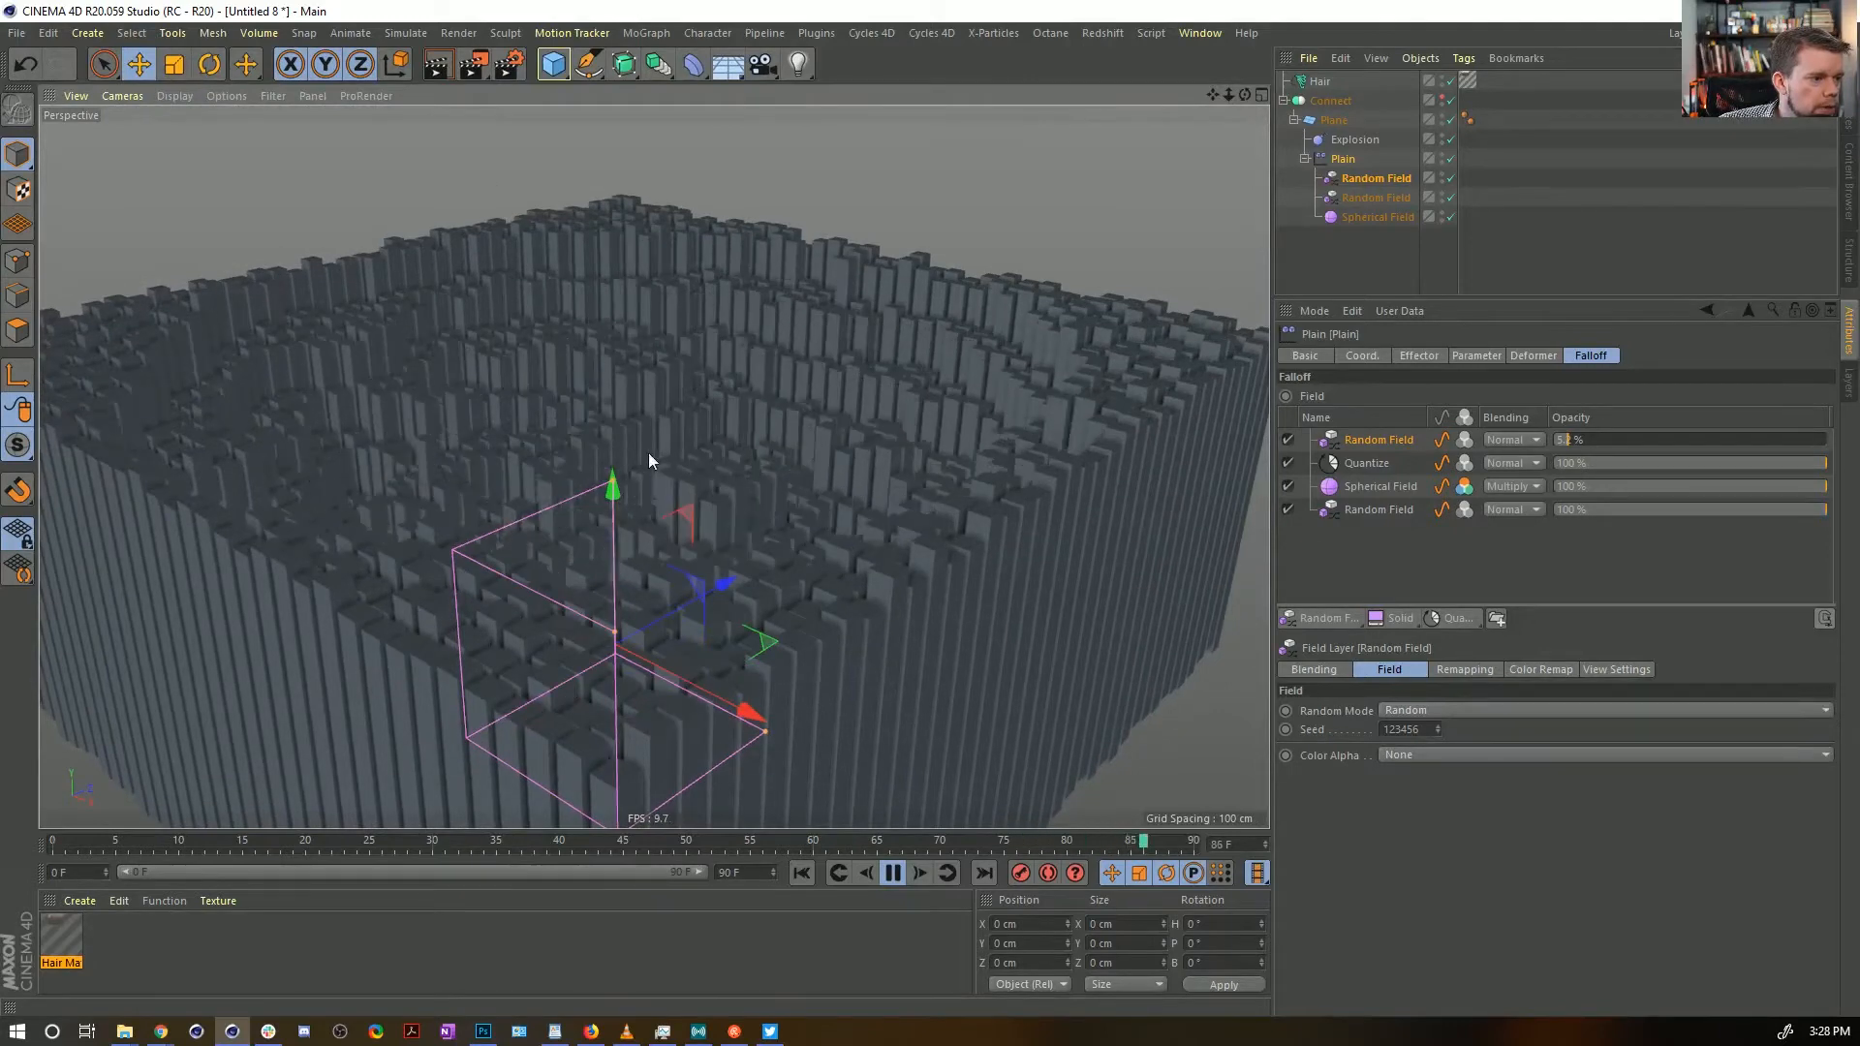
pyautogui.keyDown('alt'); pyautogui.moveTo(654, 453); pyautogui.dragTo(657, 474); pyautogui.keyUp('alt')
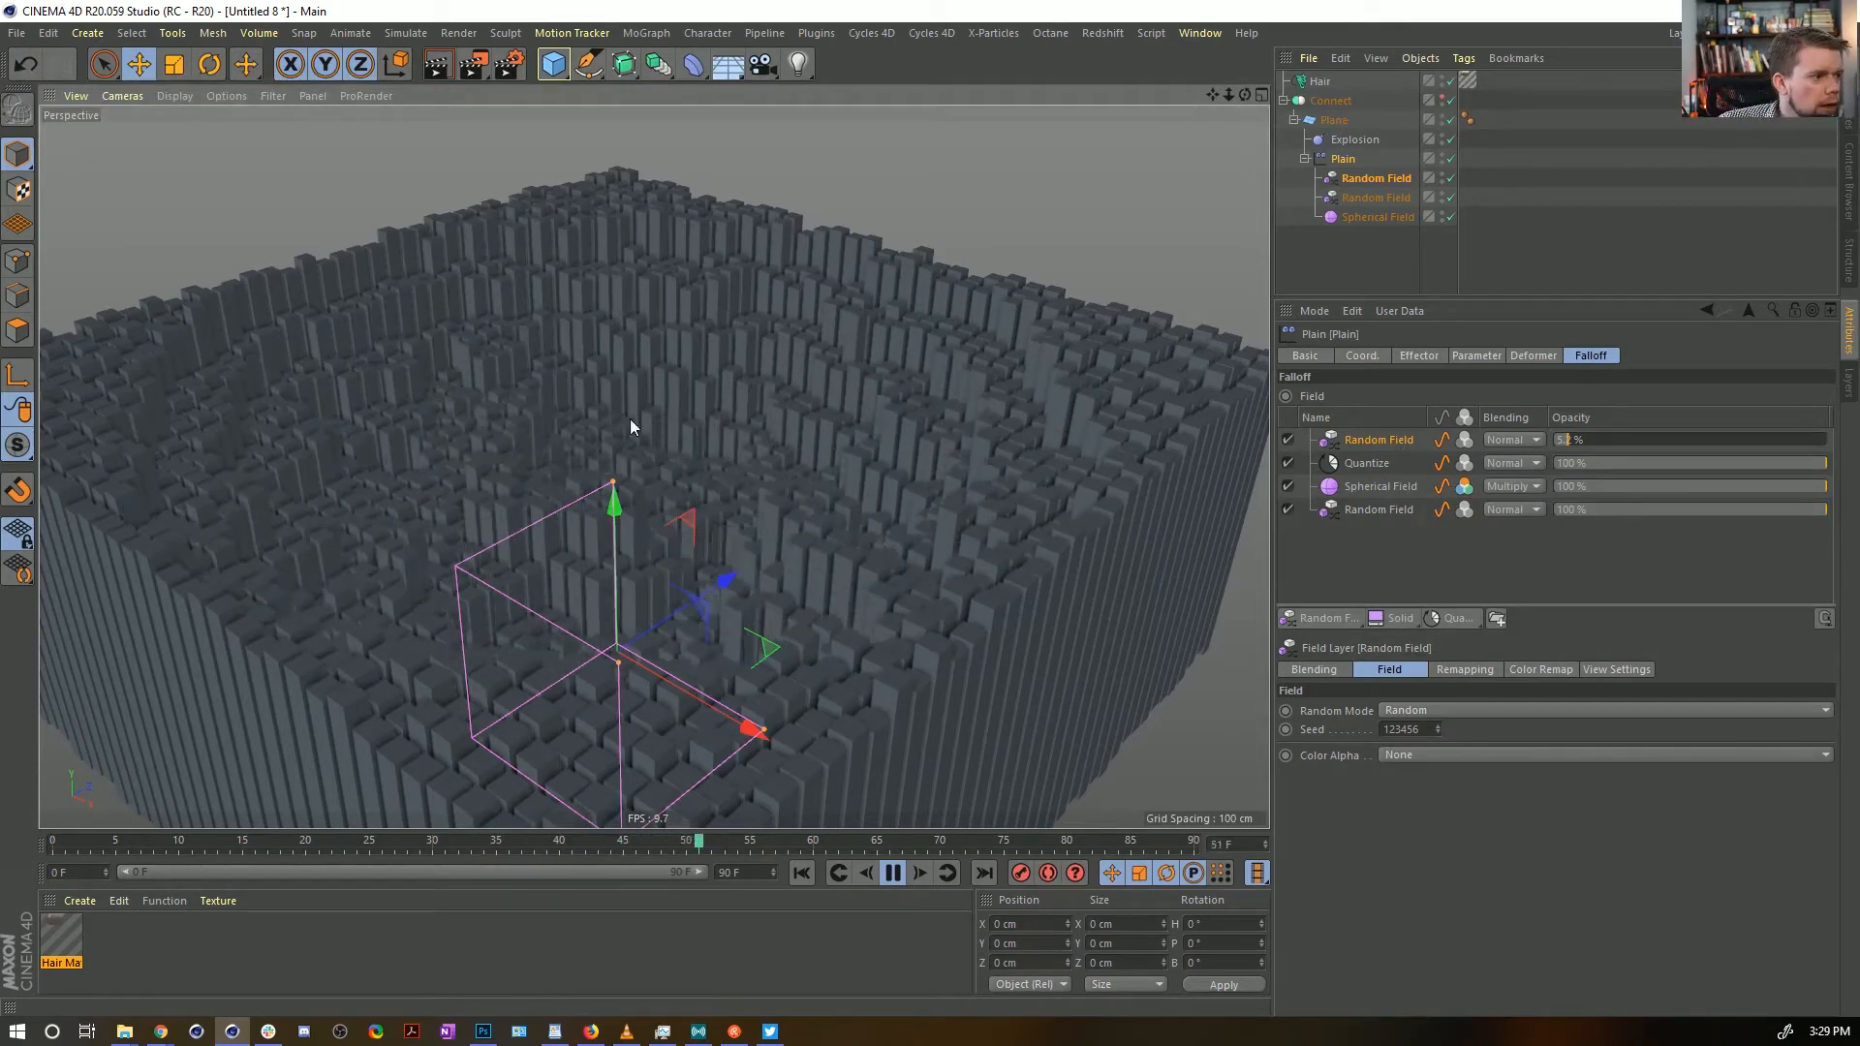
# Add a Delay modifier layer to the Plain effector's falloff, using Spring mode with 5 % effect strength
pyautogui.click(1397, 618)
pyautogui.moveTo(1329, 610)
pyautogui.moveTo(1433, 625)
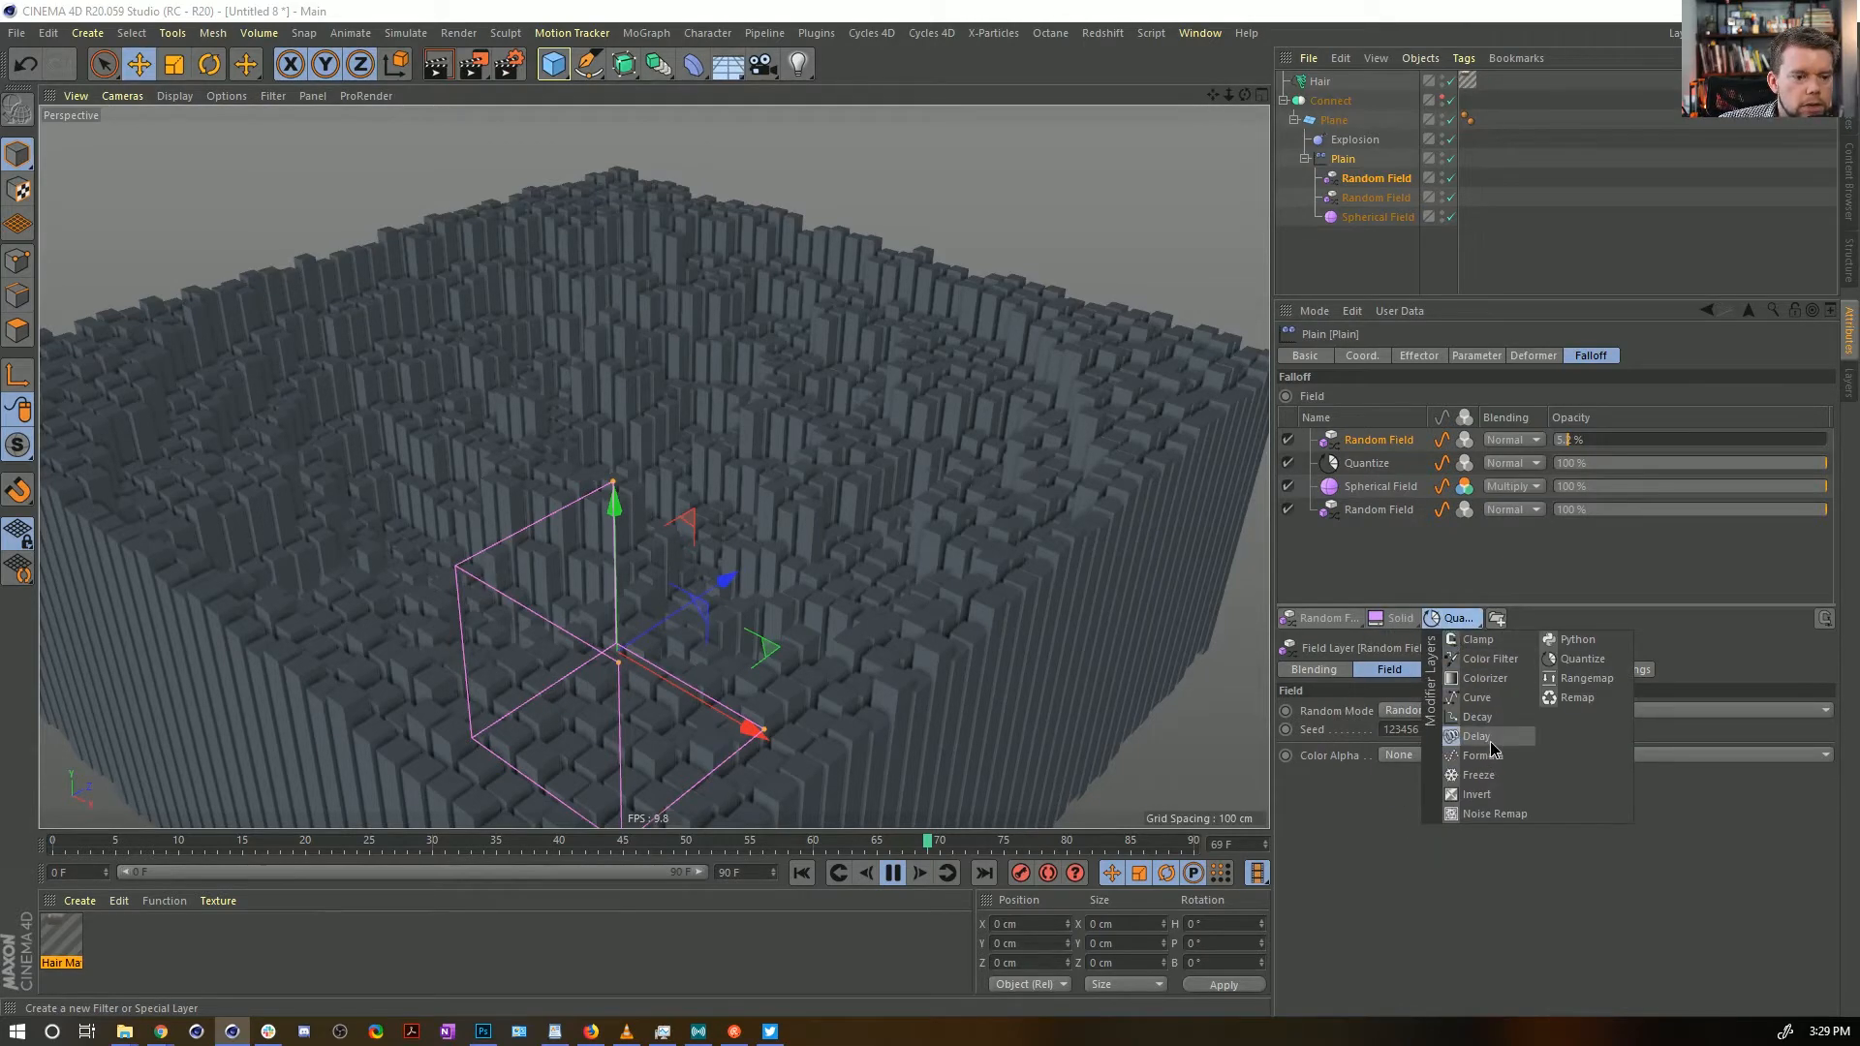
pyautogui.click(1478, 736)
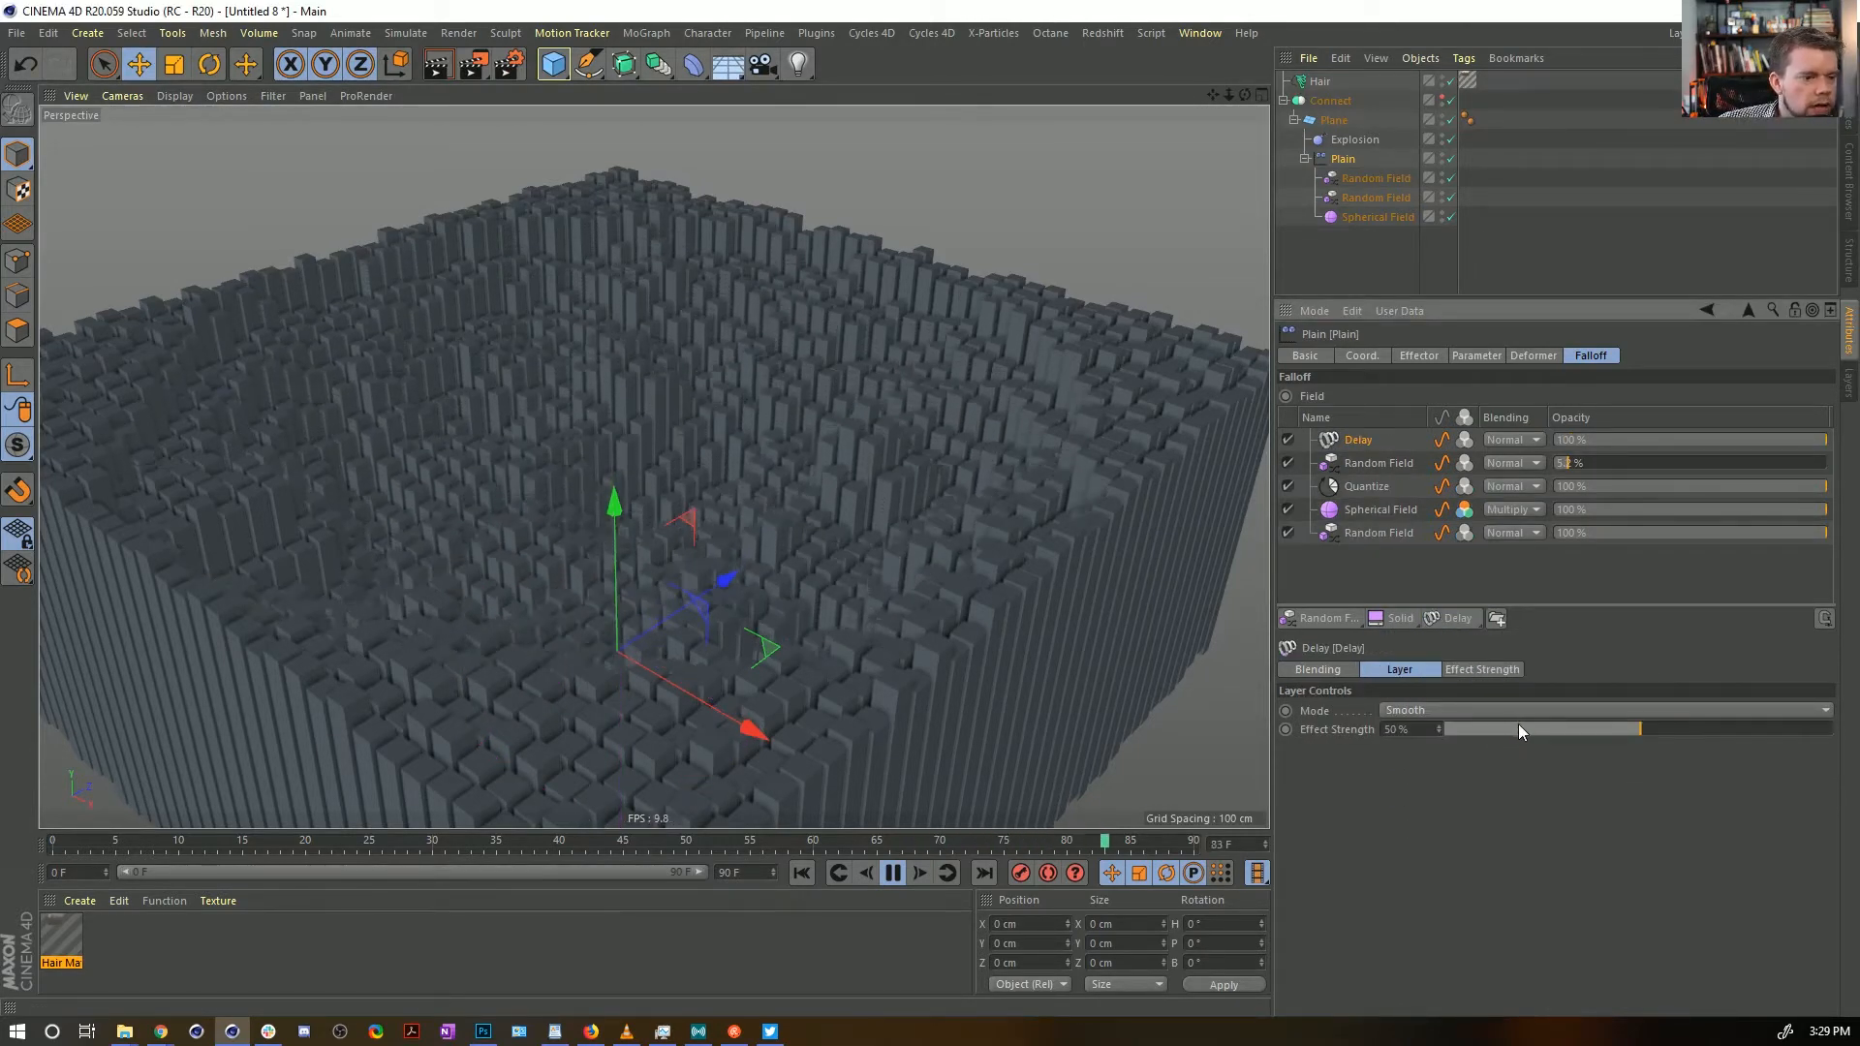
pyautogui.click(1440, 712)
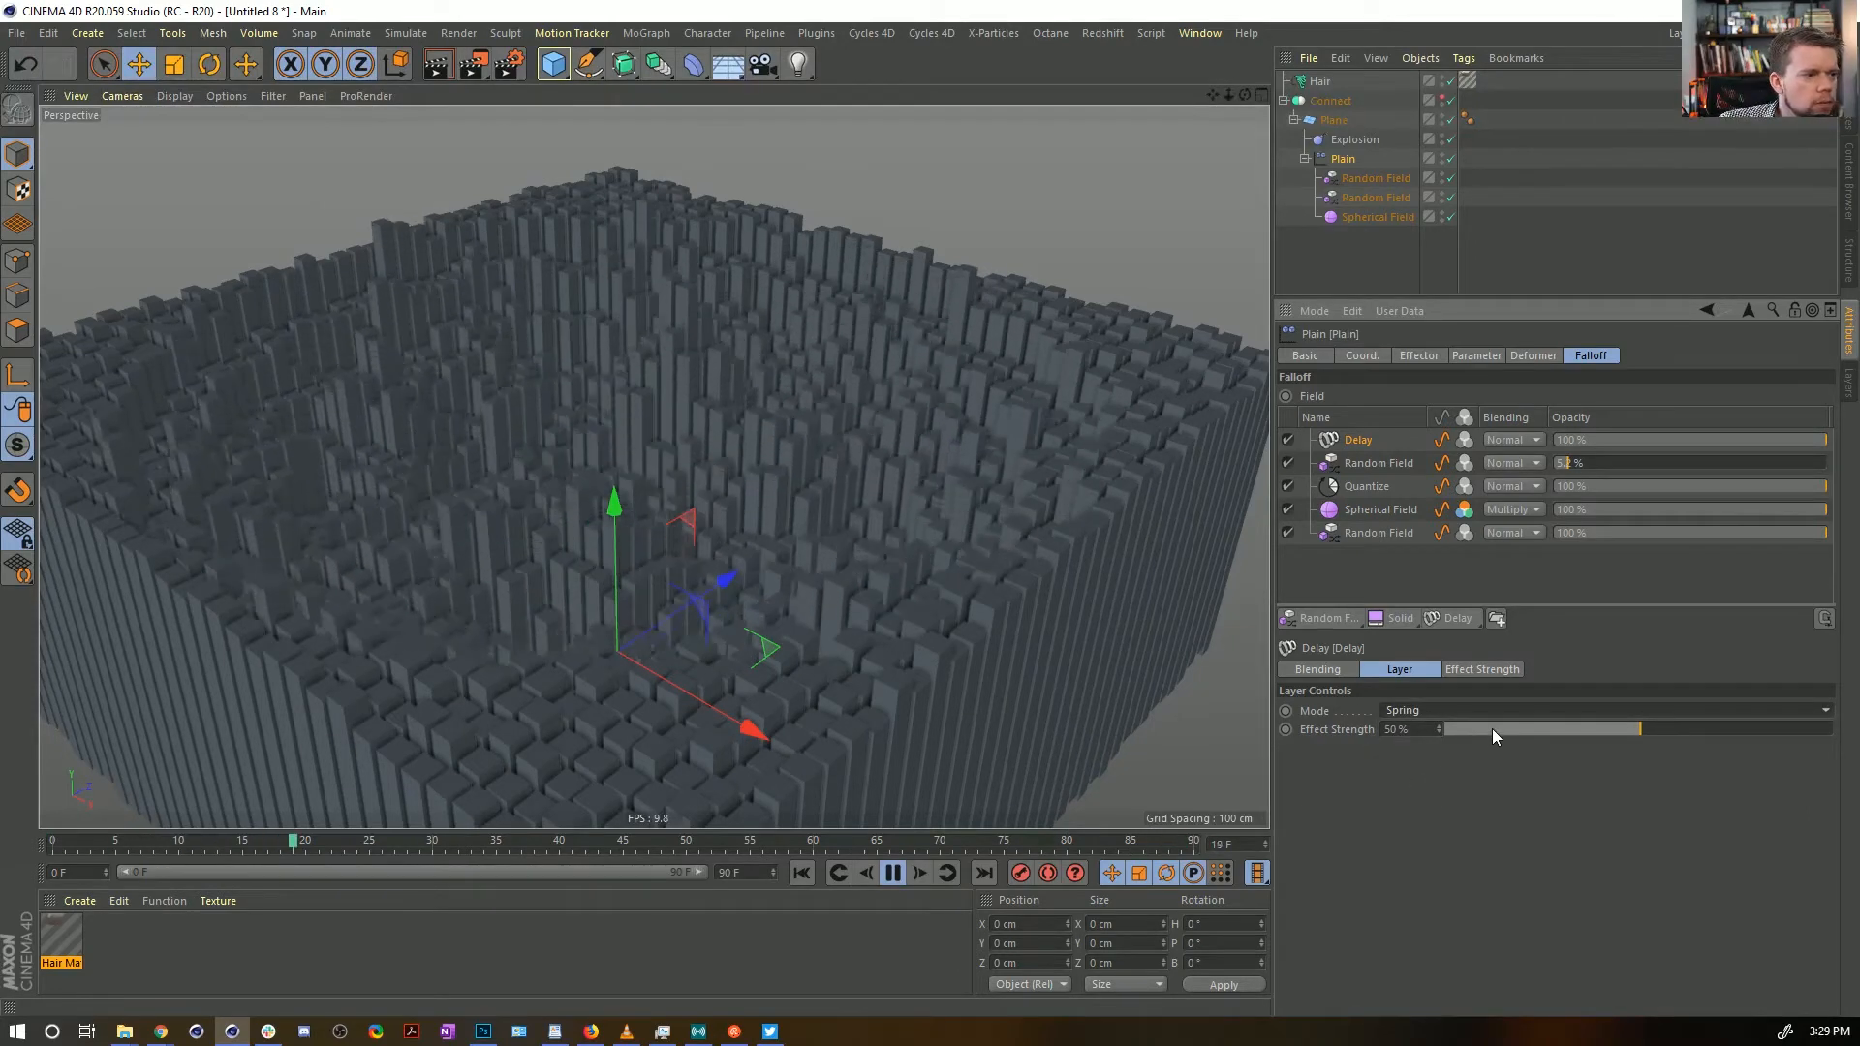
pyautogui.moveTo(1462, 726); pyautogui.dragTo(1457, 727)
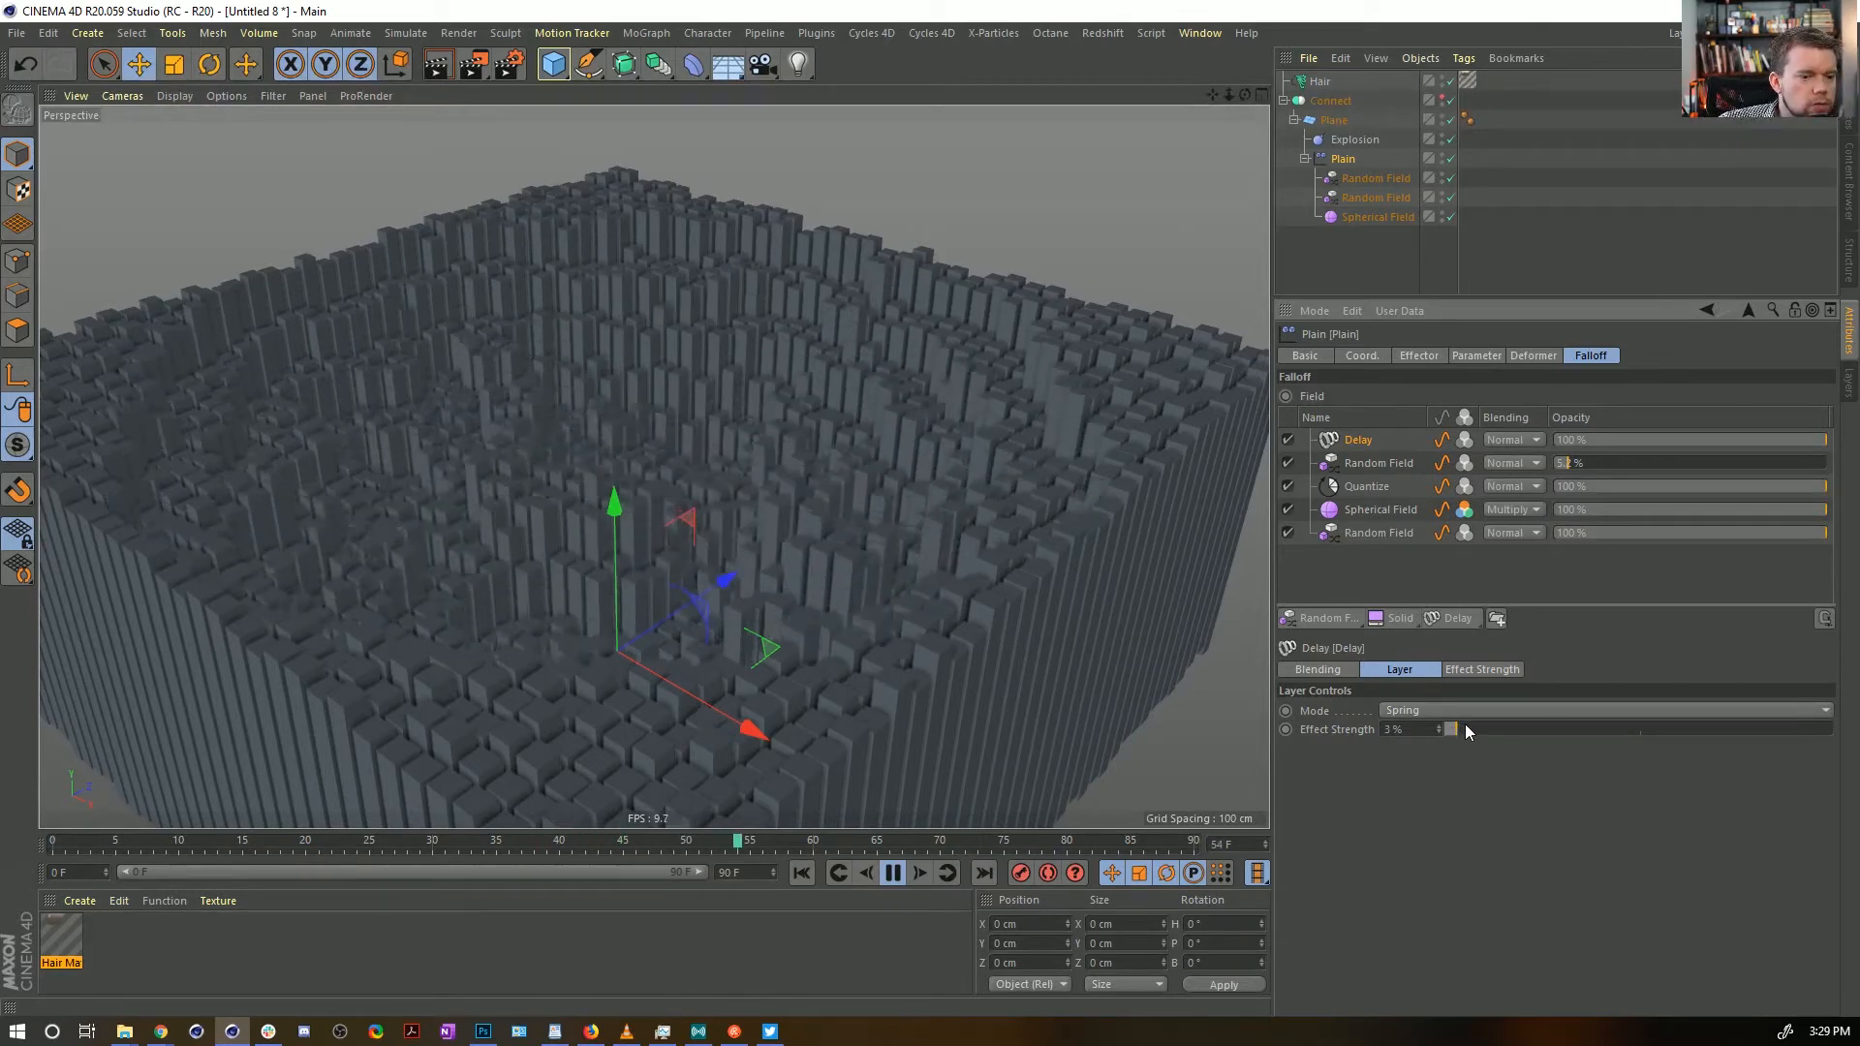
pyautogui.click(1463, 725)
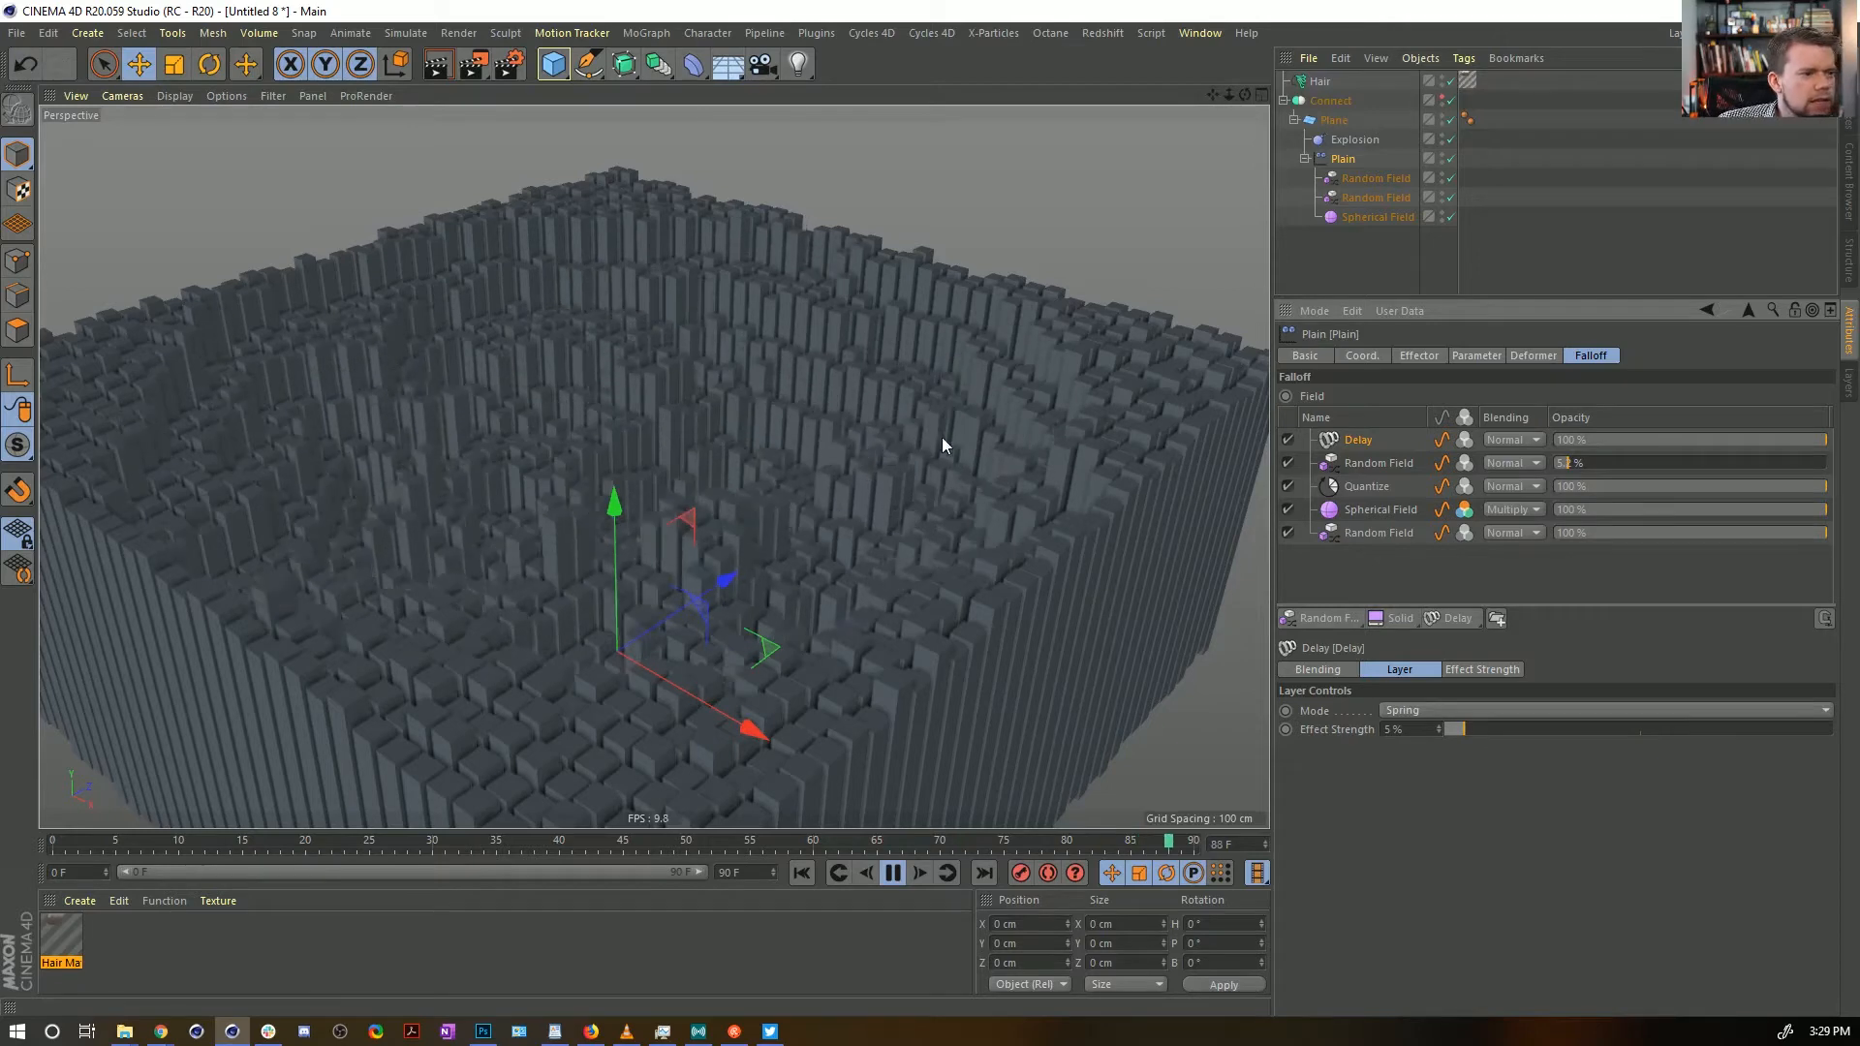
# Disable the 5.2 % Random Field layer and set the Delay layer's effect strength to 2 %
pyautogui.click(1288, 464)
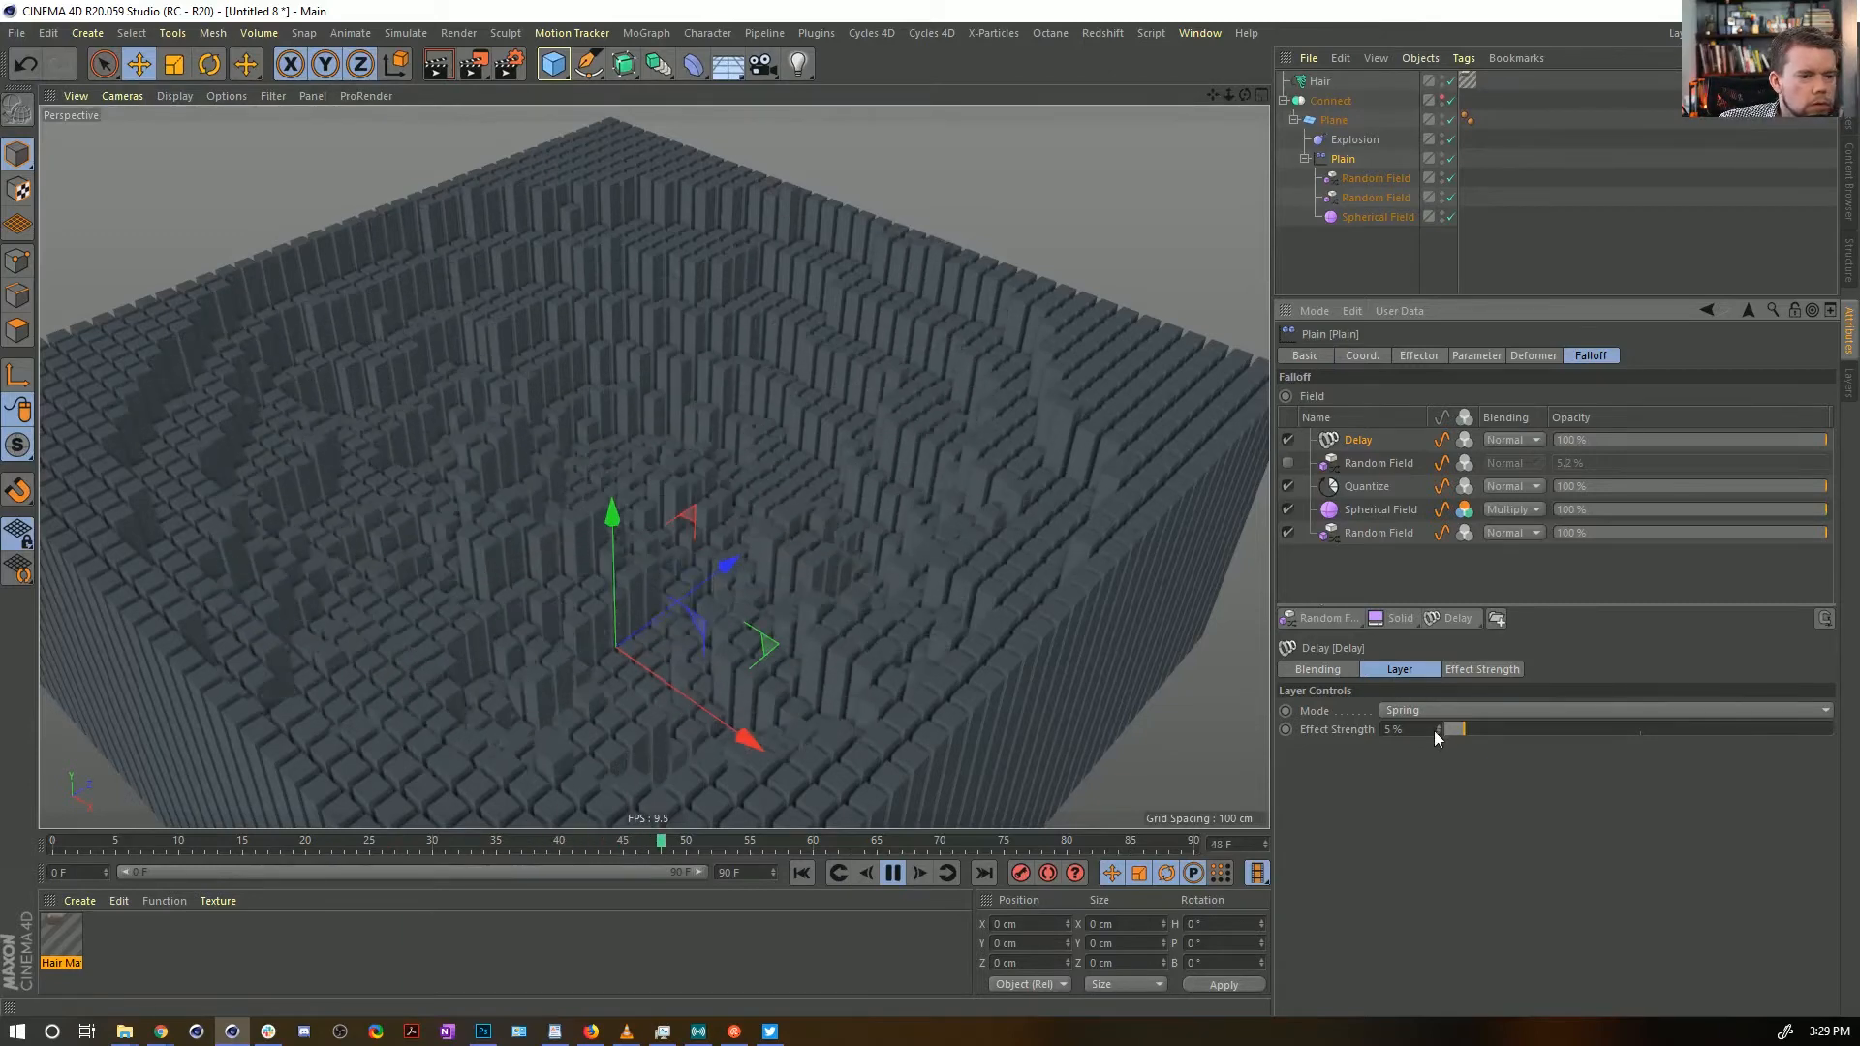
pyautogui.moveTo(1434, 731); pyautogui.dragTo(1335, 733)
pyautogui.write('2')
pyautogui.press('Return')
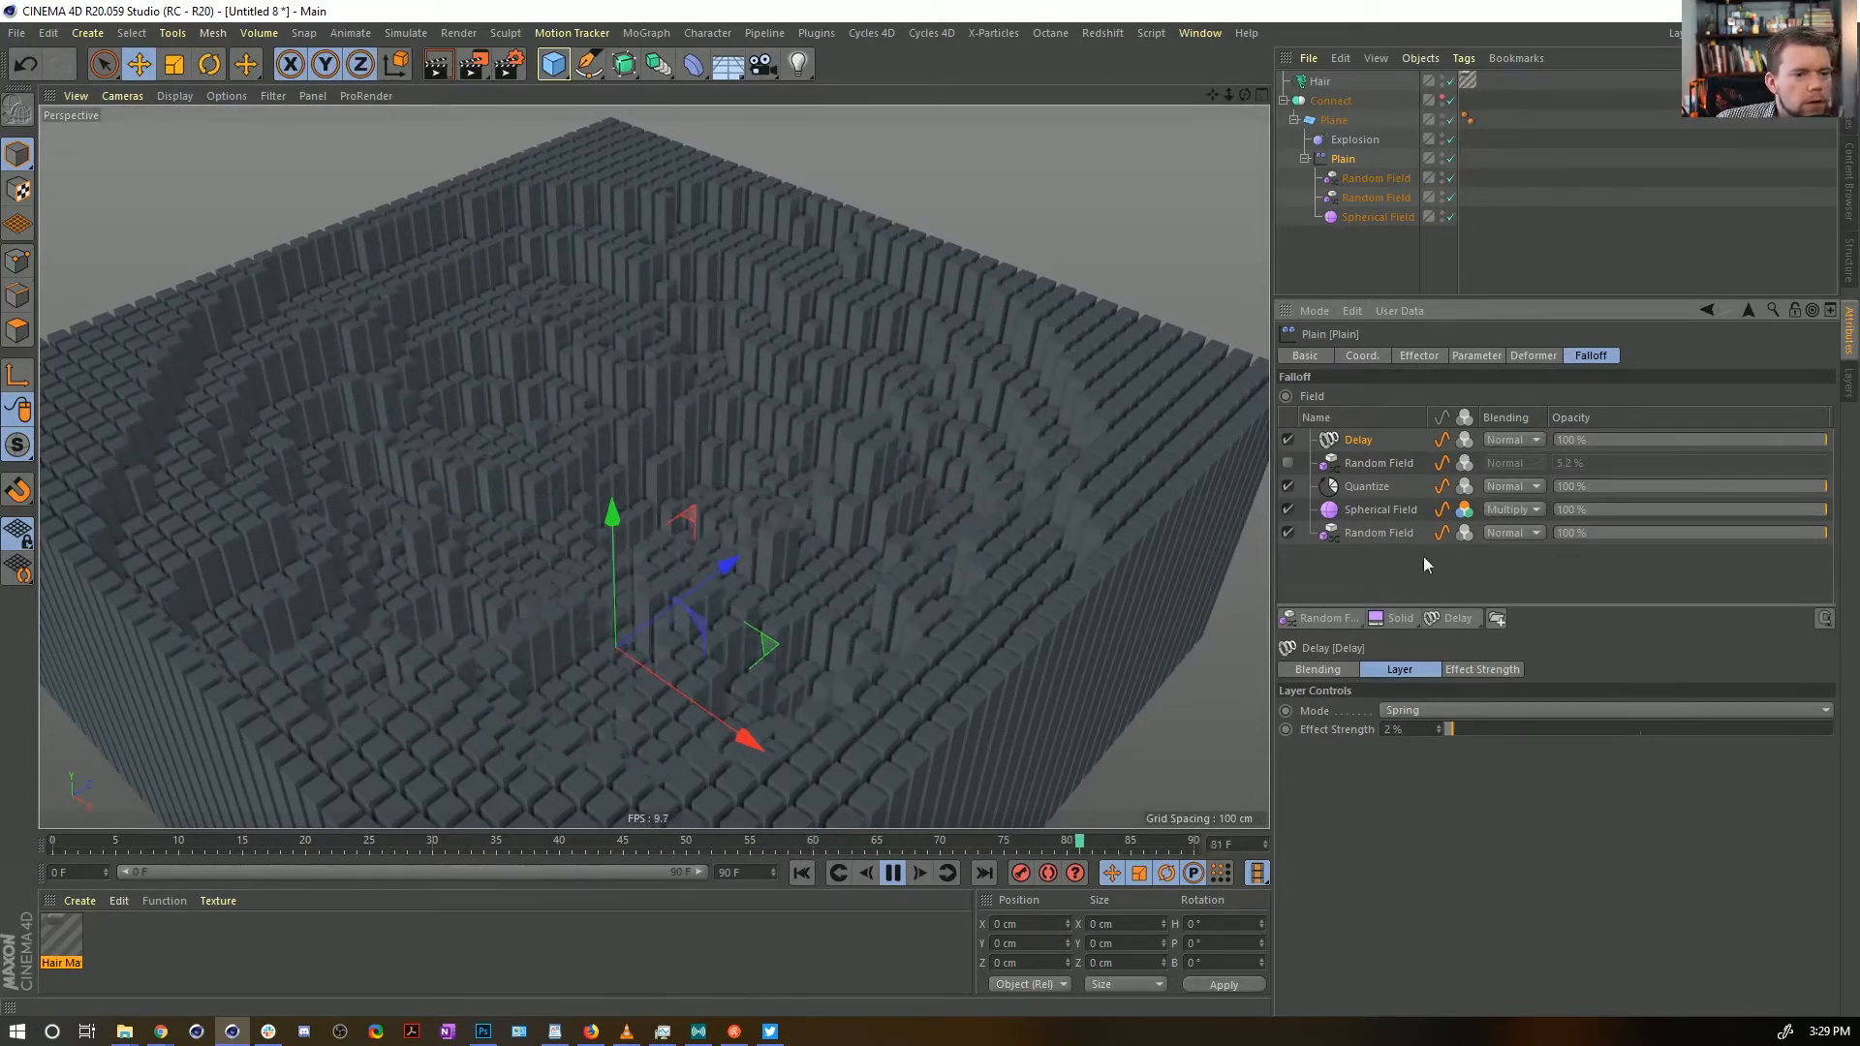
# Turn the Delay layer off and back on to compare the block motion with and without it
pyautogui.click(1287, 439)
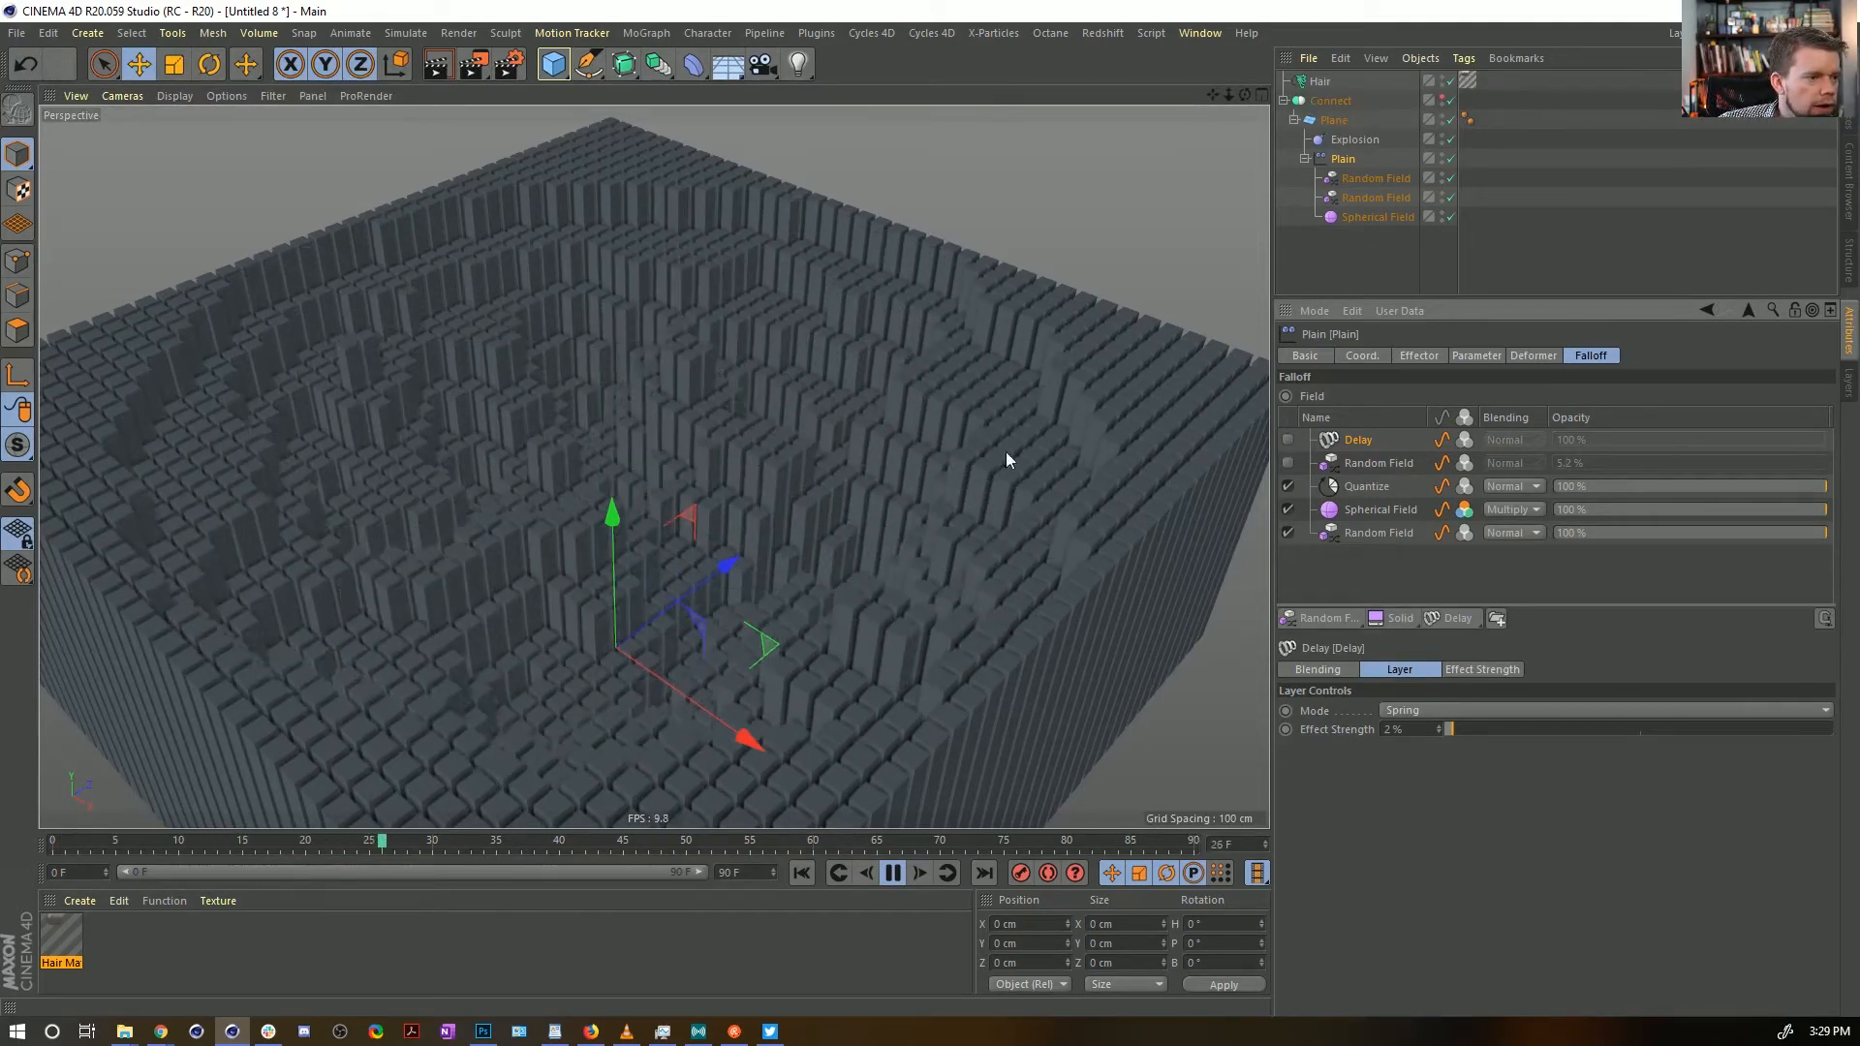
pyautogui.click(1287, 440)
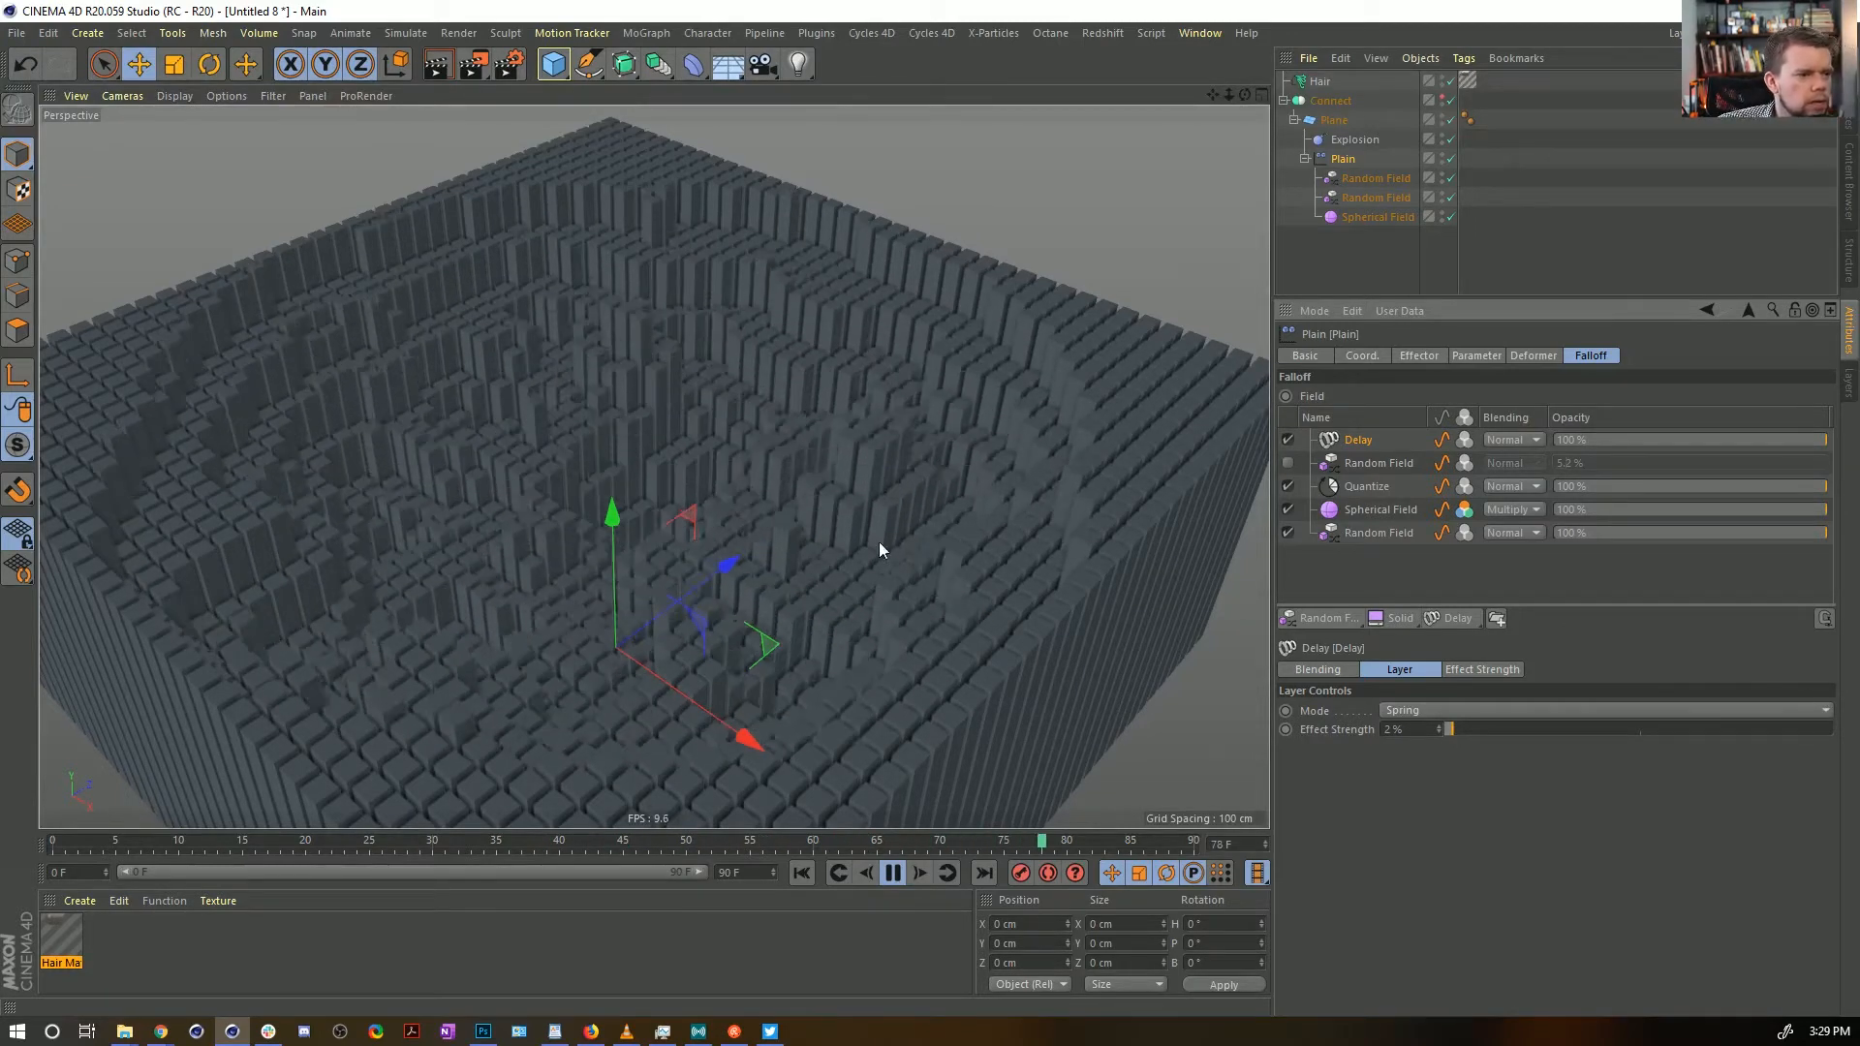
# Stop the playback, return to the first frame and save the scene as [2b]BuildingDance.c4d
pyautogui.moveTo(855, 530)
pyautogui.keyDown('alt'); pyautogui.mouseDown()
pyautogui.moveTo(713, 469)
pyautogui.moveTo(670, 419)
pyautogui.moveTo(886, 587)
pyautogui.moveTo(887, 693)
pyautogui.moveTo(835, 429)
pyautogui.moveTo(815, 491)
pyautogui.moveTo(739, 458)
pyautogui.moveTo(762, 494)
pyautogui.mouseUp(); pyautogui.keyUp('alt')
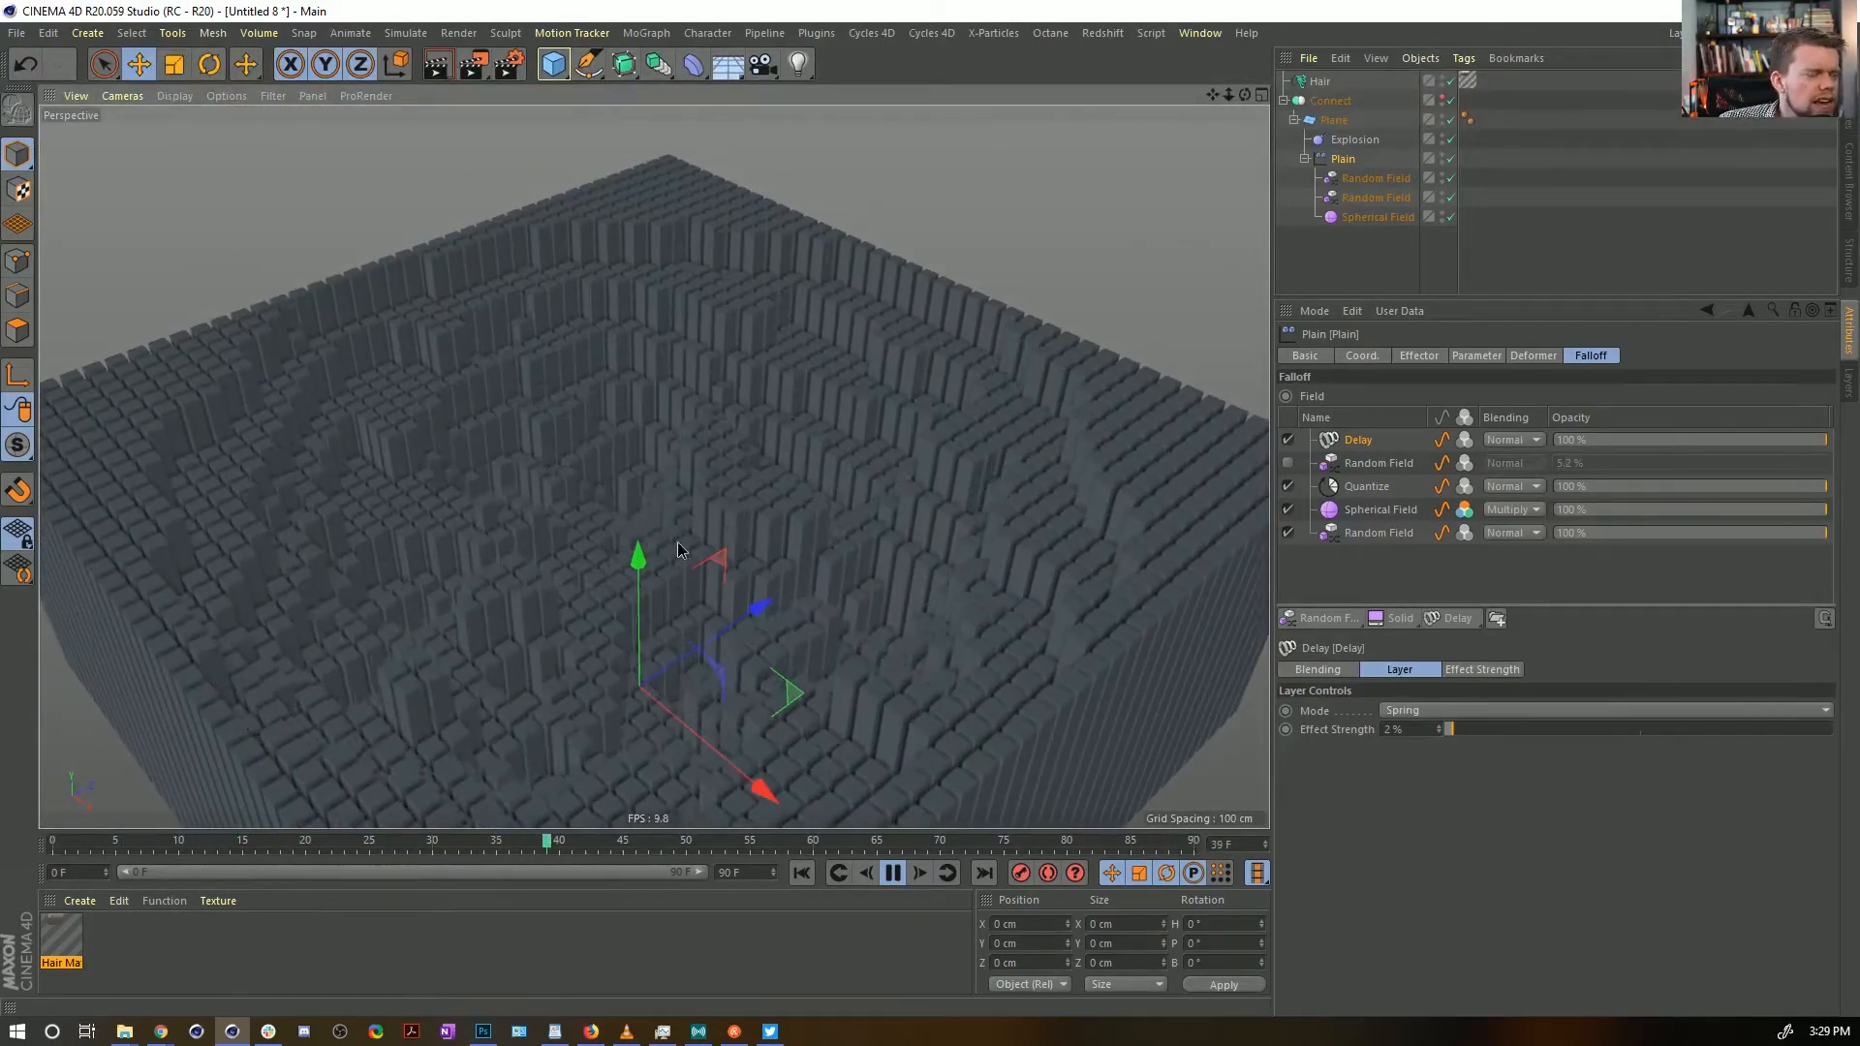
pyautogui.keyDown('alt'); pyautogui.moveTo(677, 548); pyautogui.dragTo(642, 392); pyautogui.keyUp('alt')
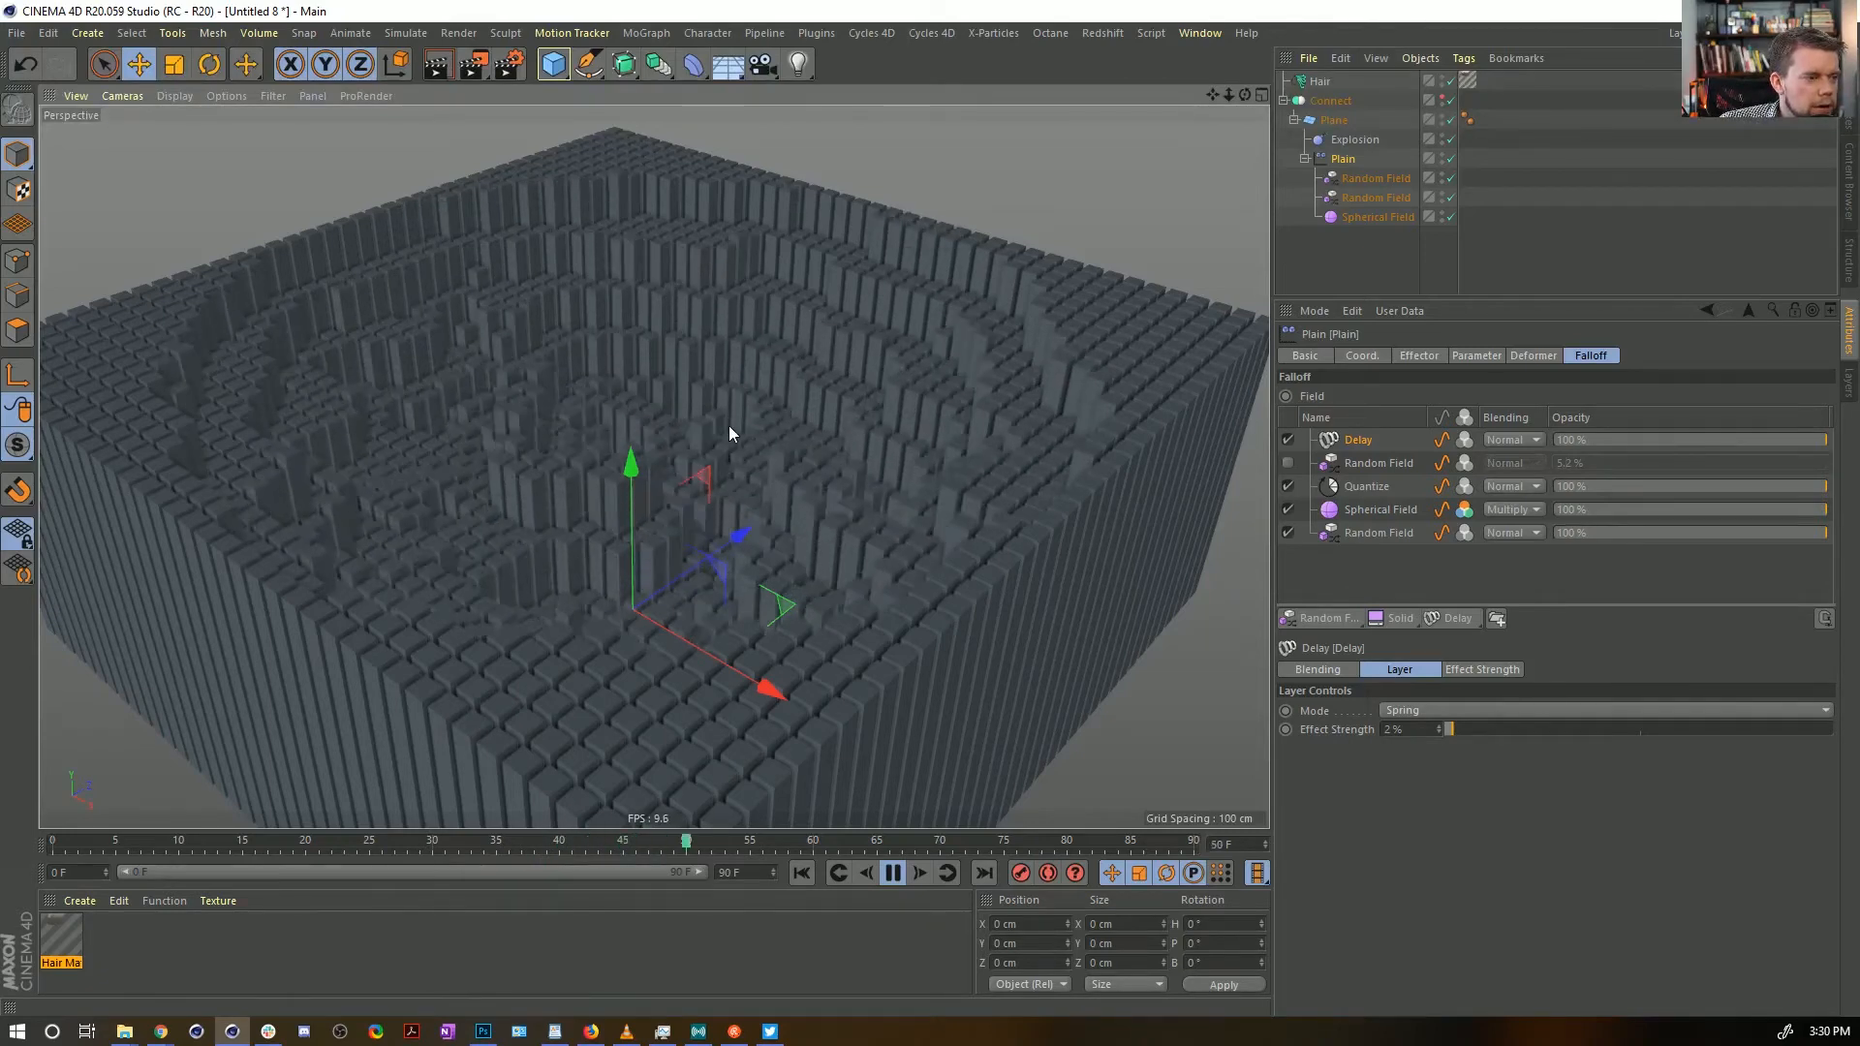
pyautogui.keyDown('alt'); pyautogui.moveTo(668, 454); pyautogui.dragTo(664, 519); pyautogui.keyUp('alt')
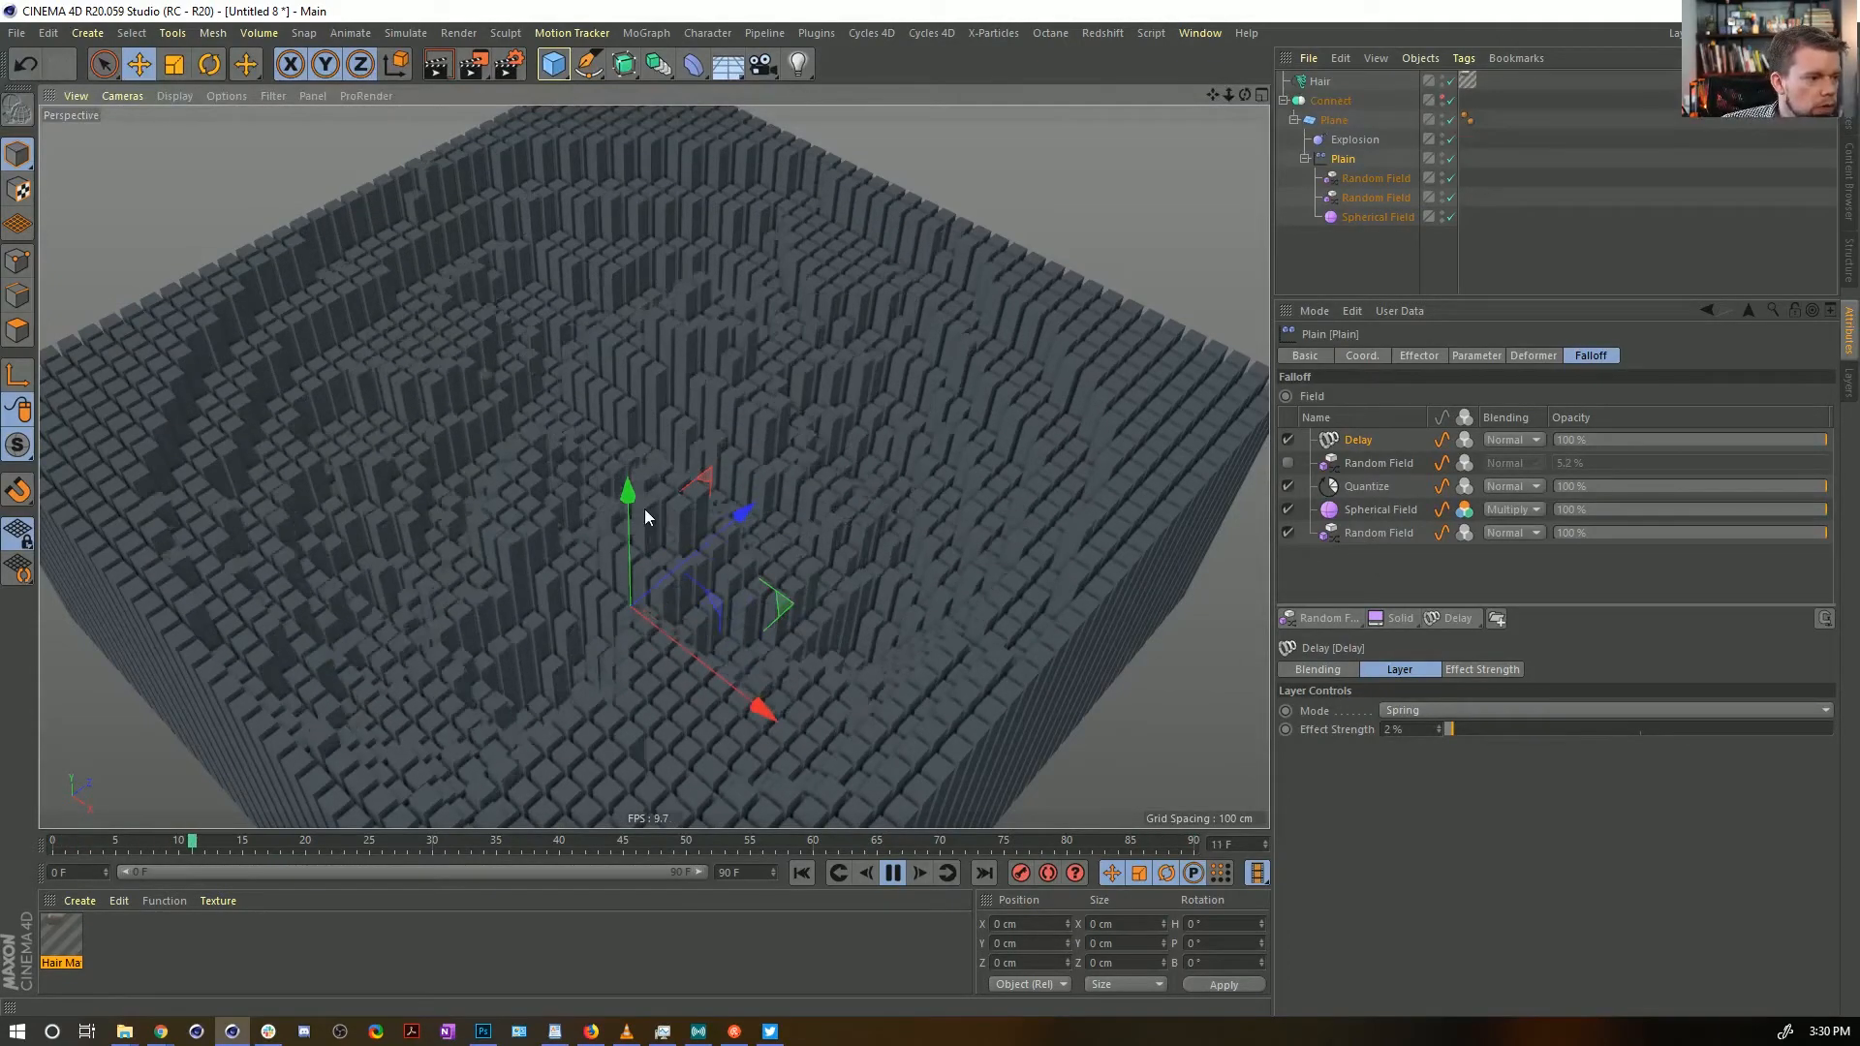
pyautogui.keyDown('alt'); pyautogui.moveTo(645, 509); pyautogui.dragTo(589, 504); pyautogui.keyUp('alt')
pyautogui.click(891, 879)
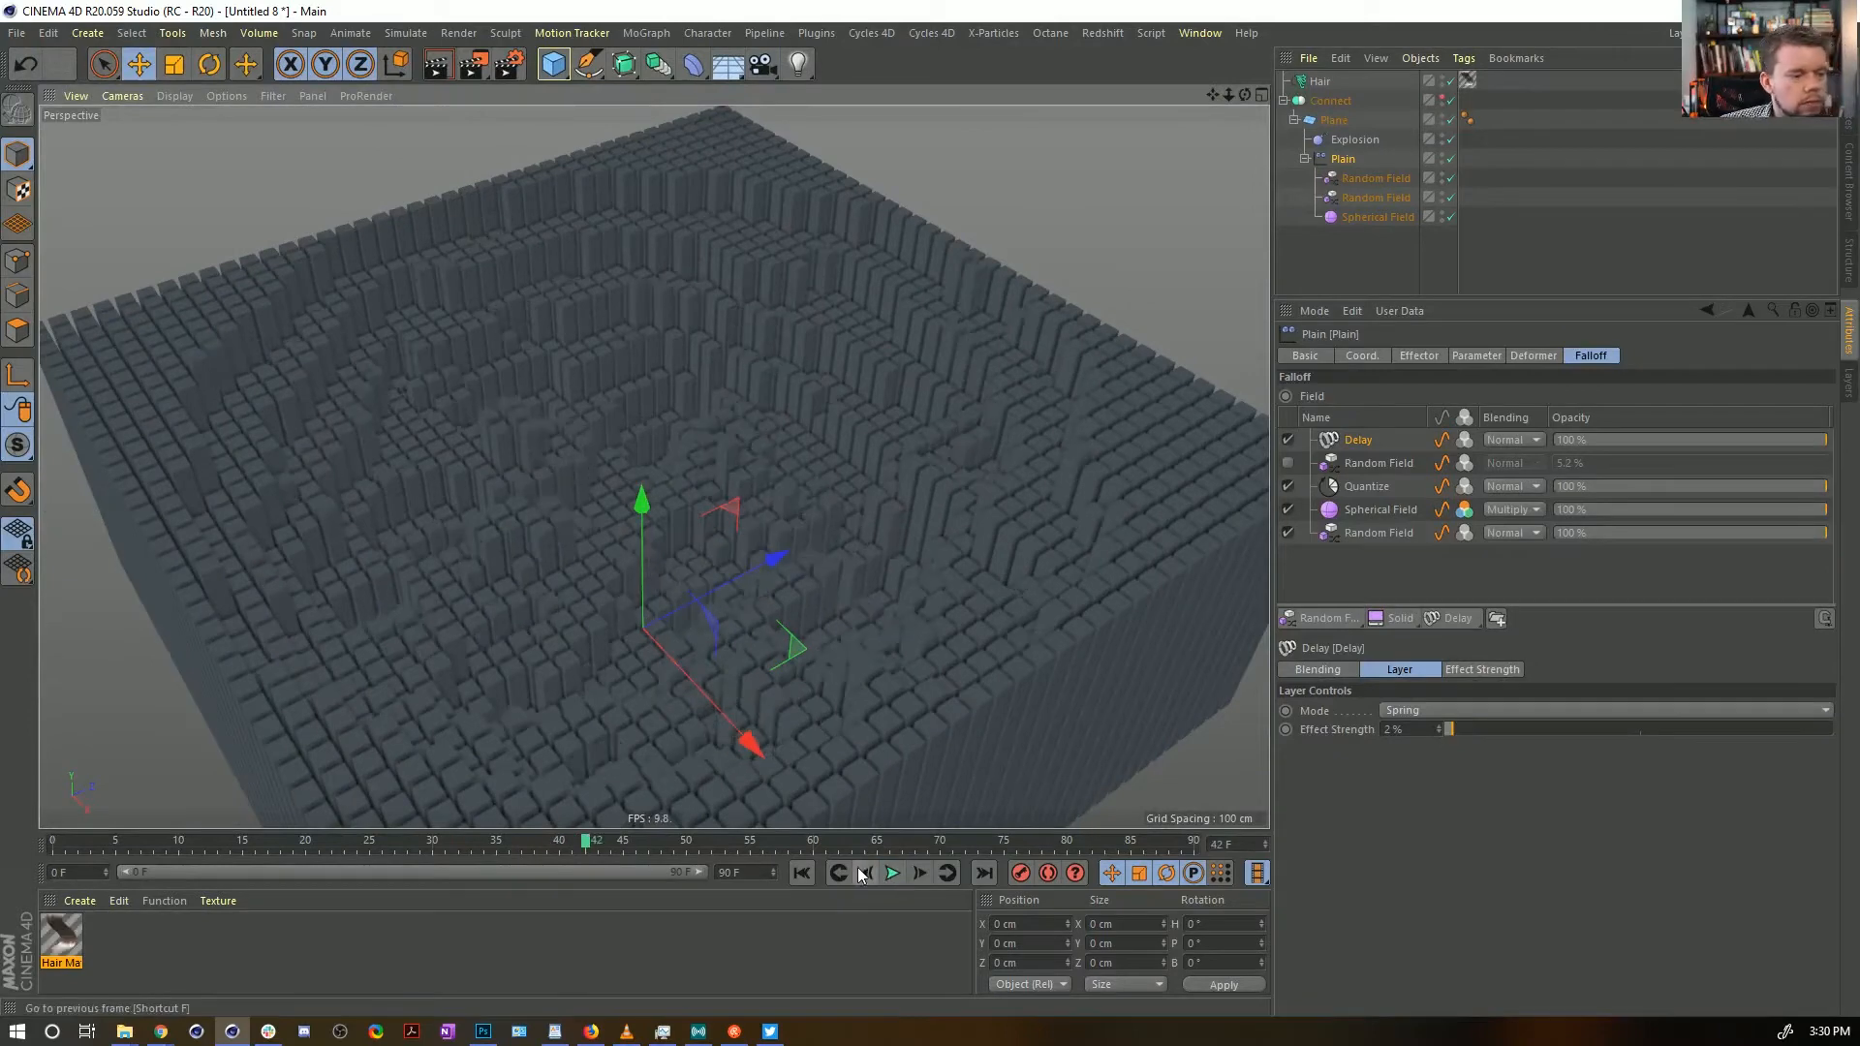
pyautogui.click(800, 874)
pyautogui.hotkey('ctrl', 's')
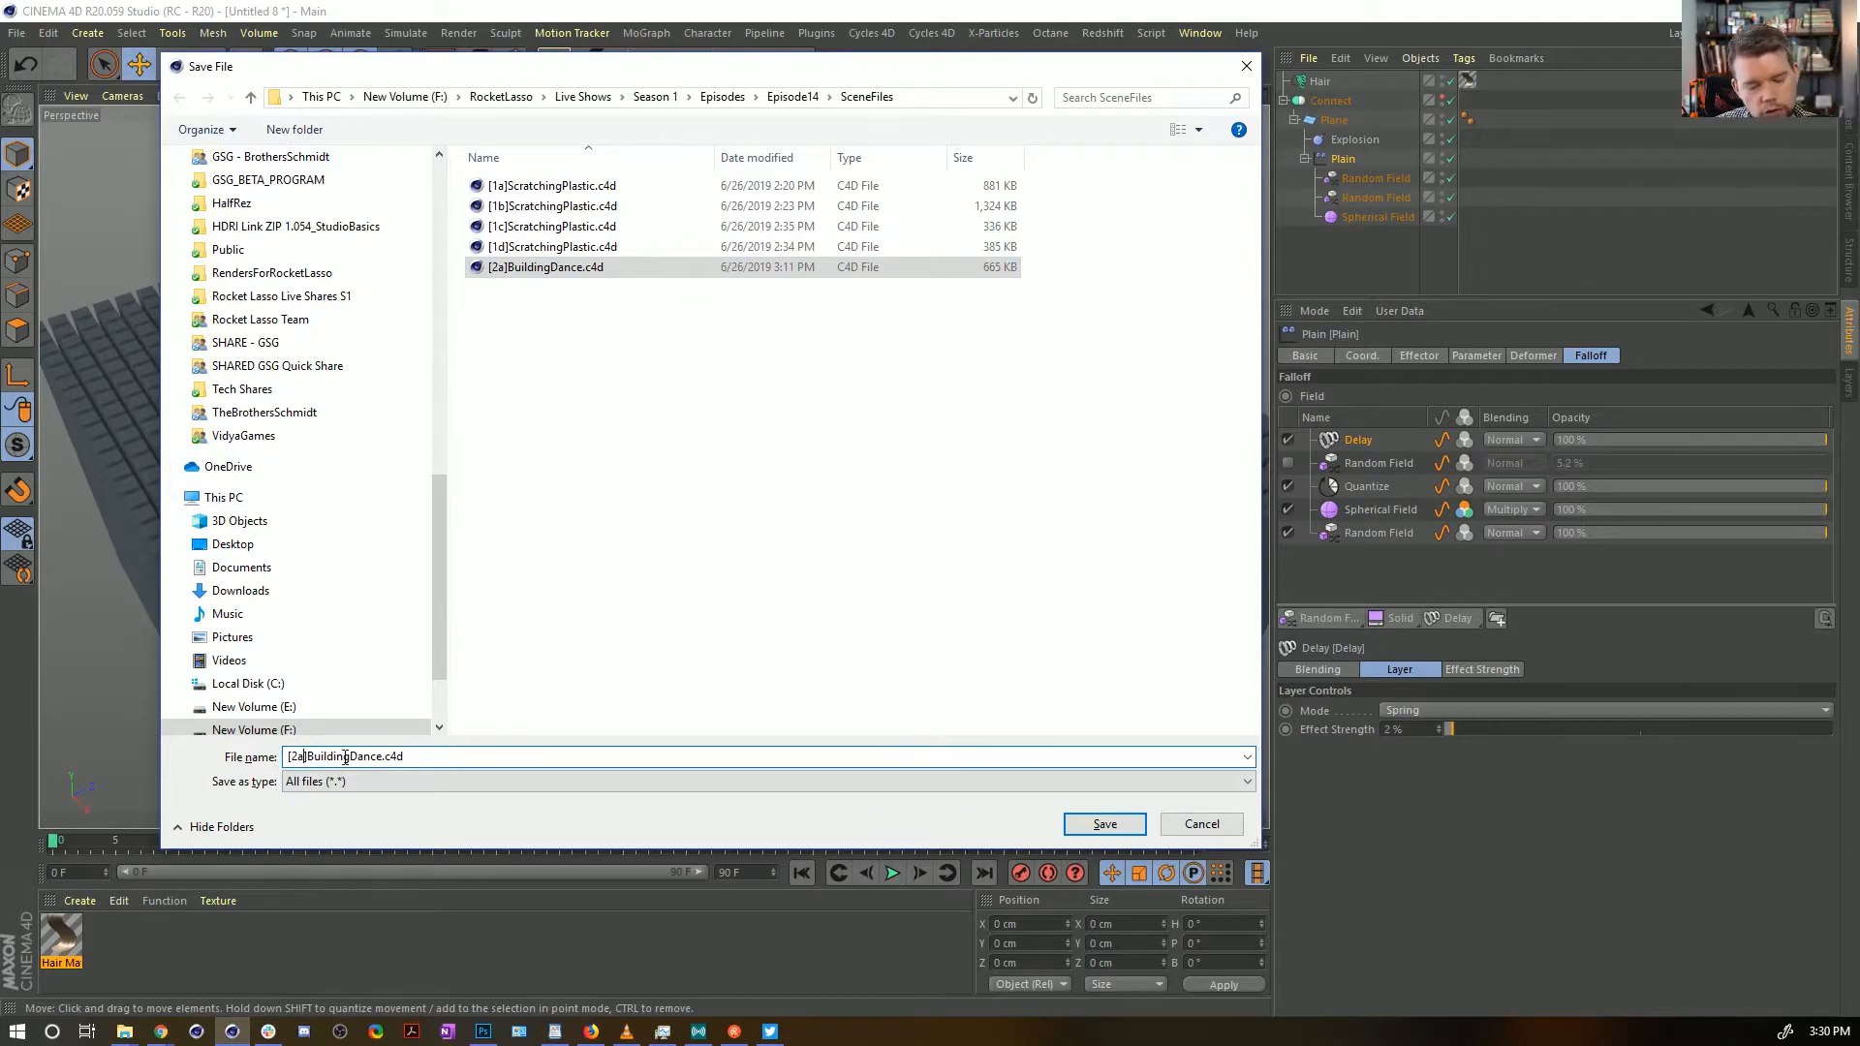
pyautogui.press('Return')
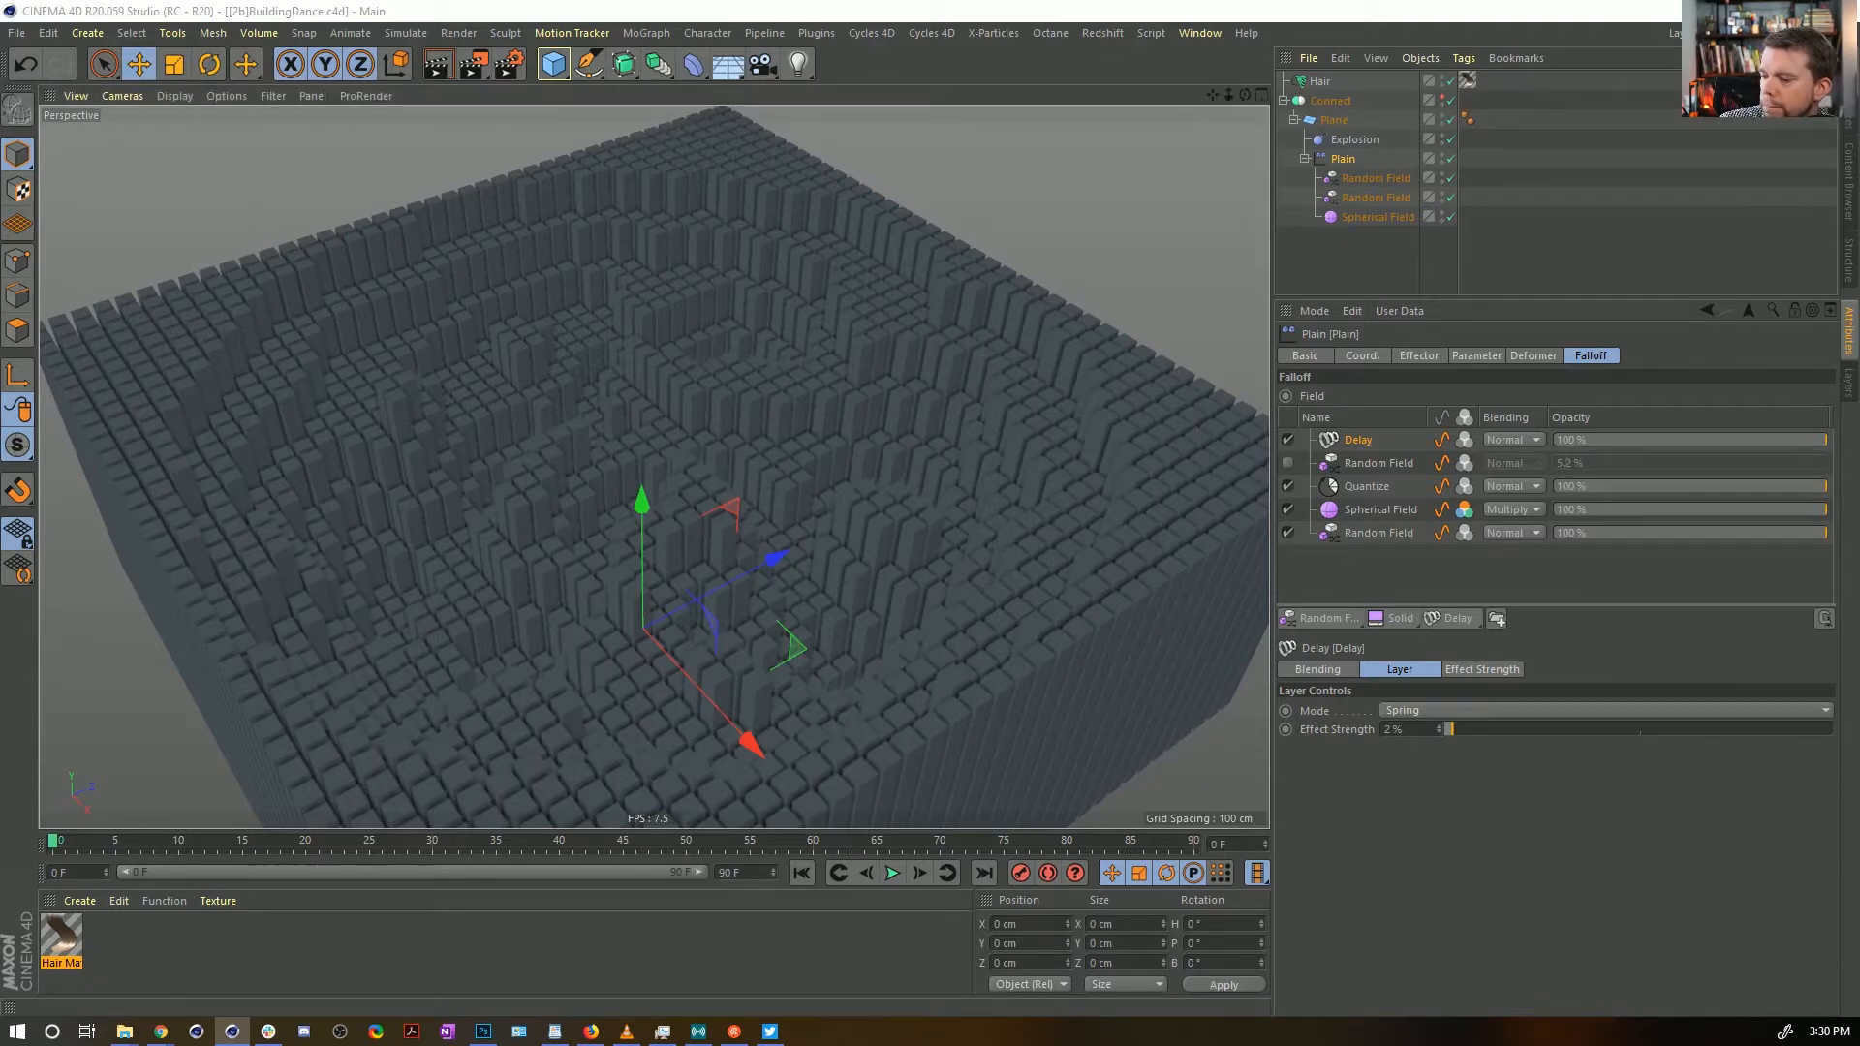
# Play the animation and switch the viewport display to Gouraud Shading with lines to show the block segments
pyautogui.keyDown('alt'); pyautogui.moveTo(884, 383); pyautogui.dragTo(699, 630); pyautogui.keyUp('alt')
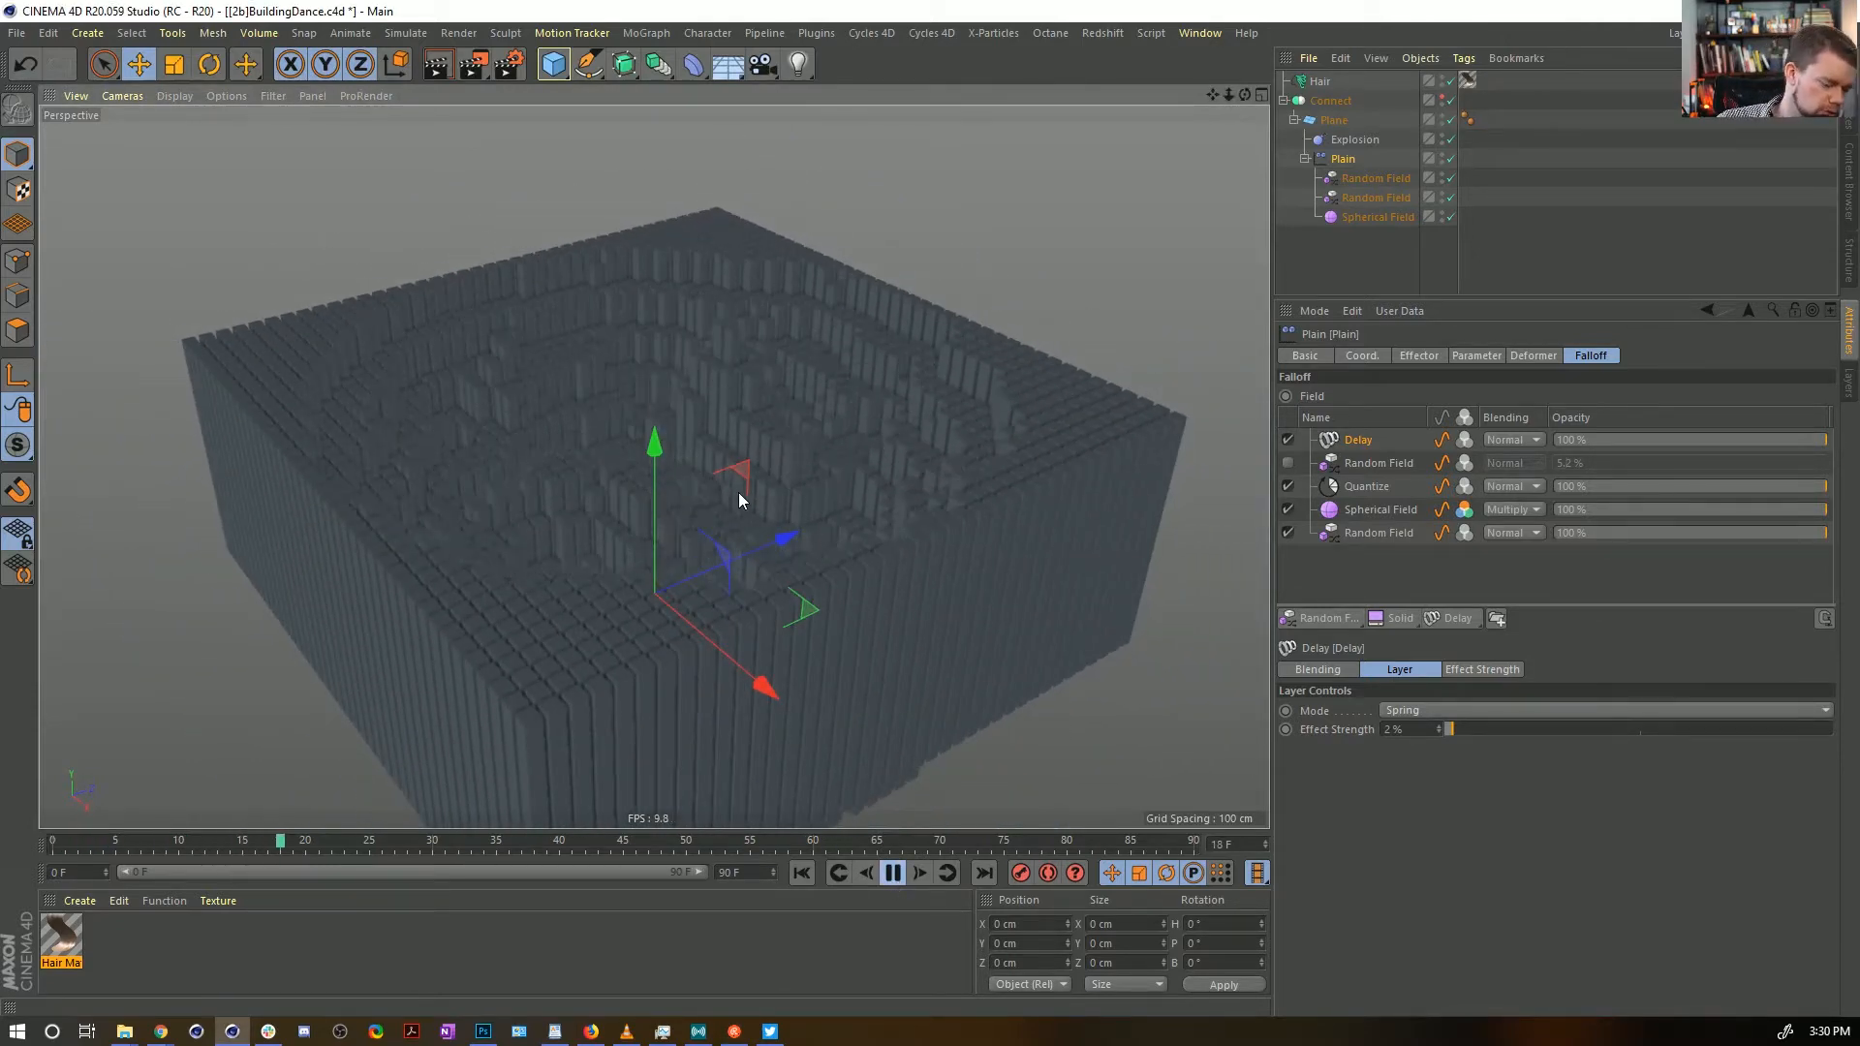
pyautogui.press('n')
pyautogui.press('b')
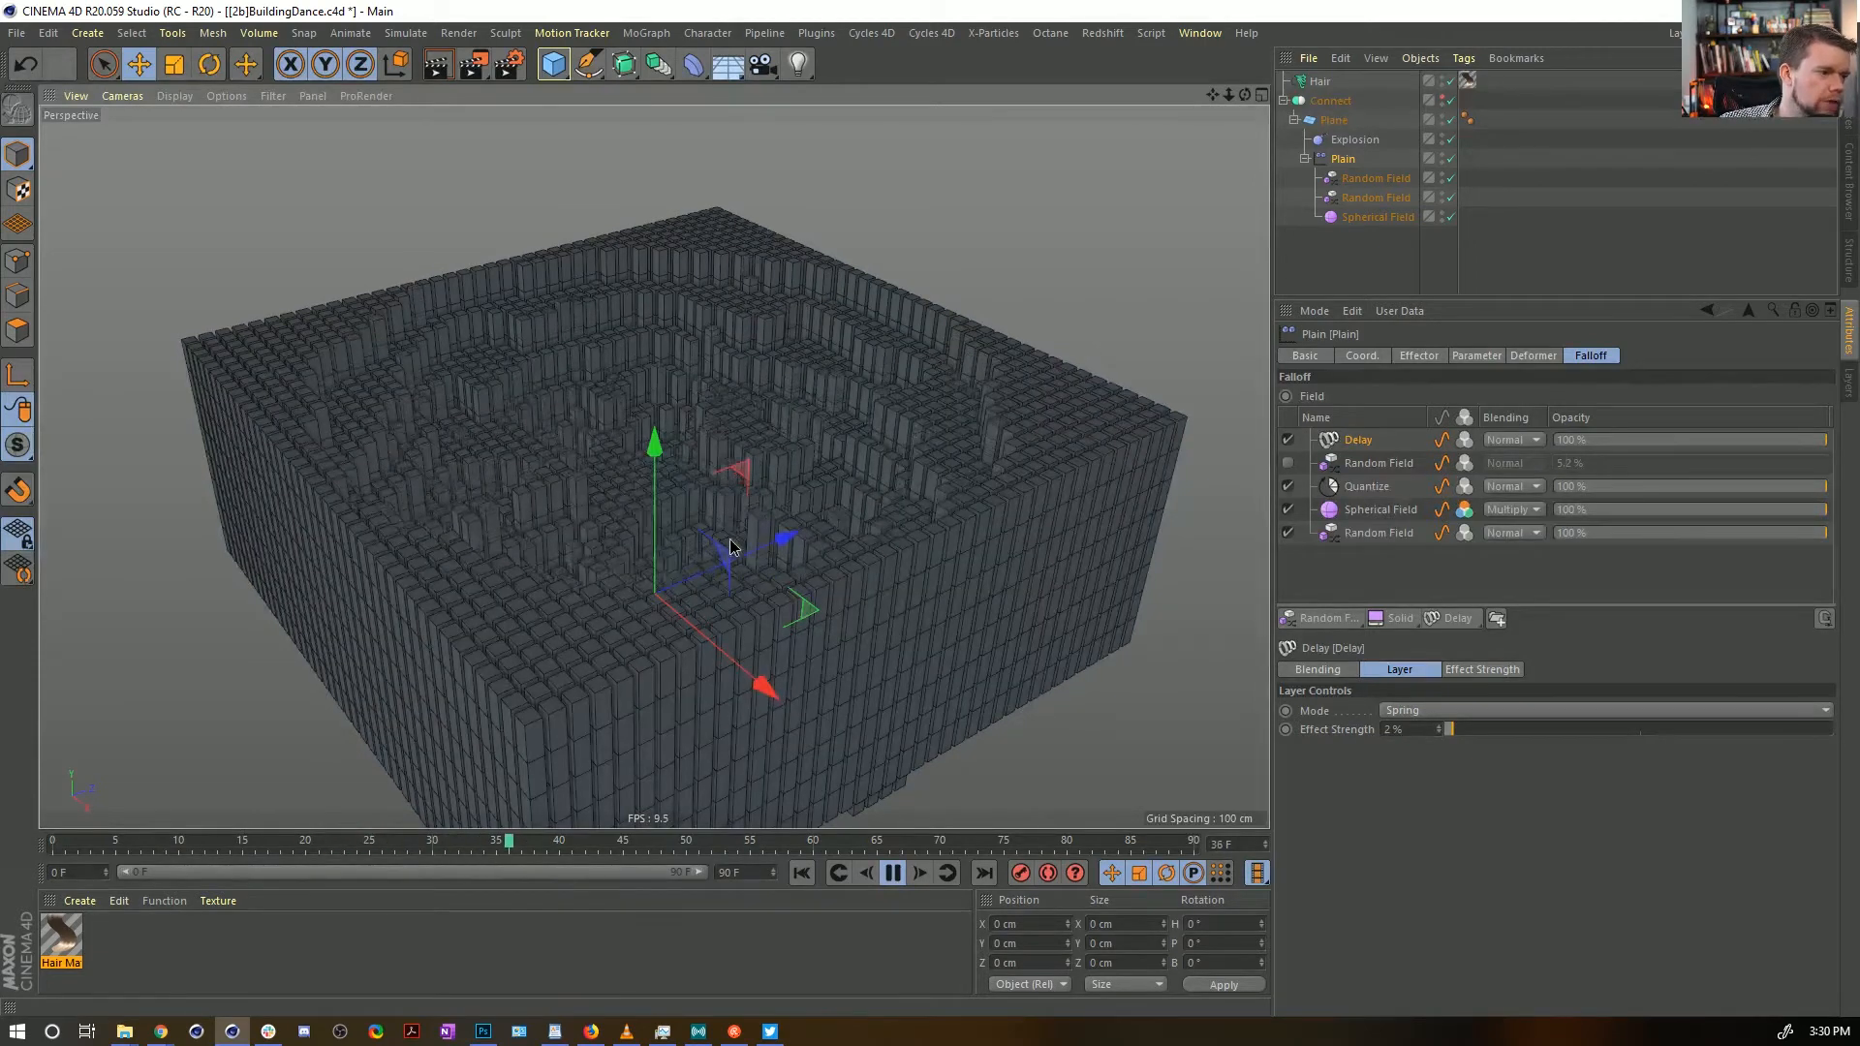
pyautogui.keyDown('alt'); pyautogui.moveTo(730, 541); pyautogui.dragTo(717, 421, button='middle'); pyautogui.keyUp('alt')
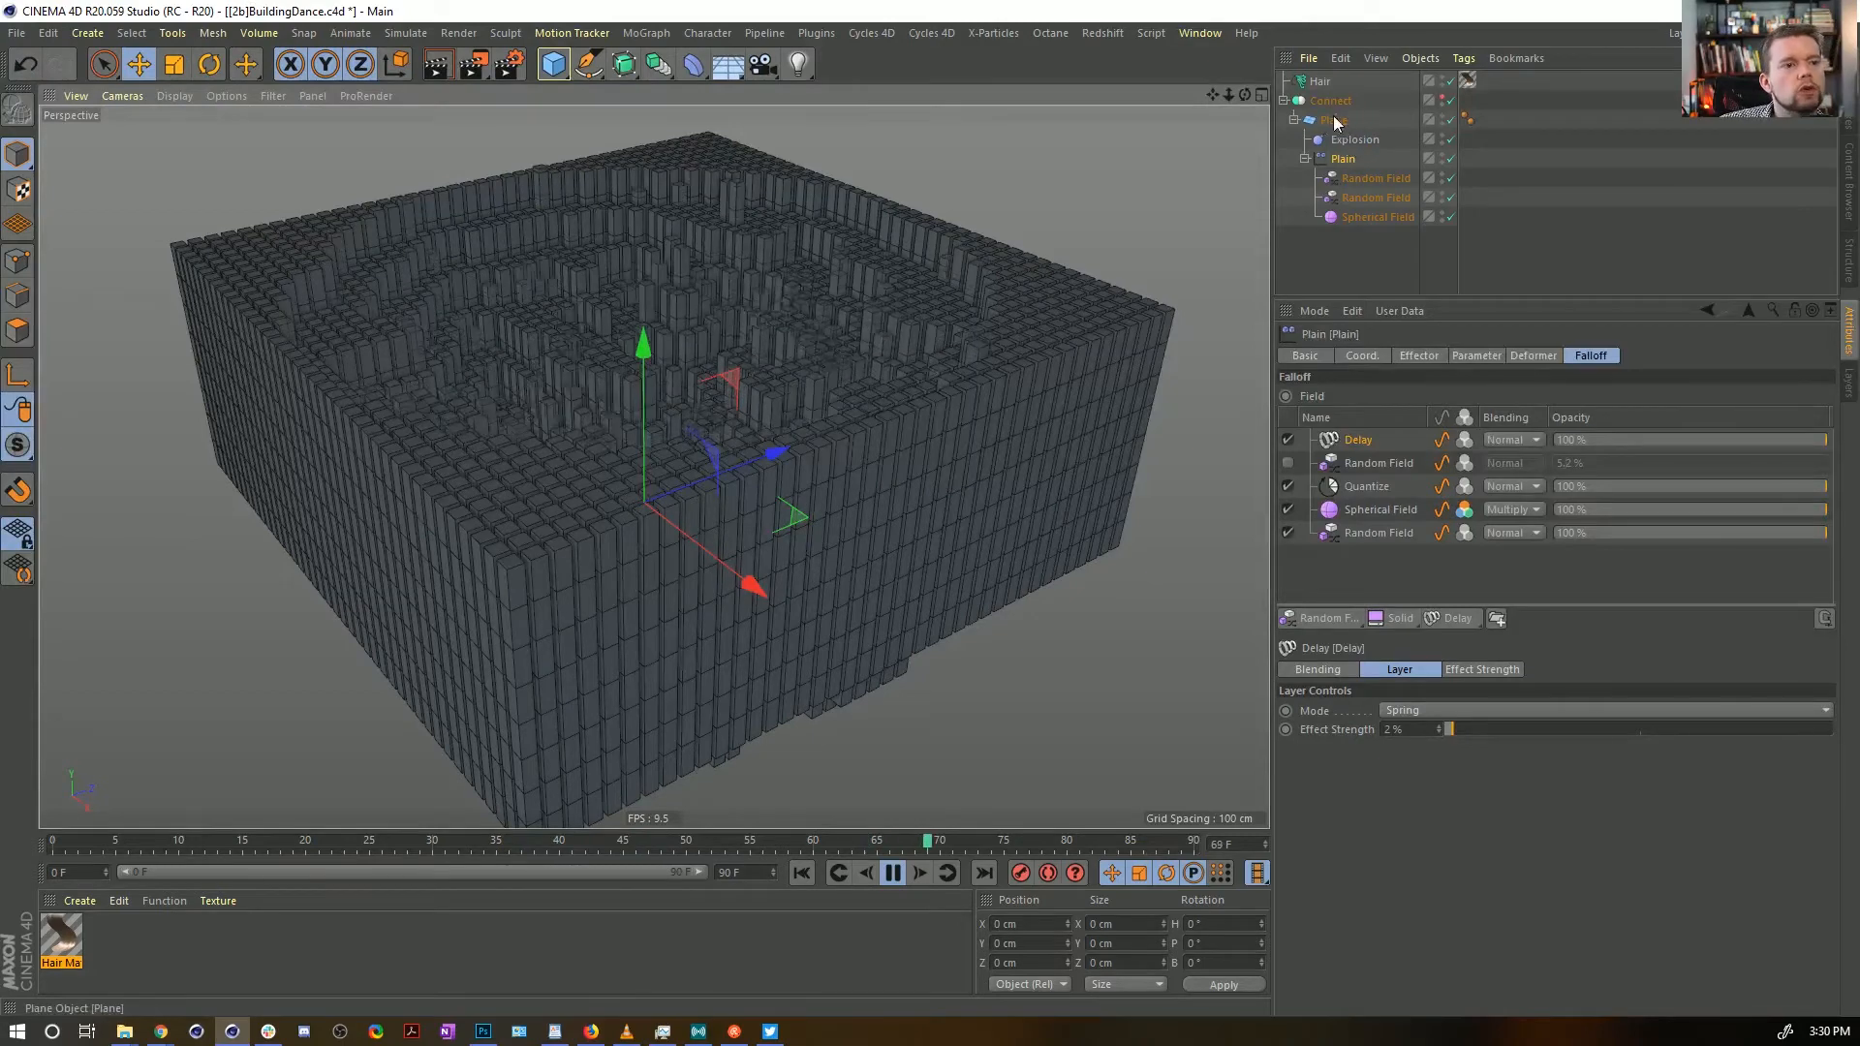
# Set the Hair object's guide segments to 1 and clear the object selection
pyautogui.click(1323, 83)
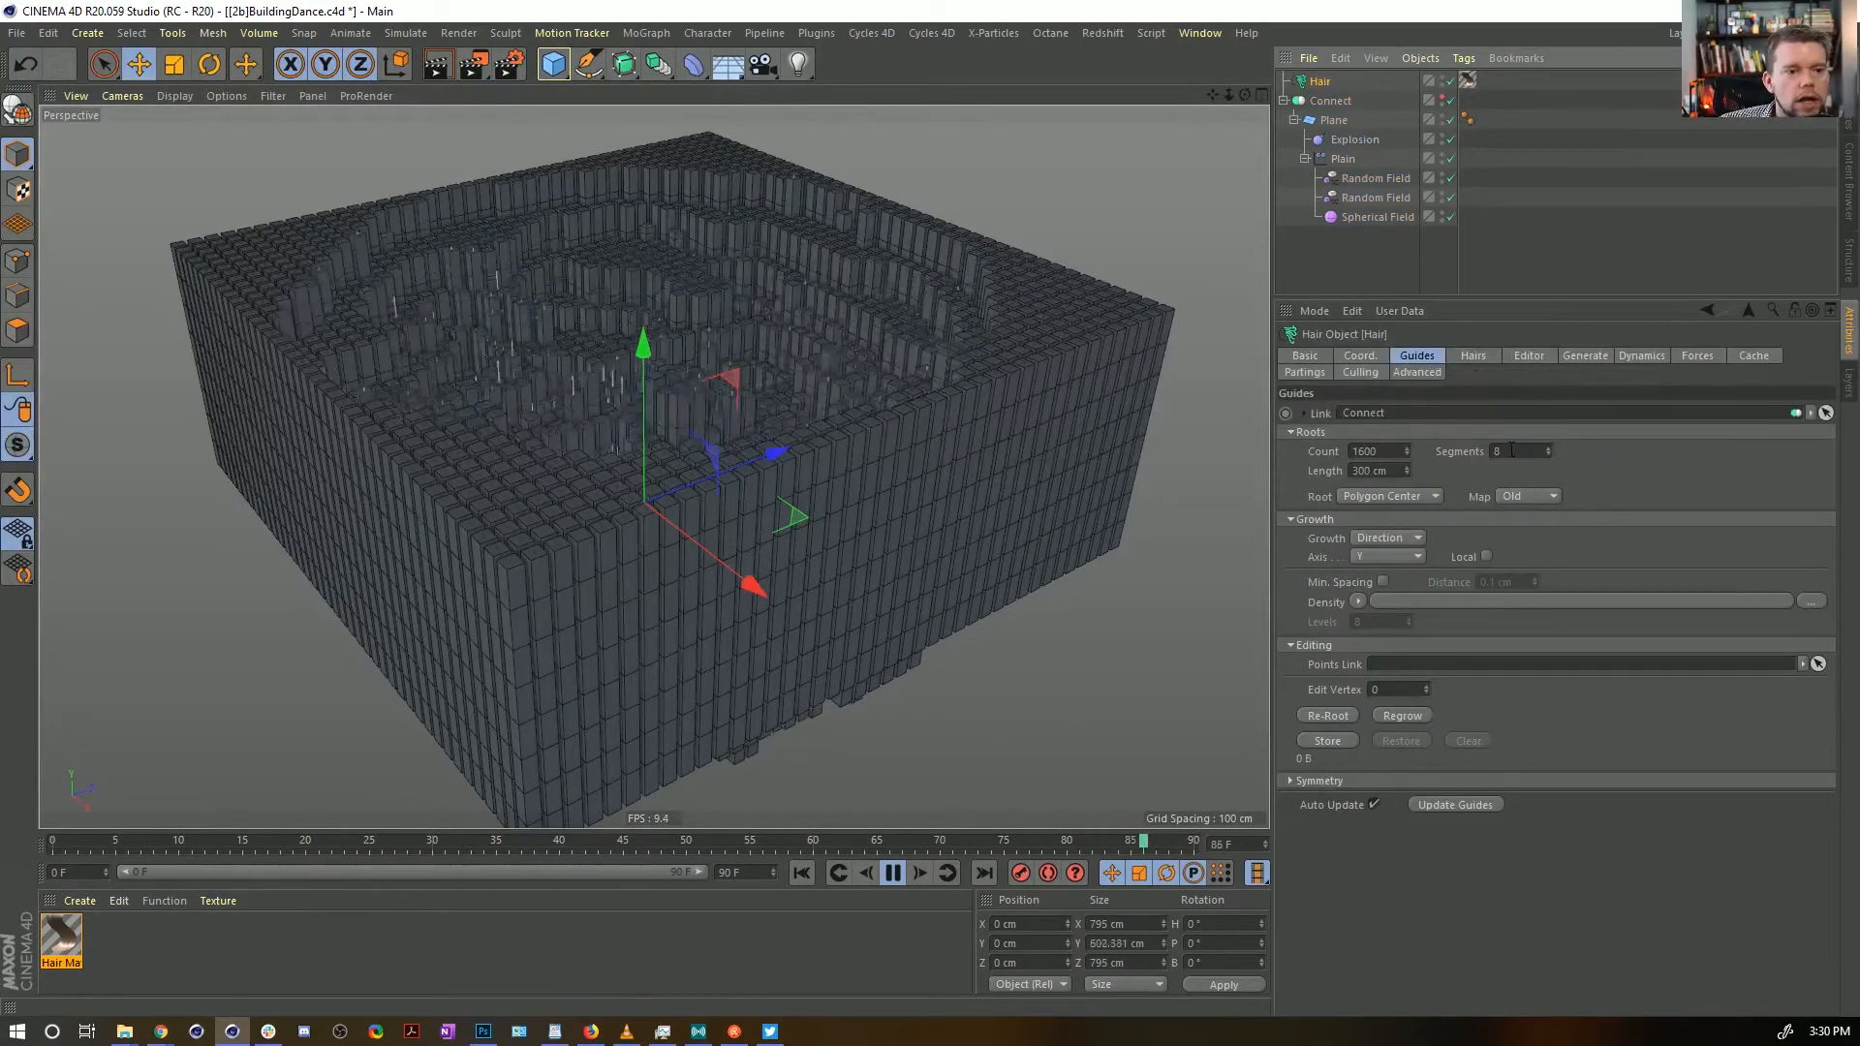
pyautogui.doubleClick(1511, 451)
pyautogui.write('1')
pyautogui.press('Return')
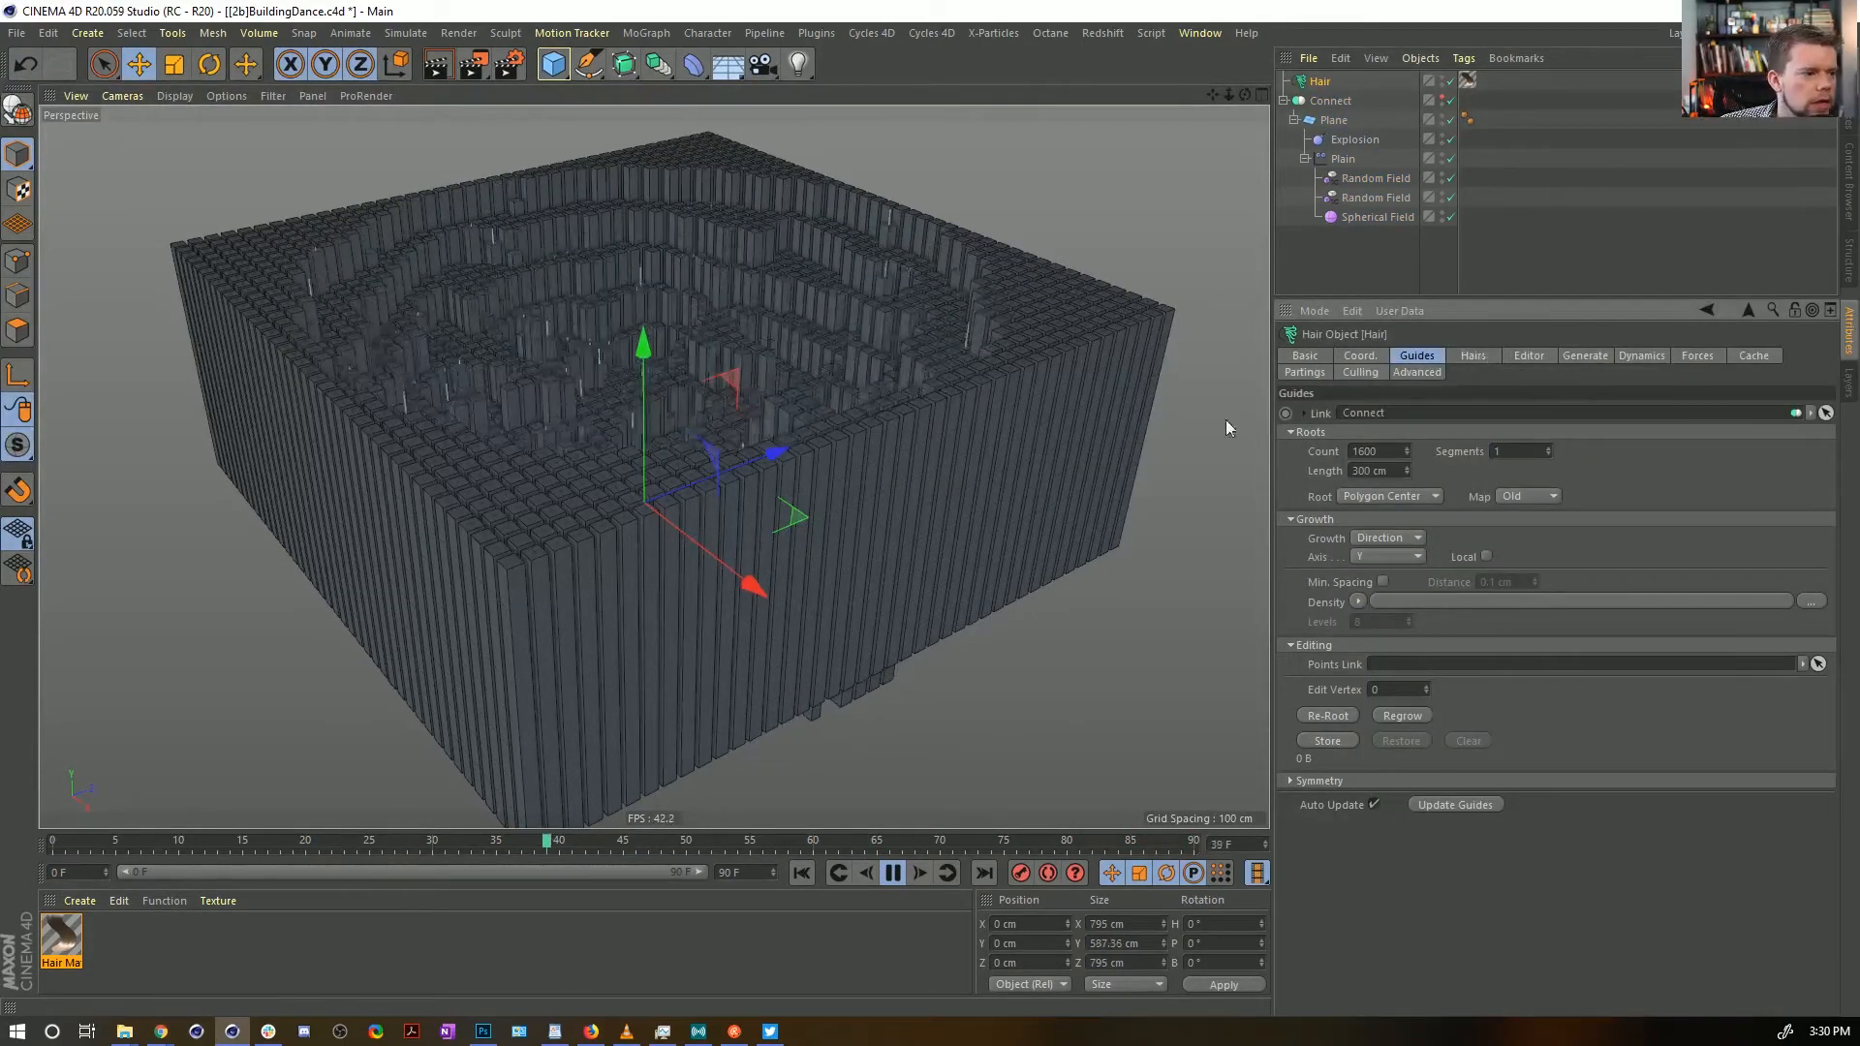
pyautogui.click(1524, 237)
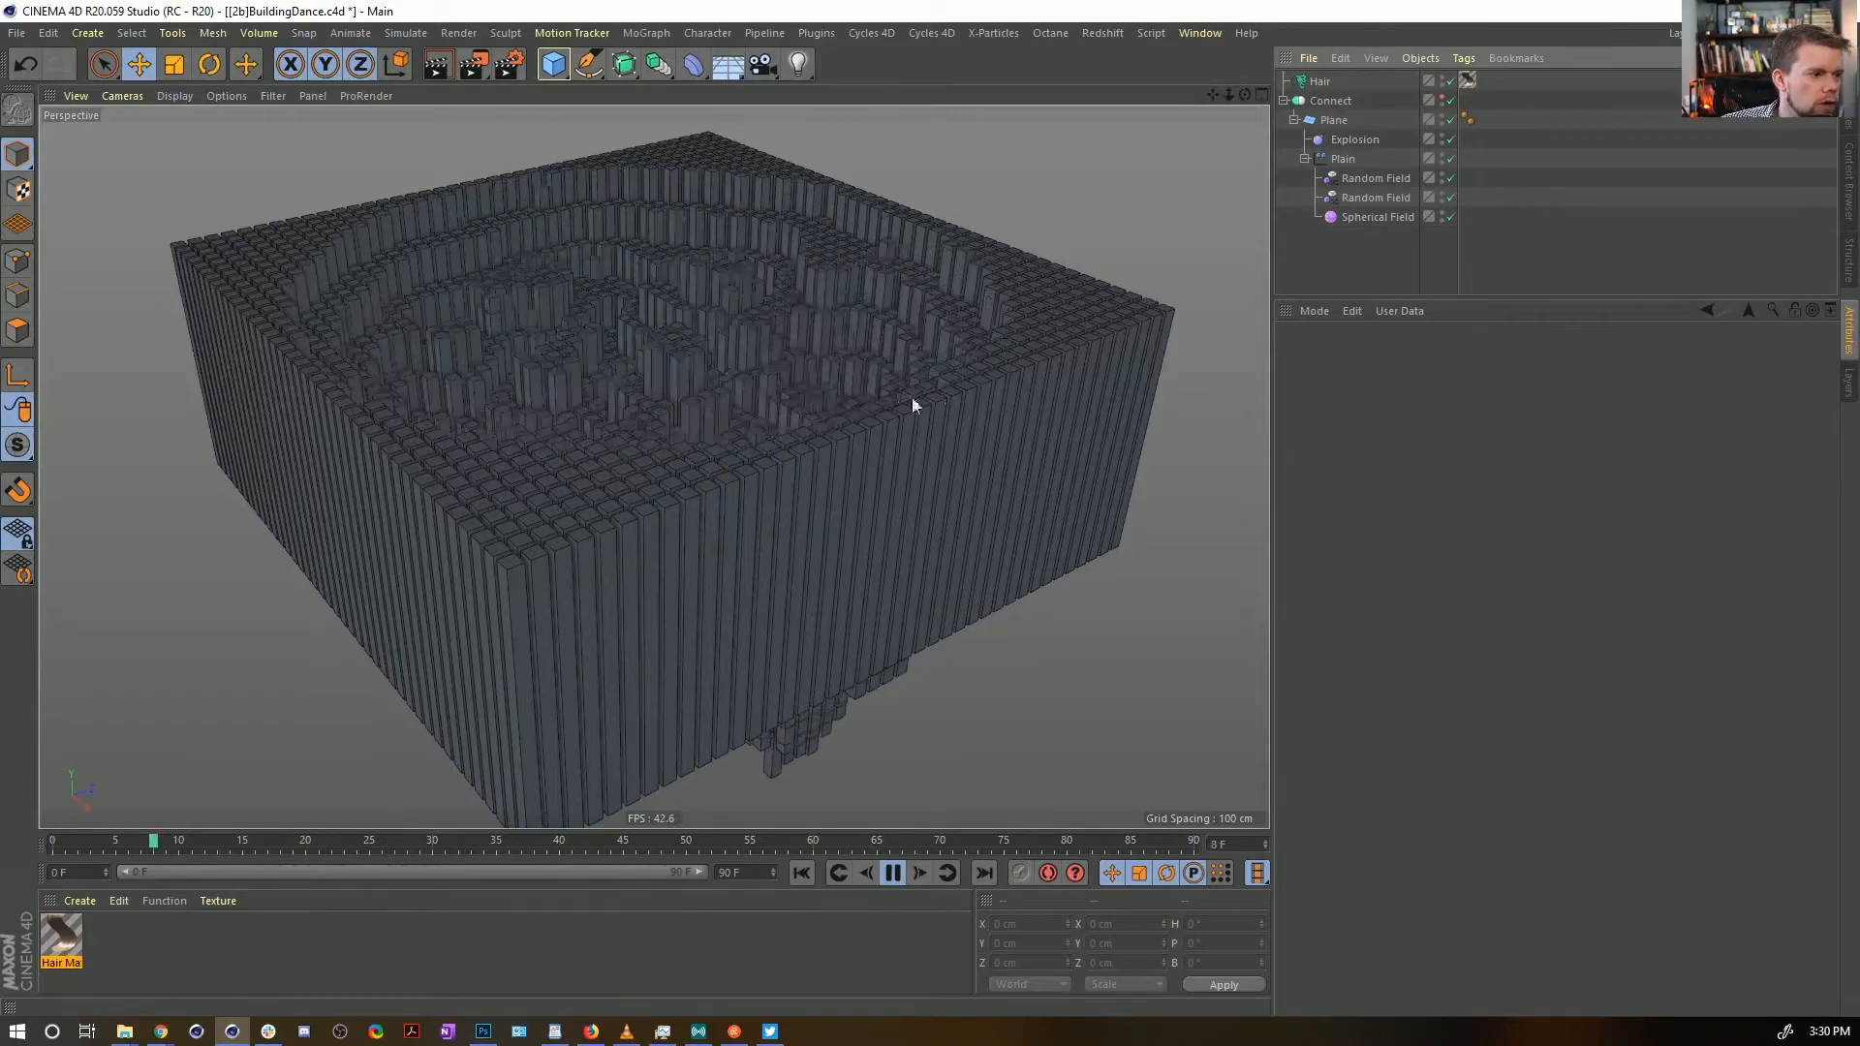
# Examine the single-segment block animation from several angles and close up during playback
pyautogui.keyDown('alt'); pyautogui.moveTo(880, 402); pyautogui.dragTo(823, 467); pyautogui.keyUp('alt')
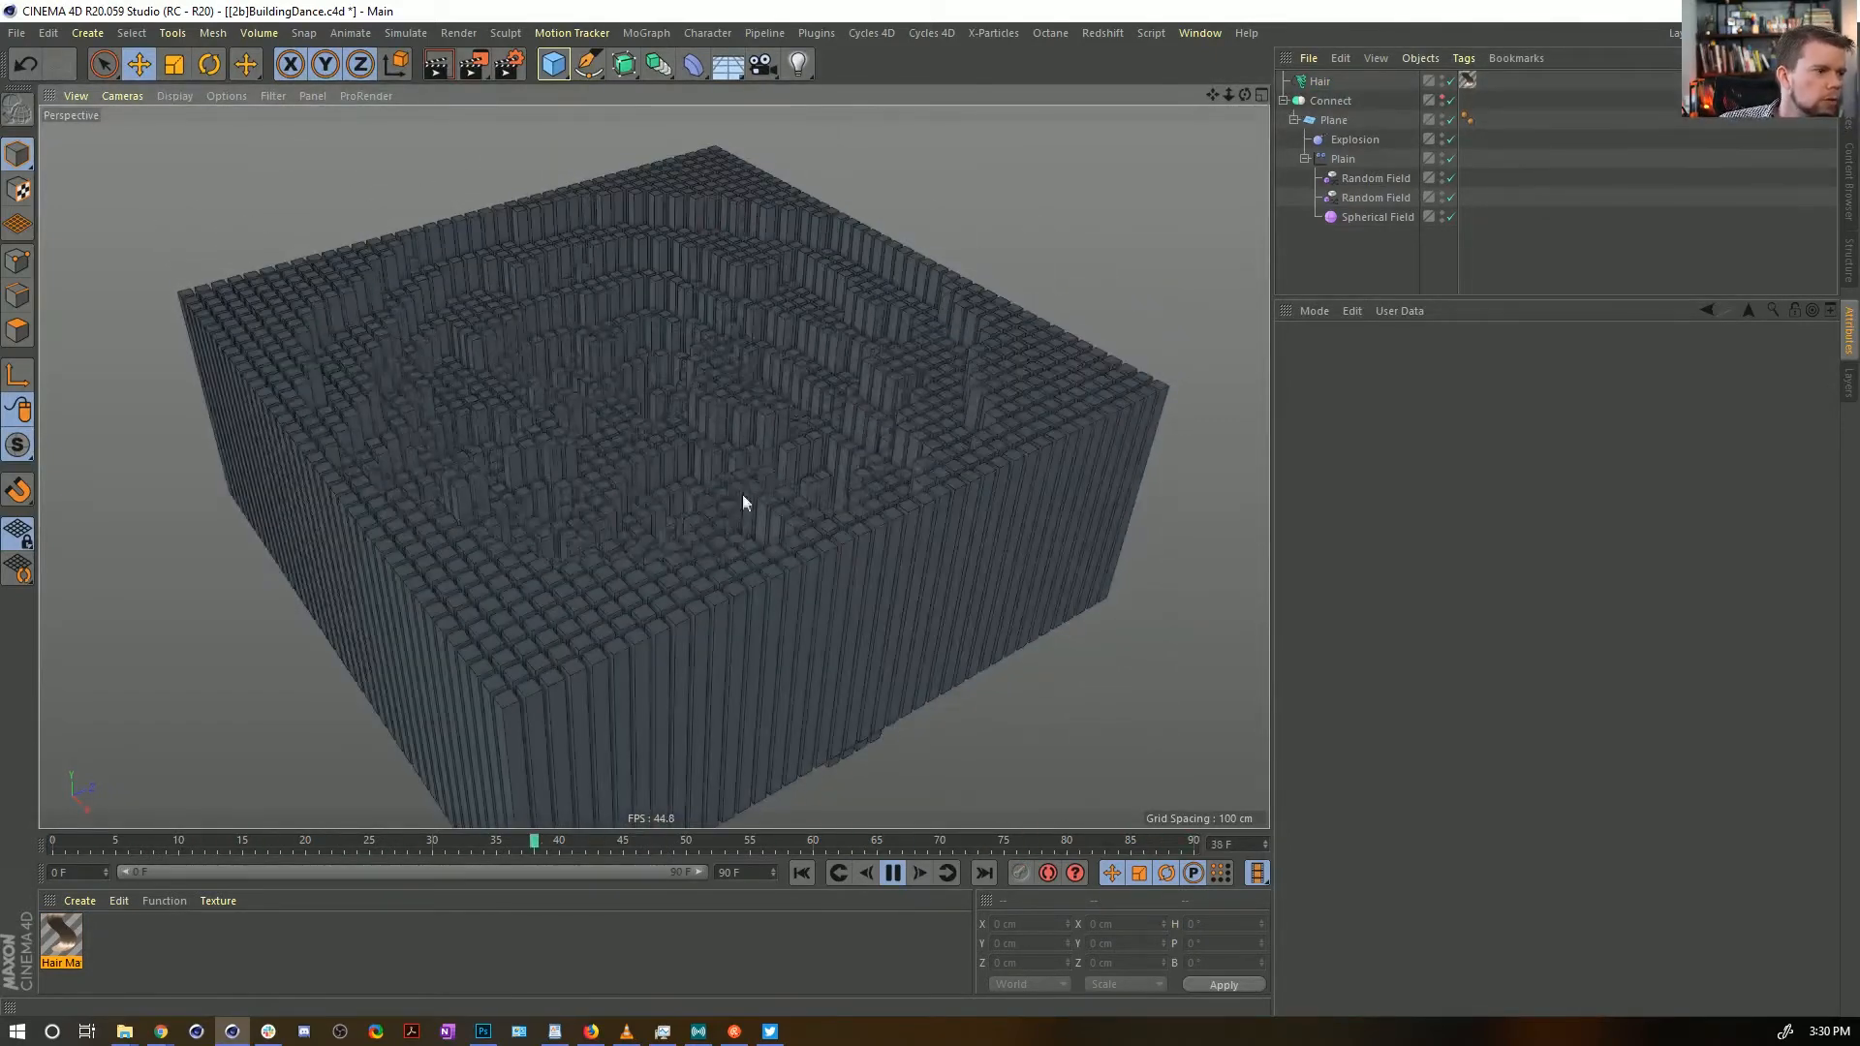
pyautogui.keyDown('alt'); pyautogui.moveTo(741, 494); pyautogui.dragTo(839, 471, button='right'); pyautogui.keyUp('alt')
pyautogui.keyDown('alt'); pyautogui.moveTo(799, 474); pyautogui.dragTo(869, 554); pyautogui.keyUp('alt')
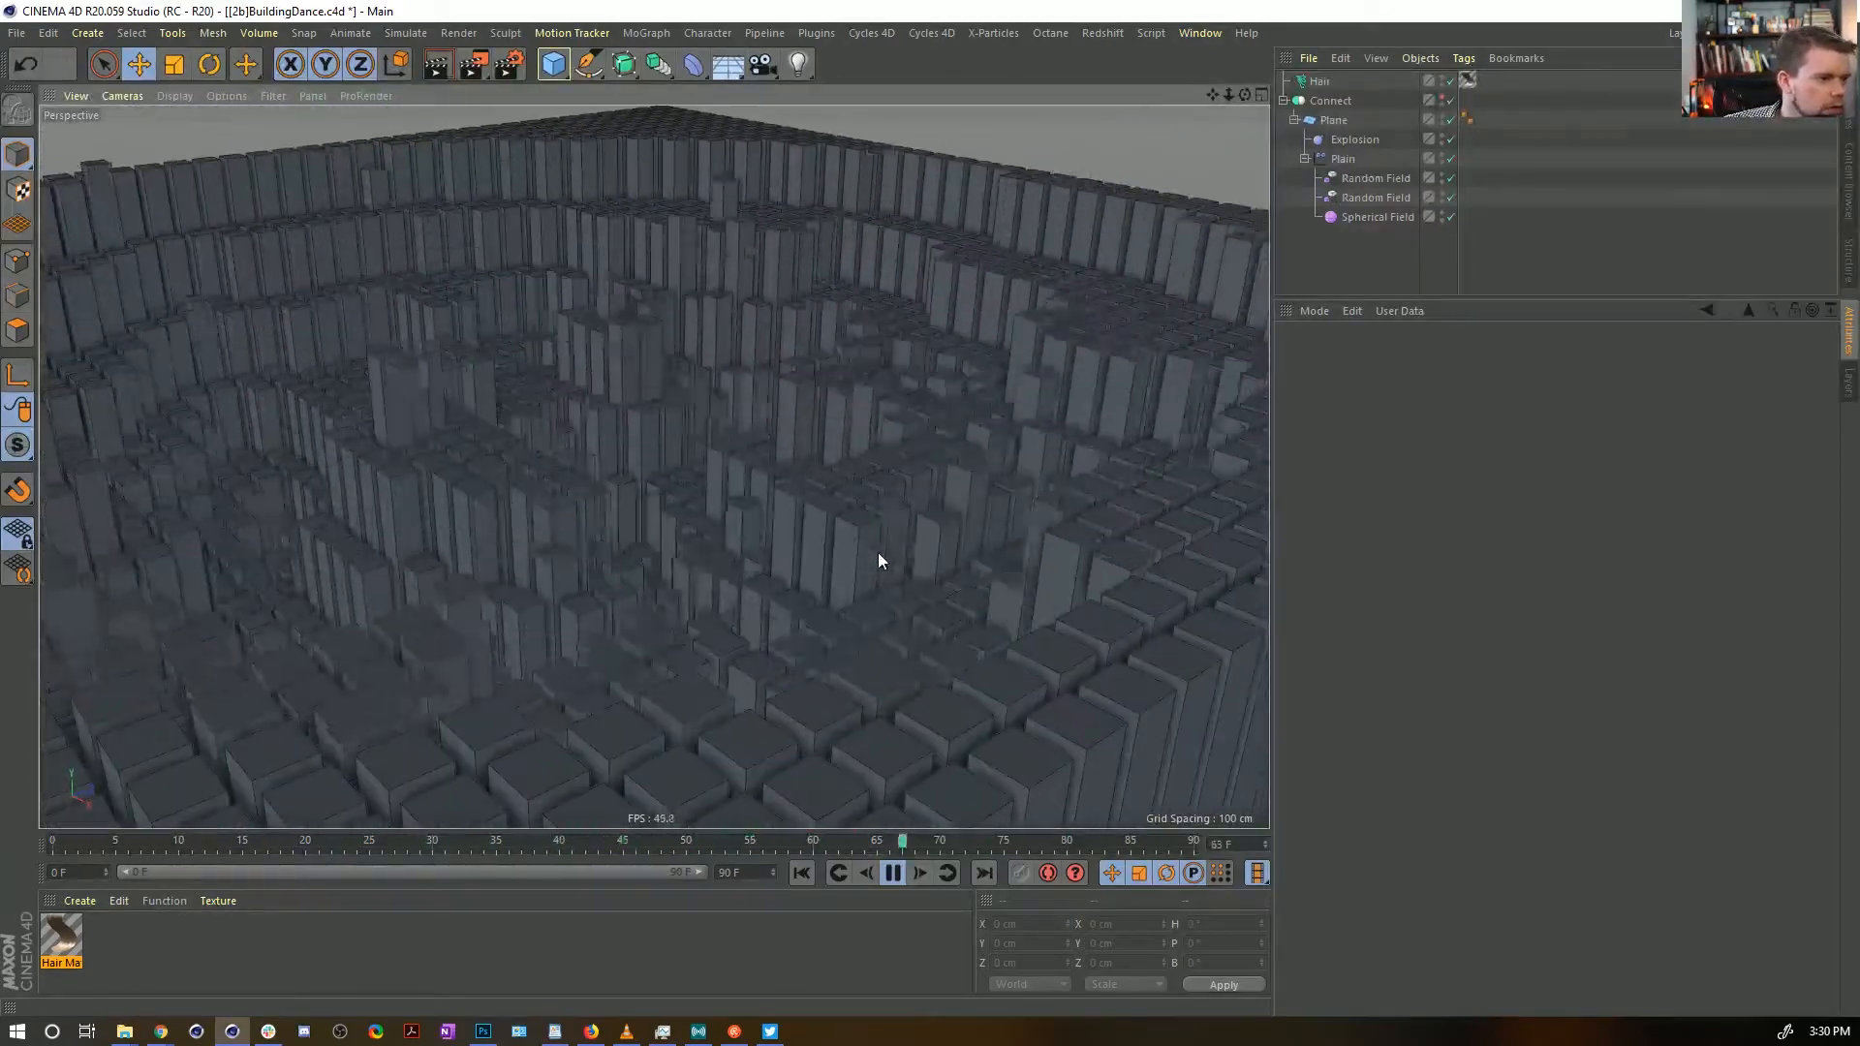
pyautogui.keyDown('alt'); pyautogui.moveTo(762, 288); pyautogui.dragTo(665, 326, button='right'); pyautogui.keyUp('alt')
pyautogui.keyDown('alt'); pyautogui.moveTo(665, 326); pyautogui.dragTo(683, 424); pyautogui.keyUp('alt')
pyautogui.keyDown('alt'); pyautogui.moveTo(706, 473); pyautogui.dragTo(765, 447, button='right'); pyautogui.keyUp('alt')
pyautogui.keyDown('alt'); pyautogui.moveTo(766, 448); pyautogui.dragTo(775, 359, button='middle'); pyautogui.keyUp('alt')
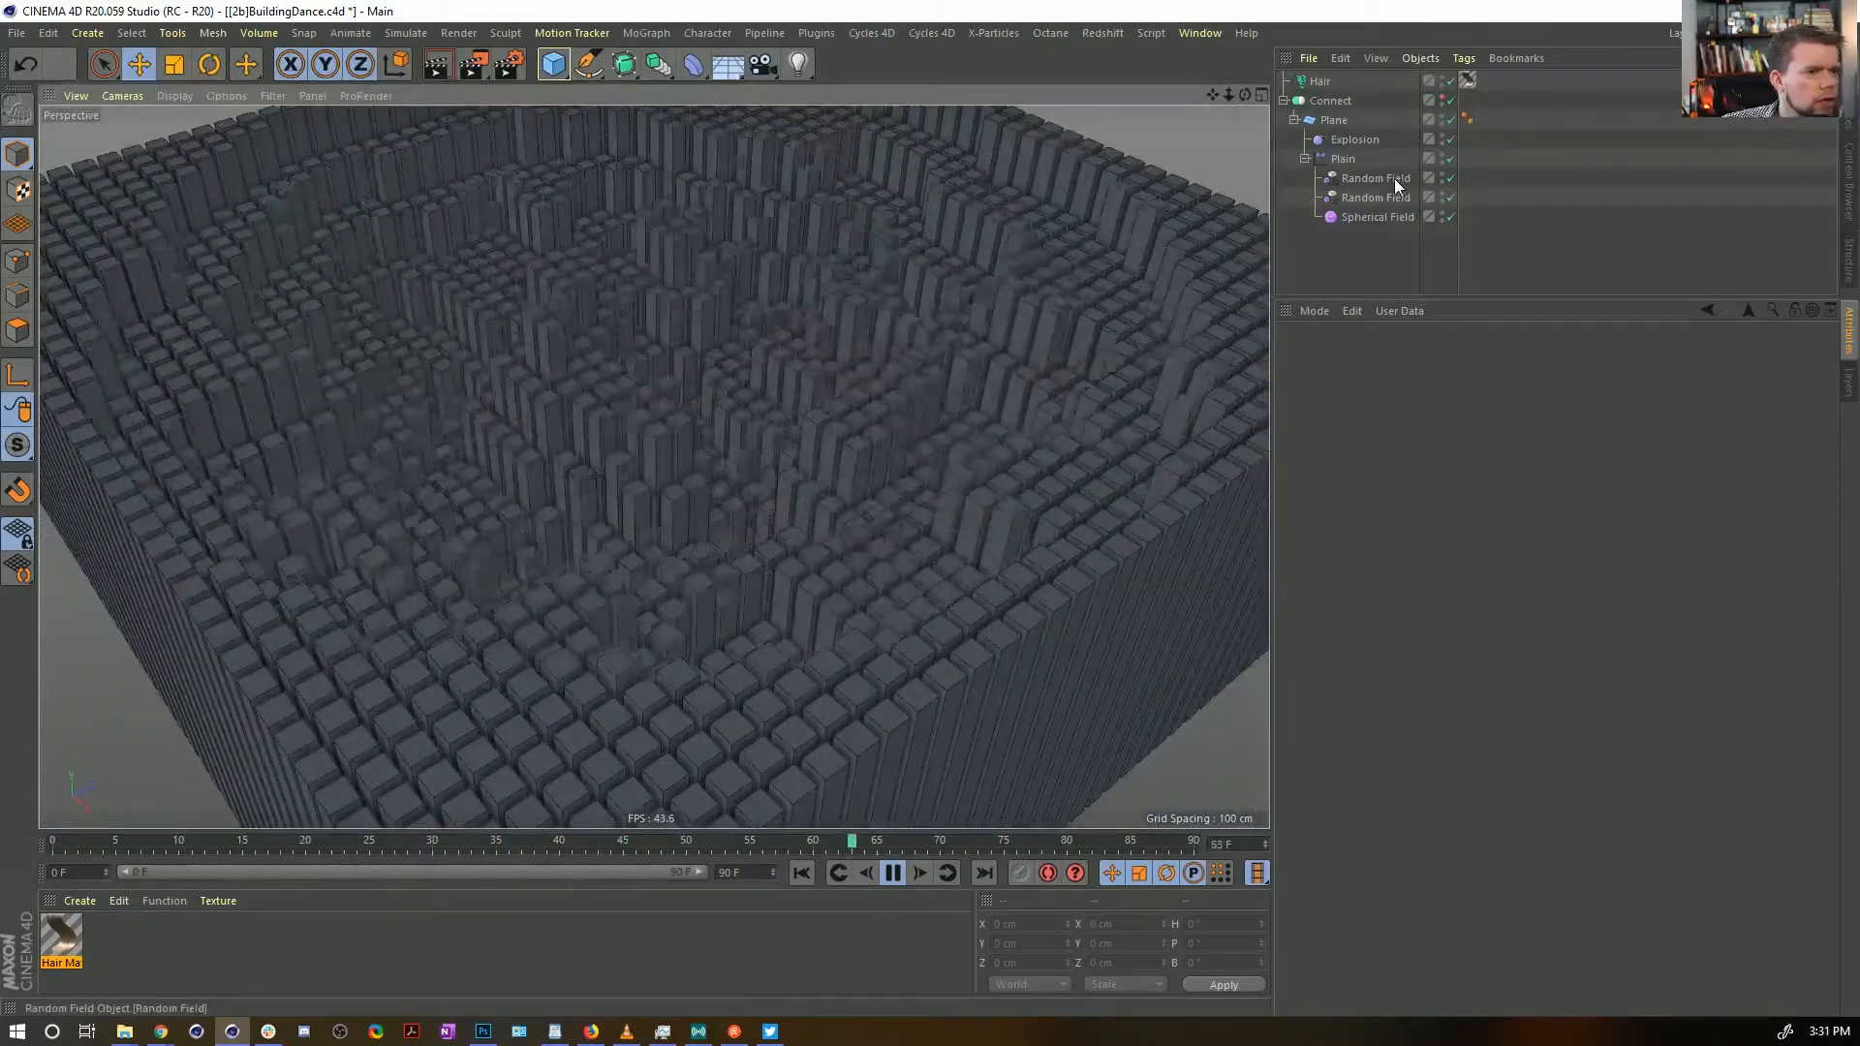
# Temporarily disable the second Random Field, check the Plain effector's falloff blending, and stop the playback with the field restored
pyautogui.click(1450, 197)
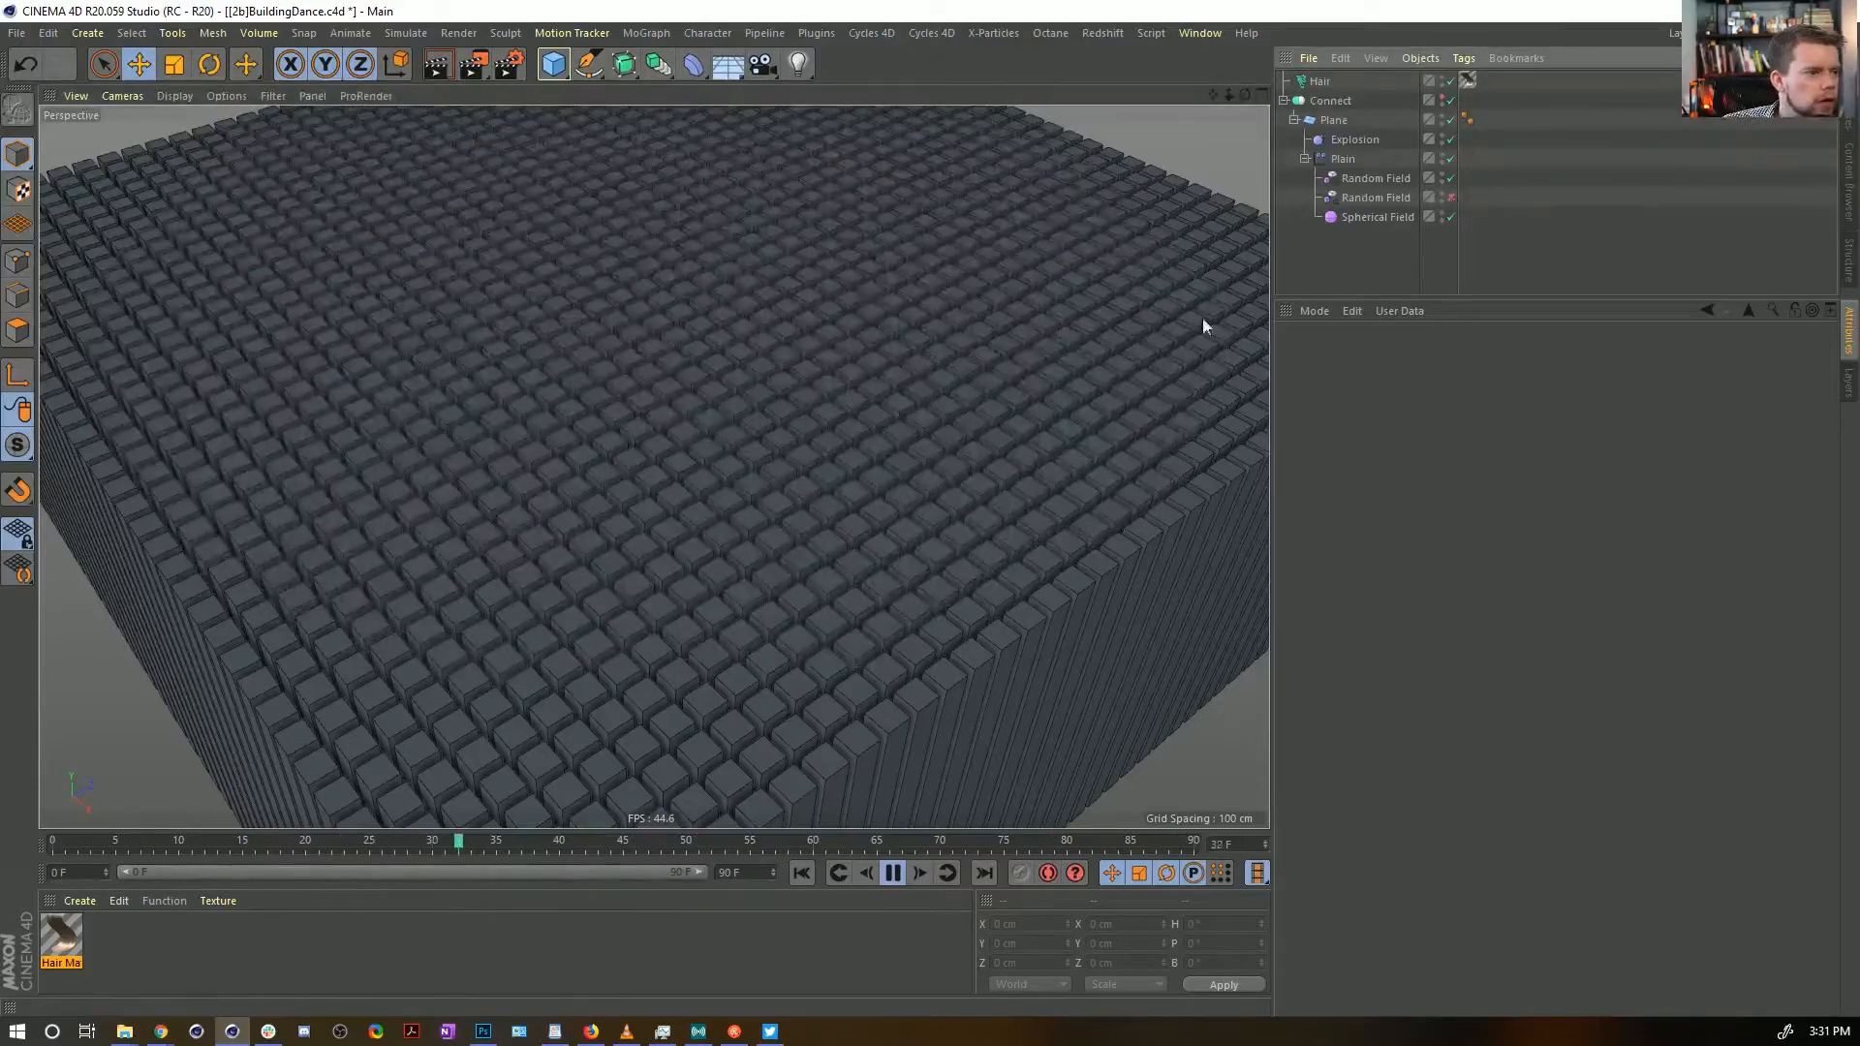
pyautogui.click(1378, 217)
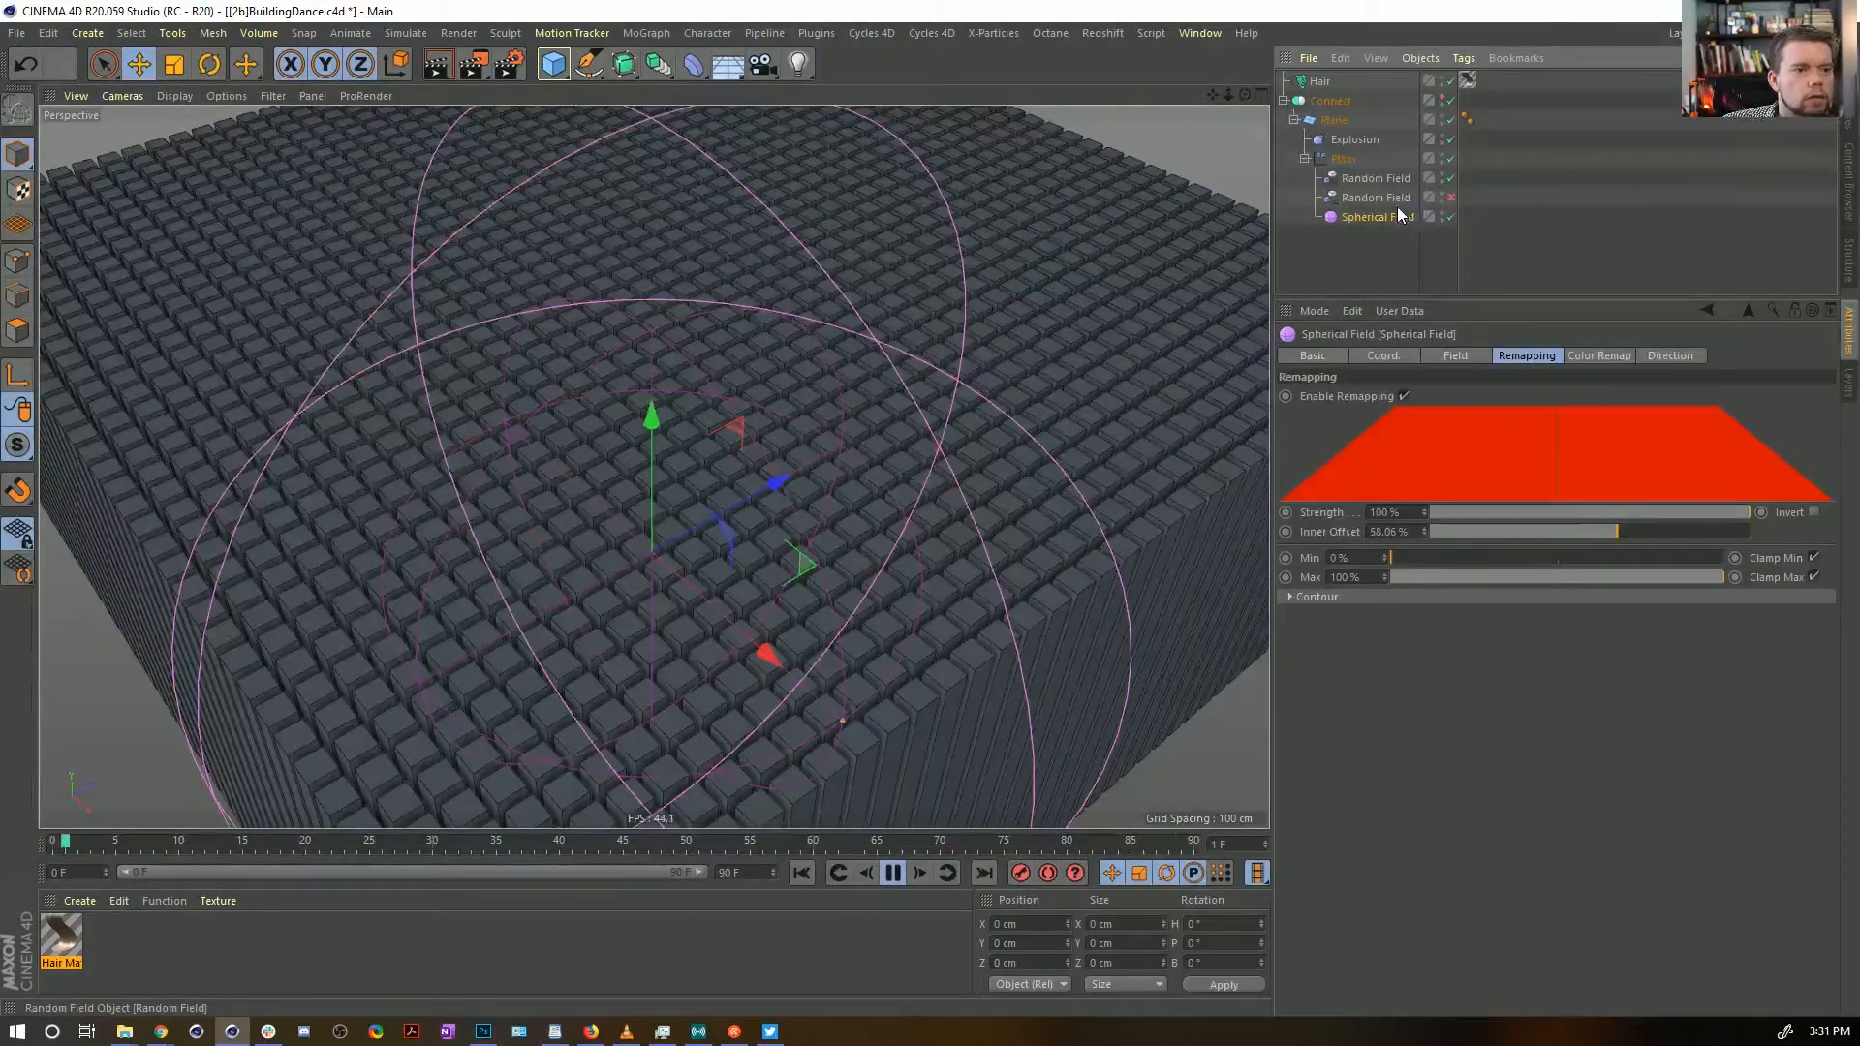
pyautogui.click(1344, 160)
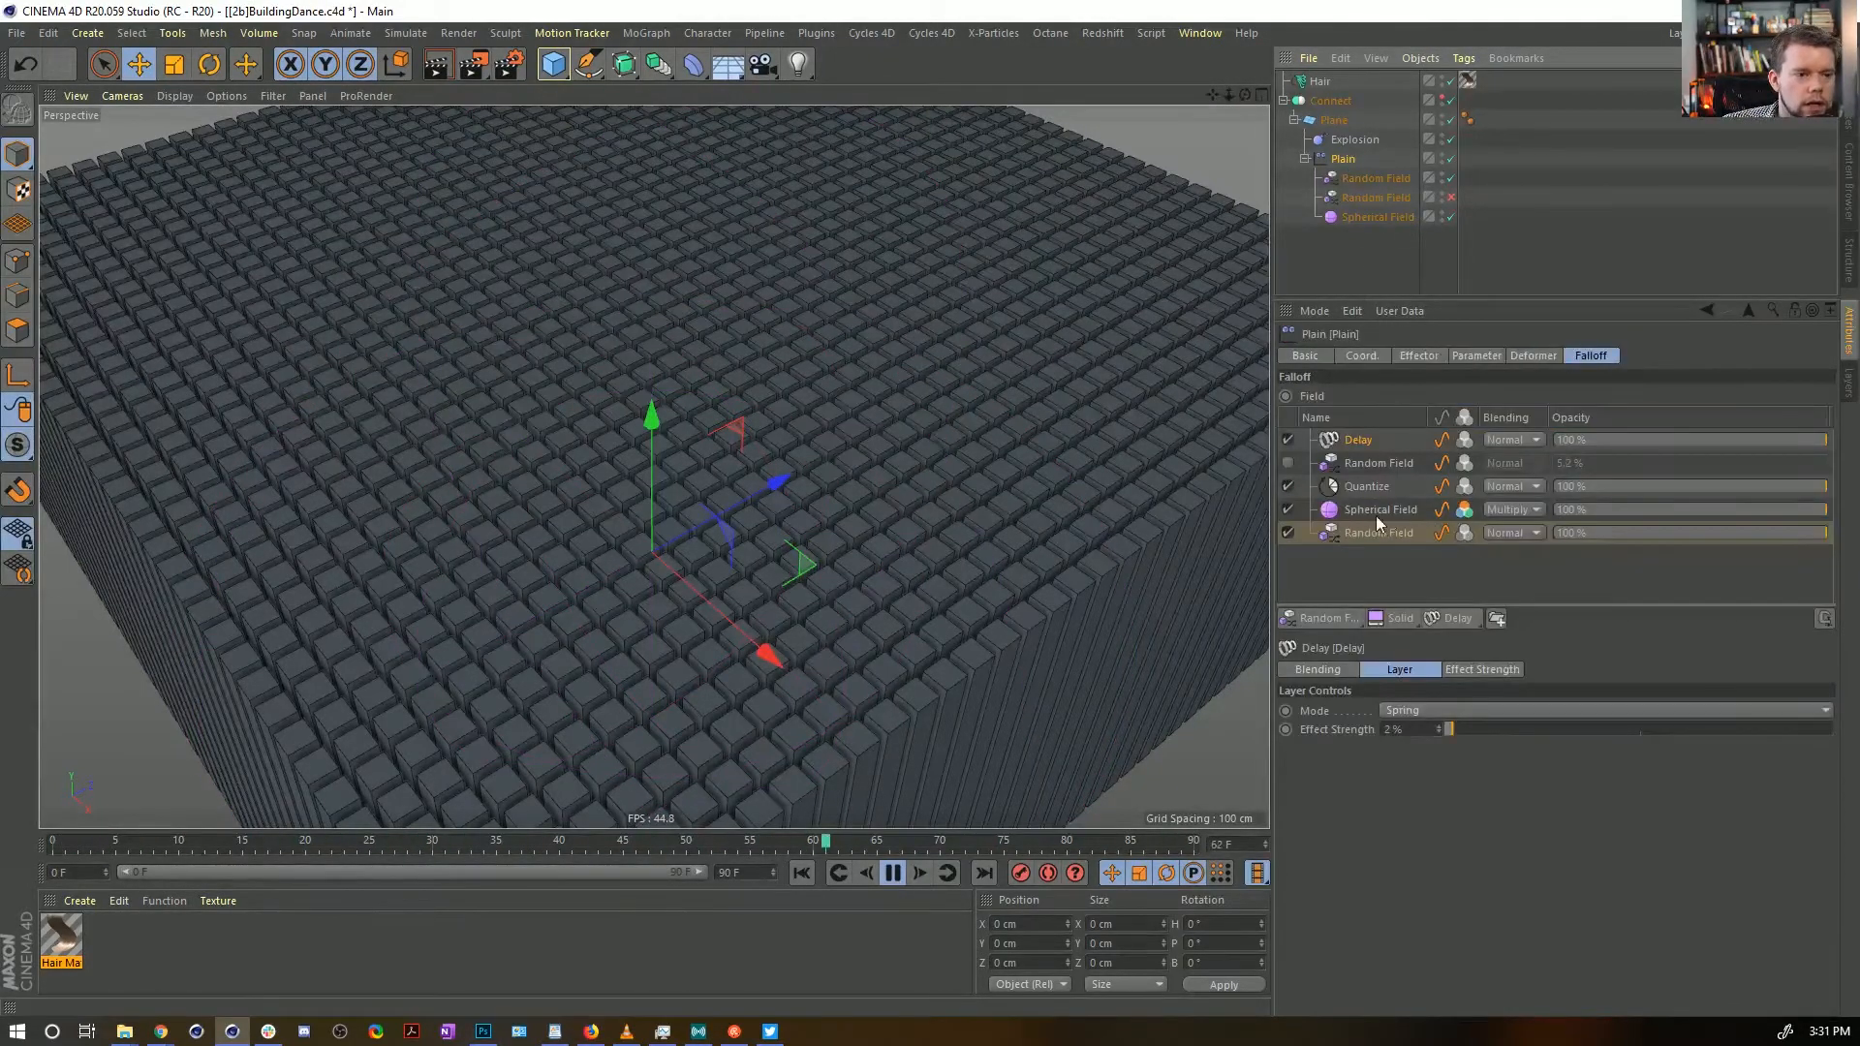
pyautogui.click(1525, 535)
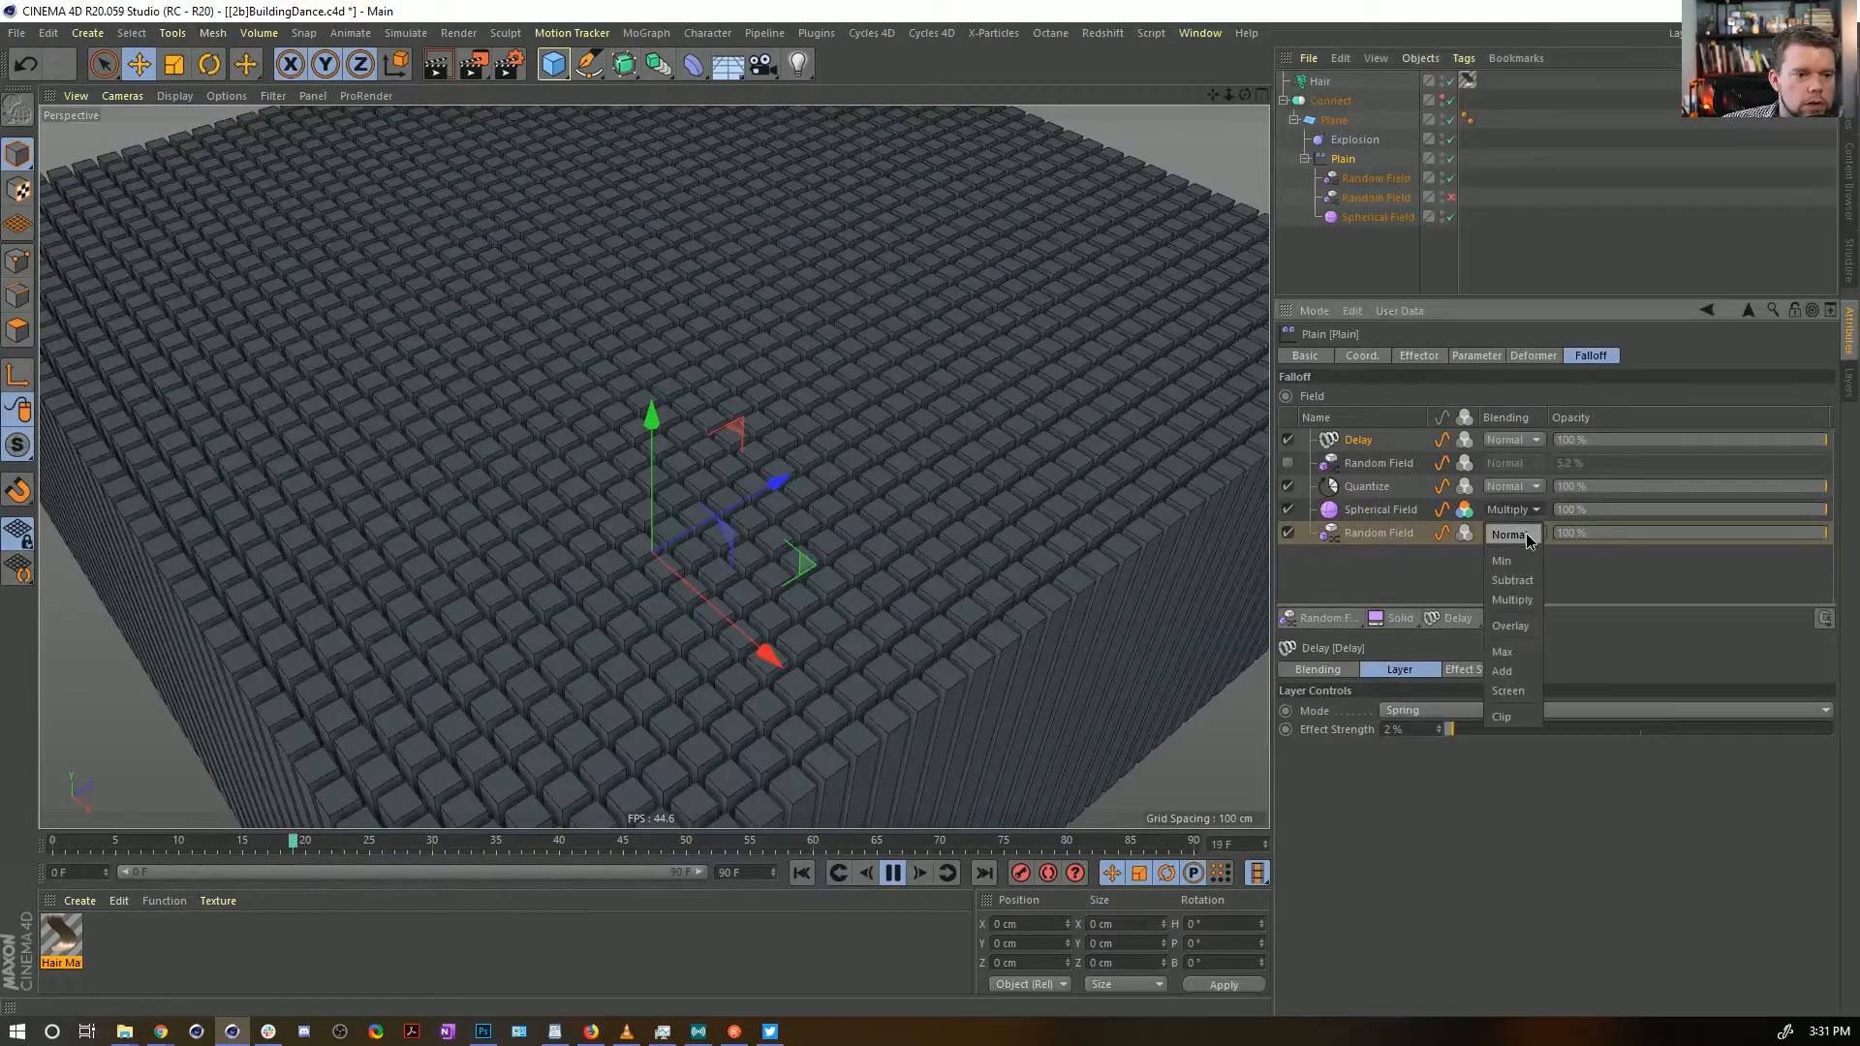
pyautogui.click(1525, 536)
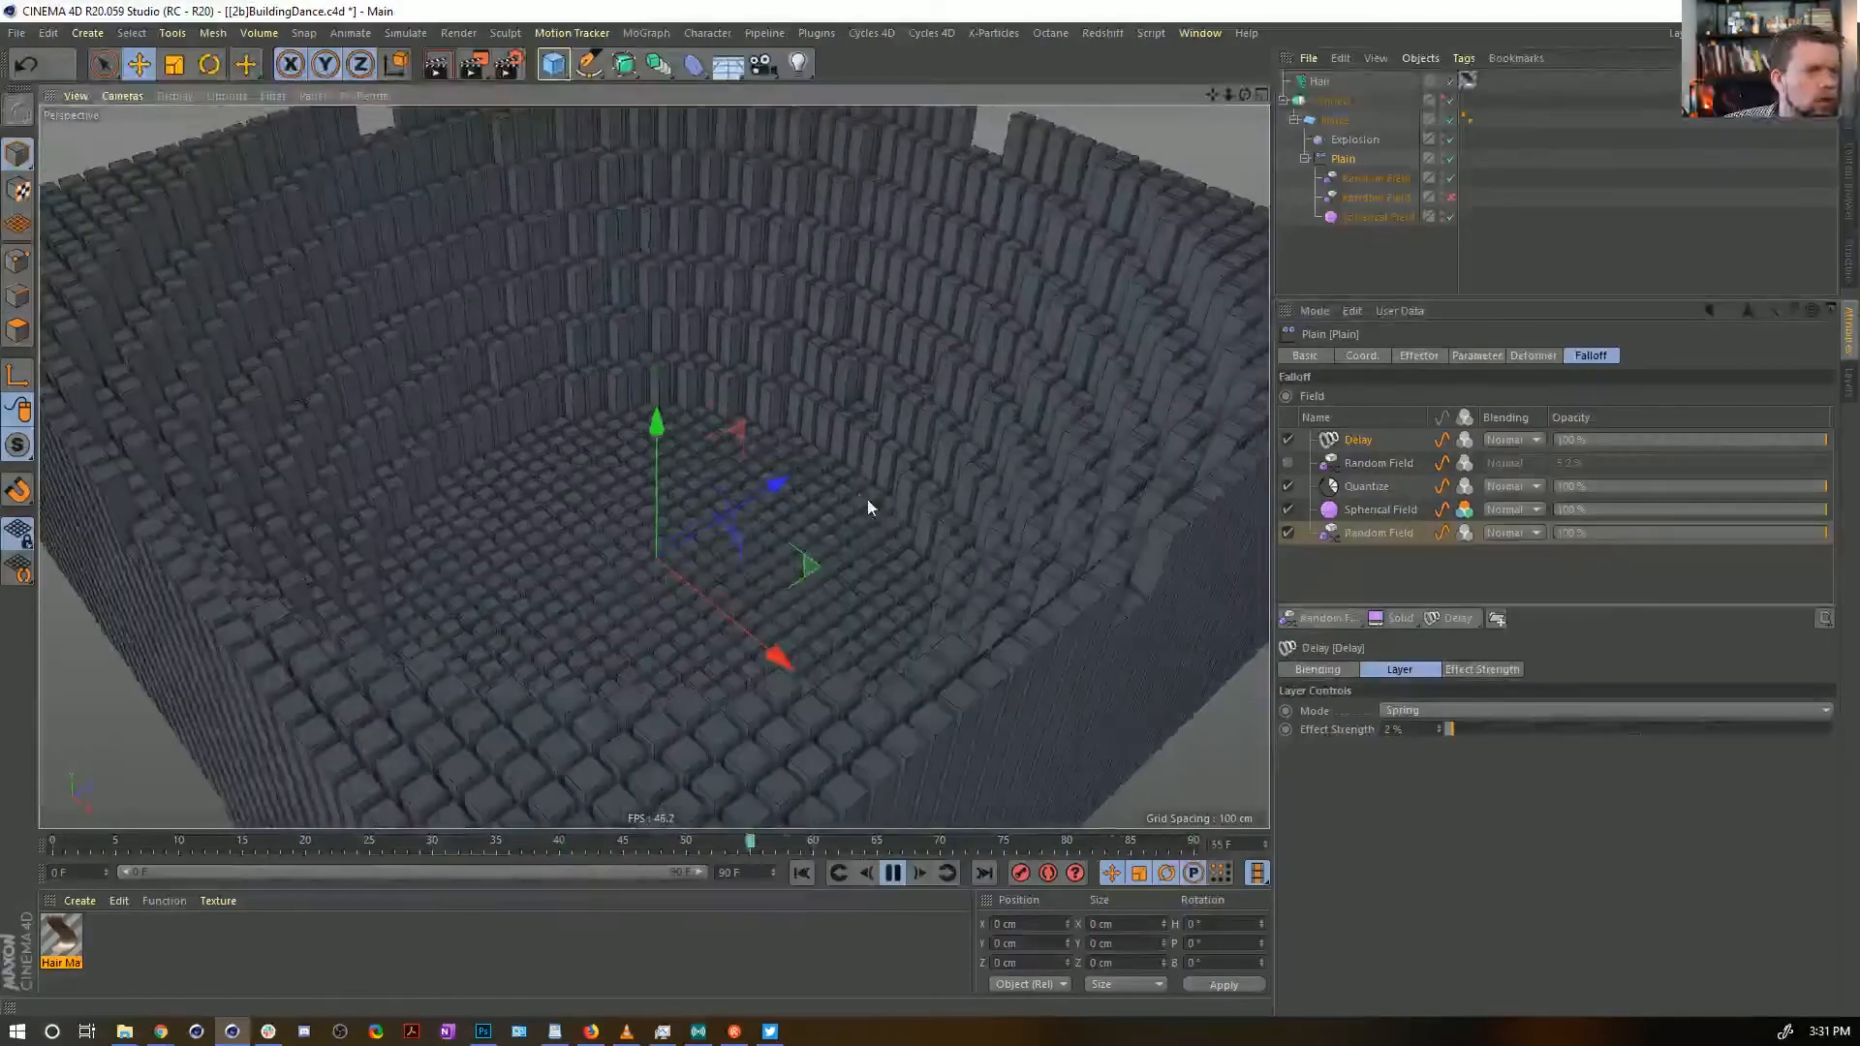
pyautogui.moveTo(781, 656); pyautogui.dragTo(831, 656)
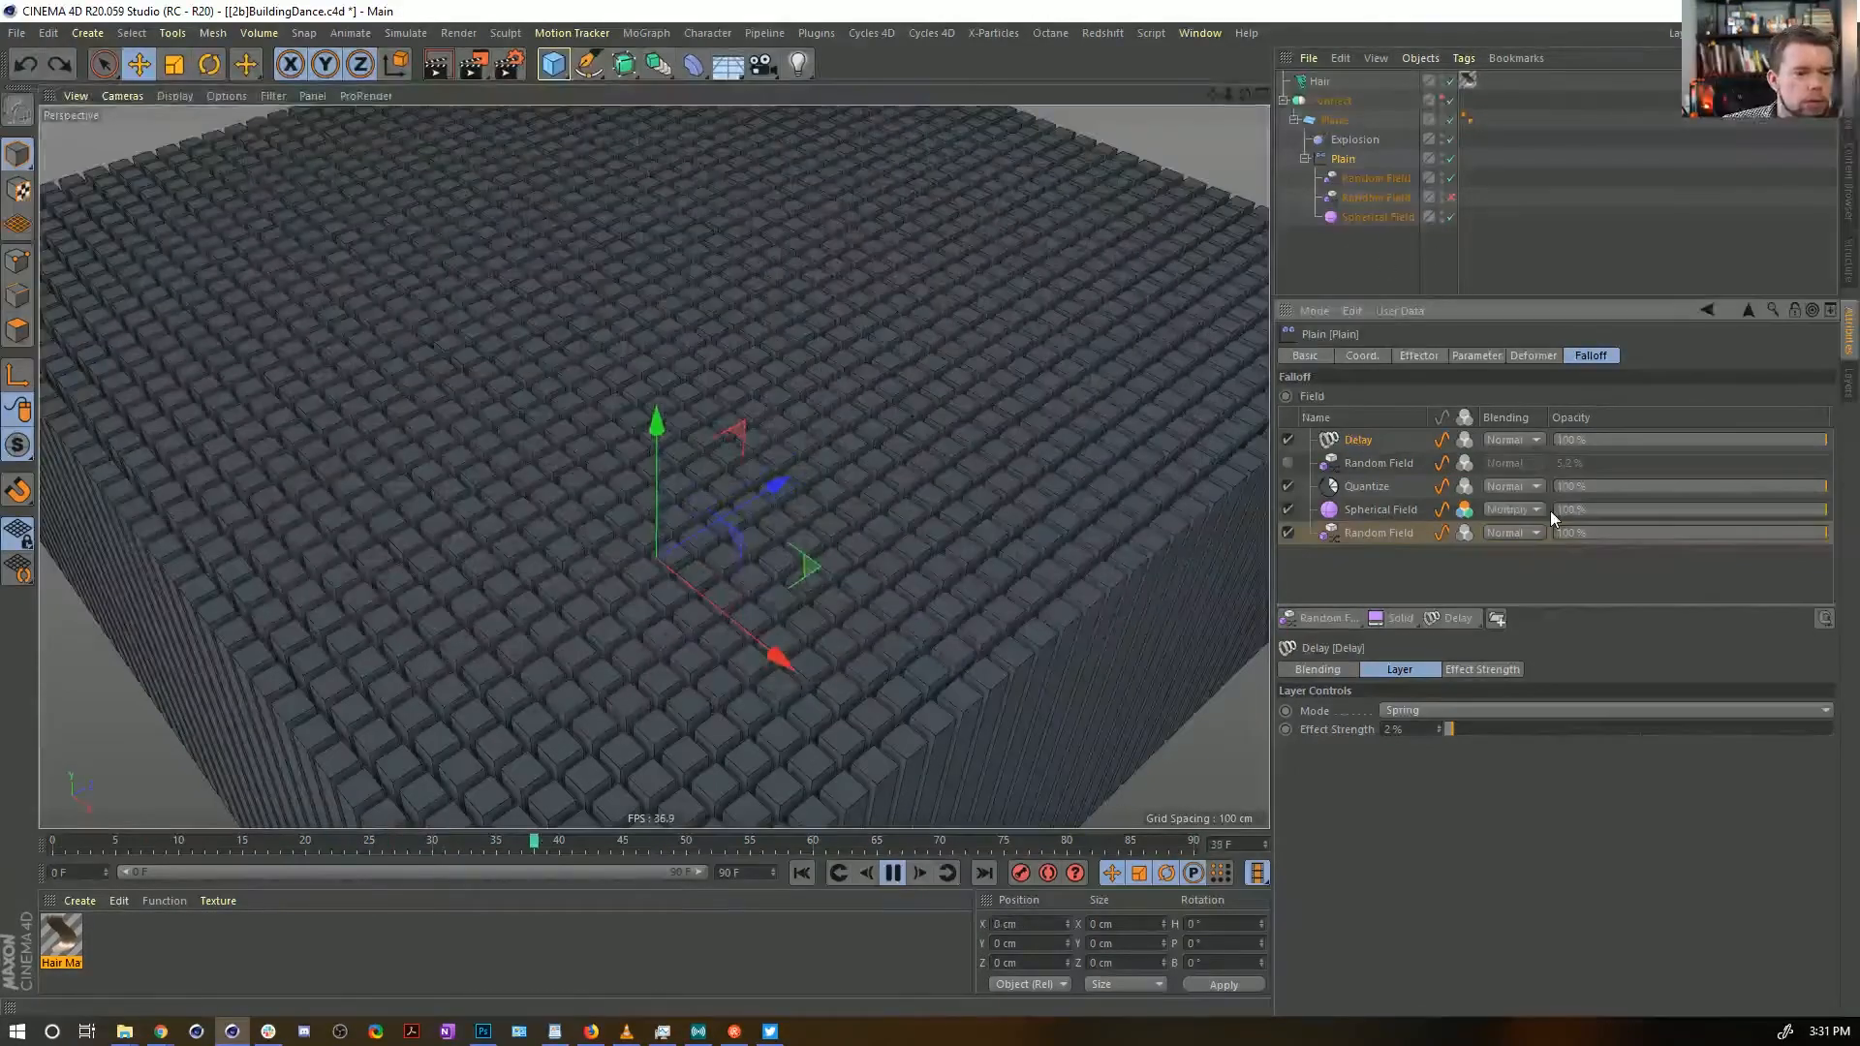
pyautogui.click(1519, 512)
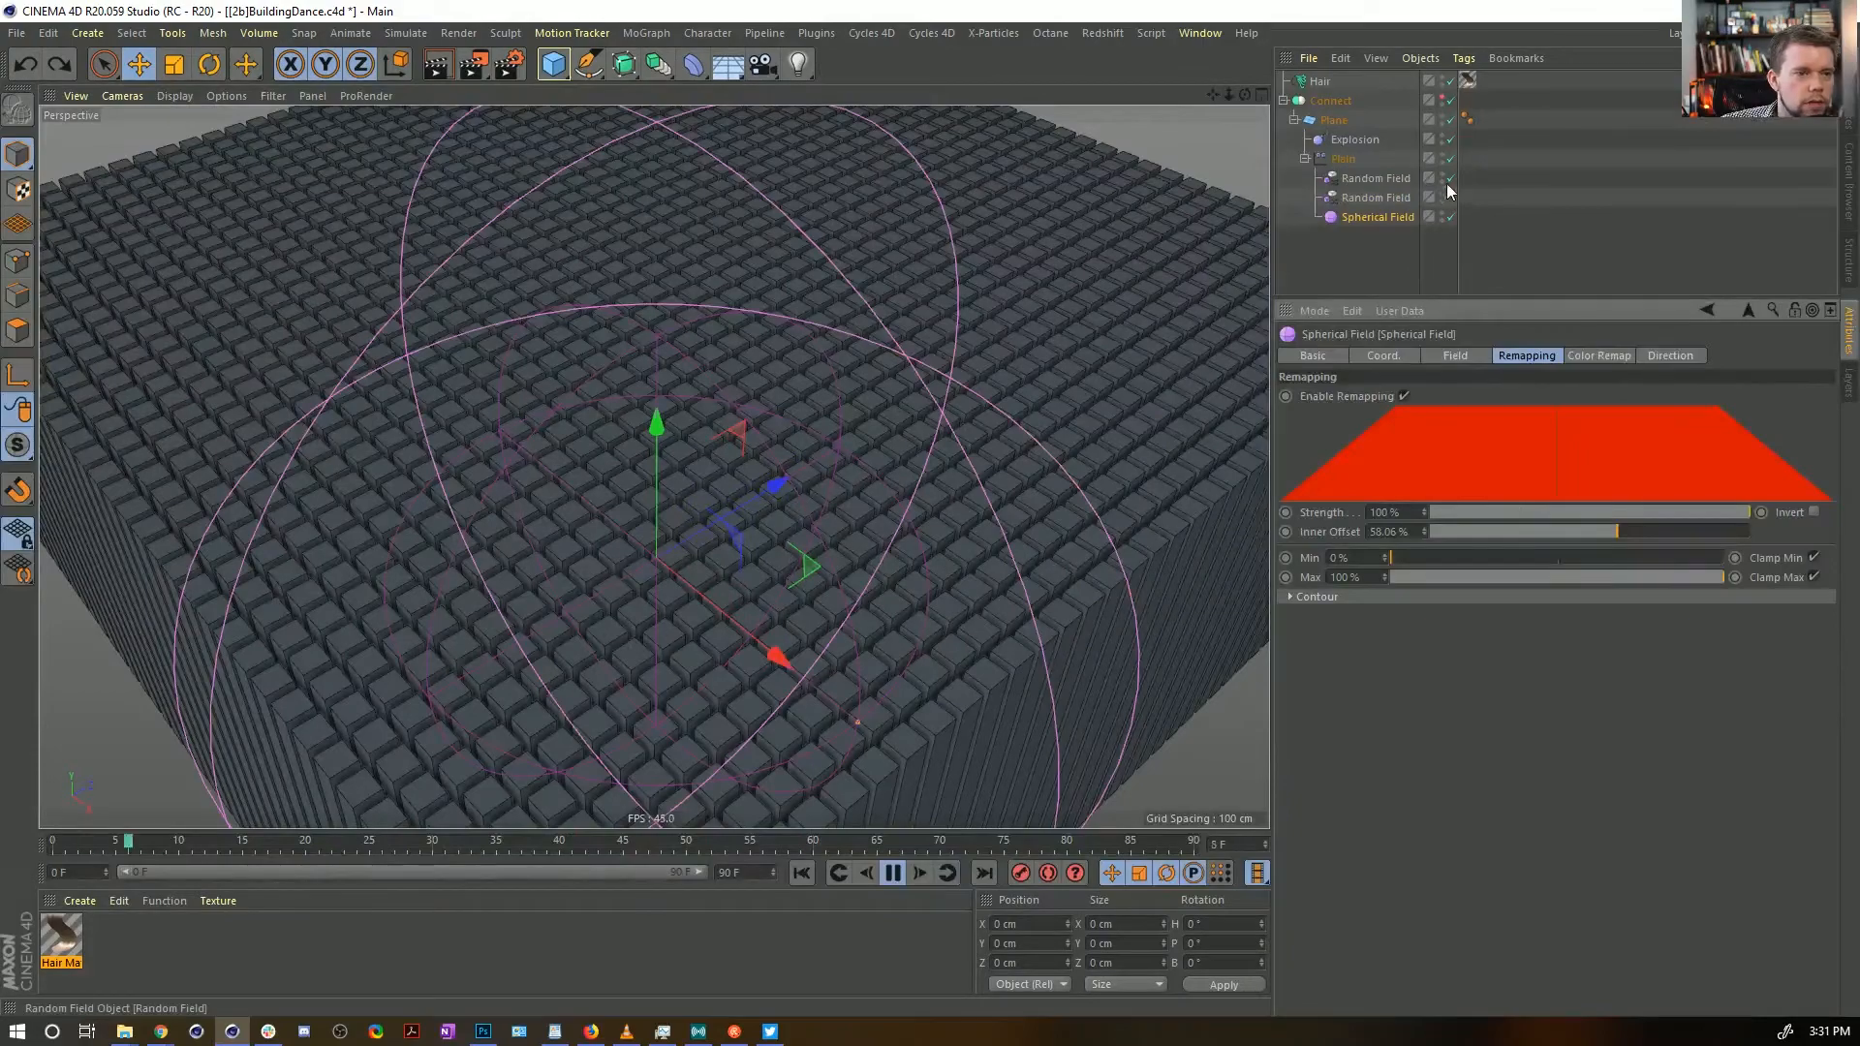
pyautogui.keyDown('alt'); pyautogui.moveTo(885, 449); pyautogui.dragTo(861, 548); pyautogui.keyUp('alt')
pyautogui.keyDown('alt'); pyautogui.moveTo(861, 548); pyautogui.dragTo(869, 730); pyautogui.keyUp('alt')
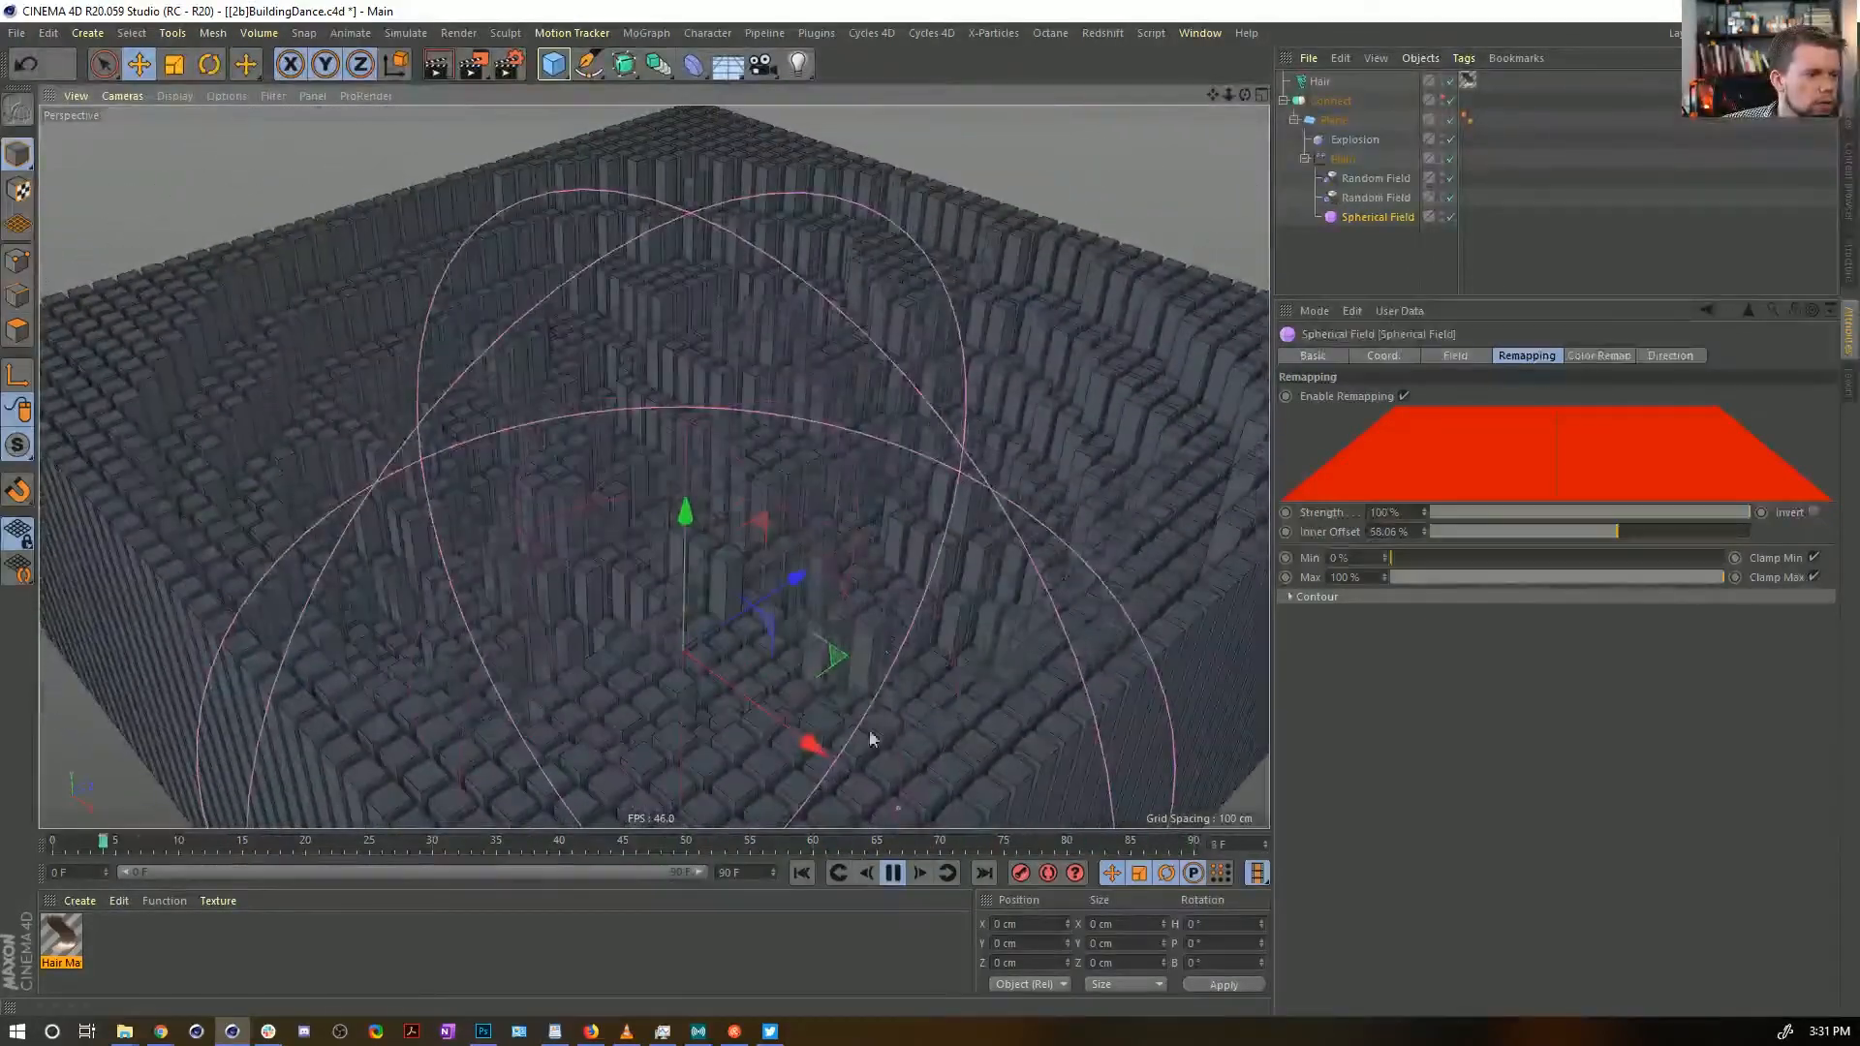
pyautogui.click(892, 873)
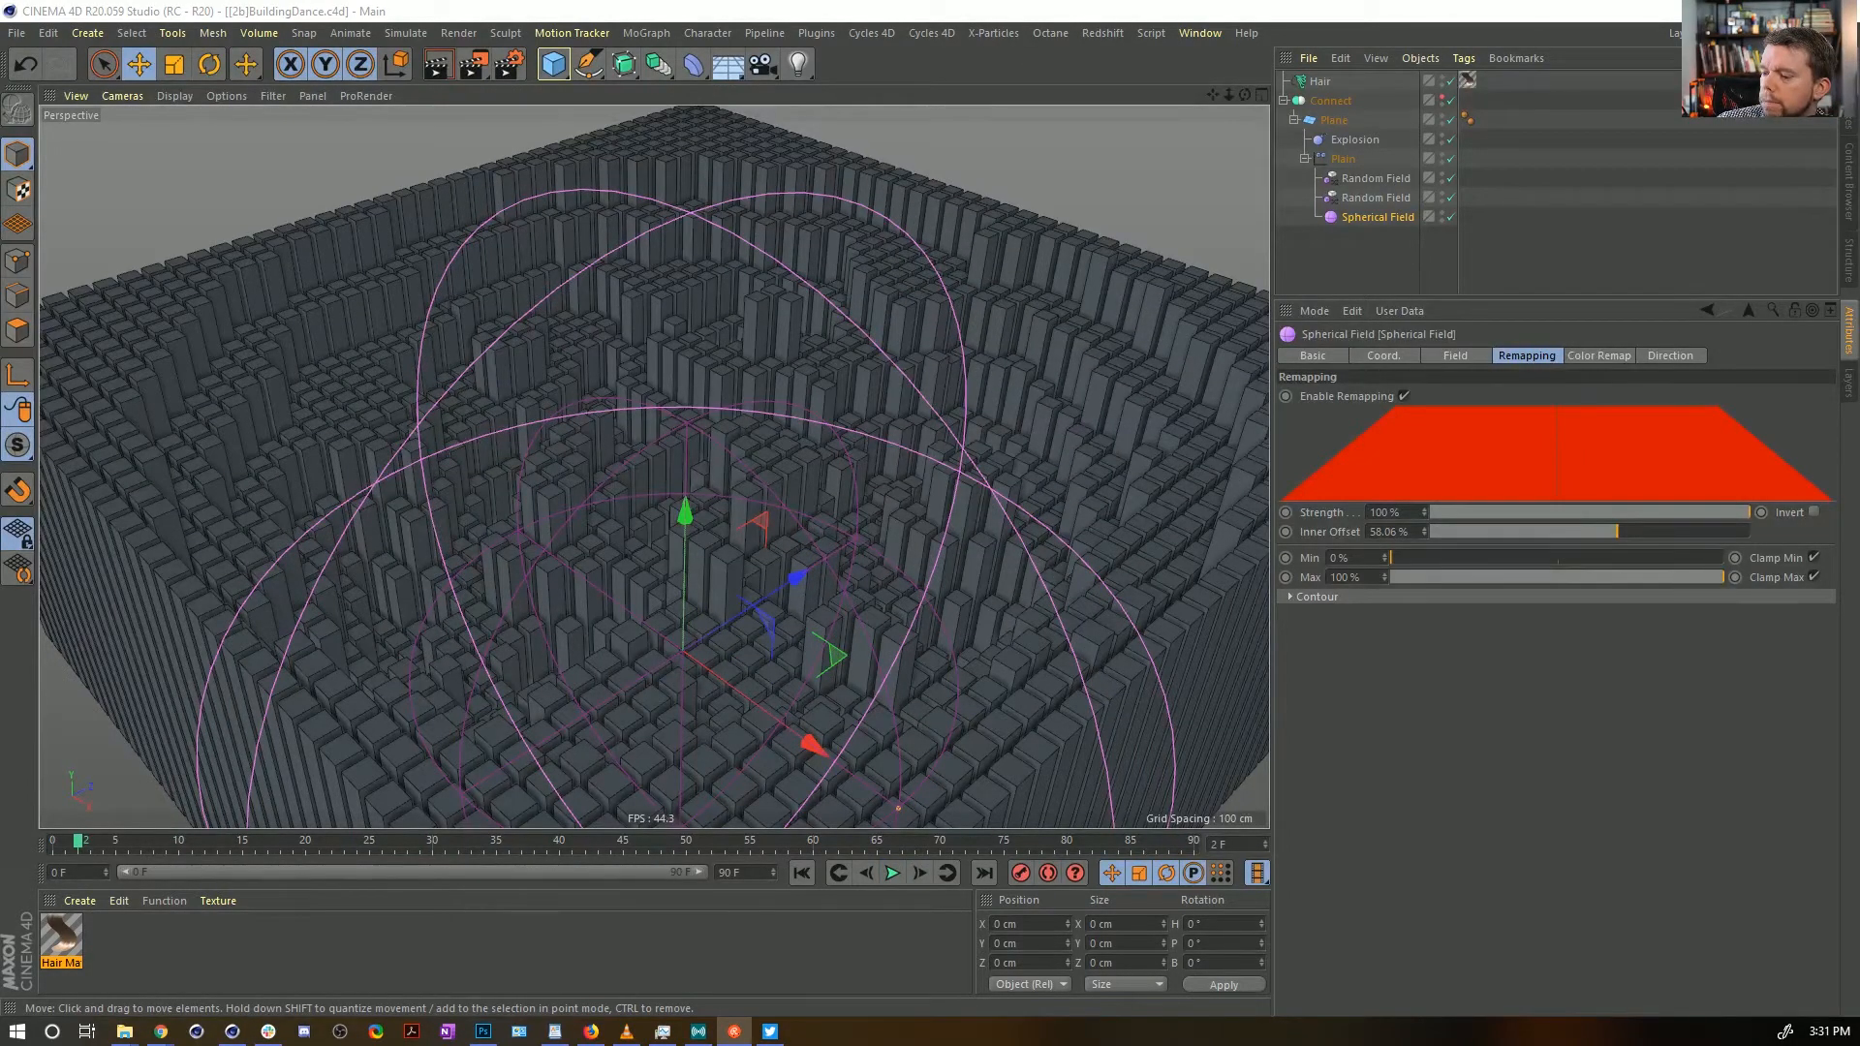
# Set the Hair object's guide segments to 11
pyautogui.keyDown('alt'); pyautogui.moveTo(1119, 608); pyautogui.dragTo(775, 538); pyautogui.keyUp('alt')
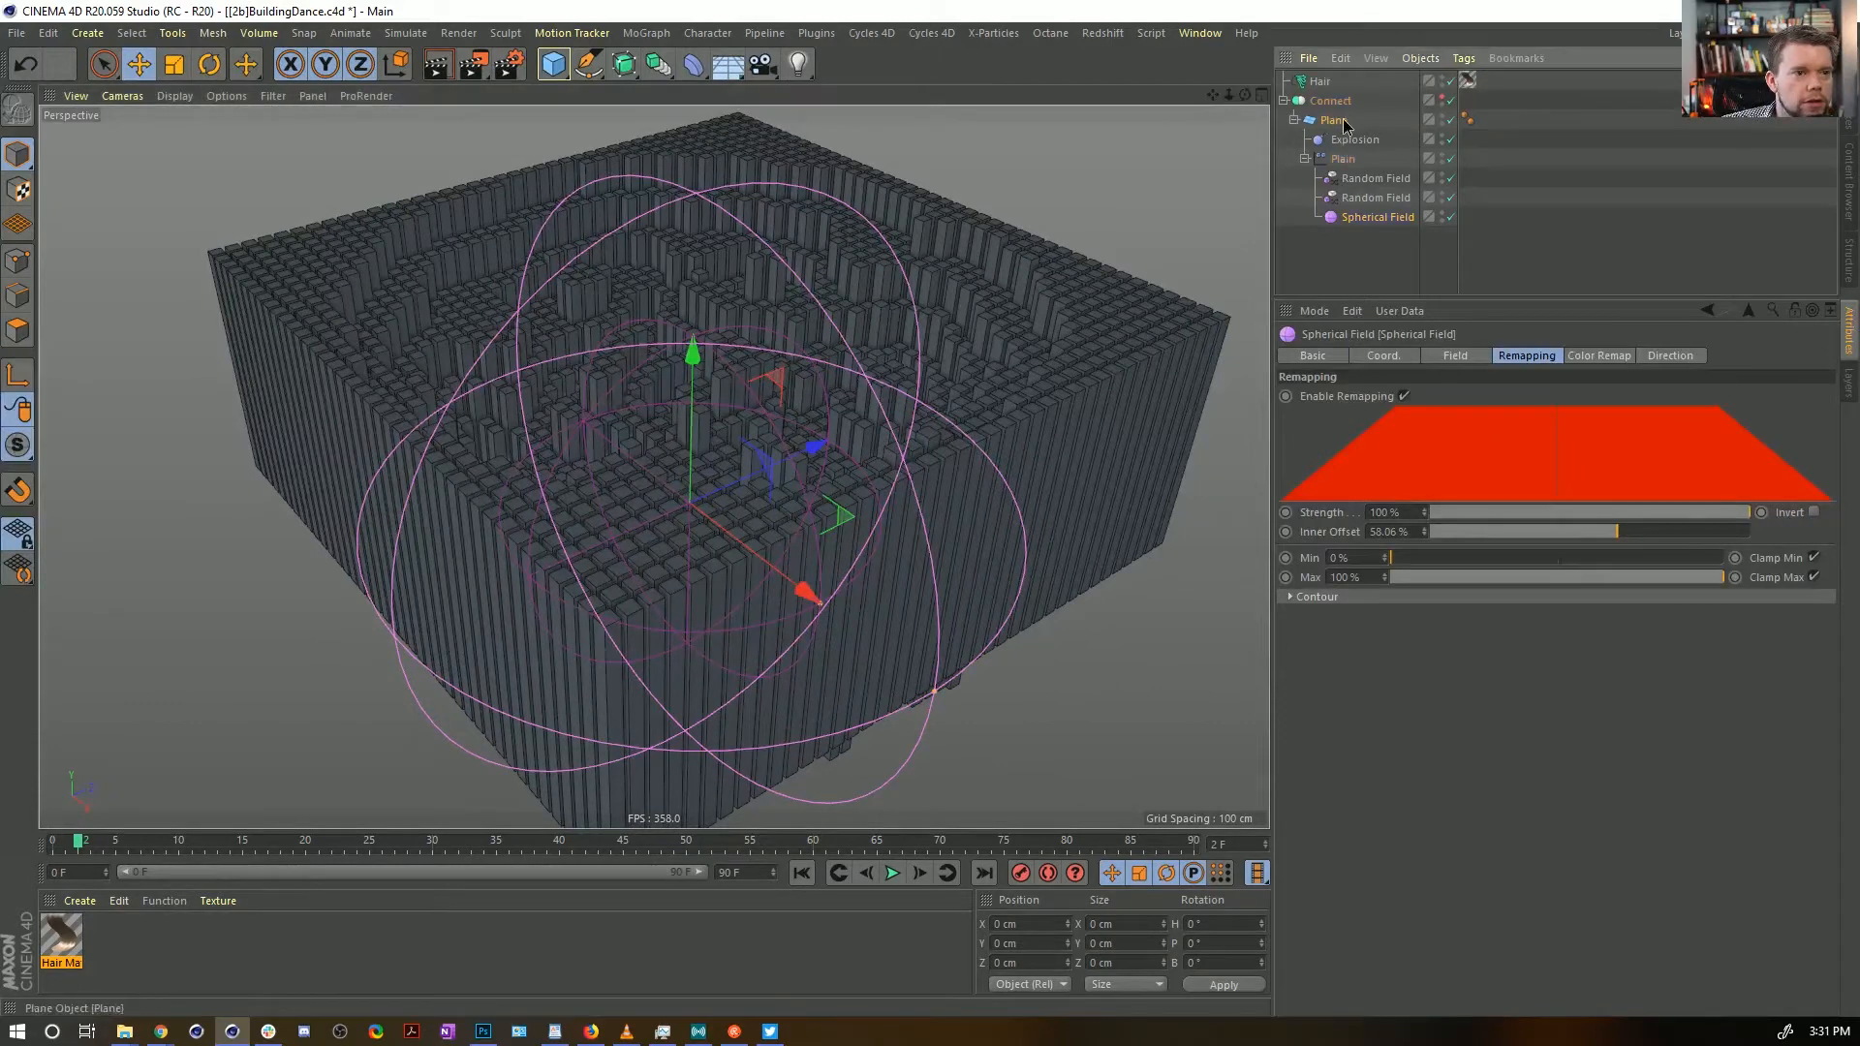
pyautogui.click(1334, 85)
pyautogui.click(1509, 451)
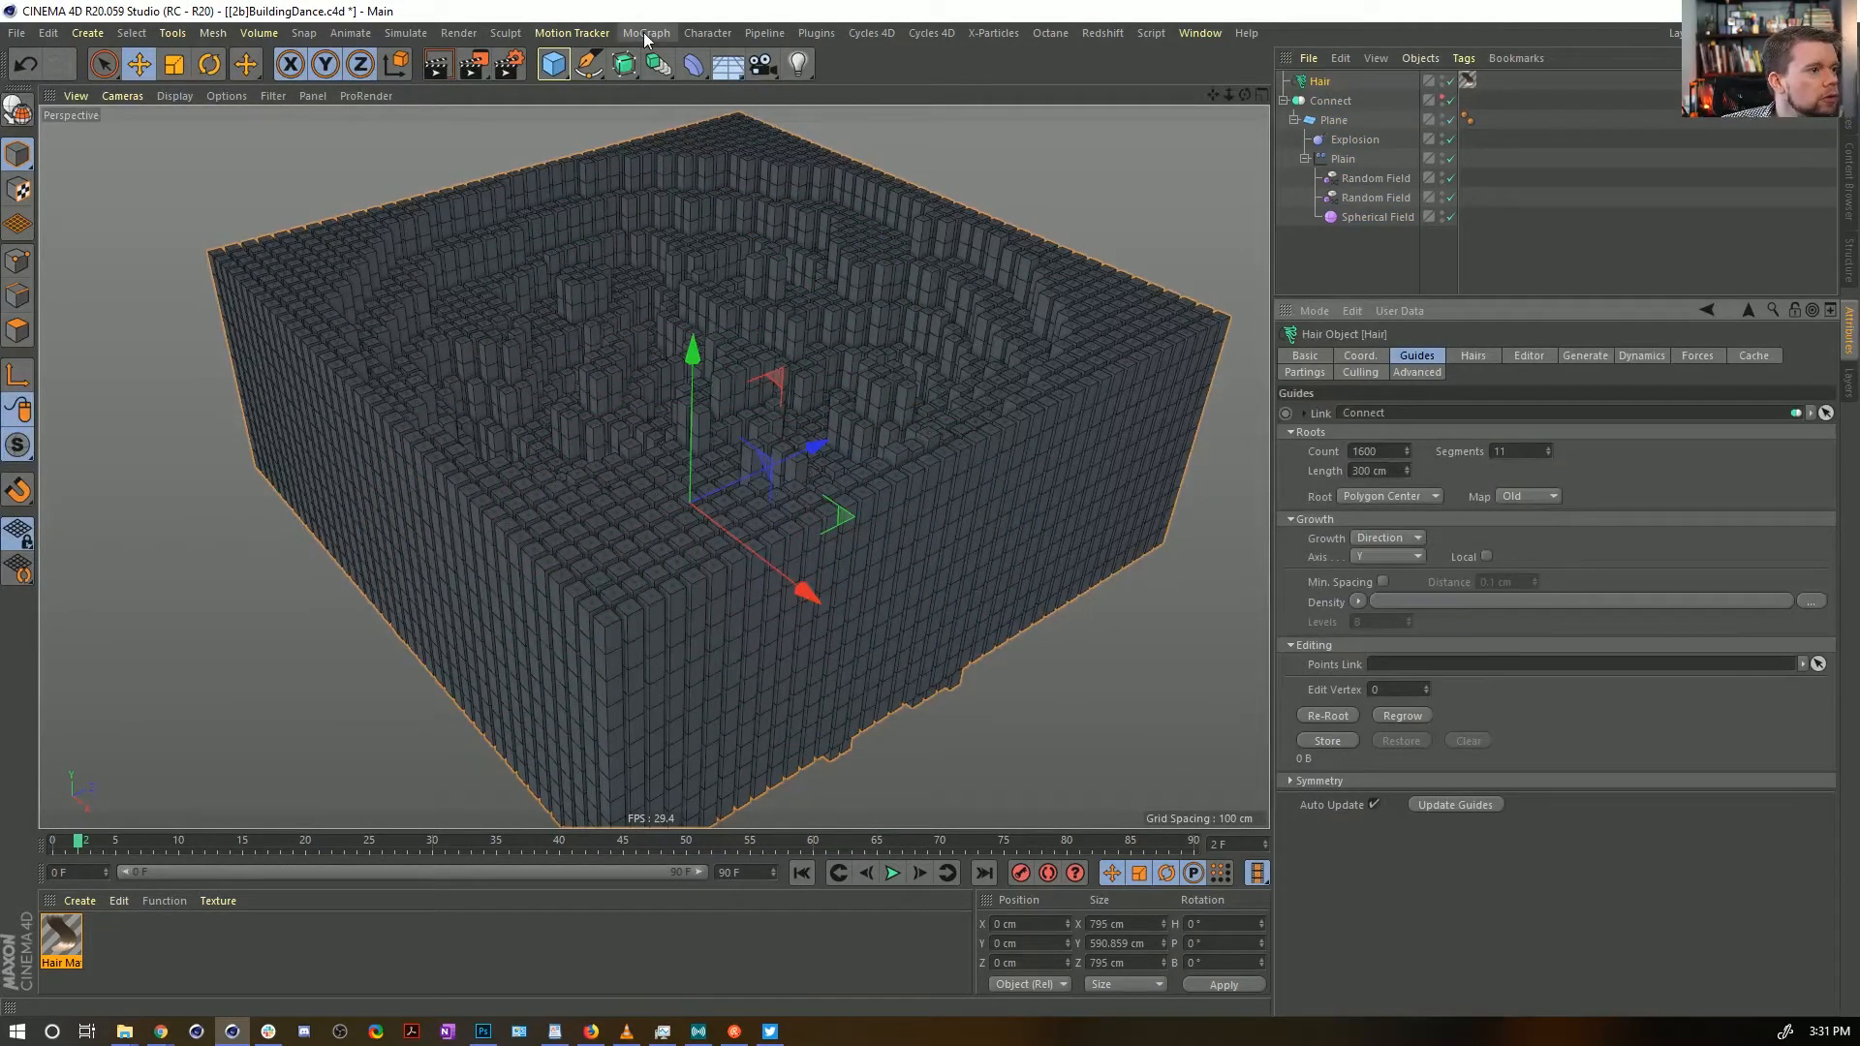
# Detach the Hair Tools as a floating palette and place it over the viewport's upper corner
pyautogui.click(405, 33)
pyautogui.moveTo(424, 155)
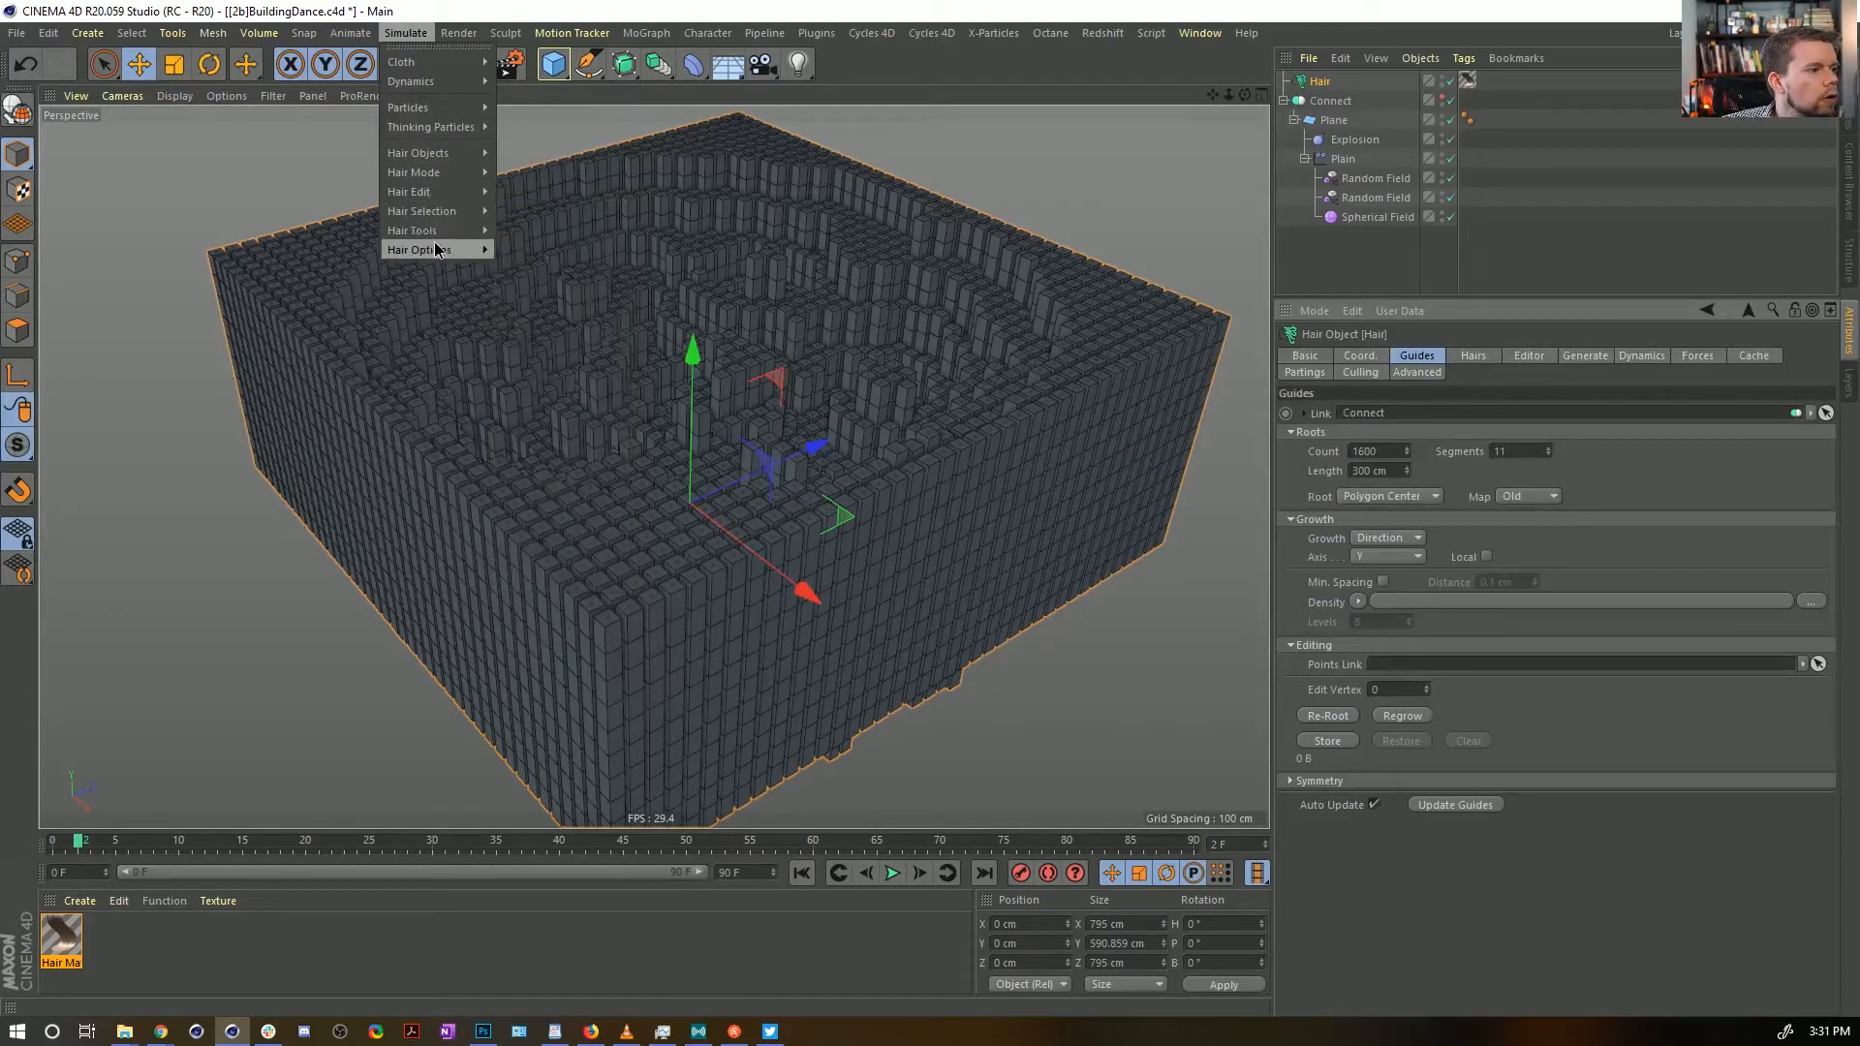
pyautogui.moveTo(435, 239)
pyautogui.click(539, 232)
pyautogui.moveTo(534, 196); pyautogui.dragTo(223, 152)
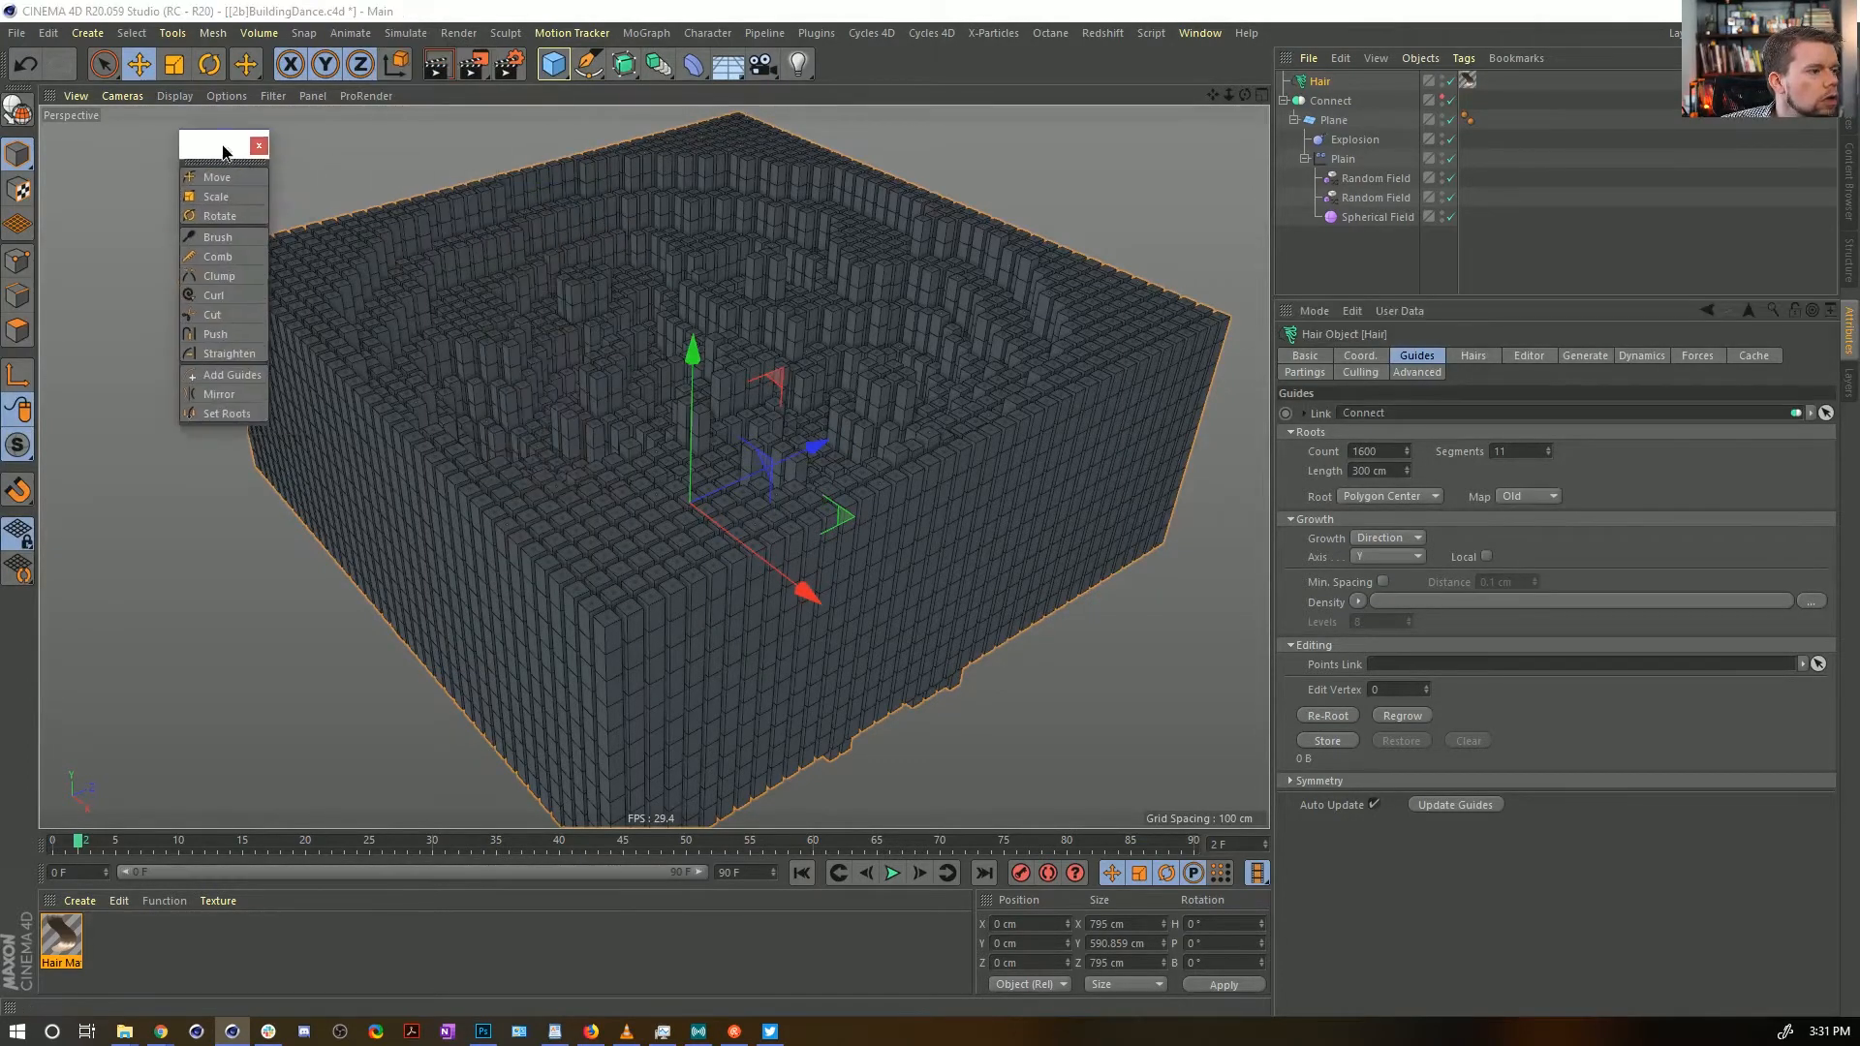
# Bend the block guides with the hair Brush, enlarging its radius to 176, and play the animation to inspect the result
pyautogui.click(217, 237)
pyautogui.moveTo(938, 249); pyautogui.dragTo(830, 207)
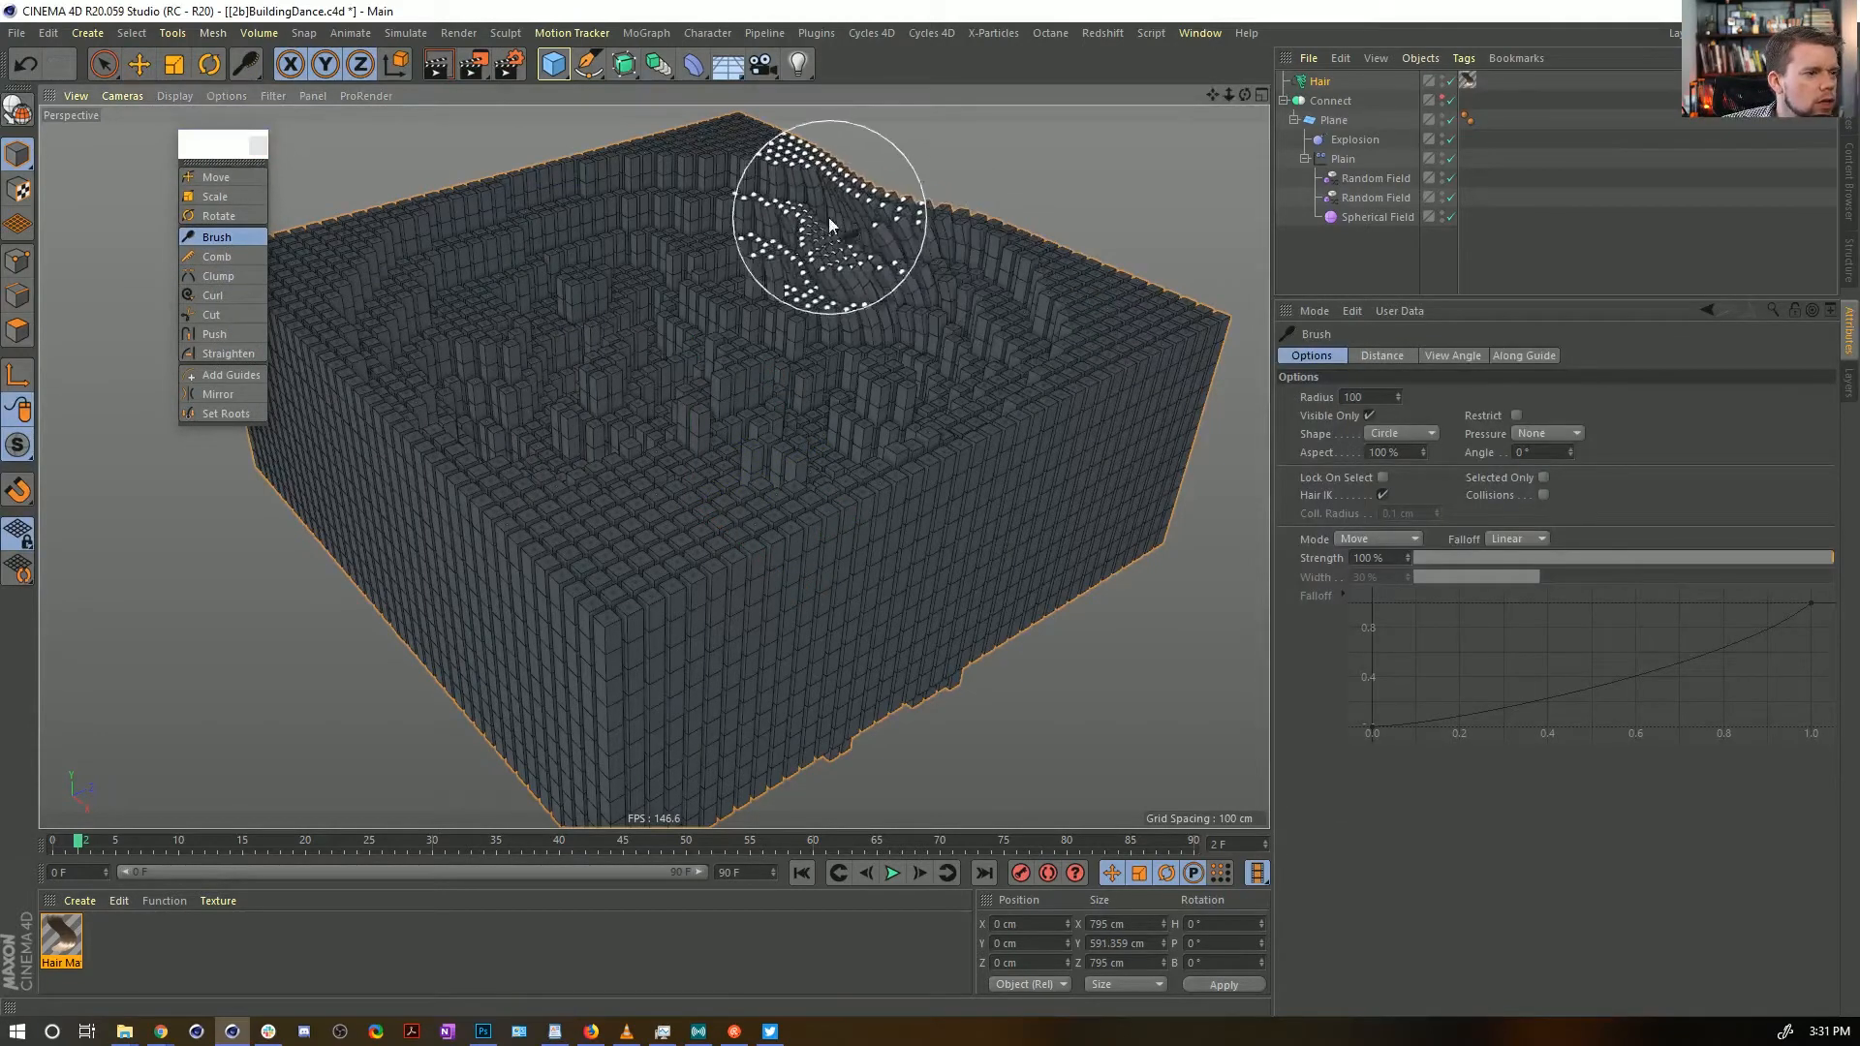
pyautogui.moveTo(668, 252)
pyautogui.mouseDown()
pyautogui.moveTo(567, 354)
pyautogui.moveTo(504, 373)
pyautogui.moveTo(741, 388)
pyautogui.moveTo(799, 513)
pyautogui.moveTo(460, 463)
pyautogui.moveTo(678, 169)
pyautogui.moveTo(823, 145)
pyautogui.moveTo(1201, 336)
pyautogui.moveTo(189, 252)
pyautogui.moveTo(438, 494)
pyautogui.moveTo(569, 254)
pyautogui.mouseUp()
pyautogui.moveTo(527, 348); pyautogui.dragTo(622, 361, button='middle')
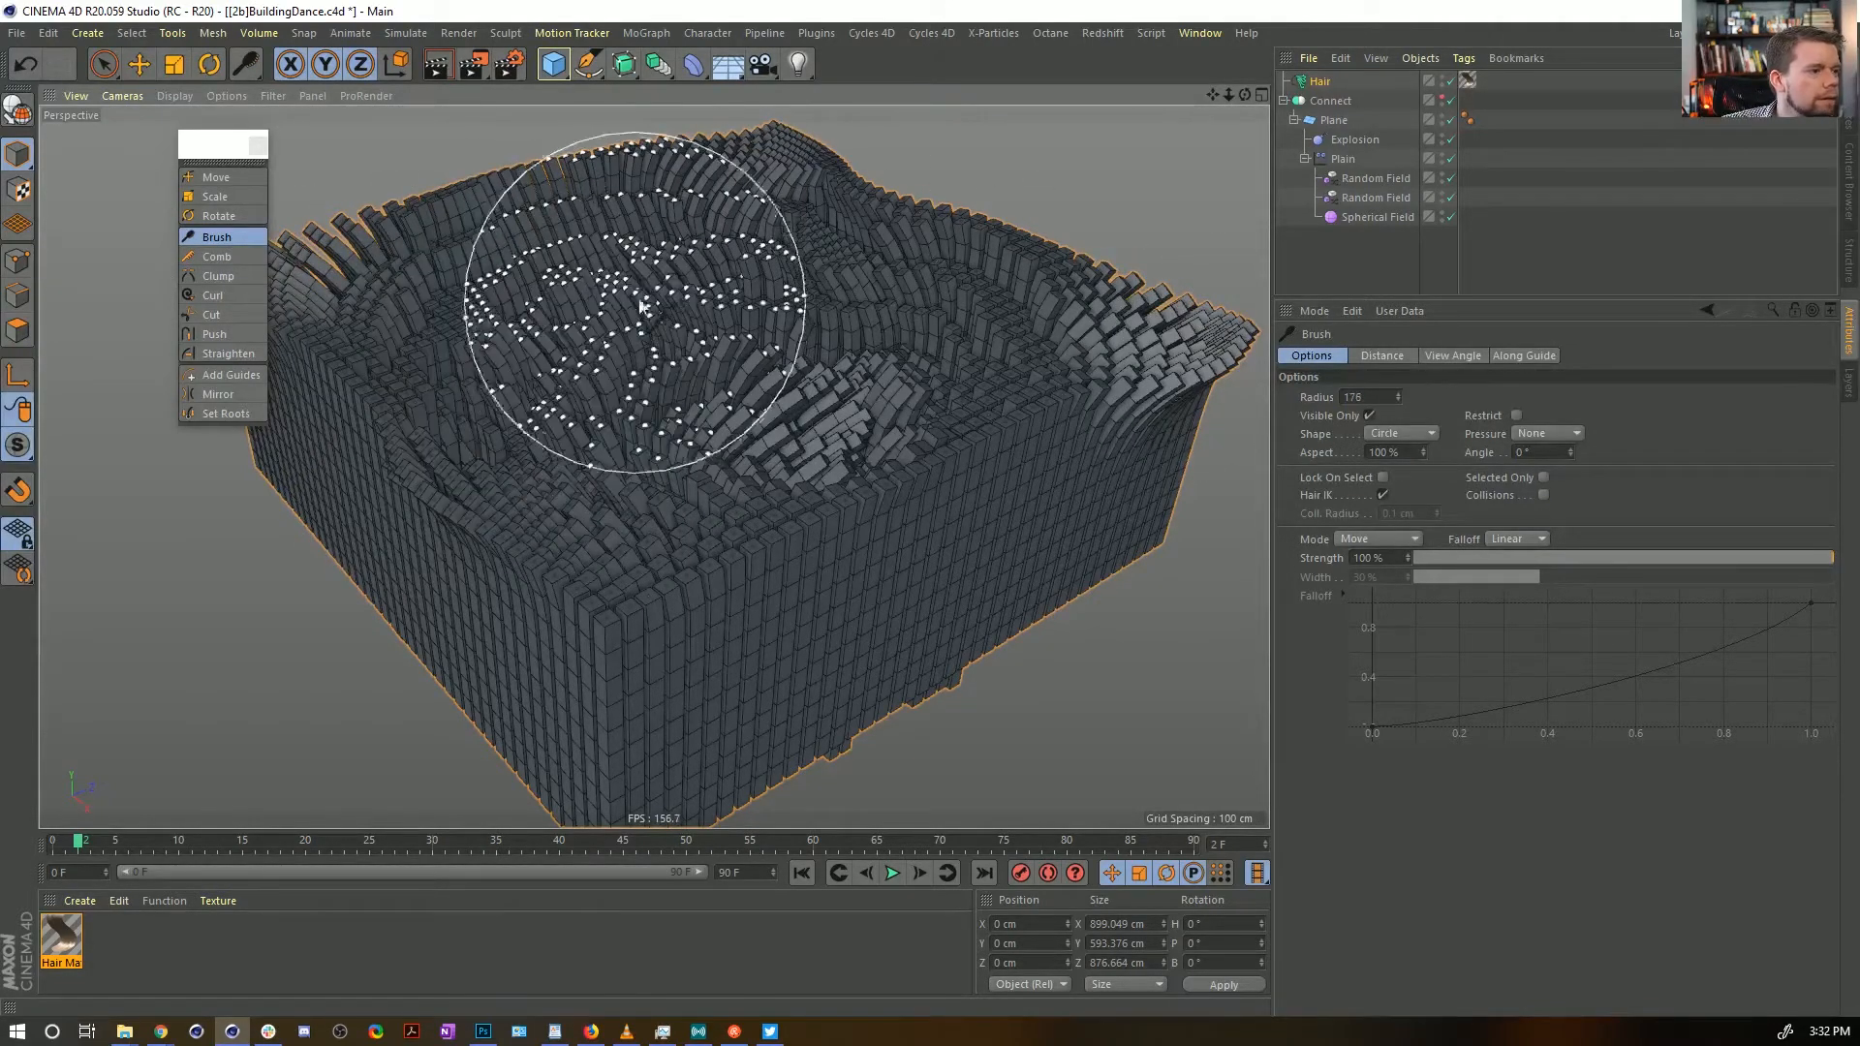
pyautogui.moveTo(765, 298)
pyautogui.mouseDown()
pyautogui.moveTo(723, 294)
pyautogui.moveTo(742, 234)
pyautogui.moveTo(843, 260)
pyautogui.moveTo(999, 441)
pyautogui.moveTo(967, 822)
pyautogui.mouseUp()
pyautogui.click(891, 875)
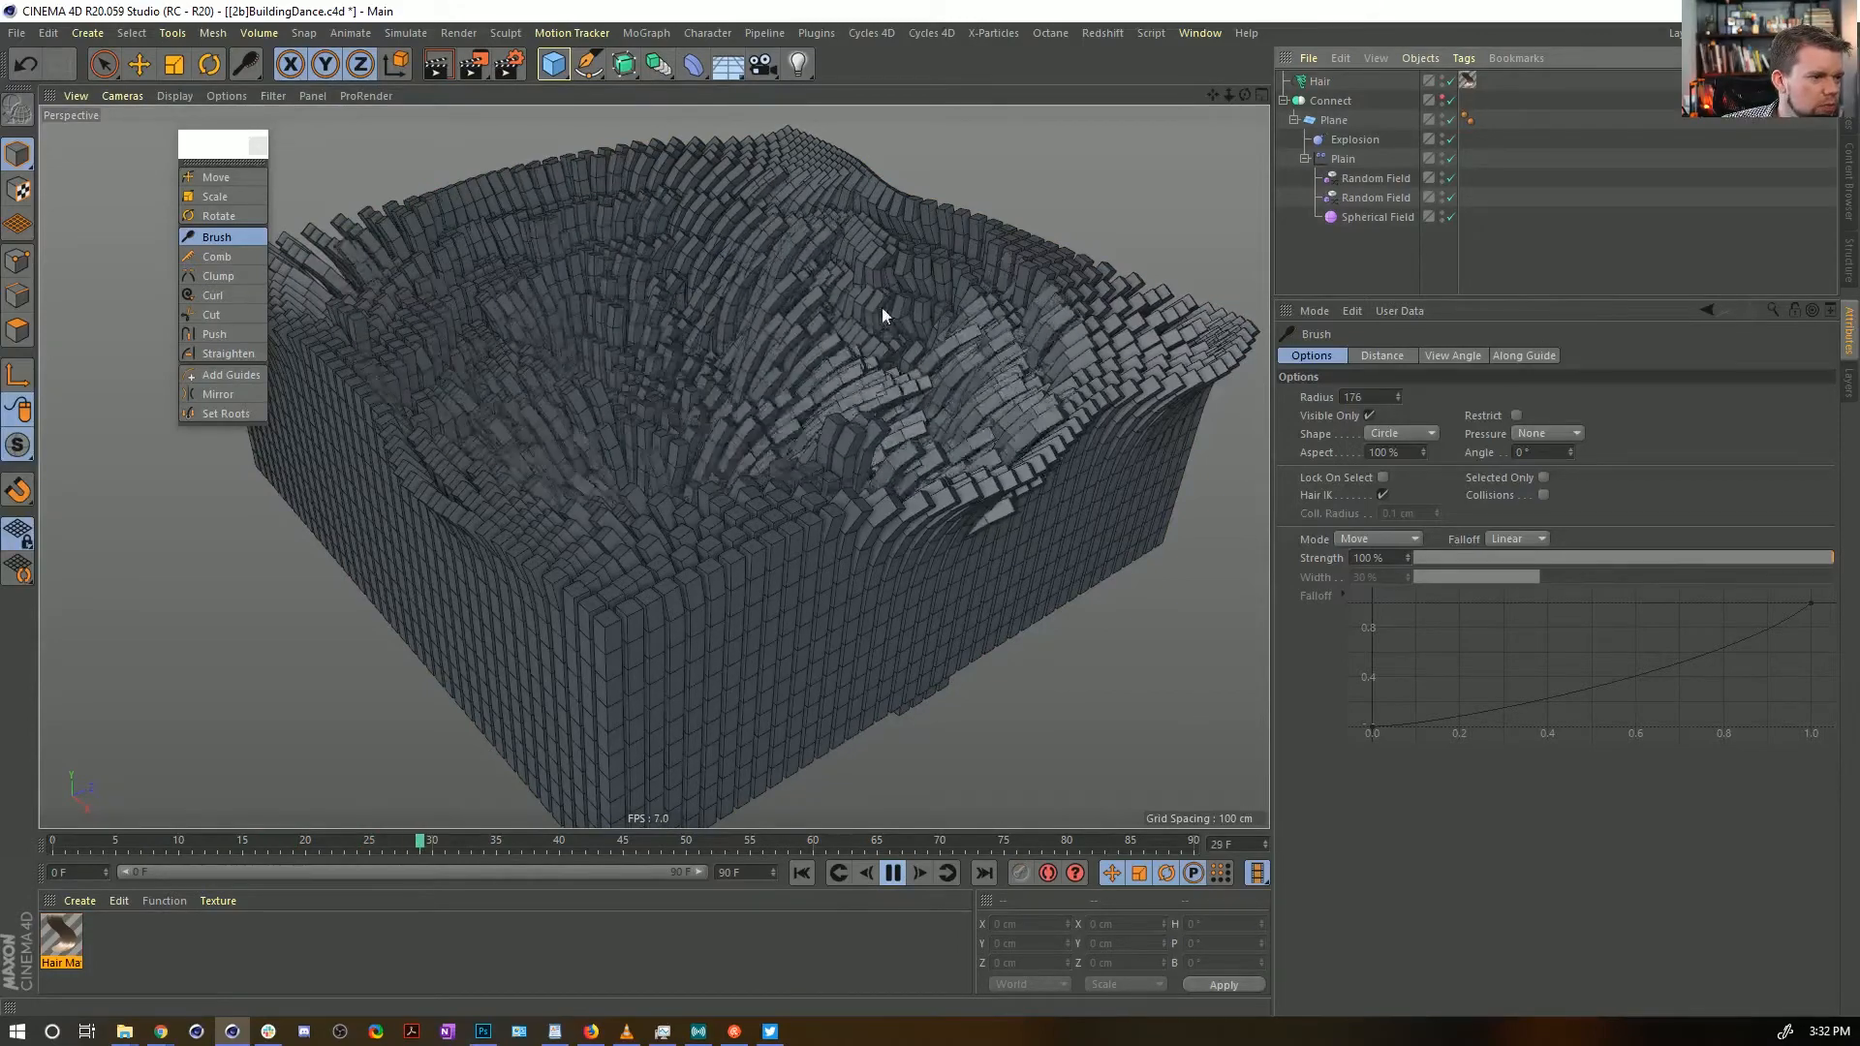
pyautogui.scroll(5, 892, 358)
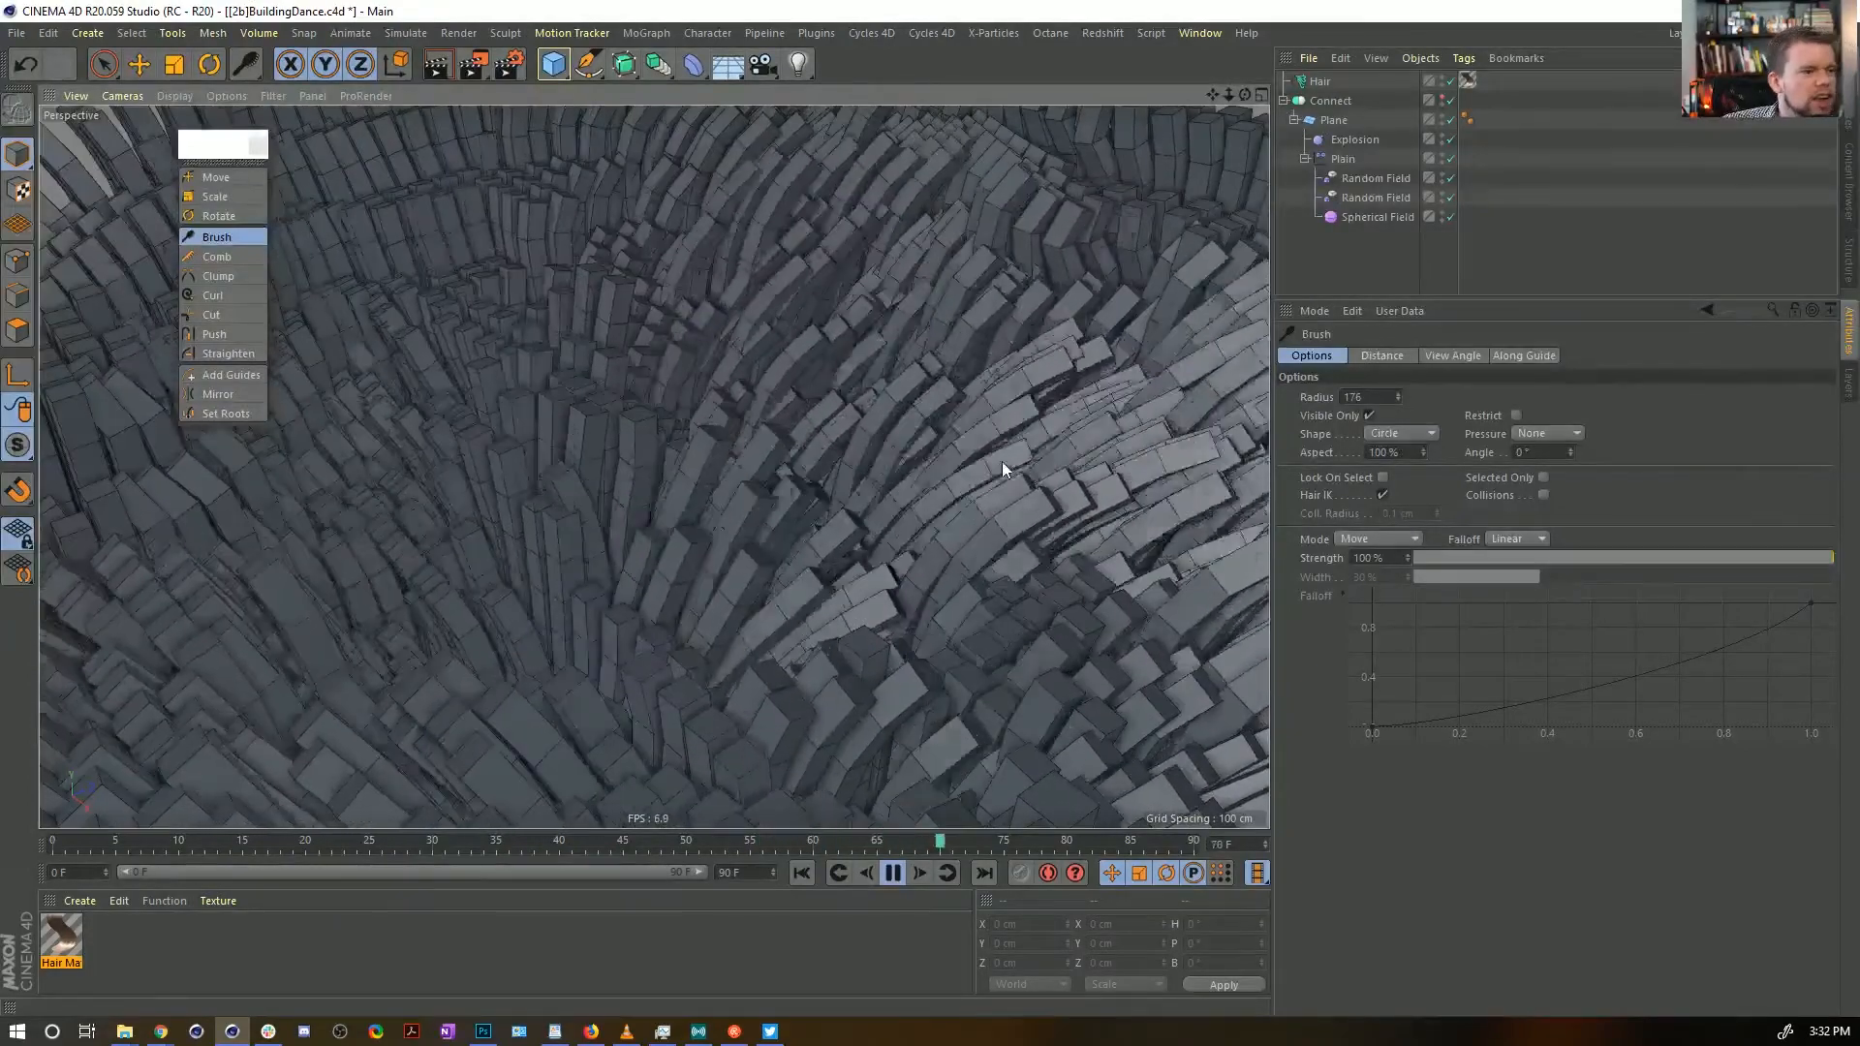
pyautogui.moveTo(976, 482)
pyautogui.keyDown('alt'); pyautogui.mouseDown()
pyautogui.moveTo(749, 424)
pyautogui.moveTo(654, 562)
pyautogui.moveTo(851, 512)
pyautogui.moveTo(717, 398)
pyautogui.mouseUp(); pyautogui.keyUp('alt')
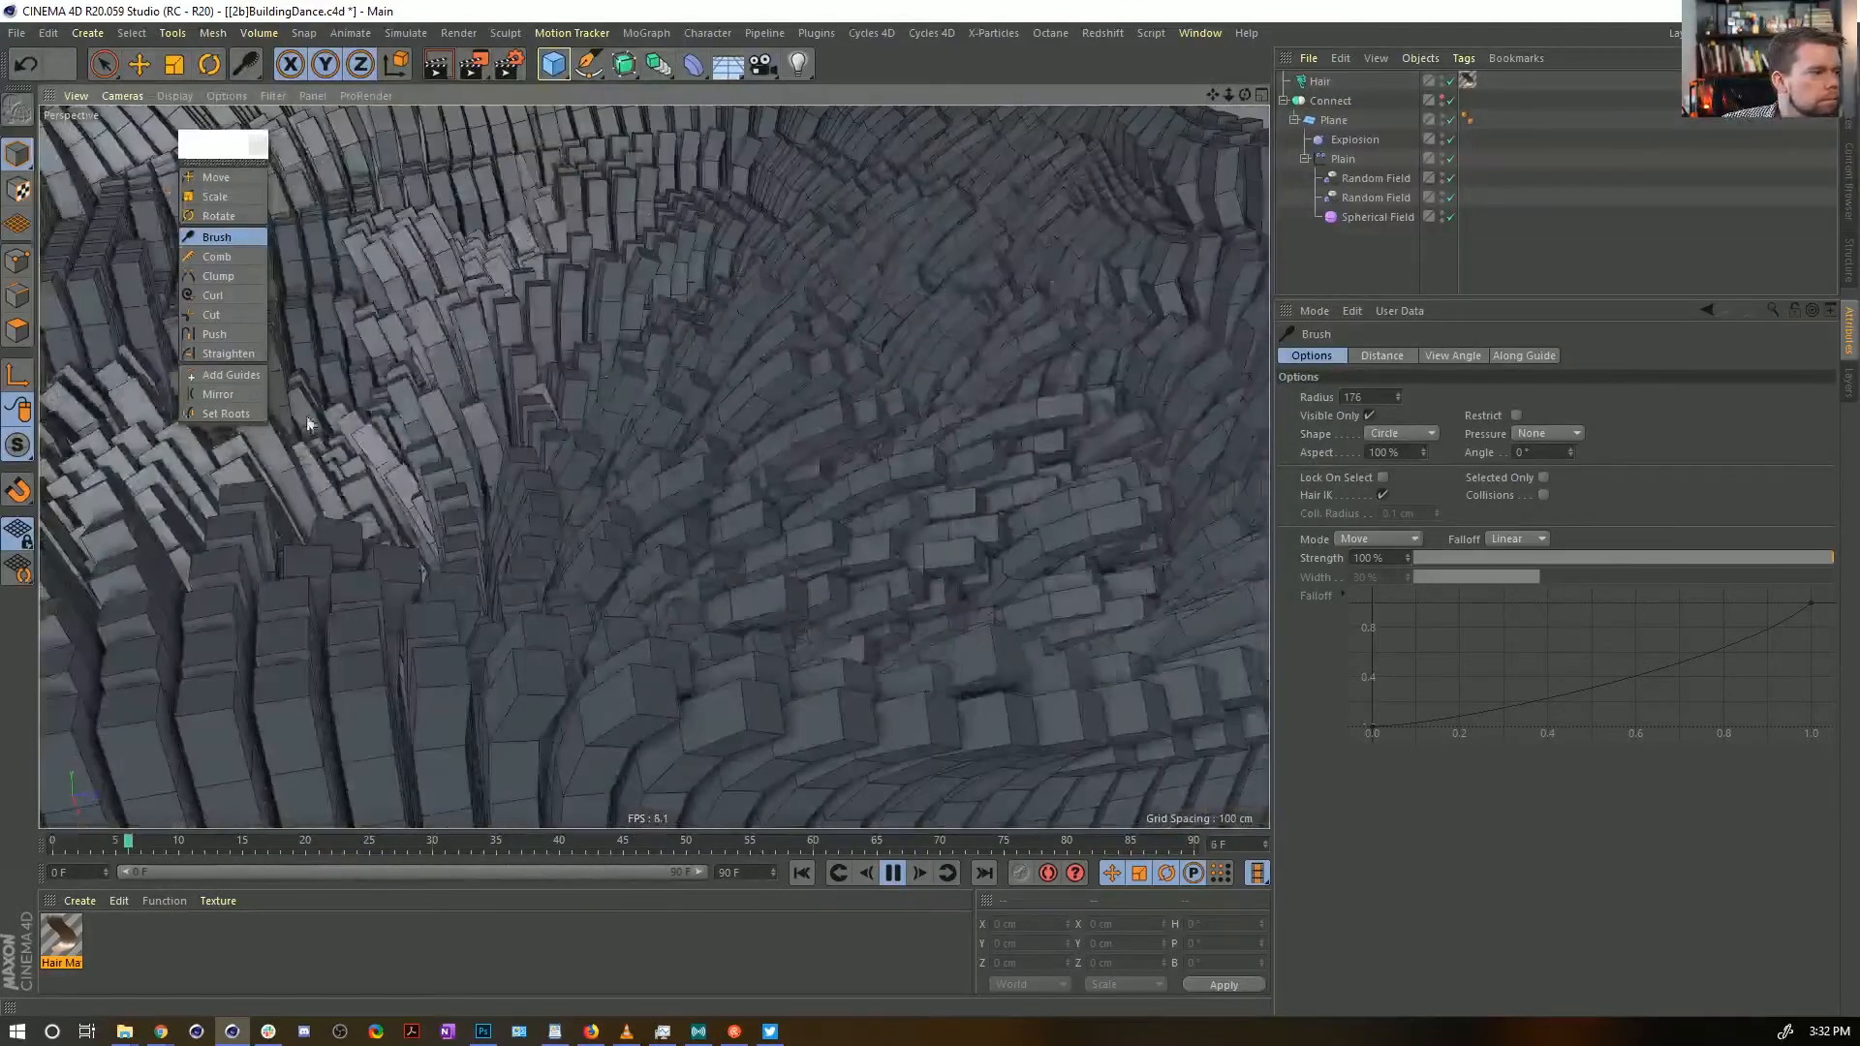
# Straighten the bent block guides with the Straighten hair tool, then stop playback and return to the first frame
pyautogui.click(227, 354)
pyautogui.scroll(-7, 711, 432)
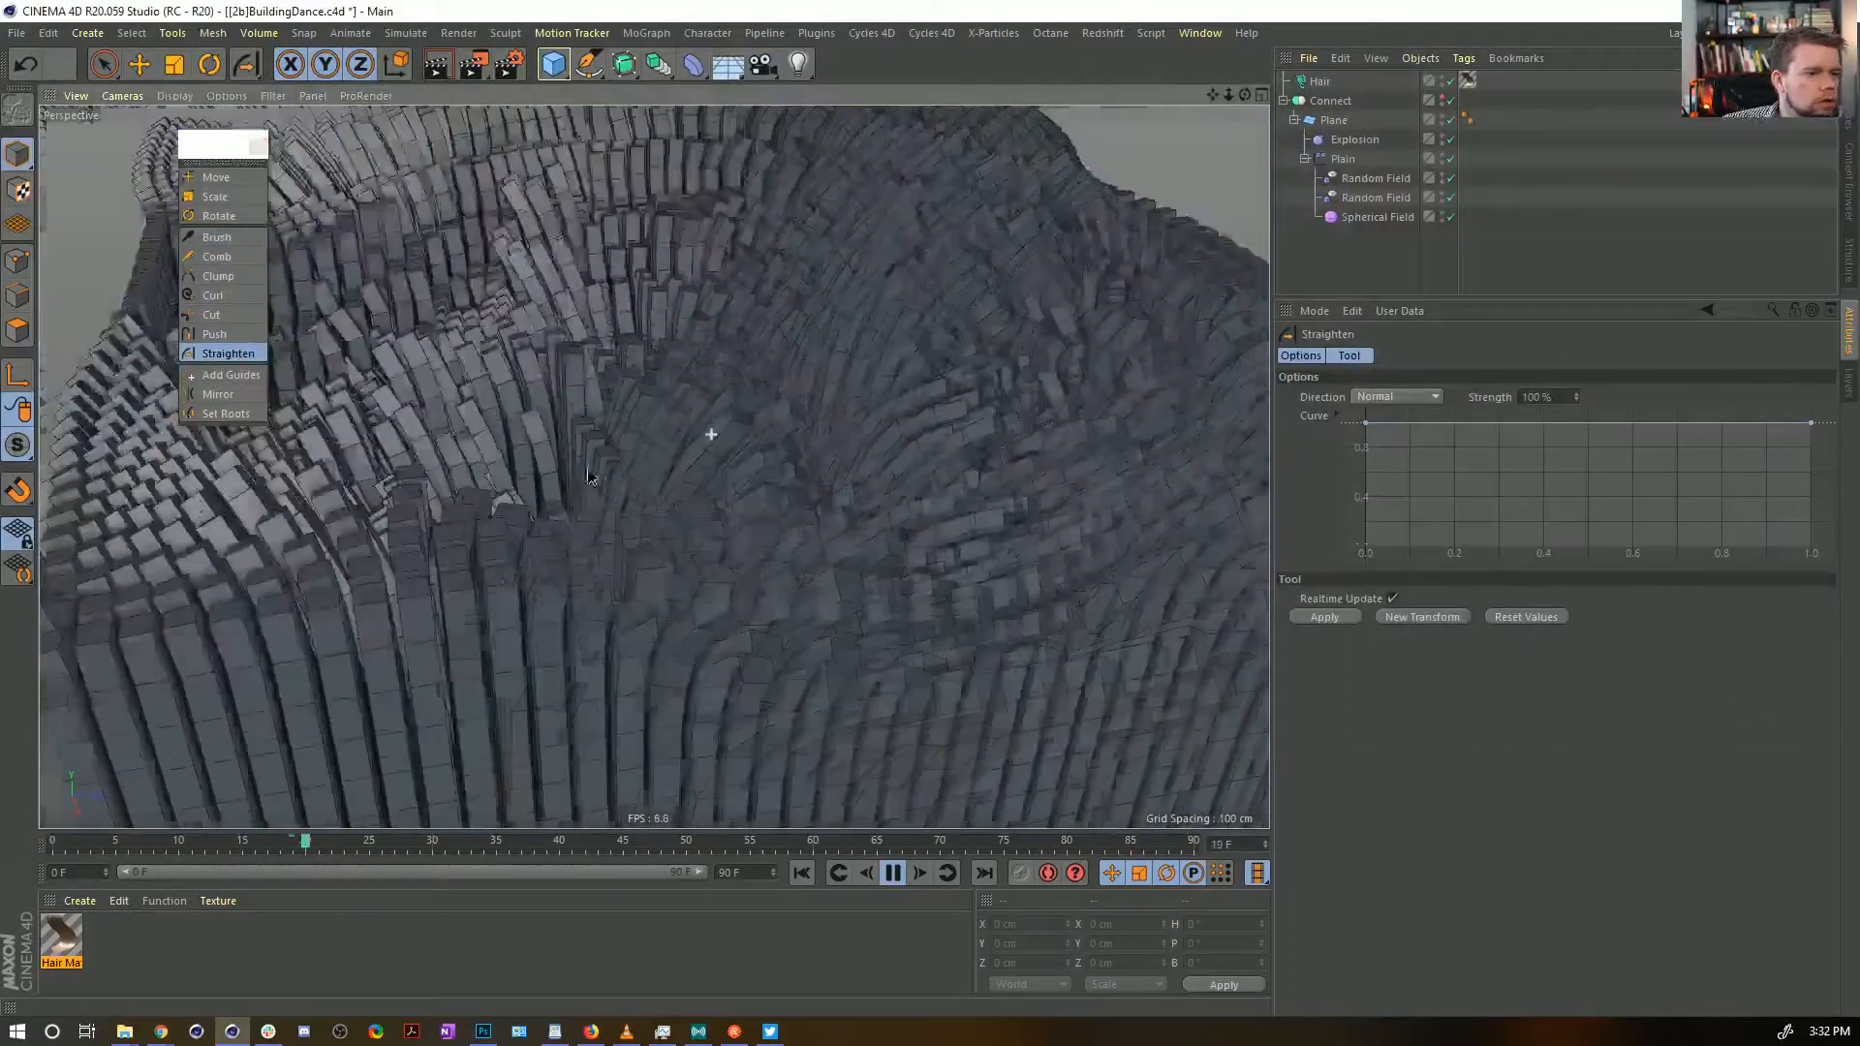
pyautogui.click(1318, 615)
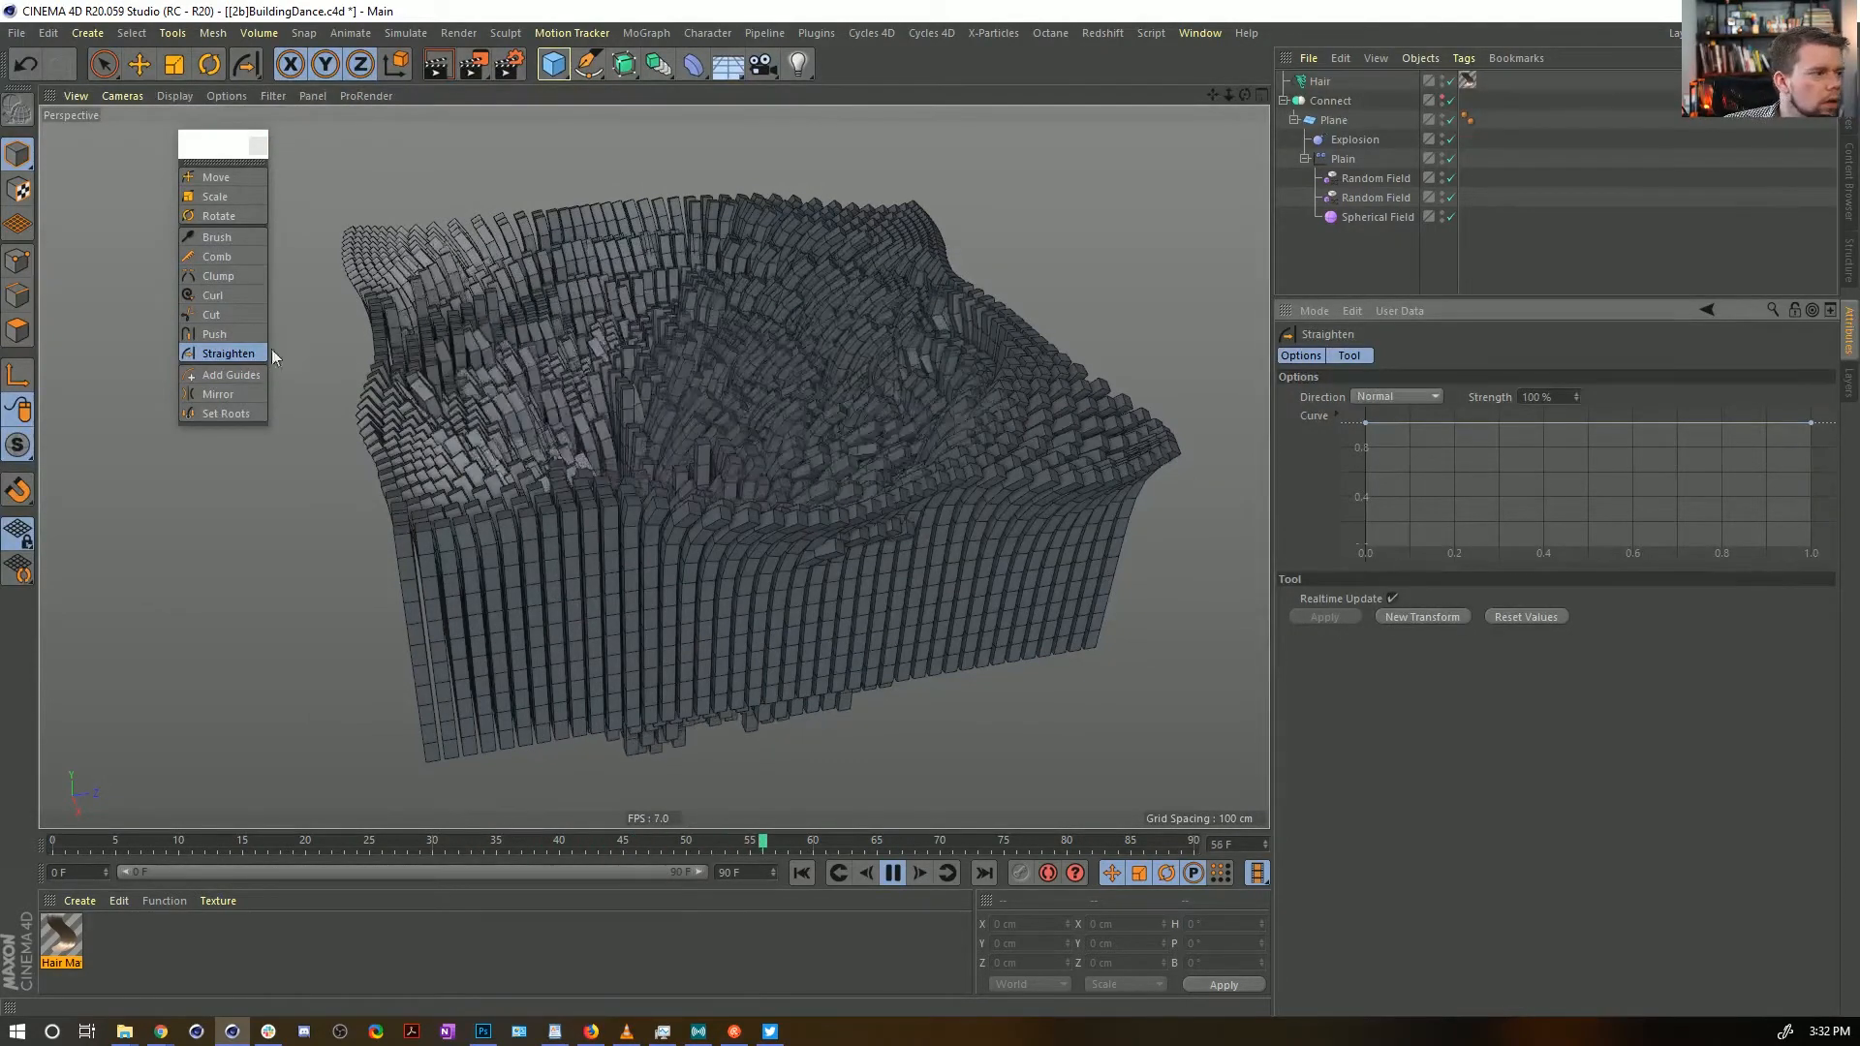
pyautogui.click(892, 872)
pyautogui.click(801, 873)
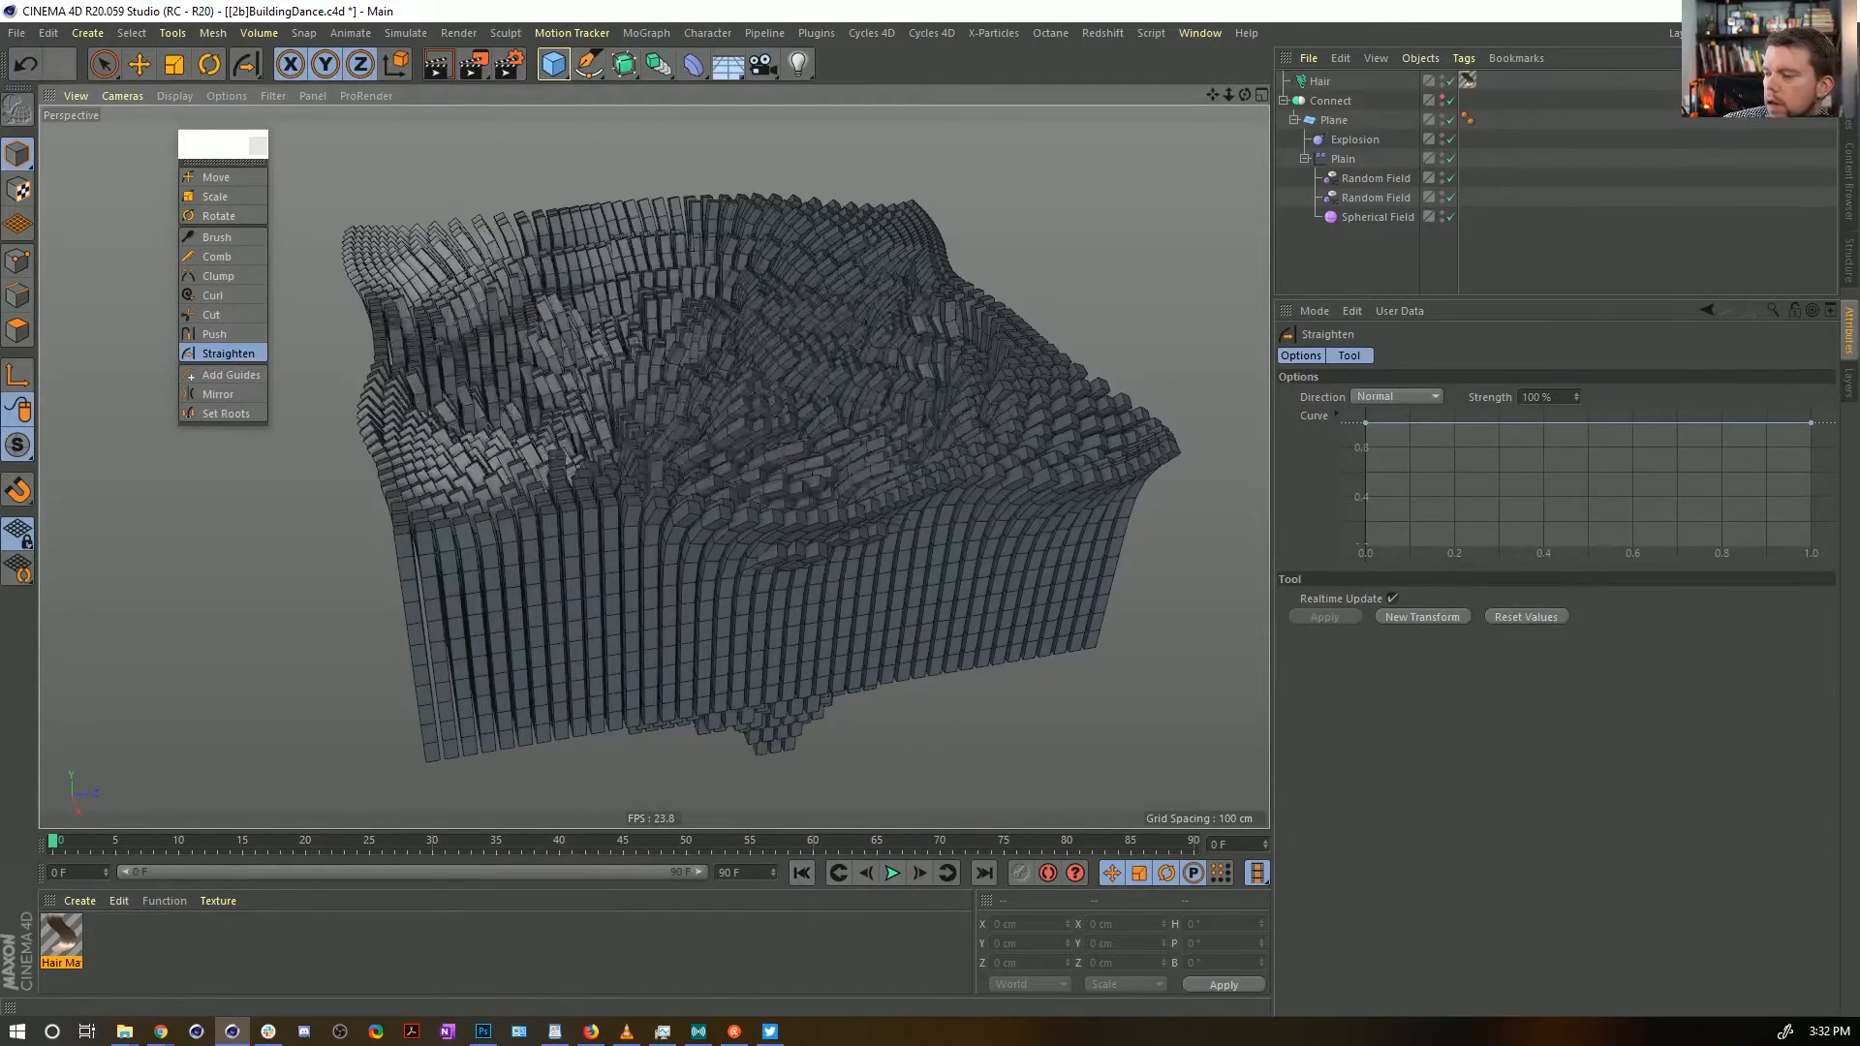
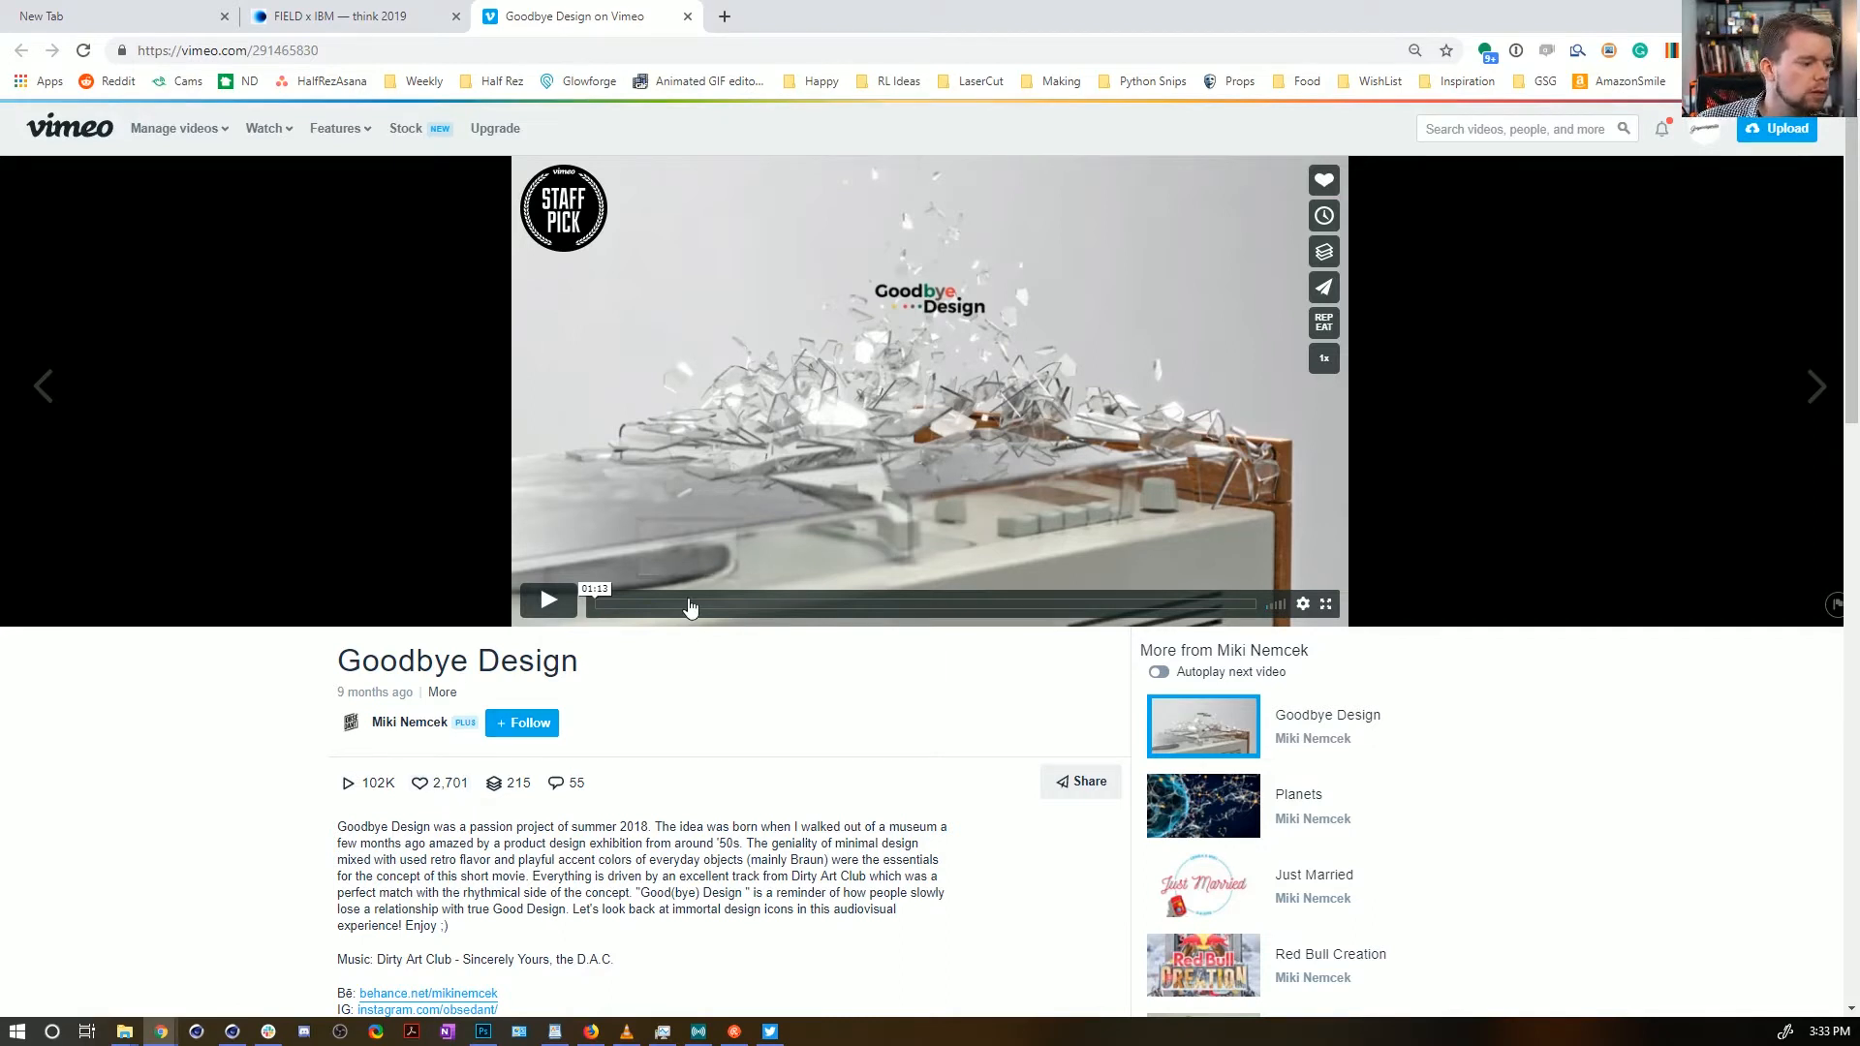
# Switch to the browser and study the tape ribbon shot around 0:52 to 0:55 of the Goodbye Design video on Vimeo
pyautogui.click(548, 600)
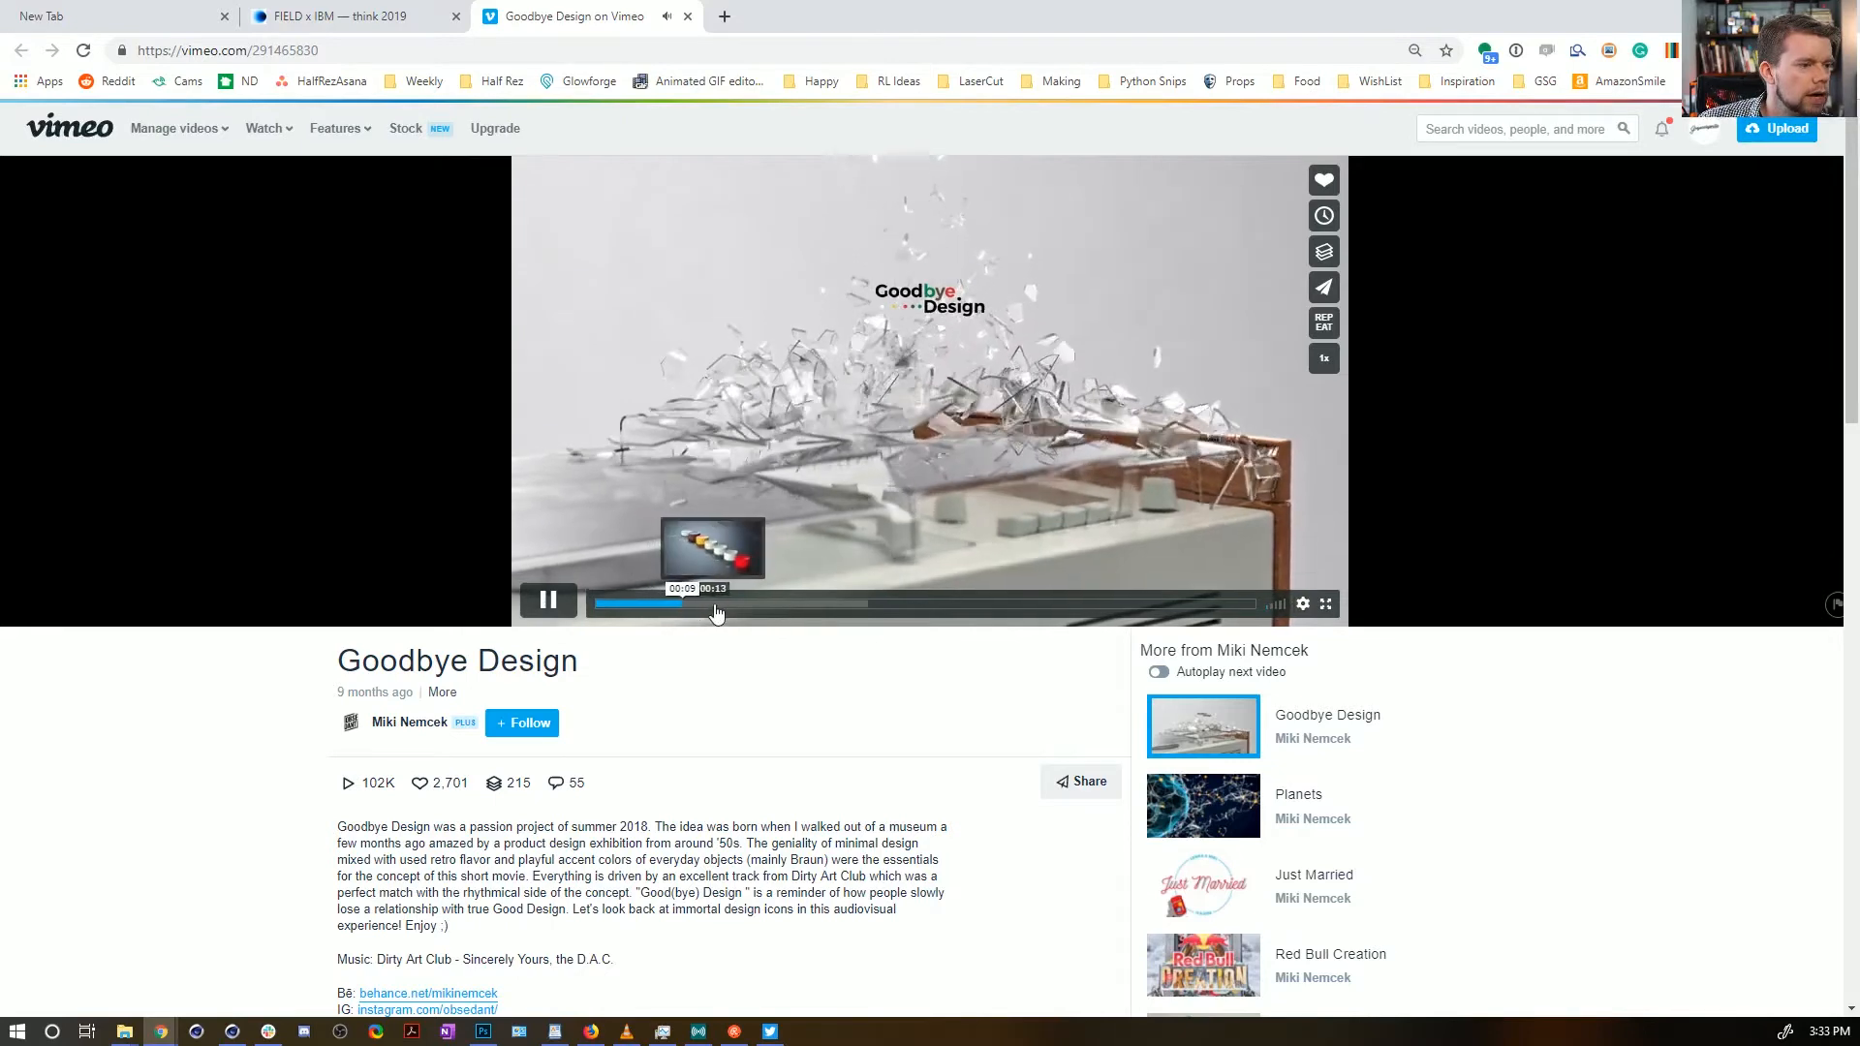
pyautogui.click(737, 604)
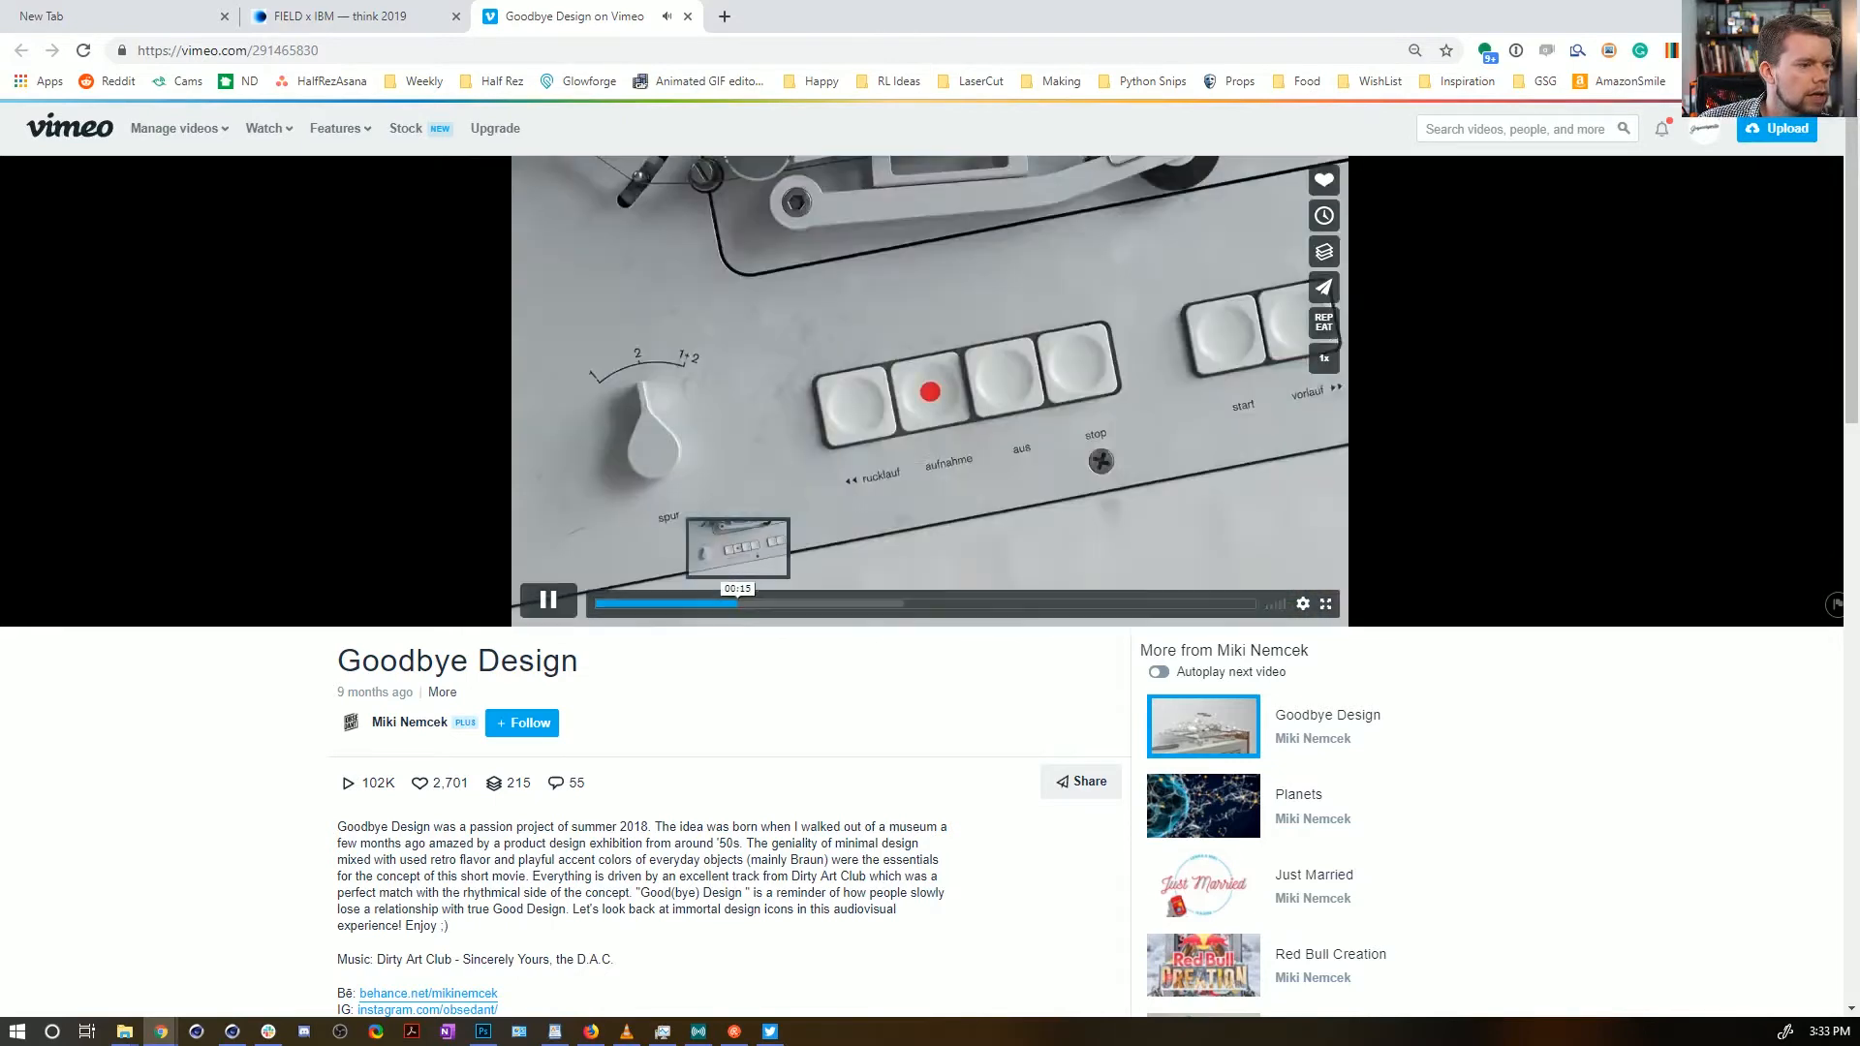
pyautogui.moveTo(737, 603); pyautogui.dragTo(947, 608)
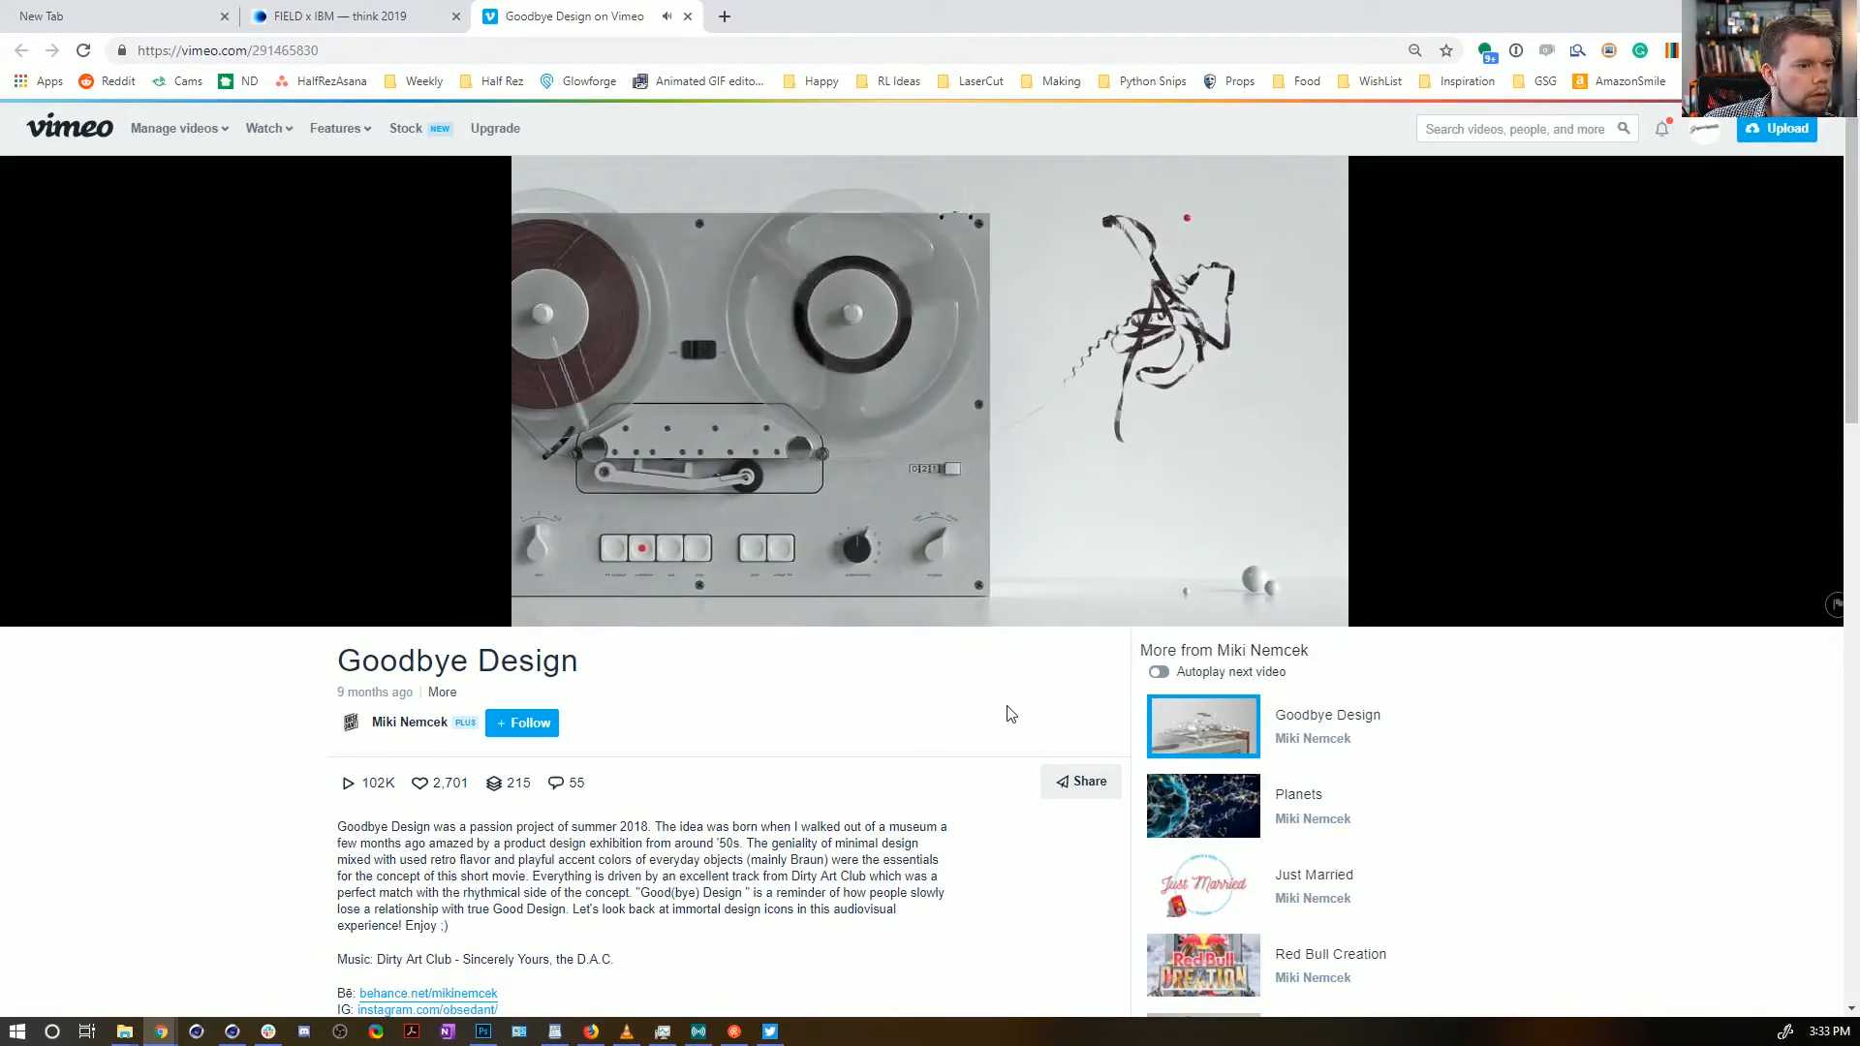
pyautogui.click(1080, 606)
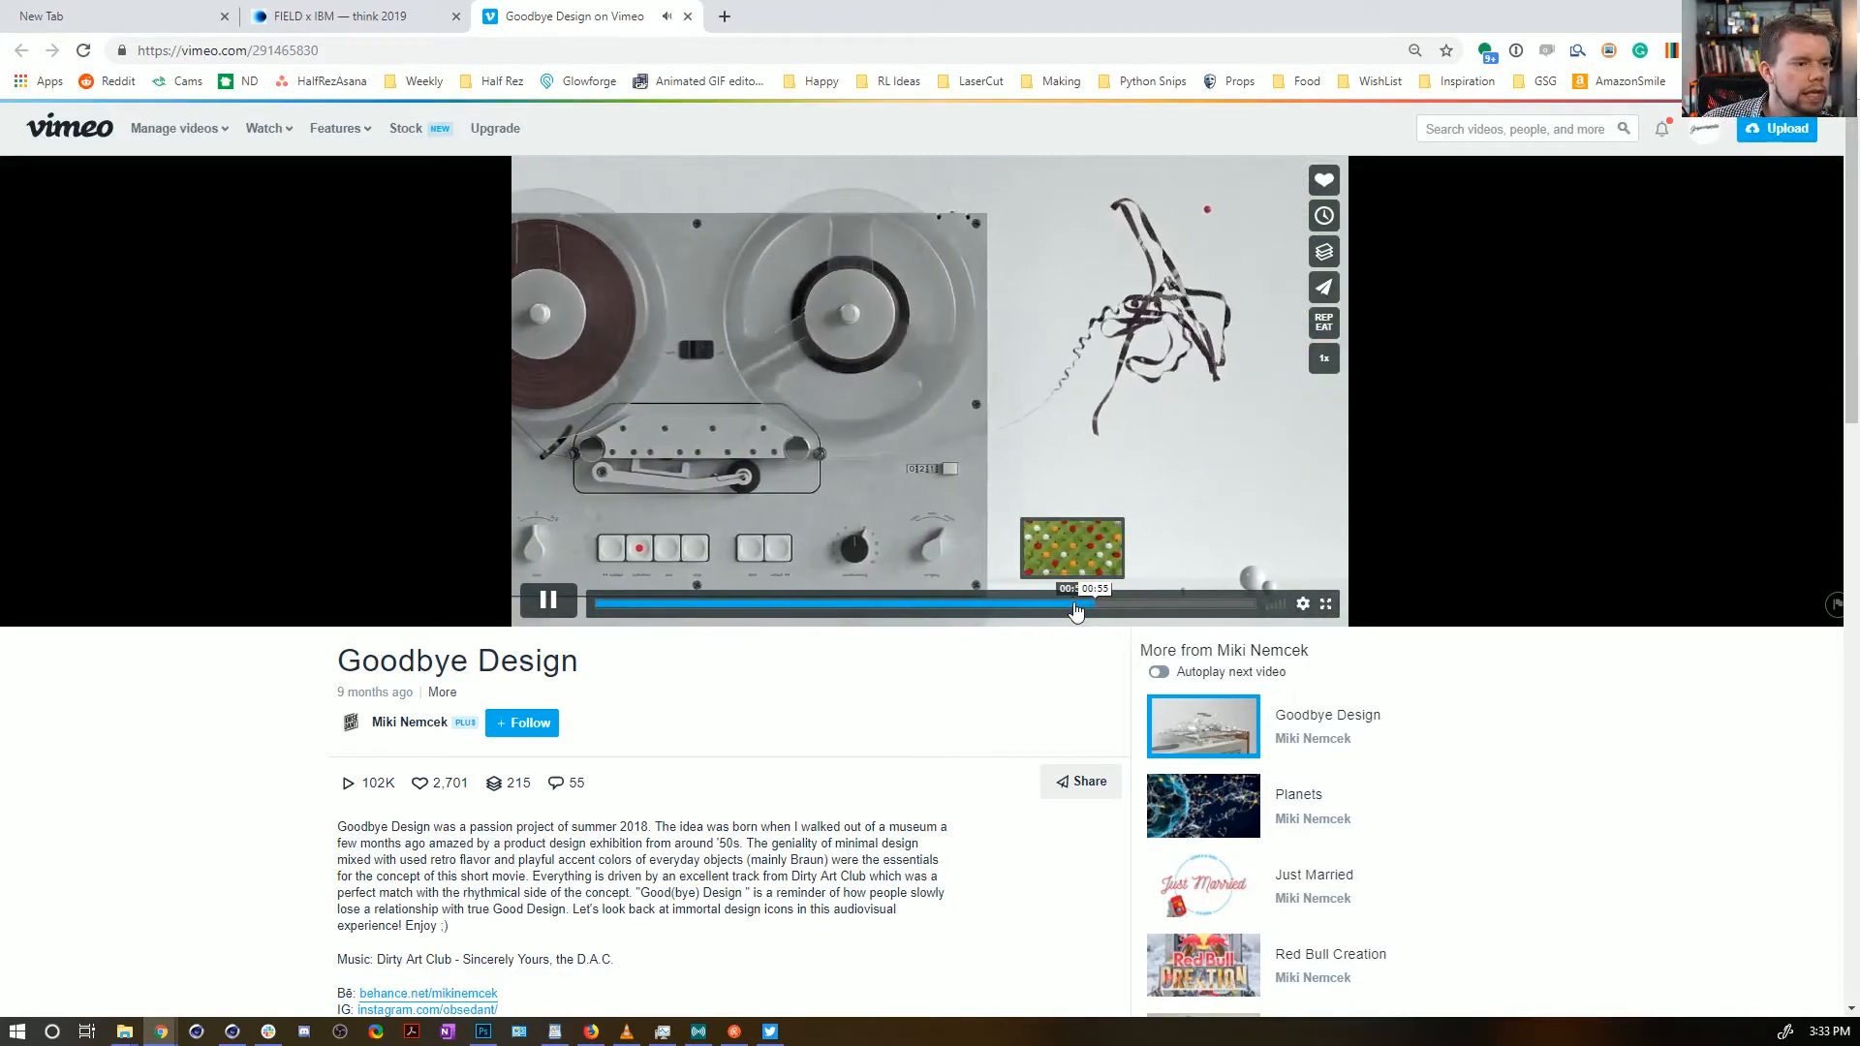
pyautogui.click(1073, 606)
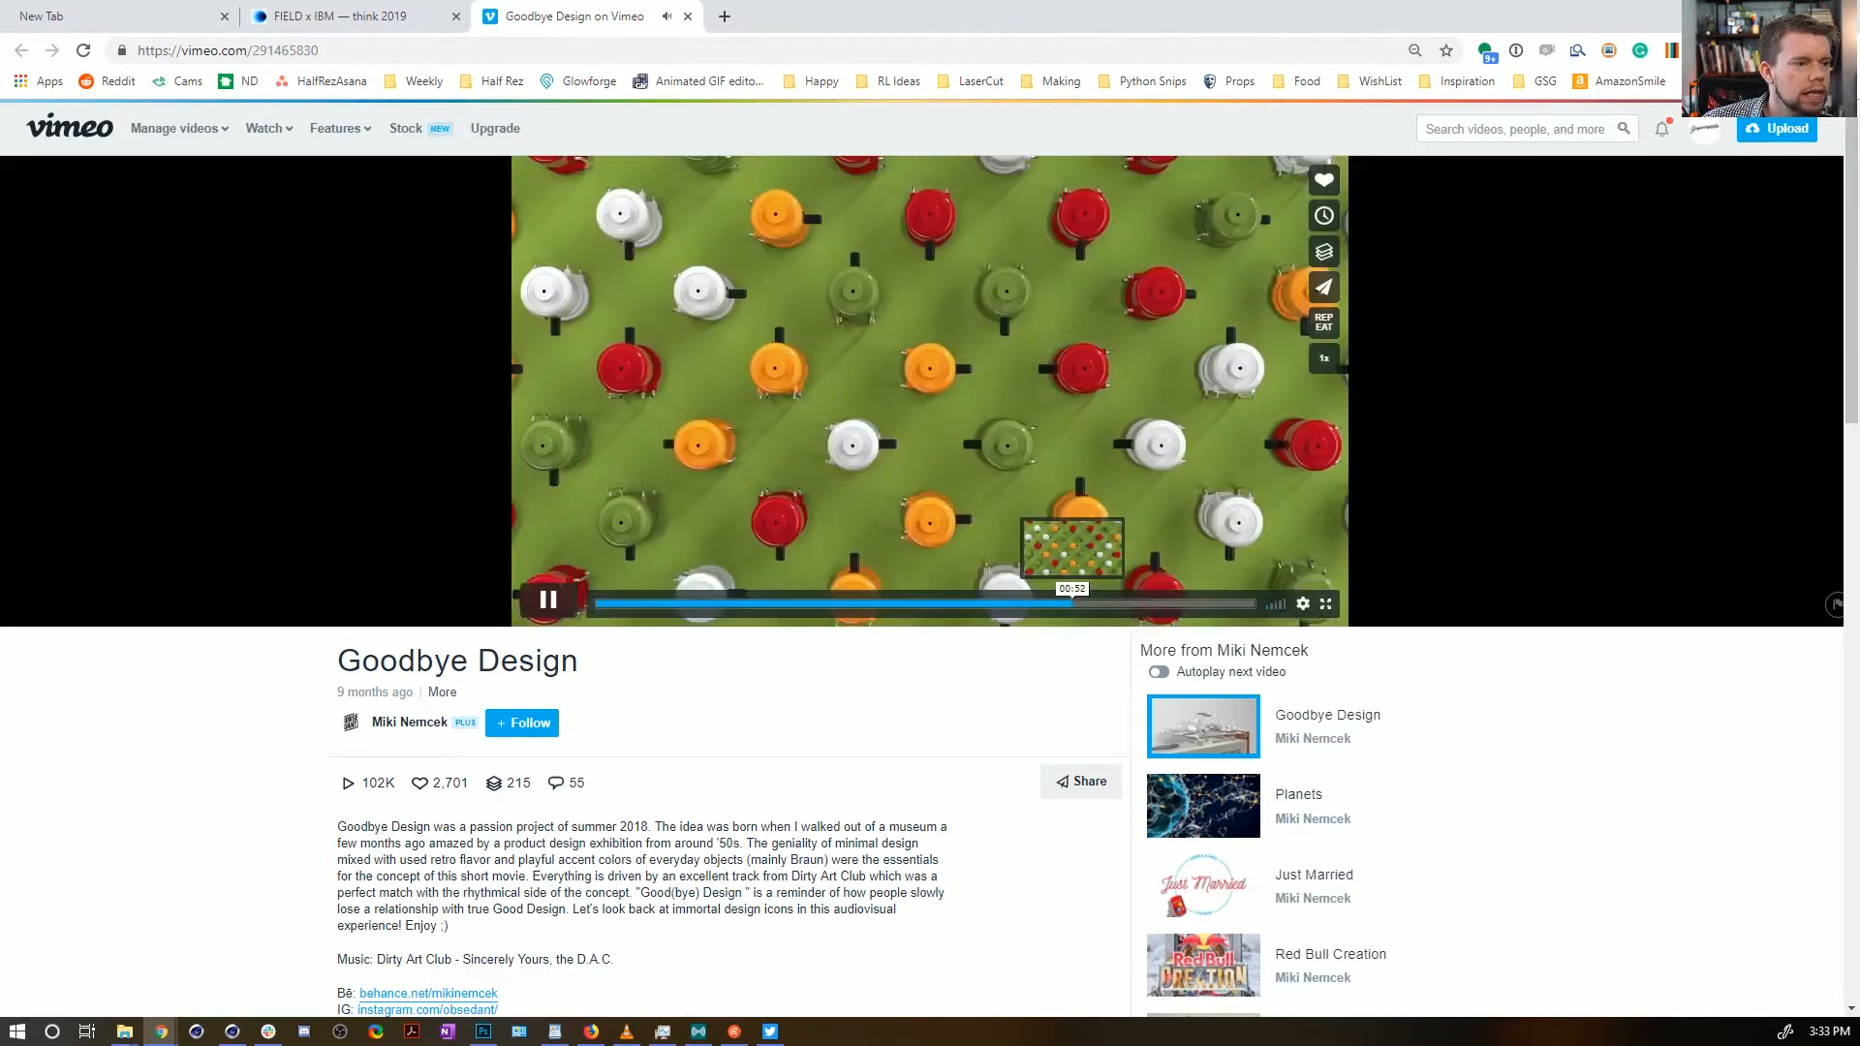
pyautogui.click(1075, 606)
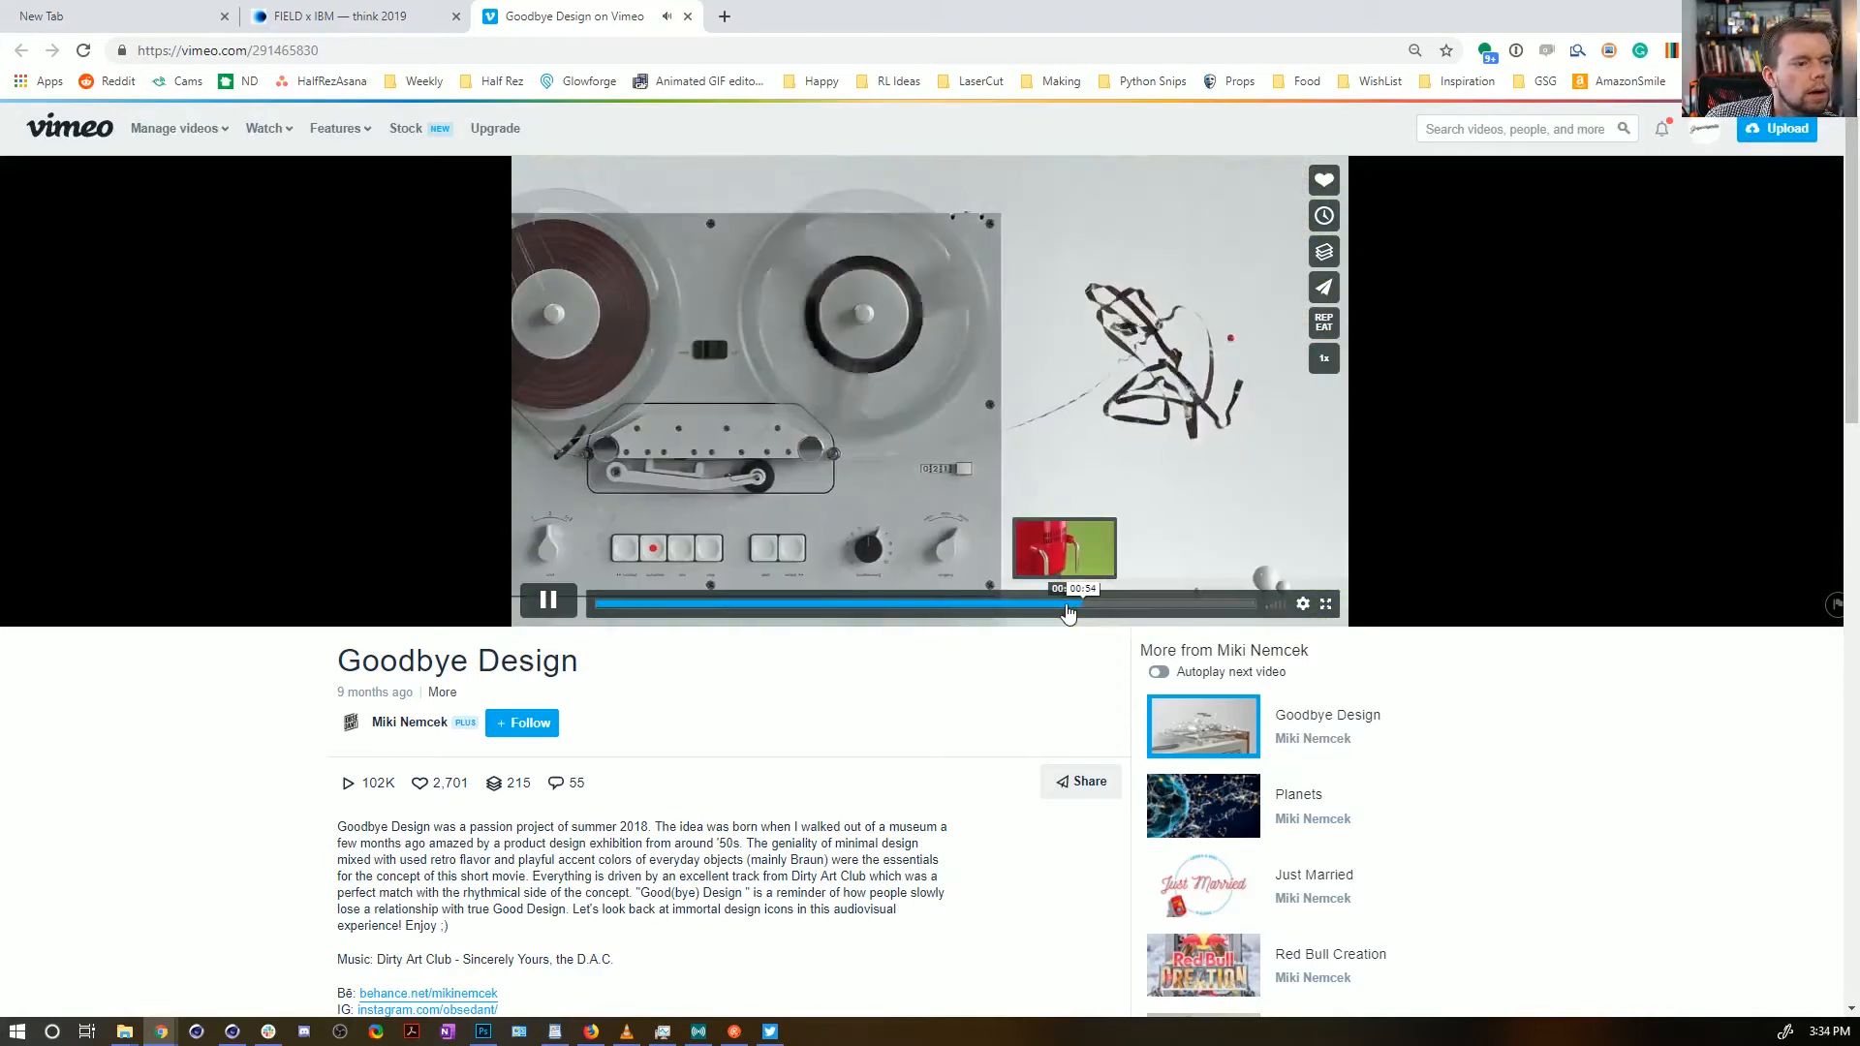
pyautogui.click(1068, 606)
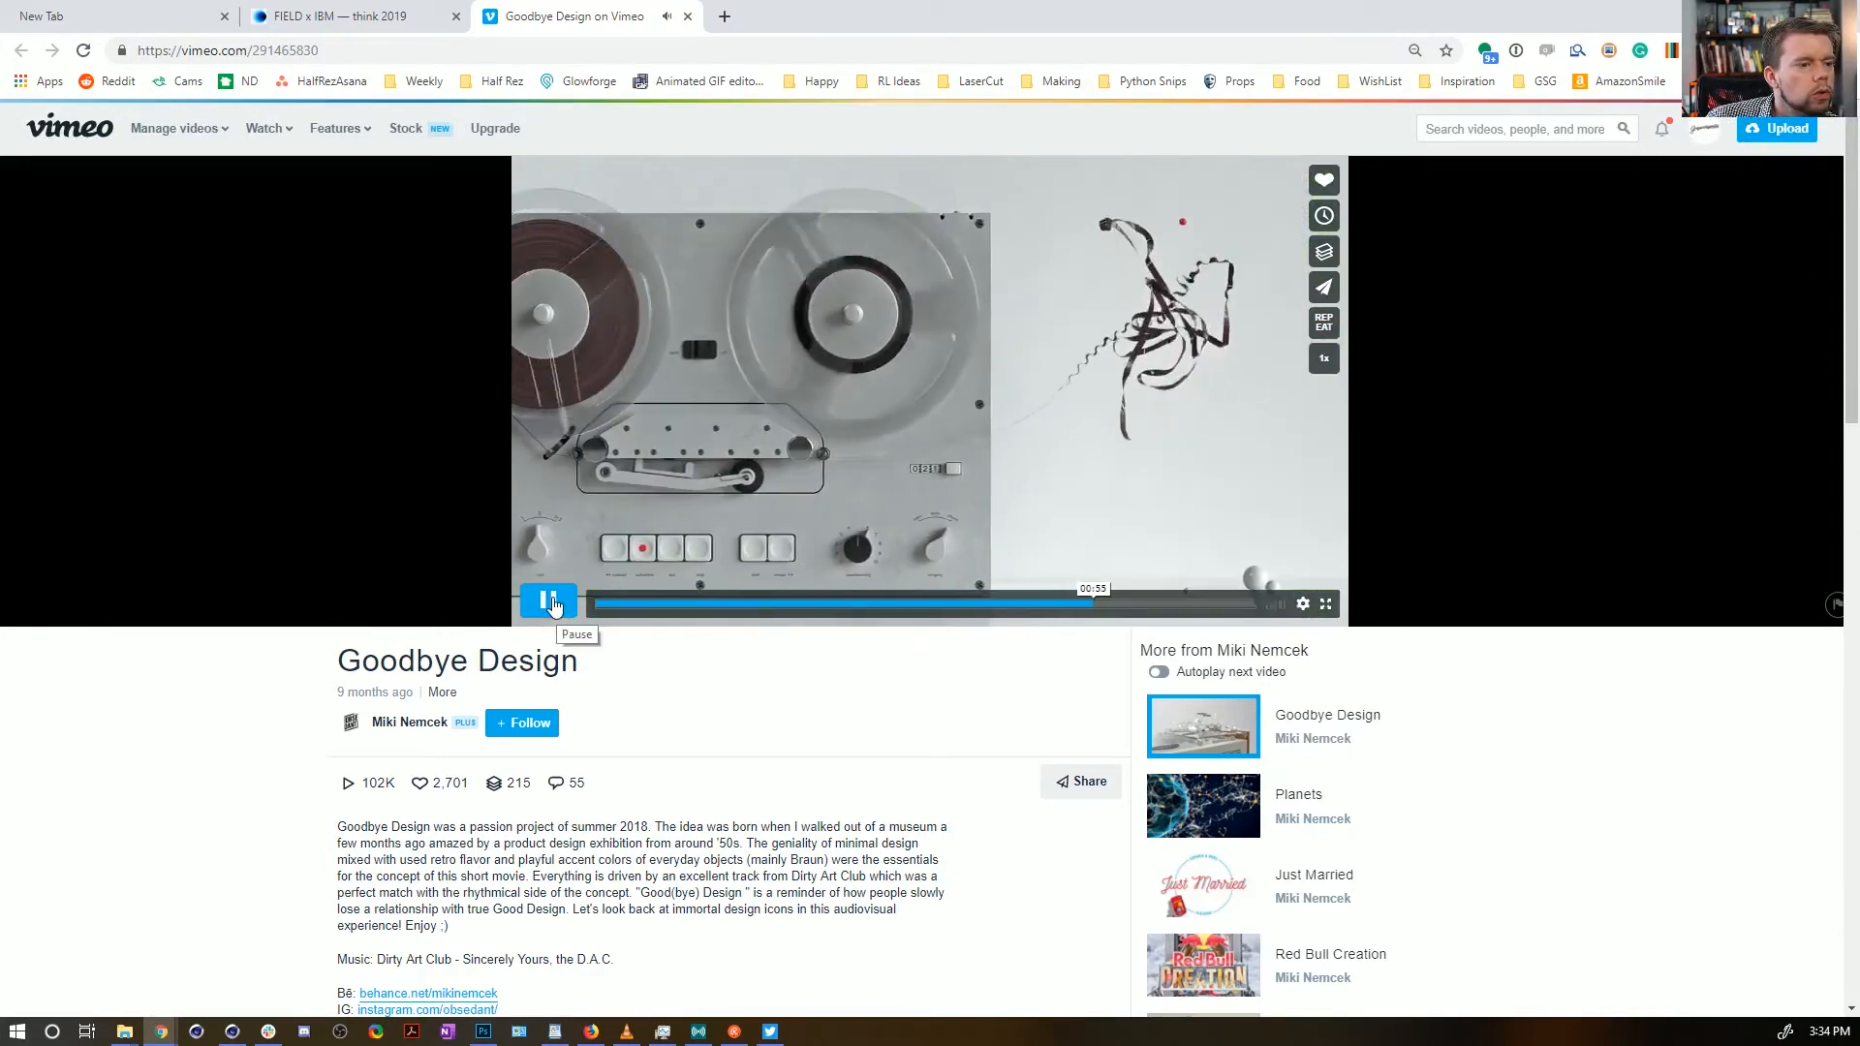
pyautogui.click(549, 602)
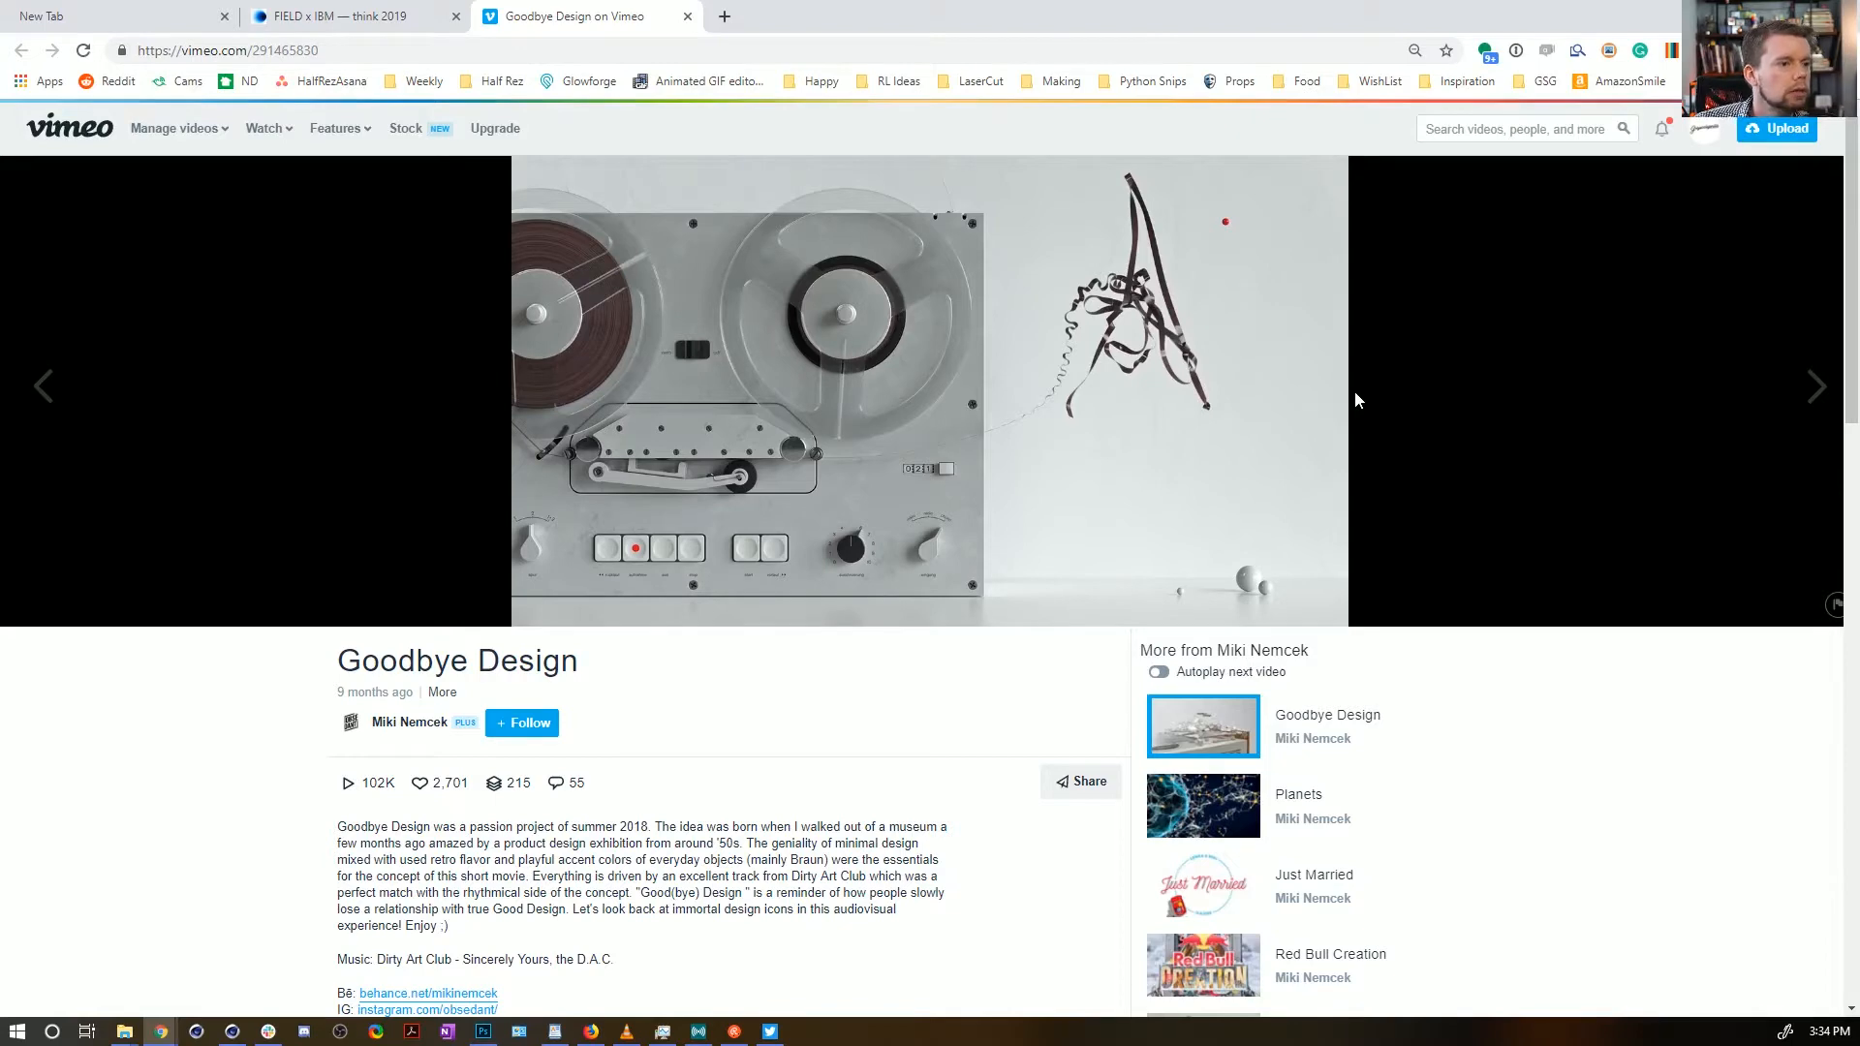
pyautogui.moveTo(1075, 608); pyautogui.dragTo(1078, 608)
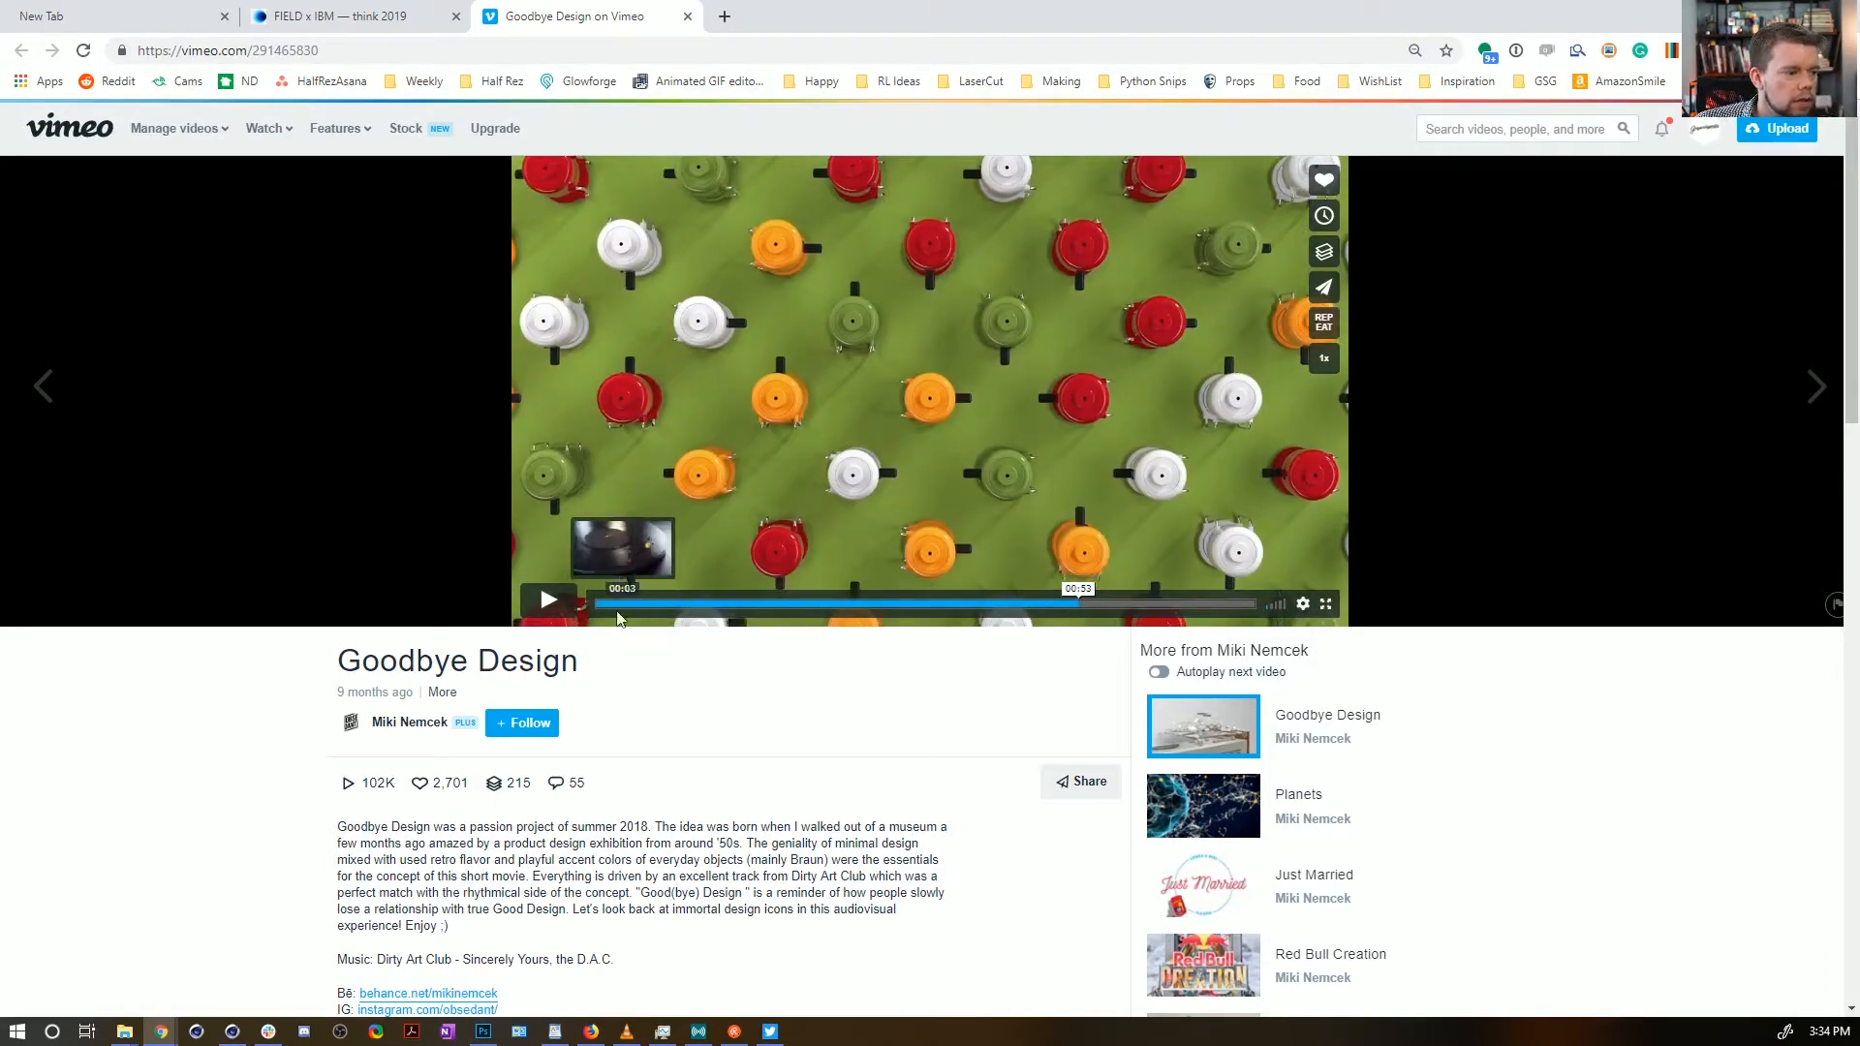
pyautogui.click(548, 600)
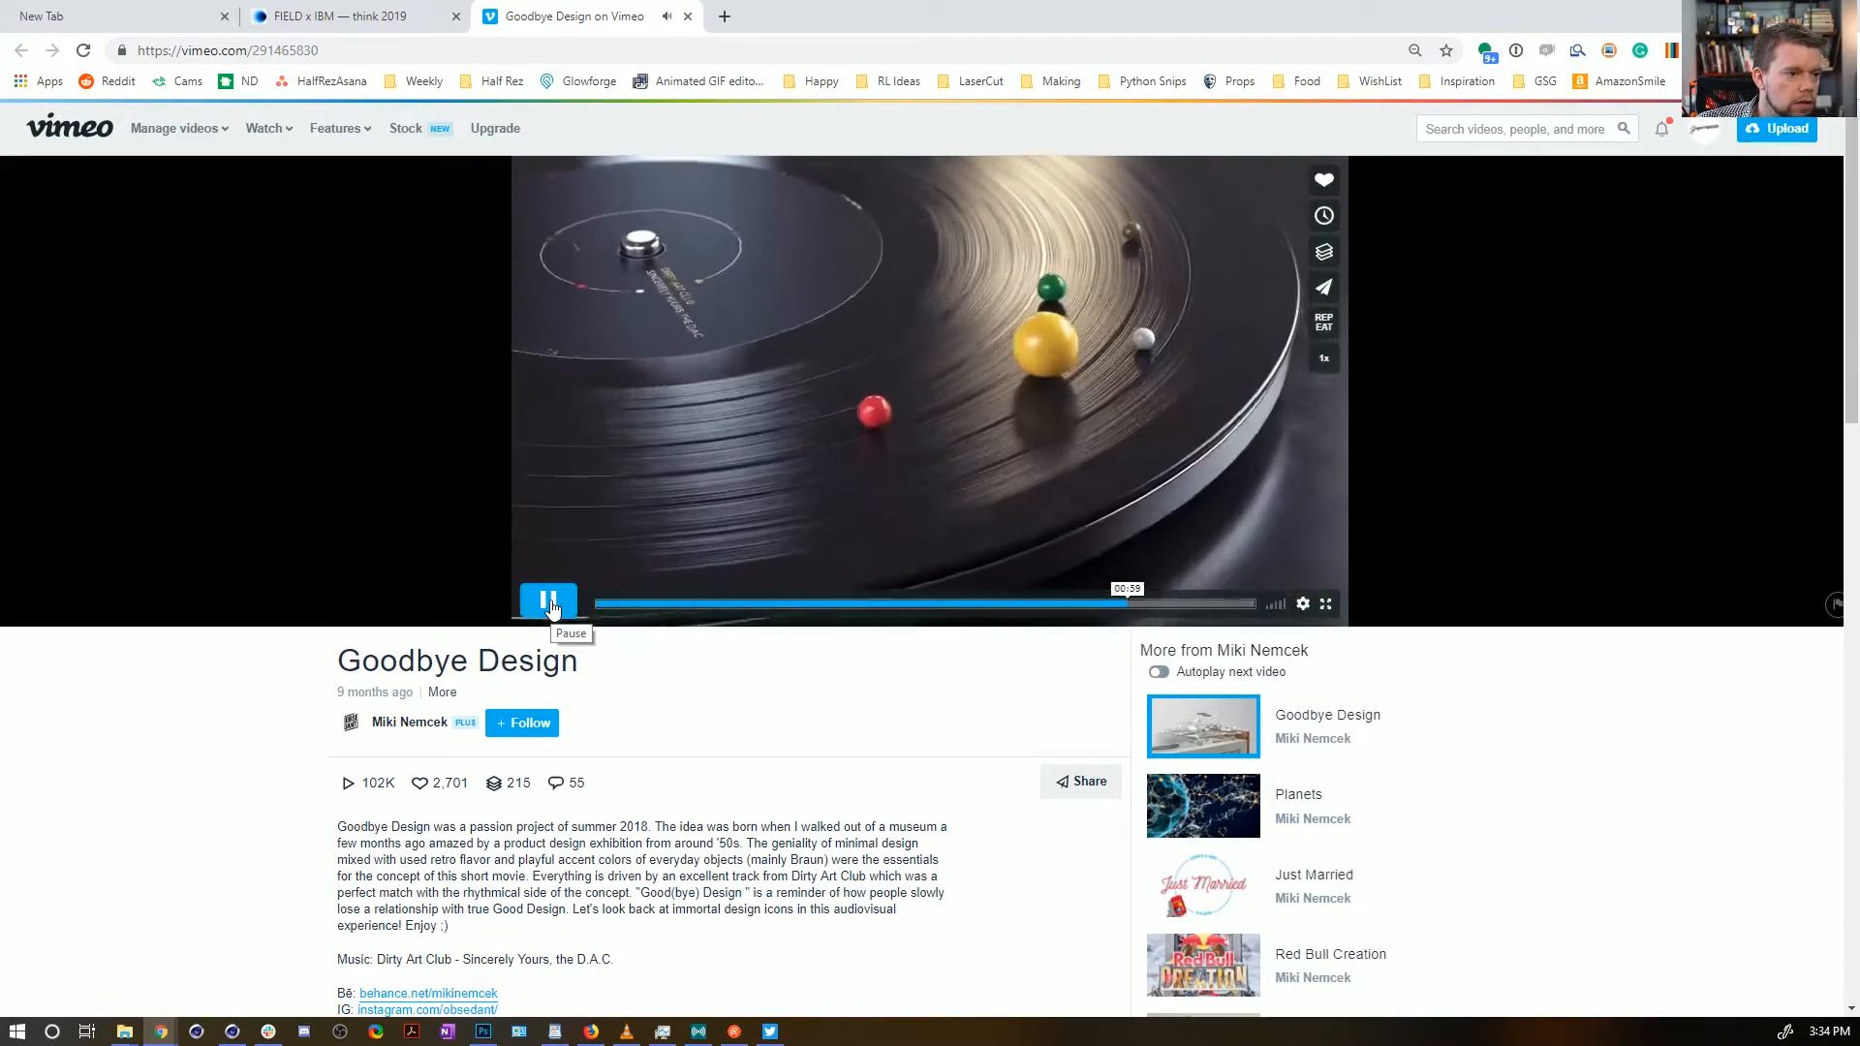
pyautogui.click(557, 602)
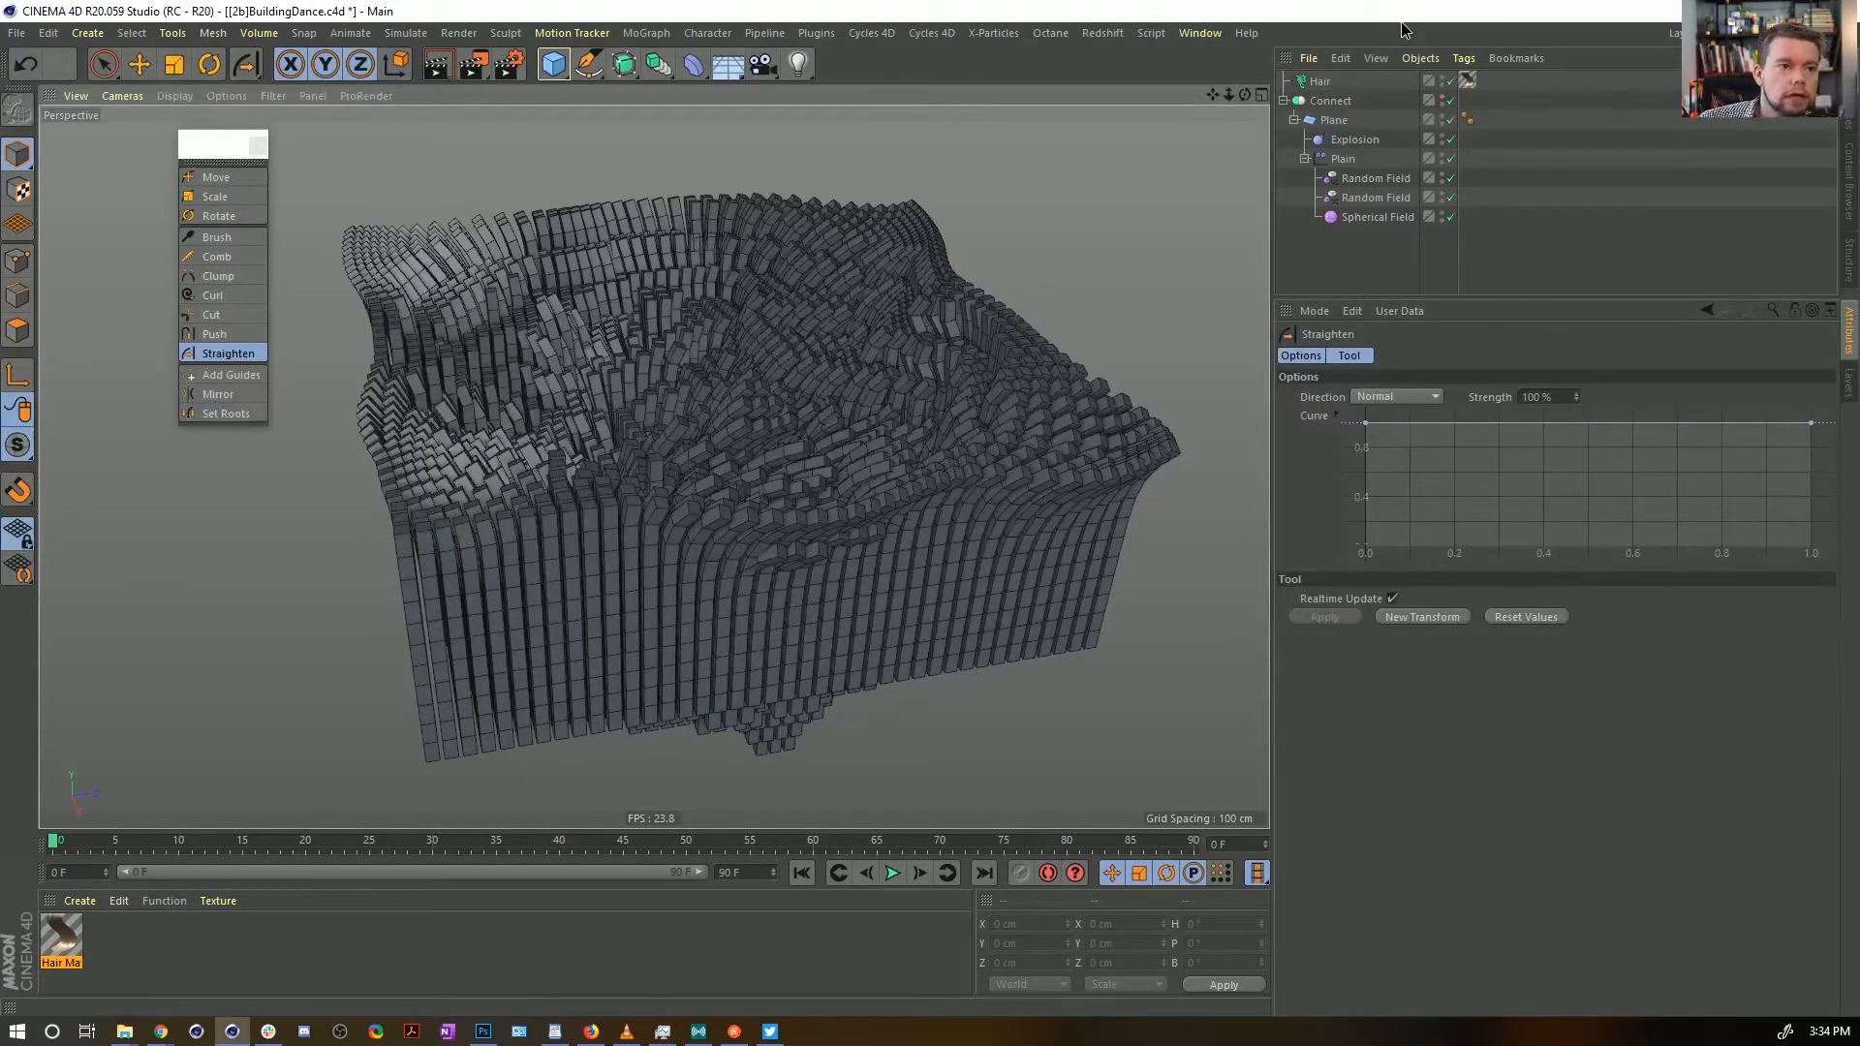
# Switch back to Cinema 4D, start a new empty project, and close the floating Hair Tools palette
pyautogui.hotkey('ctrl', 'n')
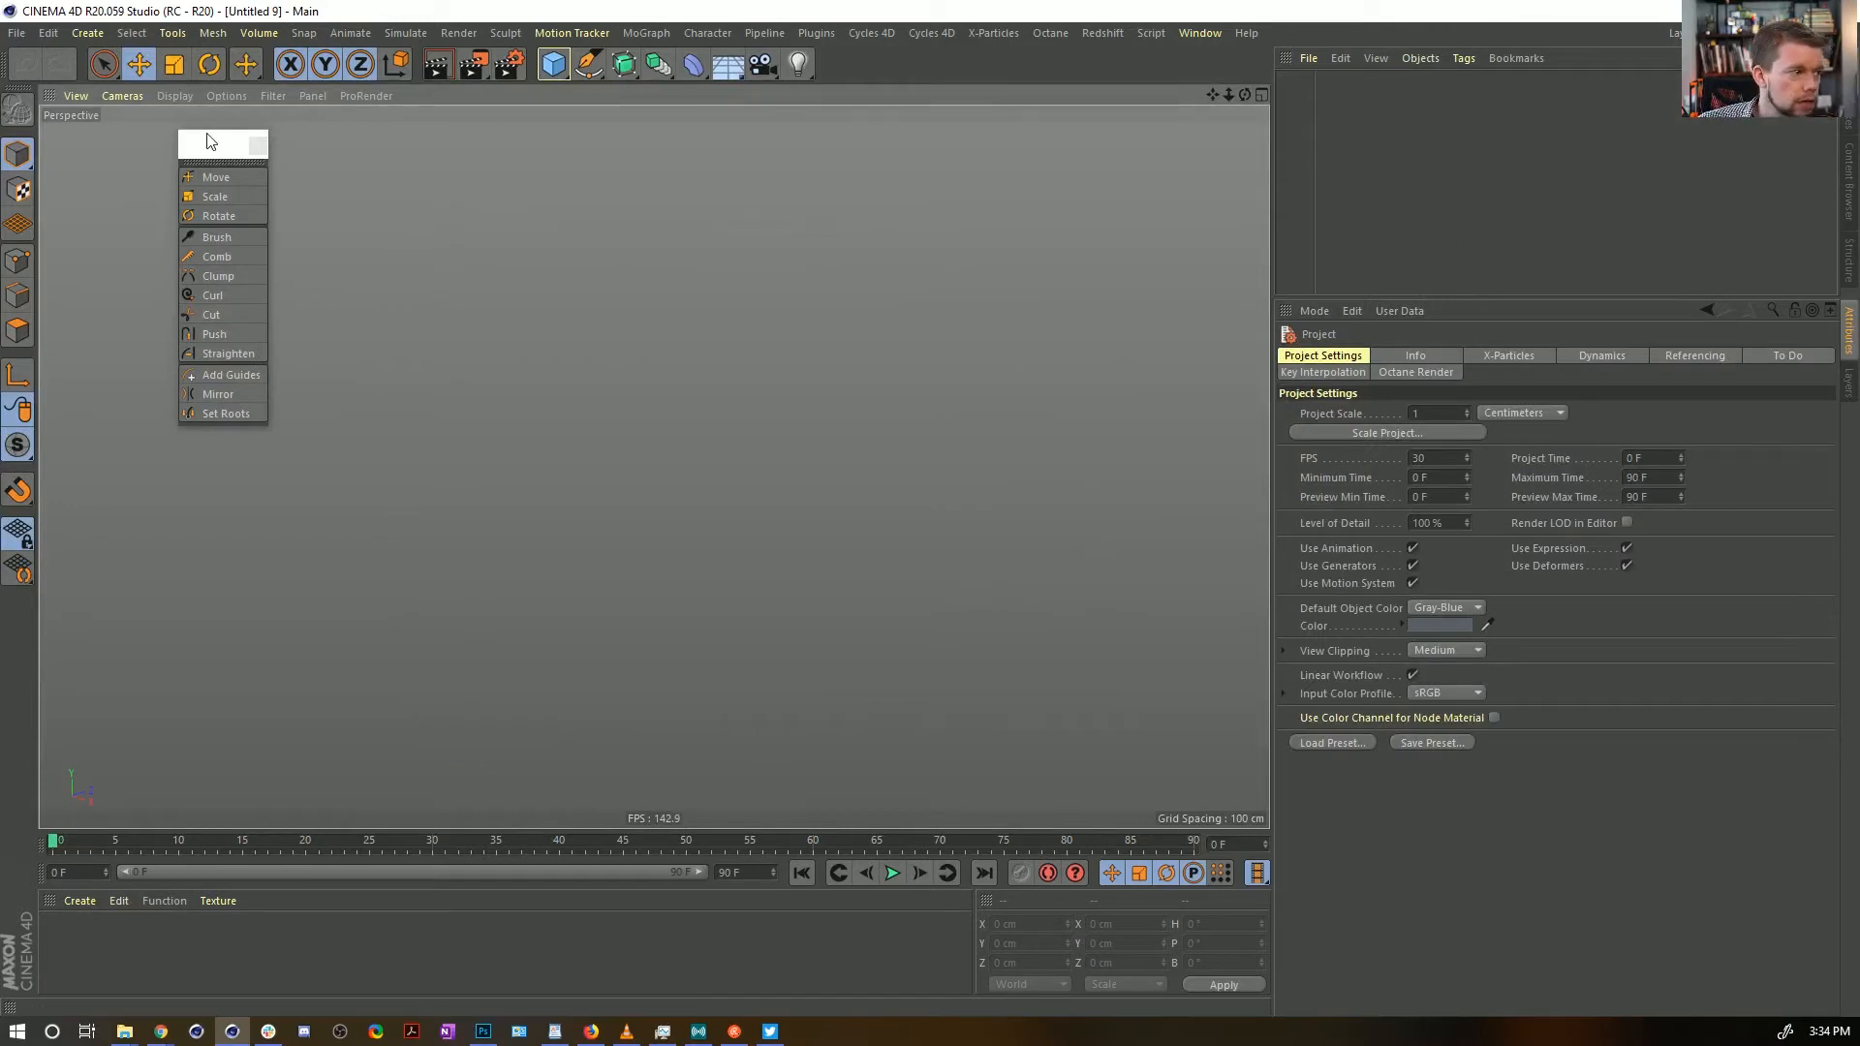
pyautogui.click(258, 146)
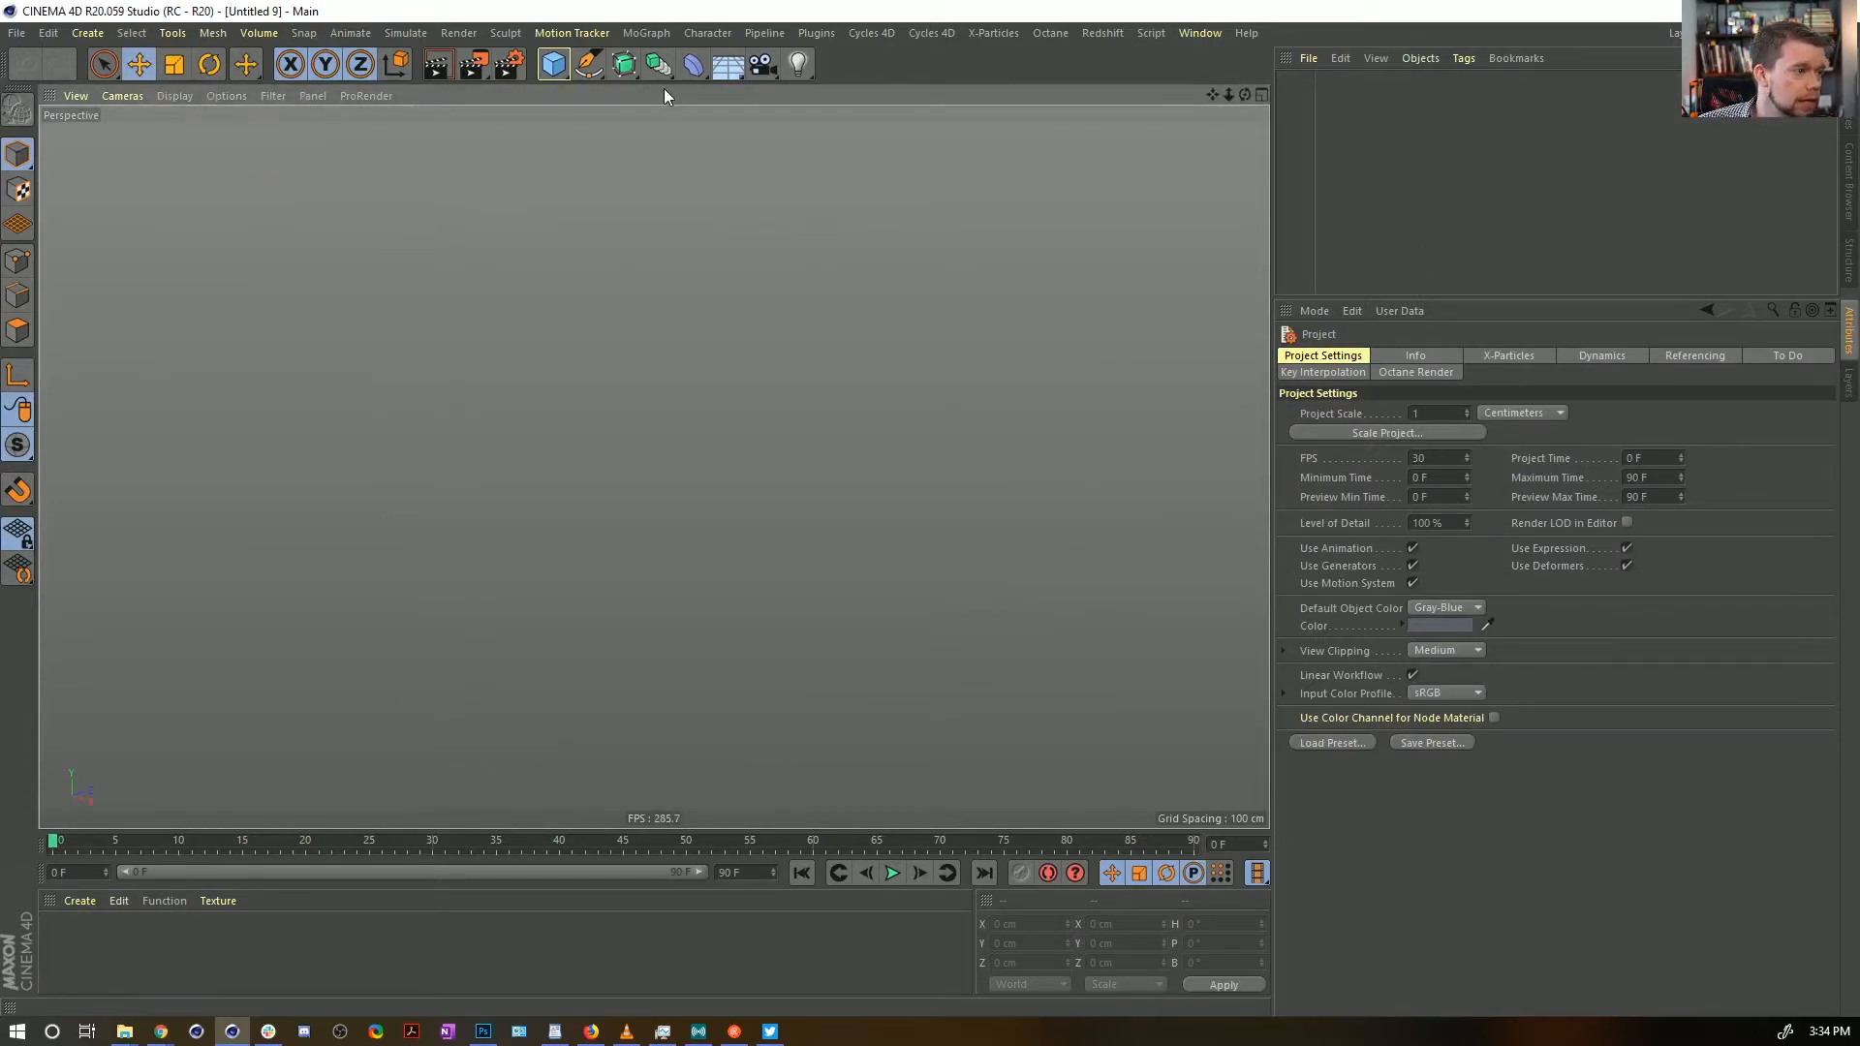
pyautogui.click(597, 74)
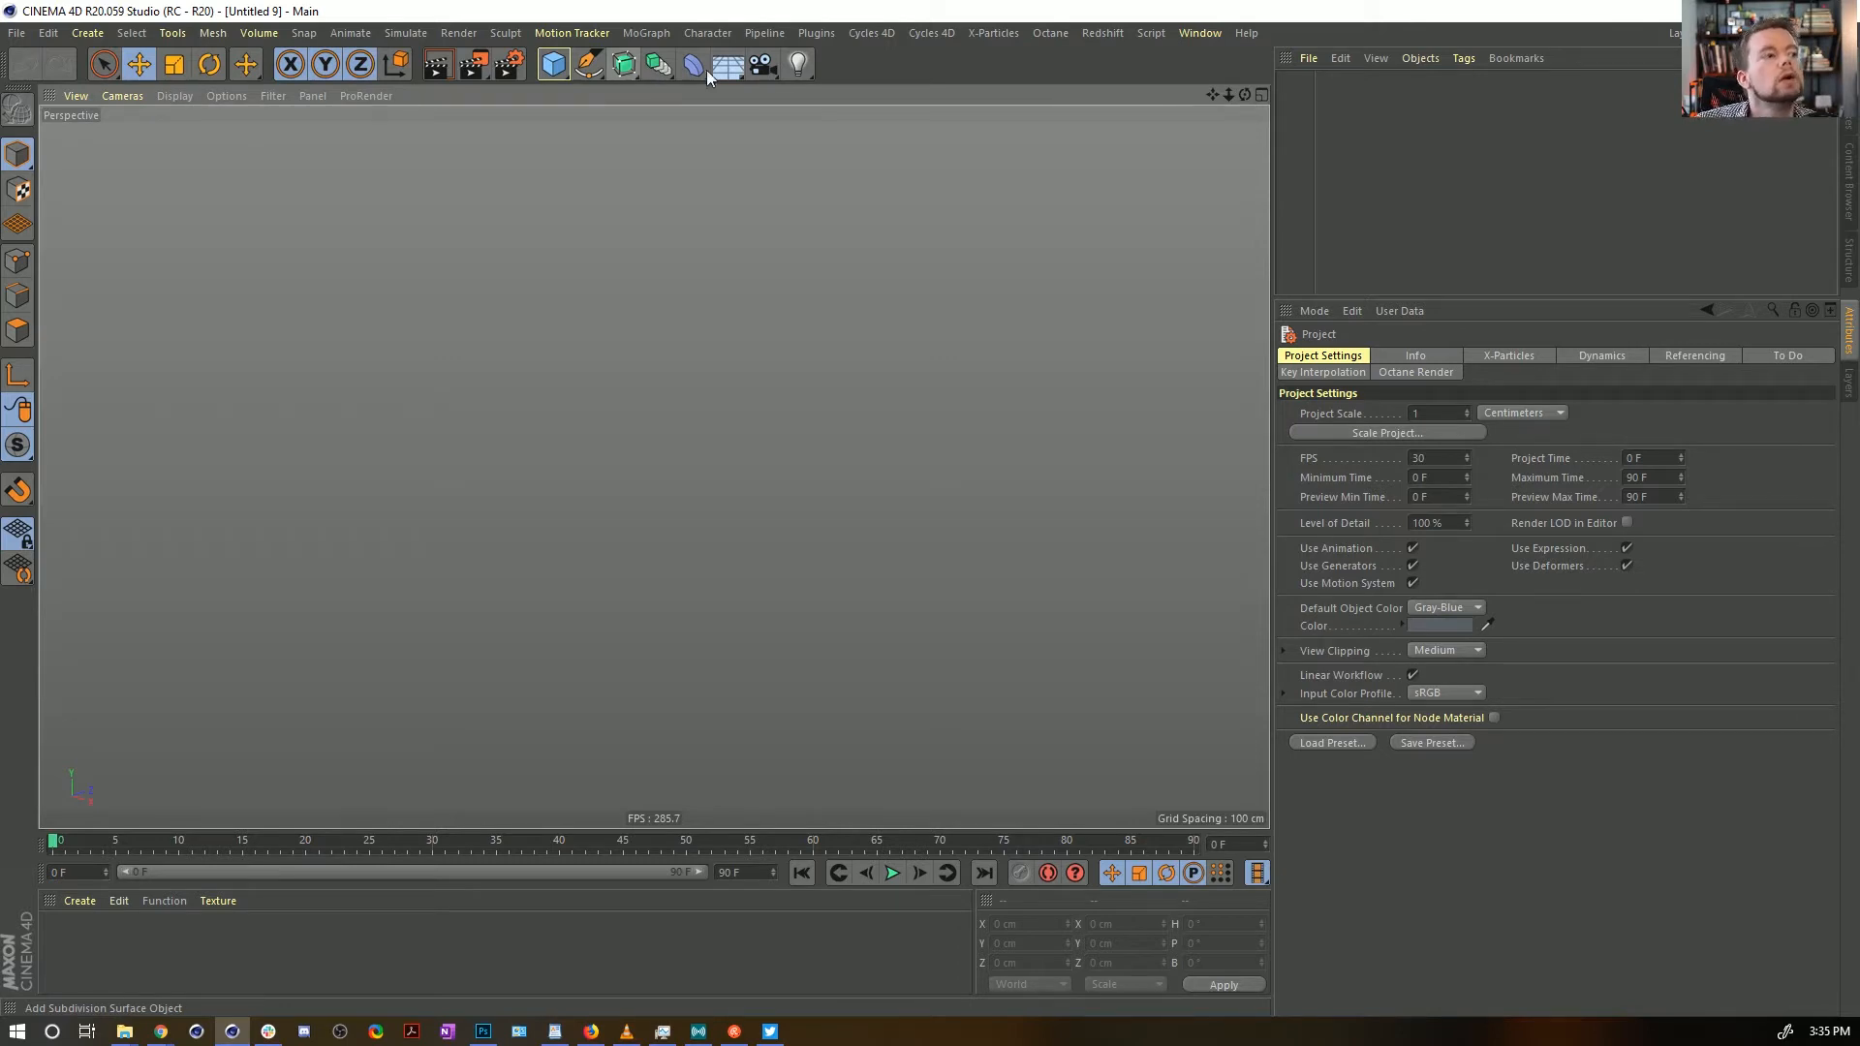
# Add a Plane displayed with its segment lines and set its width segments to 1
pyautogui.click(553, 64)
pyautogui.click(707, 129)
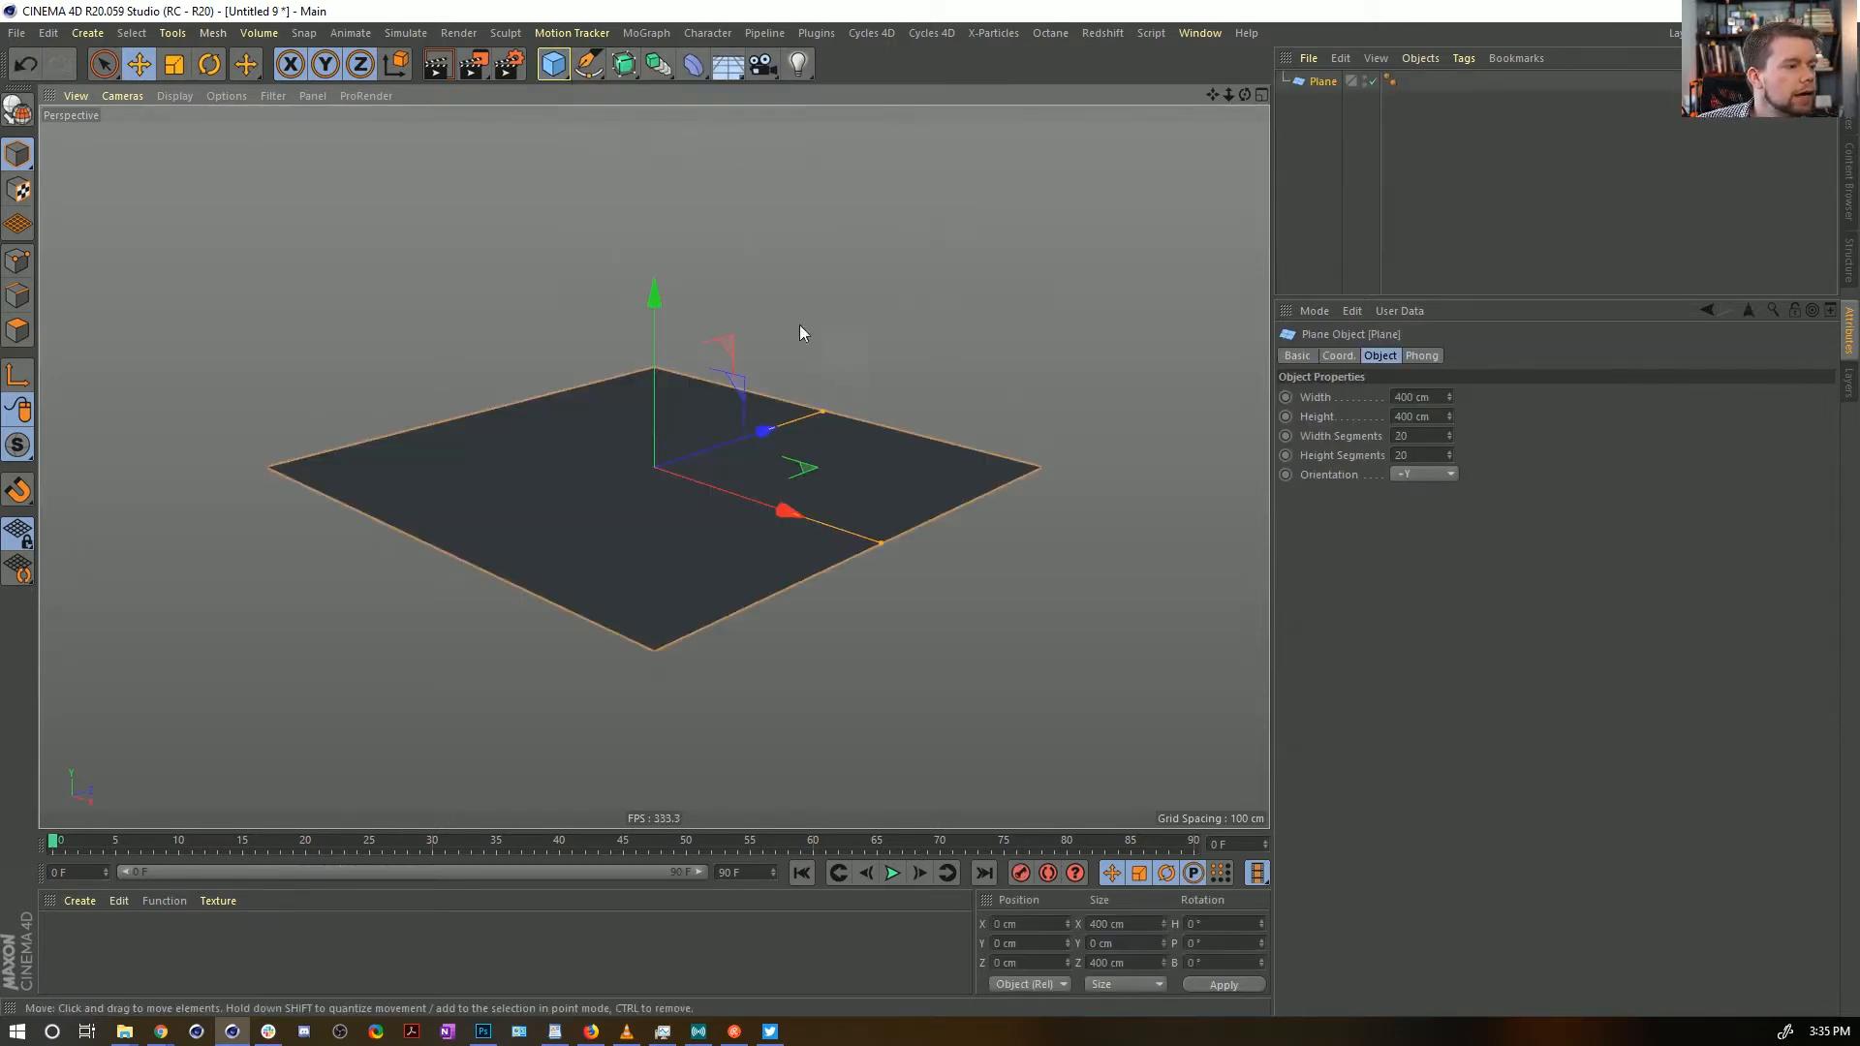
pyautogui.keyDown('alt'); pyautogui.moveTo(664, 465); pyautogui.dragTo(950, 589); pyautogui.keyUp('alt')
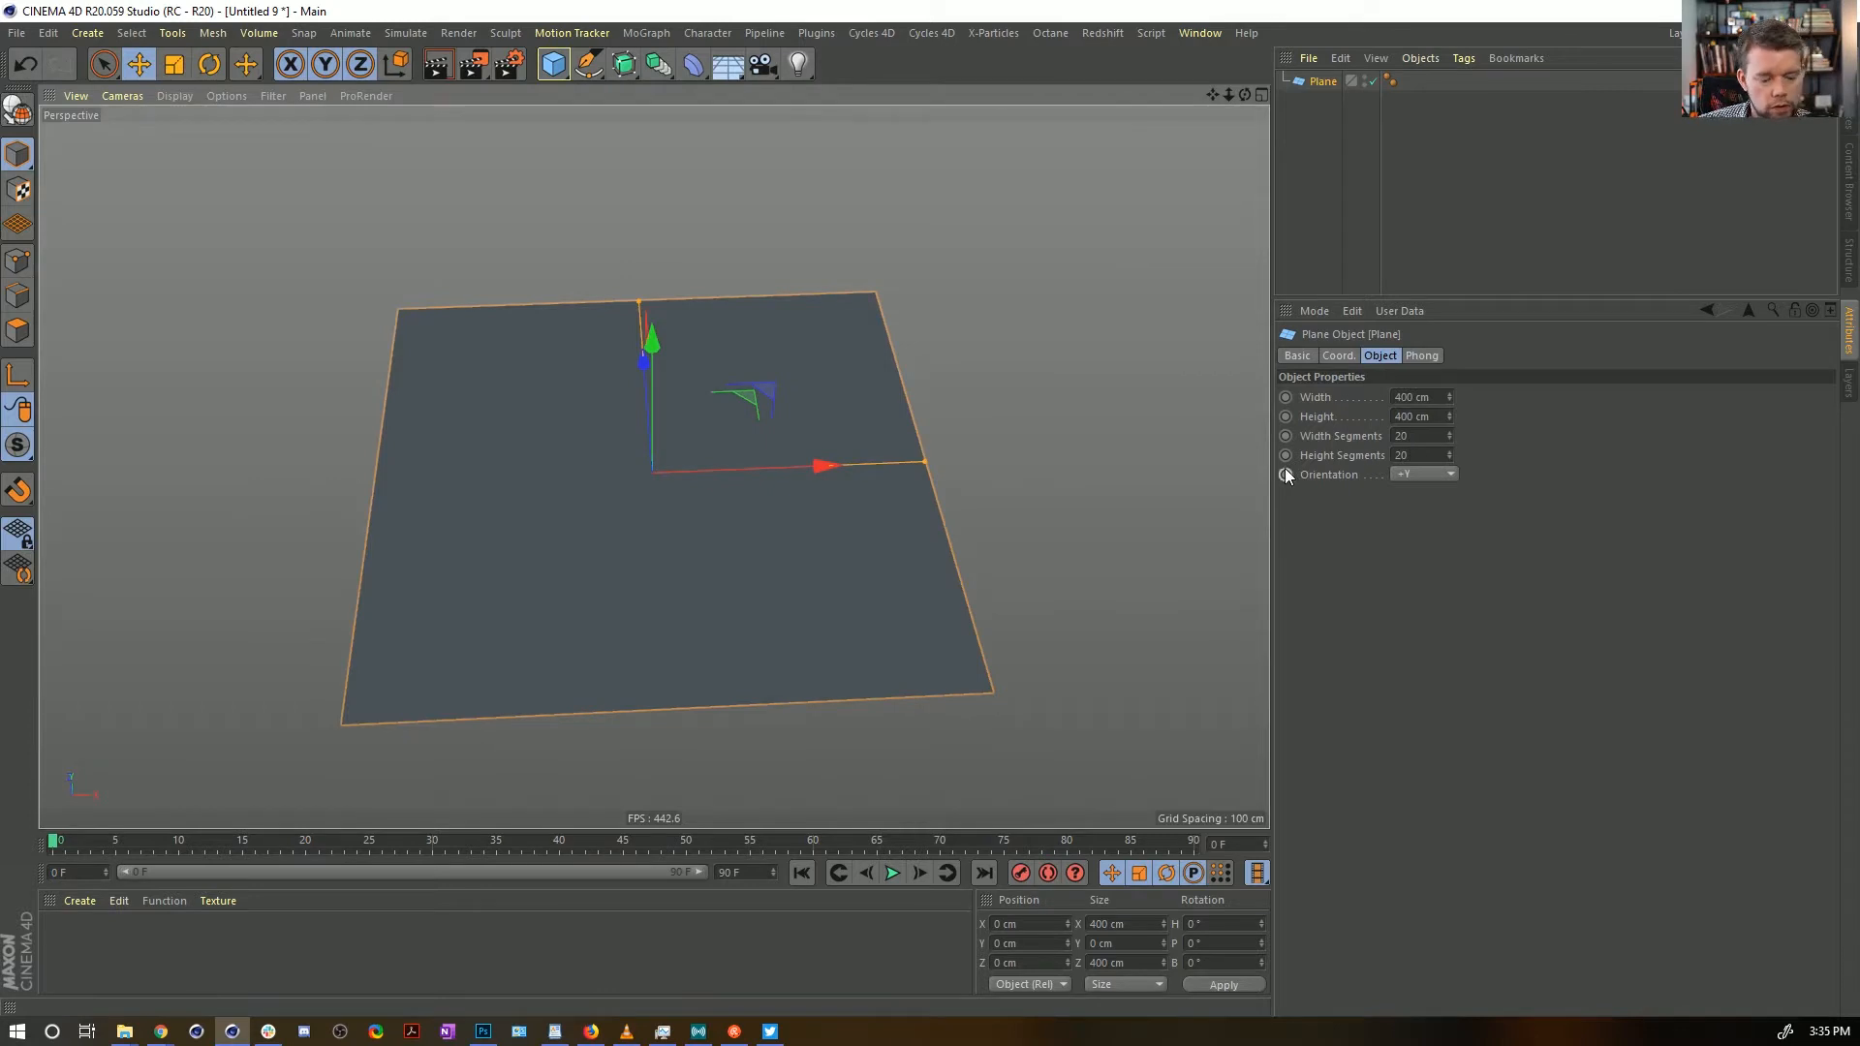
pyautogui.press('n')
pyautogui.press('b')
pyautogui.doubleClick(1406, 436)
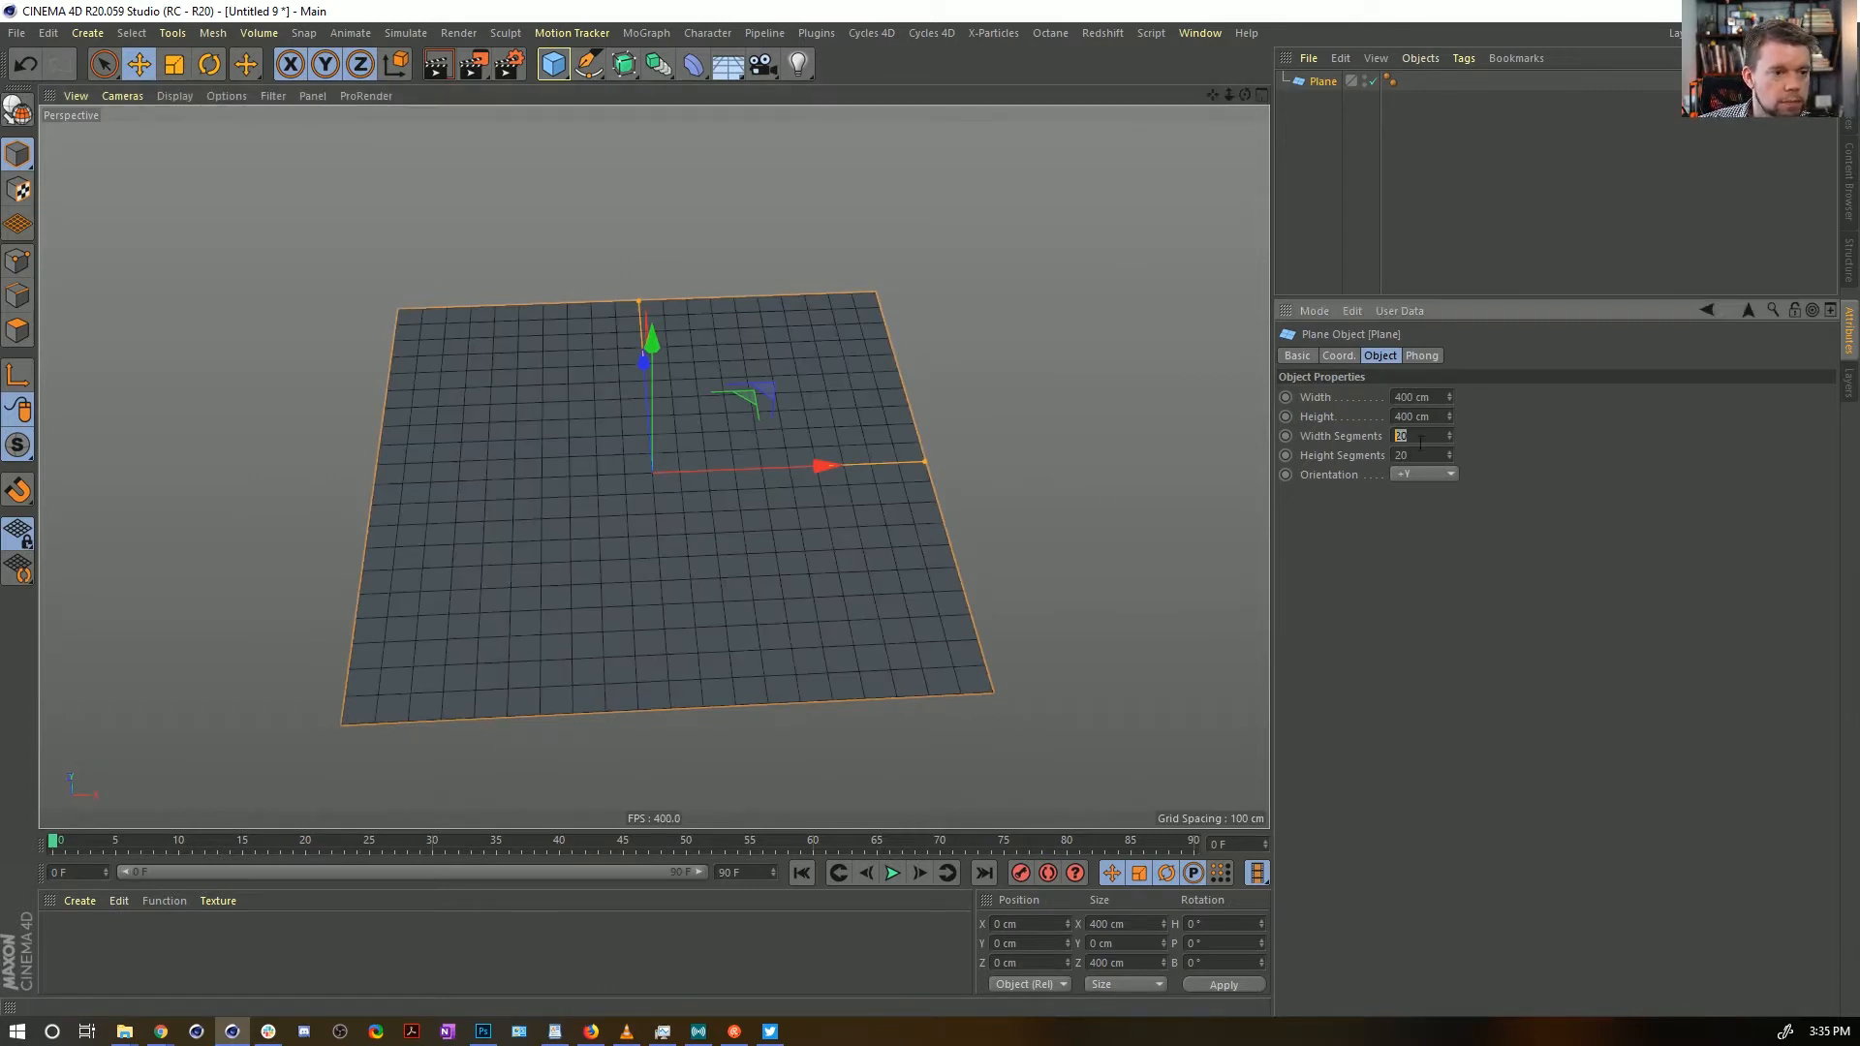
pyautogui.write('1')
pyautogui.press('Return')
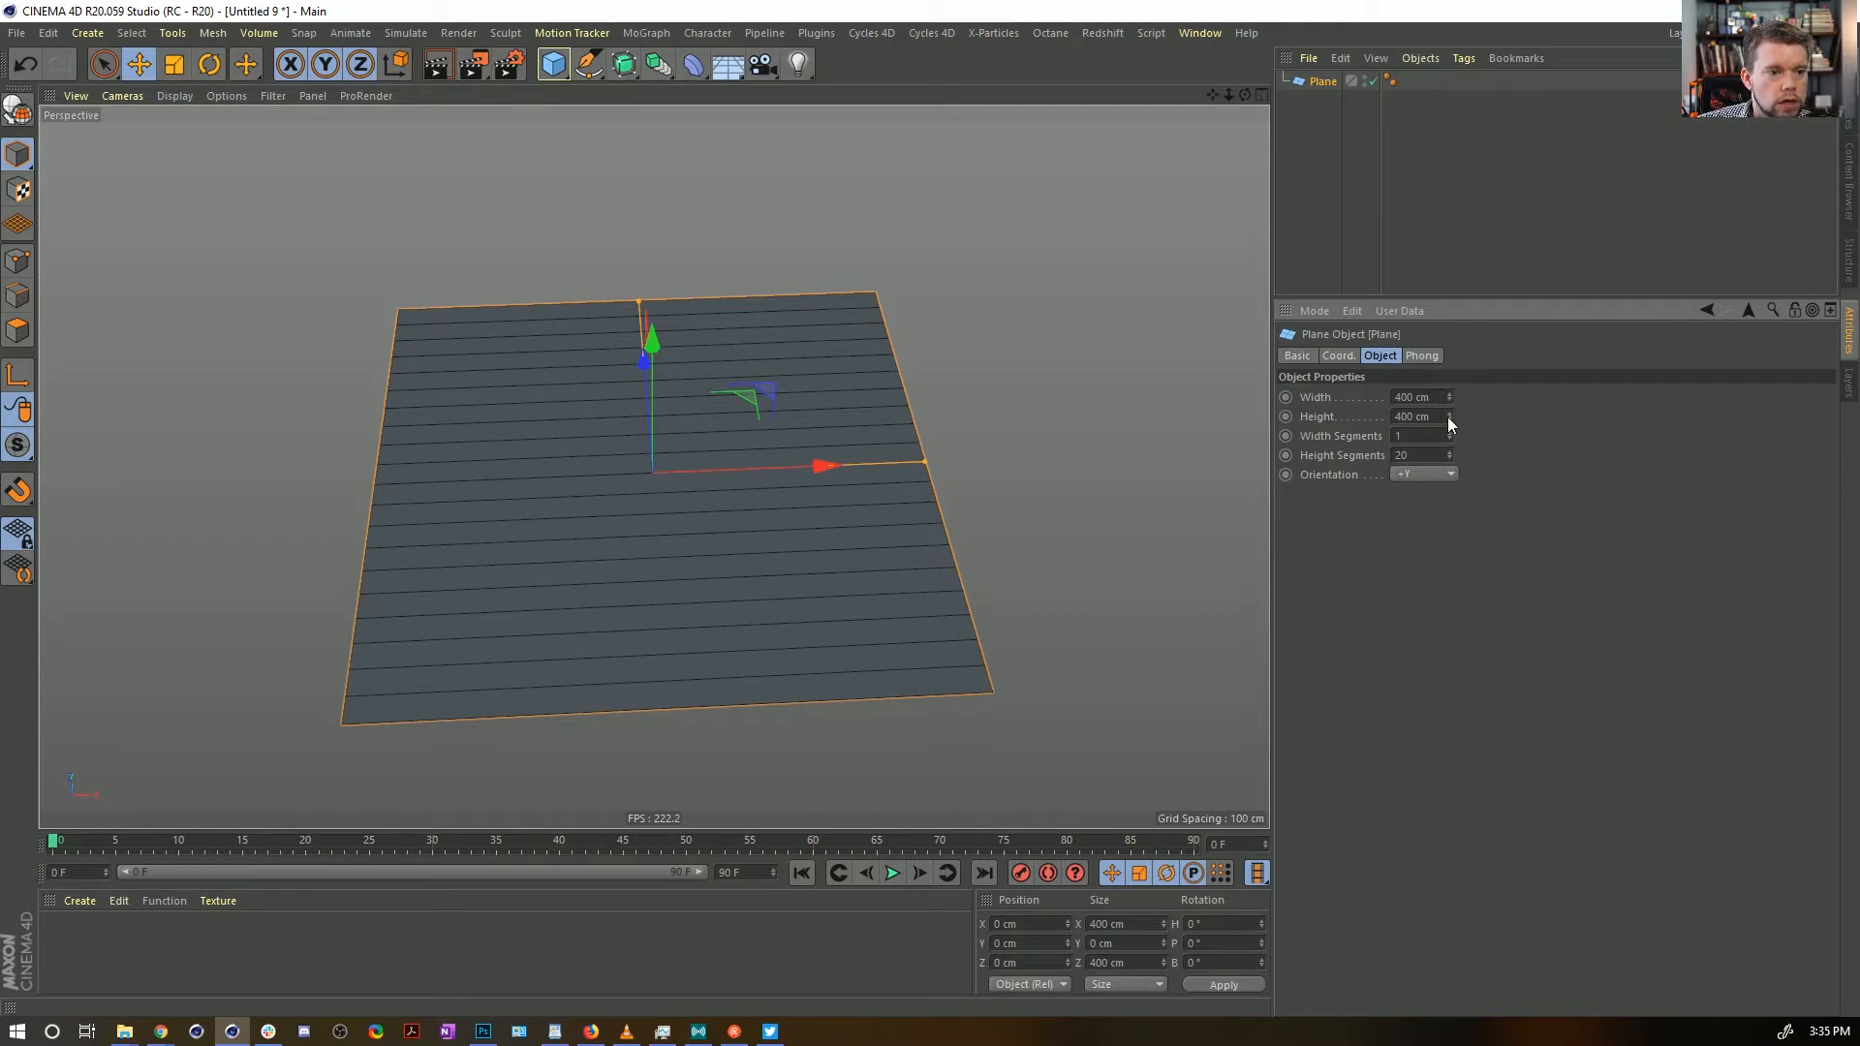
# Undo a trial height adjustment and narrow the plane to a width of 10 cm
pyautogui.moveTo(1448, 418); pyautogui.dragTo(1449, 488)
pyautogui.hotkey('ctrl', 'z')
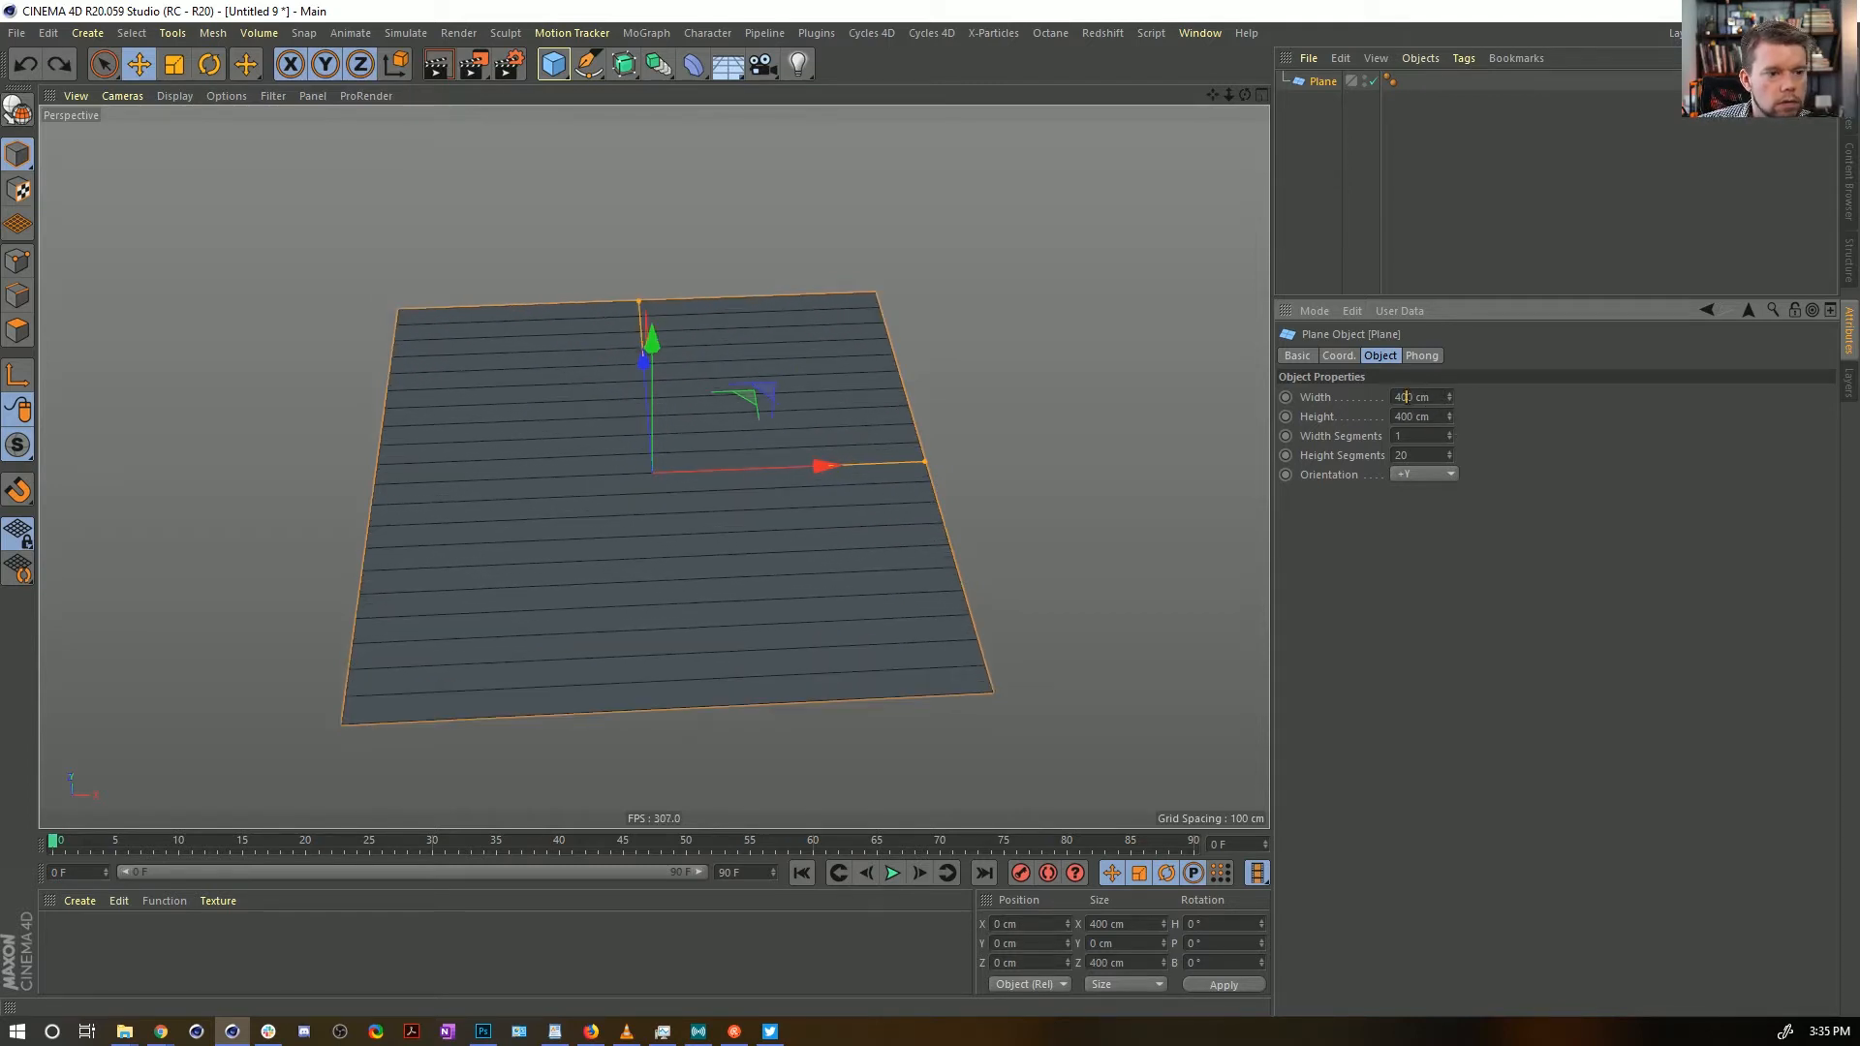
pyautogui.press('Delete')
pyautogui.press('Return')
pyautogui.moveTo(1423, 400); pyautogui.dragTo(1372, 408)
pyautogui.write('10')
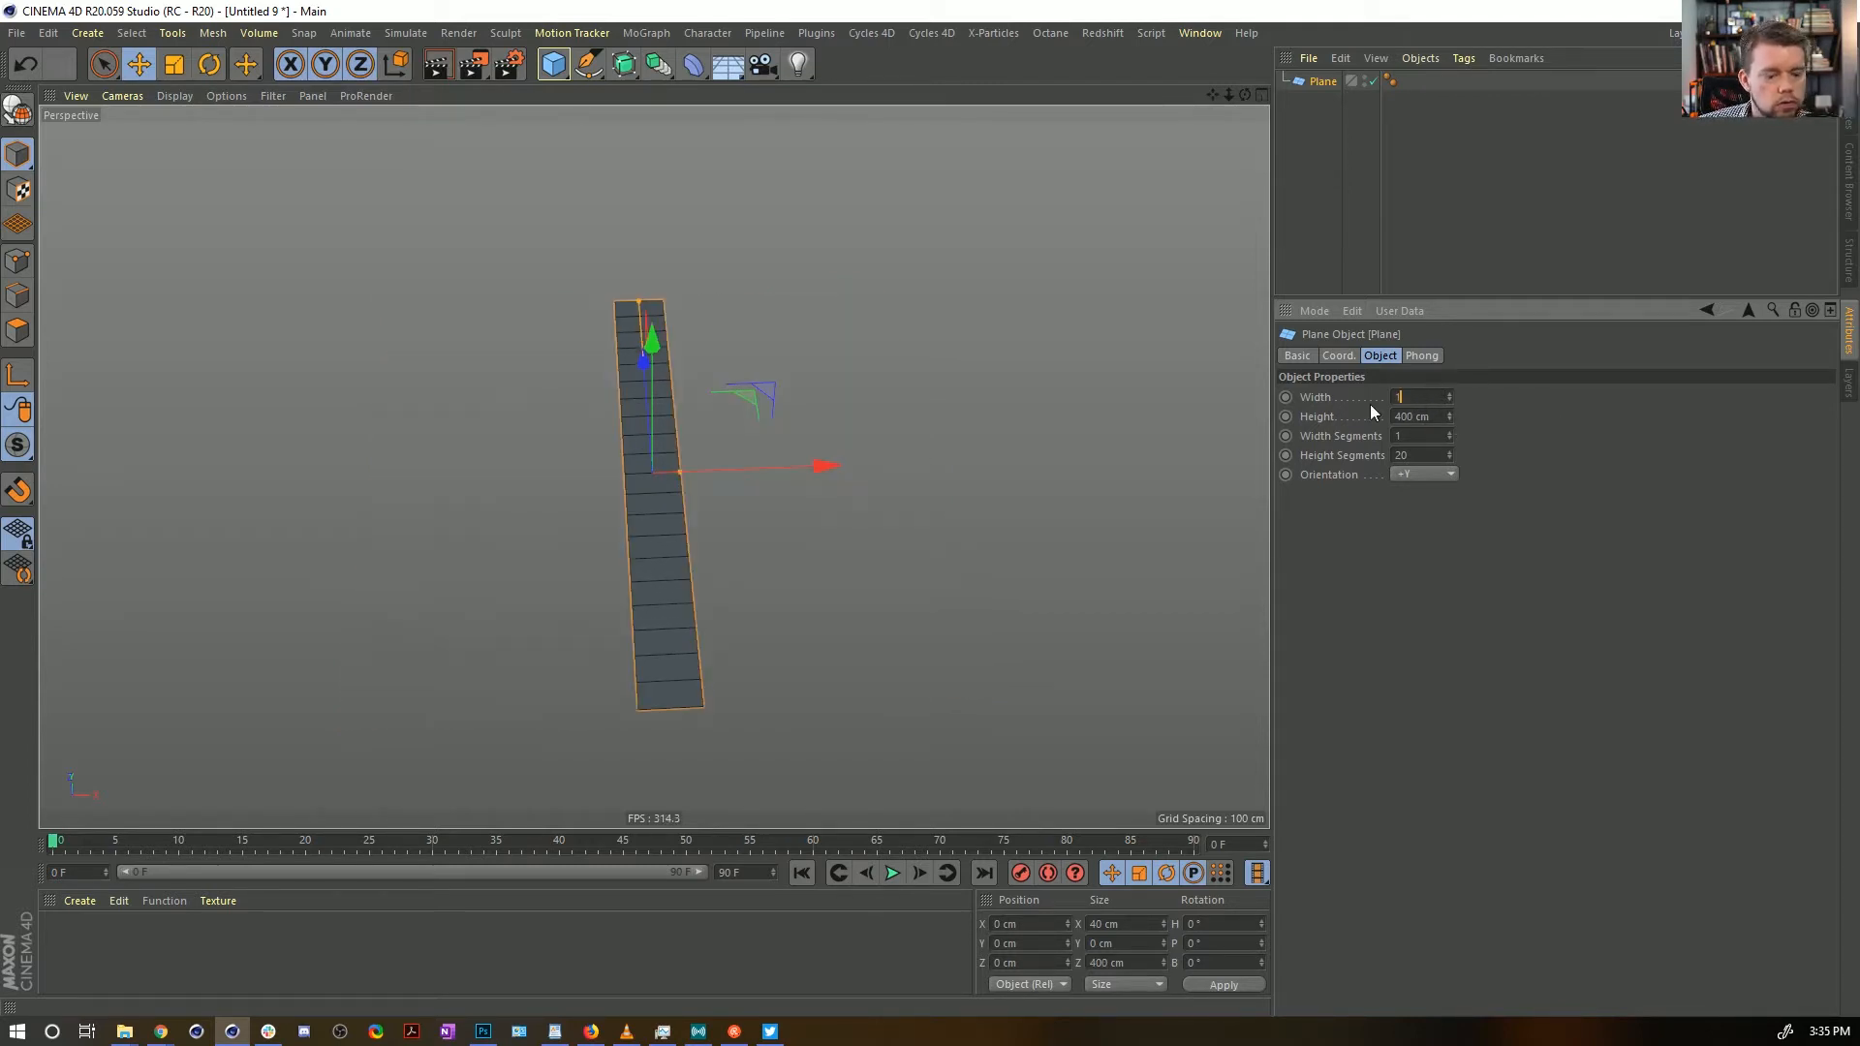
pyautogui.press('Return')
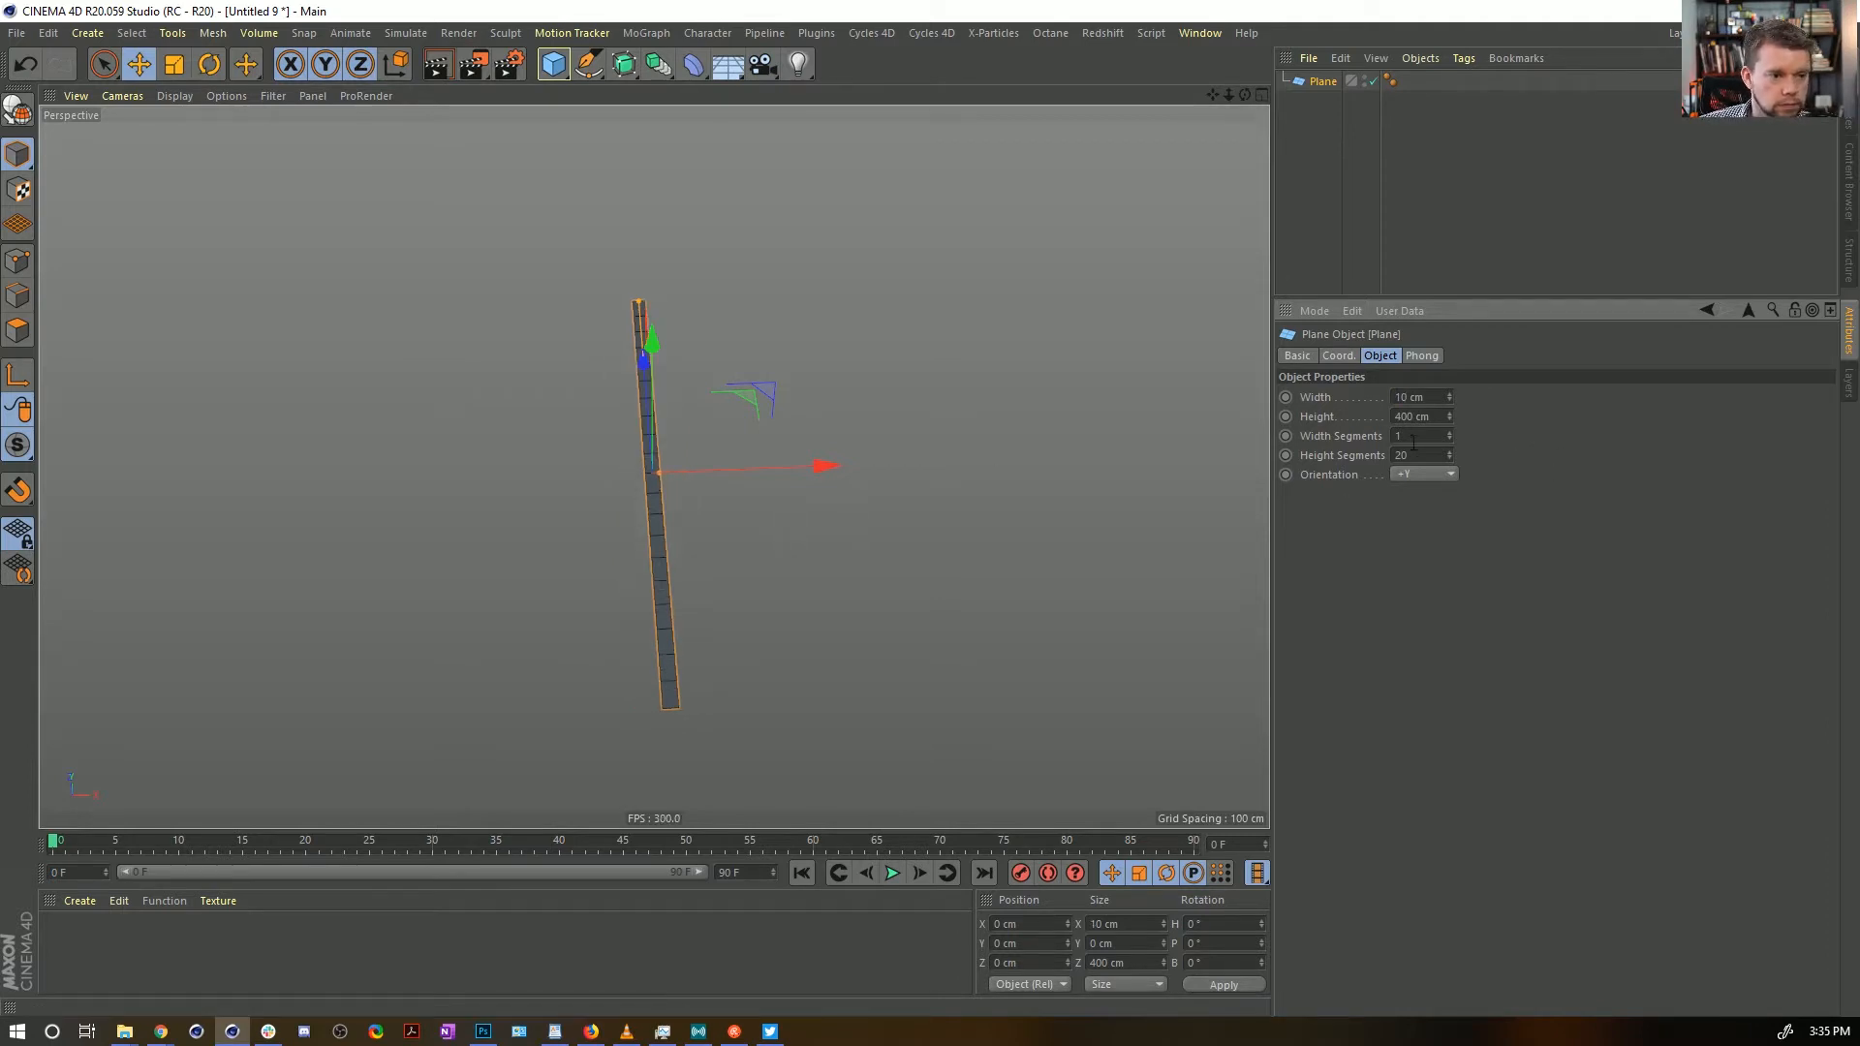
# Lengthen the plane strip to a height of 1000 cm and set its height segments to 100
pyautogui.keyDown('alt'); pyautogui.moveTo(760, 499); pyautogui.dragTo(915, 515); pyautogui.keyUp('alt')
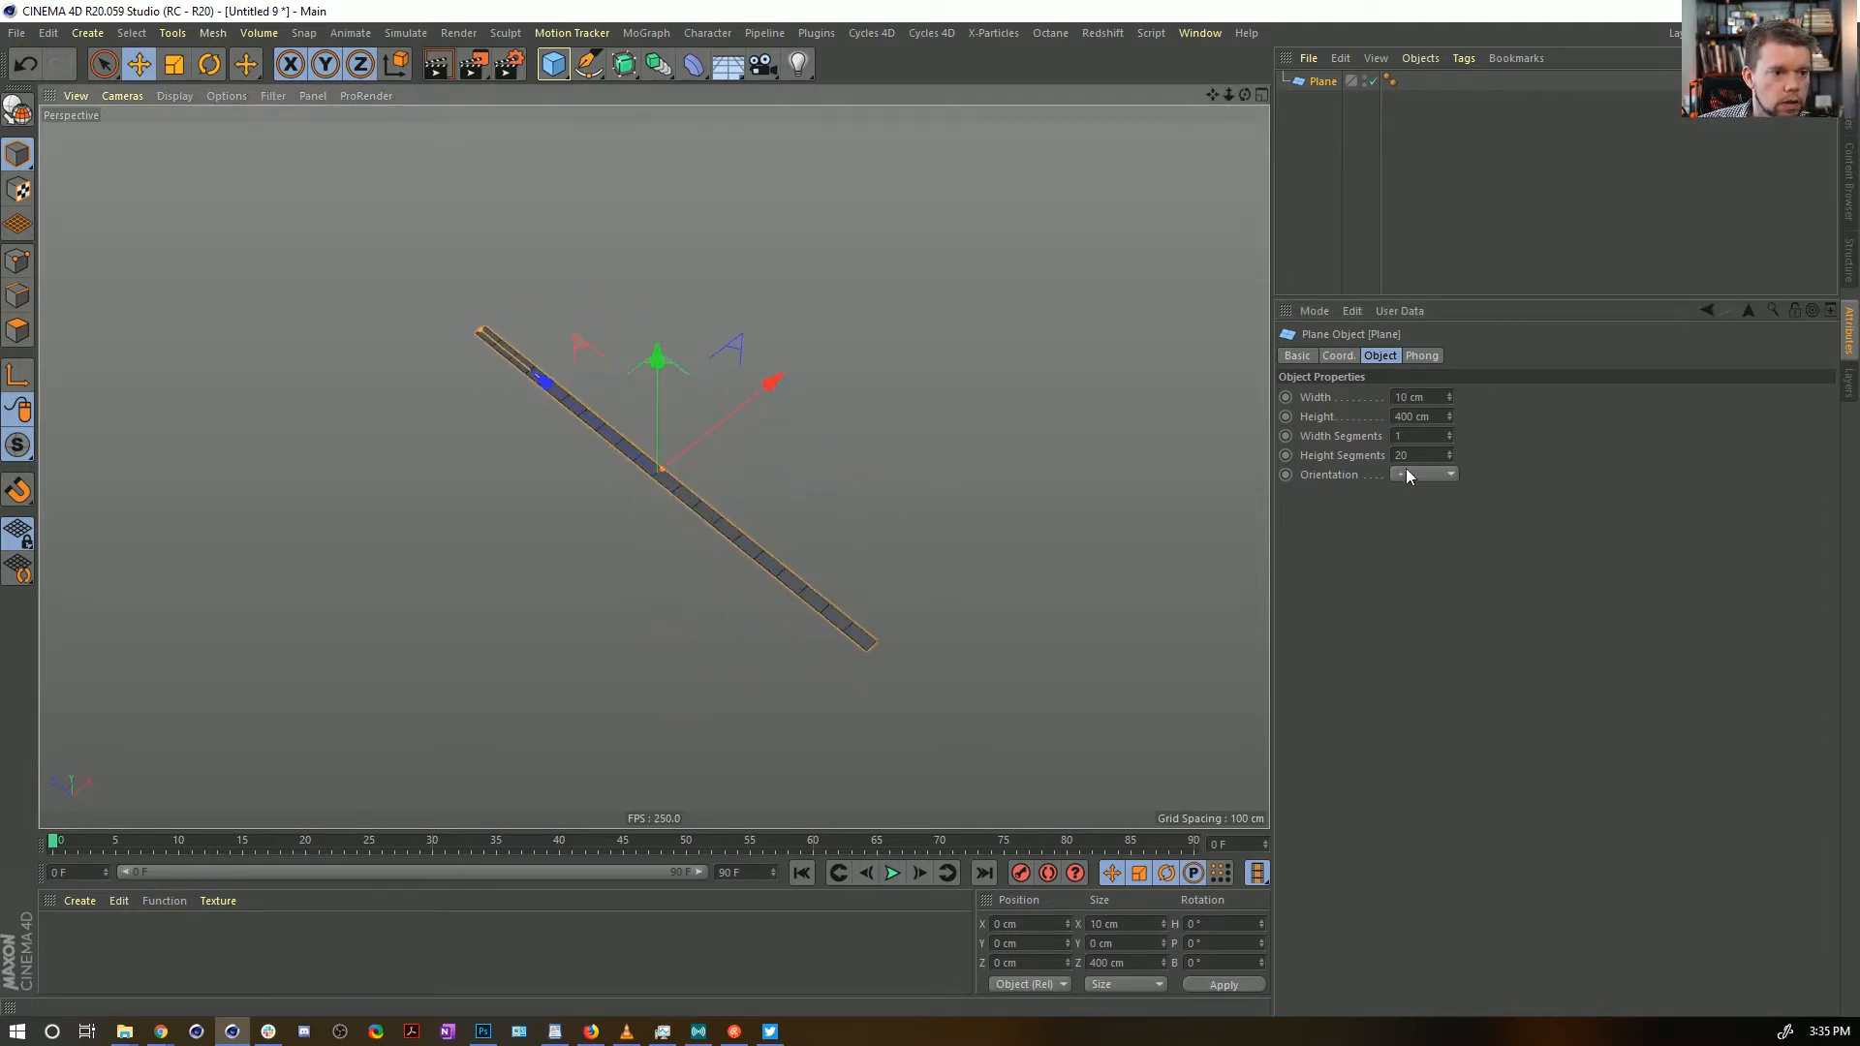
pyautogui.click(1395, 417)
pyautogui.write('10')
pyautogui.press('Return')
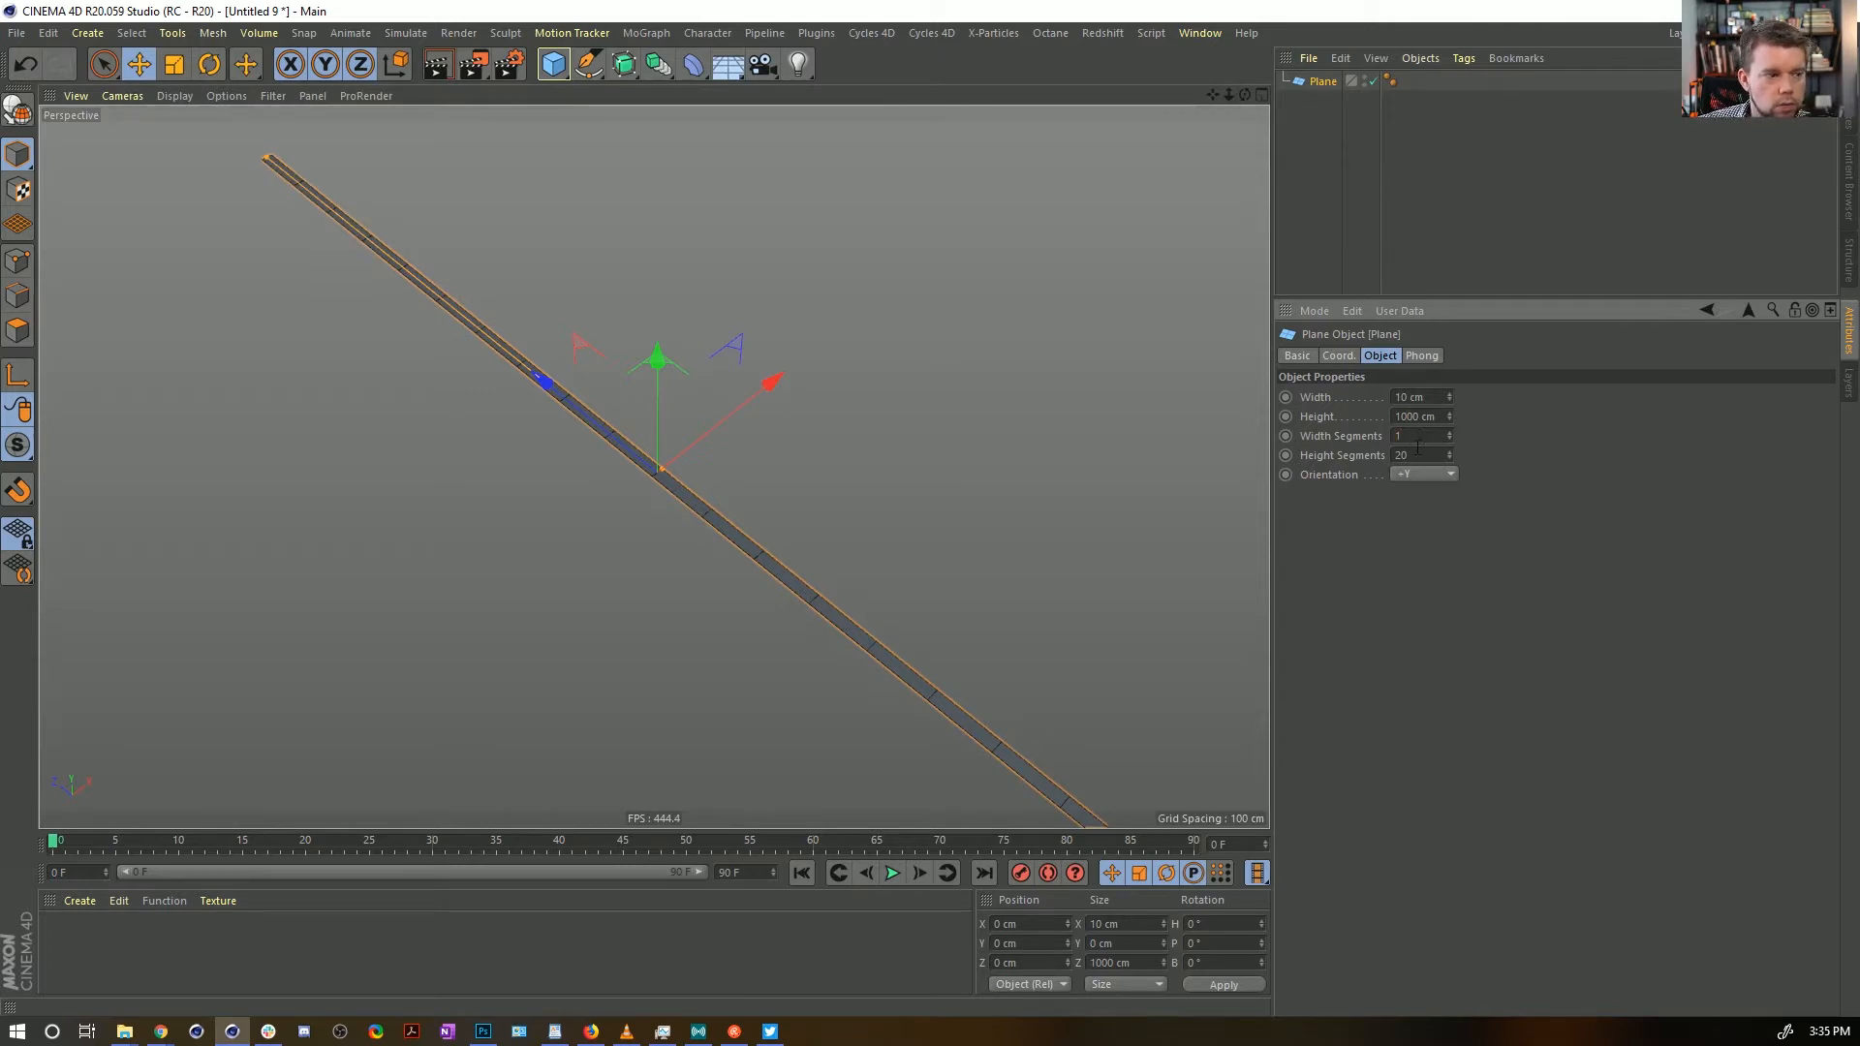
pyautogui.click(1421, 452)
pyautogui.write('100')
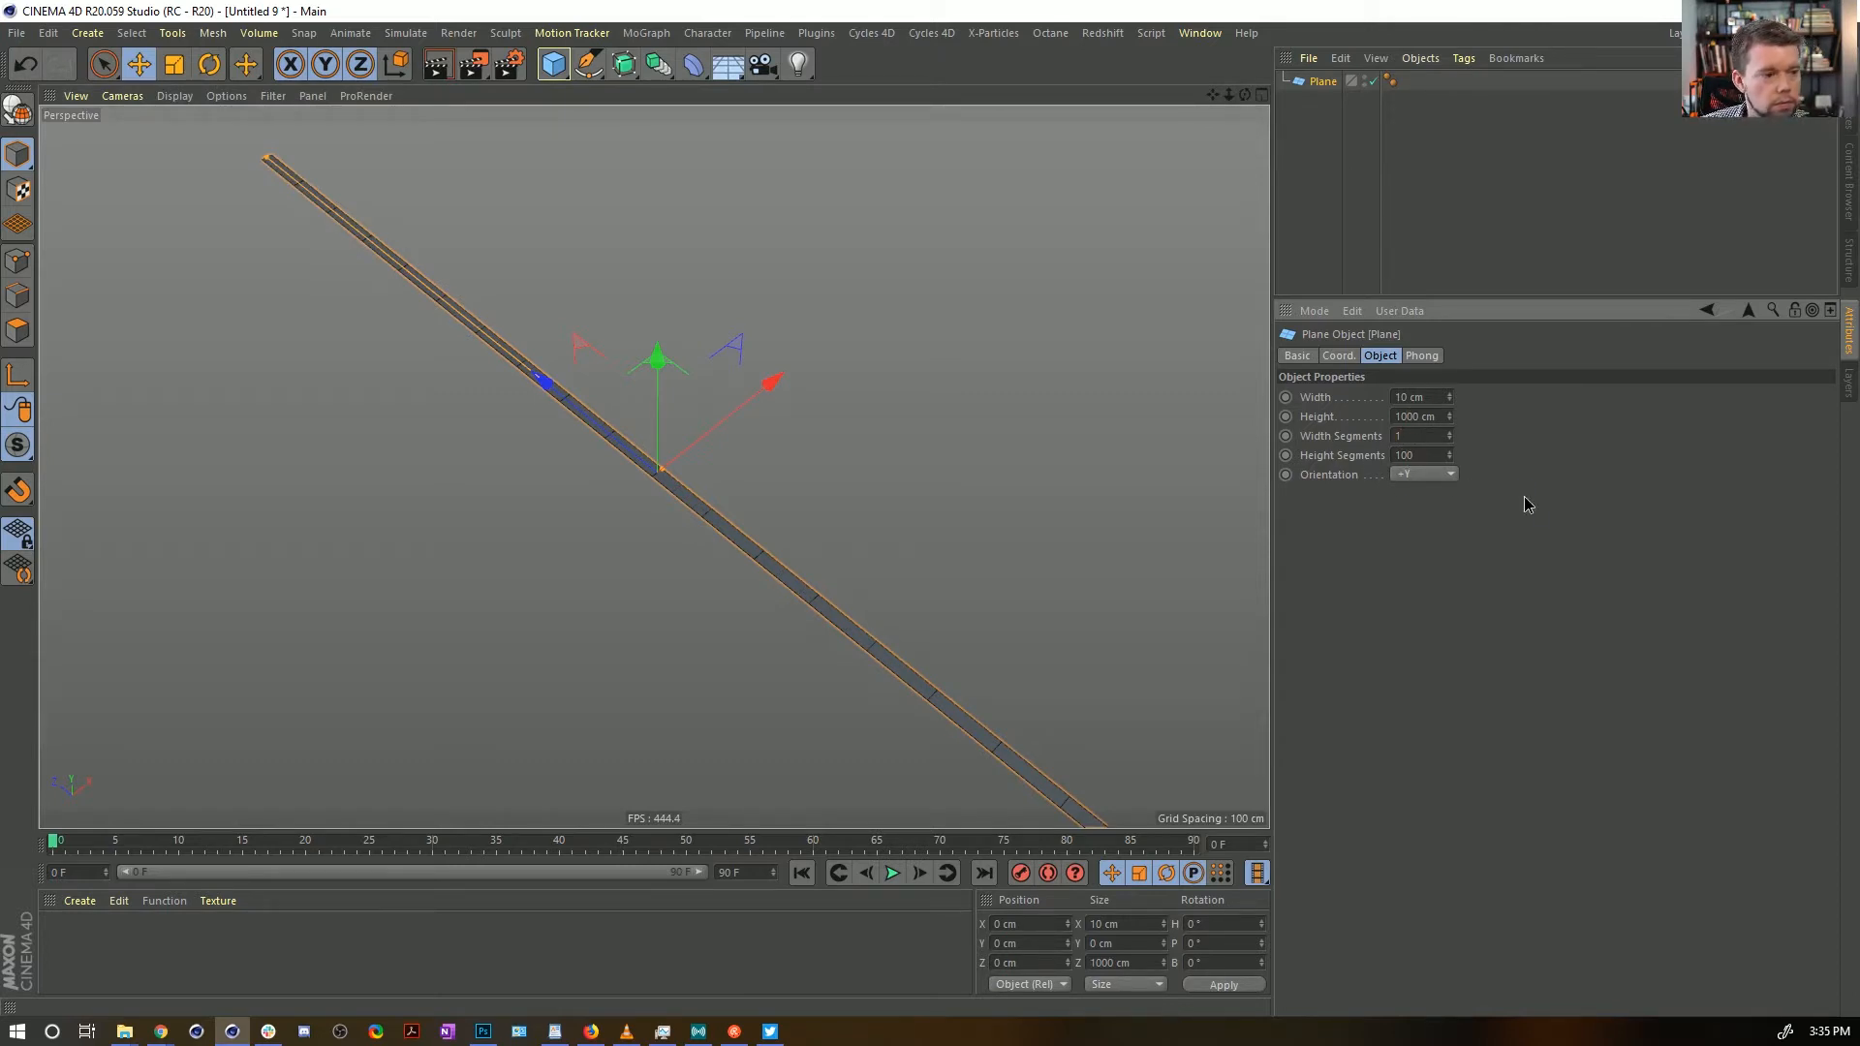
# Extend the plane strip's height to 10000 cm and raise its height segments to 1000
pyautogui.moveTo(859, 623)
pyautogui.keyDown('alt'); pyautogui.mouseDown()
pyautogui.moveTo(1009, 610)
pyautogui.moveTo(871, 643)
pyautogui.mouseUp(); pyautogui.keyUp('alt')
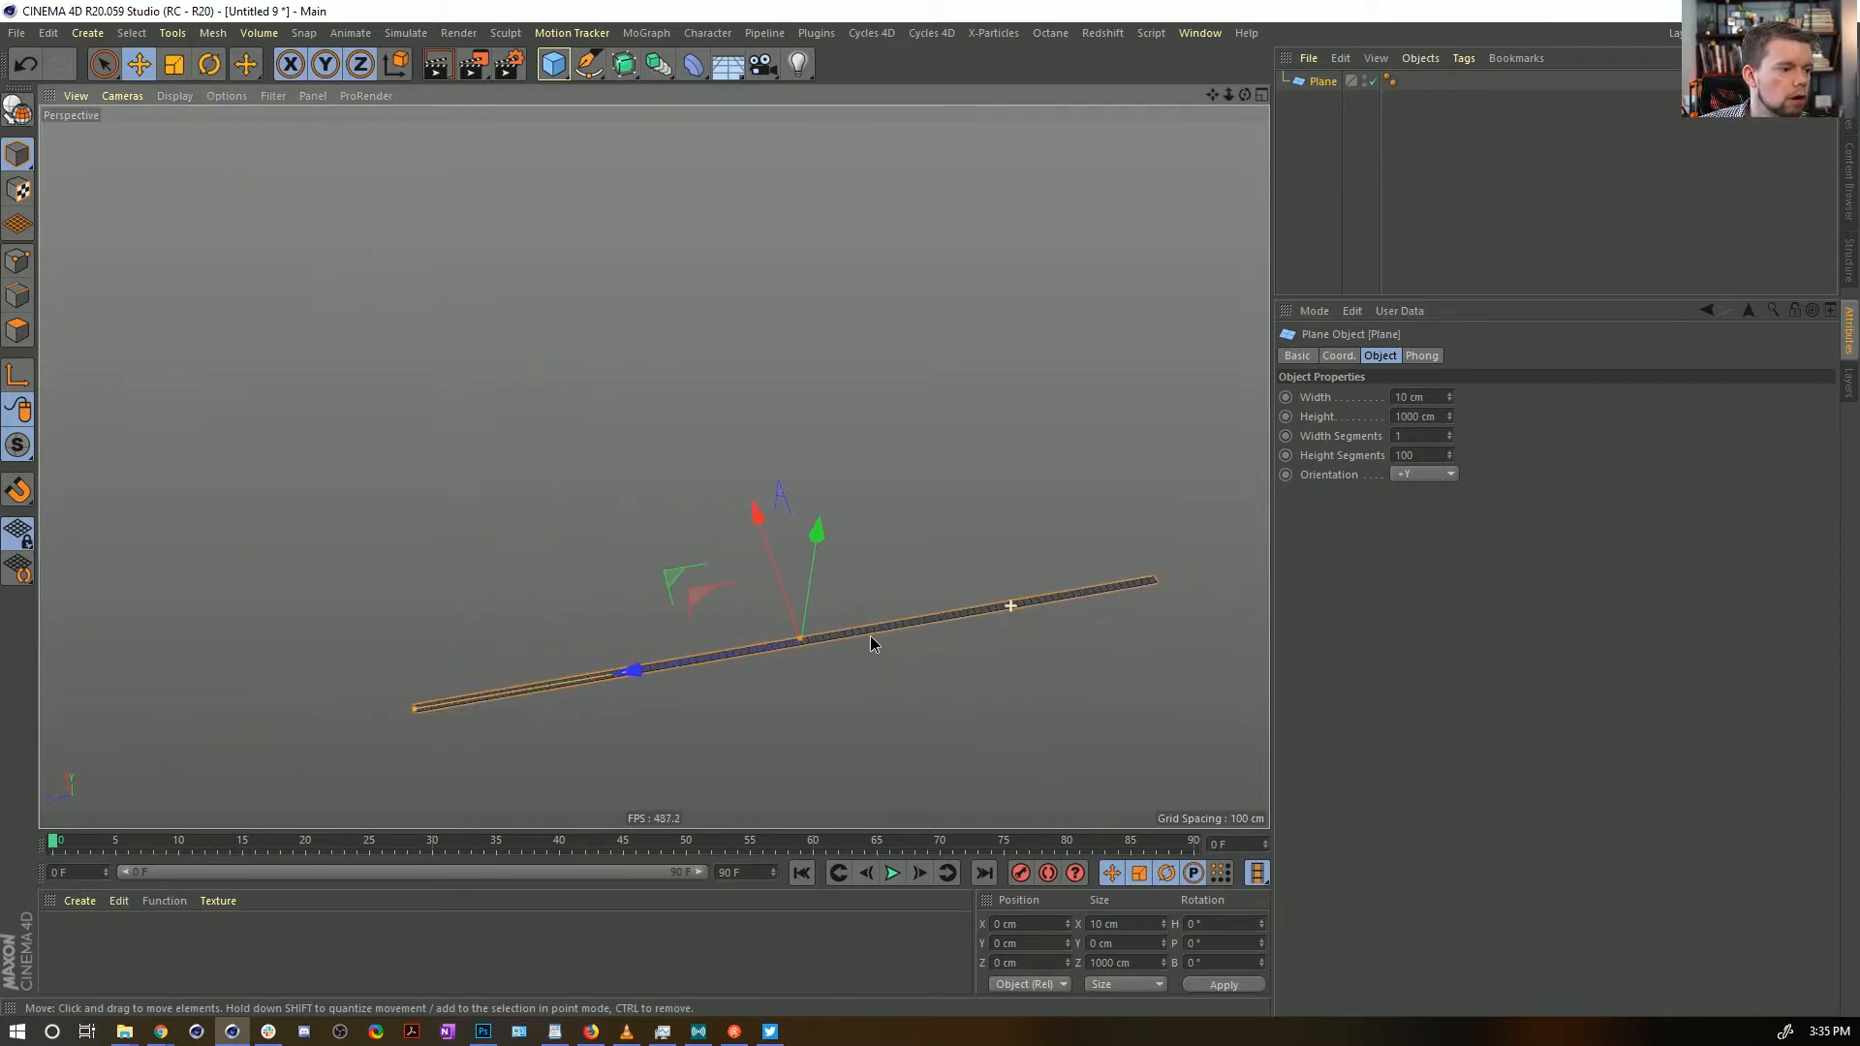
pyautogui.click(1416, 417)
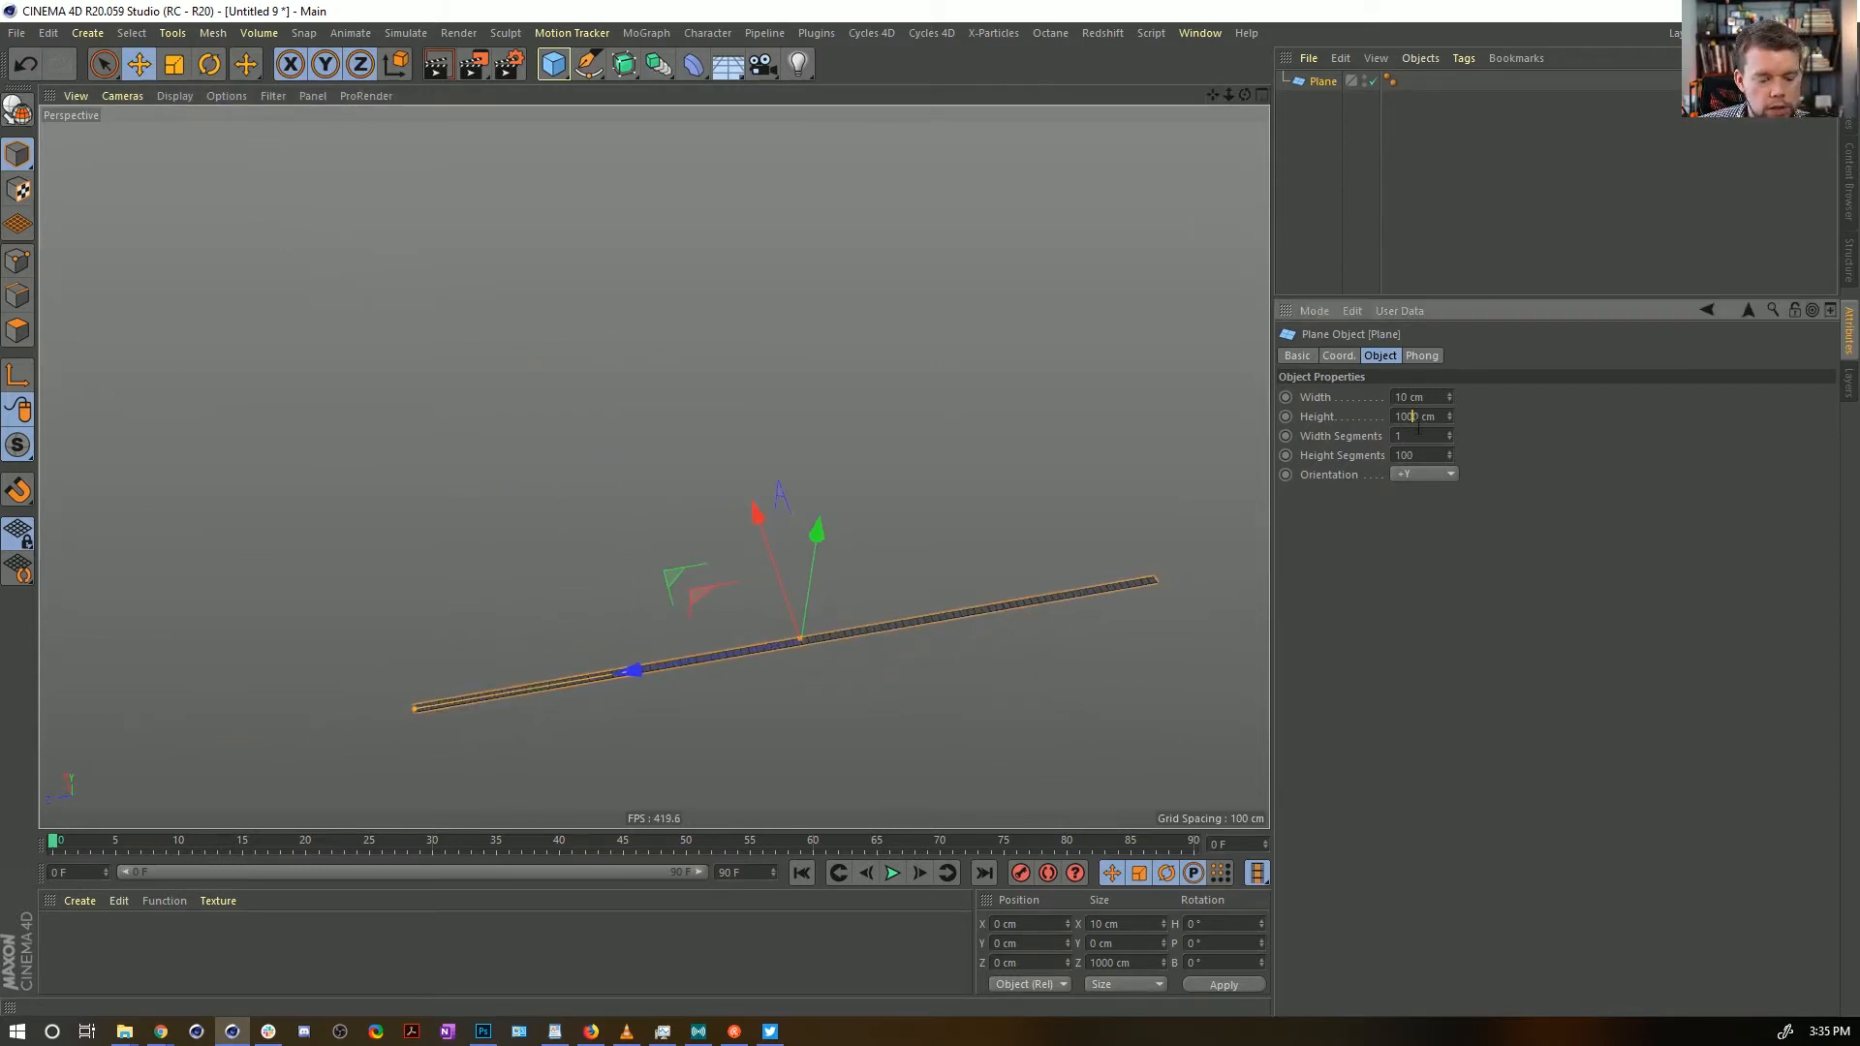
pyautogui.write('0')
pyautogui.click(1417, 455)
pyautogui.write('0')
pyautogui.press('Return')
pyautogui.keyDown('alt'); pyautogui.moveTo(1031, 579); pyautogui.dragTo(101, 665, button='right'); pyautogui.keyUp('alt')
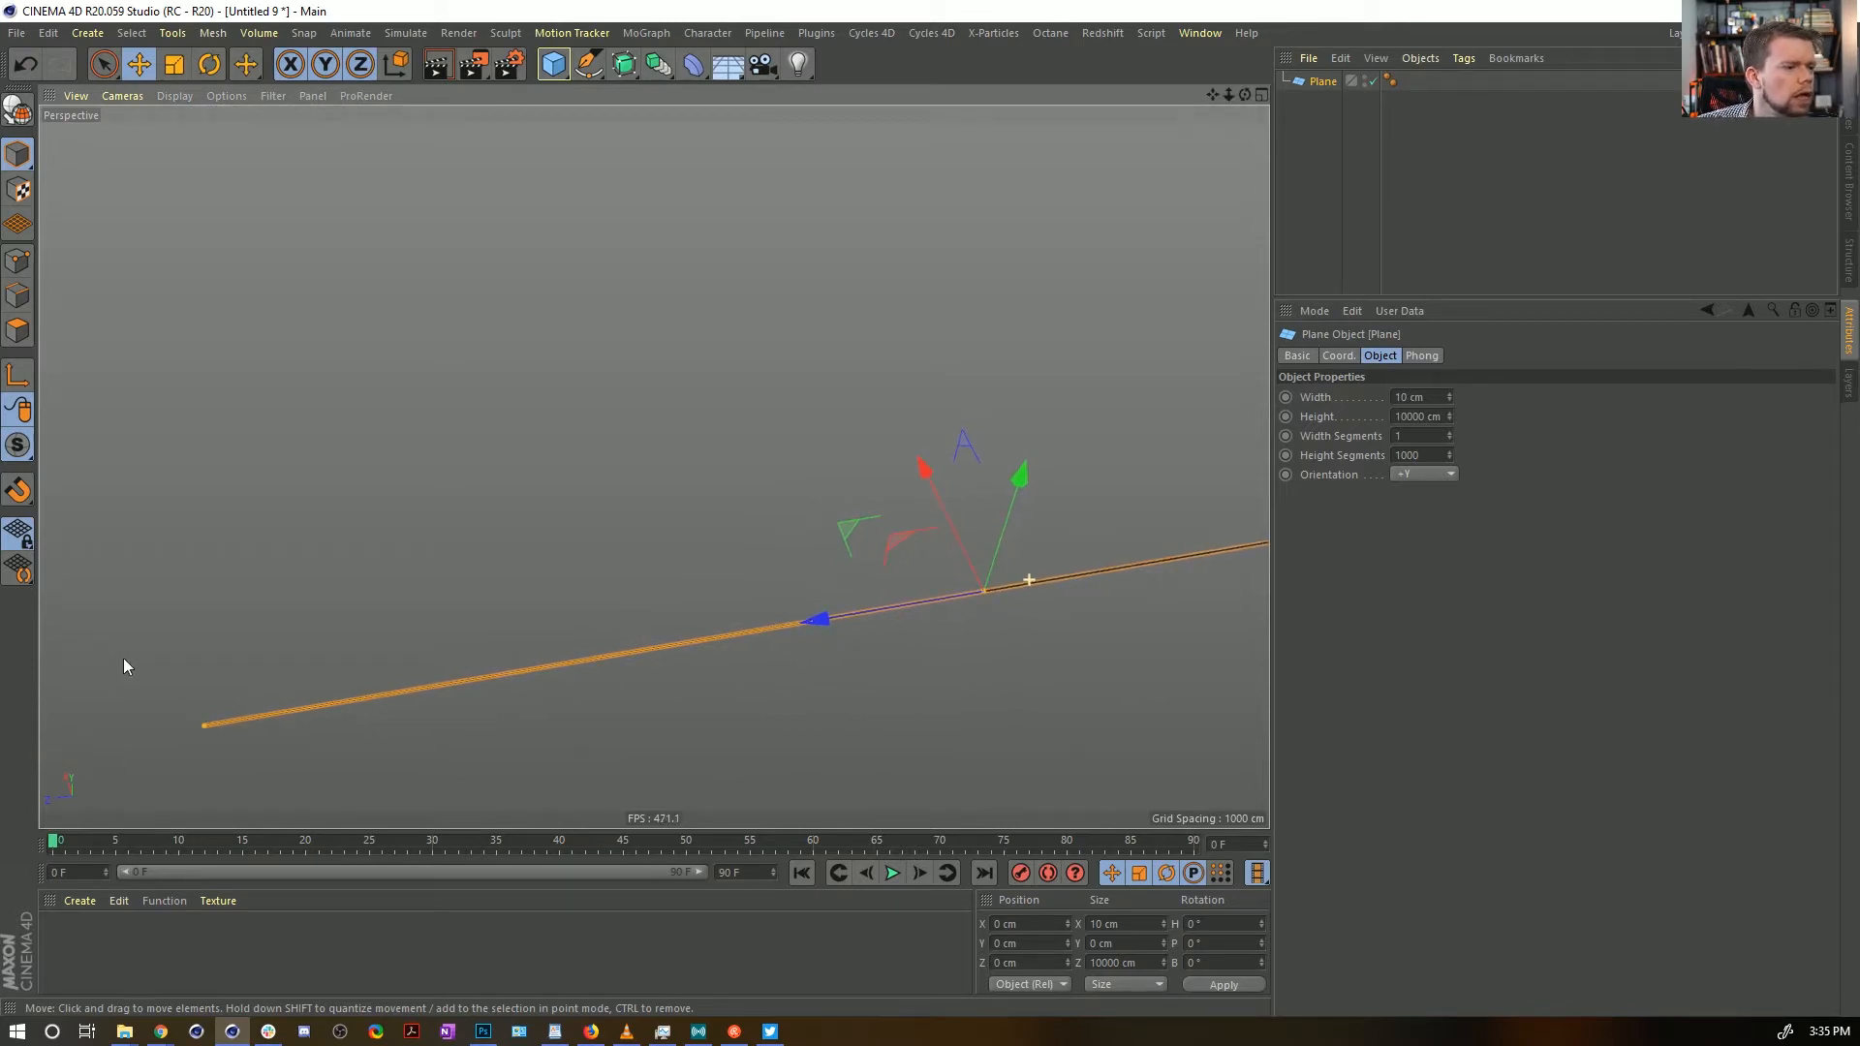
pyautogui.keyDown('alt'); pyautogui.moveTo(124, 659); pyautogui.dragTo(1138, 441); pyautogui.keyUp('alt')
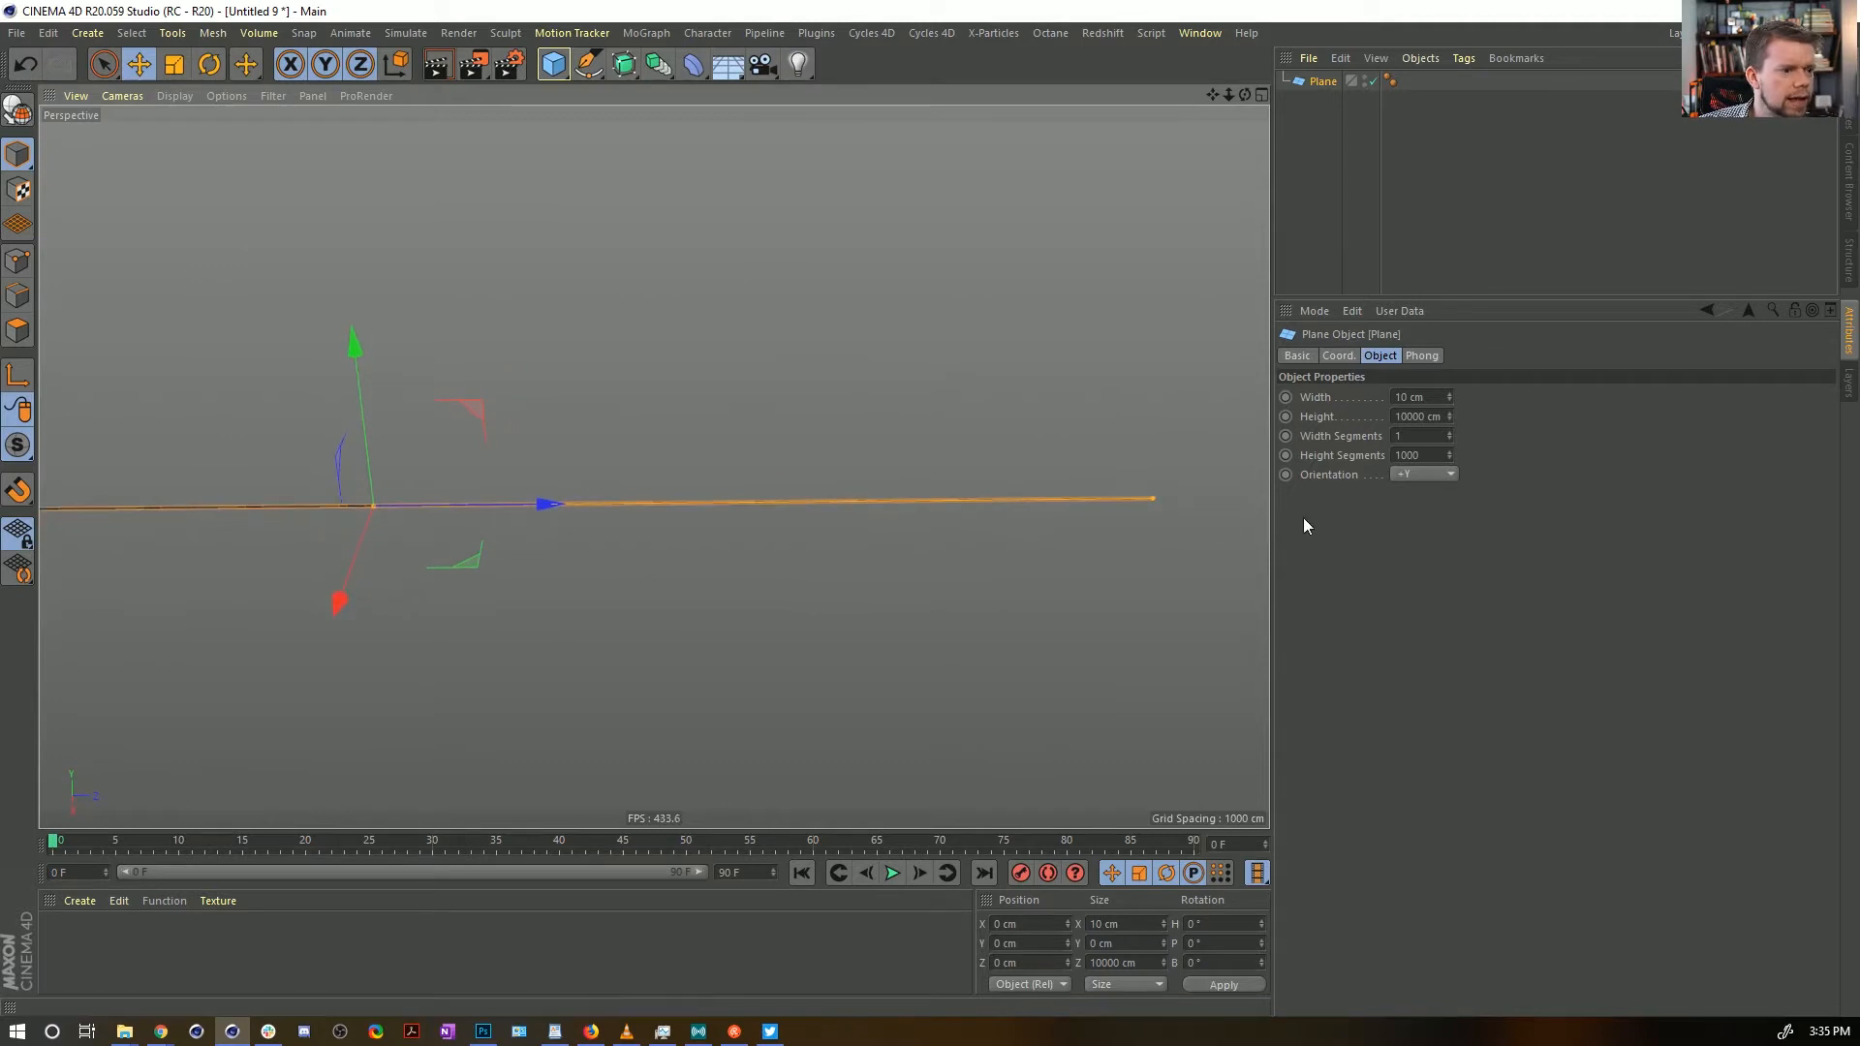
# Add a Soft Body simulation tag to the plane strip
pyautogui.click(1398, 205)
pyautogui.keyDown('alt'); pyautogui.moveTo(969, 417); pyautogui.dragTo(772, 623); pyautogui.keyUp('alt')
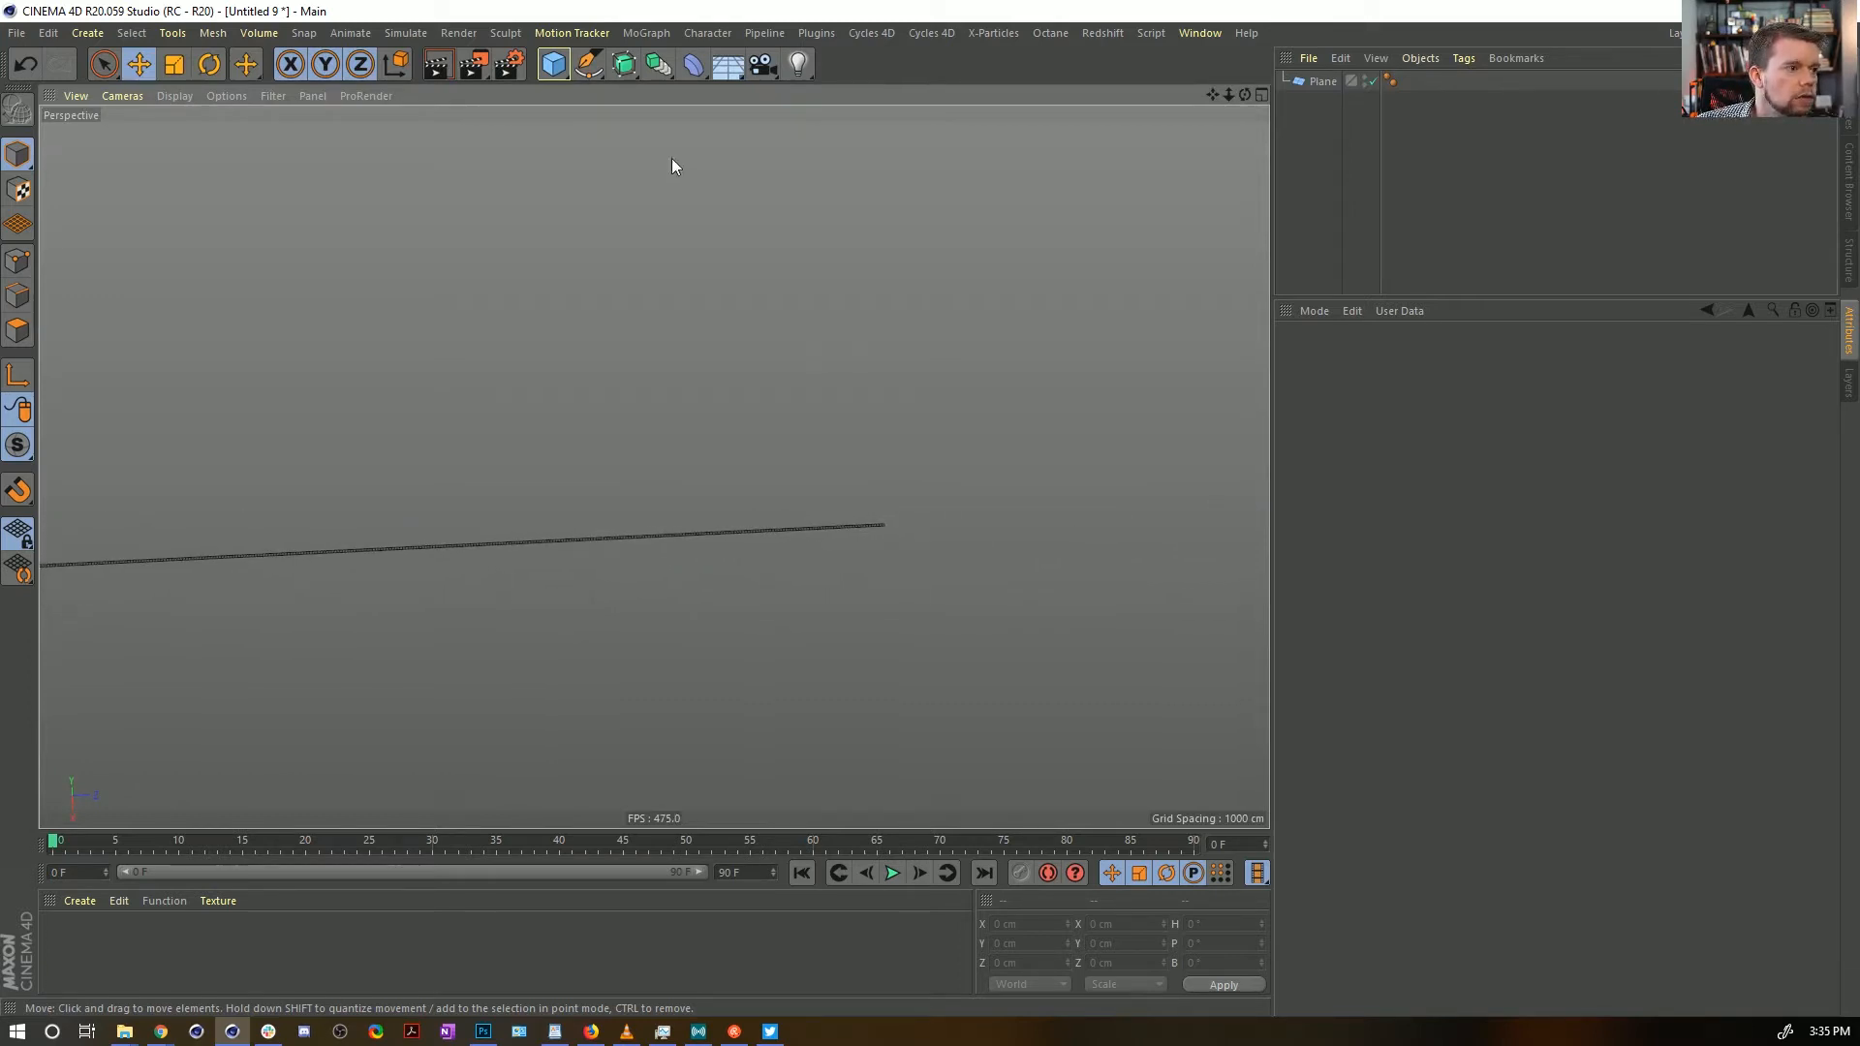
pyautogui.rightClick(1319, 86)
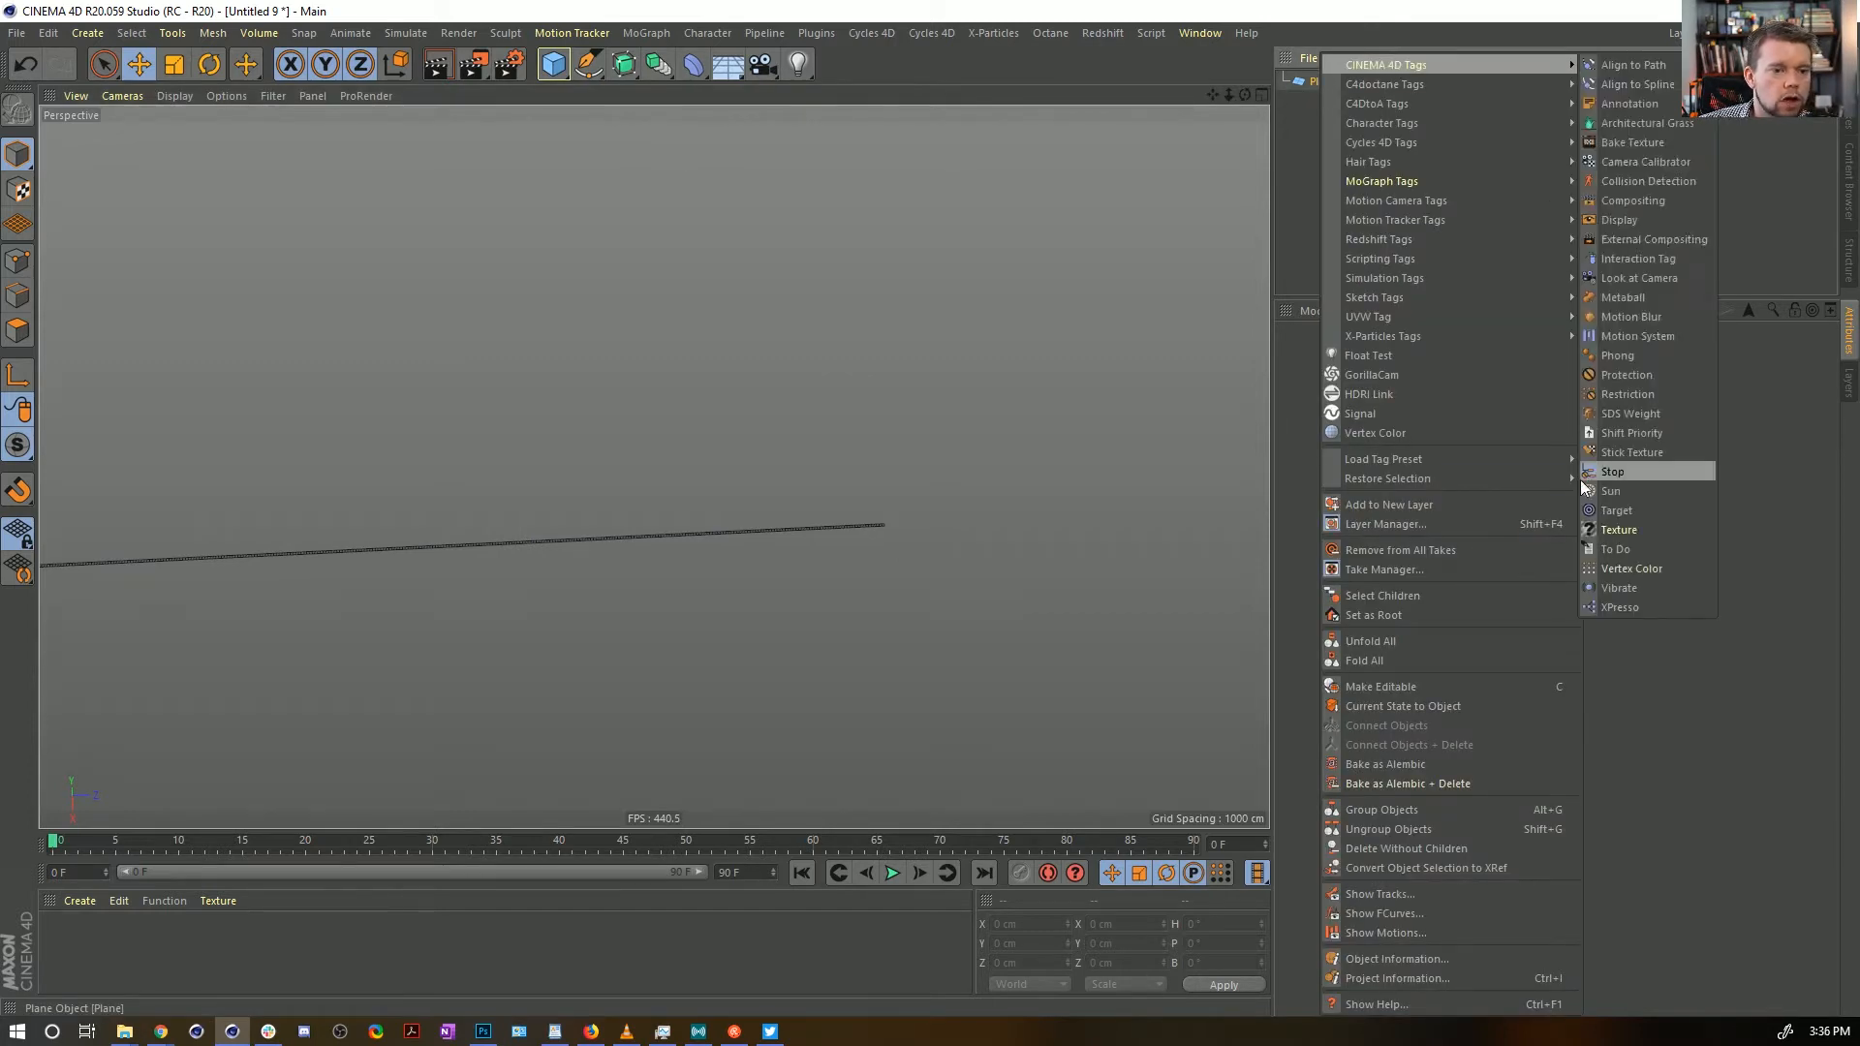
pyautogui.moveTo(1388, 334)
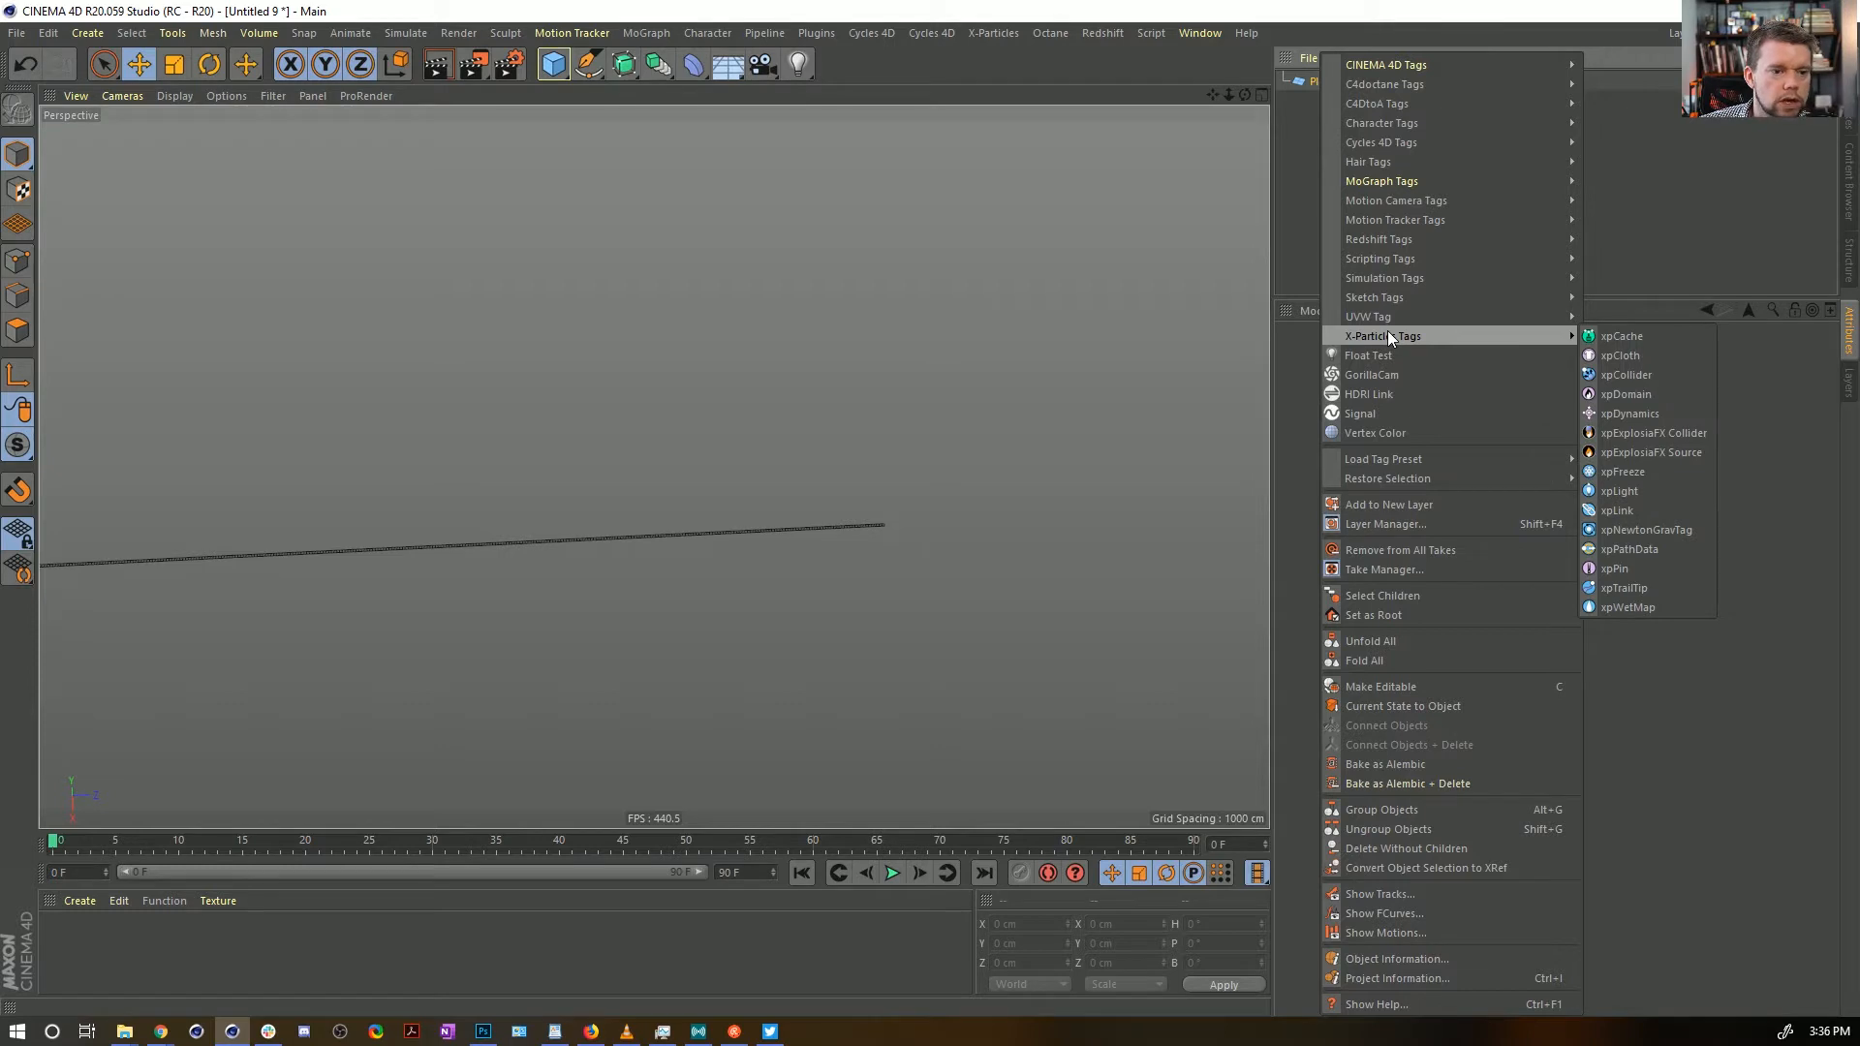
pyautogui.moveTo(1399, 278)
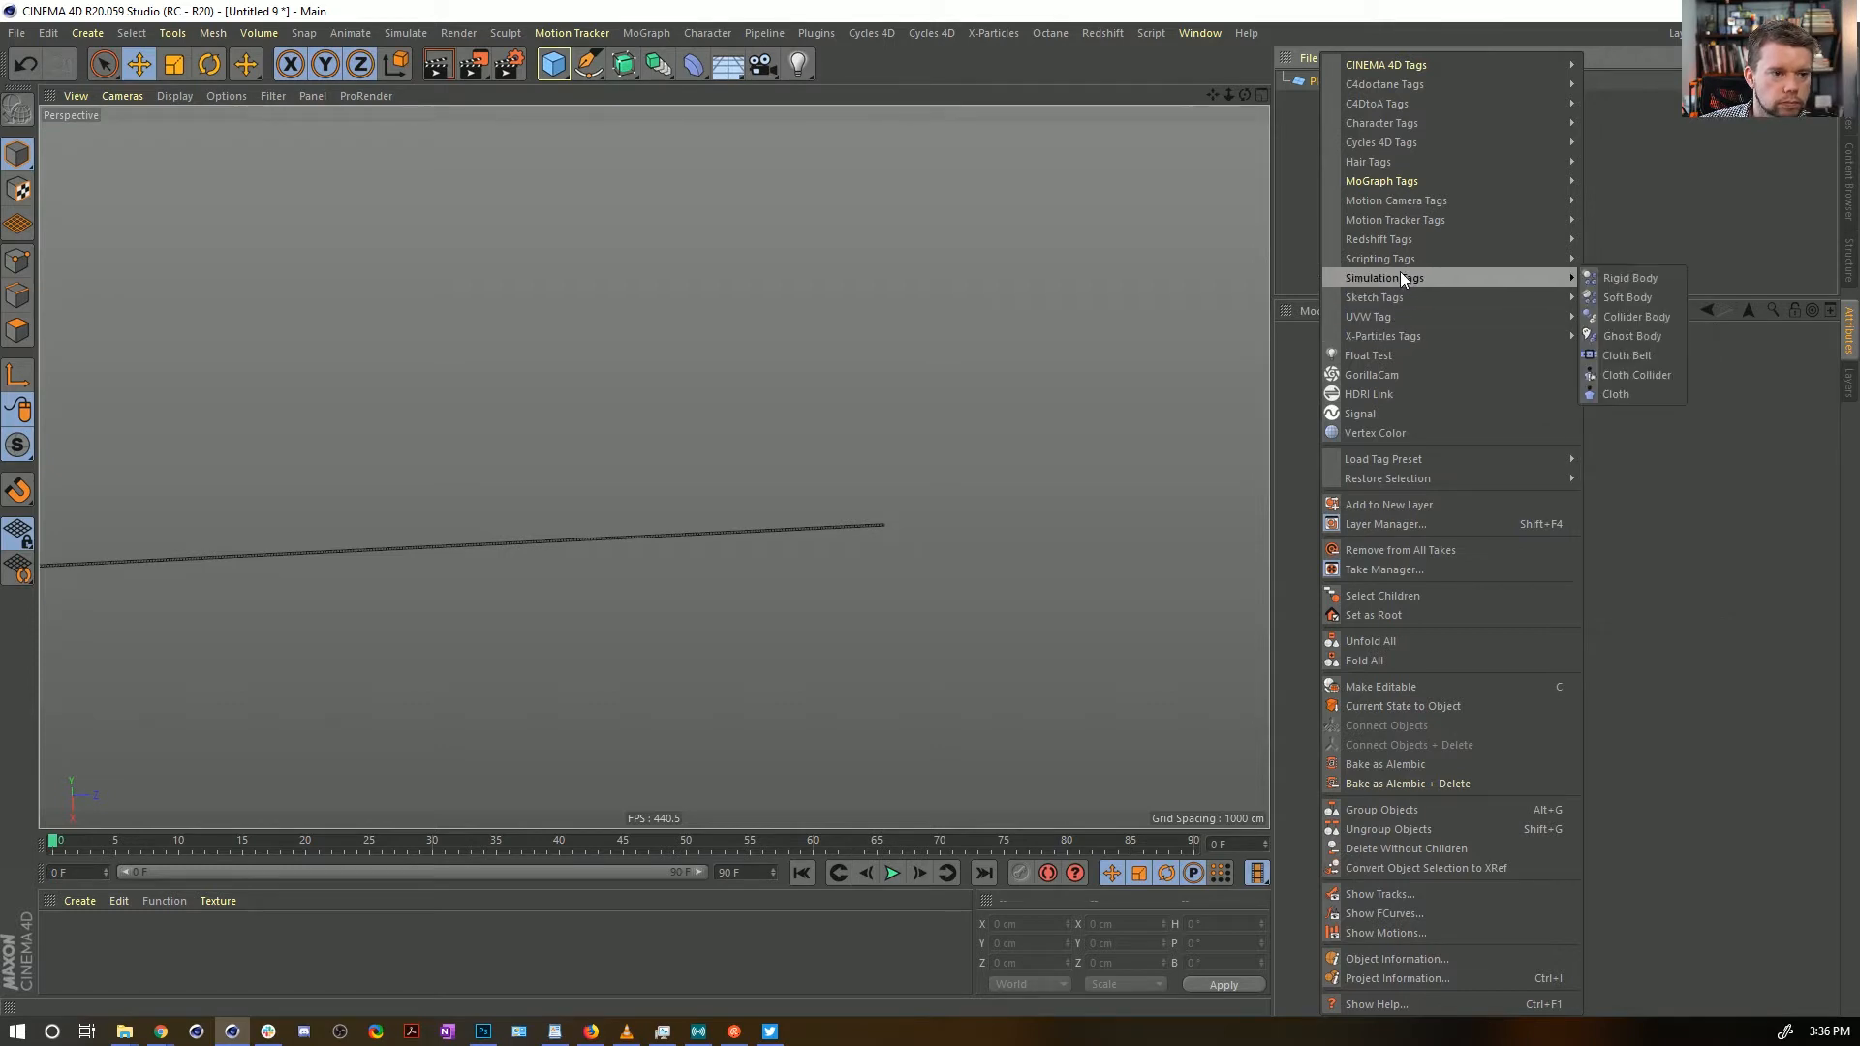
pyautogui.click(1612, 297)
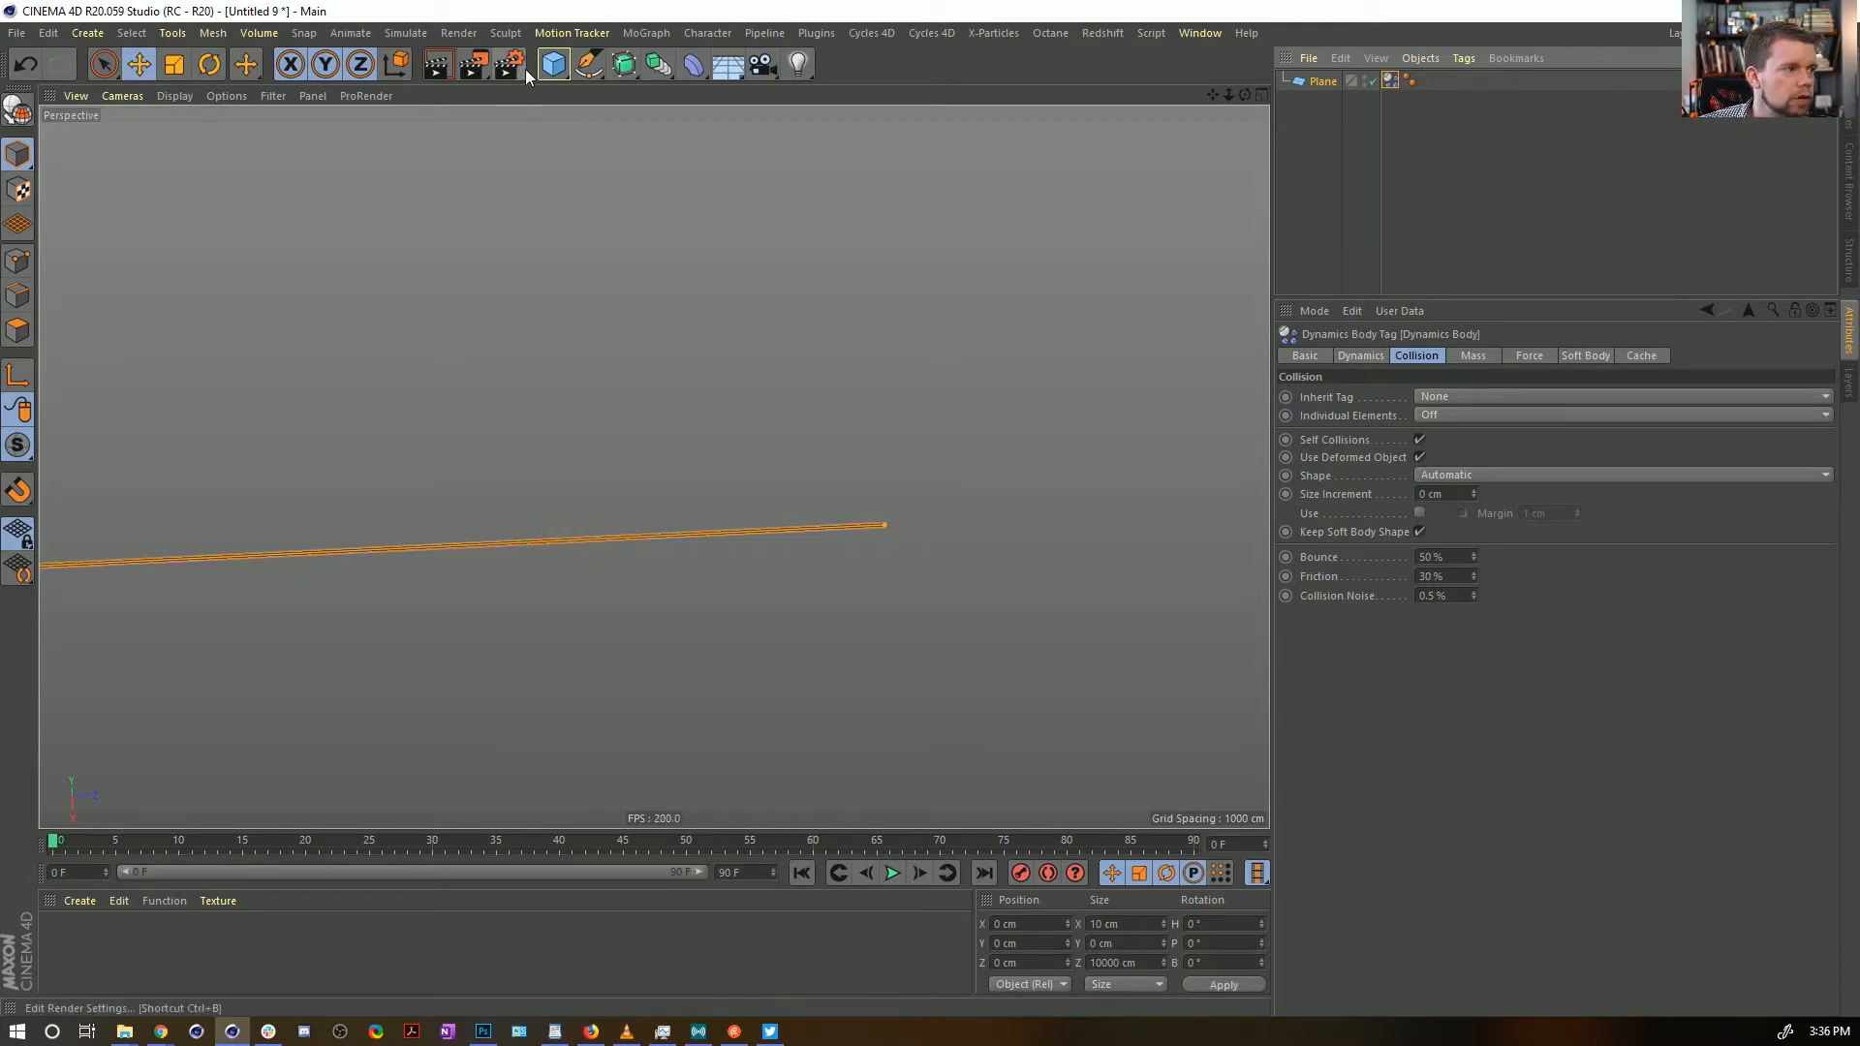
# Add a Cube and lower it to Y -101 cm so it sits beneath the plane strip
pyautogui.click(553, 64)
pyautogui.keyDown('alt'); pyautogui.moveTo(846, 305); pyautogui.dragTo(704, 339); pyautogui.keyUp('alt')
pyautogui.press('s')
pyautogui.scroll(-5, 672, 577)
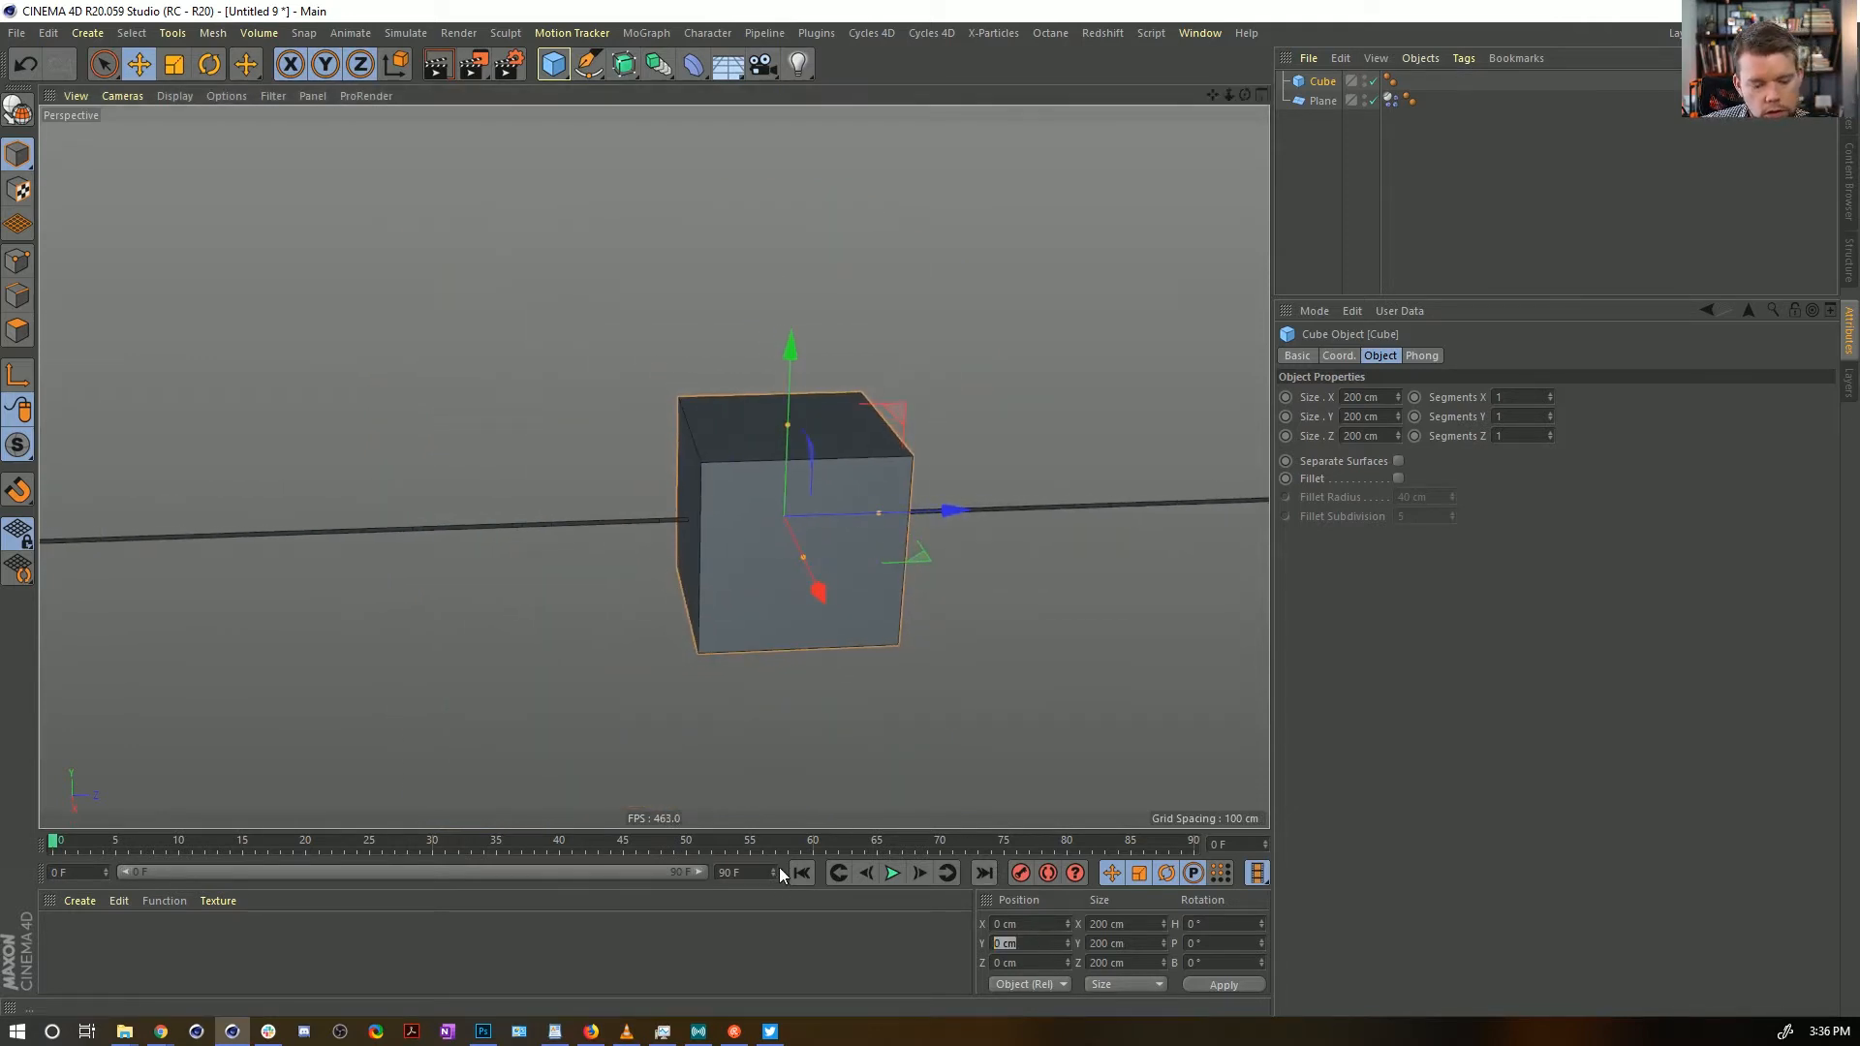
pyautogui.write('-100')
pyautogui.press('Return')
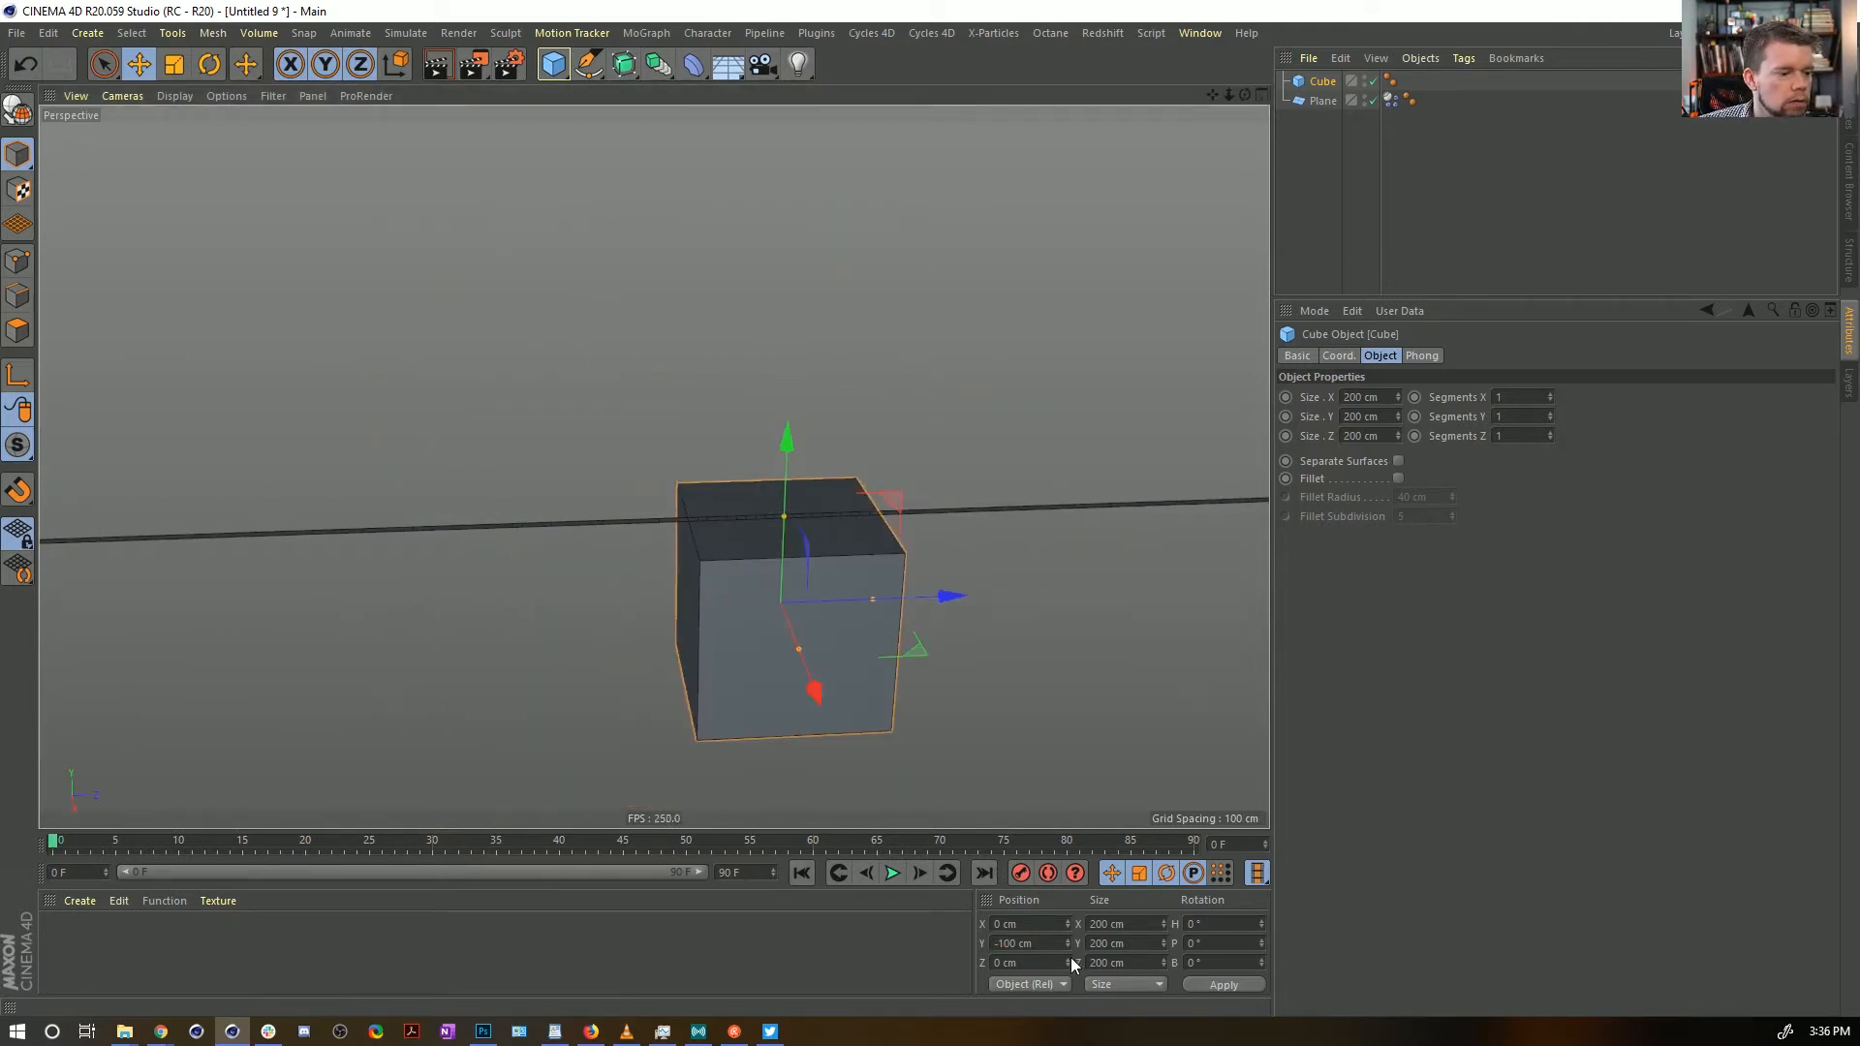
pyautogui.click(1205, 986)
pyautogui.scroll(-2, 996, 651)
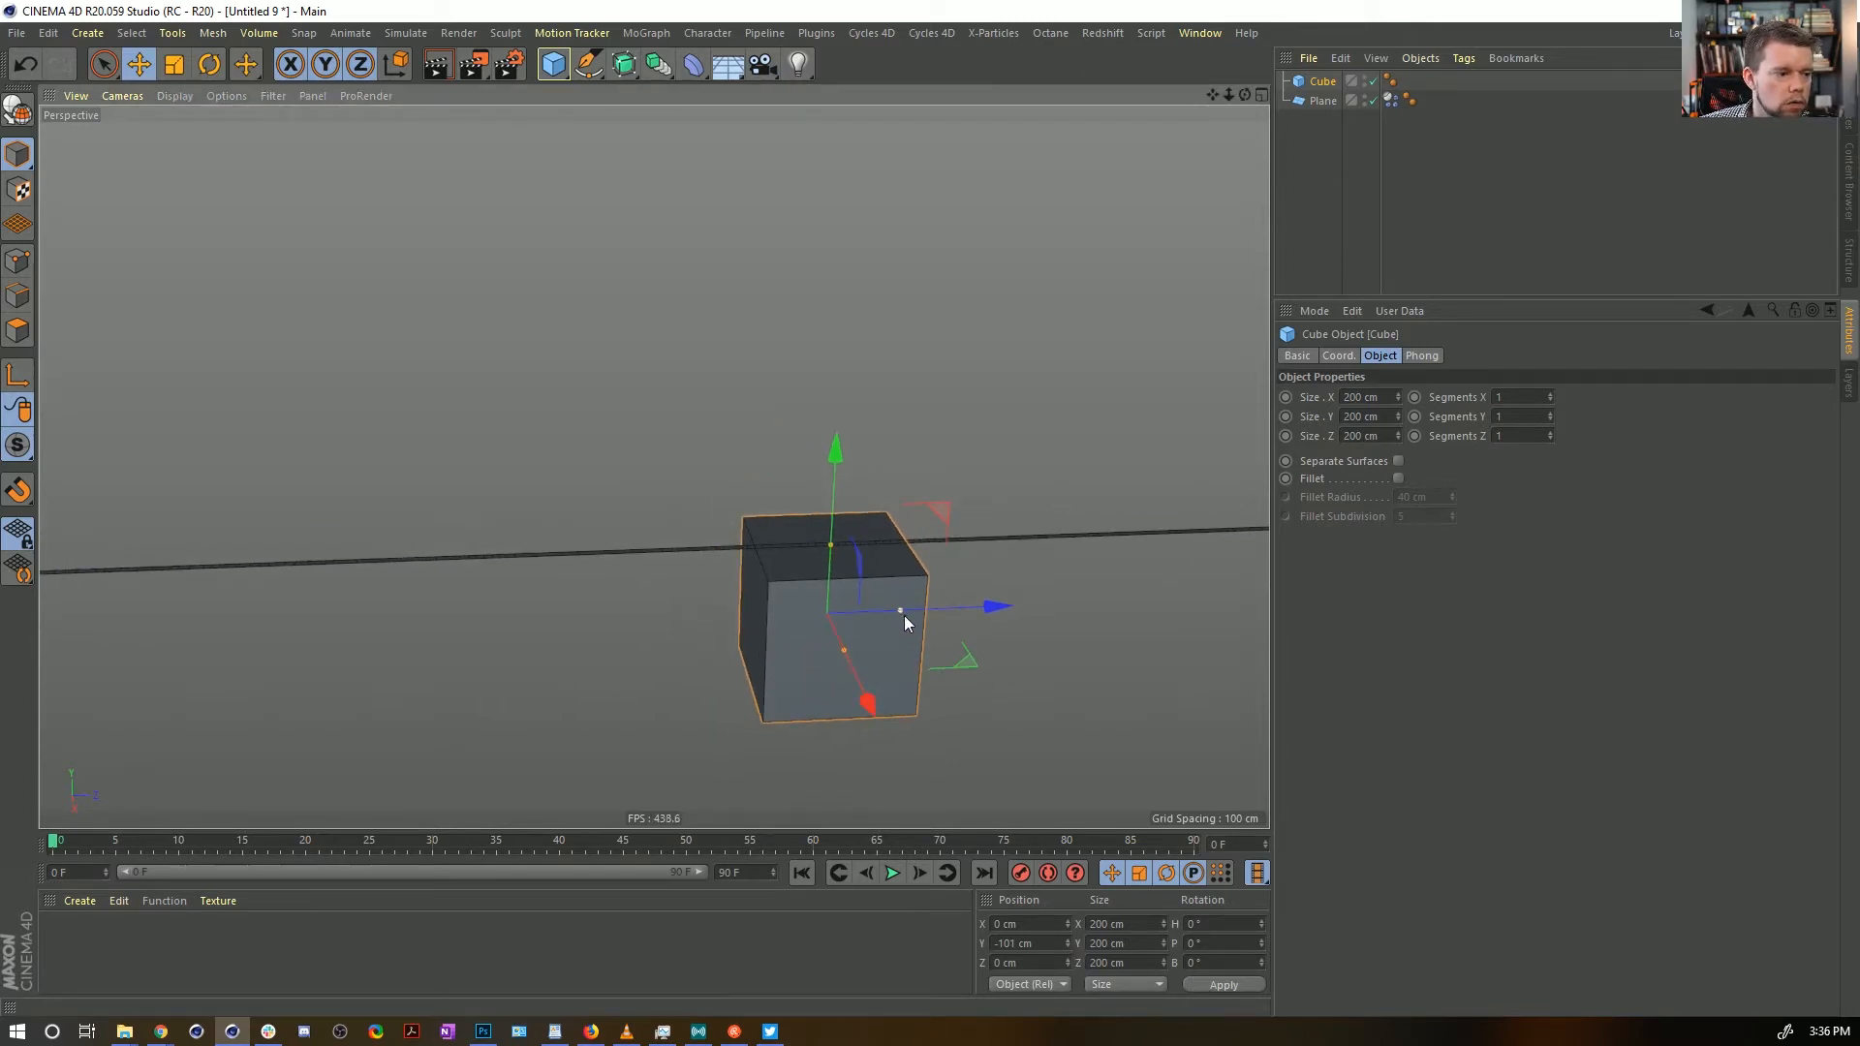
# Lengthen the cube along Z to 10000 cm so it runs under the whole strip
pyautogui.moveTo(903, 613); pyautogui.dragTo(1030, 604)
pyautogui.doubleClick(1367, 436)
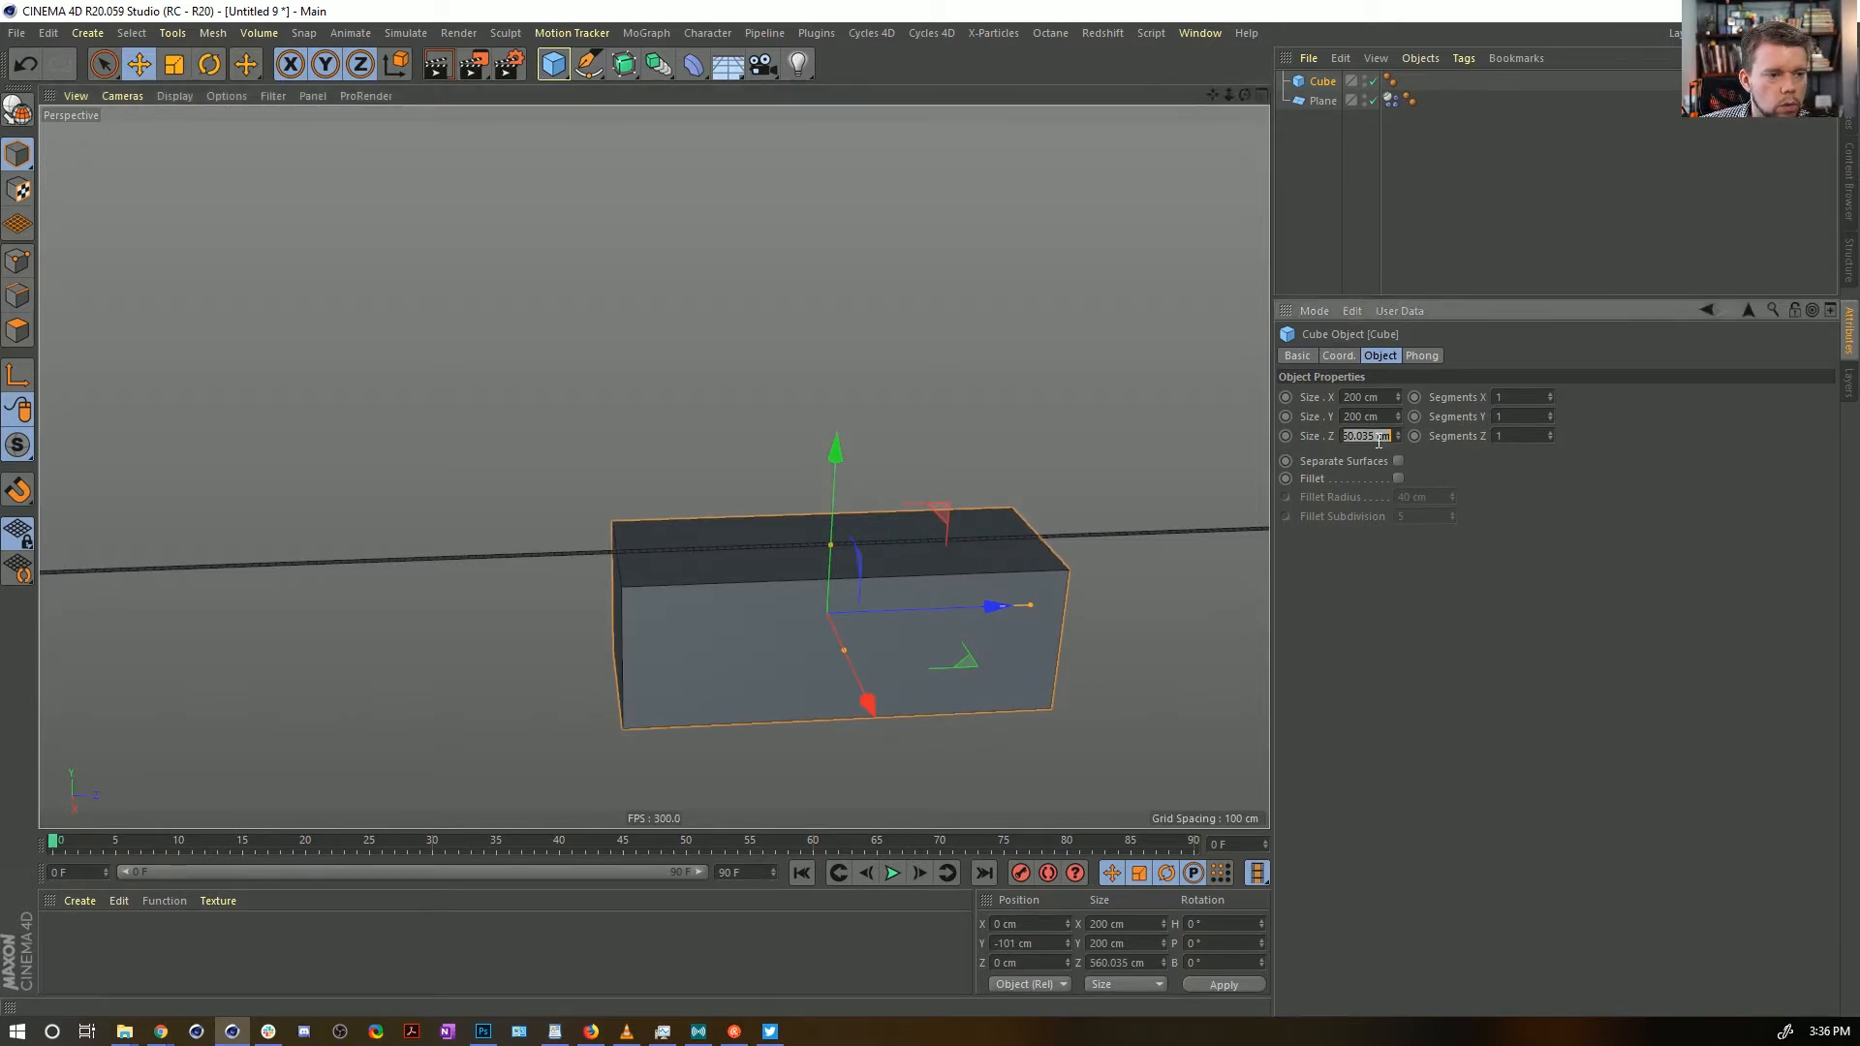
pyautogui.write('1000')
pyautogui.press('Return')
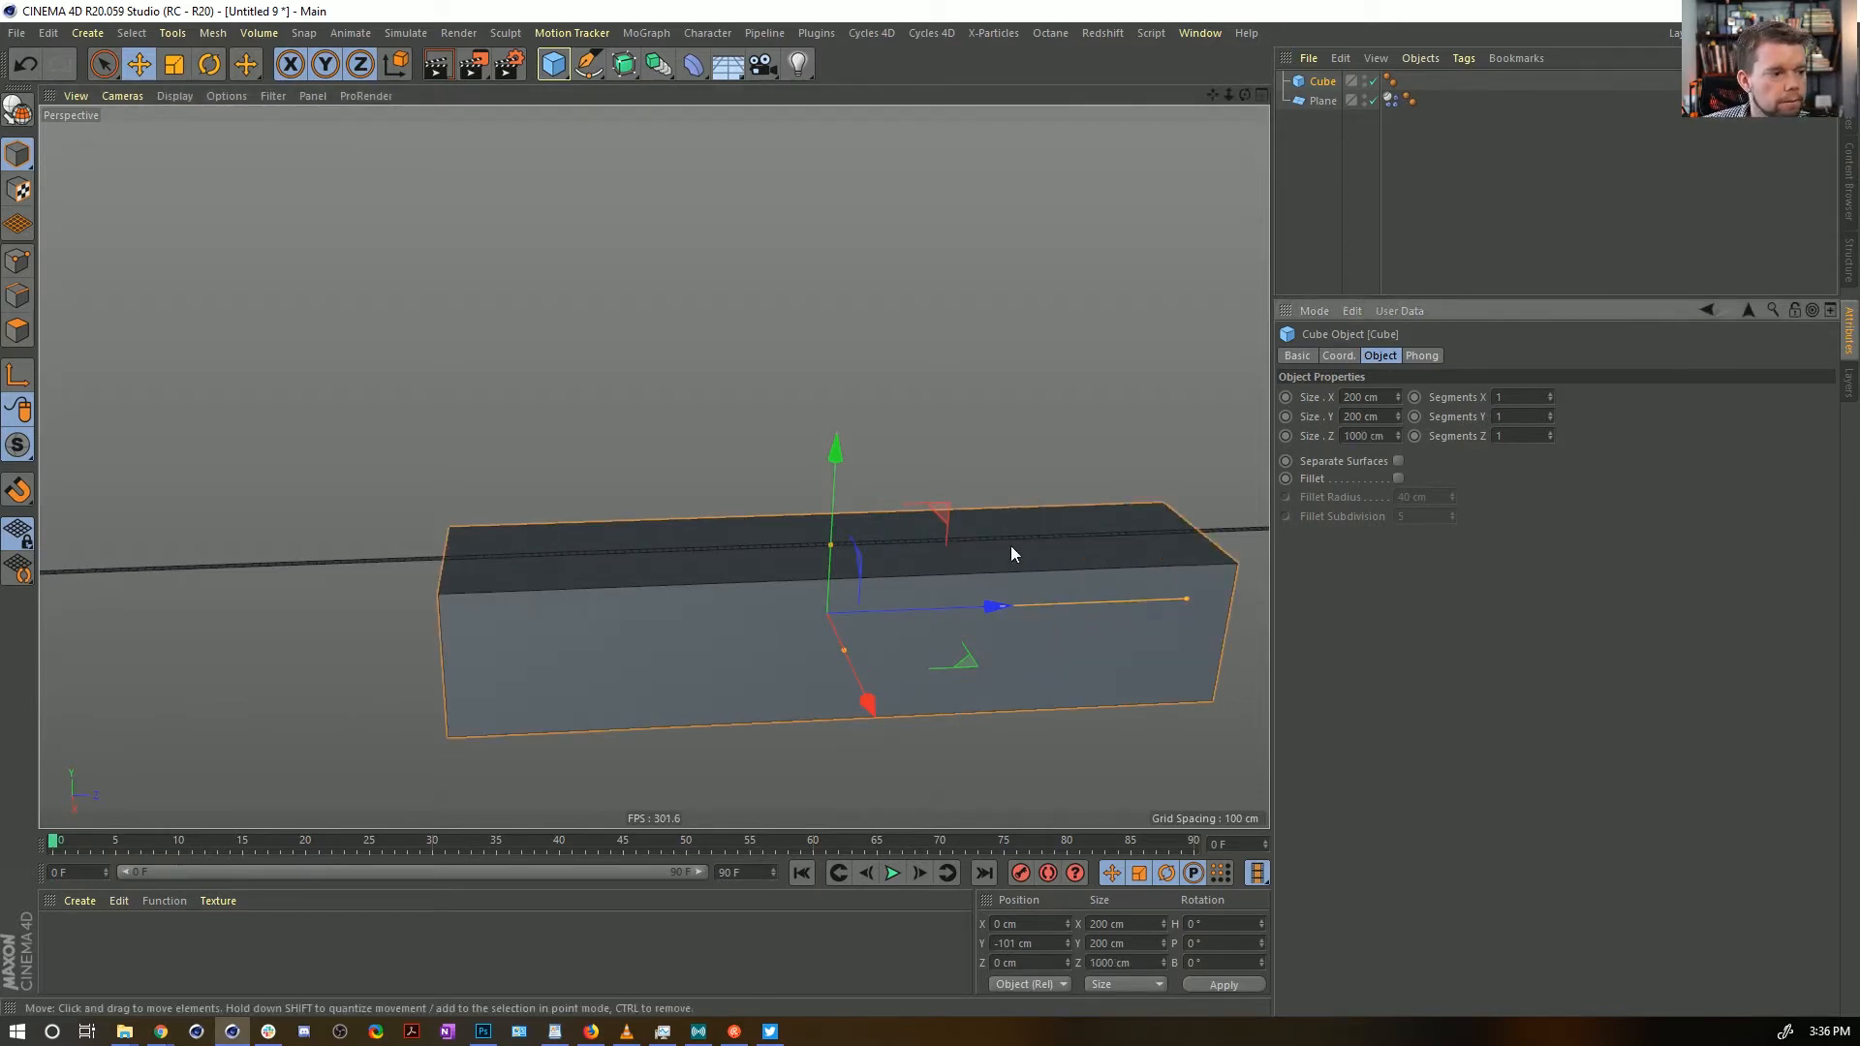
pyautogui.write('0')
pyautogui.press('Return')
pyautogui.press('s')
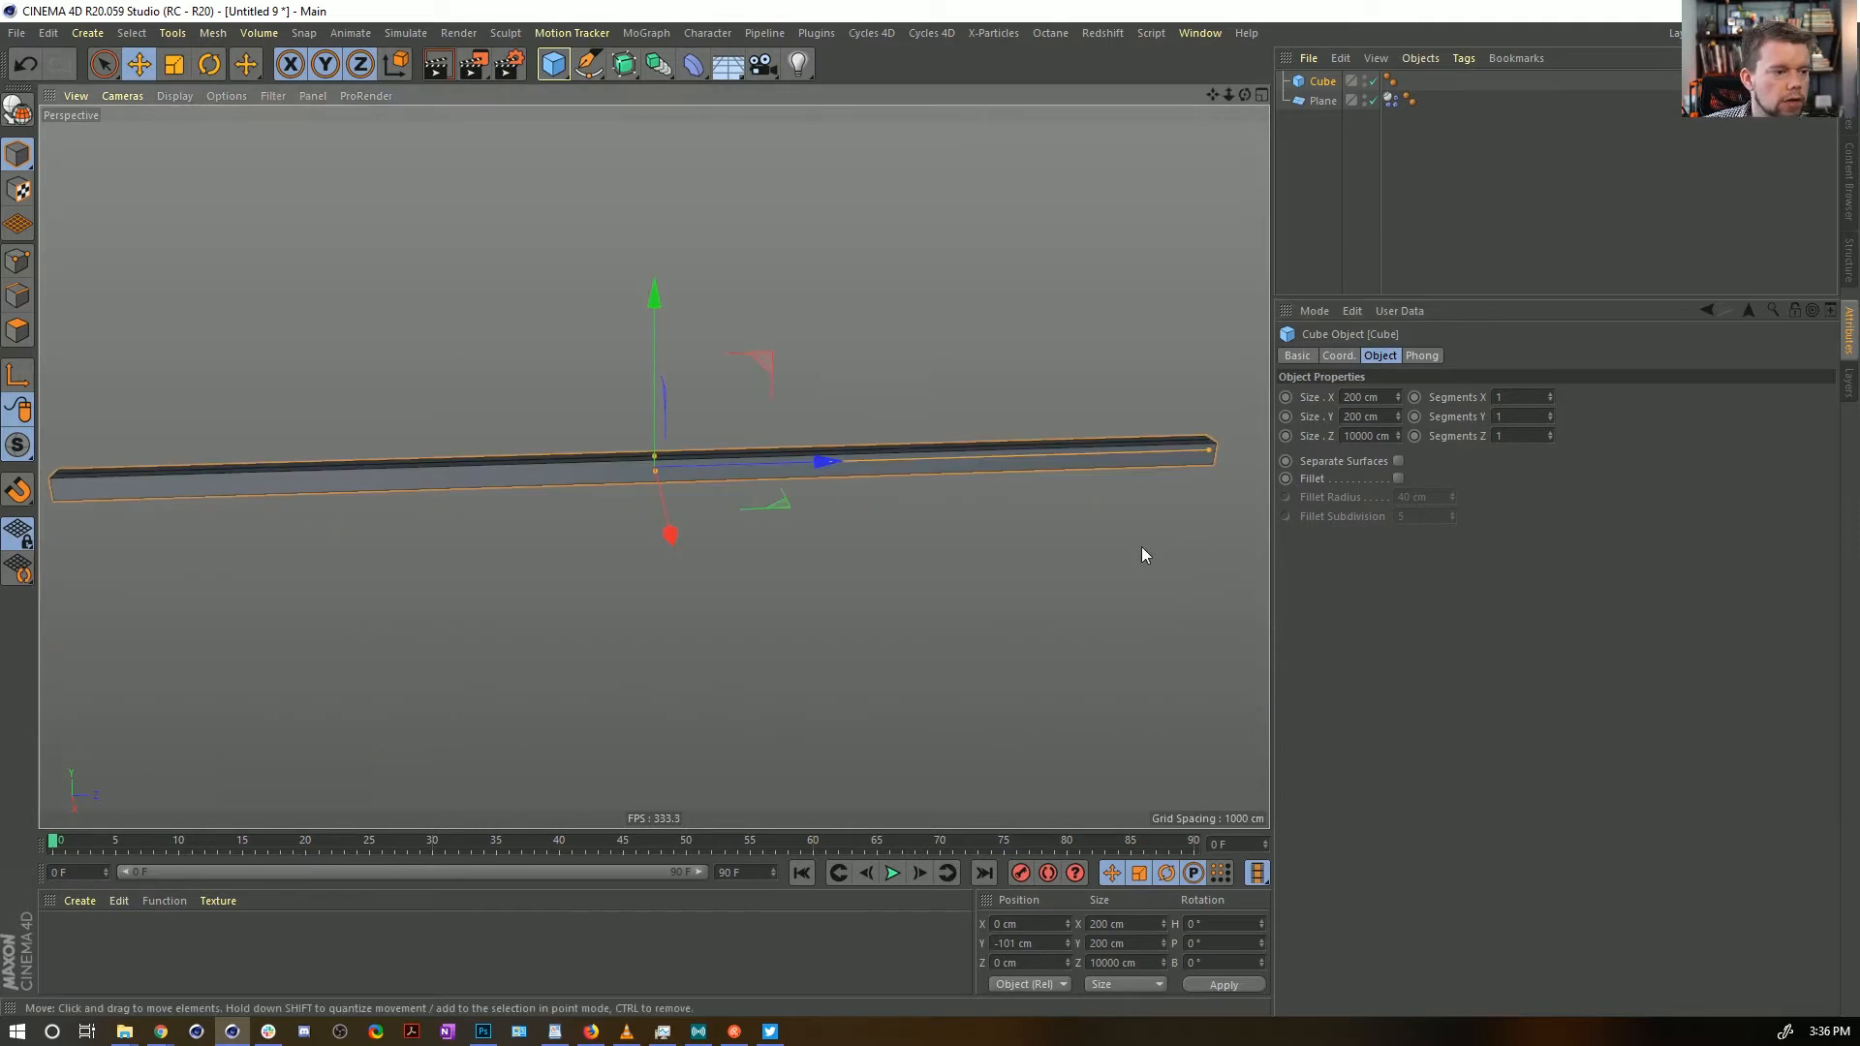
# Add a Collider Body simulation tag to the long cube
pyautogui.keyDown('alt'); pyautogui.moveTo(1141, 546); pyautogui.dragTo(1055, 459); pyautogui.keyUp('alt')
pyautogui.keyDown('alt'); pyautogui.moveTo(1056, 459); pyautogui.dragTo(1025, 588, button='middle'); pyautogui.keyUp('alt')
pyautogui.moveTo(1026, 588)
pyautogui.keyDown('alt'); pyautogui.mouseDown(button='right')
pyautogui.moveTo(1086, 579)
pyautogui.moveTo(1025, 588)
pyautogui.mouseUp(button='right'); pyautogui.keyUp('alt')
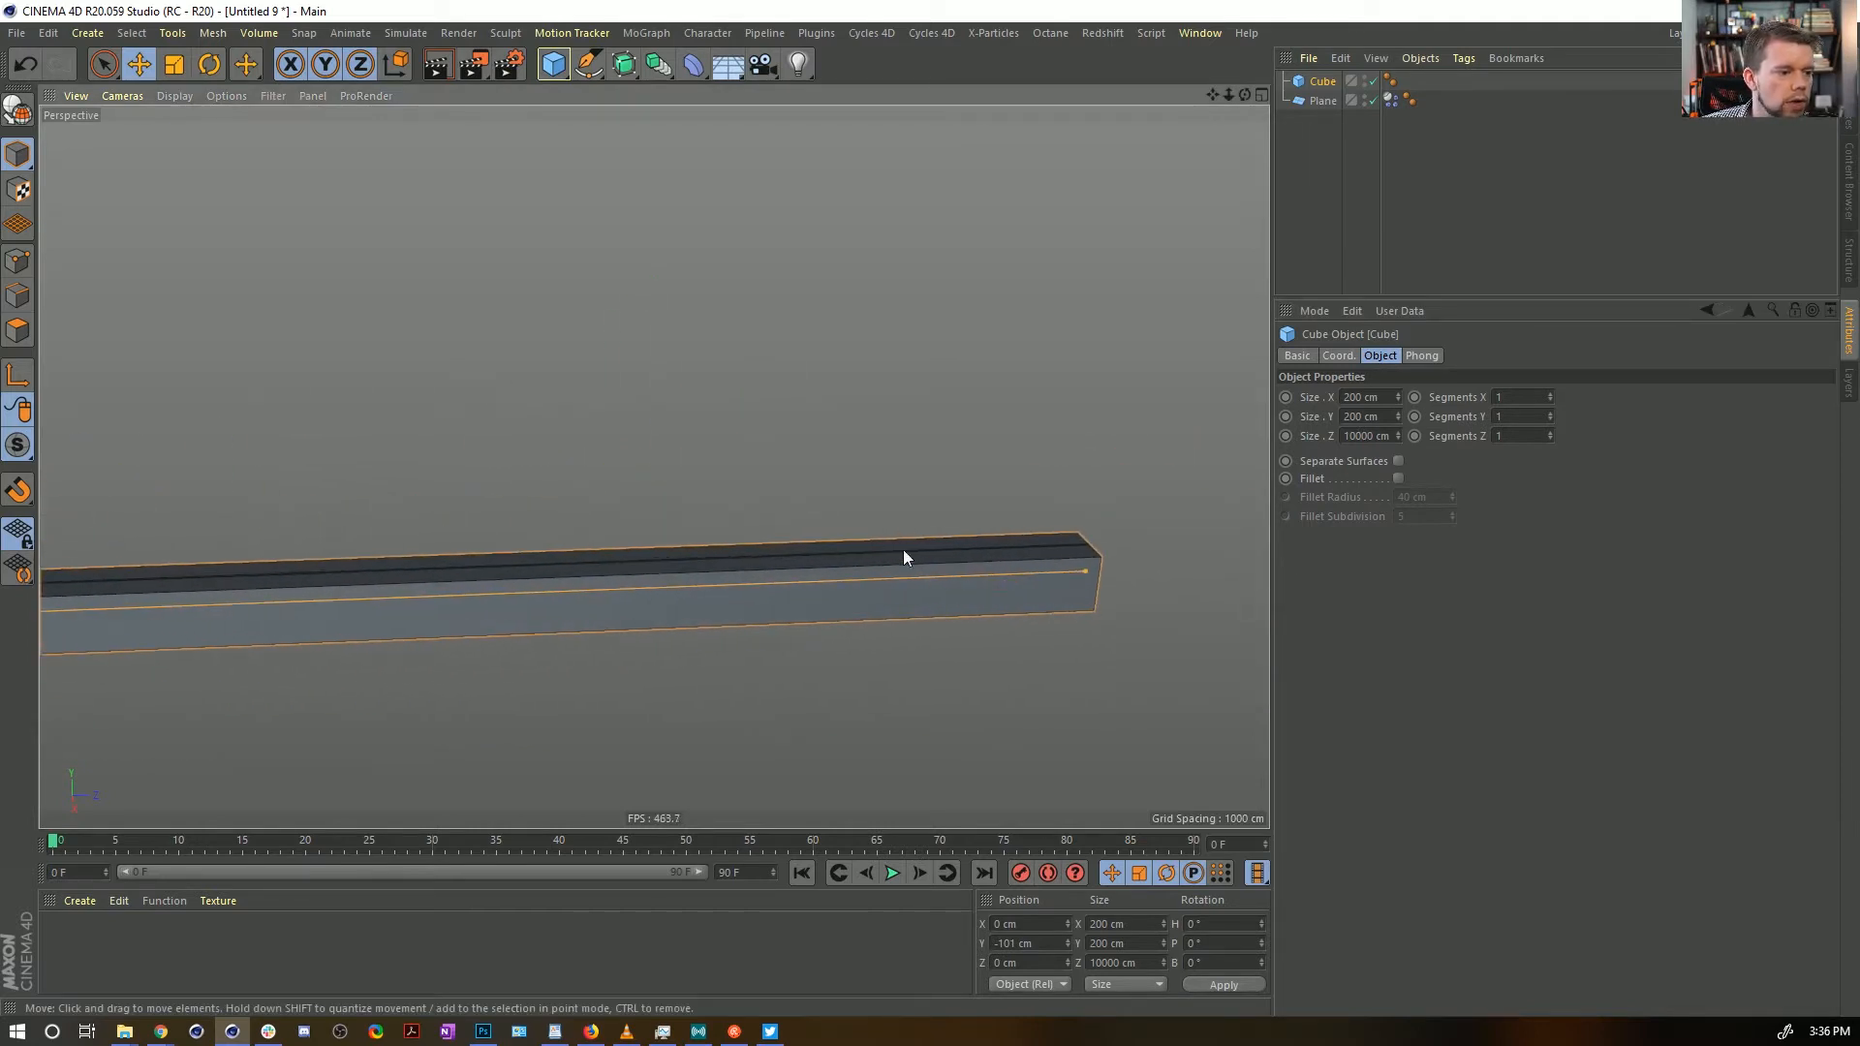
pyautogui.keyDown('alt'); pyautogui.moveTo(904, 551); pyautogui.dragTo(964, 657); pyautogui.keyUp('alt')
pyautogui.keyDown('alt'); pyautogui.moveTo(1015, 550); pyautogui.dragTo(1075, 484); pyautogui.keyUp('alt')
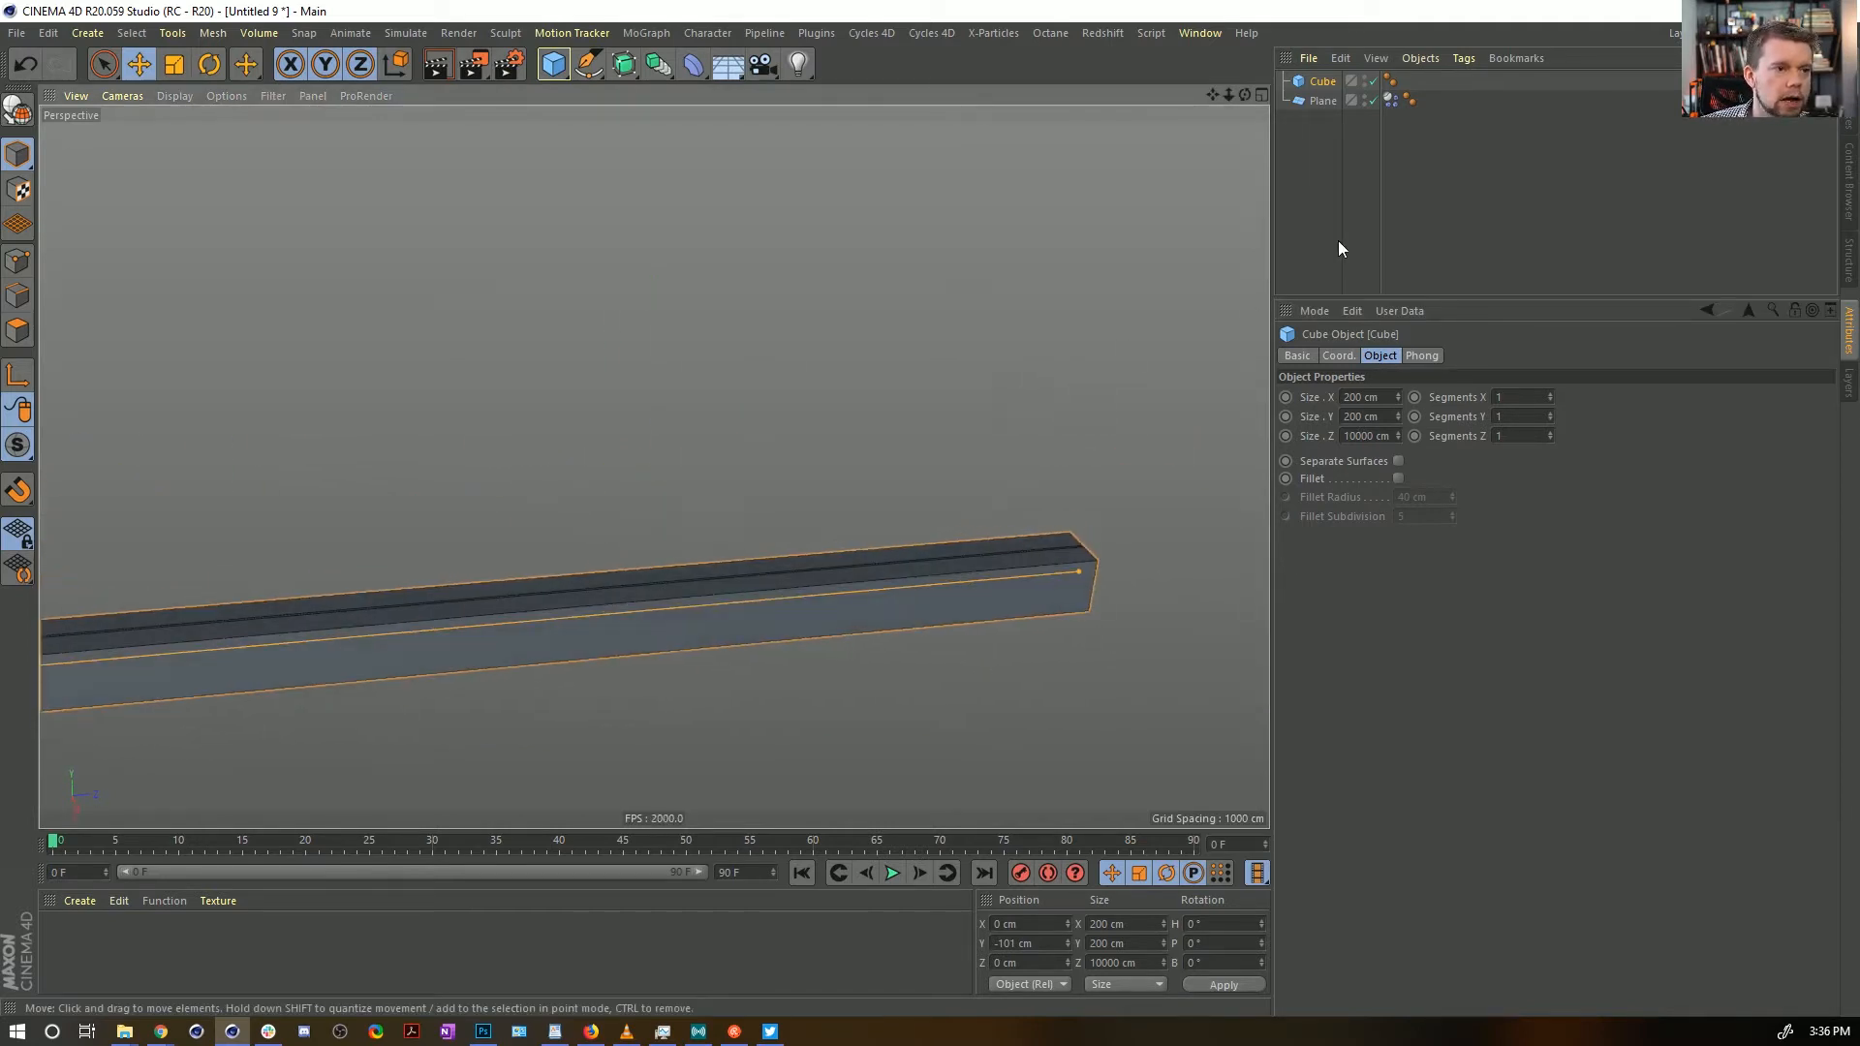
pyautogui.rightClick(1329, 77)
pyautogui.moveTo(1397, 258)
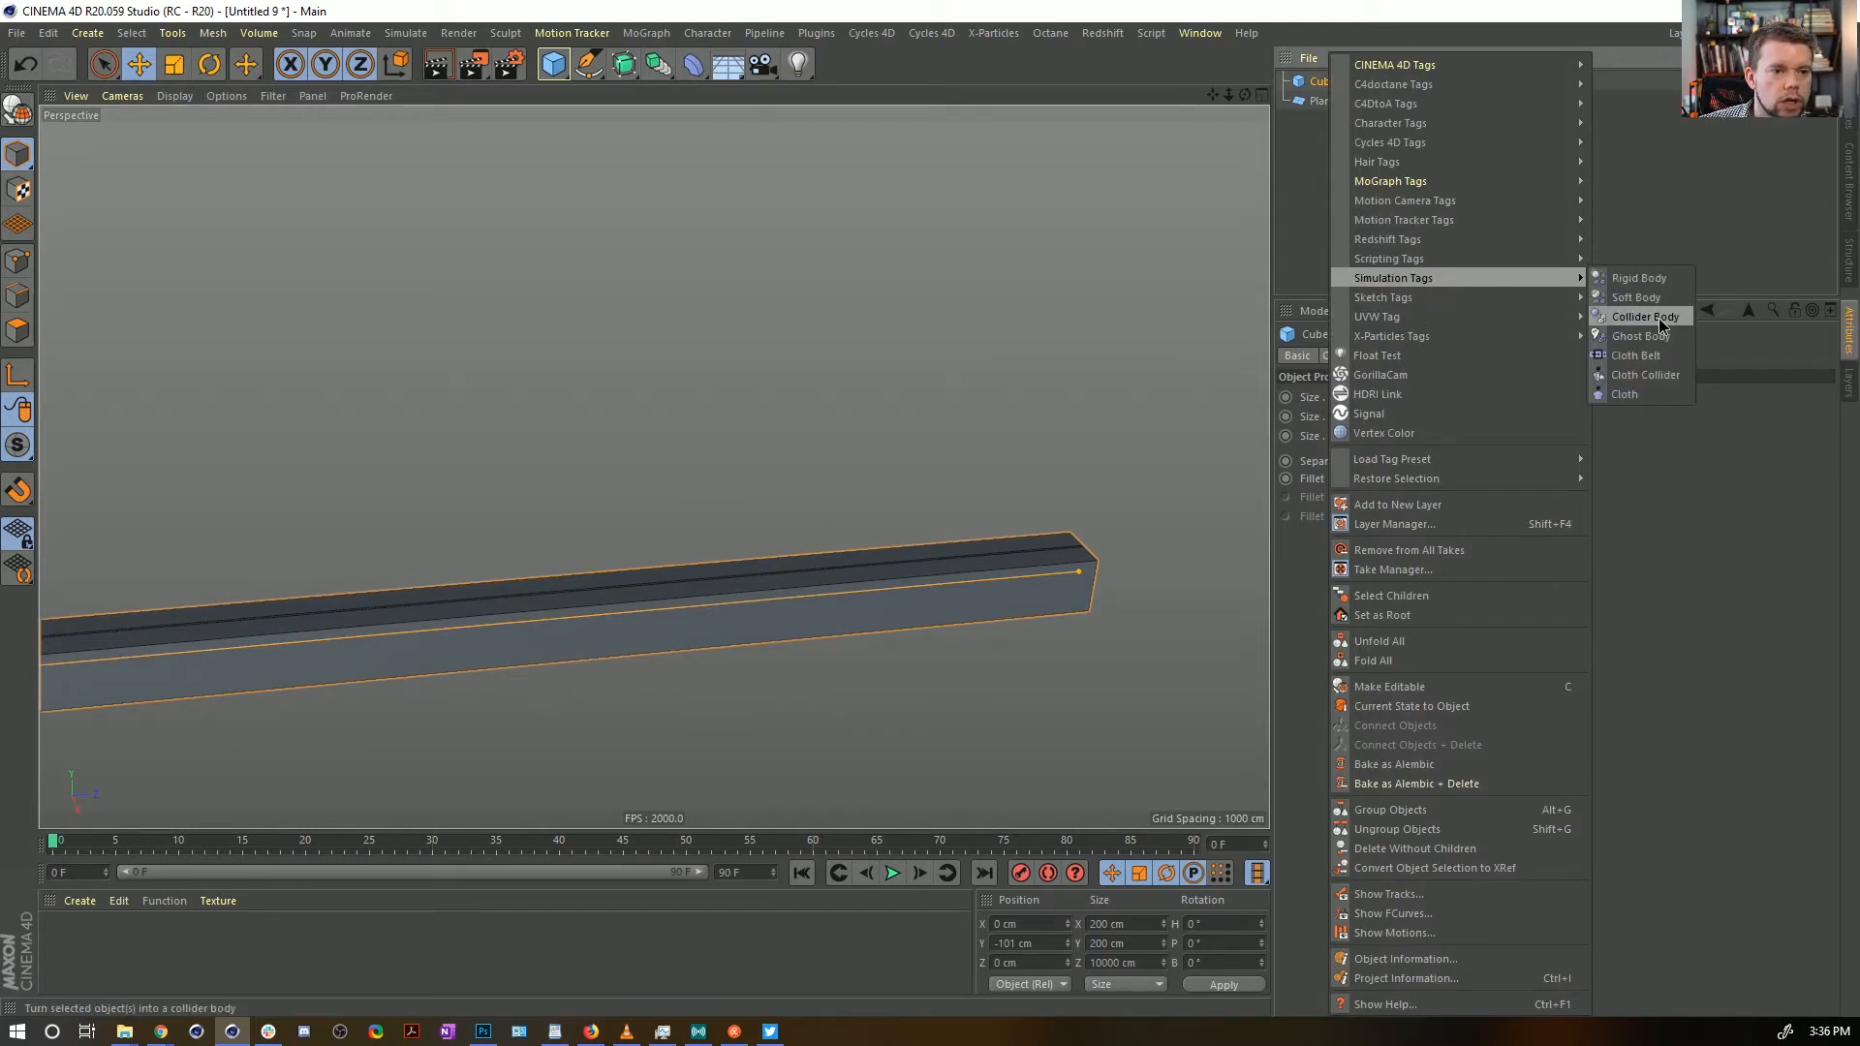
pyautogui.click(1662, 323)
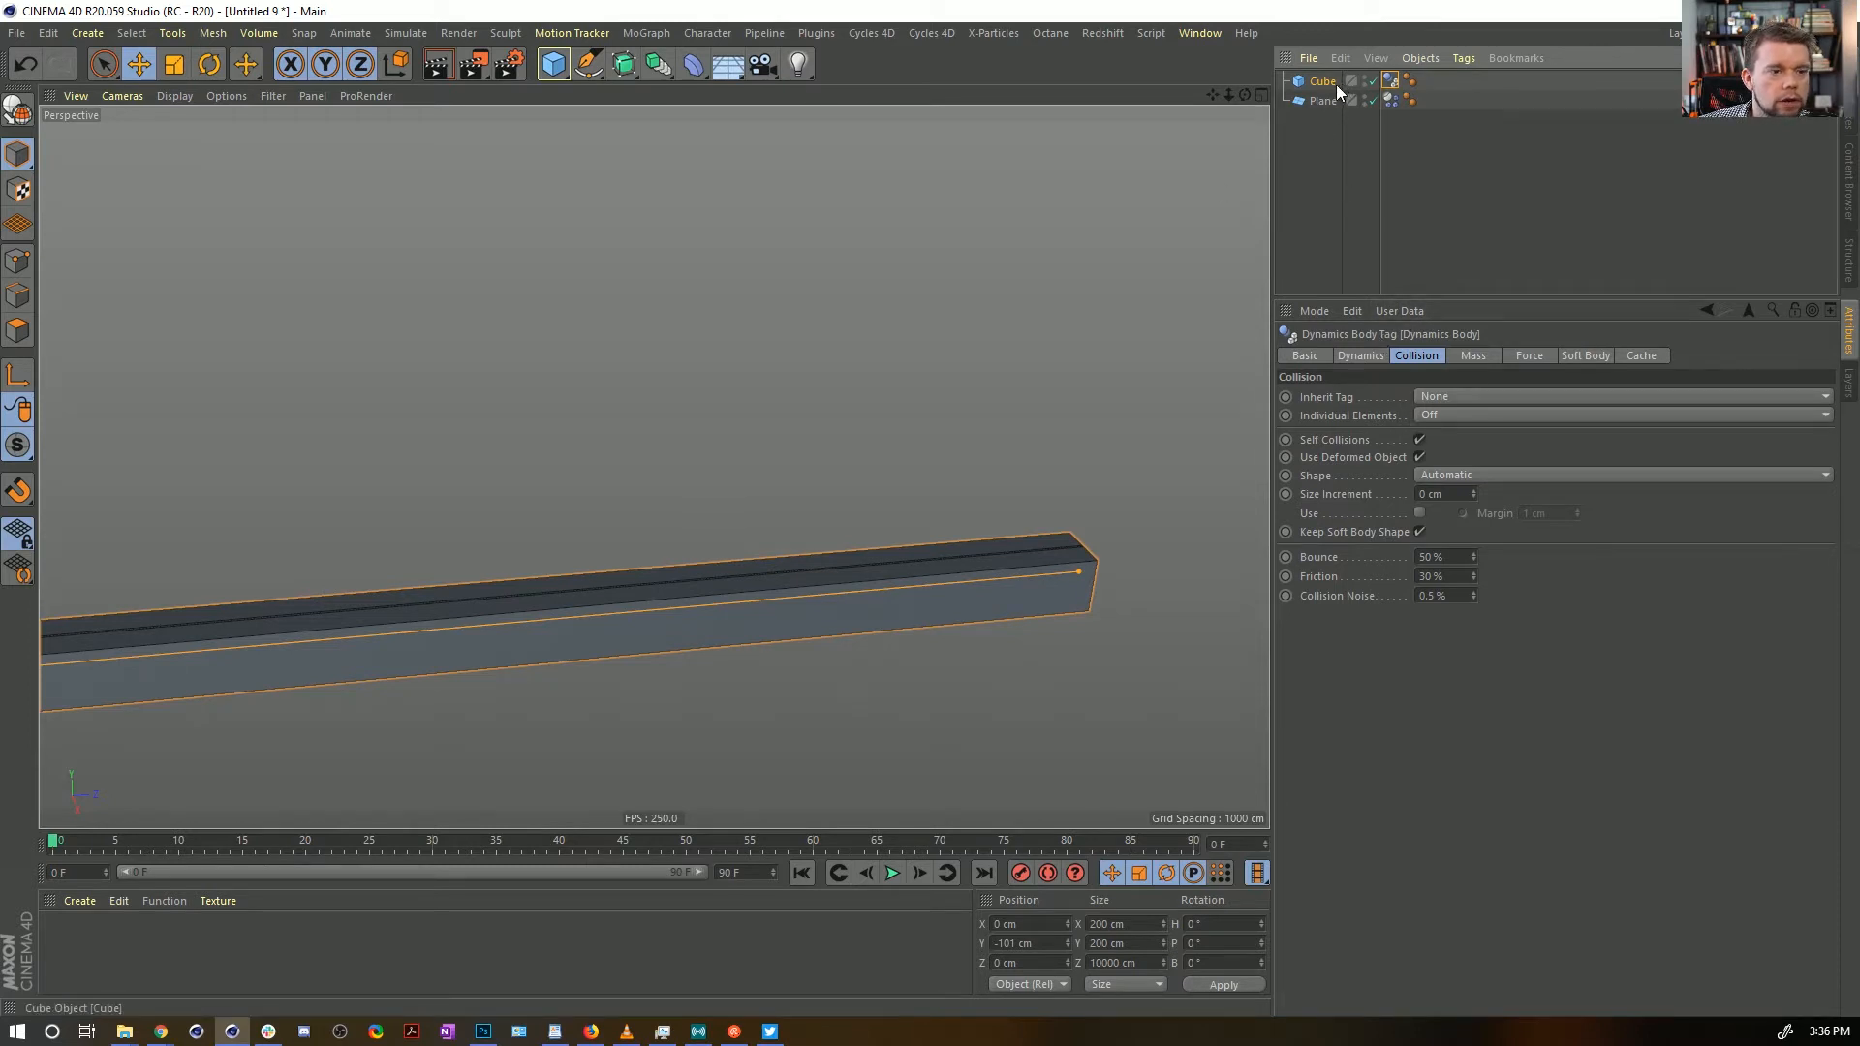
# Set the cube collider's bounce and friction to 0%
pyautogui.doubleClick(1435, 557)
pyautogui.write('0')
pyautogui.press('Tab')
pyautogui.write('0')
pyautogui.press('Return')
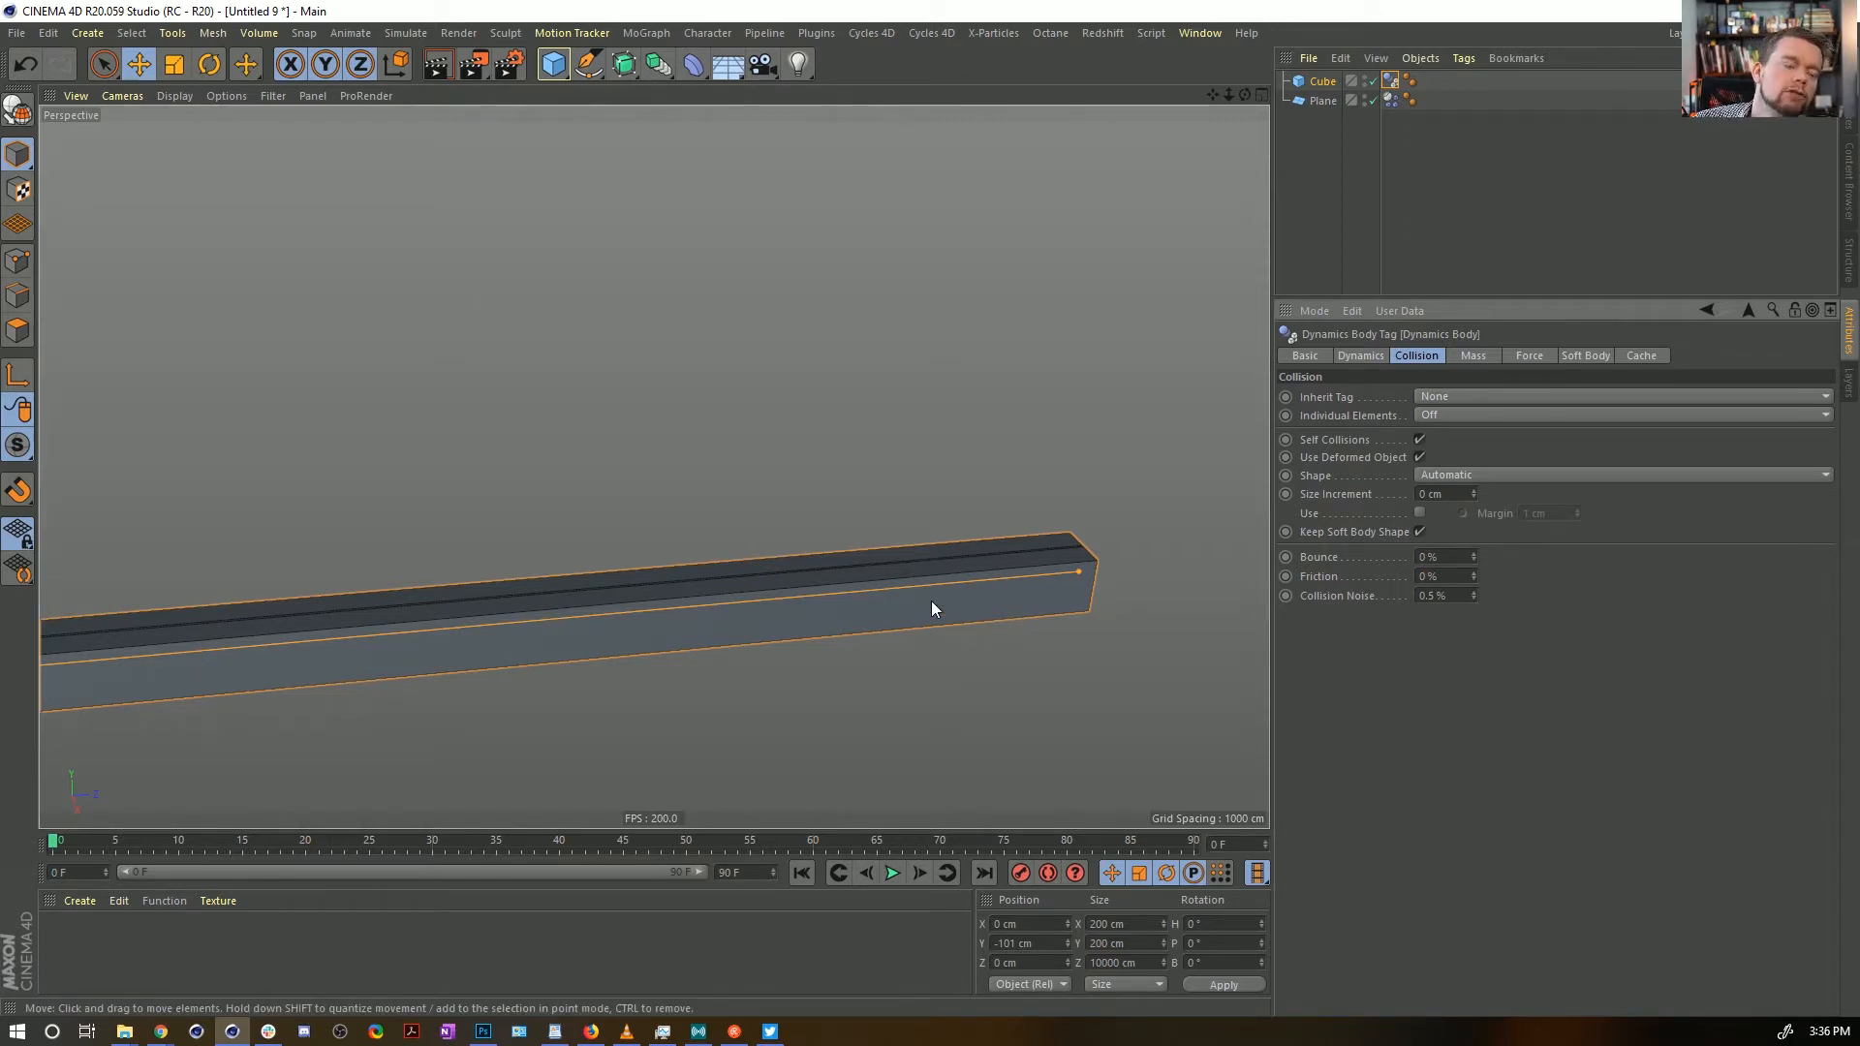
# Add a Wind particle force and set its wind speed to 55 cm
pyautogui.keyDown('alt'); pyautogui.moveTo(990, 459); pyautogui.dragTo(969, 501); pyautogui.keyUp('alt')
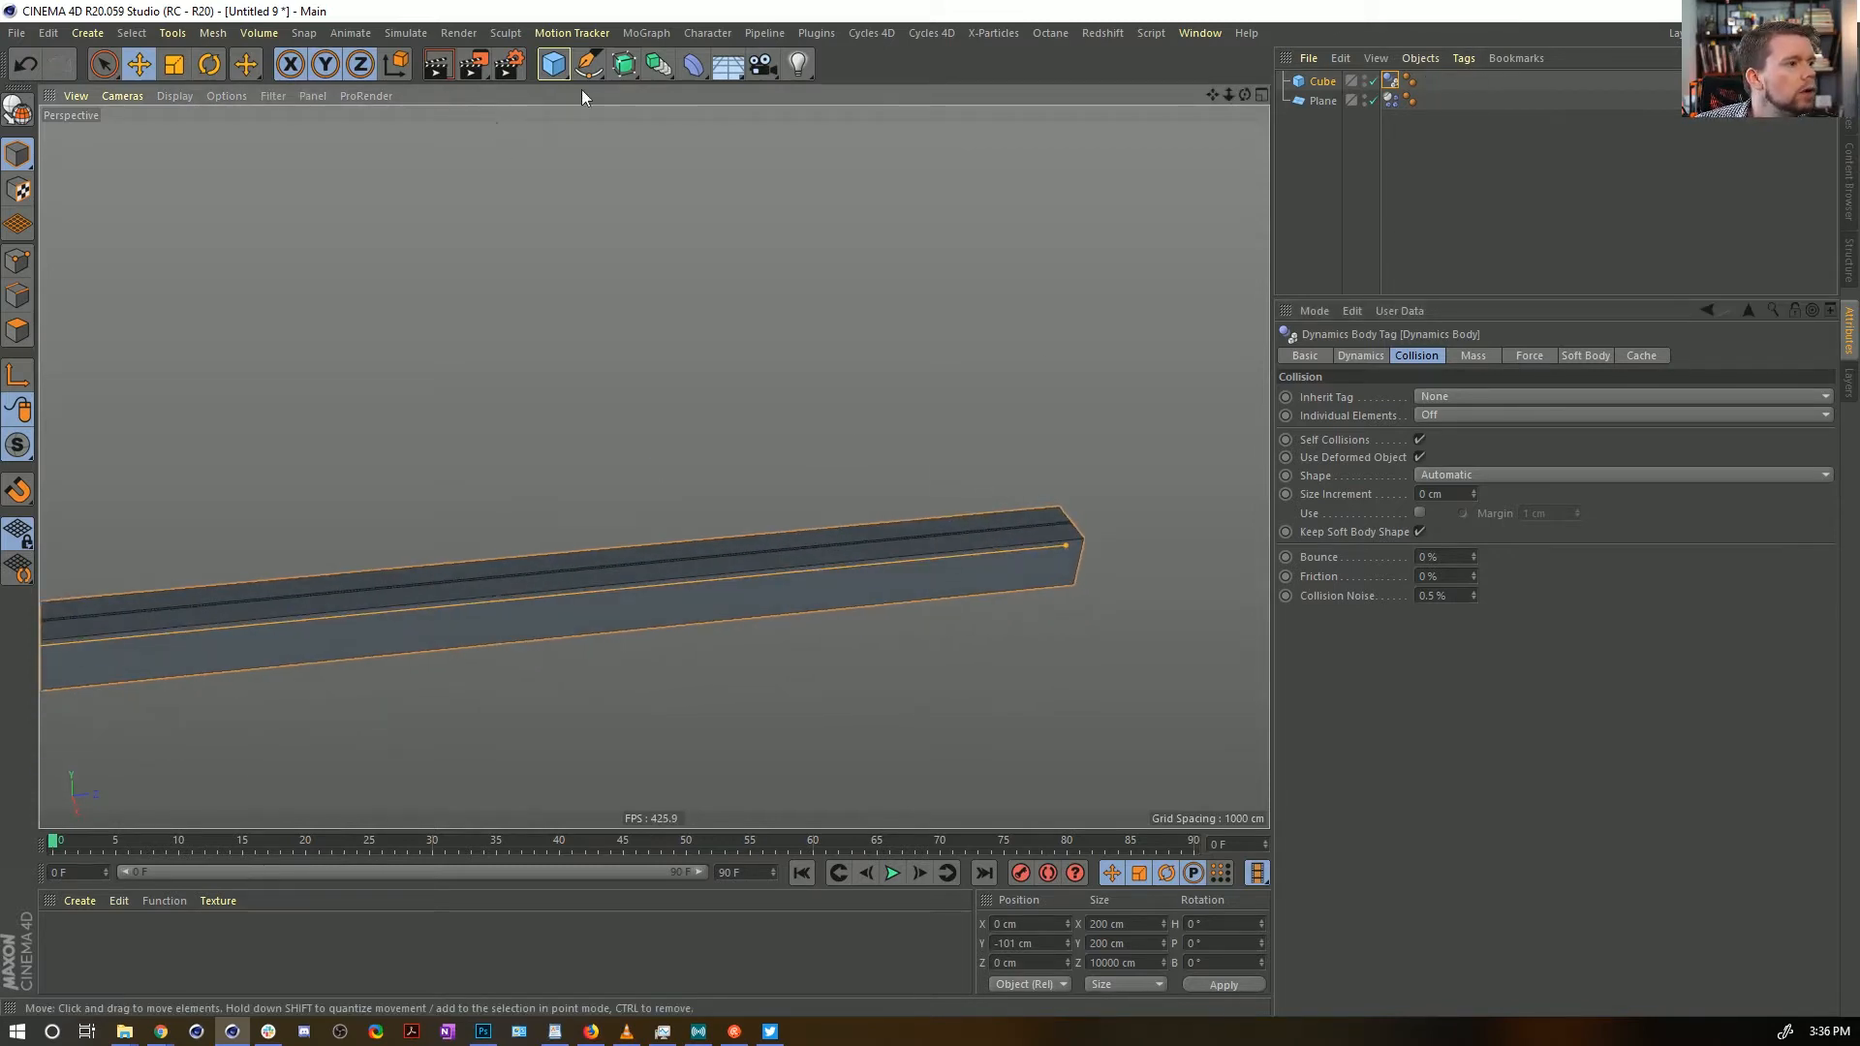
pyautogui.click(404, 33)
pyautogui.moveTo(455, 34)
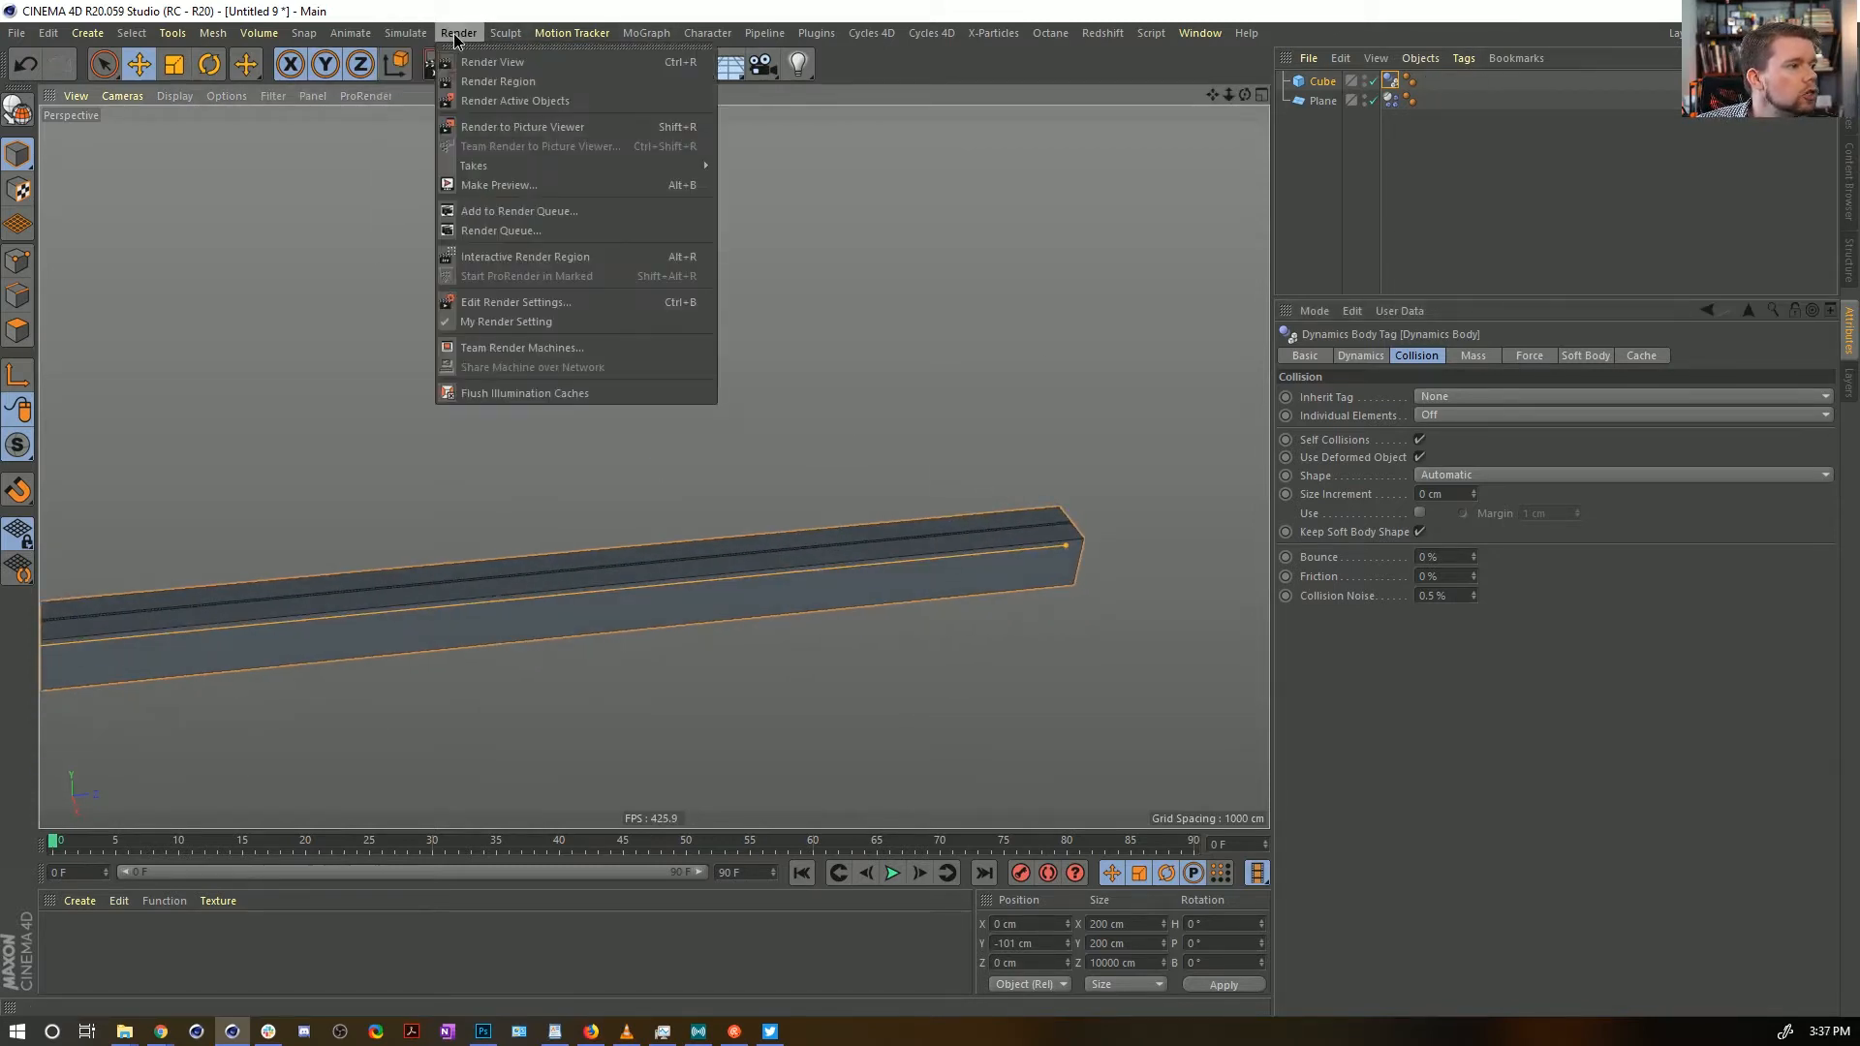
pyautogui.moveTo(432, 107)
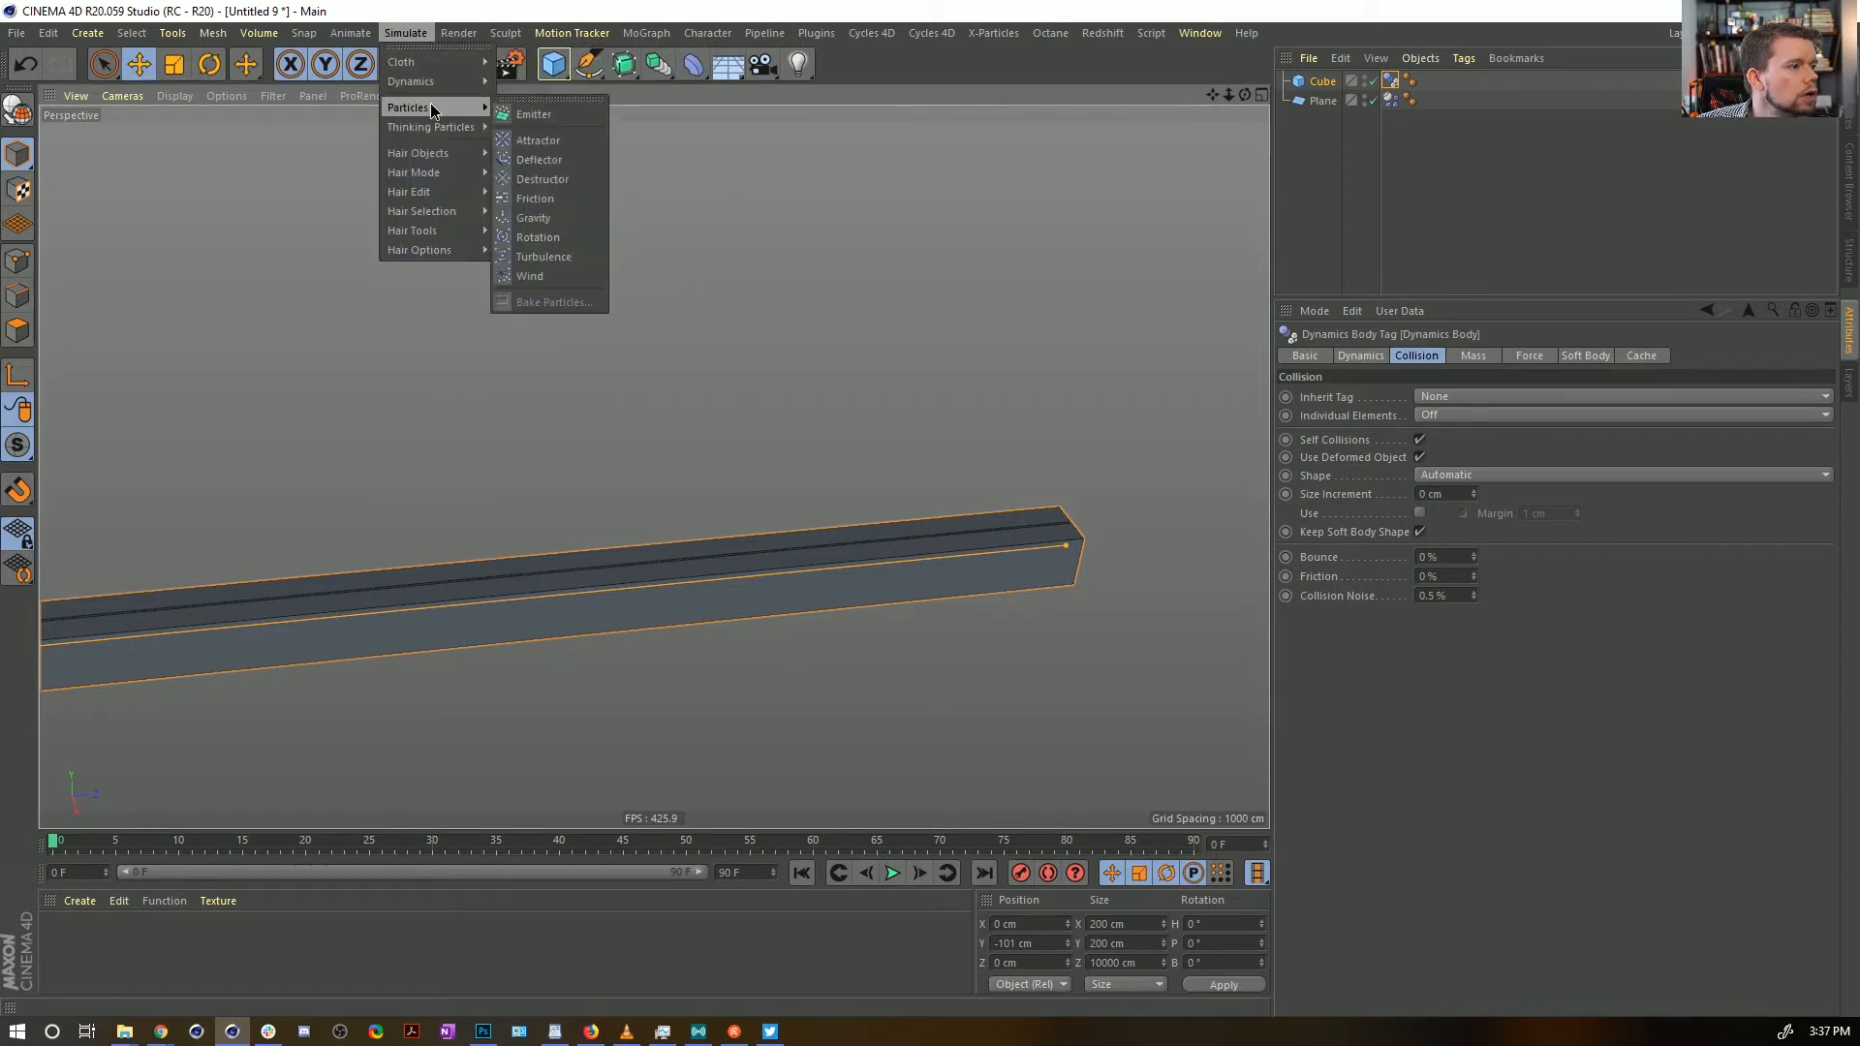
pyautogui.click(549, 272)
pyautogui.keyDown('alt'); pyautogui.moveTo(834, 347); pyautogui.dragTo(557, 417, button='right'); pyautogui.keyUp('alt')
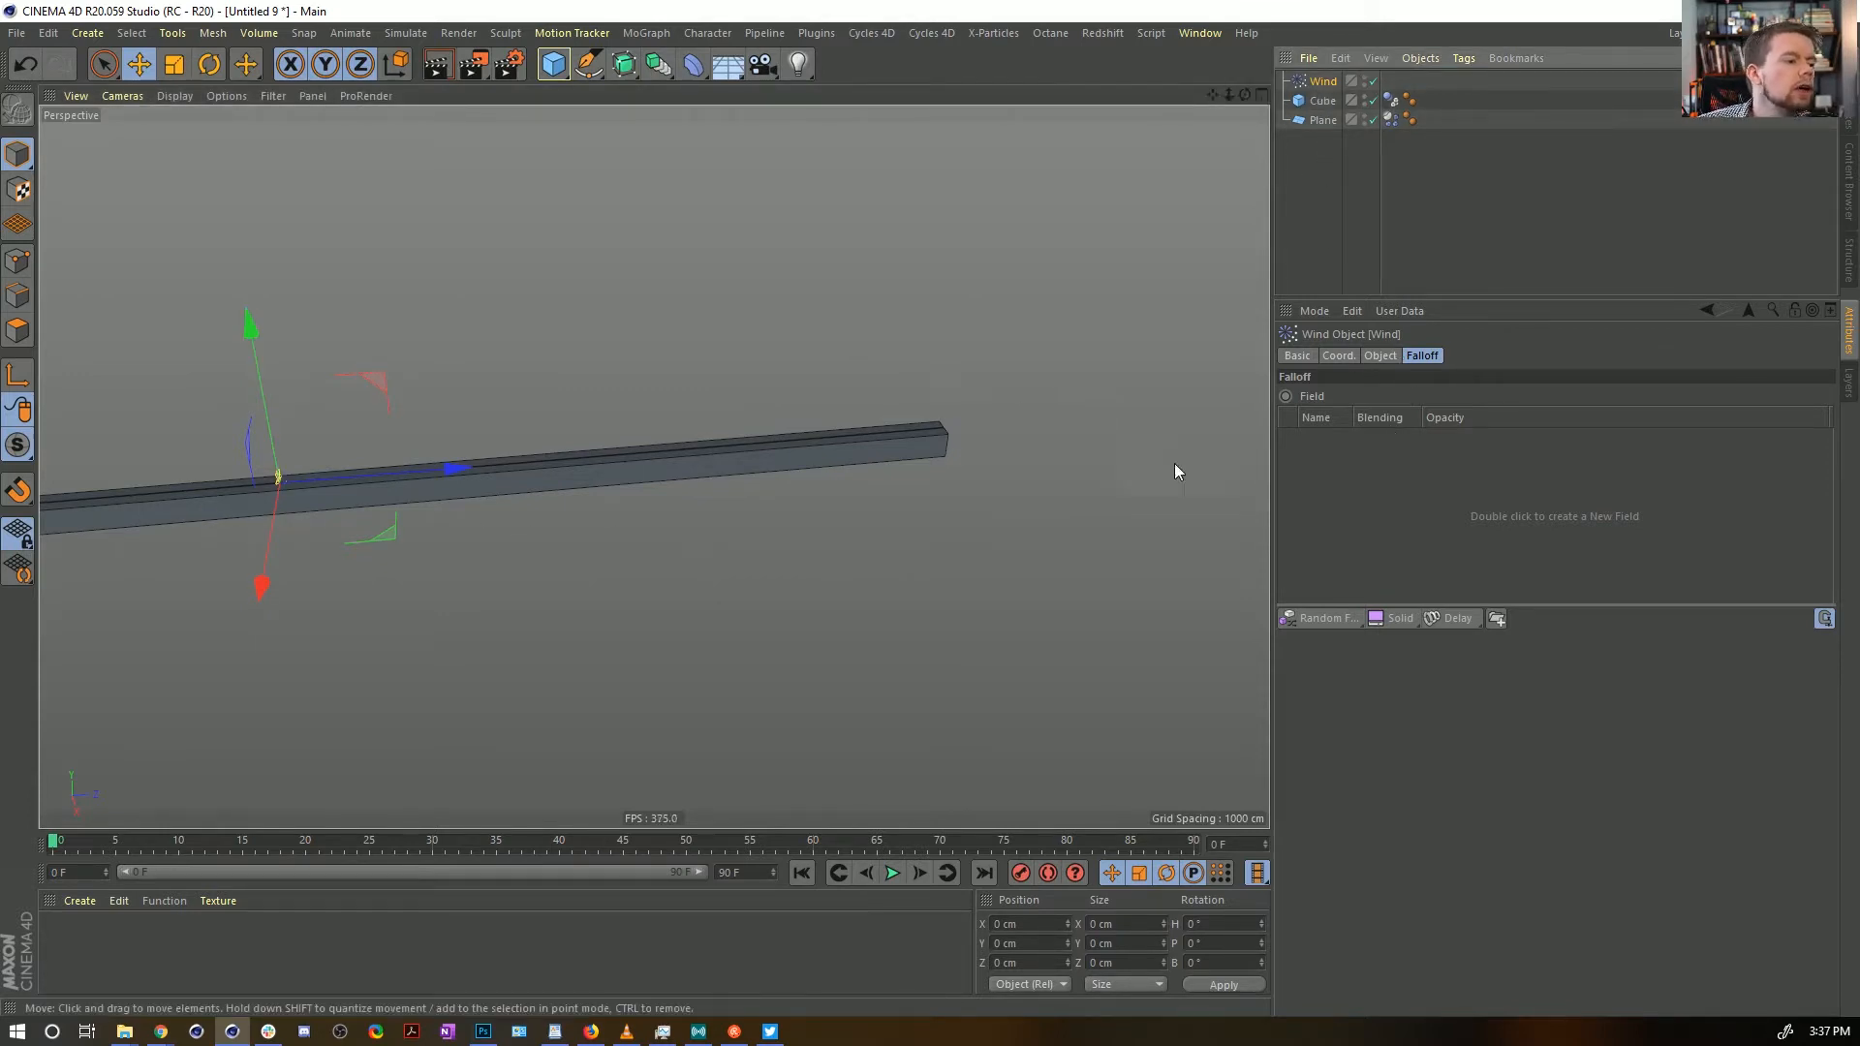
pyautogui.click(1385, 358)
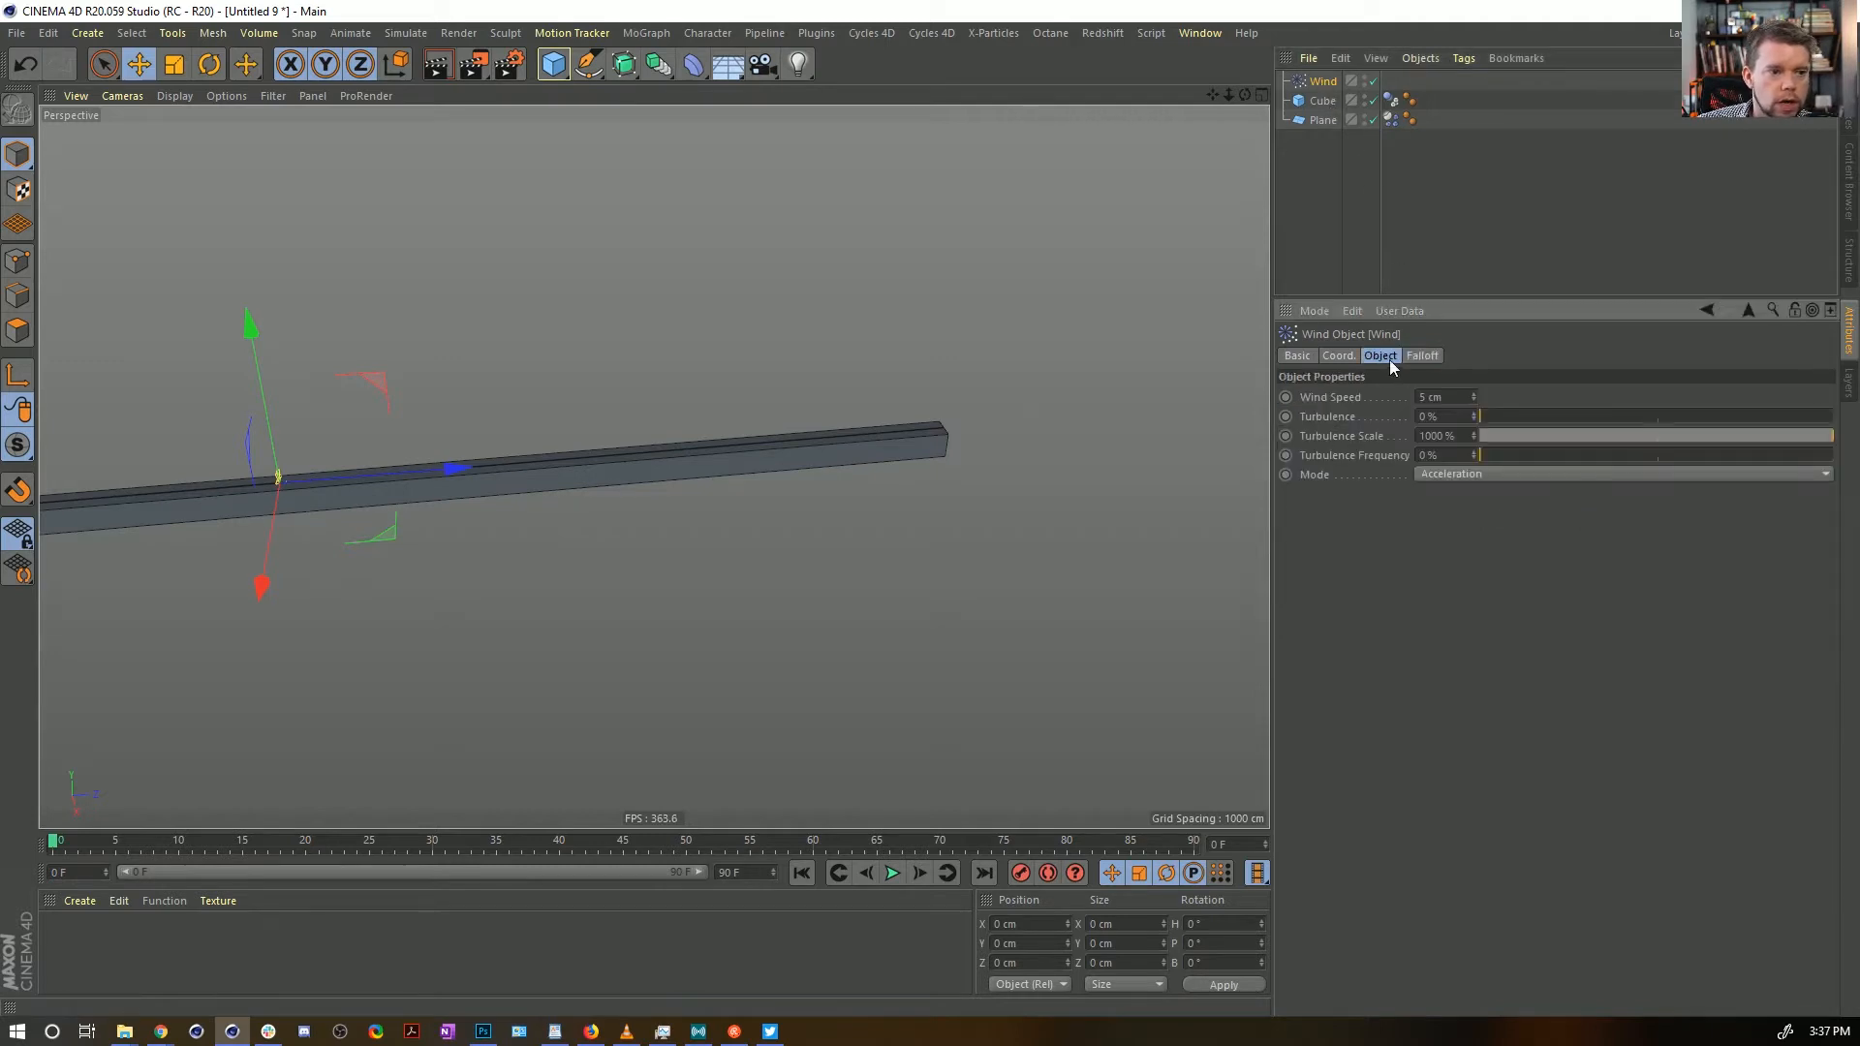
pyautogui.doubleClick(1444, 398)
pyautogui.write('5')
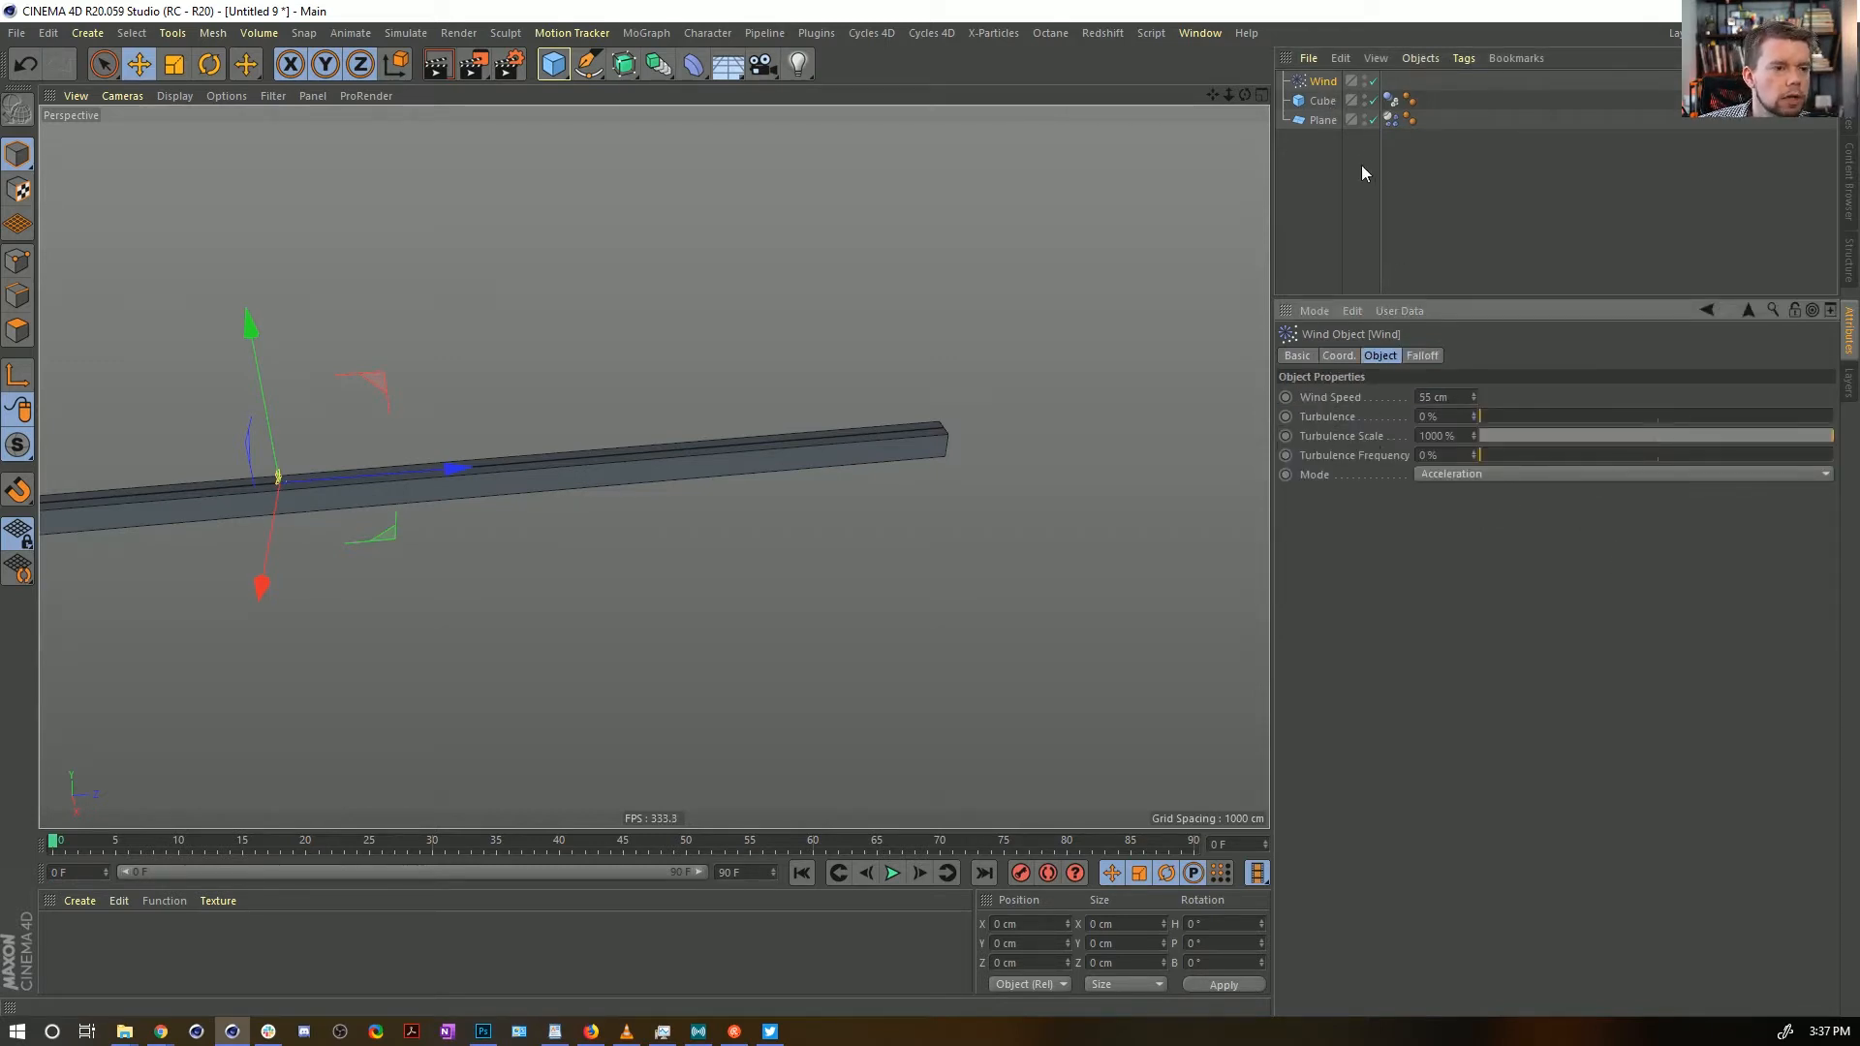
# Add a Linear Field to the wind's falloff and set its direction to Z+
pyautogui.click(1422, 356)
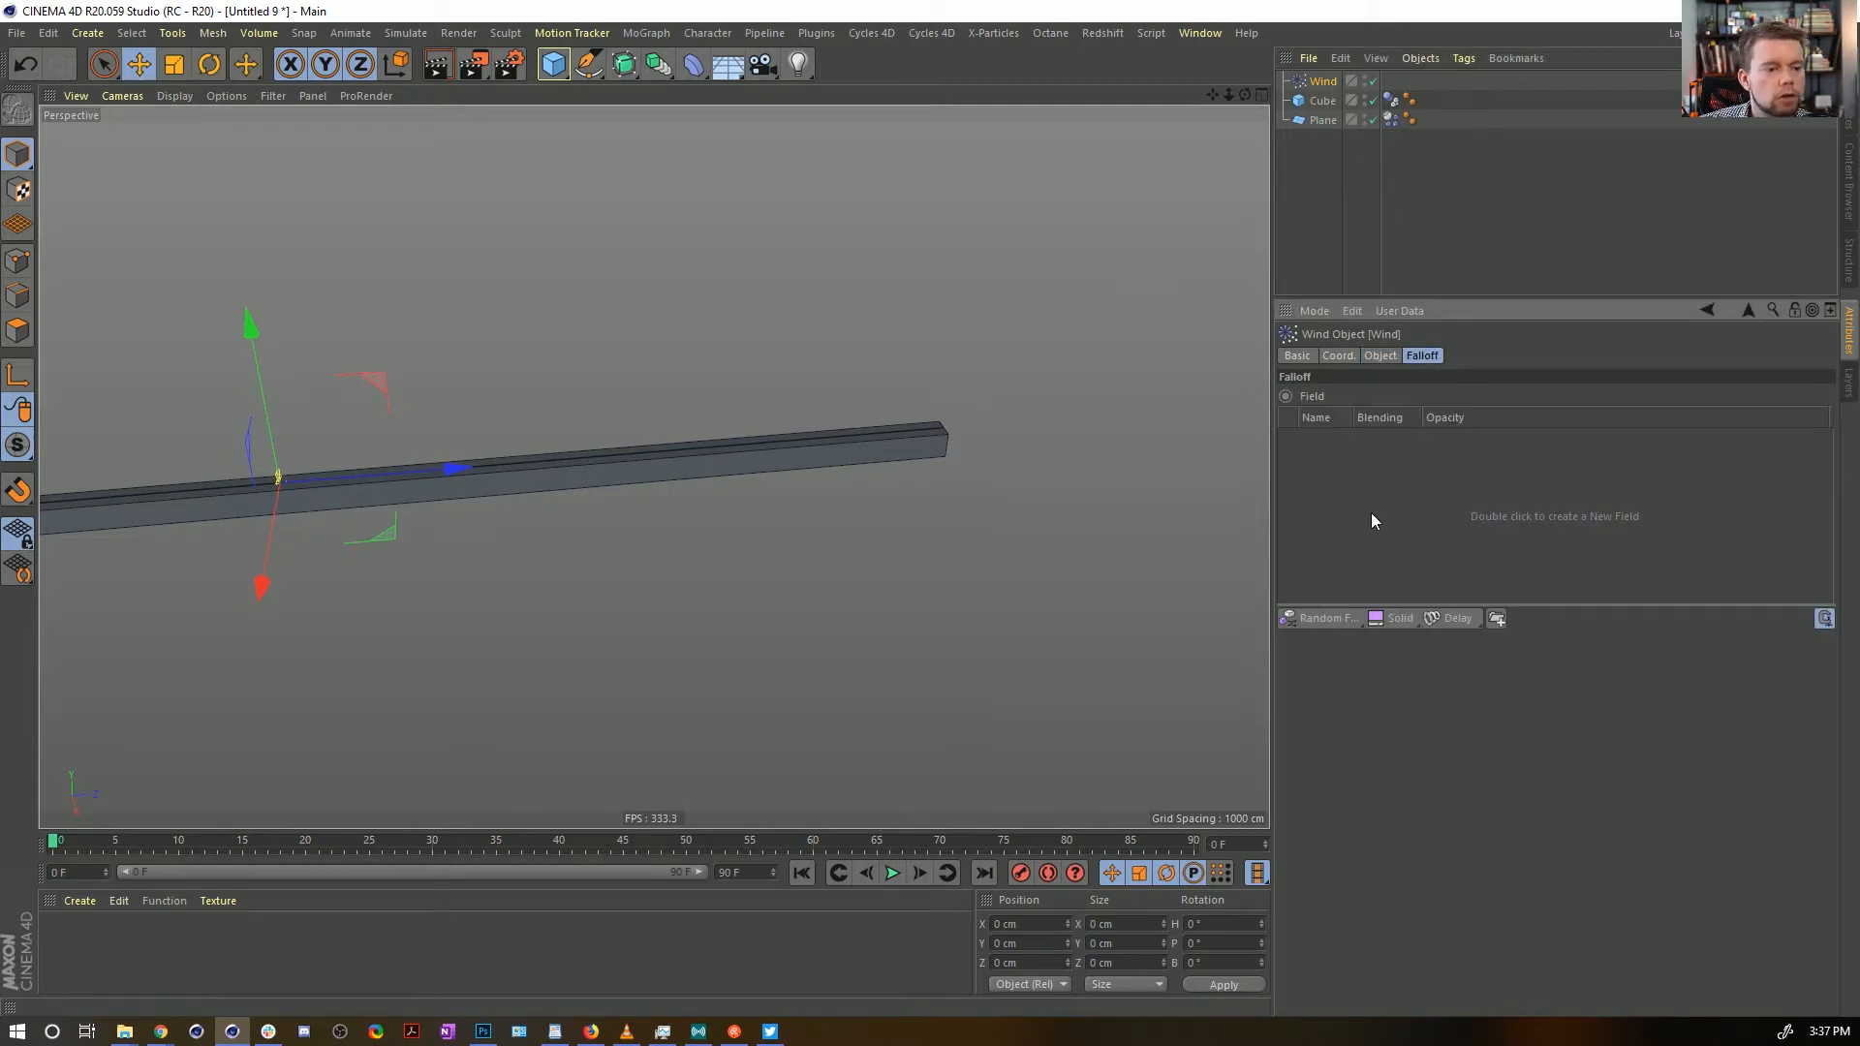
pyautogui.click(1321, 618)
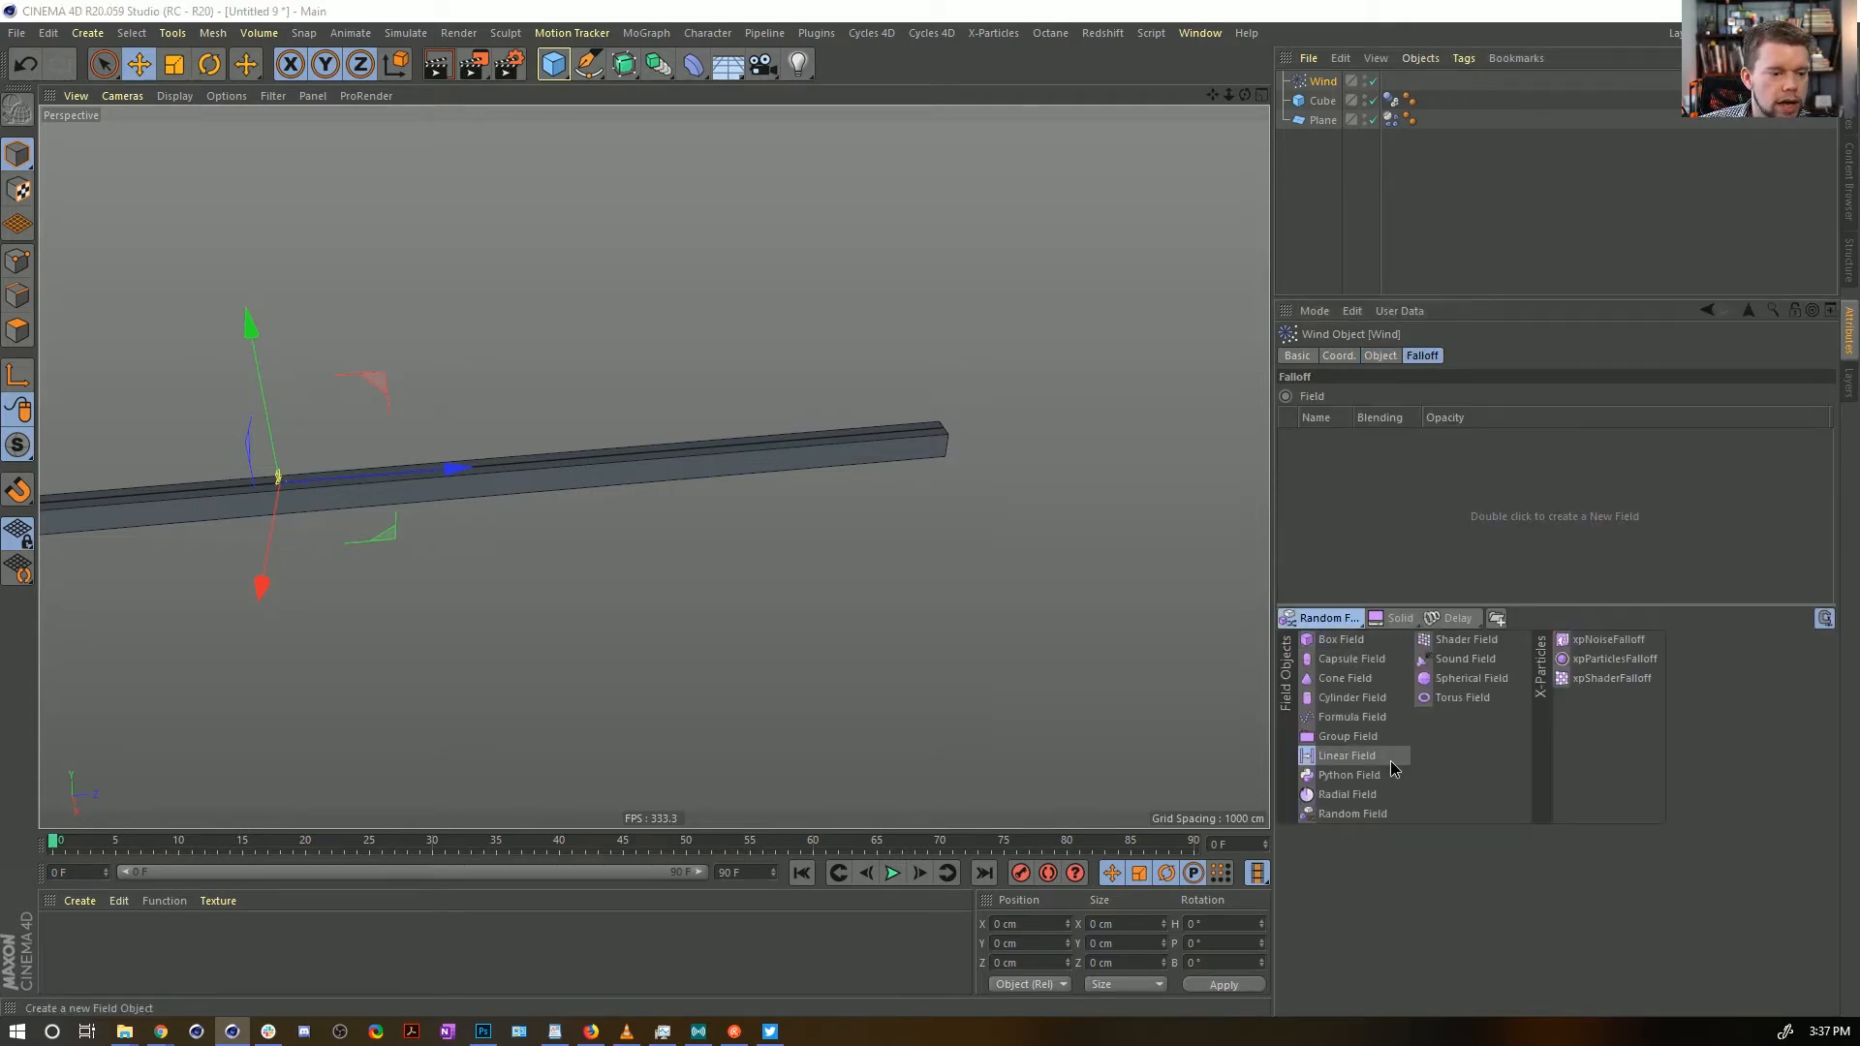
pyautogui.click(1348, 755)
pyautogui.click(1404, 729)
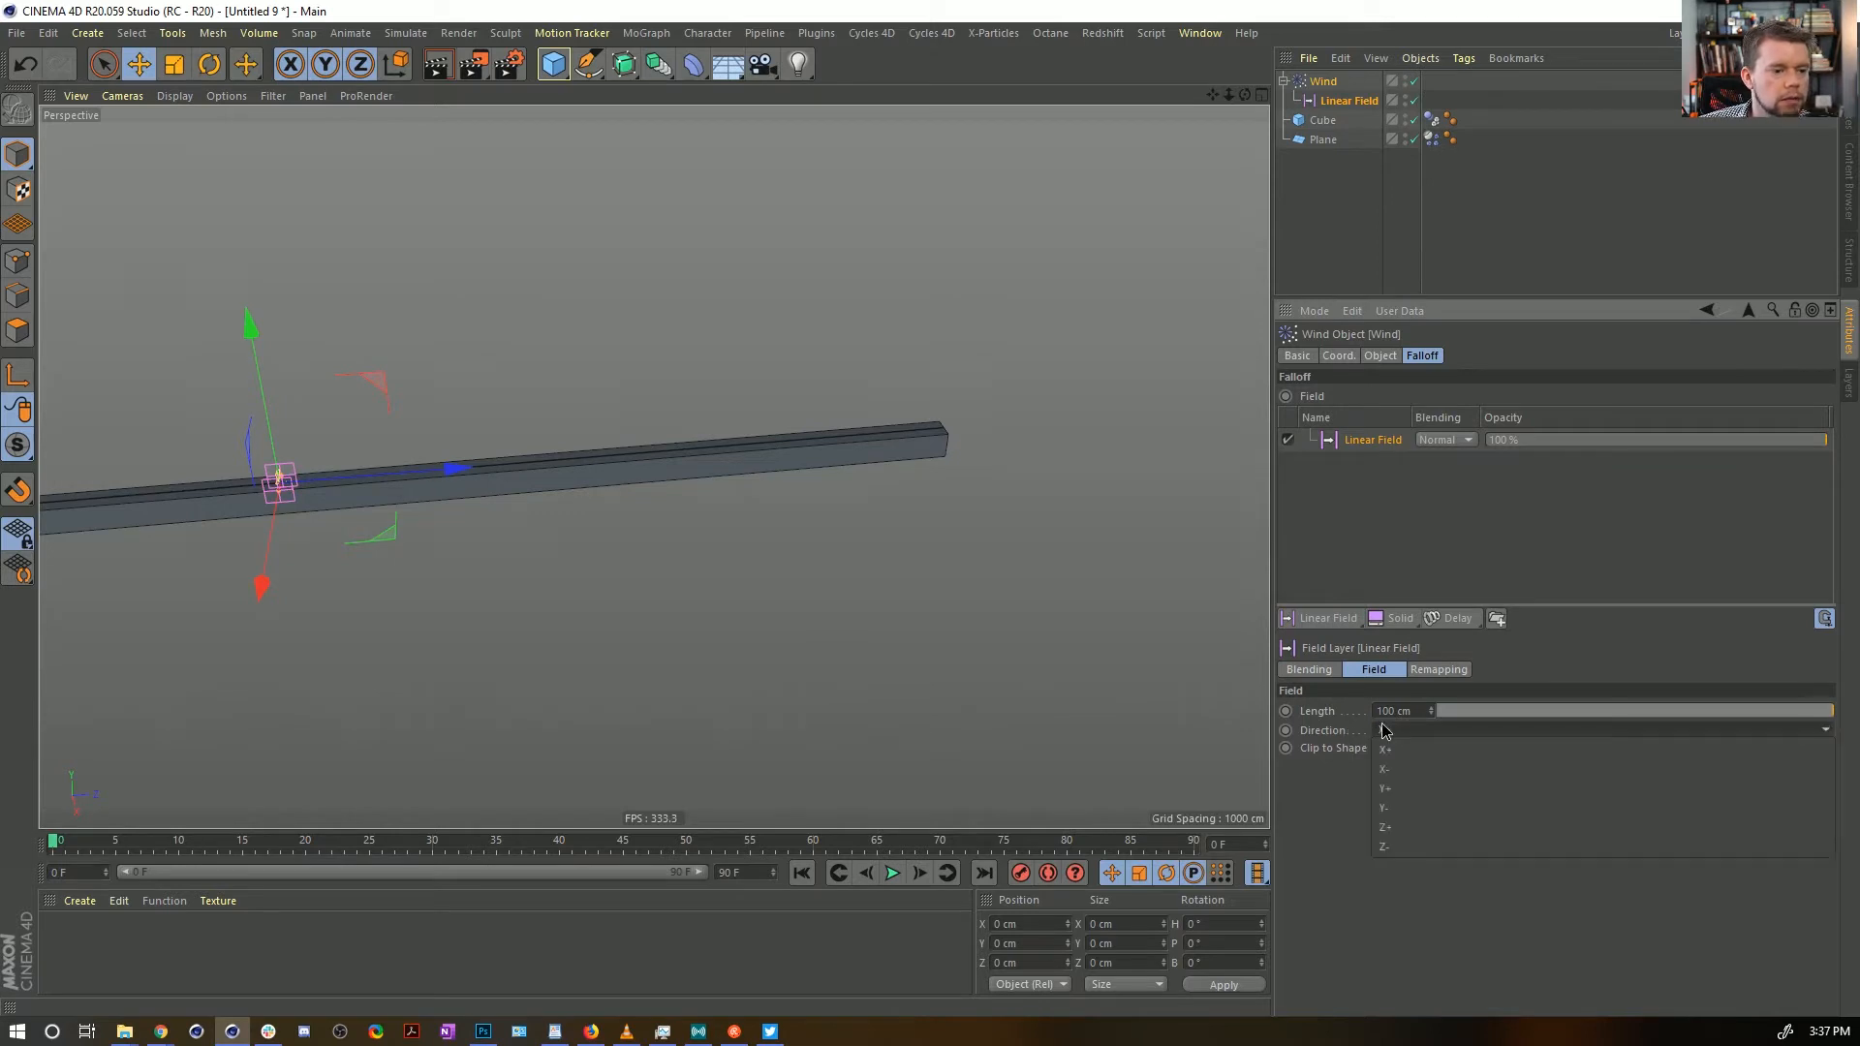
pyautogui.click(1406, 826)
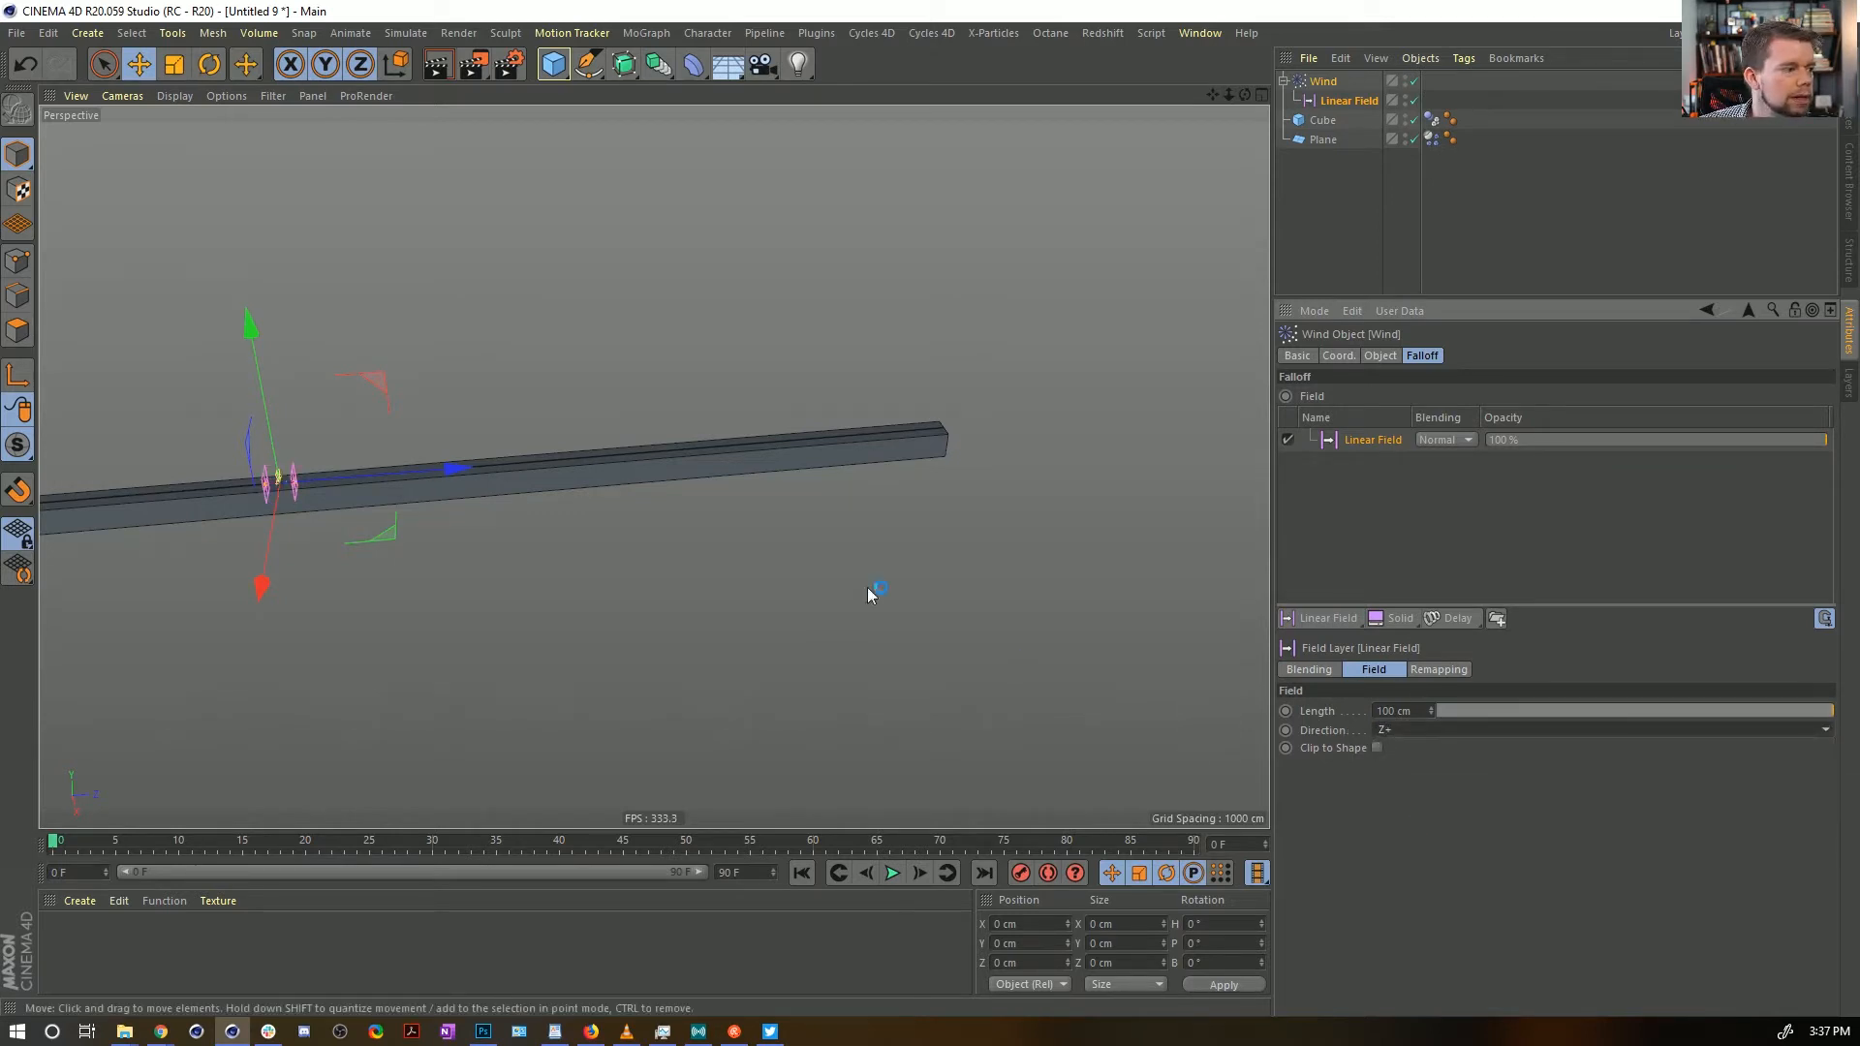
# Move the linear field to the strip's far end at about Z 5005 cm and set its length to 1 cm
pyautogui.moveTo(447, 472); pyautogui.dragTo(1129, 507)
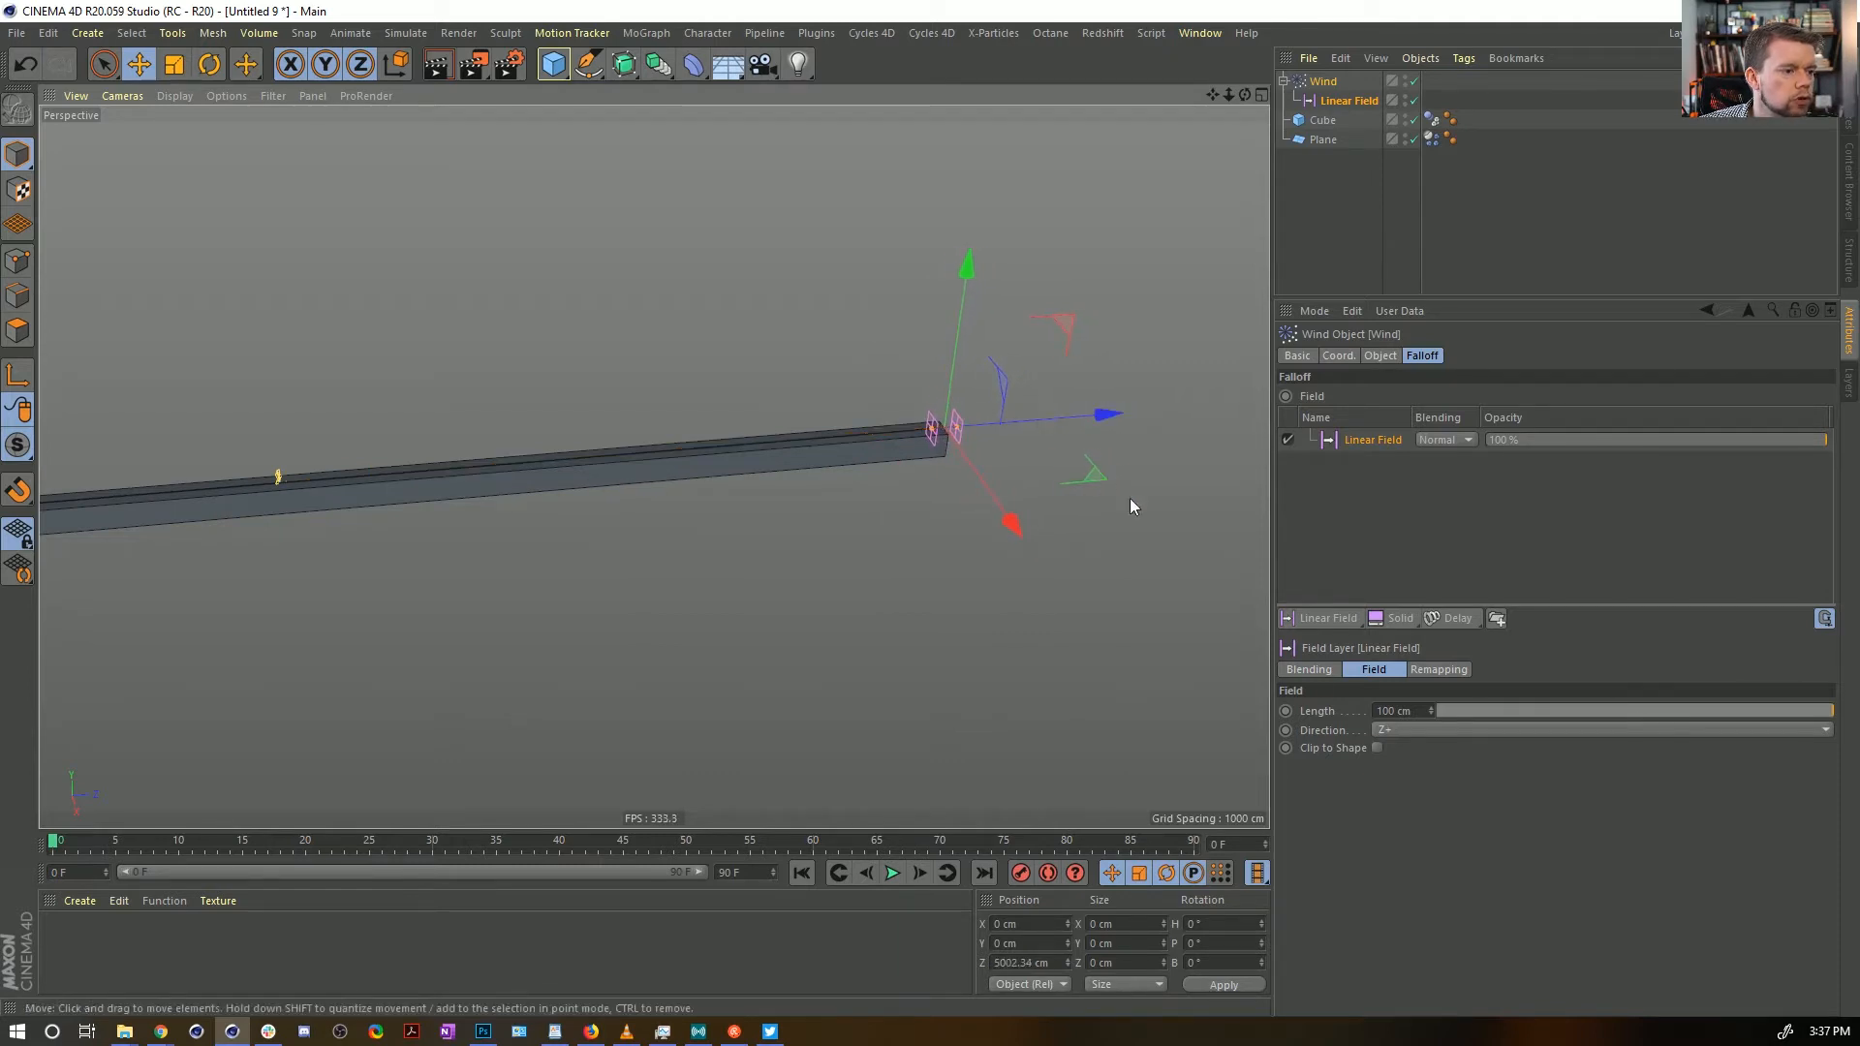
pyautogui.click(1408, 711)
pyautogui.write('1')
pyautogui.press('Return')
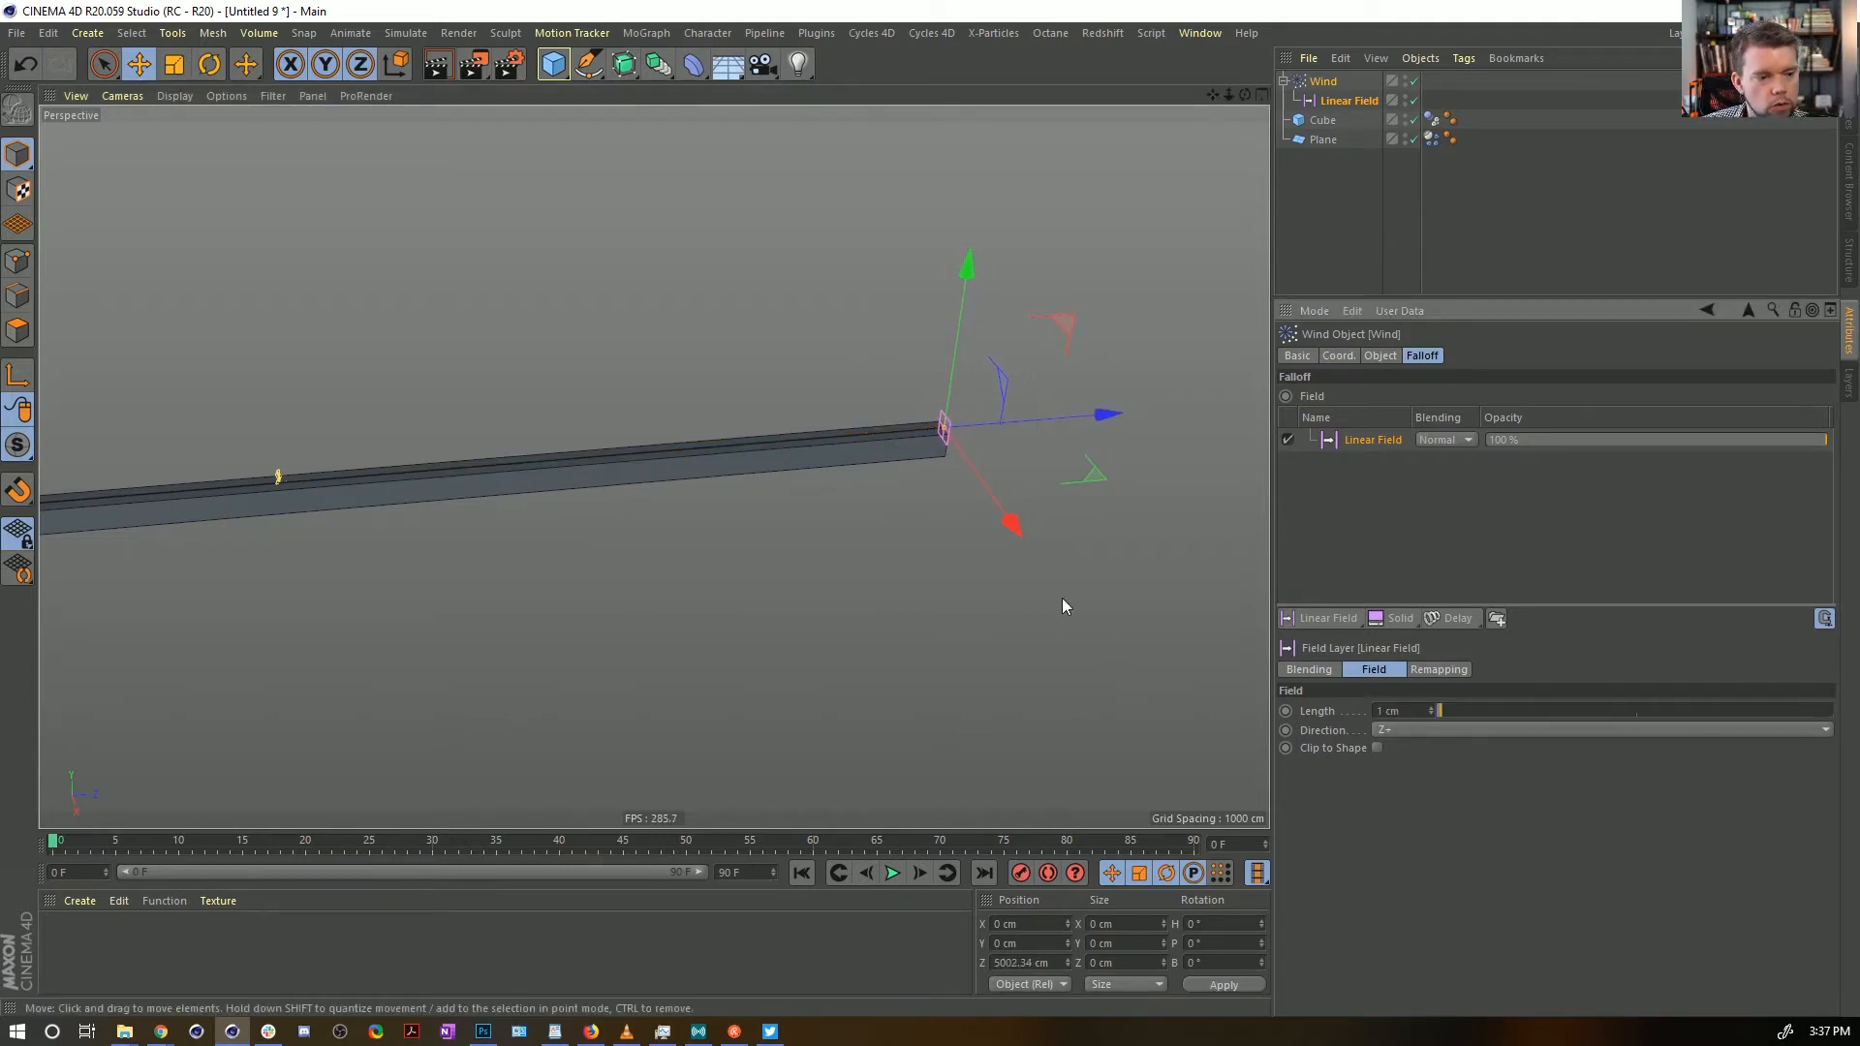
pyautogui.scroll(5, 959, 446)
pyautogui.keyDown('alt'); pyautogui.moveTo(896, 493); pyautogui.dragTo(967, 528); pyautogui.keyUp('alt')
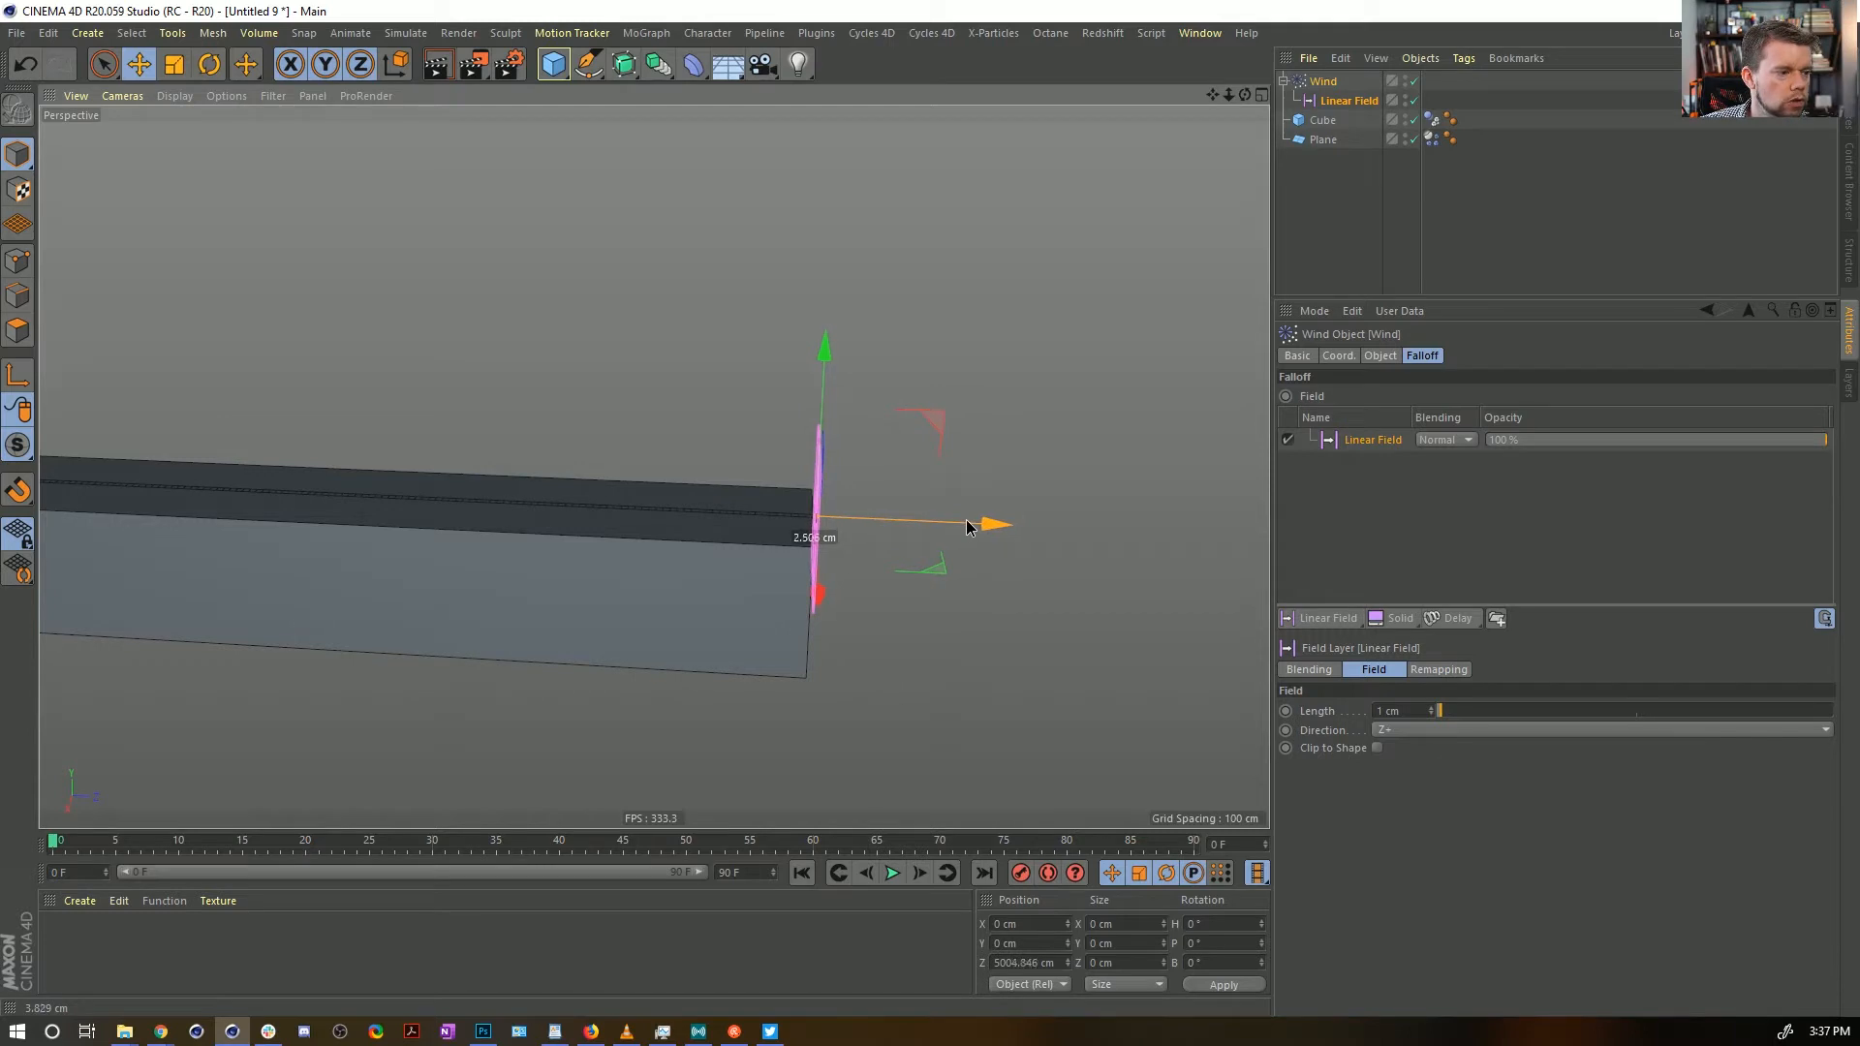
# Play a short stretch of the simulation, stop it and examine how the strip behaves at the linear field's end
pyautogui.keyDown('alt'); pyautogui.moveTo(852, 549); pyautogui.dragTo(583, 555, button='right'); pyautogui.keyUp('alt')
pyautogui.keyDown('alt'); pyautogui.moveTo(583, 555); pyautogui.dragTo(732, 503); pyautogui.keyUp('alt')
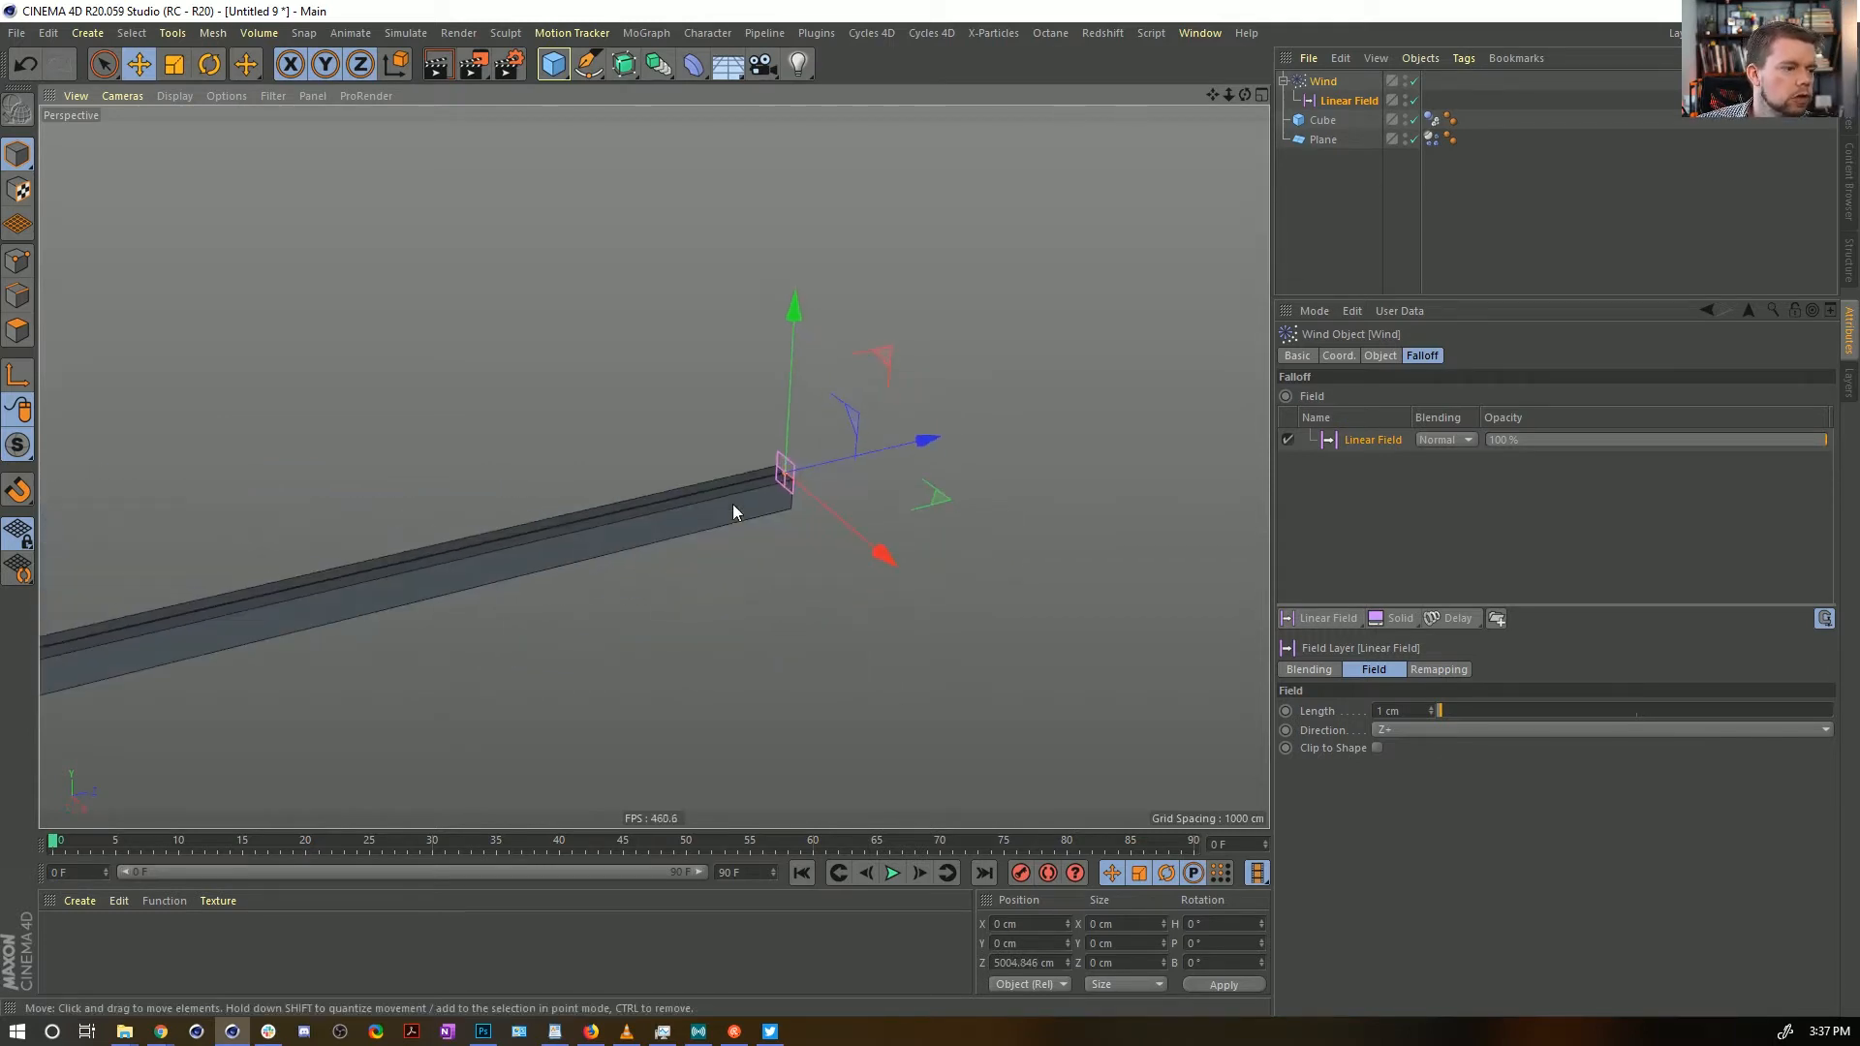
pyautogui.keyDown('alt'); pyautogui.moveTo(716, 508); pyautogui.dragTo(601, 545, button='right'); pyautogui.keyUp('alt')
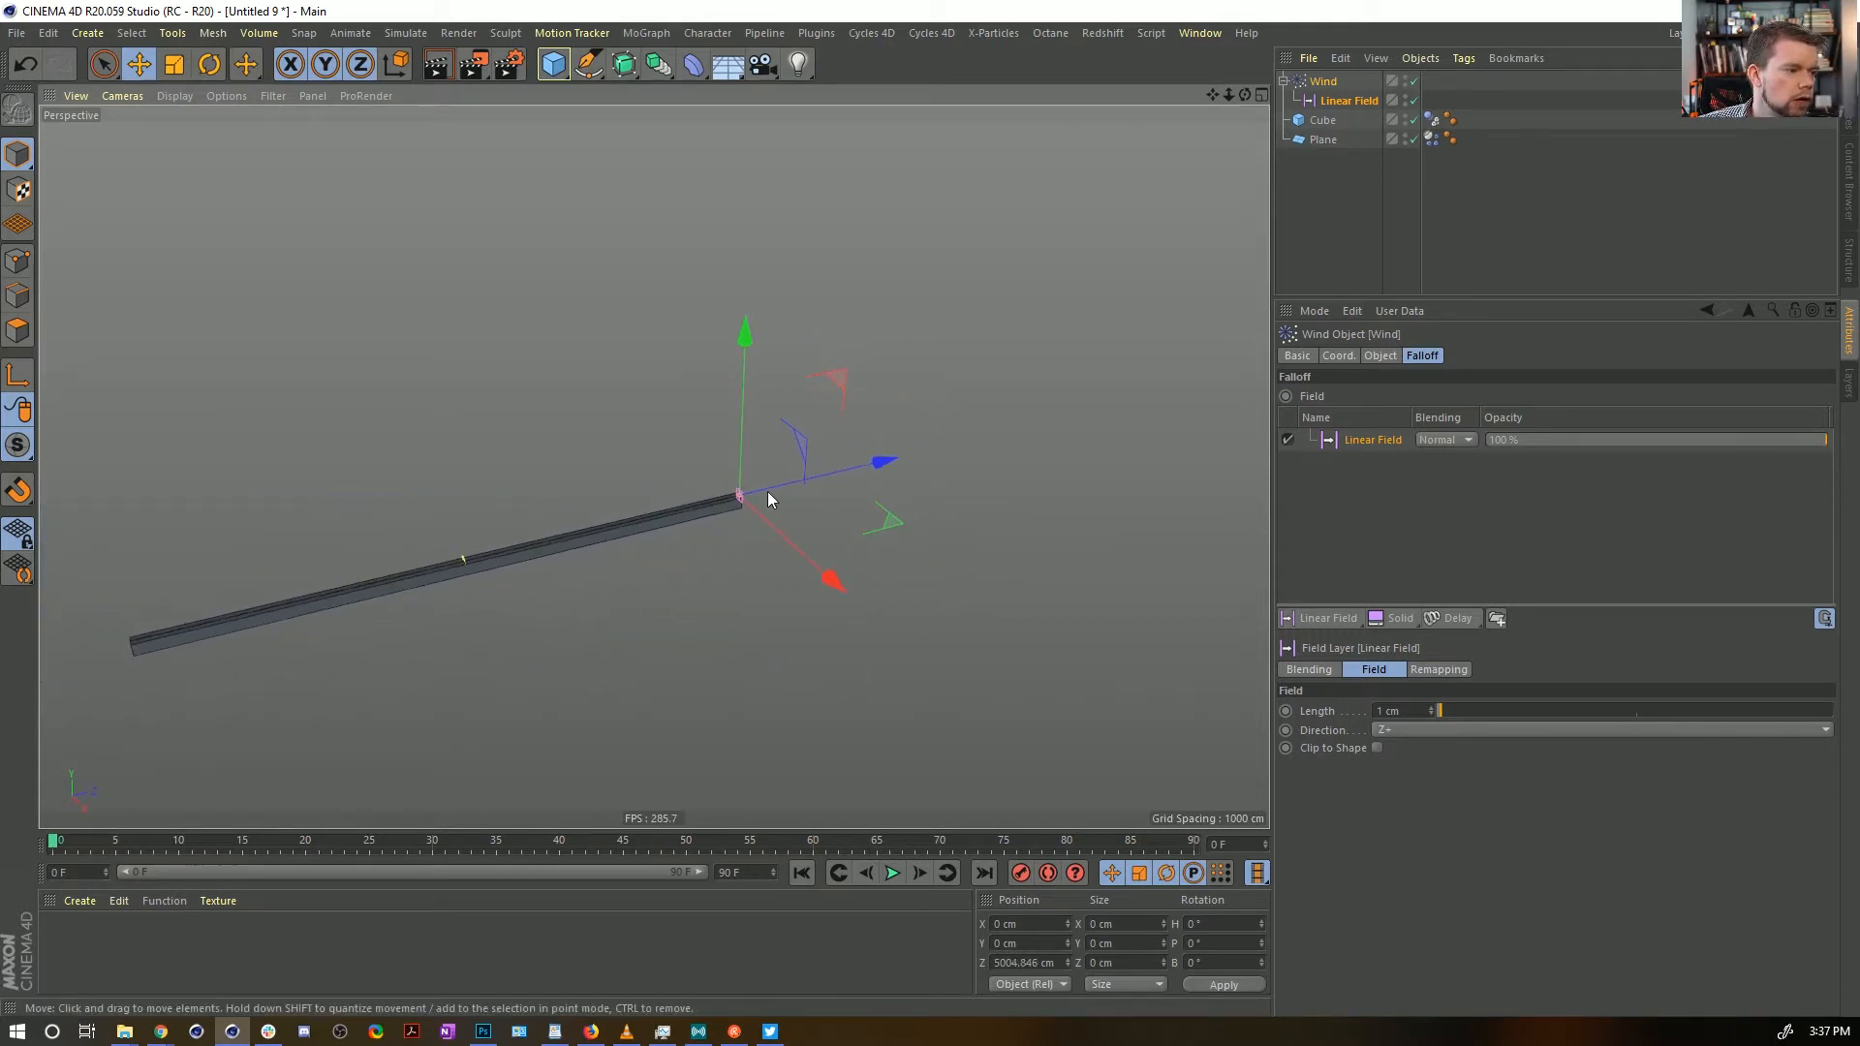
pyautogui.keyDown('alt'); pyautogui.moveTo(706, 514); pyautogui.dragTo(658, 523); pyautogui.keyUp('alt')
pyautogui.keyDown('alt'); pyautogui.moveTo(714, 527); pyautogui.dragTo(765, 416, button='right'); pyautogui.keyUp('alt')
pyautogui.keyDown('alt'); pyautogui.moveTo(765, 416); pyautogui.dragTo(652, 464, button='middle'); pyautogui.keyUp('alt')
pyautogui.keyDown('alt'); pyautogui.moveTo(652, 465); pyautogui.dragTo(823, 459, button='right'); pyautogui.keyUp('alt')
pyautogui.keyDown('alt'); pyautogui.moveTo(891, 463); pyautogui.dragTo(860, 477, button='middle'); pyautogui.keyUp('alt')
pyautogui.keyDown('alt'); pyautogui.moveTo(860, 478); pyautogui.dragTo(896, 463, button='right'); pyautogui.keyUp('alt')
pyautogui.keyDown('alt'); pyautogui.moveTo(896, 463); pyautogui.dragTo(793, 519, button='middle'); pyautogui.keyUp('alt')
pyautogui.keyDown('alt'); pyautogui.moveTo(792, 520); pyautogui.dragTo(828, 513, button='right'); pyautogui.keyUp('alt')
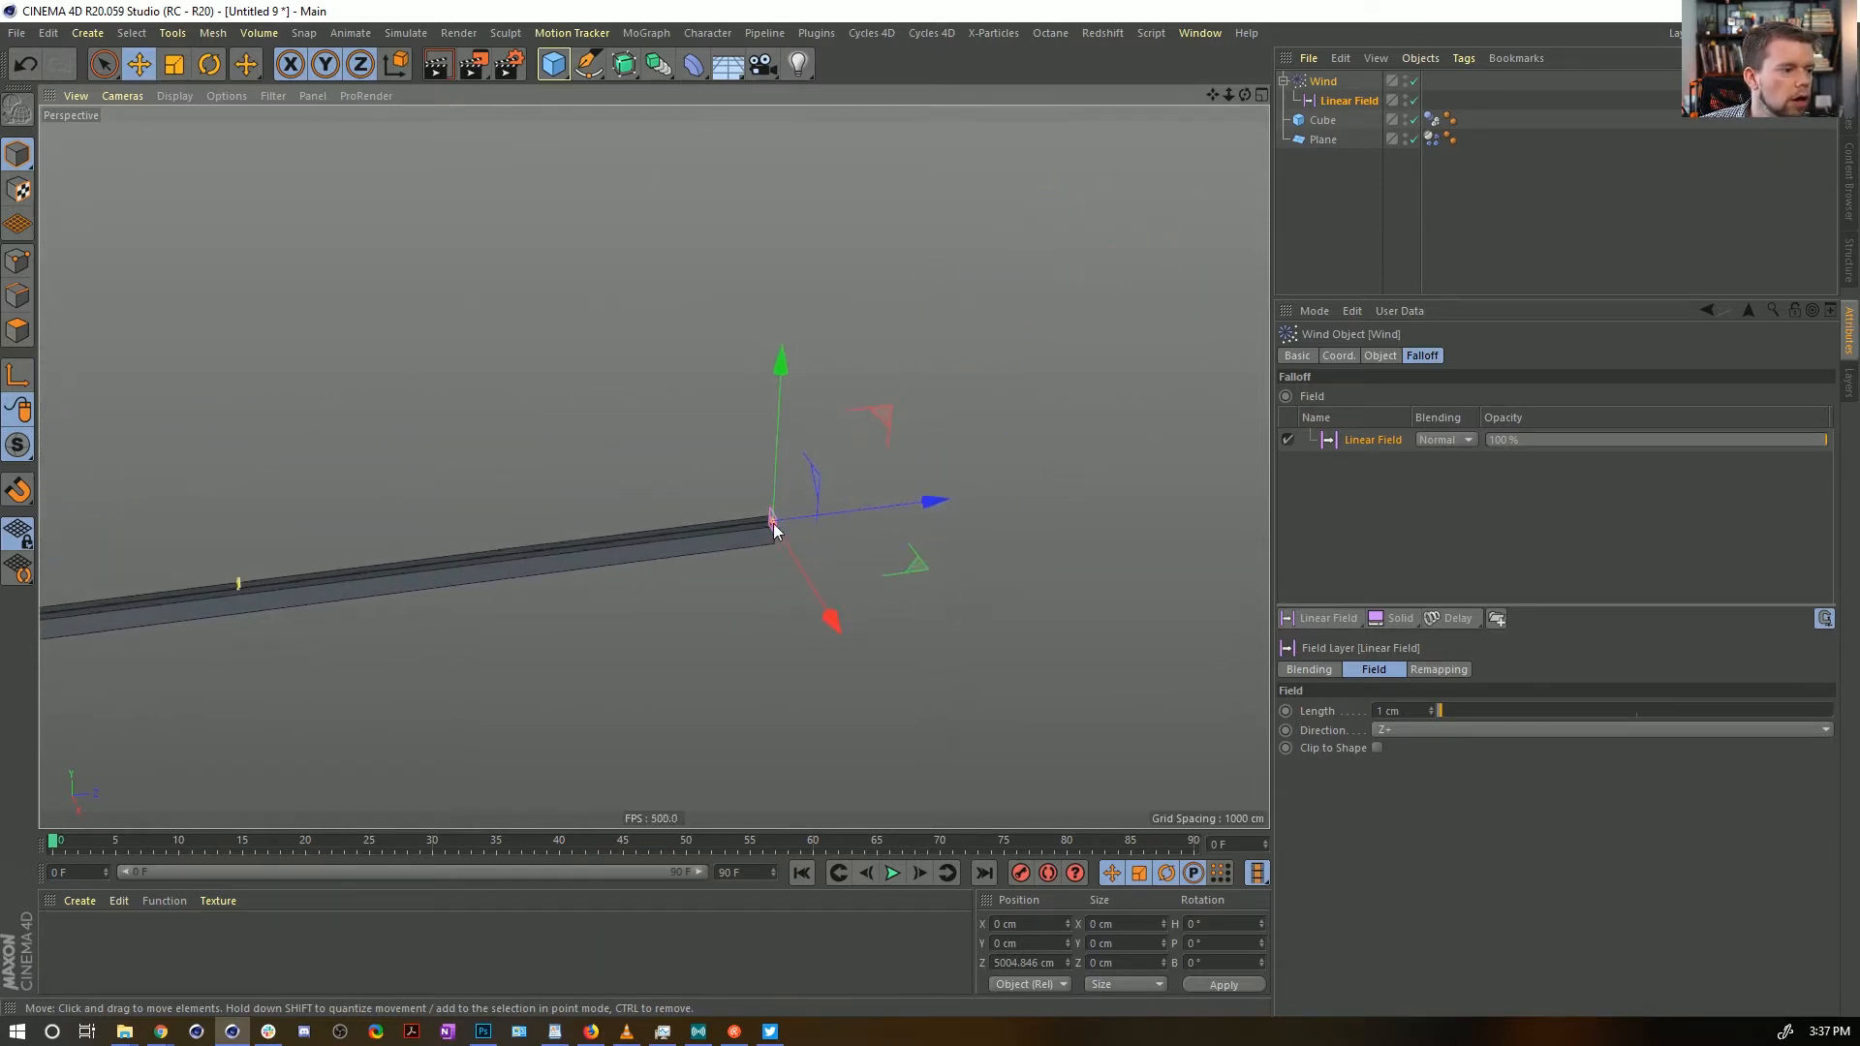
pyautogui.click(893, 874)
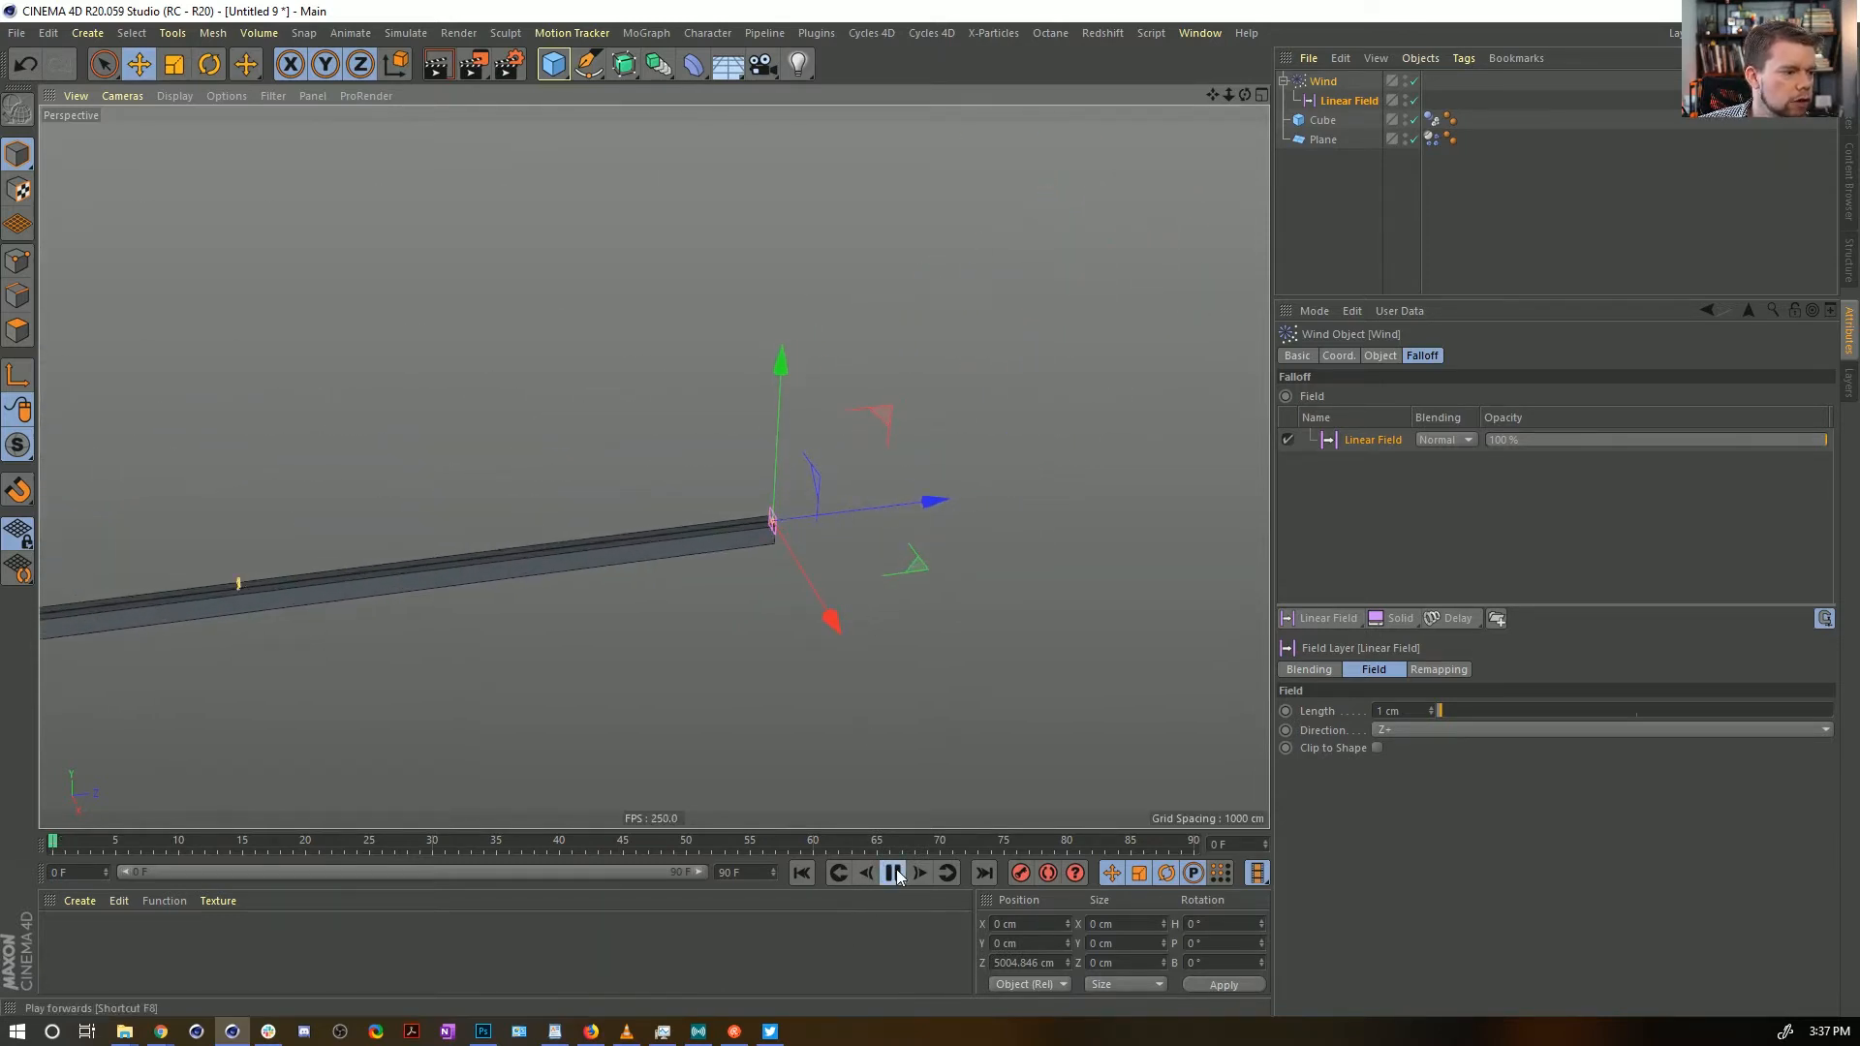
pyautogui.click(896, 870)
pyautogui.keyDown('alt'); pyautogui.moveTo(809, 601); pyautogui.dragTo(664, 604); pyautogui.keyUp('alt')
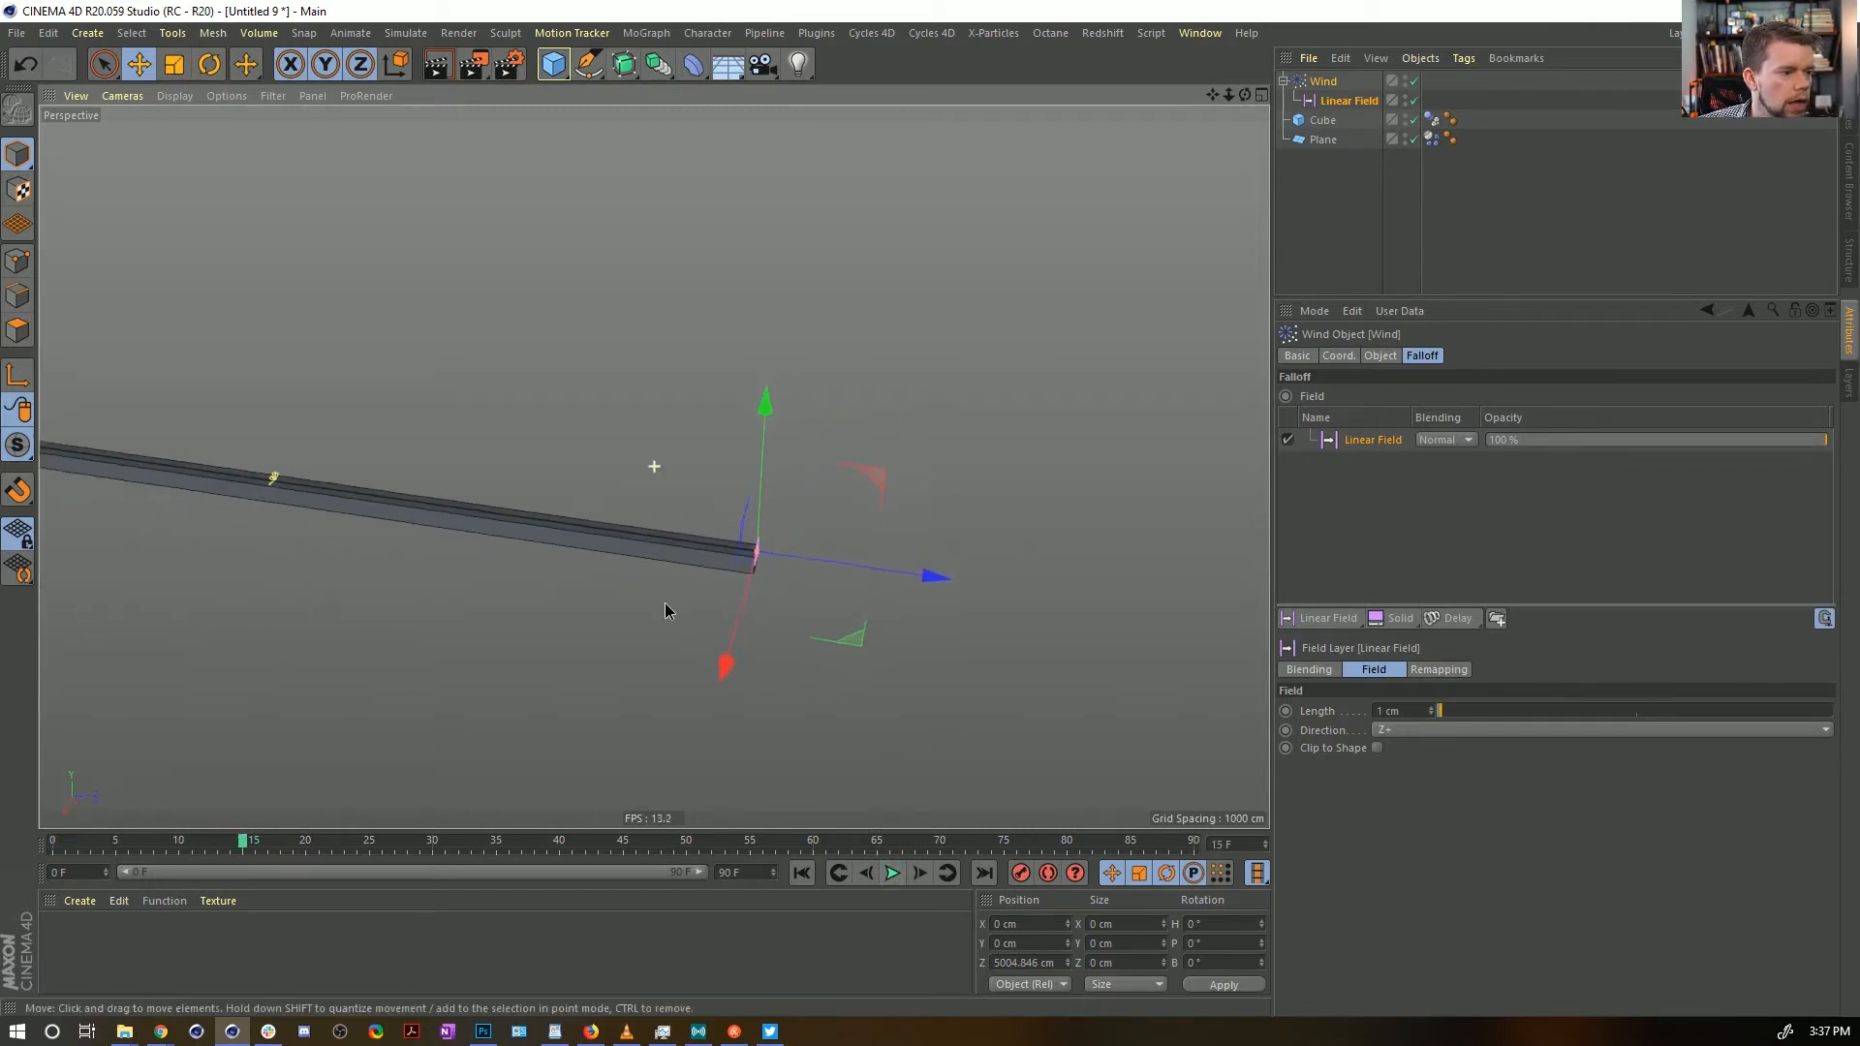
pyautogui.keyDown('alt'); pyautogui.moveTo(665, 612); pyautogui.dragTo(1234, 531, button='right'); pyautogui.keyUp('alt')
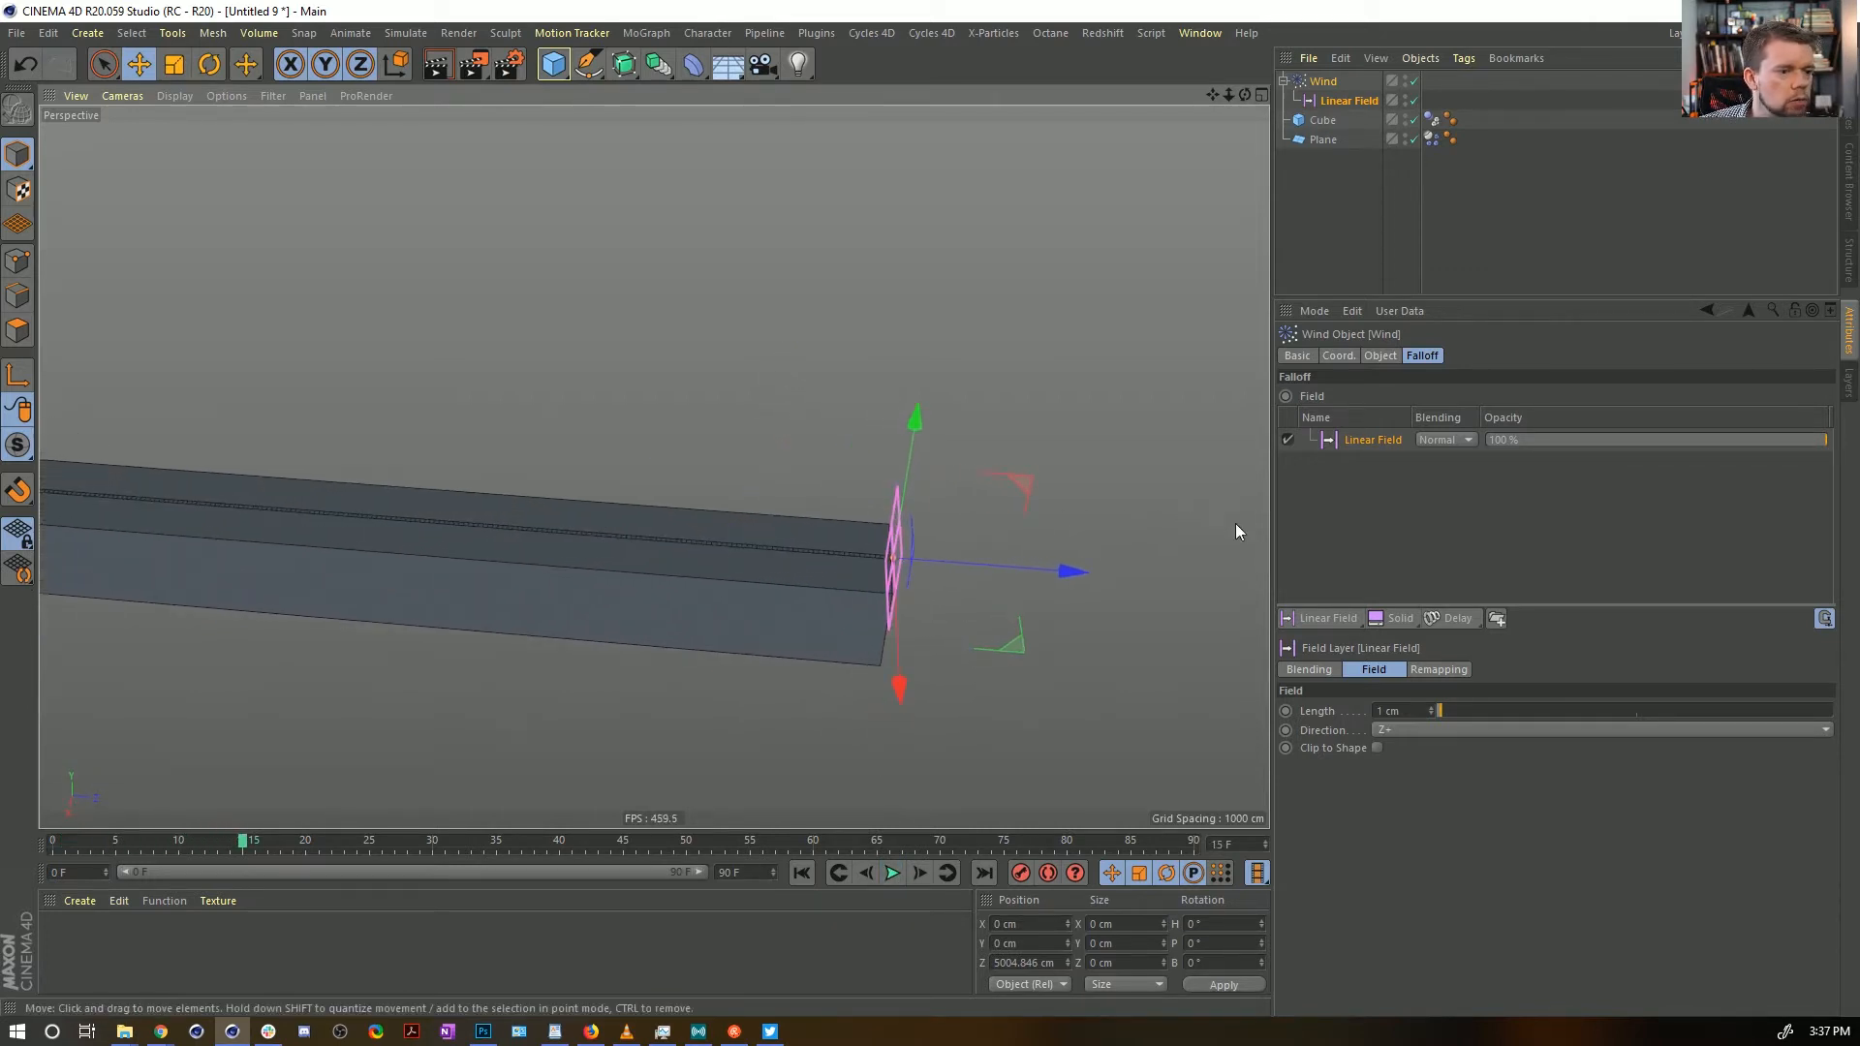
# Set the direction of the wind's linear field to Z-
pyautogui.click(893, 874)
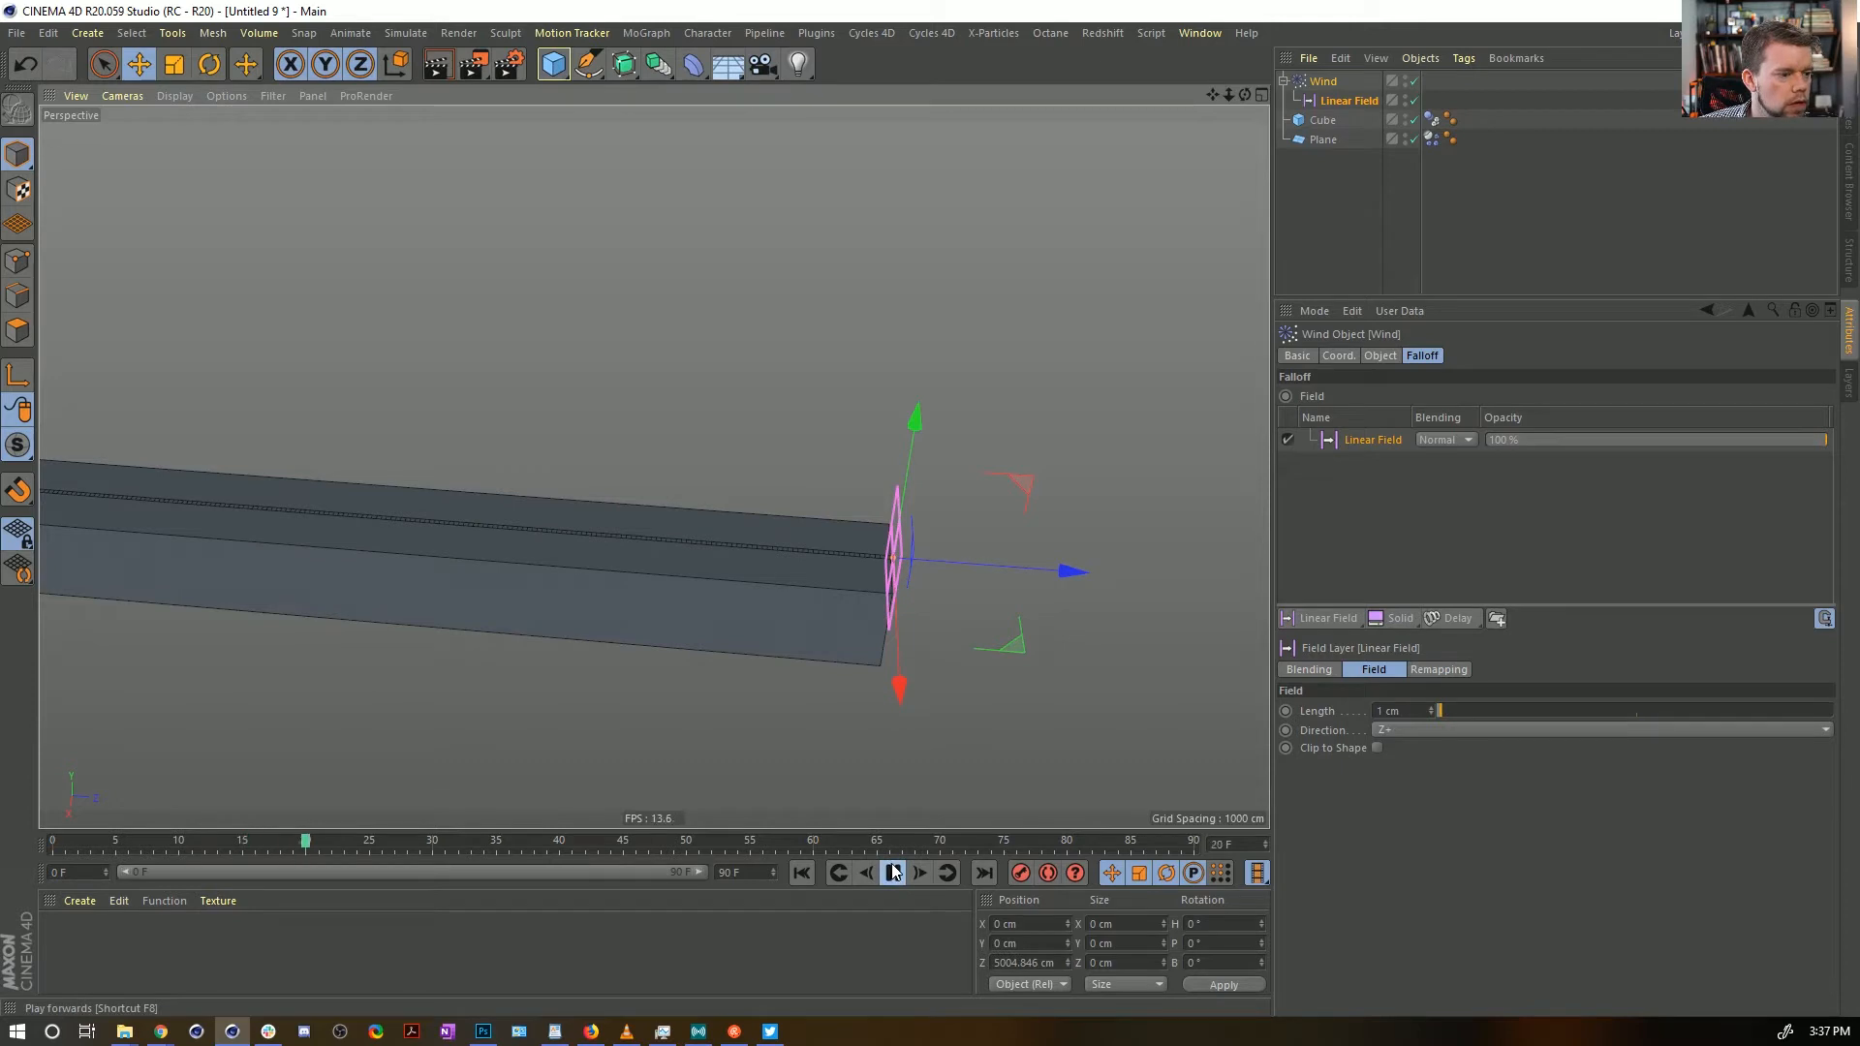
pyautogui.click(893, 874)
pyautogui.click(1414, 729)
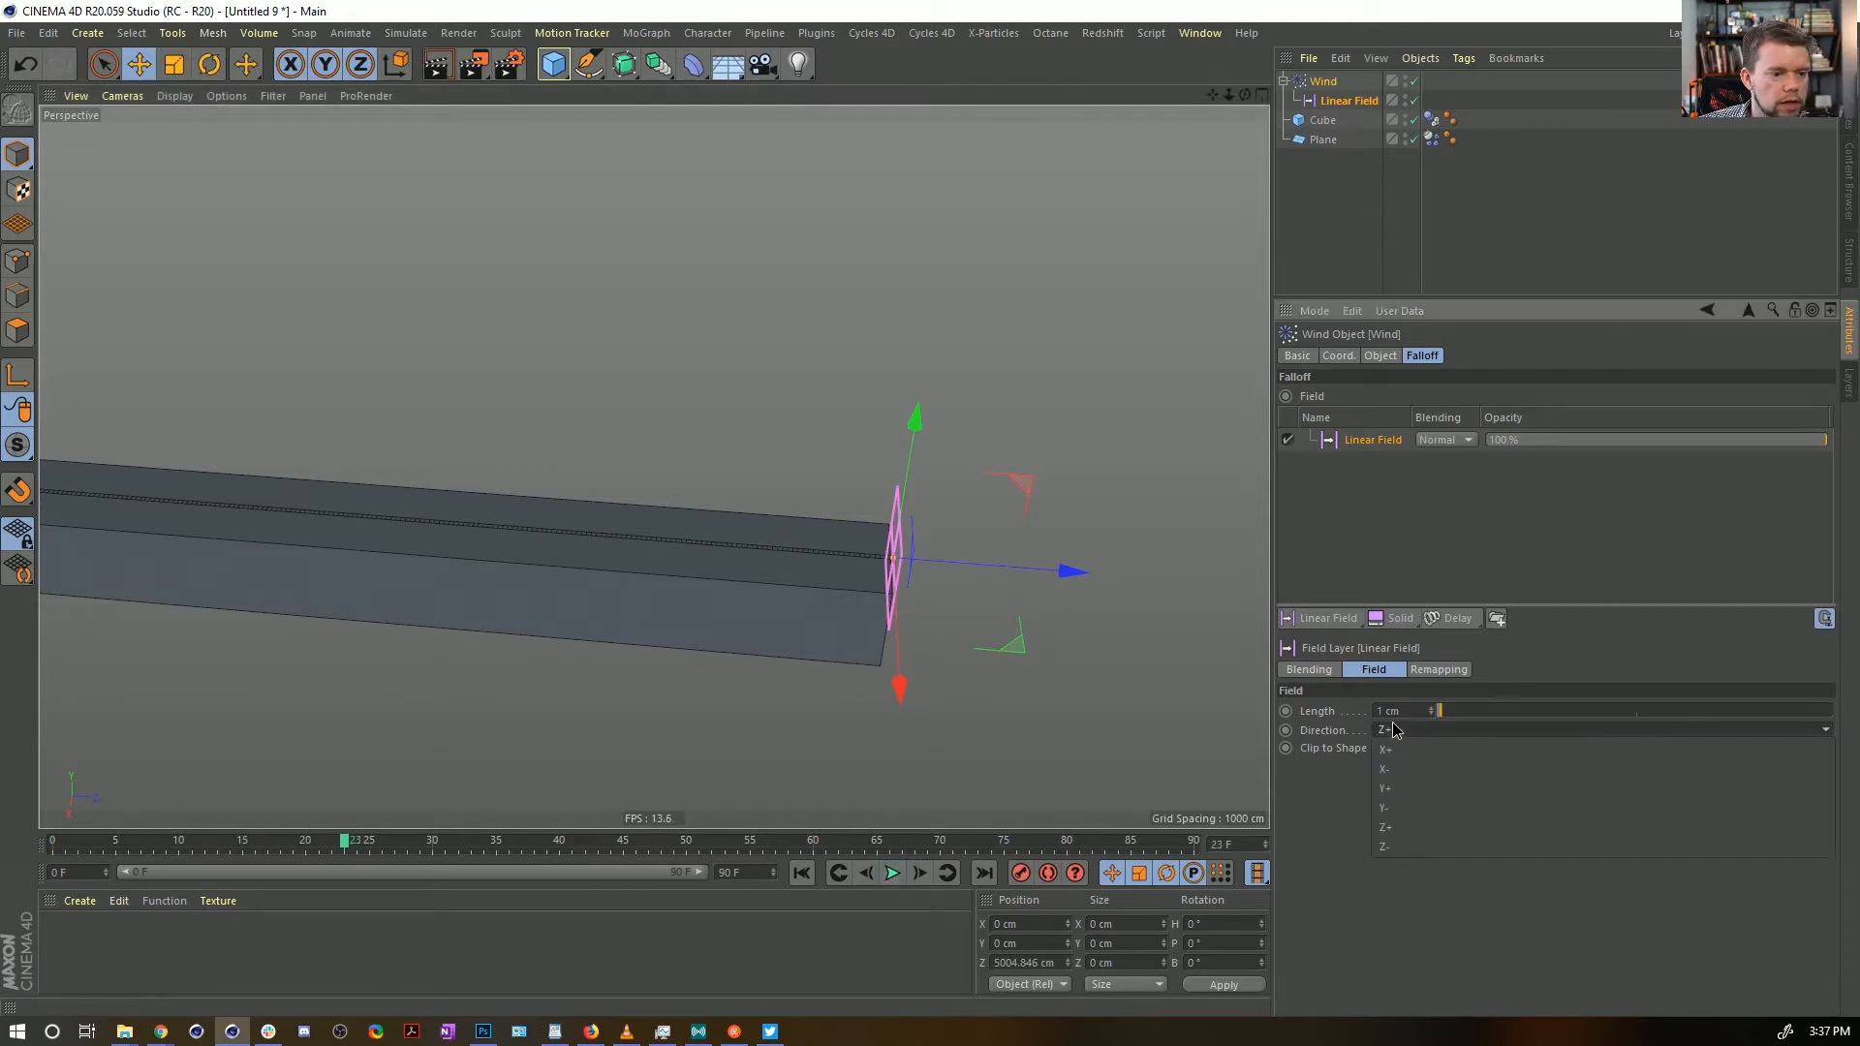
pyautogui.click(1404, 845)
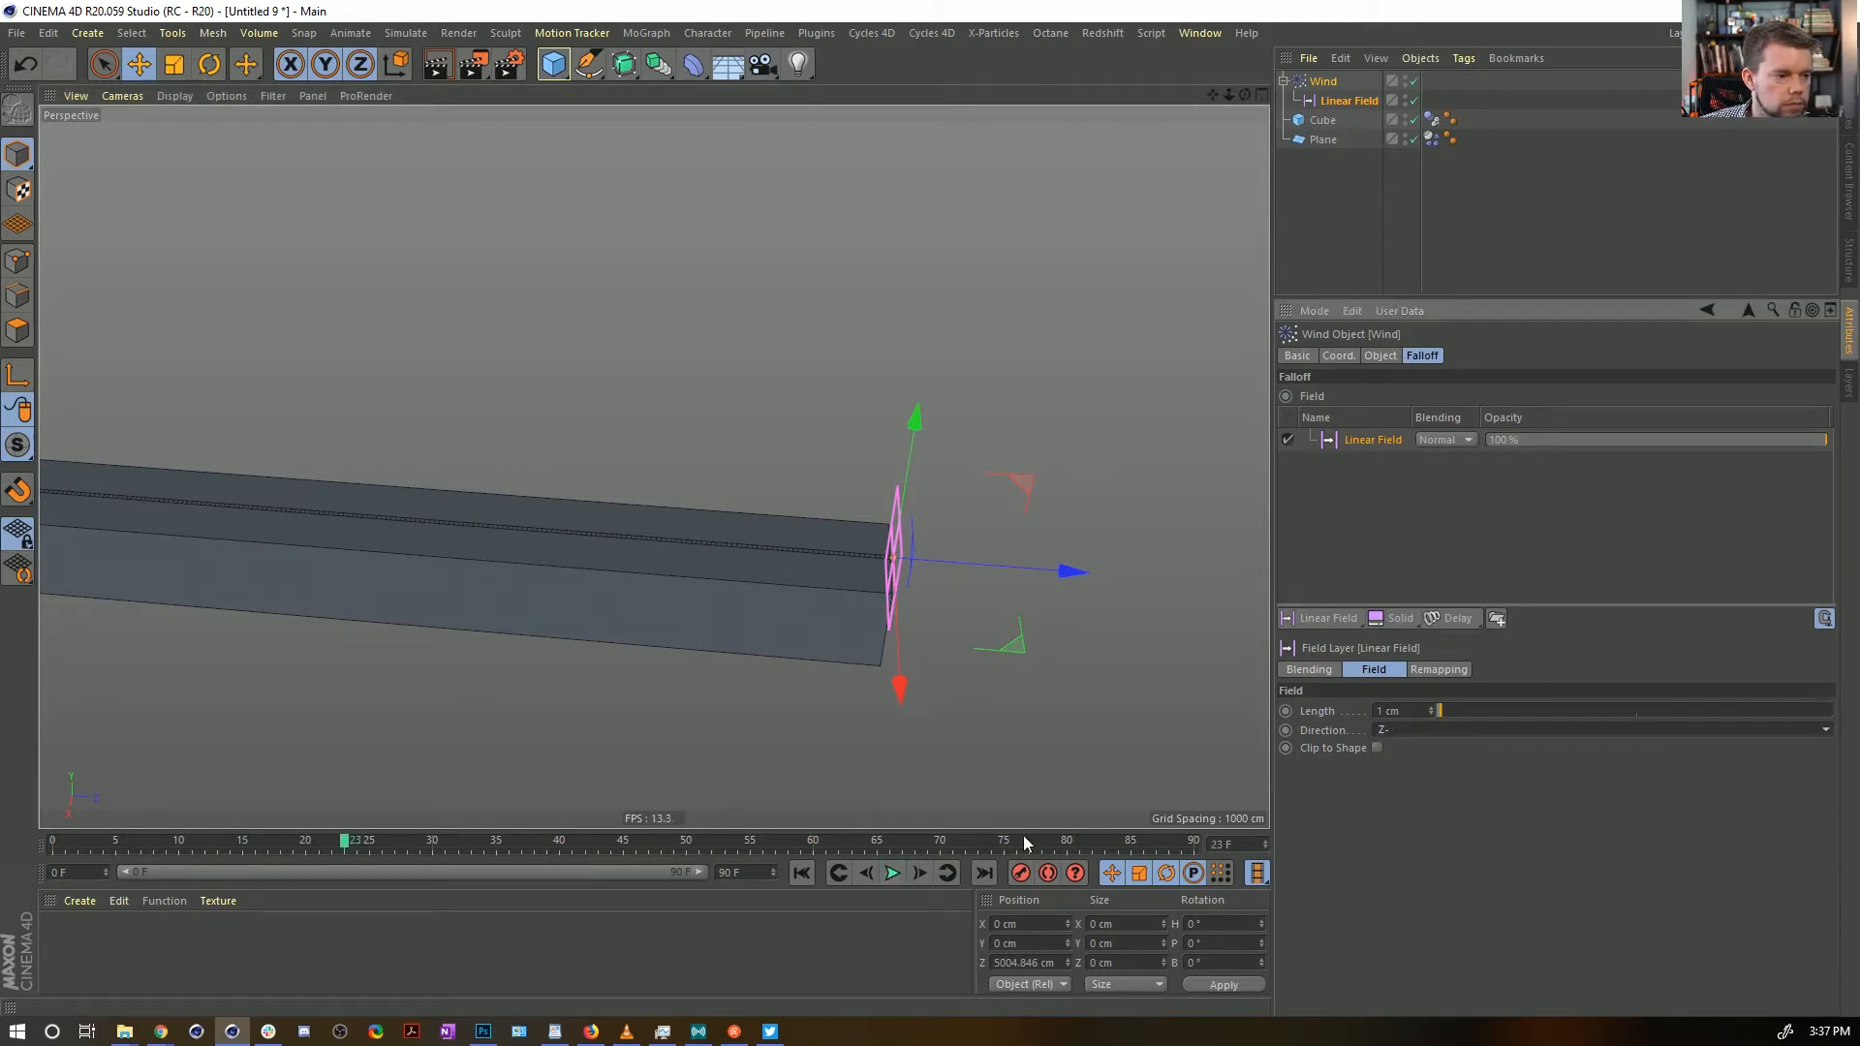
# Play the simulation from the first frame, examine how the strip is pulled out past the linear field, and rewind to the start
pyautogui.click(893, 873)
pyautogui.click(802, 873)
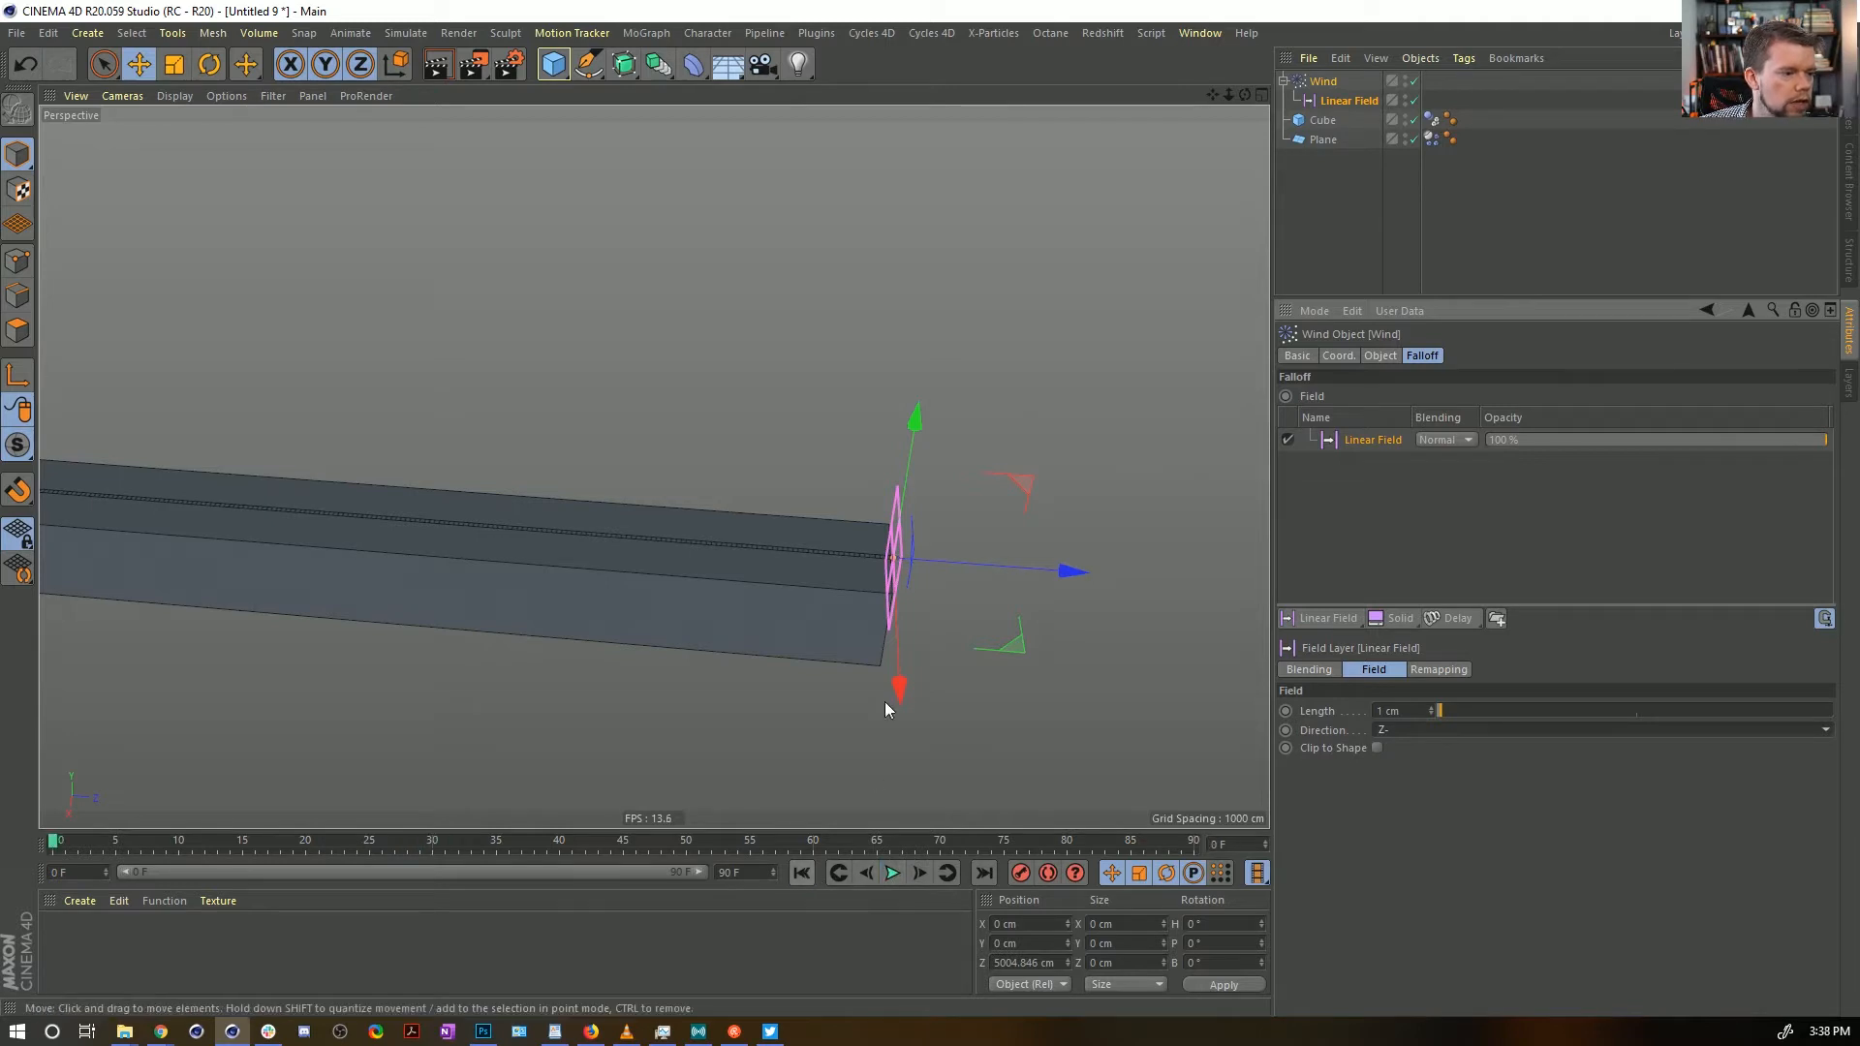
pyautogui.scroll(-5, 783, 598)
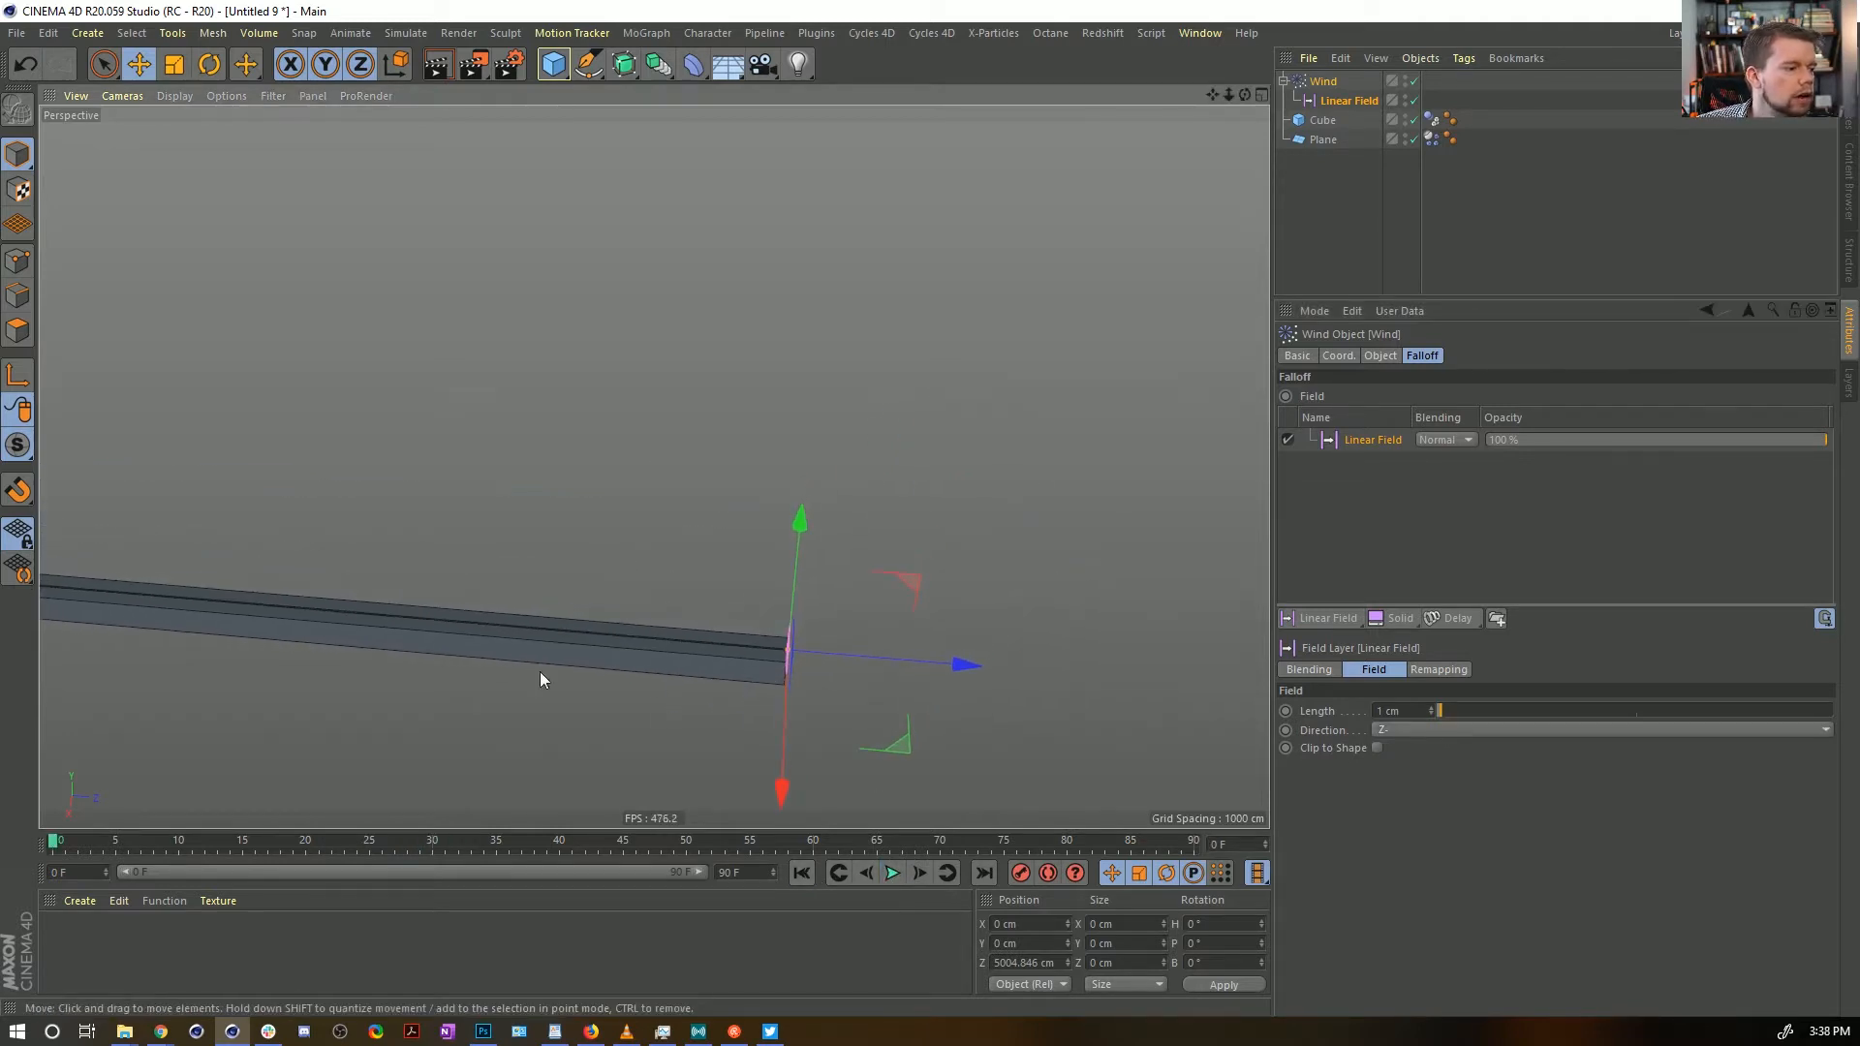
pyautogui.moveTo(717, 665); pyautogui.dragTo(811, 675)
pyautogui.hotkey('ctrl', 'z')
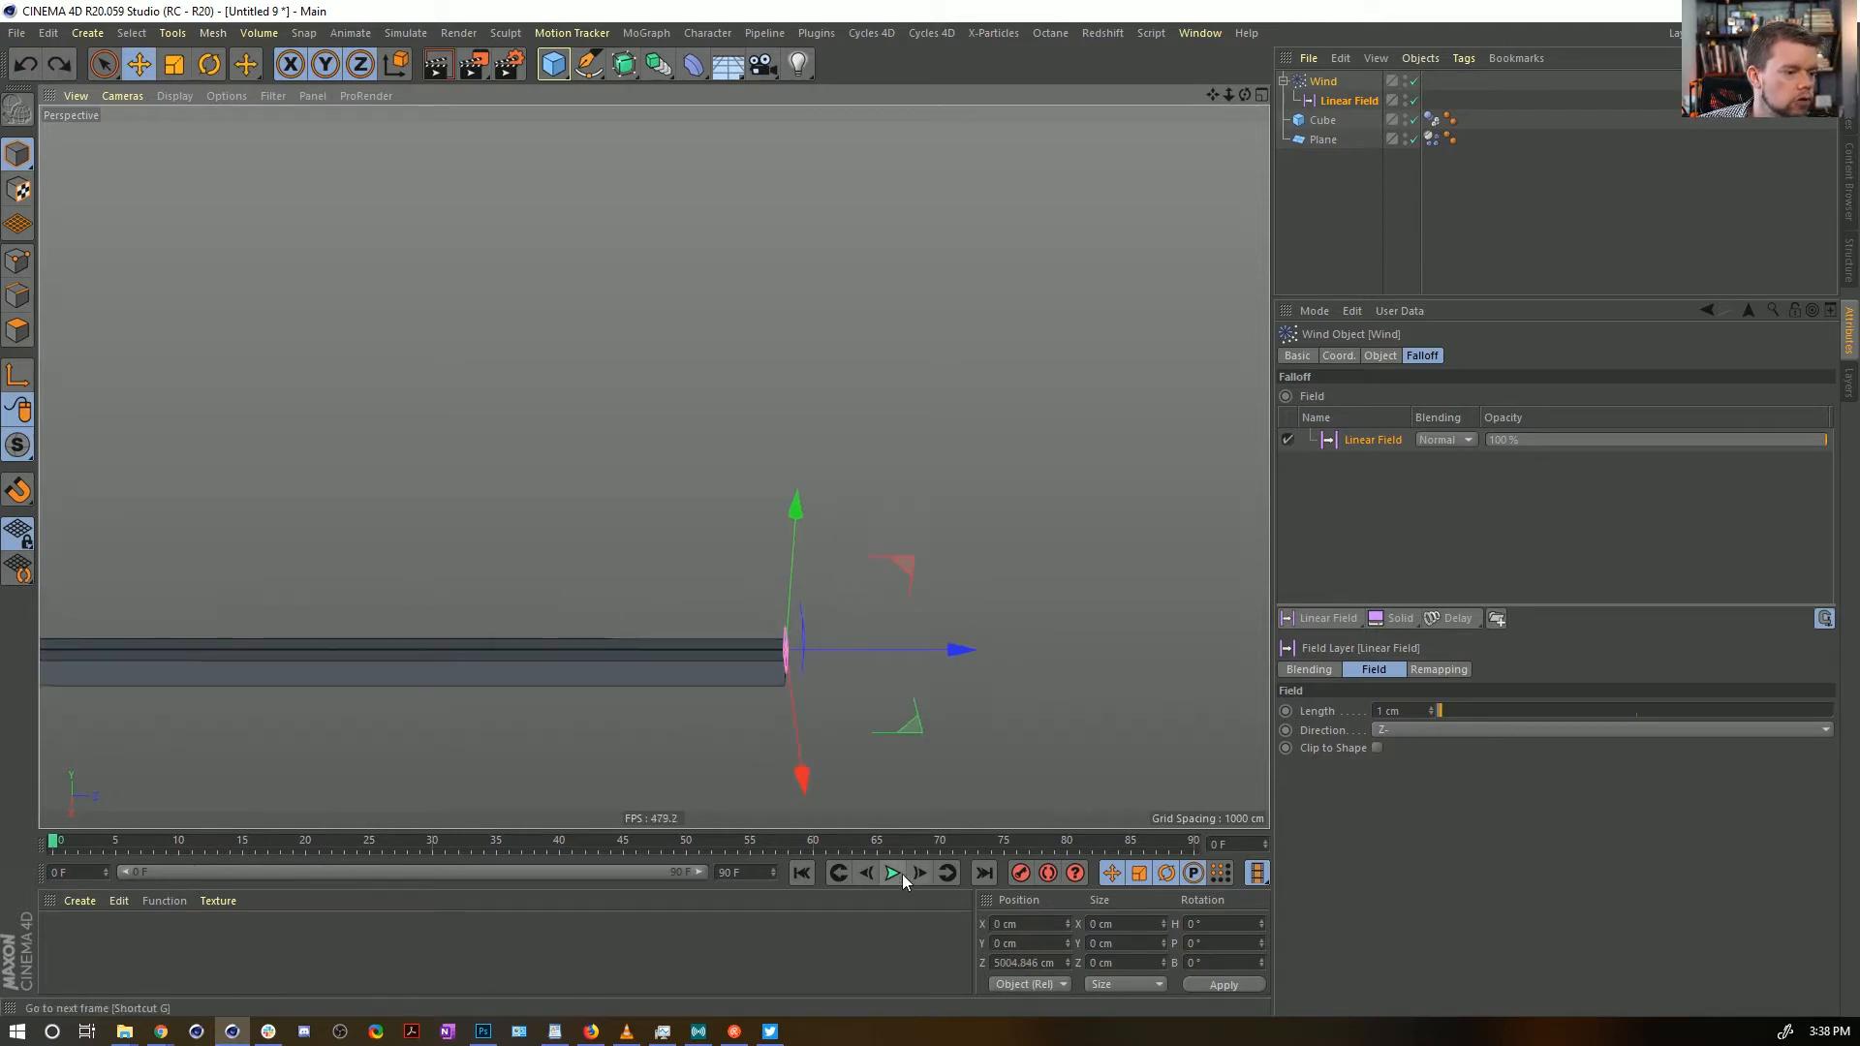
pyautogui.click(899, 873)
pyautogui.keyDown('alt'); pyautogui.moveTo(933, 742); pyautogui.dragTo(847, 720); pyautogui.keyUp('alt')
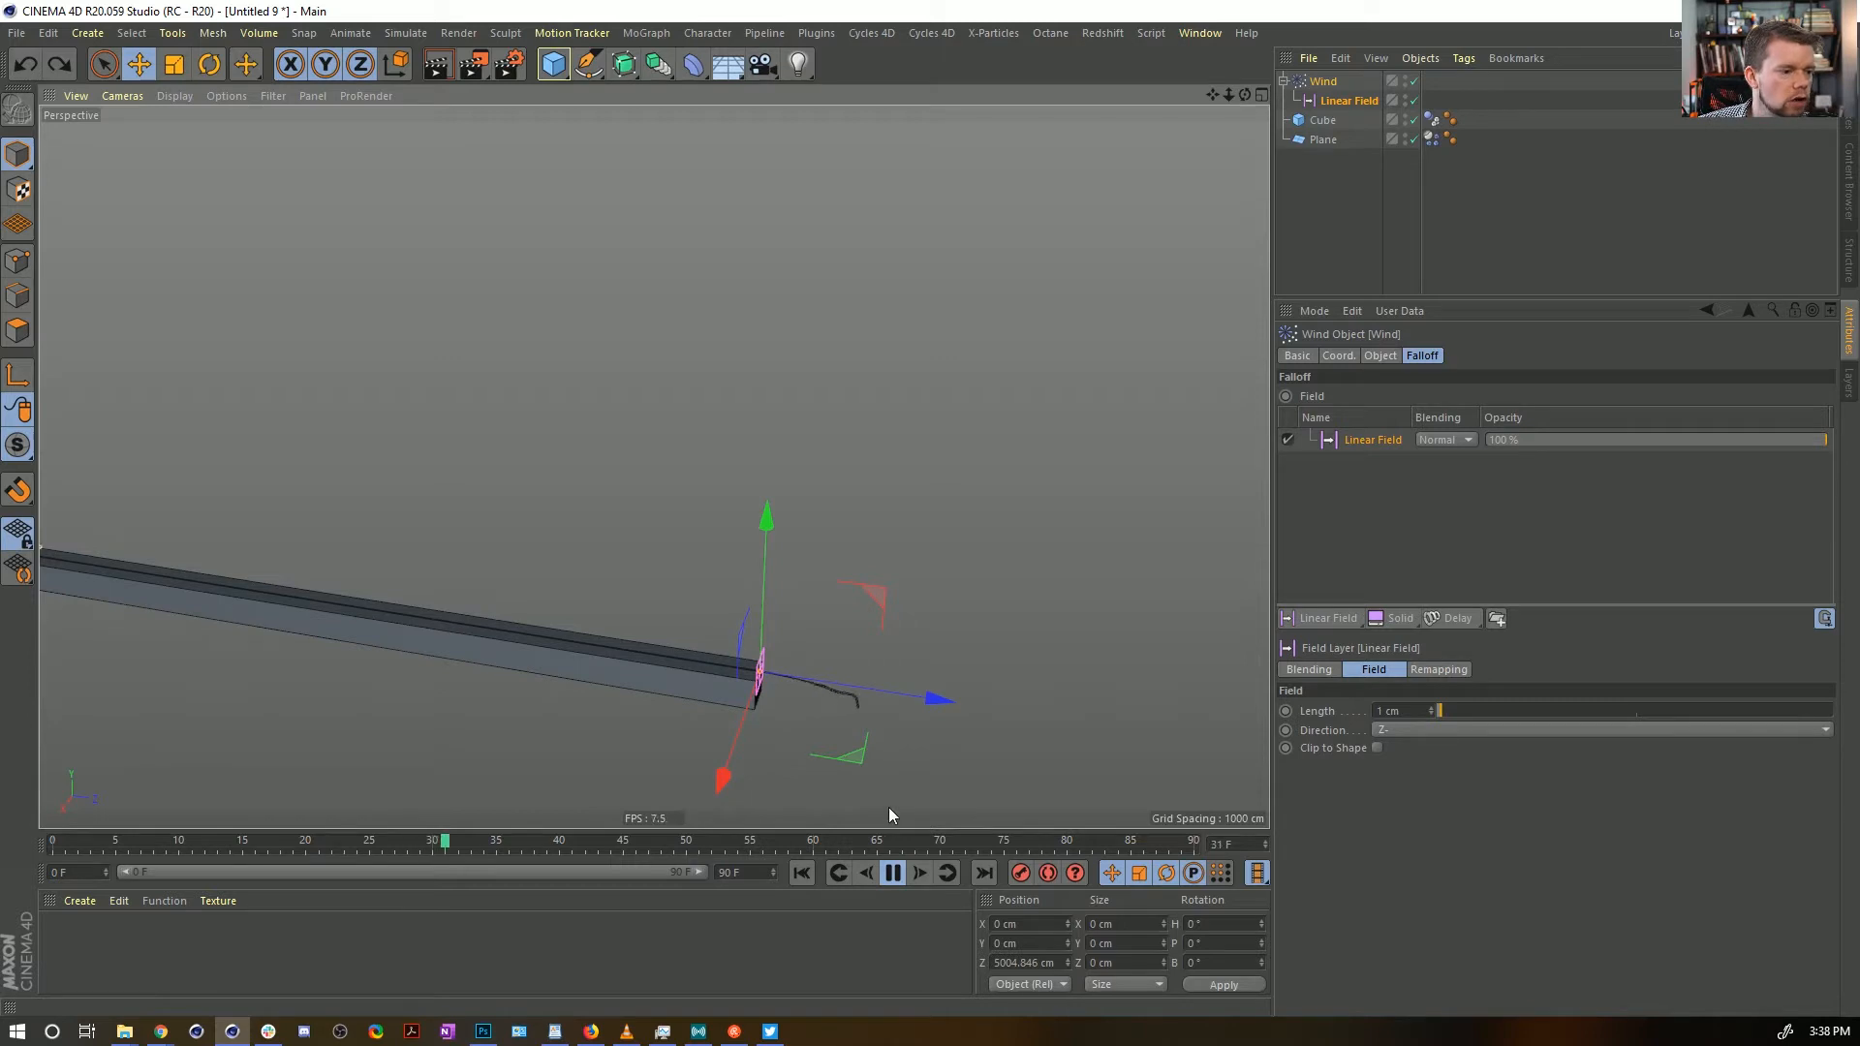
pyautogui.click(897, 875)
pyautogui.keyDown('alt'); pyautogui.moveTo(1013, 781); pyautogui.dragTo(769, 645, button='middle'); pyautogui.keyUp('alt')
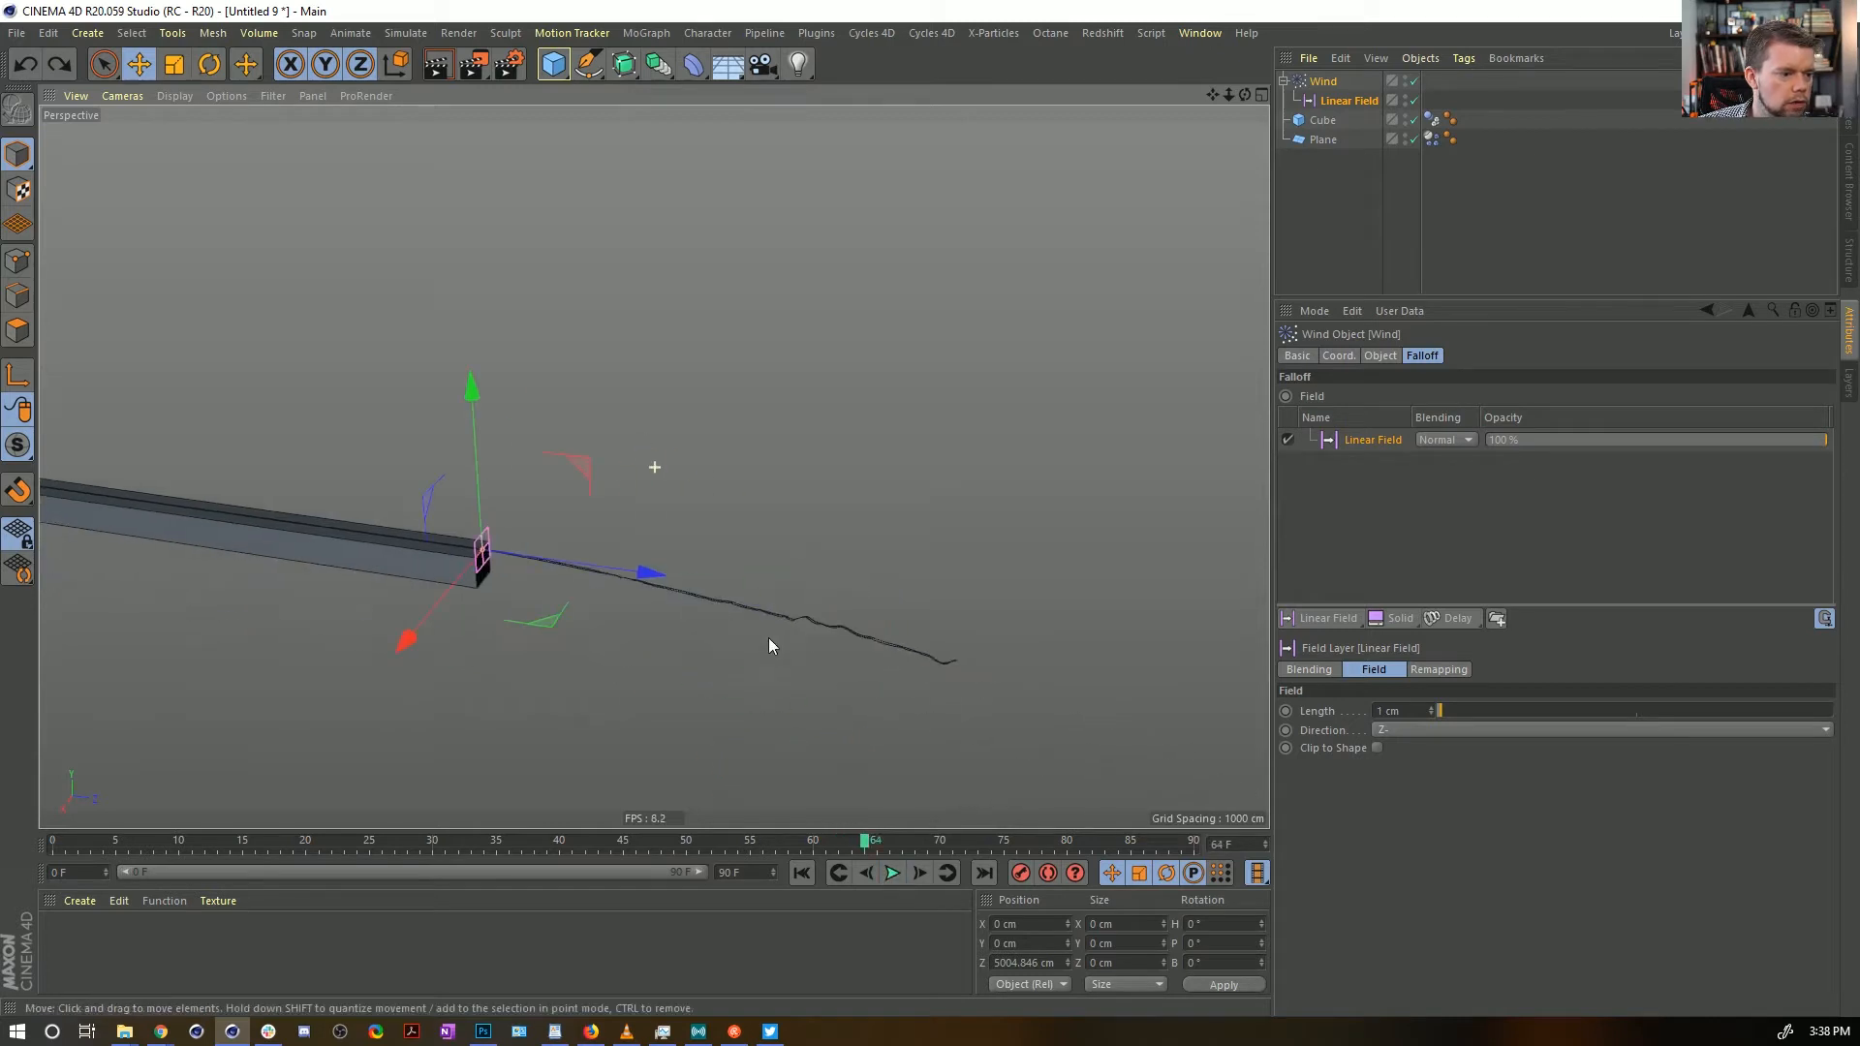
pyautogui.scroll(5, 1044, 620)
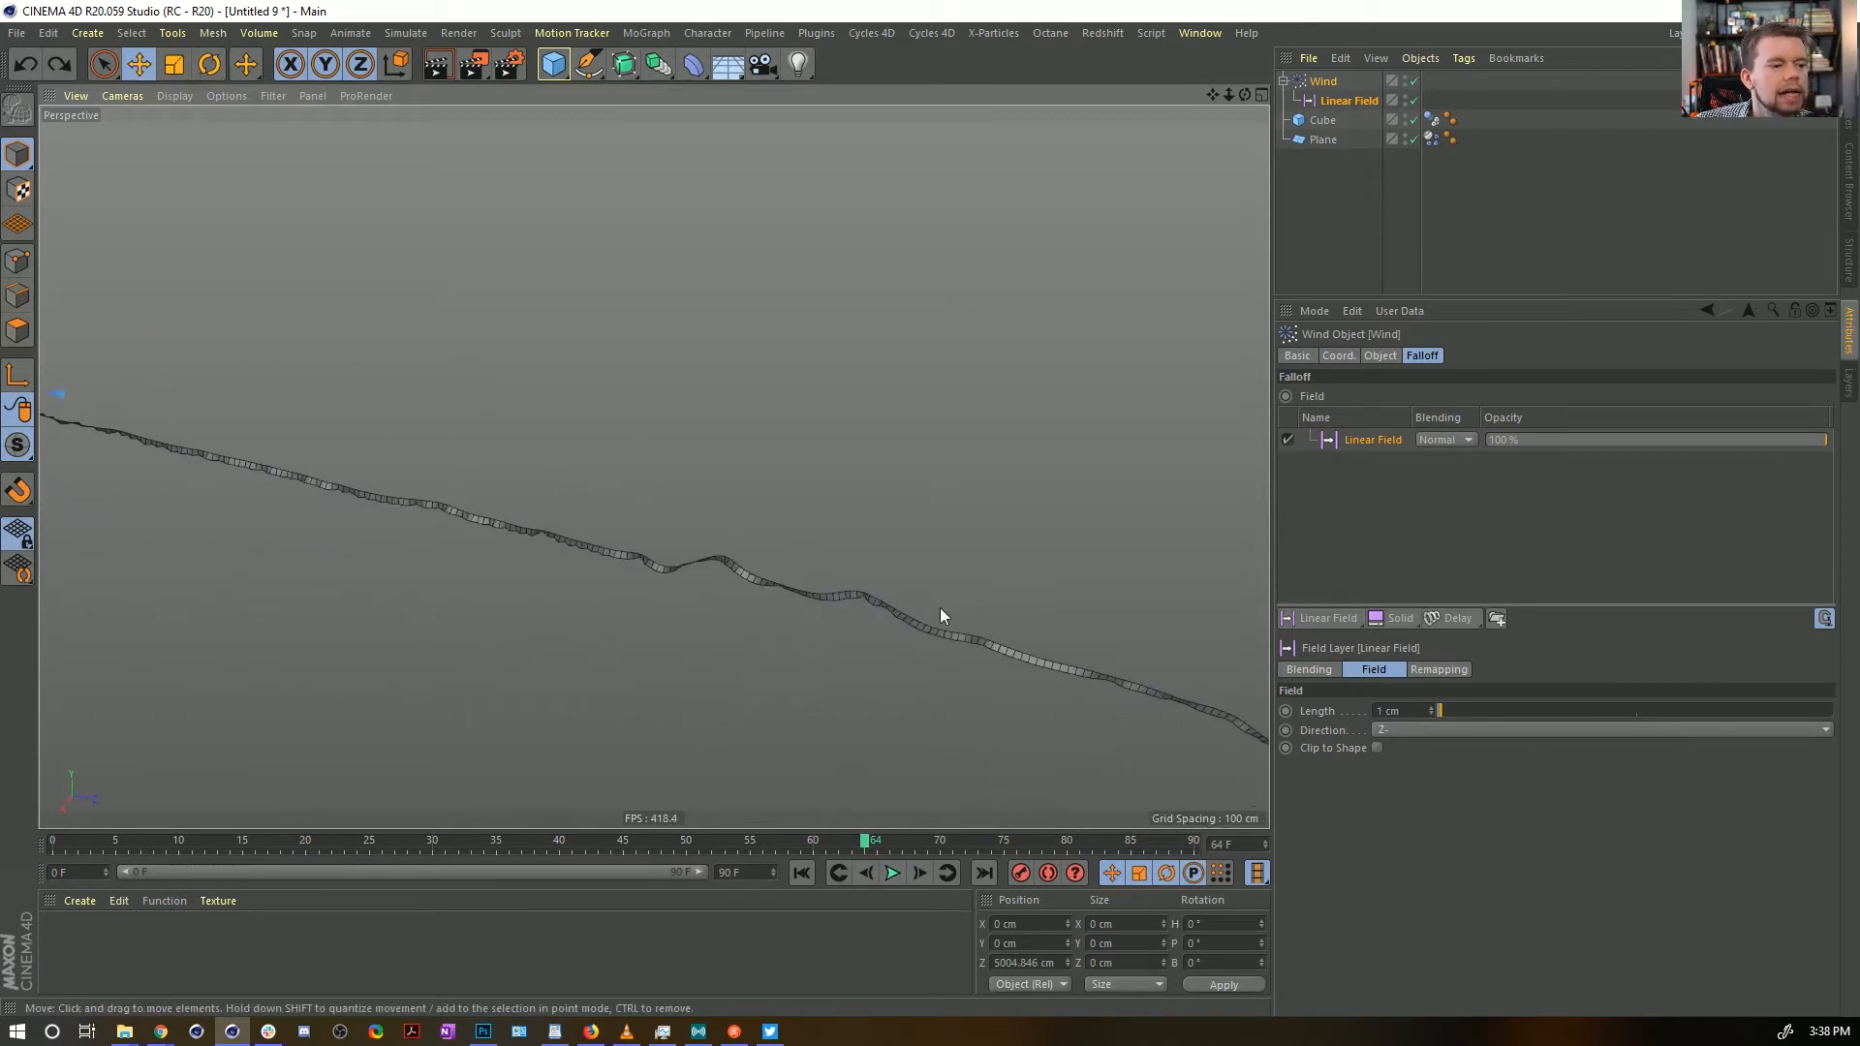
pyautogui.click(802, 873)
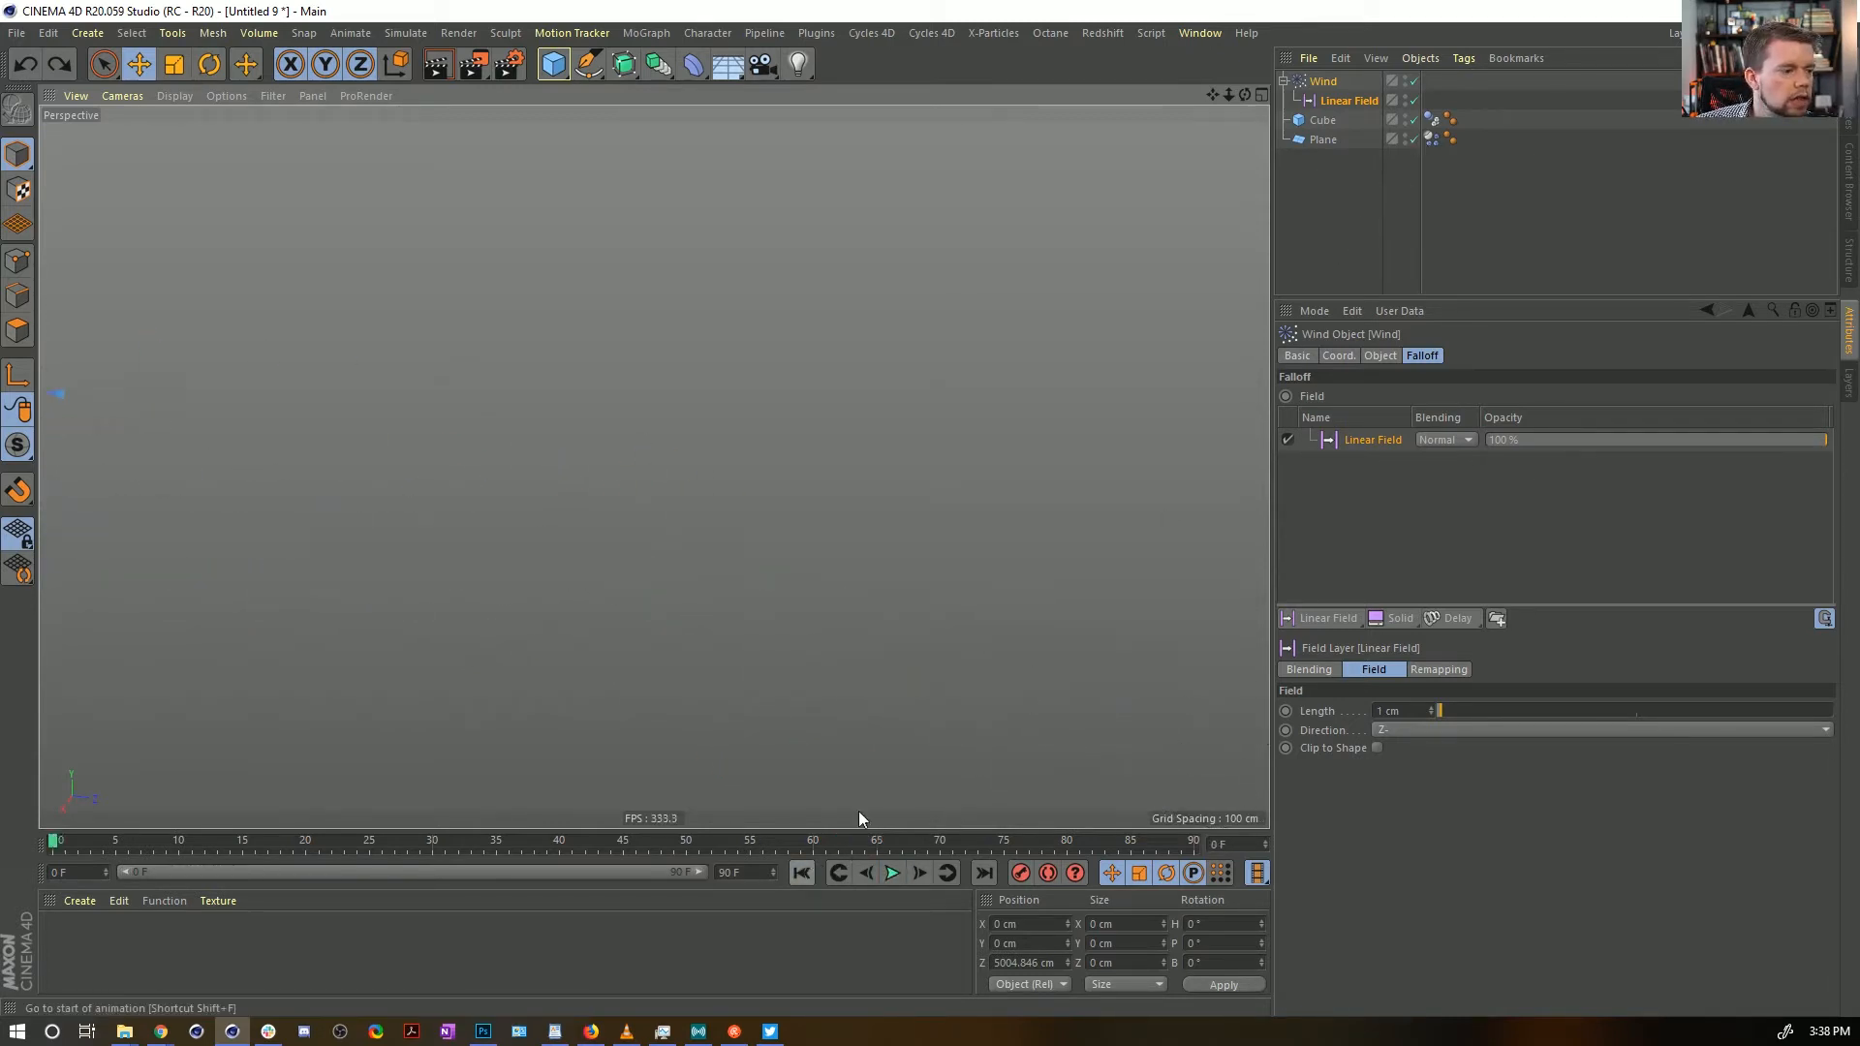
# Rename the plane as Ribbon and move it above the wind in the object hierarchy
pyautogui.doubleClick(1344, 141)
pyautogui.write('Ribbon')
pyautogui.press('Return')
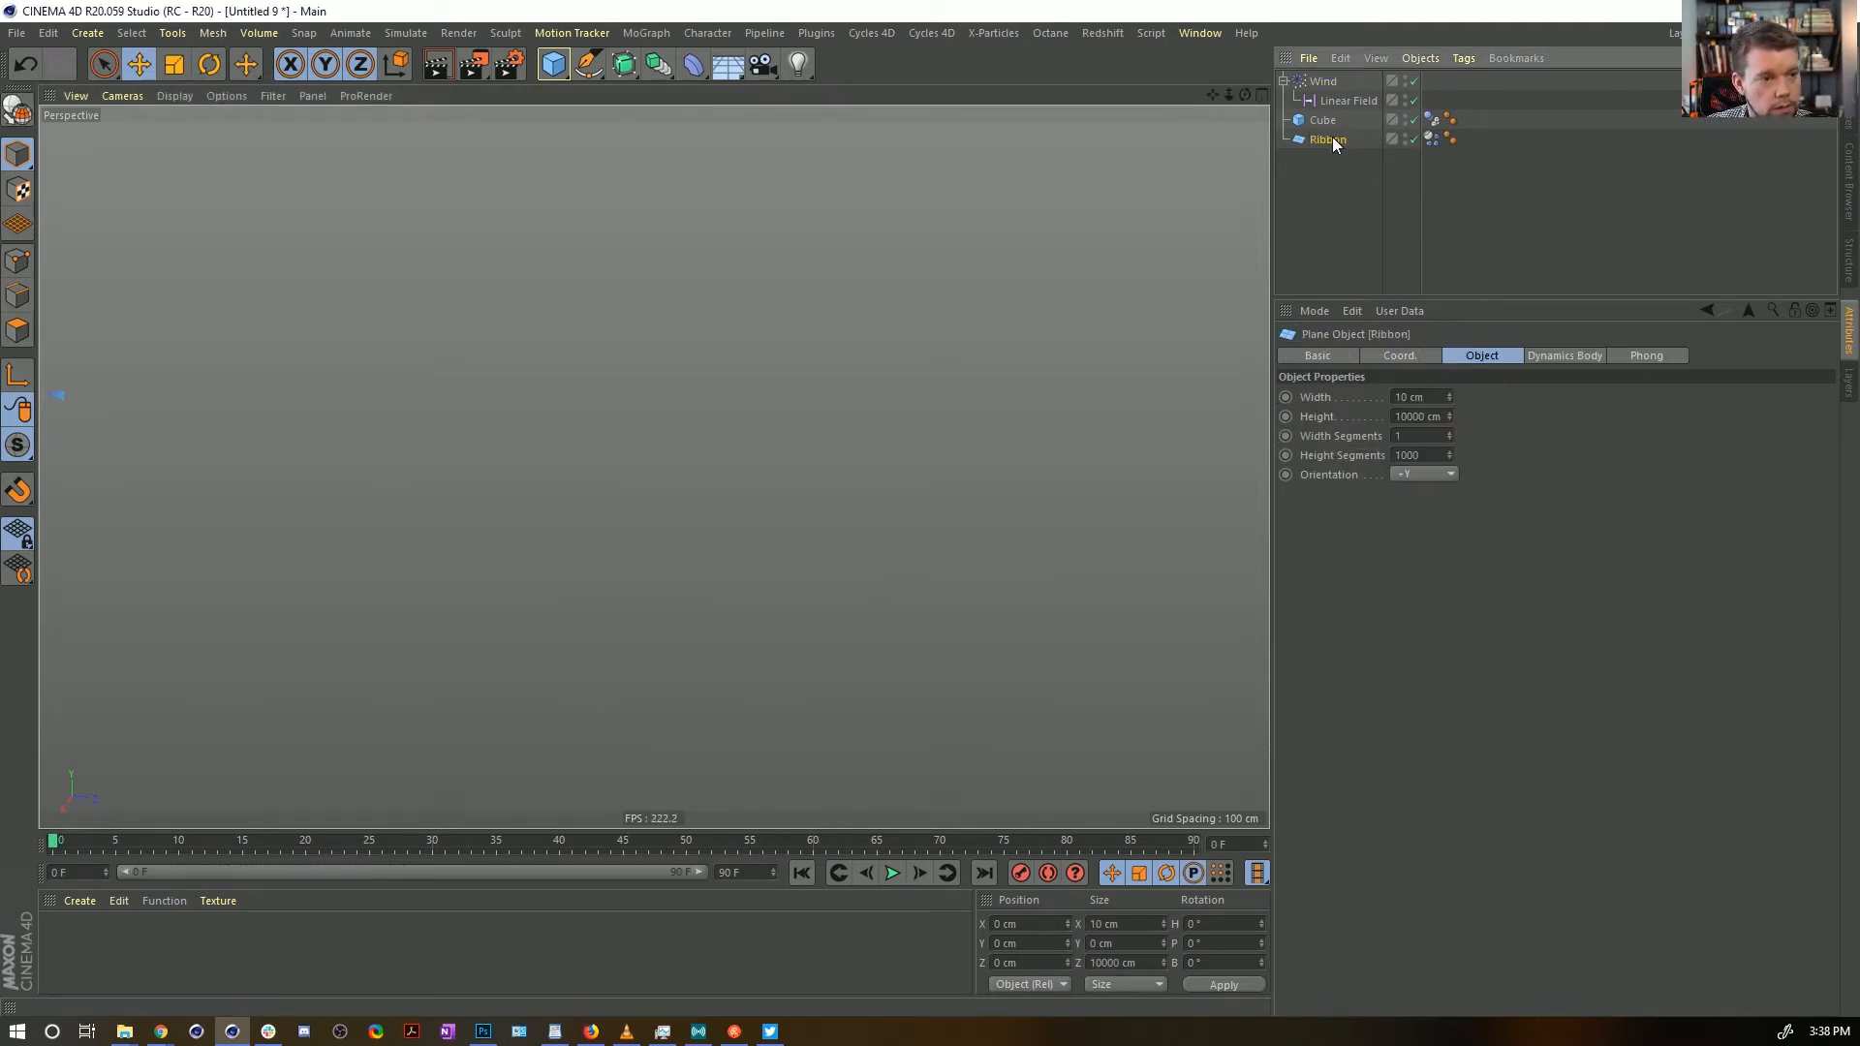
pyautogui.moveTo(1333, 137); pyautogui.dragTo(1314, 72)
# Turn off Self Collisions in the ribbon's dynamics body tag
pyautogui.click(1431, 80)
pyautogui.click(1586, 355)
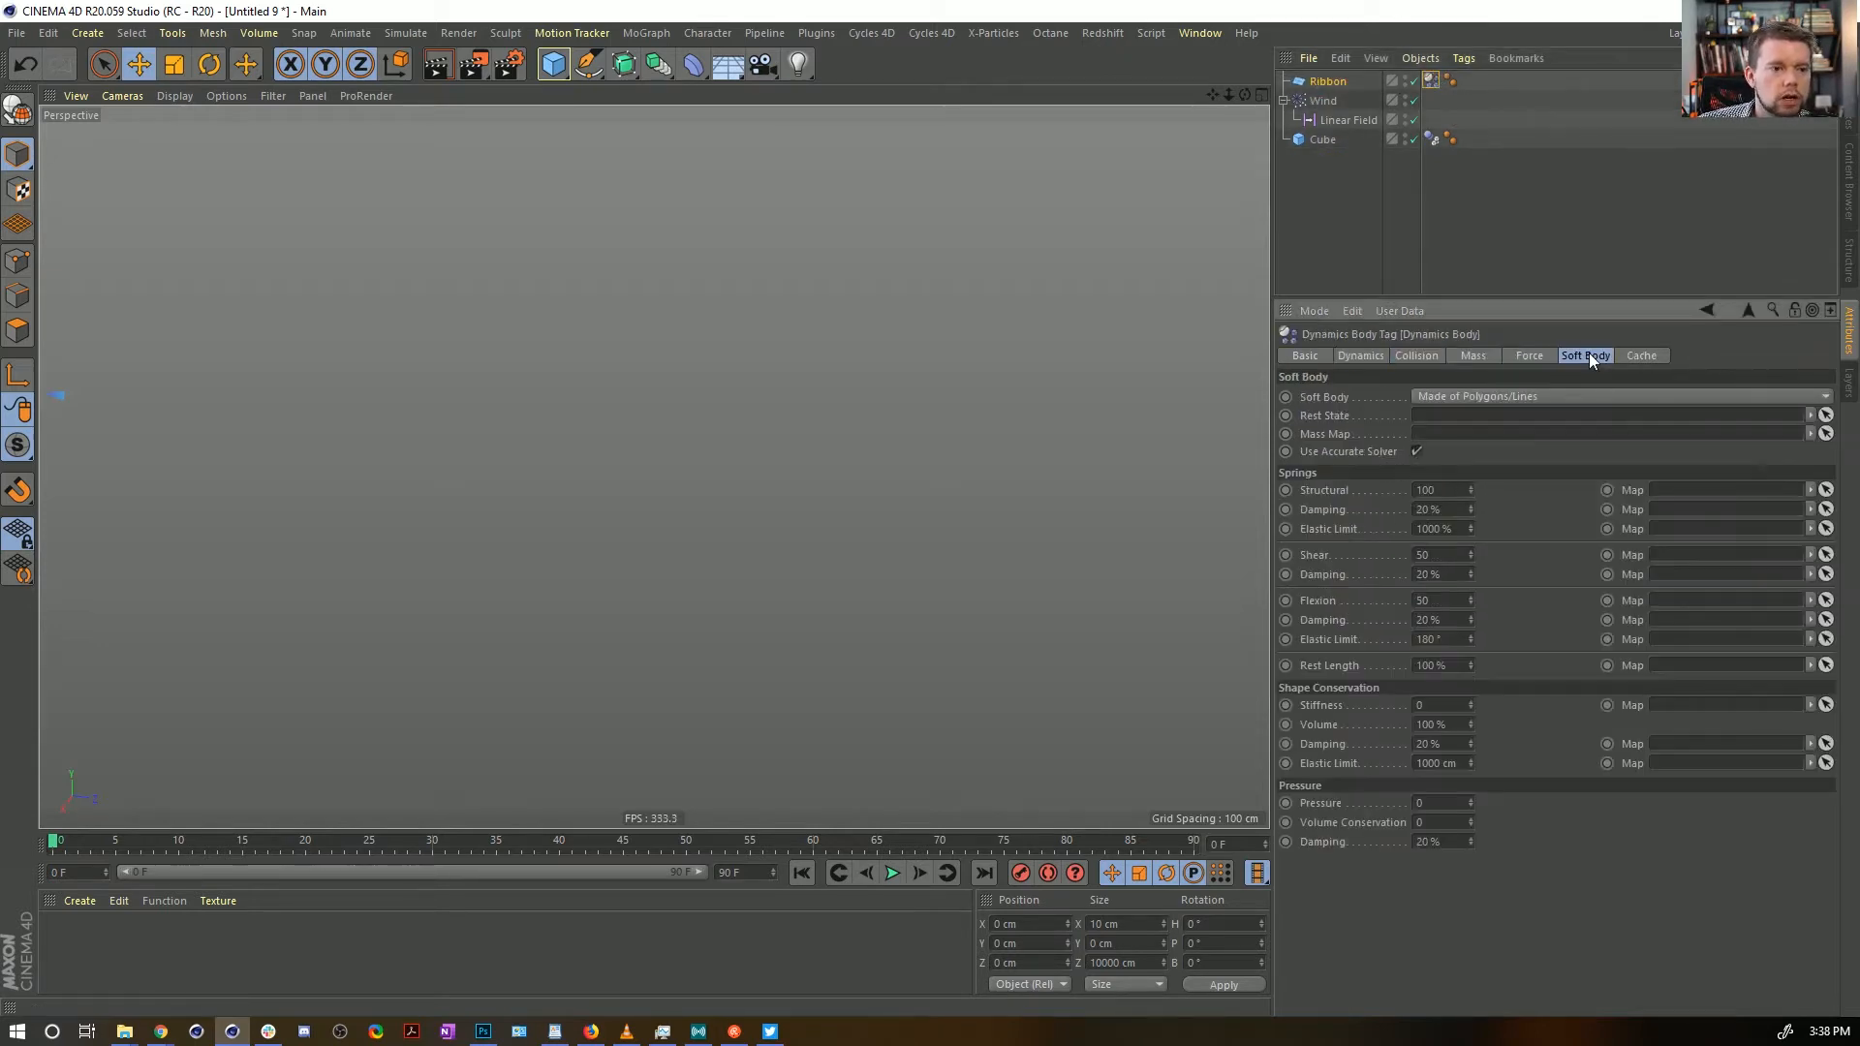
pyautogui.click(1414, 355)
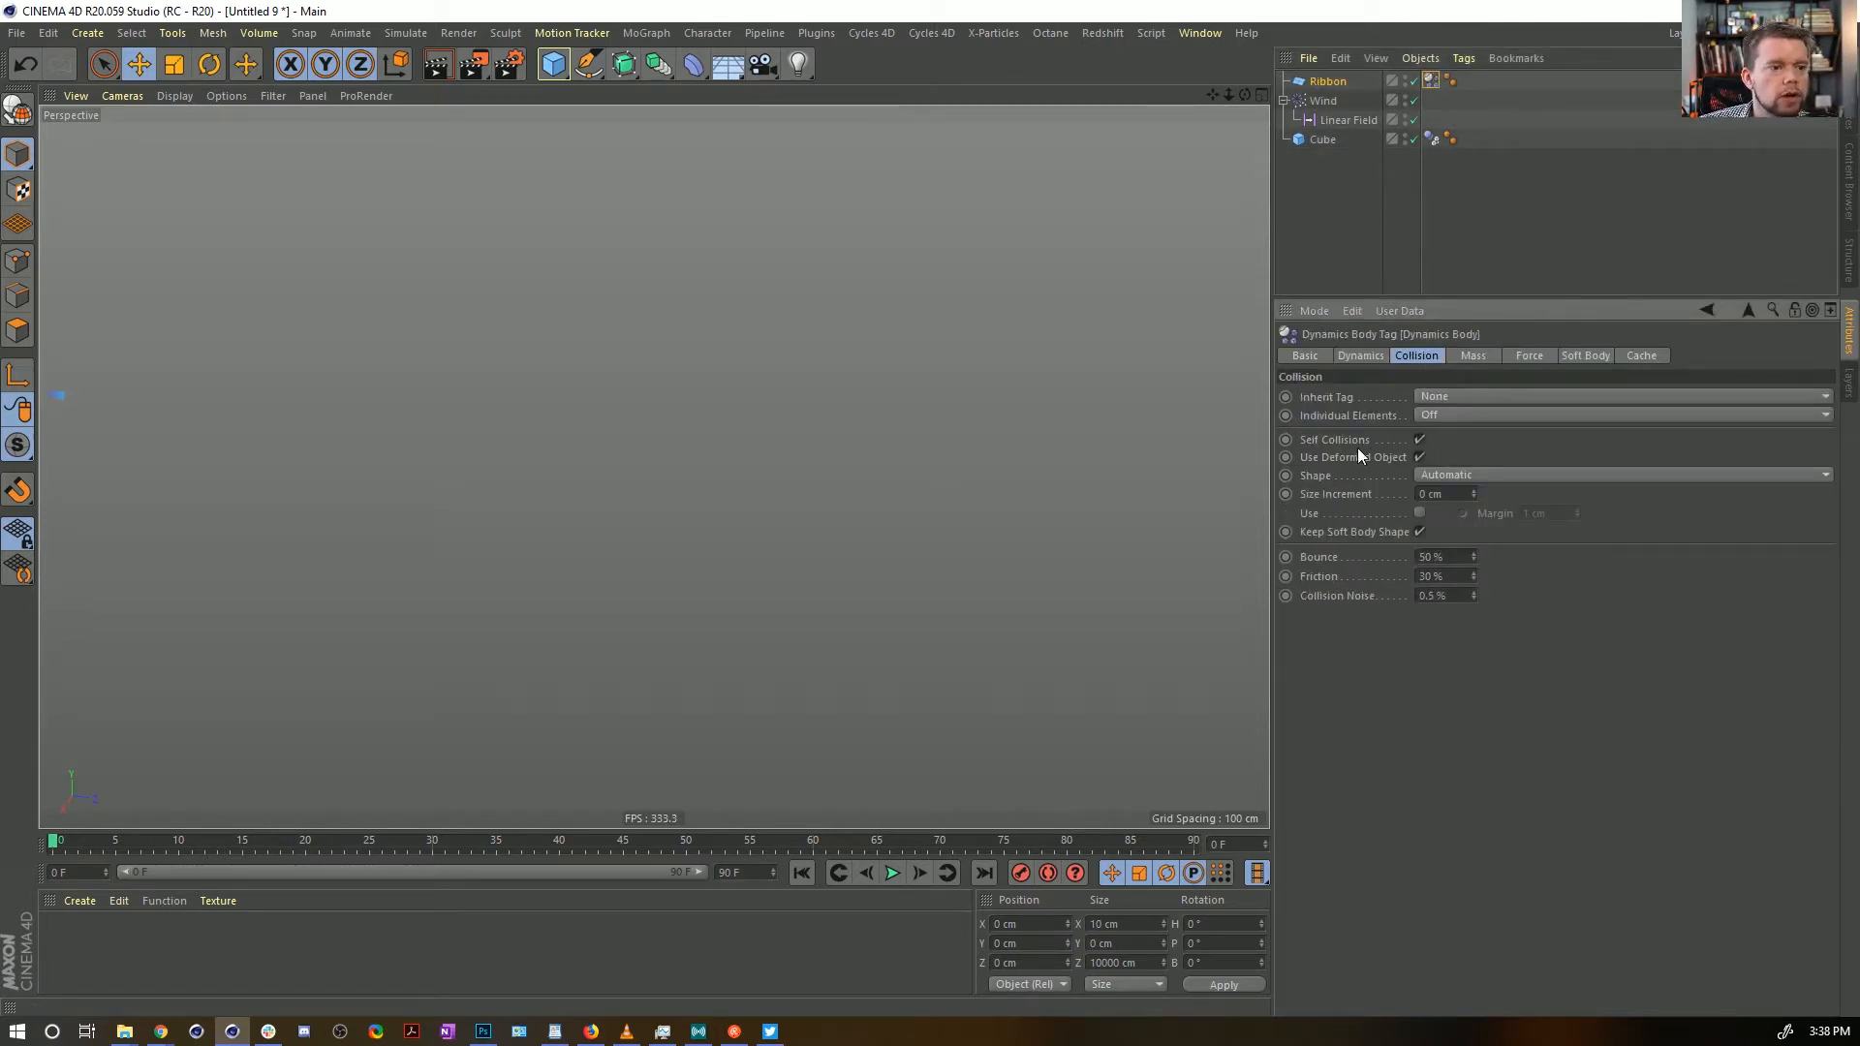
pyautogui.click(1418, 440)
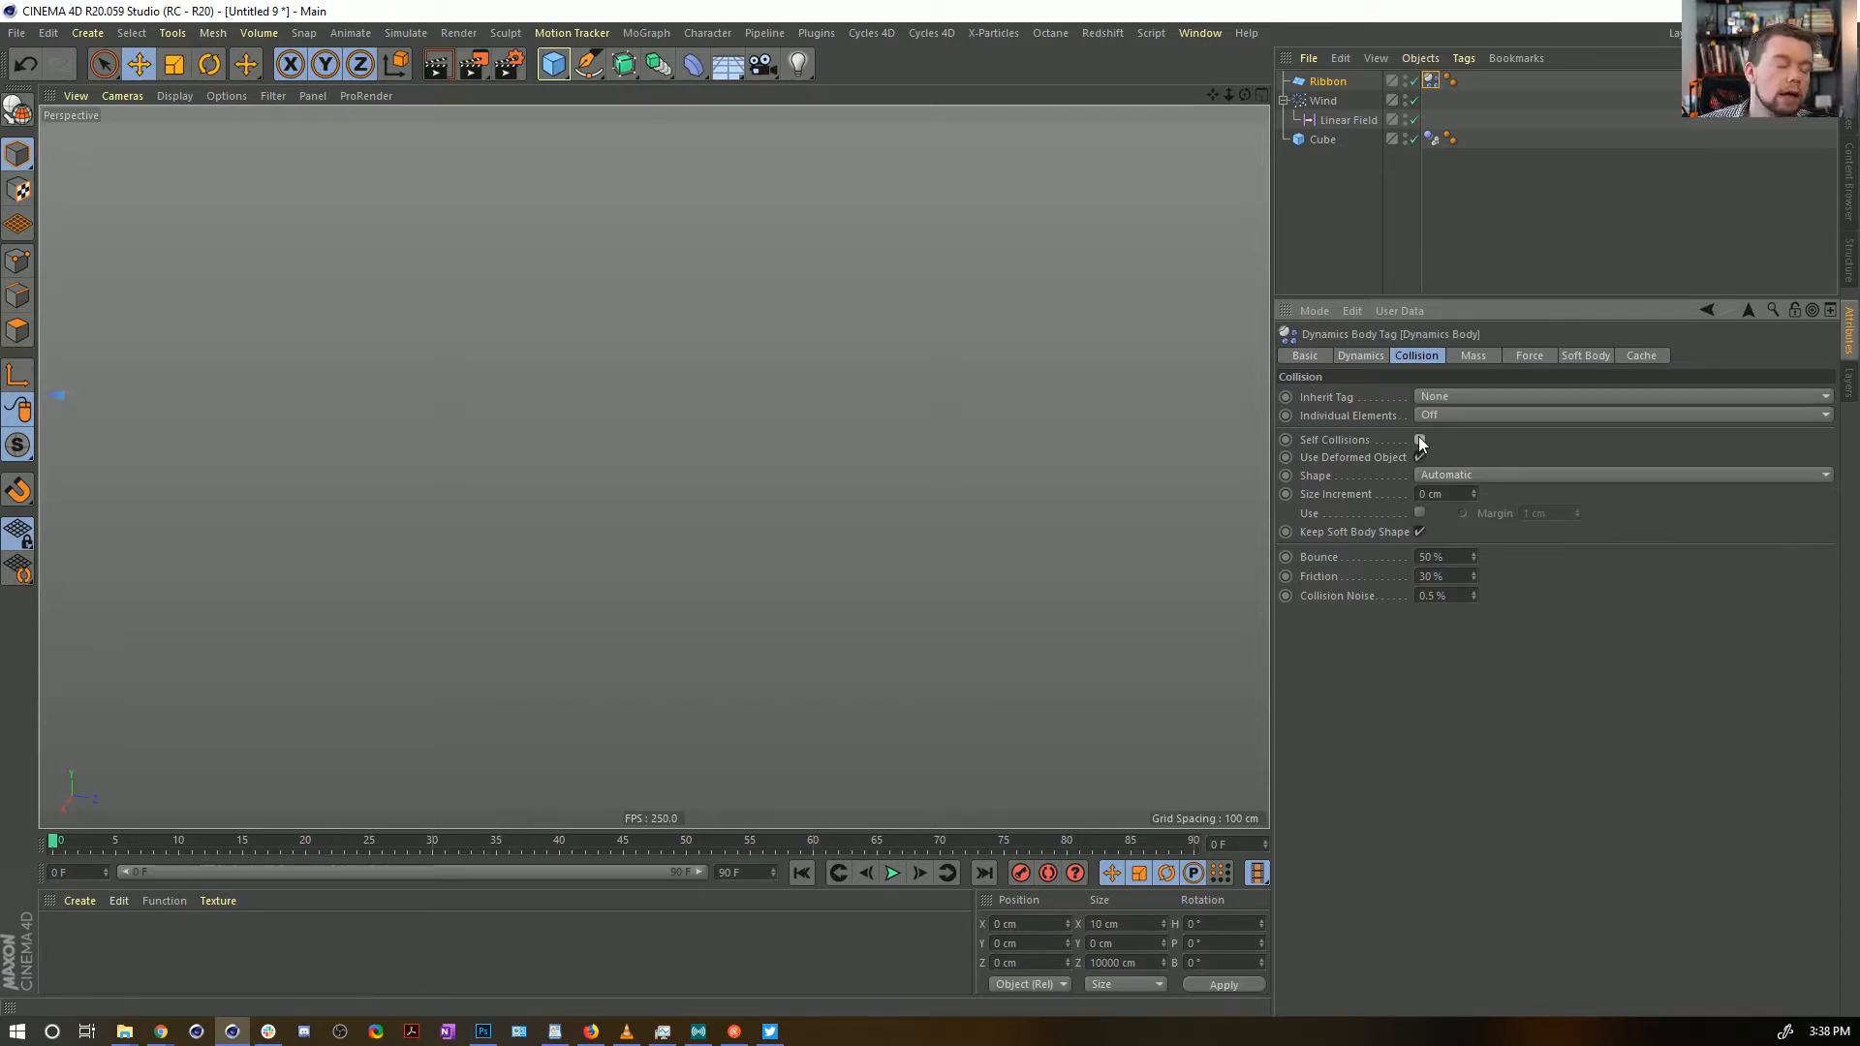
# Set the damping of the ribbon's structural soft-body springs to 55%
pyautogui.click(1574, 360)
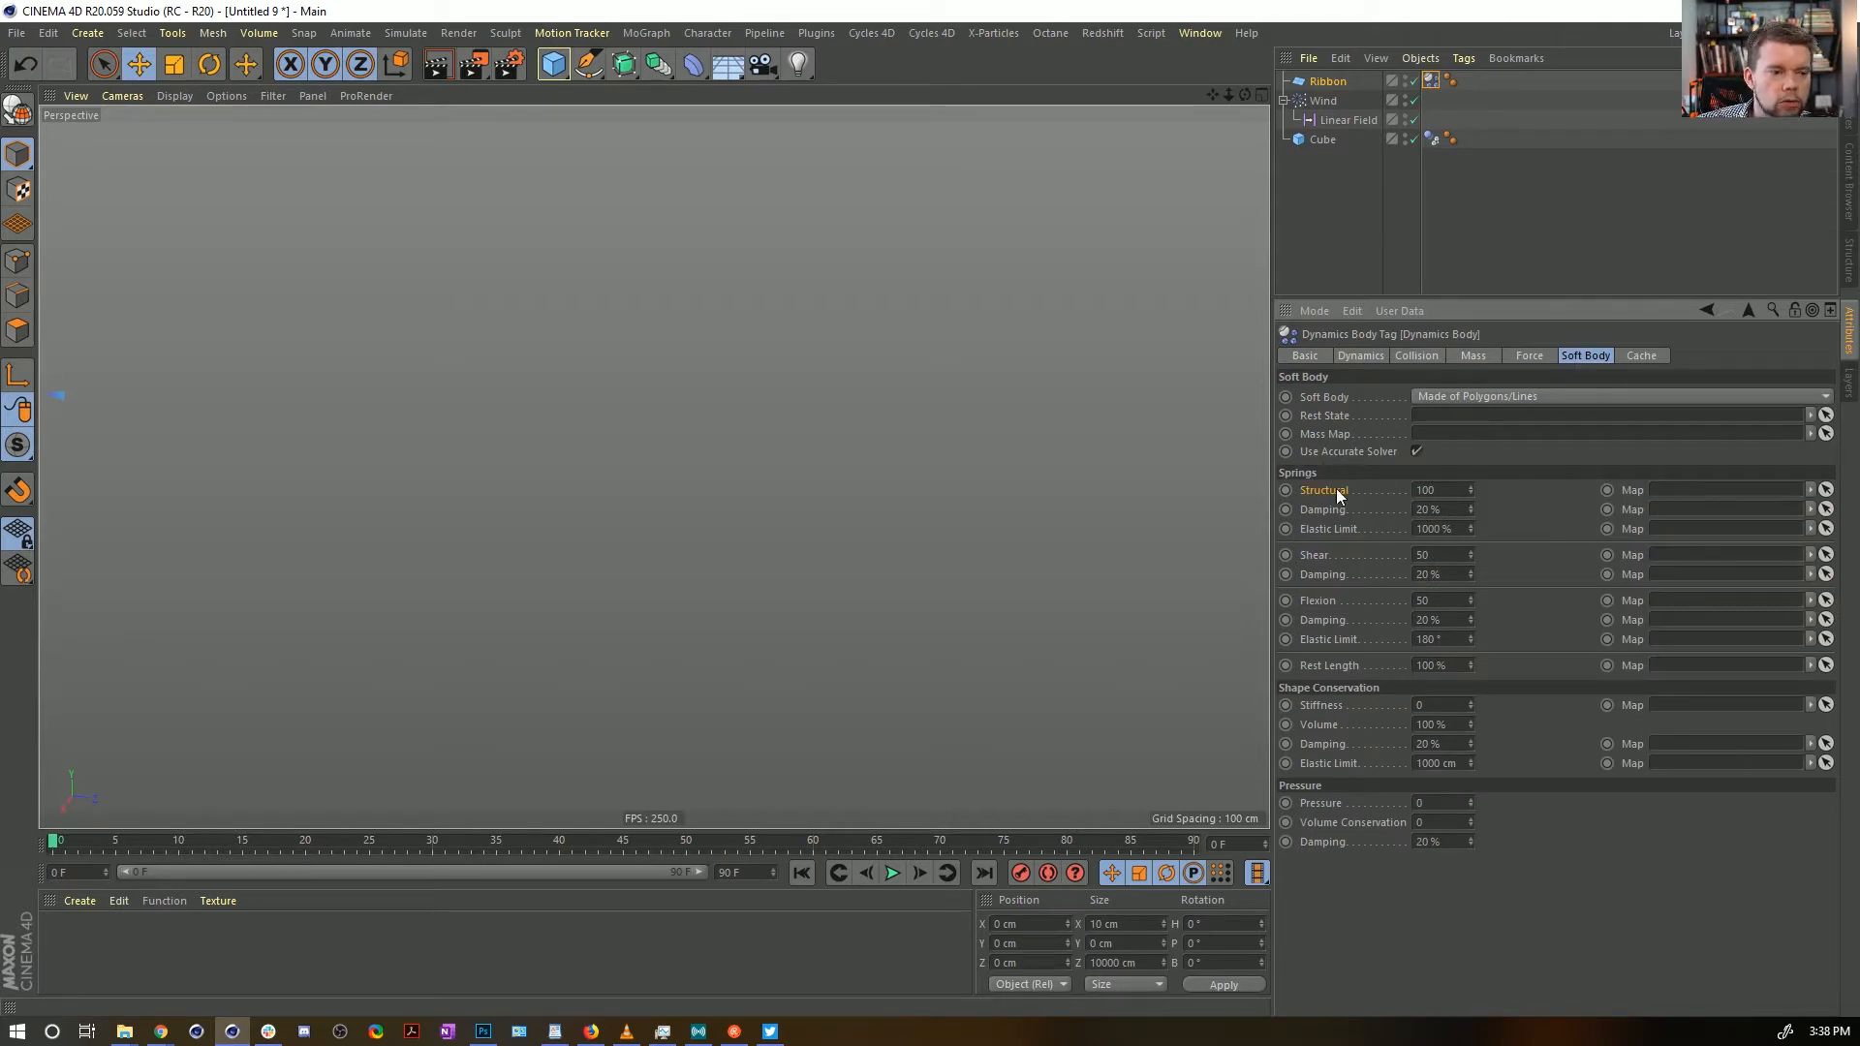
pyautogui.click(1449, 511)
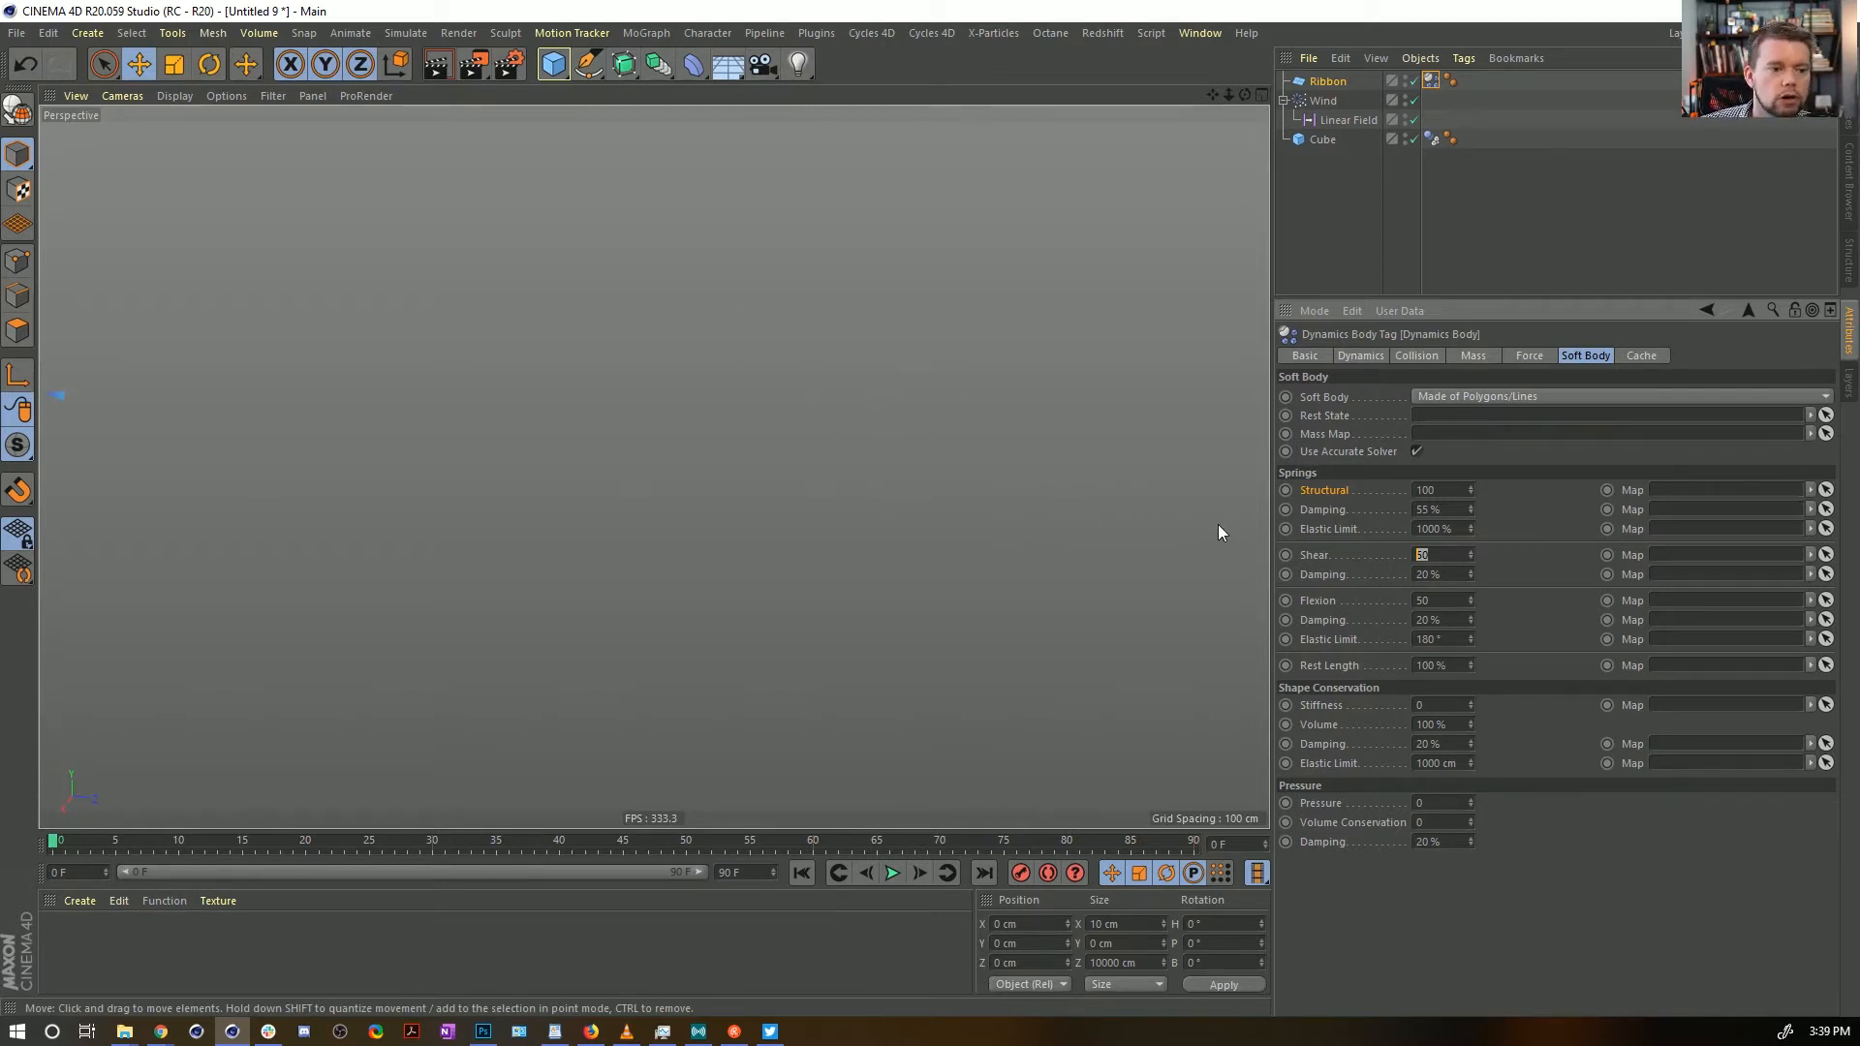
pyautogui.press('Tab')
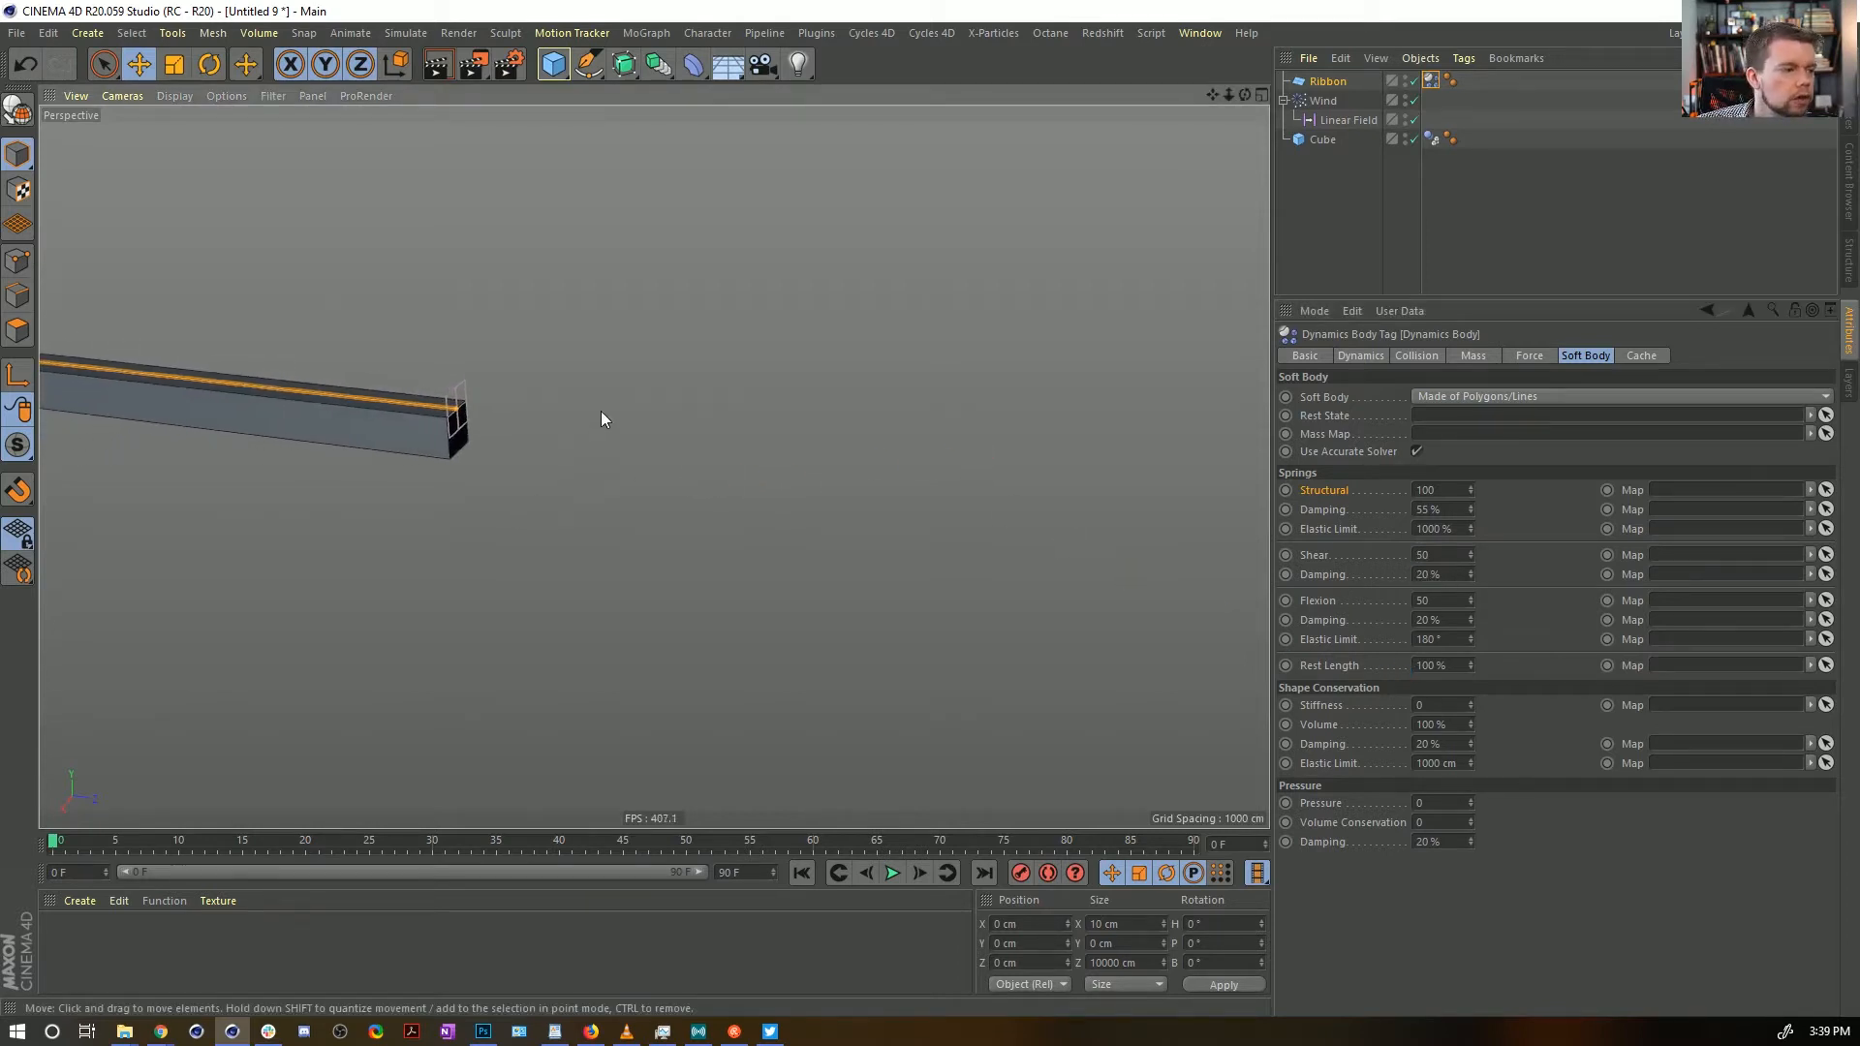
pyautogui.keyDown('alt'); pyautogui.moveTo(872, 537); pyautogui.dragTo(812, 524); pyautogui.keyUp('alt')
pyautogui.keyDown('alt'); pyautogui.moveTo(647, 474); pyautogui.dragTo(1032, 509); pyautogui.keyUp('alt')
# Switch to the browser, review the tape scene around 00:54 of the Goodbye Design video, and return to Cinema 4D
pyautogui.hotkey('alt', 'Tab')
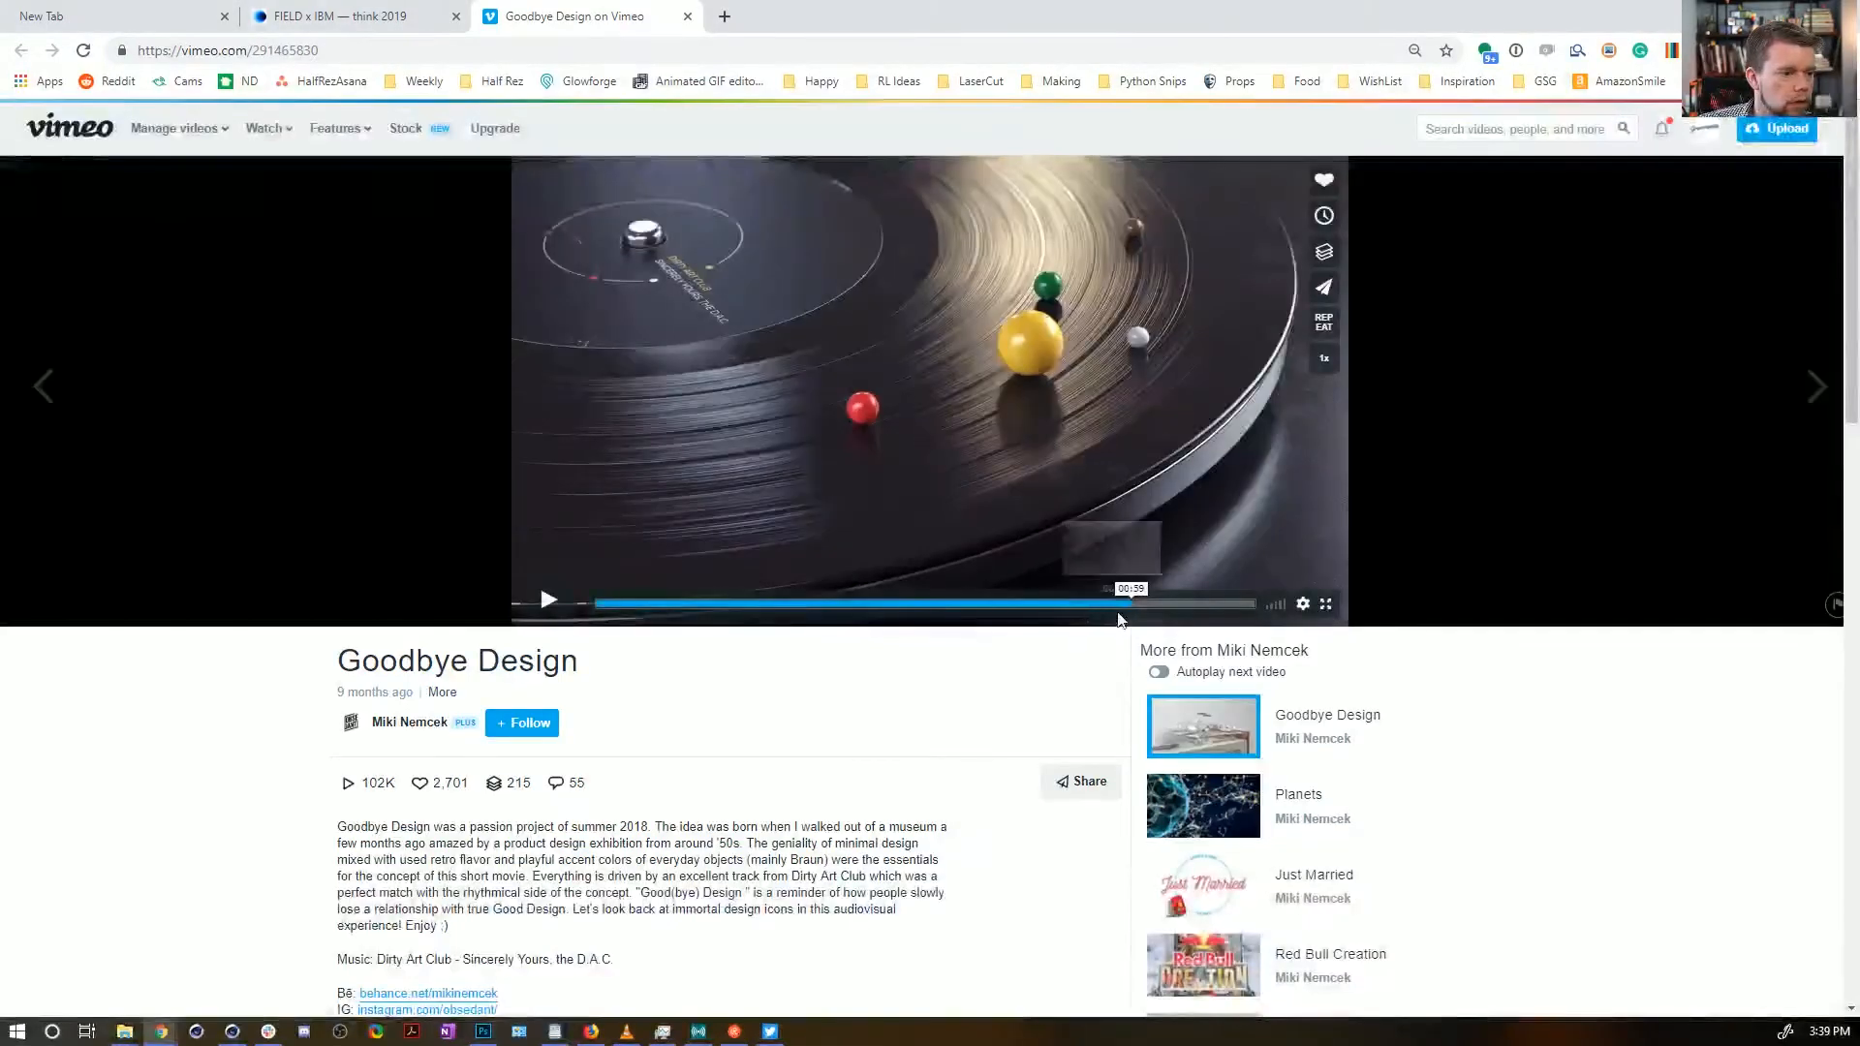
pyautogui.click(1075, 603)
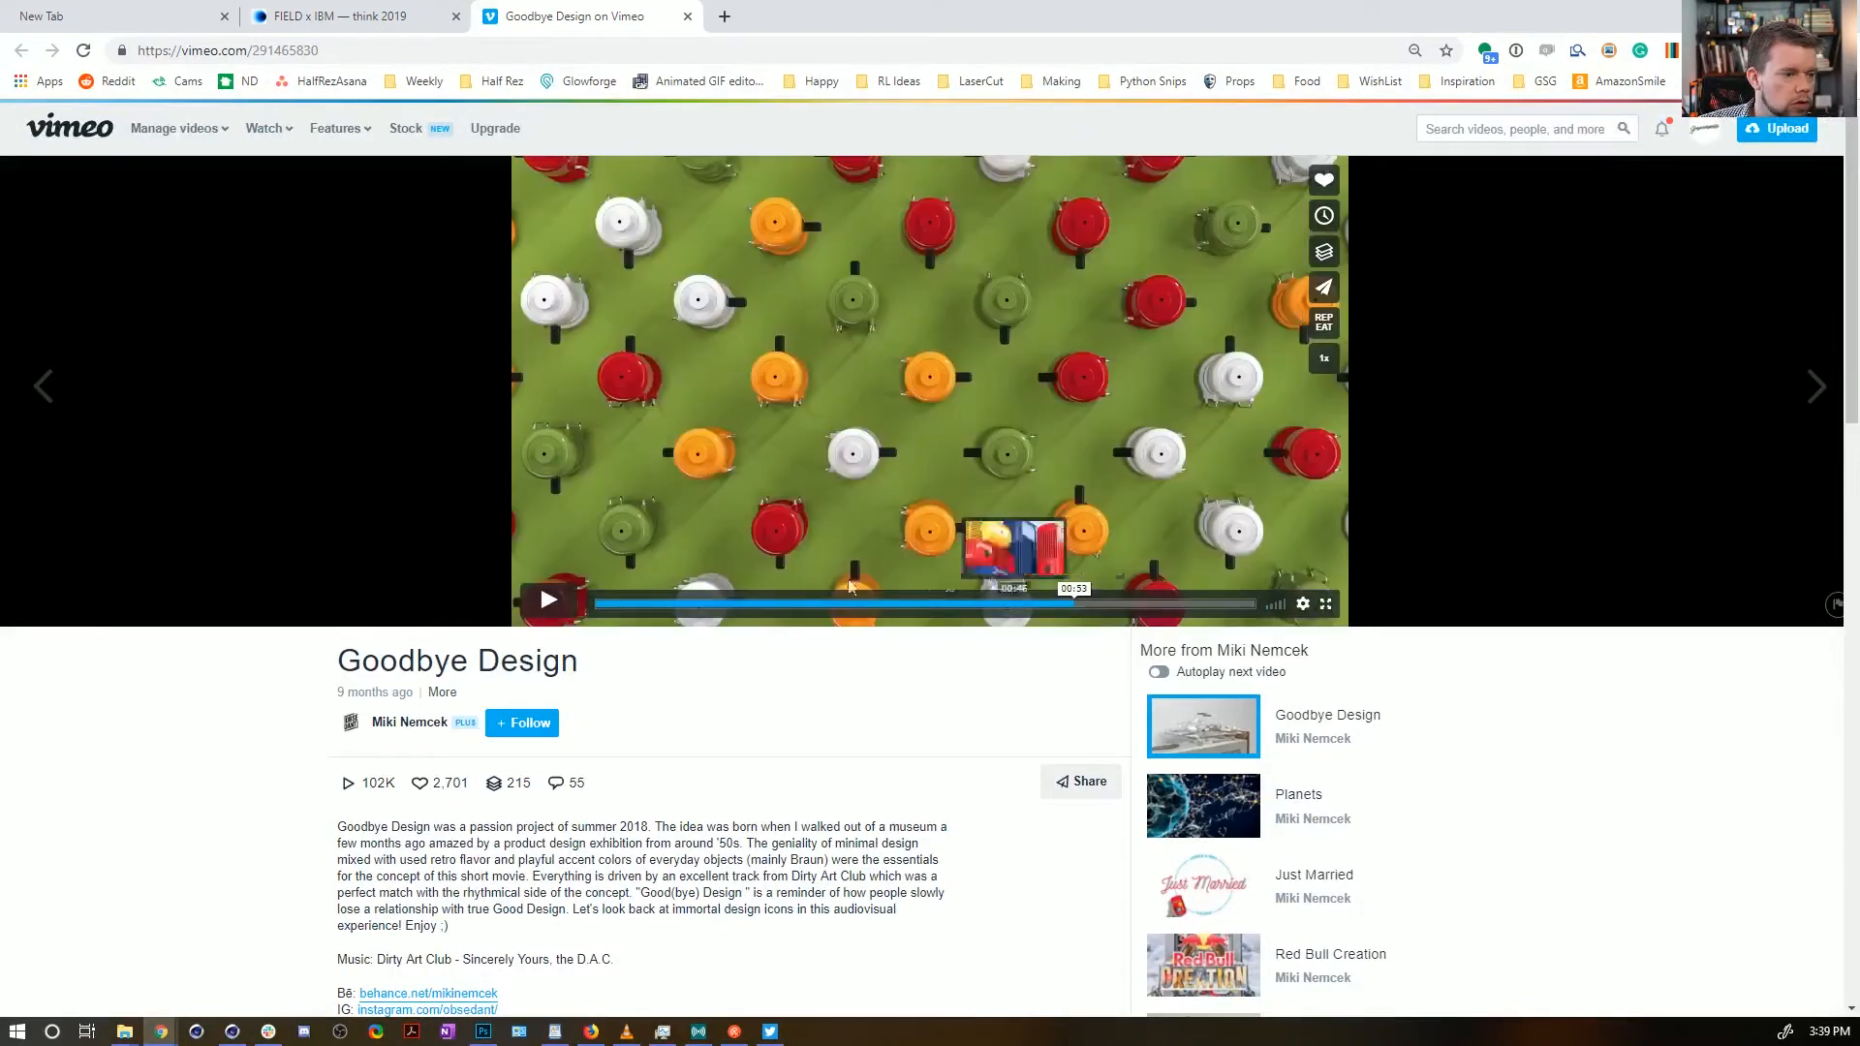
pyautogui.click(552, 599)
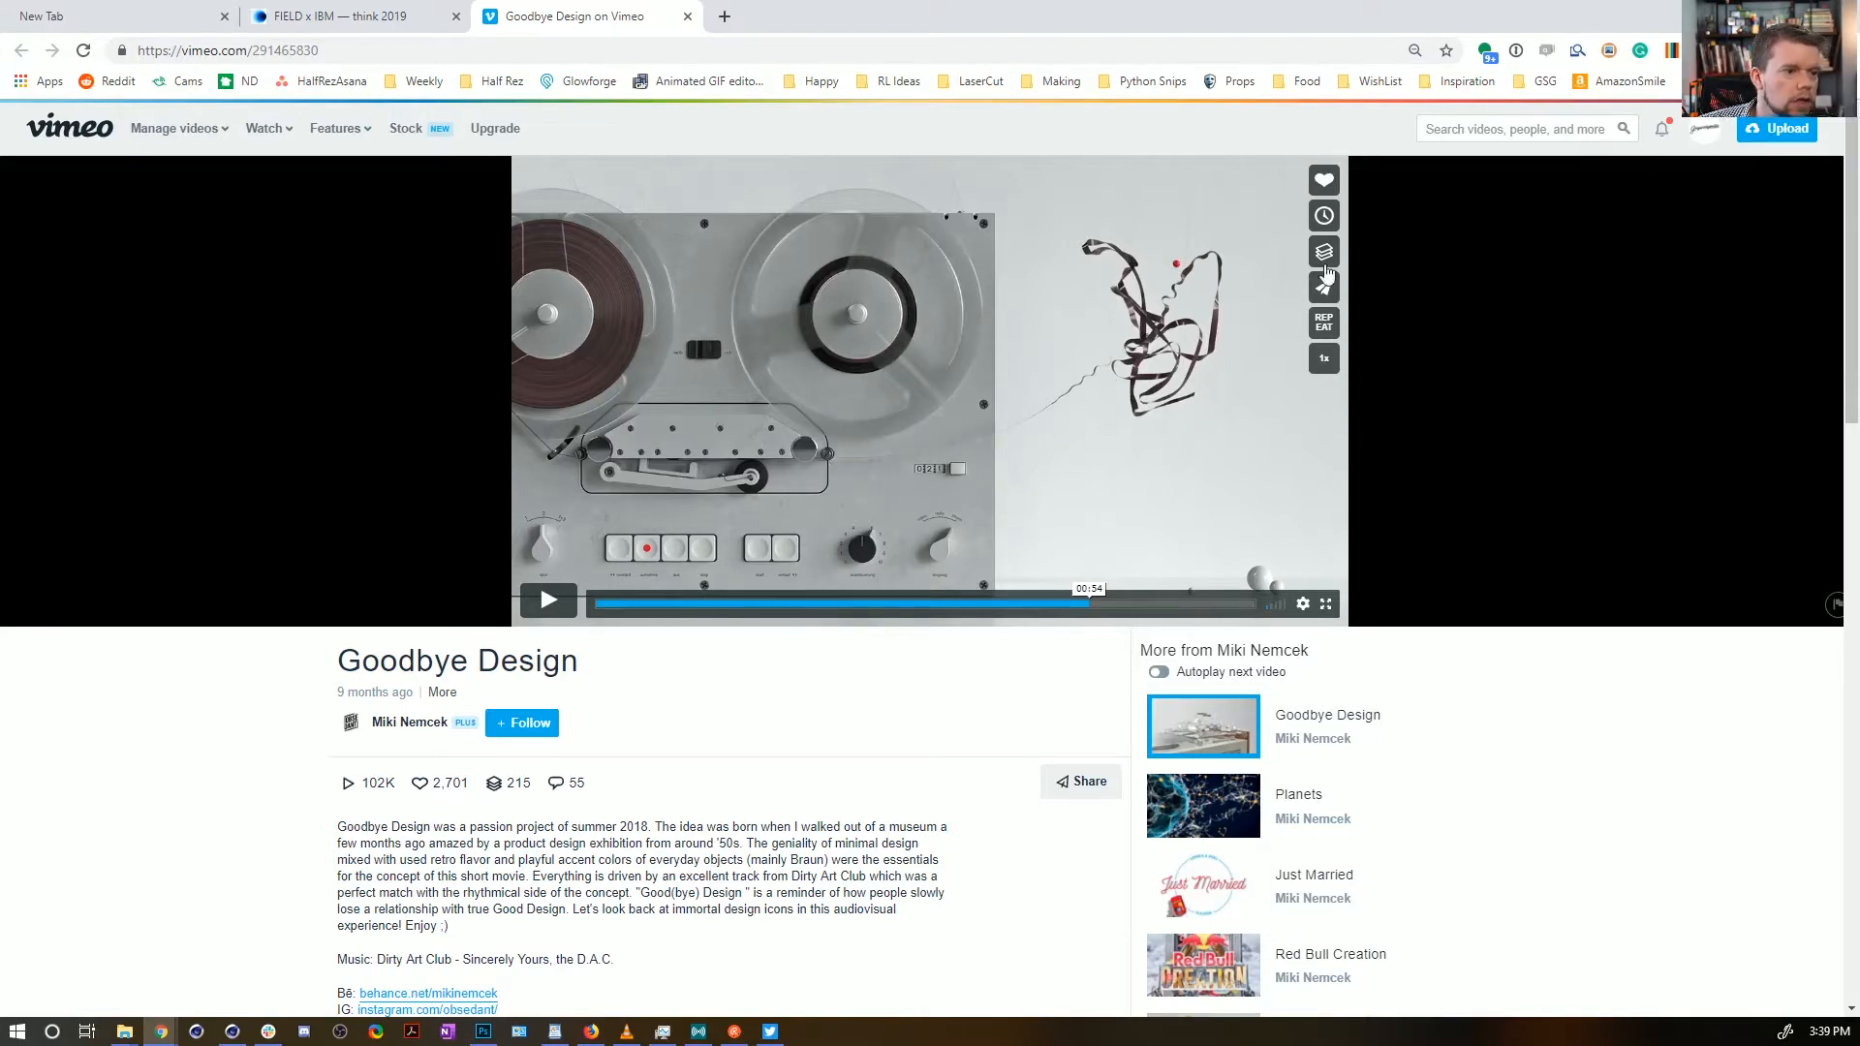
pyautogui.hotkey('alt', 'Tab')
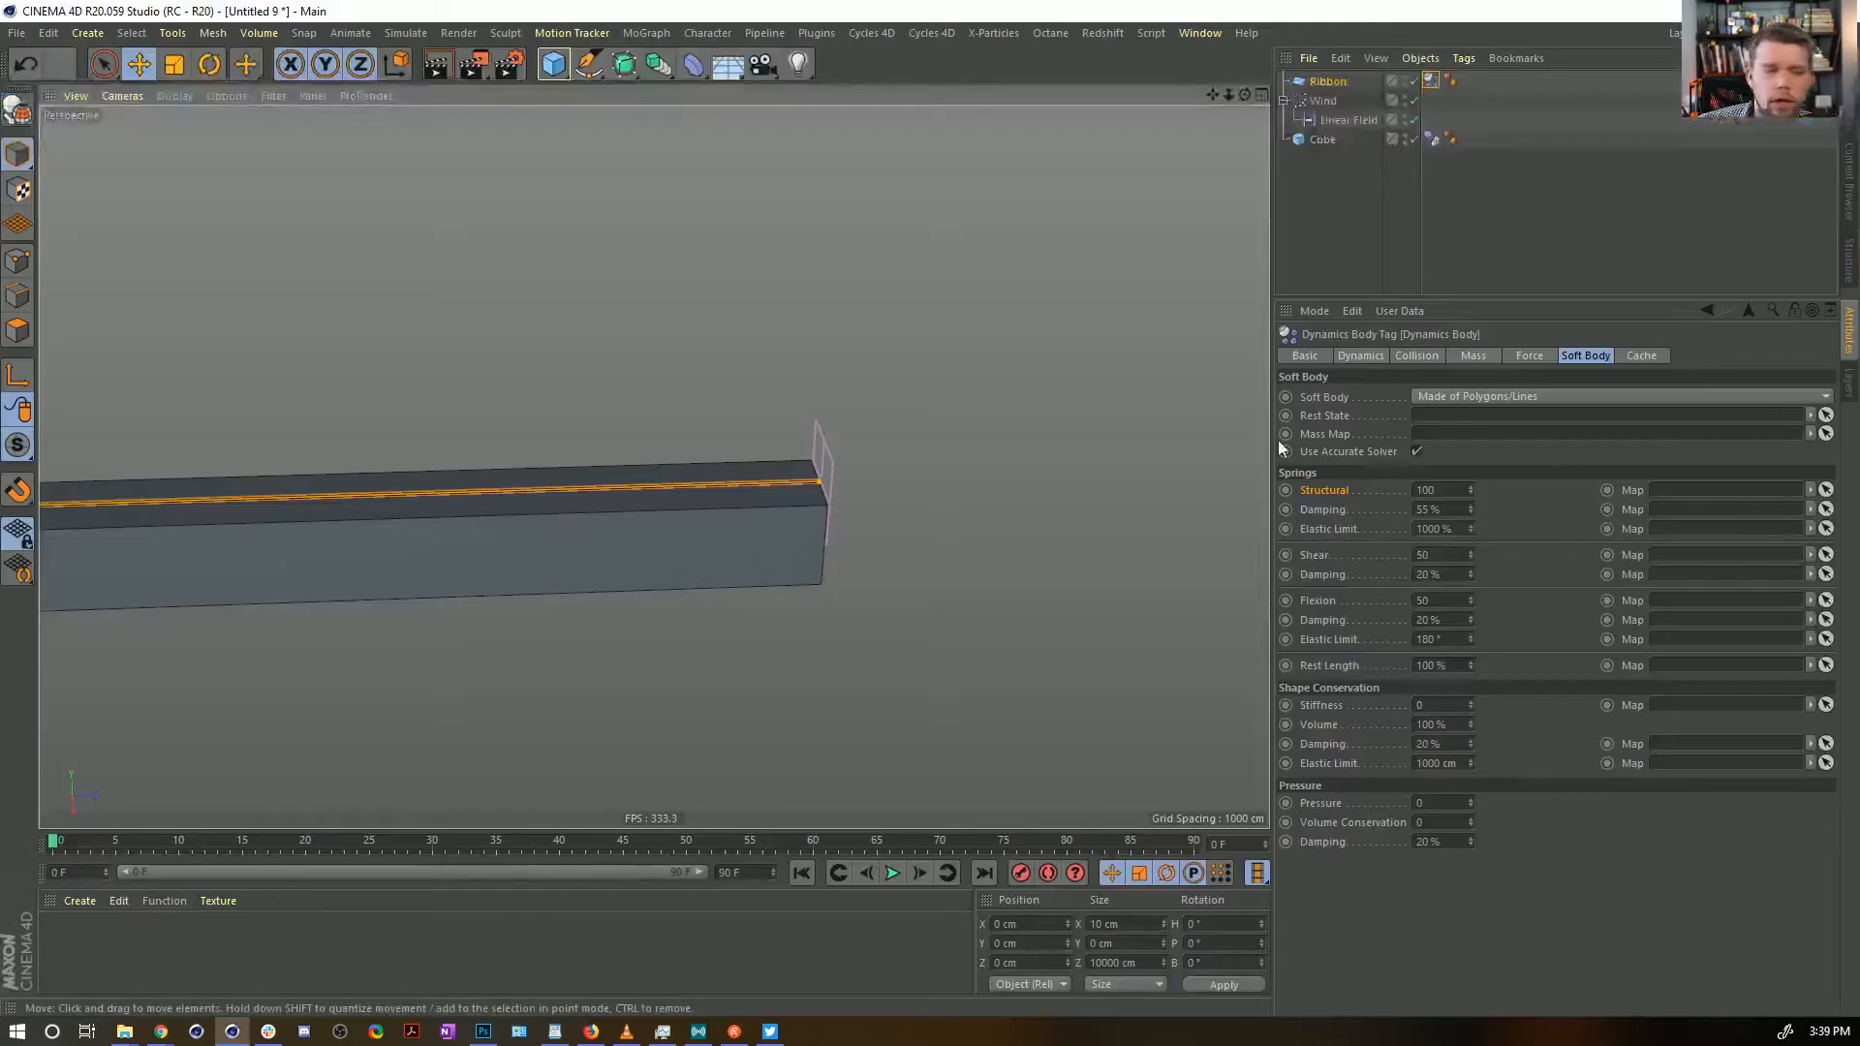
# Duplicate the wind with its field, move the copy past the ribbon's far end to about Z 6033 cm, and rotate its pitch to 90°
pyautogui.click(1323, 101)
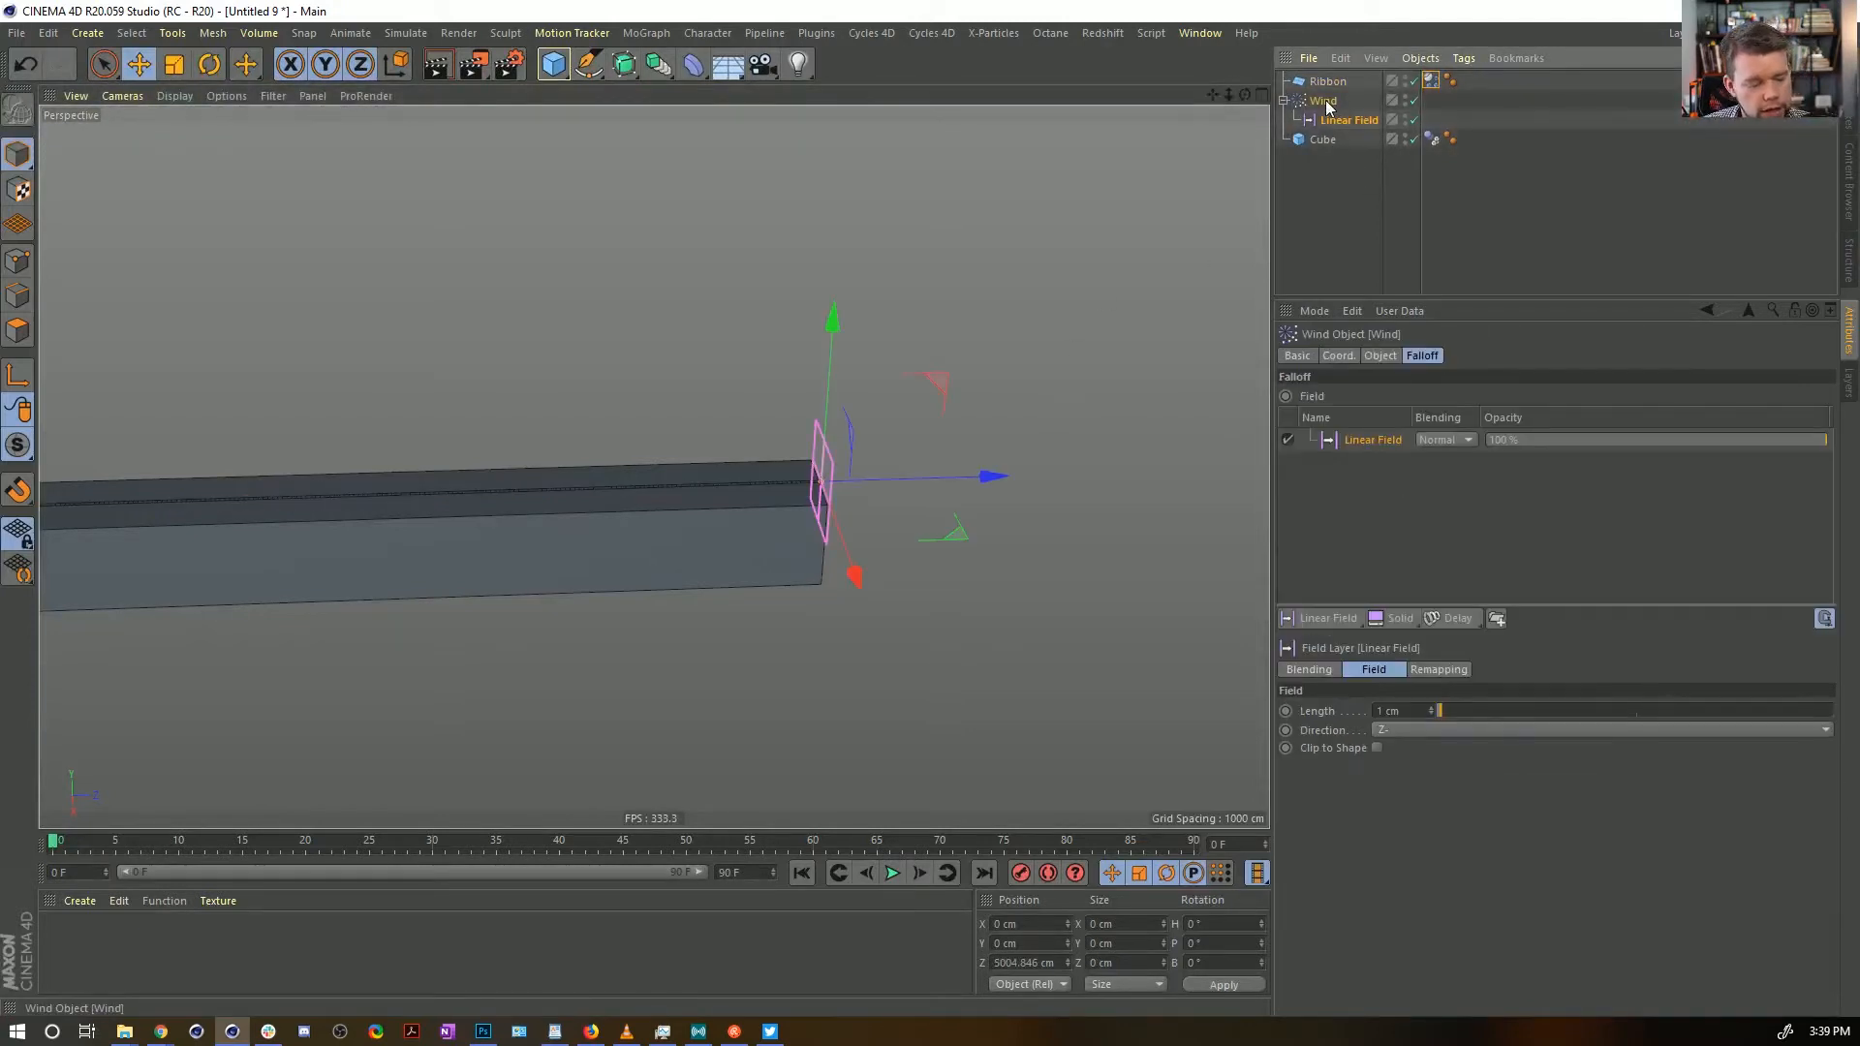
pyautogui.hotkey('ctrl', 'c')
pyautogui.hotkey('ctrl', 'v')
pyautogui.keyDown('alt'); pyautogui.moveTo(913, 446); pyautogui.dragTo(193, 463, button='right'); pyautogui.keyUp('alt')
pyautogui.moveTo(411, 461); pyautogui.dragTo(1176, 486)
pyautogui.press('r')
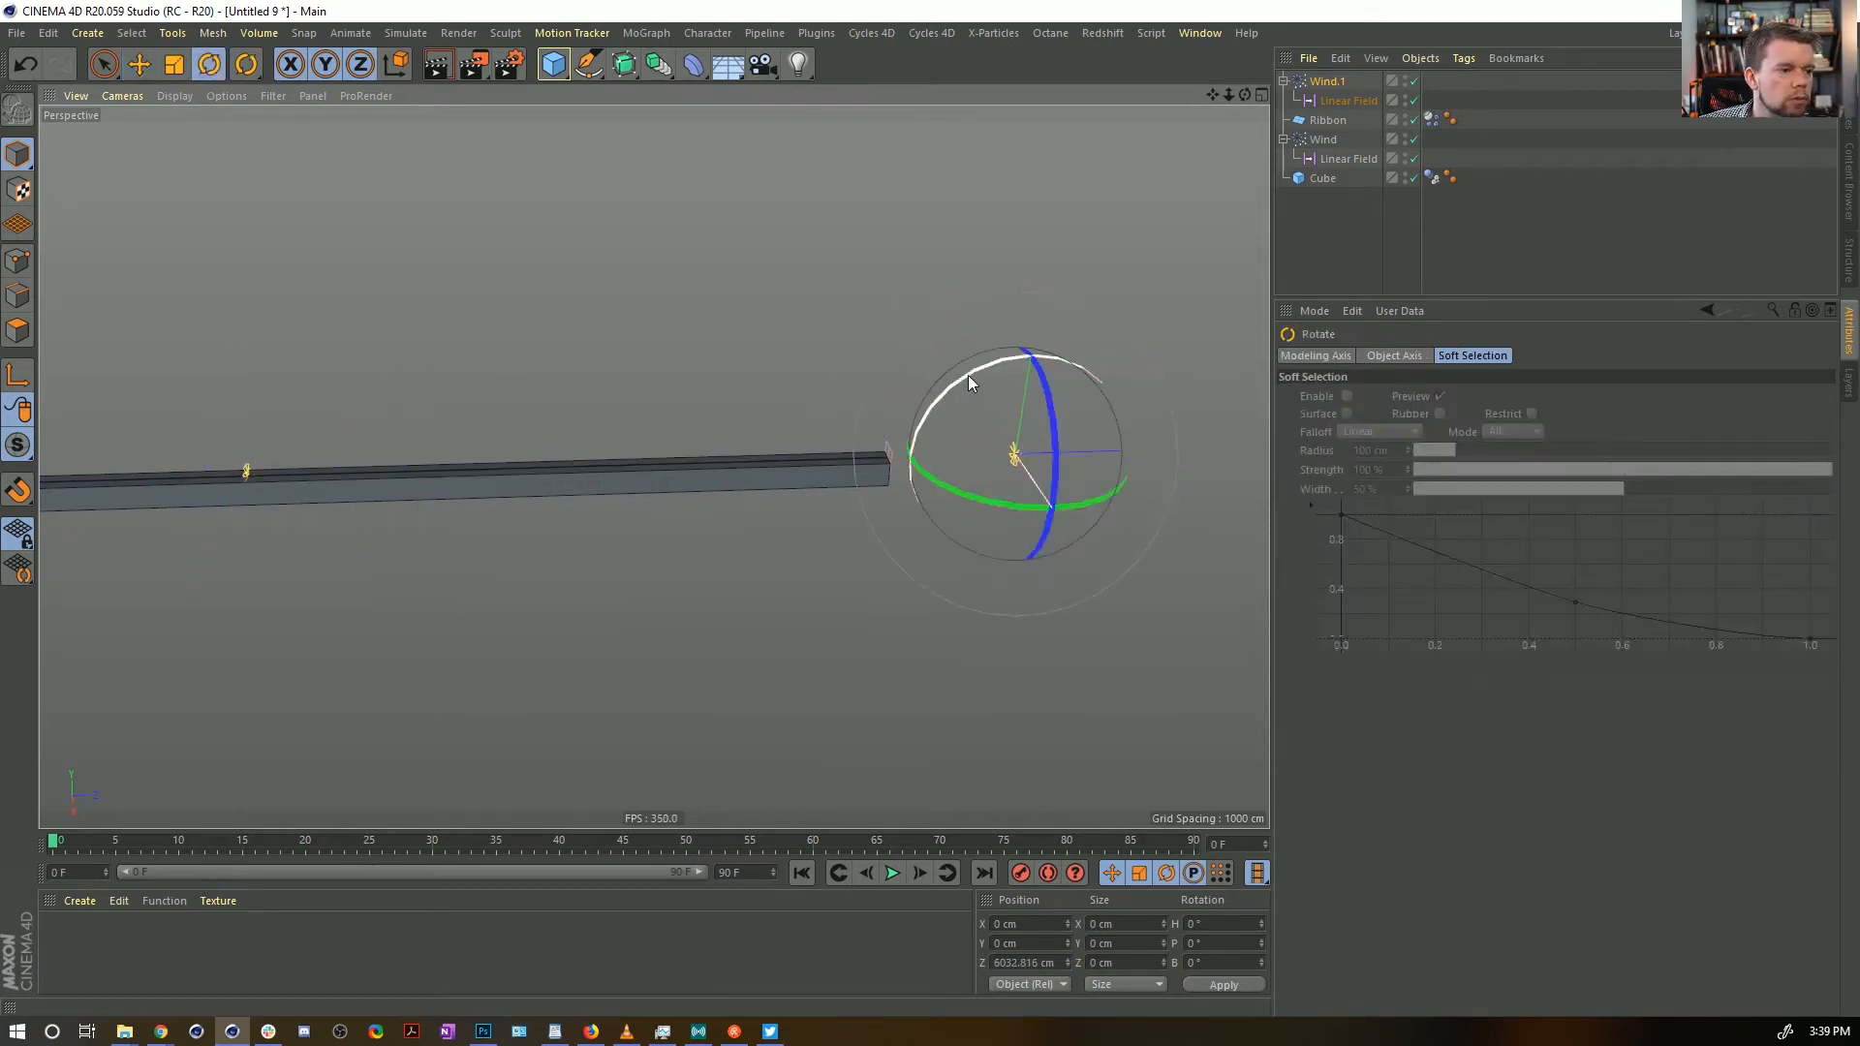
pyautogui.moveTo(968, 375); pyautogui.dragTo(868, 551)
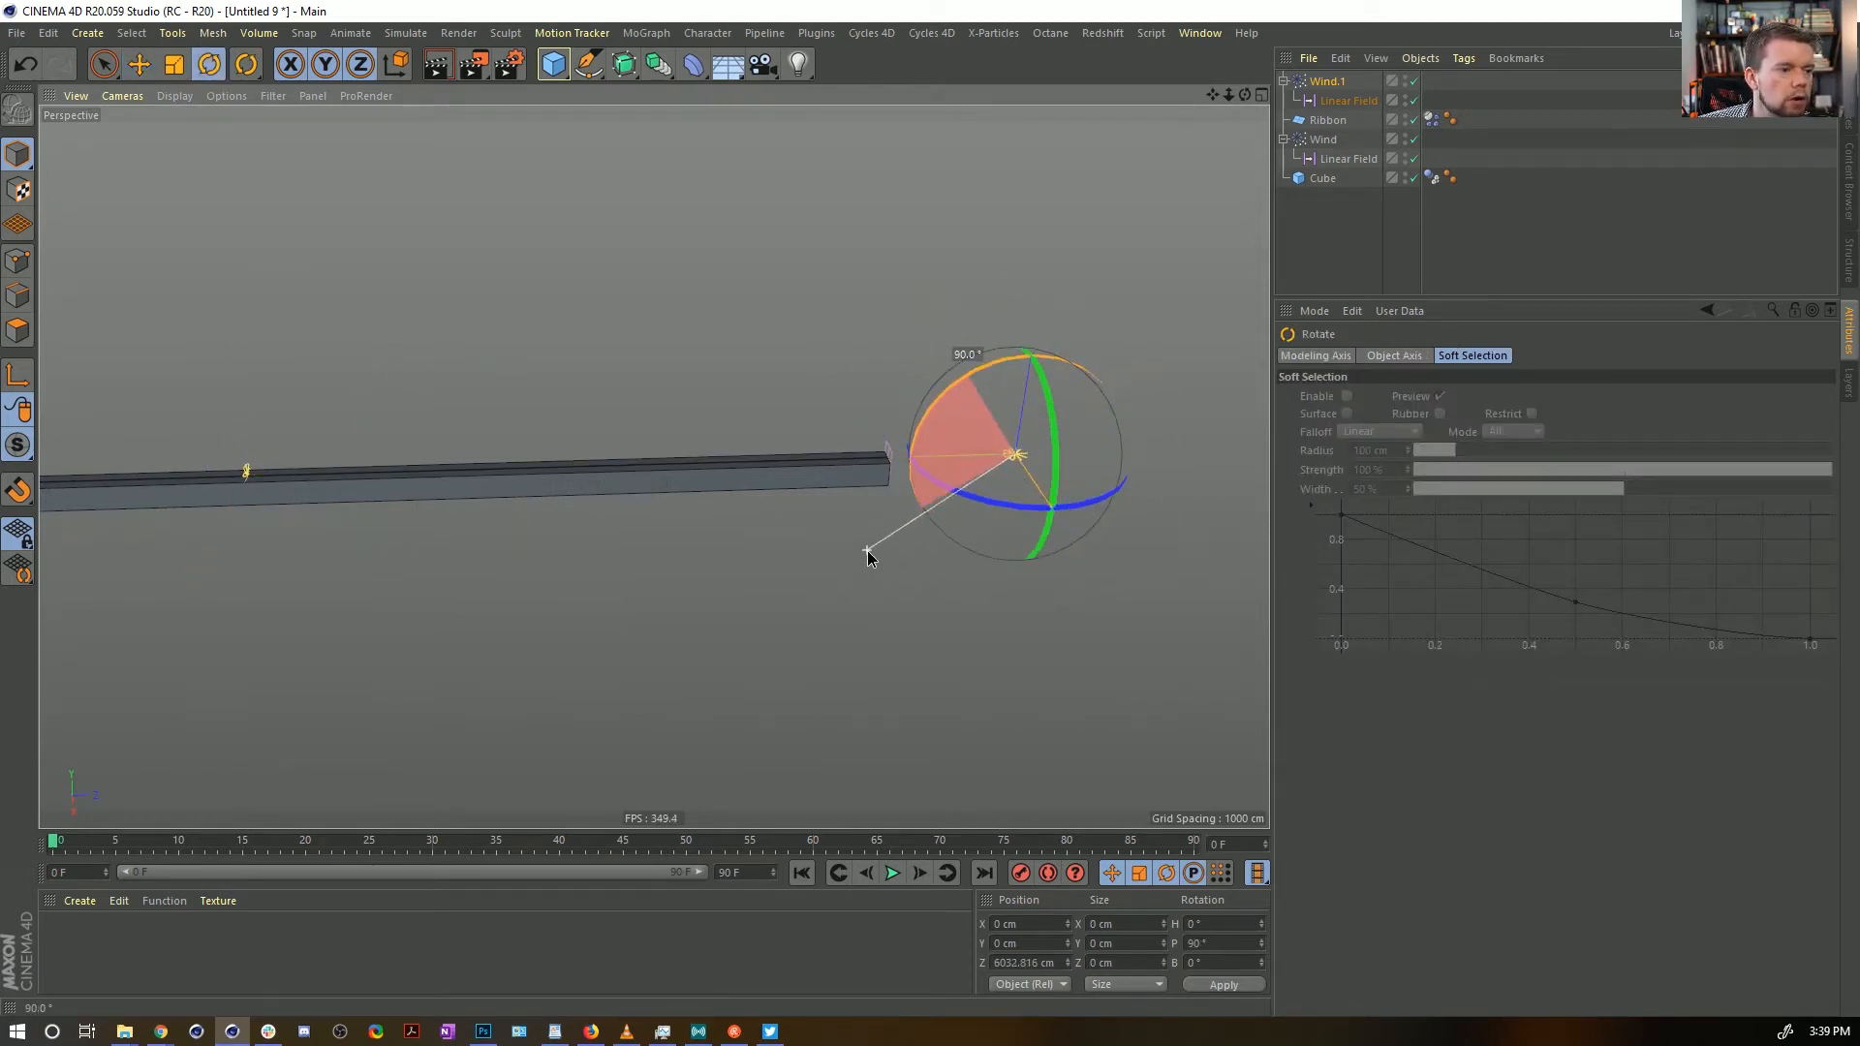
# Change the copied wind's linear field to a Box Field and set its Z position to 0 cm
pyautogui.click(1356, 102)
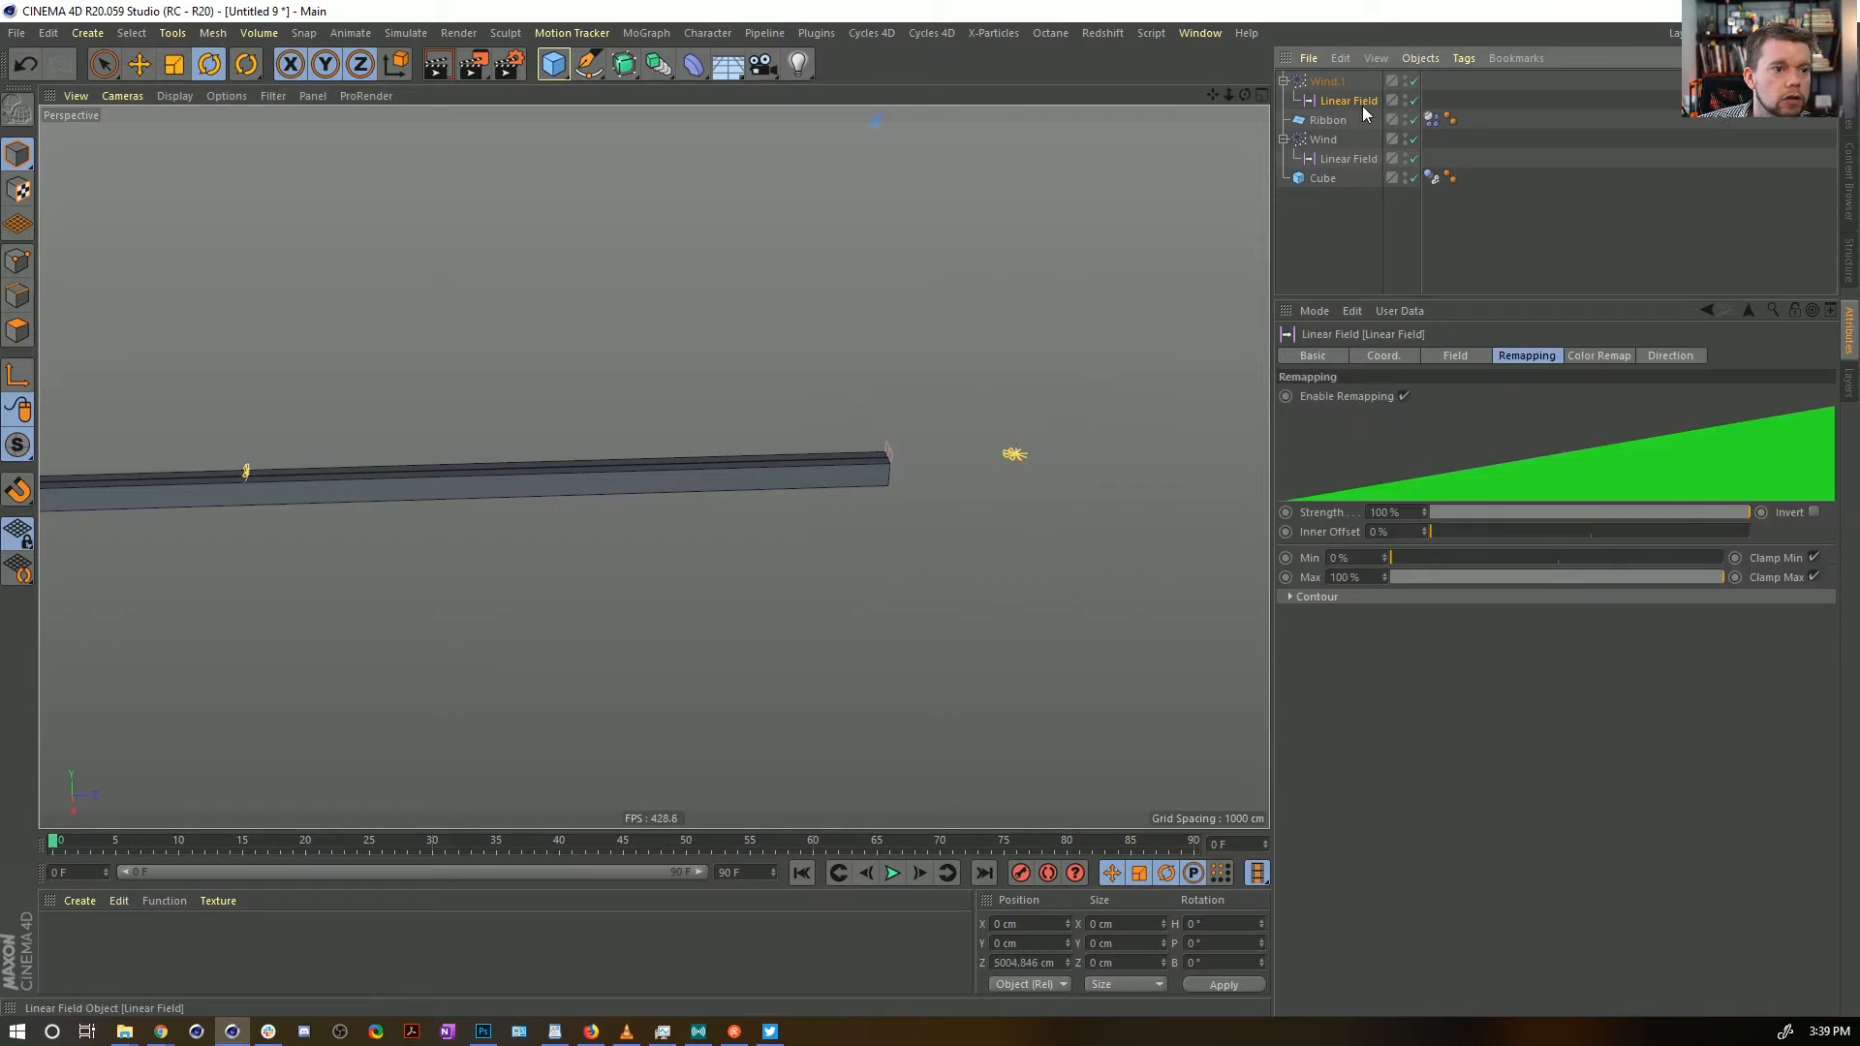
pyautogui.click(1454, 355)
pyautogui.click(1416, 396)
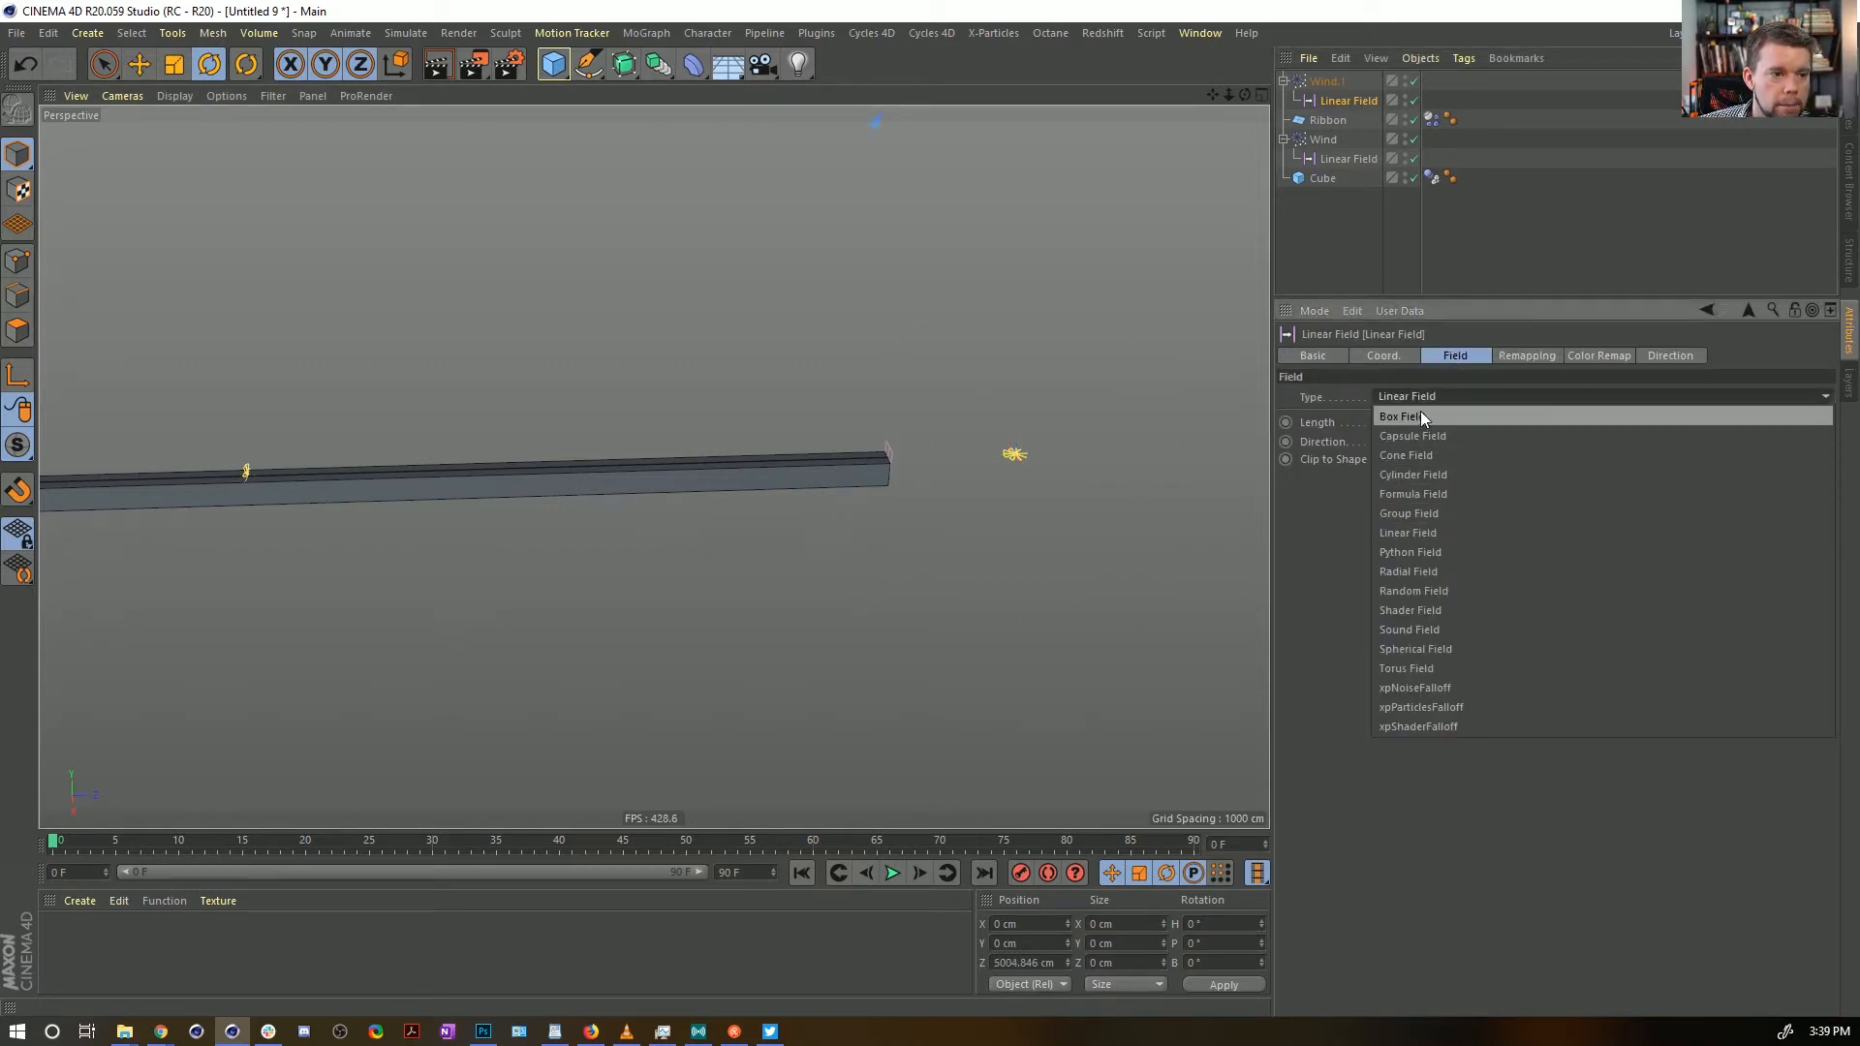
pyautogui.click(1420, 415)
pyautogui.click(1388, 423)
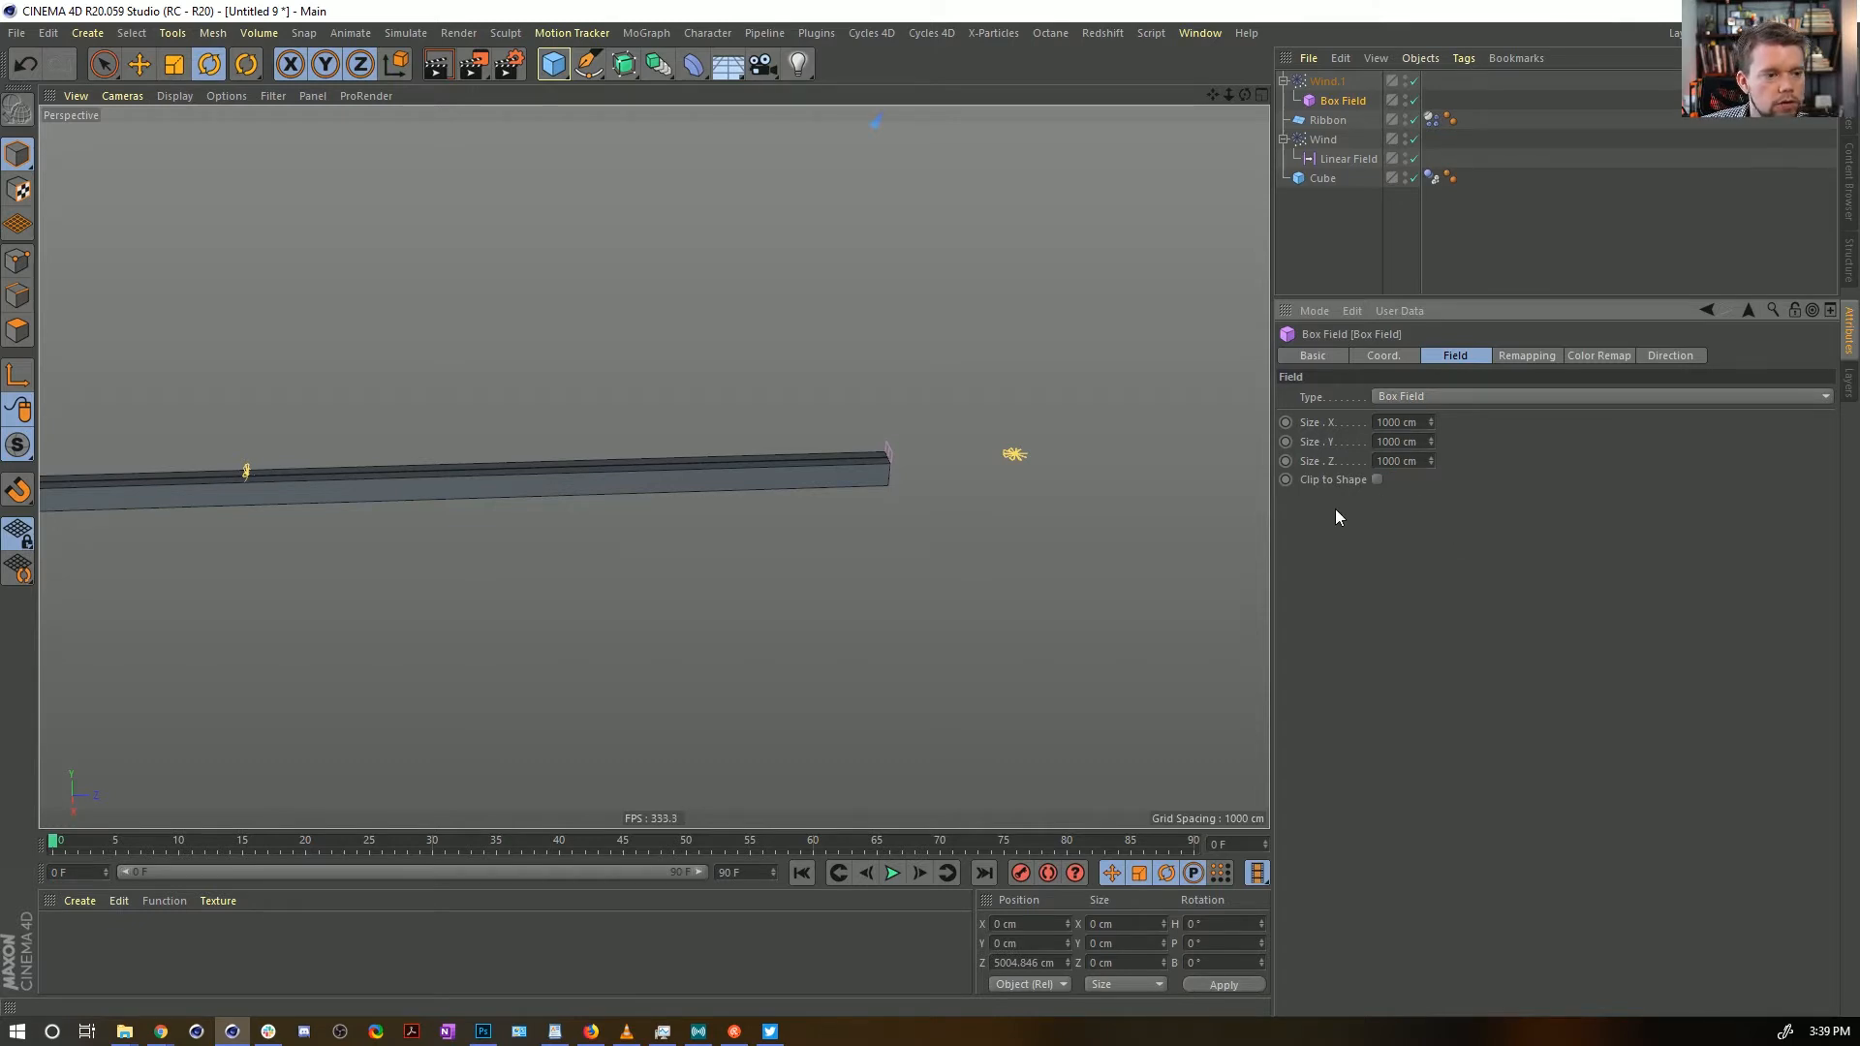
pyautogui.doubleClick(1007, 963)
pyautogui.write('0')
pyautogui.press('Return')
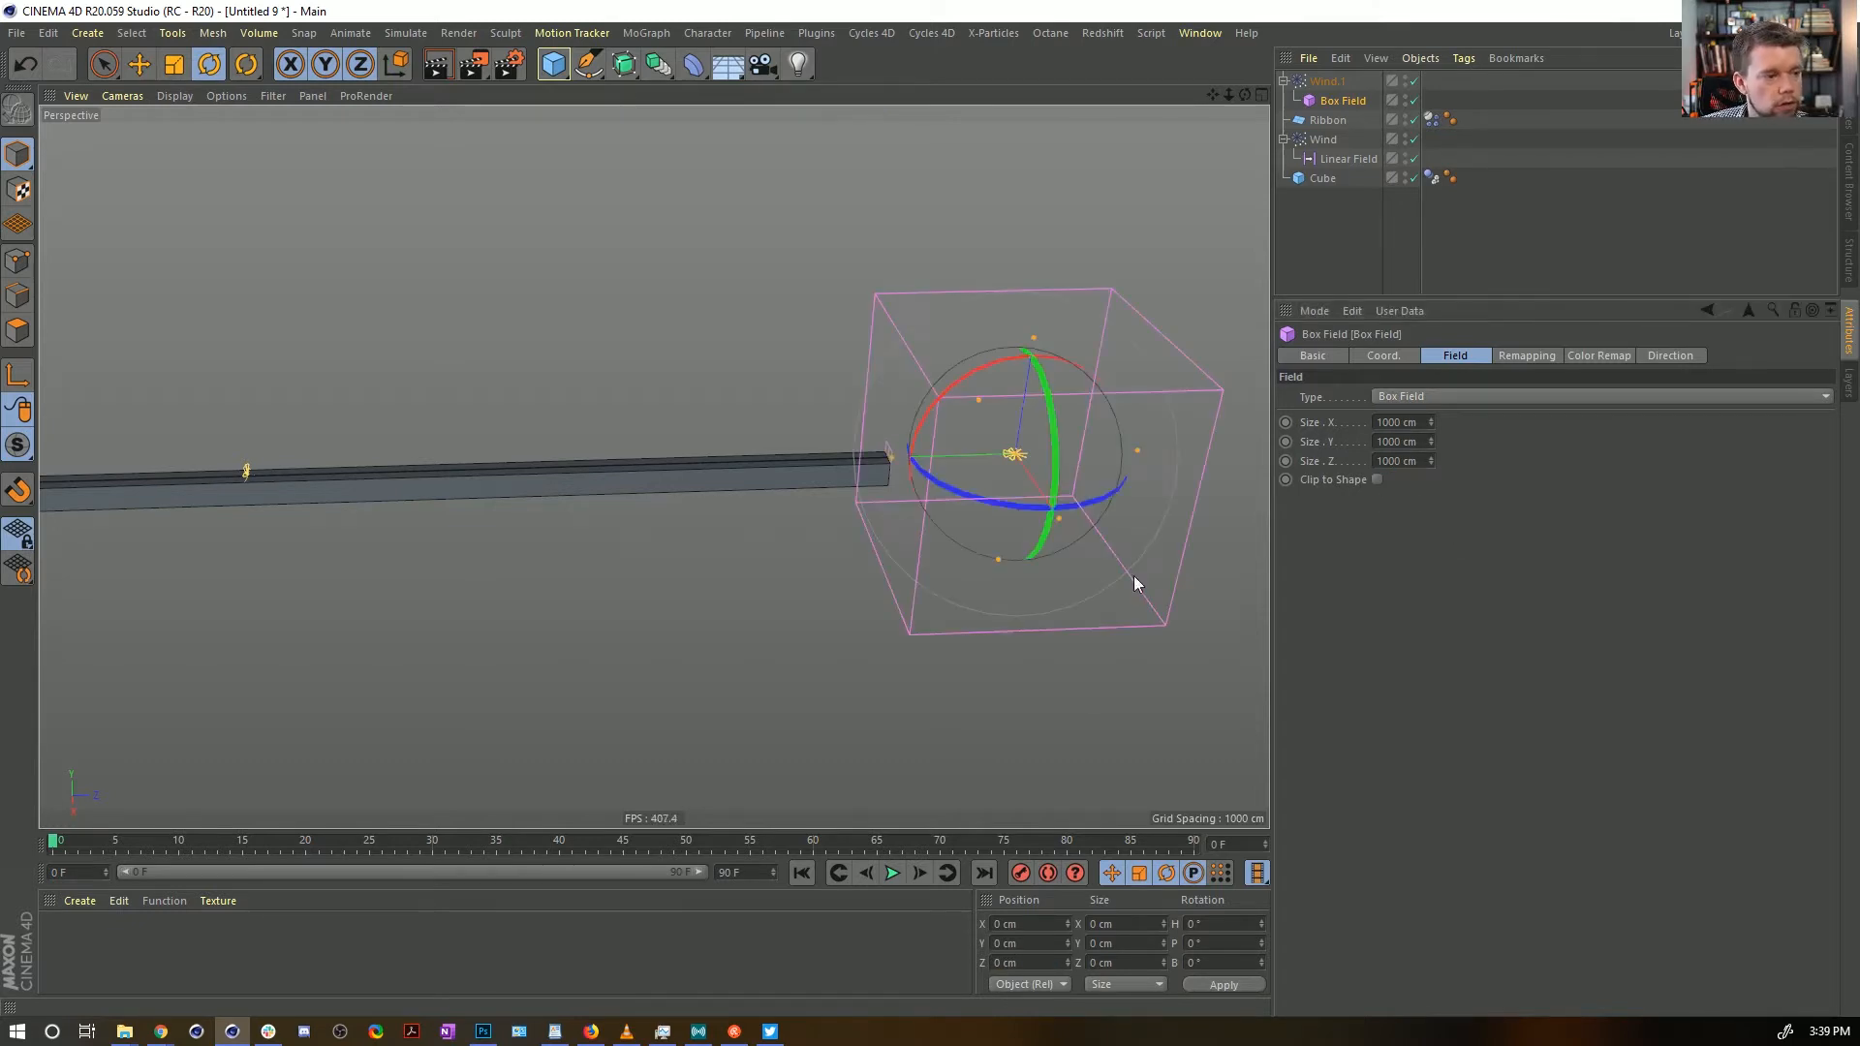
# Examine the box field's placement at the ribbon's end and play the simulation to about frame 41 to check the second wind's effect
pyautogui.moveTo(991, 523)
pyautogui.keyDown('alt'); pyautogui.mouseDown()
pyautogui.moveTo(1026, 484)
pyautogui.moveTo(998, 498)
pyautogui.mouseUp(); pyautogui.keyUp('alt')
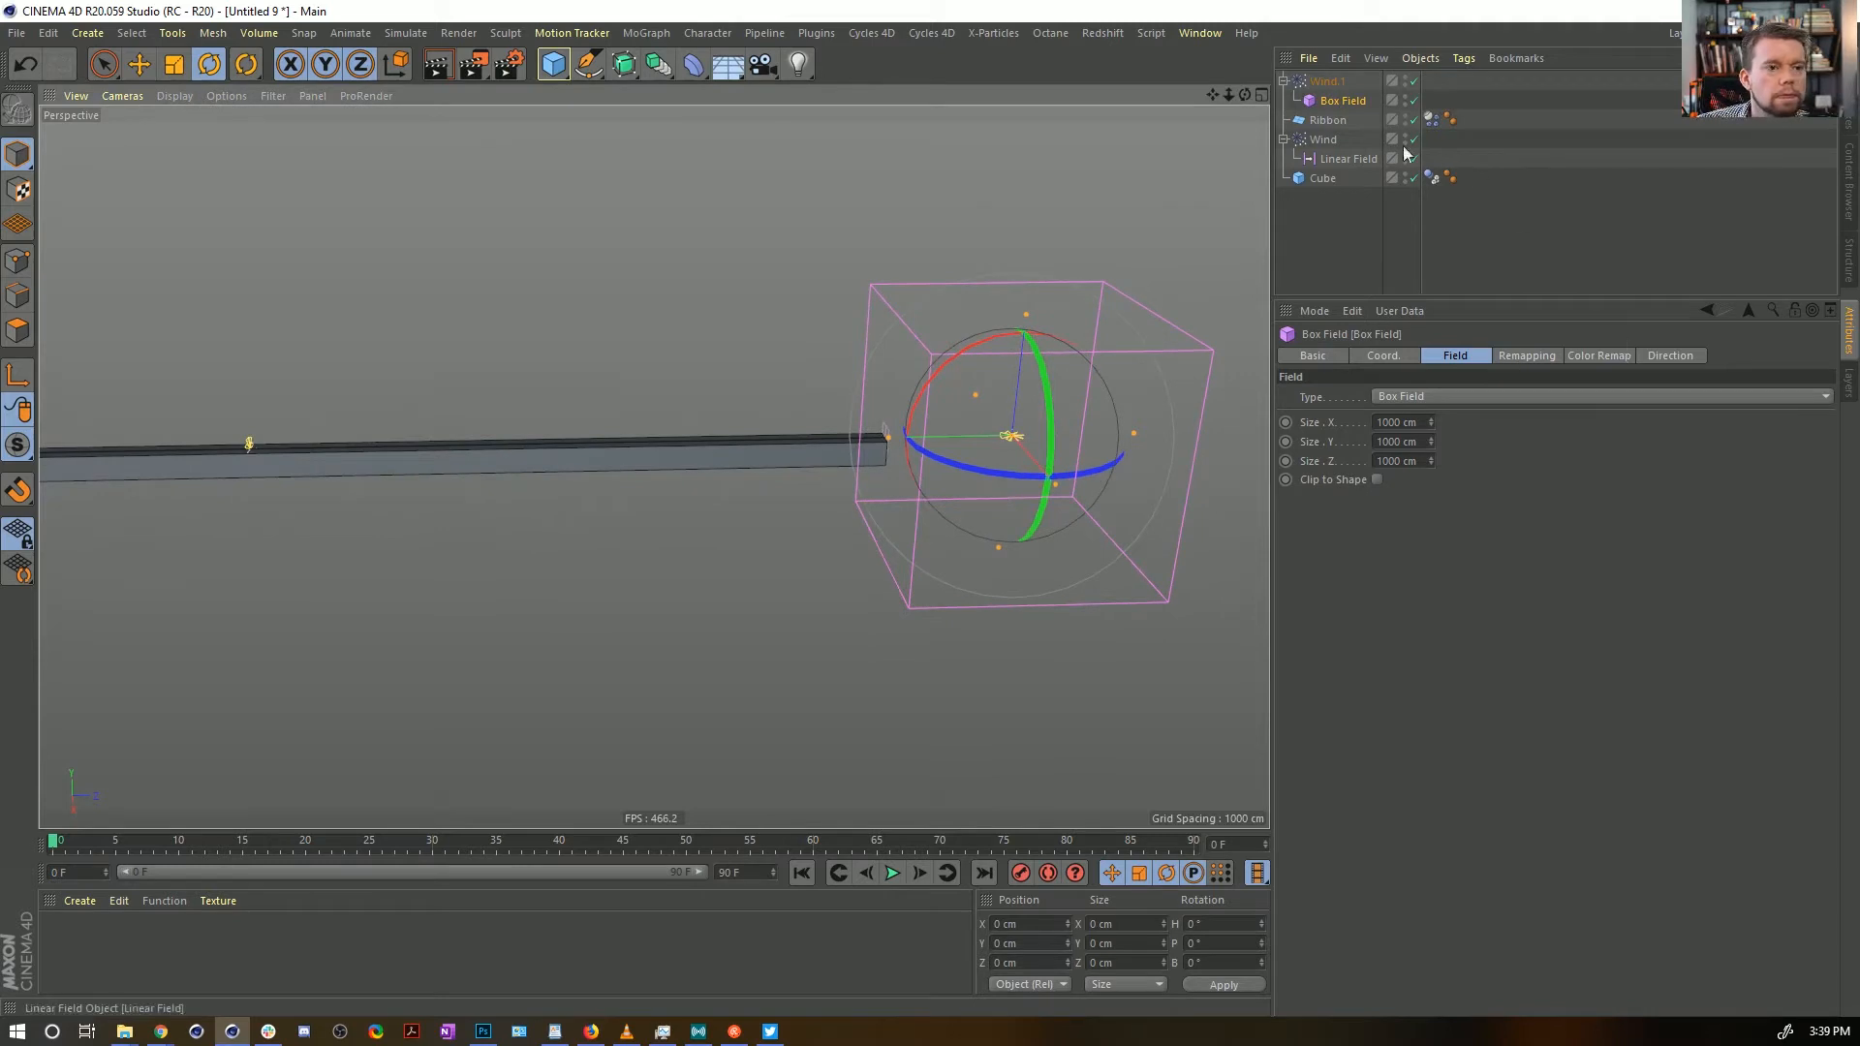
pyautogui.click(1347, 105)
pyautogui.scroll(6, 1076, 415)
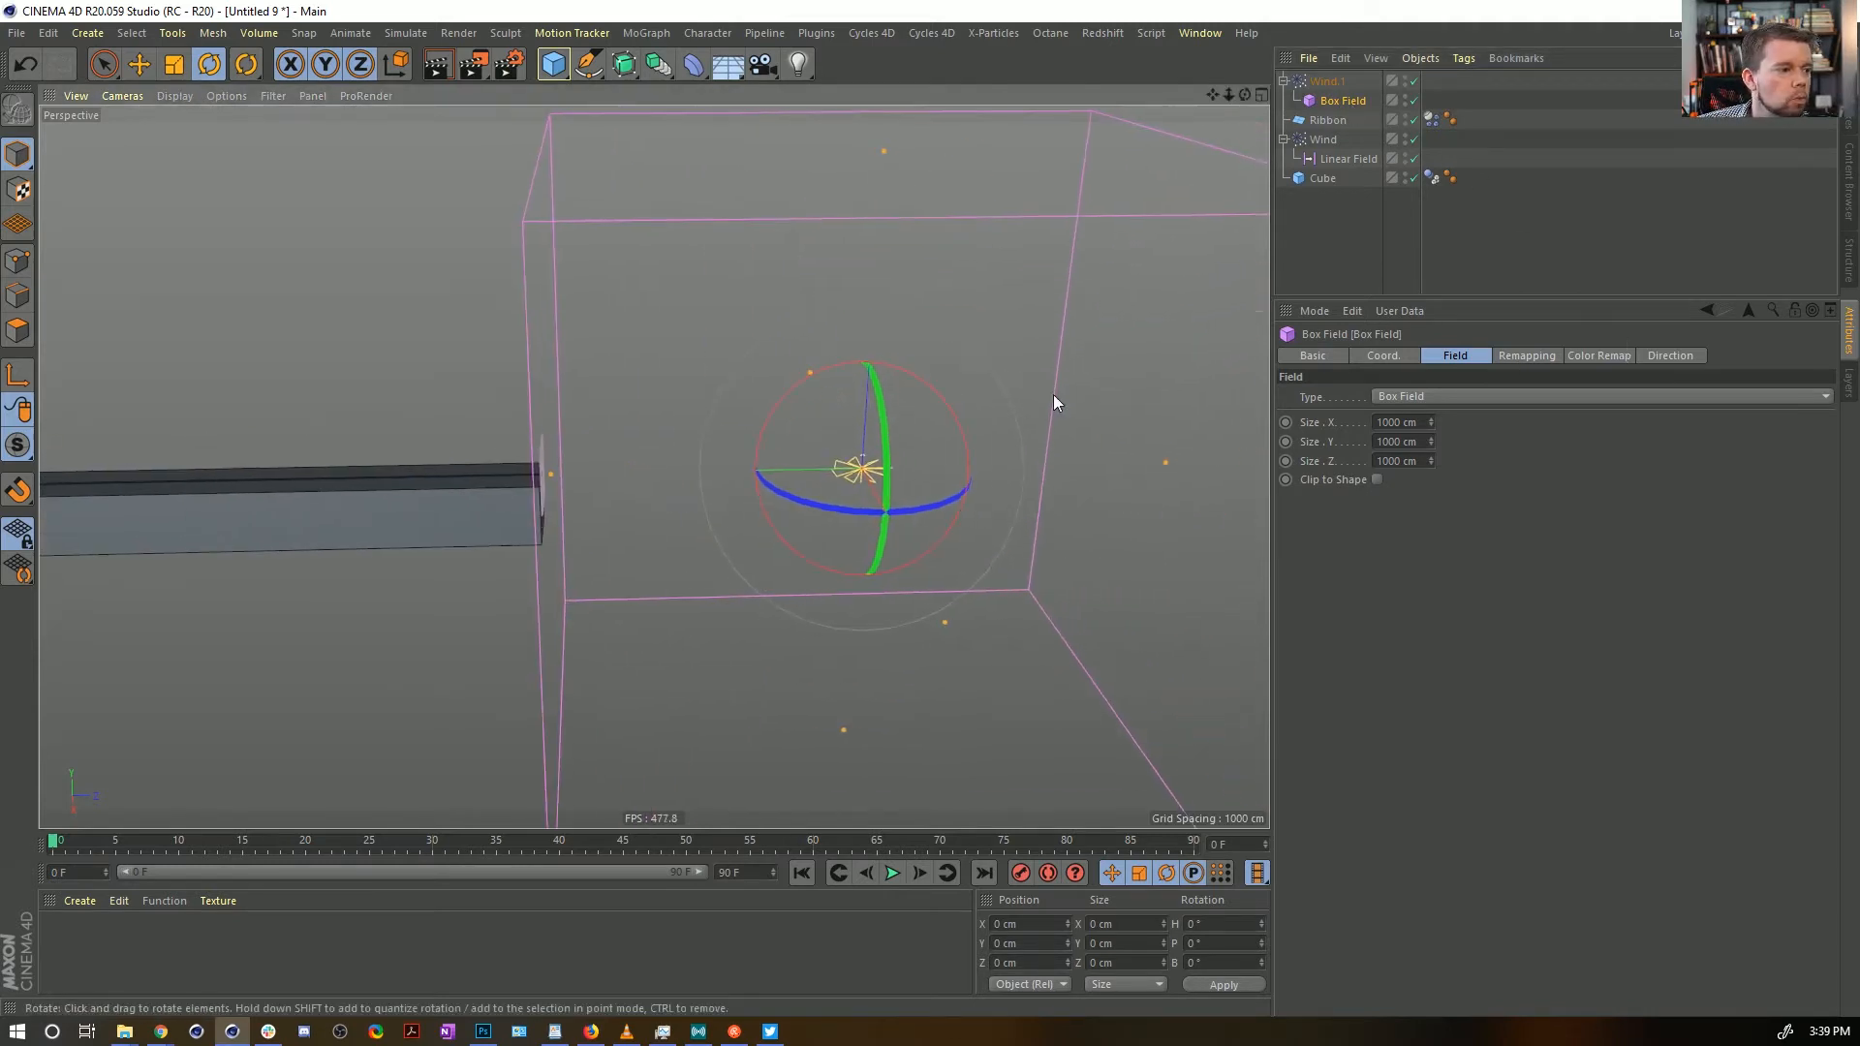
pyautogui.keyDown('alt'); pyautogui.moveTo(541, 498); pyautogui.dragTo(555, 498); pyautogui.keyUp('alt')
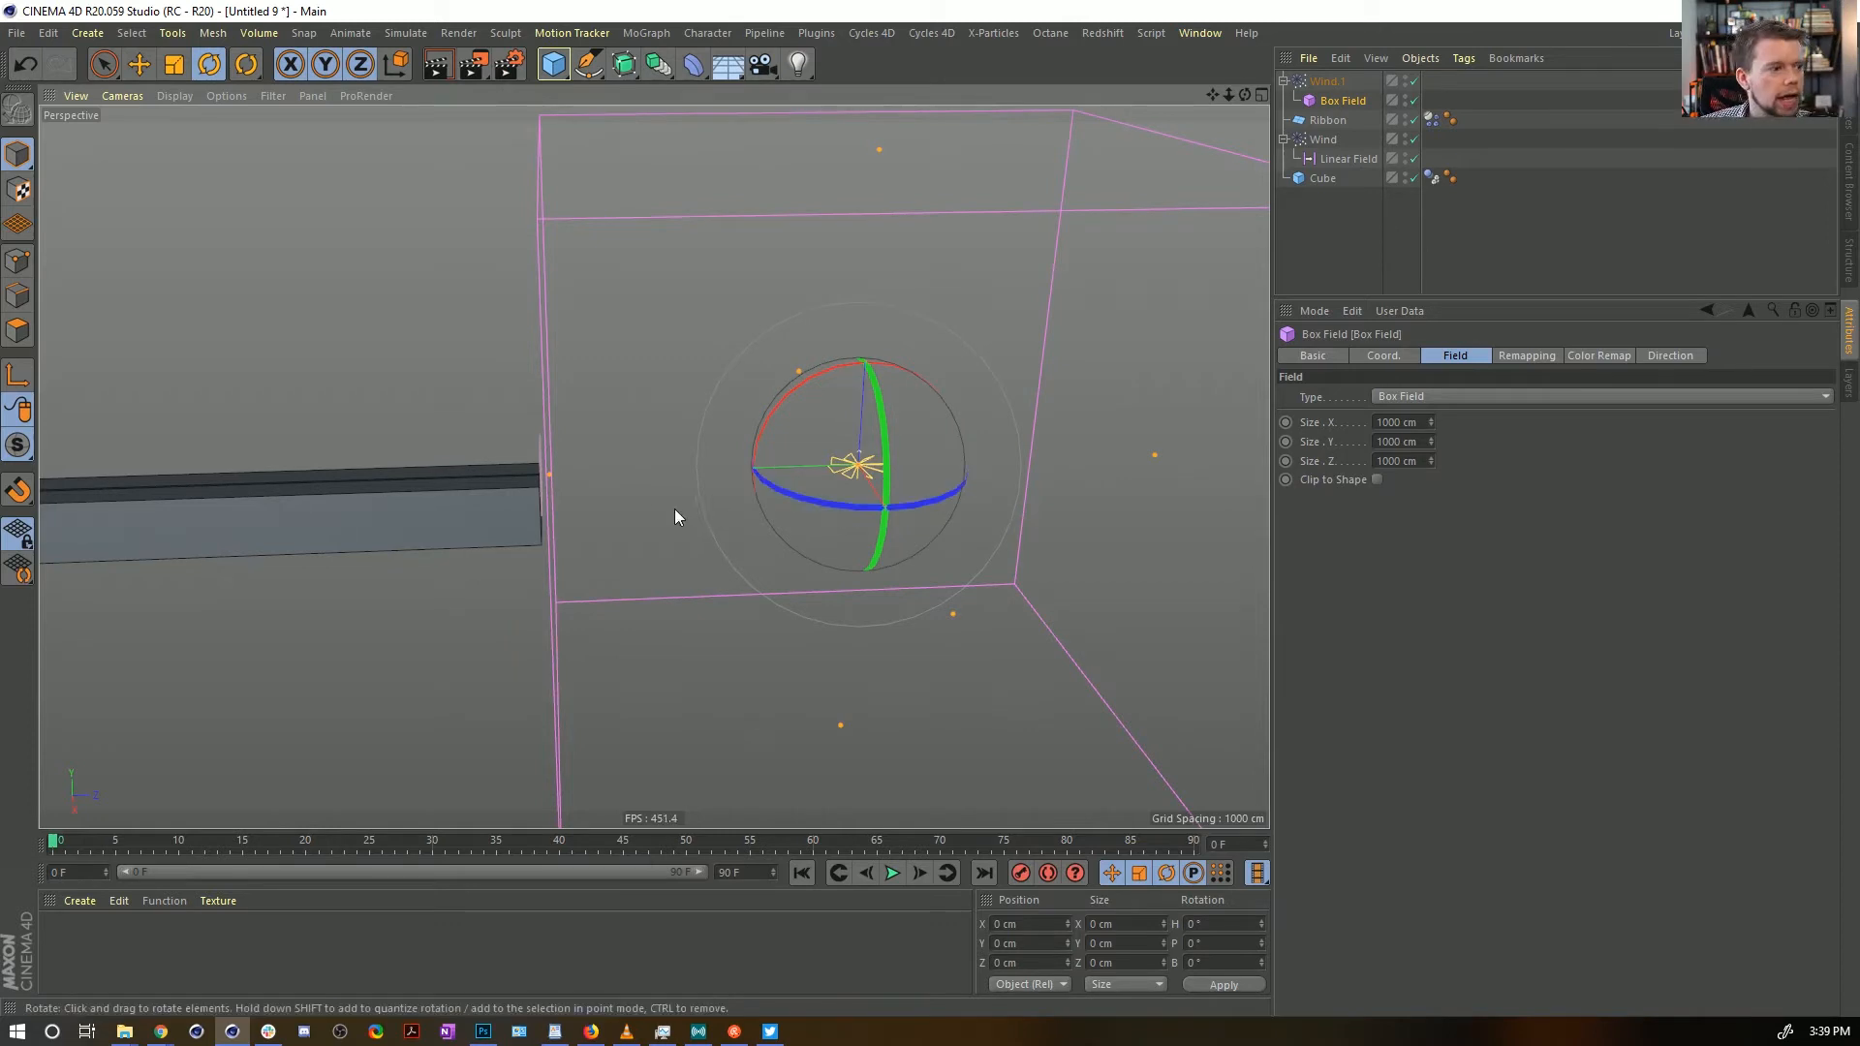
pyautogui.keyDown('alt'); pyautogui.moveTo(820, 528); pyautogui.dragTo(818, 468); pyautogui.keyUp('alt')
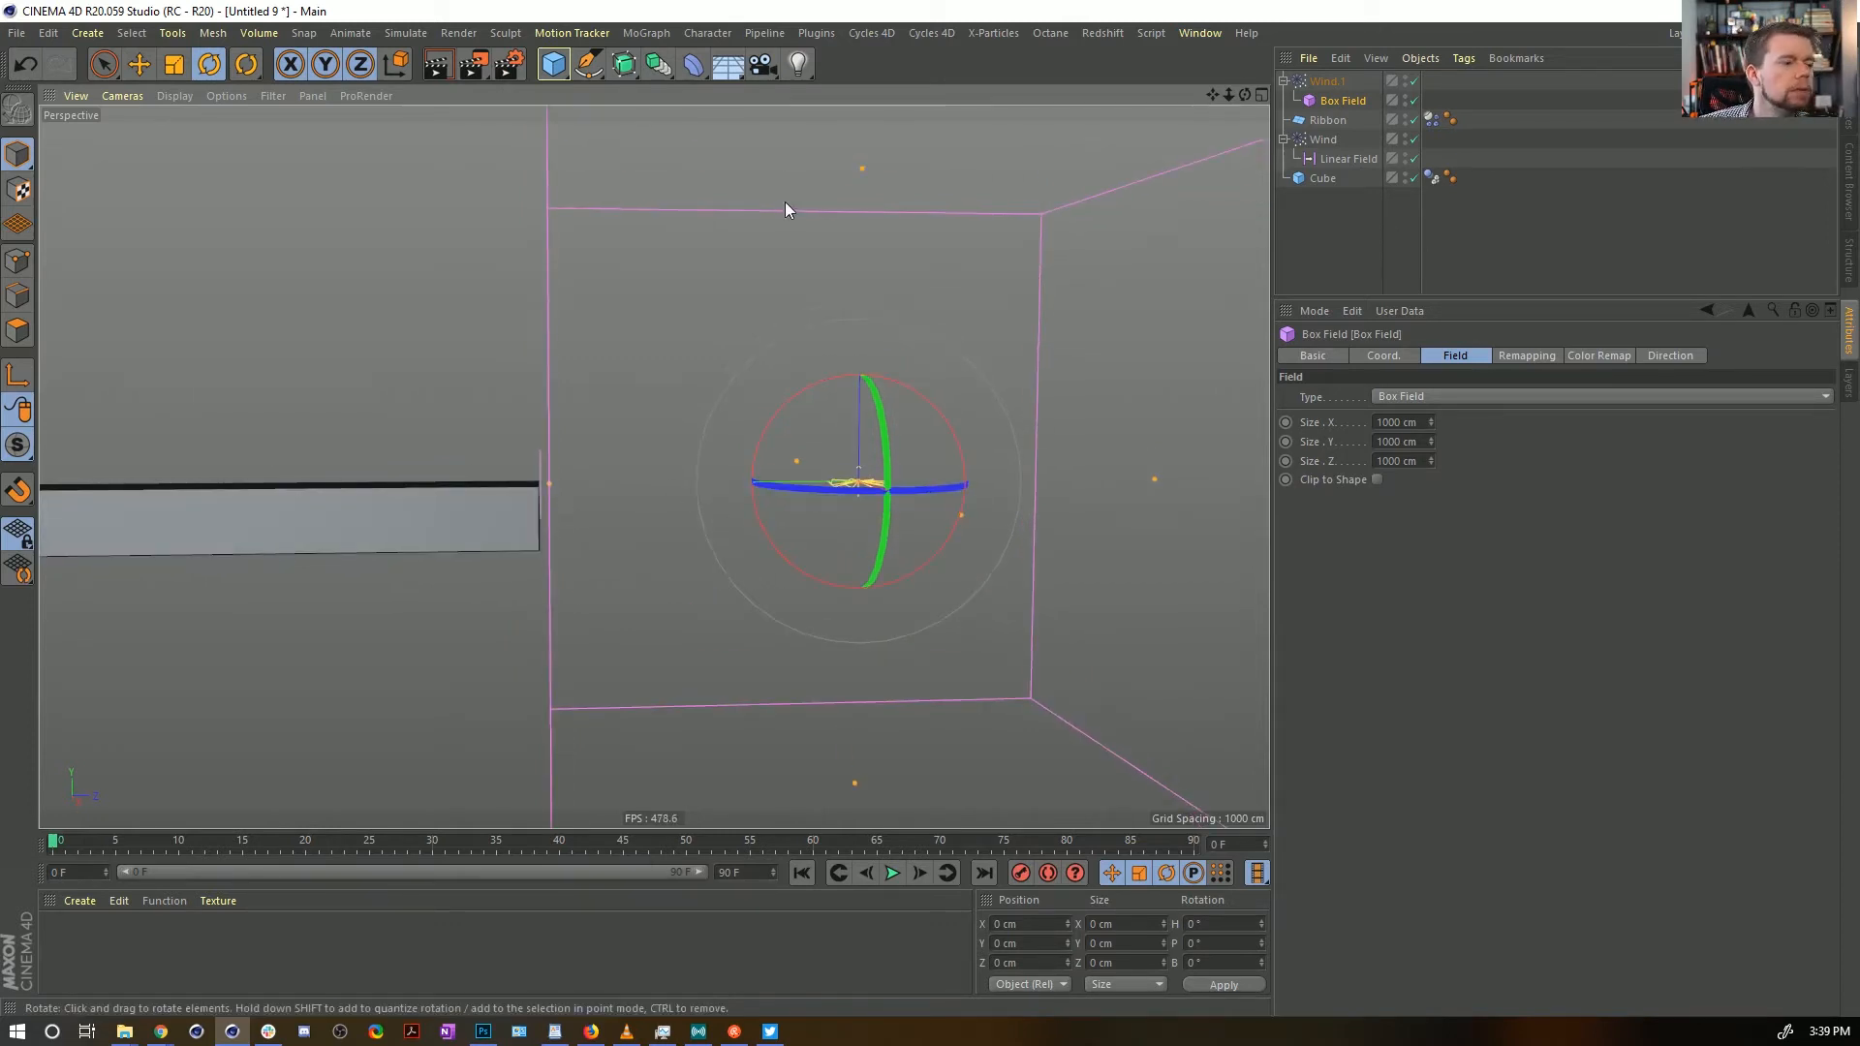
pyautogui.keyDown('alt'); pyautogui.moveTo(824, 403); pyautogui.dragTo(825, 440); pyautogui.keyUp('alt')
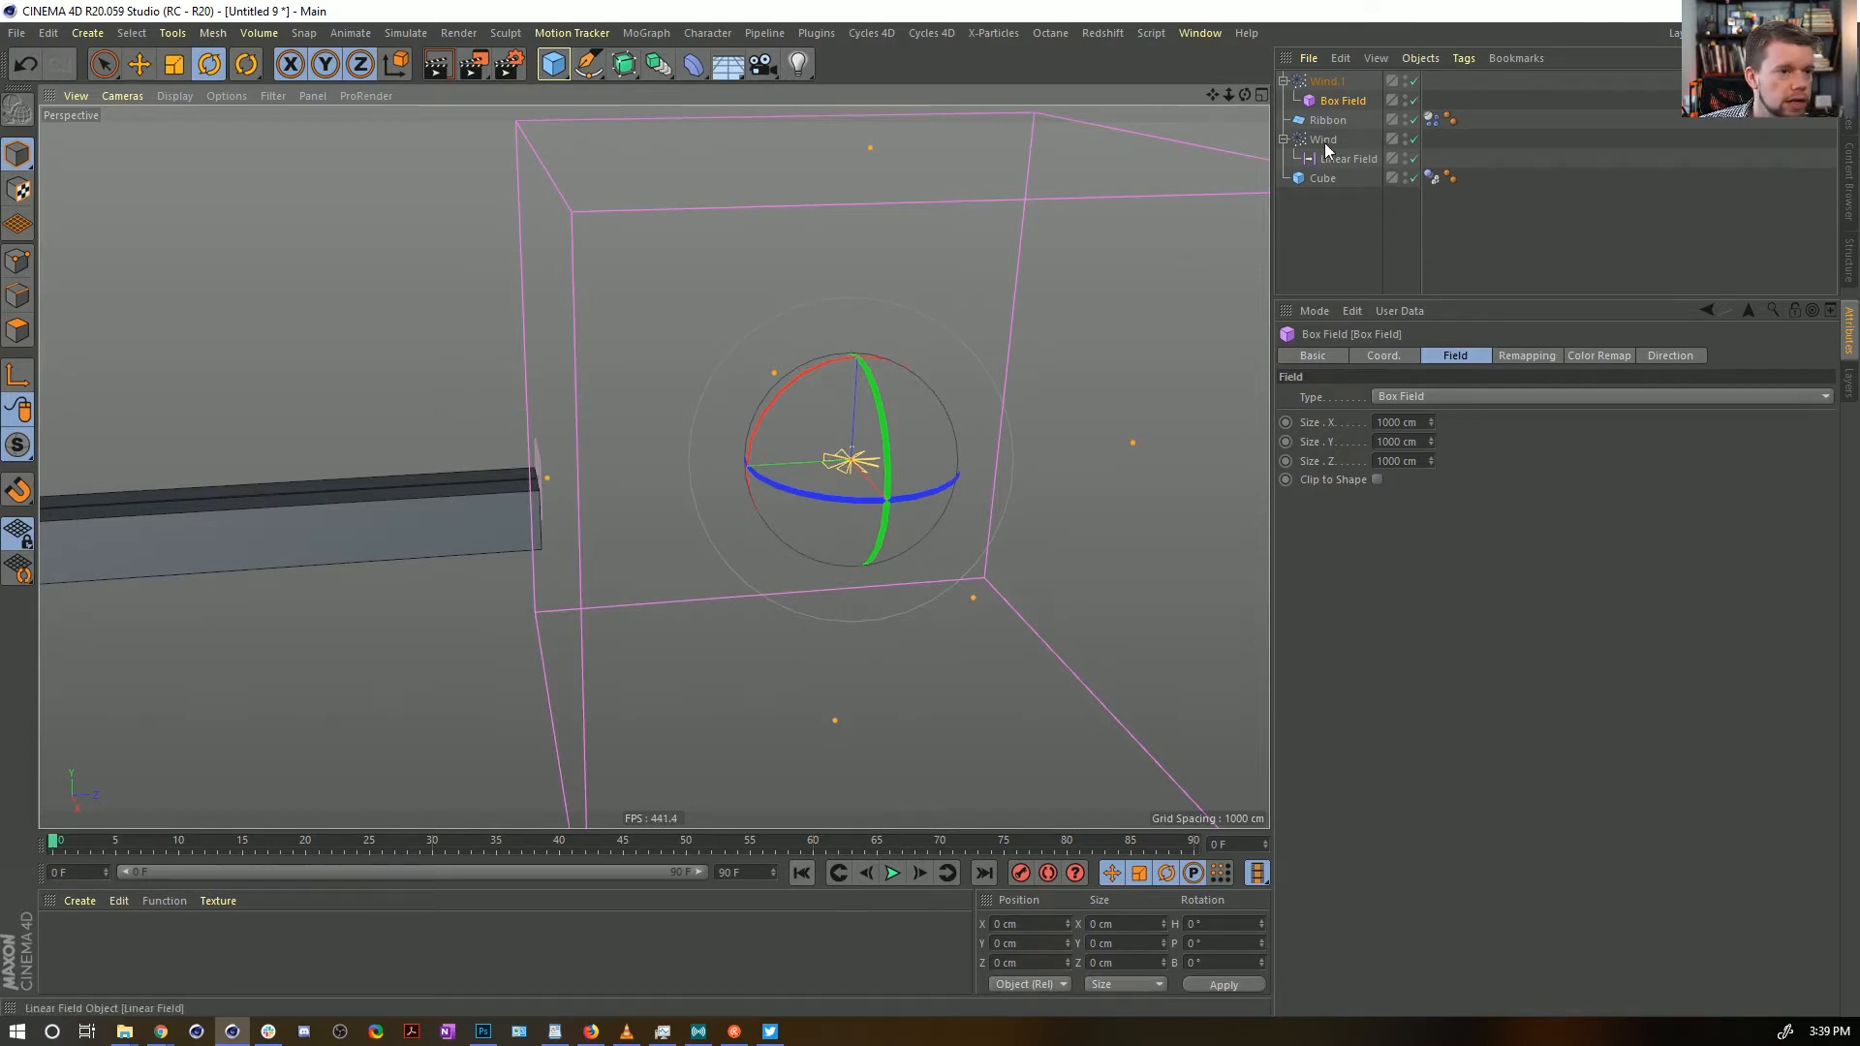
pyautogui.click(1329, 81)
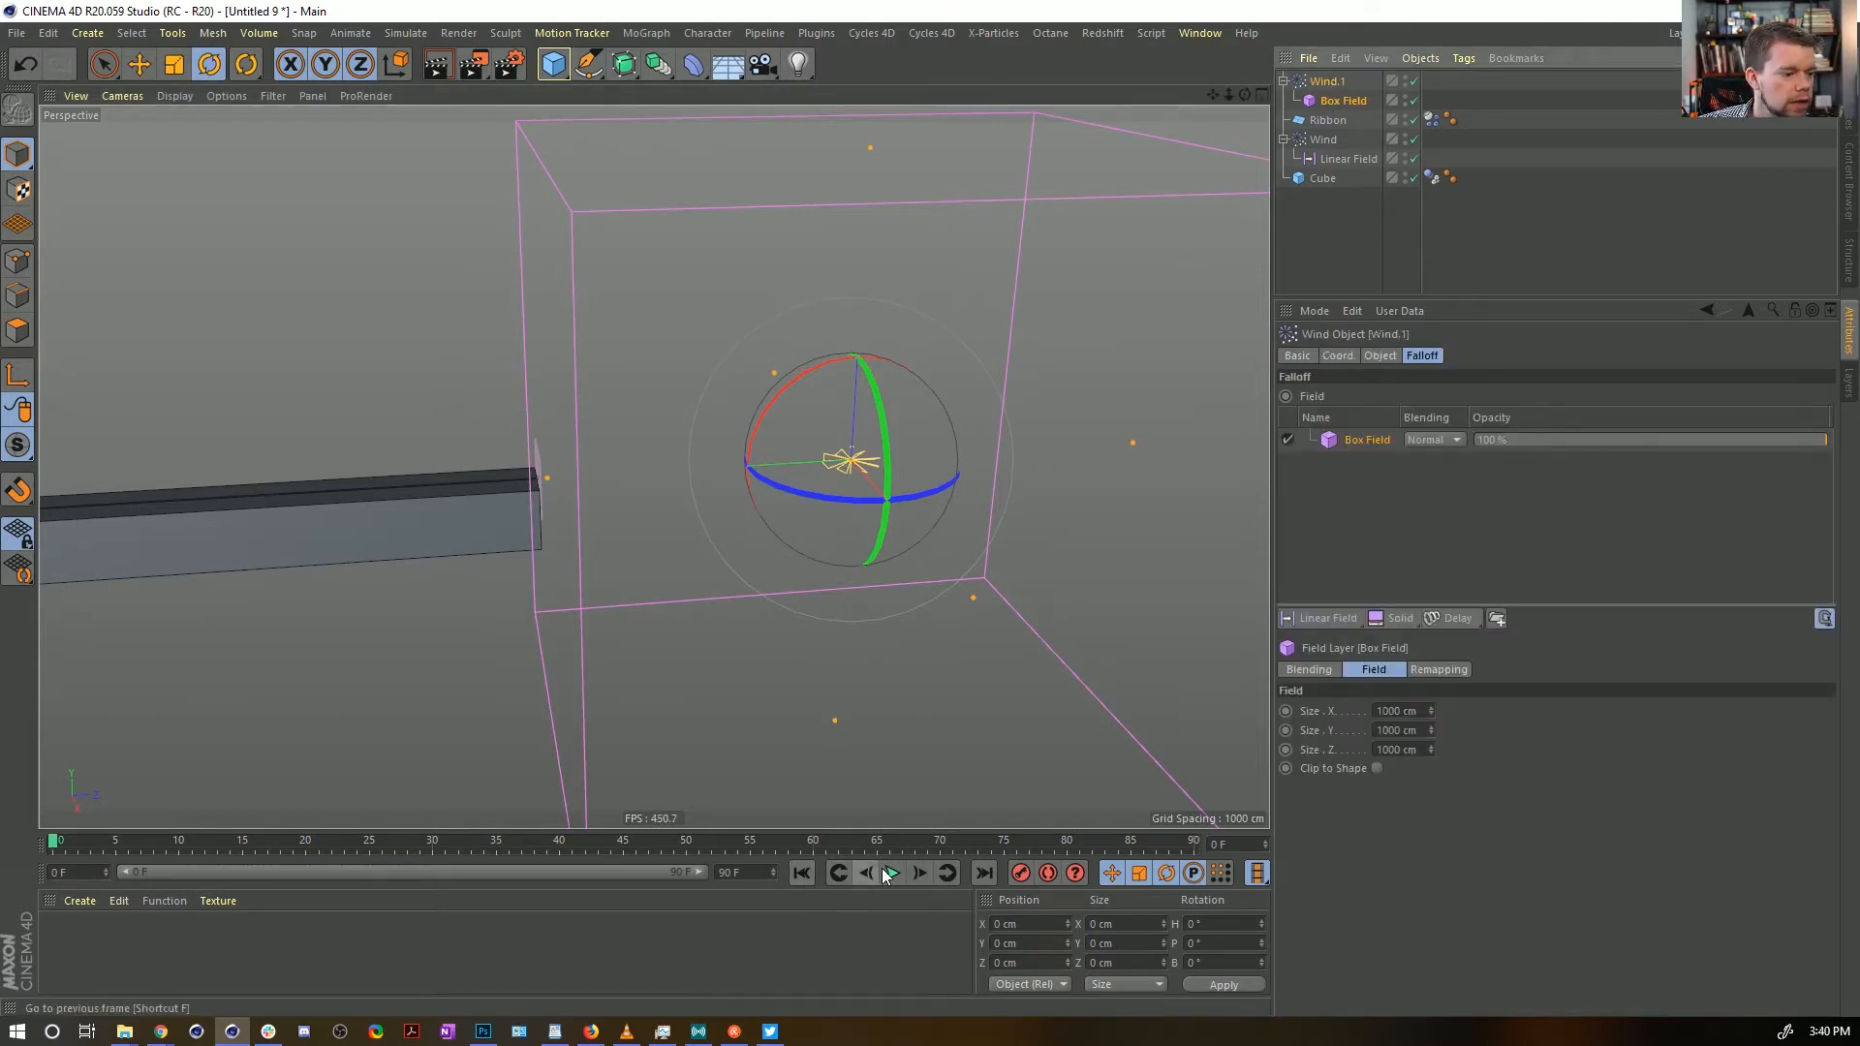
pyautogui.click(892, 874)
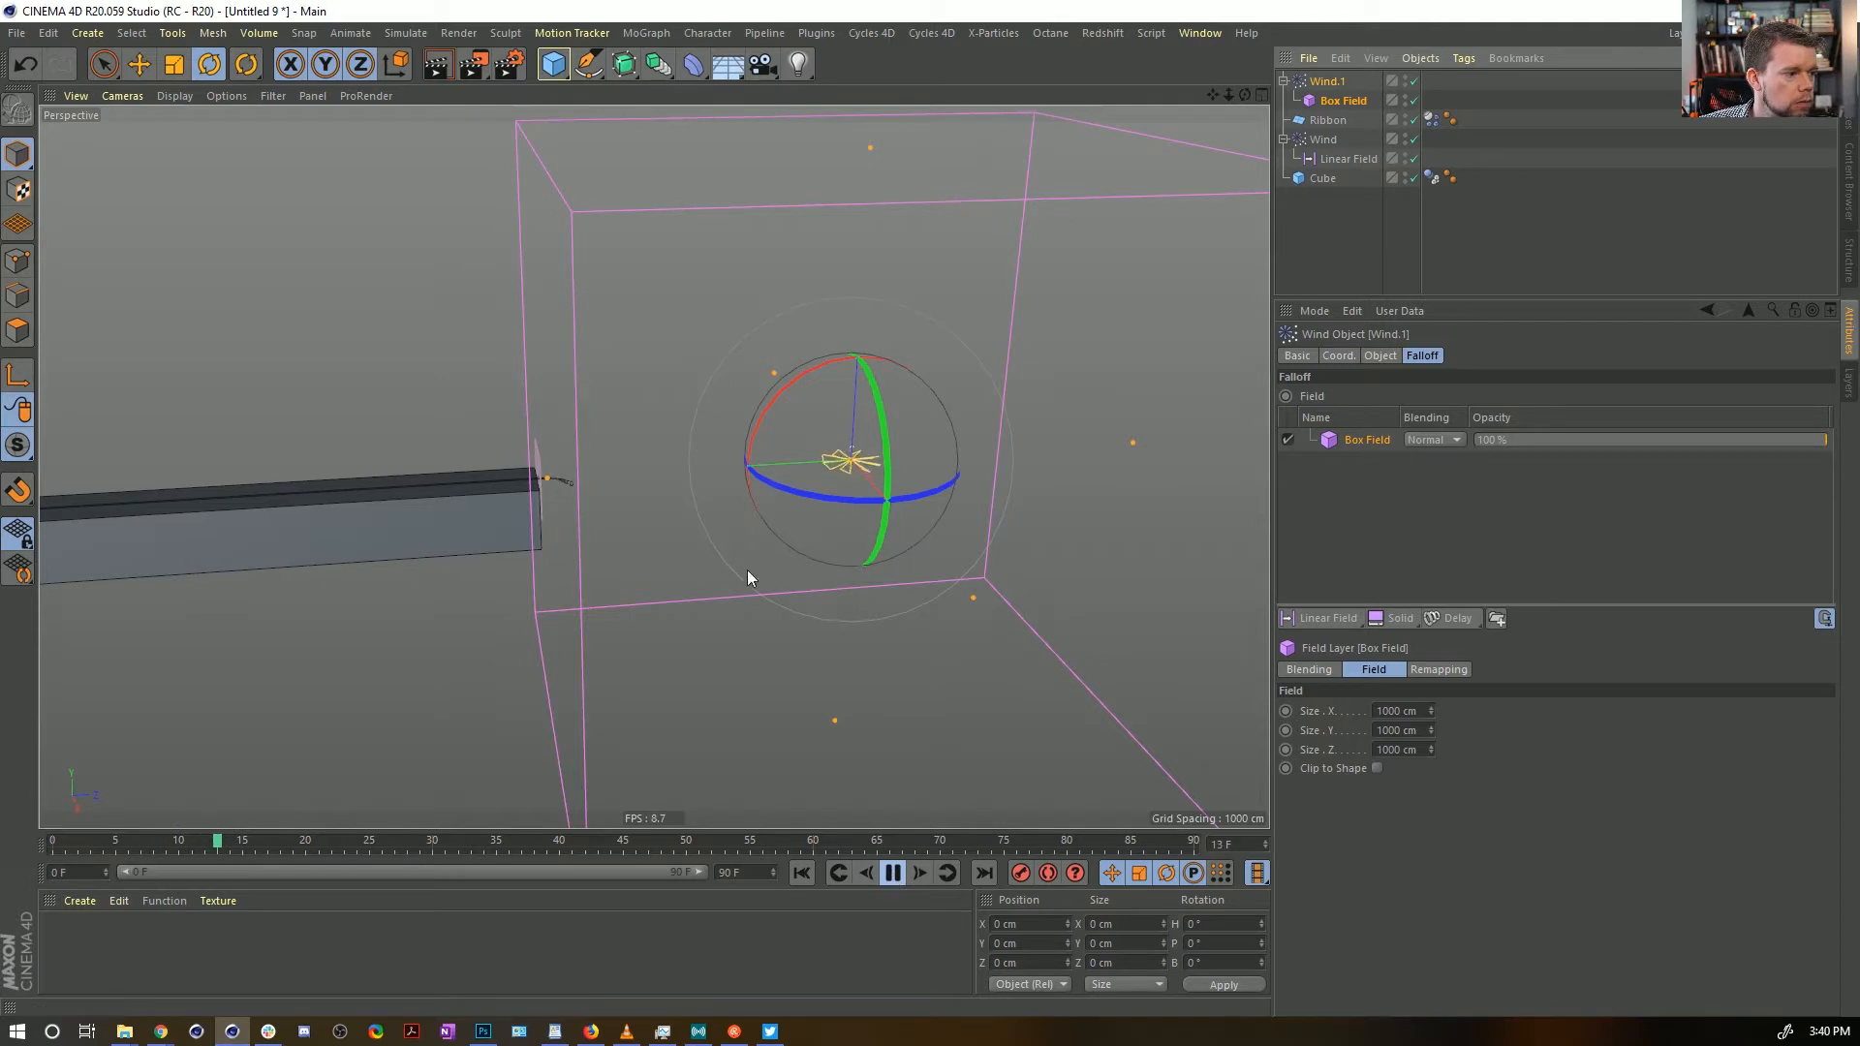
pyautogui.click(897, 874)
pyautogui.keyDown('alt'); pyautogui.moveTo(946, 600); pyautogui.dragTo(1106, 445); pyautogui.keyUp('alt')
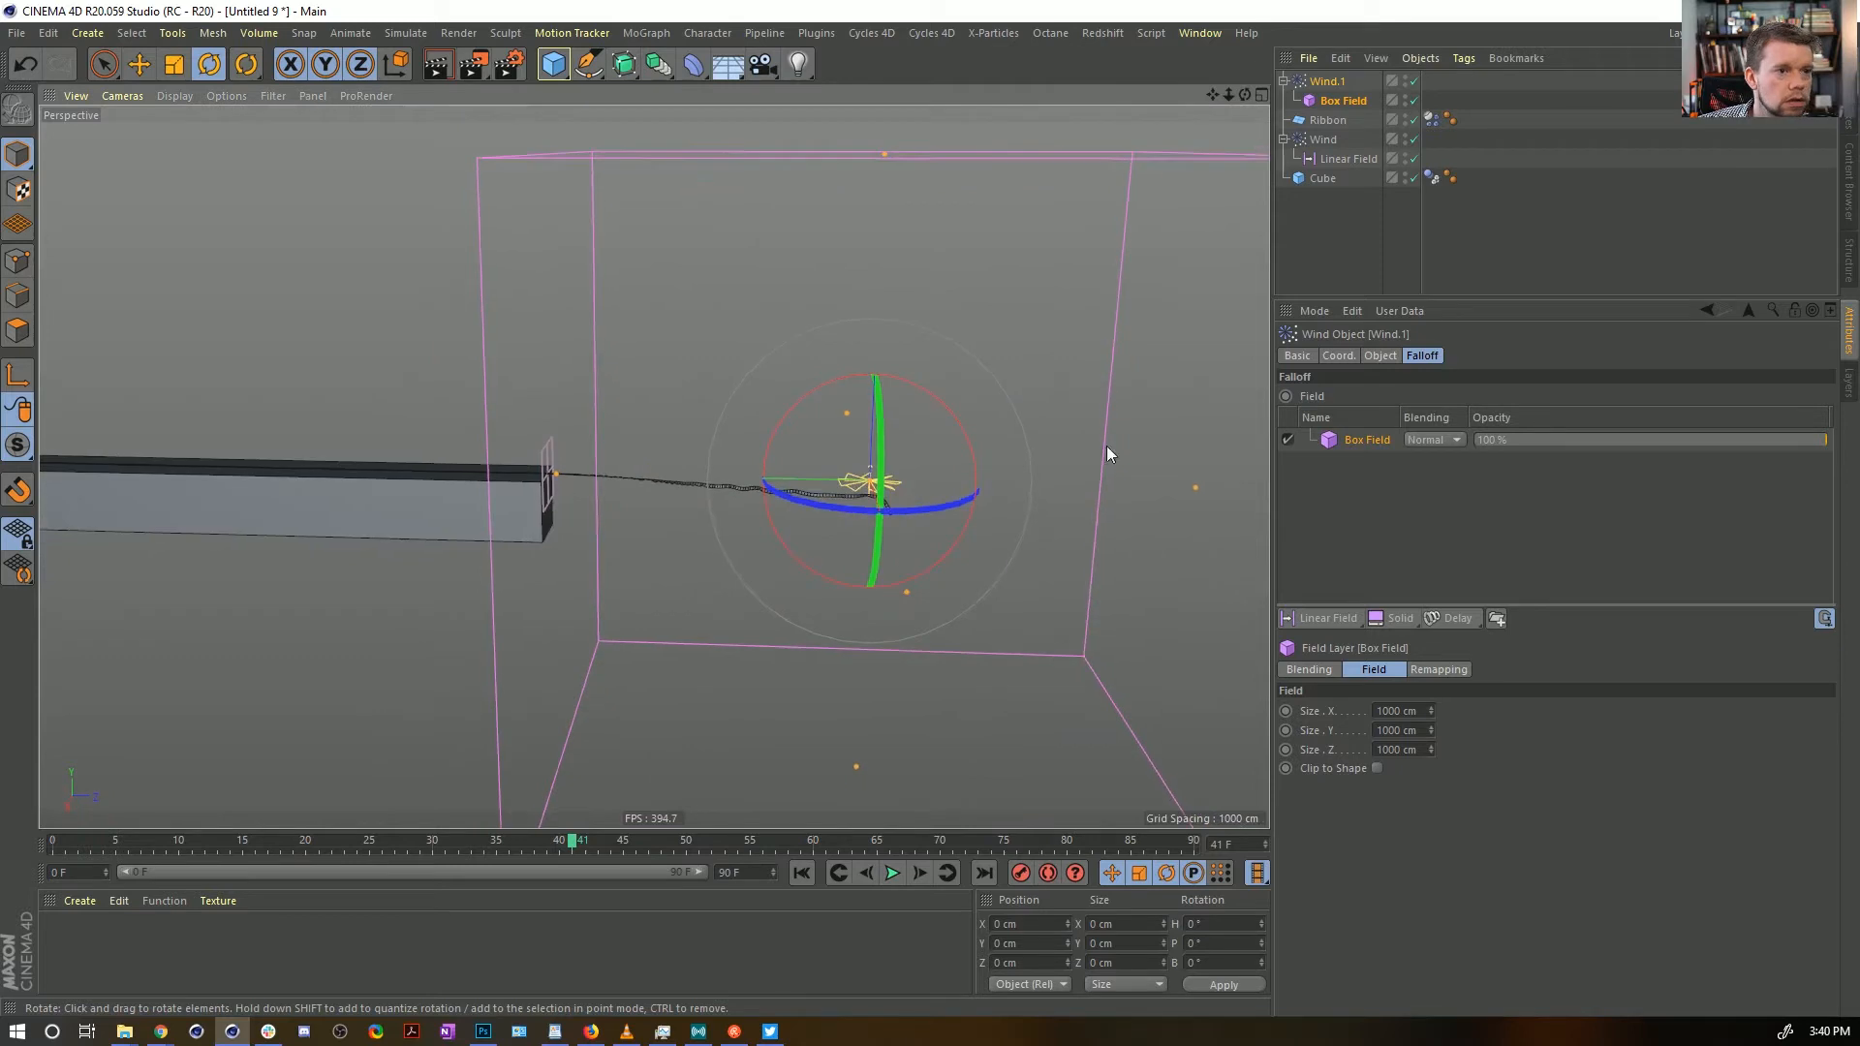
# Check the ribbon's dynamics force settings and set the Box Field's remapping inner offset to 100%
pyautogui.click(1431, 118)
pyautogui.click(1507, 356)
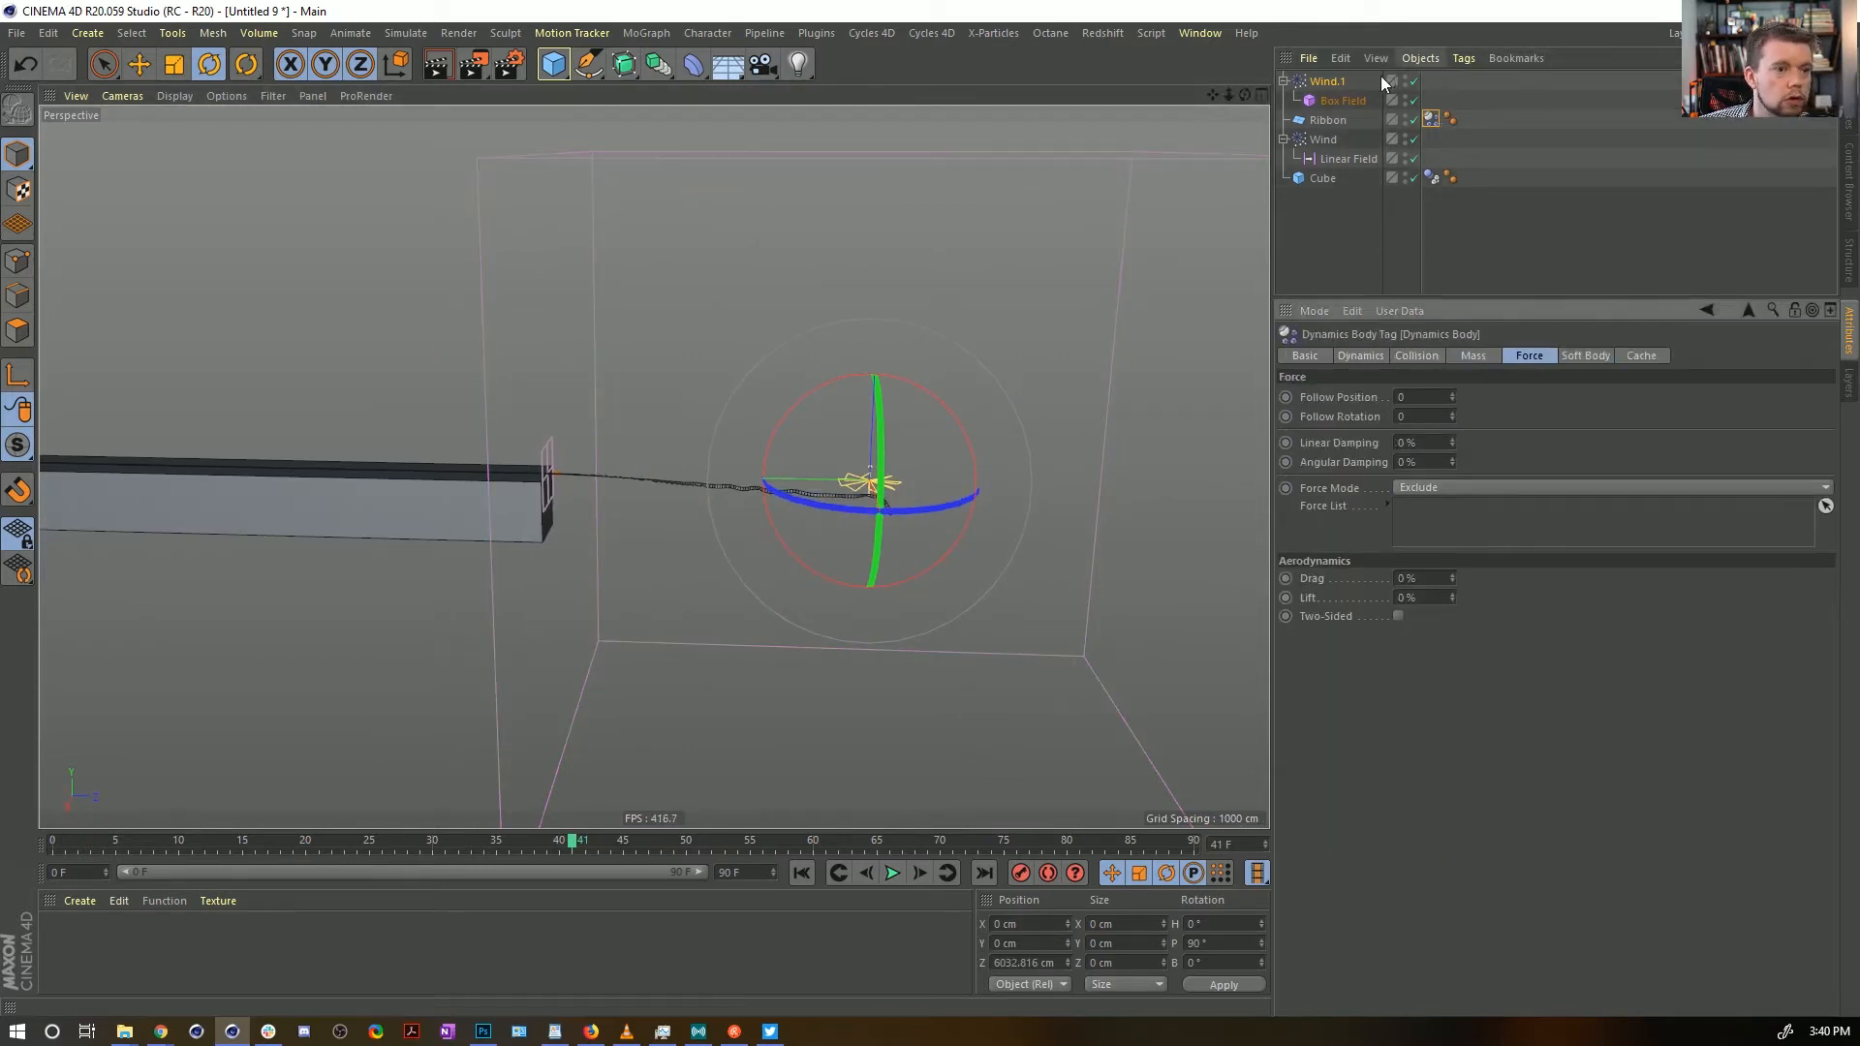
pyautogui.click(1341, 100)
pyautogui.keyDown('alt'); pyautogui.moveTo(949, 422); pyautogui.dragTo(1027, 431); pyautogui.keyUp('alt')
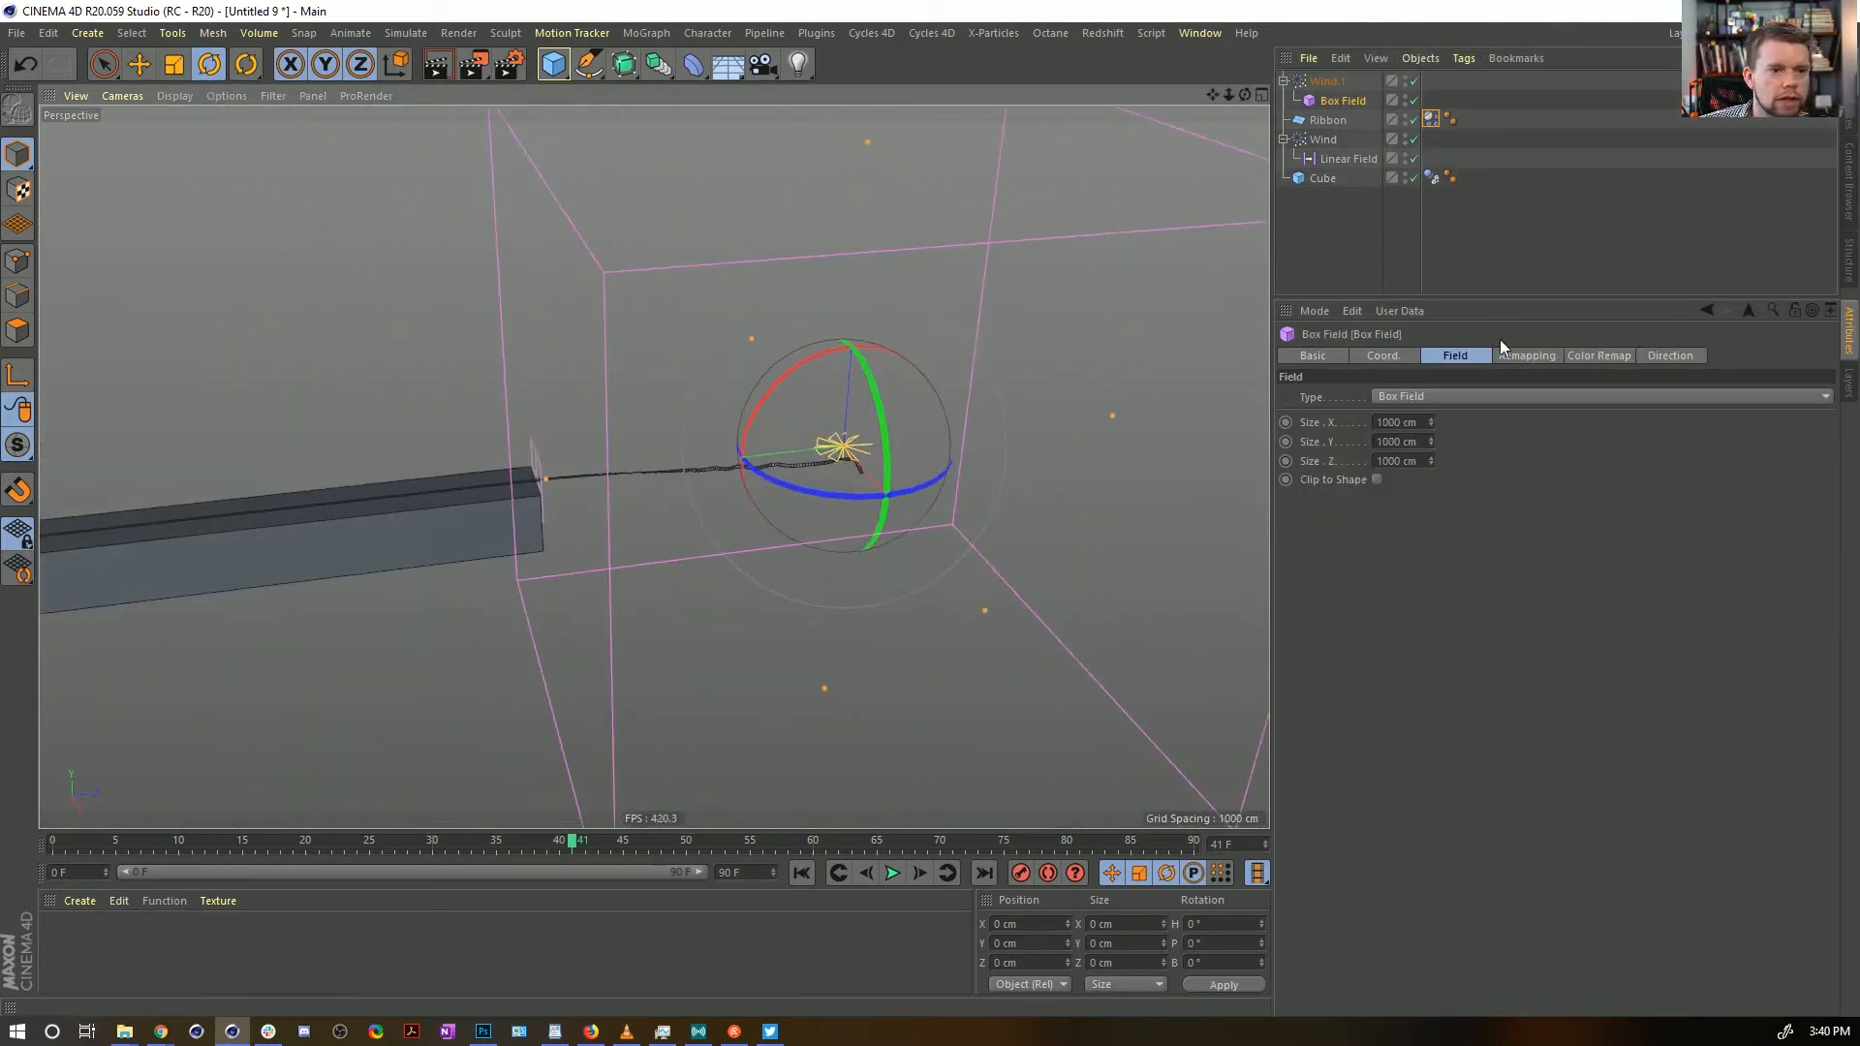
pyautogui.click(1548, 355)
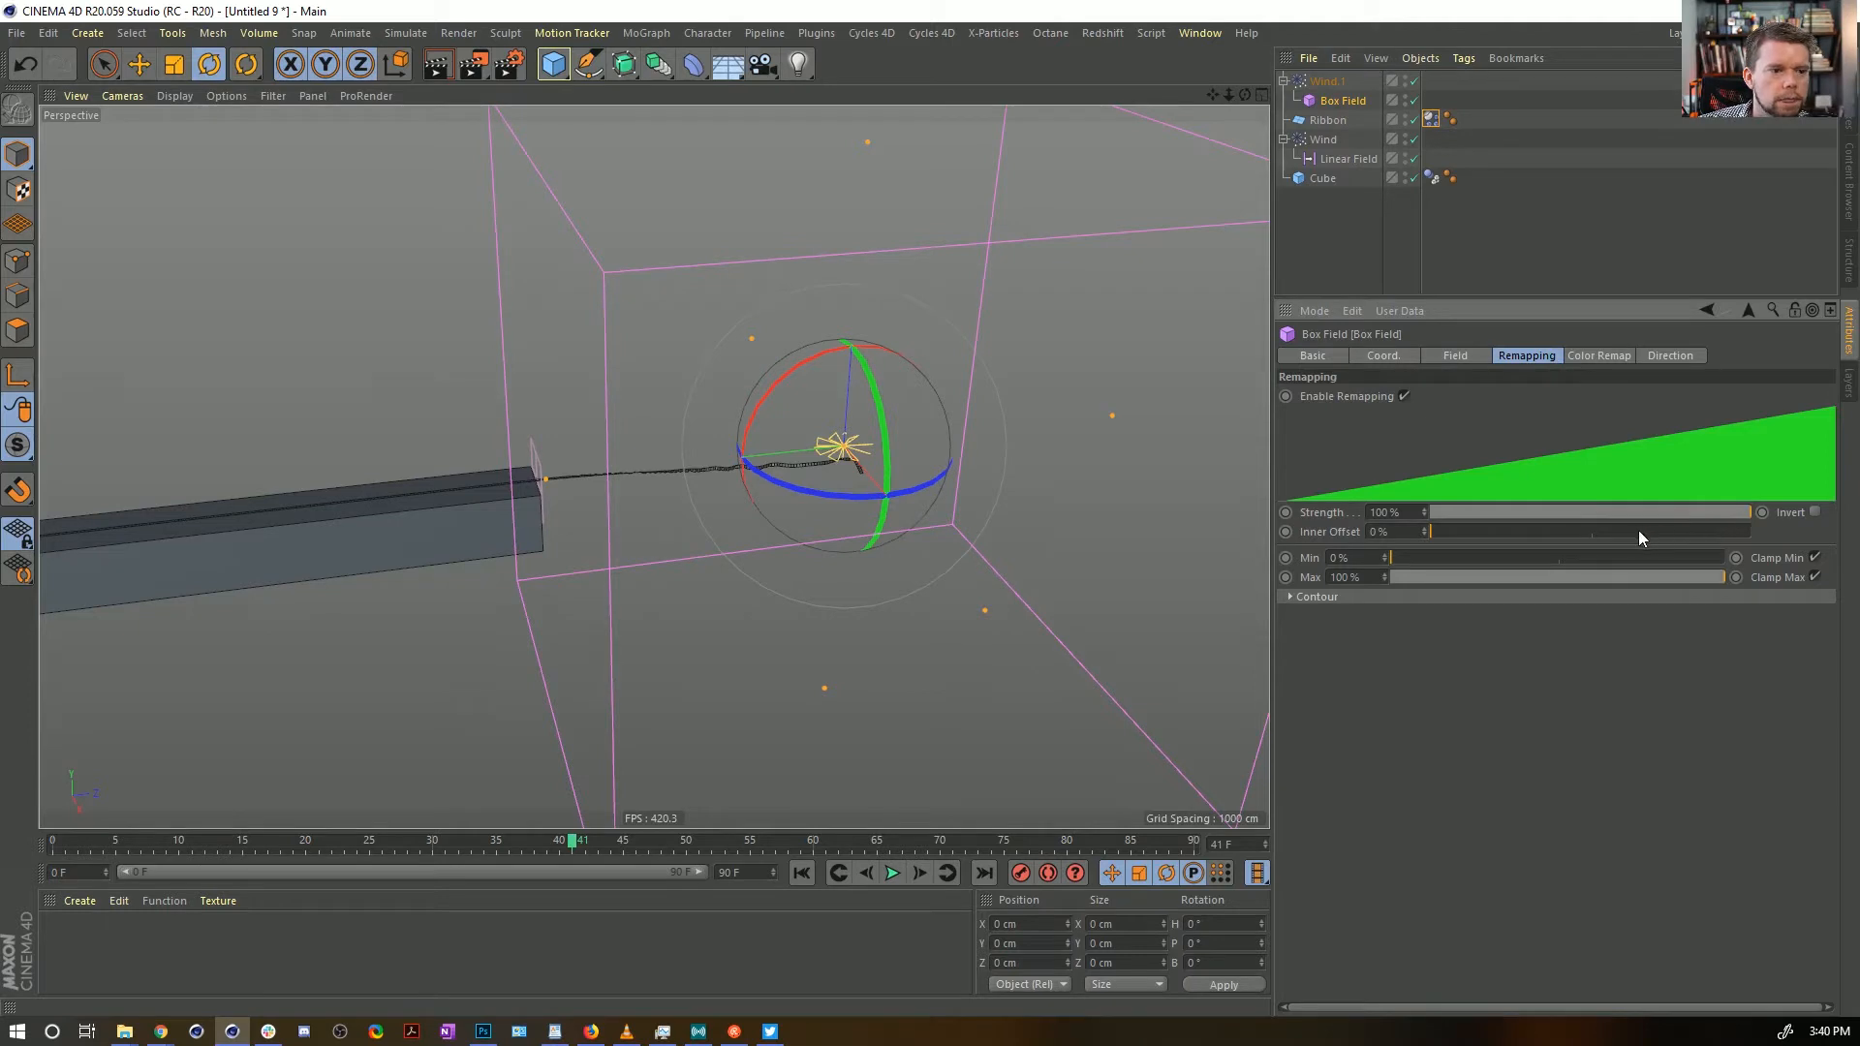
pyautogui.moveTo(1503, 532); pyautogui.dragTo(1753, 533)
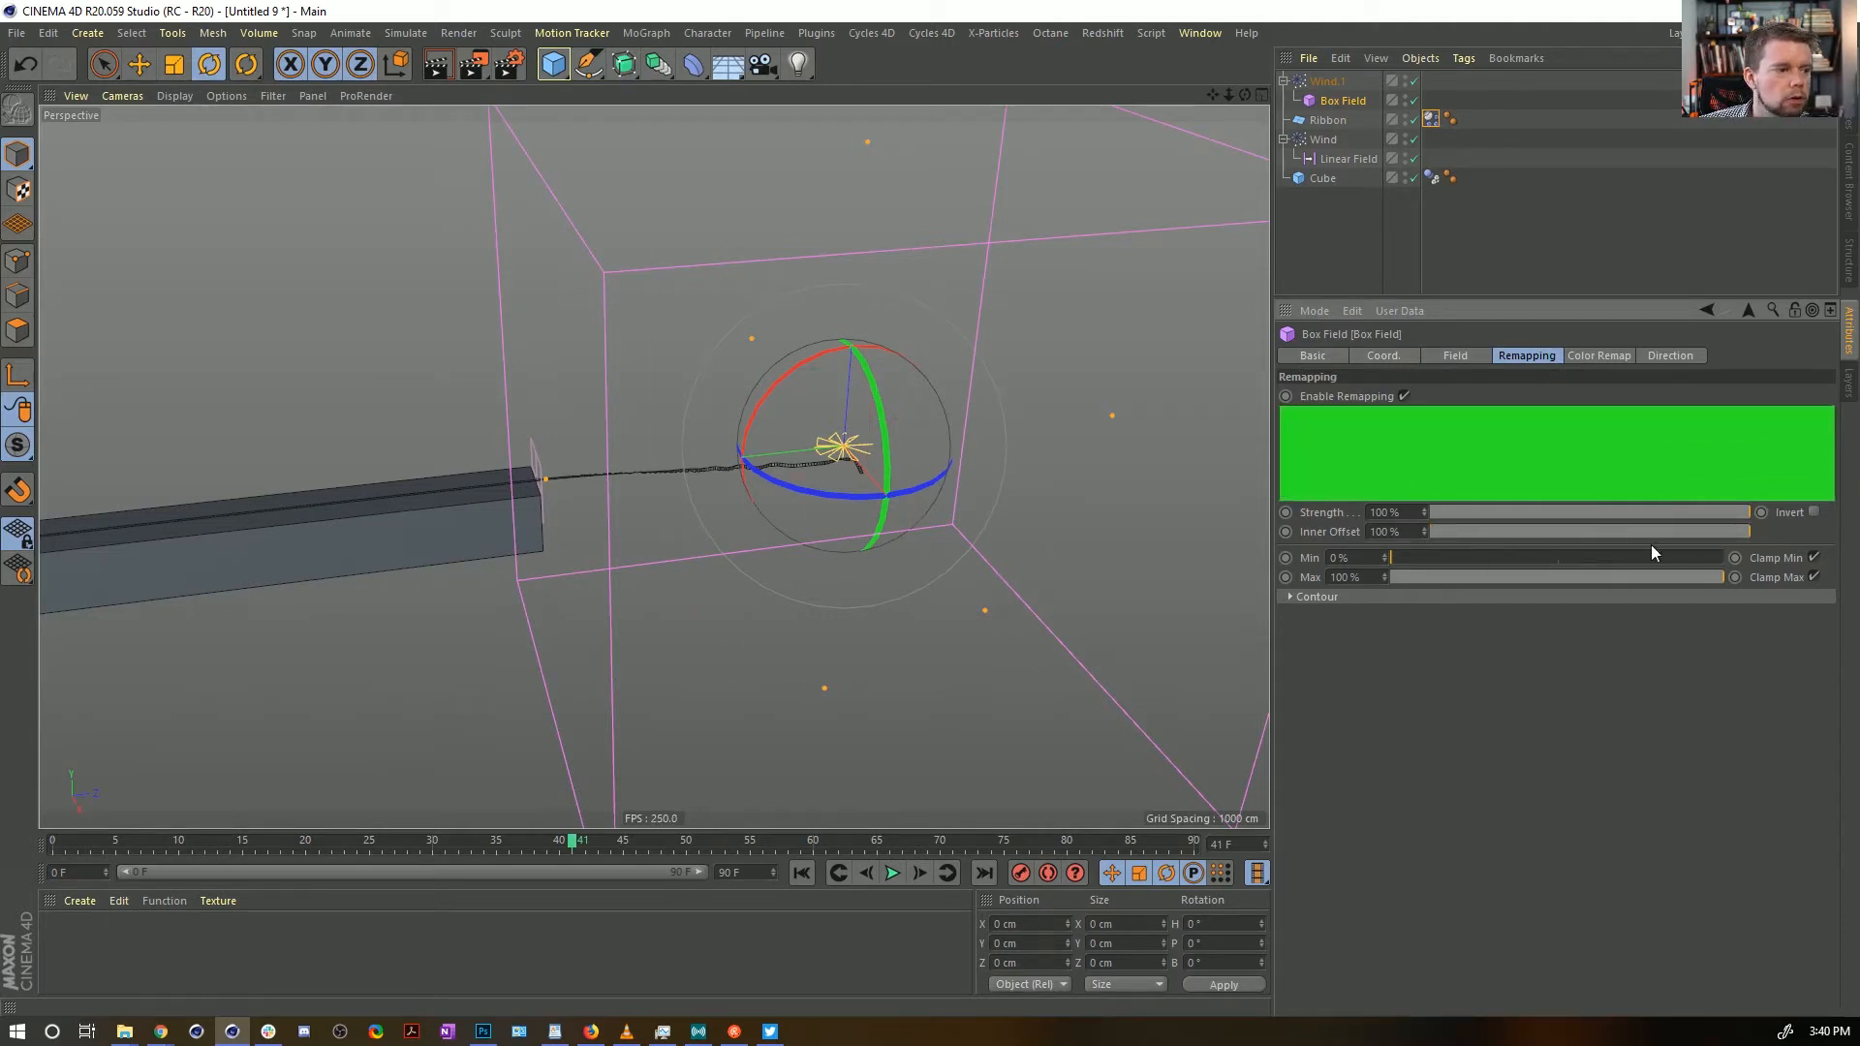
# Replay the simulation from the start to about frame 56 and inspect the ribbon's motion inside the box field
pyautogui.click(810, 874)
pyautogui.click(892, 873)
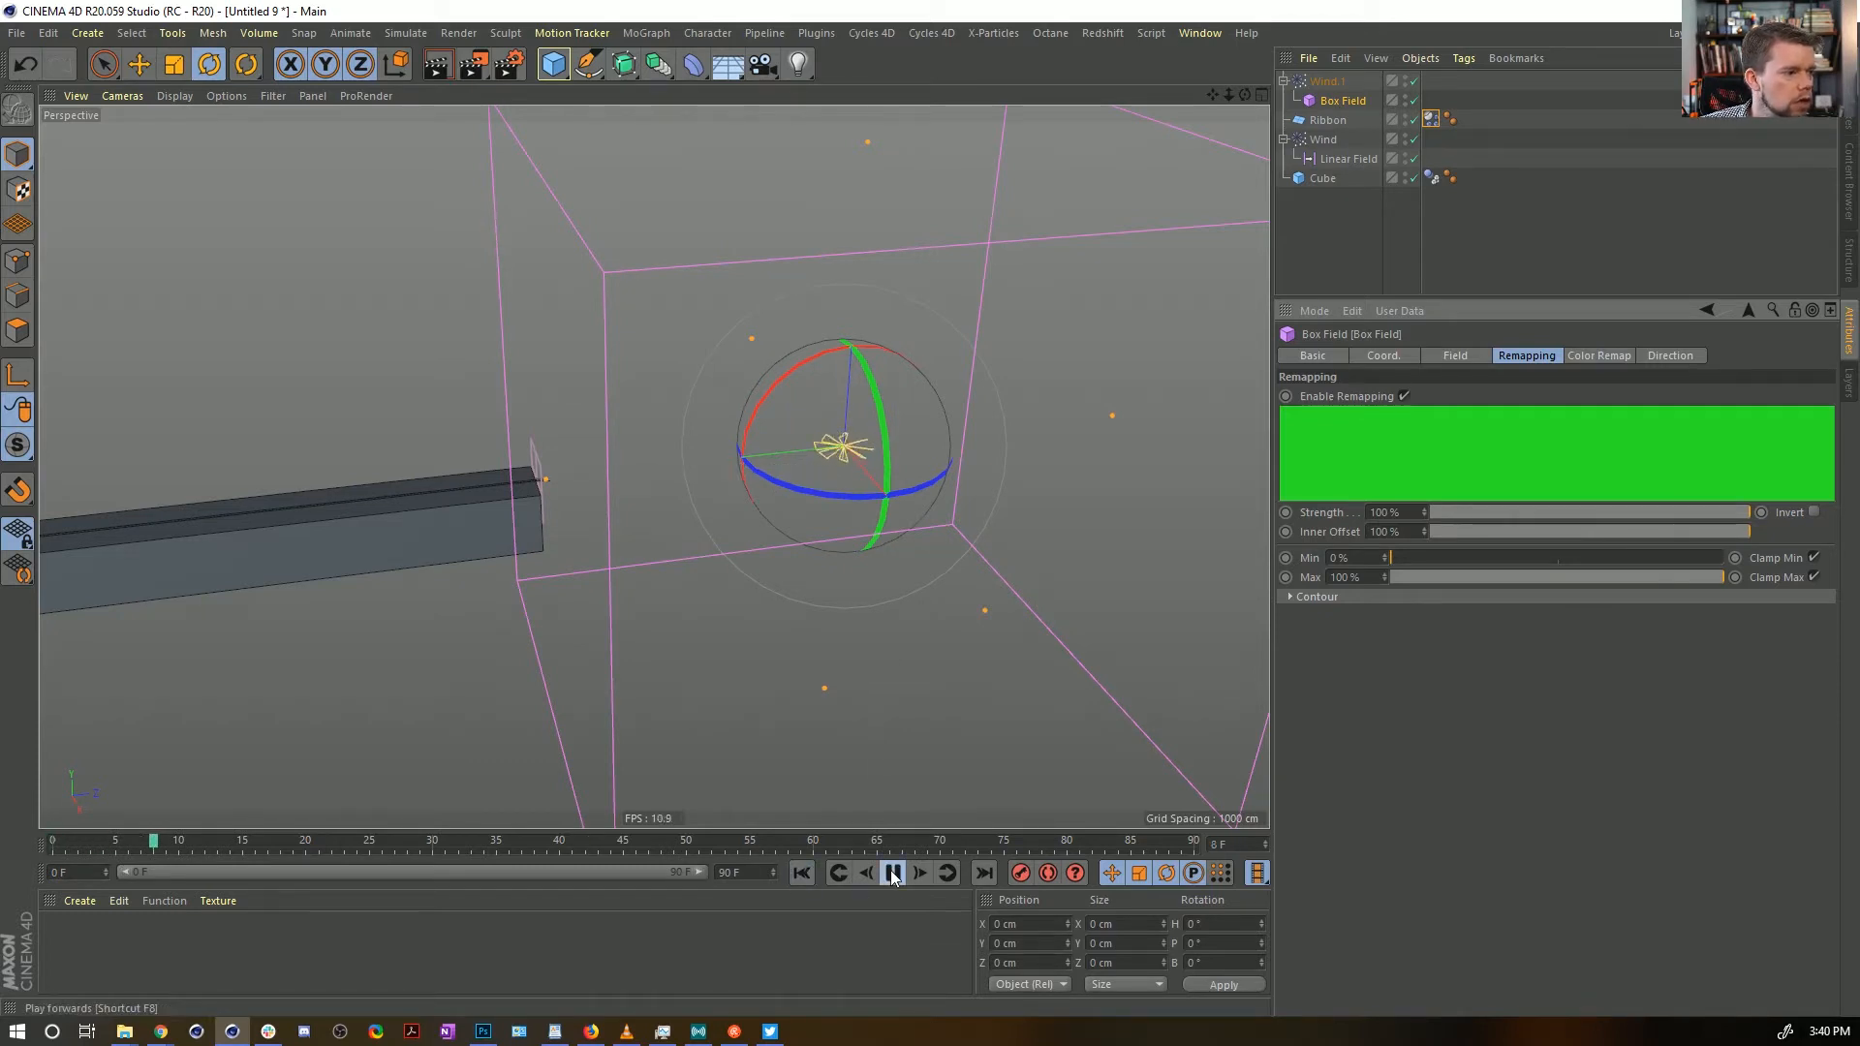
pyautogui.keyDown('alt'); pyautogui.moveTo(784, 505); pyautogui.dragTo(766, 466); pyautogui.keyUp('alt')
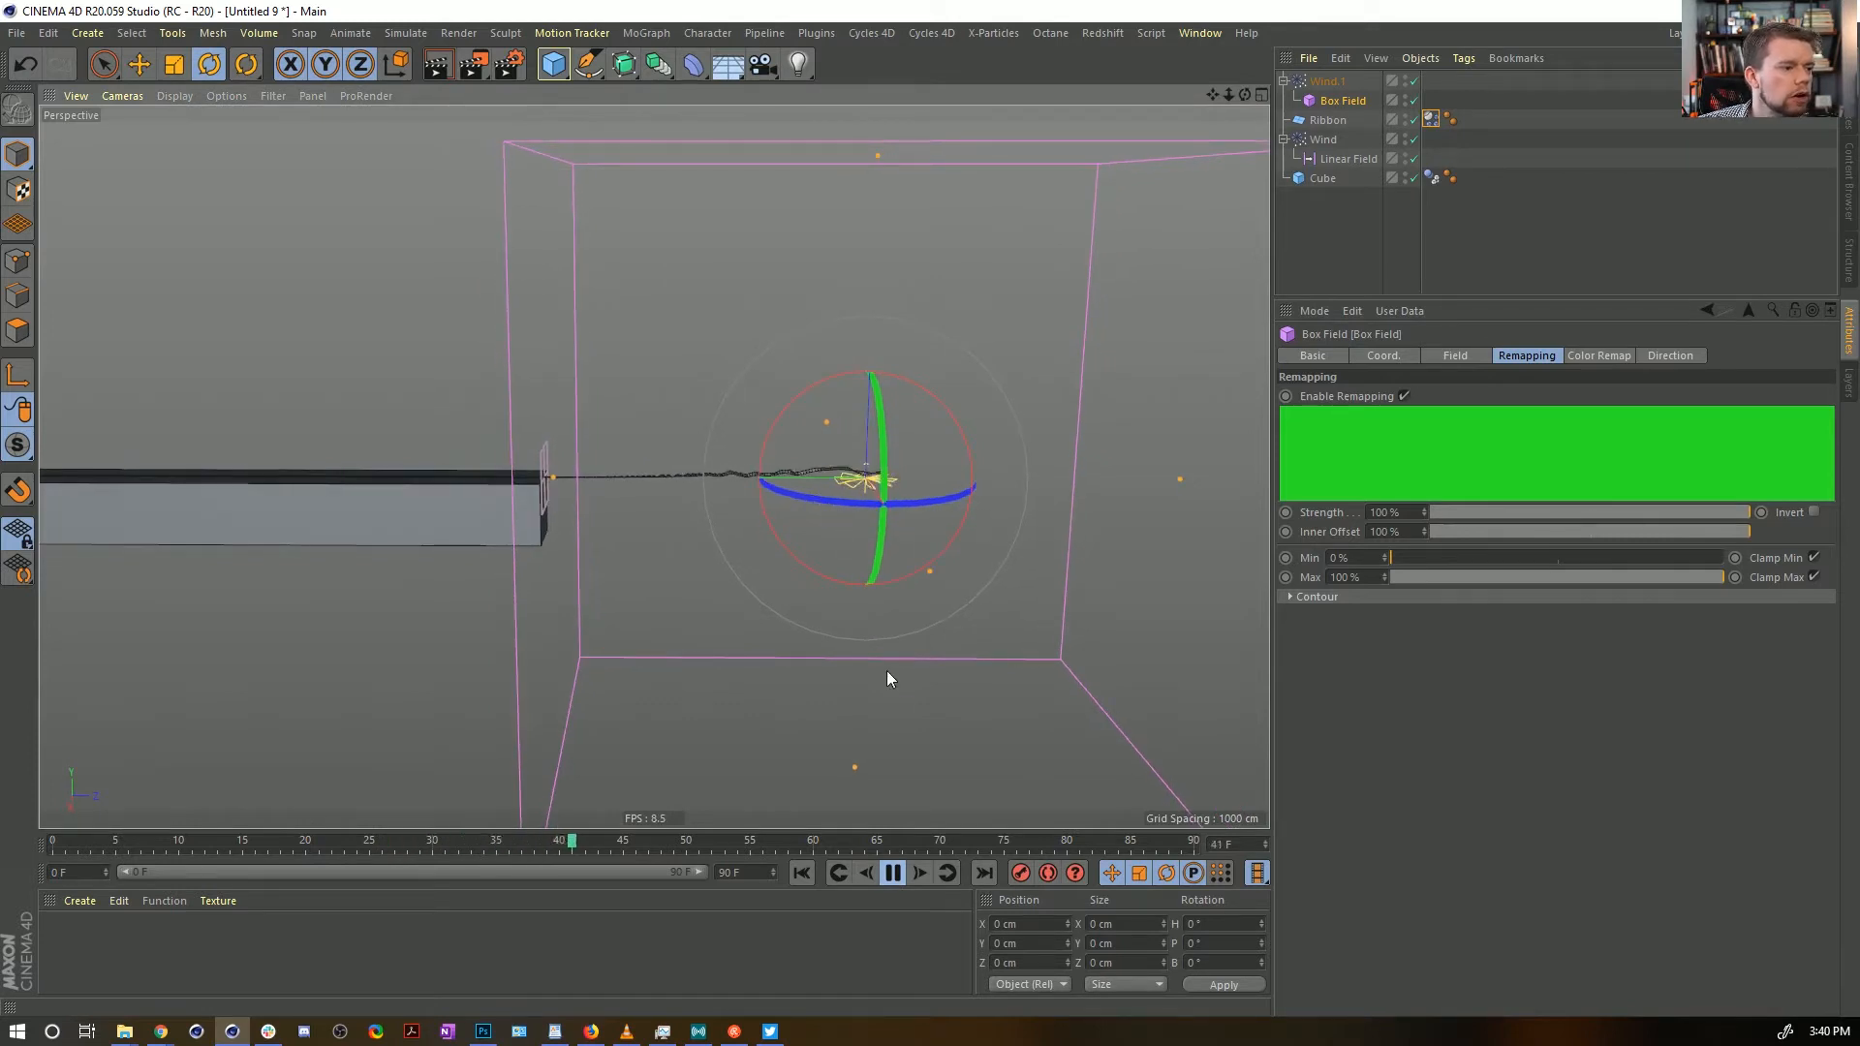
pyautogui.click(892, 874)
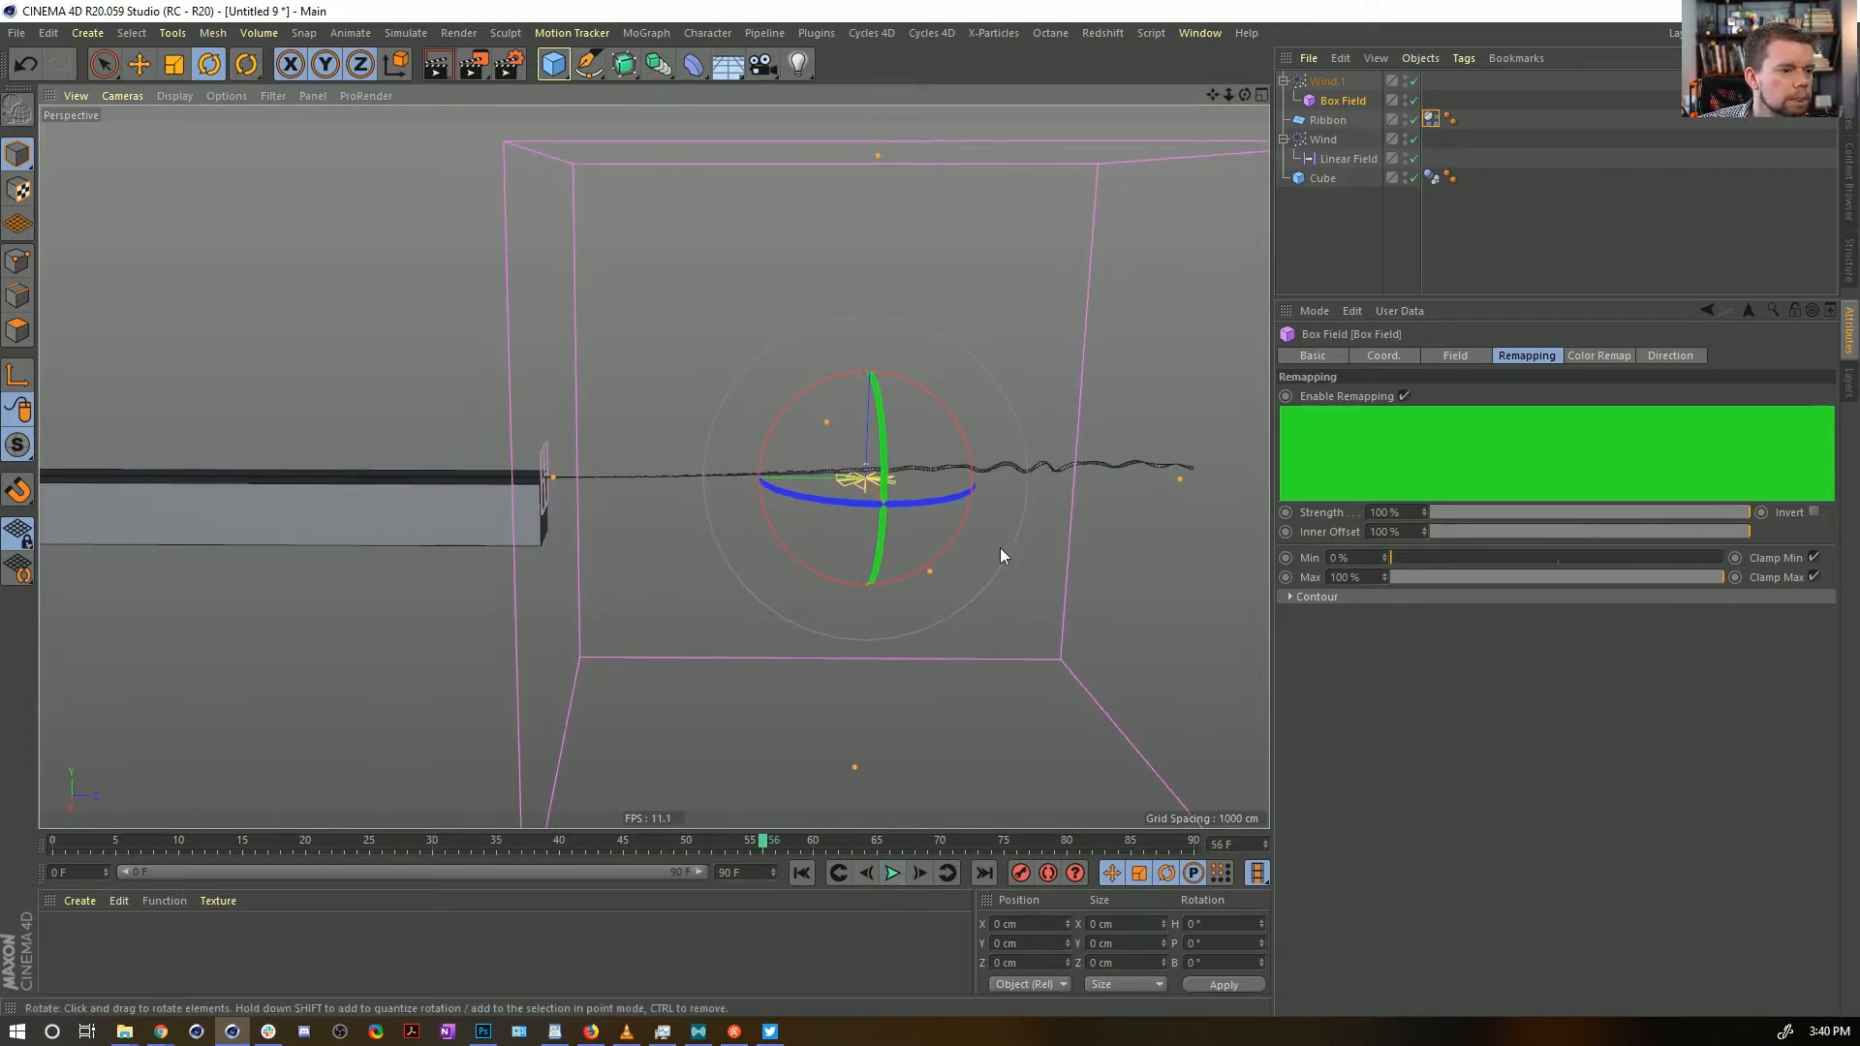
pyautogui.keyDown('alt'); pyautogui.moveTo(918, 511); pyautogui.dragTo(854, 357); pyautogui.keyUp('alt')
pyautogui.scroll(6, 805, 470)
pyautogui.keyDown('alt'); pyautogui.moveTo(950, 430); pyautogui.dragTo(484, 552); pyautogui.keyUp('alt')
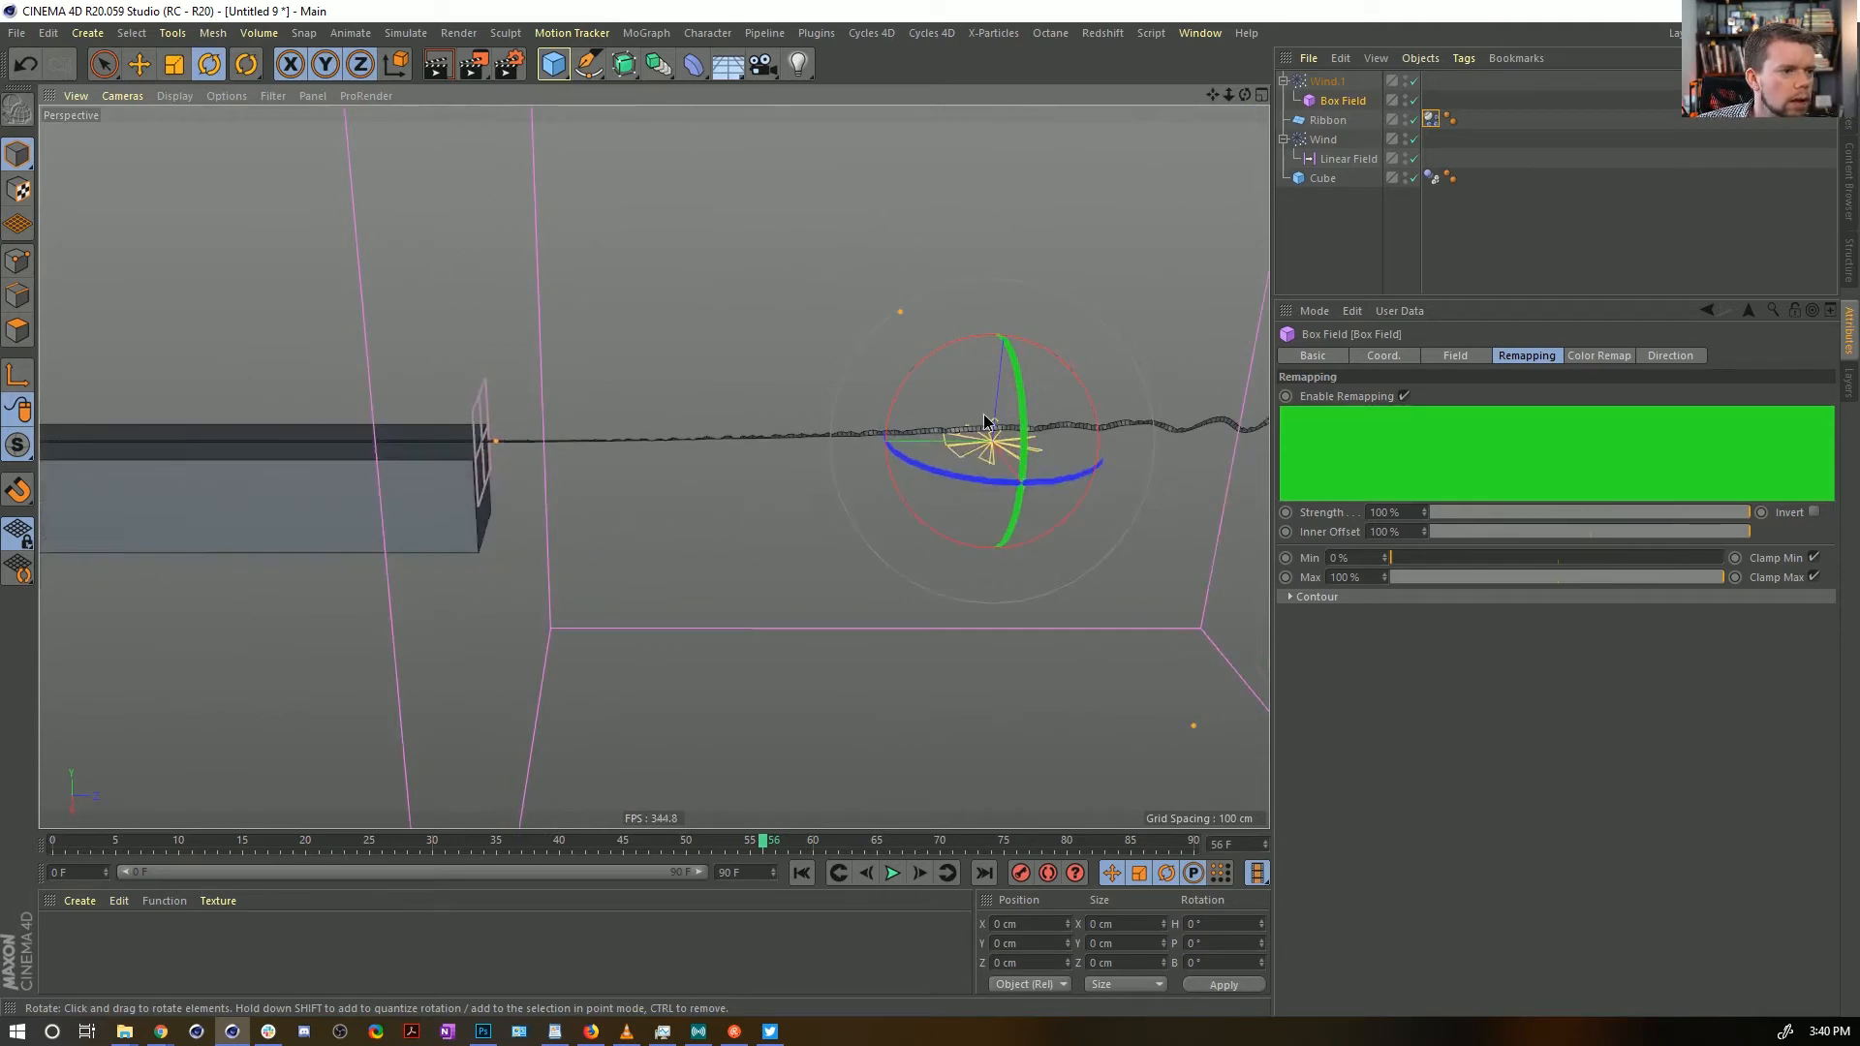
pyautogui.keyDown('alt'); pyautogui.moveTo(984, 422); pyautogui.dragTo(759, 503, button='right'); pyautogui.keyUp('alt')
pyautogui.keyDown('alt'); pyautogui.moveTo(759, 503); pyautogui.dragTo(804, 463); pyautogui.keyUp('alt')
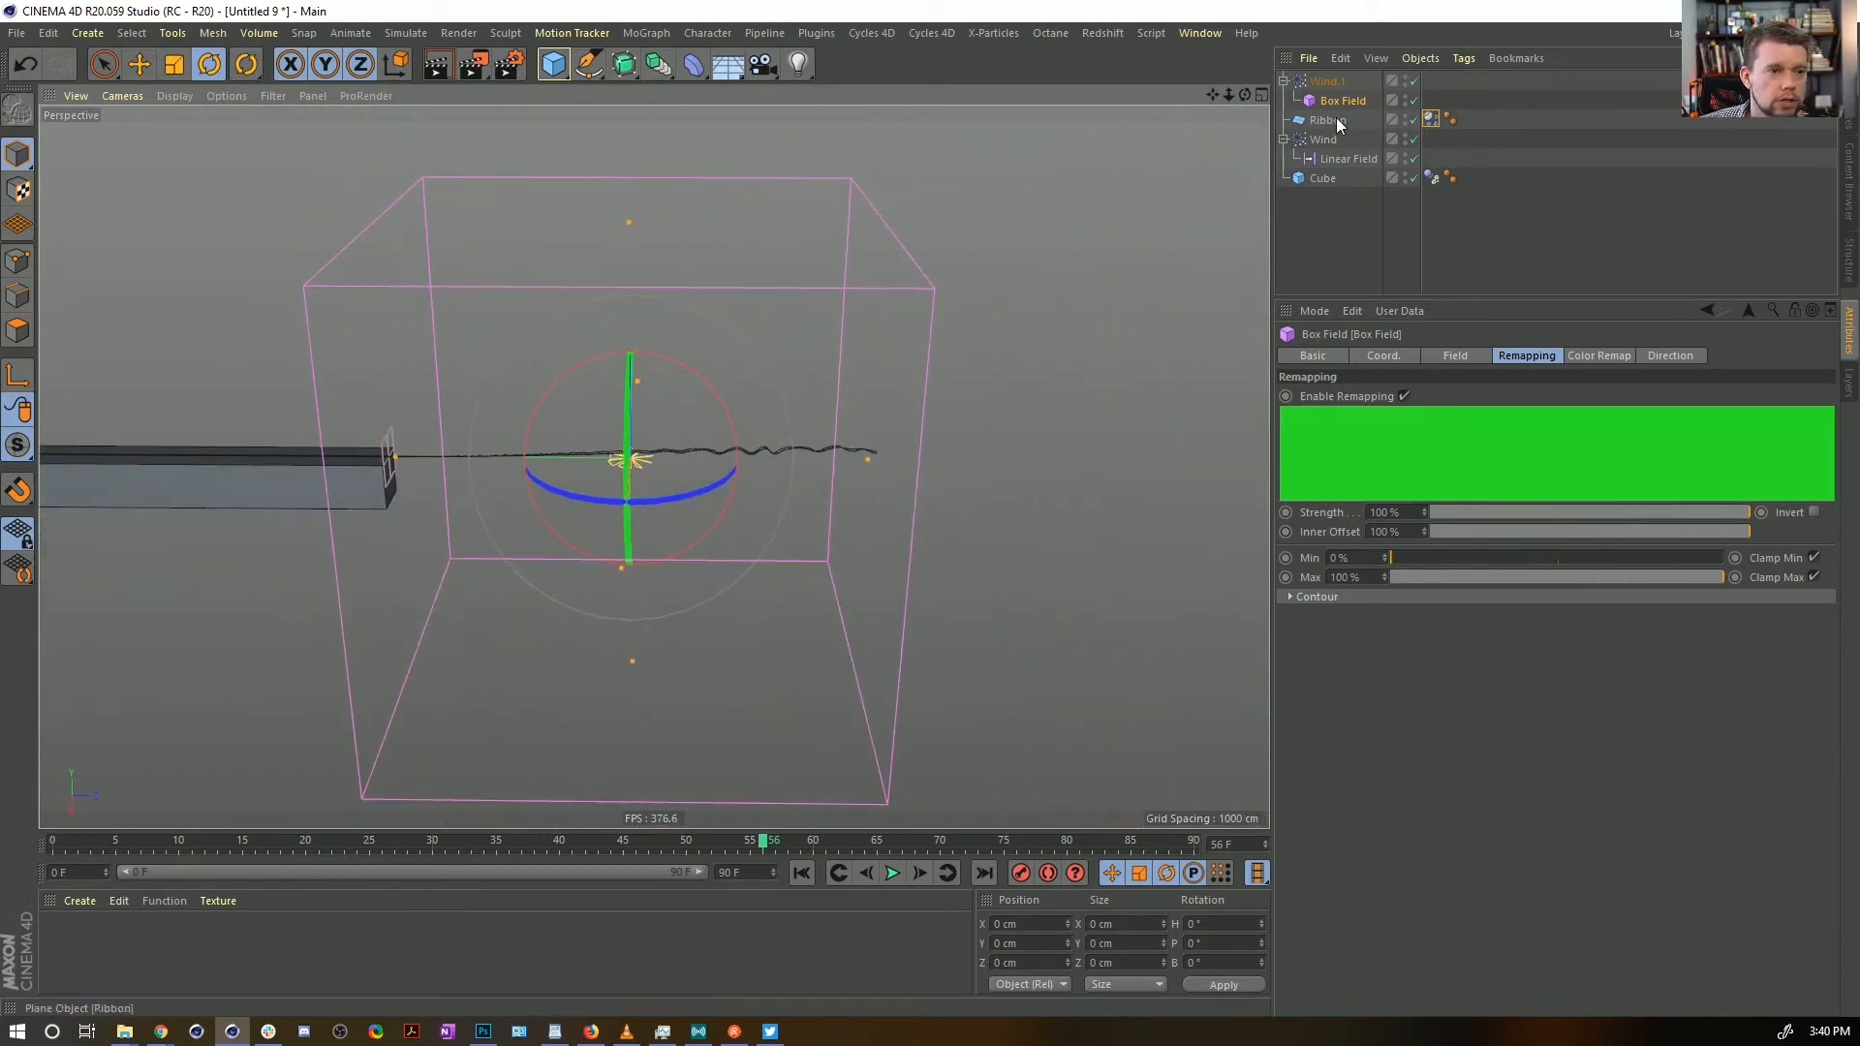
# Return to the first frame and save the scene in the SceneFiles folder as [3a]Ribbon.c4d
pyautogui.click(800, 873)
pyautogui.hotkey('ctrl', 's')
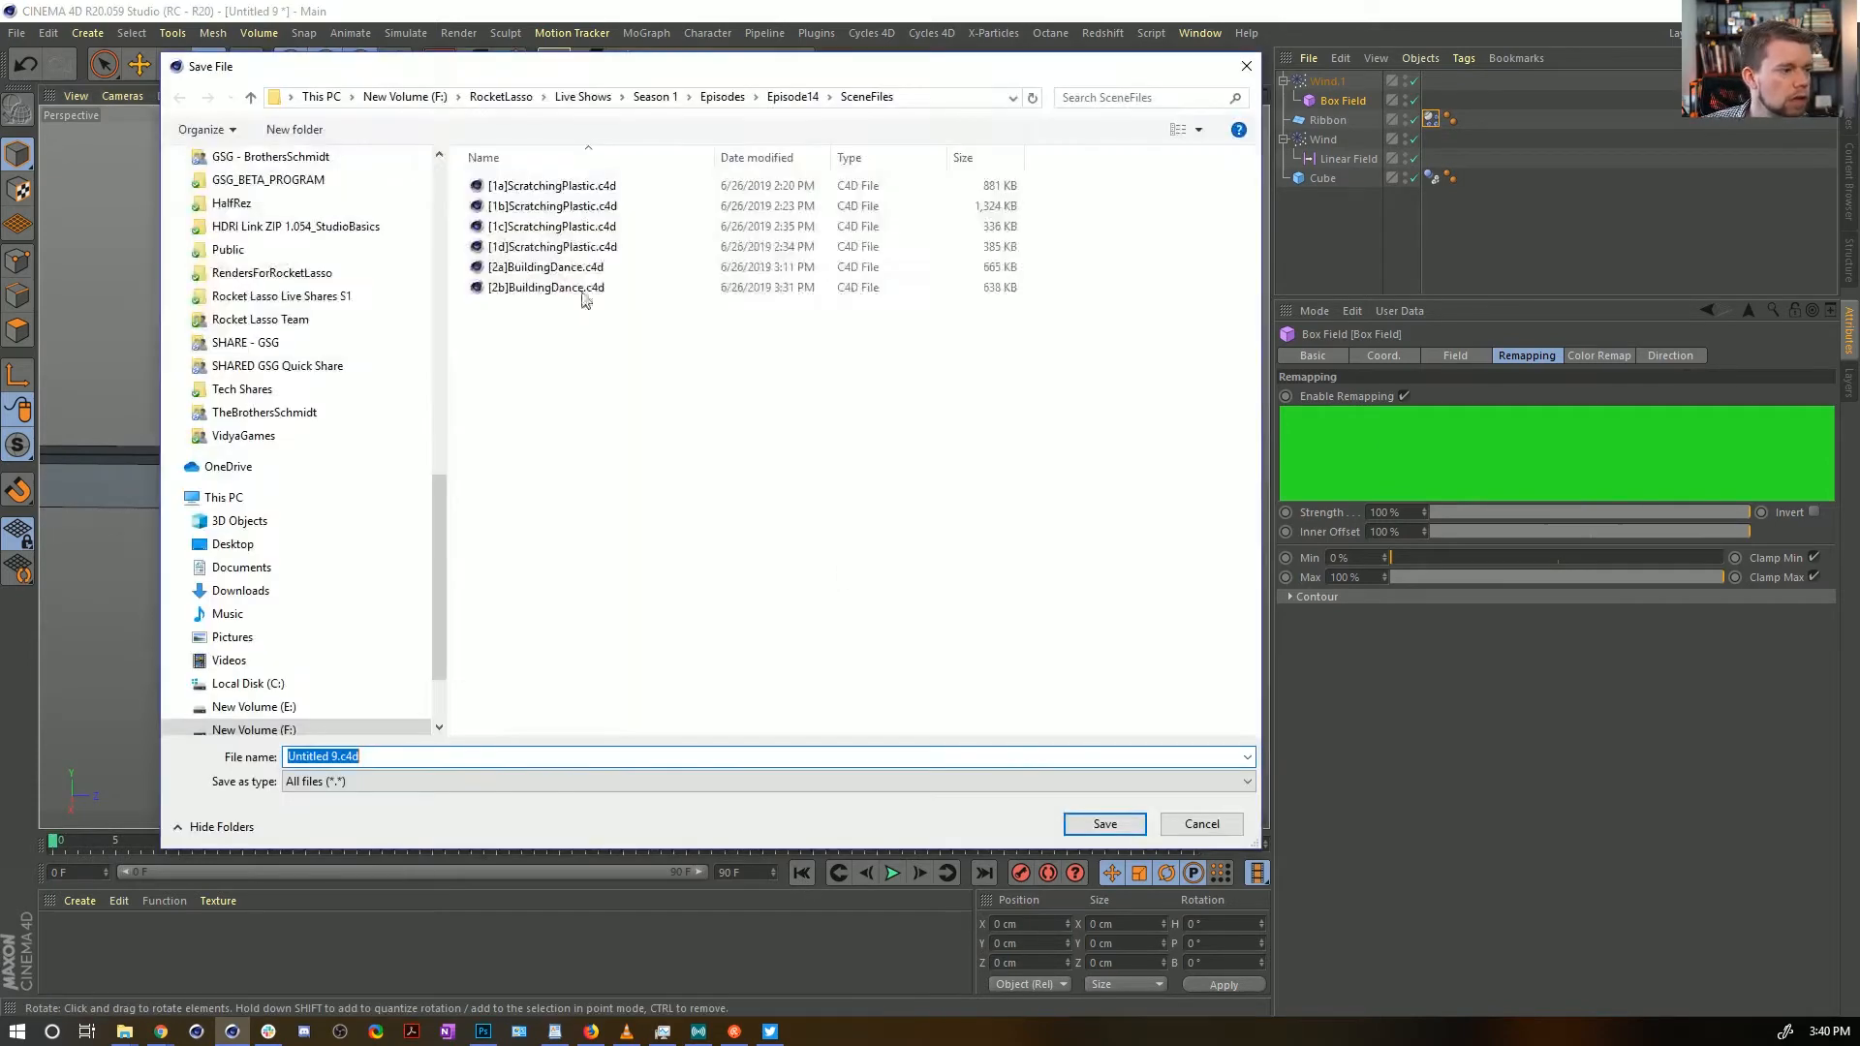
pyautogui.click(535, 287)
pyautogui.click(304, 757)
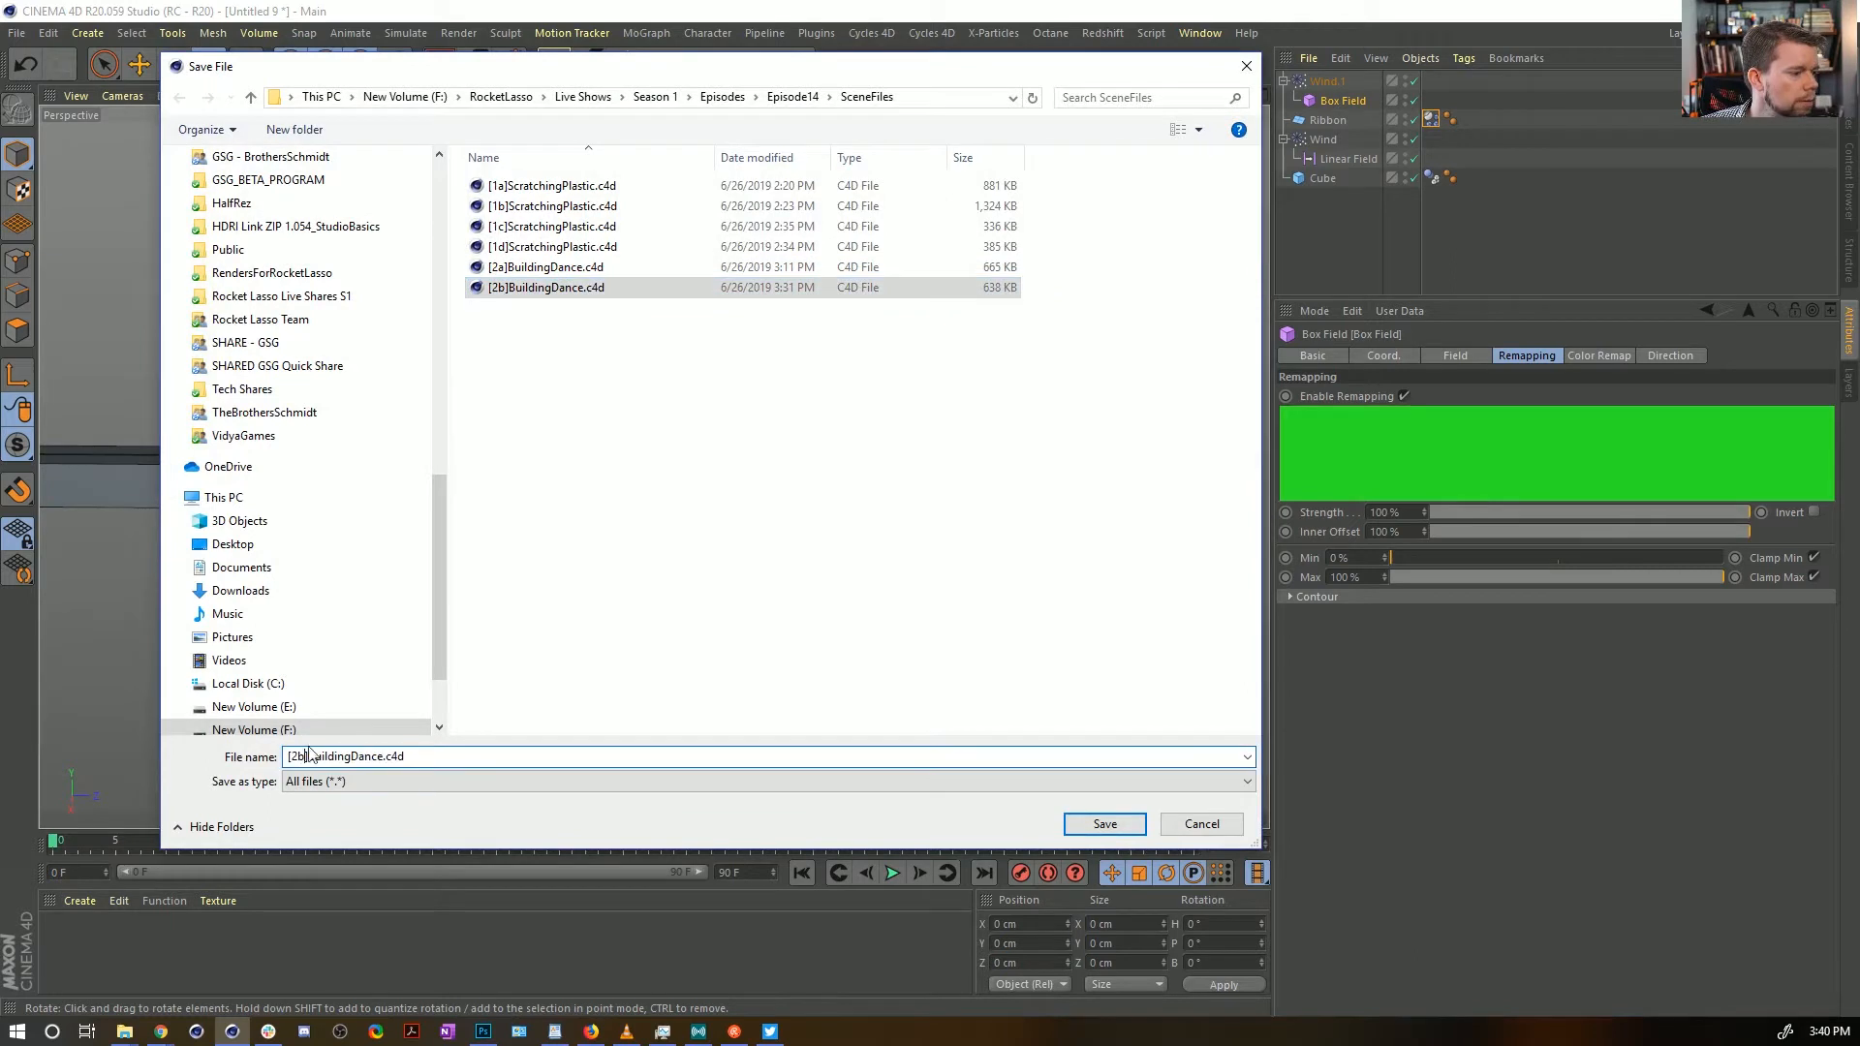
pyautogui.press('BackSpace')
pyautogui.press('BackSpace')
pyautogui.write('3a')
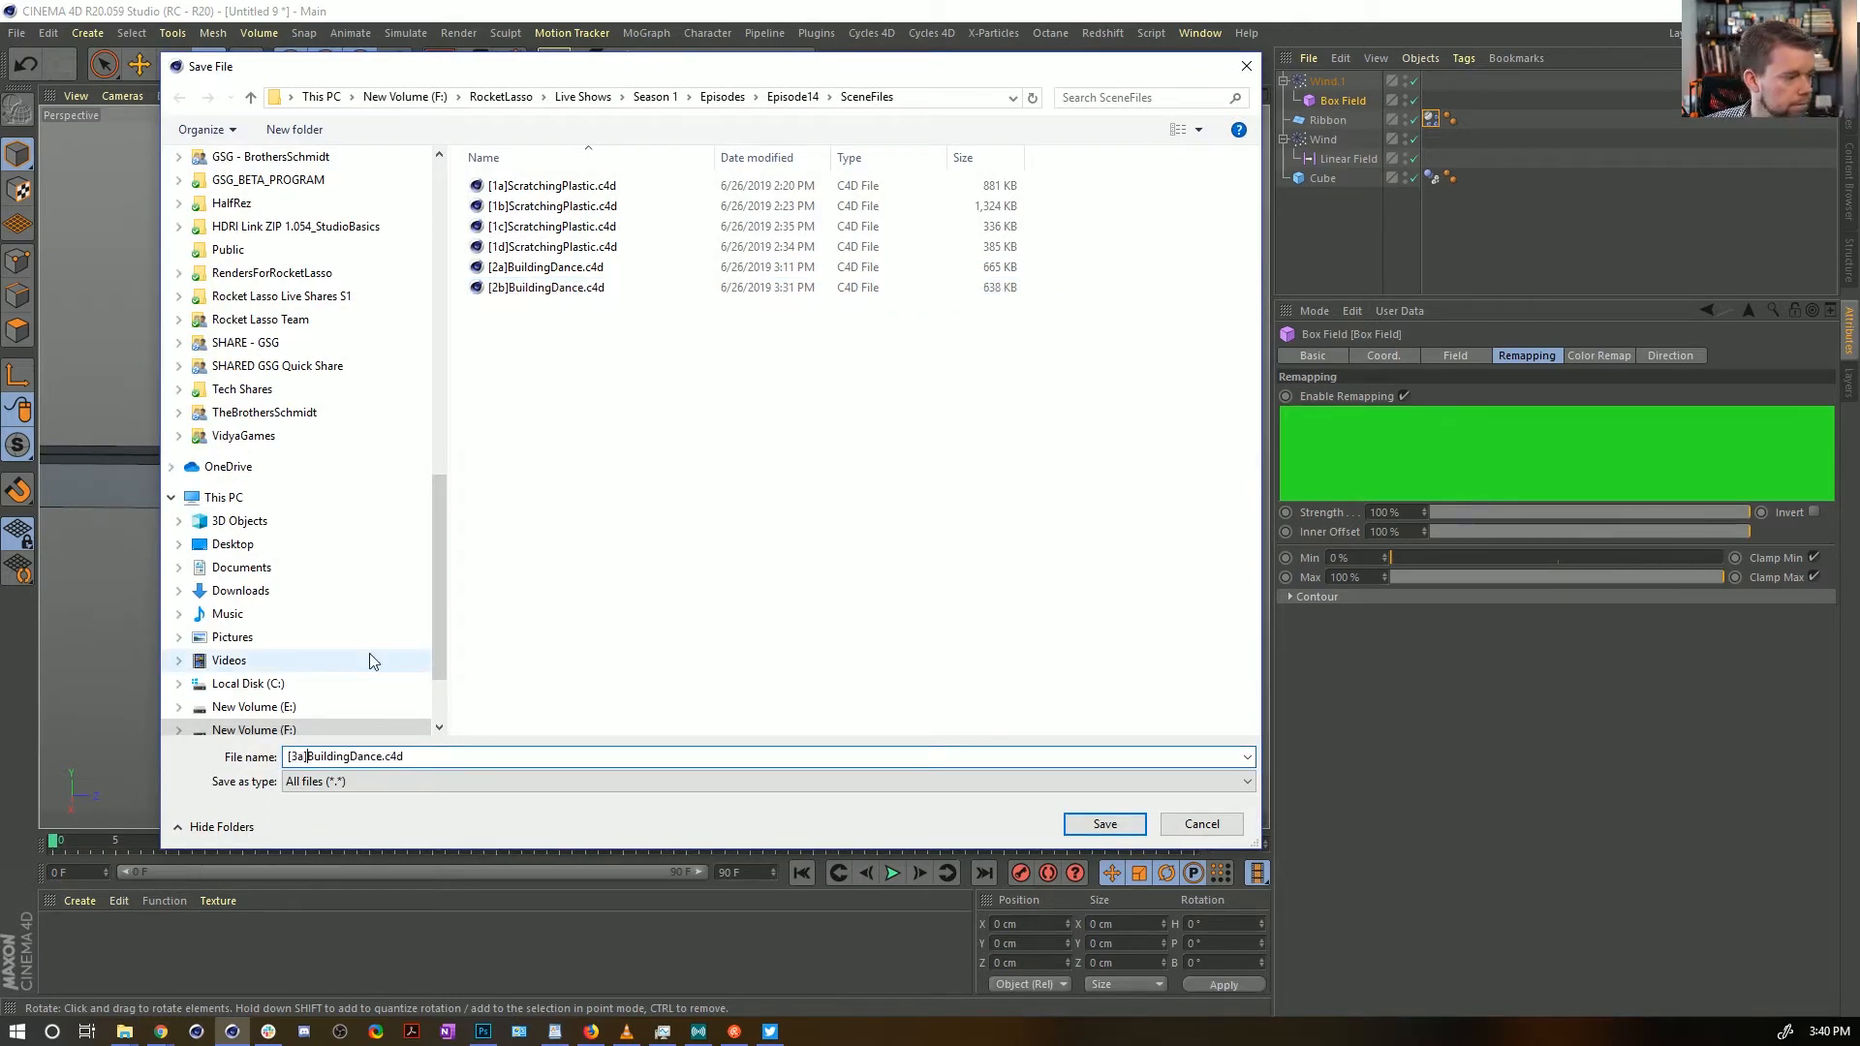
pyautogui.press('Right')
pyautogui.press('BackSpace')
pyautogui.press('BackSpace')
pyautogui.press('BackSpace')
pyautogui.press('BackSpace')
pyautogui.press('BackSpace')
pyautogui.press('BackSpace')
pyautogui.press('BackSpace')
pyautogui.press('BackSpace')
pyautogui.press('BackSpace')
pyautogui.press('BackSpace')
pyautogui.press('BackSpace')
pyautogui.press('BackSpace')
pyautogui.press('BackSpace')
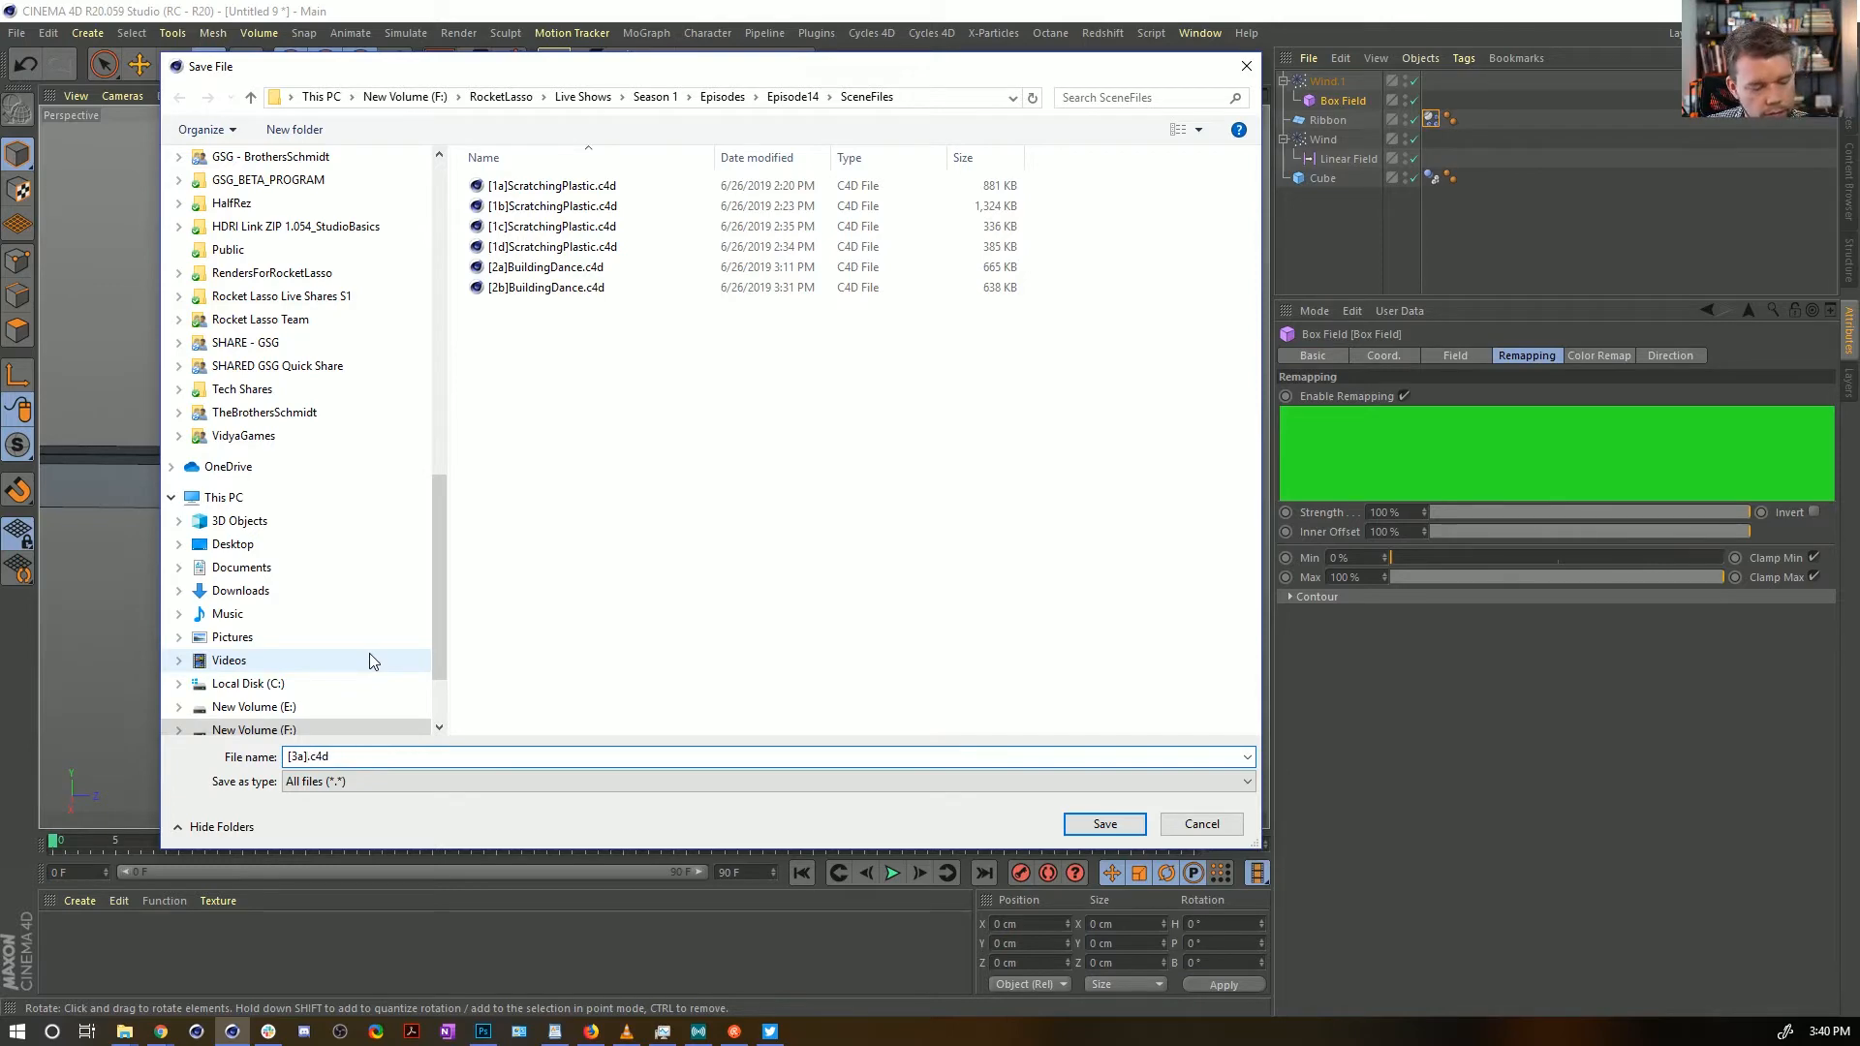
pyautogui.write('Ribbon')
pyautogui.press('Return')
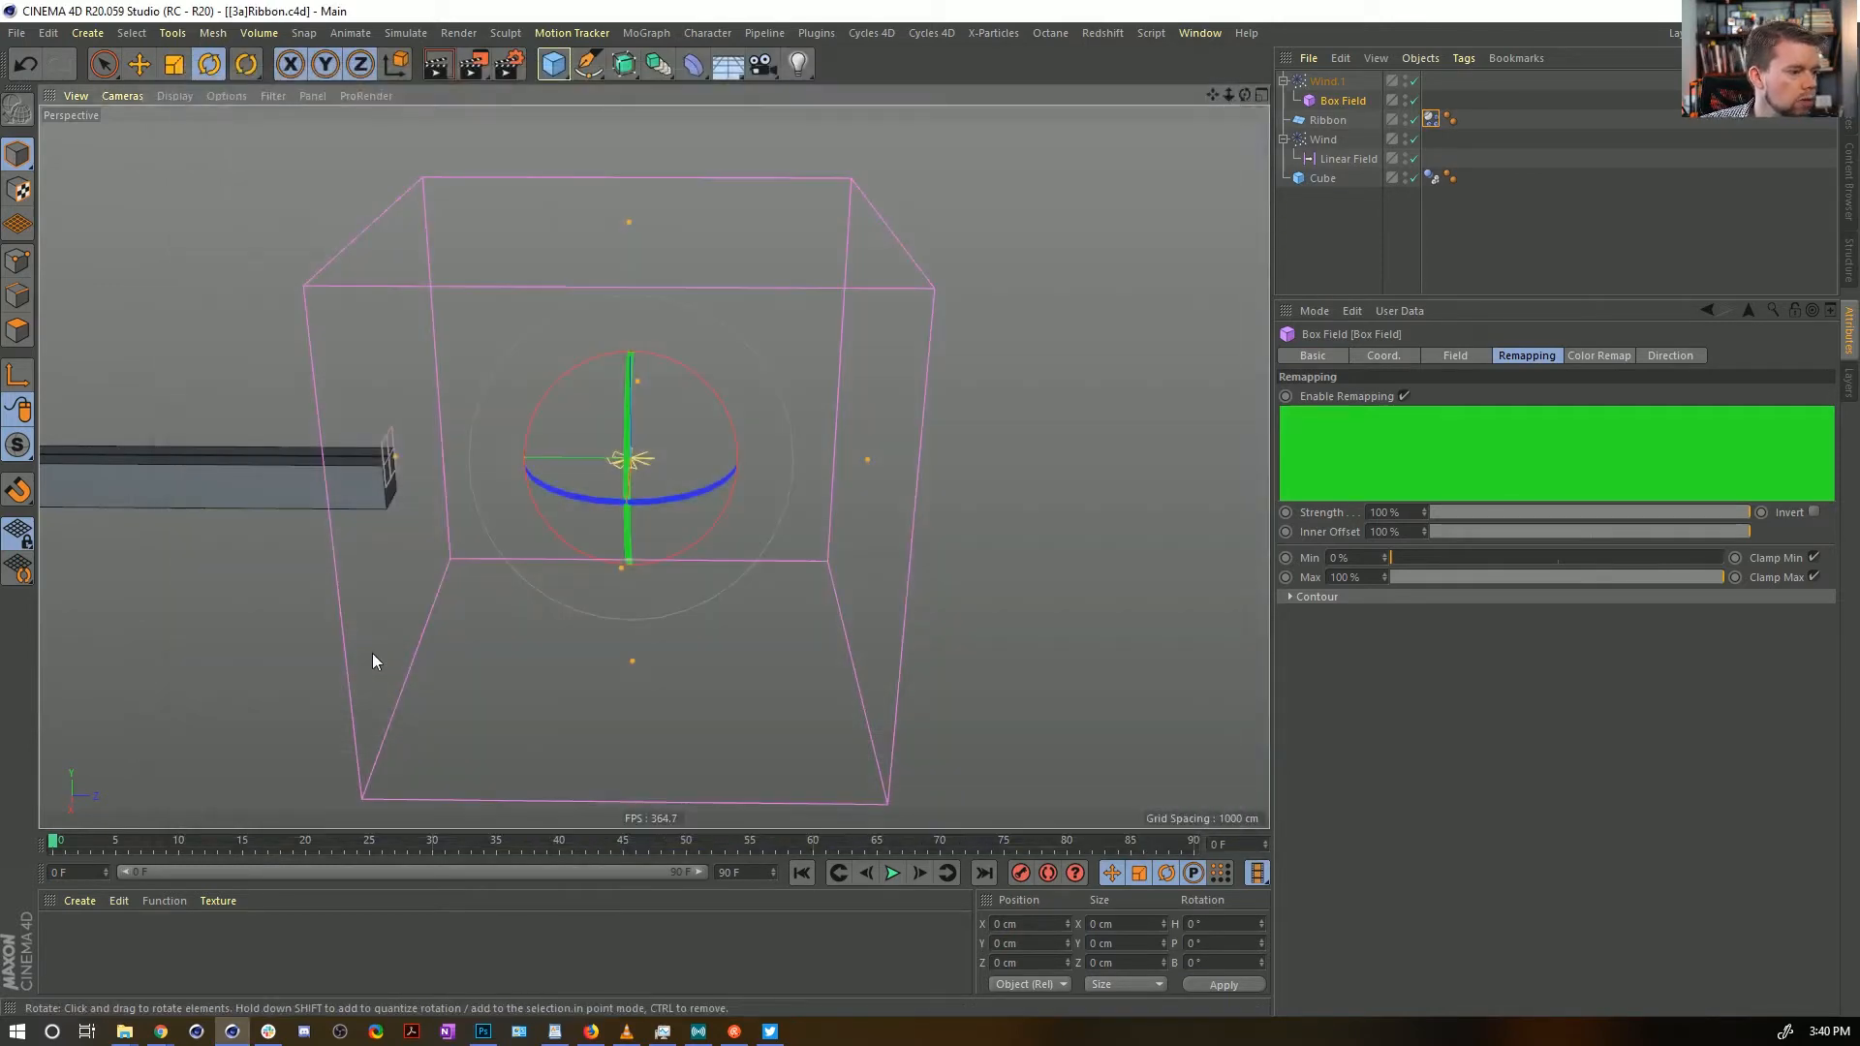
# Set the ribbon's aerodynamics to 25% drag and 90% lift, with Two-Sided enabled
pyautogui.click(1431, 120)
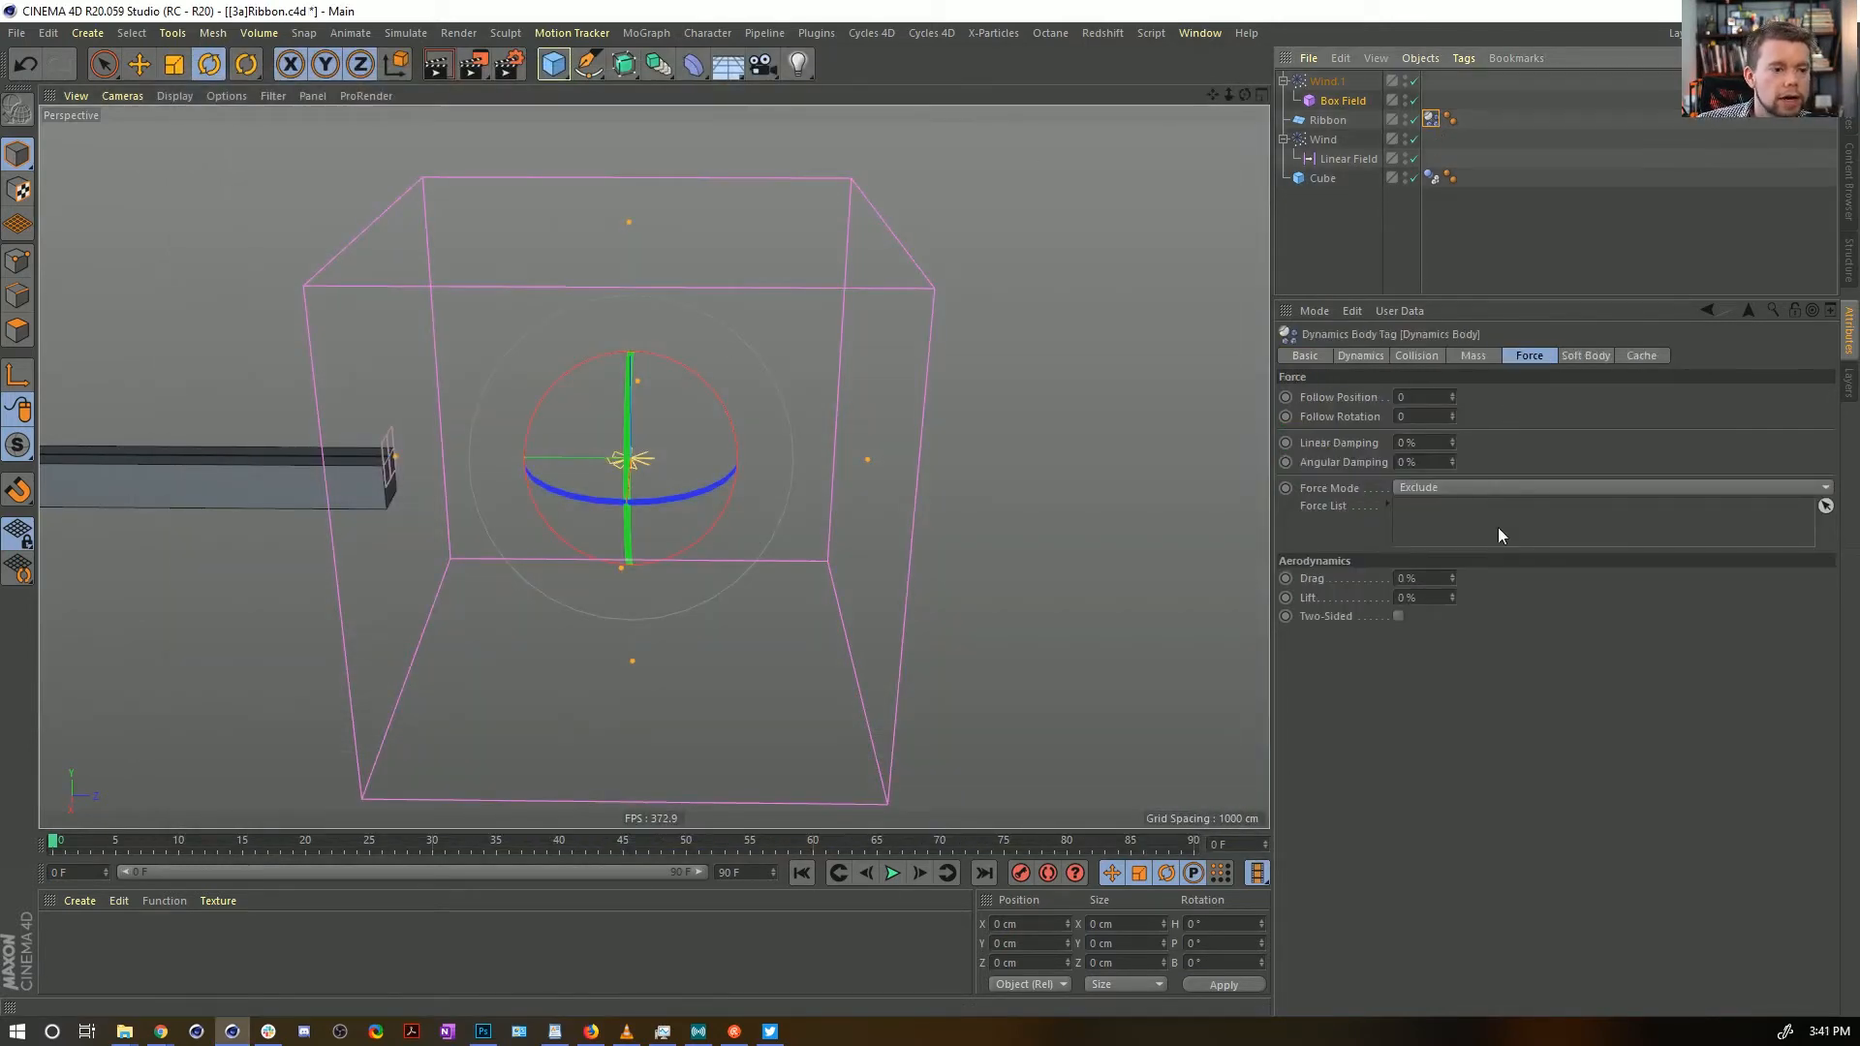
pyautogui.click(1399, 578)
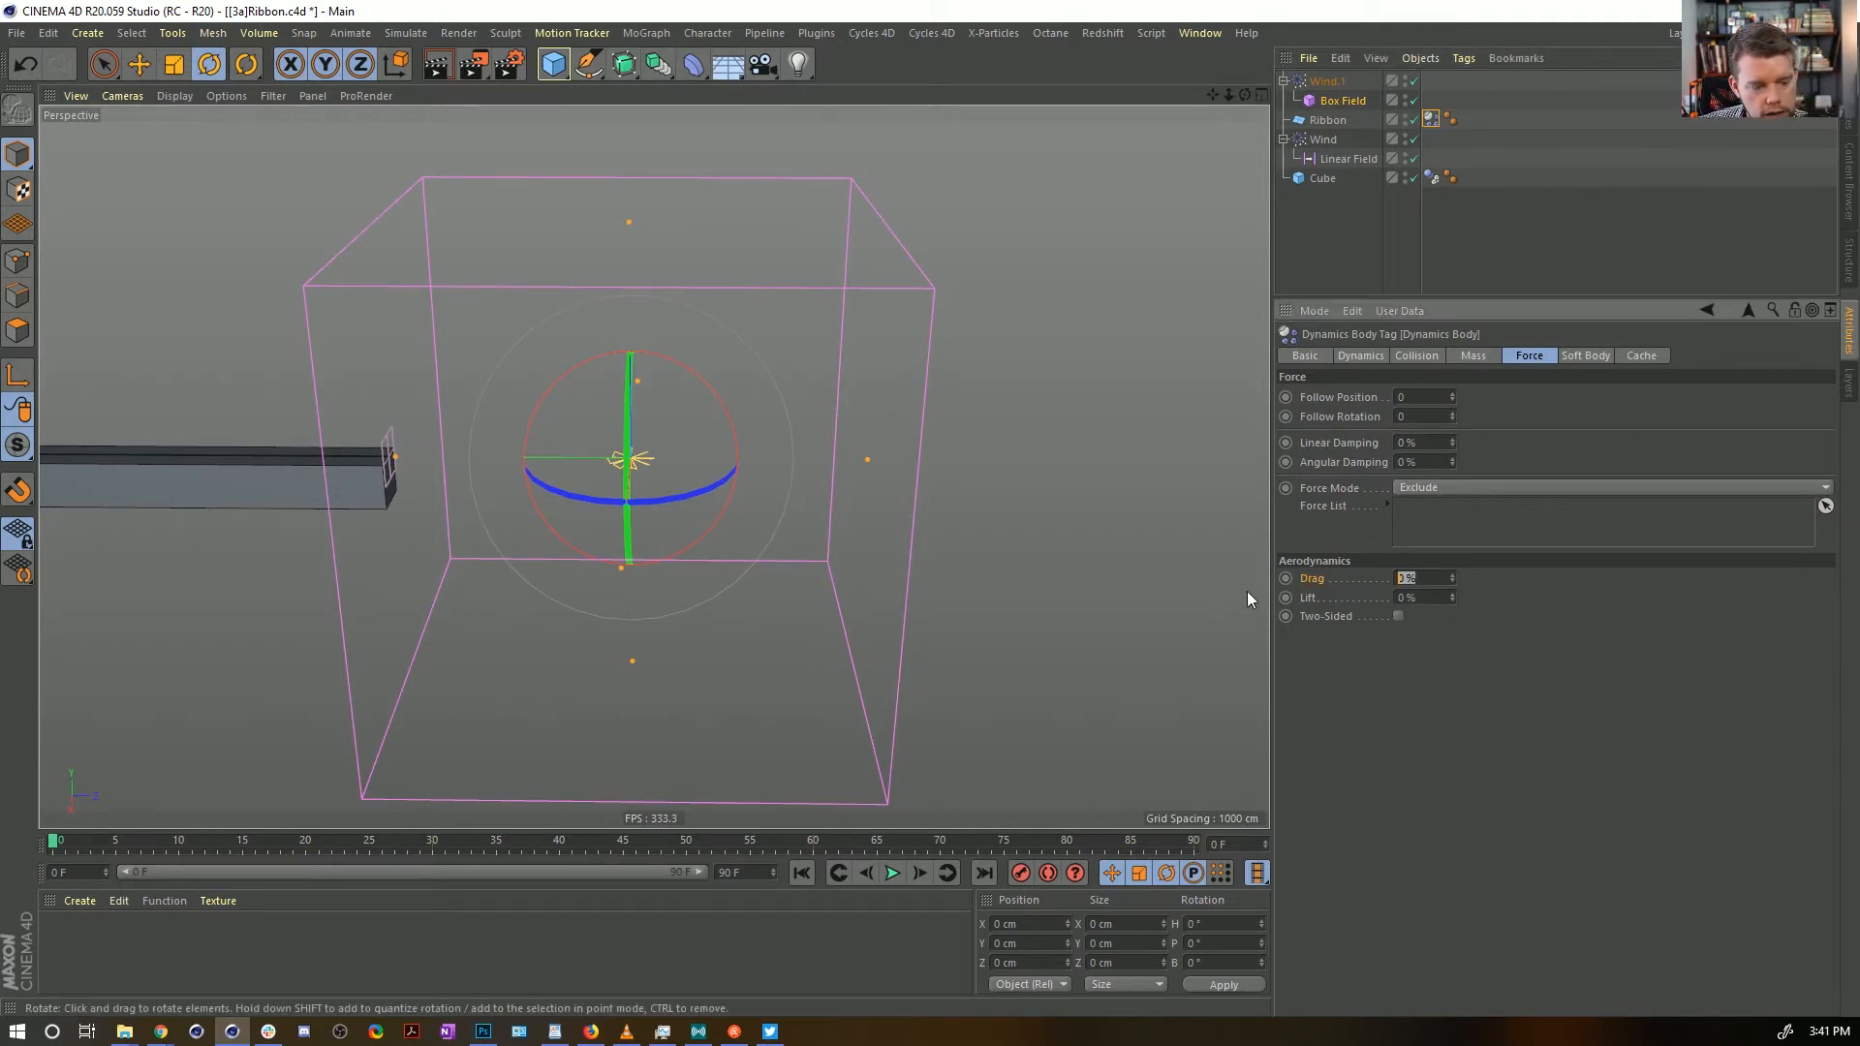
pyautogui.write('25')
pyautogui.press('Return')
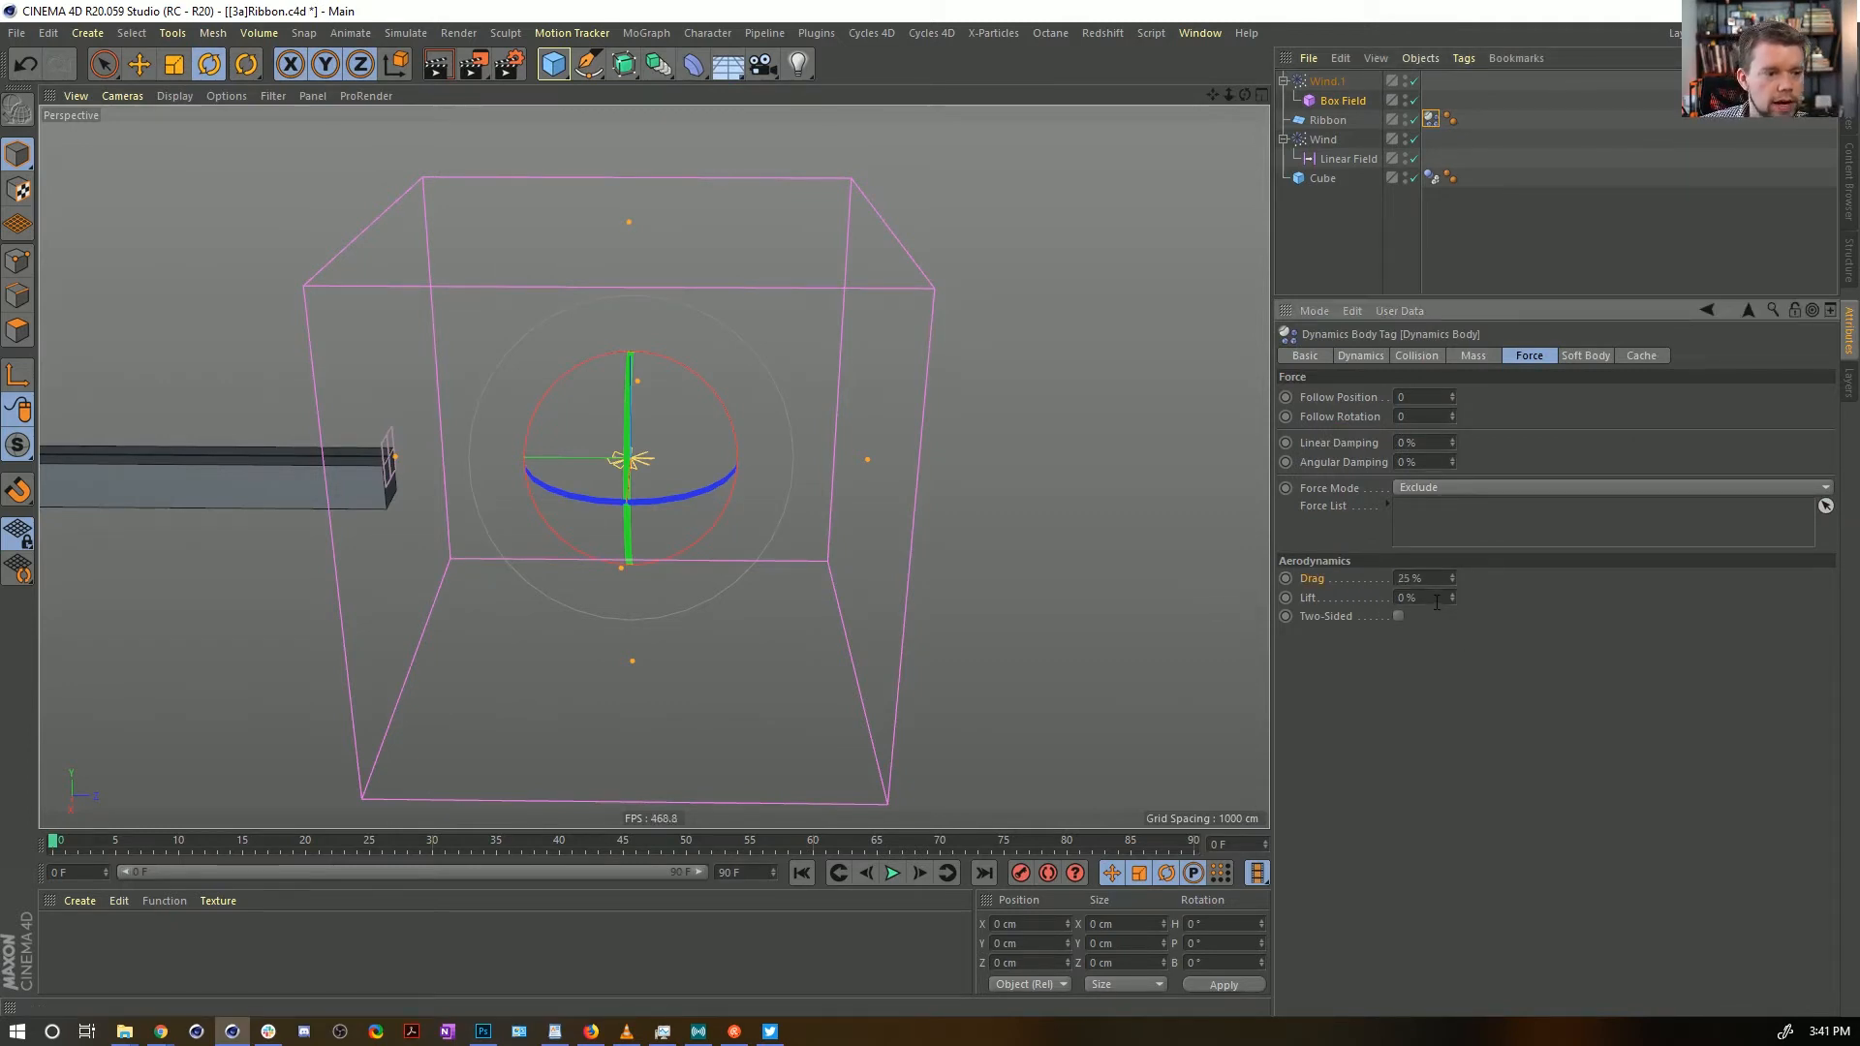
pyautogui.moveTo(1438, 600); pyautogui.dragTo(1270, 609)
pyautogui.write('90')
pyautogui.press('Return')
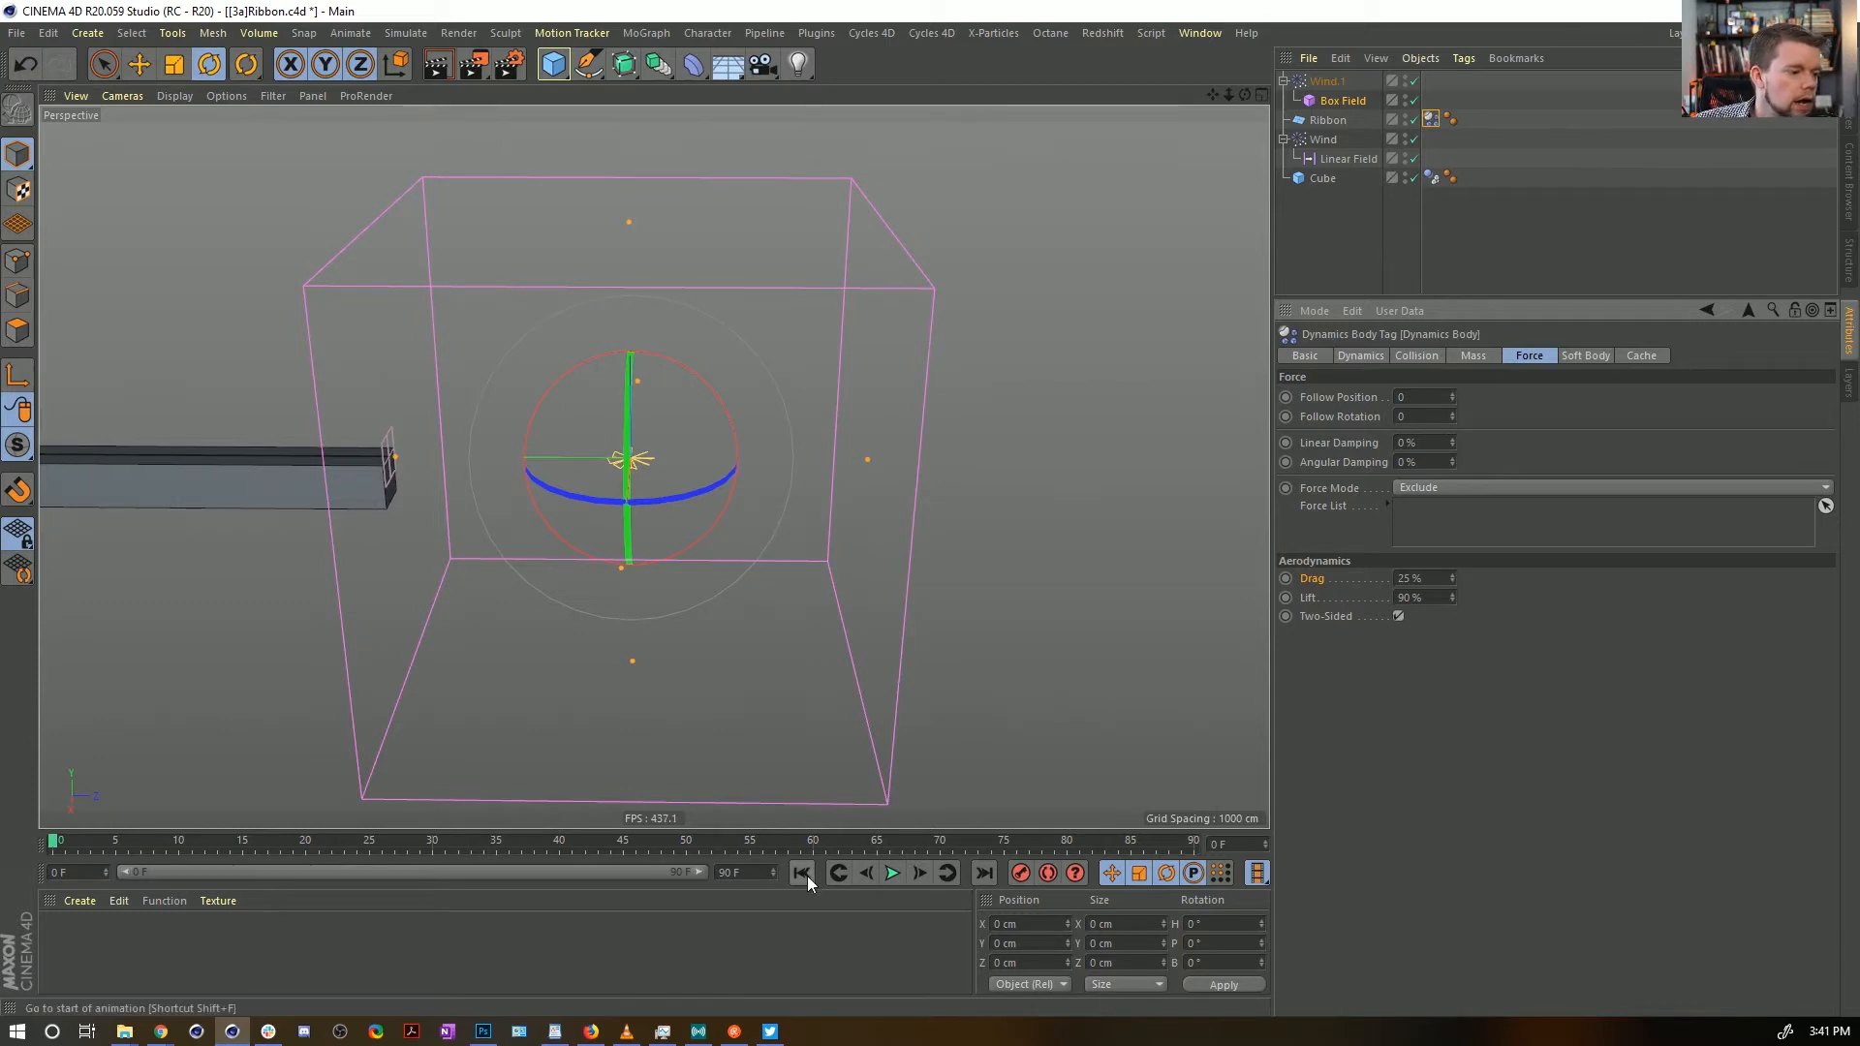
# Play the simulation to about frame 85, pausing near frame 51 to examine the ribbon's waves and twists up close
pyautogui.click(893, 873)
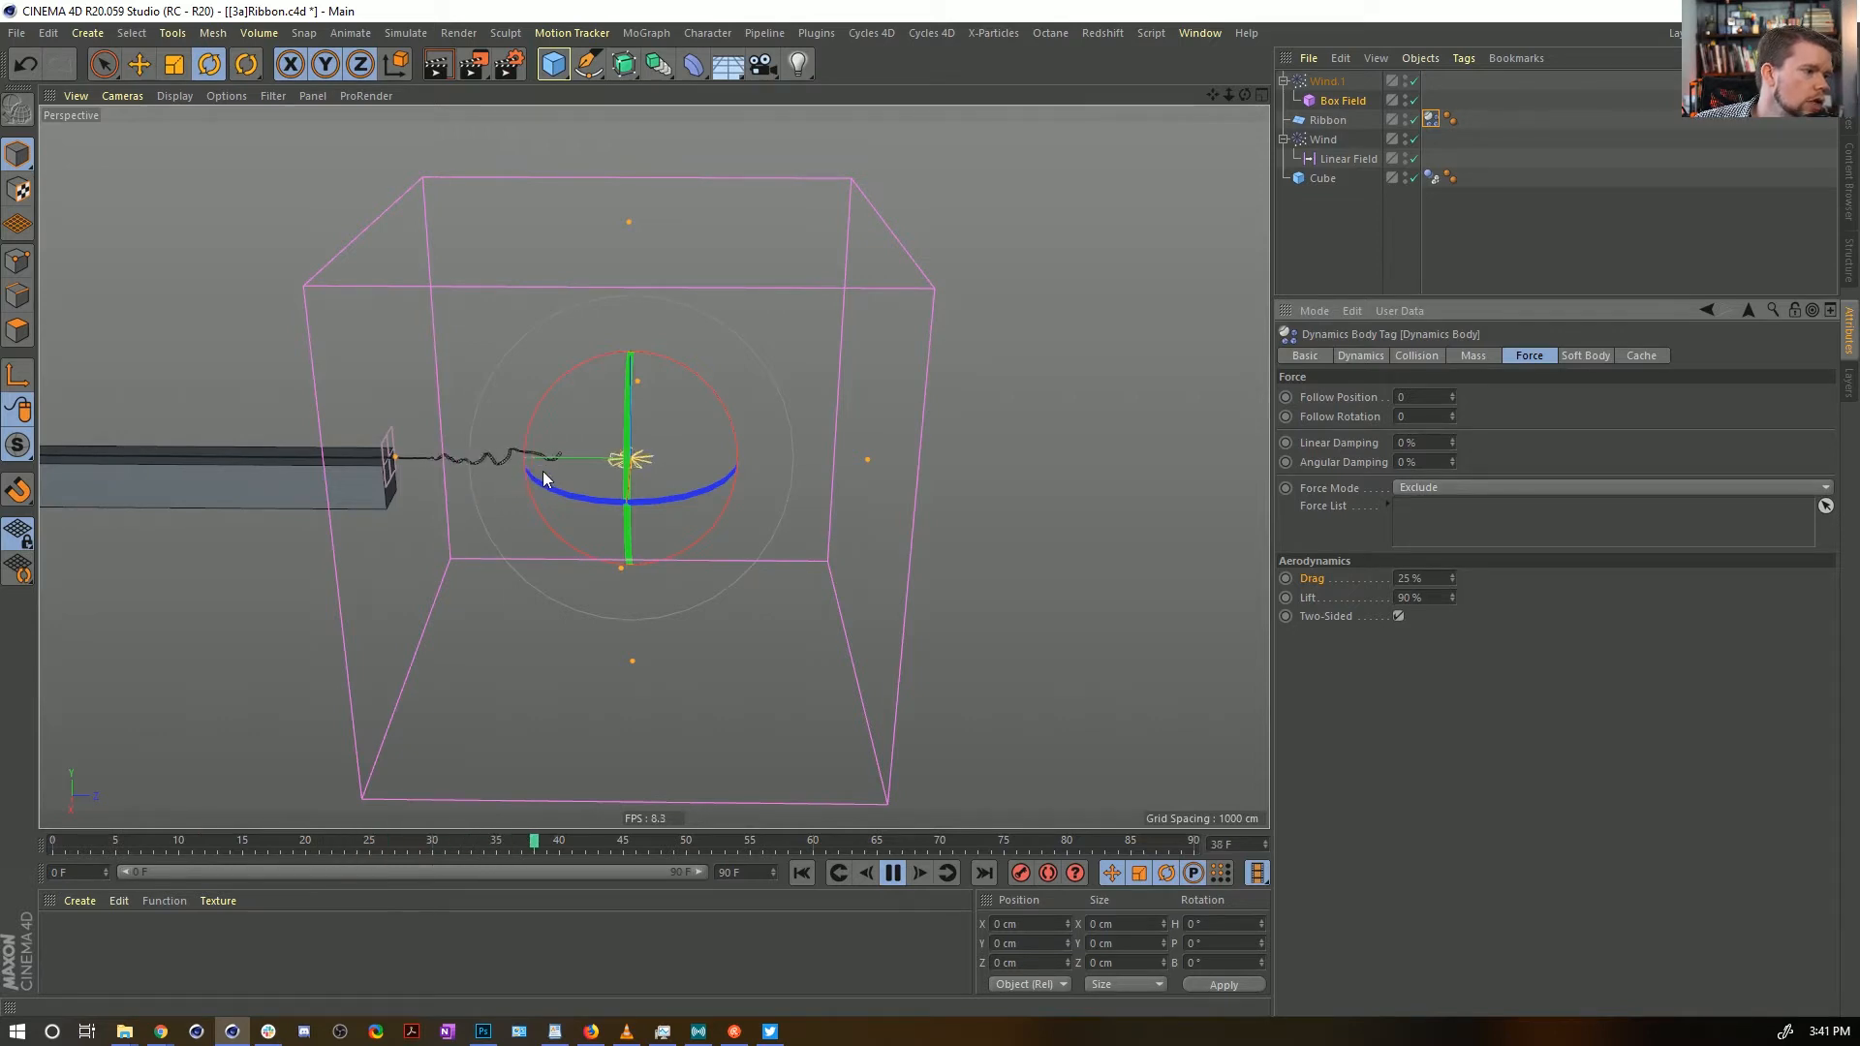
pyautogui.click(892, 873)
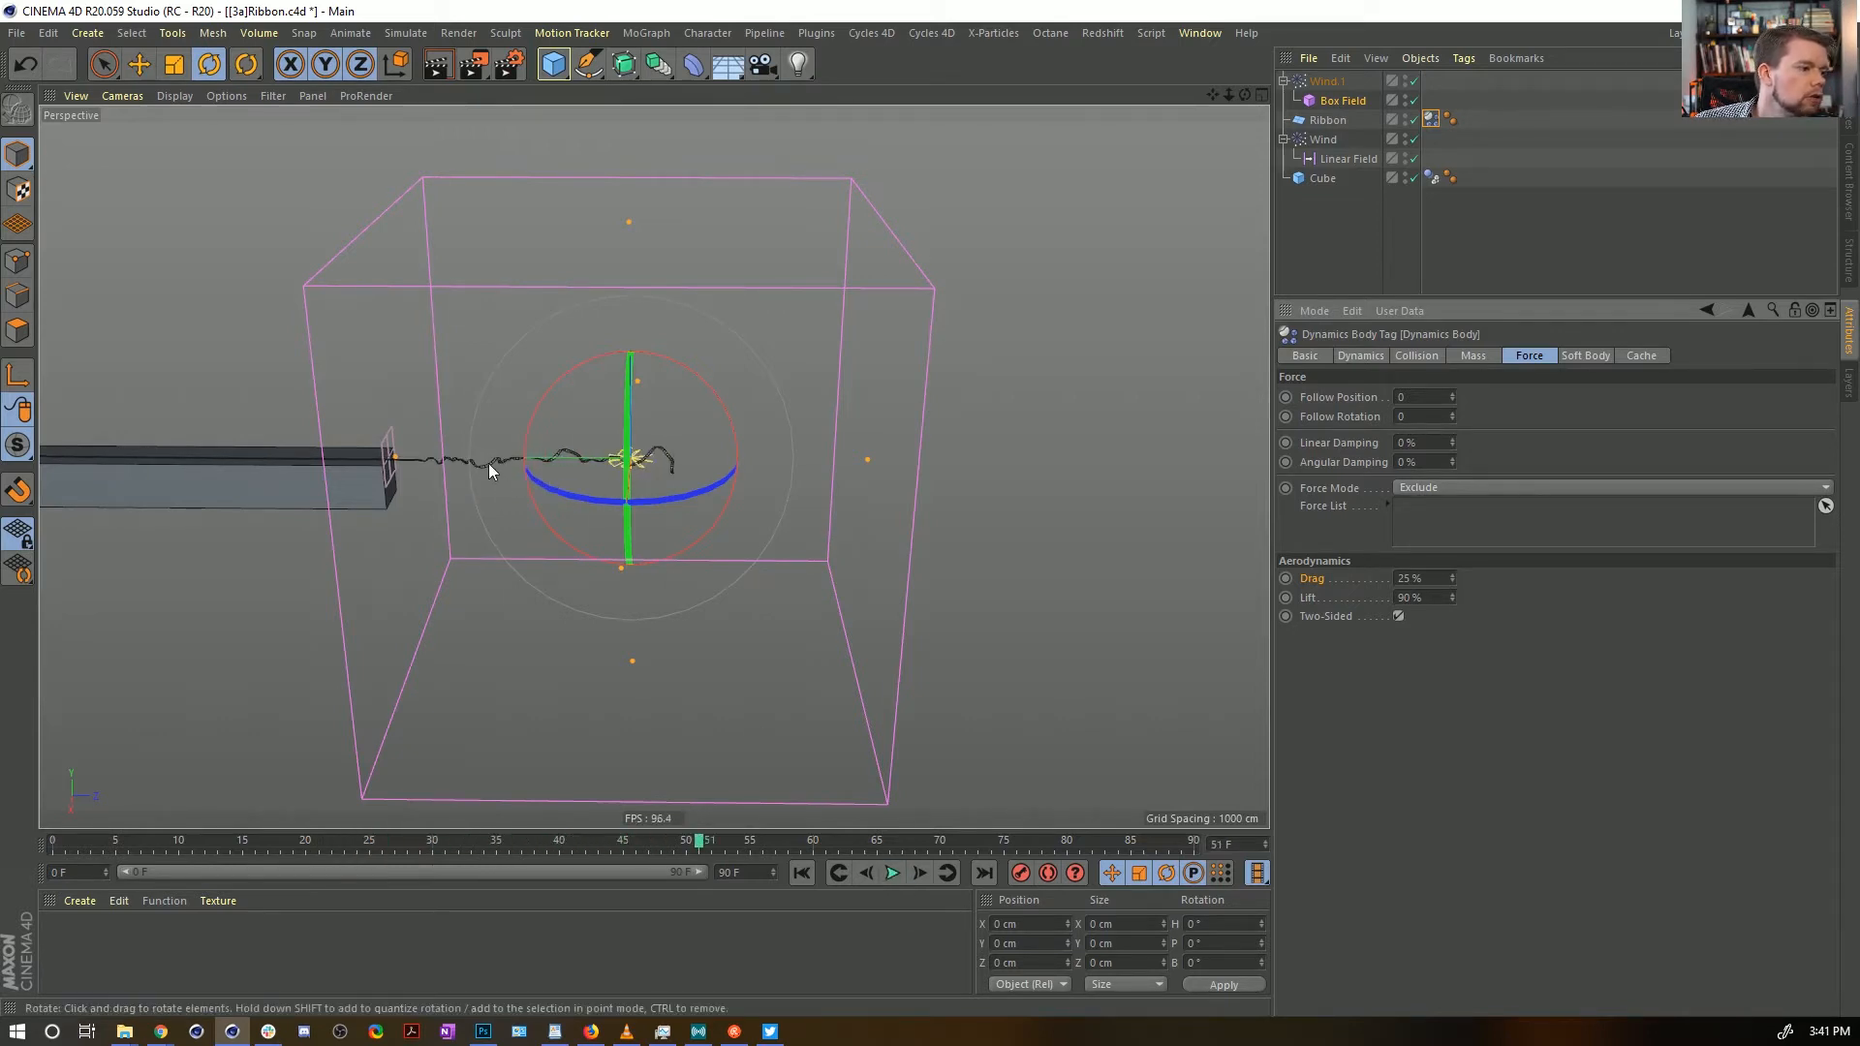
pyautogui.keyDown('alt'); pyautogui.moveTo(488, 463); pyautogui.dragTo(887, 463, button='right'); pyautogui.keyUp('alt')
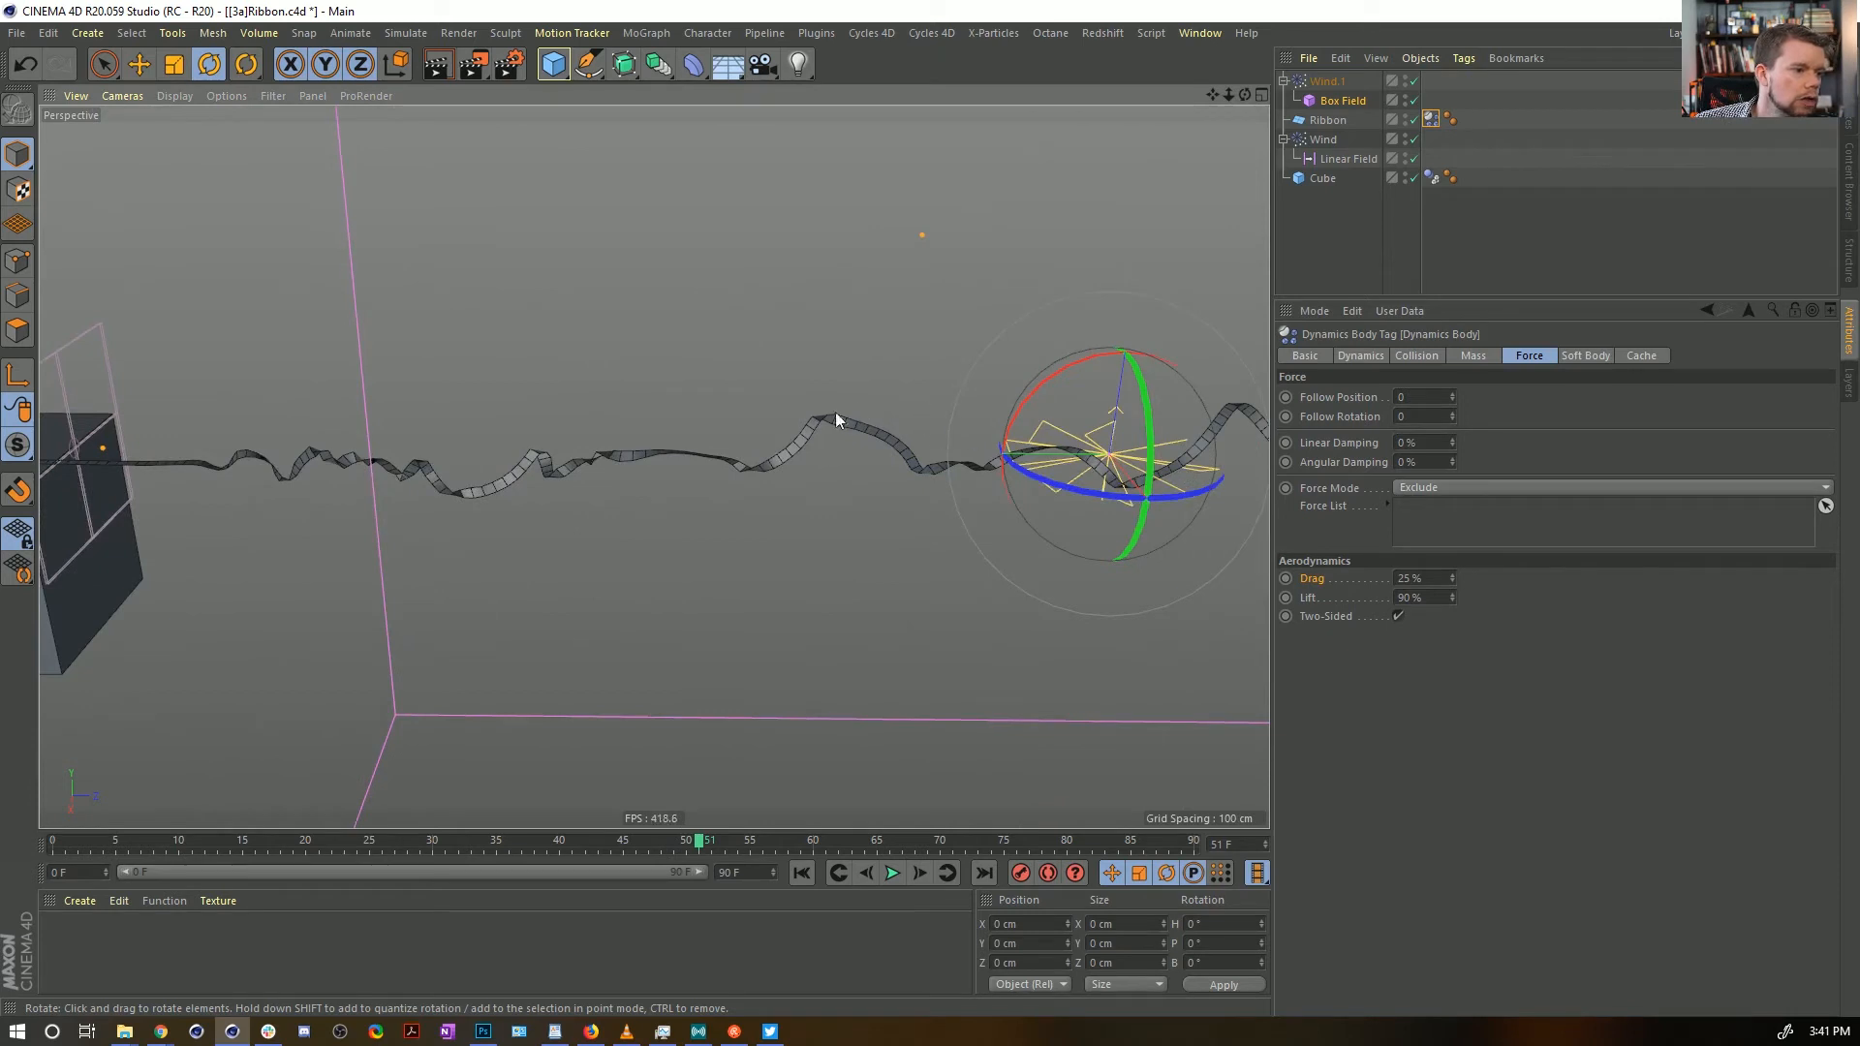
pyautogui.keyDown('alt'); pyautogui.moveTo(431, 463); pyautogui.dragTo(555, 452); pyautogui.keyUp('alt')
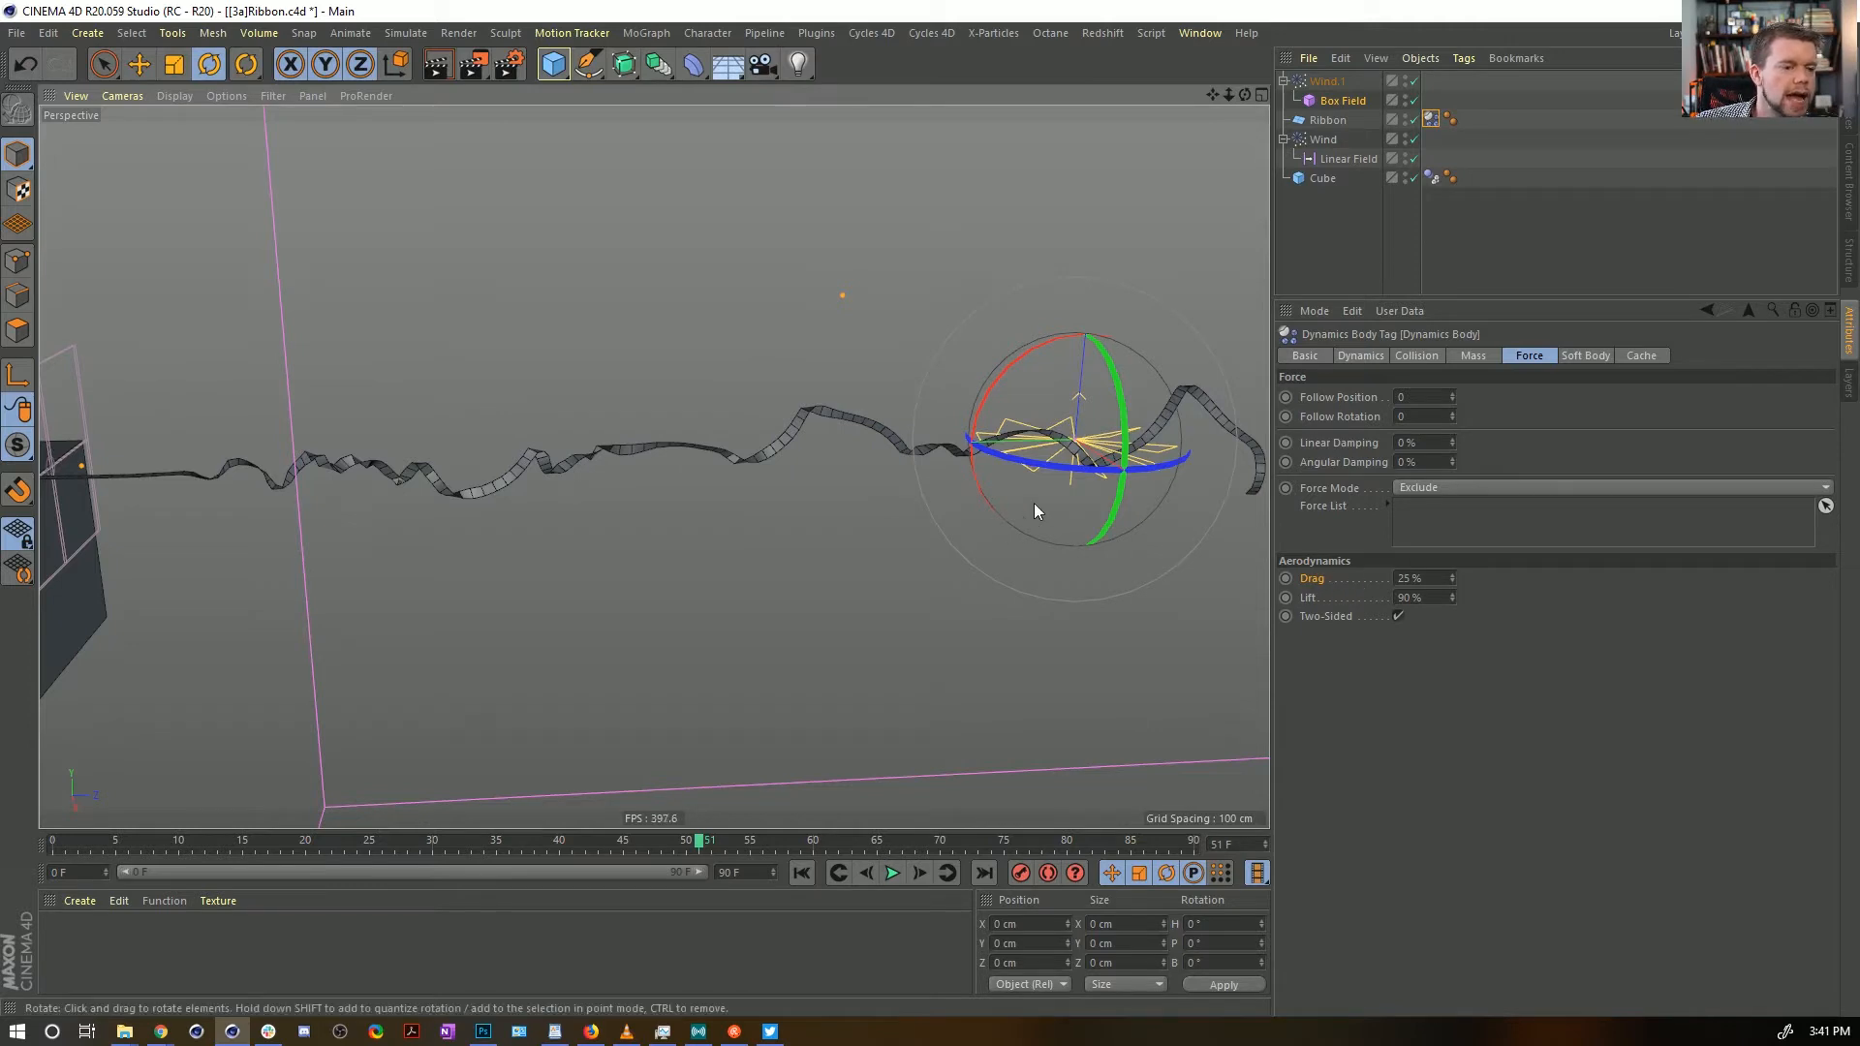
pyautogui.keyDown('alt'); pyautogui.moveTo(1008, 426); pyautogui.dragTo(746, 440, button='right'); pyautogui.keyUp('alt')
pyautogui.keyDown('alt'); pyautogui.moveTo(1009, 423); pyautogui.dragTo(696, 439, button='middle'); pyautogui.keyUp('alt')
pyautogui.scroll(-2, 872, 411)
pyautogui.click(897, 866)
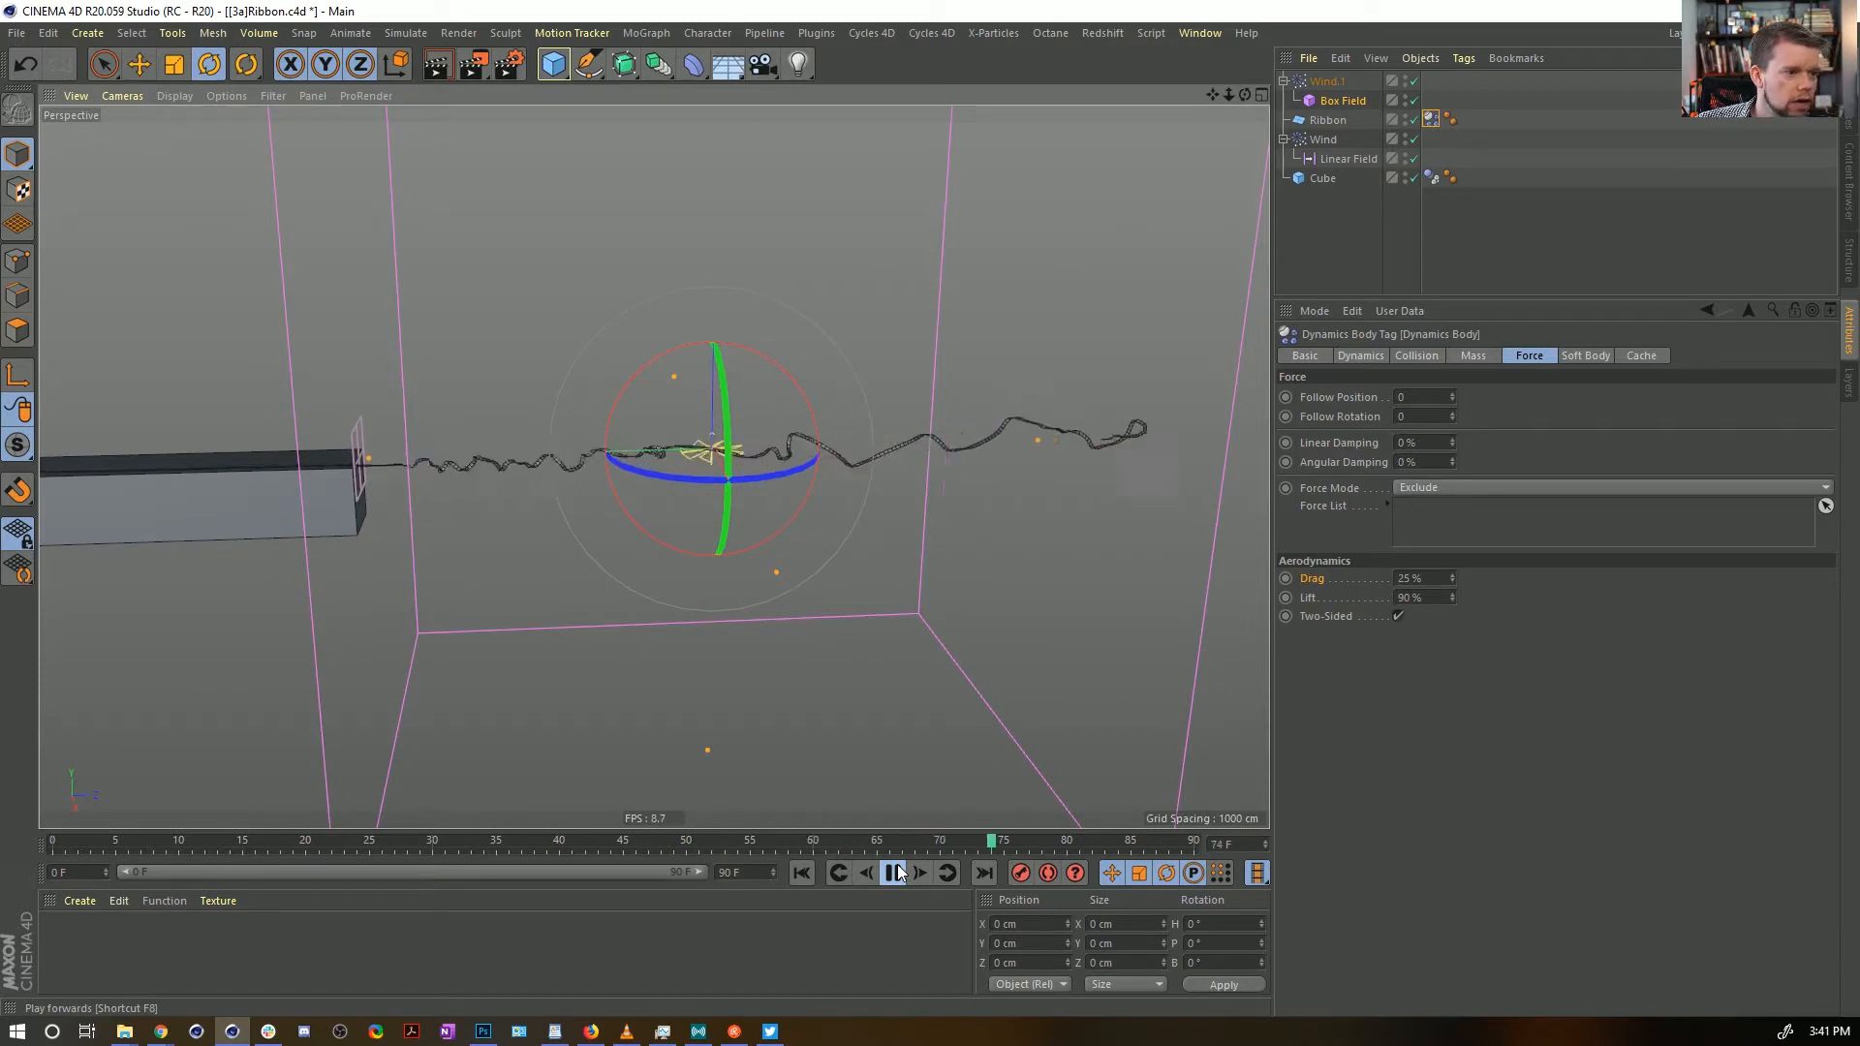
pyautogui.click(897, 873)
pyautogui.scroll(-5, 886, 525)
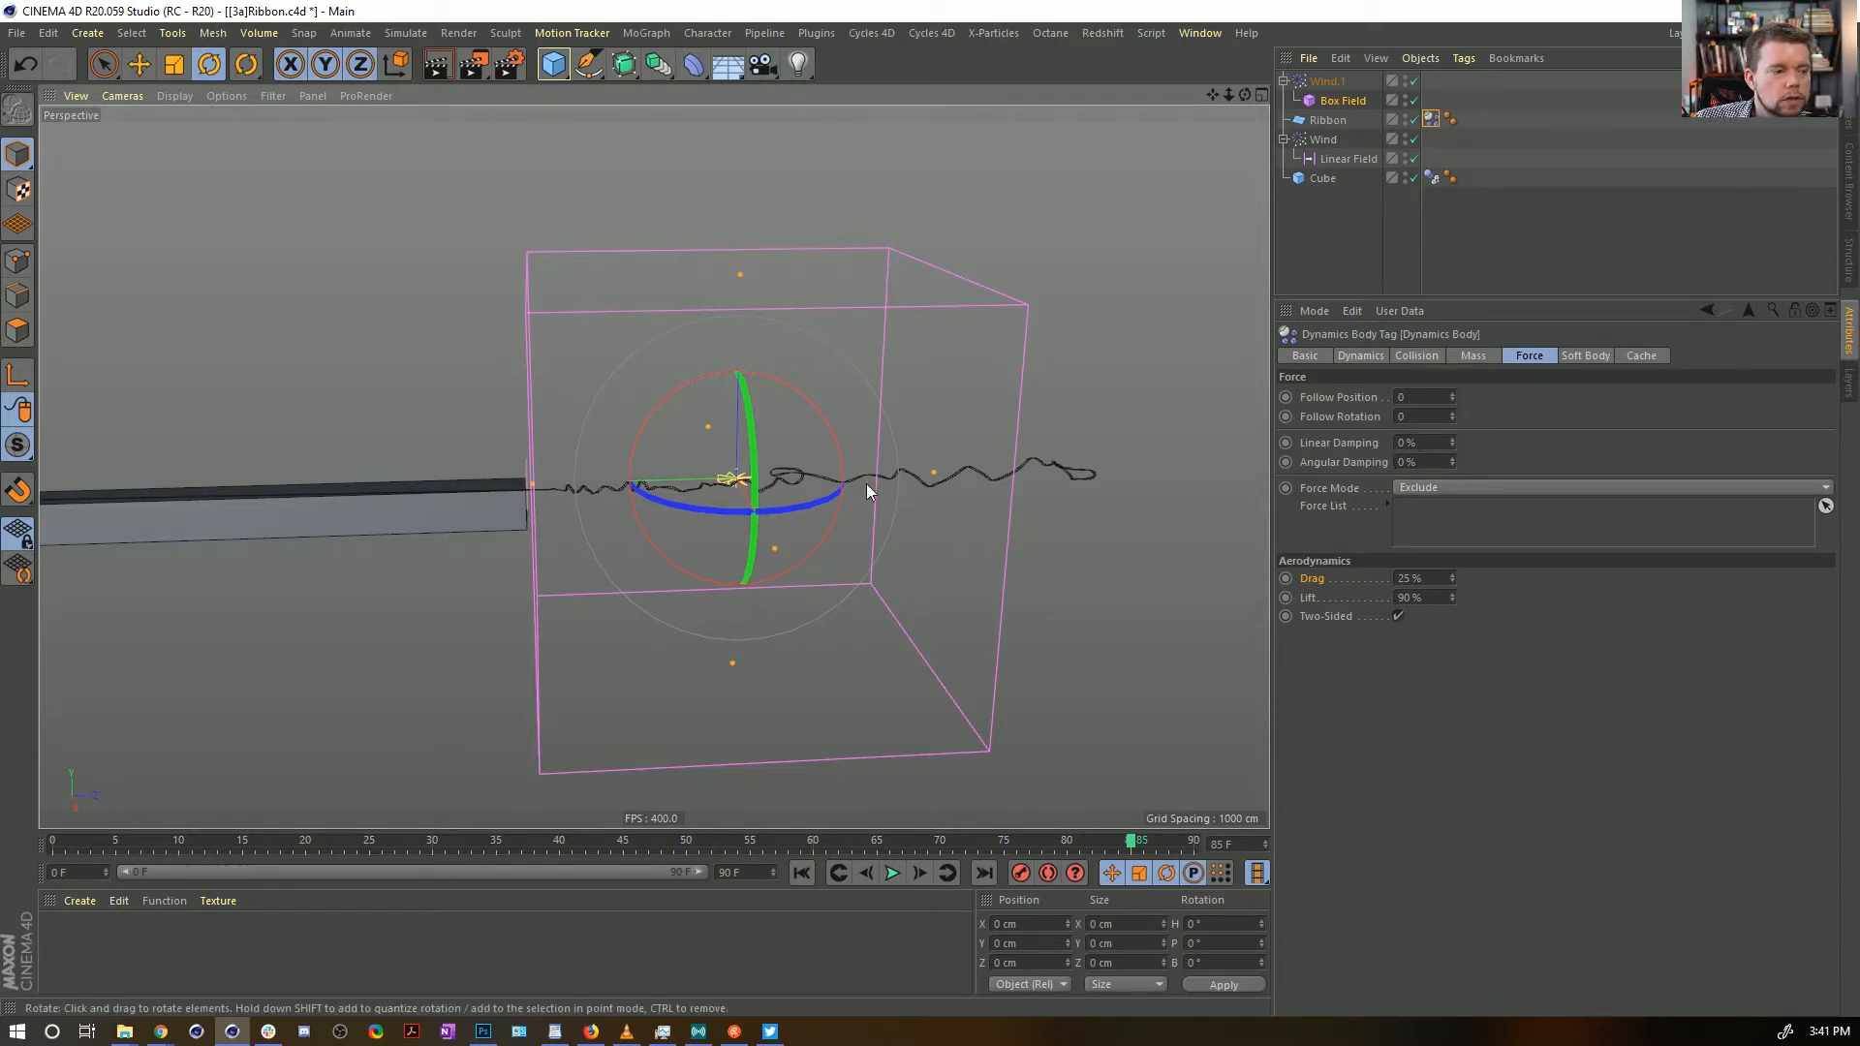
# Set the linear damping of the ribbon's dynamics body to 55%
pyautogui.click(1419, 439)
pyautogui.write('55')
pyautogui.press('Return')
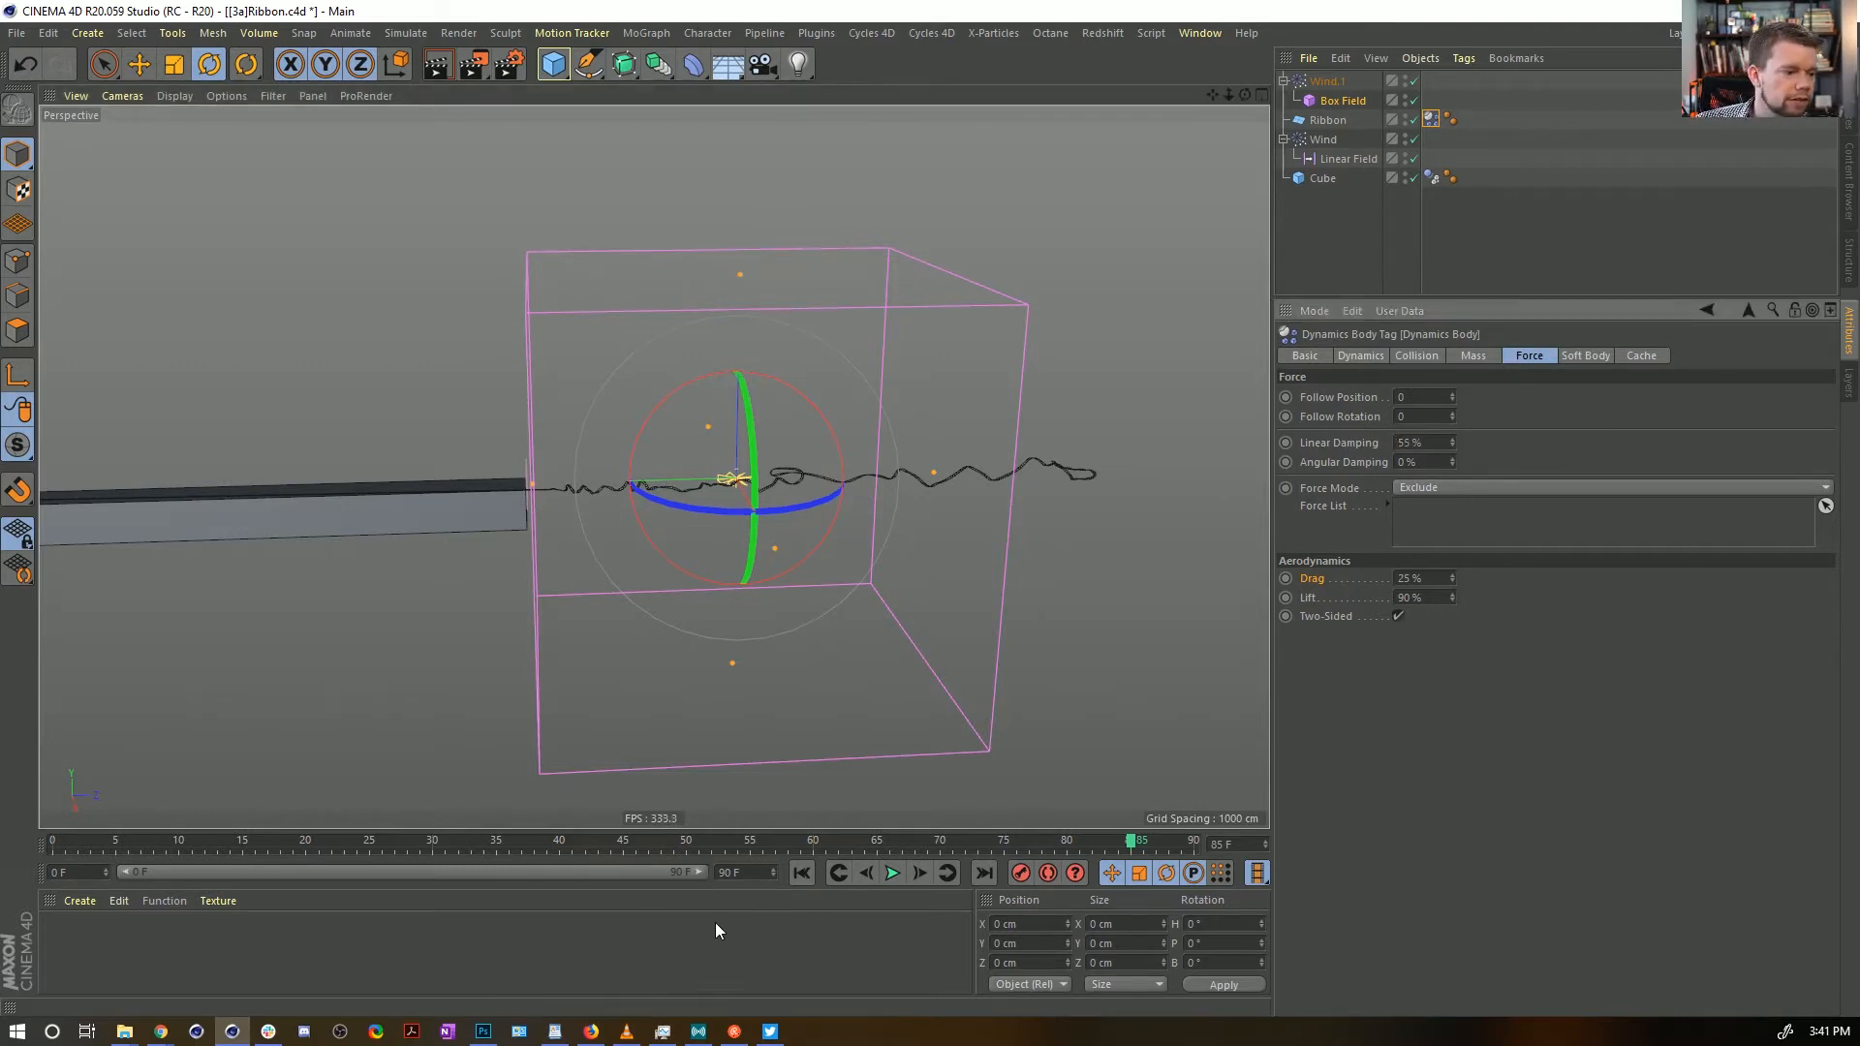
# Replay the simulation from the first frame and examine how the damped ribbon travels through the box field
pyautogui.click(802, 874)
pyautogui.click(893, 873)
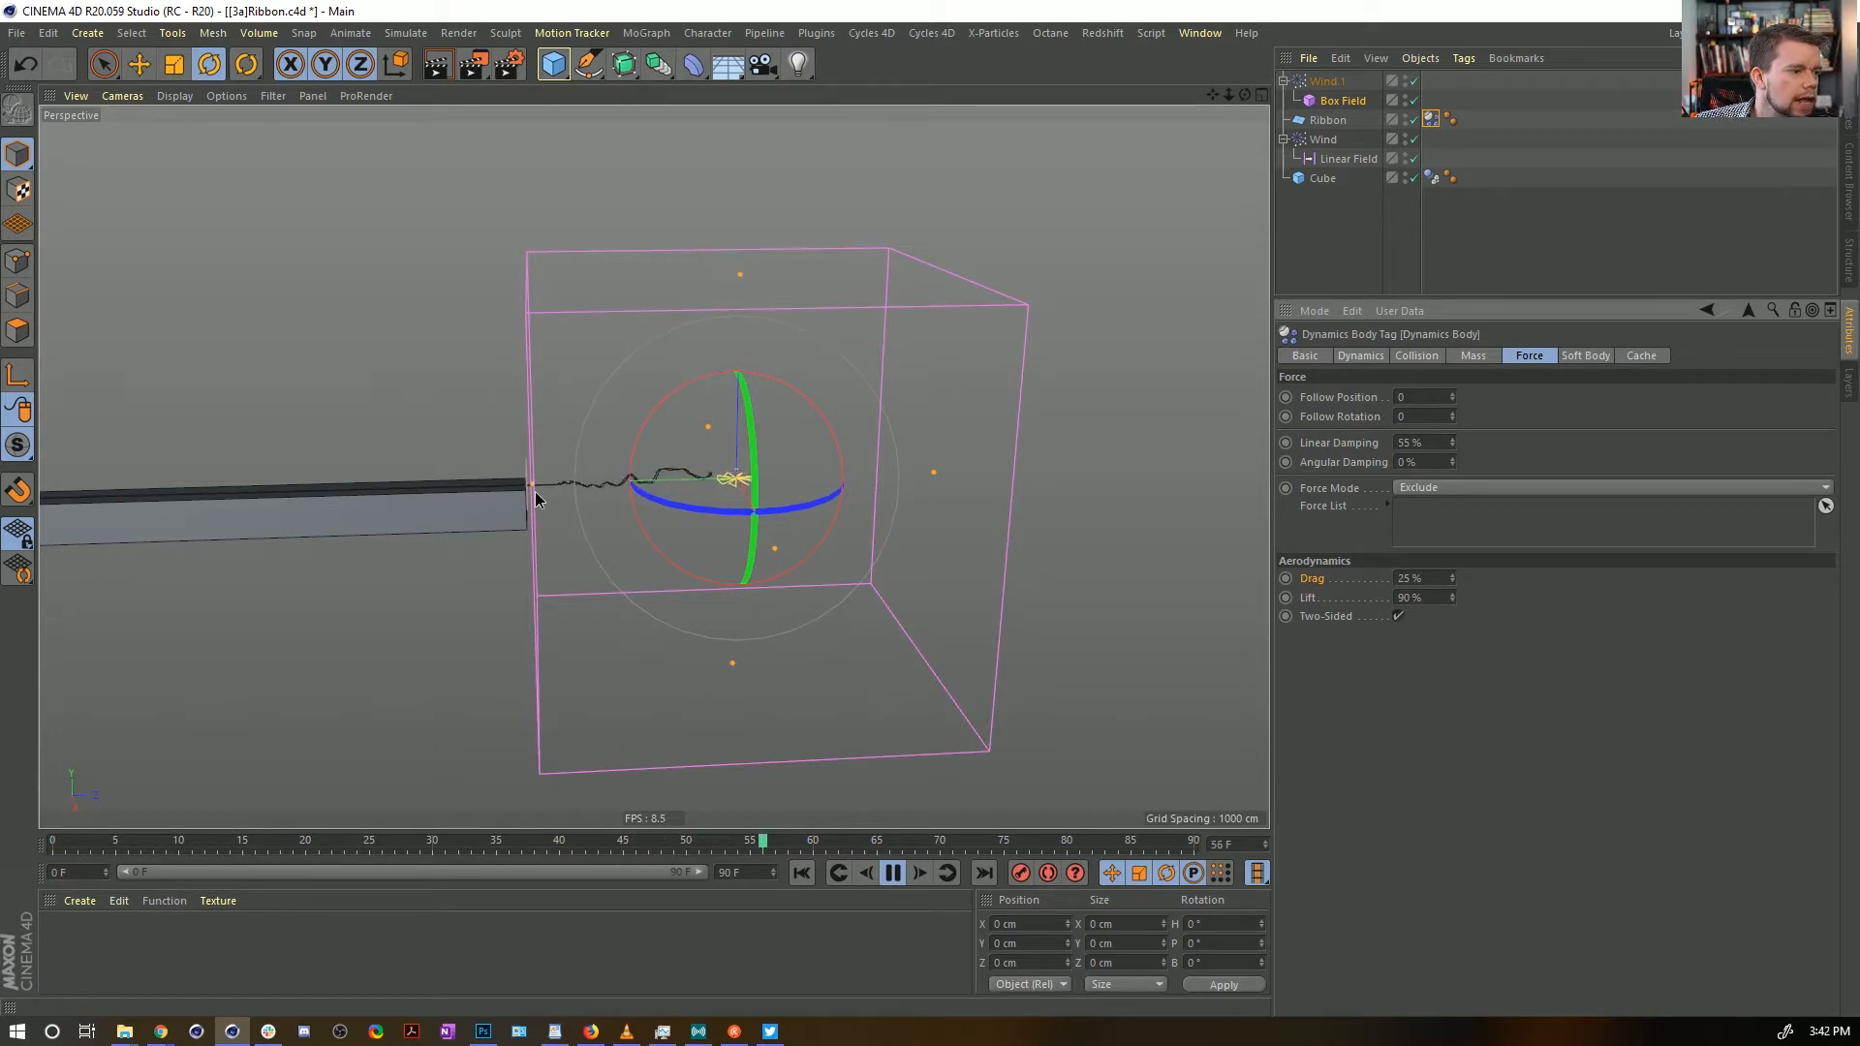
pyautogui.scroll(4, 536, 499)
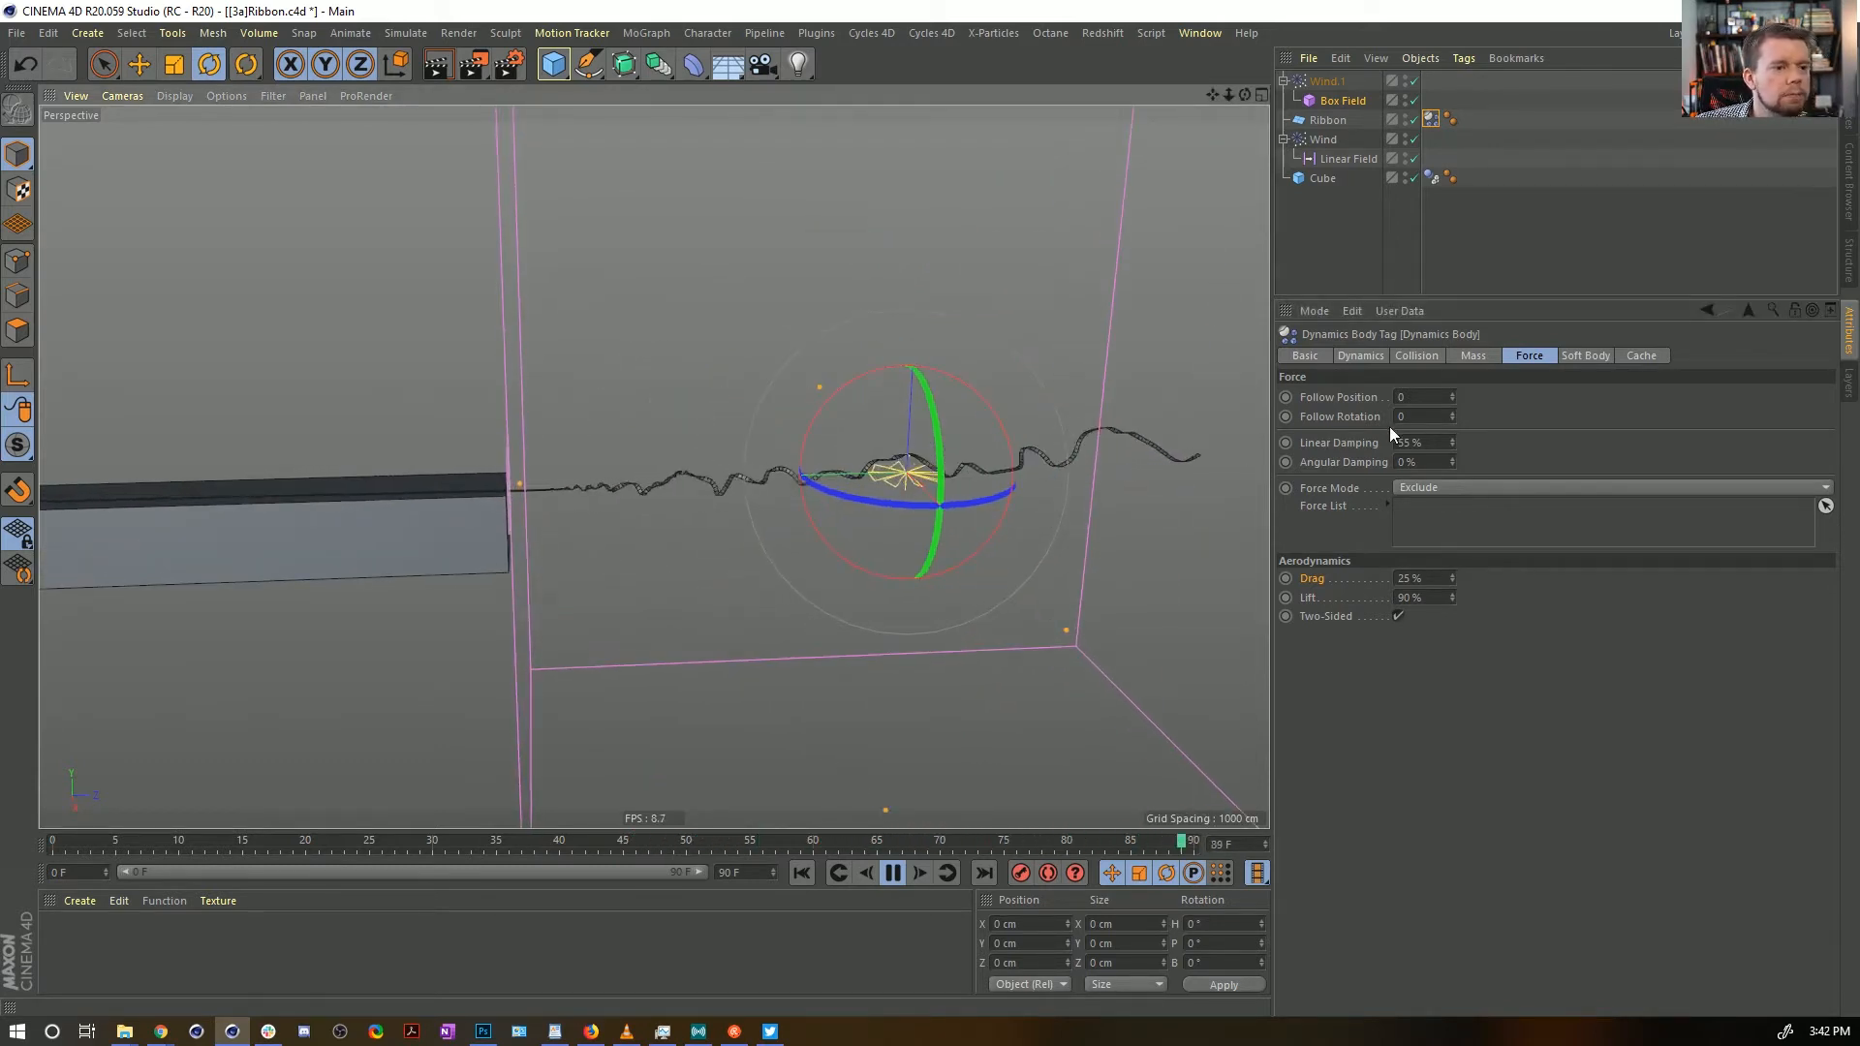
# Set the ribbon's linear damping to 99% and replay the simulation from the first frame
pyautogui.click(1416, 441)
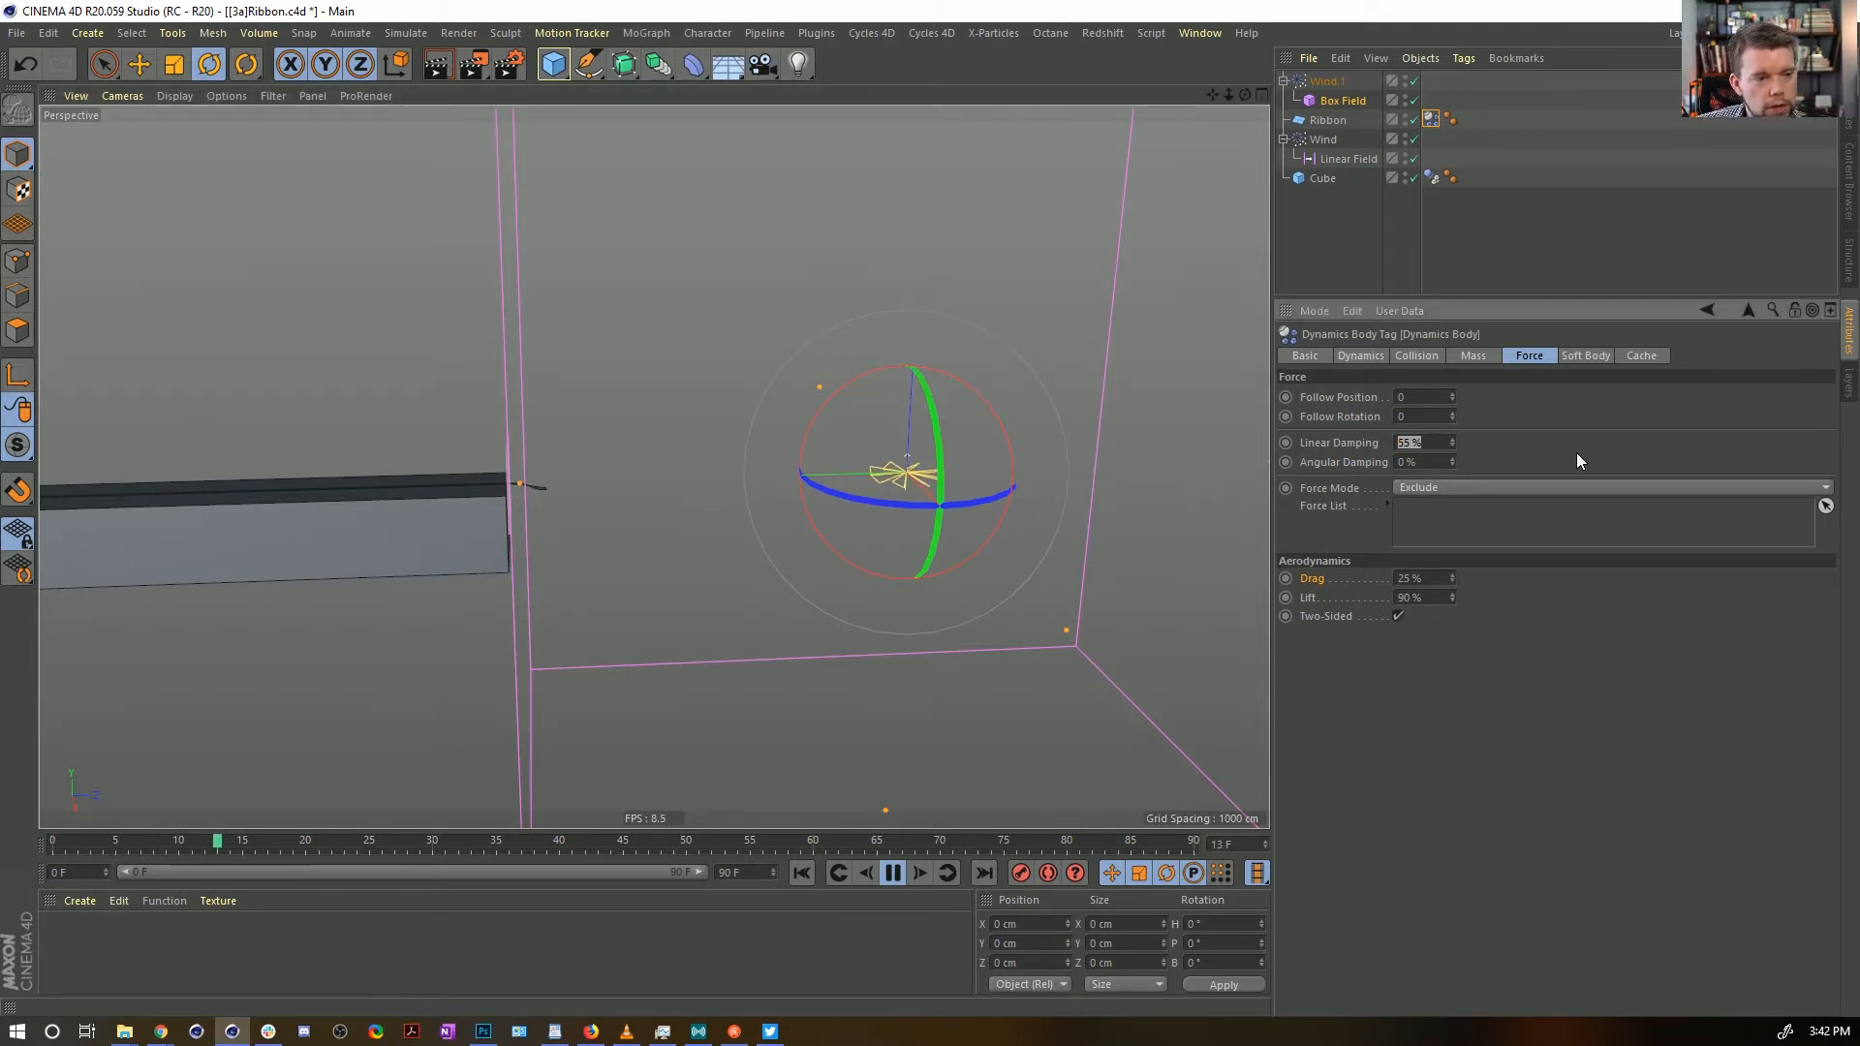
pyautogui.write('99')
pyautogui.press('Return')
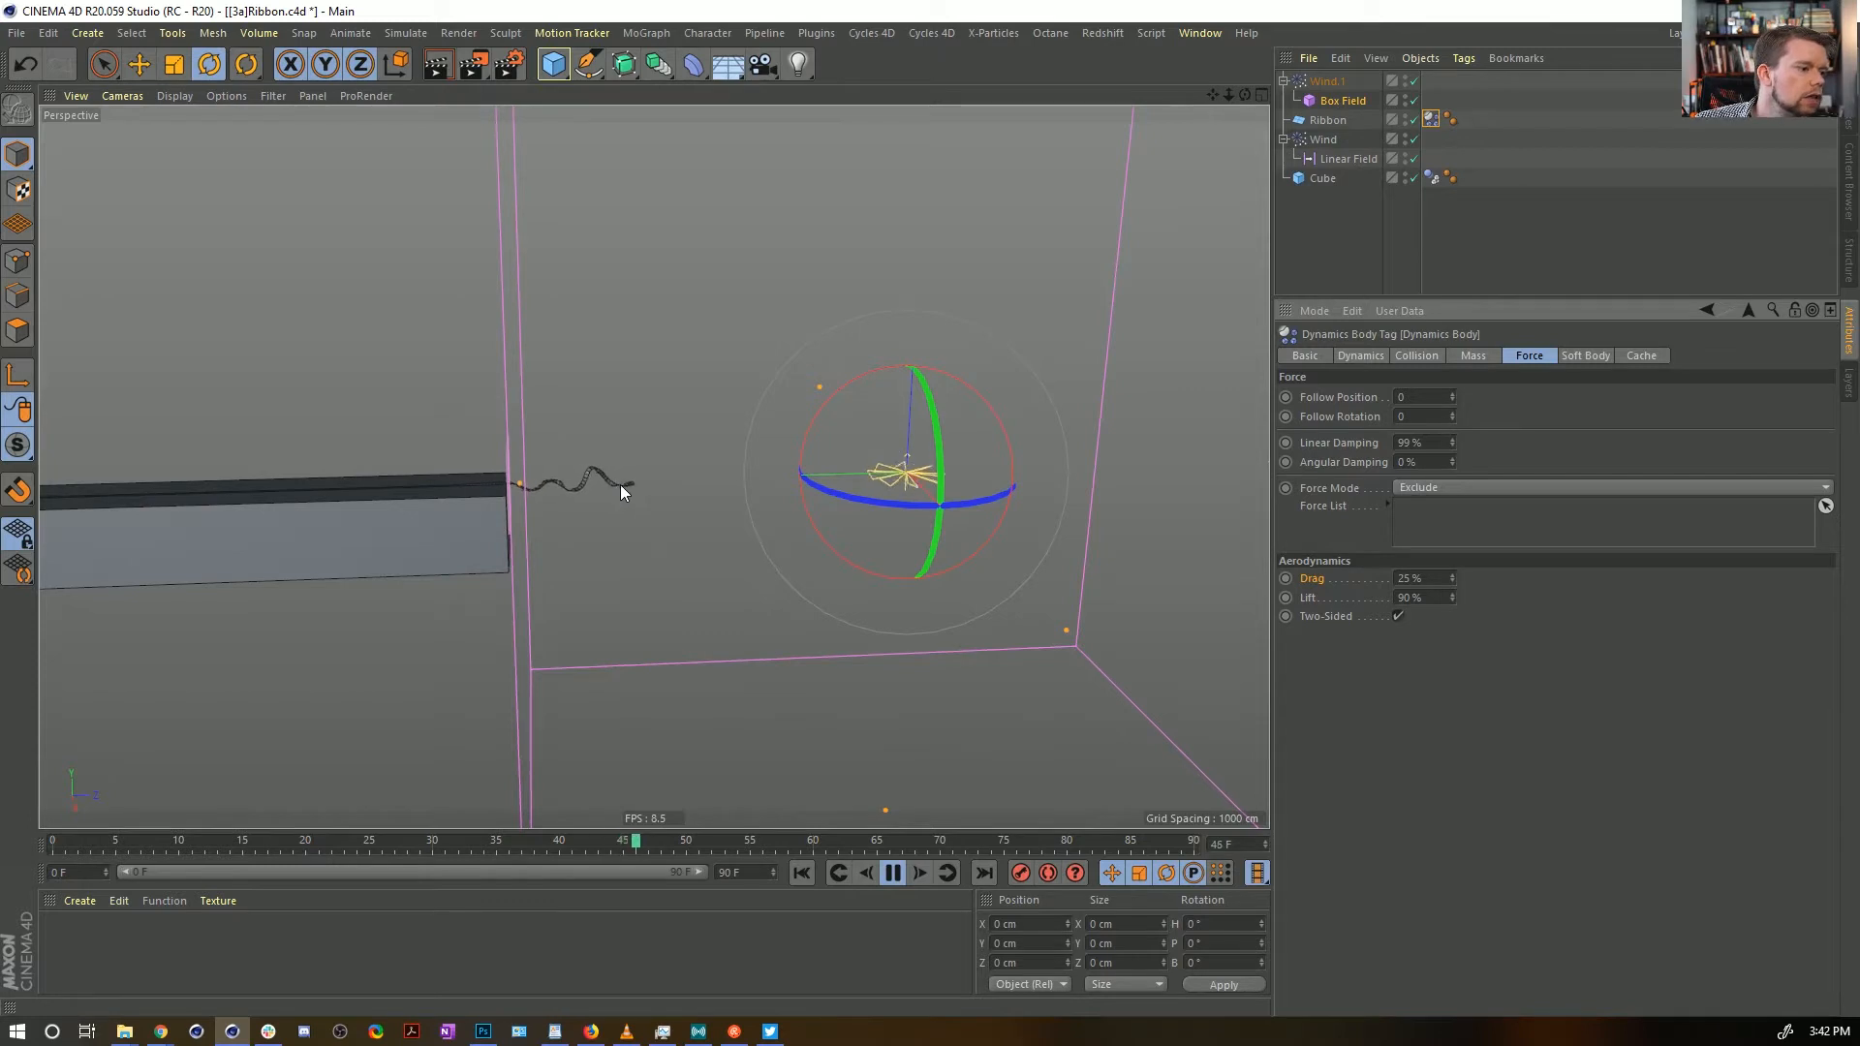
pyautogui.click(802, 873)
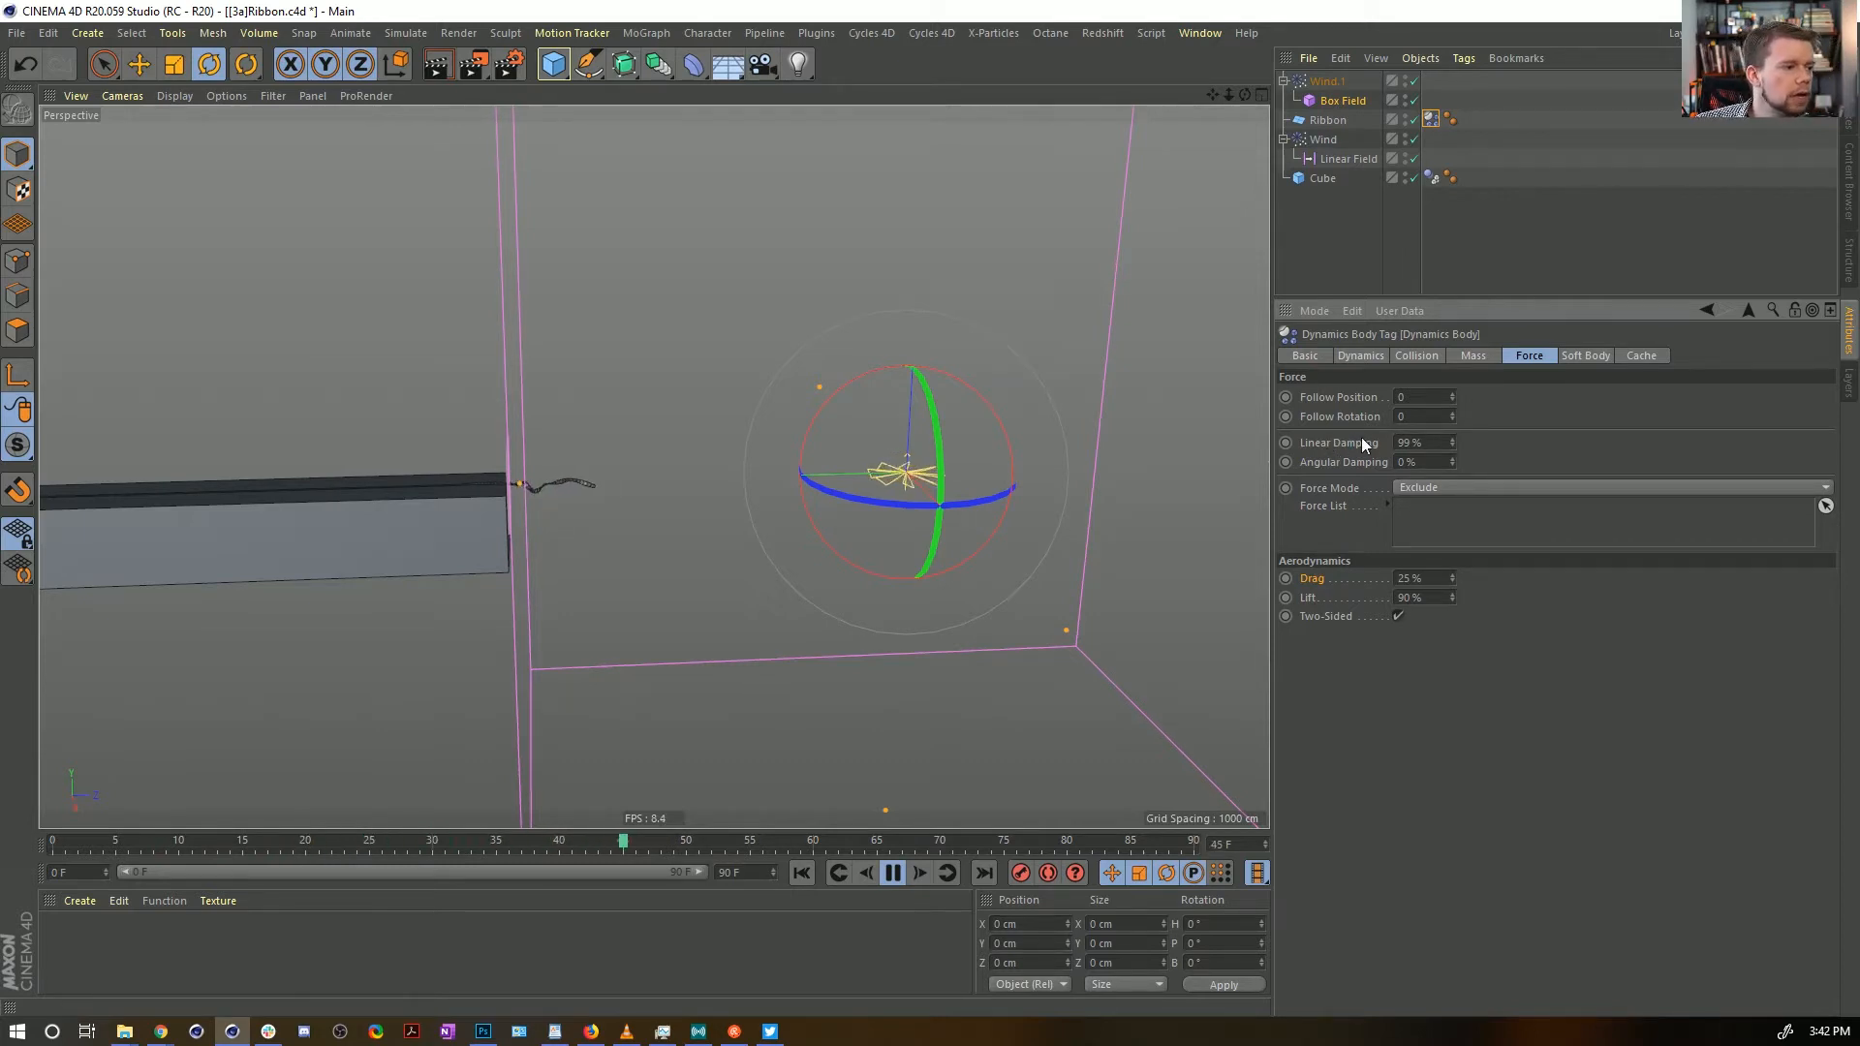
# Set the speed of the wind with the linear field to 255 cm and replay the simulation from the first frame
pyautogui.click(1323, 140)
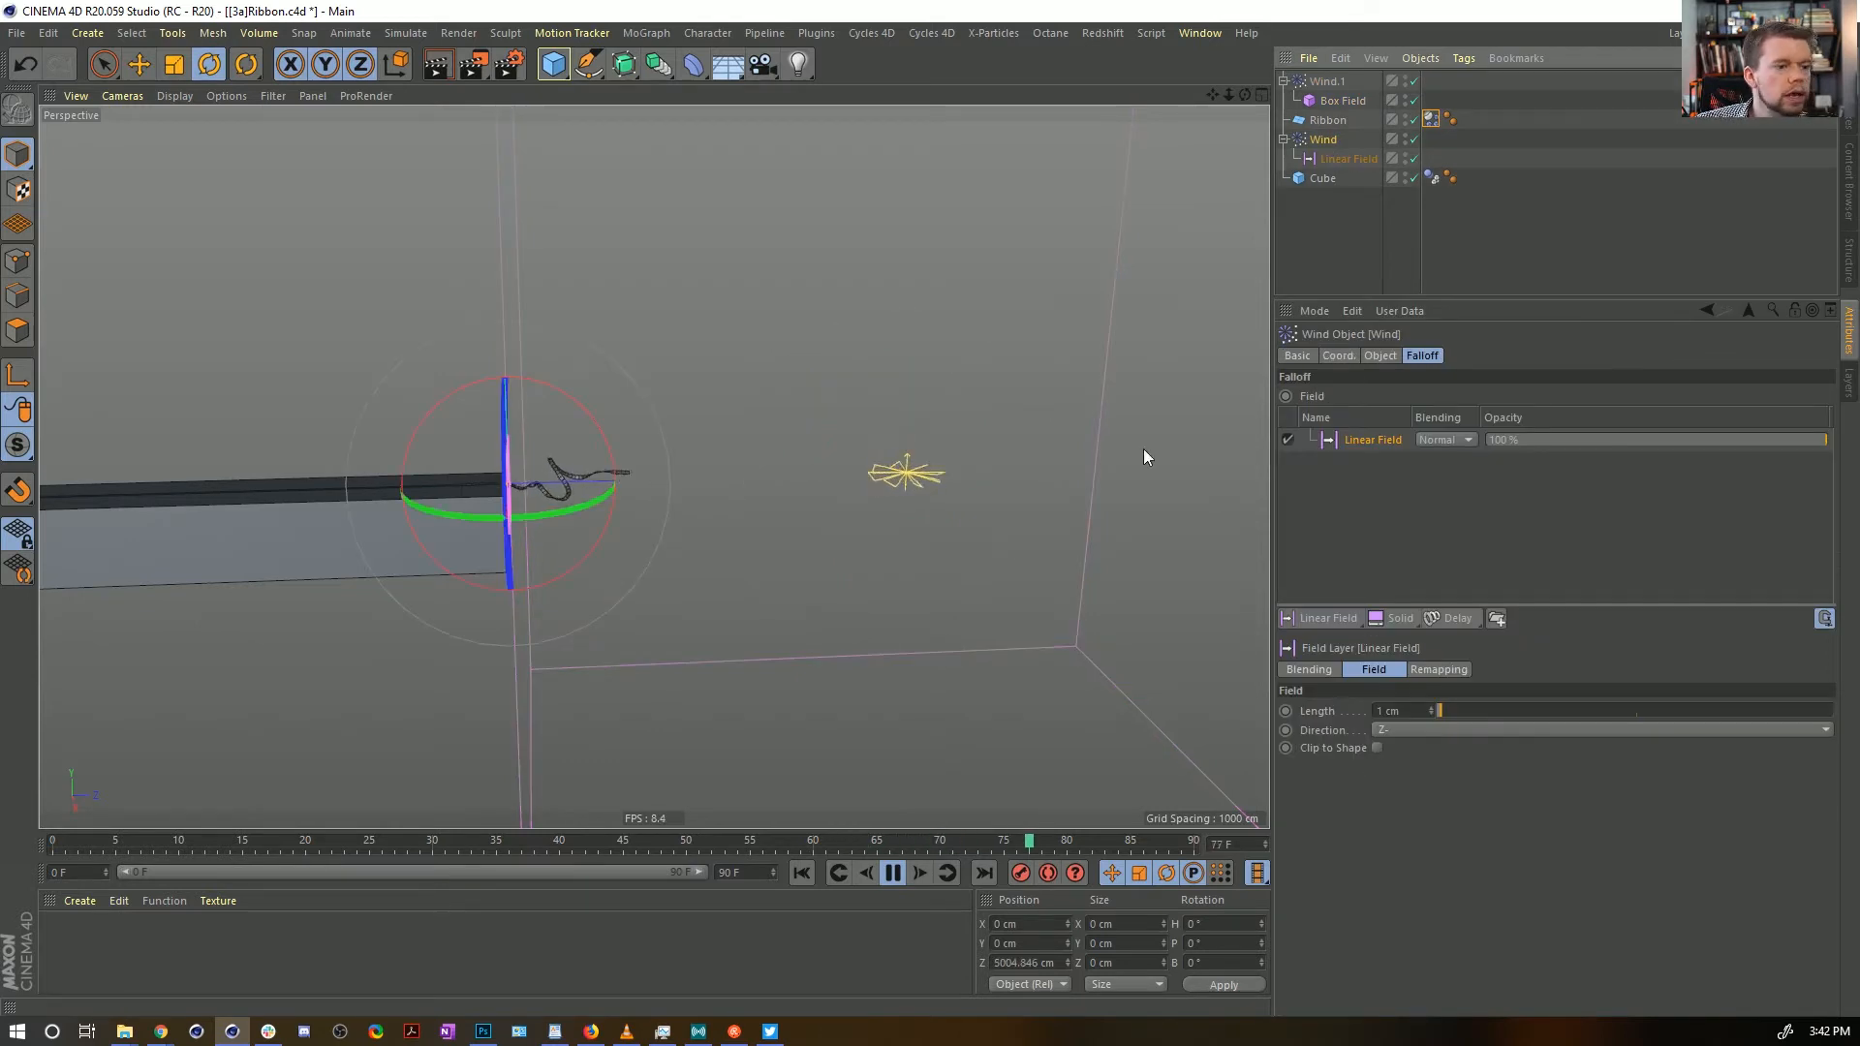
pyautogui.scroll(2, 562, 473)
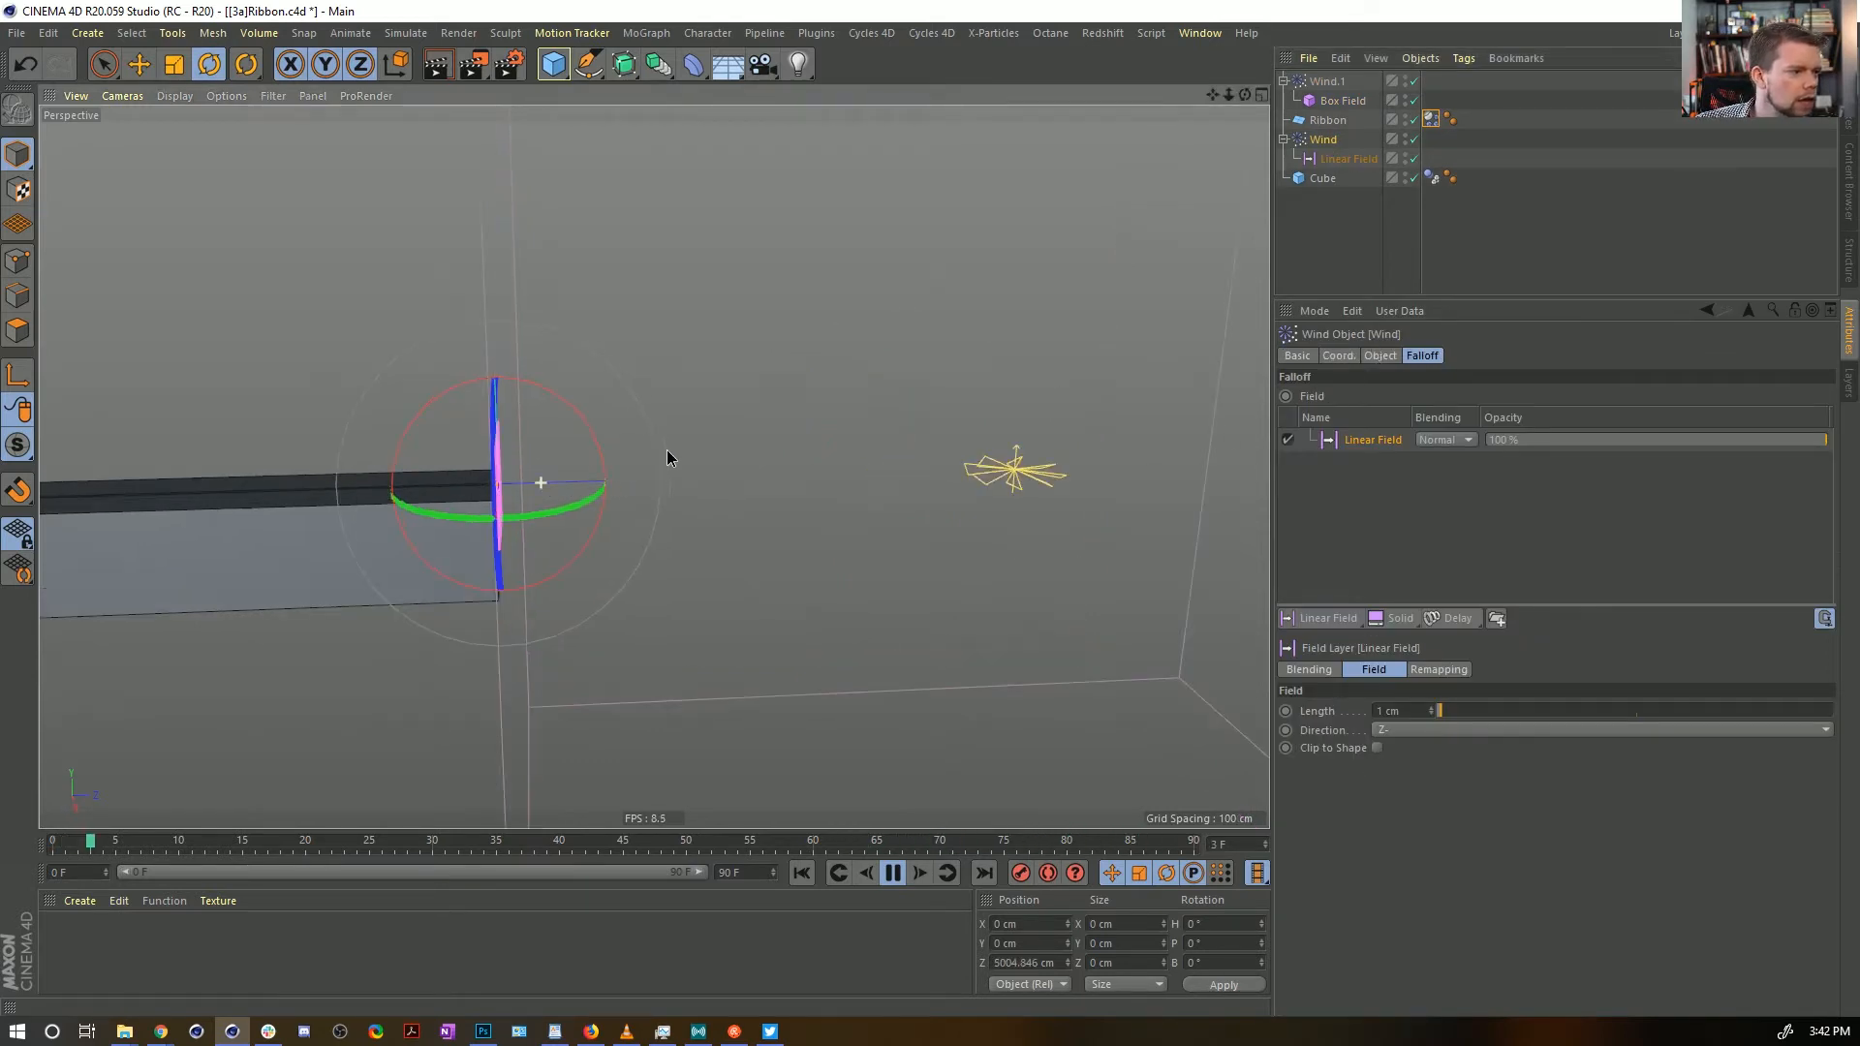
pyautogui.keyDown('alt'); pyautogui.moveTo(666, 451); pyautogui.dragTo(581, 472, button='right'); pyautogui.keyUp('alt')
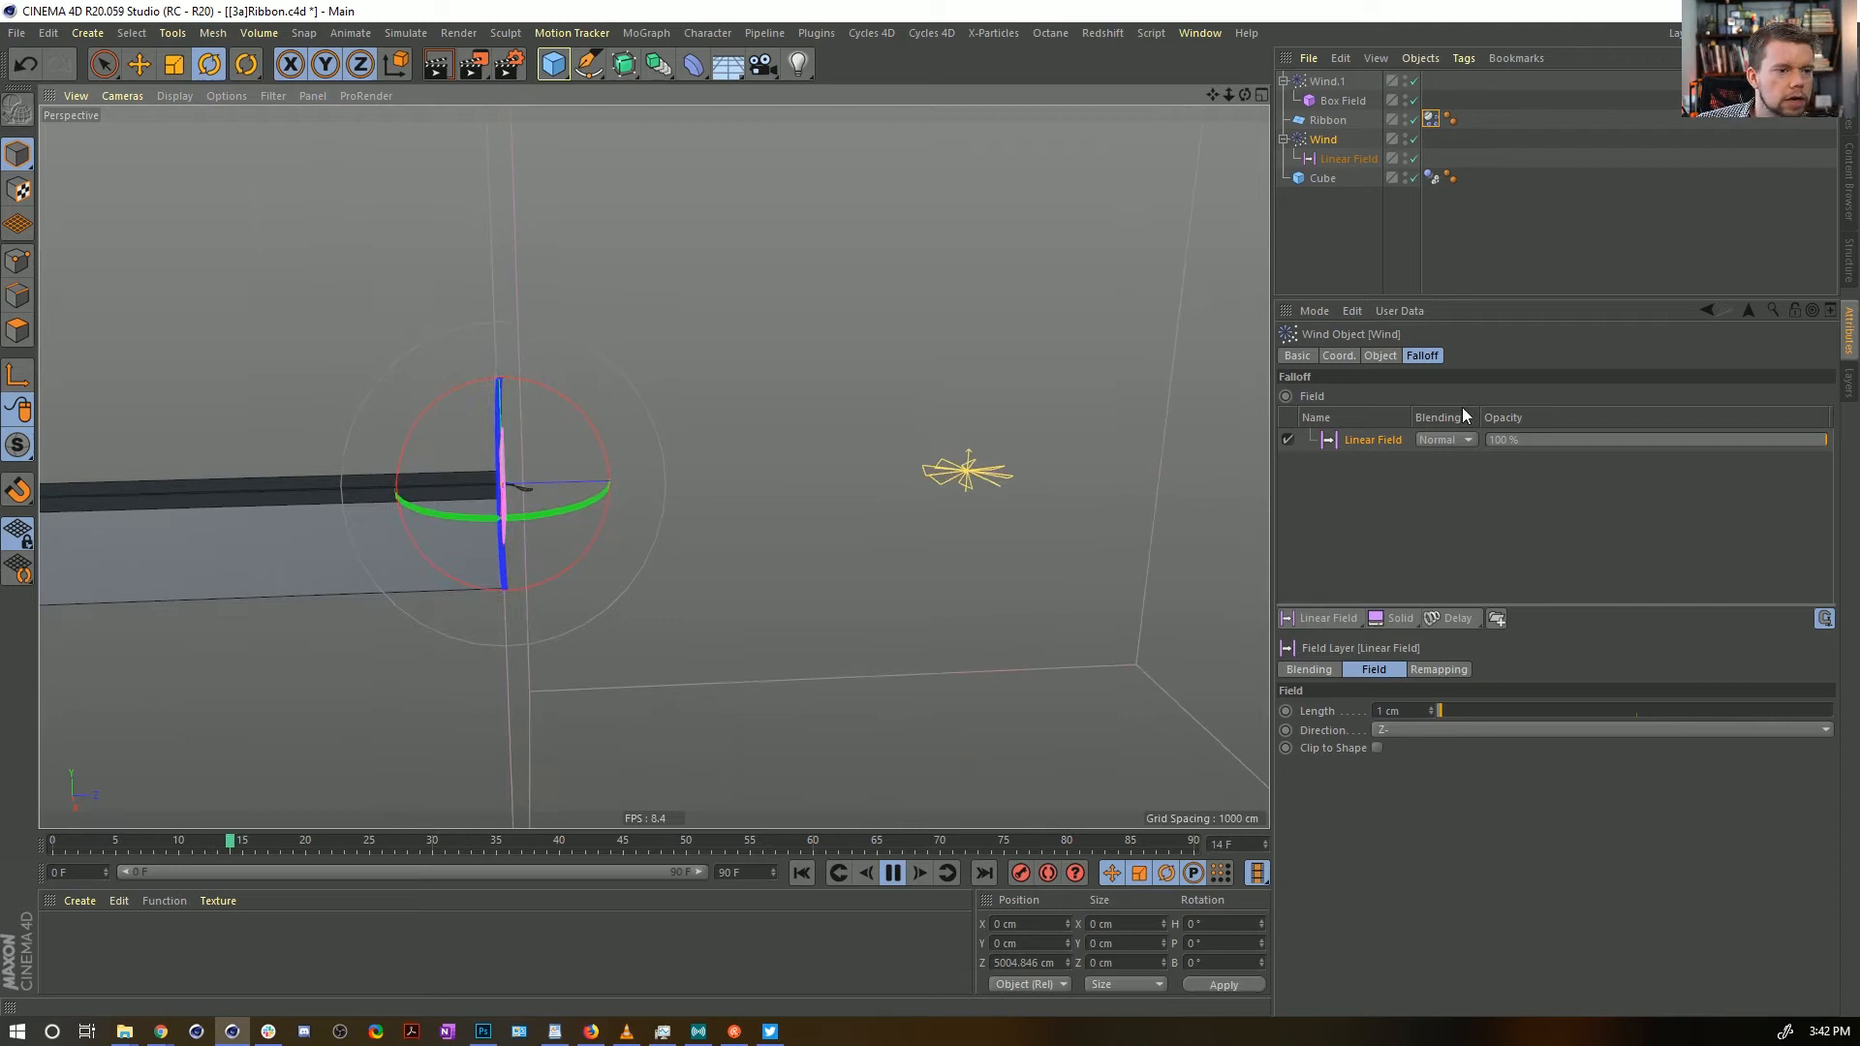
pyautogui.click(1389, 359)
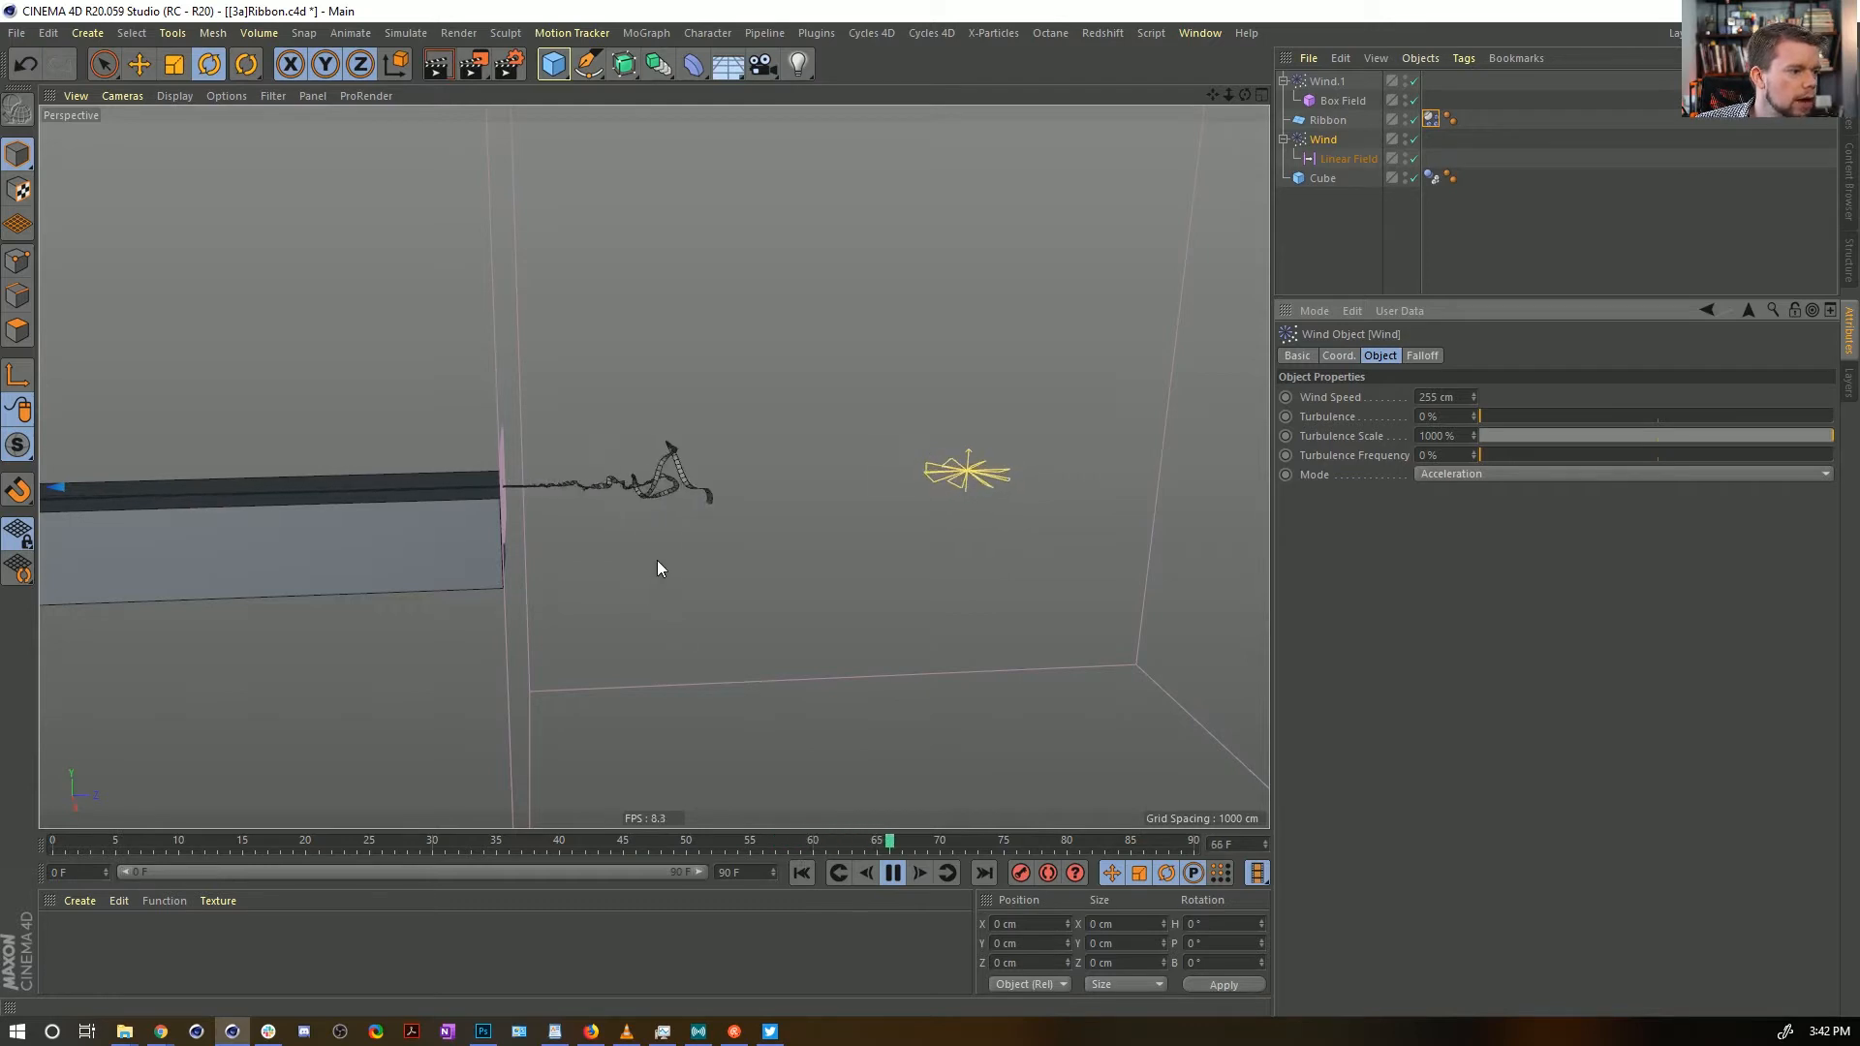
pyautogui.click(800, 872)
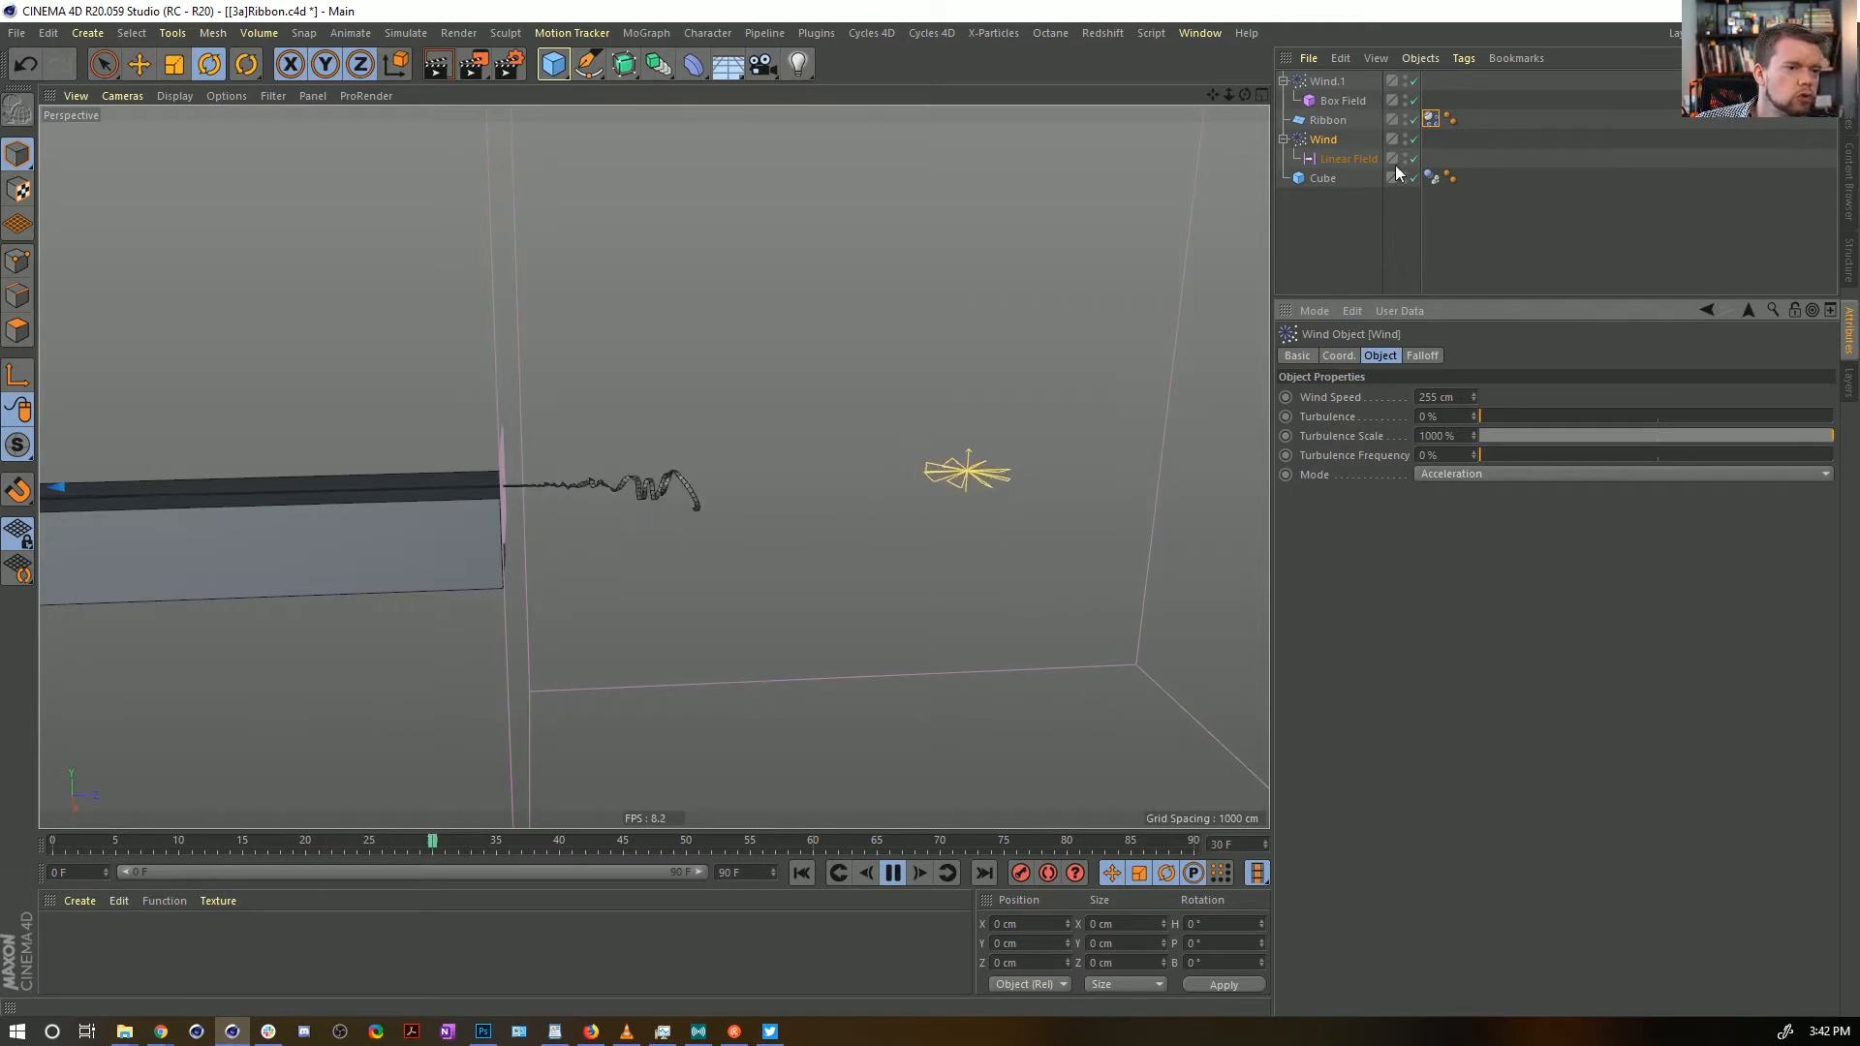
# Change the box field limiting Wind.1 to a Spherical Field with a size of 1000 cm
pyautogui.click(1329, 82)
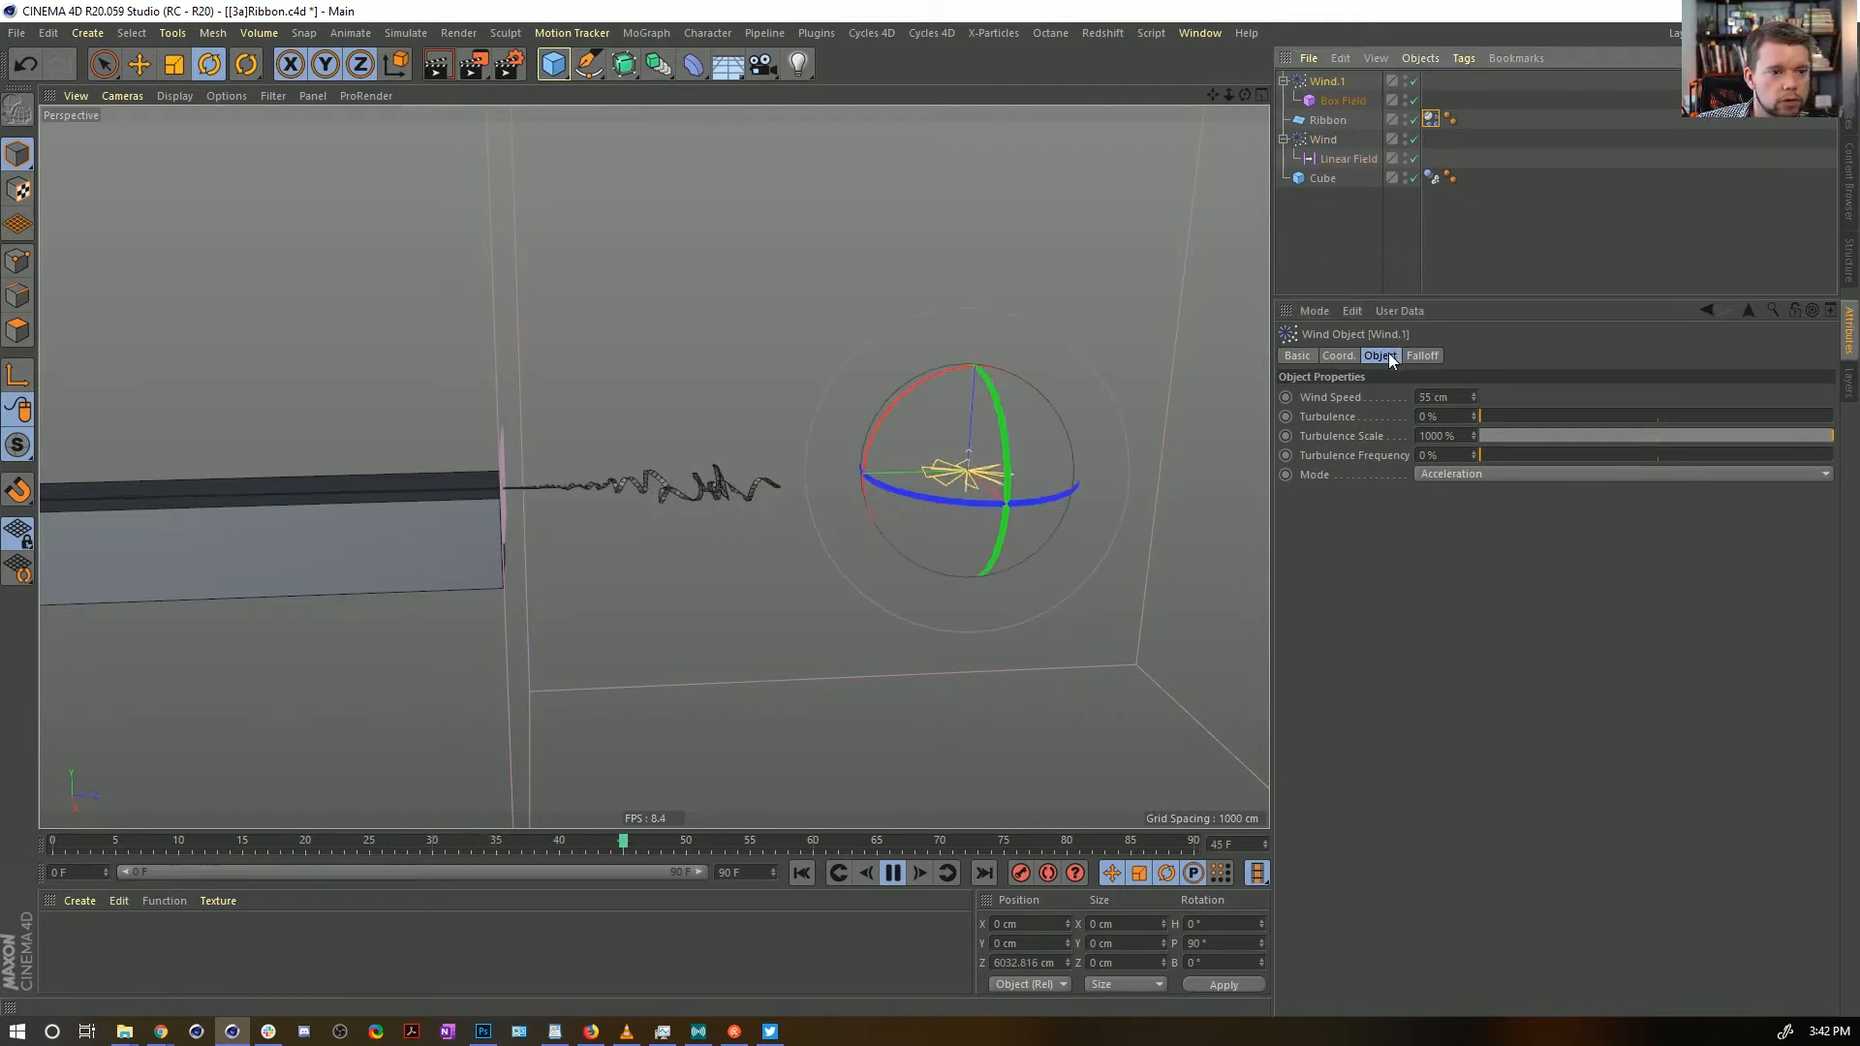
pyautogui.click(1422, 355)
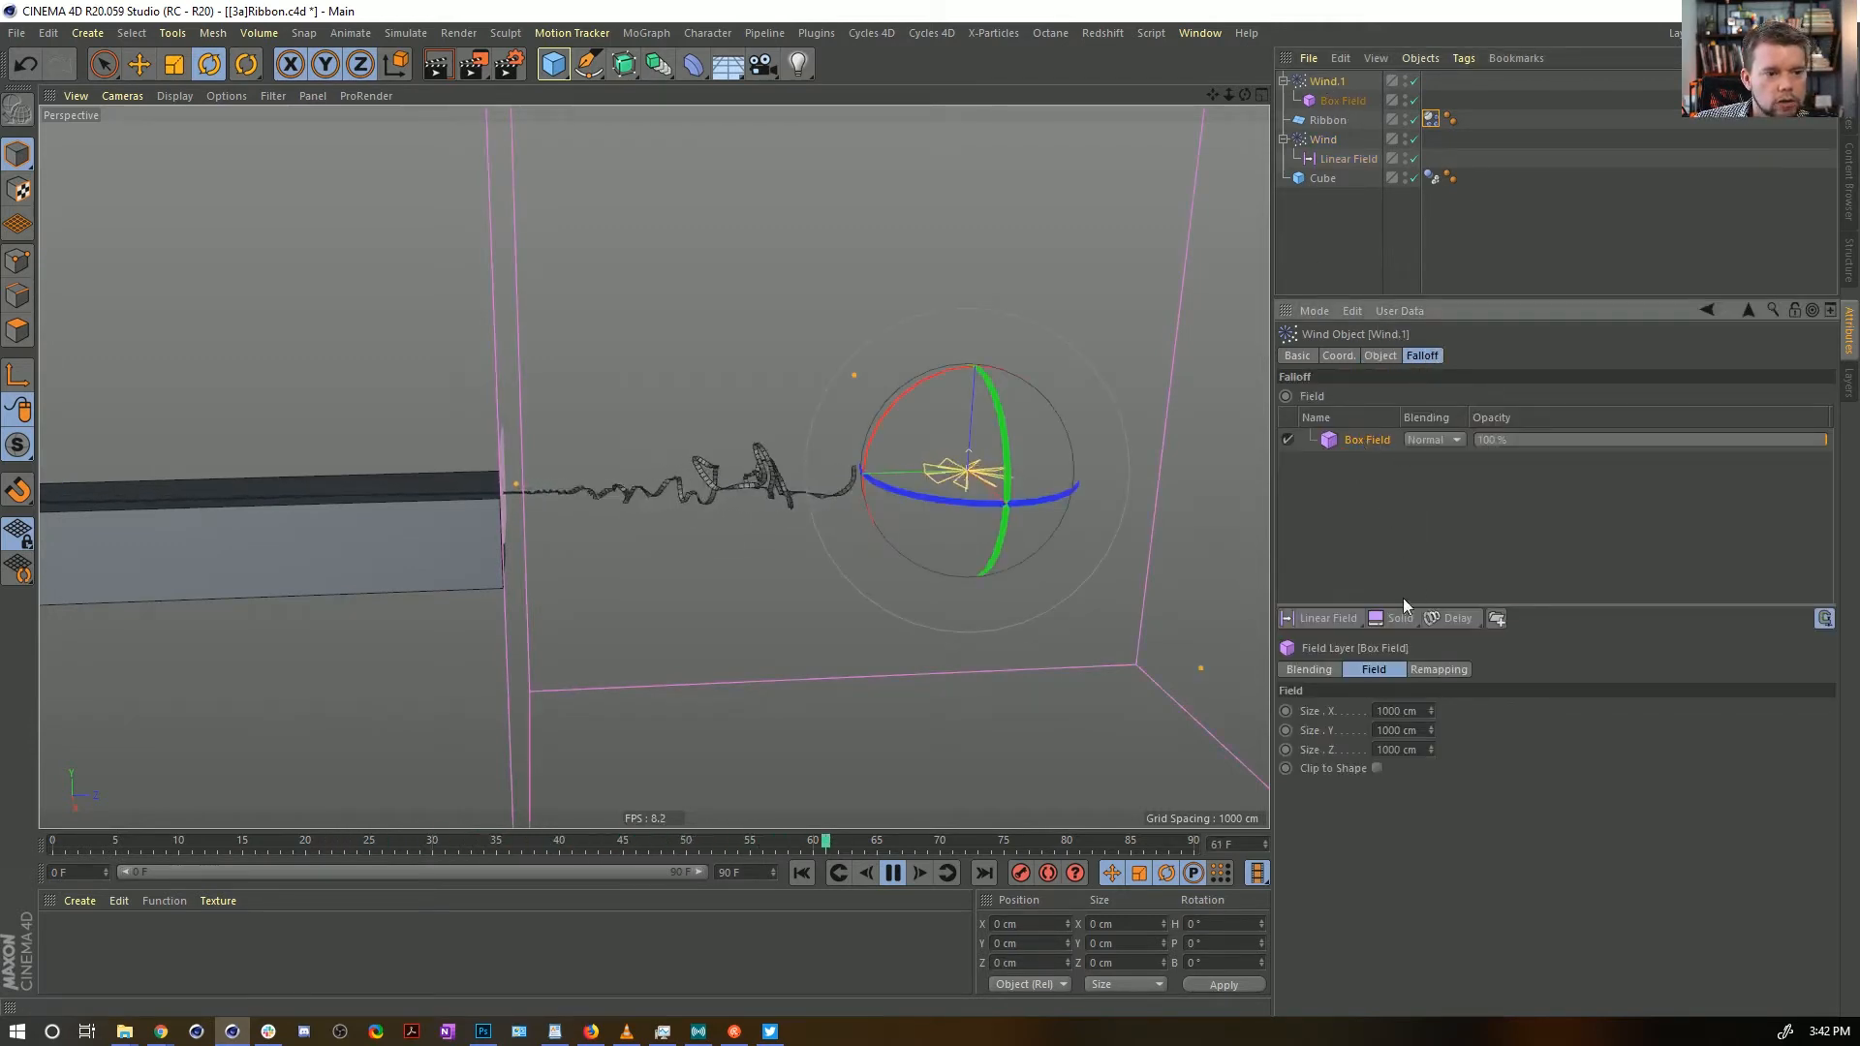
pyautogui.click(1337, 616)
pyautogui.click(1315, 105)
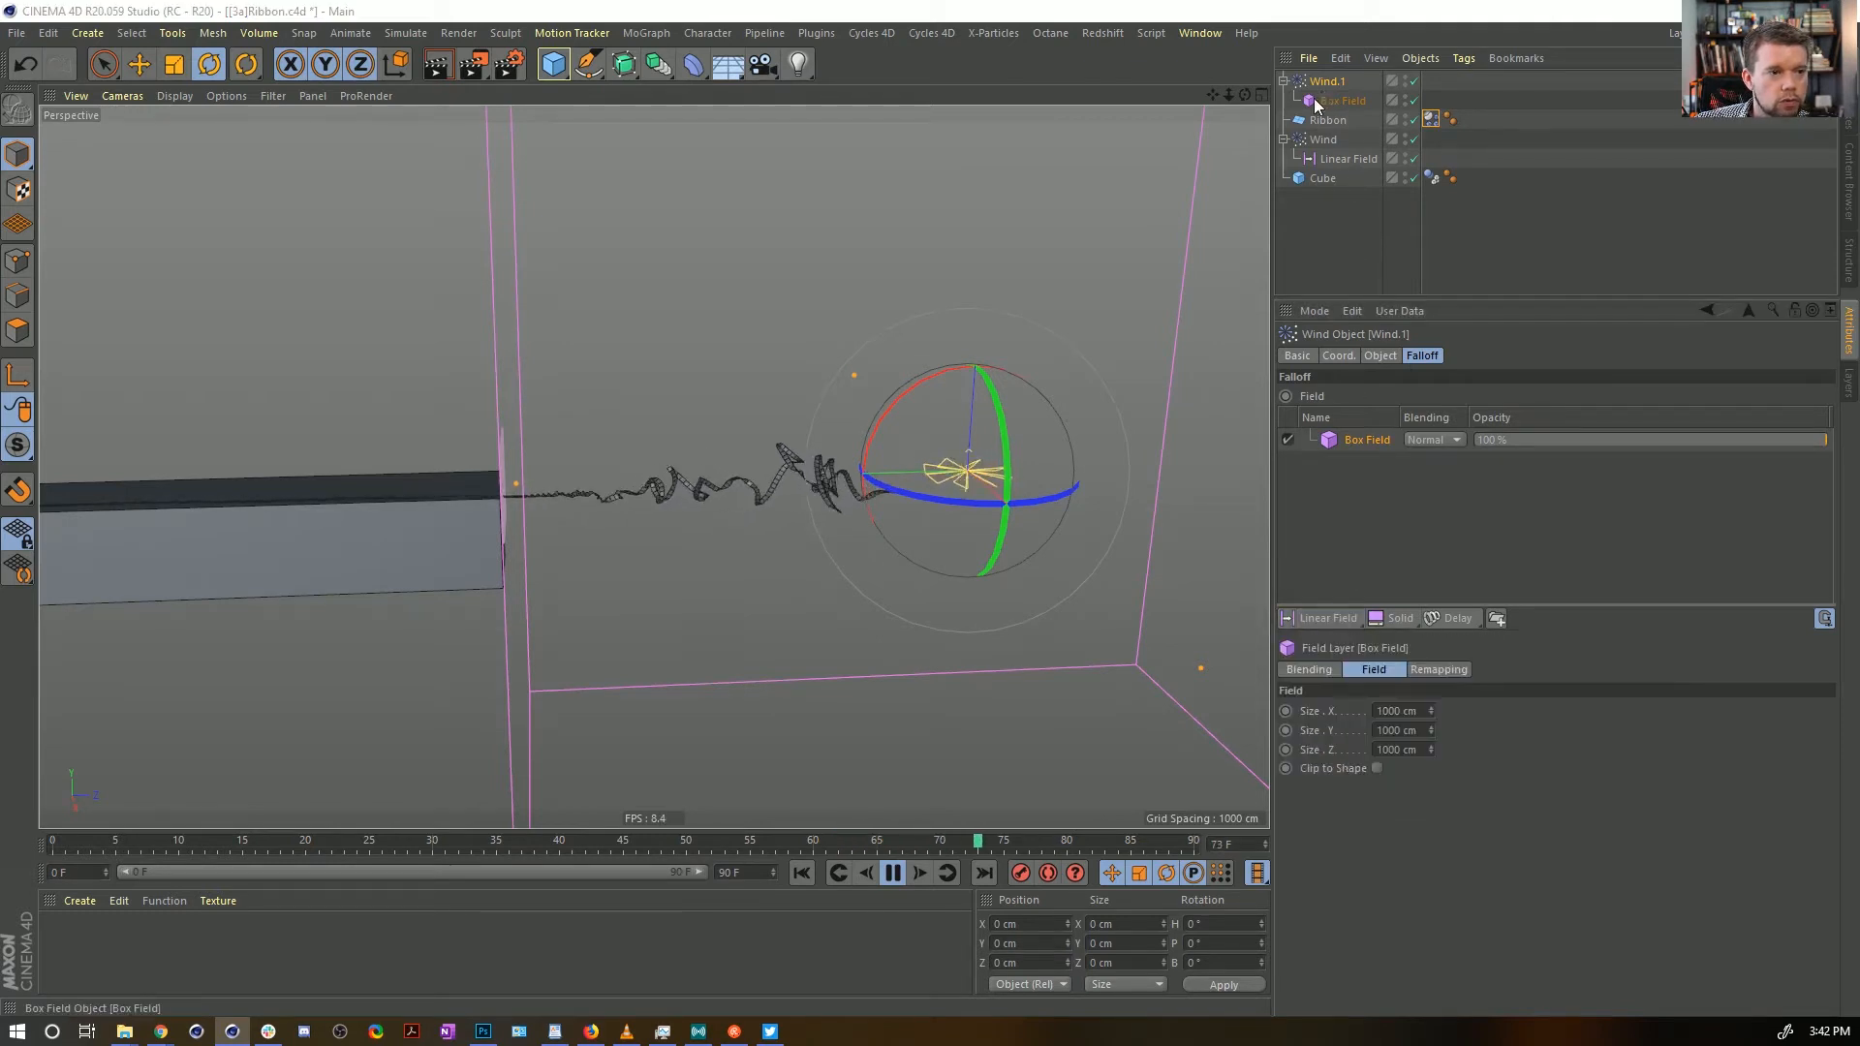
pyautogui.click(1317, 105)
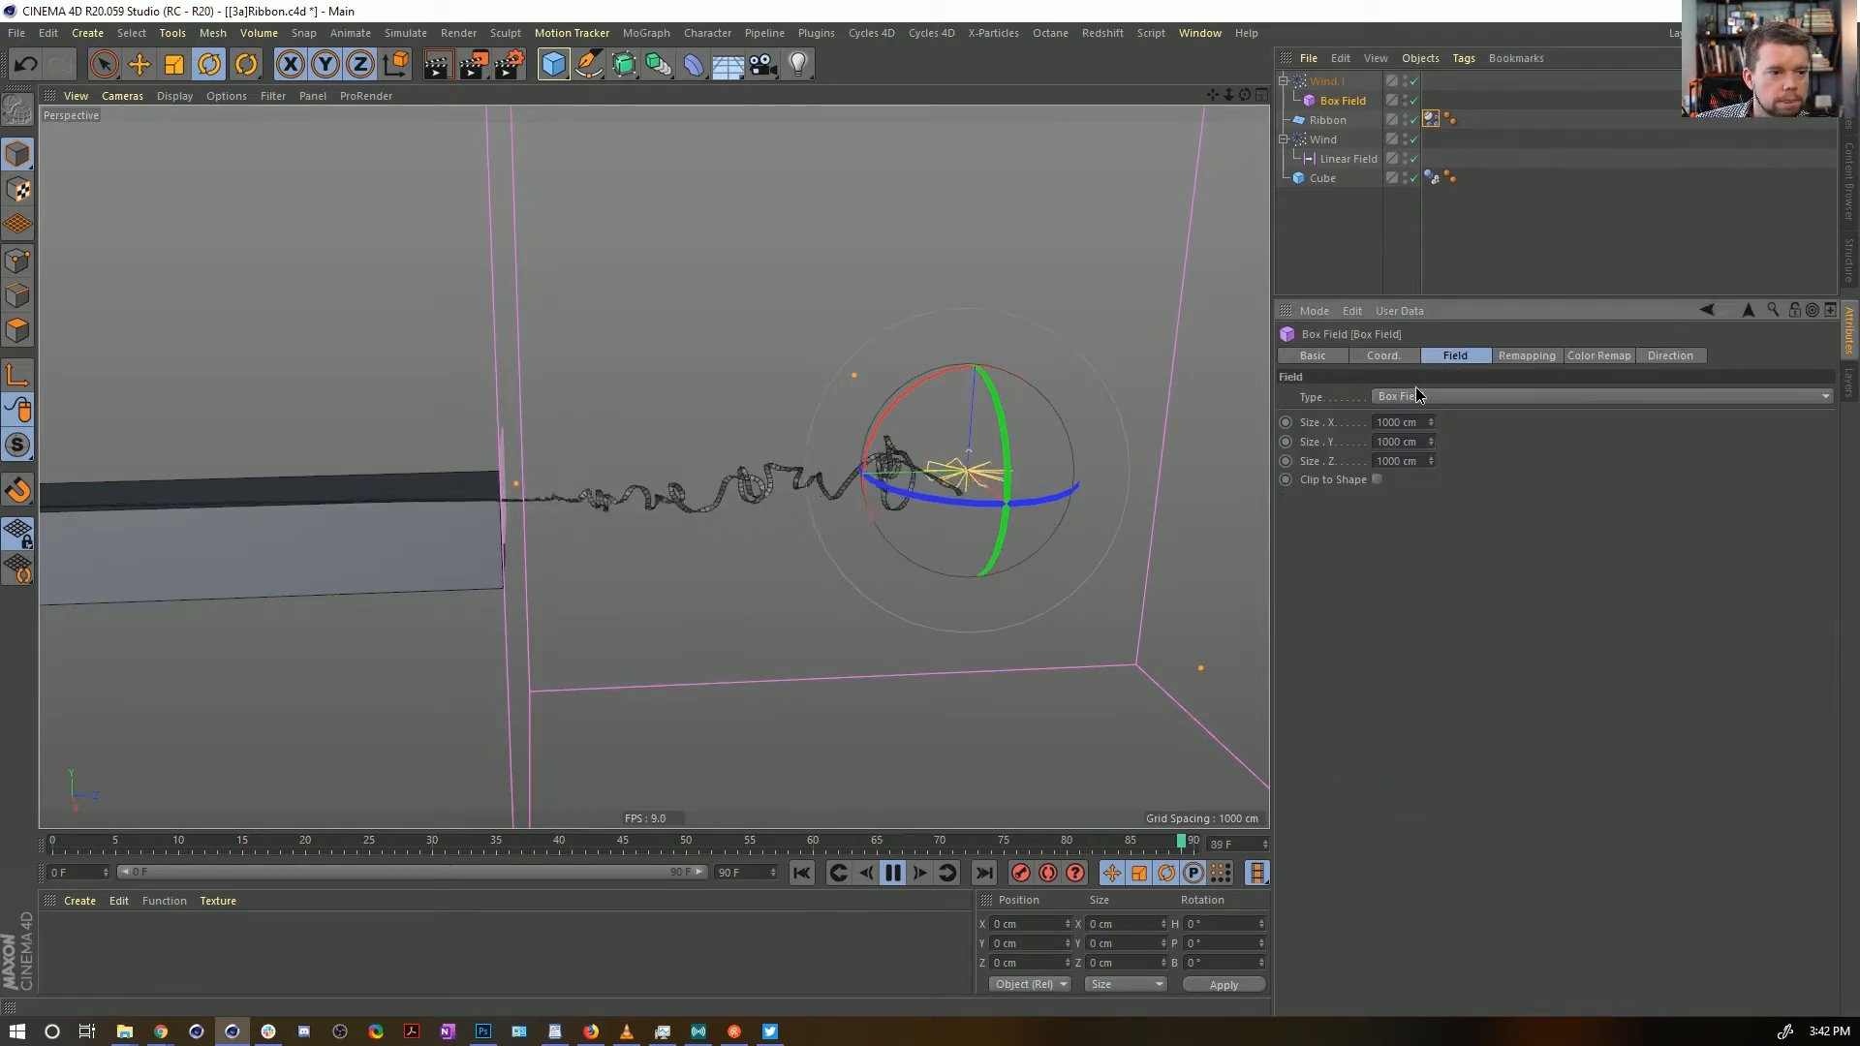
pyautogui.click(1416, 396)
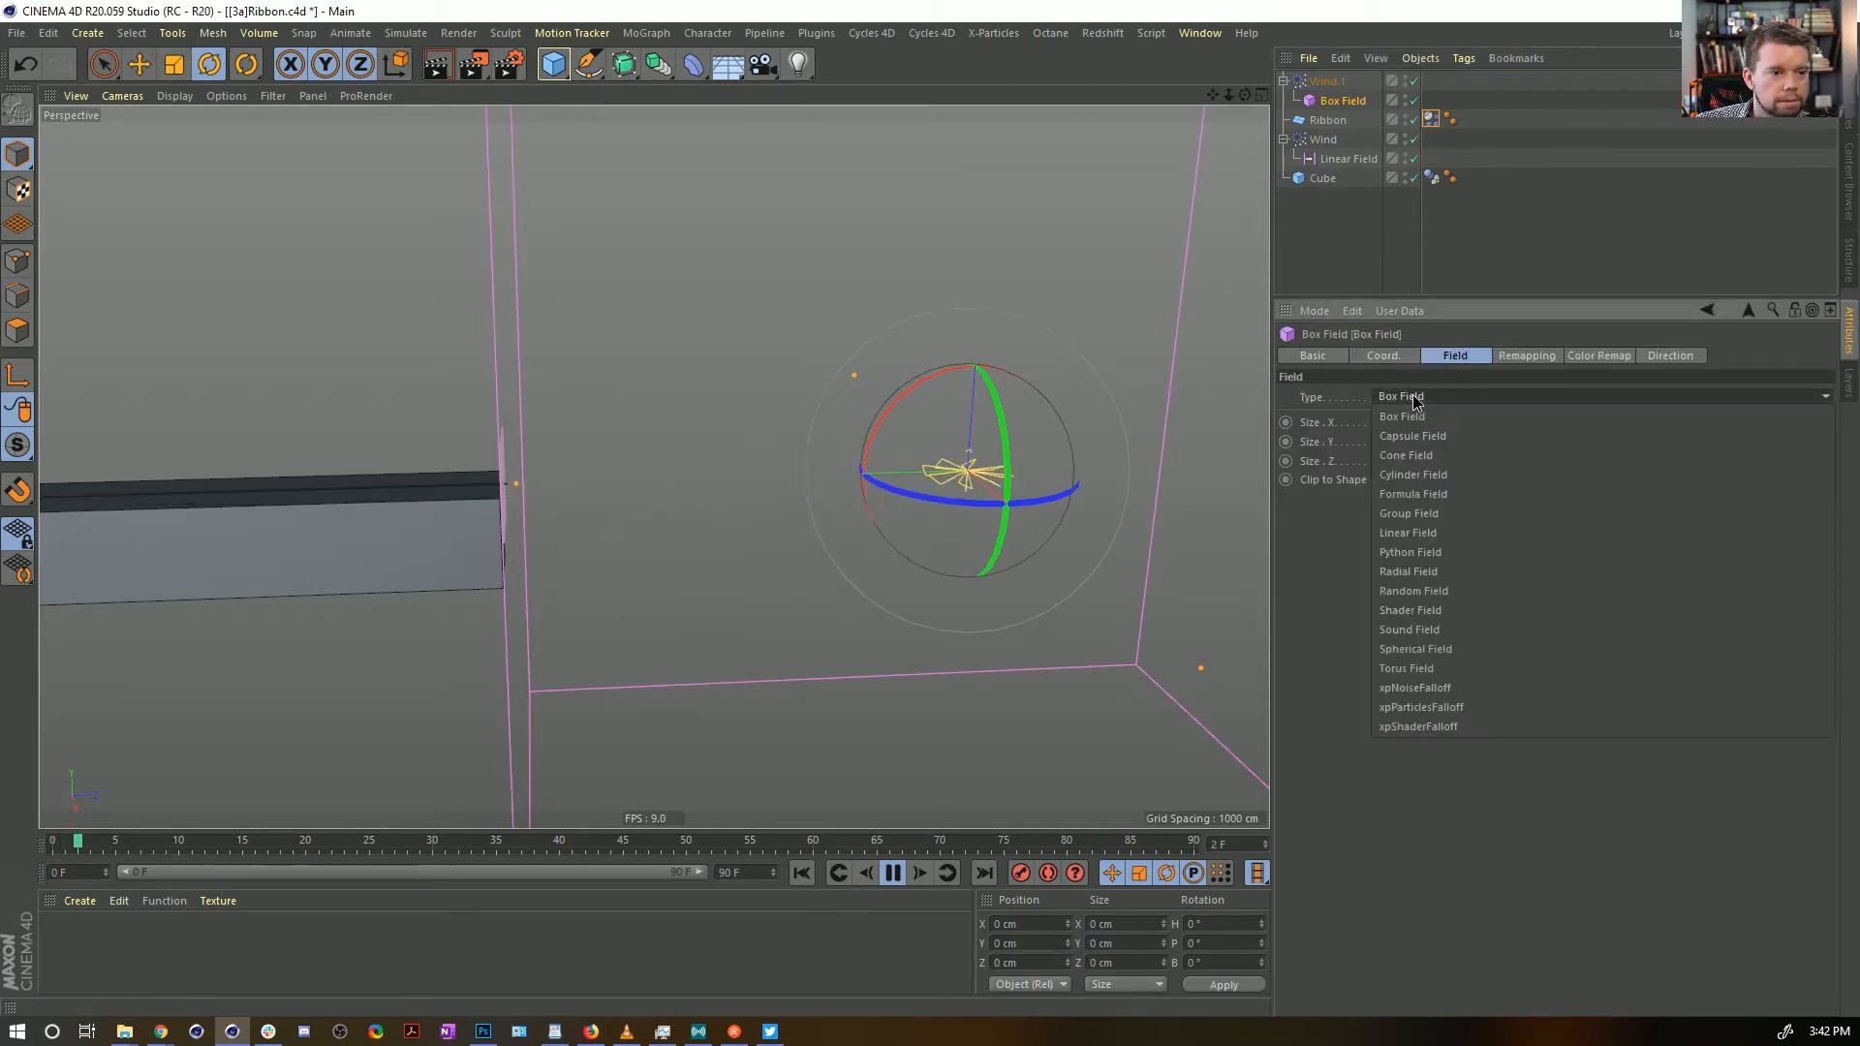
pyautogui.click(1438, 650)
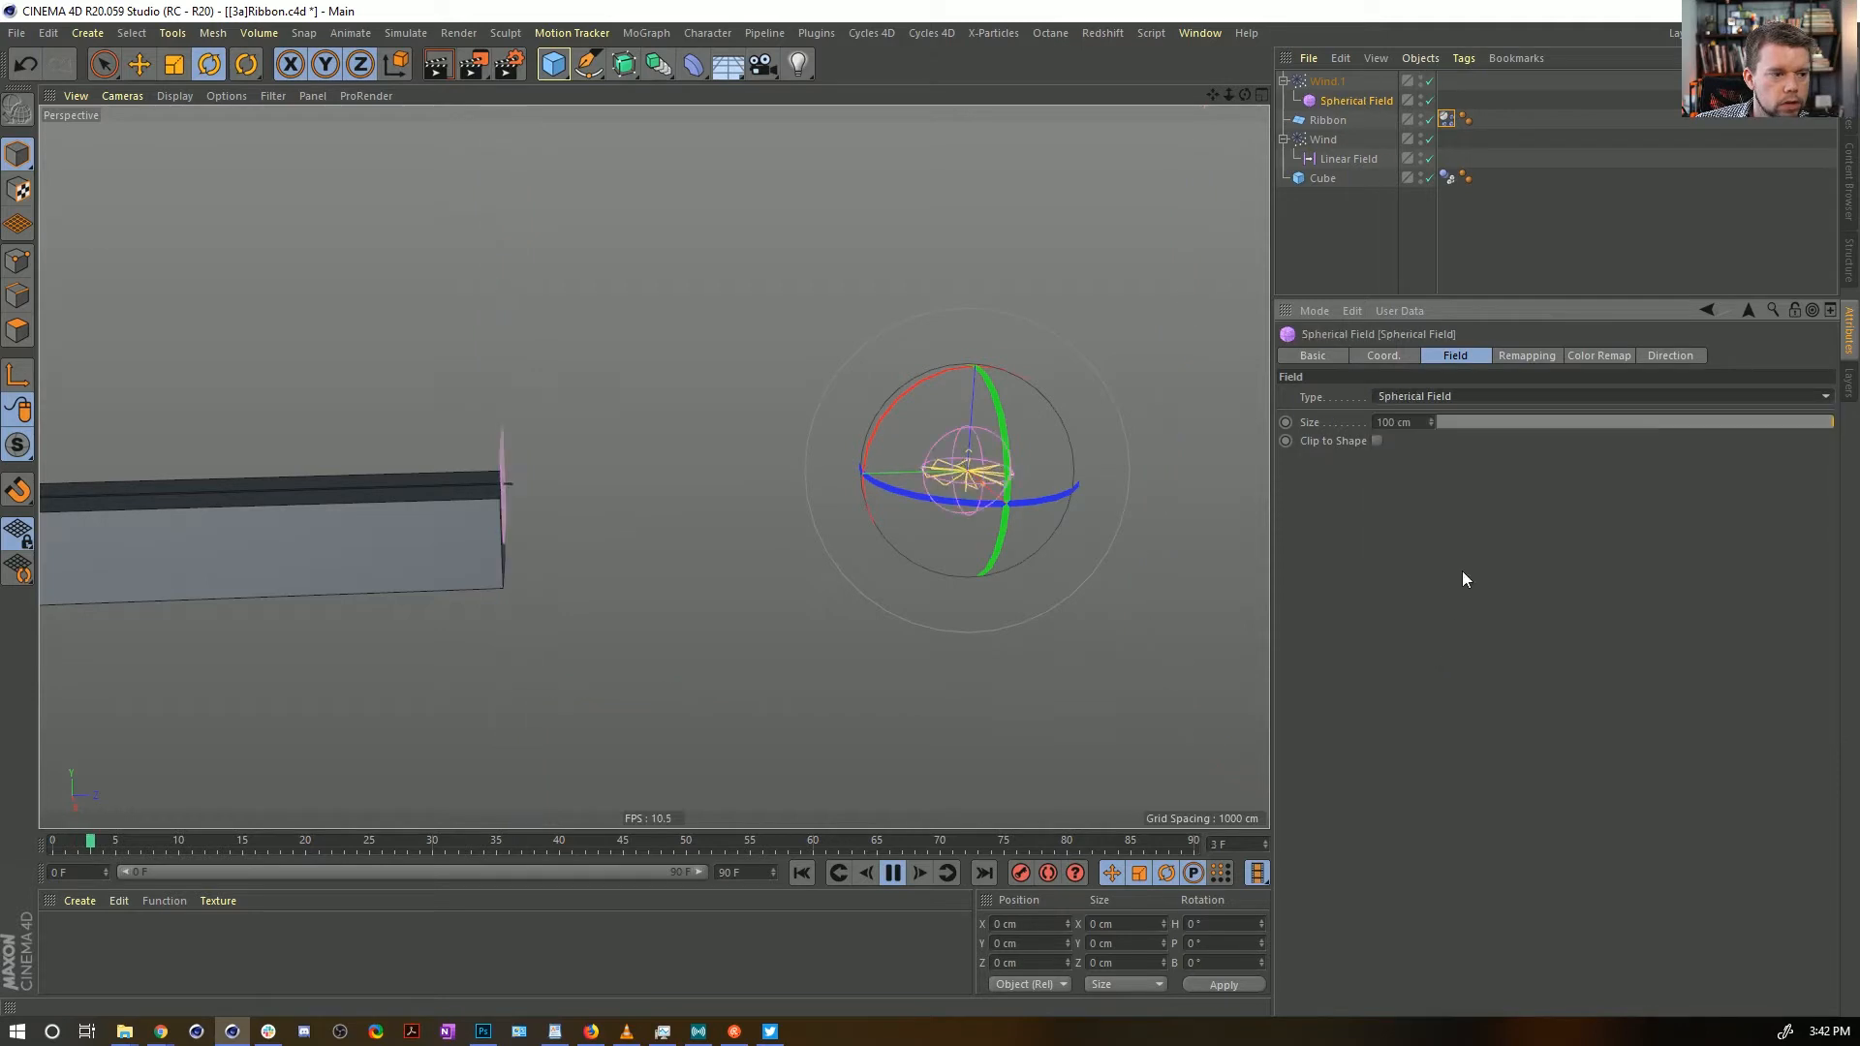
pyautogui.click(1386, 425)
pyautogui.write('0')
pyautogui.press('Return')
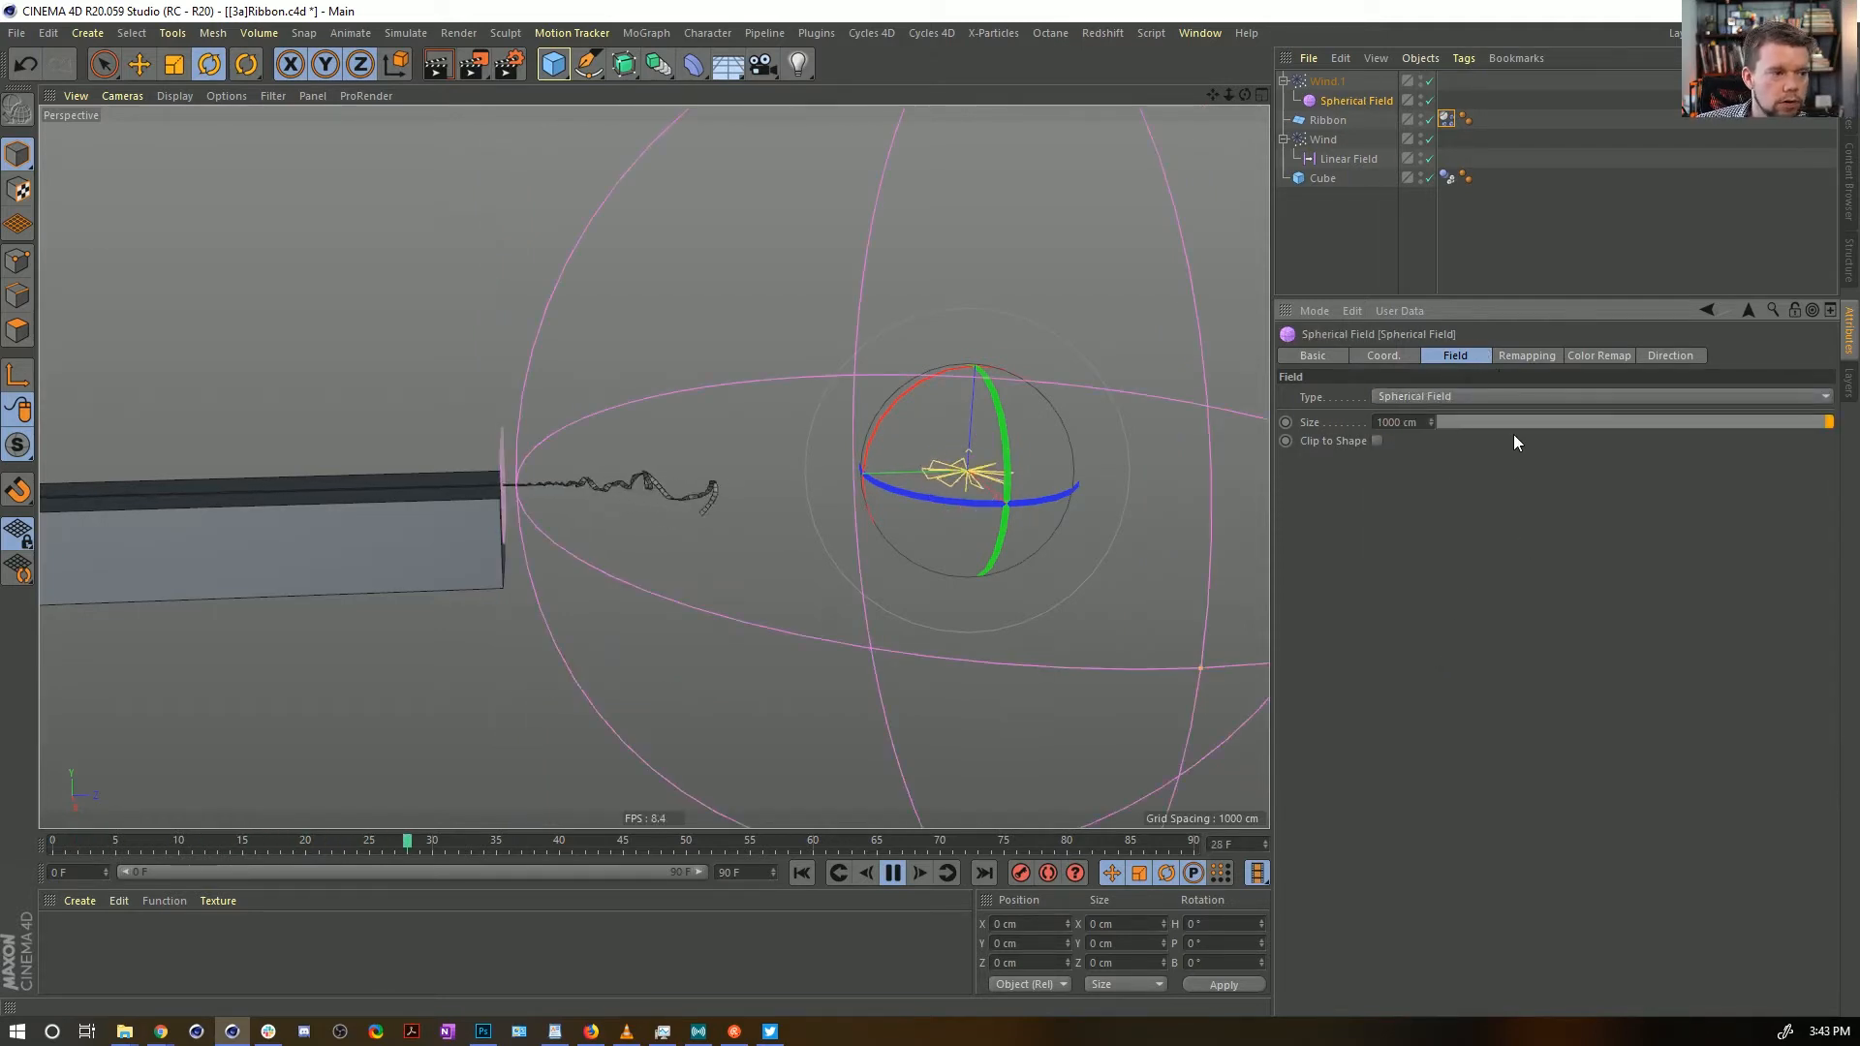
# Set Wind.1's speed to 155 cm and reduce its spherical field's size to 500 cm
pyautogui.click(1327, 81)
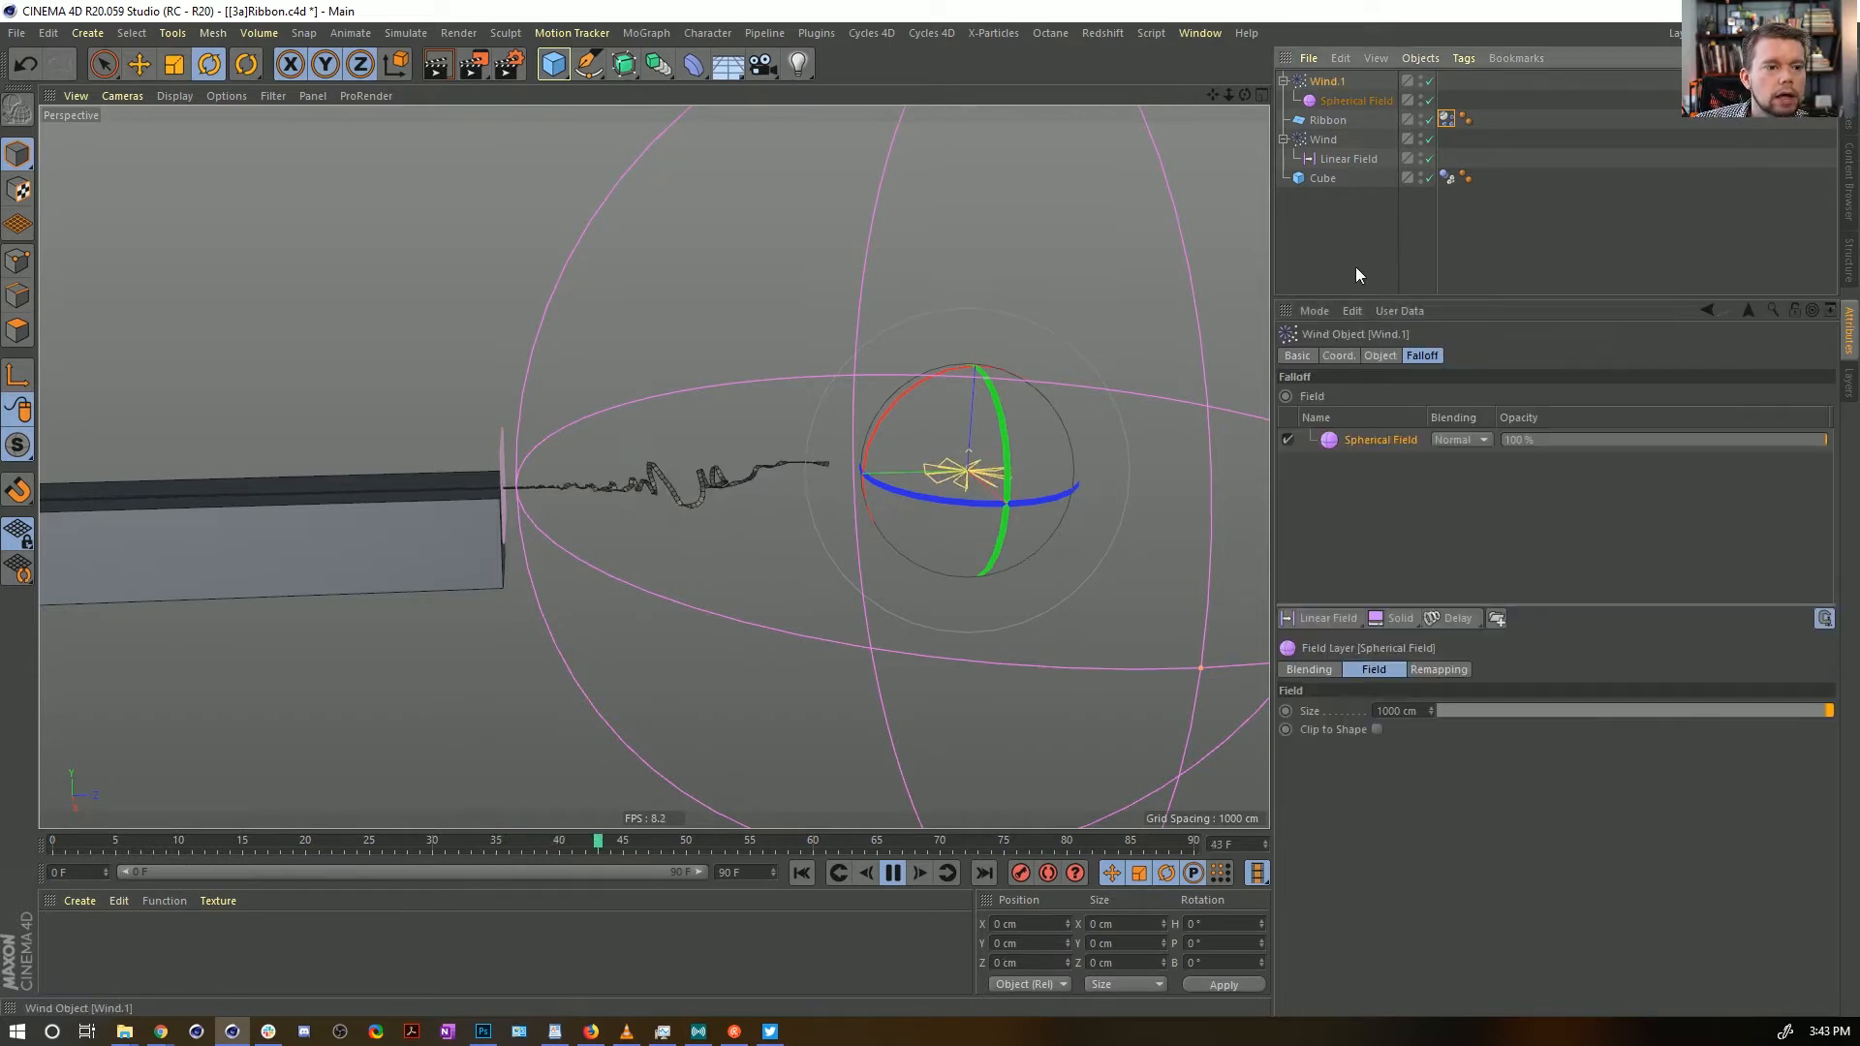
pyautogui.click(1380, 355)
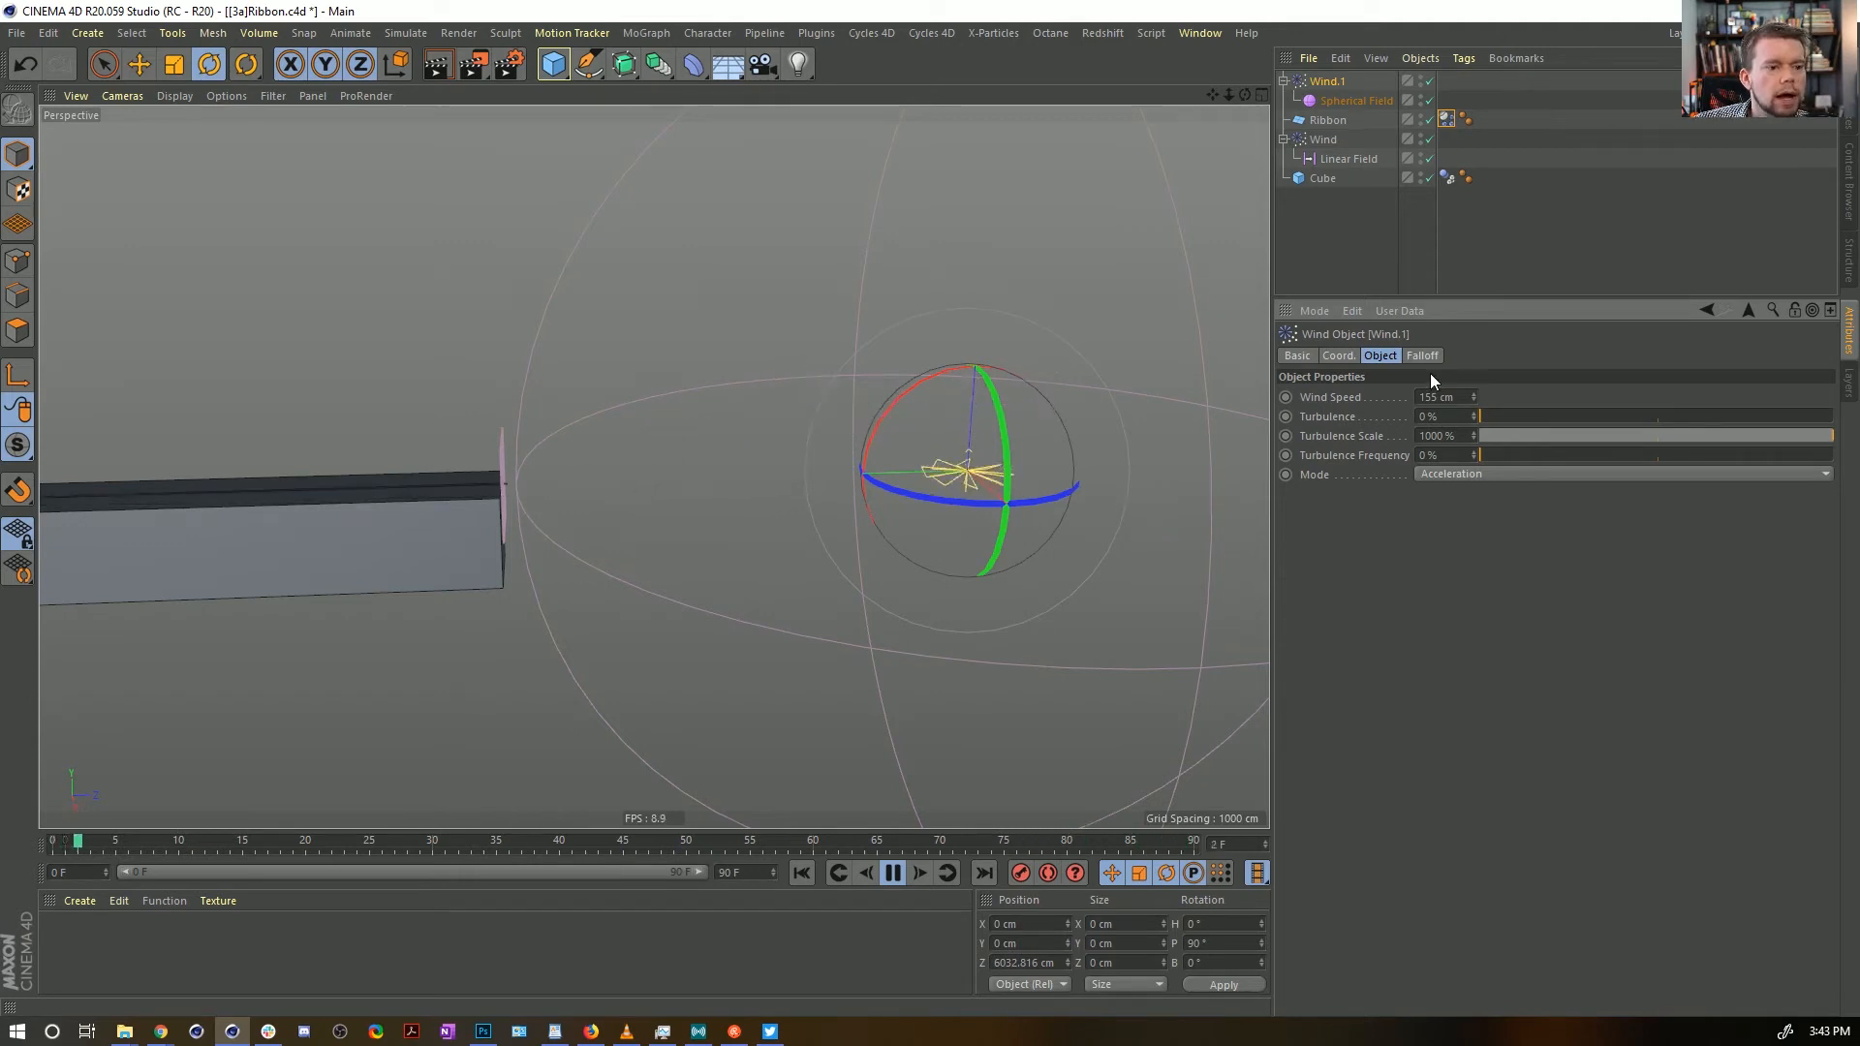
pyautogui.click(1349, 102)
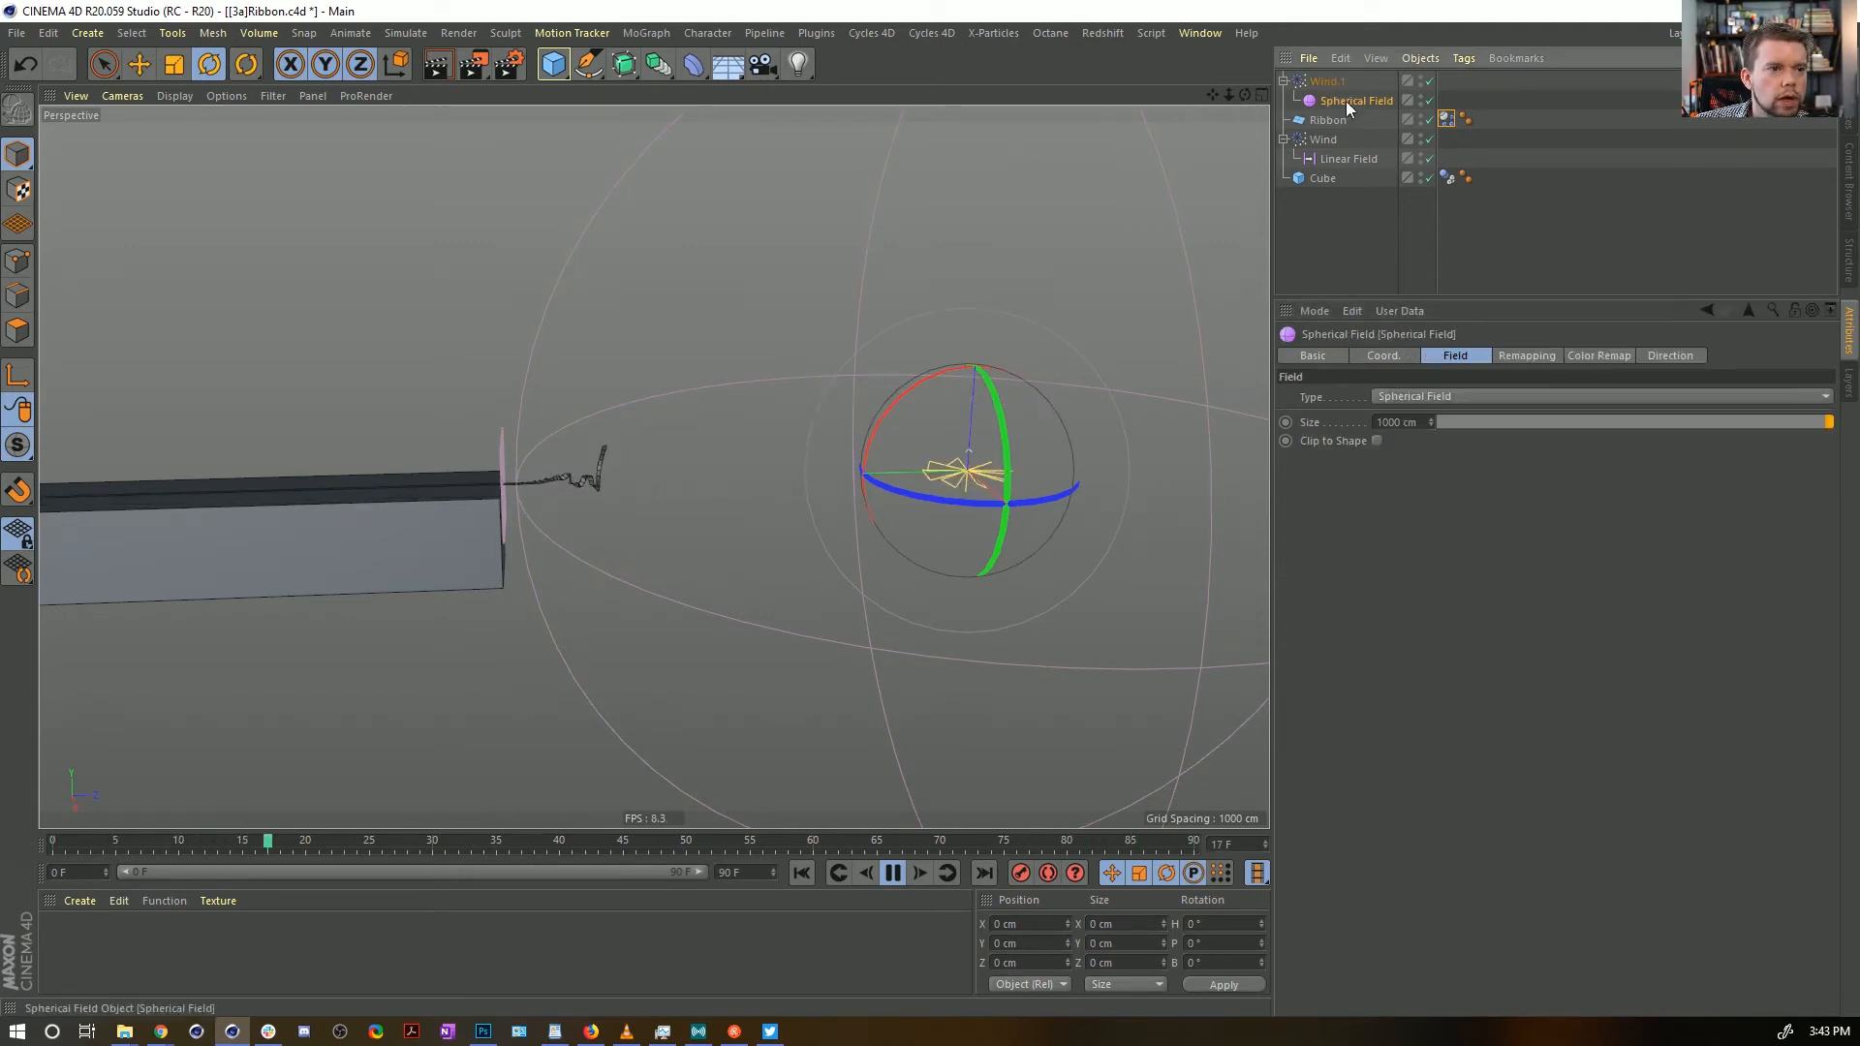
pyautogui.moveTo(1389, 423); pyautogui.dragTo(1332, 423)
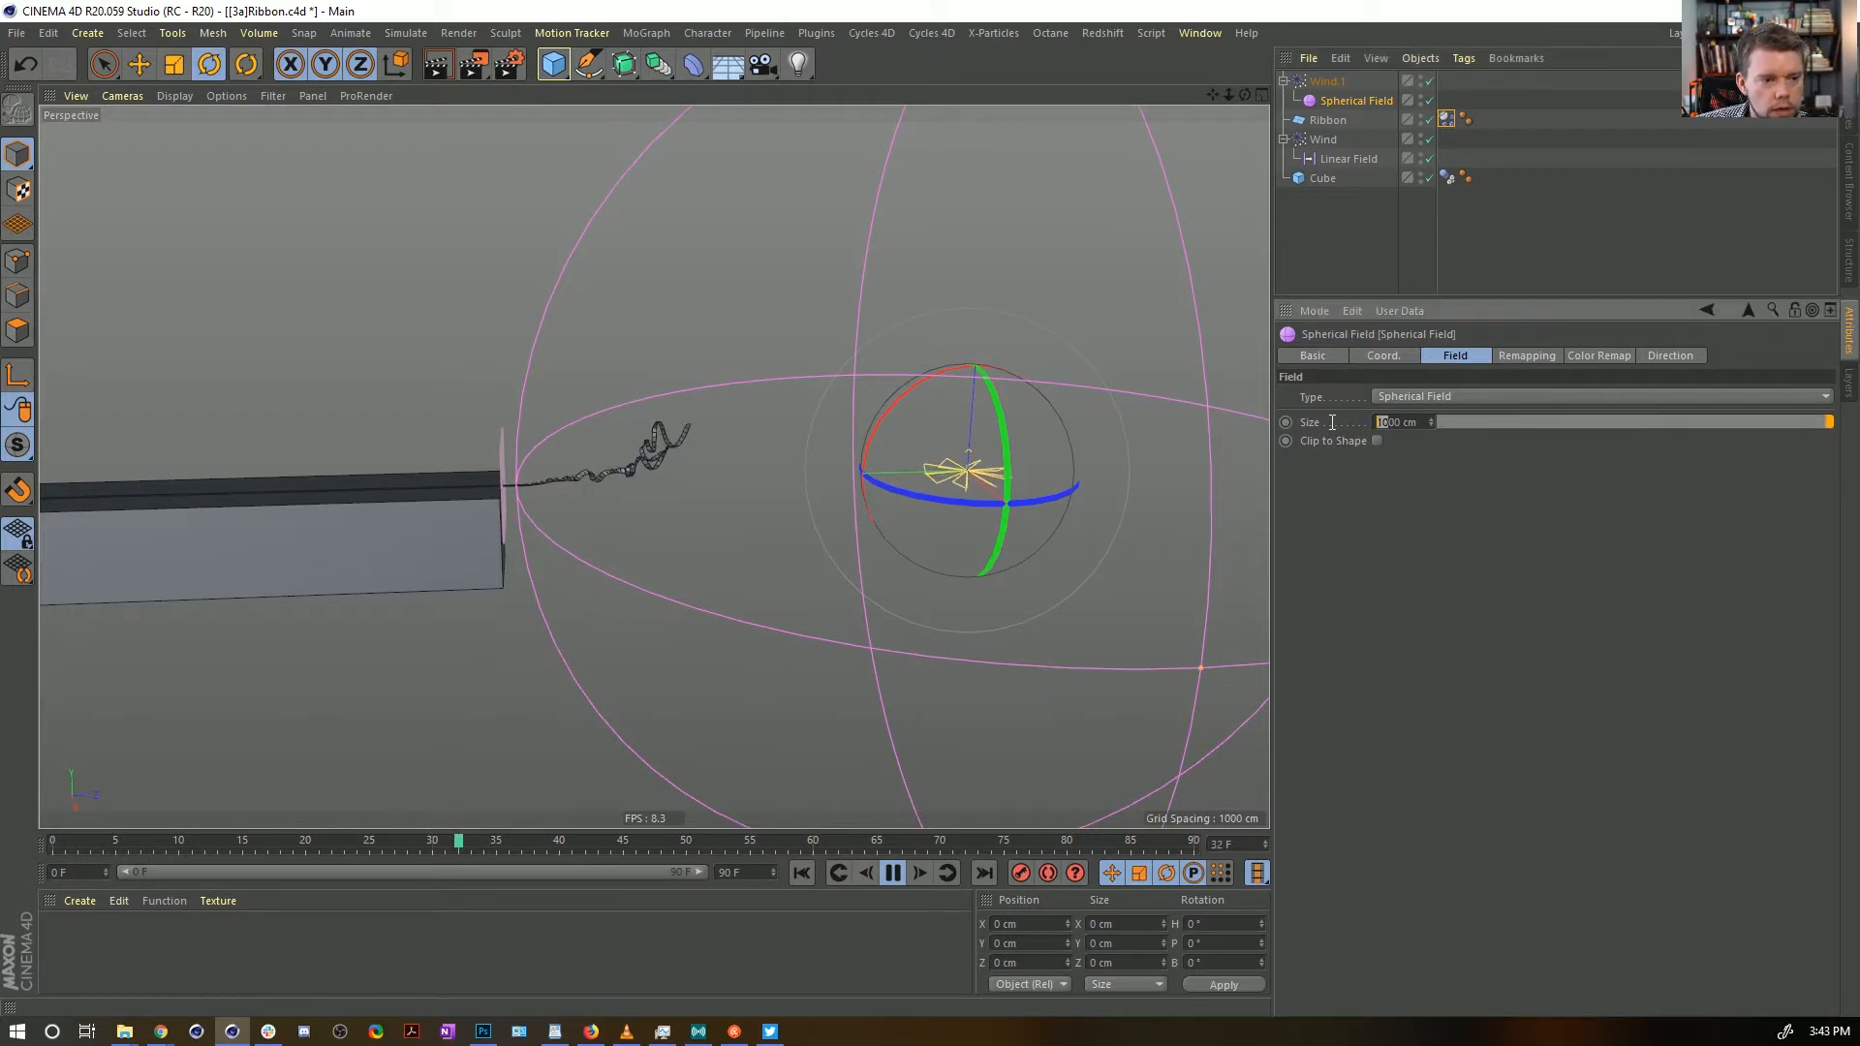
pyautogui.write('5')
pyautogui.click(1513, 571)
# Move Wind.1 with its spherical field toward the cube's end, to about Z 5527 cm, and restart the simulation
pyautogui.click(1340, 84)
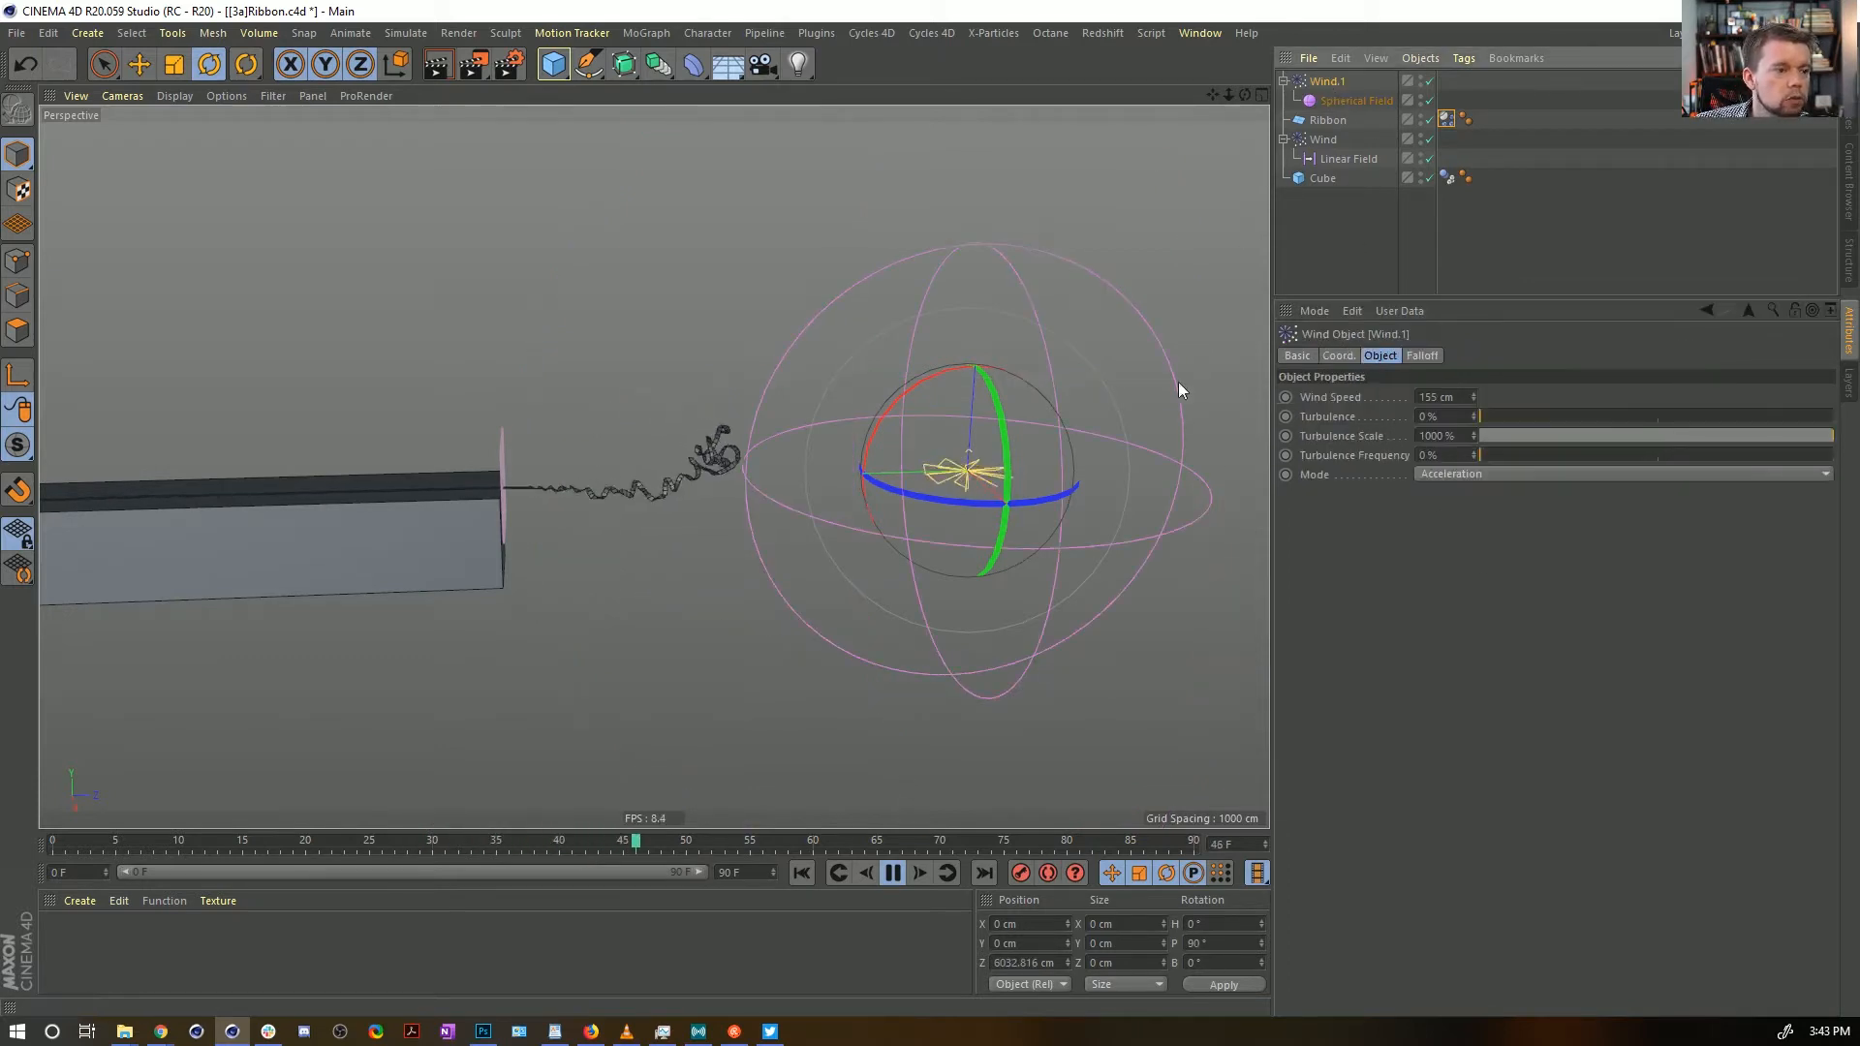
pyautogui.press('e')
pyautogui.moveTo(801, 479); pyautogui.dragTo(595, 492)
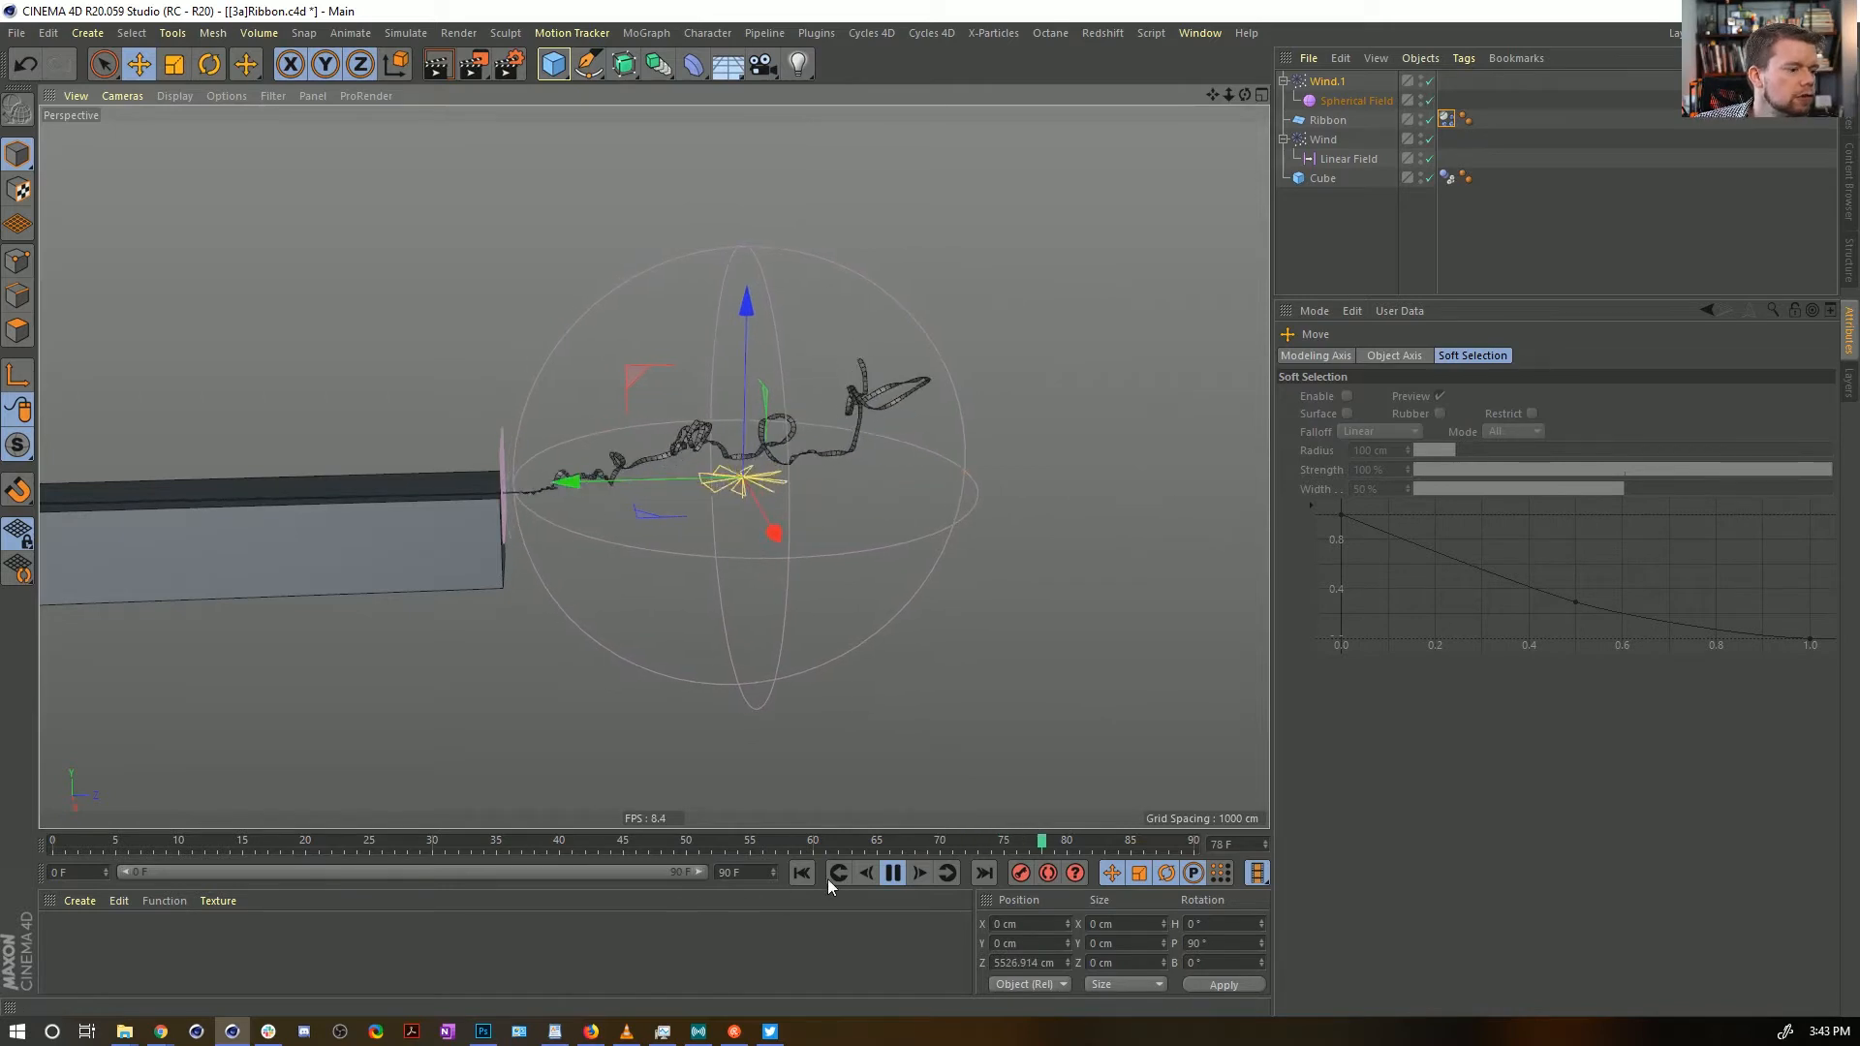
pyautogui.click(799, 873)
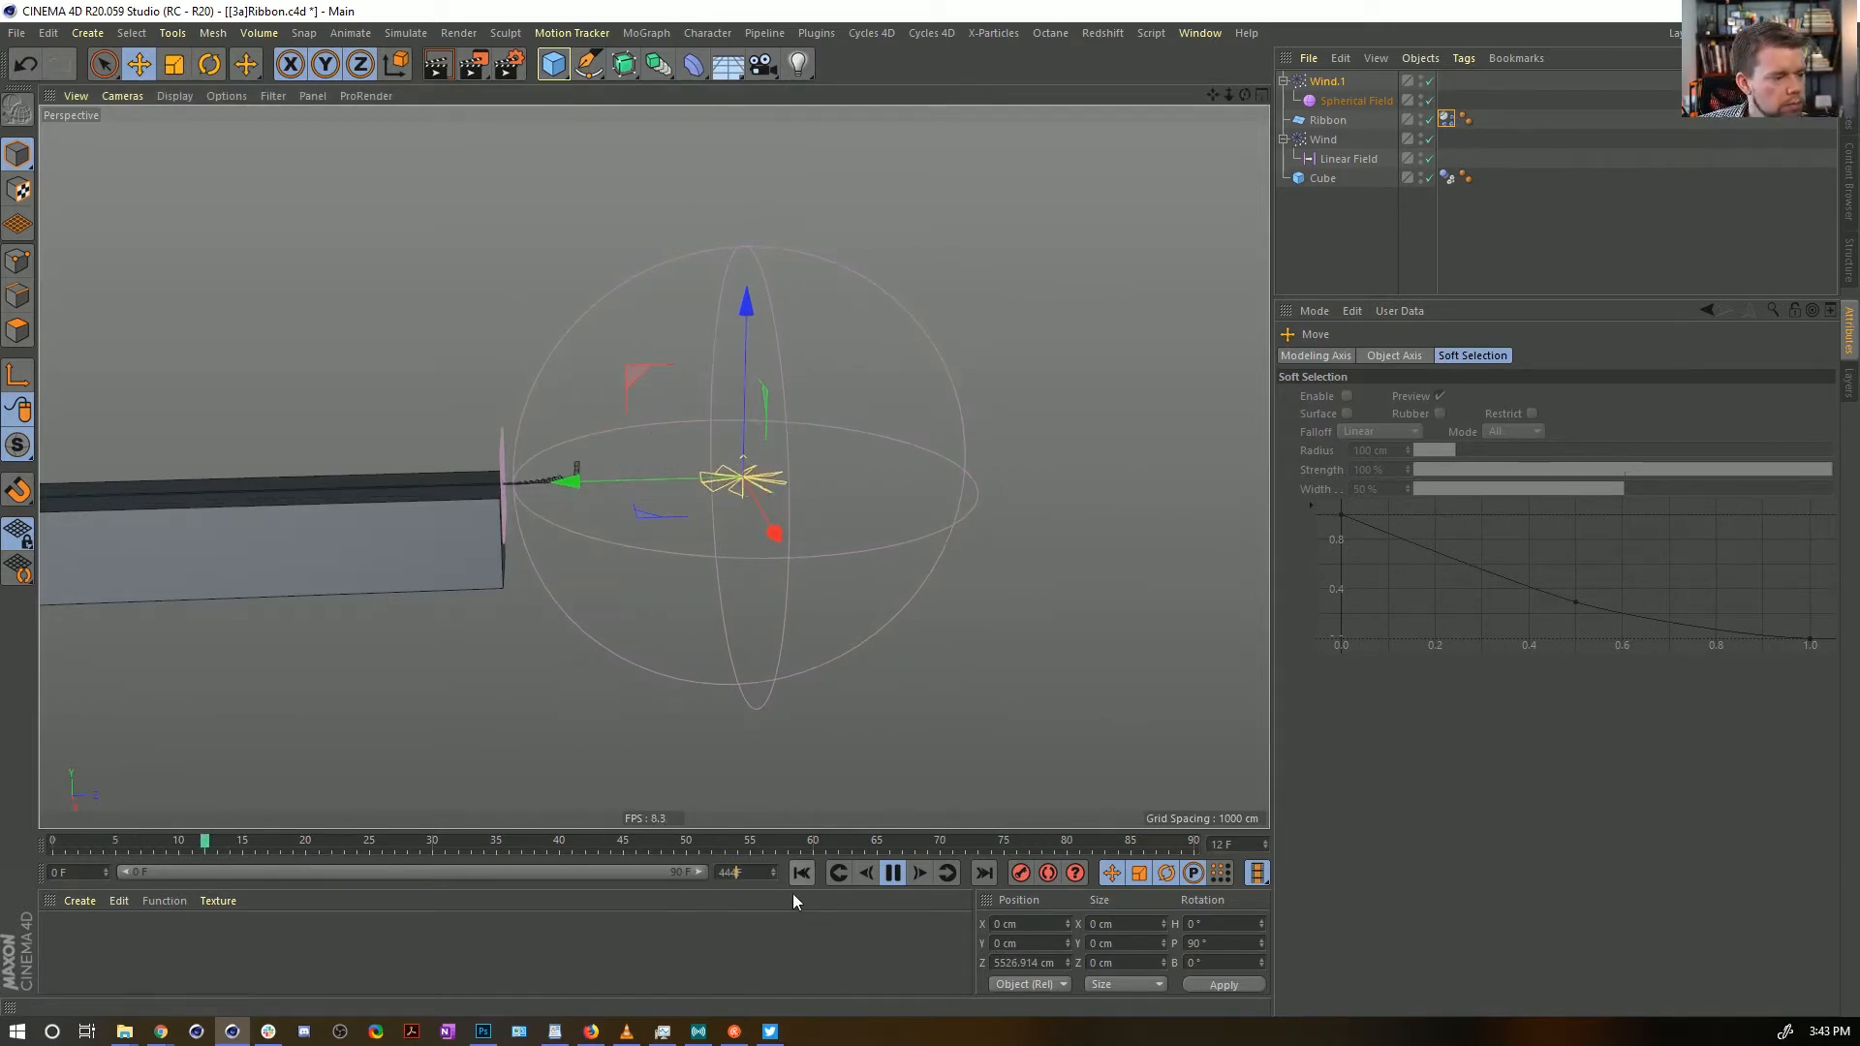
# Extend the timeline and its preview range to 444 frames and replay from the first frame
pyautogui.press('Return')
pyautogui.moveTo(254, 872); pyautogui.dragTo(620, 873)
pyautogui.doubleClick(559, 873)
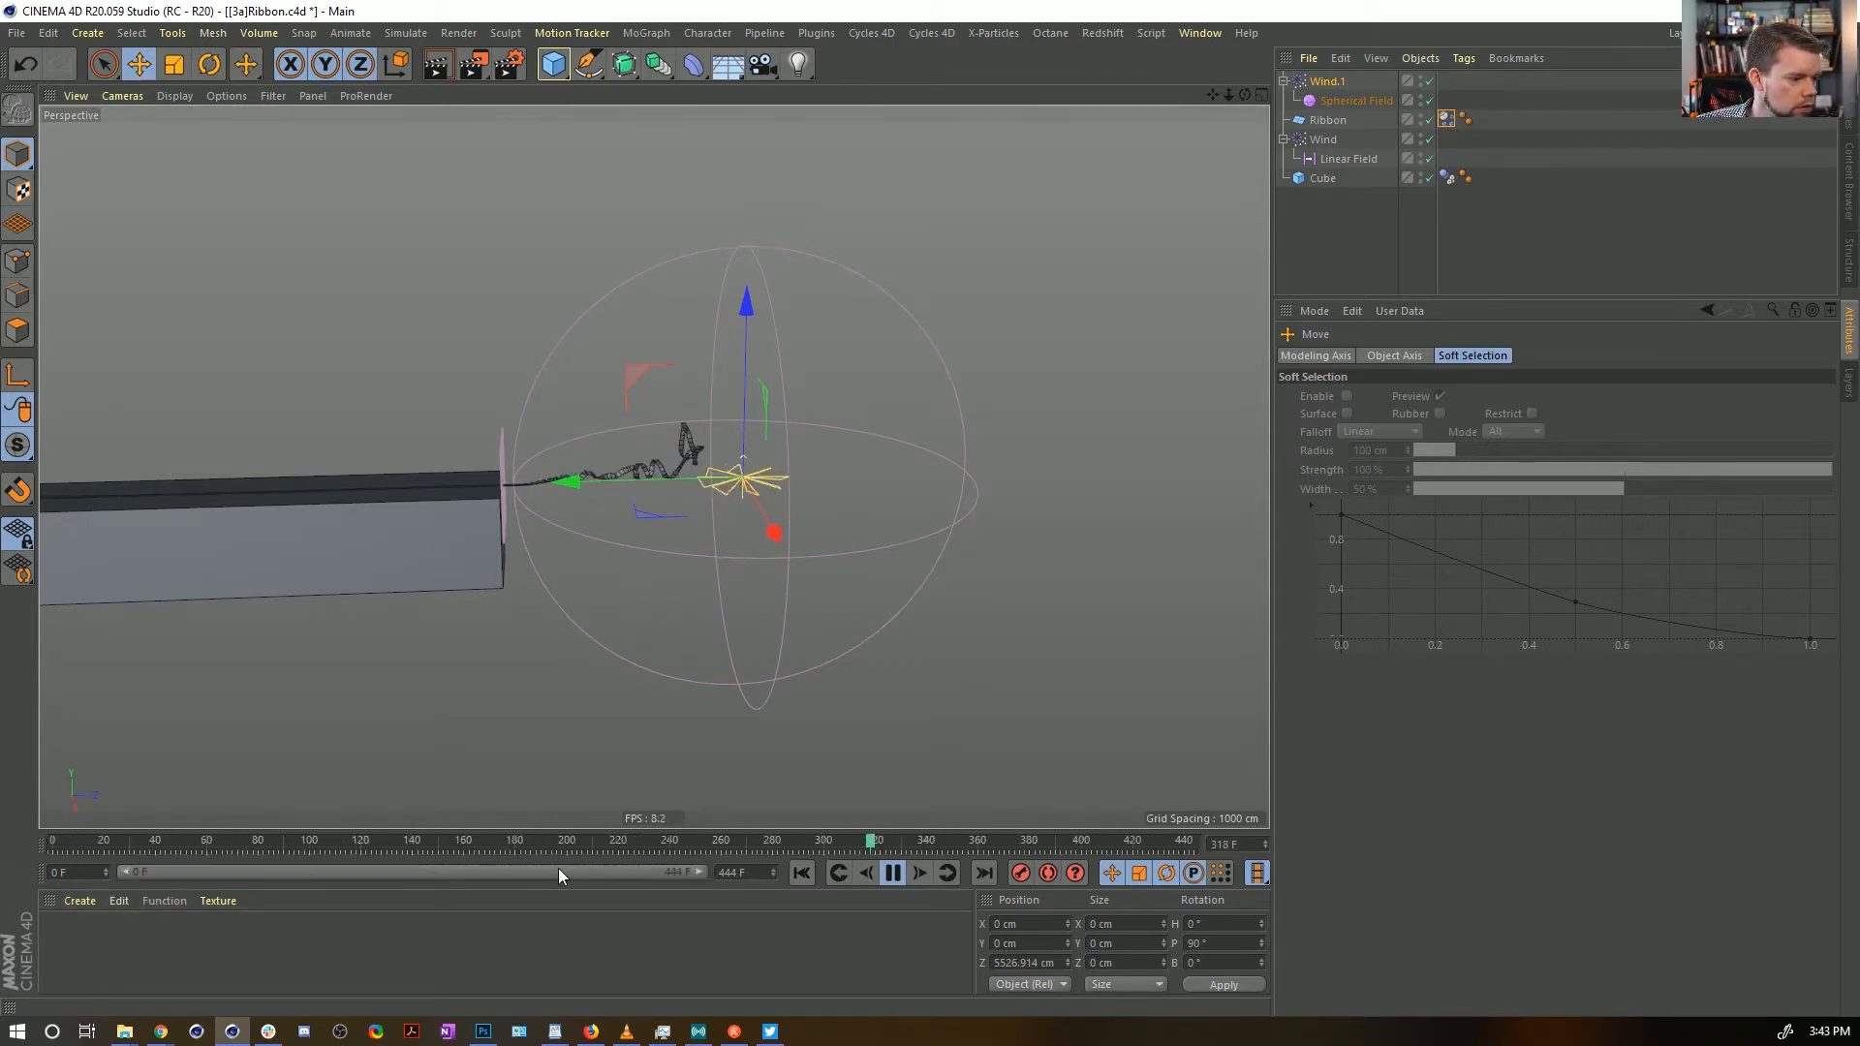
pyautogui.click(810, 878)
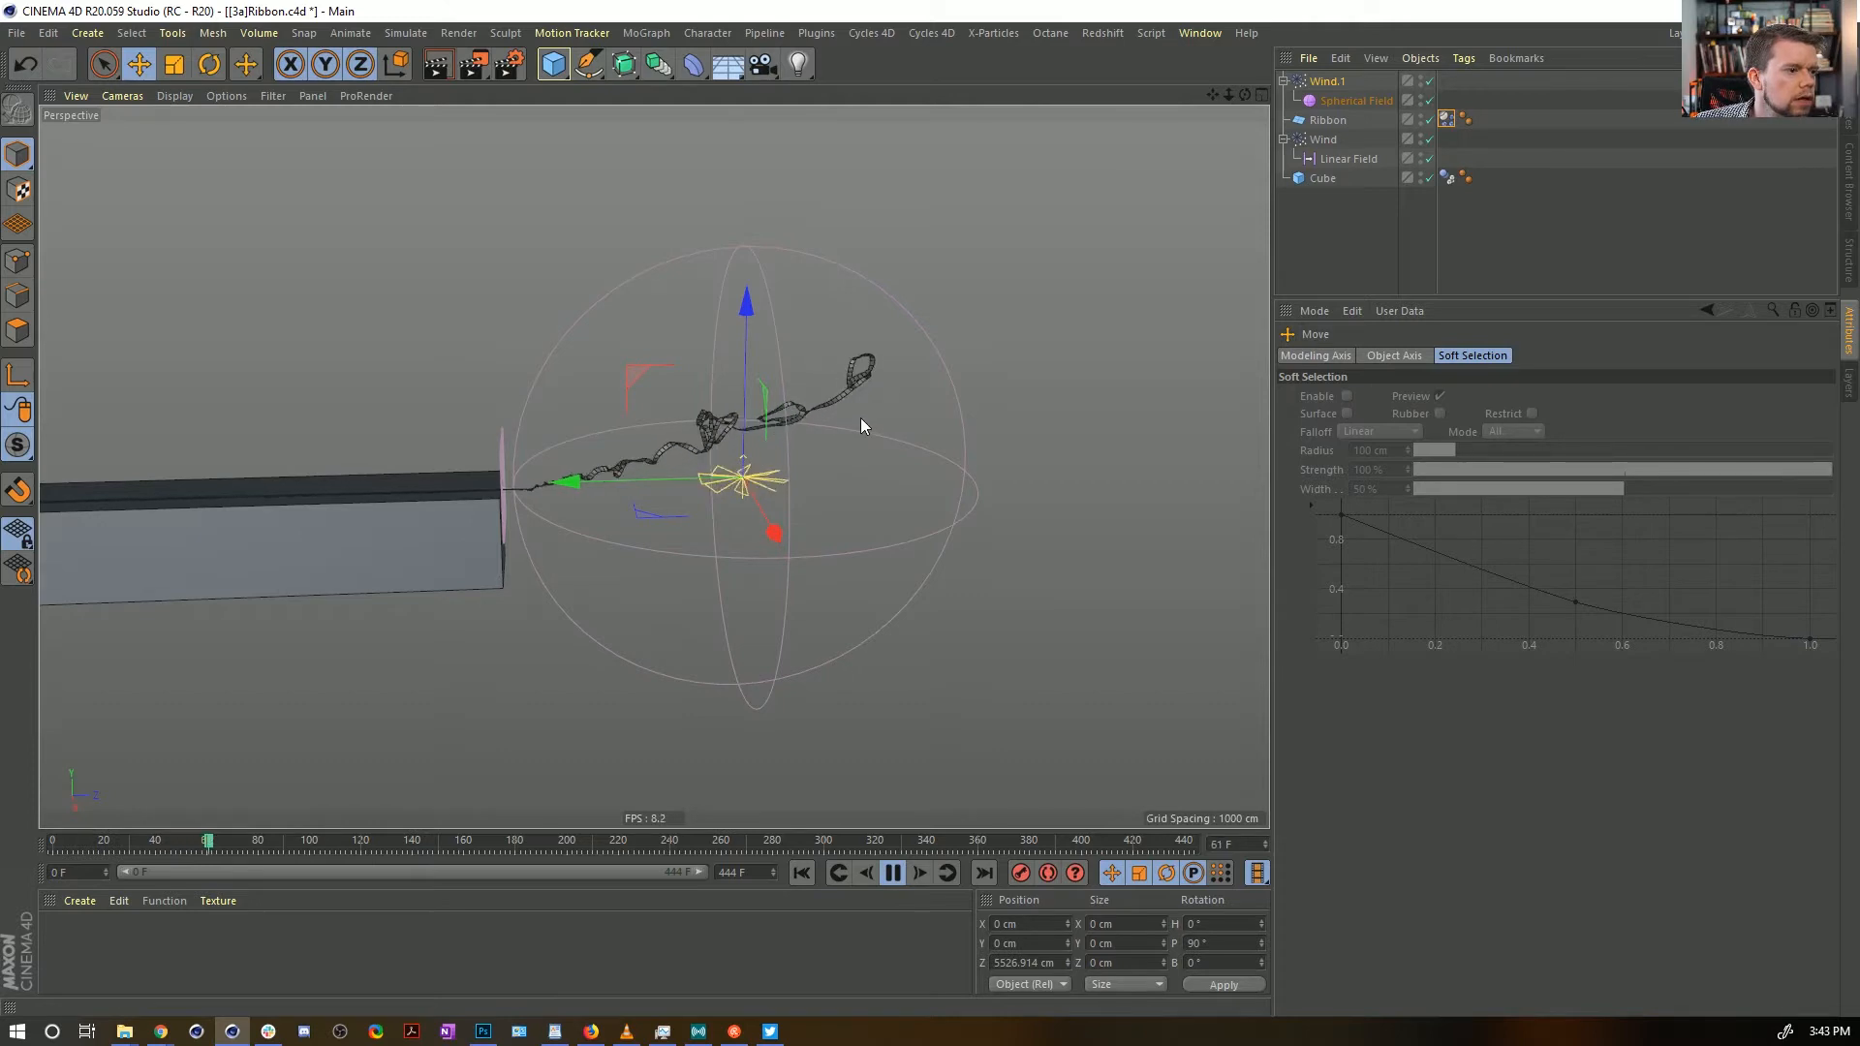
# Pause playback, set the spherical field's remapping inner offset to 21%, and shift the field to about Y 96 cm toward the cube
pyautogui.click(889, 875)
pyautogui.click(1357, 101)
pyautogui.click(1600, 355)
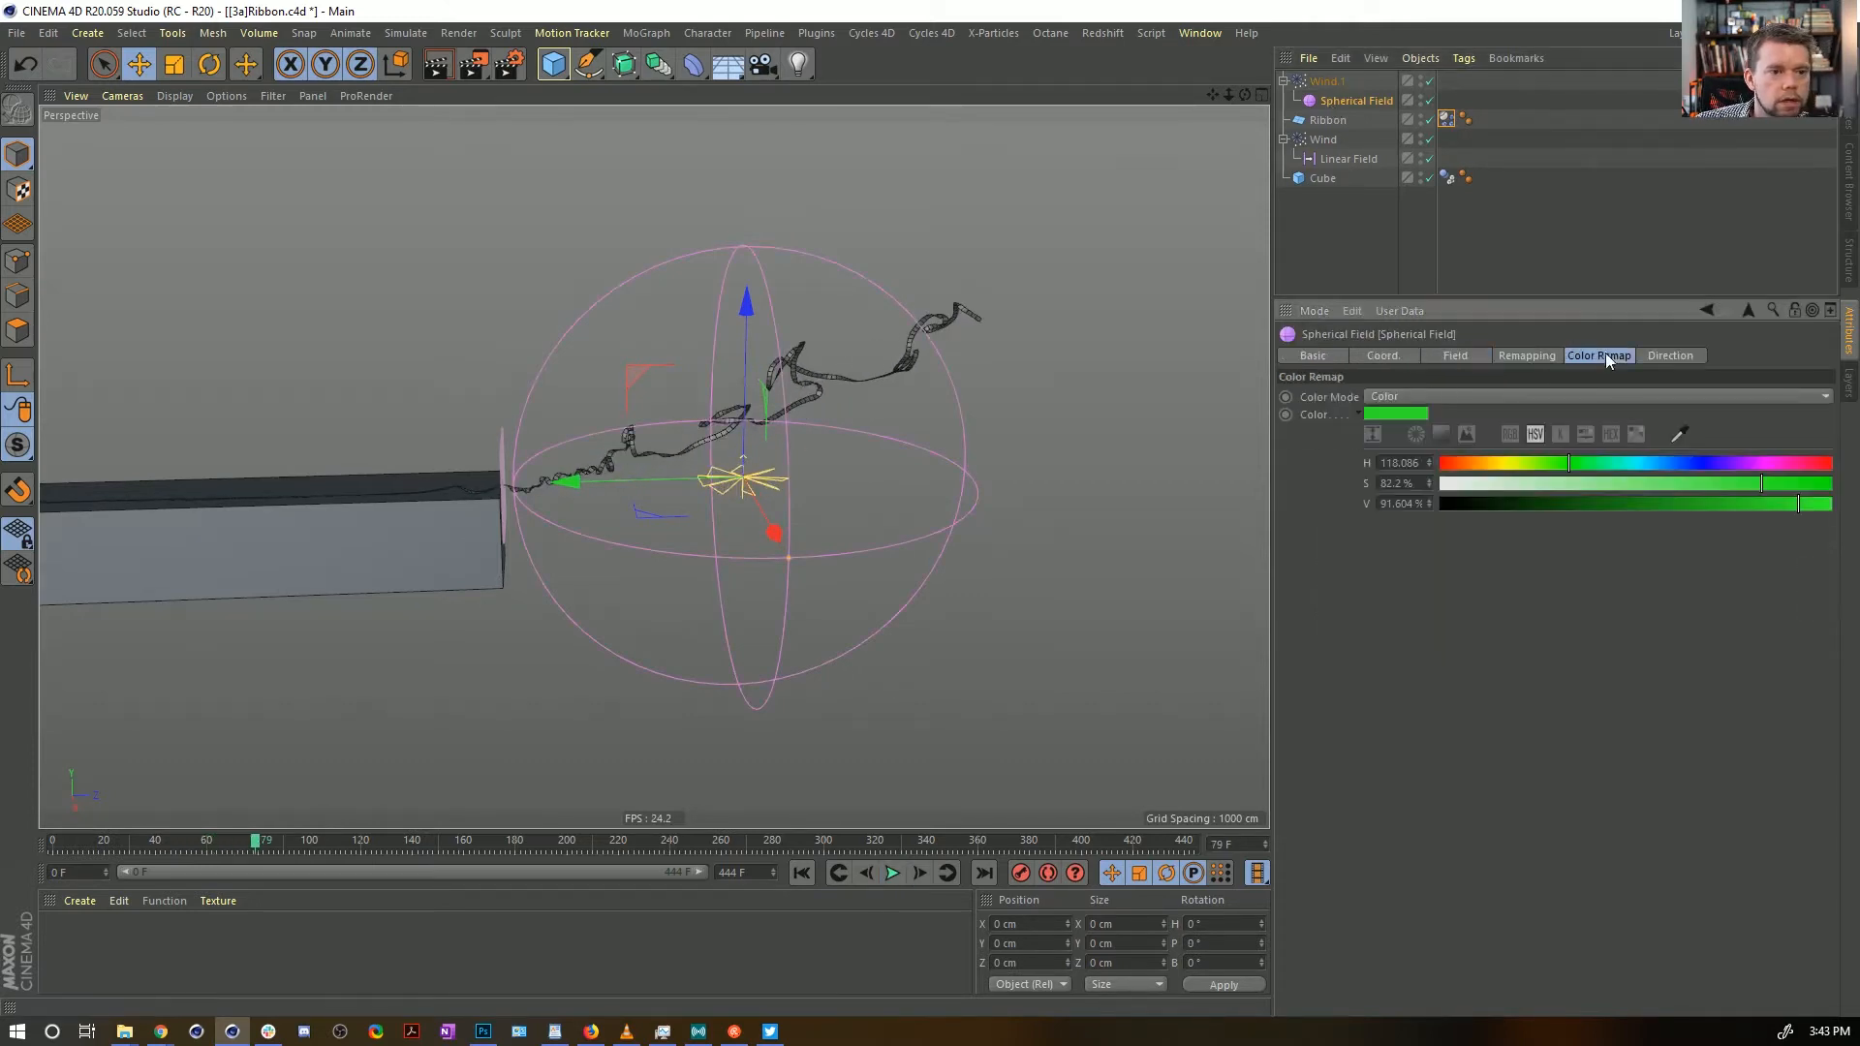
pyautogui.click(1544, 356)
pyautogui.click(1591, 354)
pyautogui.click(1542, 357)
pyautogui.moveTo(1644, 532); pyautogui.dragTo(1497, 531)
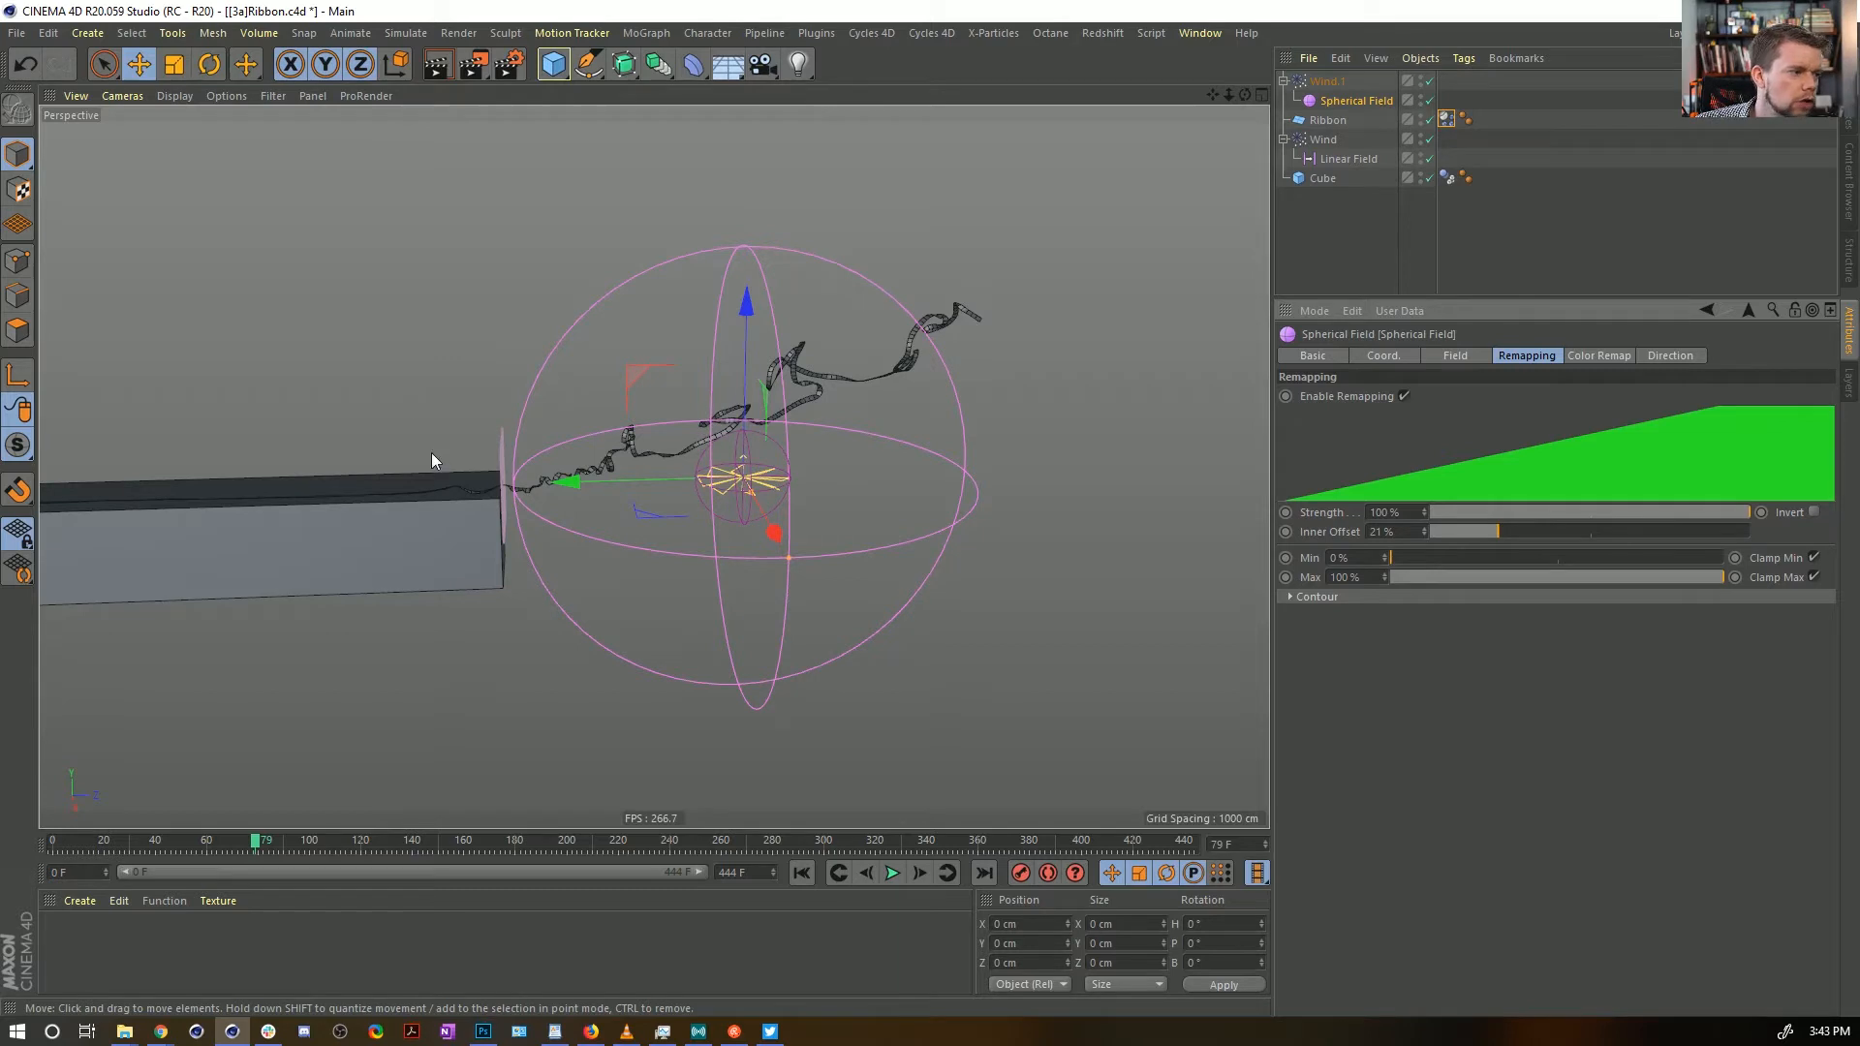
pyautogui.moveTo(629, 482); pyautogui.dragTo(579, 487)
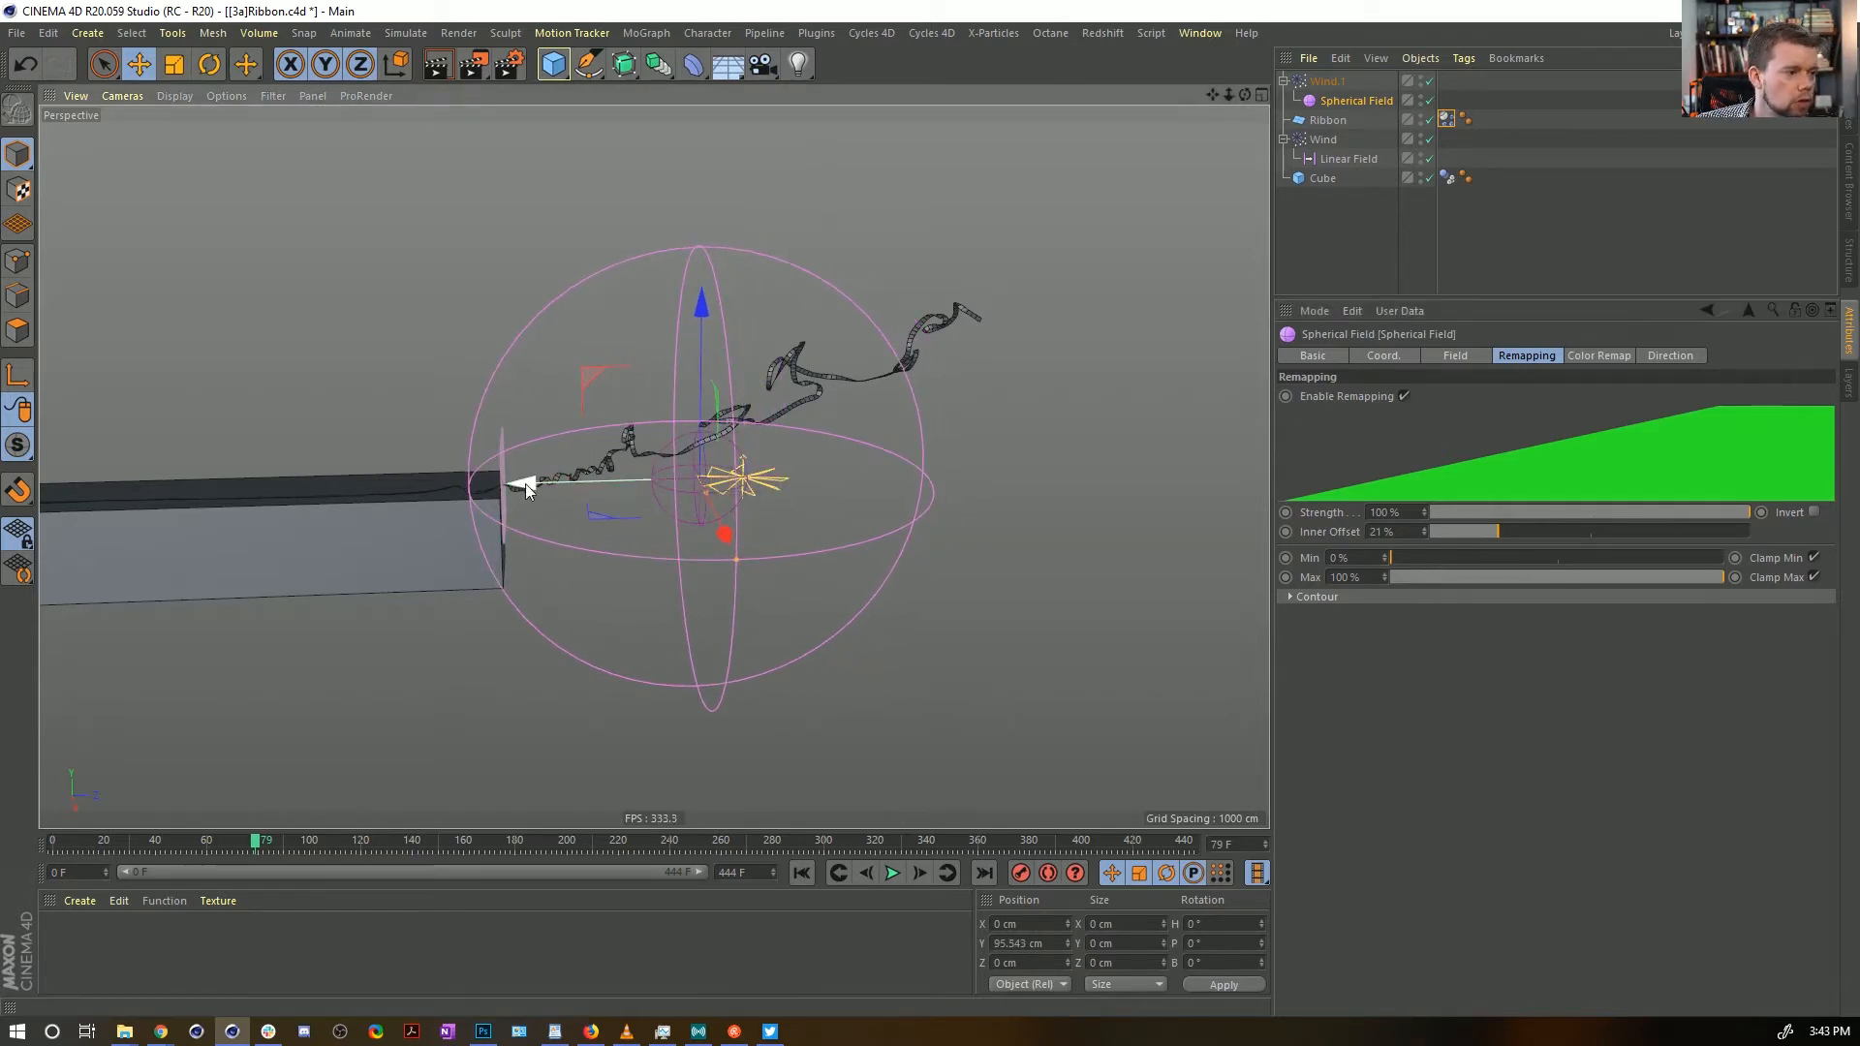
# Set Wind.1's speed to 255 cm, play the simulation to about frame 184, and examine the ribbon along the cube
pyautogui.click(1324, 87)
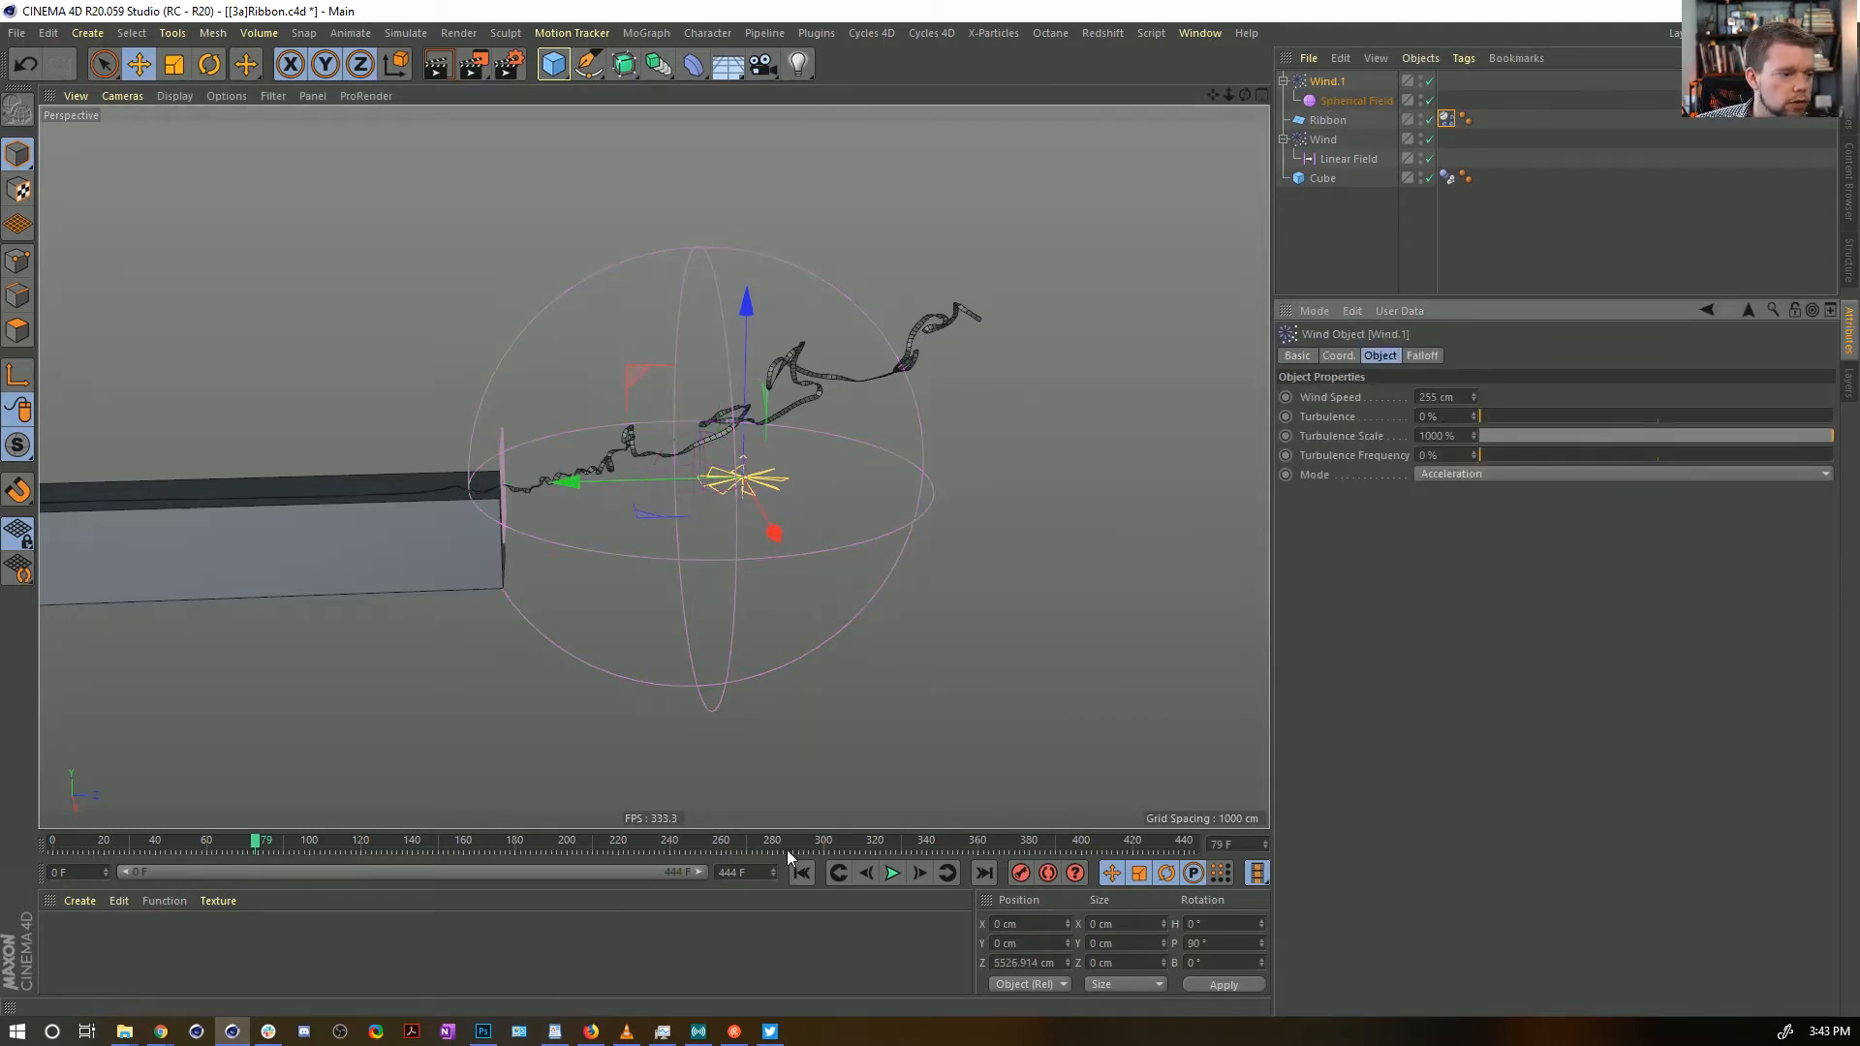
pyautogui.click(801, 873)
pyautogui.click(892, 873)
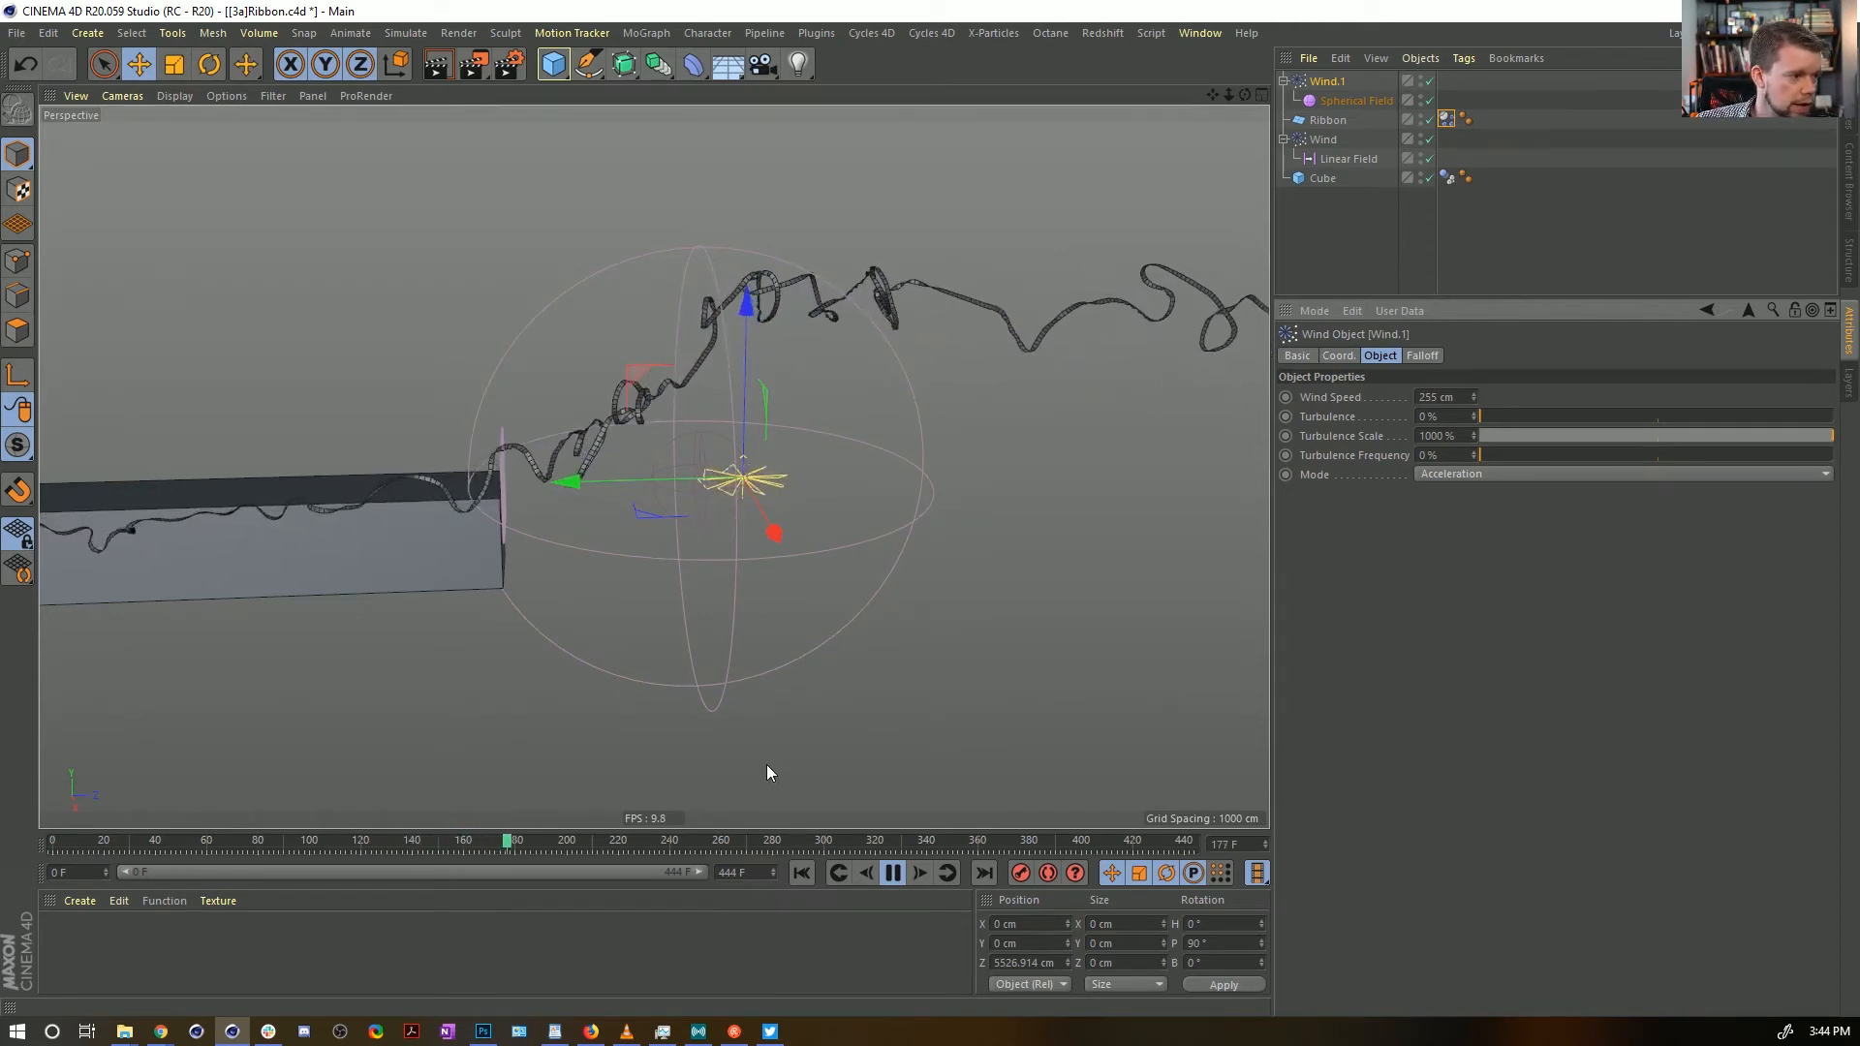
pyautogui.click(898, 879)
pyautogui.keyDown('alt'); pyautogui.moveTo(430, 608); pyautogui.dragTo(793, 638, button='middle'); pyautogui.keyUp('alt')
pyautogui.keyDown('alt'); pyautogui.moveTo(770, 600); pyautogui.dragTo(687, 604, button='right'); pyautogui.keyUp('alt')
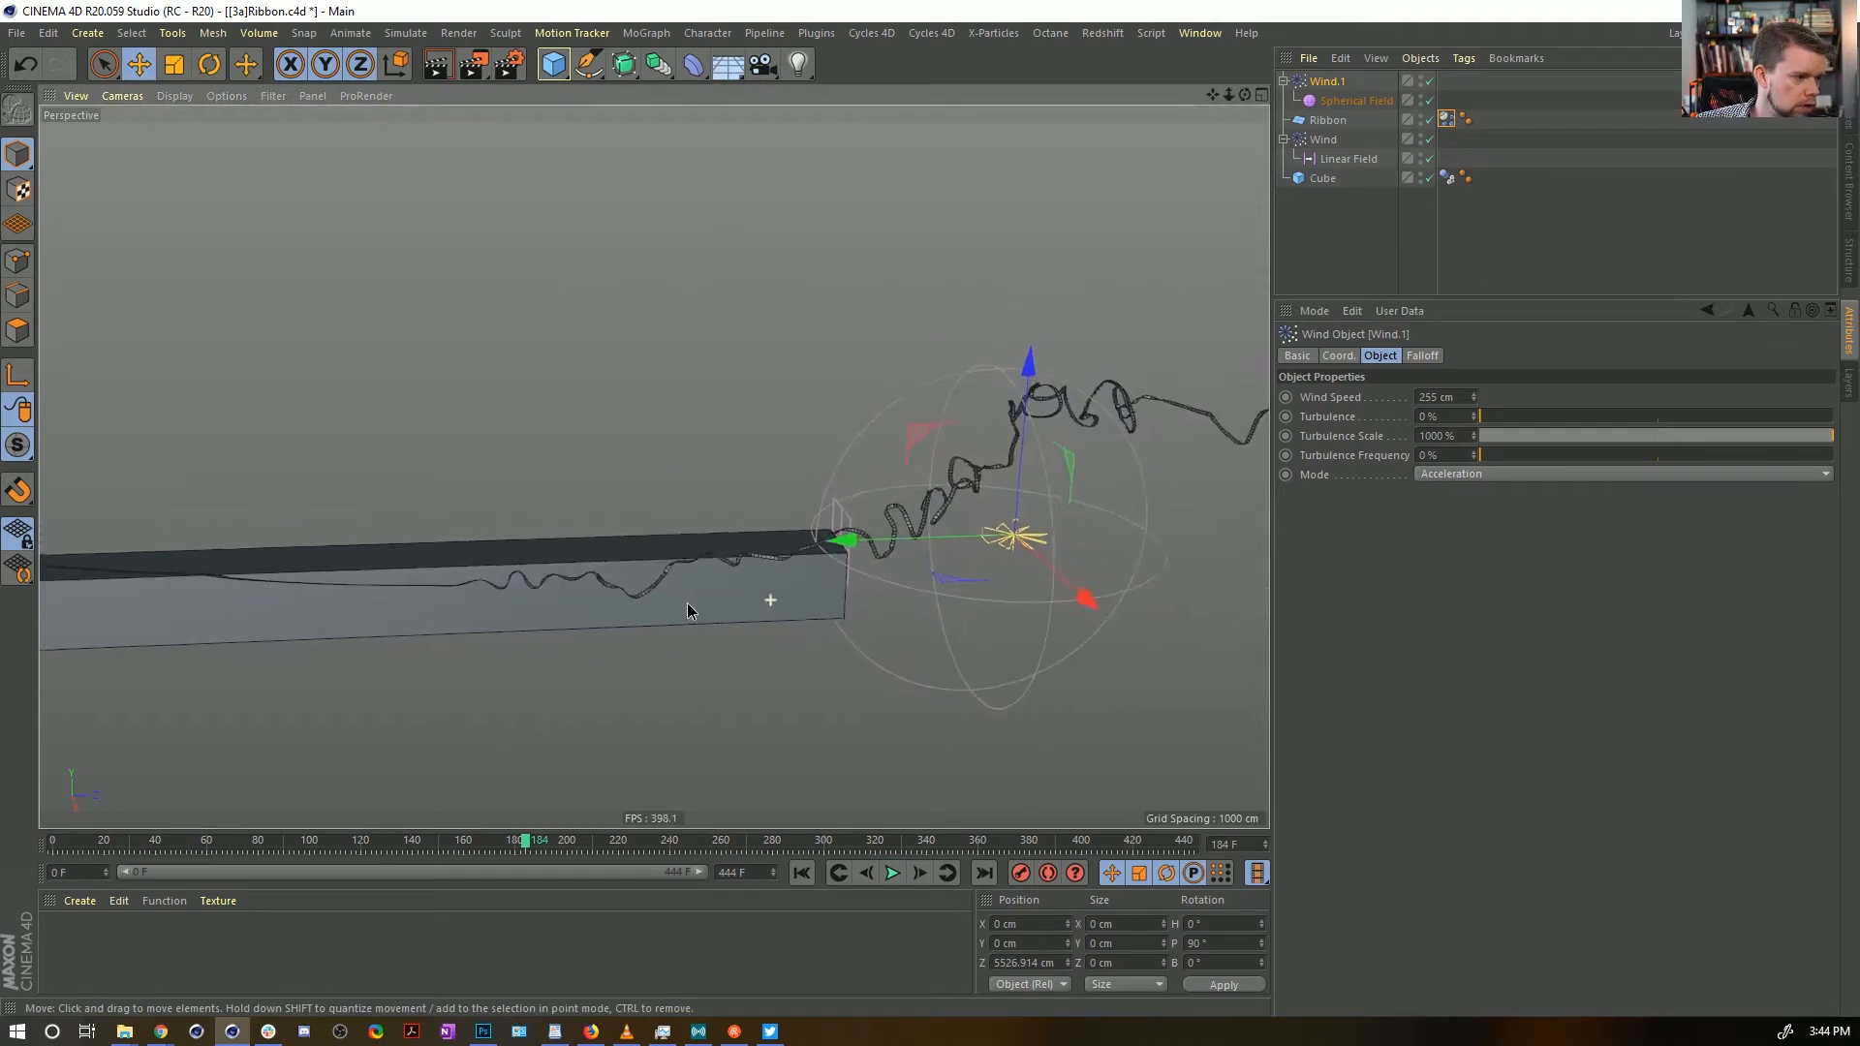
pyautogui.keyDown('alt'); pyautogui.moveTo(688, 611); pyautogui.dragTo(915, 526); pyautogui.keyUp('alt')
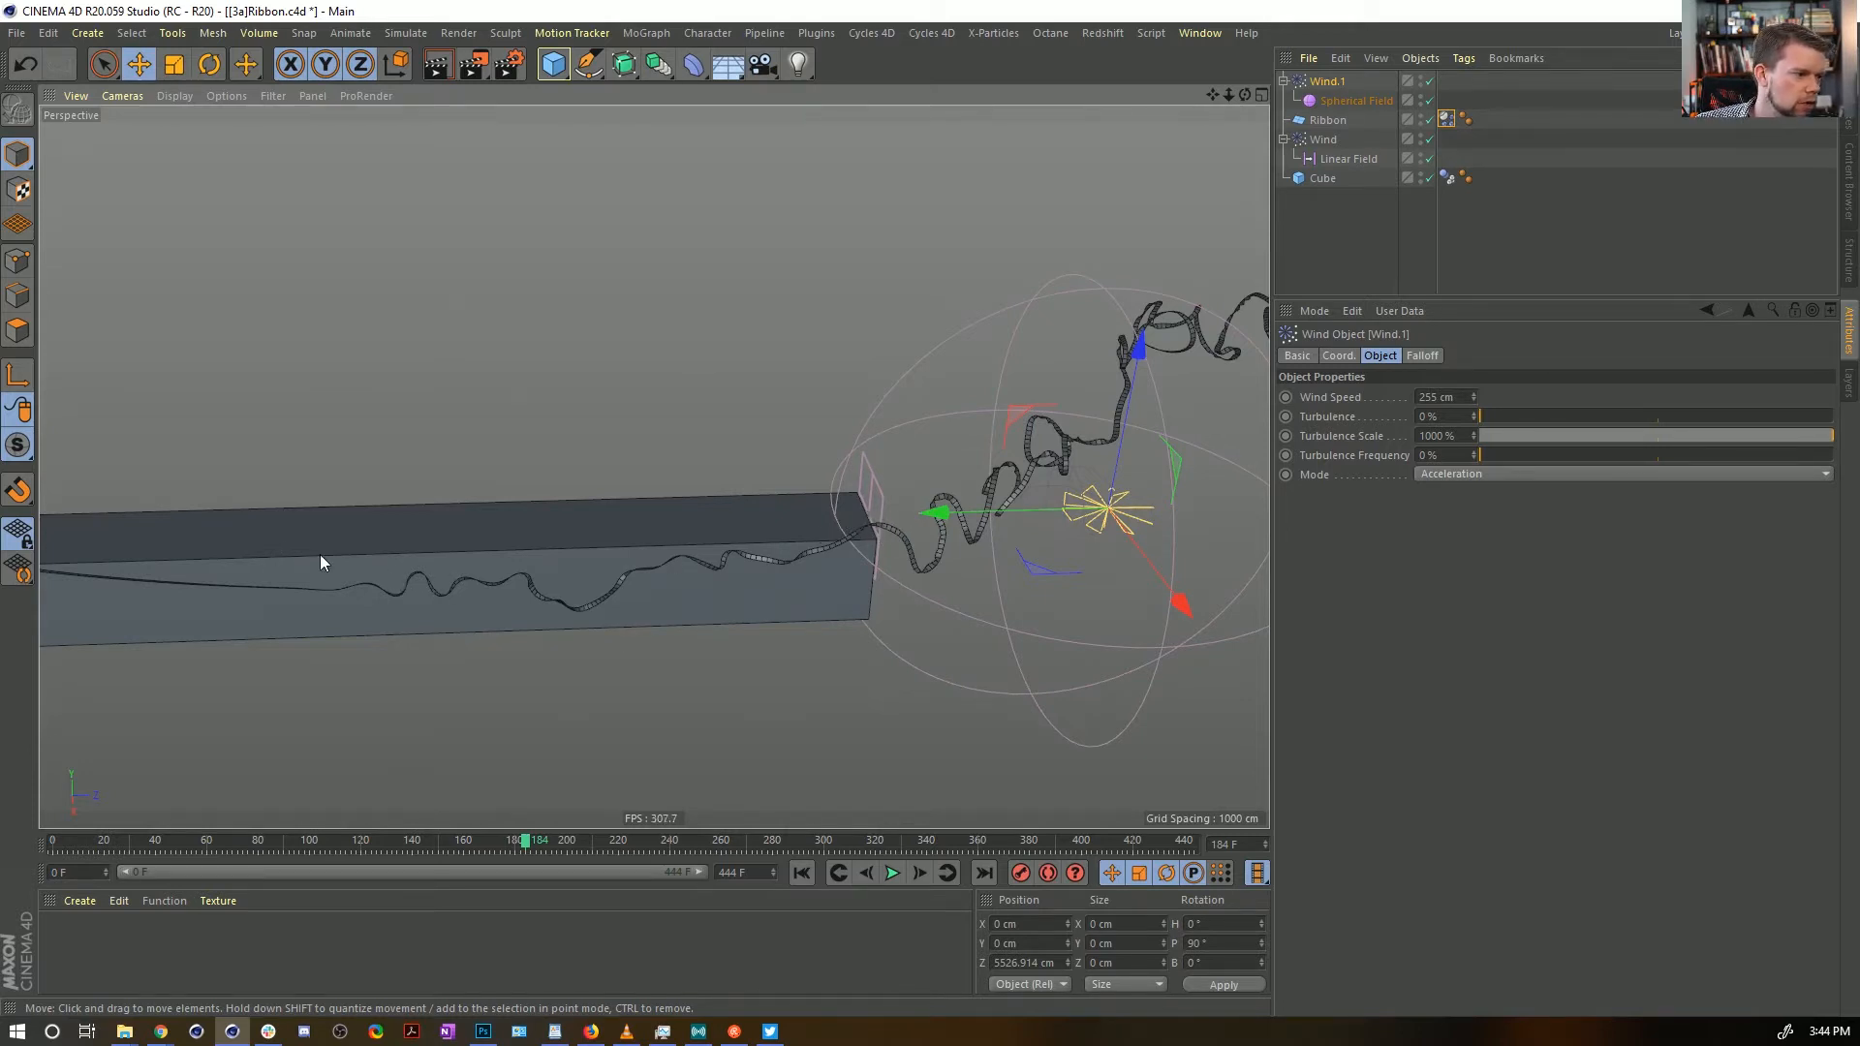
# Return to the first frame and set the ribbon's linear damping to 0%
pyautogui.click(802, 873)
pyautogui.keyDown('alt'); pyautogui.moveTo(921, 586); pyautogui.dragTo(712, 608, button='middle'); pyautogui.keyUp('alt')
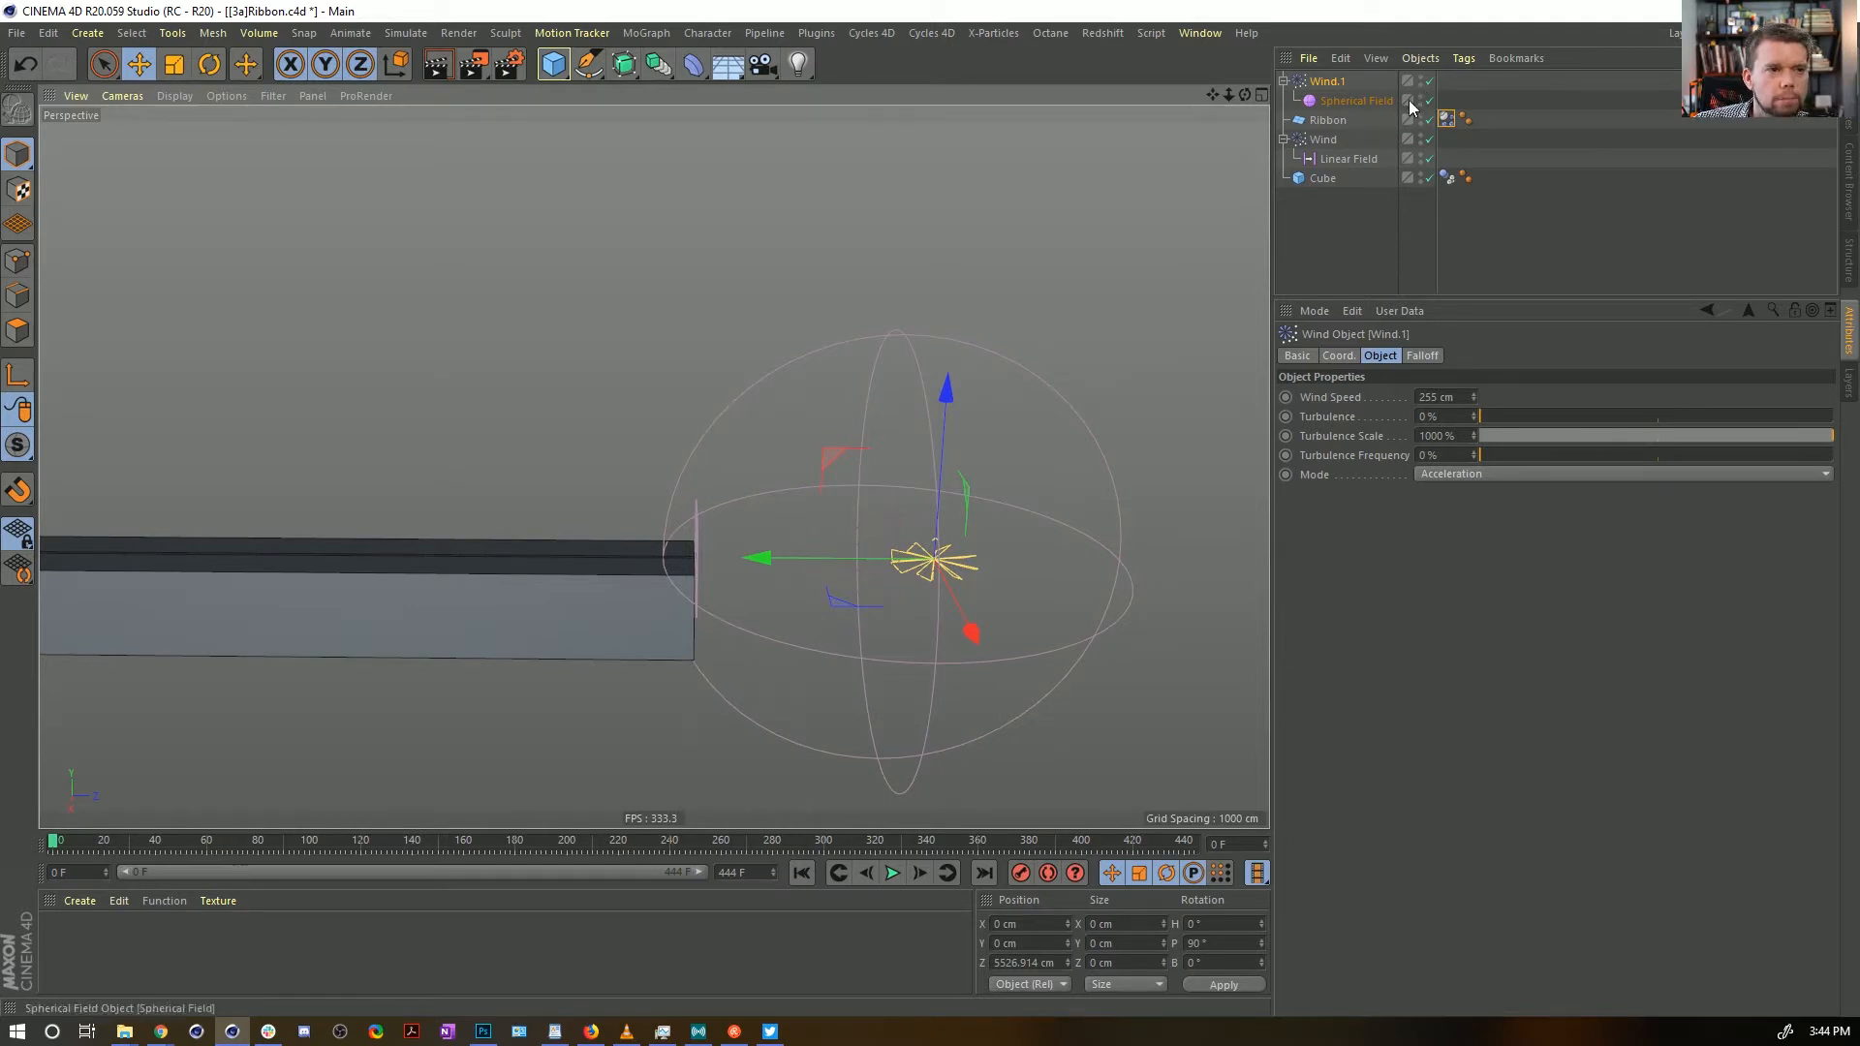
pyautogui.click(1445, 120)
pyautogui.click(1439, 440)
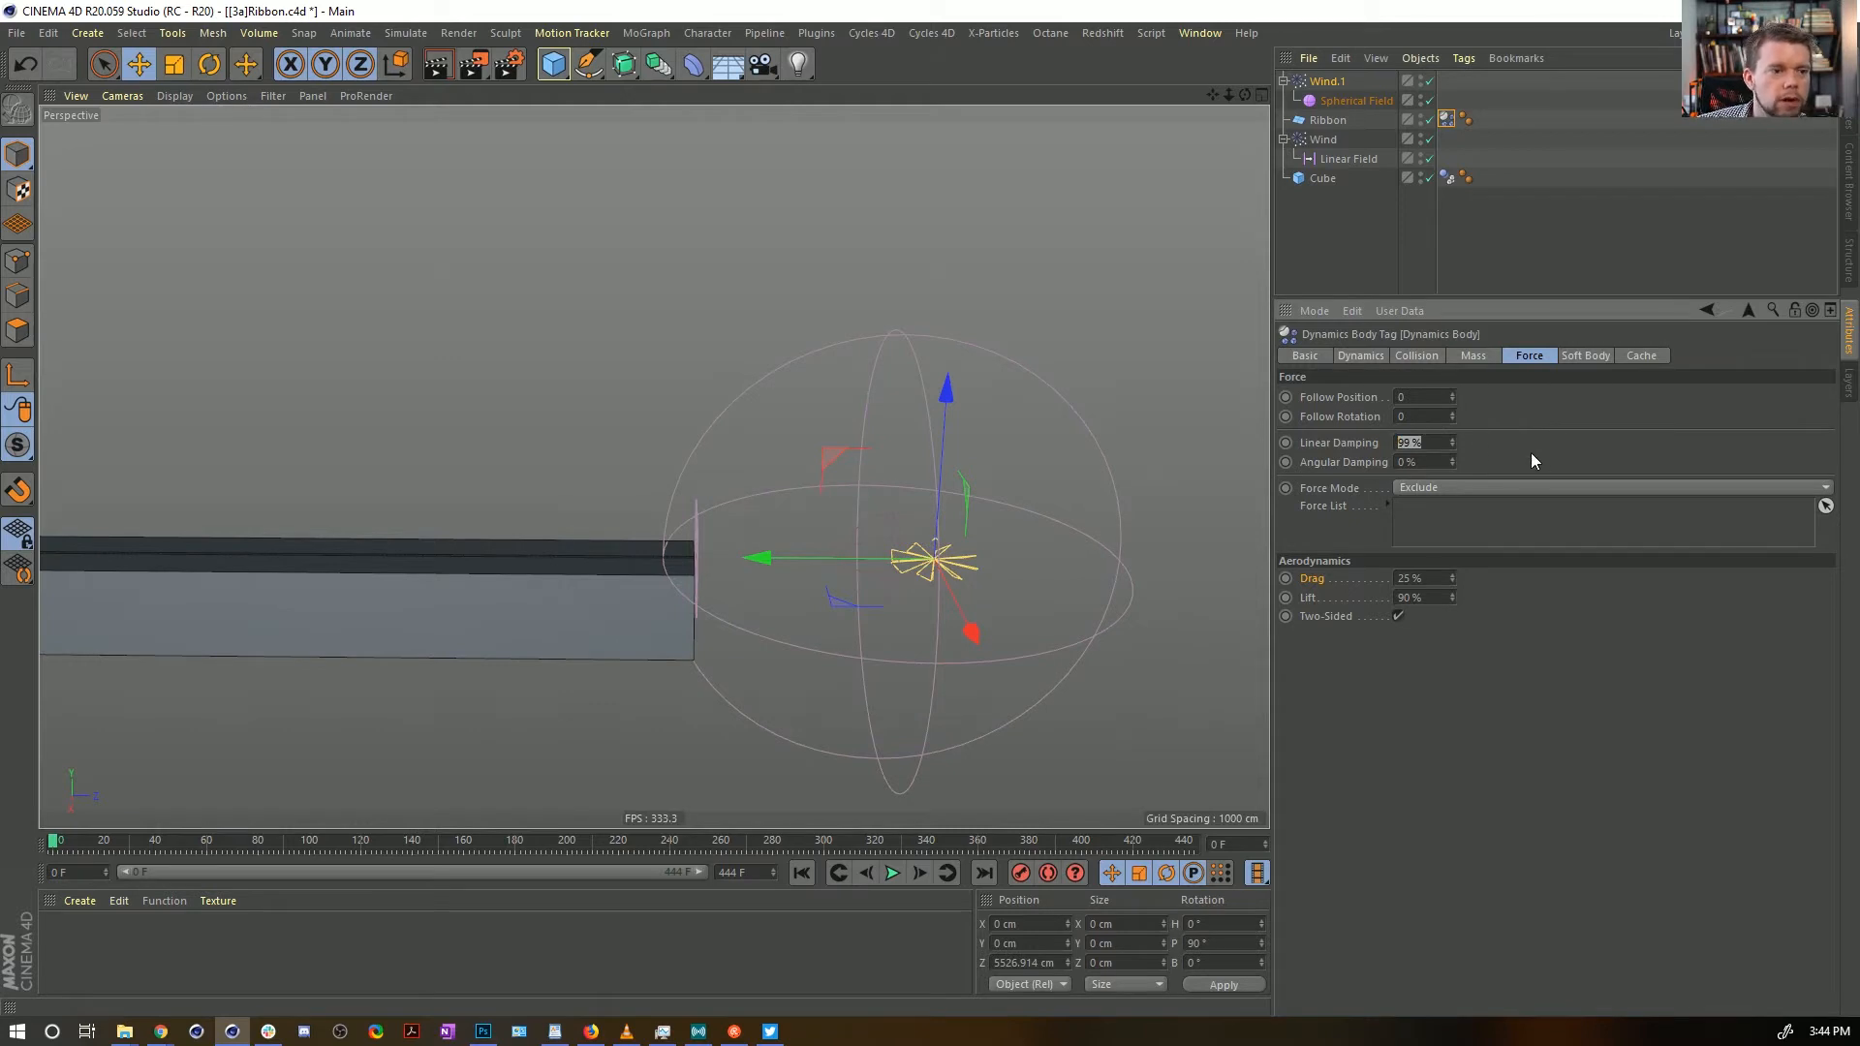
pyautogui.write('0')
pyautogui.press('Return')
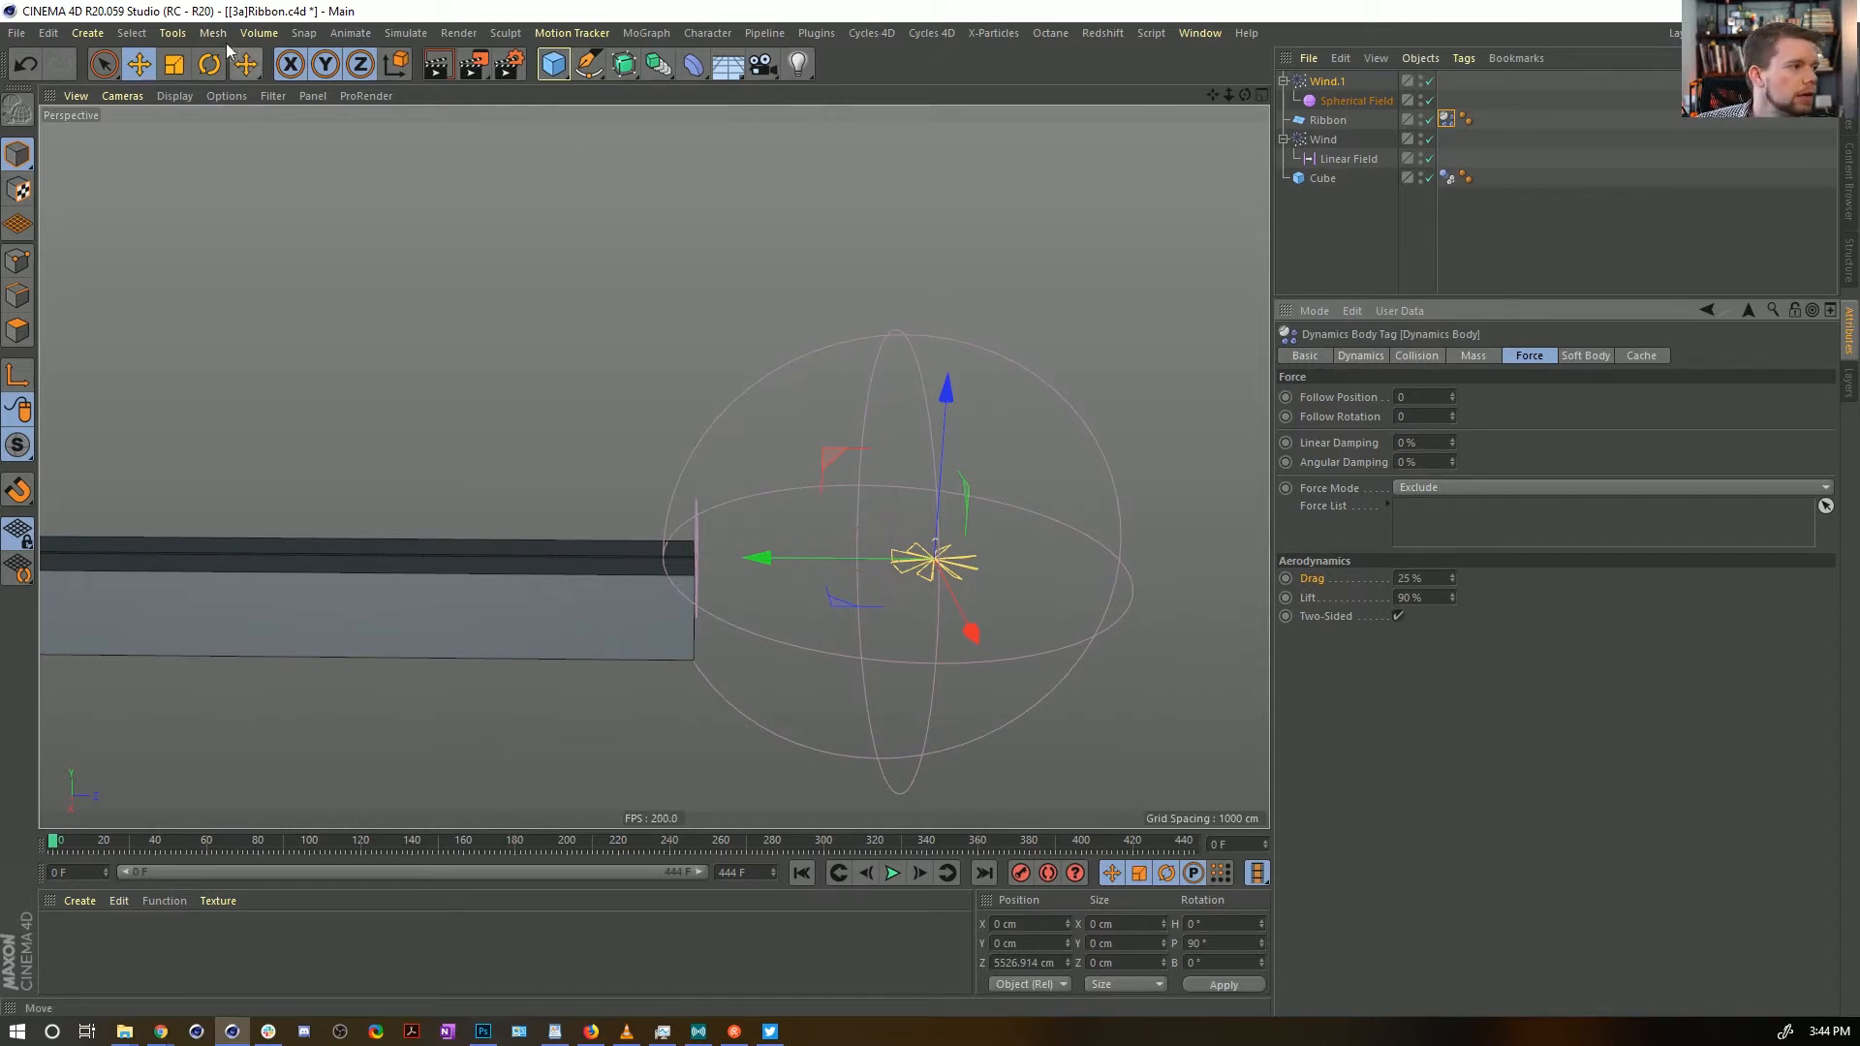
# Add a Friction particle force to the scene
pyautogui.click(172, 33)
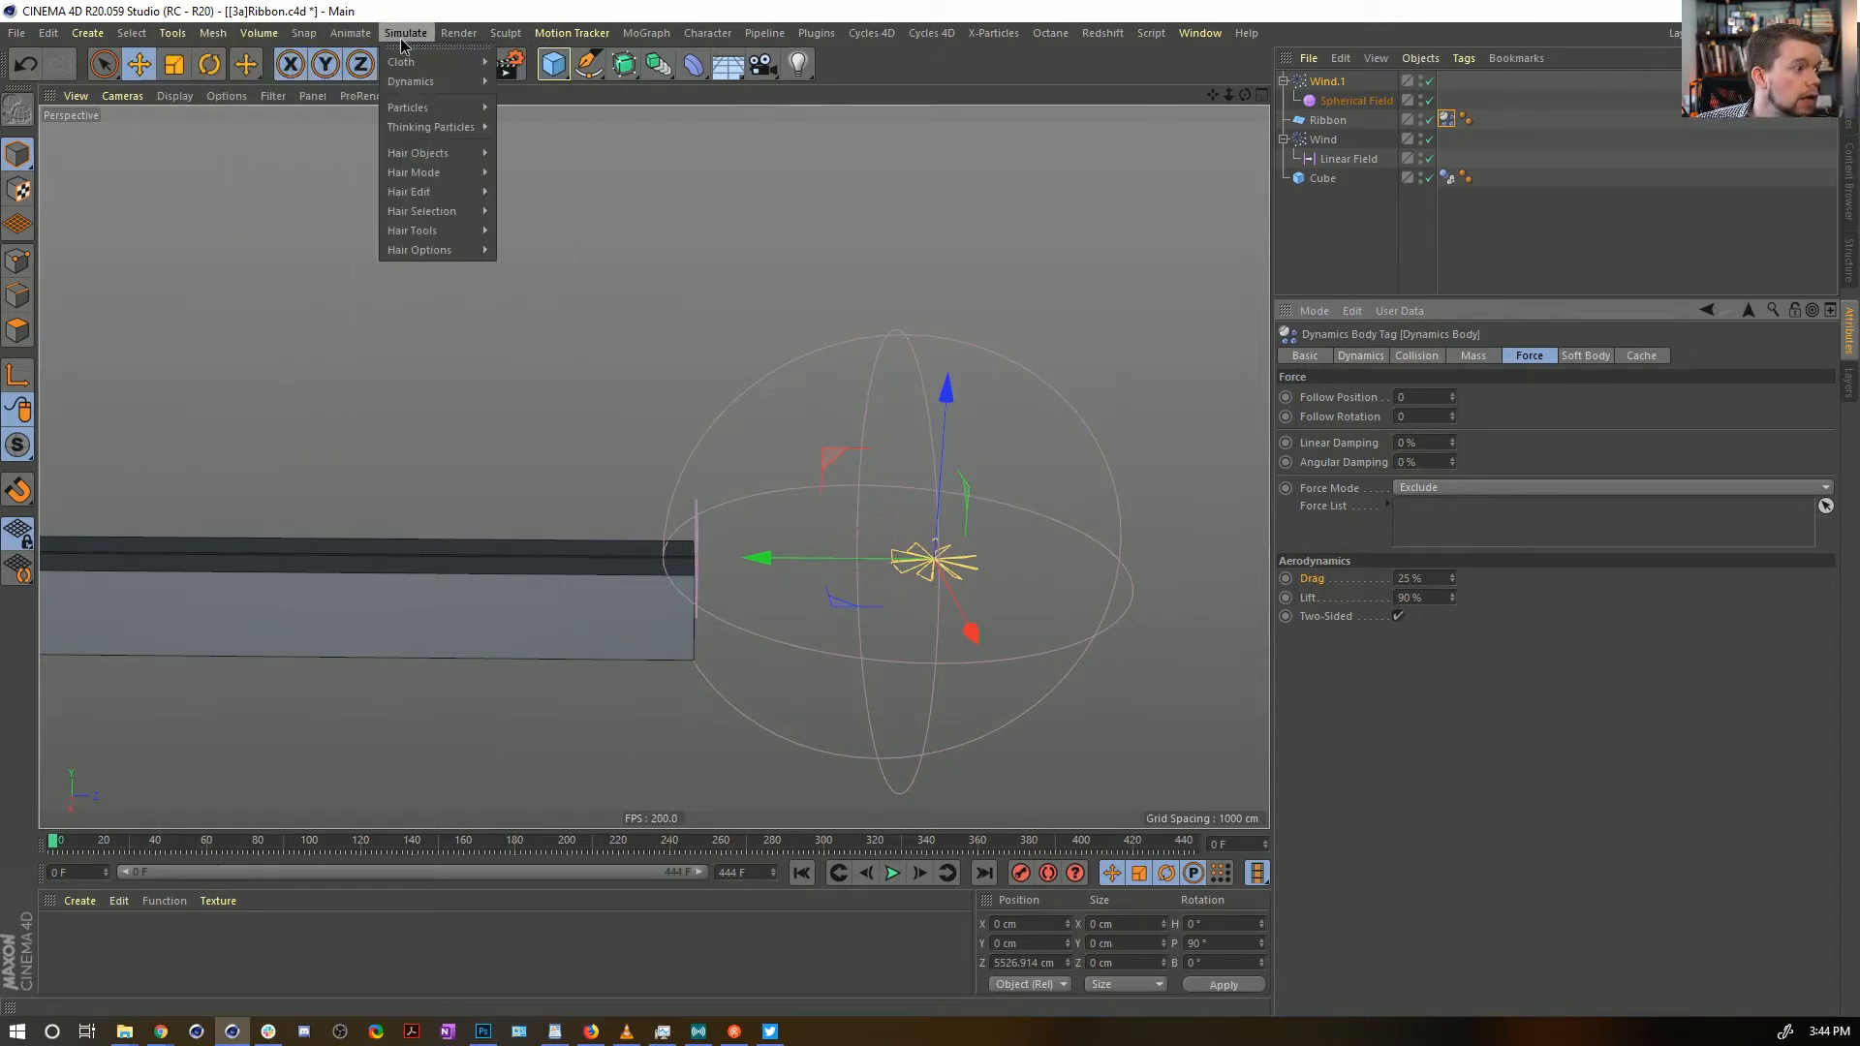
pyautogui.moveTo(433, 108)
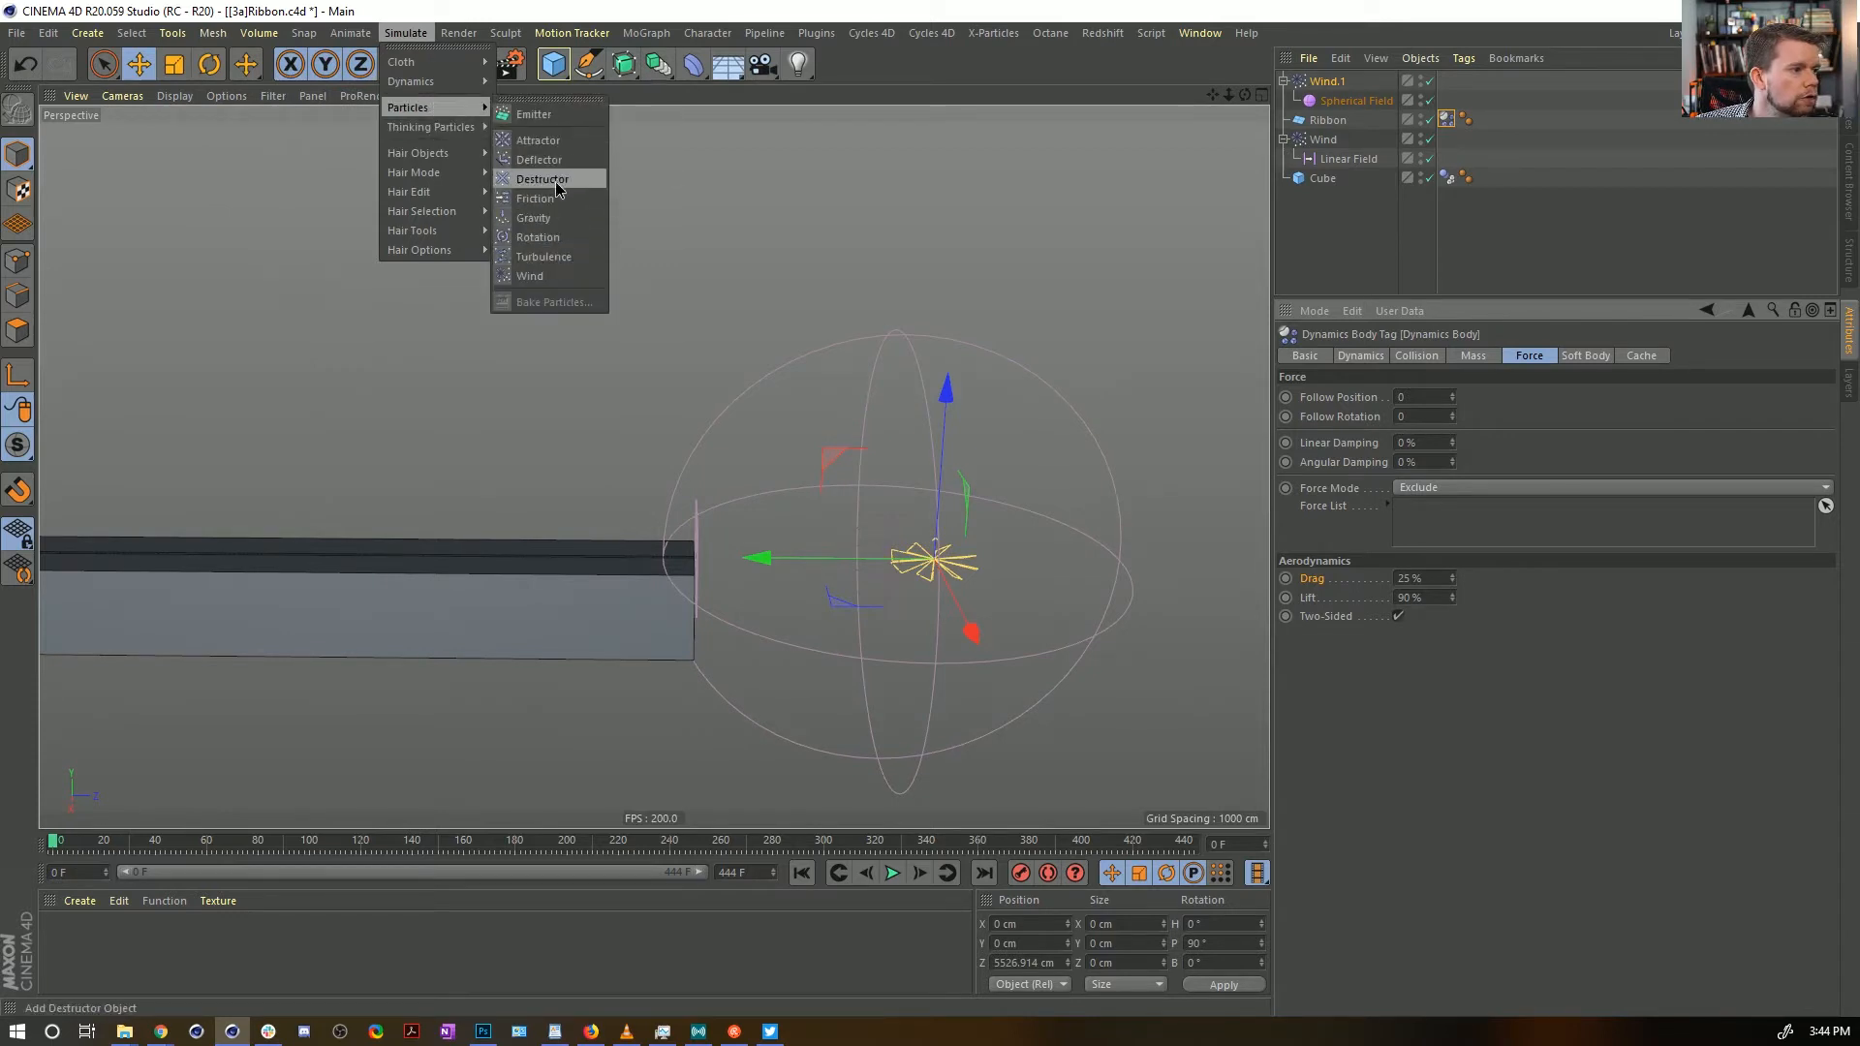
pyautogui.click(552, 197)
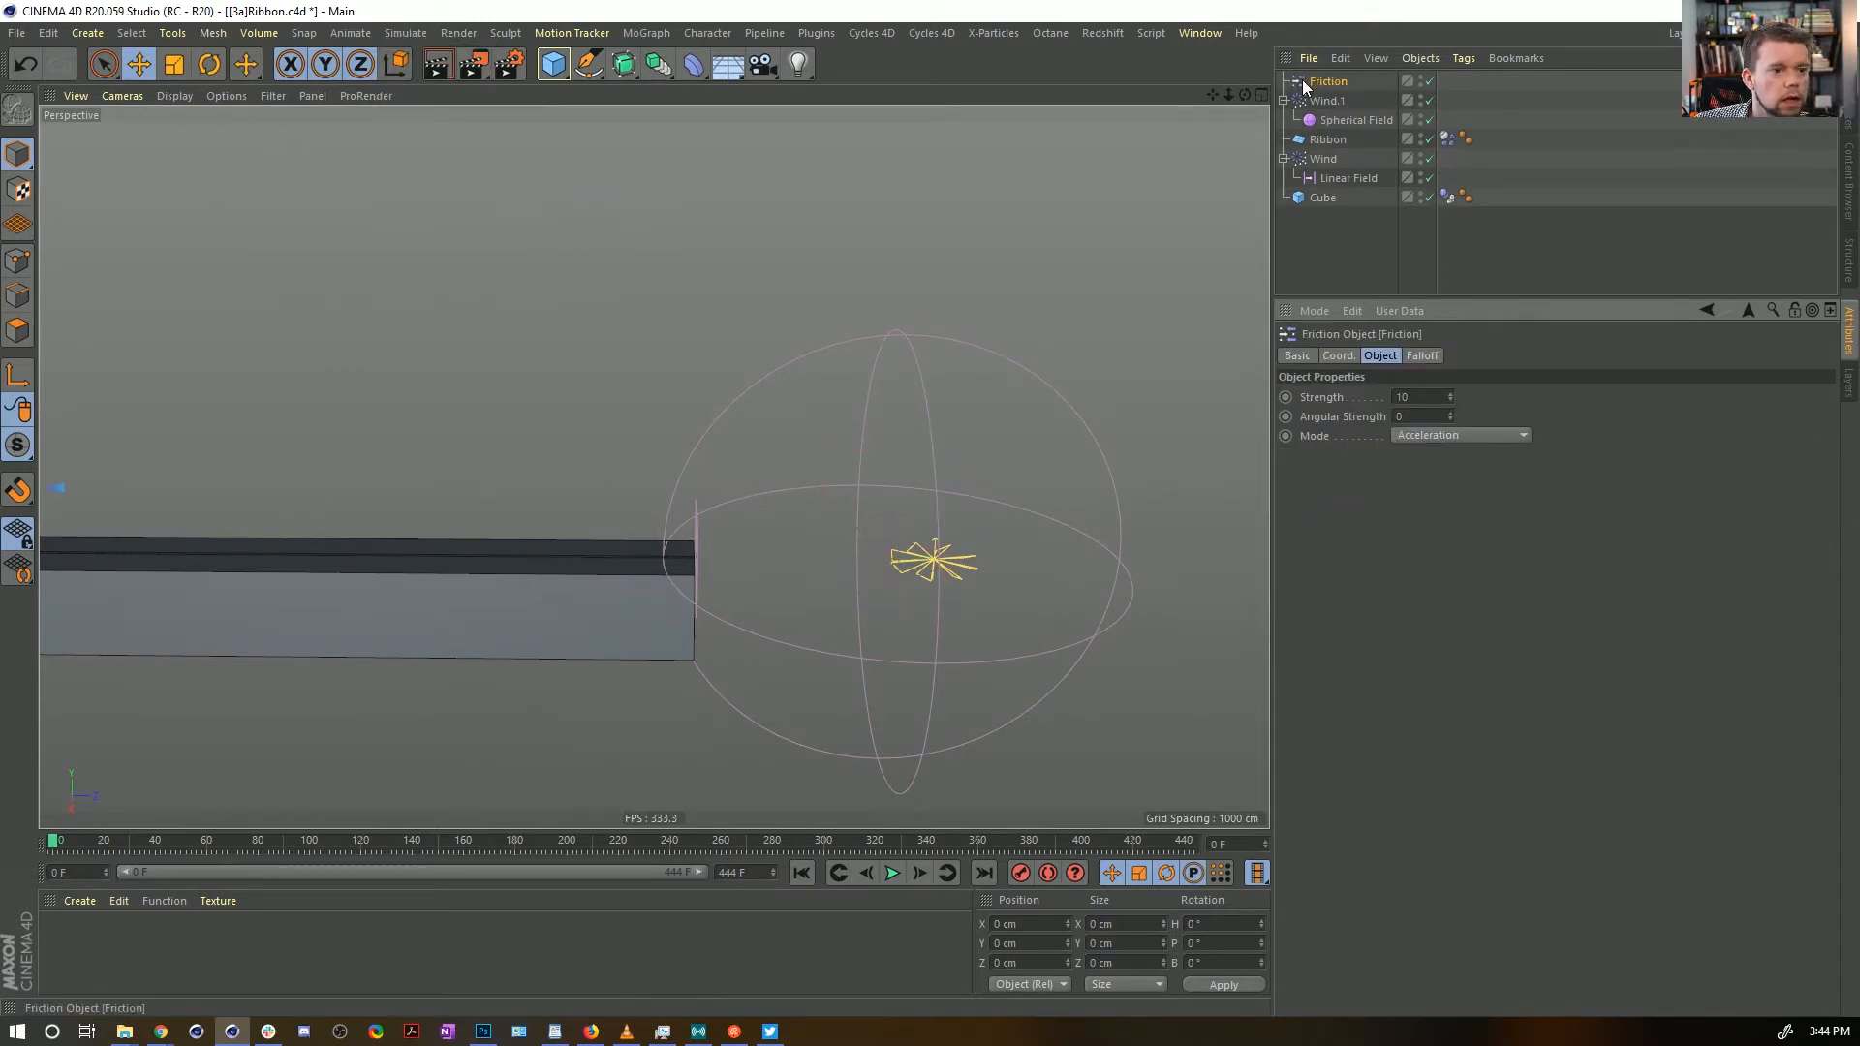
pyautogui.scroll(-2, 584, 443)
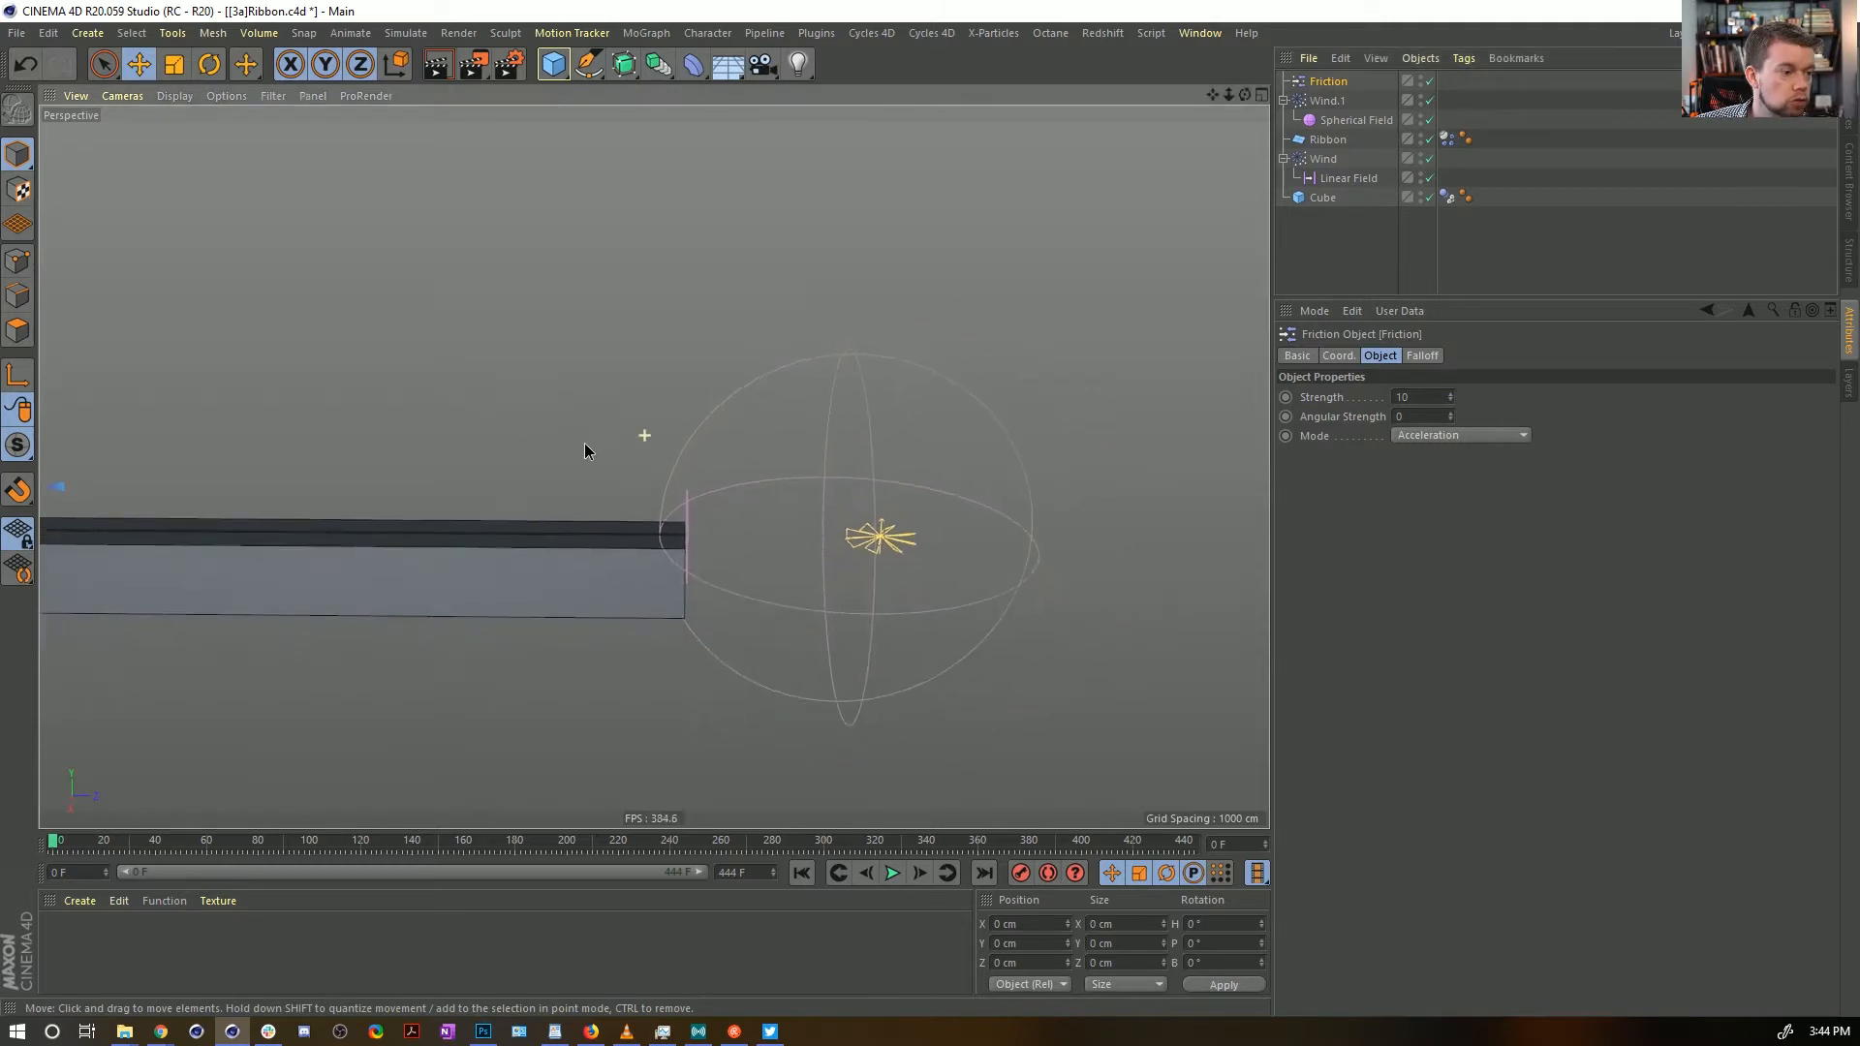
pyautogui.scroll(2, 585, 451)
# Copy the Wind's Linear Field into the Friction object's falloff
pyautogui.click(1423, 356)
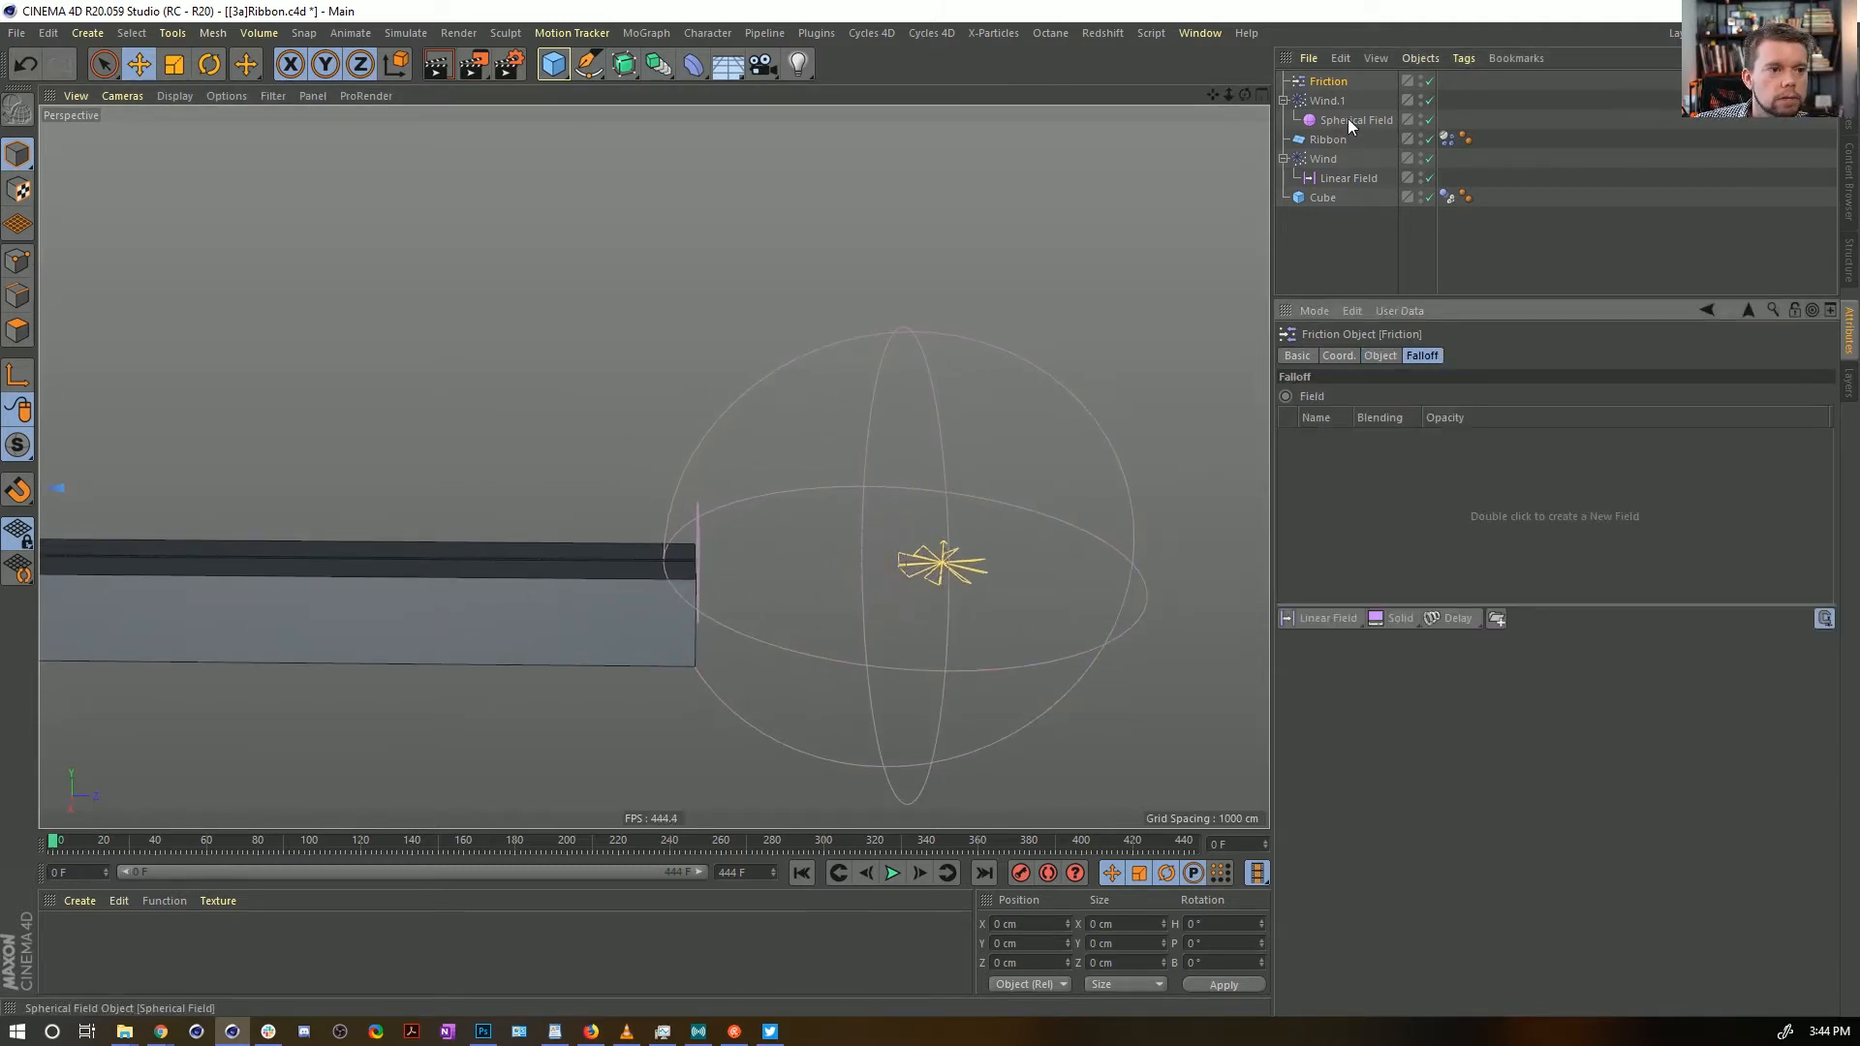
pyautogui.click(1385, 355)
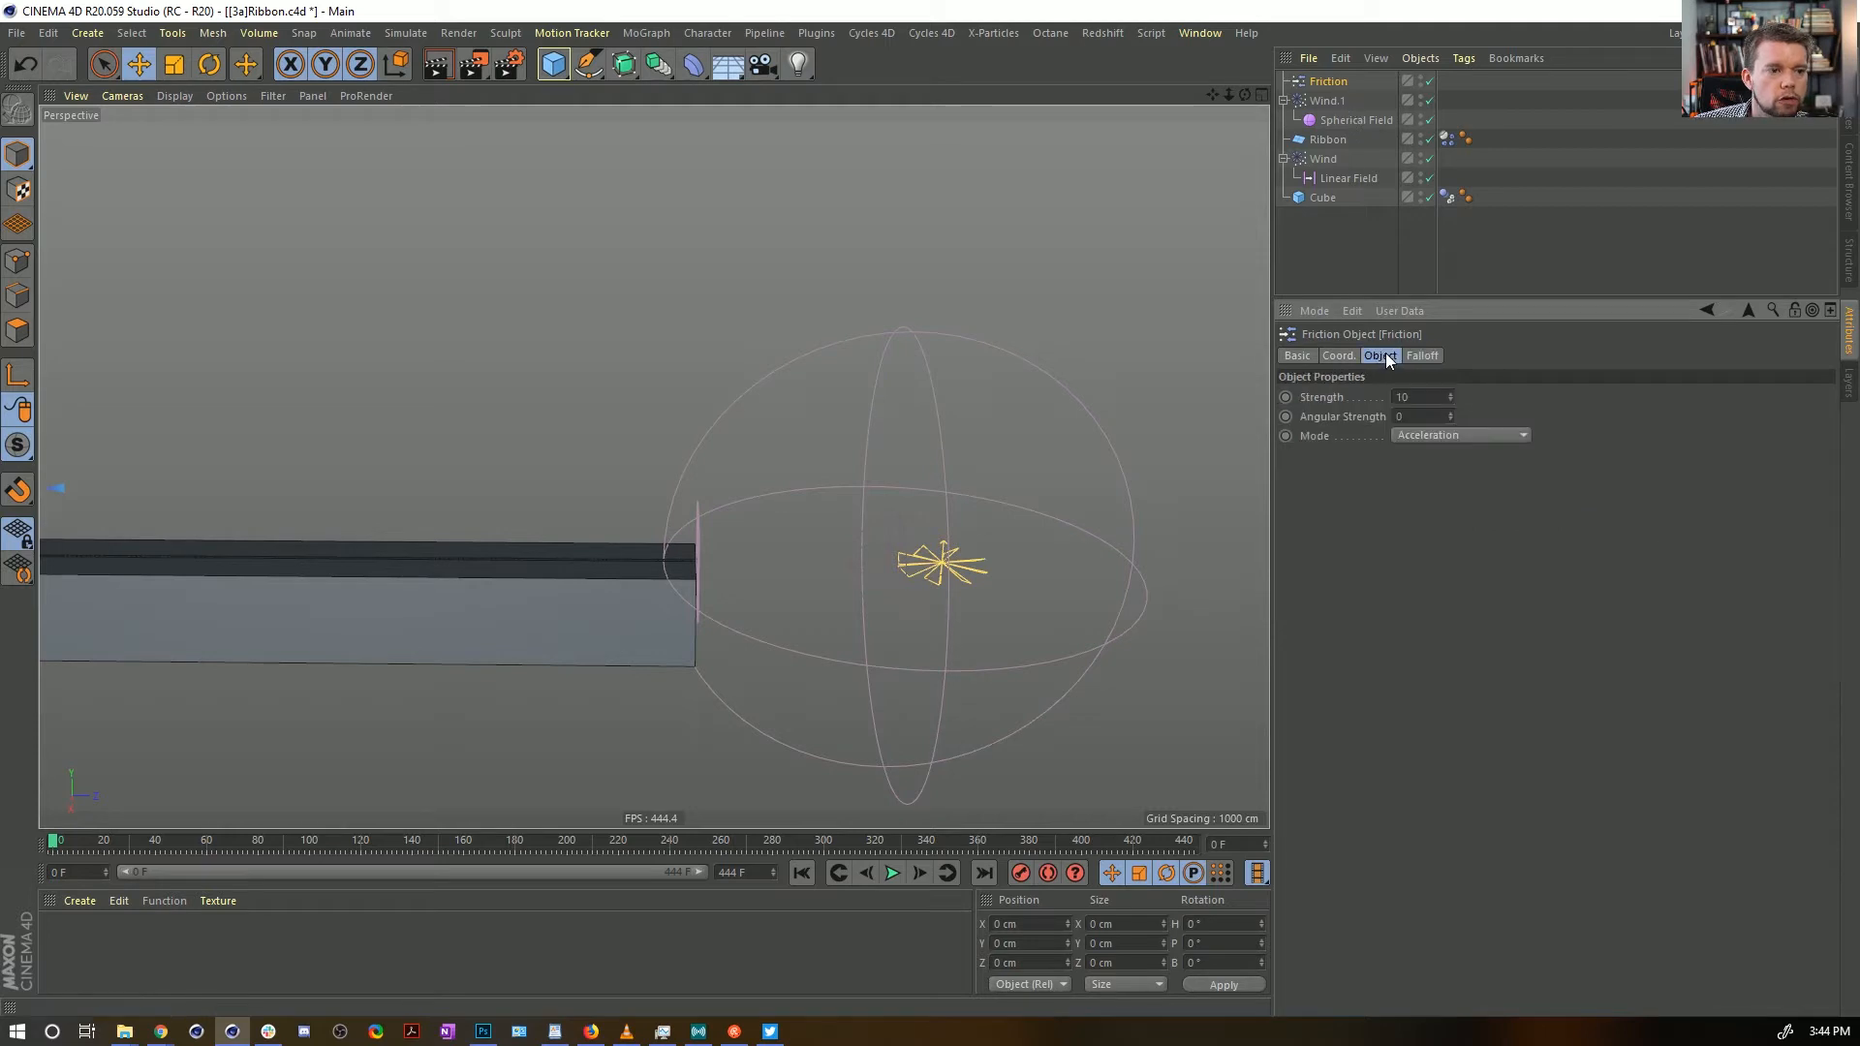
pyautogui.click(1420, 356)
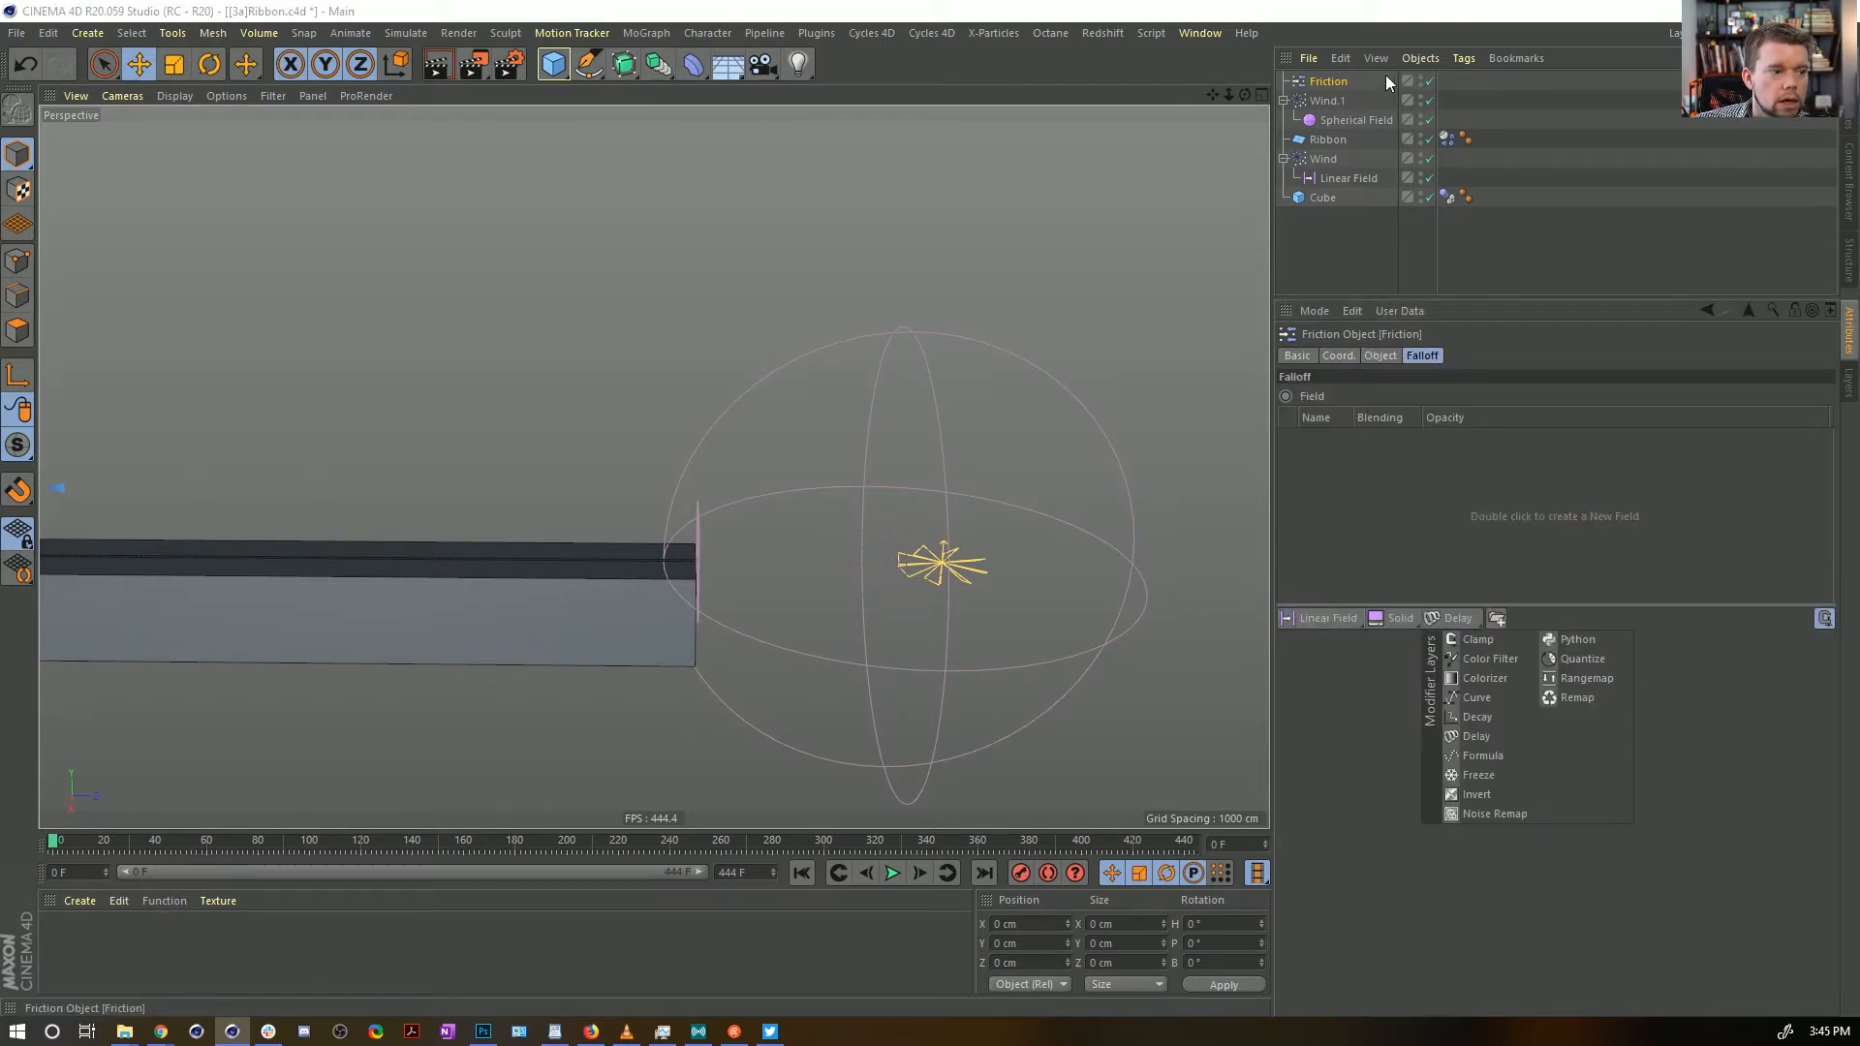
pyautogui.moveTo(1329, 182); pyautogui.dragTo(1470, 581)
pyautogui.click(1326, 83)
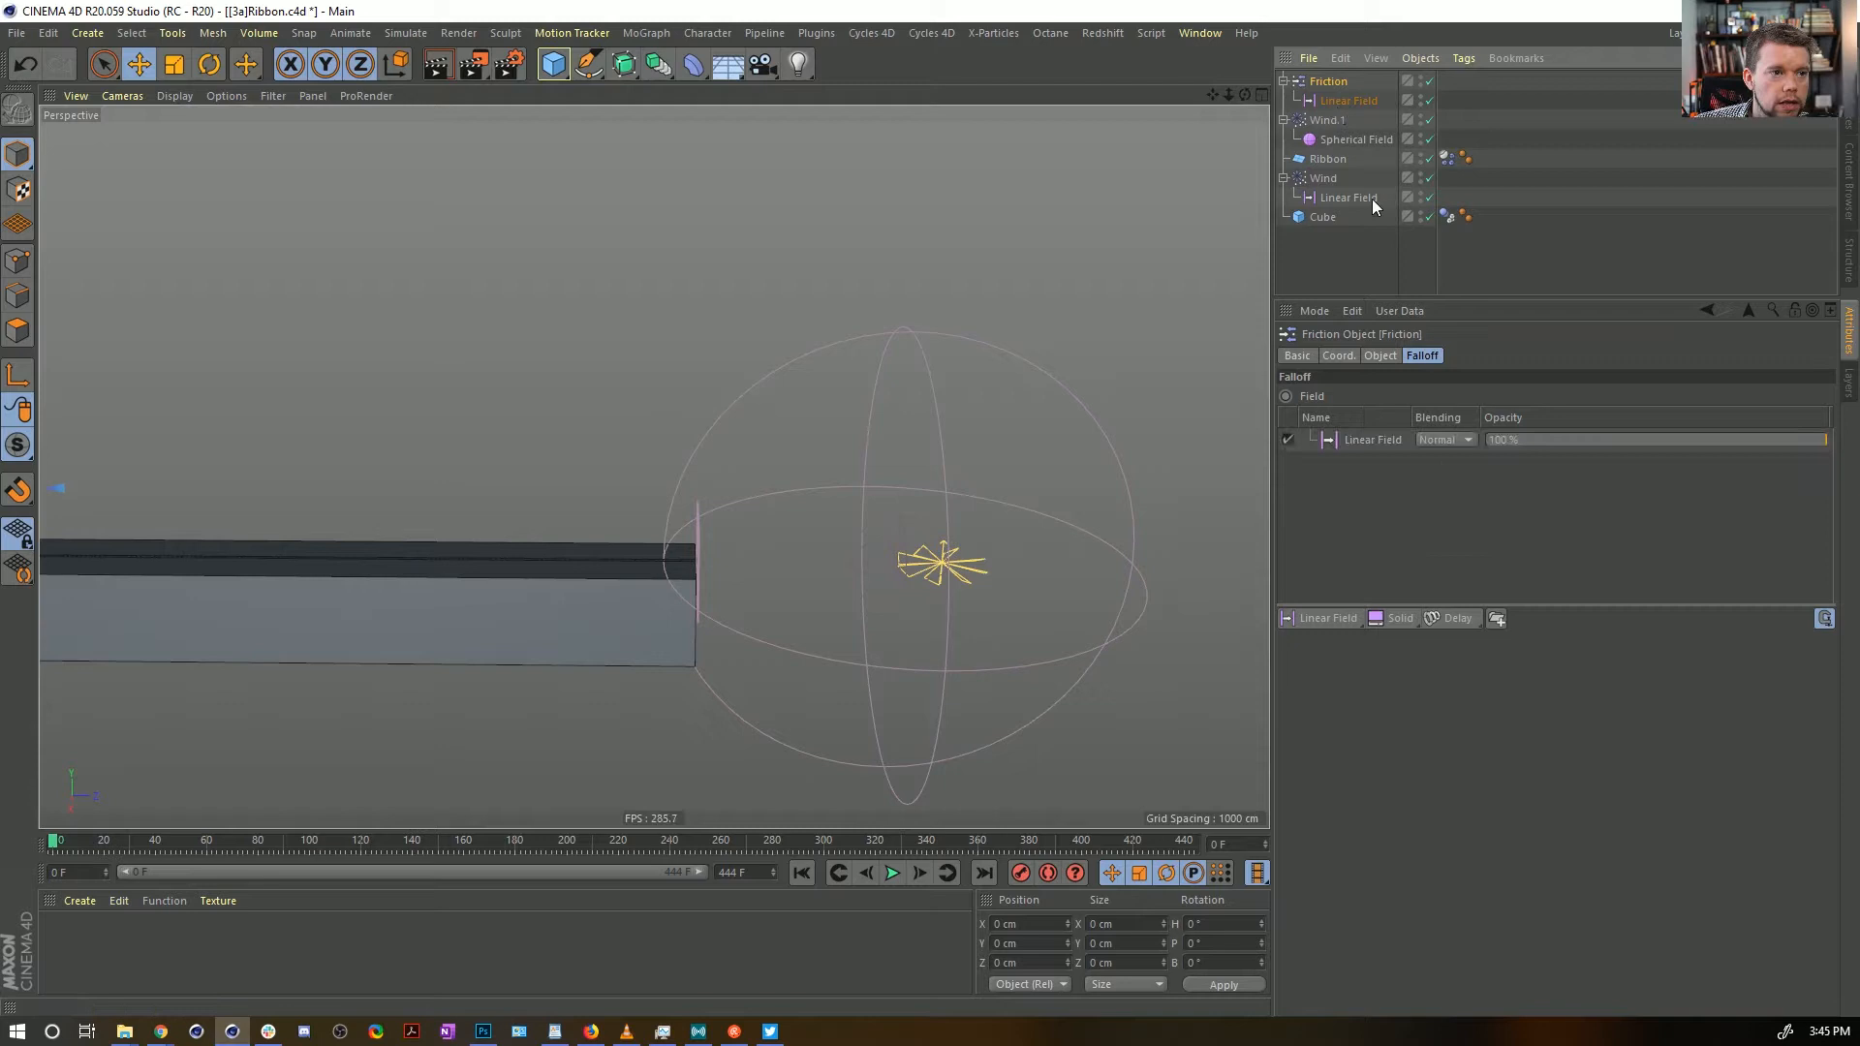
# Set the direction of the Friction object's linear field to Z+
pyautogui.click(1337, 99)
pyautogui.click(1454, 359)
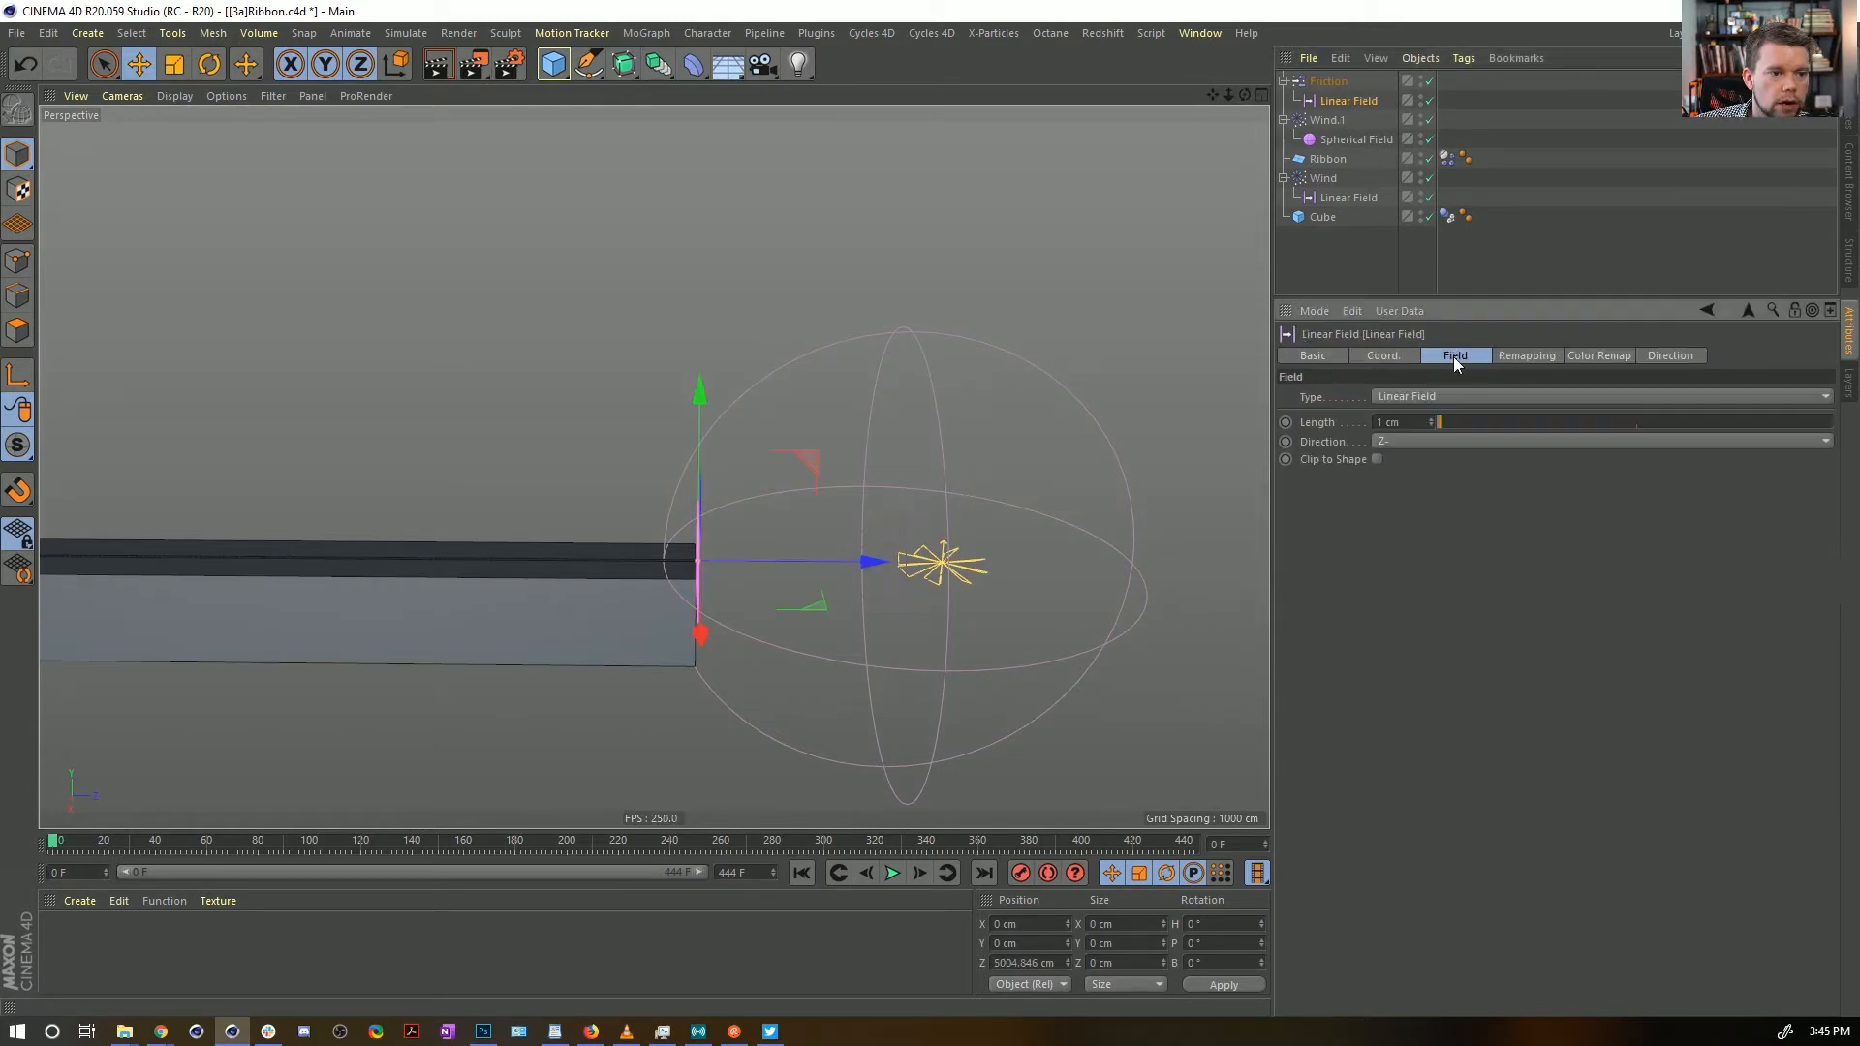
pyautogui.click(1410, 439)
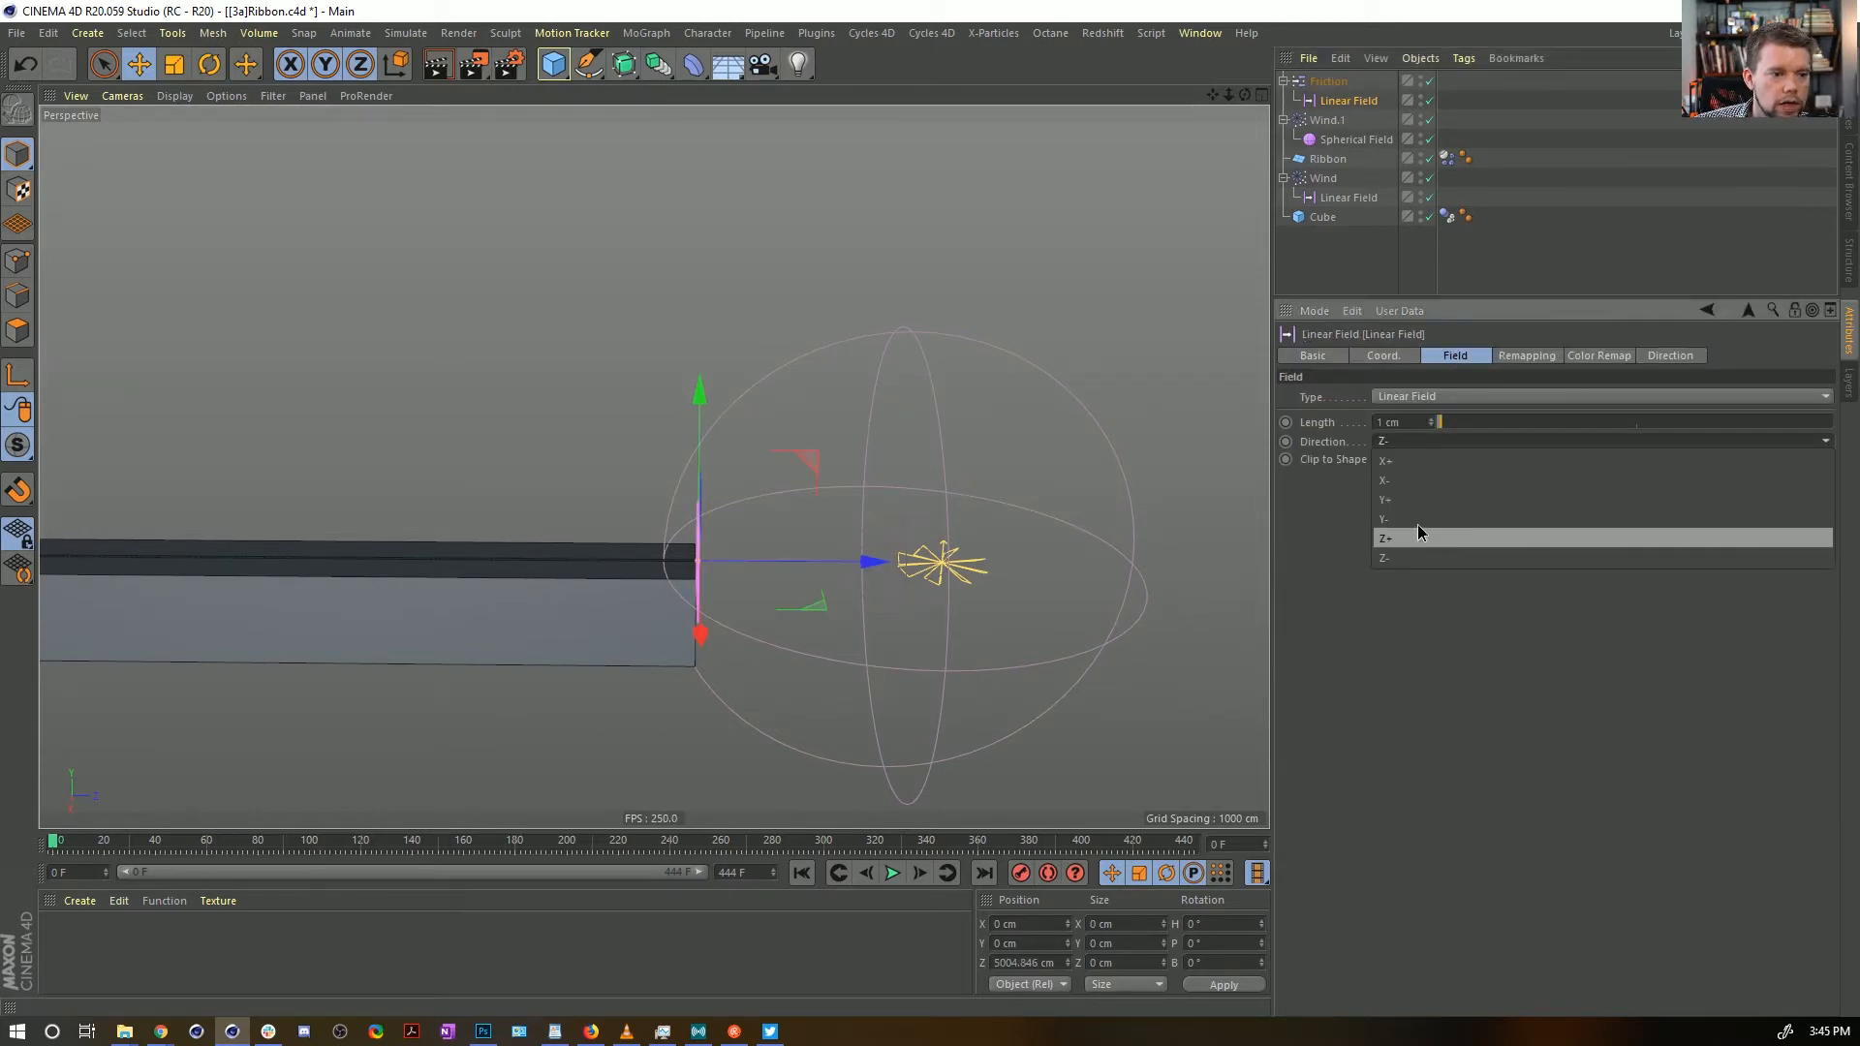
pyautogui.click(1416, 535)
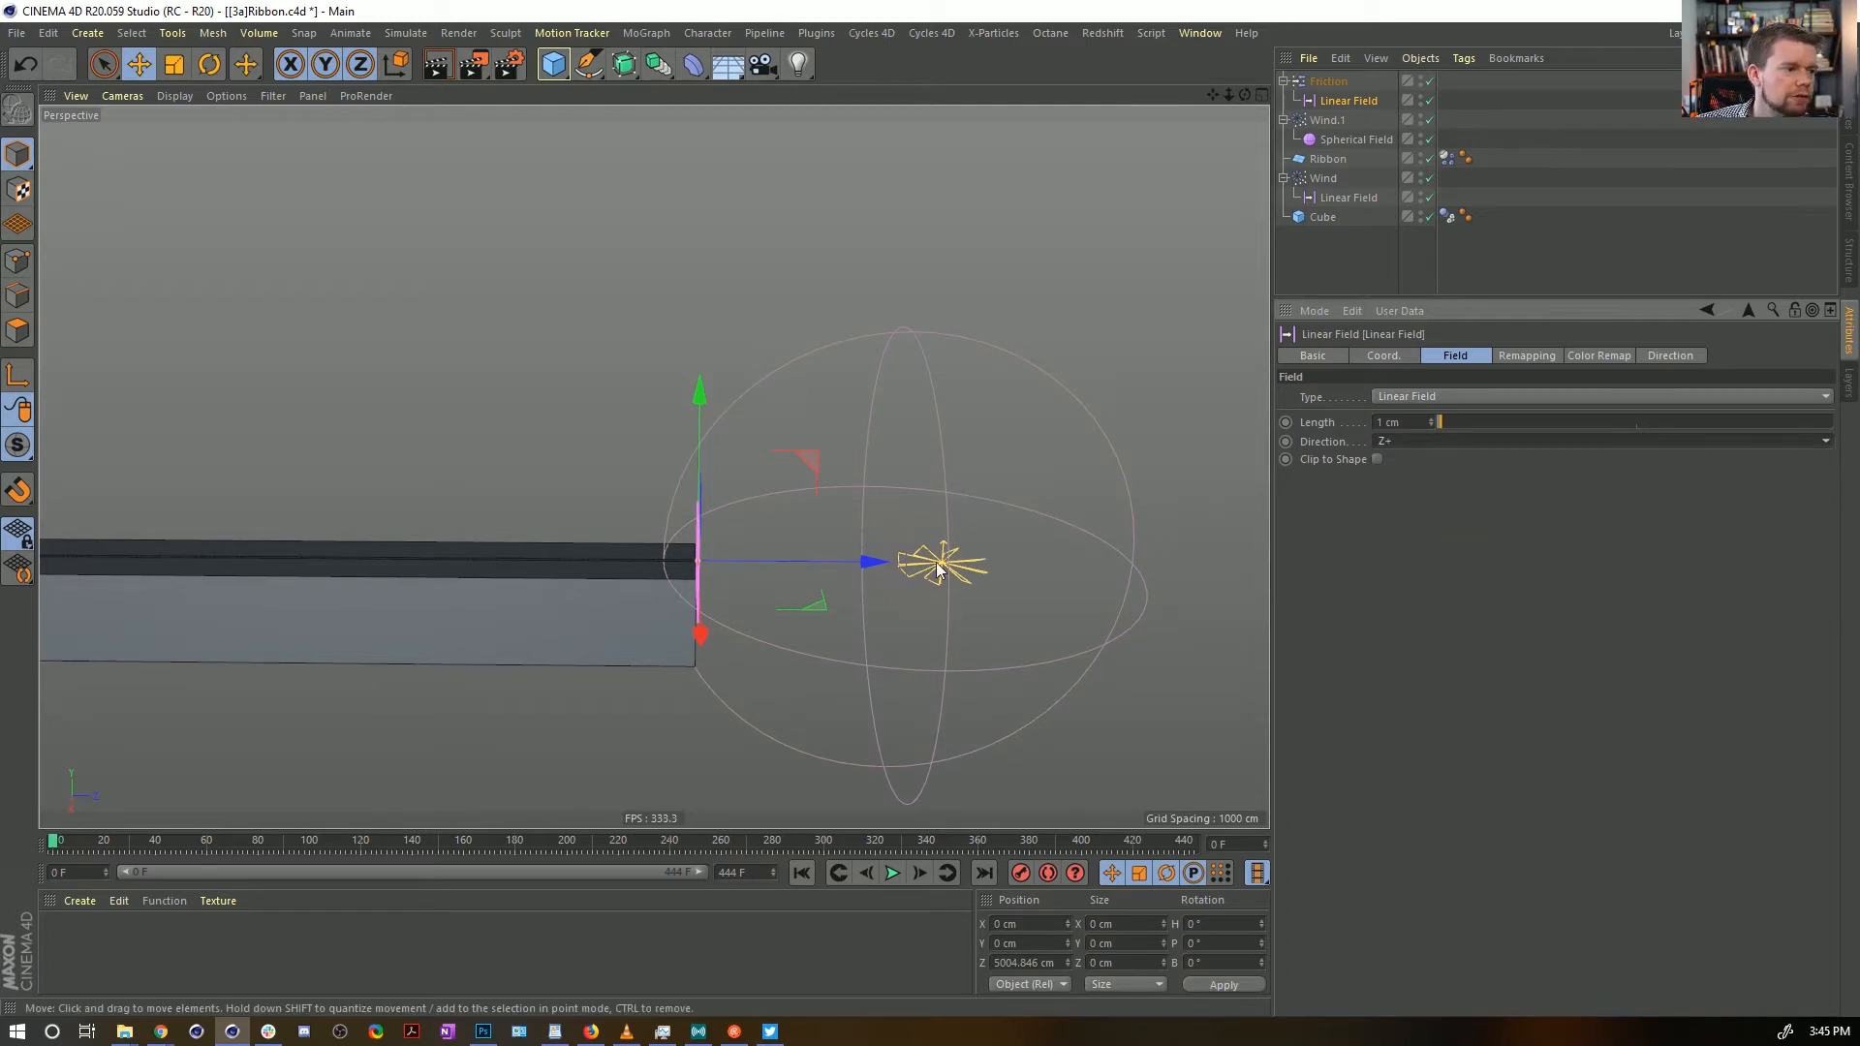
# Play the simulation with friction active and disable the Friction object during playback
pyautogui.click(892, 873)
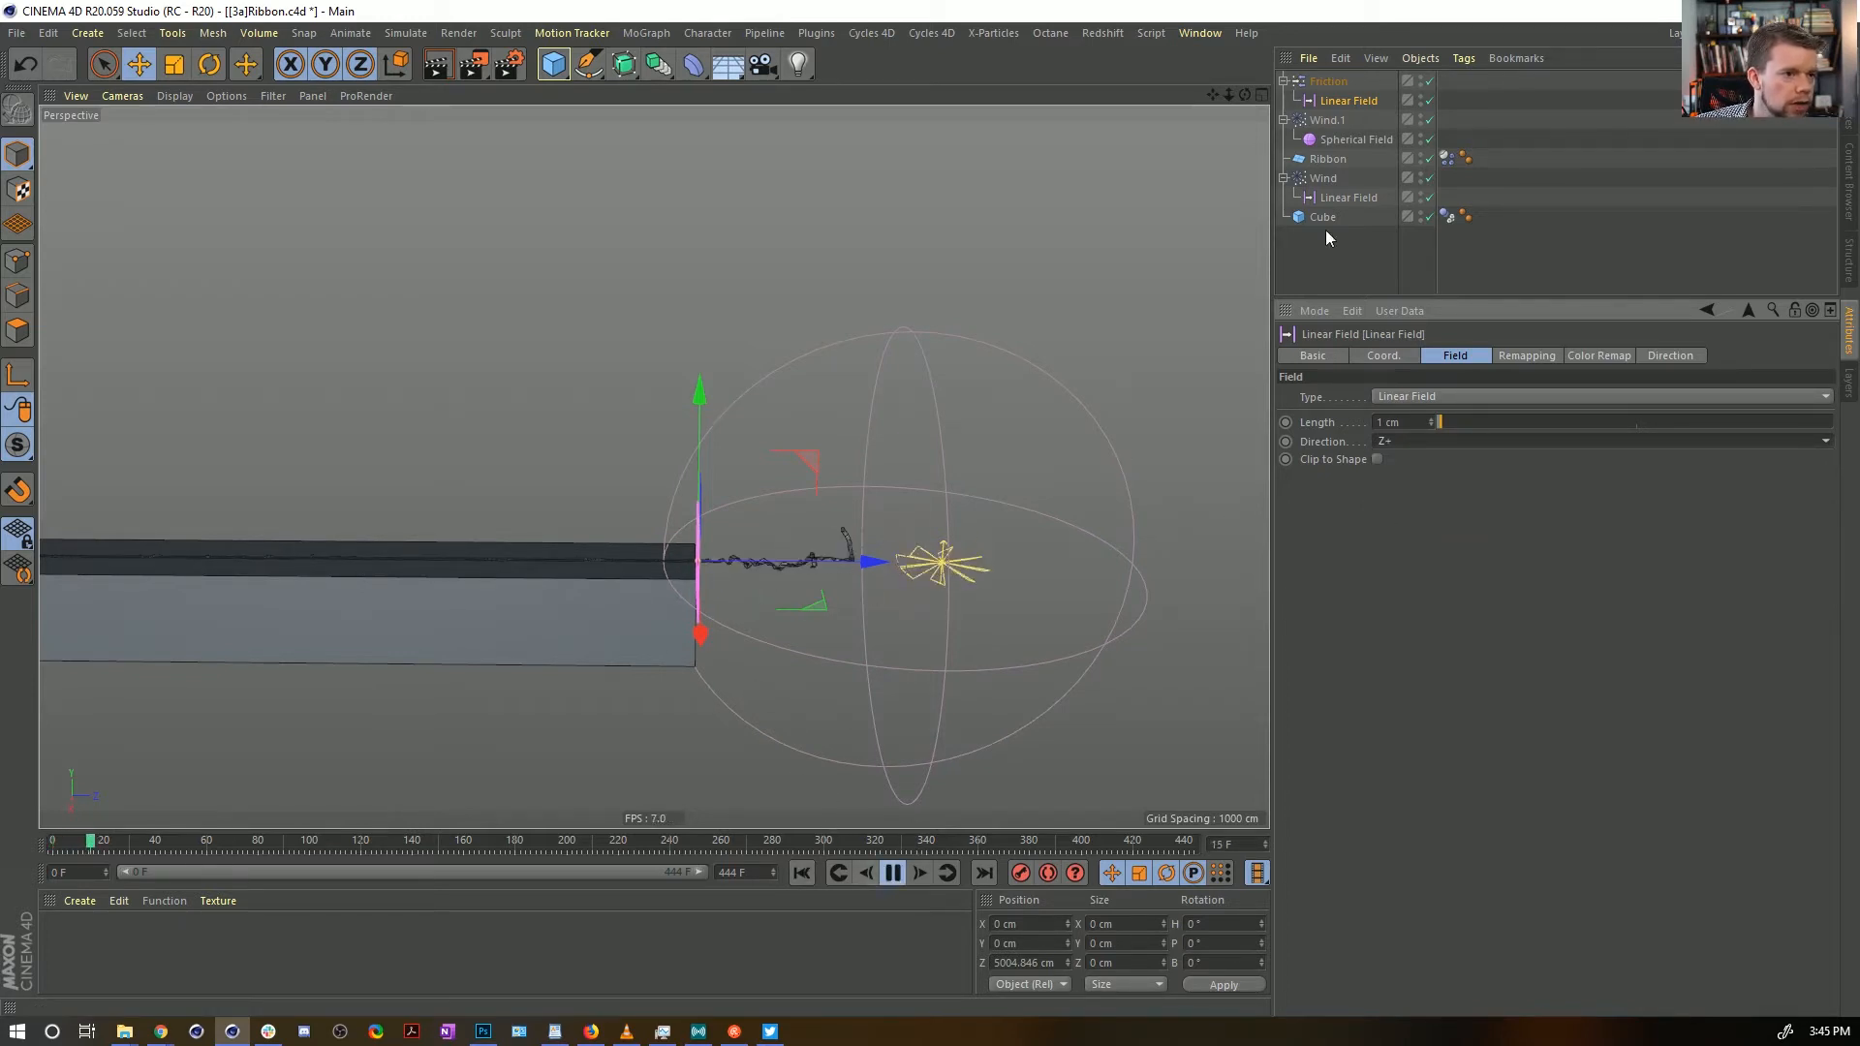
pyautogui.click(1336, 82)
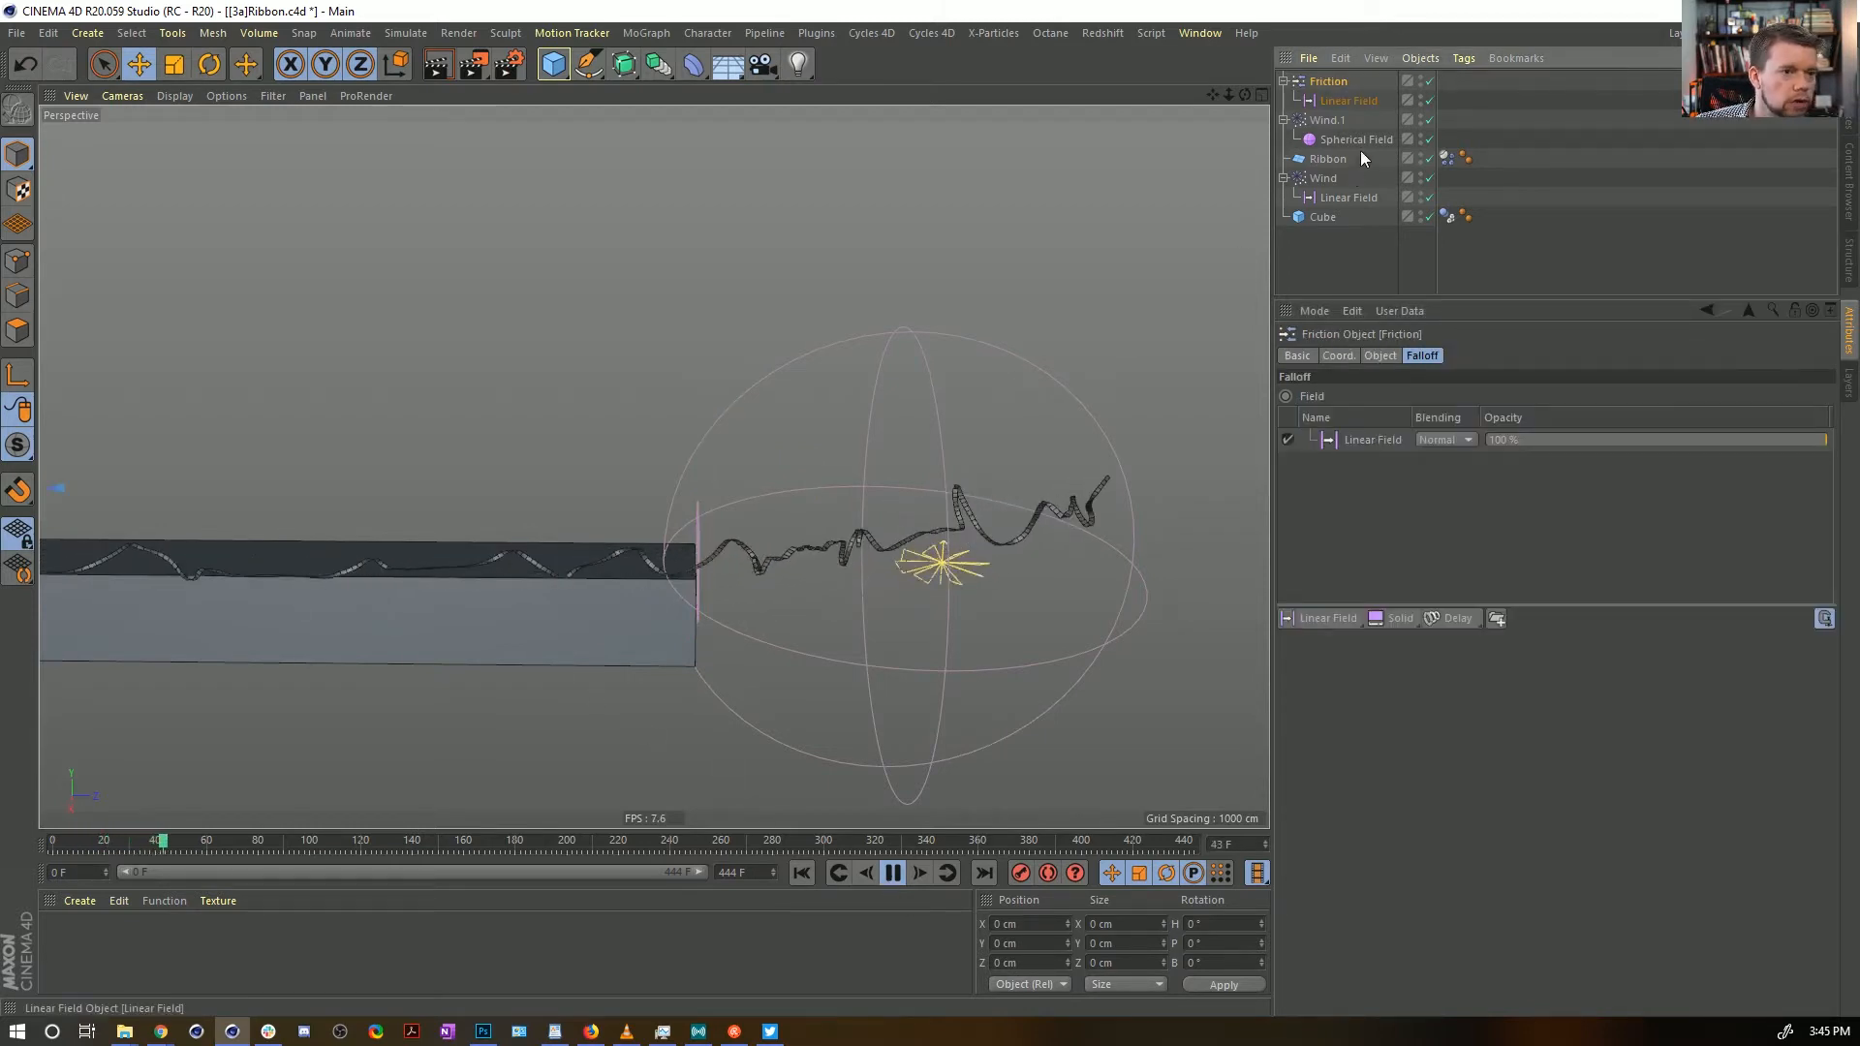
pyautogui.click(1428, 83)
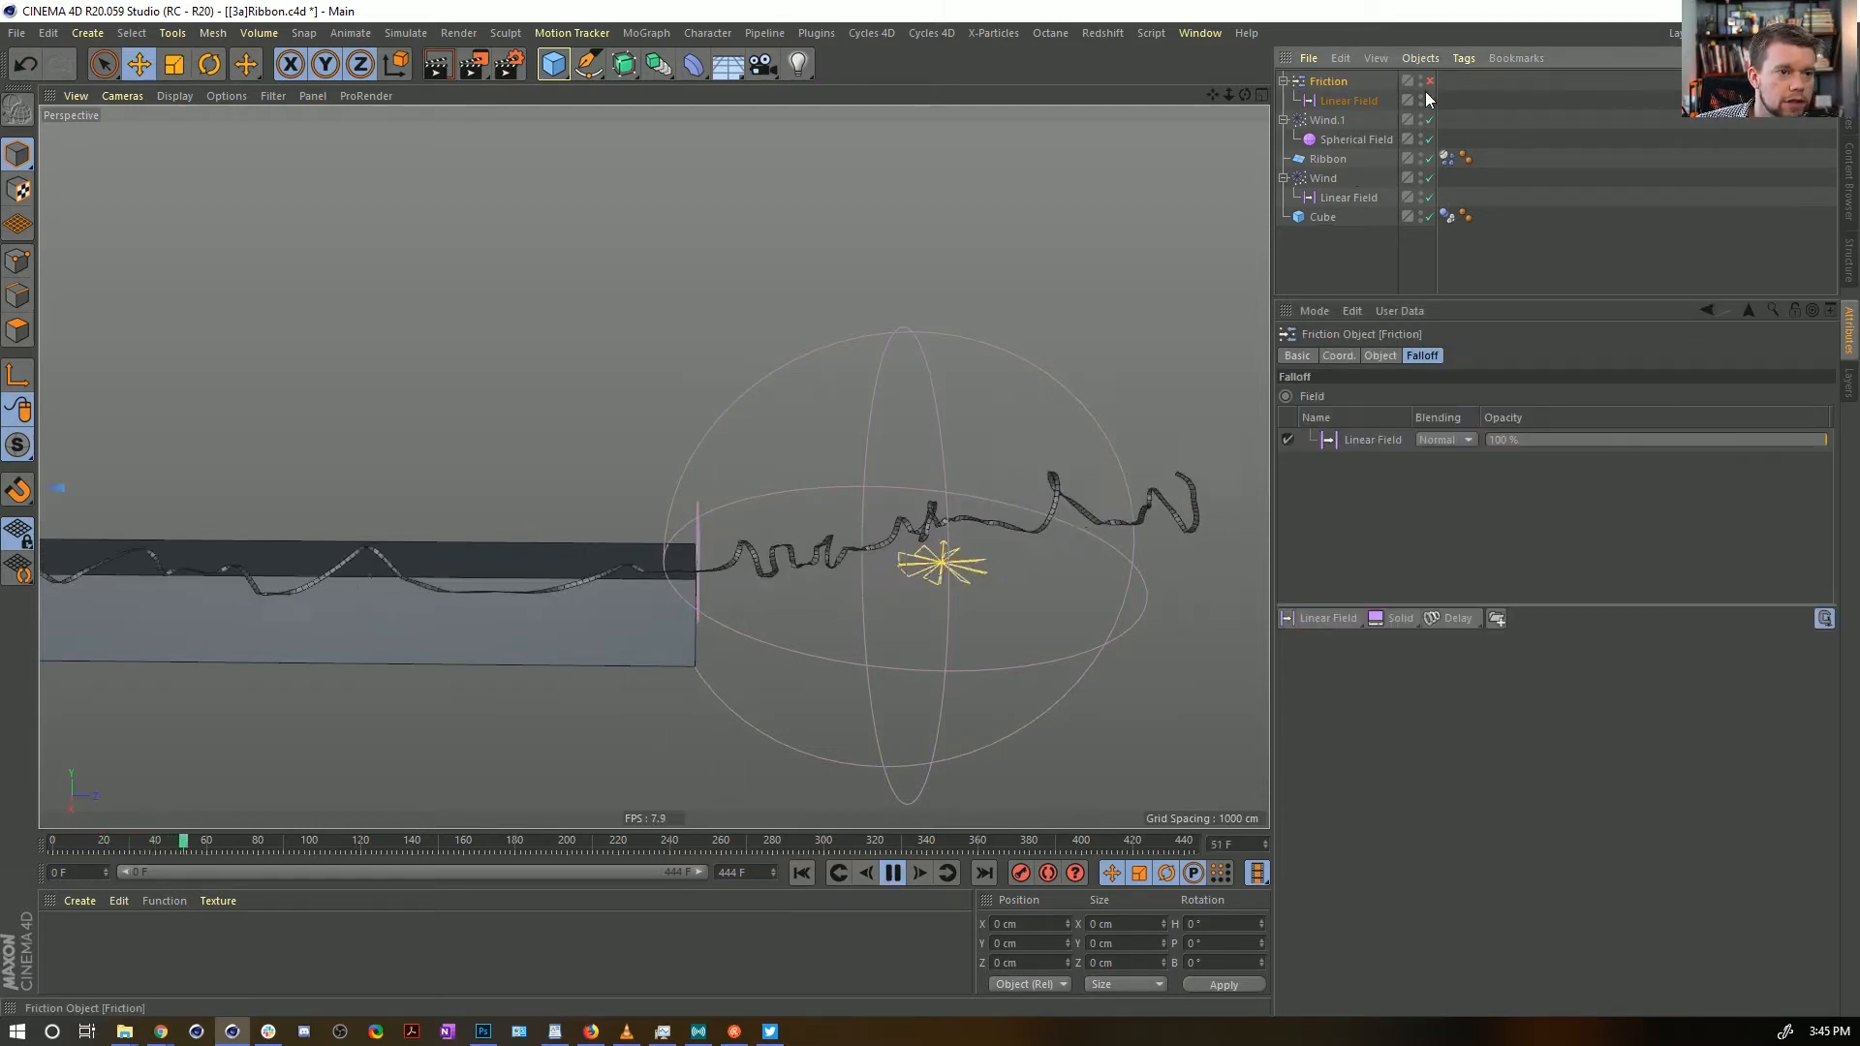
# Restart the simulation from the first frame to watch how the ribbon moves without friction
pyautogui.click(803, 872)
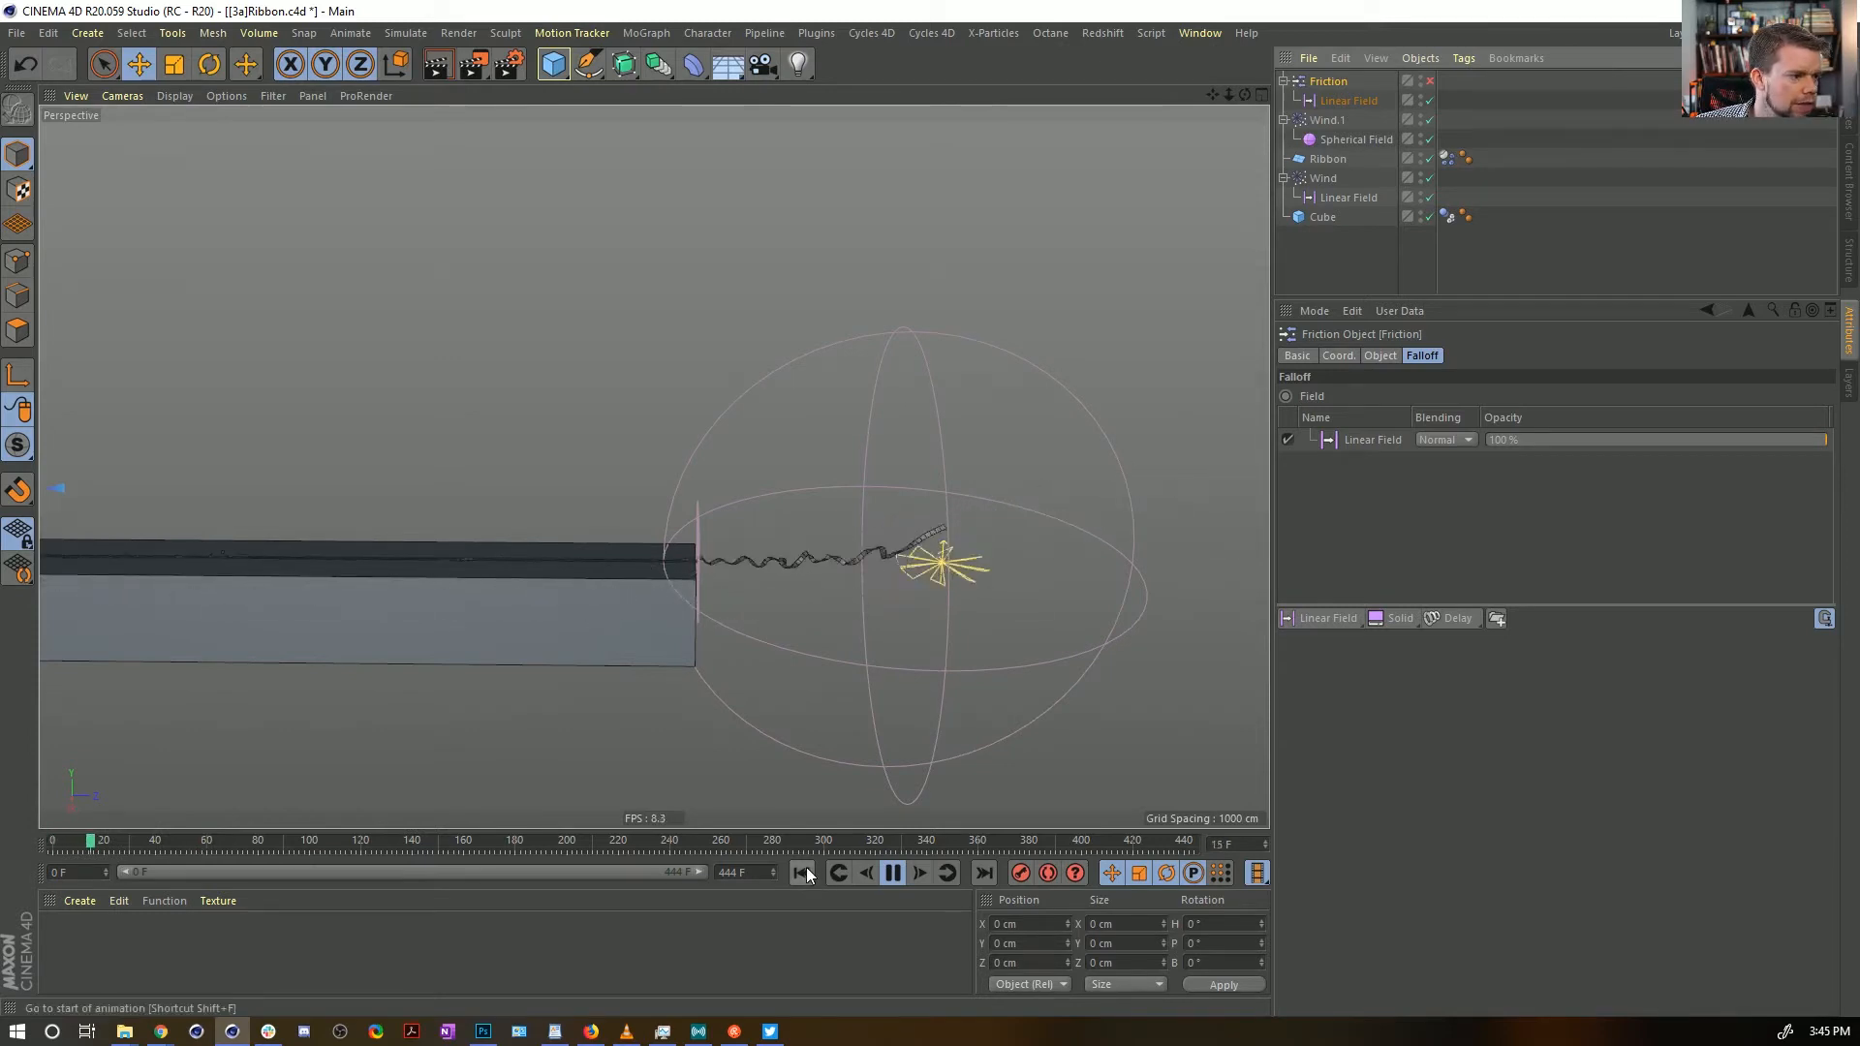
pyautogui.click(806, 868)
pyautogui.click(889, 873)
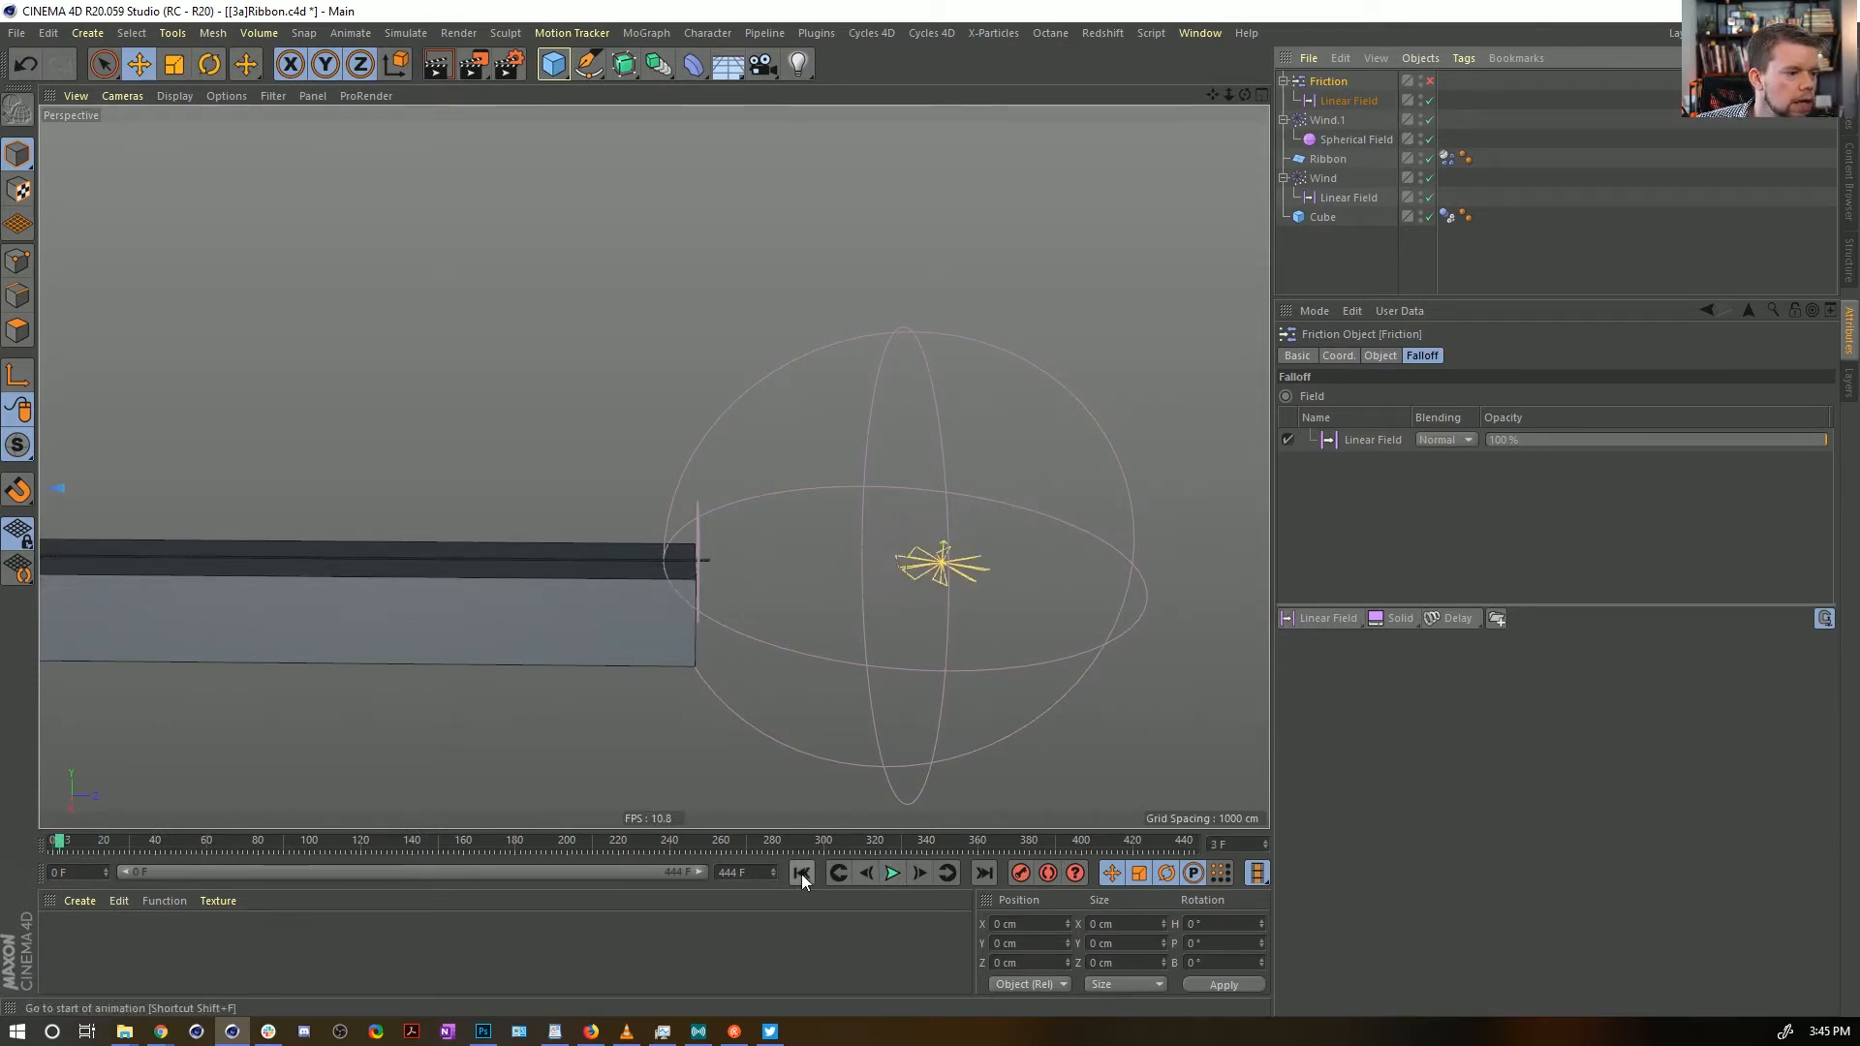
pyautogui.click(802, 874)
pyautogui.click(891, 873)
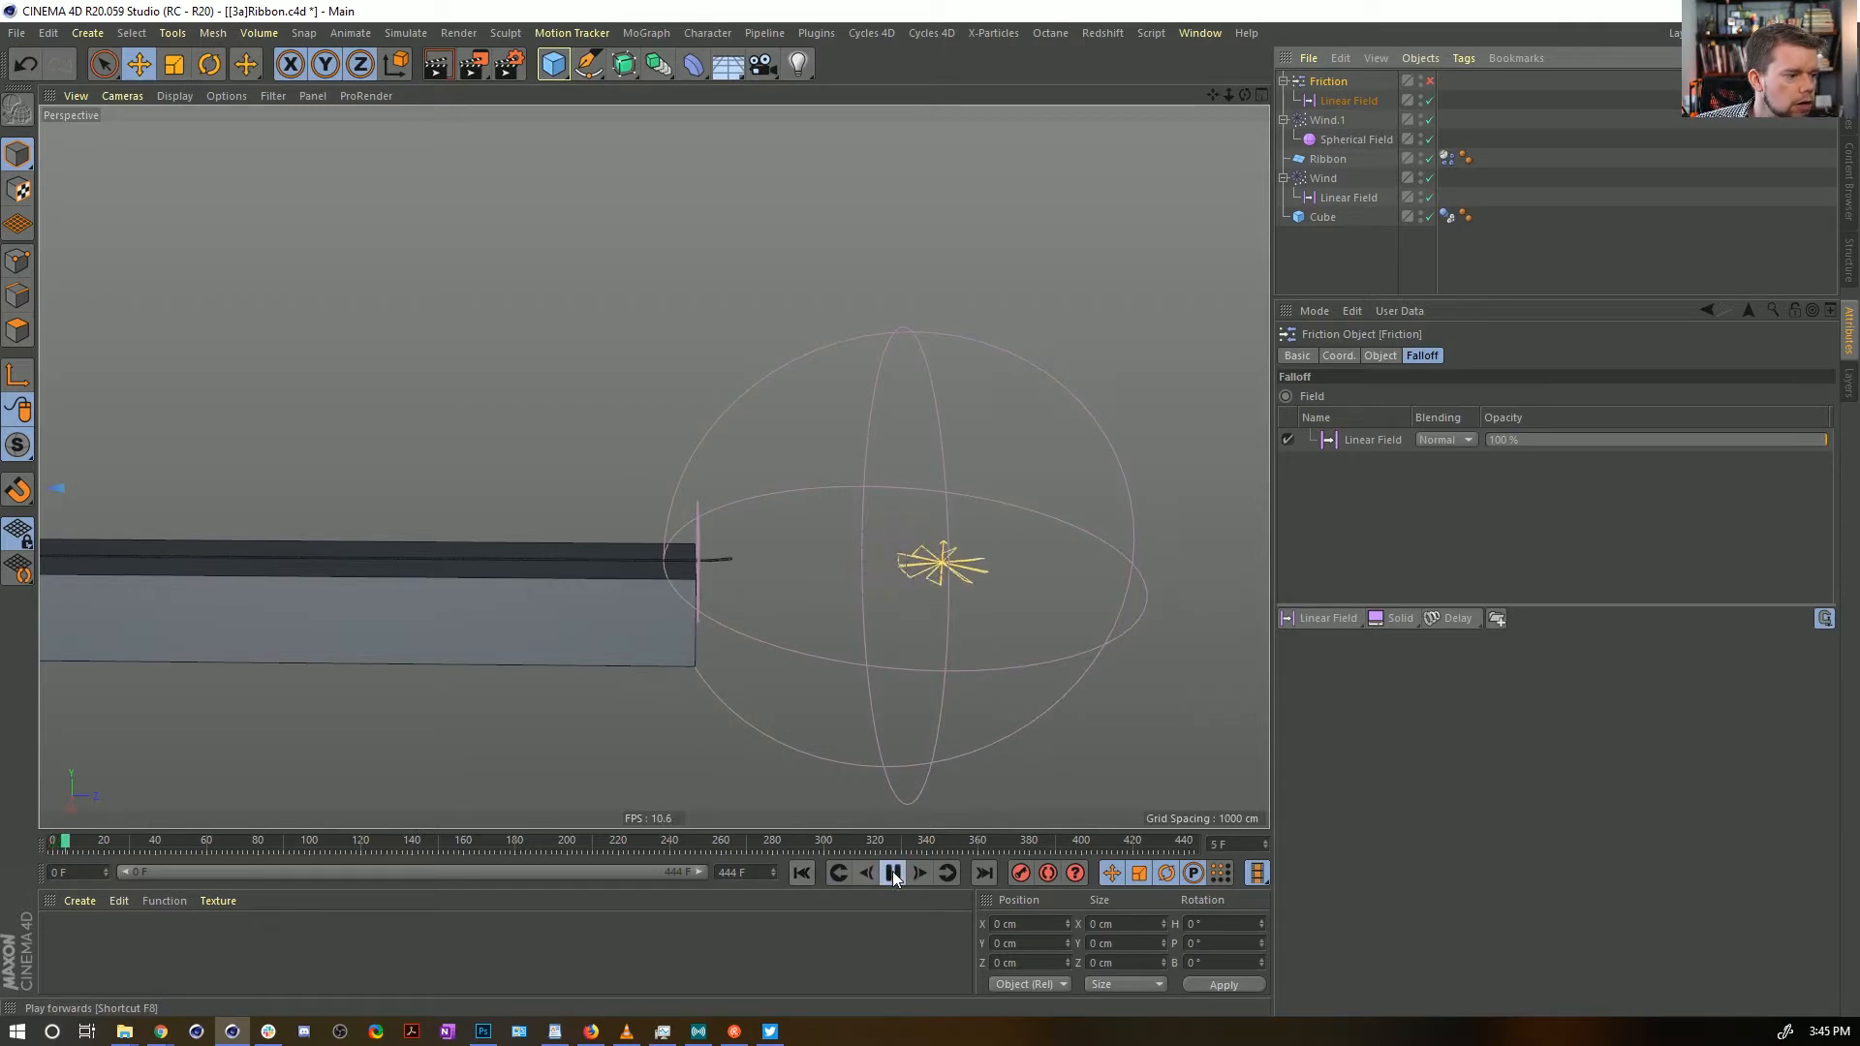
# Check the ribbon's force settings and replay the simulation to about frame 18 to examine the ribbon along the cube
pyautogui.click(1446, 157)
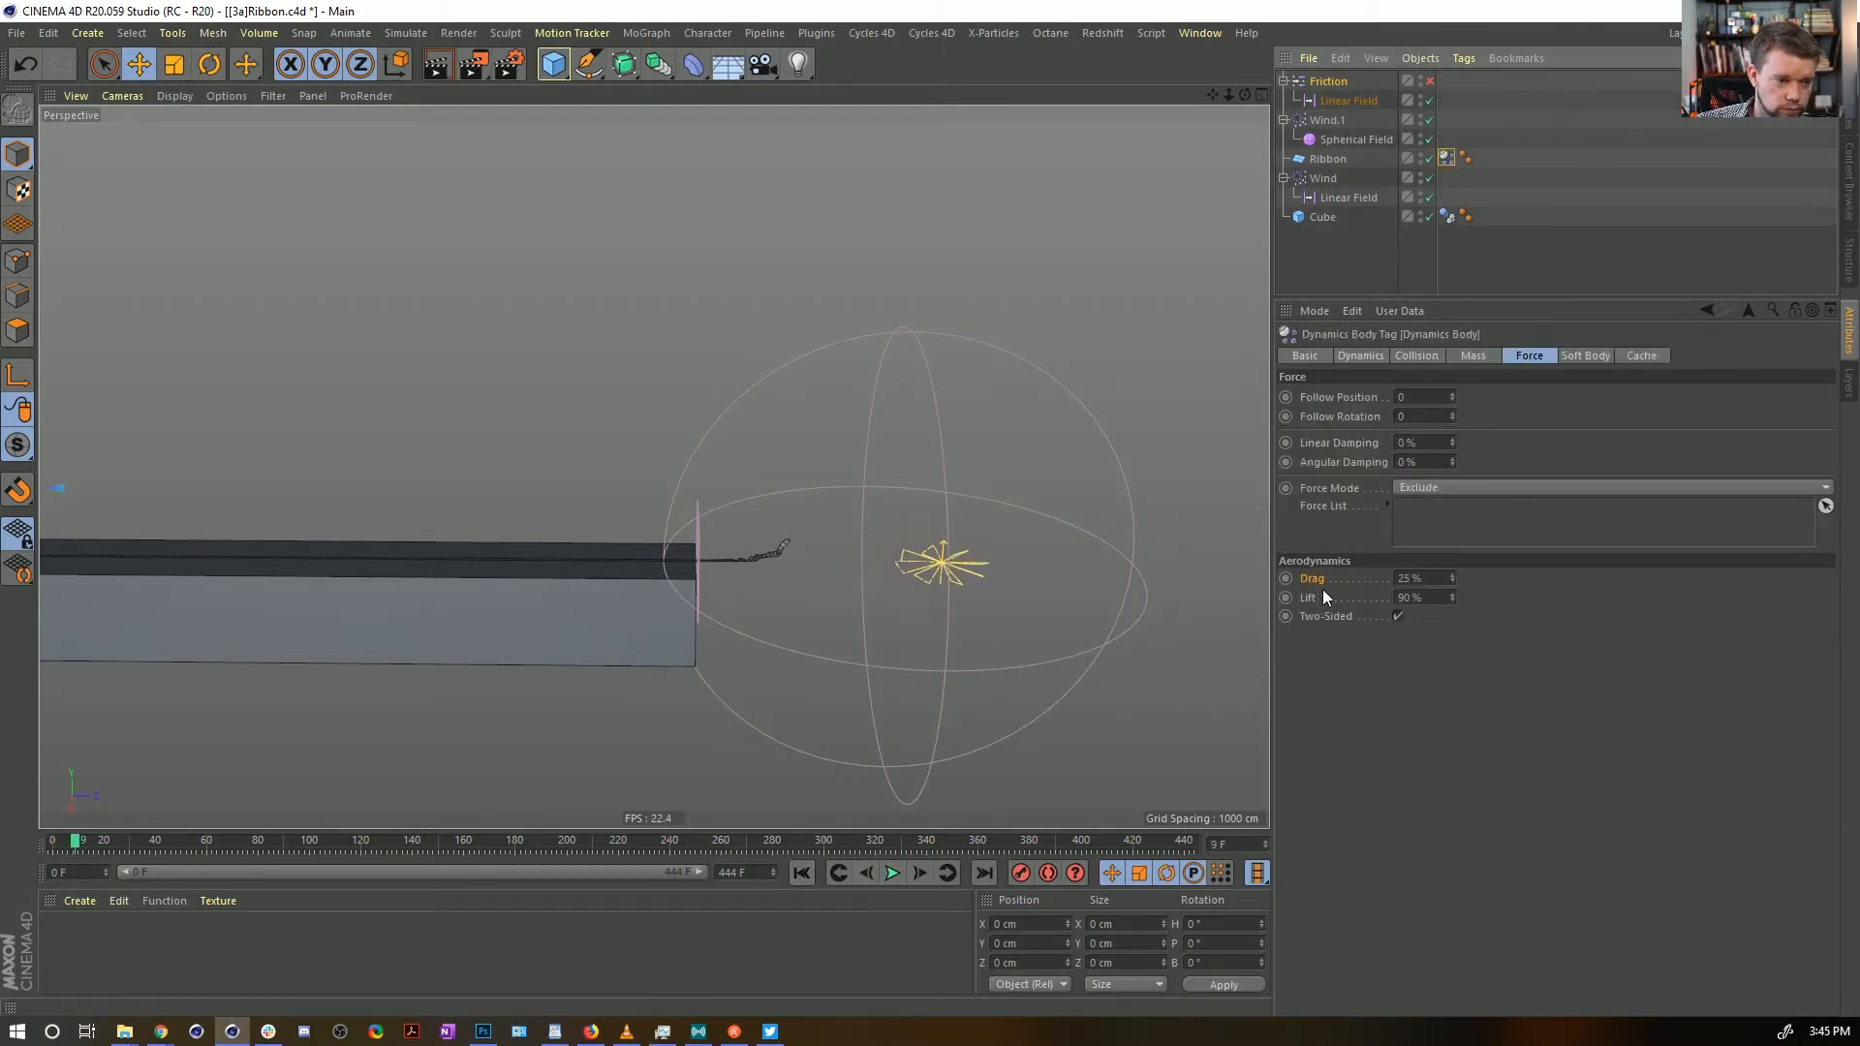
pyautogui.click(801, 873)
pyautogui.click(893, 872)
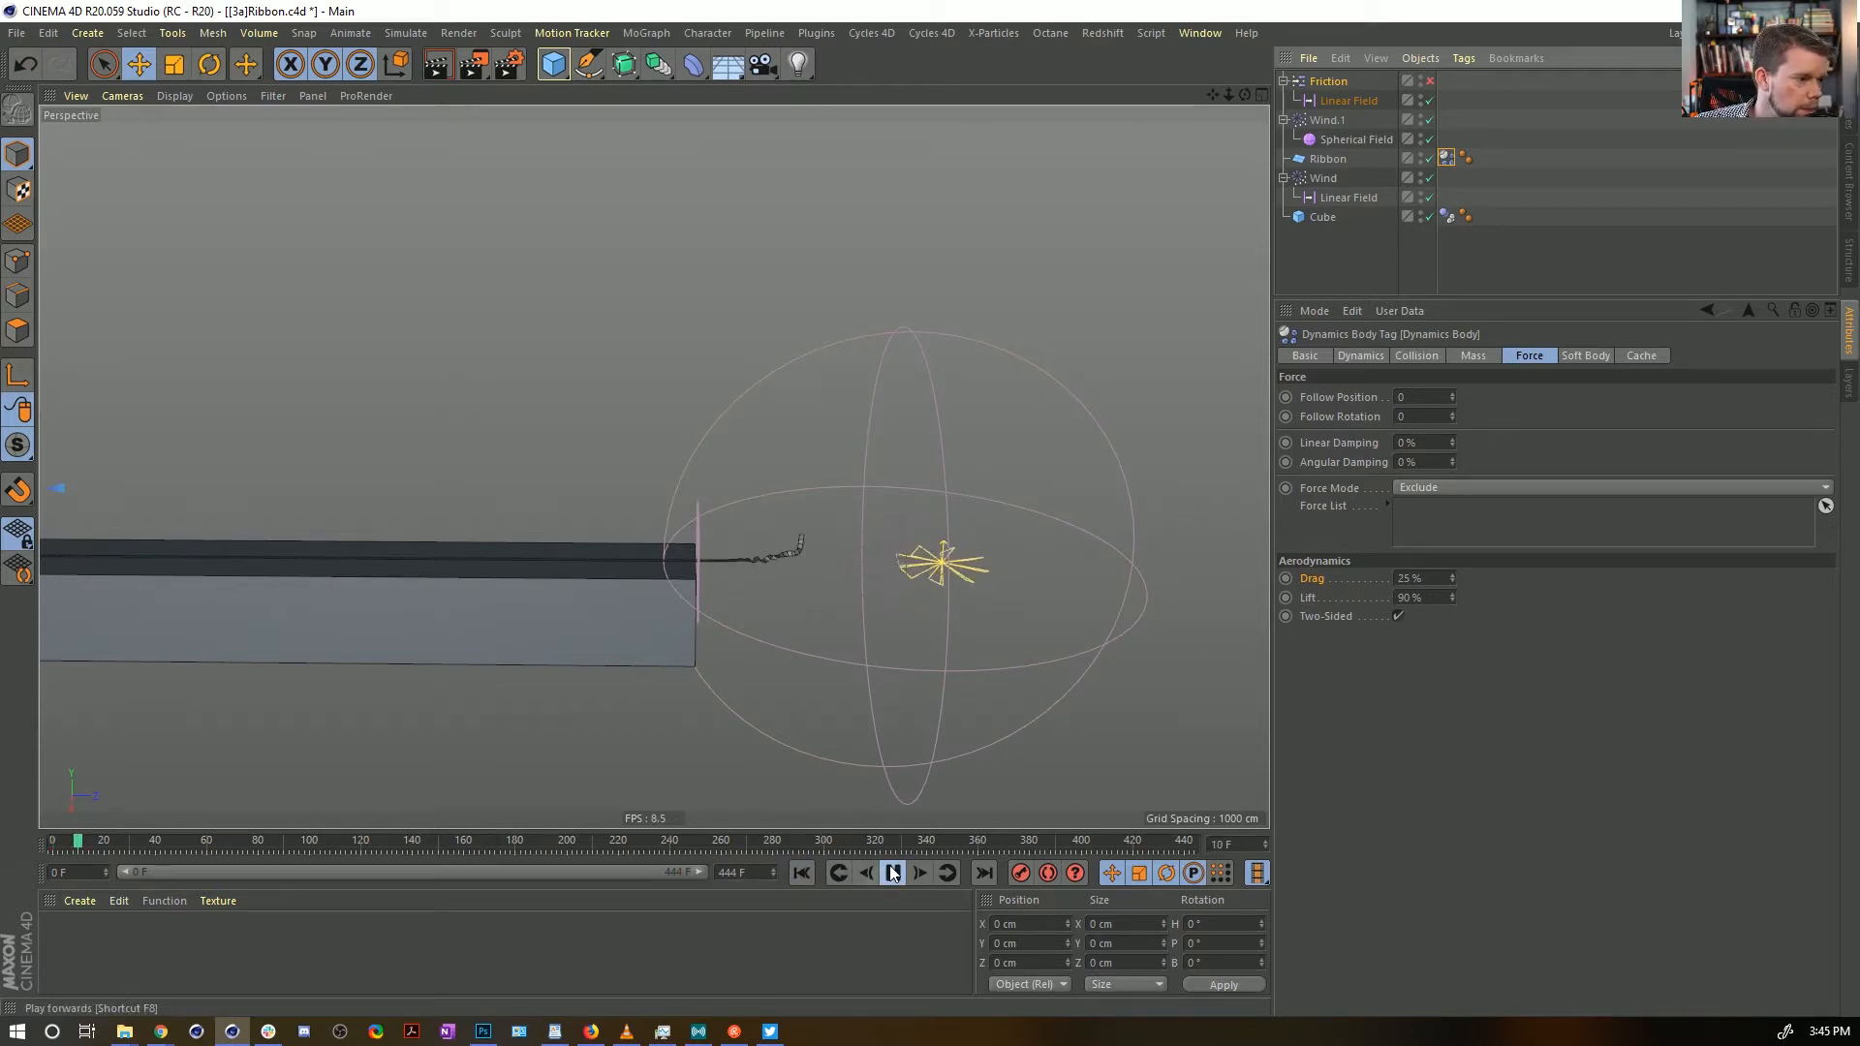
pyautogui.click(893, 873)
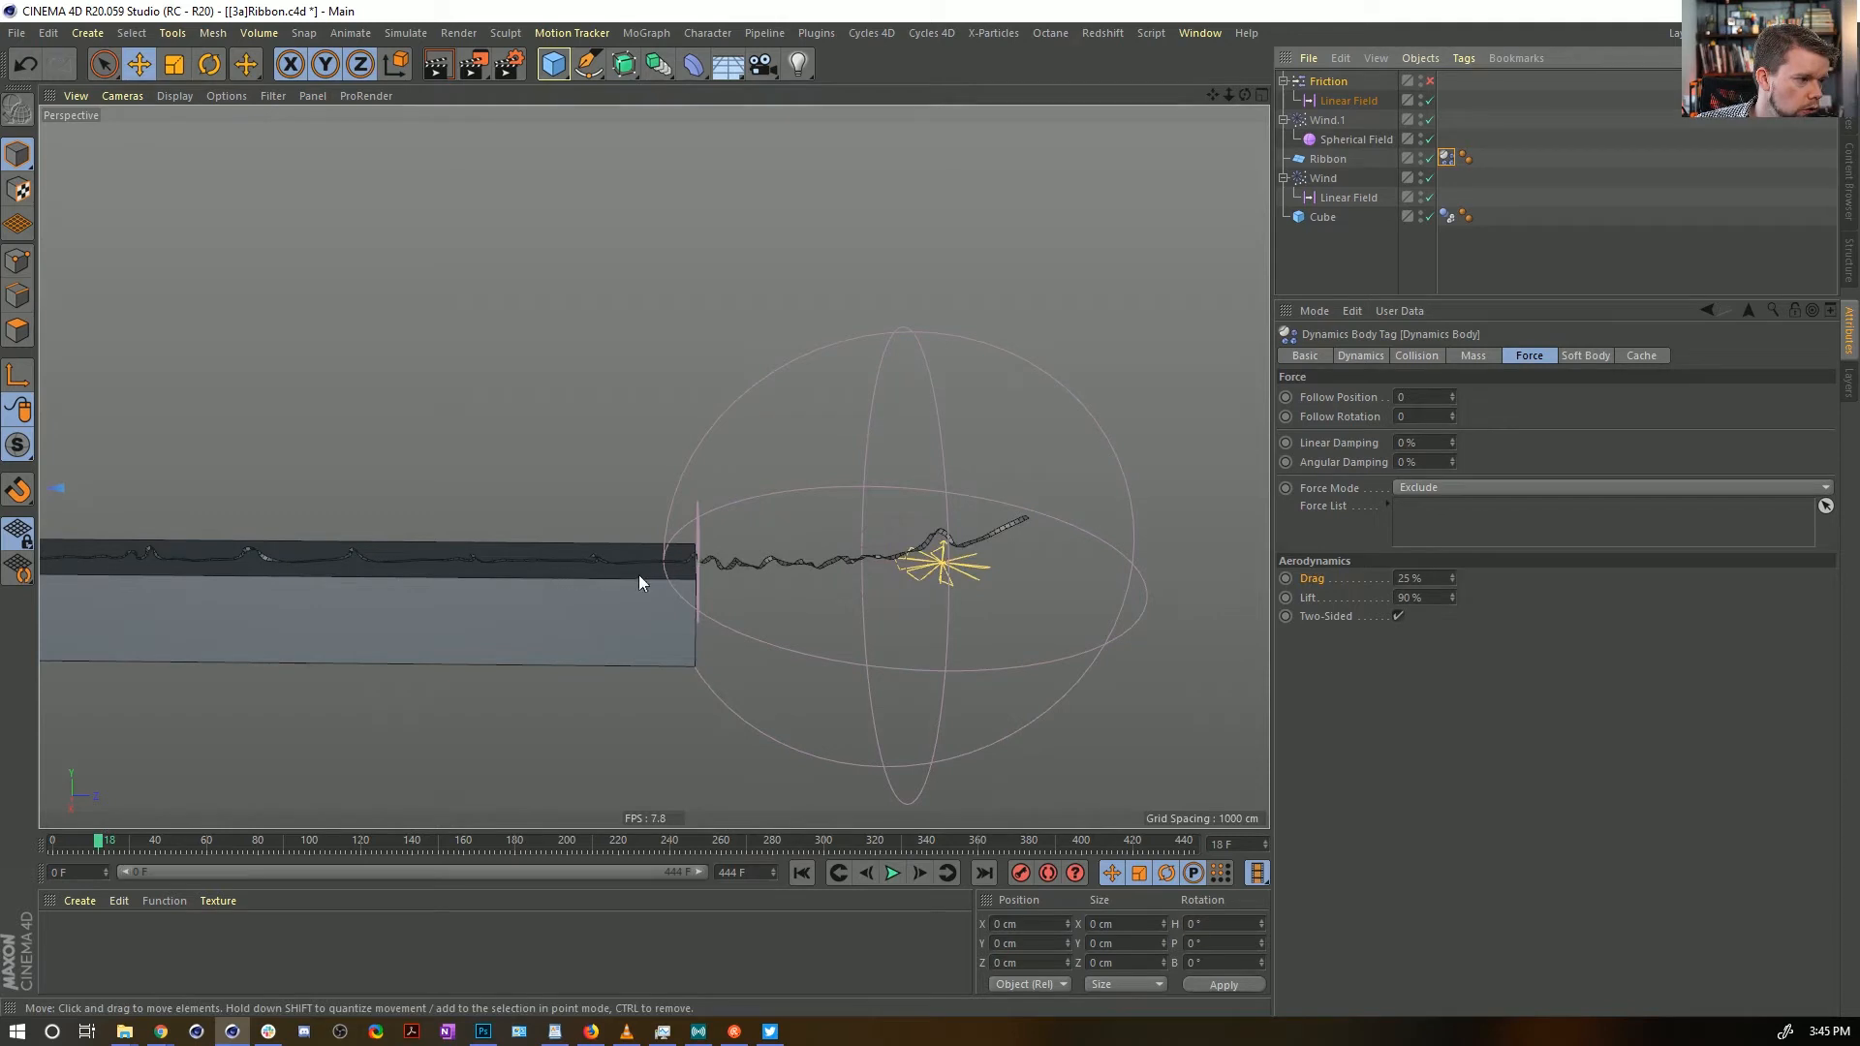
pyautogui.keyDown('alt'); pyautogui.moveTo(413, 568); pyautogui.dragTo(636, 607); pyautogui.keyUp('alt')
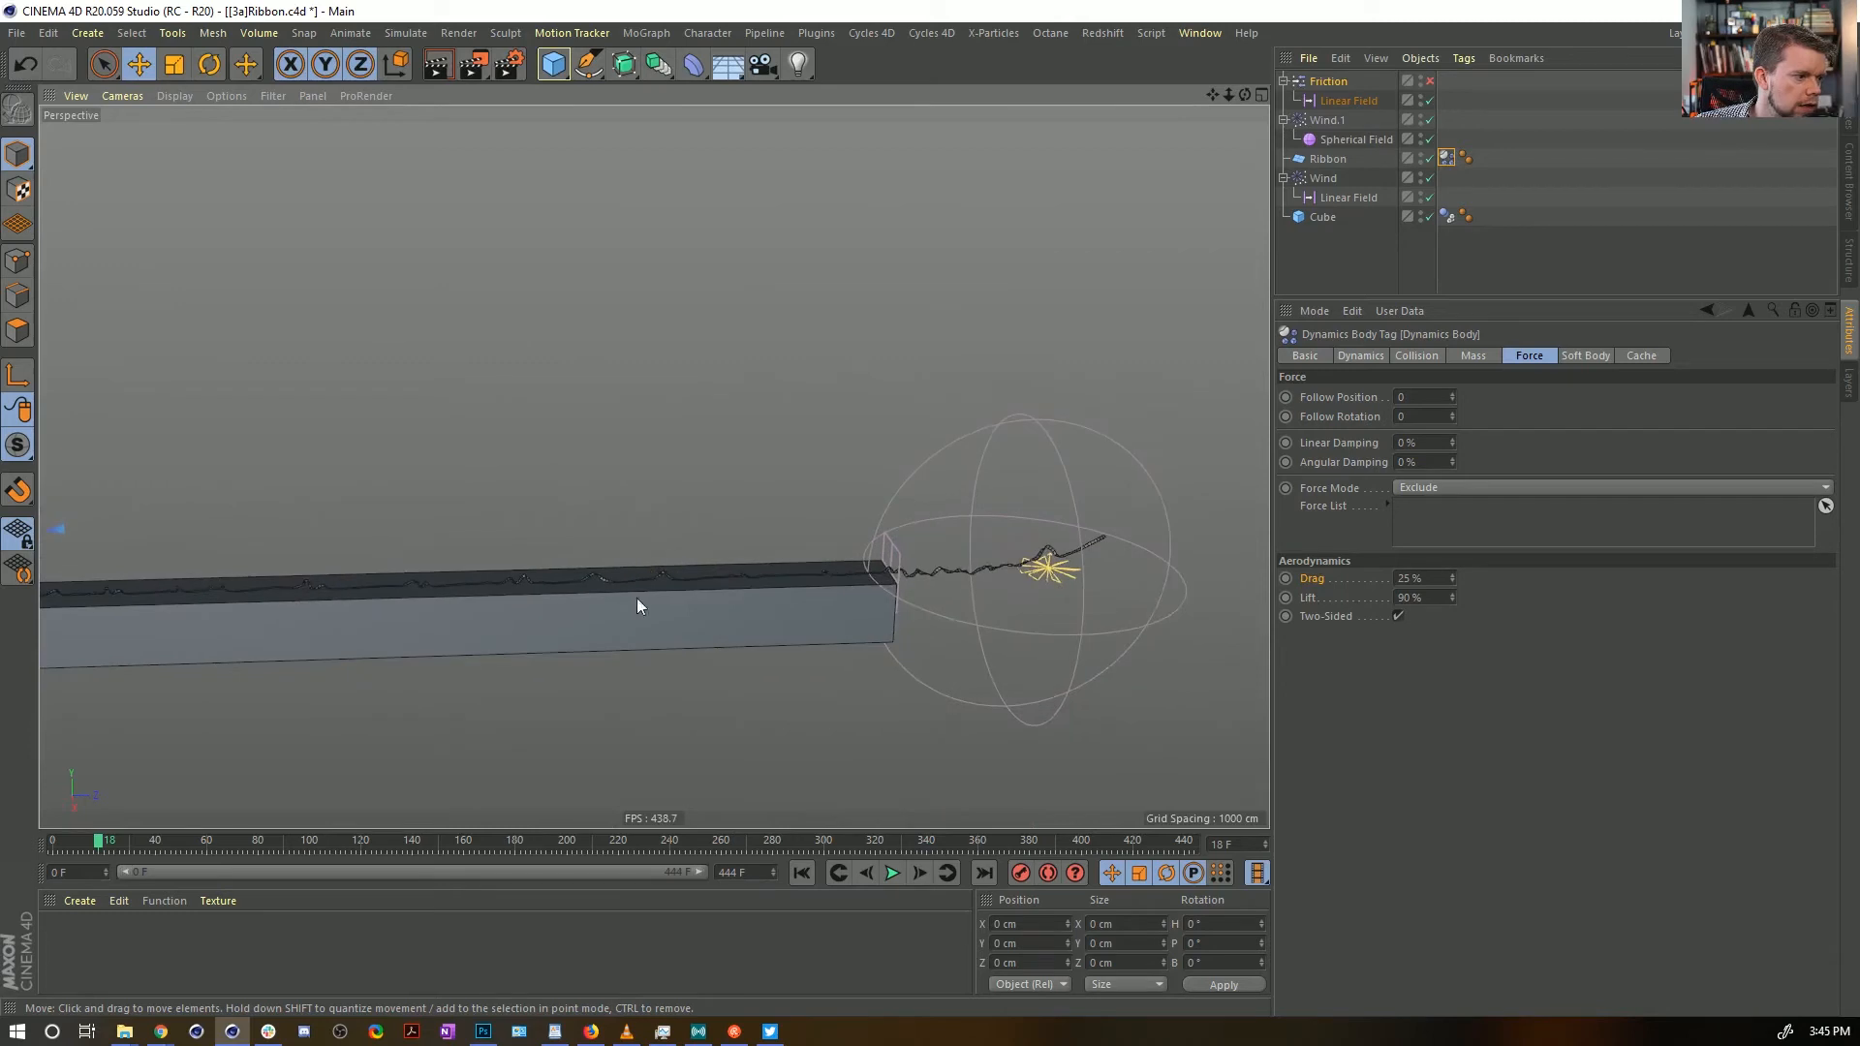
# Check the cube's collision settings, replay the simulation to about frame 19, and return to the first frame
pyautogui.click(1450, 215)
pyautogui.click(1417, 356)
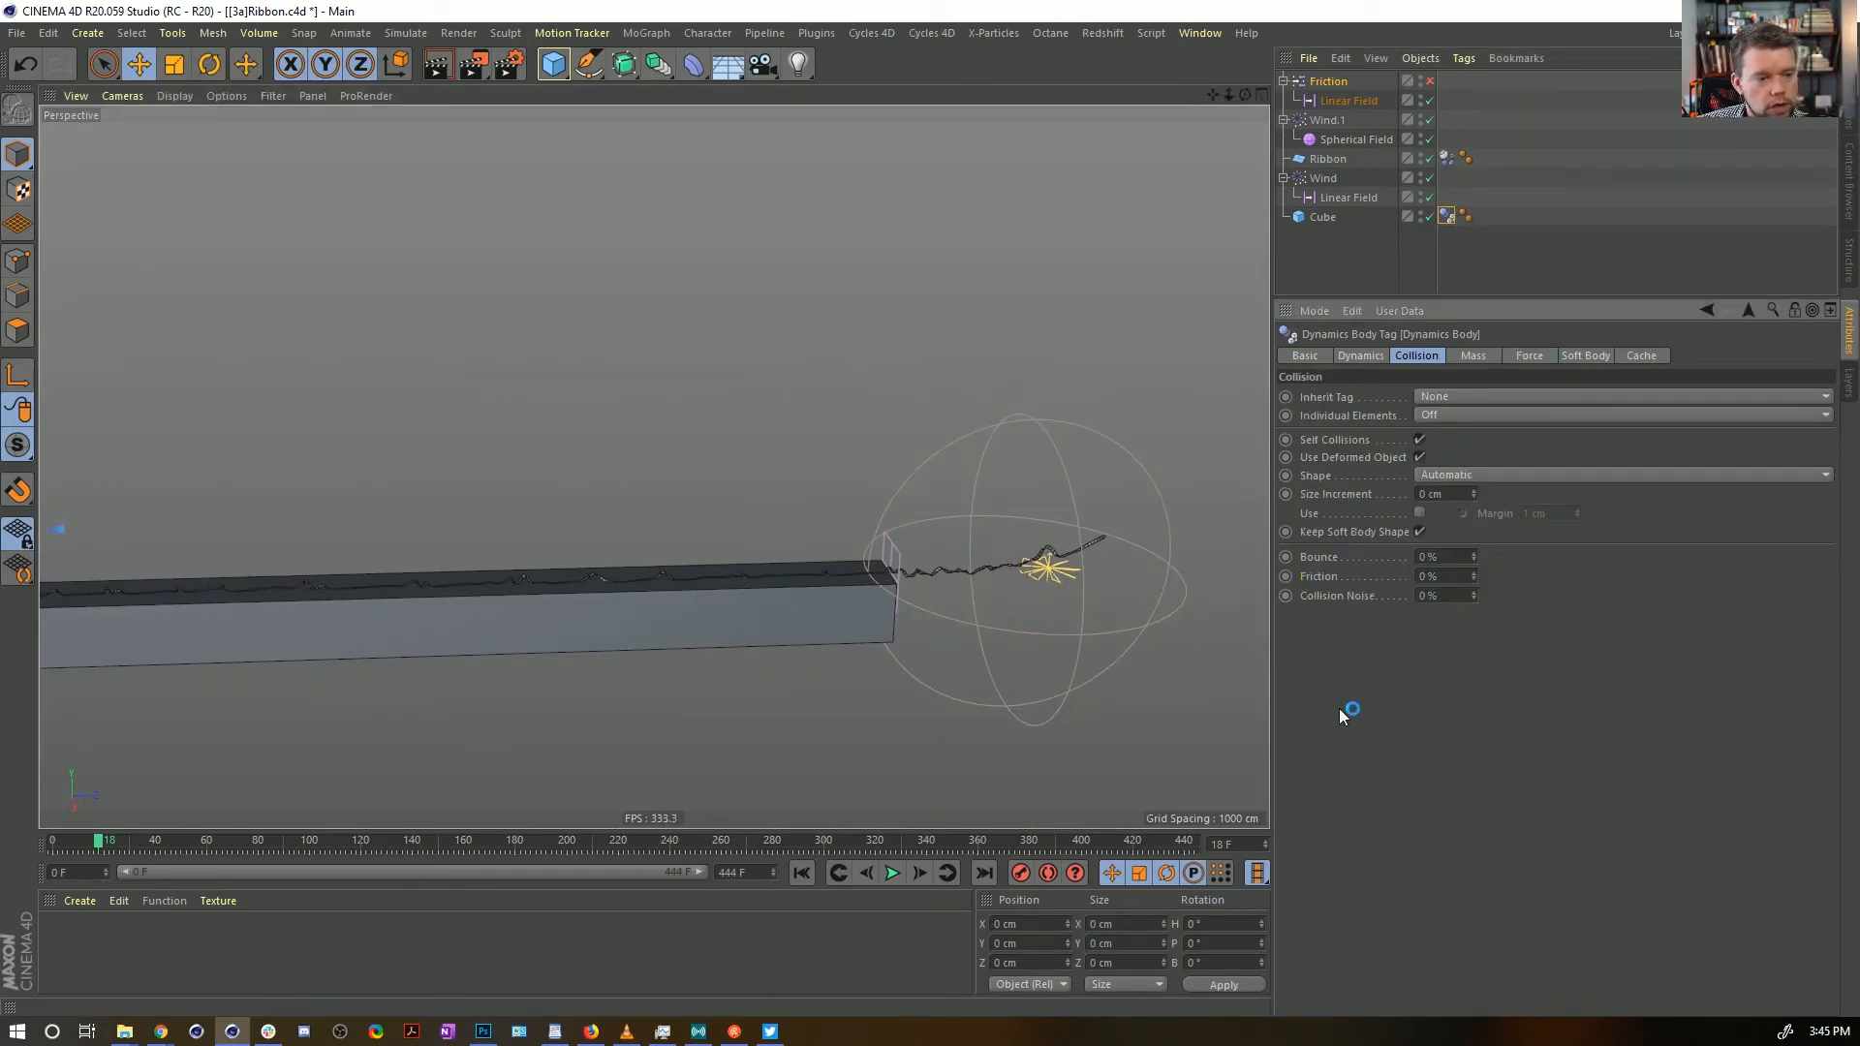
pyautogui.click(801, 873)
pyautogui.click(892, 873)
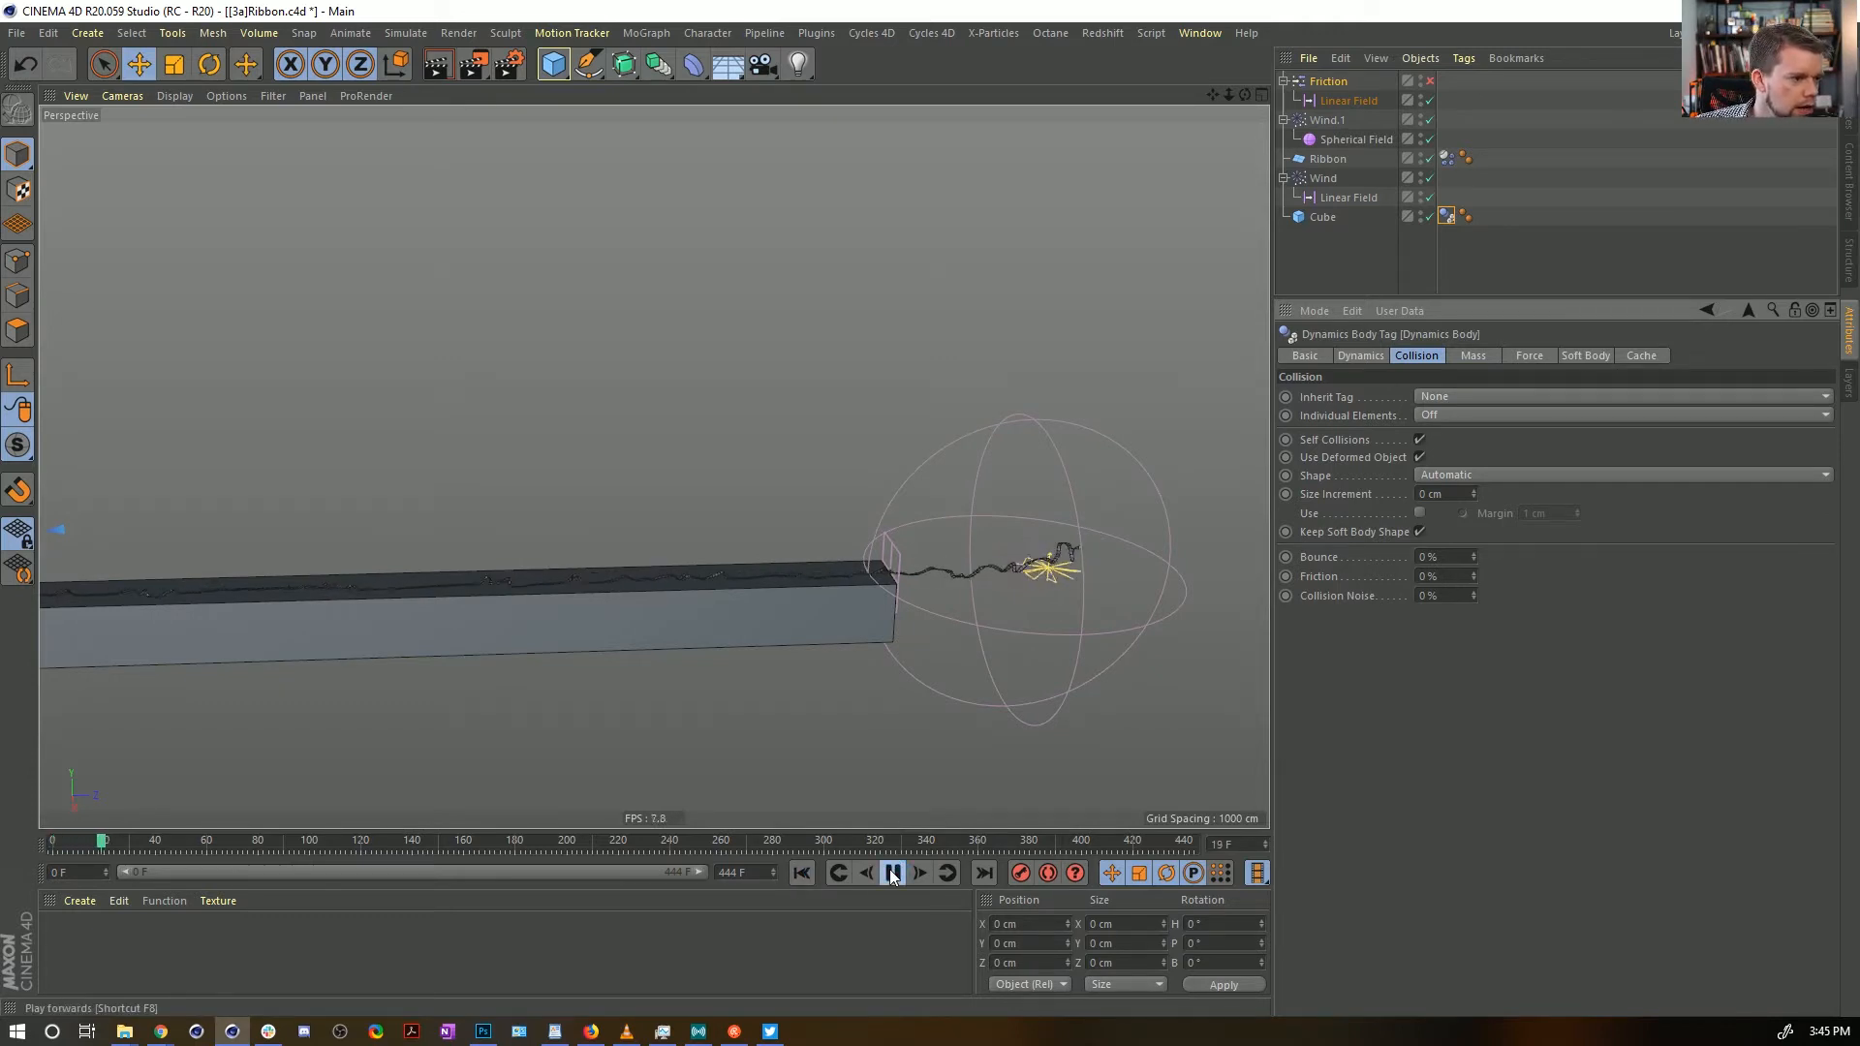
pyautogui.click(892, 874)
pyautogui.click(801, 873)
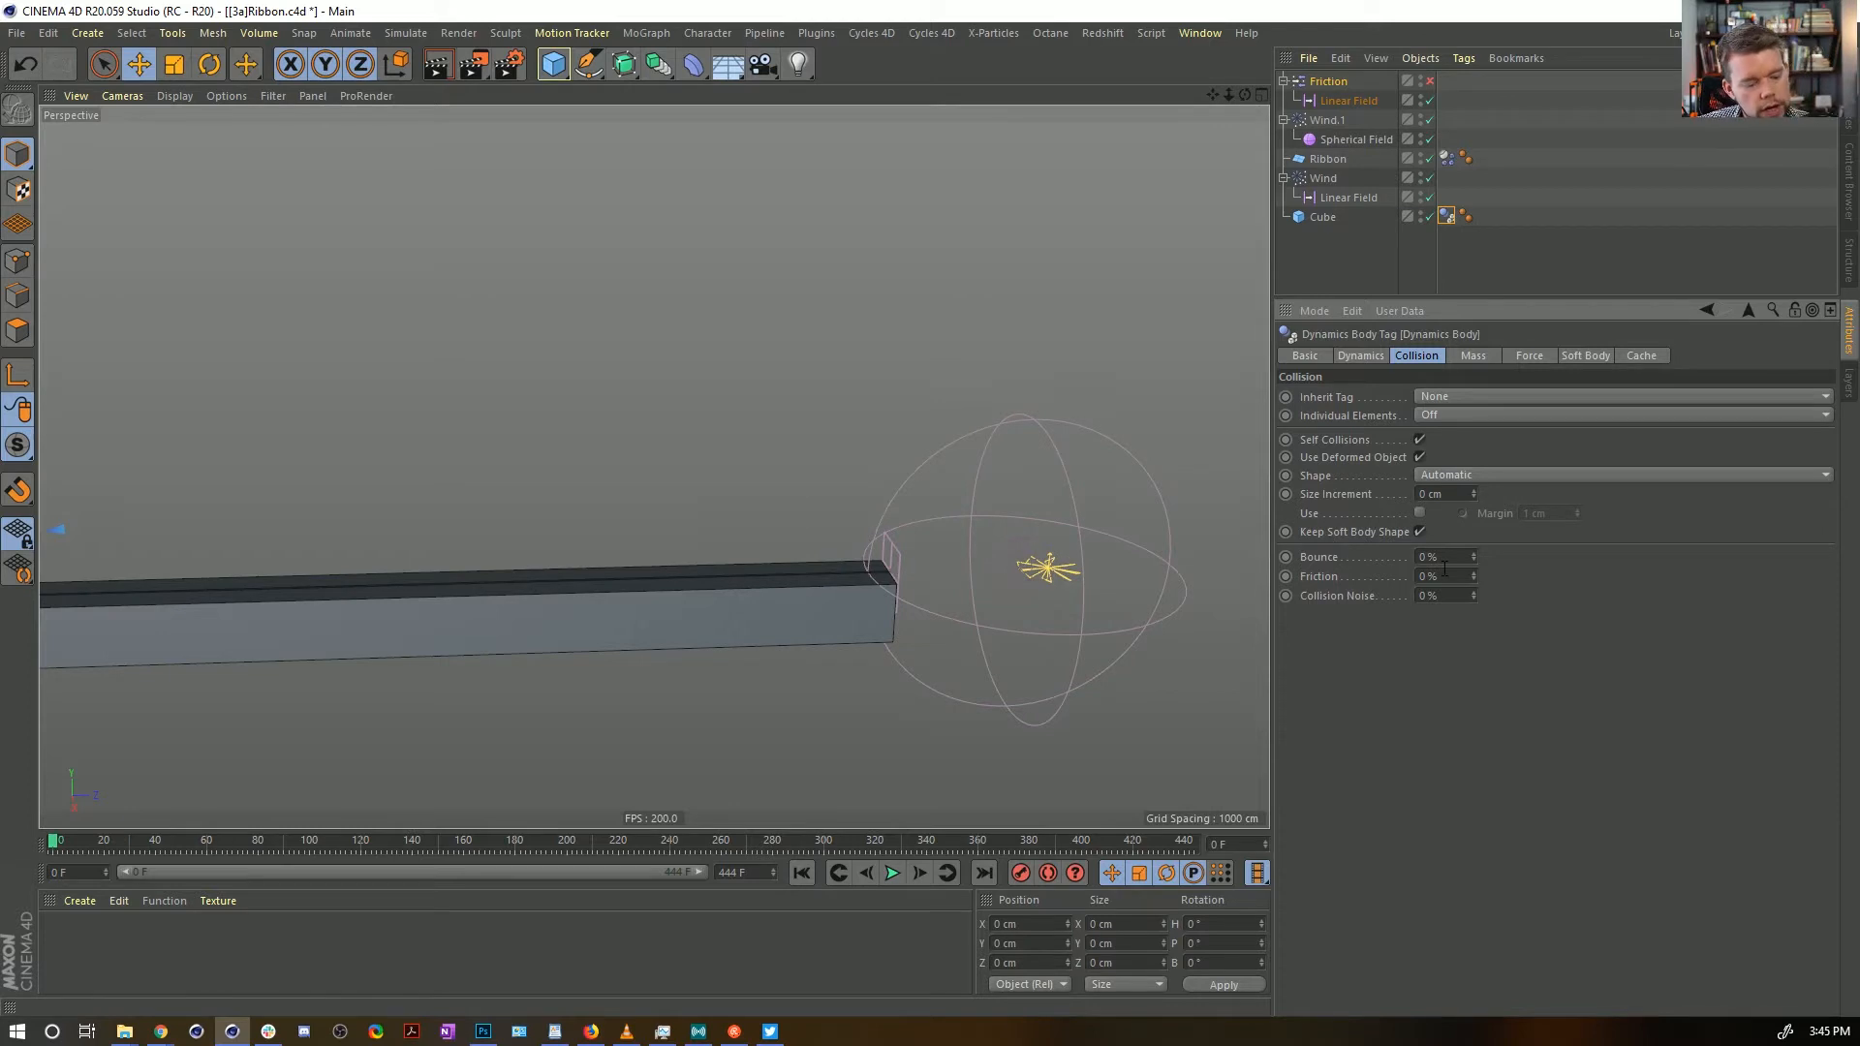
# Set the project's dynamics gravity to 0 cm and play the simulation to about frame 9
pyautogui.hotkey('ctrl', 'd')
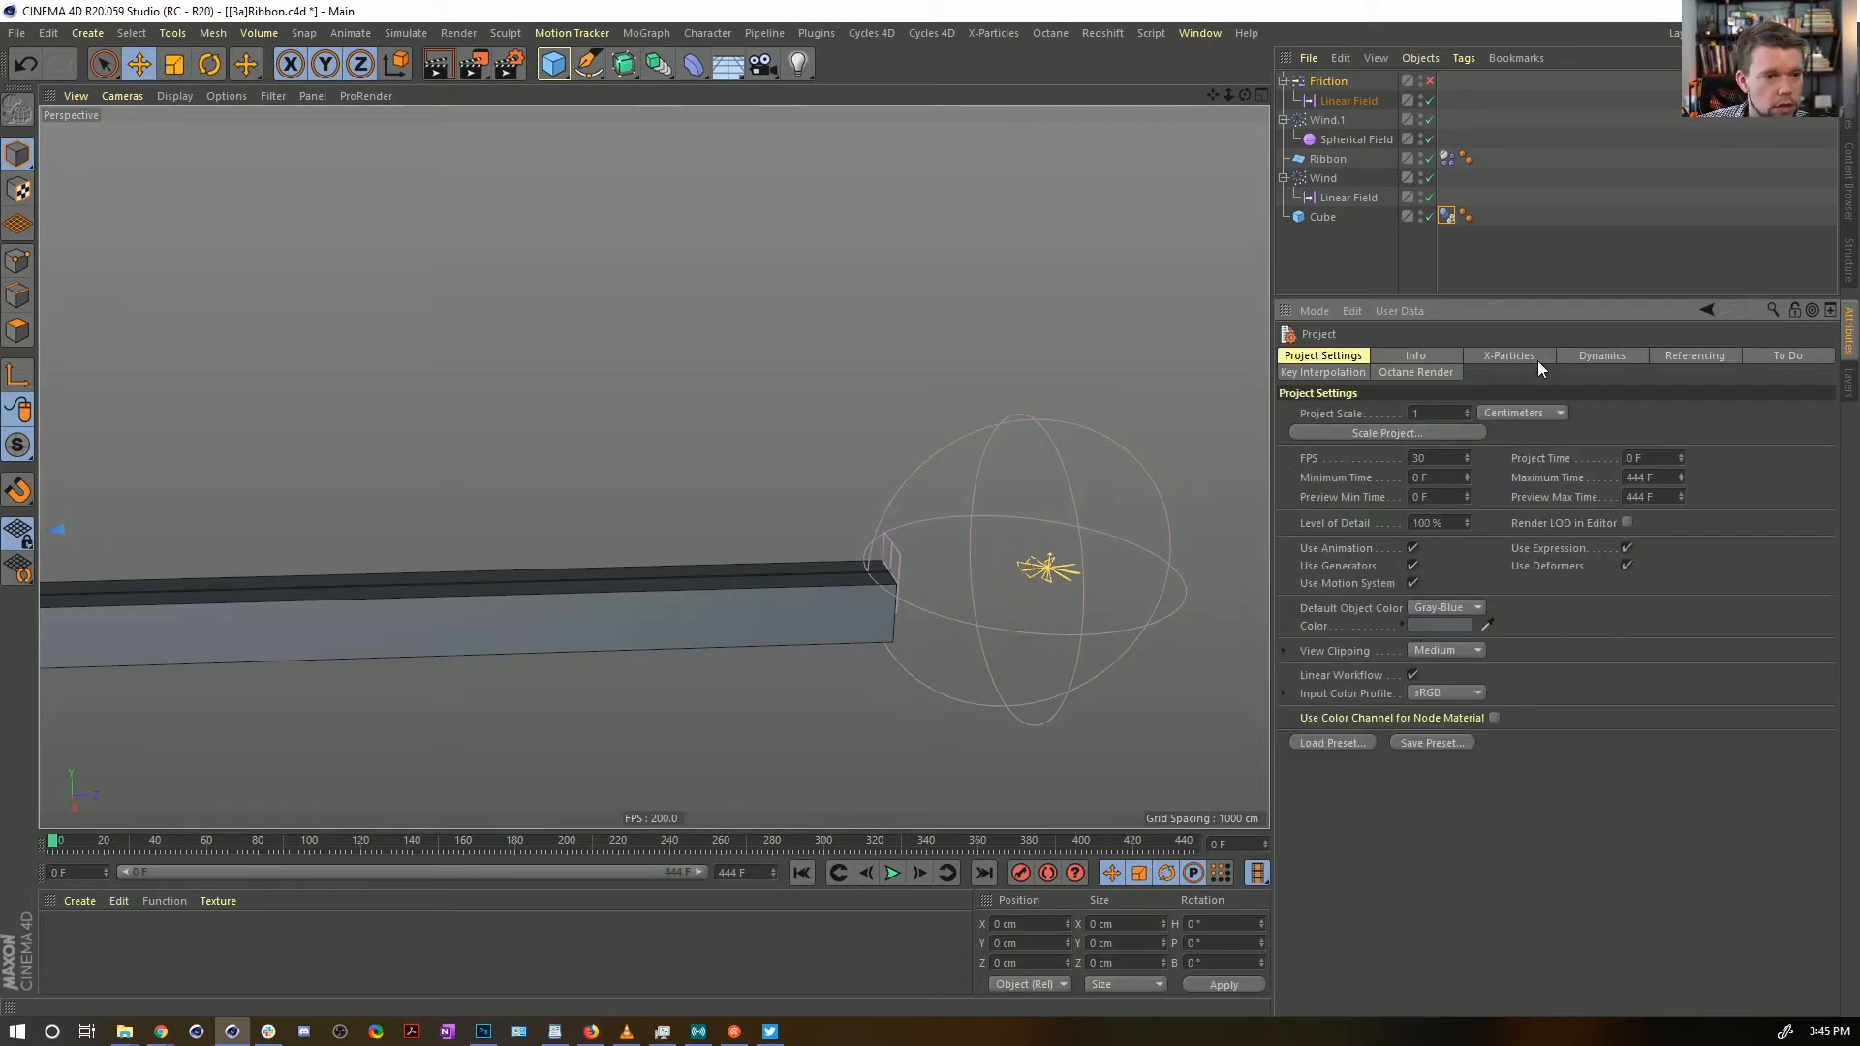
pyautogui.click(1603, 355)
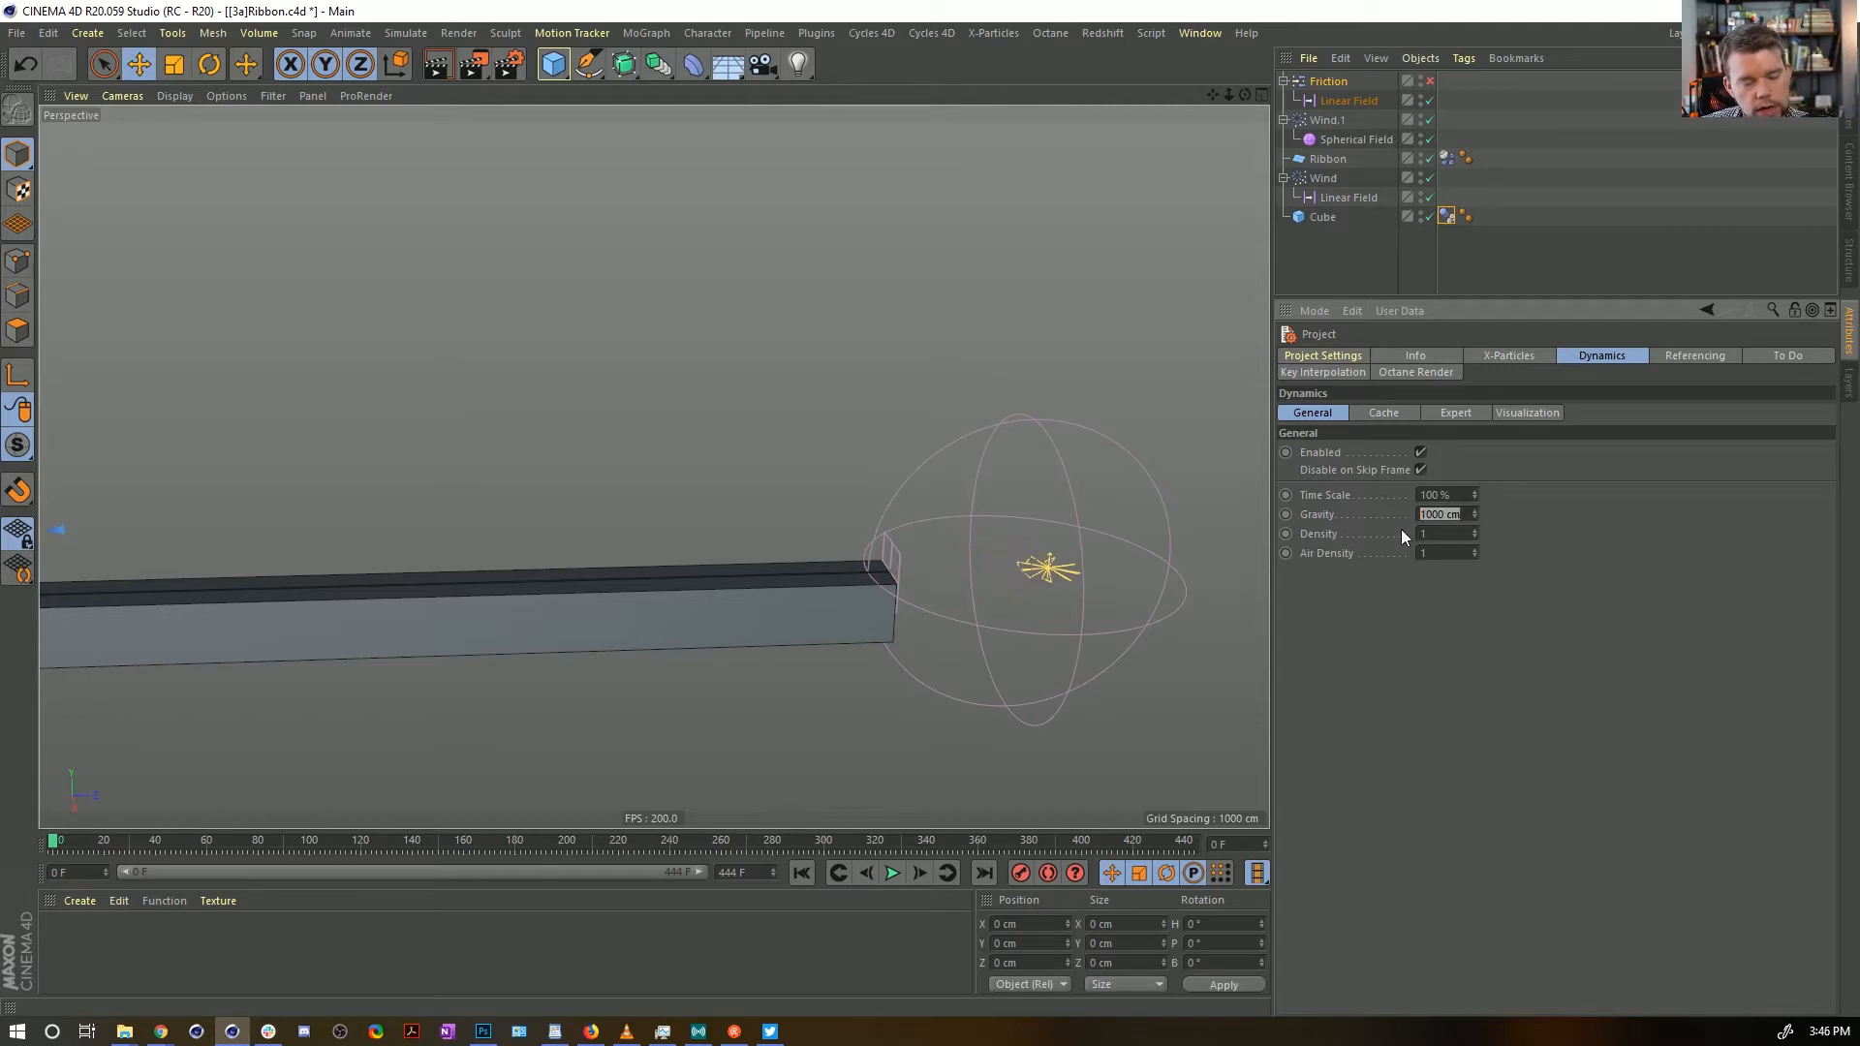
pyautogui.write('0')
pyautogui.press('Return')
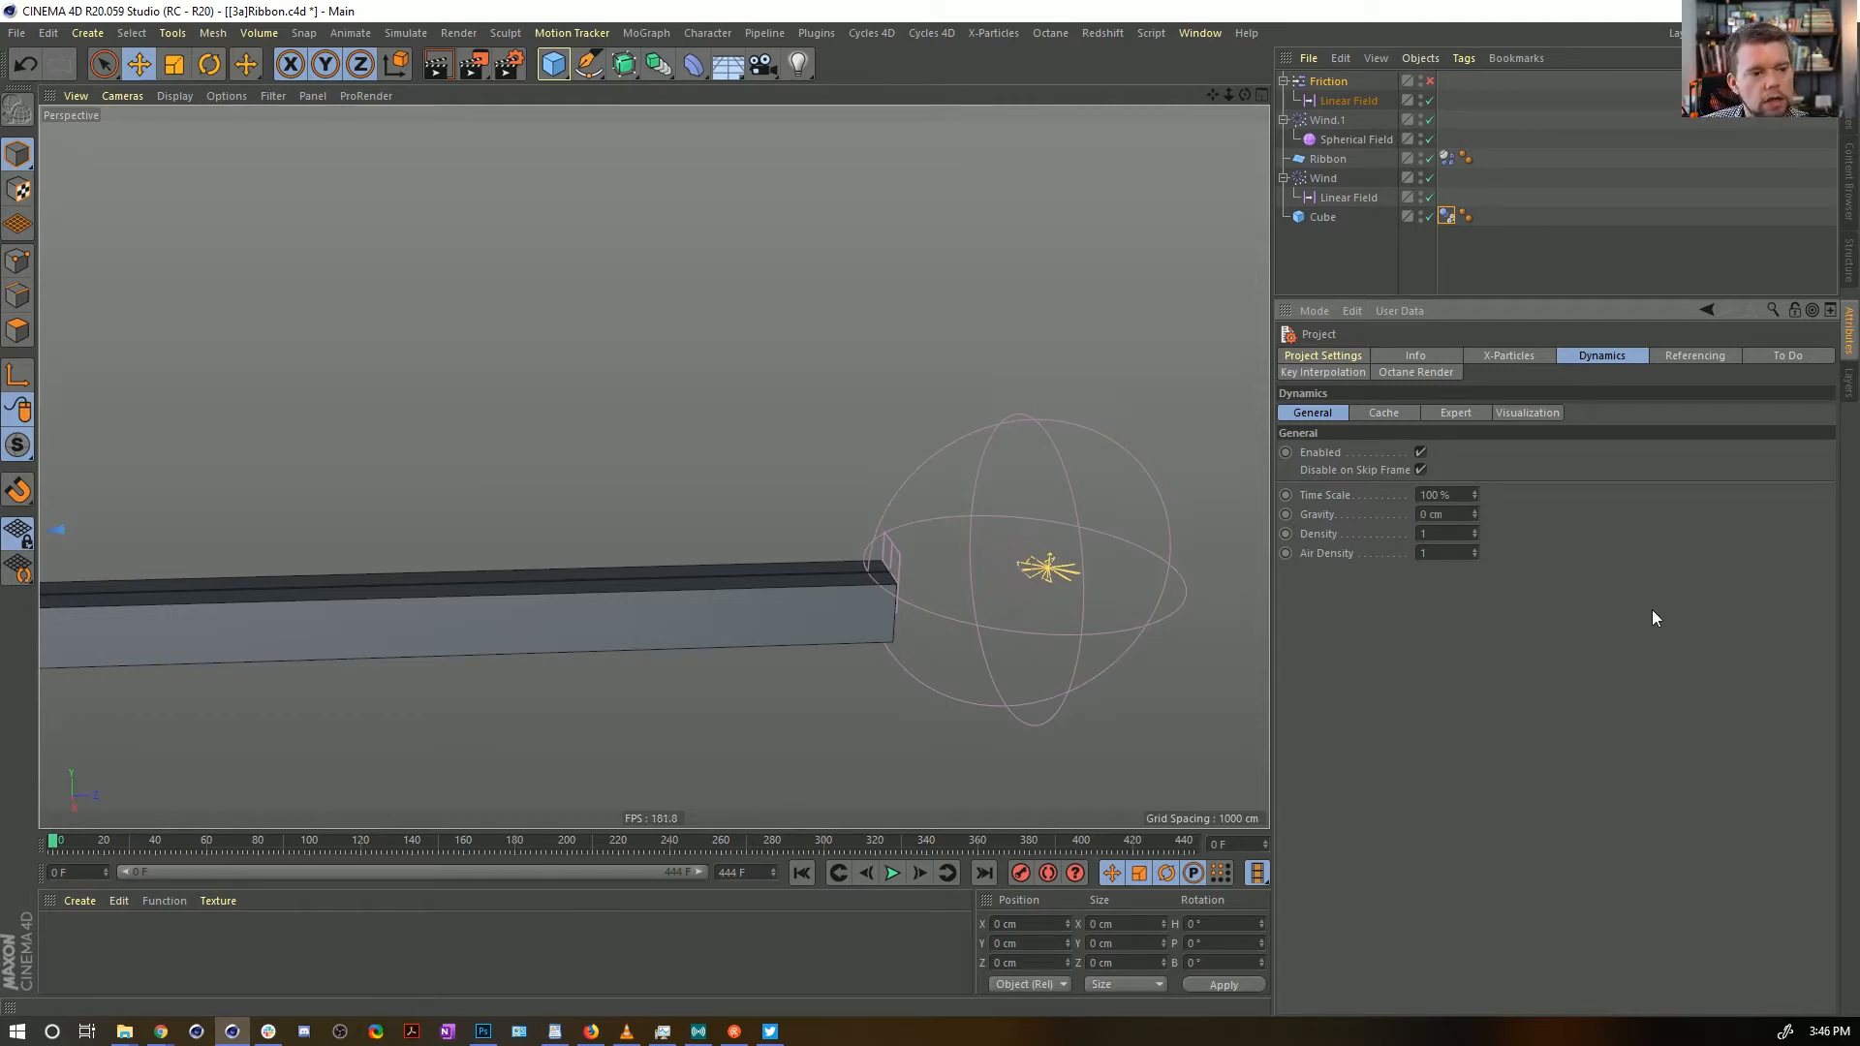
pyautogui.click(892, 874)
pyautogui.click(892, 874)
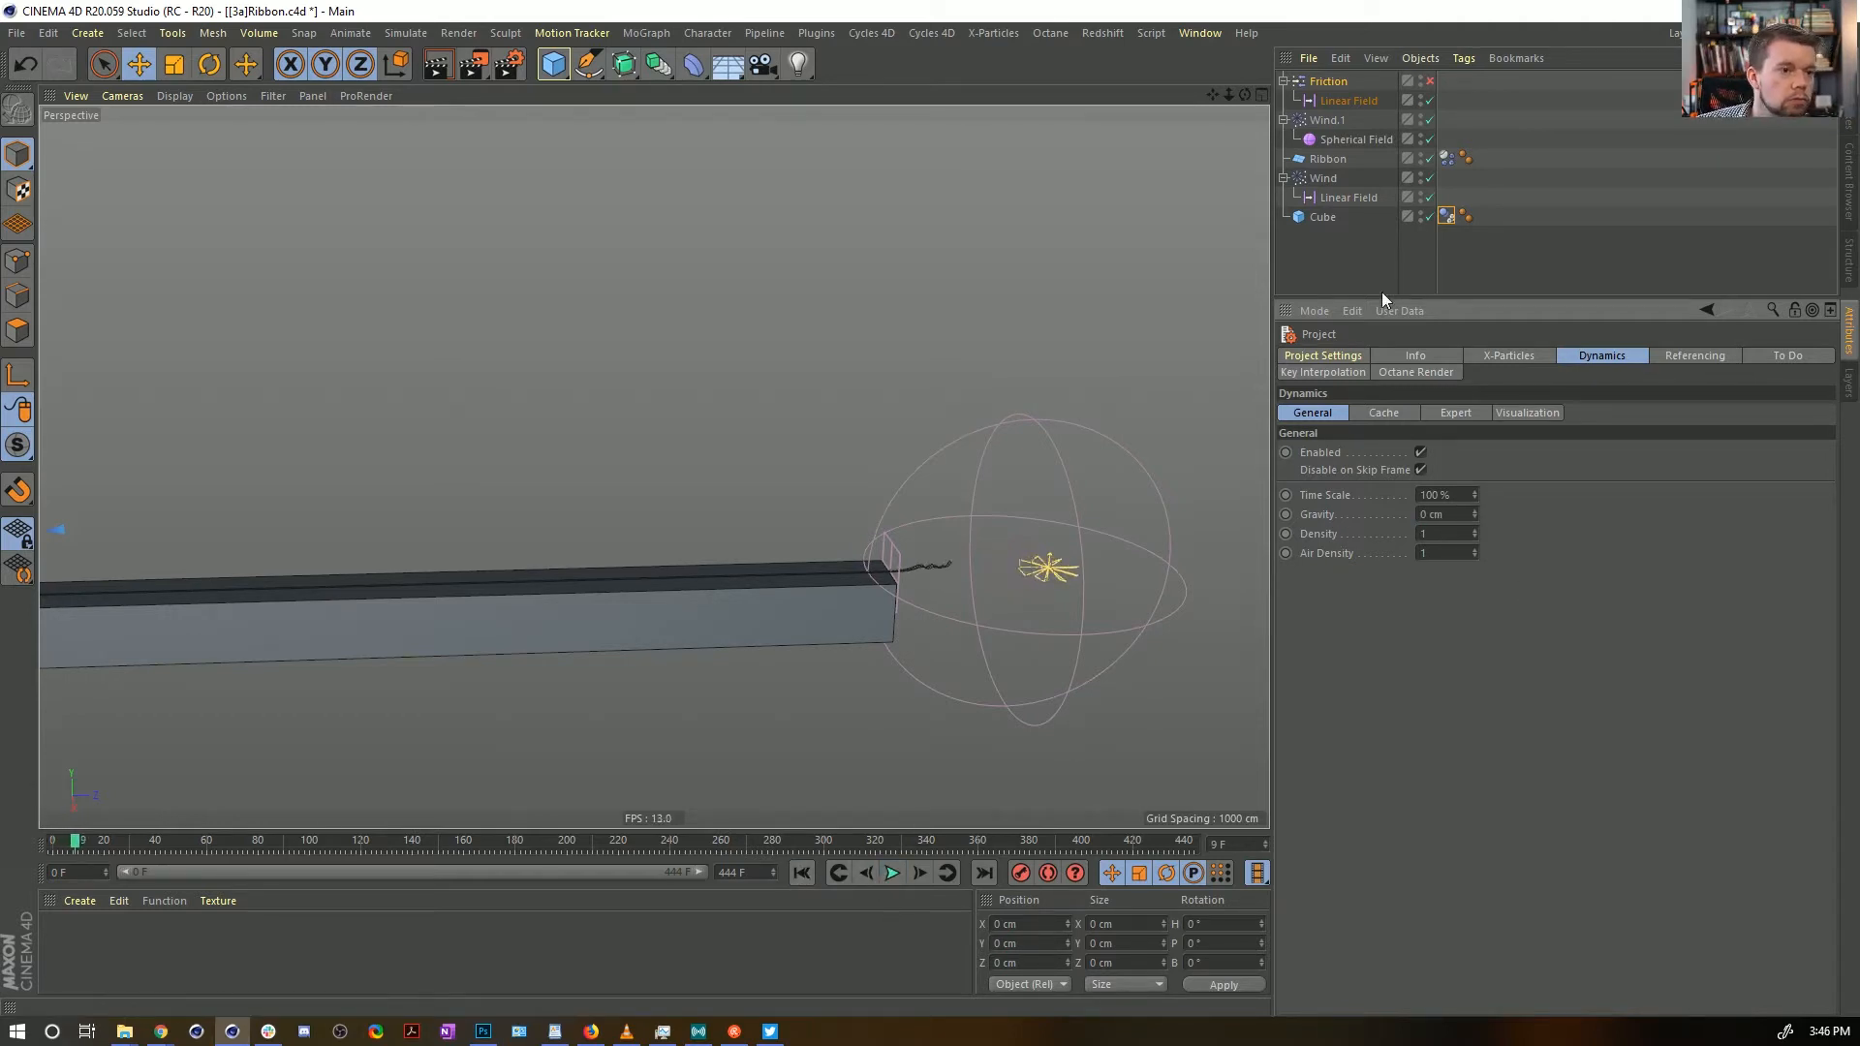
# Disable the Cube and replay the simulation to about frame 19 to examine the unsupported ribbon
pyautogui.click(1430, 217)
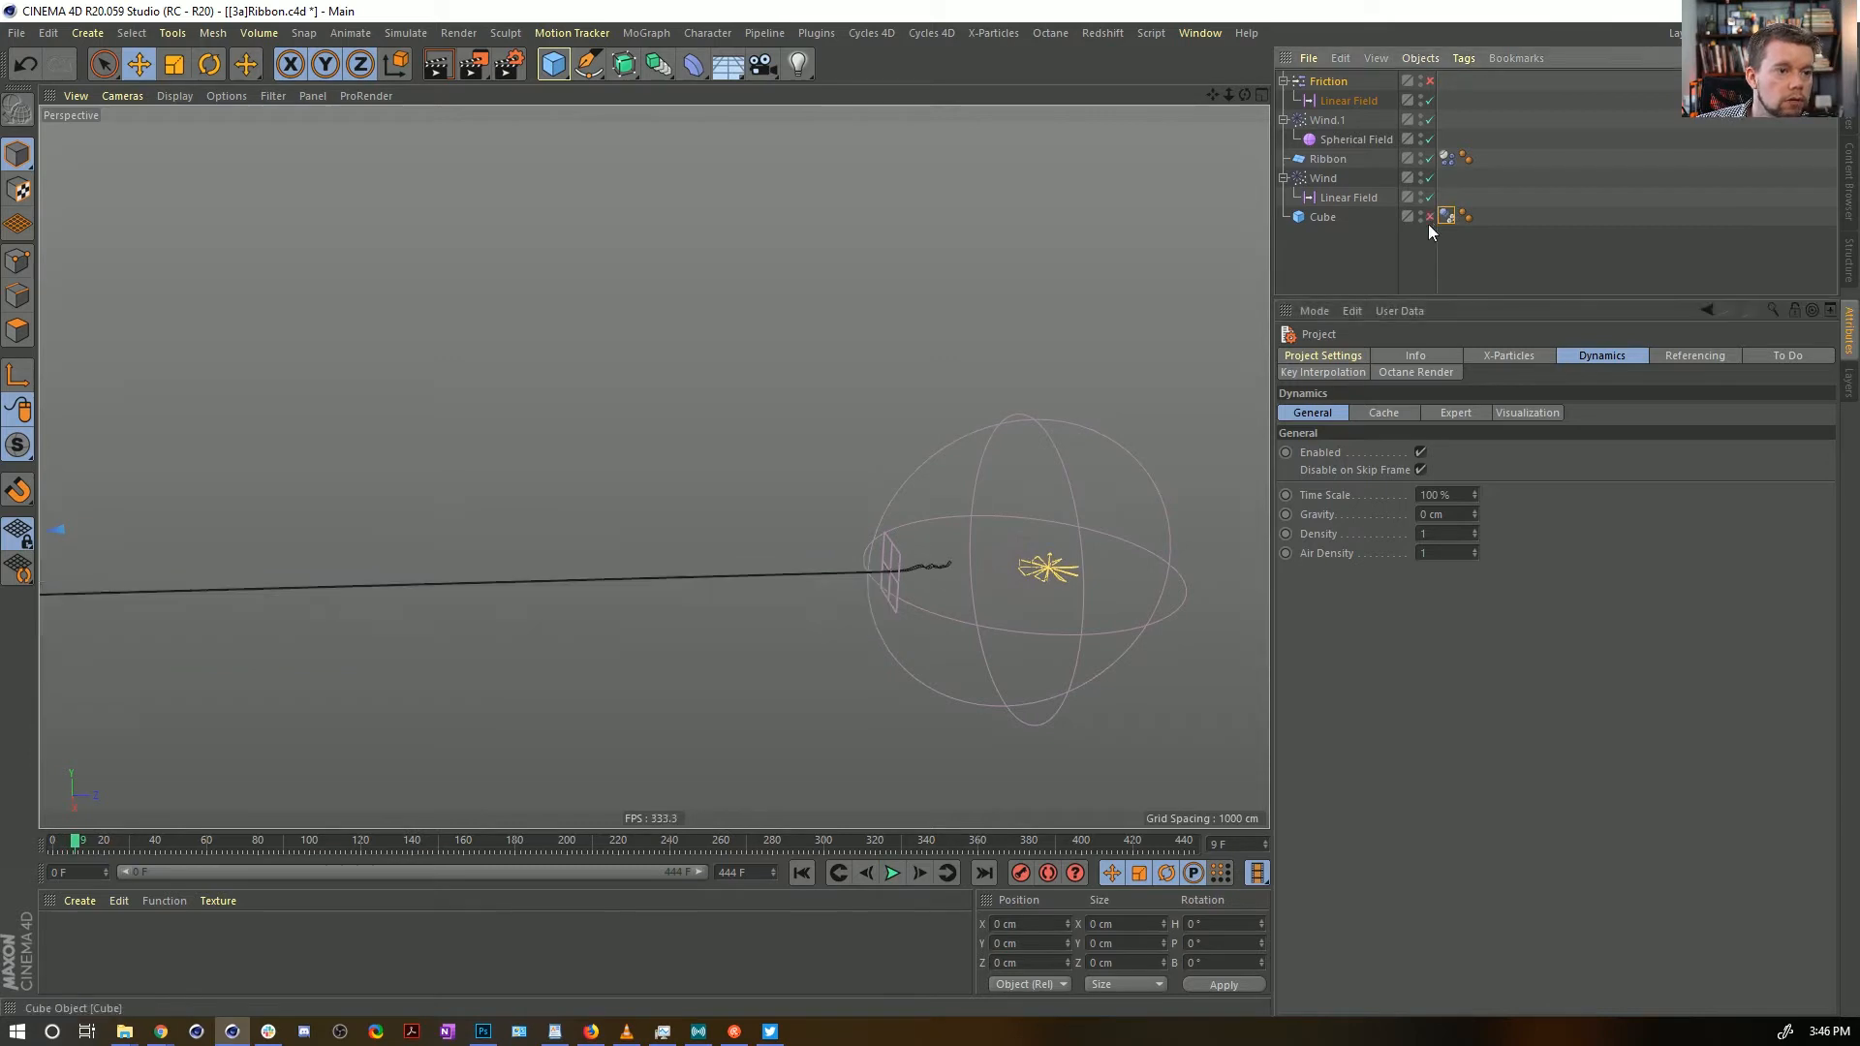
pyautogui.click(801, 873)
pyautogui.click(892, 873)
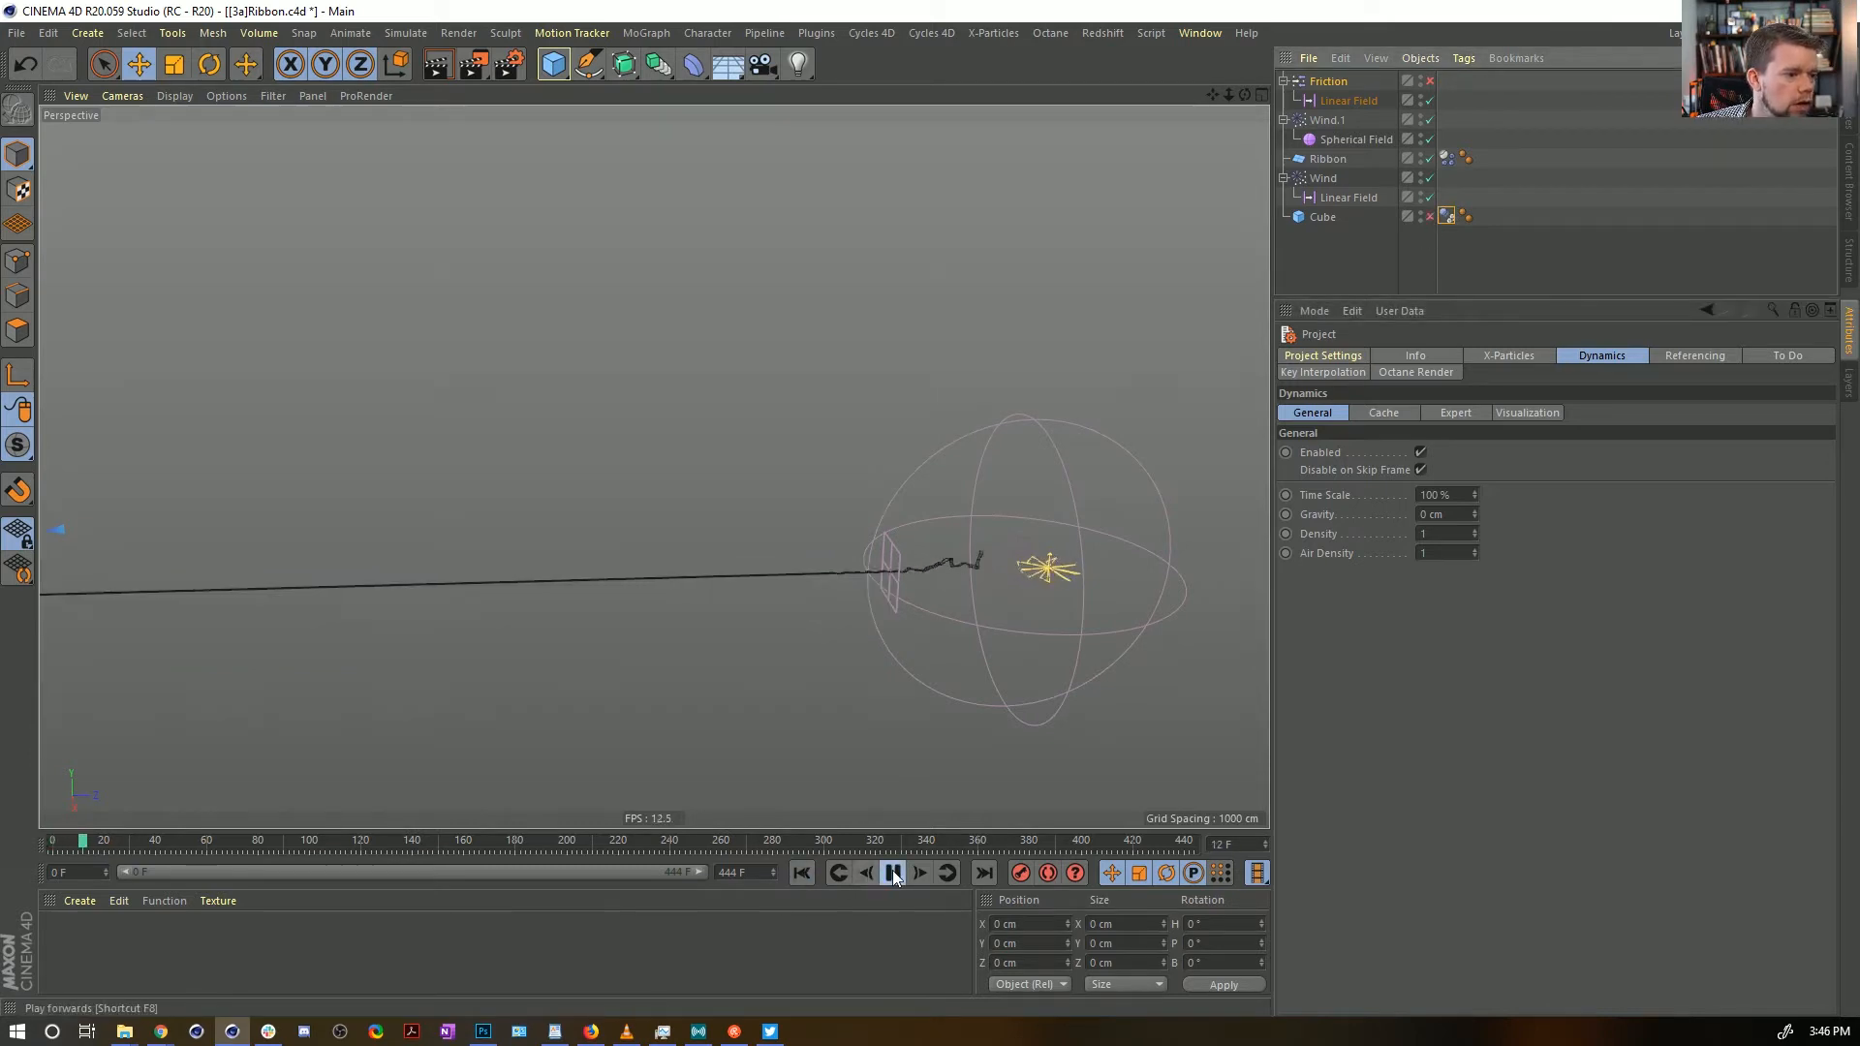
pyautogui.click(893, 874)
pyautogui.moveTo(689, 606)
pyautogui.keyDown('alt'); pyautogui.mouseDown()
pyautogui.moveTo(386, 539)
pyautogui.moveTo(594, 604)
pyautogui.moveTo(984, 556)
pyautogui.moveTo(710, 607)
pyautogui.moveTo(684, 670)
pyautogui.moveTo(681, 614)
pyautogui.mouseUp(); pyautogui.keyUp('alt')
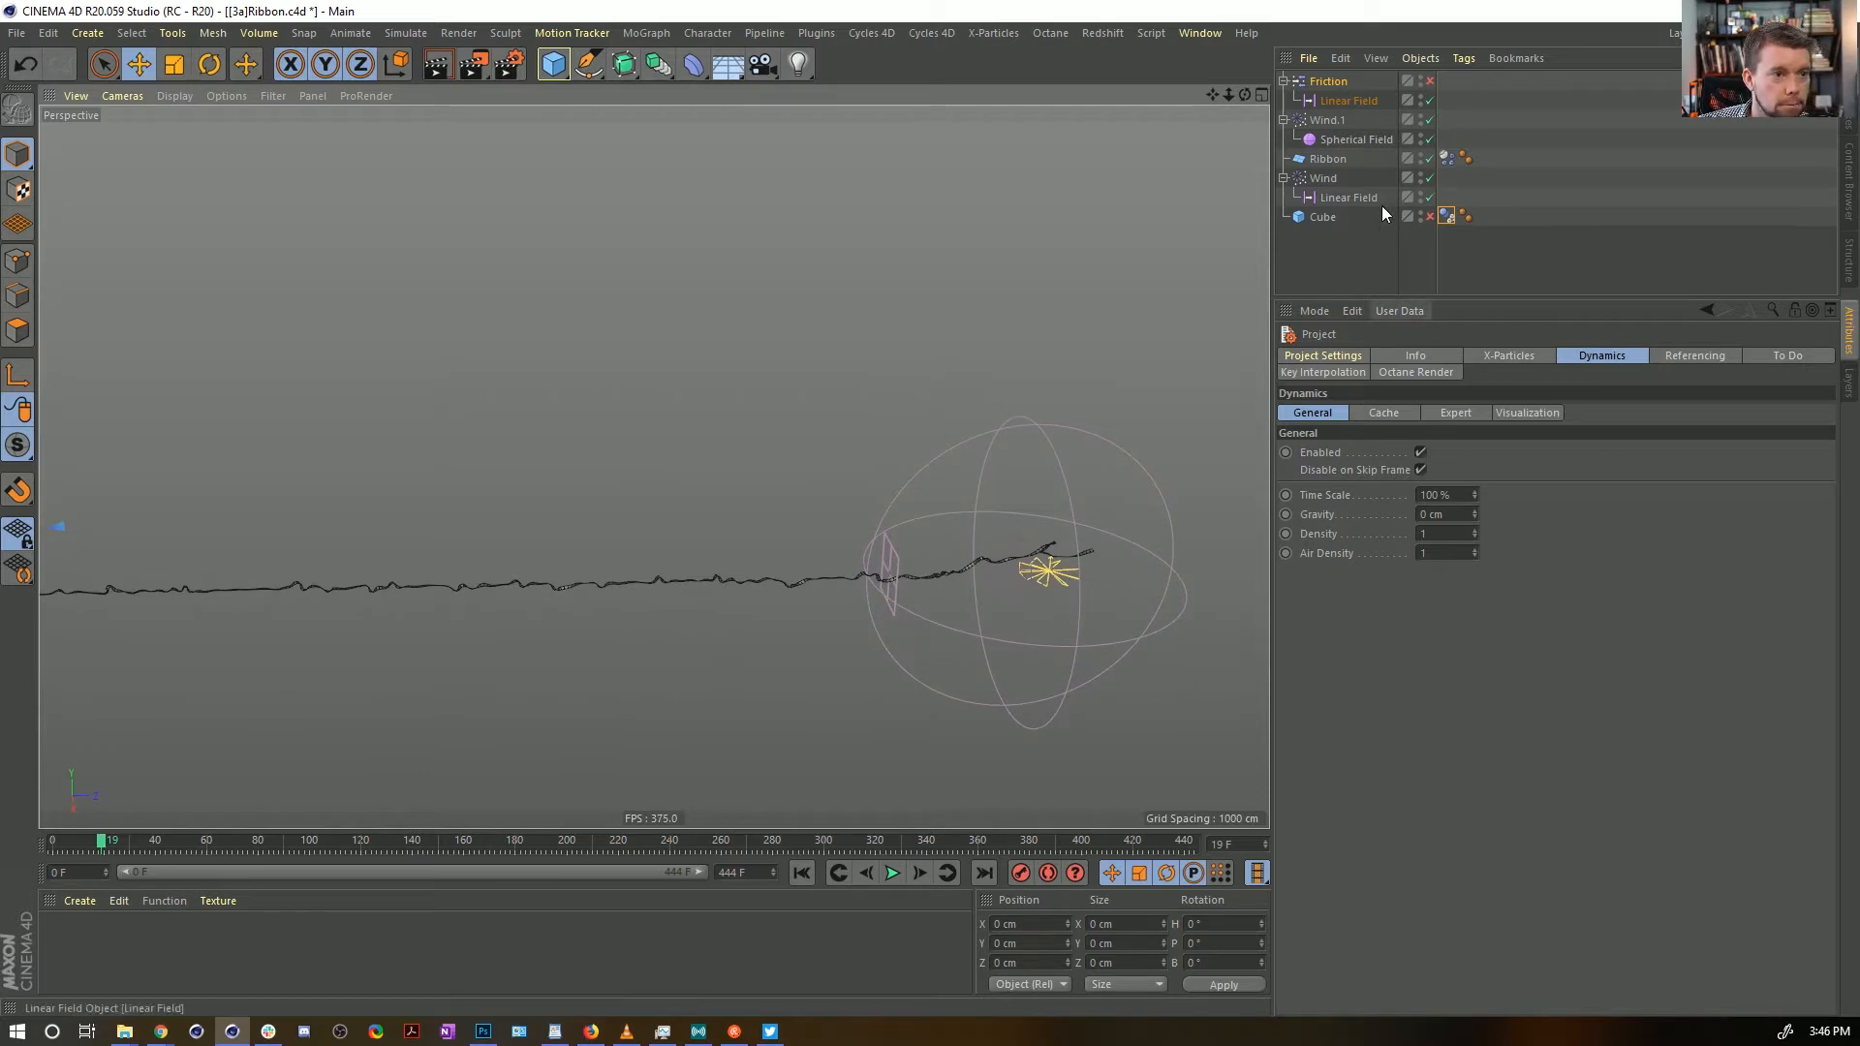
# Disable Wind.1, play the simulation to about frame 46 as a comparison, and re-enable Wind.1
pyautogui.click(1430, 119)
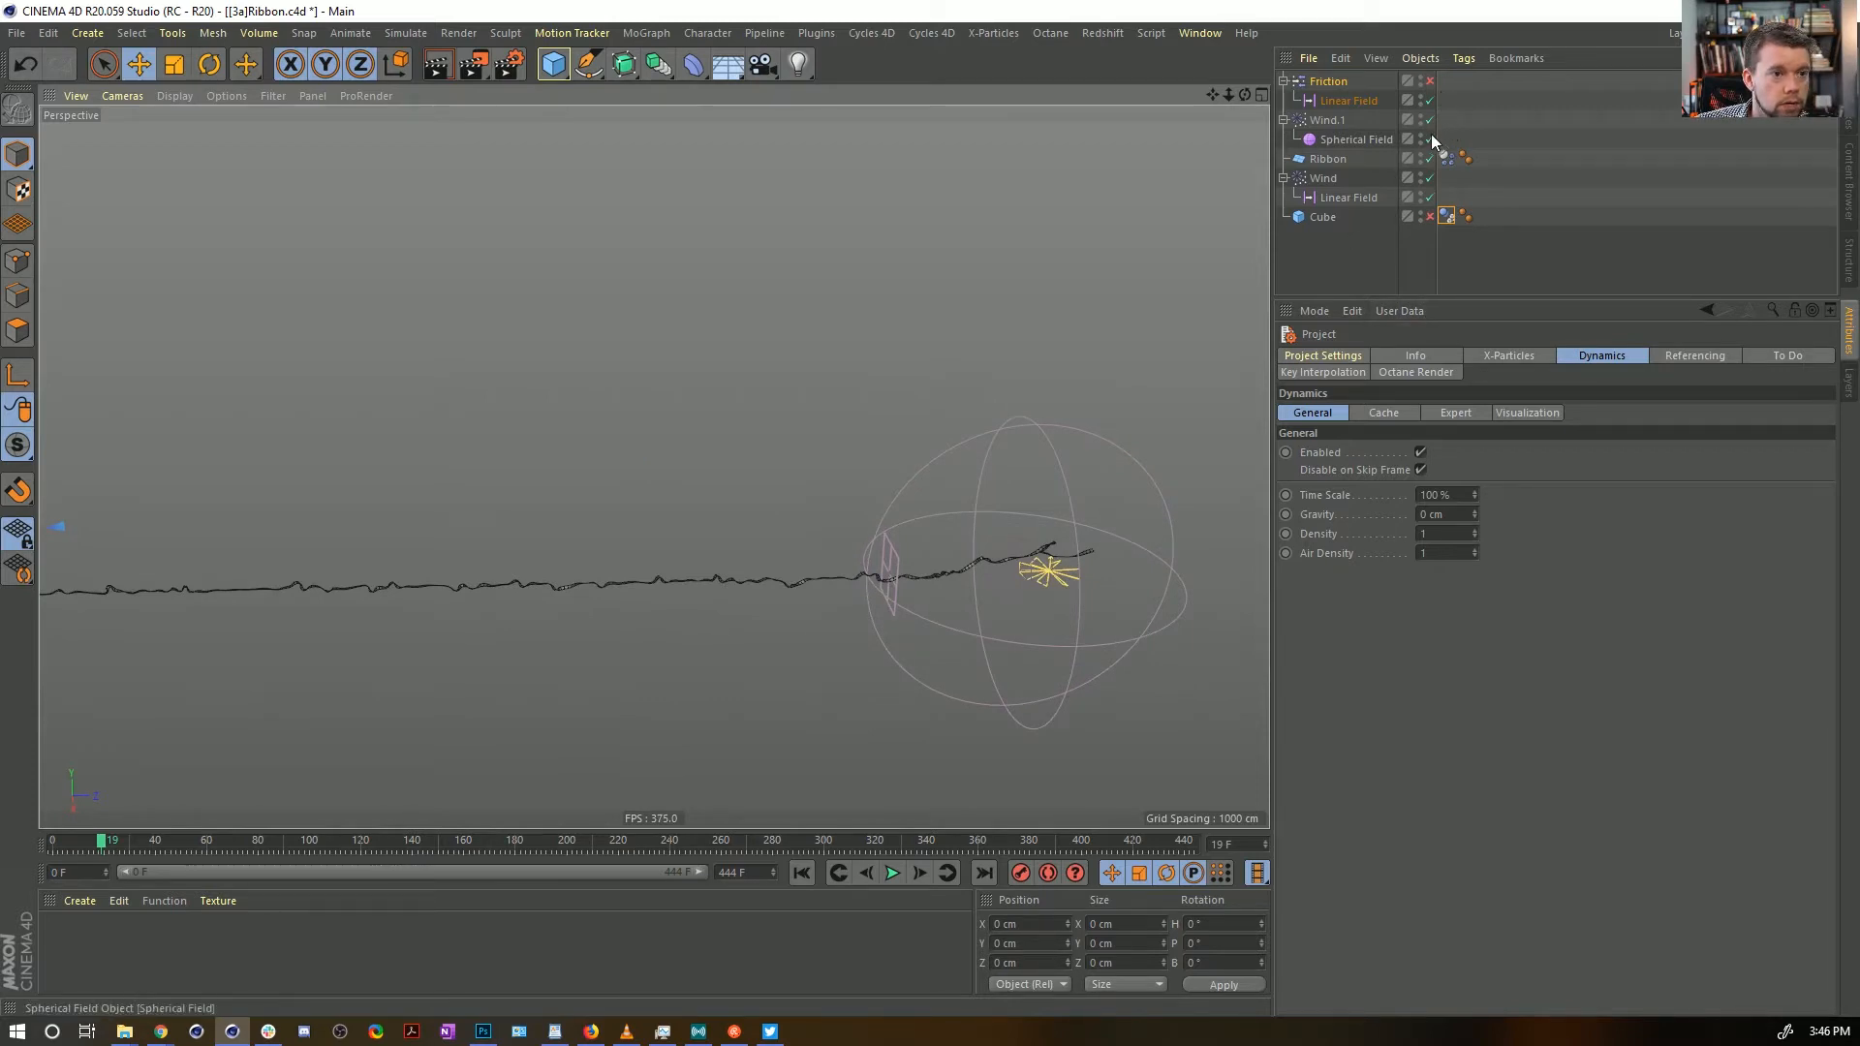
pyautogui.click(839, 874)
pyautogui.click(892, 873)
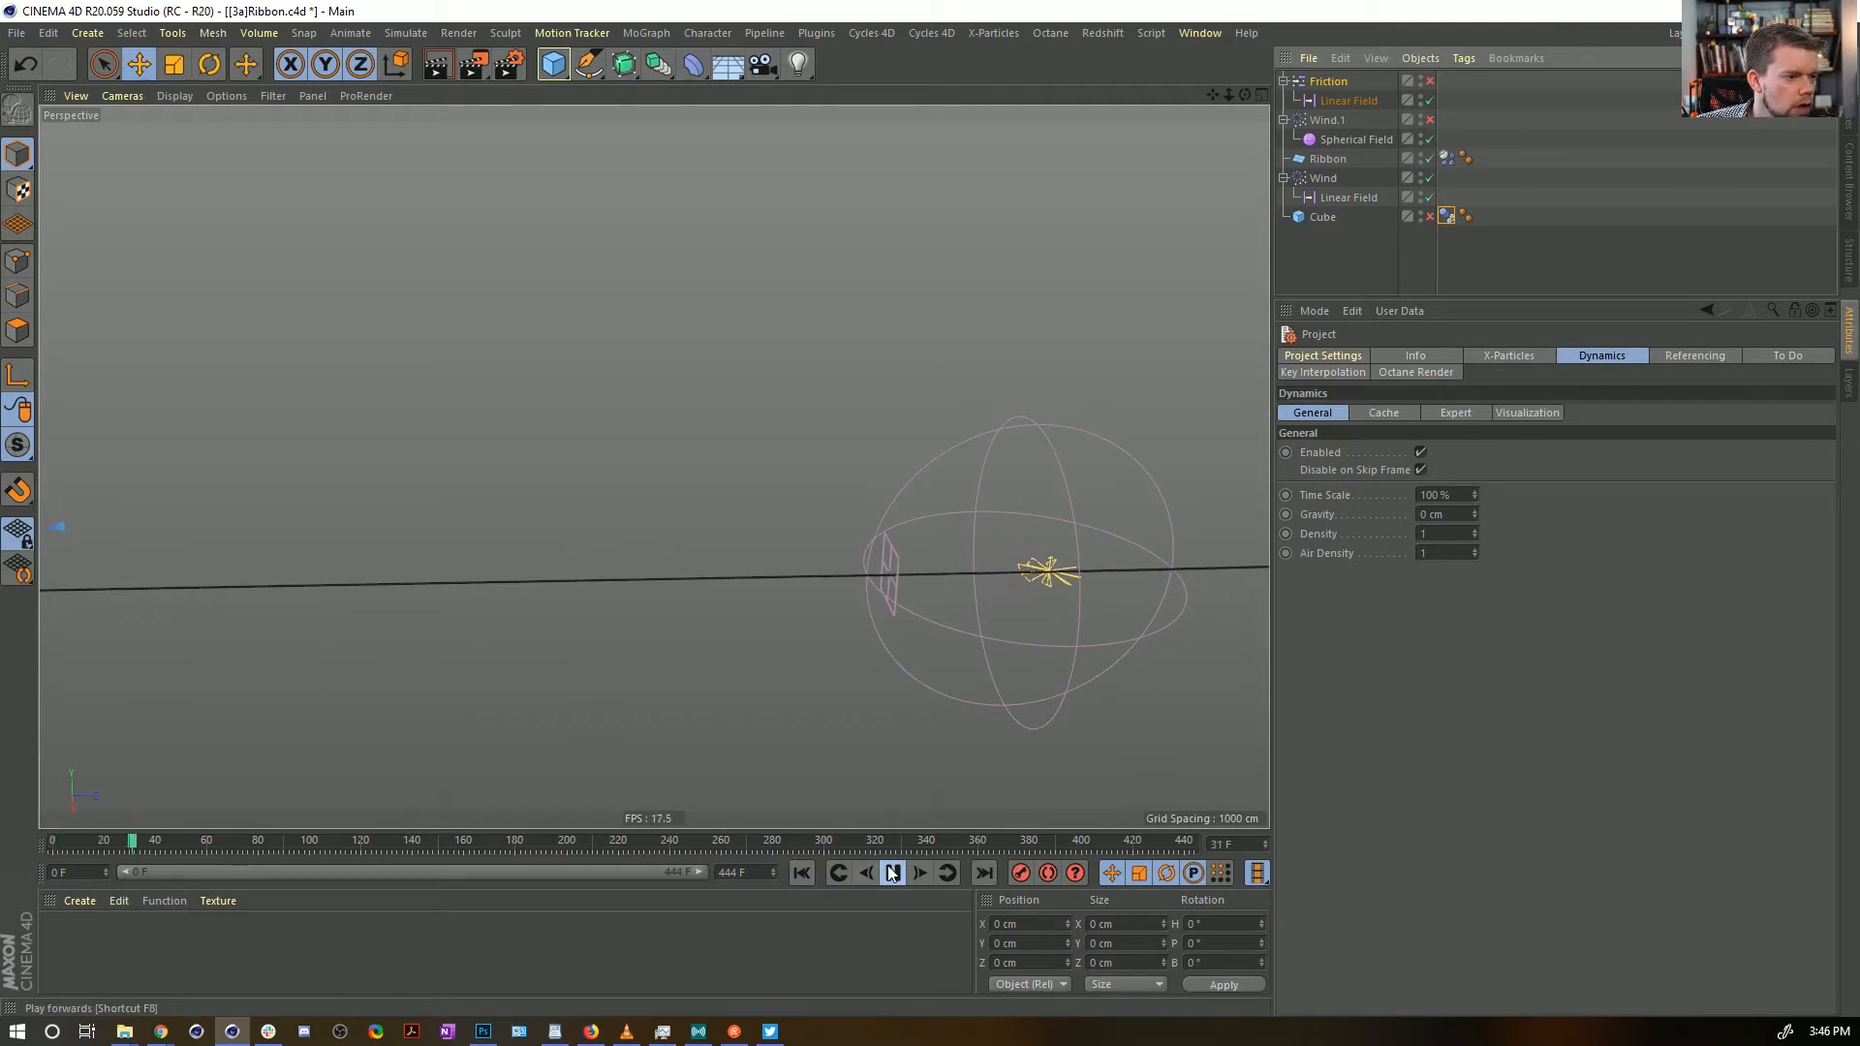
pyautogui.click(892, 873)
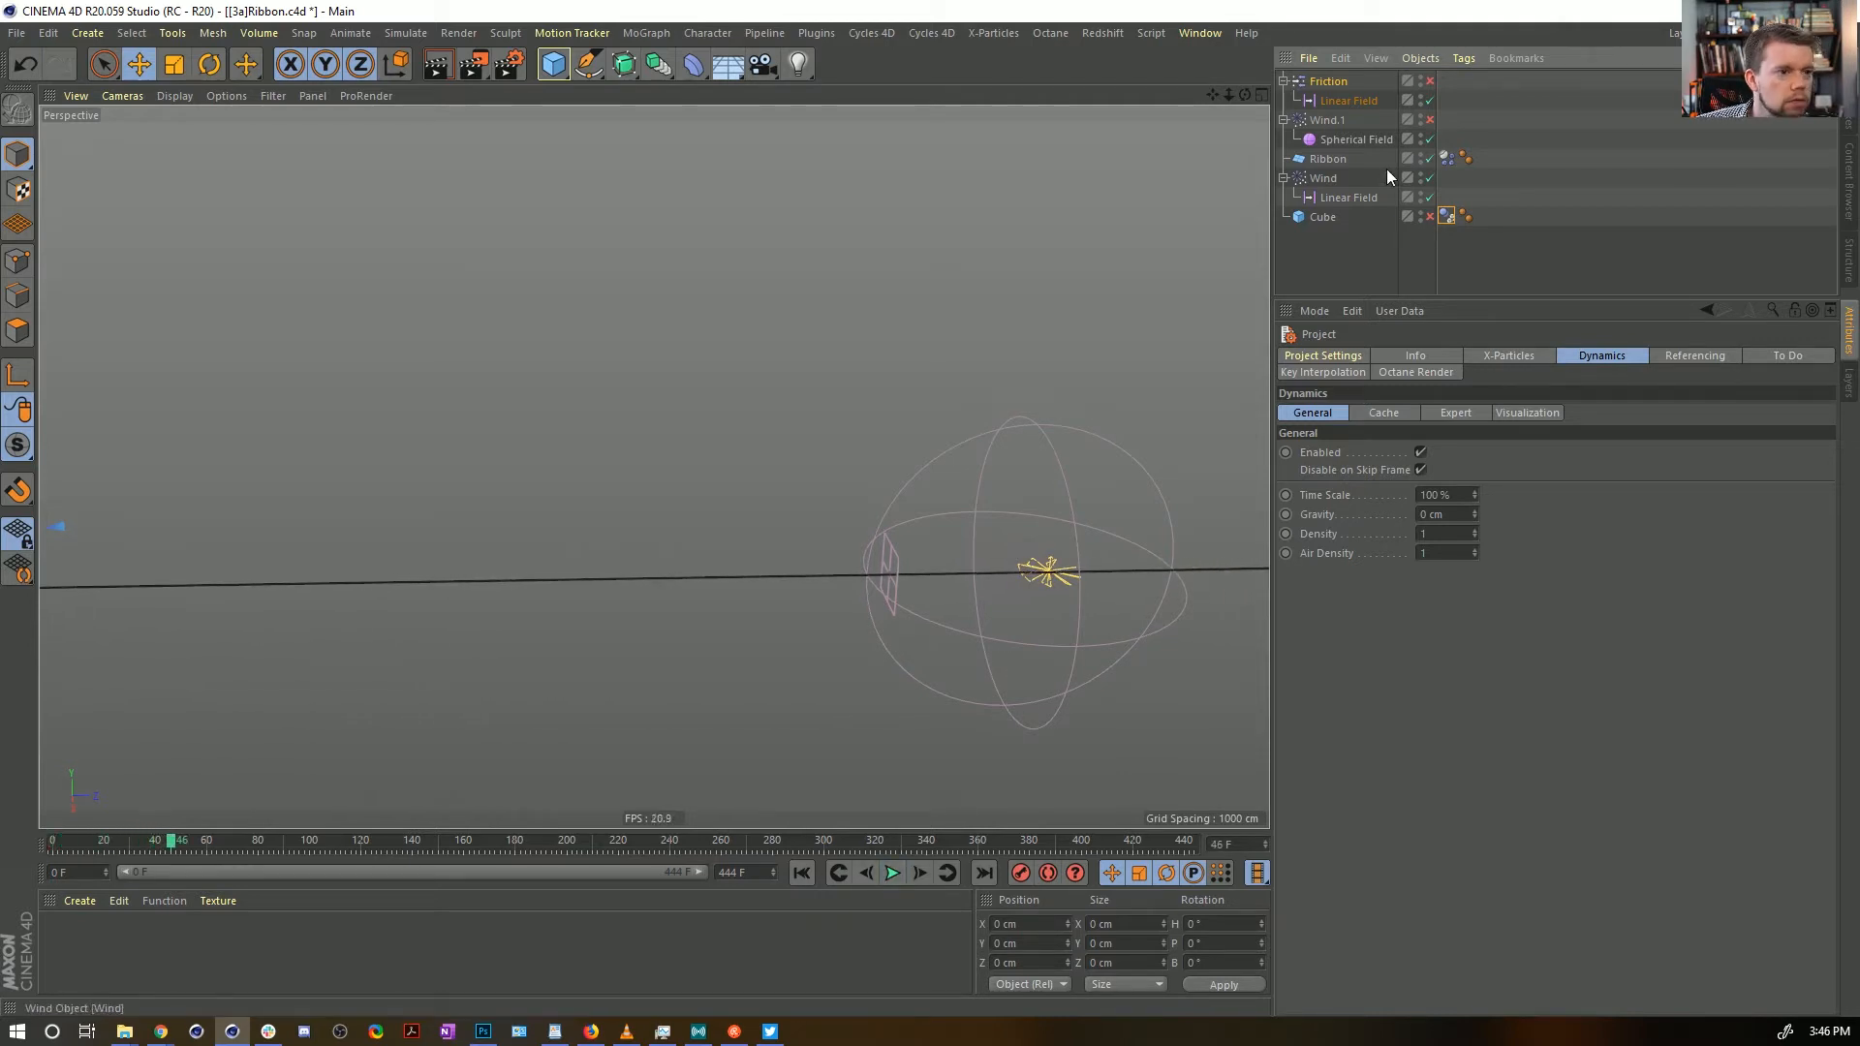
pyautogui.click(1431, 120)
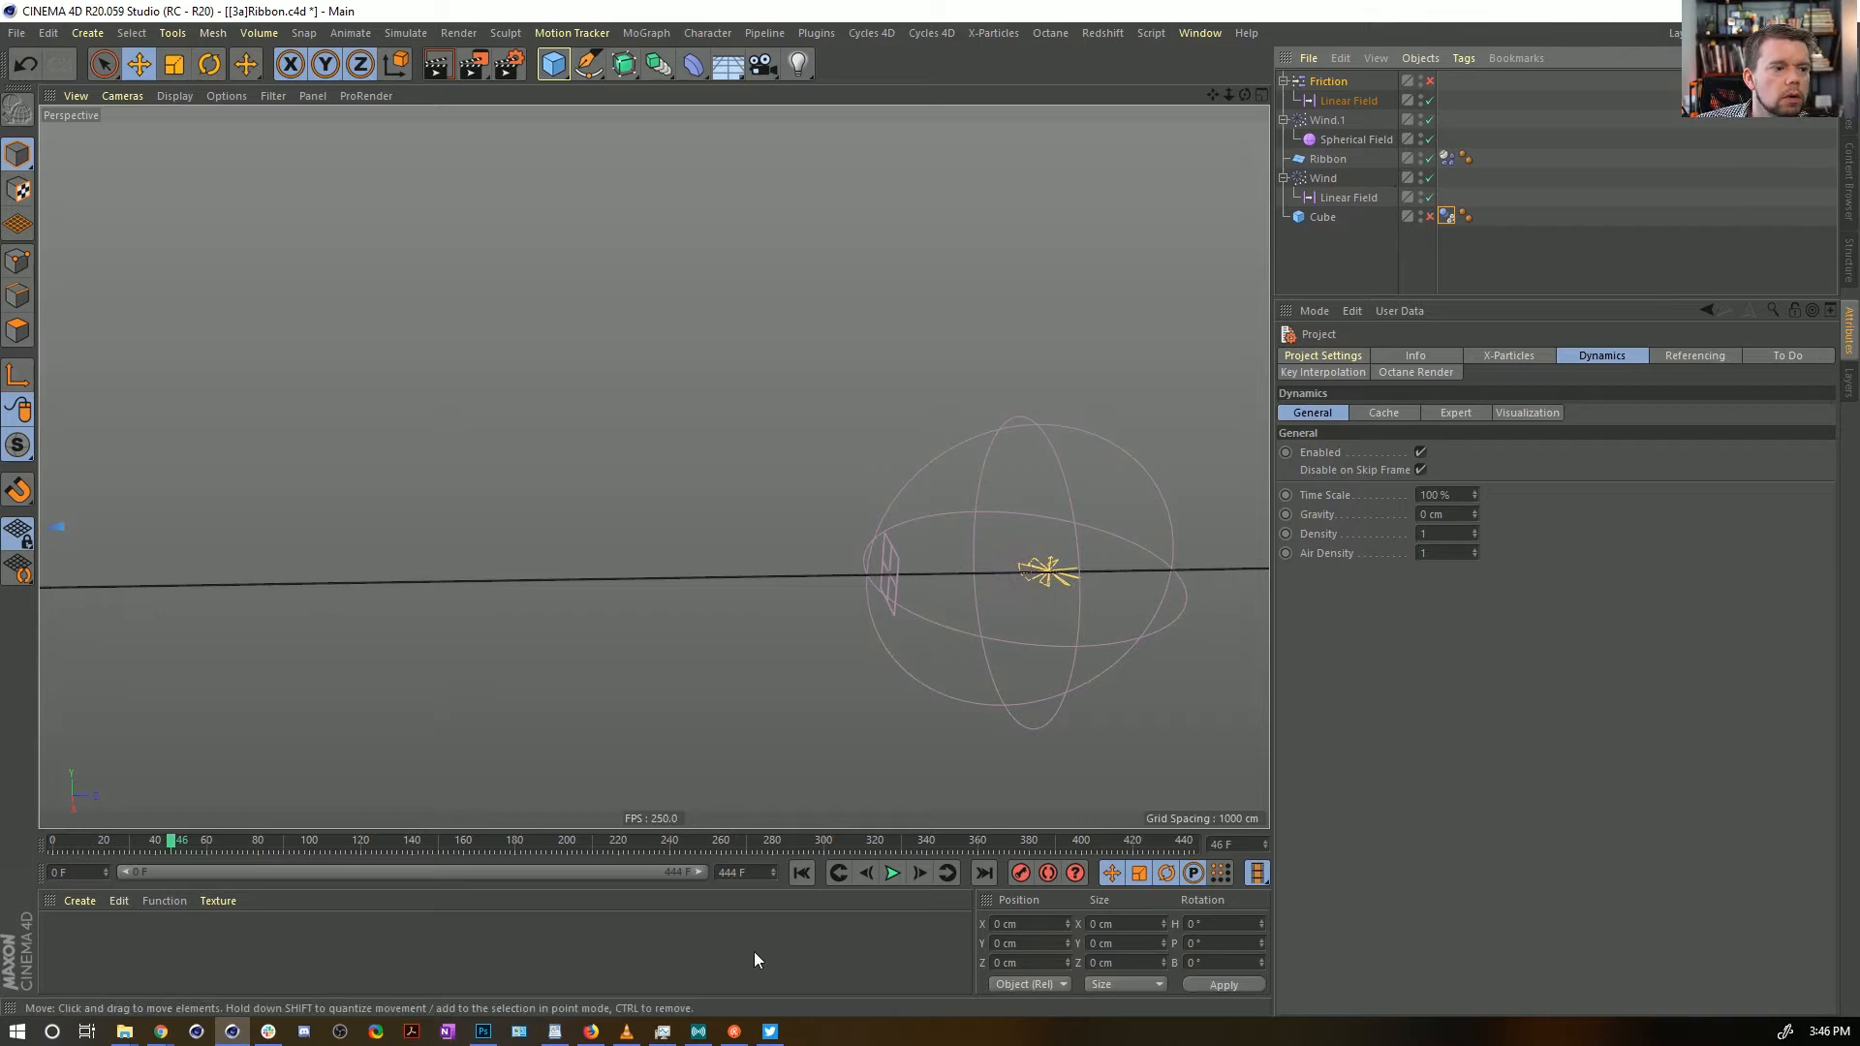
# Replay the simulation from the first frame to about frame 16 with Wind.1 enabled
pyautogui.click(801, 872)
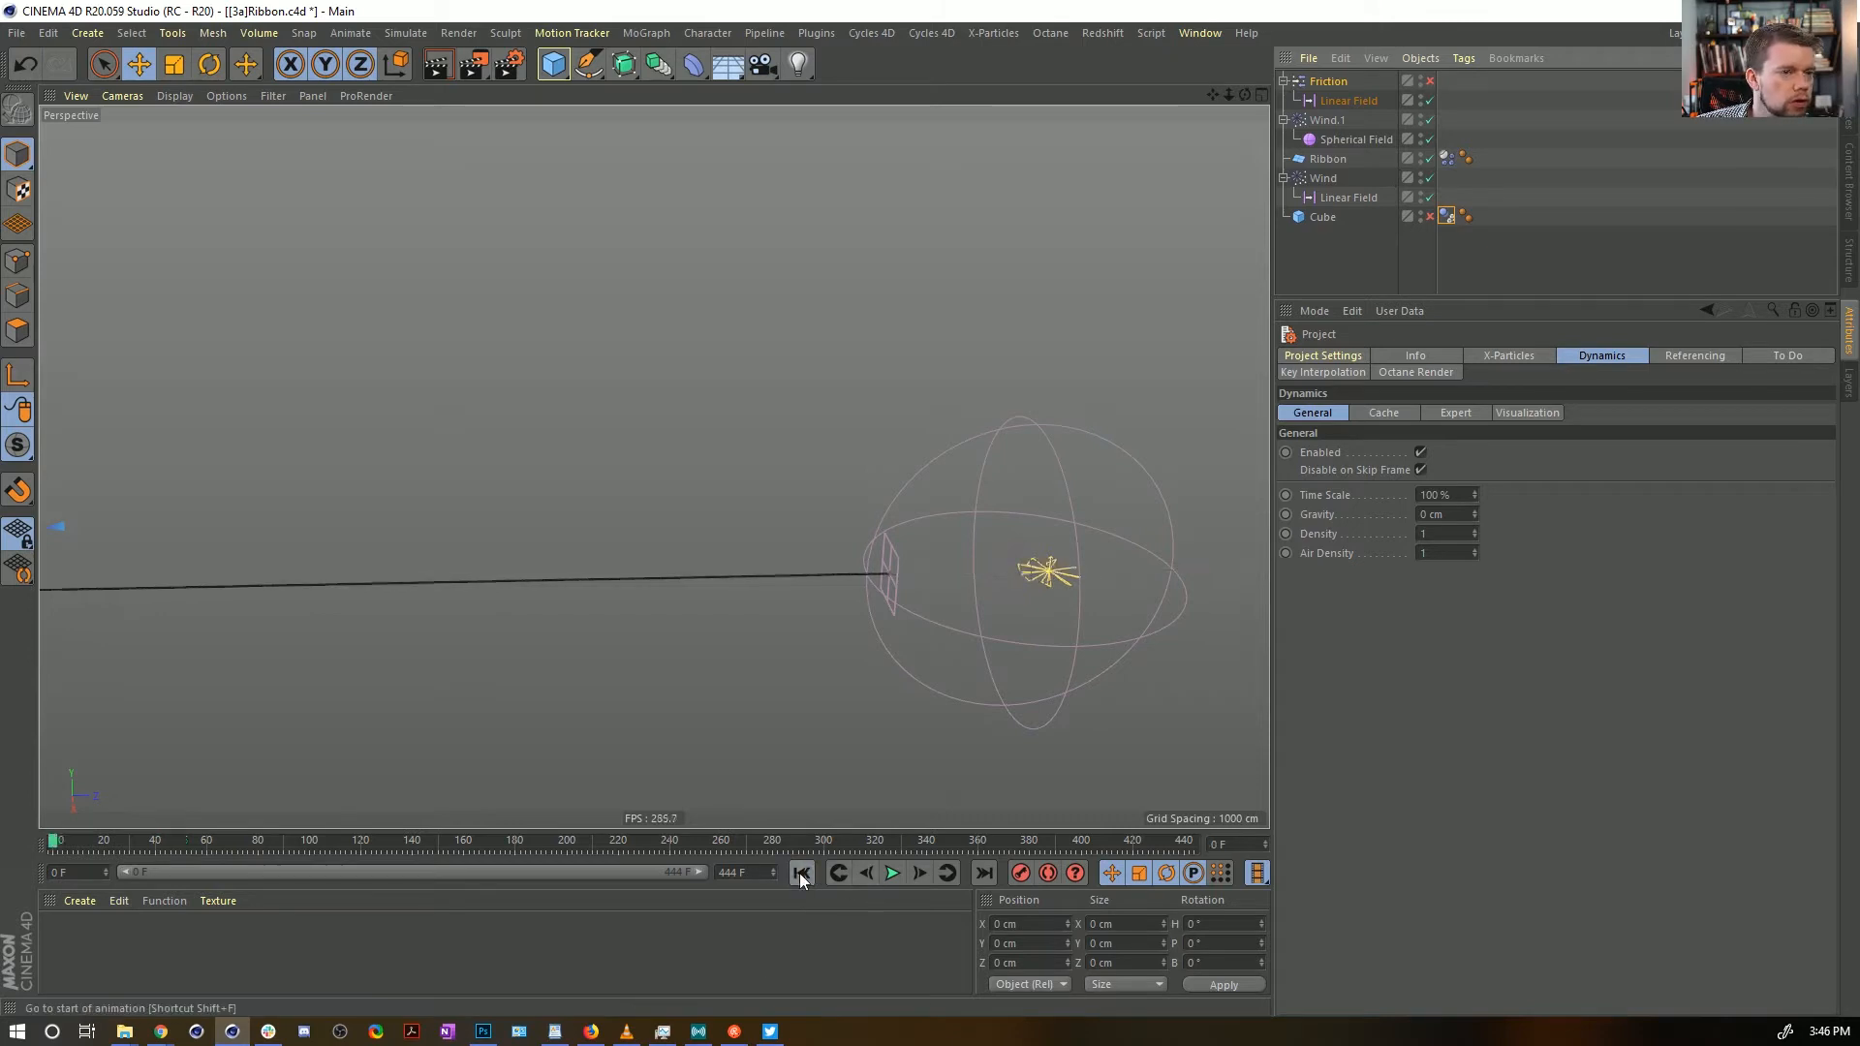
pyautogui.click(893, 873)
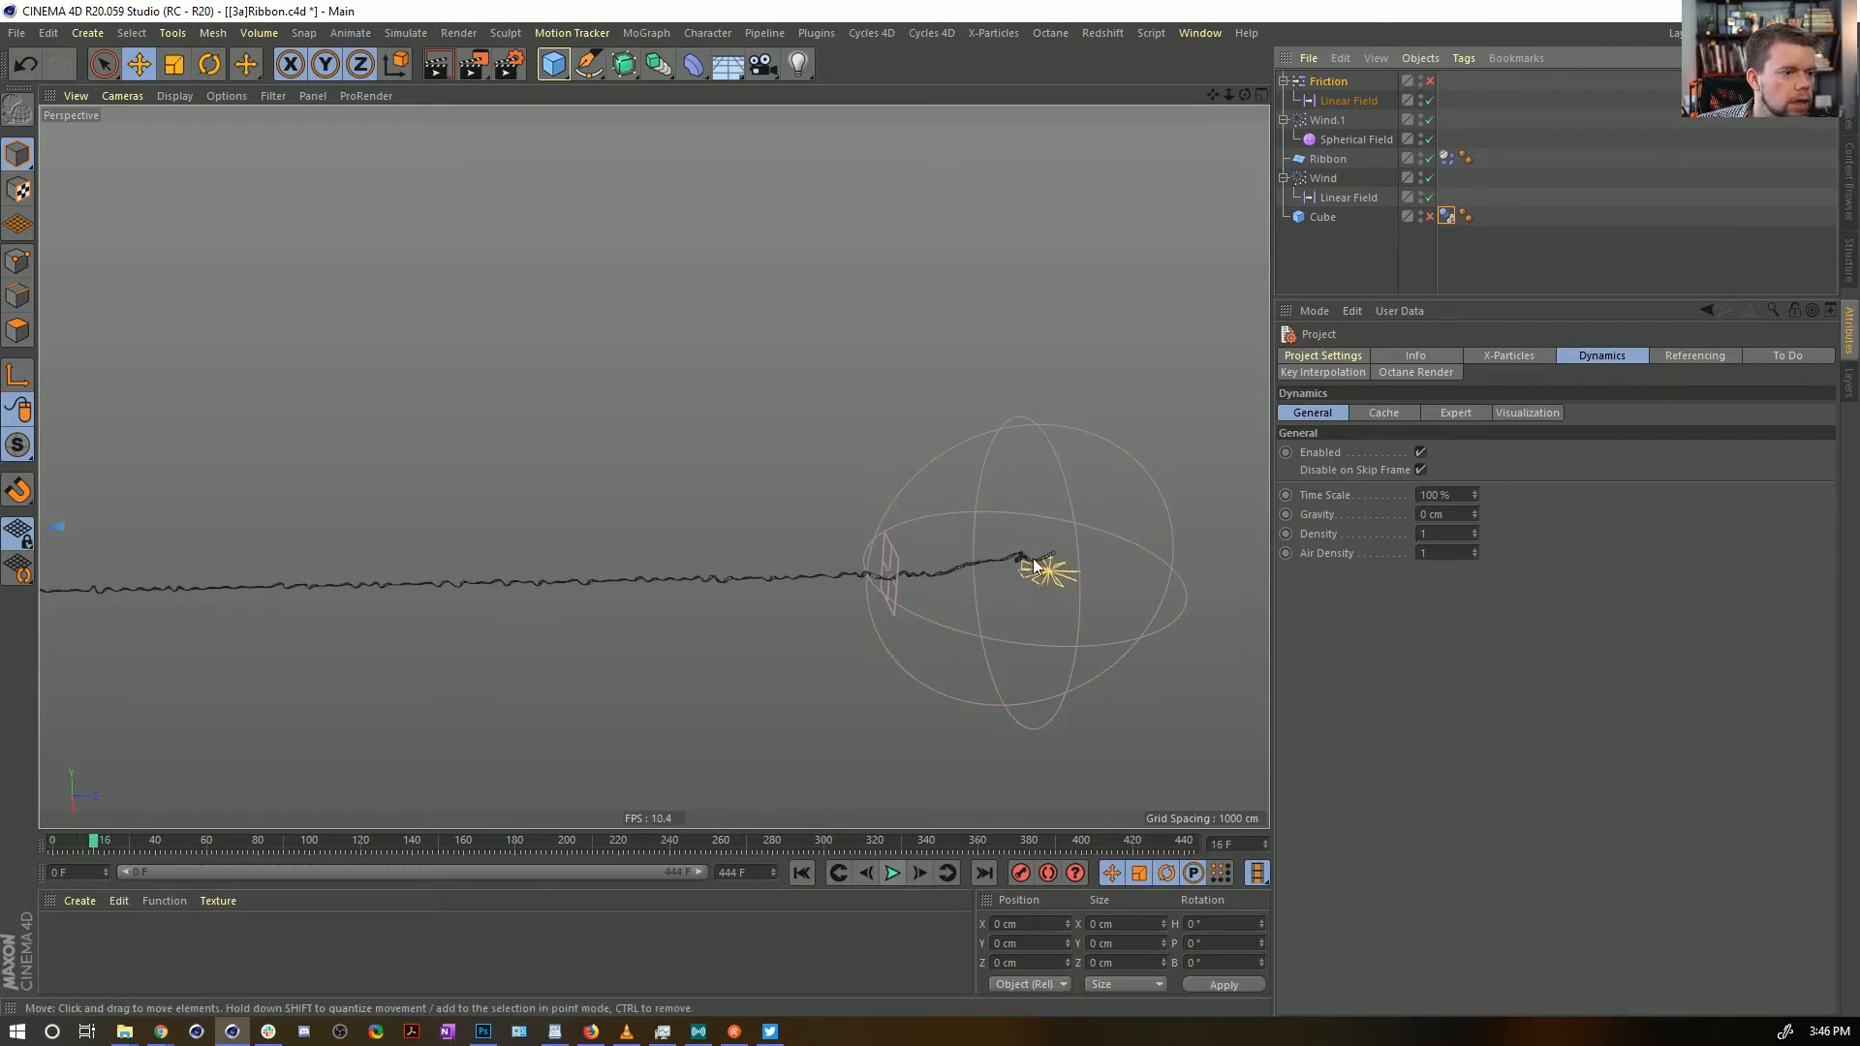
# Move Wind.1's Spherical Field away from the ribbon to a Y position of about -77 cm and replay the simulation from the start
pyautogui.click(1319, 122)
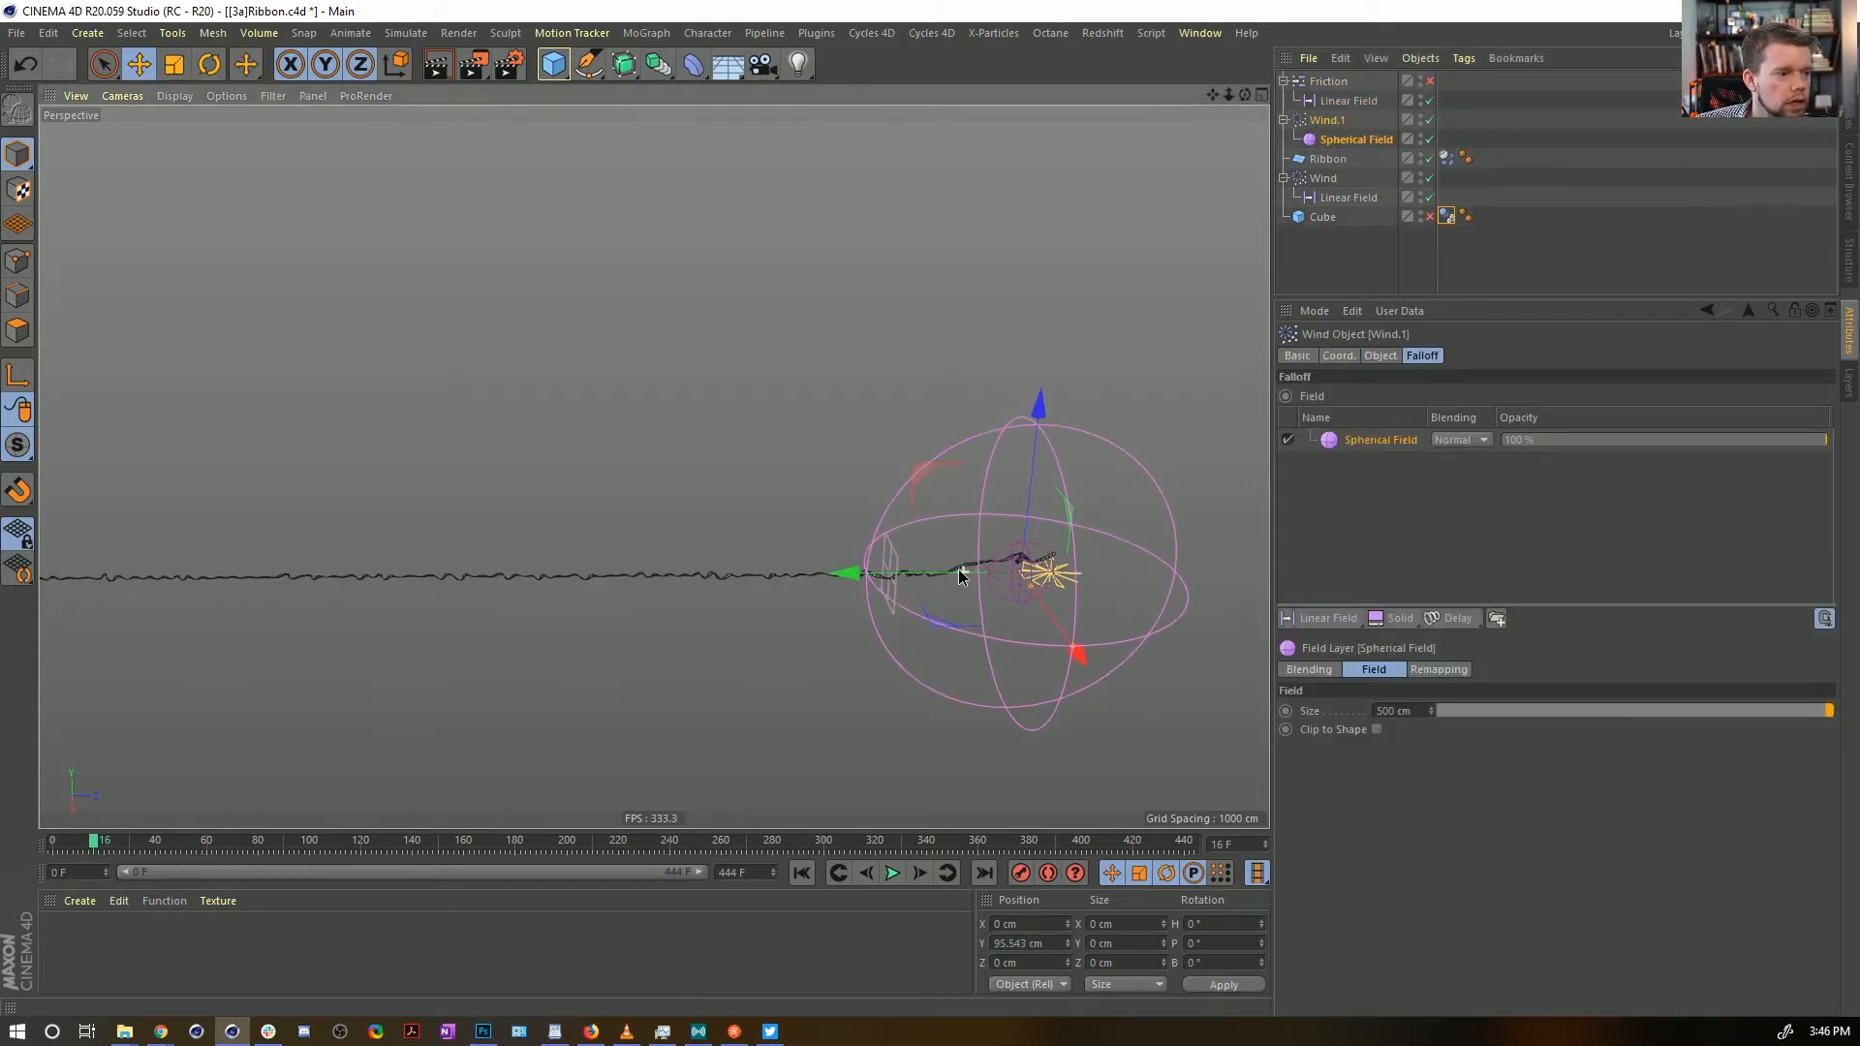
pyautogui.moveTo(867, 574); pyautogui.dragTo(917, 580)
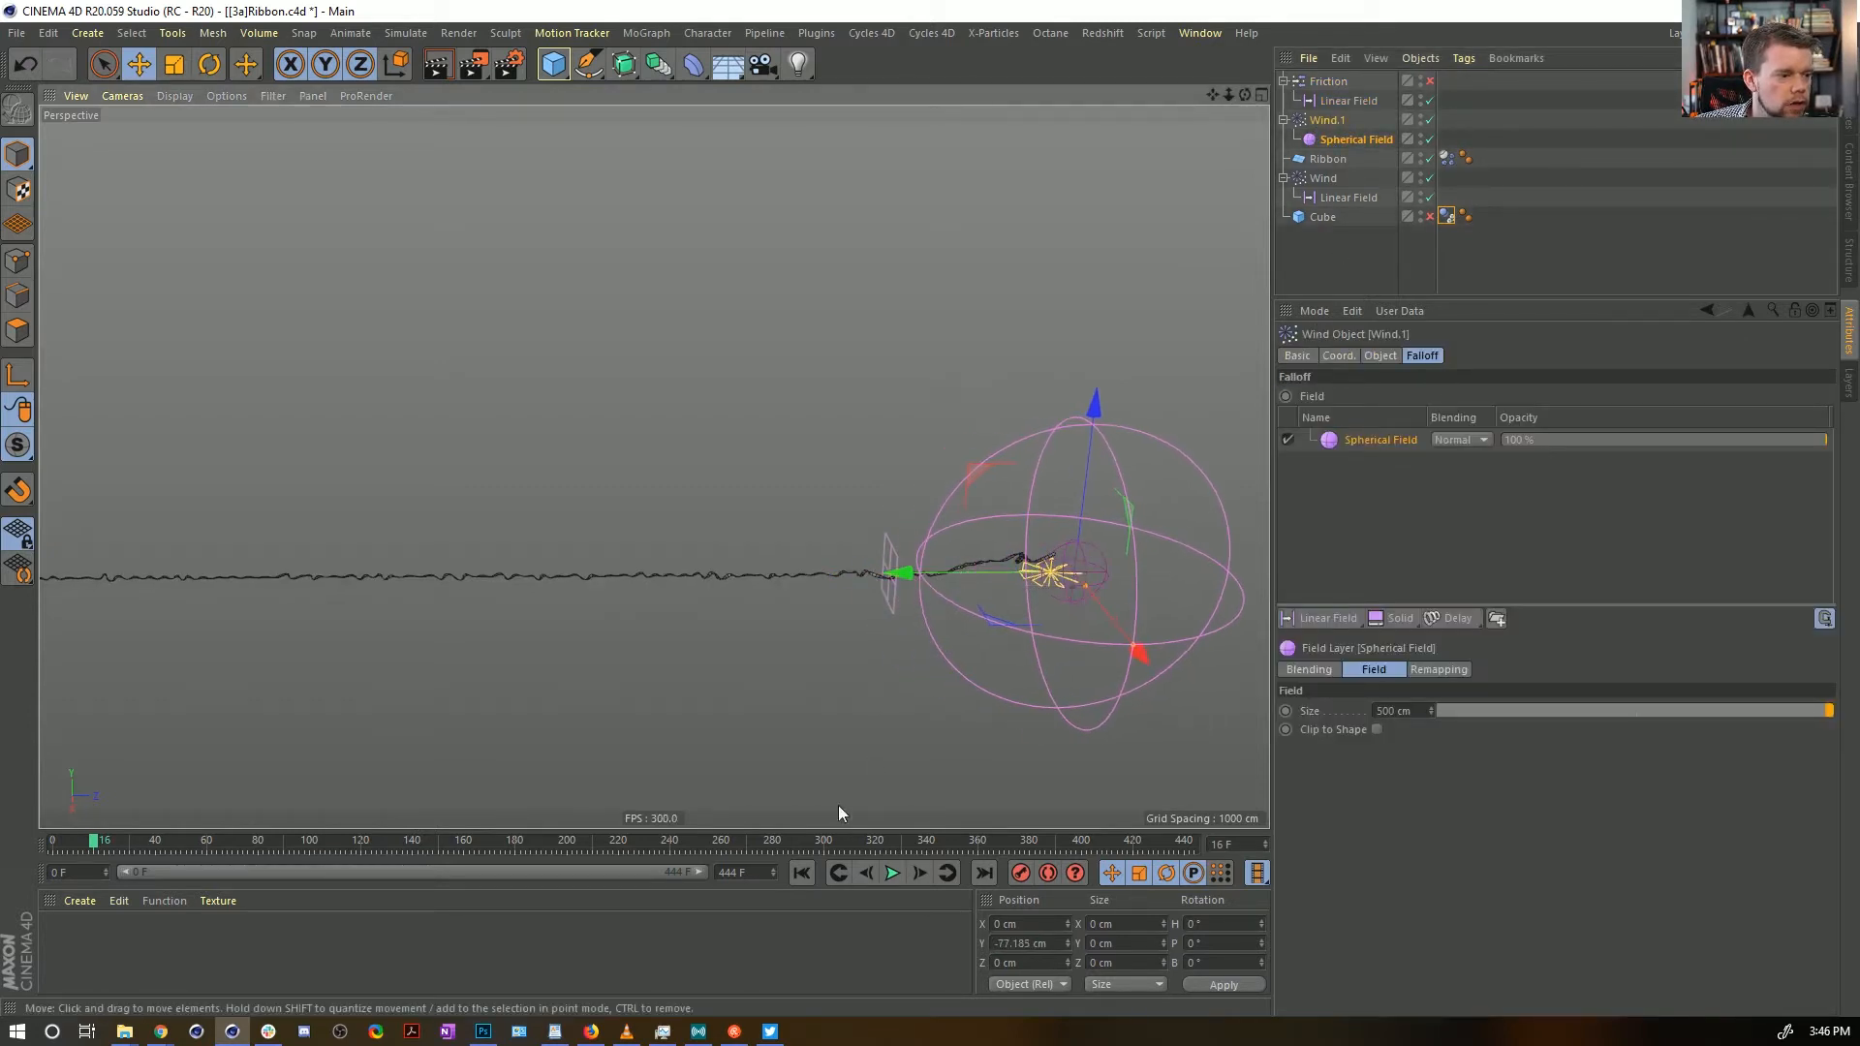
pyautogui.click(802, 874)
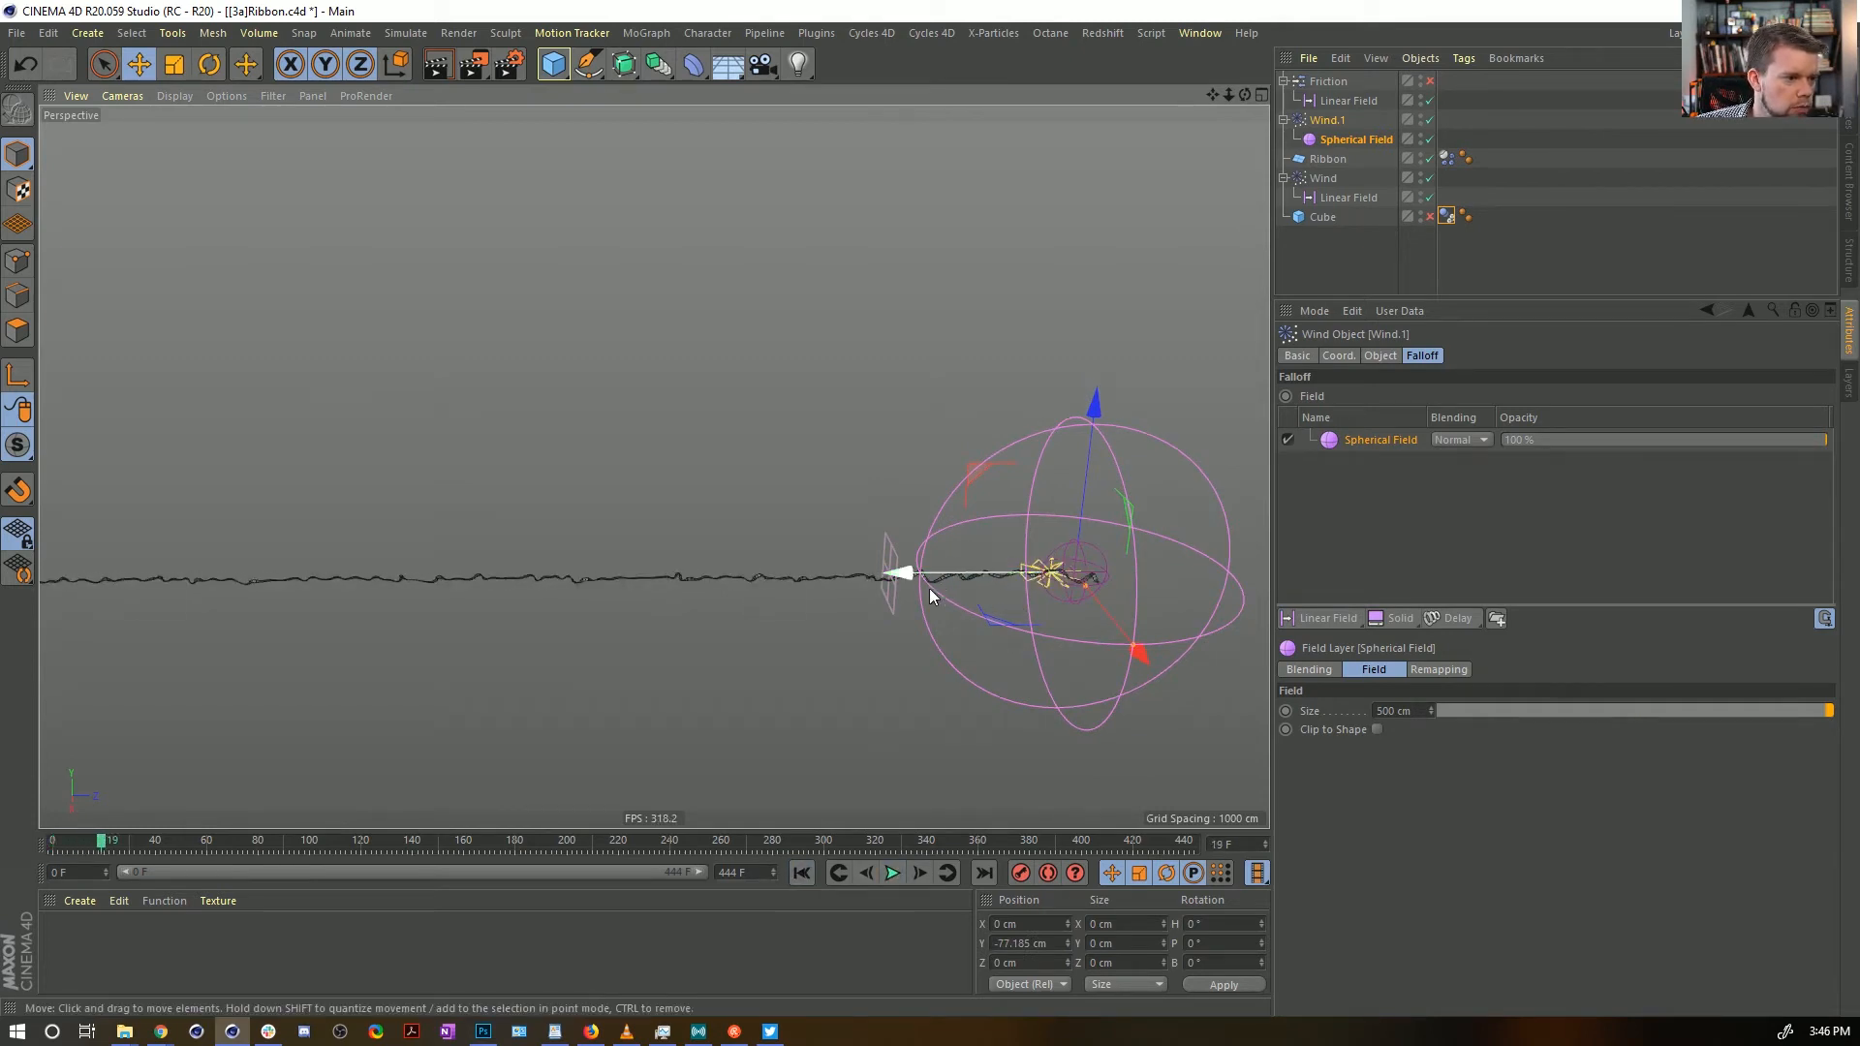
pyautogui.click(802, 872)
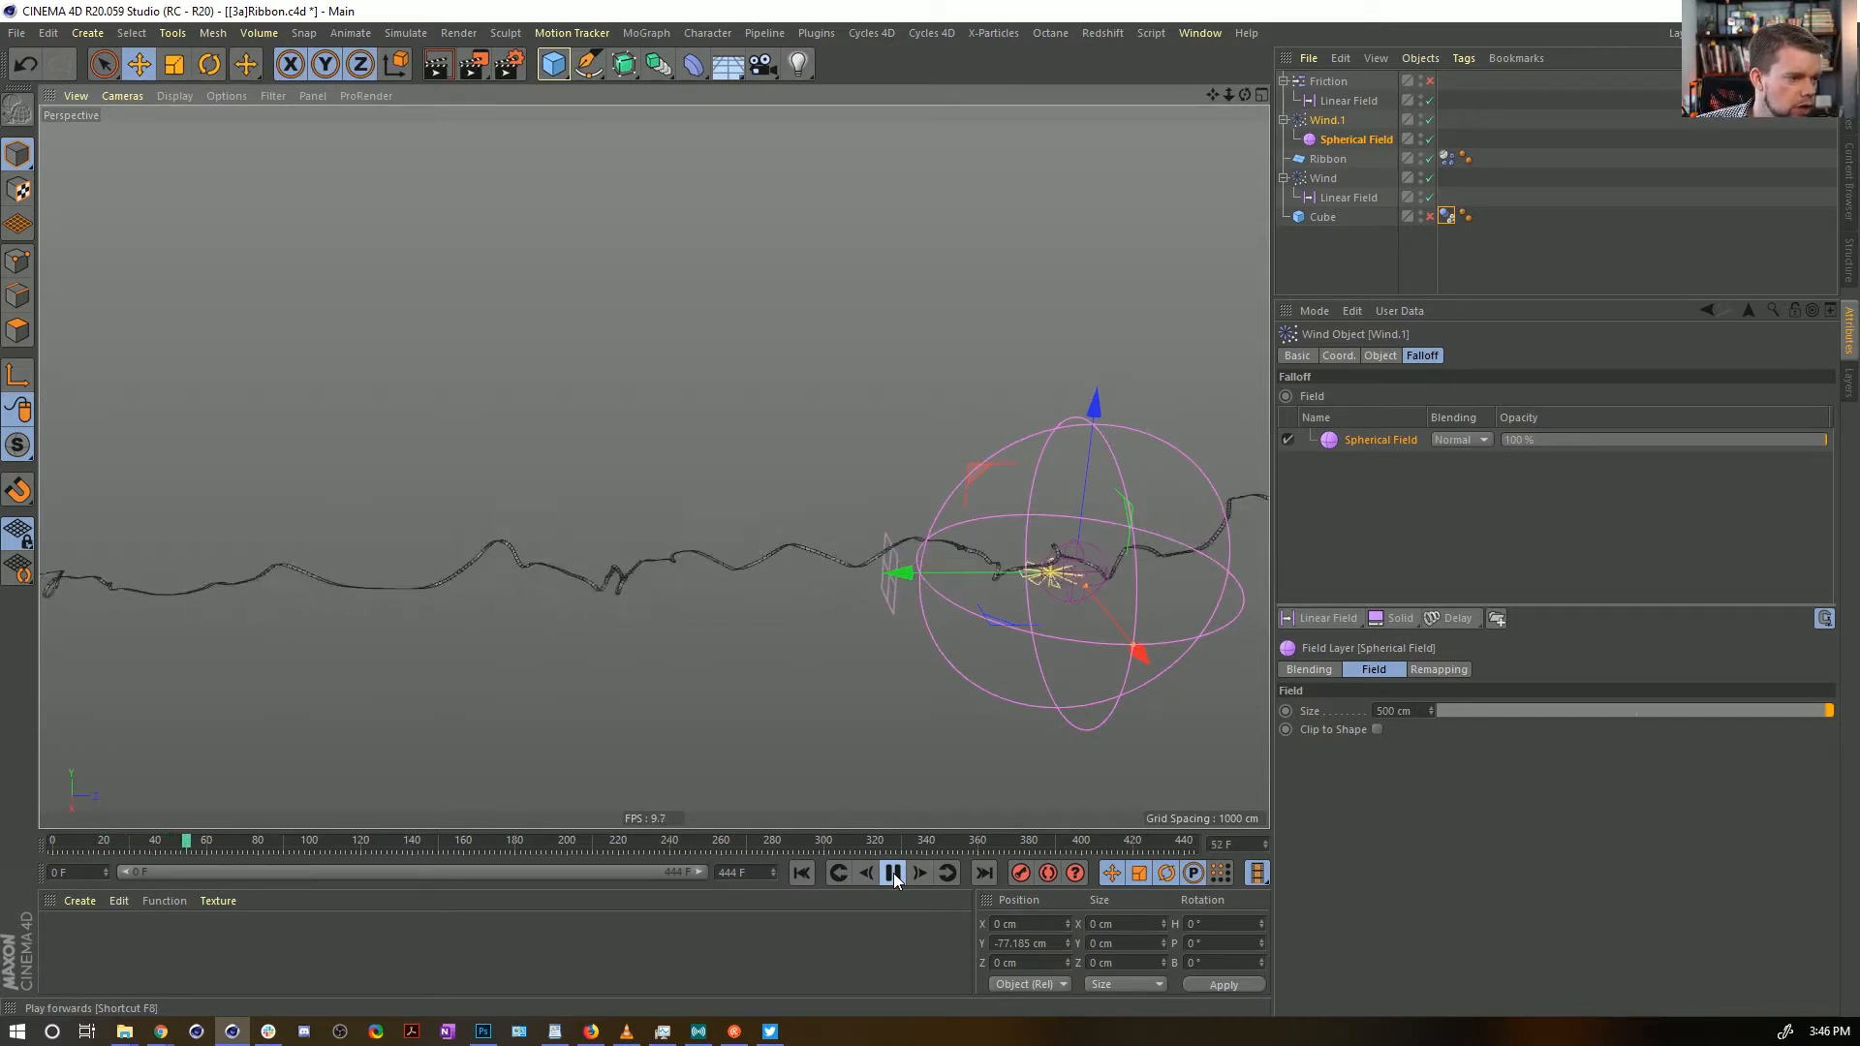
# Add a new cube sized 12 cm in X, 2 cm in Y and 10000 cm in Z
pyautogui.click(801, 873)
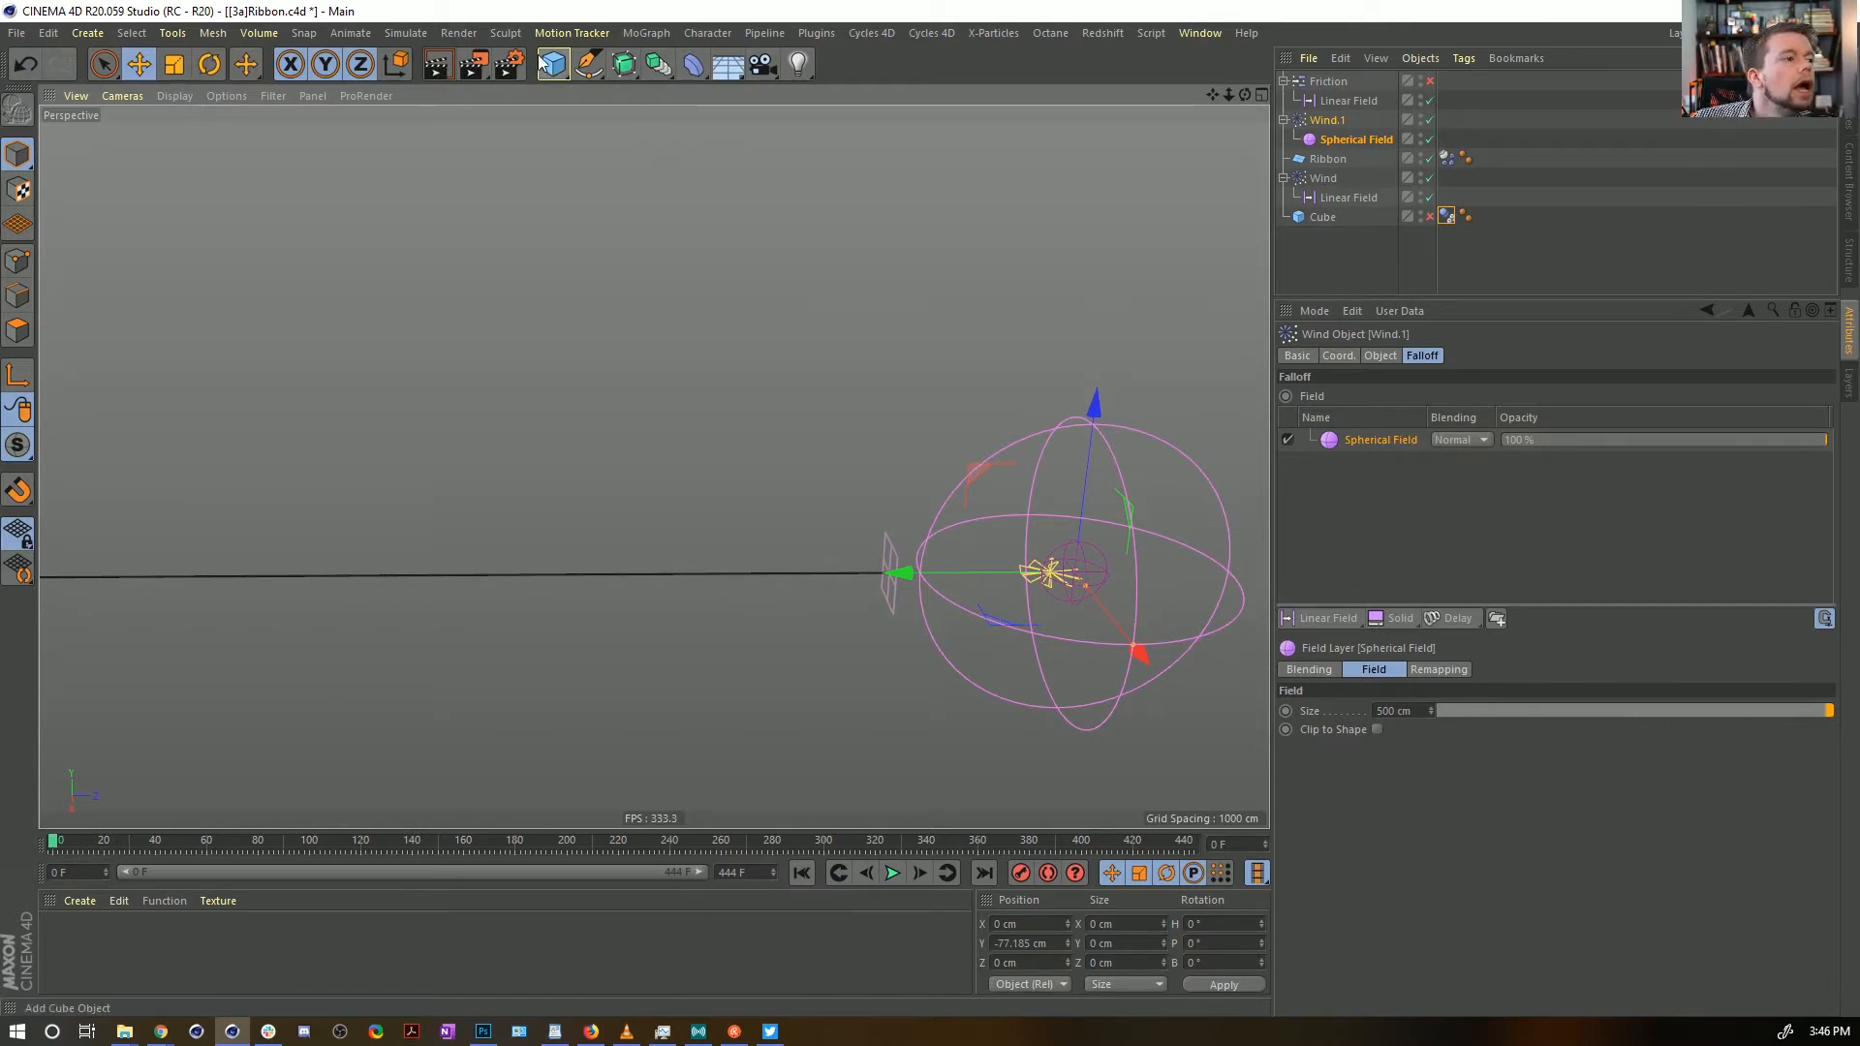
pyautogui.click(565, 70)
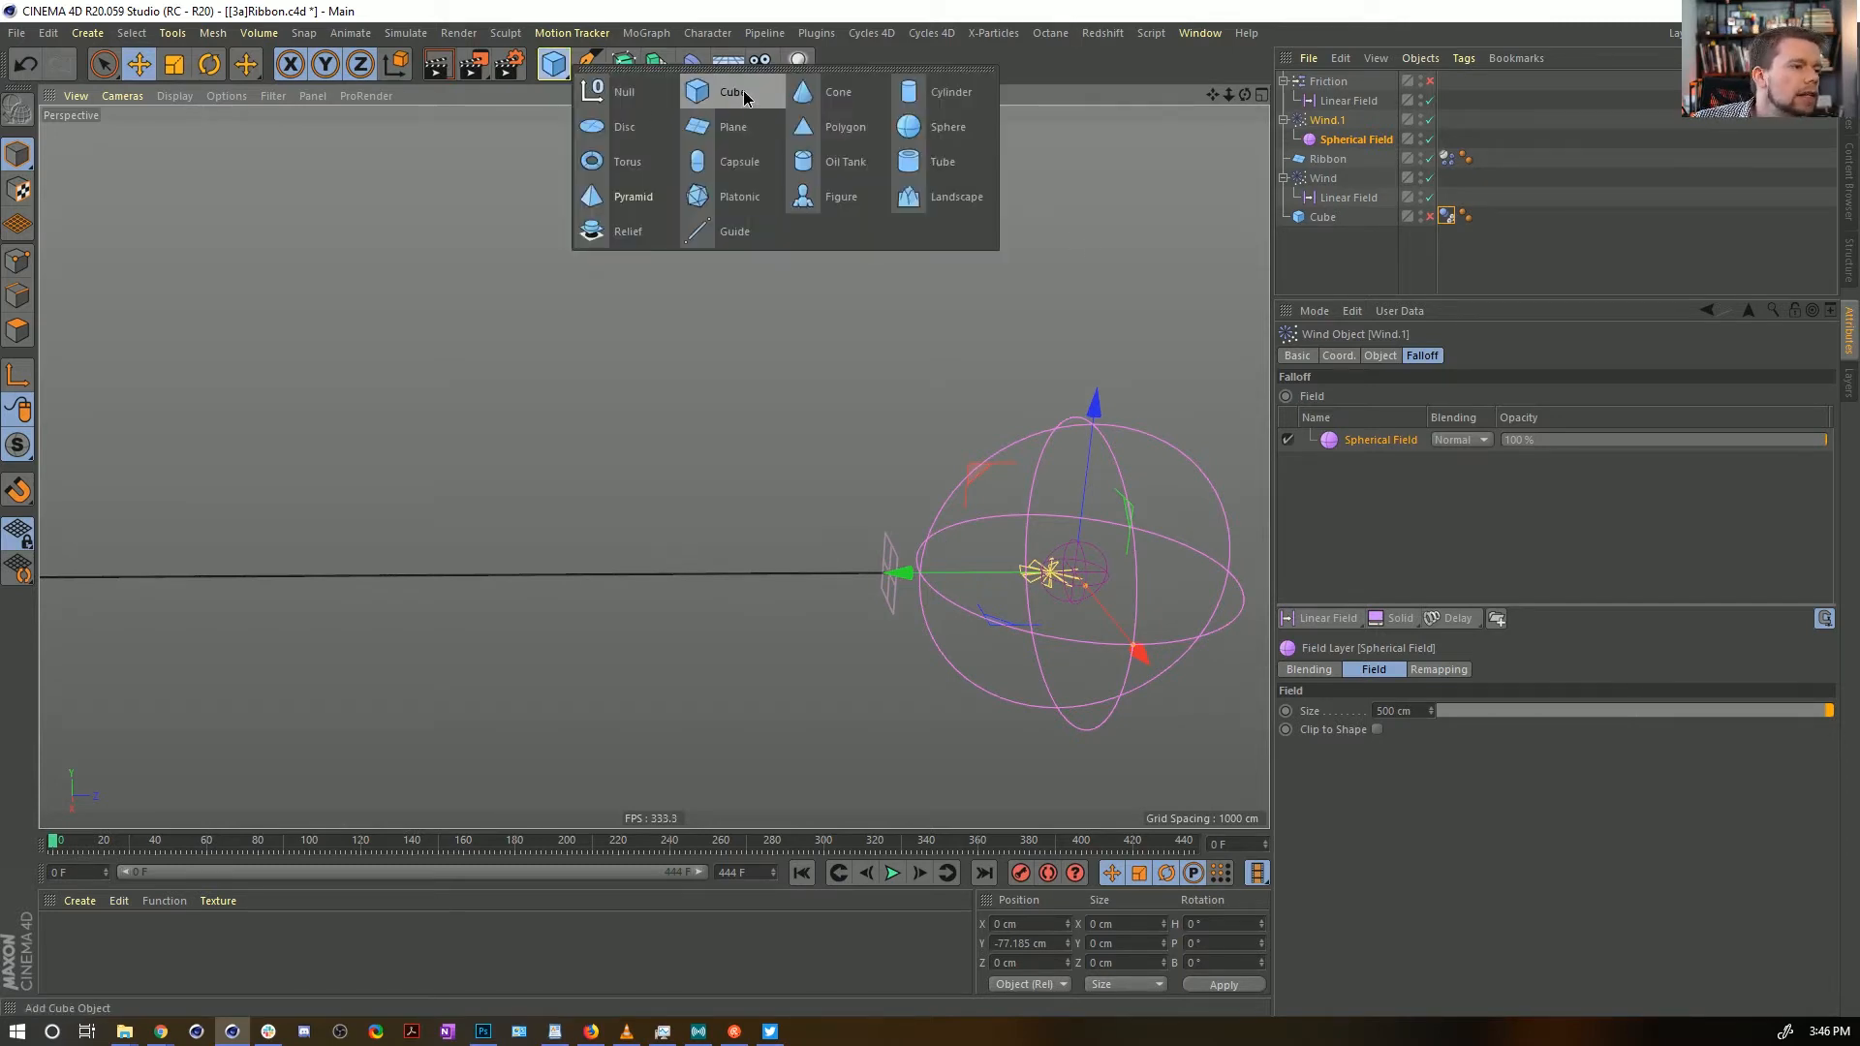
pyautogui.click(738, 93)
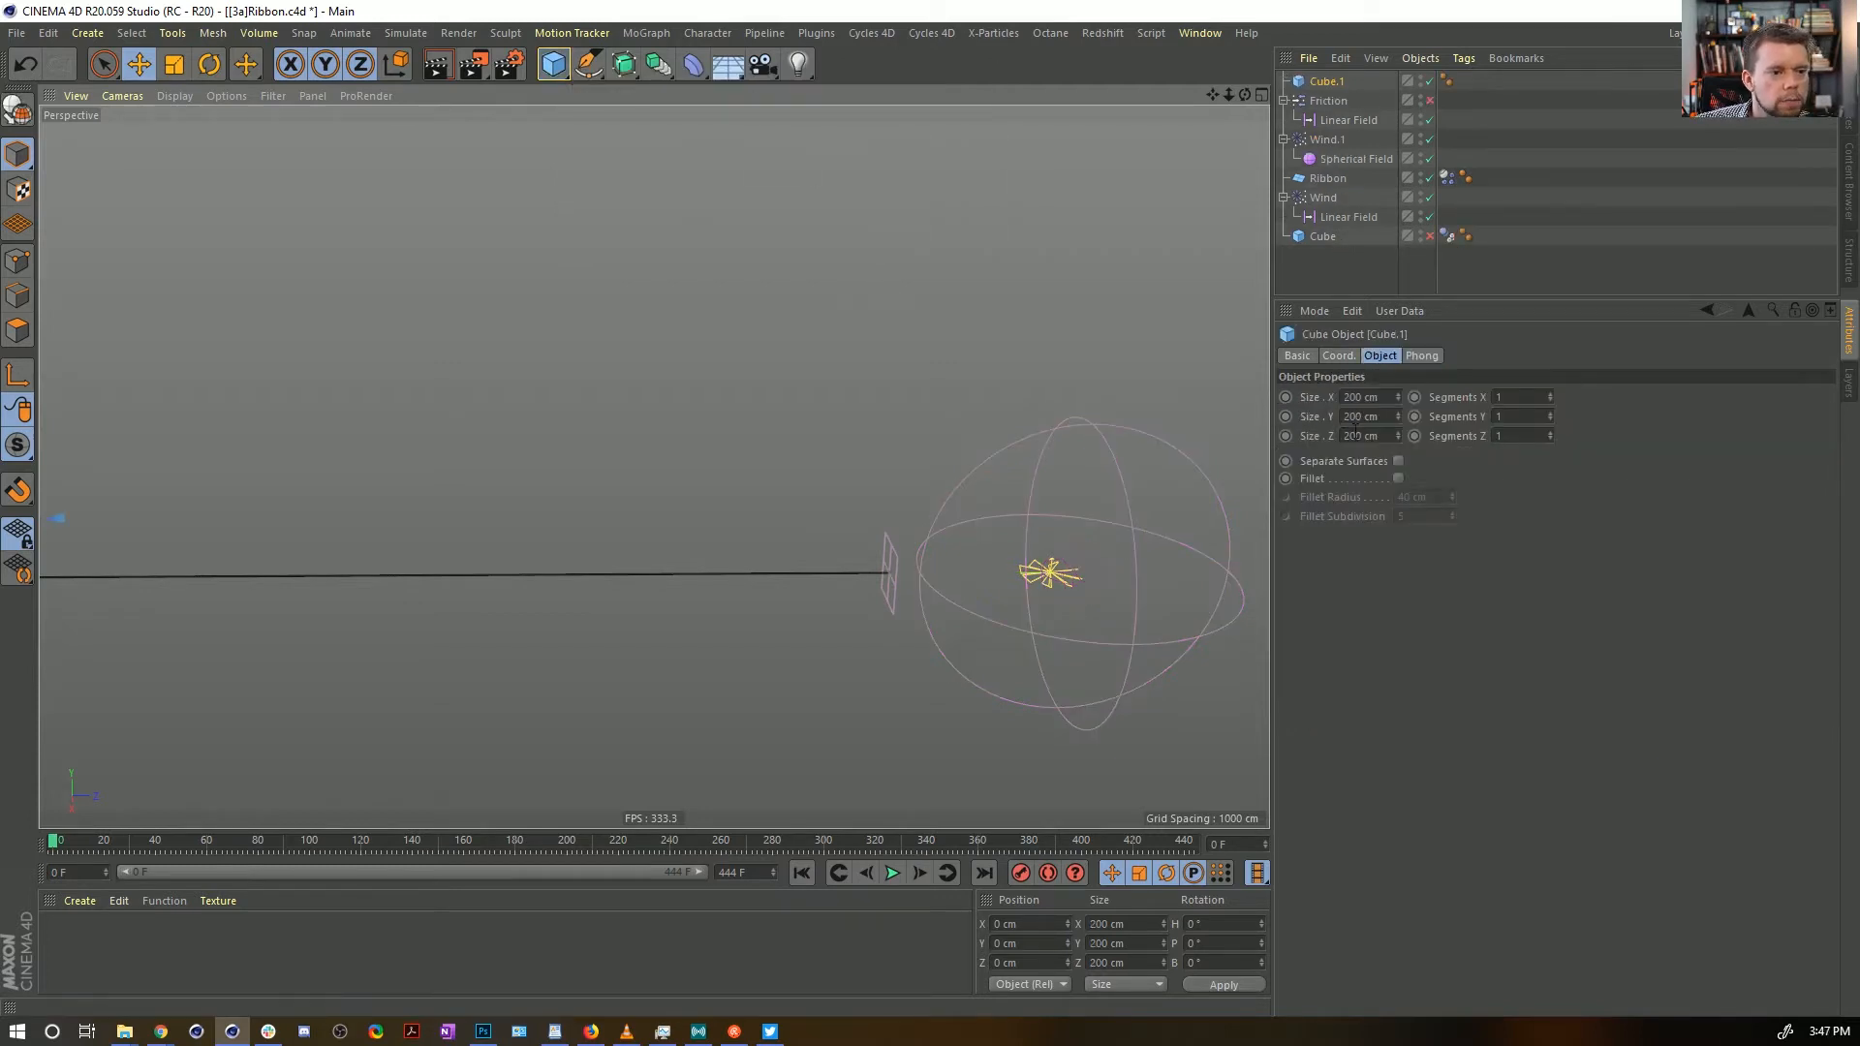
pyautogui.click(1389, 418)
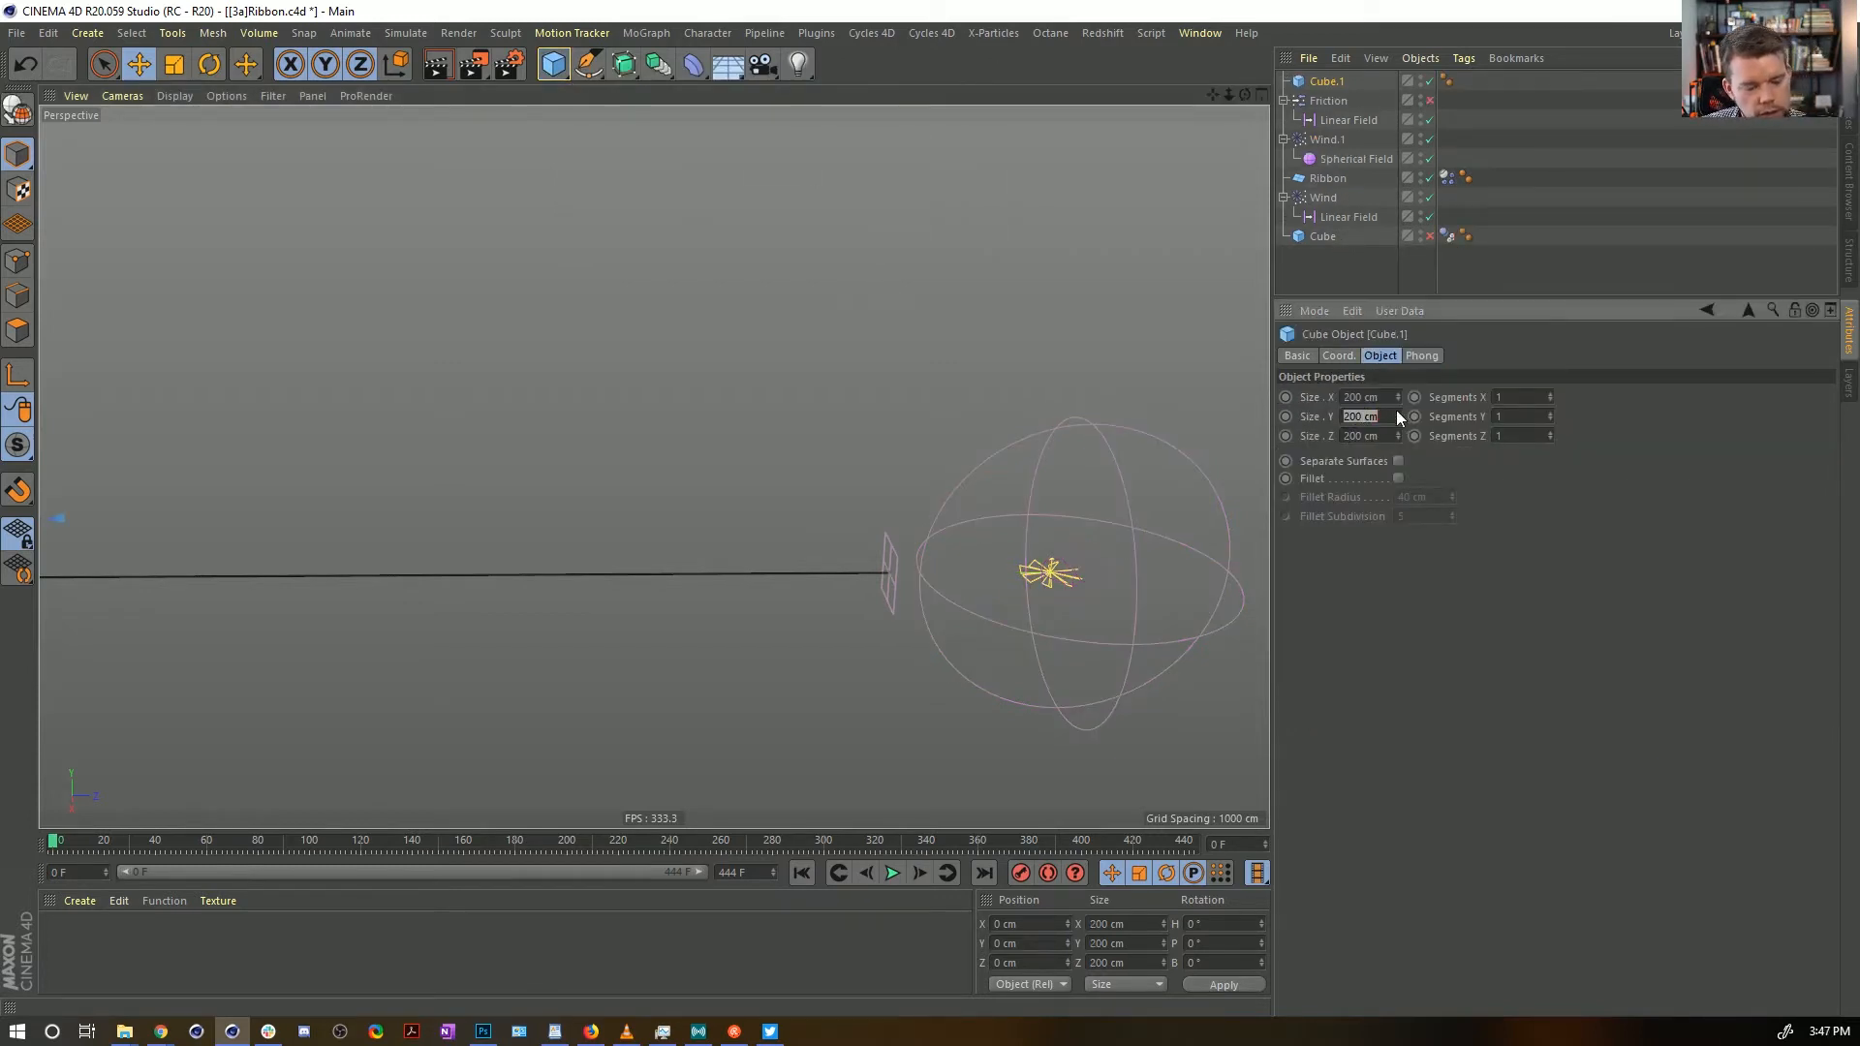
pyautogui.write('2')
pyautogui.press('Return')
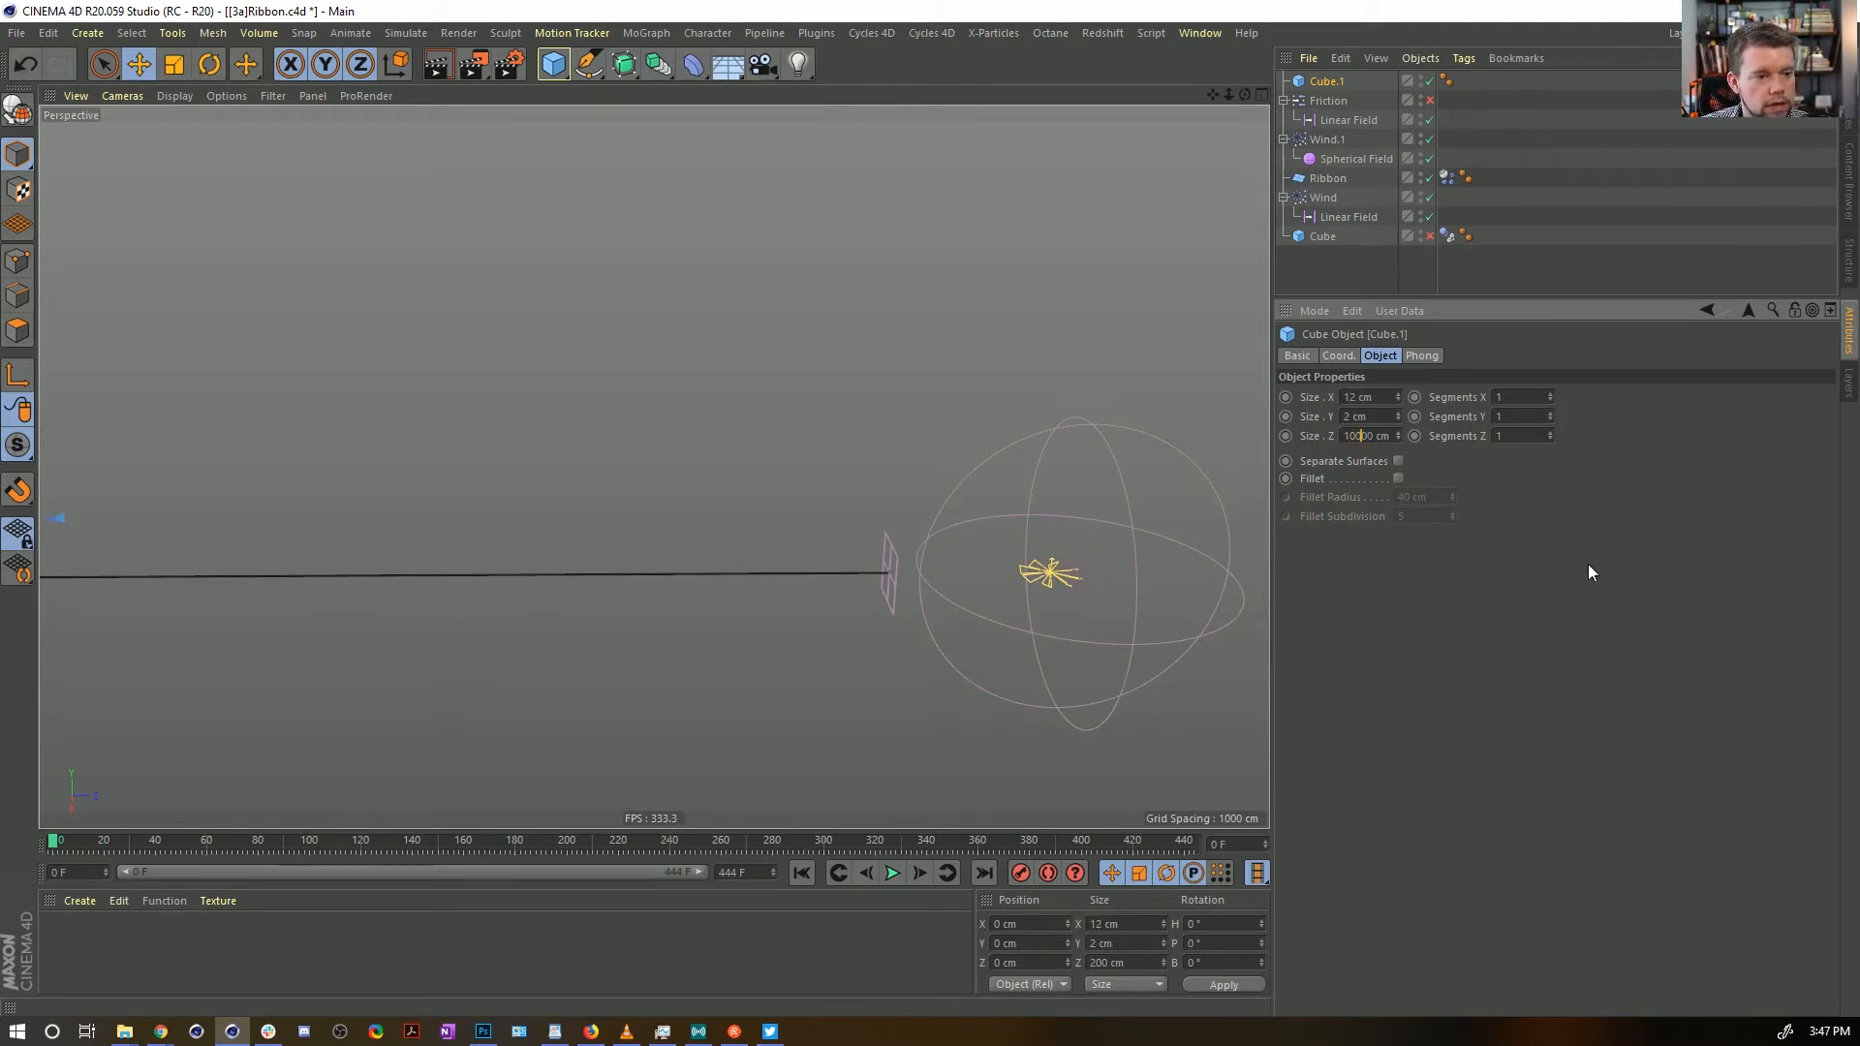
pyautogui.press('Return')
# Make the new long cube editable and add a Collider Body tag to it
pyautogui.scroll(5, 1037, 580)
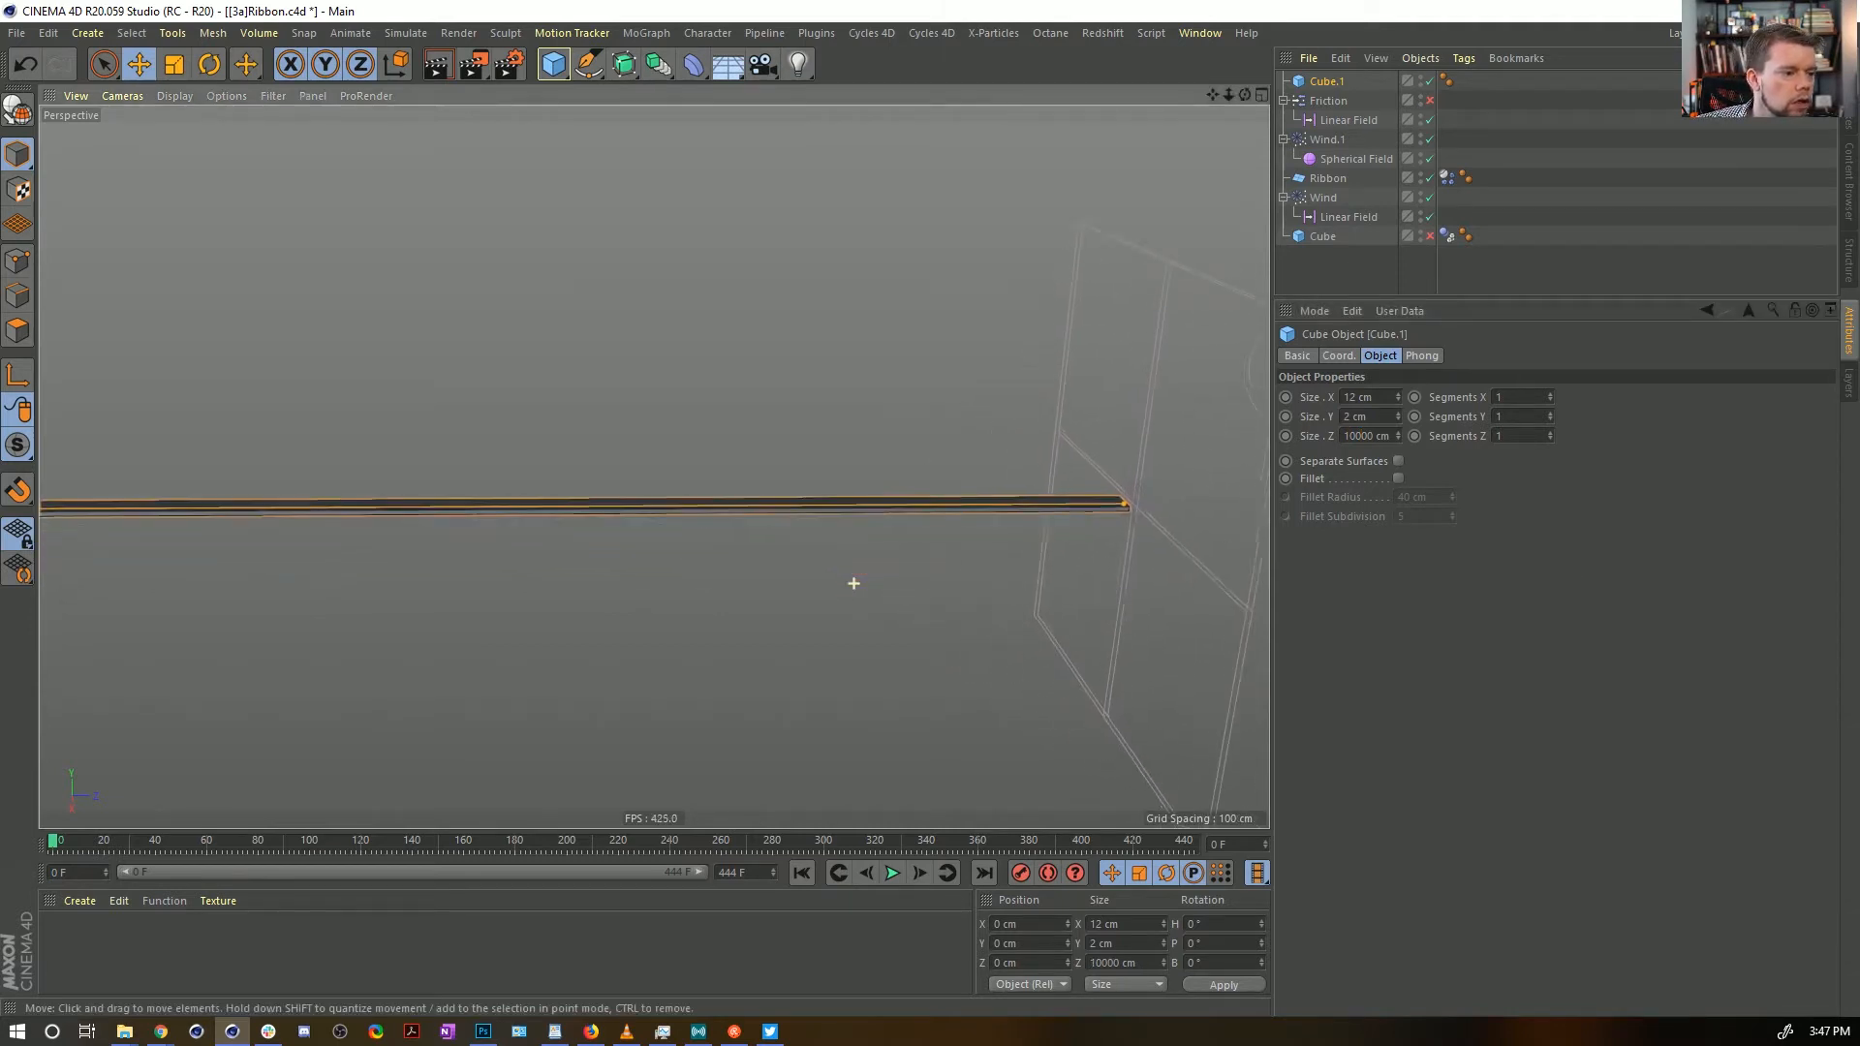
pyautogui.keyDown('alt'); pyautogui.moveTo(853, 583); pyautogui.dragTo(772, 496); pyautogui.keyUp('alt')
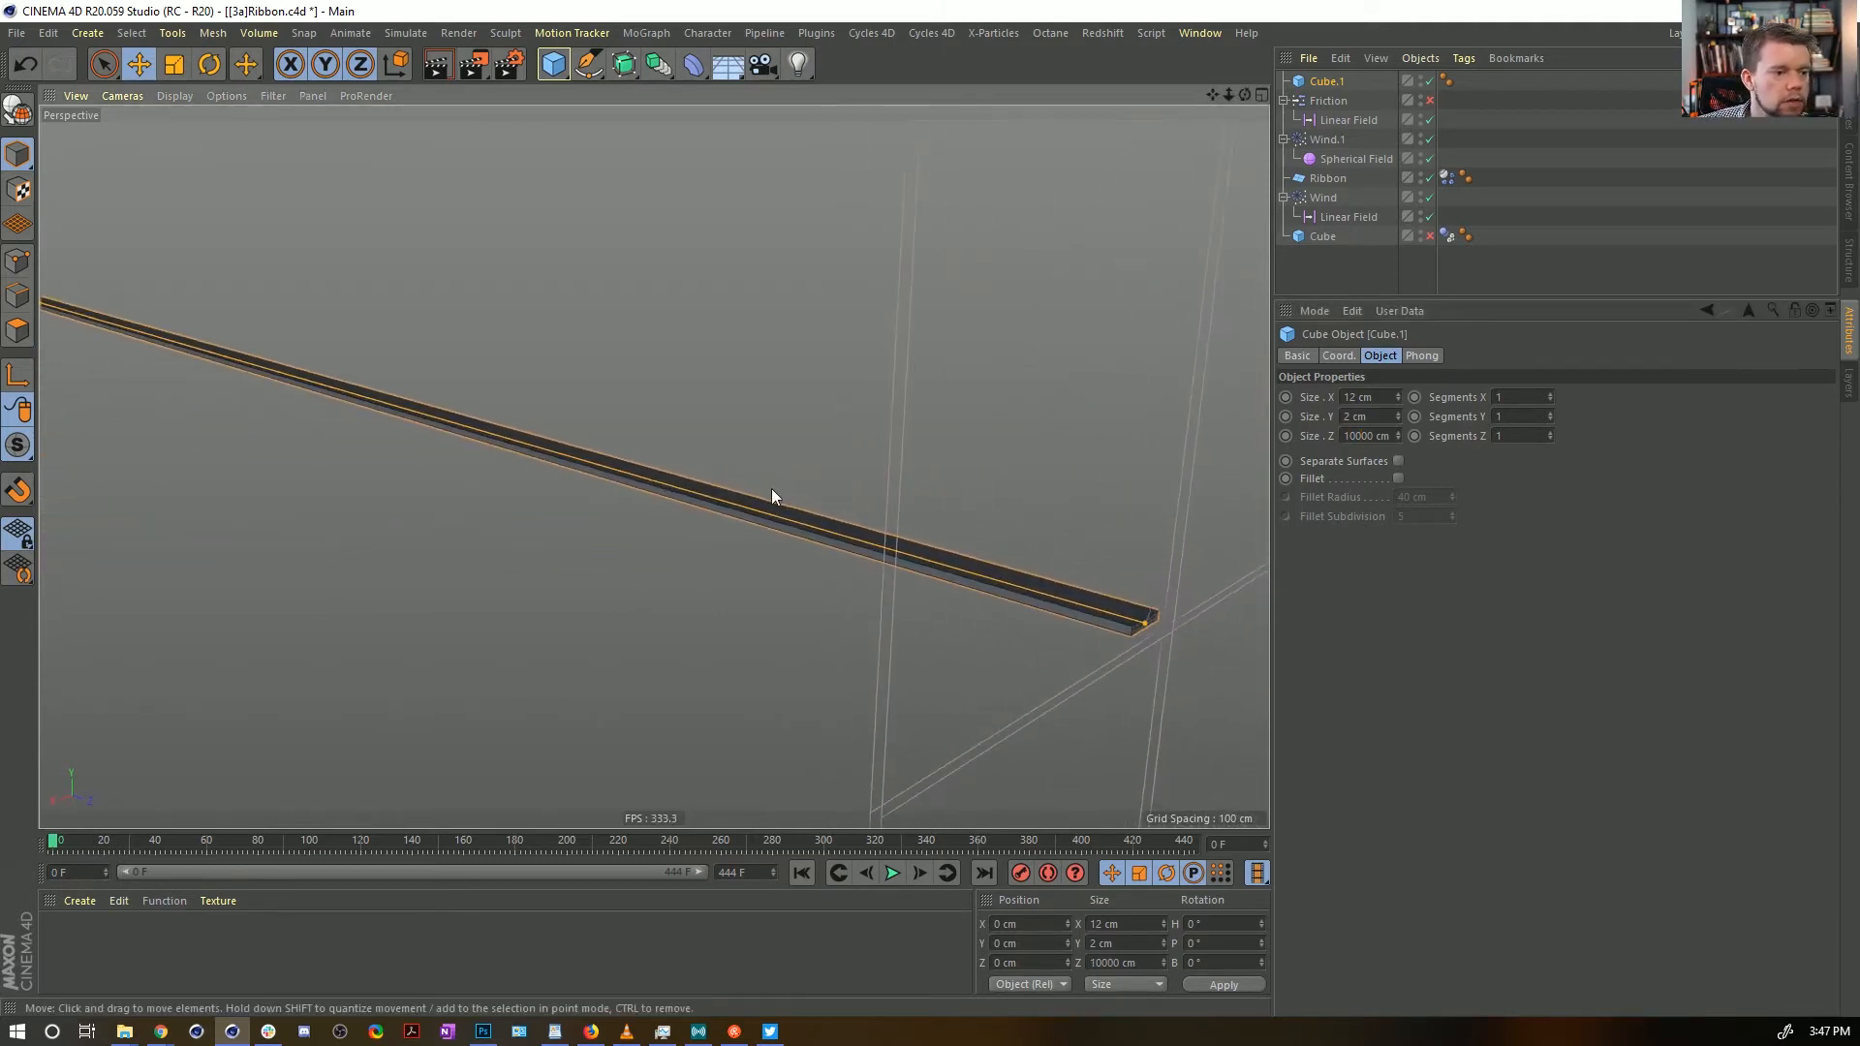
pyautogui.press('c')
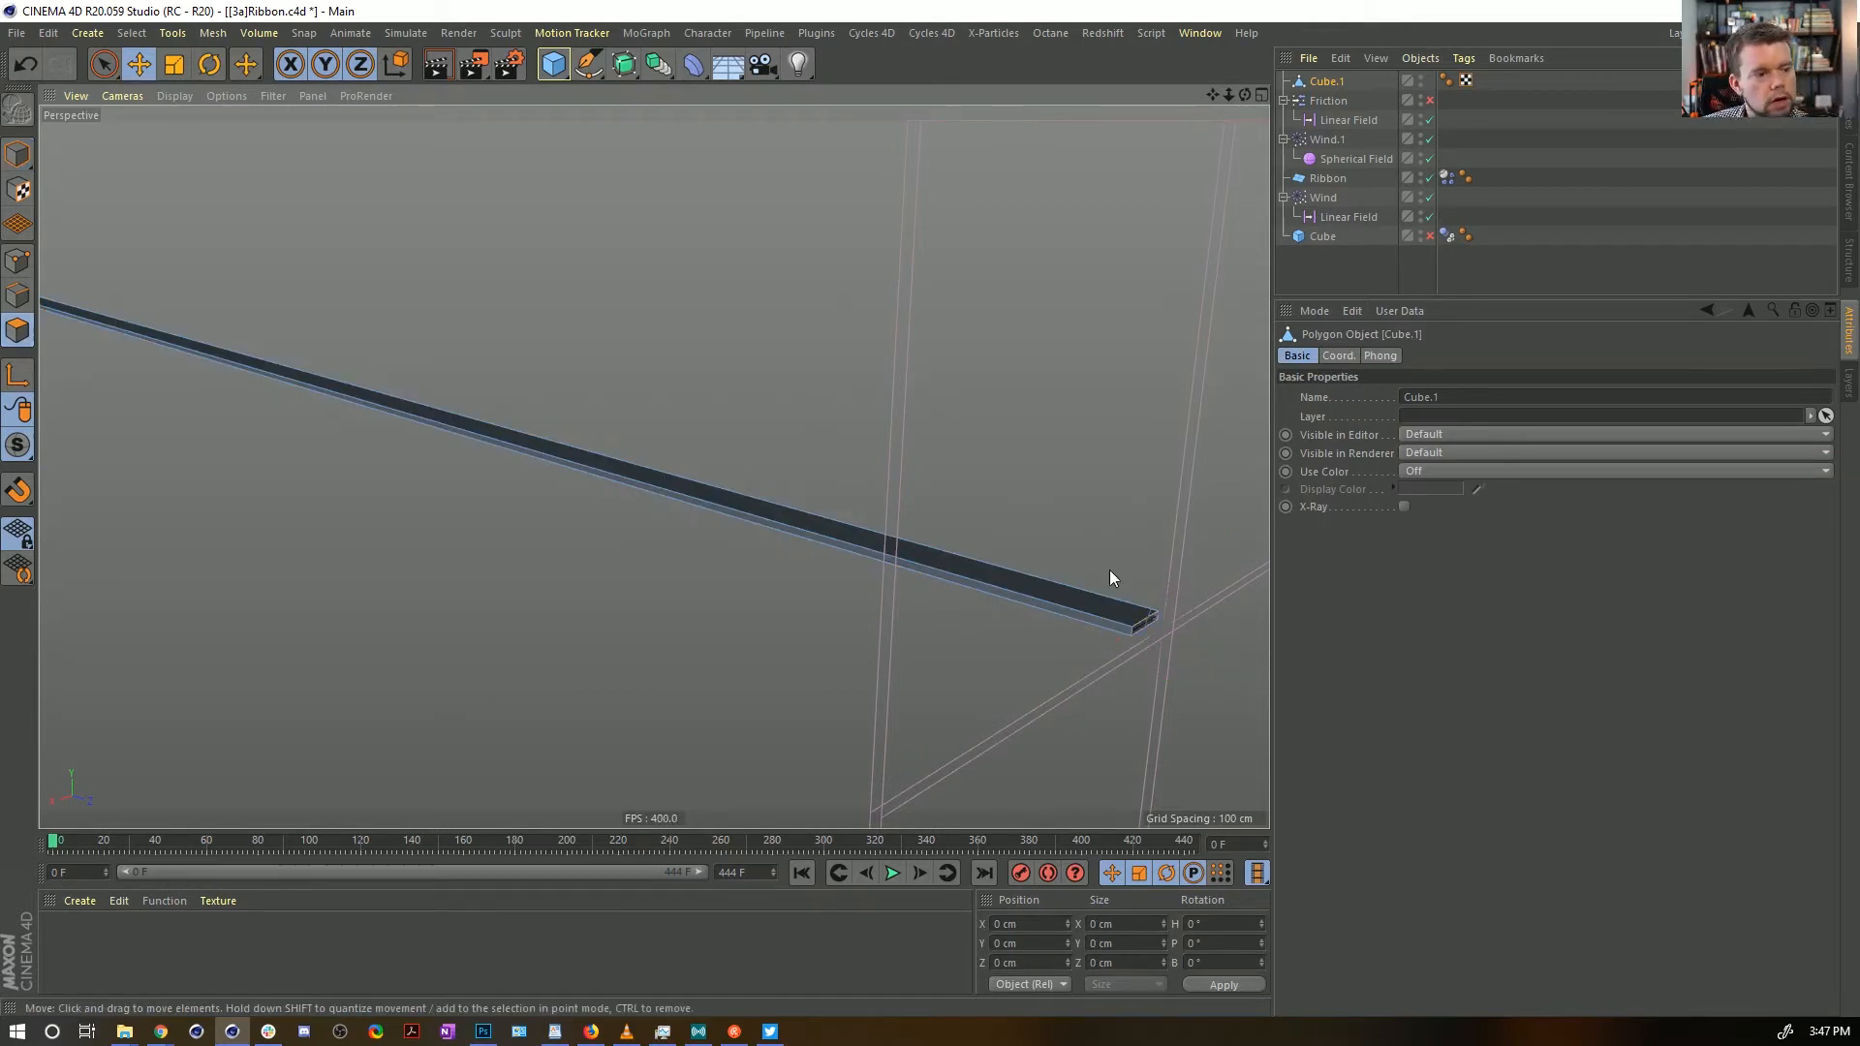
pyautogui.rightClick(1326, 81)
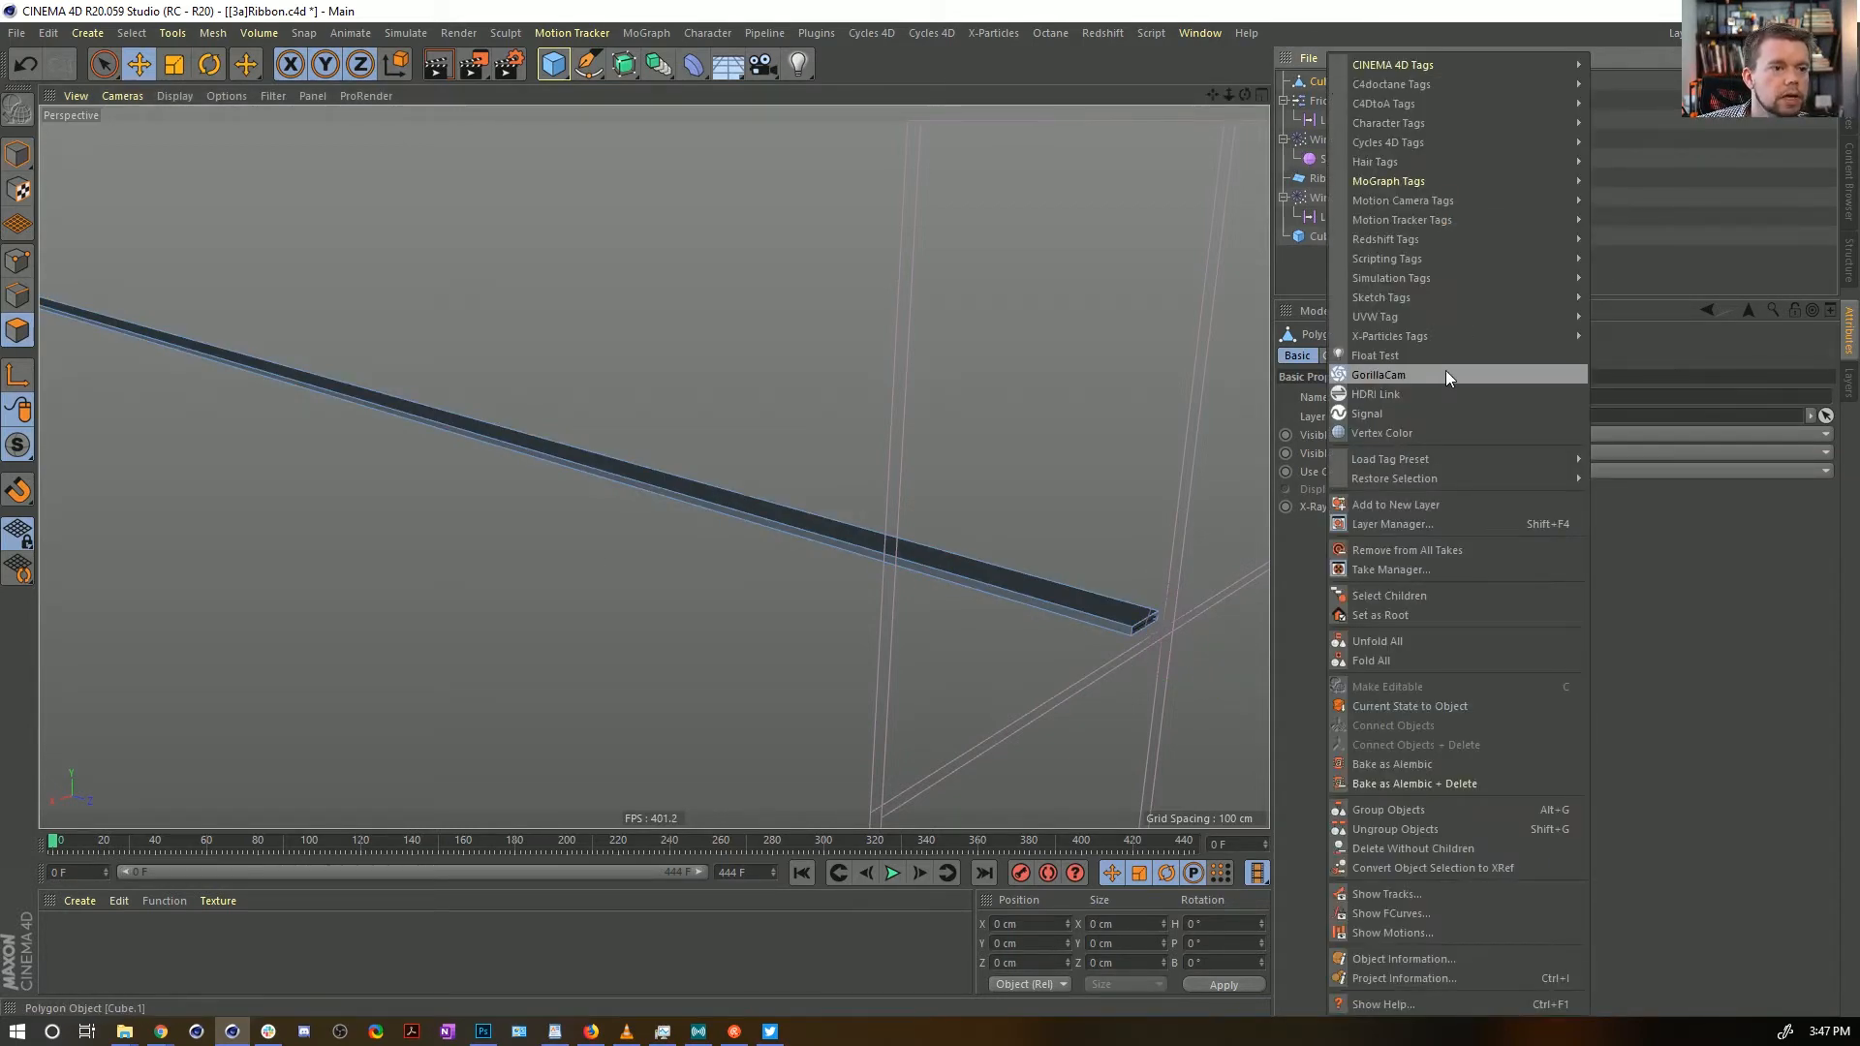
pyautogui.moveTo(1422, 283)
pyautogui.click(1646, 319)
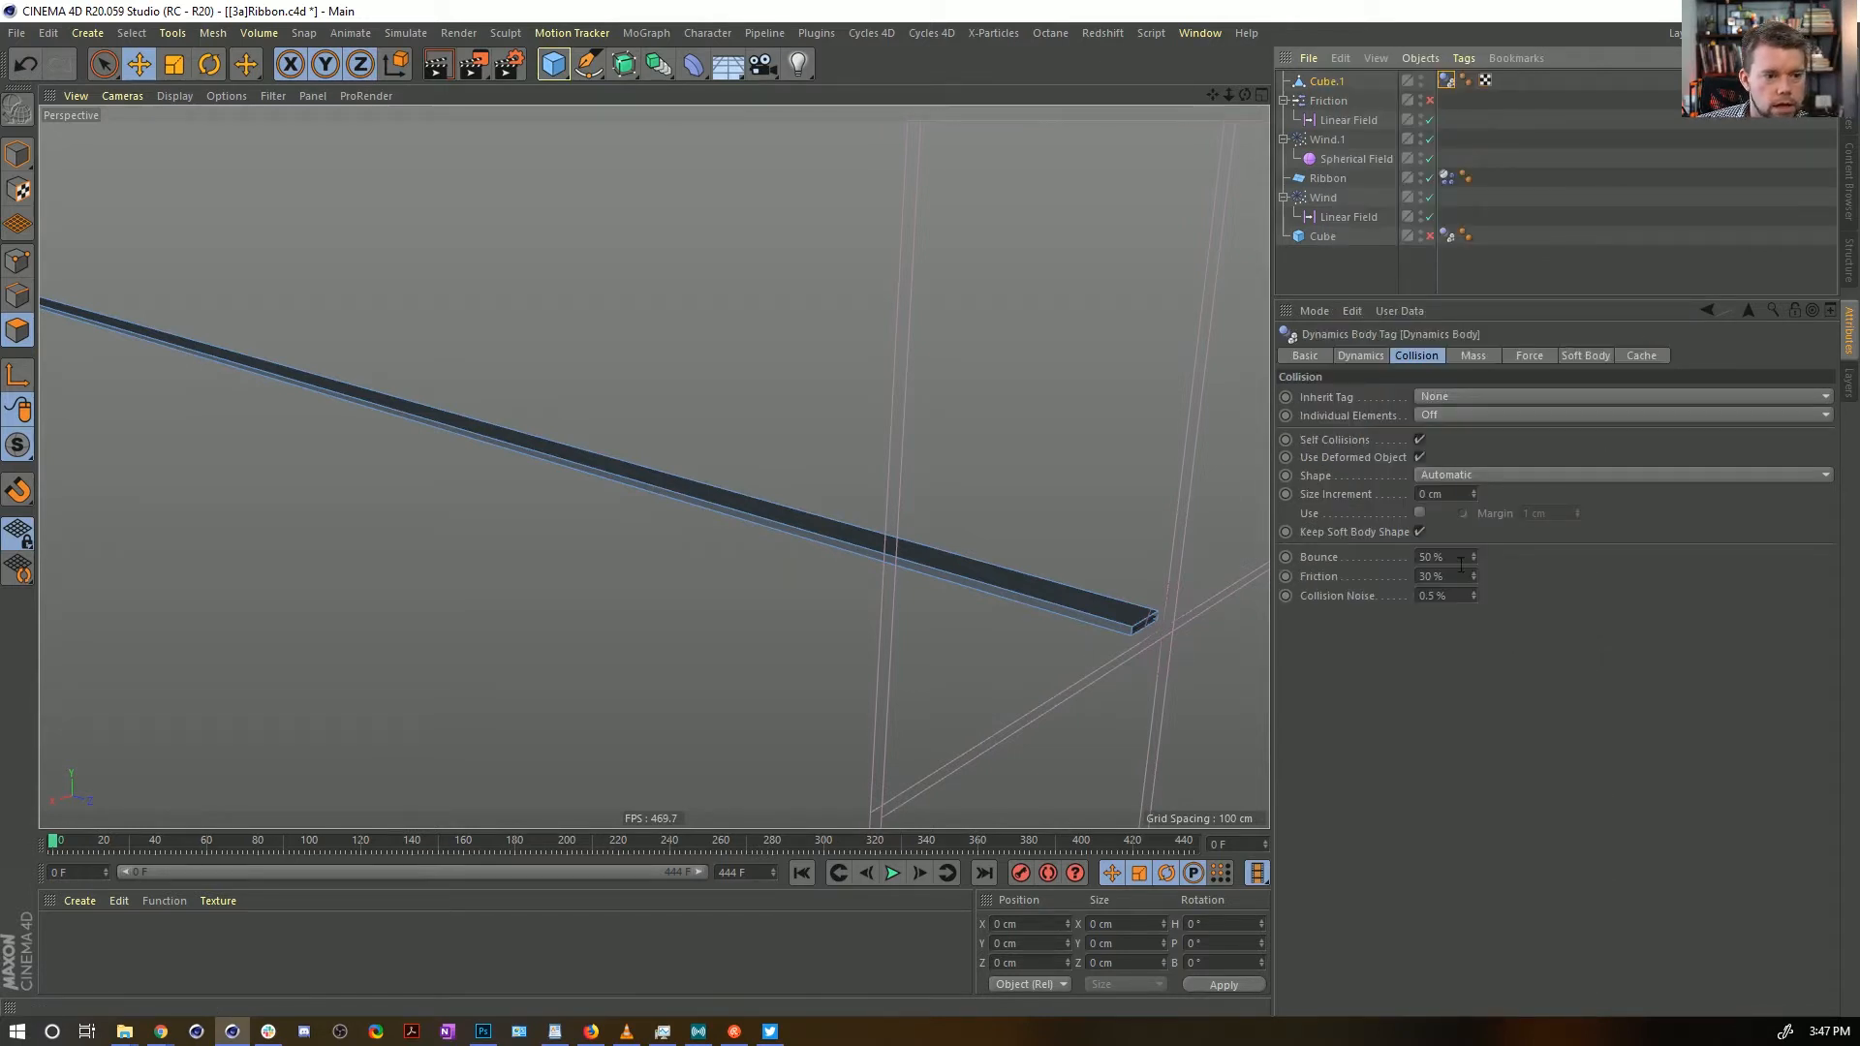
# Set the collider's bounce, friction and collision noise to 0%
pyautogui.click(1430, 557)
pyautogui.write('0')
pyautogui.press('Tab')
pyautogui.write('0')
pyautogui.press('Tab')
pyautogui.write('0')
pyautogui.press('Return')
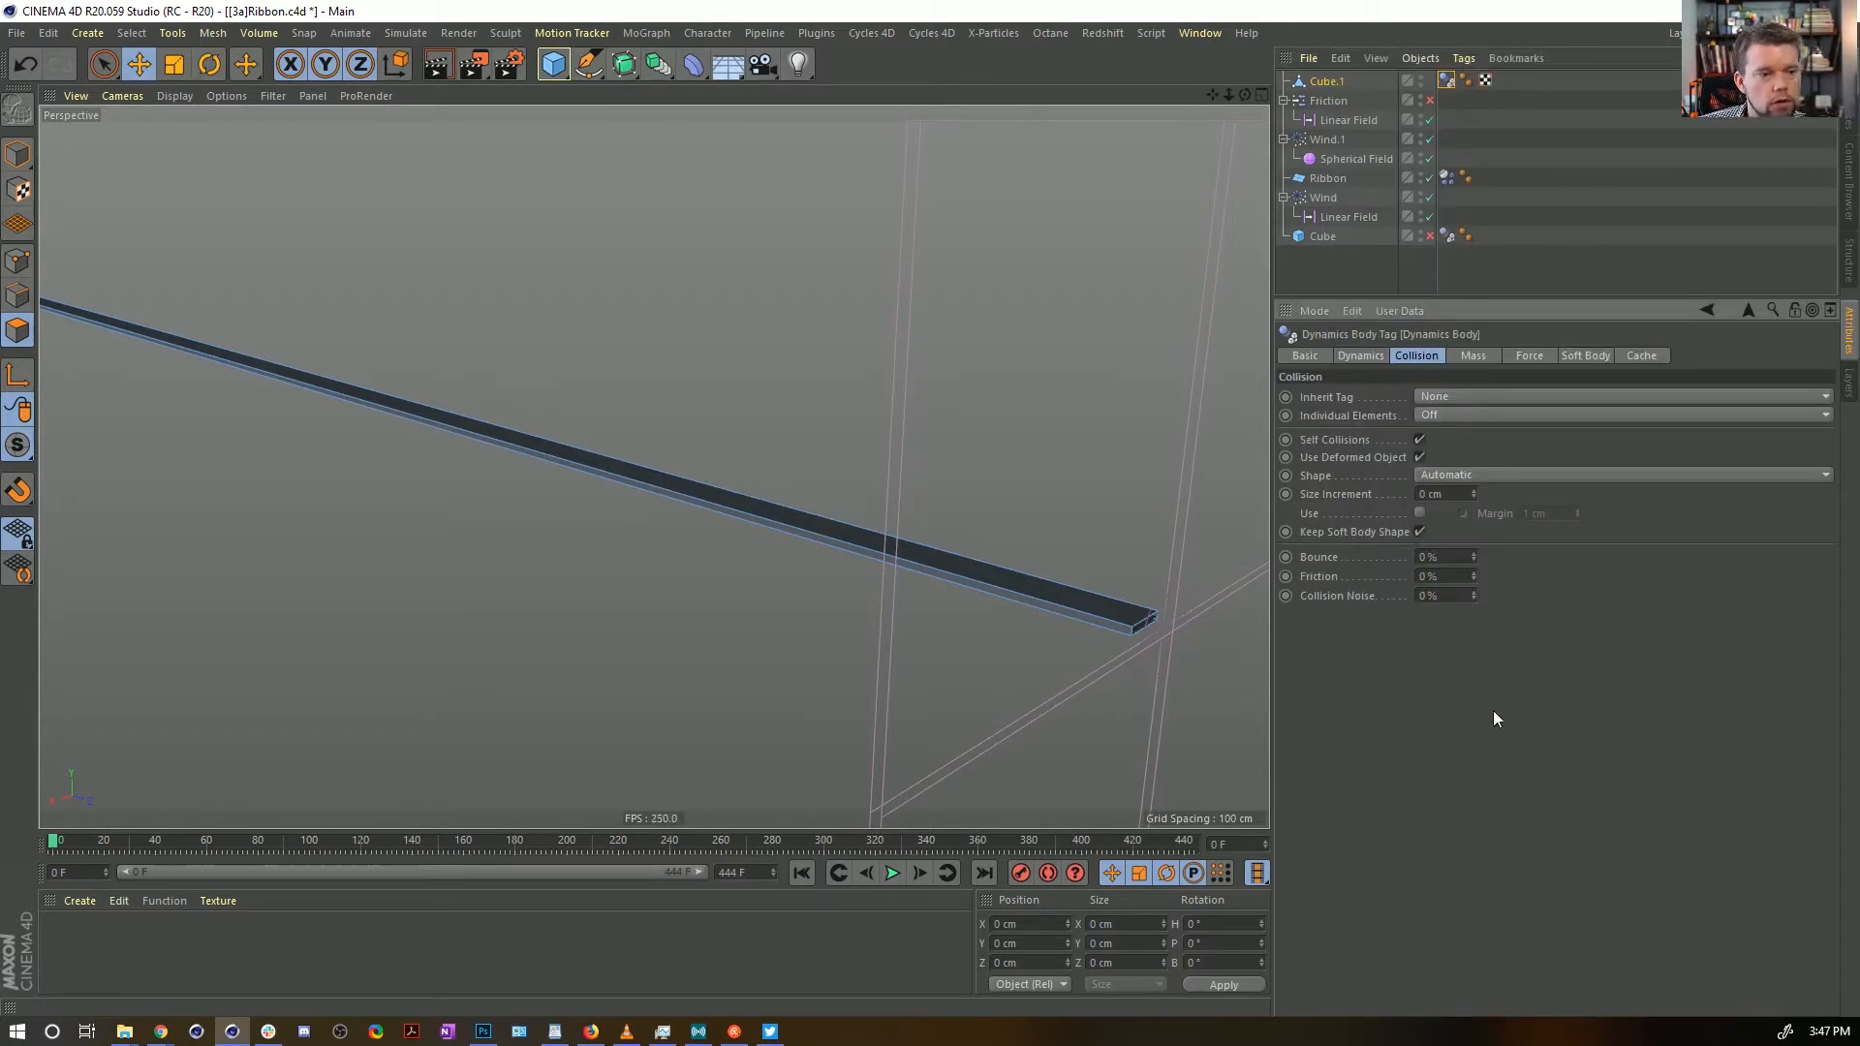
# Add a Display tag to Cube.1 and set its shading mode to Lines
pyautogui.keyDown('alt'); pyautogui.moveTo(845, 486); pyautogui.dragTo(986, 504); pyautogui.keyUp('alt')
pyautogui.keyDown('alt'); pyautogui.moveTo(986, 503); pyautogui.dragTo(426, 537, button='right'); pyautogui.keyUp('alt')
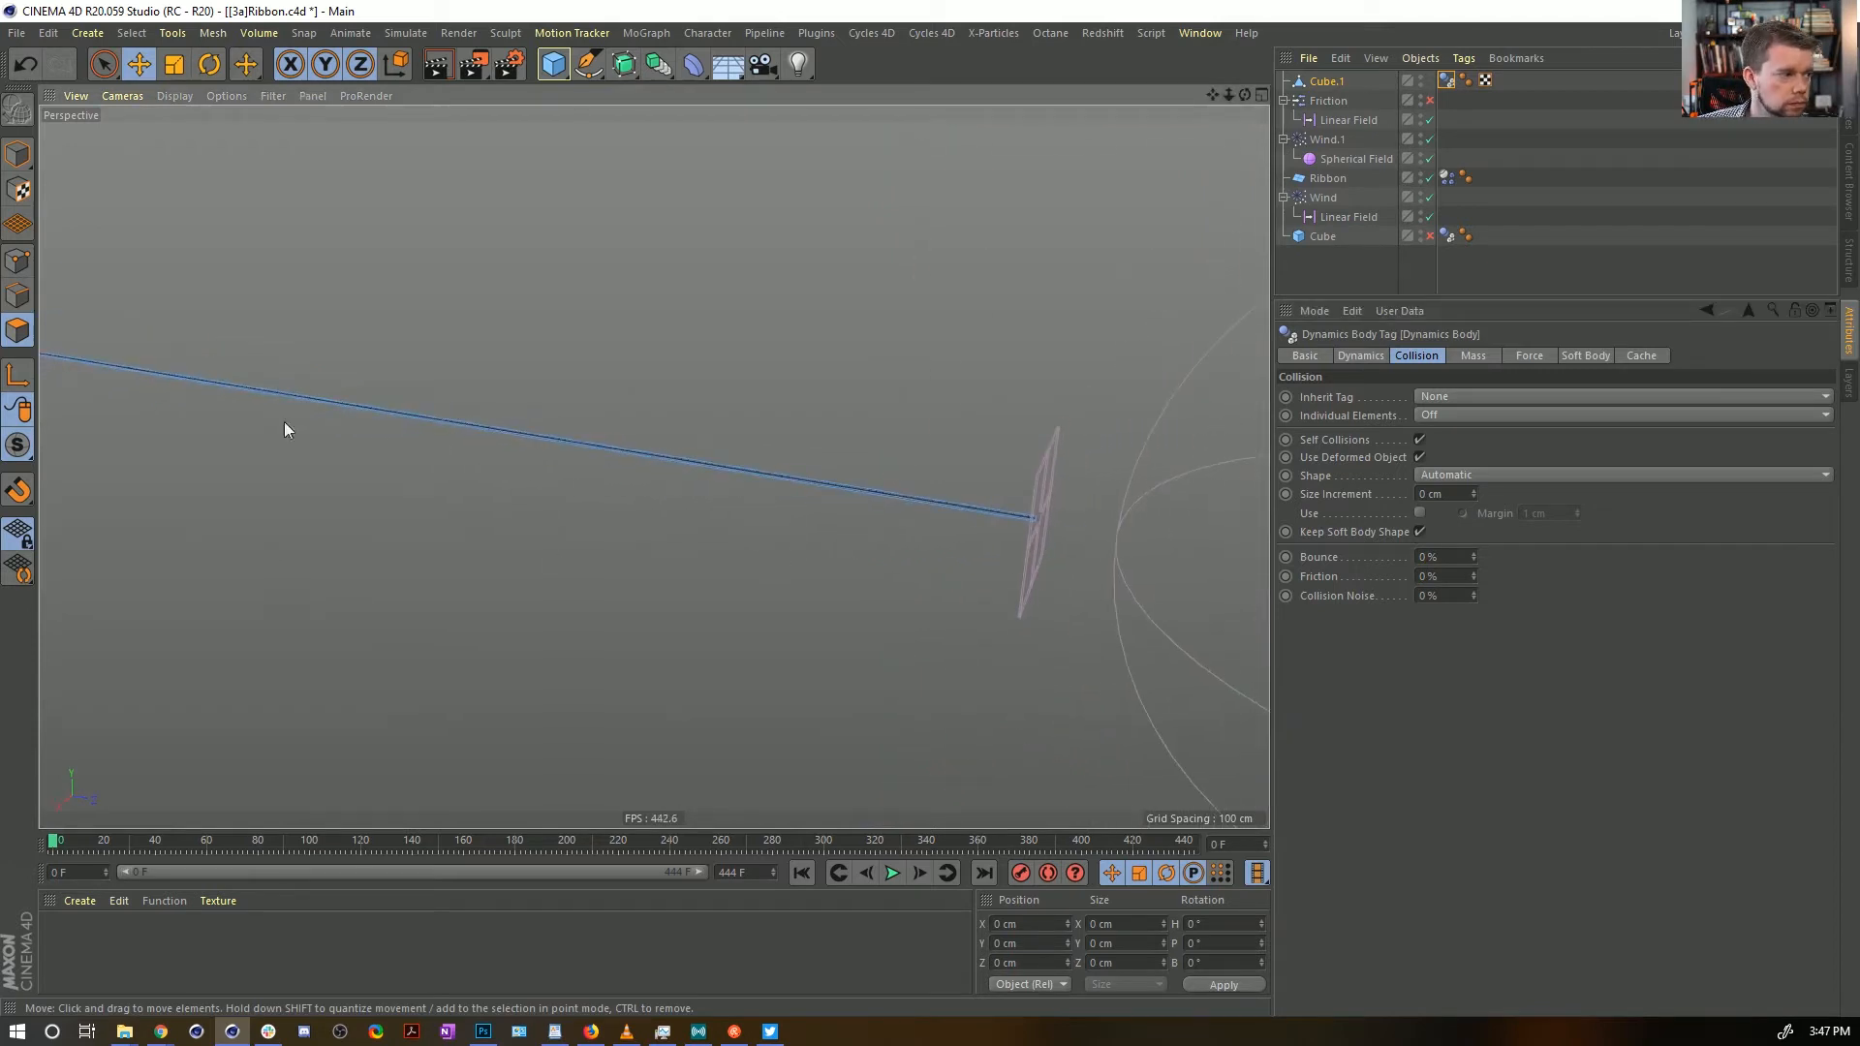
pyautogui.click(9, 155)
pyautogui.keyDown('alt'); pyautogui.moveTo(939, 787); pyautogui.dragTo(1001, 669); pyautogui.keyUp('alt')
pyautogui.rightClick(1321, 88)
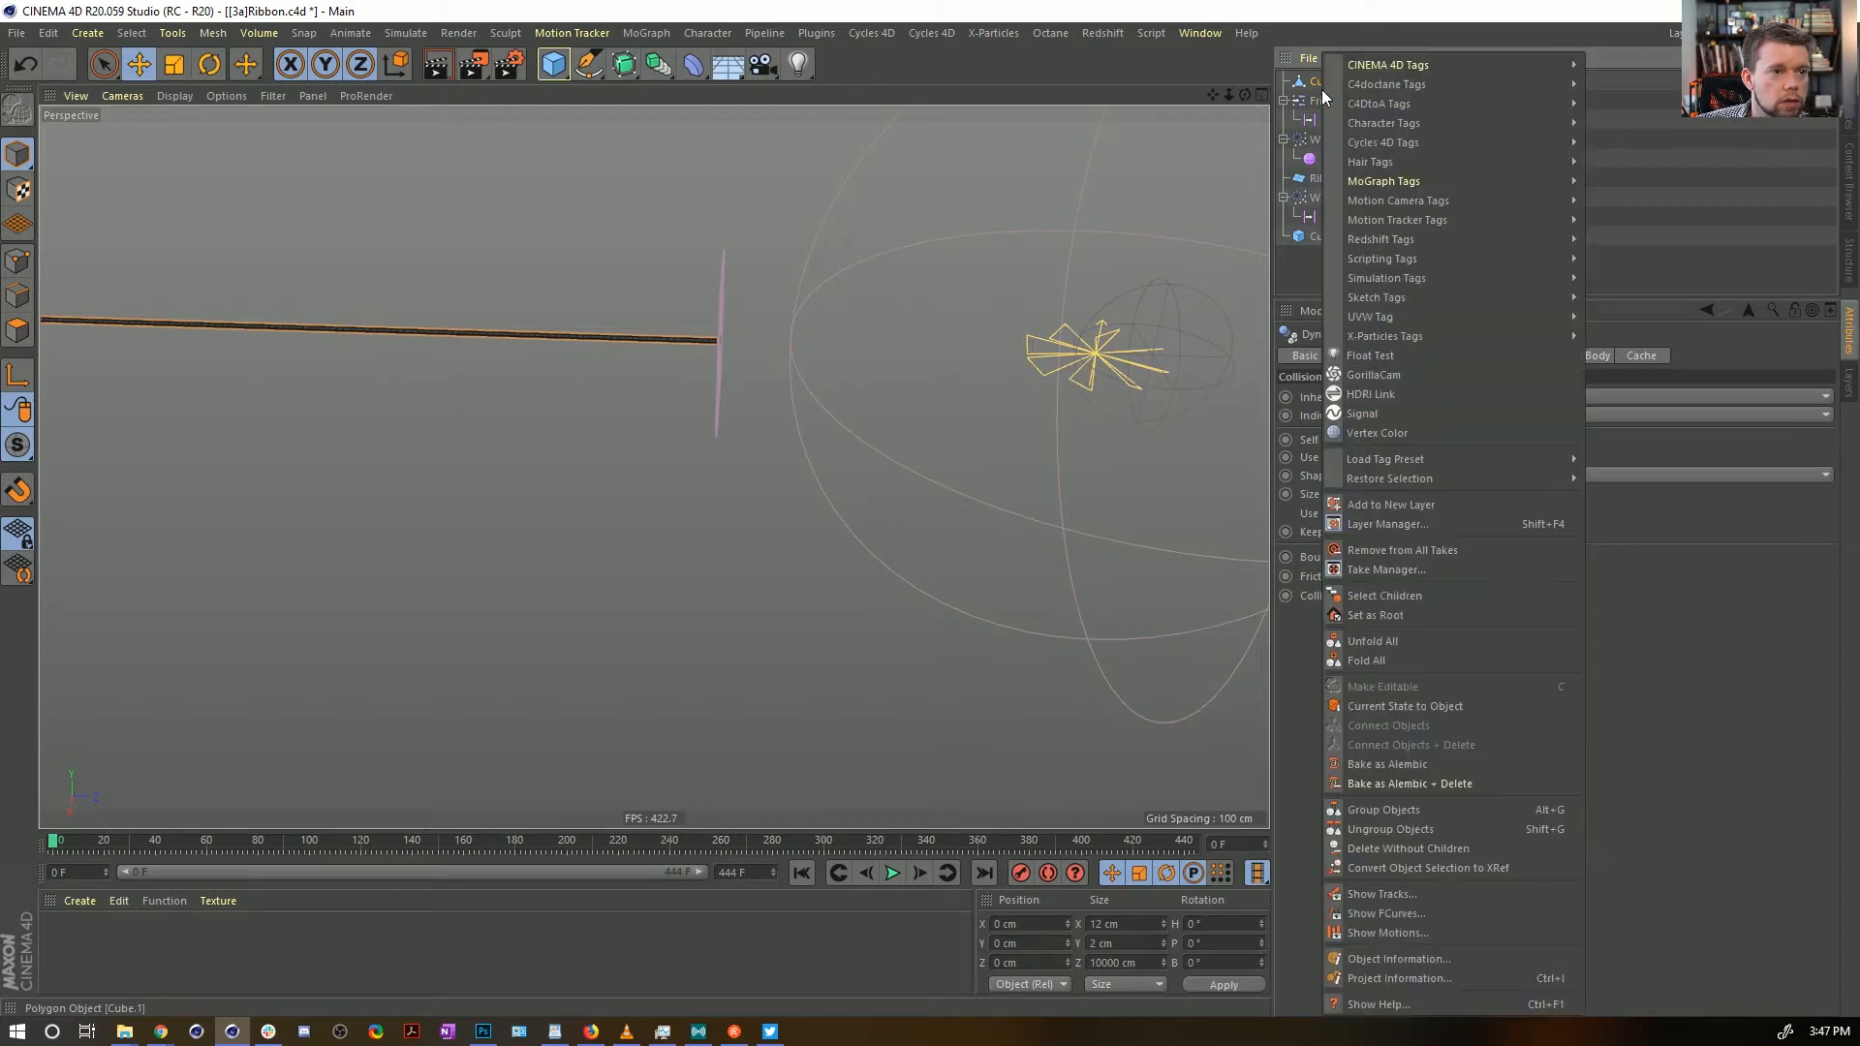
pyautogui.moveTo(1370, 65)
pyautogui.click(1647, 221)
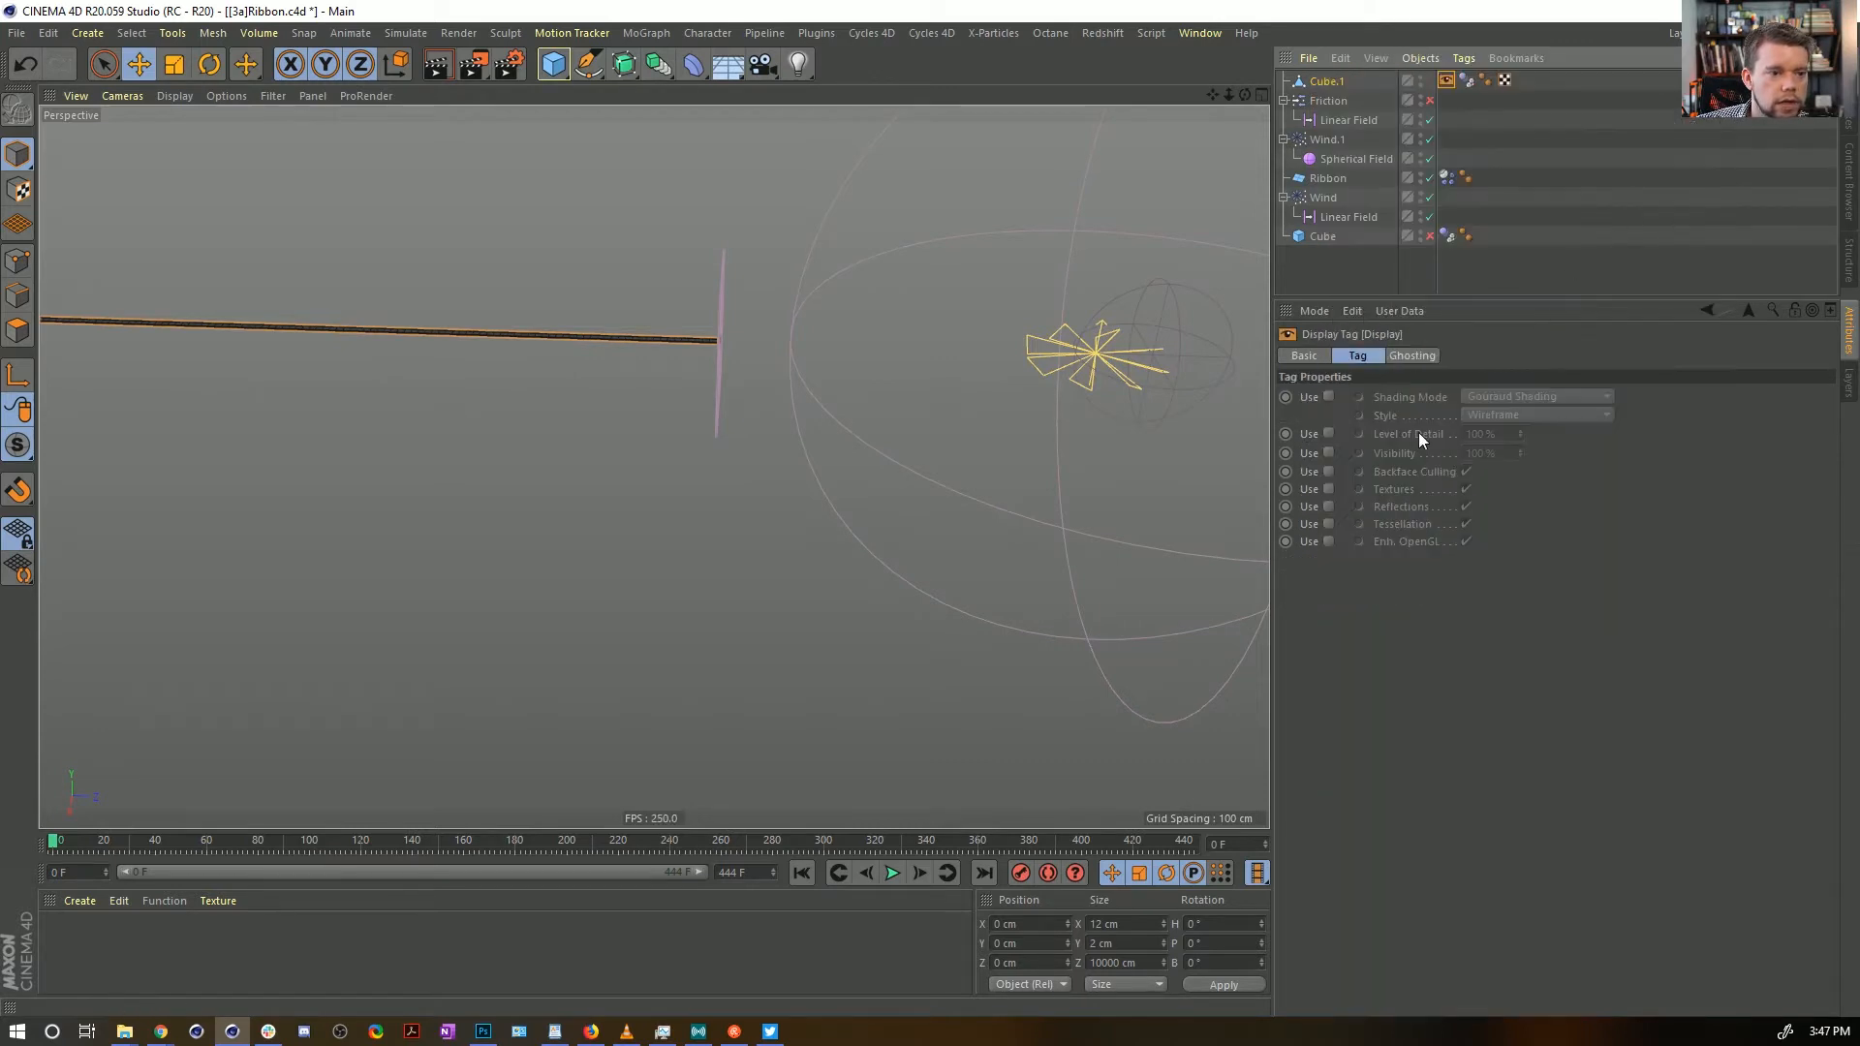
pyautogui.click(1489, 396)
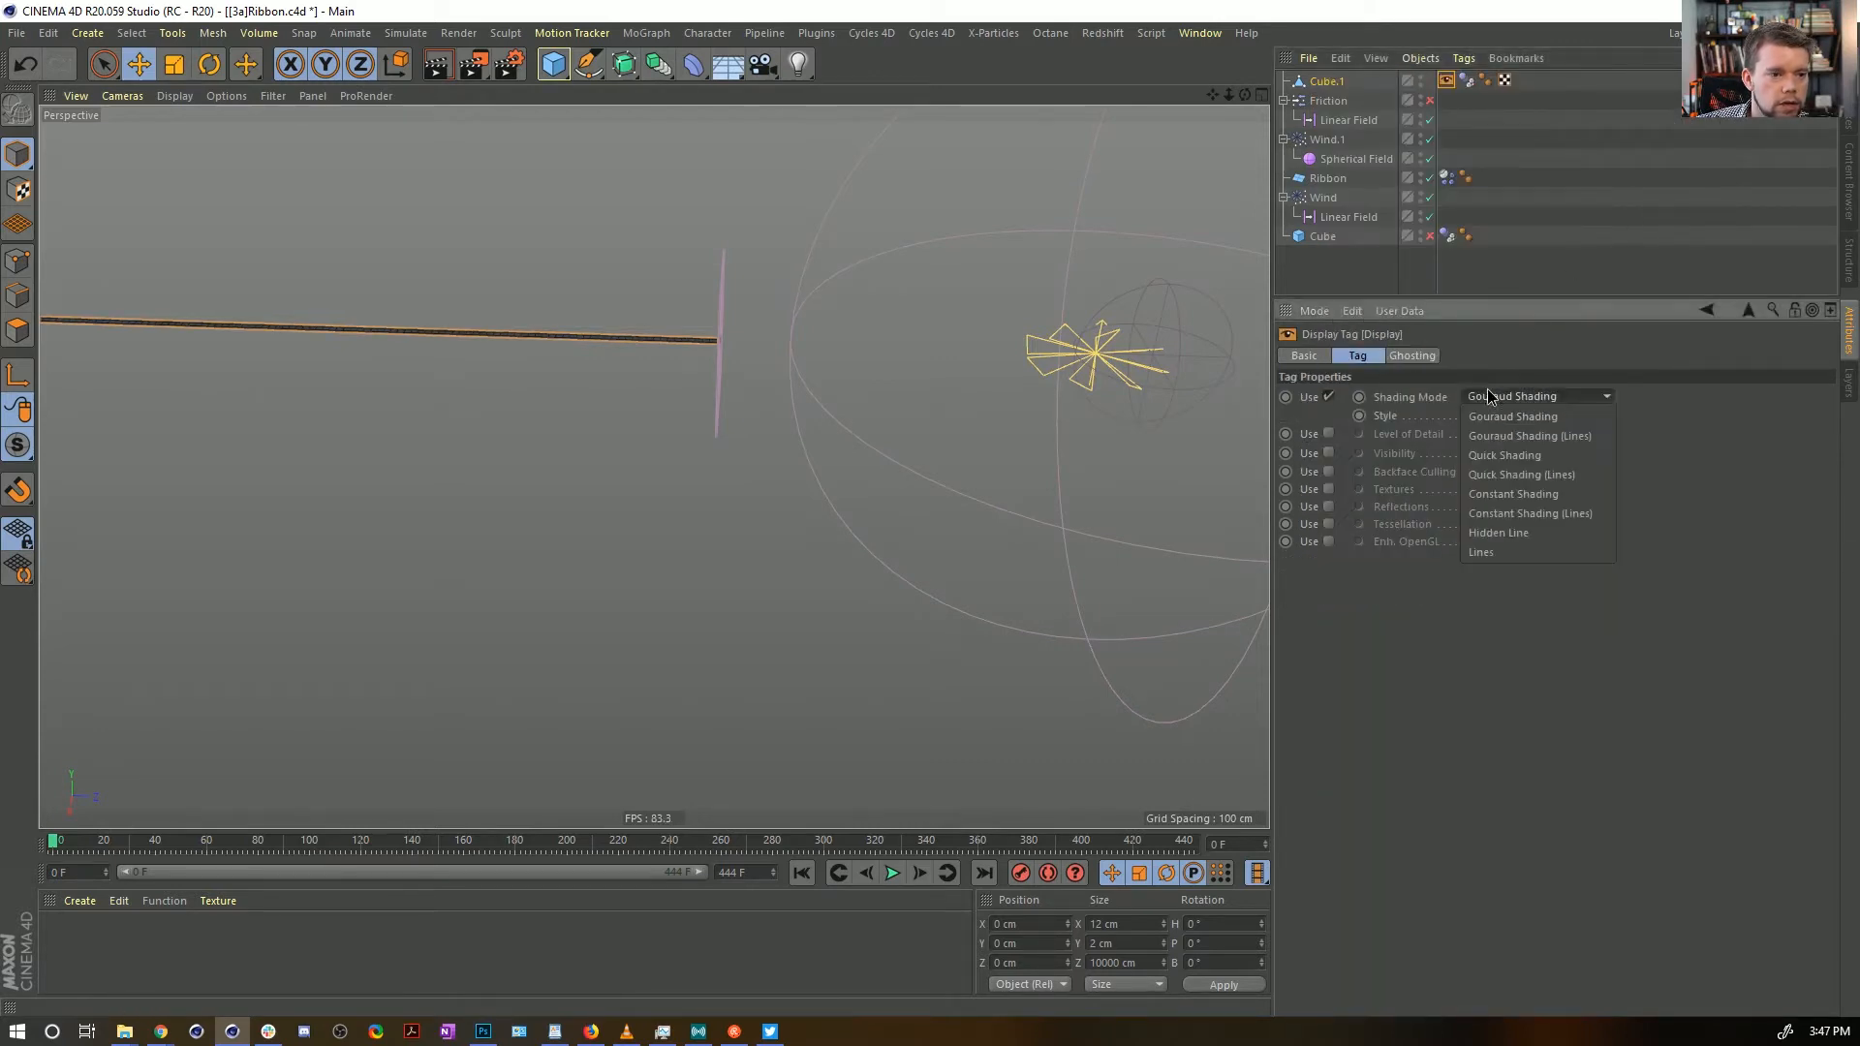
pyautogui.click(1484, 551)
pyautogui.click(1484, 257)
# Play the simulation to check how the ribbon reacts to the long collider, and return to the first frame
pyautogui.keyDown('alt'); pyautogui.moveTo(755, 374); pyautogui.dragTo(901, 436); pyautogui.keyUp('alt')
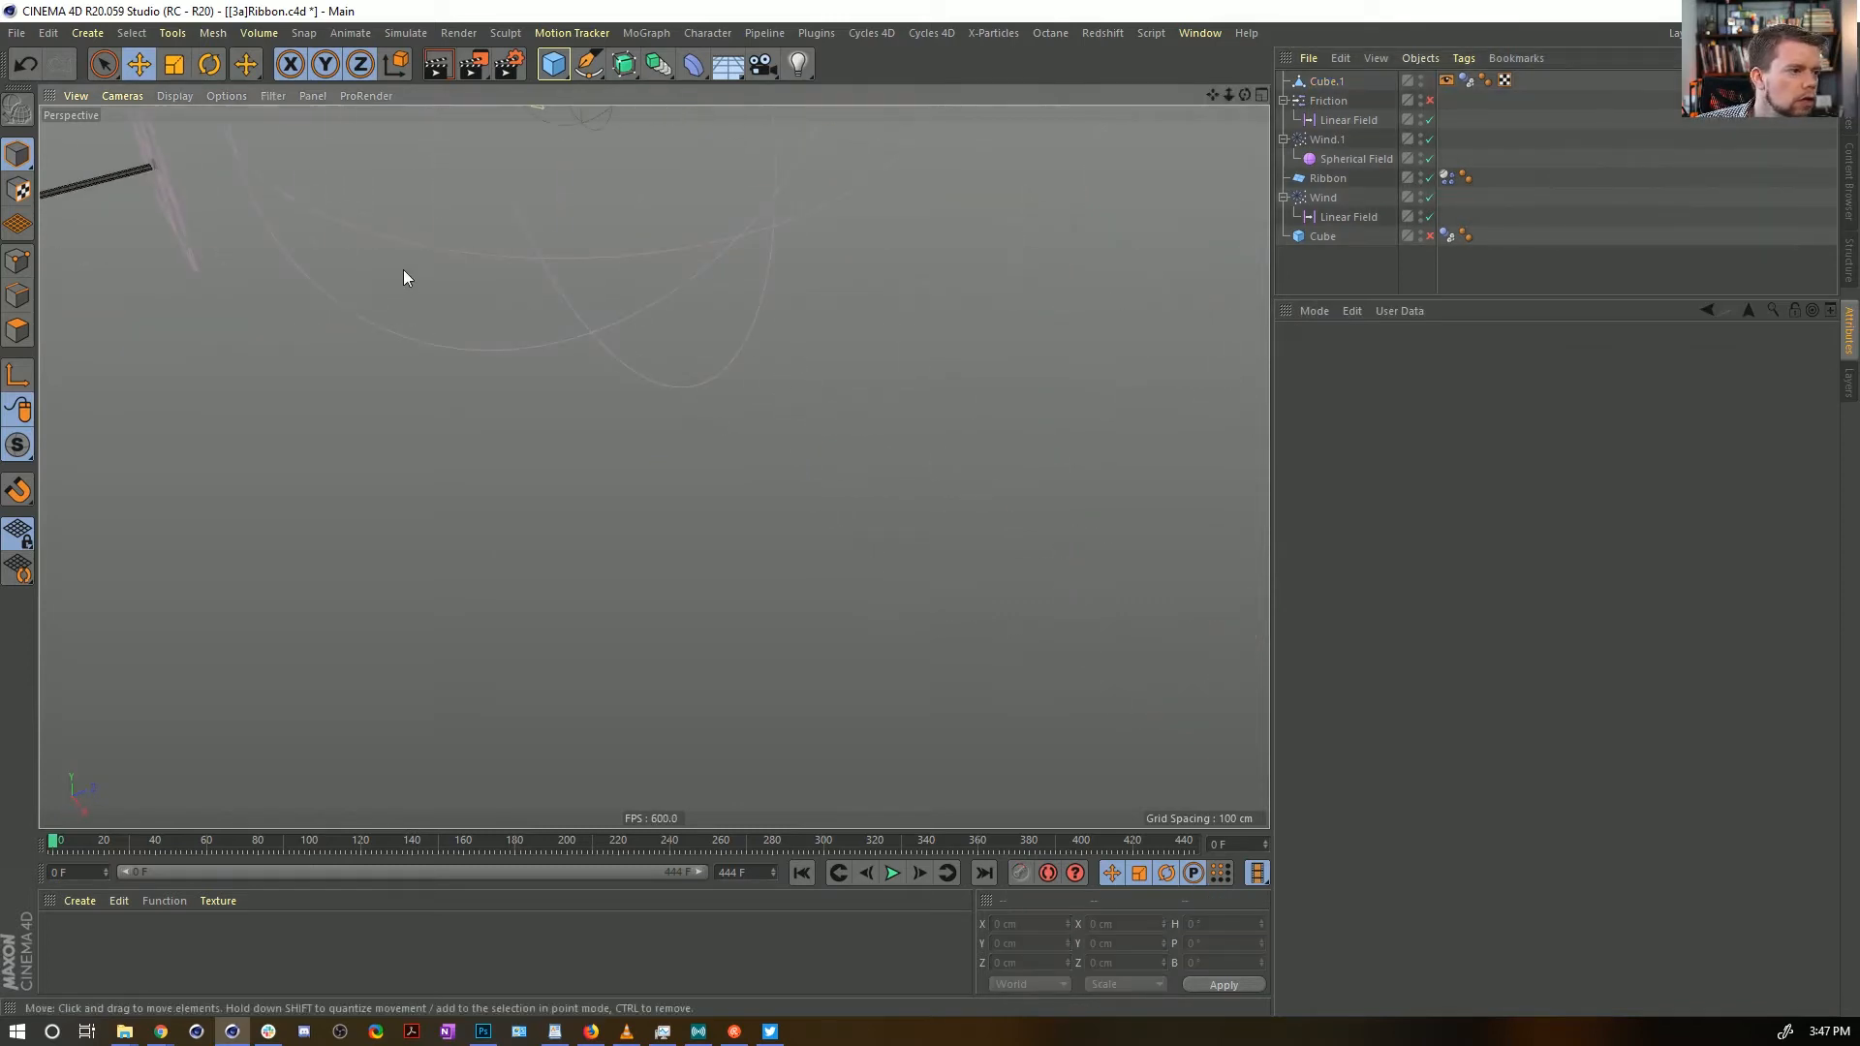
pyautogui.keyDown('alt'); pyautogui.moveTo(402, 276); pyautogui.dragTo(526, 347, button='middle'); pyautogui.keyUp('alt')
pyautogui.keyDown('alt'); pyautogui.moveTo(935, 544); pyautogui.dragTo(1026, 577); pyautogui.keyUp('alt')
pyautogui.keyDown('alt'); pyautogui.moveTo(323, 333); pyautogui.dragTo(521, 304); pyautogui.keyUp('alt')
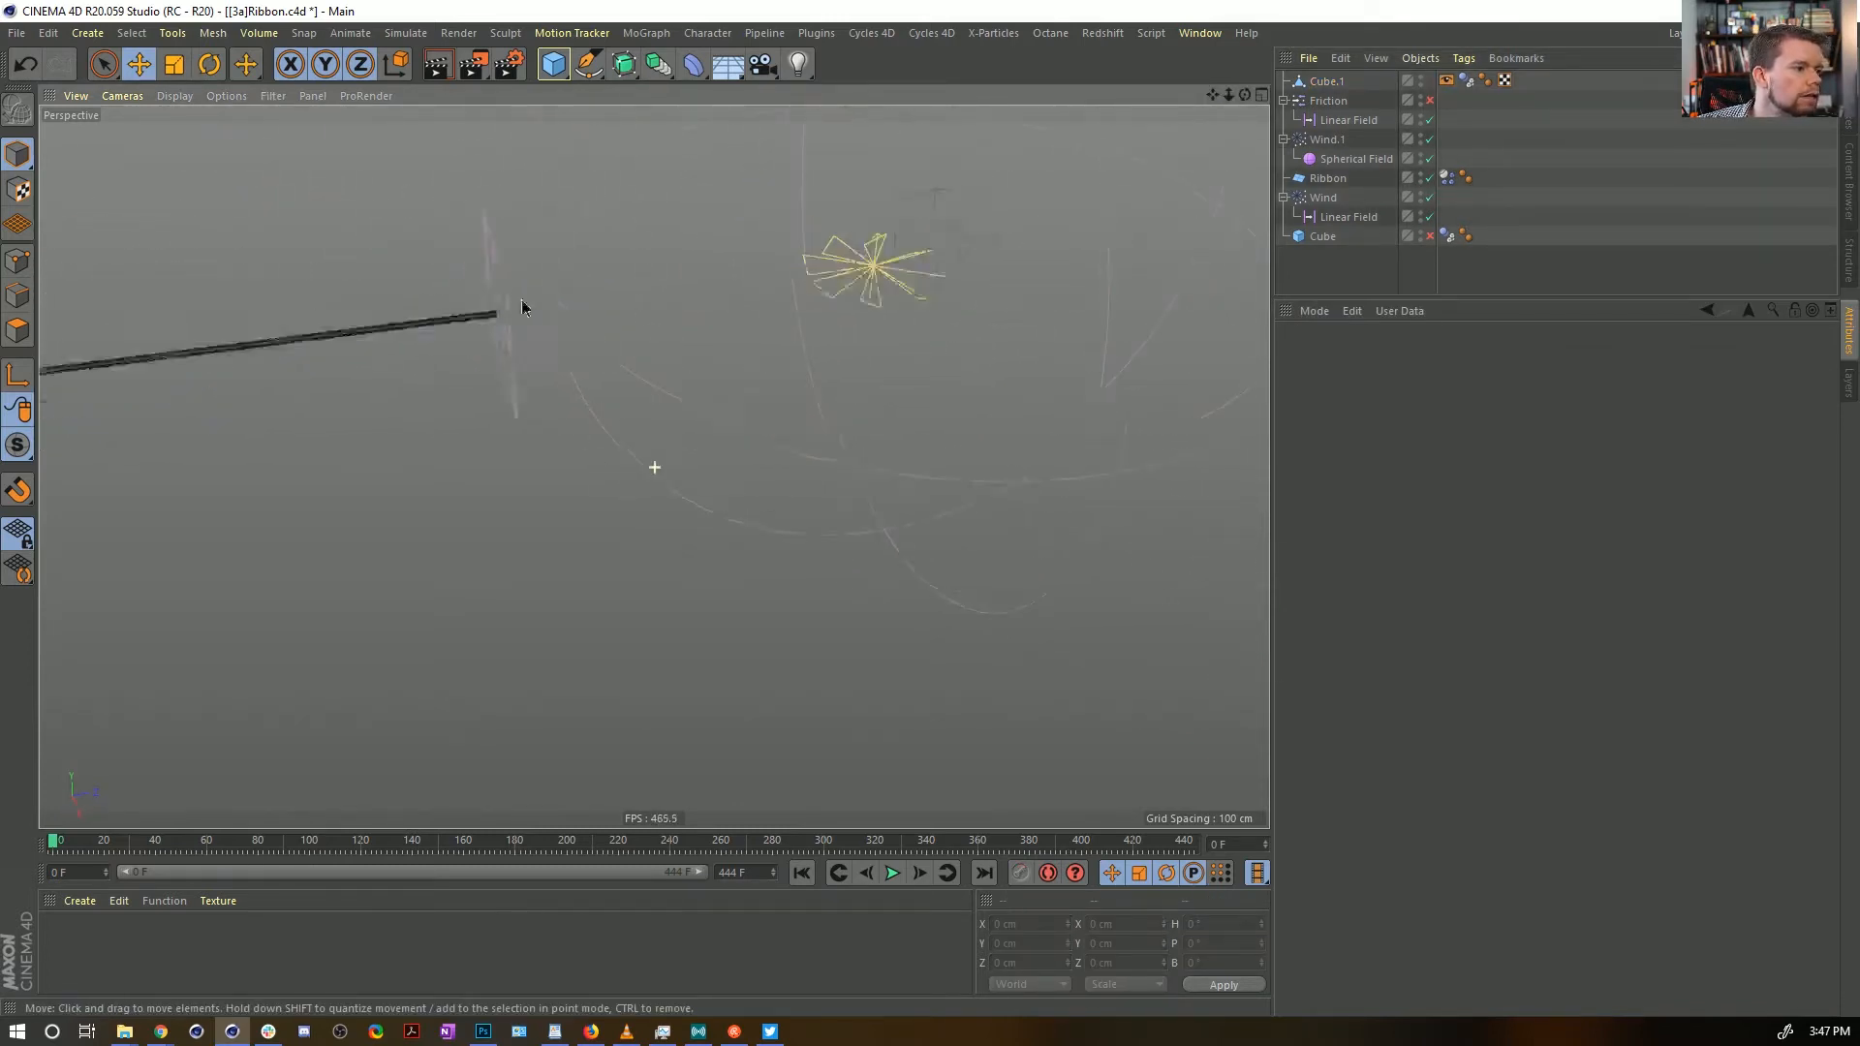
pyautogui.keyDown('alt'); pyautogui.moveTo(522, 304); pyautogui.dragTo(779, 426, button='middle'); pyautogui.keyUp('alt')
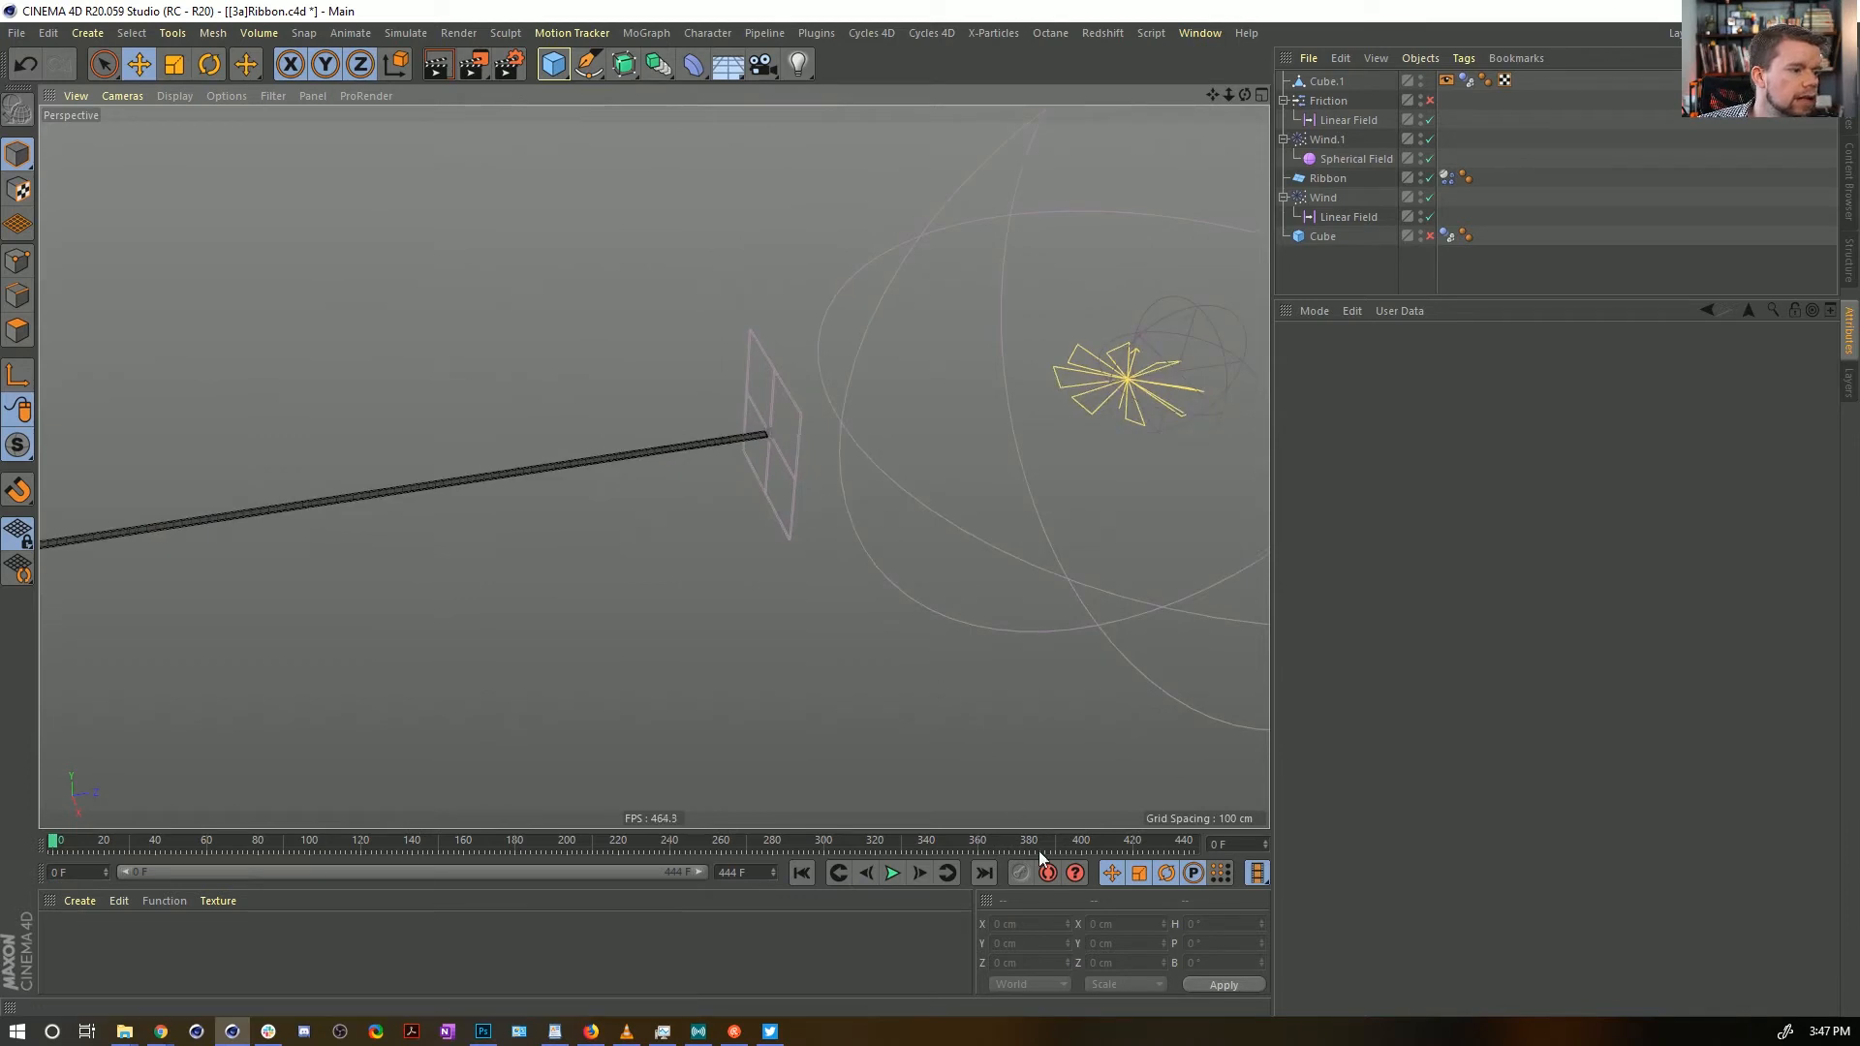
pyautogui.click(890, 876)
pyautogui.click(828, 874)
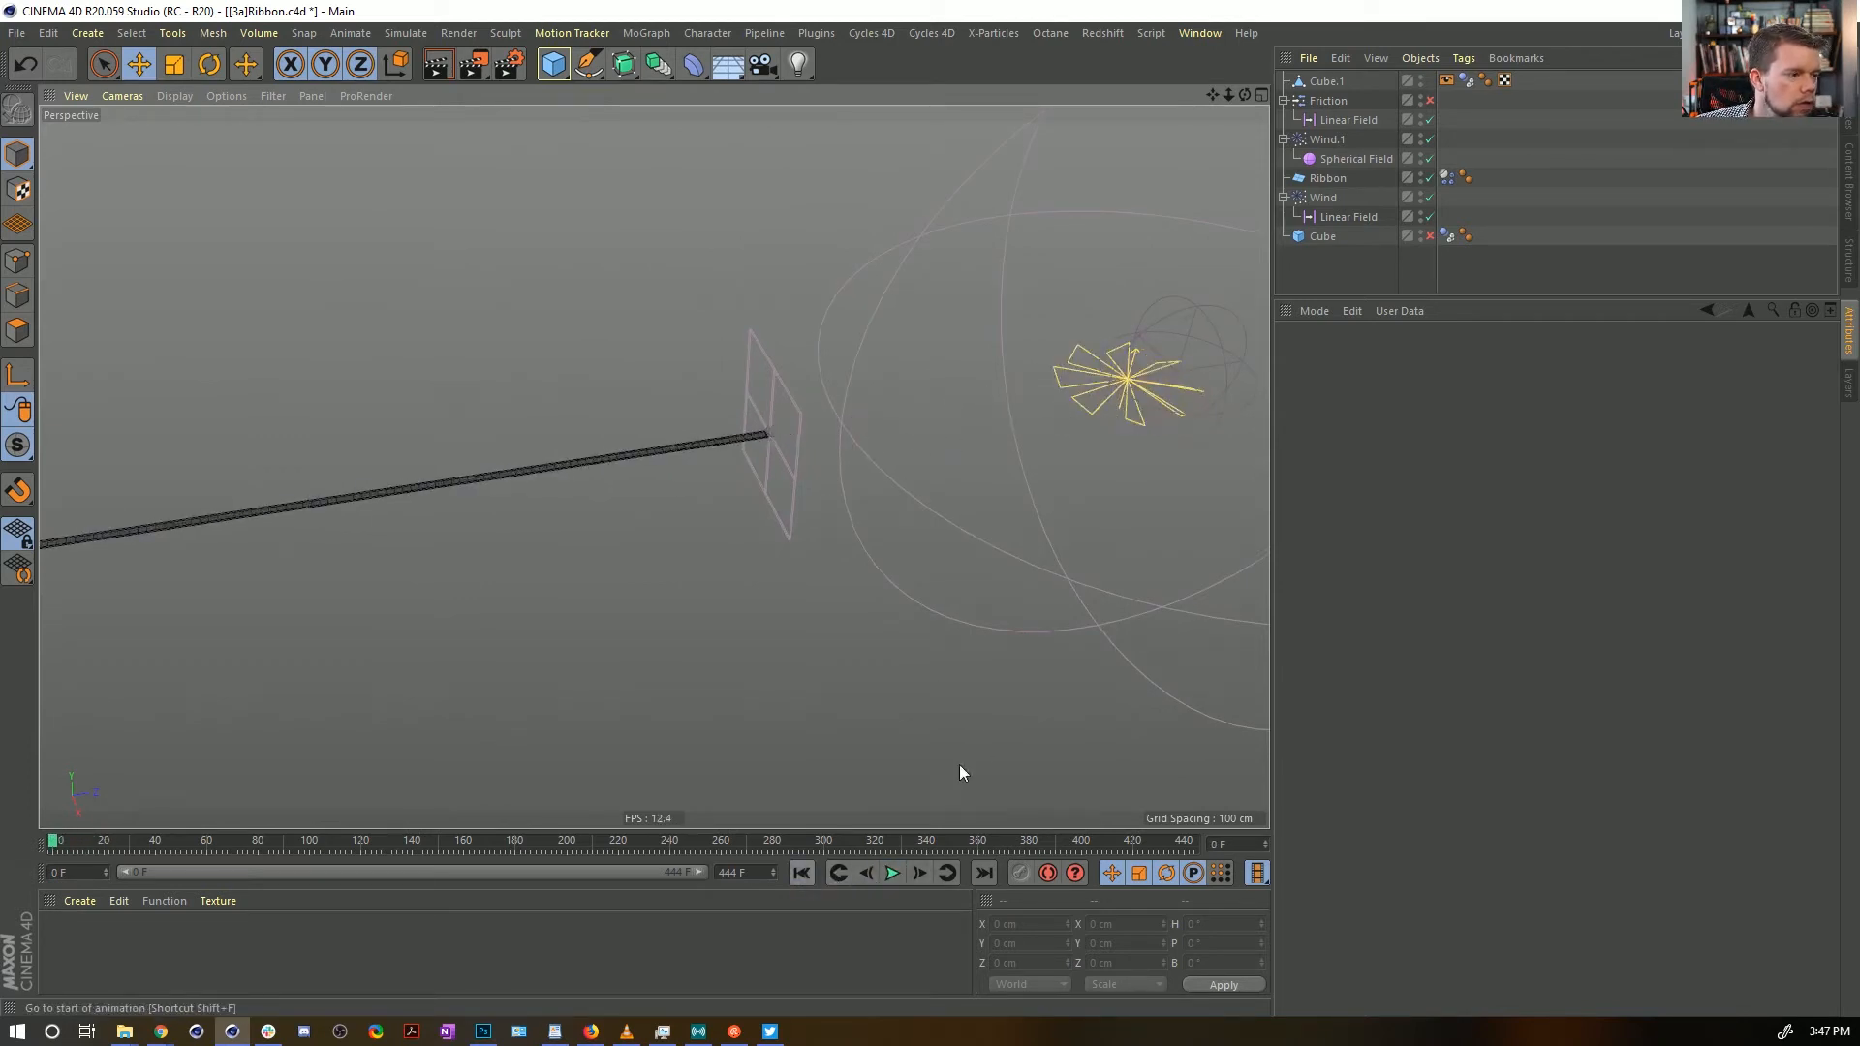
# Set the collision shape of Cube.1's Dynamics Body tag to Static Mesh
pyautogui.click(1468, 80)
pyautogui.click(1459, 484)
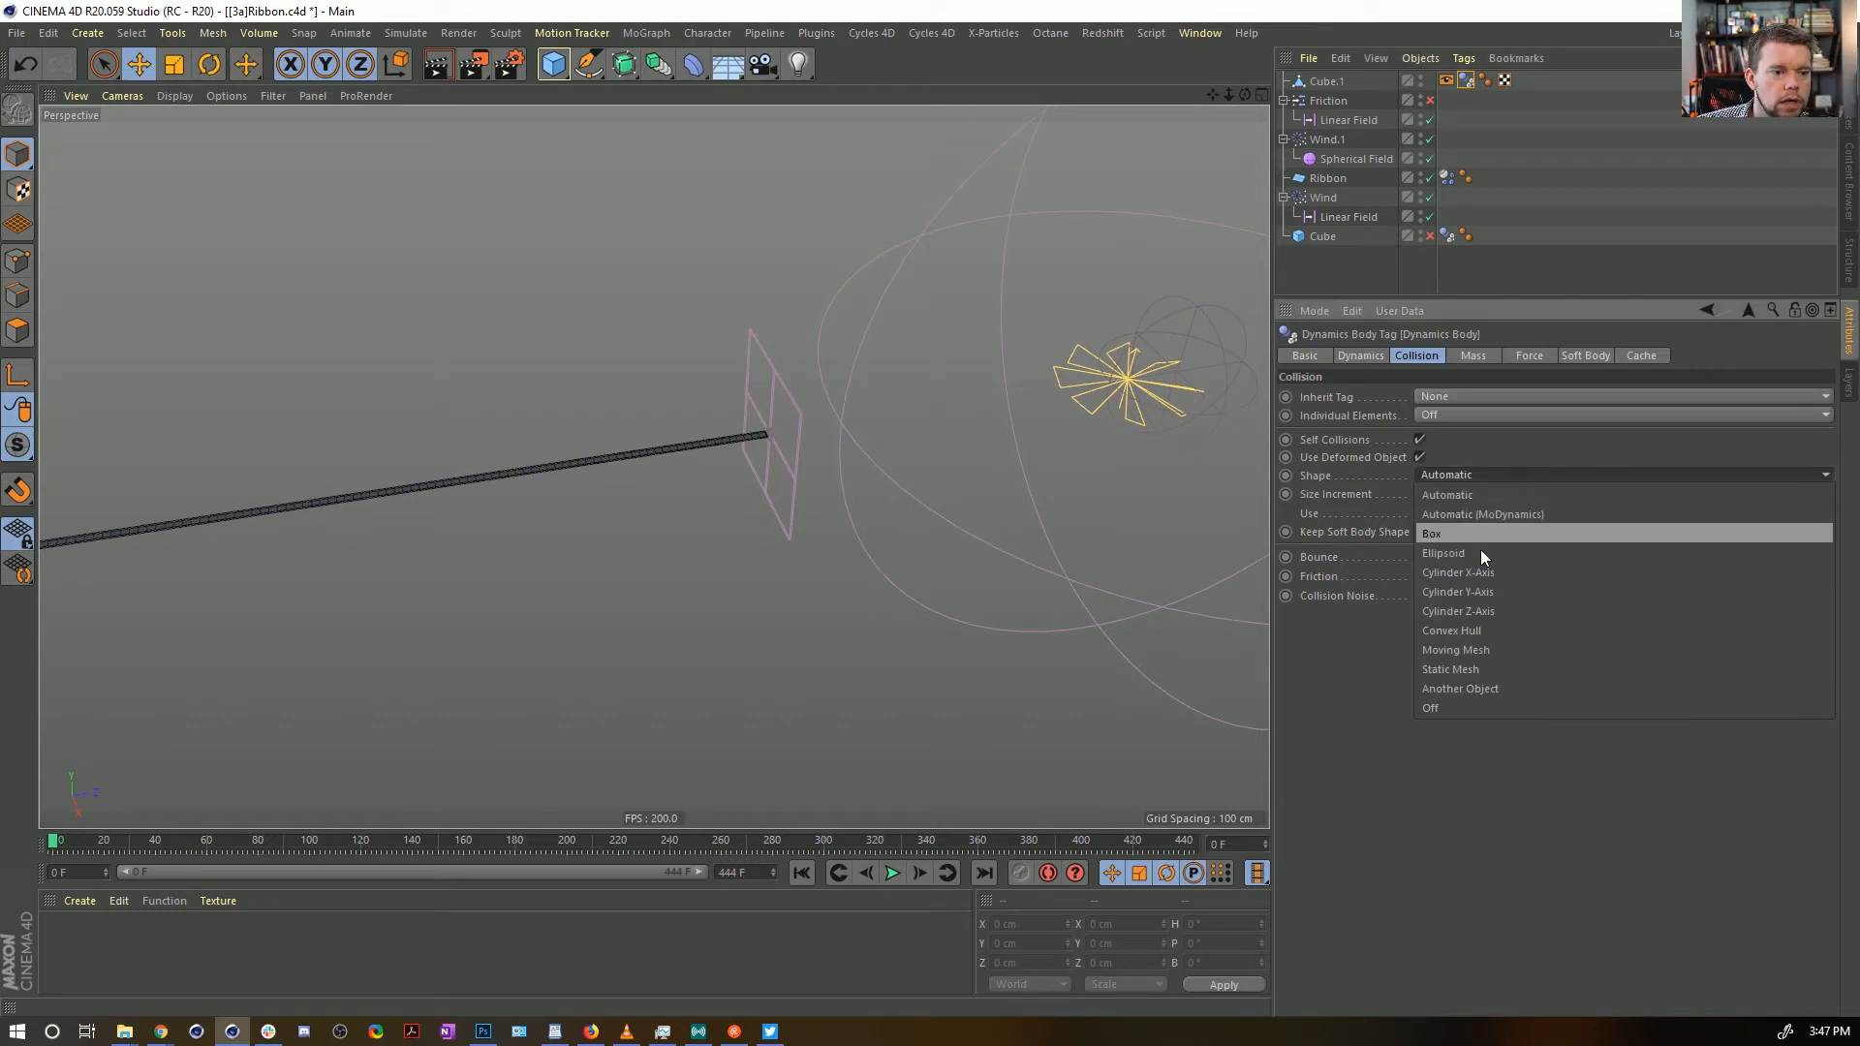
pyautogui.click(1494, 670)
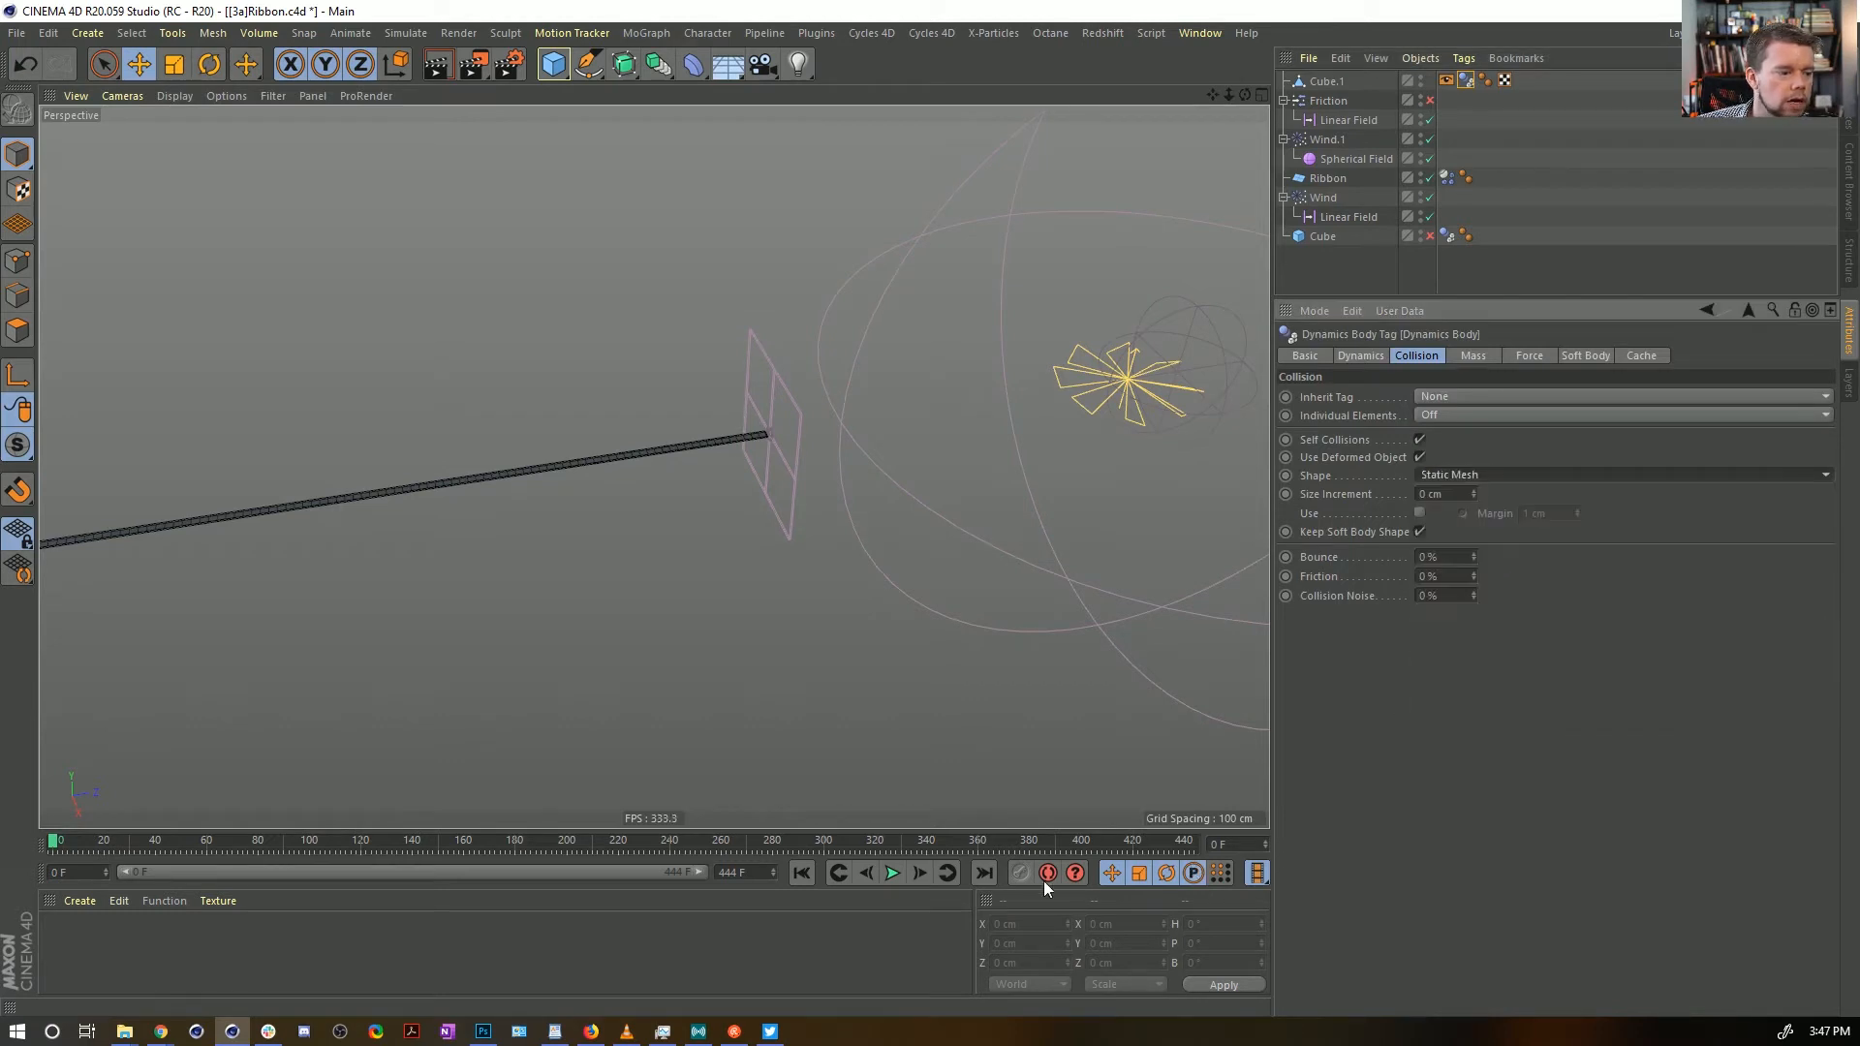
# Play the simulation twice from the start to examine the ribbon's motion with the Static Mesh collider
pyautogui.click(894, 875)
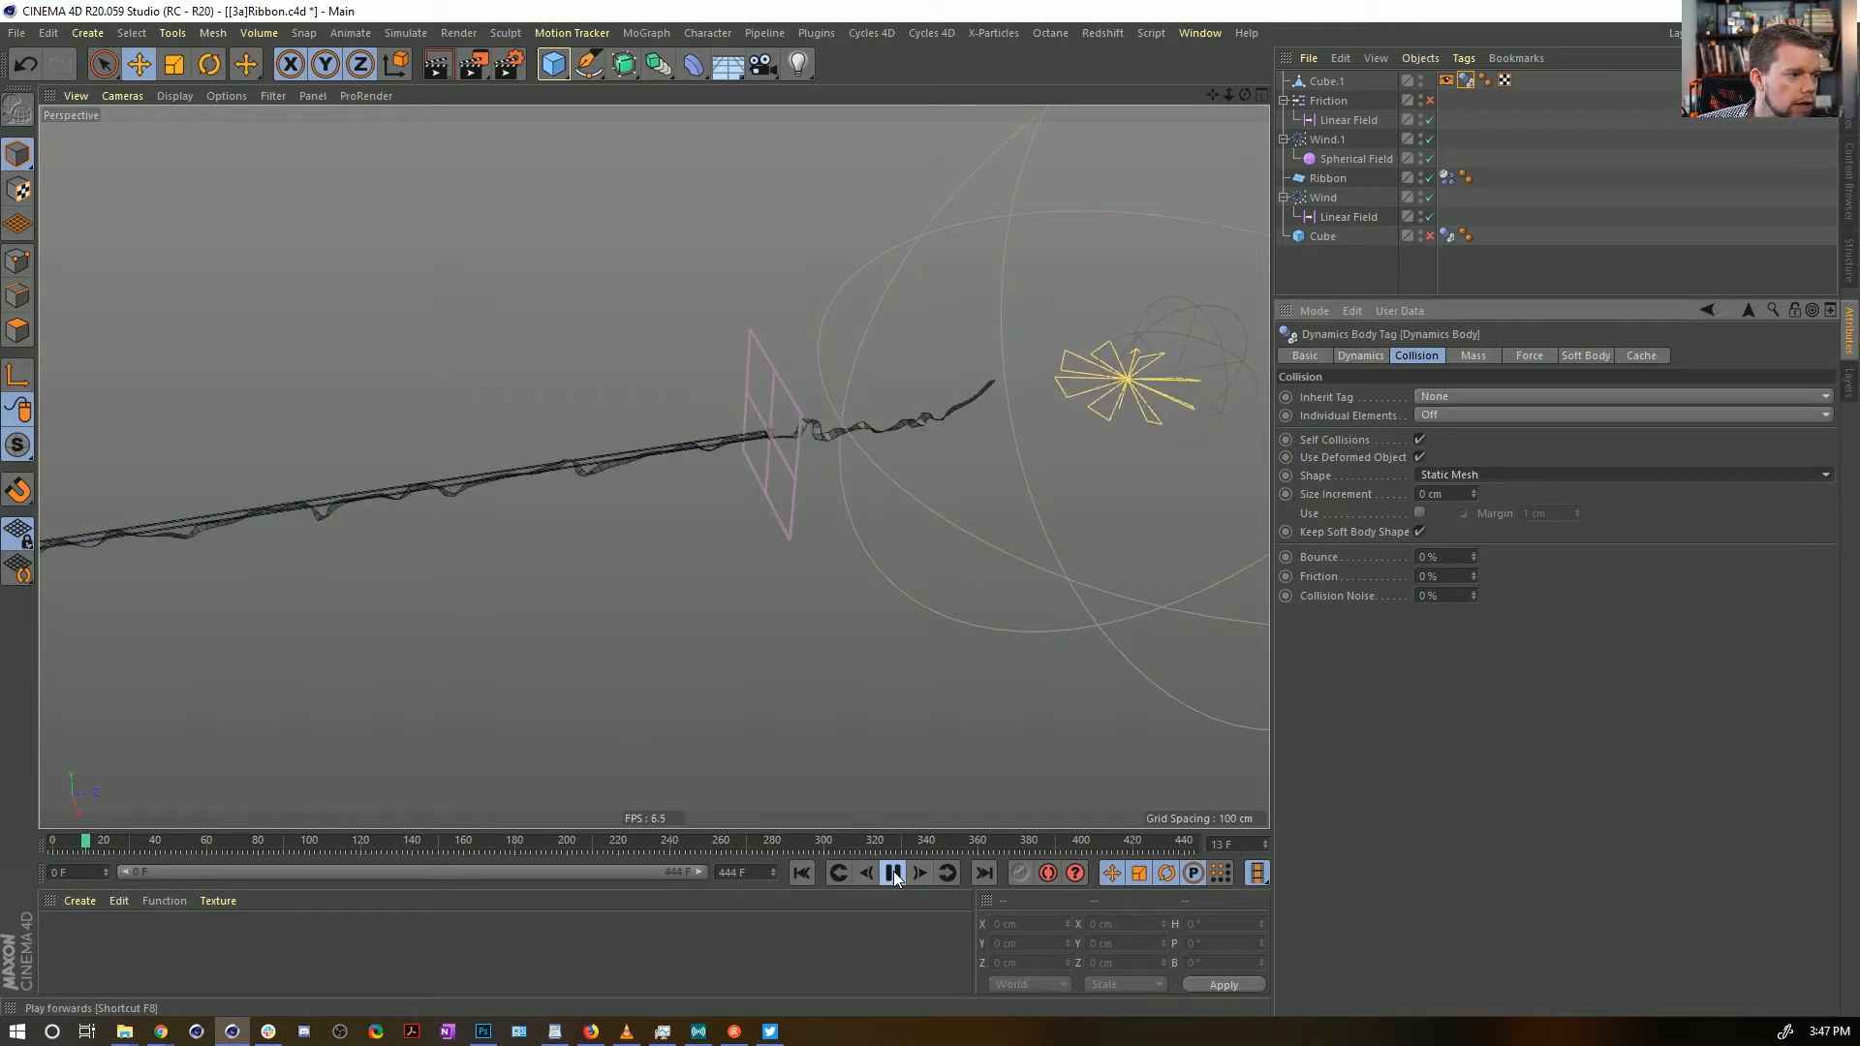
pyautogui.click(894, 875)
pyautogui.keyDown('alt'); pyautogui.moveTo(610, 463); pyautogui.dragTo(571, 398); pyautogui.keyUp('alt')
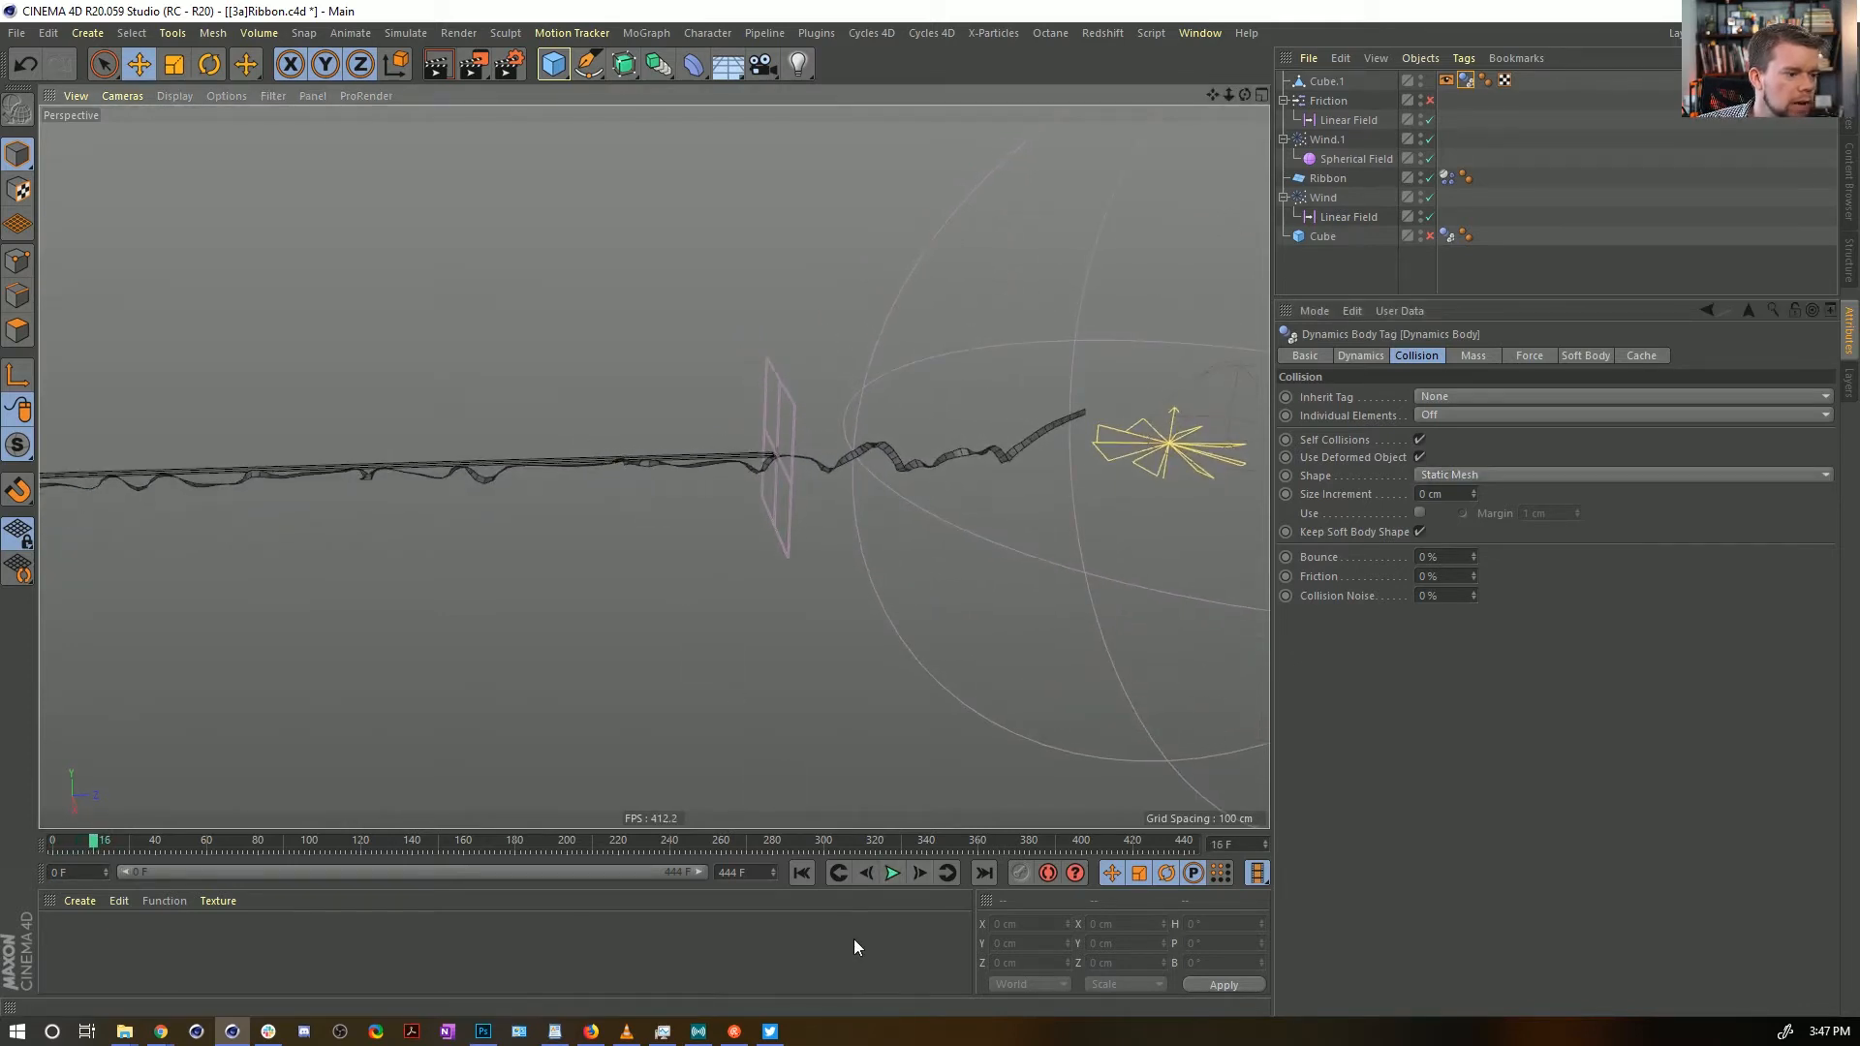
pyautogui.click(801, 873)
pyautogui.click(892, 874)
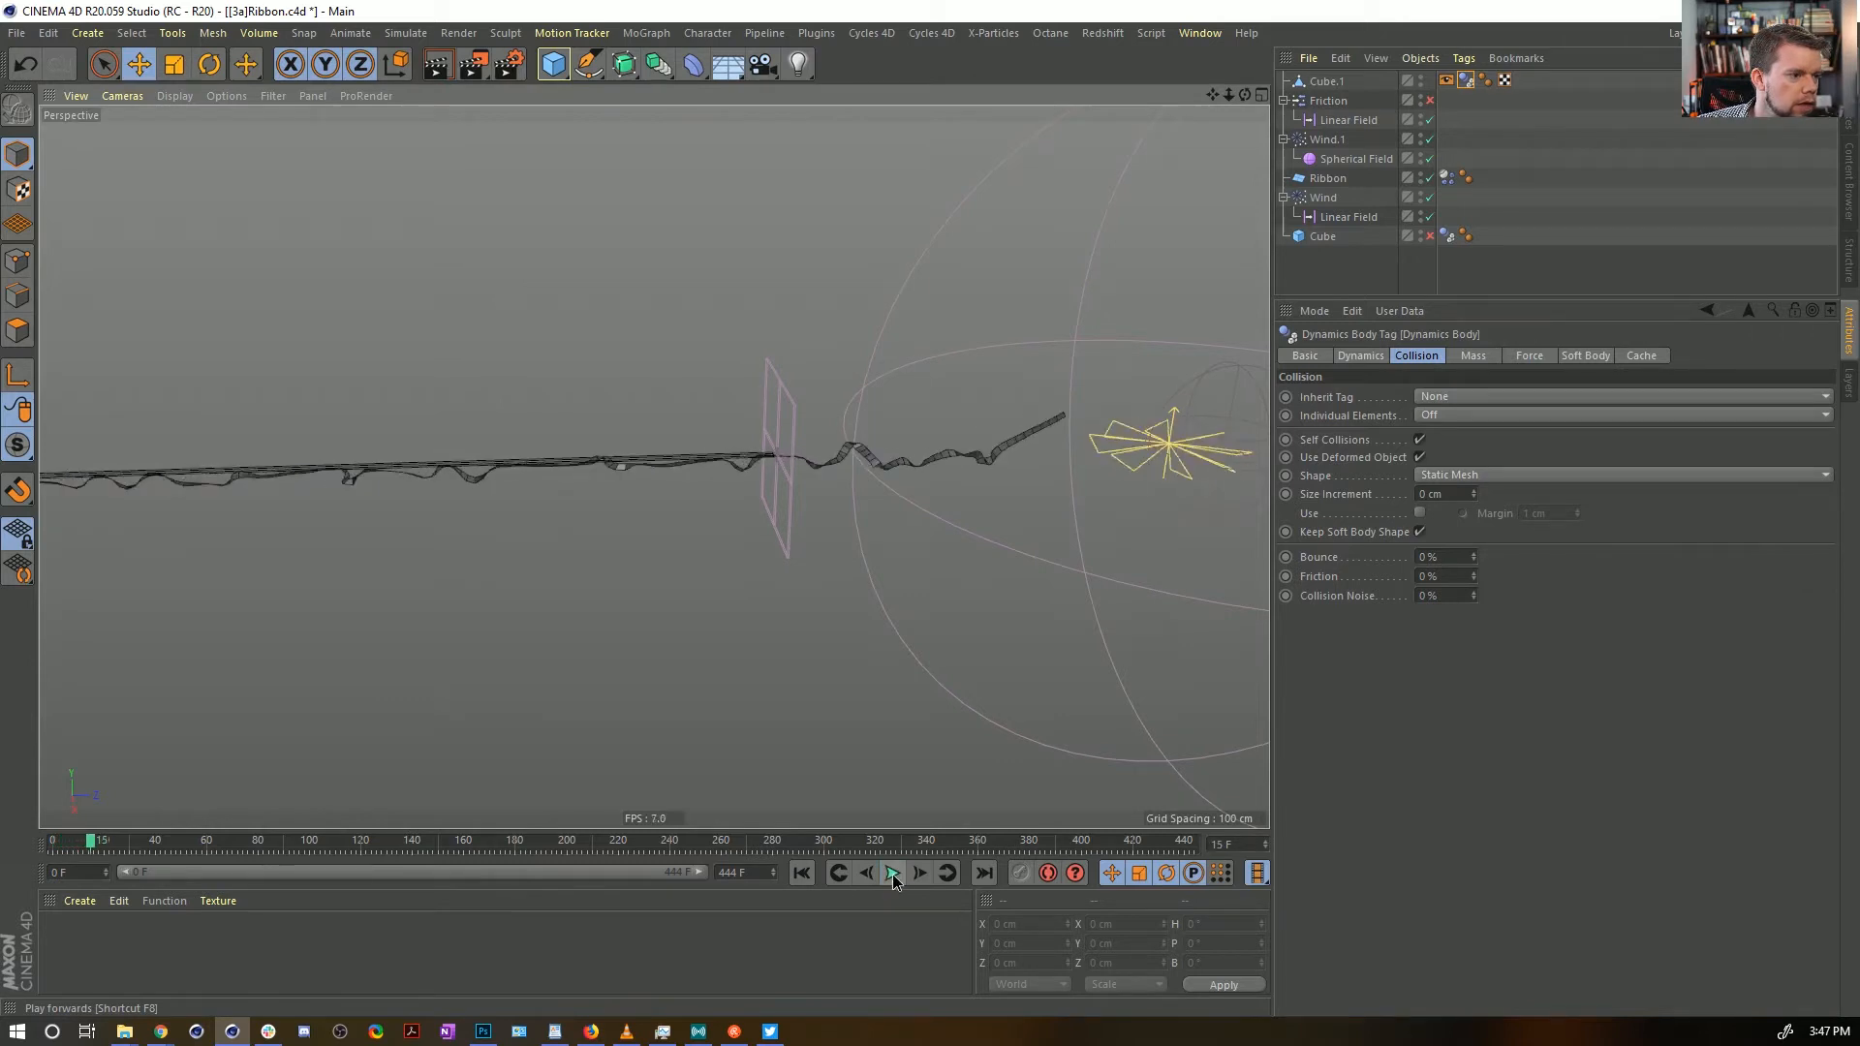
pyautogui.click(892, 873)
# Return to the first frame and resize Cube.1's polygons to 14 cm in X and 4 cm in Y
pyautogui.click(1329, 85)
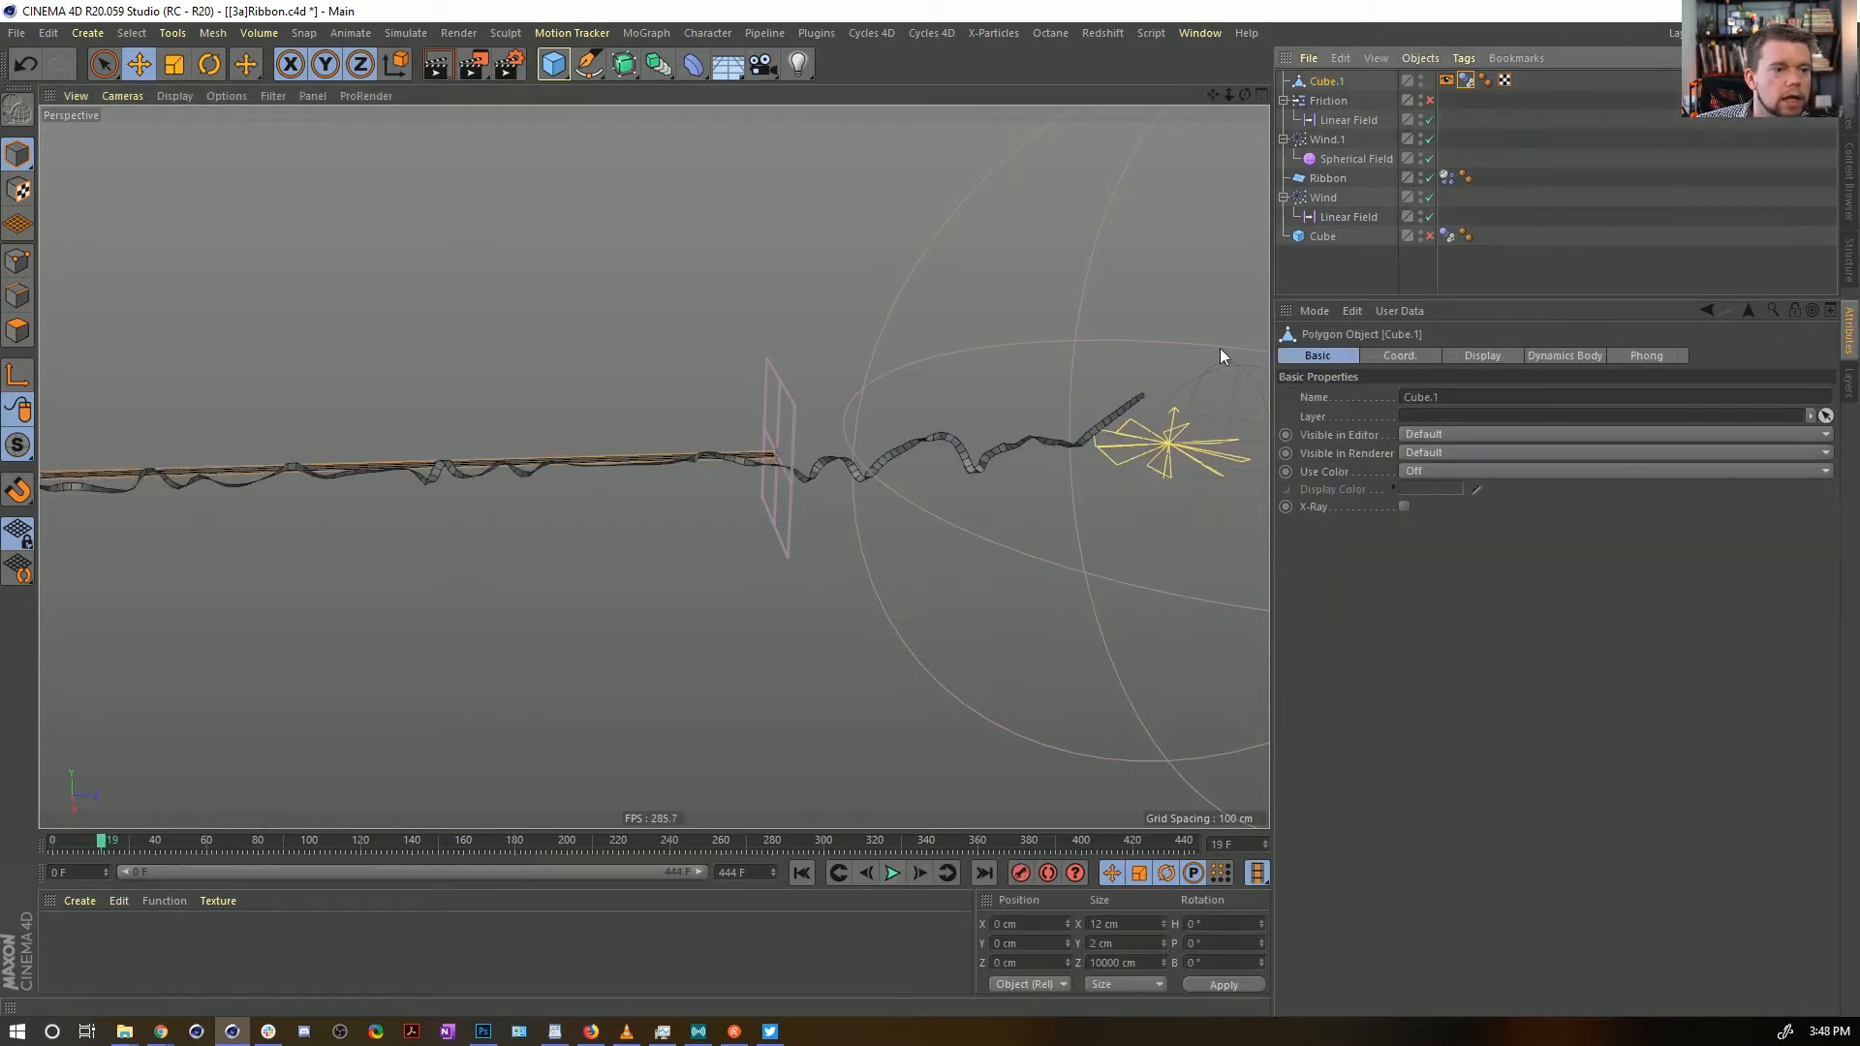
pyautogui.click(801, 873)
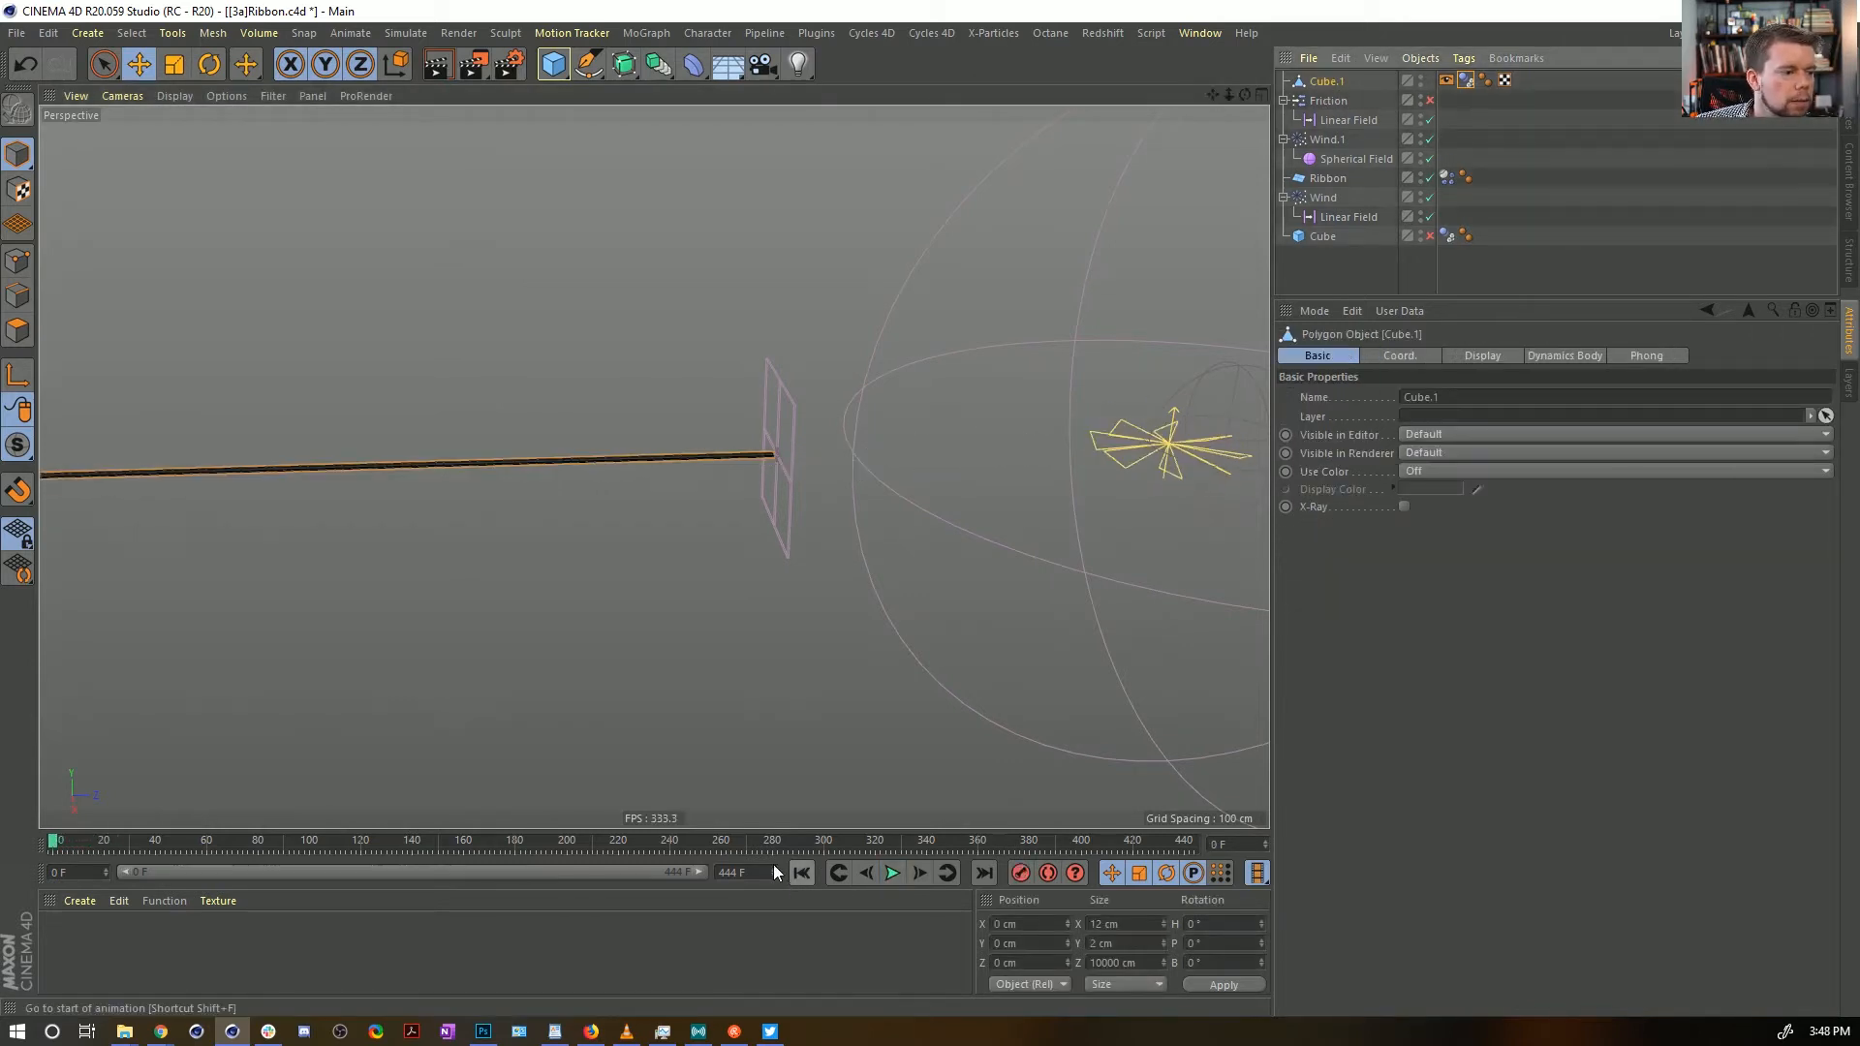
pyautogui.click(19, 332)
pyautogui.click(1165, 939)
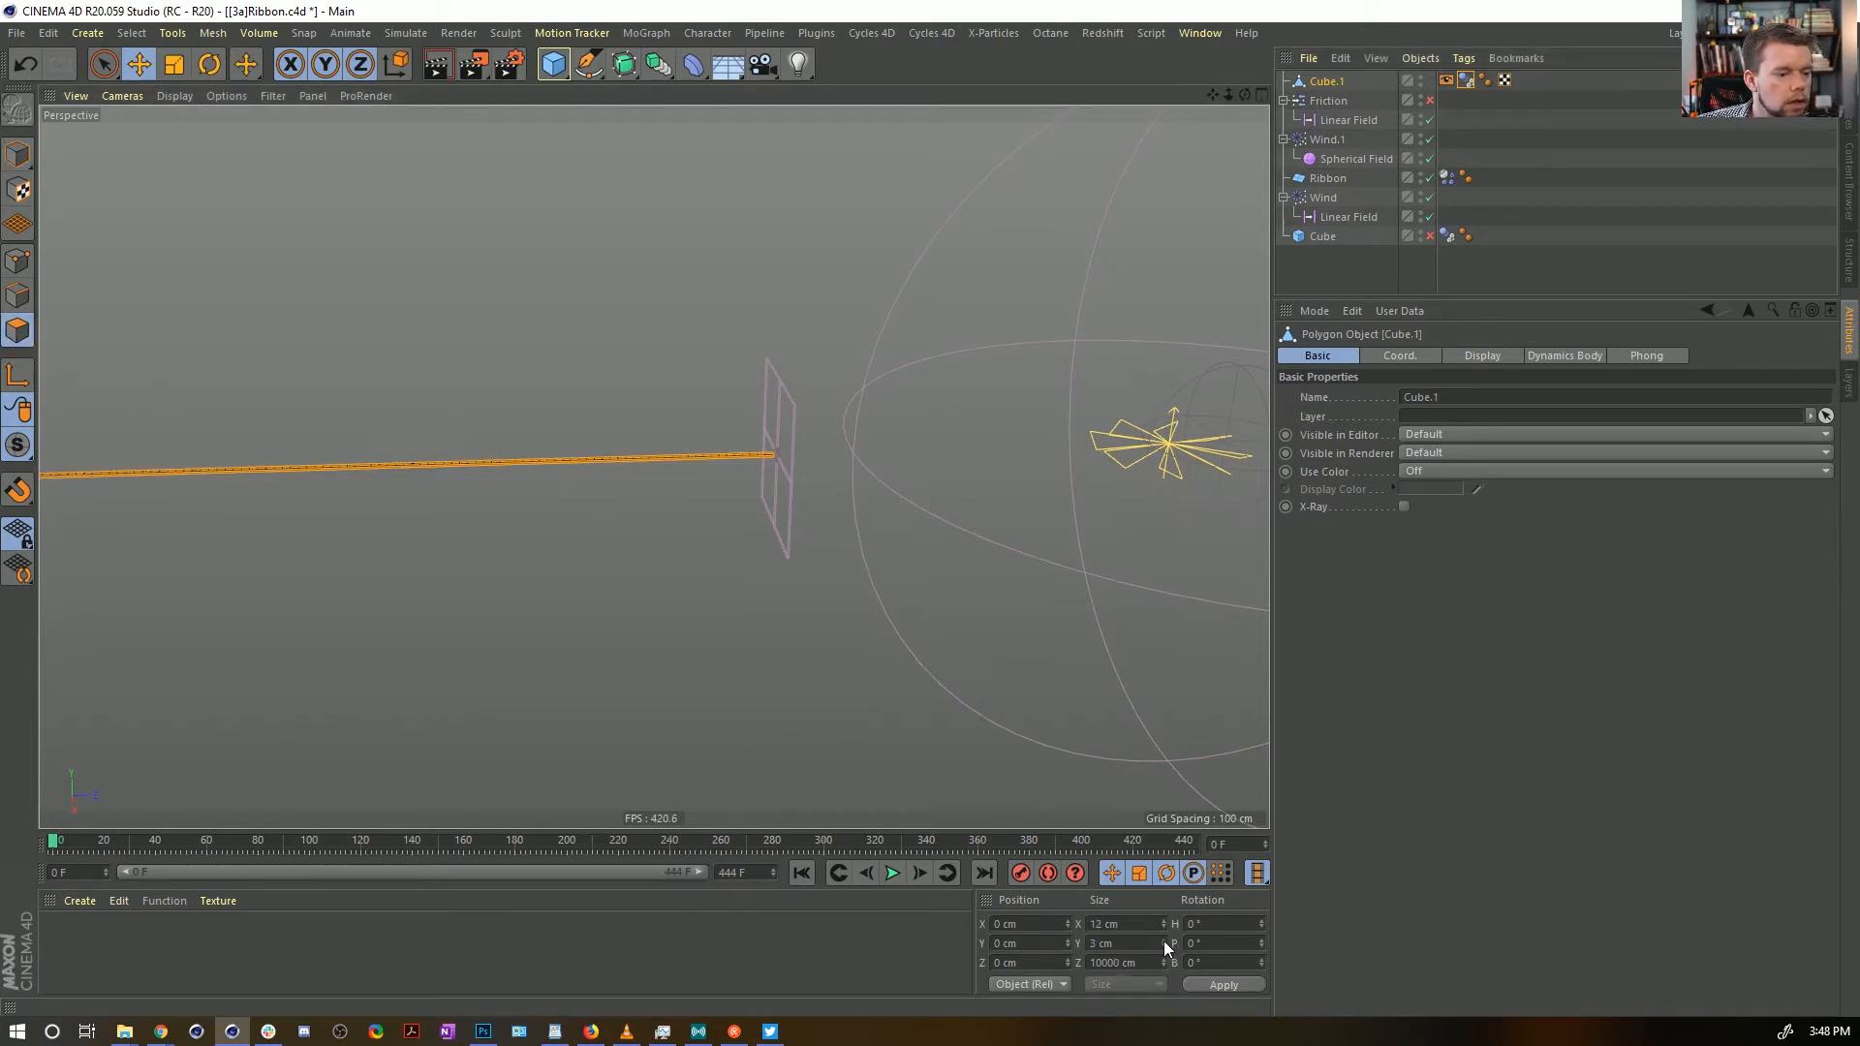
pyautogui.click(1240, 988)
# Replay the simulation from the start and inspect how the ribbon passes through the enlarged collider
pyautogui.click(896, 881)
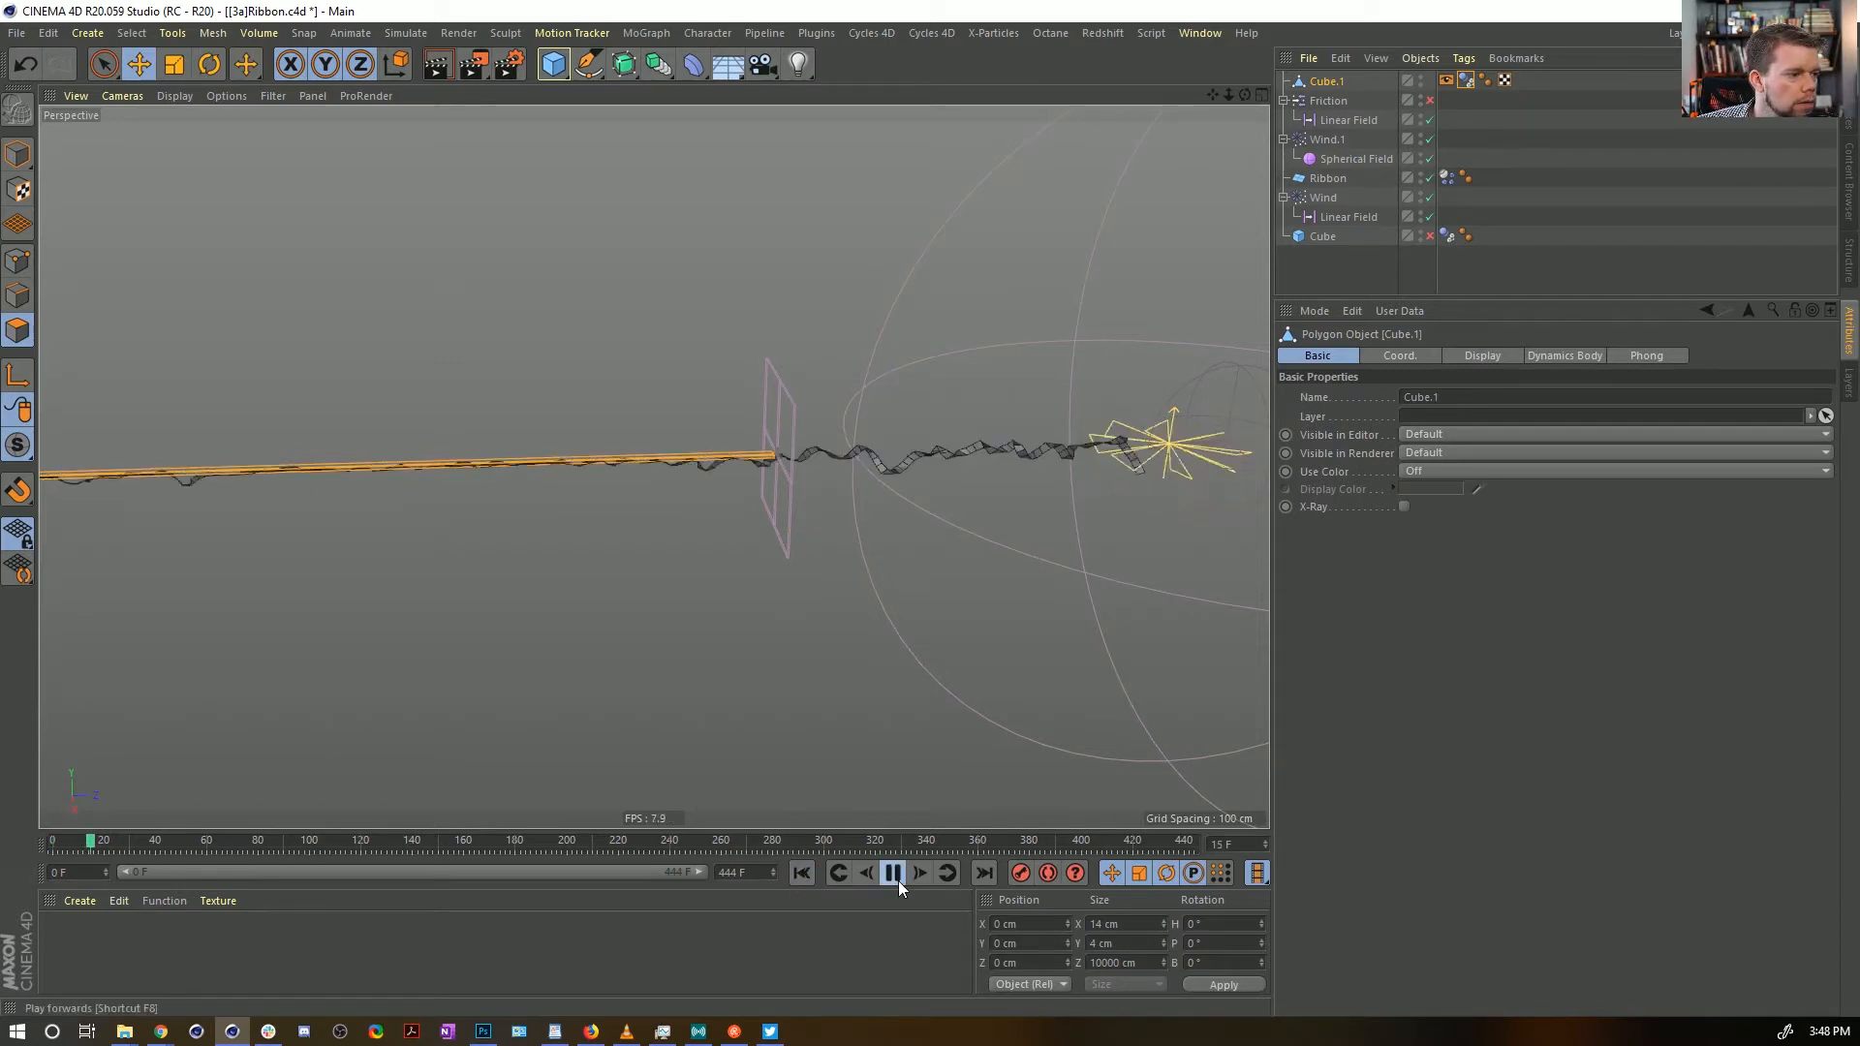
pyautogui.click(898, 881)
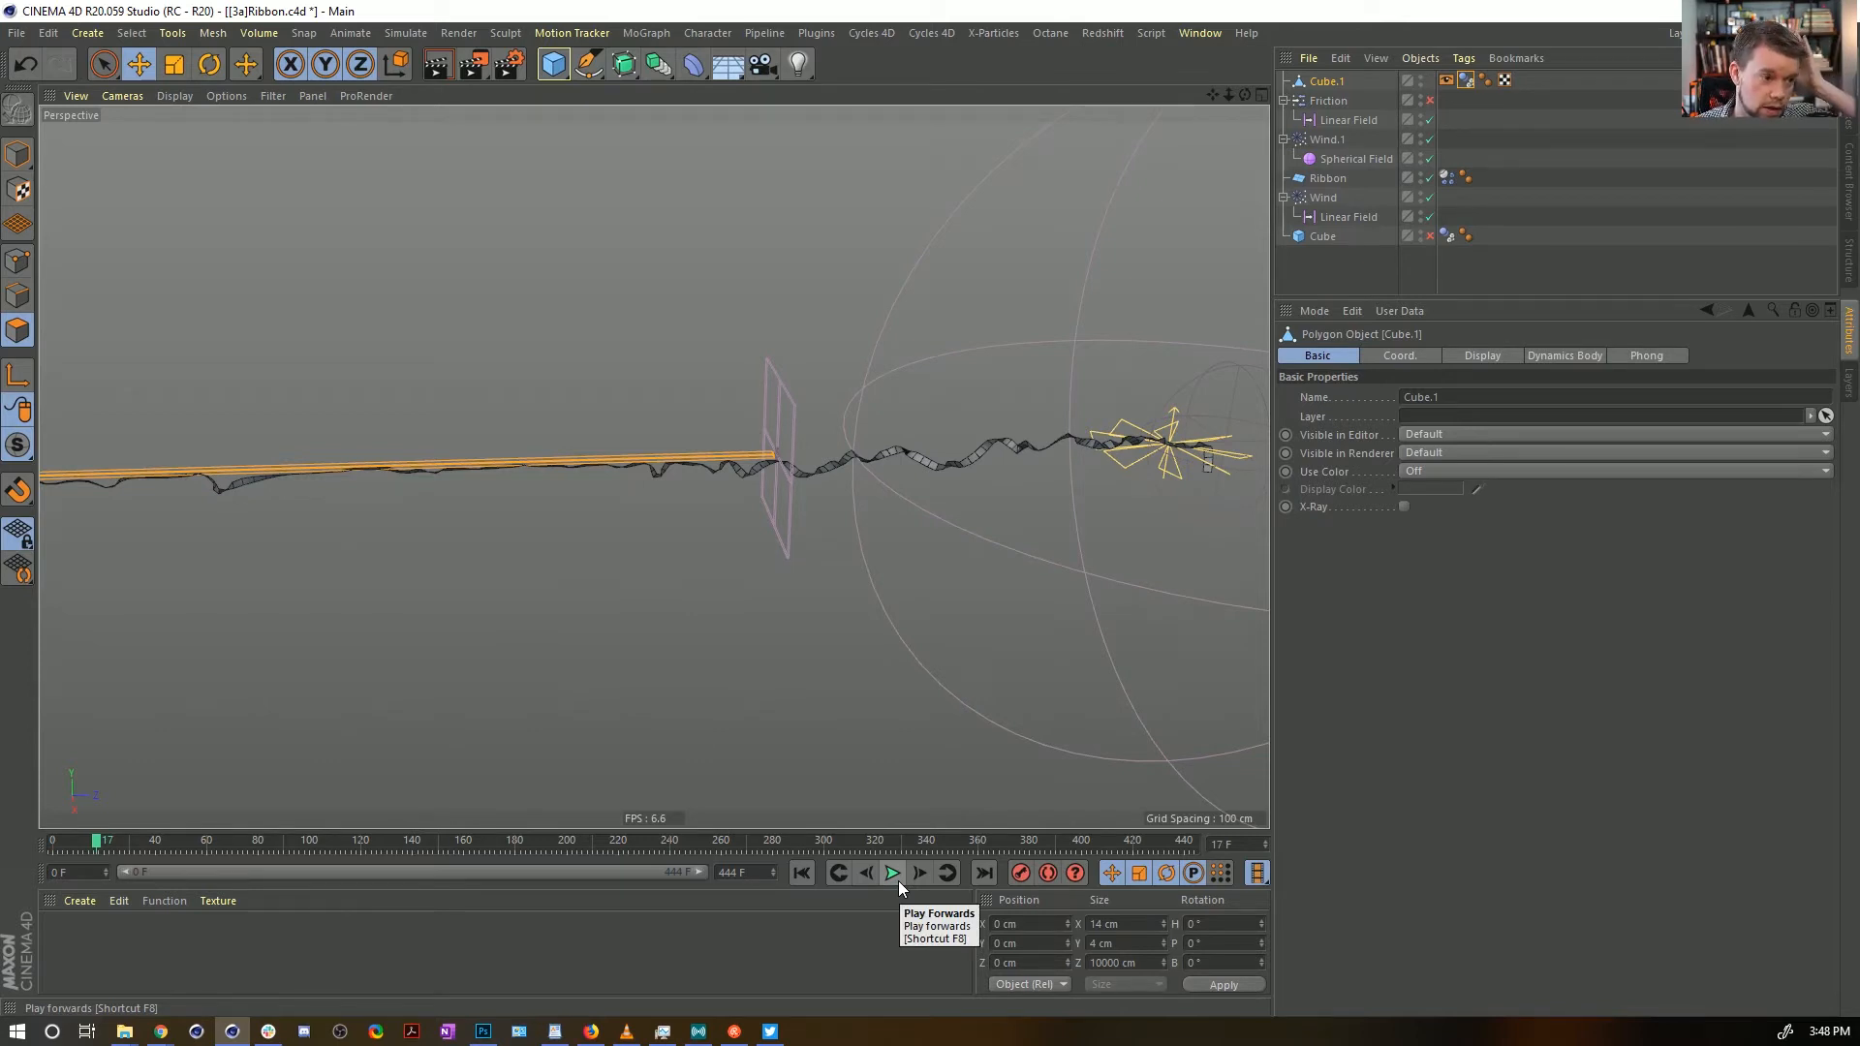
pyautogui.click(1339, 288)
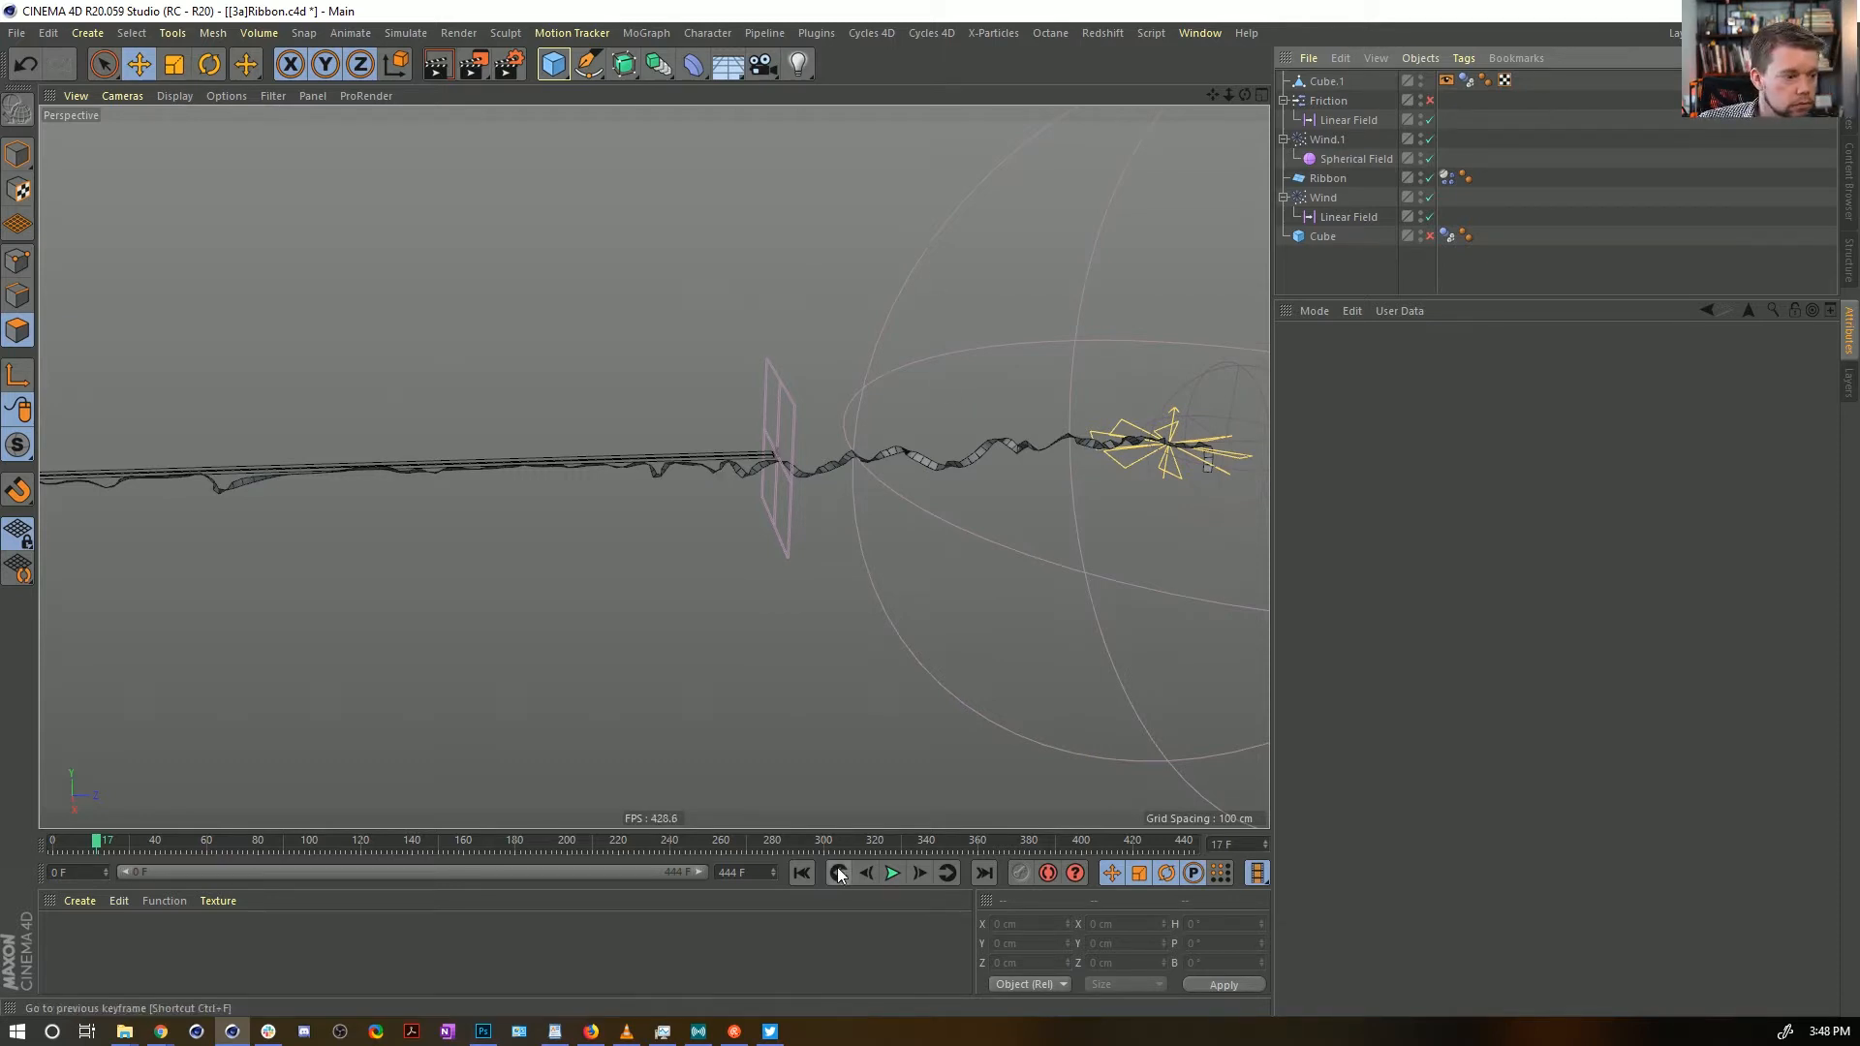
pyautogui.click(802, 872)
pyautogui.click(892, 872)
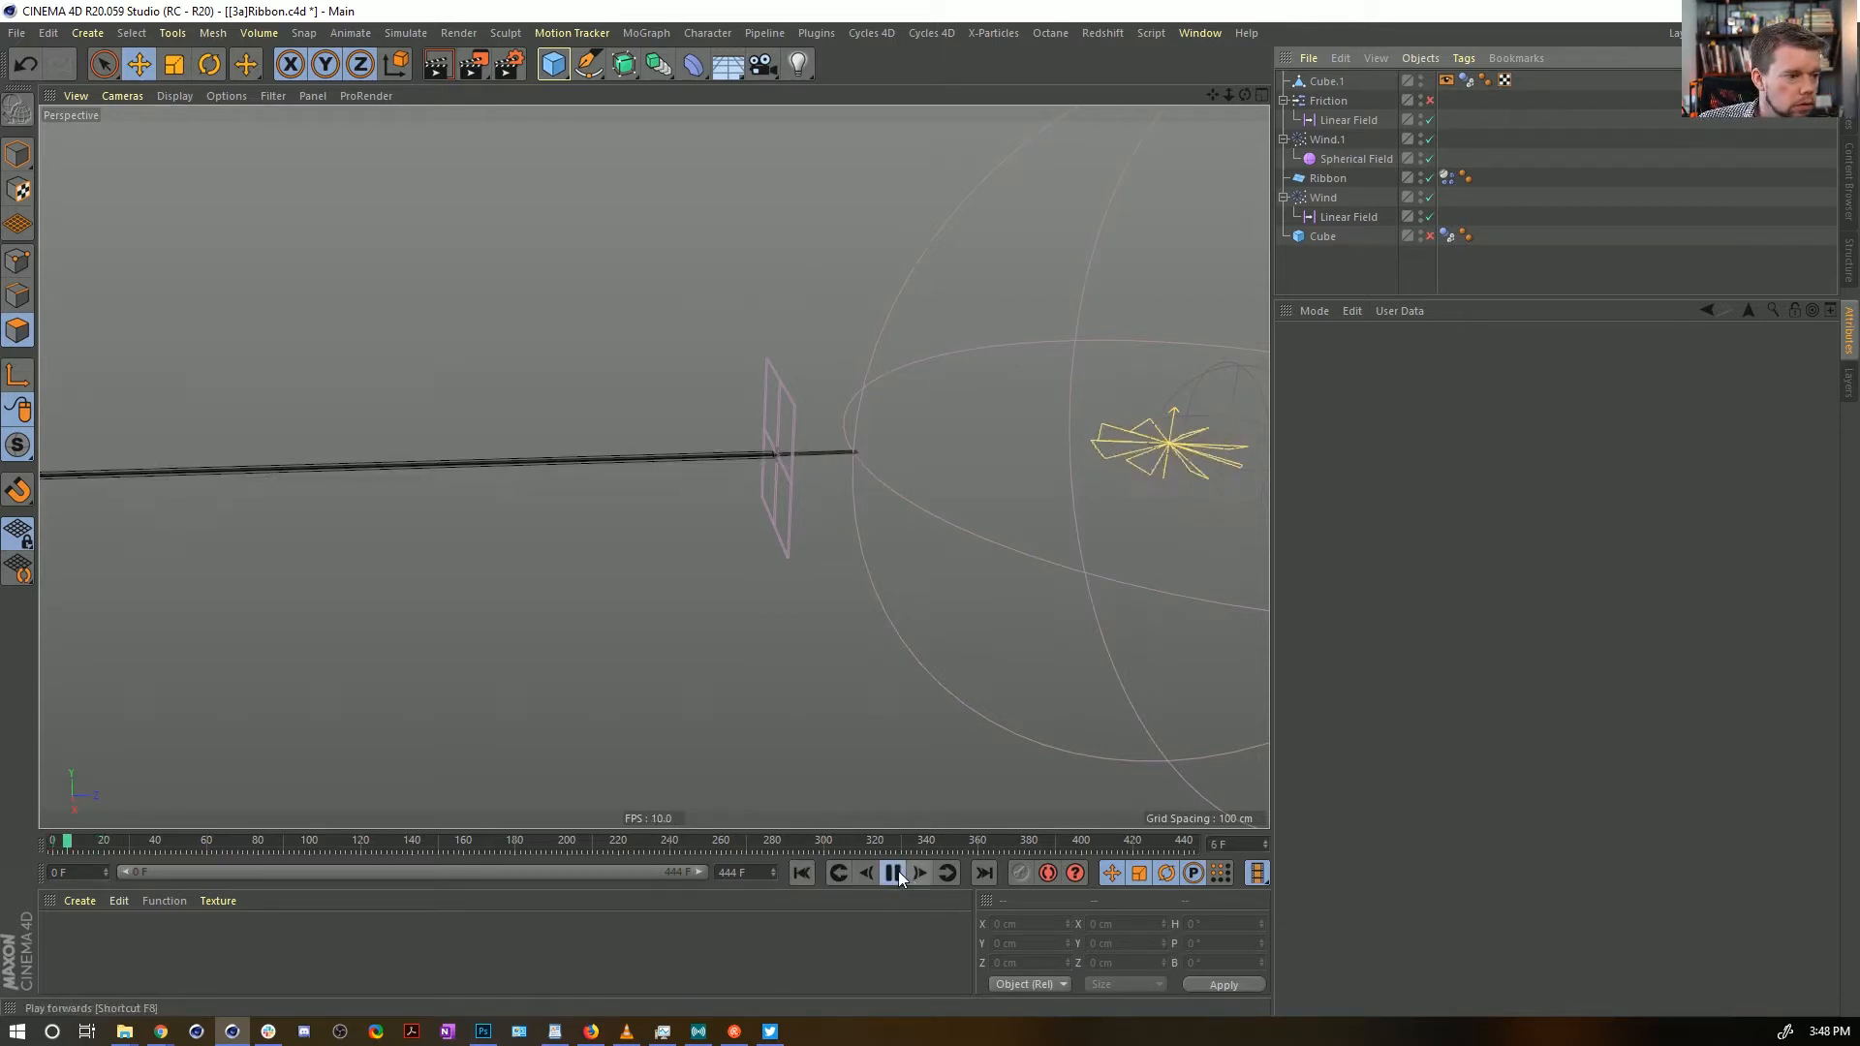
pyautogui.click(892, 873)
pyautogui.keyDown('alt'); pyautogui.moveTo(899, 513); pyautogui.dragTo(846, 448); pyautogui.keyUp('alt')
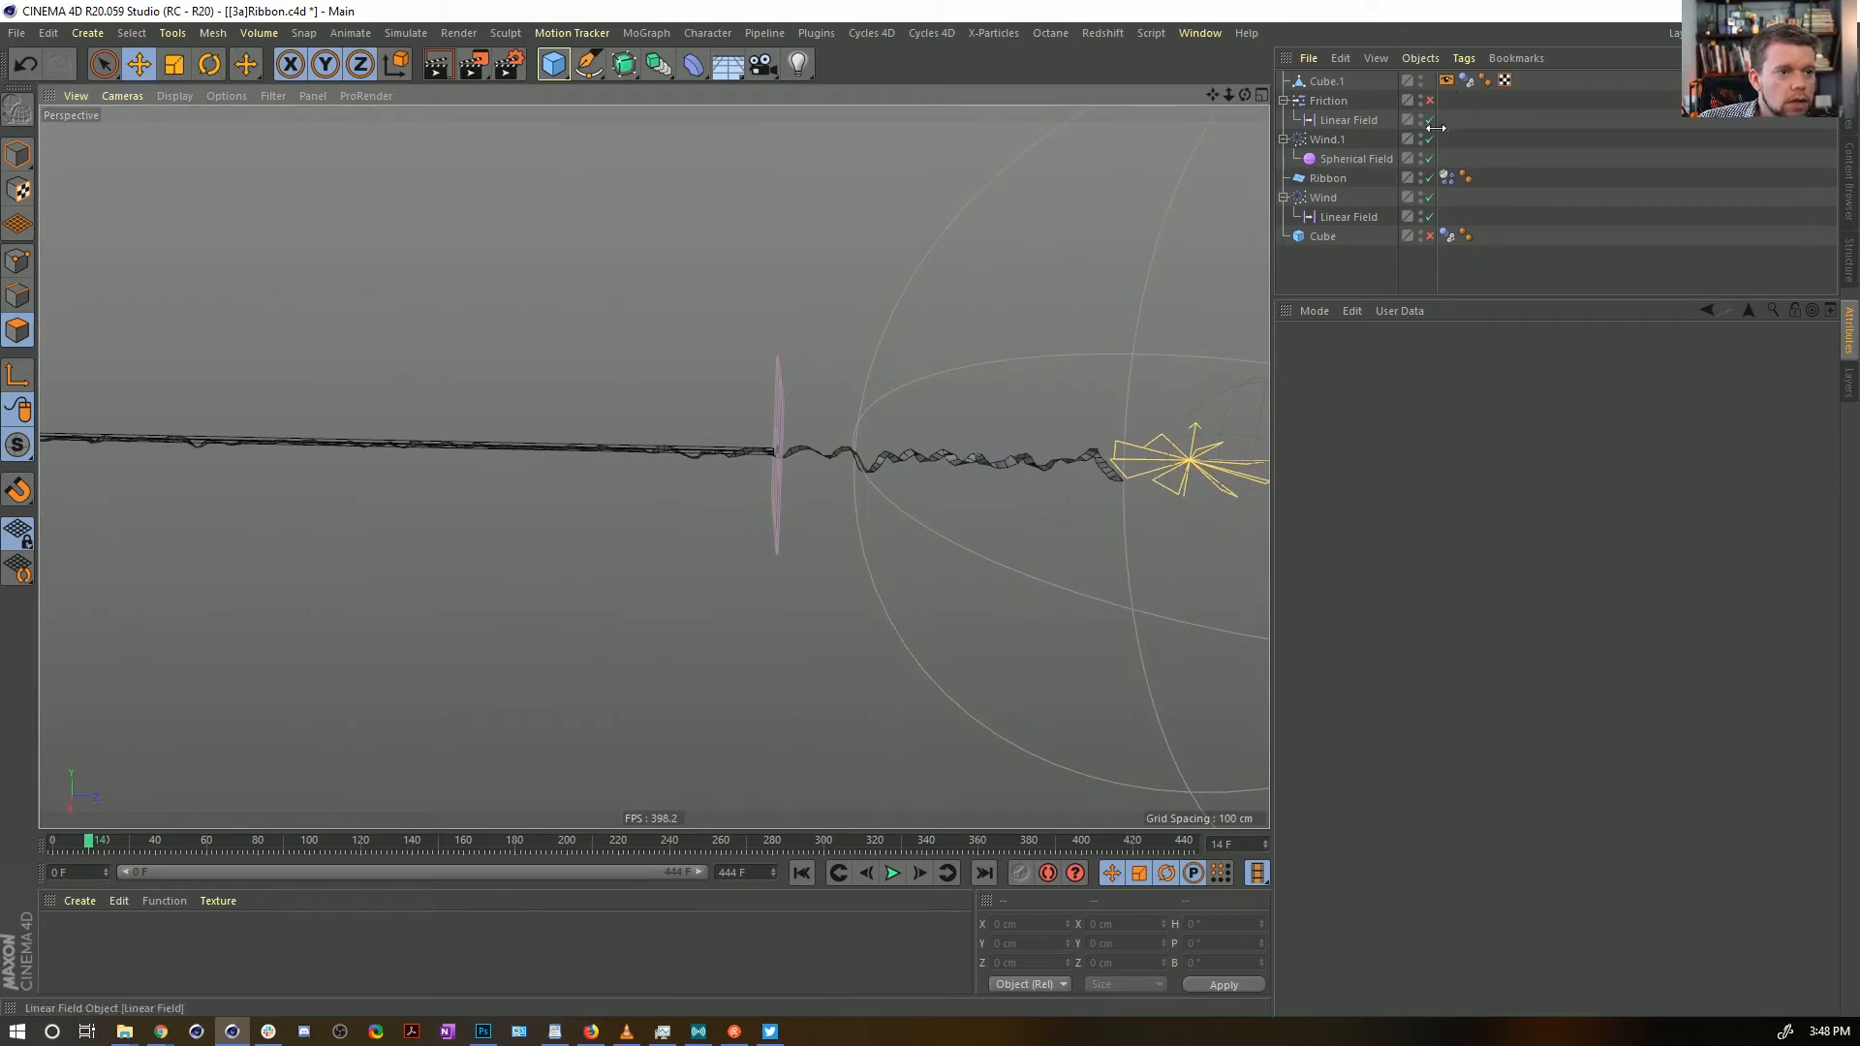
# Disable Wind.1 and its Spherical Field, and replay the simulation from the first frame
pyautogui.moveTo(1429, 139); pyautogui.dragTo(1430, 159)
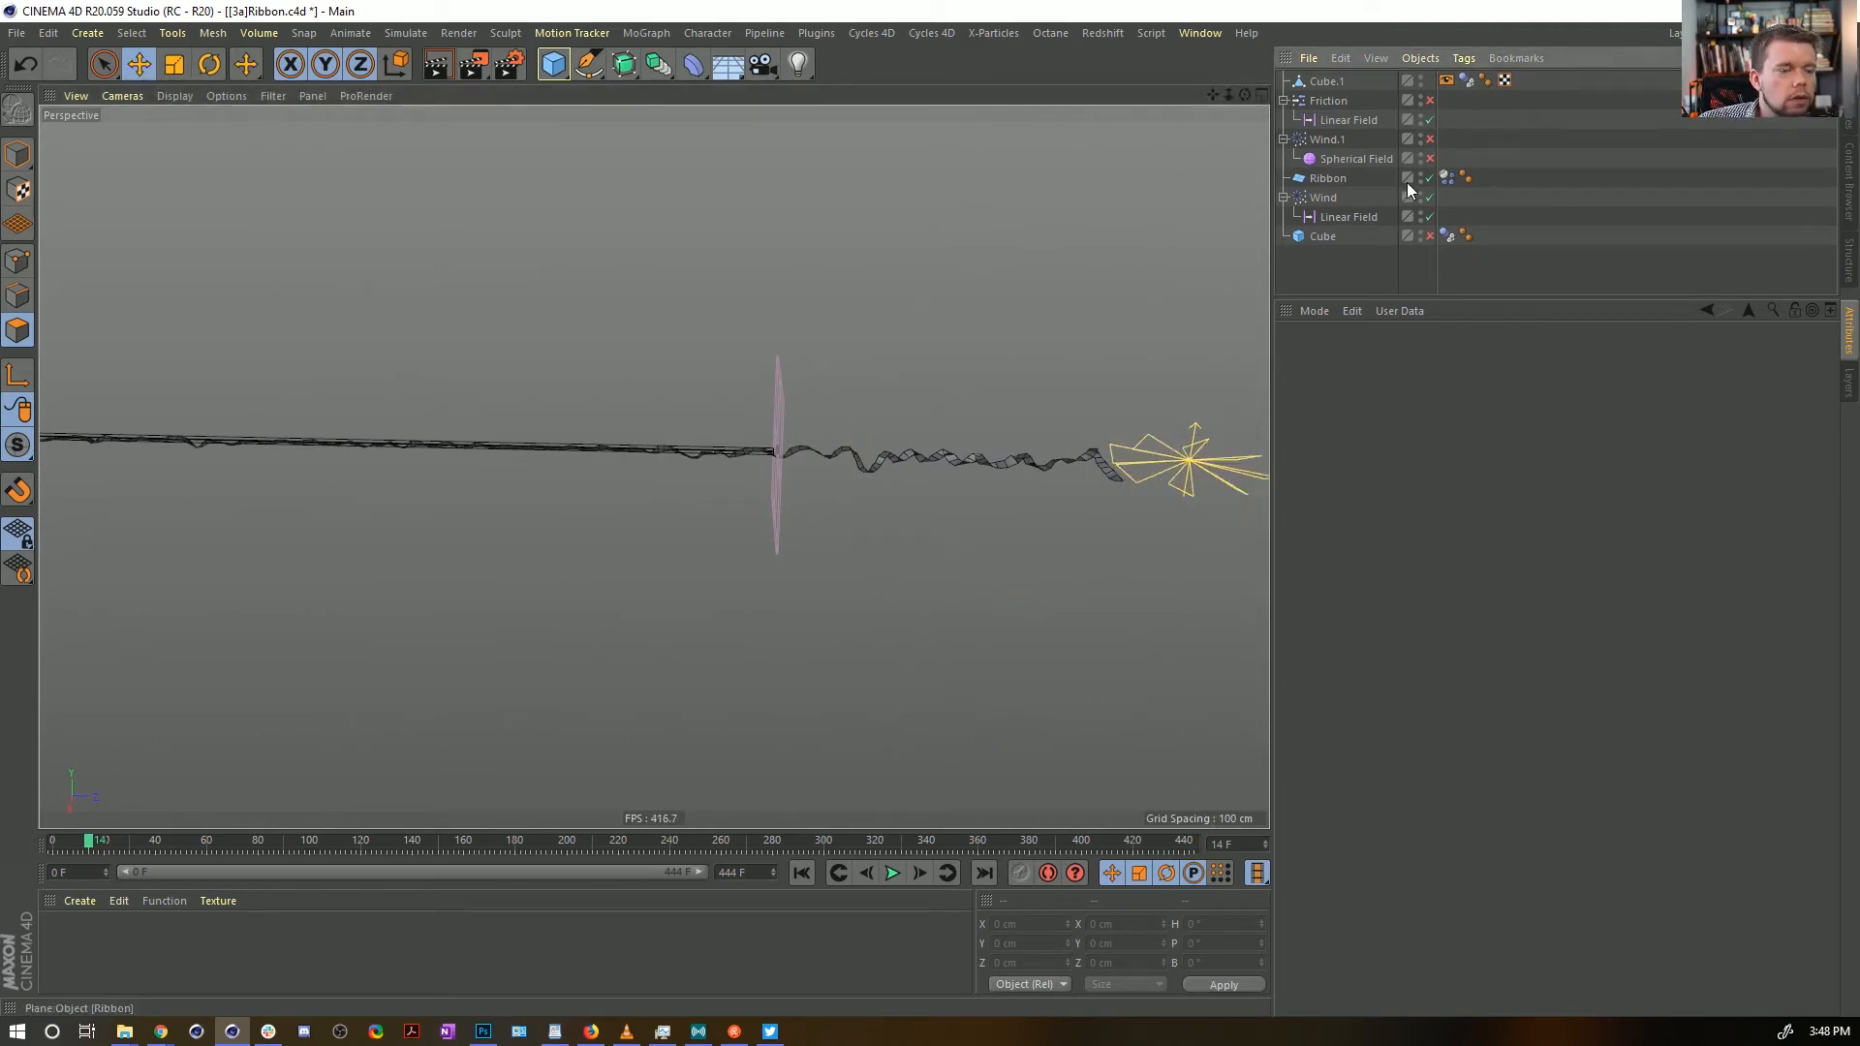
pyautogui.click(803, 874)
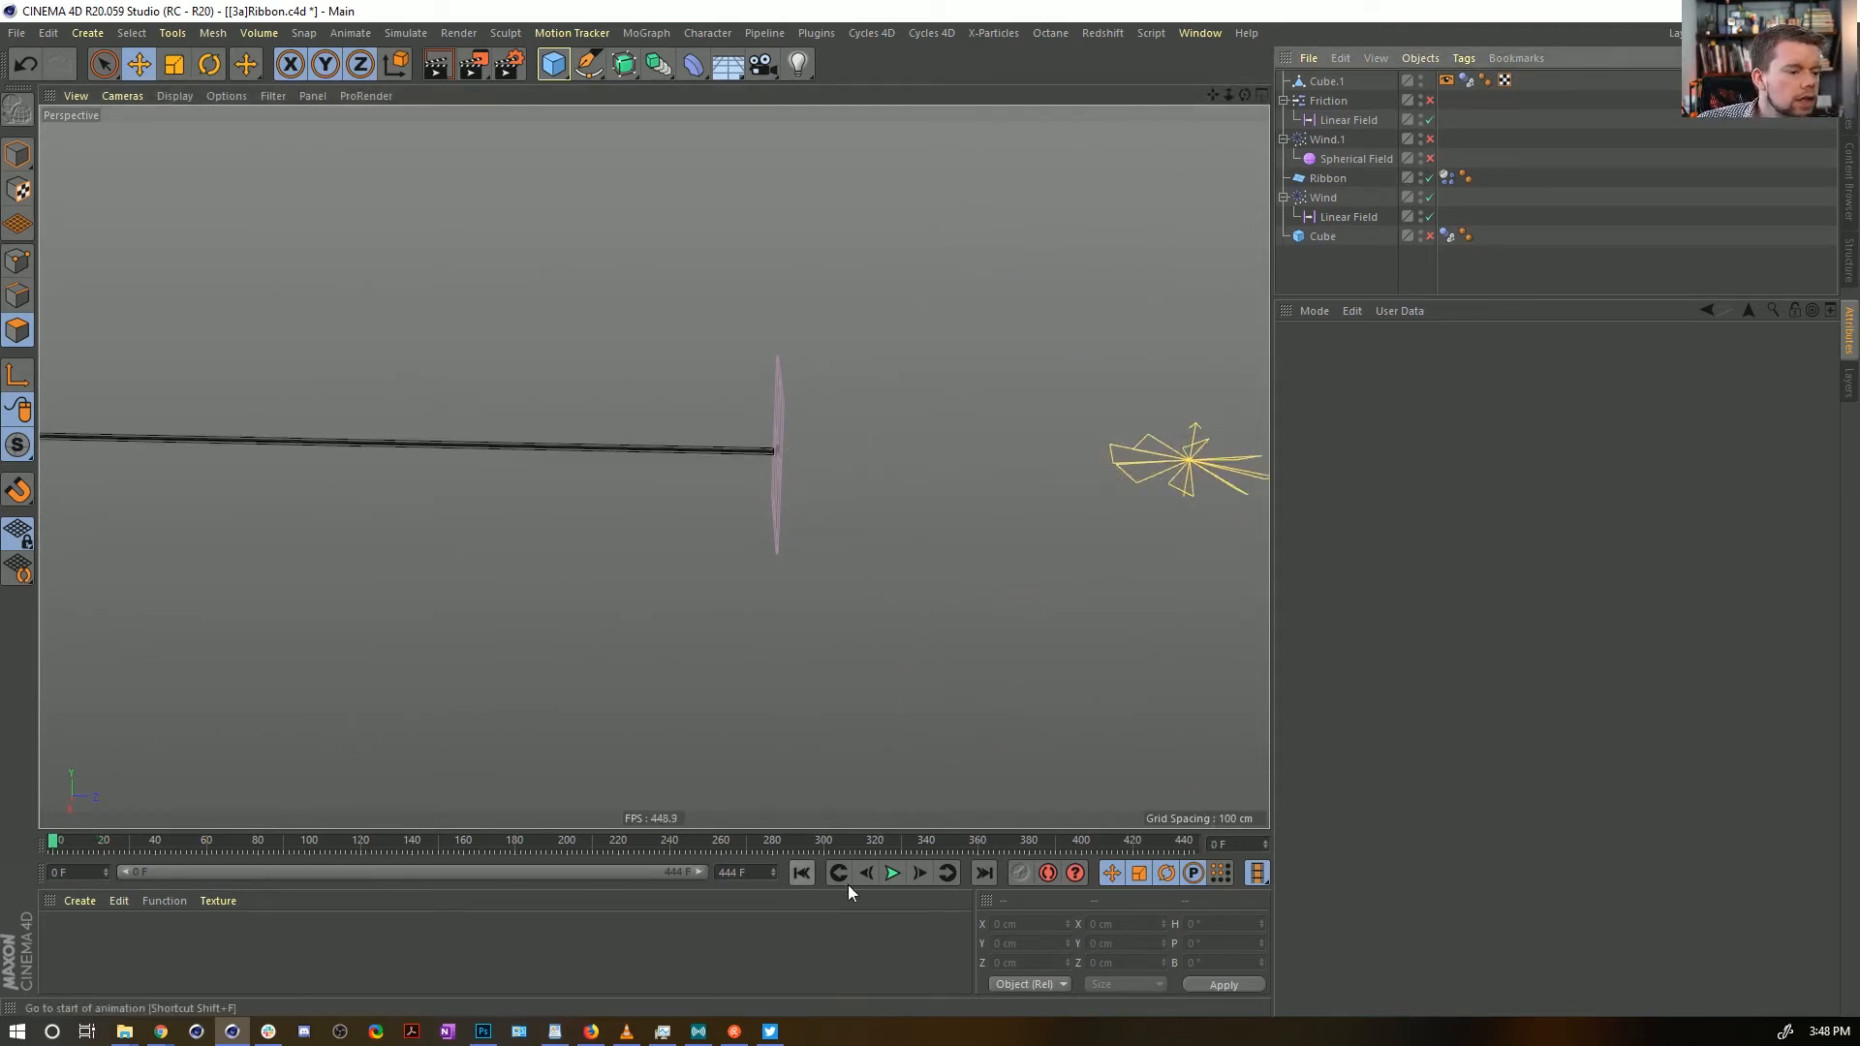
pyautogui.click(891, 872)
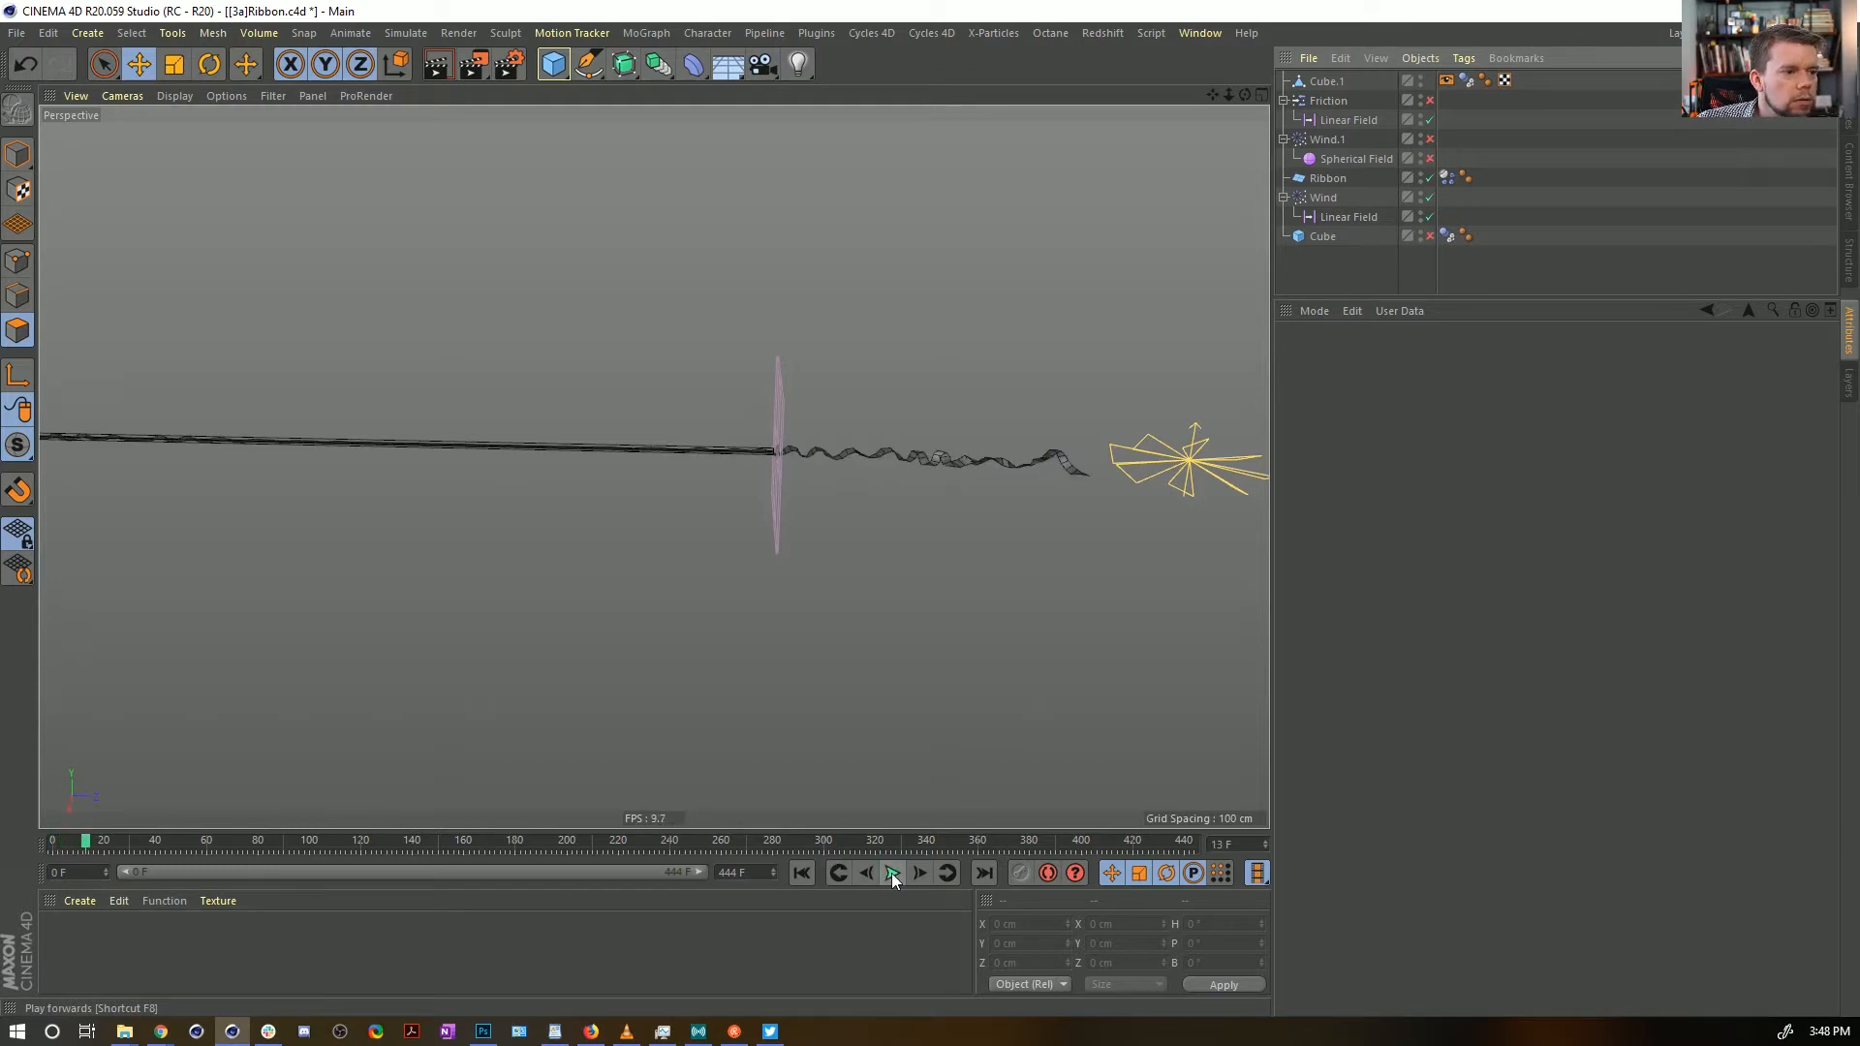
# Stop playback, return to the first frame and delete the Cube.1 collider
pyautogui.click(893, 874)
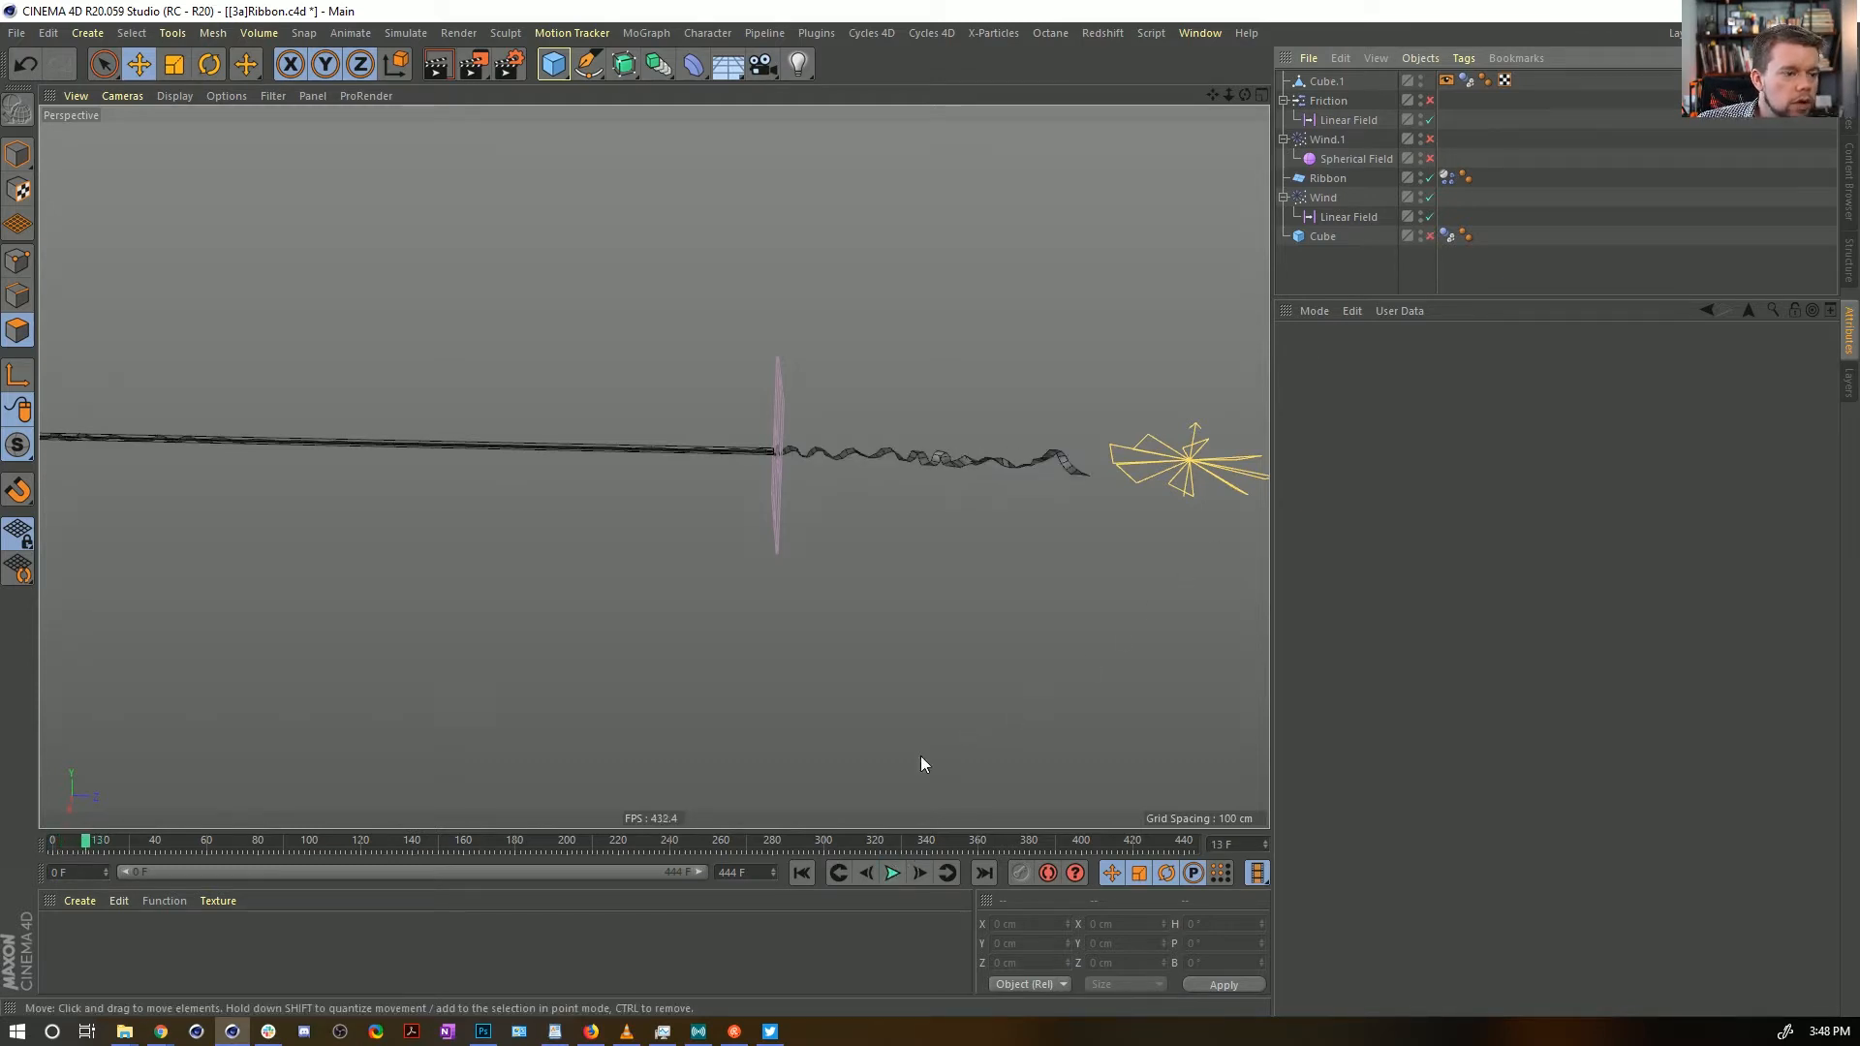
pyautogui.click(800, 873)
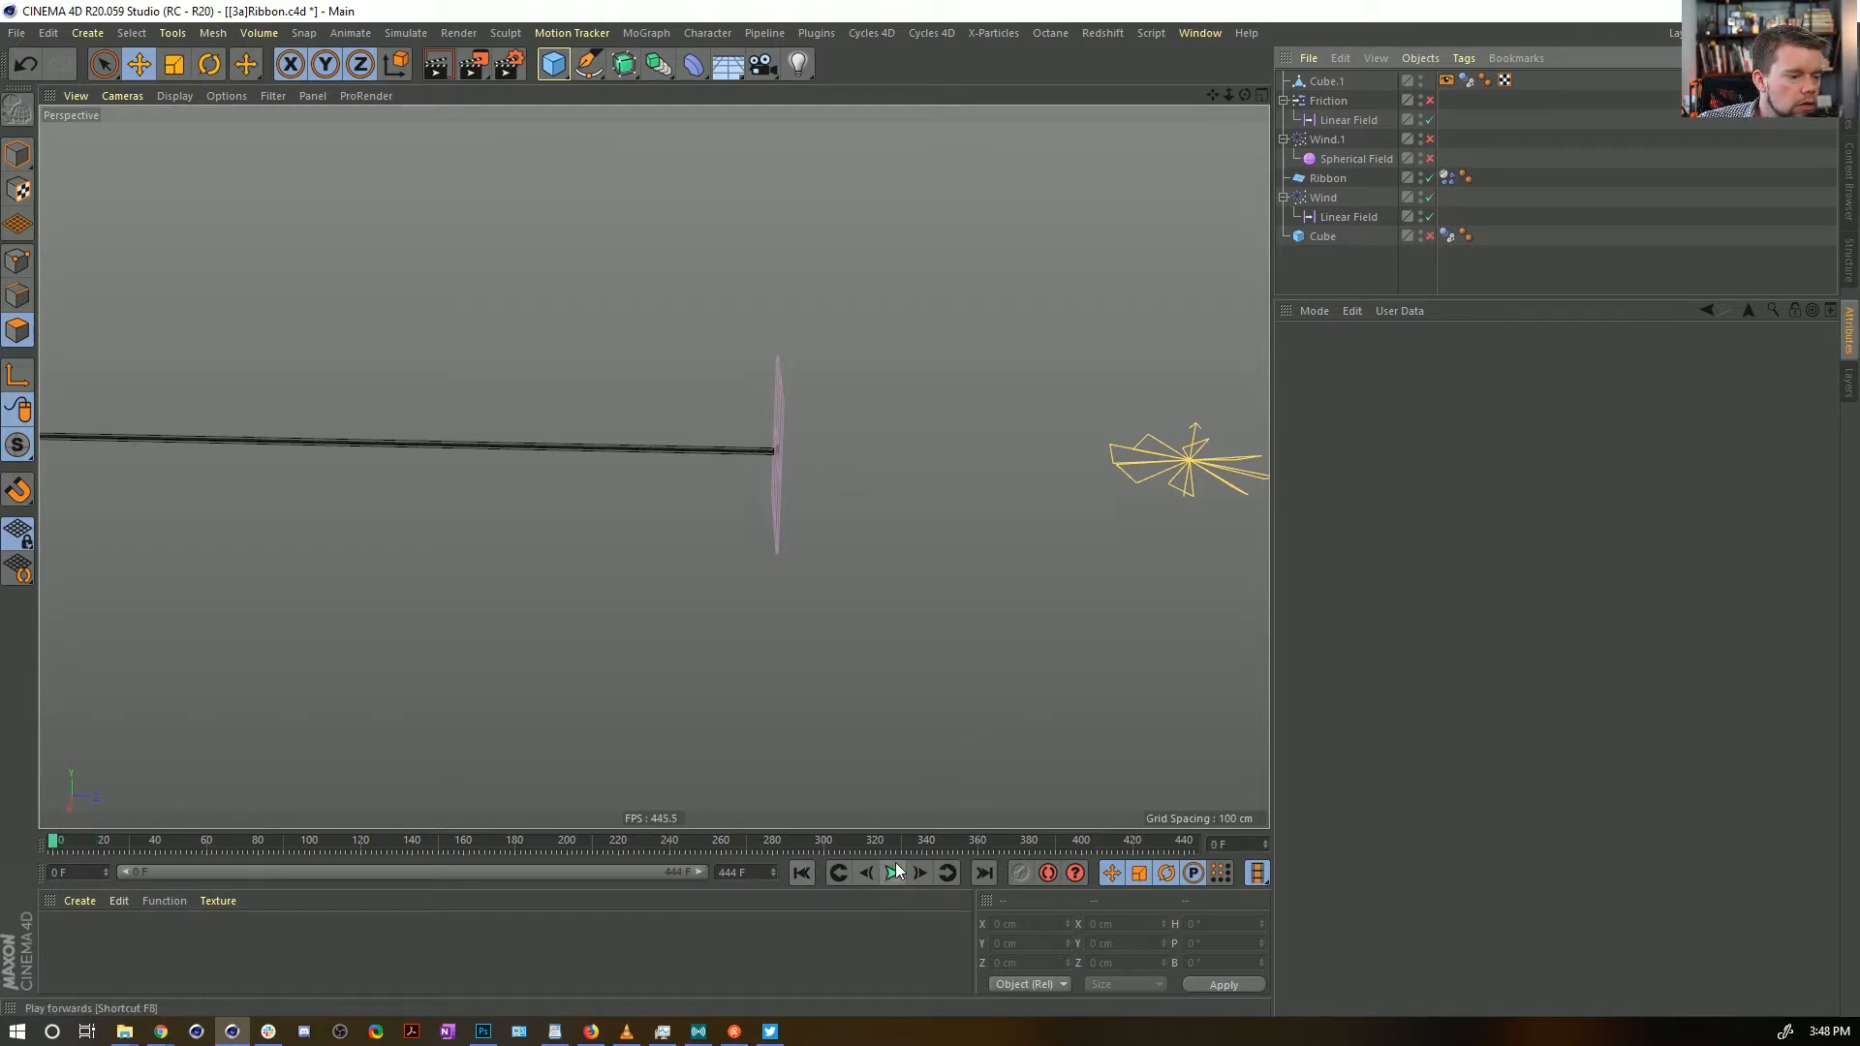
pyautogui.click(1327, 80)
pyautogui.press('Delete')
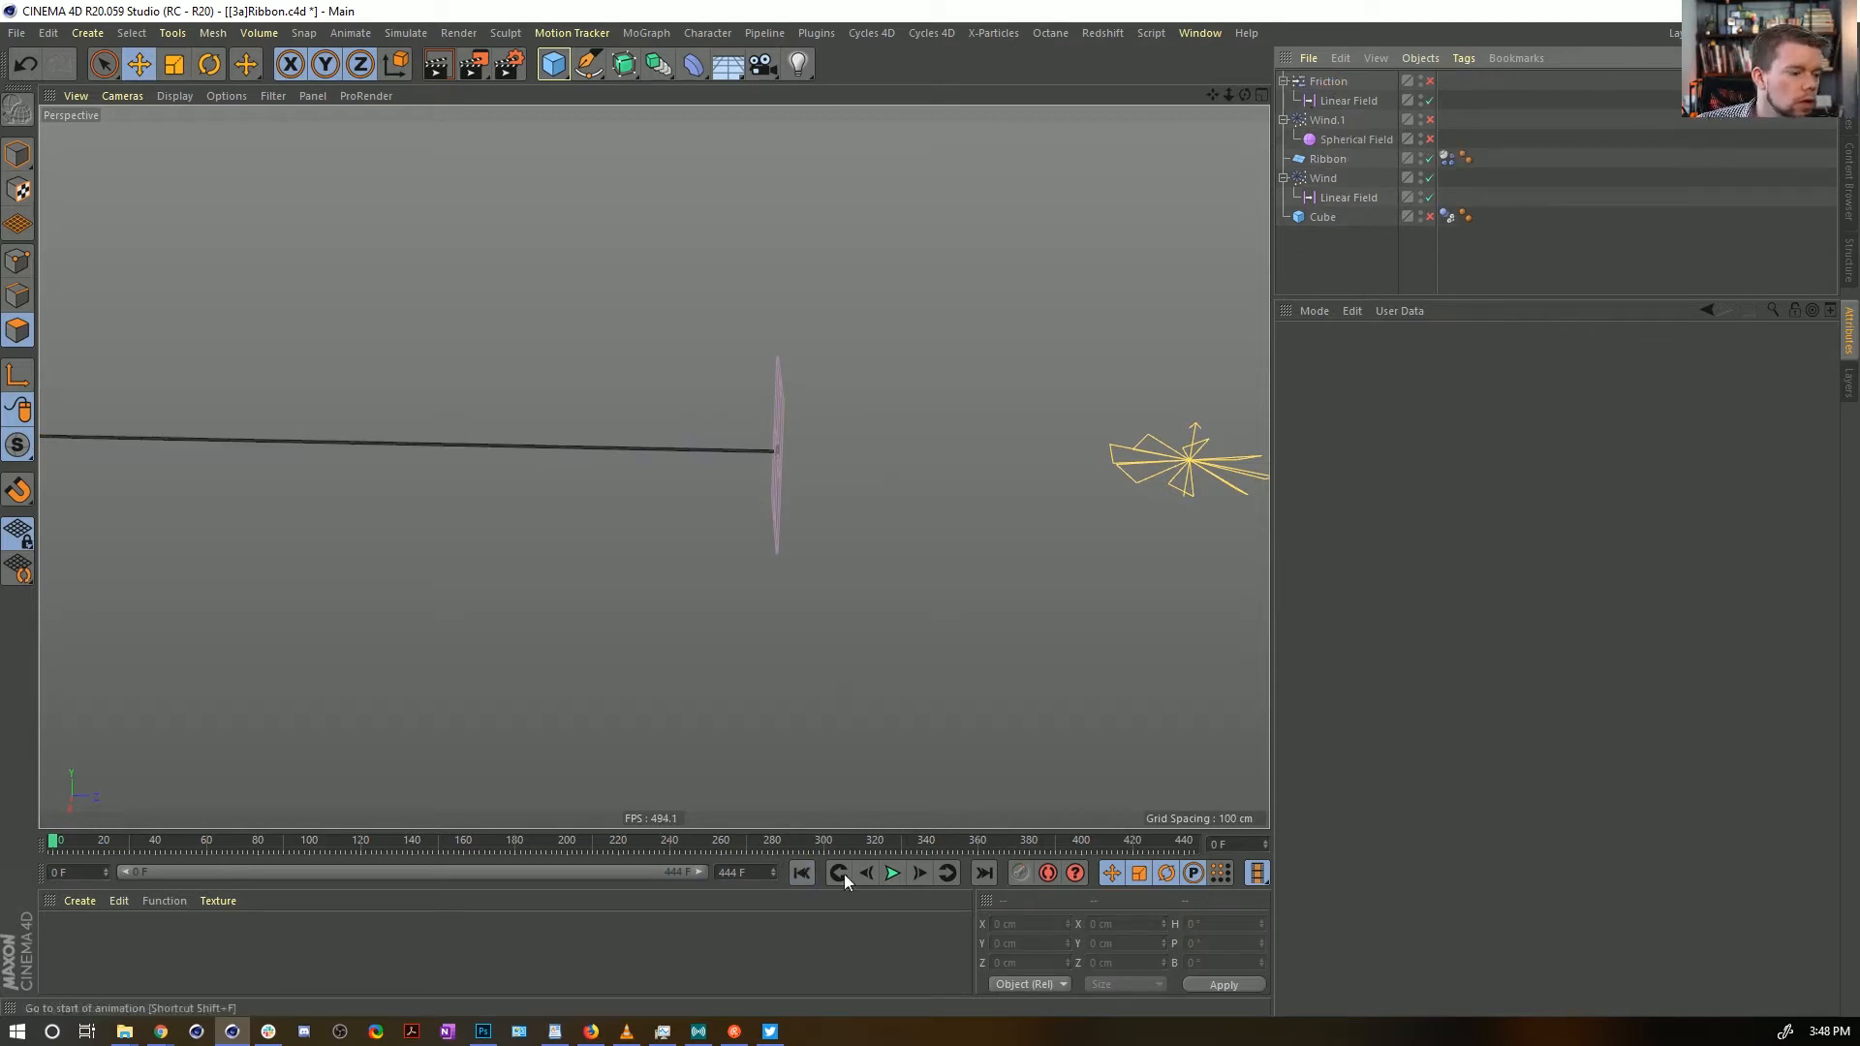
# Play the simulation without the collider, then replay it from the start, and follow the ribbon's motion along its full length
pyautogui.click(892, 873)
pyautogui.click(894, 875)
pyautogui.keyDown('alt'); pyautogui.moveTo(1095, 553); pyautogui.dragTo(868, 587, button='right'); pyautogui.keyUp('alt')
pyautogui.keyDown('alt'); pyautogui.moveTo(1073, 475); pyautogui.dragTo(880, 434, button='middle'); pyautogui.keyUp('alt')
pyautogui.keyDown('alt'); pyautogui.moveTo(881, 434); pyautogui.dragTo(761, 456, button='right'); pyautogui.keyUp('alt')
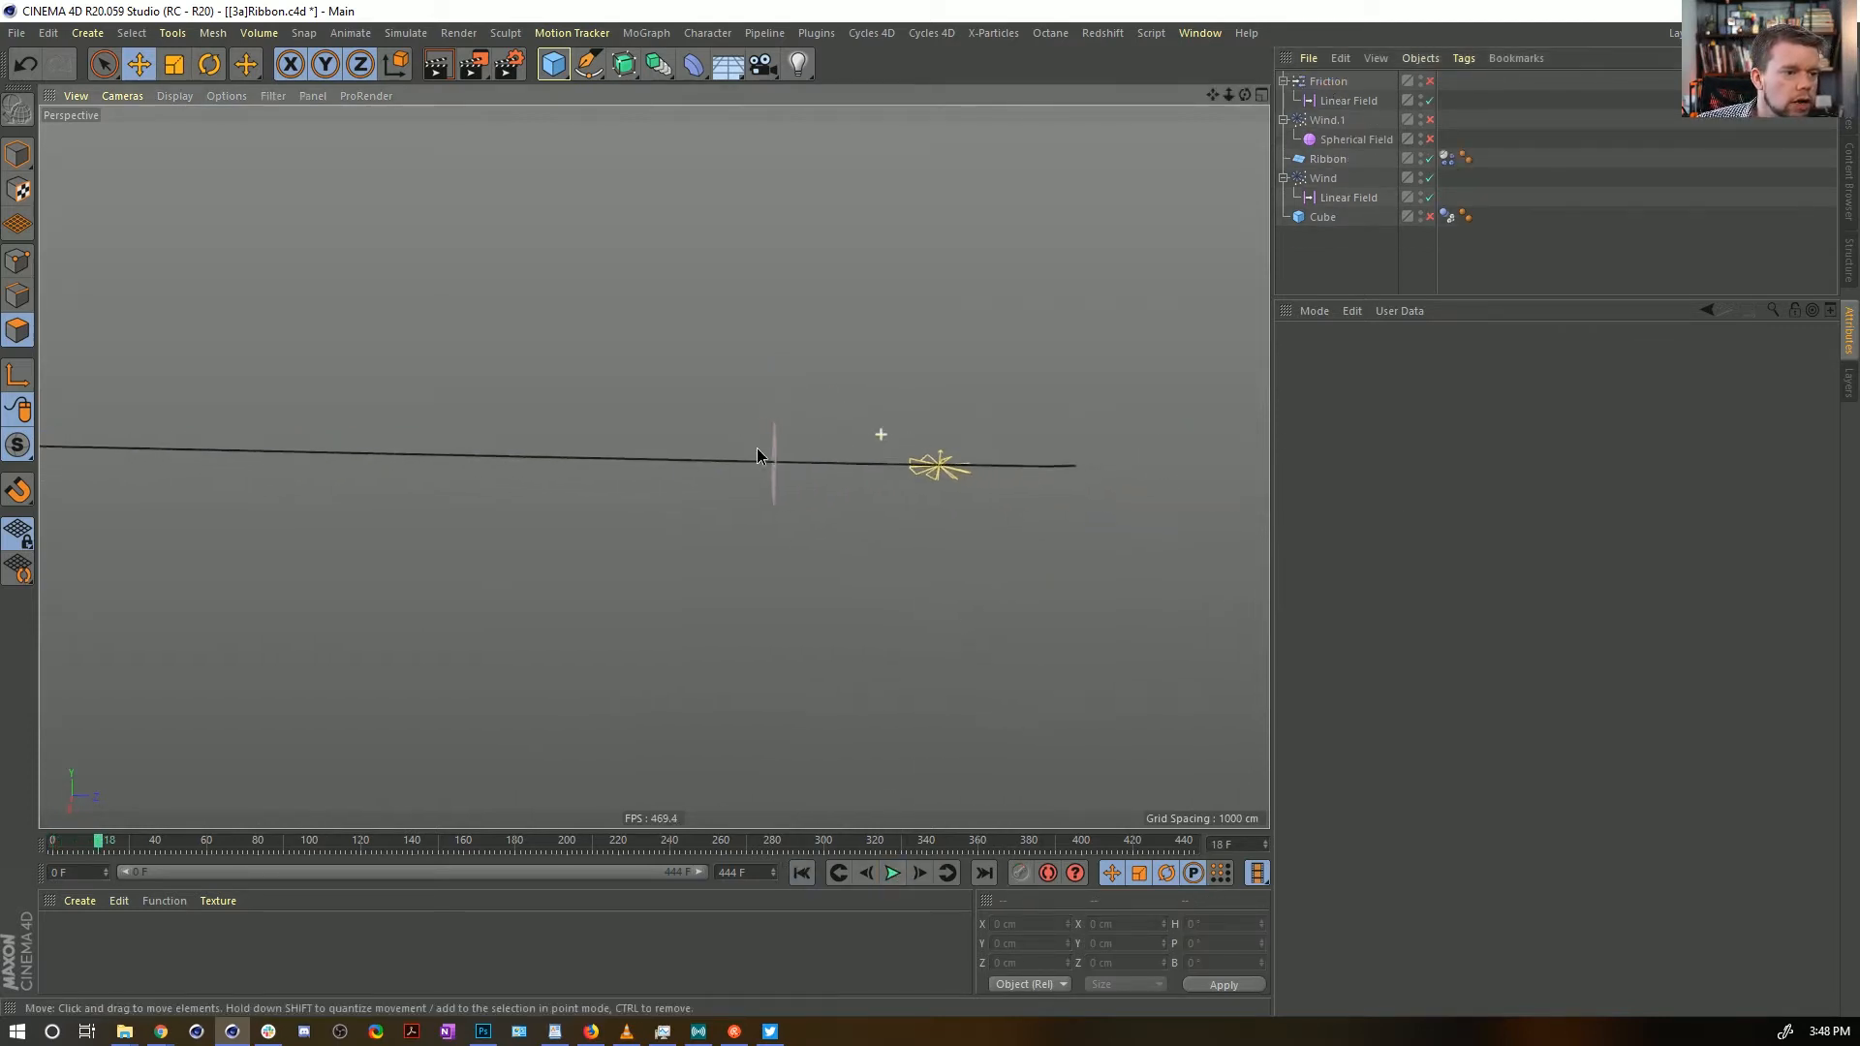
pyautogui.click(892, 873)
pyautogui.keyDown('alt'); pyautogui.moveTo(1087, 540); pyautogui.dragTo(1012, 548, button='right'); pyautogui.keyUp('alt')
pyautogui.keyDown('alt'); pyautogui.moveTo(1090, 517); pyautogui.dragTo(350, 493, button='middle'); pyautogui.keyUp('alt')
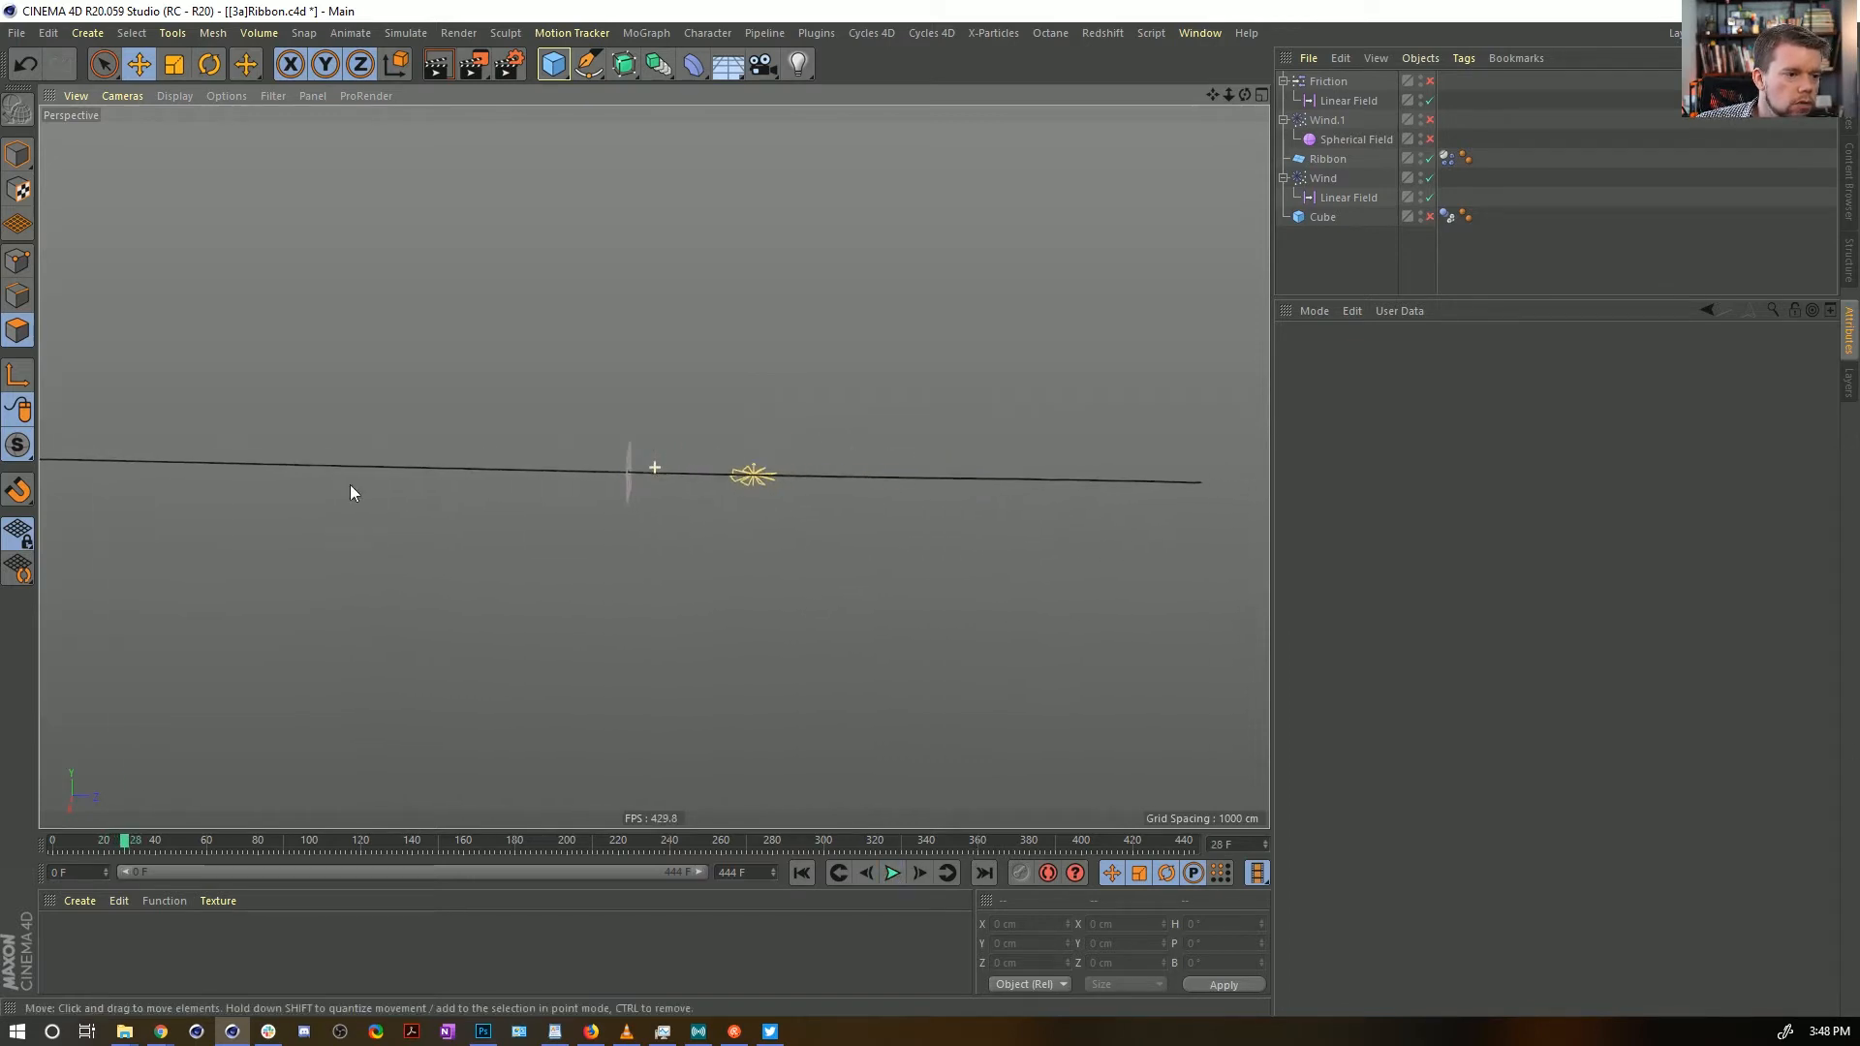
pyautogui.click(890, 877)
pyautogui.keyDown('alt'); pyautogui.moveTo(1120, 515); pyautogui.dragTo(369, 643, button='right'); pyautogui.keyUp('alt')
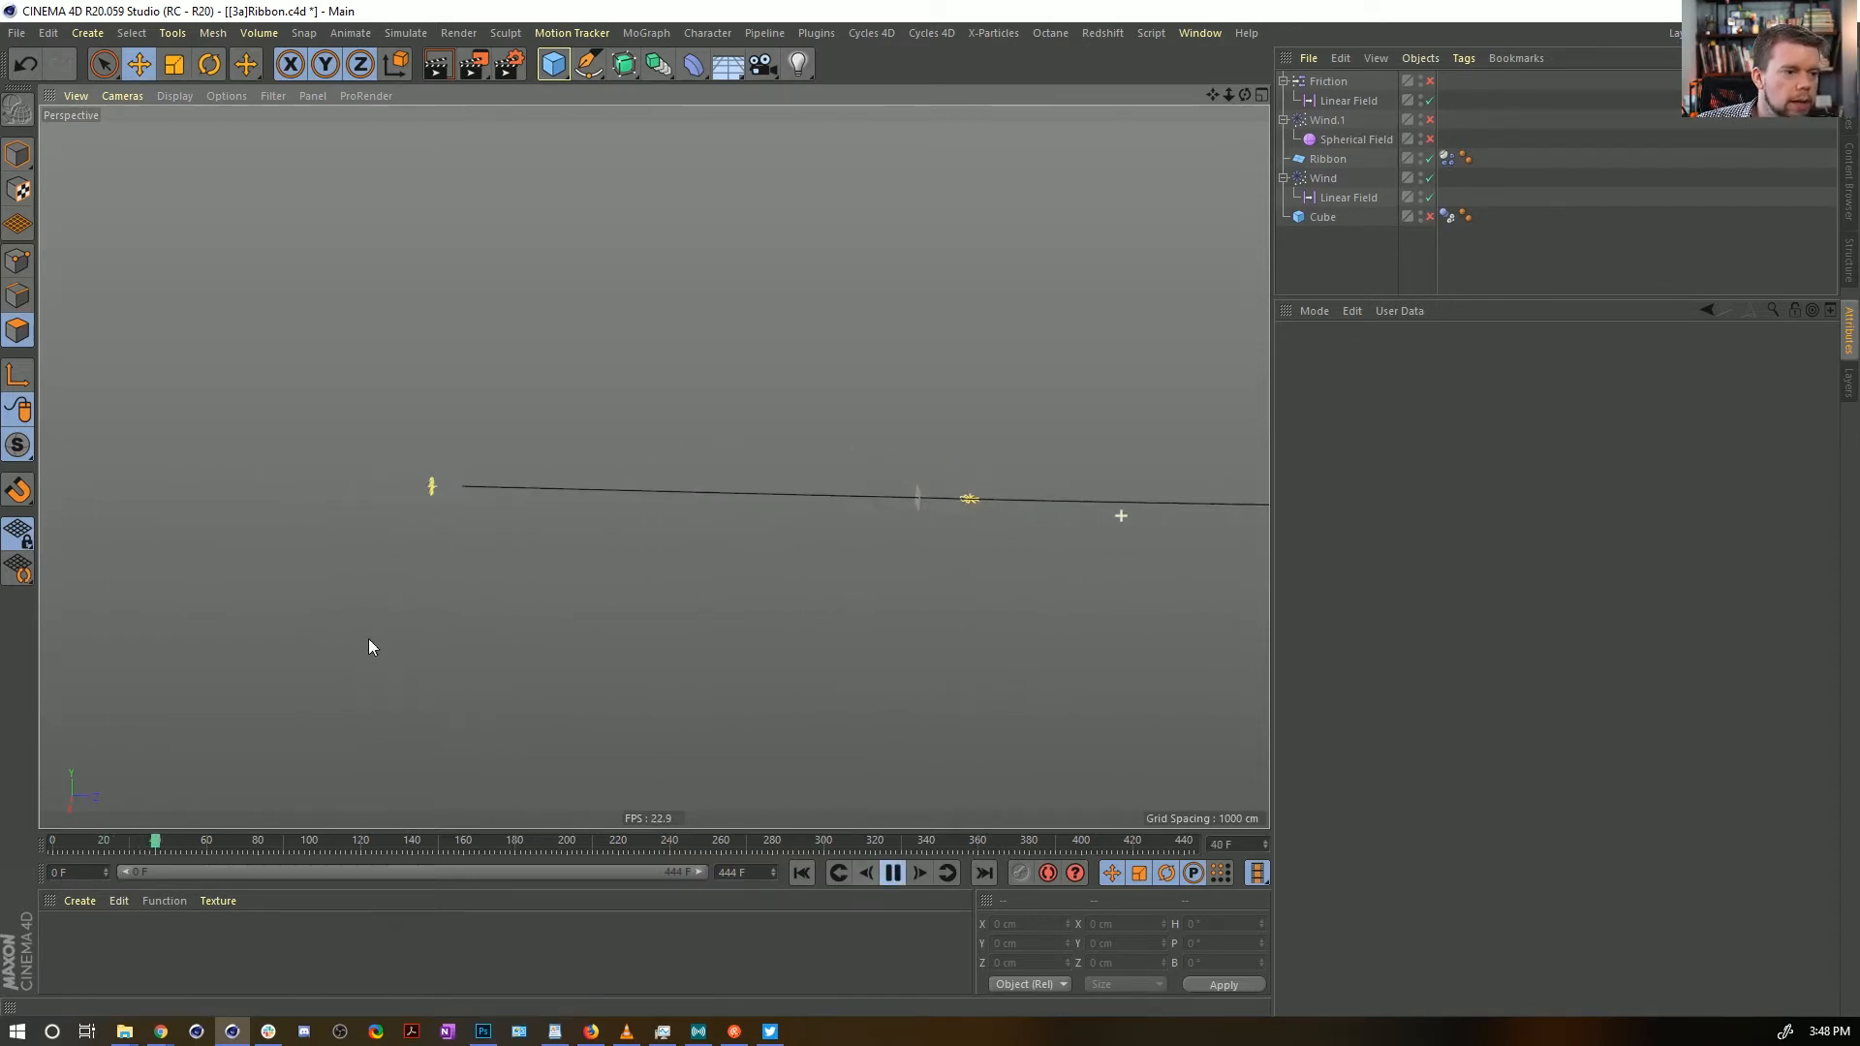
pyautogui.click(801, 873)
pyautogui.click(891, 874)
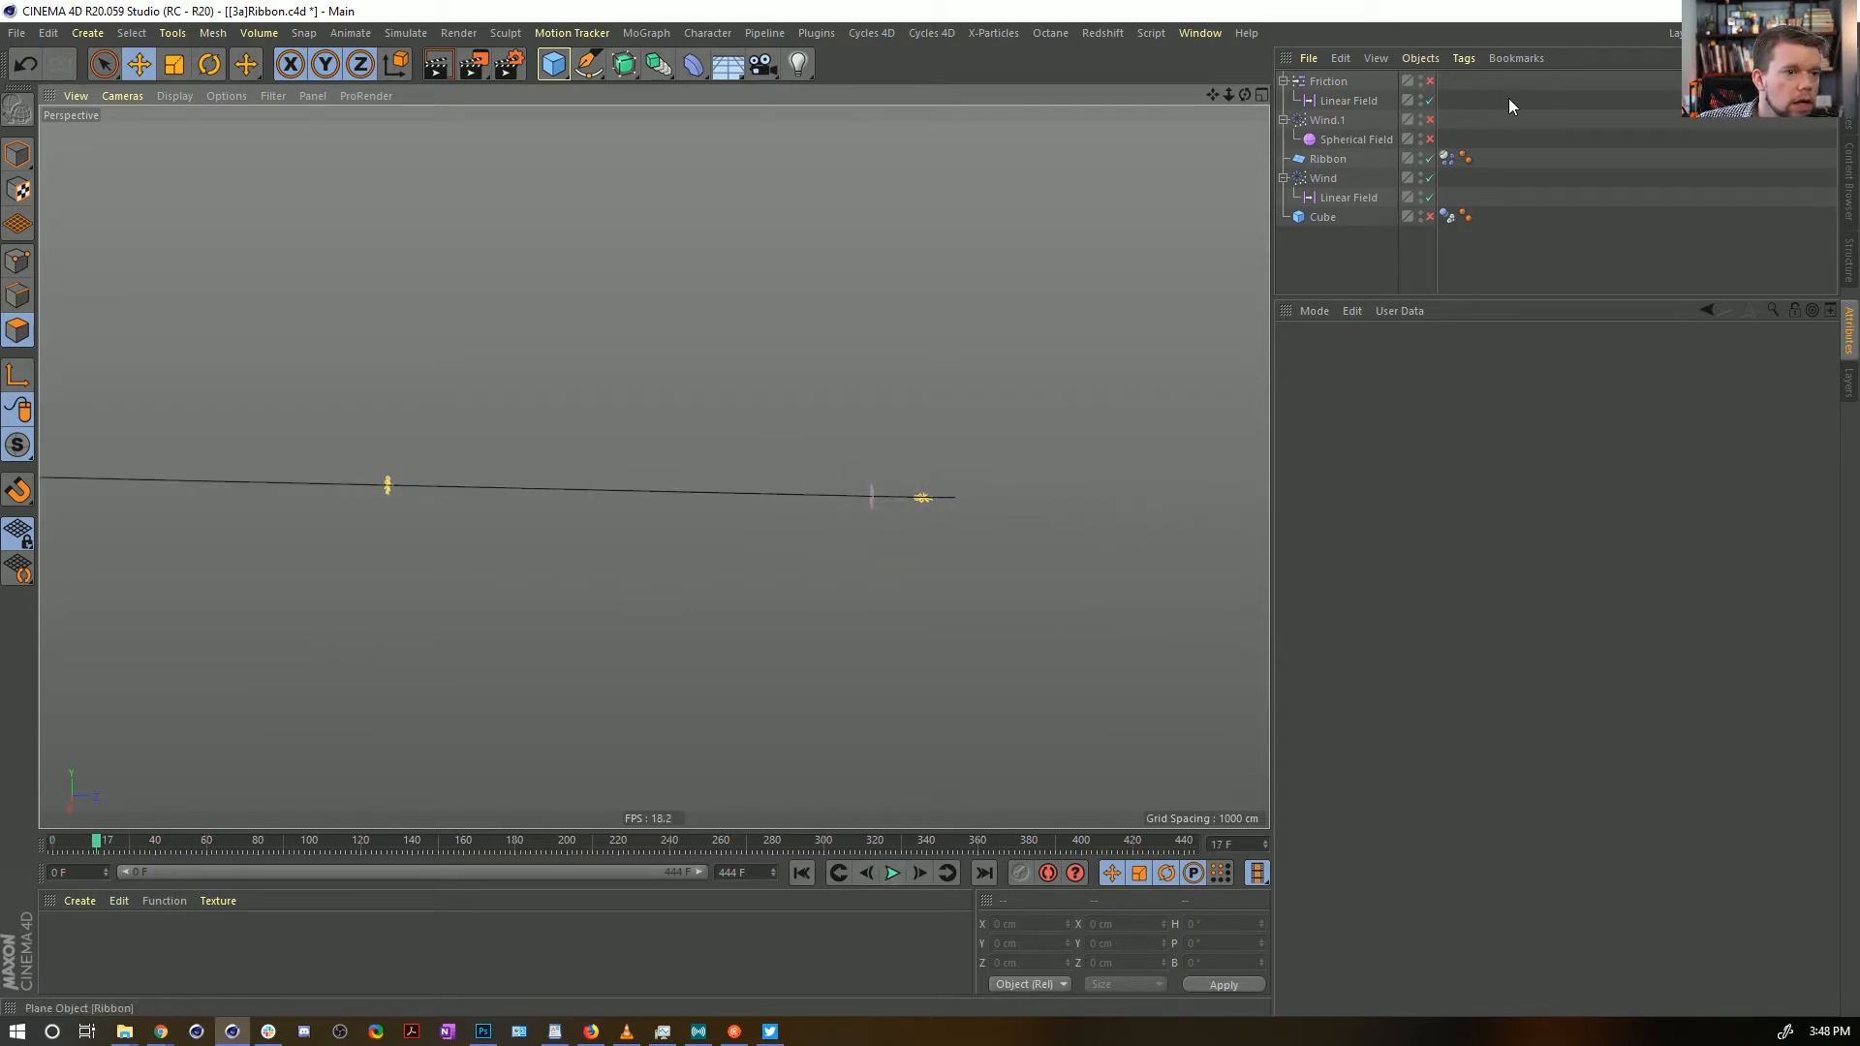
# Enable the Friction object, replay the simulation from the first frame and inspect the ribbon beyond the linear field
pyautogui.click(1430, 81)
pyautogui.click(810, 881)
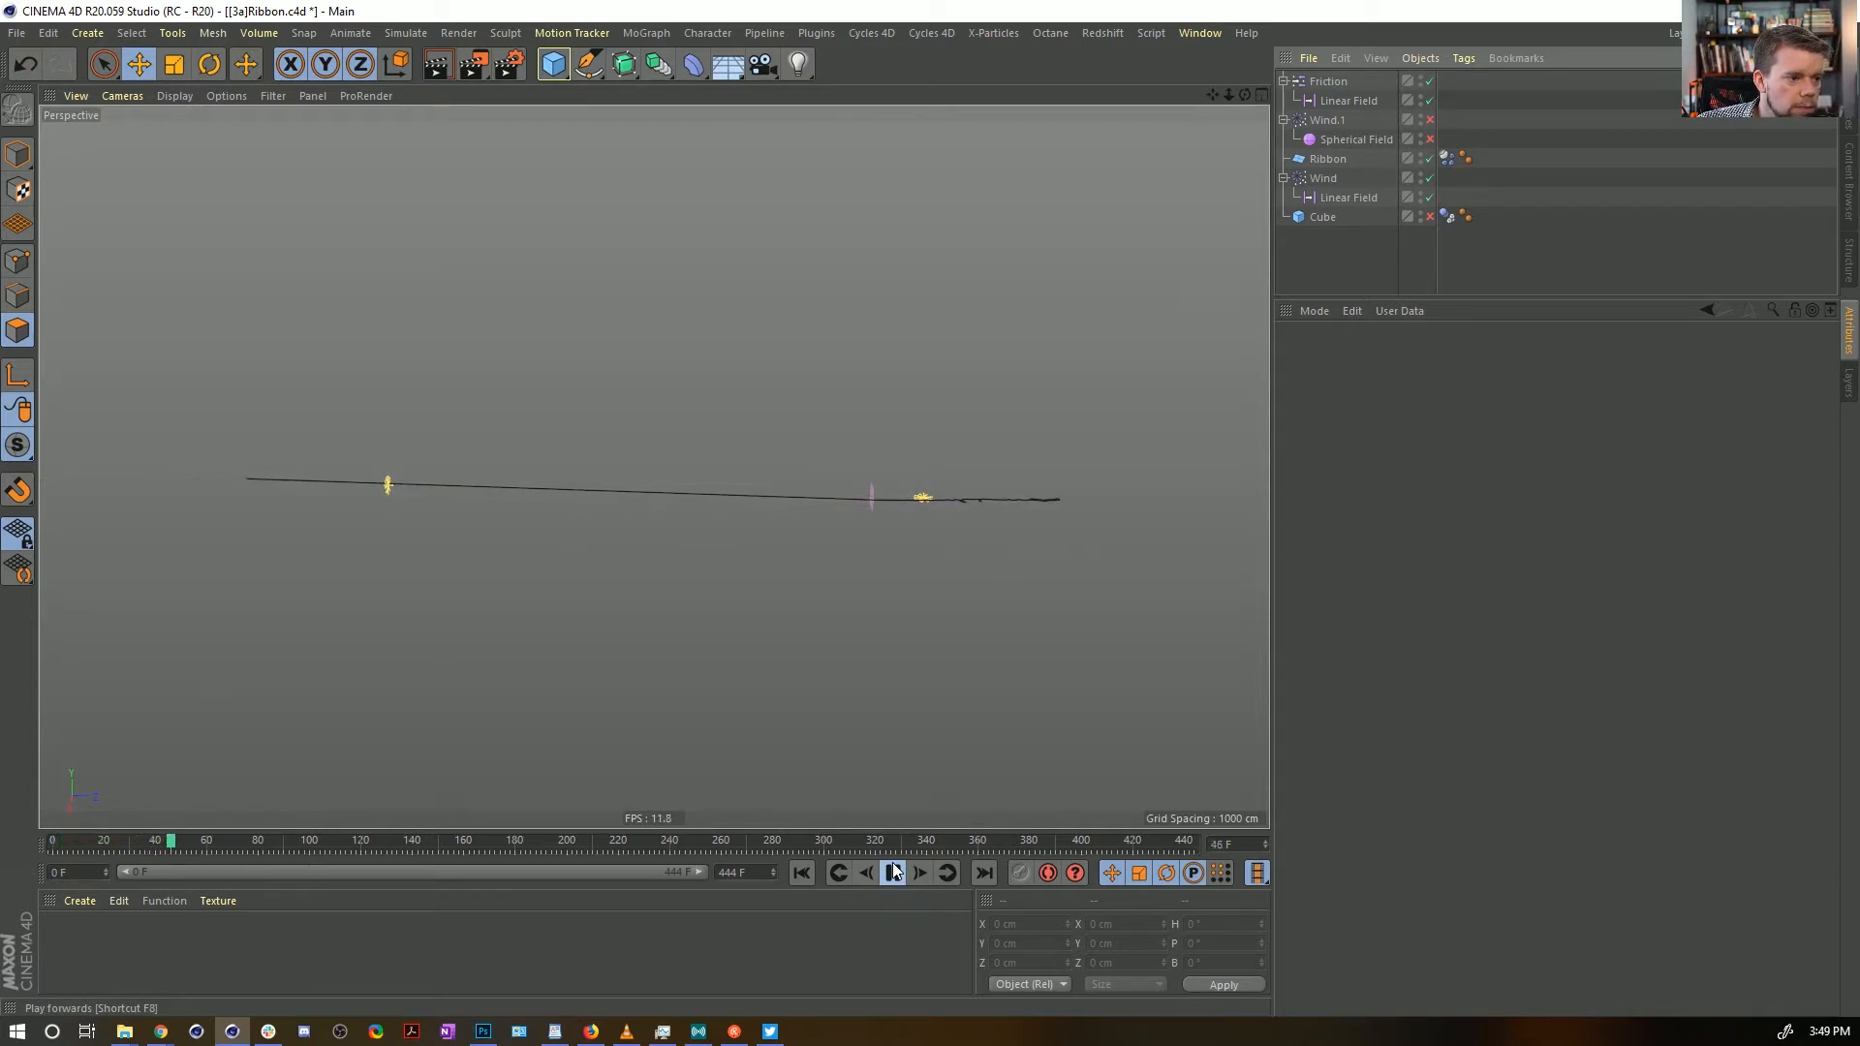
pyautogui.click(893, 871)
pyautogui.keyDown('alt'); pyautogui.moveTo(1215, 462); pyautogui.dragTo(1356, 460, button='right'); pyautogui.keyUp('alt')
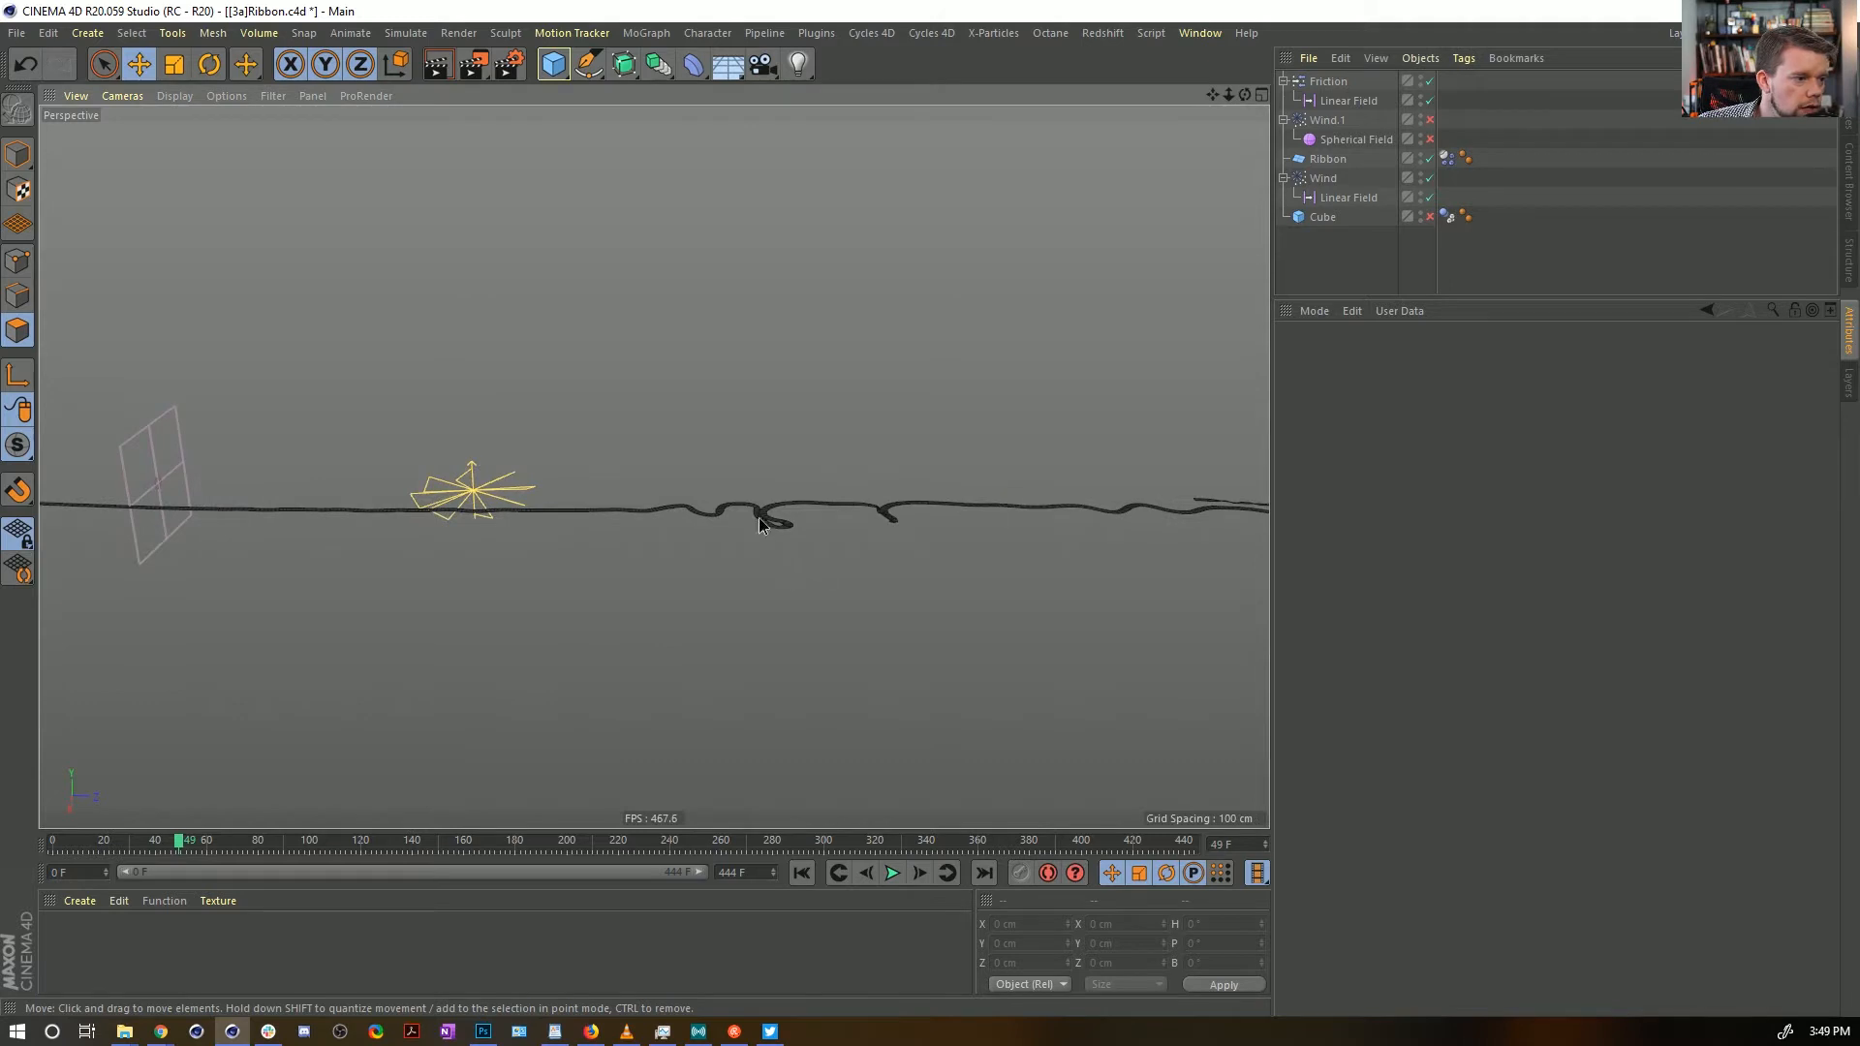
pyautogui.keyDown('alt'); pyautogui.moveTo(761, 524); pyautogui.dragTo(799, 613); pyautogui.keyUp('alt')
pyautogui.keyDown('alt'); pyautogui.moveTo(780, 532); pyautogui.dragTo(810, 449); pyautogui.keyUp('alt')
pyautogui.keyDown('alt'); pyautogui.moveTo(810, 449); pyautogui.dragTo(744, 492, button='right'); pyautogui.keyUp('alt')
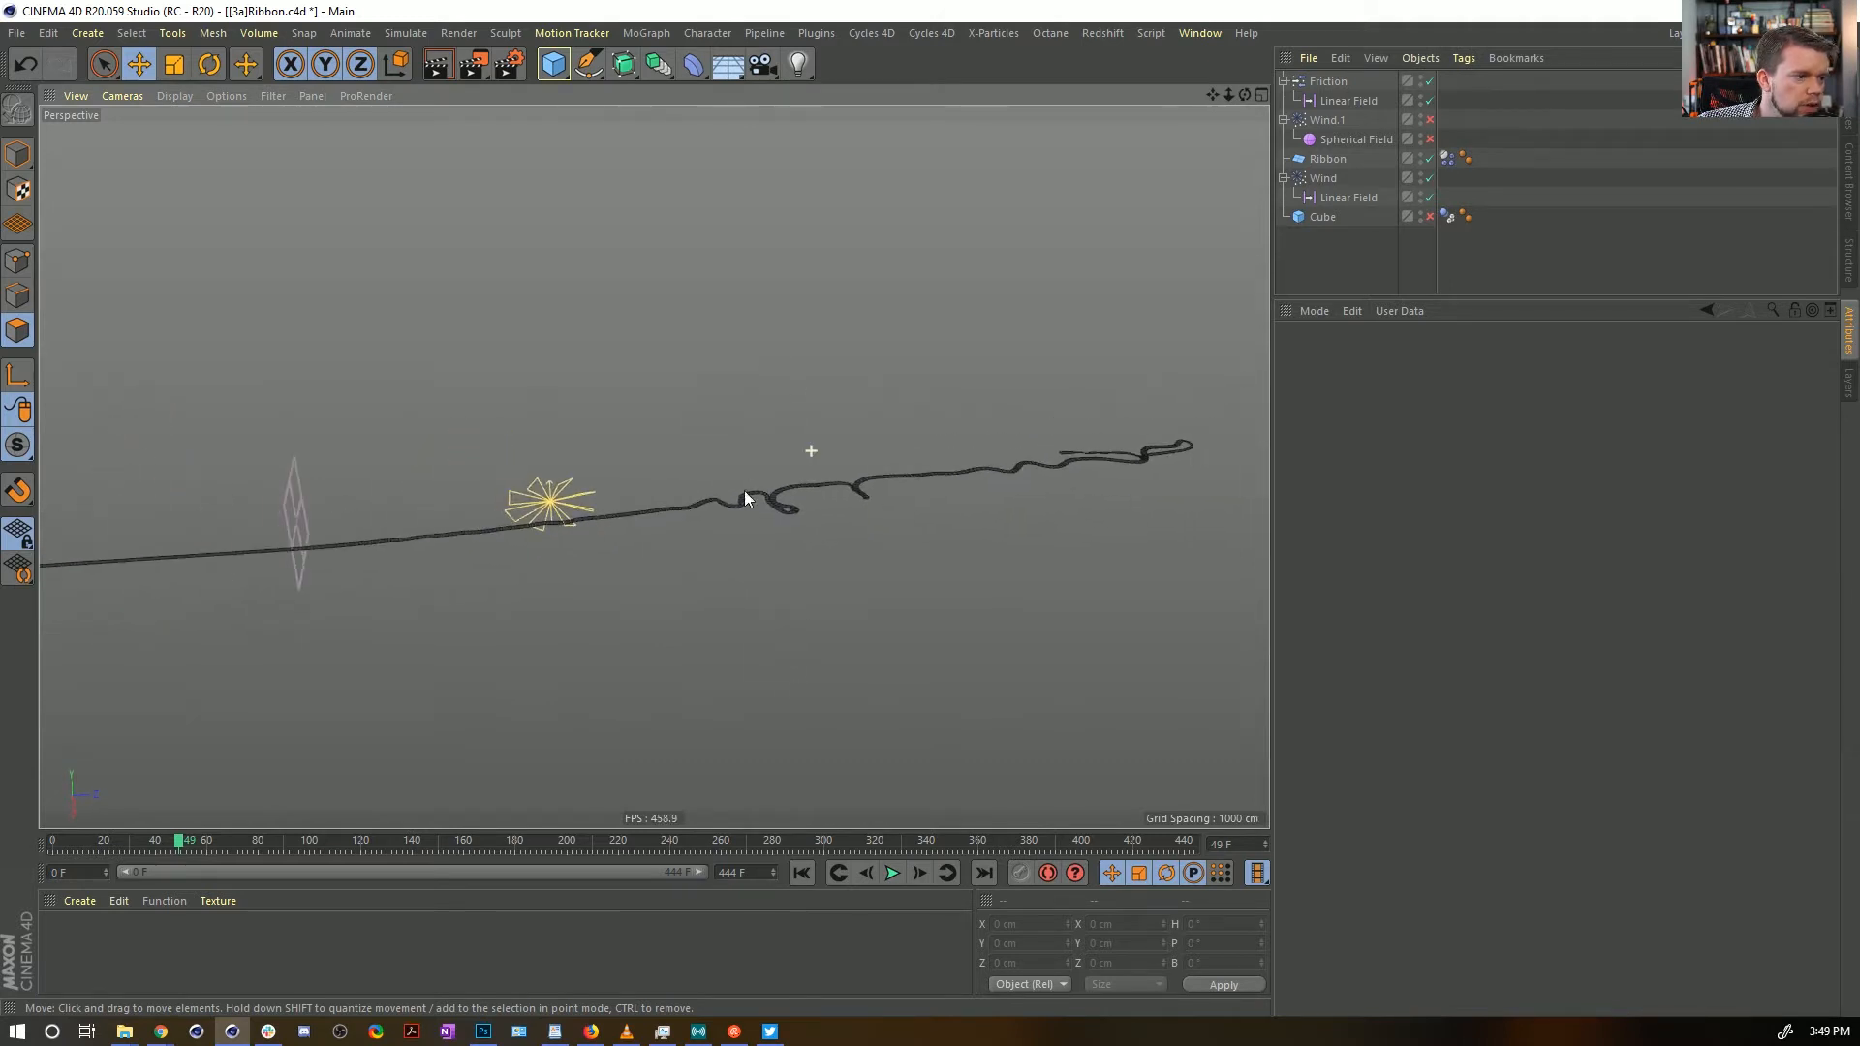
pyautogui.keyDown('alt'); pyautogui.moveTo(744, 542); pyautogui.dragTo(856, 627, button='middle'); pyautogui.keyUp('alt')
pyautogui.keyDown('alt'); pyautogui.moveTo(856, 627); pyautogui.dragTo(840, 566); pyautogui.keyUp('alt')
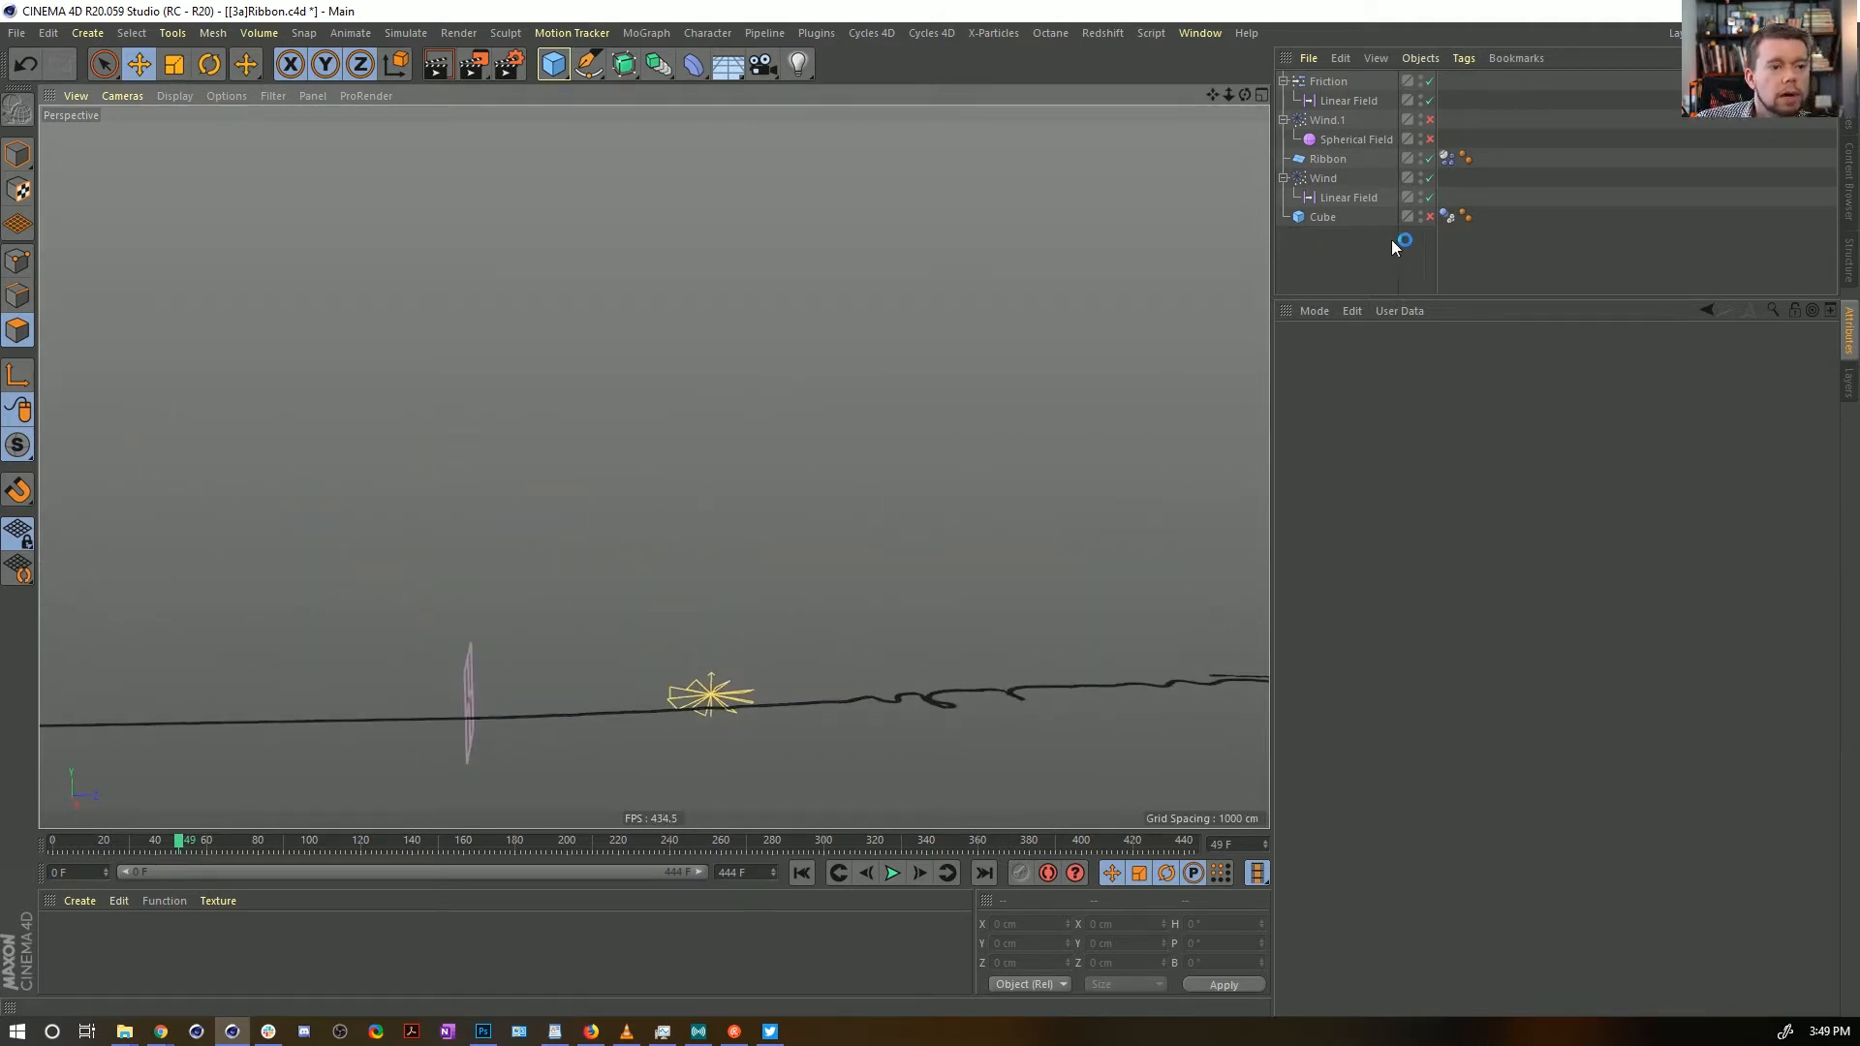
# Set the aerodynamic Drag to 0% in the Ribbon's Dynamics Body tag
pyautogui.click(1361, 199)
pyautogui.click(1324, 179)
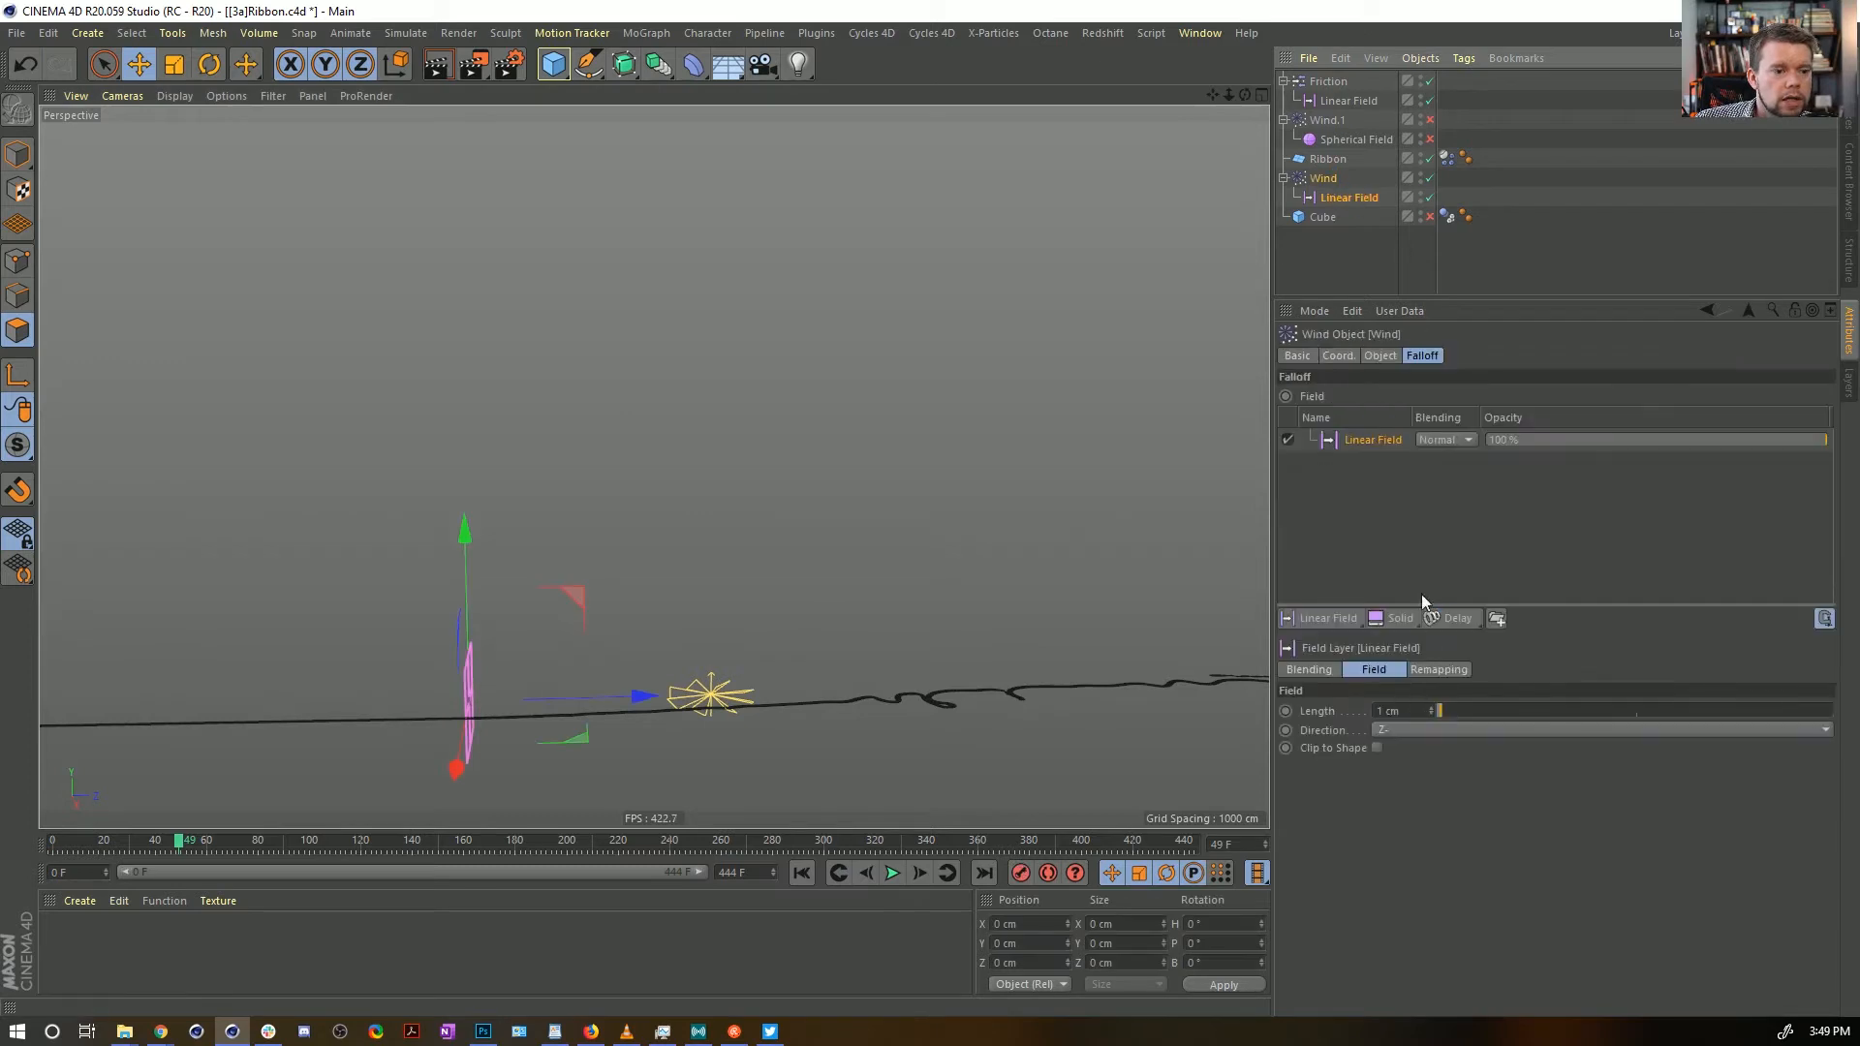
pyautogui.click(1445, 158)
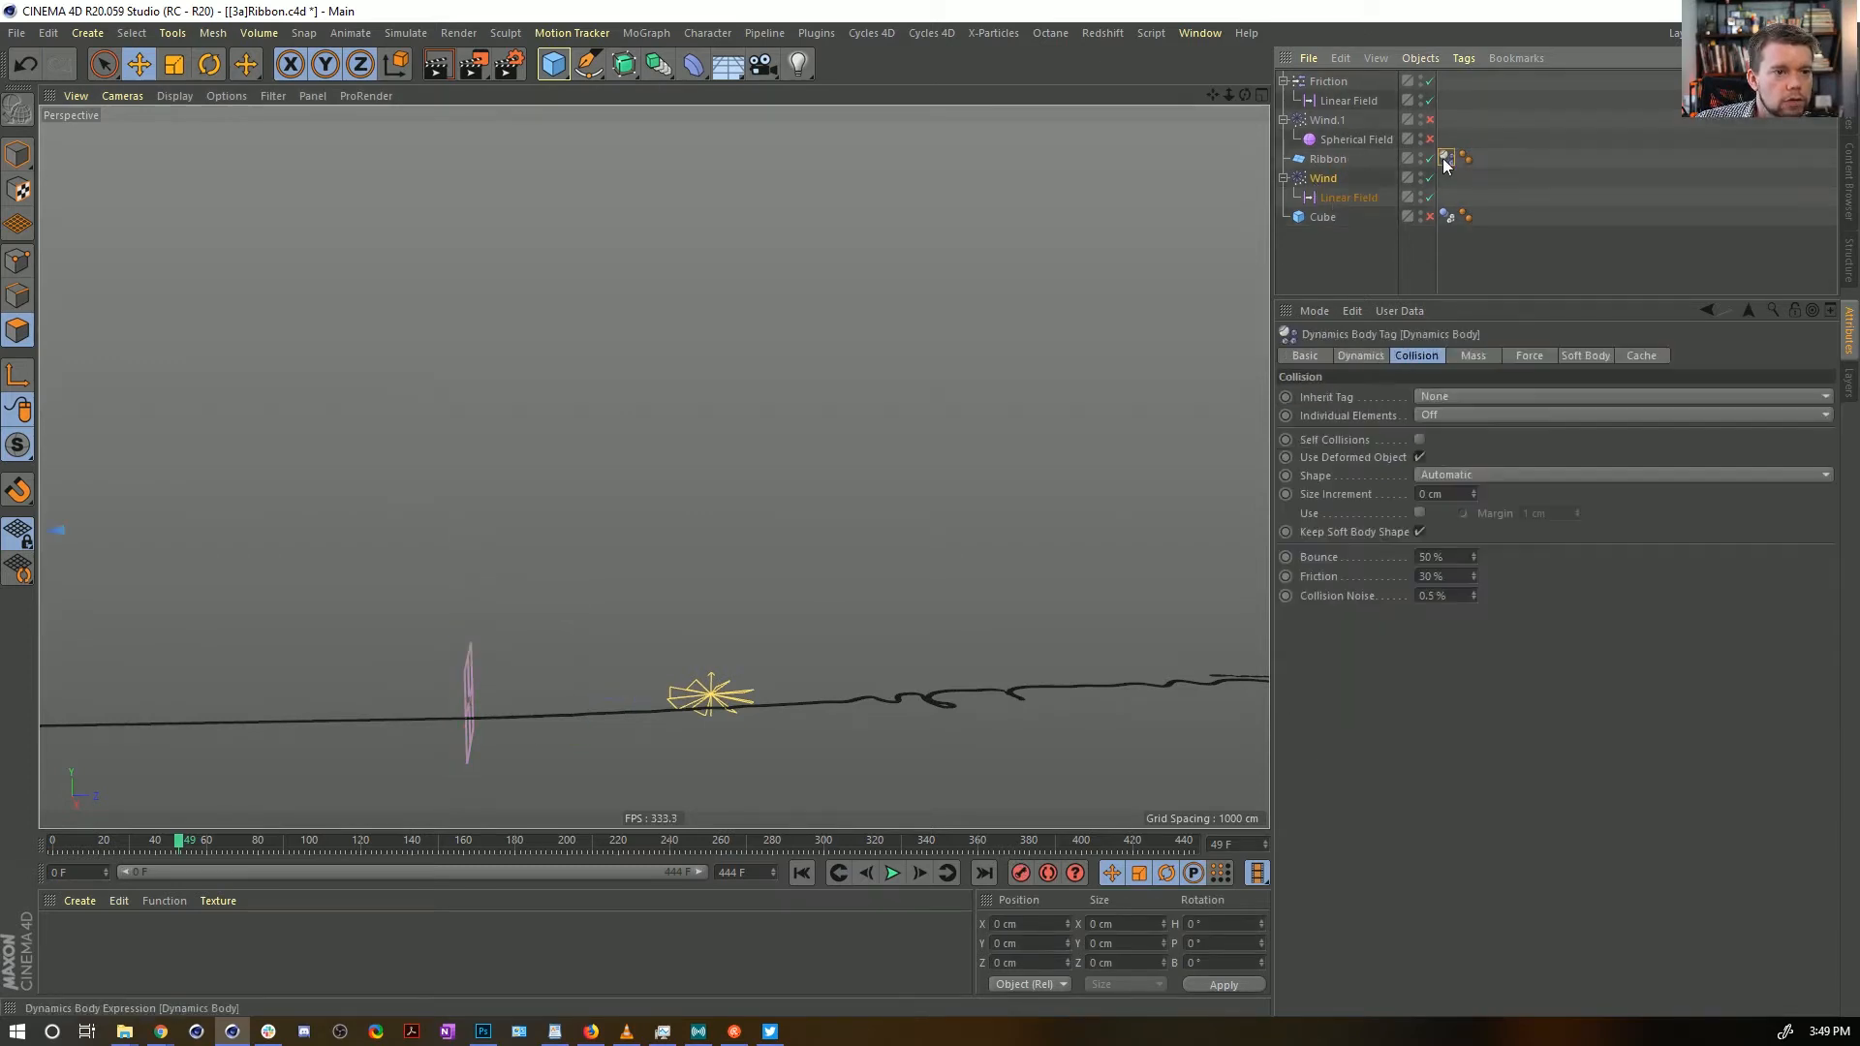
pyautogui.click(1526, 356)
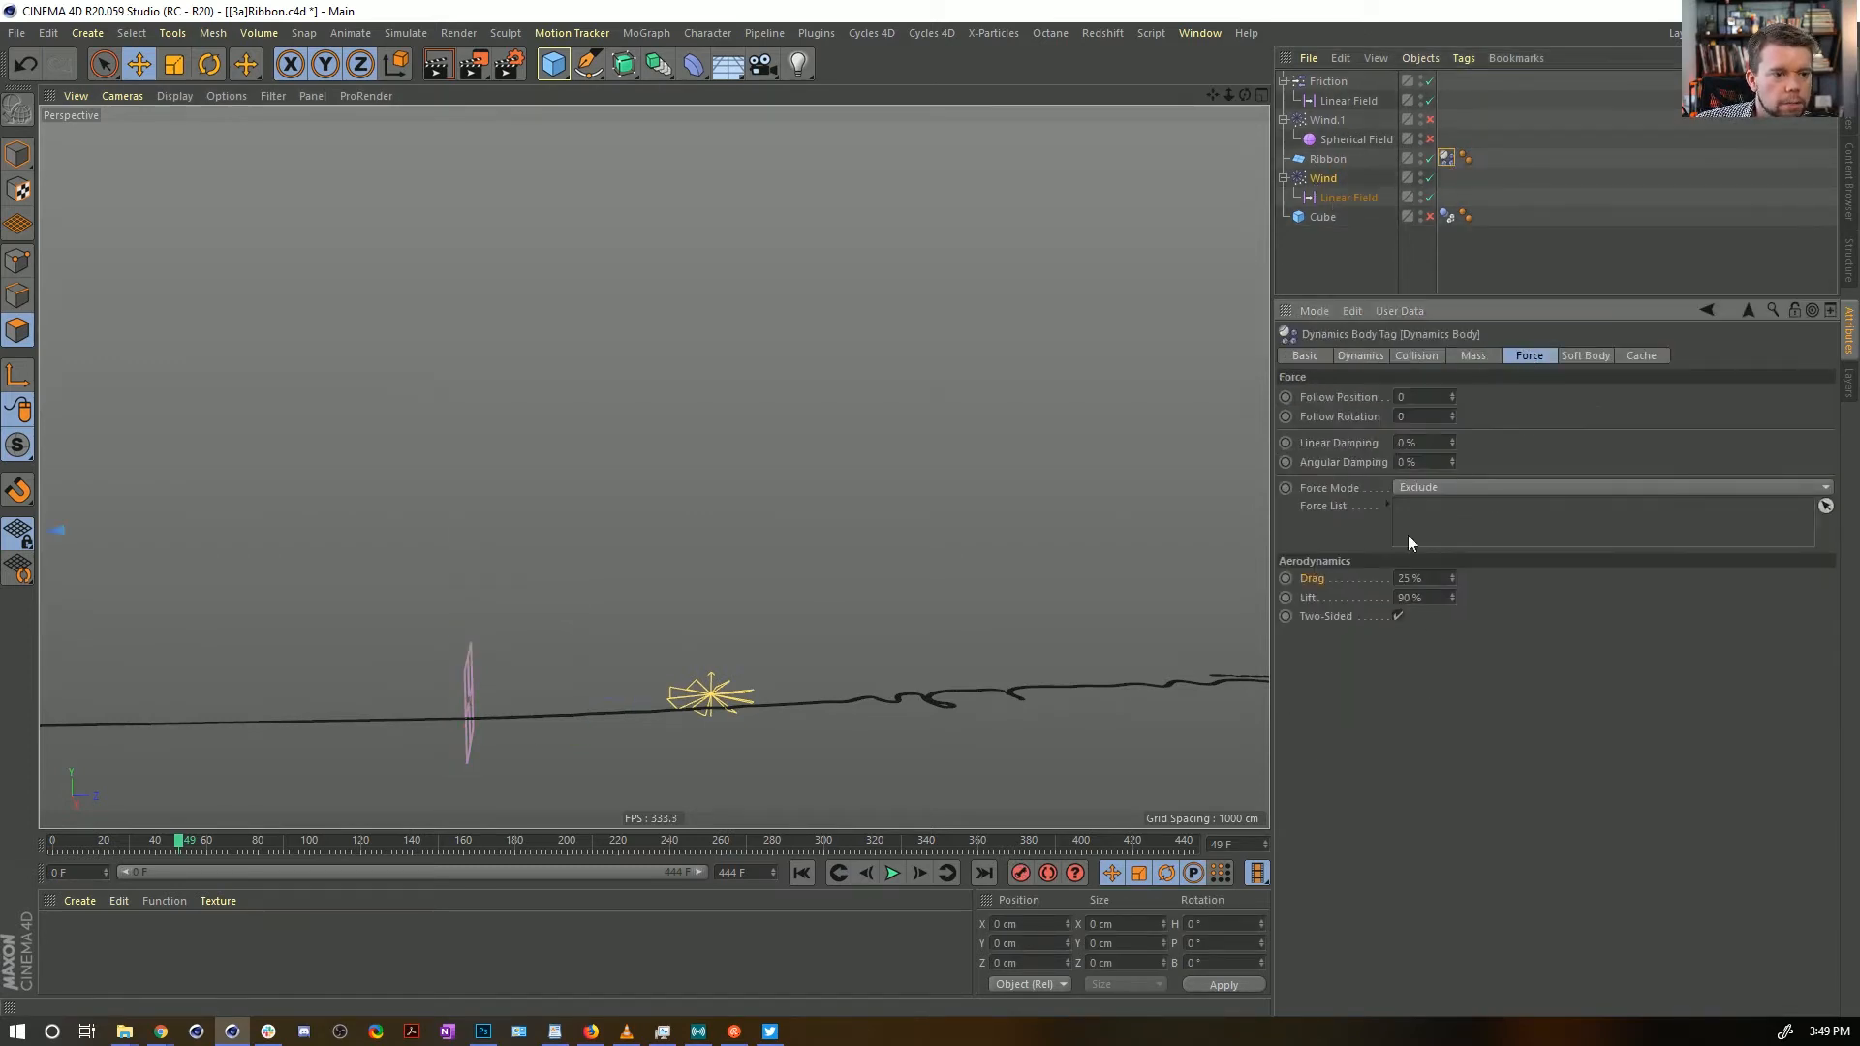
pyautogui.moveTo(1412, 579); pyautogui.dragTo(1344, 583)
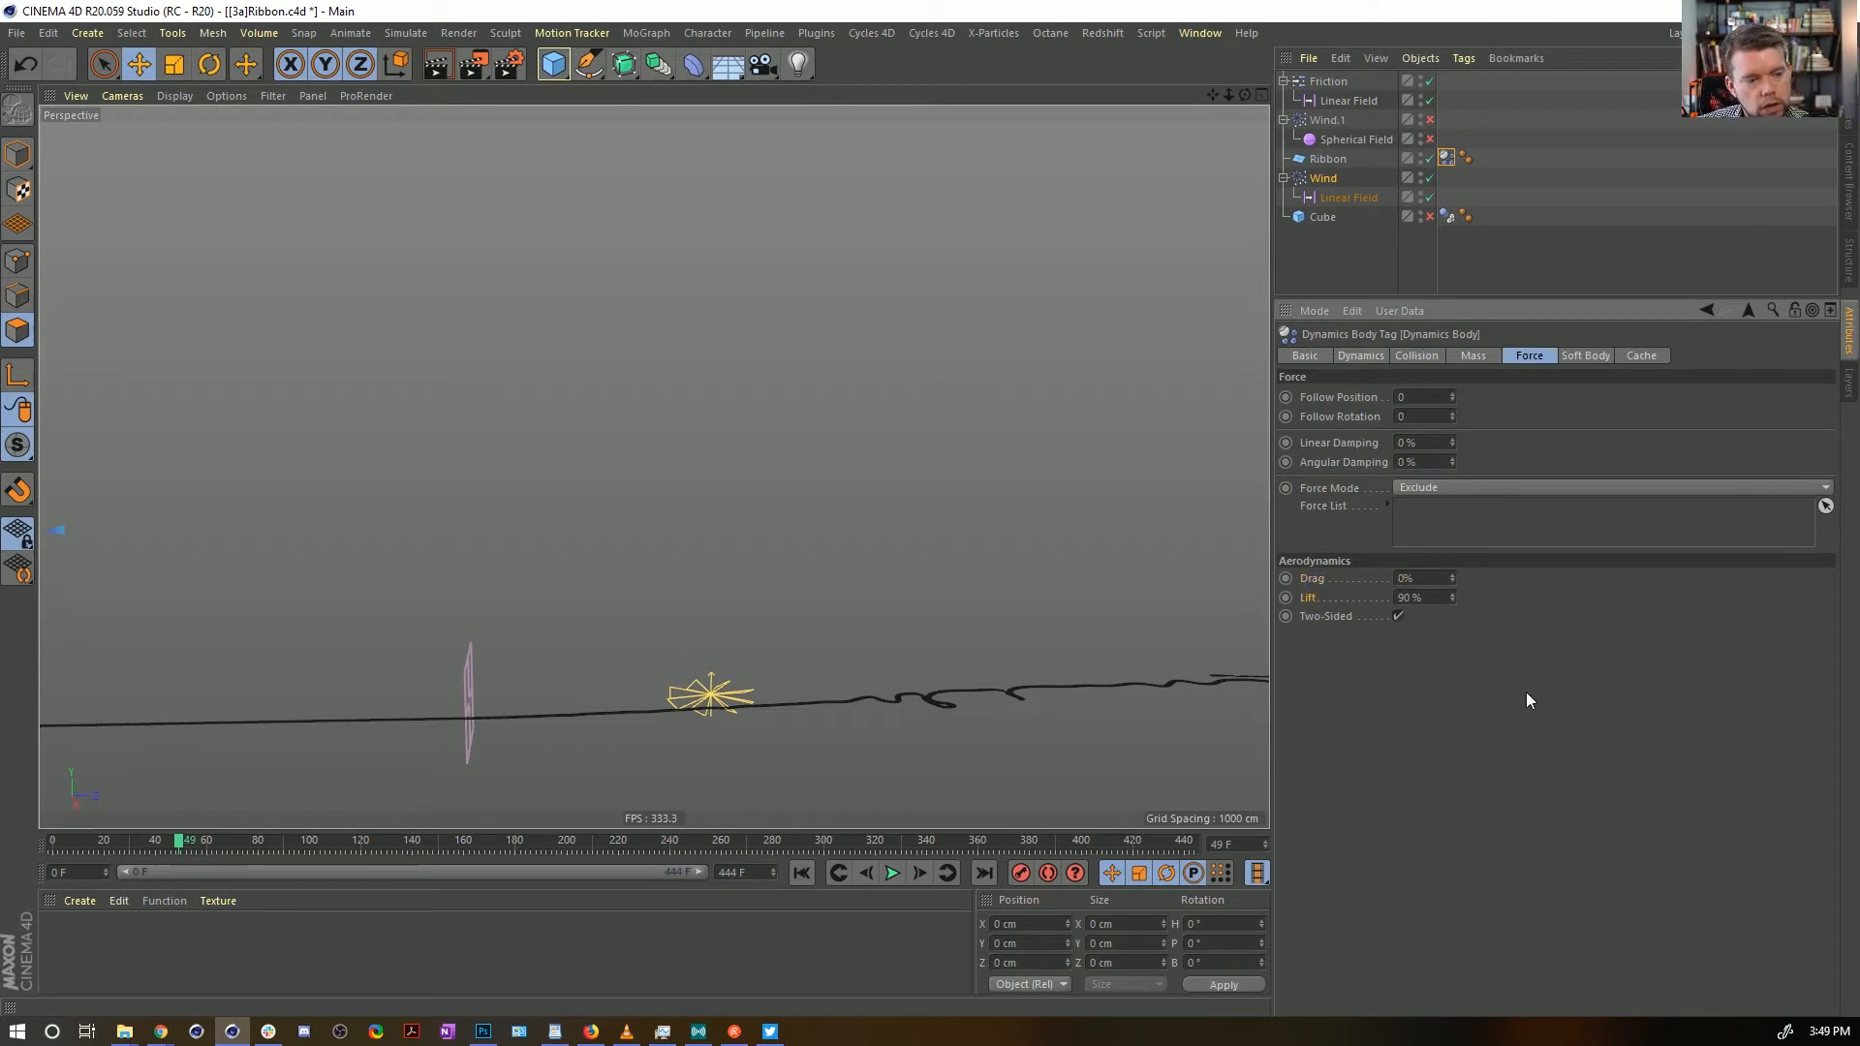
# Re-enable Wind.1 and its Spherical Field while running the simulation from the first frame, and examine the ribbon's shape
pyautogui.click(801, 872)
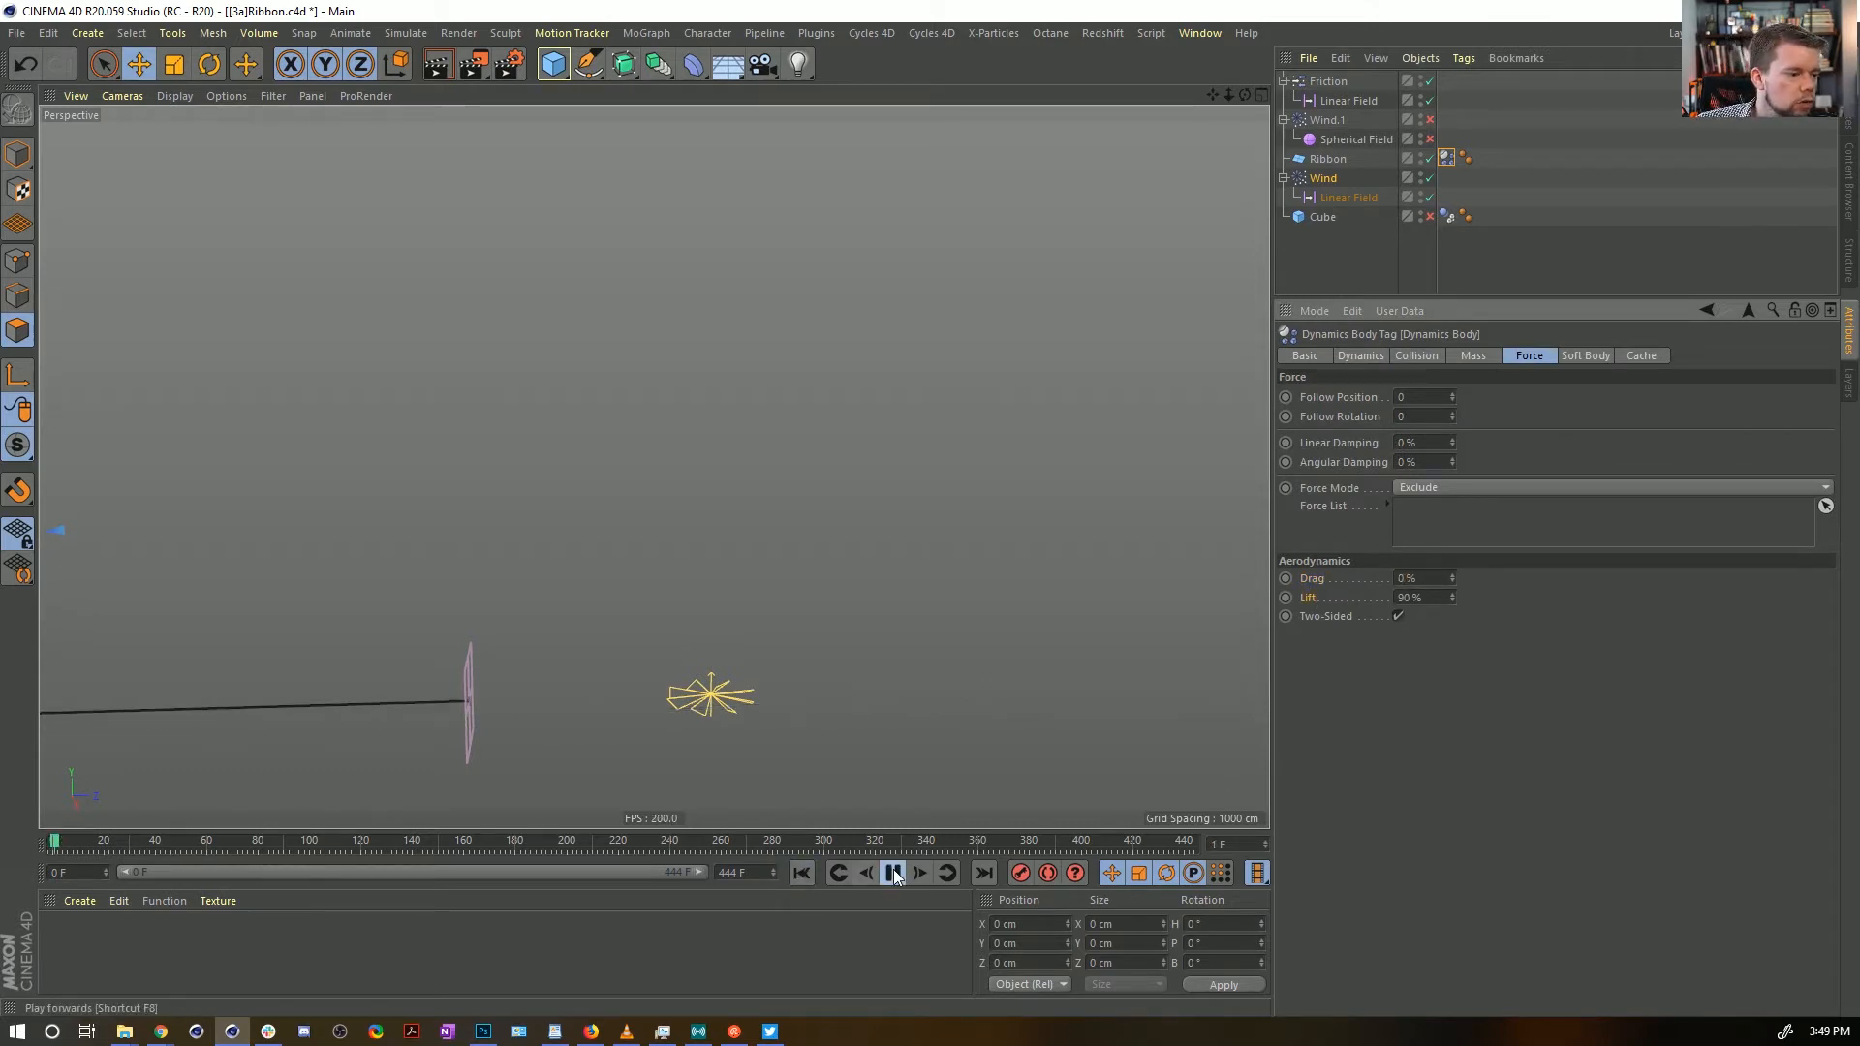
pyautogui.click(893, 873)
pyautogui.click(1429, 119)
pyautogui.click(1429, 139)
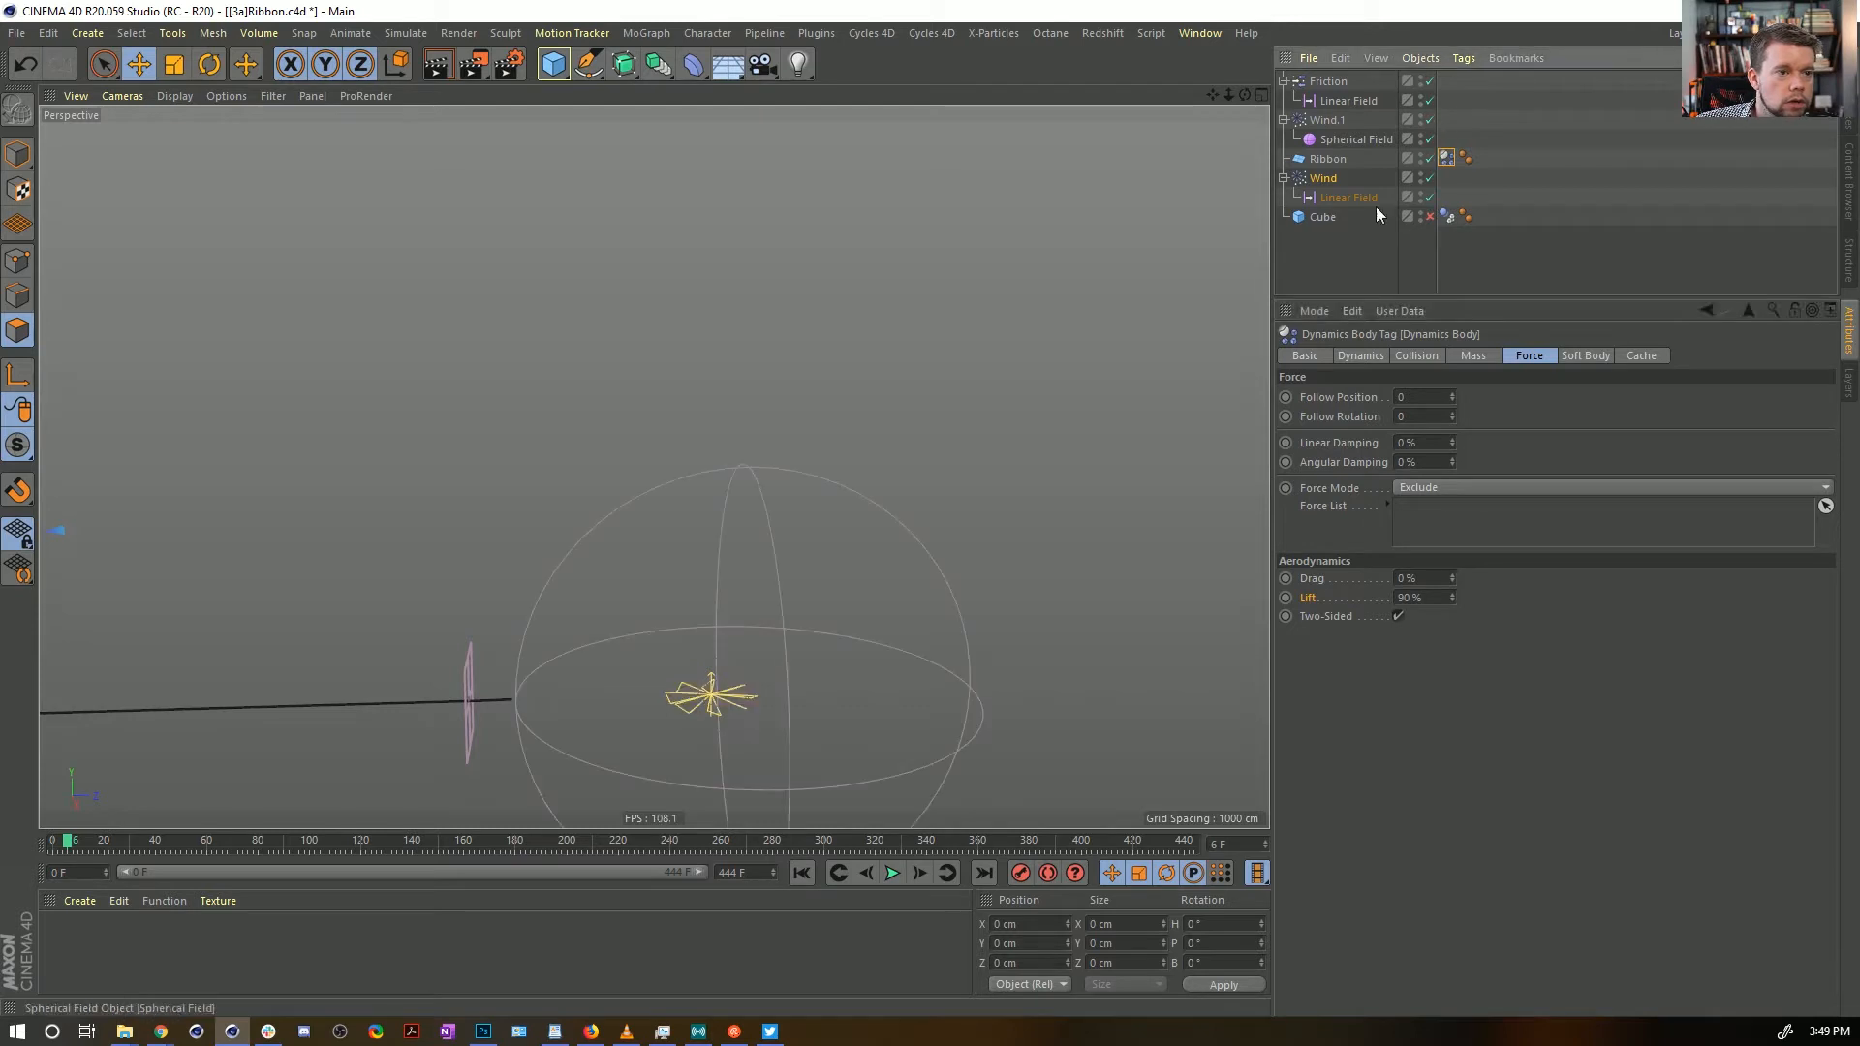
pyautogui.click(893, 873)
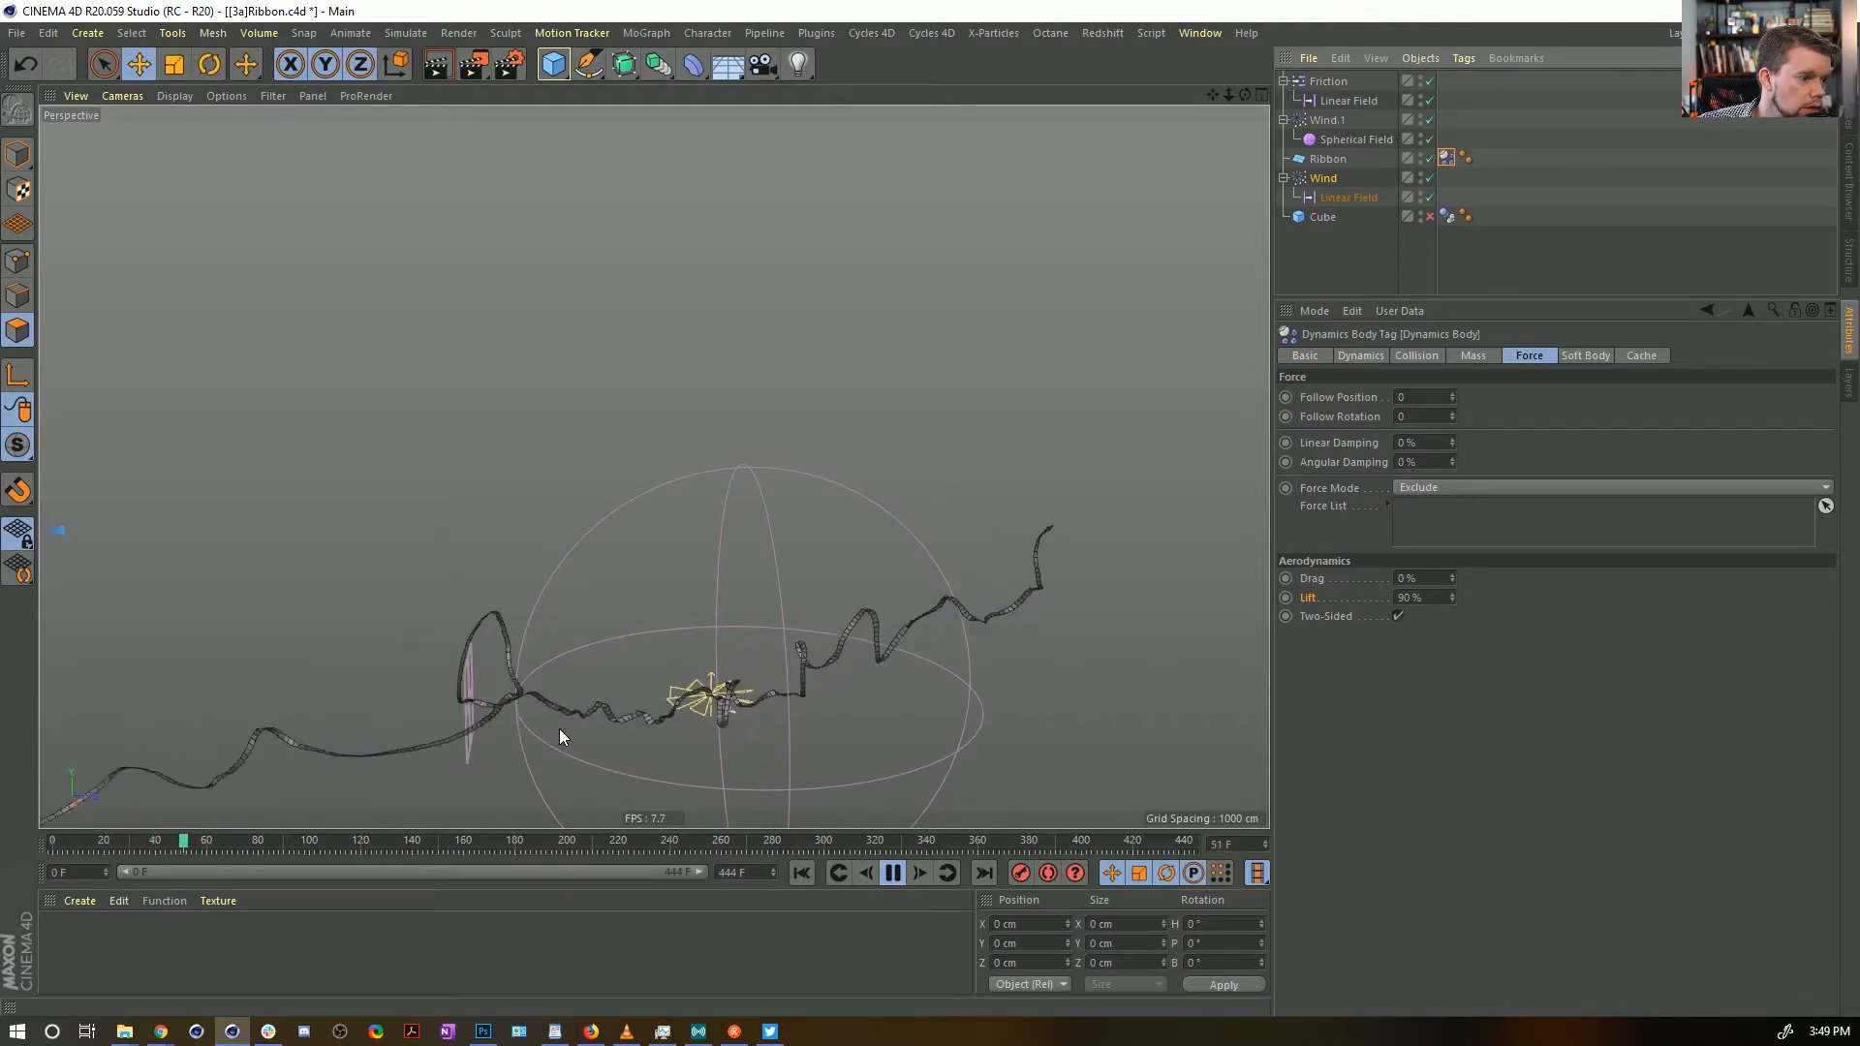
pyautogui.click(891, 875)
pyautogui.scroll(-5, 496, 746)
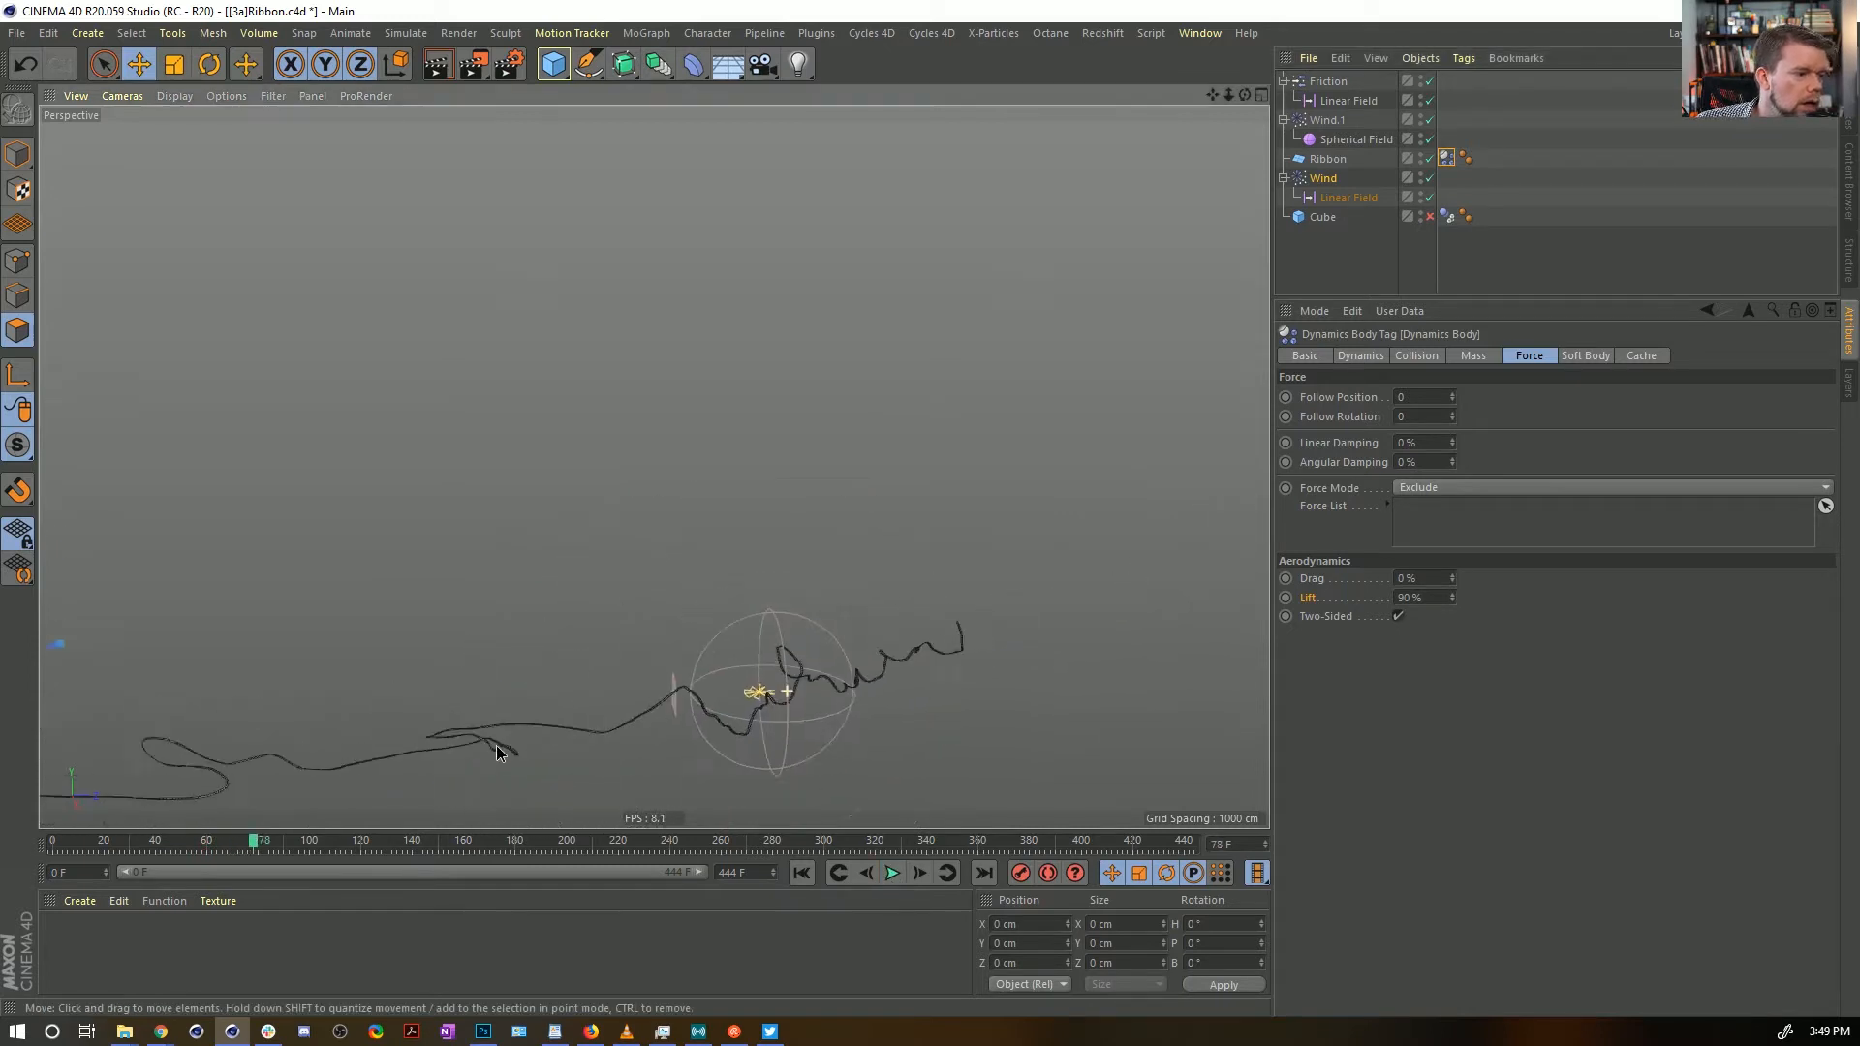
pyautogui.keyDown('alt'); pyautogui.moveTo(496, 745); pyautogui.dragTo(681, 772); pyautogui.keyUp('alt')
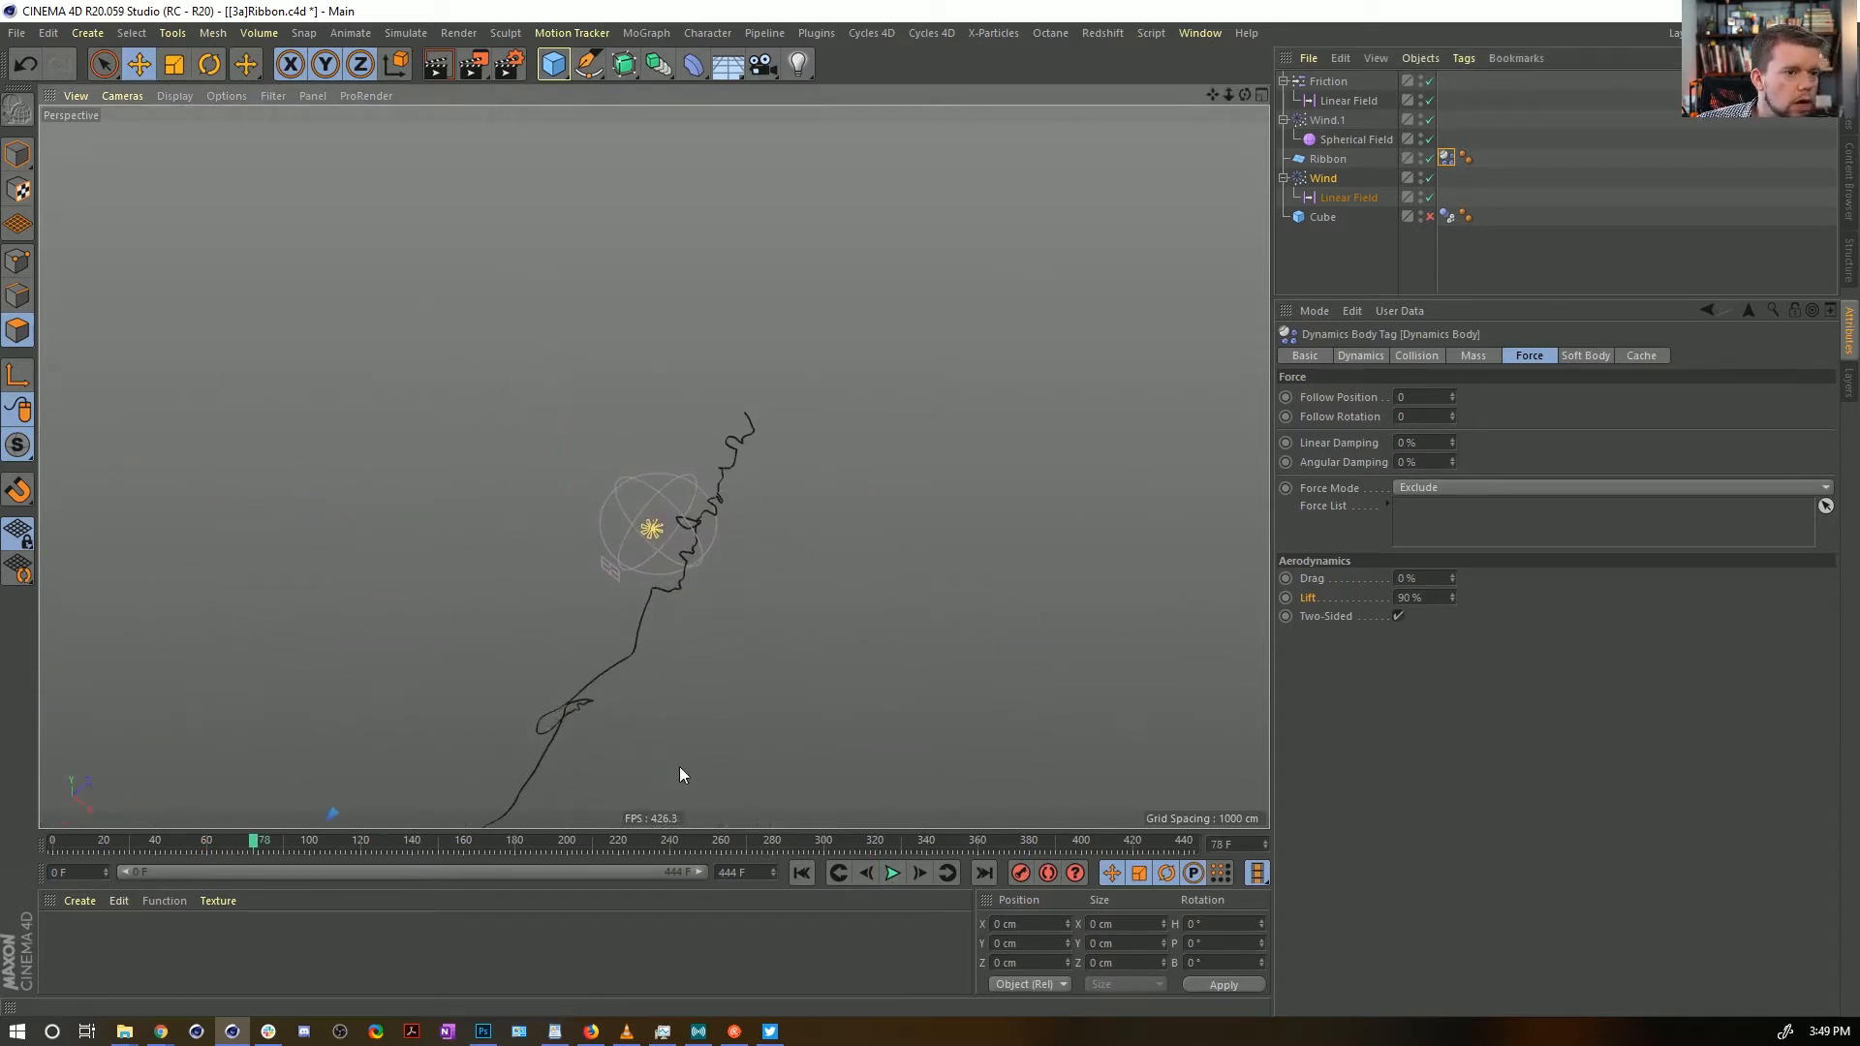
# Select the Wind object and replay the simulation from the start while viewing the ribbon from above
pyautogui.click(1321, 180)
pyautogui.keyDown('alt'); pyautogui.moveTo(783, 554); pyautogui.dragTo(977, 550); pyautogui.keyUp('alt')
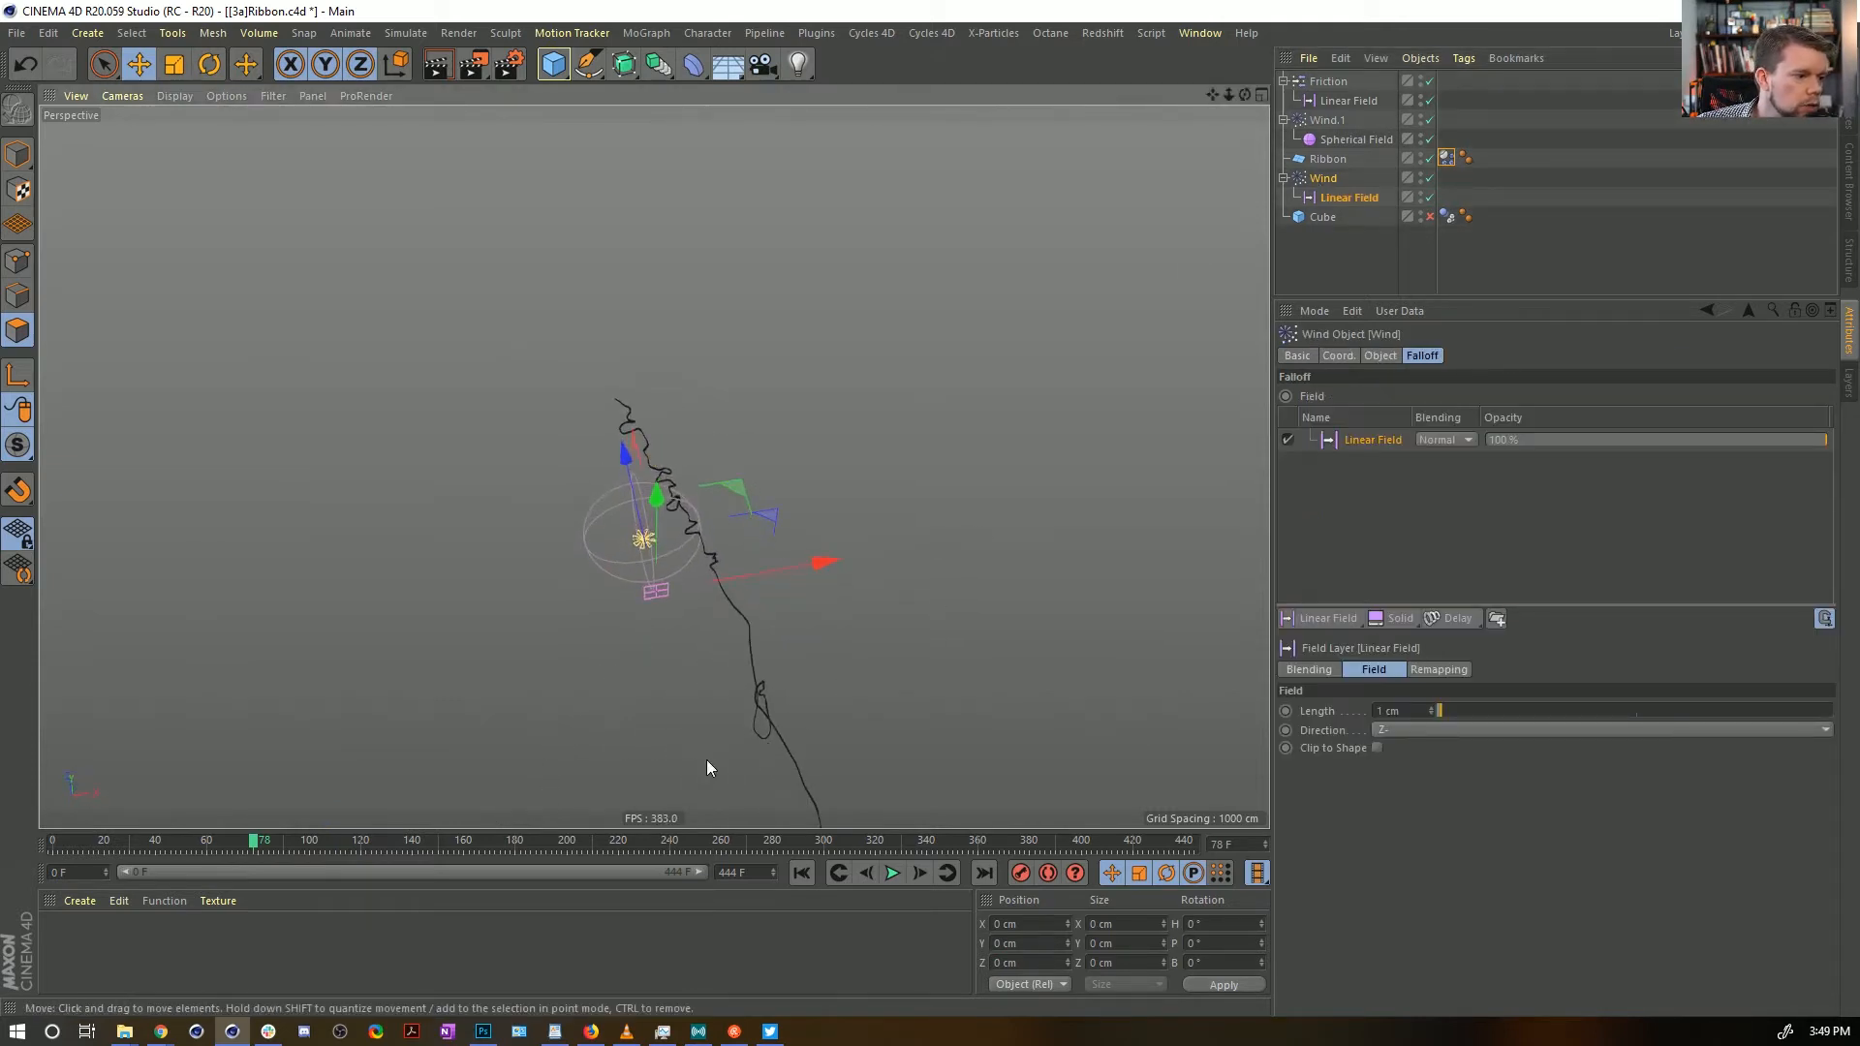
pyautogui.keyDown('alt'); pyautogui.moveTo(656, 498); pyautogui.dragTo(647, 573); pyautogui.keyUp('alt')
pyautogui.click(801, 873)
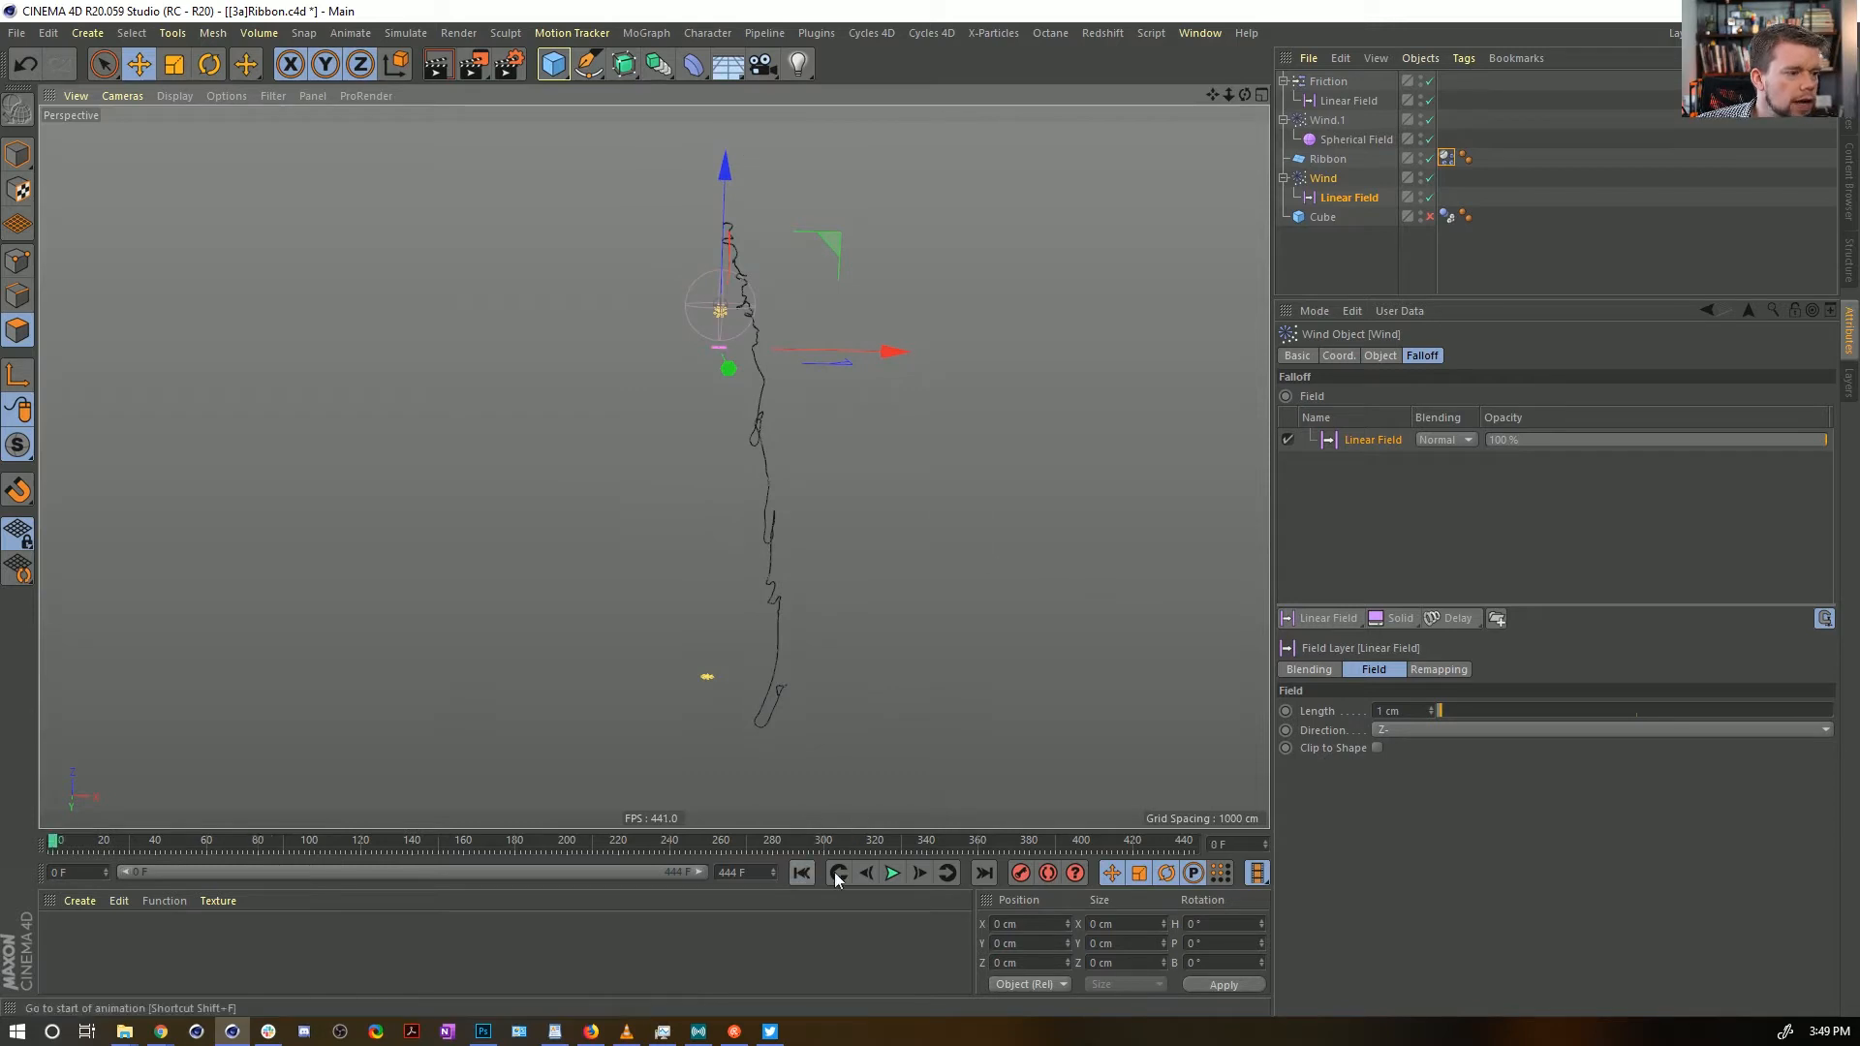
pyautogui.click(893, 873)
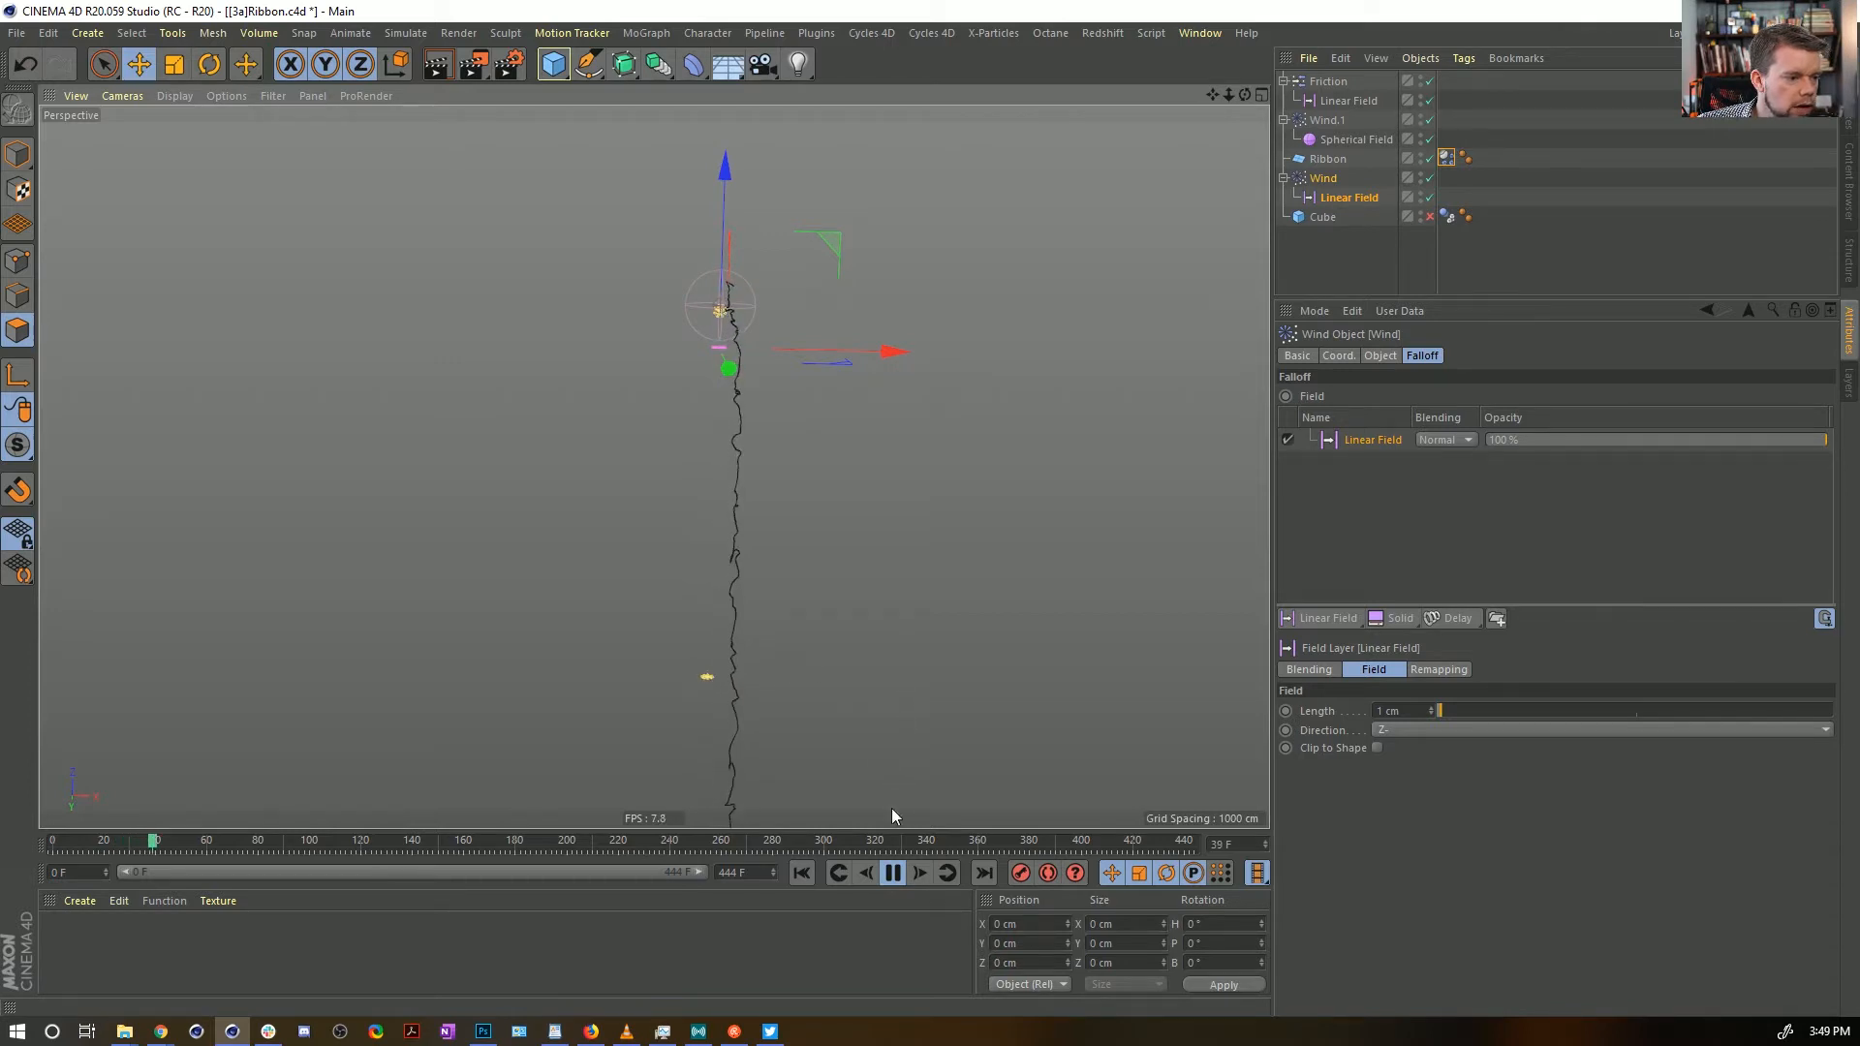
pyautogui.click(893, 873)
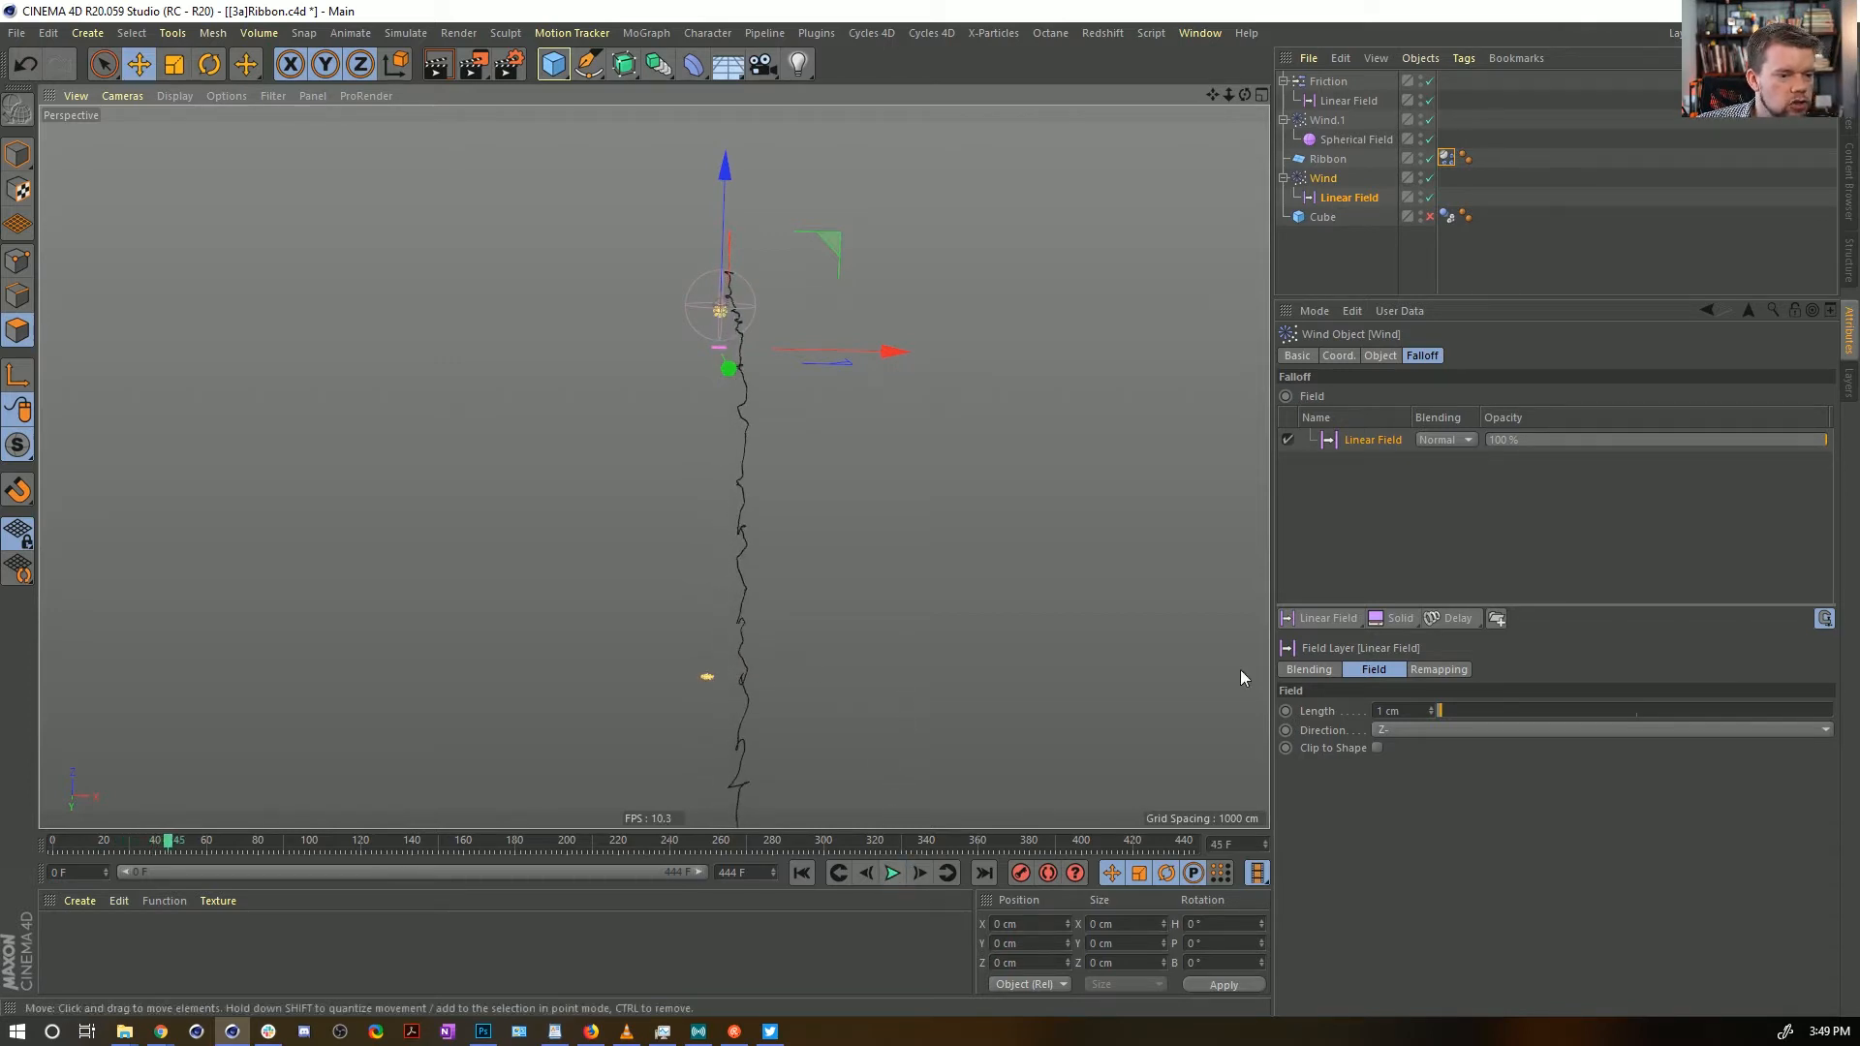
# Set the aerodynamic Lift to 0% in the Ribbon's Dynamics Body tag and play the simulation from the first frame
pyautogui.click(1444, 162)
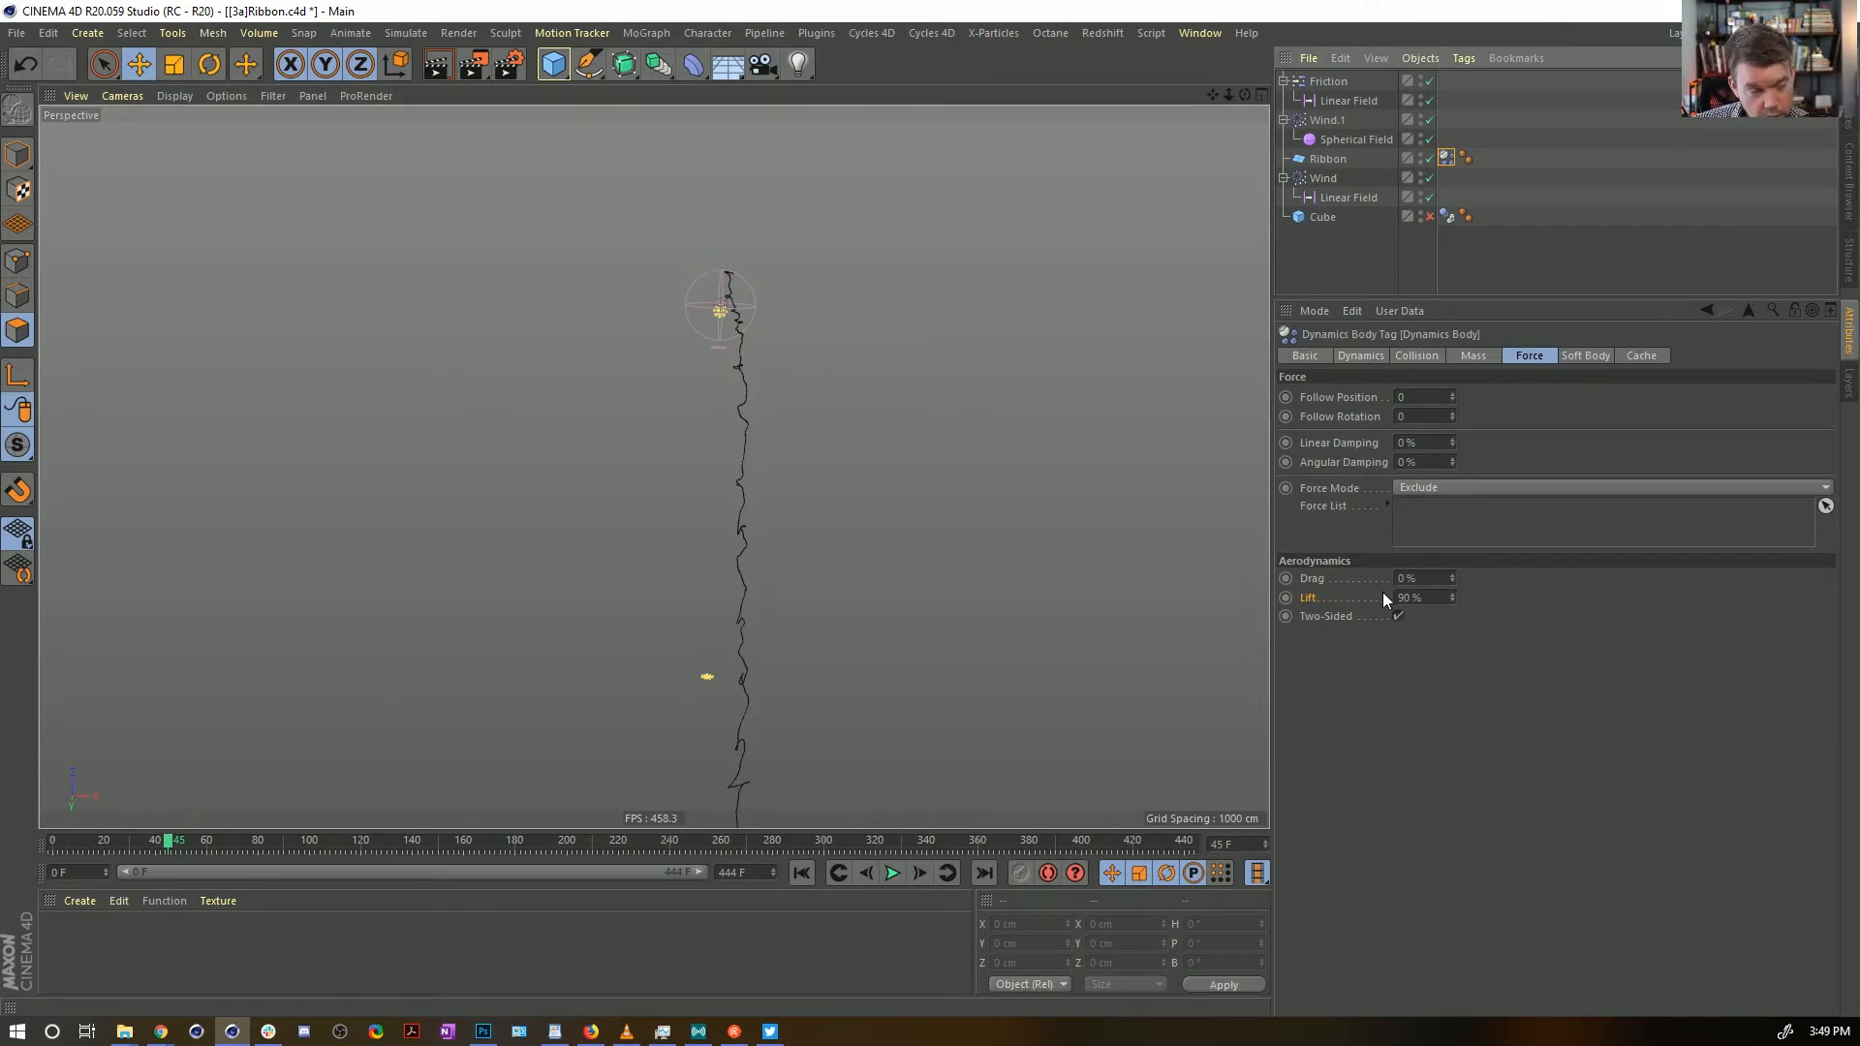
pyautogui.click(1425, 599)
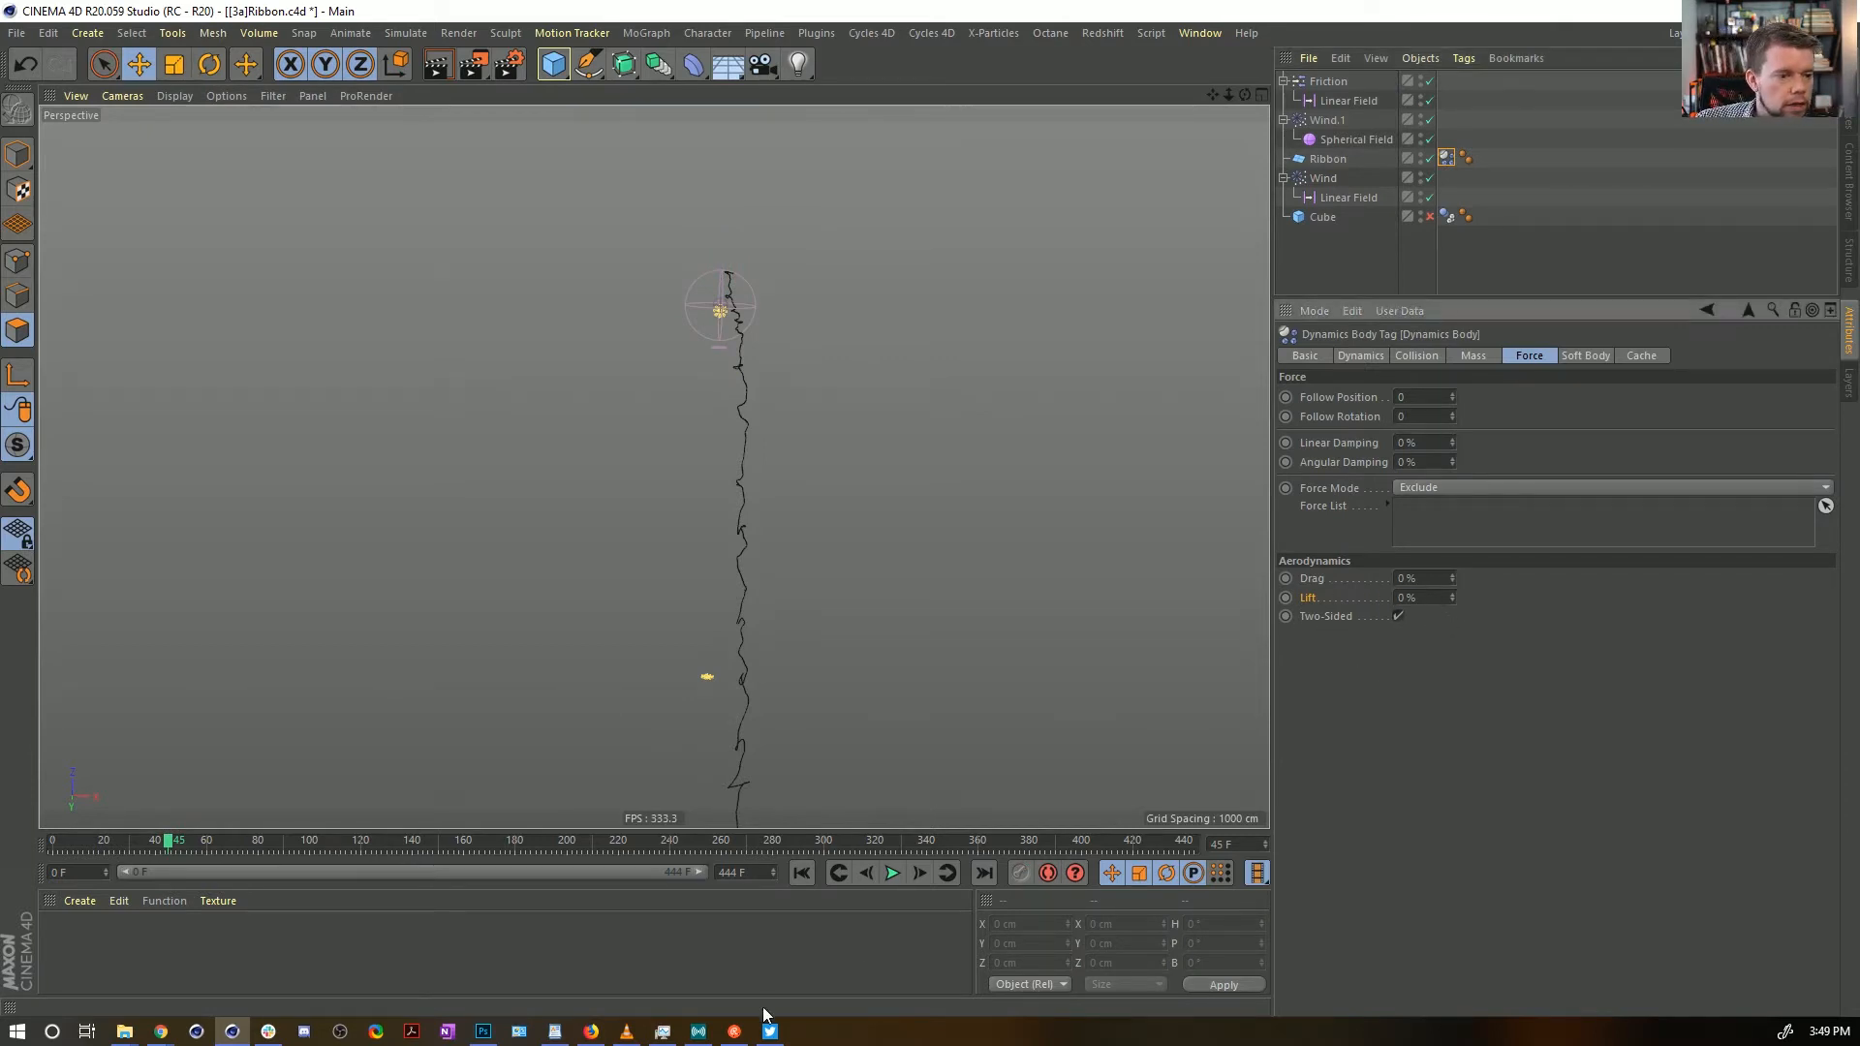
pyautogui.click(801, 873)
pyautogui.click(892, 873)
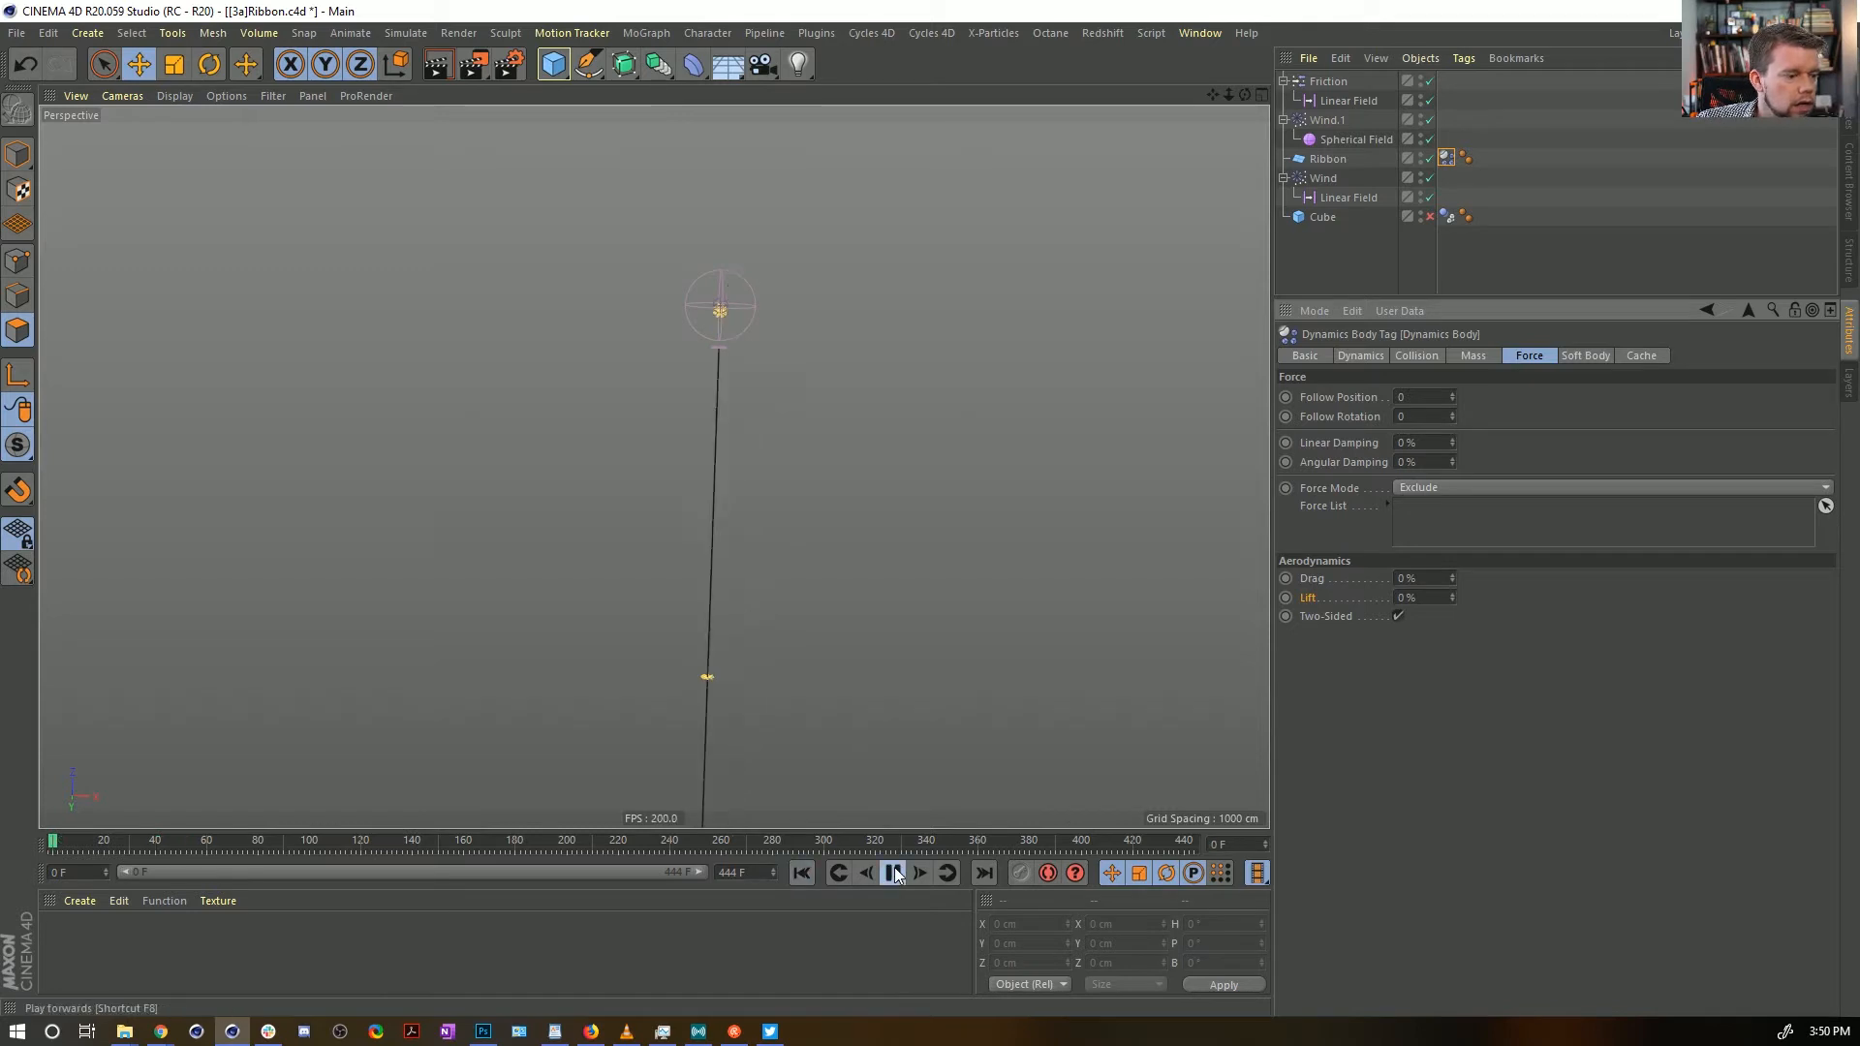
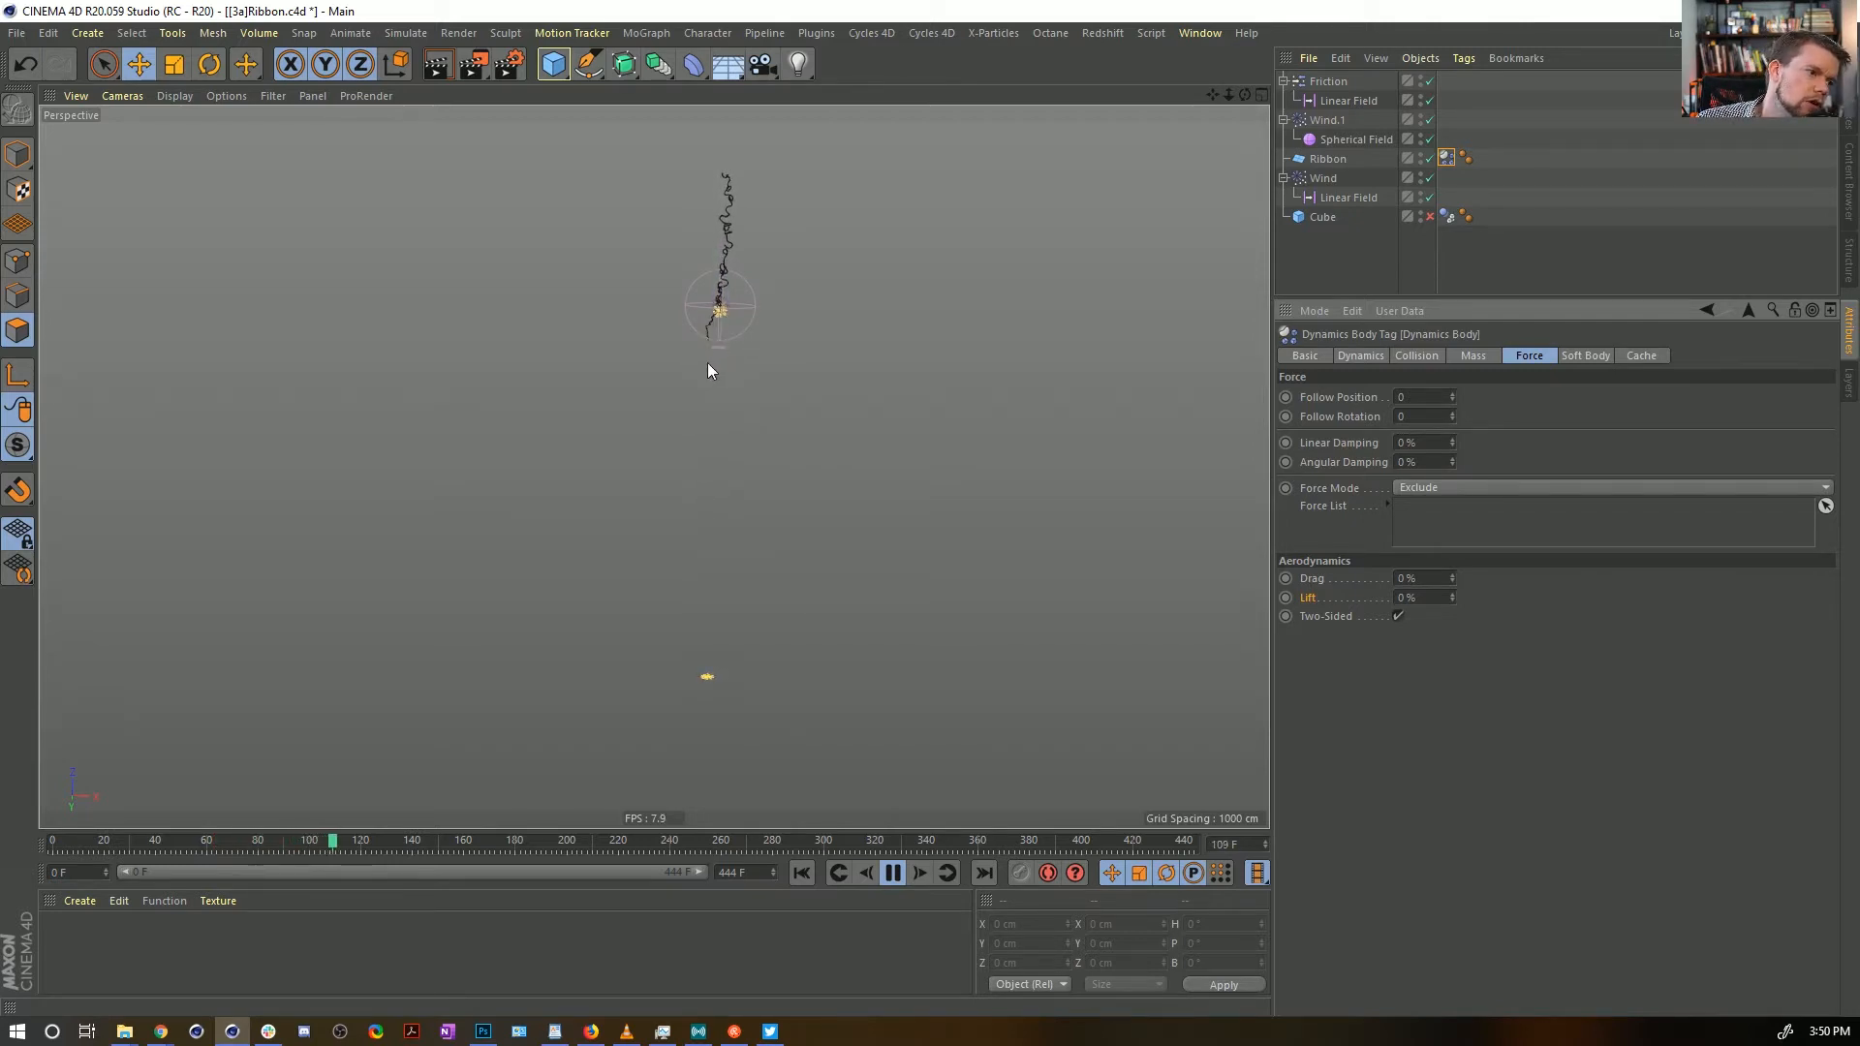
# Examine the running simulation from the side, and restart it from the first frame to watch the ribbon enter the spherical field
pyautogui.keyDown('alt'); pyautogui.moveTo(636, 349); pyautogui.dragTo(1149, 296); pyautogui.keyUp('alt')
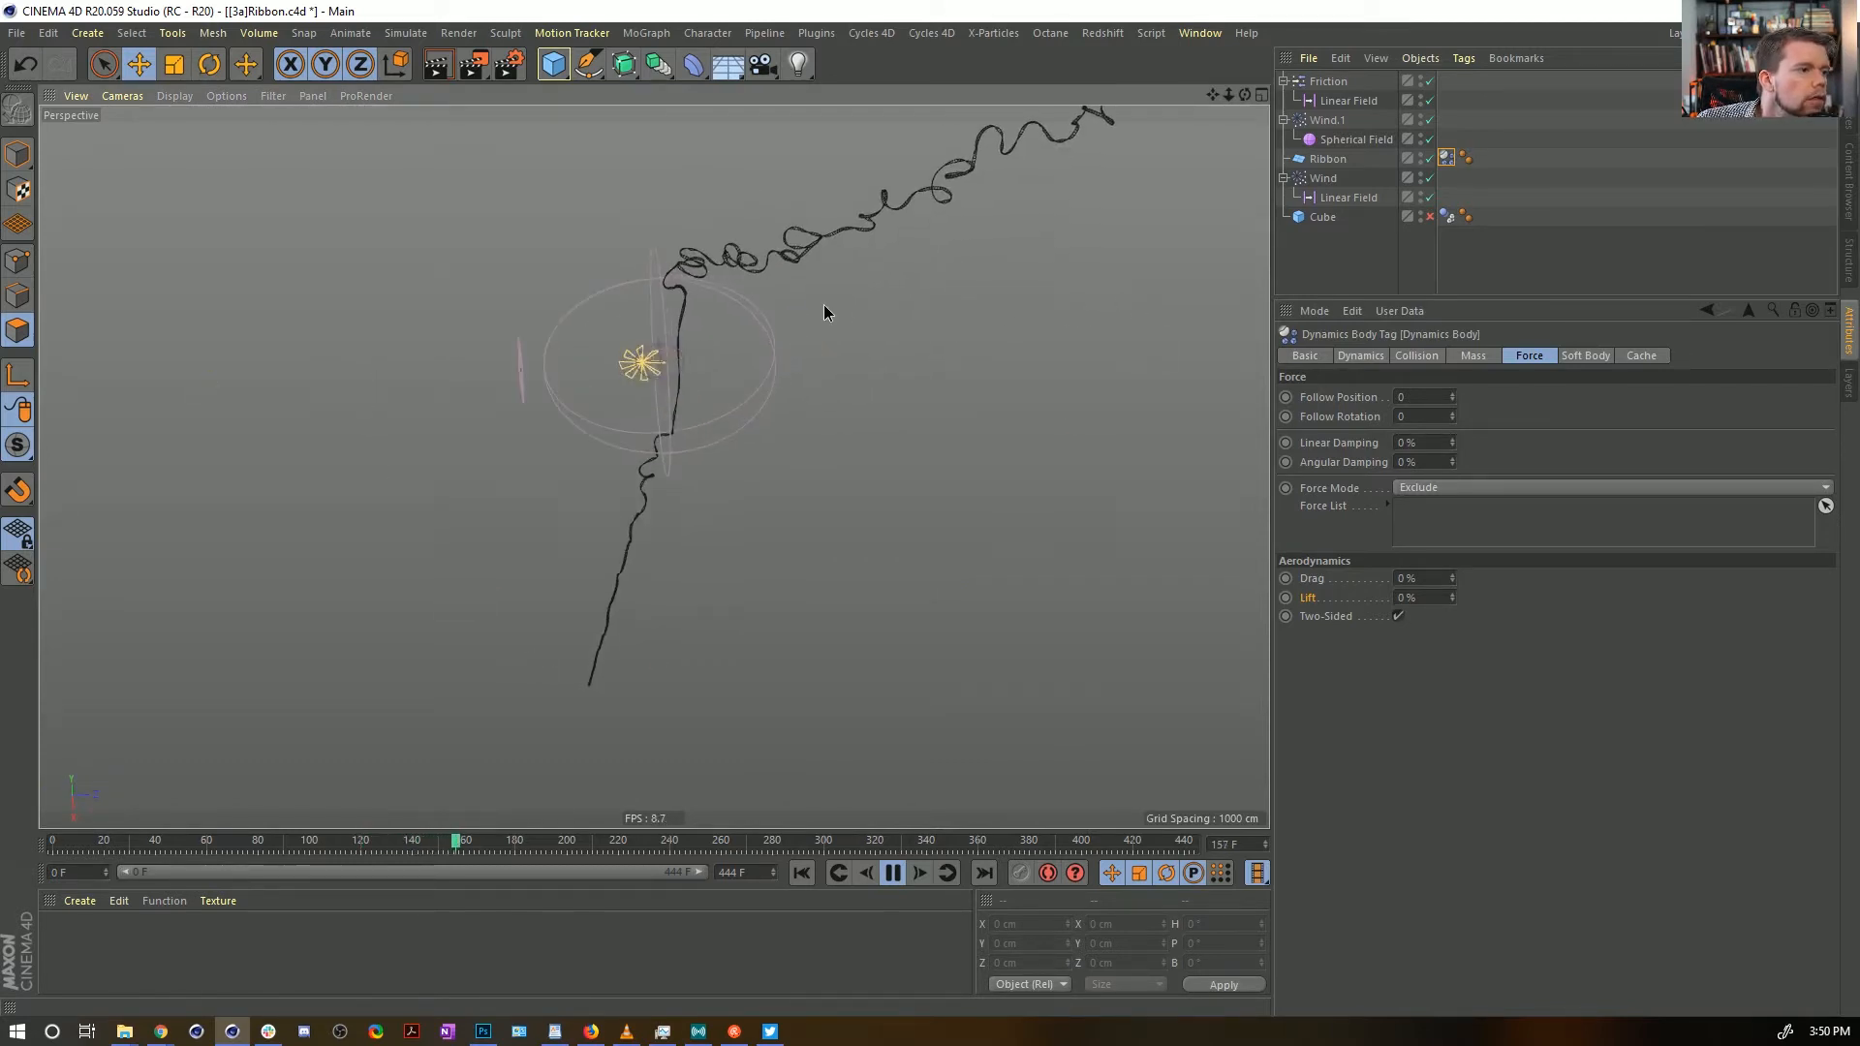
pyautogui.keyDown('alt'); pyautogui.moveTo(823, 311); pyautogui.dragTo(653, 530); pyautogui.keyUp('alt')
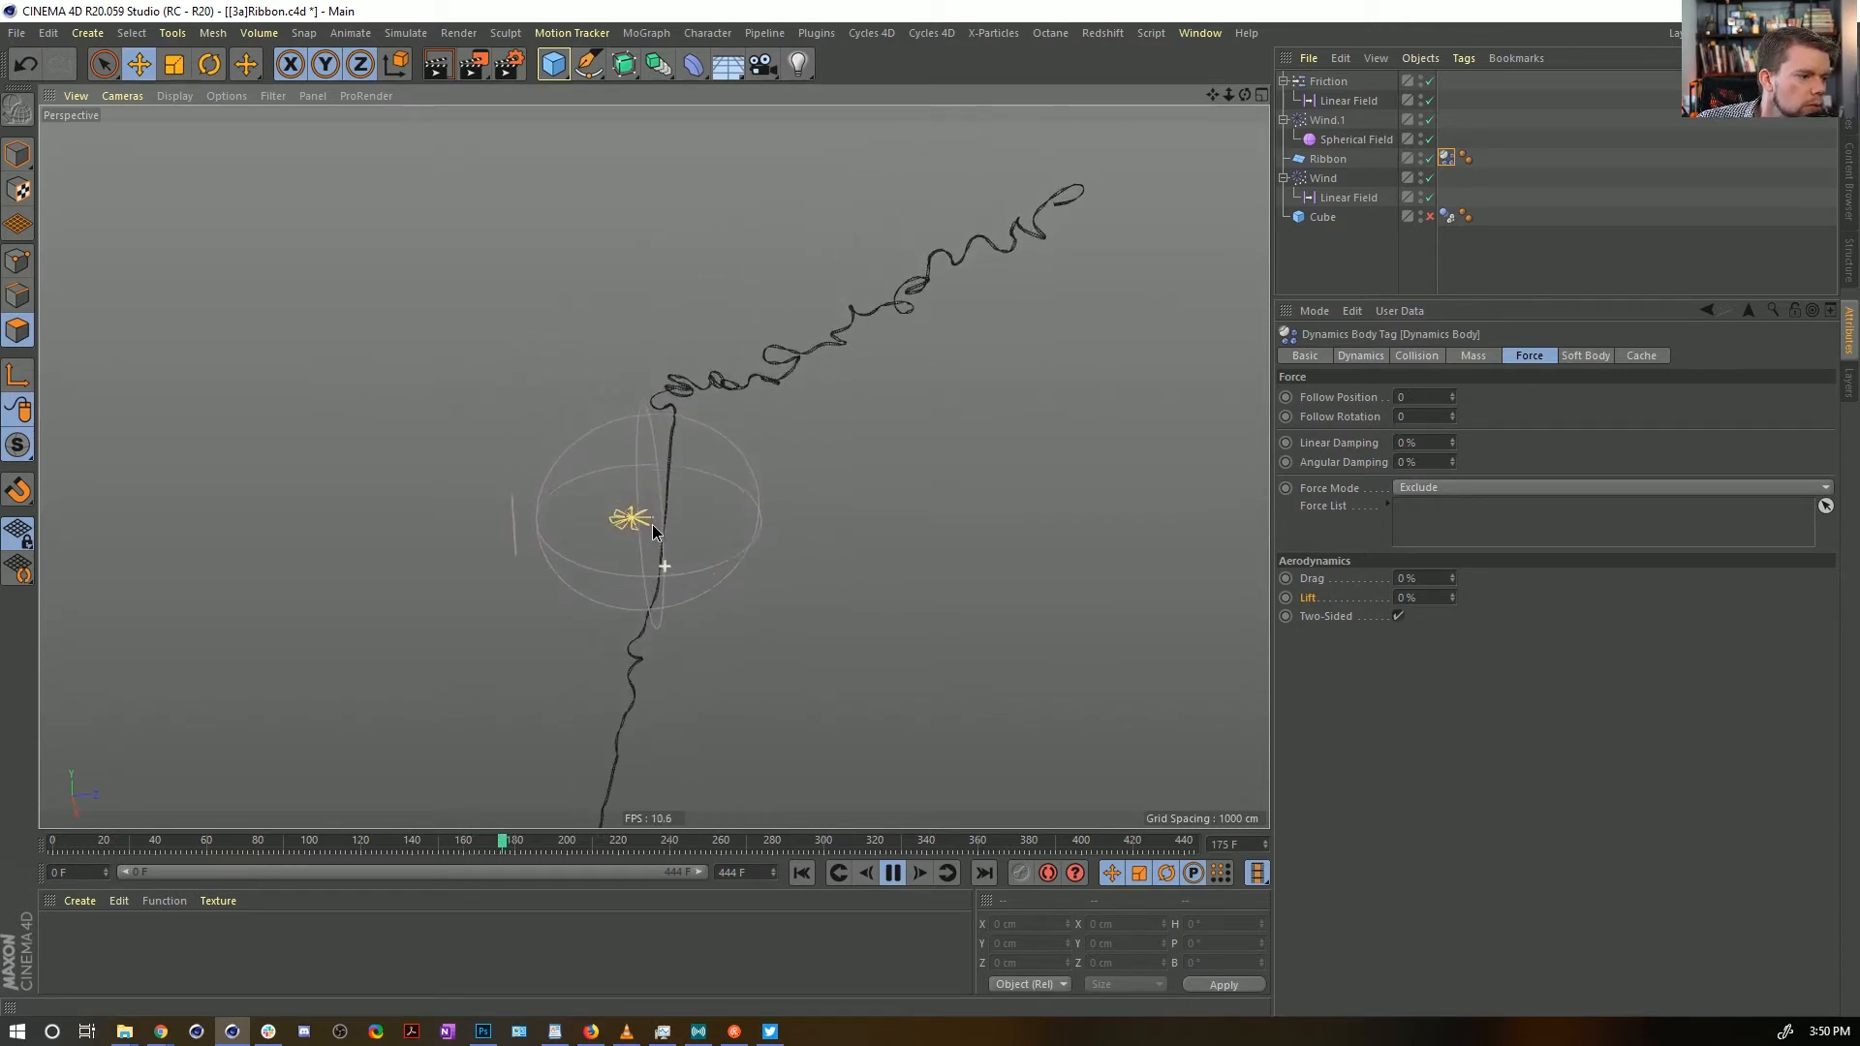
pyautogui.click(802, 873)
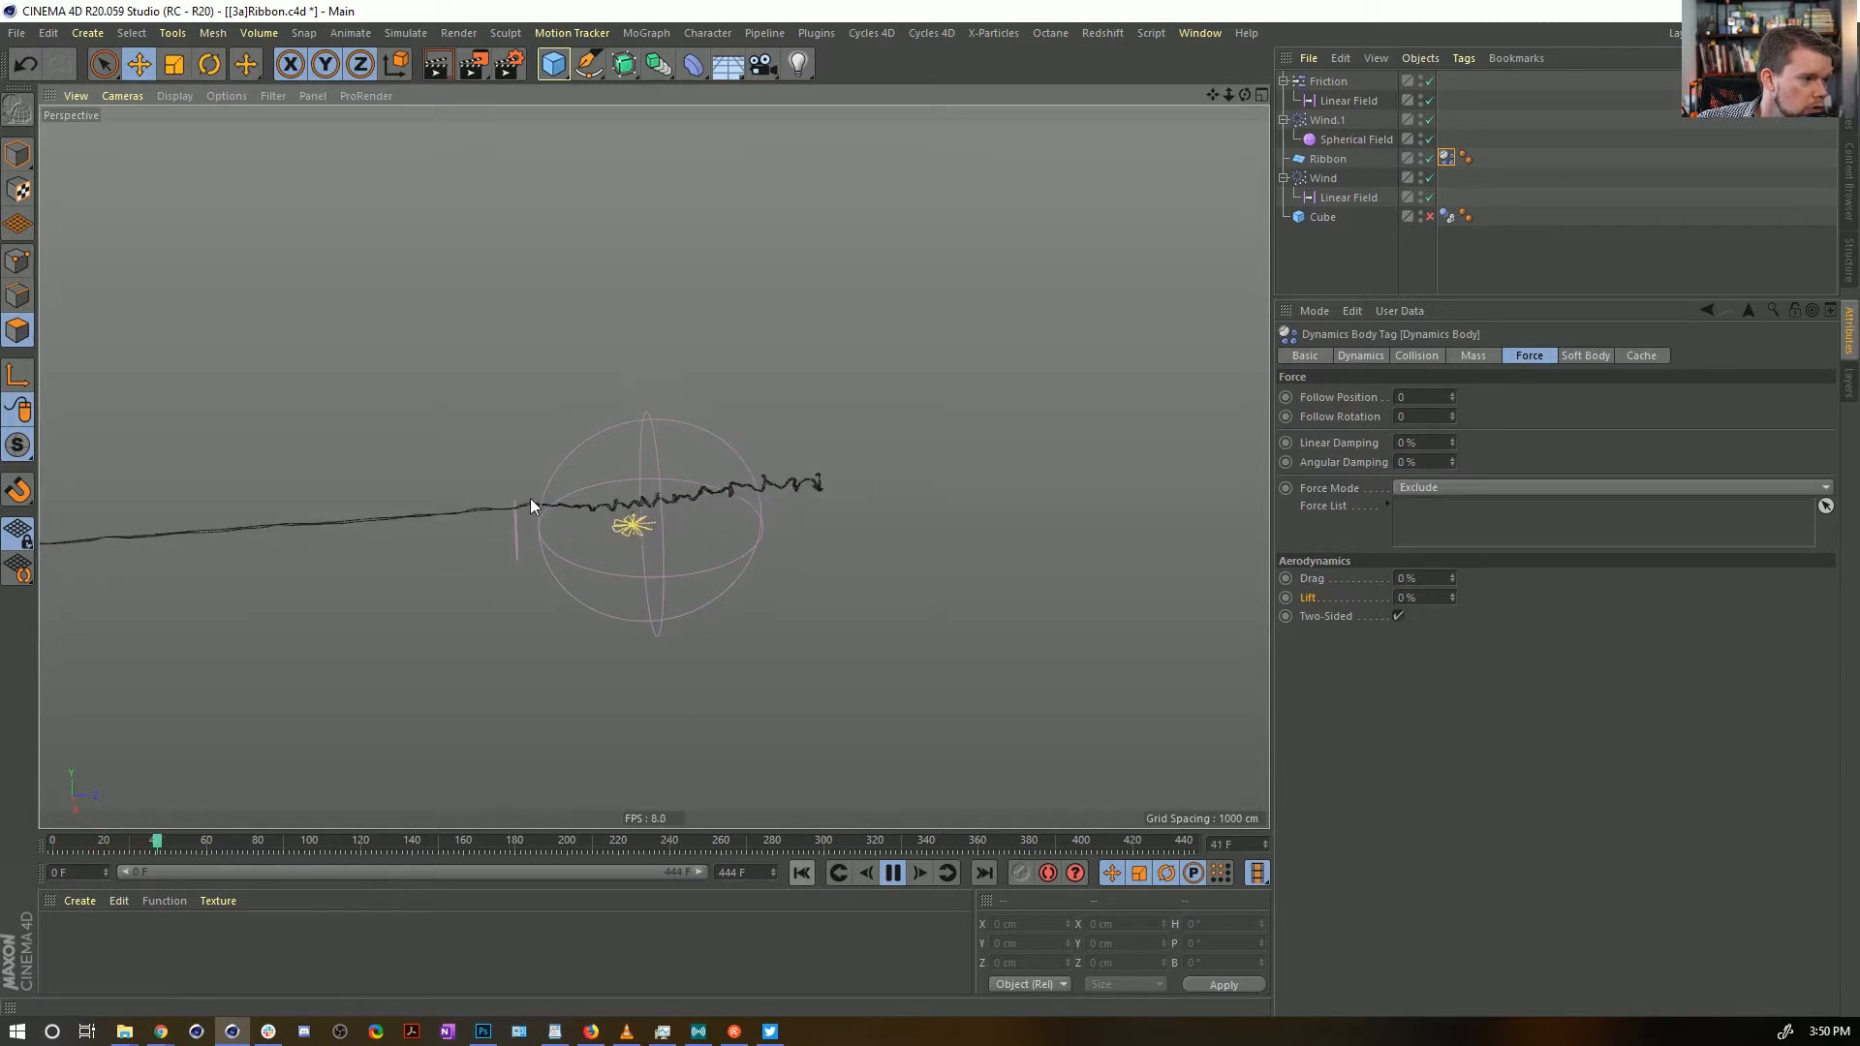
pyautogui.click(885, 874)
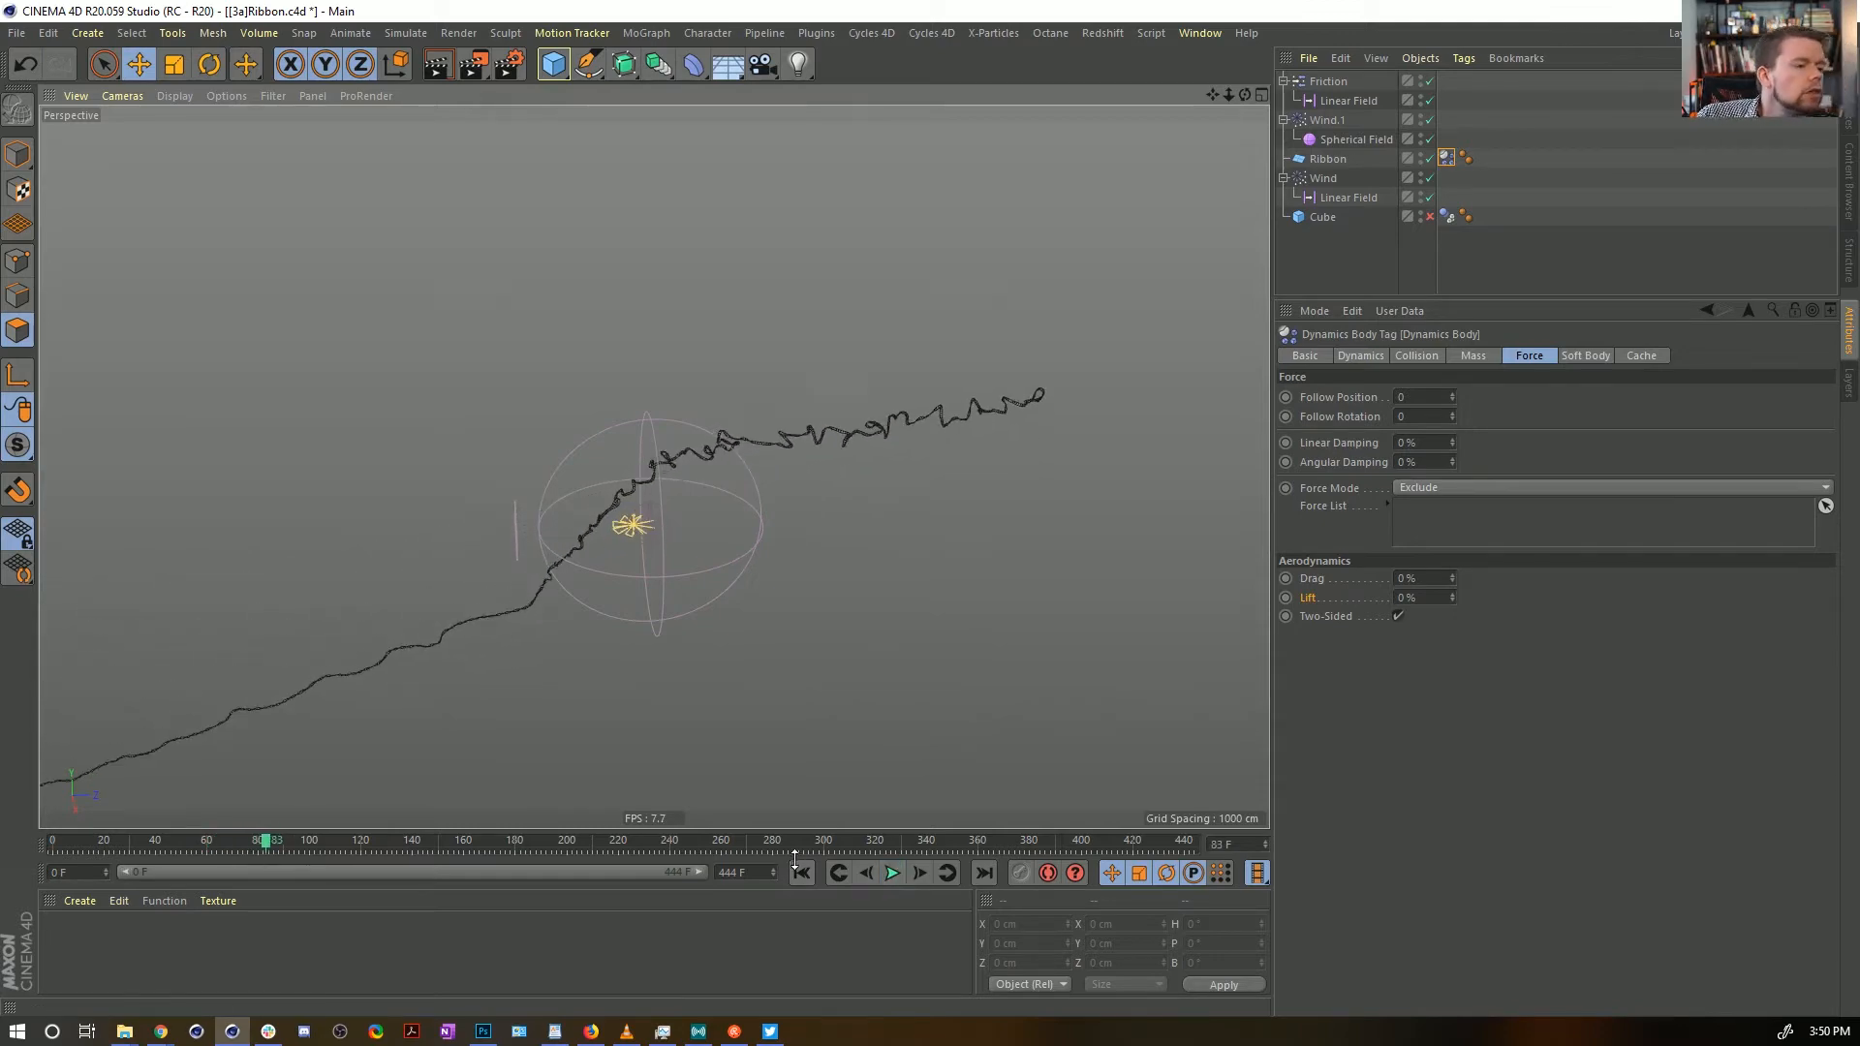
# Return to the first frame and save the scene as a new version named [3b]Ribbon.c4d
pyautogui.click(800, 873)
pyautogui.hotkey('ctrl', 'shift', 's')
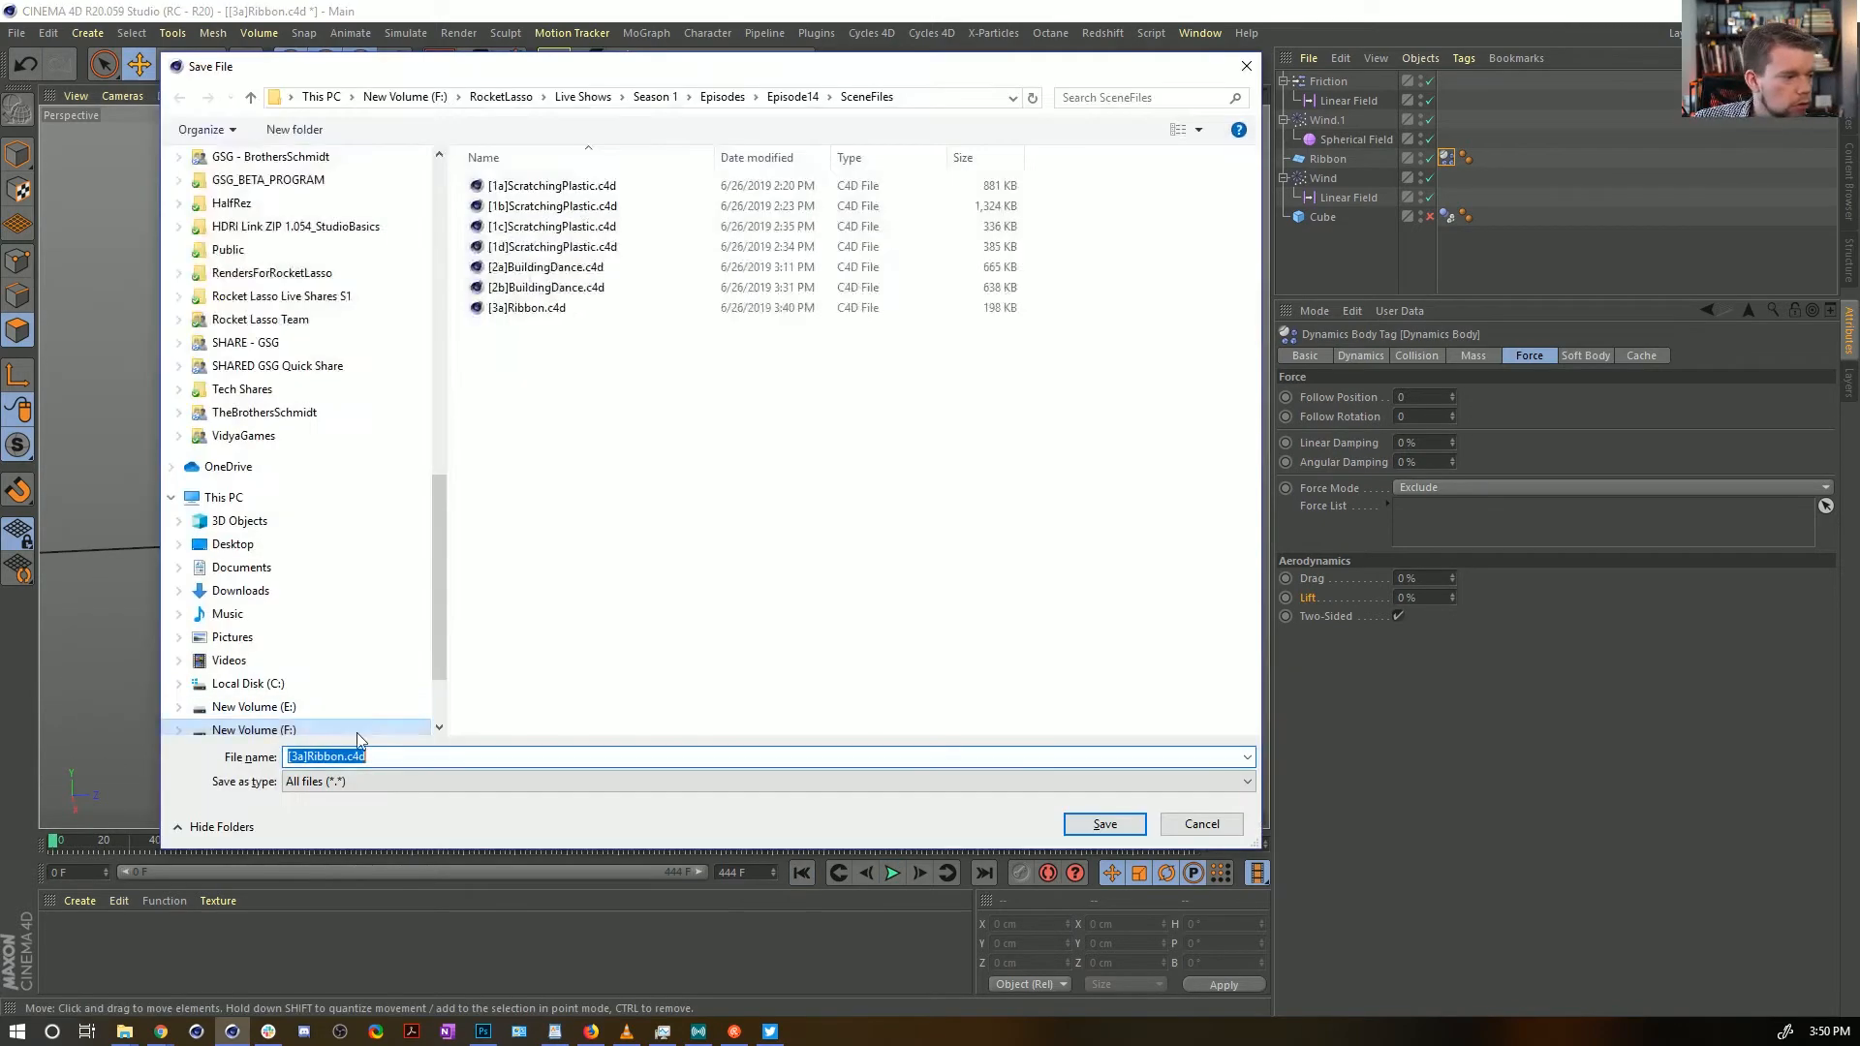
pyautogui.click(309, 759)
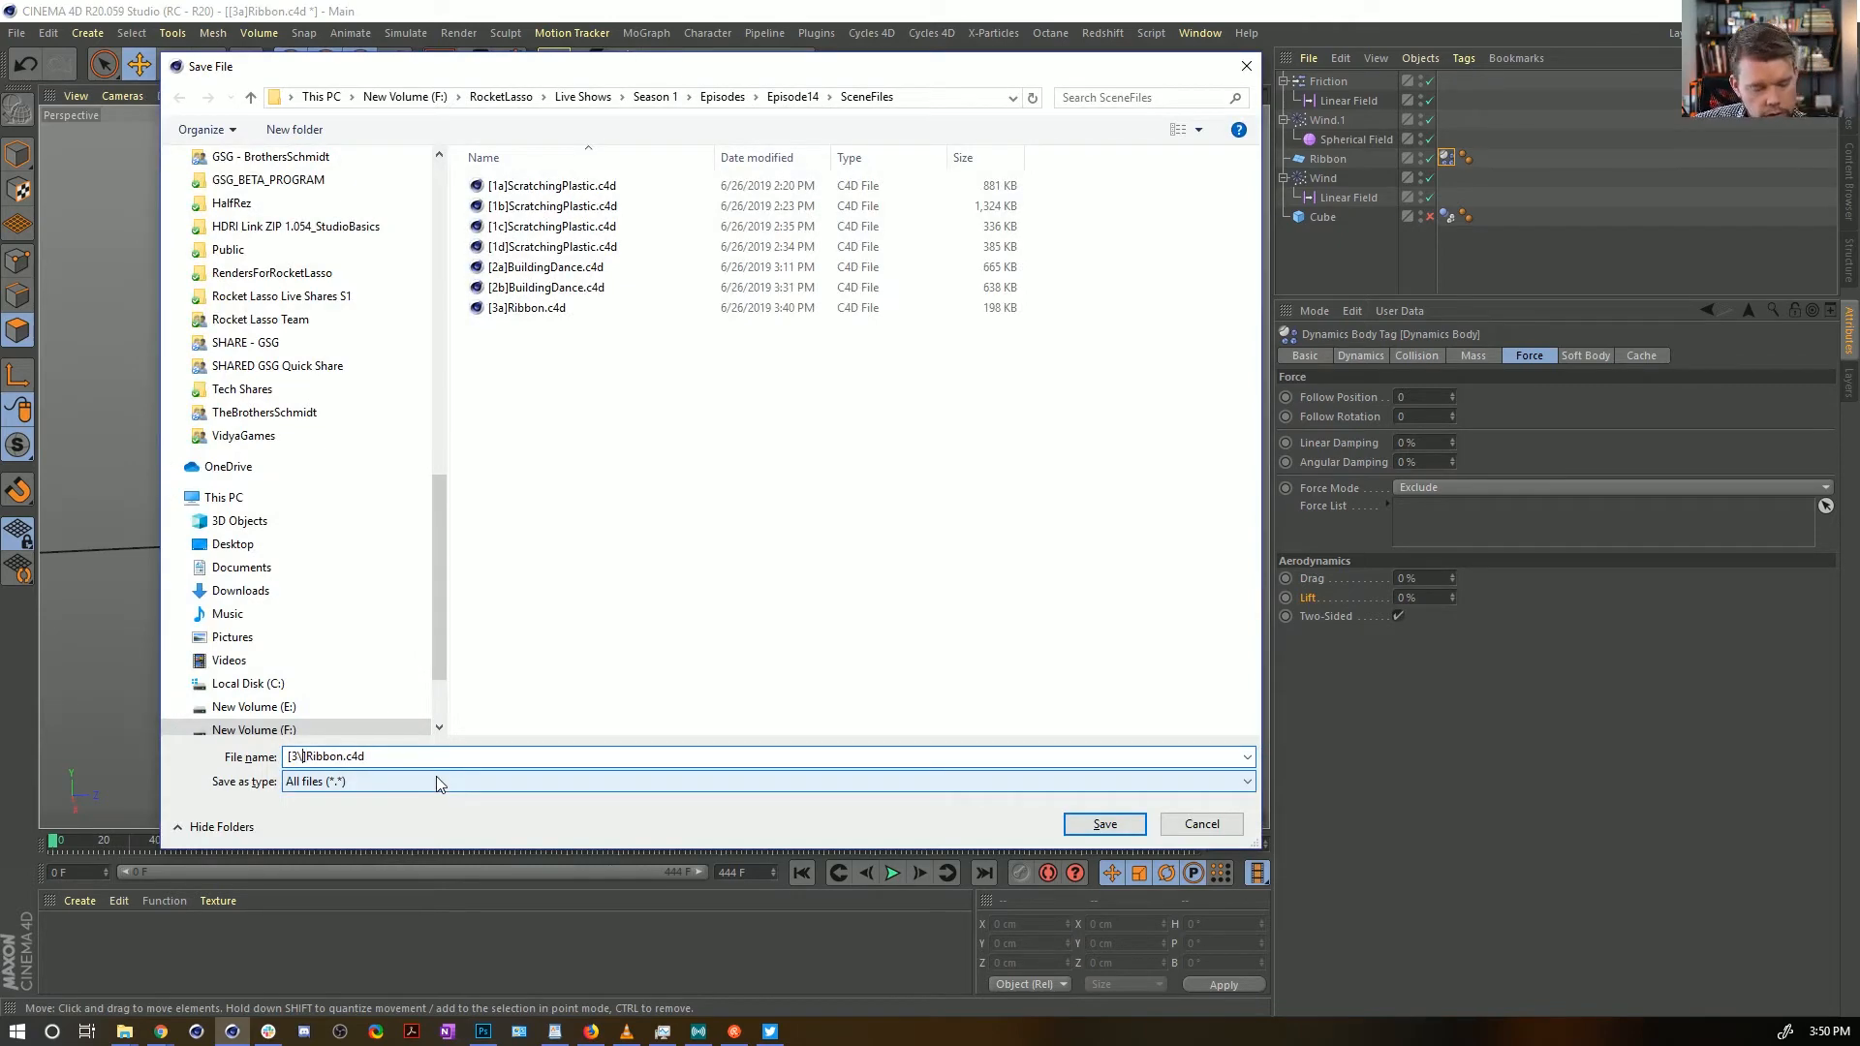
pyautogui.write('b')
pyautogui.press('Return')
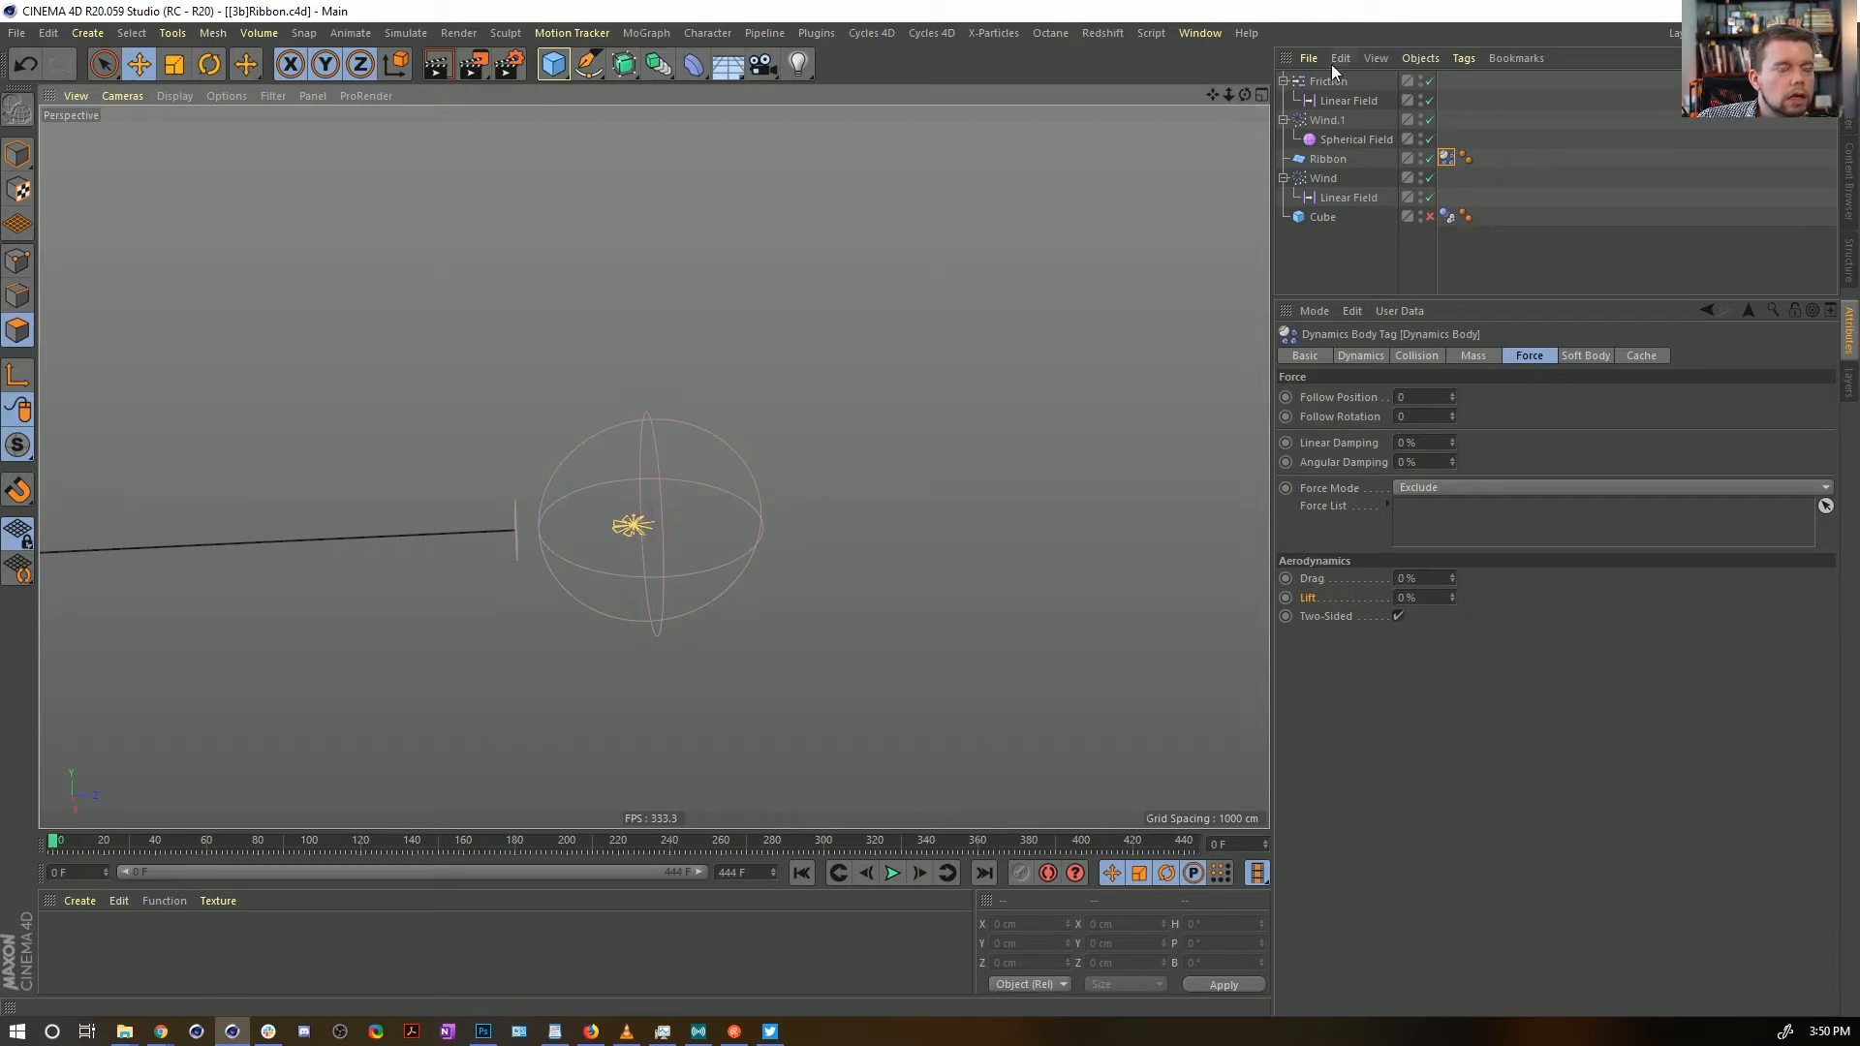
# Disable the Friction object and its Linear Field, and set Linear Damping to 99% in the Ribbon's Dynamics Body tag
pyautogui.click(1429, 100)
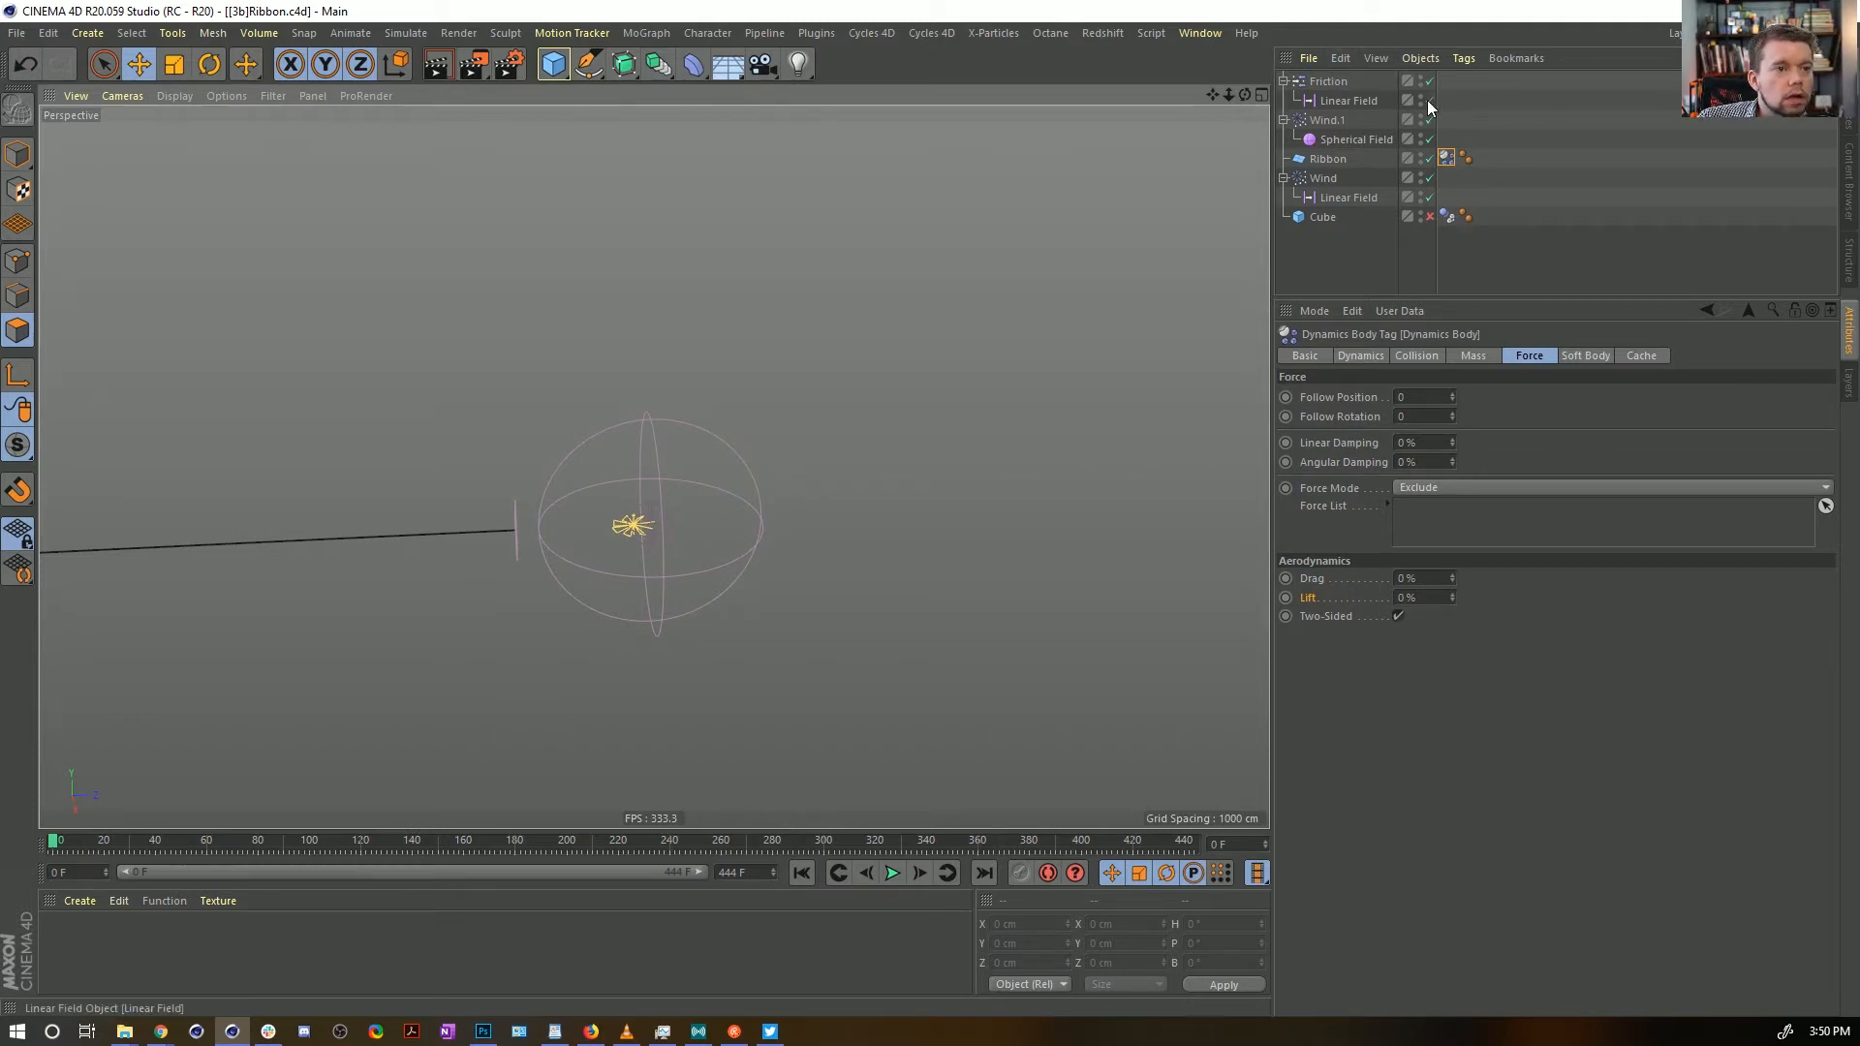
pyautogui.click(1429, 80)
pyautogui.click(1416, 442)
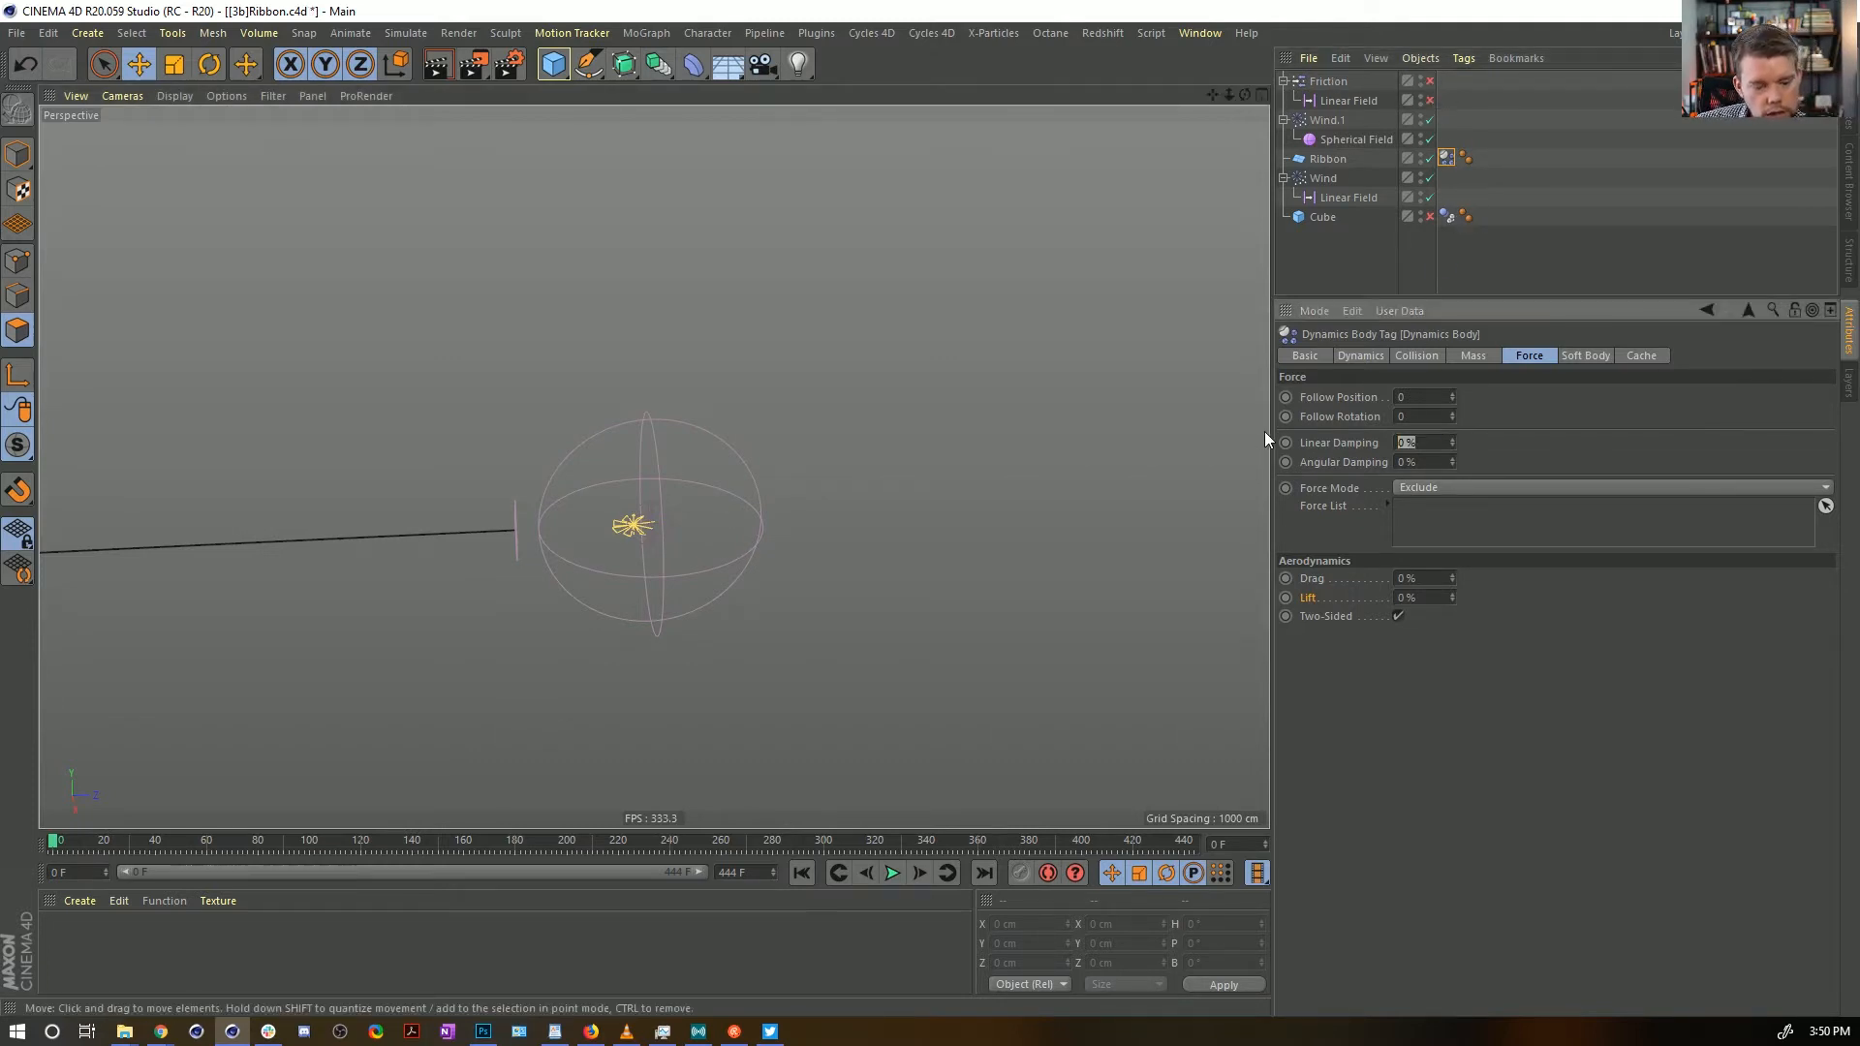
pyautogui.write('5')
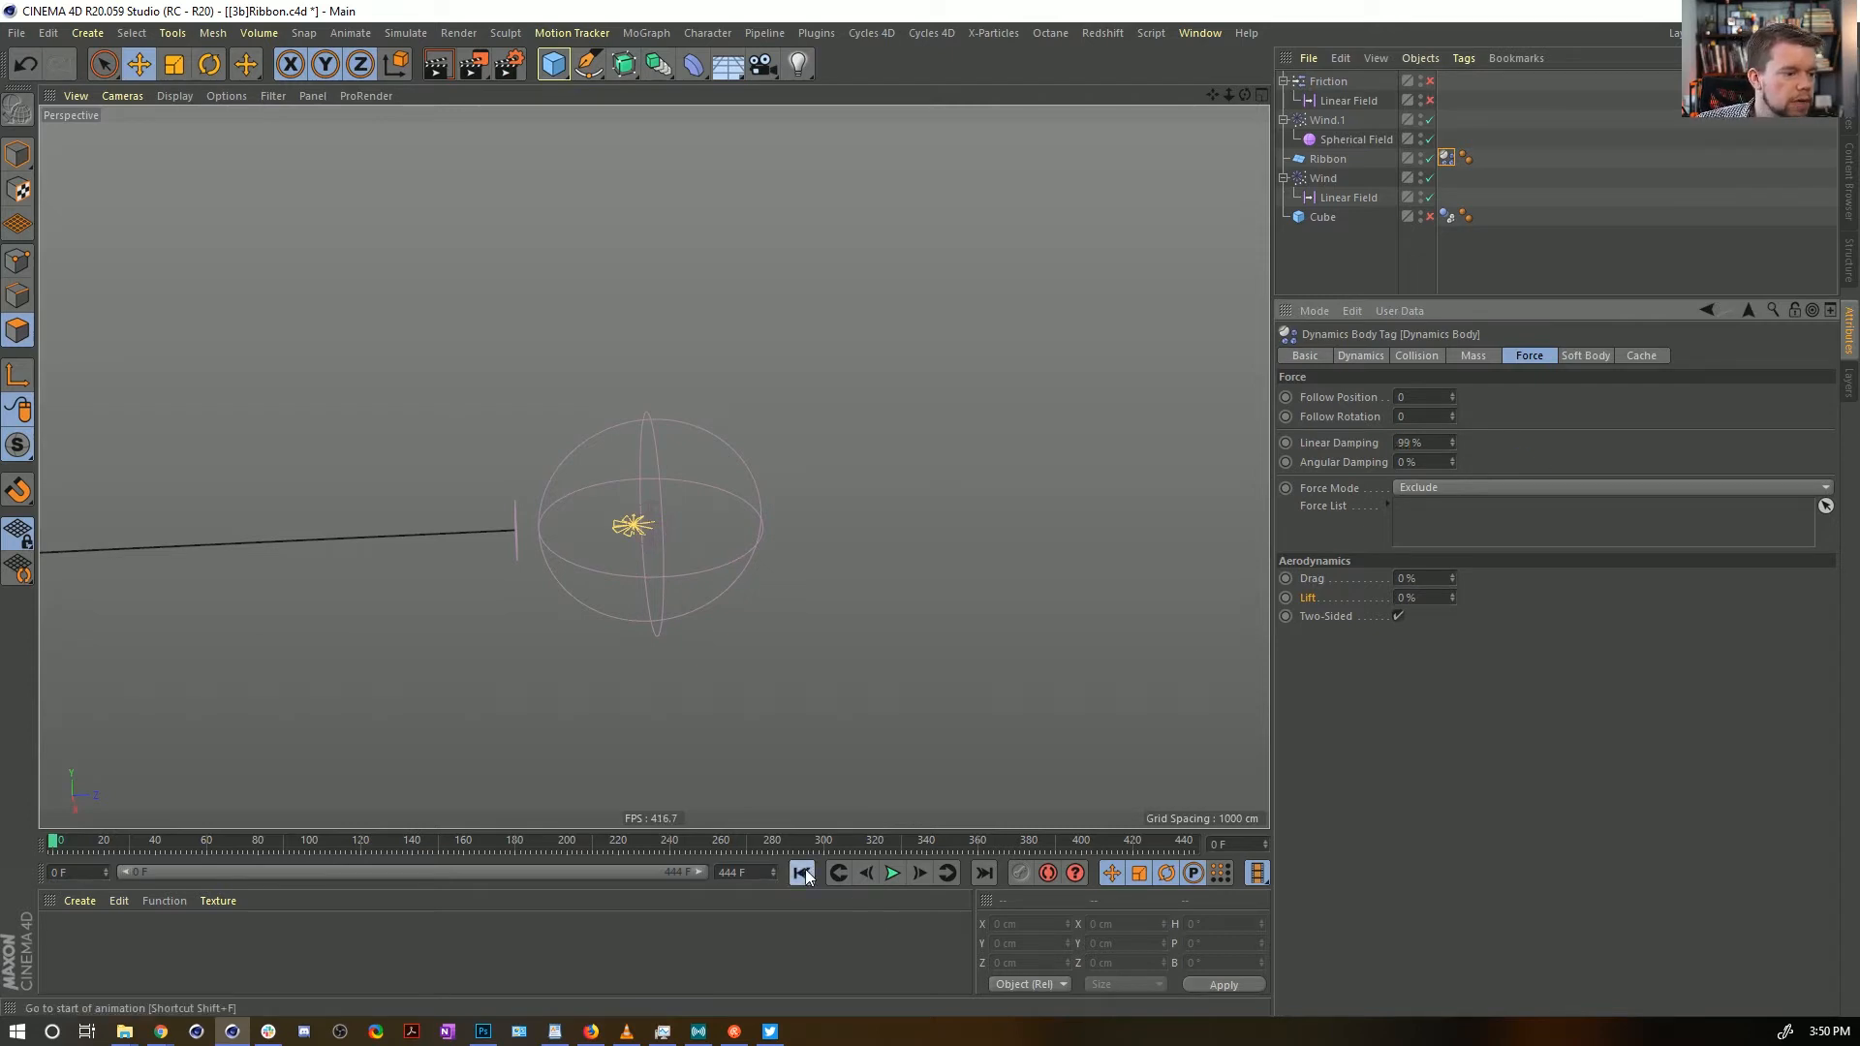
# Play the simulation to check the damped ribbon, and return to the first frame
pyautogui.click(892, 873)
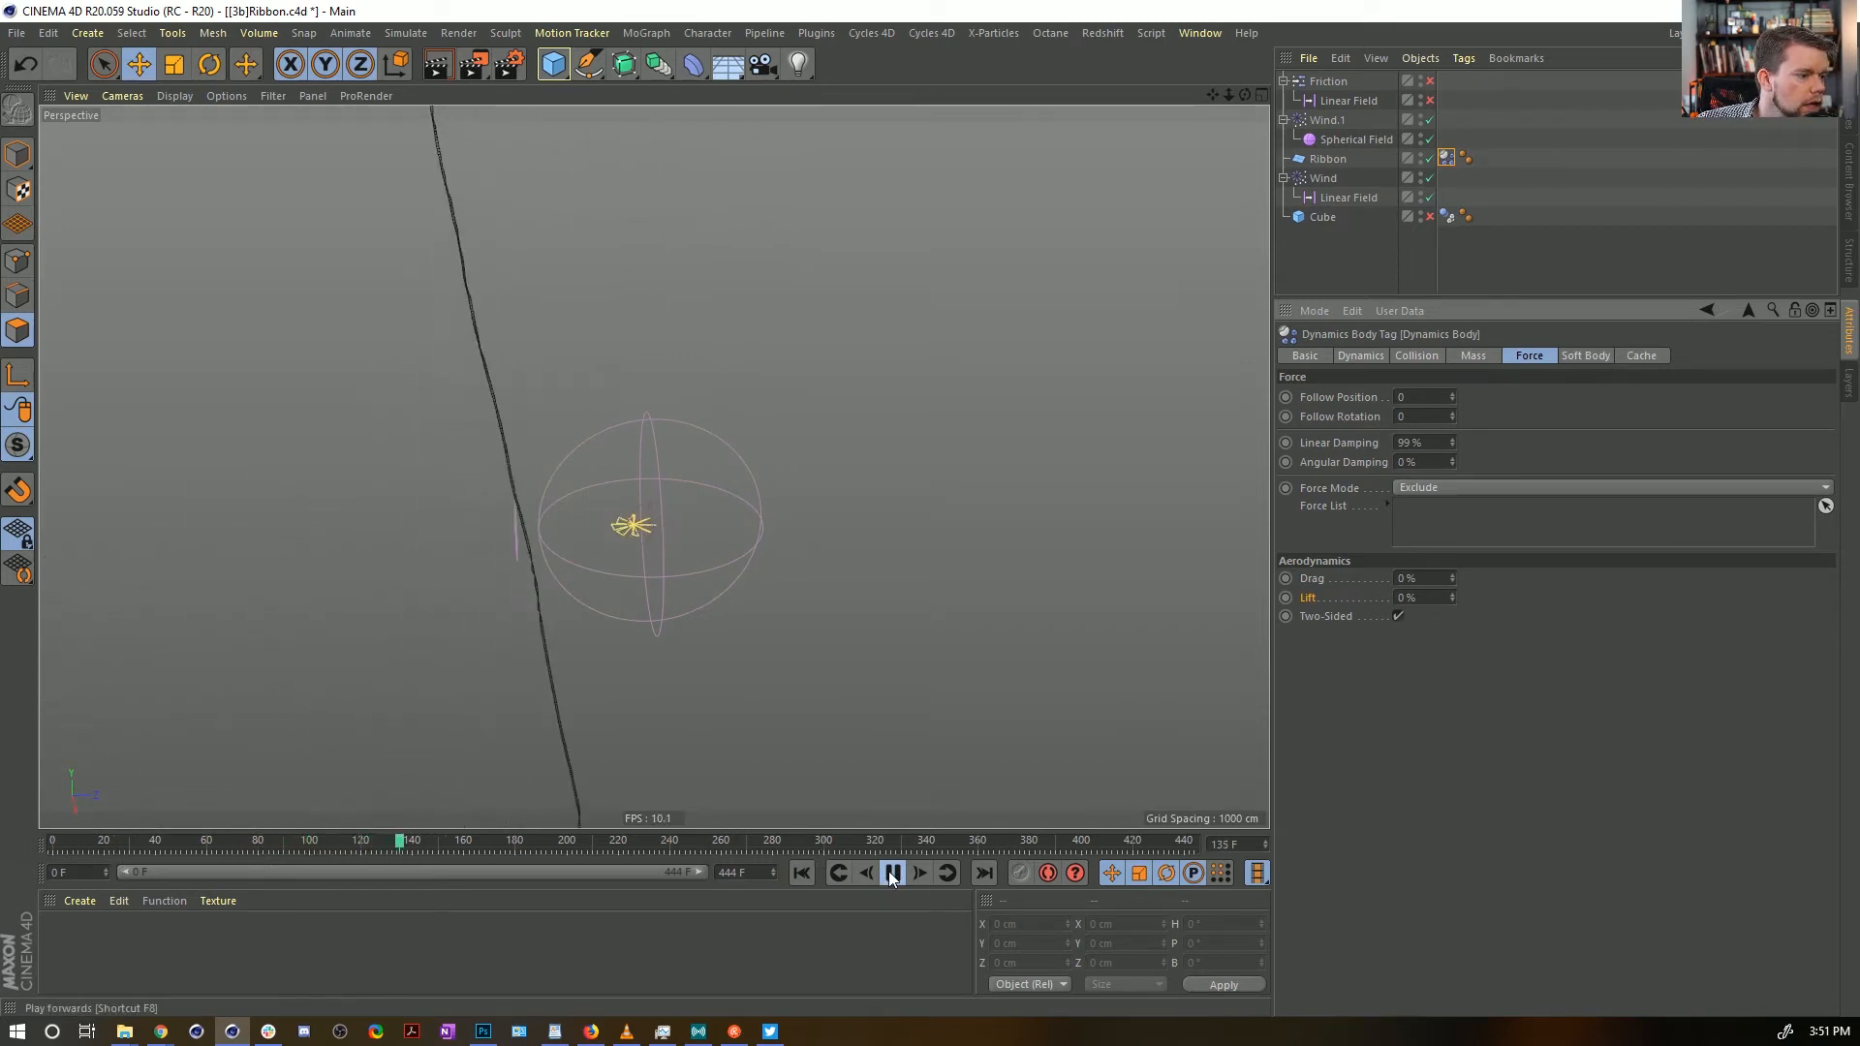
pyautogui.click(891, 875)
pyautogui.click(792, 872)
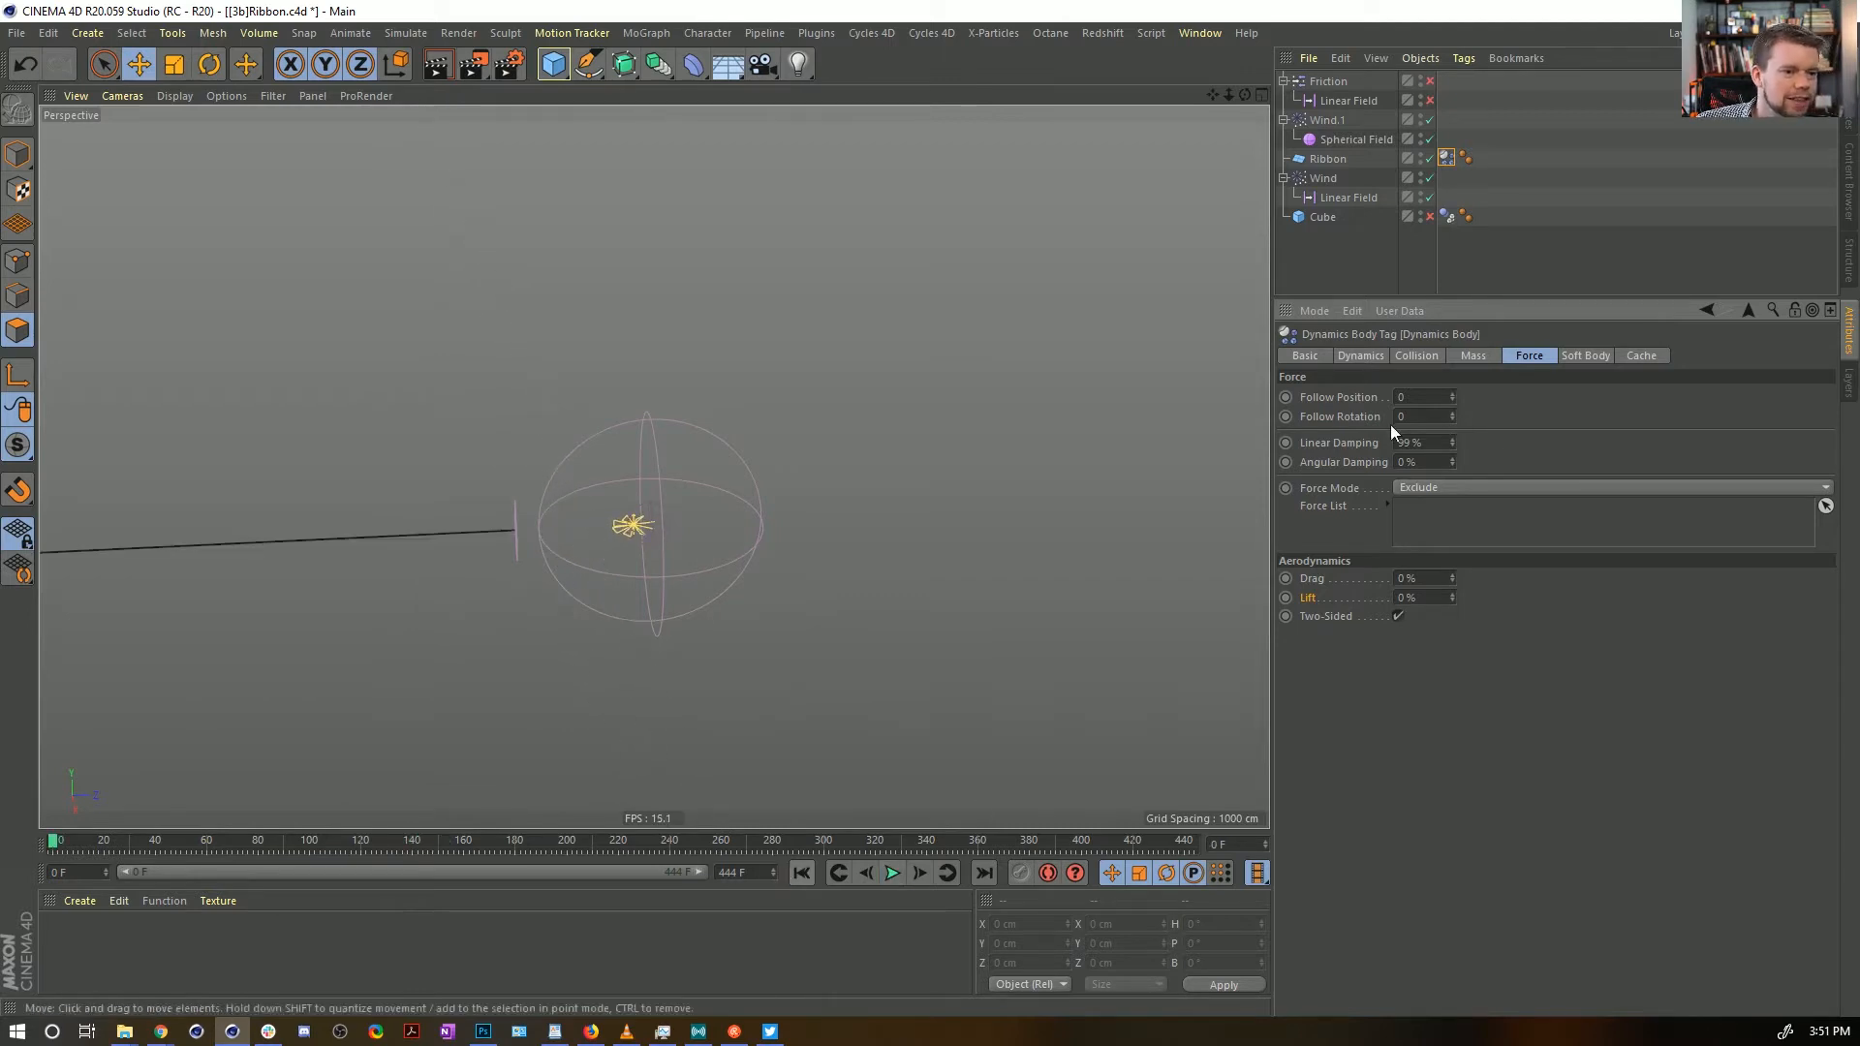
# Try Follow Position and Follow Rotation at 99 while playing the simulation, and reset both to 0
pyautogui.click(1604, 356)
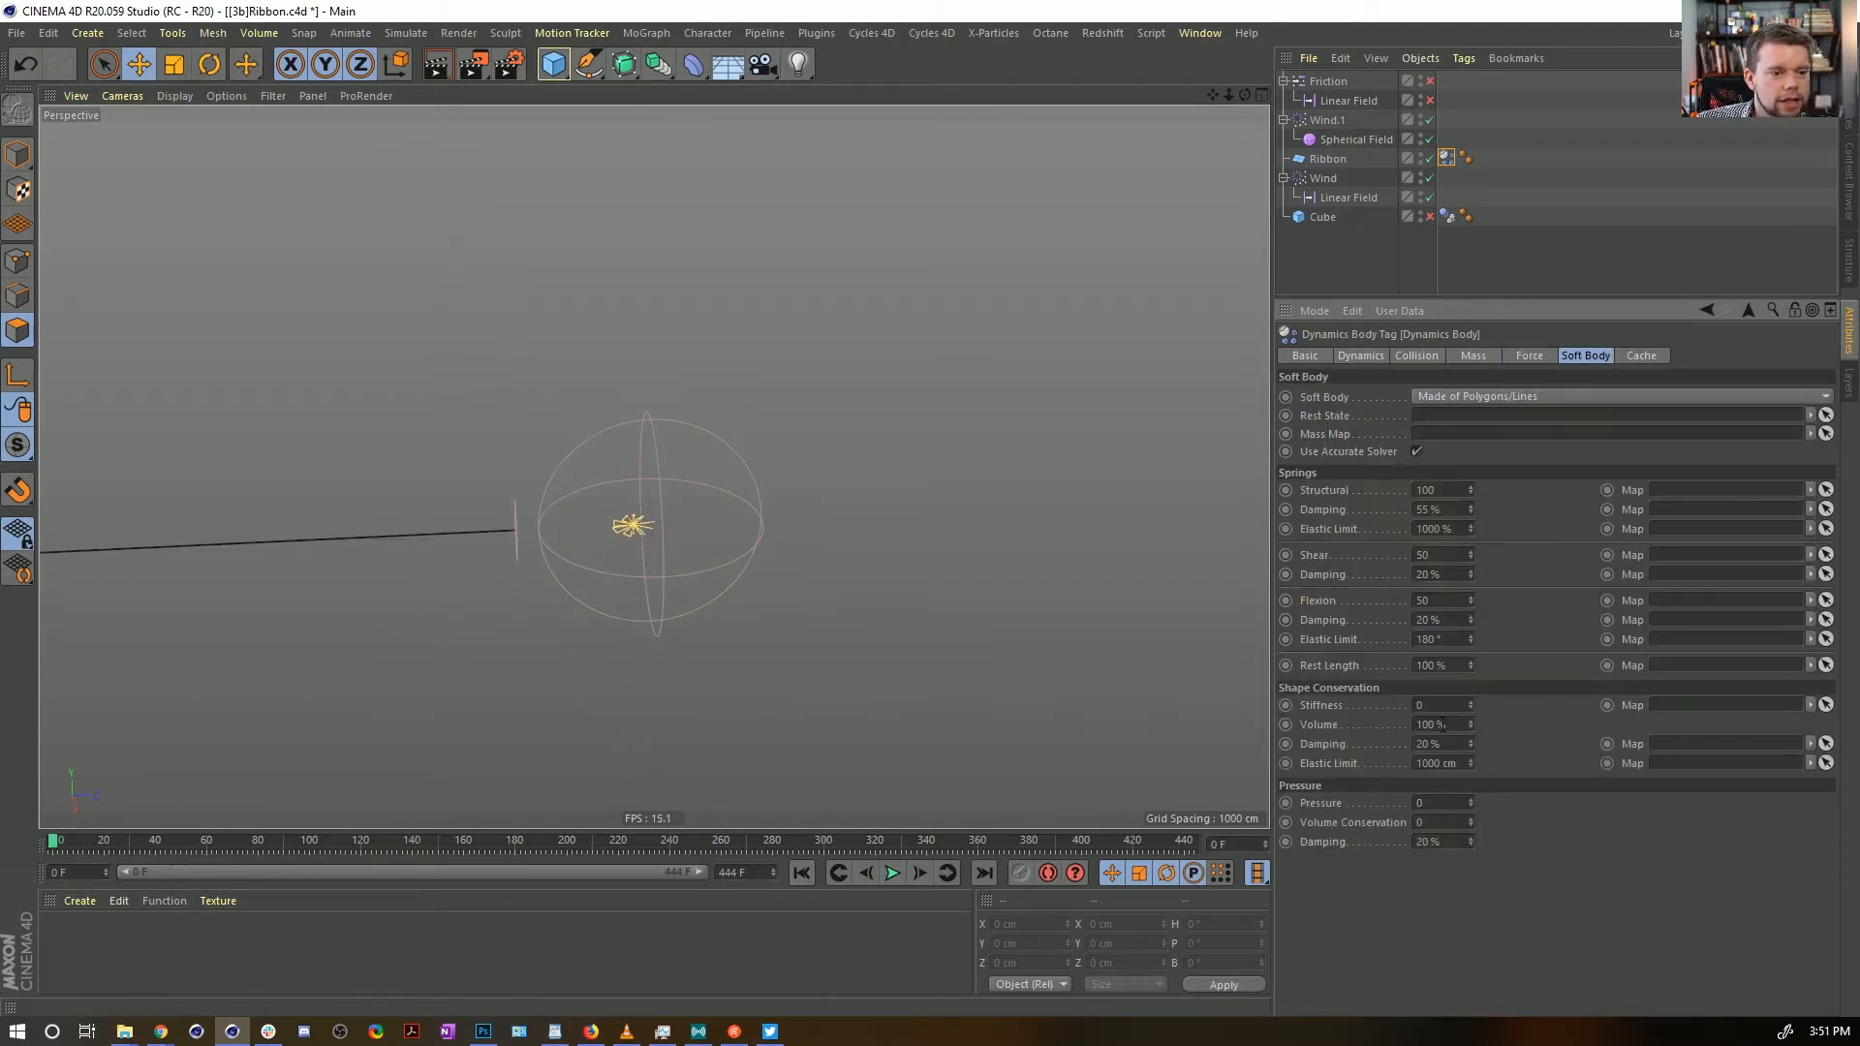
pyautogui.click(1526, 356)
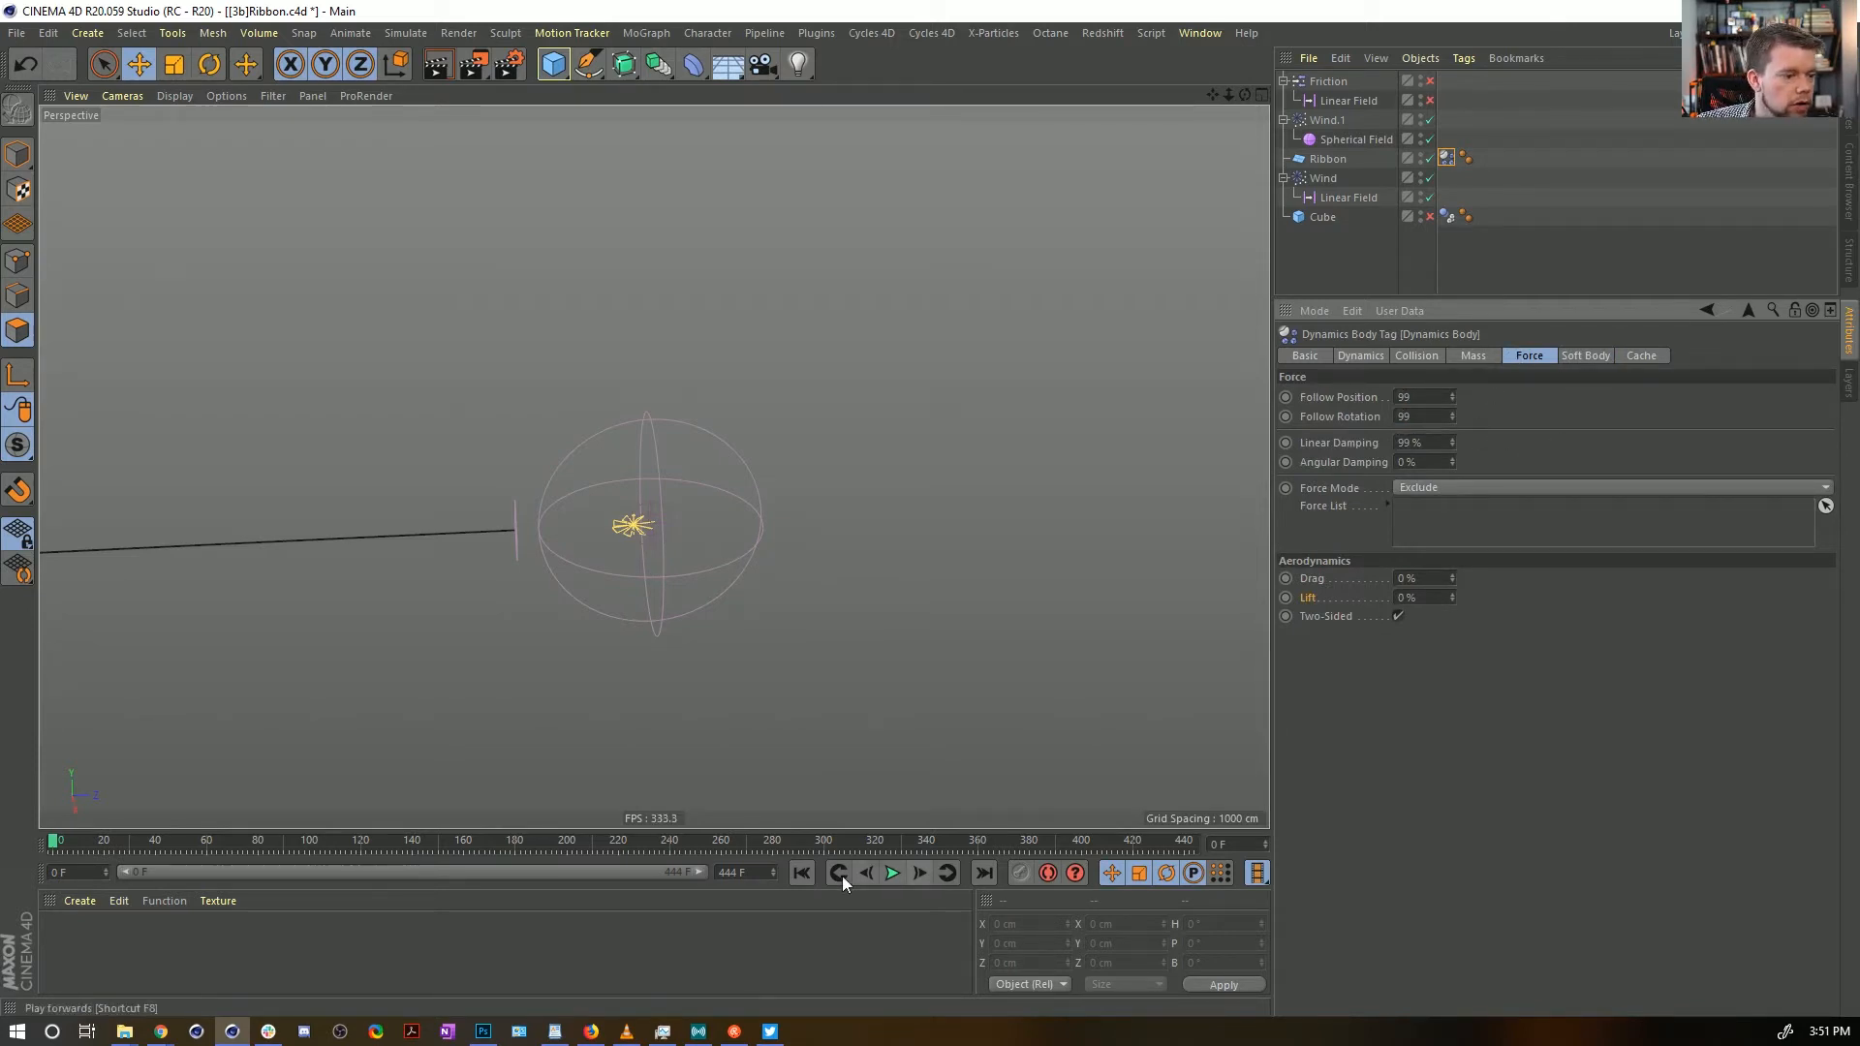
pyautogui.click(891, 873)
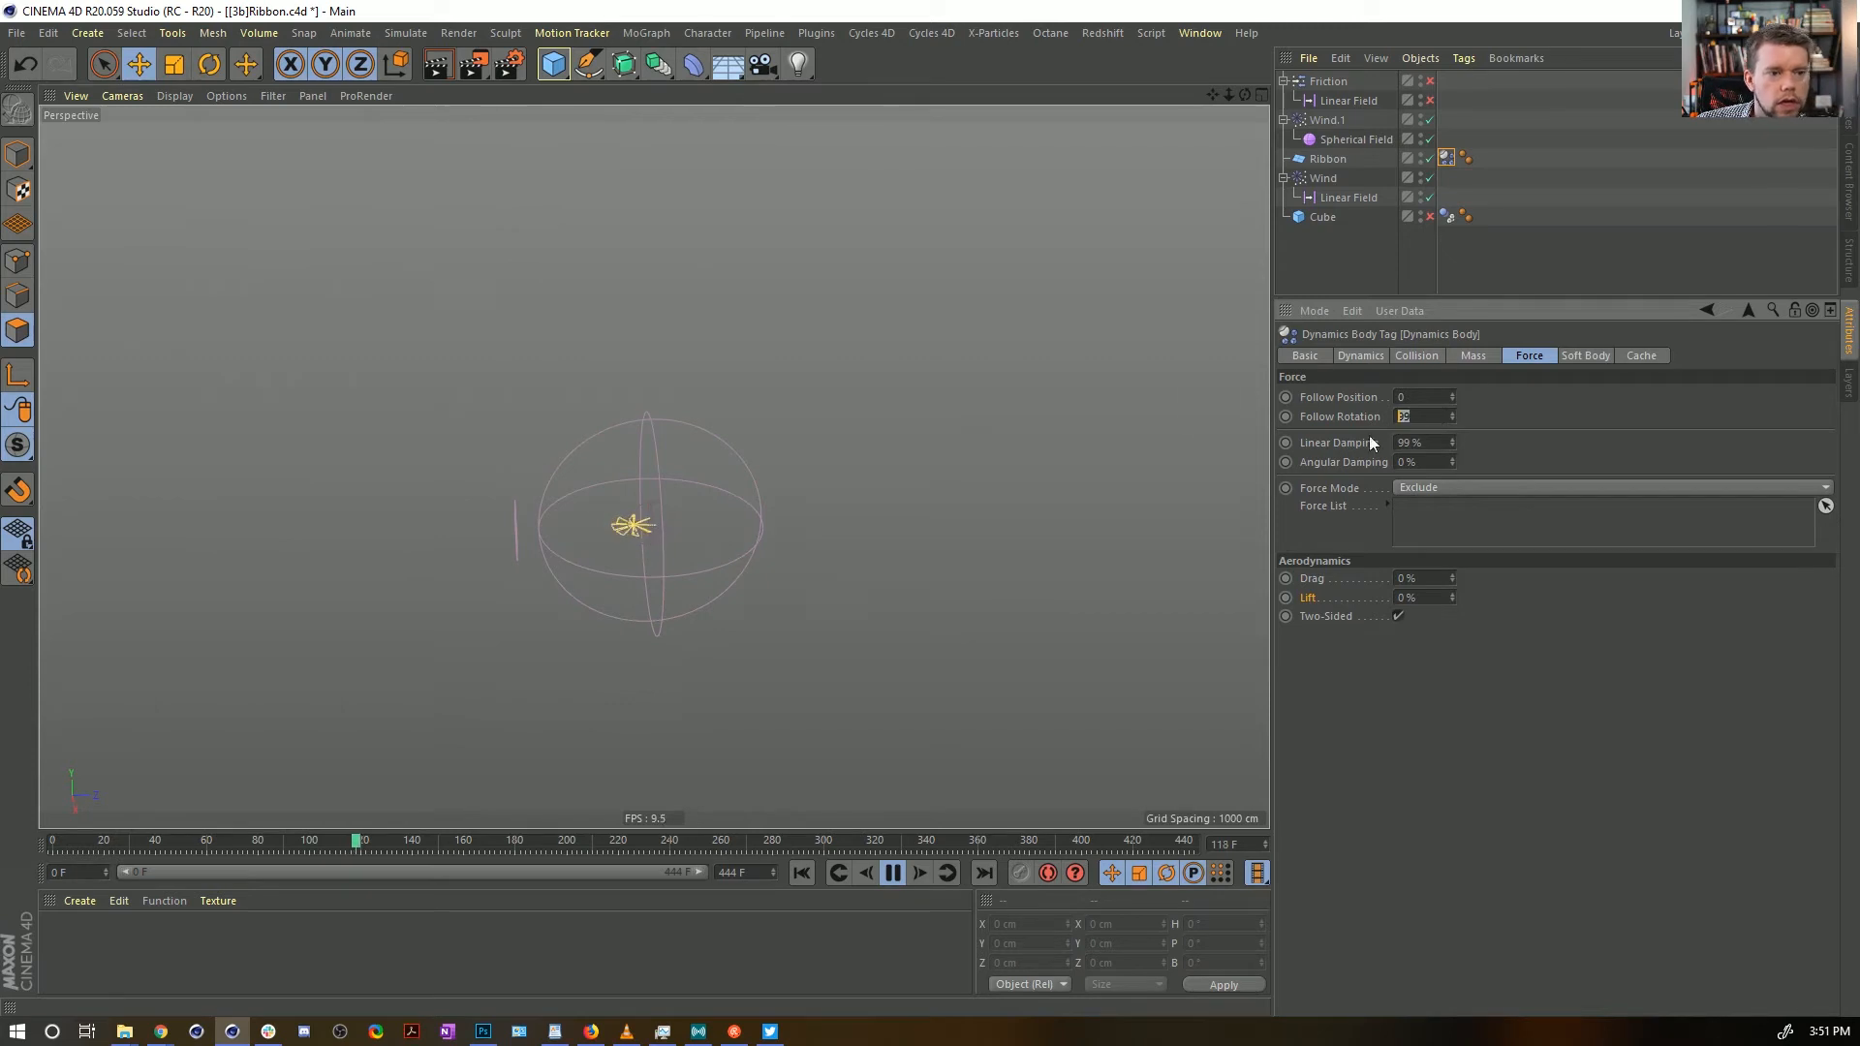
pyautogui.write('0')
pyautogui.press('Return')
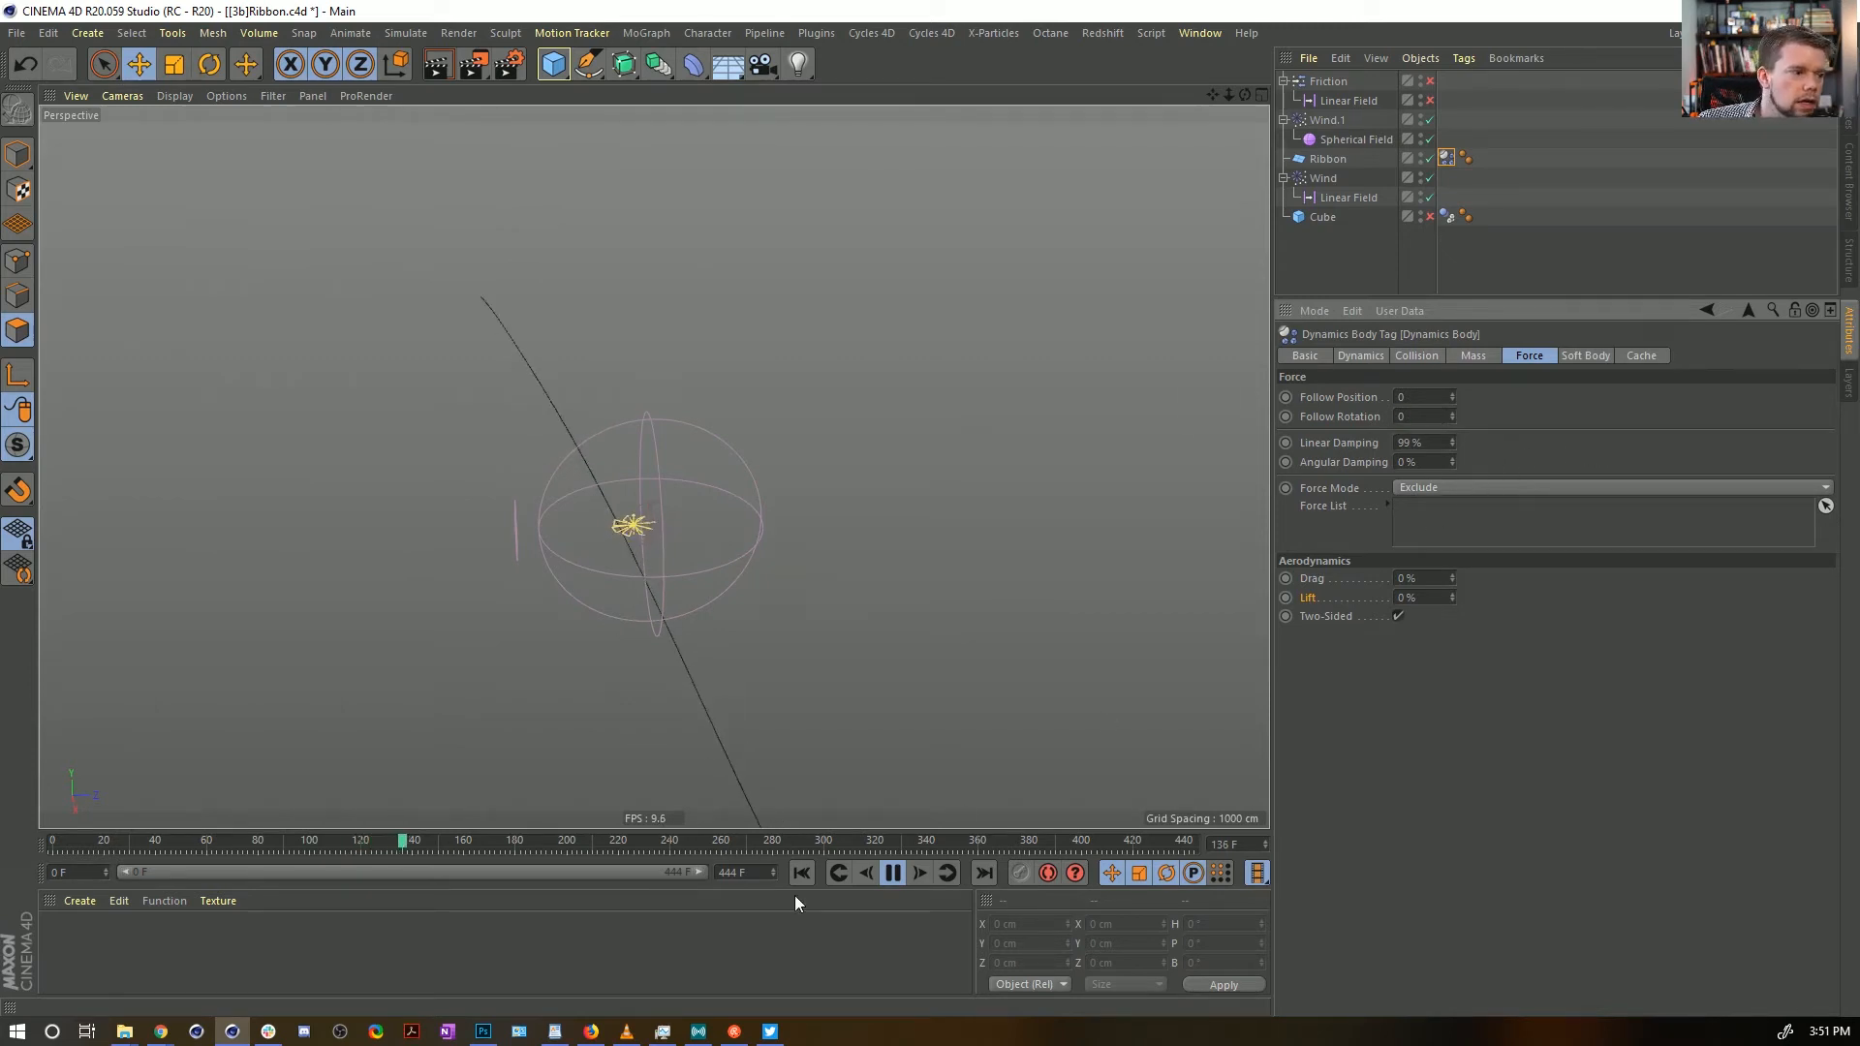
# Replay the simulation repeatedly from the first frame, pausing to examine how the ribbon moves through the spherical field
pyautogui.click(800, 874)
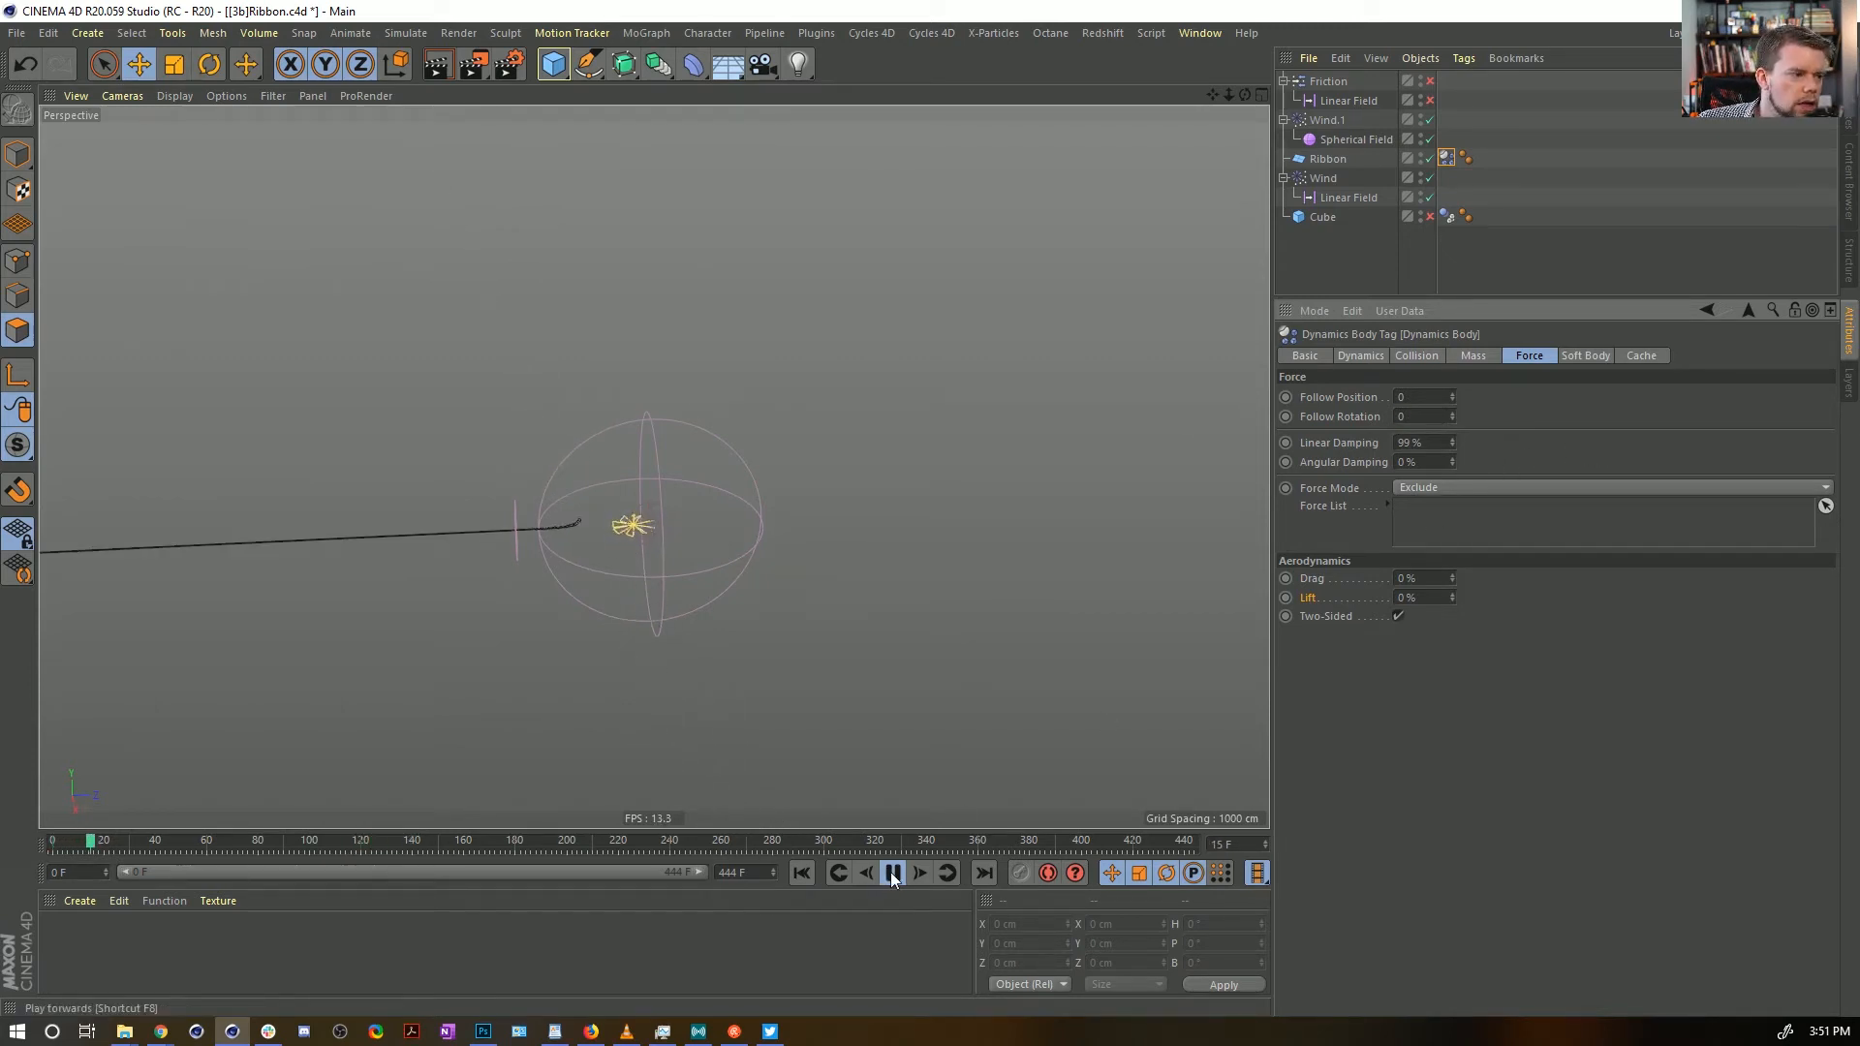
pyautogui.click(893, 876)
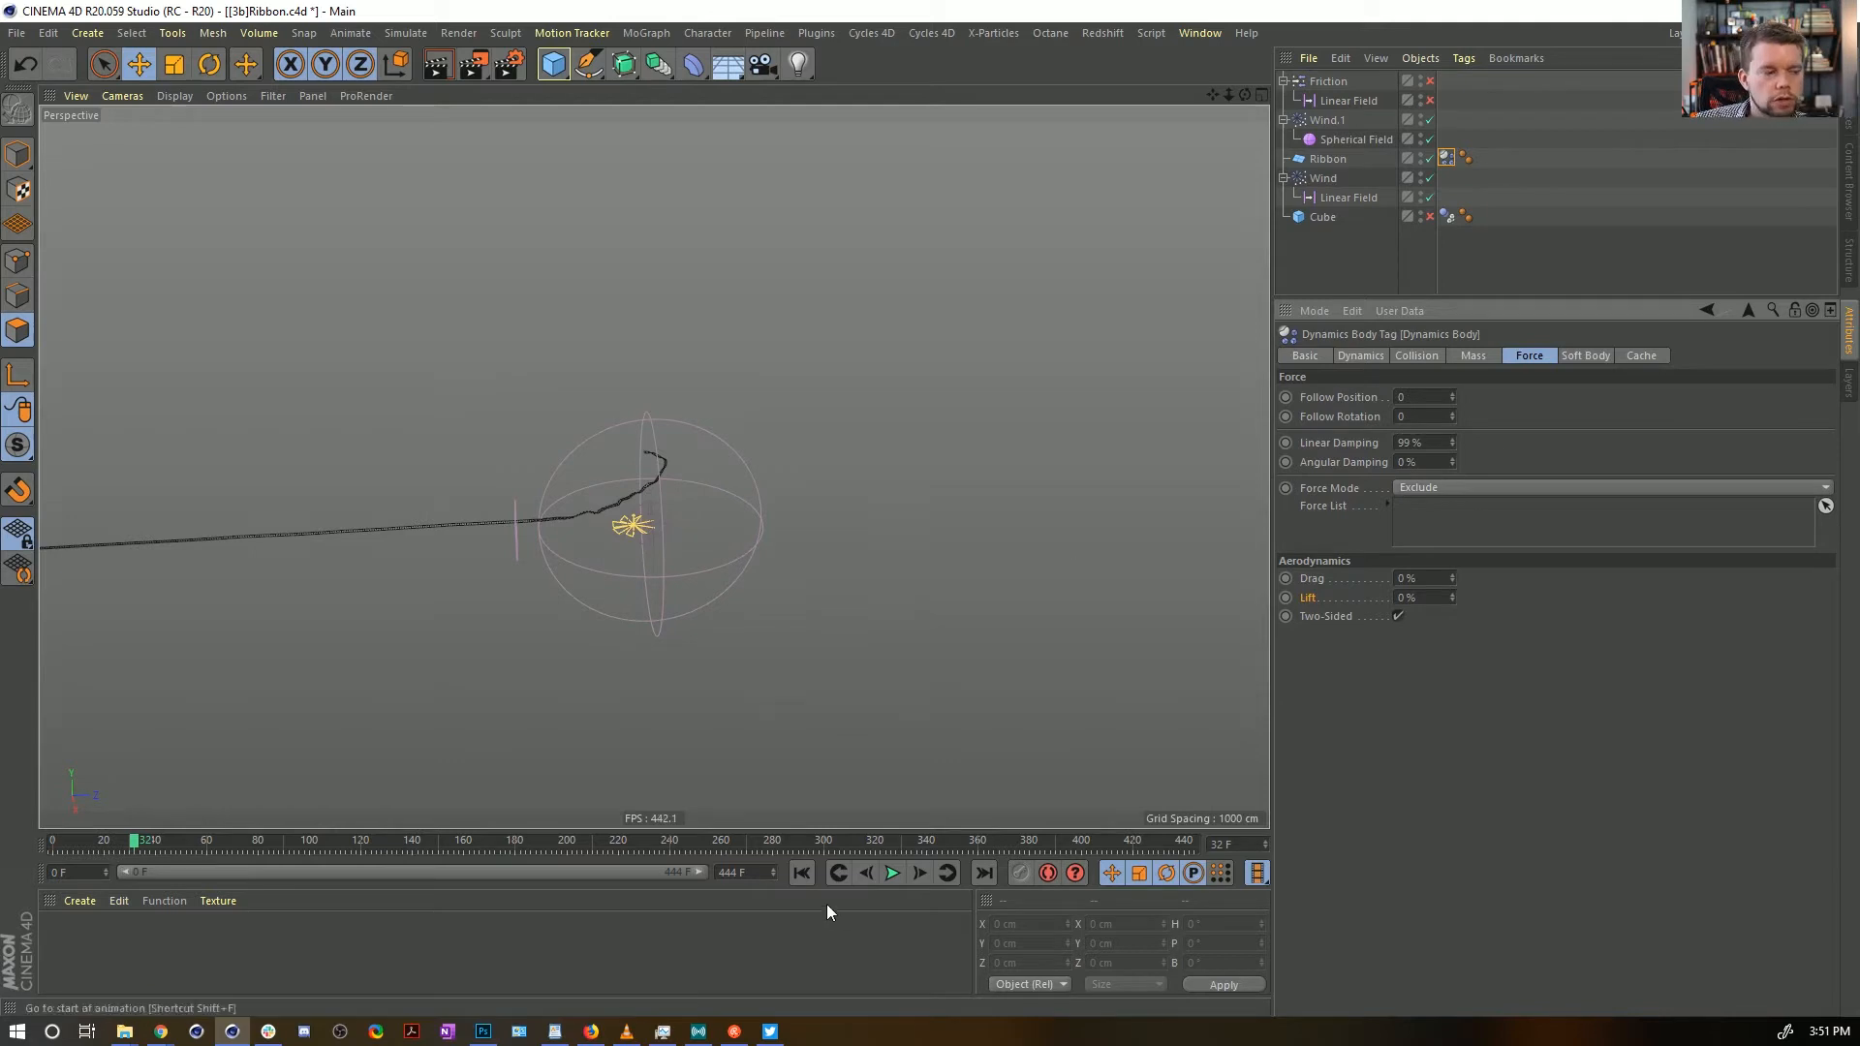
pyautogui.click(891, 873)
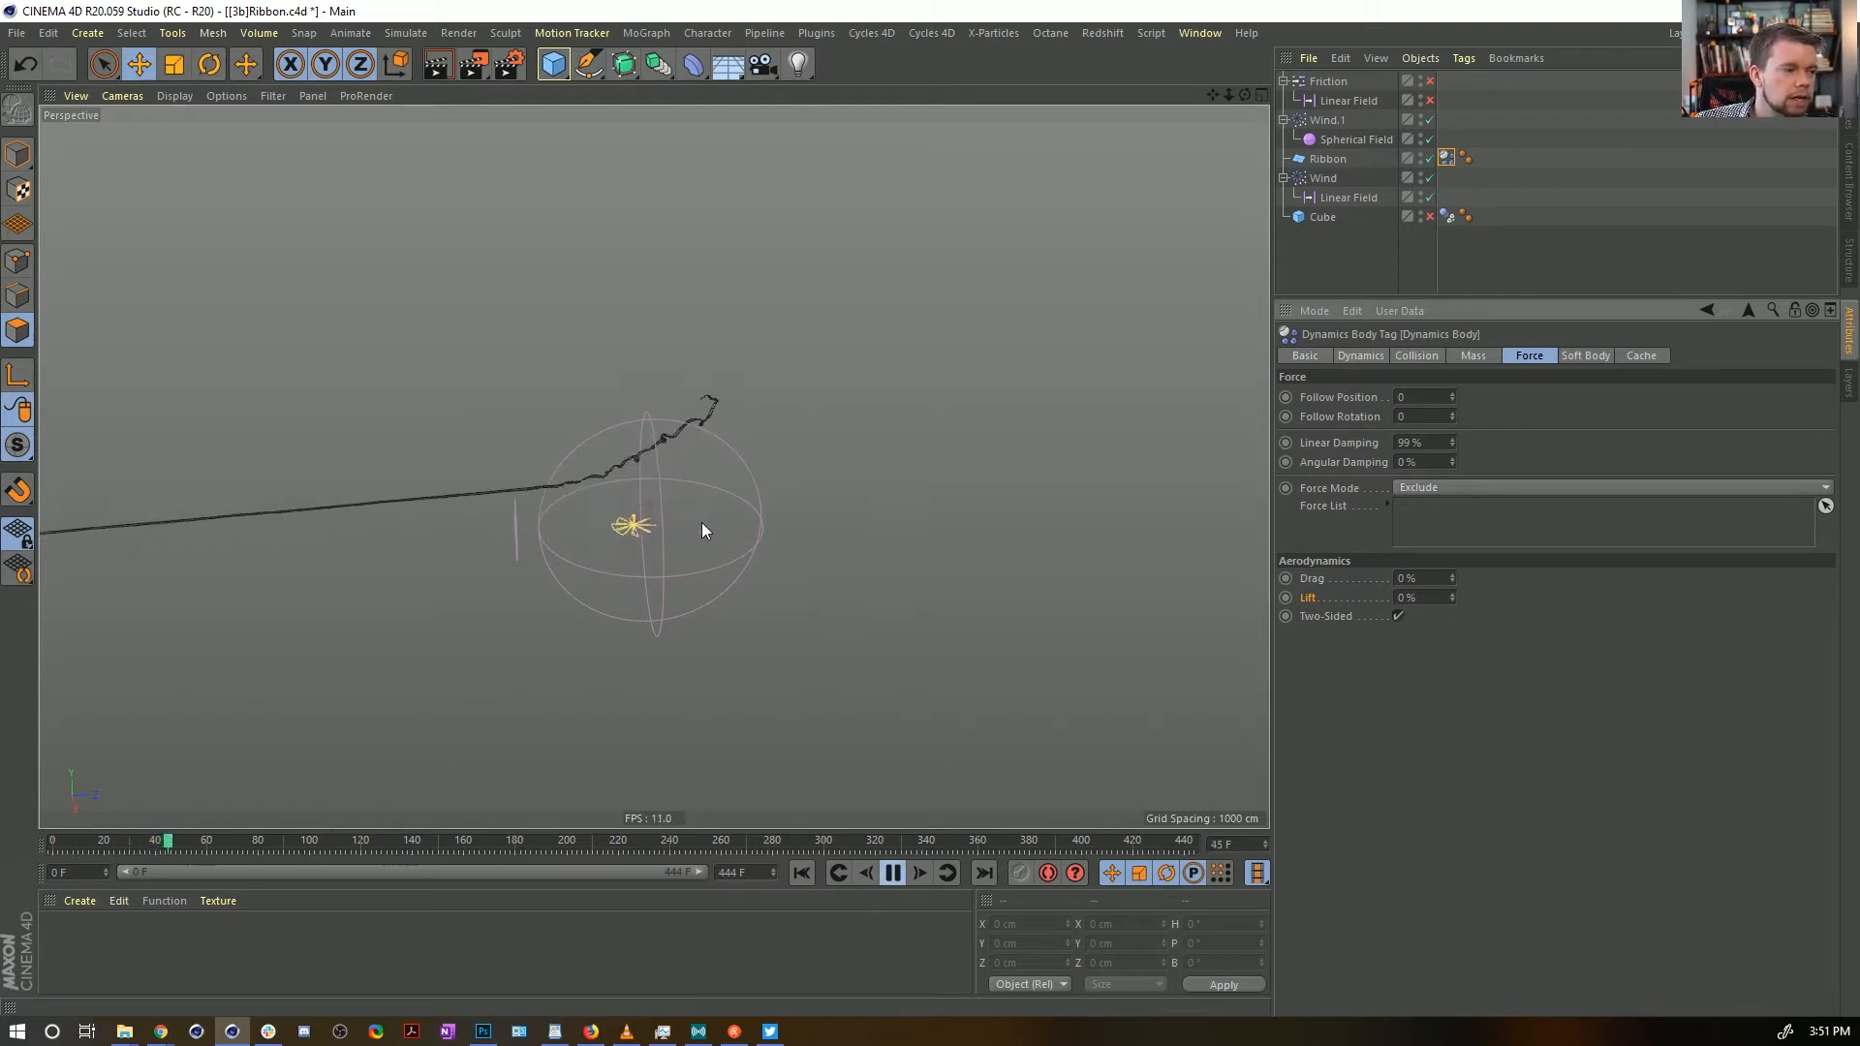
pyautogui.press('F8')
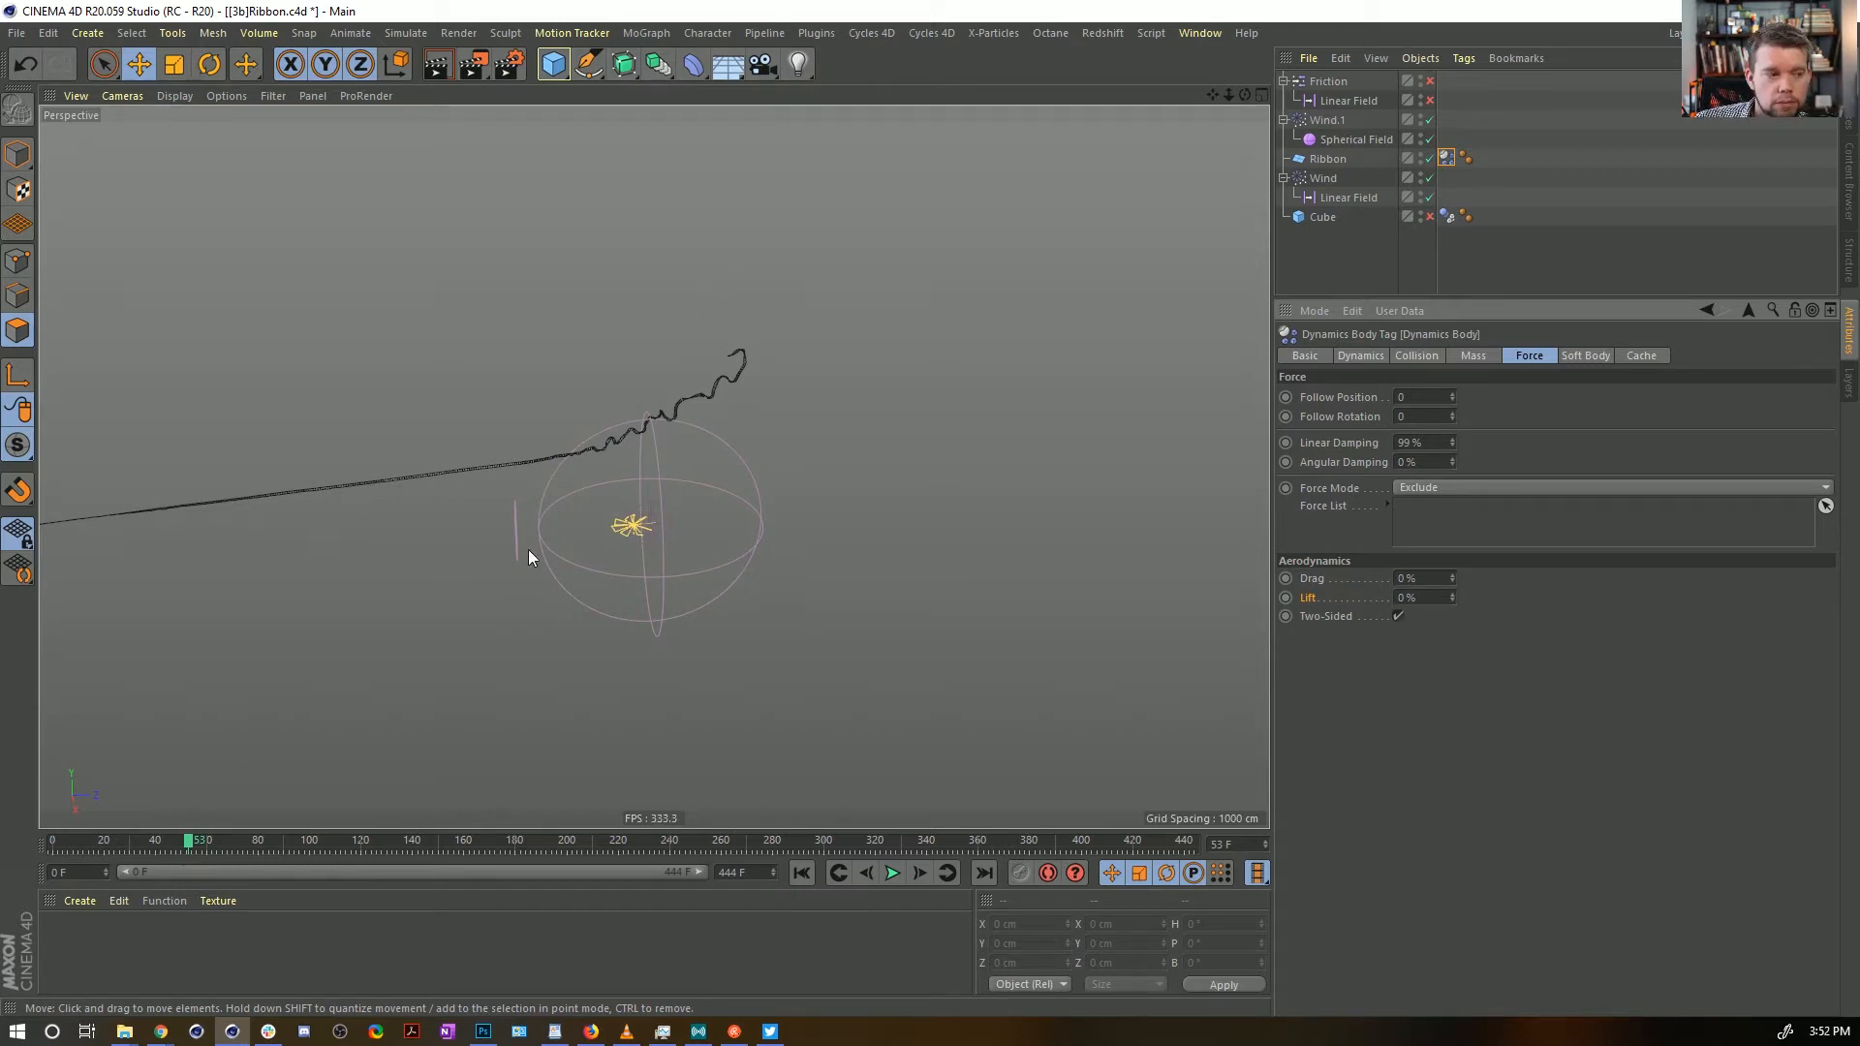
pyautogui.click(803, 870)
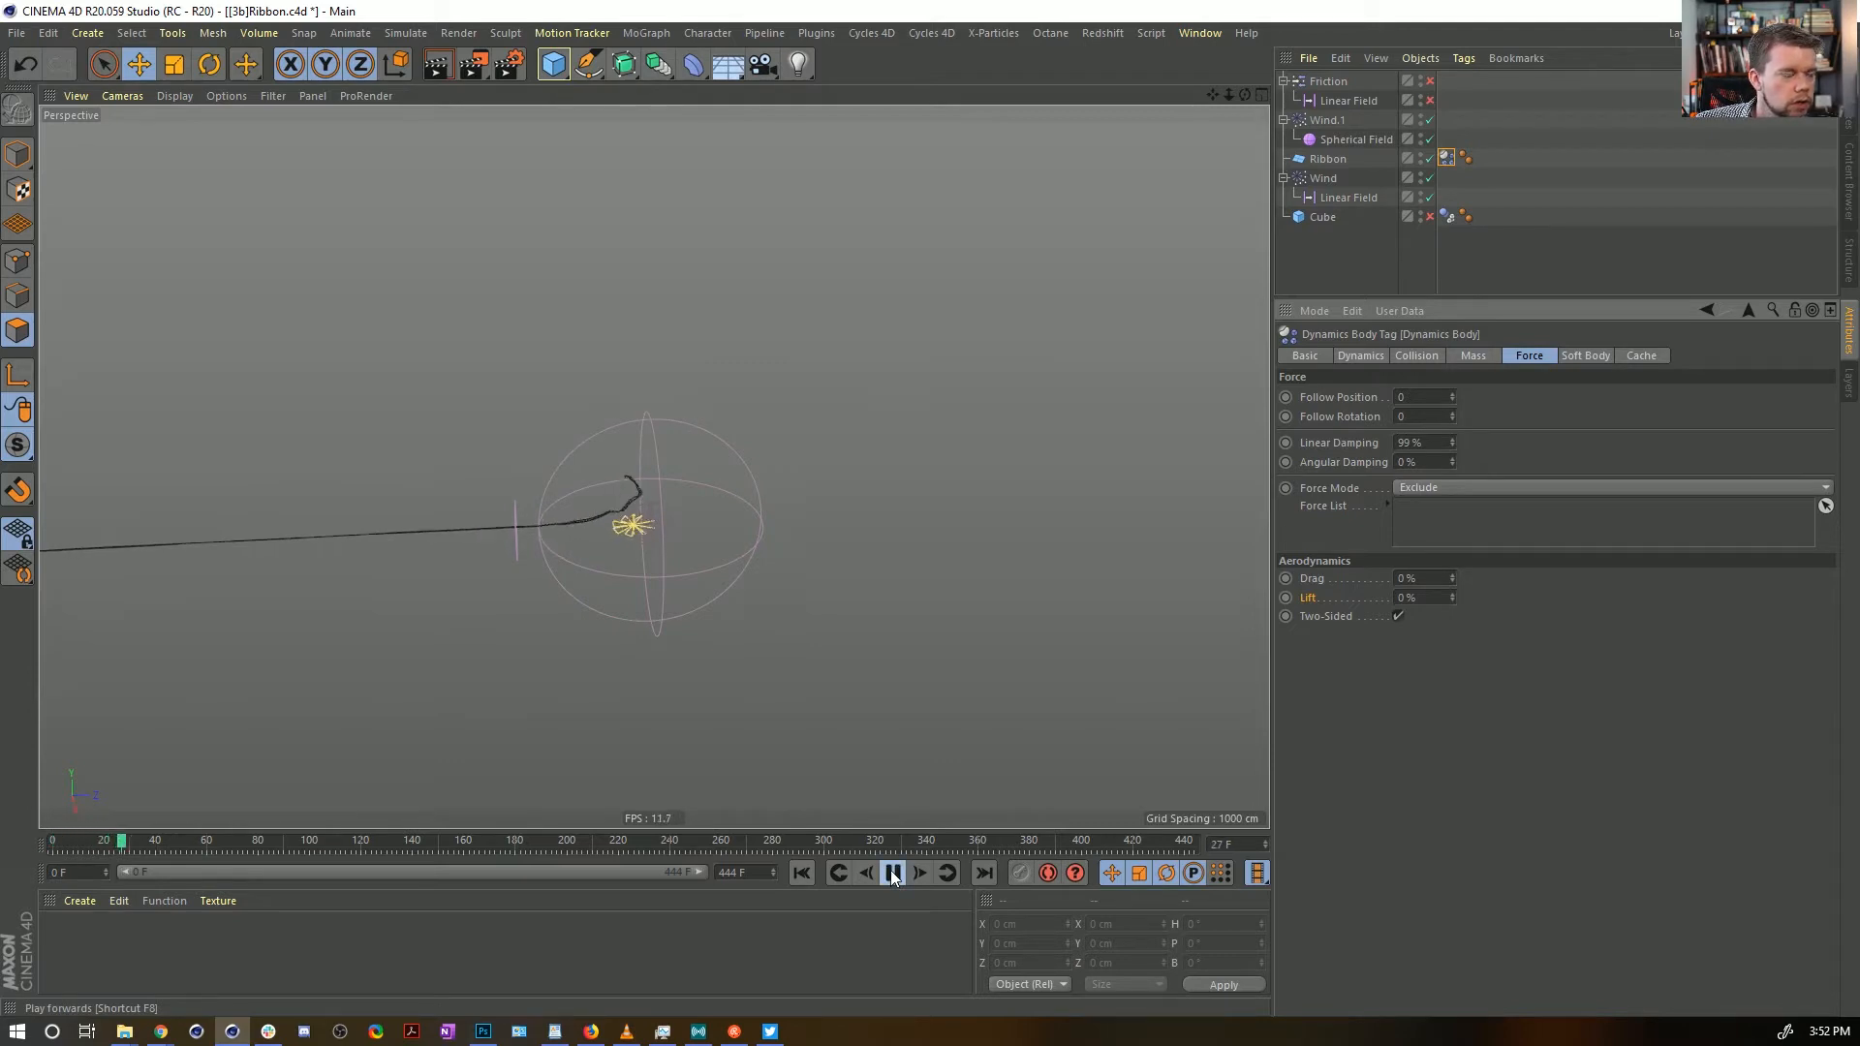
pyautogui.click(892, 874)
pyautogui.click(892, 873)
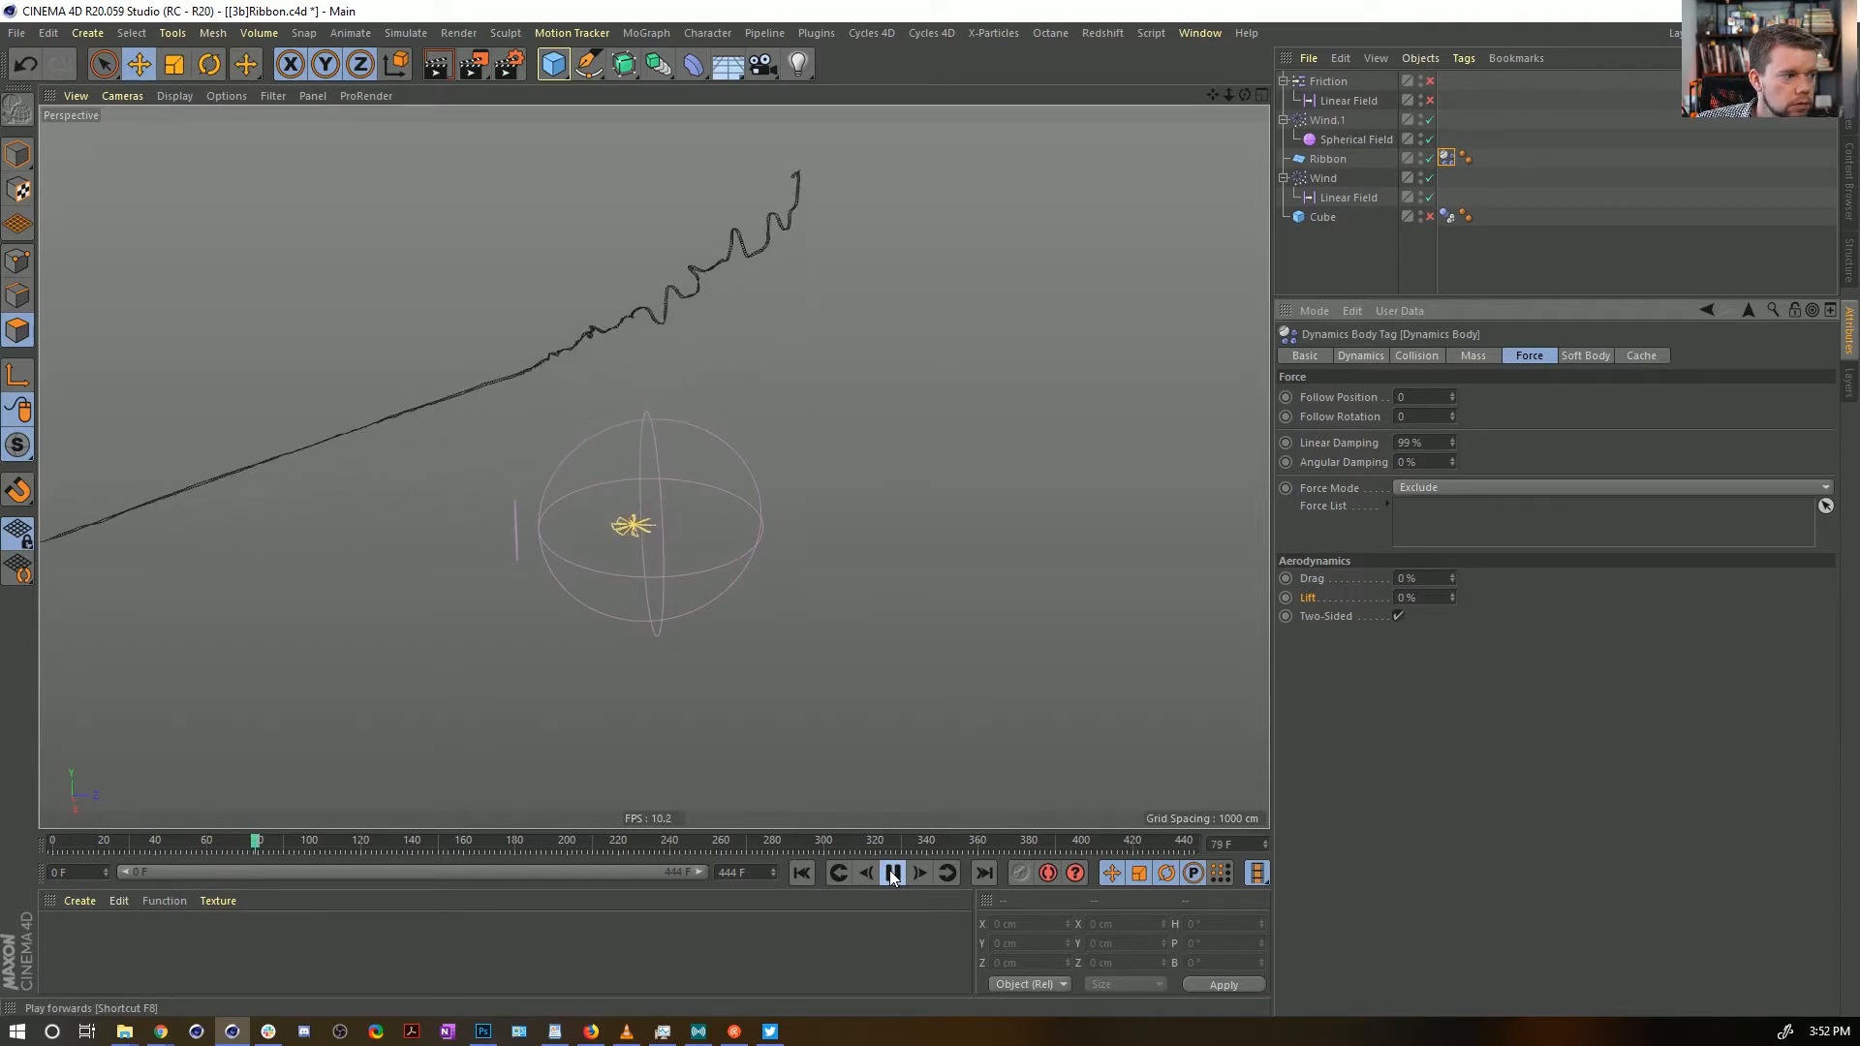
pyautogui.click(892, 874)
pyautogui.click(810, 874)
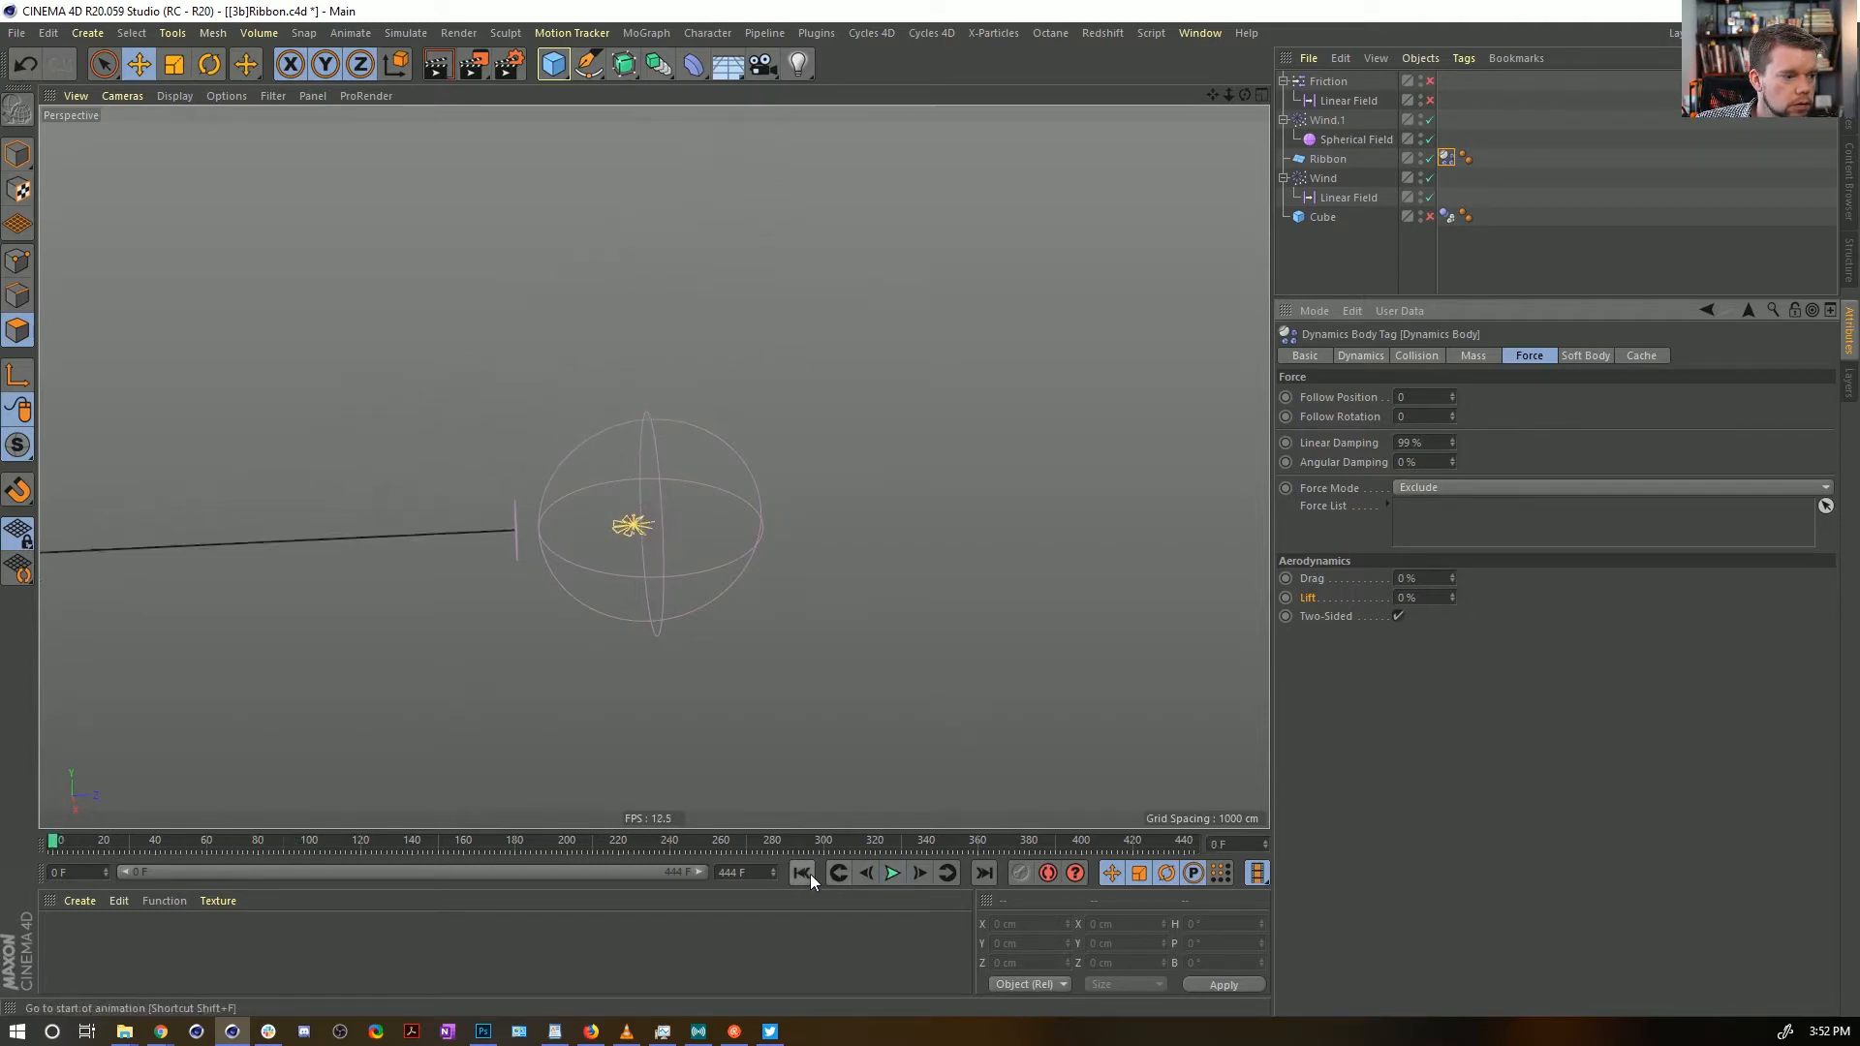
pyautogui.click(887, 874)
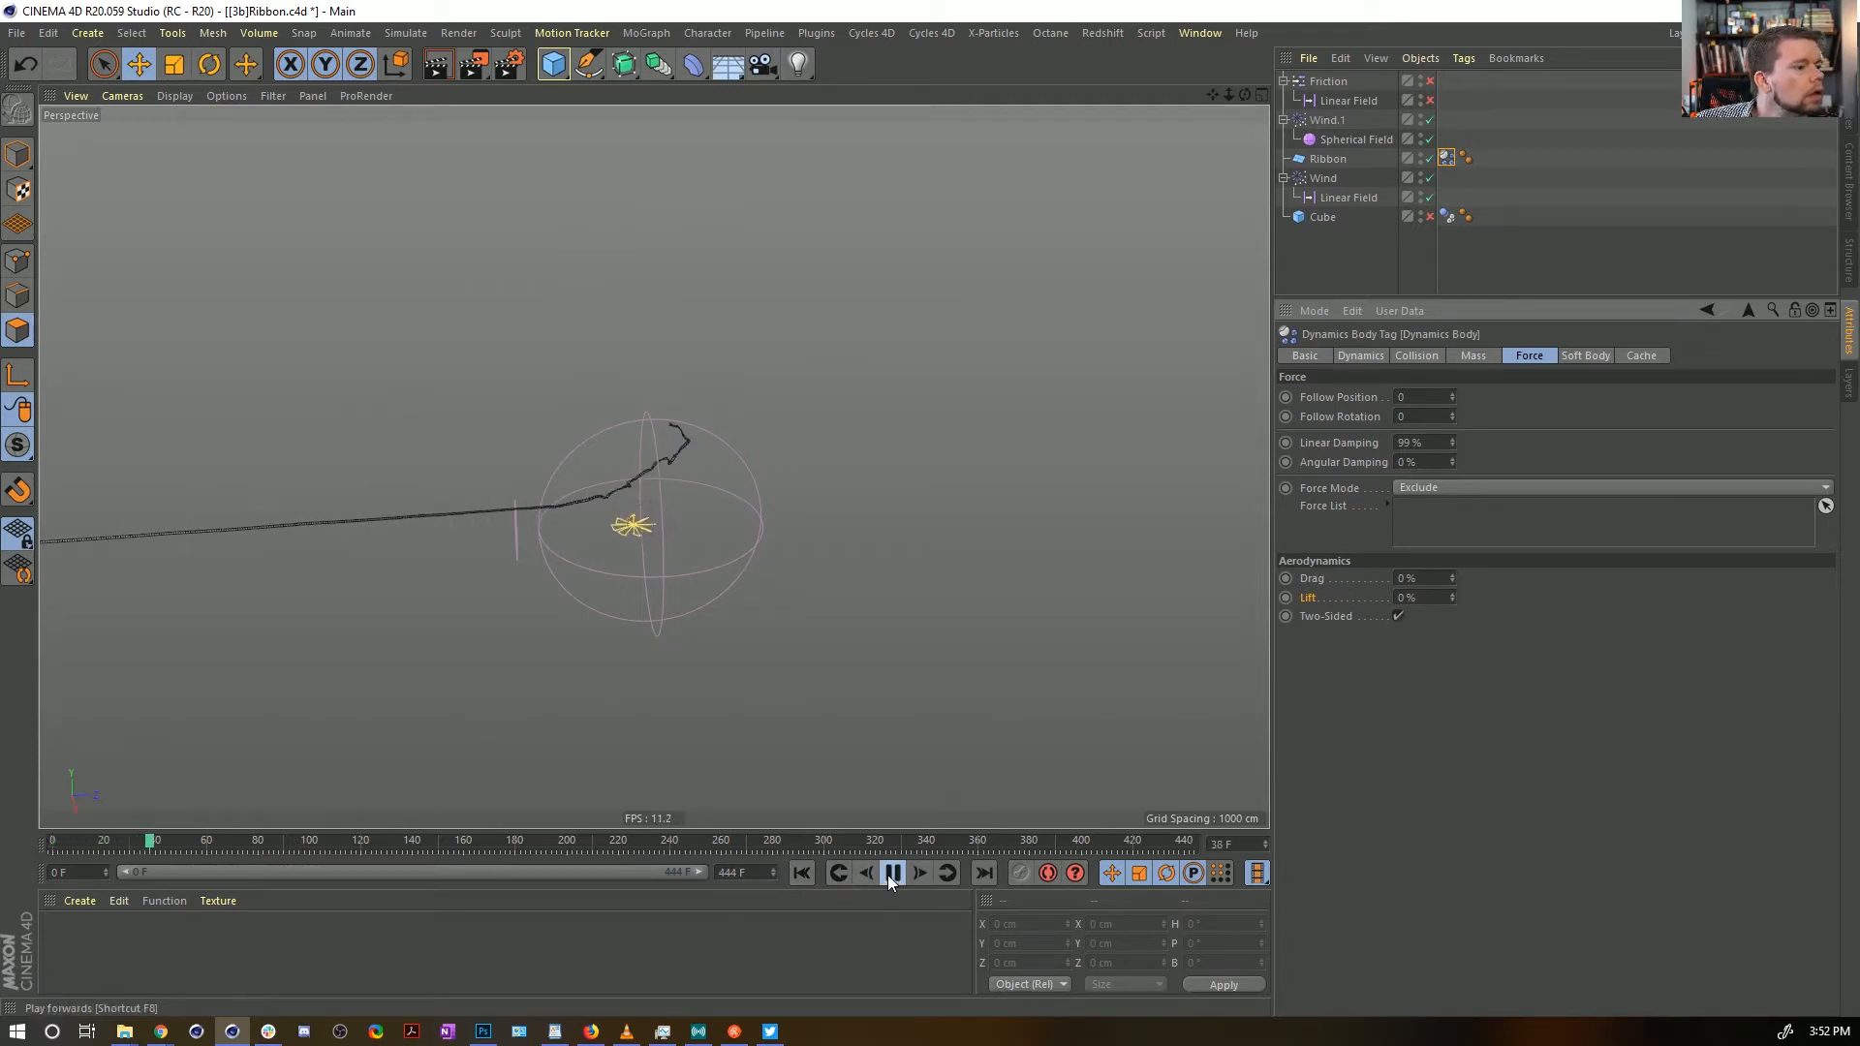
pyautogui.click(892, 873)
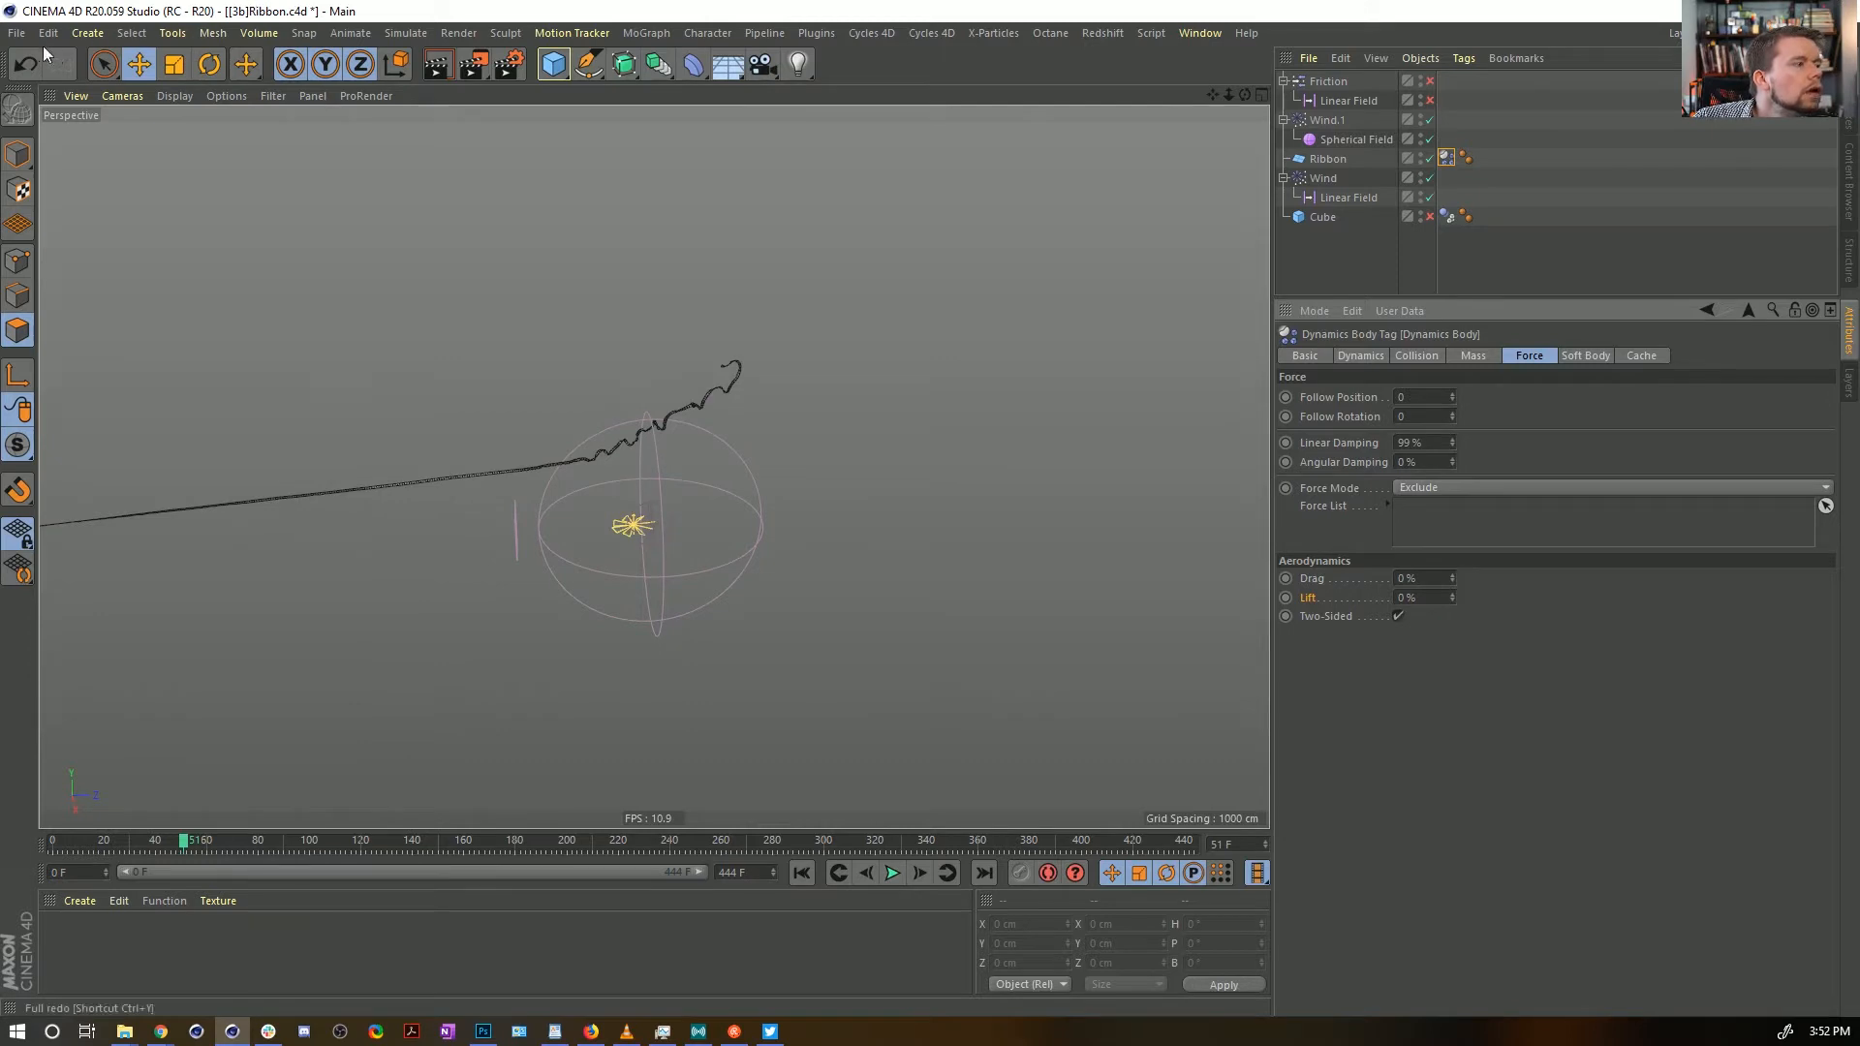
# Open the recent scene [3a]Ribbon.c4d and play its simulation
pyautogui.click(17, 33)
pyautogui.moveTo(101, 410)
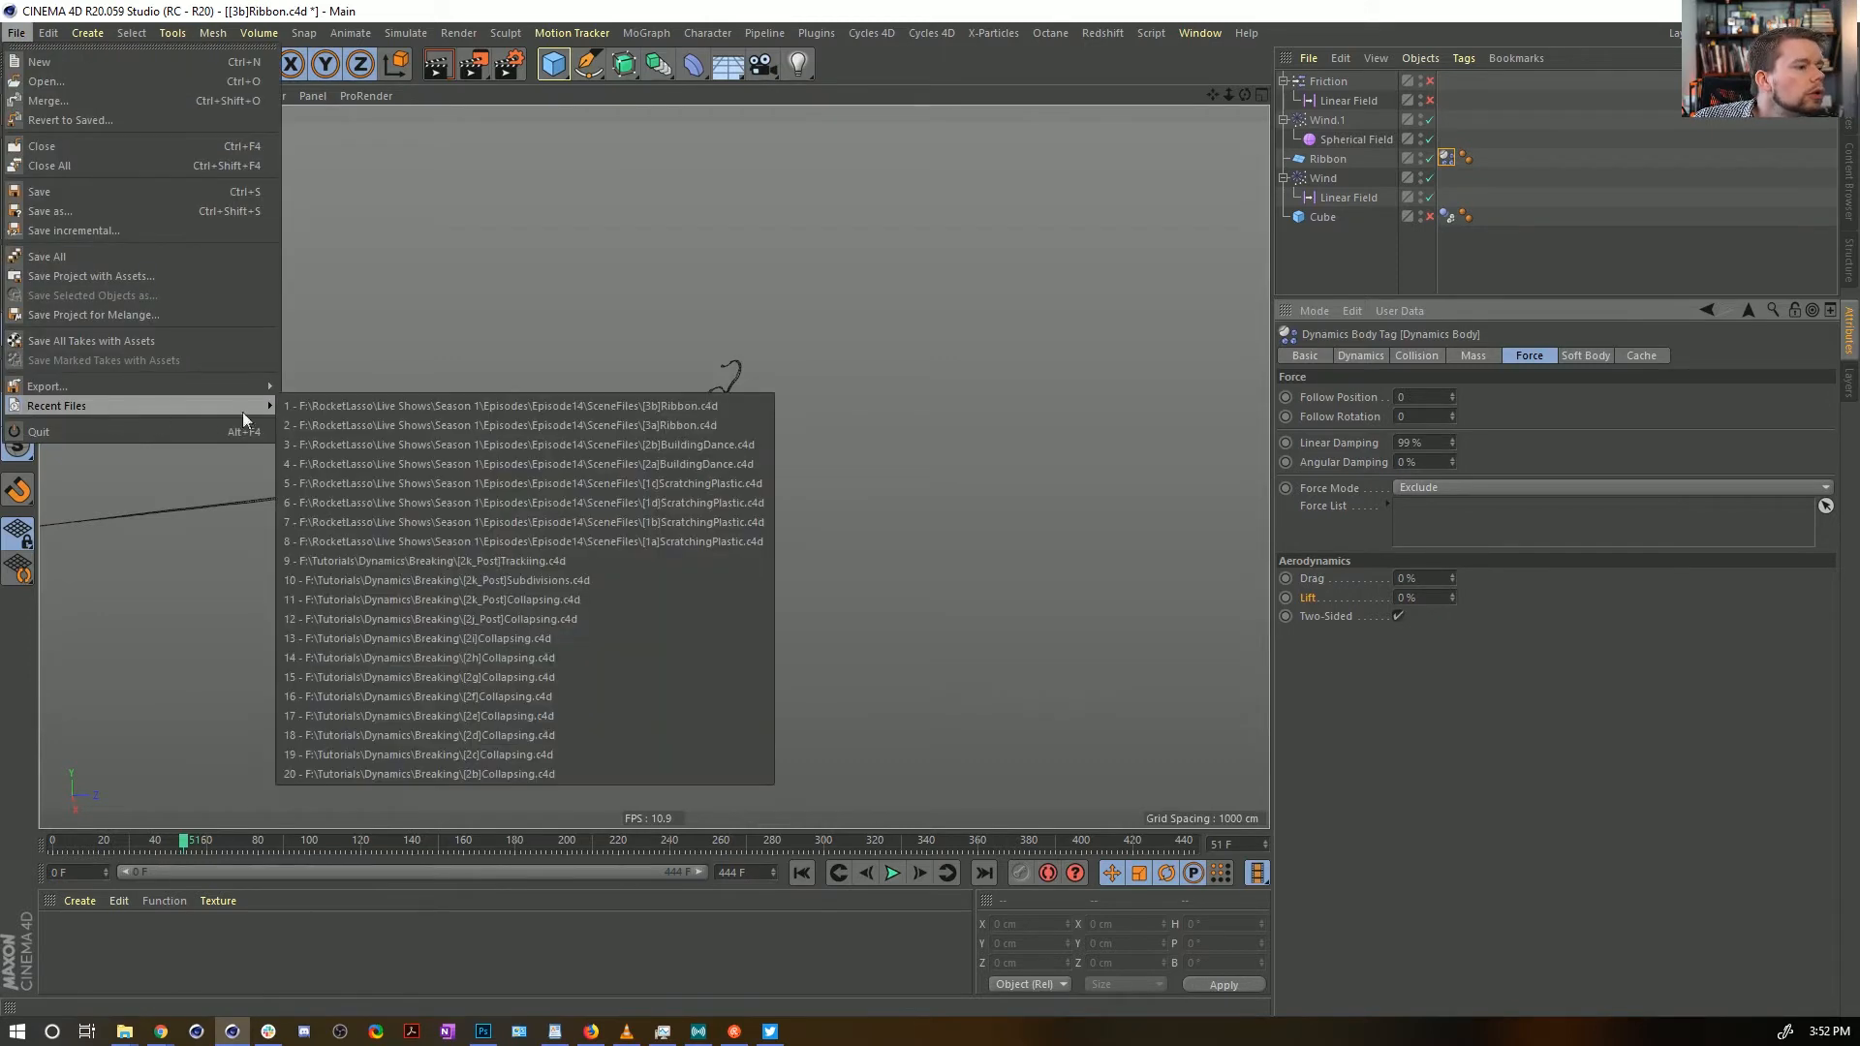
pyautogui.click(535, 425)
pyautogui.click(892, 874)
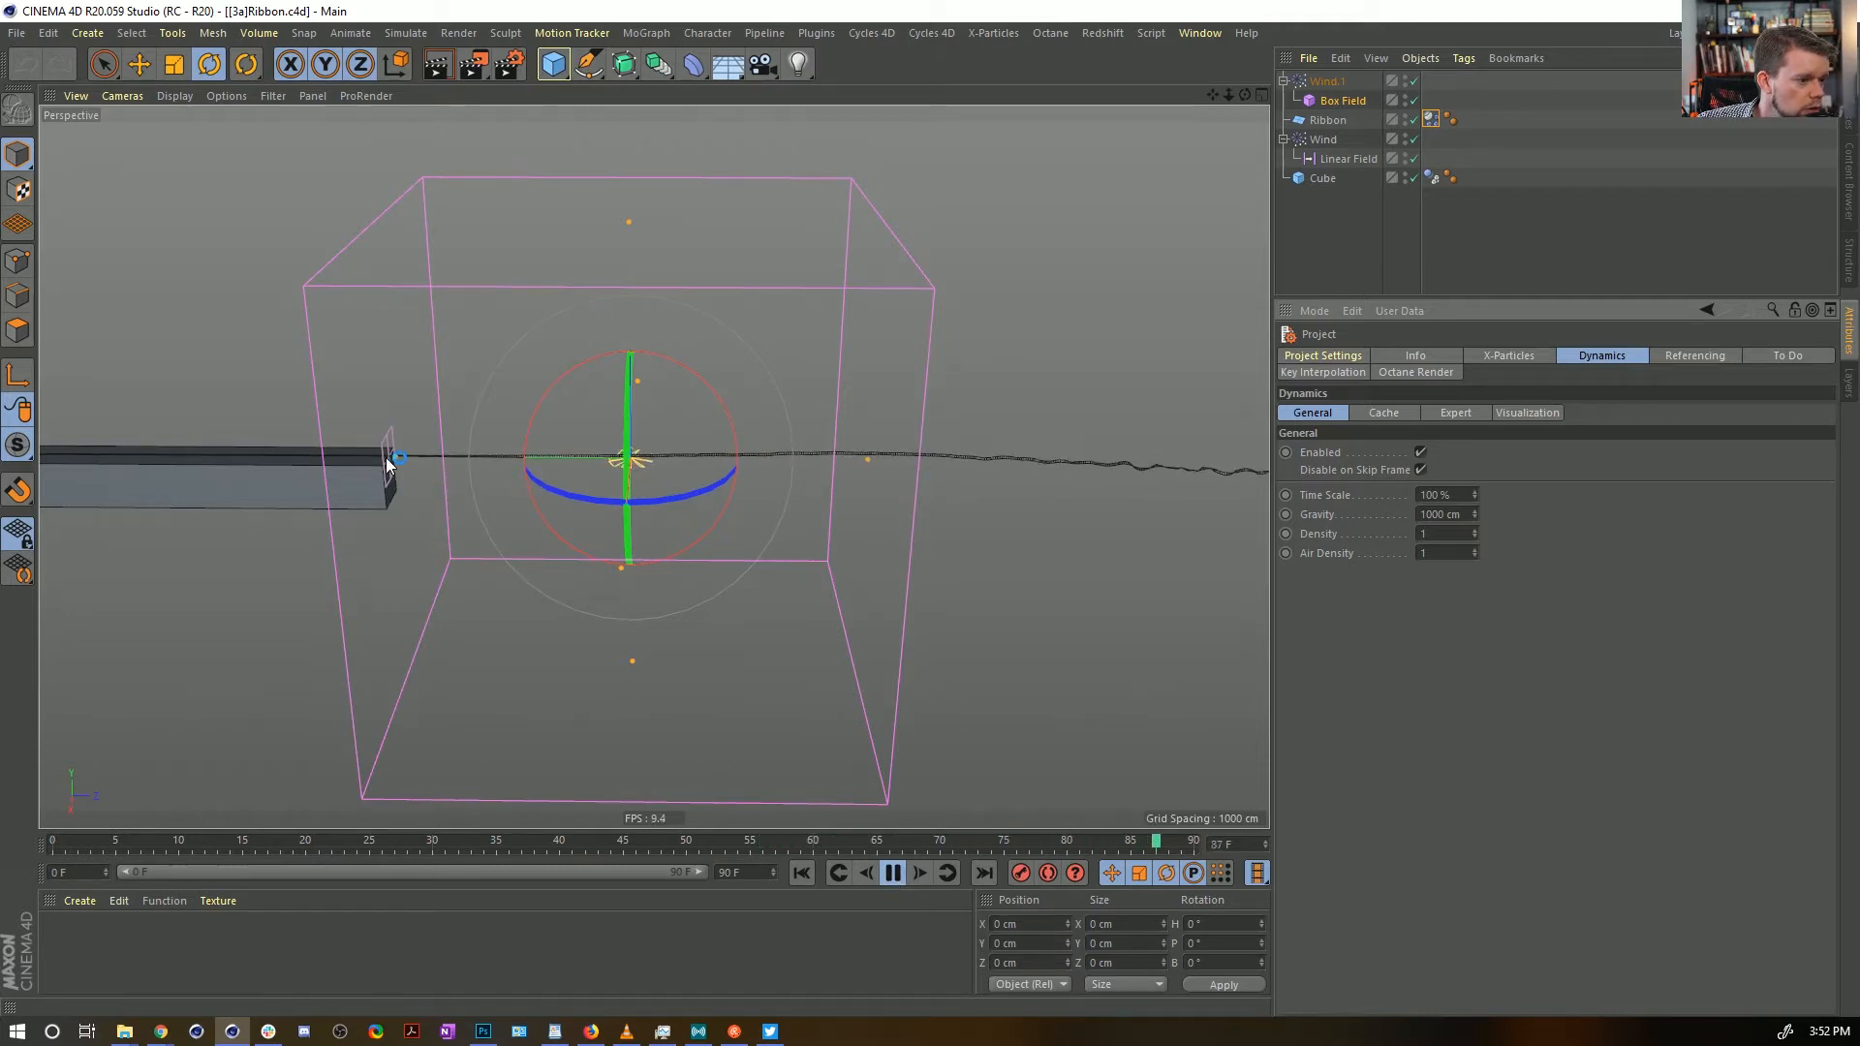
# Set the project's end frame to 333 and expand the preview range to the full timeline
pyautogui.moveTo(719, 869); pyautogui.dragTo(811, 934)
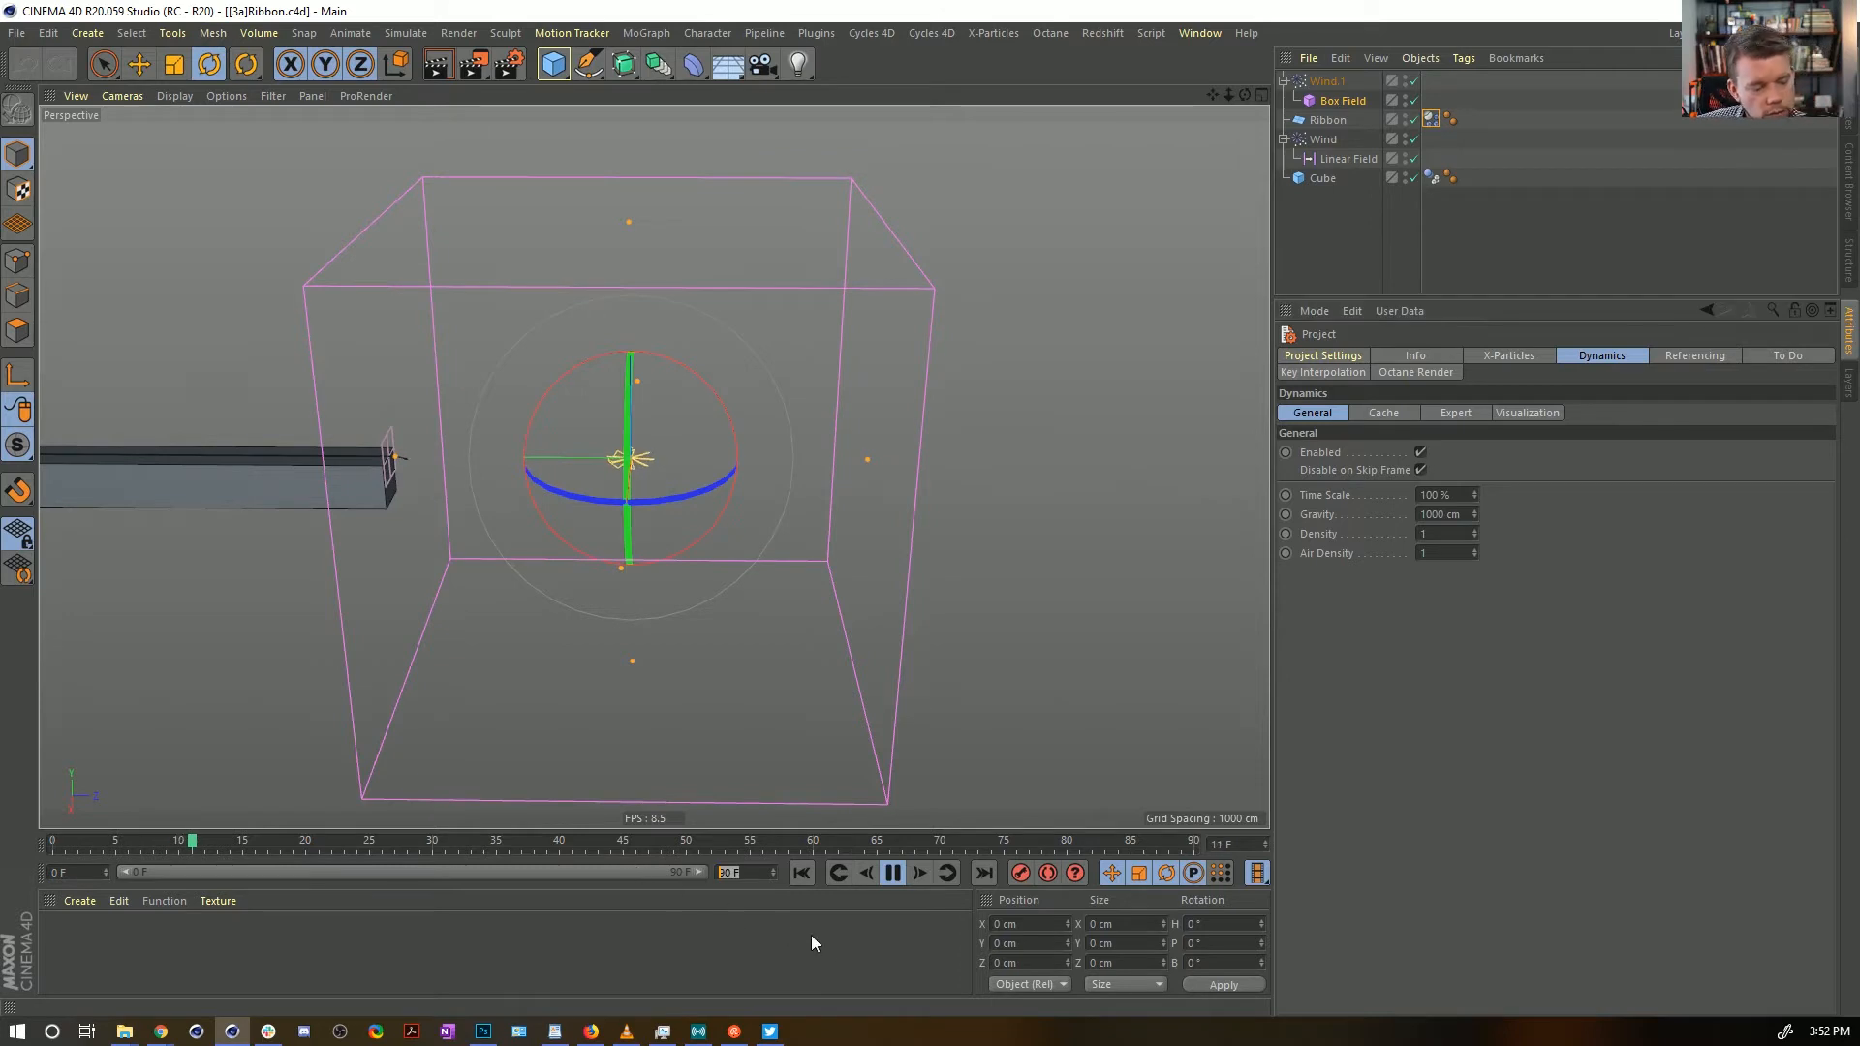
pyautogui.write('333')
pyautogui.press('Return')
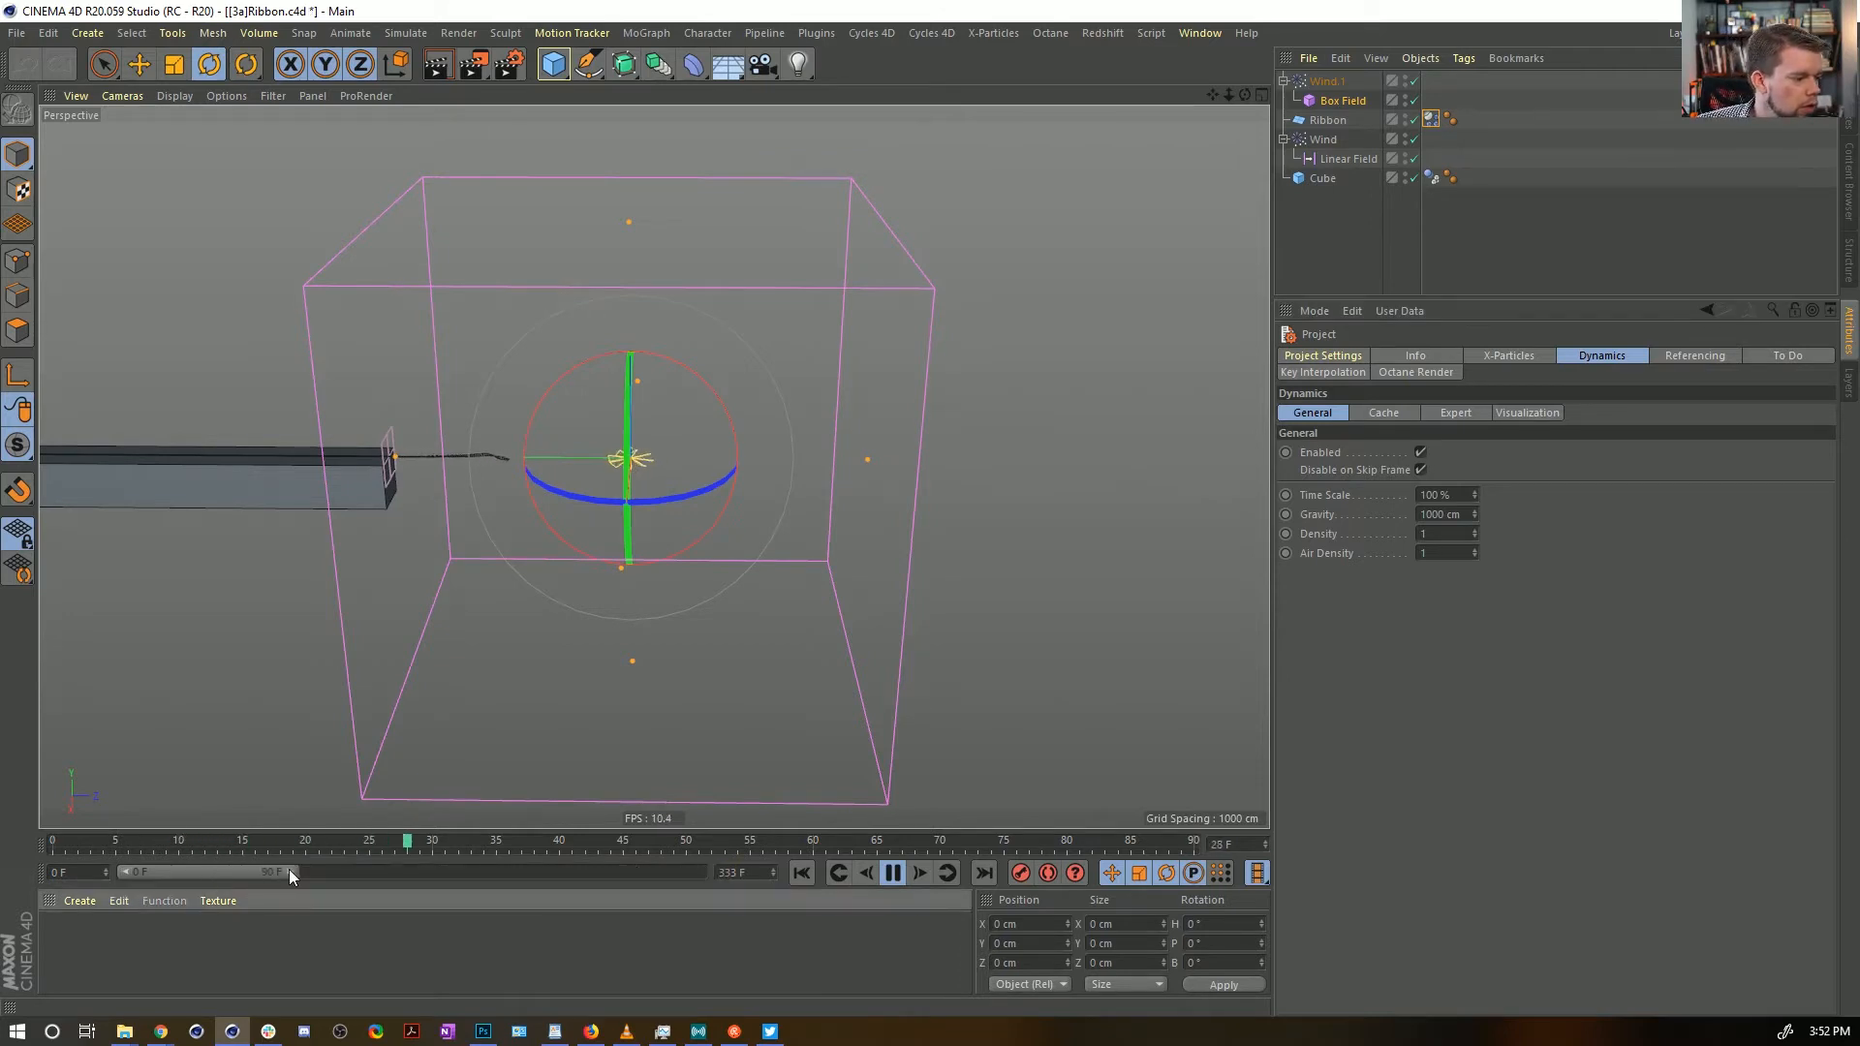
pyautogui.moveTo(289, 871); pyautogui.dragTo(597, 872)
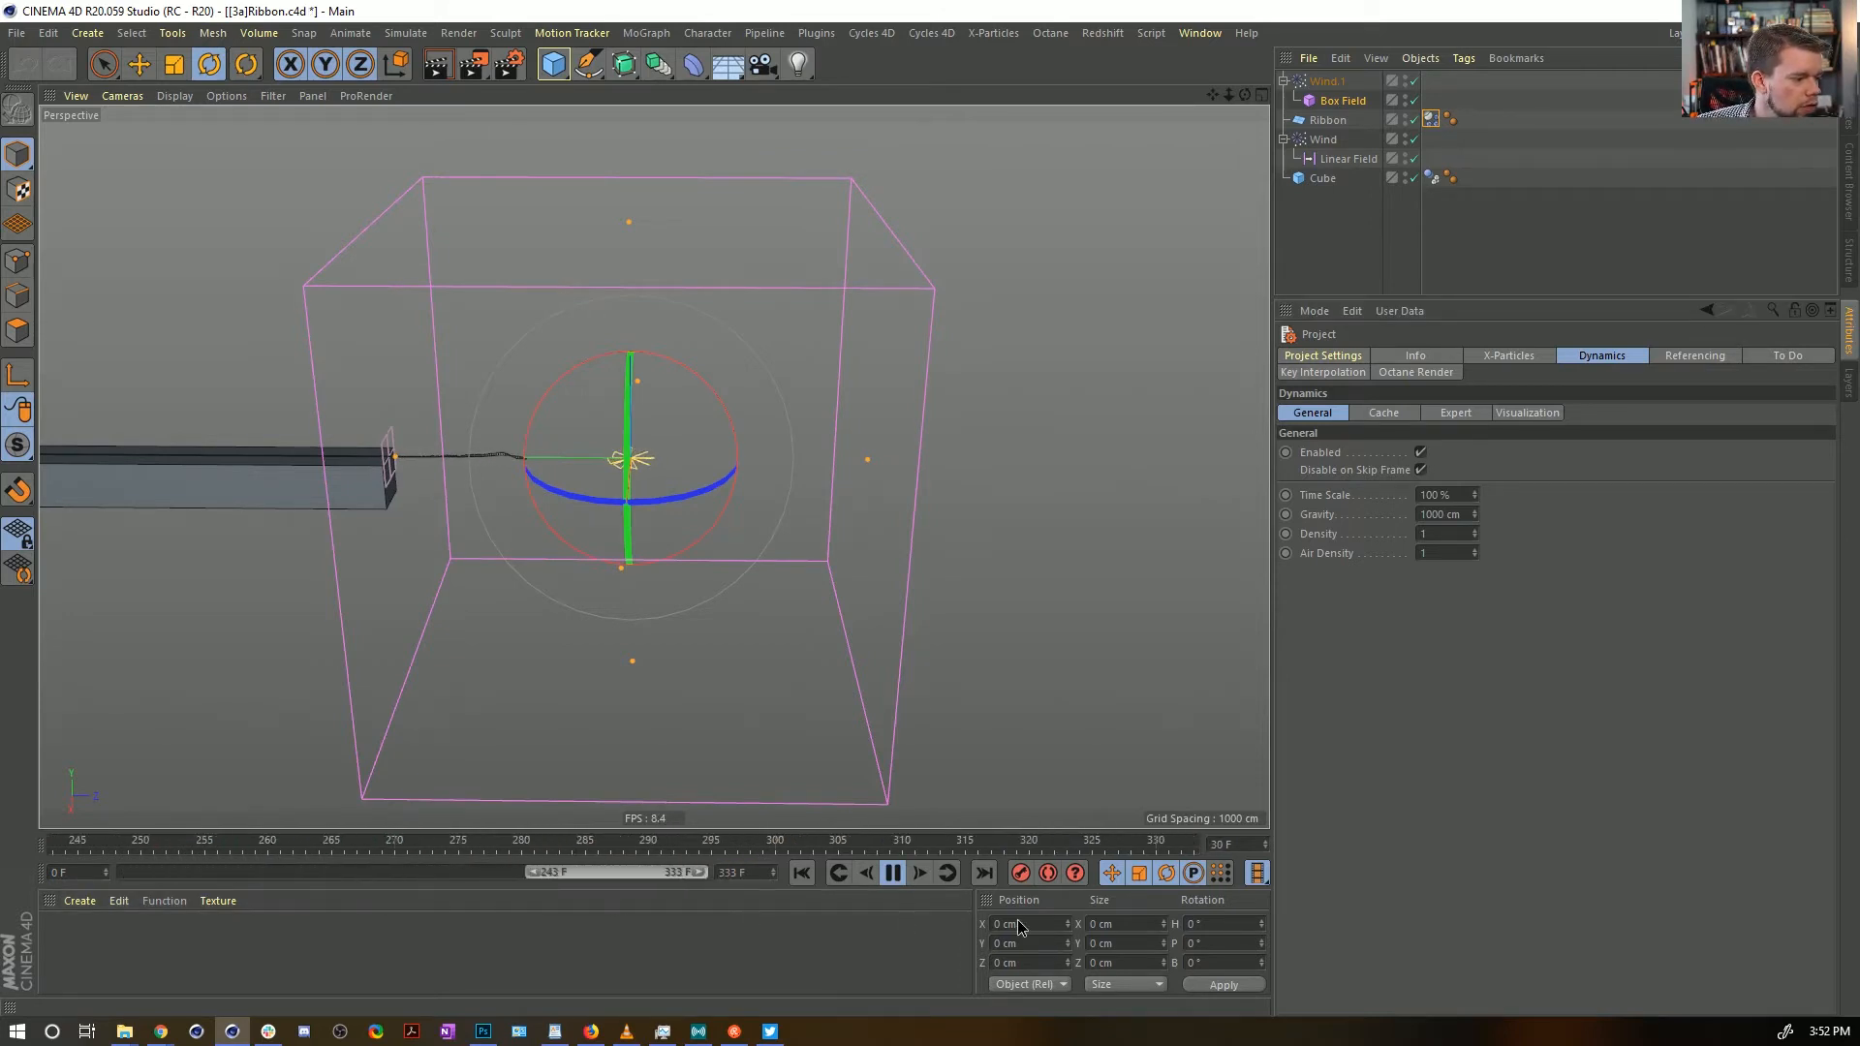
pyautogui.doubleClick(620, 870)
# Replay the simulation, examine the ribbon passing through the Box Field from several views, and return to the first frame
pyautogui.click(802, 873)
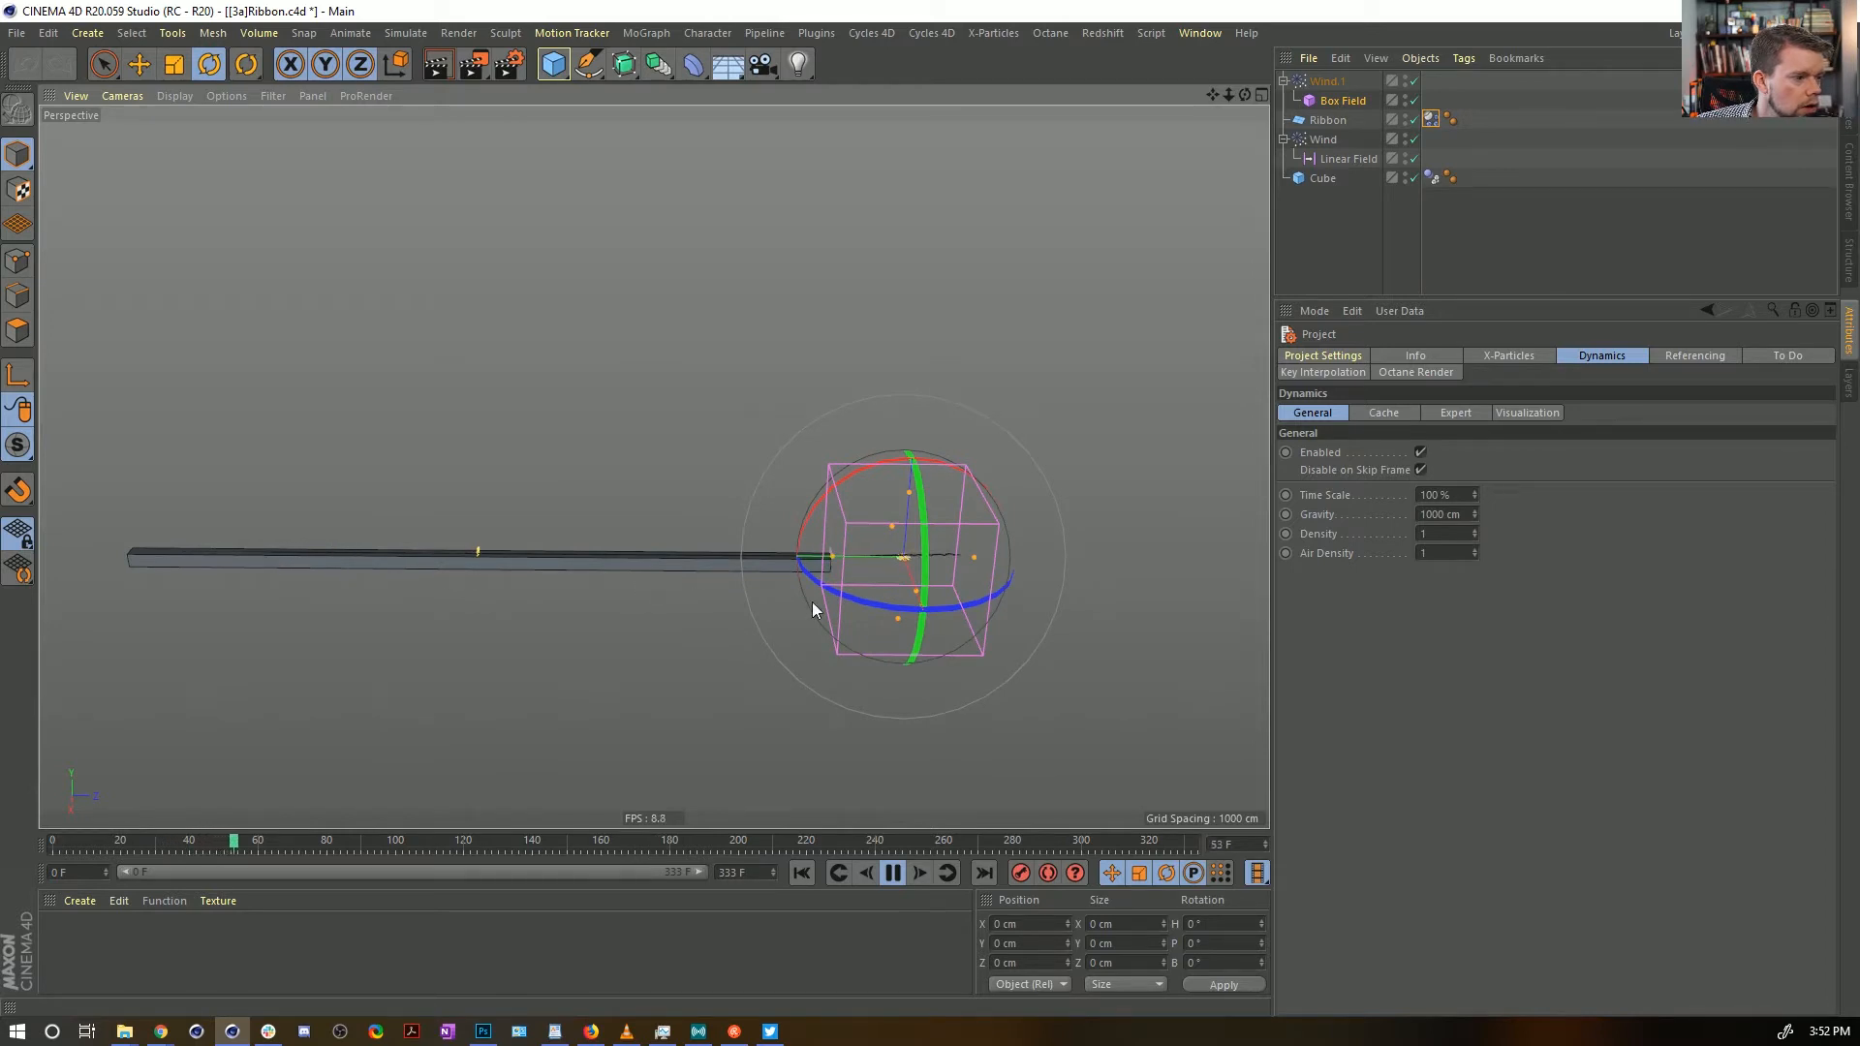
pyautogui.keyDown('alt'); pyautogui.moveTo(980, 550); pyautogui.dragTo(1118, 556, button='right'); pyautogui.keyUp('alt')
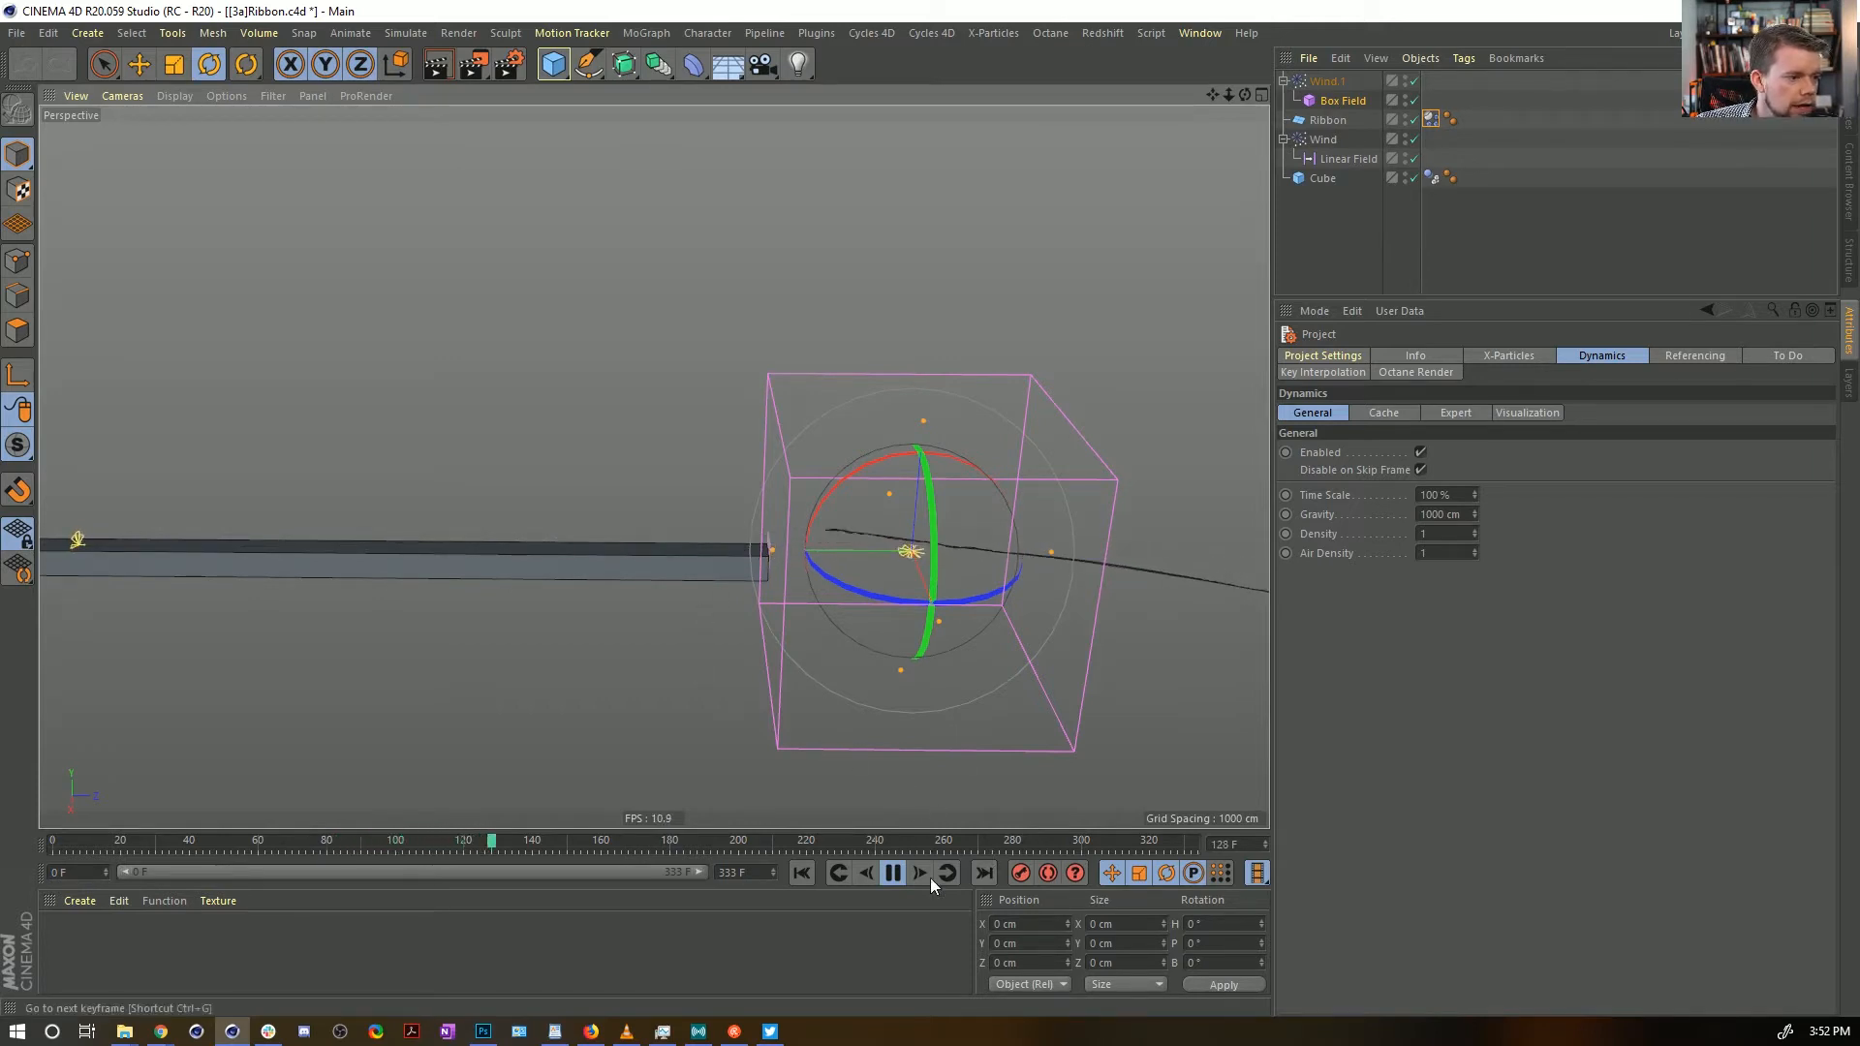
pyautogui.click(895, 873)
pyautogui.keyDown('alt'); pyautogui.moveTo(895, 567); pyautogui.dragTo(1032, 559, button='right'); pyautogui.keyUp('alt')
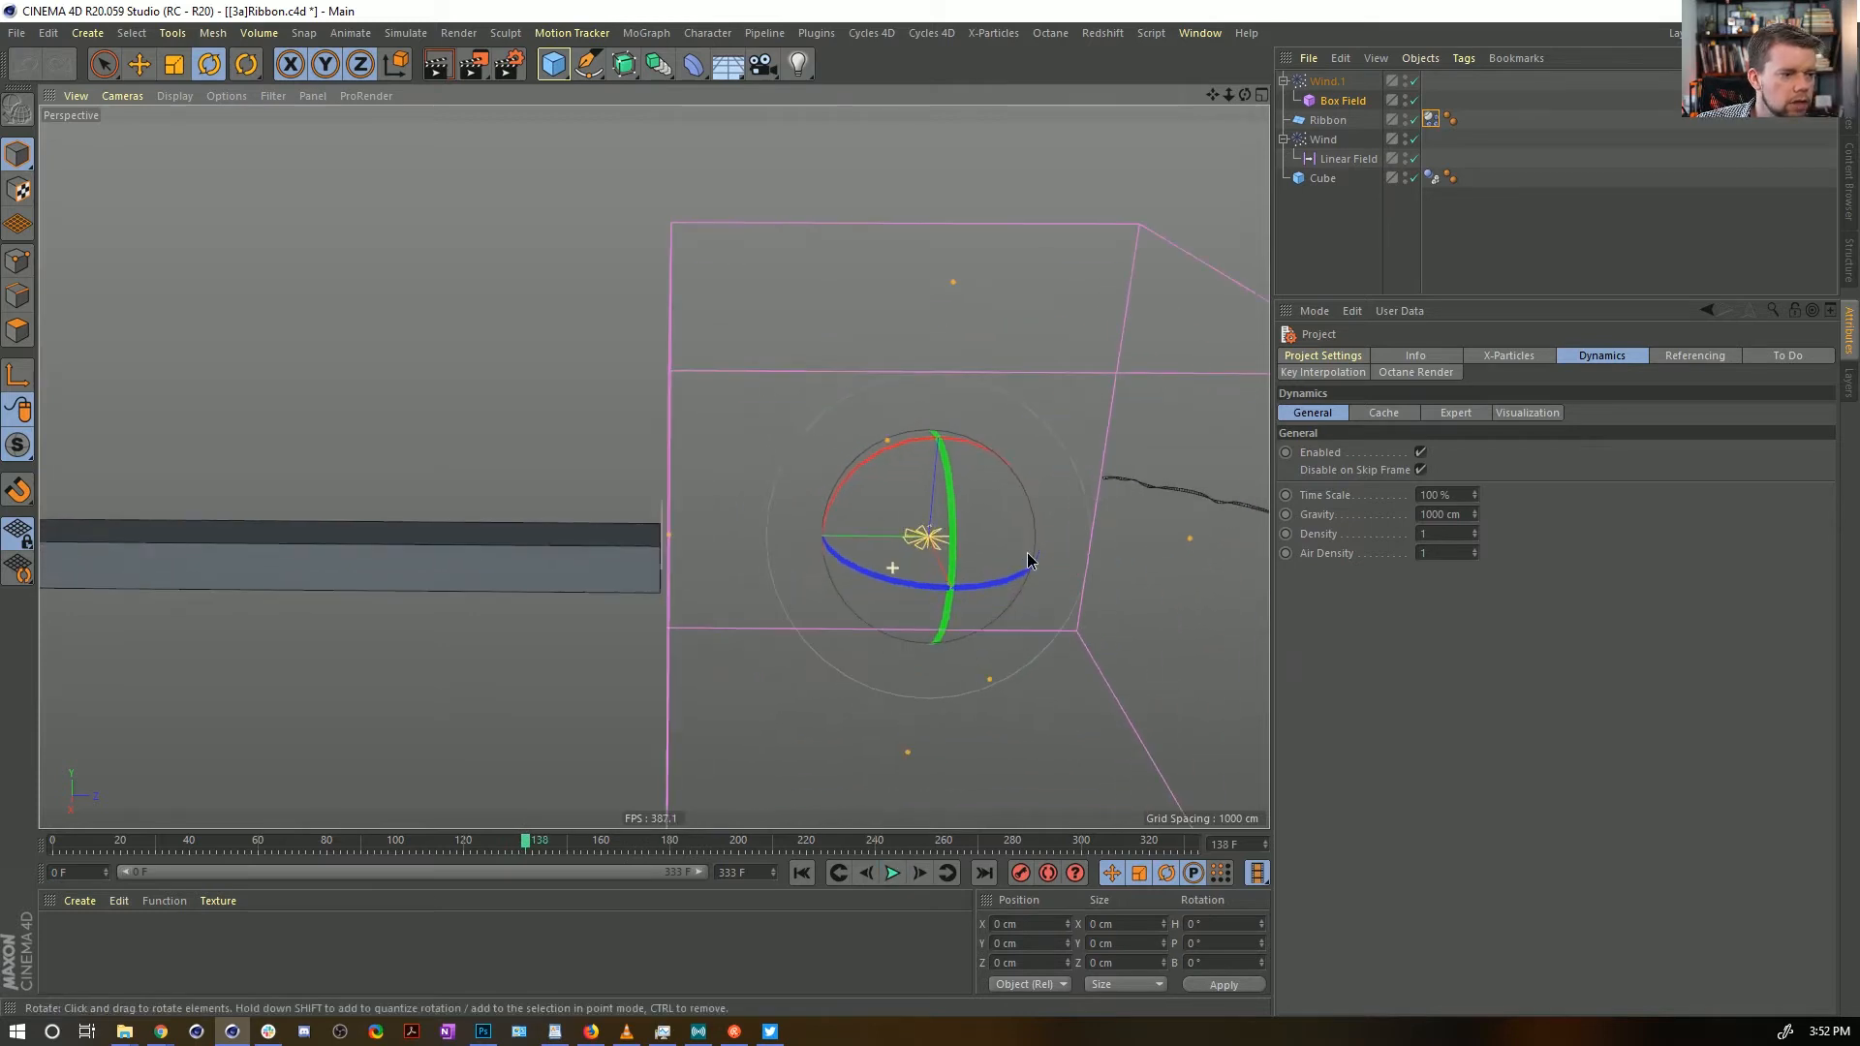
pyautogui.keyDown('alt'); pyautogui.moveTo(1013, 564); pyautogui.dragTo(718, 595, button='middle'); pyautogui.keyUp('alt')
pyautogui.click(796, 873)
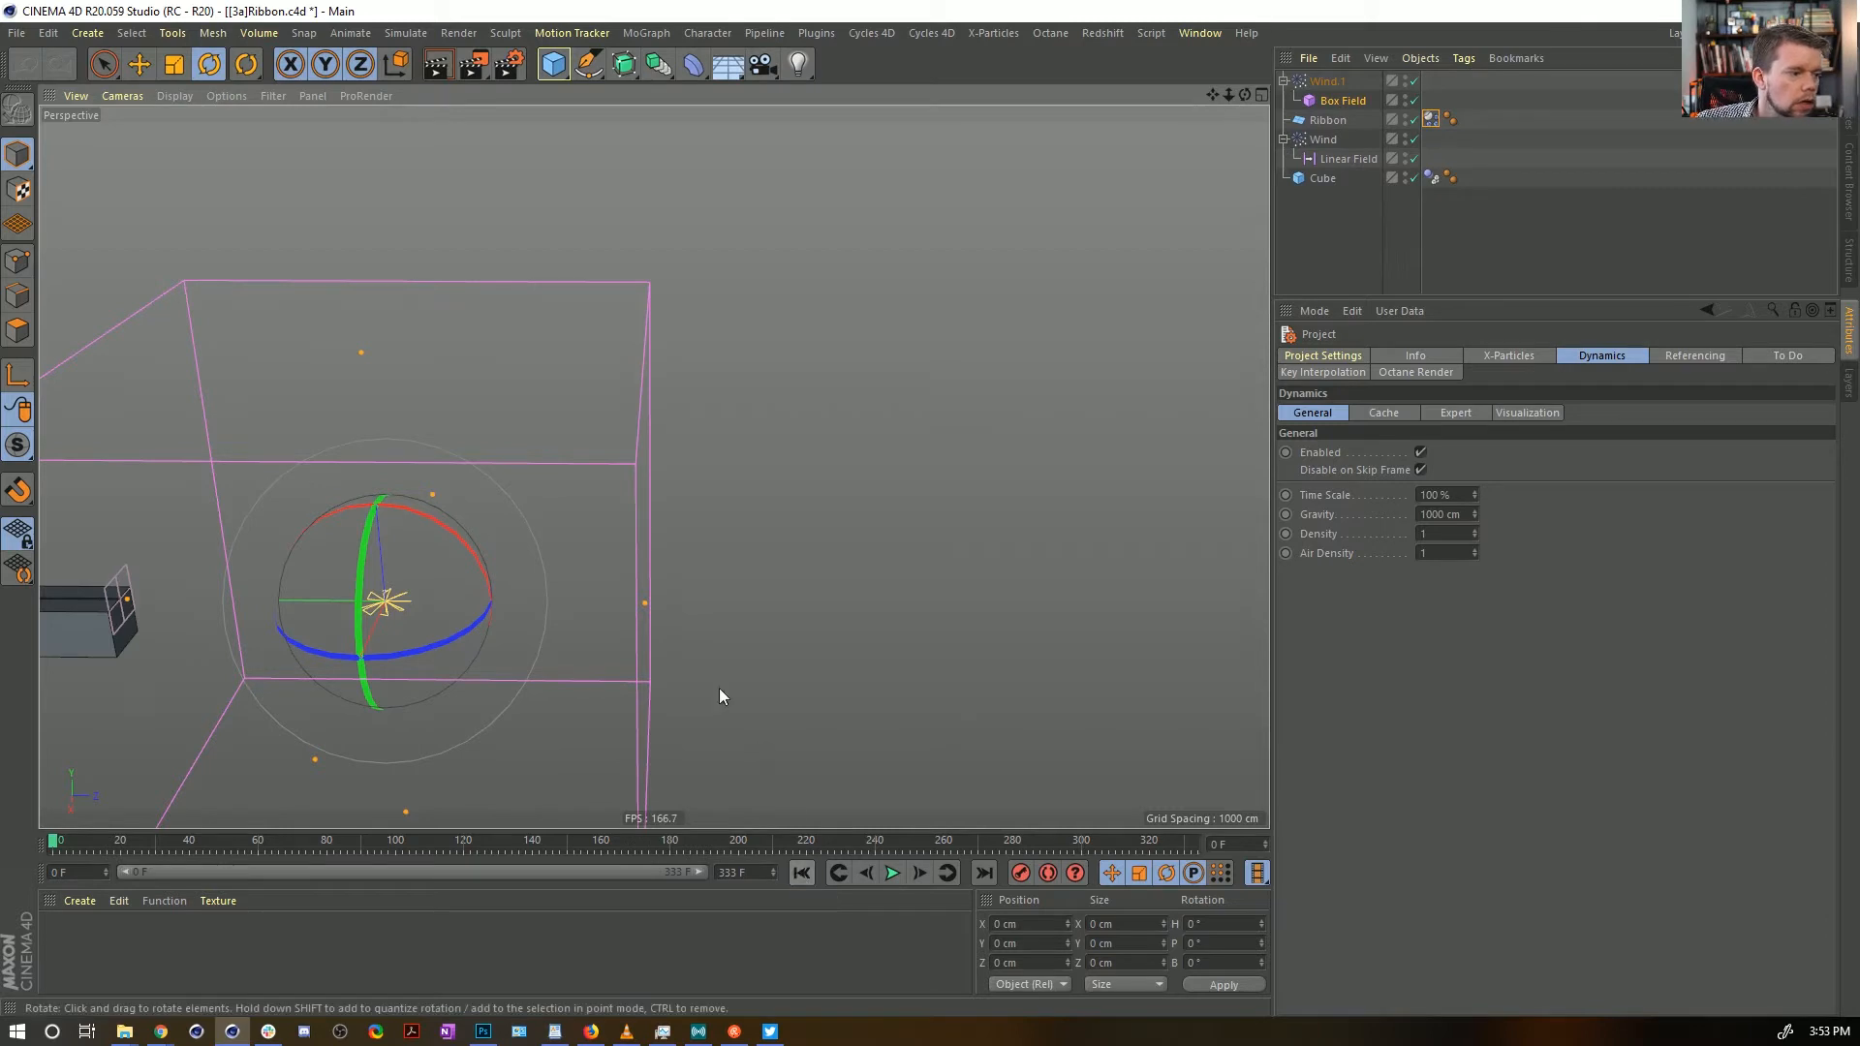
pyautogui.keyDown('alt'); pyautogui.moveTo(673, 558); pyautogui.dragTo(532, 597, button='right'); pyautogui.keyUp('alt')
# Switch back to [3b]Ribbon.c4d, turn the project's Gravity back on, and re-enable the Cube at the first frame
pyautogui.click(1201, 33)
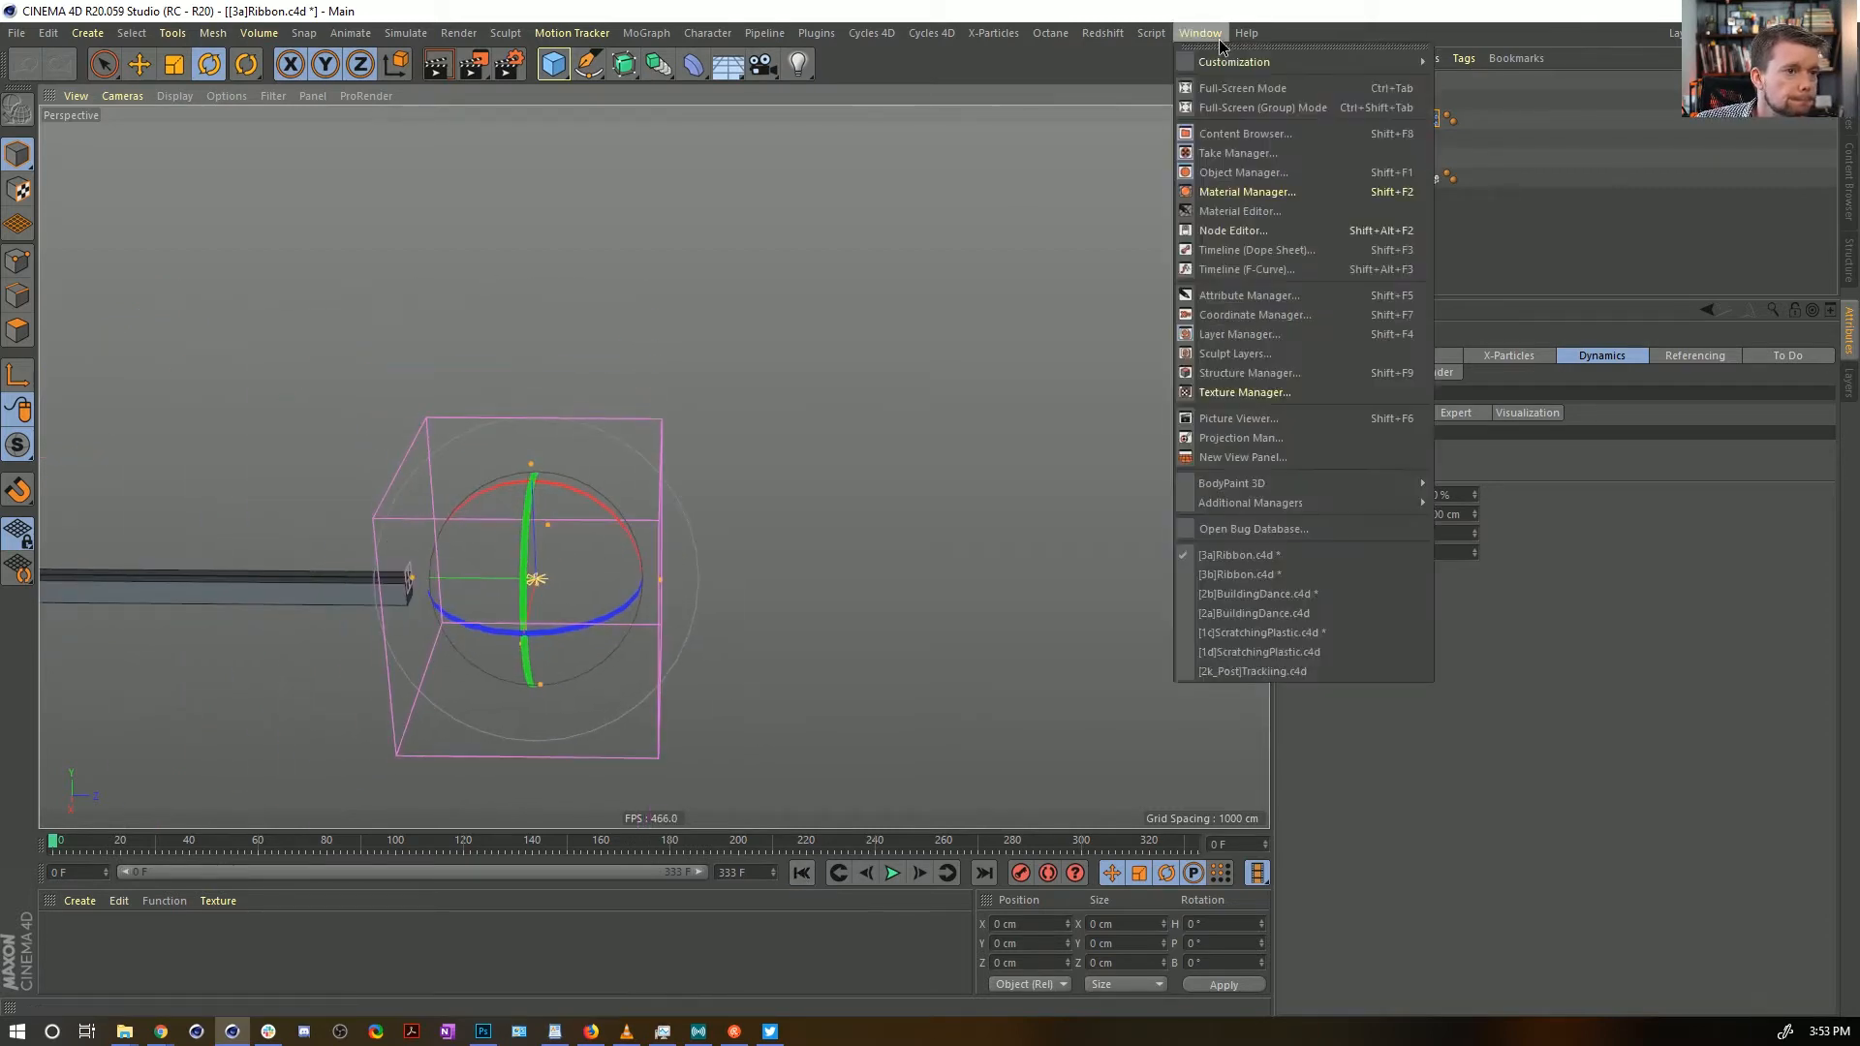
pyautogui.click(1259, 575)
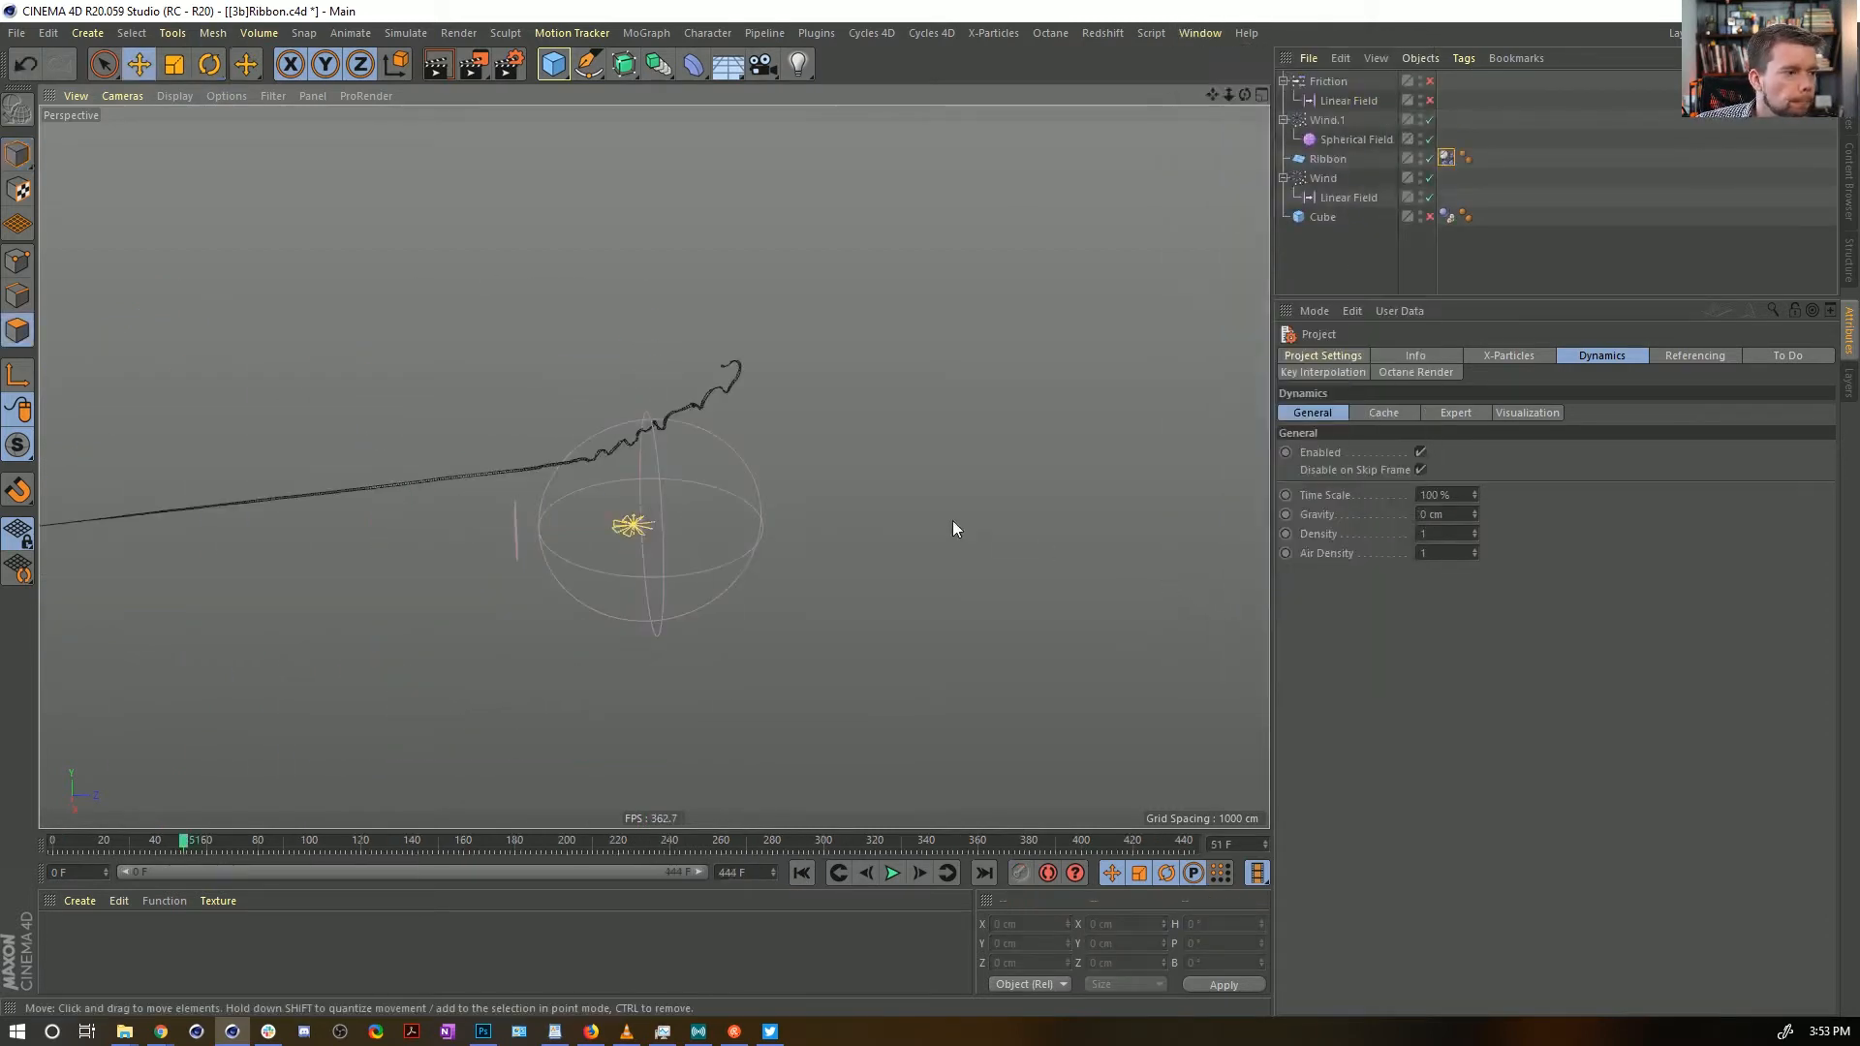
pyautogui.keyDown('alt'); pyautogui.moveTo(880, 502); pyautogui.dragTo(962, 509); pyautogui.keyUp('alt')
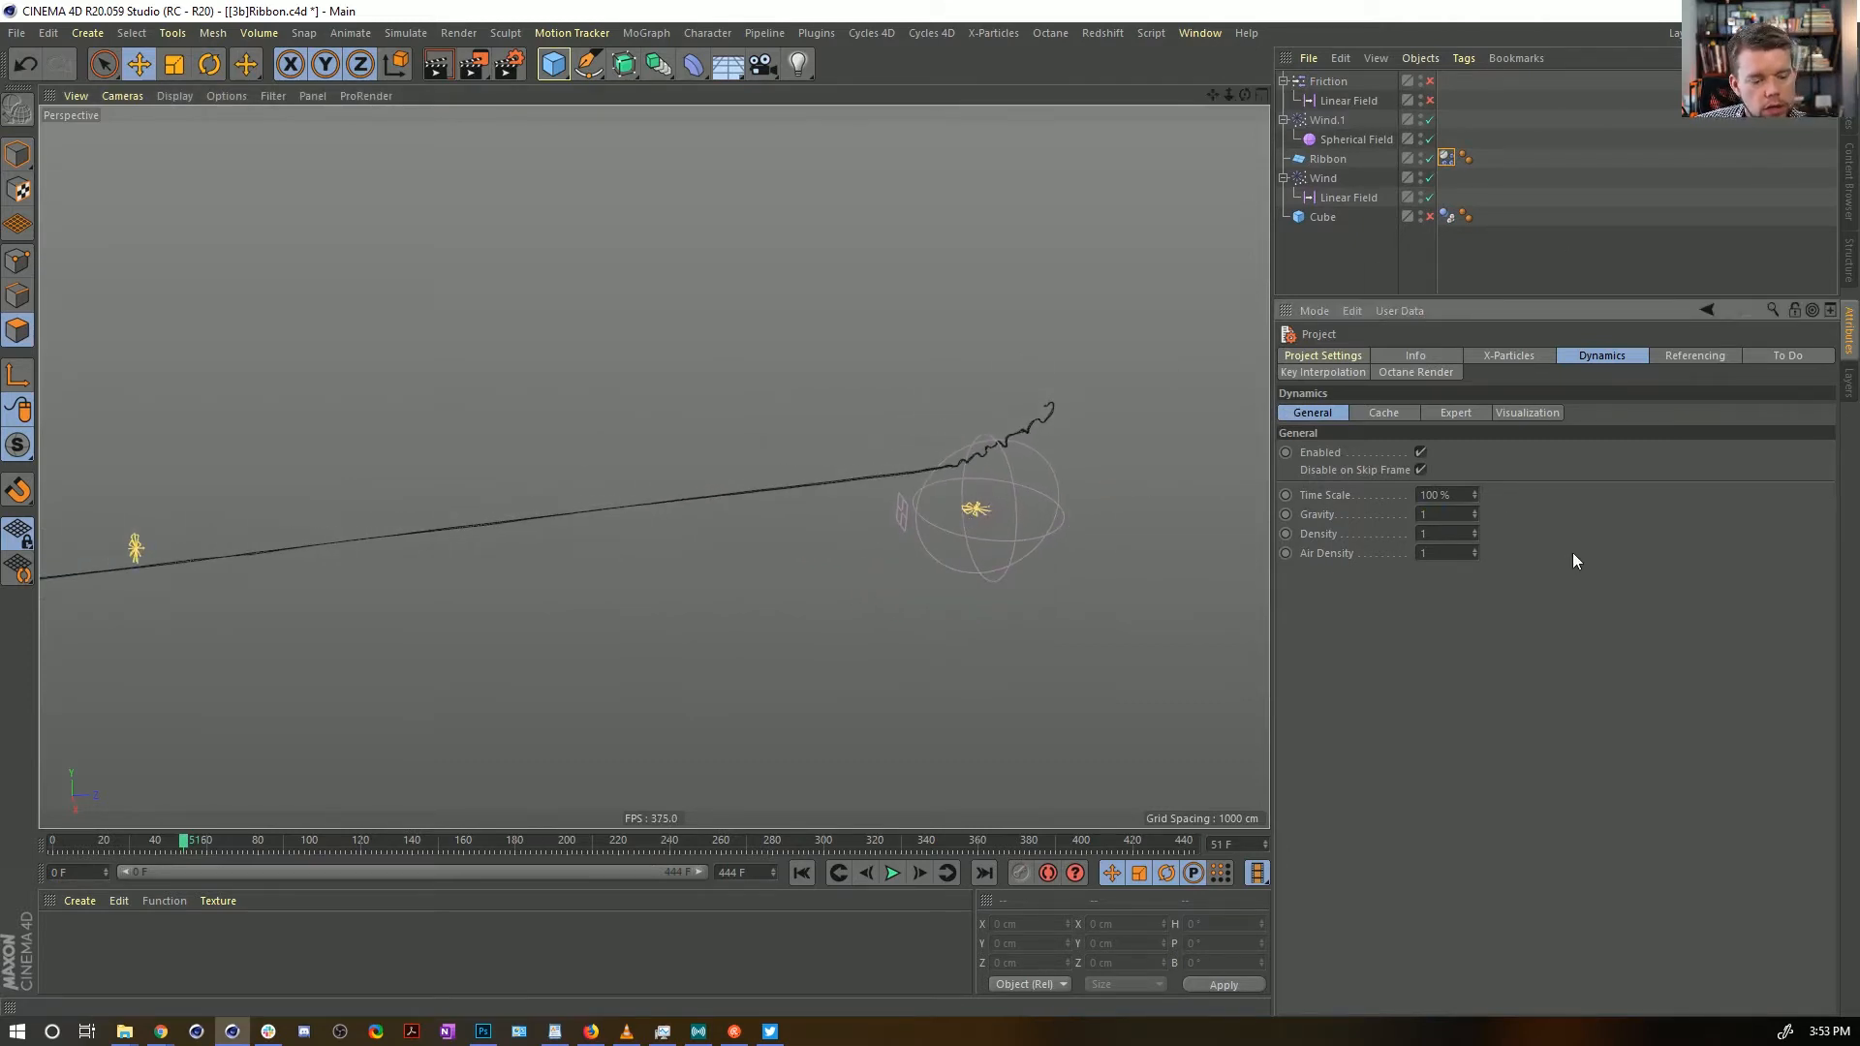
pyautogui.click(1426, 215)
pyautogui.click(800, 873)
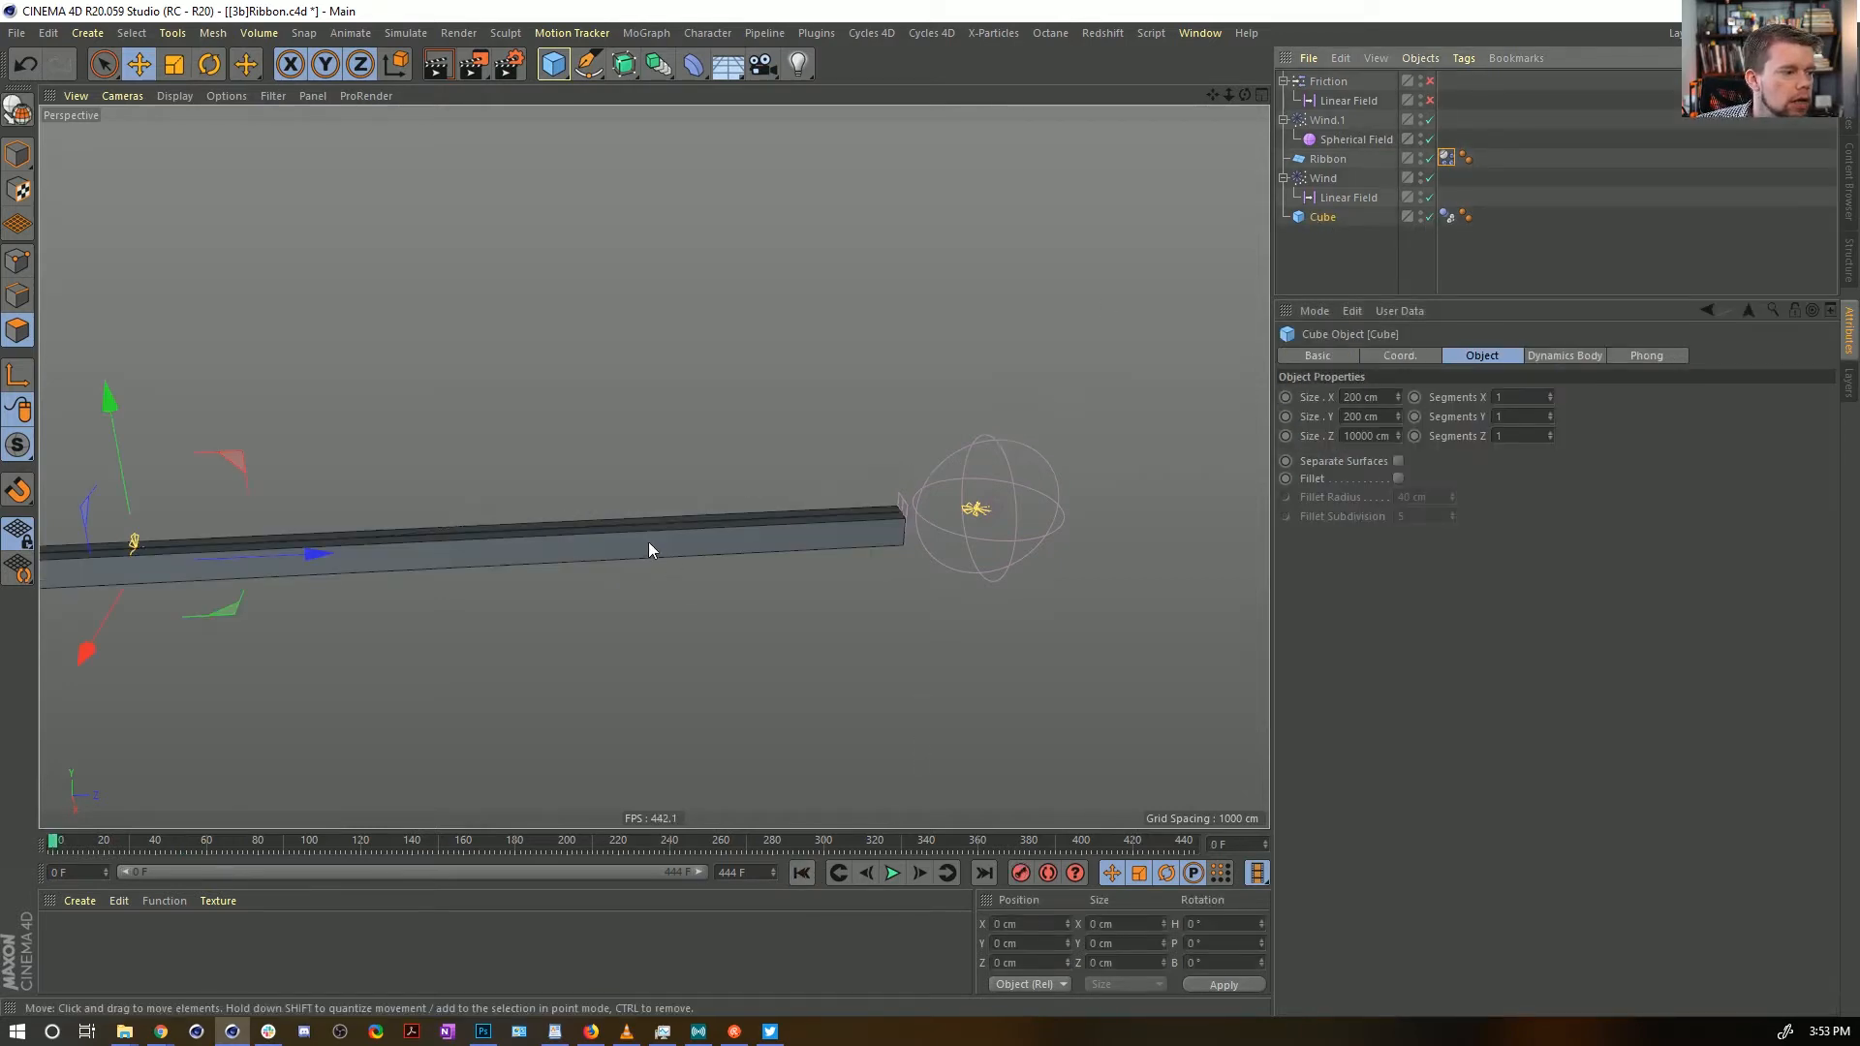
# Duplicate the Cube and move the copy sideways and slightly down to about X -110.7 cm, Y -28.3 cm
pyautogui.keyDown('alt'); pyautogui.moveTo(648, 542); pyautogui.dragTo(829, 421); pyautogui.keyUp('alt')
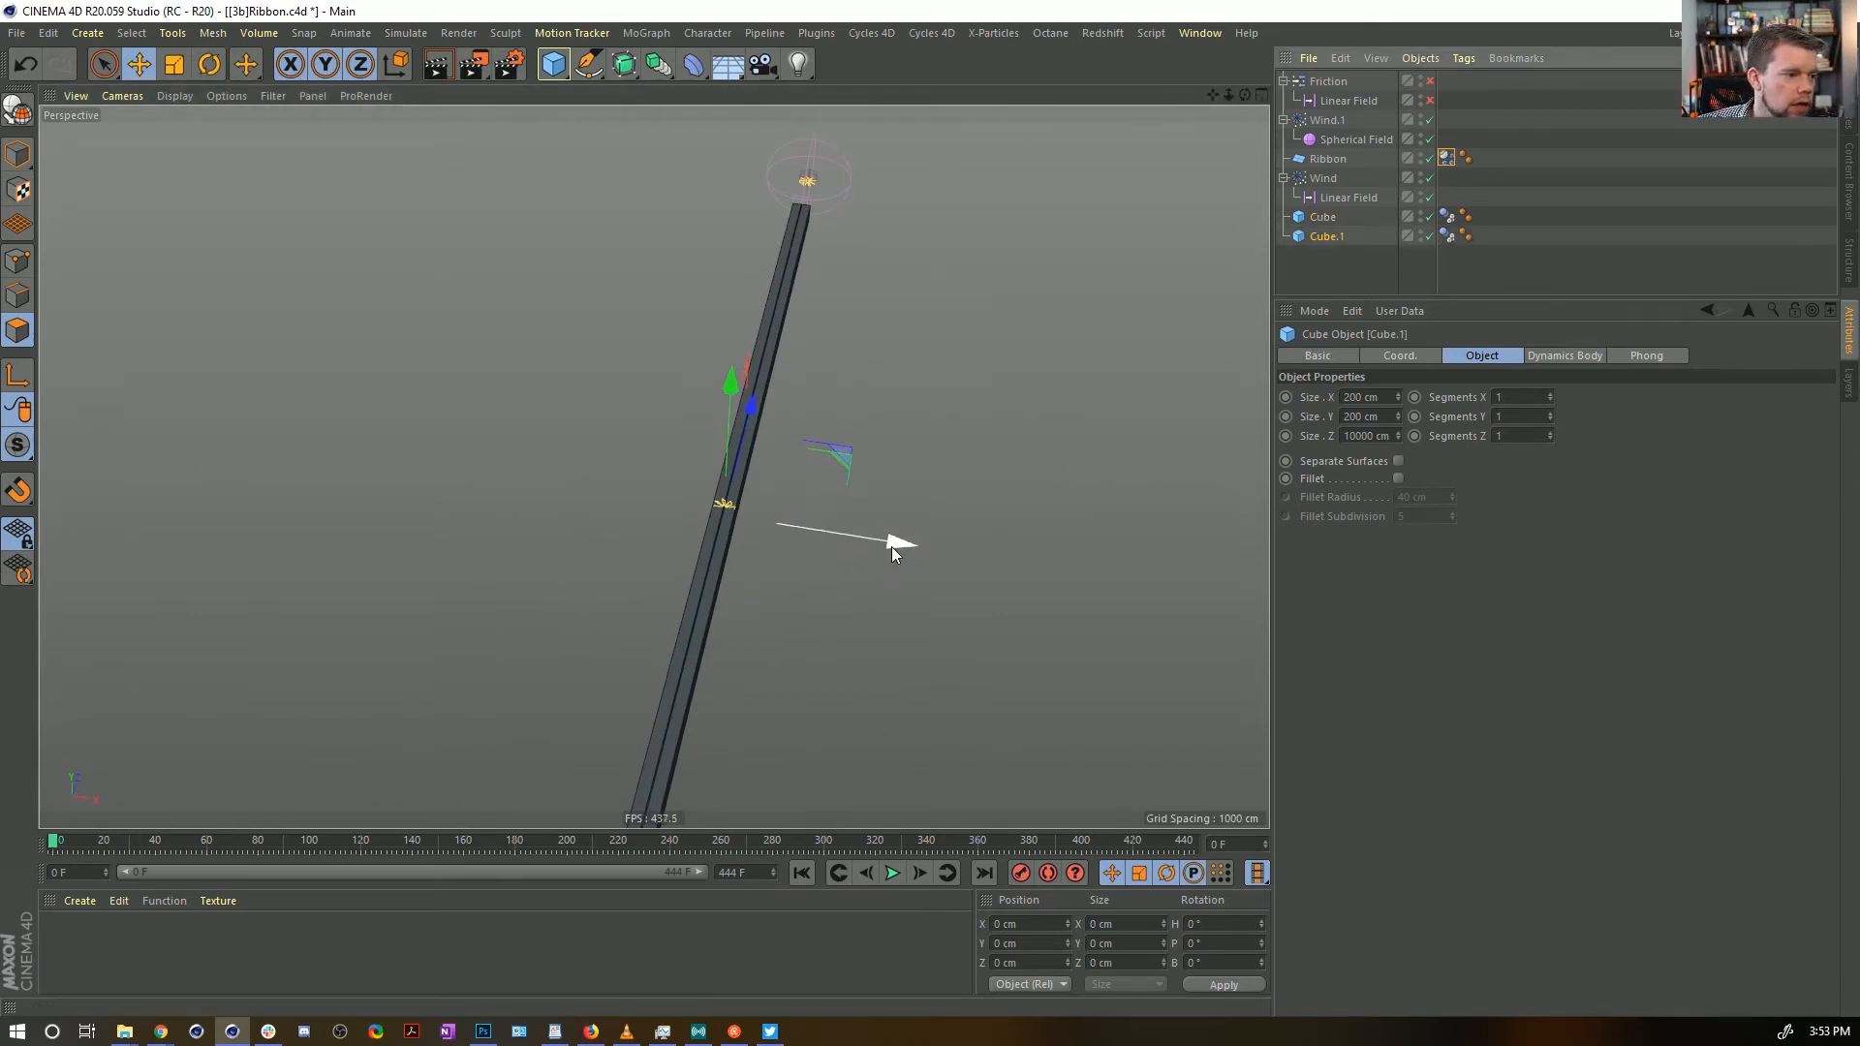
pyautogui.keyDown('ctrl'); pyautogui.moveTo(893, 540); pyautogui.dragTo(920, 555); pyautogui.keyUp('ctrl')
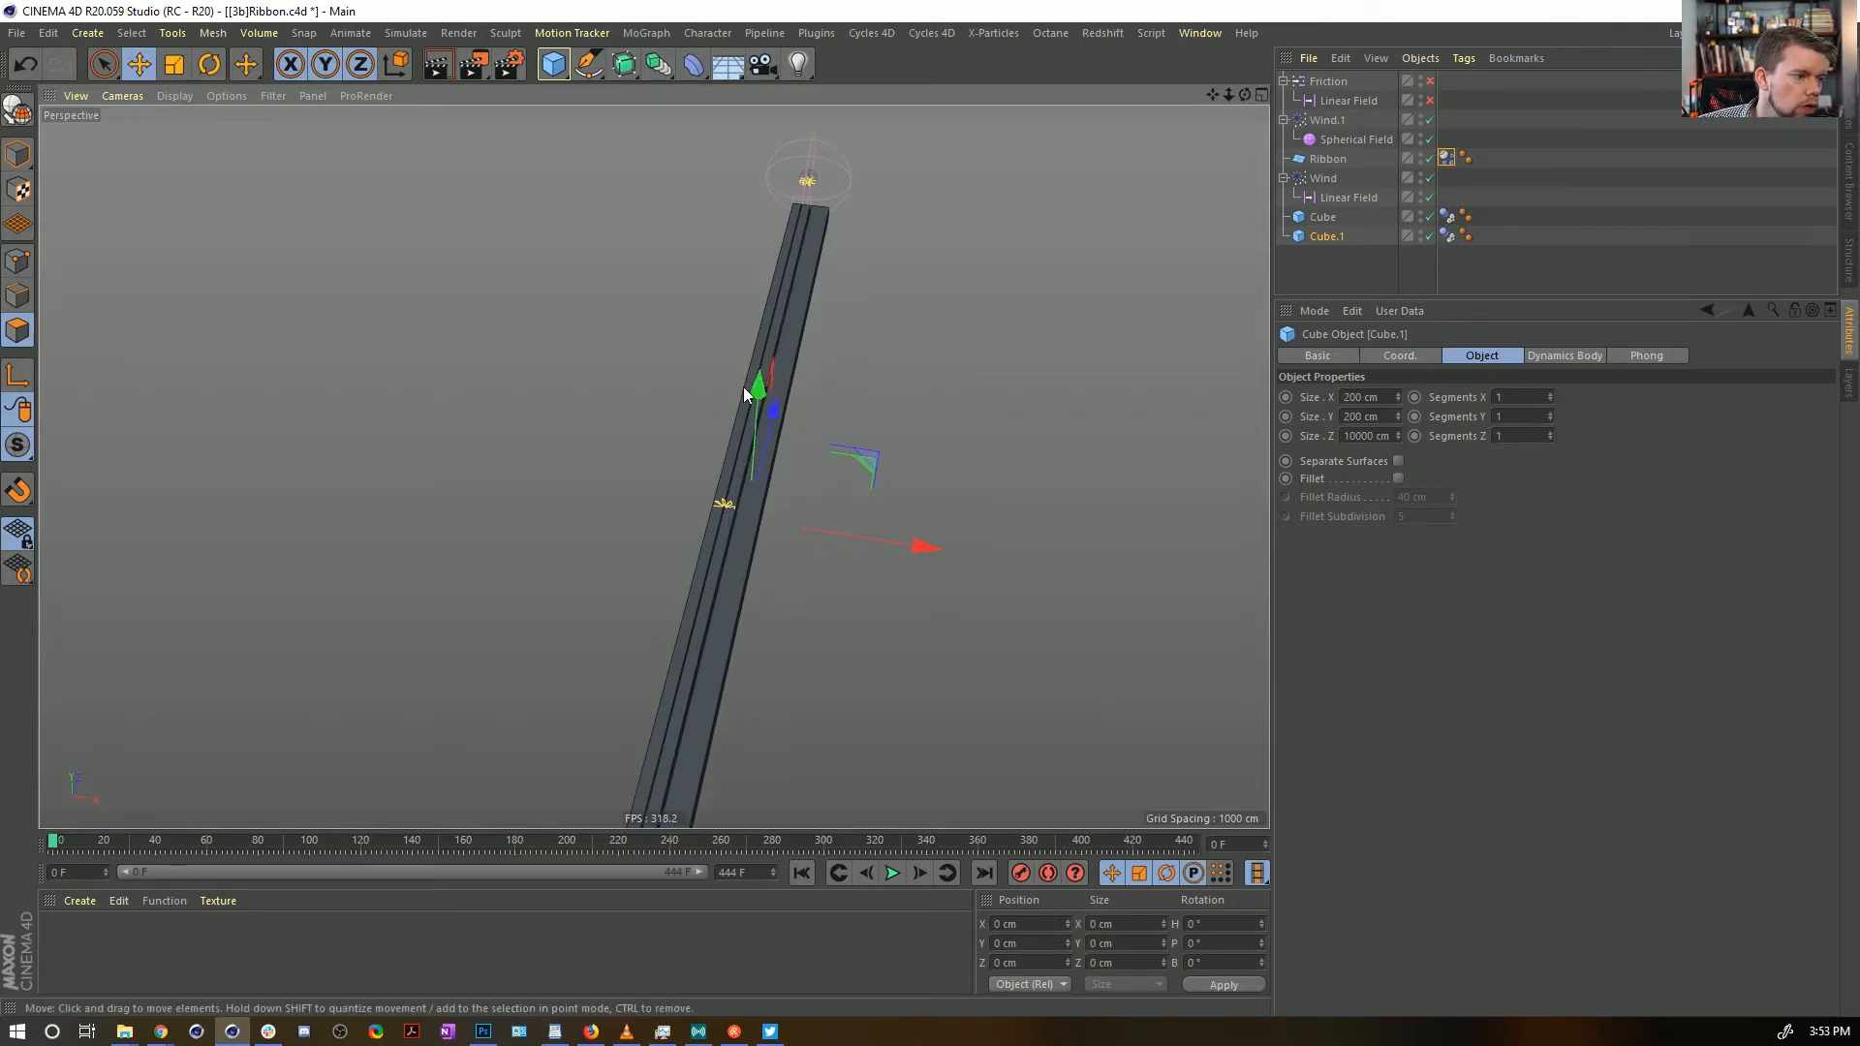
pyautogui.hotkey('ctrl', 'z')
pyautogui.moveTo(744, 543)
pyautogui.keyDown('alt'); pyautogui.mouseDown(button='right')
pyautogui.moveTo(1107, 475)
pyautogui.moveTo(982, 481)
pyautogui.mouseUp(button='right'); pyautogui.keyUp('alt')
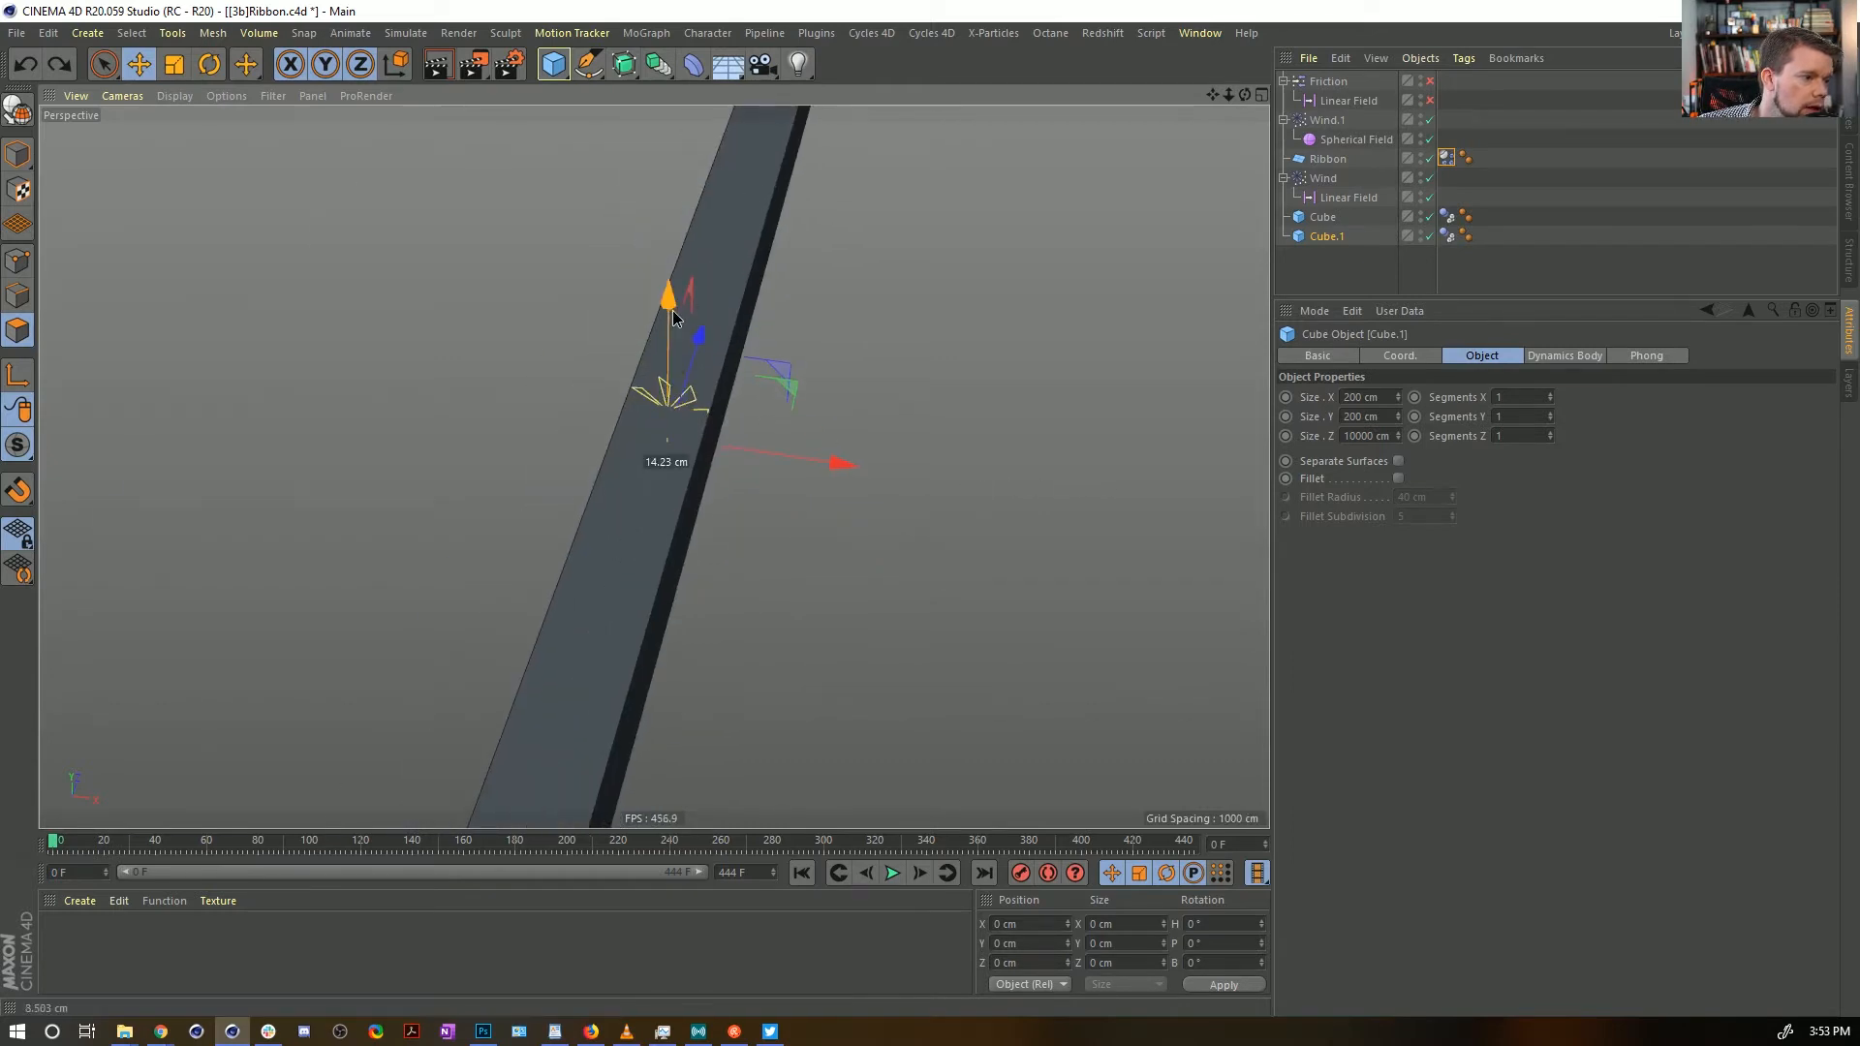
pyautogui.moveTo(842, 465); pyautogui.dragTo(793, 458)
pyautogui.moveTo(619, 291); pyautogui.dragTo(624, 278)
# Duplicate Cube.1 and mirror the copy to the ribbon's opposite side by setting its X position to 110.736 cm
pyautogui.keyDown('ctrl'); pyautogui.moveTo(1329, 237); pyautogui.dragTo(1306, 276); pyautogui.keyUp('ctrl')
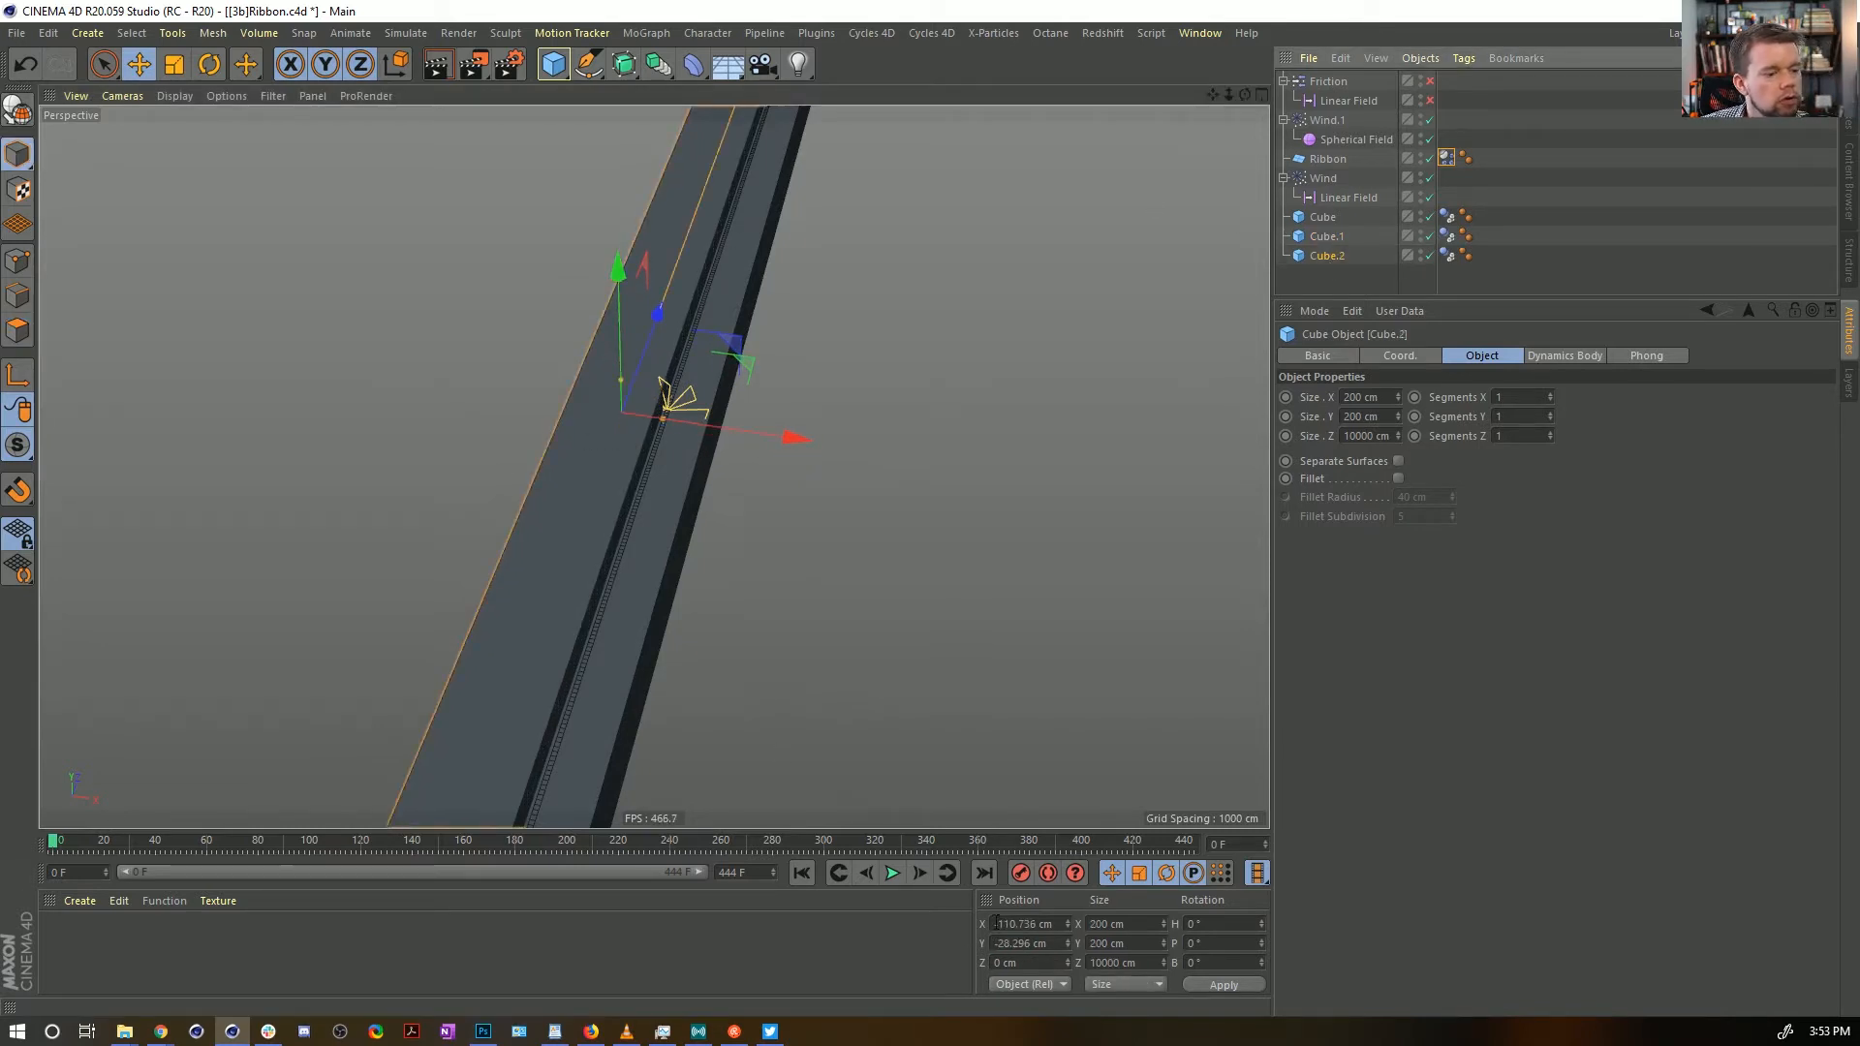
pyautogui.click(998, 924)
pyautogui.press('BackSpace')
pyautogui.press('Return')
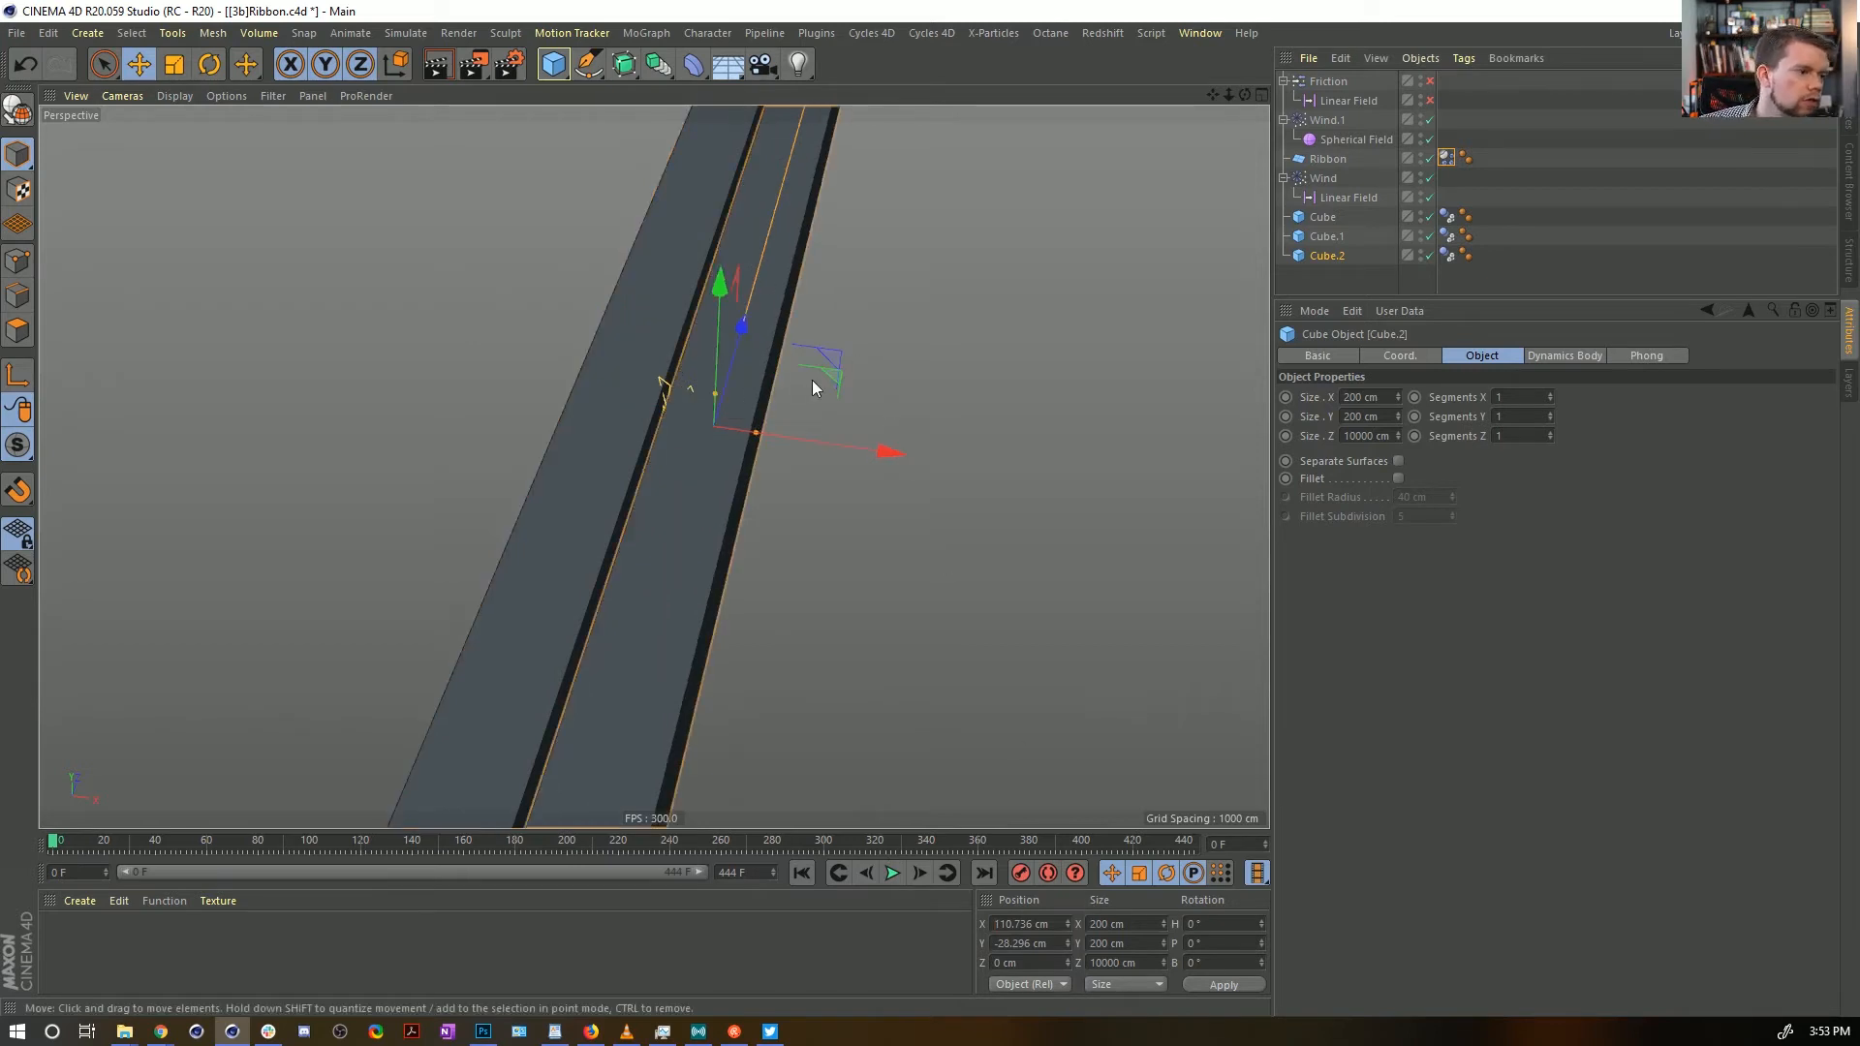
# Add Display tags to Cube, Cube.1 and Cube.2 and set their shading mode to Lines
pyautogui.keyDown('alt'); pyautogui.moveTo(812, 380); pyautogui.dragTo(706, 544); pyautogui.keyUp('alt')
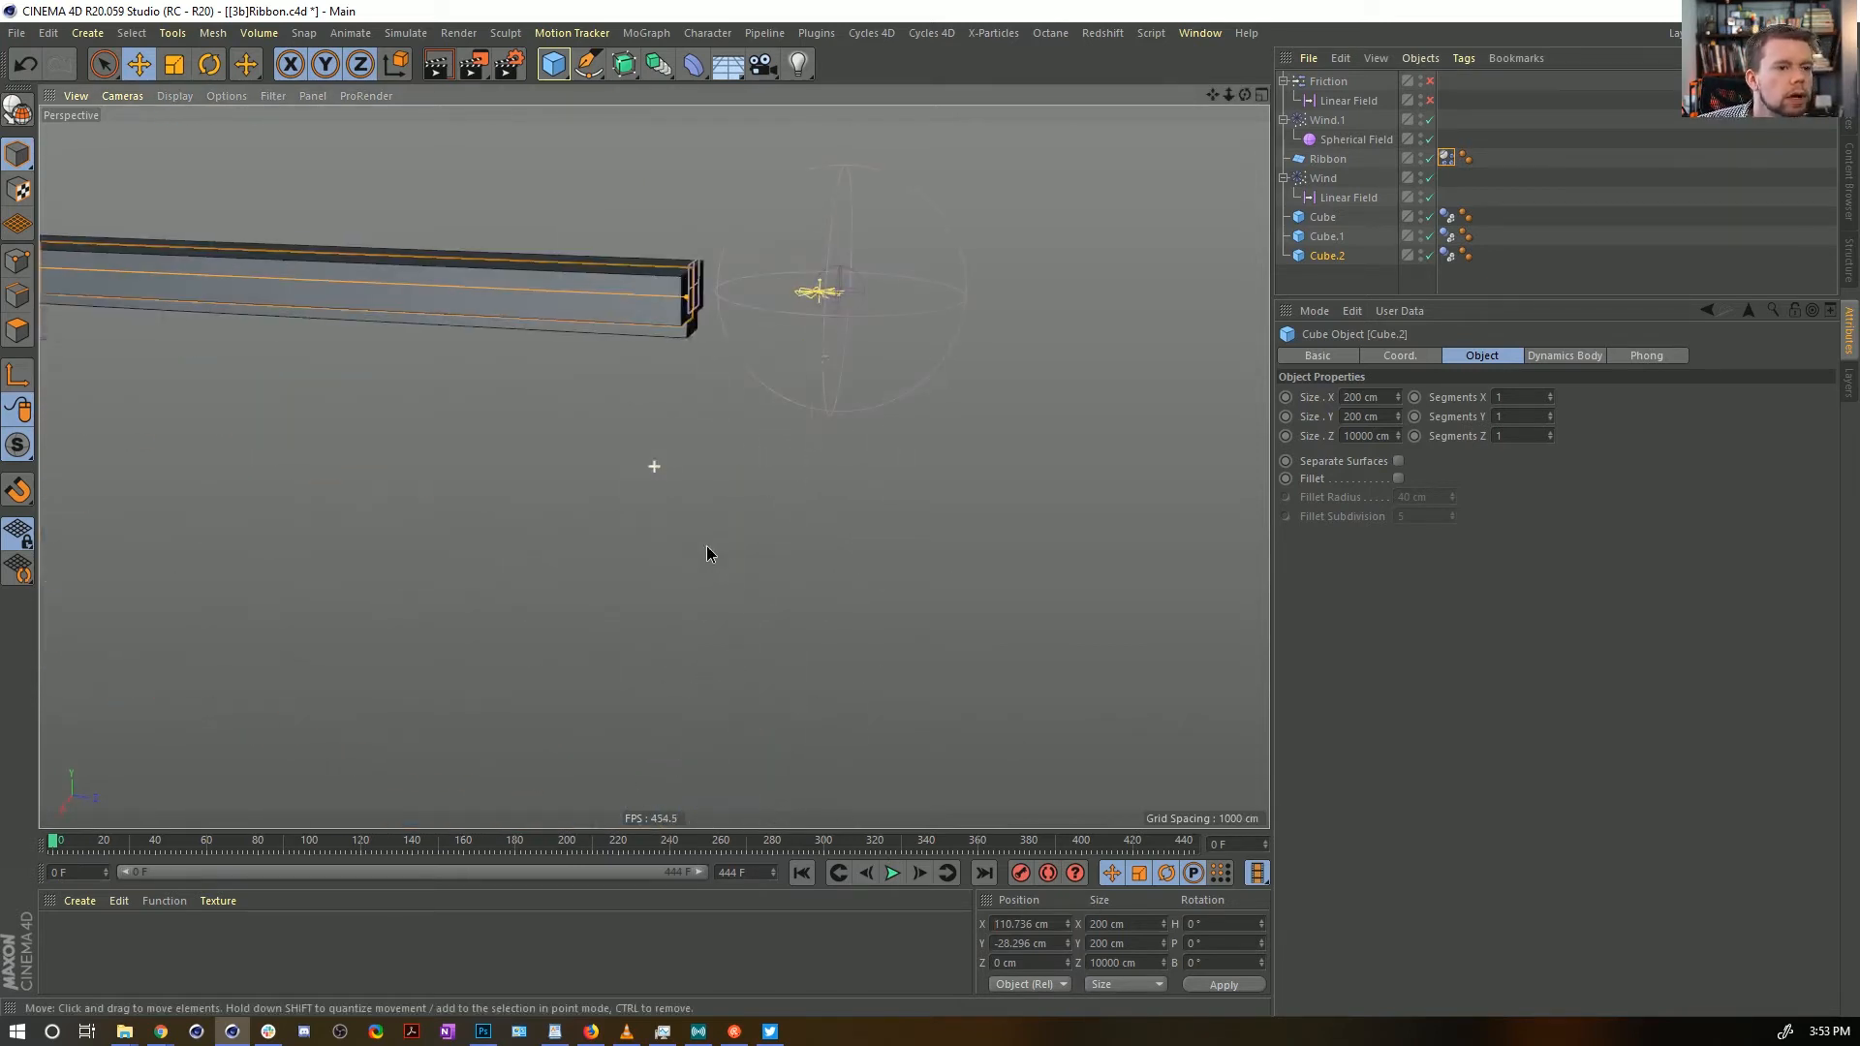
pyautogui.click(1342, 217)
pyautogui.keyDown('shift'); pyautogui.click(1333, 258); pyautogui.keyUp('shift')
pyautogui.rightClick(1333, 259)
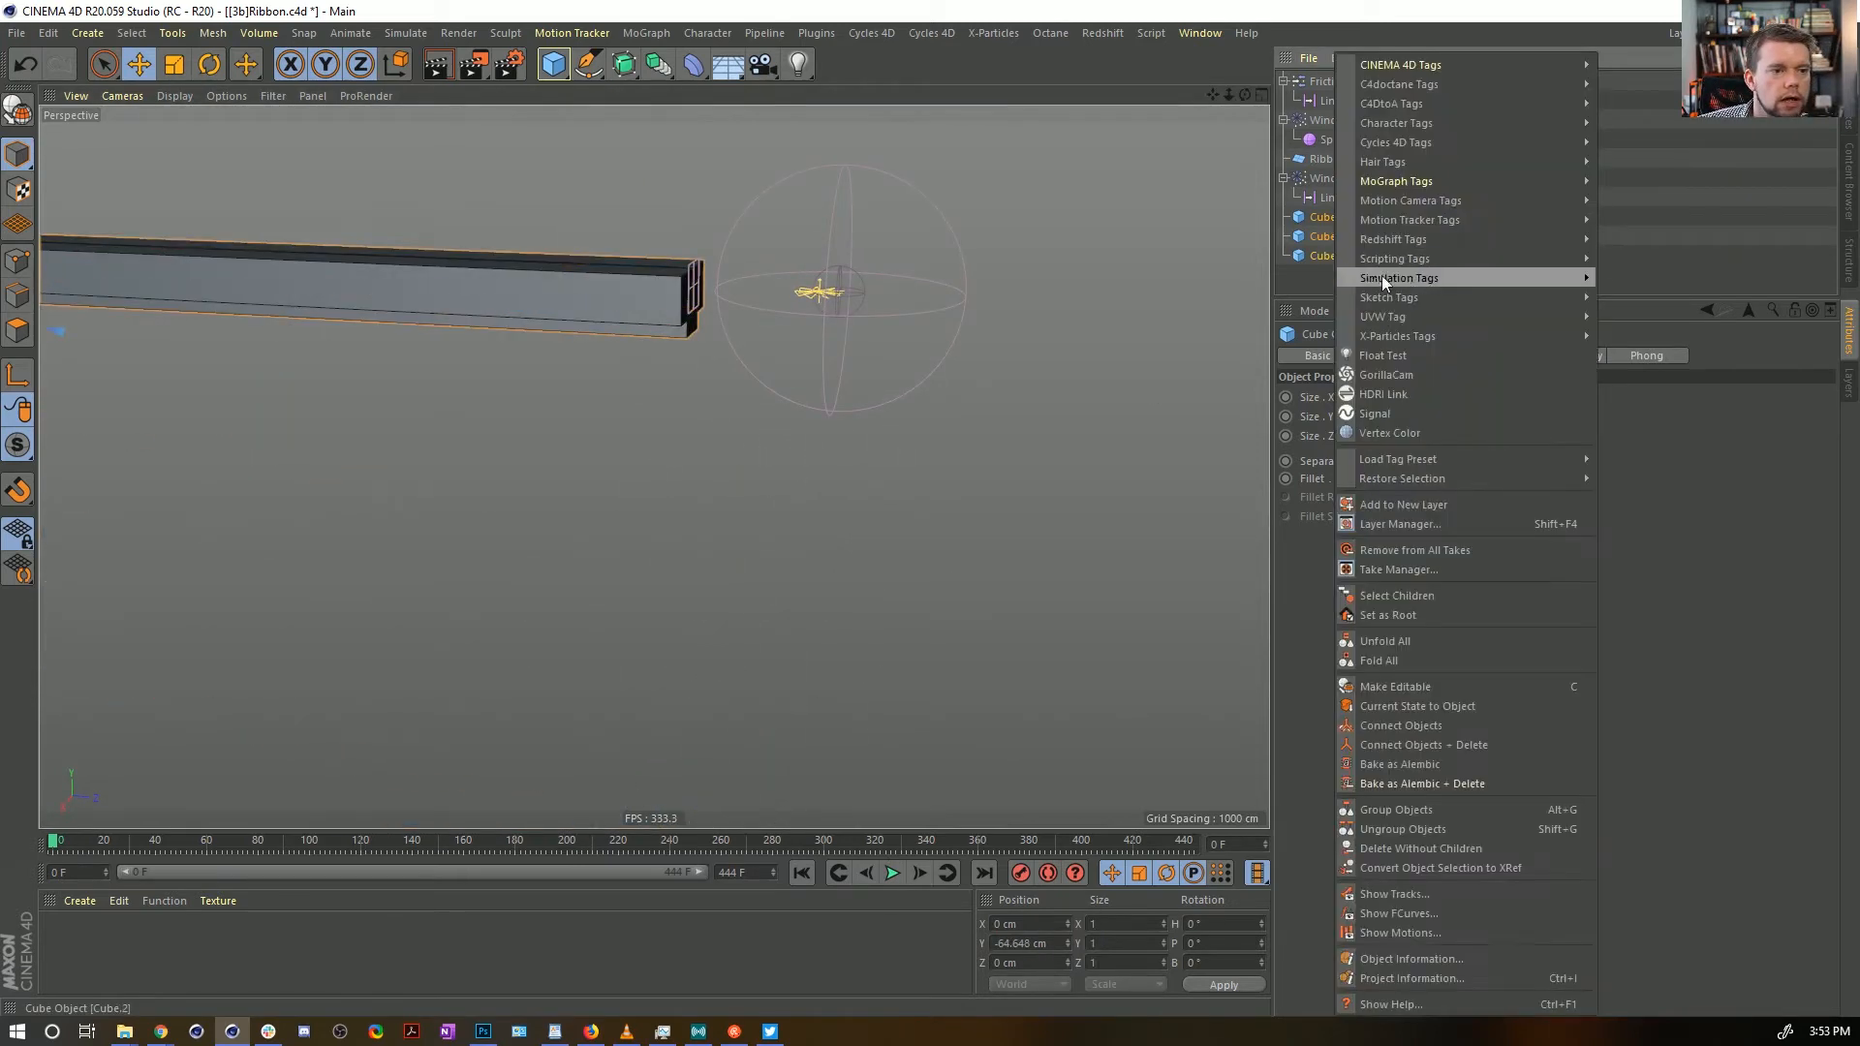
pyautogui.moveTo(1402, 72)
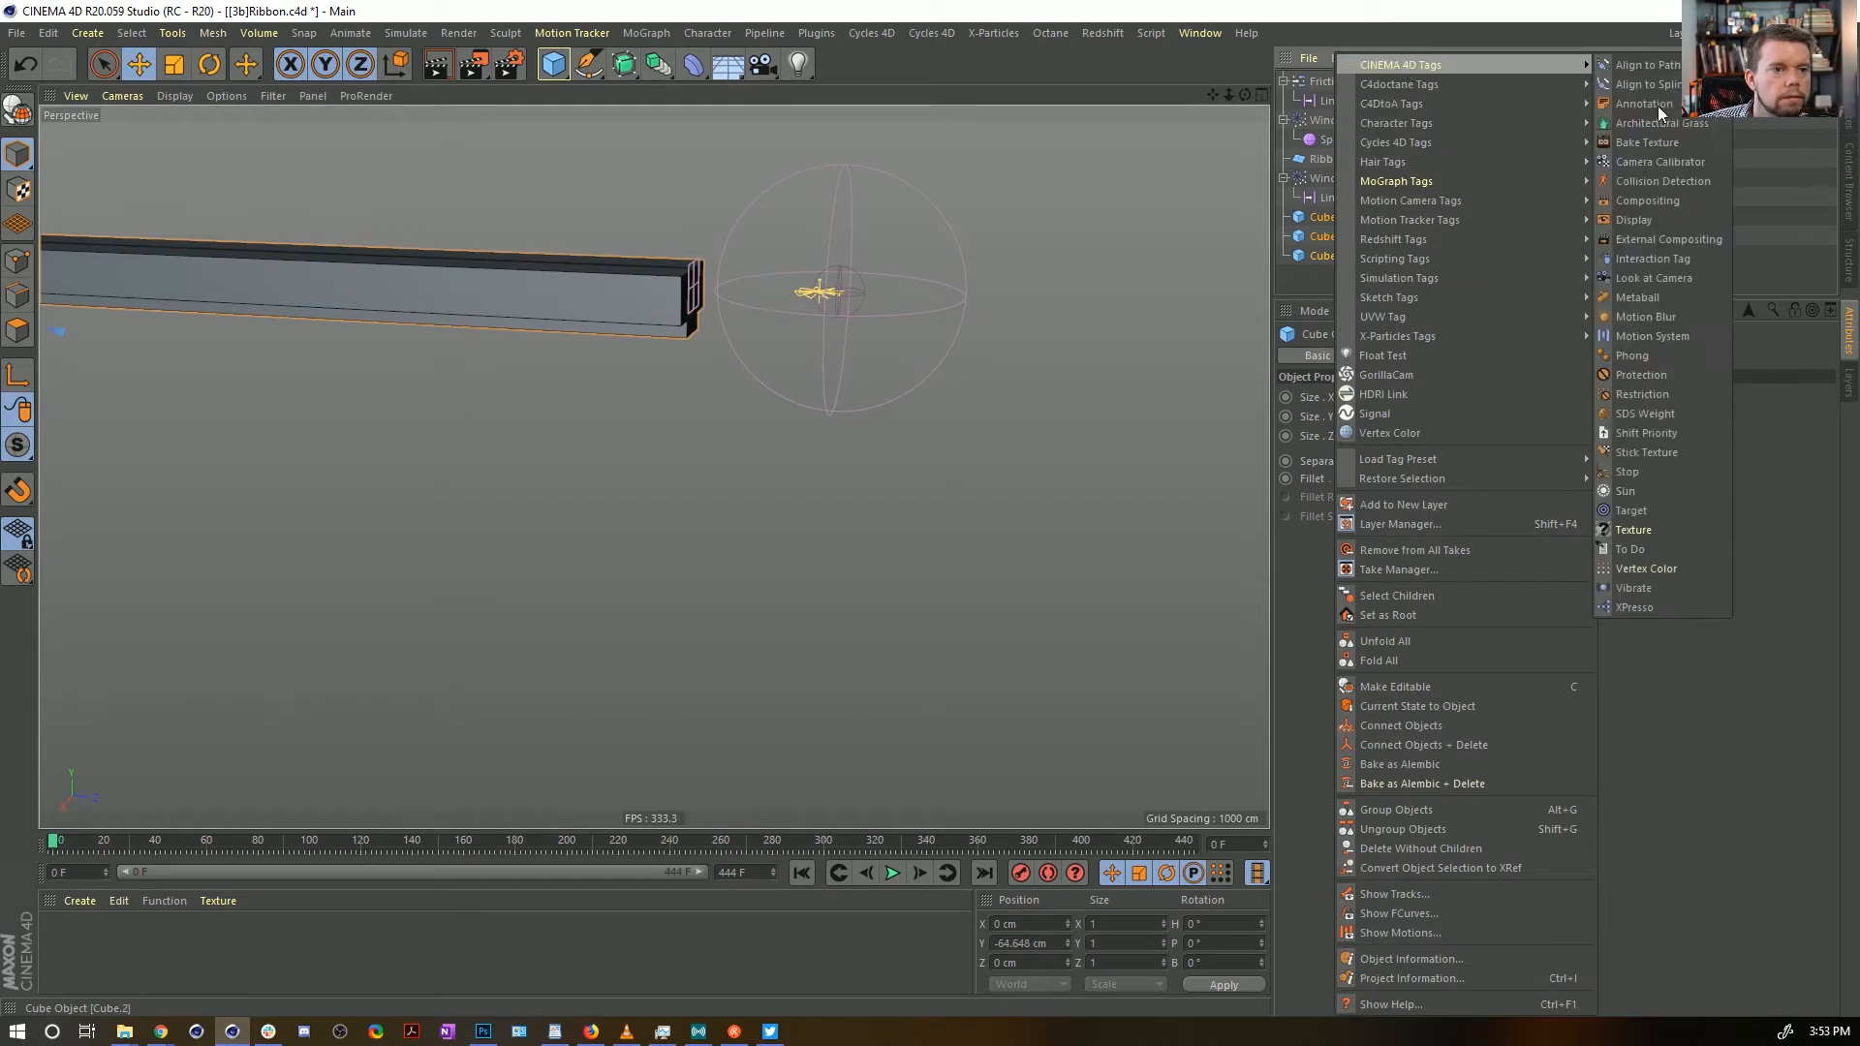
pyautogui.click(1663, 220)
pyautogui.click(1535, 396)
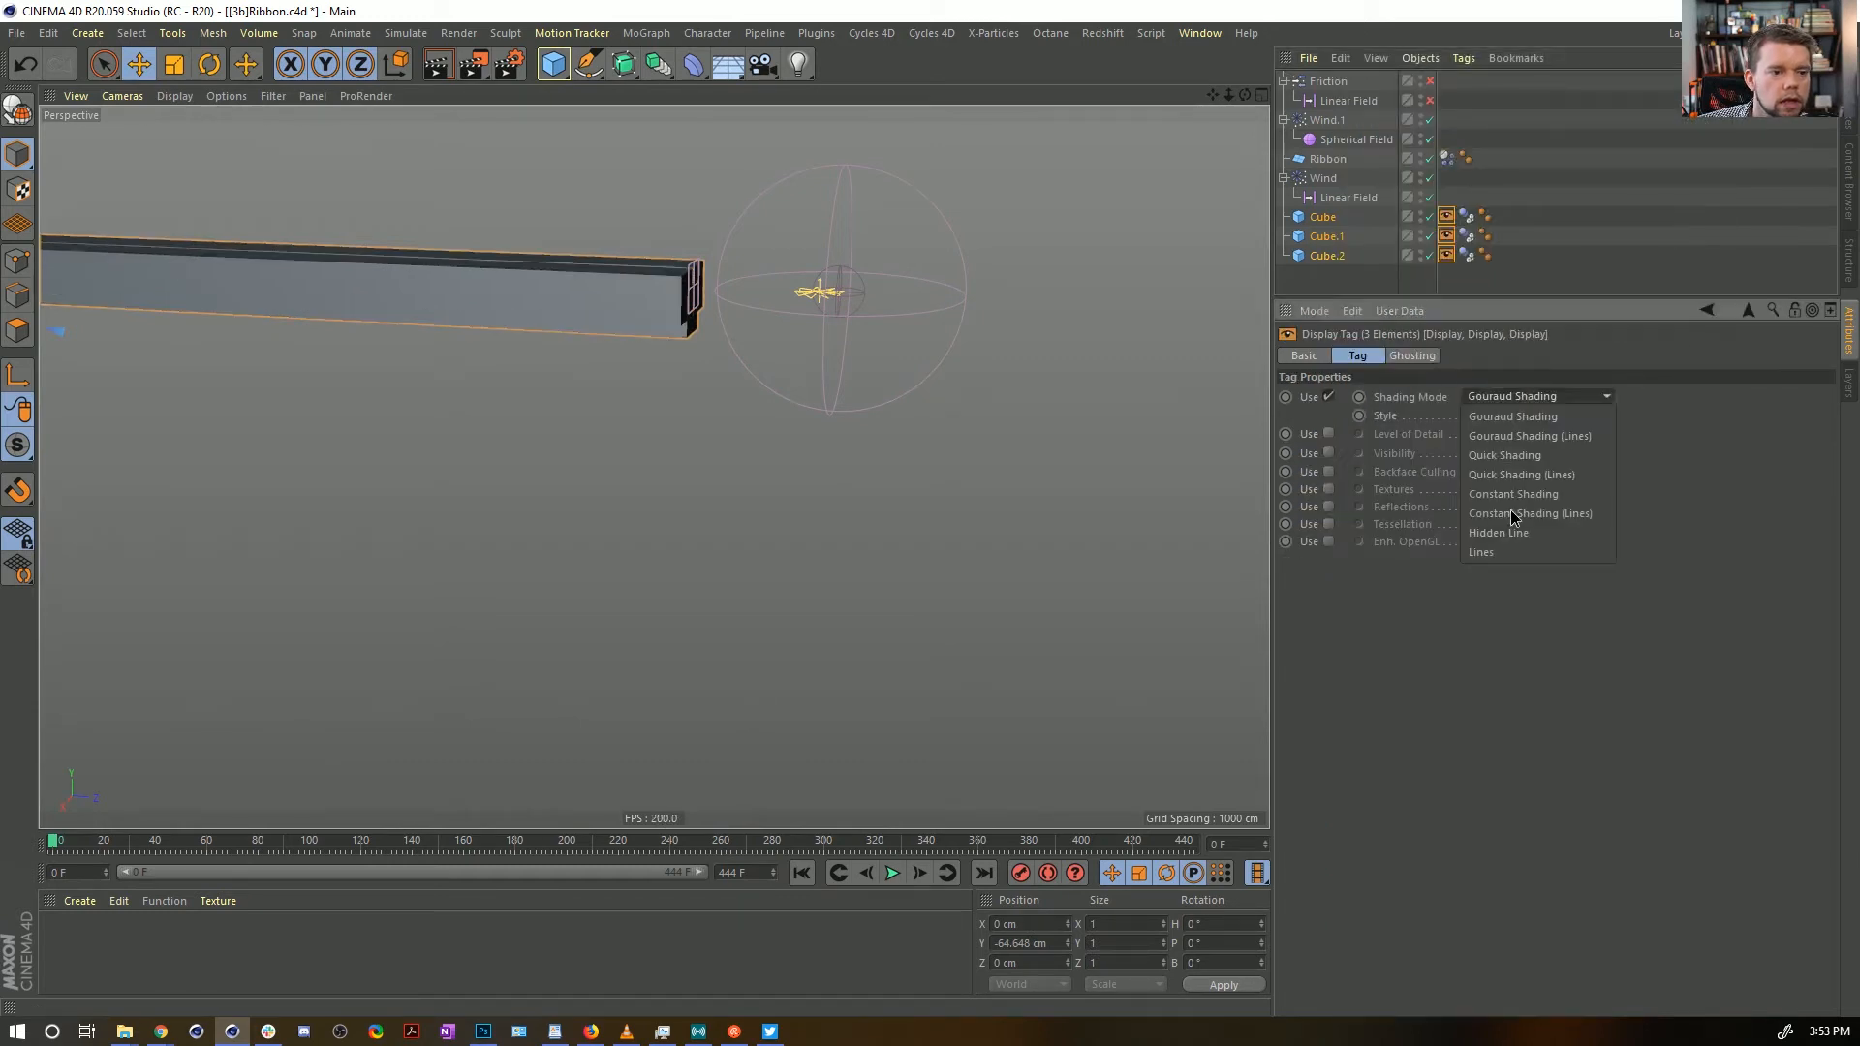
pyautogui.click(1529, 556)
pyautogui.click(1479, 180)
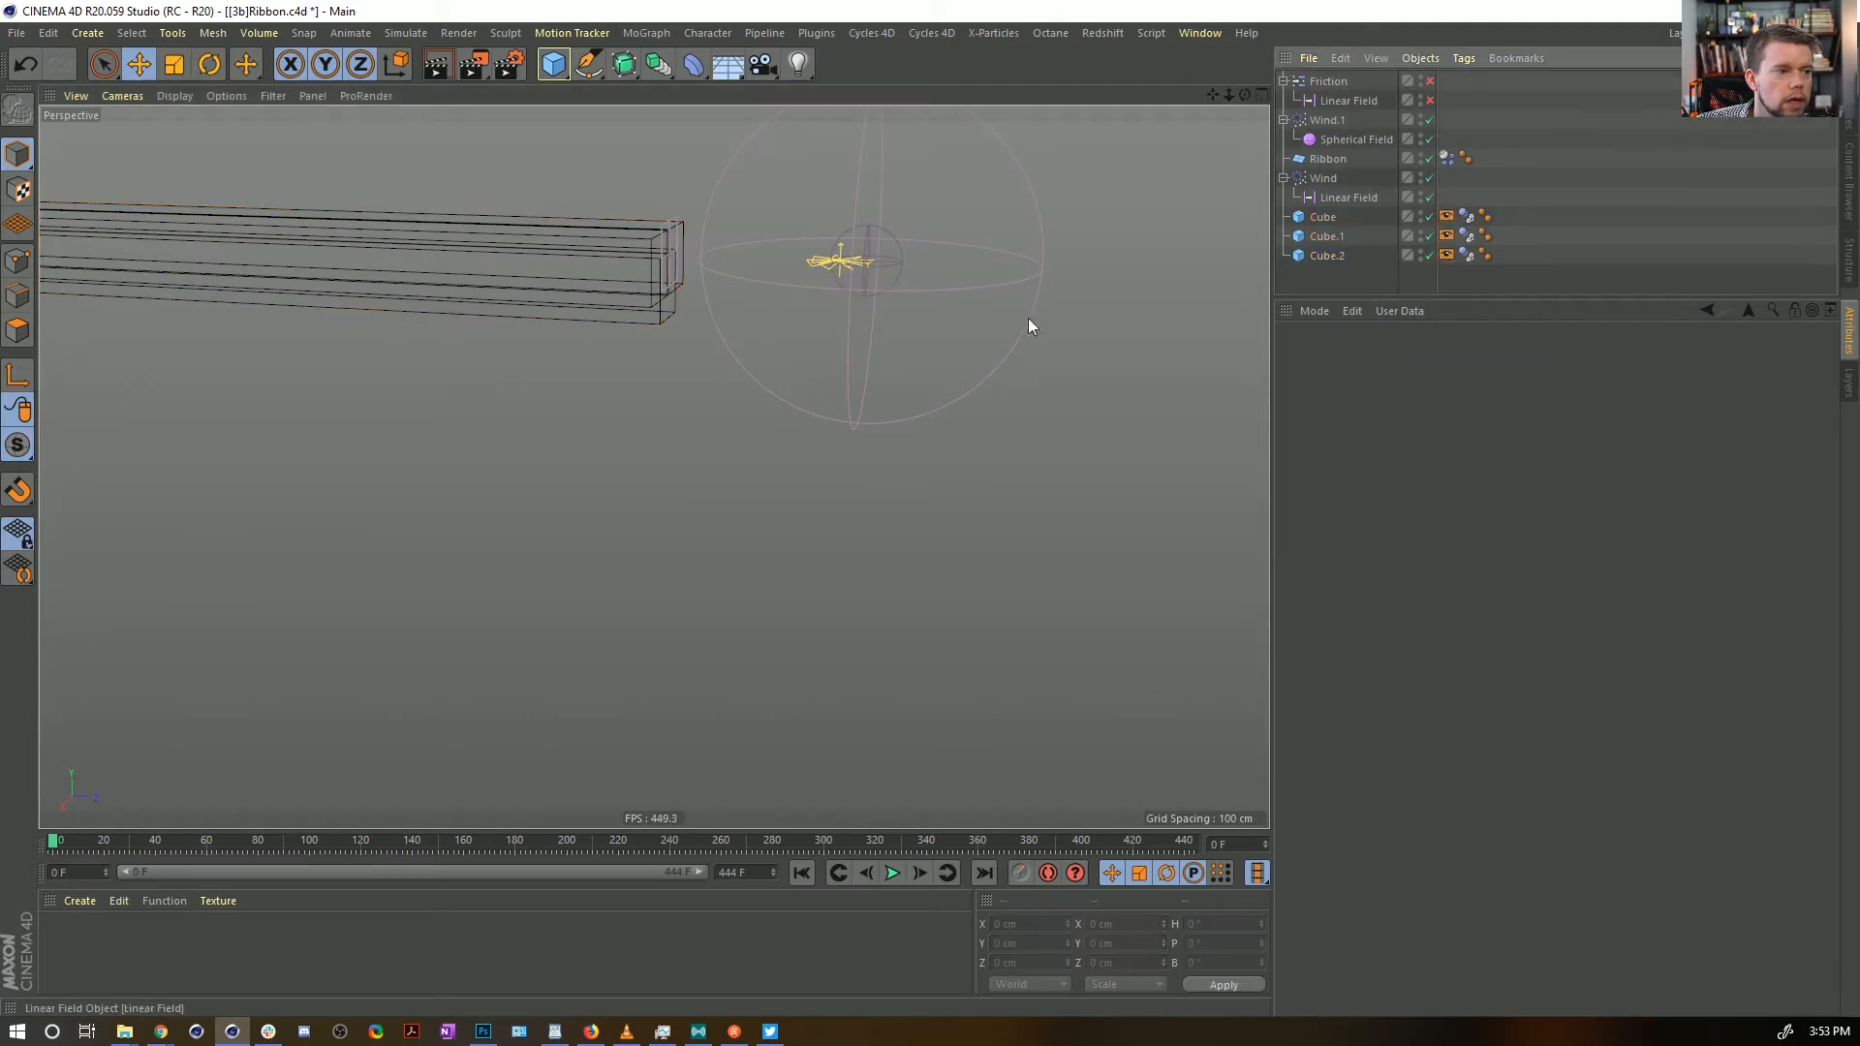
# Play the simulation, examine how the ribbon leaves the wireframe guide, and return to the first frame
pyautogui.keyDown('alt'); pyautogui.moveTo(819, 373); pyautogui.dragTo(794, 457); pyautogui.keyUp('alt')
pyautogui.keyDown('alt'); pyautogui.moveTo(794, 457); pyautogui.dragTo(862, 428, button='right'); pyautogui.keyUp('alt')
pyautogui.click(892, 873)
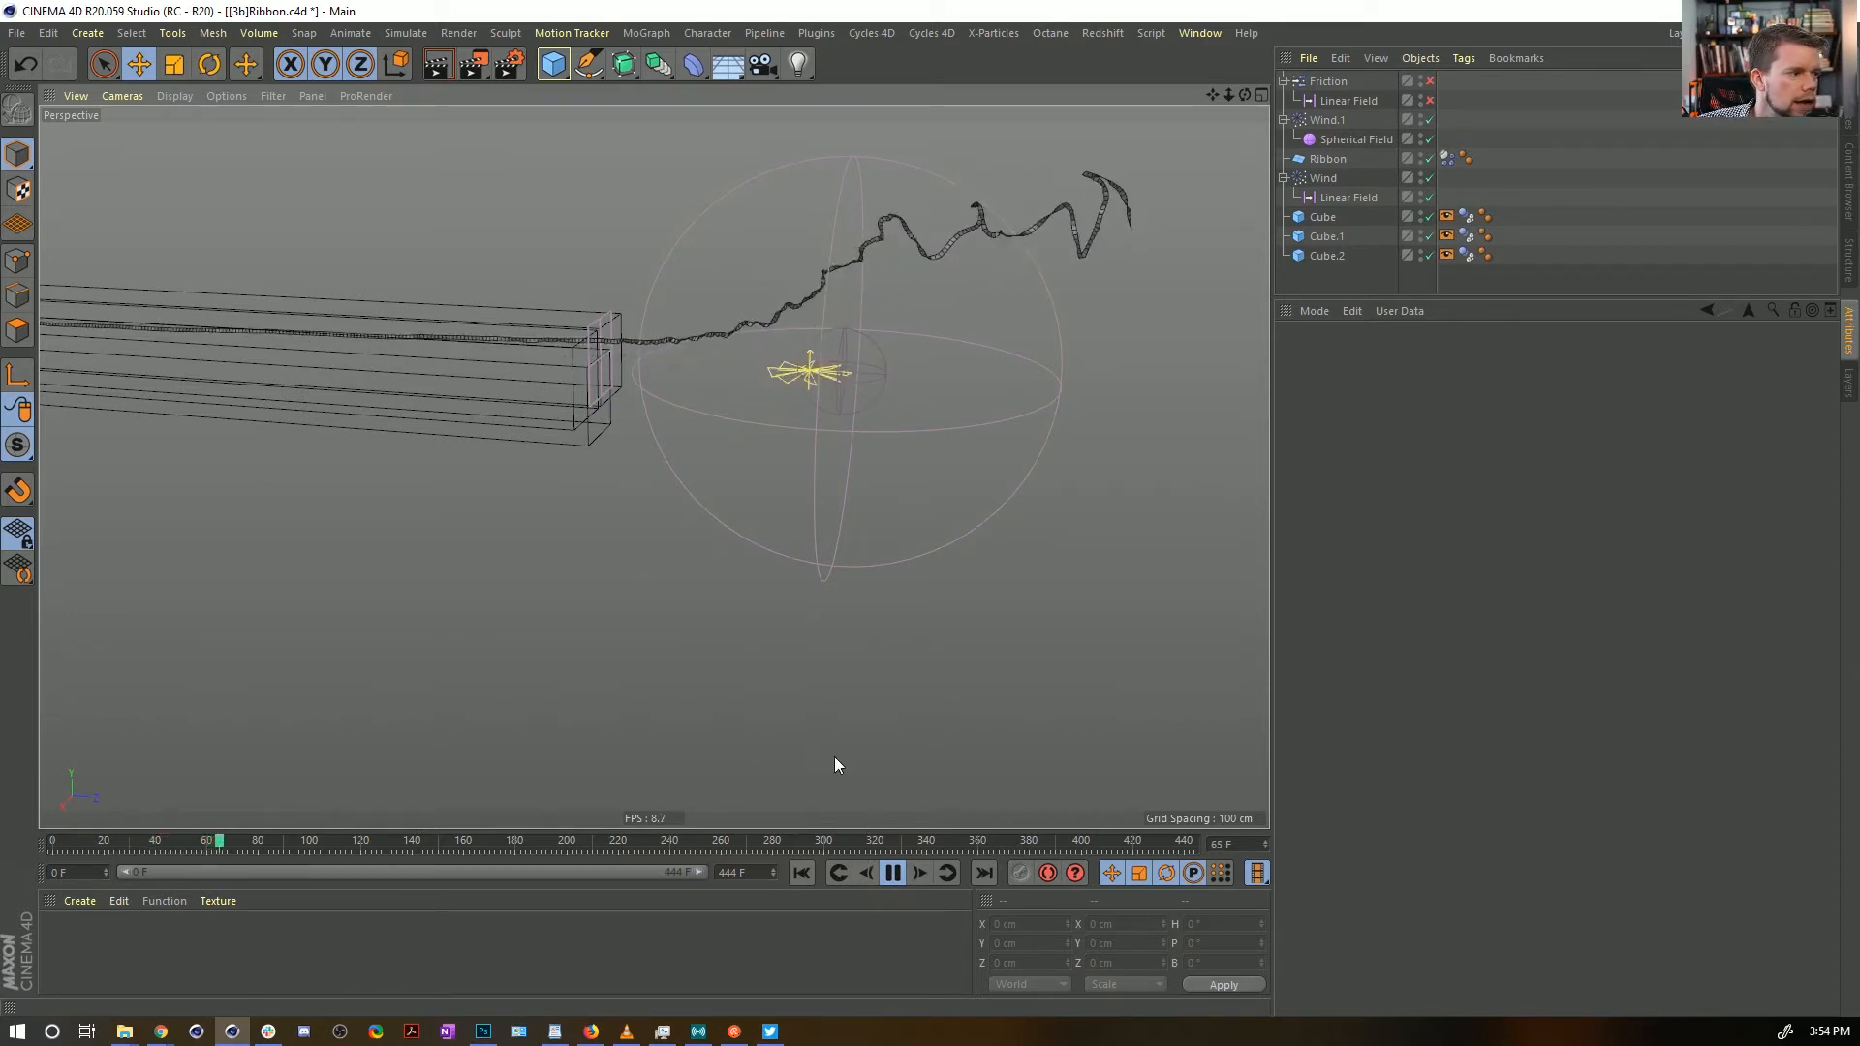
pyautogui.click(892, 872)
pyautogui.click(801, 873)
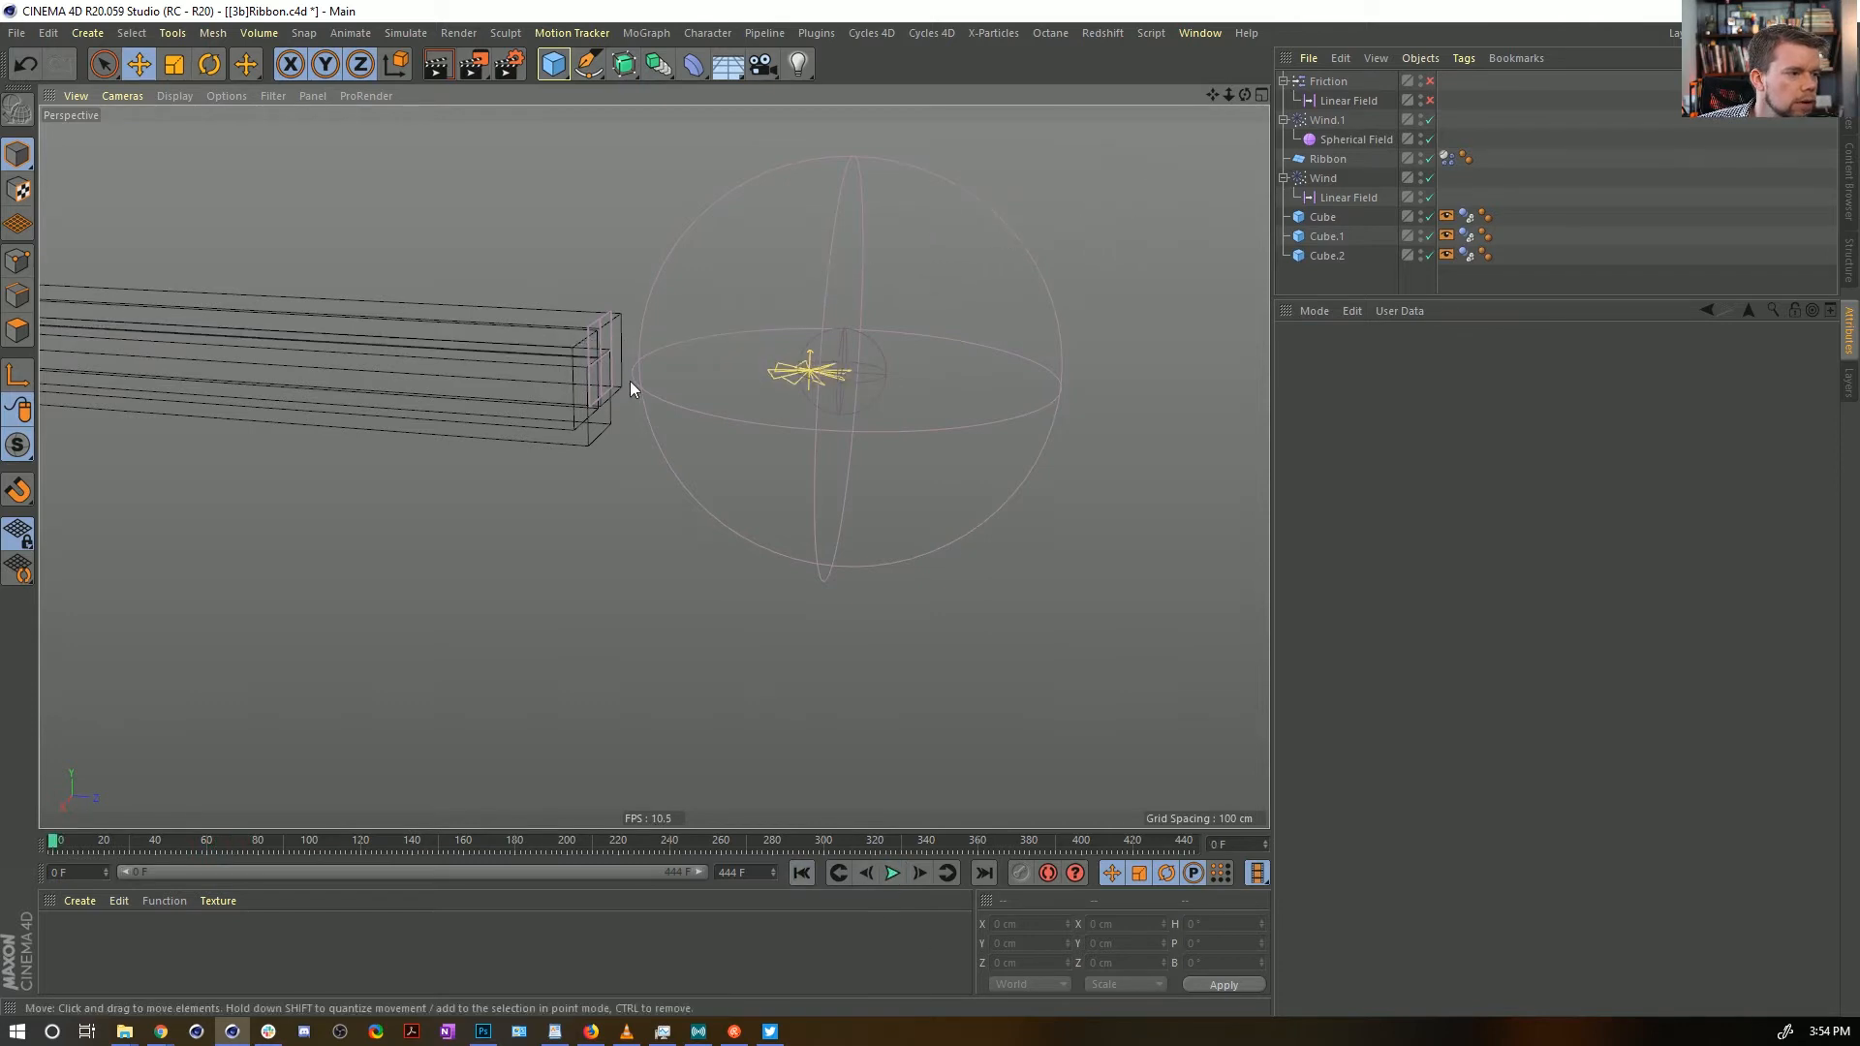
# Duplicate the Cube beneath the ribbon and set the copy's Y position to 101 cm to form the guide's roof
pyautogui.click(593, 428)
pyautogui.keyDown('ctrl'); pyautogui.moveTo(1324, 216); pyautogui.dragTo(1321, 226); pyautogui.keyUp('ctrl')
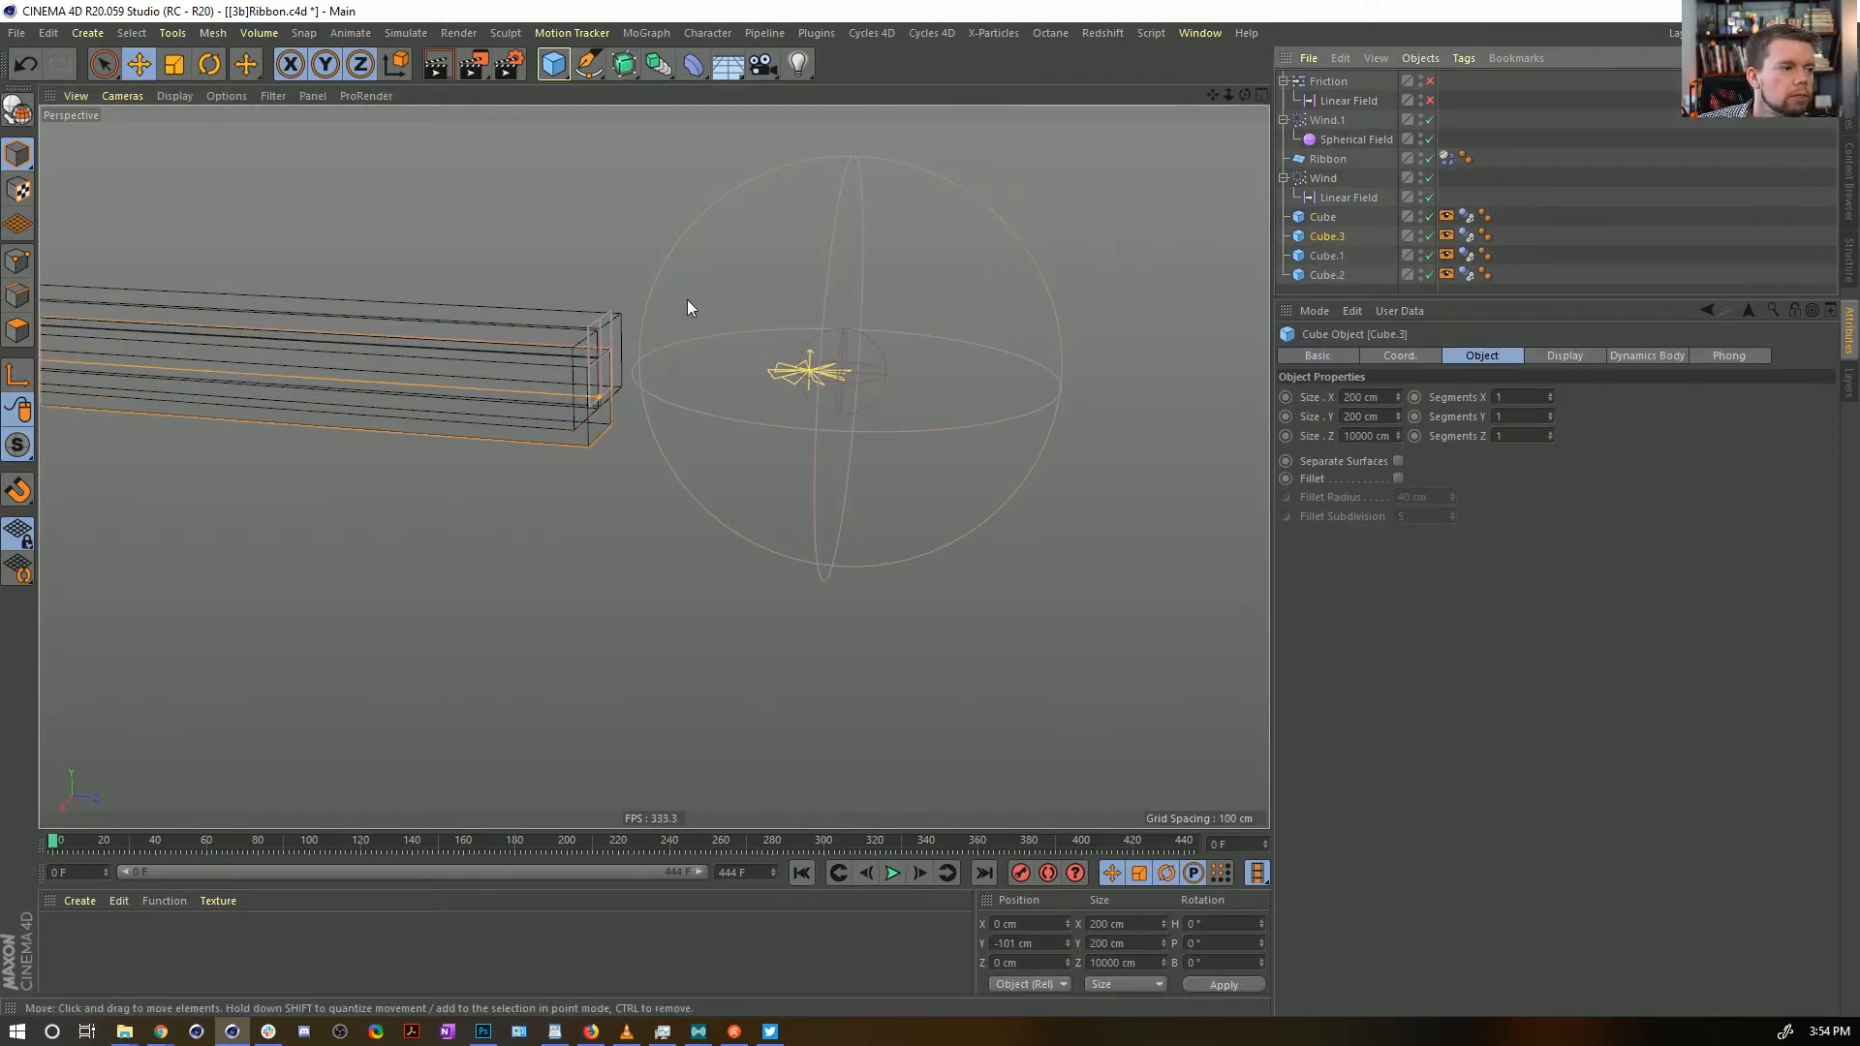
pyautogui.click(998, 942)
pyautogui.press('Return')
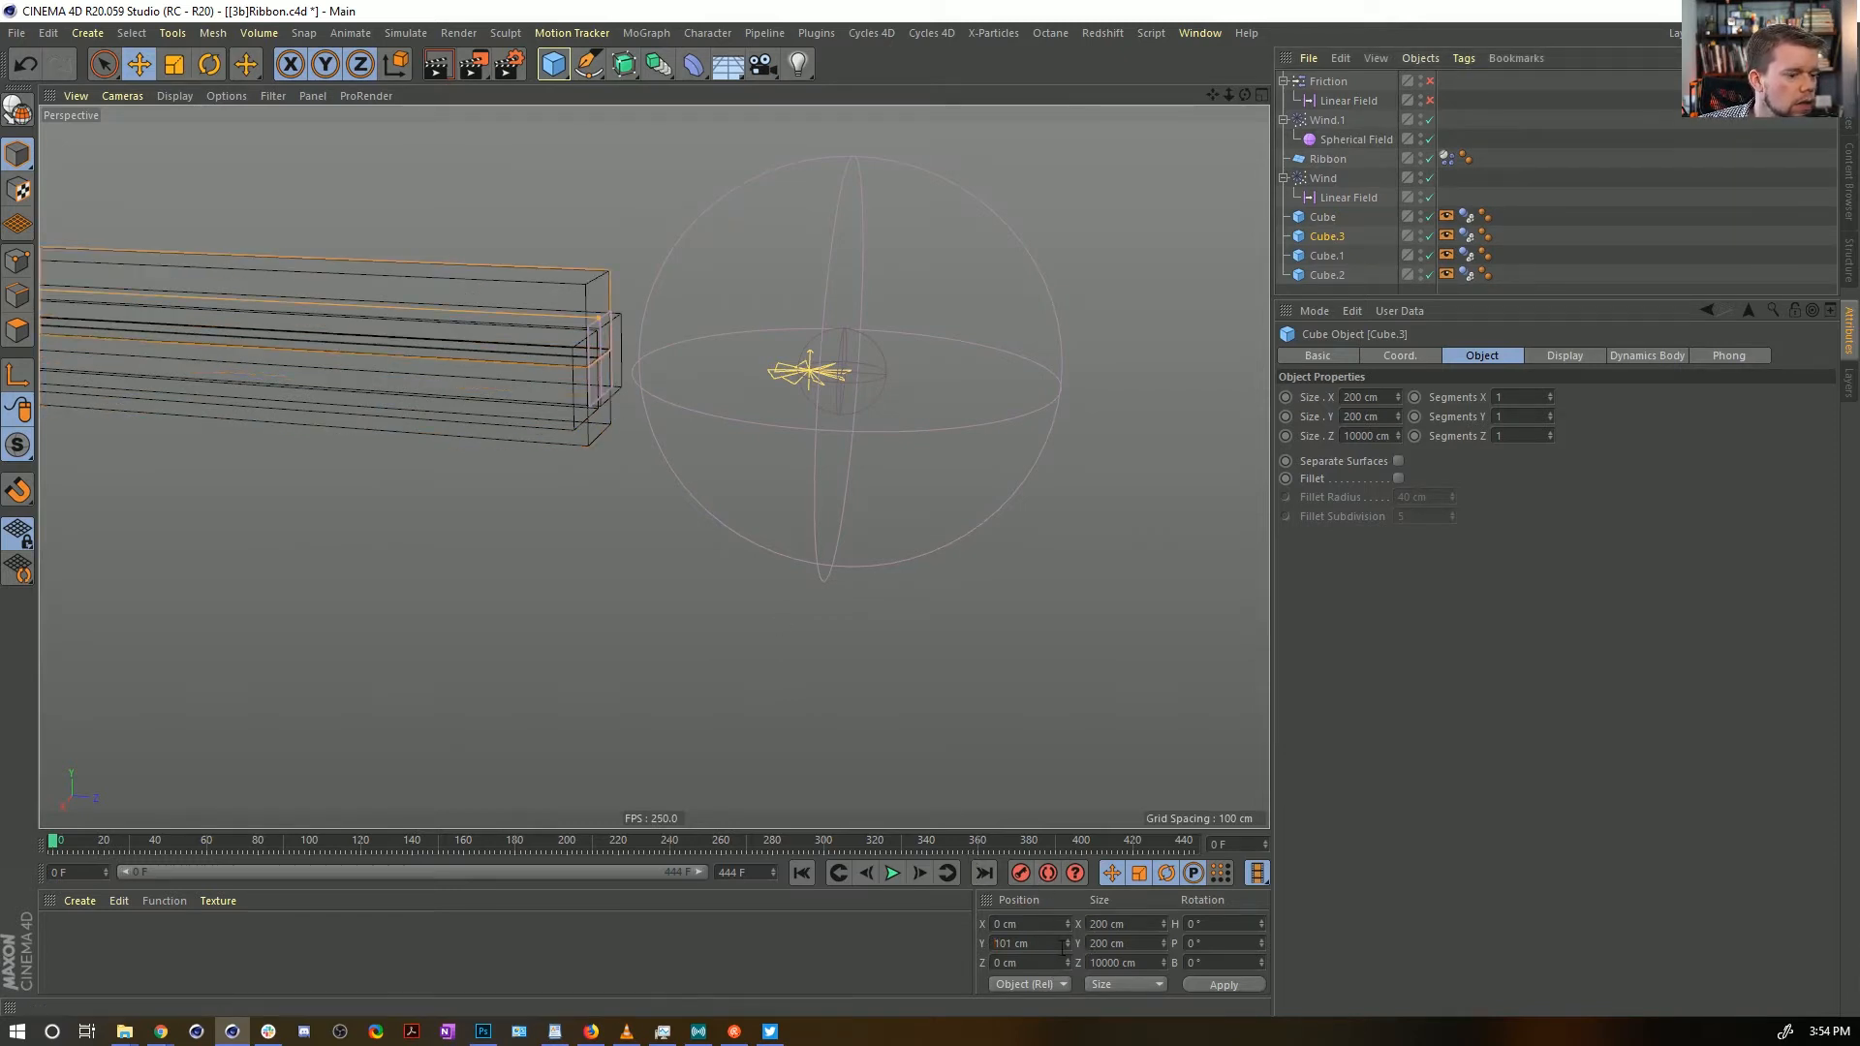
# Play the simulation with the closed guide, examine the ribbon's motion, and return to the first frame
pyautogui.click(892, 874)
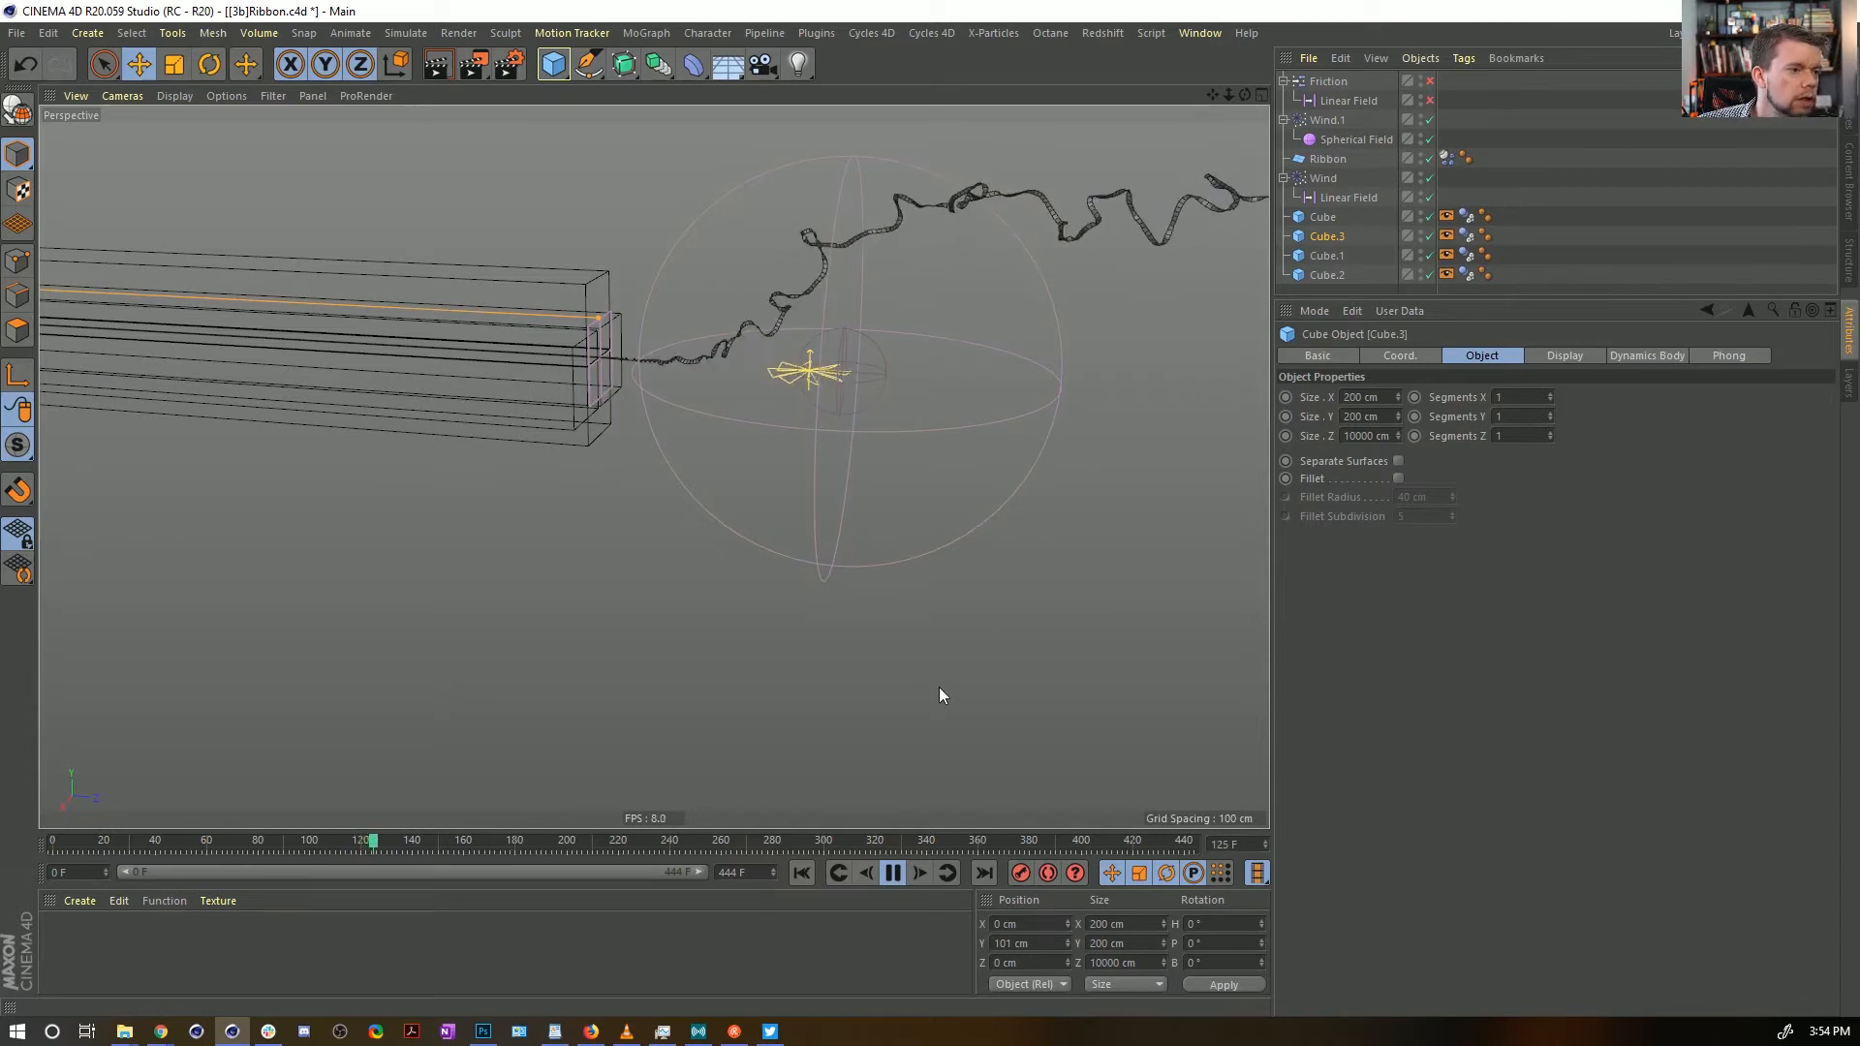
pyautogui.click(892, 873)
pyautogui.click(800, 879)
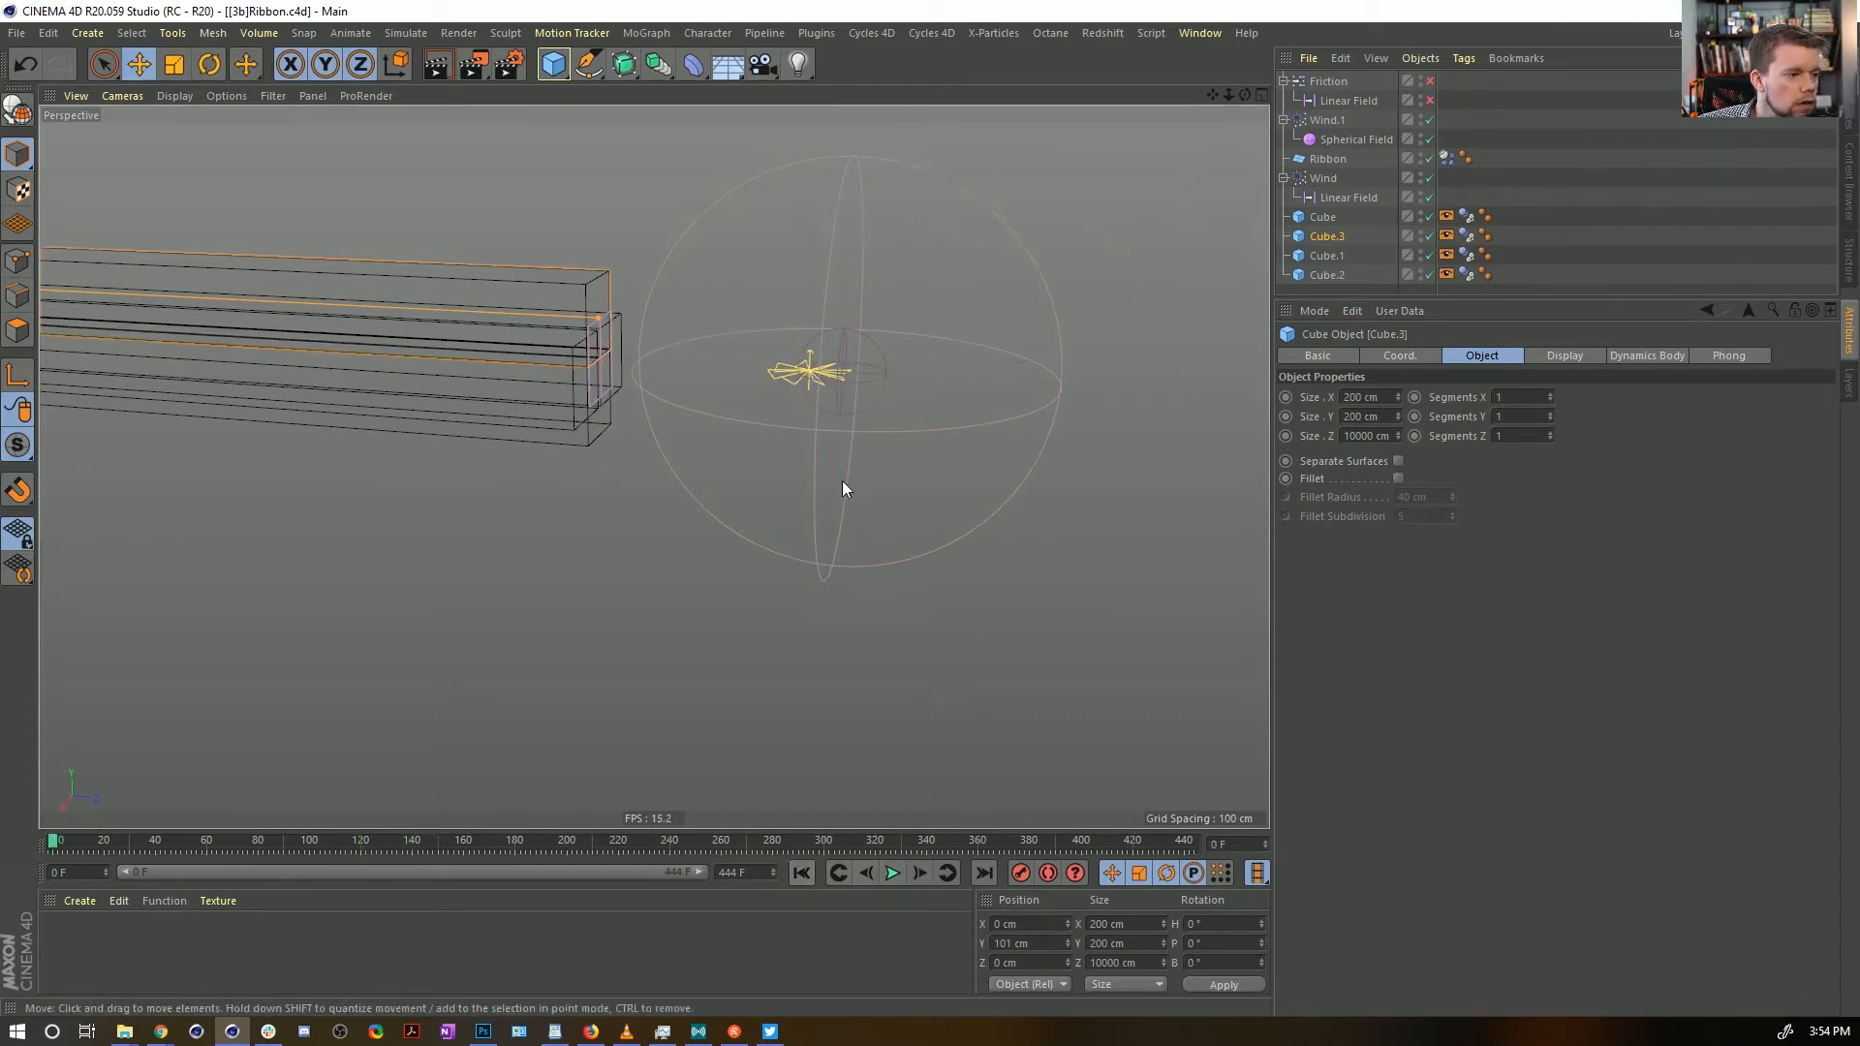
pyautogui.click(891, 875)
pyautogui.click(892, 873)
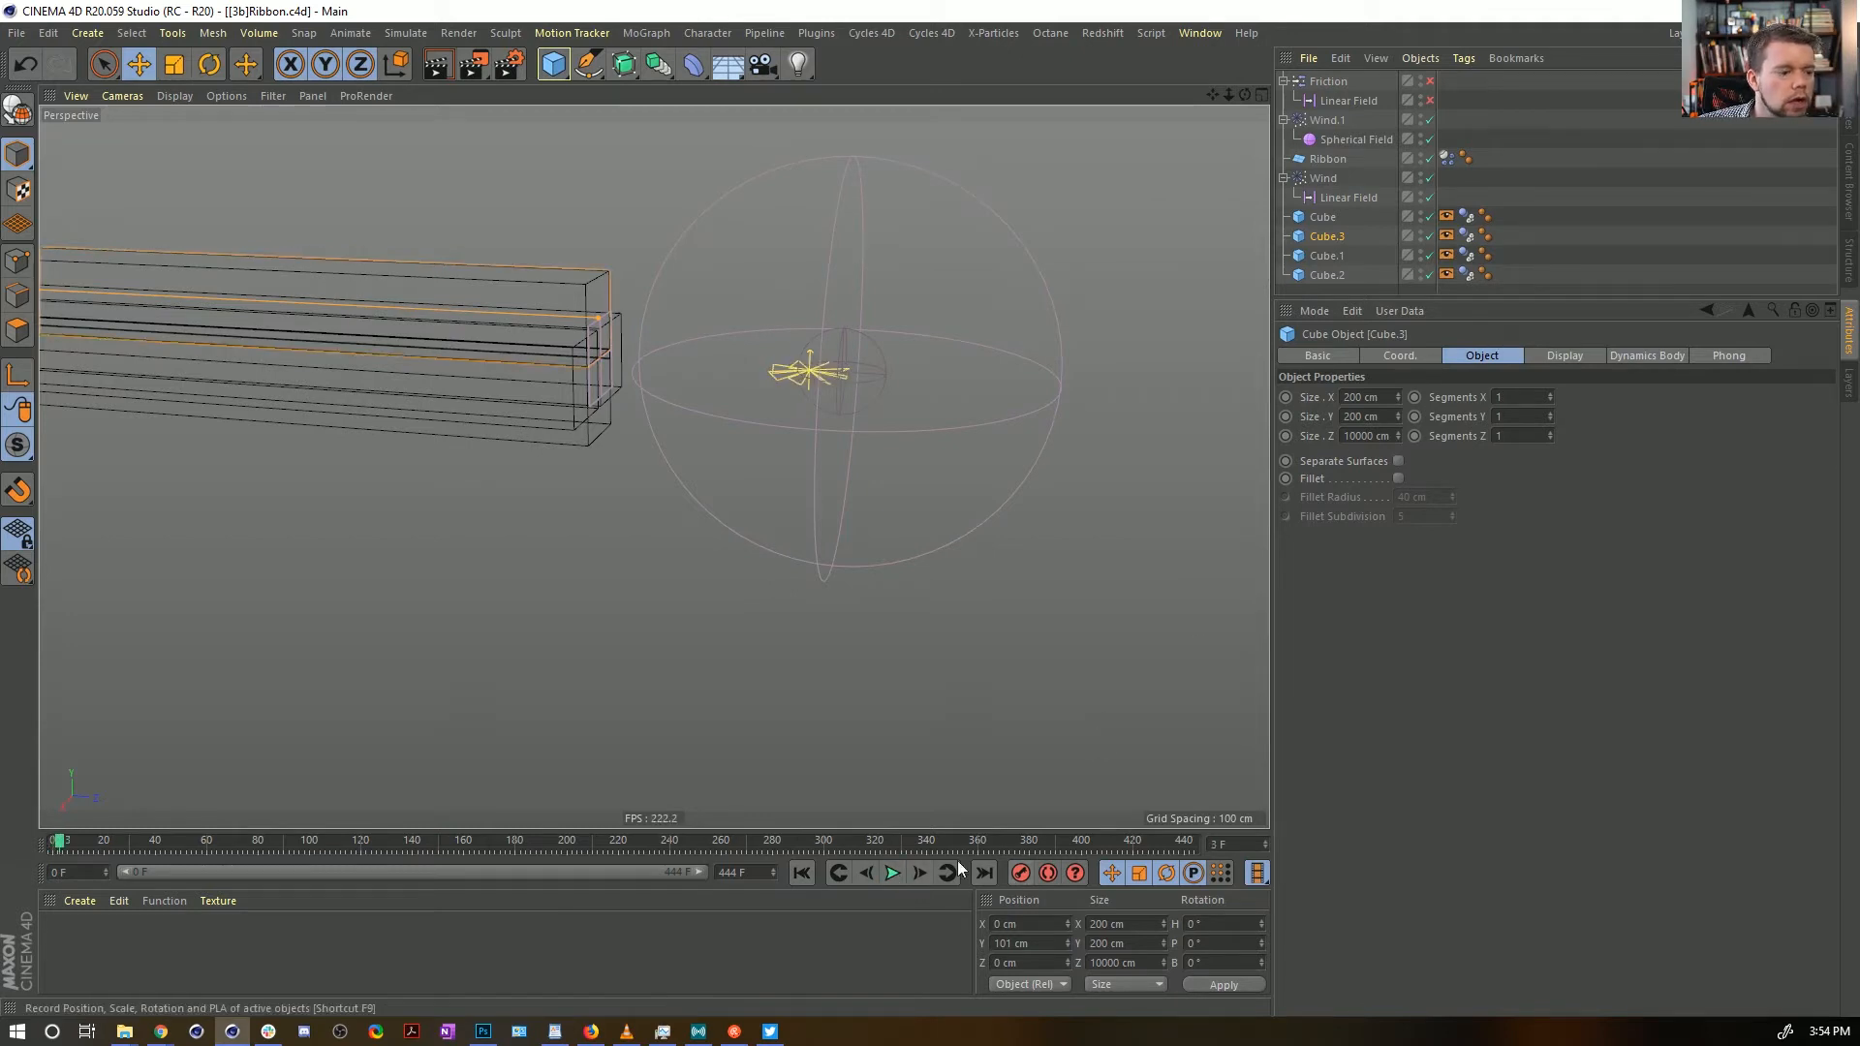
pyautogui.click(802, 872)
# Set the Ribbon's Dynamics Body aerodynamics to 25% Drag and 99% Lift, and play the simulation
pyautogui.click(1446, 158)
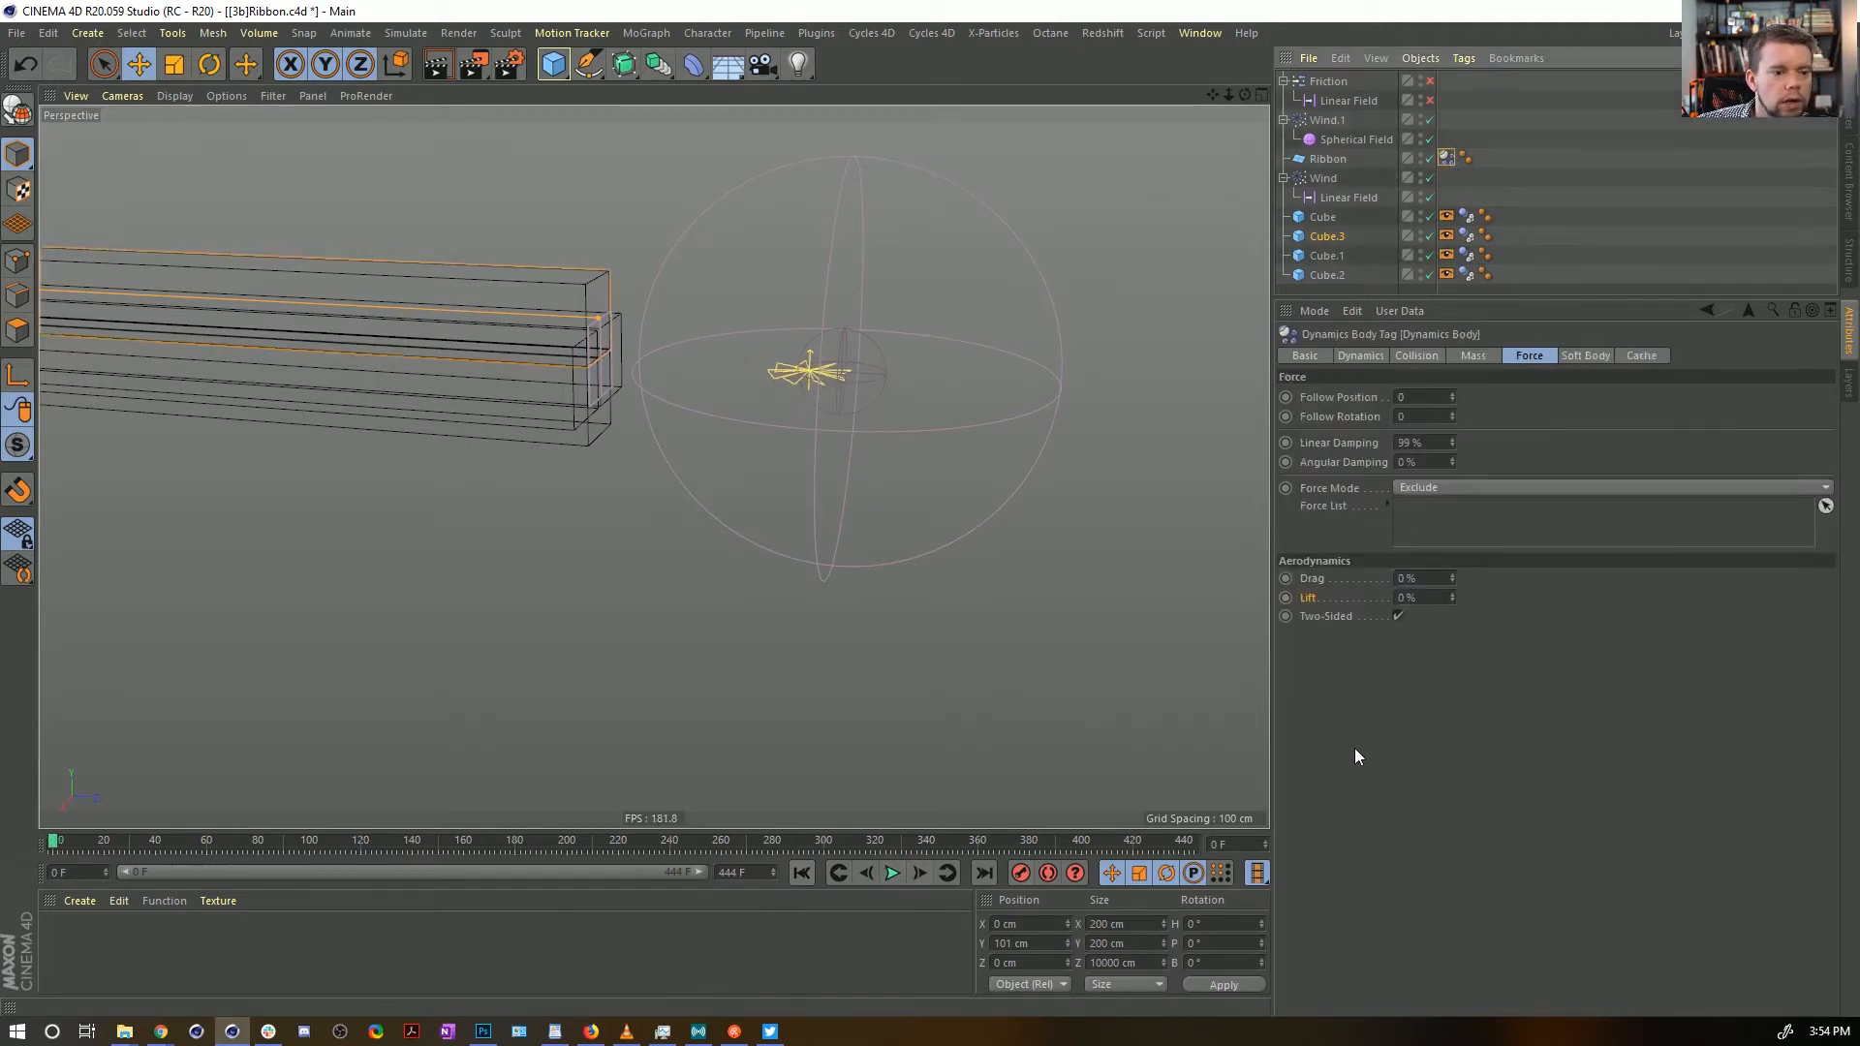
pyautogui.click(1414, 577)
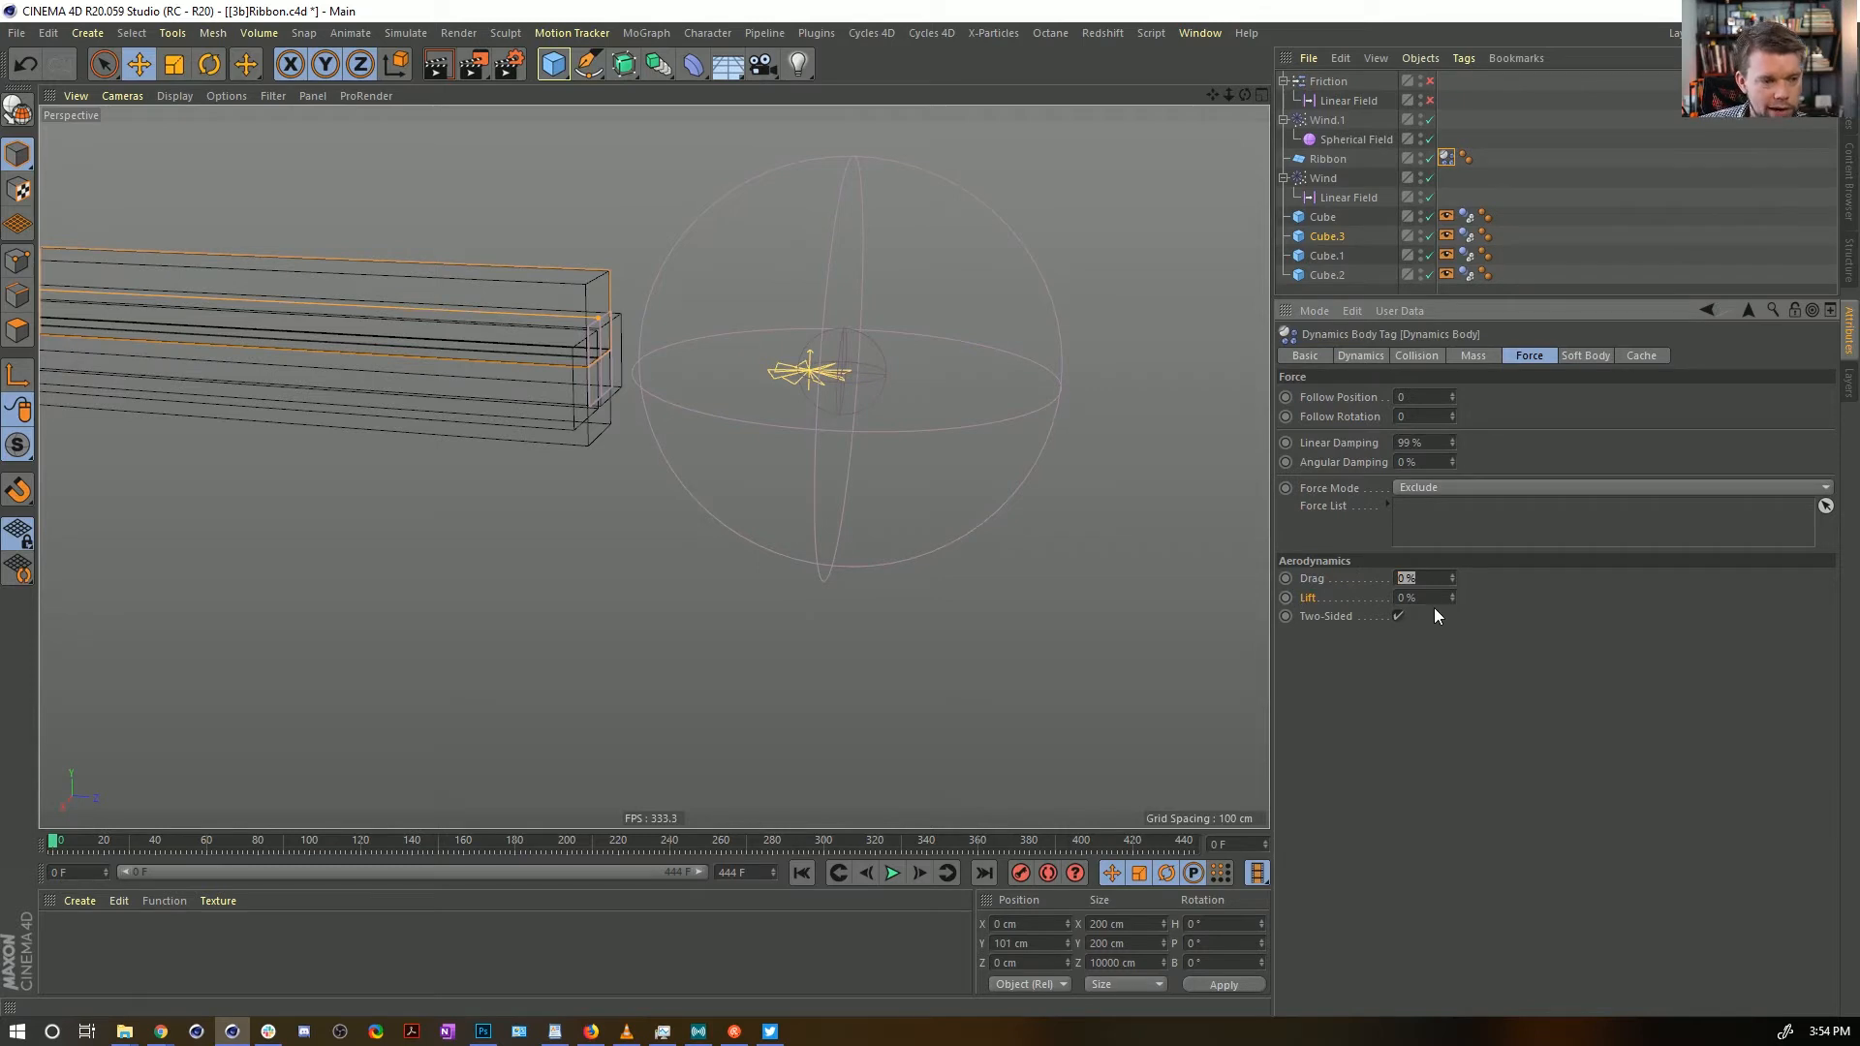
pyautogui.write('99')
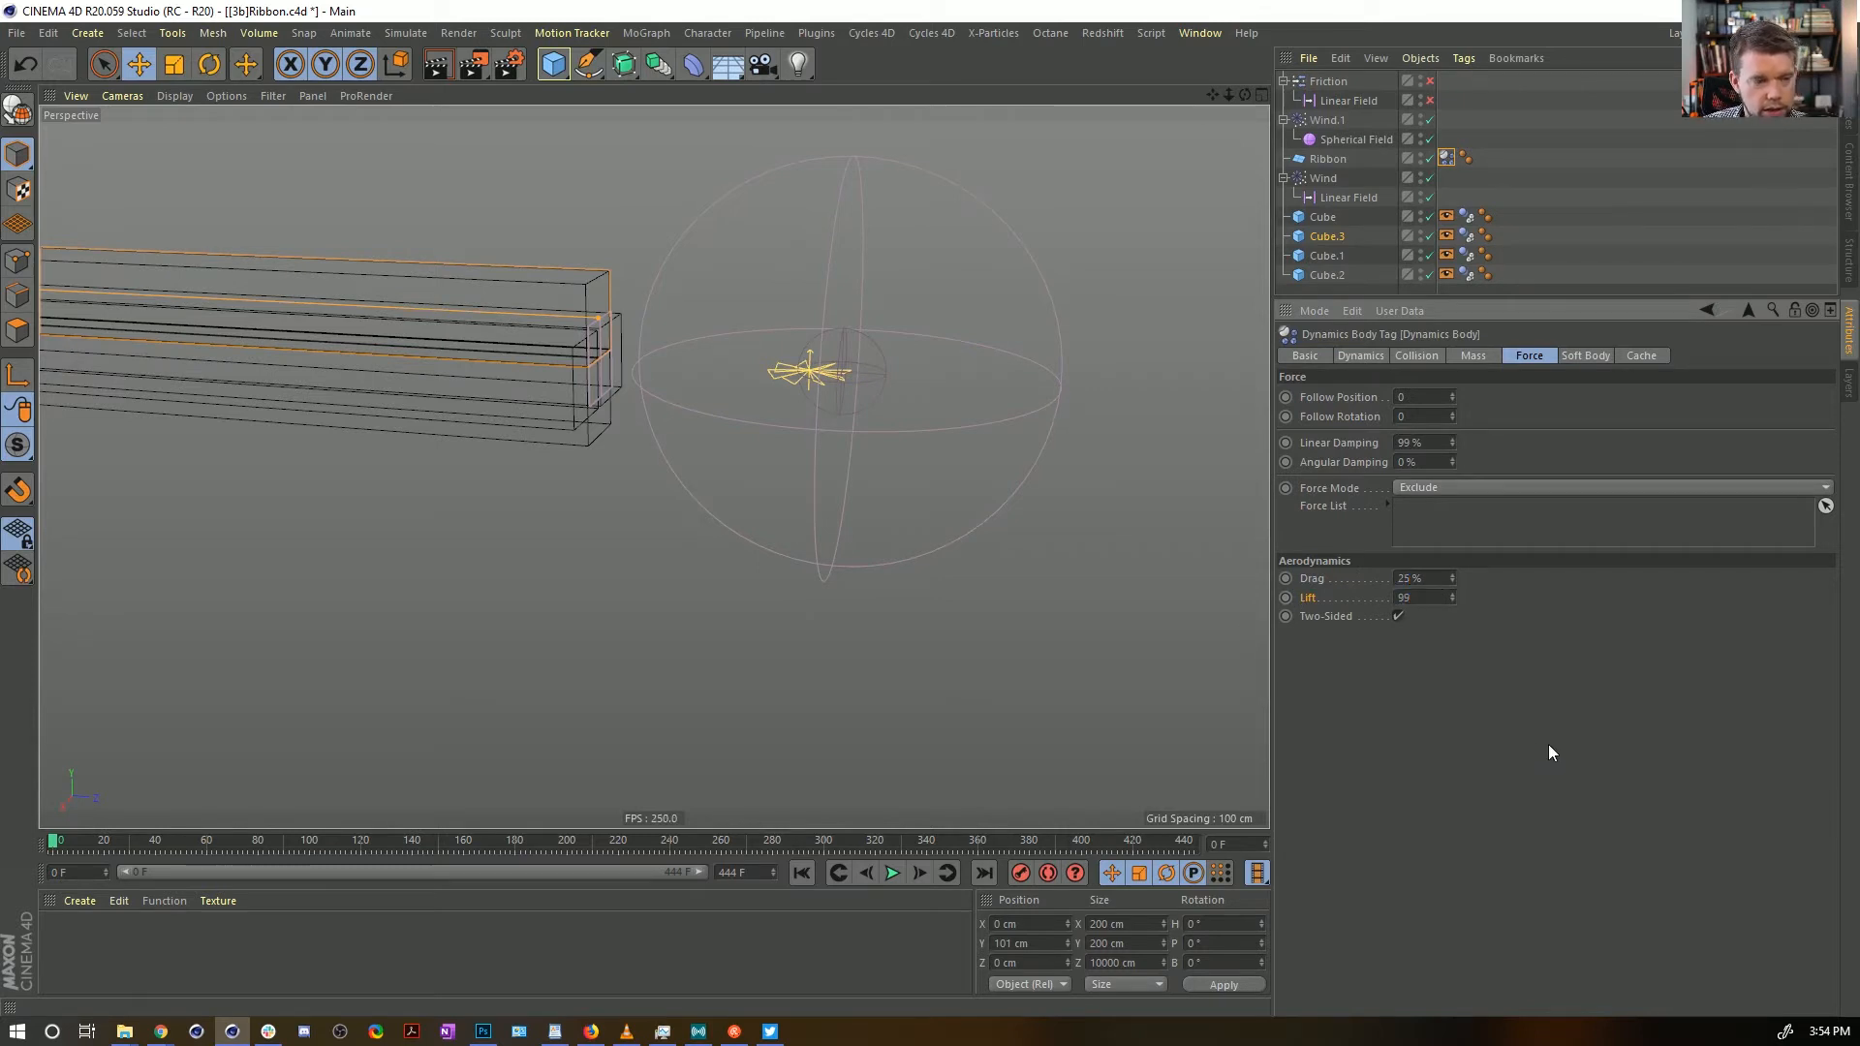
pyautogui.click(891, 875)
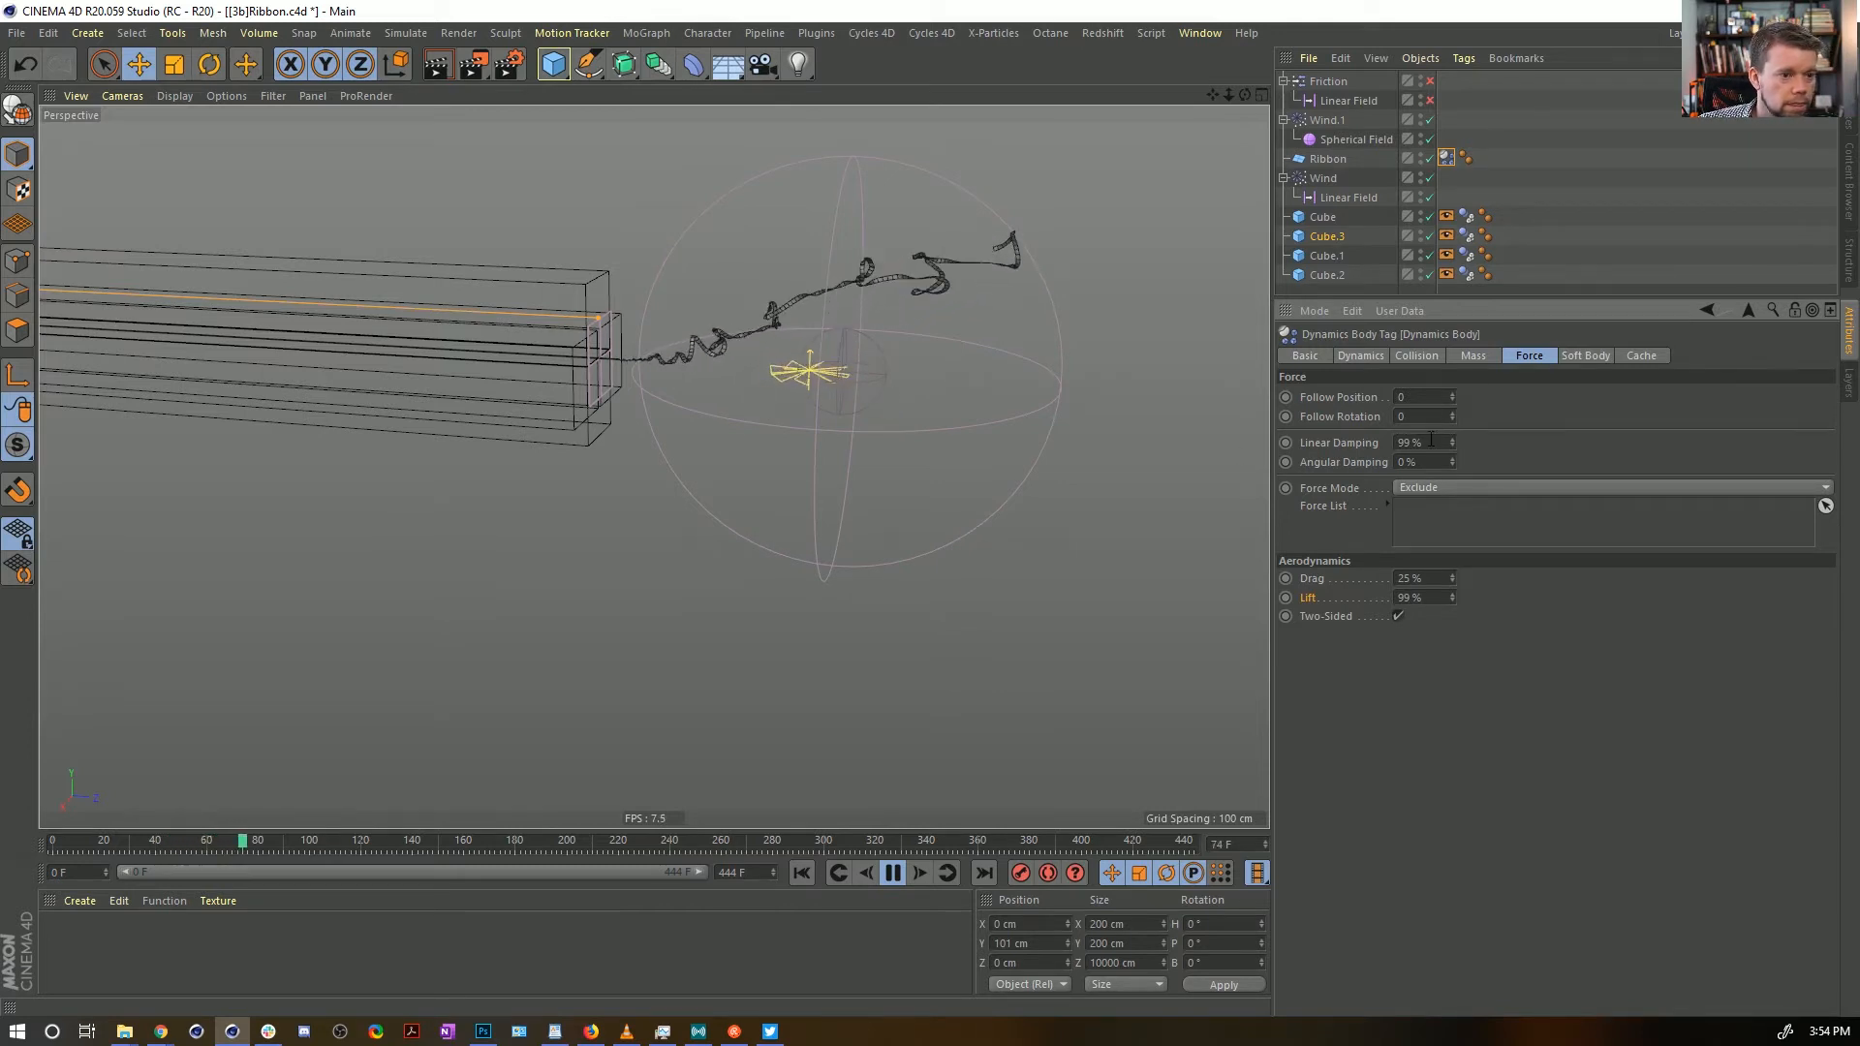
# Set the Ribbon's Linear Damping to 0% and its Drag to 99% during playback
pyautogui.write('0')
pyautogui.press('Return')
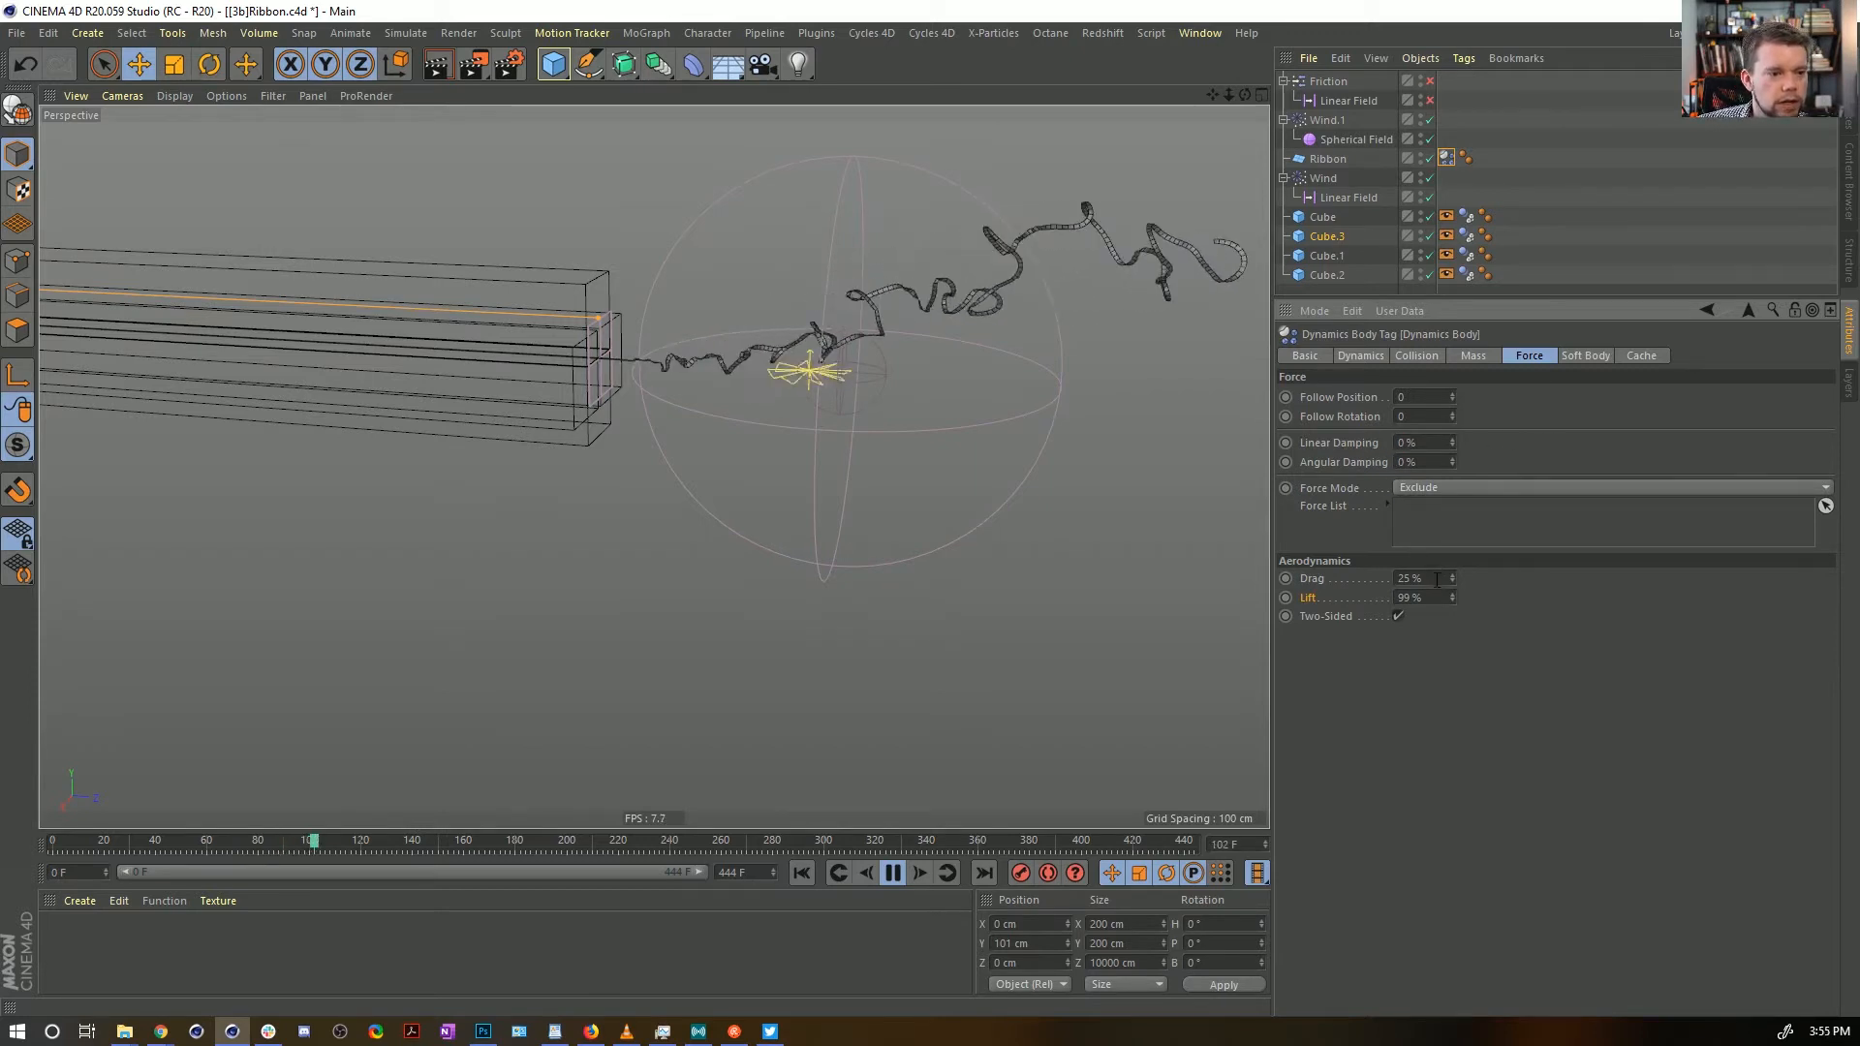
pyautogui.moveTo(1428, 578); pyautogui.dragTo(1331, 572)
pyautogui.write('99')
pyautogui.press('Return')
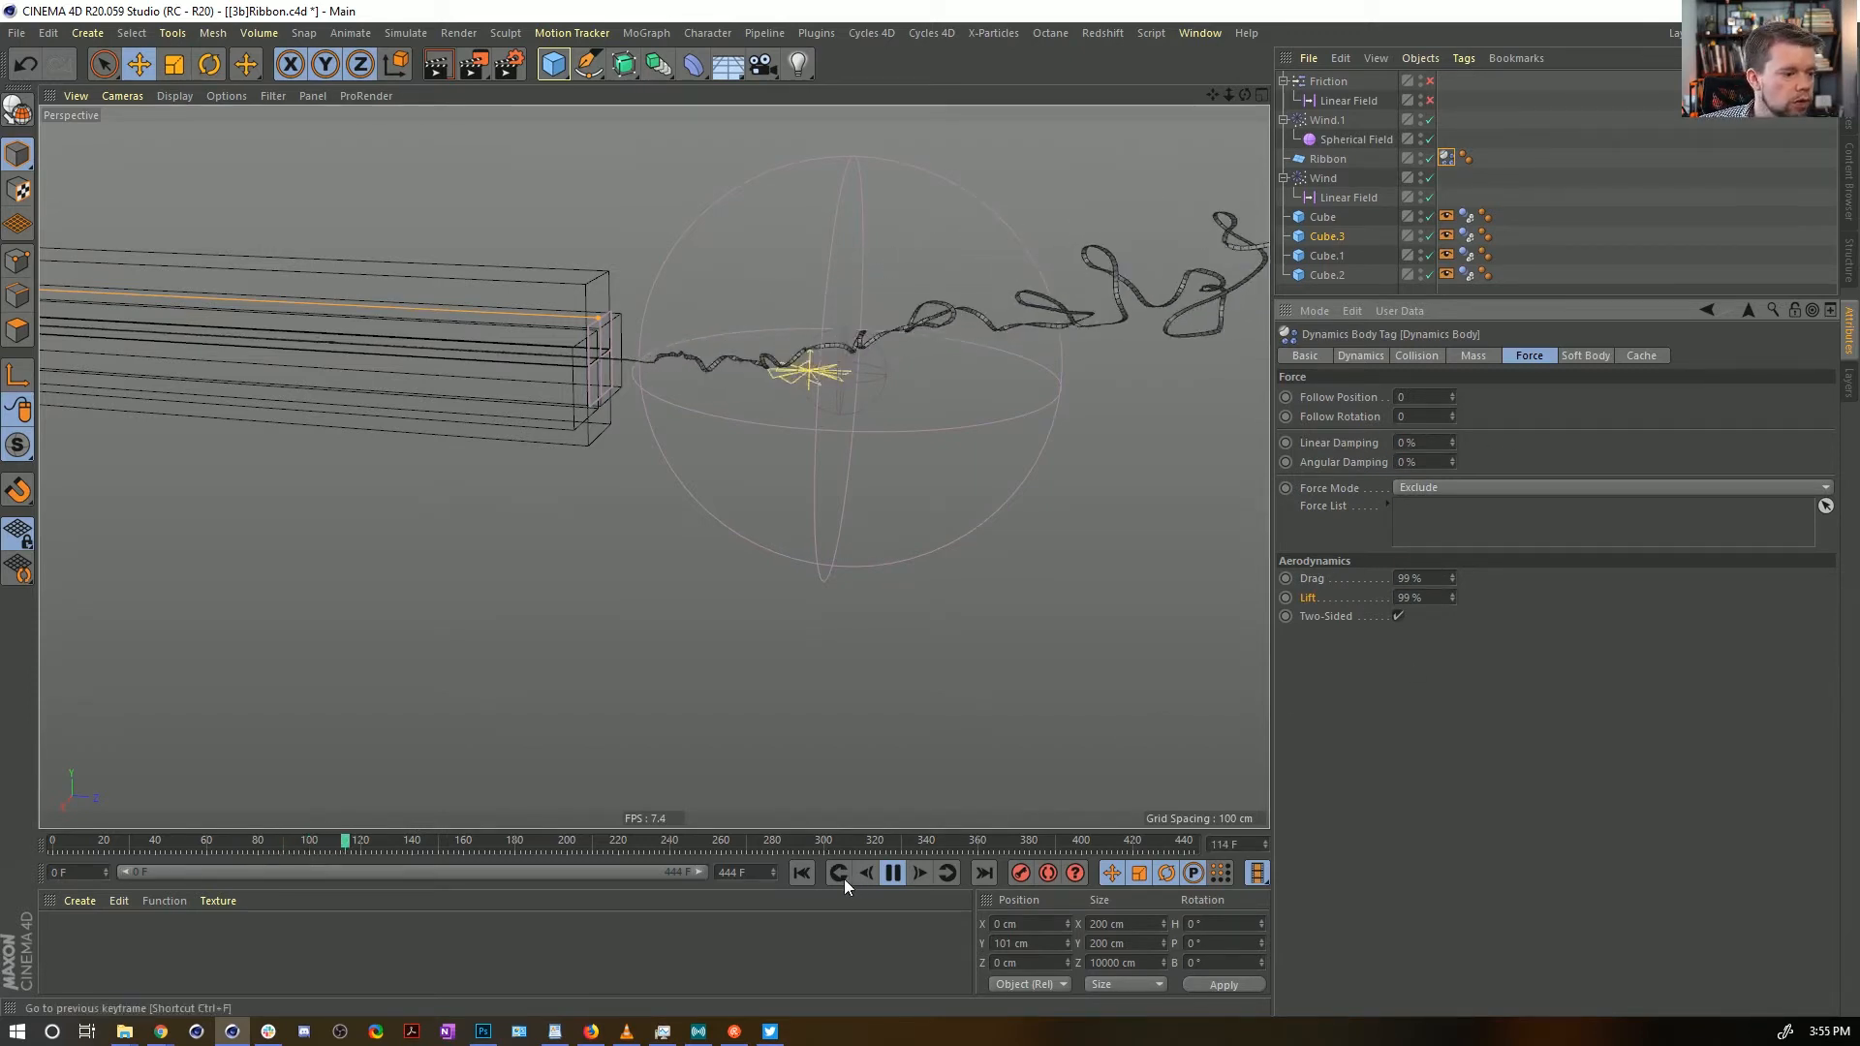
# Replay the simulation, examine the ribbon's full flight and the project's dynamics settings, and return to the first frame
pyautogui.click(796, 872)
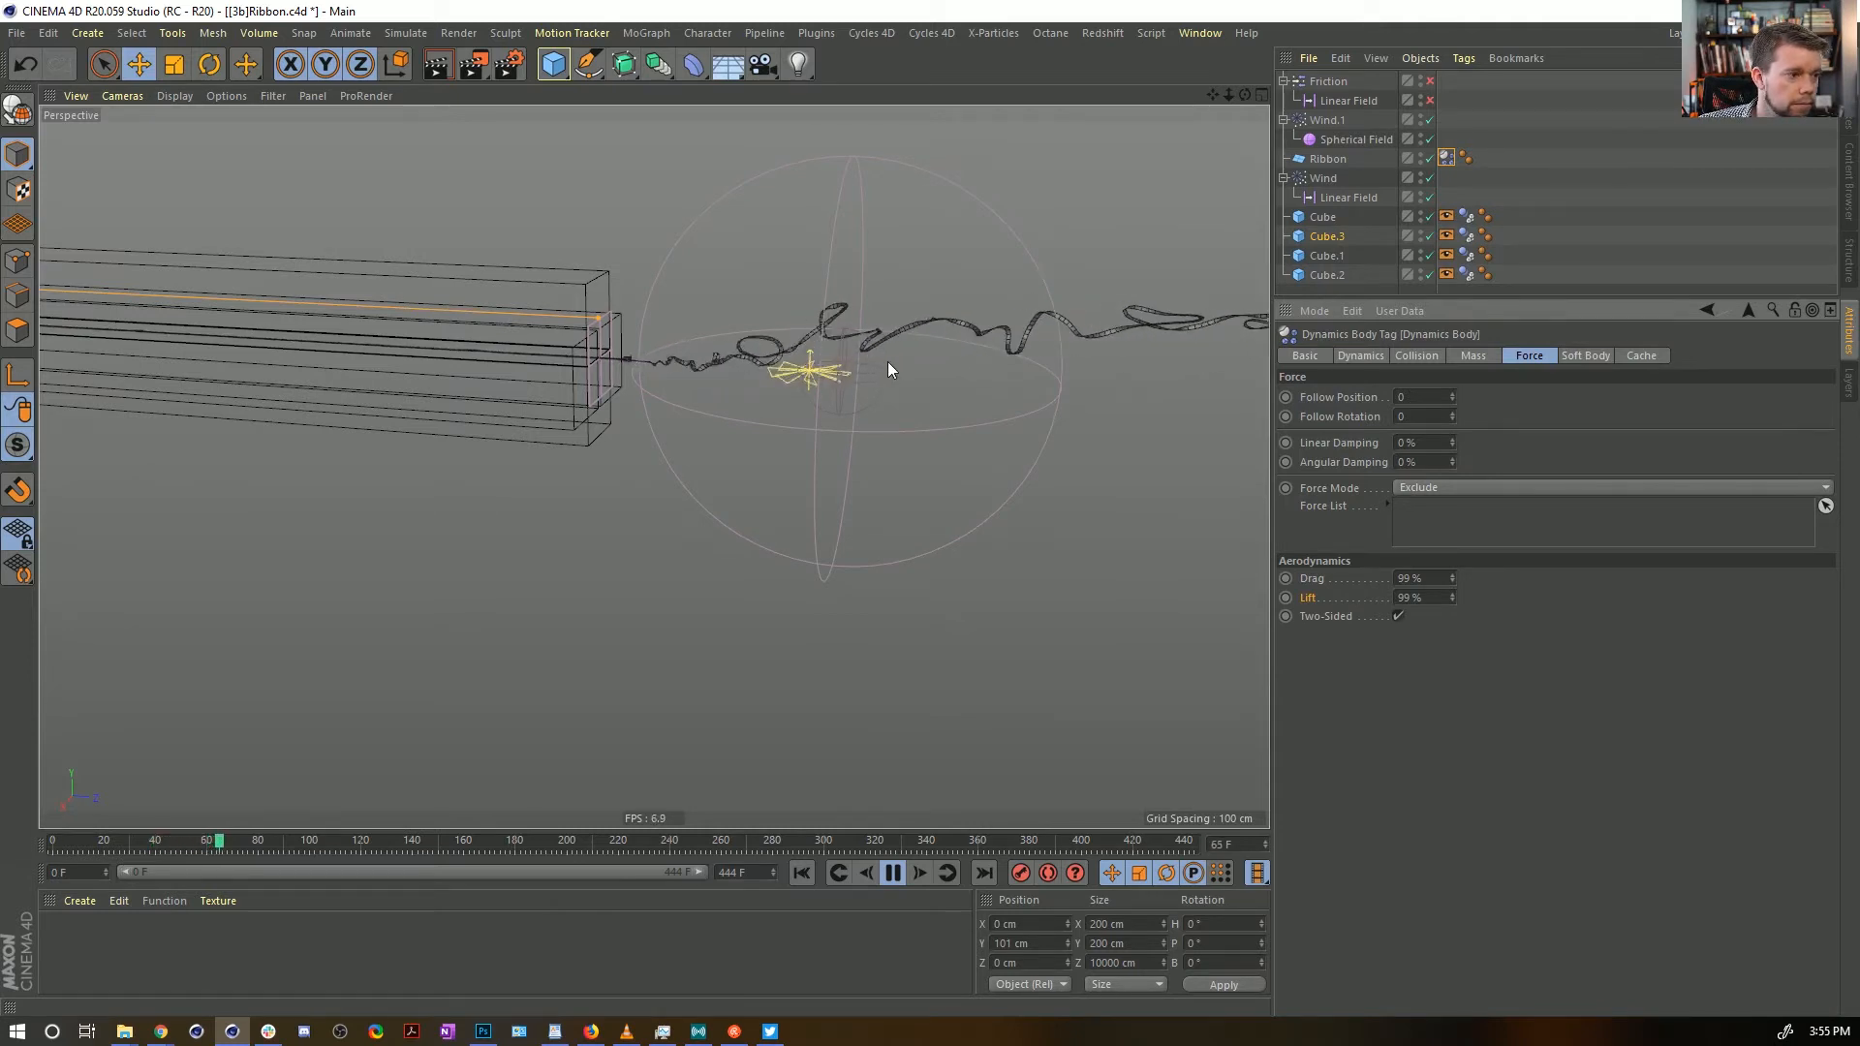
pyautogui.keyDown('alt'); pyautogui.moveTo(907, 382); pyautogui.dragTo(777, 413, button='right'); pyautogui.keyUp('alt')
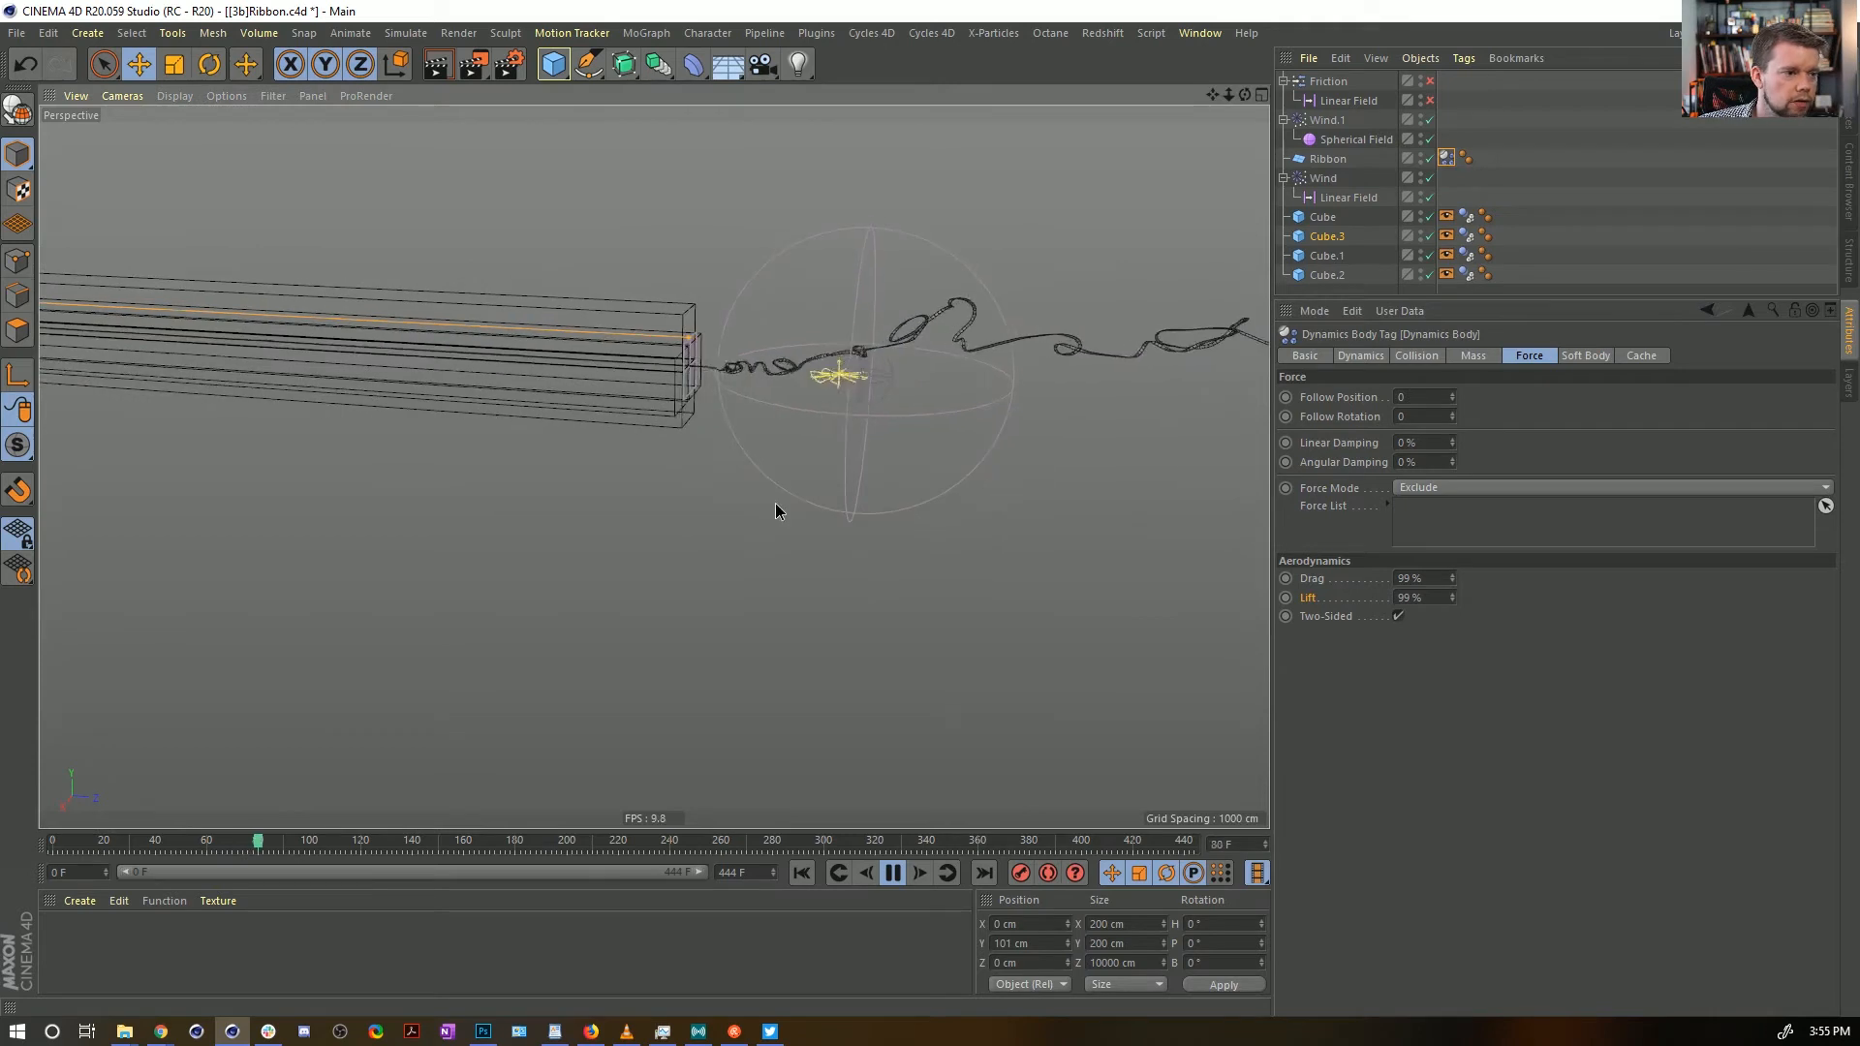
pyautogui.keyDown('alt'); pyautogui.moveTo(775, 502); pyautogui.dragTo(706, 588, button='middle'); pyautogui.keyUp('alt')
pyautogui.keyDown('alt'); pyautogui.moveTo(845, 486); pyautogui.dragTo(898, 486); pyautogui.keyUp('alt')
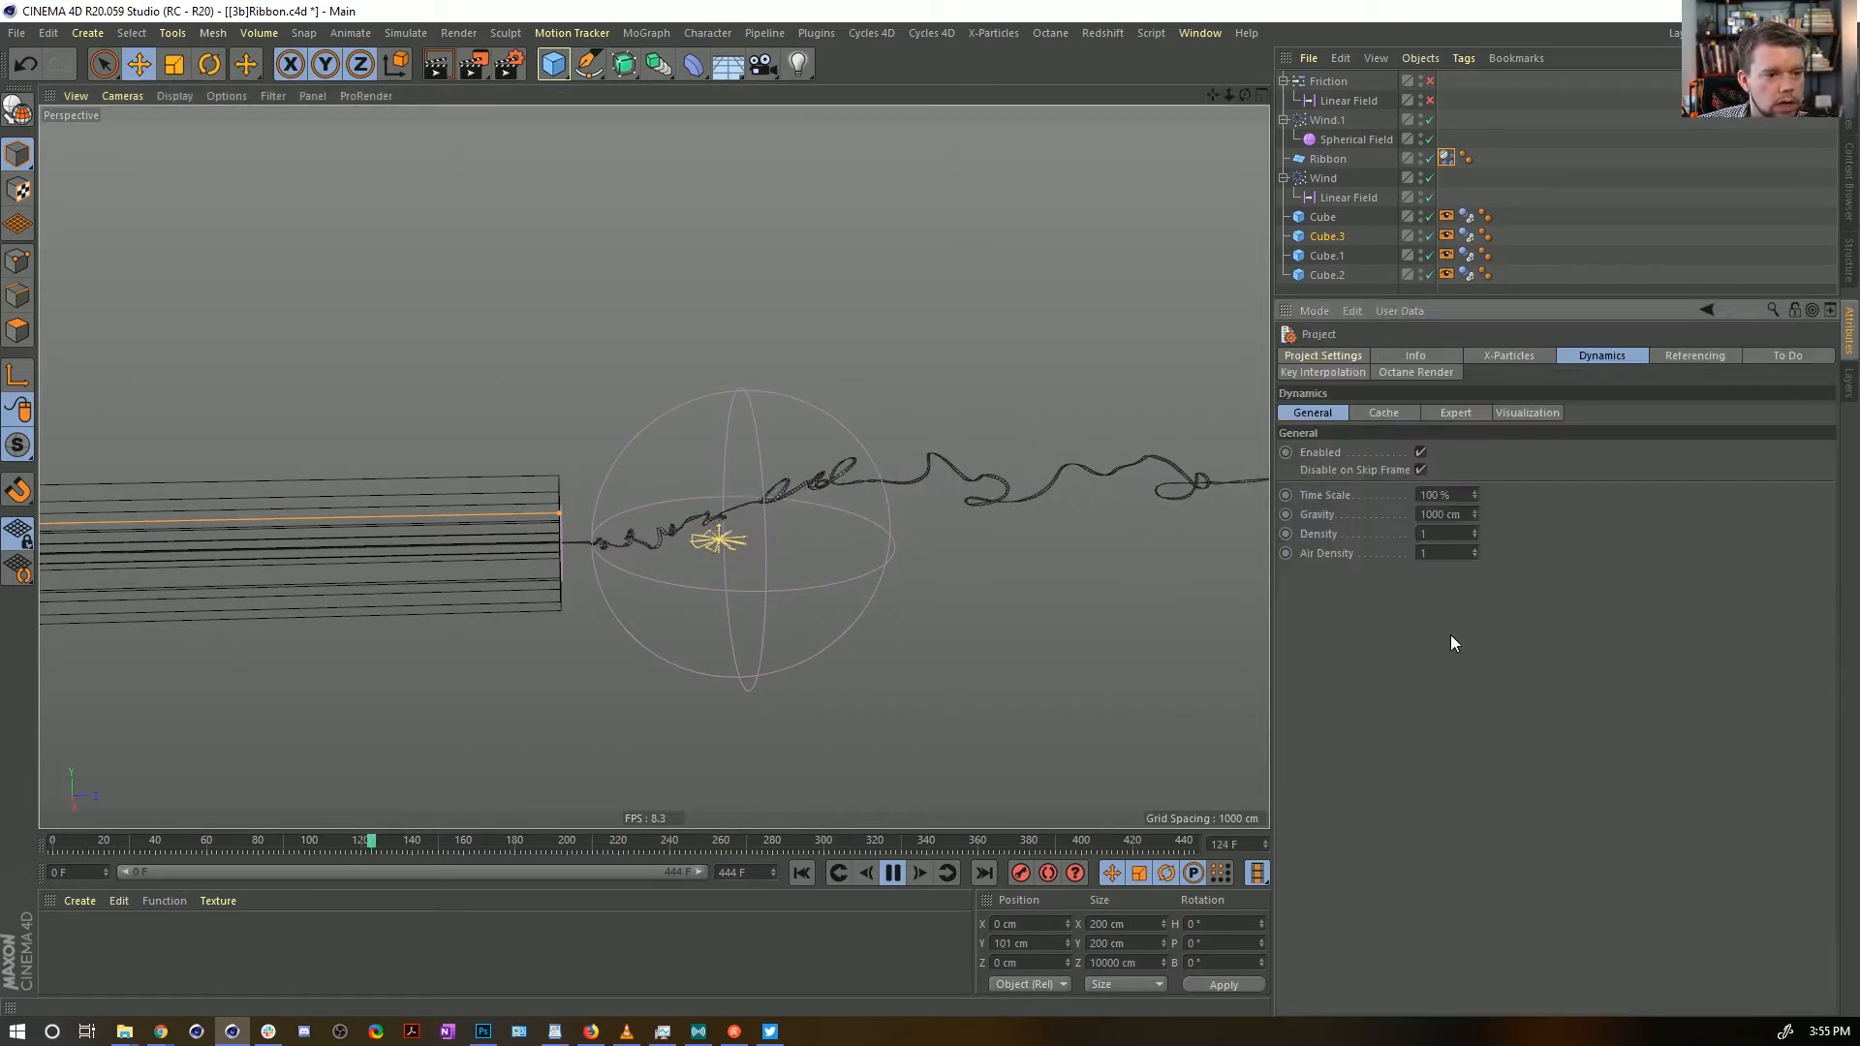
pyautogui.hotkey('ctrl', 'd')
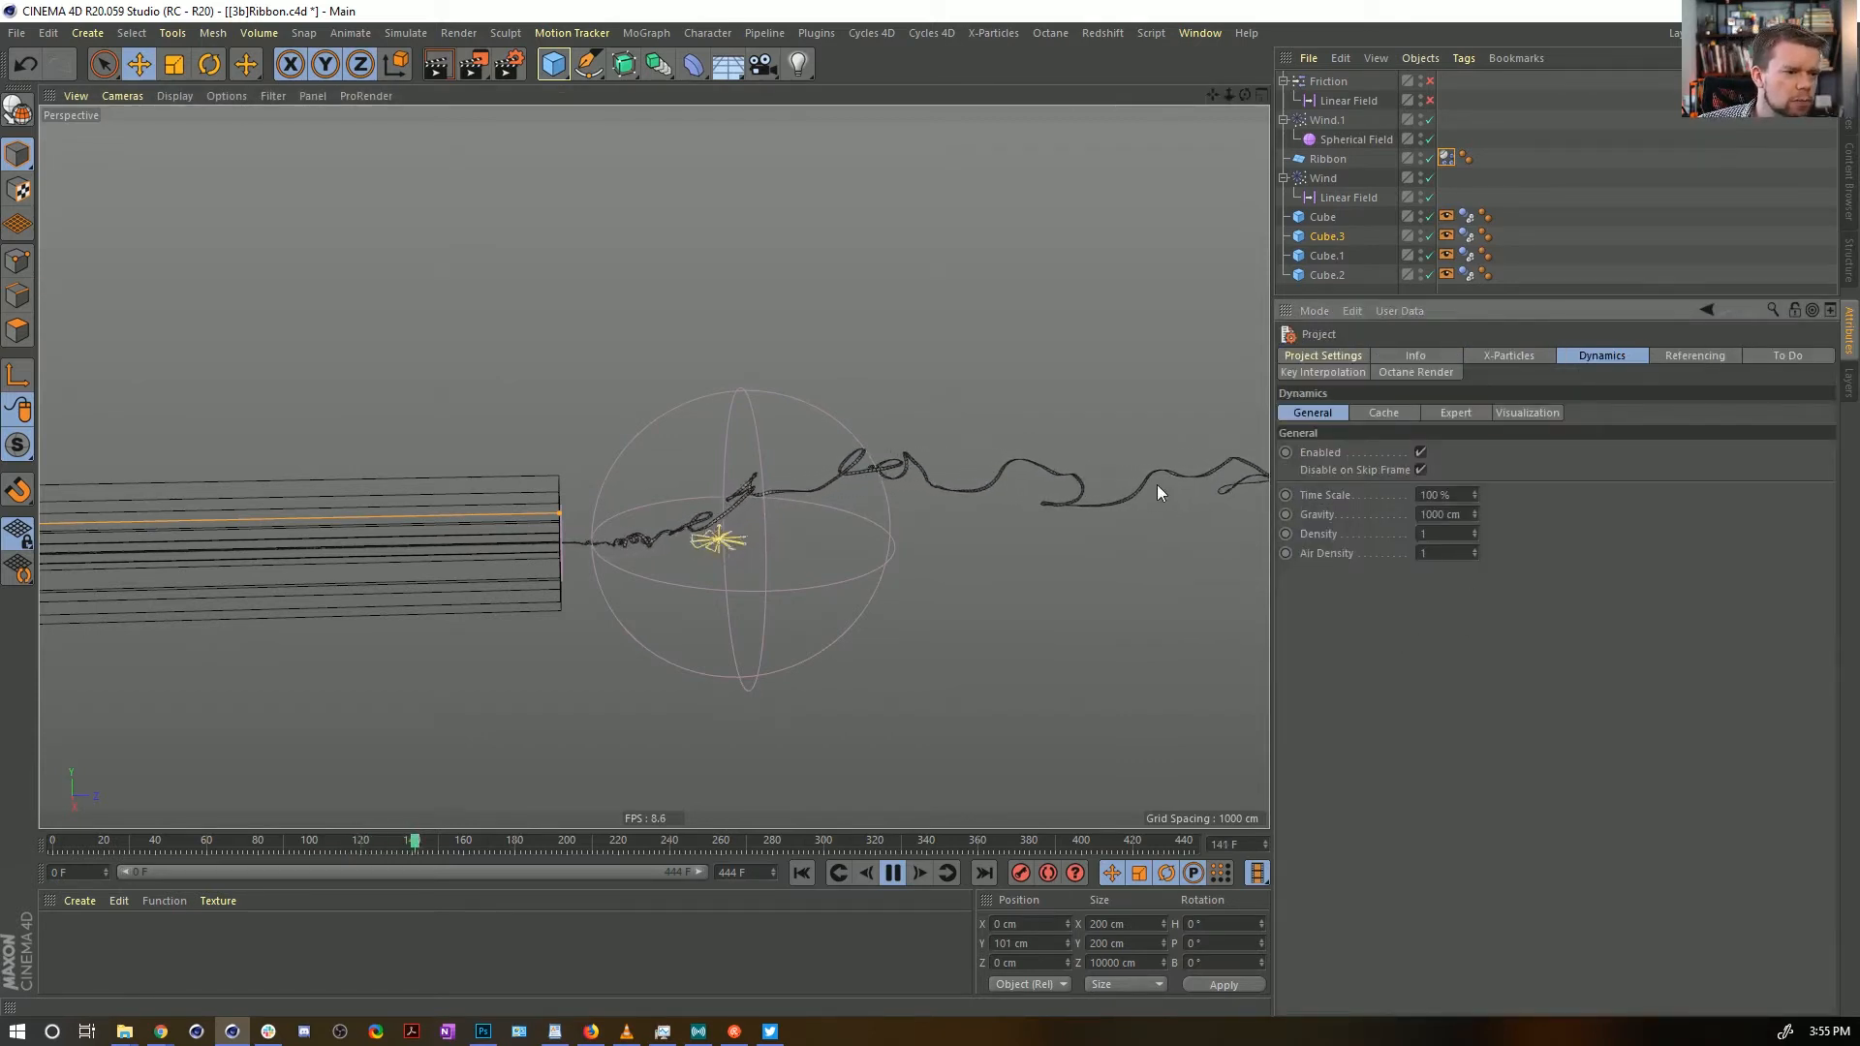
pyautogui.keyDown('alt'); pyautogui.moveTo(1028, 507); pyautogui.dragTo(540, 514, button='middle'); pyautogui.keyUp('alt')
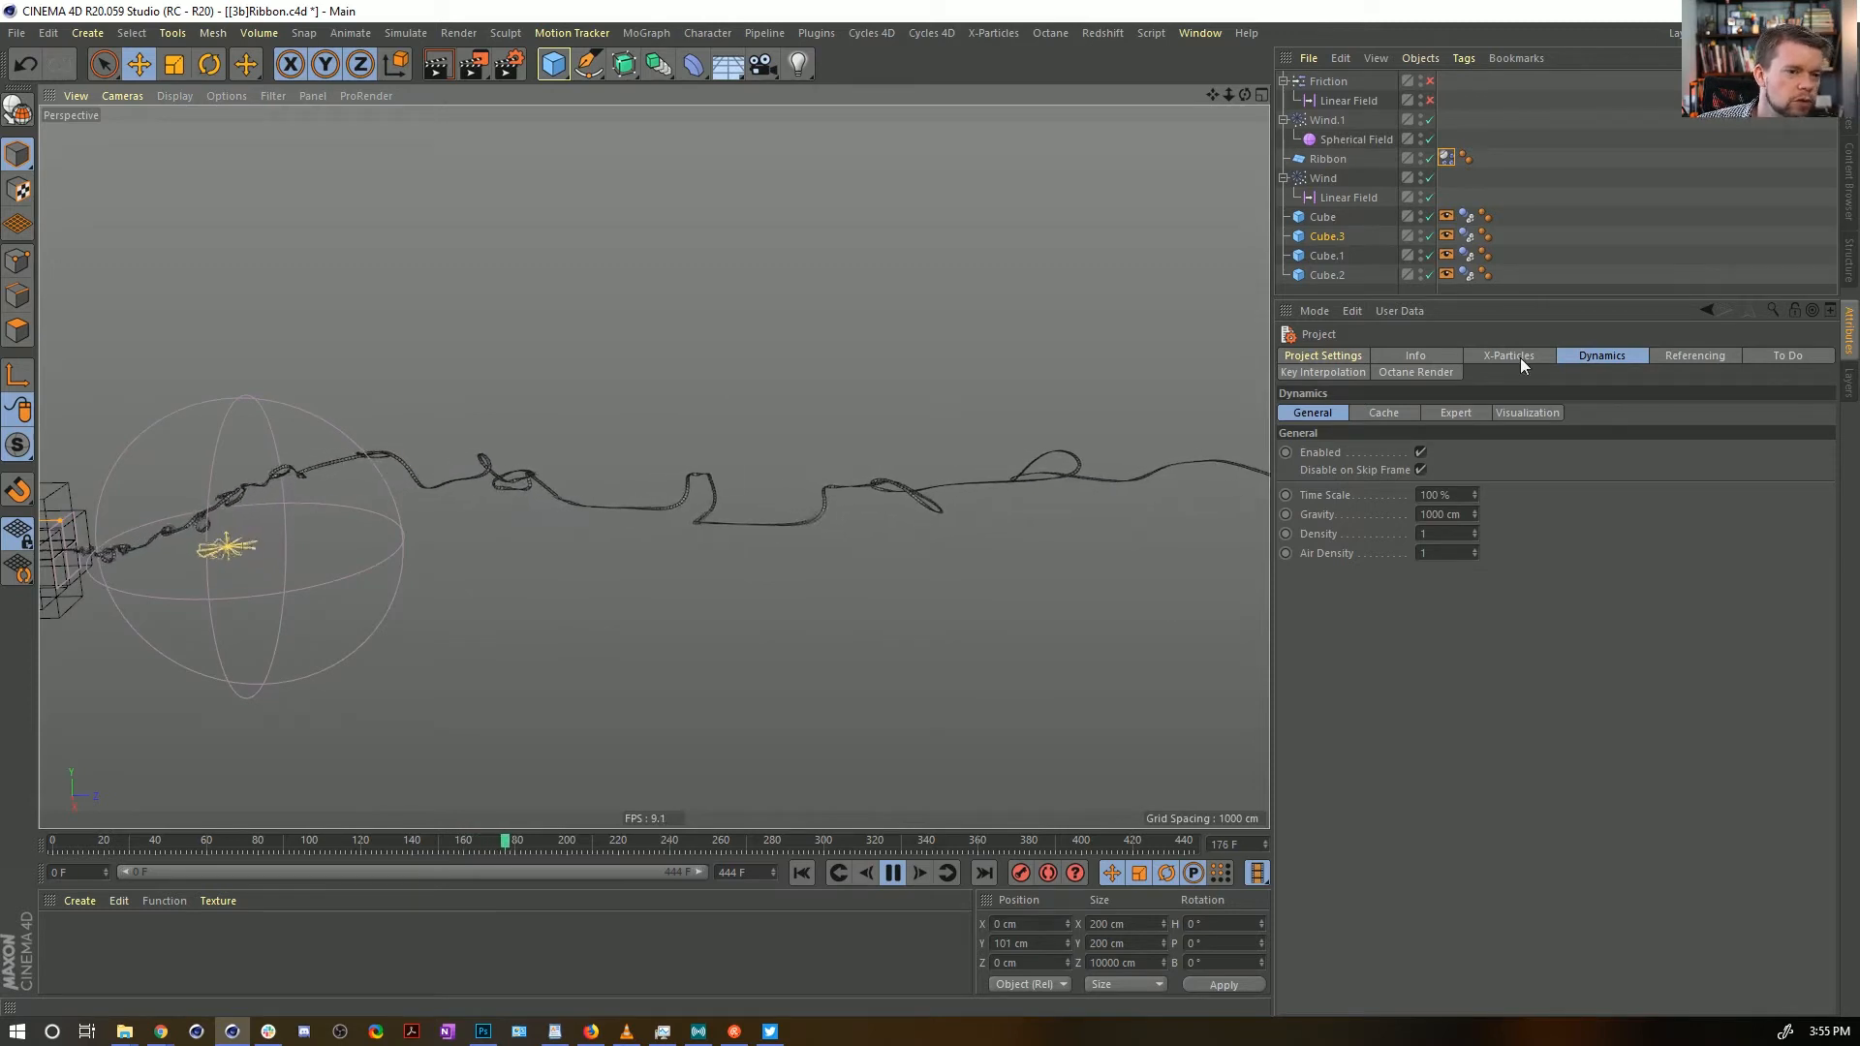
pyautogui.click(1447, 157)
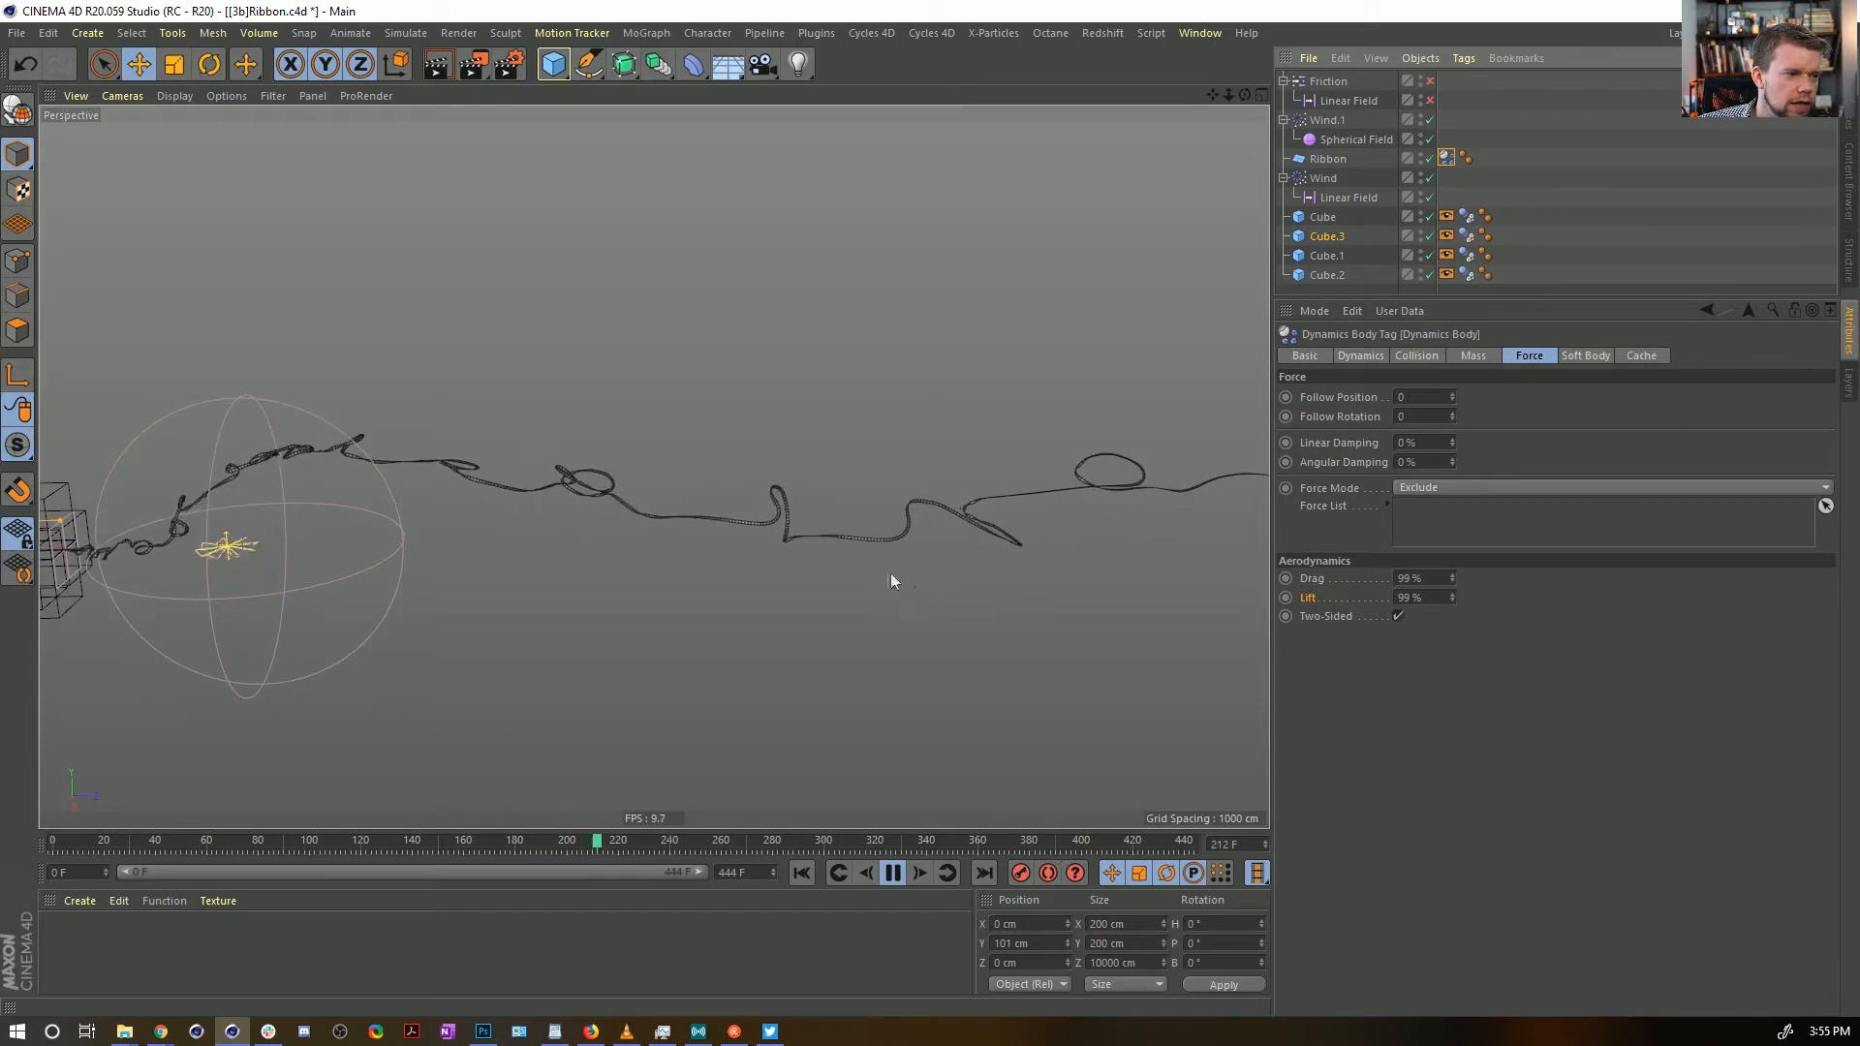
pyautogui.keyDown('alt'); pyautogui.moveTo(489, 554); pyautogui.dragTo(773, 562, button='middle'); pyautogui.keyUp('alt')
pyautogui.keyDown('alt'); pyautogui.moveTo(643, 564); pyautogui.dragTo(811, 528, button='right'); pyautogui.keyUp('alt')
pyautogui.keyDown('alt'); pyautogui.moveTo(537, 562); pyautogui.dragTo(695, 579, button='middle'); pyautogui.keyUp('alt')
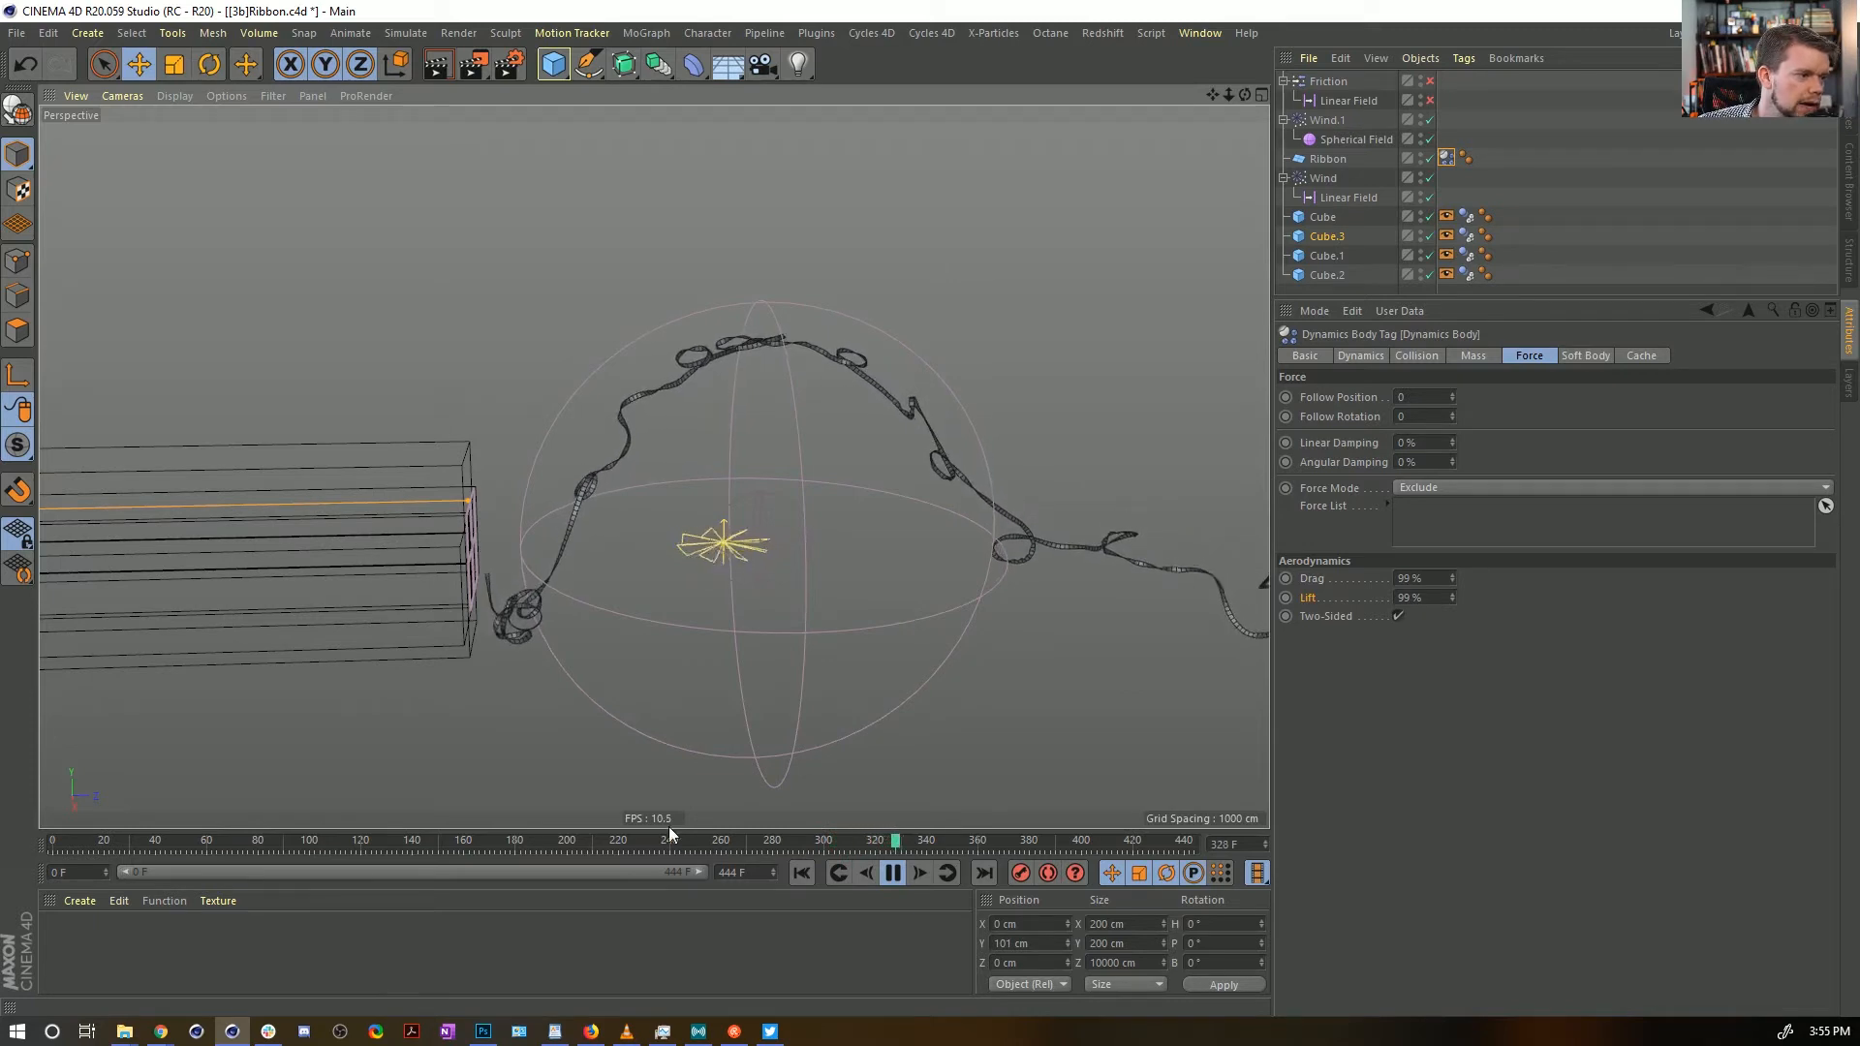
pyautogui.click(802, 874)
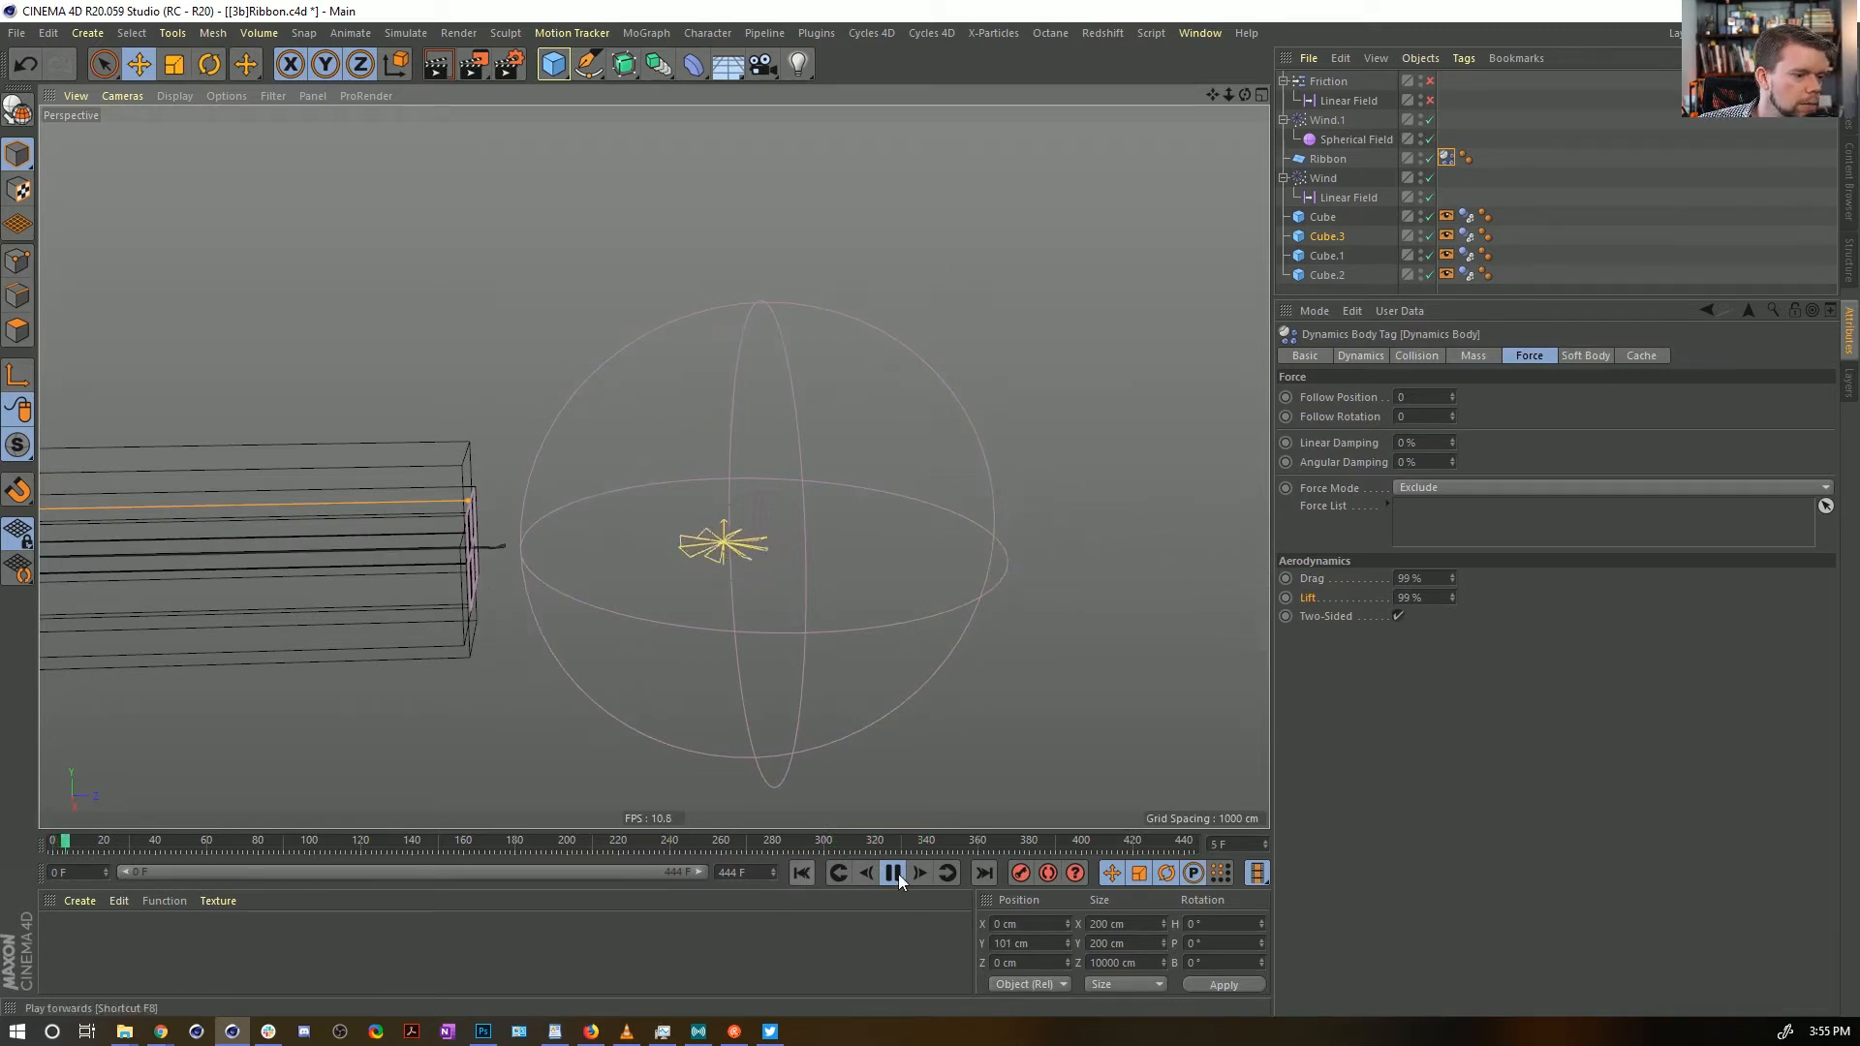
pyautogui.click(895, 873)
# Set the Ribbon's Linear Damping to 80% and both Drag and Lift to 55%, and play the simulation
pyautogui.click(1420, 442)
pyautogui.write('55')
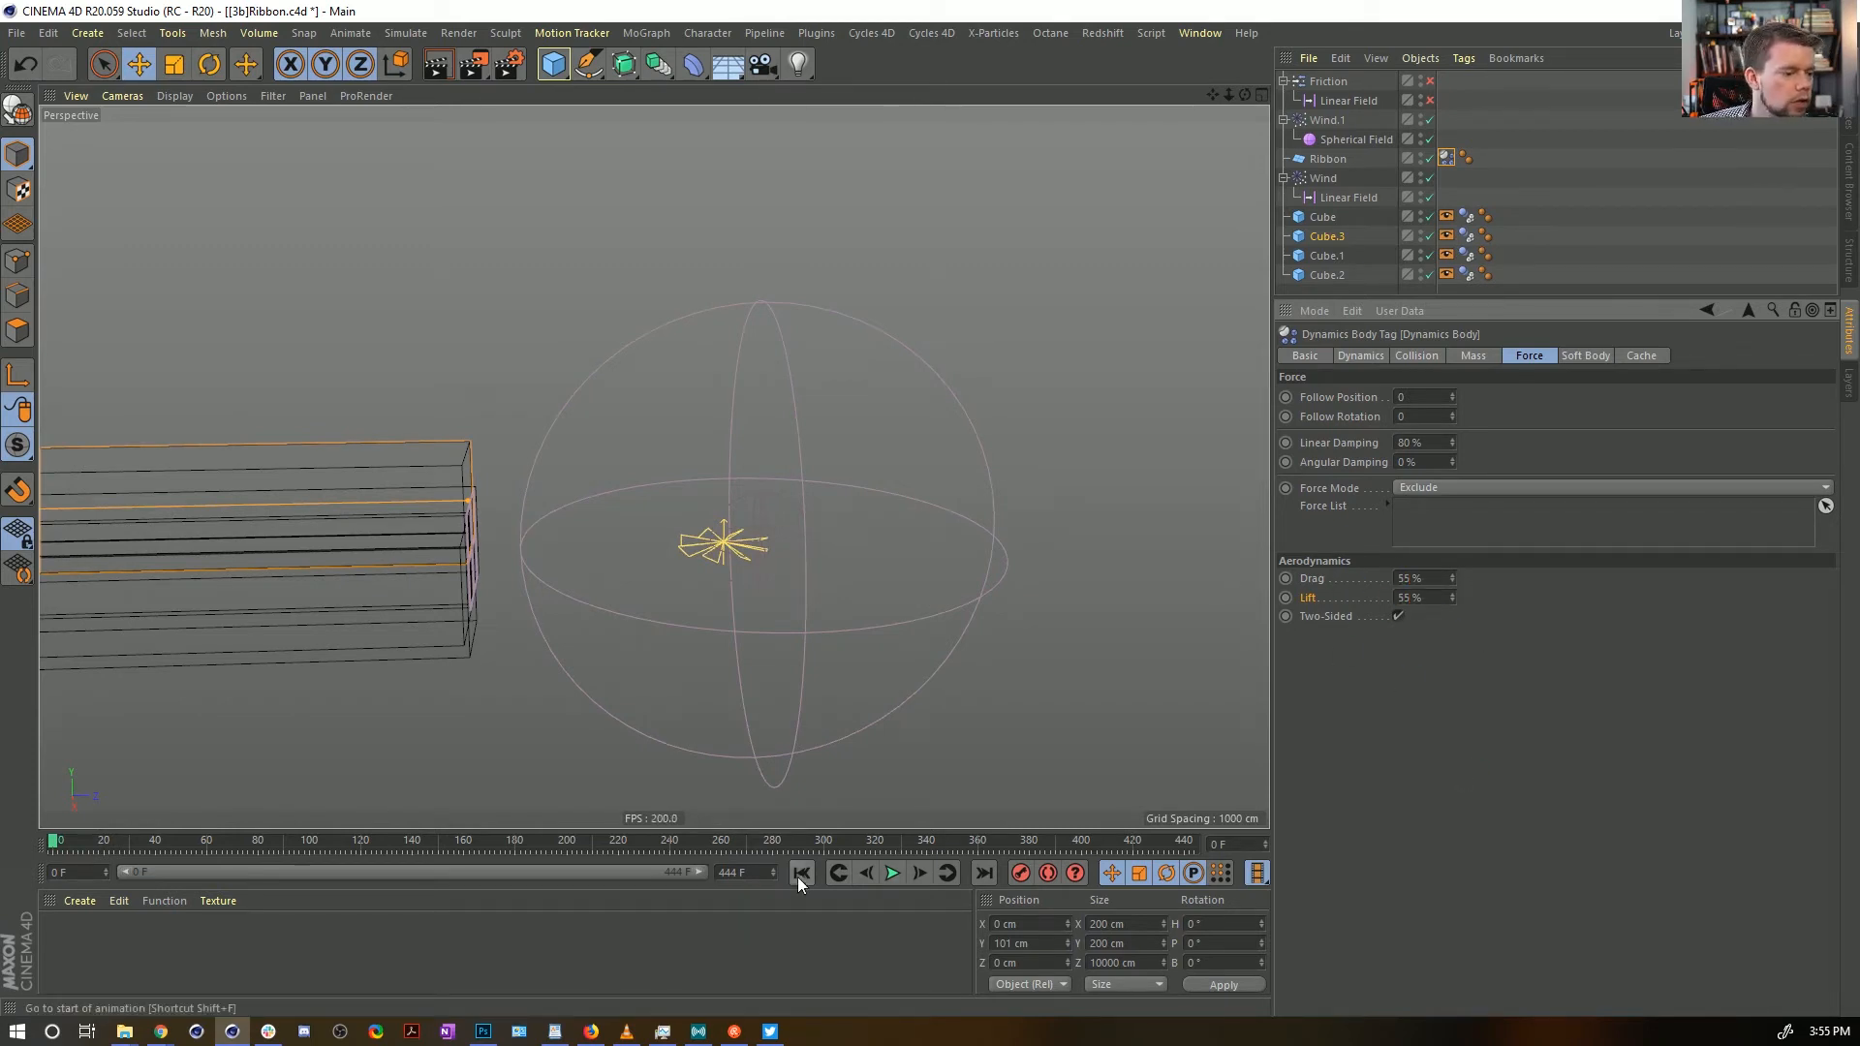
pyautogui.click(893, 873)
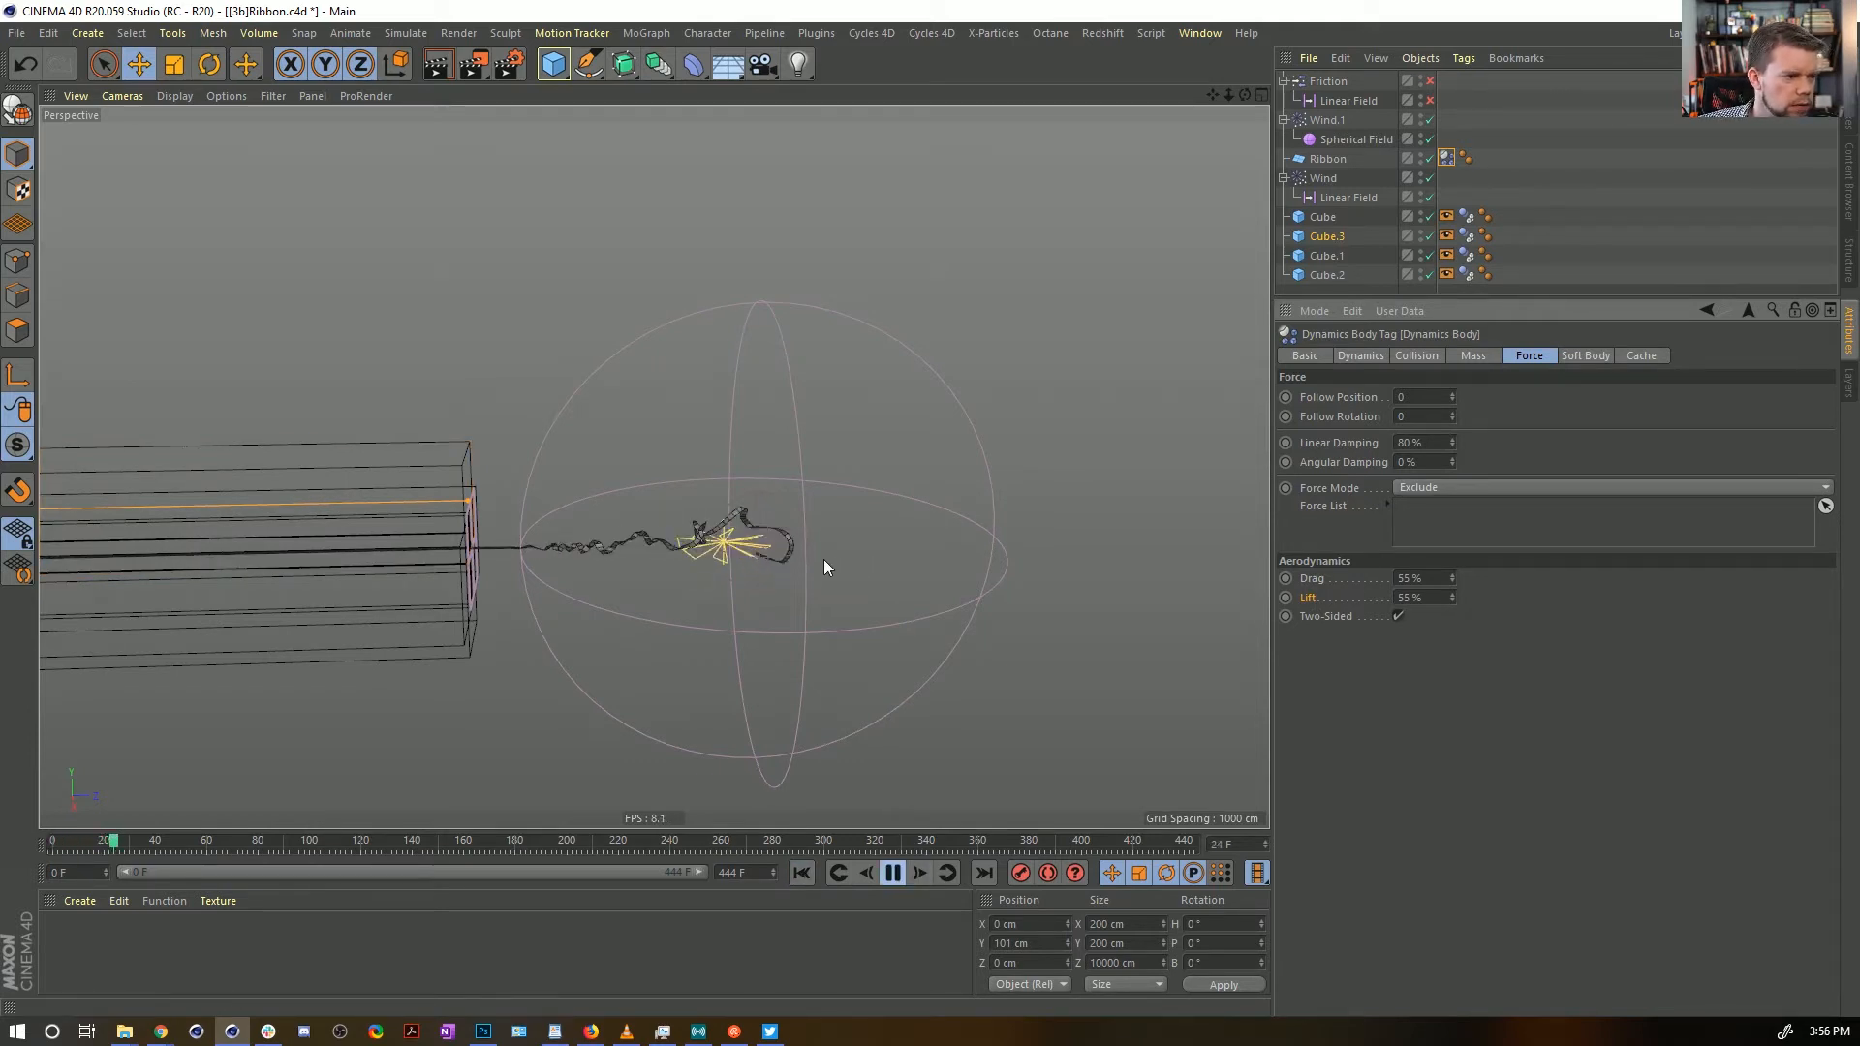
# Set Wind.1's Wind Speed to 1555 cm, replay the simulation from the start, and pause it
pyautogui.click(1320, 122)
pyautogui.click(1379, 357)
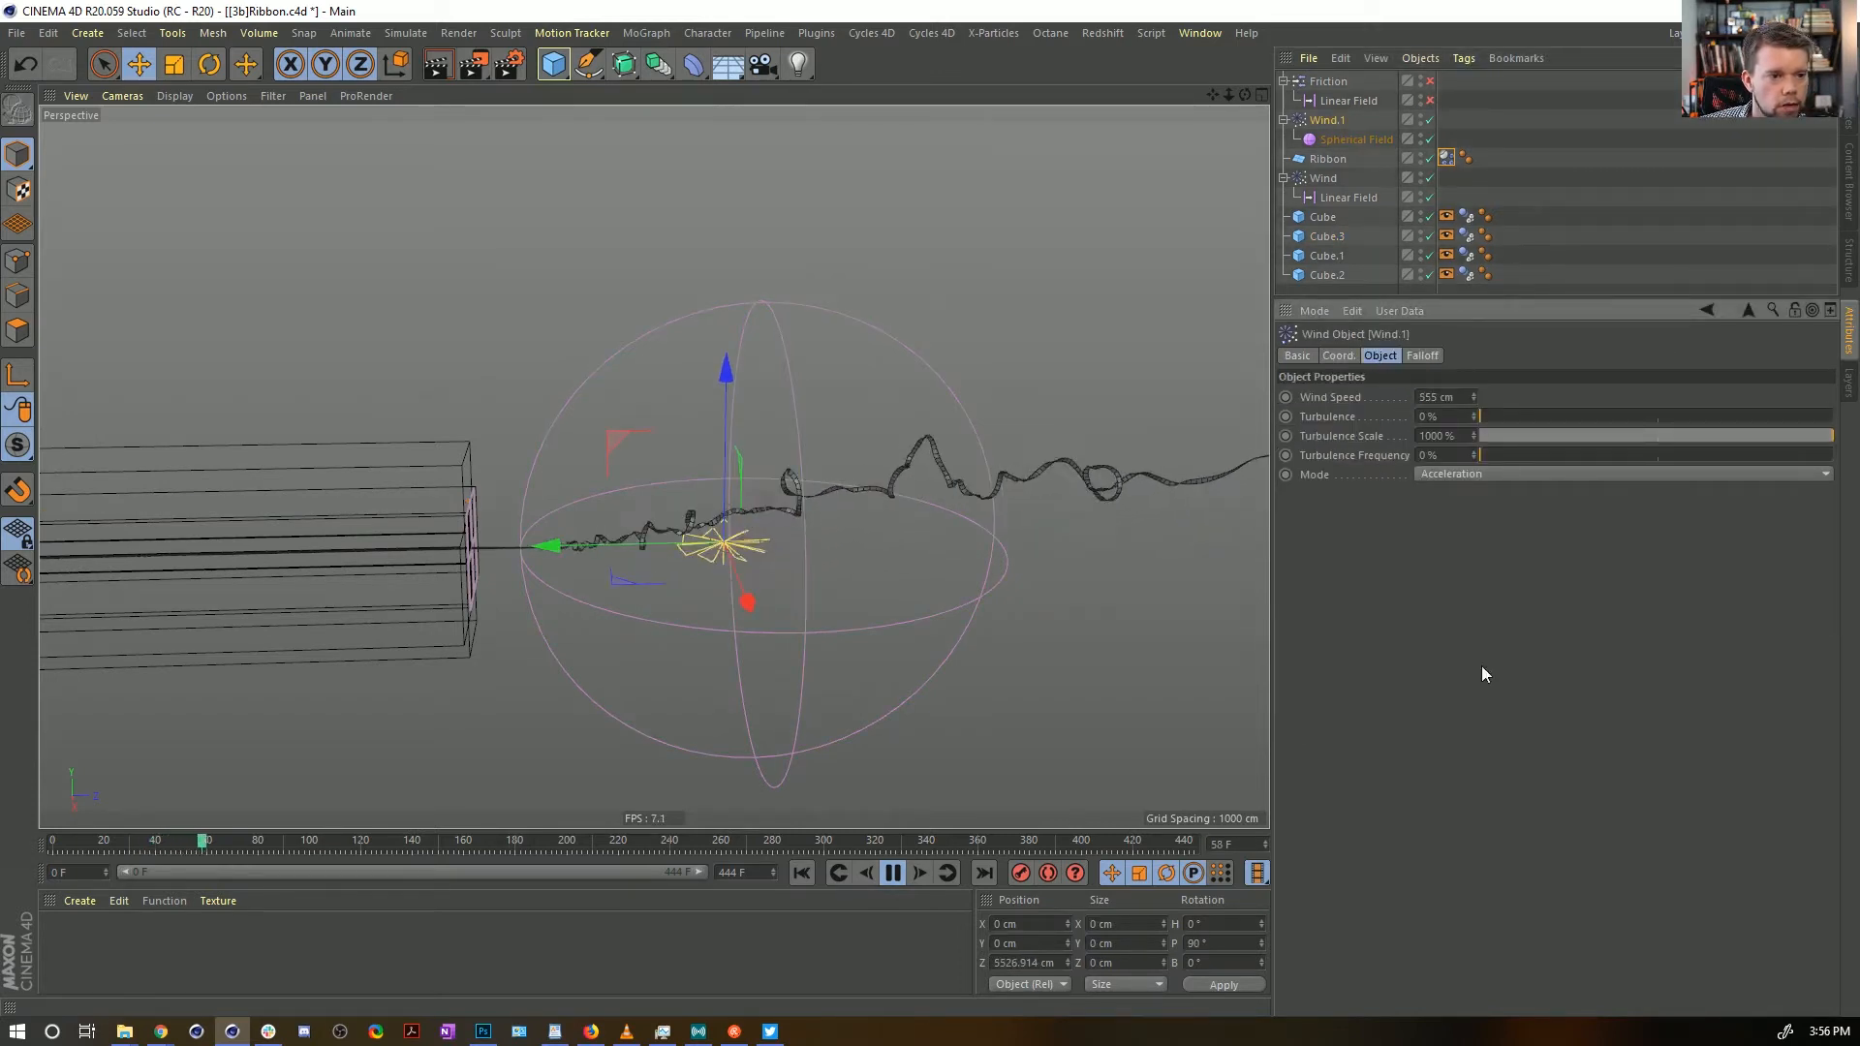
pyautogui.click(803, 872)
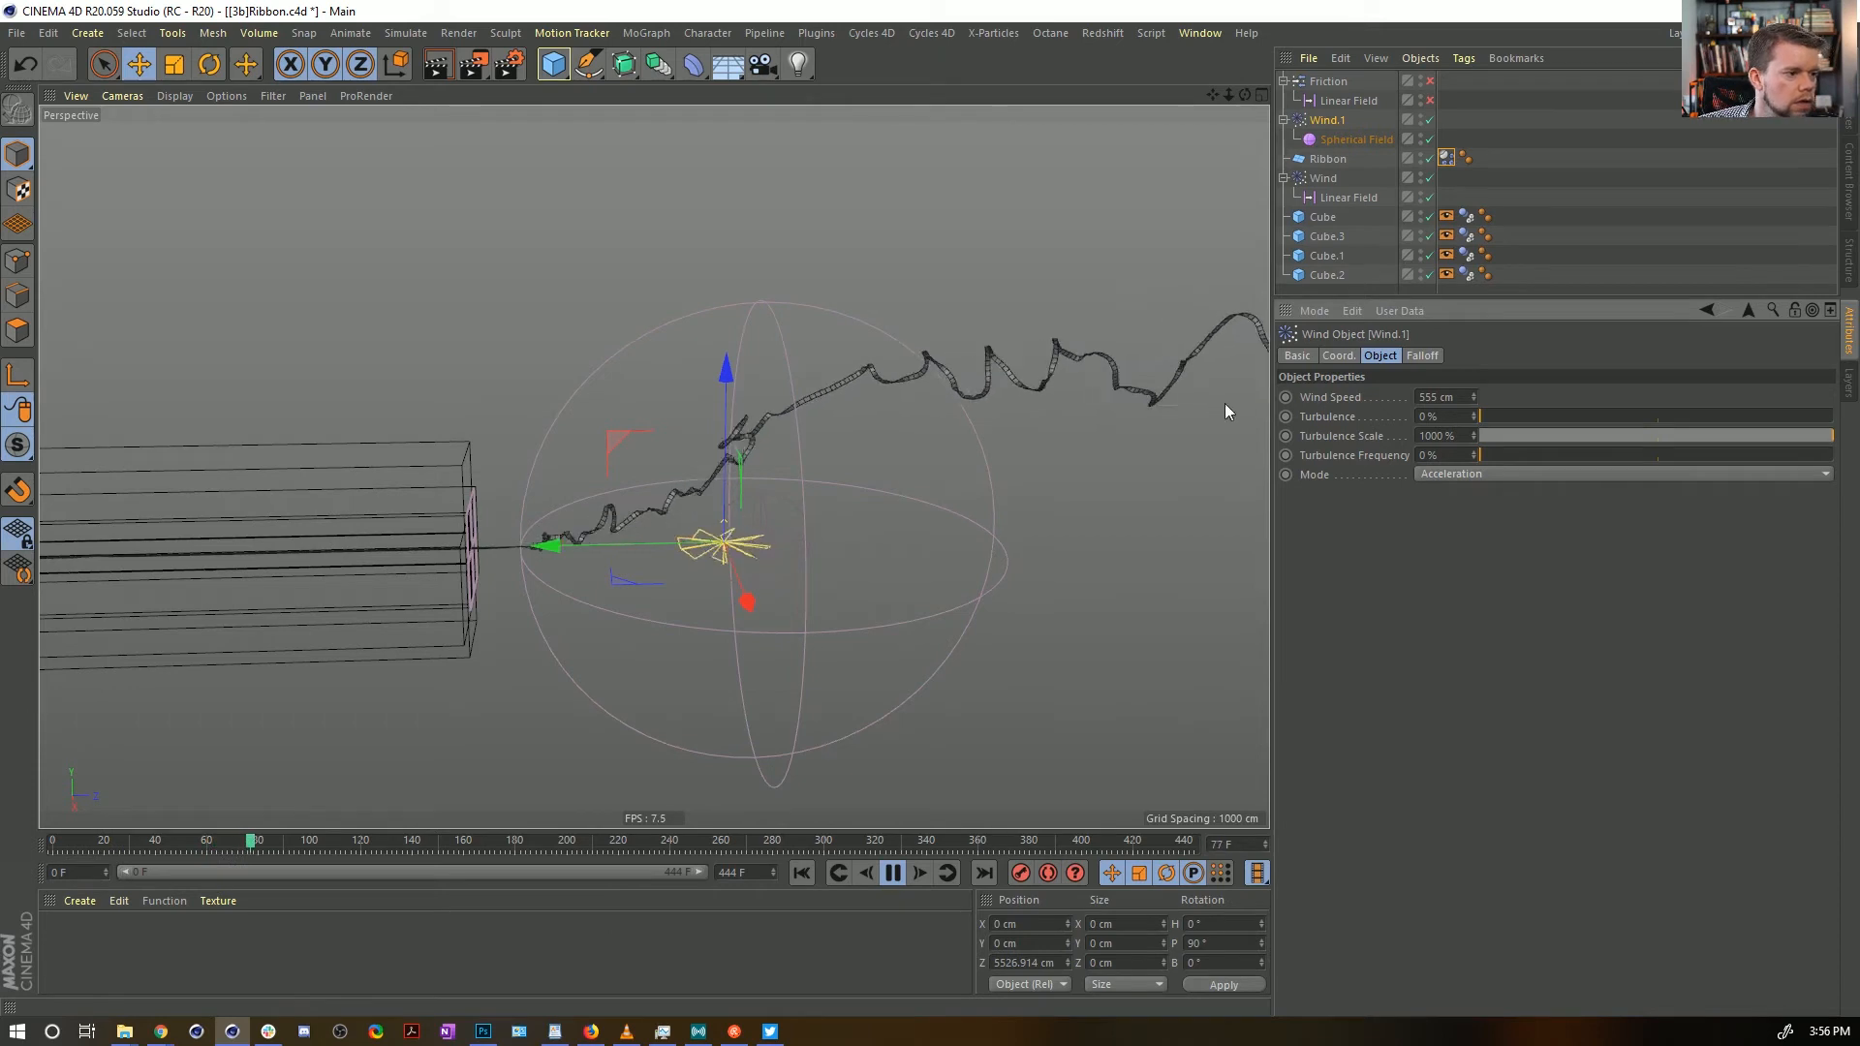
pyautogui.click(1420, 397)
pyautogui.write('1')
pyautogui.press('Return')
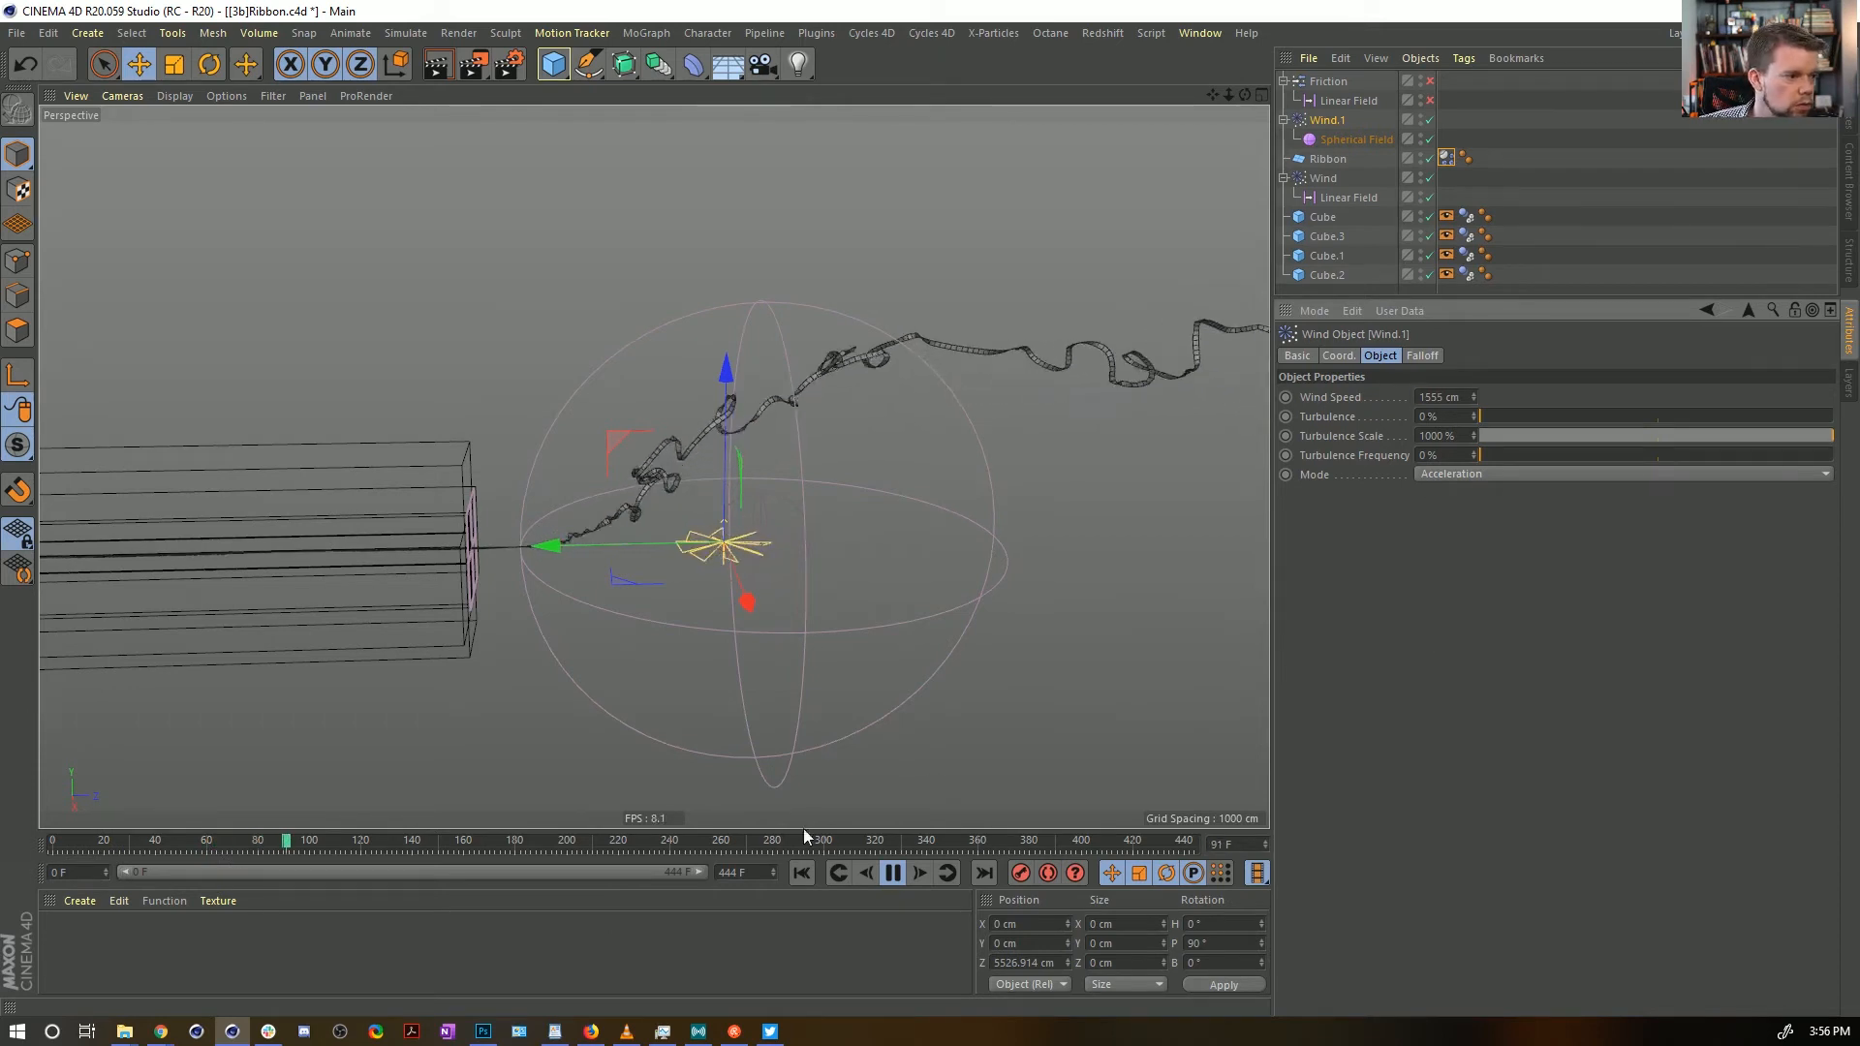
pyautogui.click(808, 872)
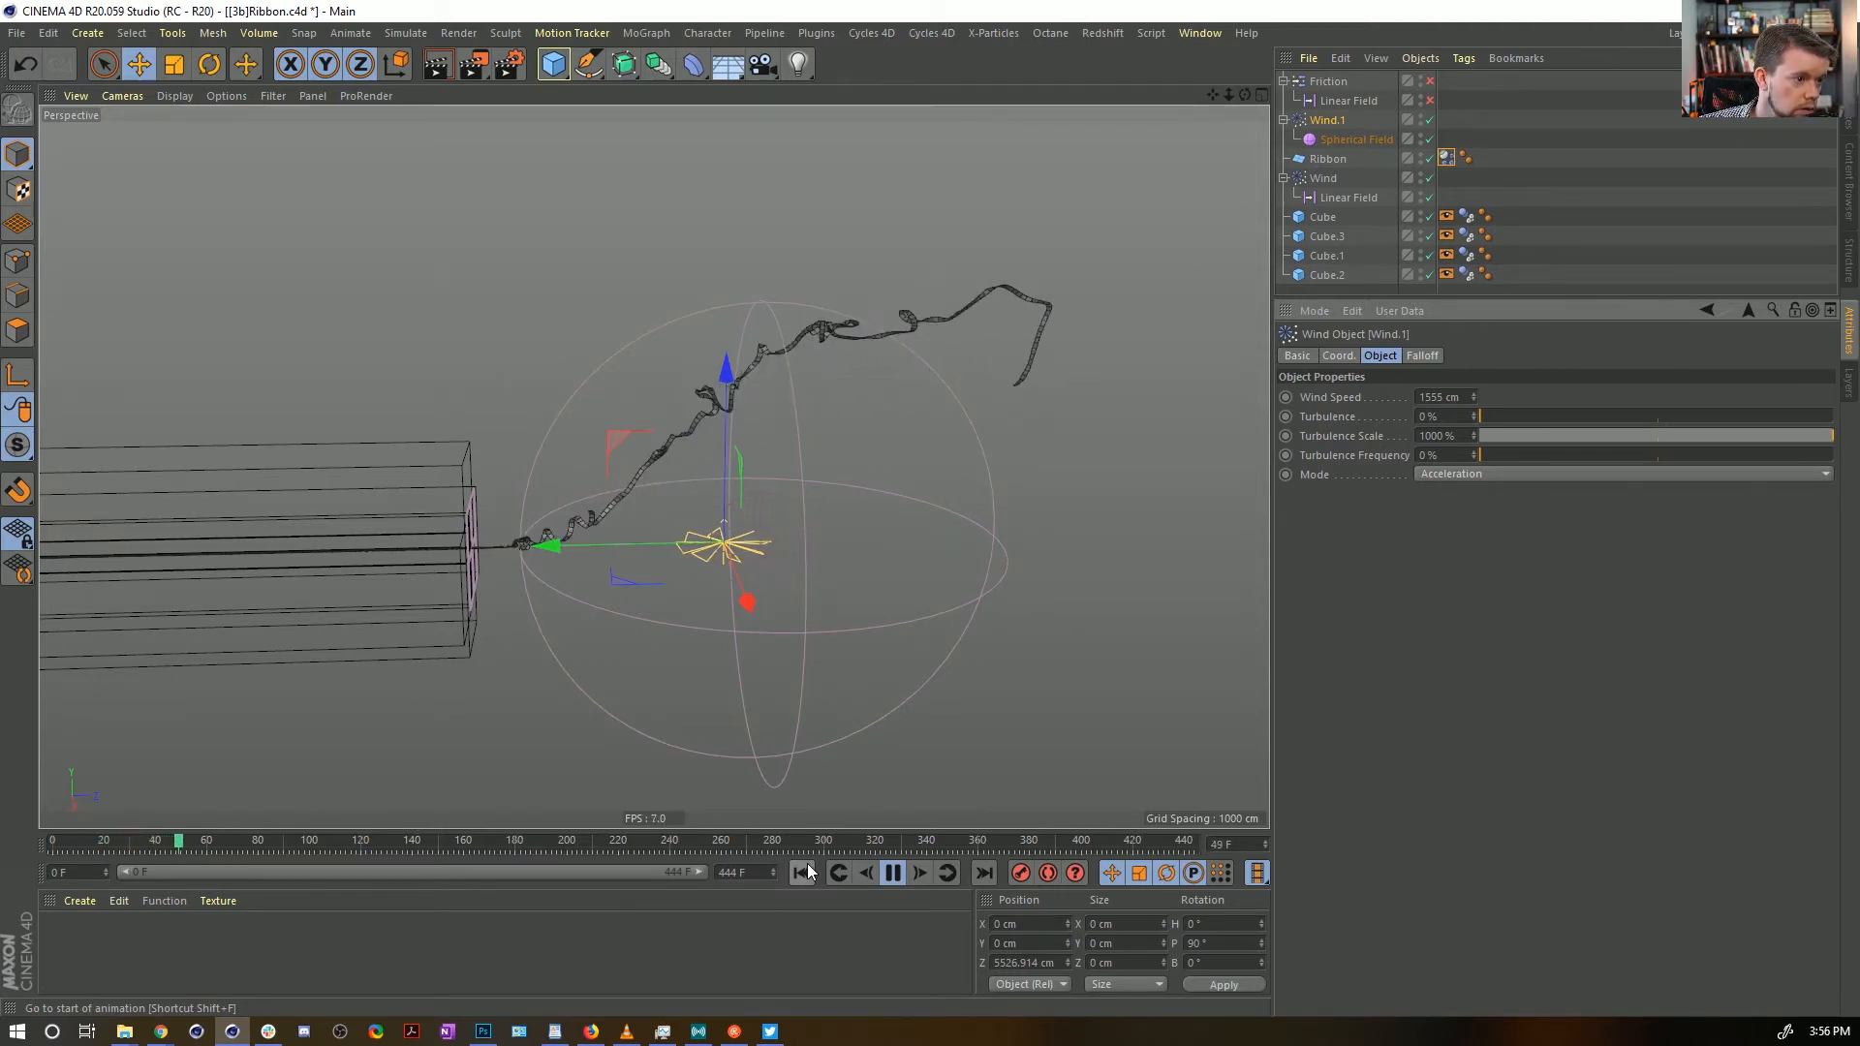
pyautogui.click(889, 877)
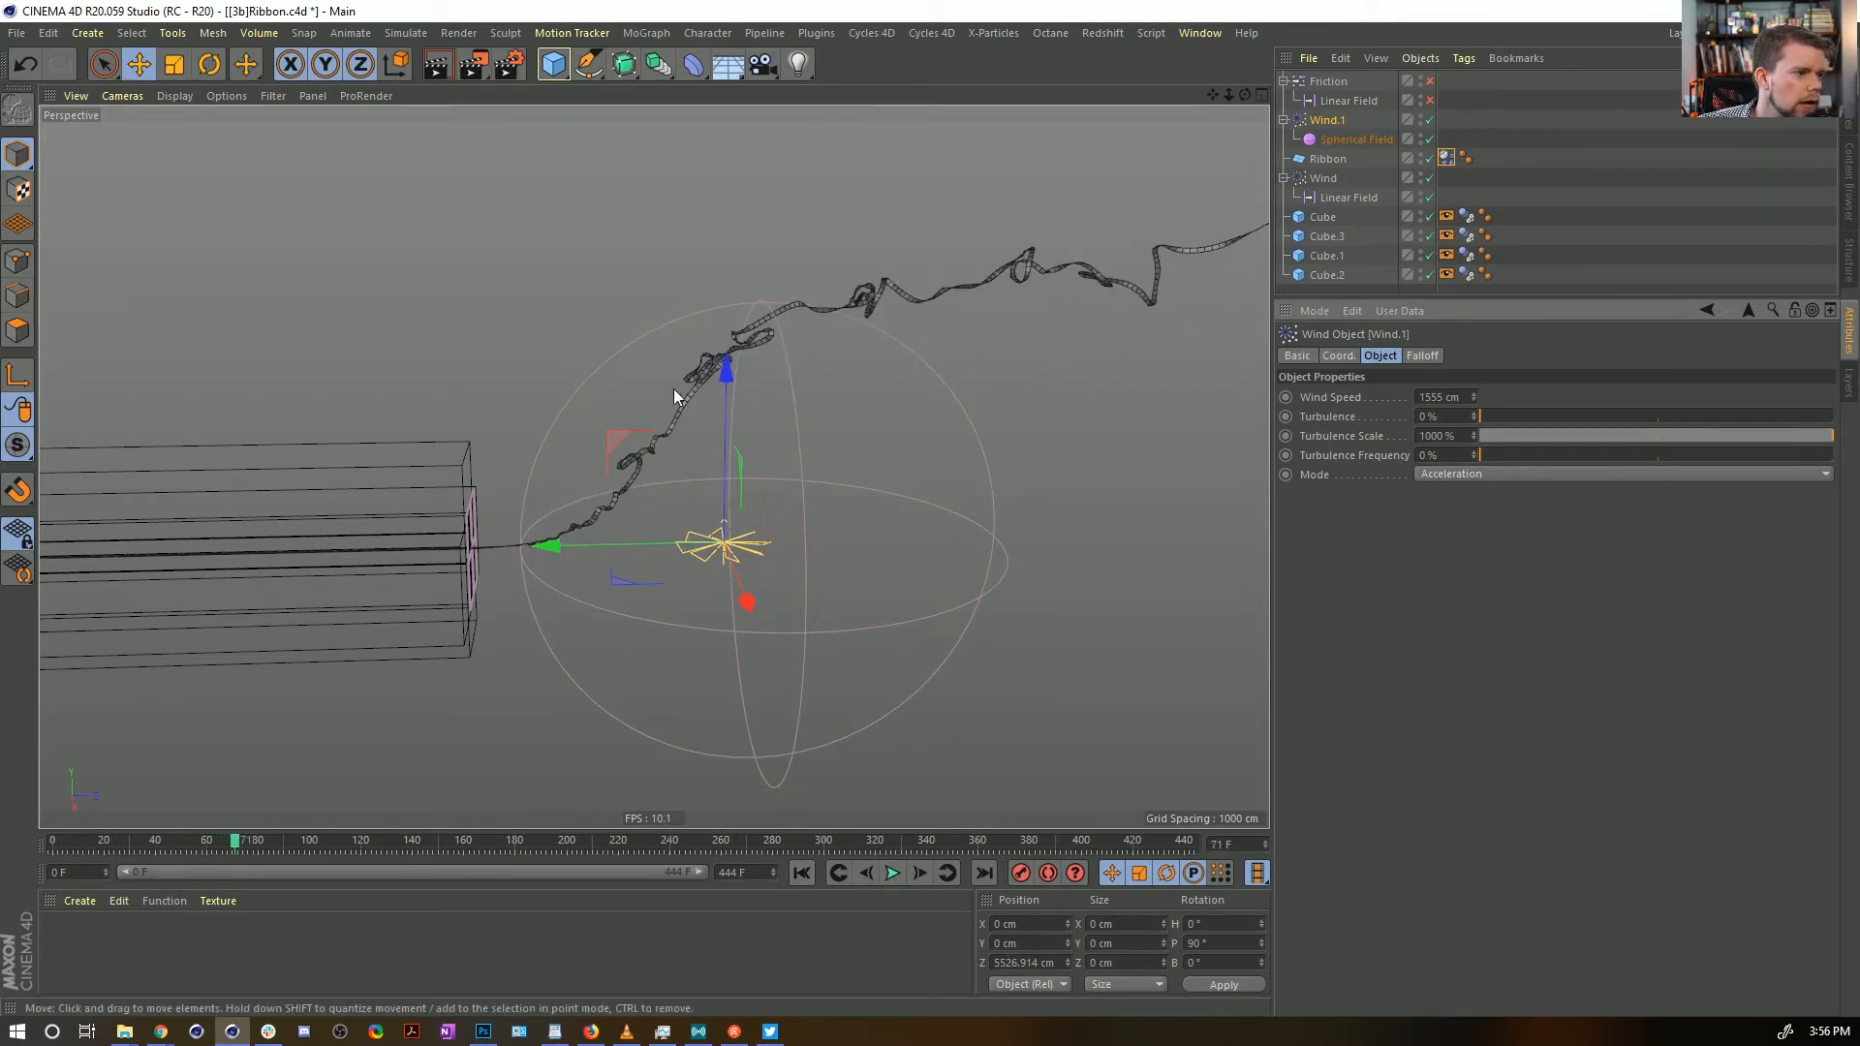
# Set the Ribbon's Linear Damping to 90% and replay the simulation from the first frame
pyautogui.scroll(4, 675, 395)
pyautogui.scroll(-4, 792, 369)
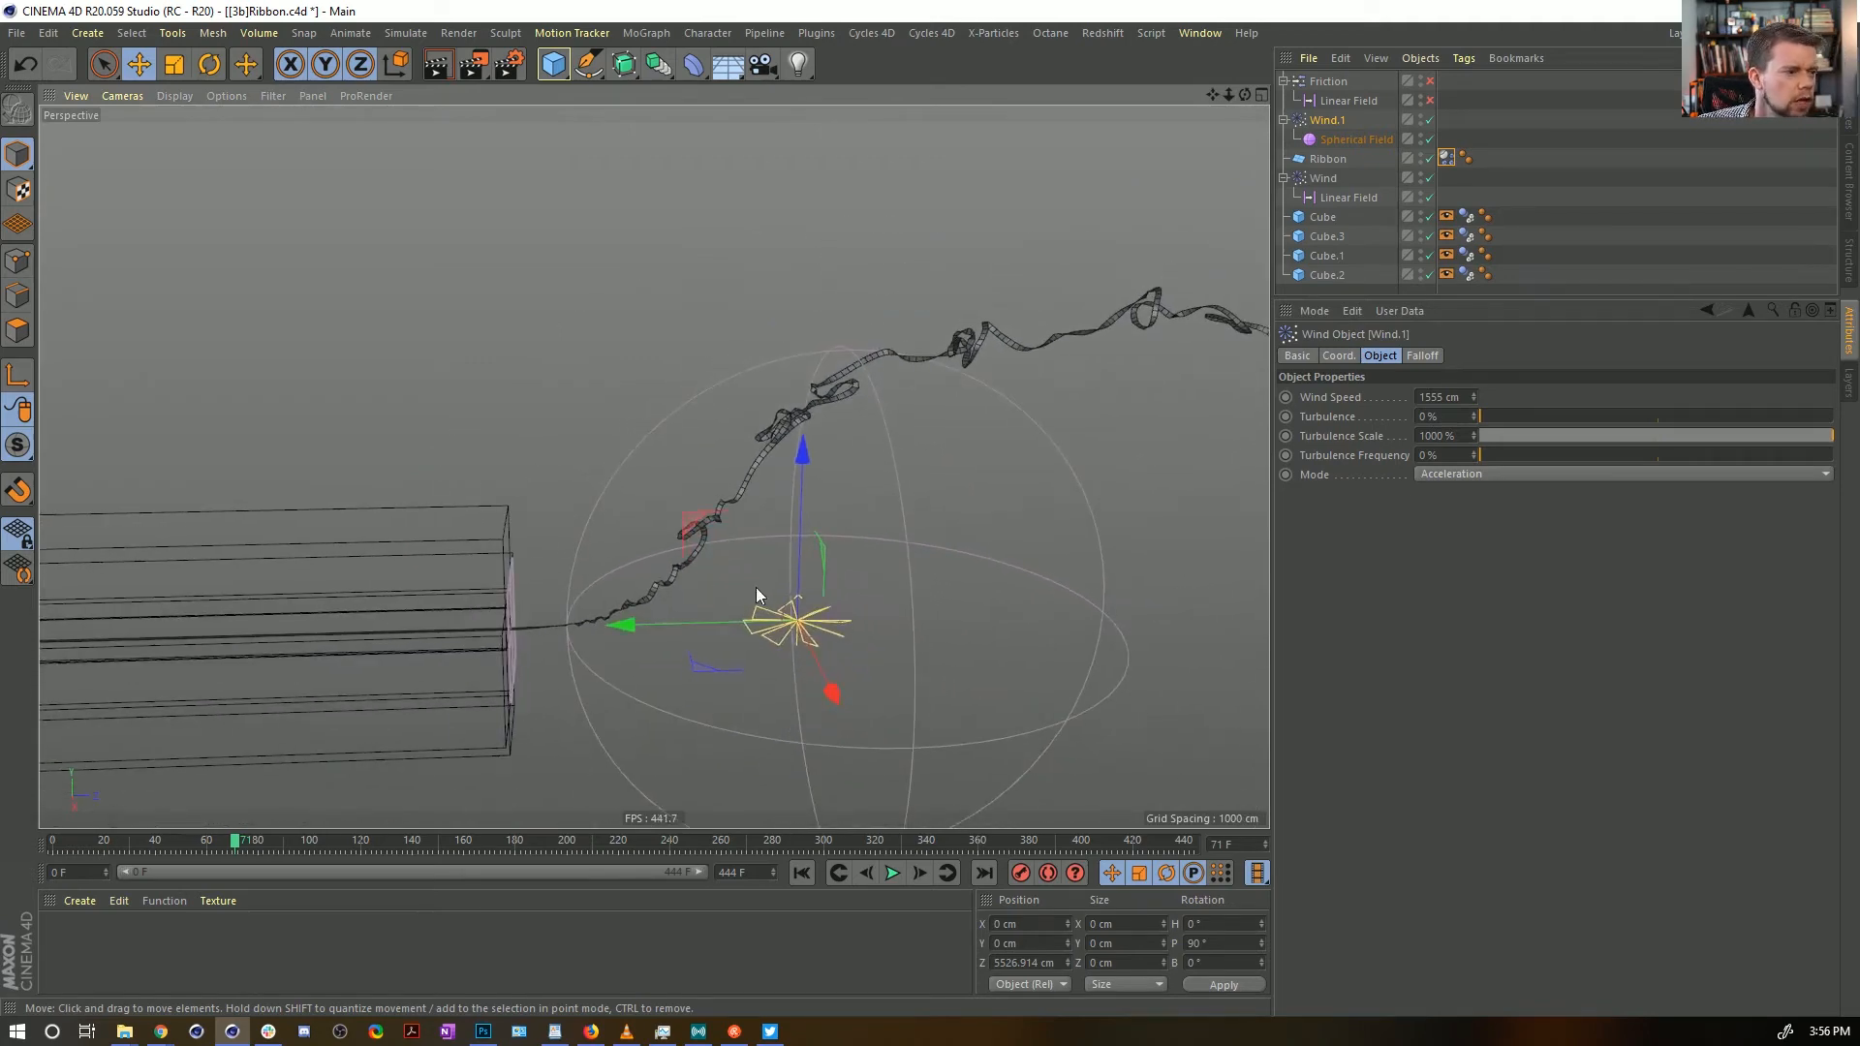
pyautogui.scroll(1, 757, 594)
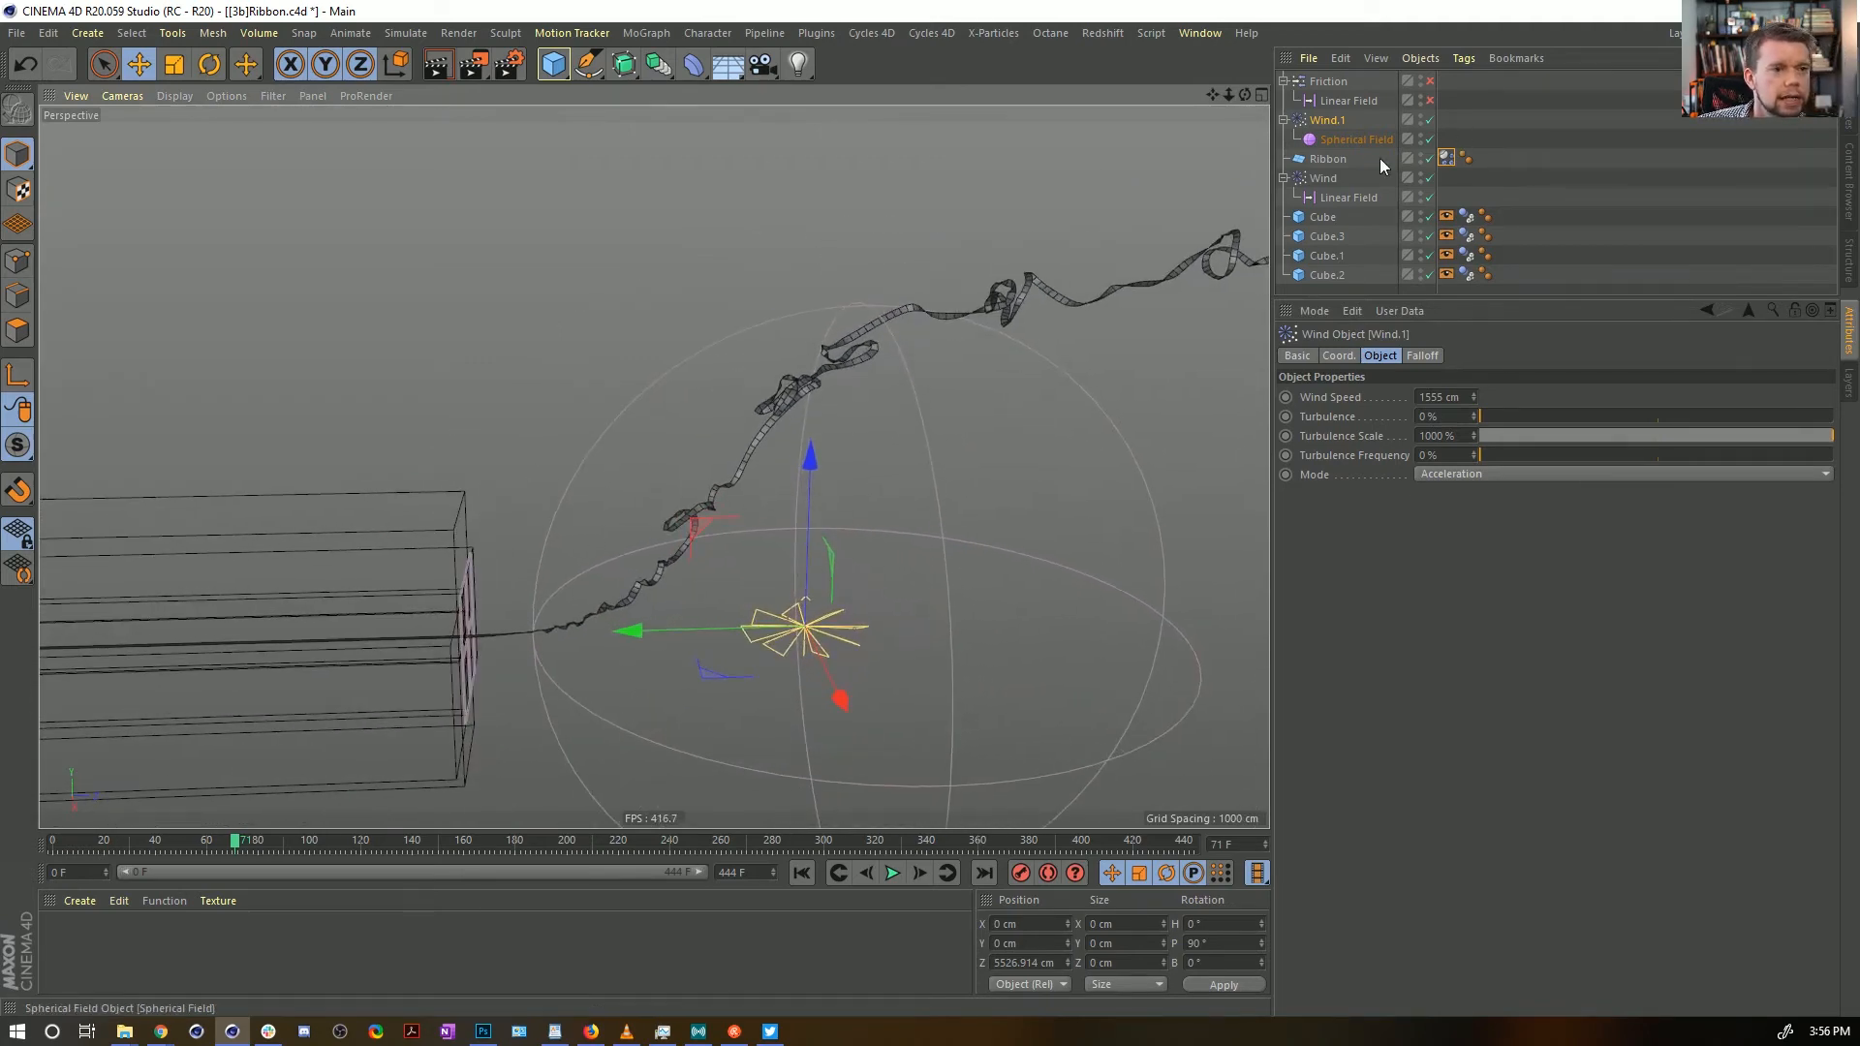
pyautogui.keyDown('alt'); pyautogui.moveTo(1086, 348); pyautogui.dragTo(893, 415, button='right'); pyautogui.keyUp('alt')
pyautogui.keyDown('alt'); pyautogui.moveTo(652, 464); pyautogui.dragTo(773, 396); pyautogui.keyUp('alt')
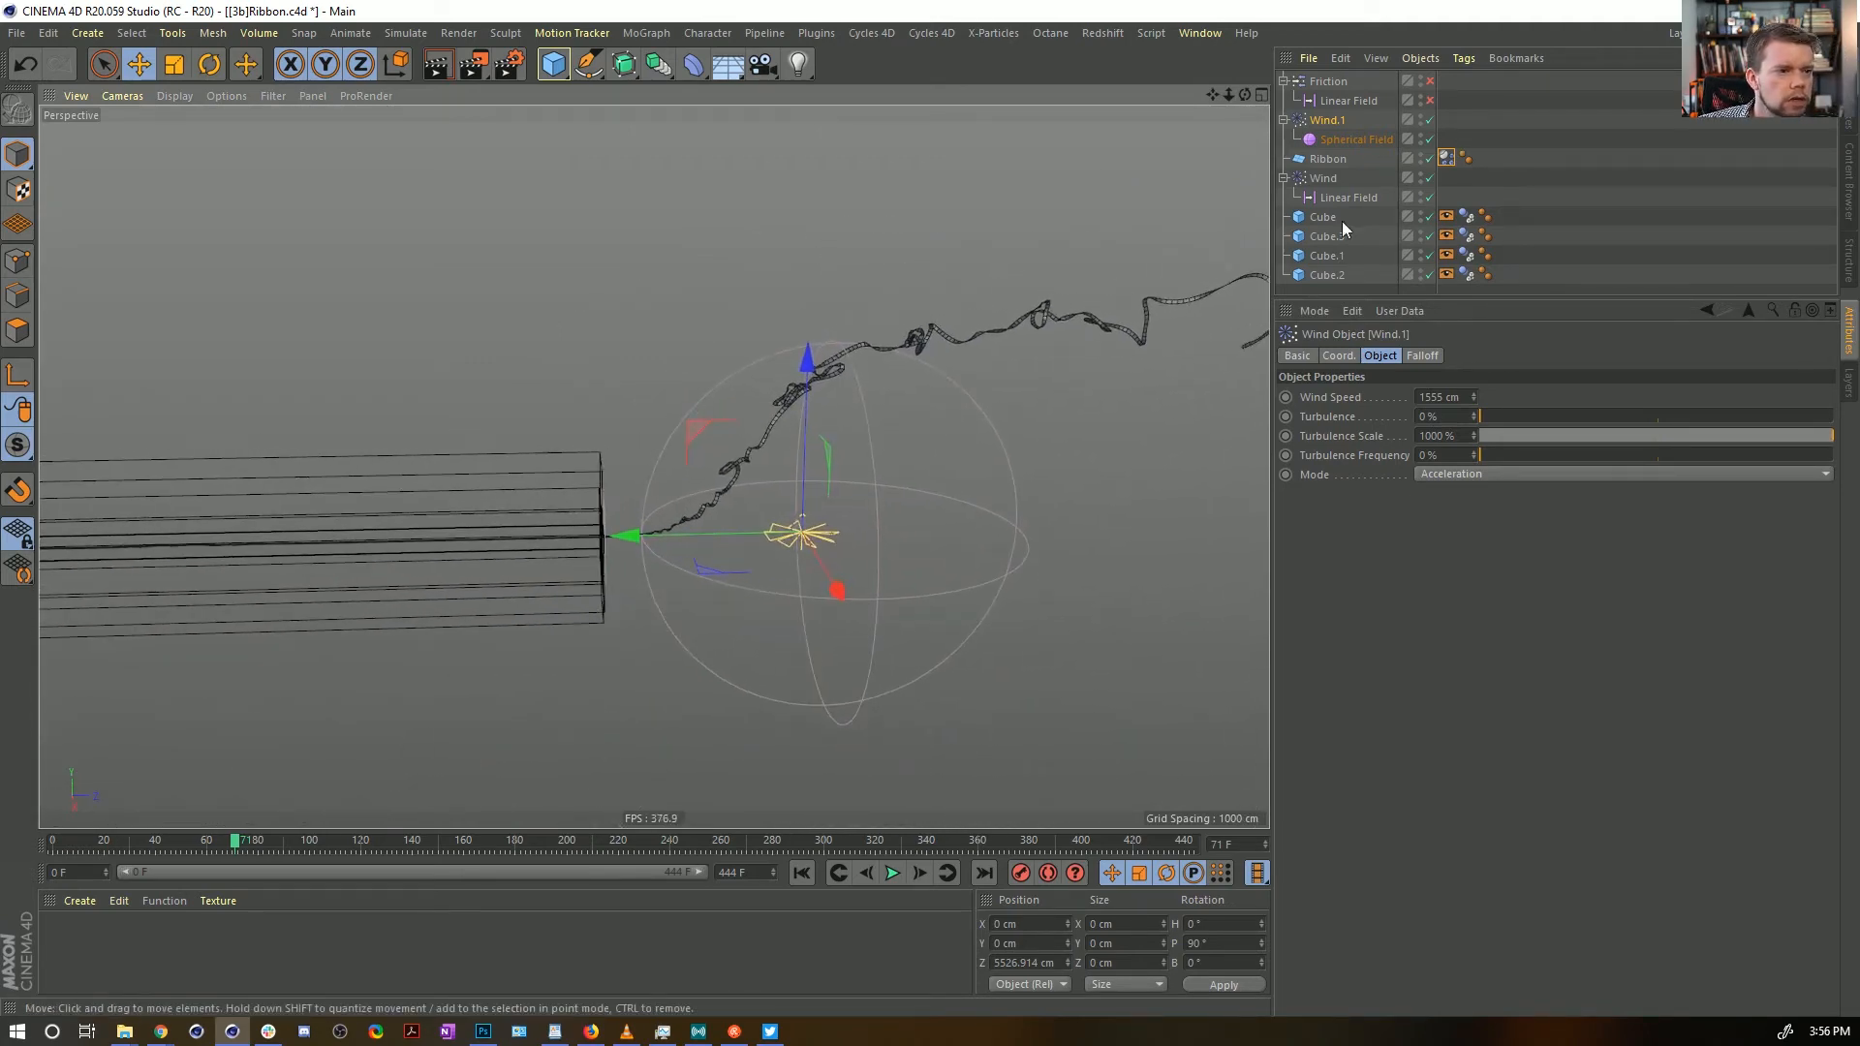
pyautogui.keyDown('alt'); pyautogui.moveTo(1096, 317); pyautogui.dragTo(991, 332, button='middle'); pyautogui.keyUp('alt')
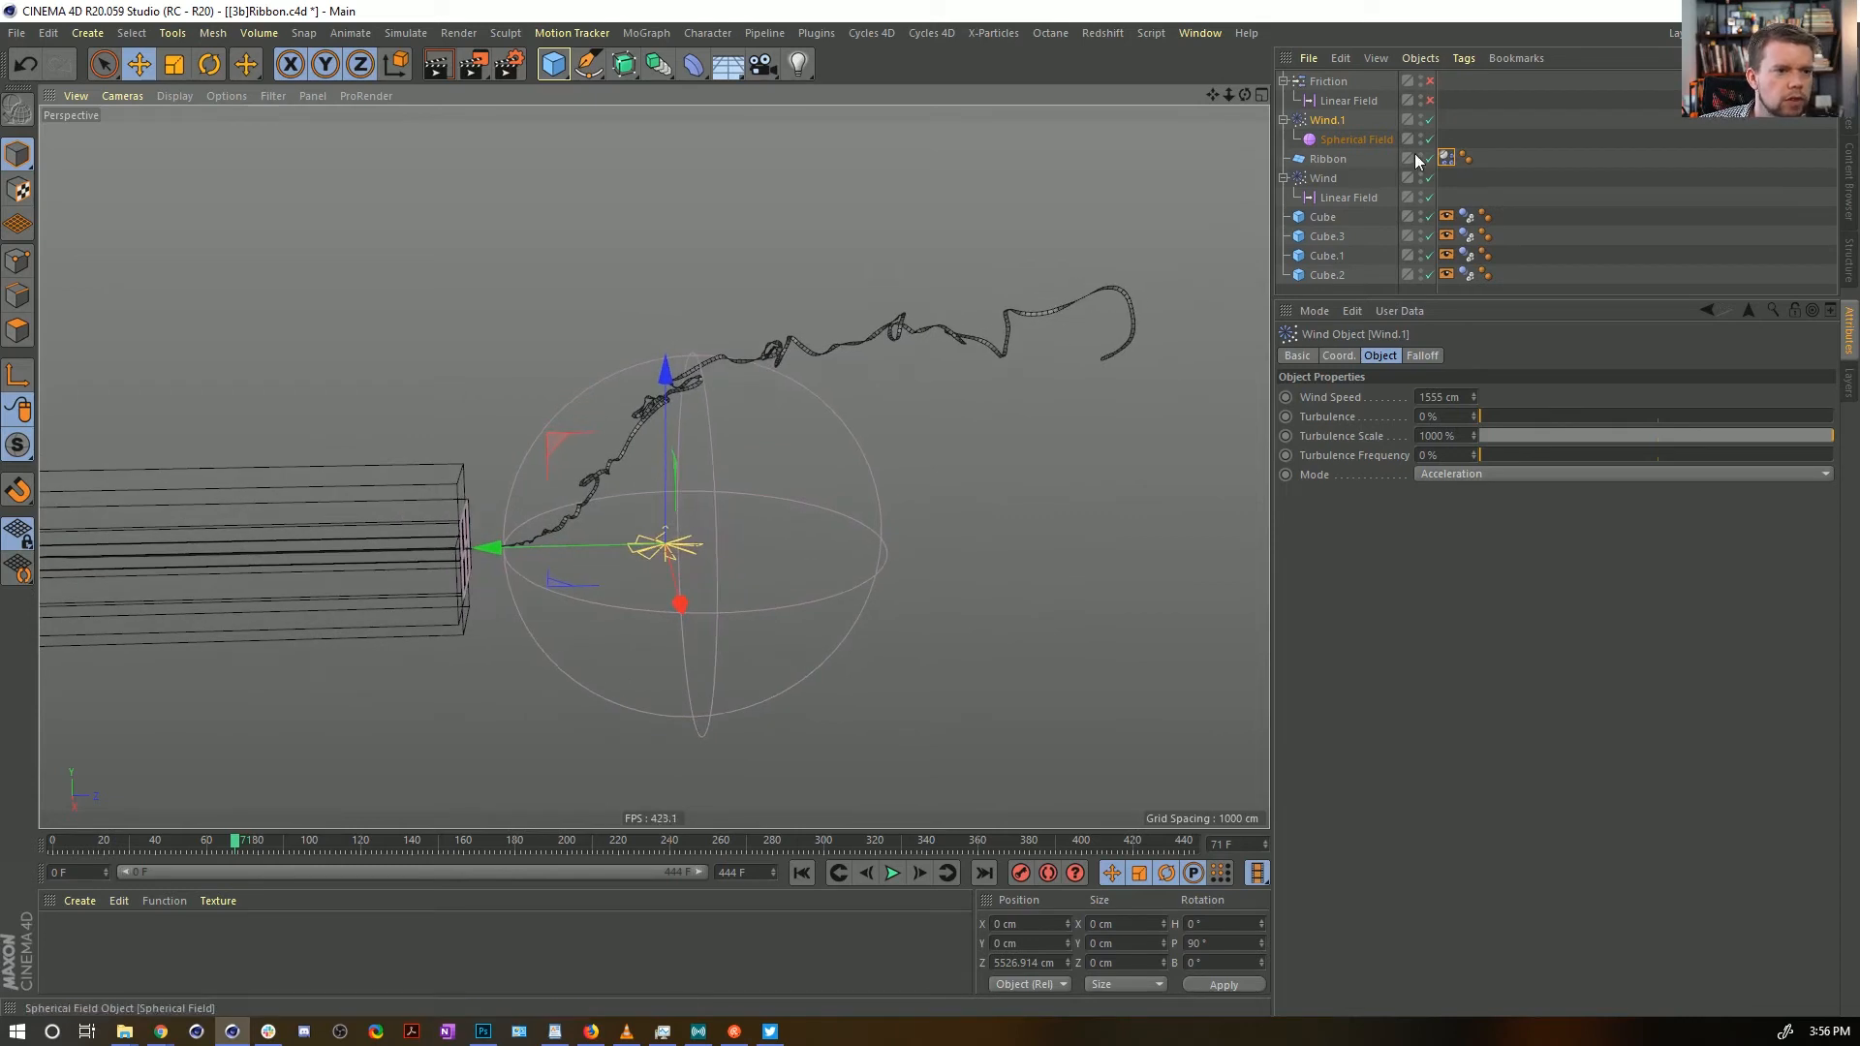
pyautogui.click(1446, 158)
pyautogui.click(1439, 441)
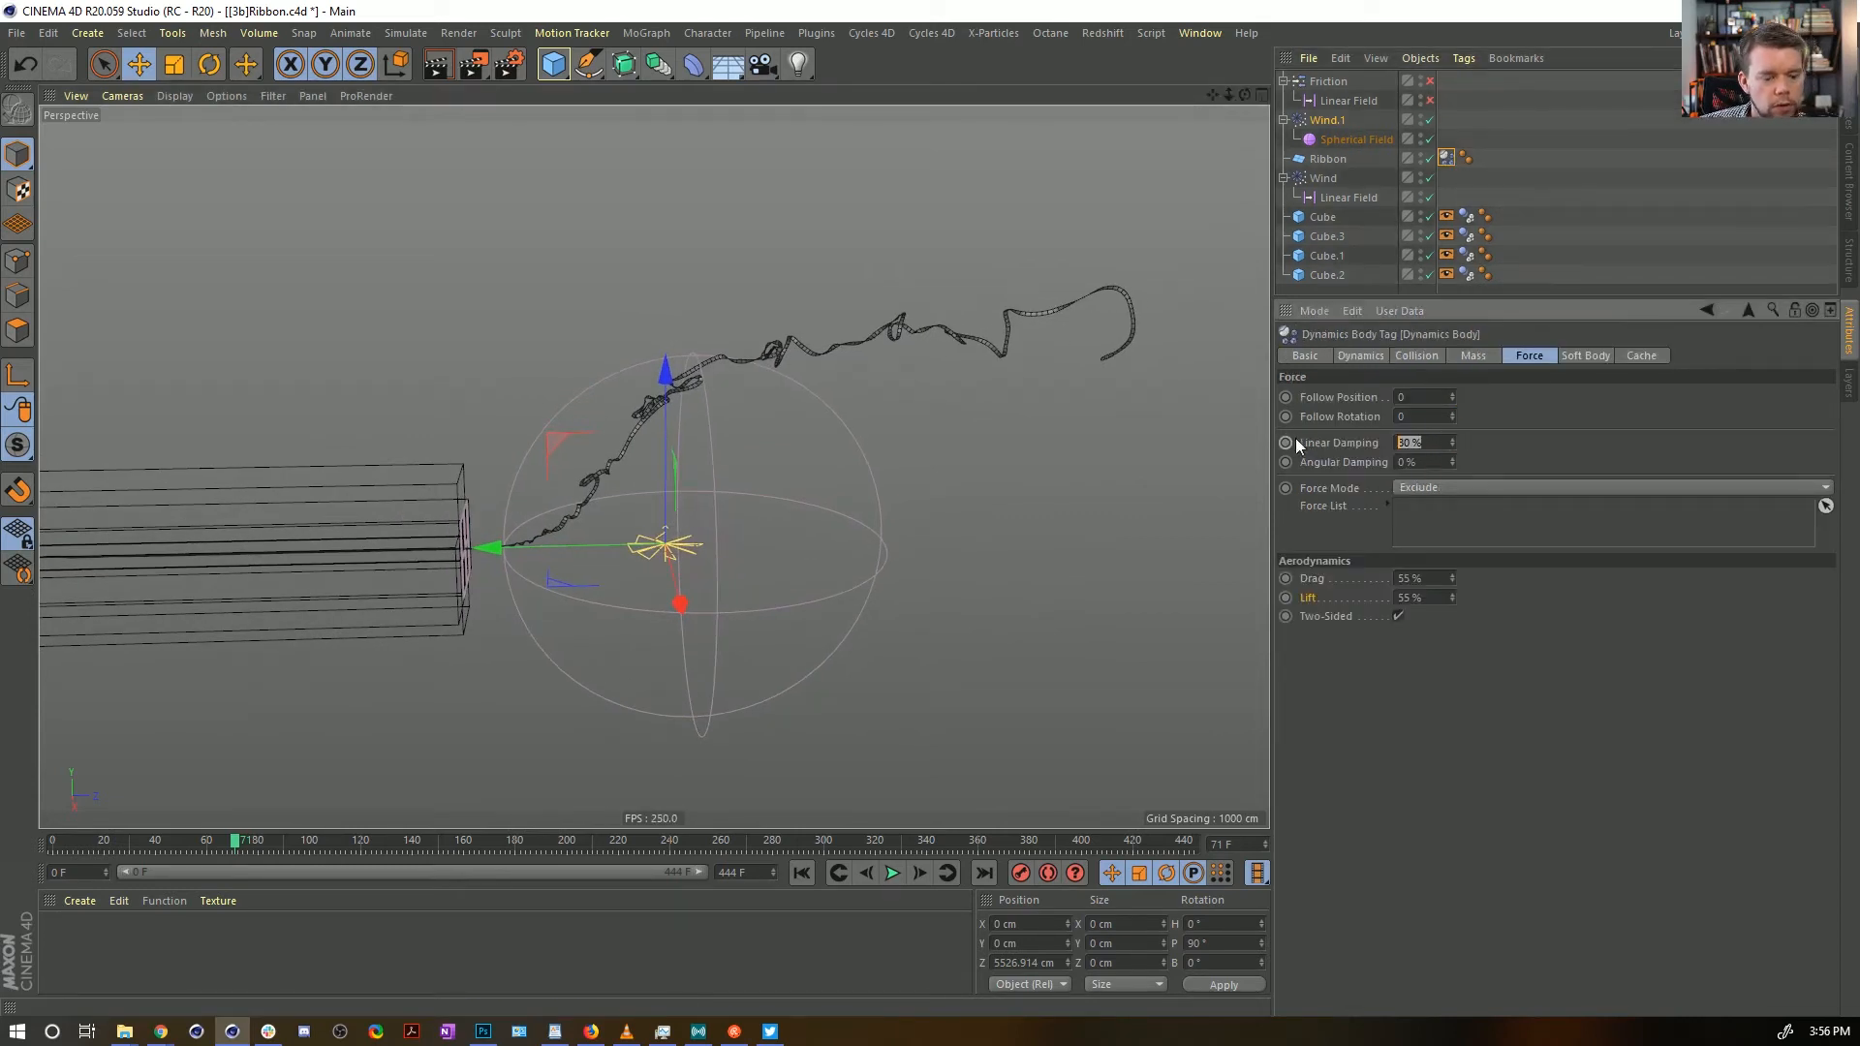
pyautogui.click(800, 882)
pyautogui.click(892, 873)
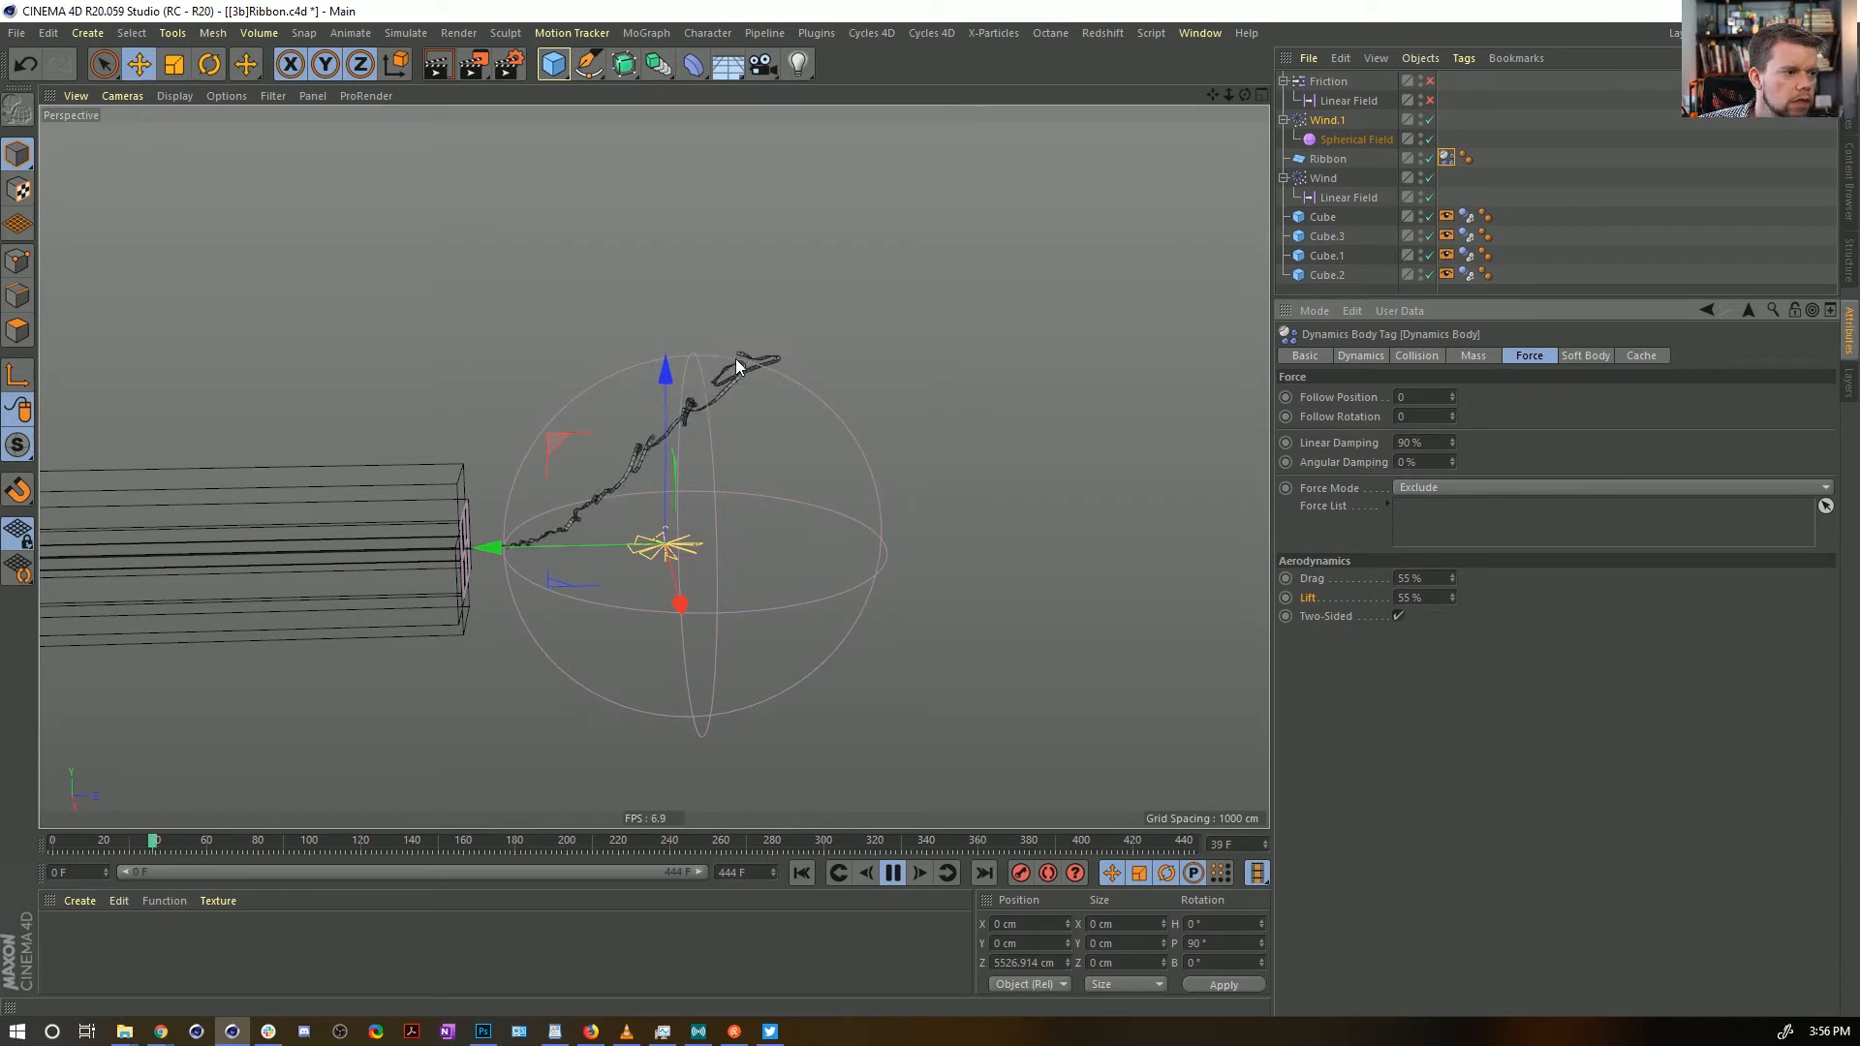
# Try Linear Damping values of 98% and 100% on the Ribbon while the simulation plays
pyautogui.click(1422, 443)
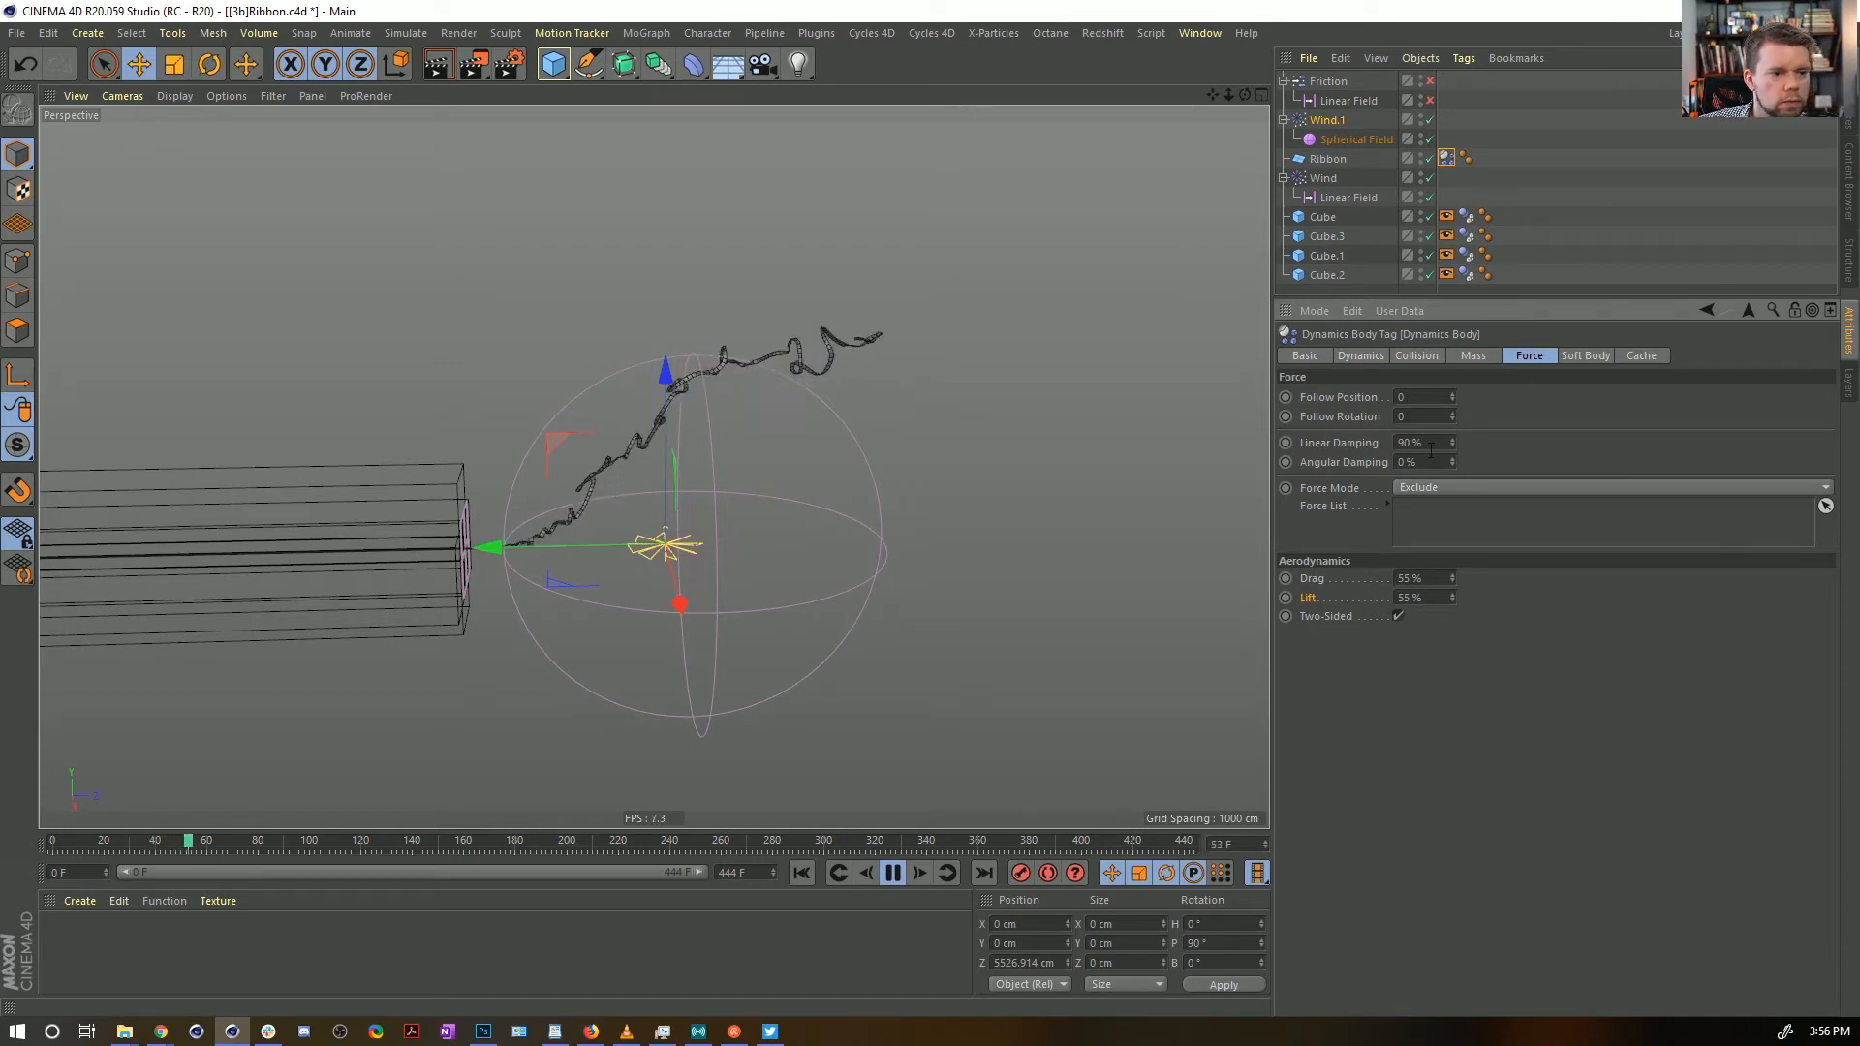
pyautogui.write('98')
pyautogui.press('Return')
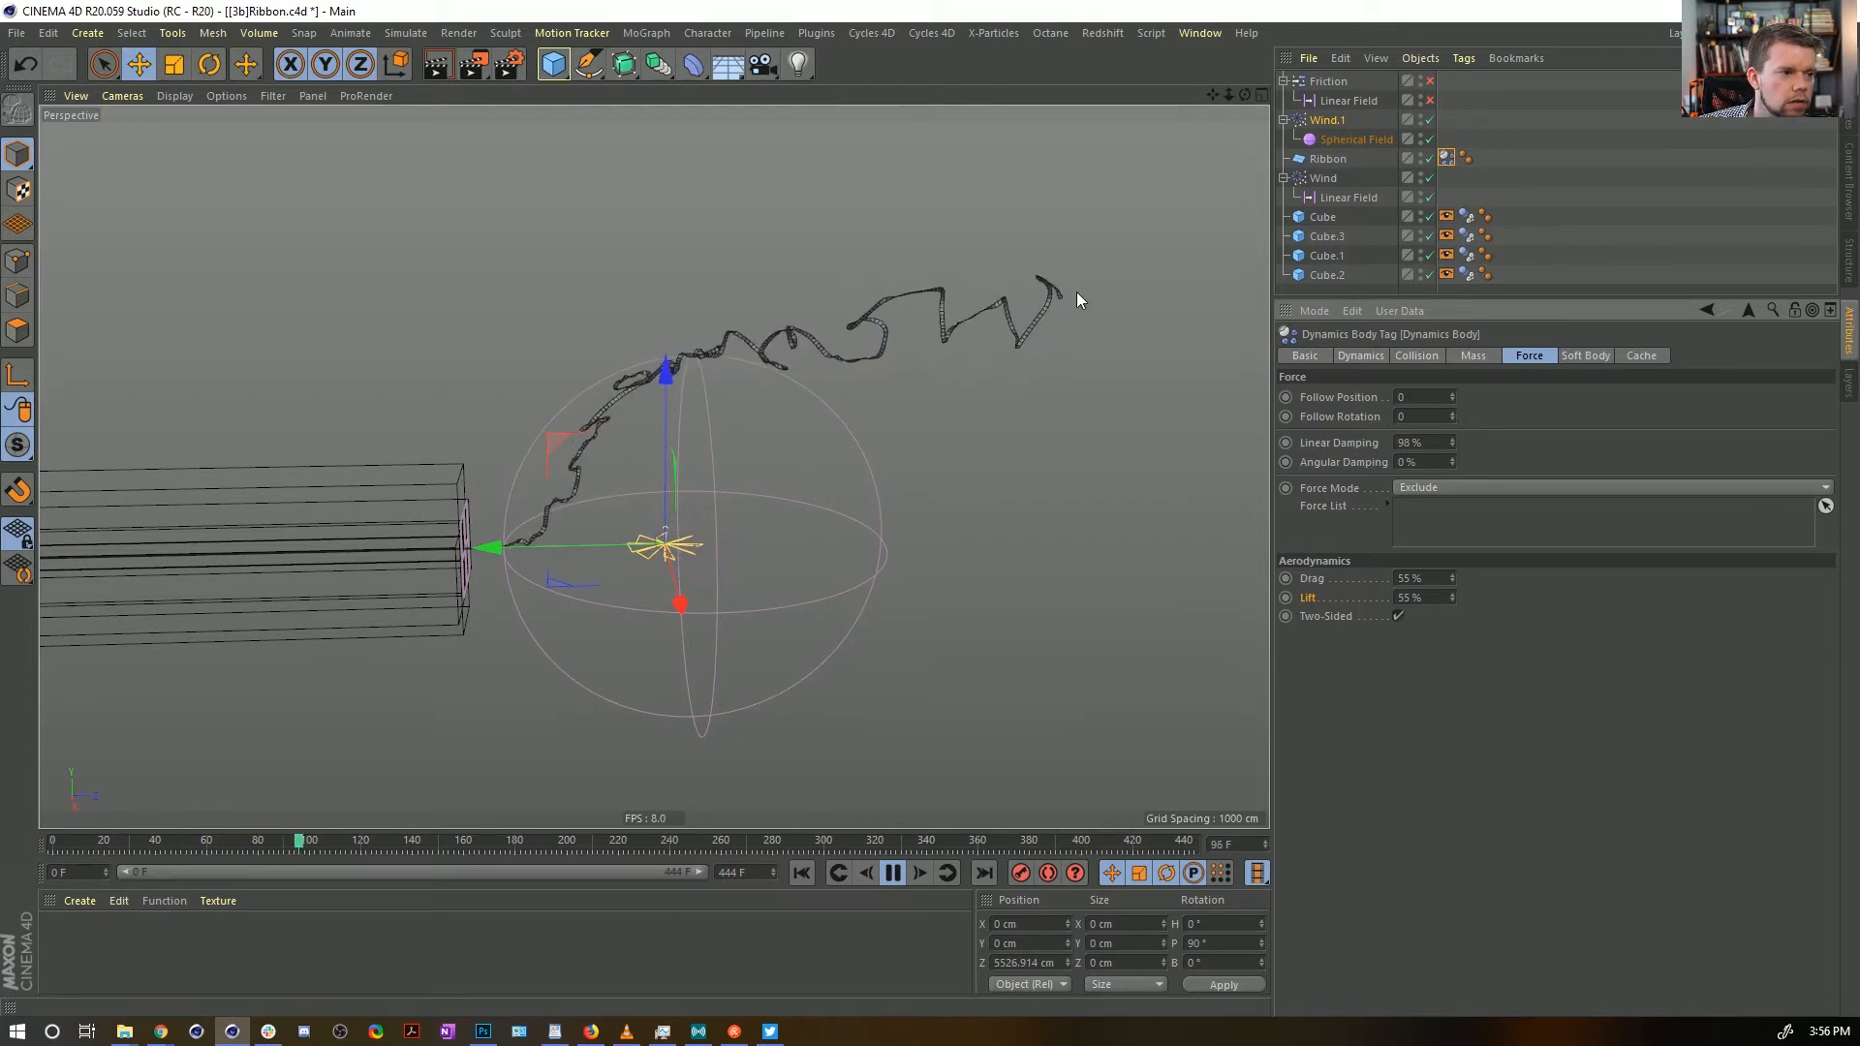
pyautogui.doubleClick(1422, 443)
pyautogui.write('100')
pyautogui.press('Return')
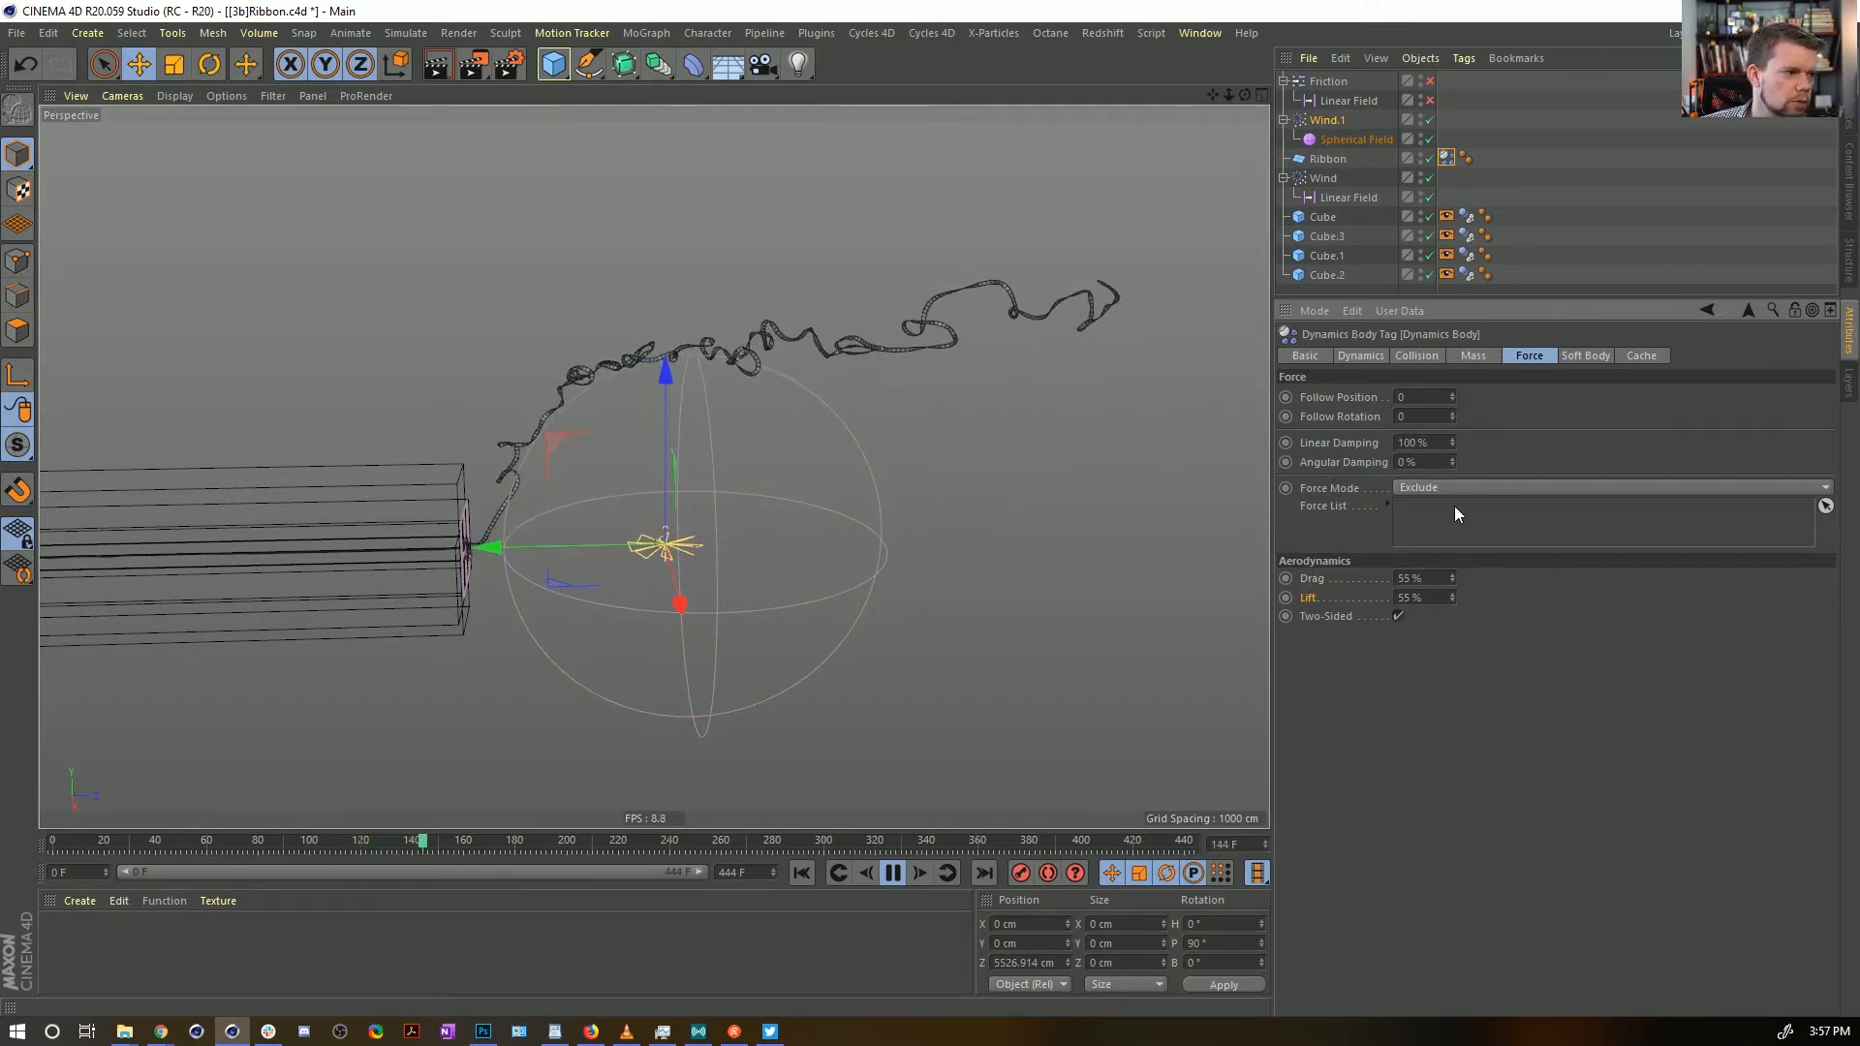
# Set the Ribbon's Linear Damping to 99% and replay the simulation from the start
pyautogui.moveTo(1434, 444); pyautogui.dragTo(1354, 477)
pyautogui.write('99')
pyautogui.press('Return')
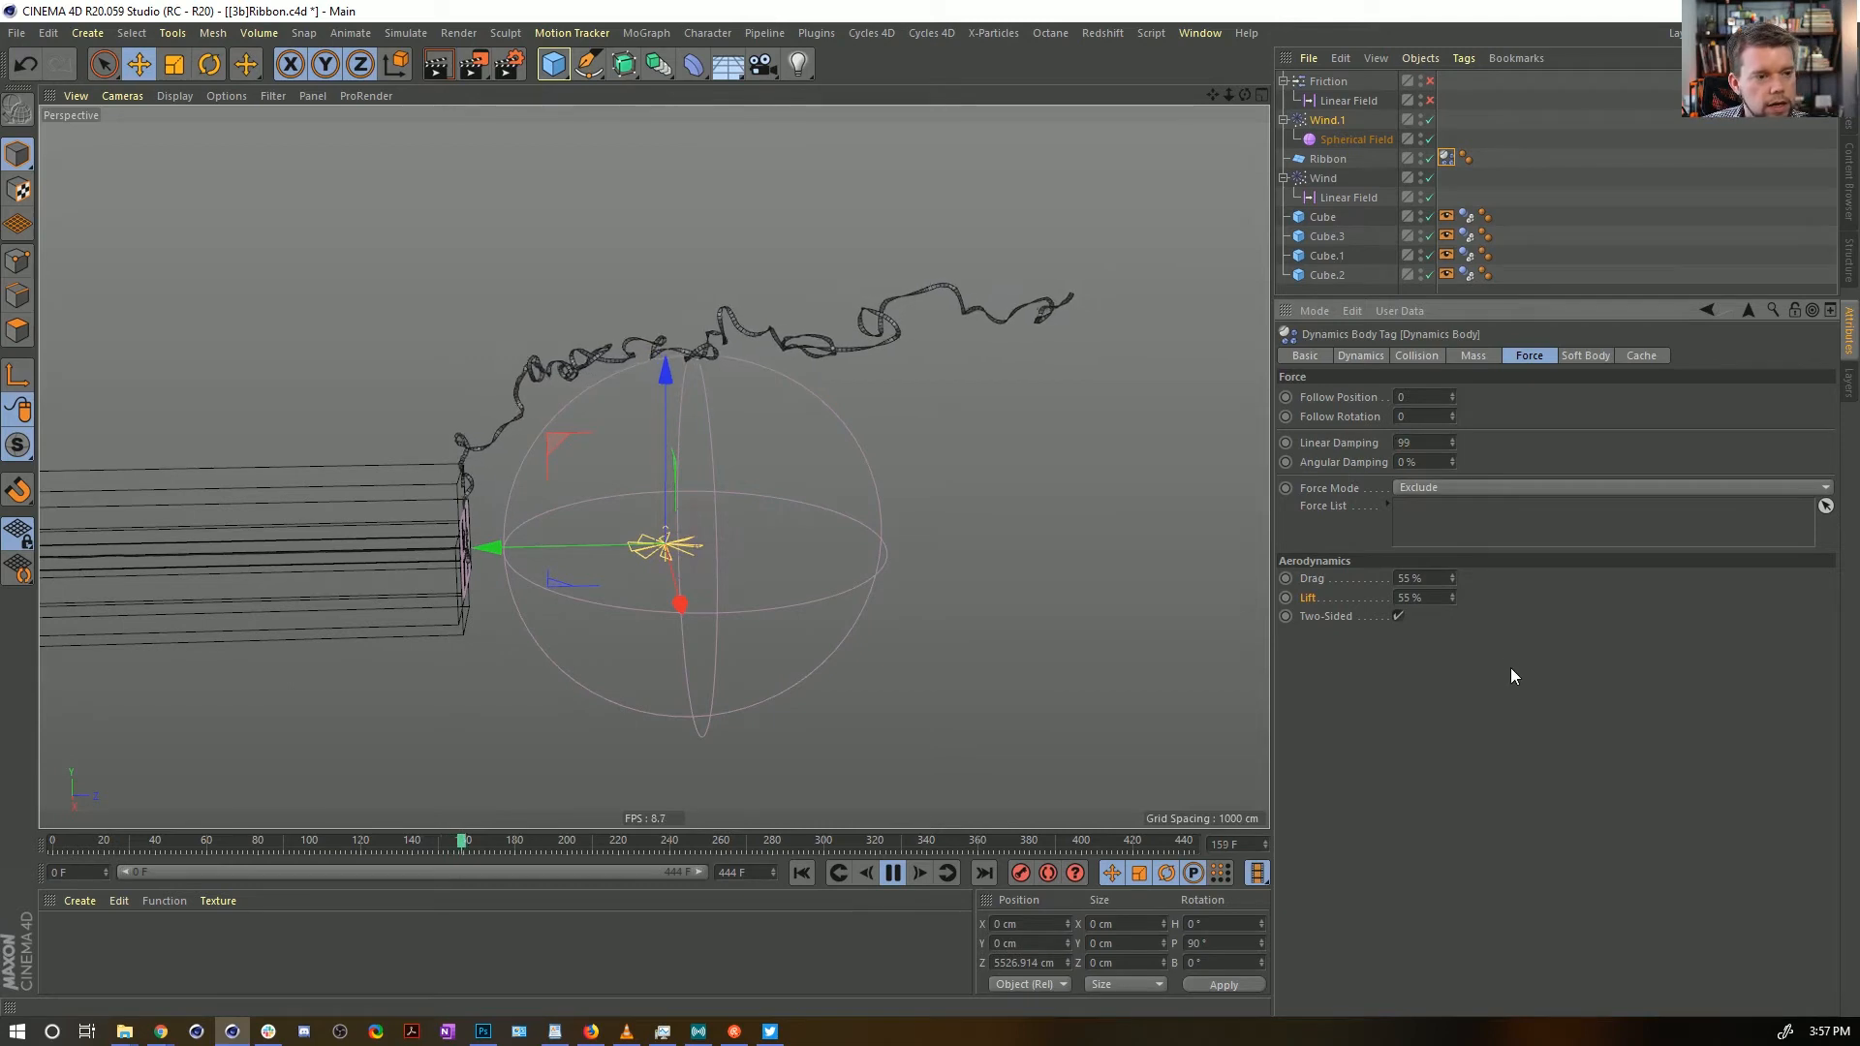
pyautogui.click(801, 874)
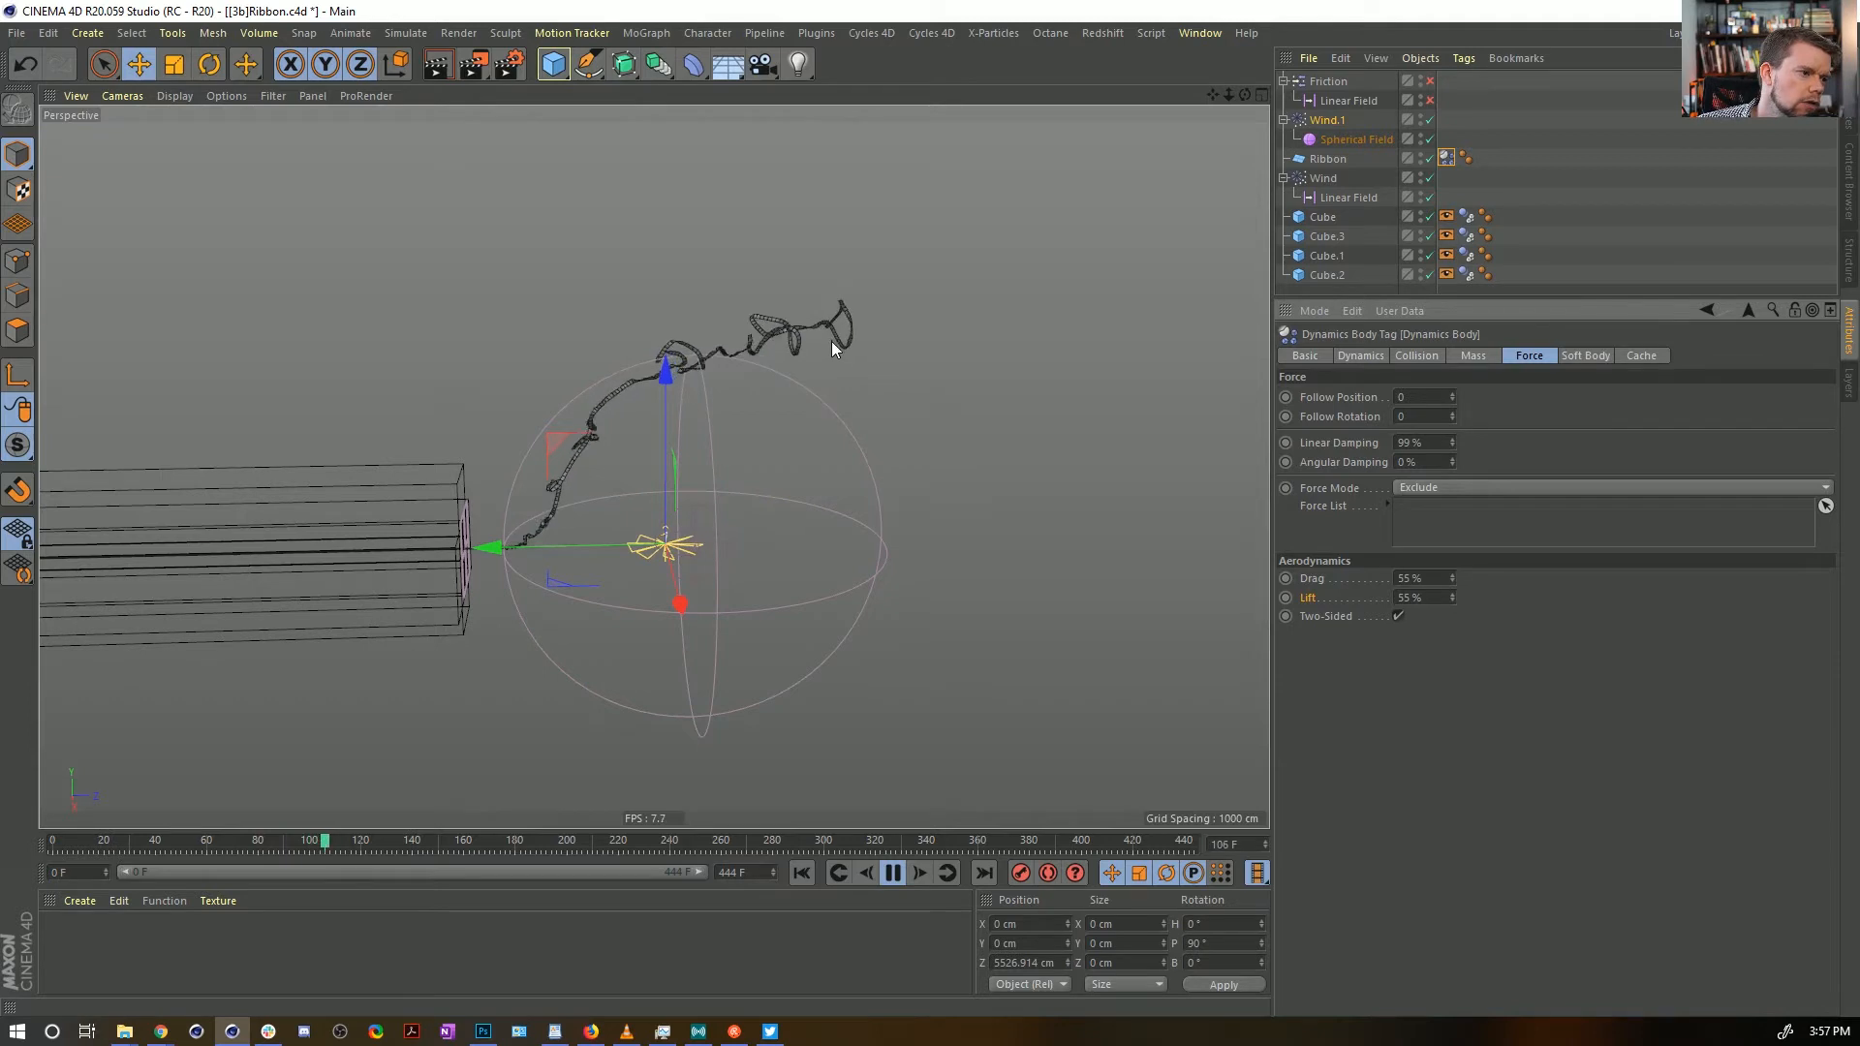
# Set the Size of Wind.1's Spherical Field to 100 cm
pyautogui.click(1354, 142)
pyautogui.doubleClick(1385, 425)
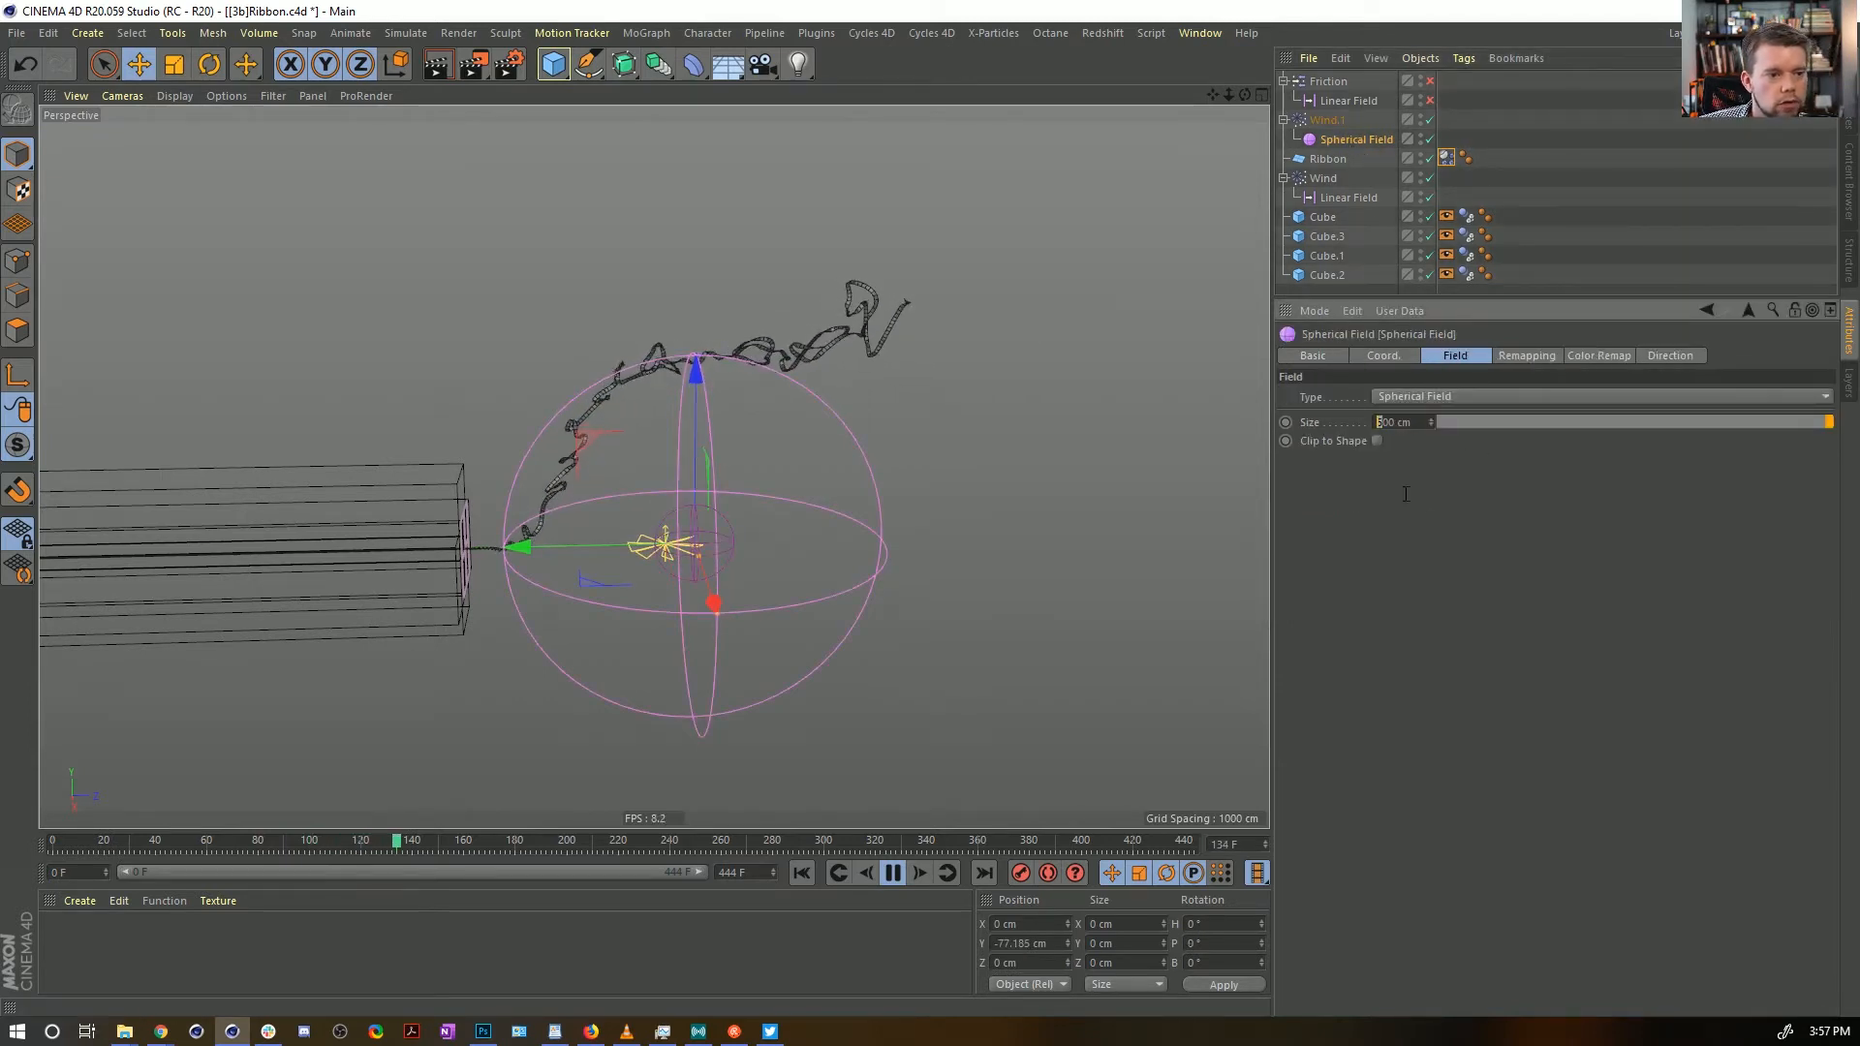
pyautogui.write('100')
pyautogui.press('Return')
# Move Wind.1 with its field along Z to the guide's open end, at about 5053 cm, and restart the simulation
pyautogui.click(1324, 120)
pyautogui.press('e')
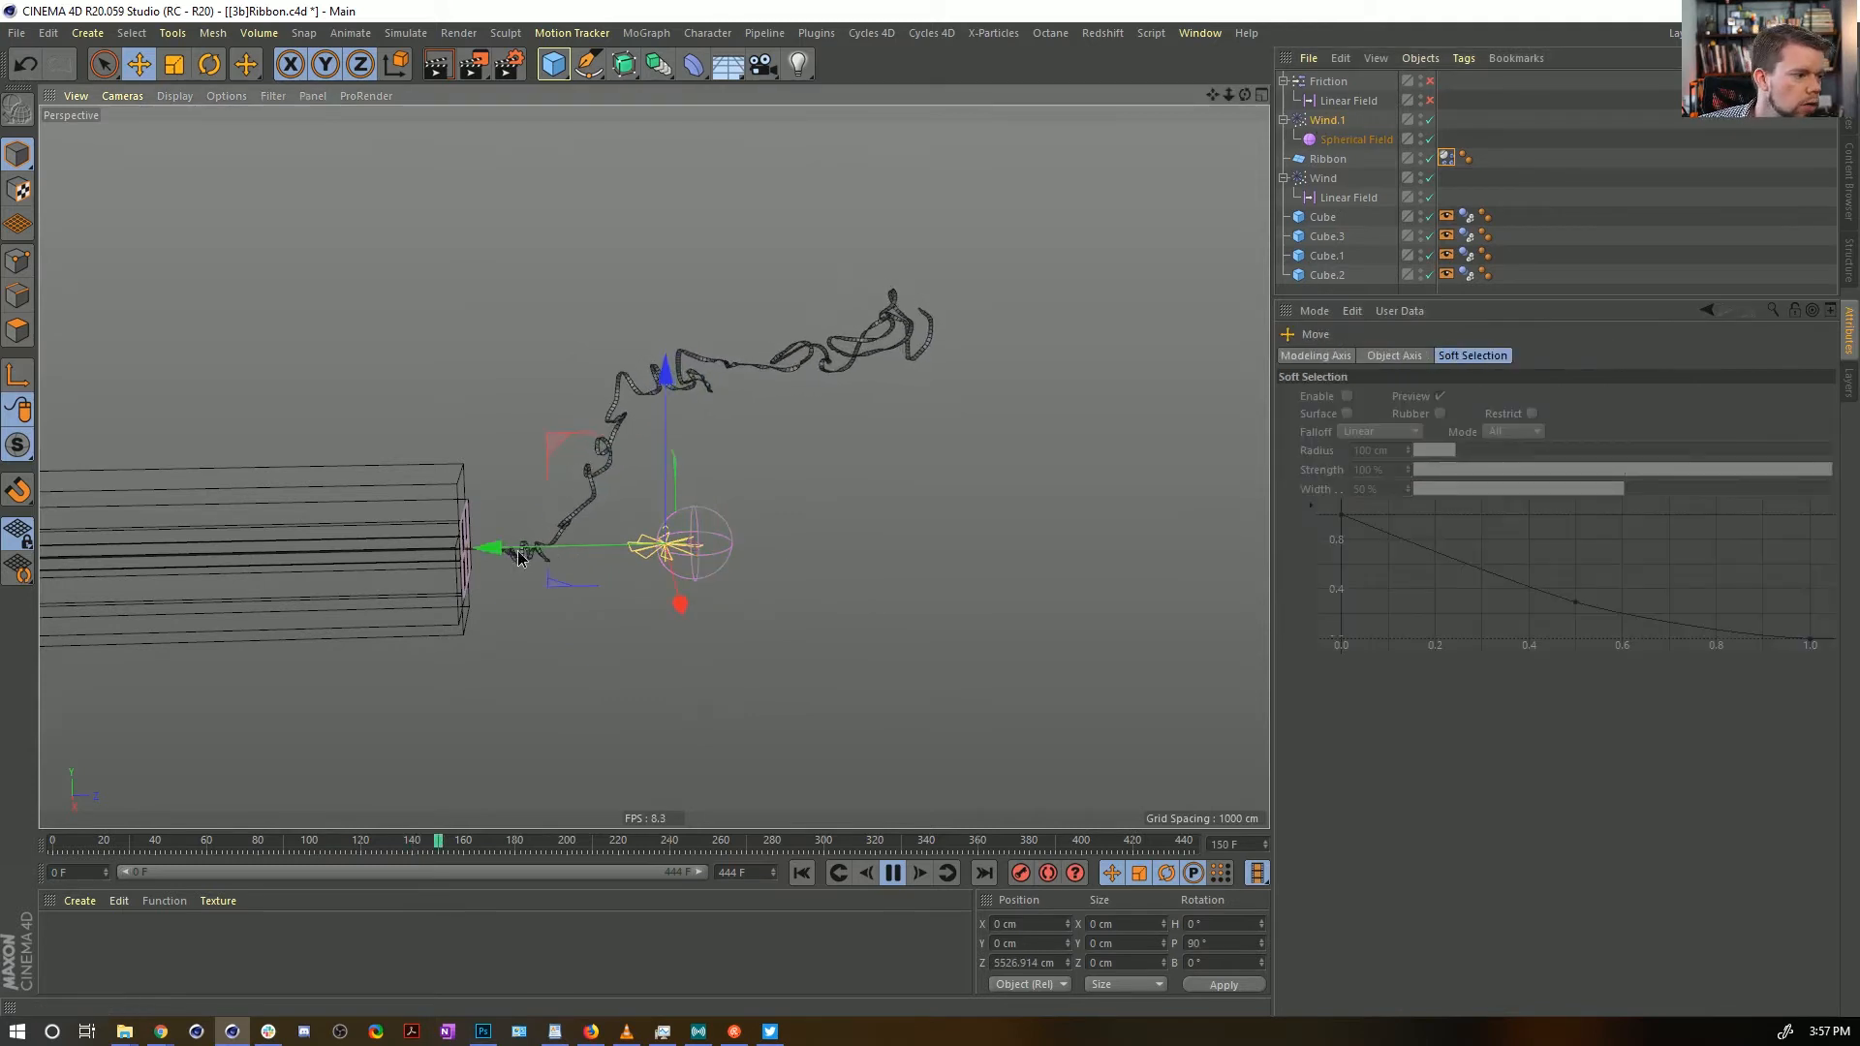
pyautogui.moveTo(604, 539); pyautogui.dragTo(409, 569)
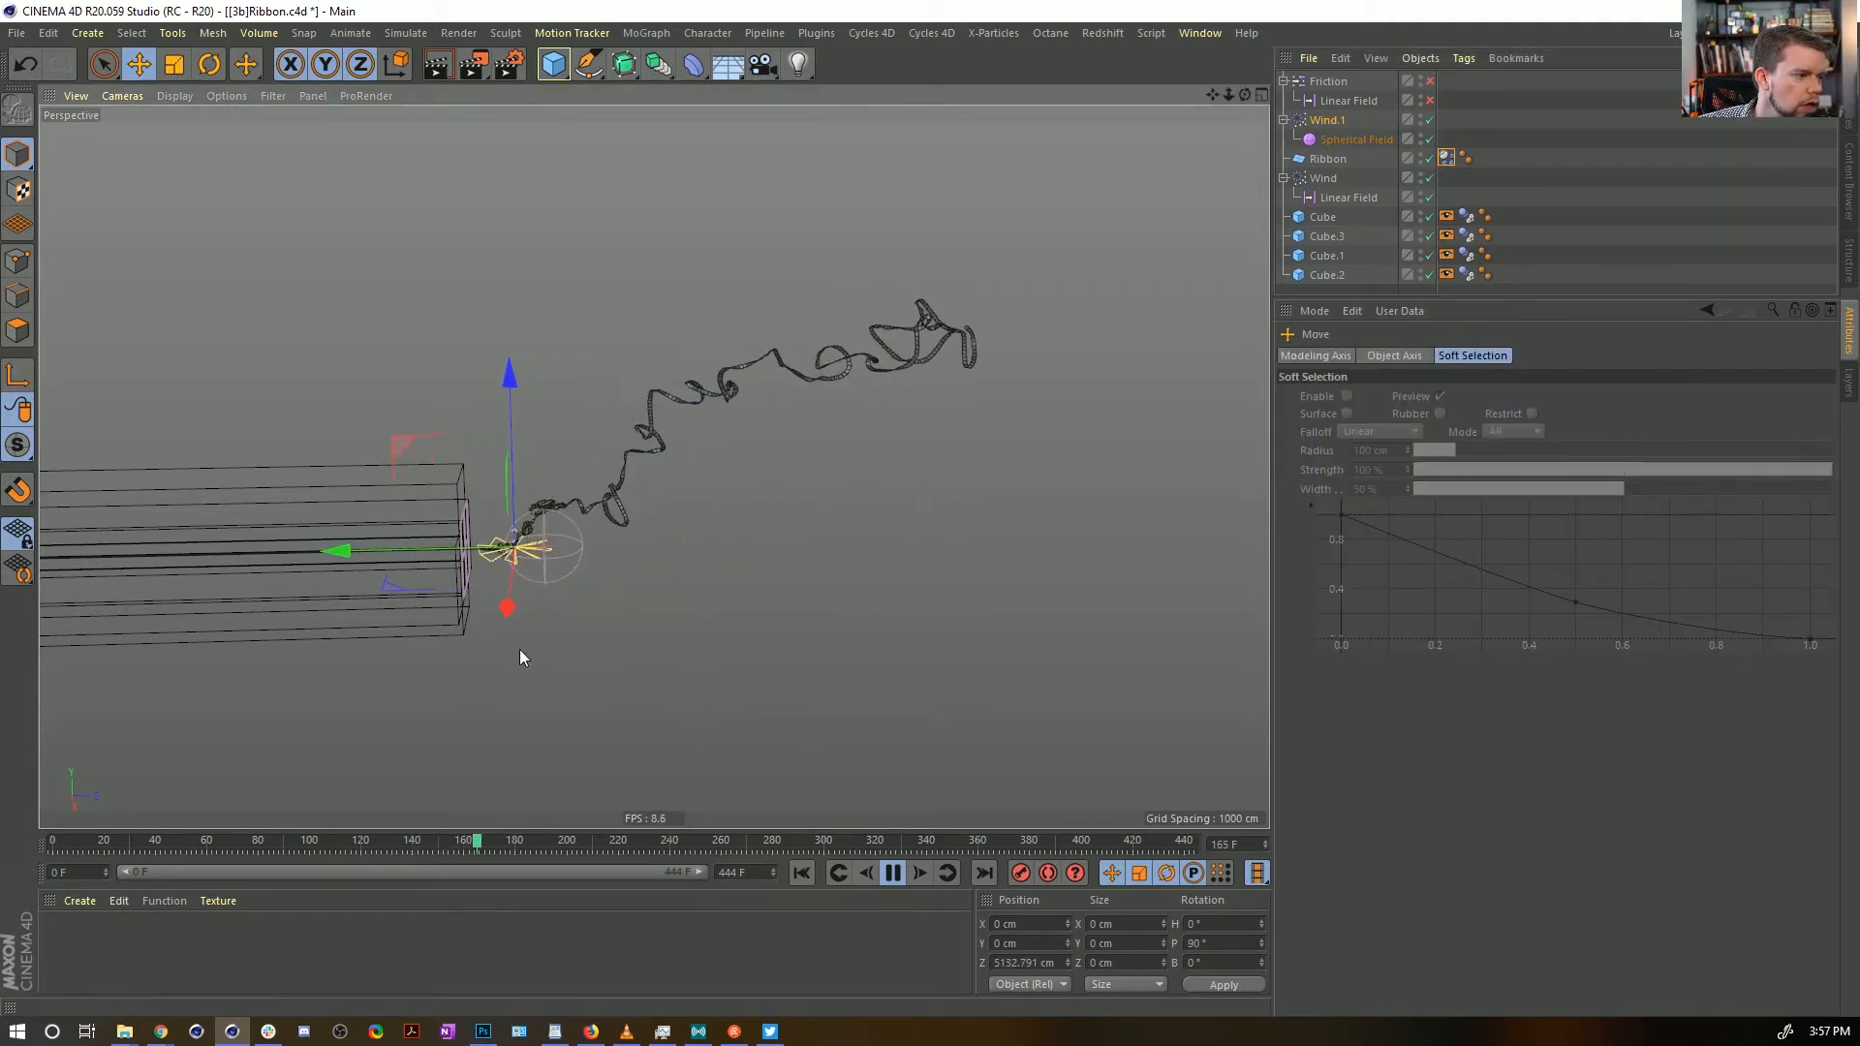
pyautogui.click(802, 873)
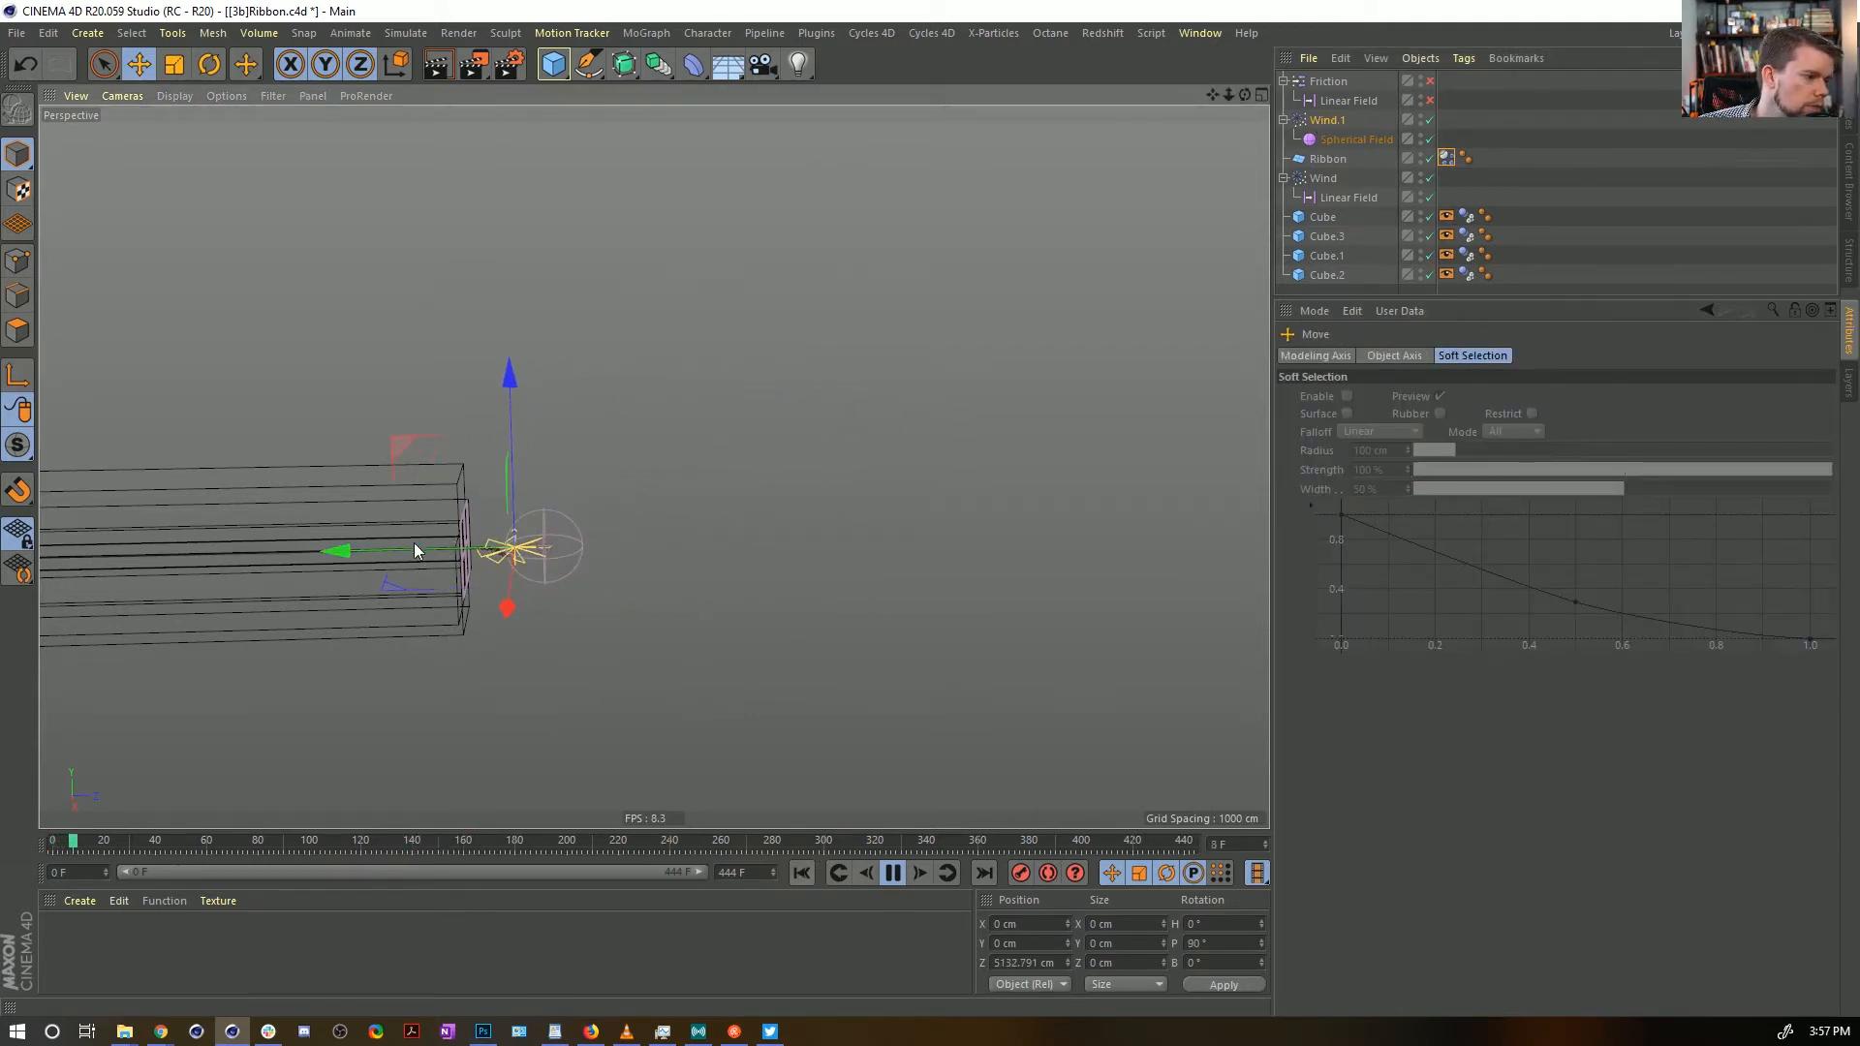
pyautogui.moveTo(399, 560); pyautogui.dragTo(519, 569)
pyautogui.click(1114, 568)
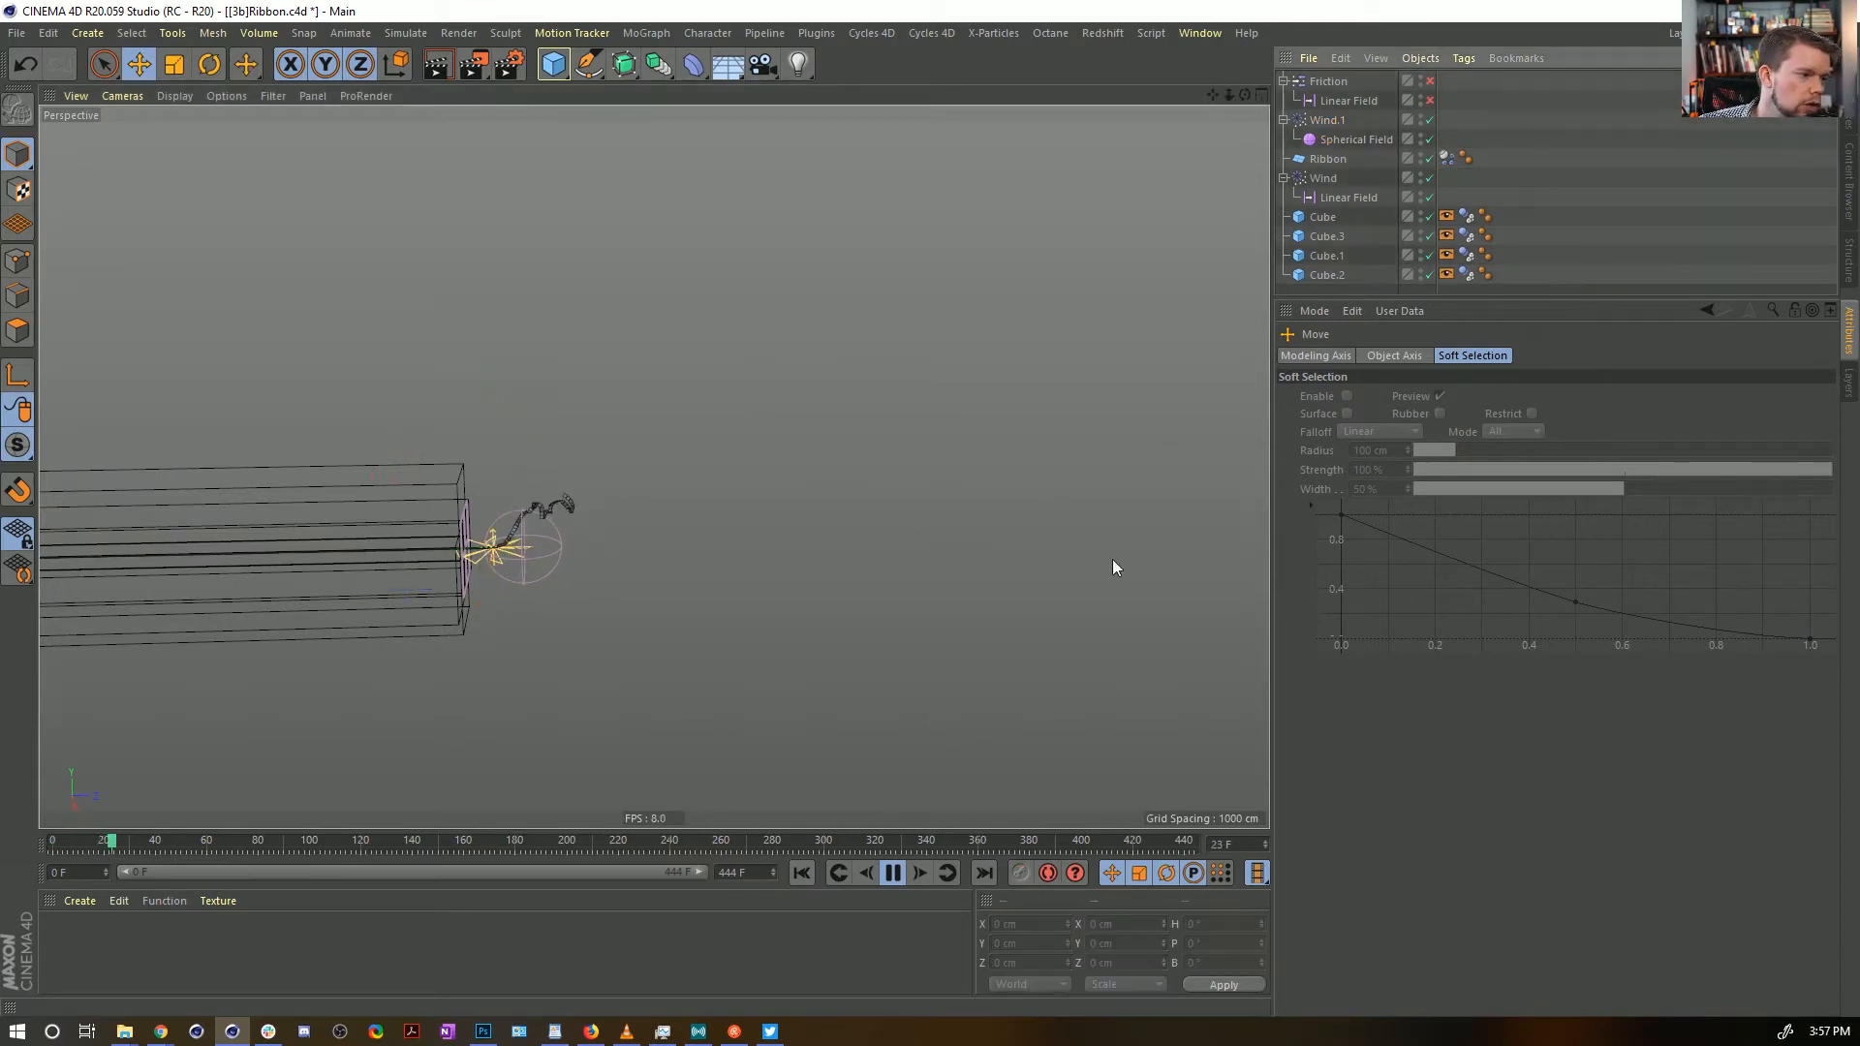
# Set Wind.1's Wind Speed to 5555 cm, replay the simulation from the start, and pause it
pyautogui.click(1339, 121)
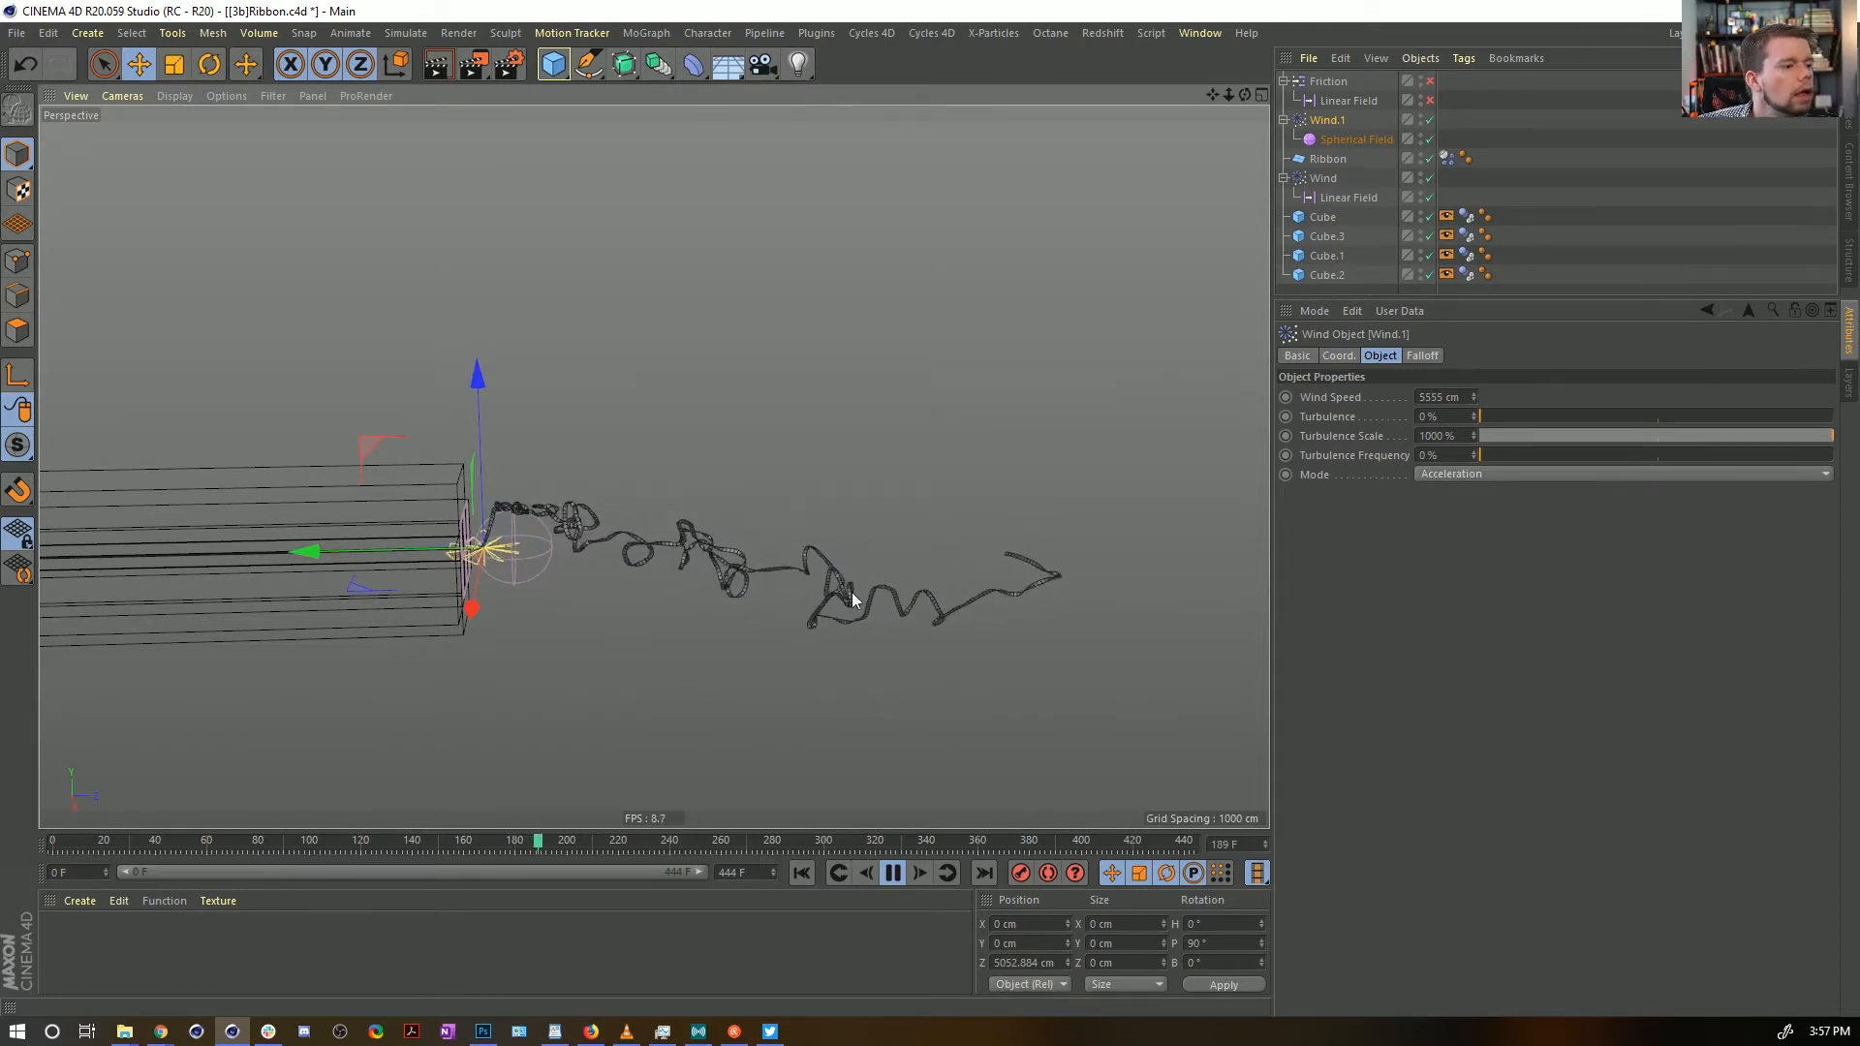
pyautogui.click(802, 873)
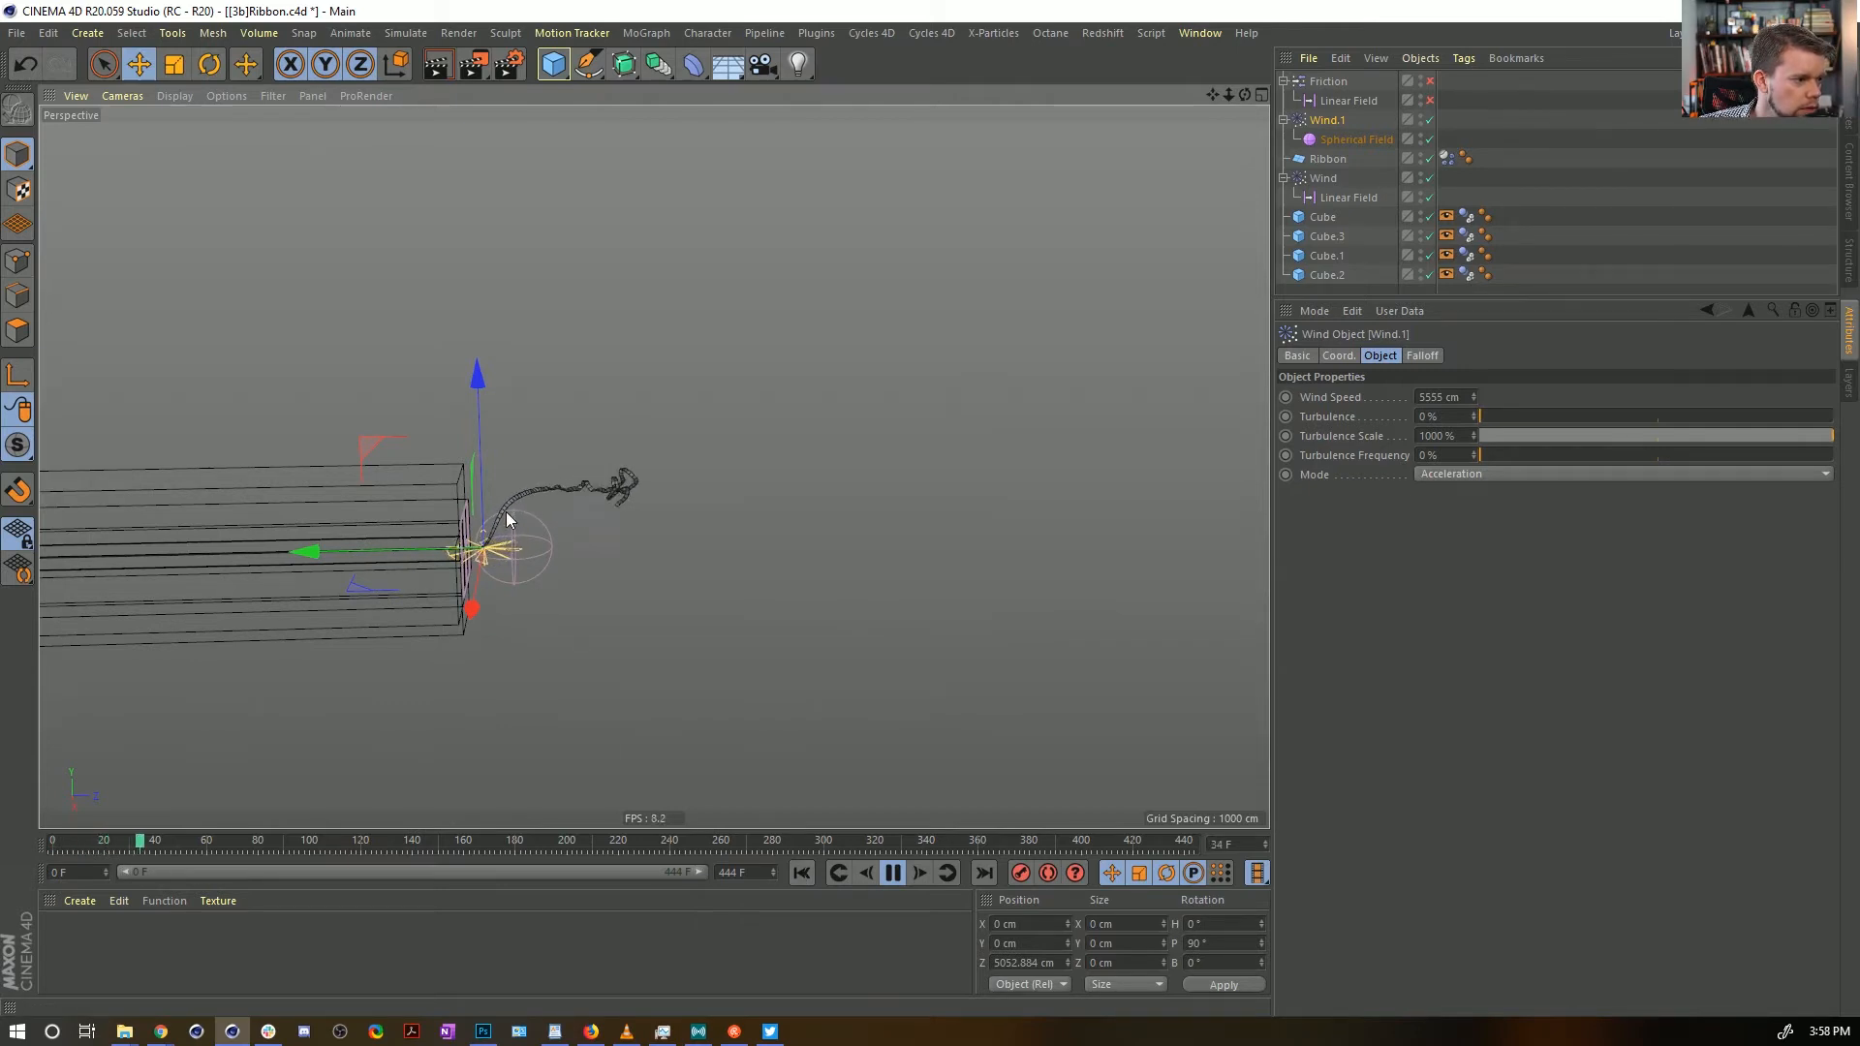
pyautogui.click(893, 874)
# Set the Ribbon's soft body Shear and Flexion springs to 150, replay the simulation from the start, and pause it
pyautogui.scroll(8, 589, 485)
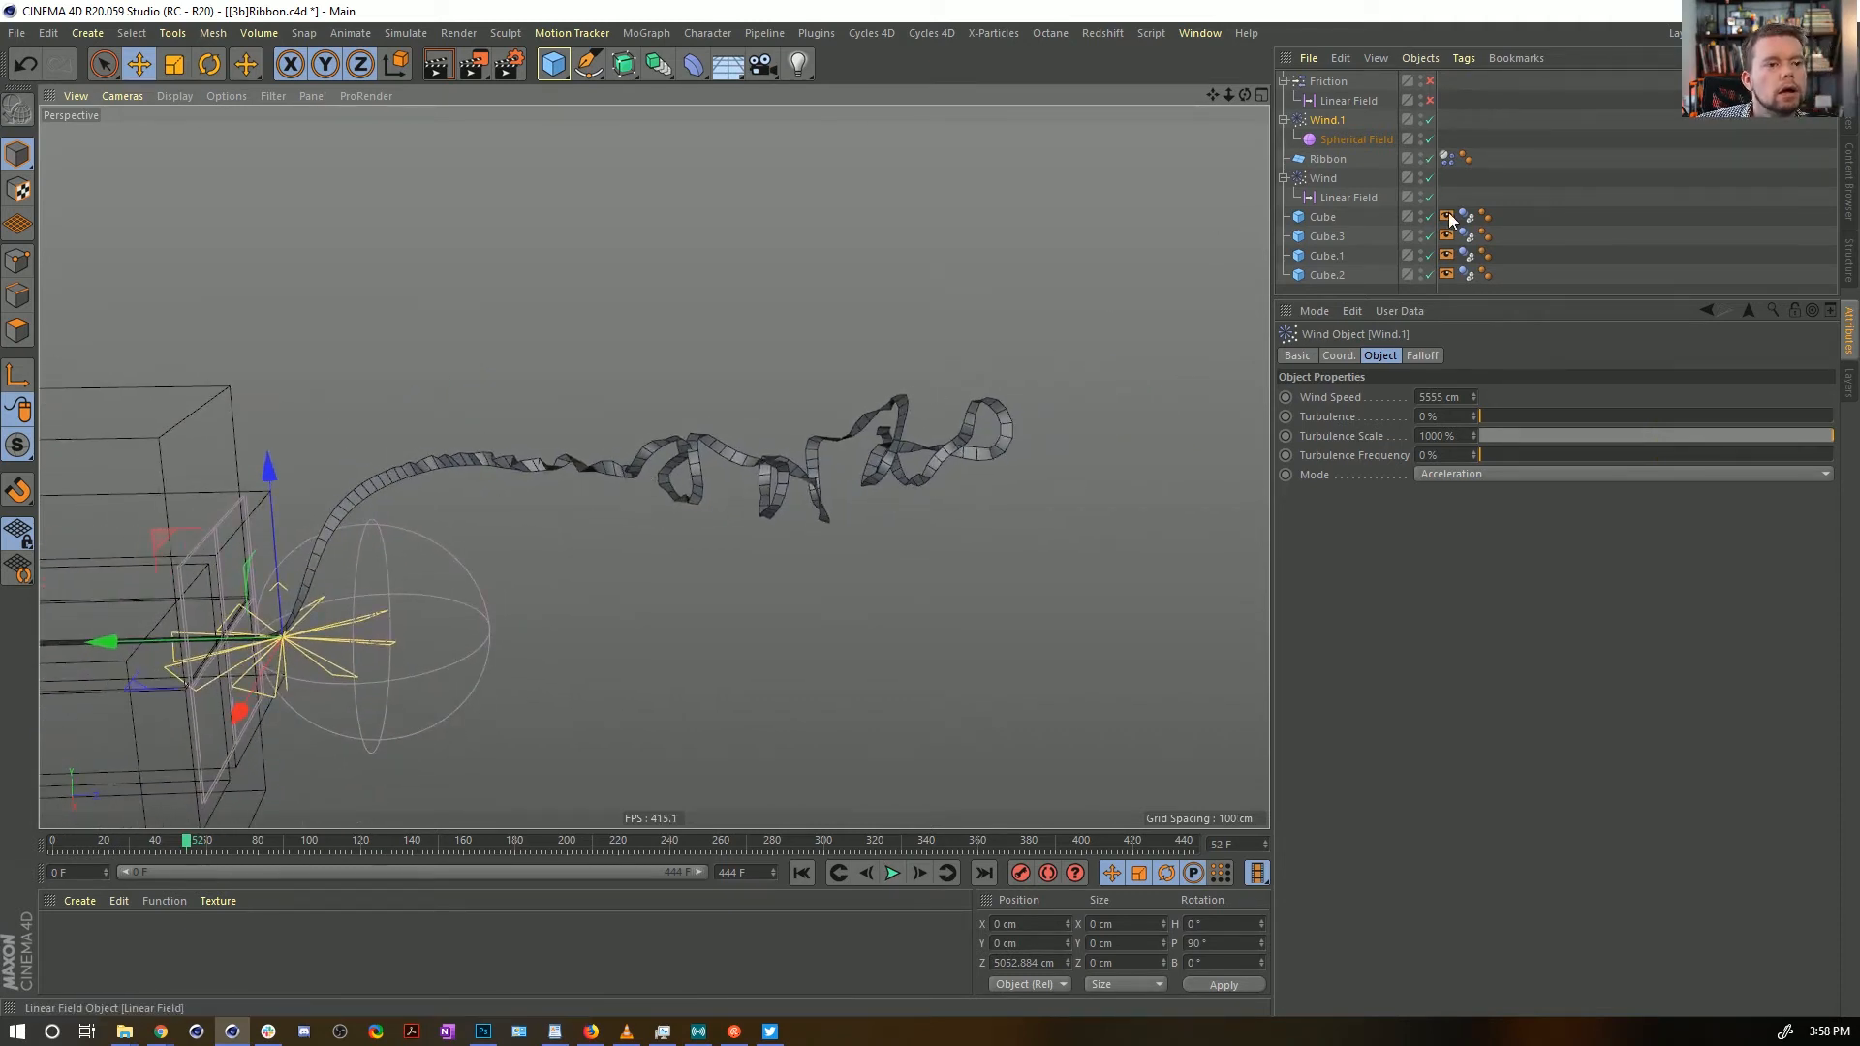
pyautogui.click(1446, 159)
pyautogui.click(1587, 356)
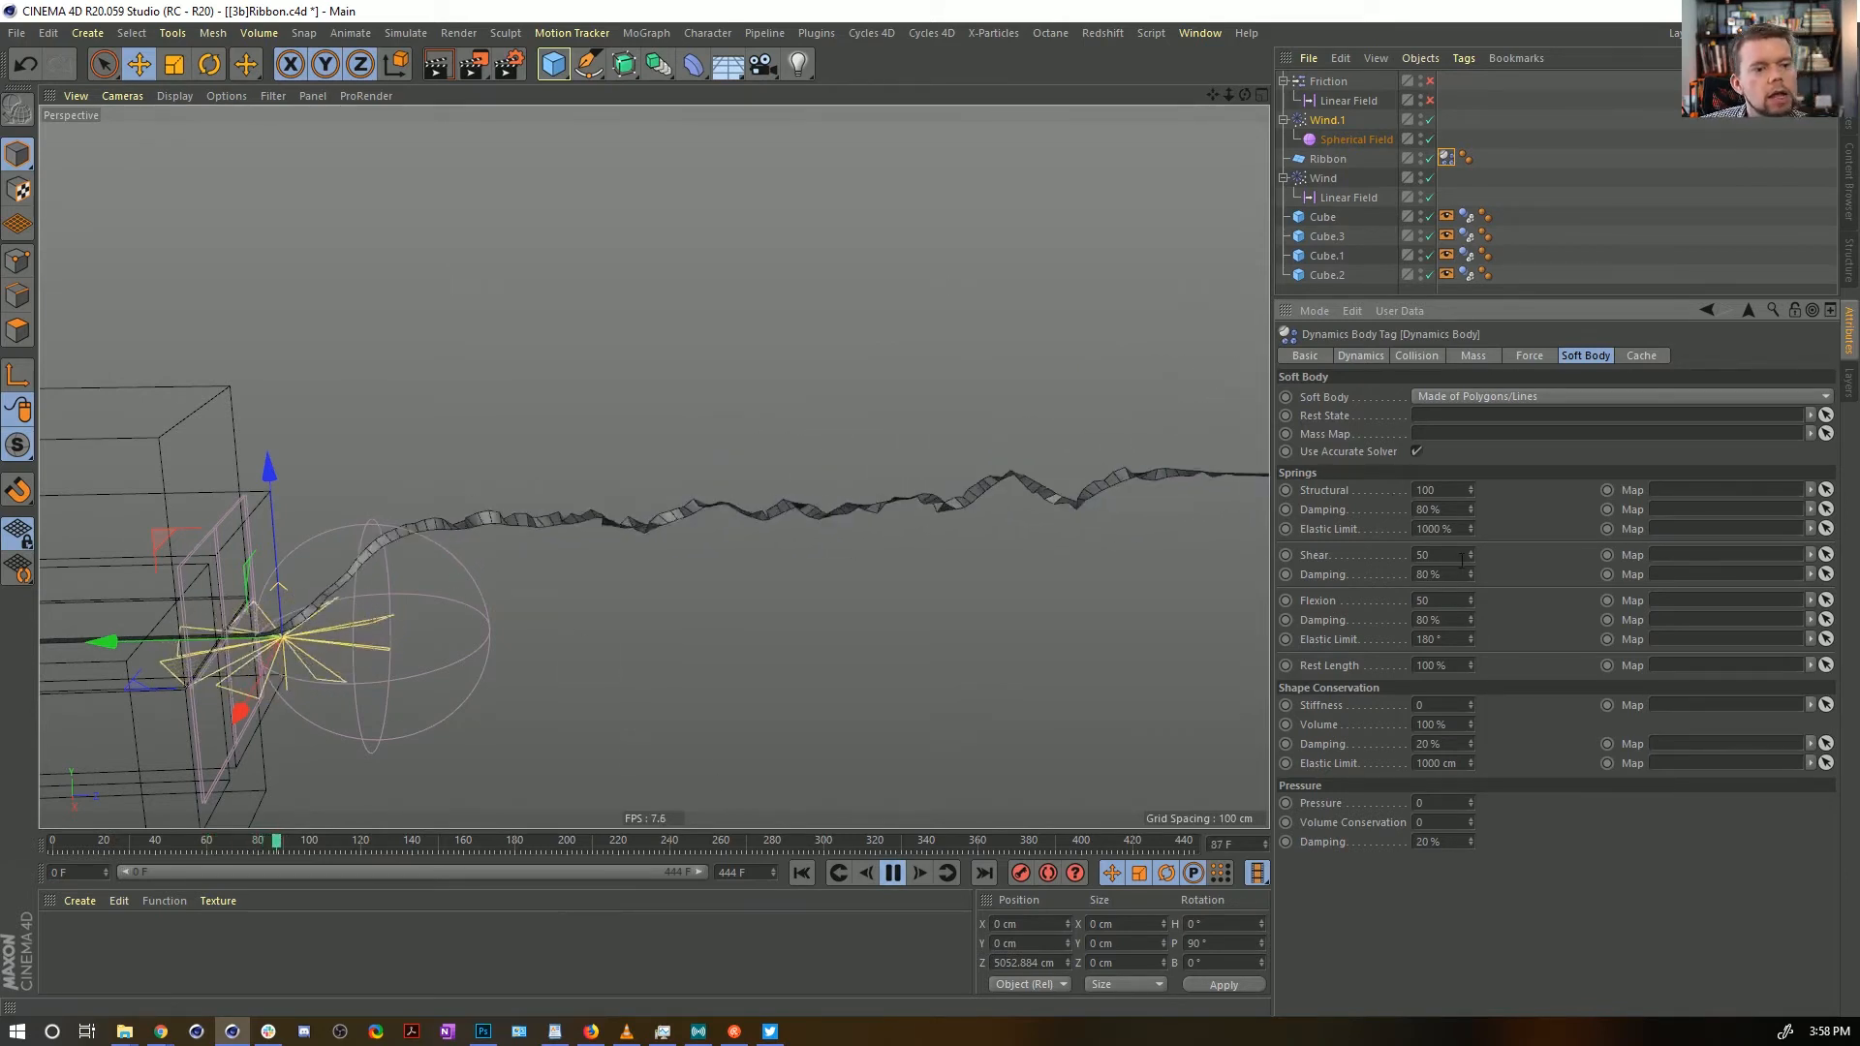
pyautogui.click(1420, 554)
pyautogui.write('1')
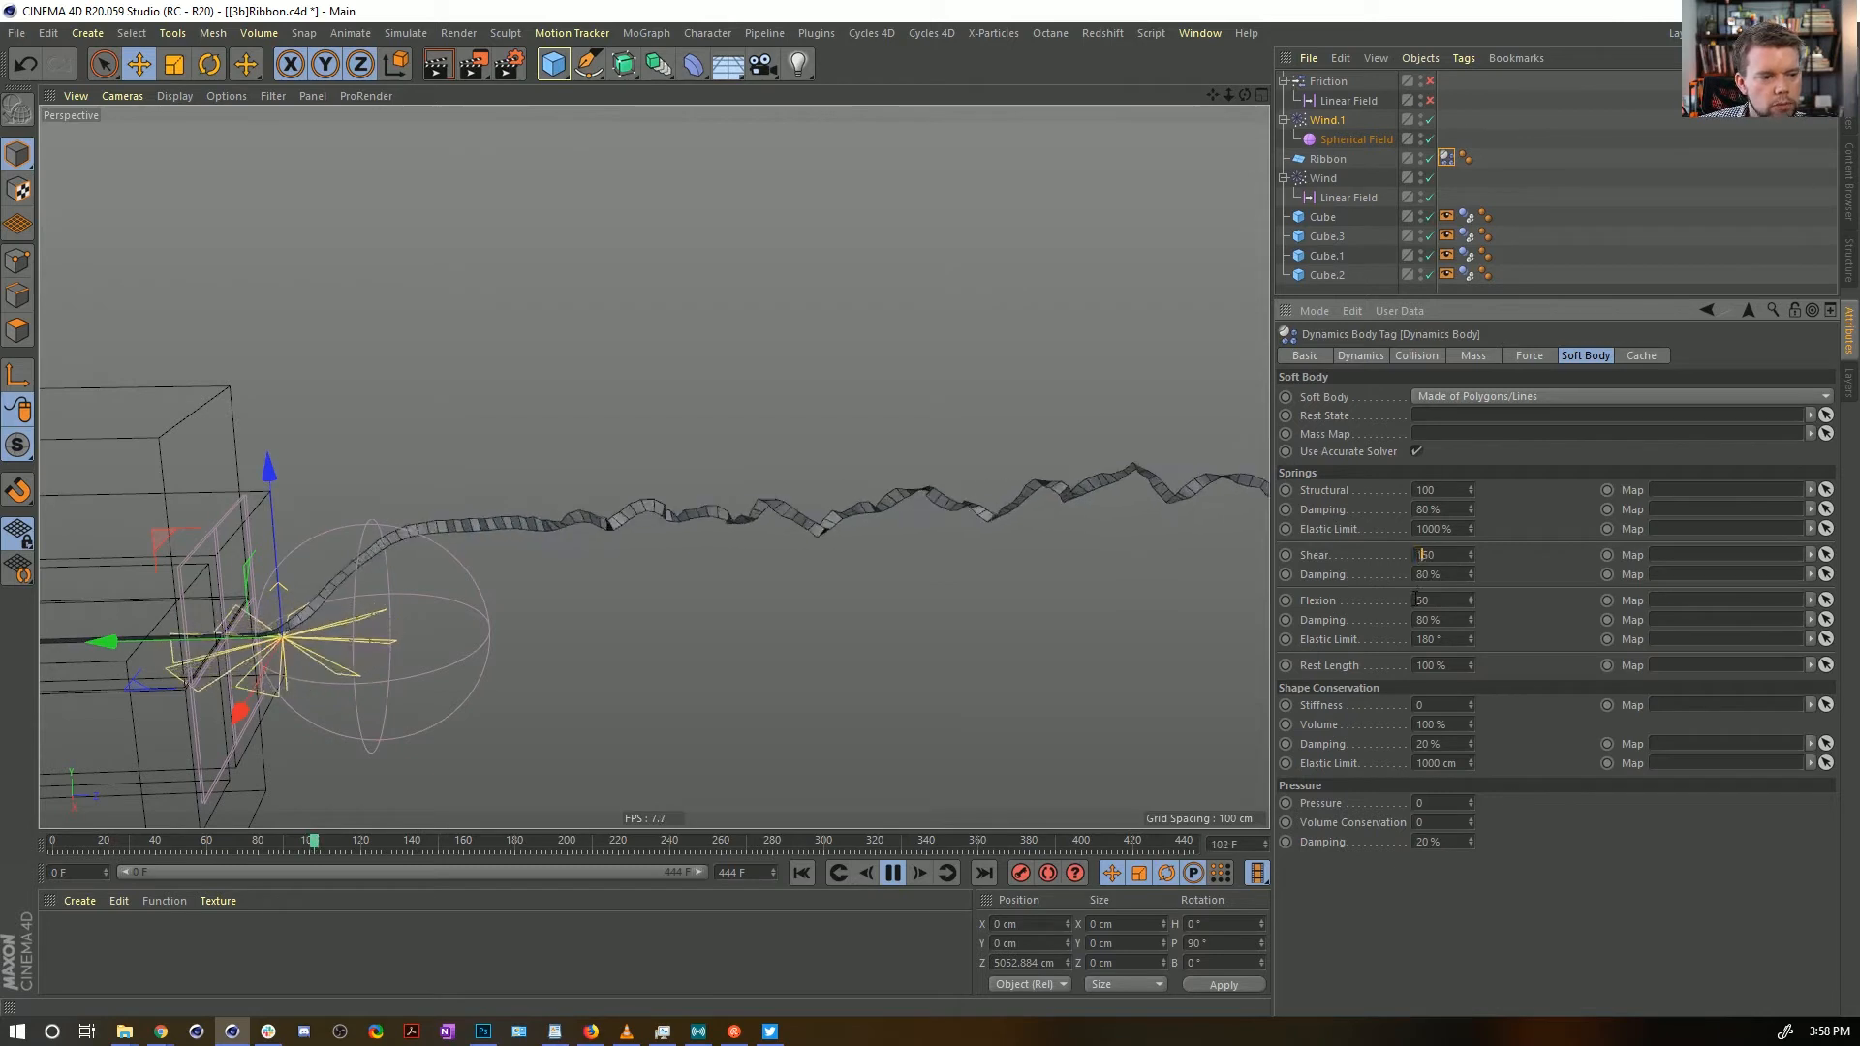
pyautogui.click(1419, 600)
pyautogui.write('1')
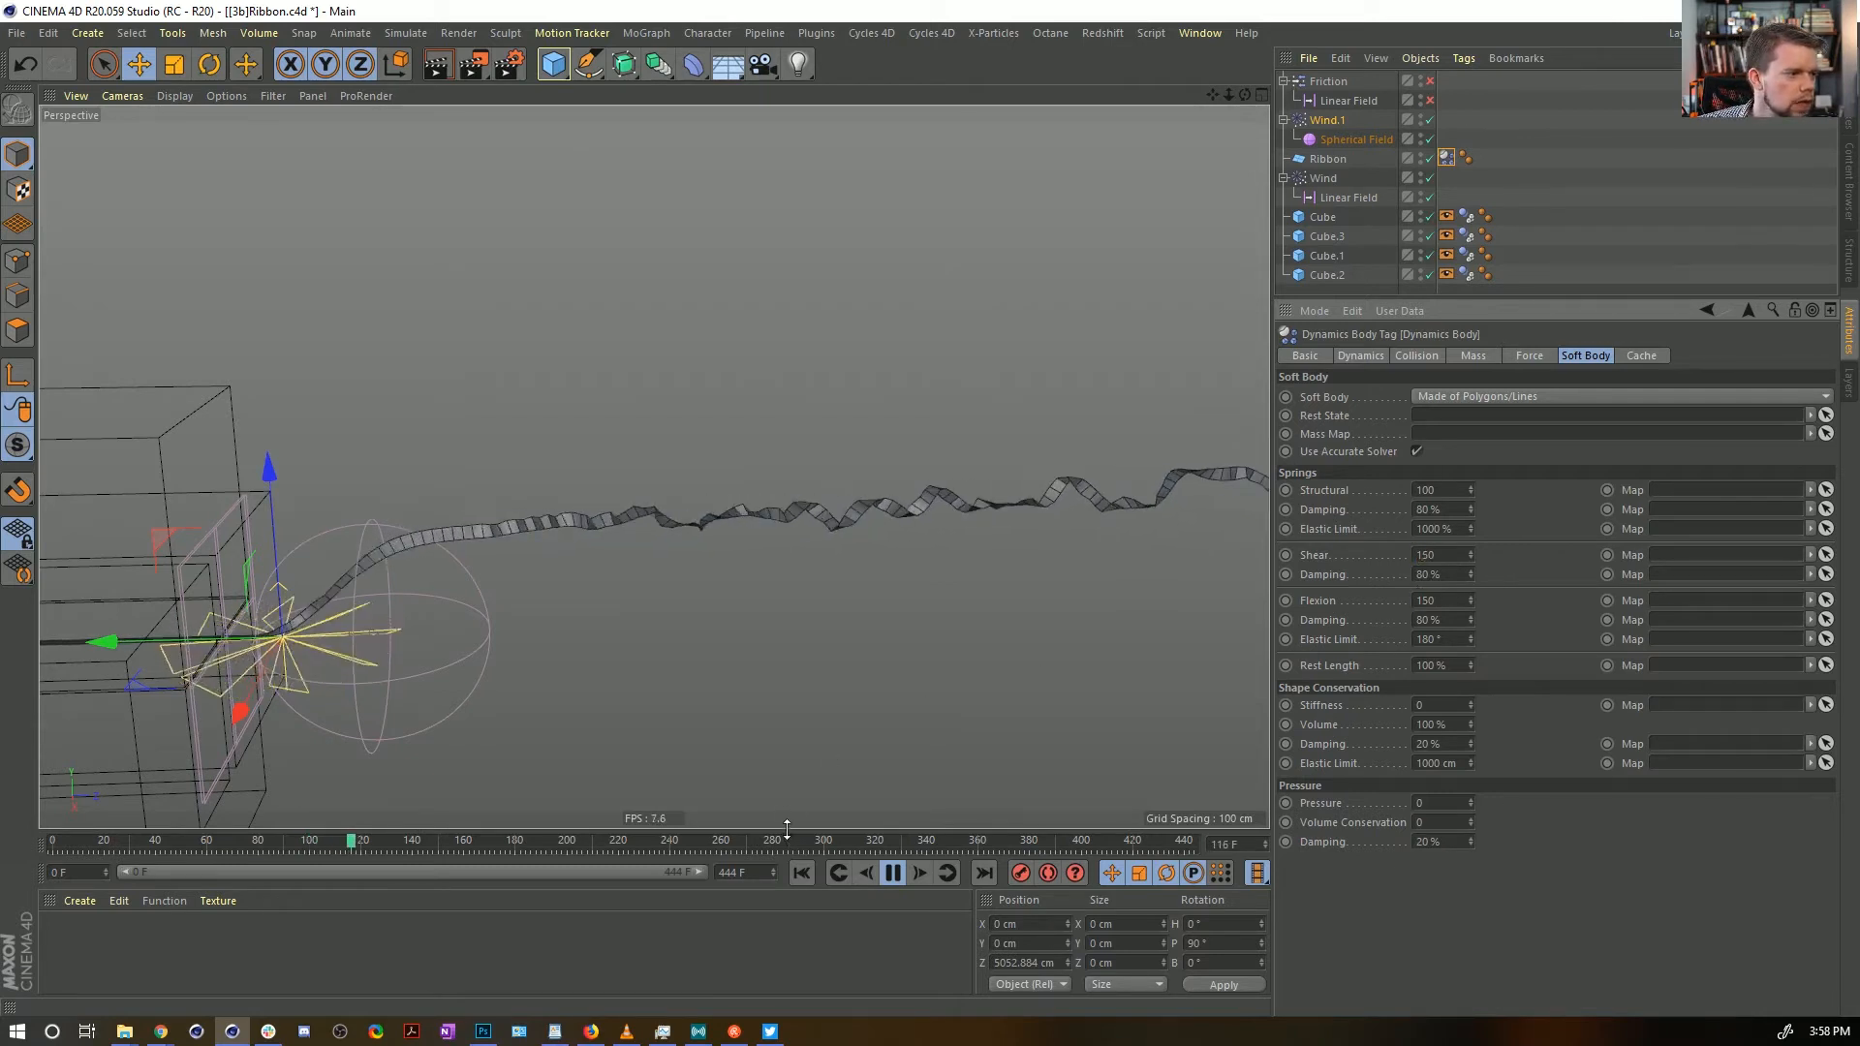
pyautogui.click(803, 873)
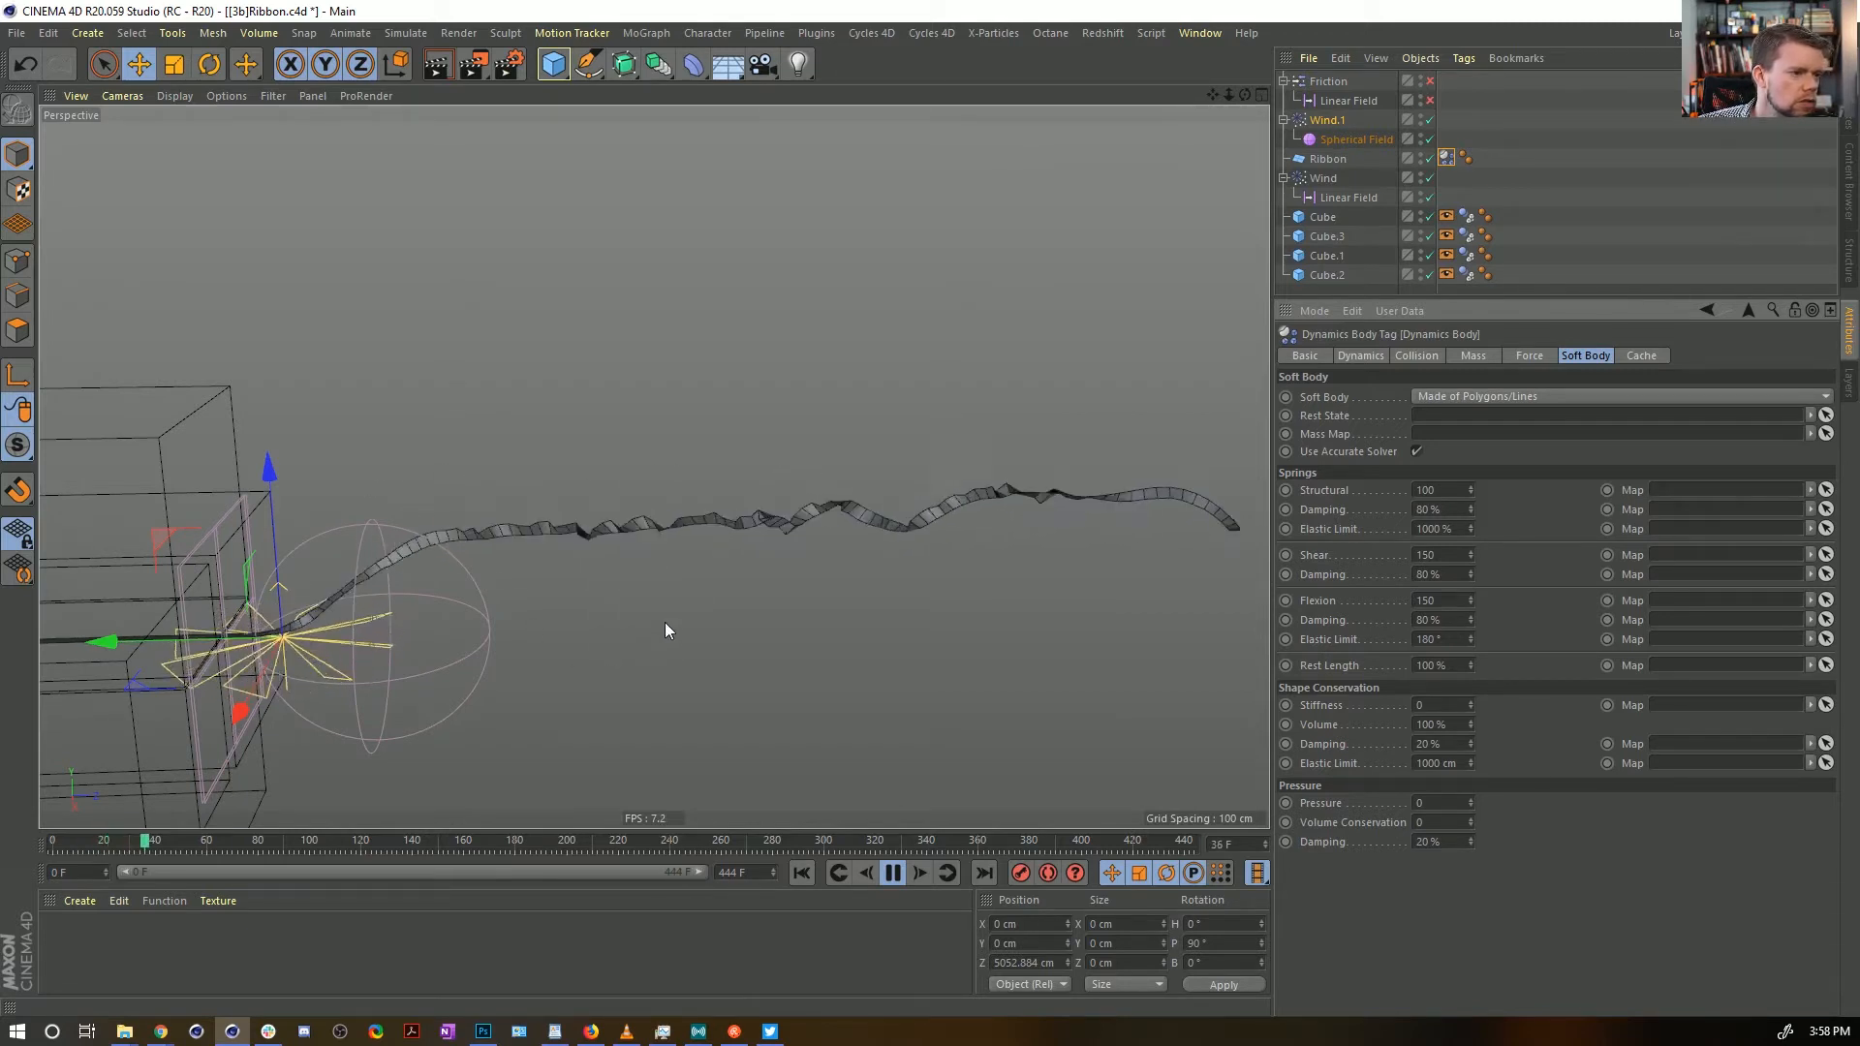
pyautogui.click(892, 873)
# Resume the simulation and set the Ribbon's Linear Damping to 99.9% during playback
pyautogui.scroll(-5, 775, 581)
pyautogui.keyDown('alt'); pyautogui.moveTo(774, 577); pyautogui.dragTo(459, 513, button='middle'); pyautogui.keyUp('alt')
pyautogui.keyDown('alt'); pyautogui.moveTo(459, 514); pyautogui.dragTo(829, 770, button='right'); pyautogui.keyUp('alt')
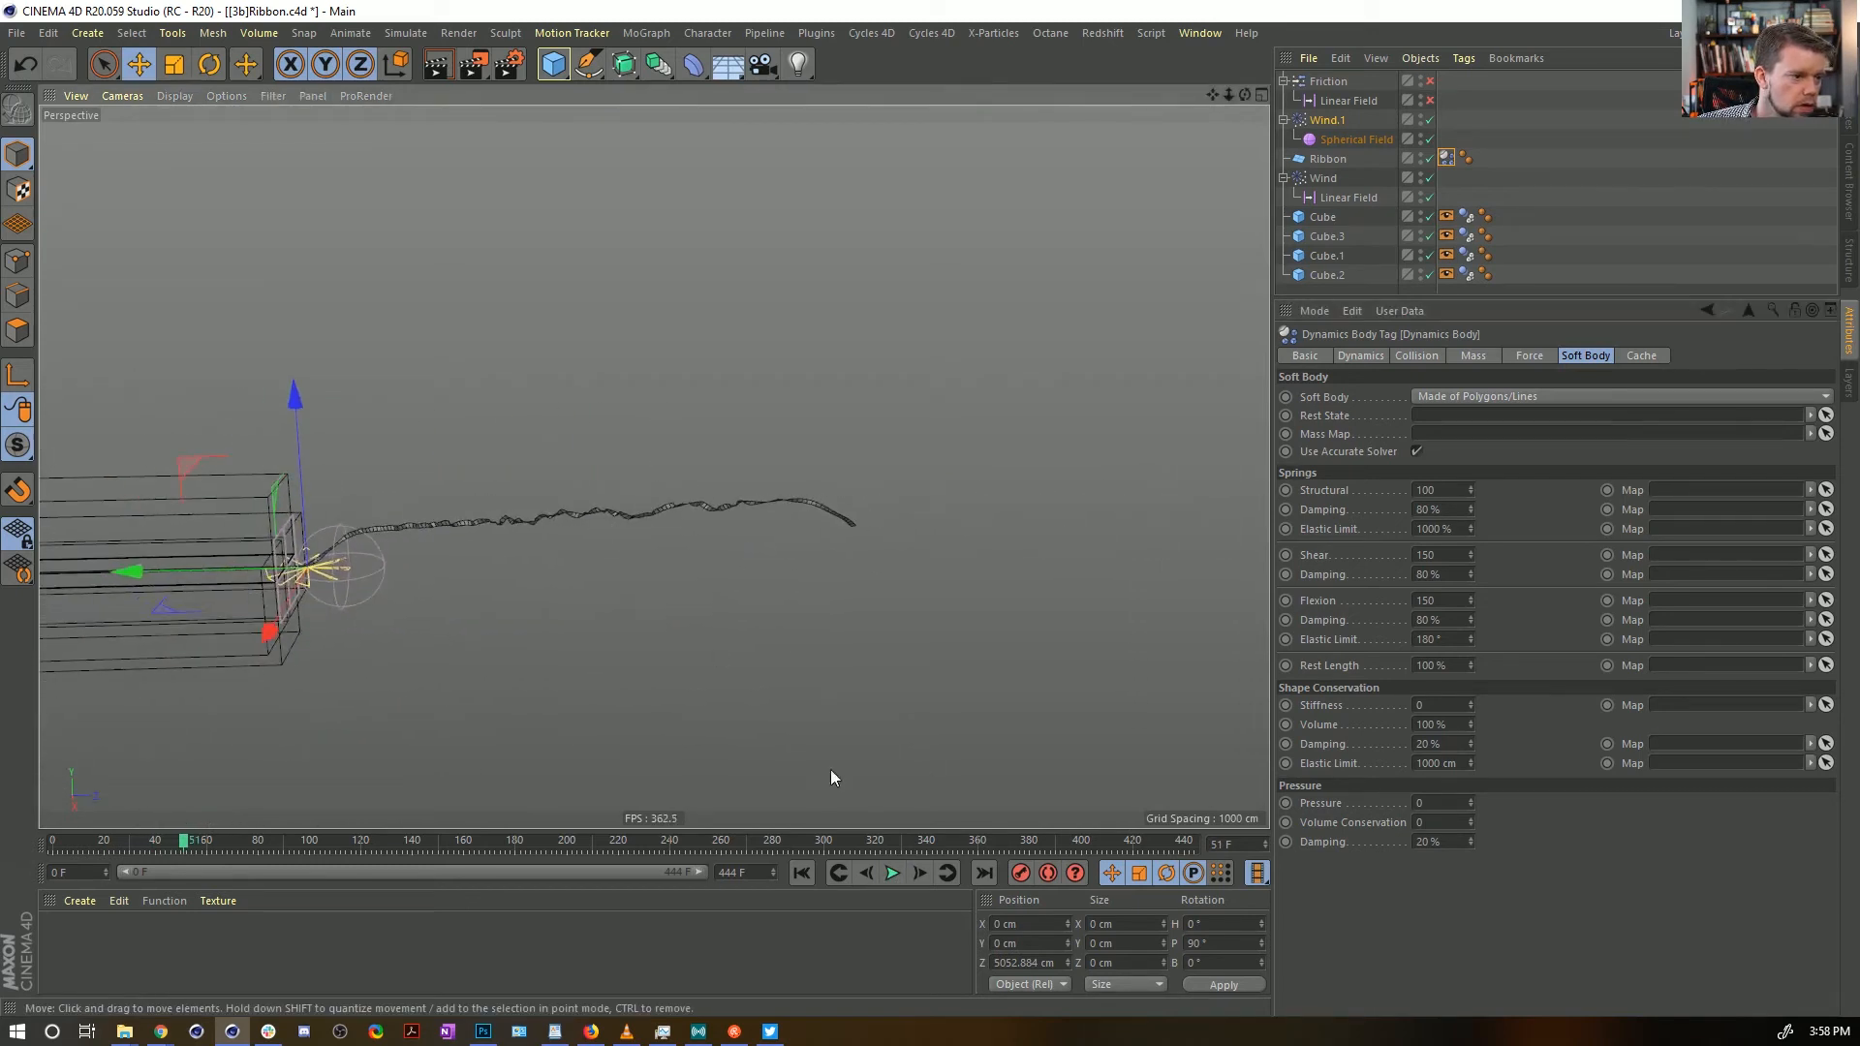
pyautogui.click(892, 872)
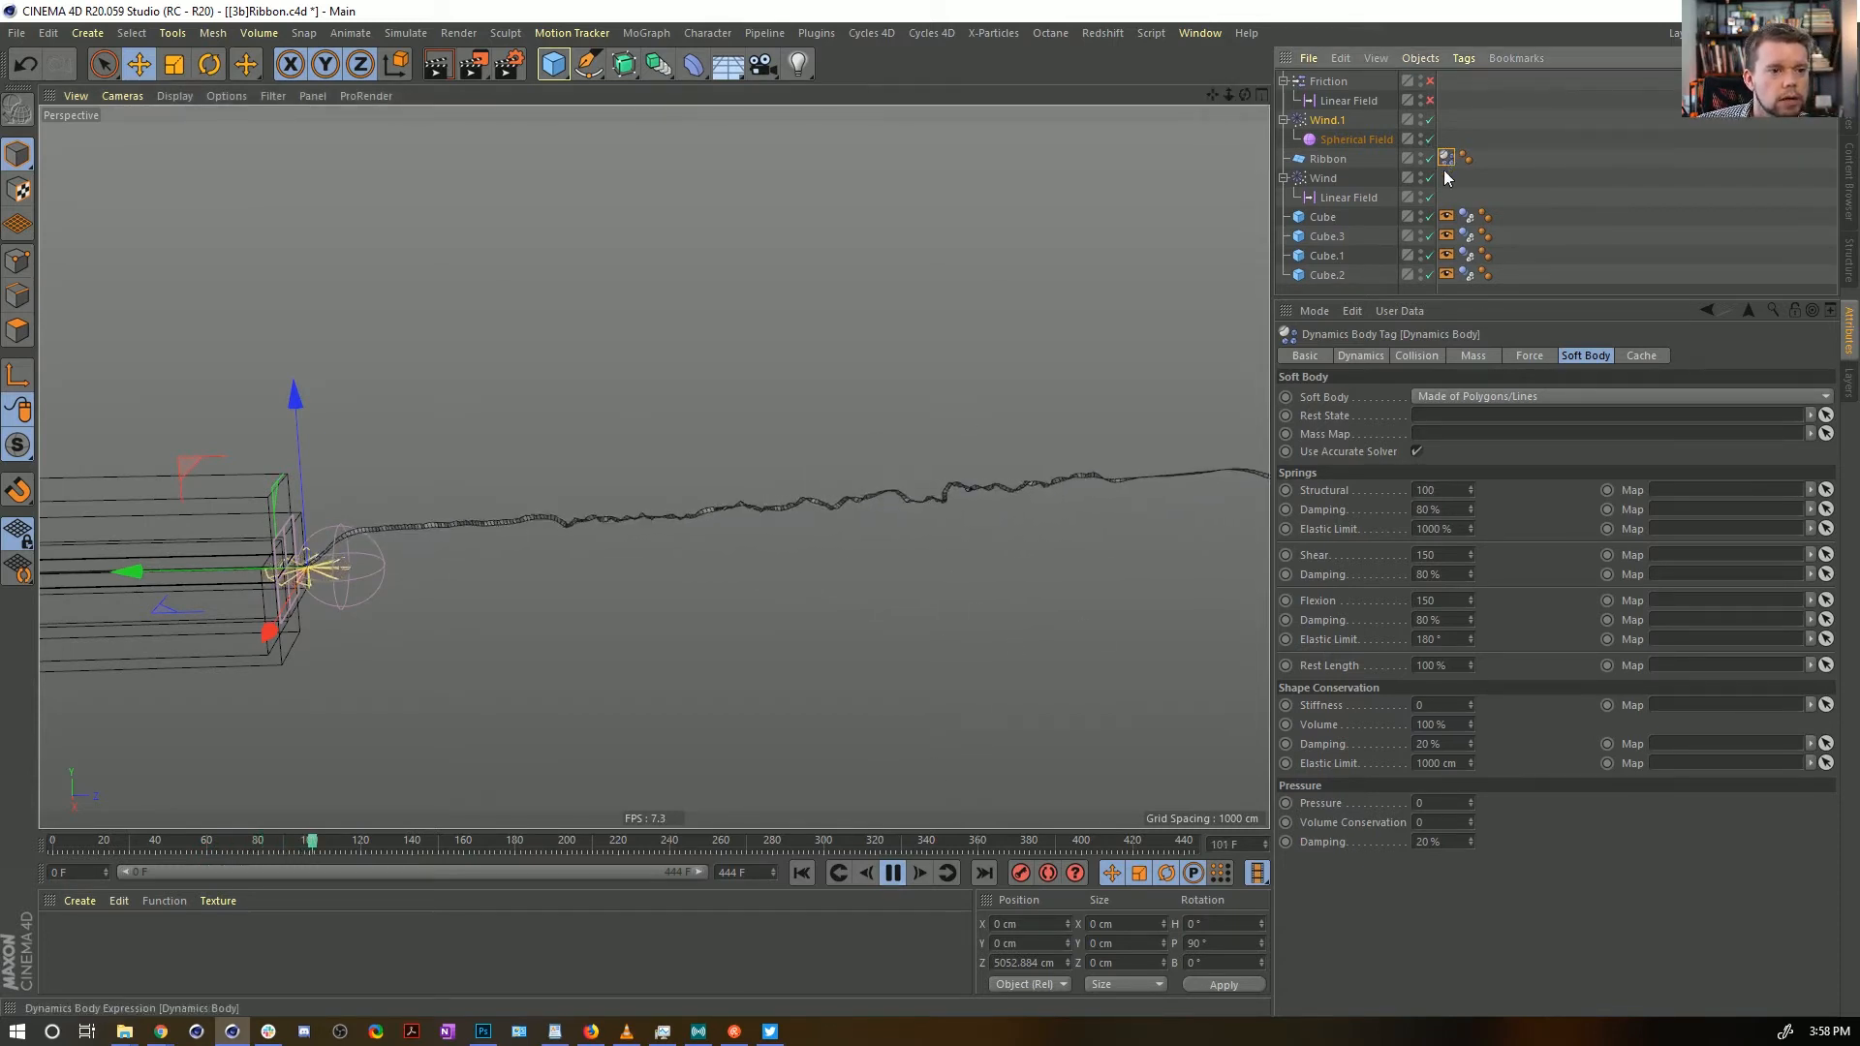
pyautogui.click(1473, 355)
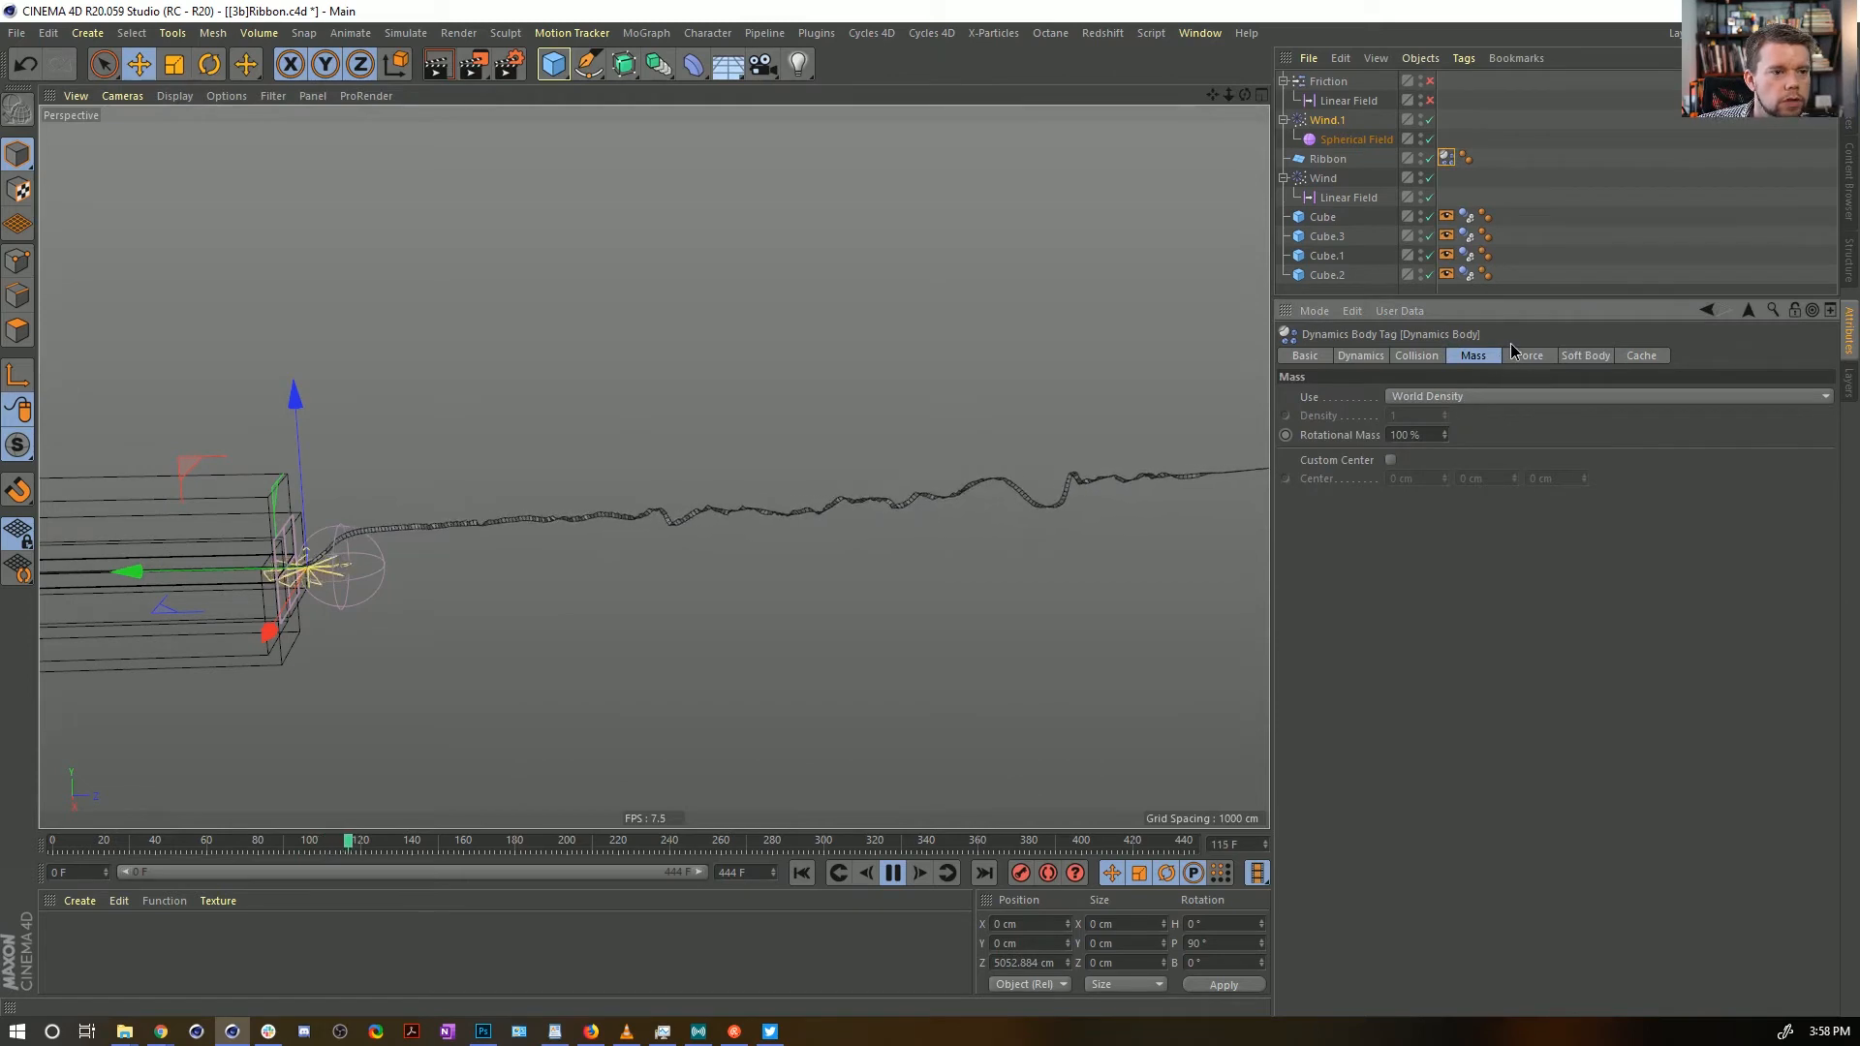
pyautogui.click(1521, 355)
pyautogui.click(1430, 358)
pyautogui.click(1528, 355)
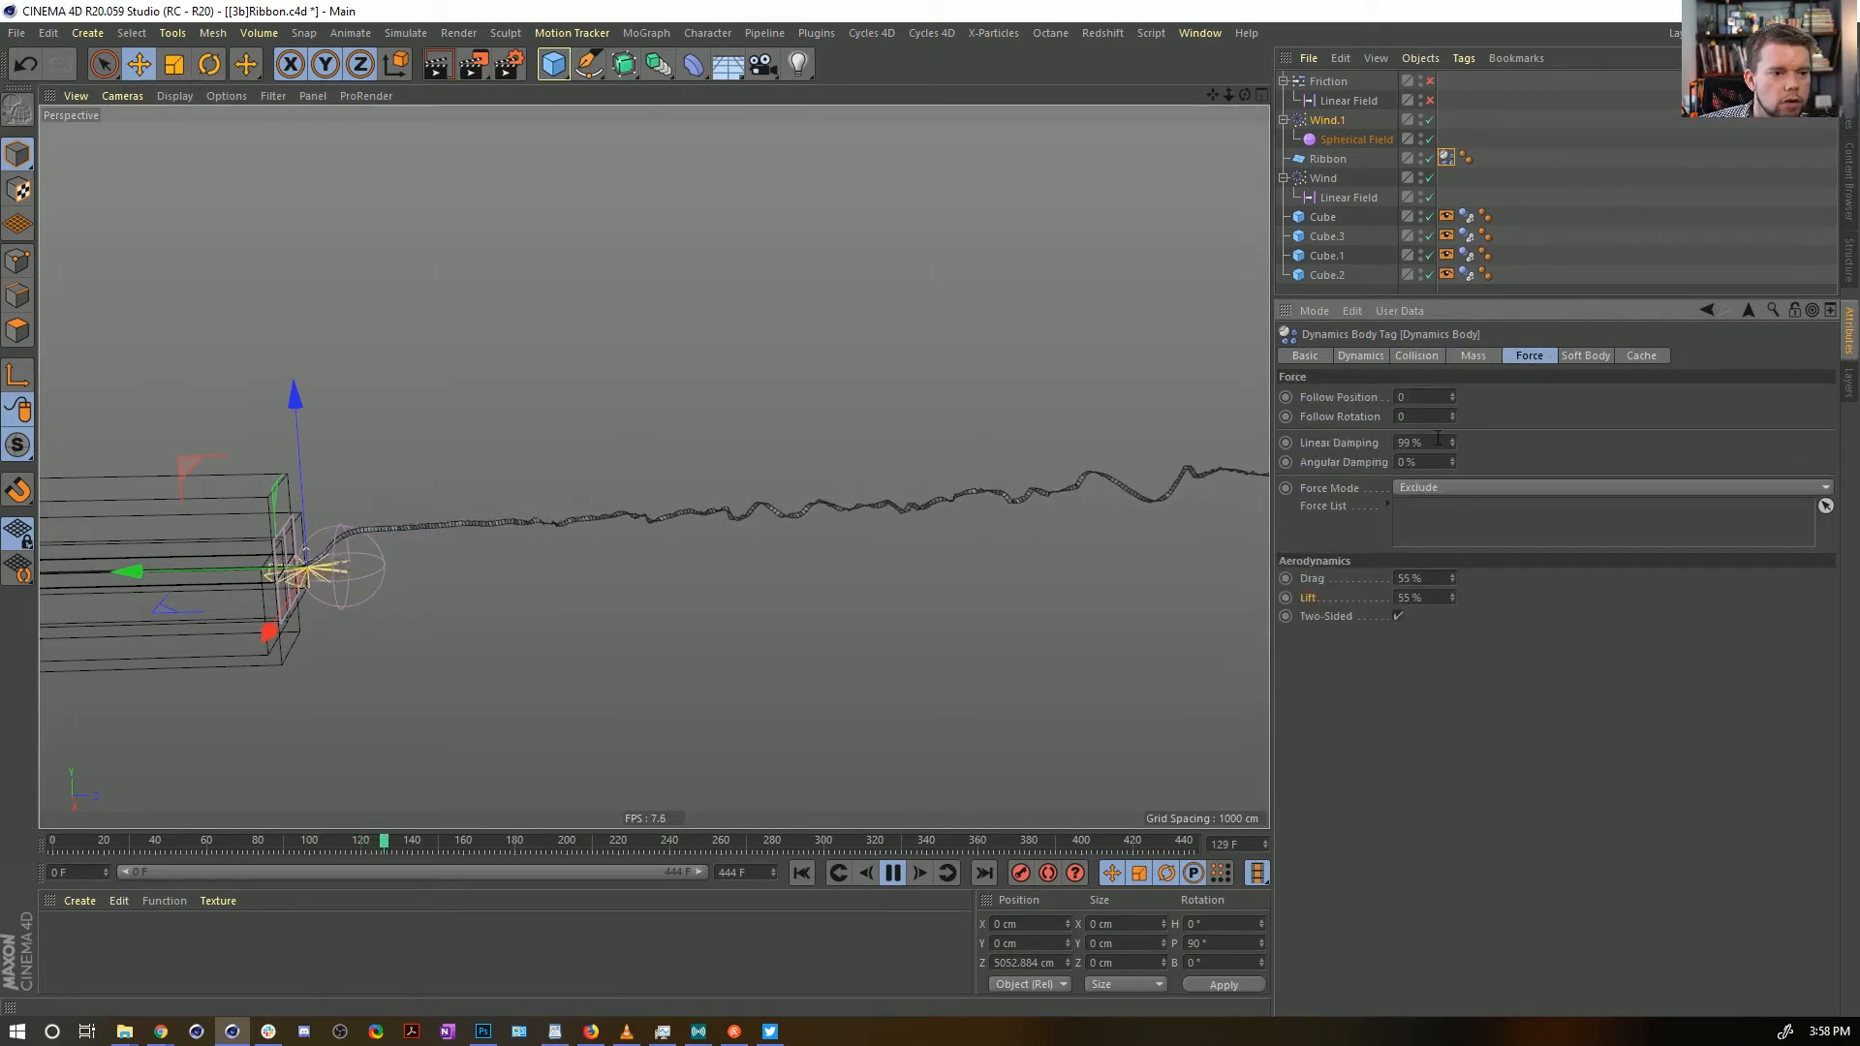
pyautogui.doubleClick(1408, 444)
pyautogui.write('99.9')
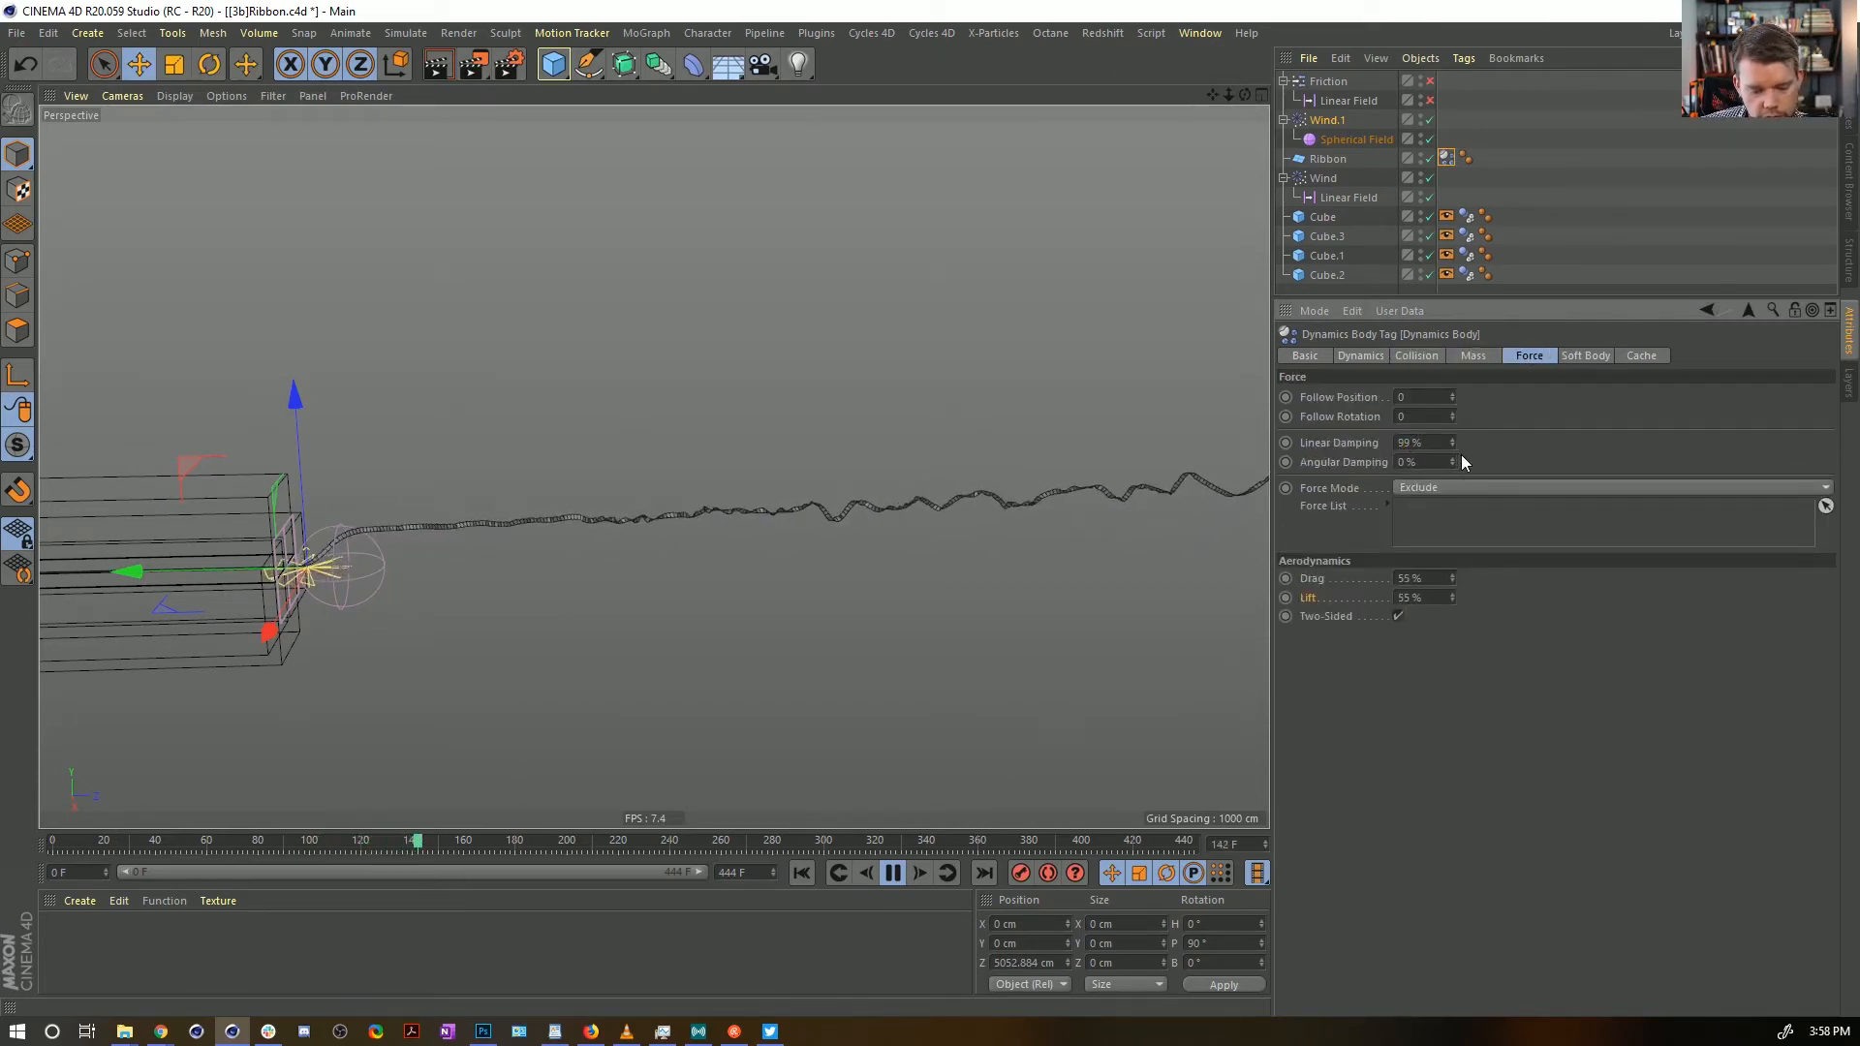
pyautogui.press('Return')
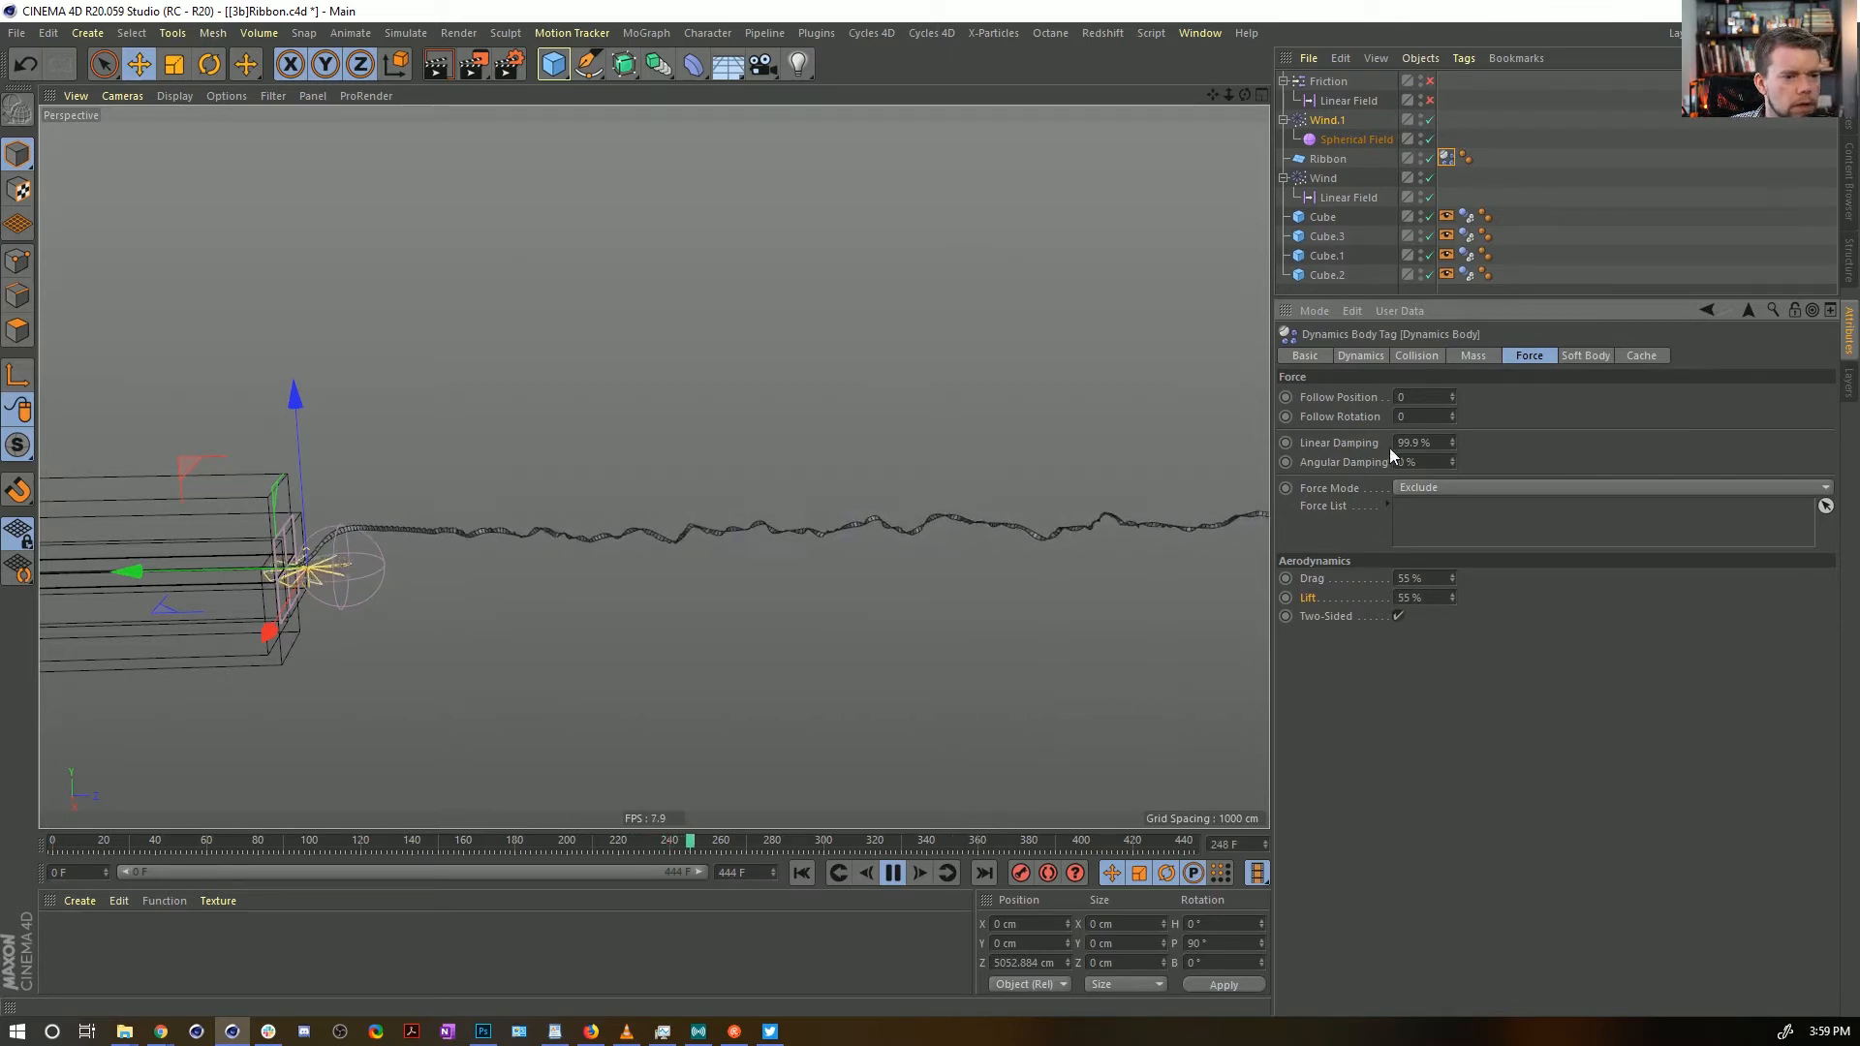
# Set the Ribbon's Linear Damping to 0%, enable Friction with its Linear Field, and replay the simulation from the start
pyautogui.moveTo(1437, 444); pyautogui.dragTo(1356, 441)
pyautogui.write('0')
pyautogui.press('Return')
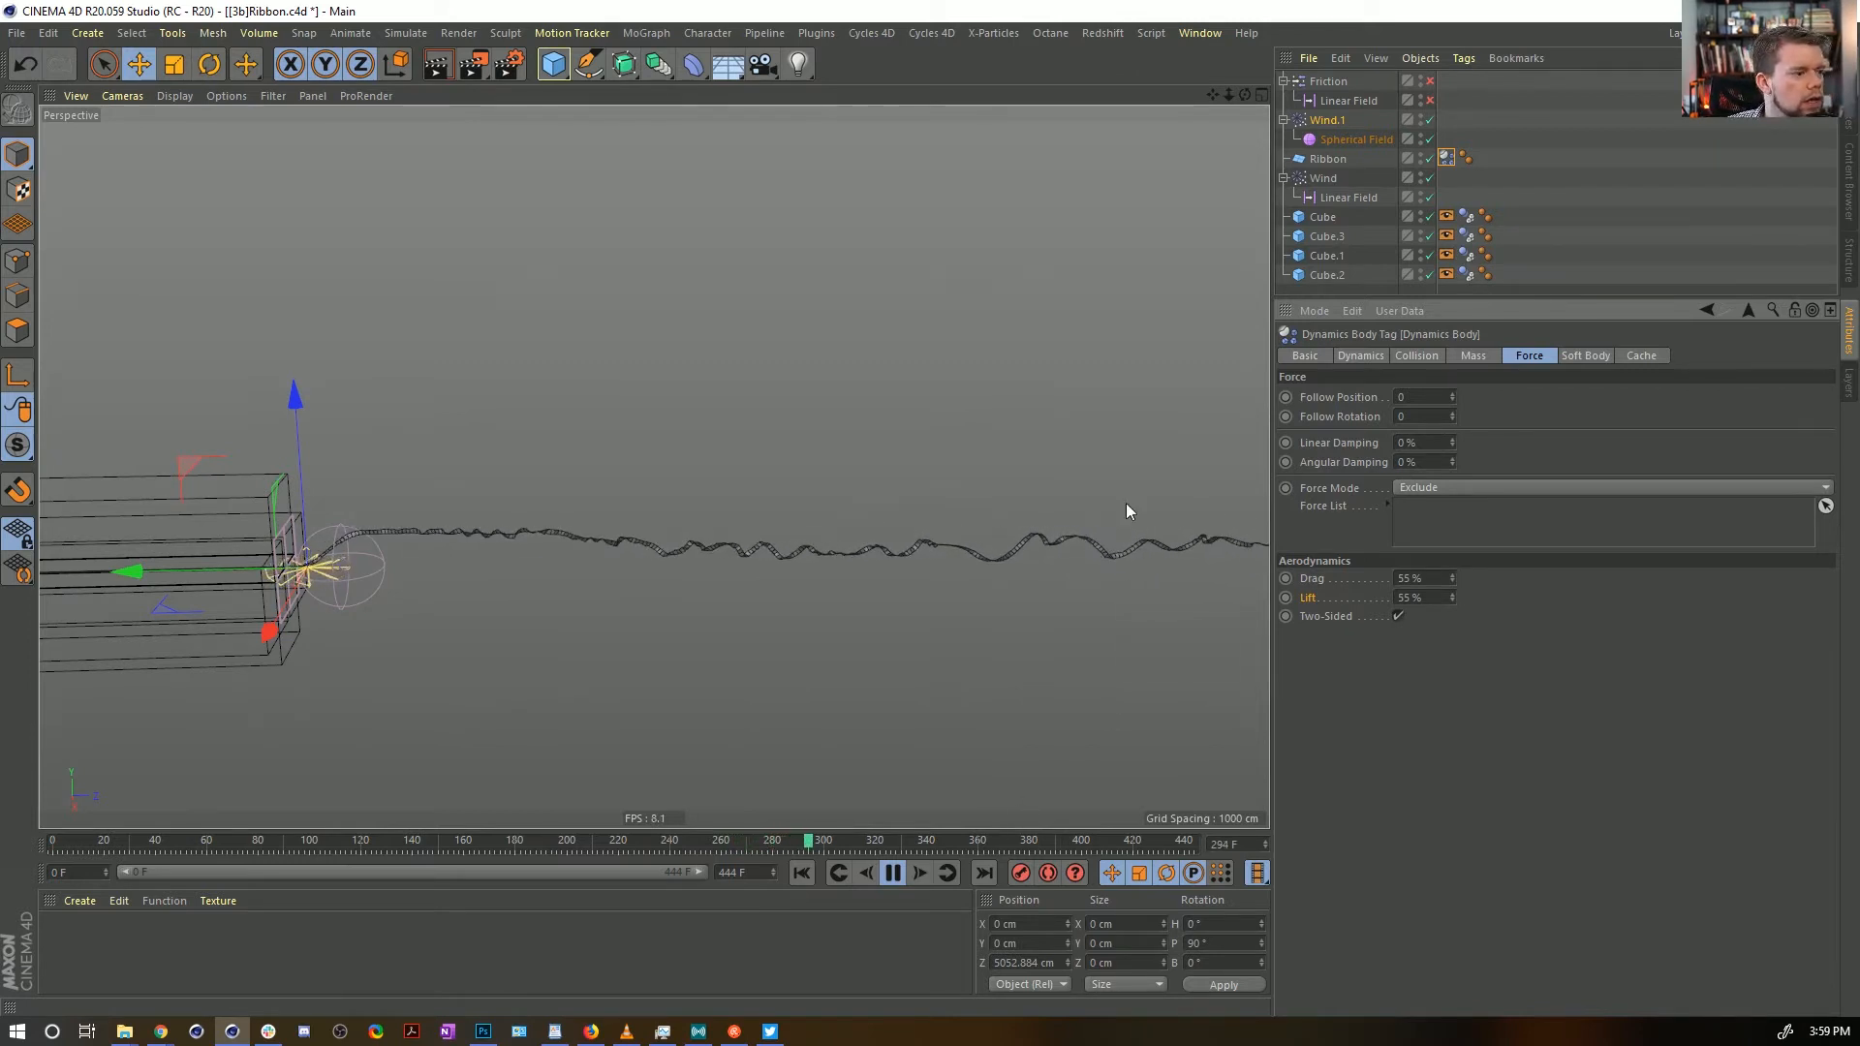
pyautogui.click(1429, 100)
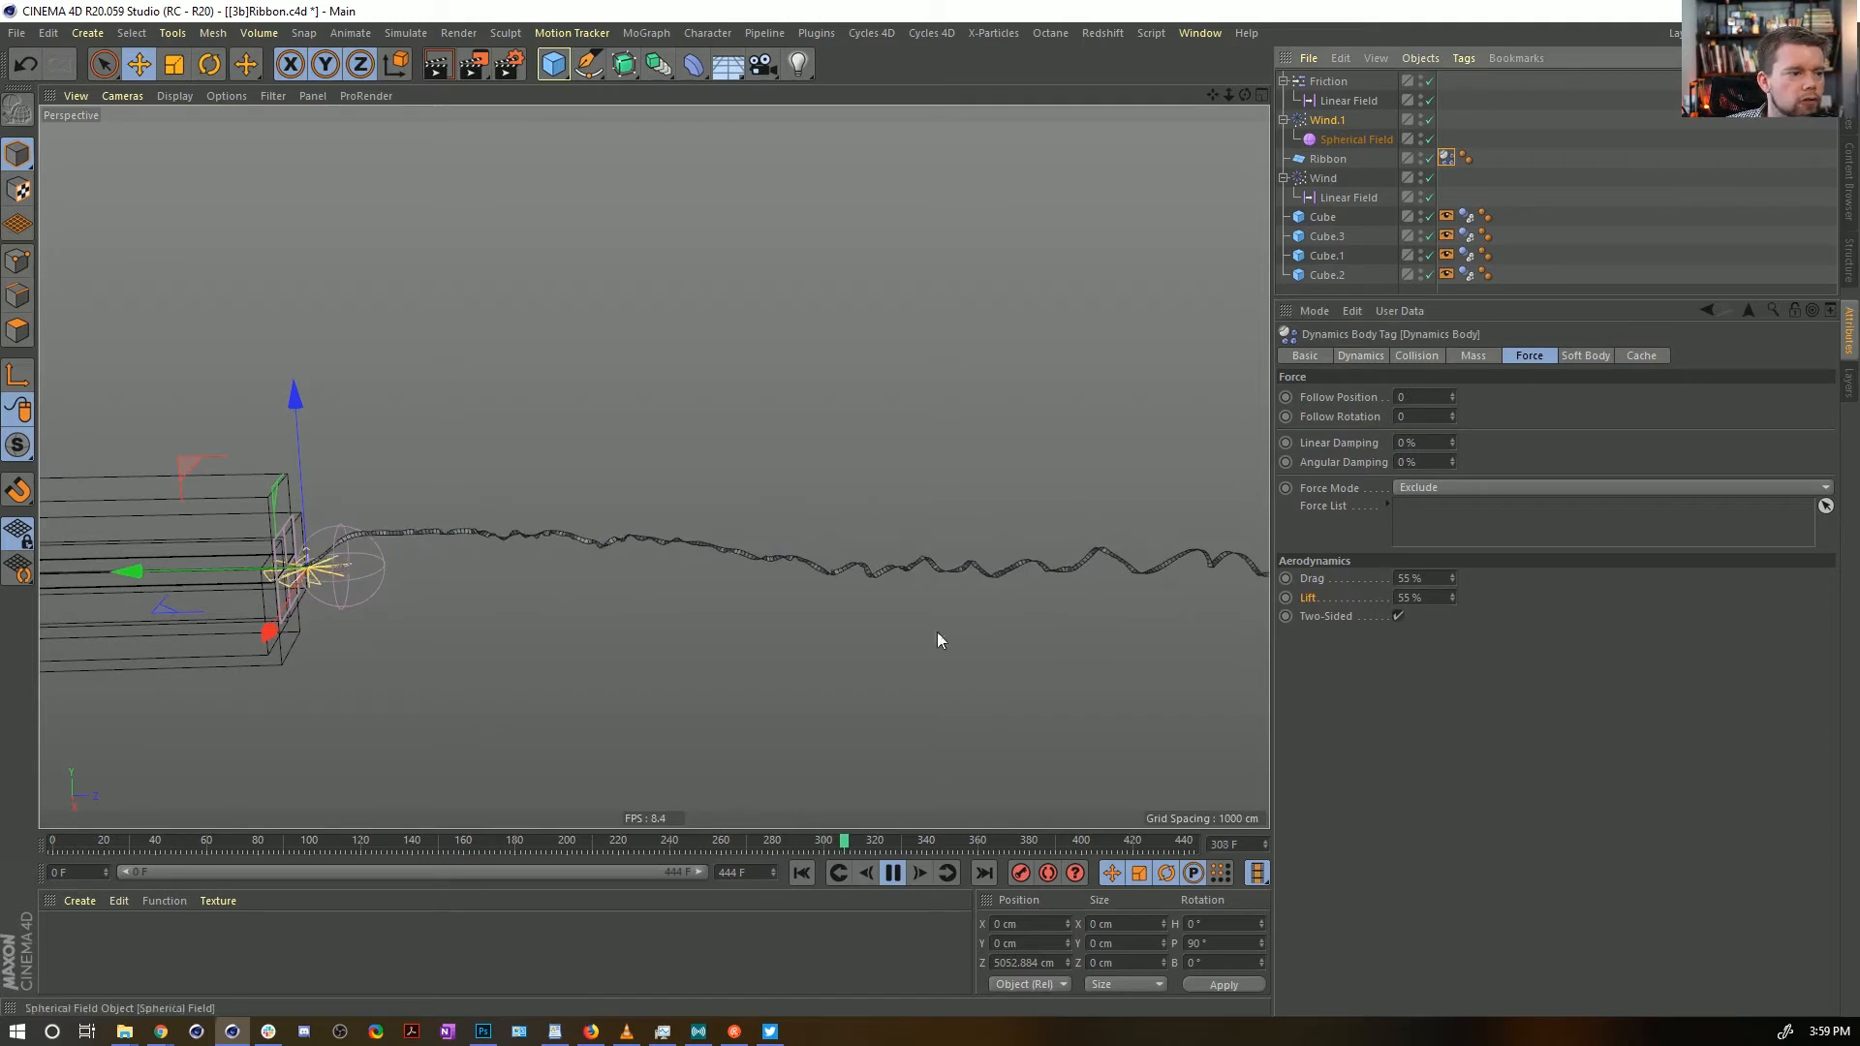
pyautogui.click(797, 873)
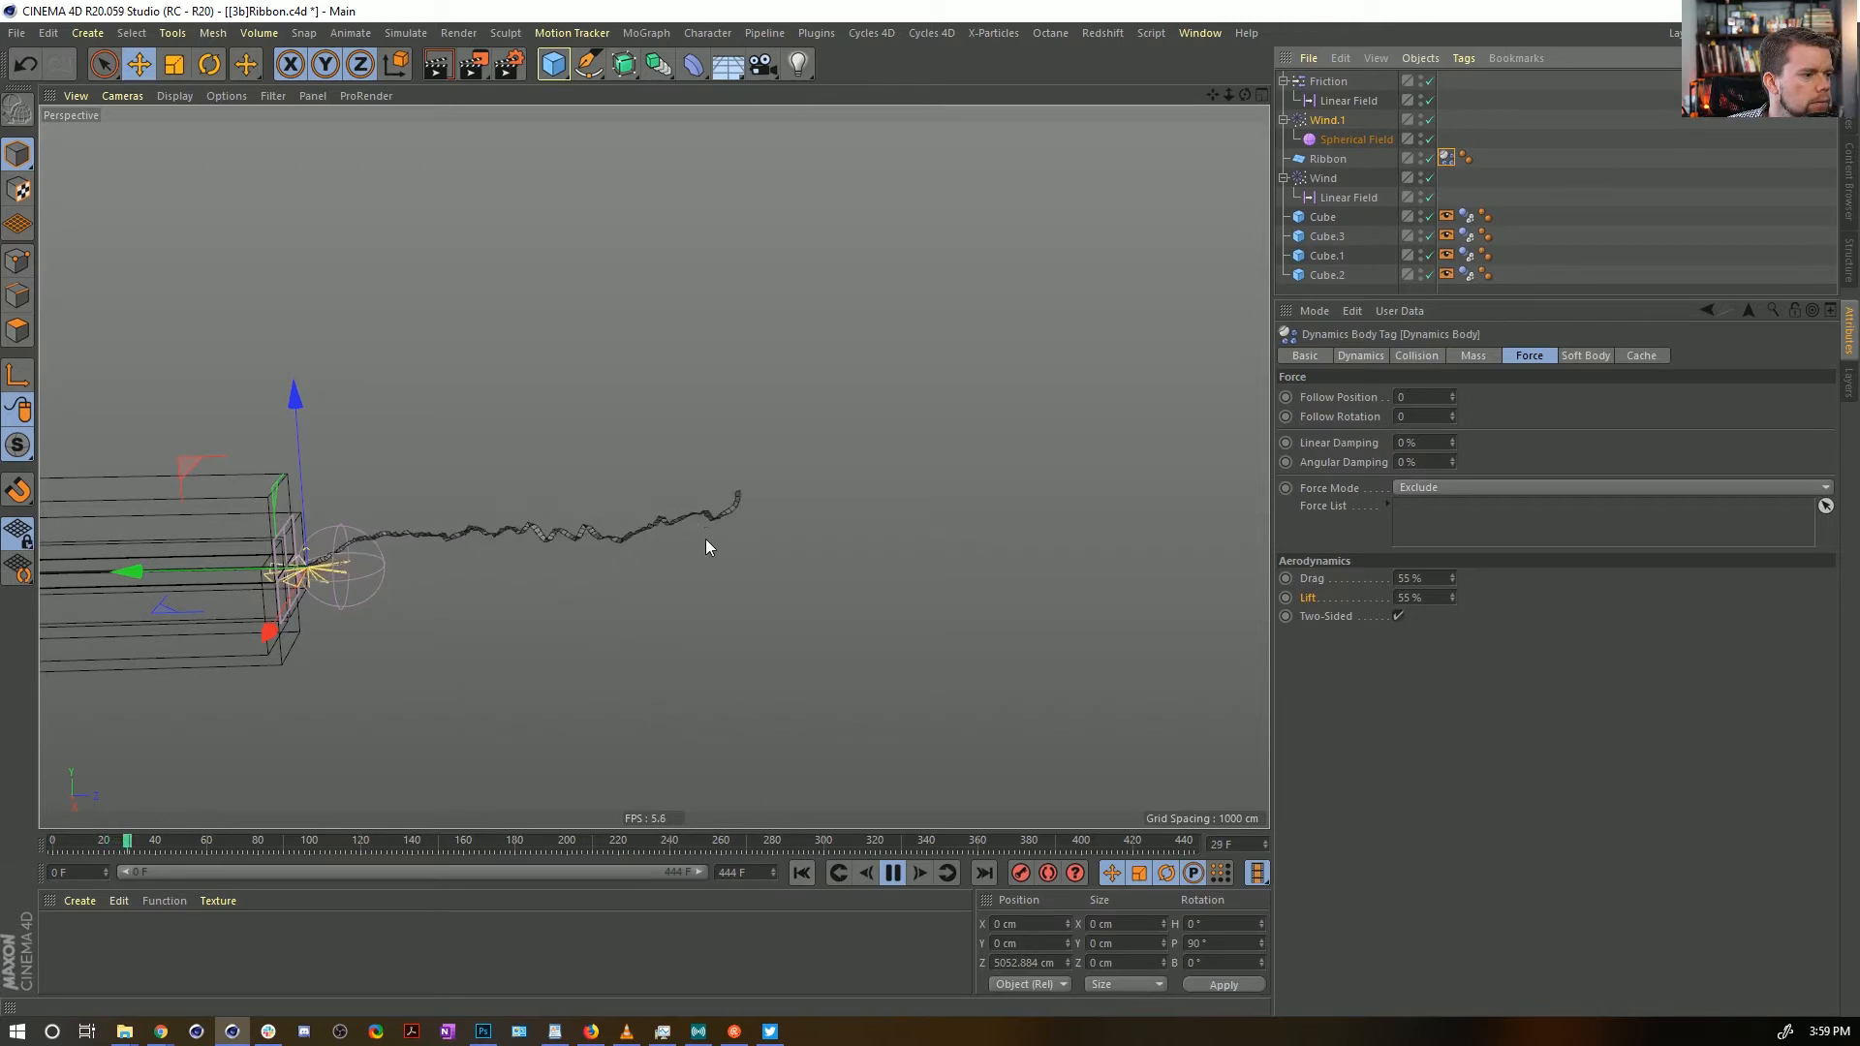
# Try raising the Friction object's Strength to 100 and then 1000 while the simulation plays
pyautogui.click(1339, 83)
pyautogui.click(1416, 395)
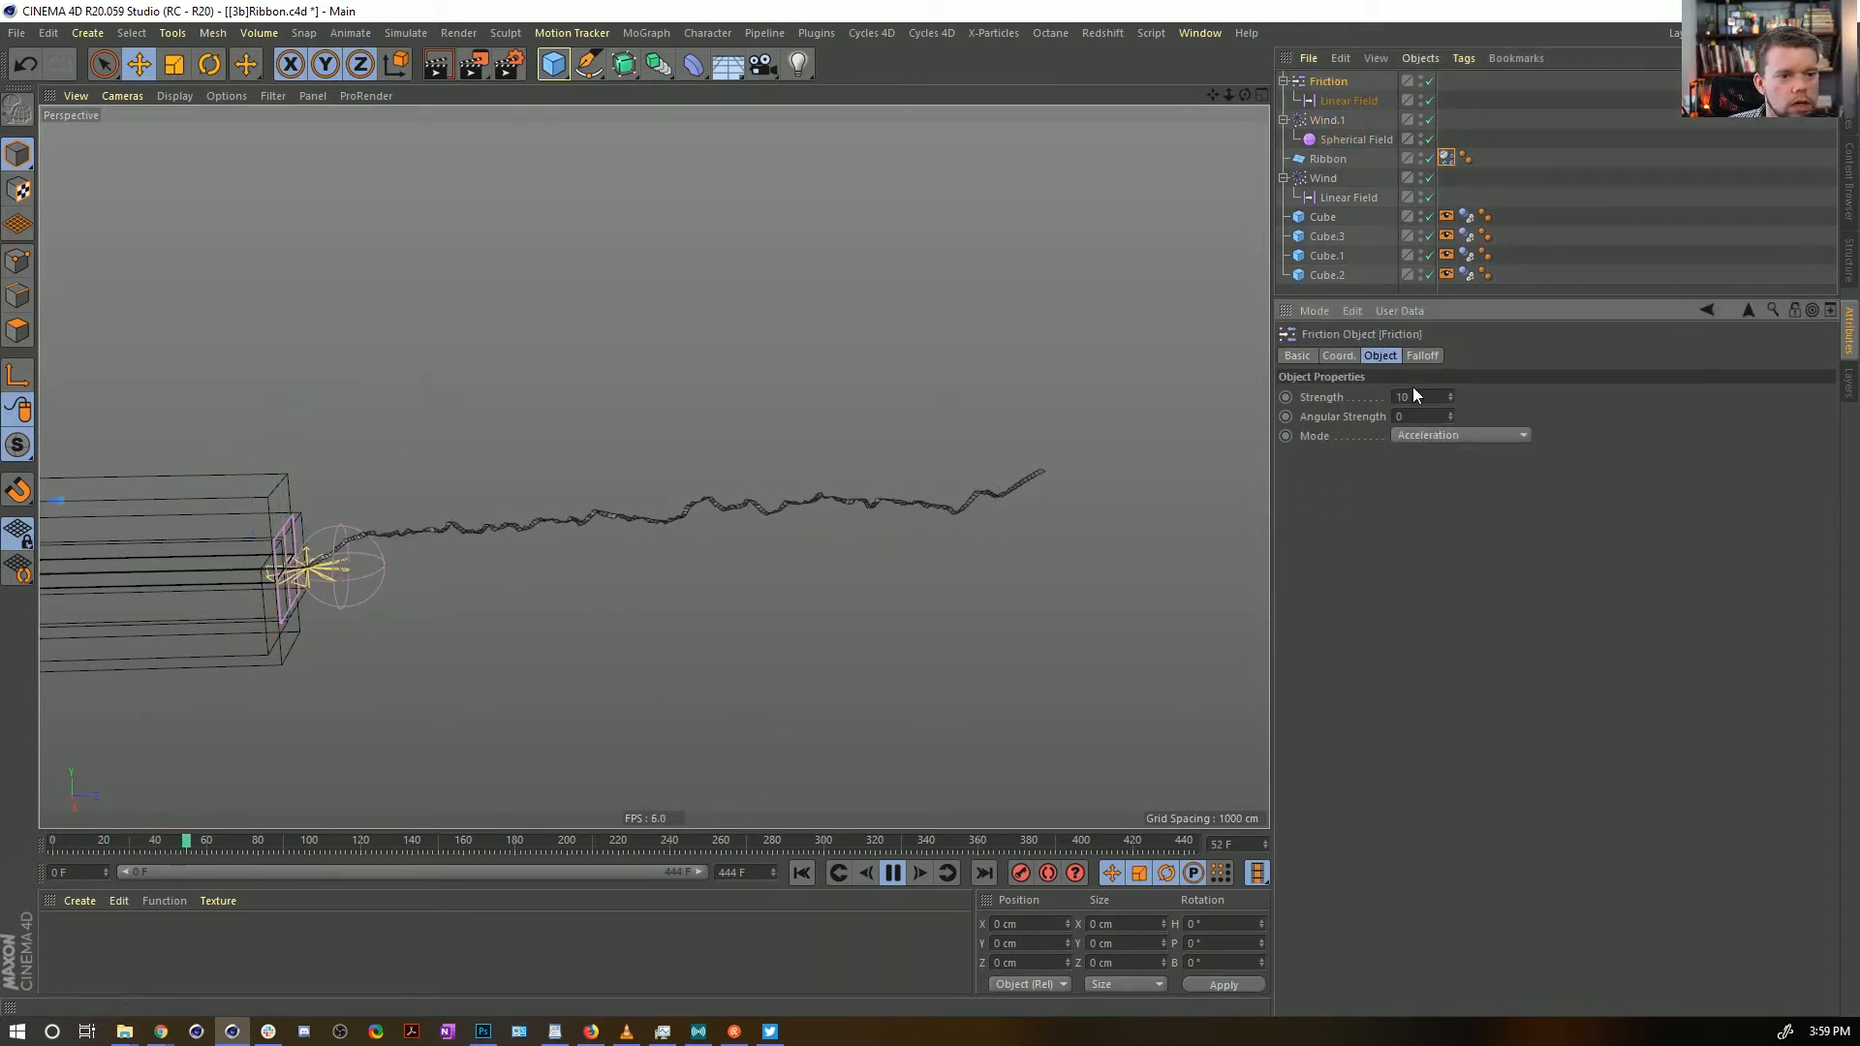
pyautogui.write('0')
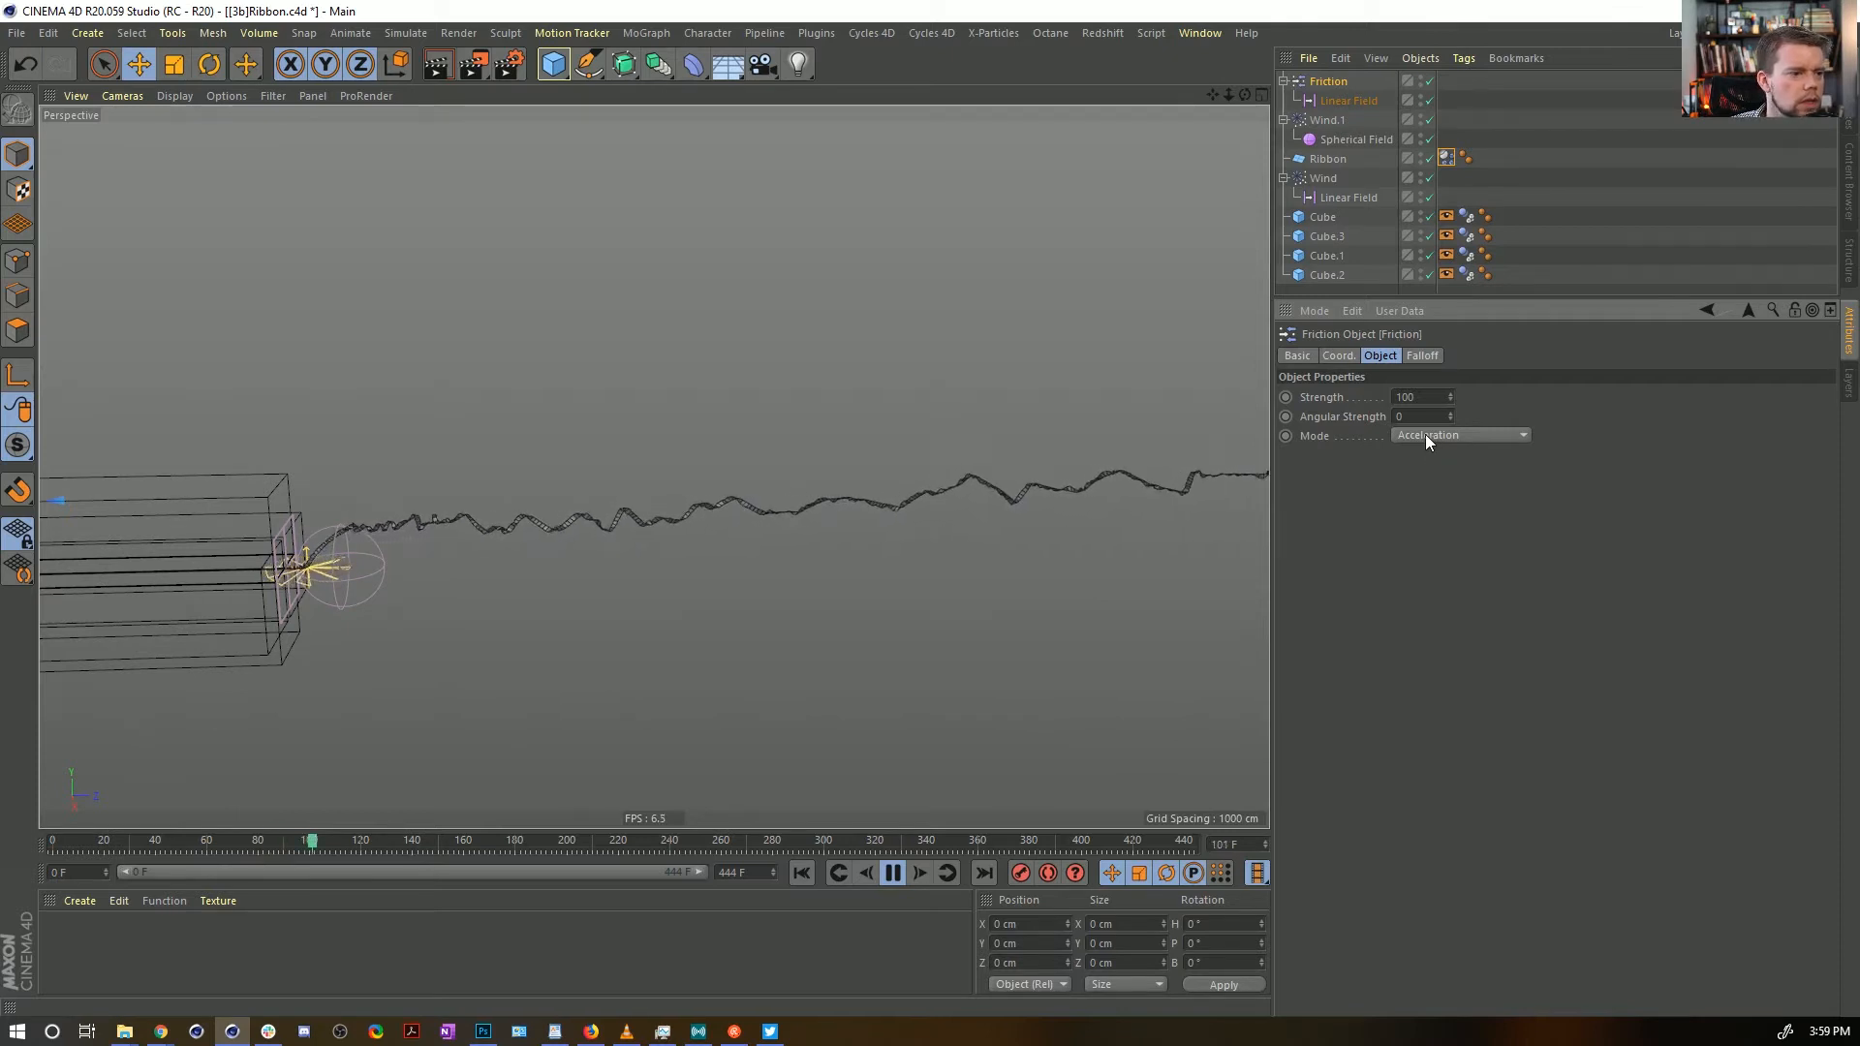
pyautogui.click(1417, 396)
pyautogui.write('0')
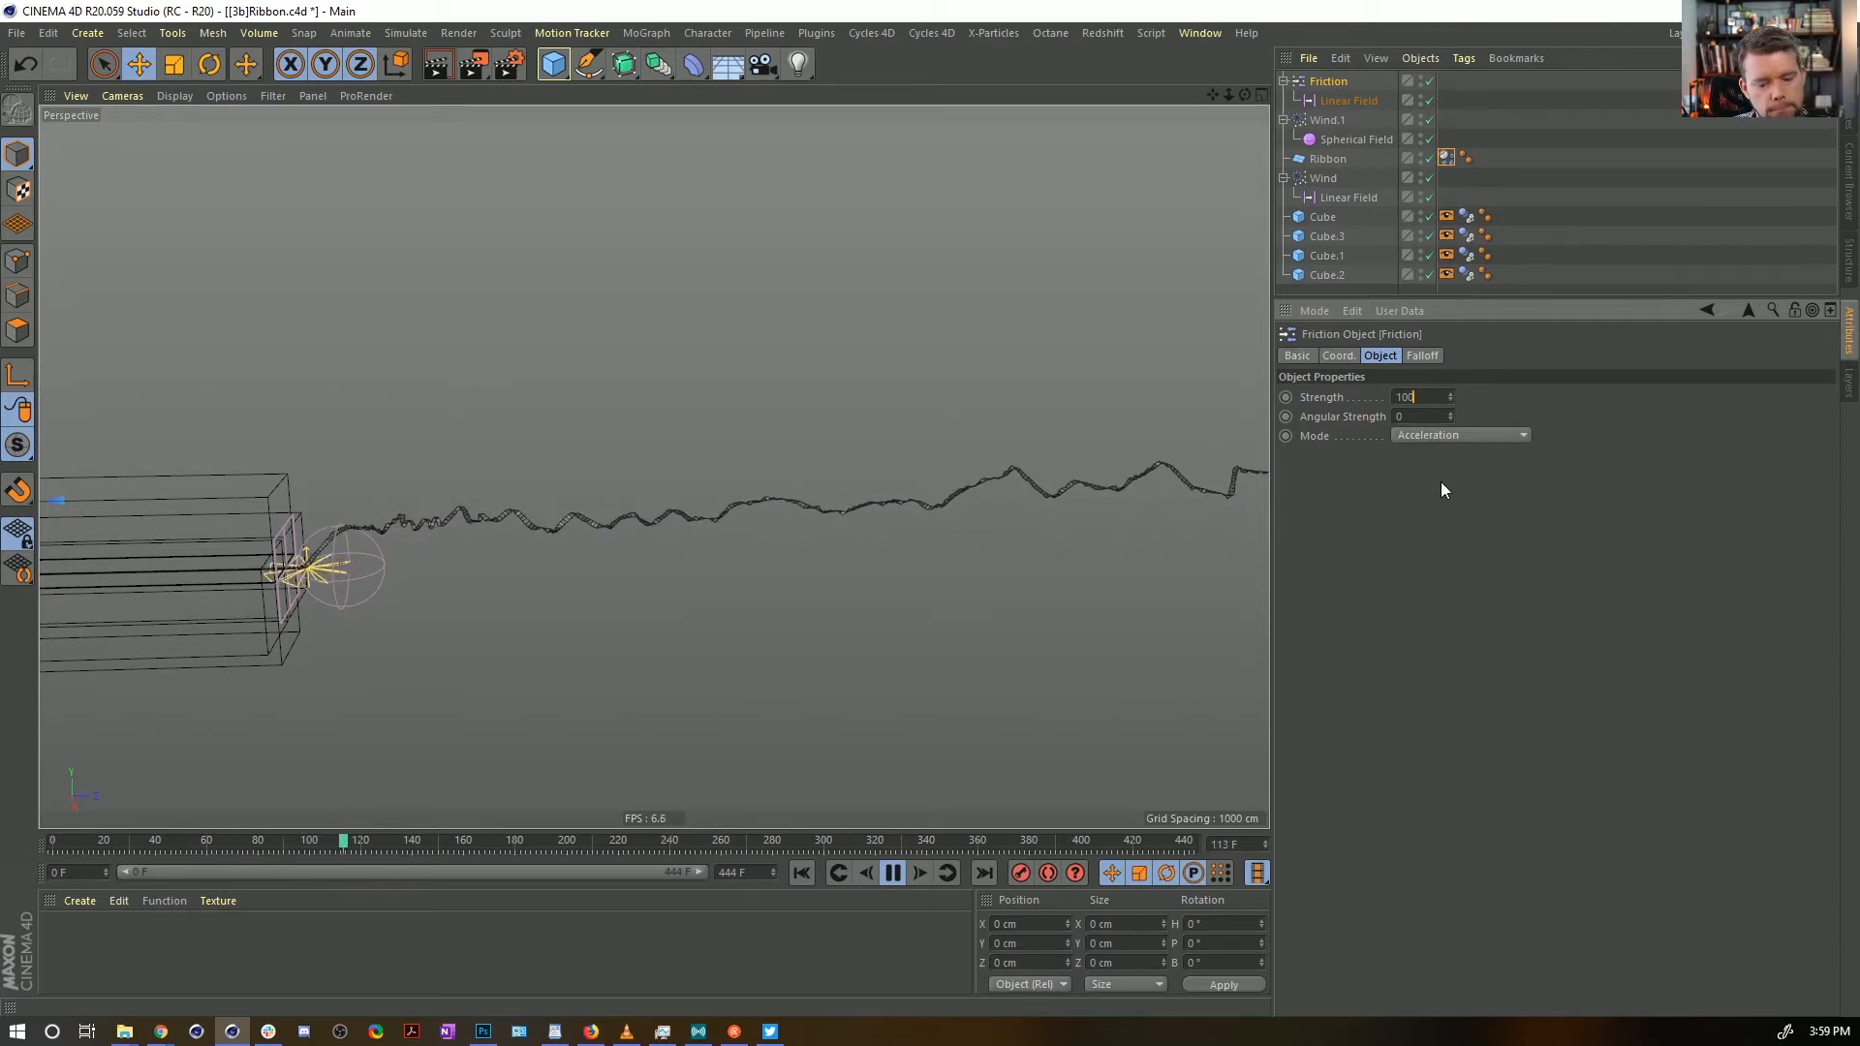
pyautogui.press('Return')
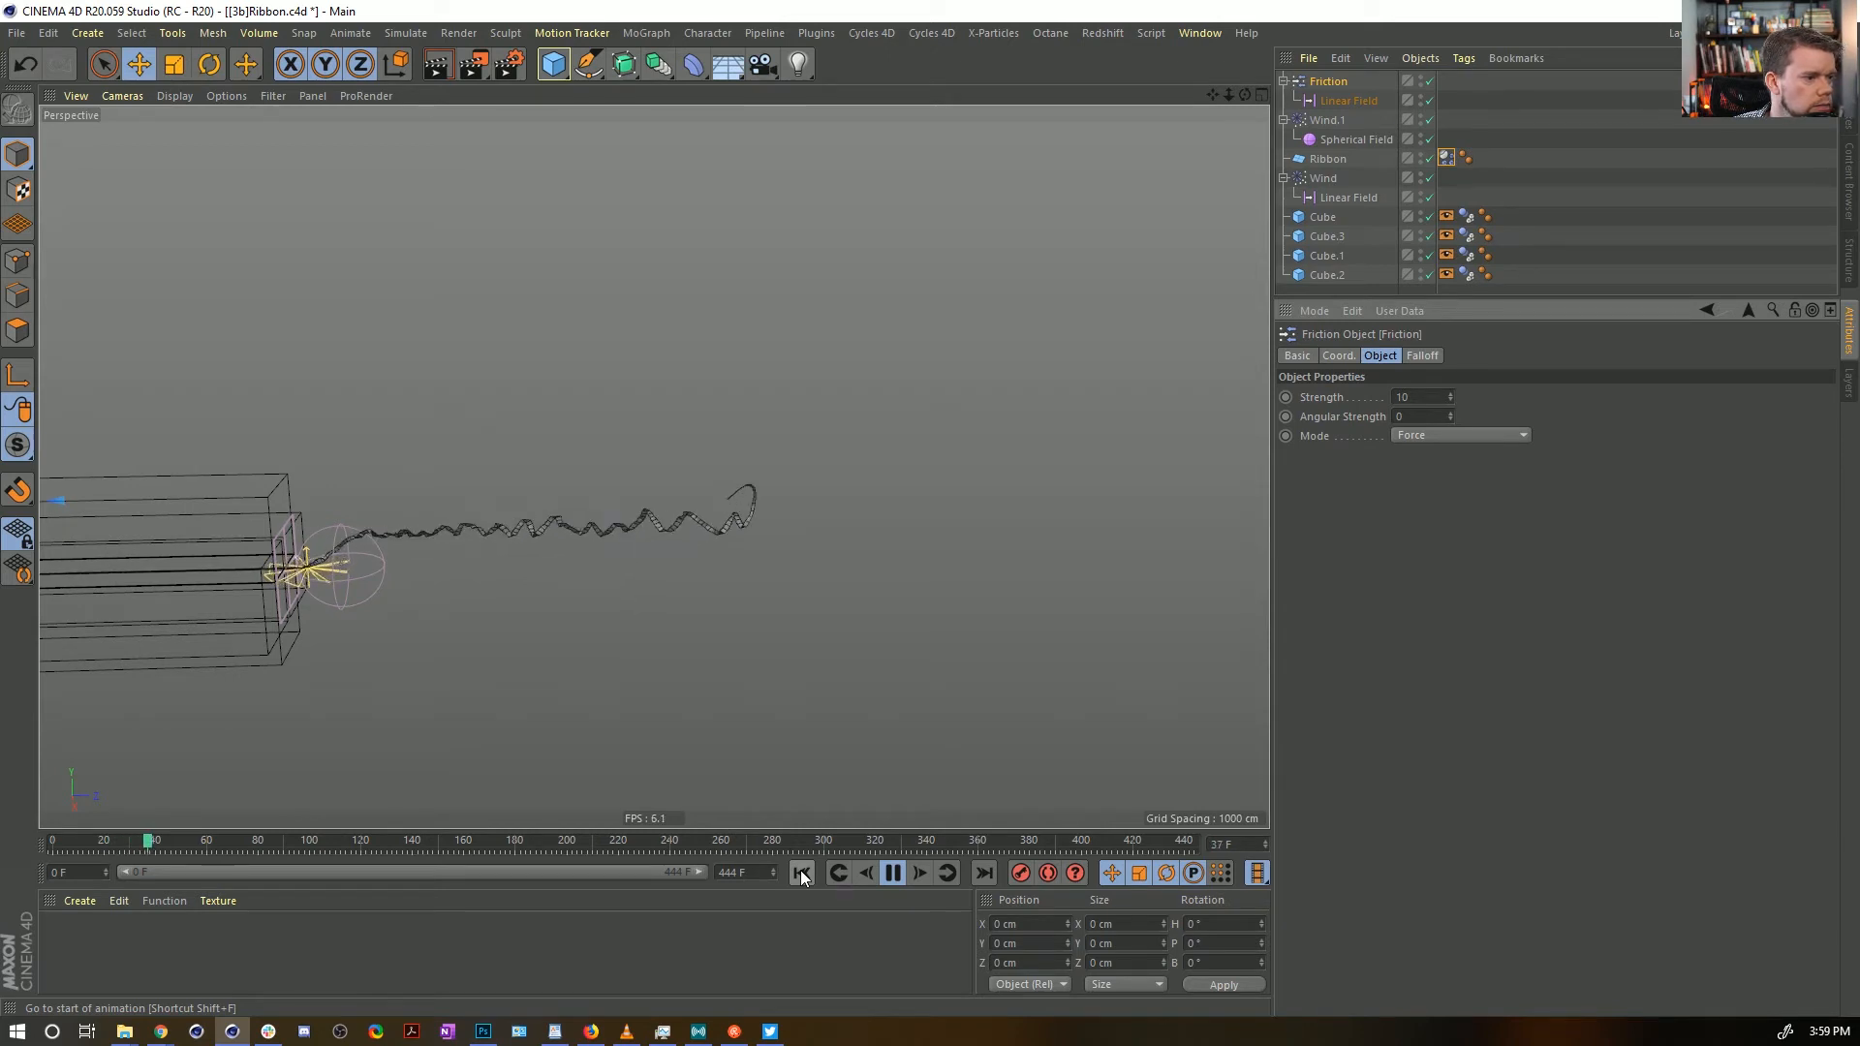
# Replay the simulation from the start with Friction in Force mode, and pause it
pyautogui.click(894, 872)
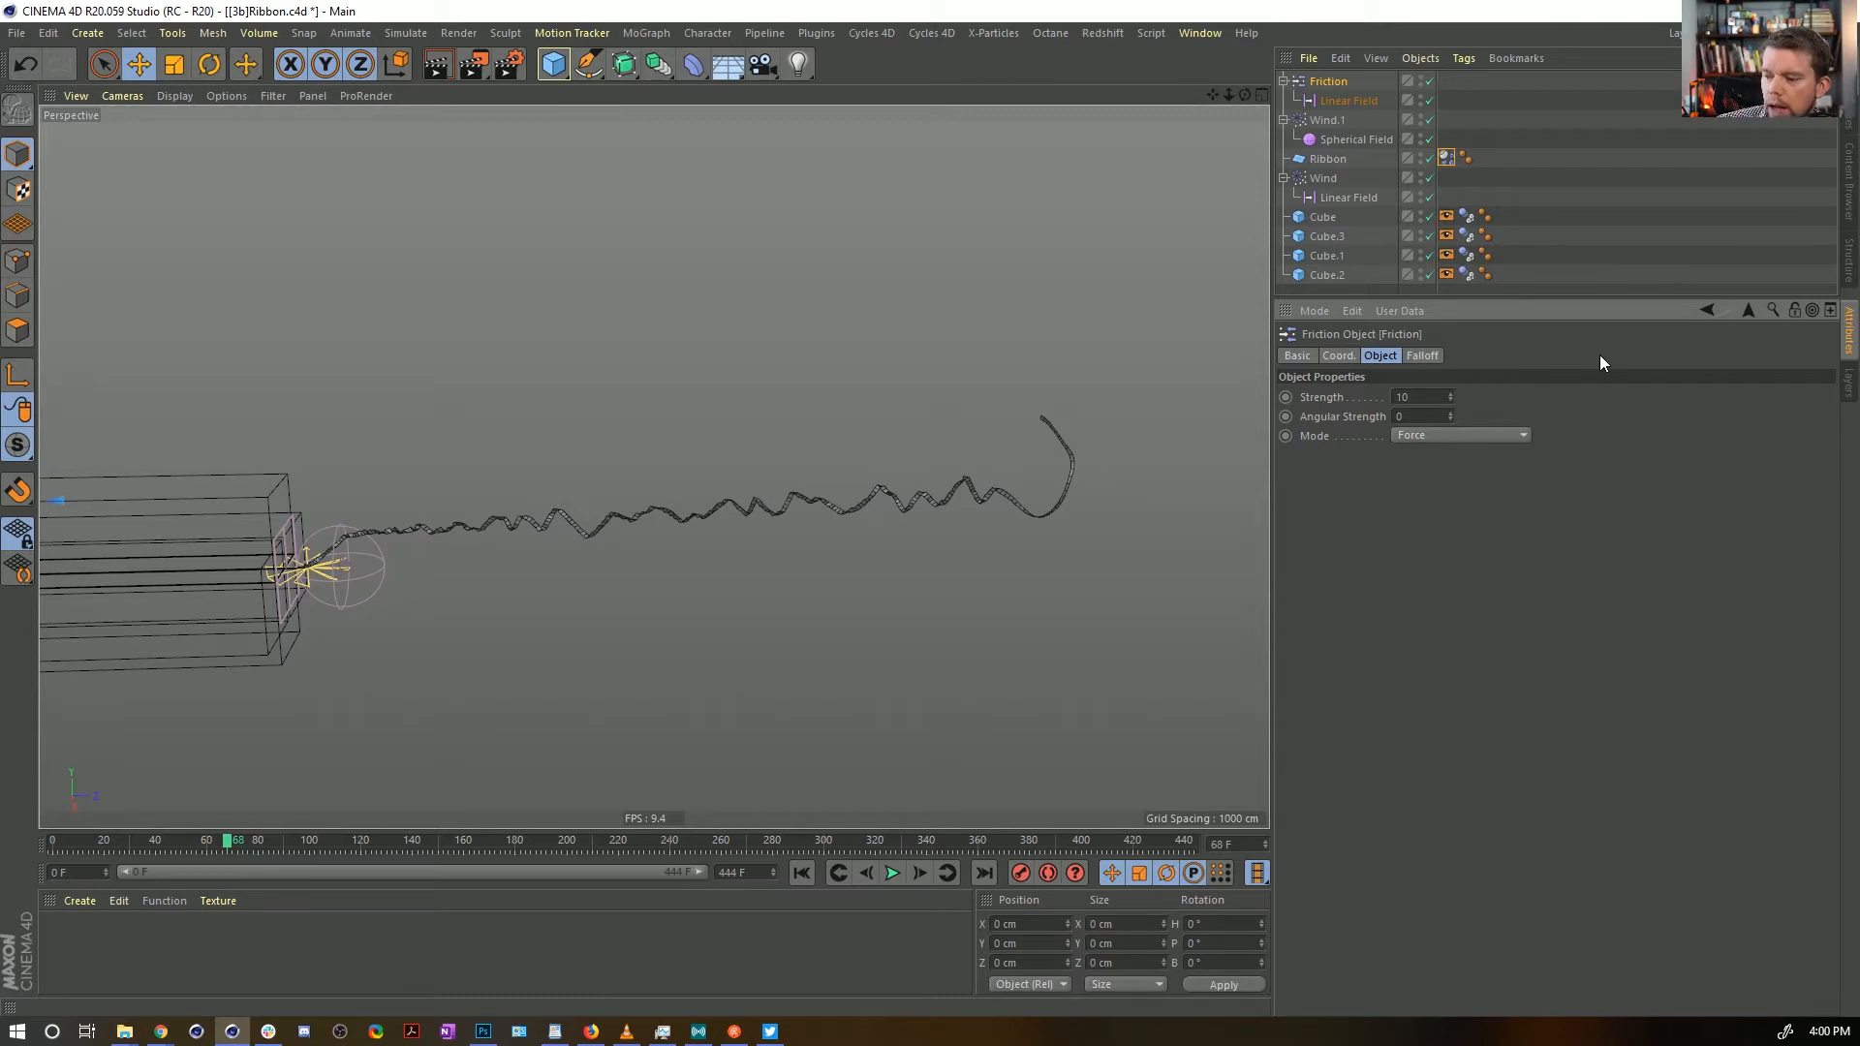
pyautogui.click(801, 874)
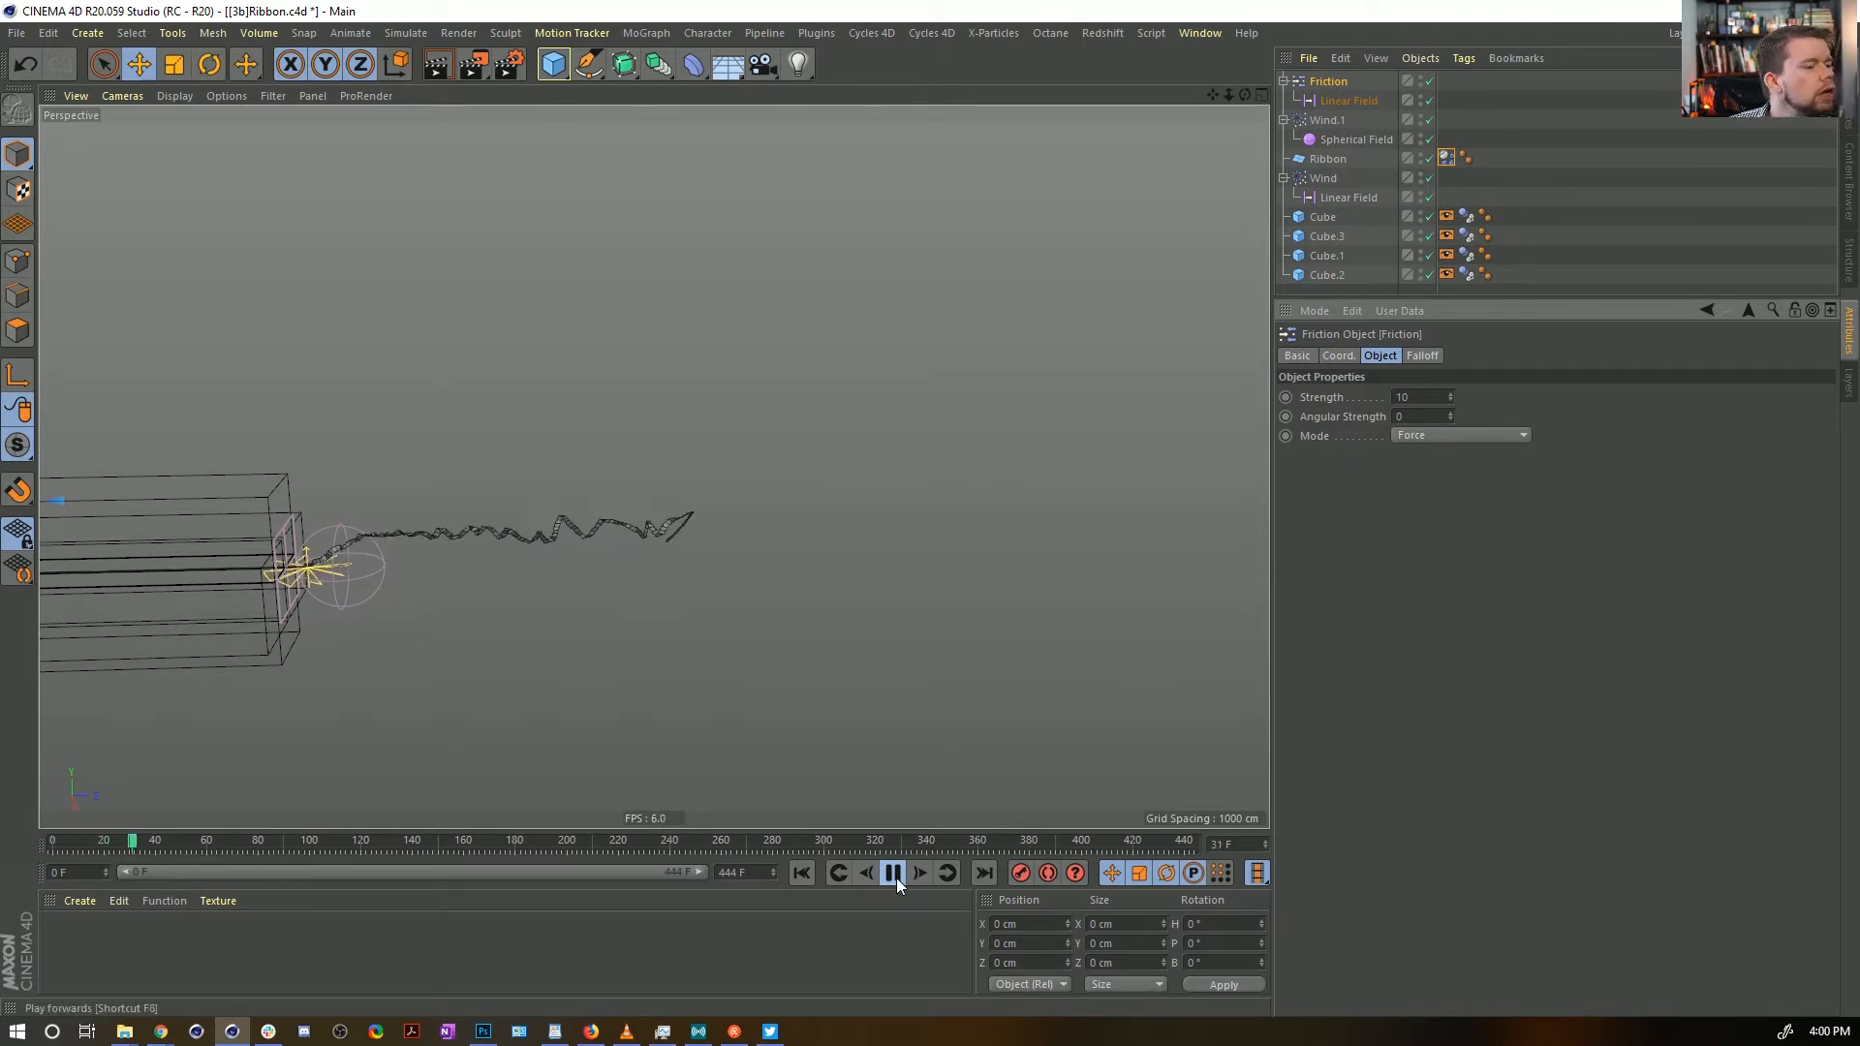
pyautogui.click(893, 874)
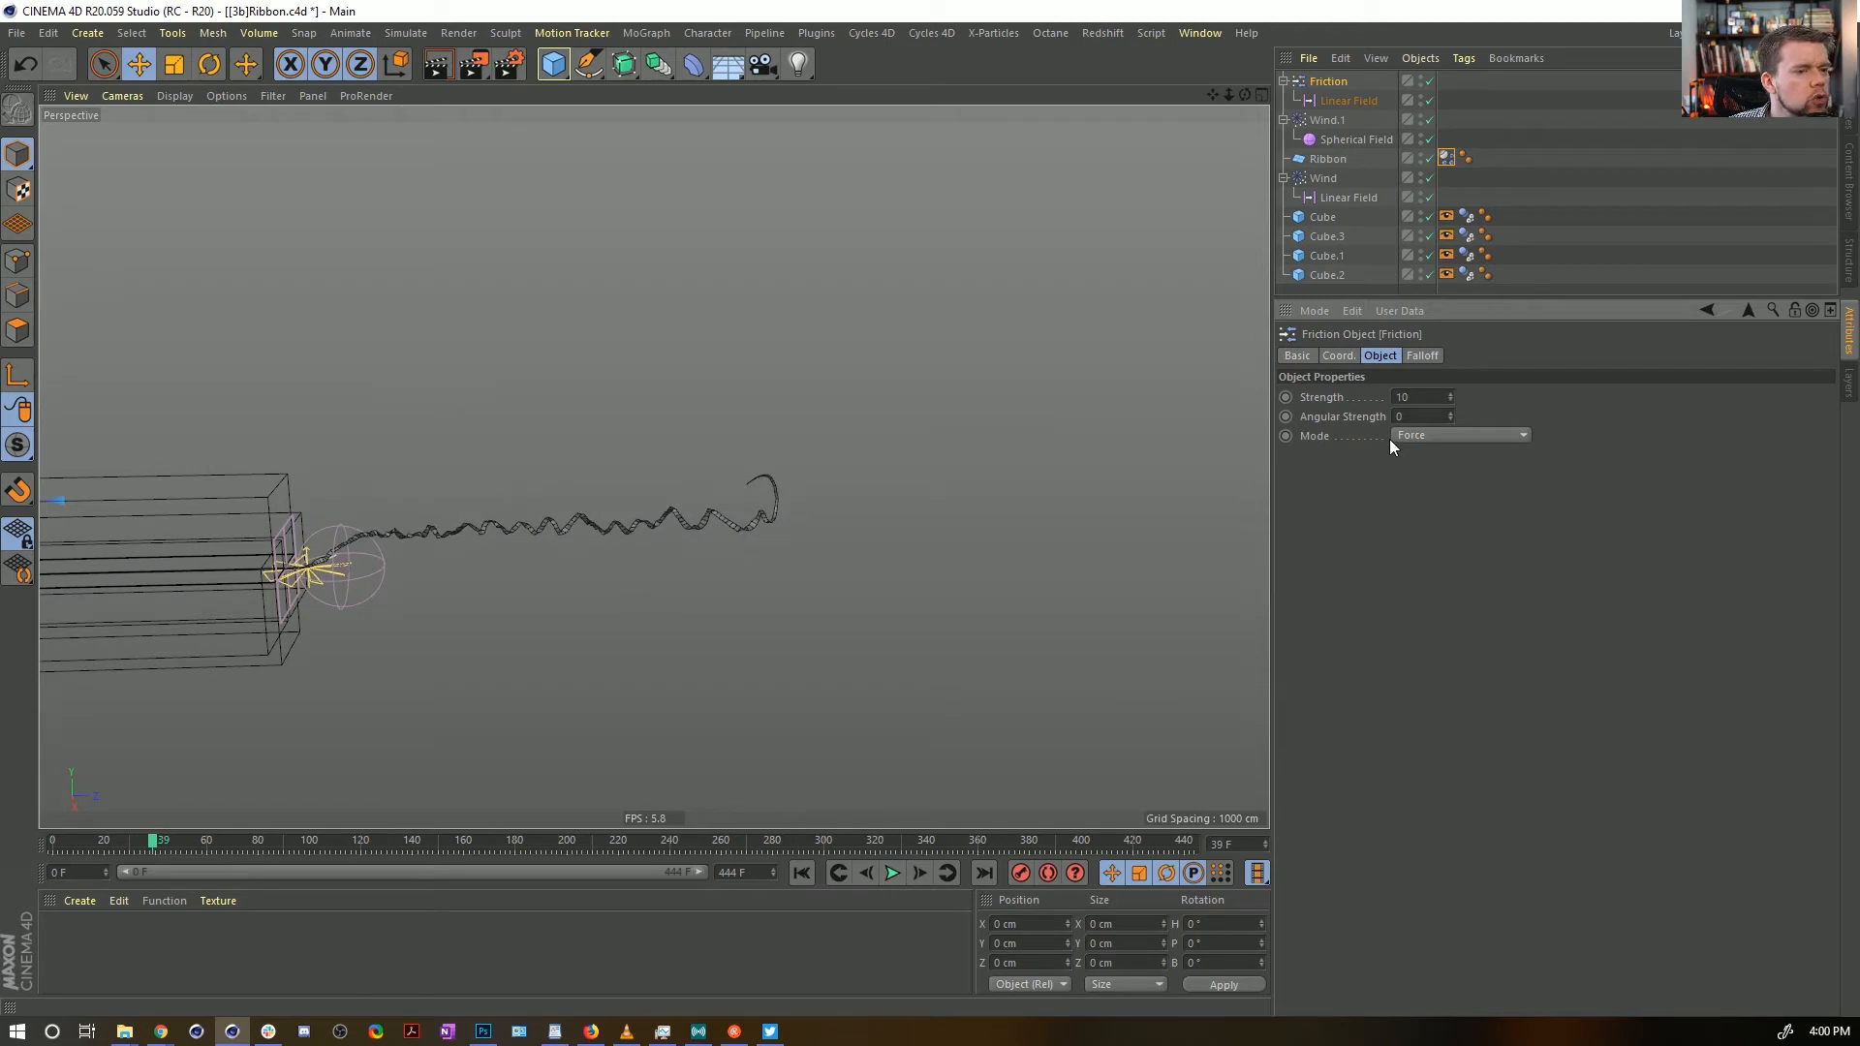
# Set the Friction object's Mode to Acceleration and disable Friction together with its Linear Field
pyautogui.click(1424, 436)
pyautogui.click(1434, 456)
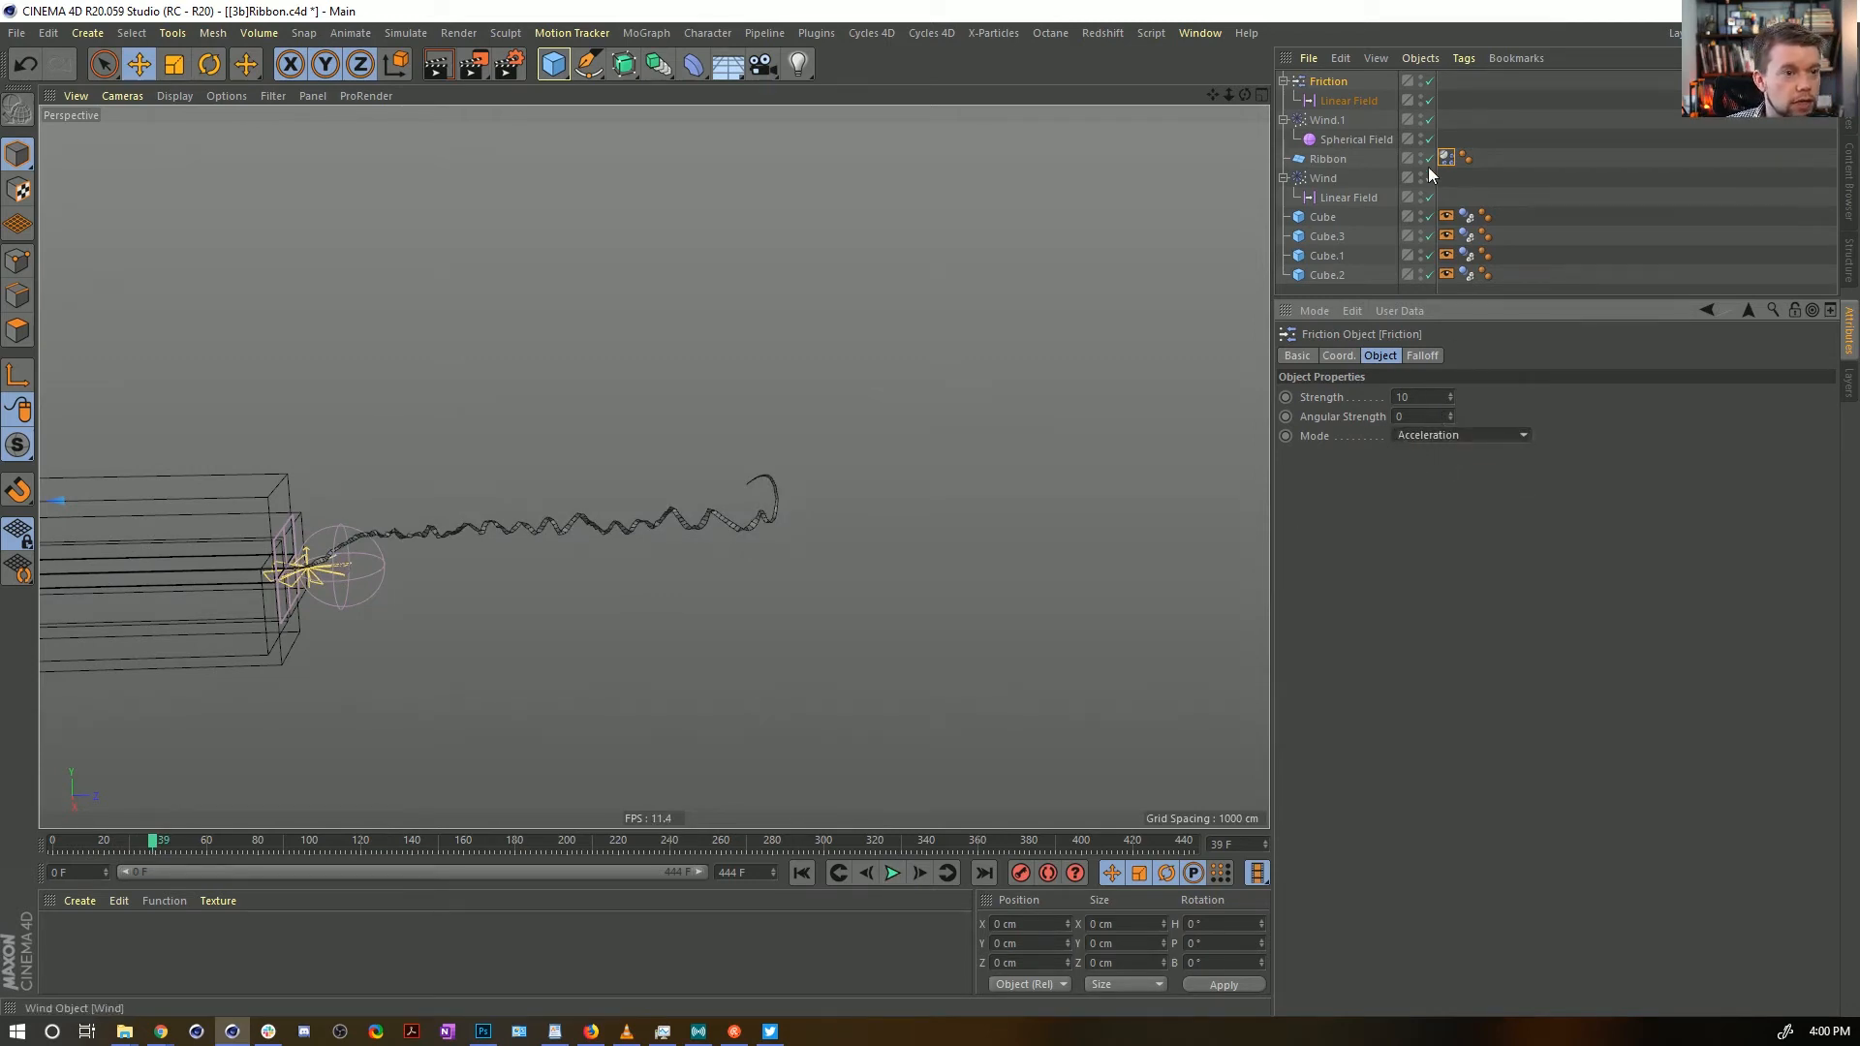
pyautogui.moveTo(1429, 101); pyautogui.dragTo(1442, 66)
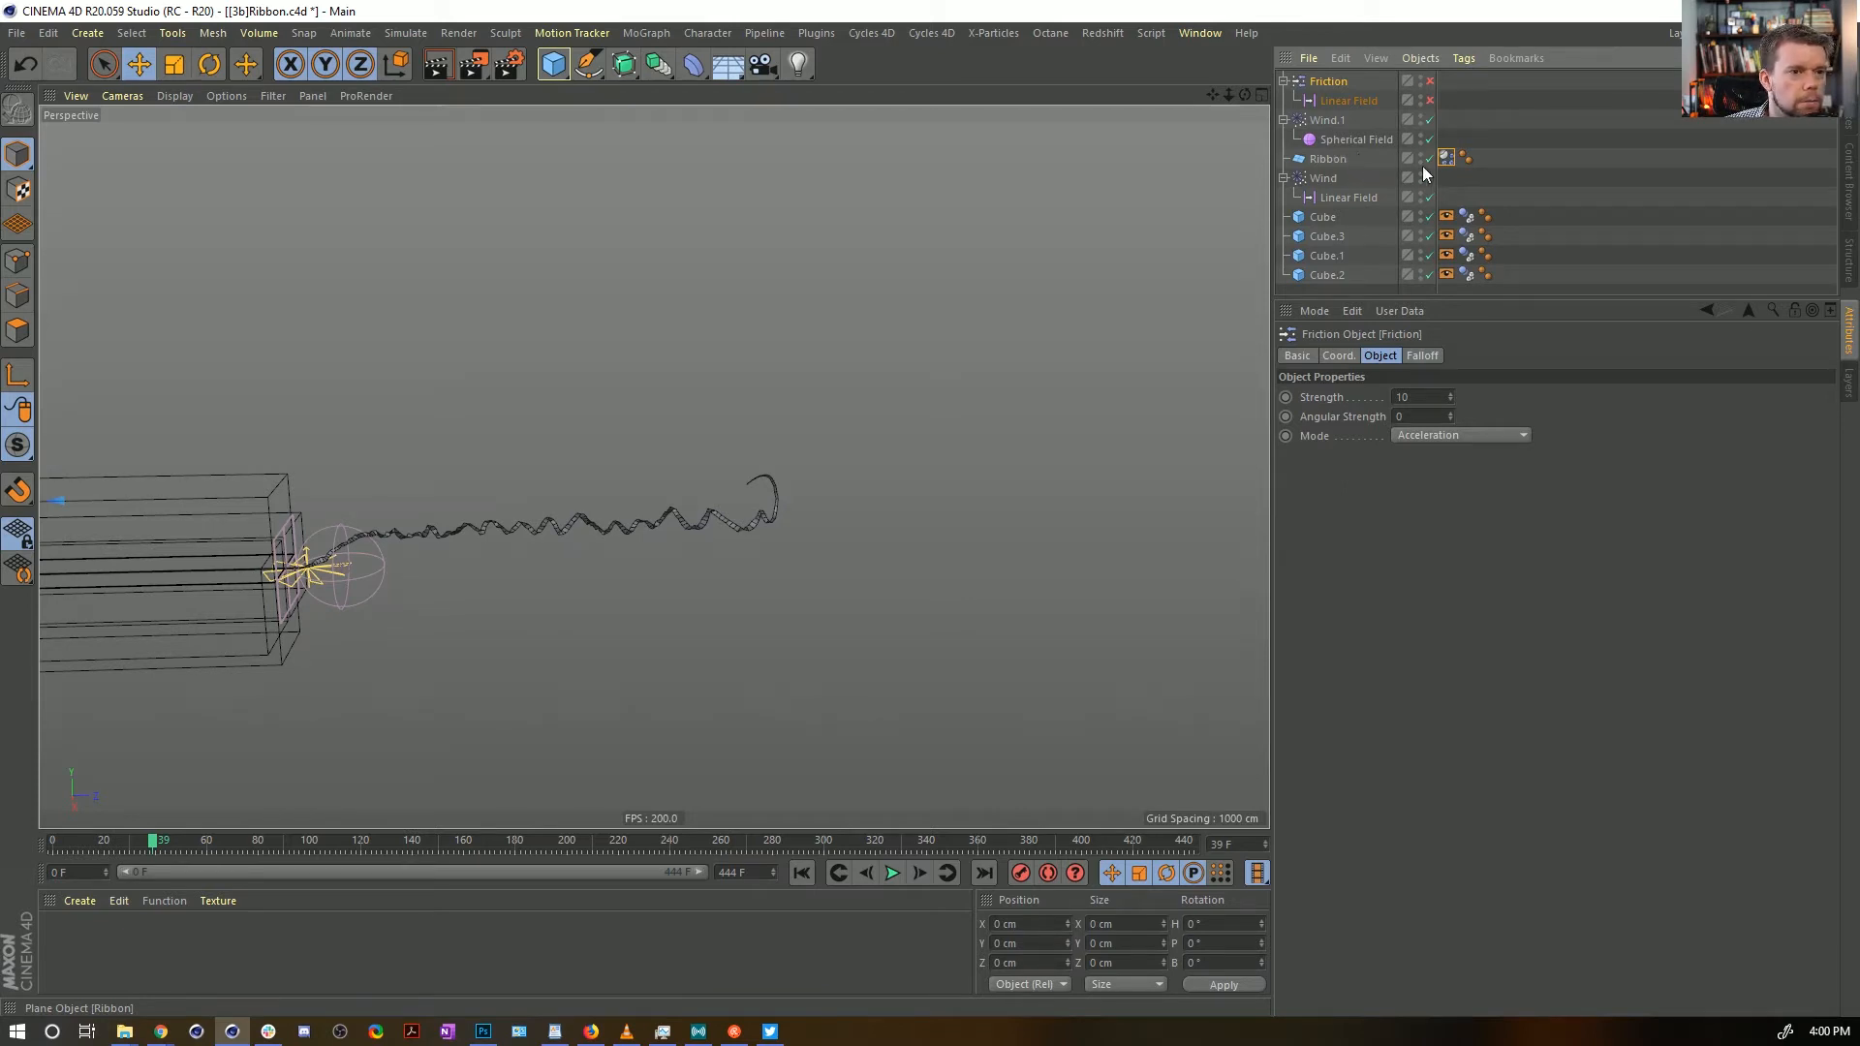
# Set the Ribbon's aerodynamic Drag to 99% and Lift to 25%, and replay the simulation from the start
pyautogui.click(1446, 157)
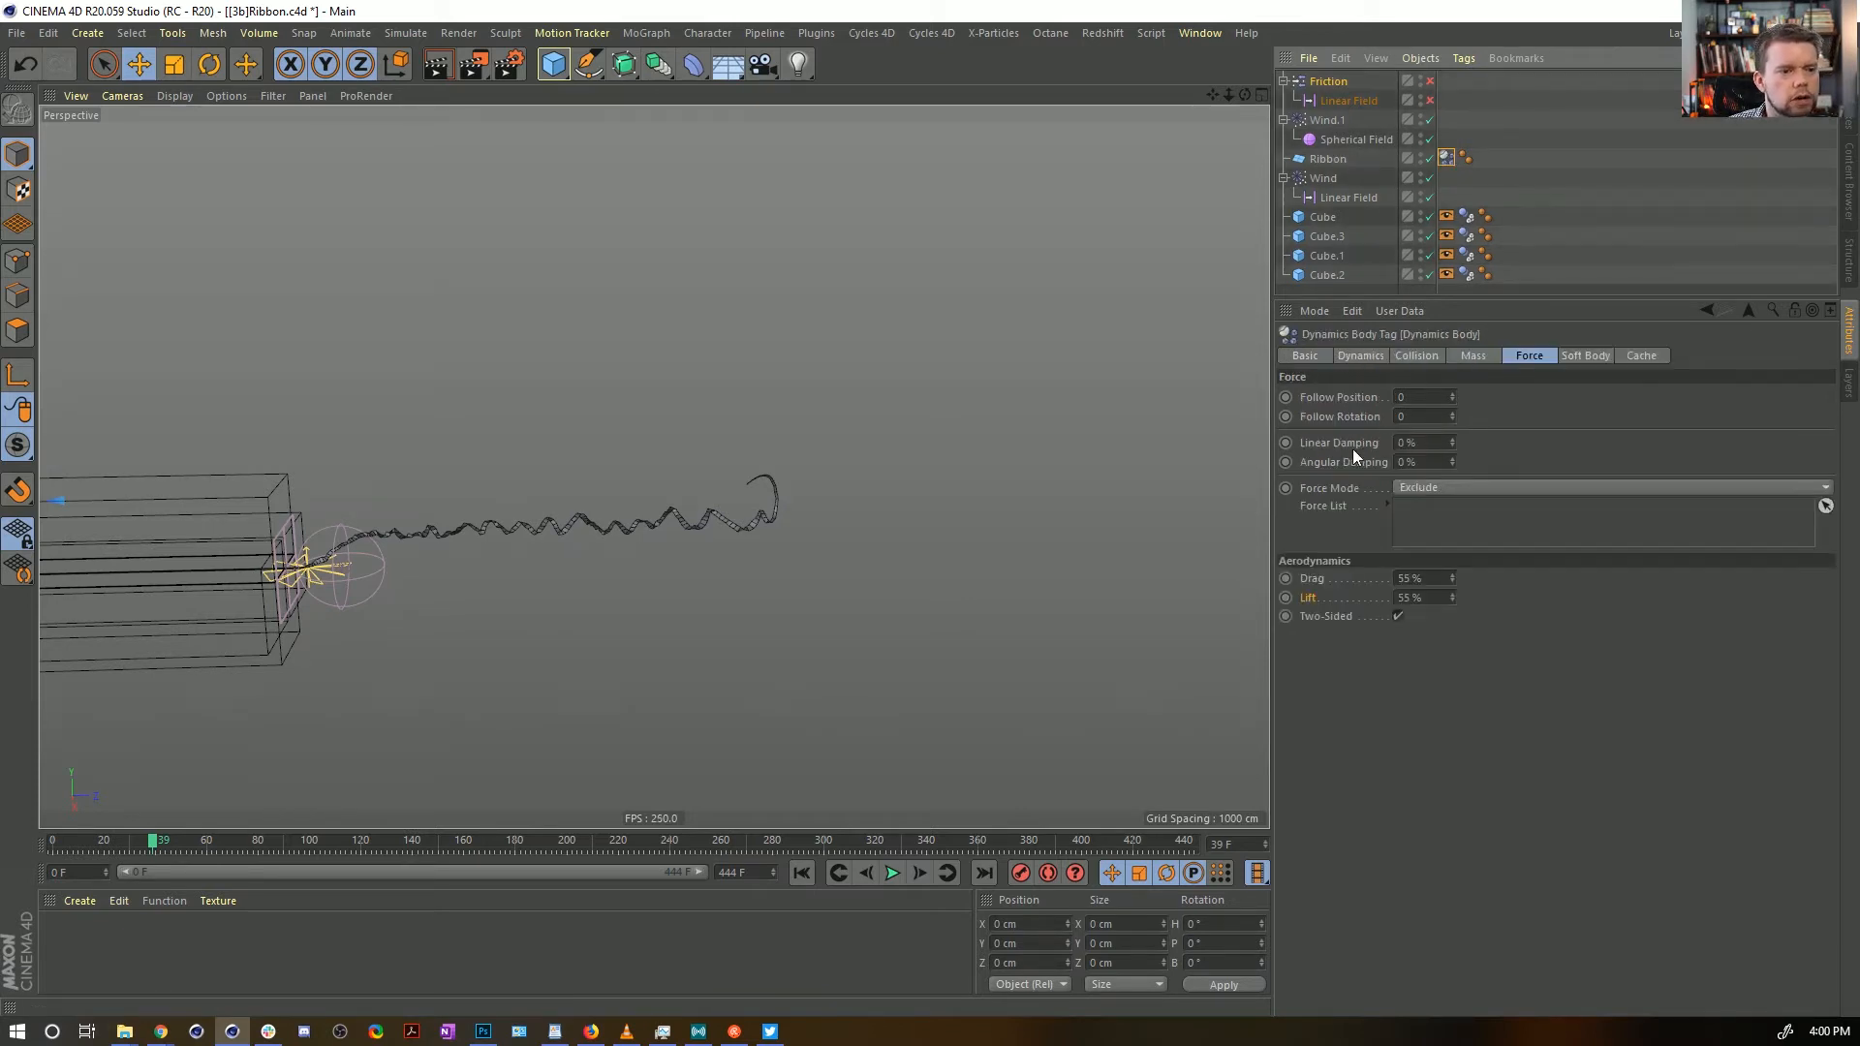
pyautogui.click(1431, 443)
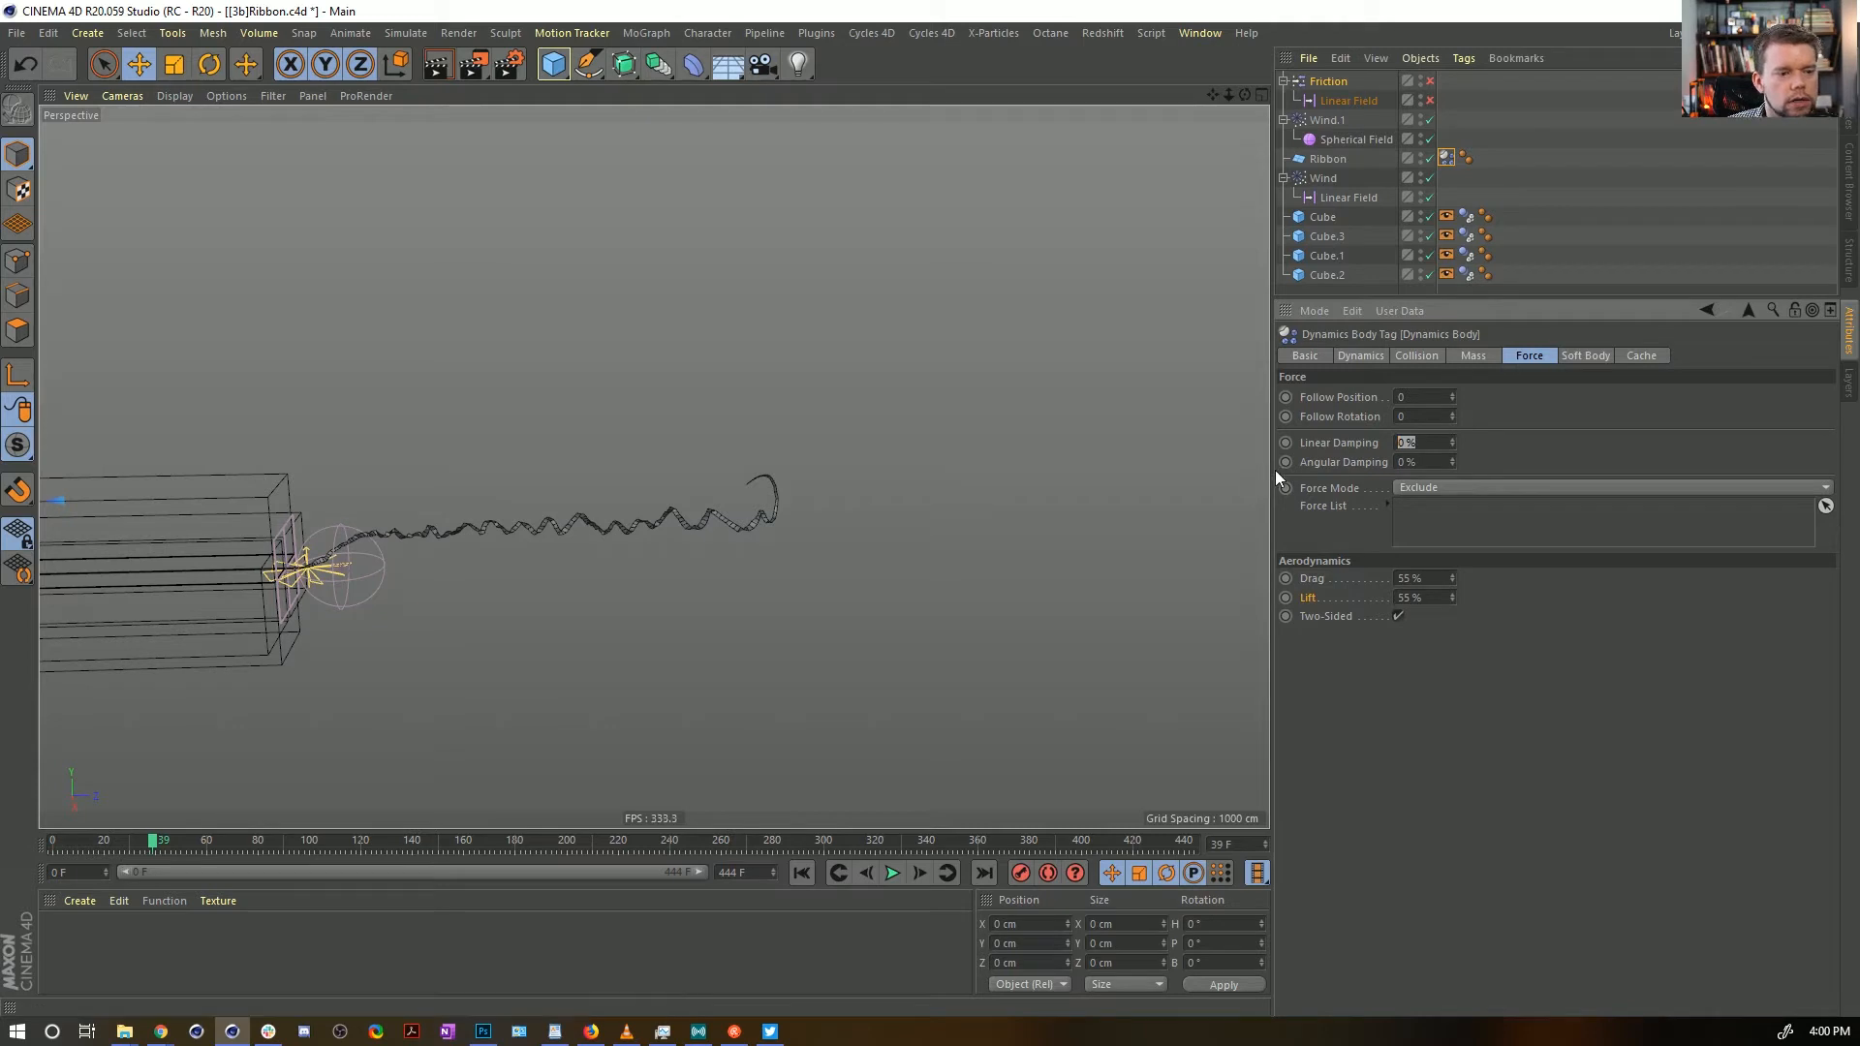
pyautogui.click(1419, 578)
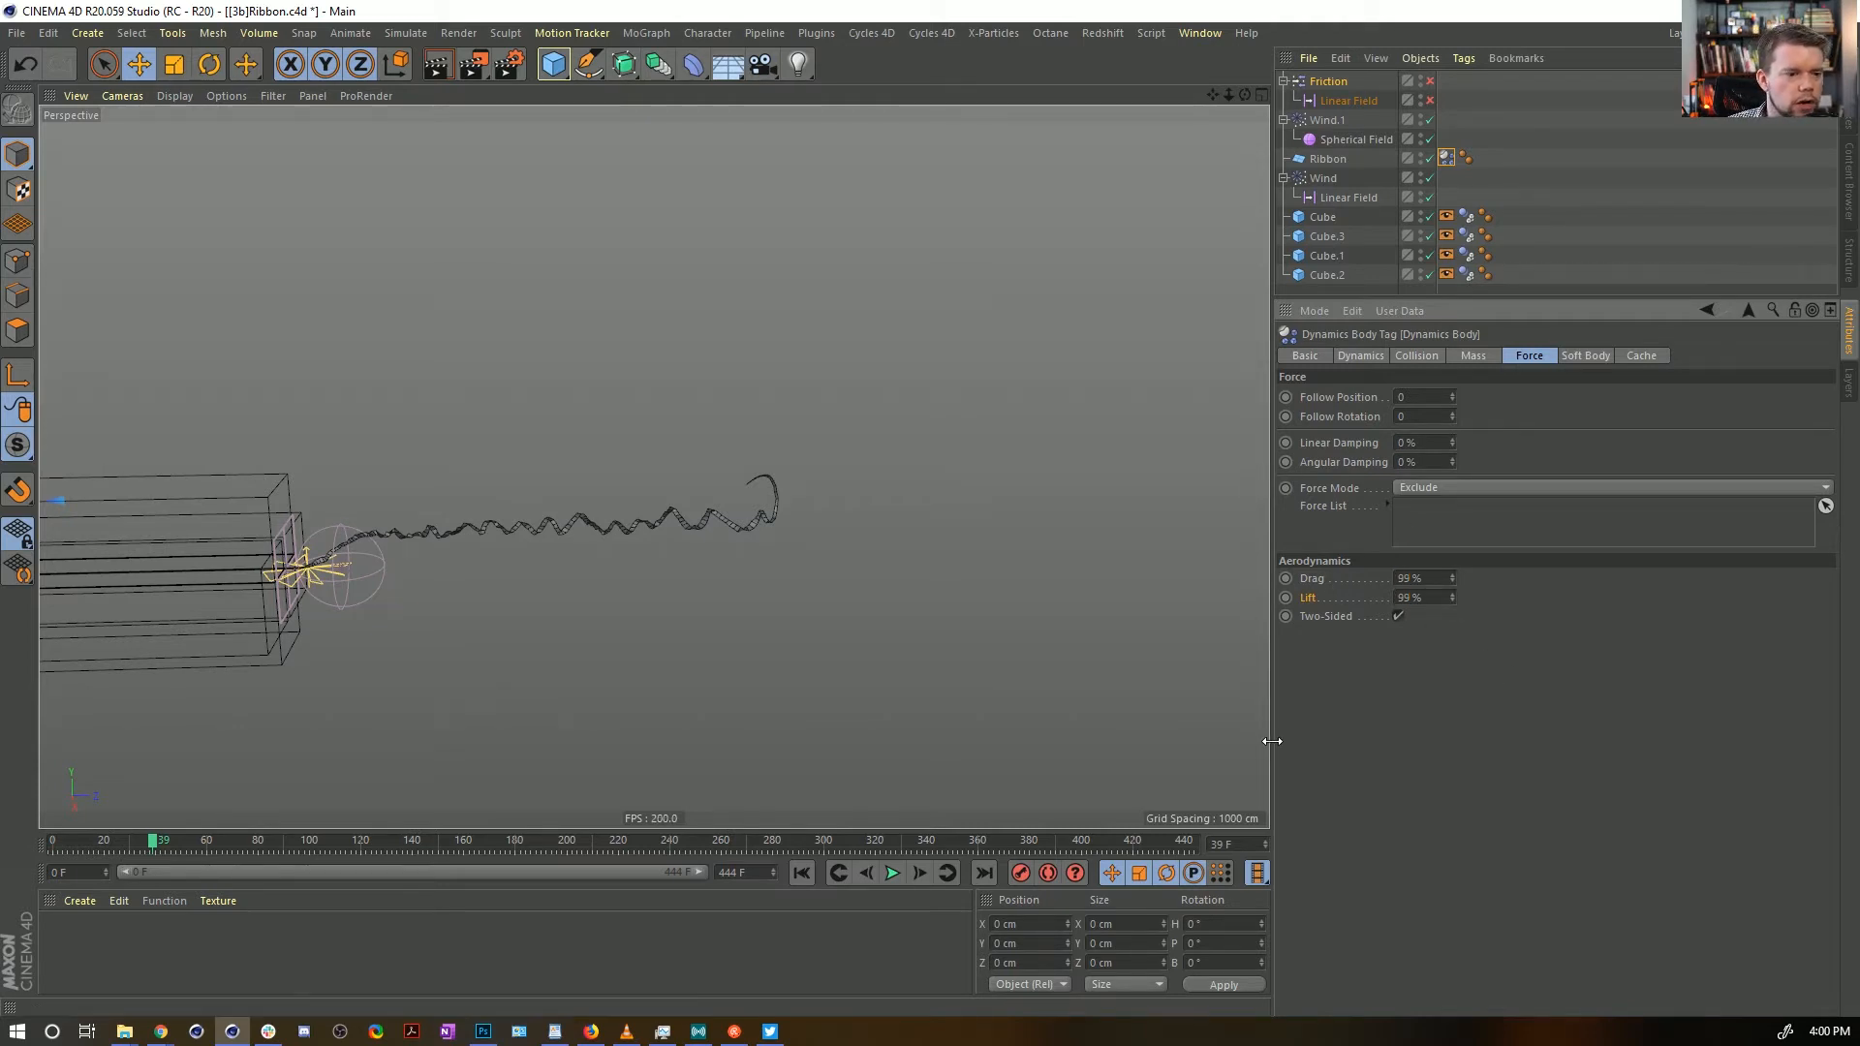
pyautogui.click(842, 880)
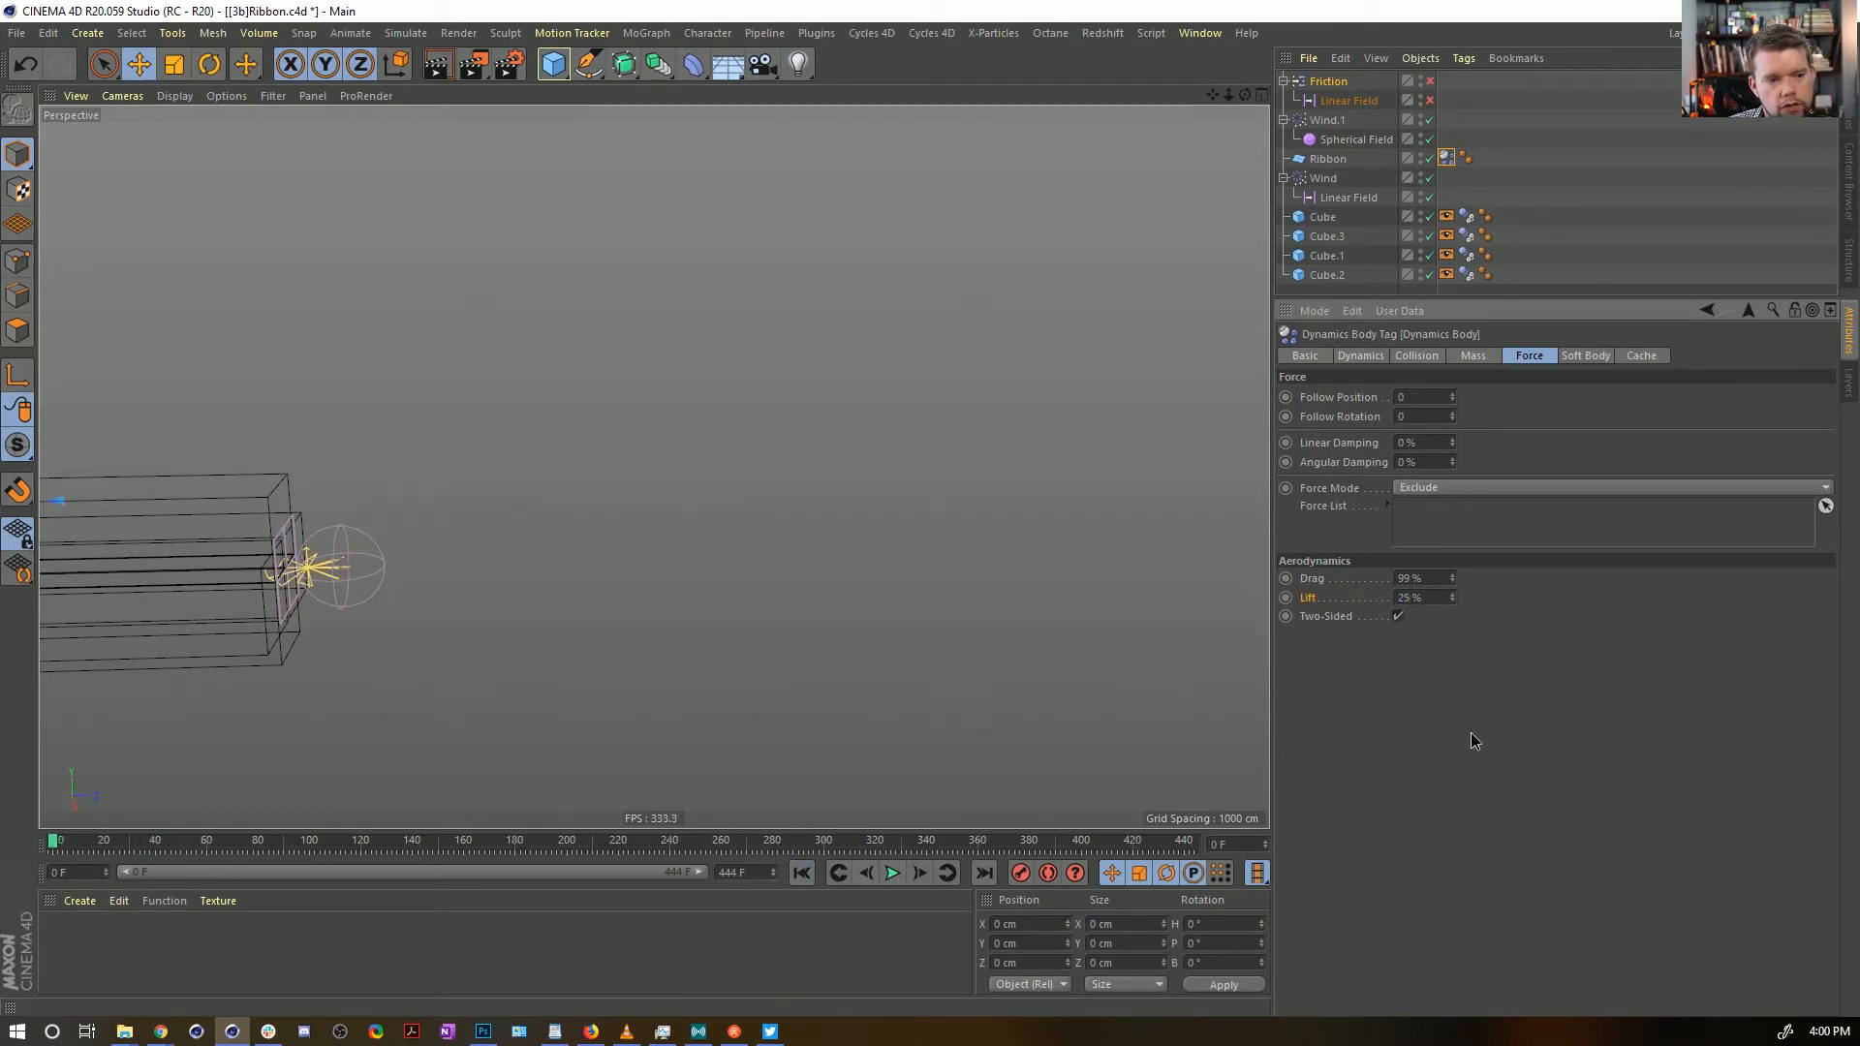
pyautogui.click(895, 874)
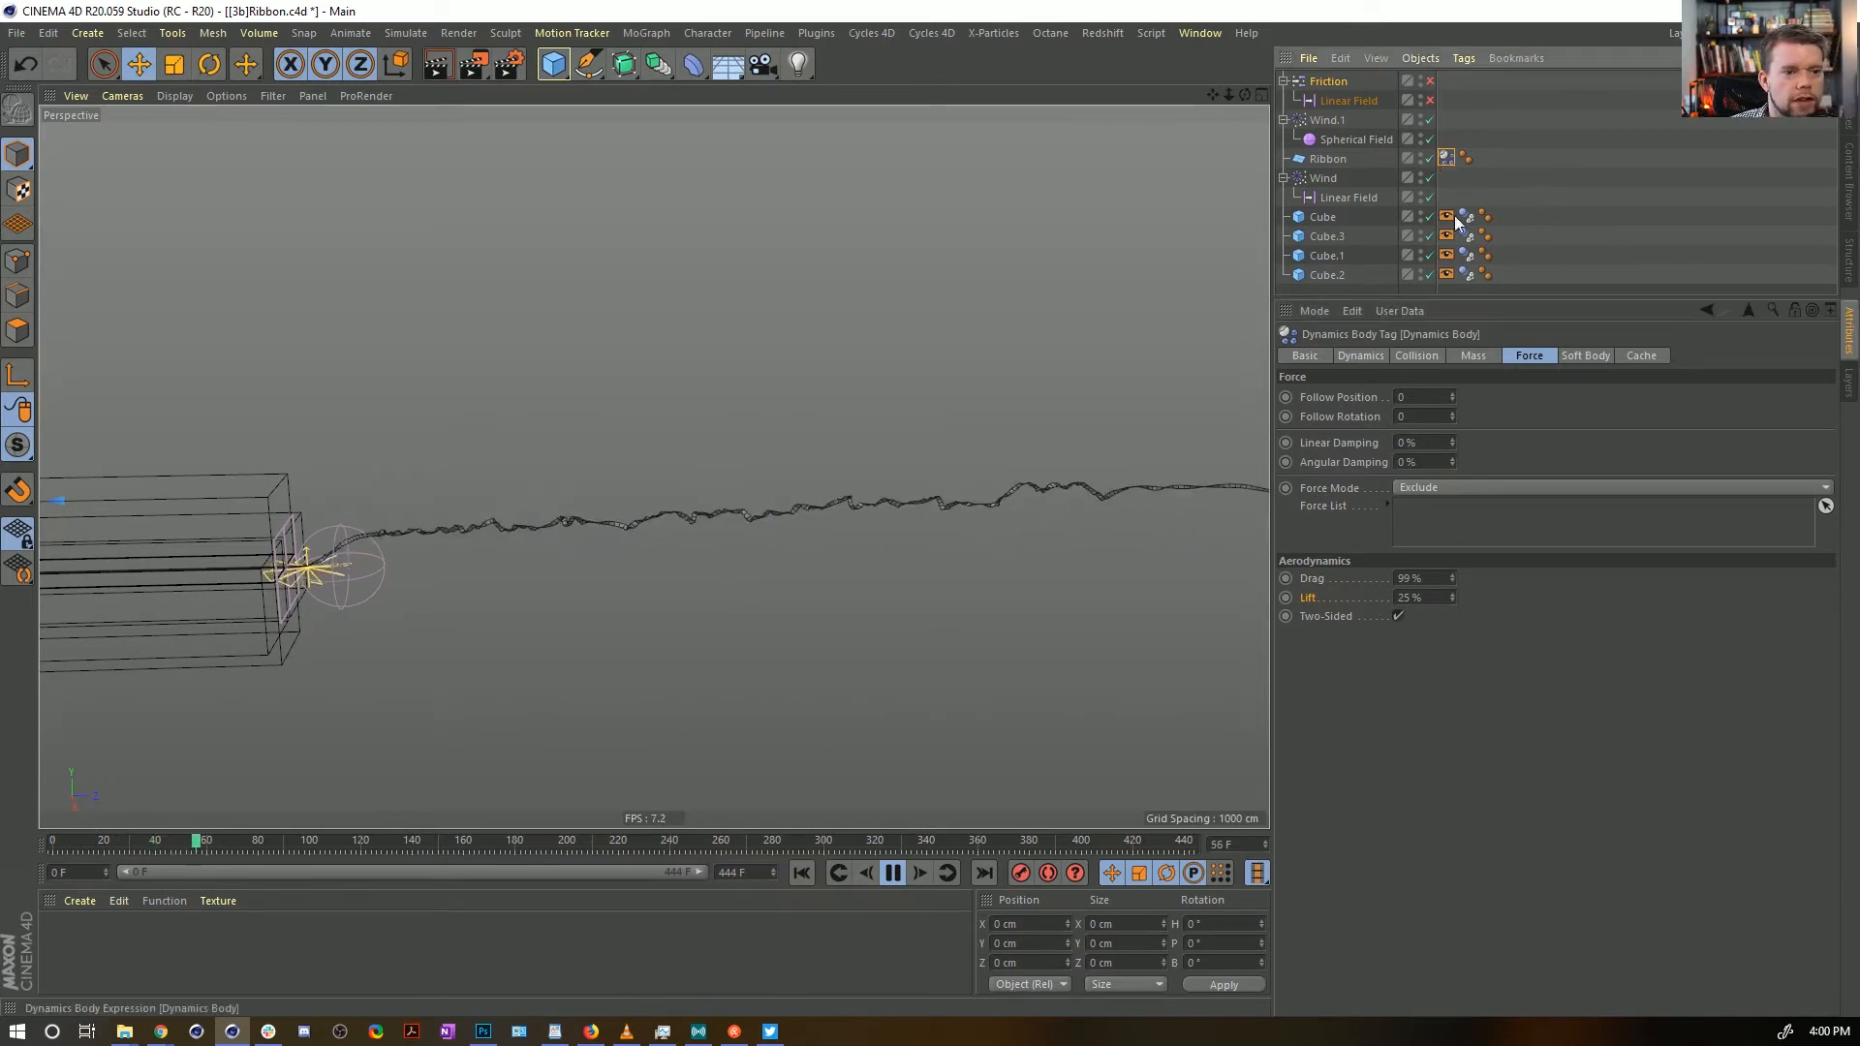
# Set the Ribbon's soft body Shear and Flexion springs to 50 and replay the simulation from the start
pyautogui.click(1596, 356)
pyautogui.click(1443, 556)
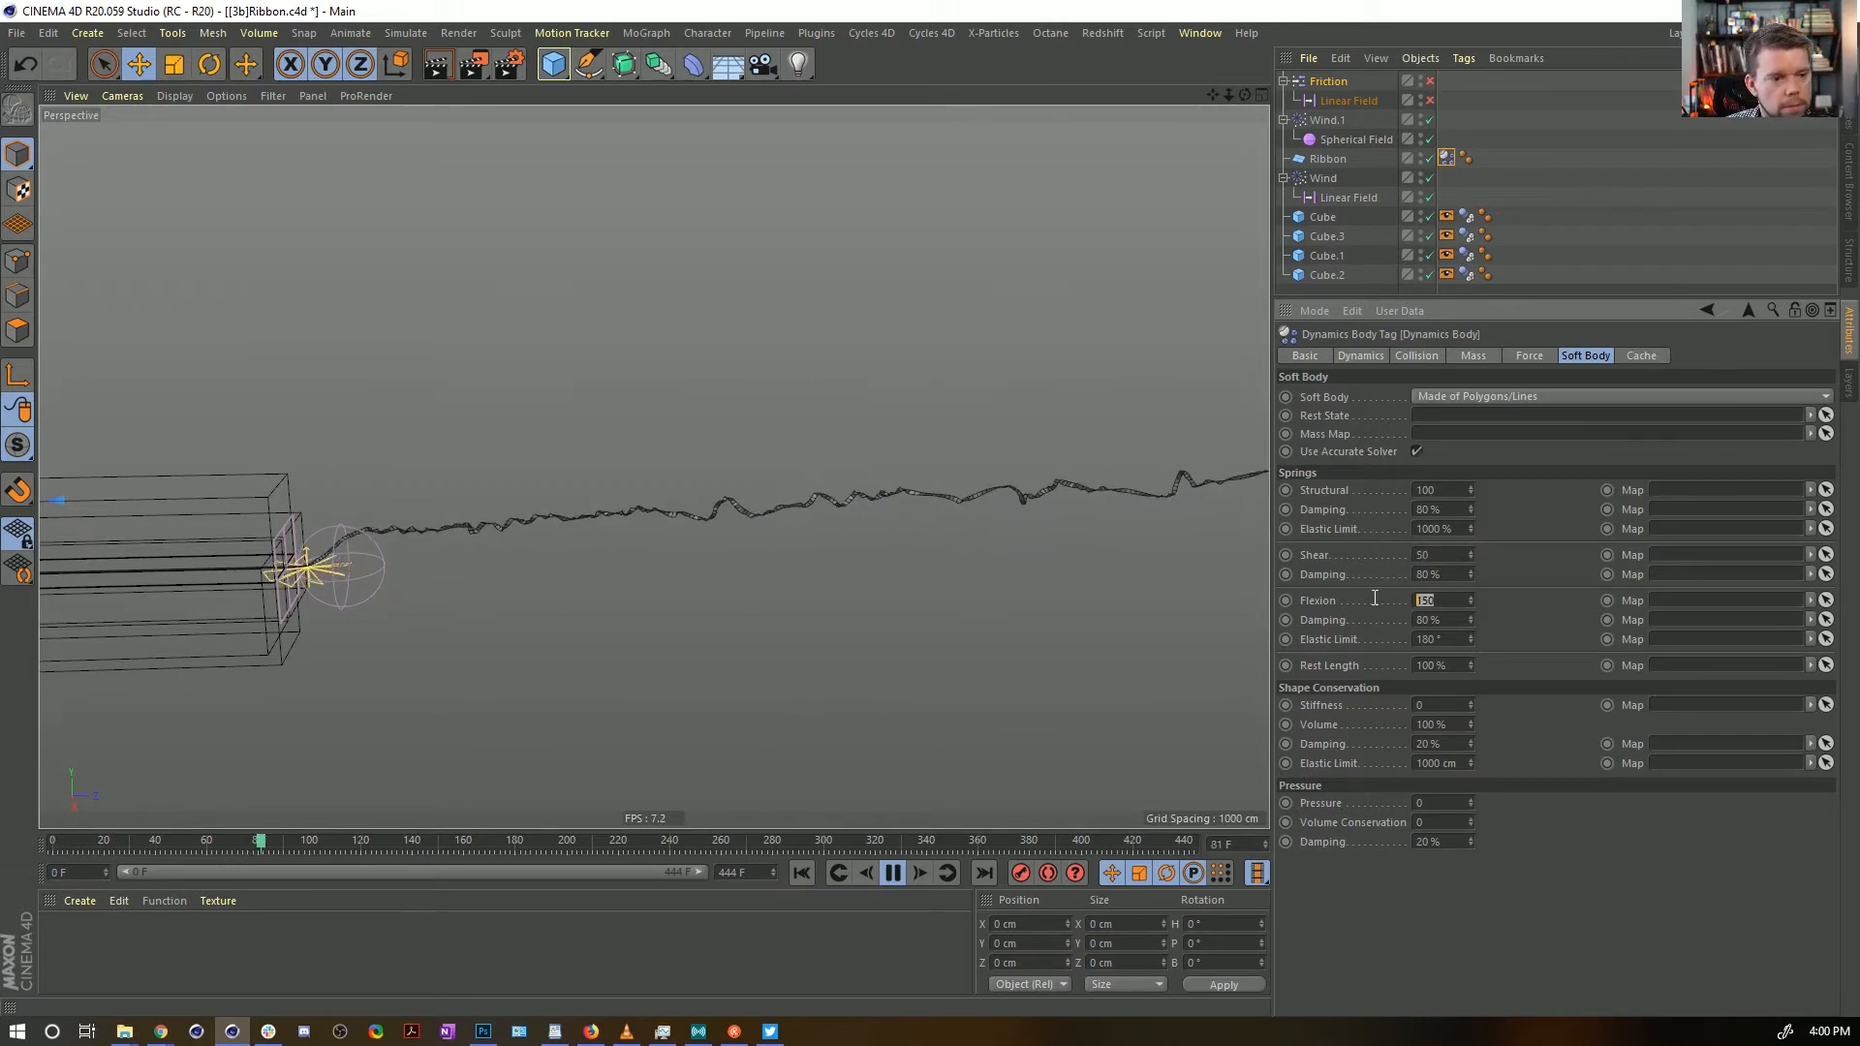
pyautogui.click(809, 877)
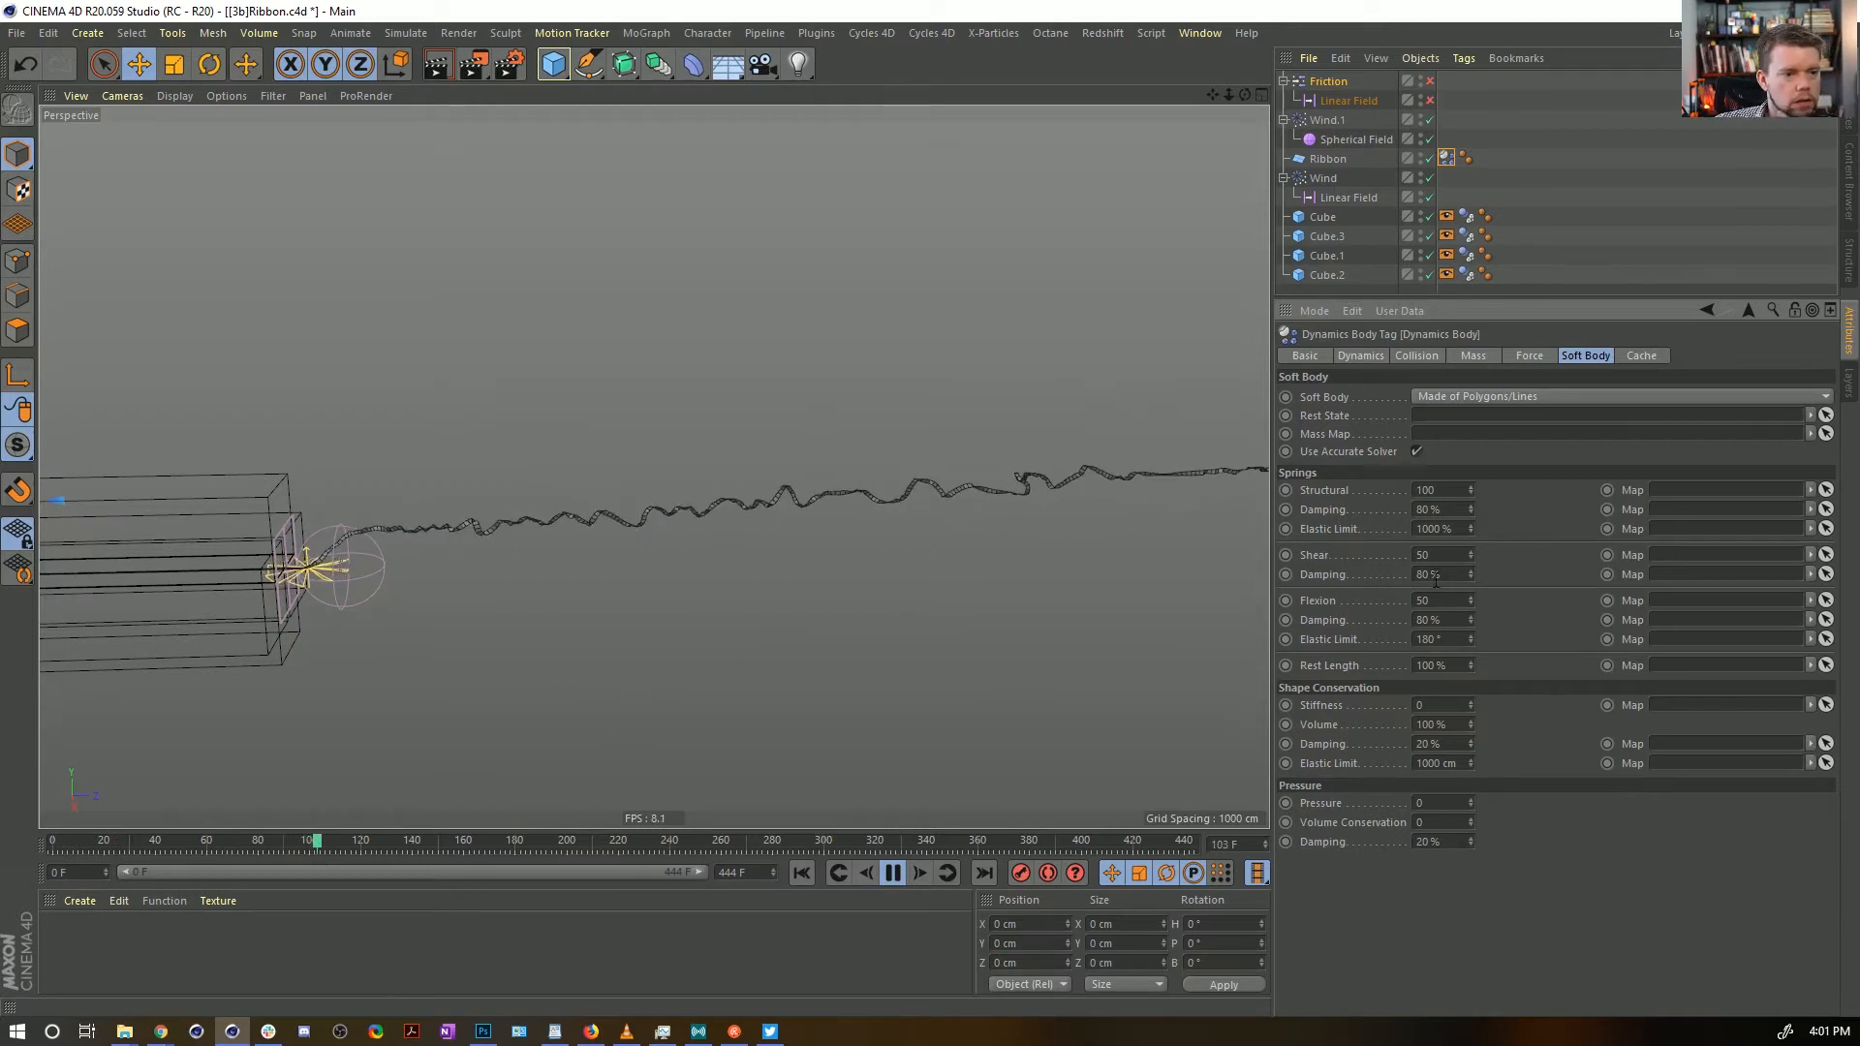
# Set the Damping of the Ribbon's Shear and Flexion springs to 22% and replay the simulation from the start
pyautogui.moveTo(1441, 577); pyautogui.dragTo(1330, 575)
pyautogui.write('22')
pyautogui.moveTo(1443, 620); pyautogui.dragTo(1383, 624)
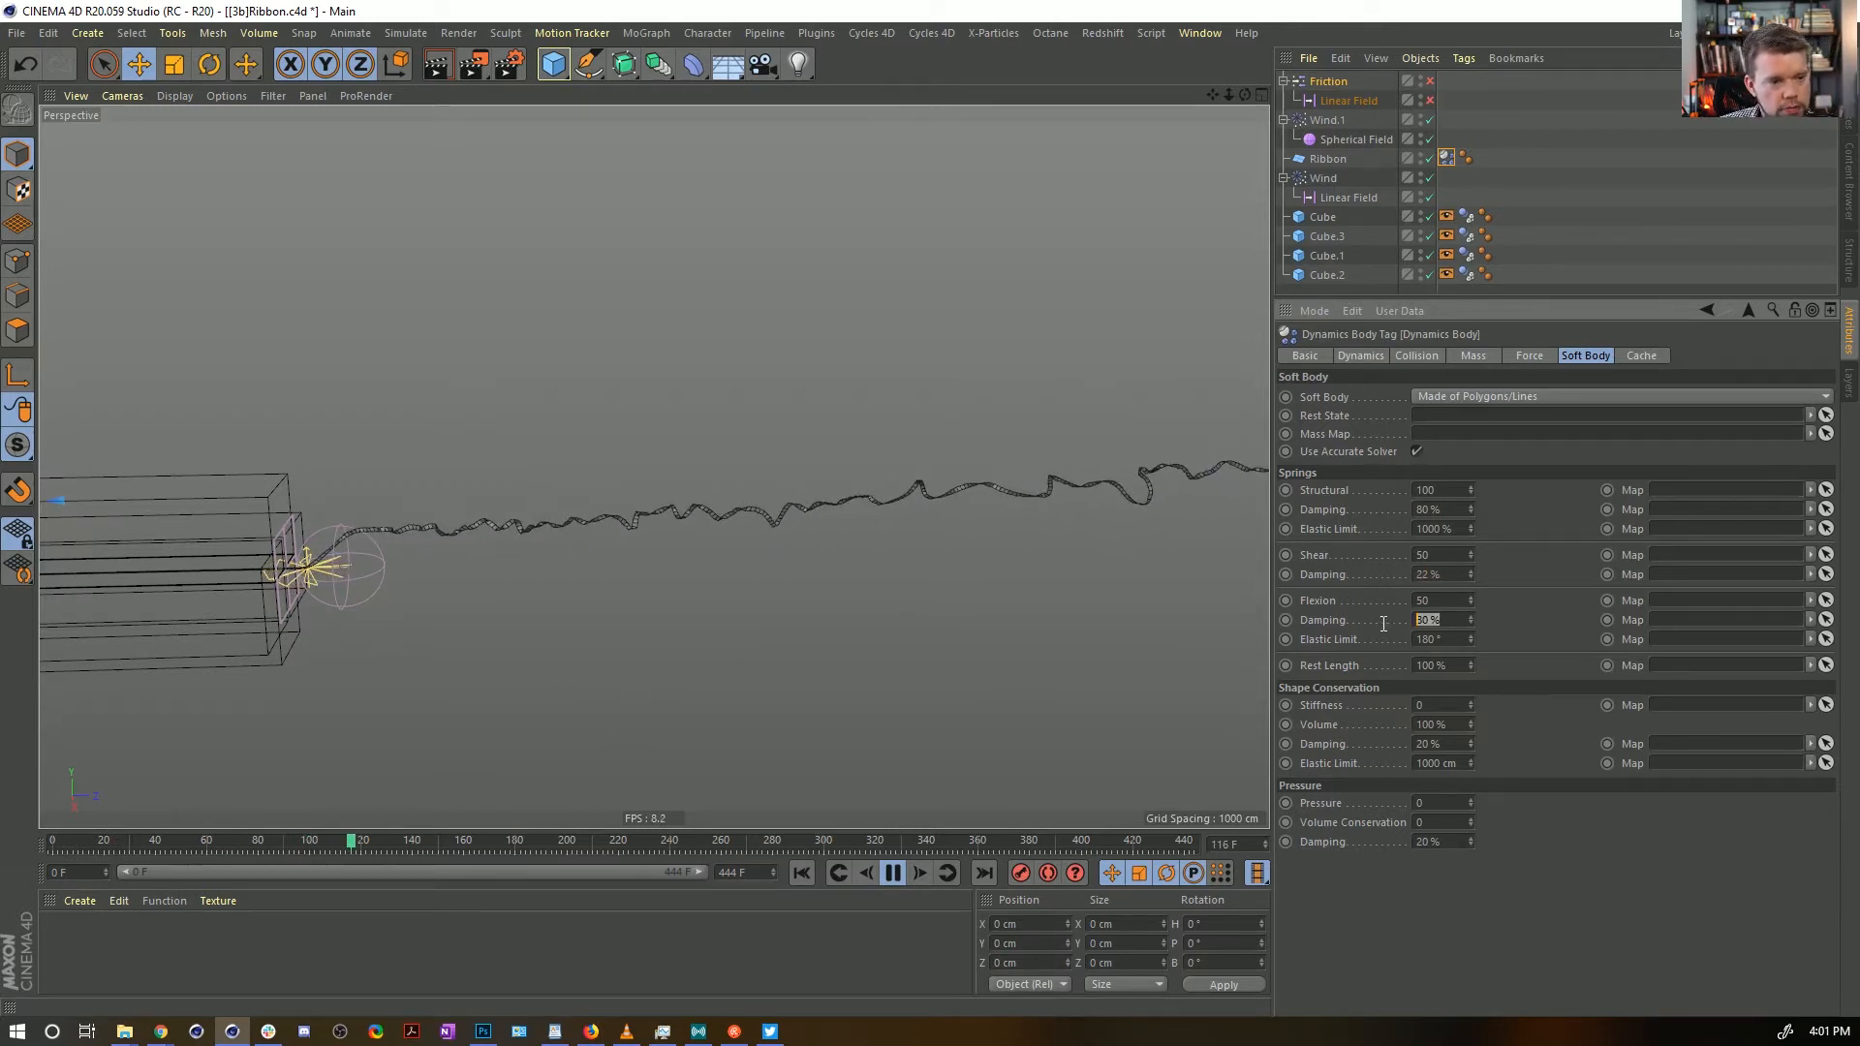
pyautogui.write('22')
pyautogui.press('Return')
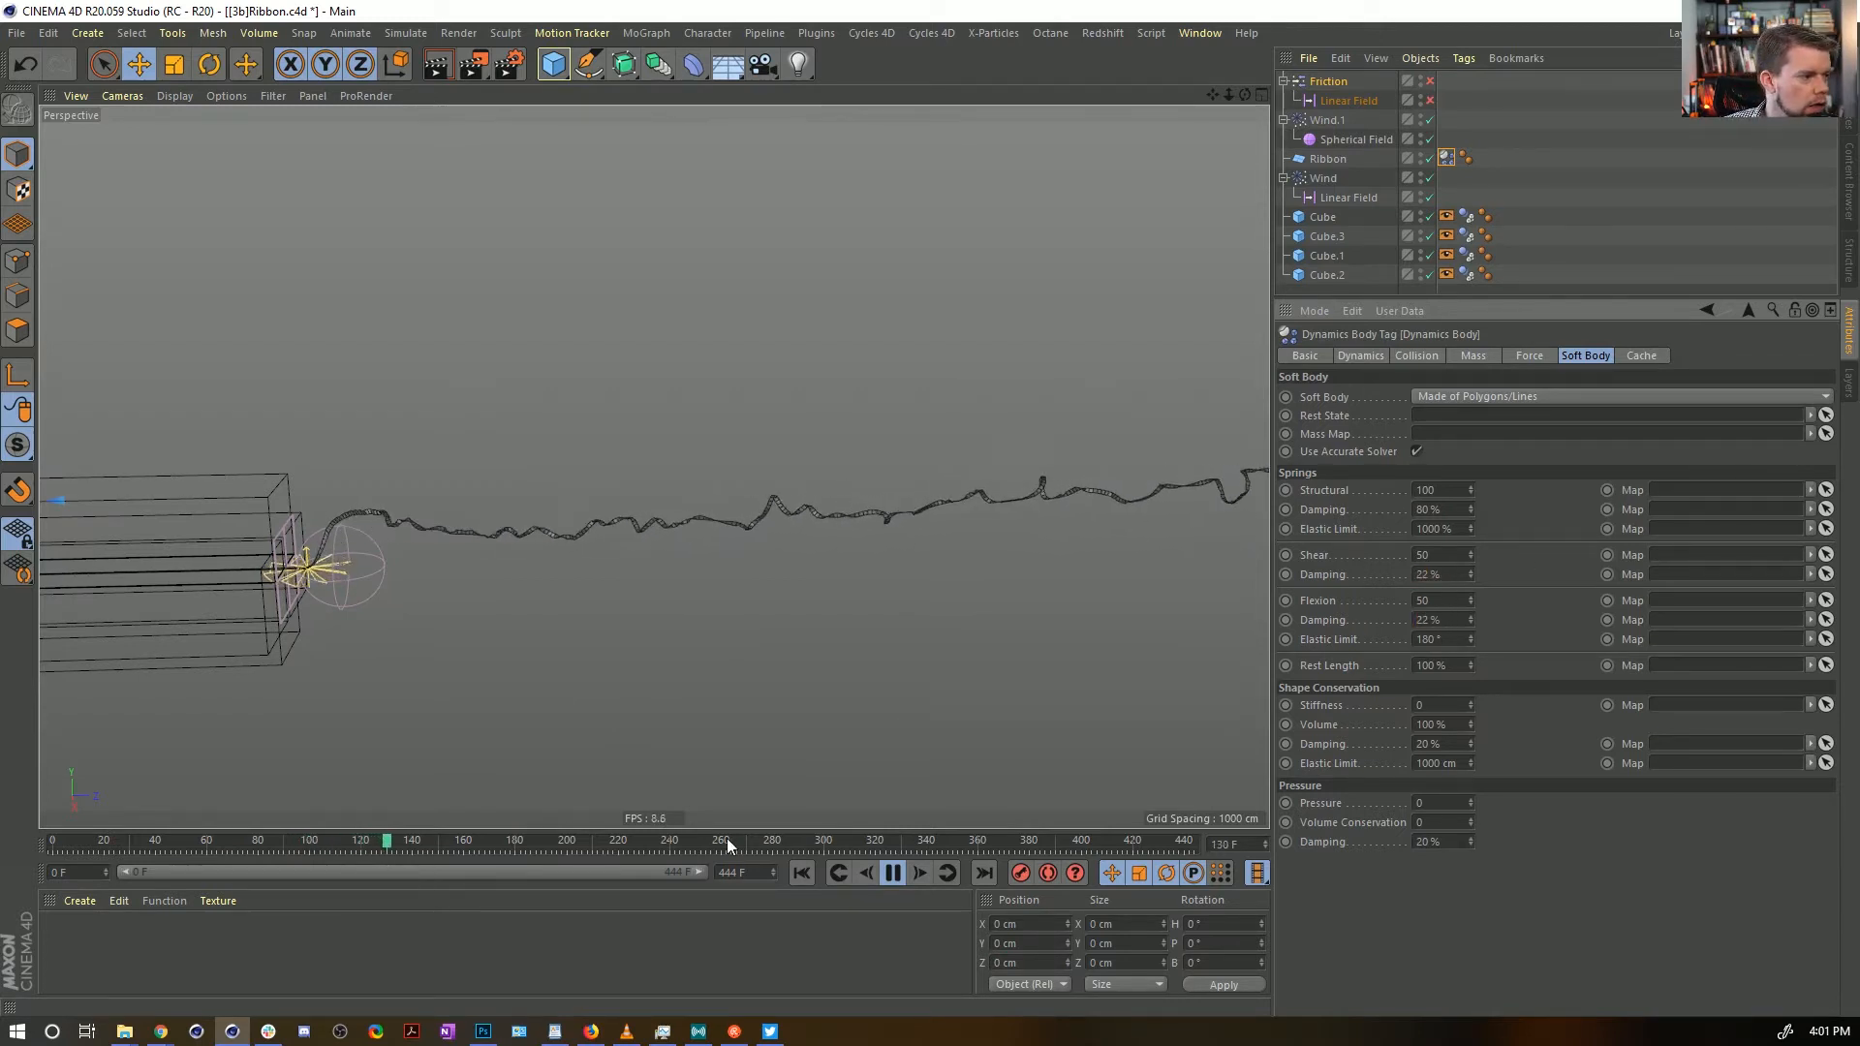
pyautogui.click(802, 870)
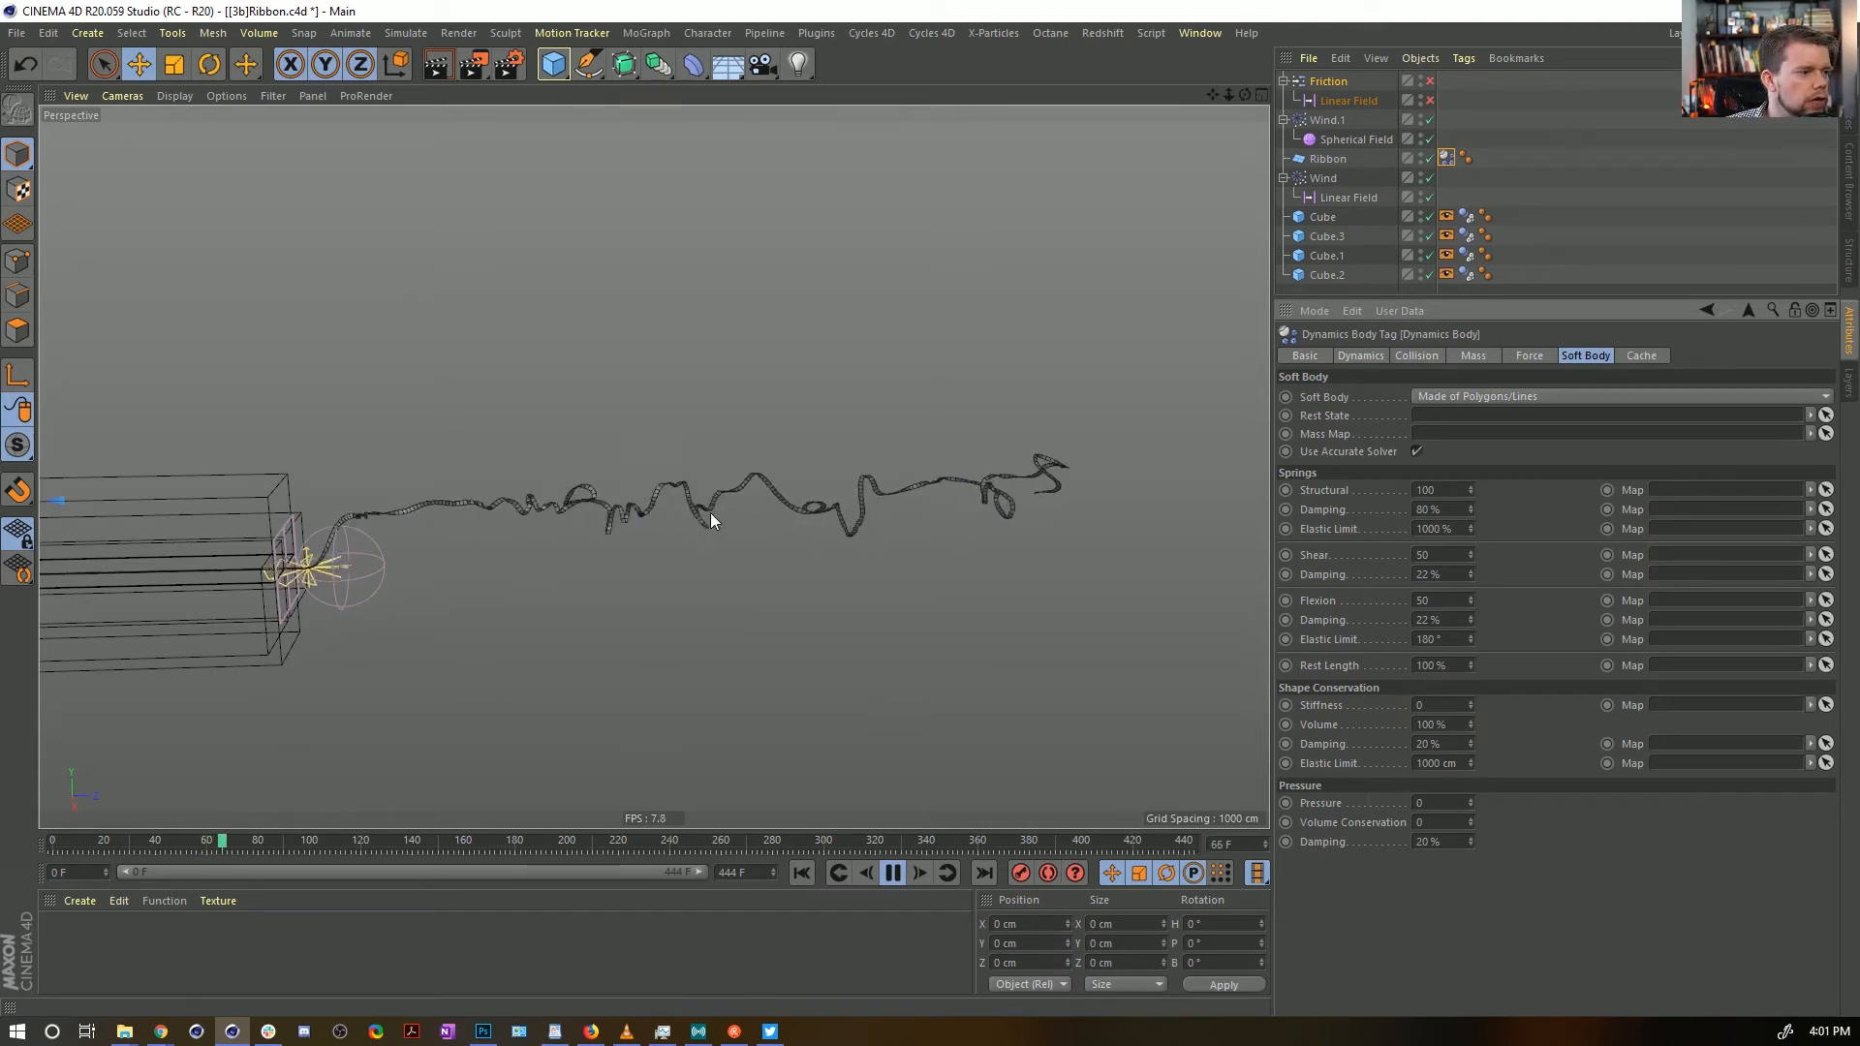
# Set the Damping of the Ribbon's Shear and Flexion springs to 5% during playback
pyautogui.moveTo(1445, 575); pyautogui.dragTo(1369, 565)
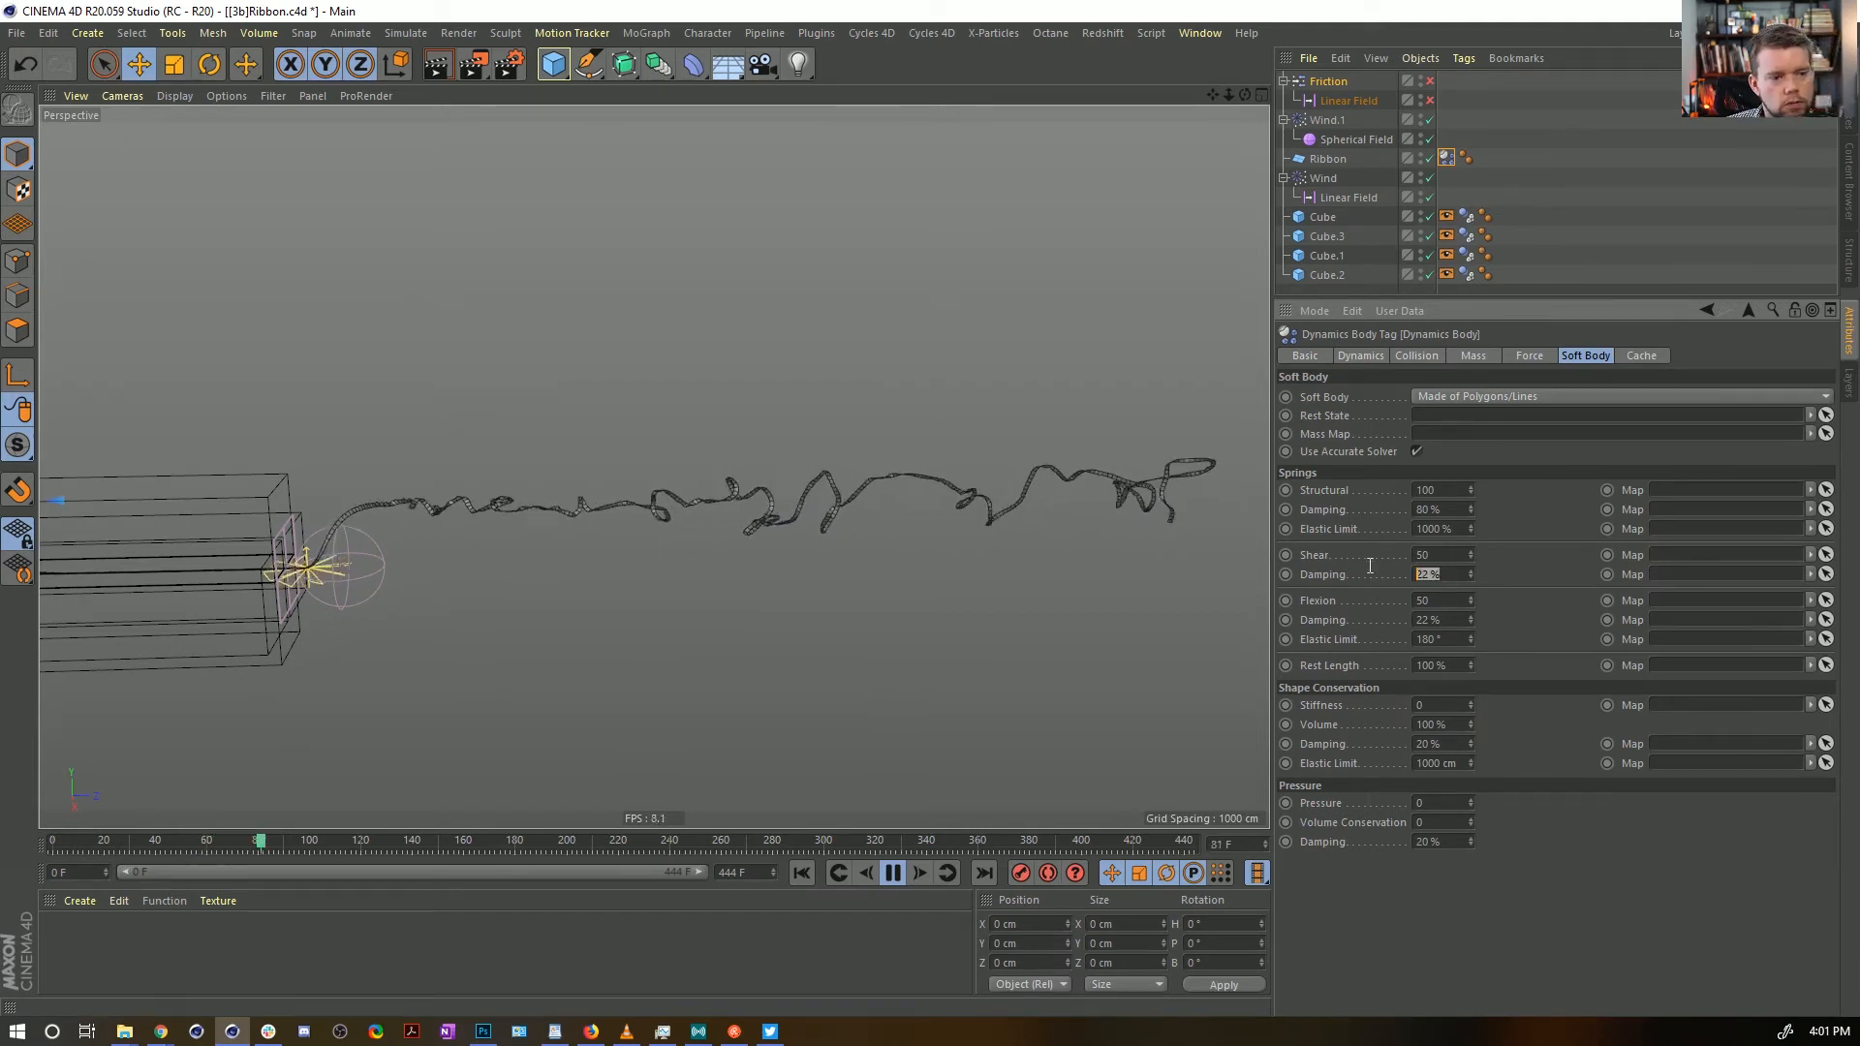
pyautogui.write('5')
pyautogui.moveTo(1445, 621); pyautogui.dragTo(1368, 609)
pyautogui.write('5')
pyautogui.press('Return')
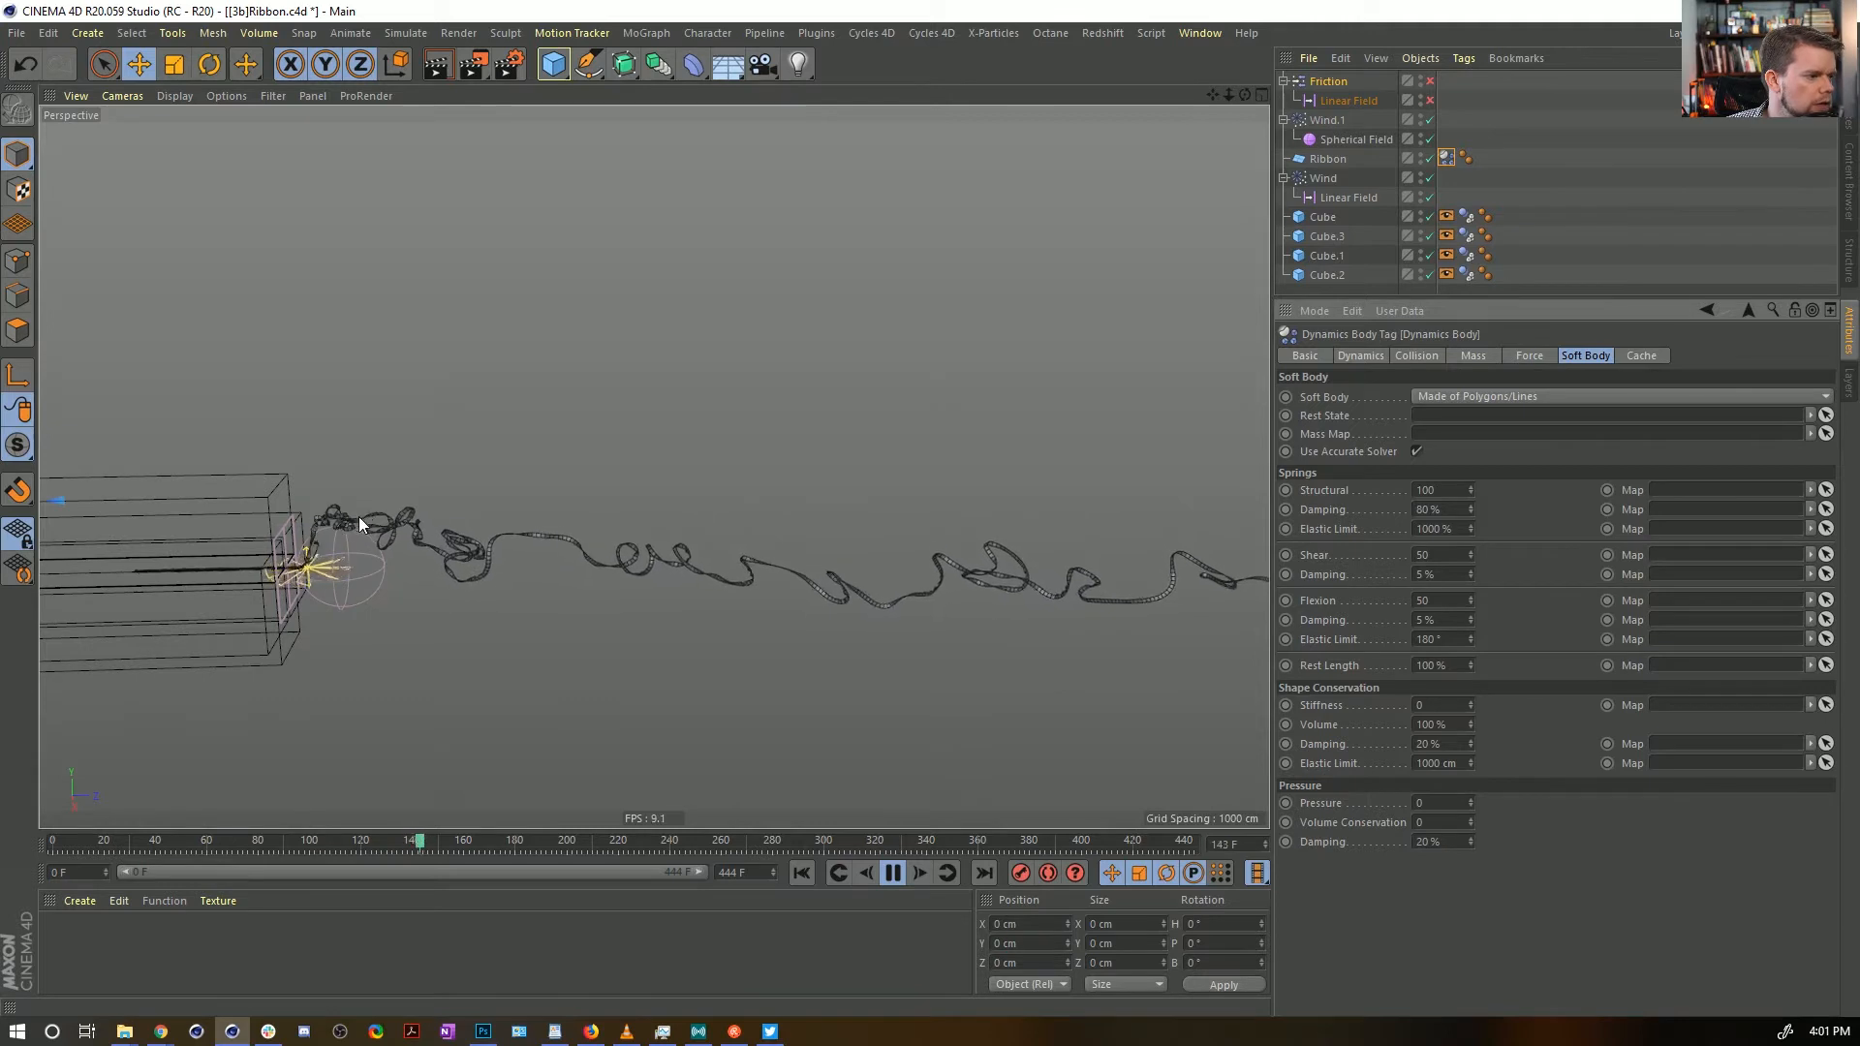
# Set the Ribbon's Shear and Flexion springs to 150 and replay the simulation from the start
pyautogui.click(1418, 555)
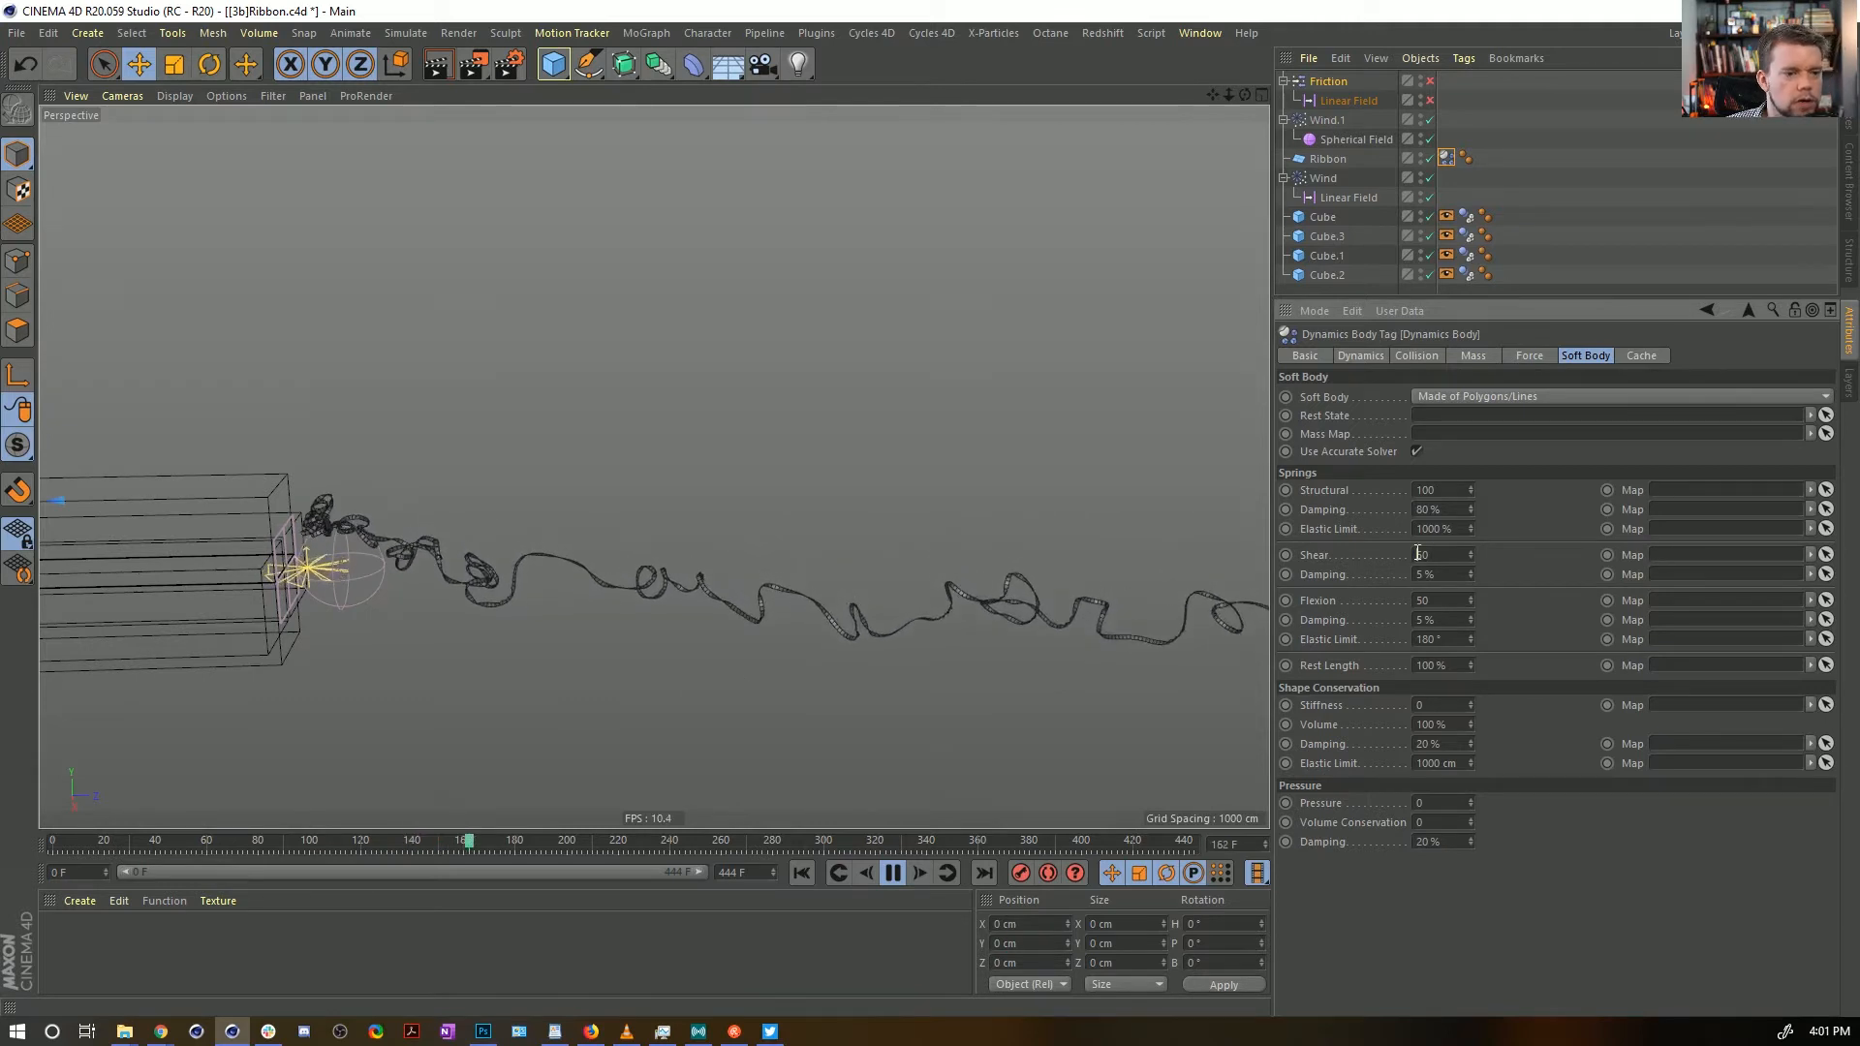
pyautogui.write('1')
pyautogui.click(1418, 600)
pyautogui.write('1')
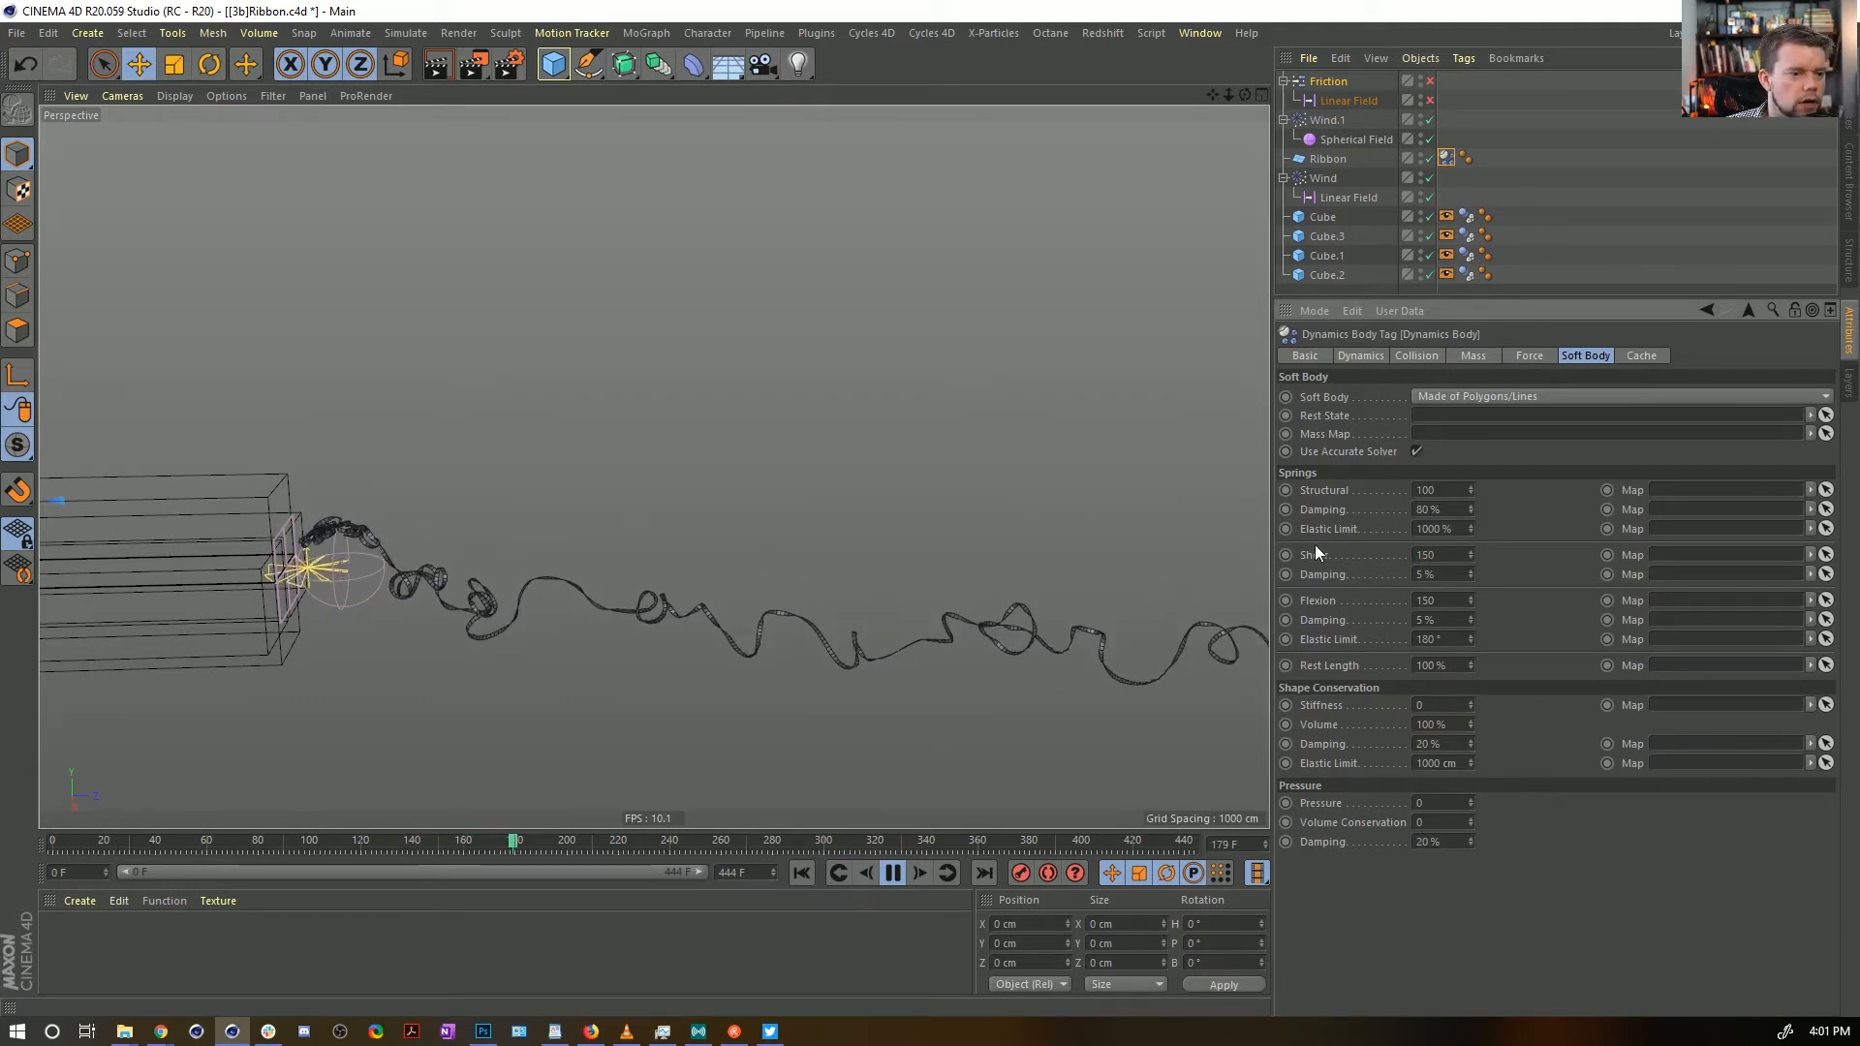
pyautogui.click(814, 876)
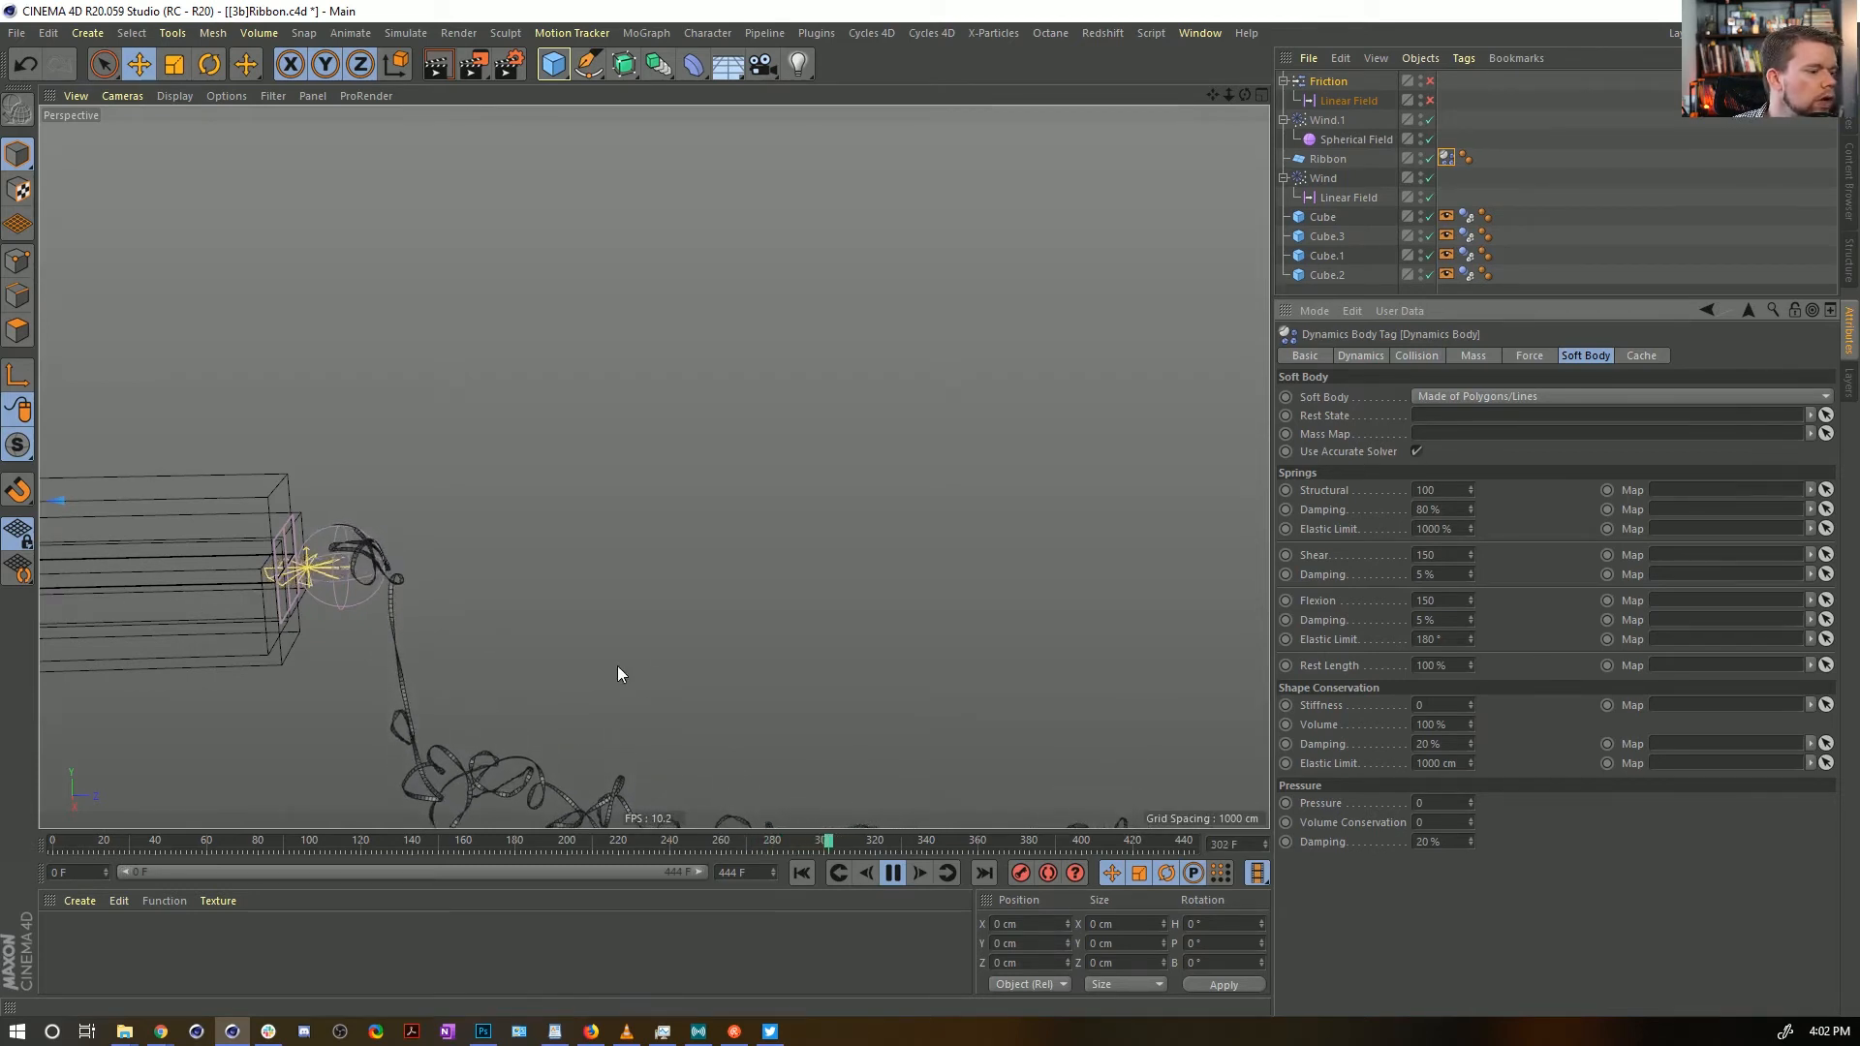
pyautogui.click(891, 875)
pyautogui.click(802, 875)
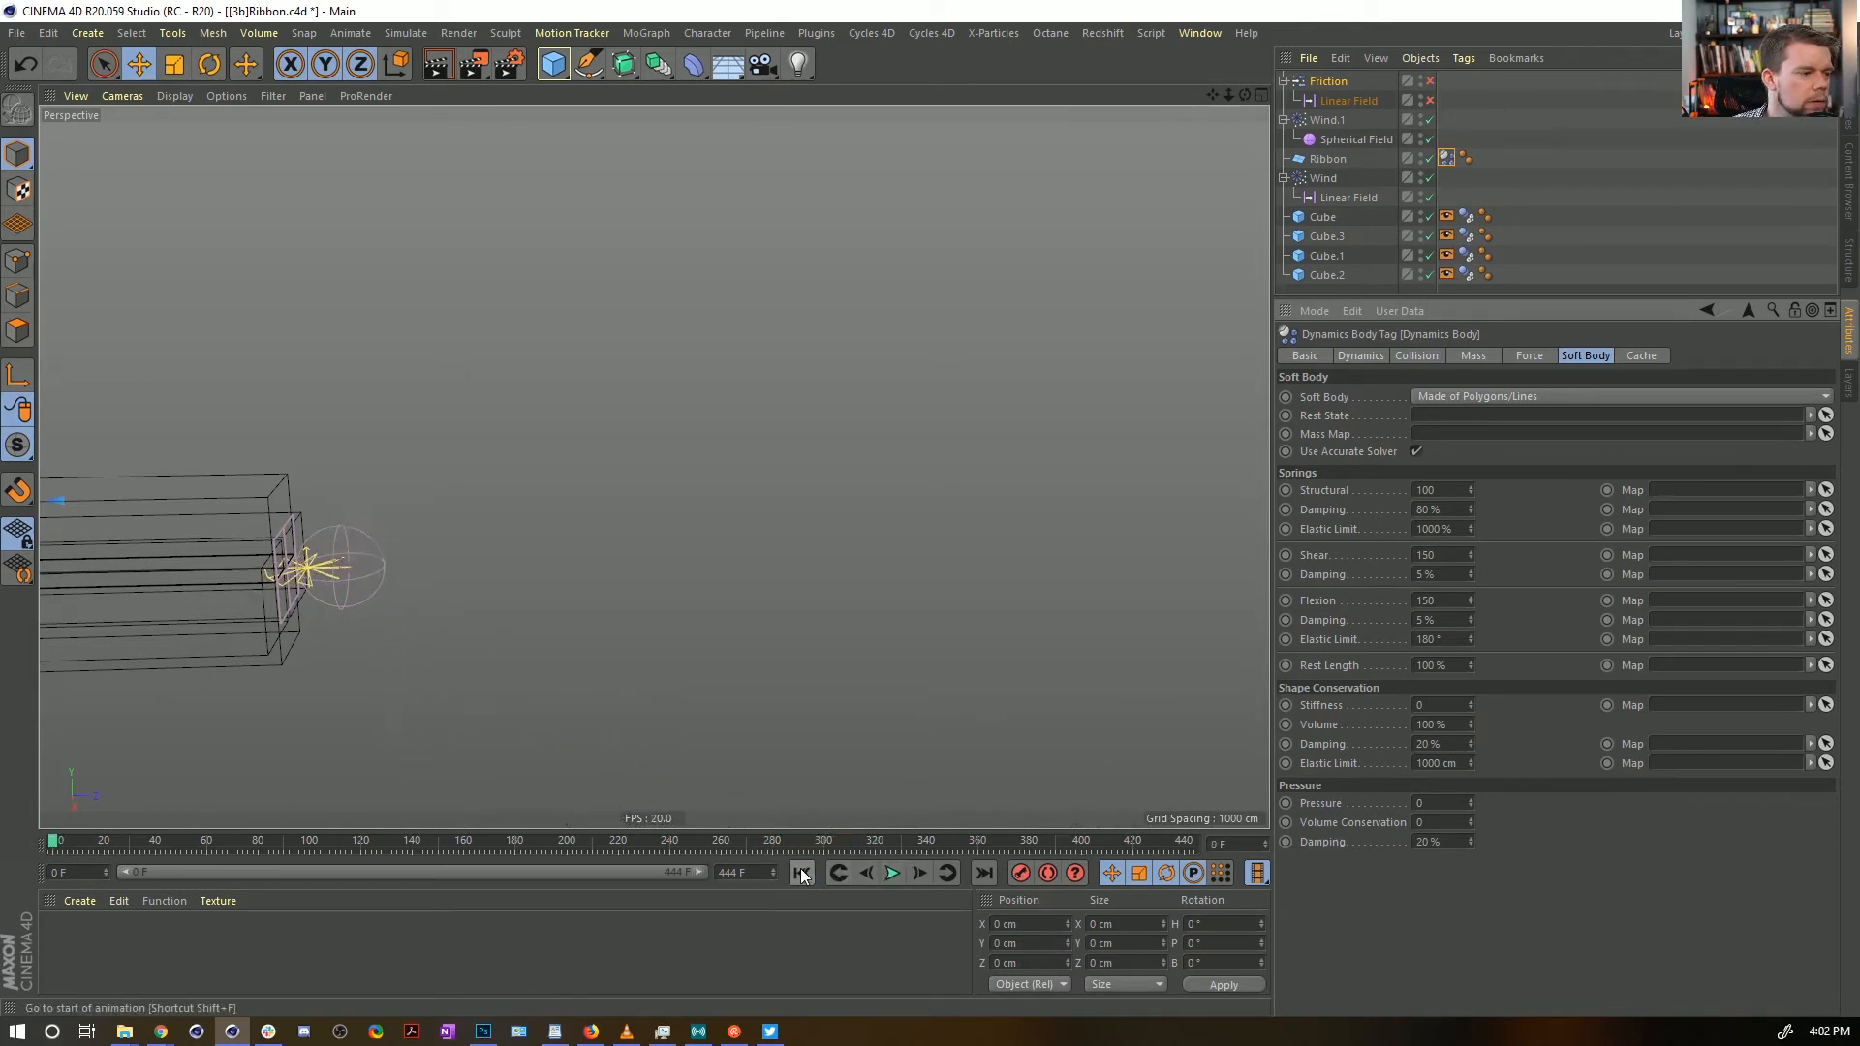
pyautogui.click(893, 873)
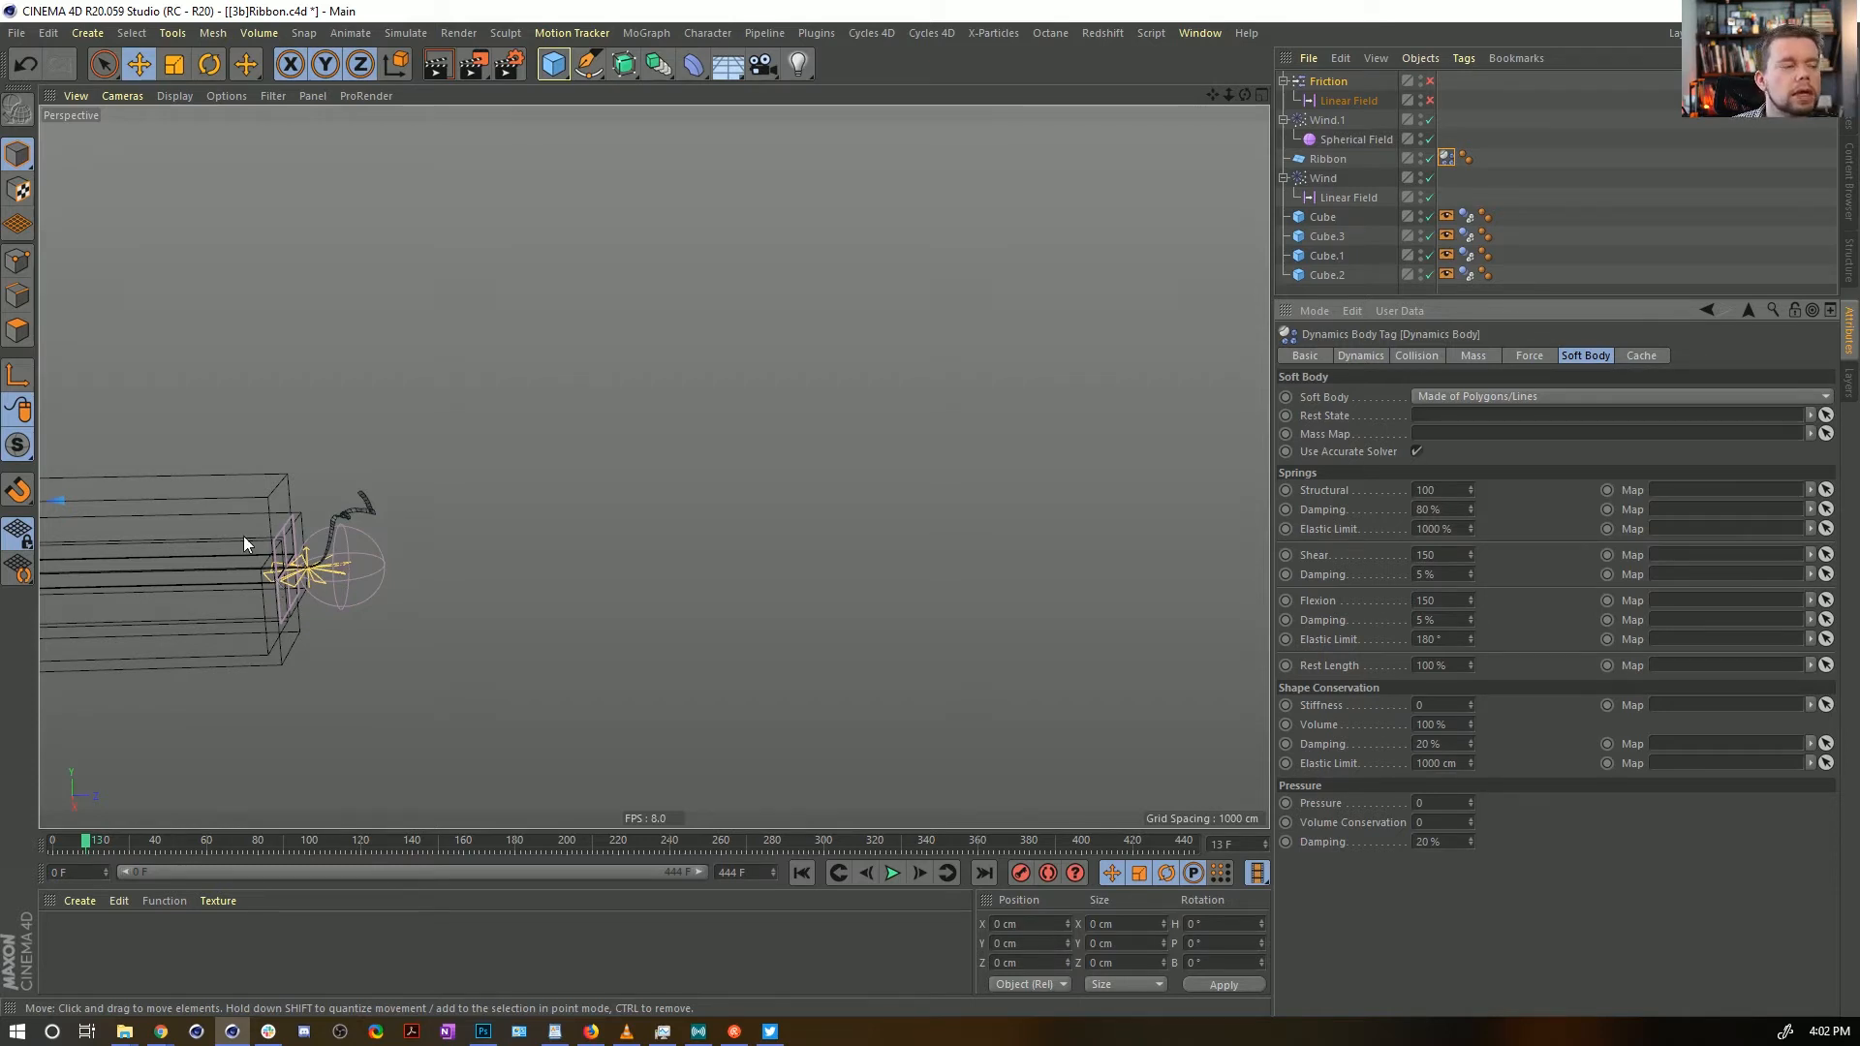
# Delete the Linear Field belonging to the Wind object at the open end of the cube guide
pyautogui.moveTo(293, 567); pyautogui.dragTo(772, 562)
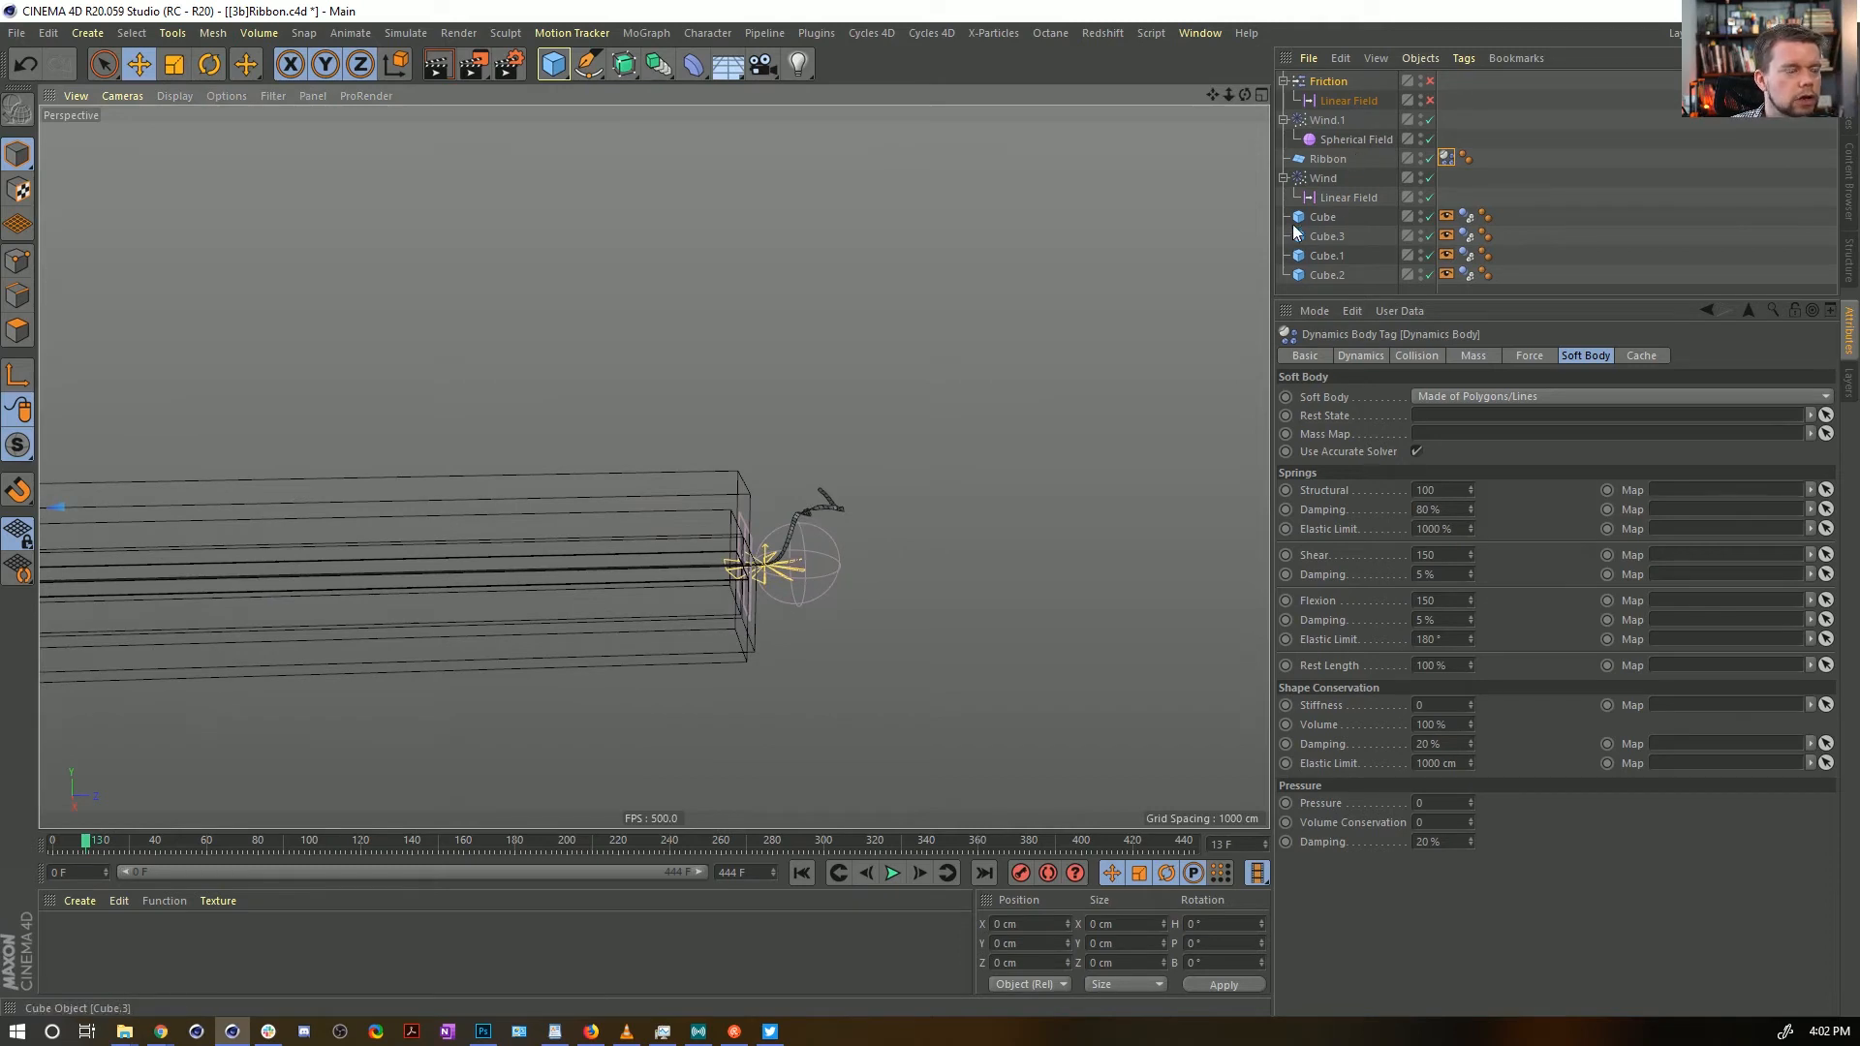
pyautogui.click(1331, 122)
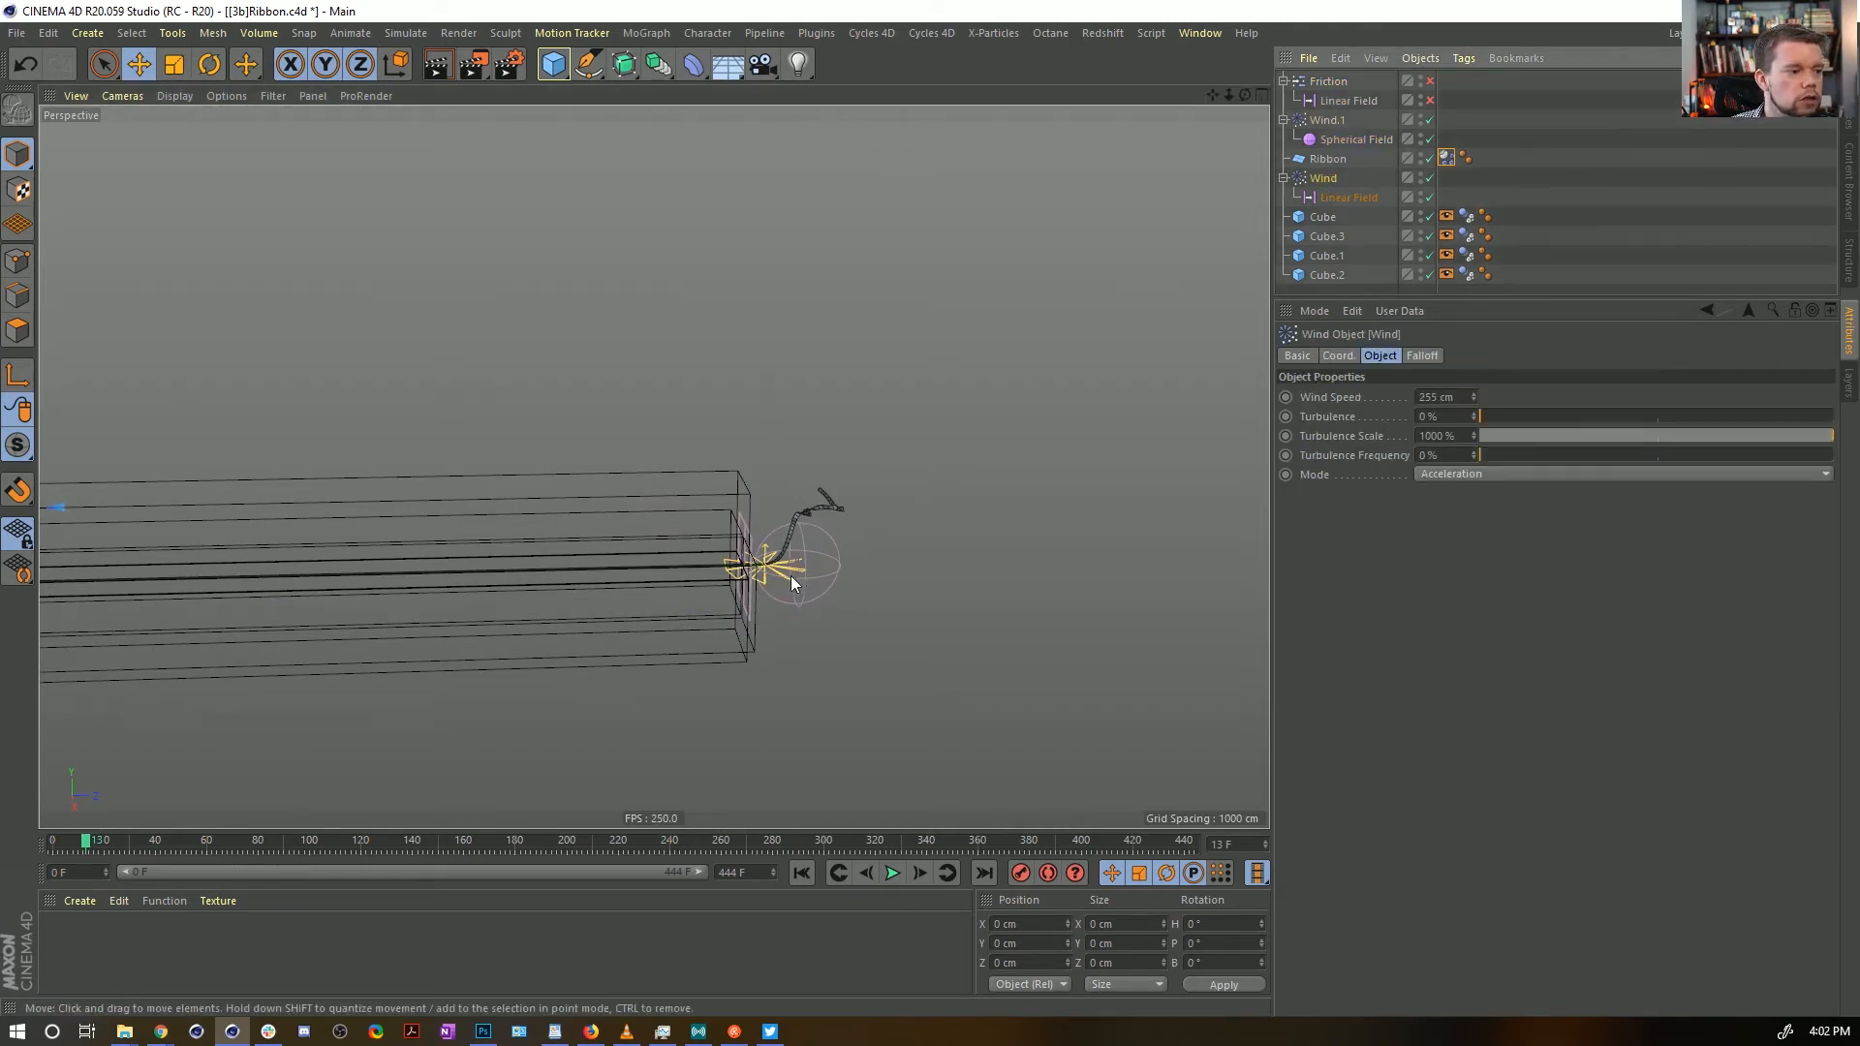
pyautogui.keyDown('alt'); pyautogui.moveTo(790, 577); pyautogui.dragTo(721, 591); pyautogui.keyUp('alt')
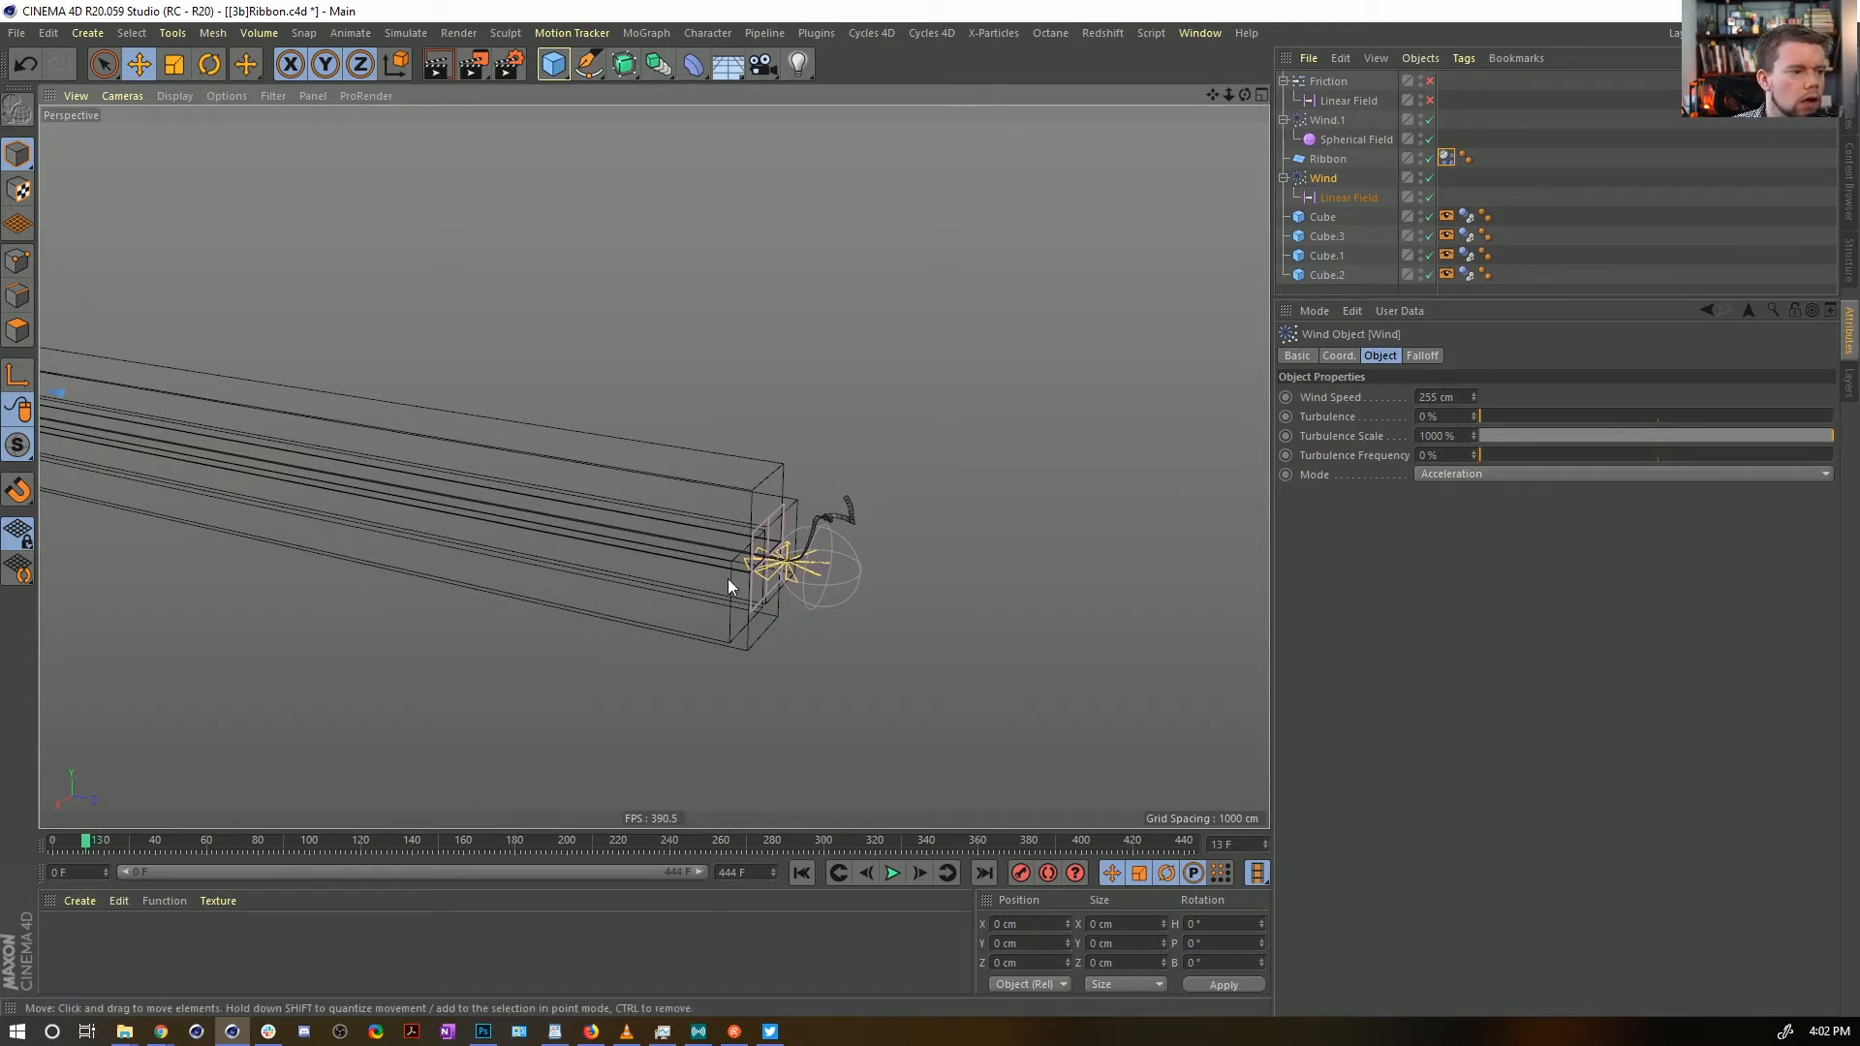
pyautogui.keyDown('alt'); pyautogui.moveTo(728, 578); pyautogui.dragTo(804, 557); pyautogui.keyUp('alt')
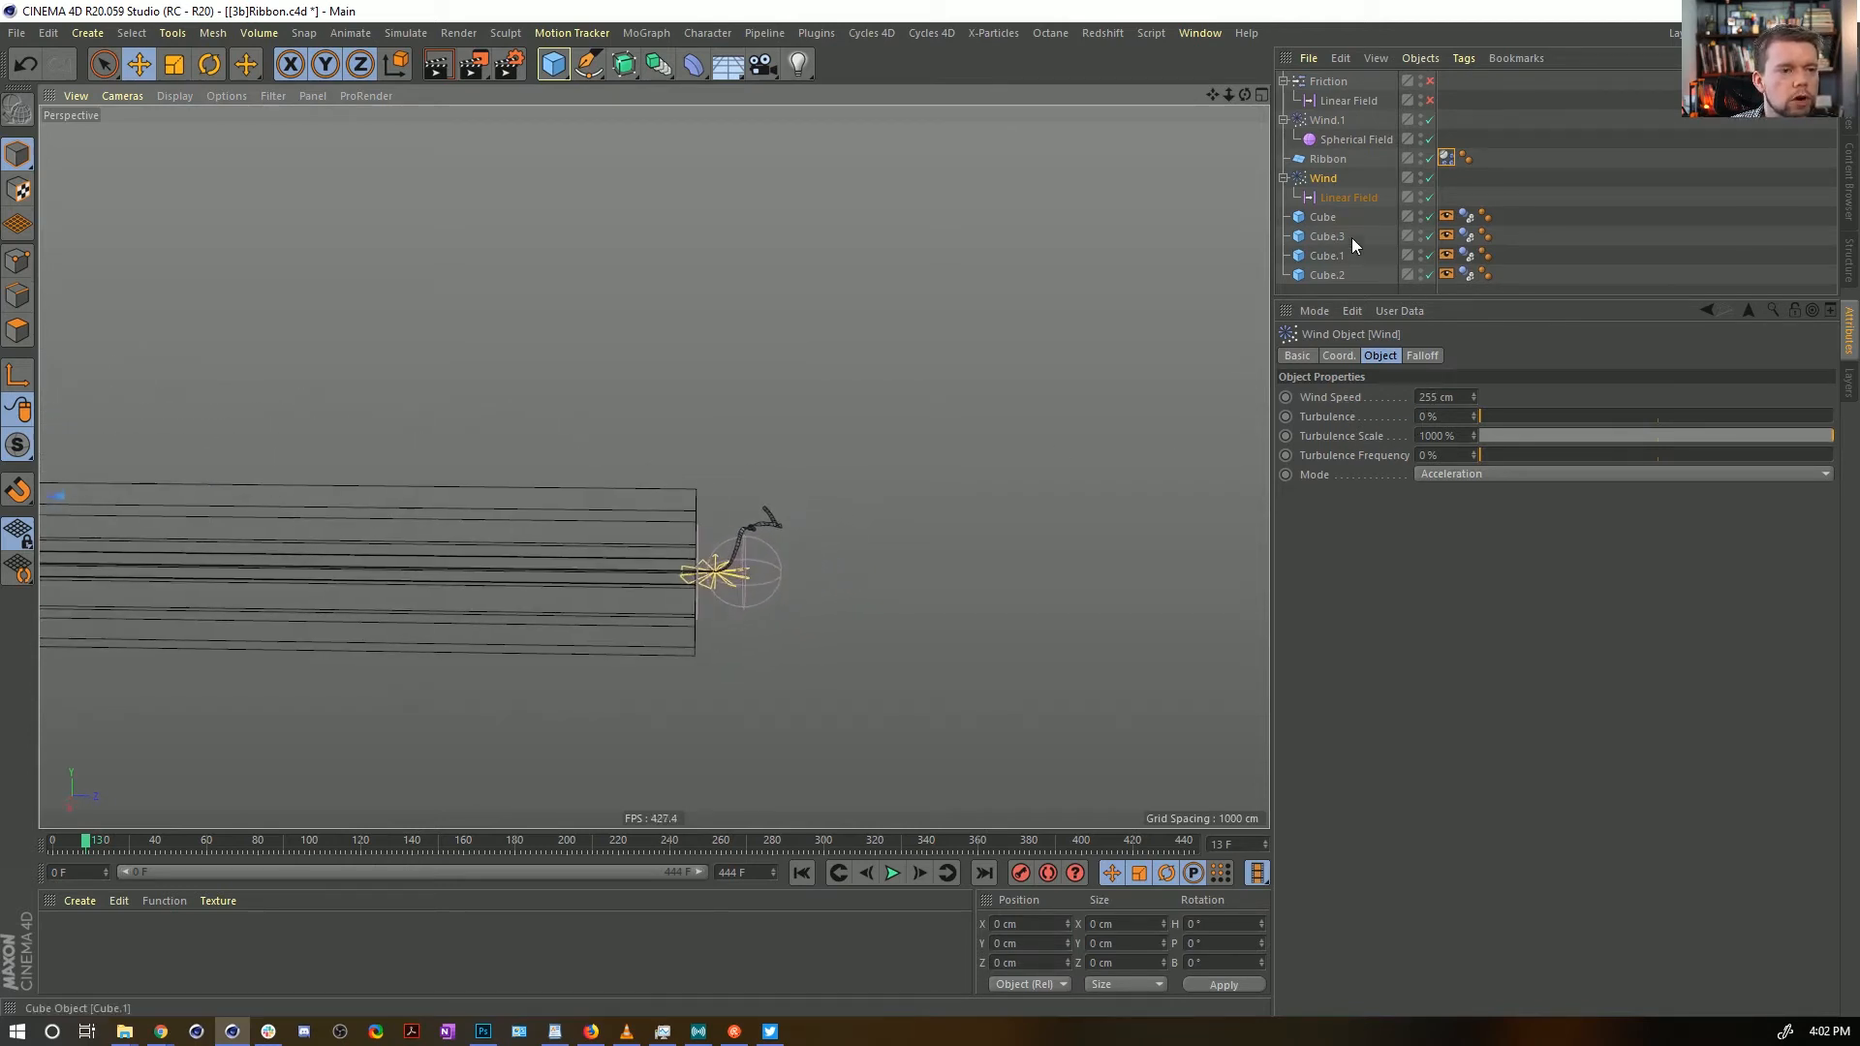
pyautogui.click(1341, 199)
pyautogui.press('Delete')
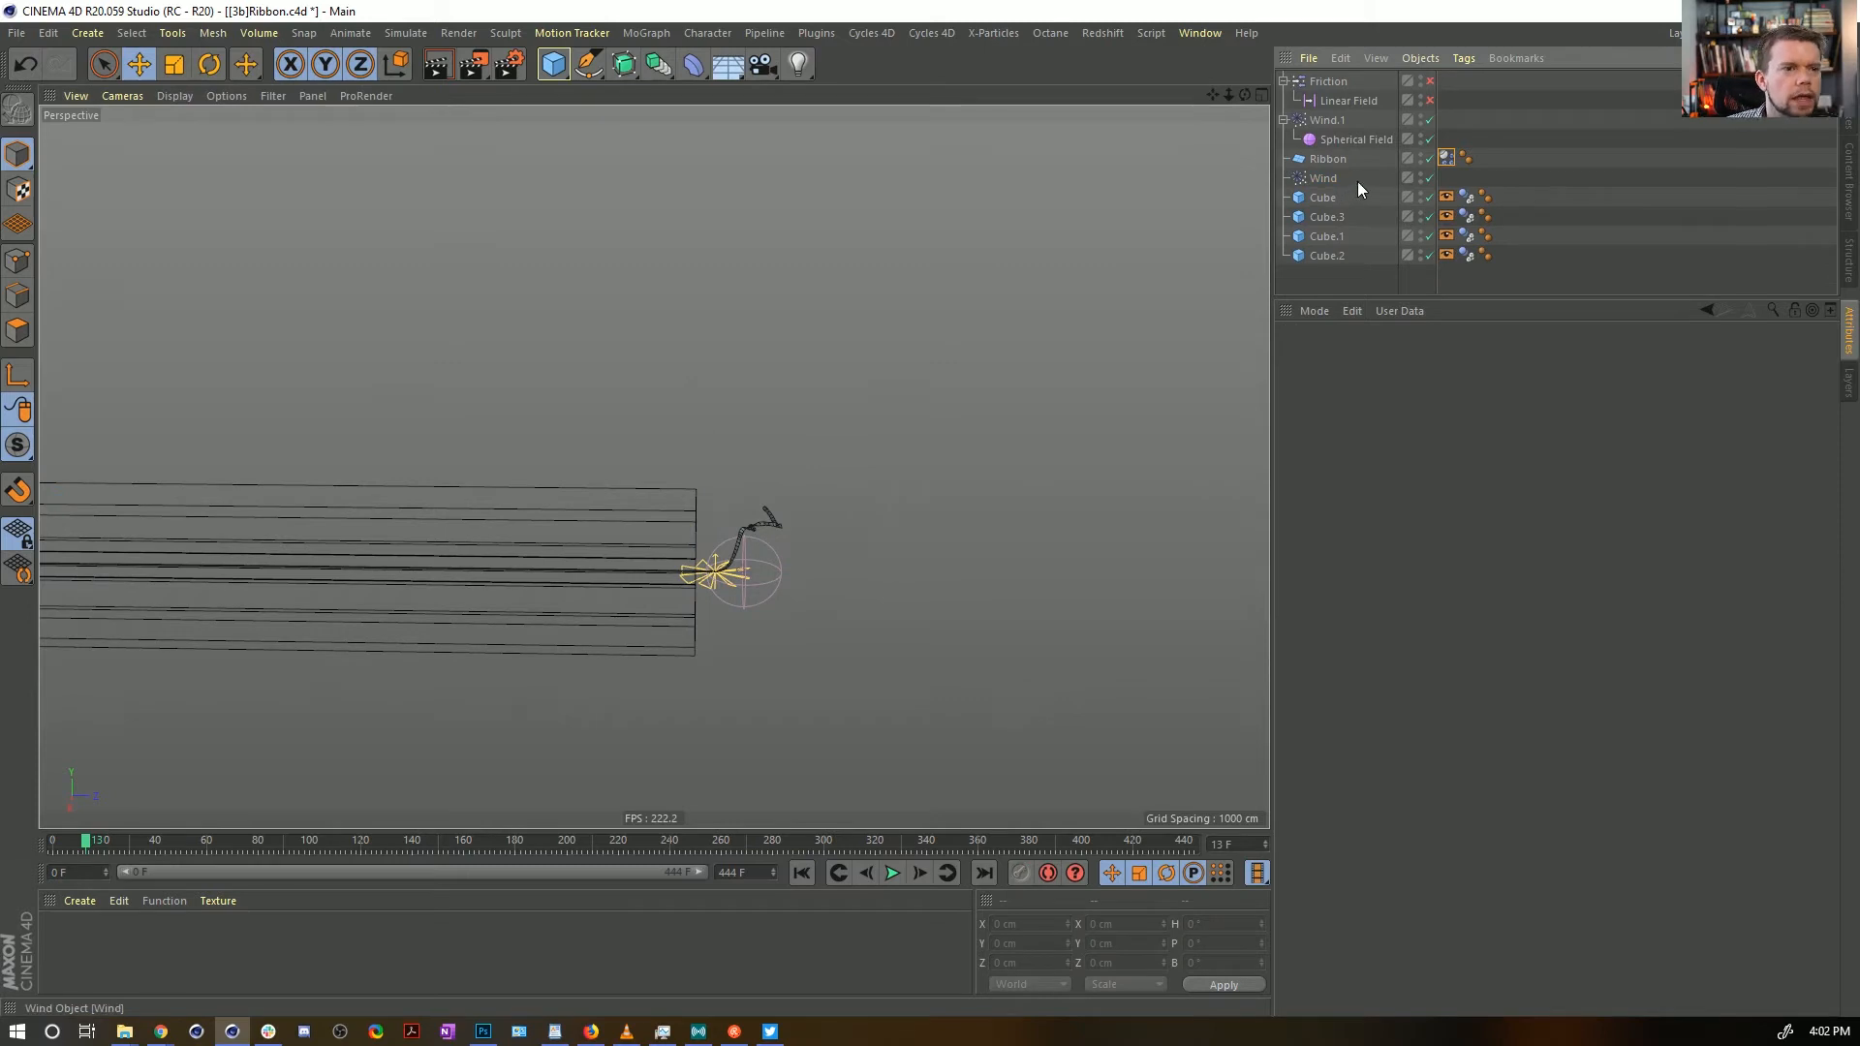
# Add a Signal tag to the Wind object and assign its Wind Speed parameter to the tag
pyautogui.click(1331, 199)
pyautogui.keyDown('shift'); pyautogui.click(1335, 258); pyautogui.keyUp('shift')
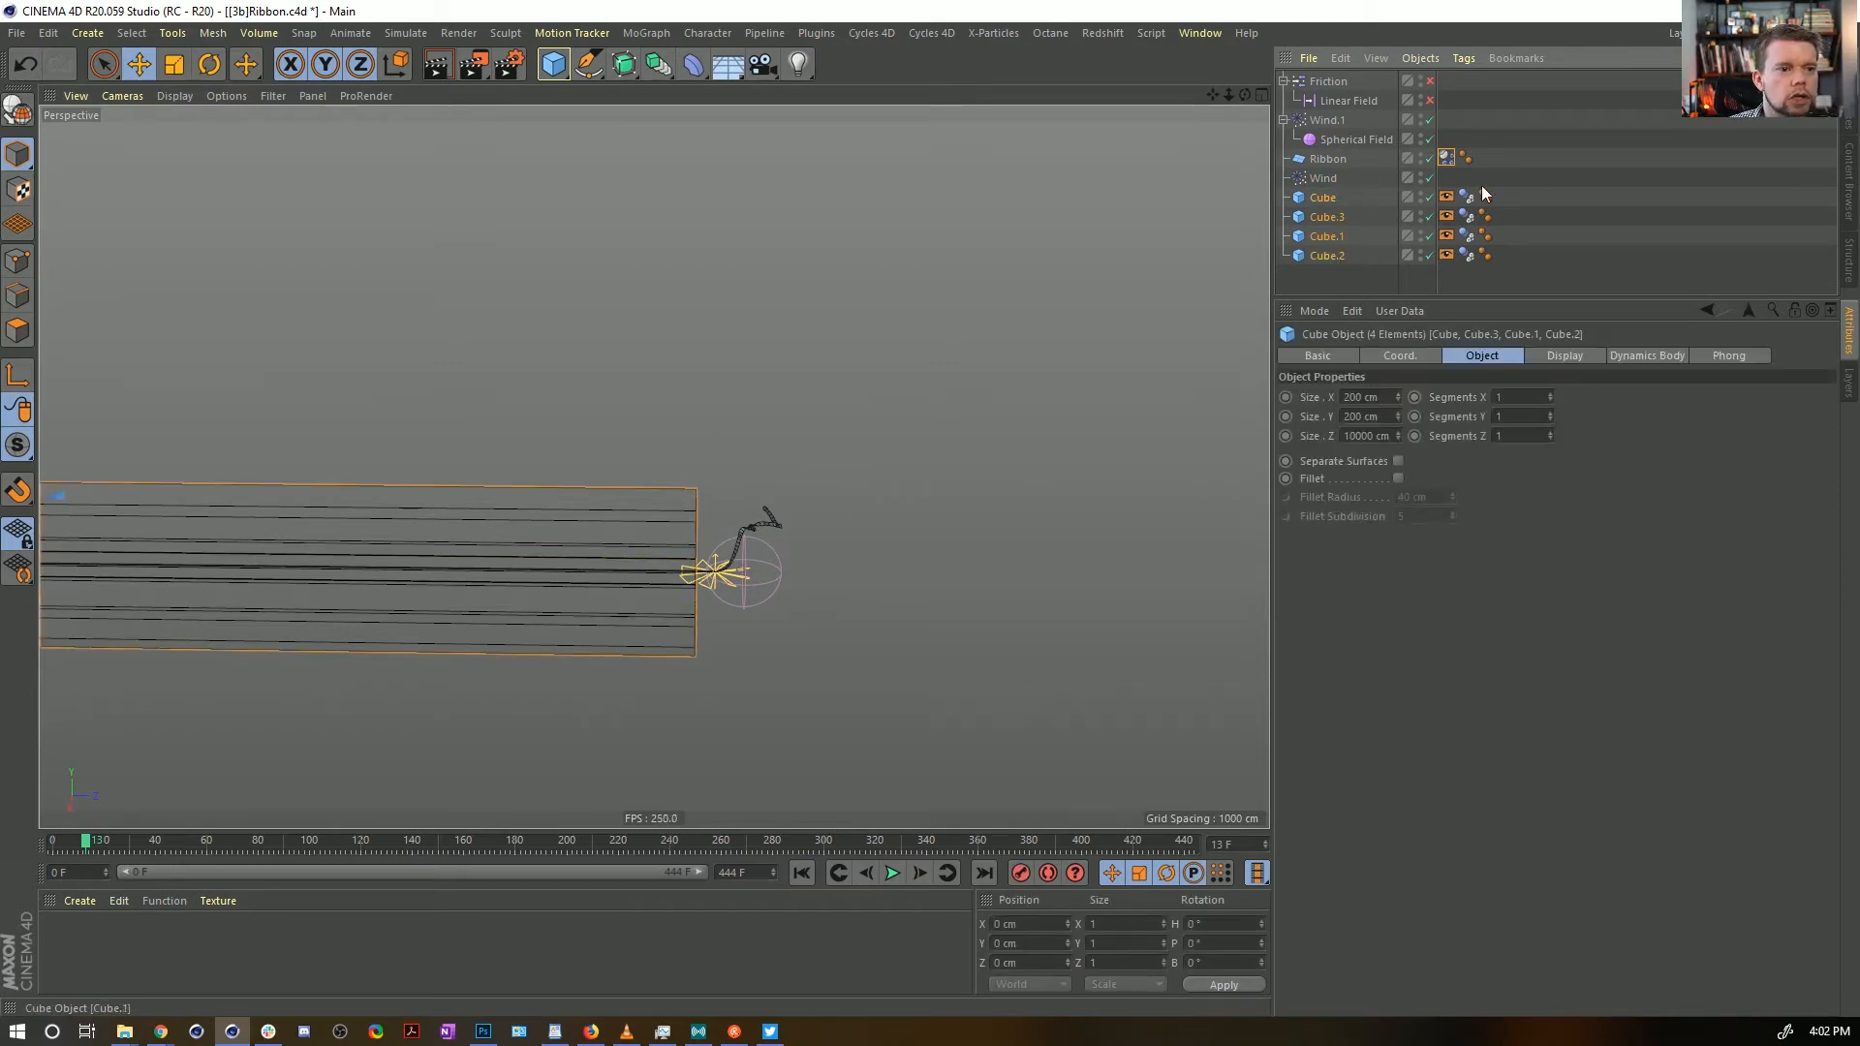
pyautogui.rightClick(1328, 180)
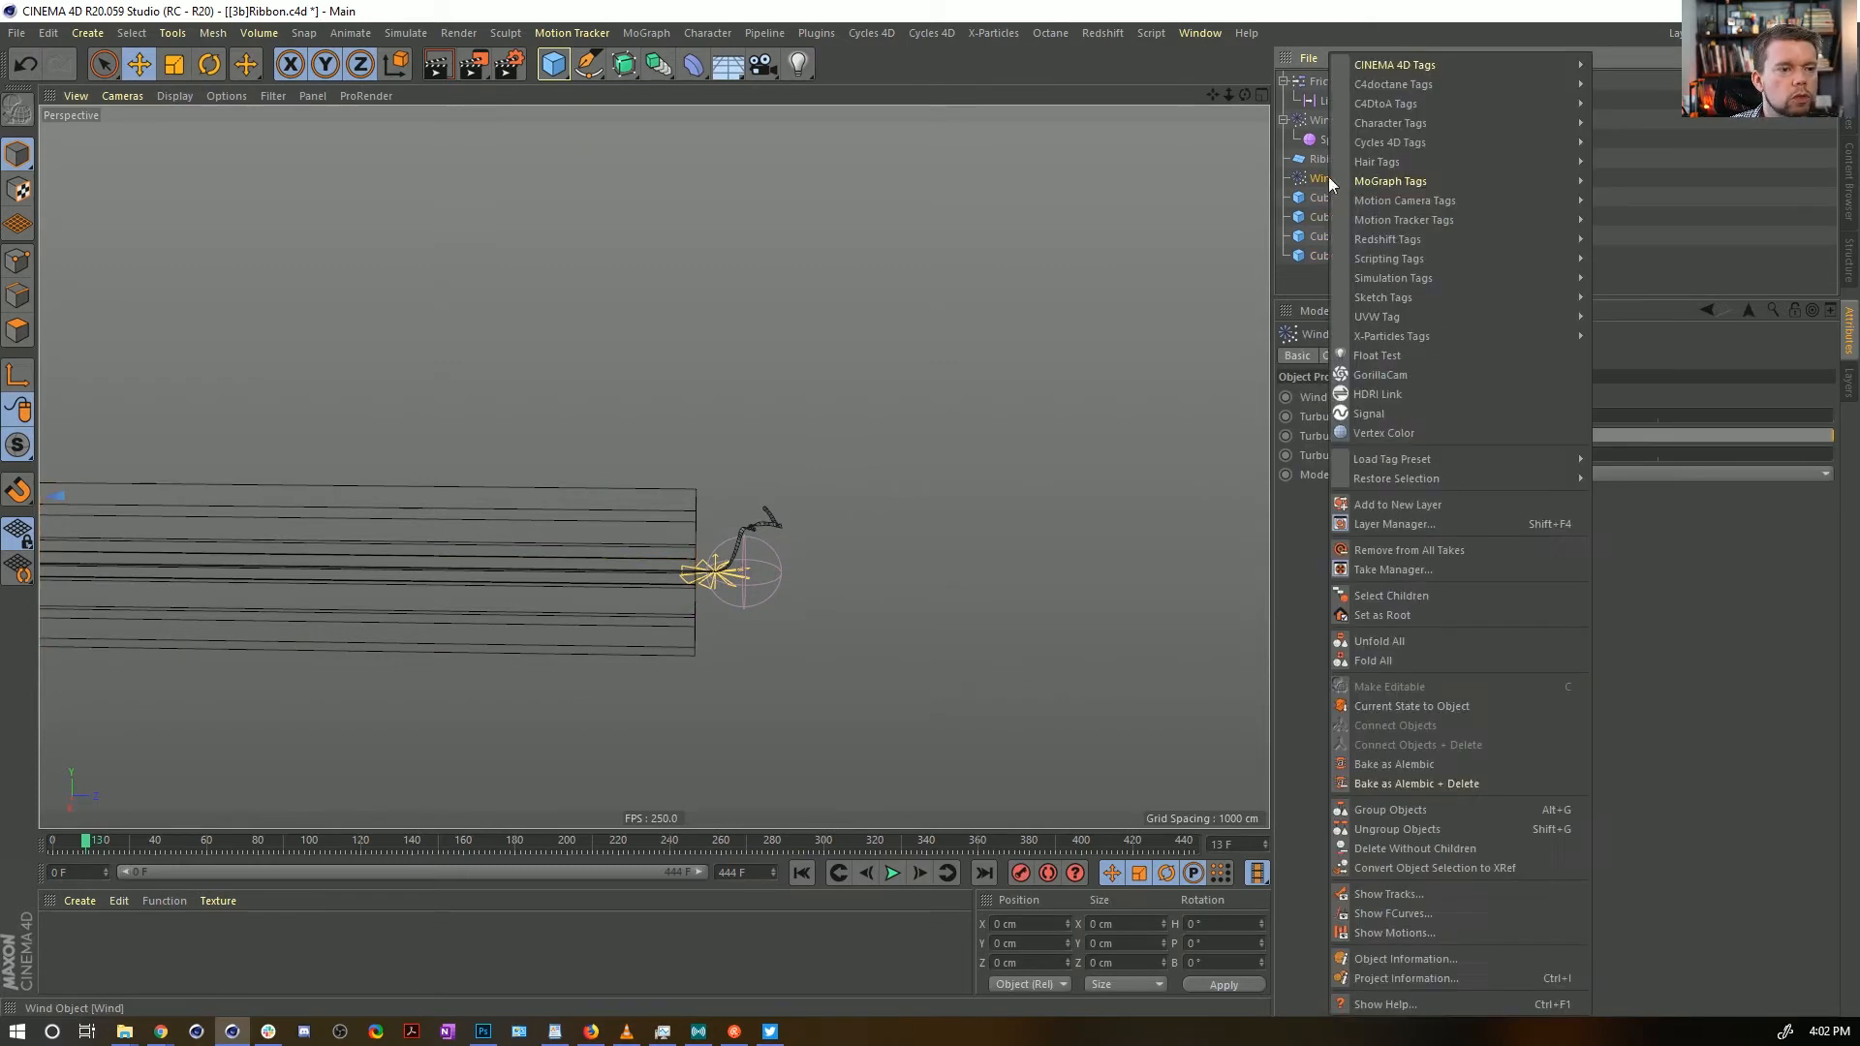
pyautogui.click(1398, 414)
pyautogui.click(1331, 183)
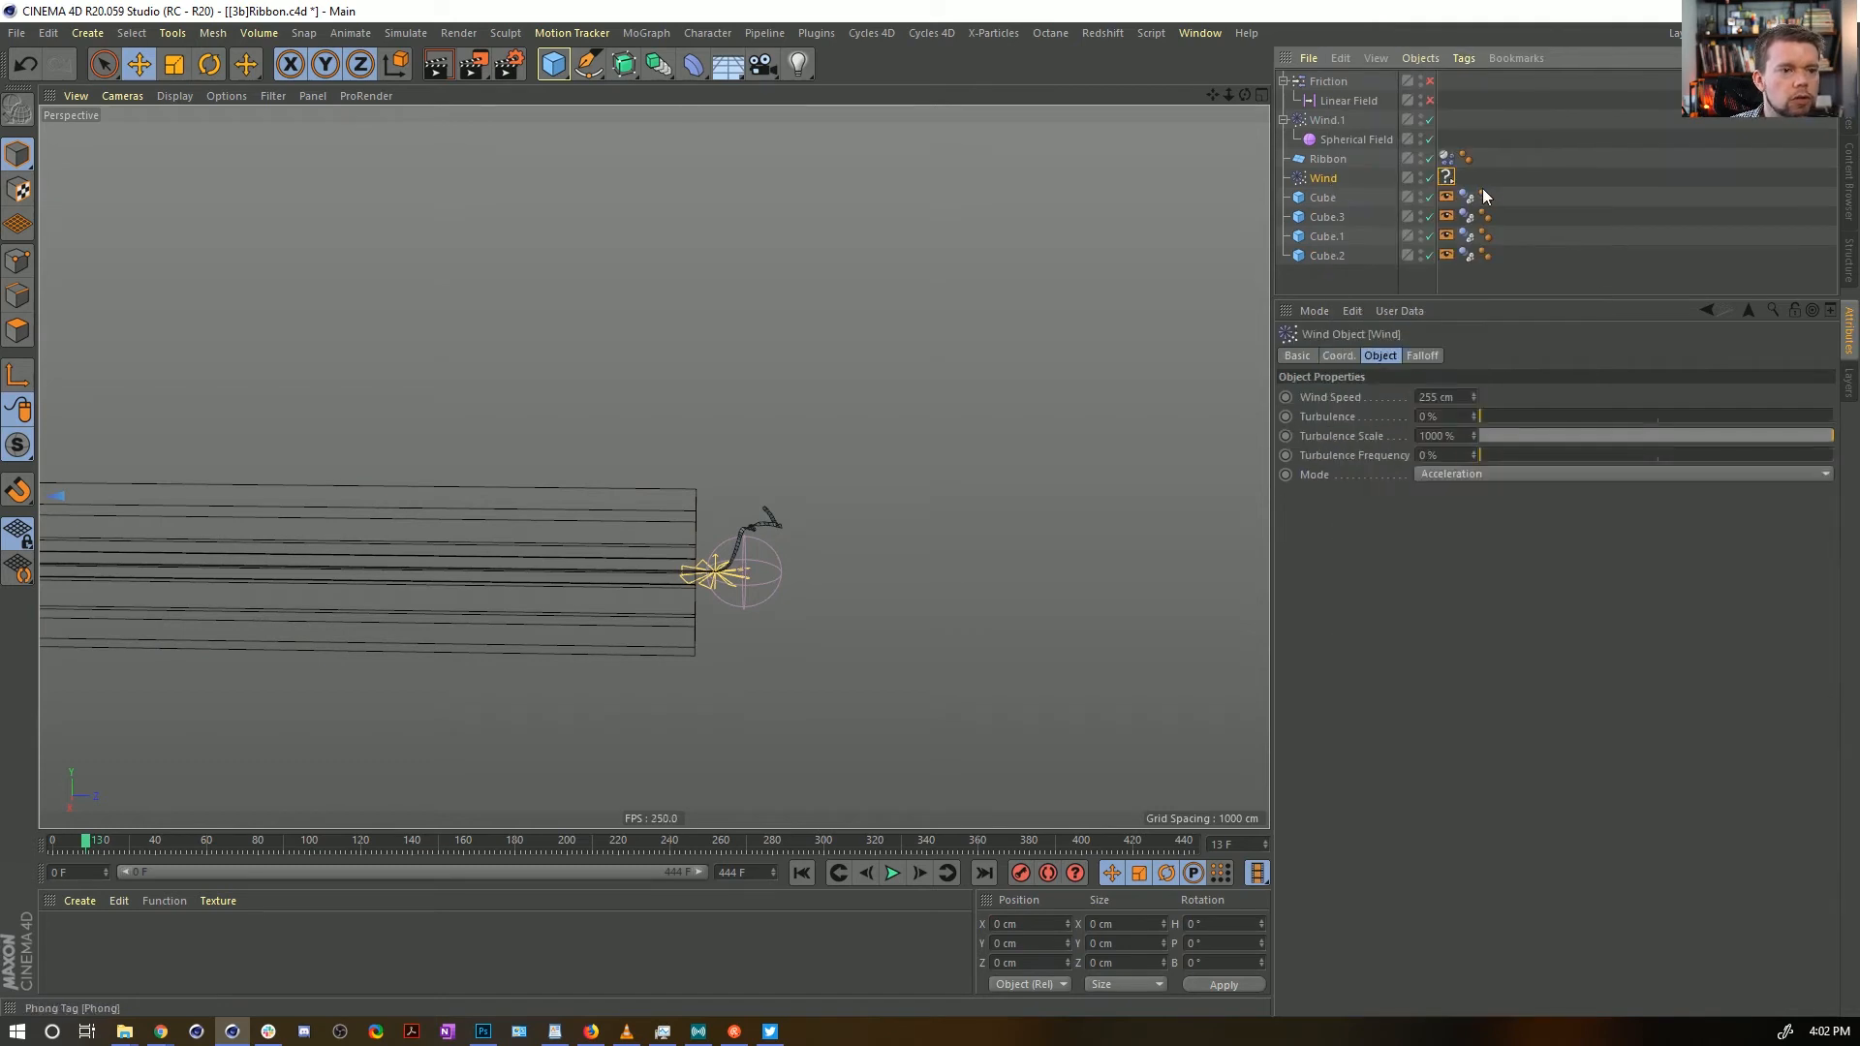
pyautogui.moveTo(1333, 398); pyautogui.dragTo(1444, 176)
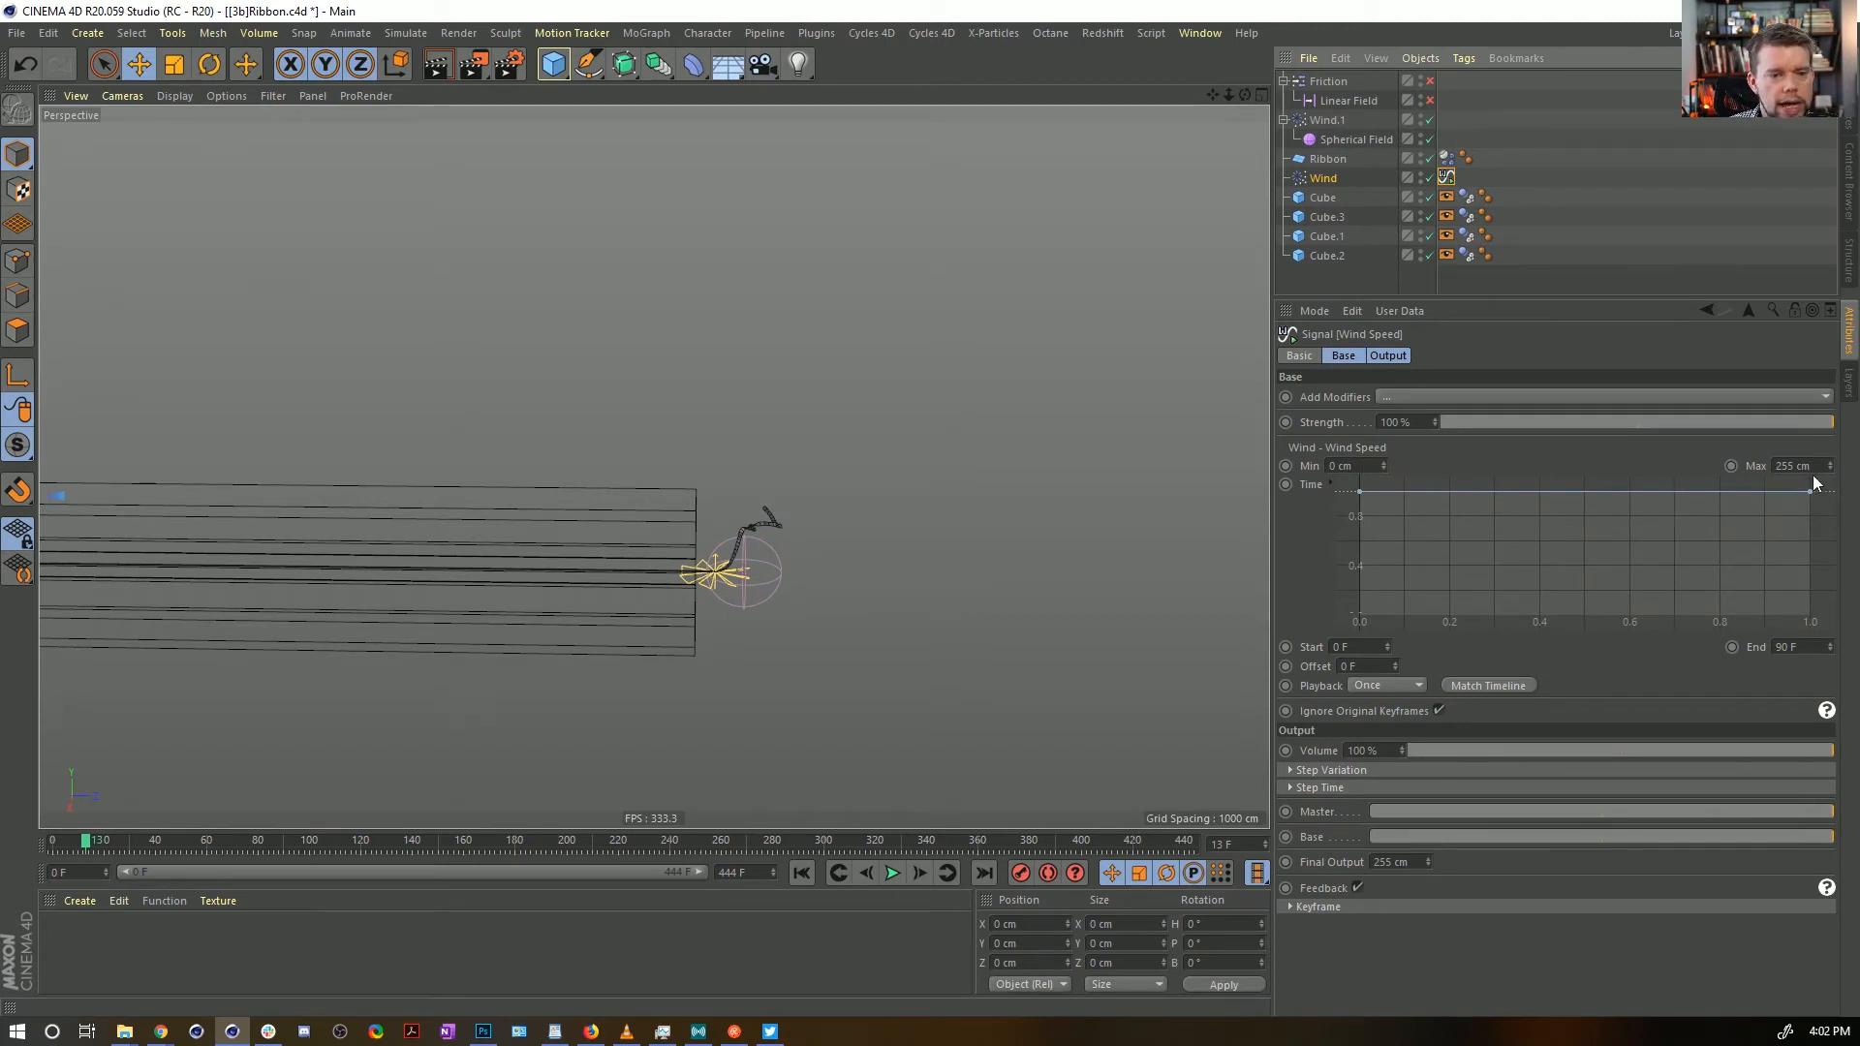
# Give the Wind Speed signal a falling curve ending at frame 2, replay the simulation, and set the signal's Max to 5555 cm
pyautogui.click(1784, 465)
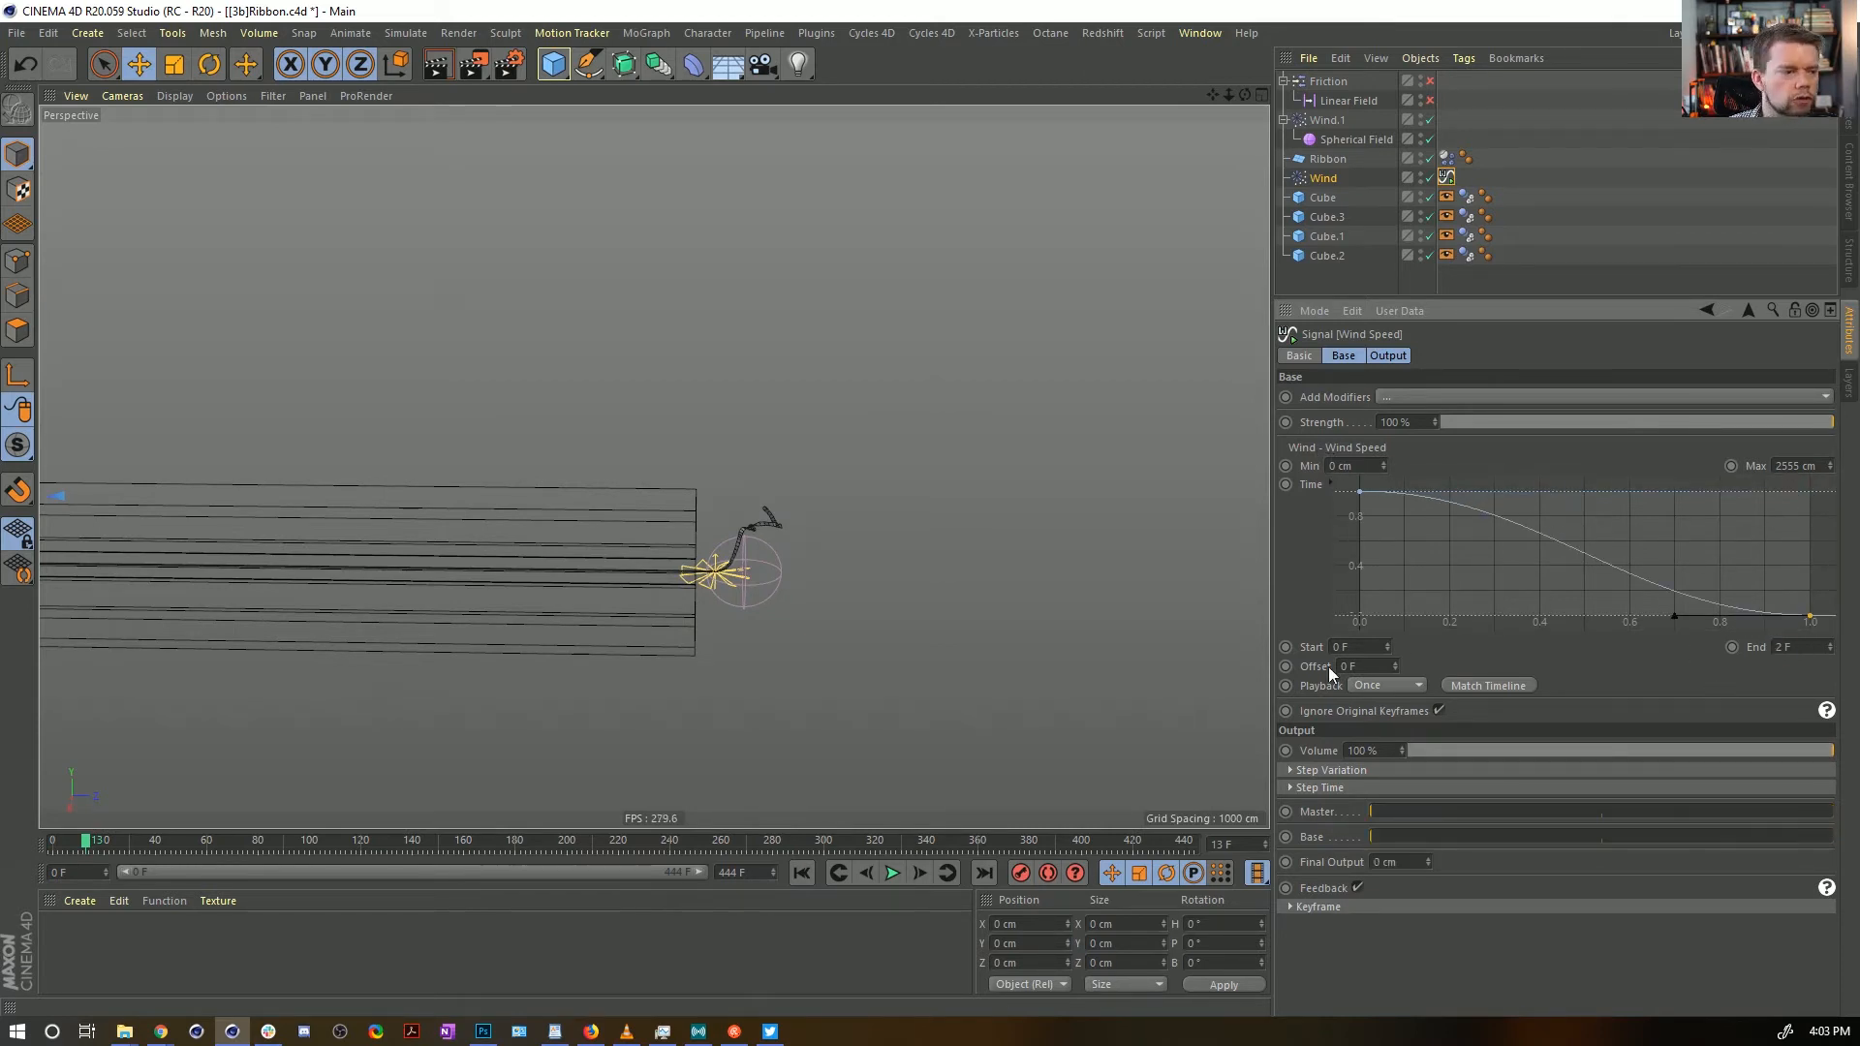
pyautogui.click(811, 873)
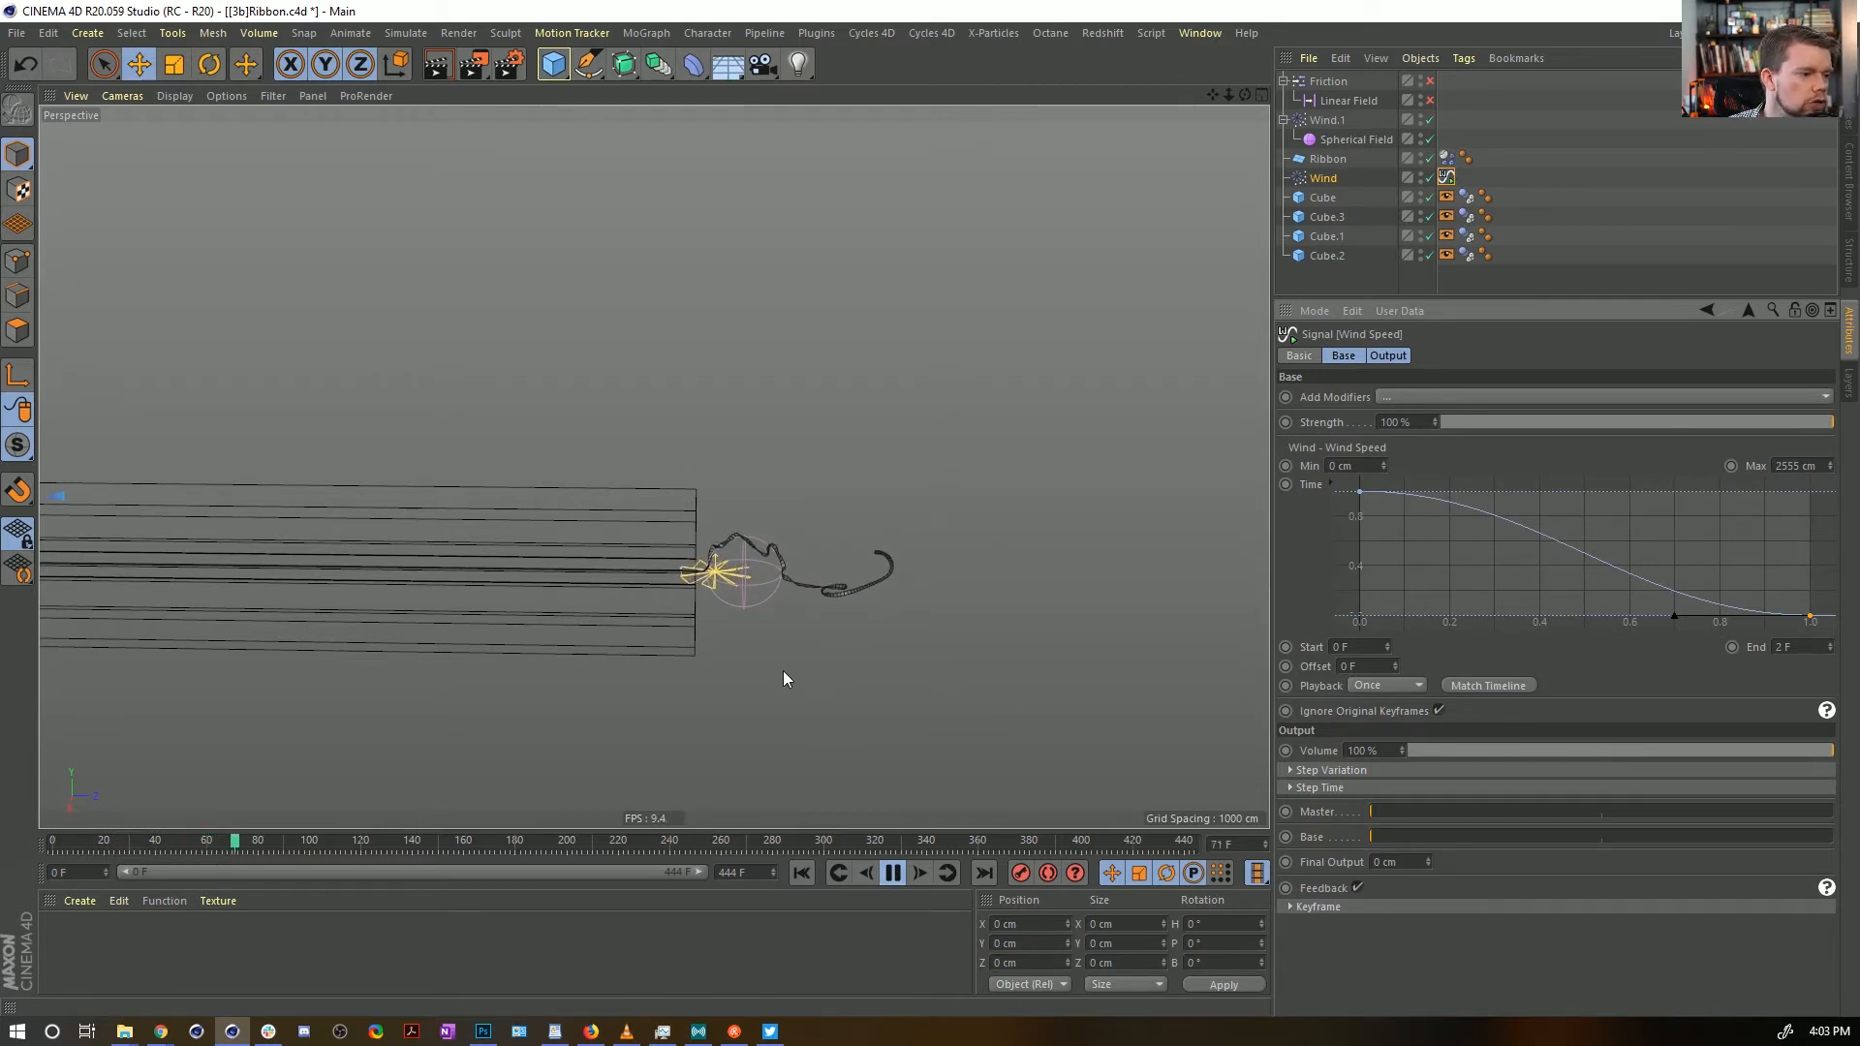
pyautogui.scroll(3, 954, 540)
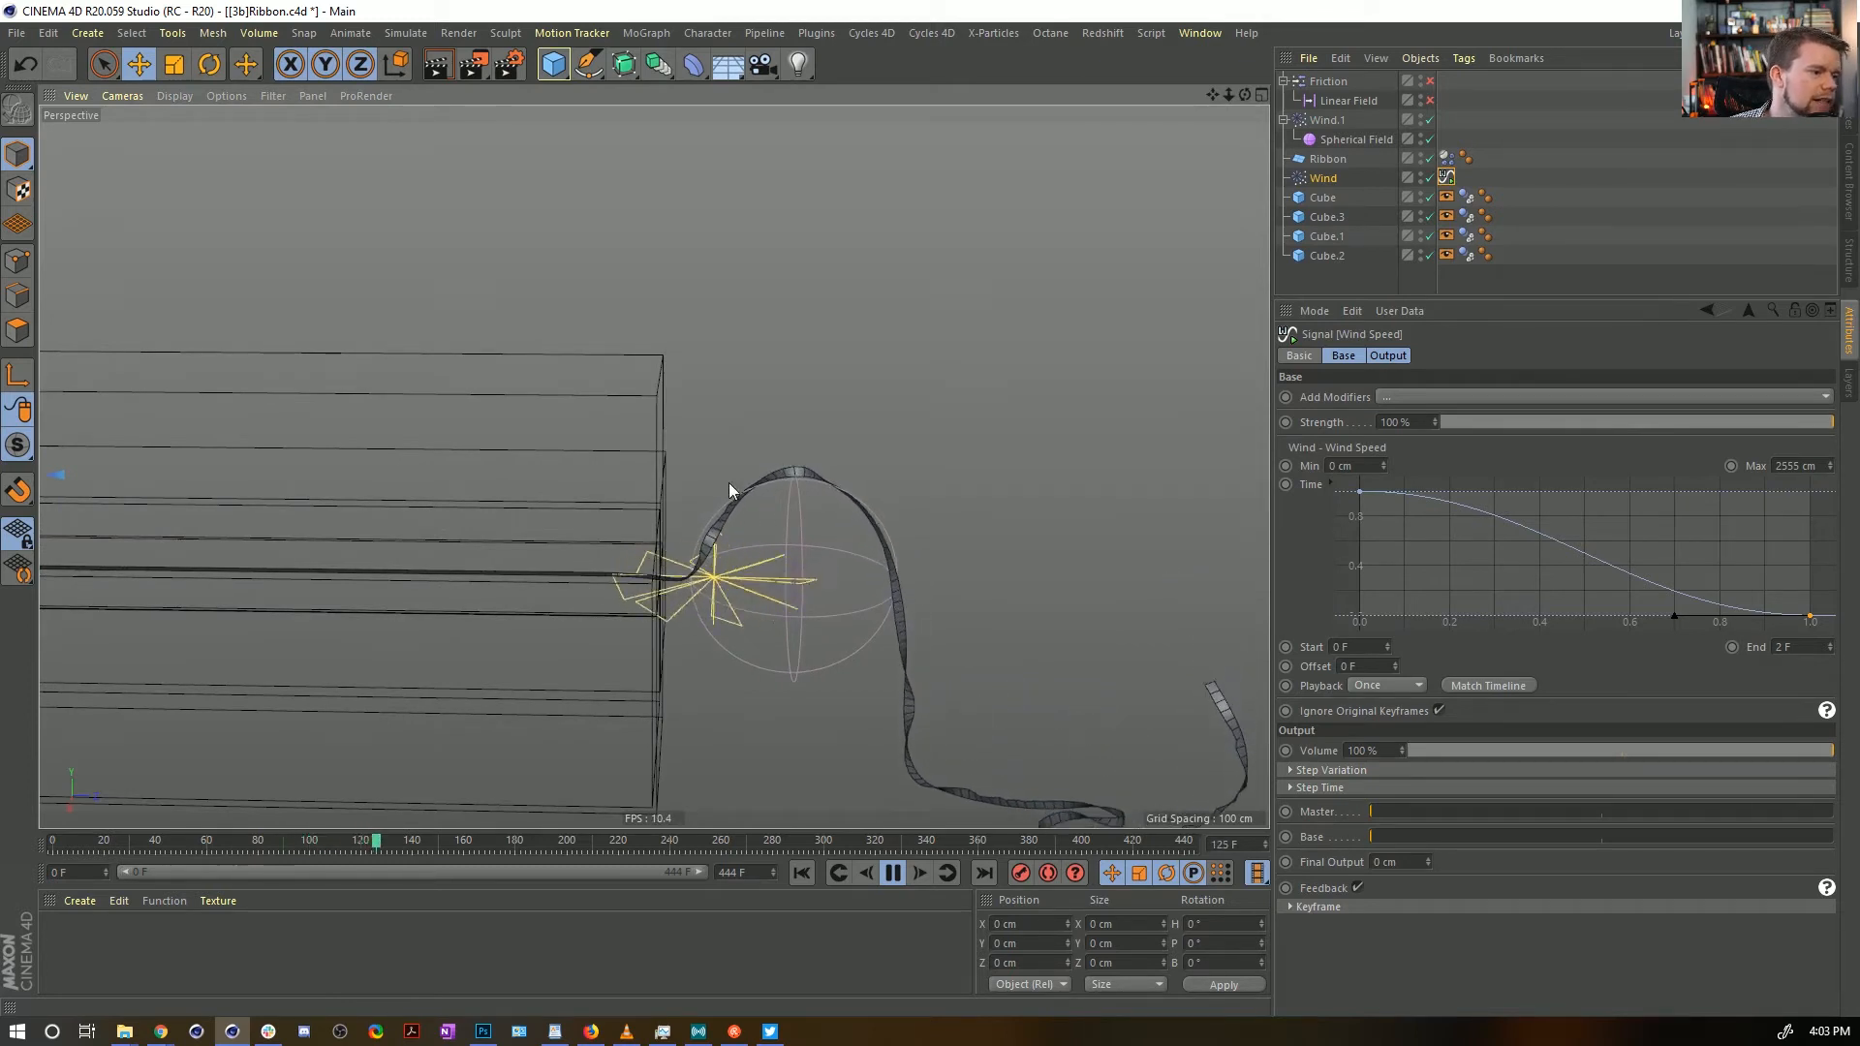
pyautogui.scroll(-3, 614, 590)
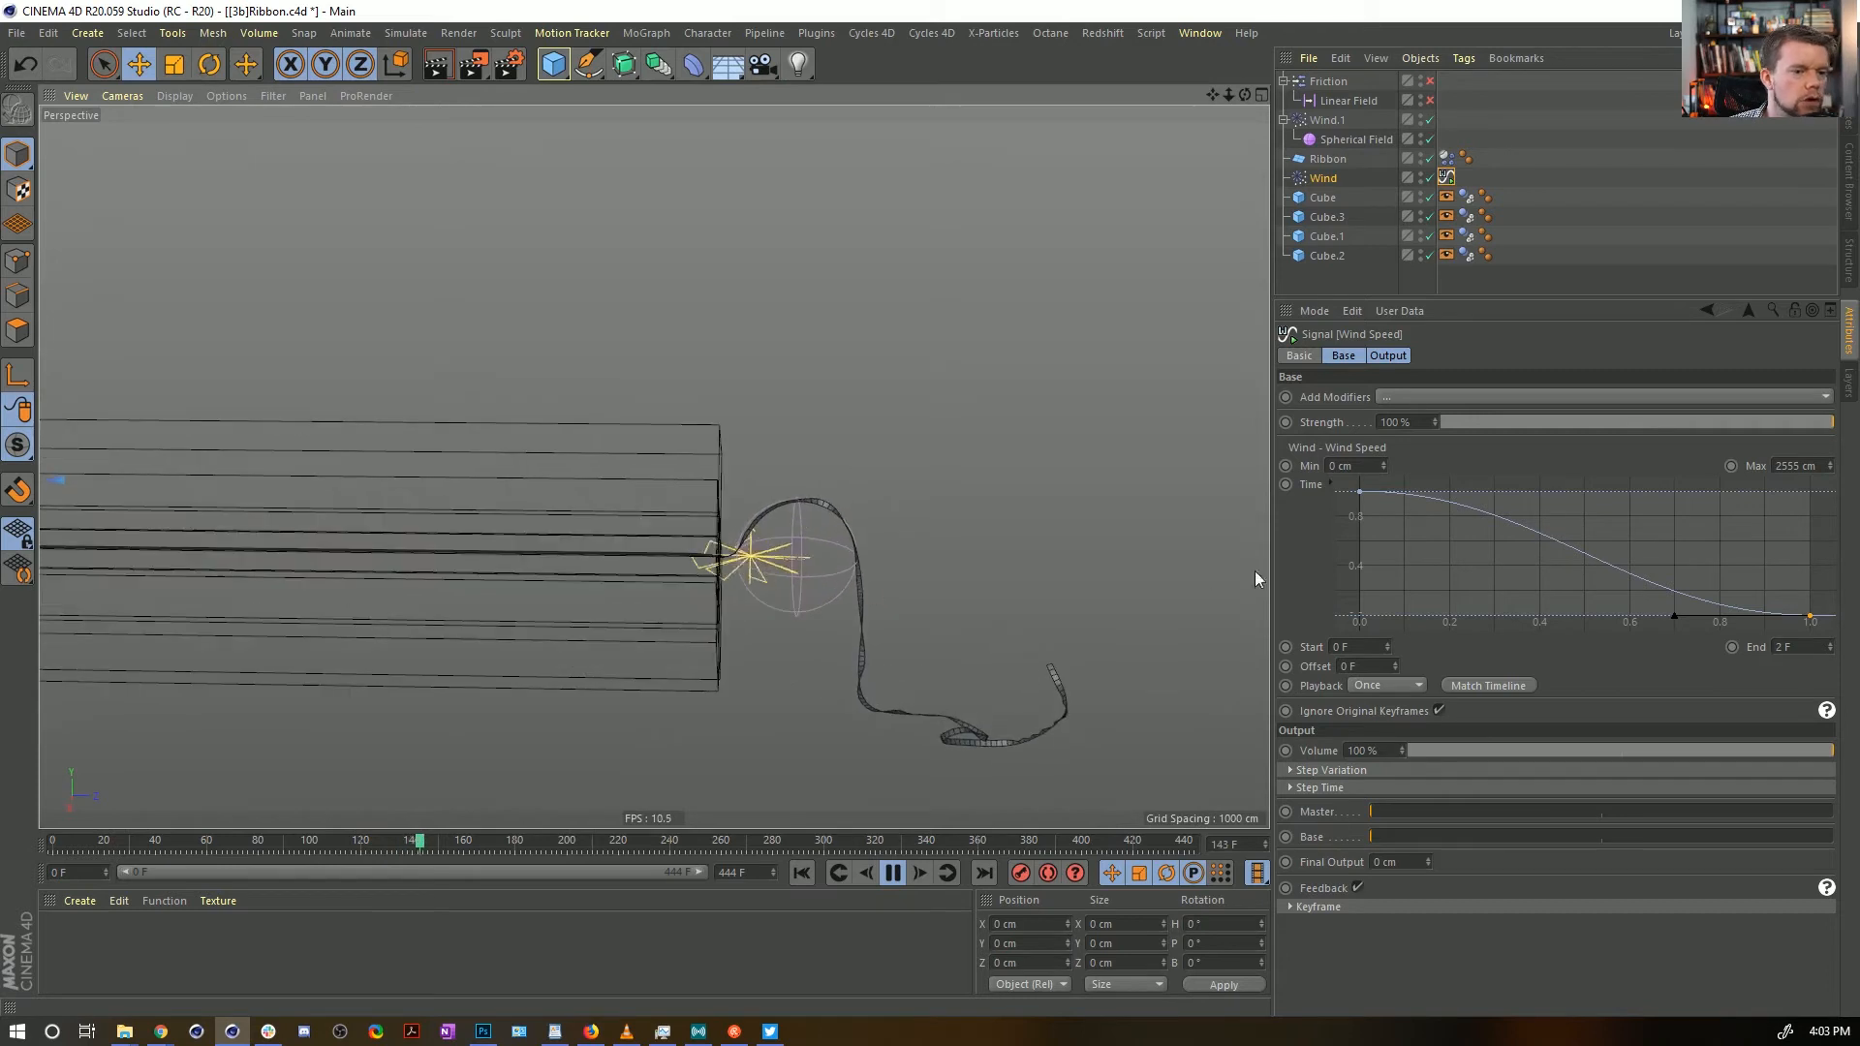
pyautogui.click(1776, 465)
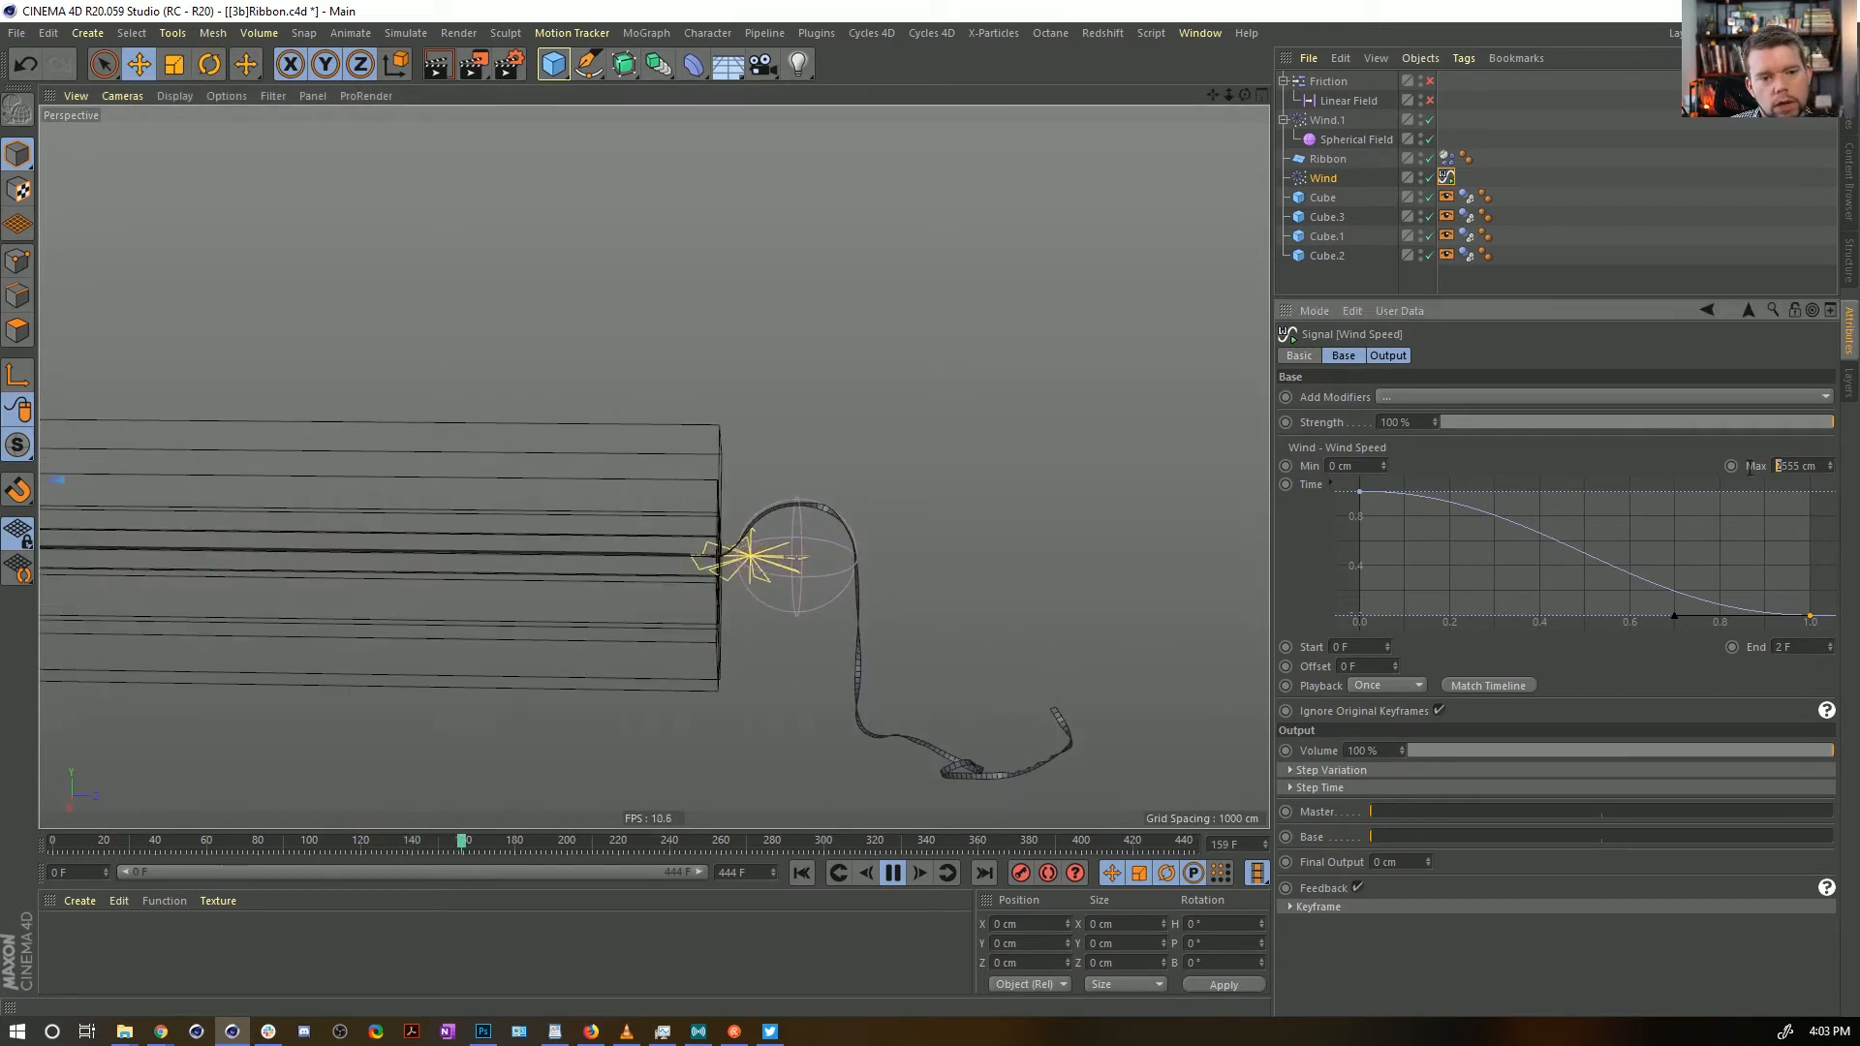
# Move Wind.1 farther out from the cube guide's open end, to about Z 5365 cm, and enlarge its Spherical Field to about 211 cm
pyautogui.click(1328, 121)
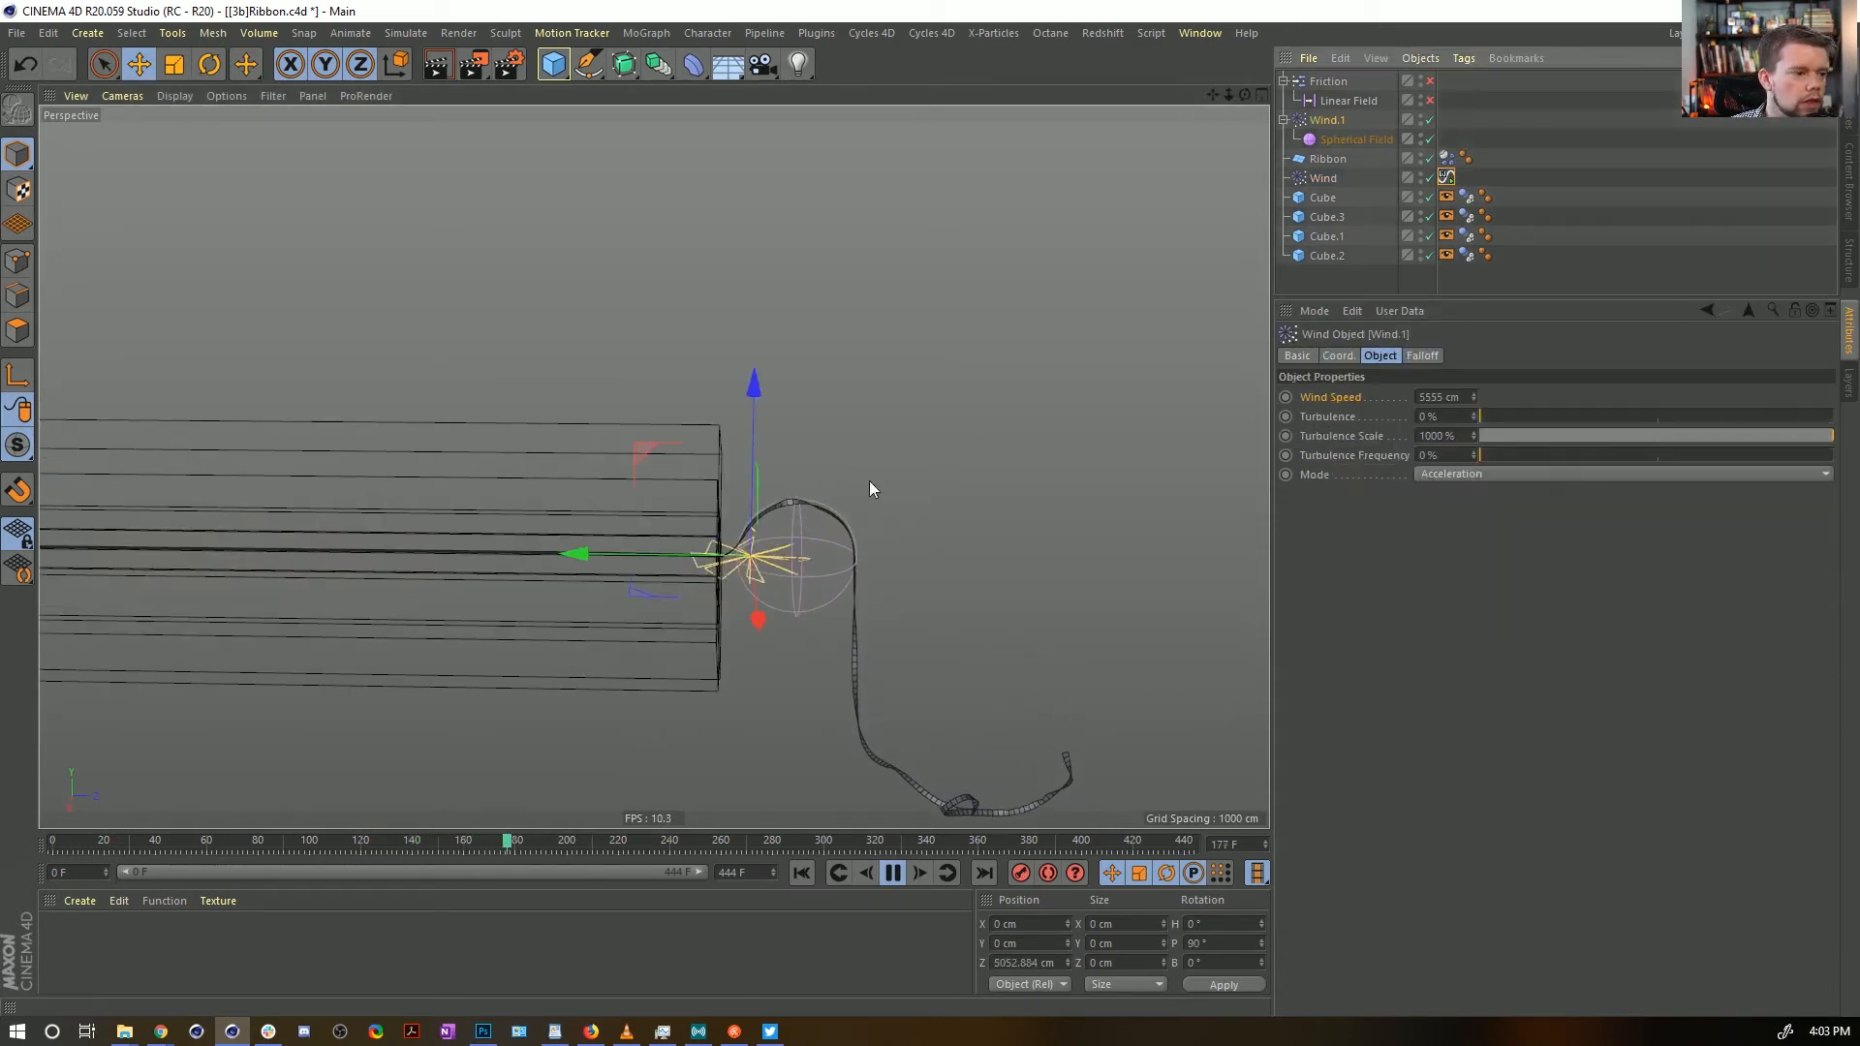
pyautogui.press('e')
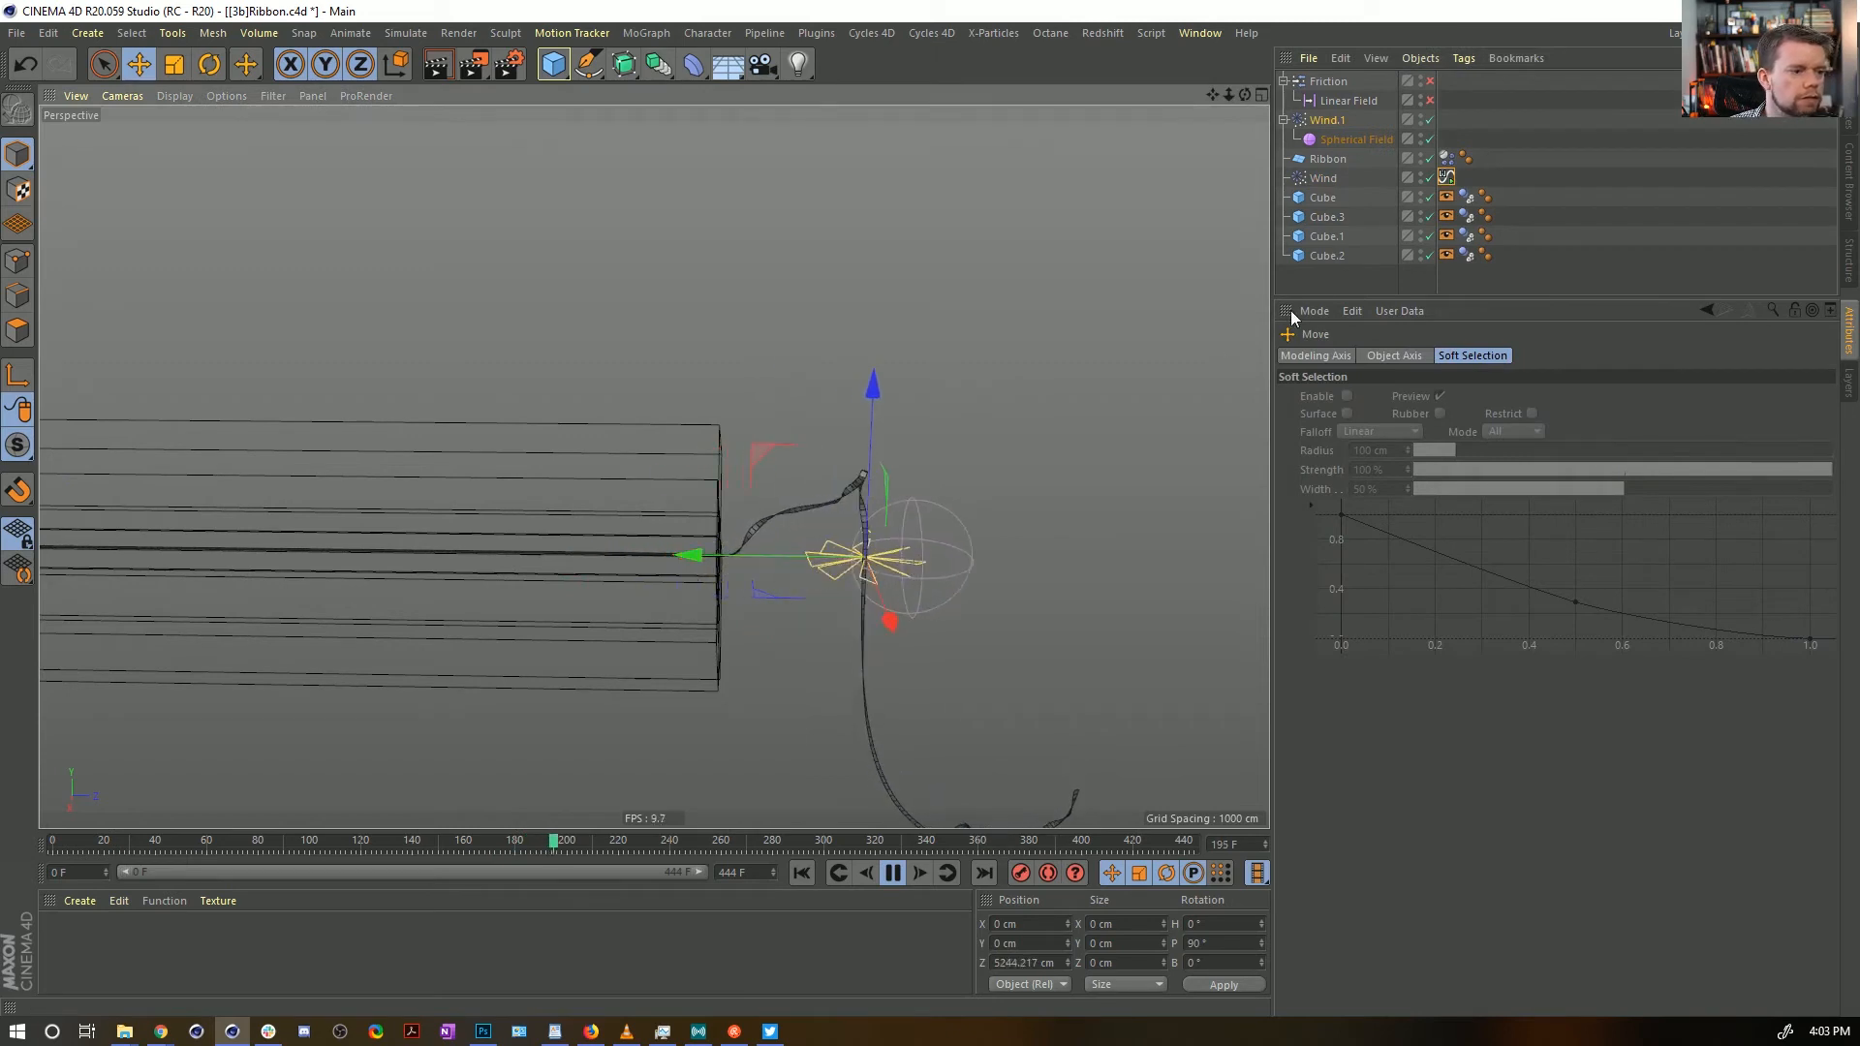
pyautogui.click(1356, 139)
pyautogui.press('t')
pyautogui.moveTo(701, 710); pyautogui.dragTo(1839, 475)
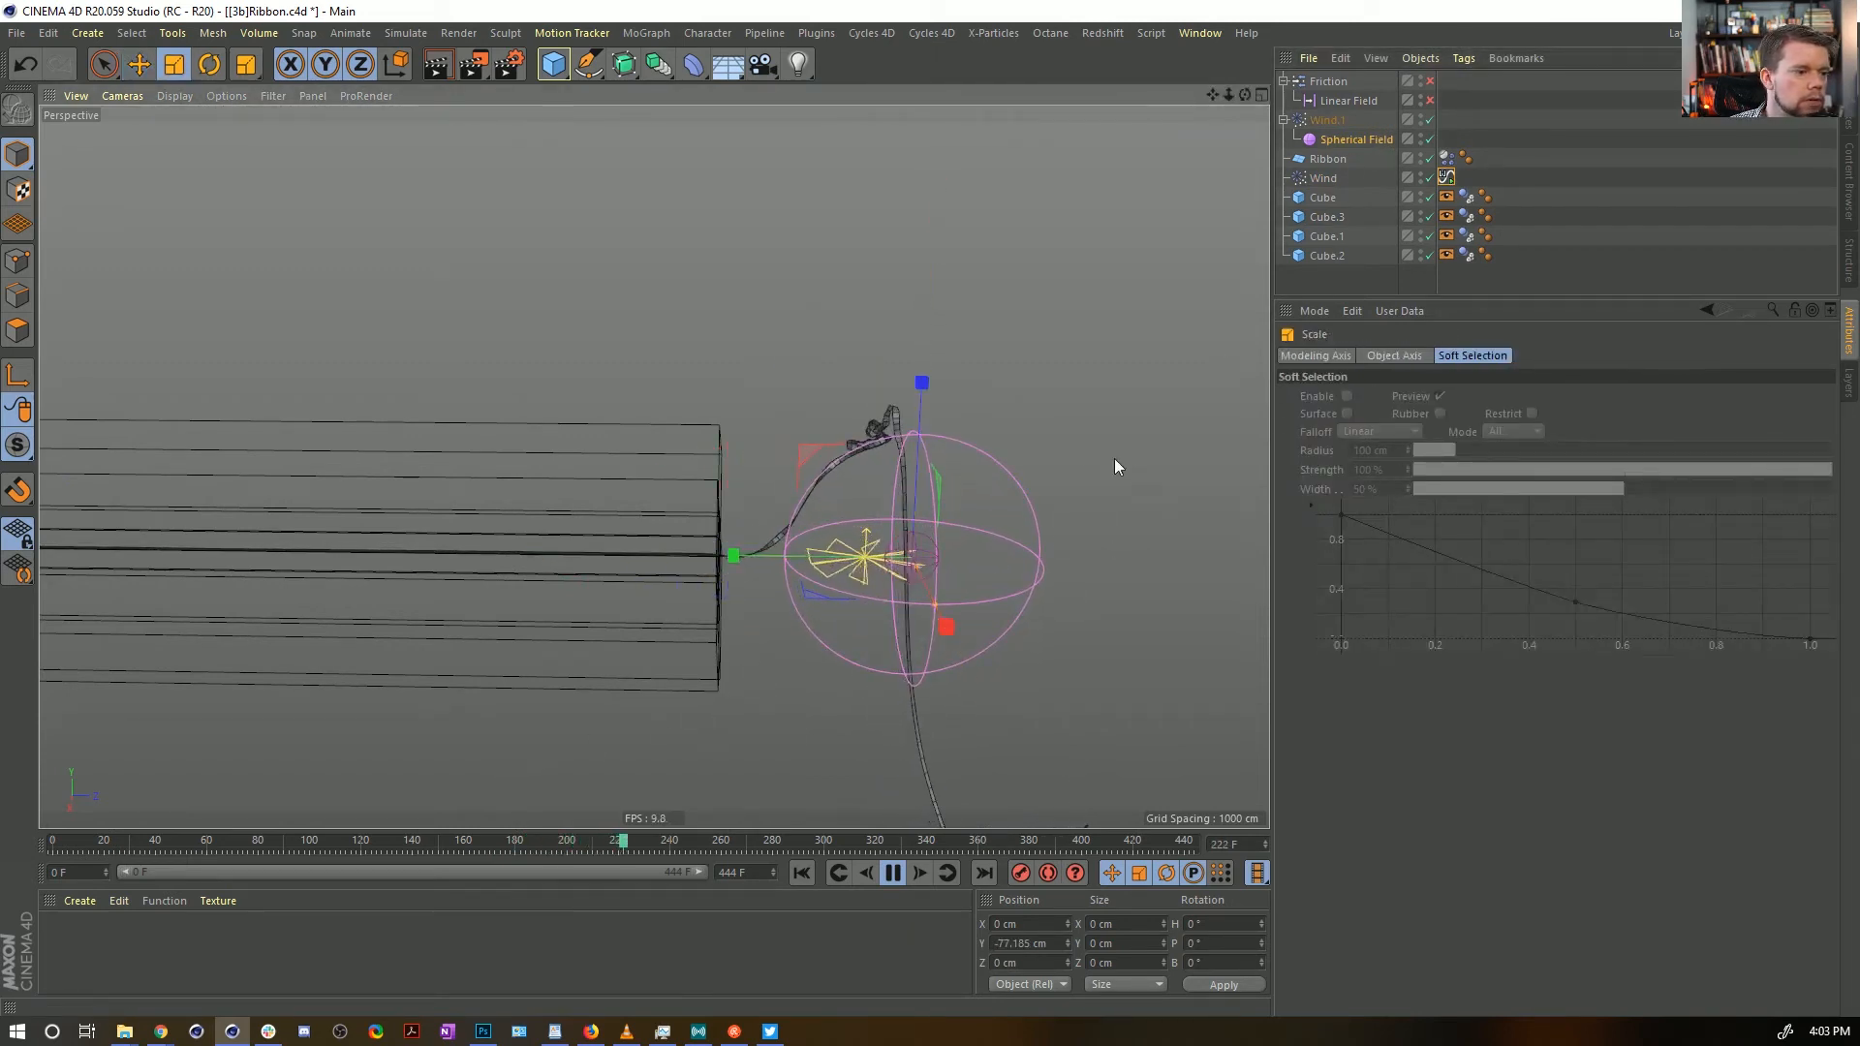
pyautogui.click(1325, 120)
pyautogui.press('e')
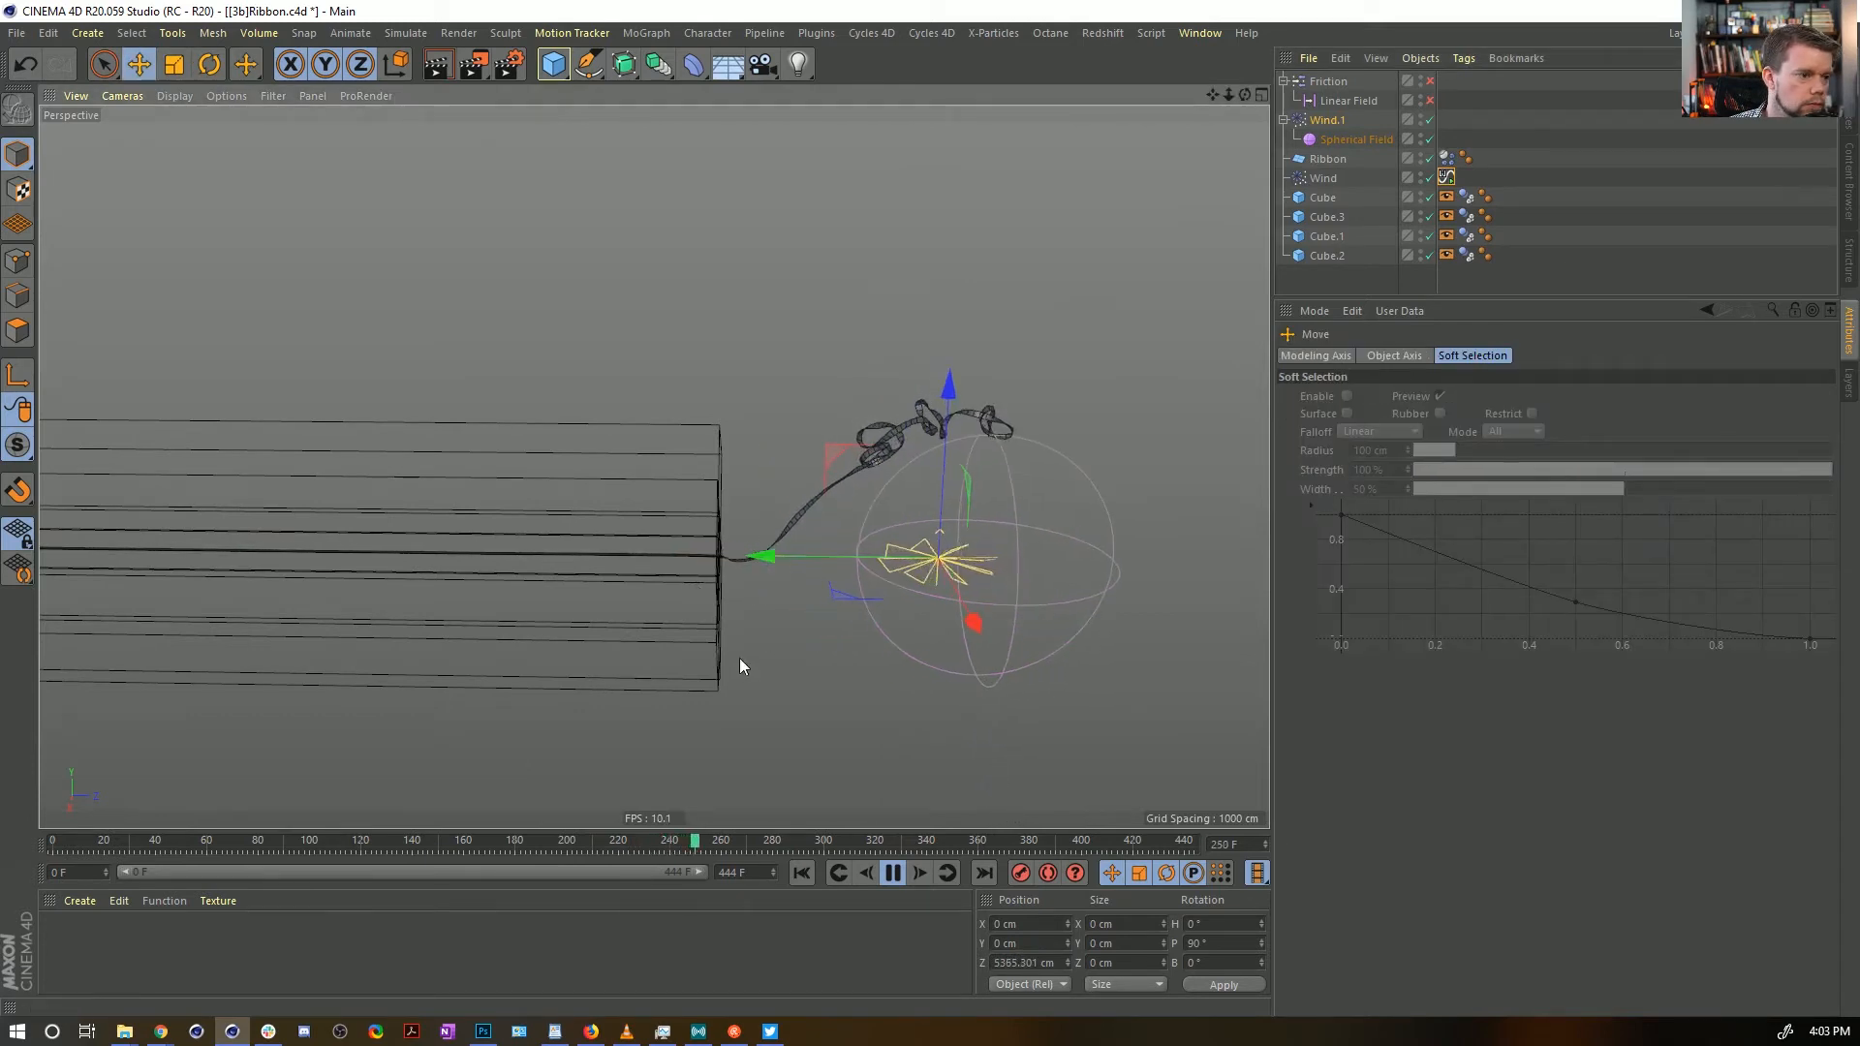
# Replay the simulation from the start and examine the ribbon's motion around the Spherical Field from several angles
pyautogui.click(1586, 274)
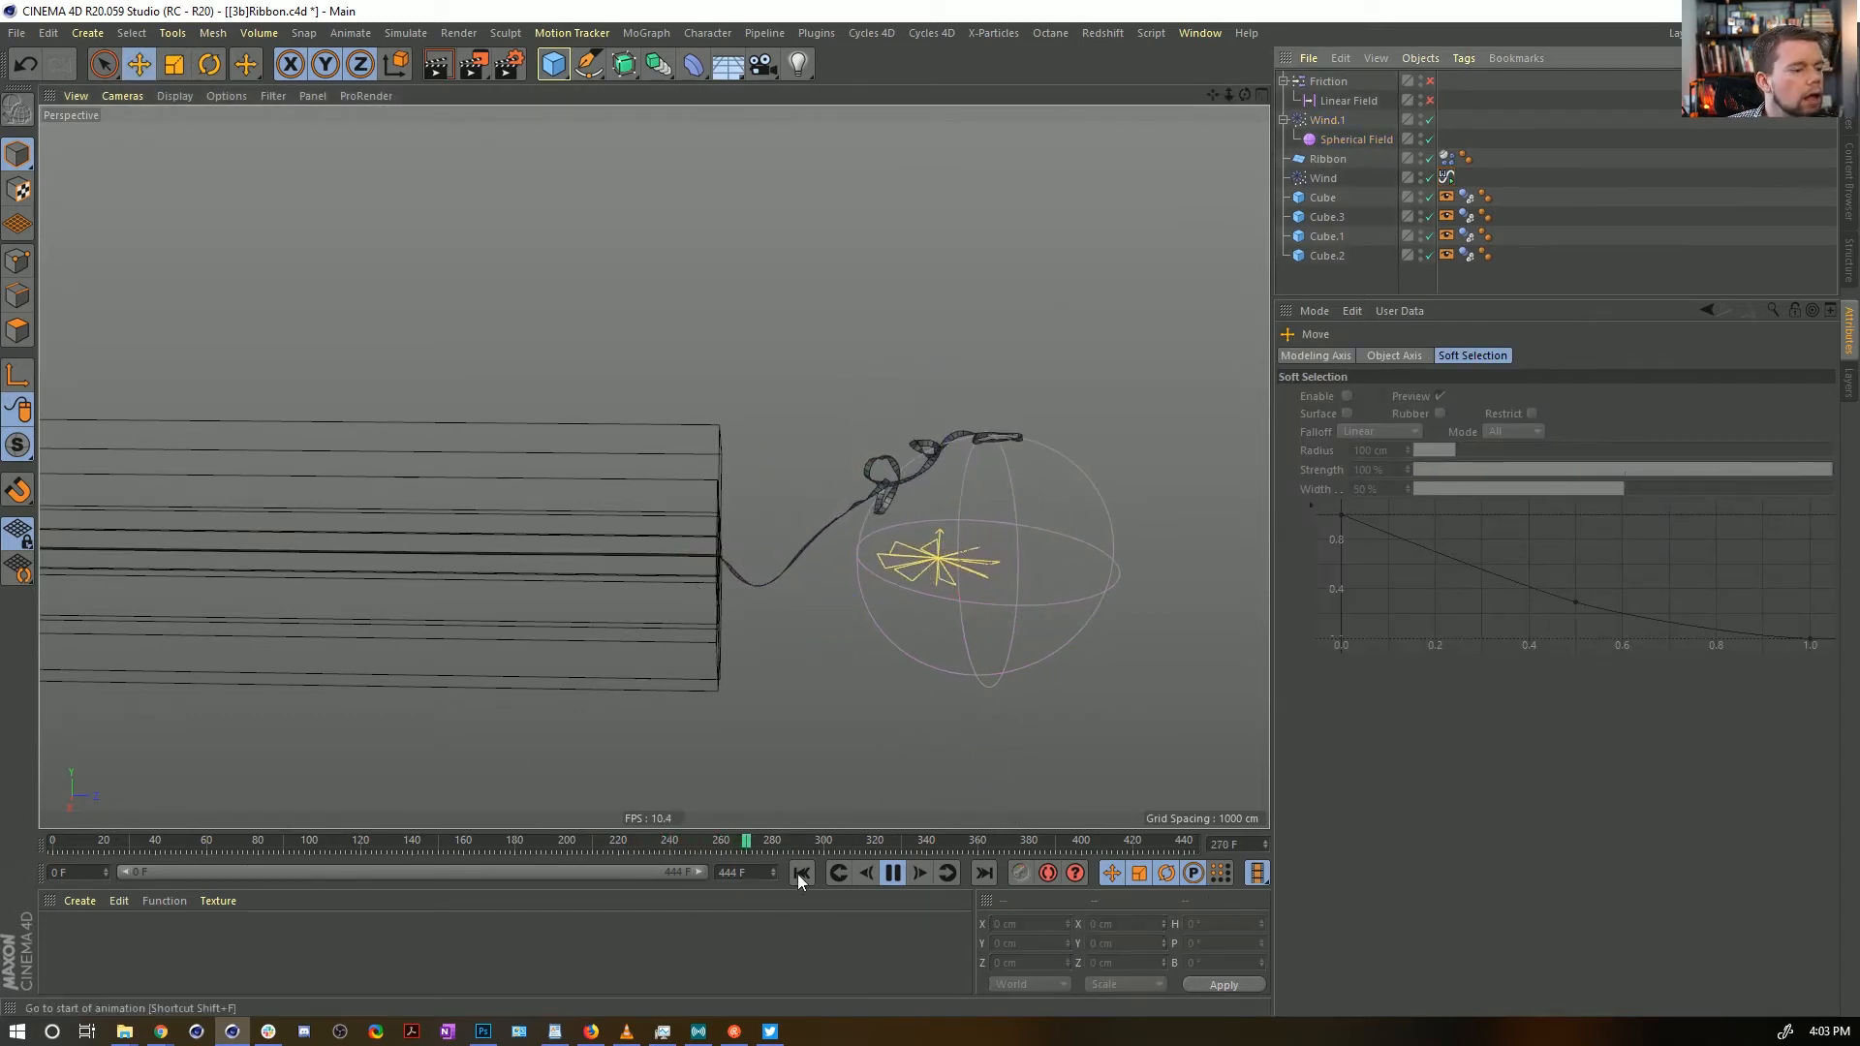
pyautogui.click(800, 875)
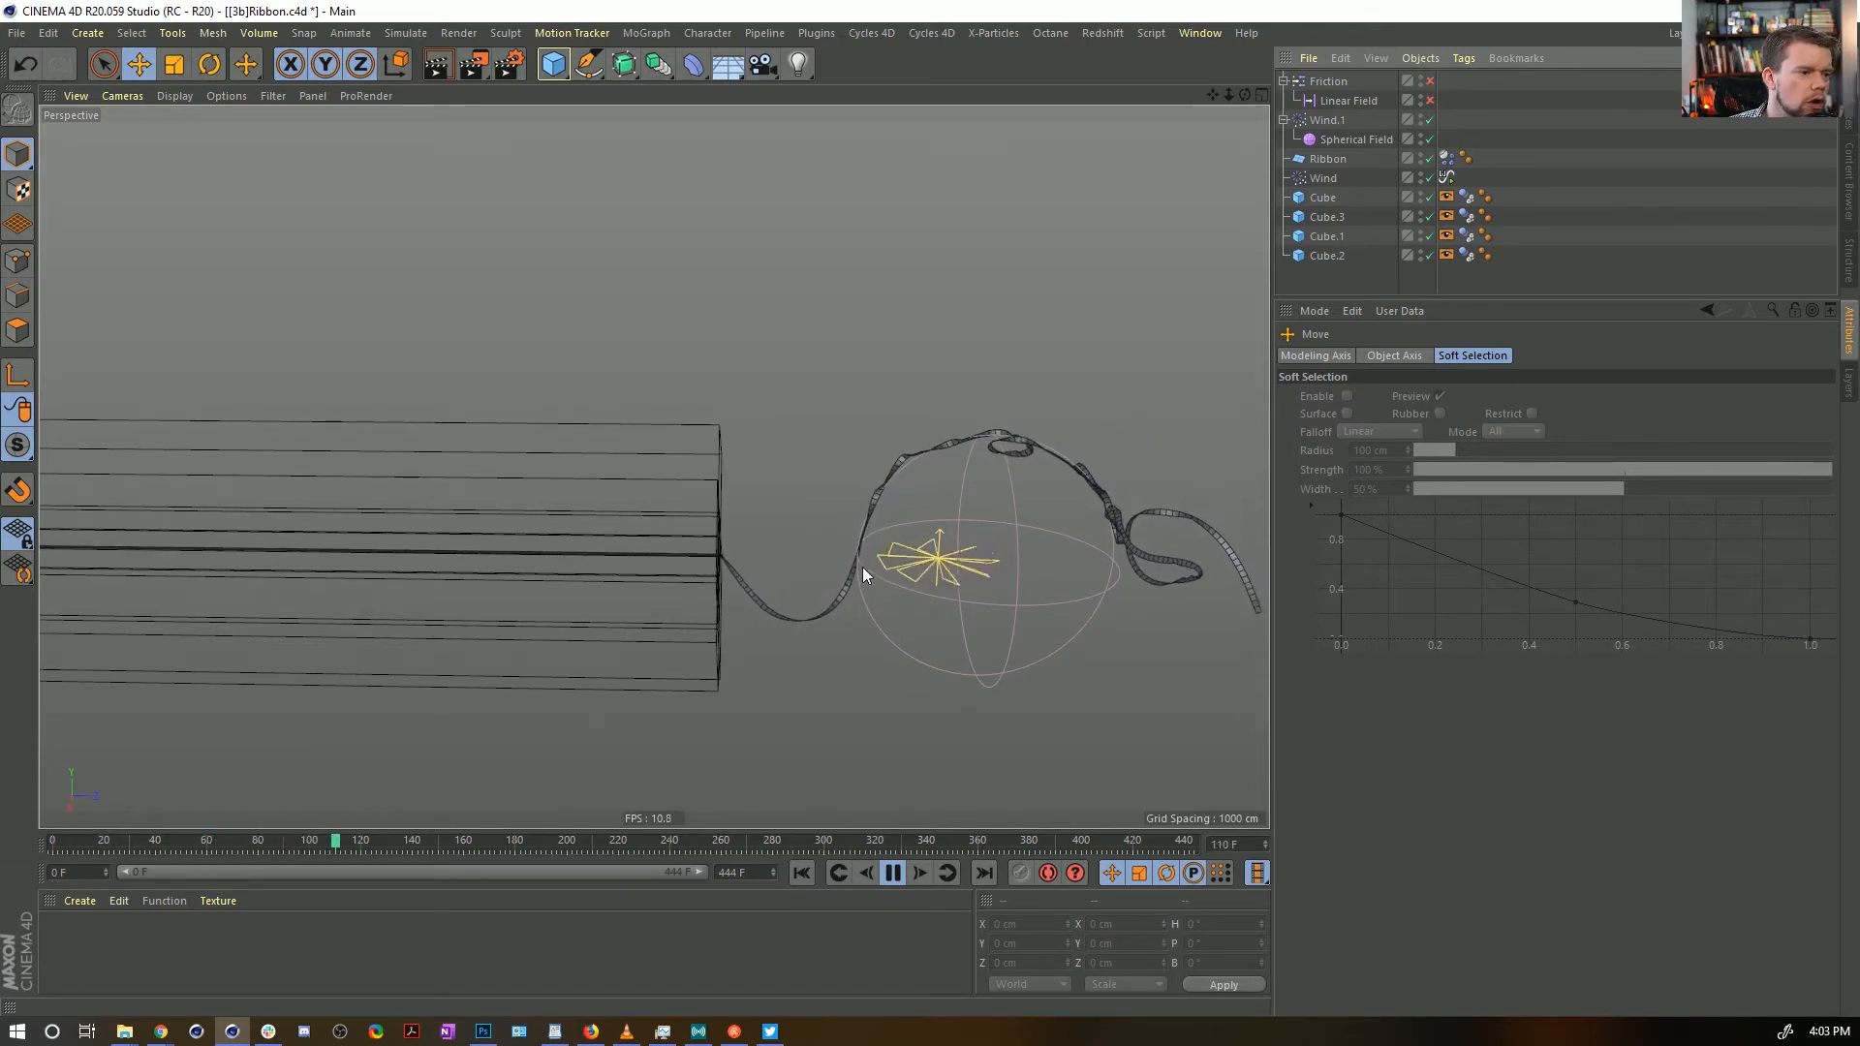
pyautogui.keyDown('alt'); pyautogui.moveTo(1009, 608); pyautogui.dragTo(1043, 631); pyautogui.keyUp('alt')
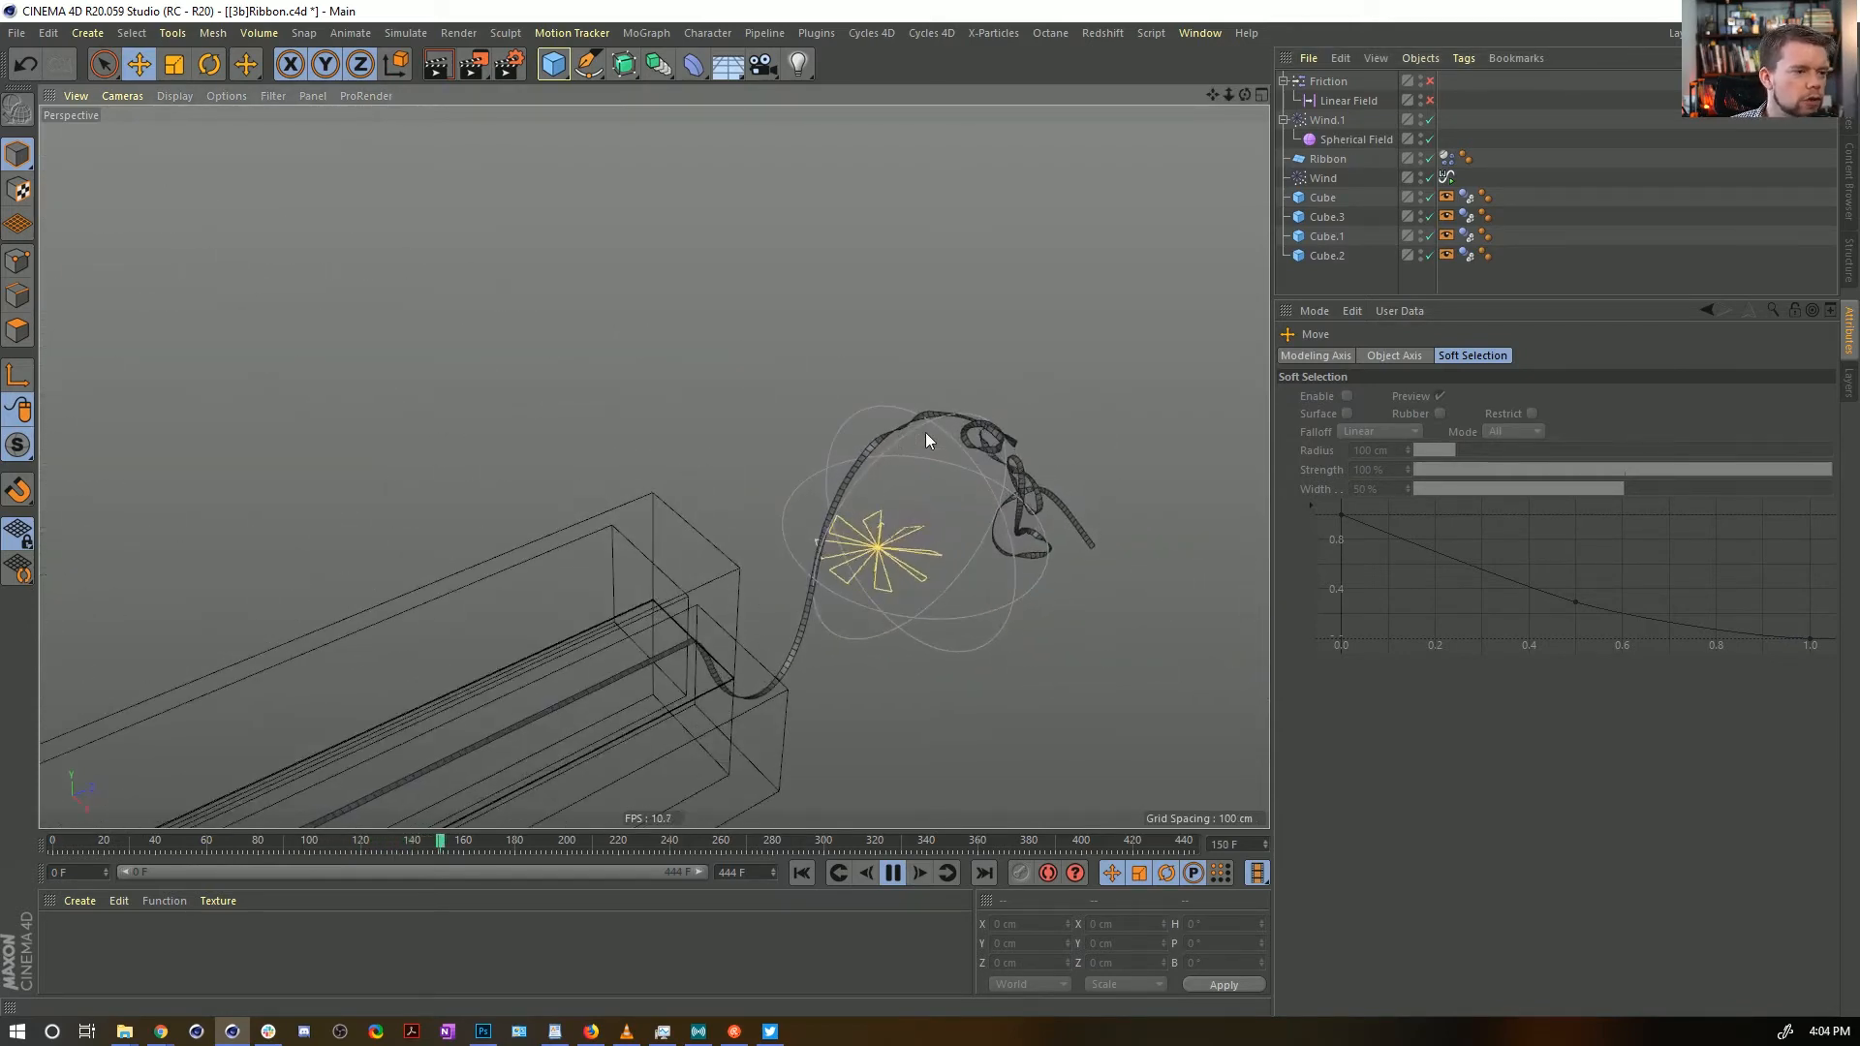
pyautogui.keyDown('alt'); pyautogui.moveTo(967, 527); pyautogui.dragTo(920, 455); pyautogui.keyUp('alt')
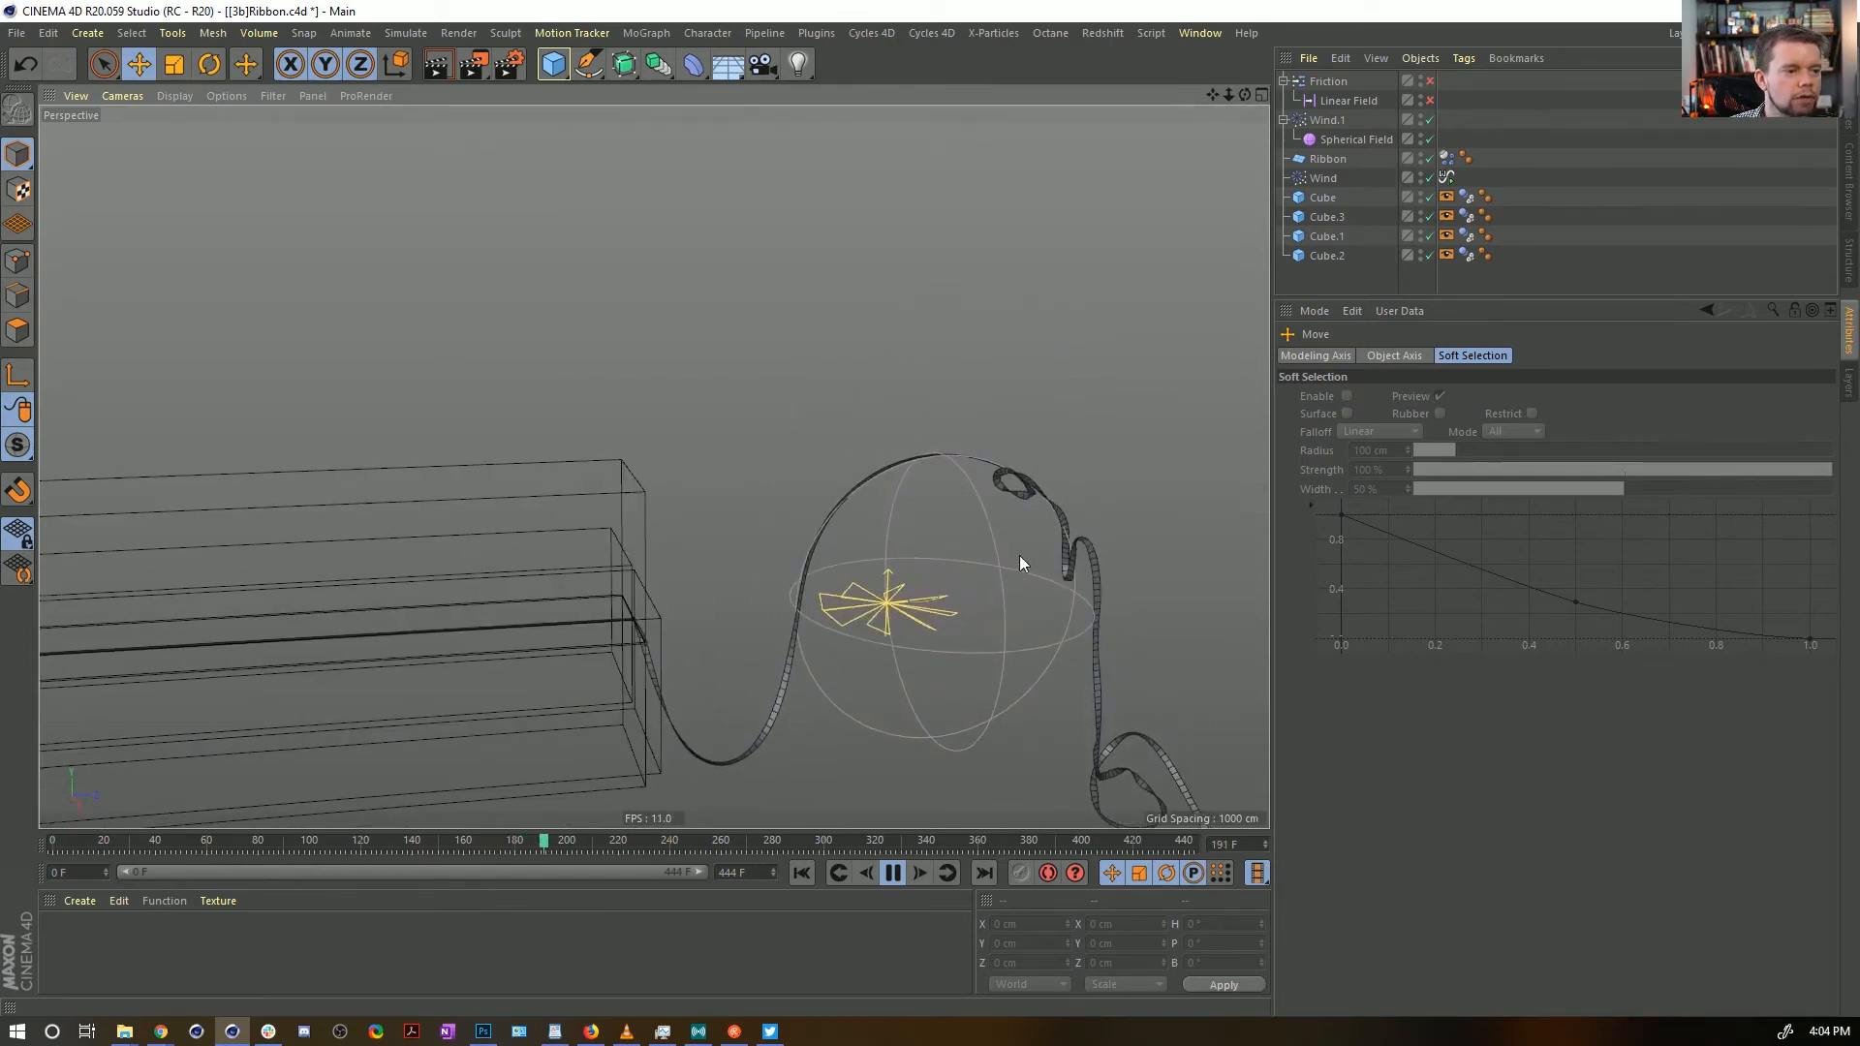
pyautogui.keyDown('alt'); pyautogui.moveTo(959, 532); pyautogui.dragTo(977, 639); pyautogui.keyUp('alt')
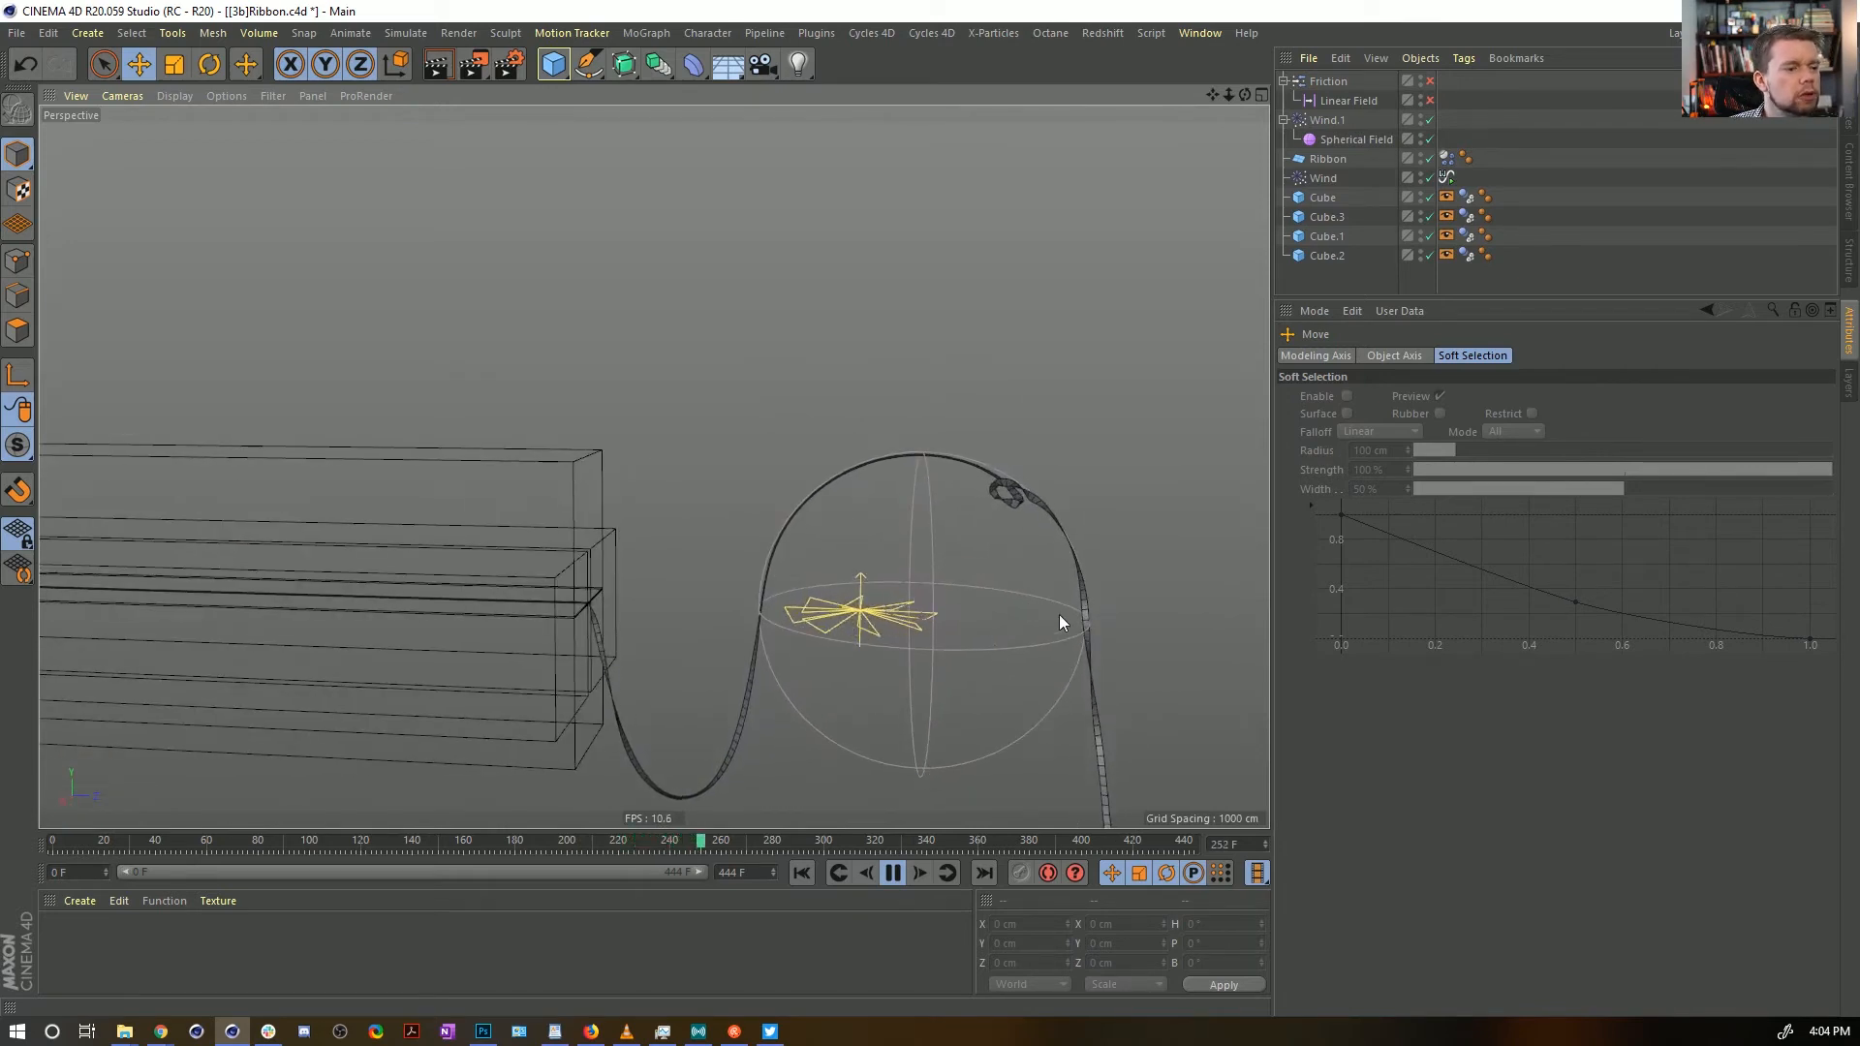
pyautogui.keyDown('alt'); pyautogui.moveTo(1019, 643); pyautogui.dragTo(932, 674, button='right'); pyautogui.keyUp('alt')
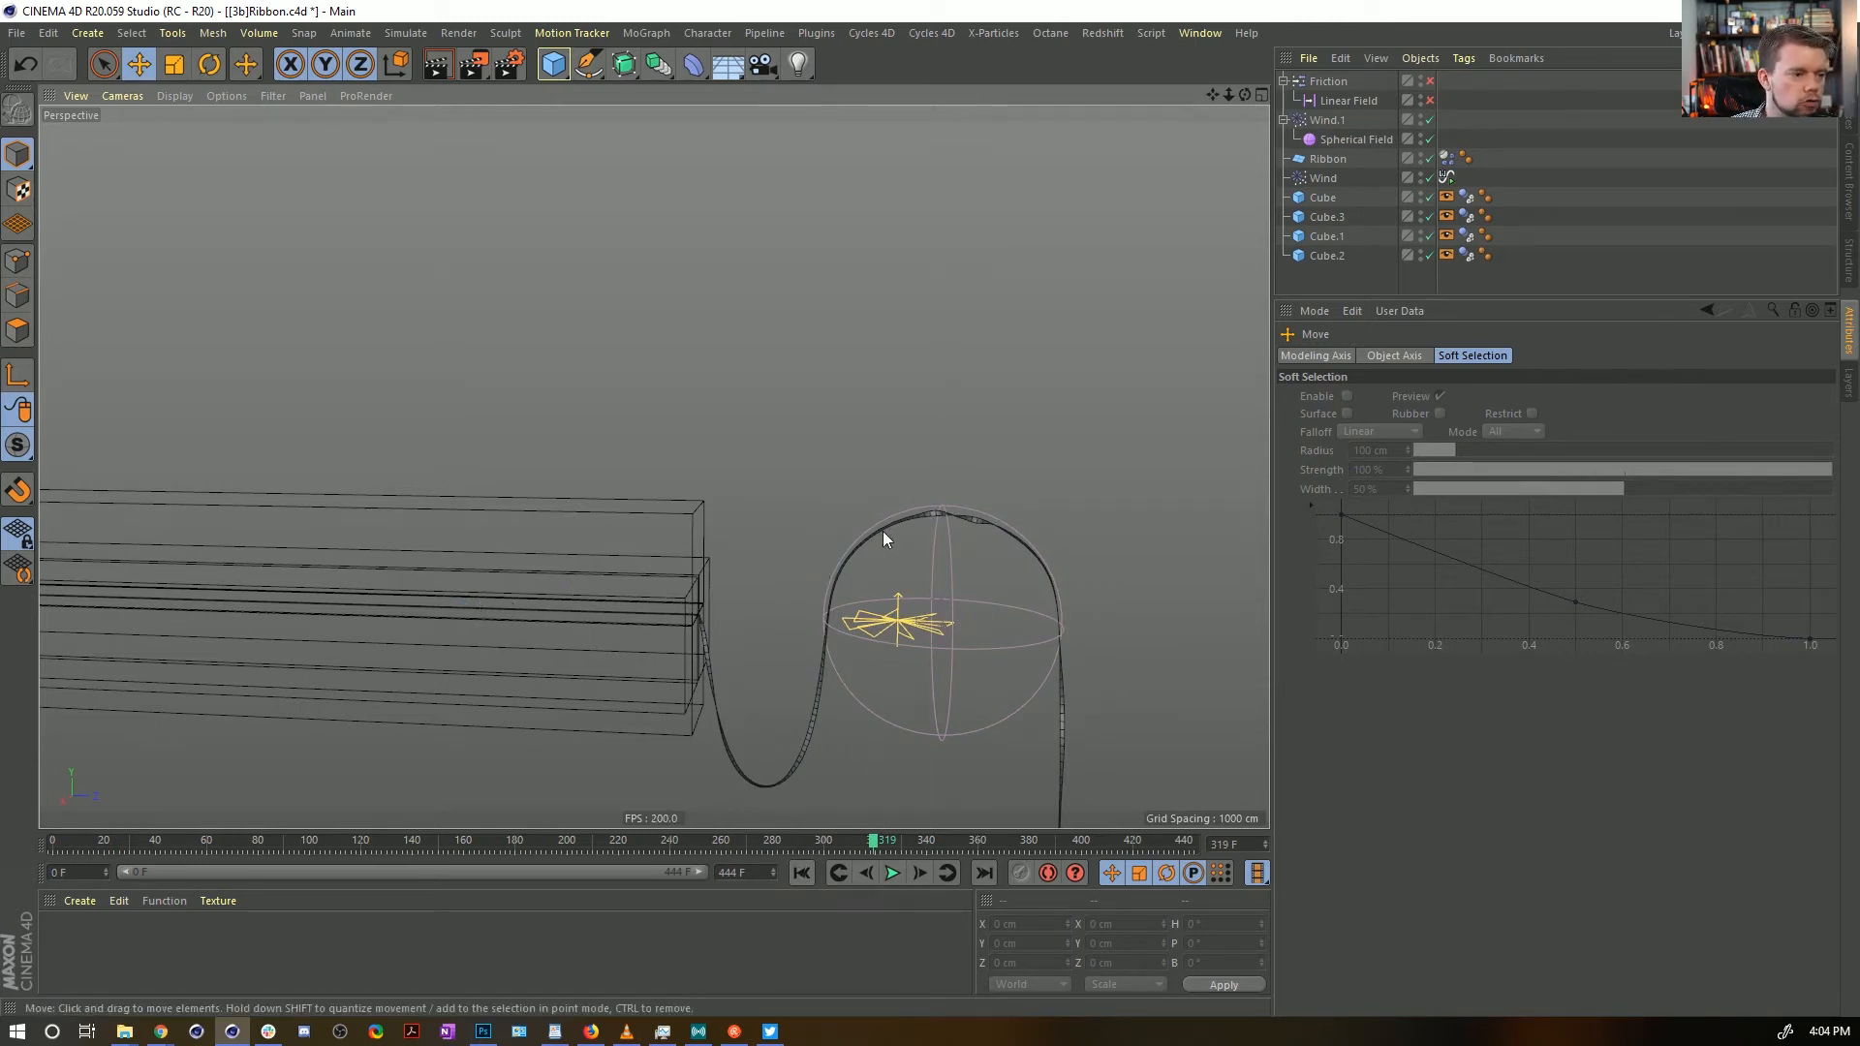
# Set the Wind Speed signal's Min to 55 cm and play the simulation from the start to about frame 51
pyautogui.click(834, 872)
pyautogui.click(1446, 178)
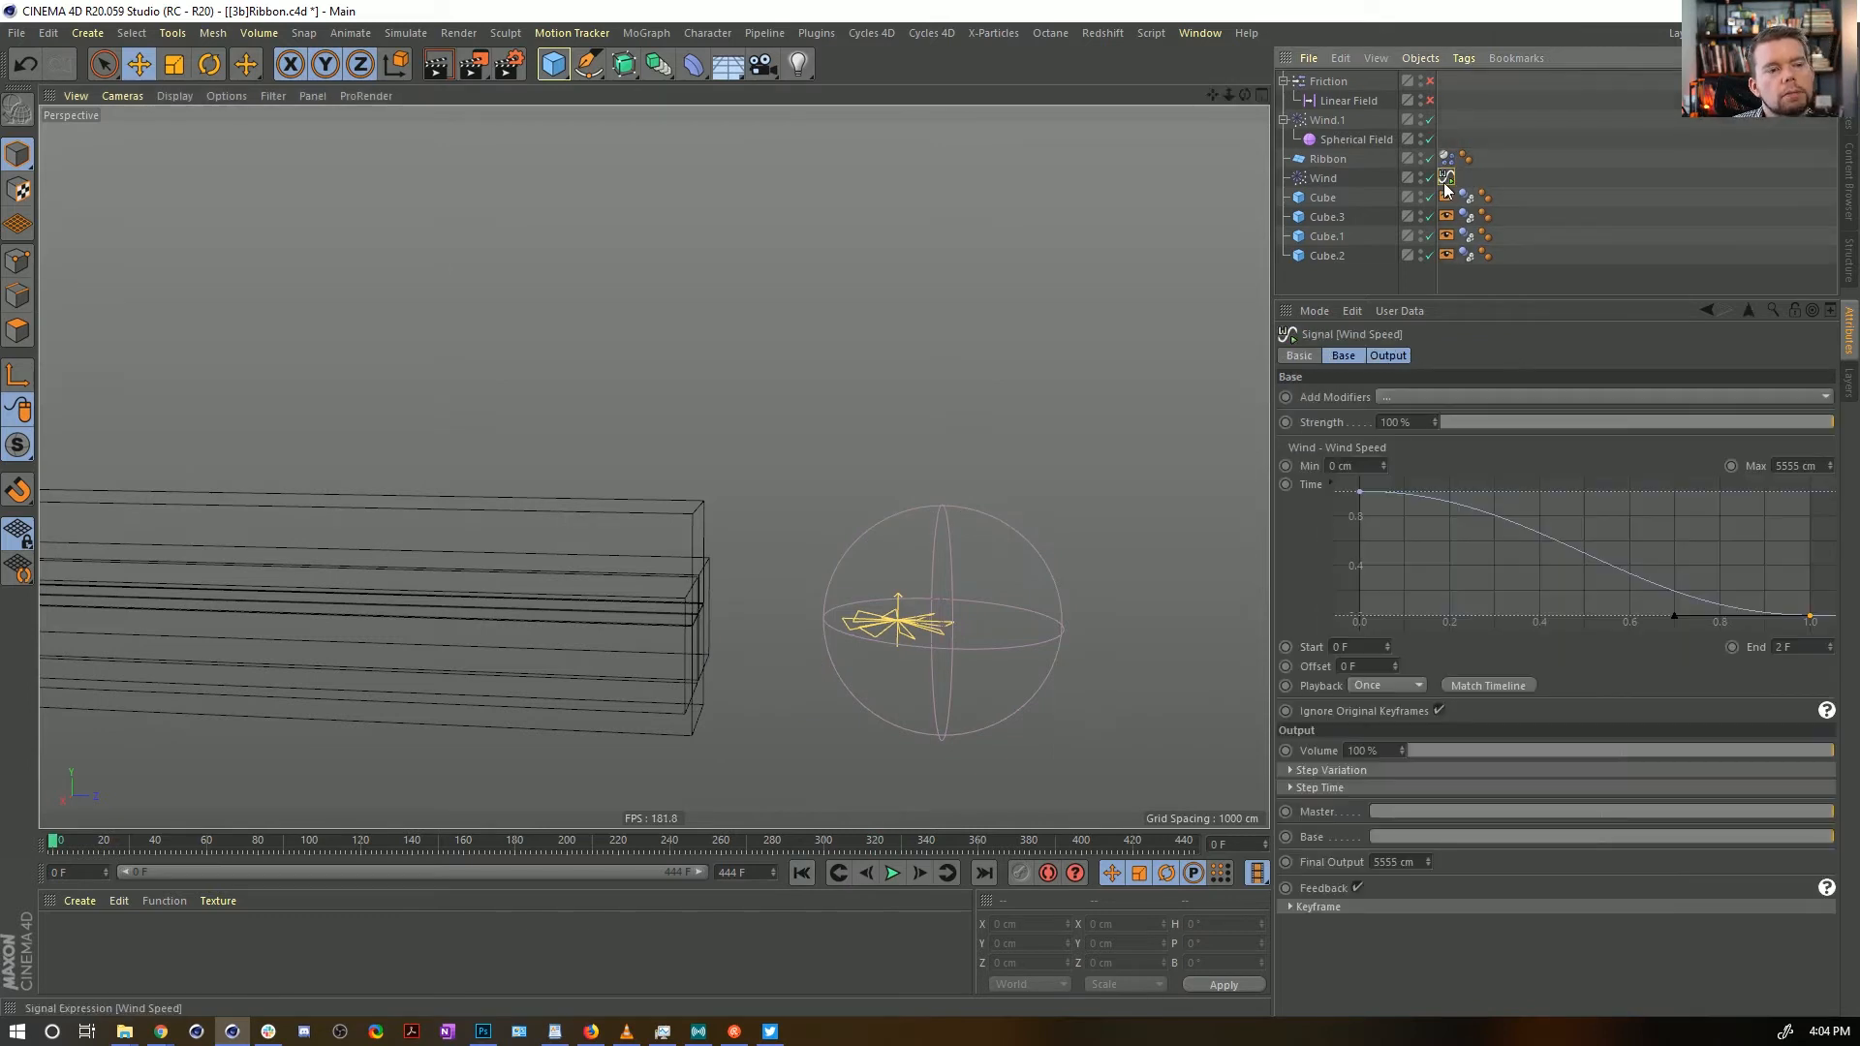
pyautogui.click(1342, 466)
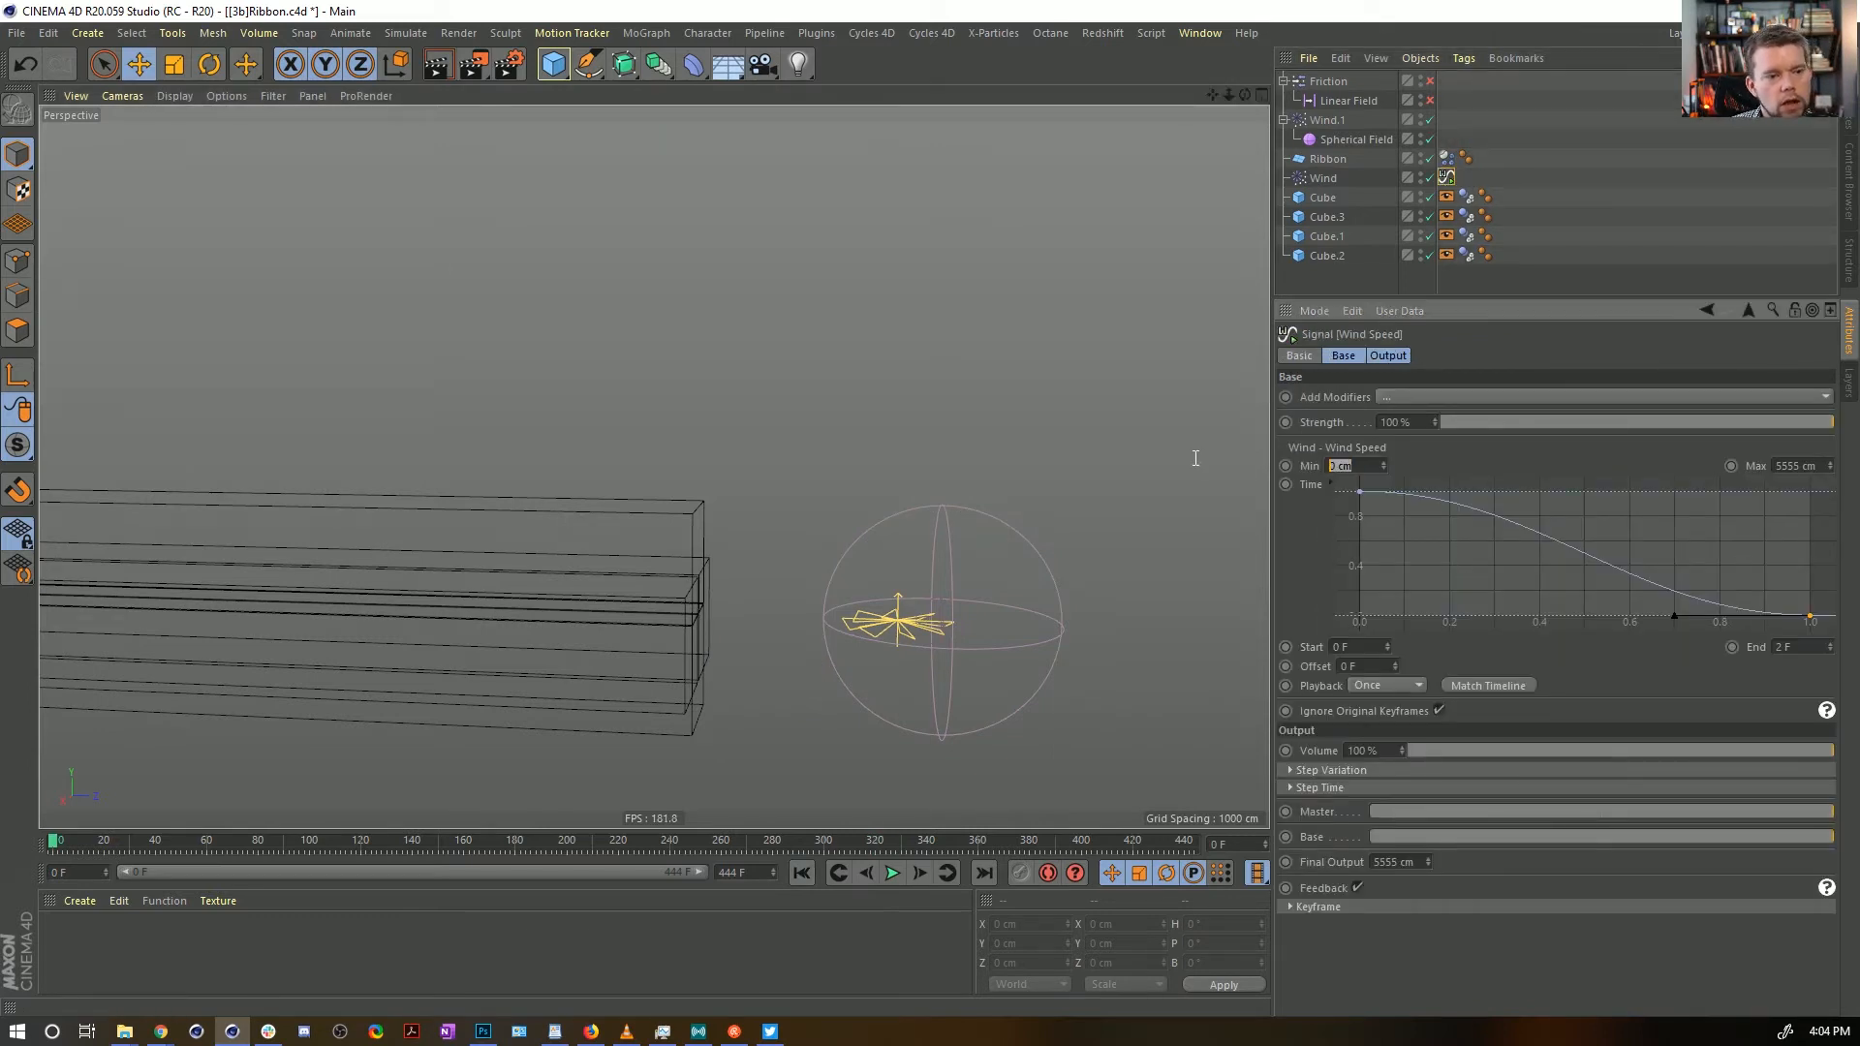
pyautogui.write('55')
pyautogui.press('Return')
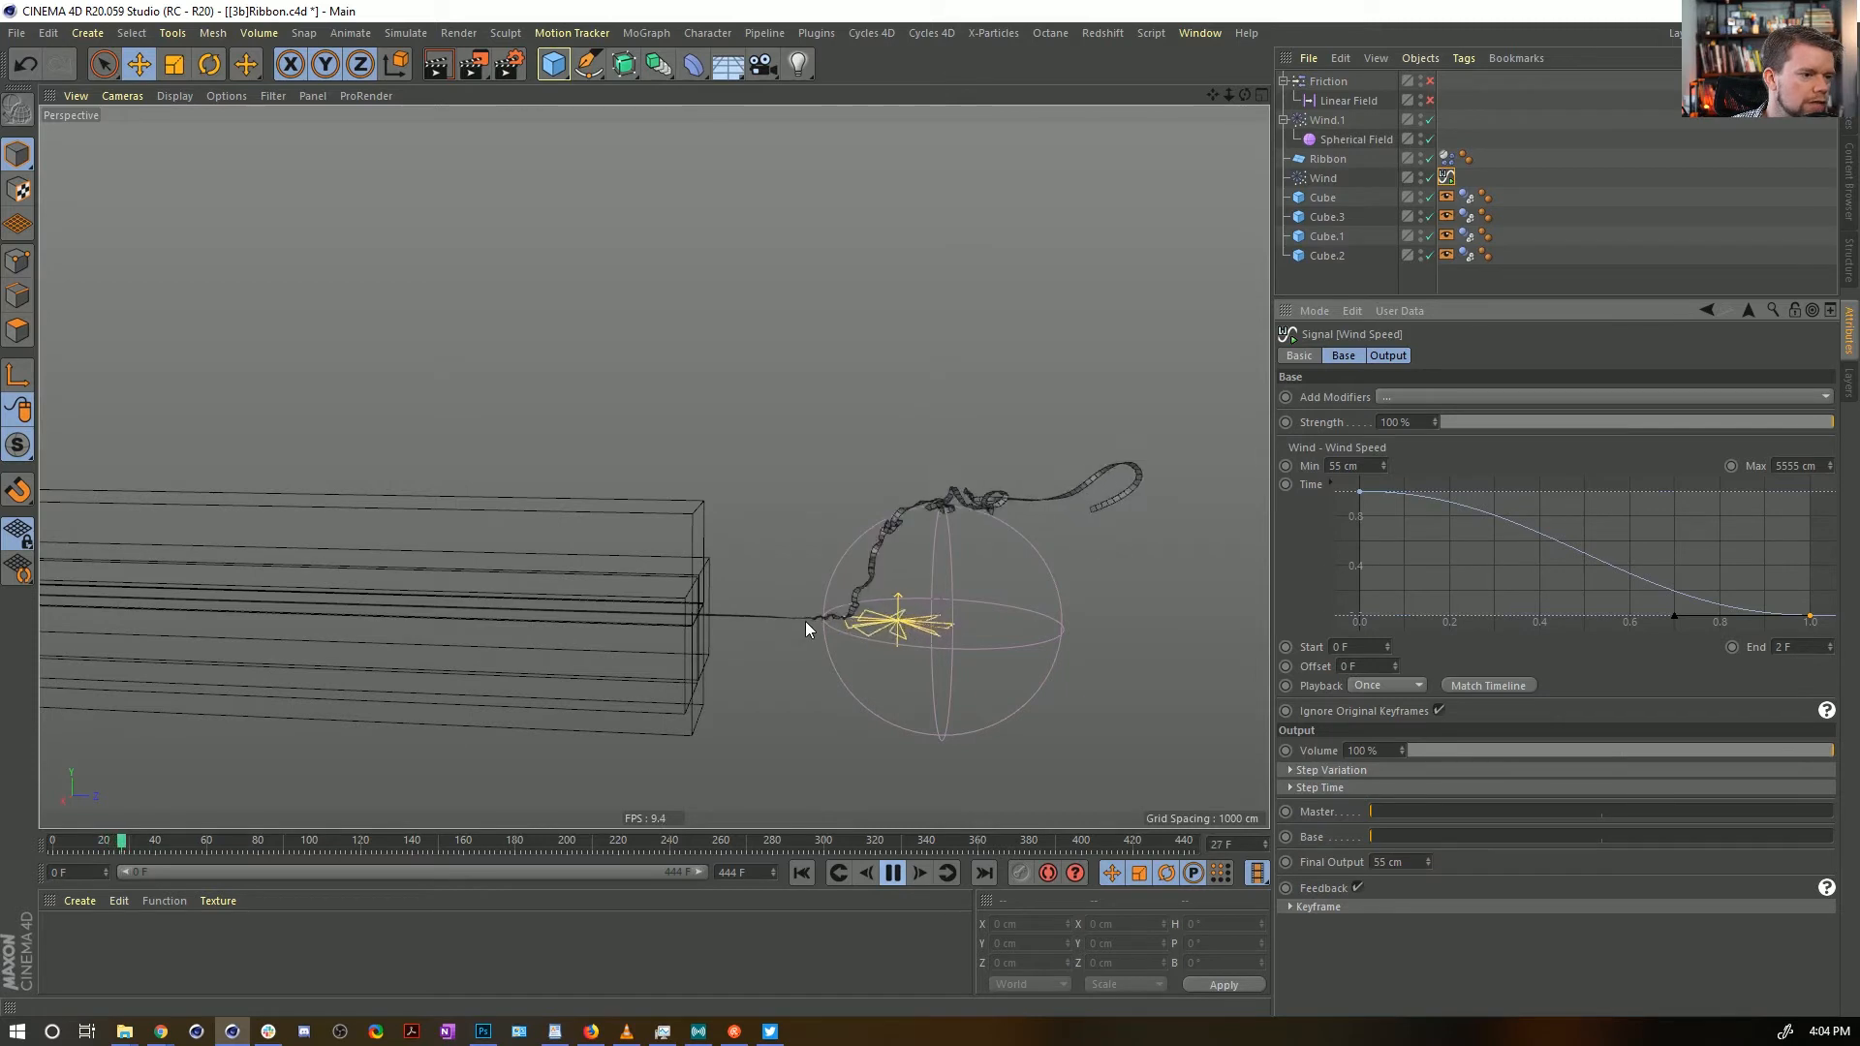
pyautogui.click(890, 878)
pyautogui.moveTo(1212, 96); pyautogui.dragTo(651, 469)
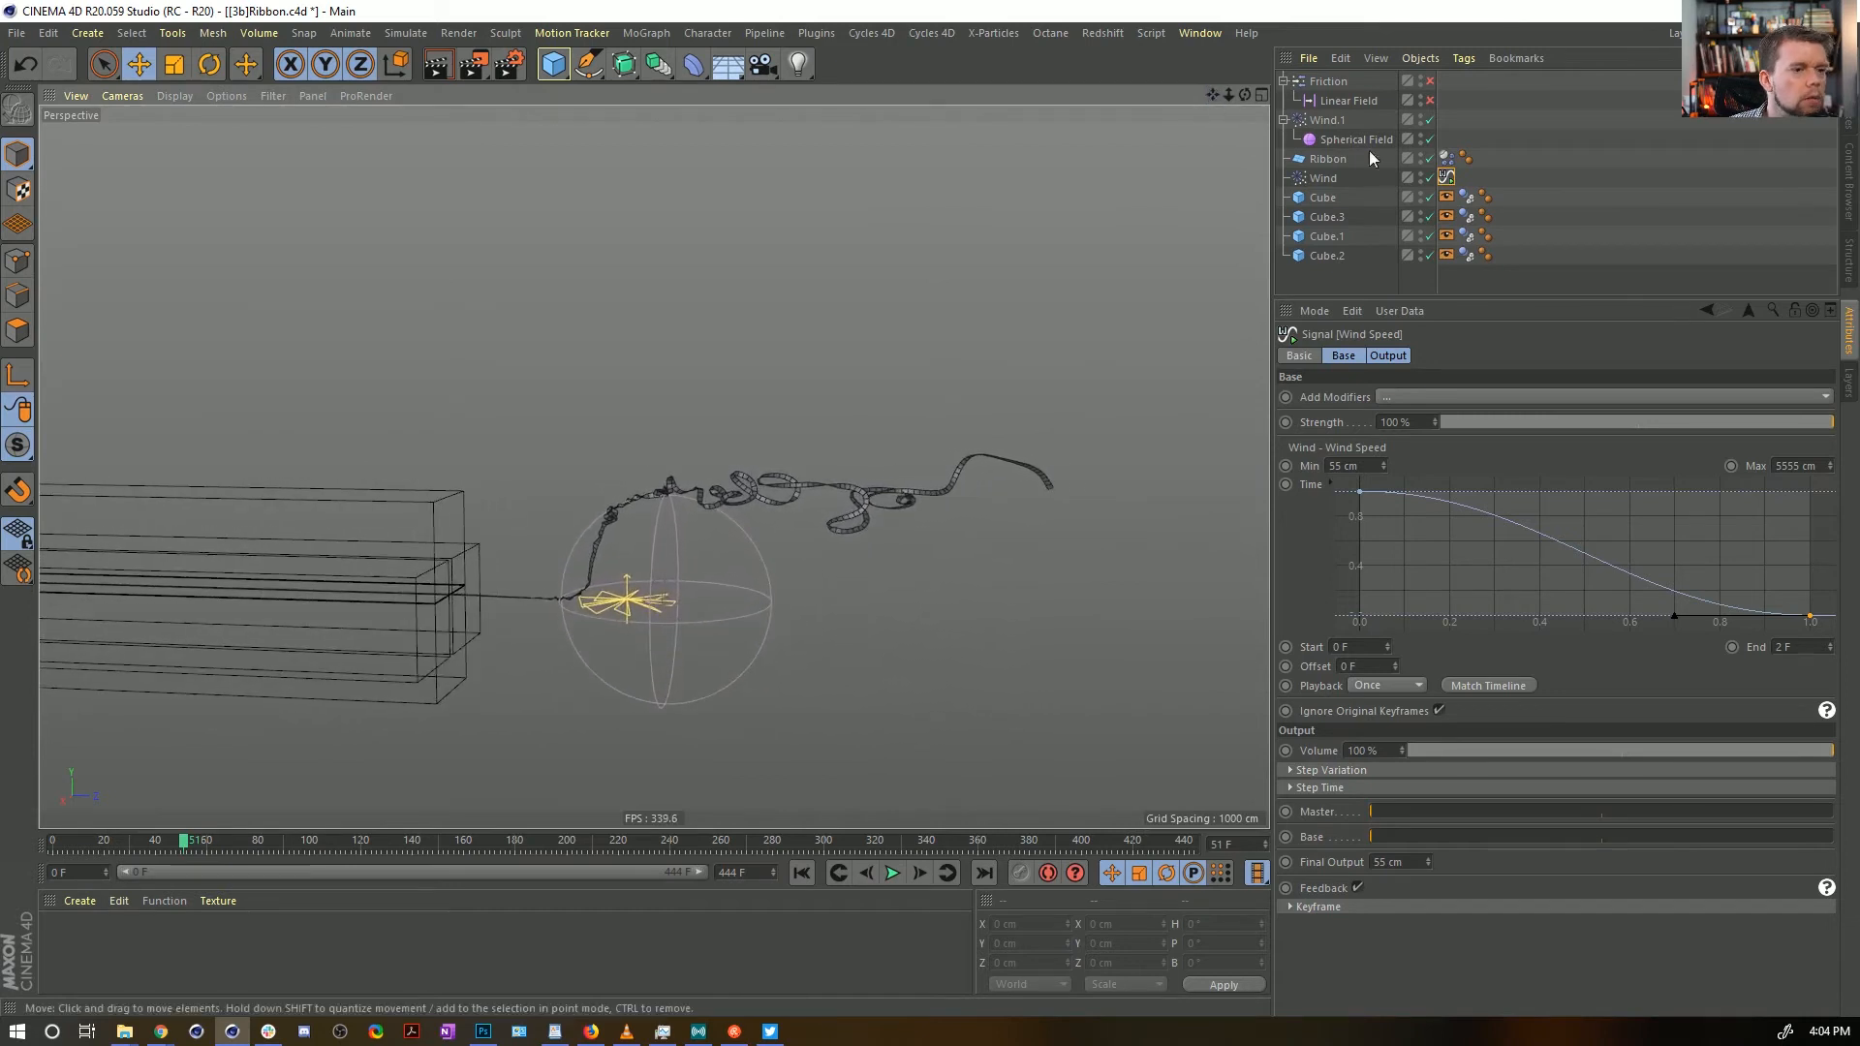
# Copy the Friction object's Linear Field under the Wind object and assign the copy to Wind's falloff
pyautogui.click(1324, 179)
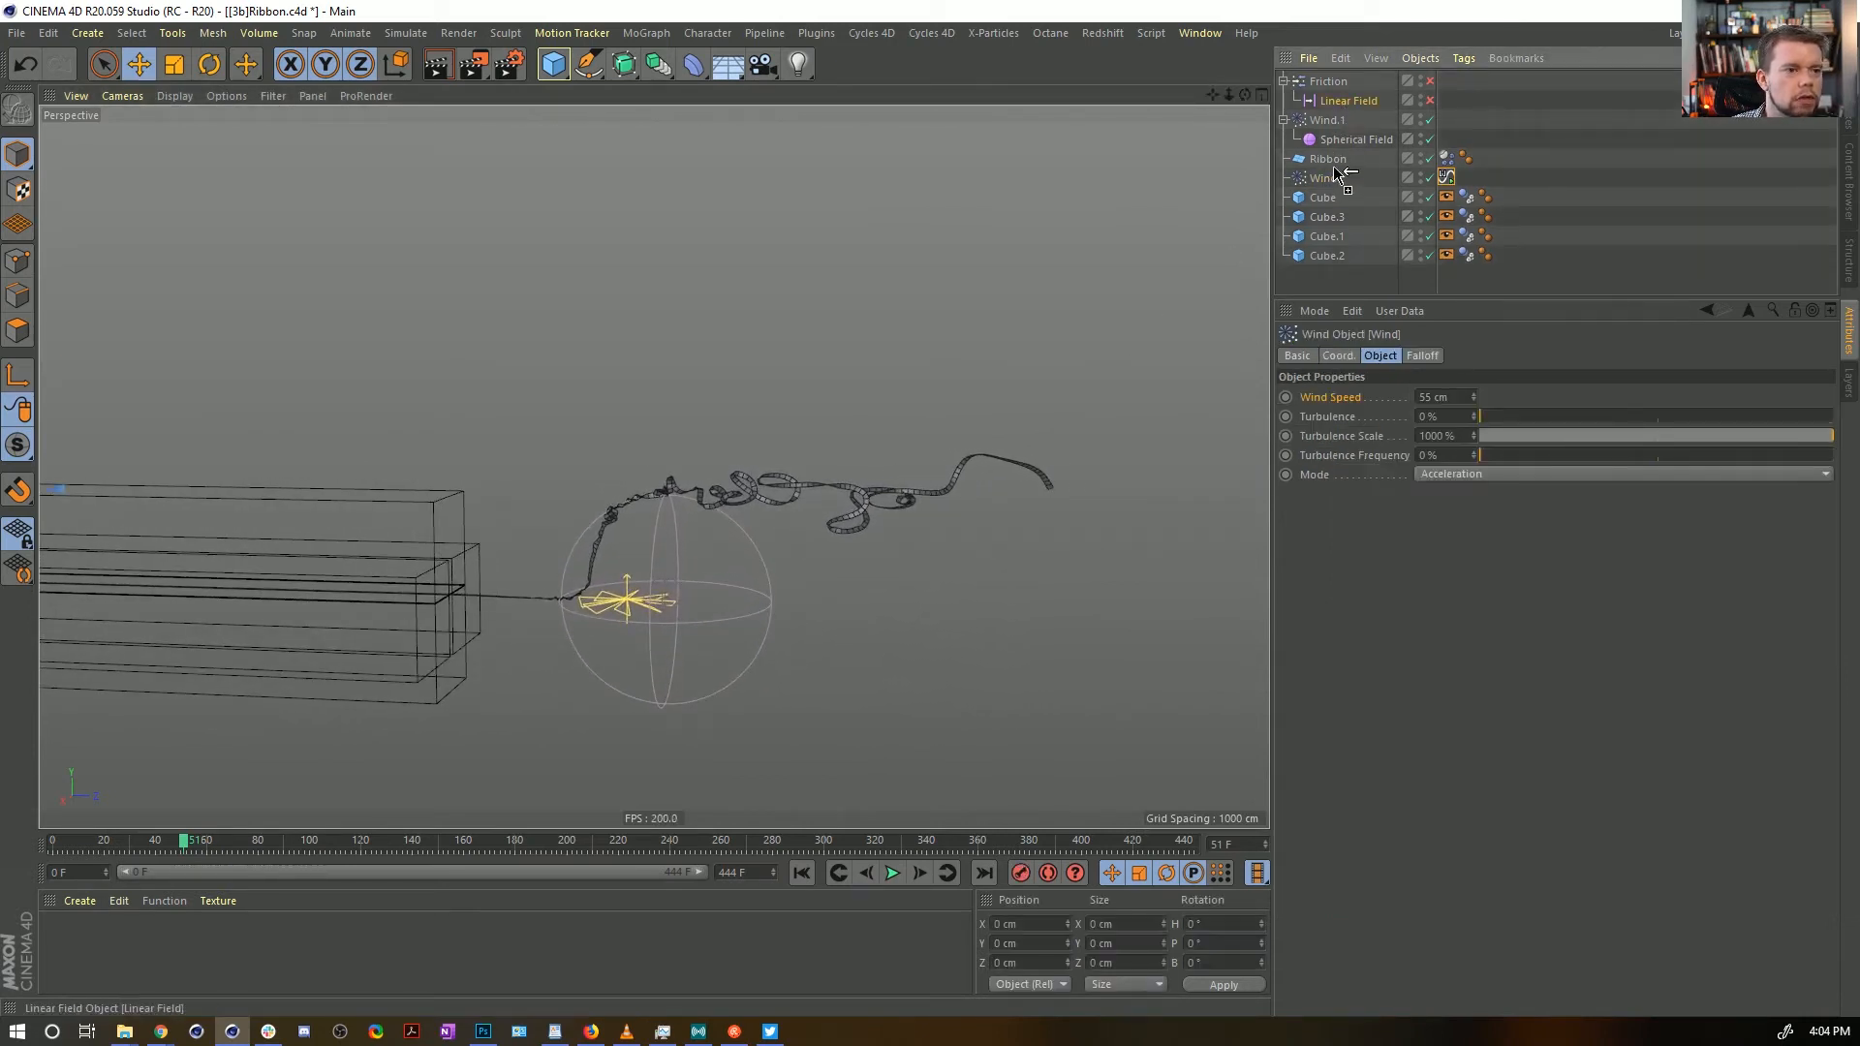
pyautogui.keyDown('ctrl'); pyautogui.moveTo(1333, 172); pyautogui.dragTo(1335, 179); pyautogui.keyUp('ctrl')
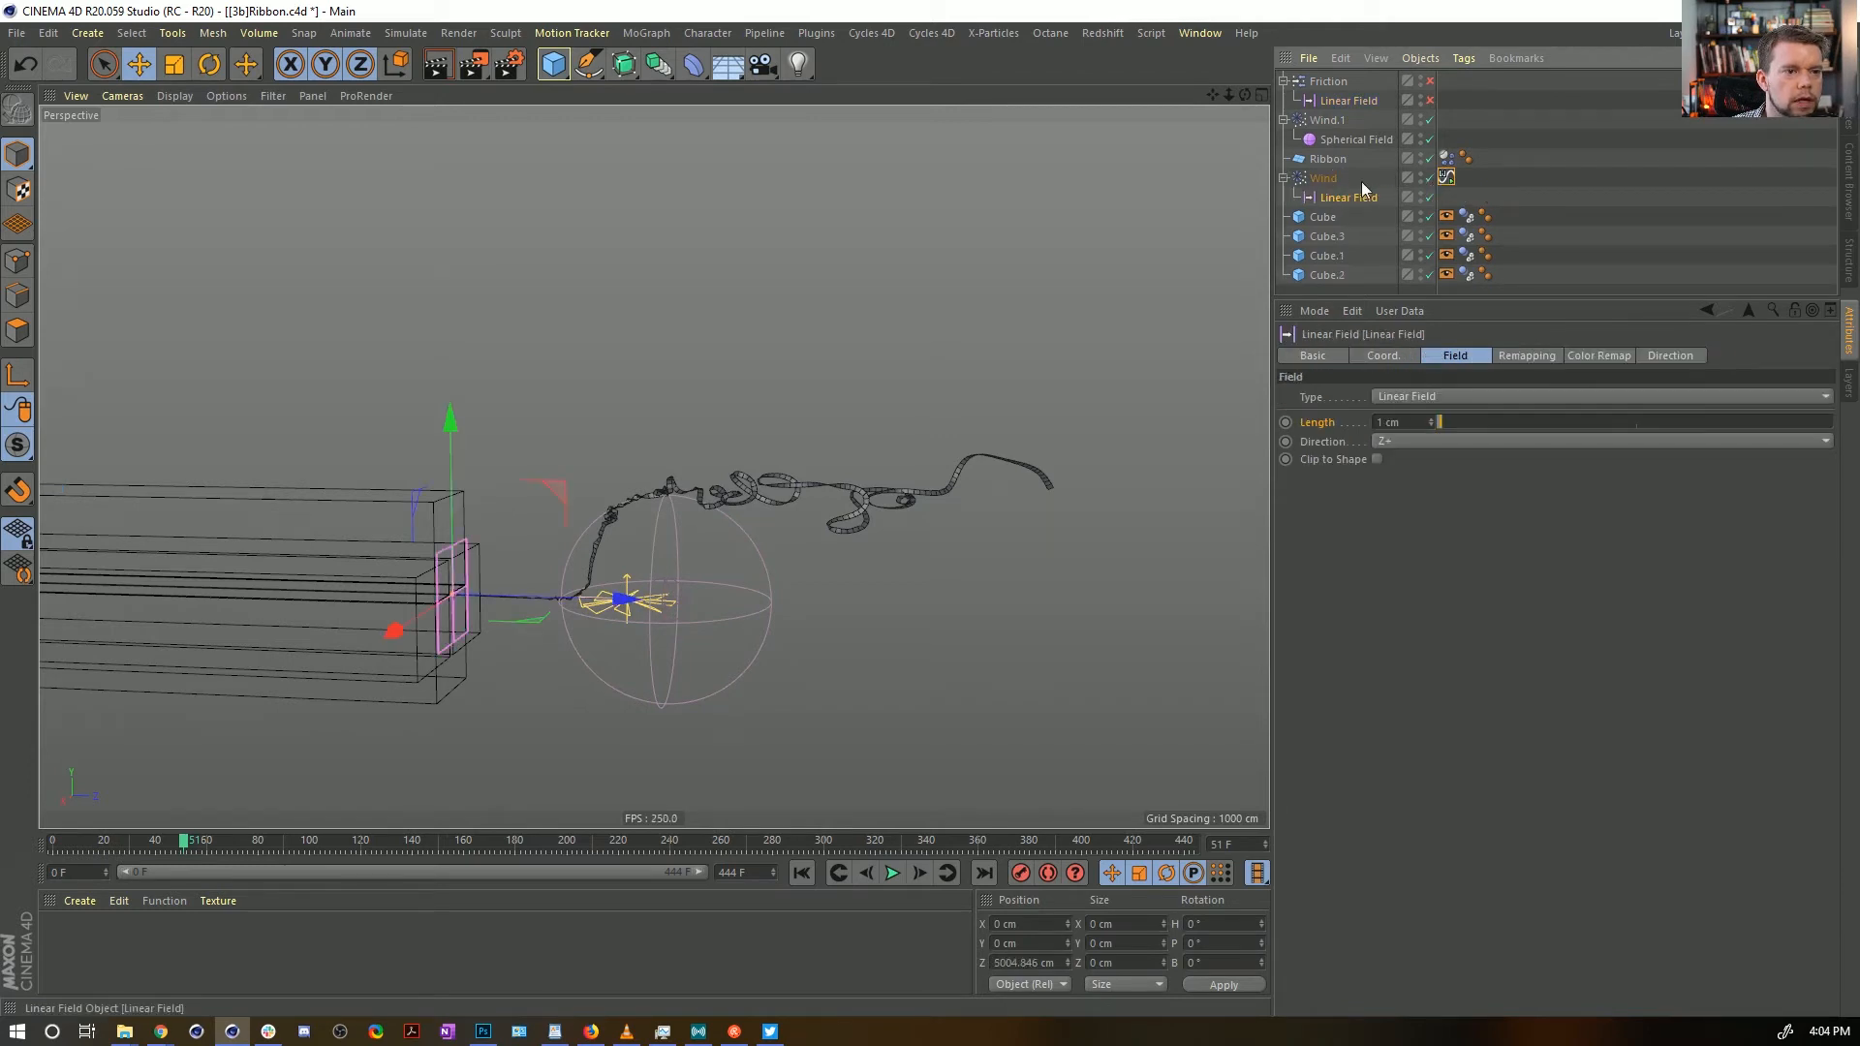
pyautogui.click(1352, 181)
pyautogui.click(1420, 356)
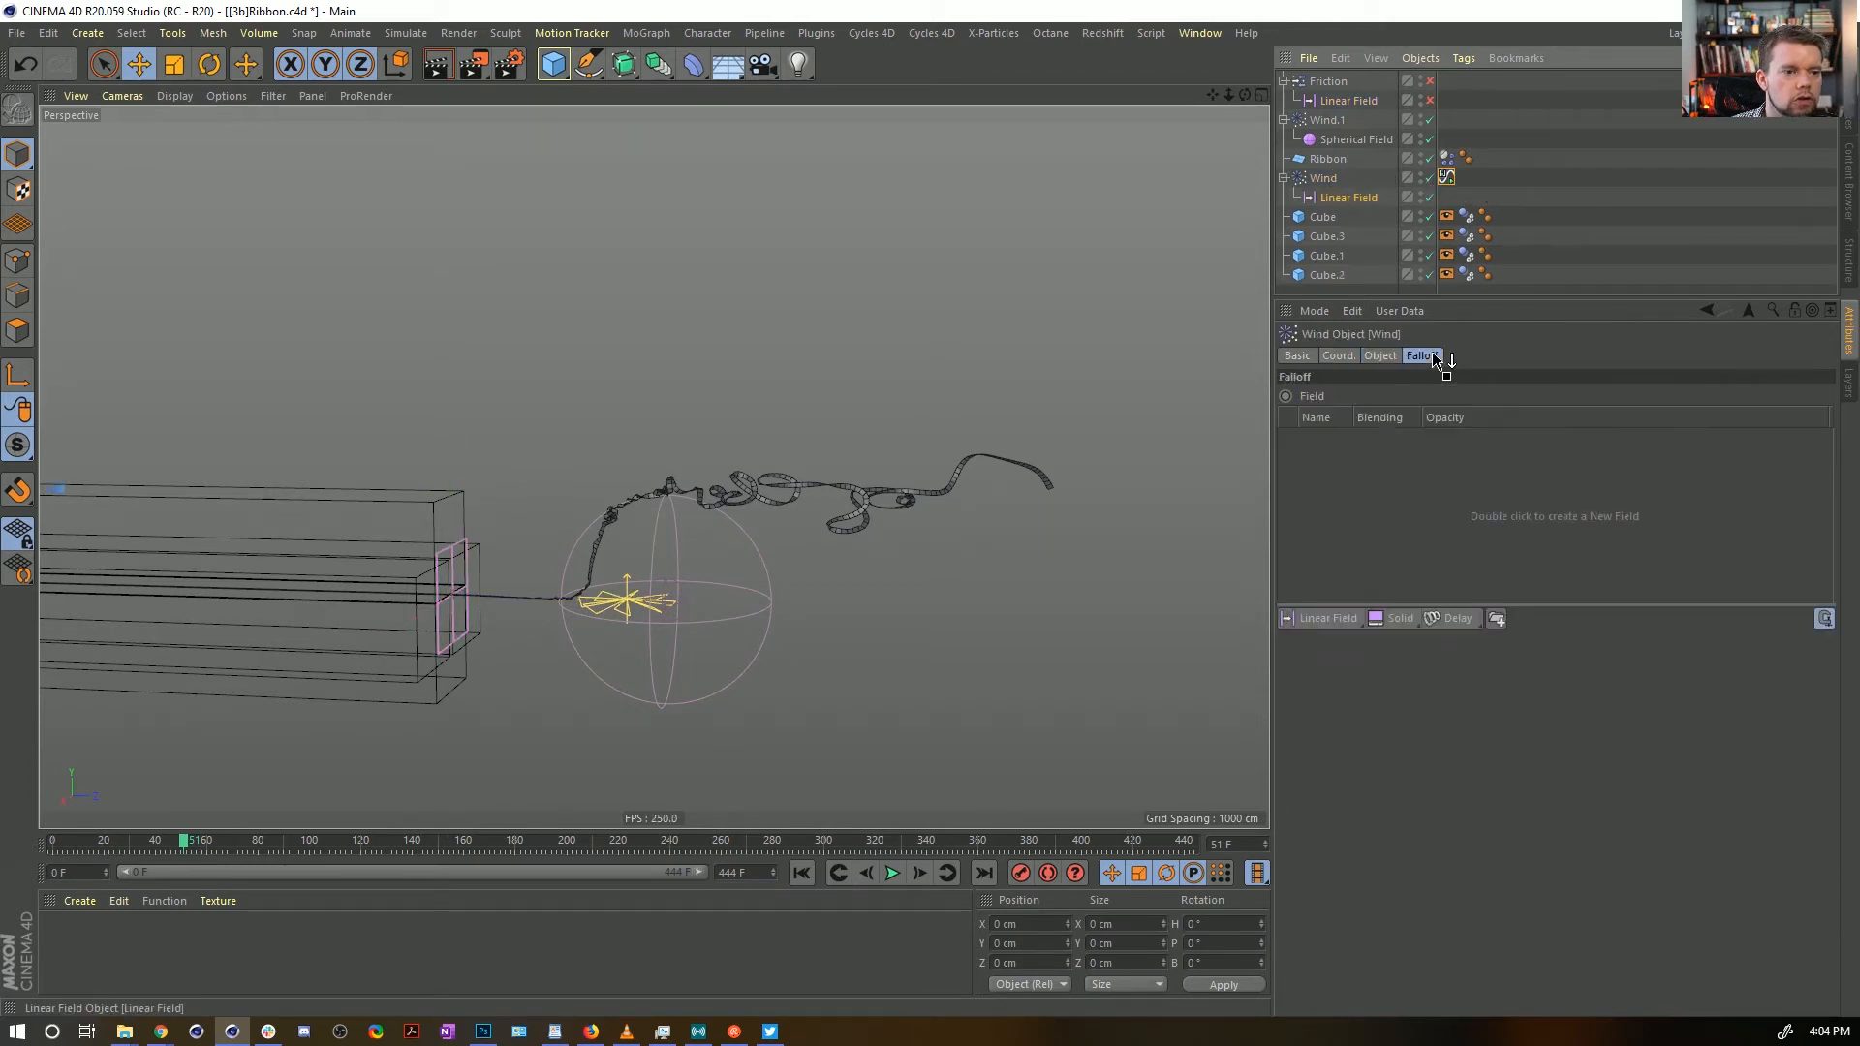
pyautogui.moveTo(1433, 356); pyautogui.dragTo(1450, 513)
# Set the direction of Wind's Linear Field to Z- and replay the simulation from the start
pyautogui.click(1347, 198)
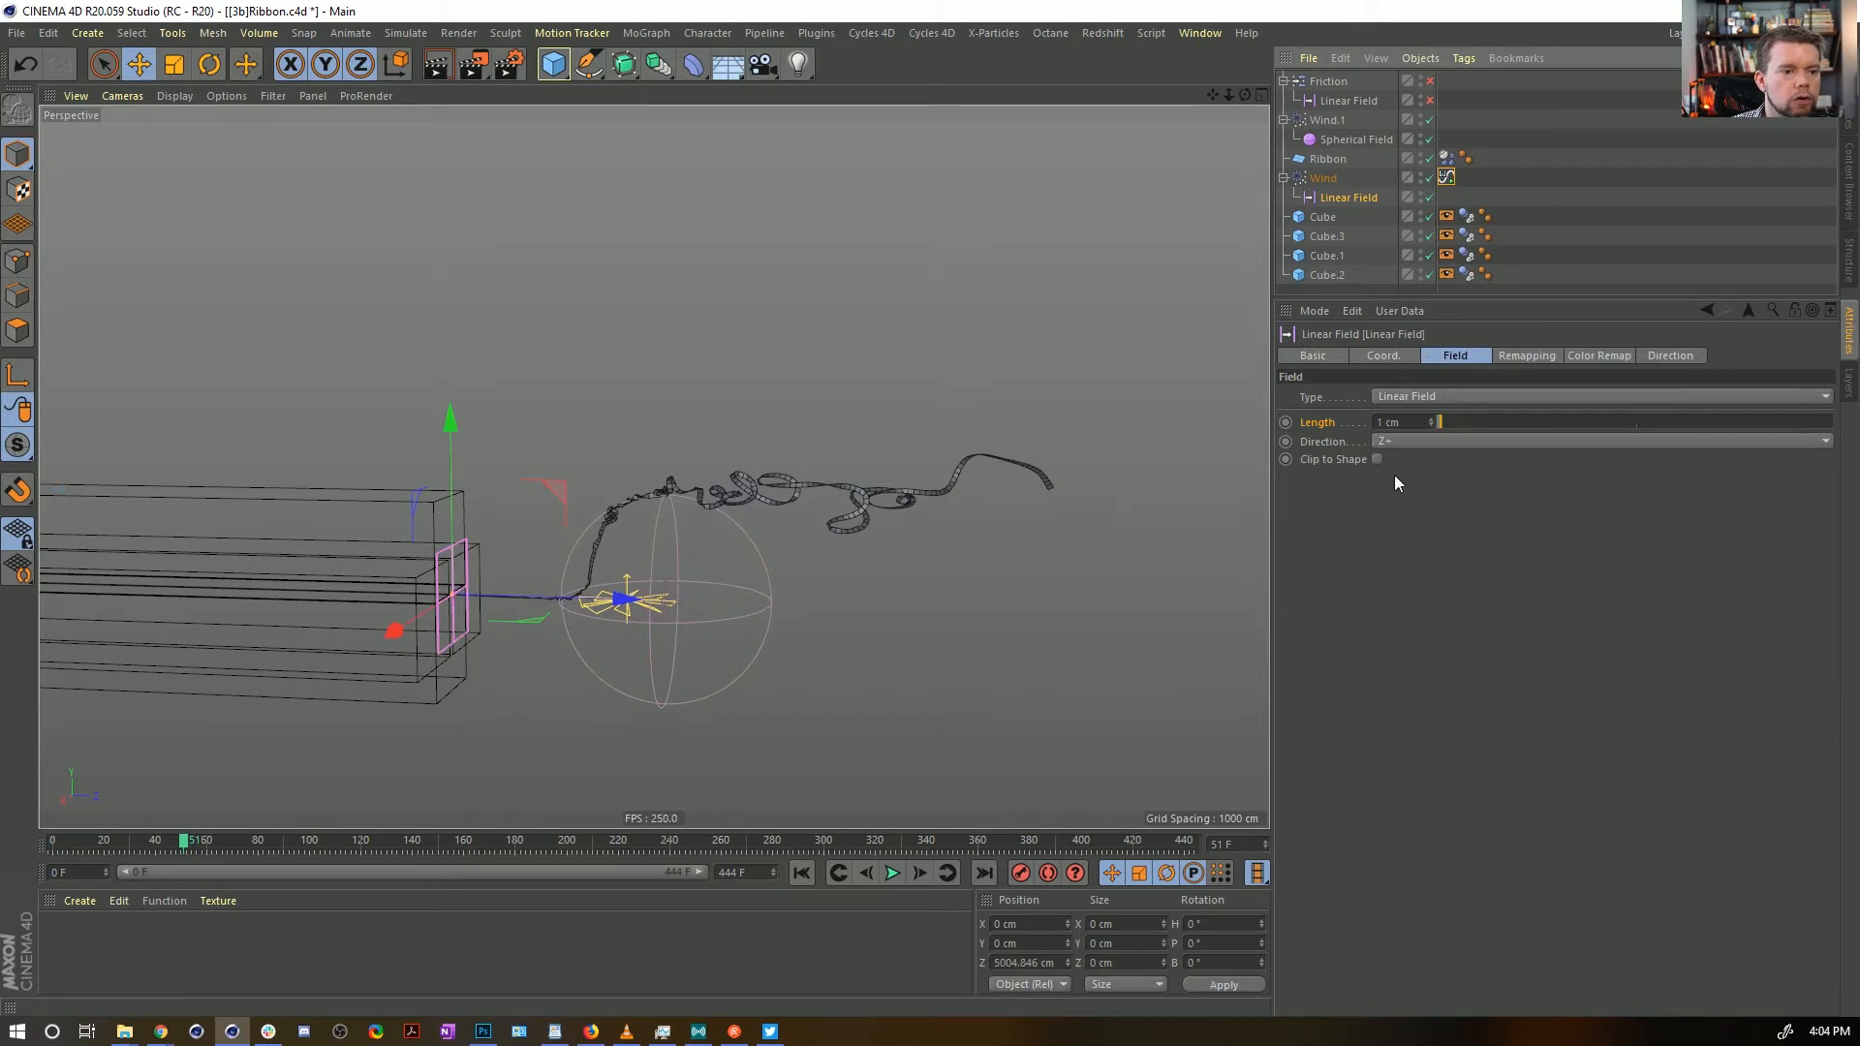
pyautogui.click(1401, 441)
pyautogui.click(1415, 558)
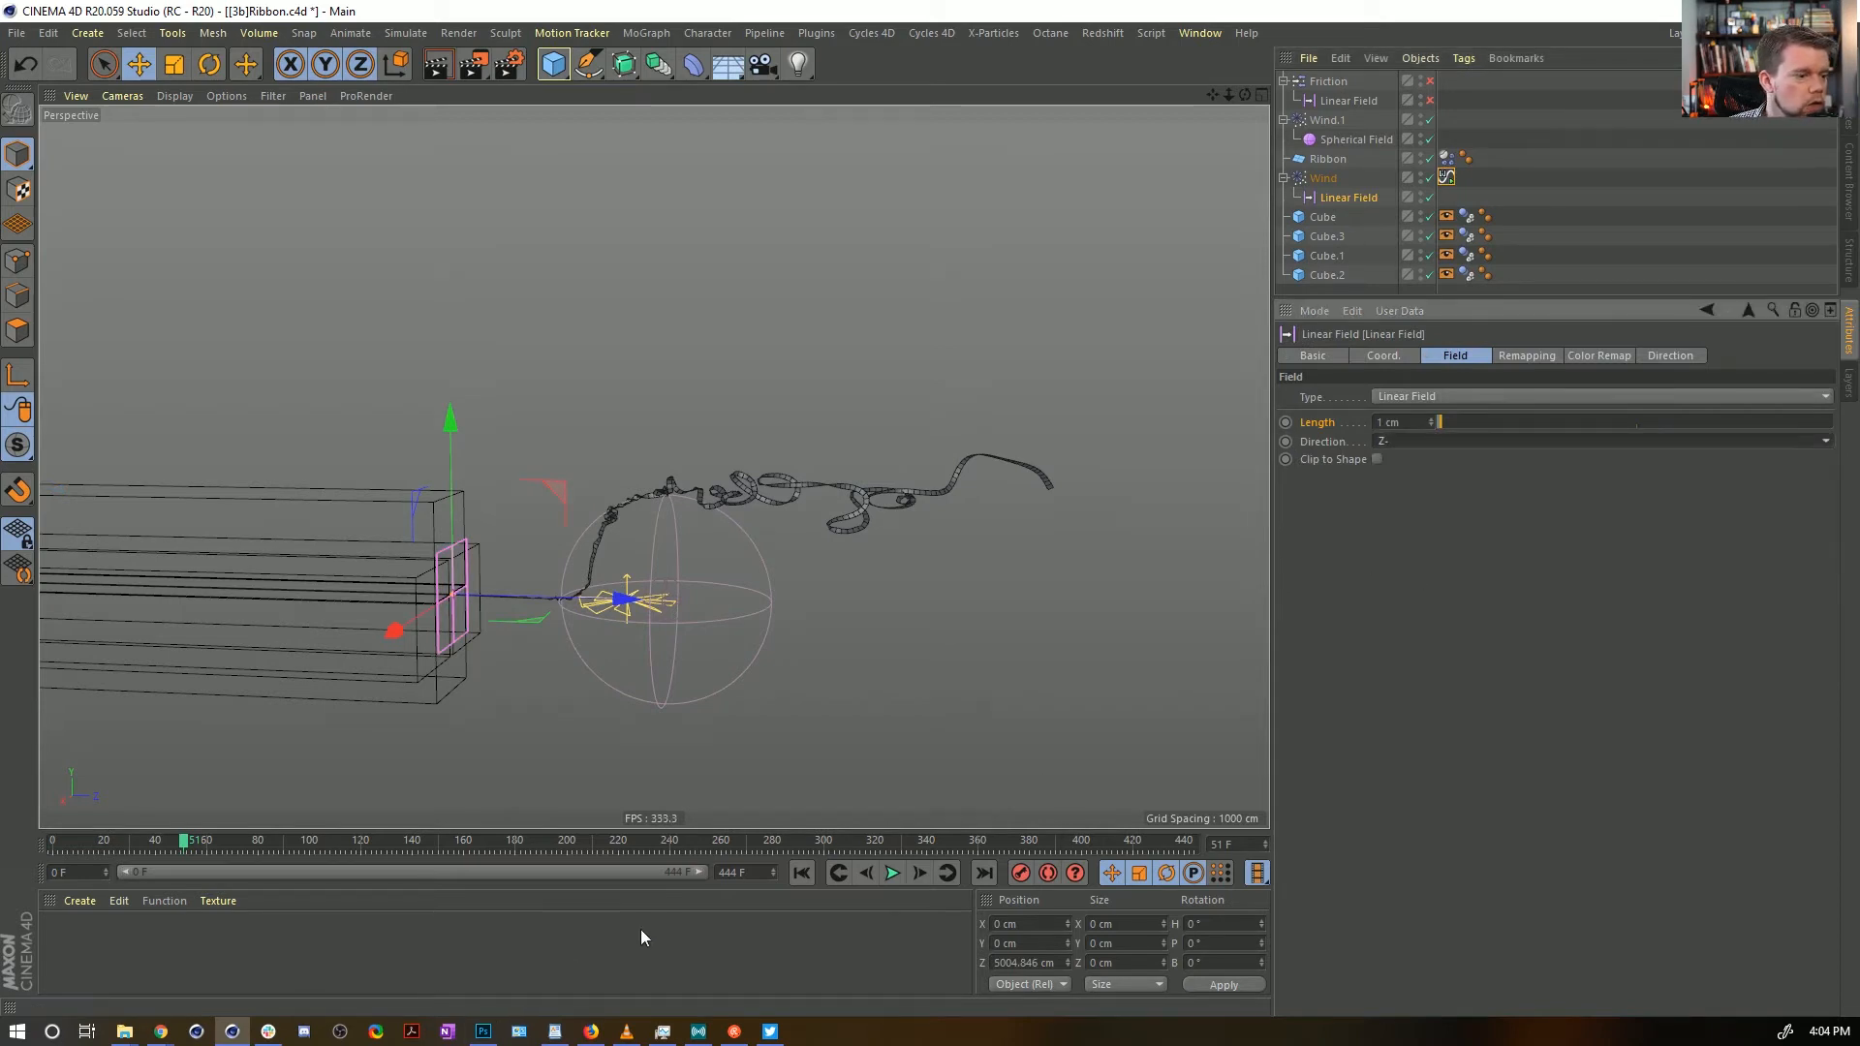
pyautogui.click(794, 874)
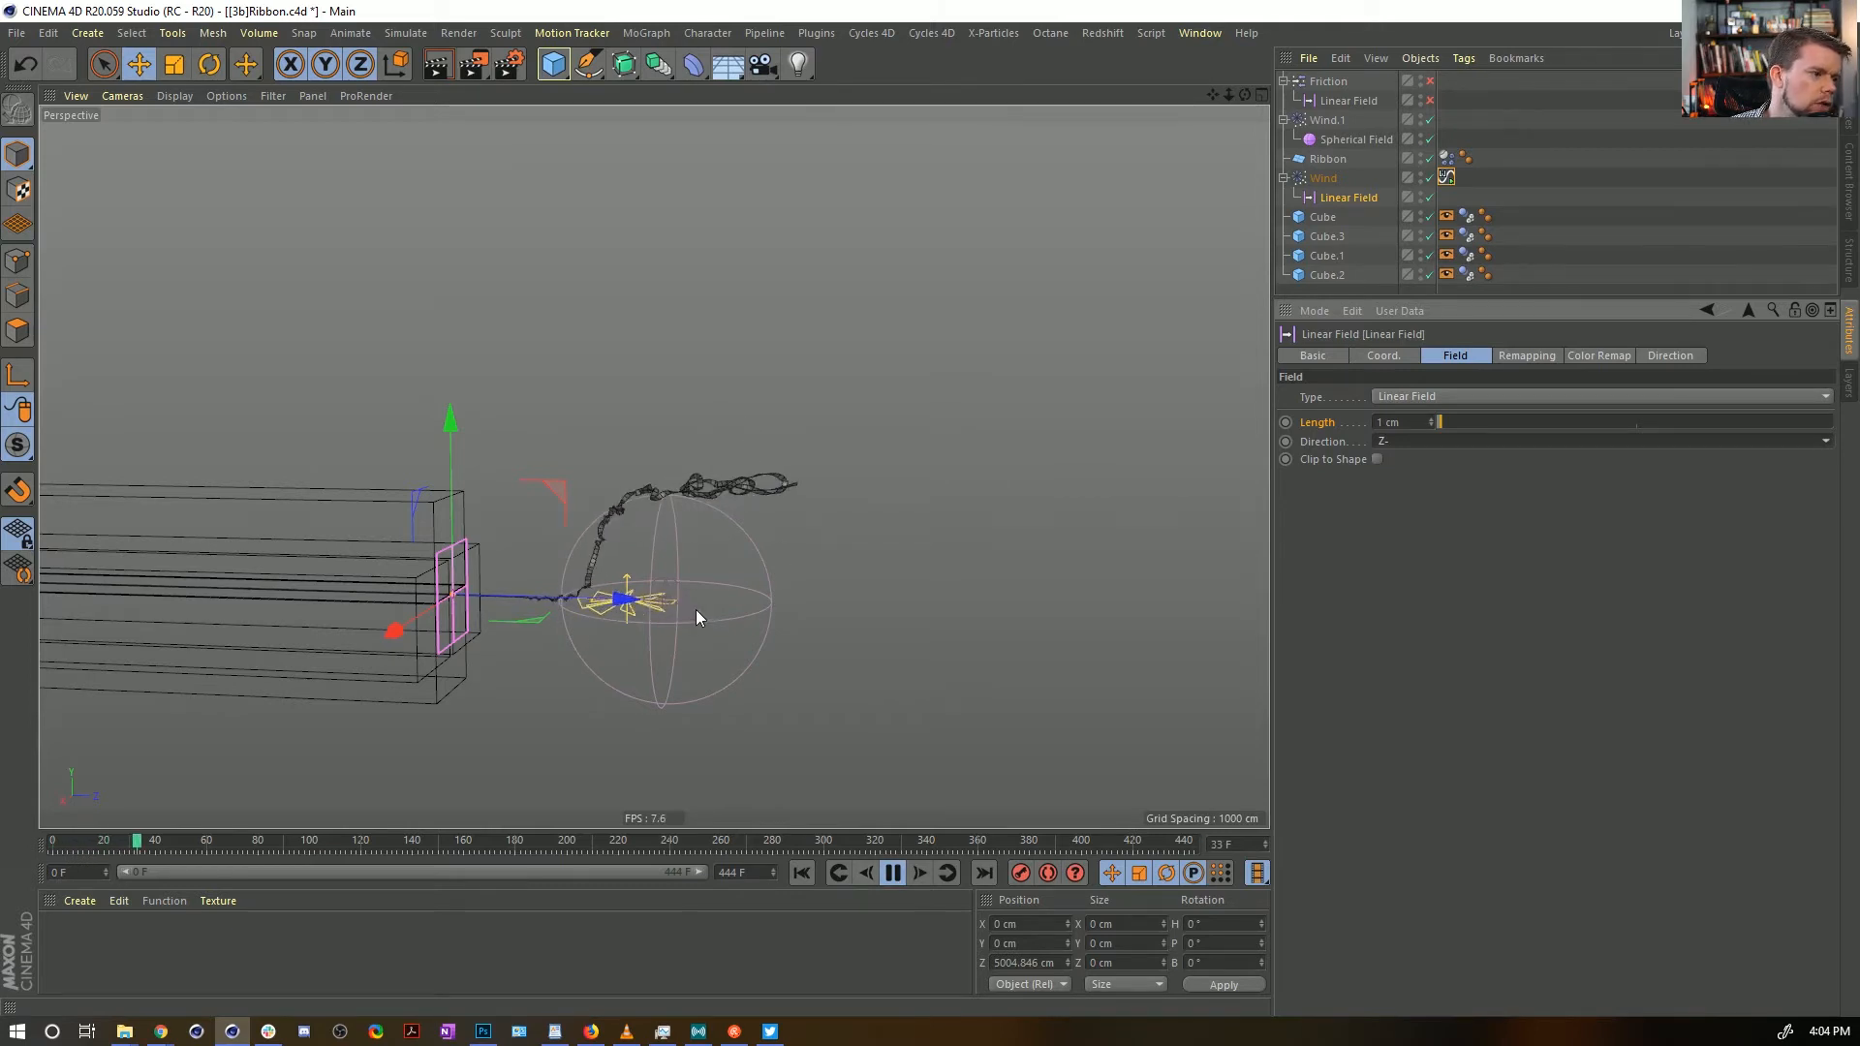
# Set the Wind Speed of Wind.1 to 555 cm and replay the simulation from the start
pyautogui.click(1381, 142)
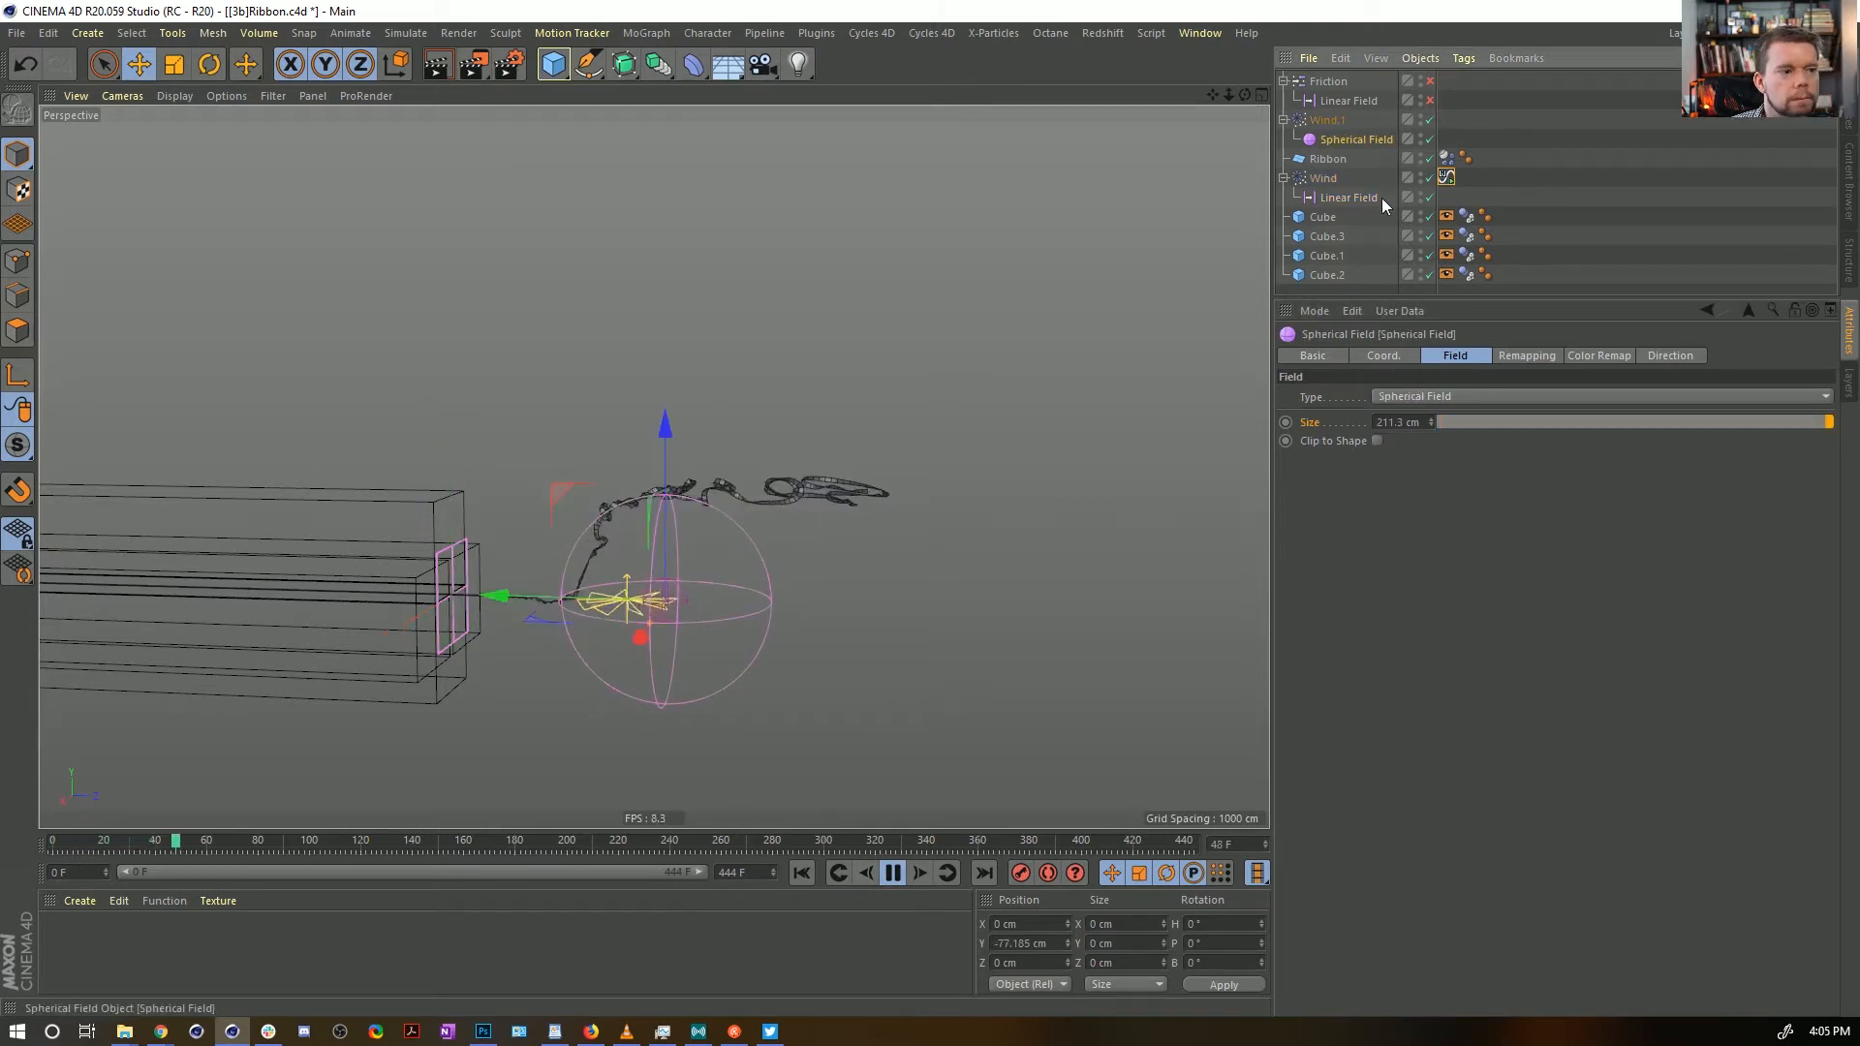
pyautogui.click(1527, 356)
pyautogui.click(1424, 354)
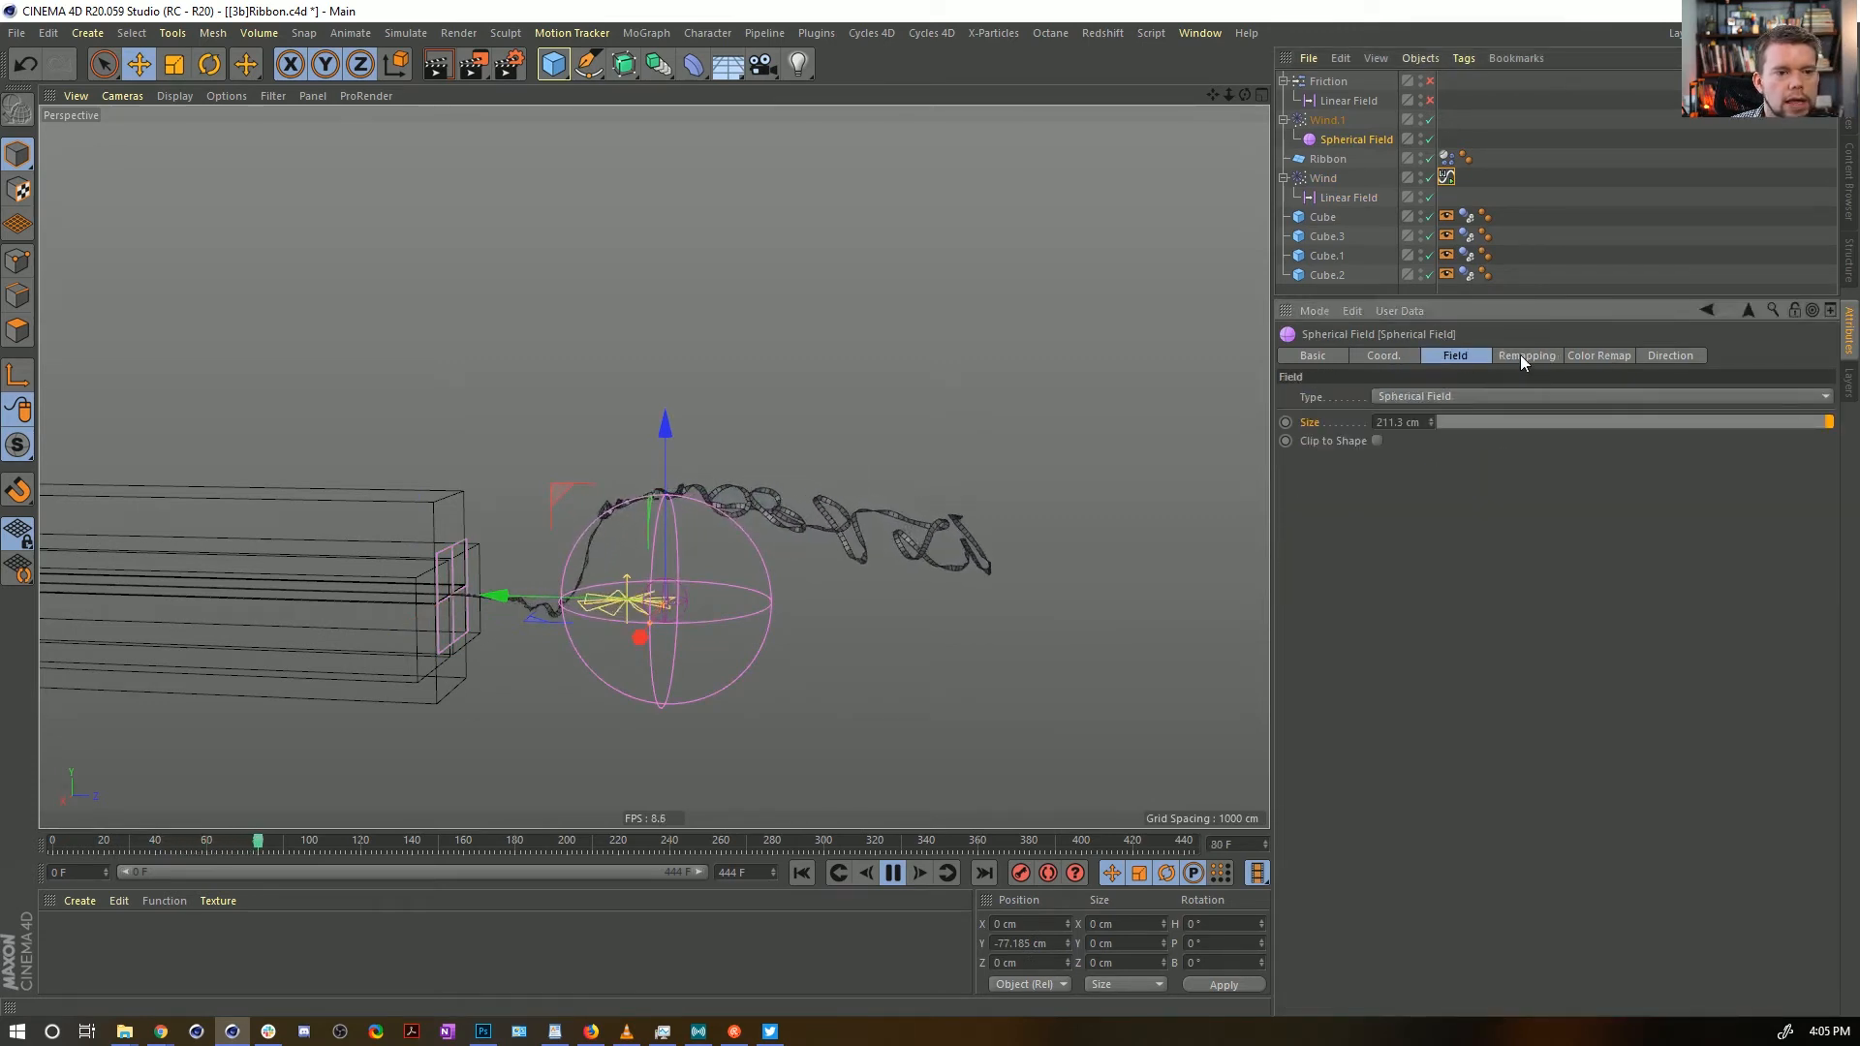
pyautogui.click(1330, 176)
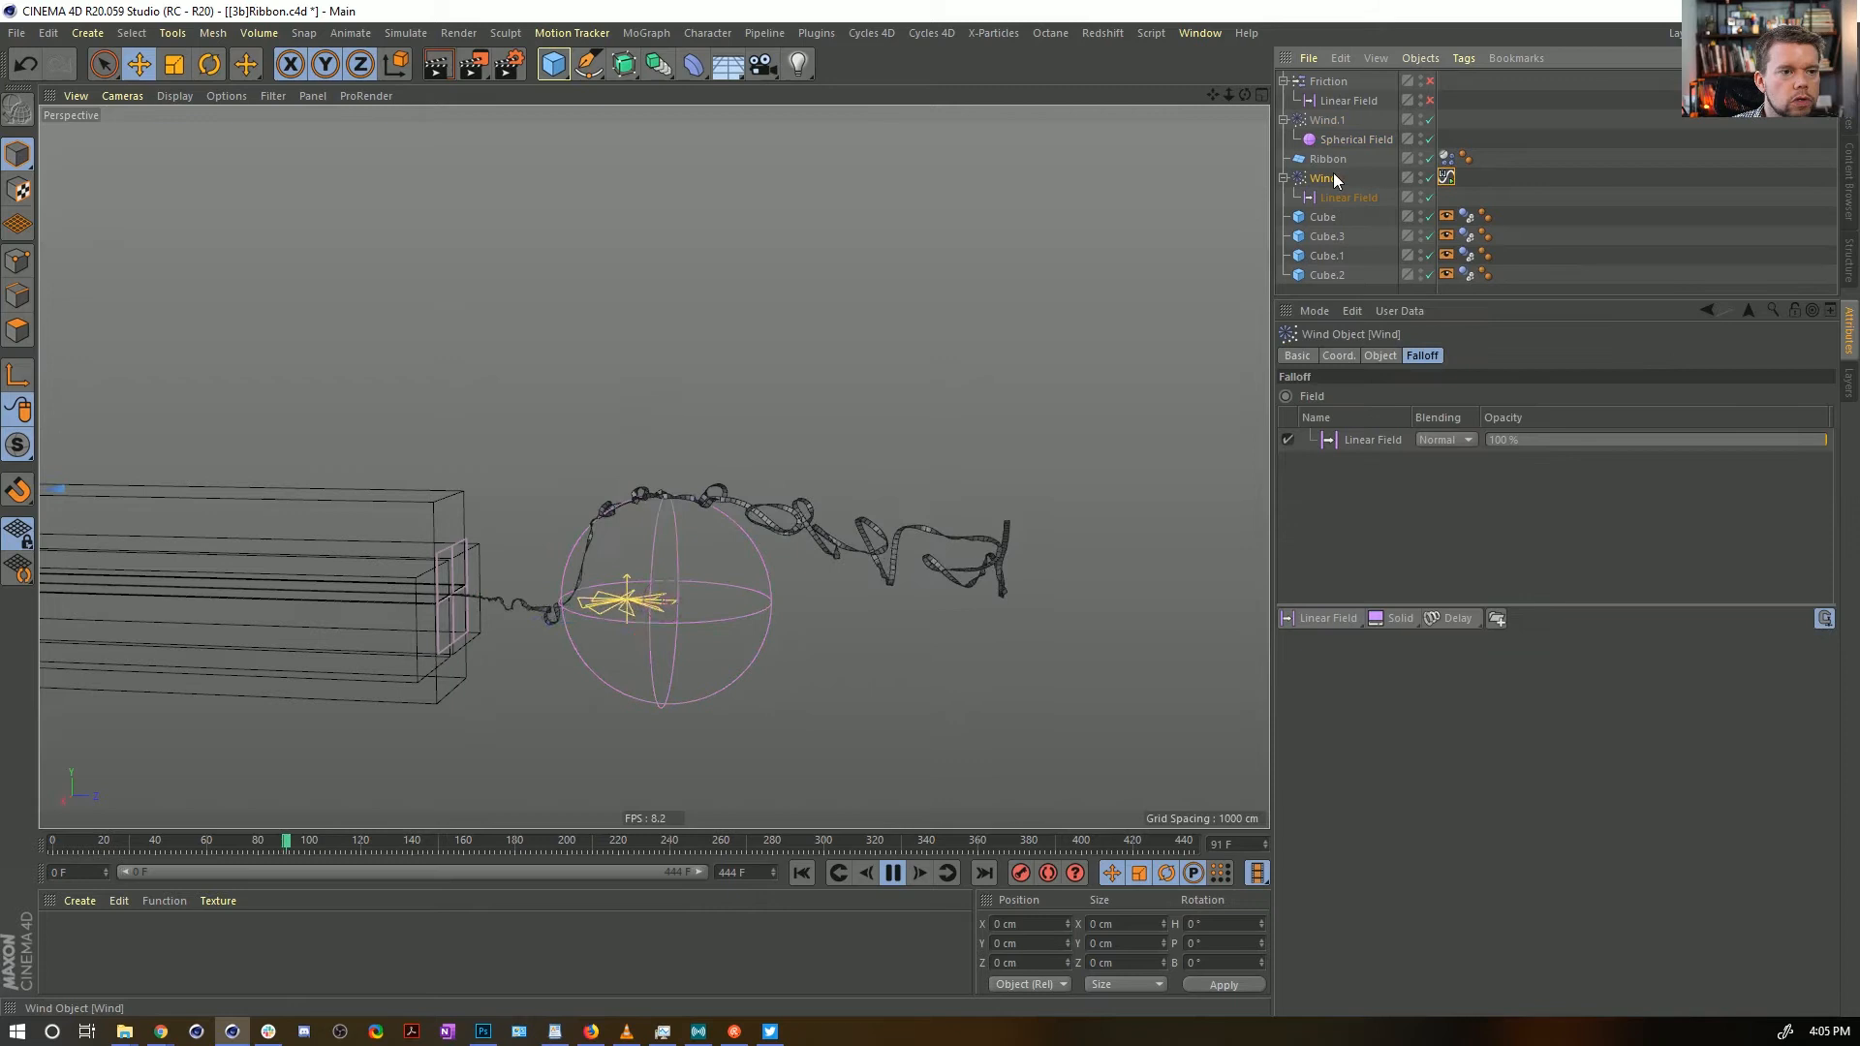
pyautogui.click(1327, 120)
pyautogui.click(1380, 356)
pyautogui.click(1434, 398)
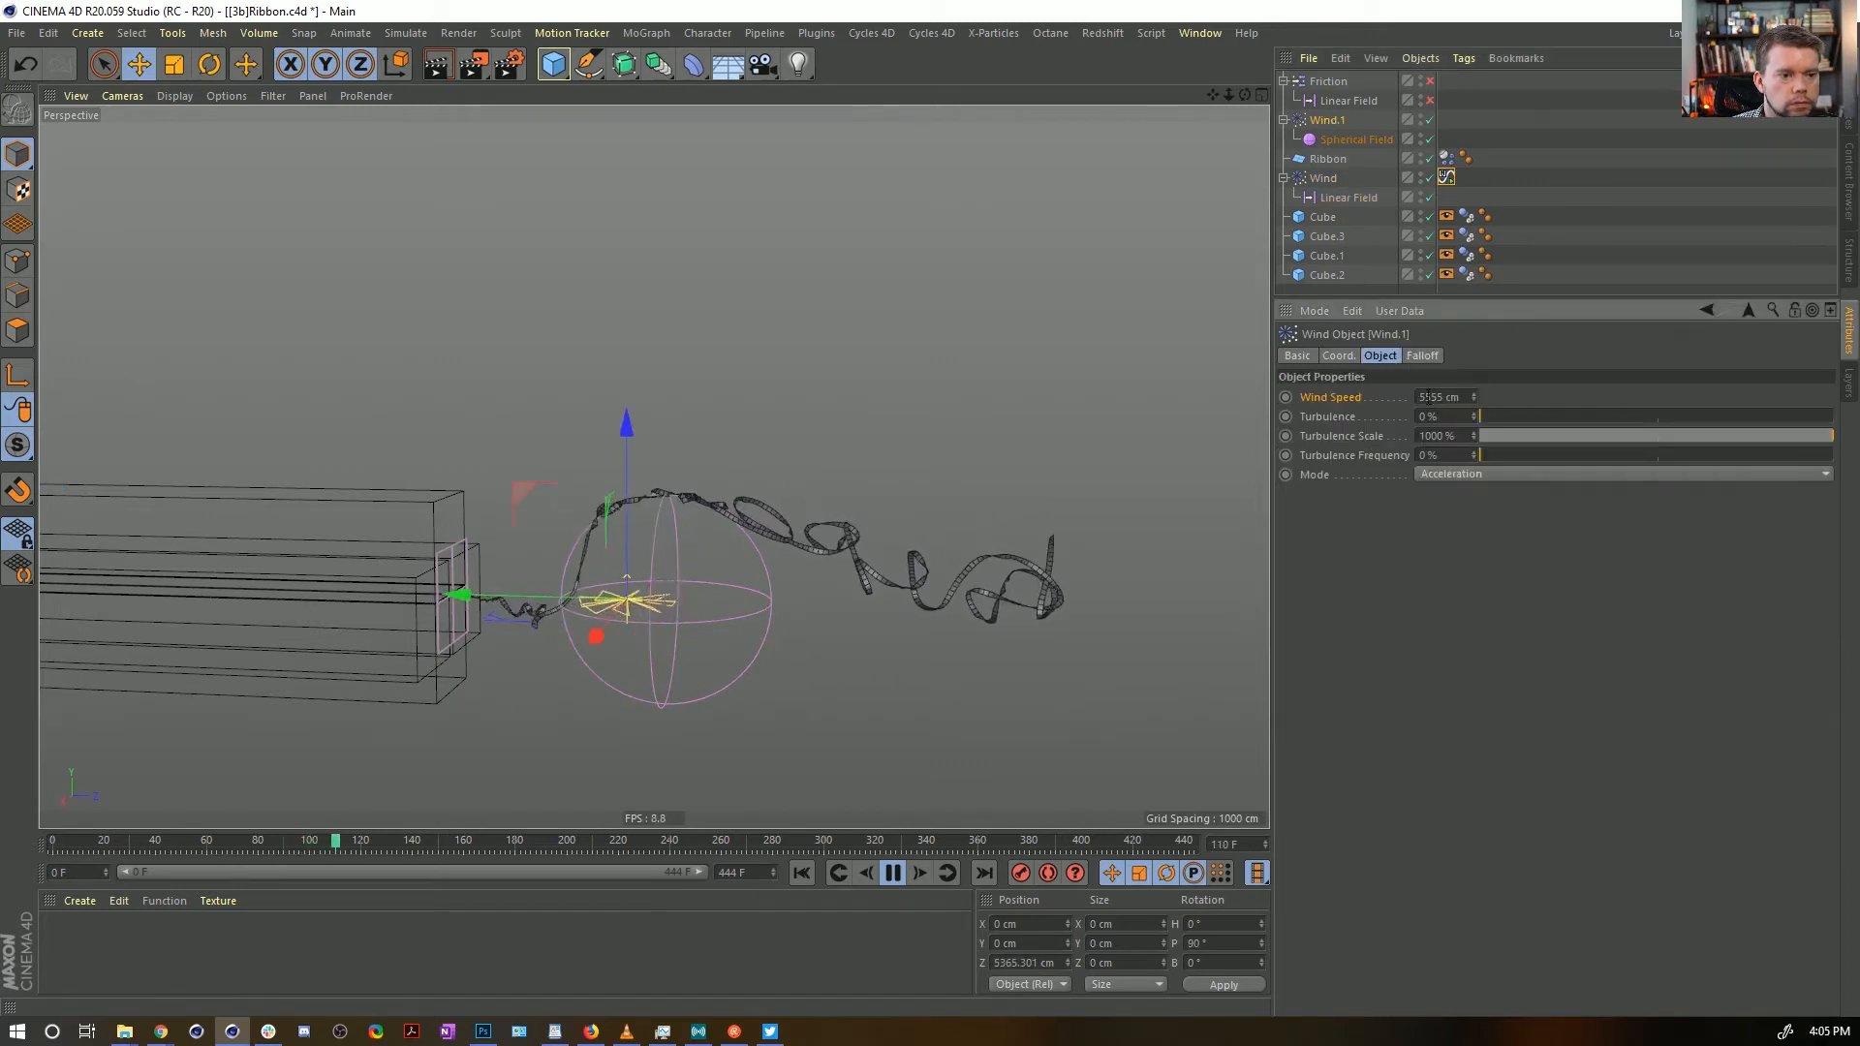
pyautogui.press('BackSpace')
pyautogui.press('Return')
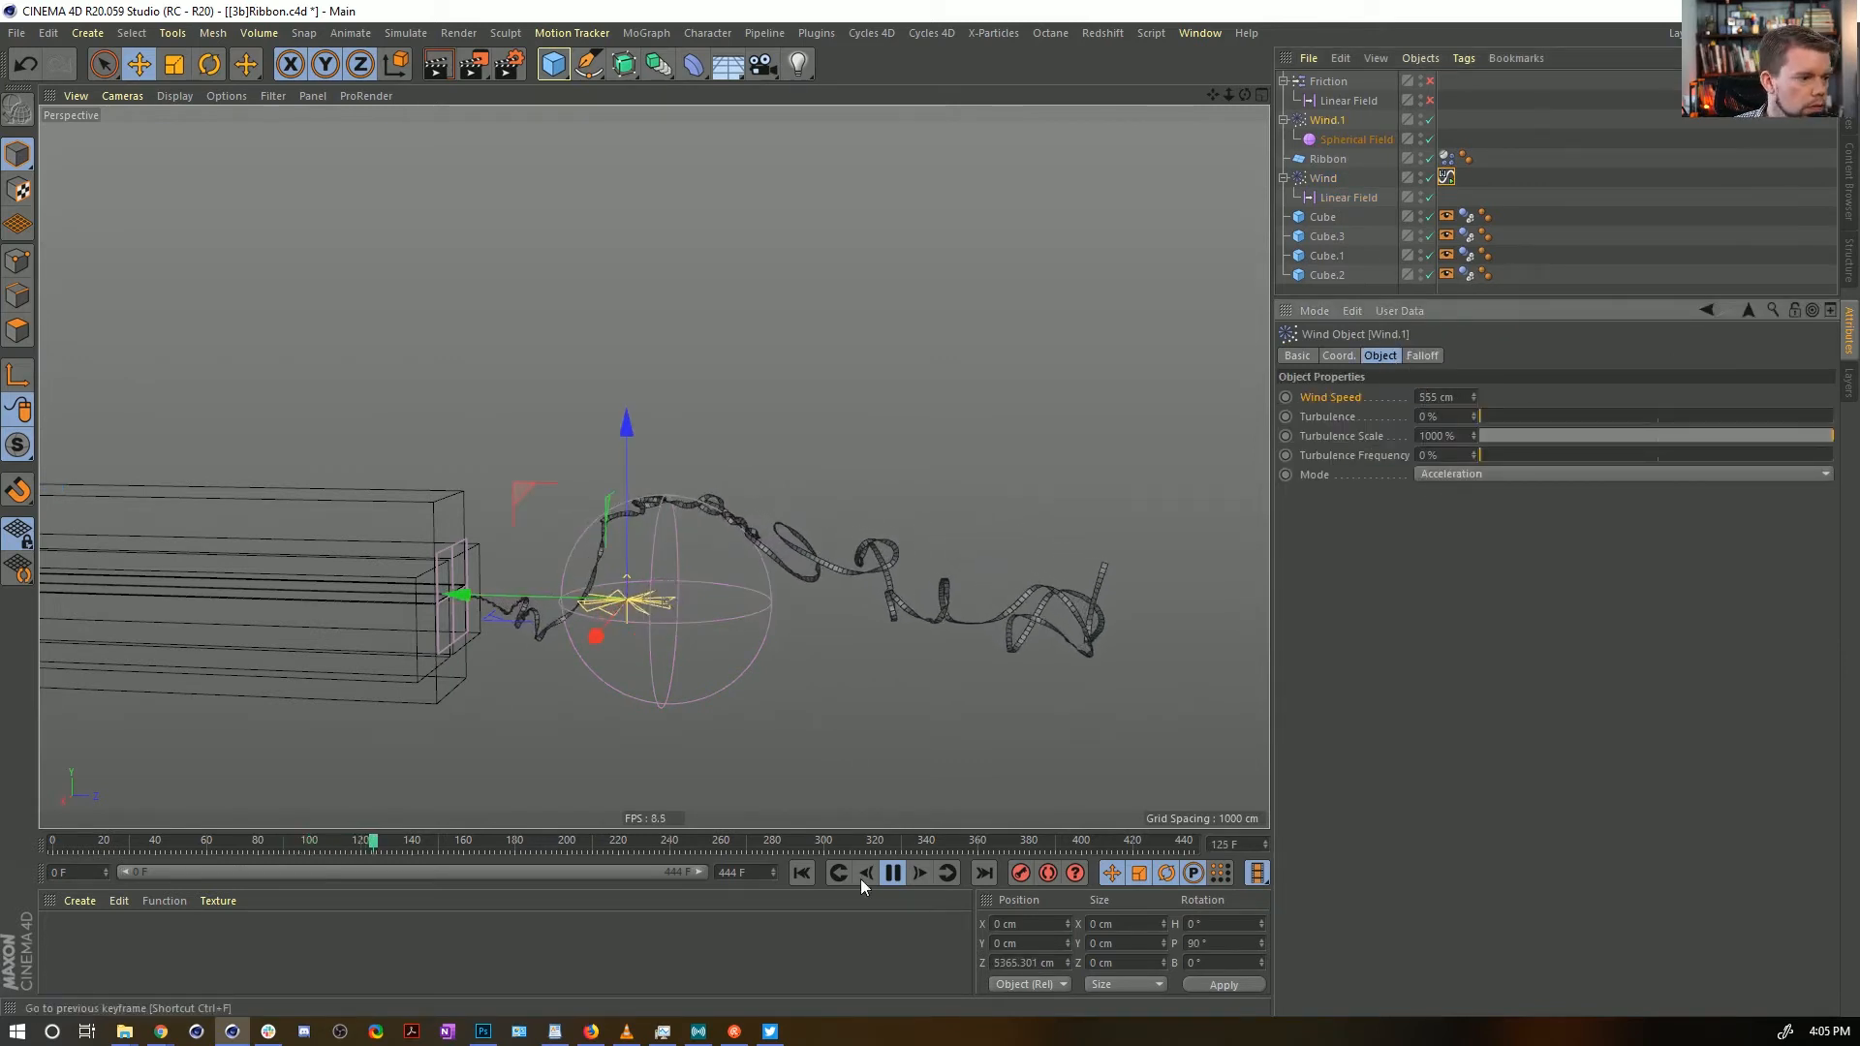
pyautogui.click(803, 873)
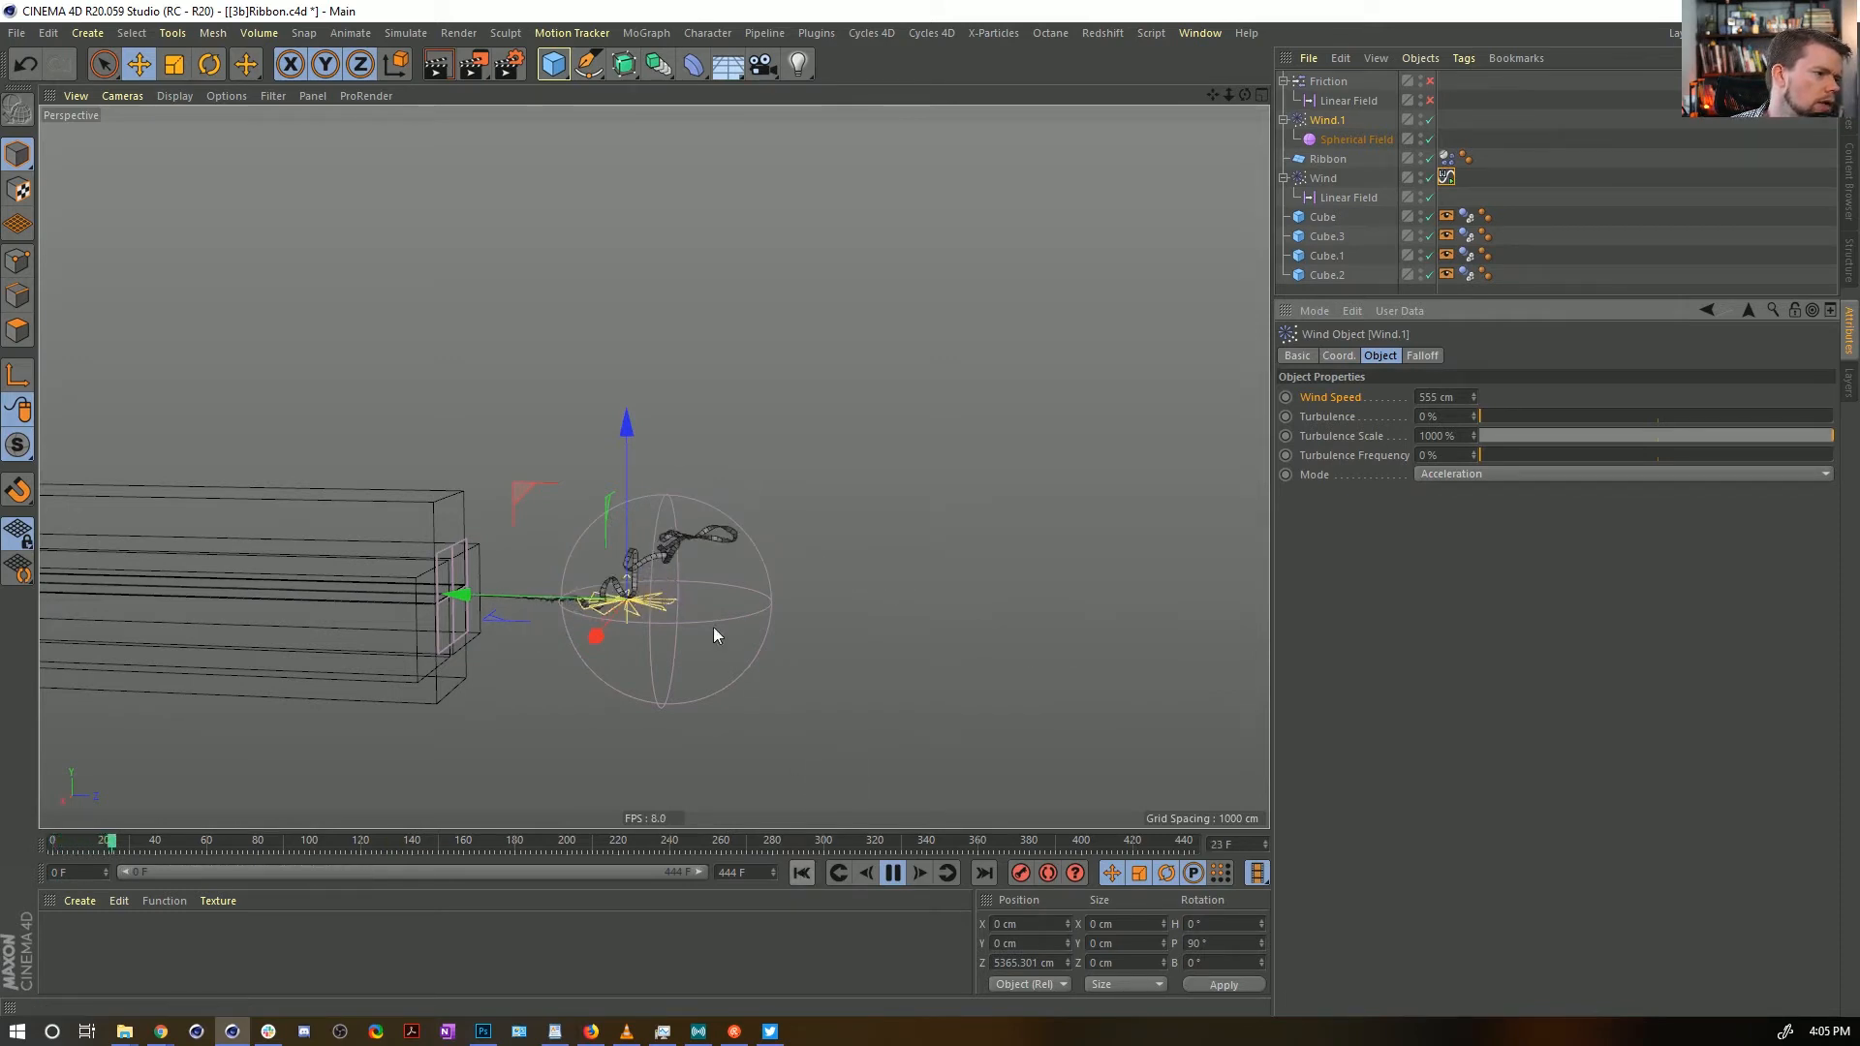
pyautogui.click(1637, 235)
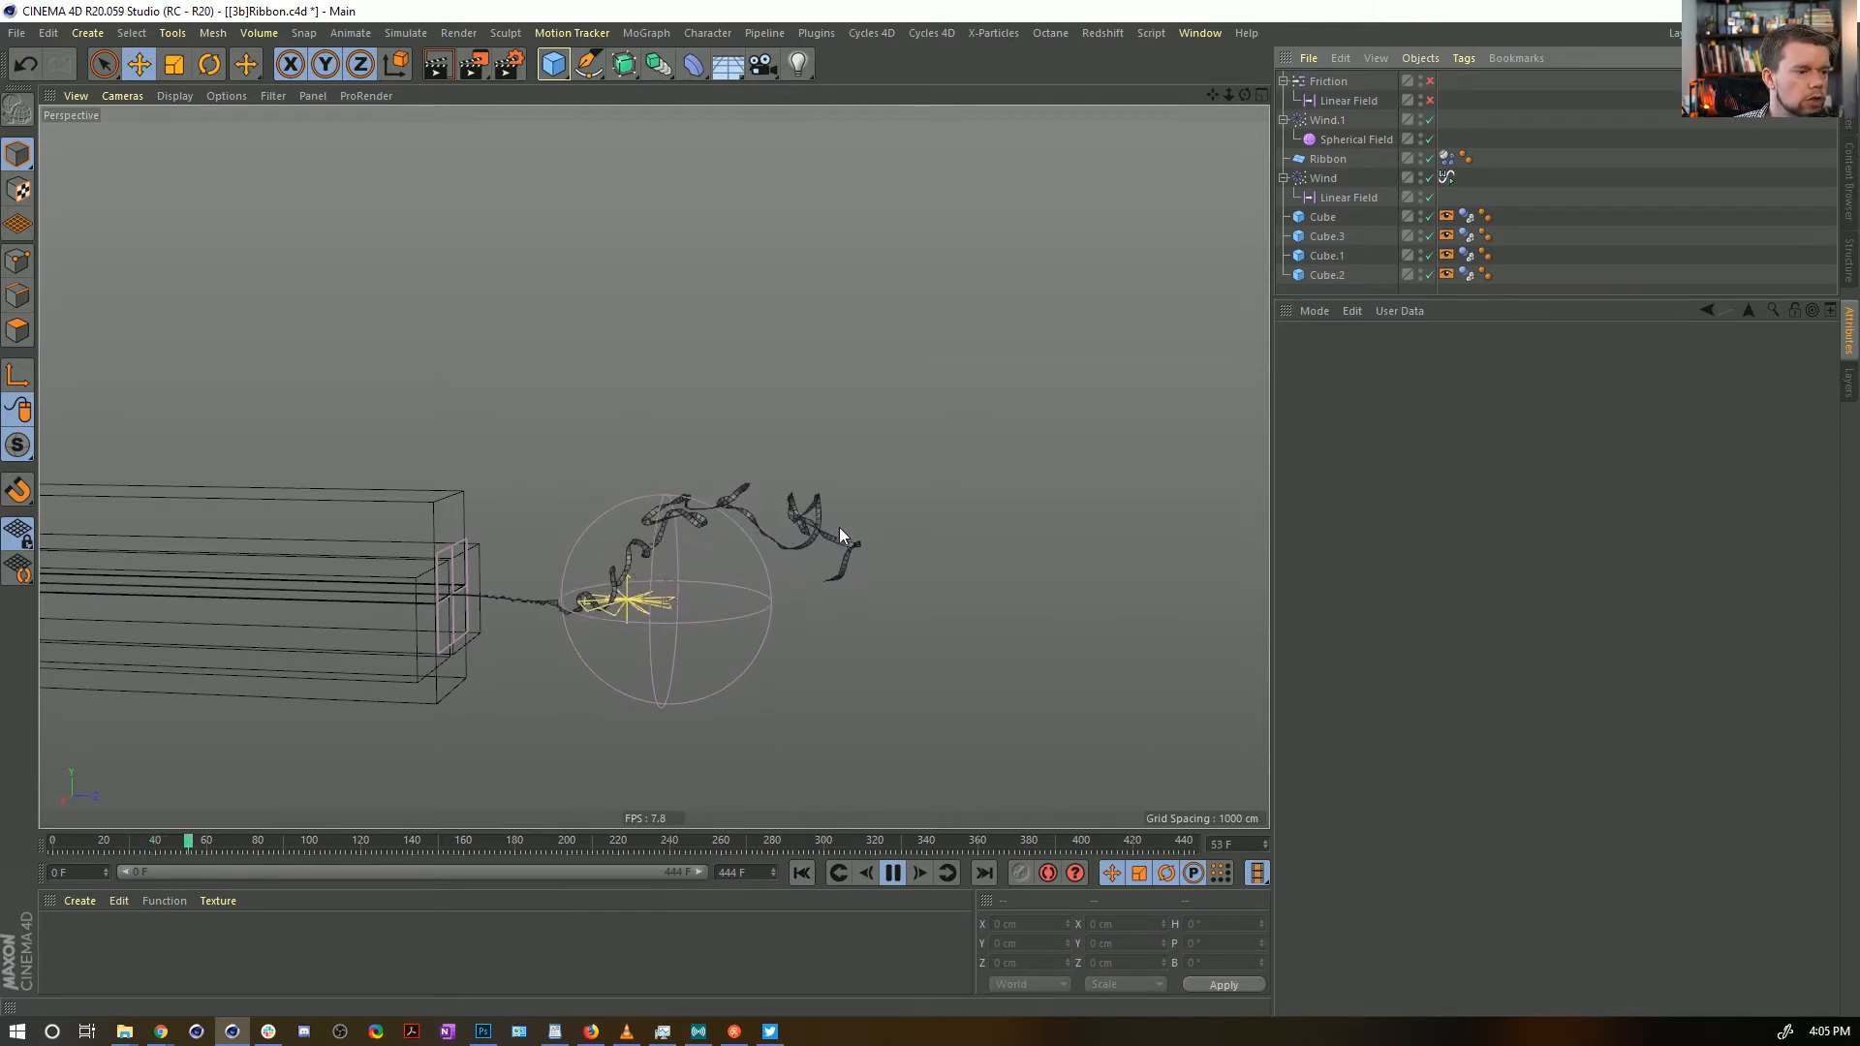
# Set the aerodynamic Drag of the Ribbon's Dynamics Body to 2222% and replay the simulation from the start
pyautogui.click(1445, 158)
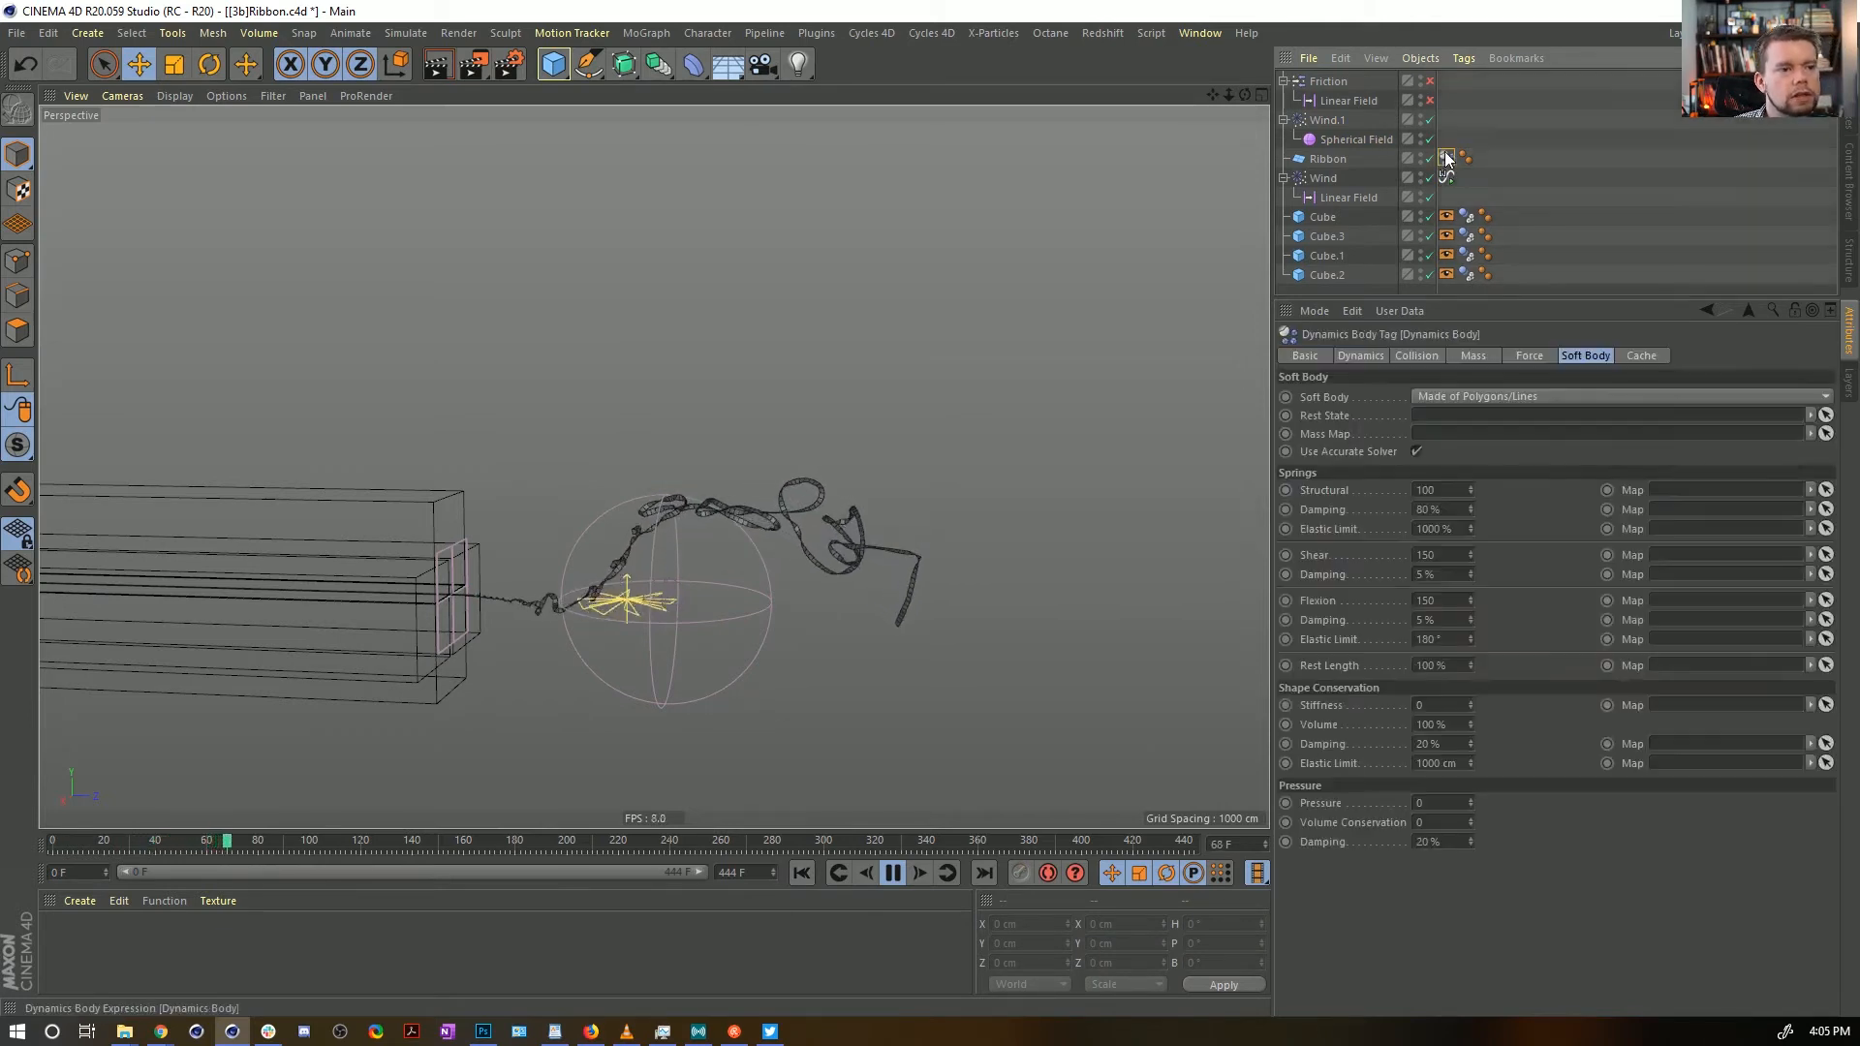
pyautogui.click(1473, 356)
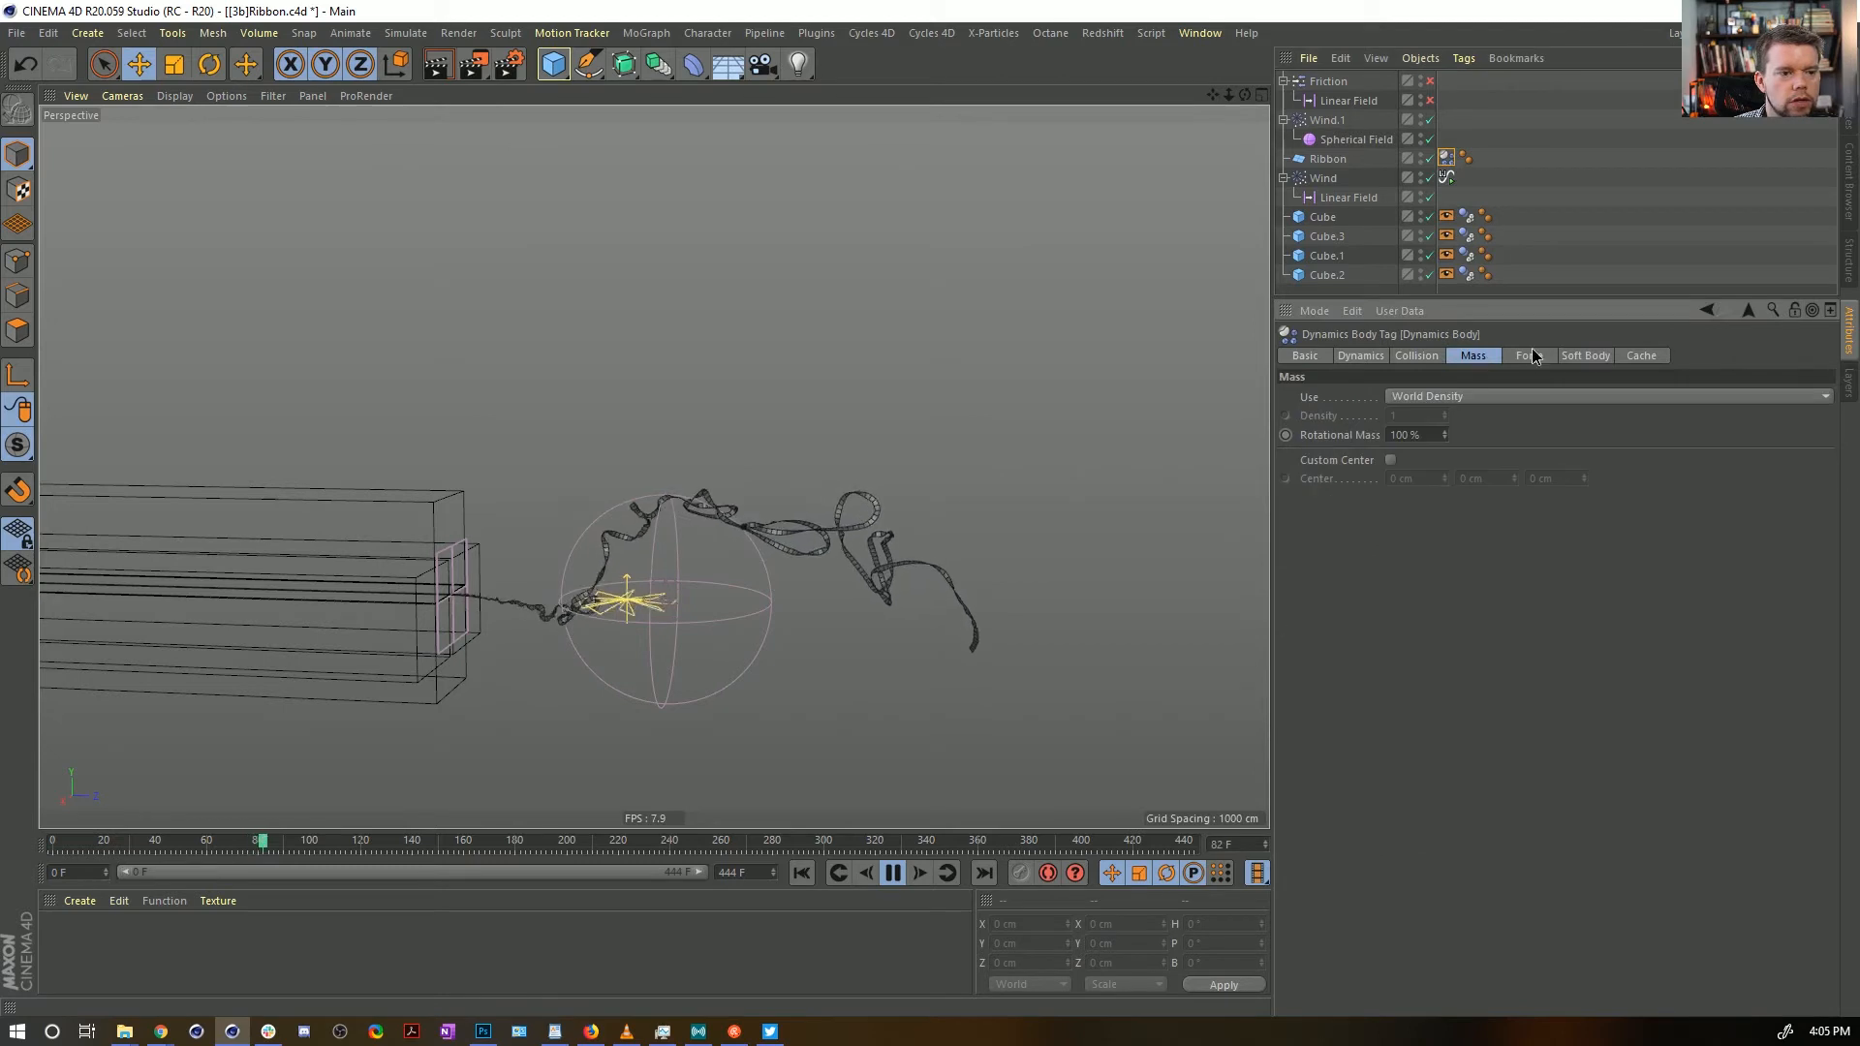
pyautogui.click(1530, 355)
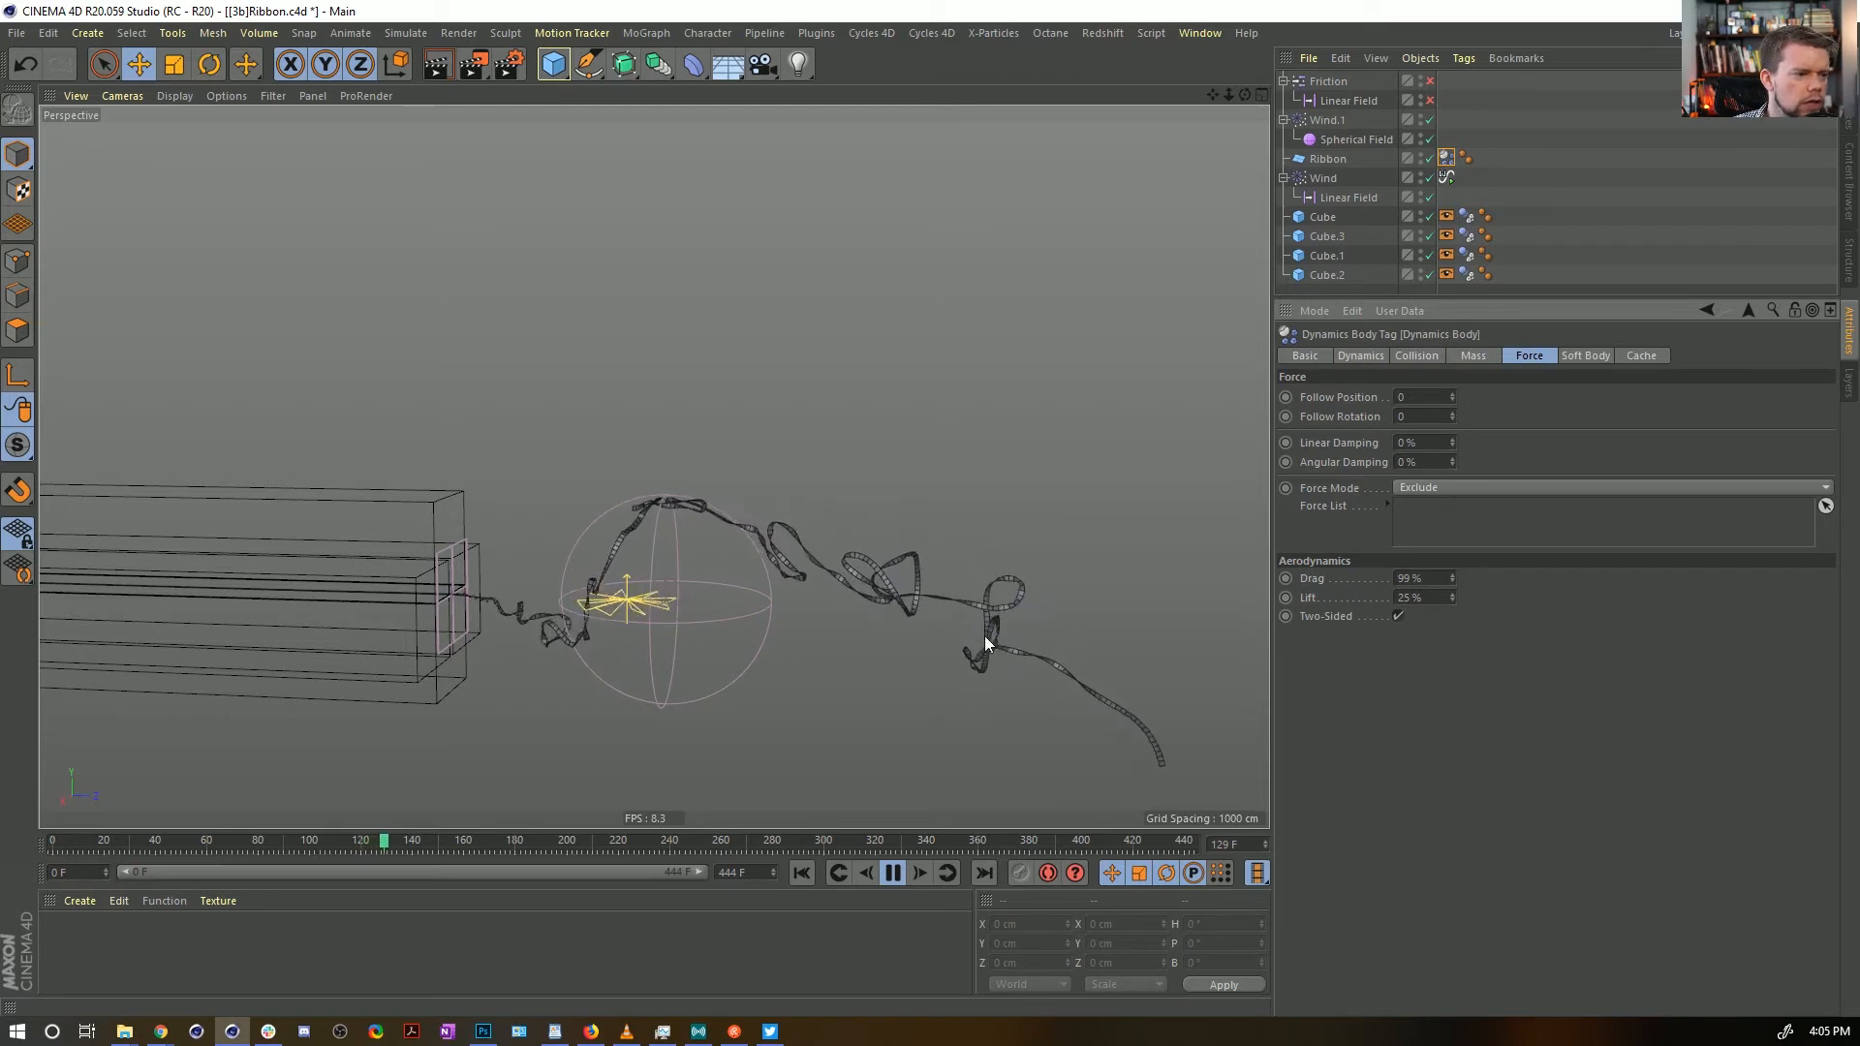
pyautogui.moveTo(1425, 578); pyautogui.dragTo(1352, 578)
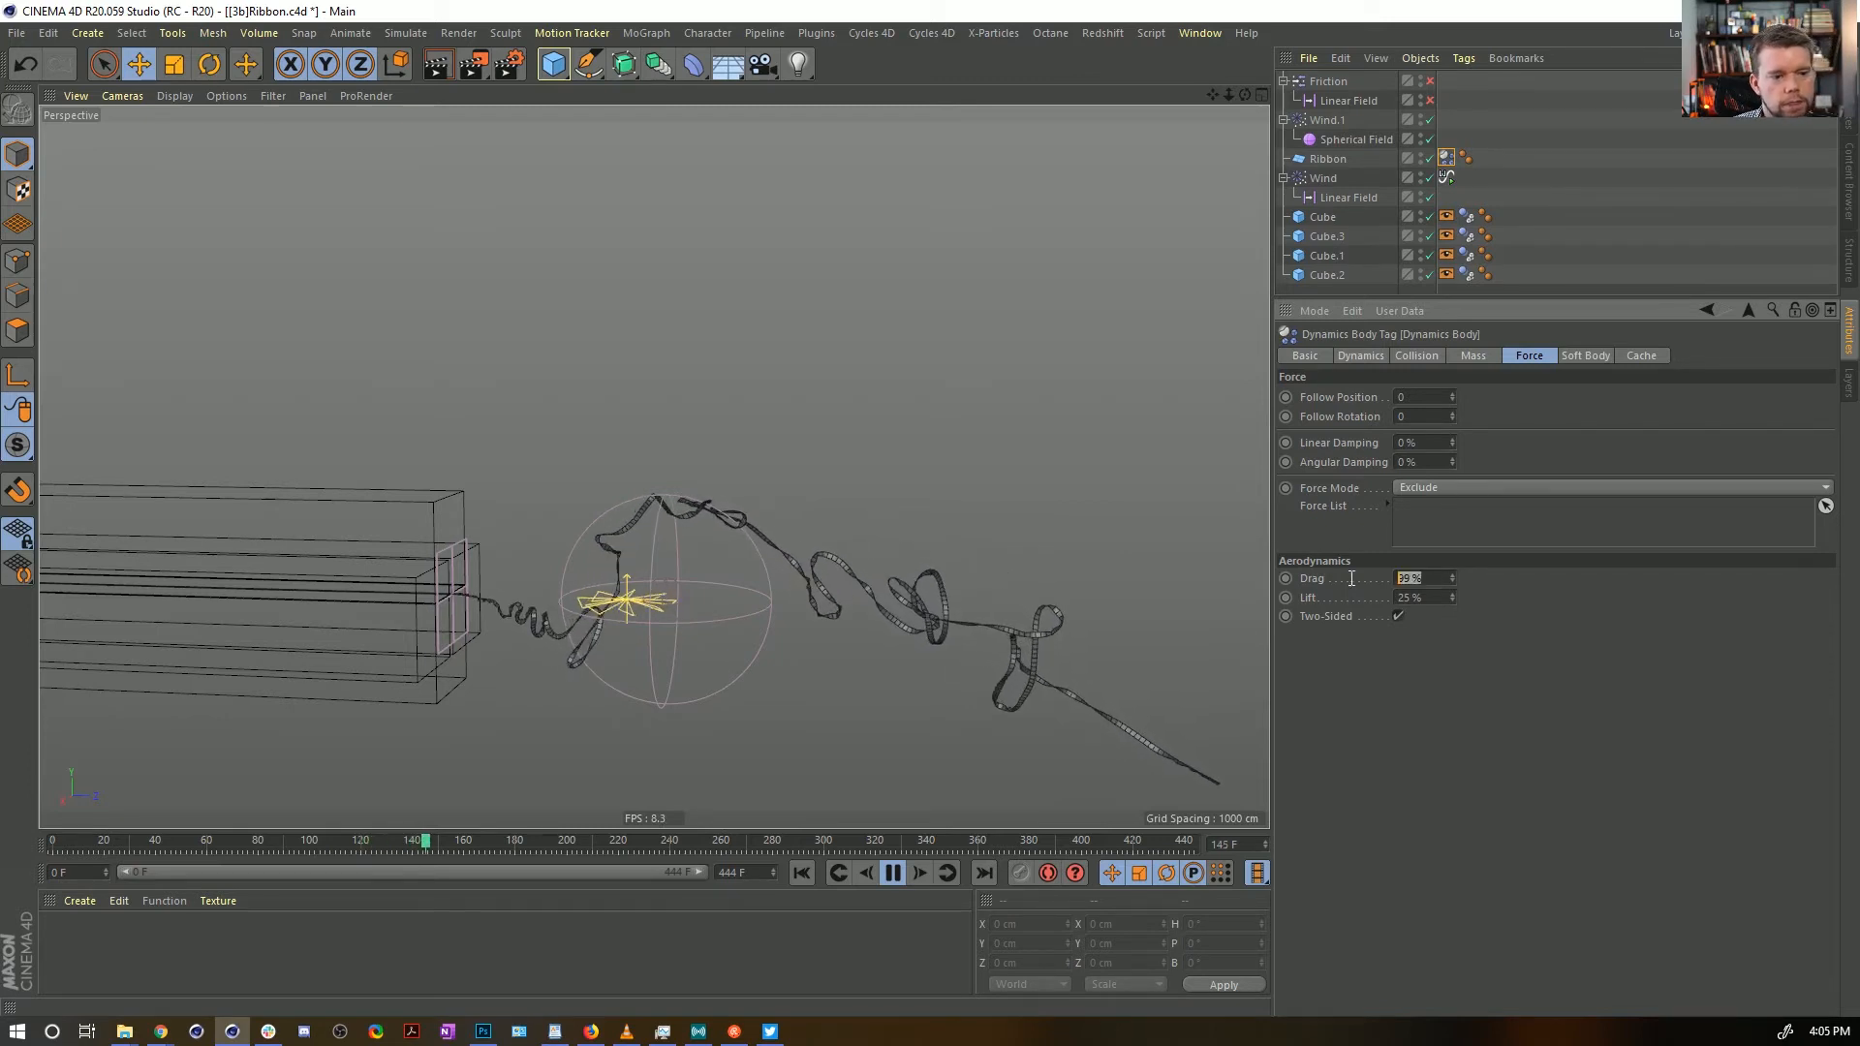
pyautogui.write('2222')
pyautogui.press('Return')
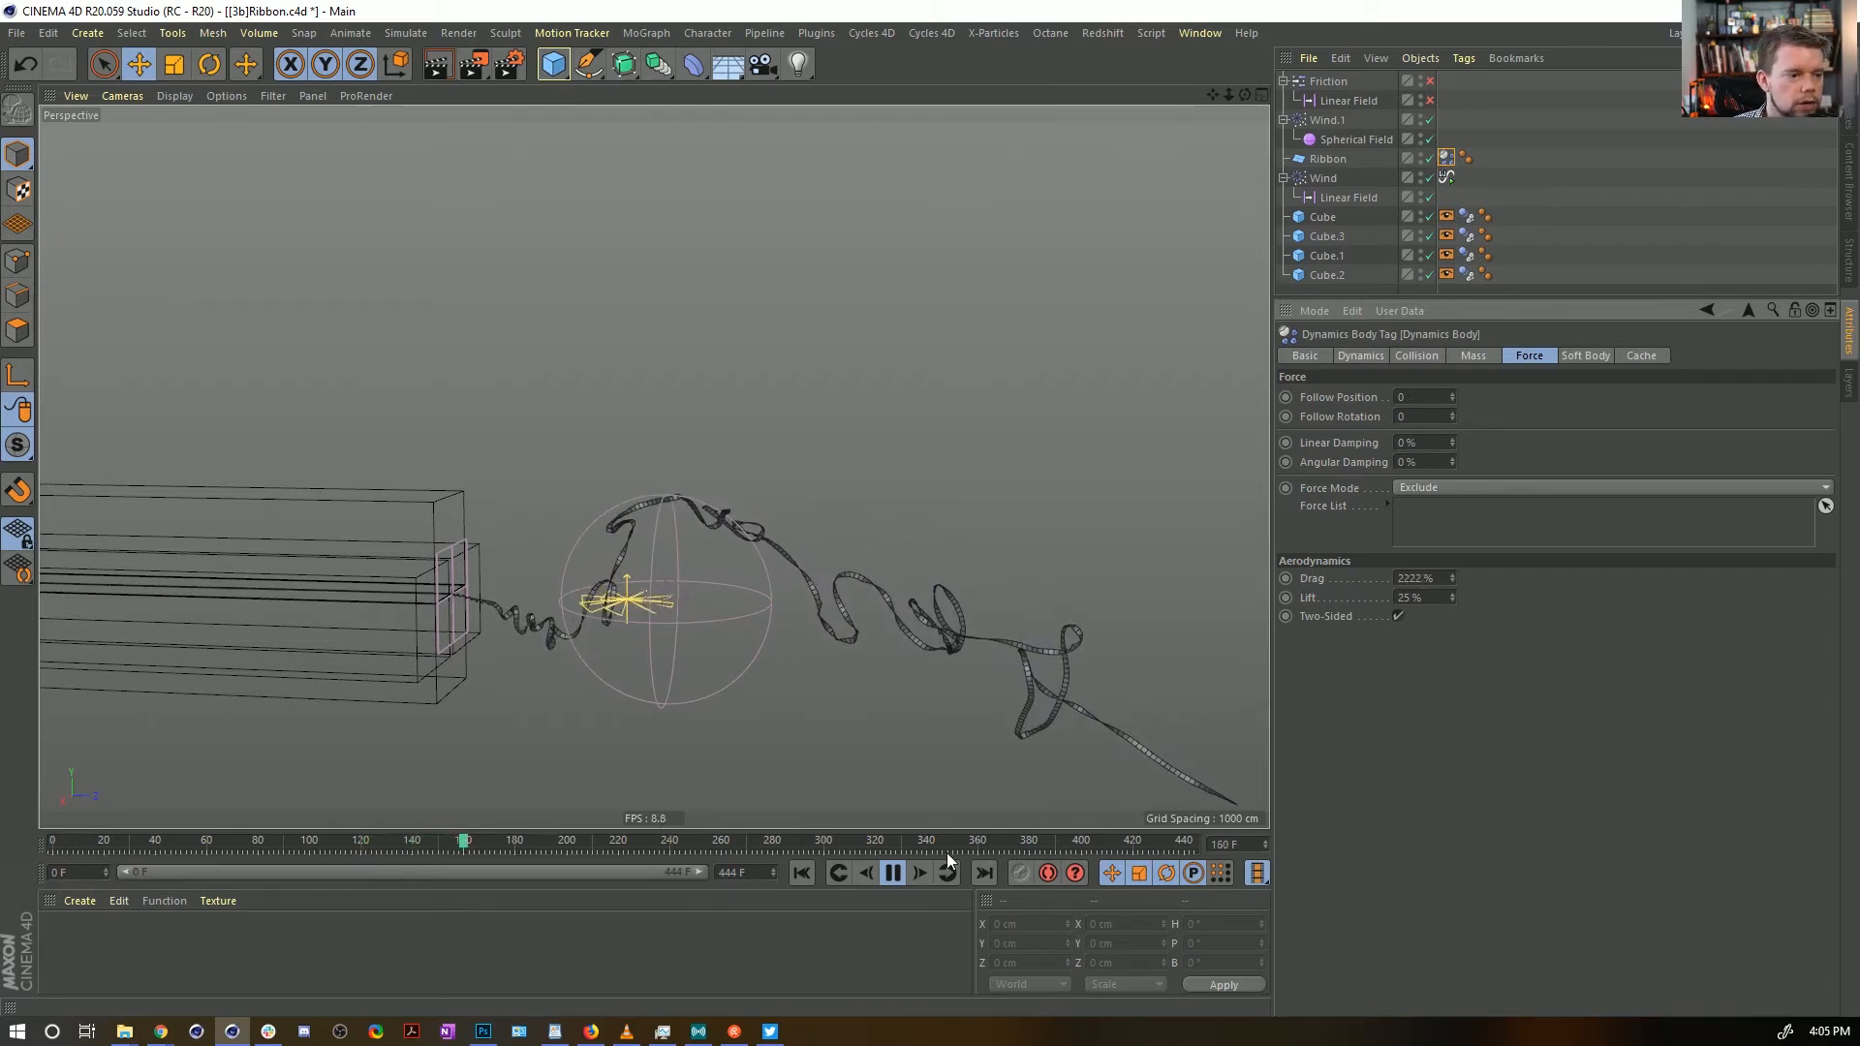
pyautogui.click(801, 873)
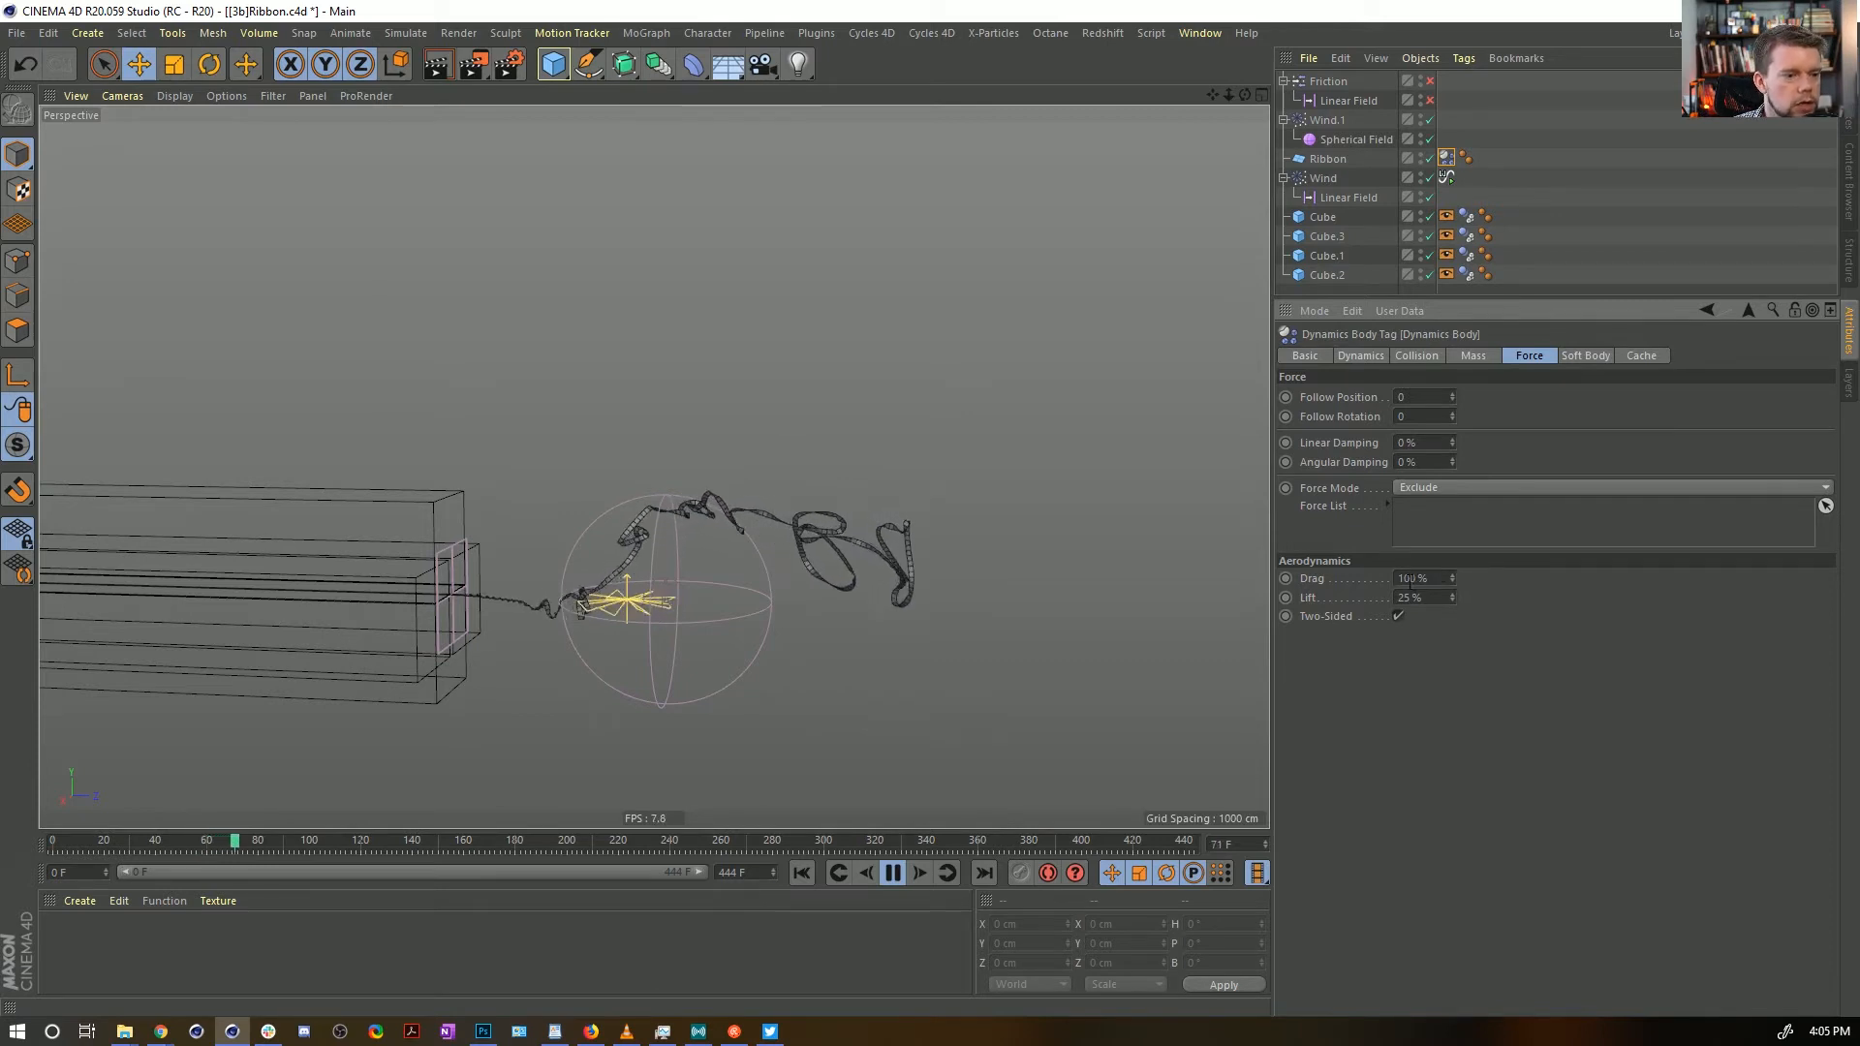
# Set the Drag of the Ribbon's Dynamics Body to 200%
pyautogui.moveTo(1405, 579); pyautogui.dragTo(1393, 579)
pyautogui.write('2')
pyautogui.press('Return')
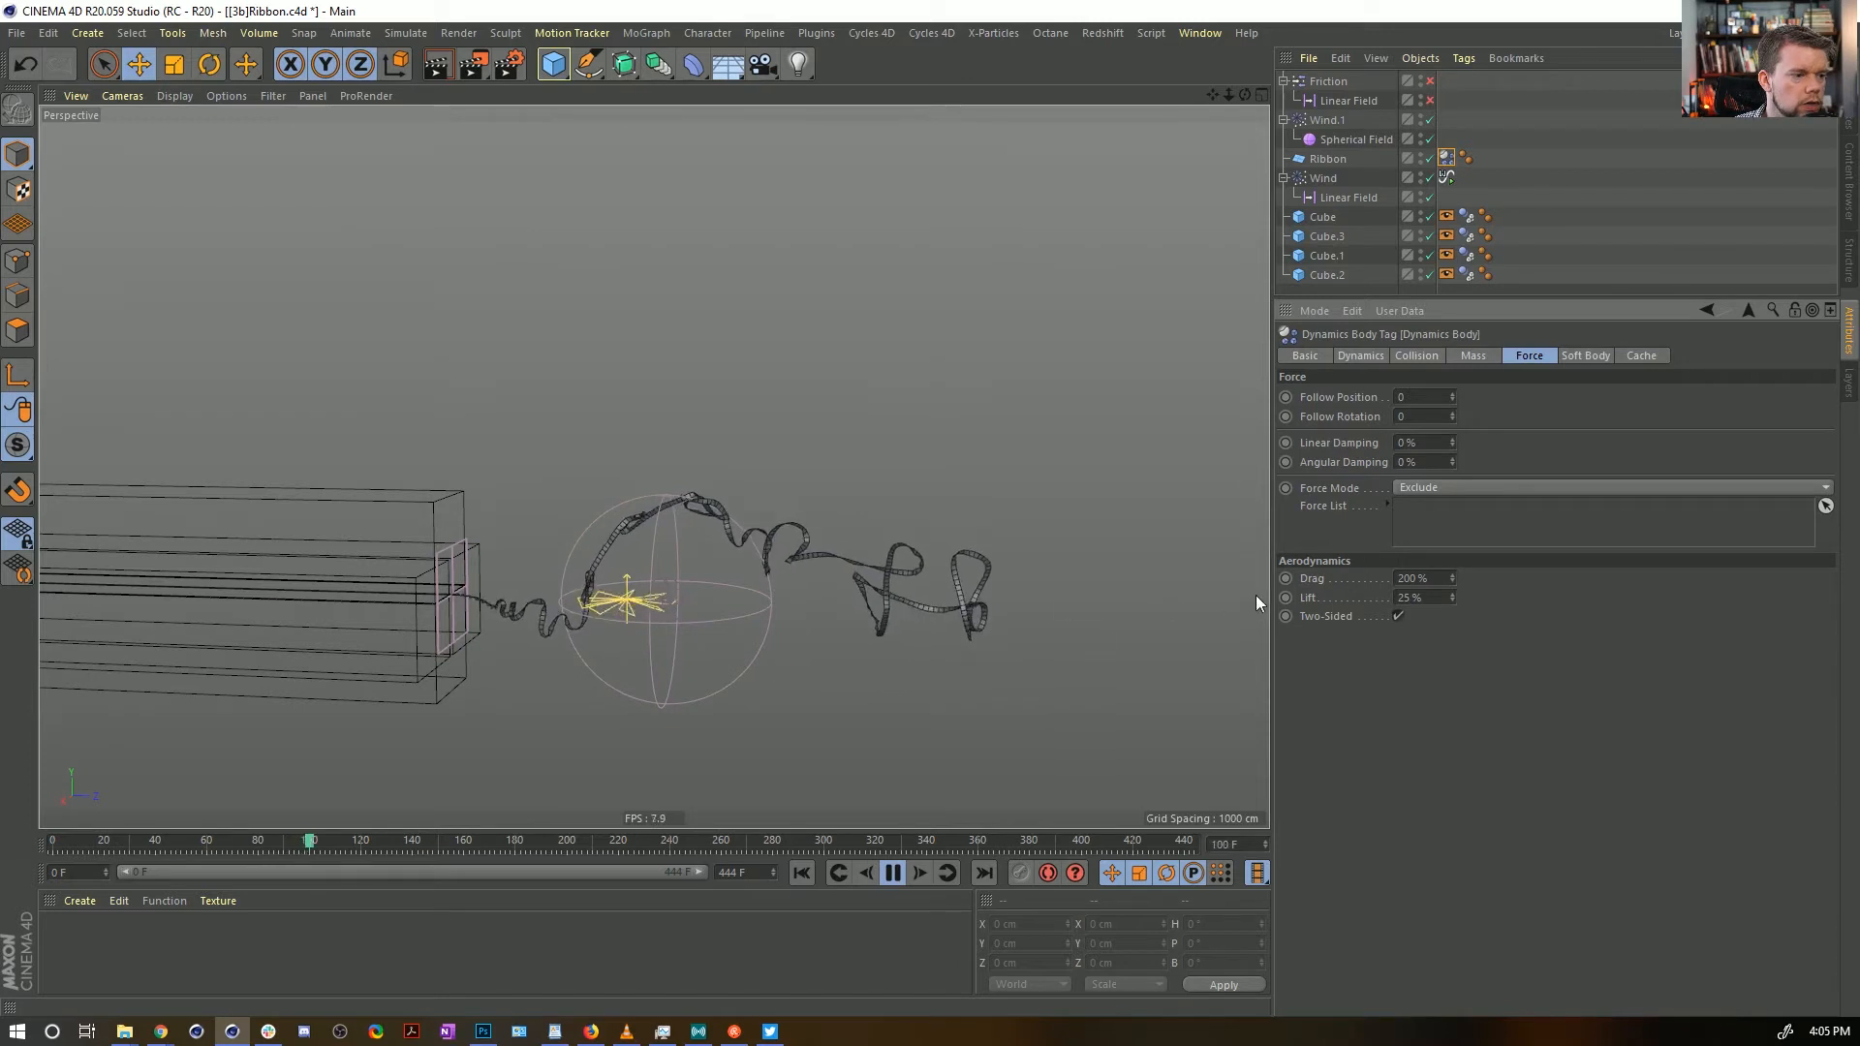
# Try the Ribbon's Drag at 500%, return it to 200% and replay the simulation from the start
pyautogui.moveTo(1405, 578); pyautogui.dragTo(1393, 578)
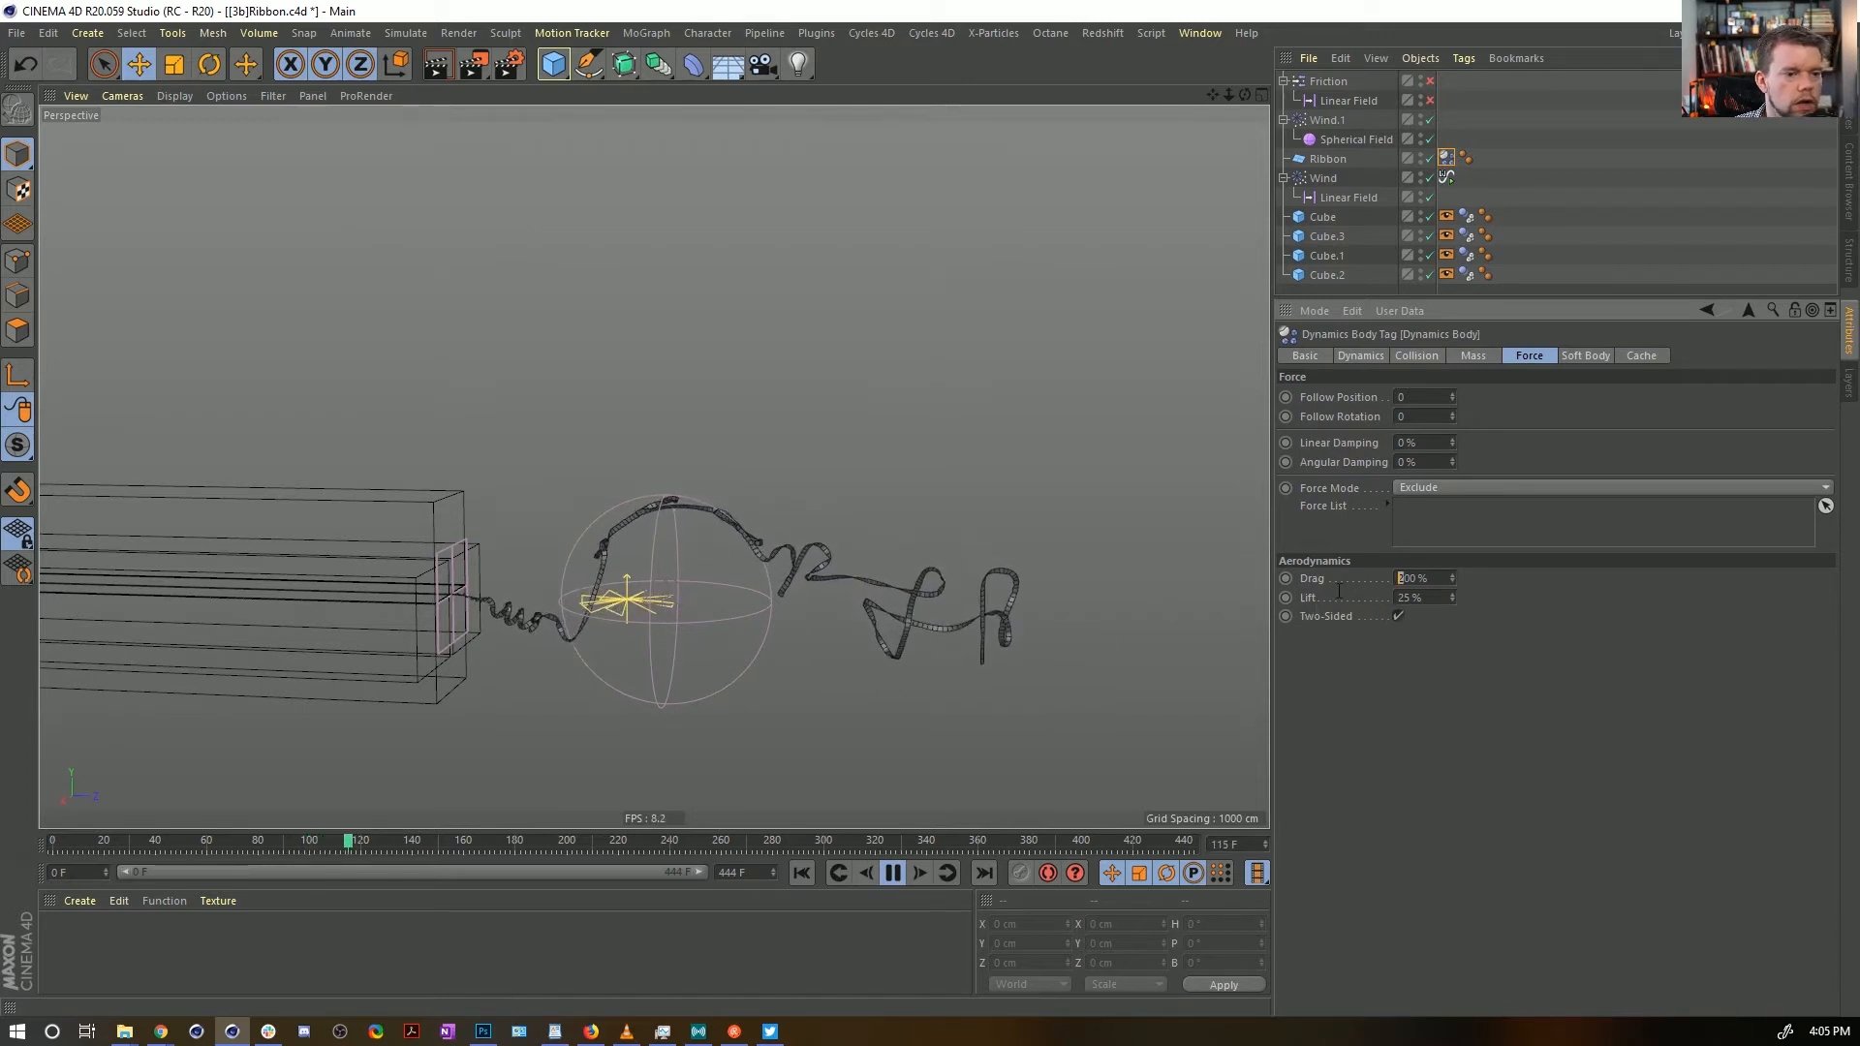
pyautogui.write('5')
pyautogui.press('Return')
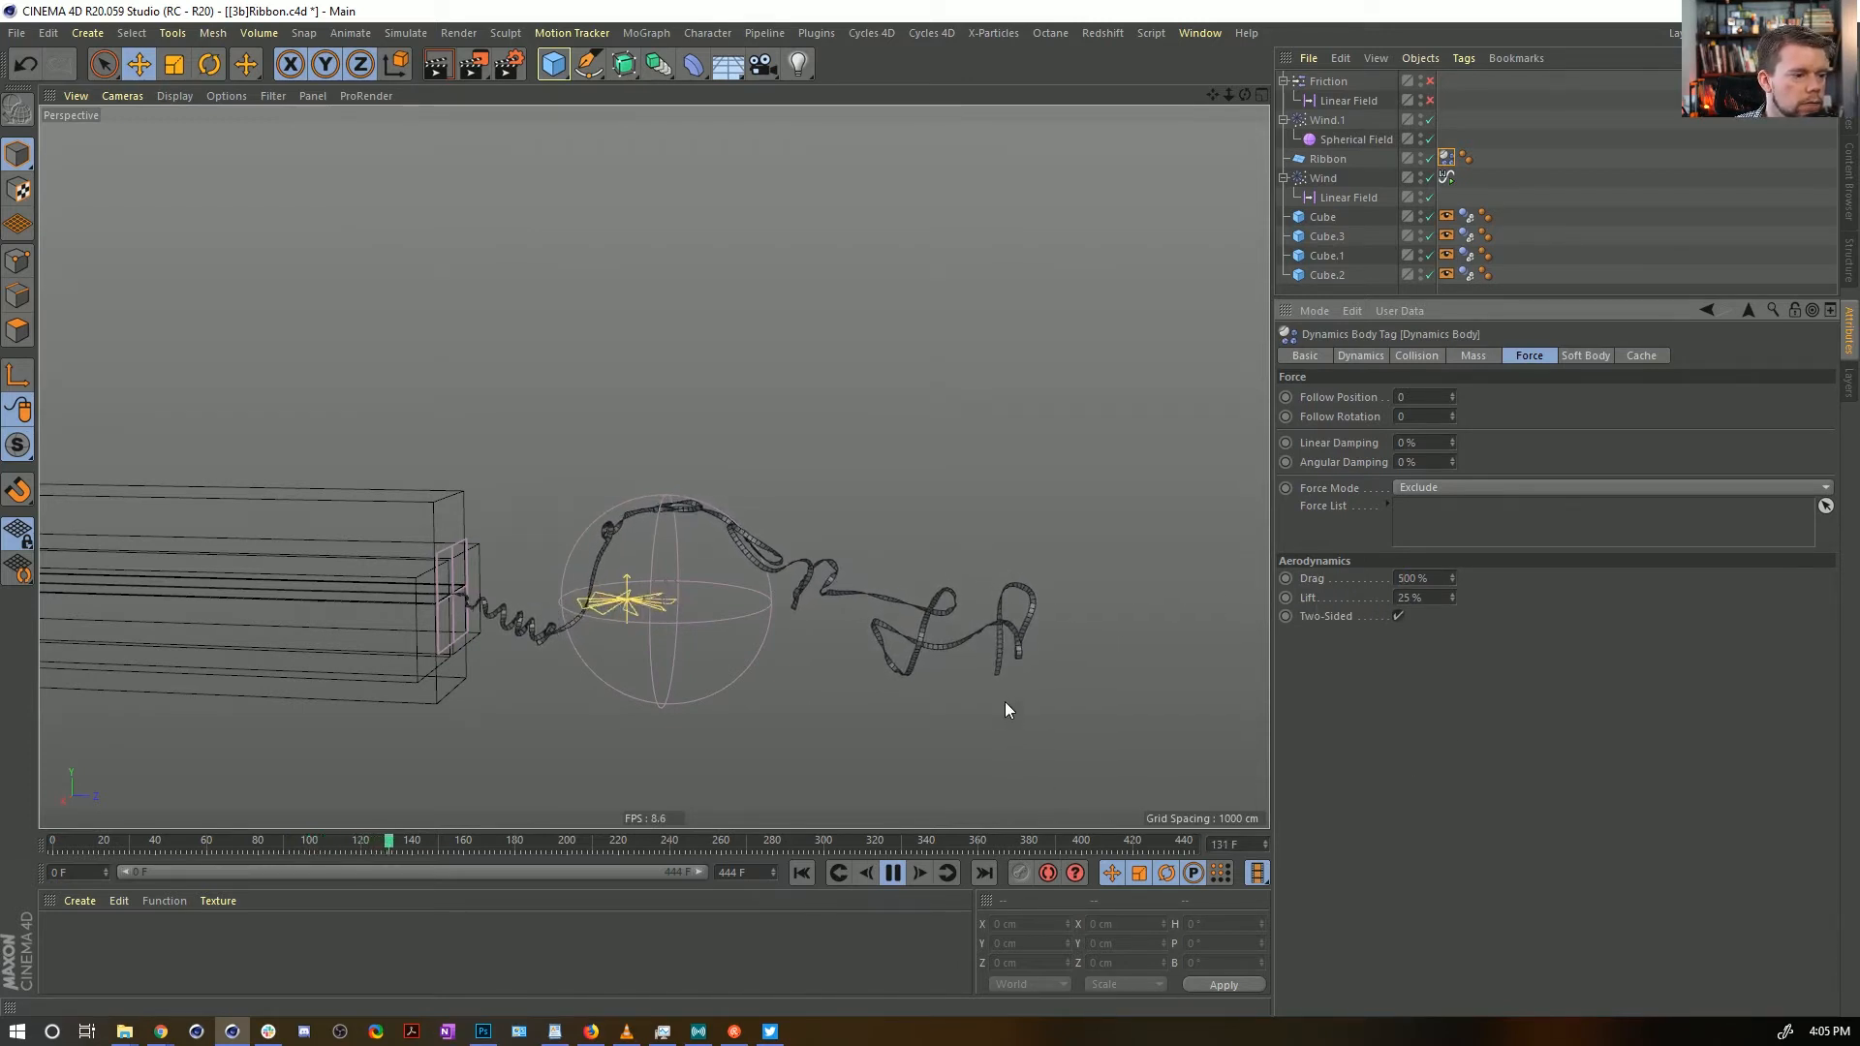
pyautogui.click(804, 872)
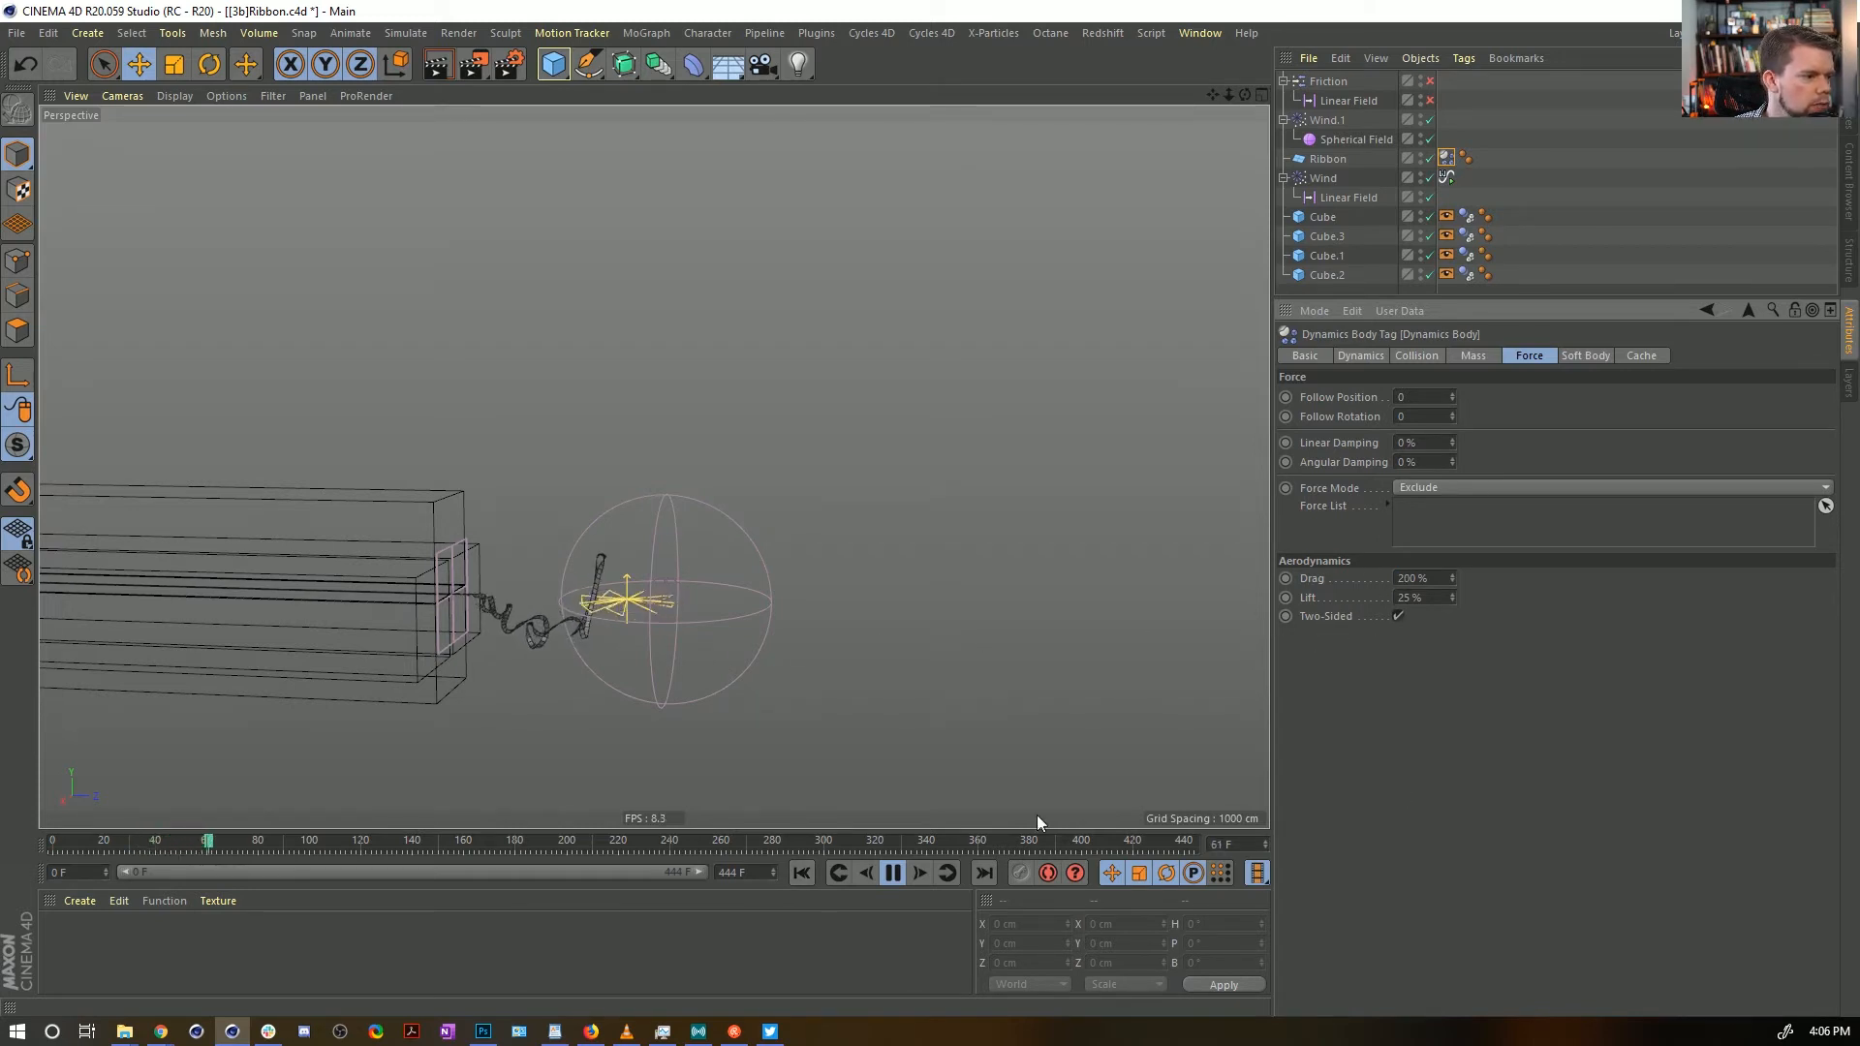
pyautogui.click(803, 874)
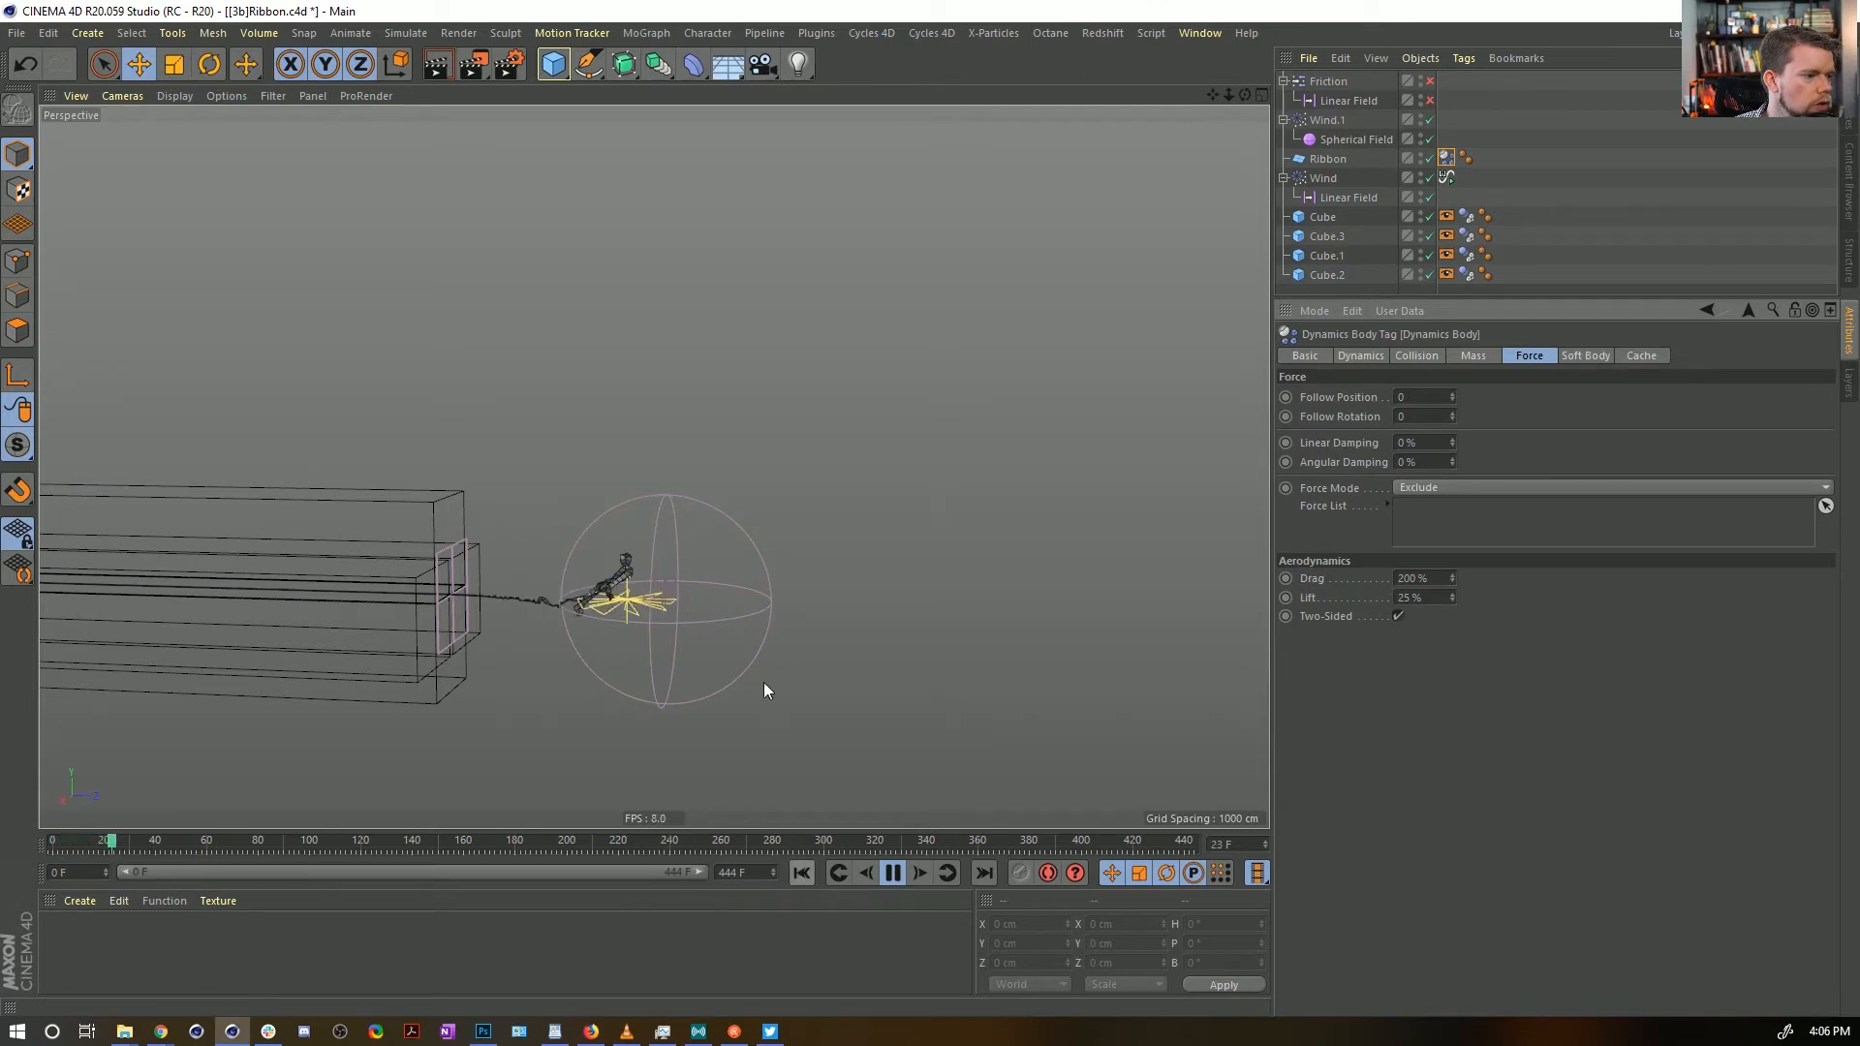
# Move Wind.1 toward the cube guide to about Z 5231 cm and replay the simulation, stopping at about frame 96
pyautogui.click(1329, 120)
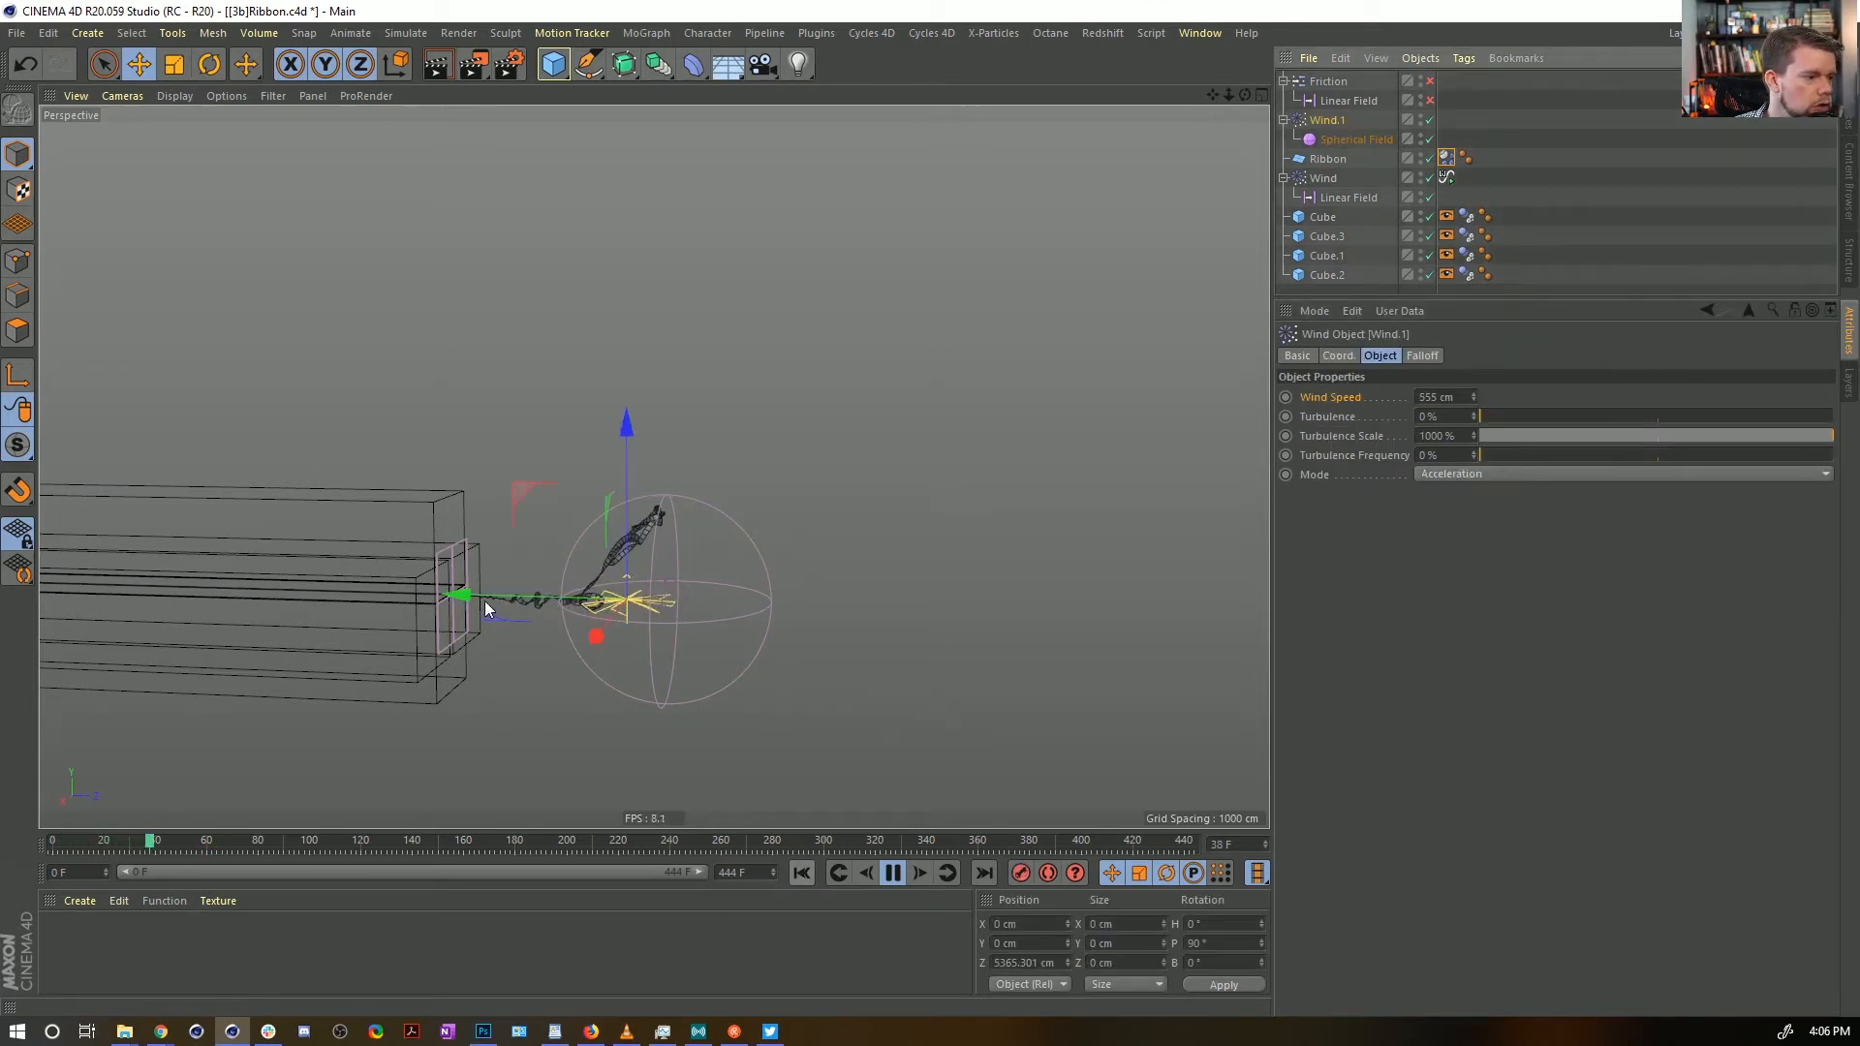
pyautogui.moveTo(484, 608); pyautogui.dragTo(418, 608)
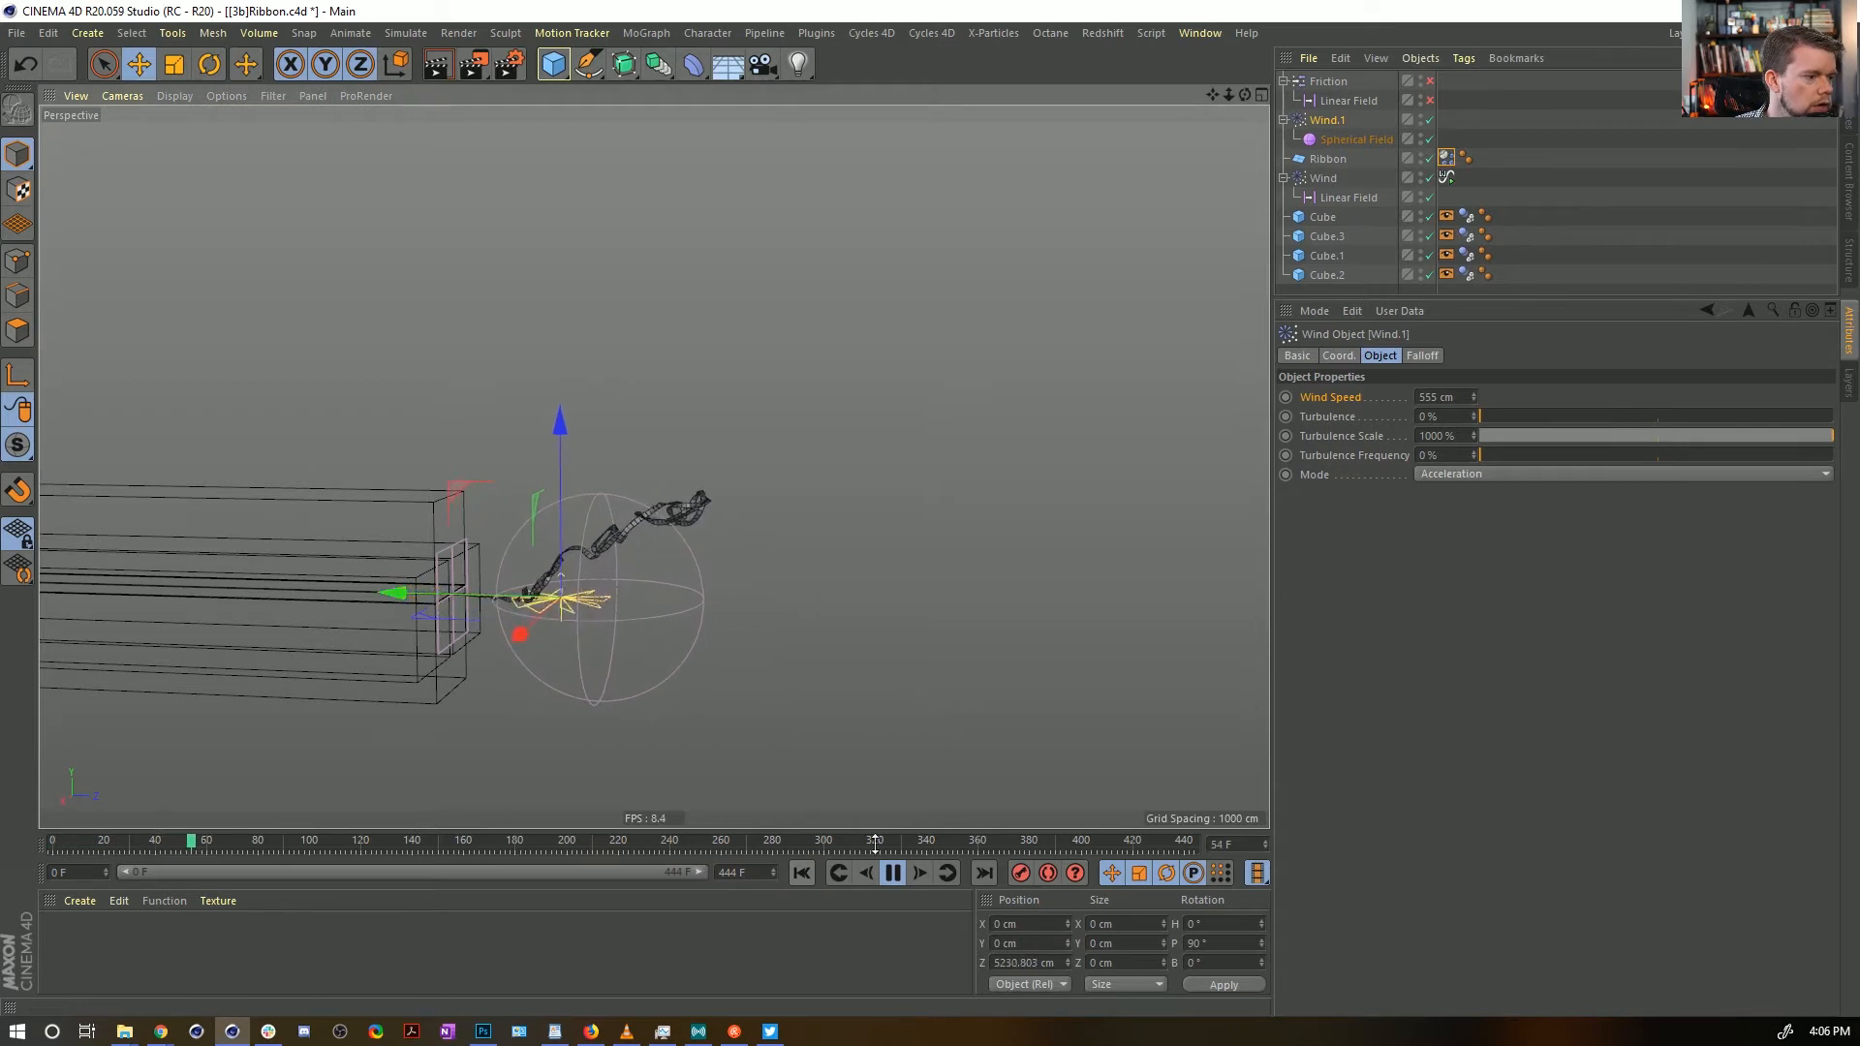
pyautogui.click(802, 874)
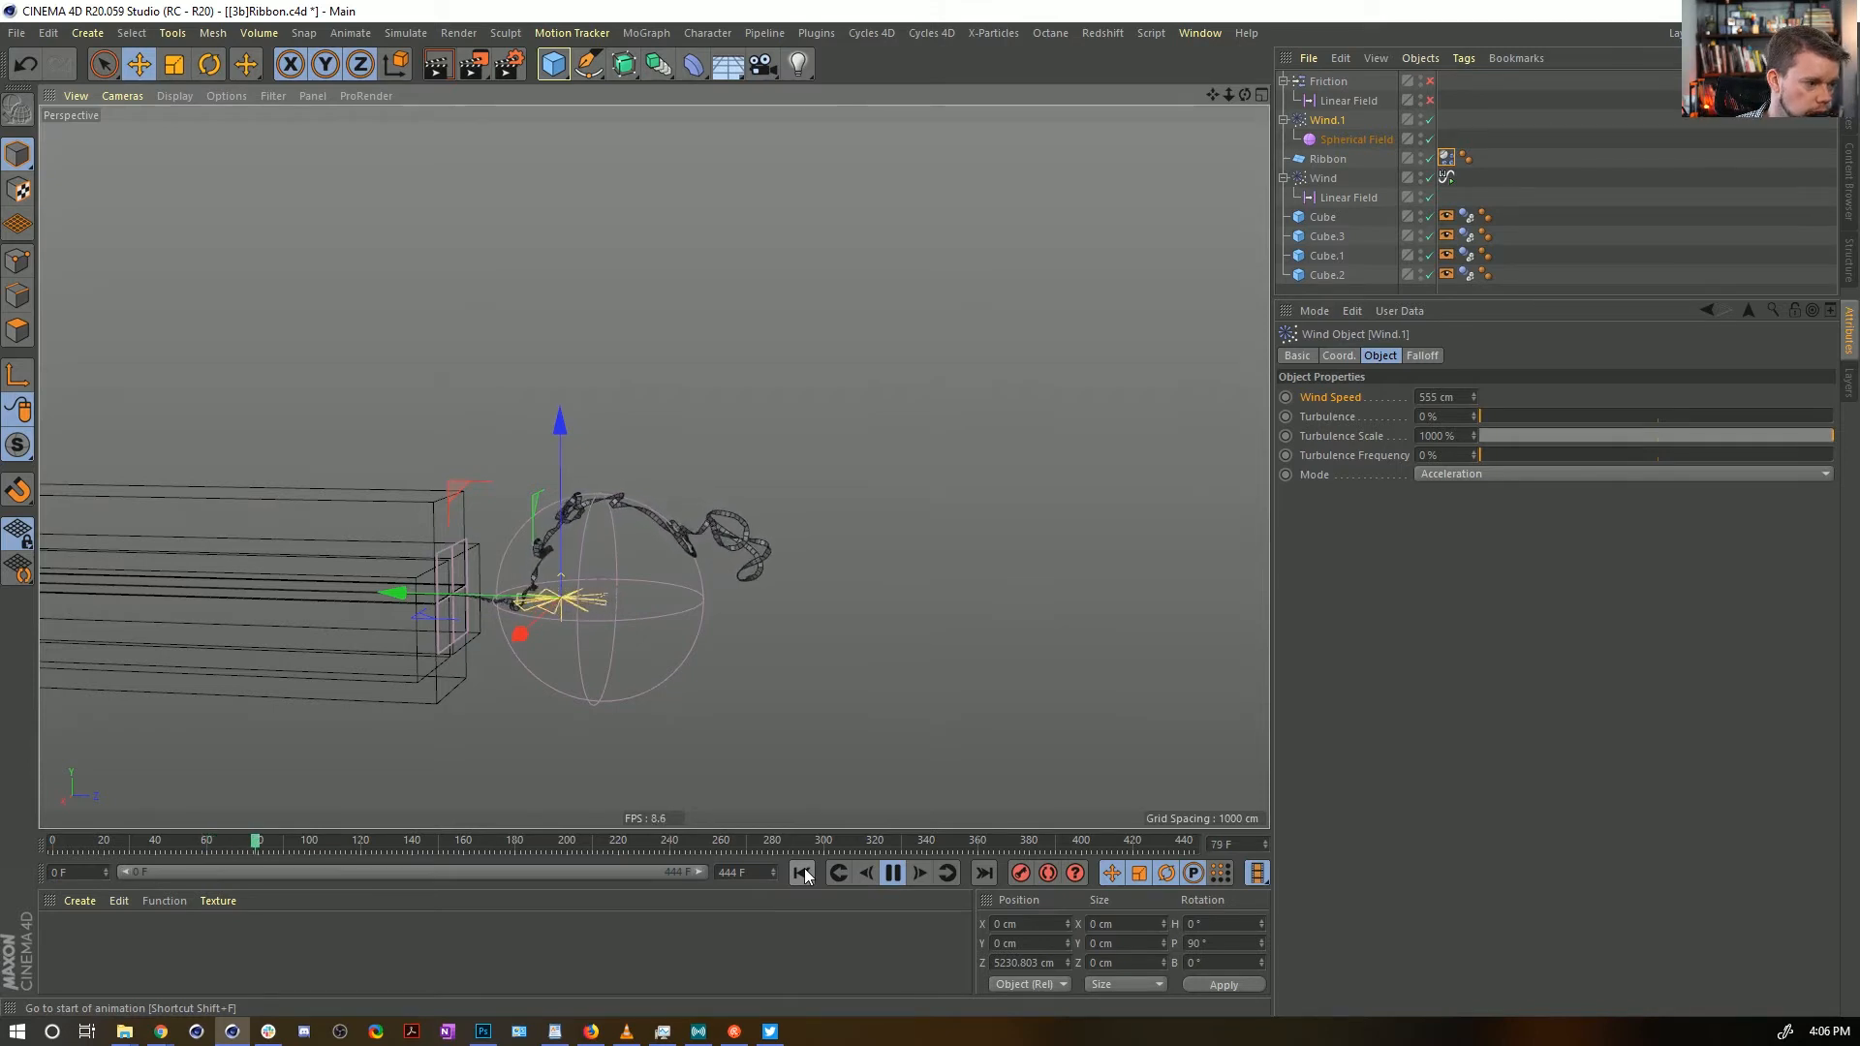
pyautogui.click(892, 875)
# Move Wind.1's Spherical Field down and toward the guide to about Y 51 cm, Z -132 cm, and replay the simulation
pyautogui.keyDown('alt'); pyautogui.moveTo(607, 551); pyautogui.dragTo(702, 482); pyautogui.keyUp('alt')
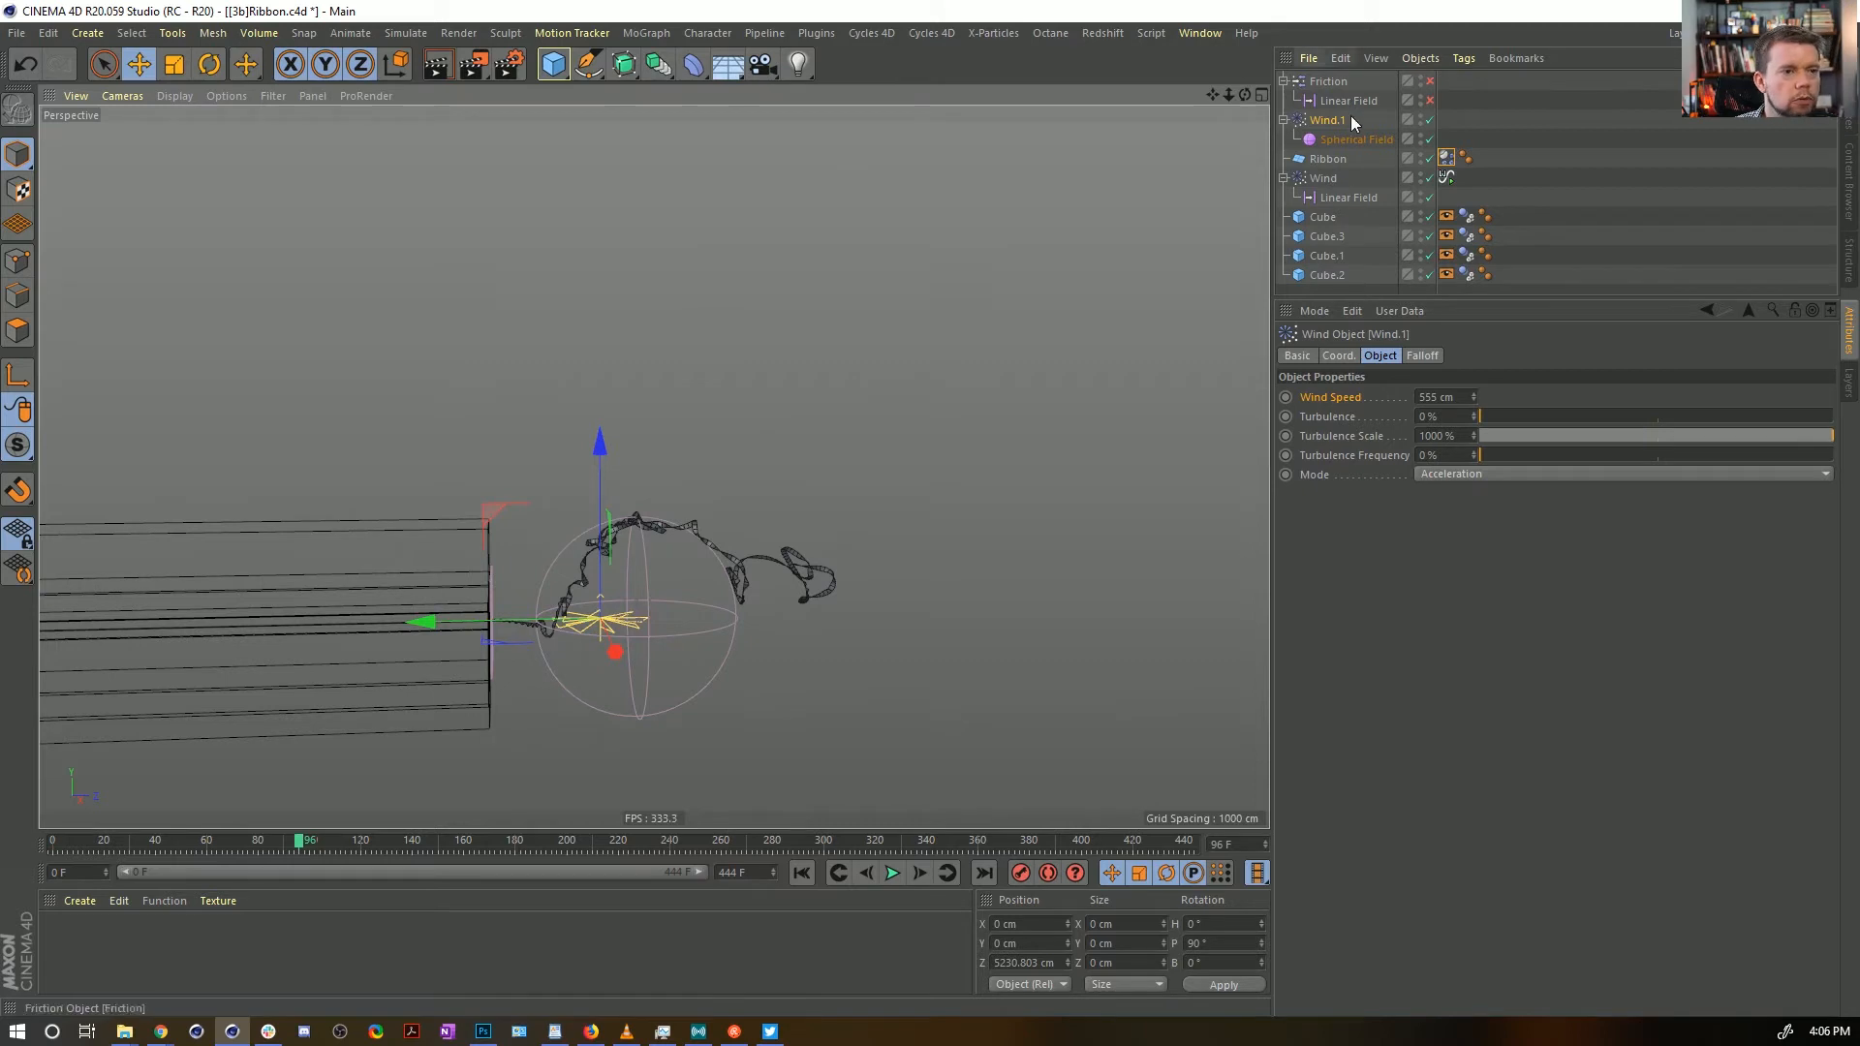
pyautogui.click(1351, 141)
pyautogui.moveTo(521, 508); pyautogui.dragTo(461, 572)
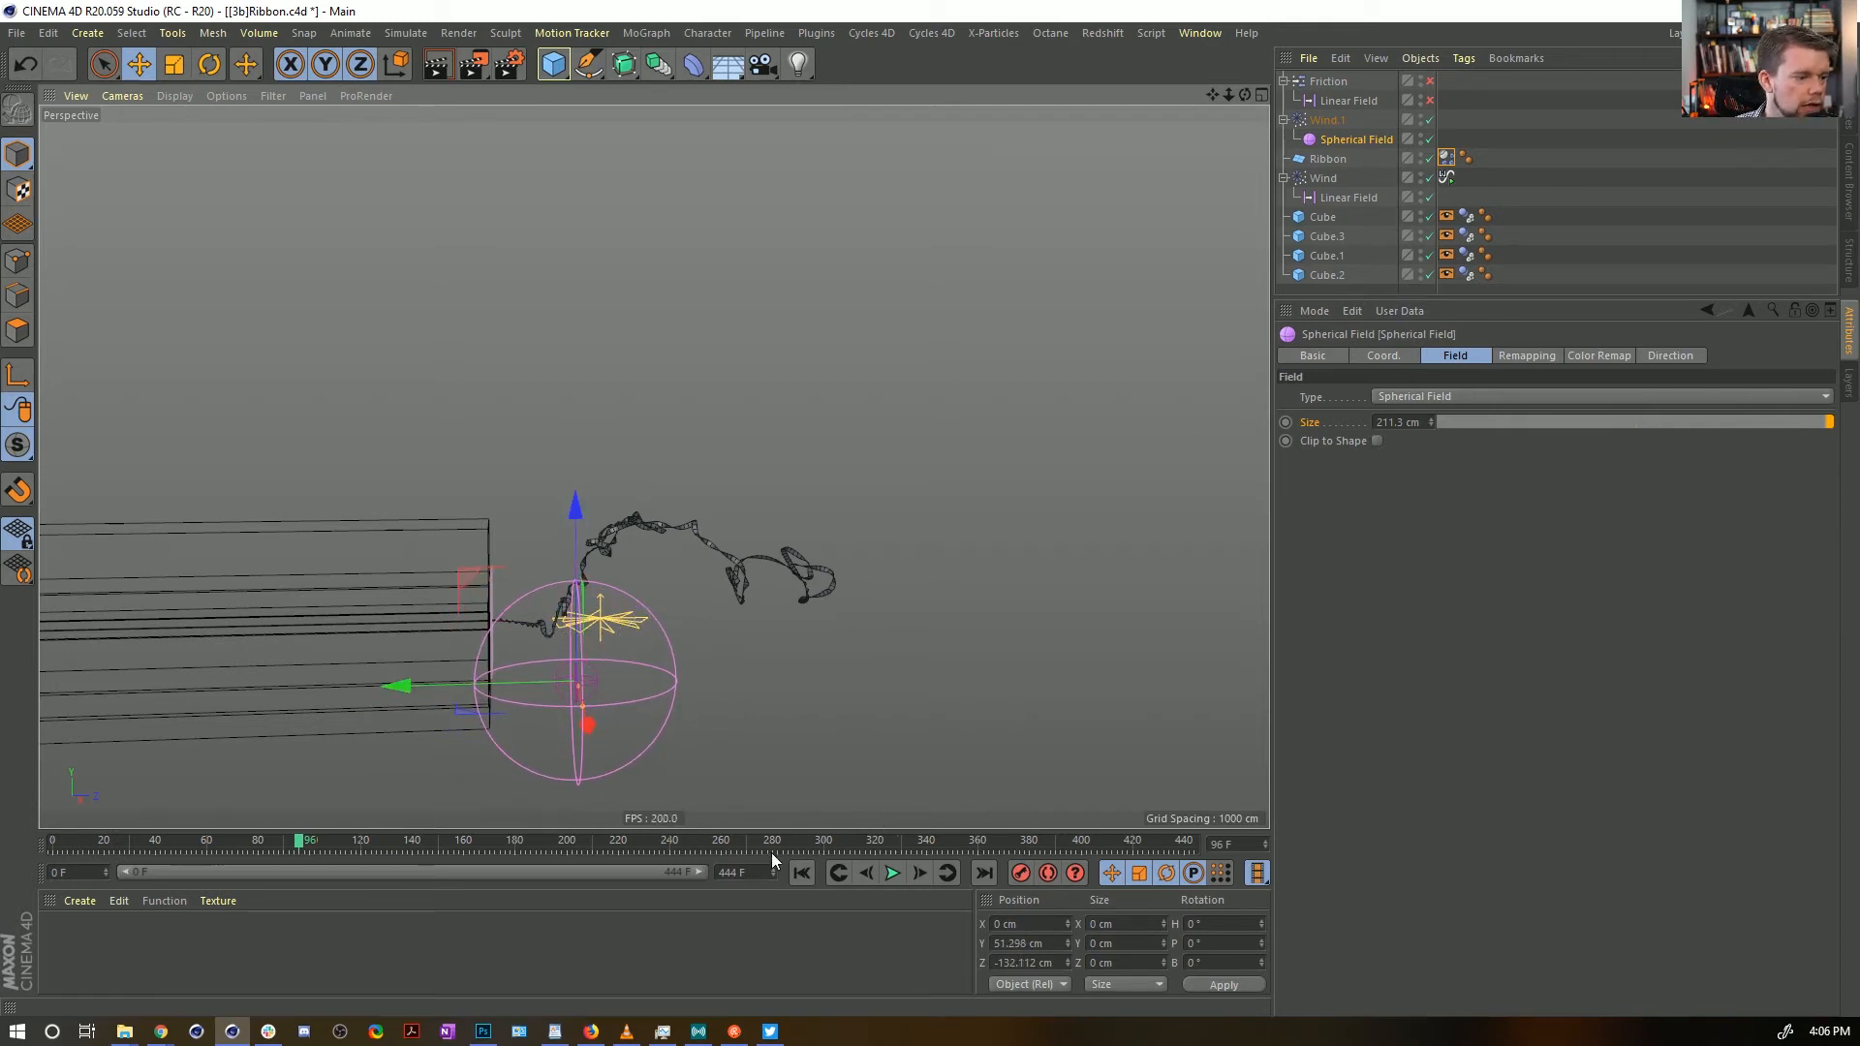
pyautogui.click(801, 873)
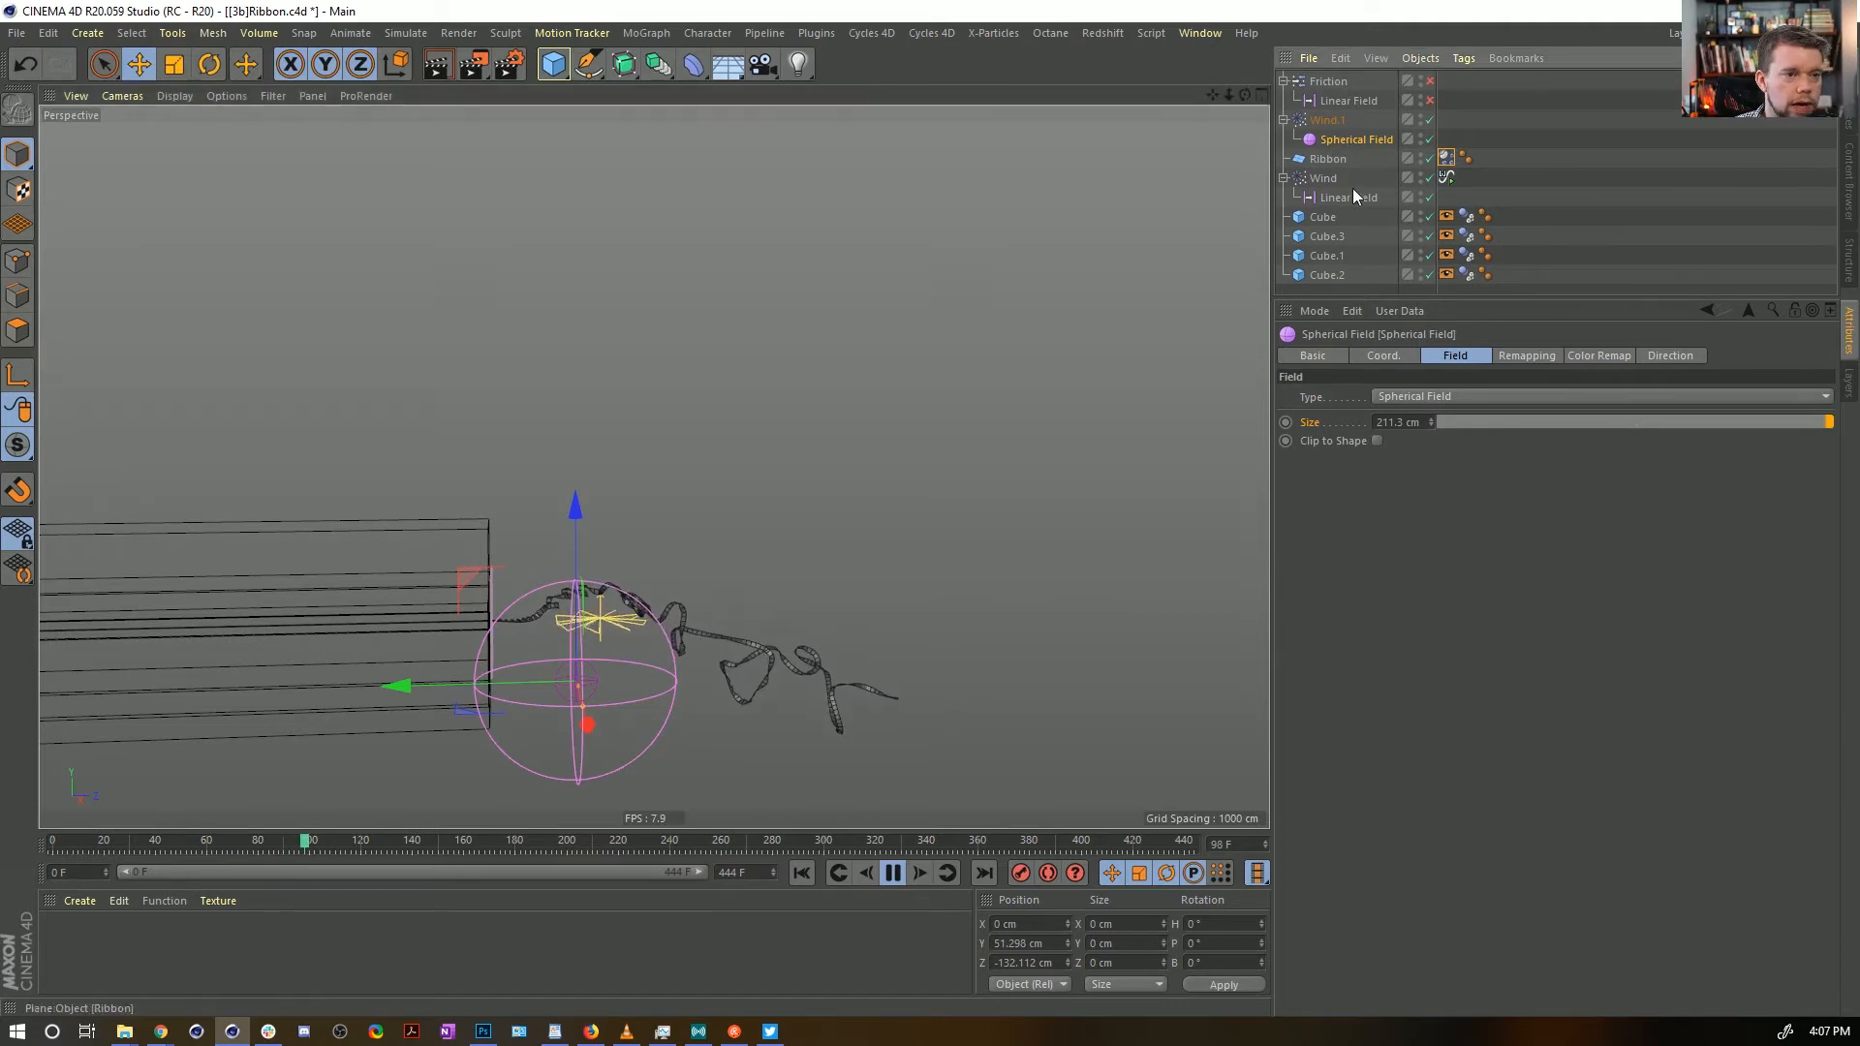
# Set the Size of Wind.1's Spherical Field to 55 cm
pyautogui.click(1325, 119)
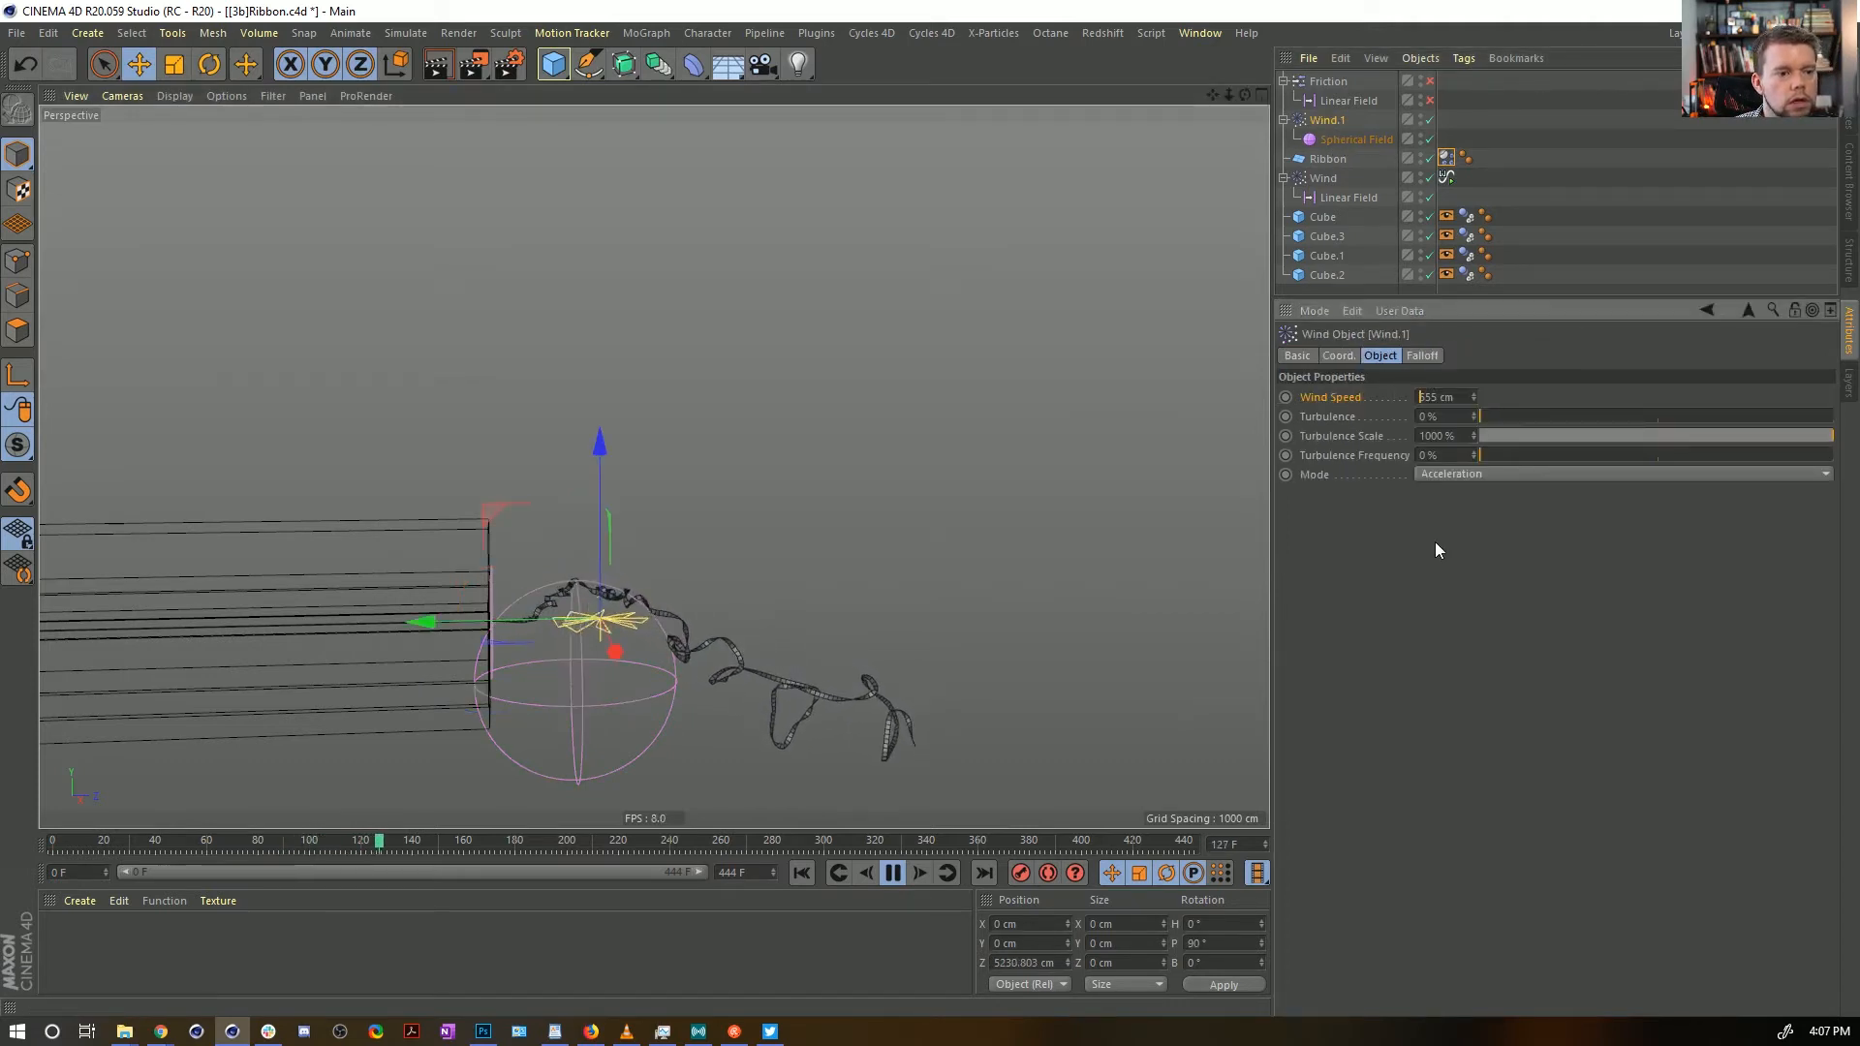
pyautogui.click(1356, 140)
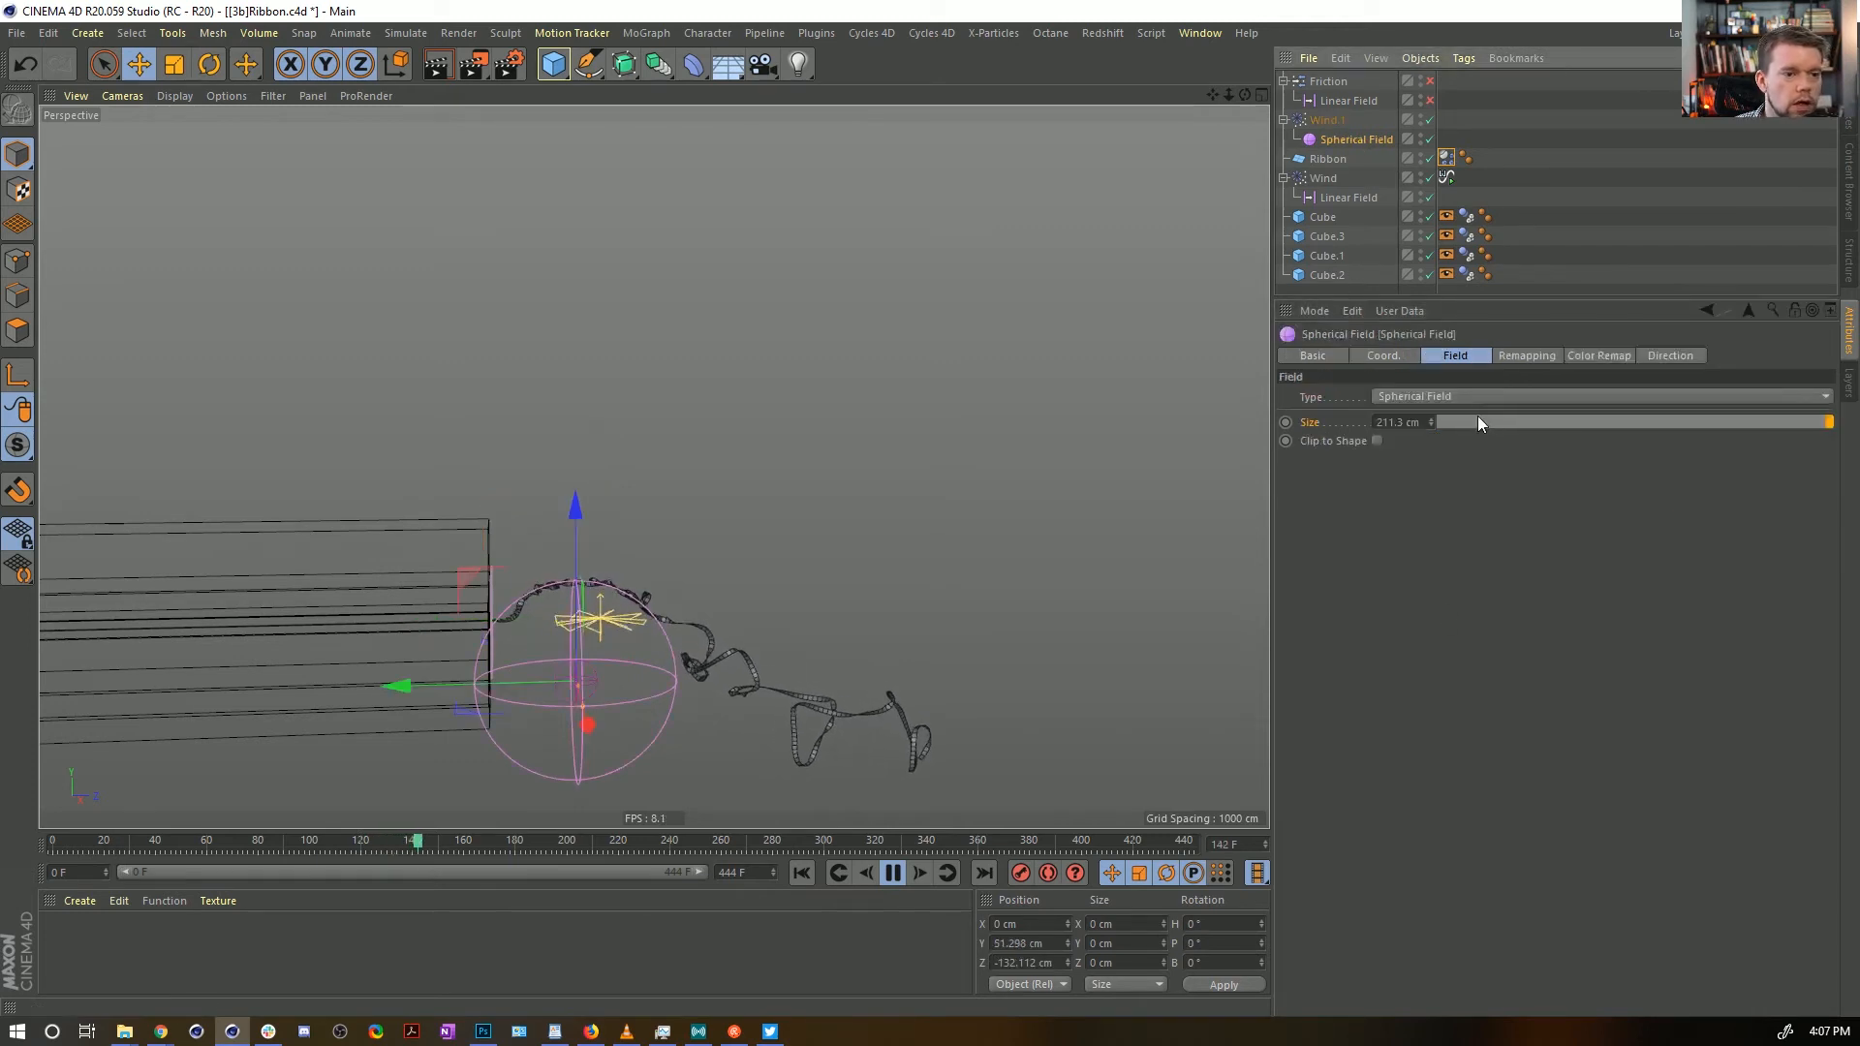
pyautogui.write('55')
pyautogui.press('Return')
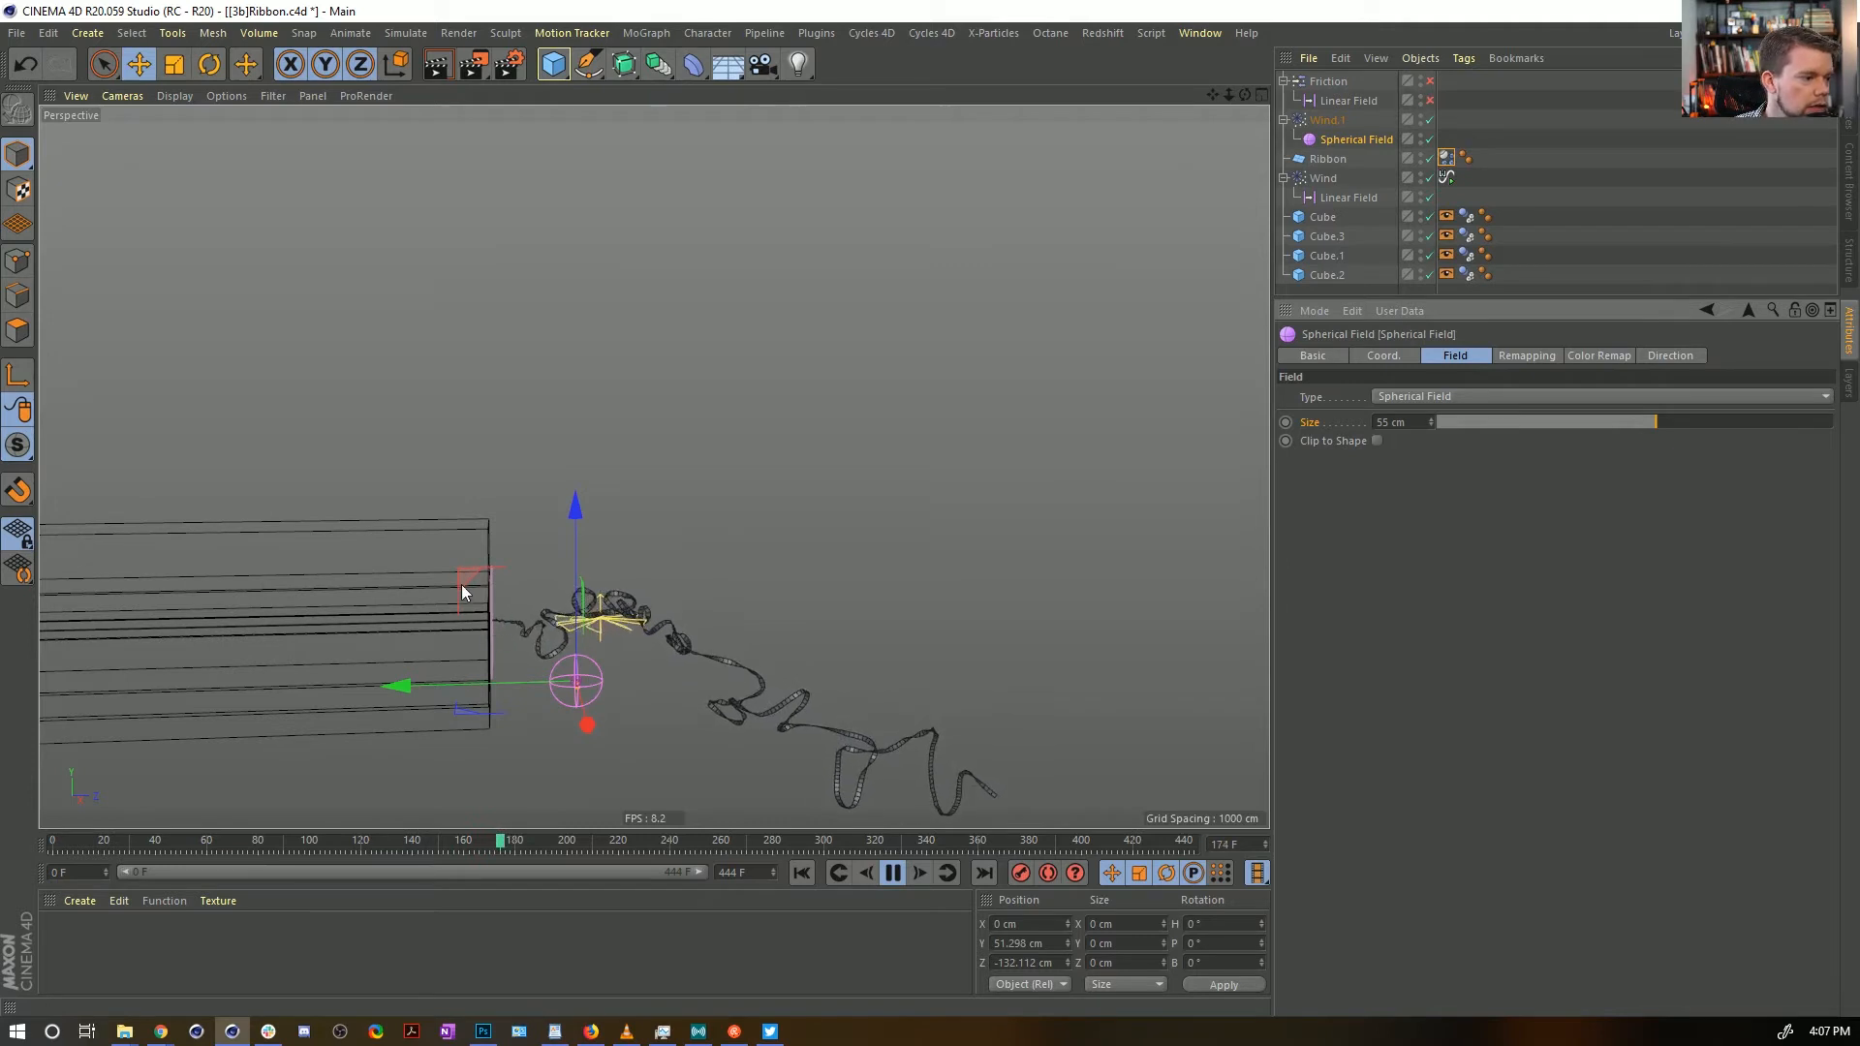
# Move the Spherical Field to the guide's opening at about Y 158 cm, Z -13 cm, and replay the simulation
pyautogui.moveTo(461, 583); pyautogui.dragTo(407, 523)
pyautogui.click(802, 872)
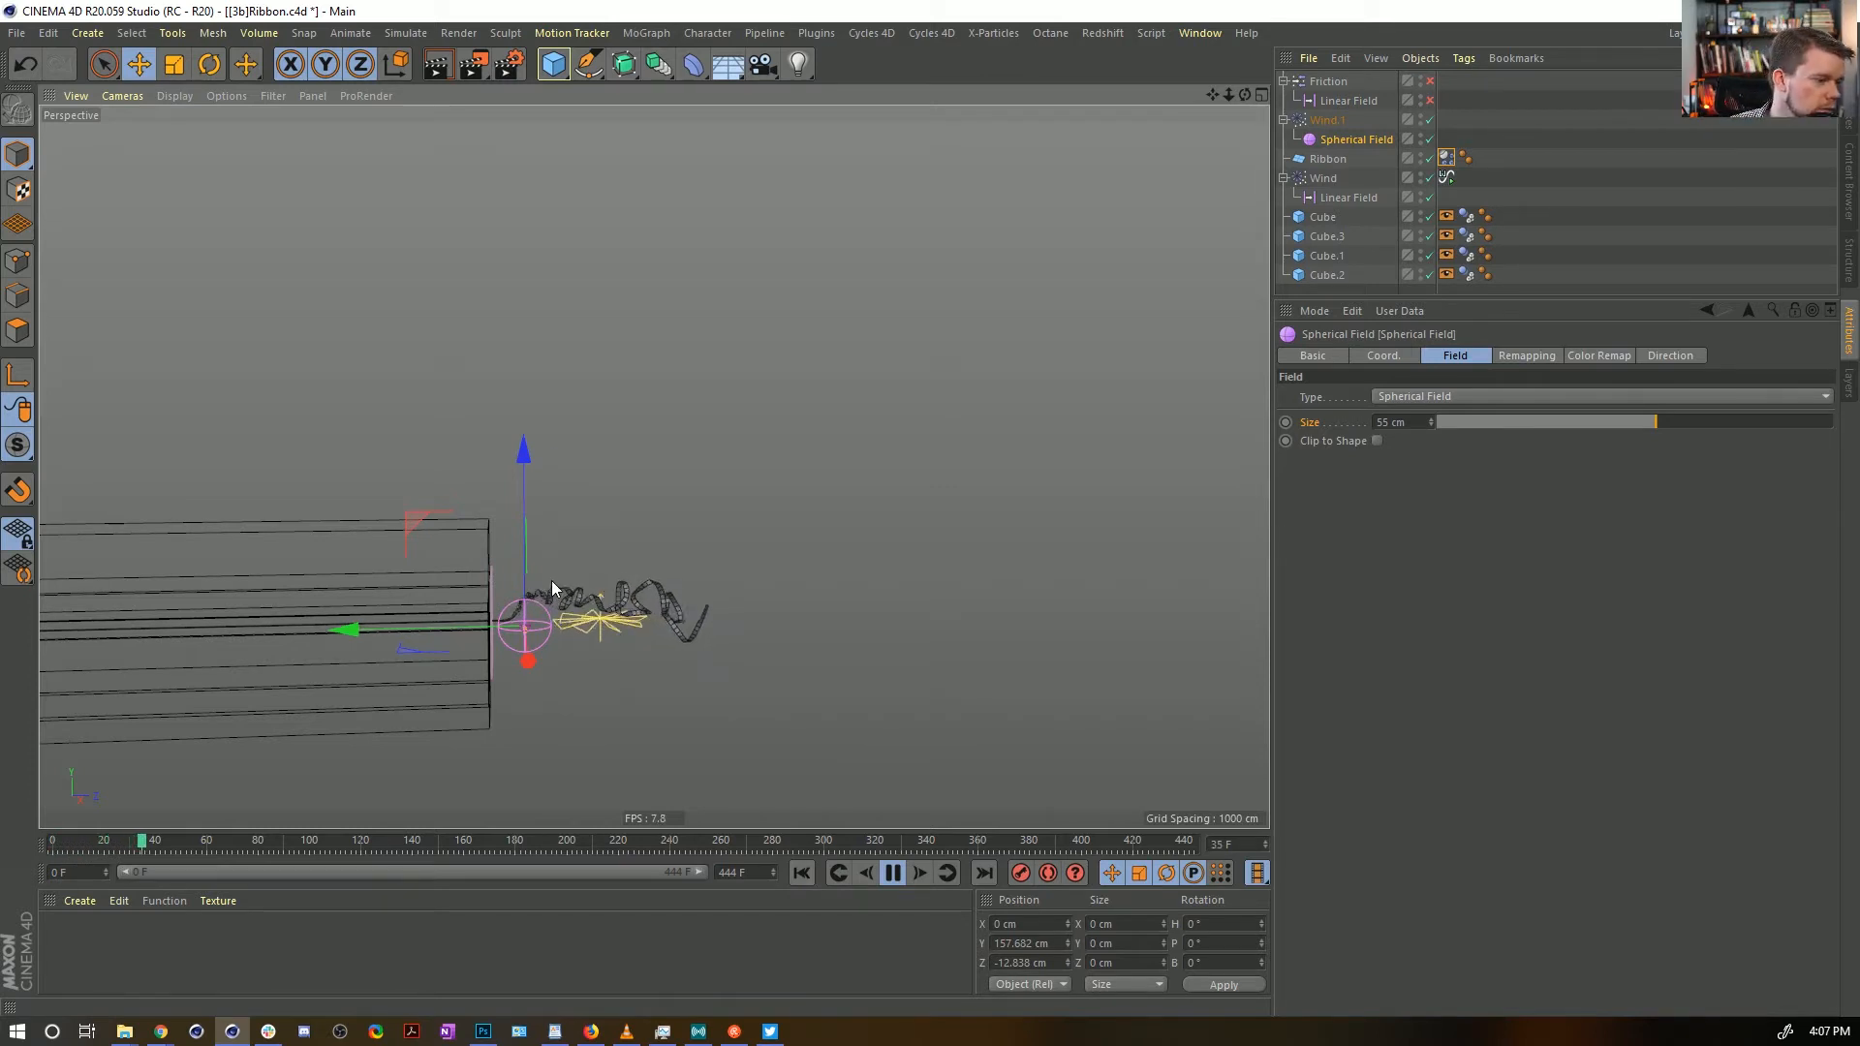
pyautogui.keyDown('alt'); pyautogui.moveTo(417, 620); pyautogui.dragTo(572, 616); pyautogui.keyUp('alt')
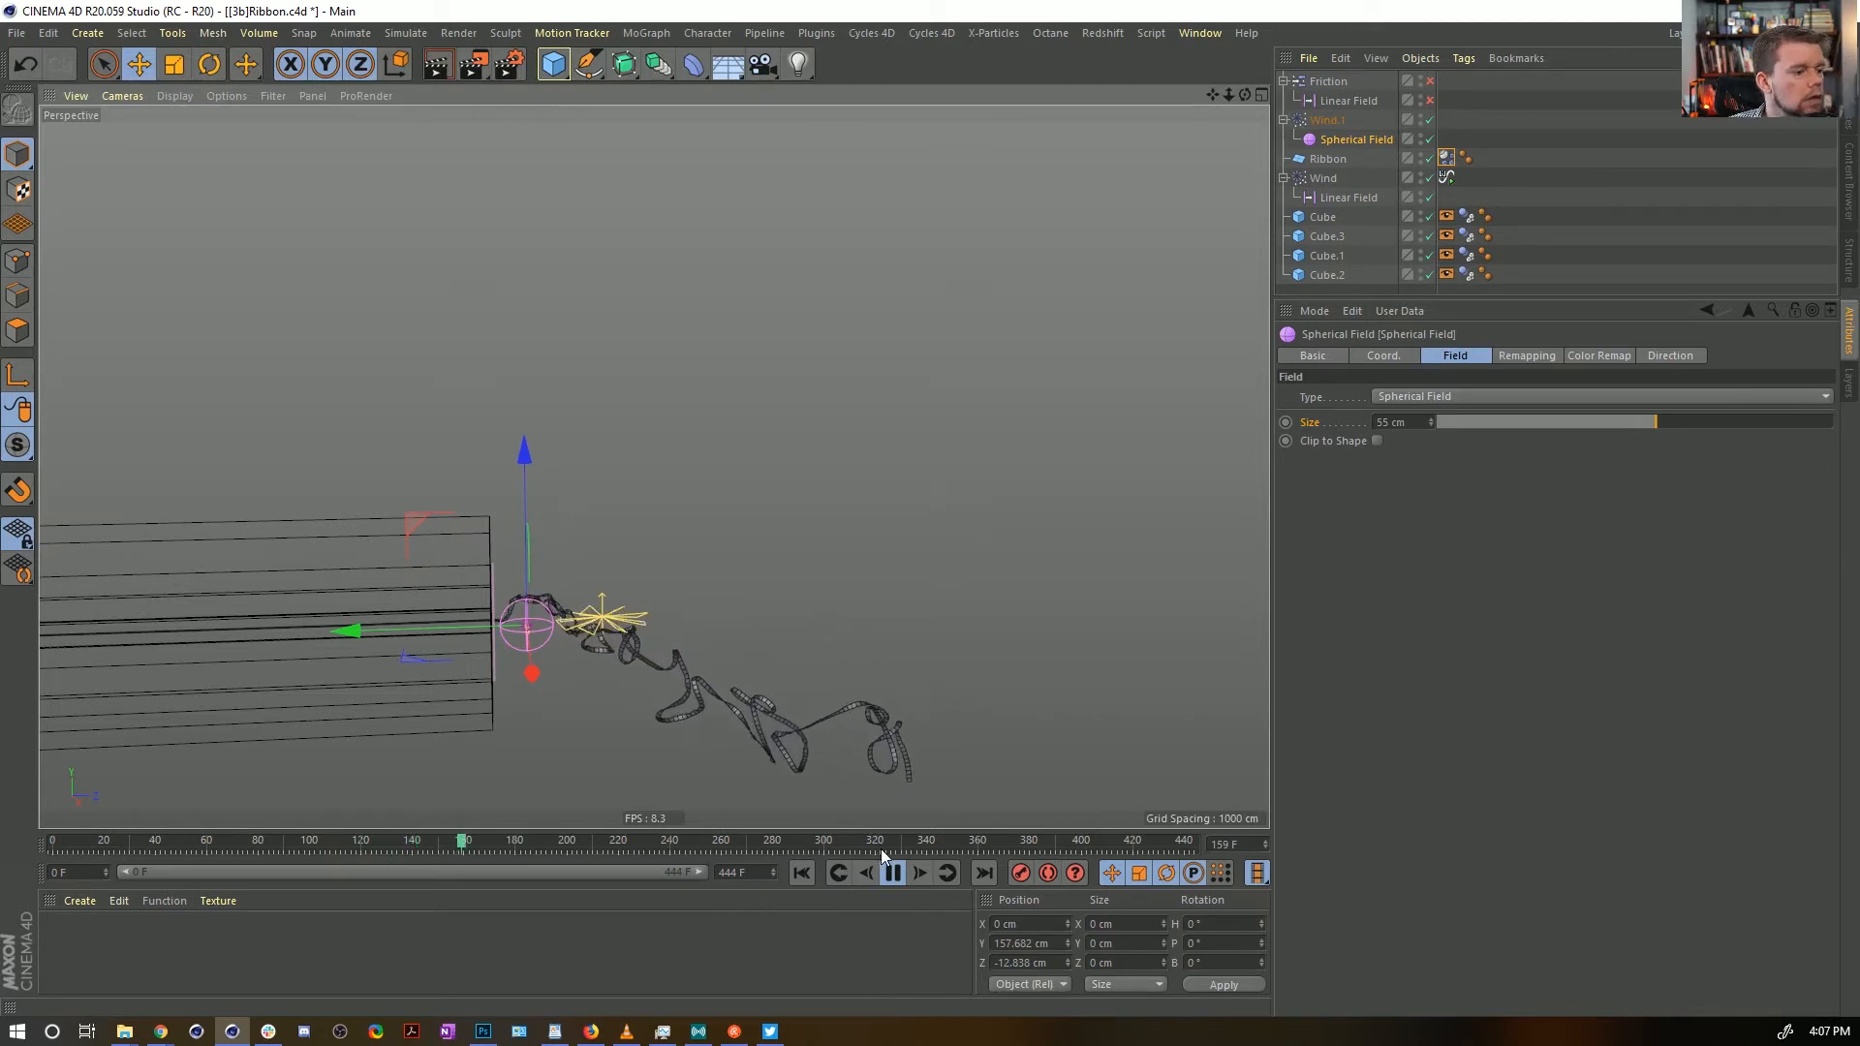
# Change Wind.1's field type to Box Field, set its Size Y to 50 cm and replay the simulation
pyautogui.click(1419, 405)
pyautogui.click(1424, 415)
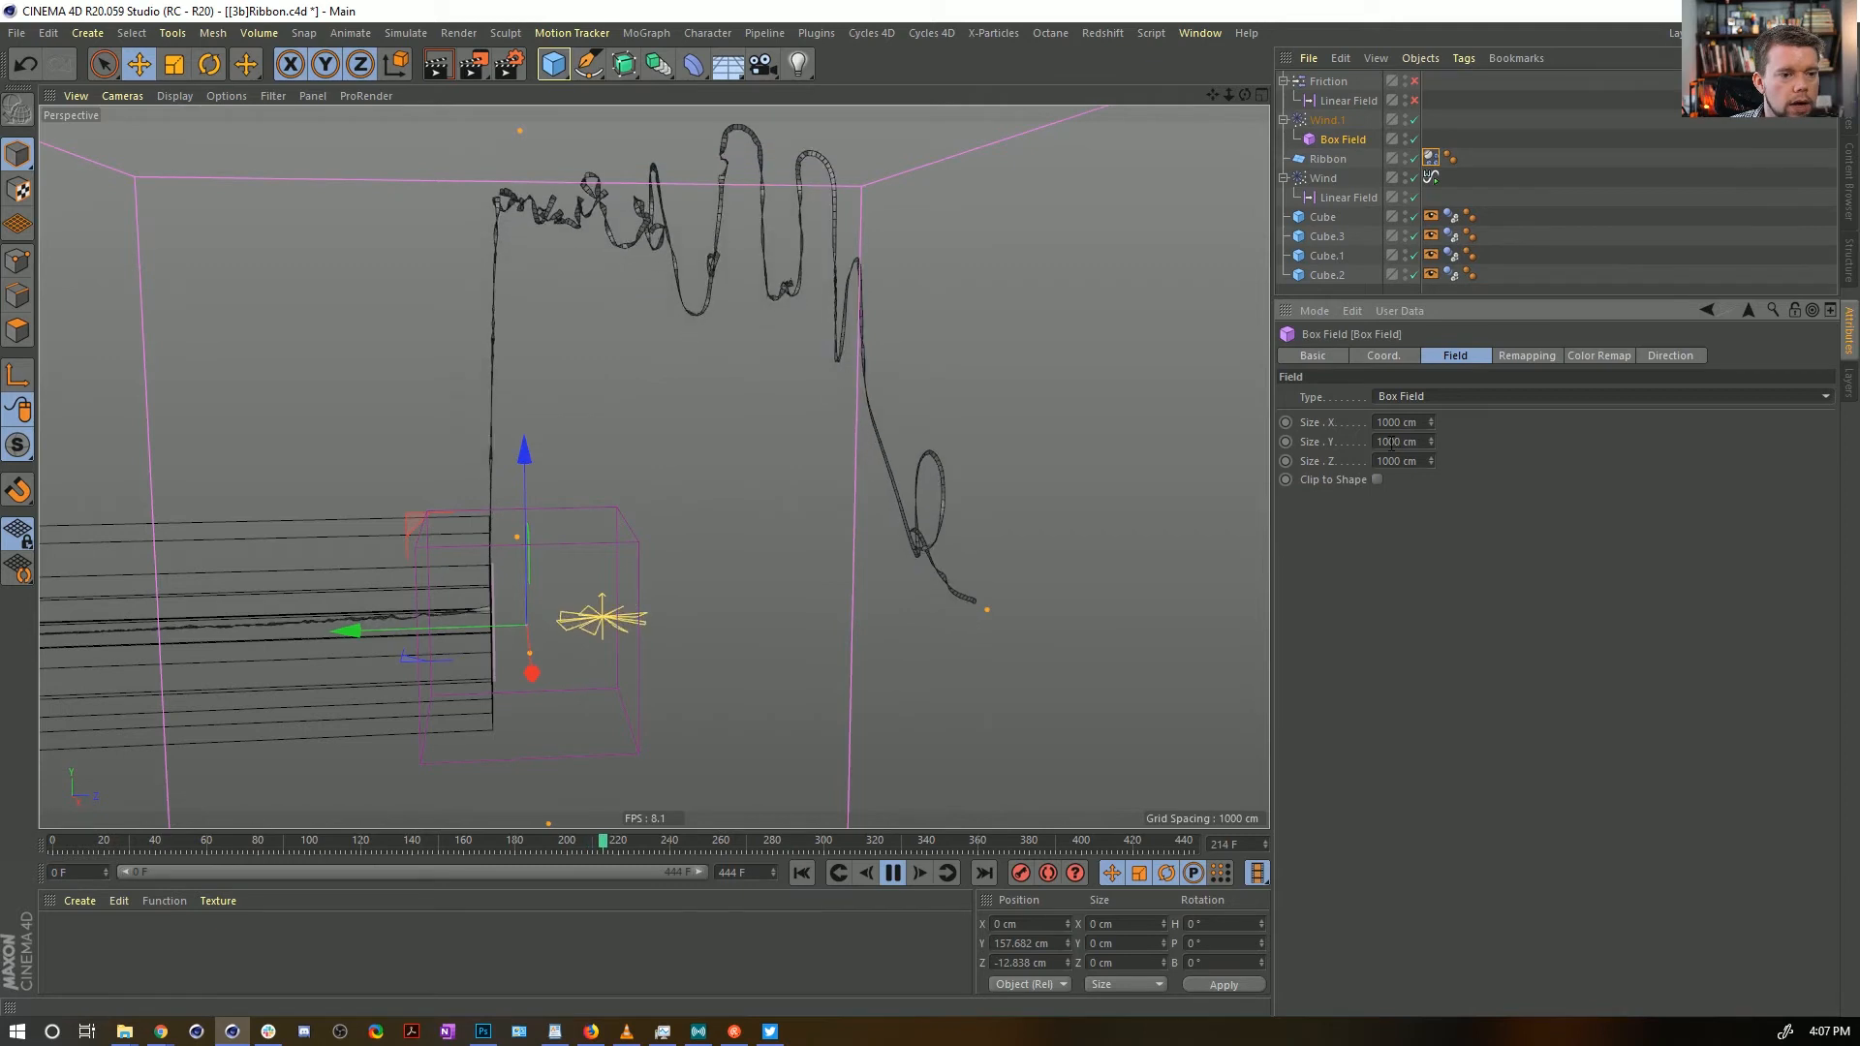
pyautogui.write('5')
pyautogui.moveTo(1390, 443); pyautogui.dragTo(1359, 450)
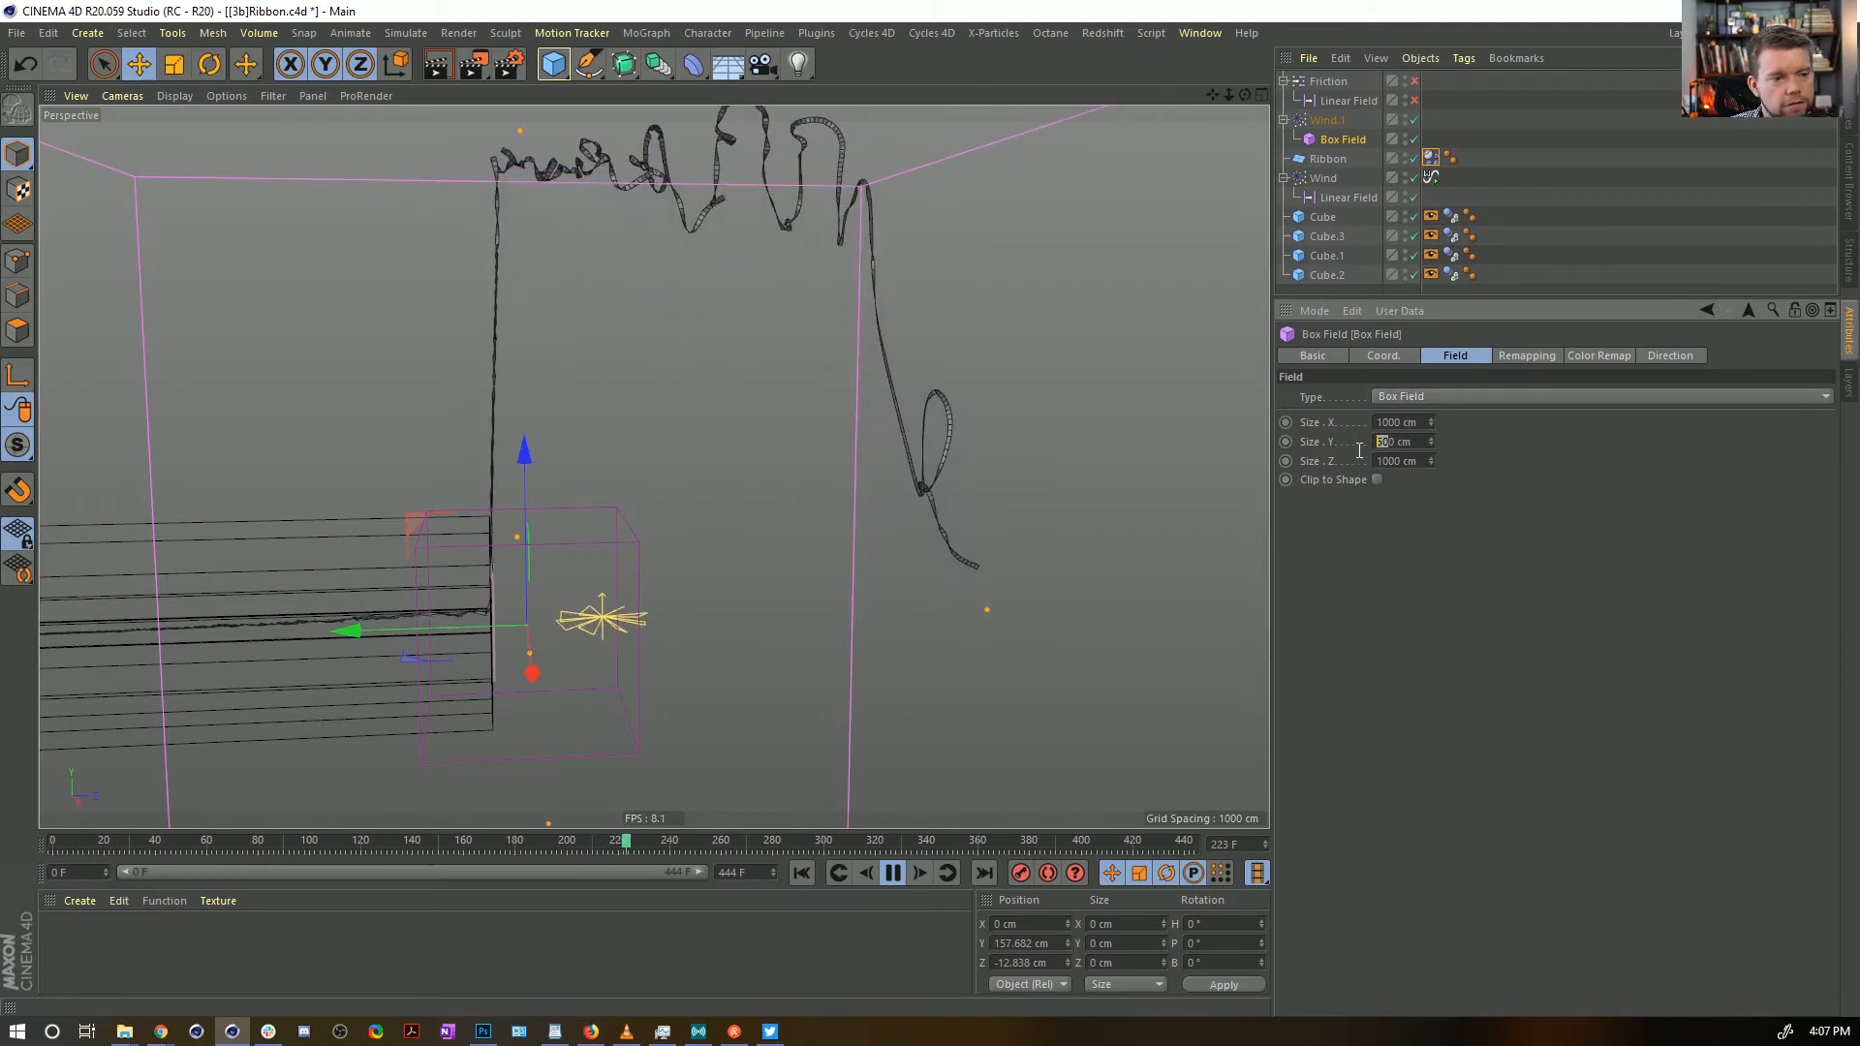
pyautogui.write('5')
pyautogui.press('Return')
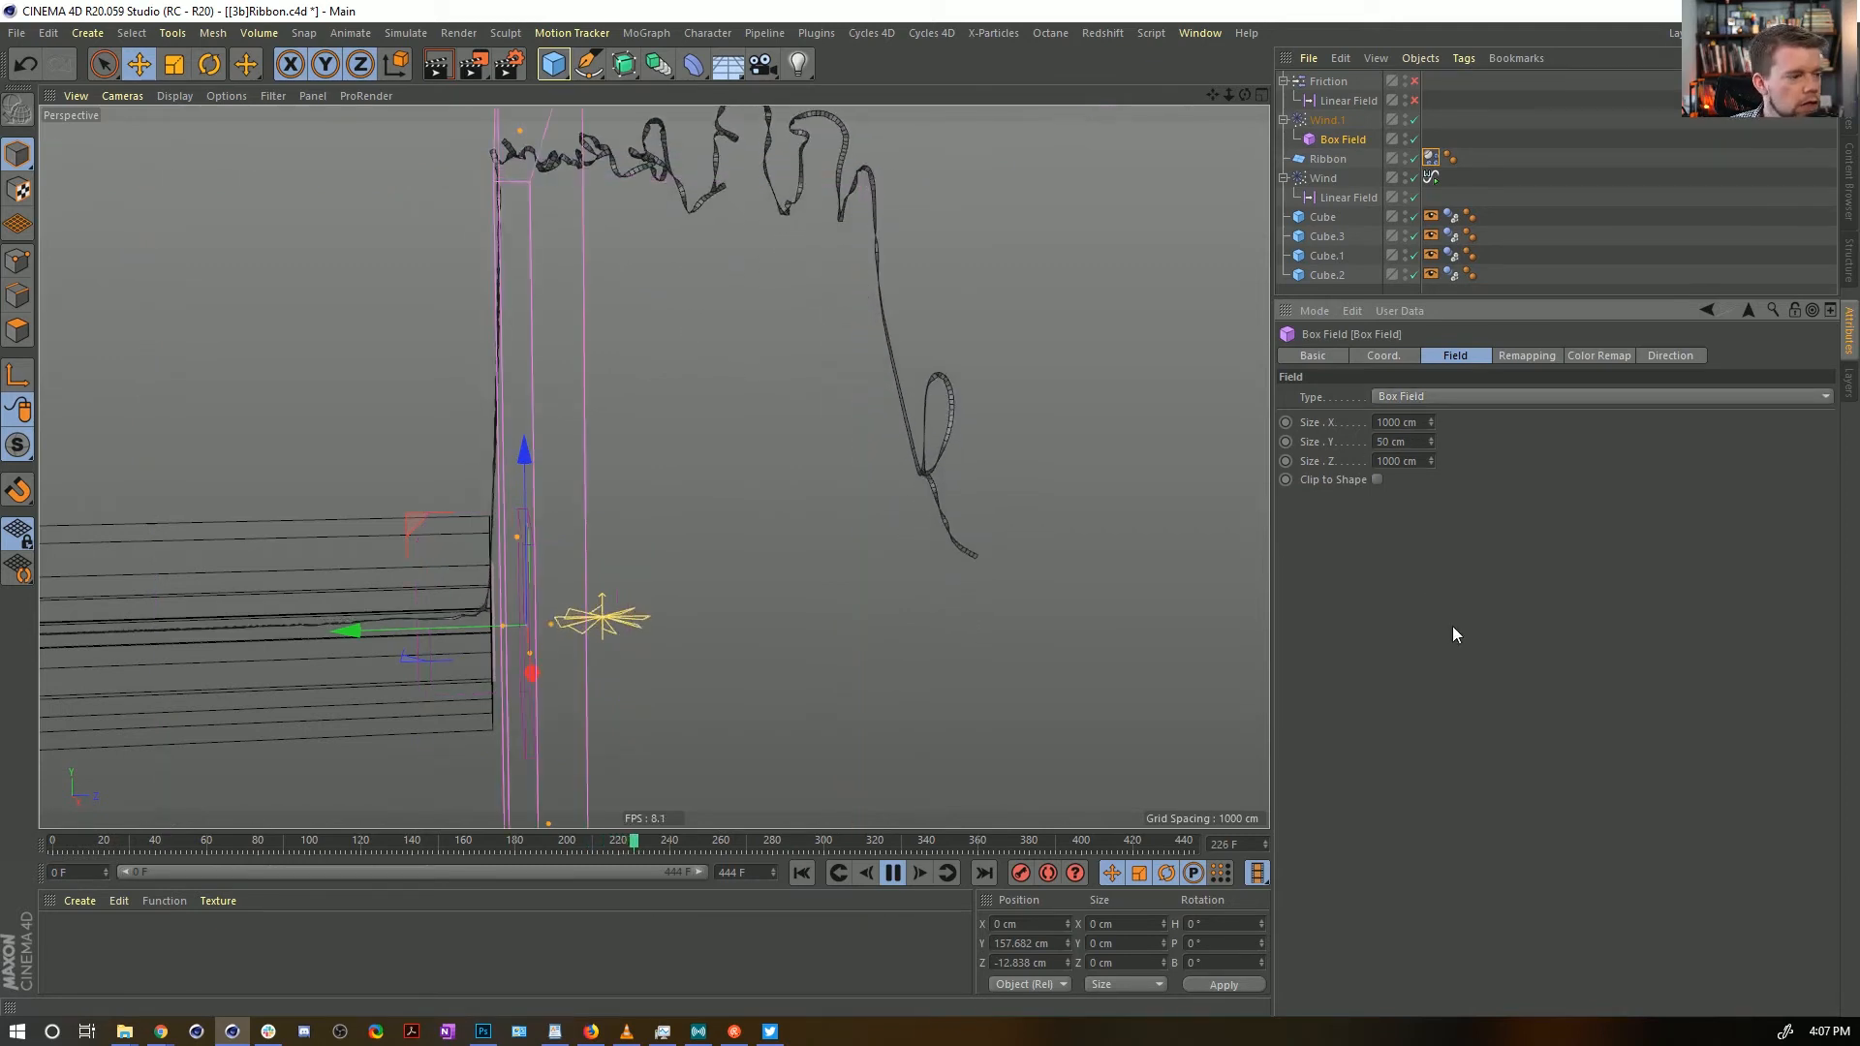
pyautogui.click(804, 871)
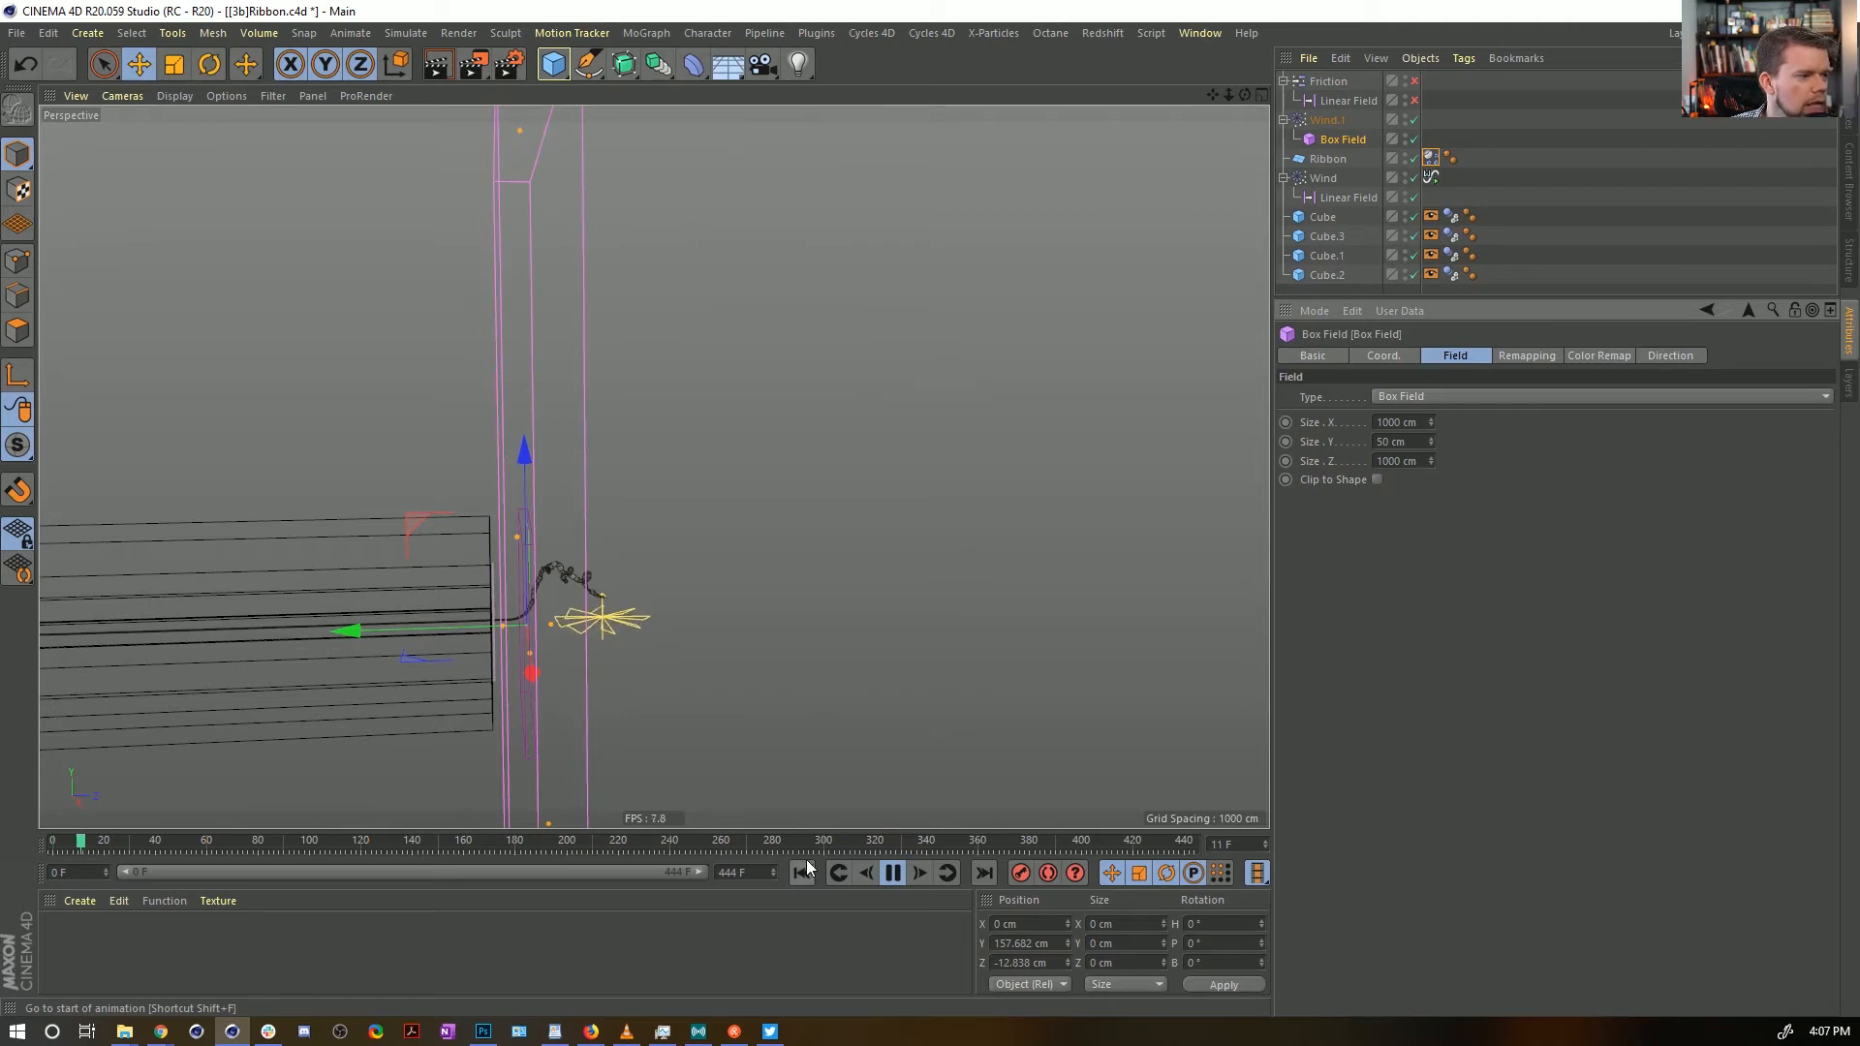
# Set the Box Field's Size X and Size Z to 200 cm and replay the simulation from the start
pyautogui.keyDown('alt'); pyautogui.moveTo(752, 556); pyautogui.dragTo(674, 591); pyautogui.keyUp('alt')
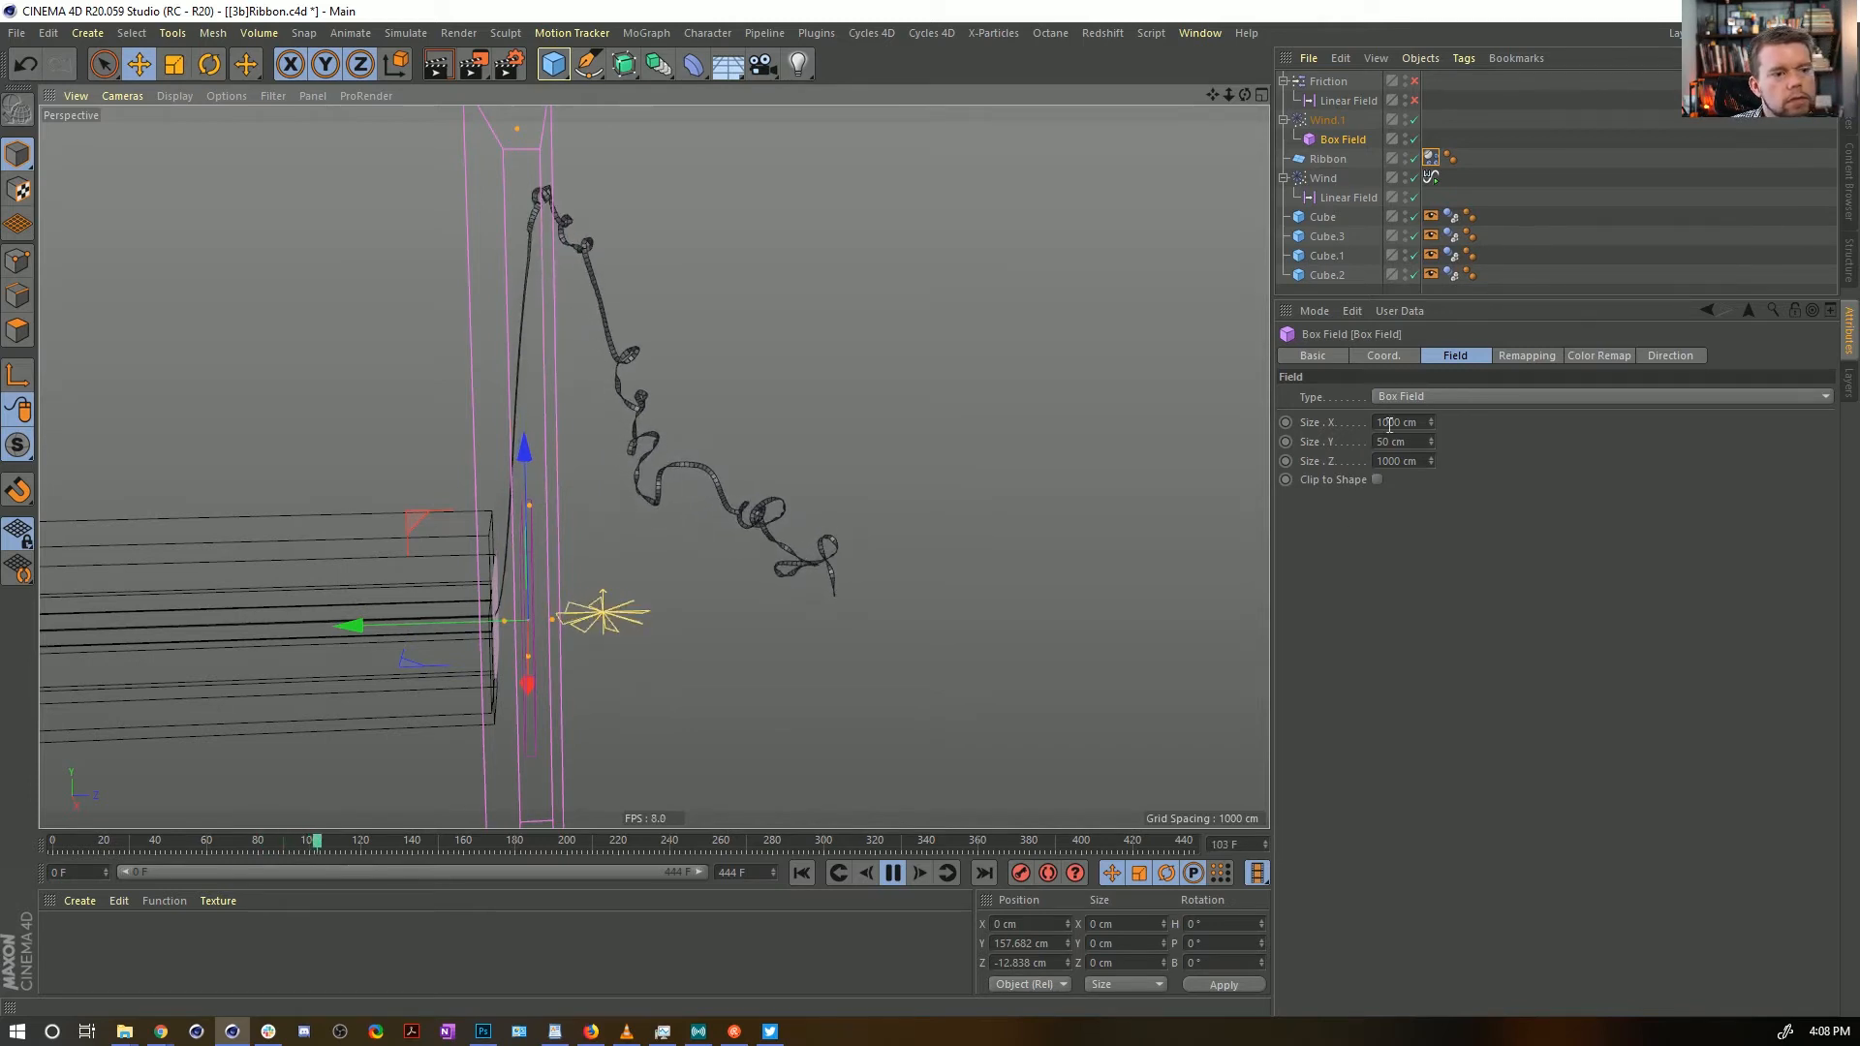
pyautogui.moveTo(1389, 422); pyautogui.dragTo(1355, 465)
pyautogui.write('2')
pyautogui.write('2')
pyautogui.click(1430, 604)
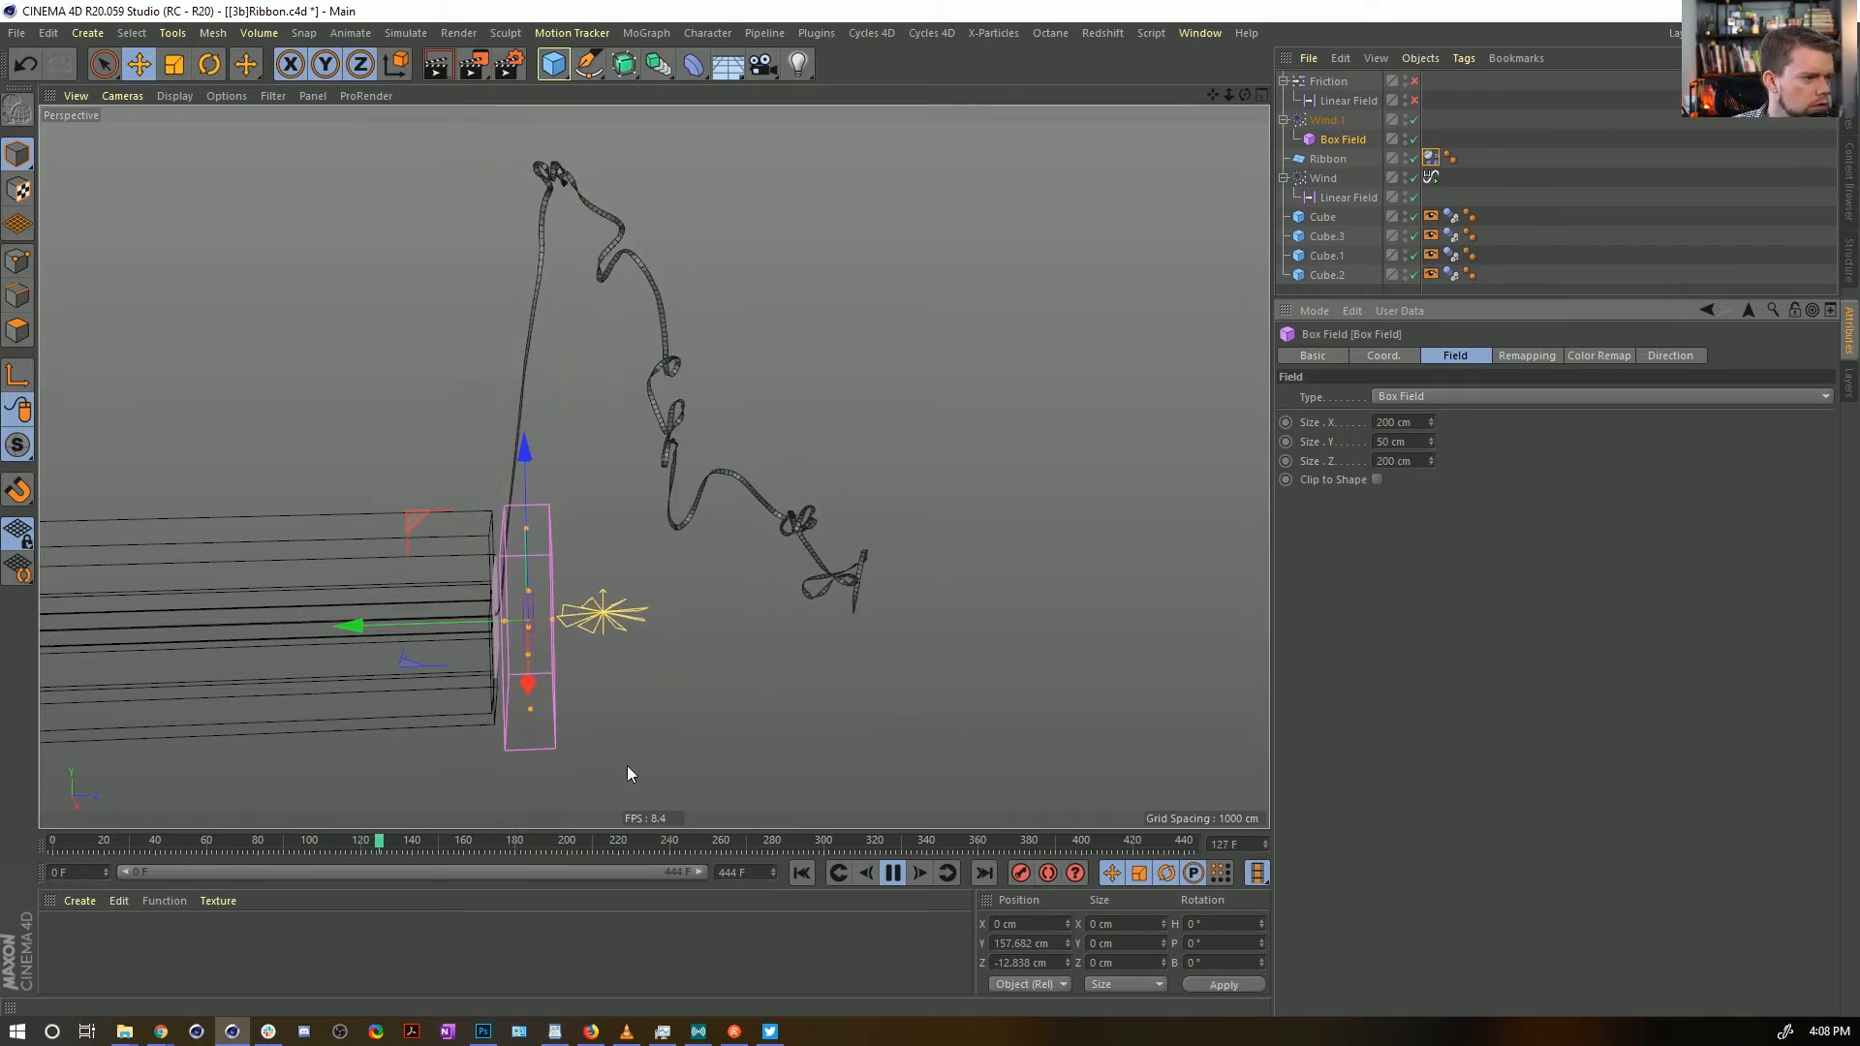
pyautogui.click(803, 873)
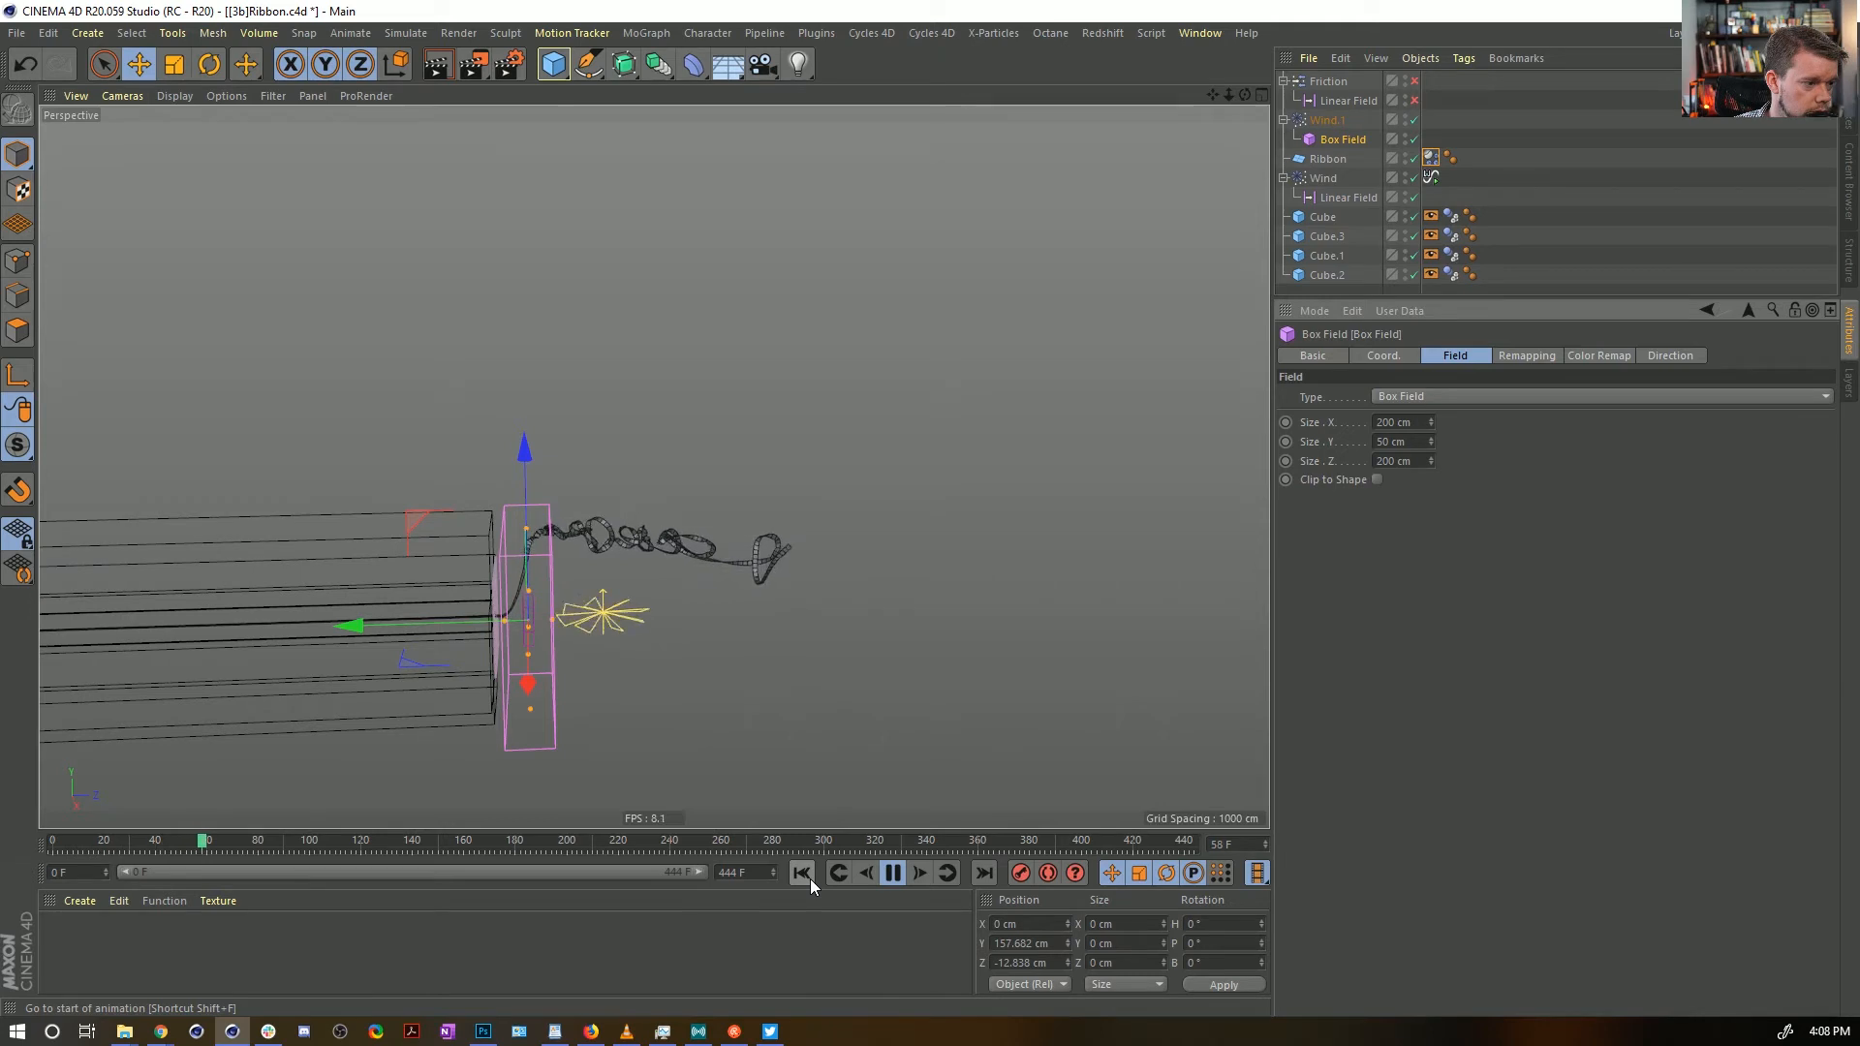
# Set the aerodynamic Lift of the Ribbon's Dynamics Body to 0% and replay the simulation from the start
pyautogui.click(1430, 159)
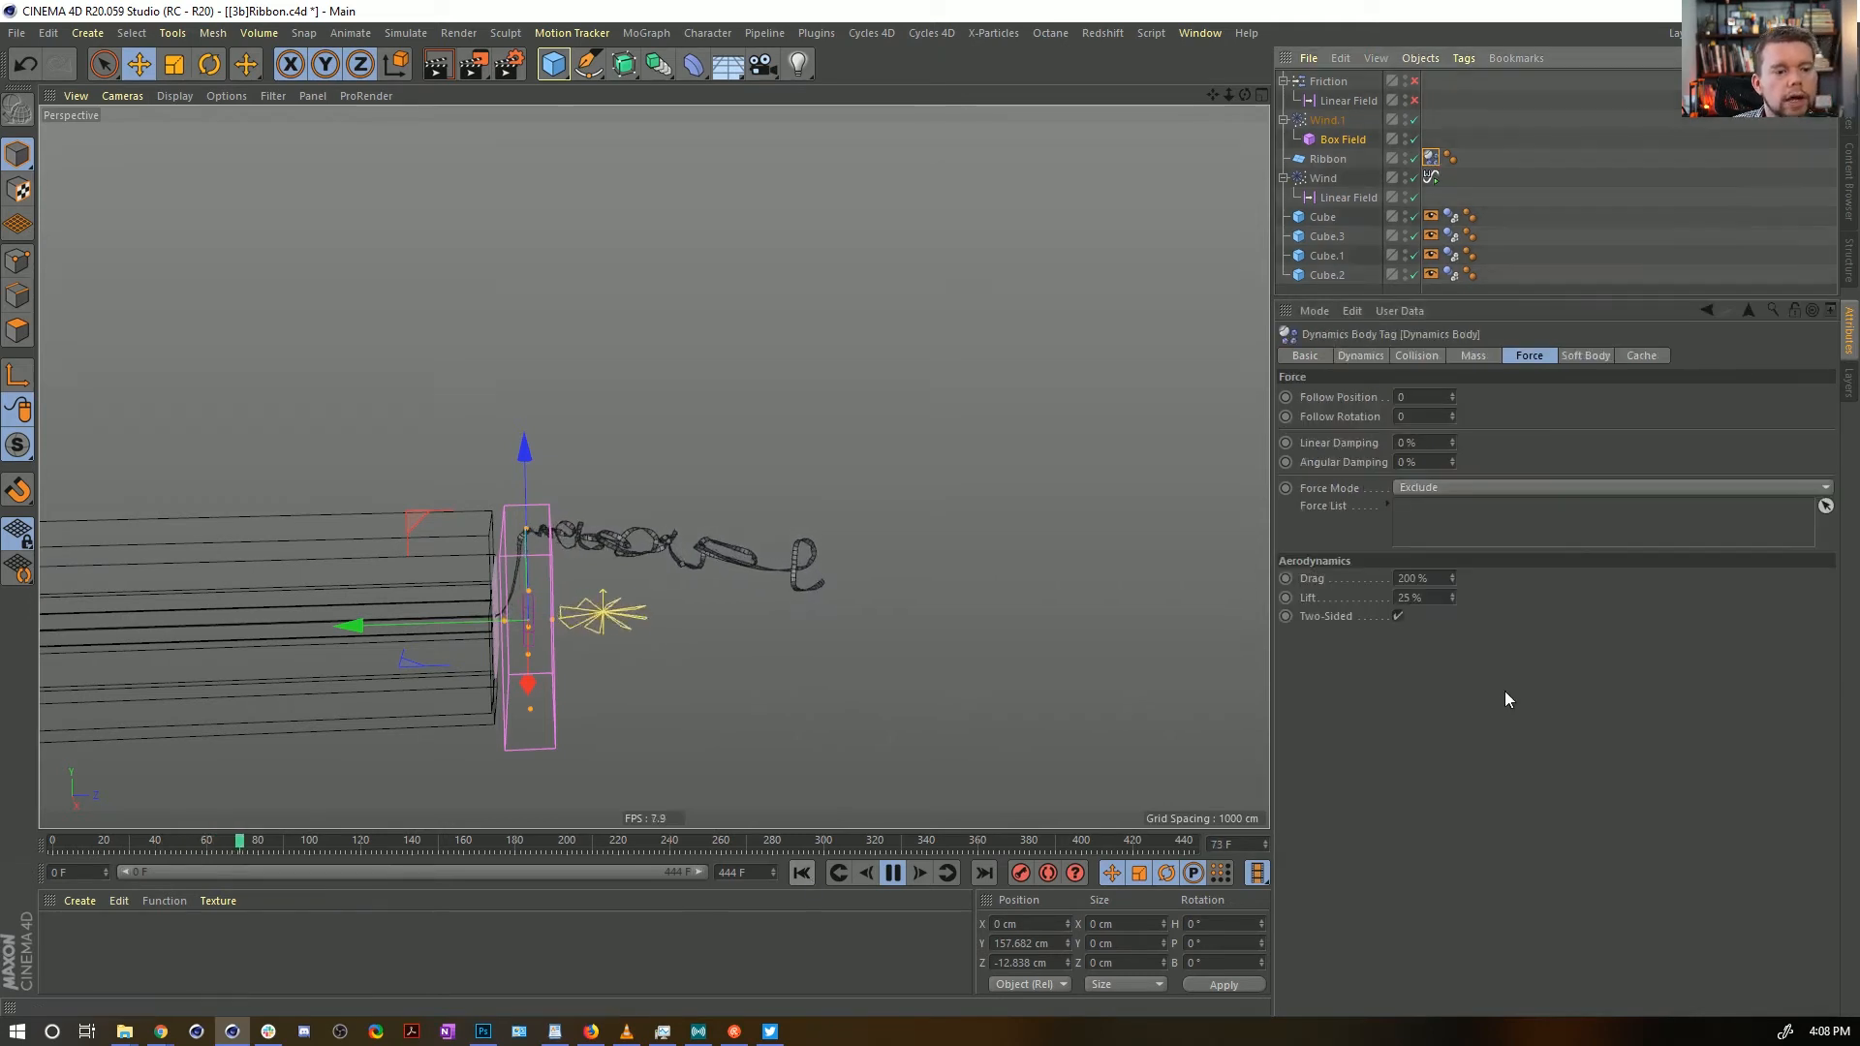
pyautogui.click(1414, 597)
pyautogui.write('0')
pyautogui.press('Return')
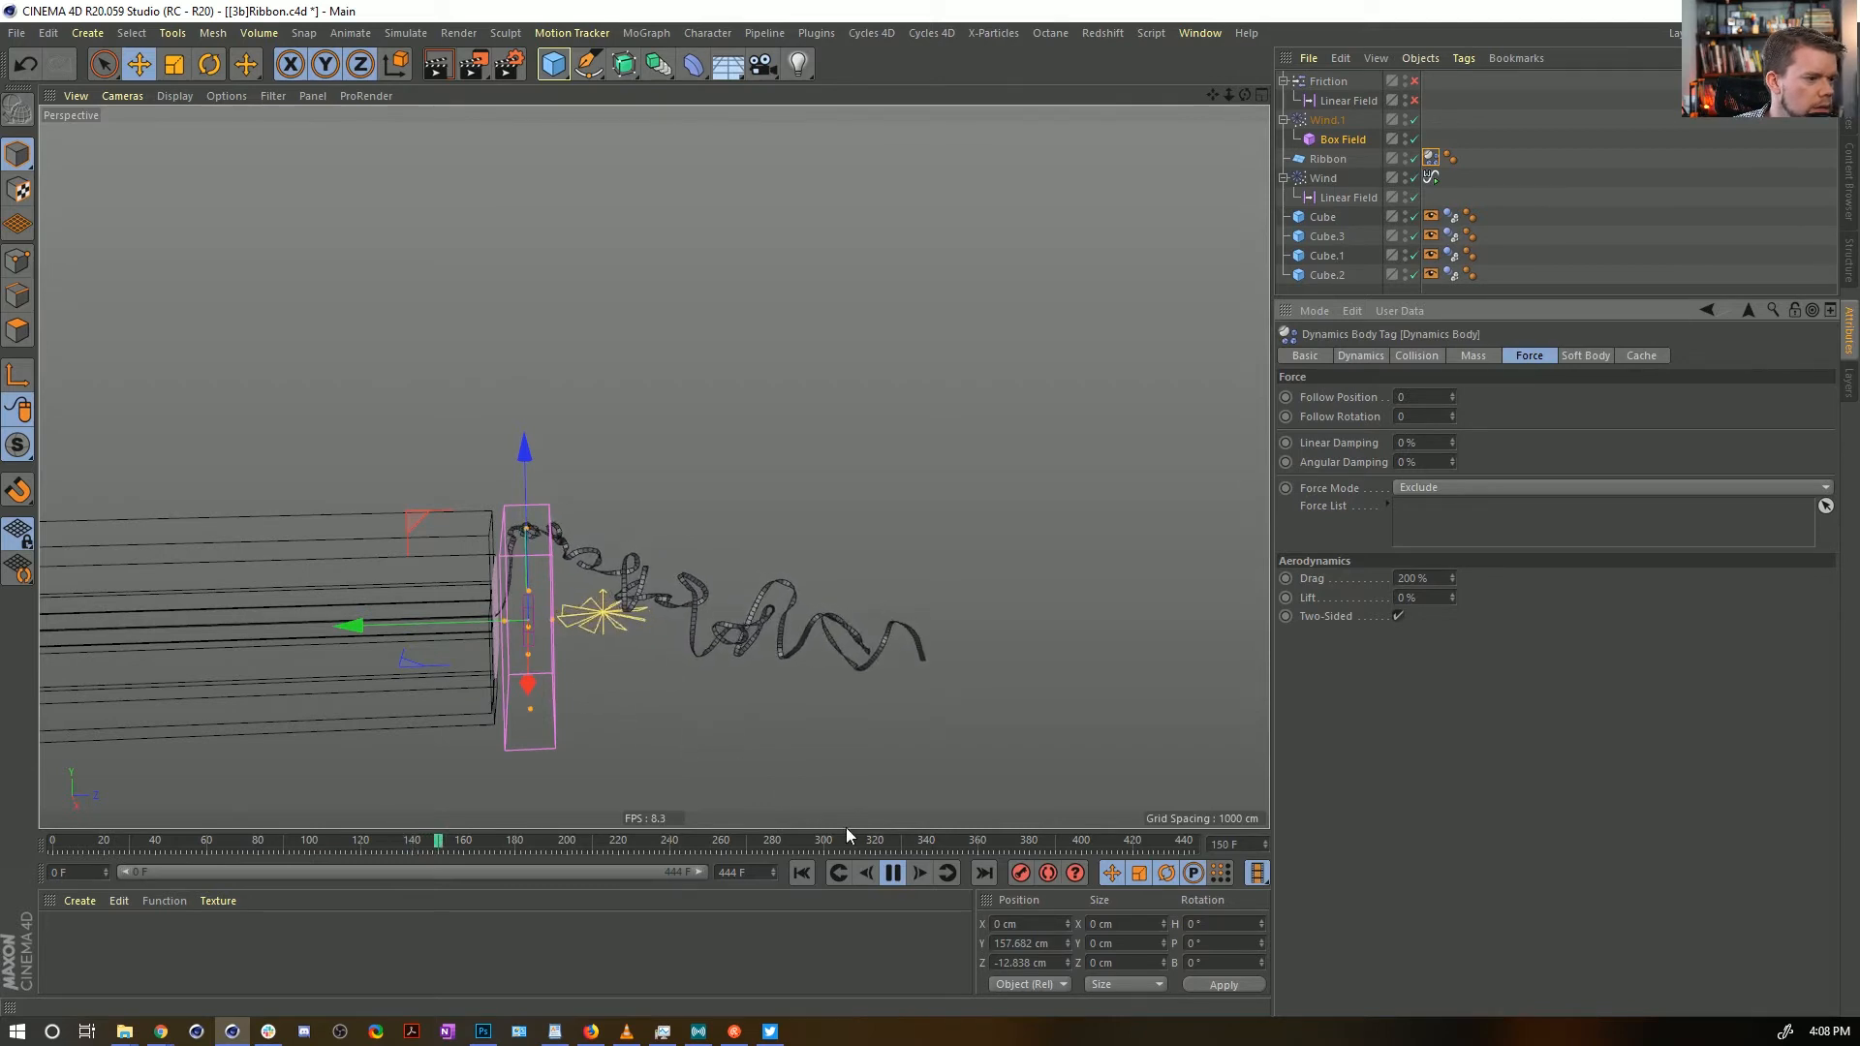
pyautogui.click(802, 873)
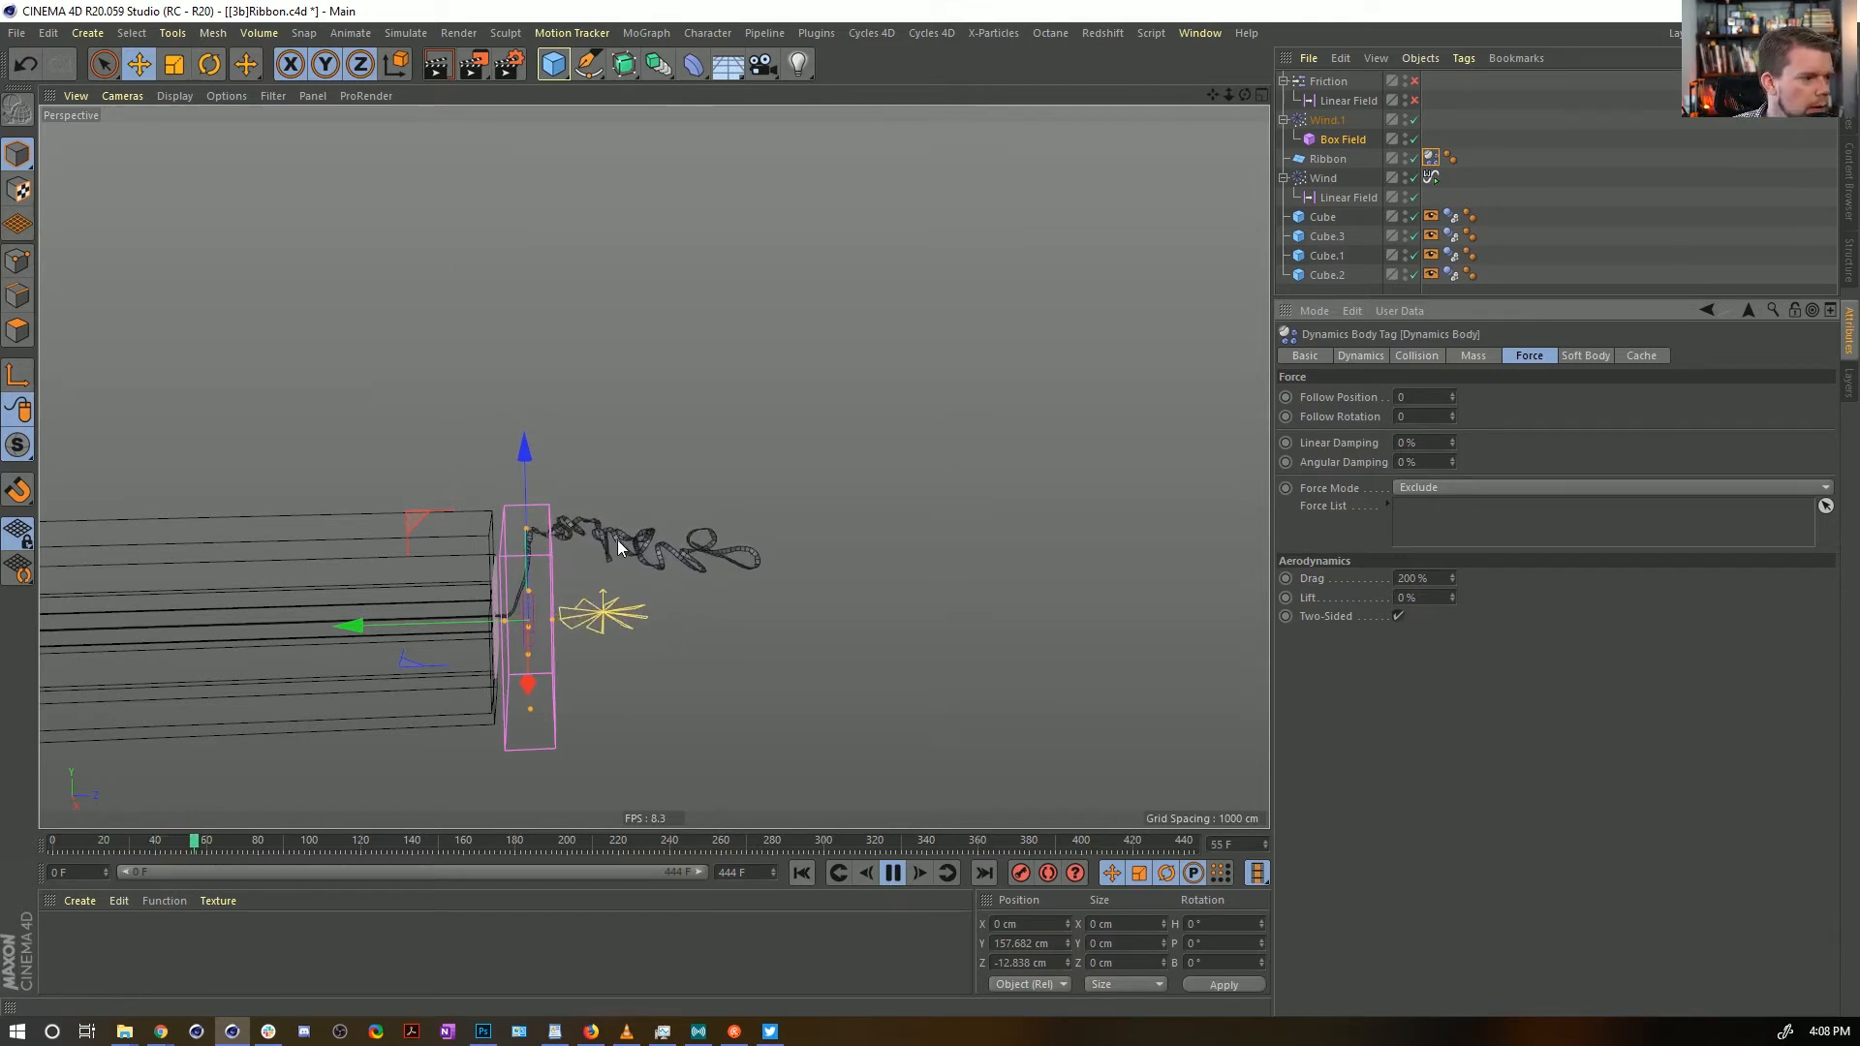
pyautogui.keyDown('alt'); pyautogui.moveTo(618, 539); pyautogui.dragTo(746, 513, button='right'); pyautogui.keyUp('alt')
pyautogui.moveTo(475, 544)
pyautogui.keyDown('alt'); pyautogui.mouseDown()
pyautogui.moveTo(401, 544)
pyautogui.moveTo(446, 538)
pyautogui.mouseUp(); pyautogui.keyUp('alt')
pyautogui.keyDown('alt'); pyautogui.moveTo(603, 556); pyautogui.dragTo(497, 594); pyautogui.keyUp('alt')
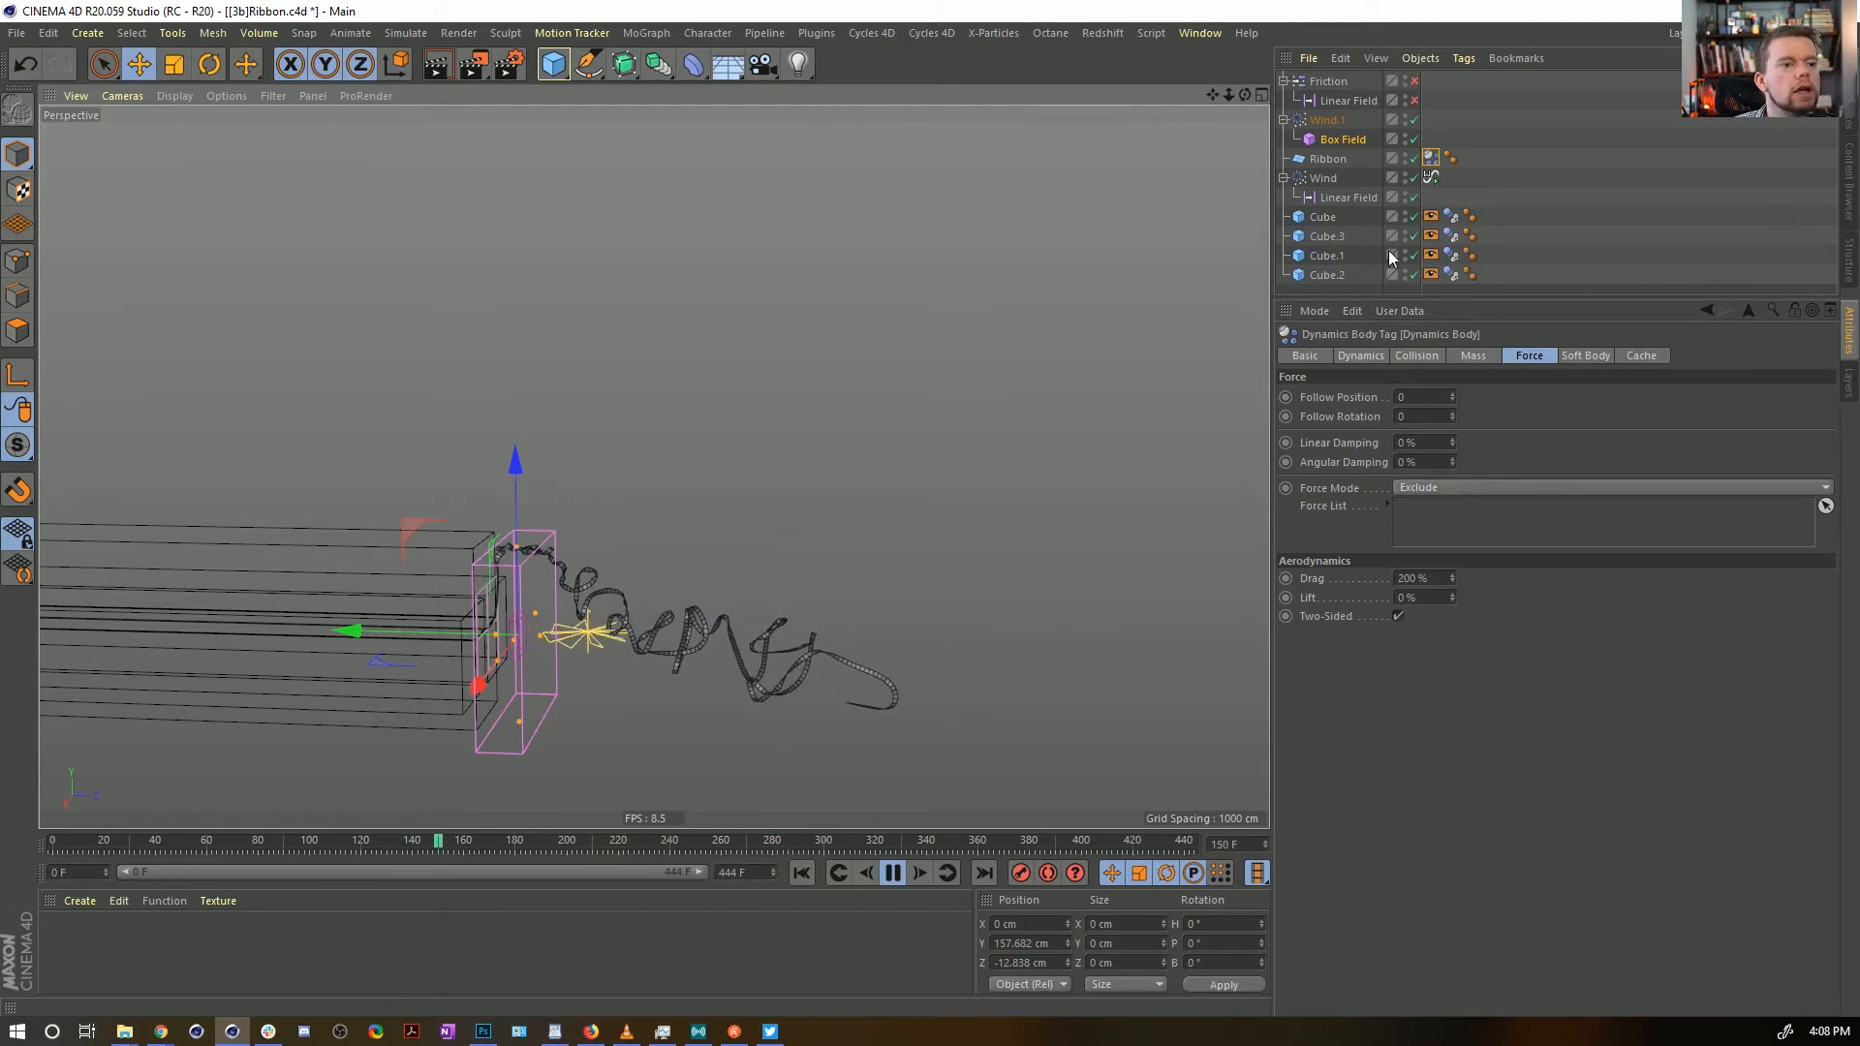
# Change the type of the falloff field under the Wind object from Linear Field to Box Field
pyautogui.click(1323, 178)
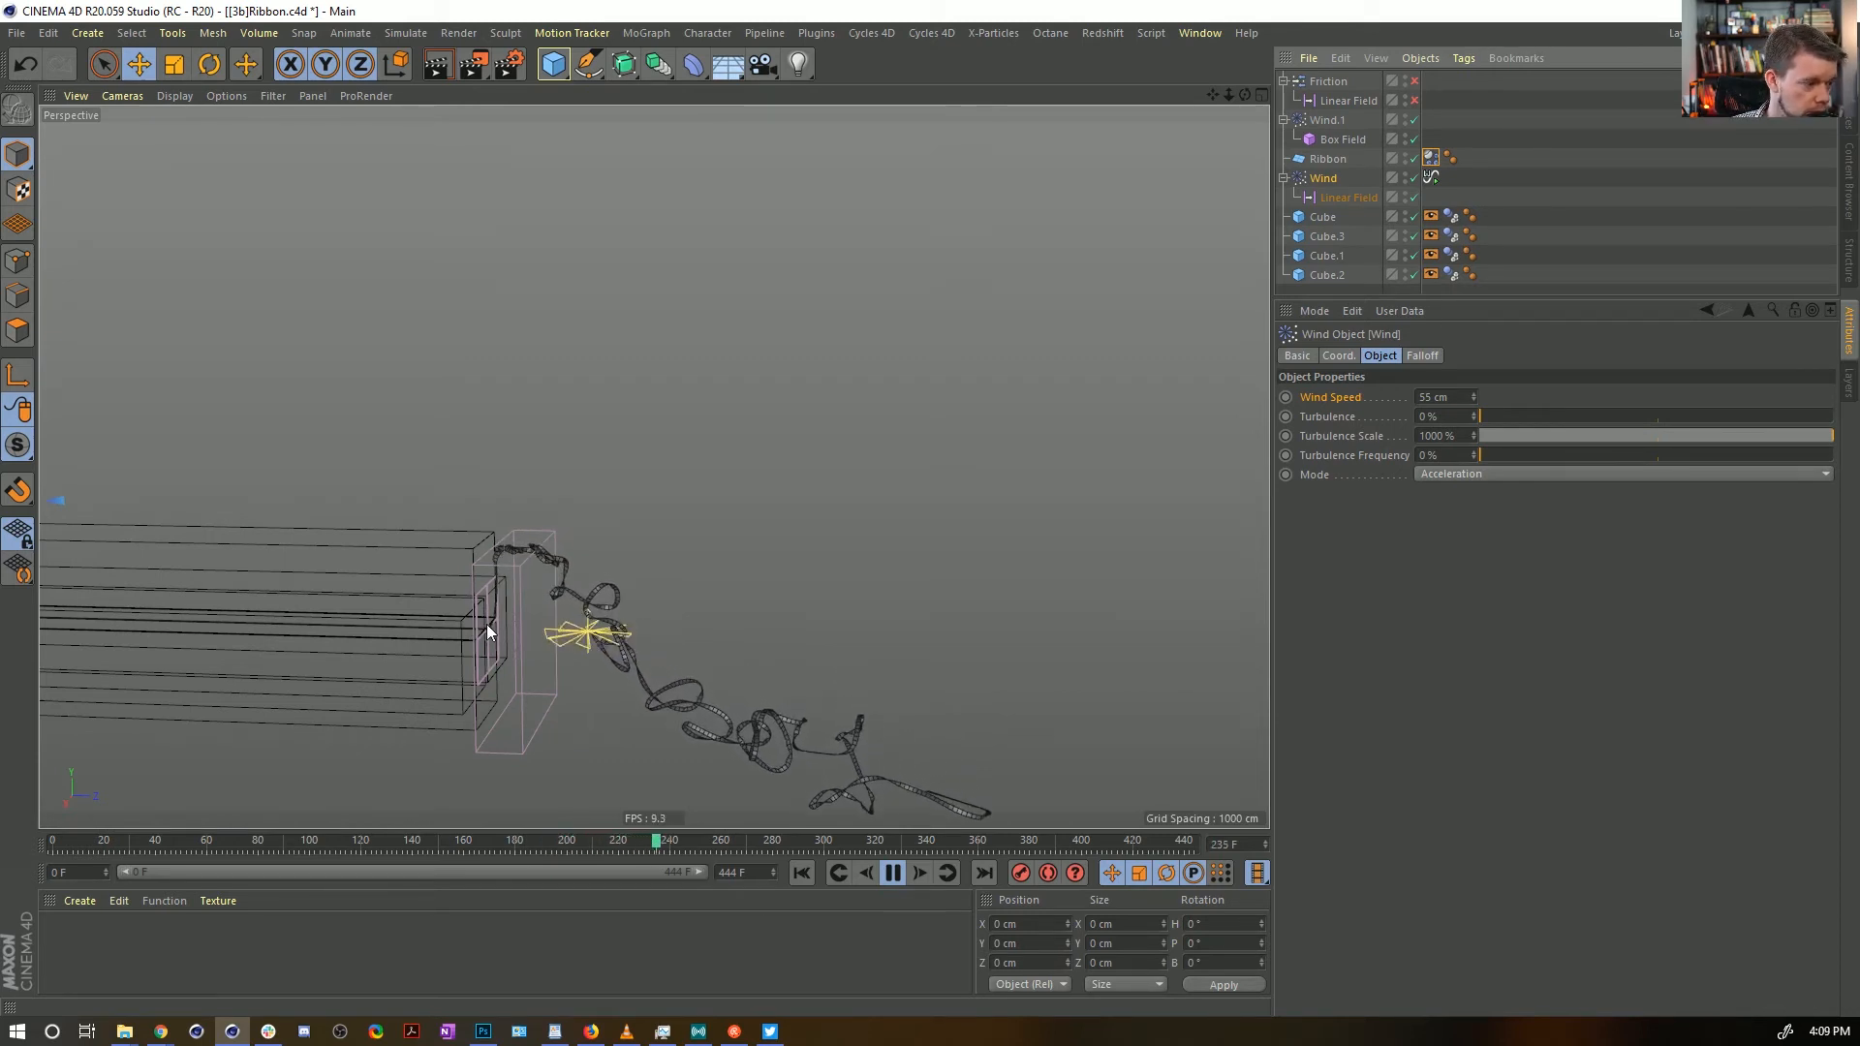
pyautogui.click(1334, 198)
pyautogui.click(1415, 395)
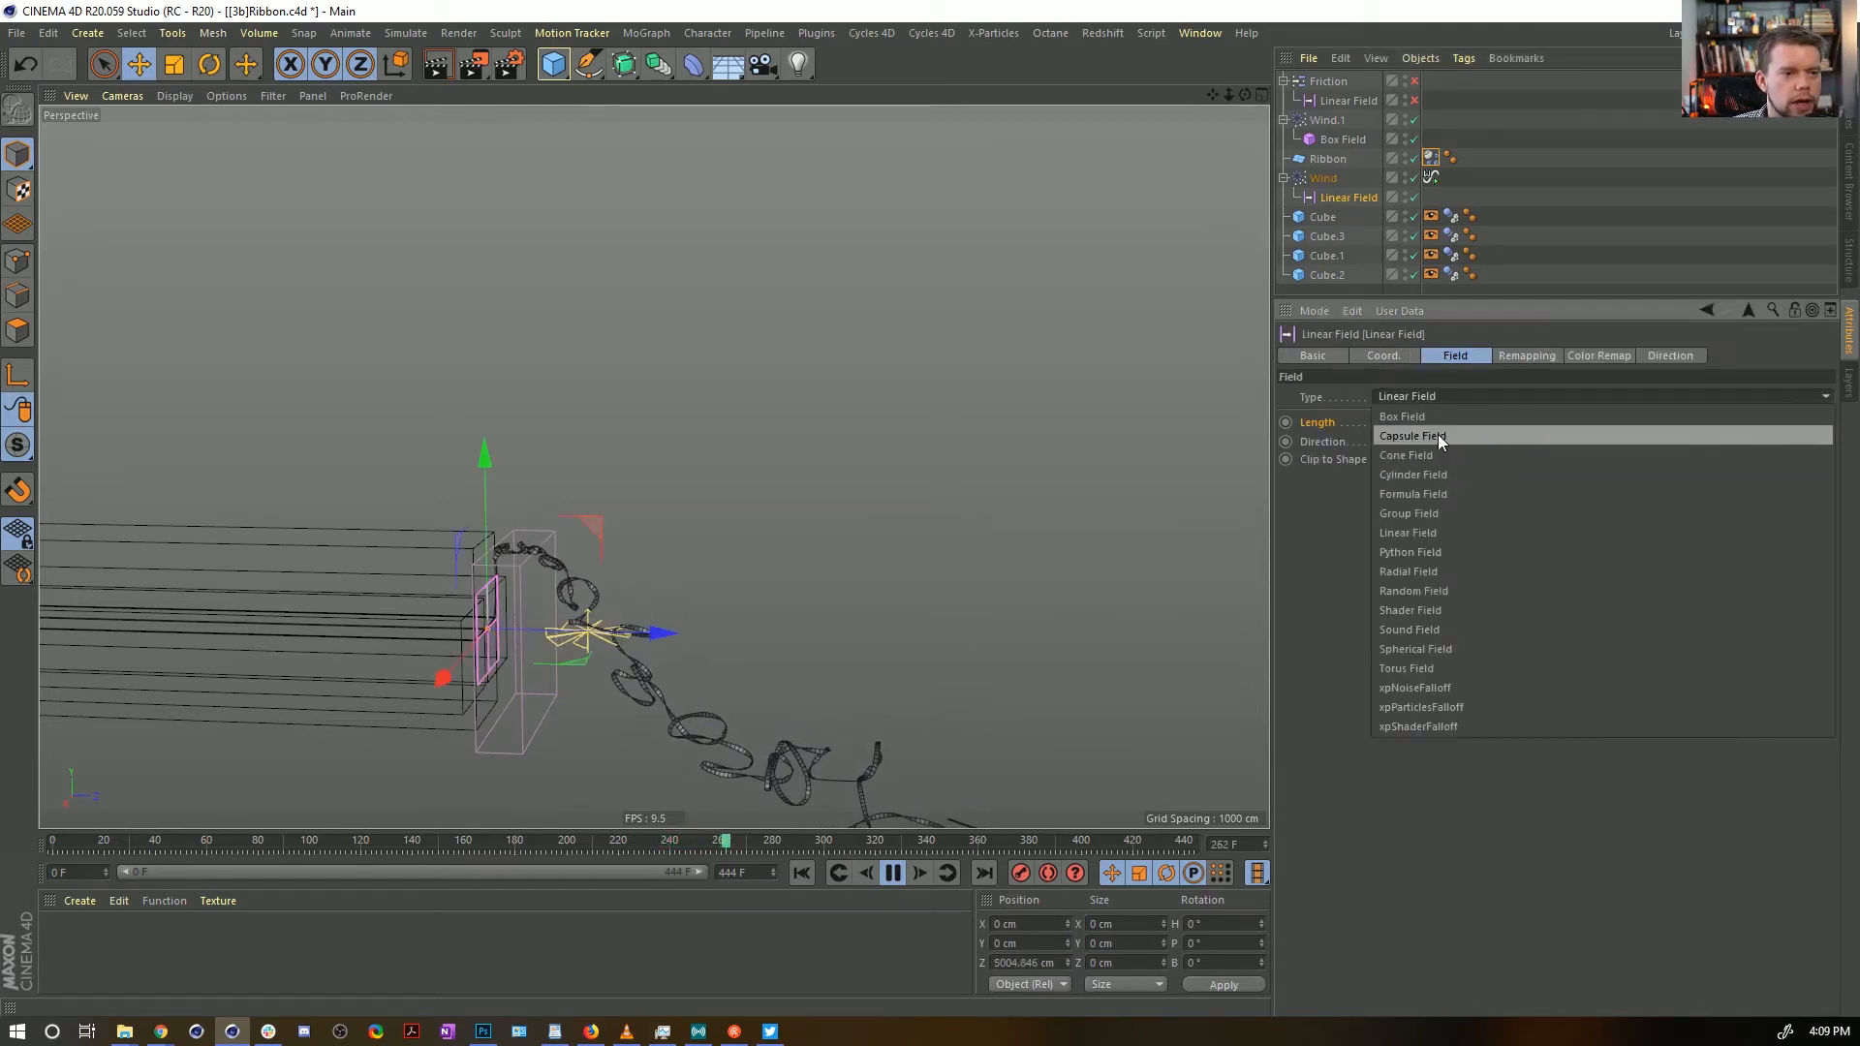
pyautogui.click(1434, 419)
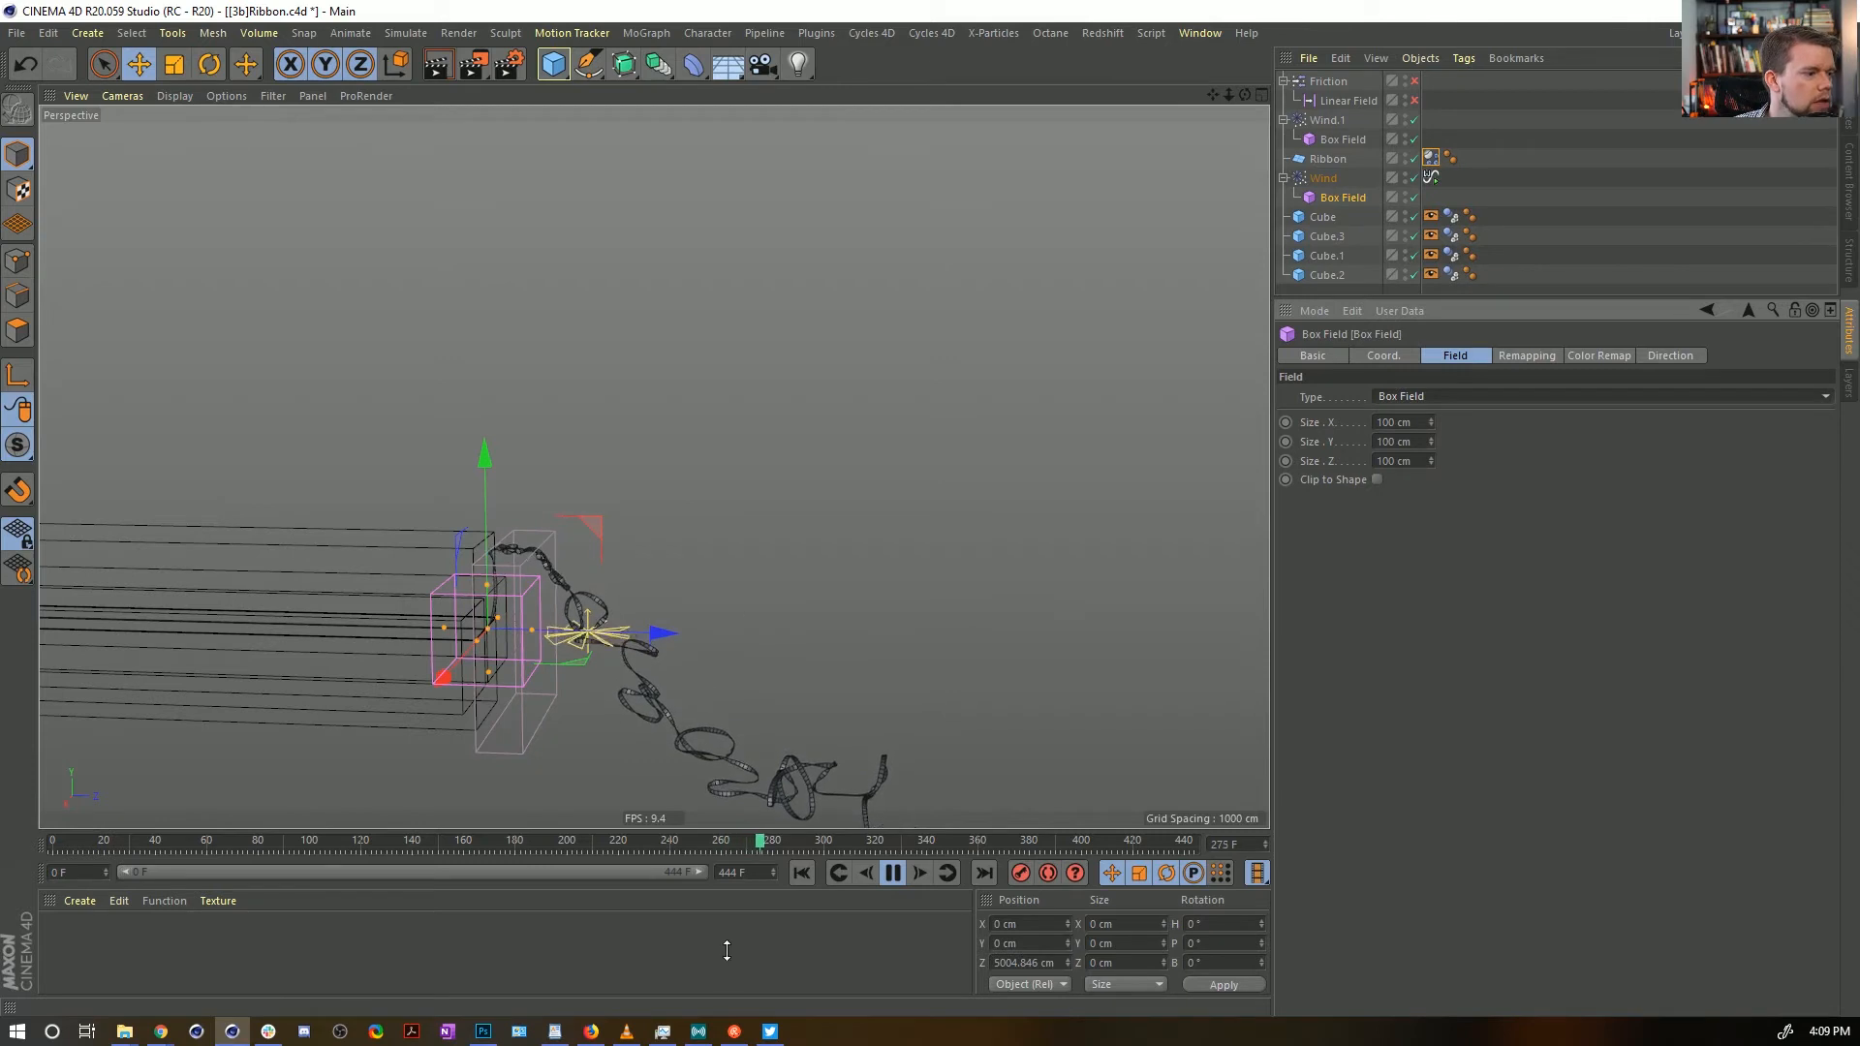
# Replay the simulation from the start and set the Wind Box Field's remapping Inner Offset to 38%
pyautogui.click(800, 871)
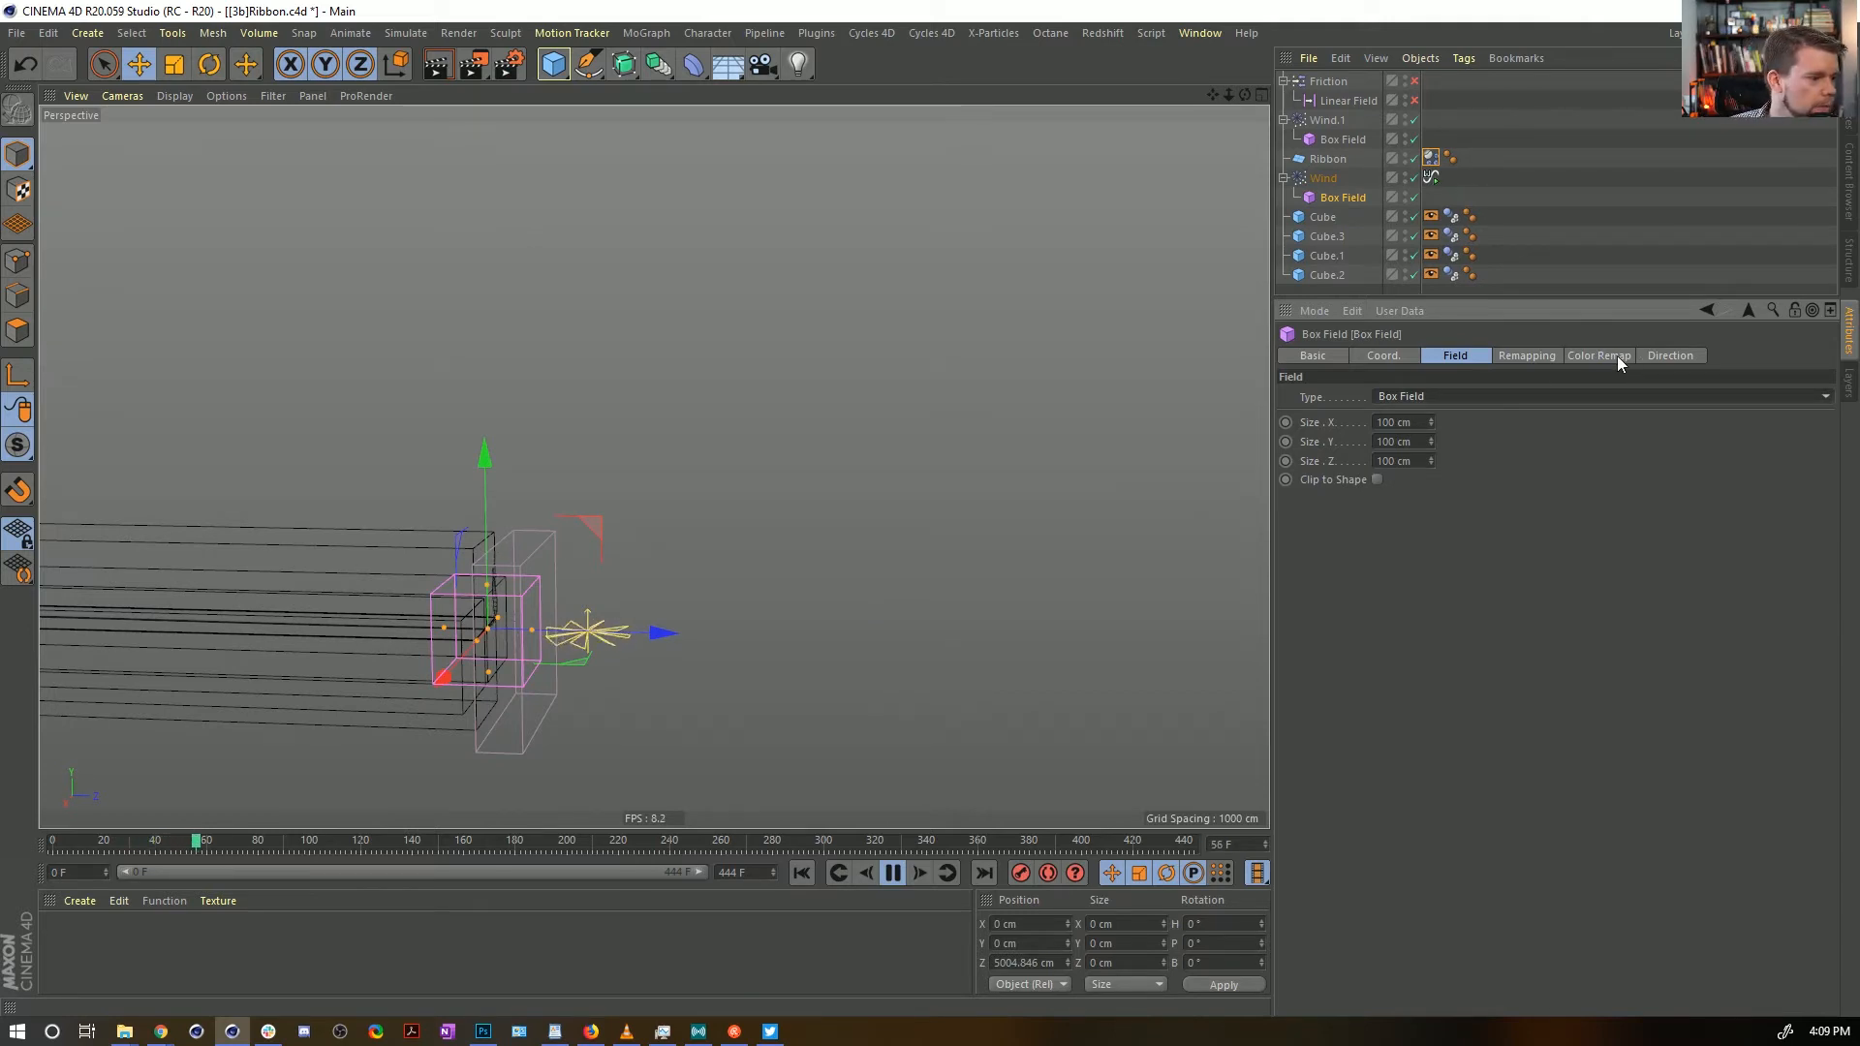
pyautogui.click(1540, 355)
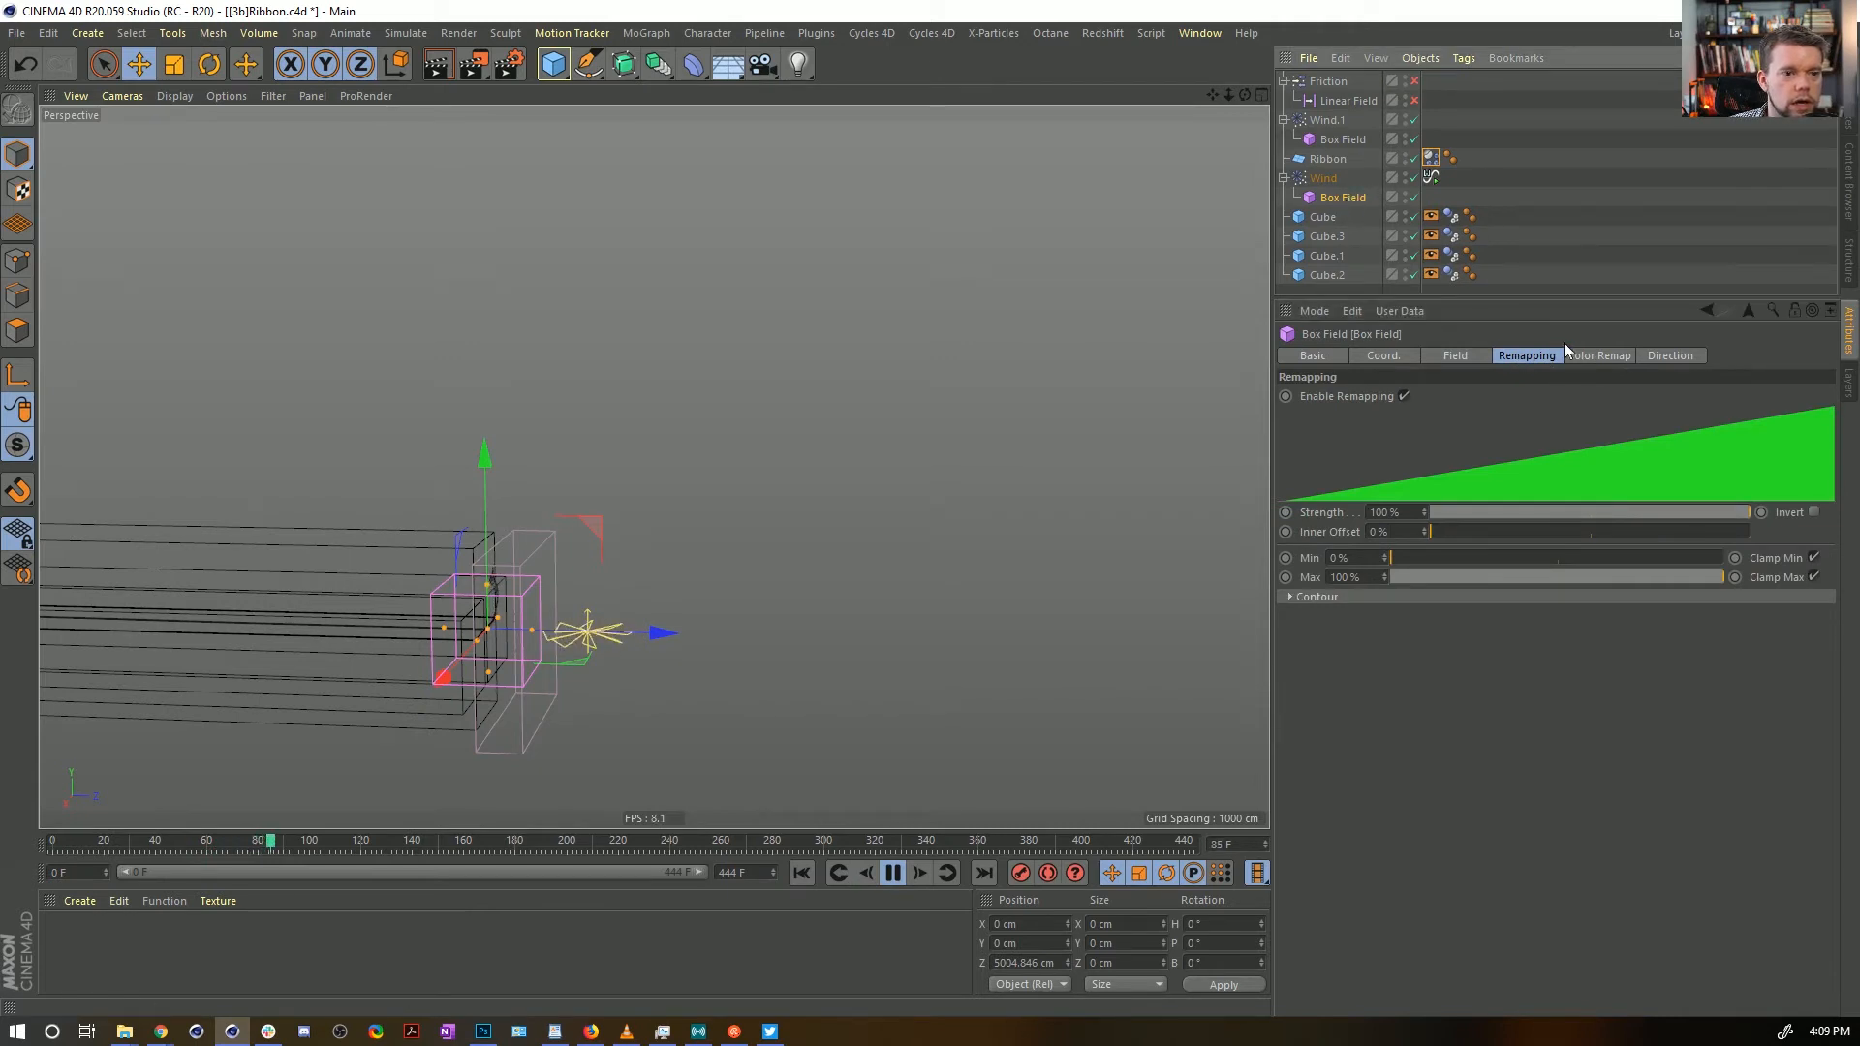
pyautogui.moveTo(1502, 529); pyautogui.dragTo(1553, 532)
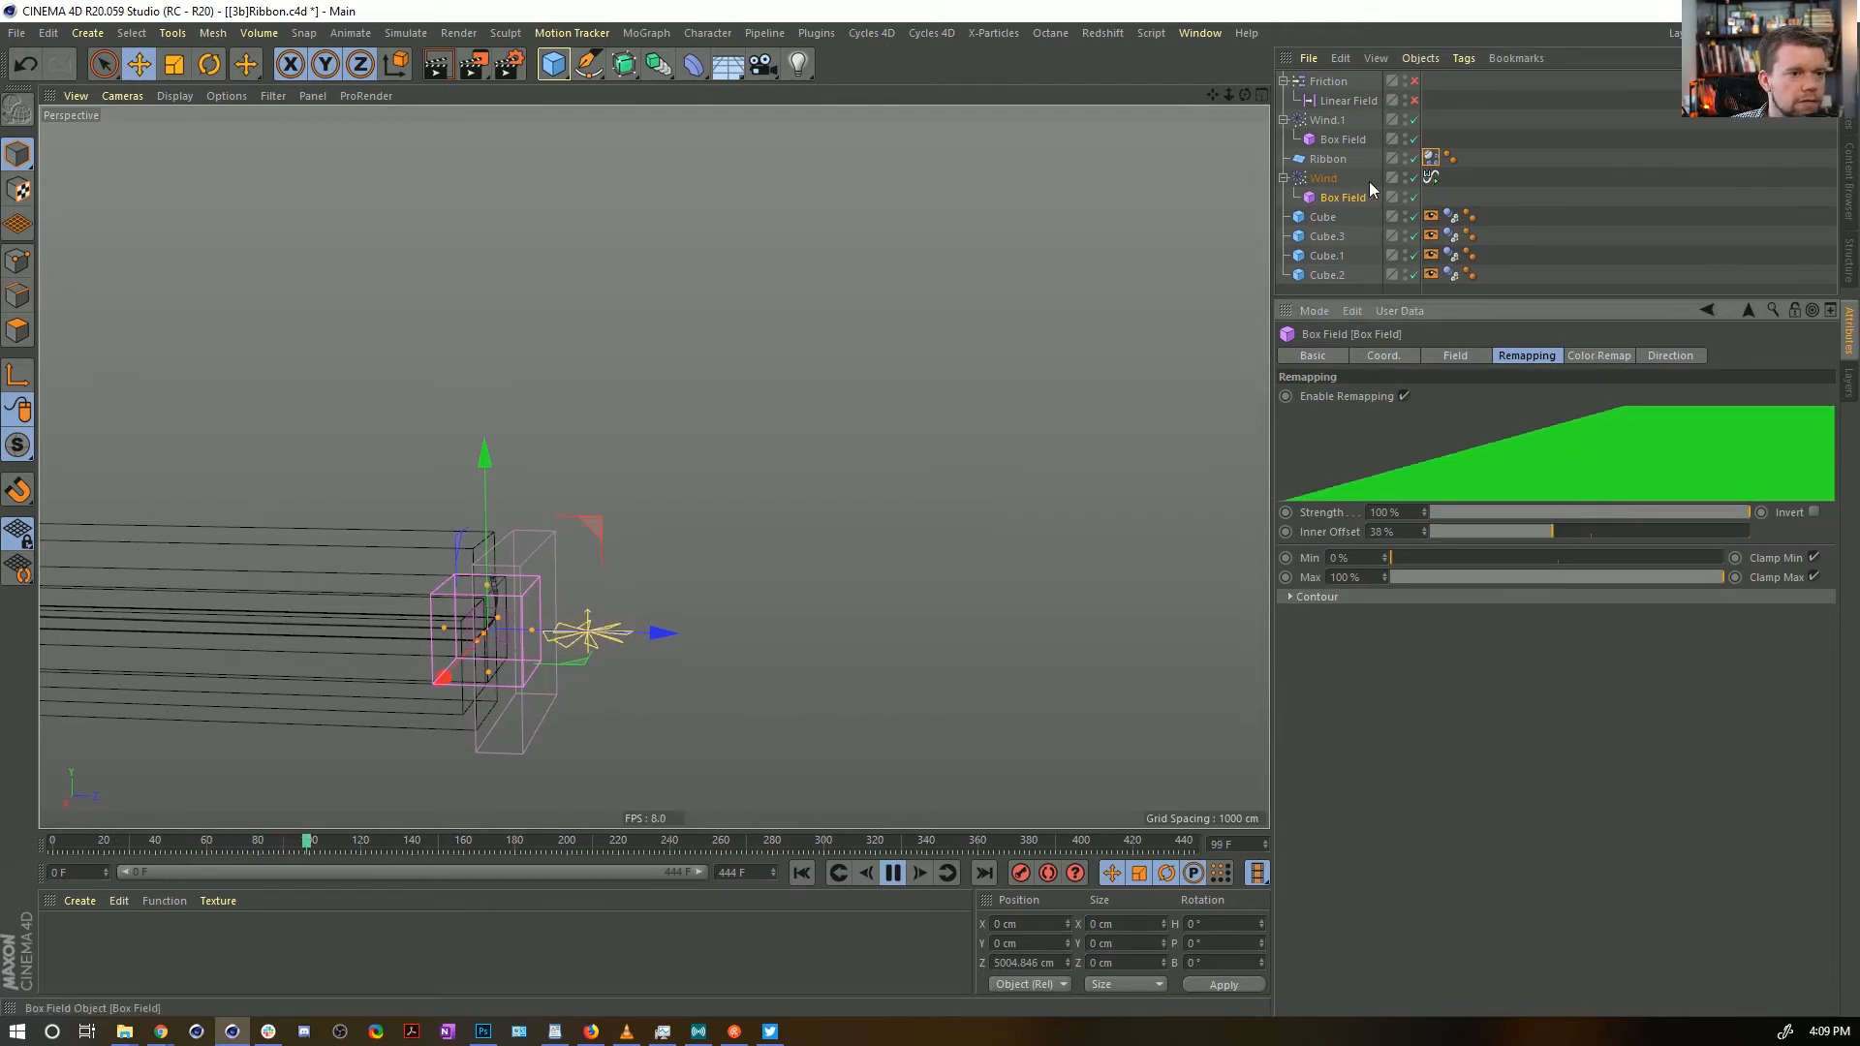
# Try to change the Wind object's Wind Speed directly and return the simulation to the start
pyautogui.click(1329, 178)
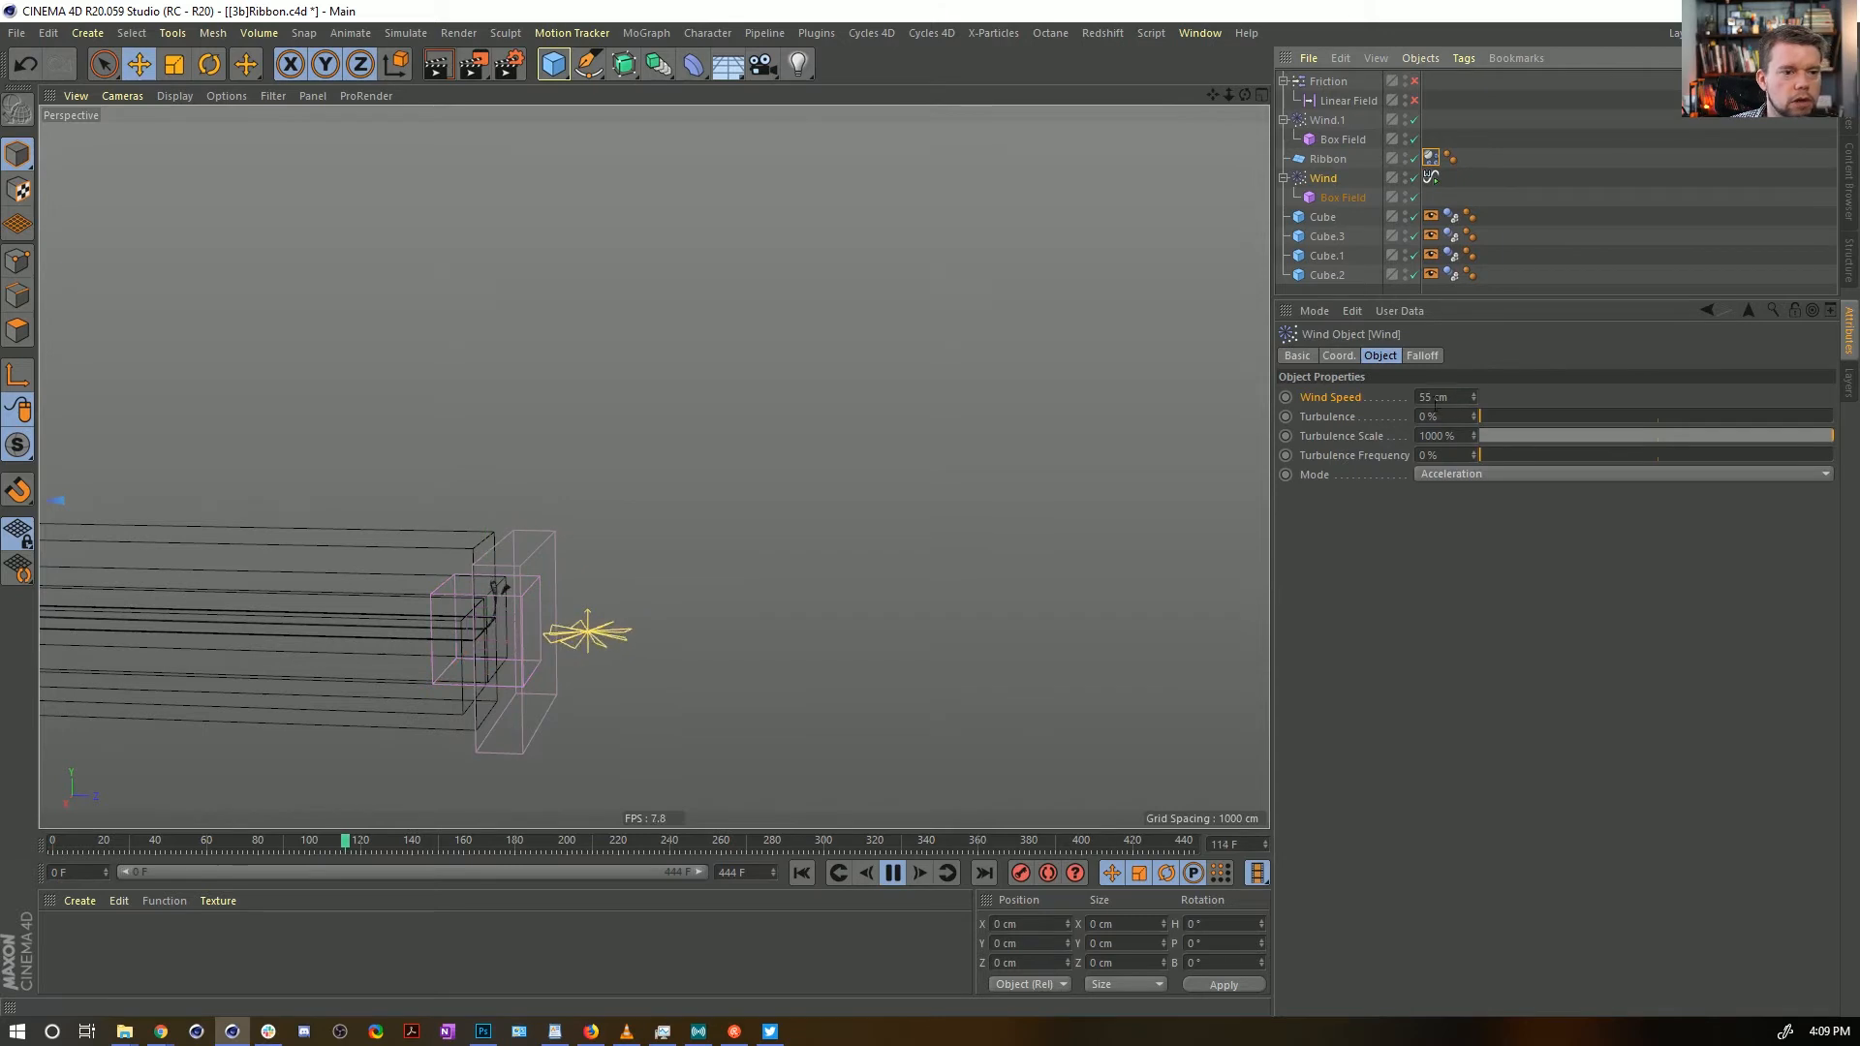
pyautogui.click(1426, 397)
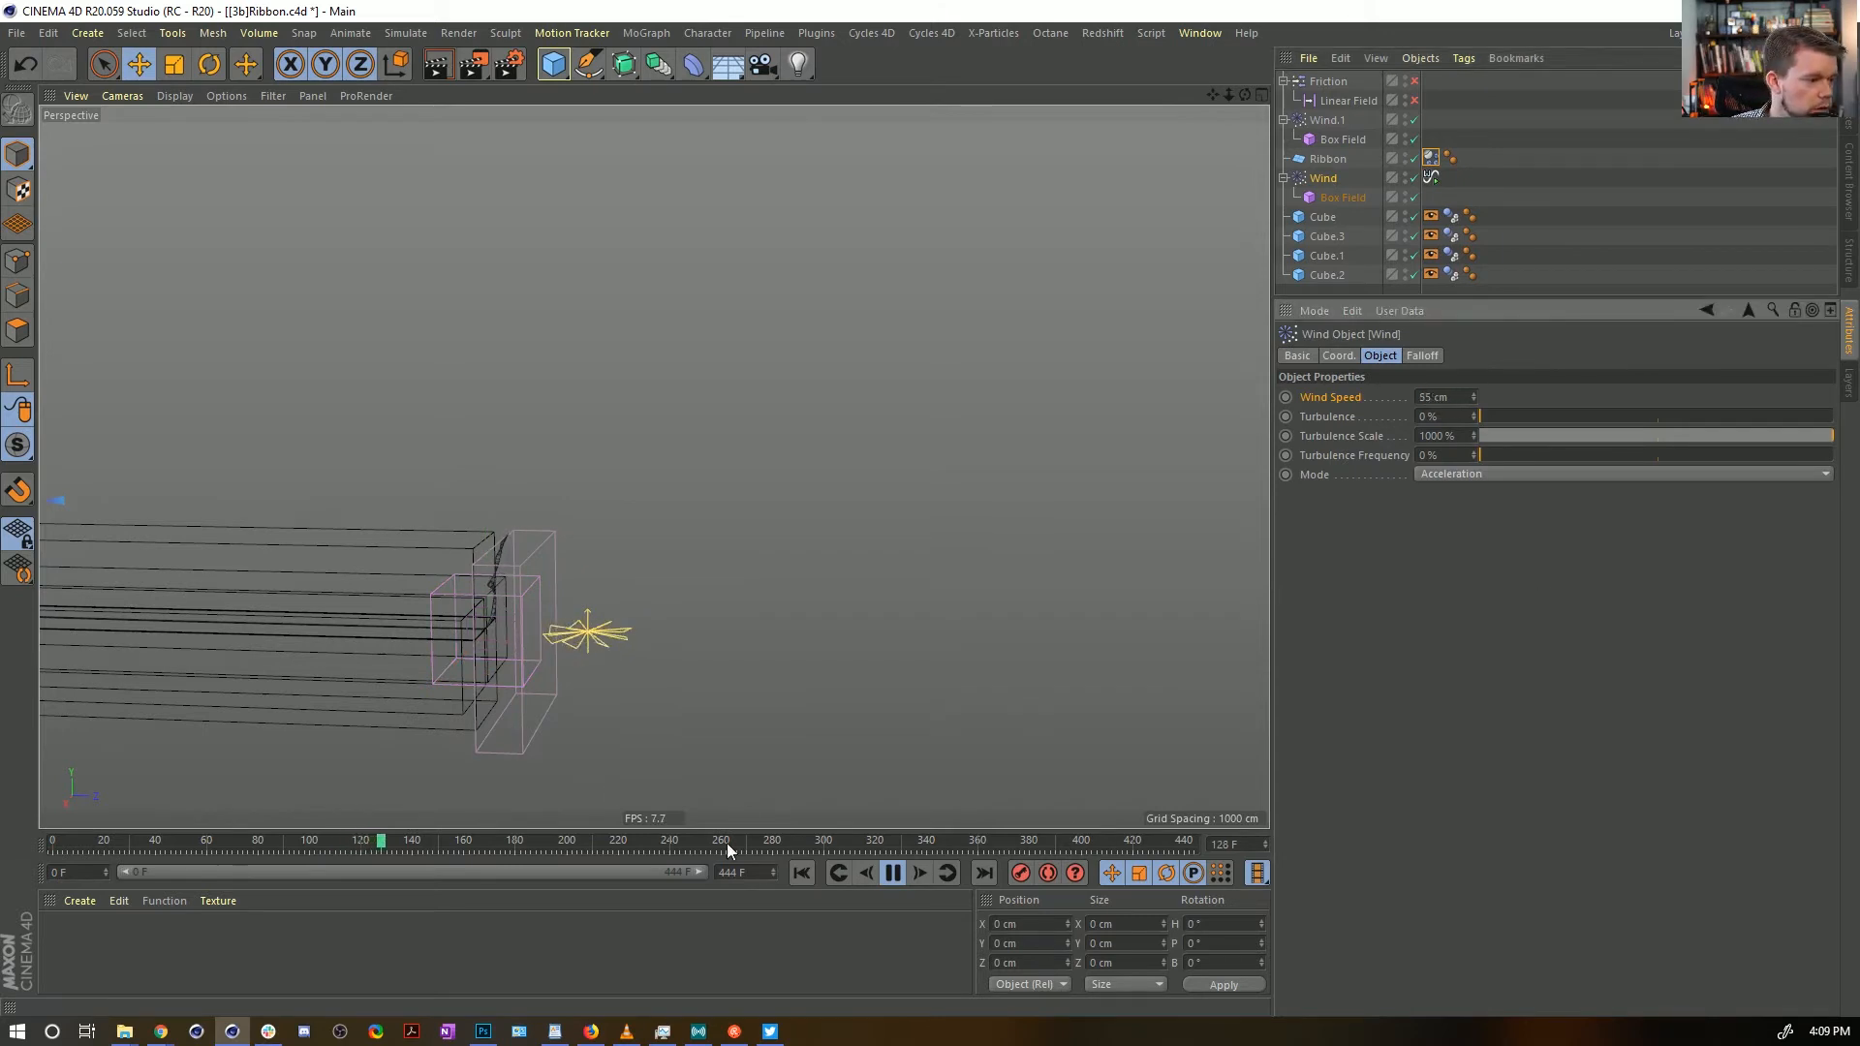
pyautogui.click(800, 876)
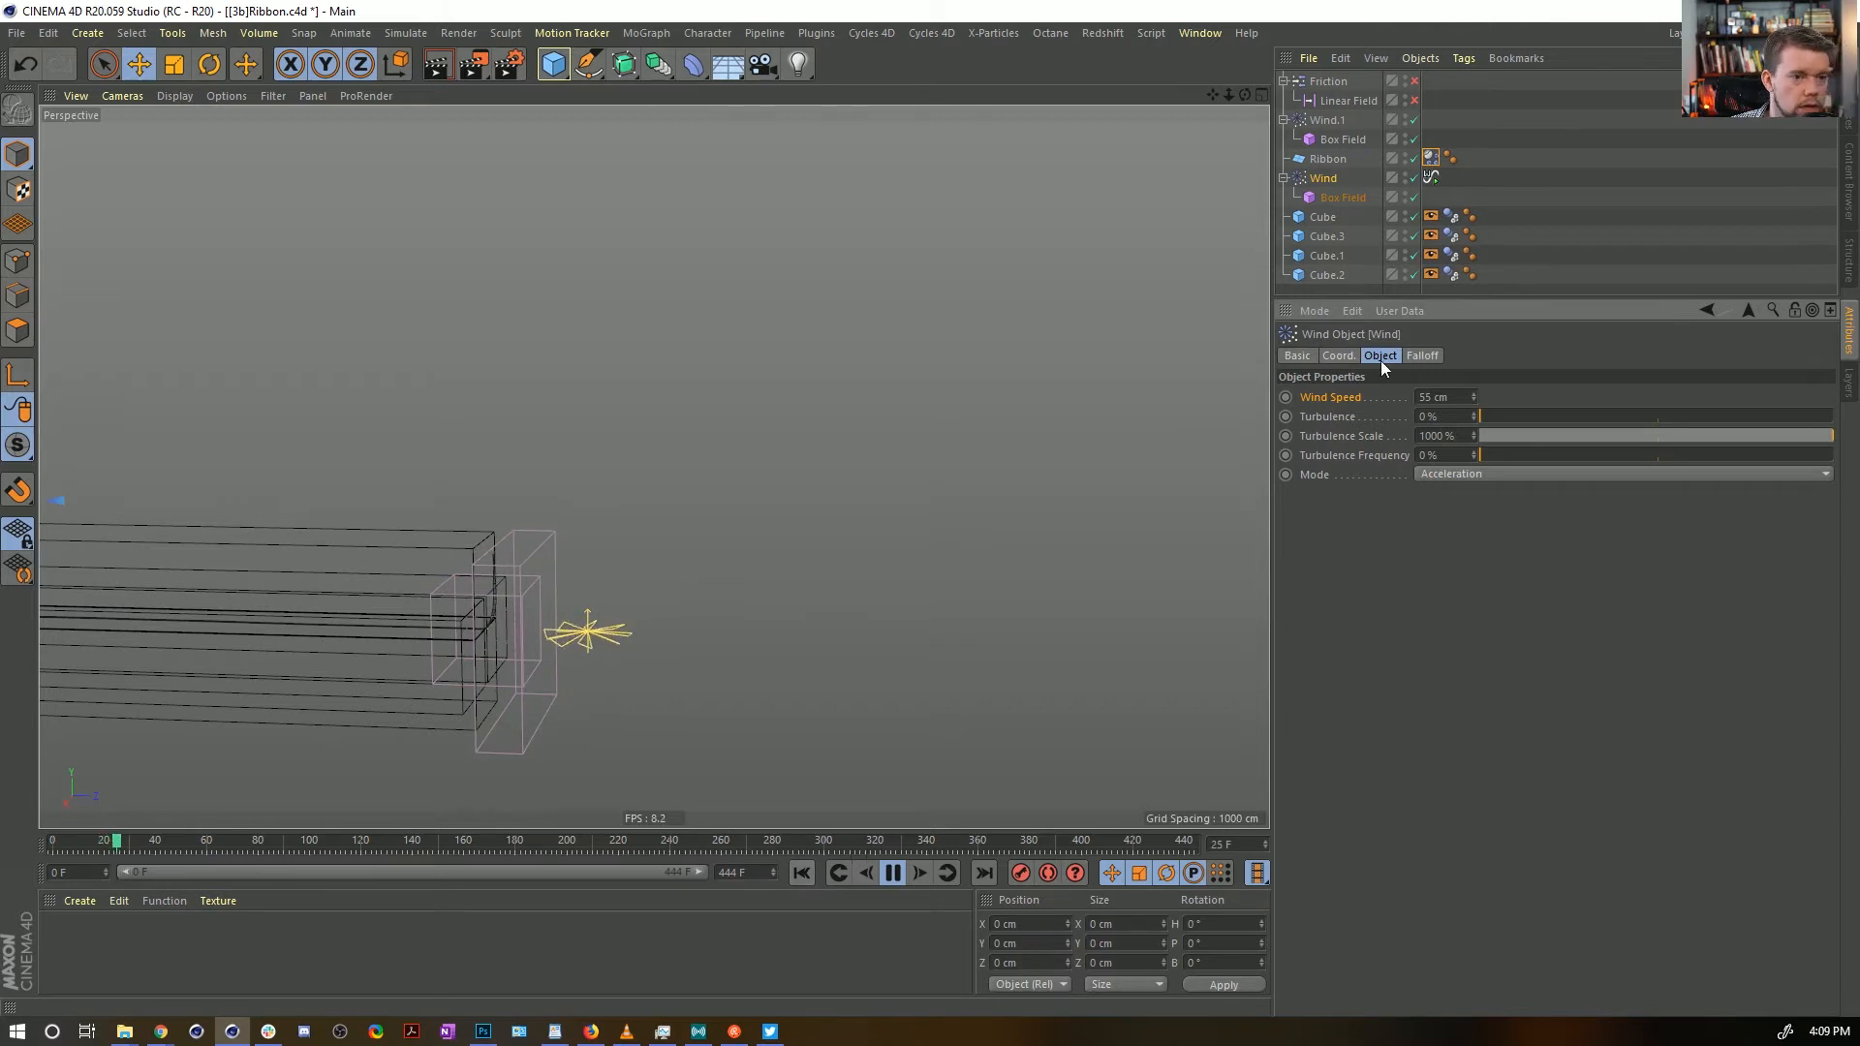
pyautogui.write('5')
pyautogui.press('Return')
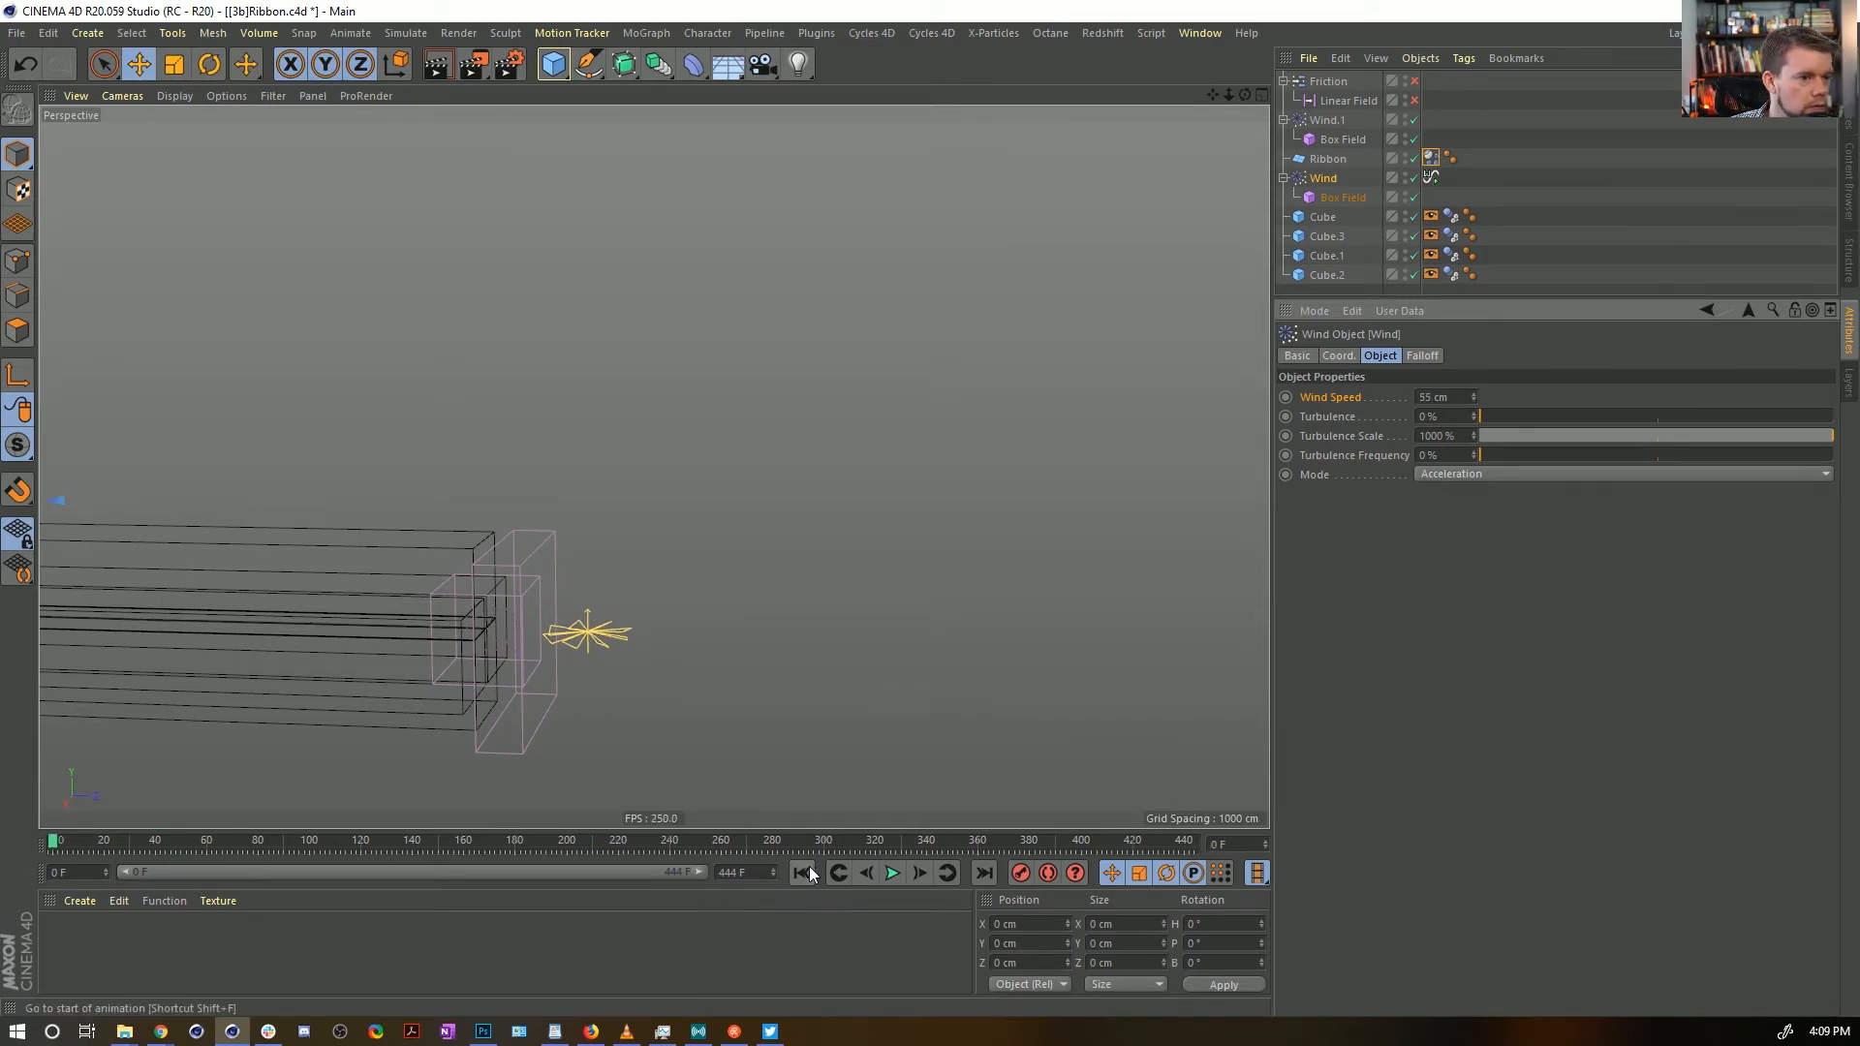
# Set the minimum of the Wind's Signal tag for Wind Speed to 5555 cm and play the simulation
pyautogui.click(1431, 178)
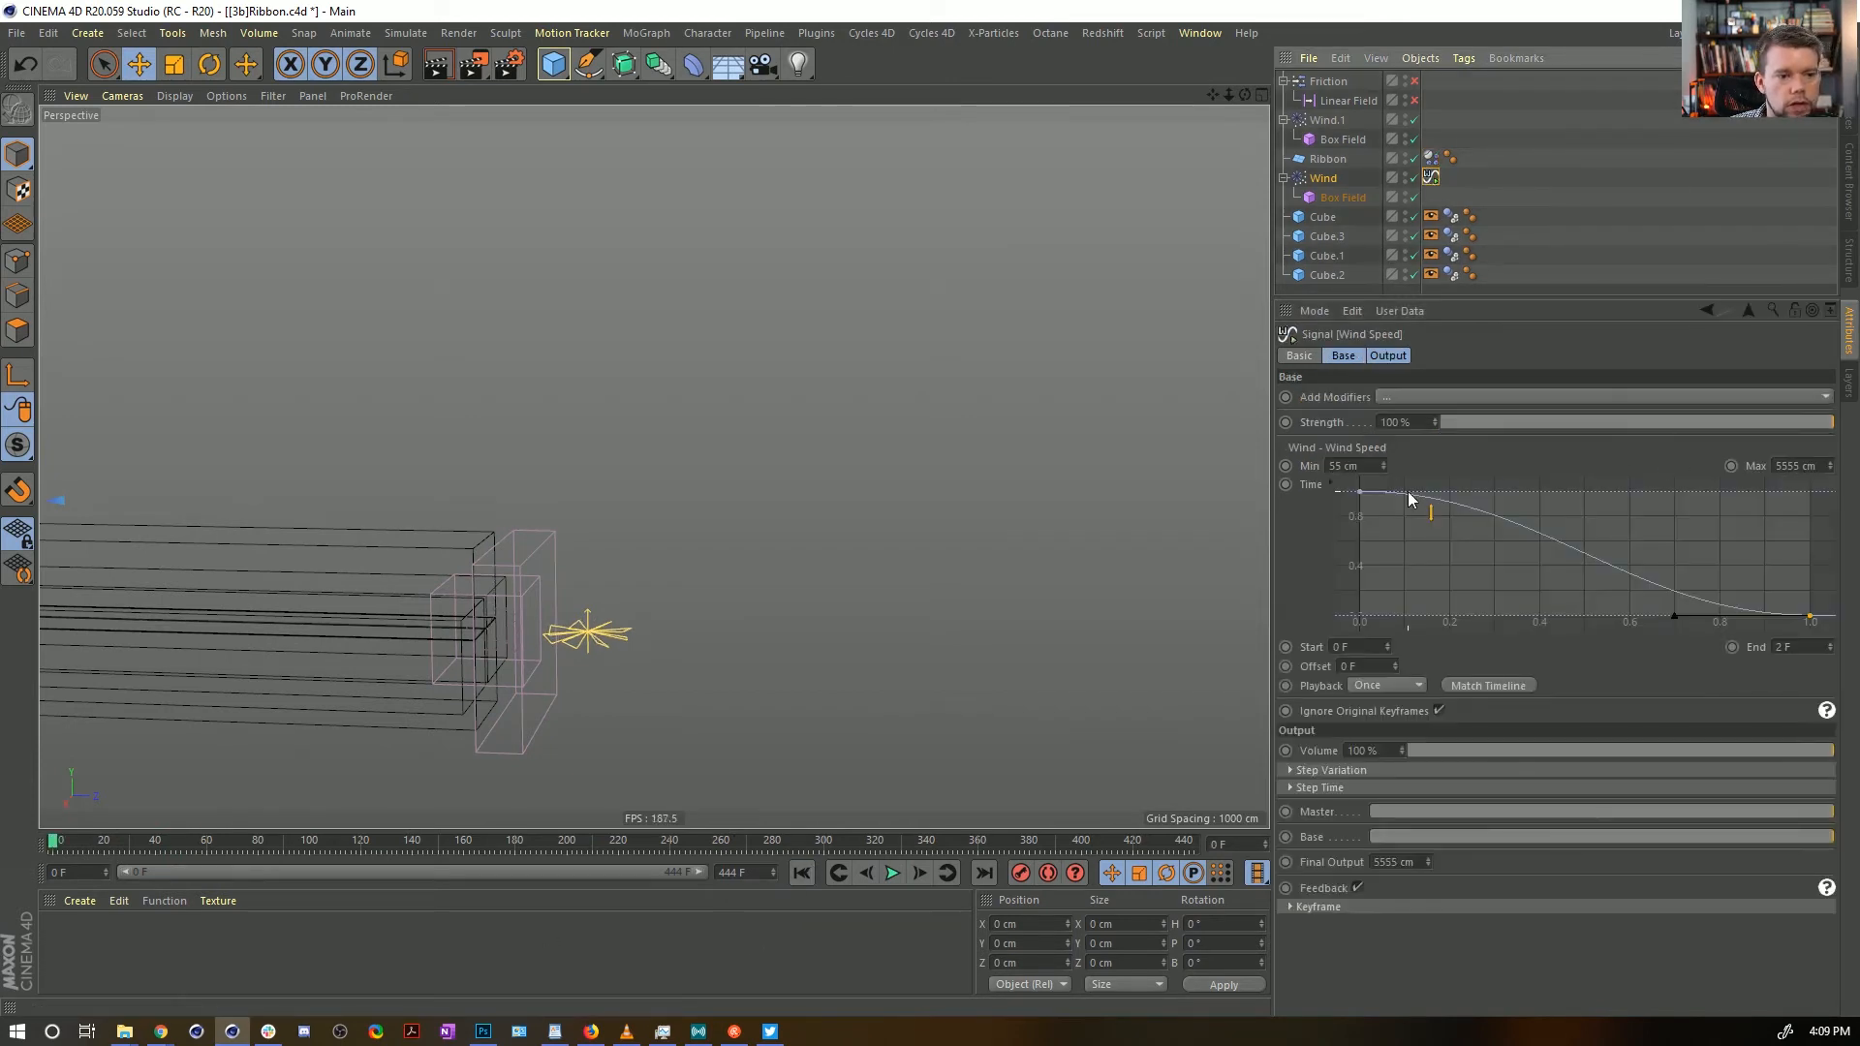
pyautogui.click(1348, 466)
pyautogui.write('55')
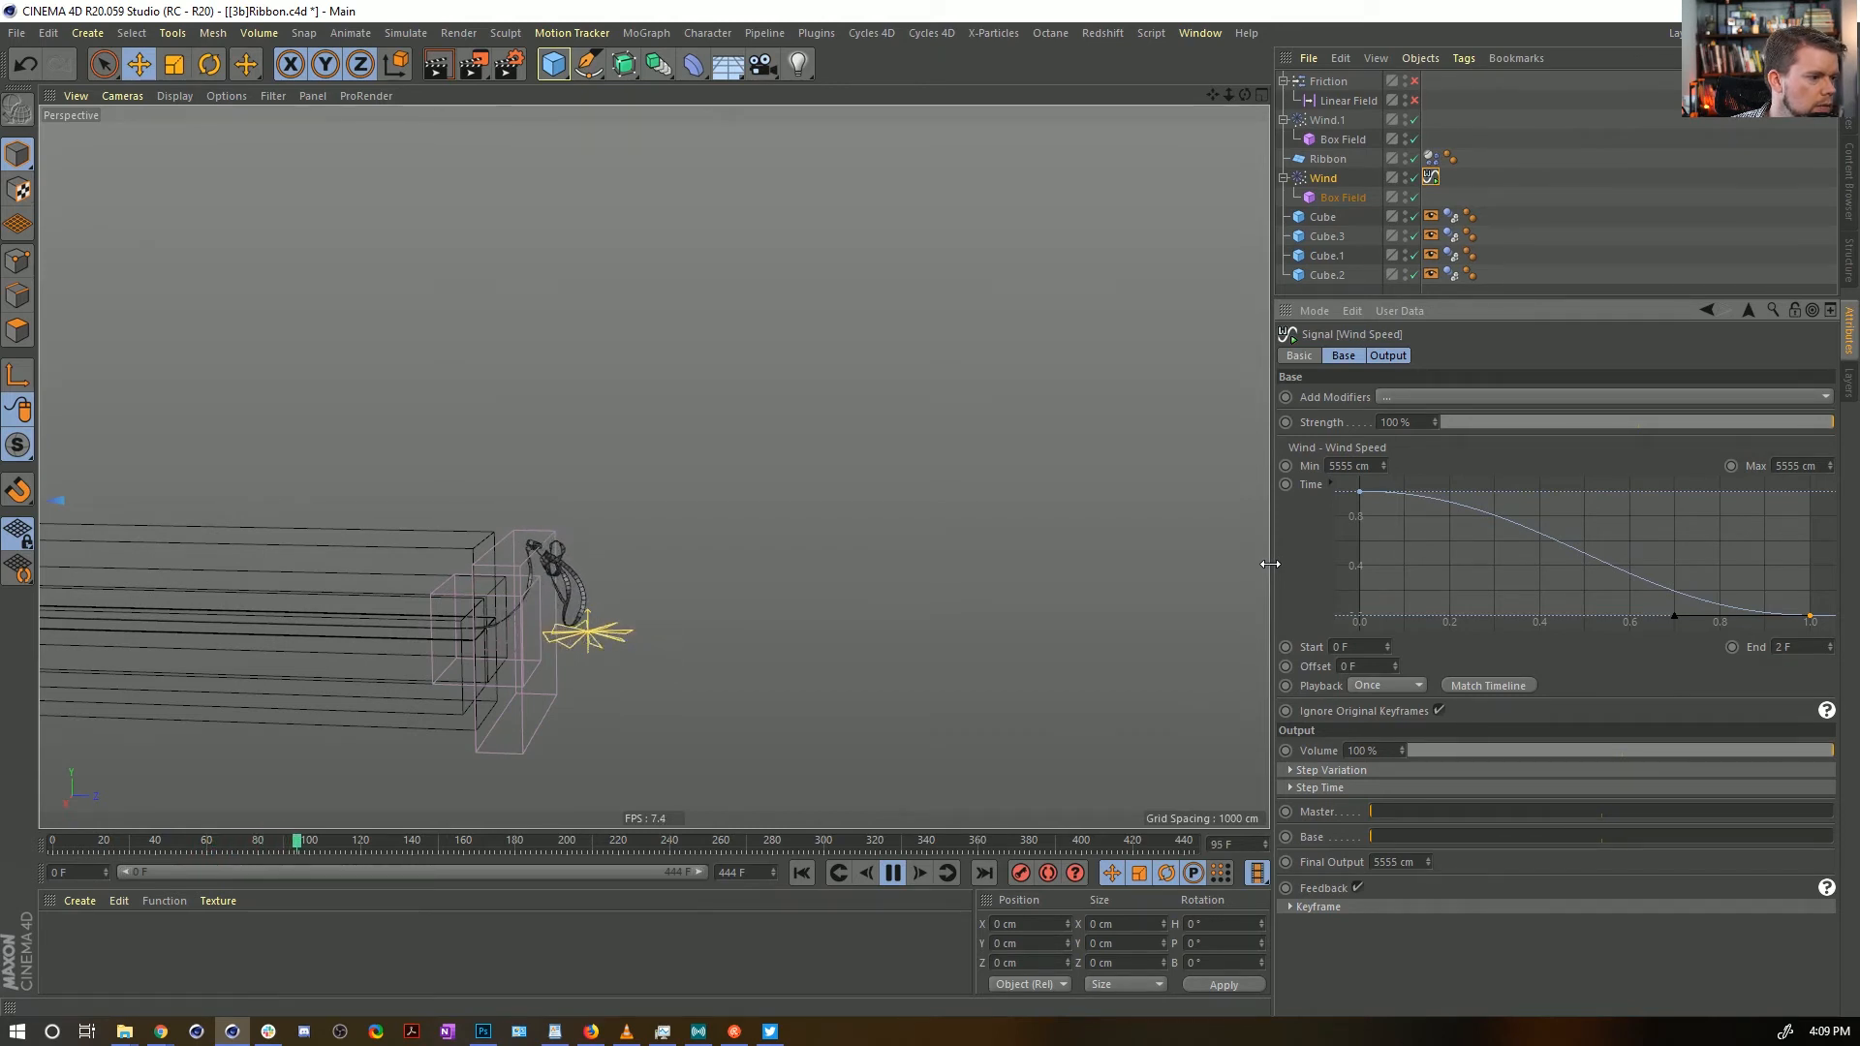
# Move the Wind's Box Field back into the guide to about Z 4963 cm and replay the simulation from the start
pyautogui.click(512, 644)
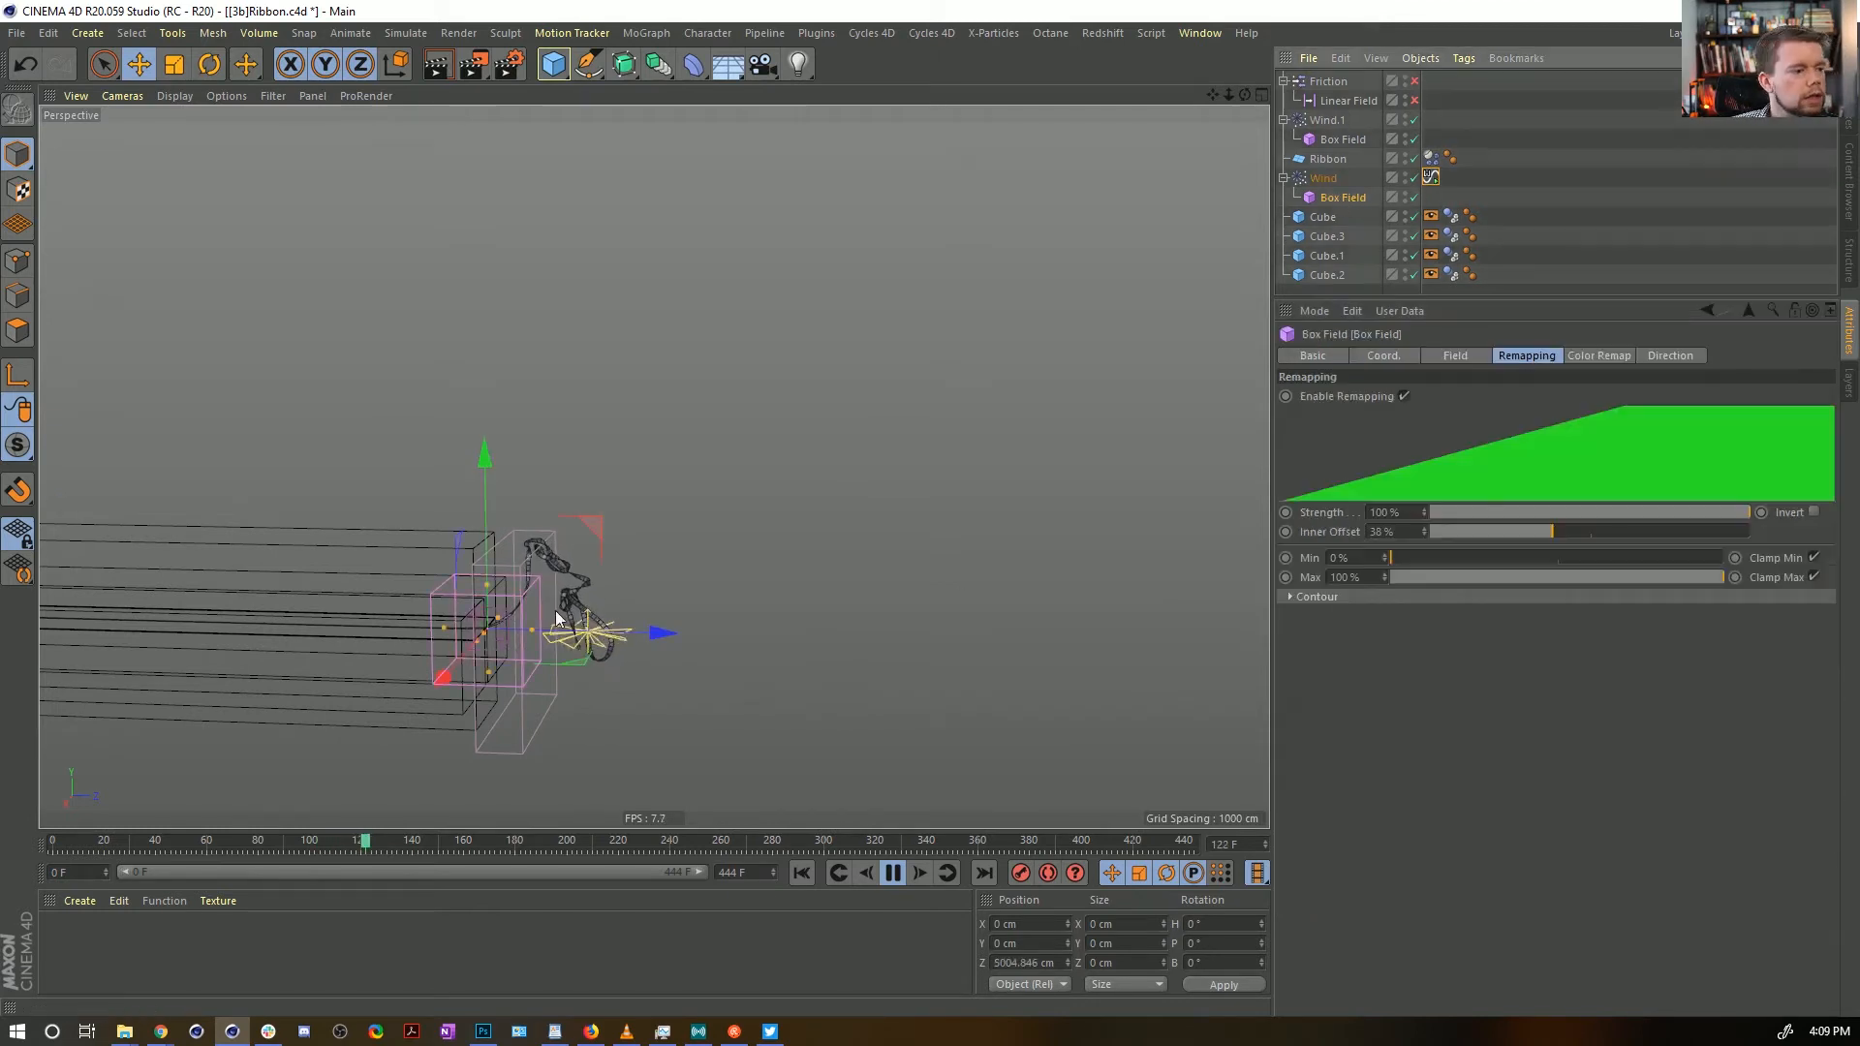
pyautogui.keyDown('alt'); pyautogui.moveTo(509, 643); pyautogui.dragTo(451, 634); pyautogui.keyUp('alt')
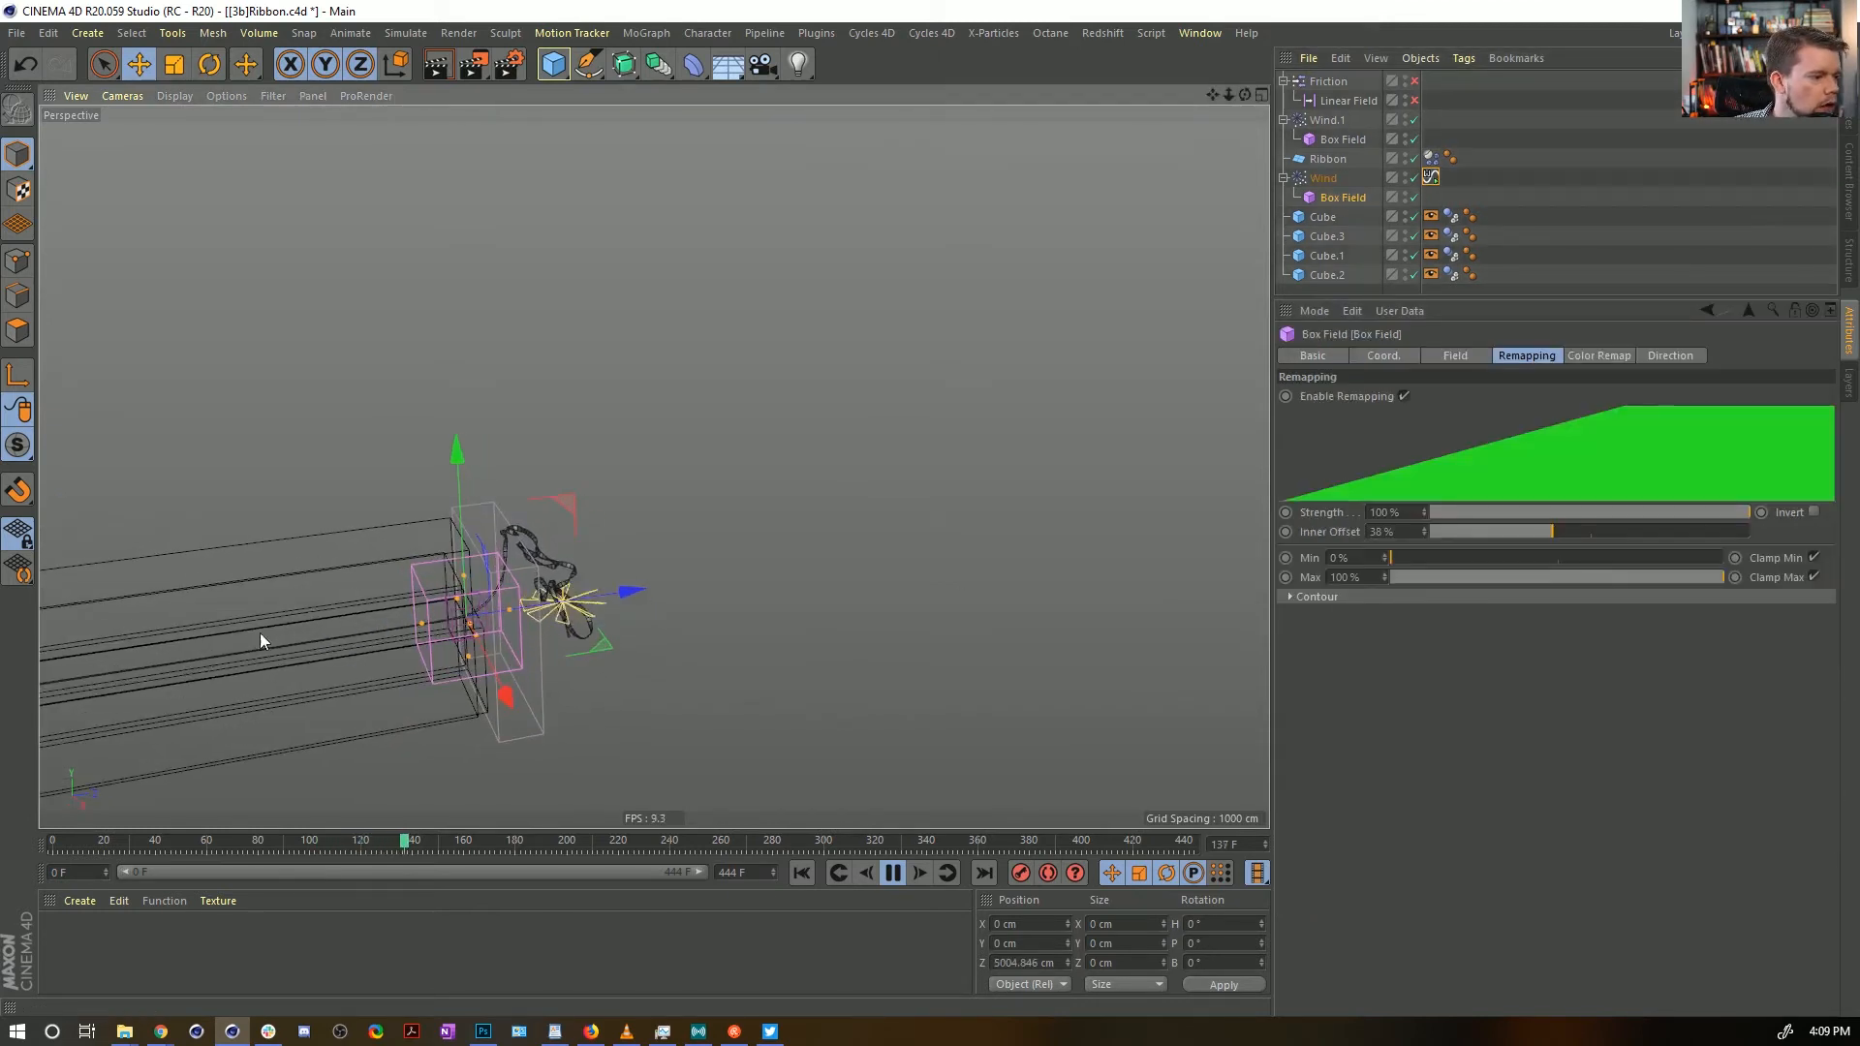
pyautogui.keyDown('alt'); pyautogui.moveTo(319, 653); pyautogui.dragTo(253, 655); pyautogui.keyUp('alt')
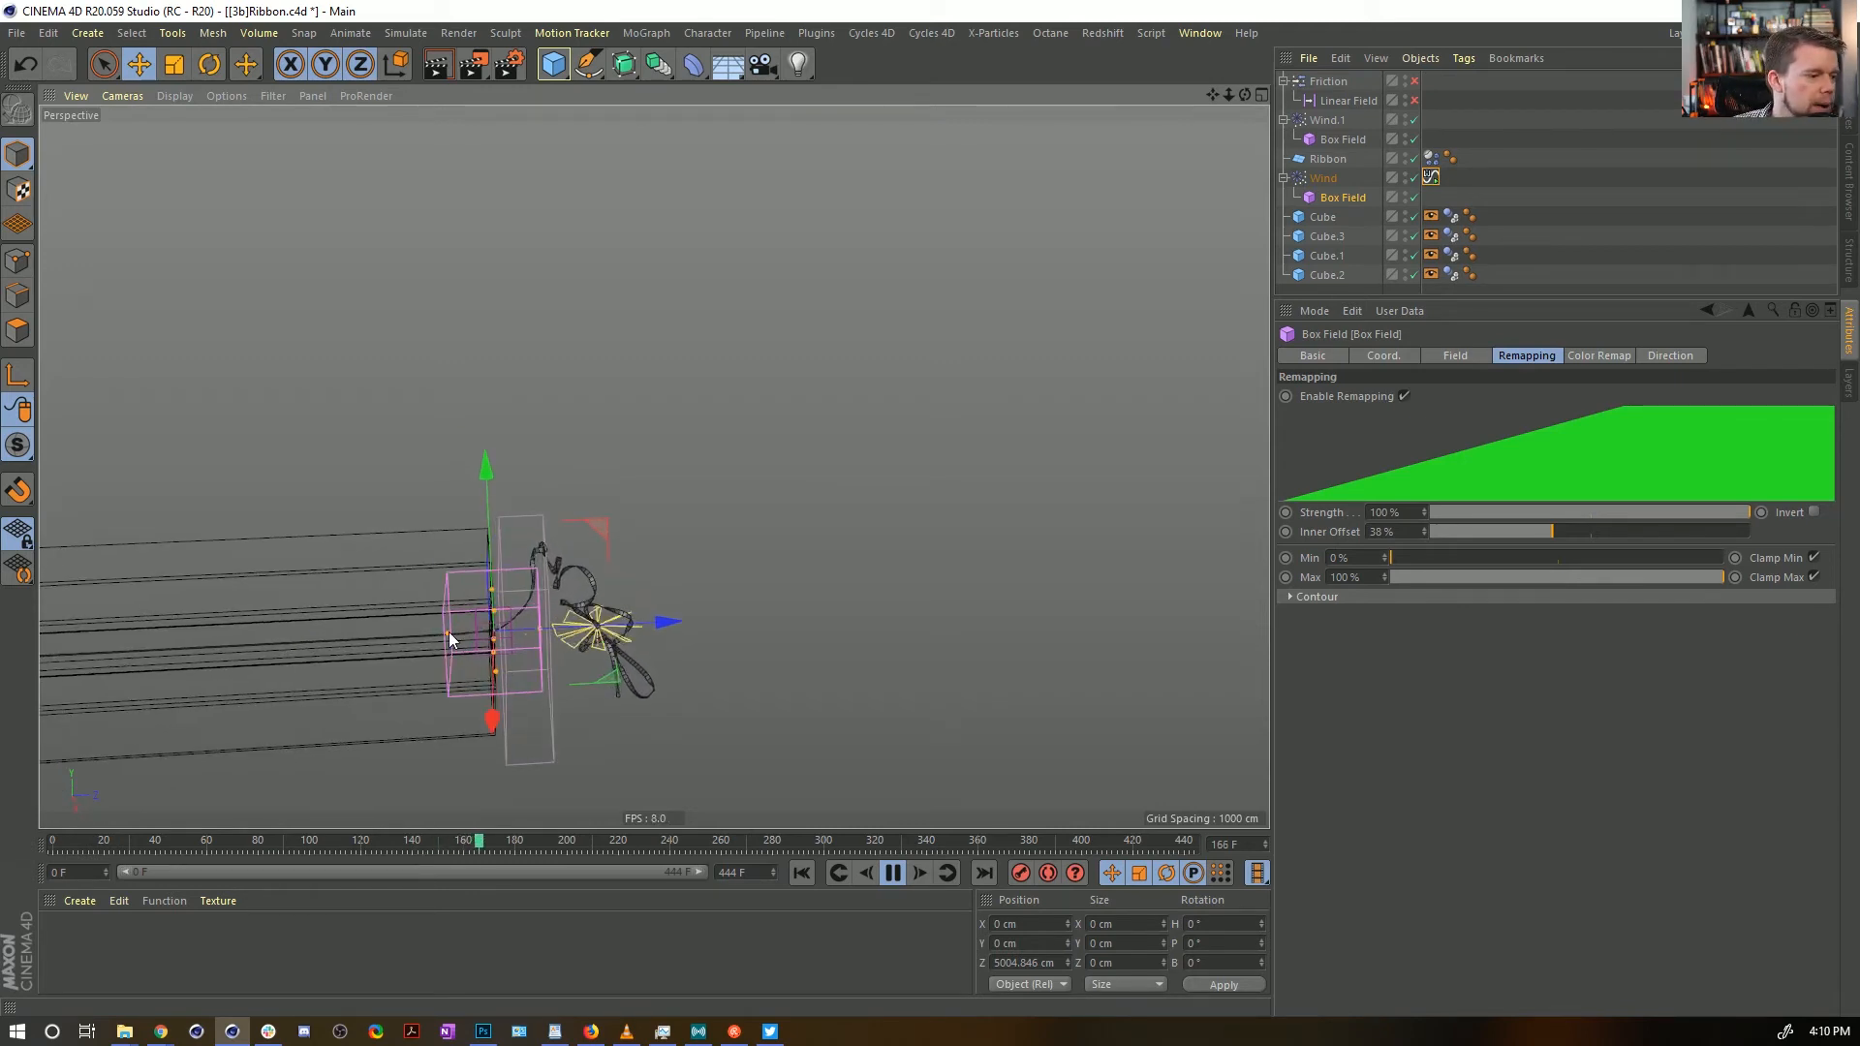
pyautogui.press('e')
pyautogui.moveTo(662, 625); pyautogui.dragTo(641, 628)
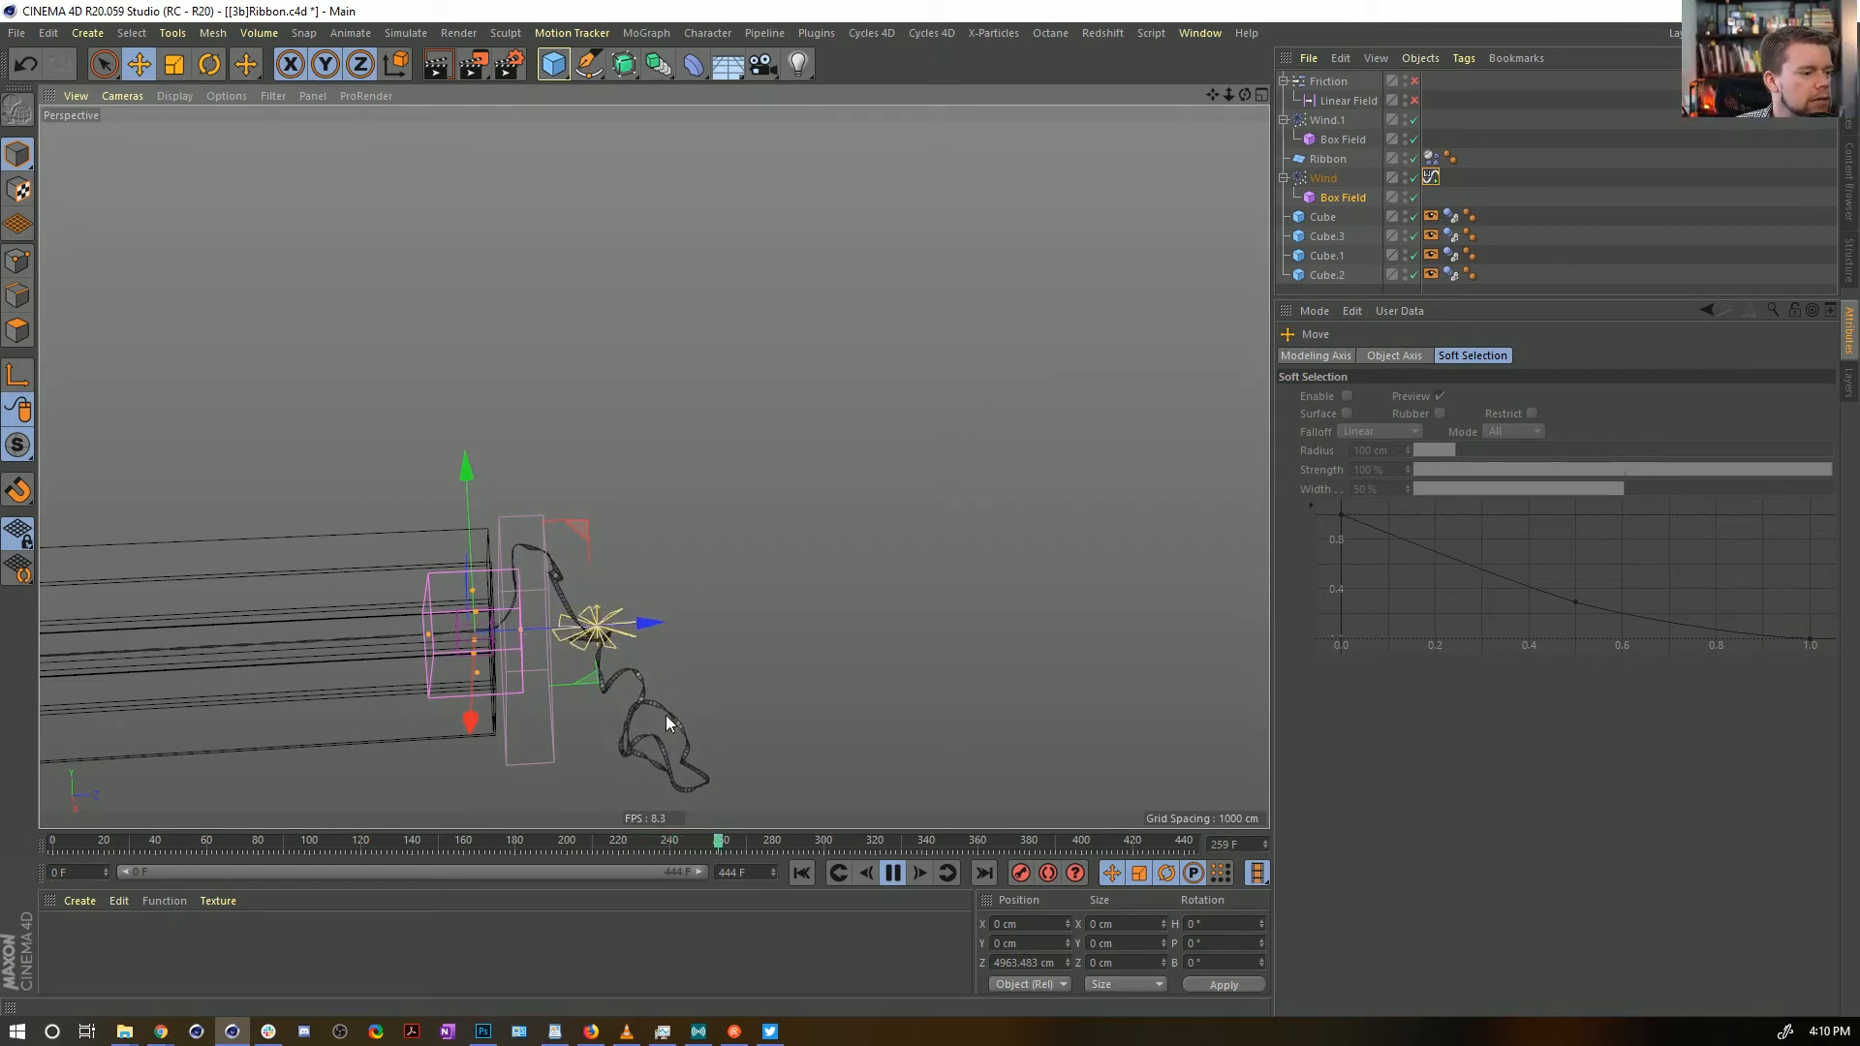
pyautogui.keyDown('alt'); pyautogui.moveTo(666, 719); pyautogui.dragTo(659, 705); pyautogui.keyUp('alt')
pyautogui.keyDown('alt'); pyautogui.moveTo(659, 705); pyautogui.dragTo(694, 472, button='middle'); pyautogui.keyUp('alt')
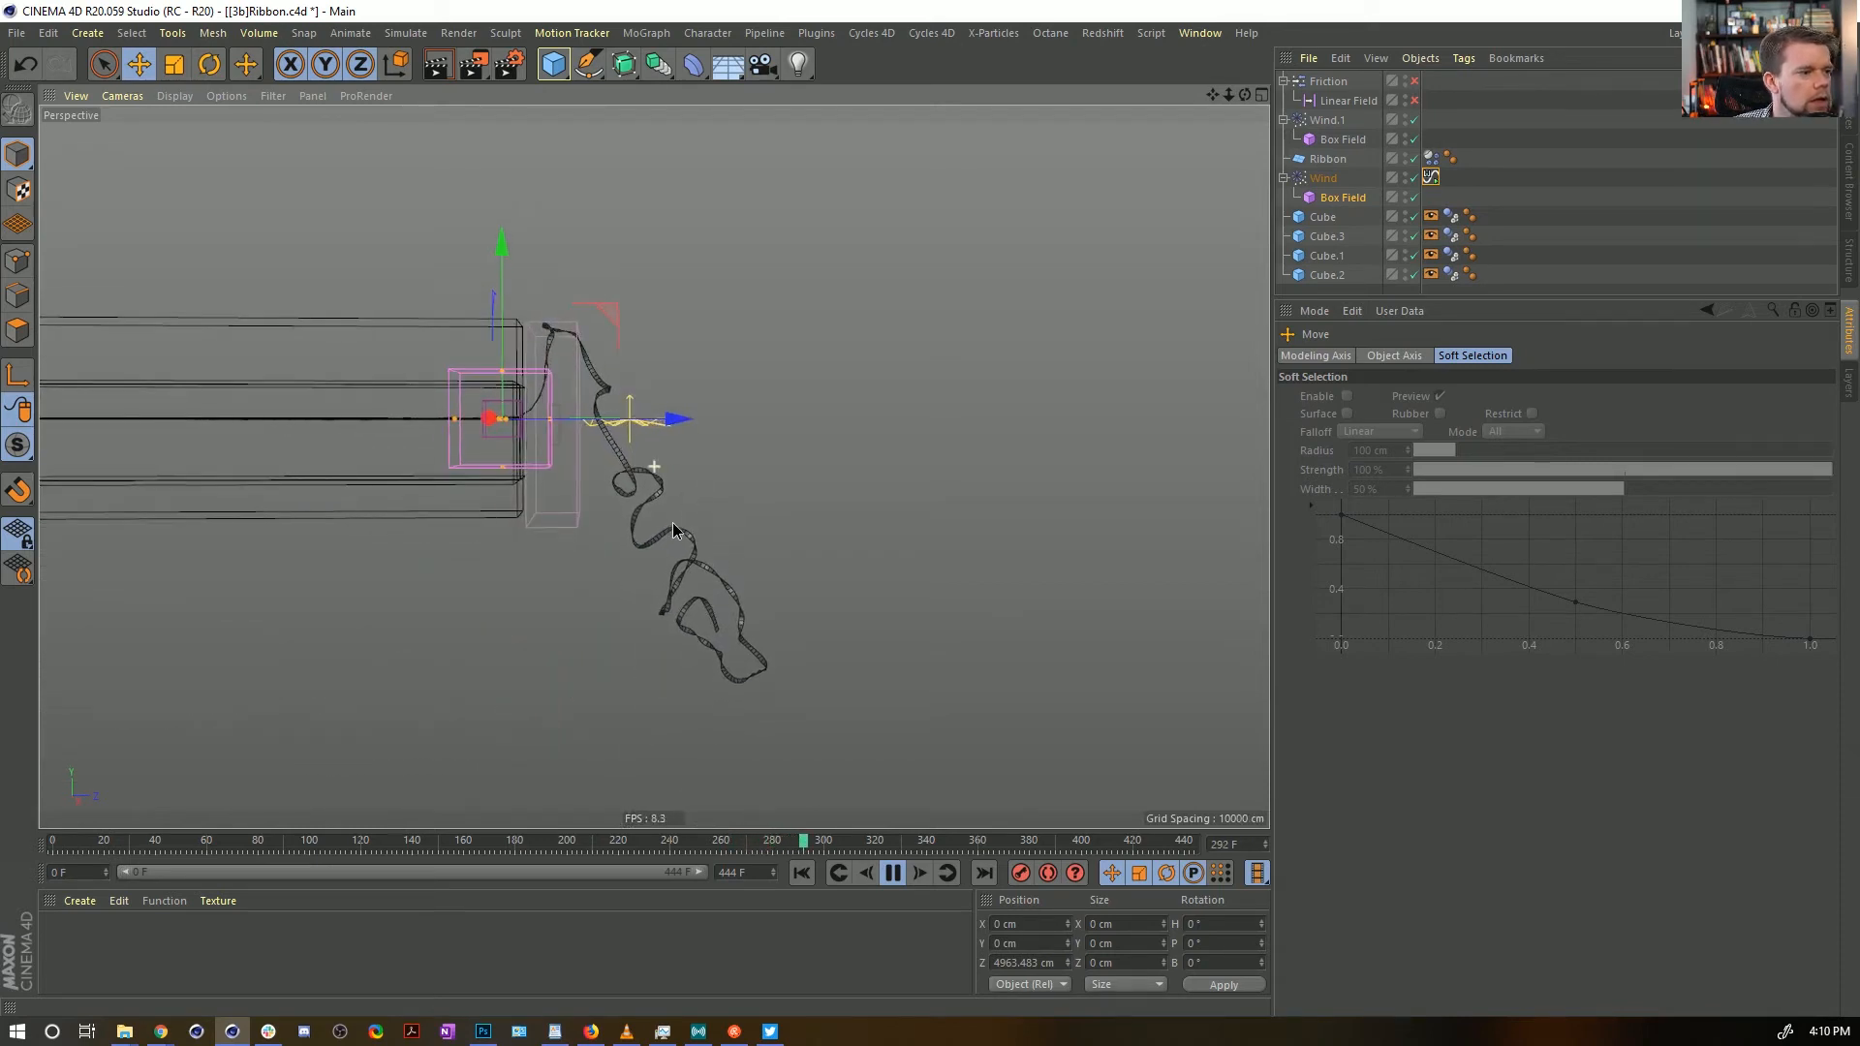
pyautogui.keyDown('alt'); pyautogui.moveTo(673, 524); pyautogui.dragTo(676, 562); pyautogui.keyUp('alt')
pyautogui.keyDown('alt'); pyautogui.moveTo(658, 437); pyautogui.dragTo(641, 557, button='middle'); pyautogui.keyUp('alt')
pyautogui.keyDown('alt'); pyautogui.moveTo(642, 556); pyautogui.dragTo(640, 592); pyautogui.keyUp('alt')
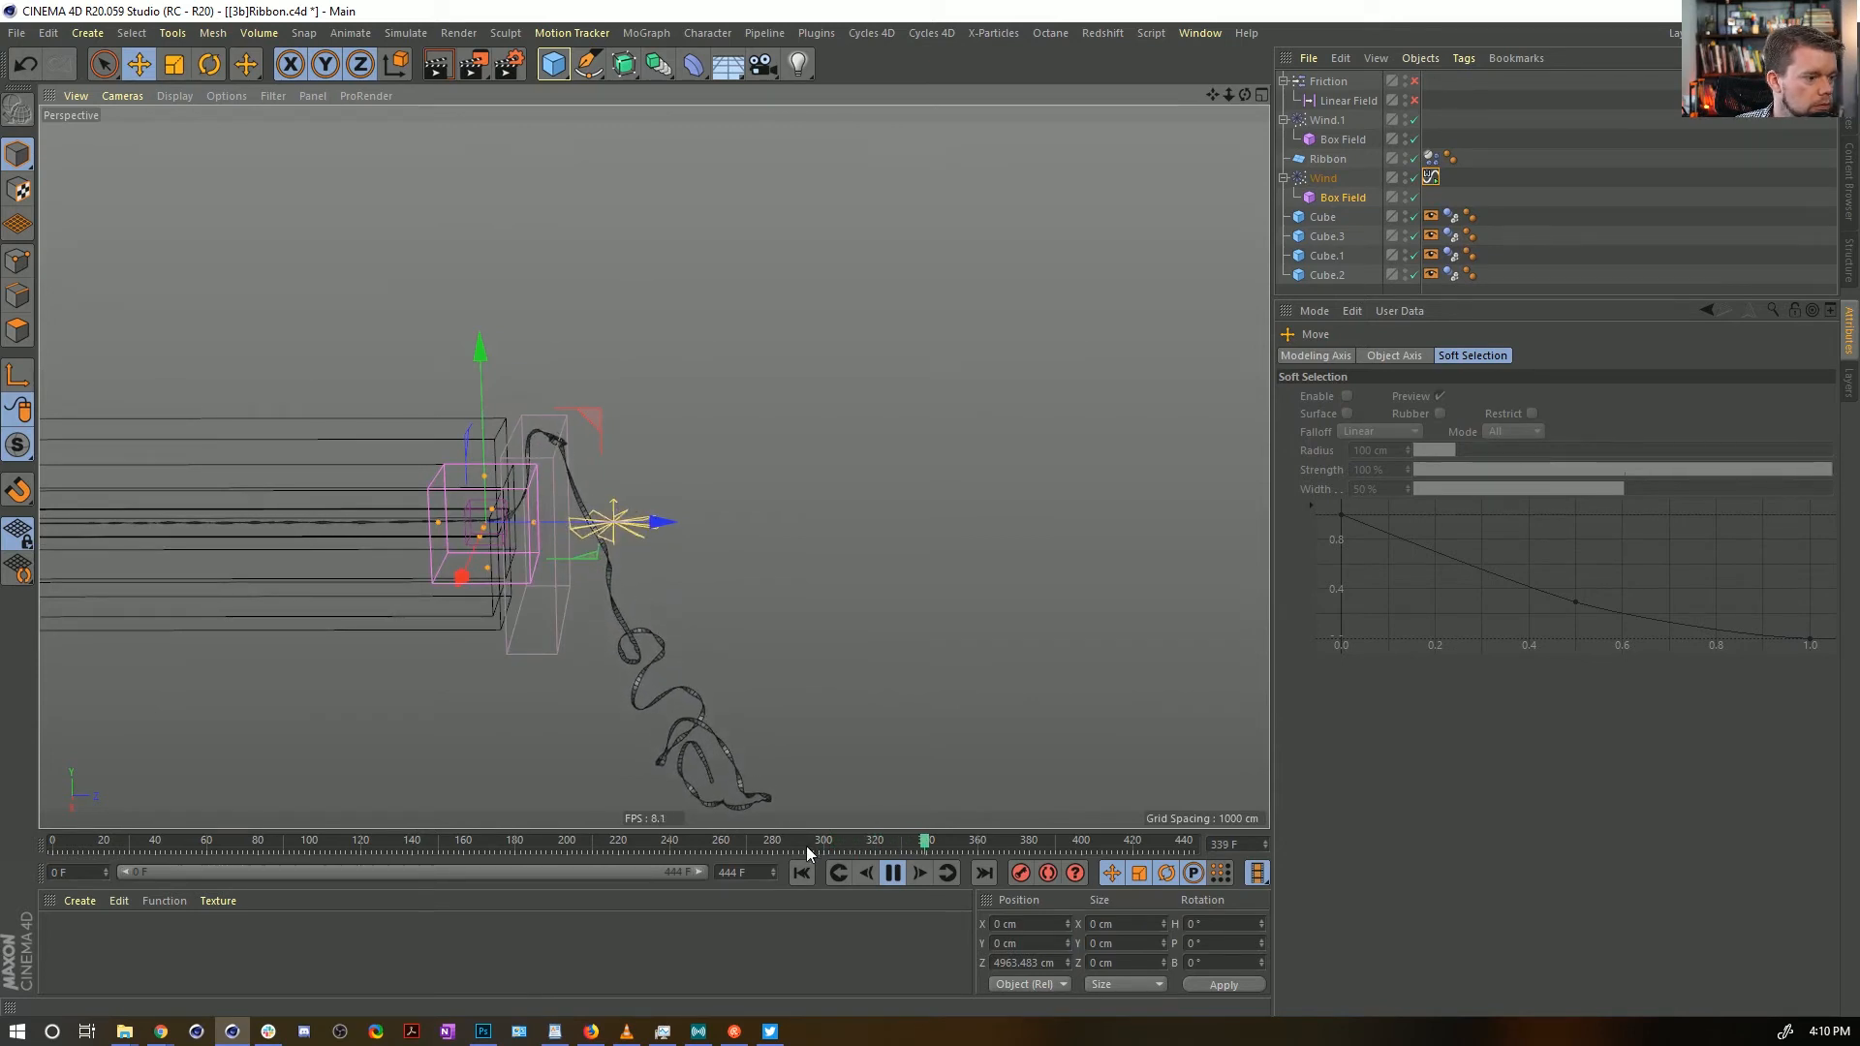
pyautogui.click(804, 874)
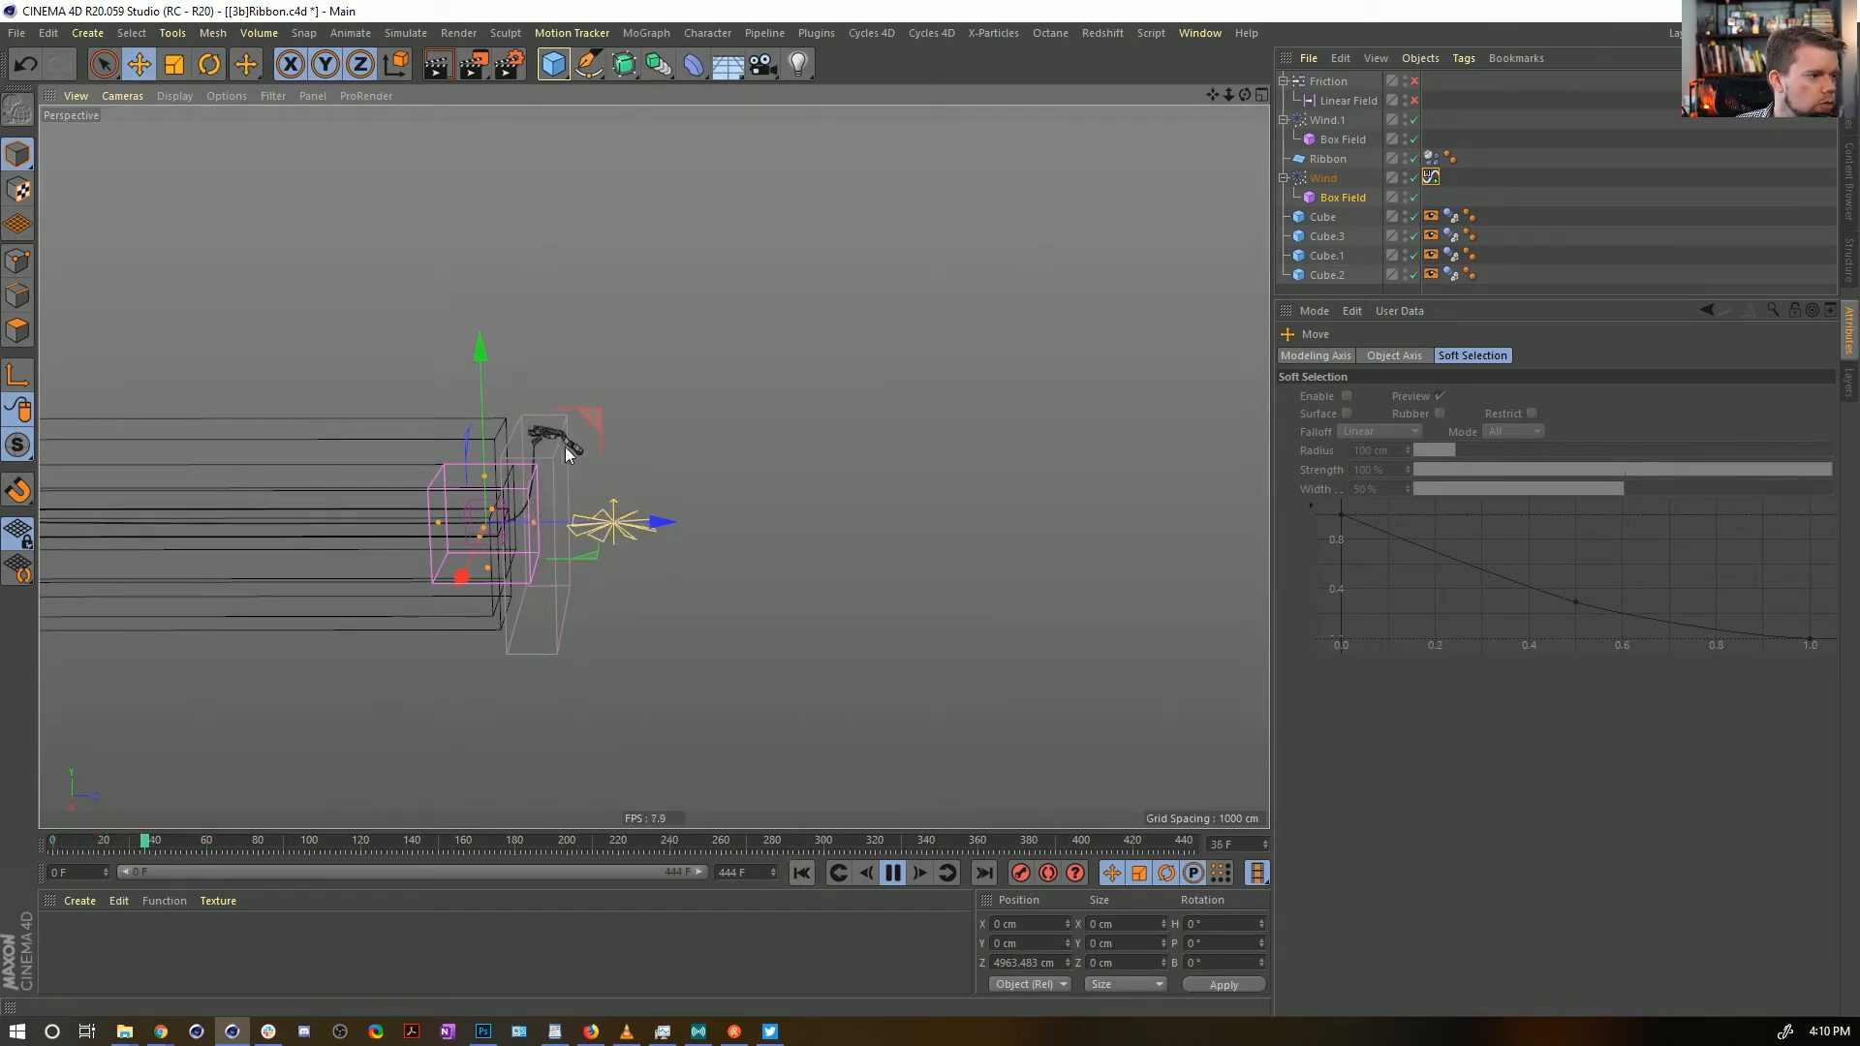
# Shift Wind.1's Box Field closer to the guide's opening at about Y 184 cm and adjust its thickness
pyautogui.click(1356, 141)
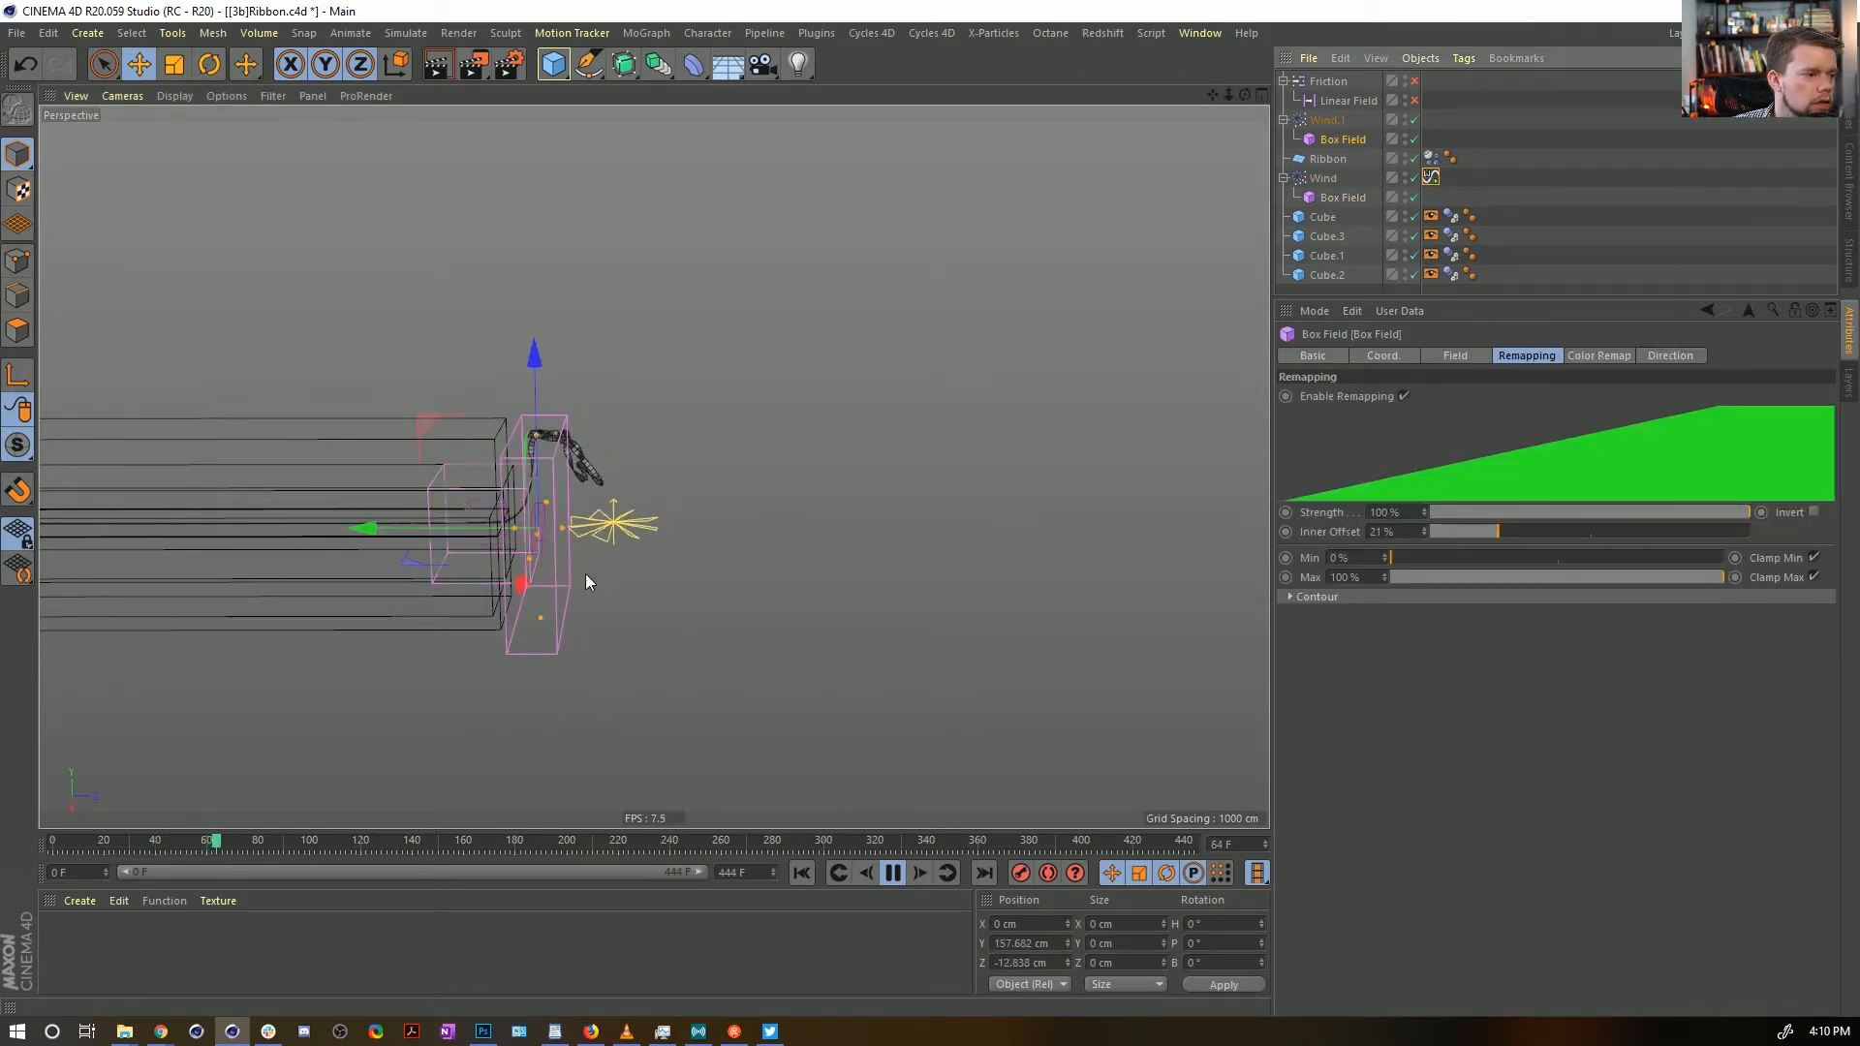
pyautogui.moveTo(558, 526); pyautogui.dragTo(448, 531)
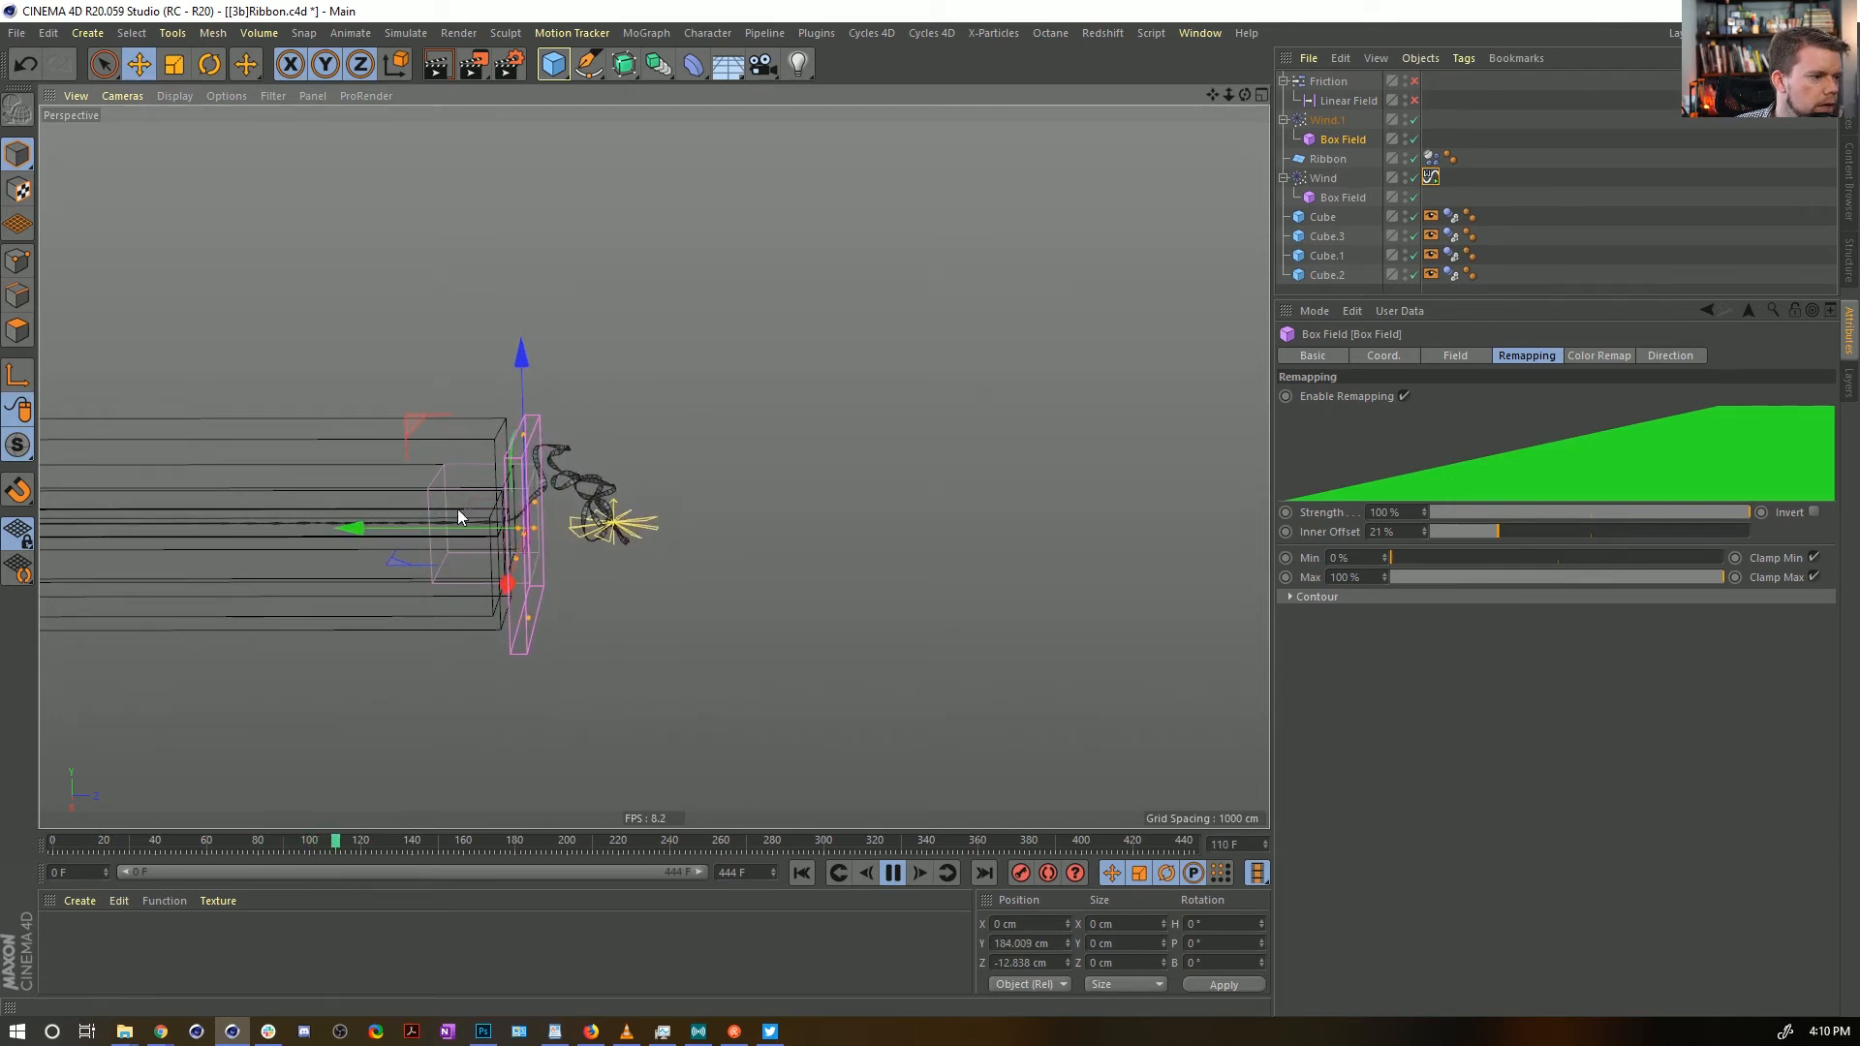
pyautogui.keyDown('alt'); pyautogui.moveTo(457, 508); pyautogui.dragTo(812, 530, button='right'); pyautogui.keyUp('alt')
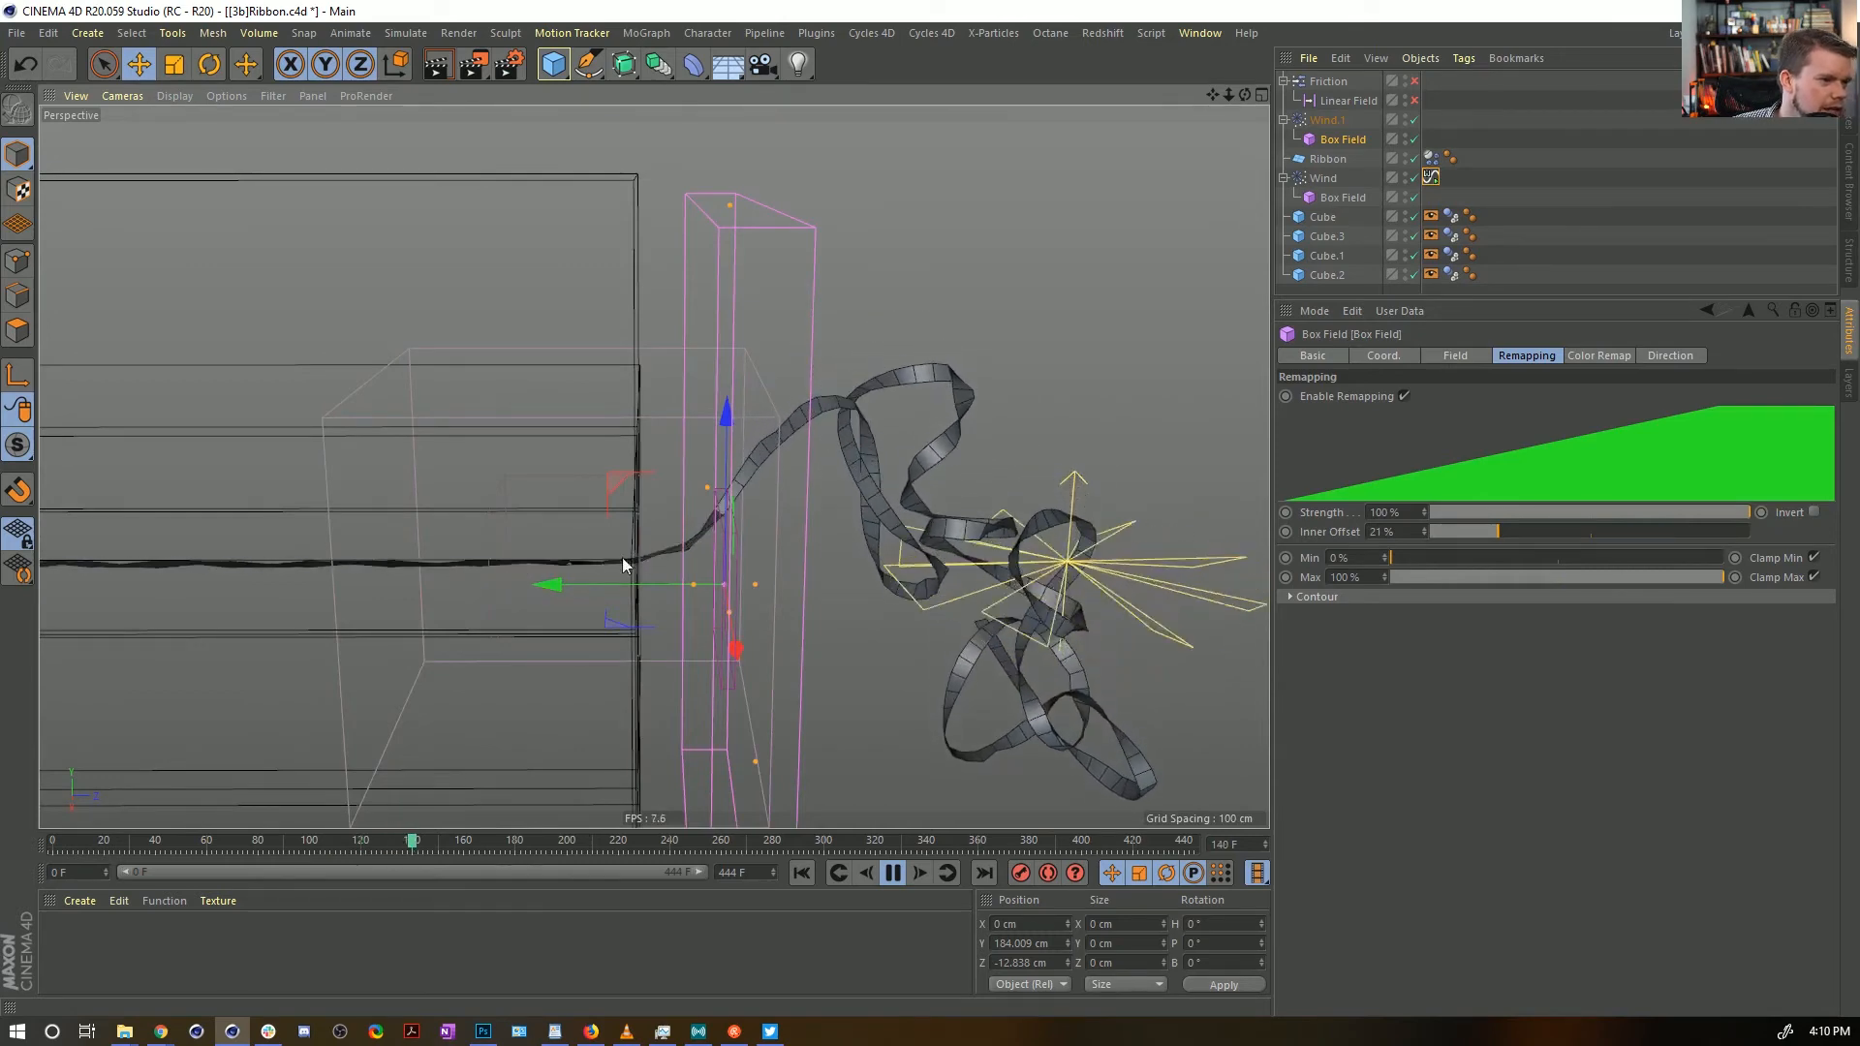
pyautogui.keyDown('alt'); pyautogui.moveTo(530, 576); pyautogui.dragTo(596, 569, button='right'); pyautogui.keyUp('alt')
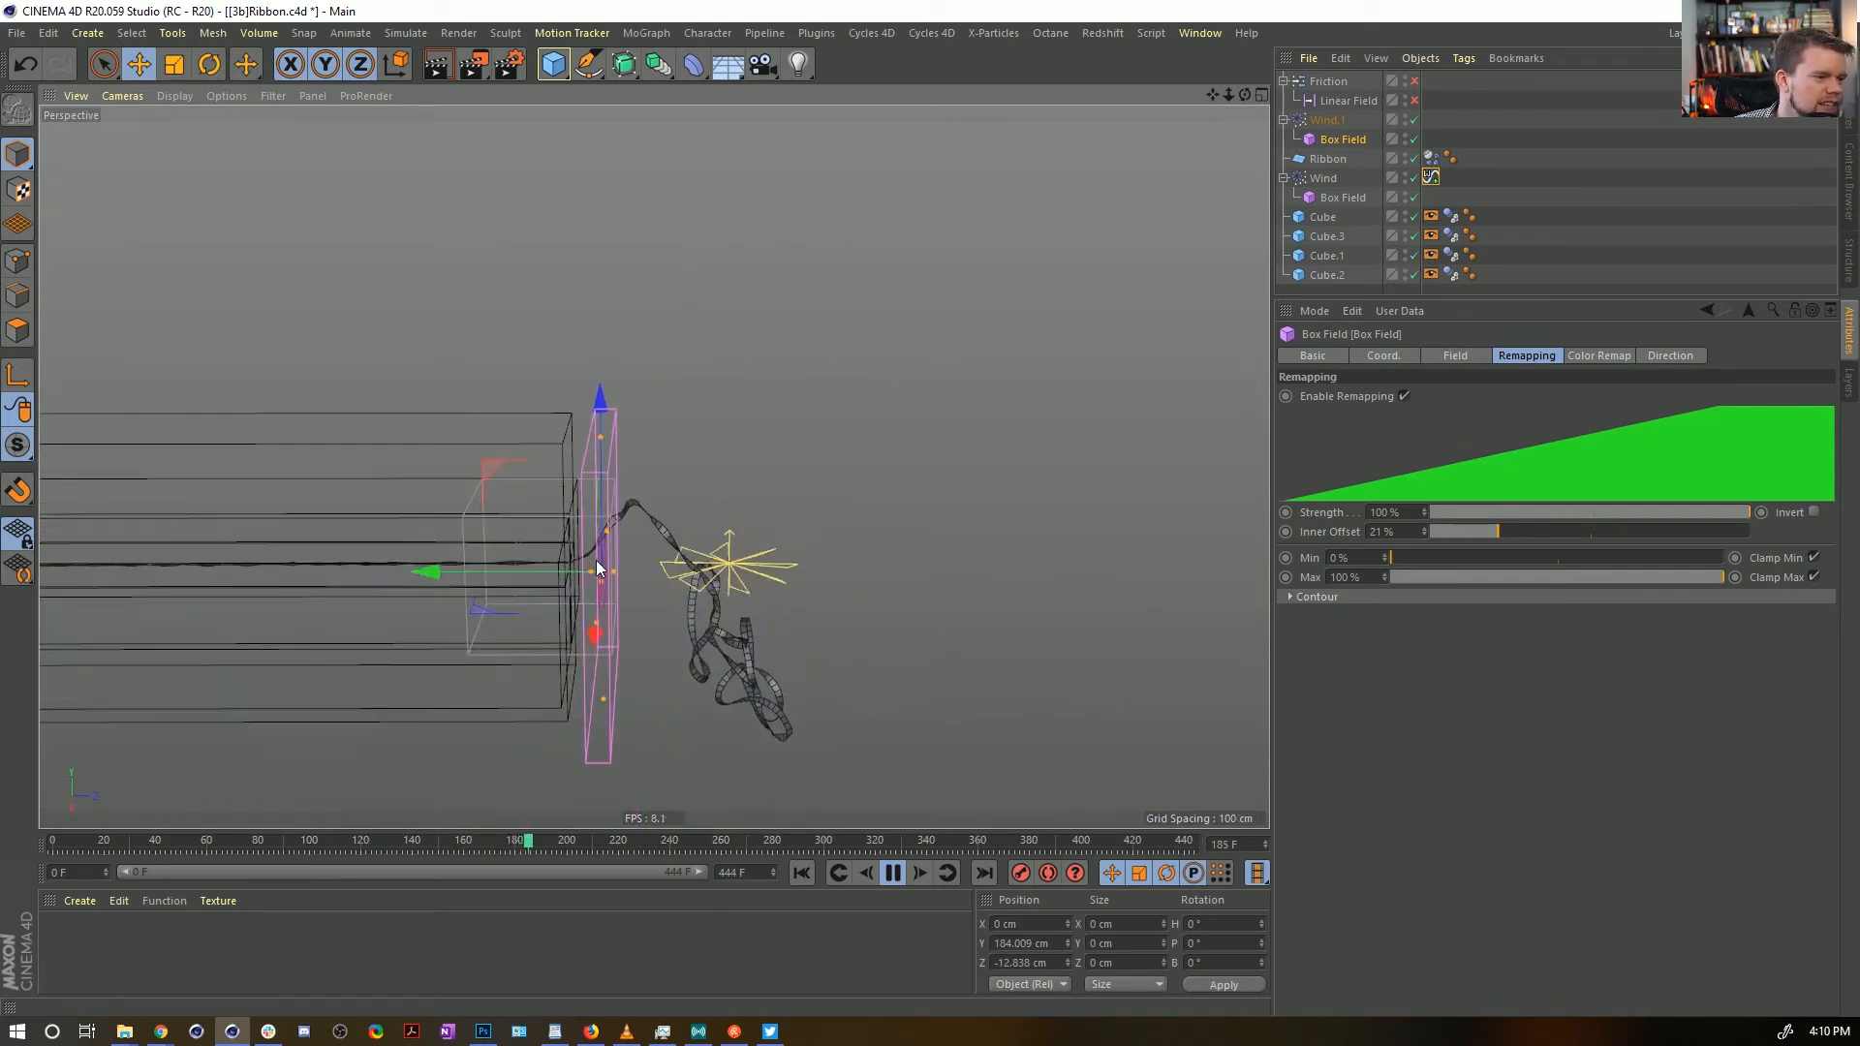
pyautogui.keyDown('alt'); pyautogui.moveTo(597, 569); pyautogui.dragTo(510, 556, button='middle'); pyautogui.keyUp('alt')
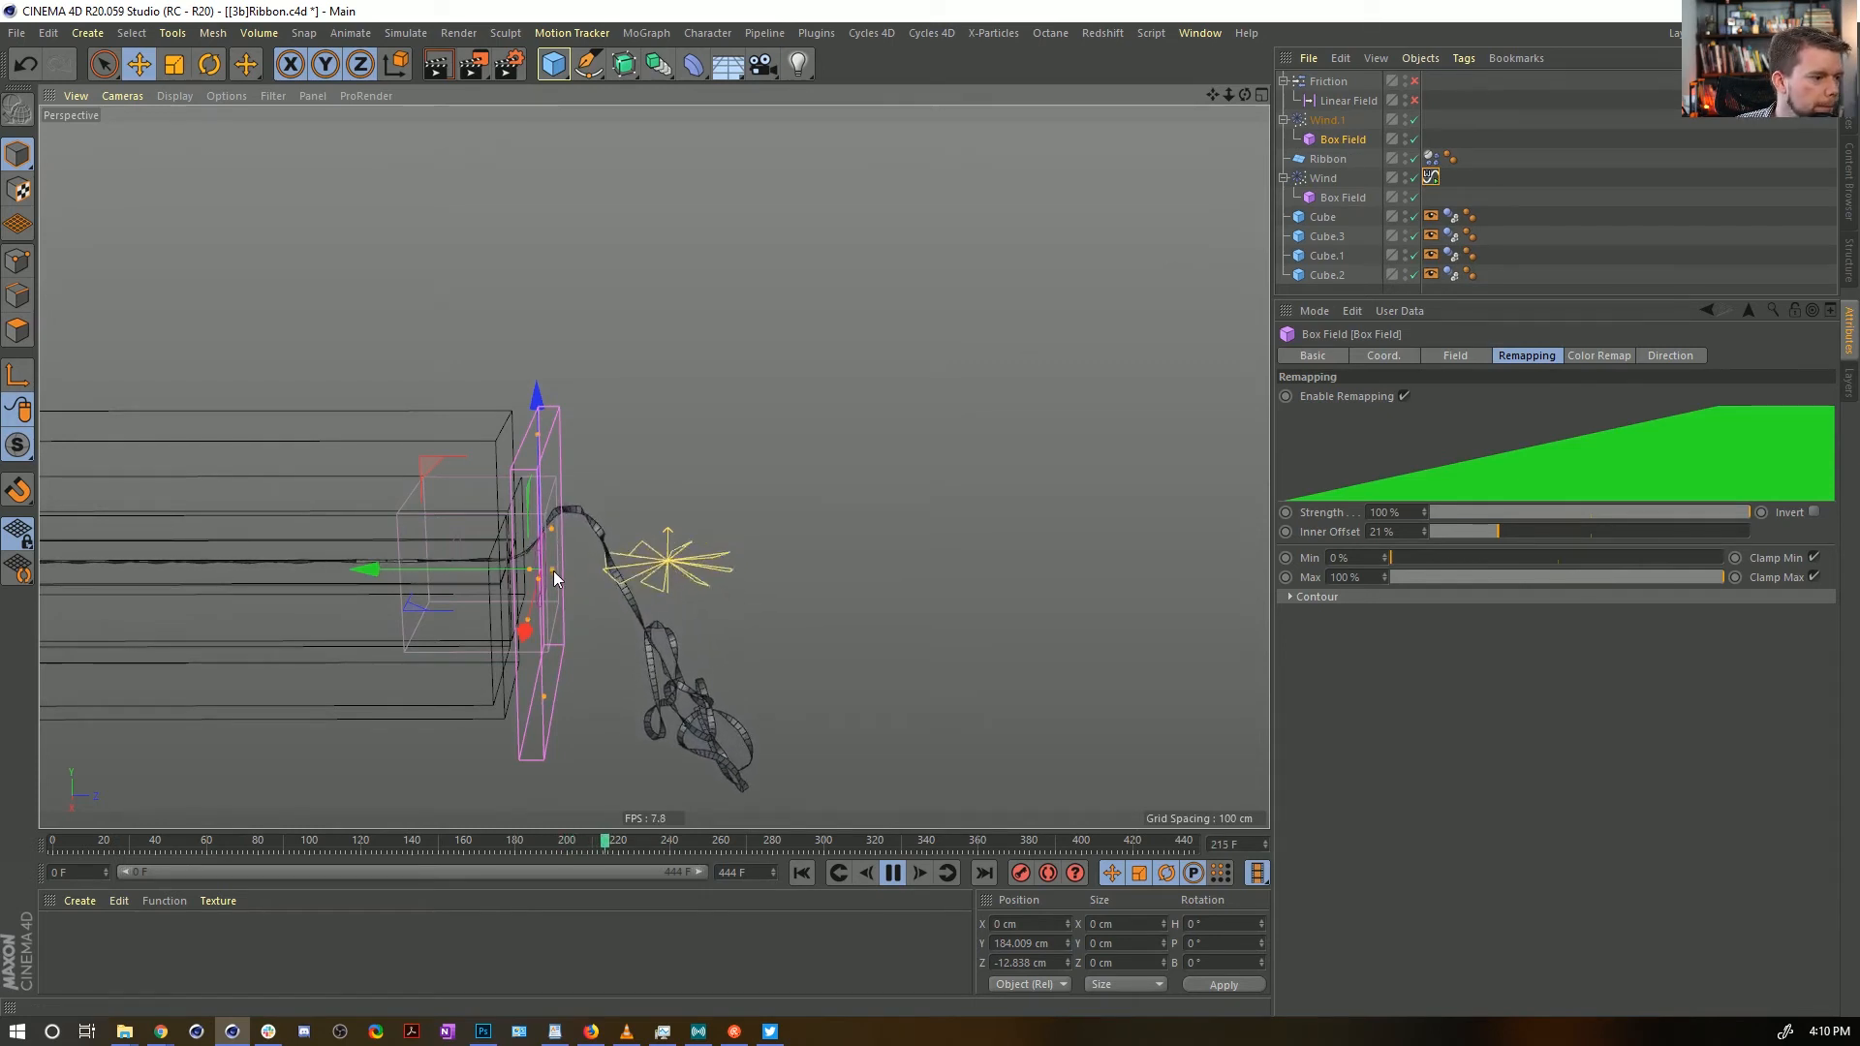
pyautogui.moveTo(554, 570); pyautogui.dragTo(565, 570)
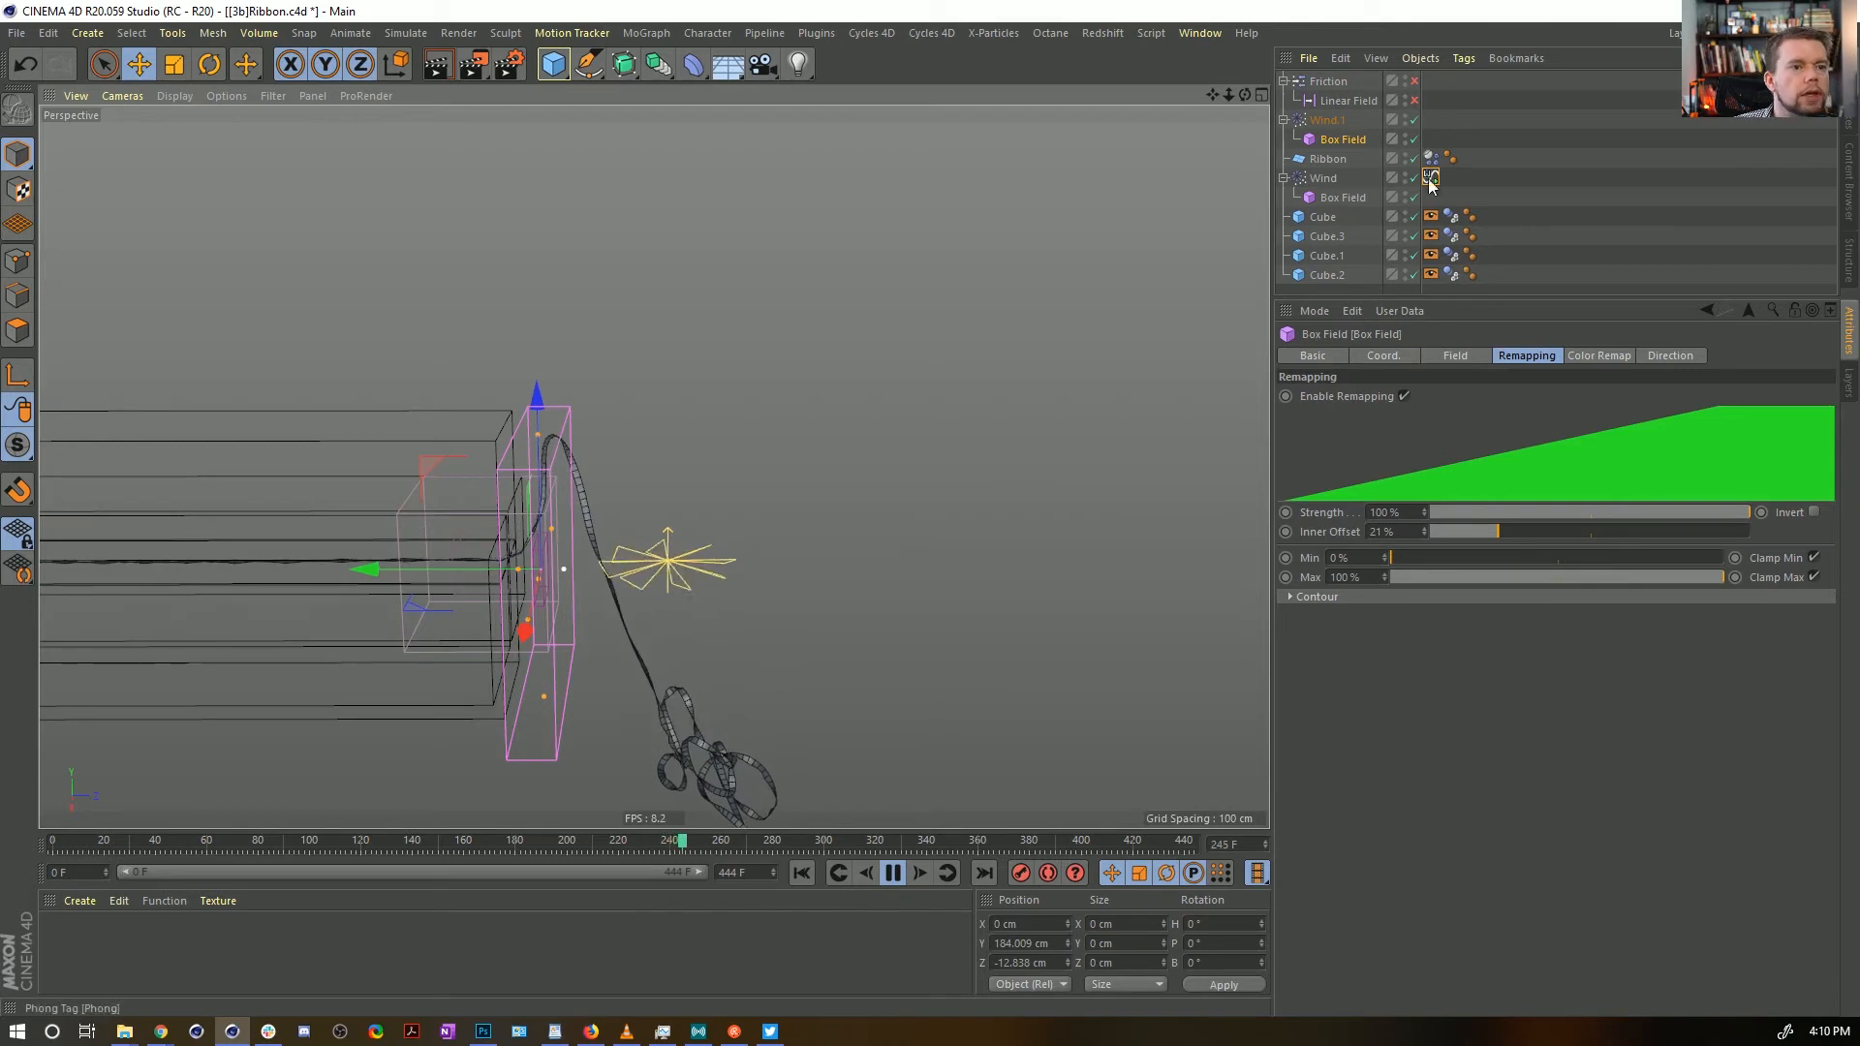
# Add a Turbulence particle force to the scene
pyautogui.click(405, 33)
pyautogui.moveTo(346, 35)
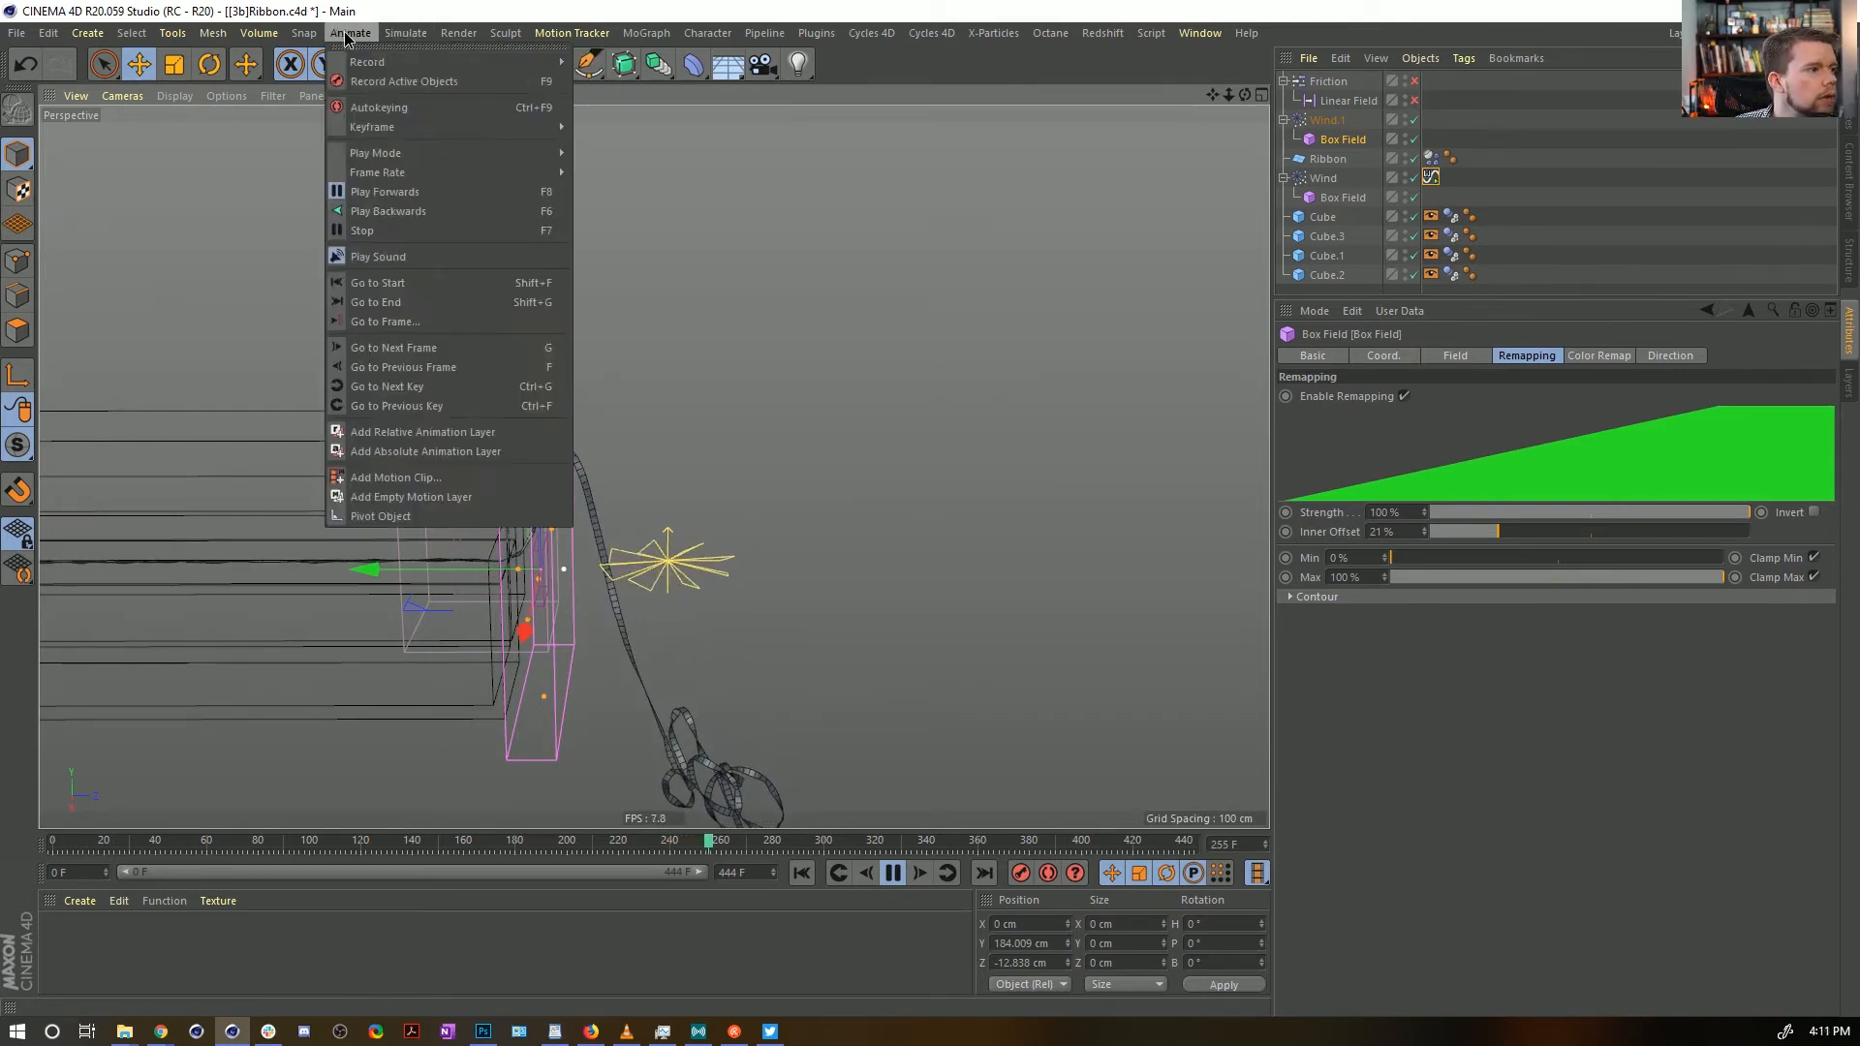
pyautogui.moveTo(429, 36)
pyautogui.moveTo(447, 109)
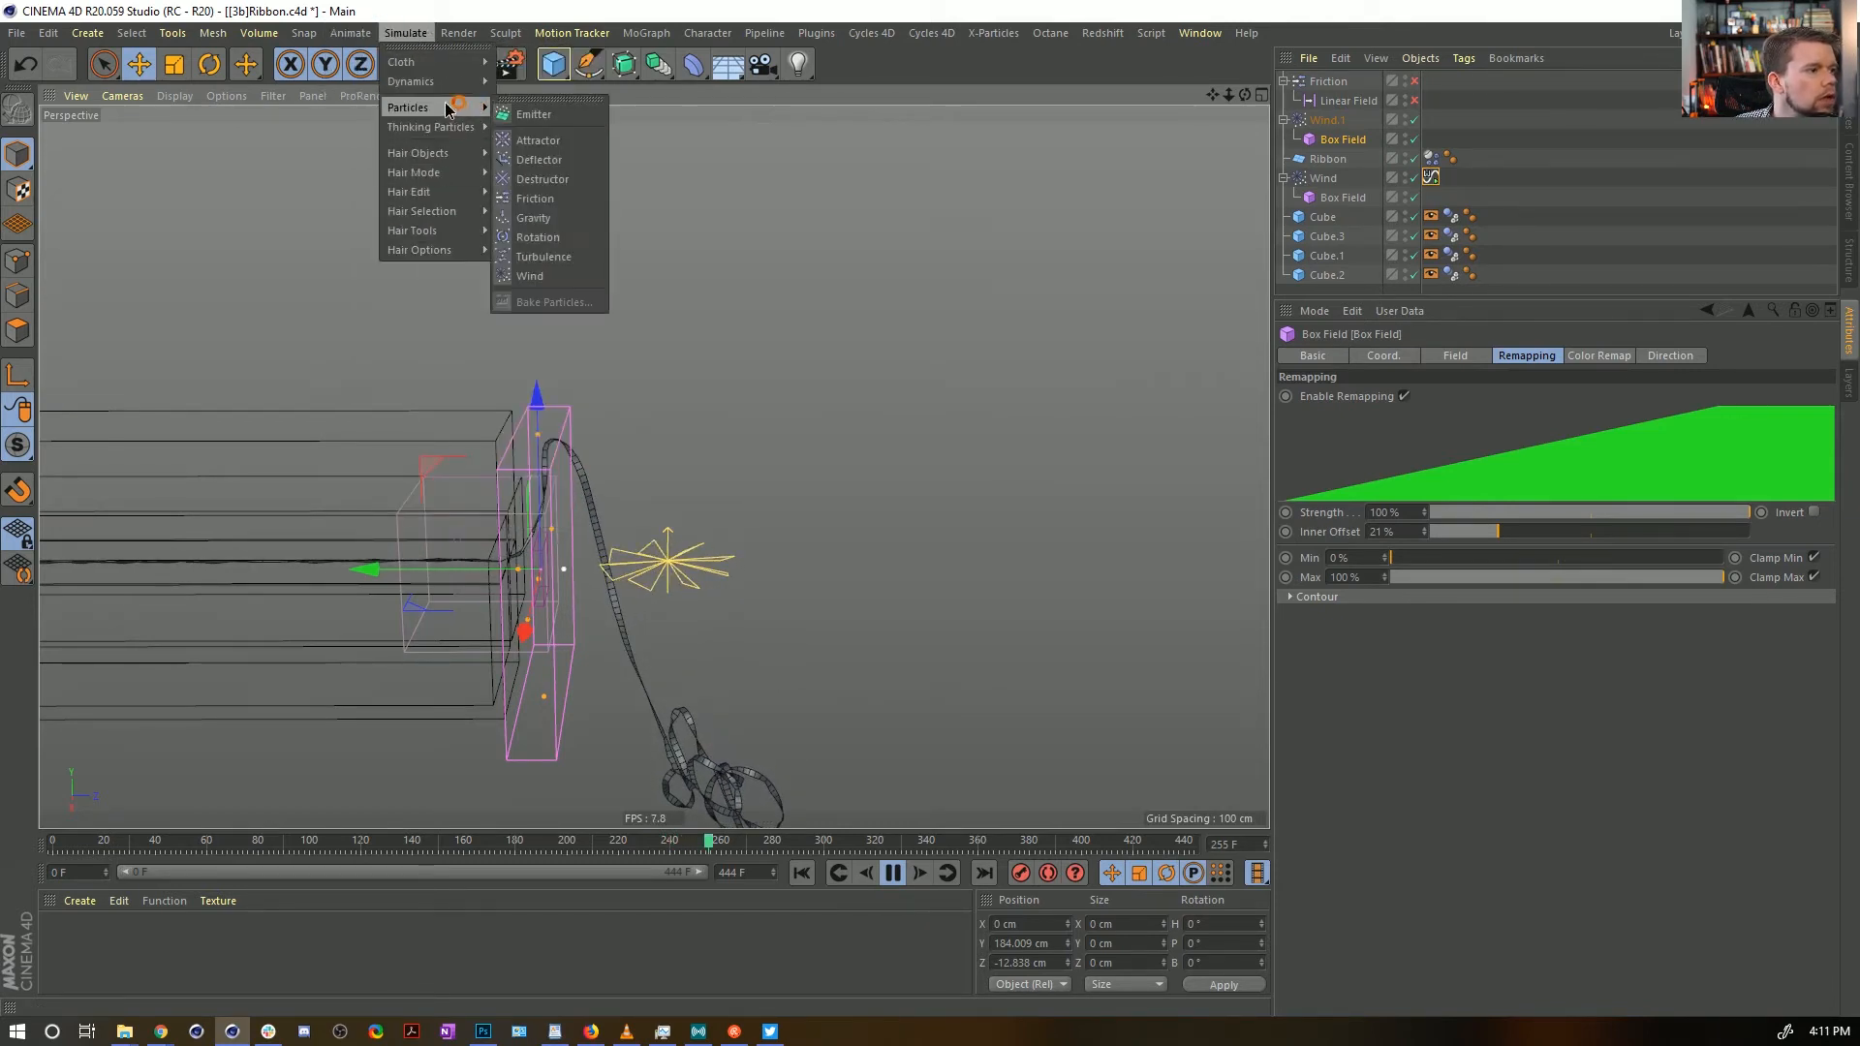
pyautogui.click(579, 254)
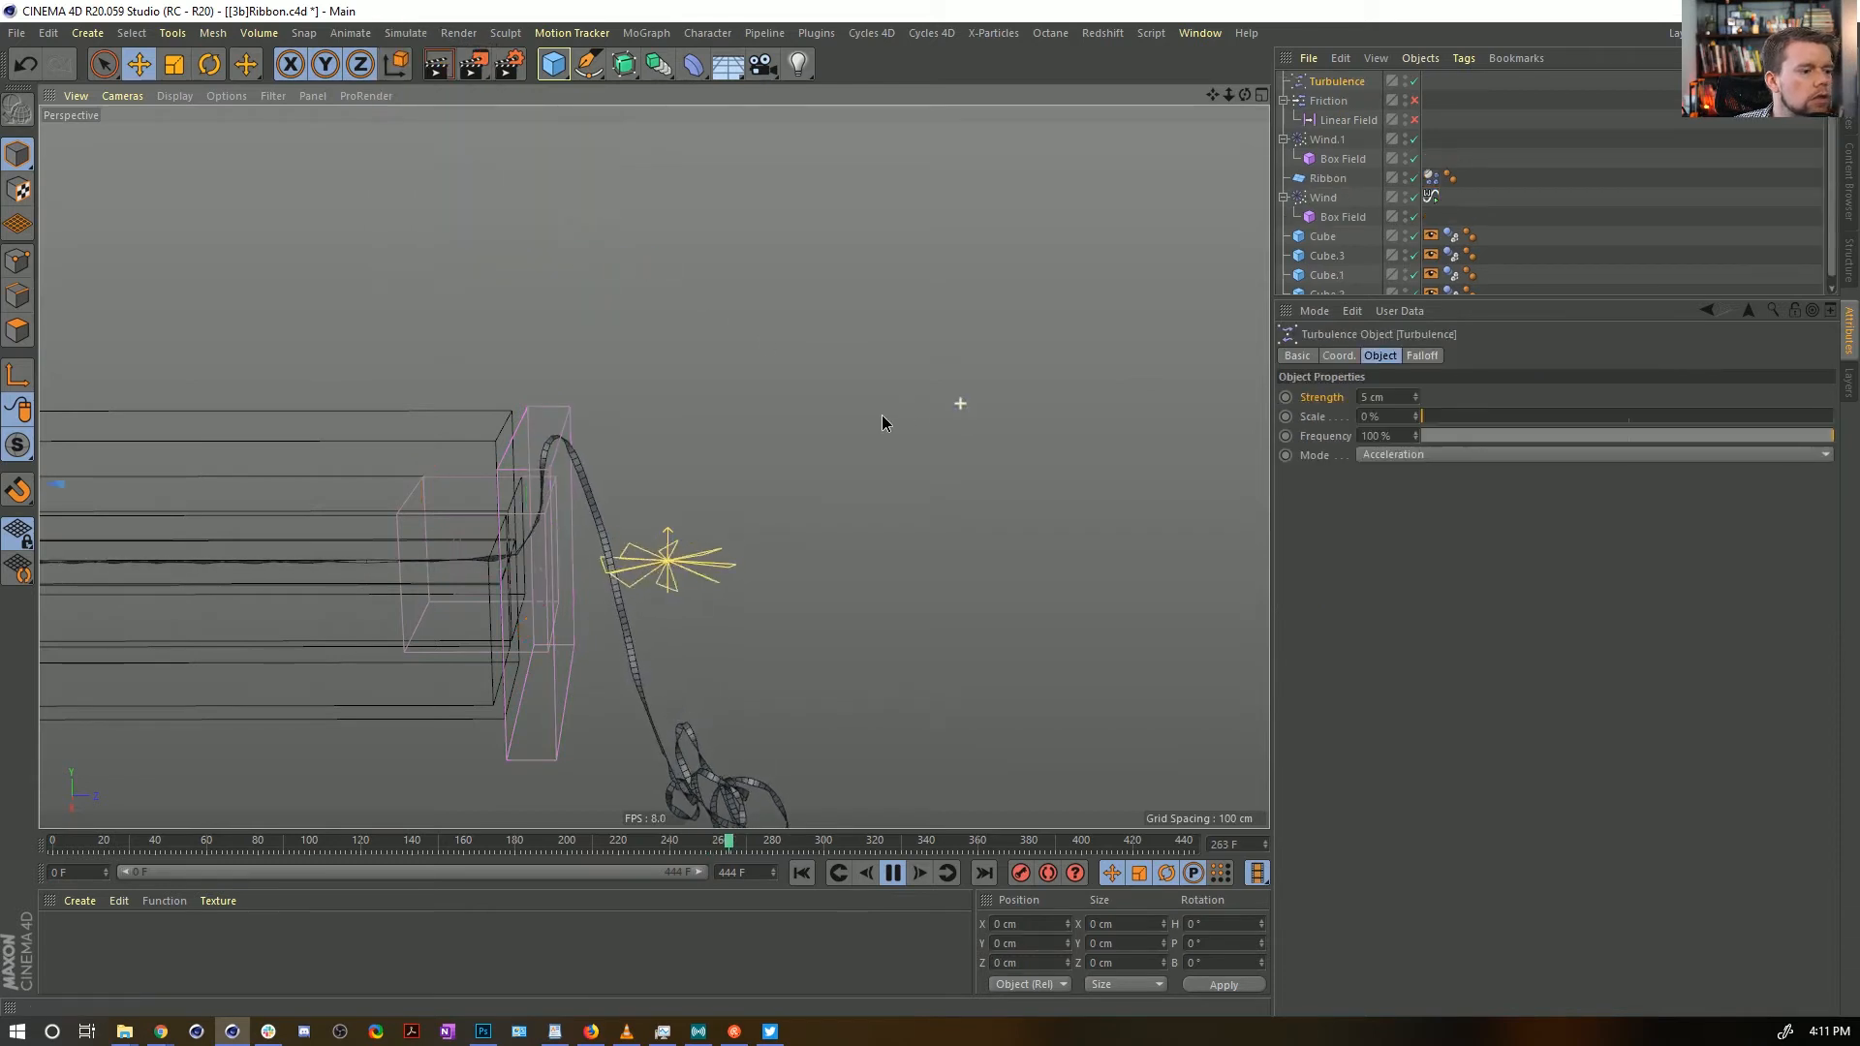
# Set the Turbulence's Scale to about 430% and its Strength to 55 cm, and replay the simulation from the start
pyautogui.scroll(-2, 881, 414)
pyautogui.moveTo(1538, 411); pyautogui.dragTo(1572, 409)
pyautogui.moveTo(1392, 398); pyautogui.dragTo(1351, 457)
pyautogui.write('55')
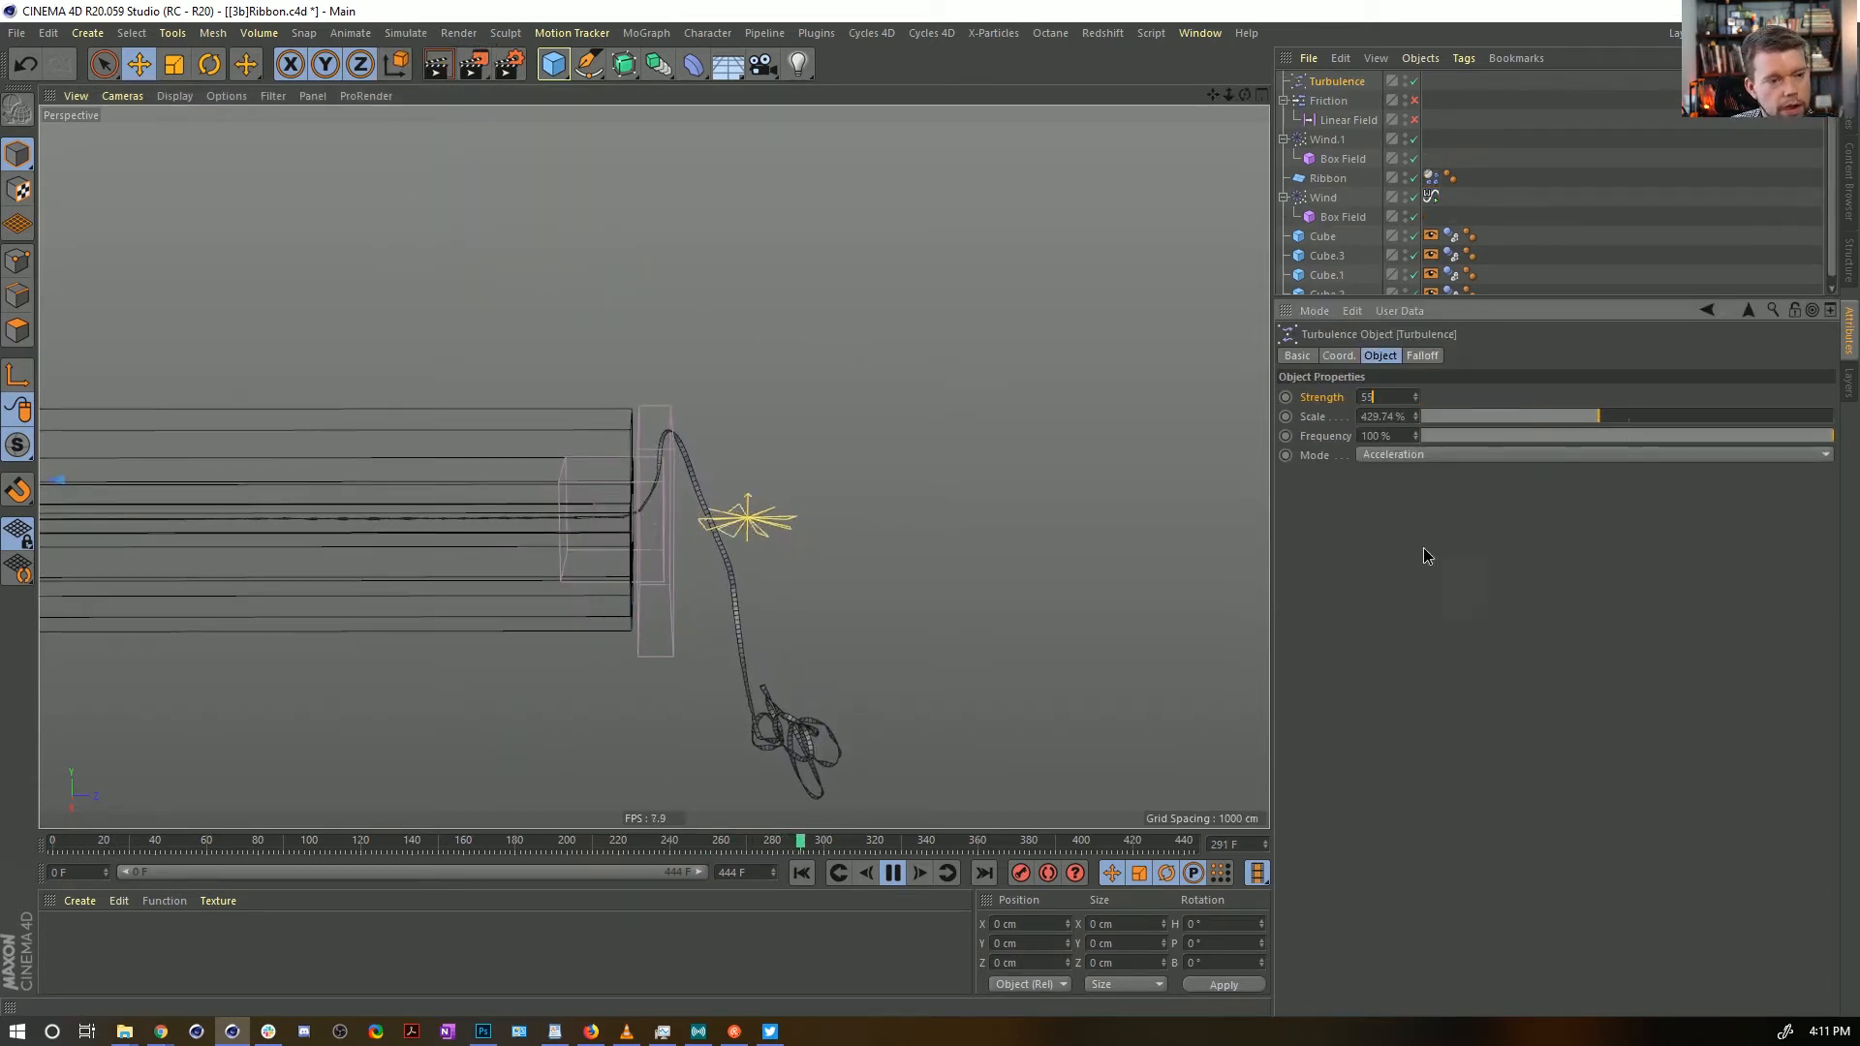
pyautogui.press('Return')
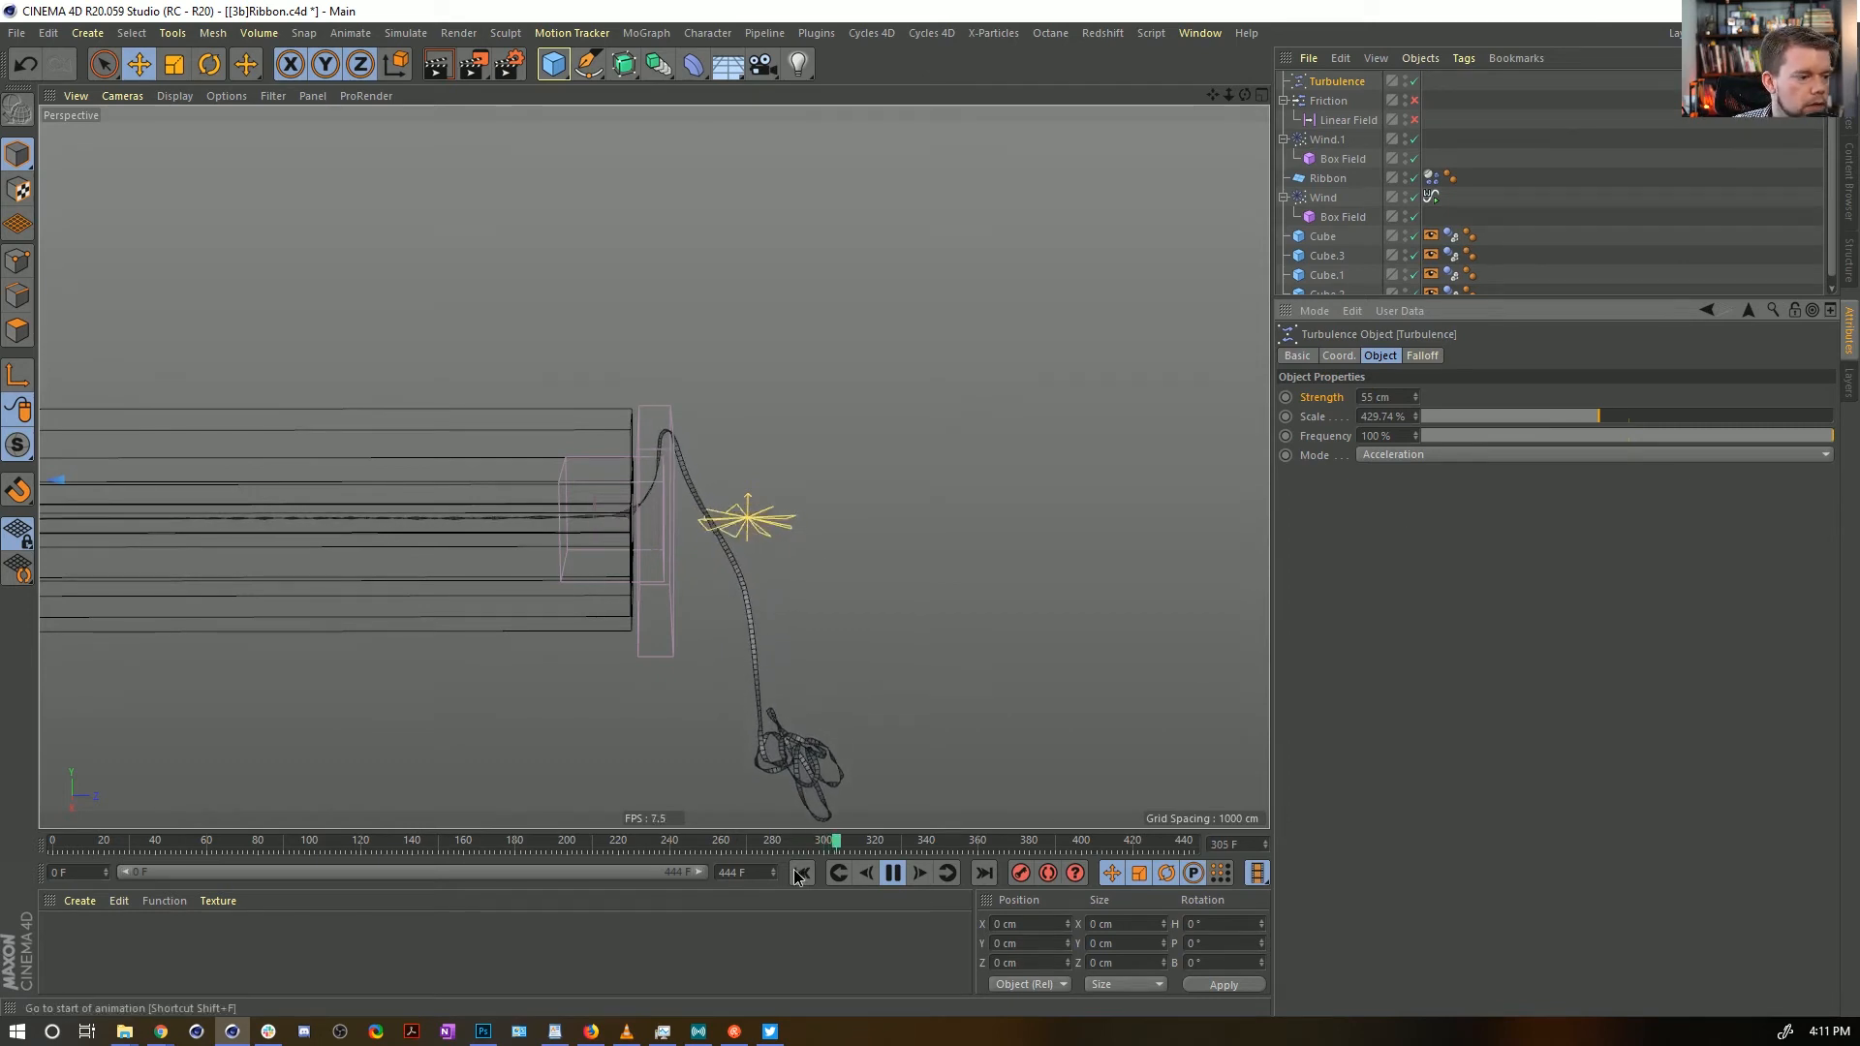
pyautogui.click(795, 871)
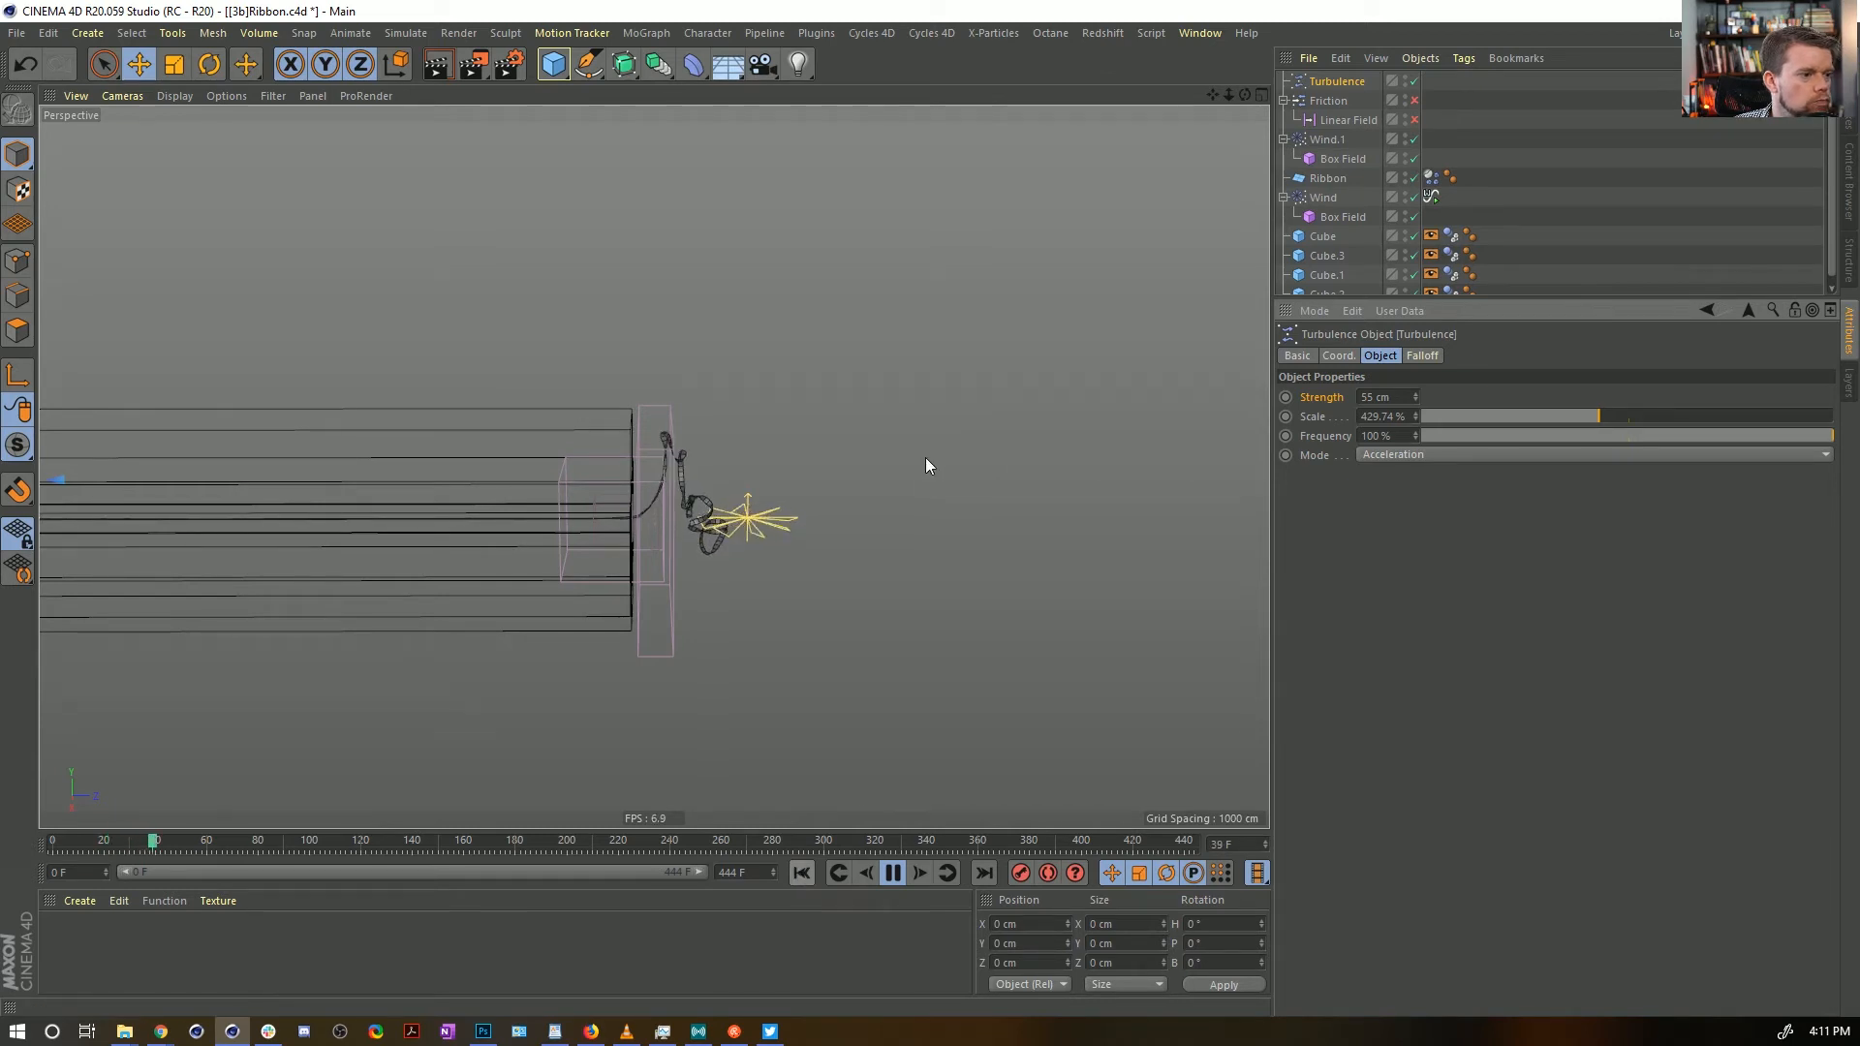
# Set the aerodynamic Drag of the Ribbon's Dynamics Body to 55%
pyautogui.click(1431, 177)
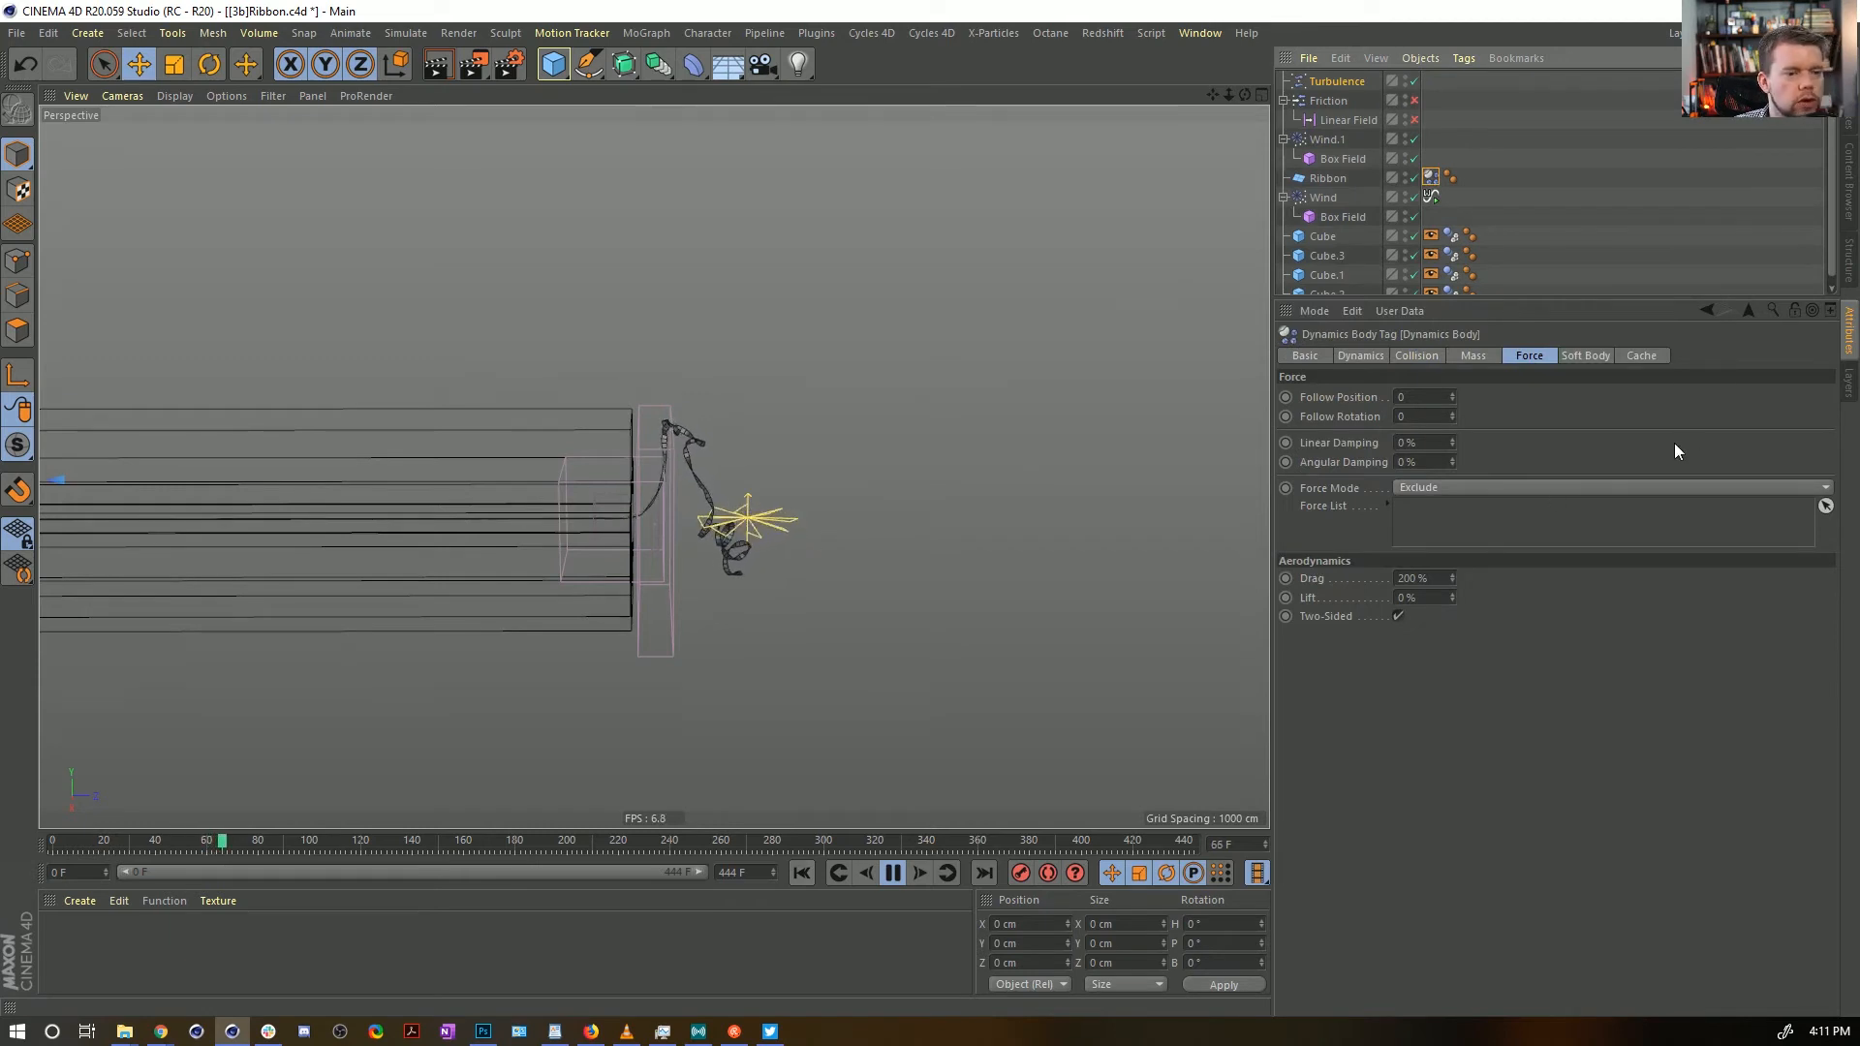
pyautogui.moveTo(1406, 578); pyautogui.dragTo(1395, 578)
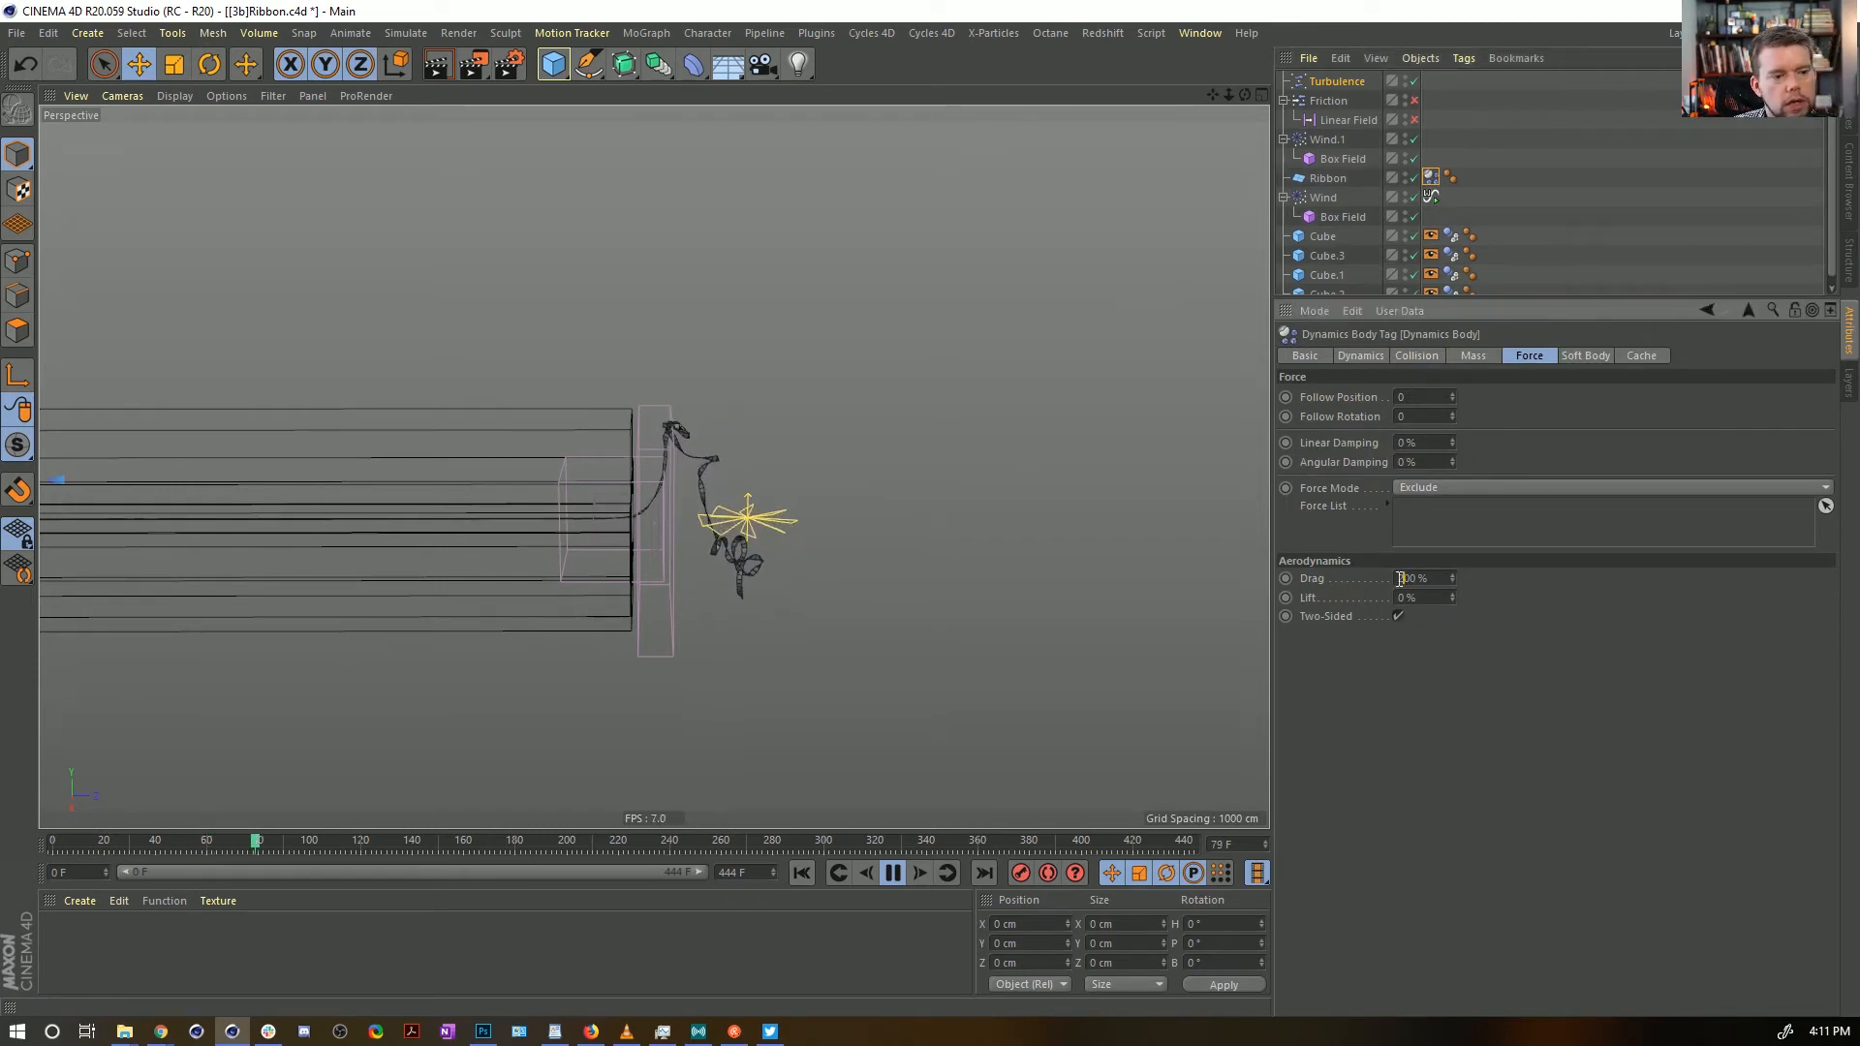
pyautogui.write('1')
pyautogui.press('Return')
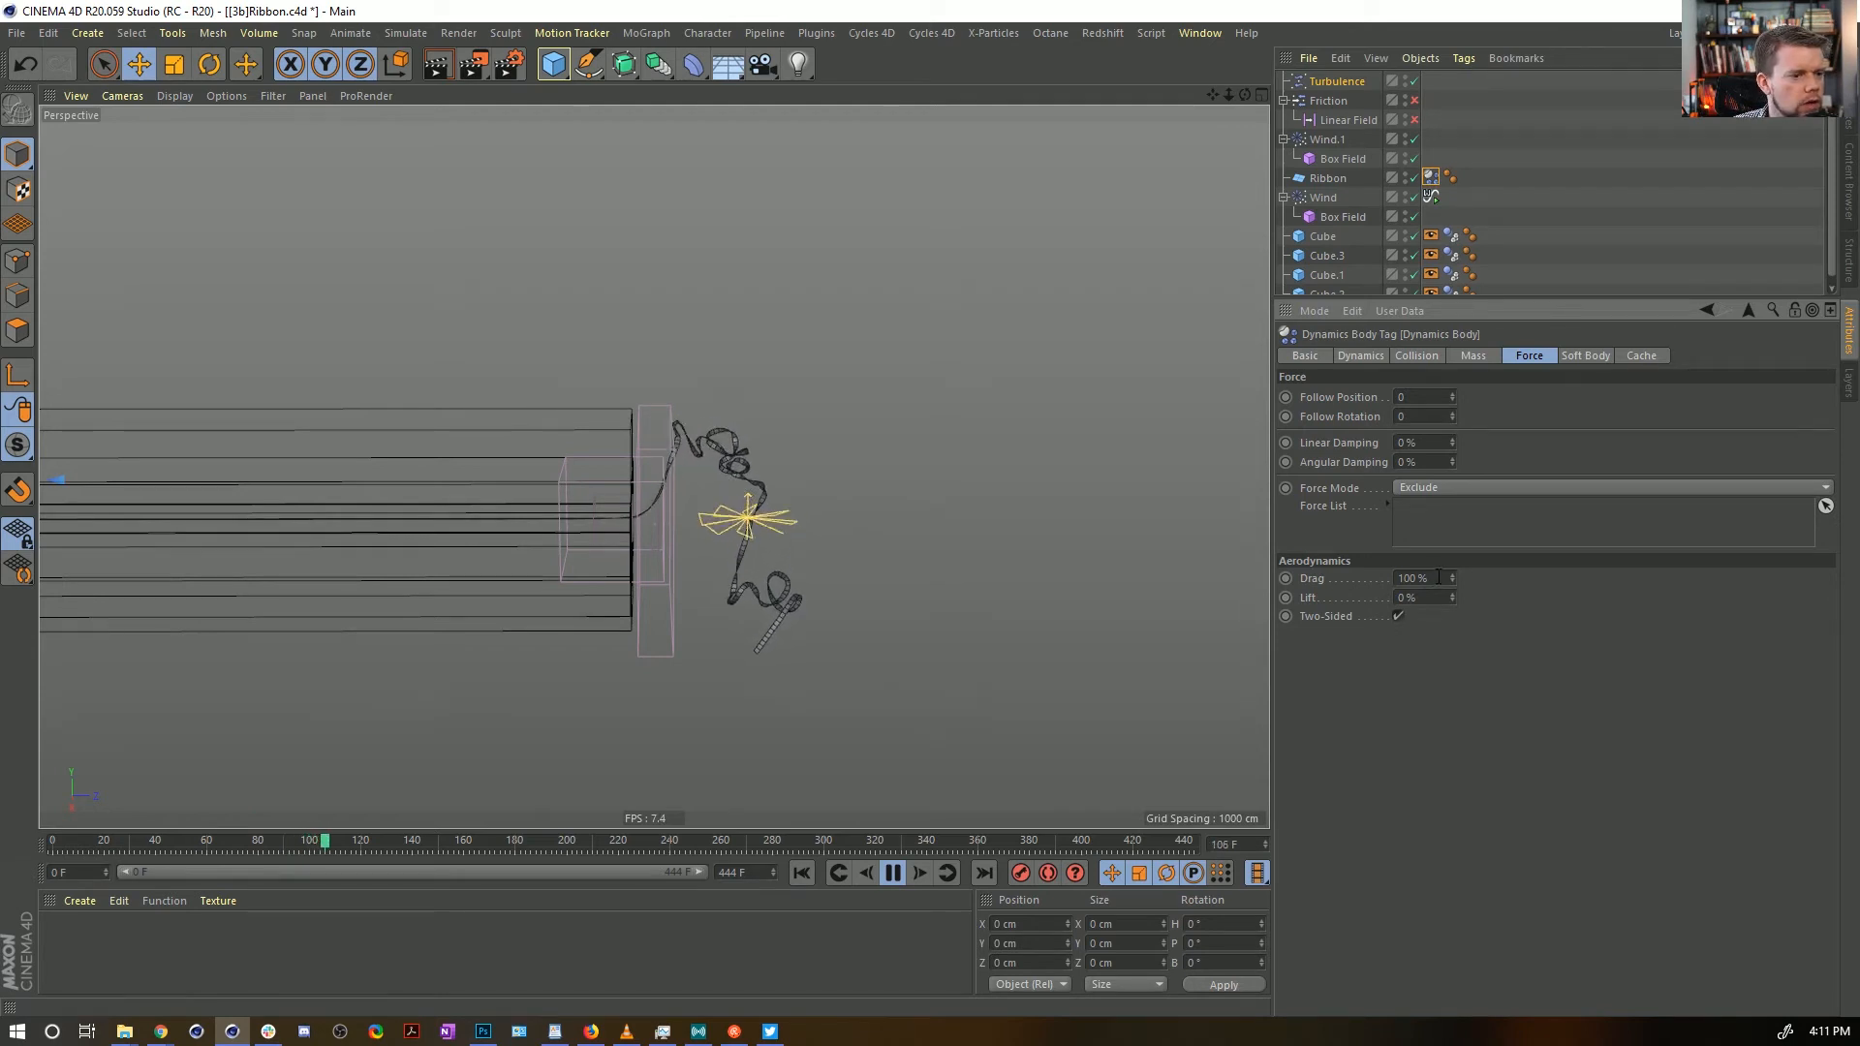
pyautogui.moveTo(1439, 579); pyautogui.dragTo(1393, 578)
pyautogui.write('55')
pyautogui.press('Return')
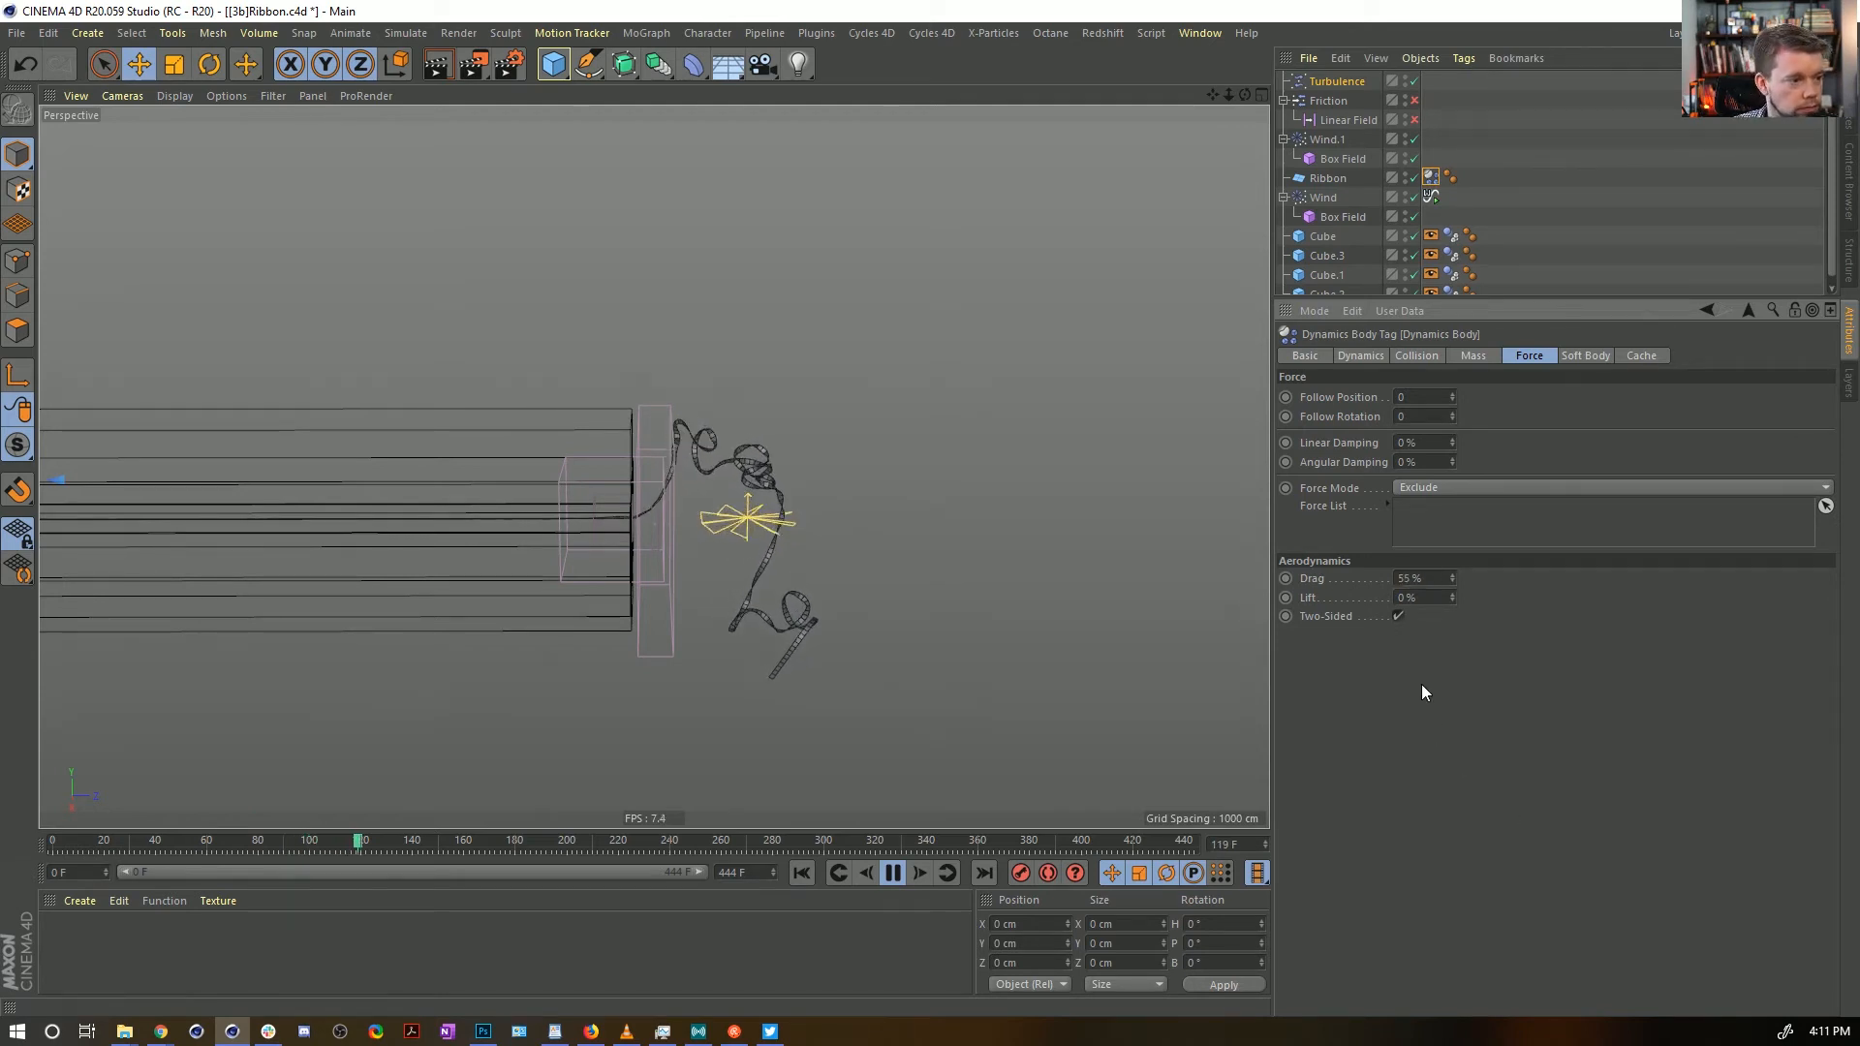
# Set the Turbulence's Scale to about 167% and its Strength to 255 cm, and test the simulation with Wind.1 off and on
pyautogui.click(804, 869)
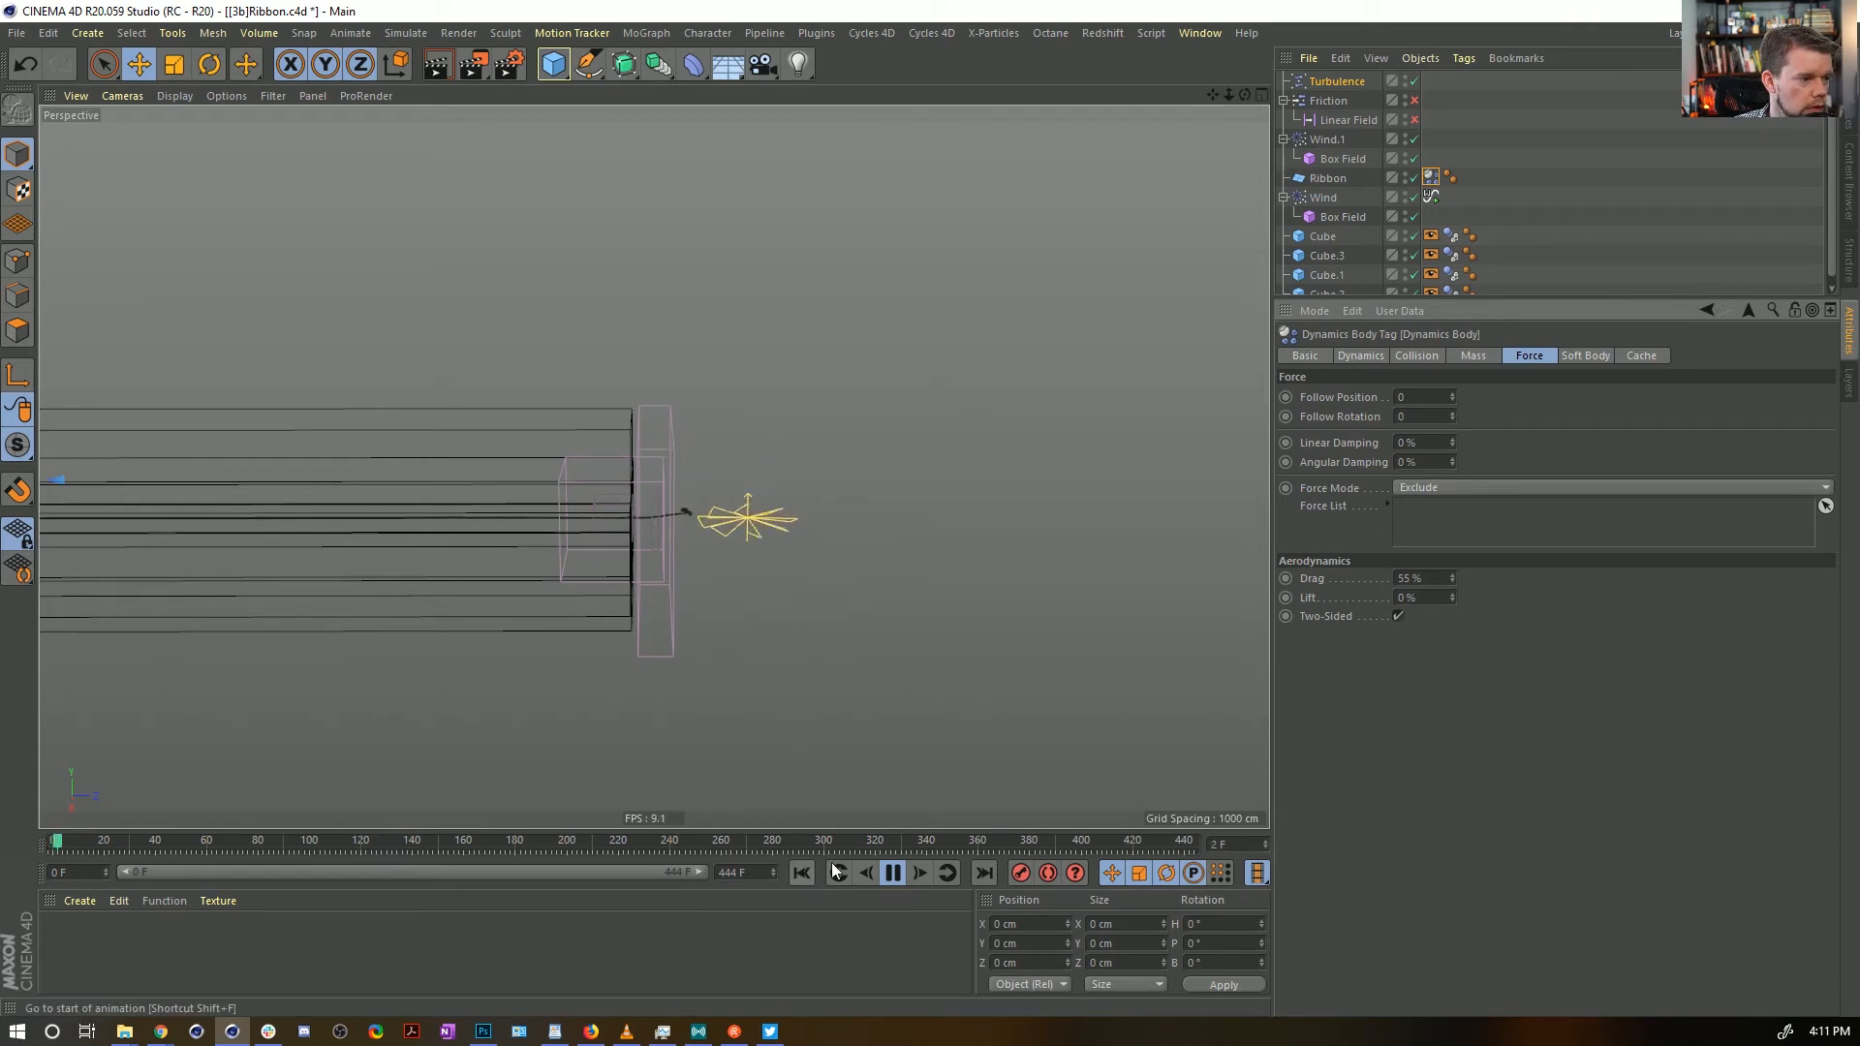
pyautogui.click(1350, 83)
pyautogui.click(1366, 398)
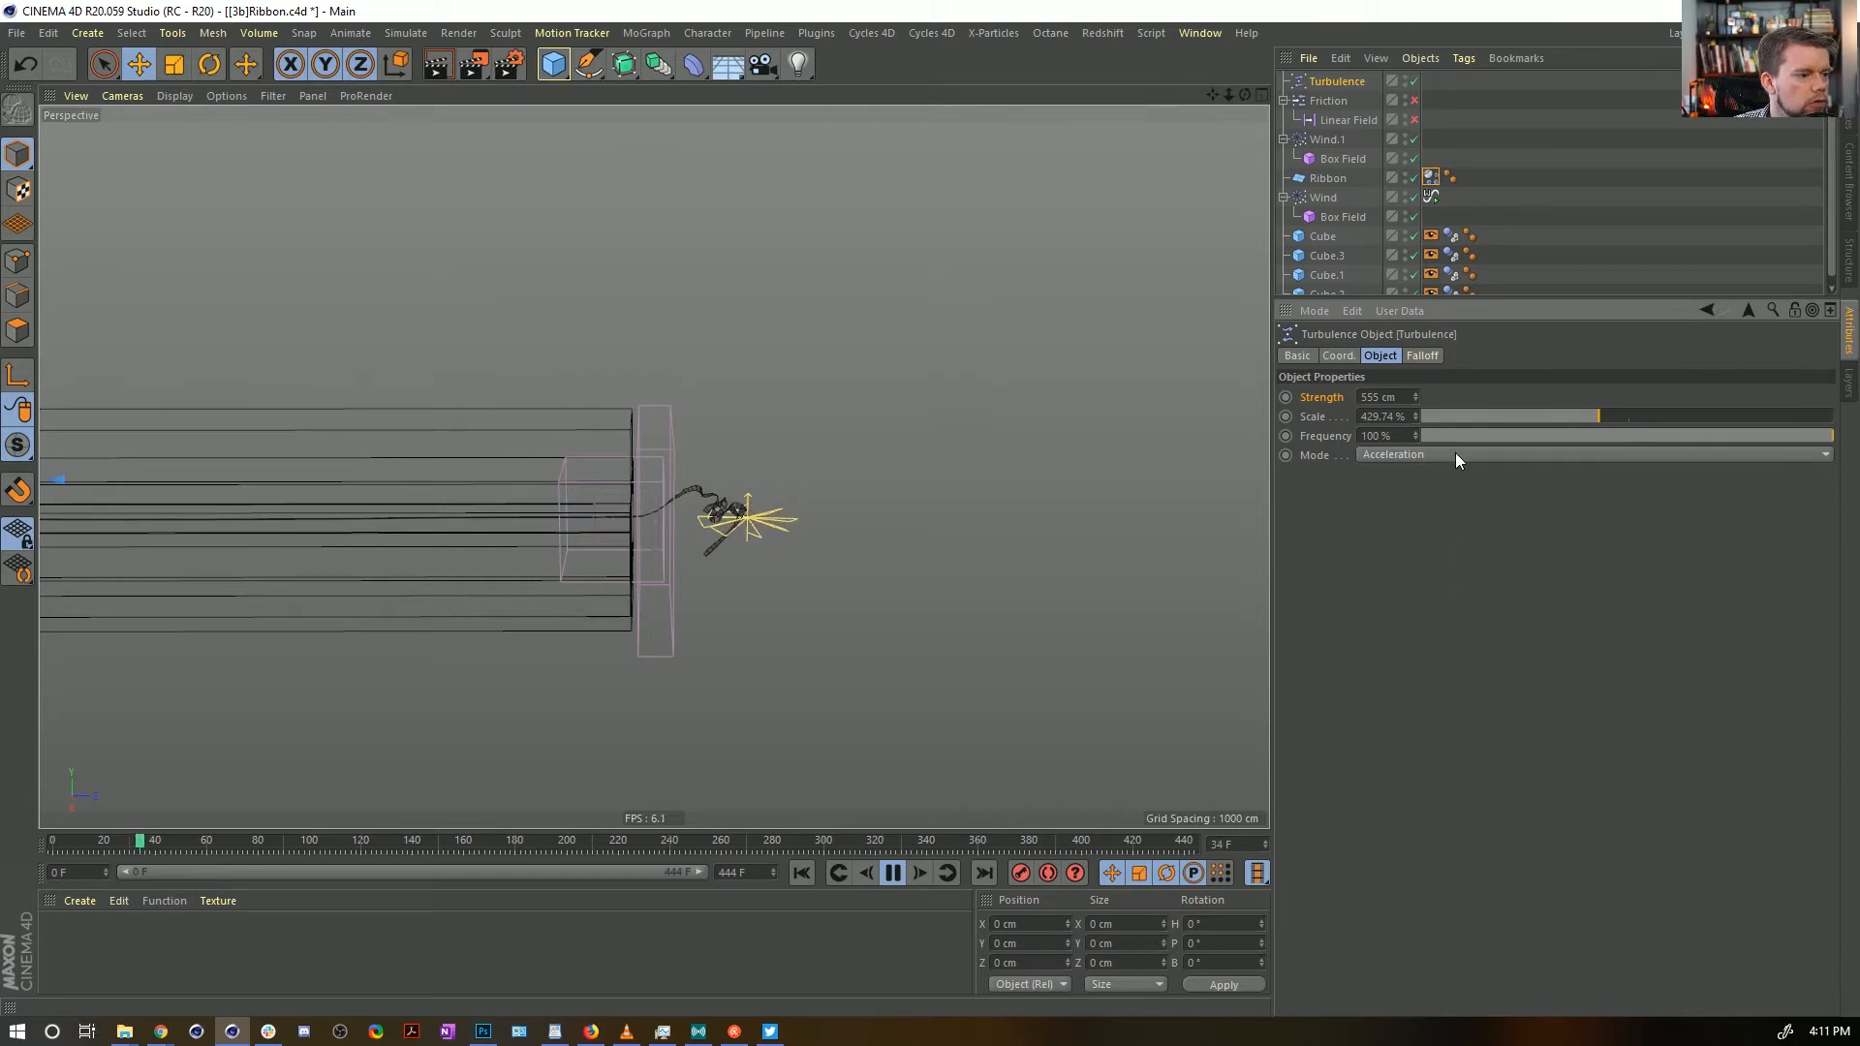
pyautogui.click(1507, 415)
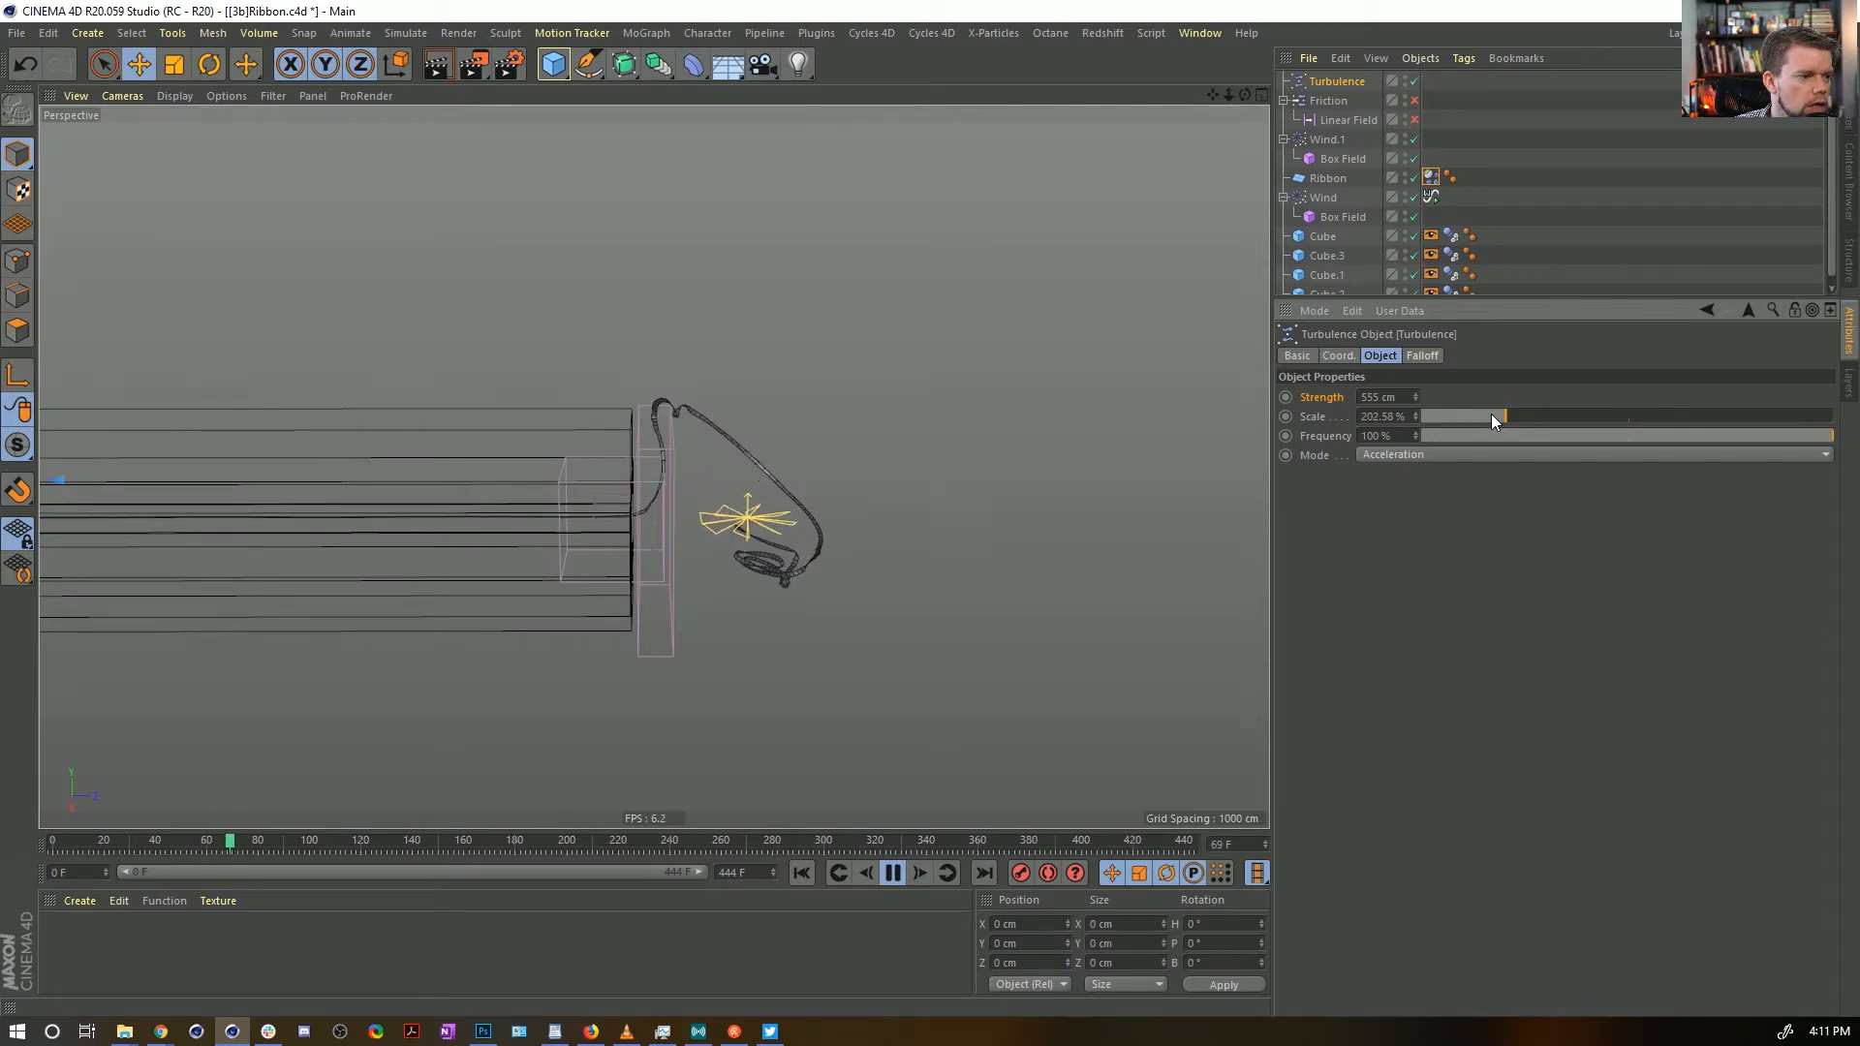
pyautogui.click(1491, 416)
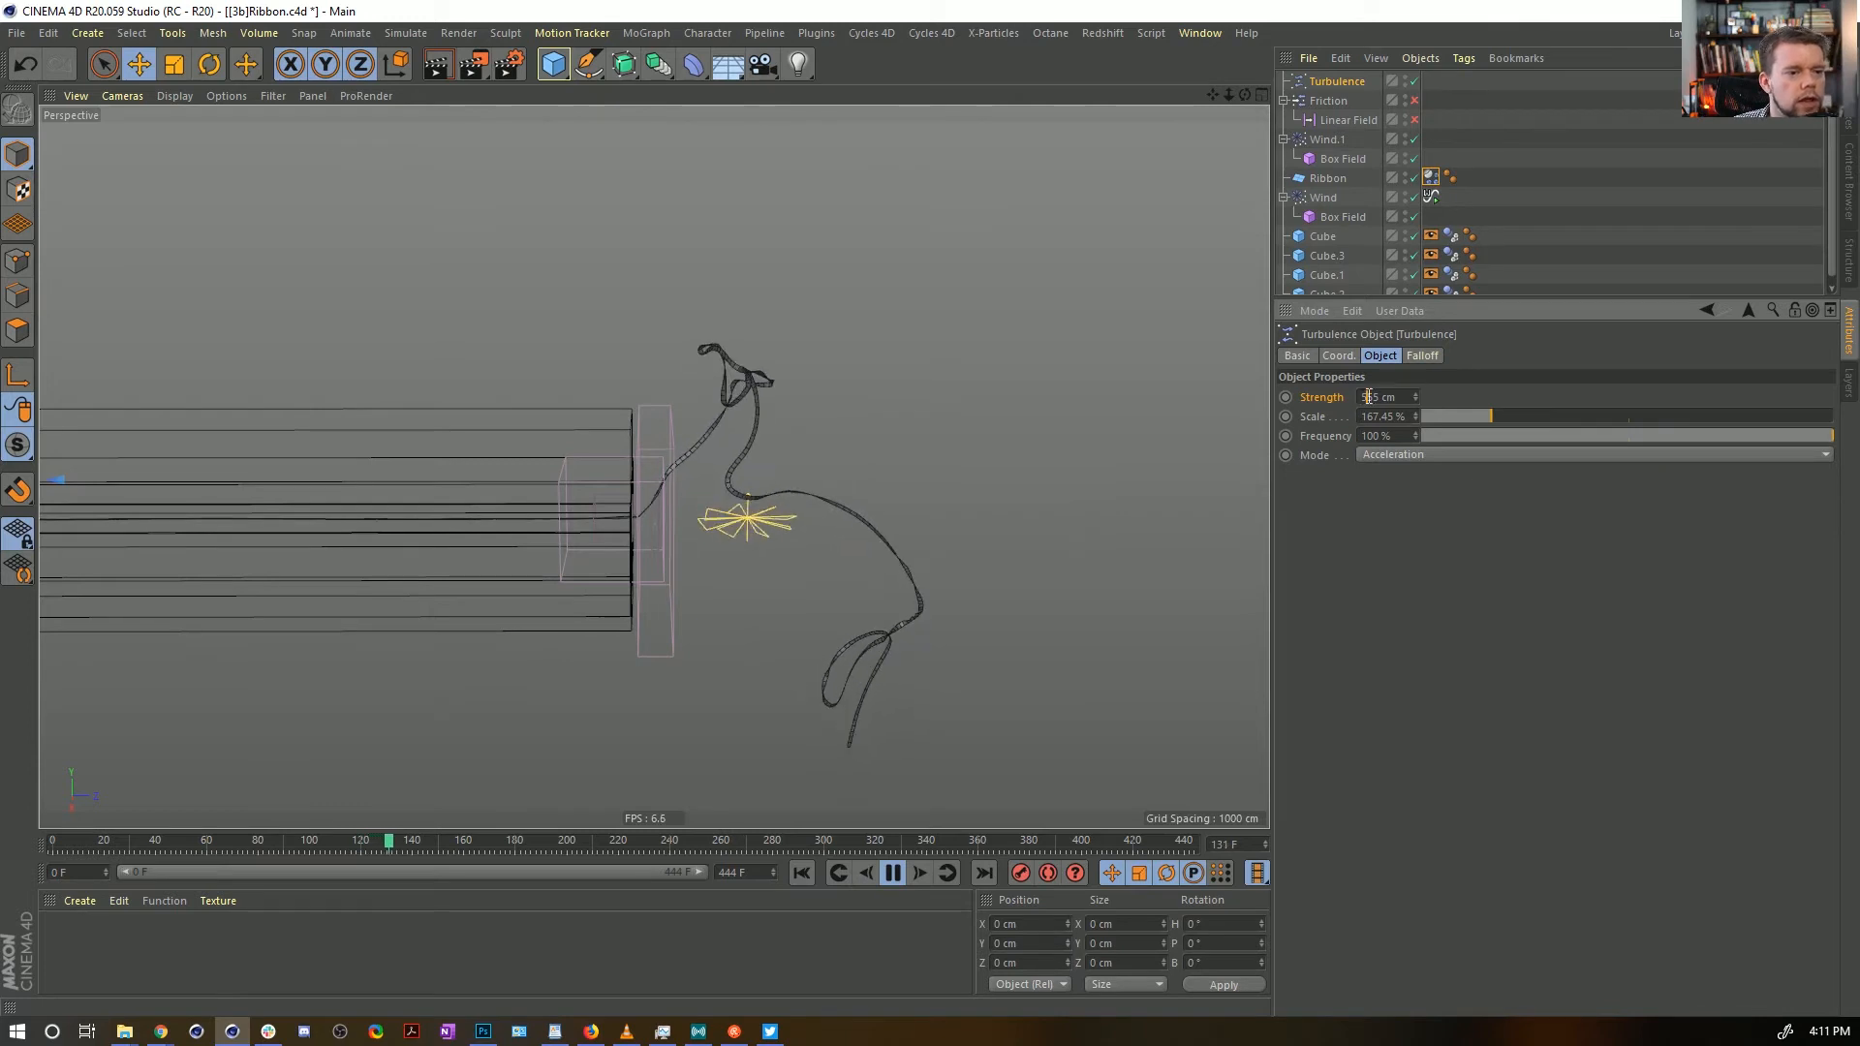
pyautogui.click(802, 874)
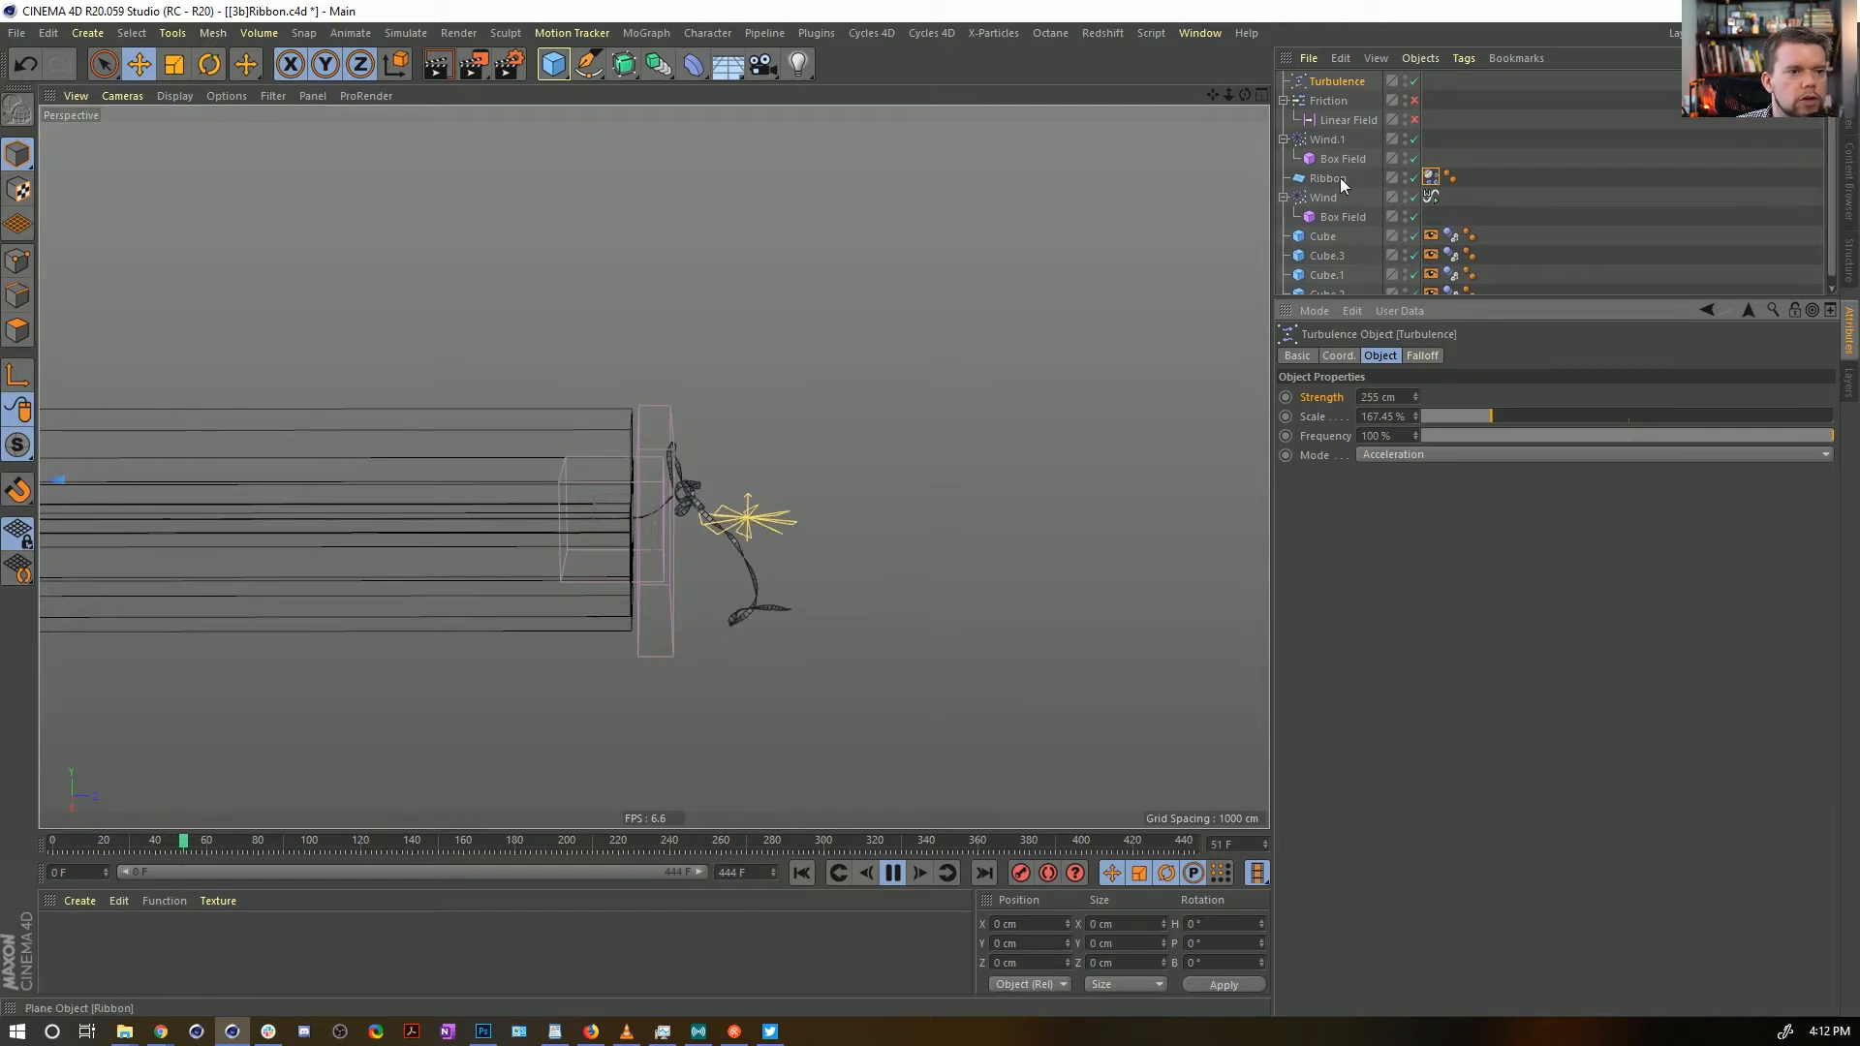
pyautogui.moveTo(1415, 158); pyautogui.dragTo(1415, 142)
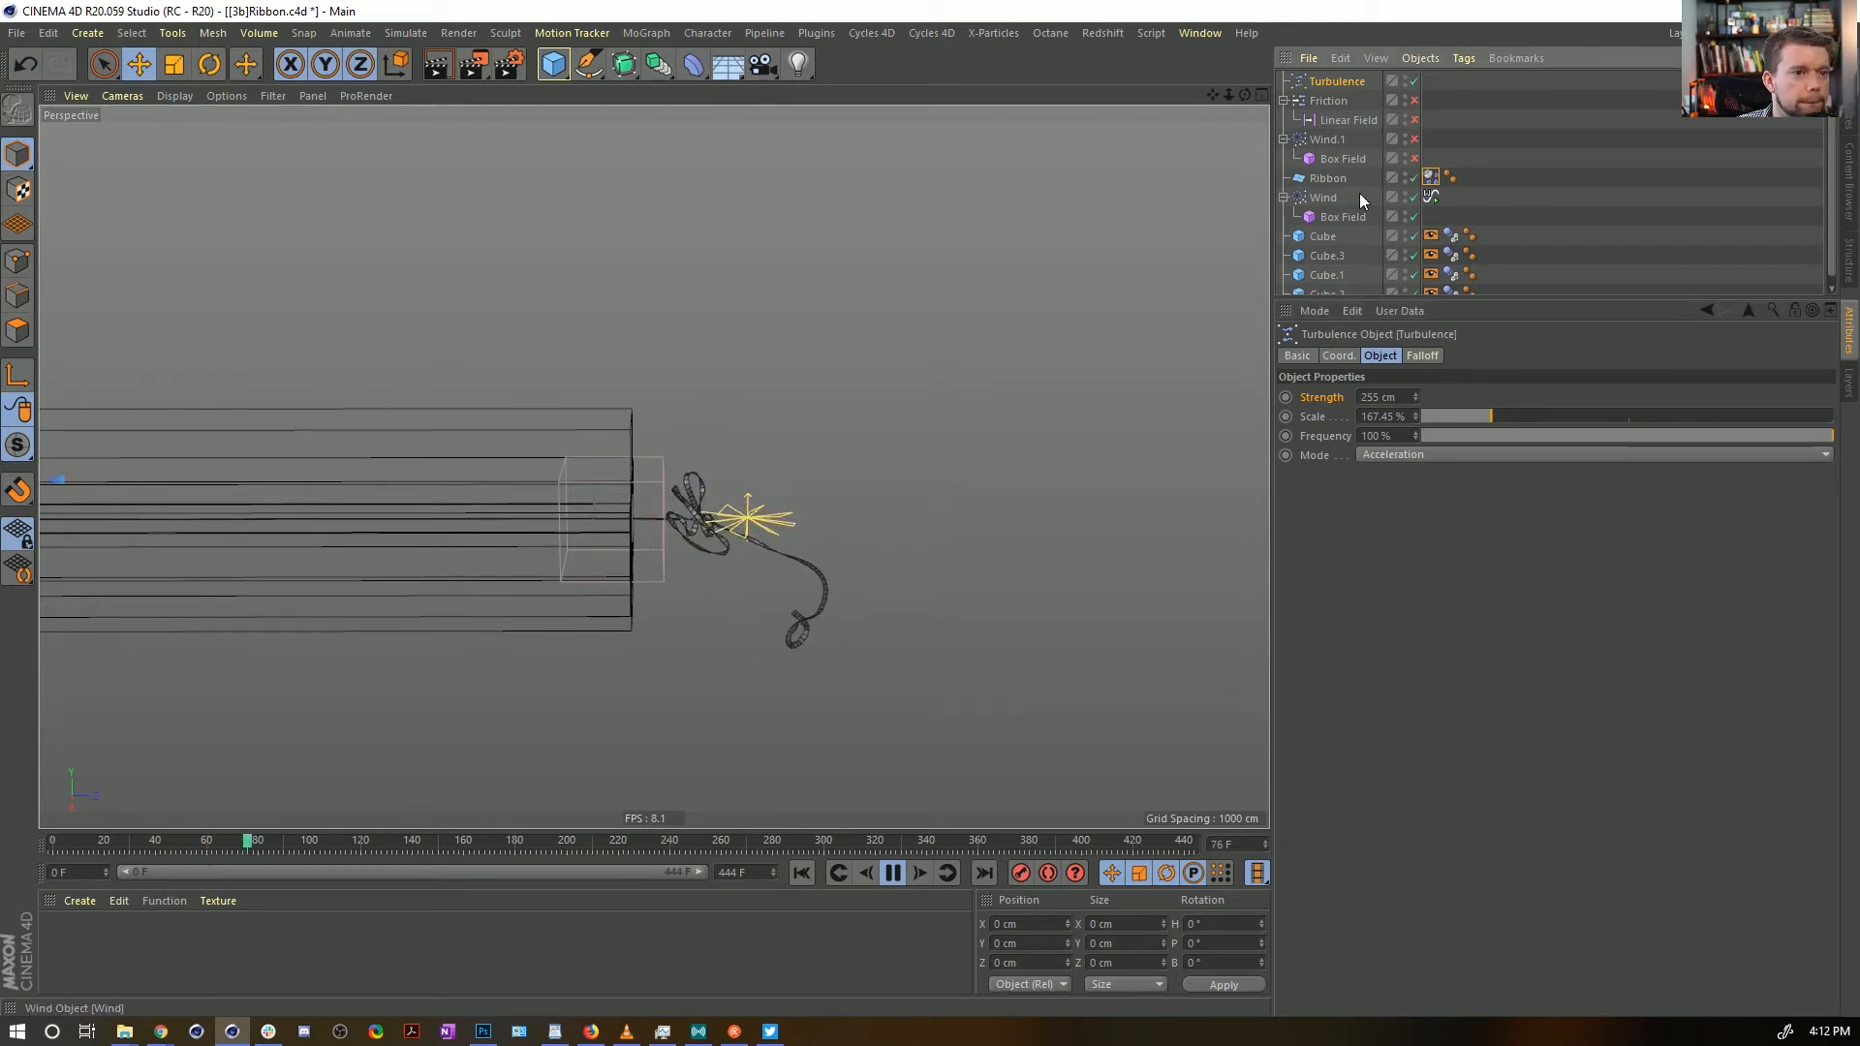
pyautogui.click(1414, 158)
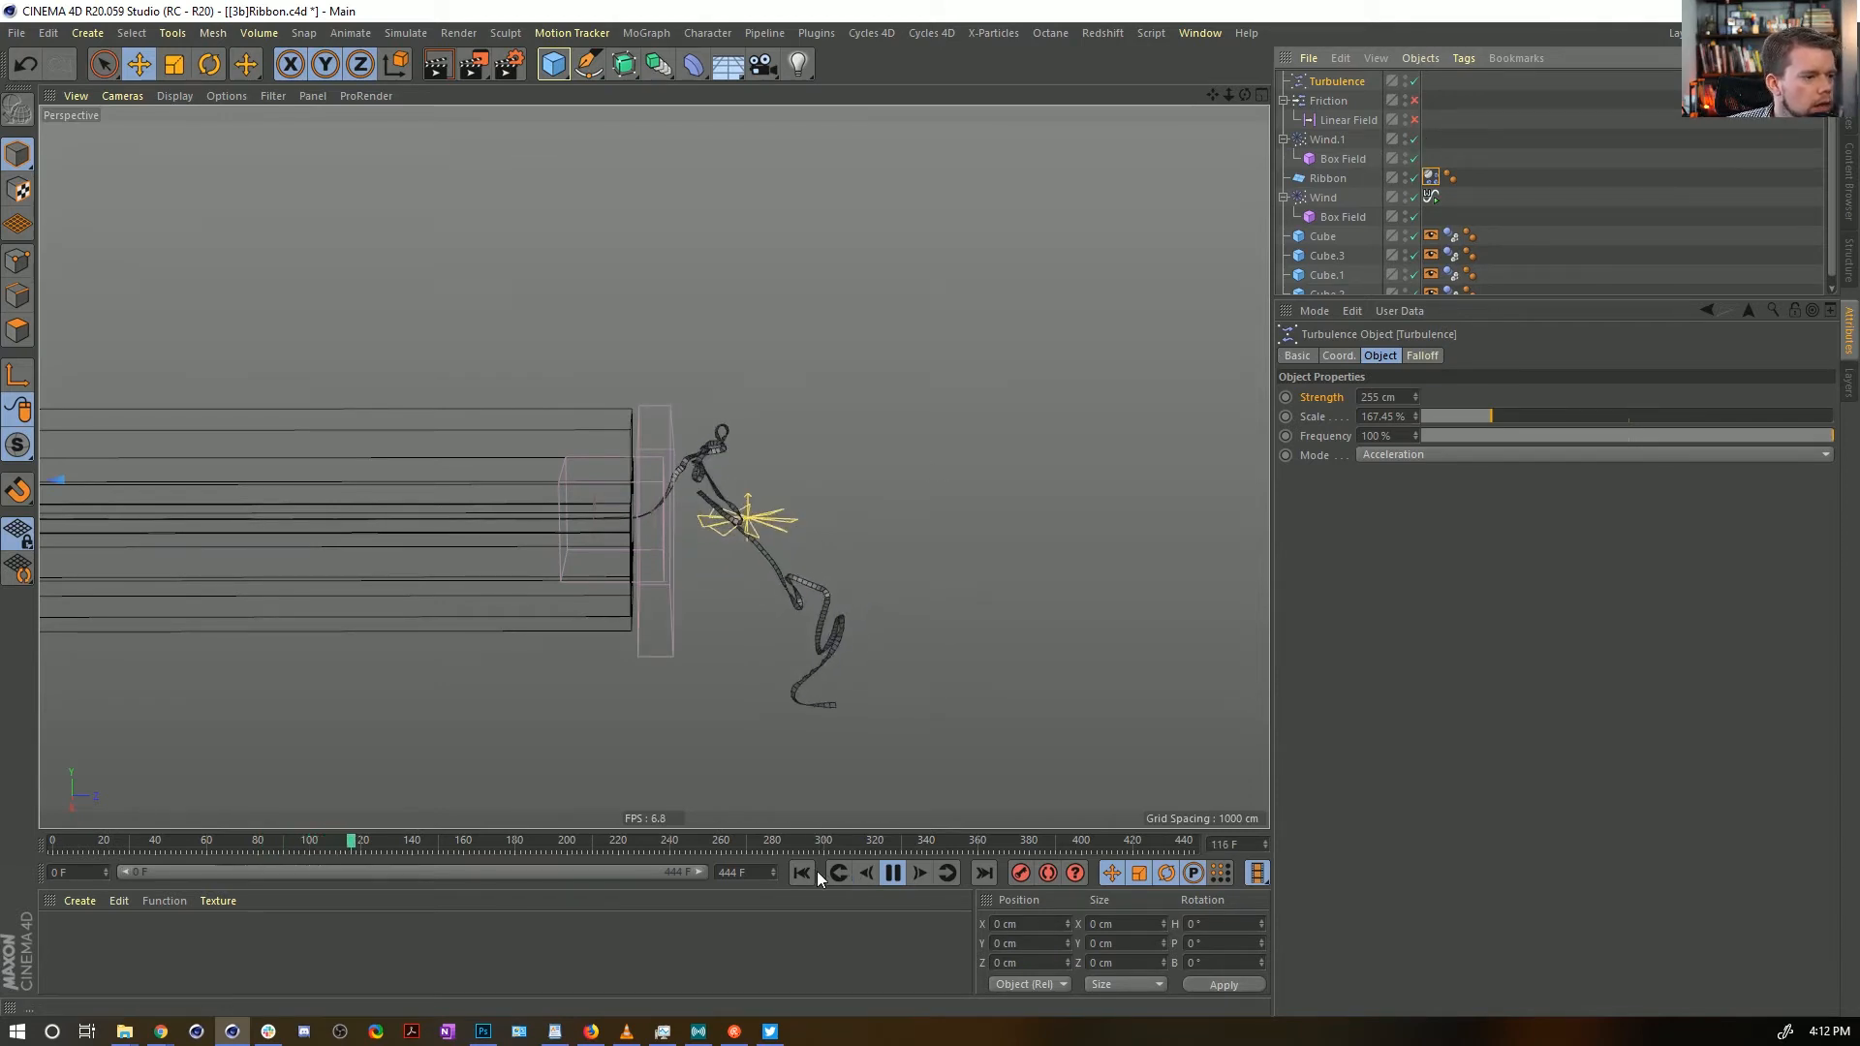
# Try an aerodynamic Drag of 0% on the Ribbon's Dynamics Body and replay the simulation from the start
pyautogui.click(1430, 177)
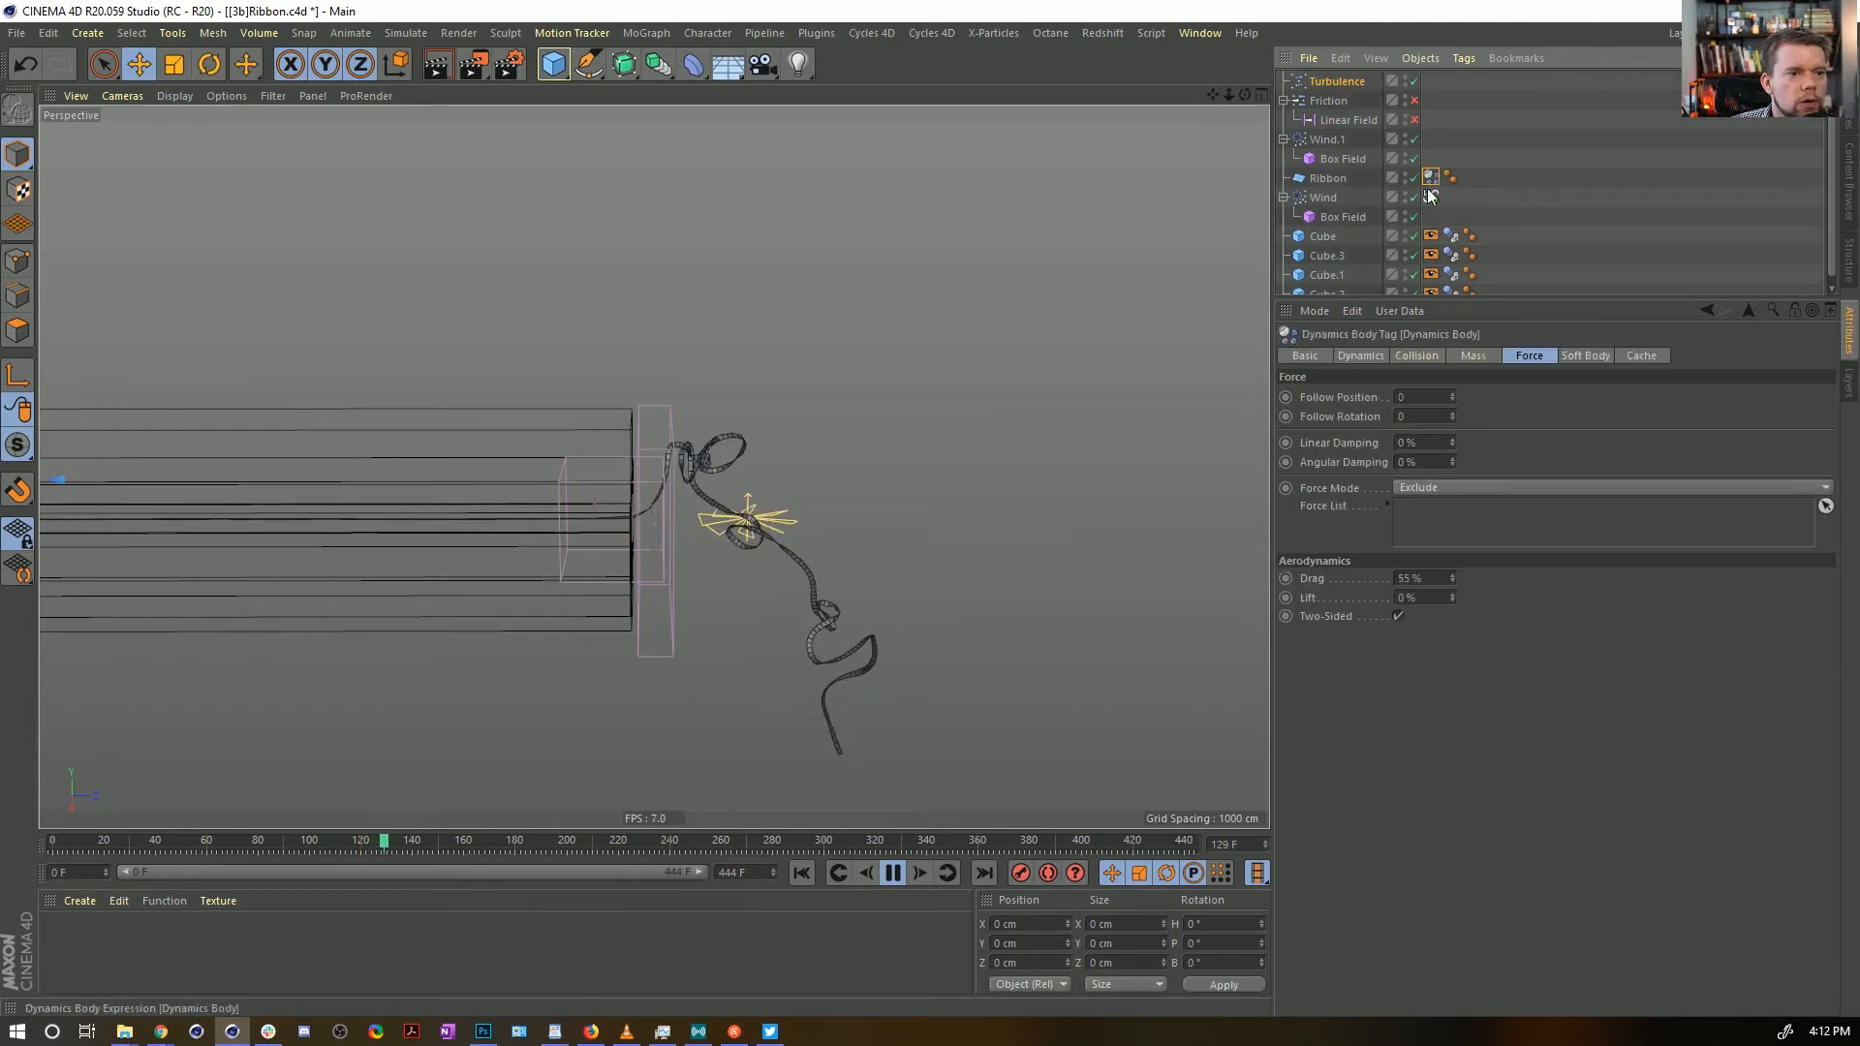
pyautogui.moveTo(1420, 580); pyautogui.dragTo(1341, 579)
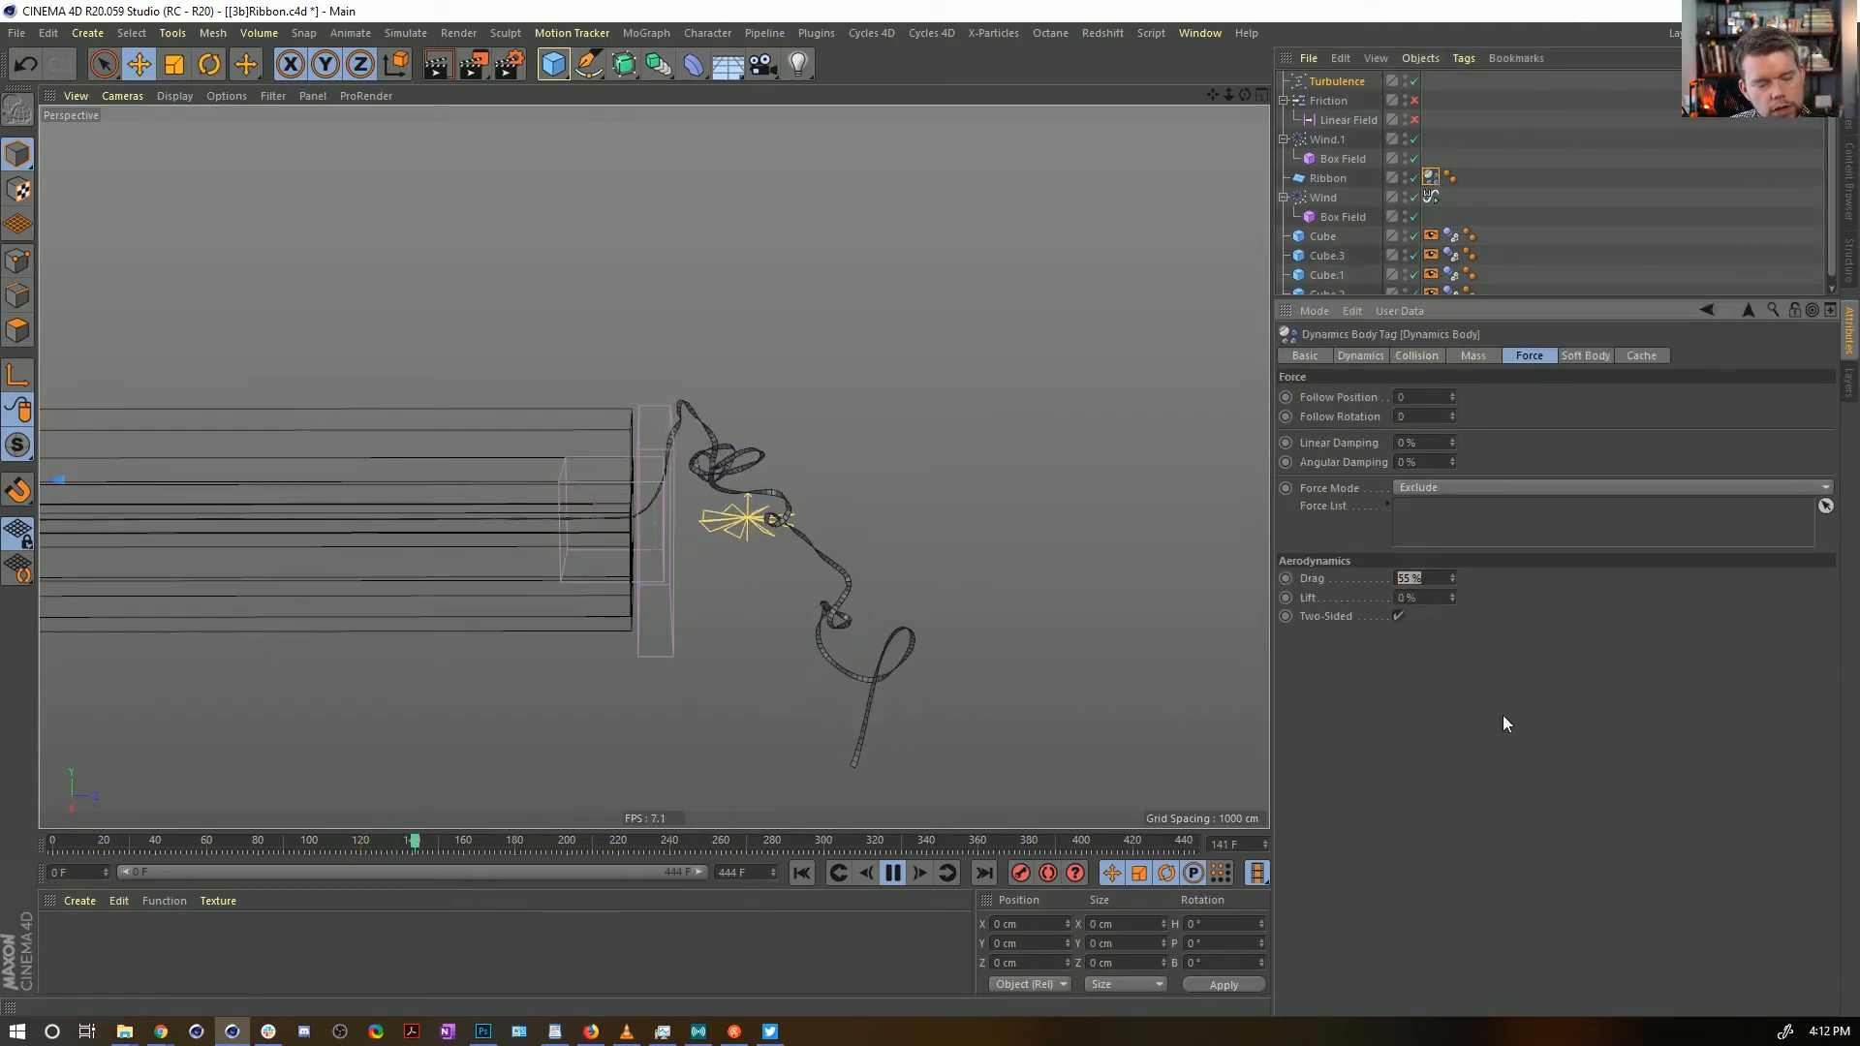
pyautogui.write('0')
pyautogui.press('Return')
pyautogui.click(802, 872)
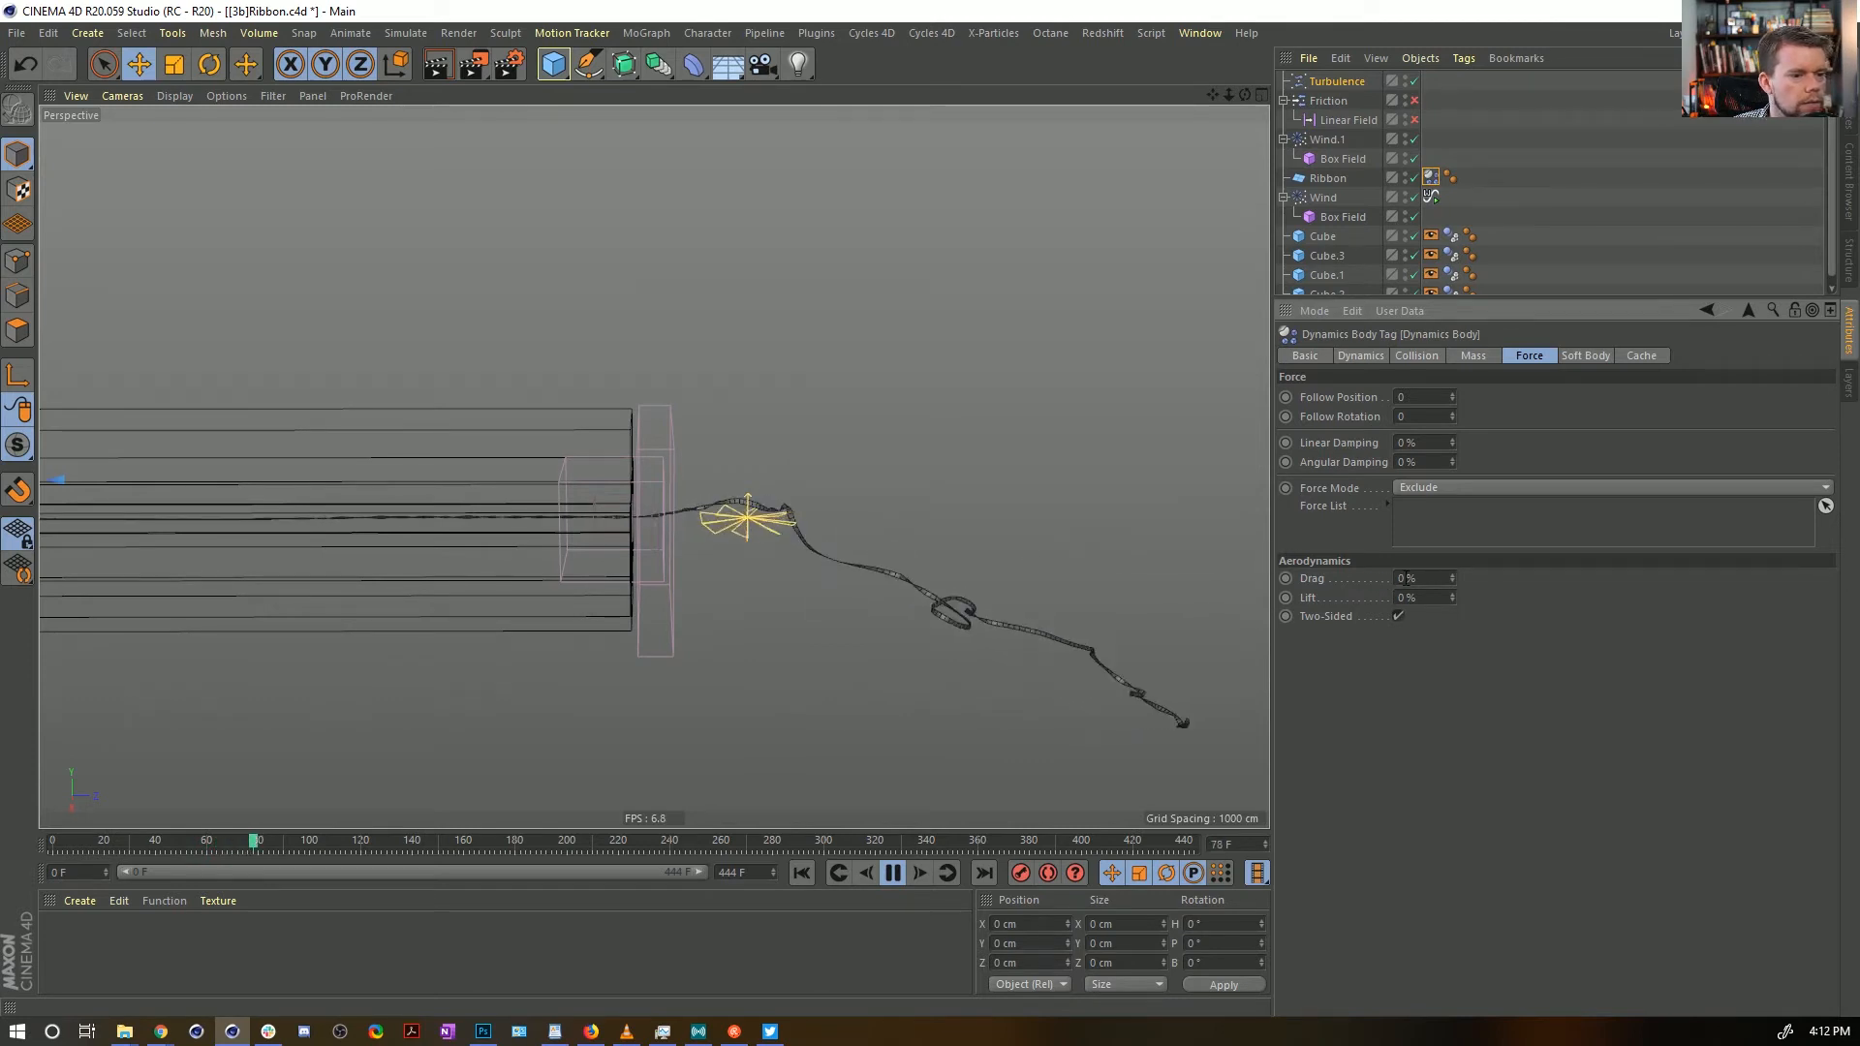
# Set the aerodynamic Drag of the Ribbon's Dynamics Body to 25% and replay the simulation from the start
pyautogui.click(1409, 578)
pyautogui.write('25')
pyautogui.press('Return')
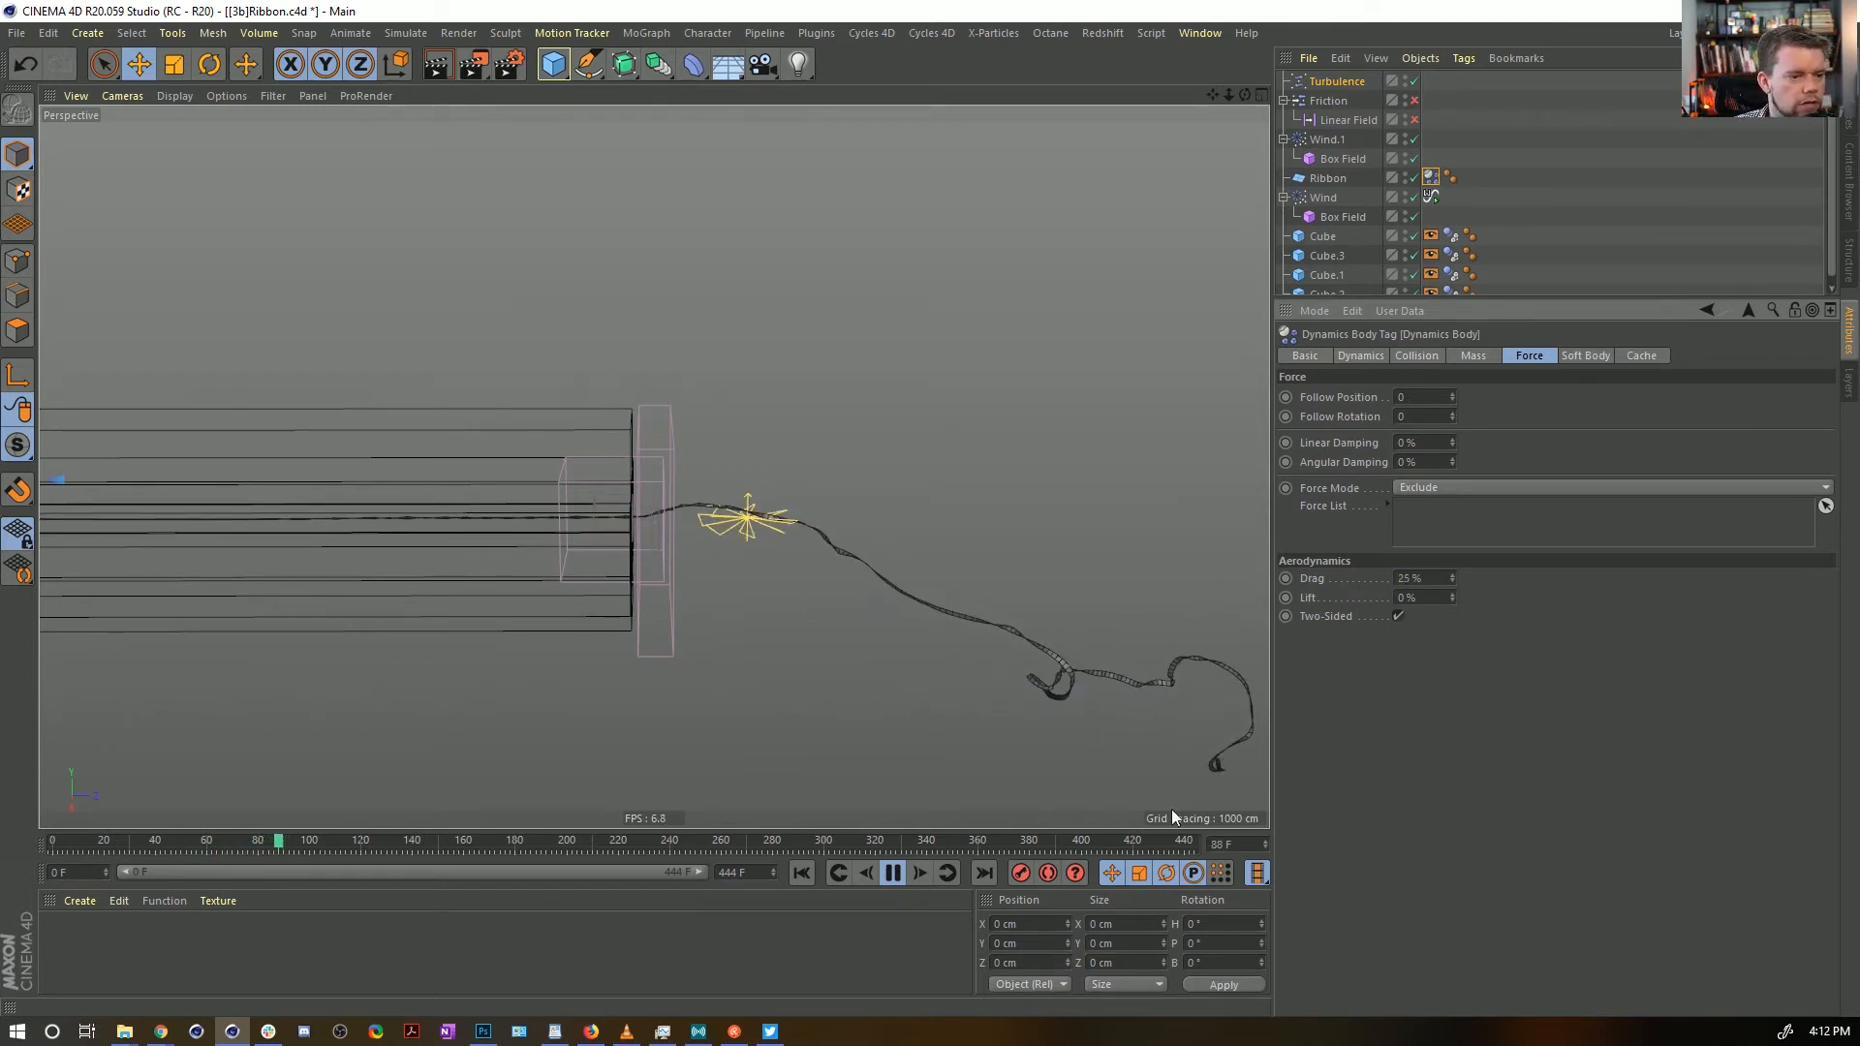
pyautogui.click(804, 874)
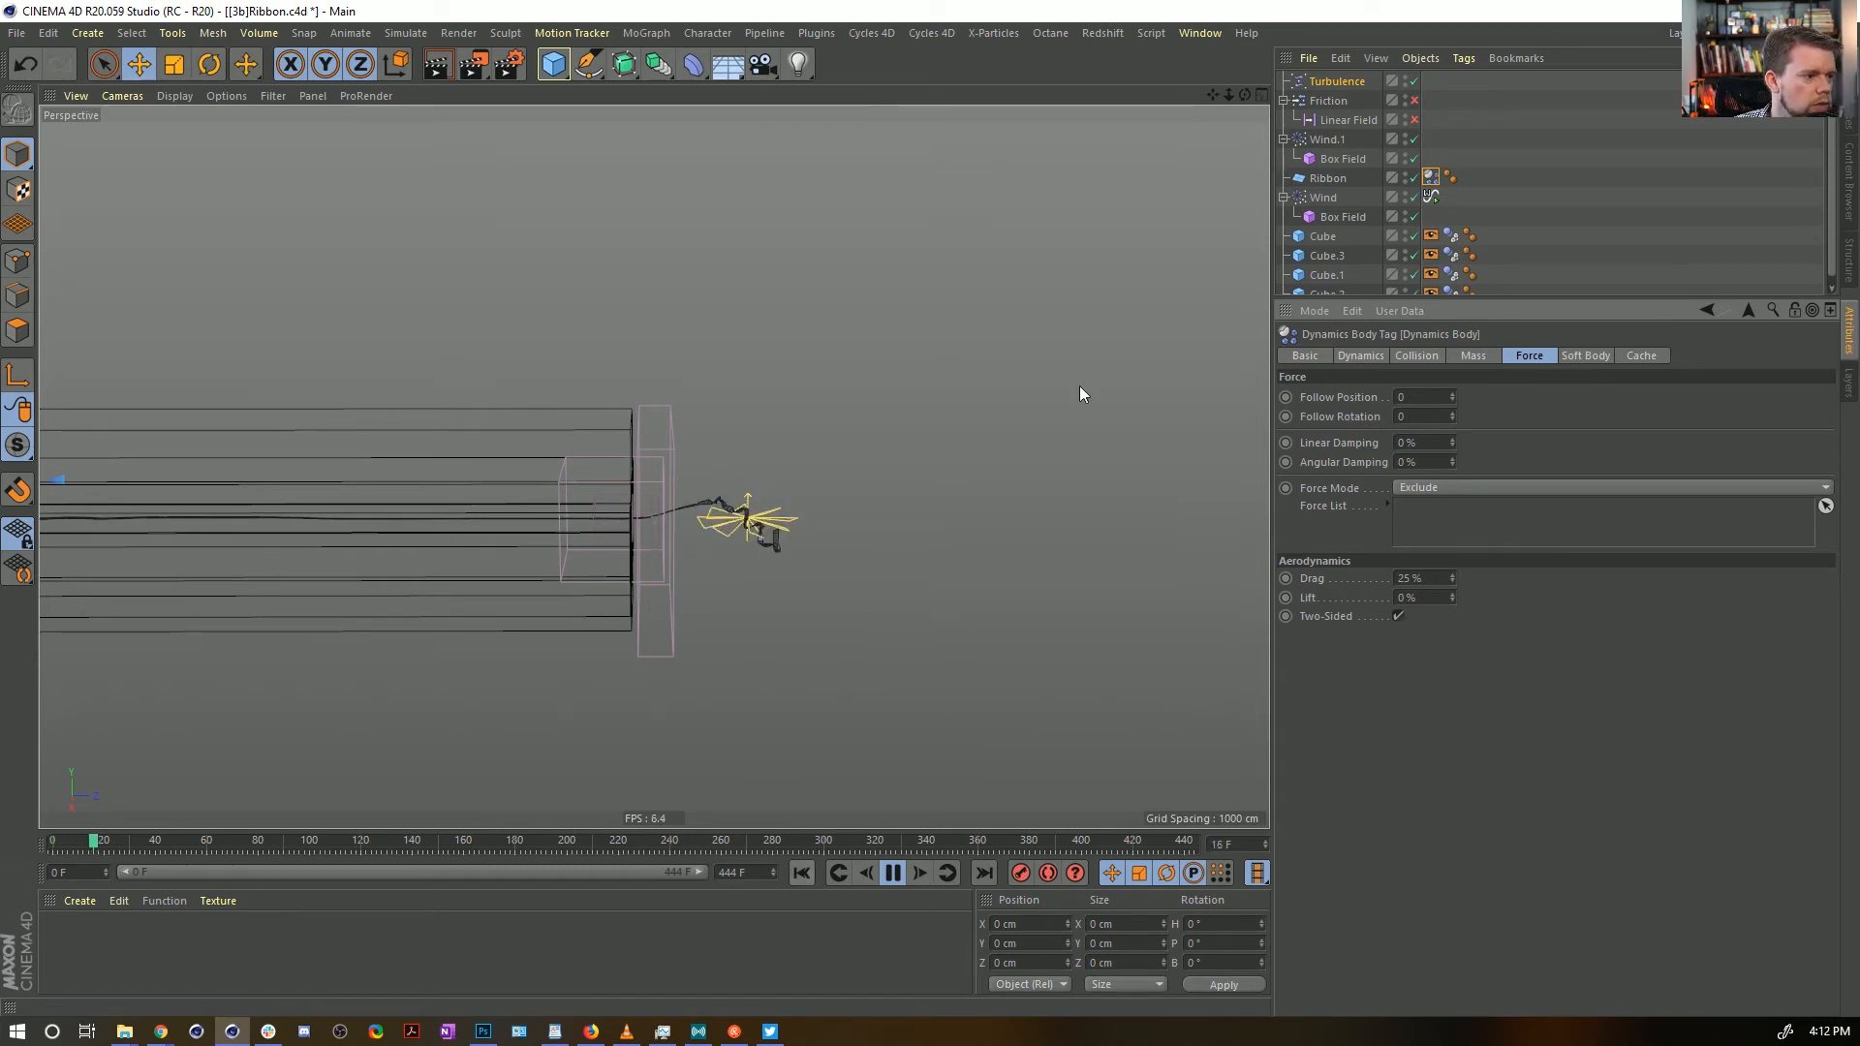
# Set the Size Y of Wind.1's Box Field to 555 cm and move it back inside the guide to about Y 738 cm
pyautogui.click(1337, 159)
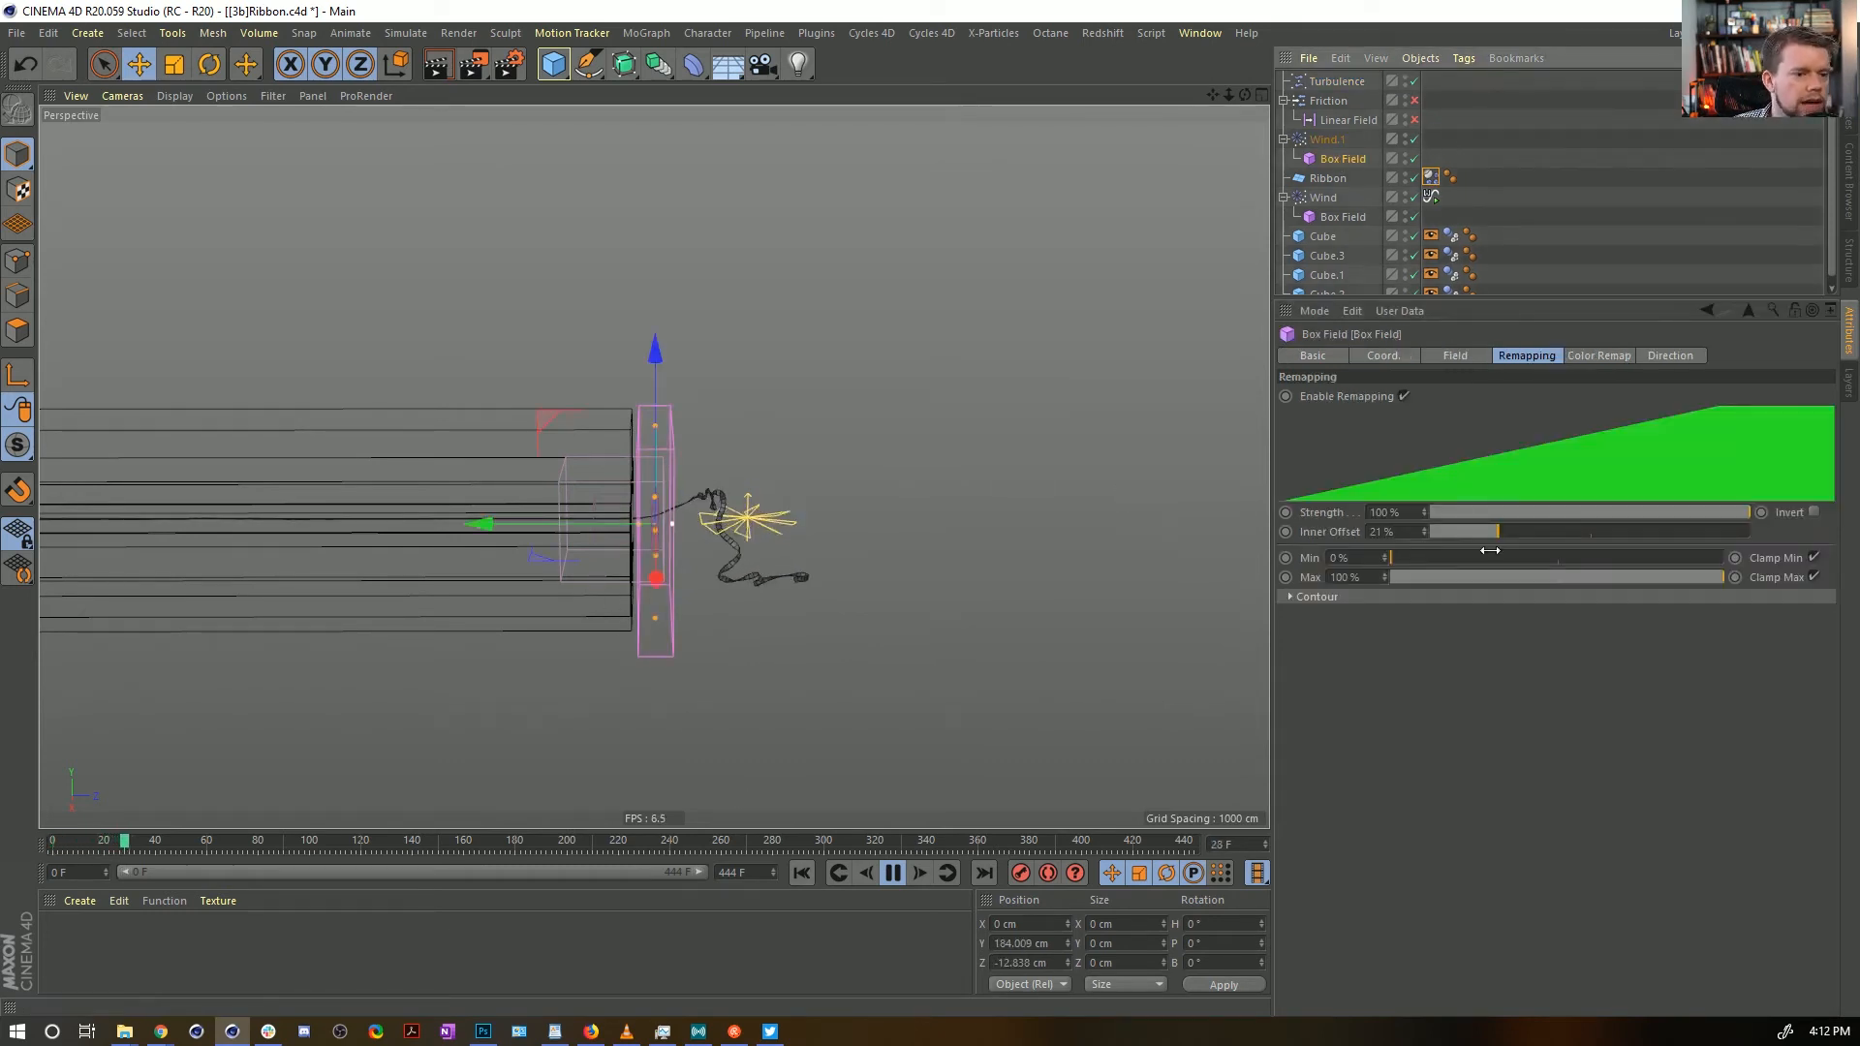
pyautogui.click(1449, 355)
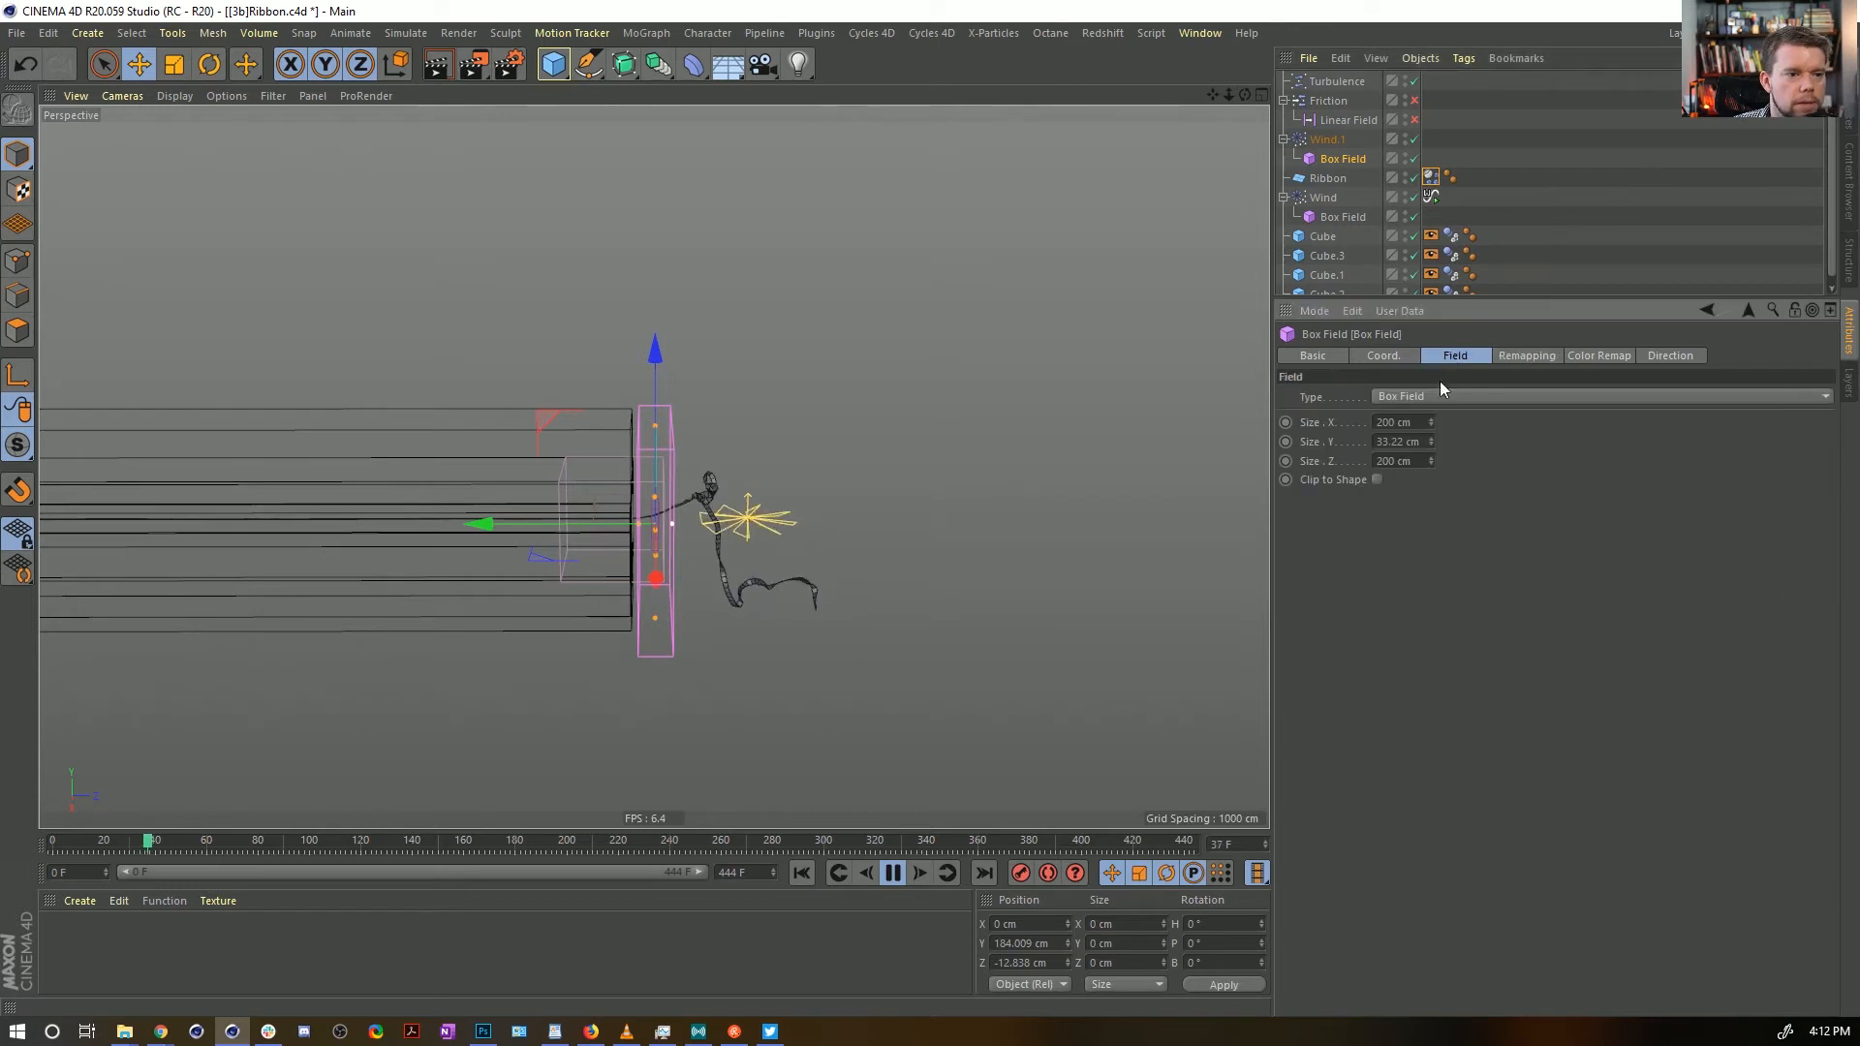
pyautogui.click(1403, 442)
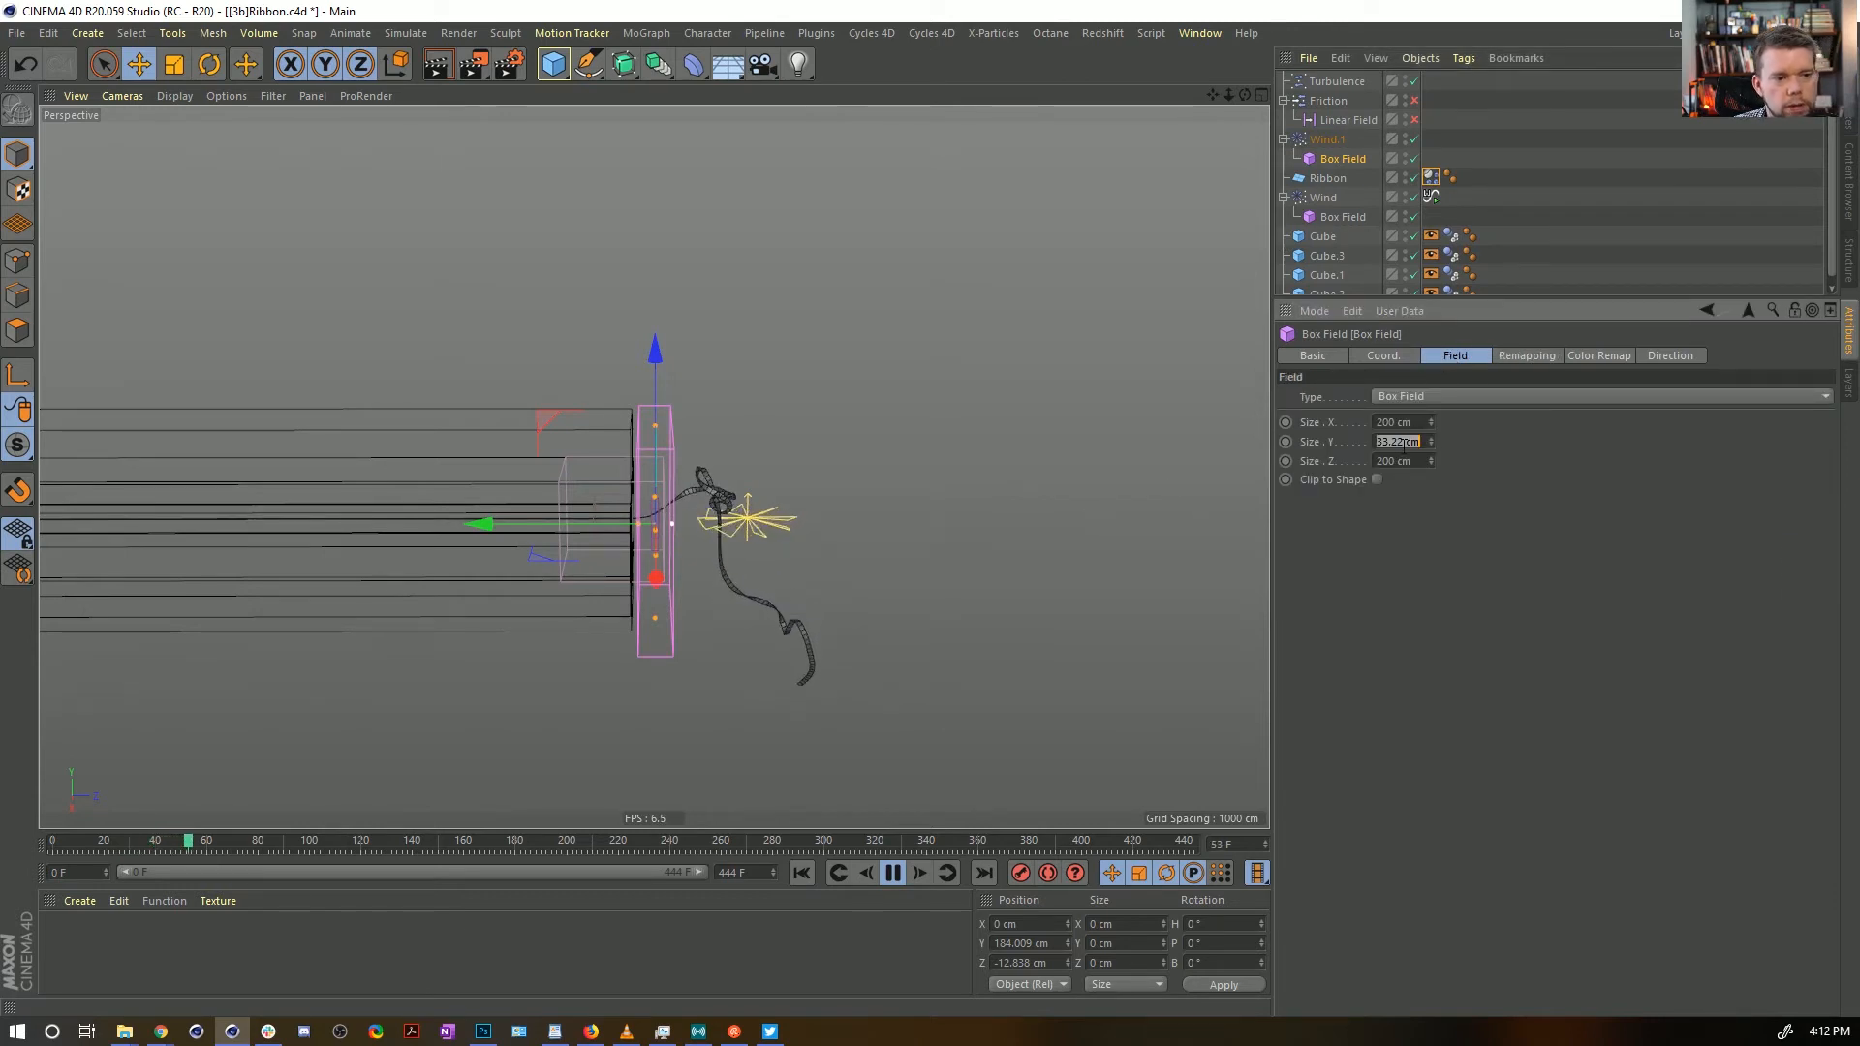
pyautogui.write('555')
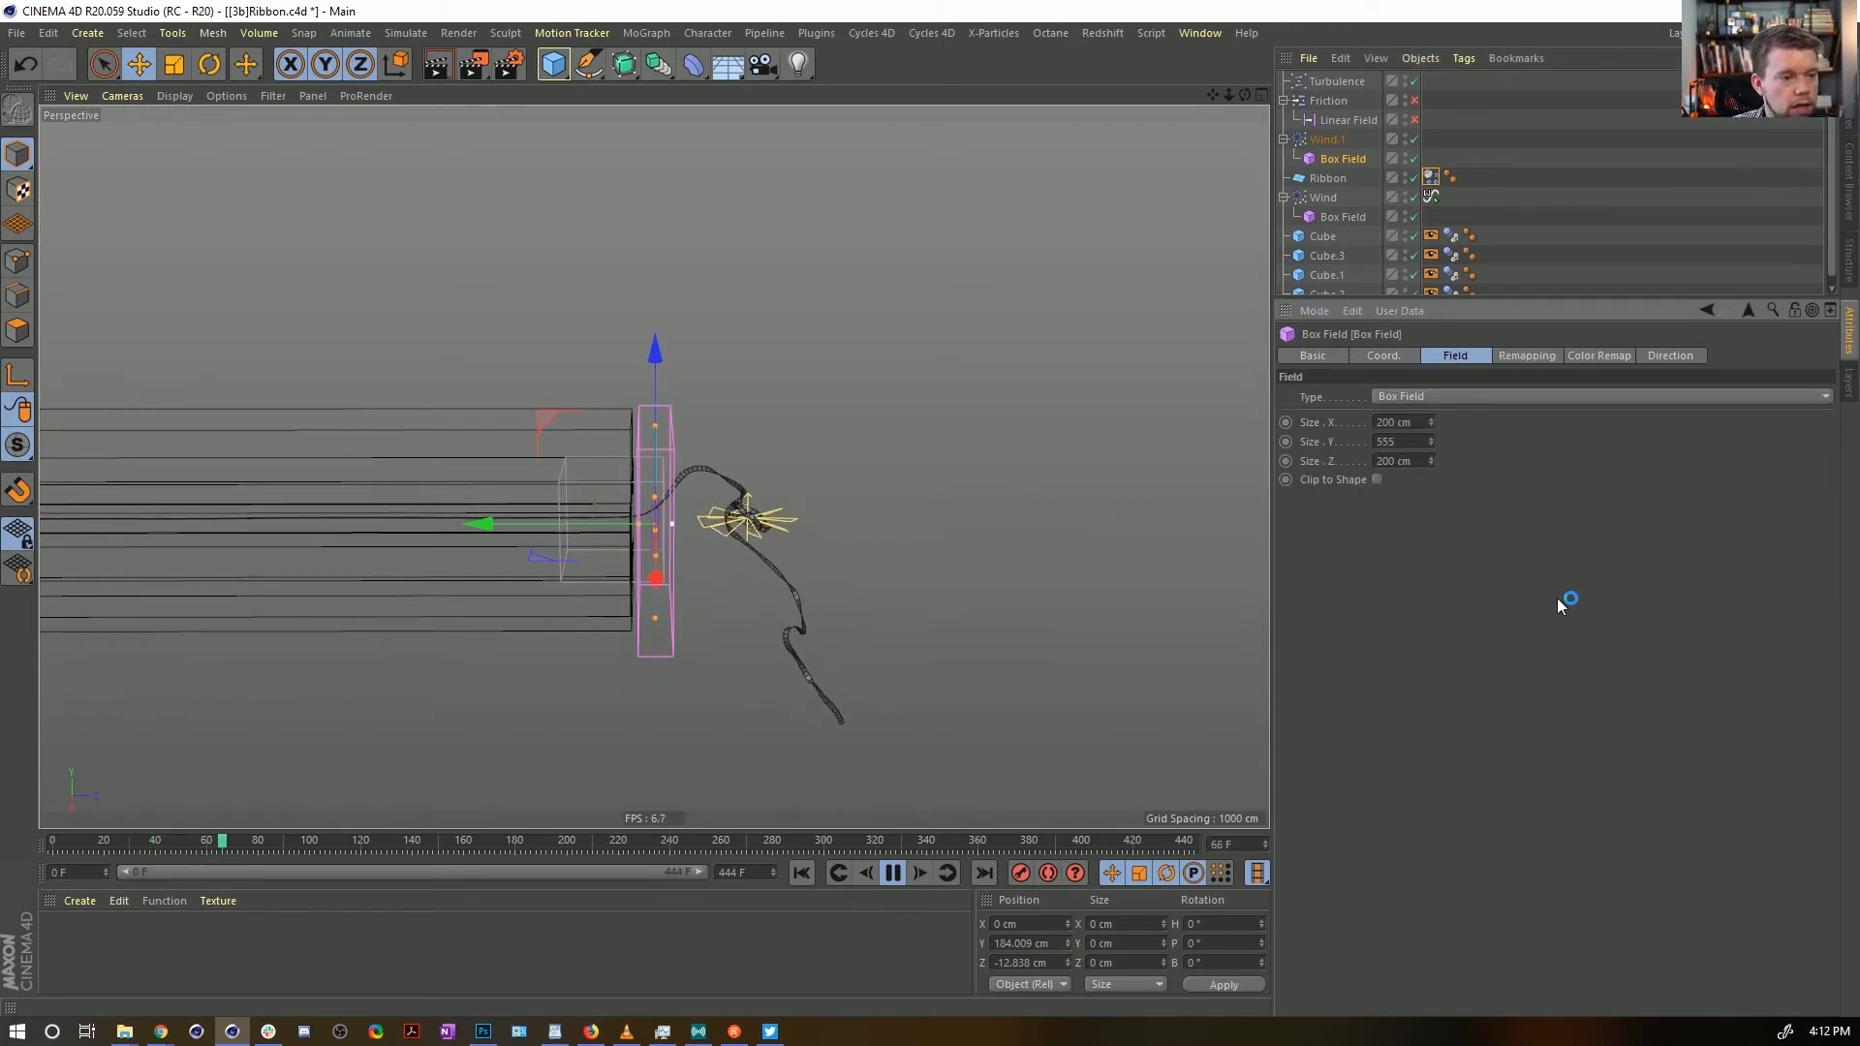
pyautogui.press('Return')
pyautogui.moveTo(477, 524); pyautogui.dragTo(217, 517)
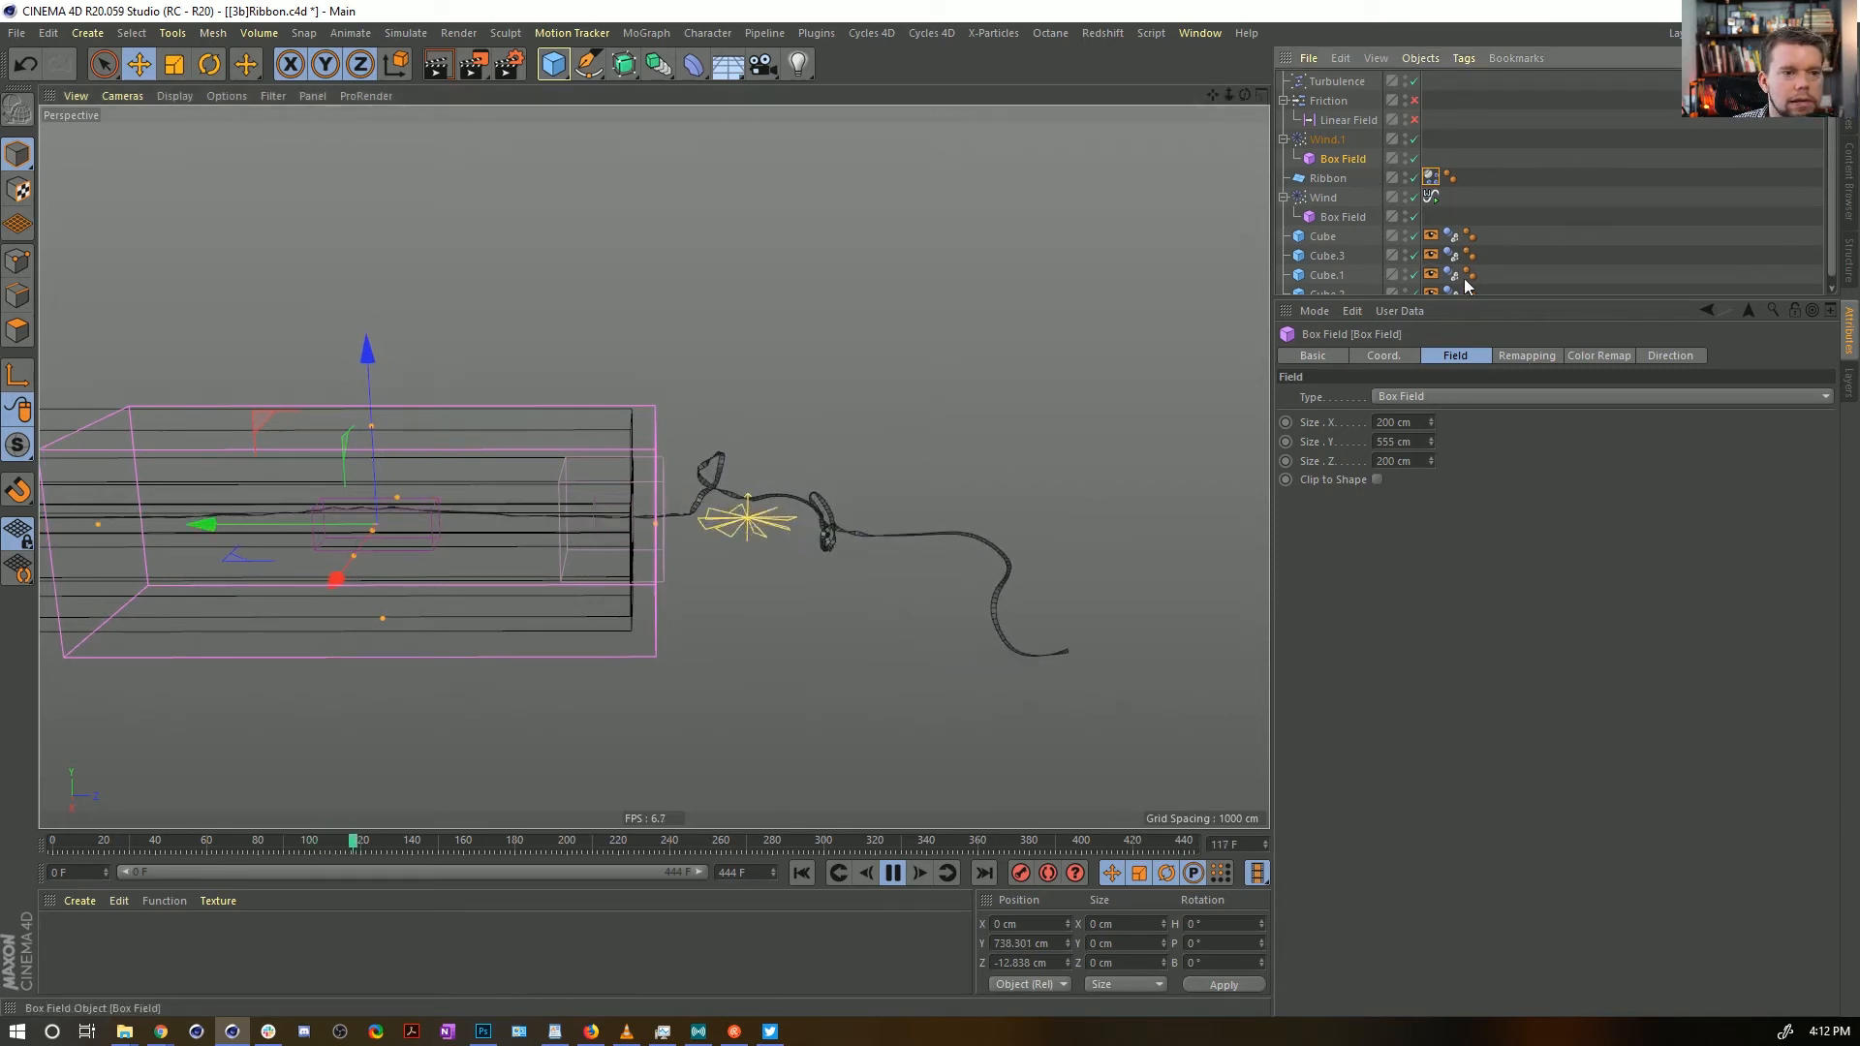
# Raise the Inner Offset in the remapping of Wind.1's Box Field to 88% and replay the simulation
pyautogui.click(1596, 355)
pyautogui.click(1526, 356)
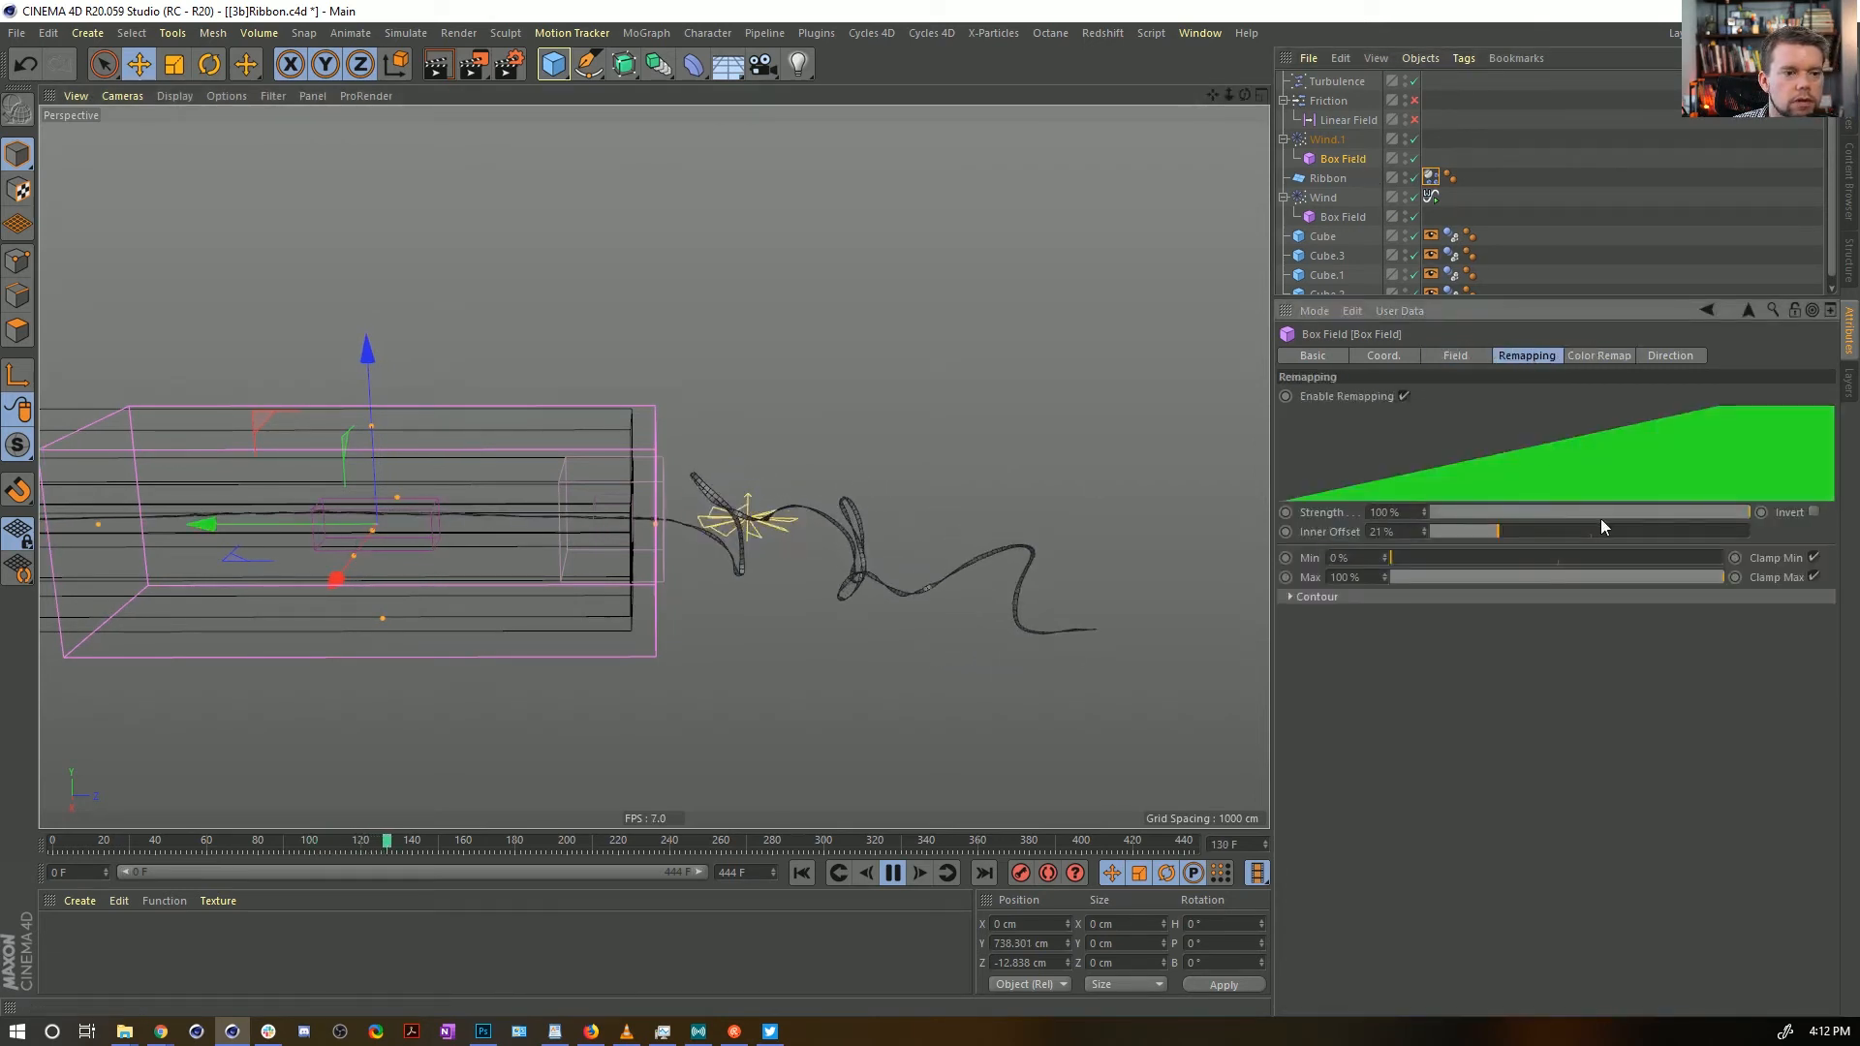
pyautogui.click(1556, 531)
pyautogui.moveTo(1556, 534); pyautogui.dragTo(1712, 537)
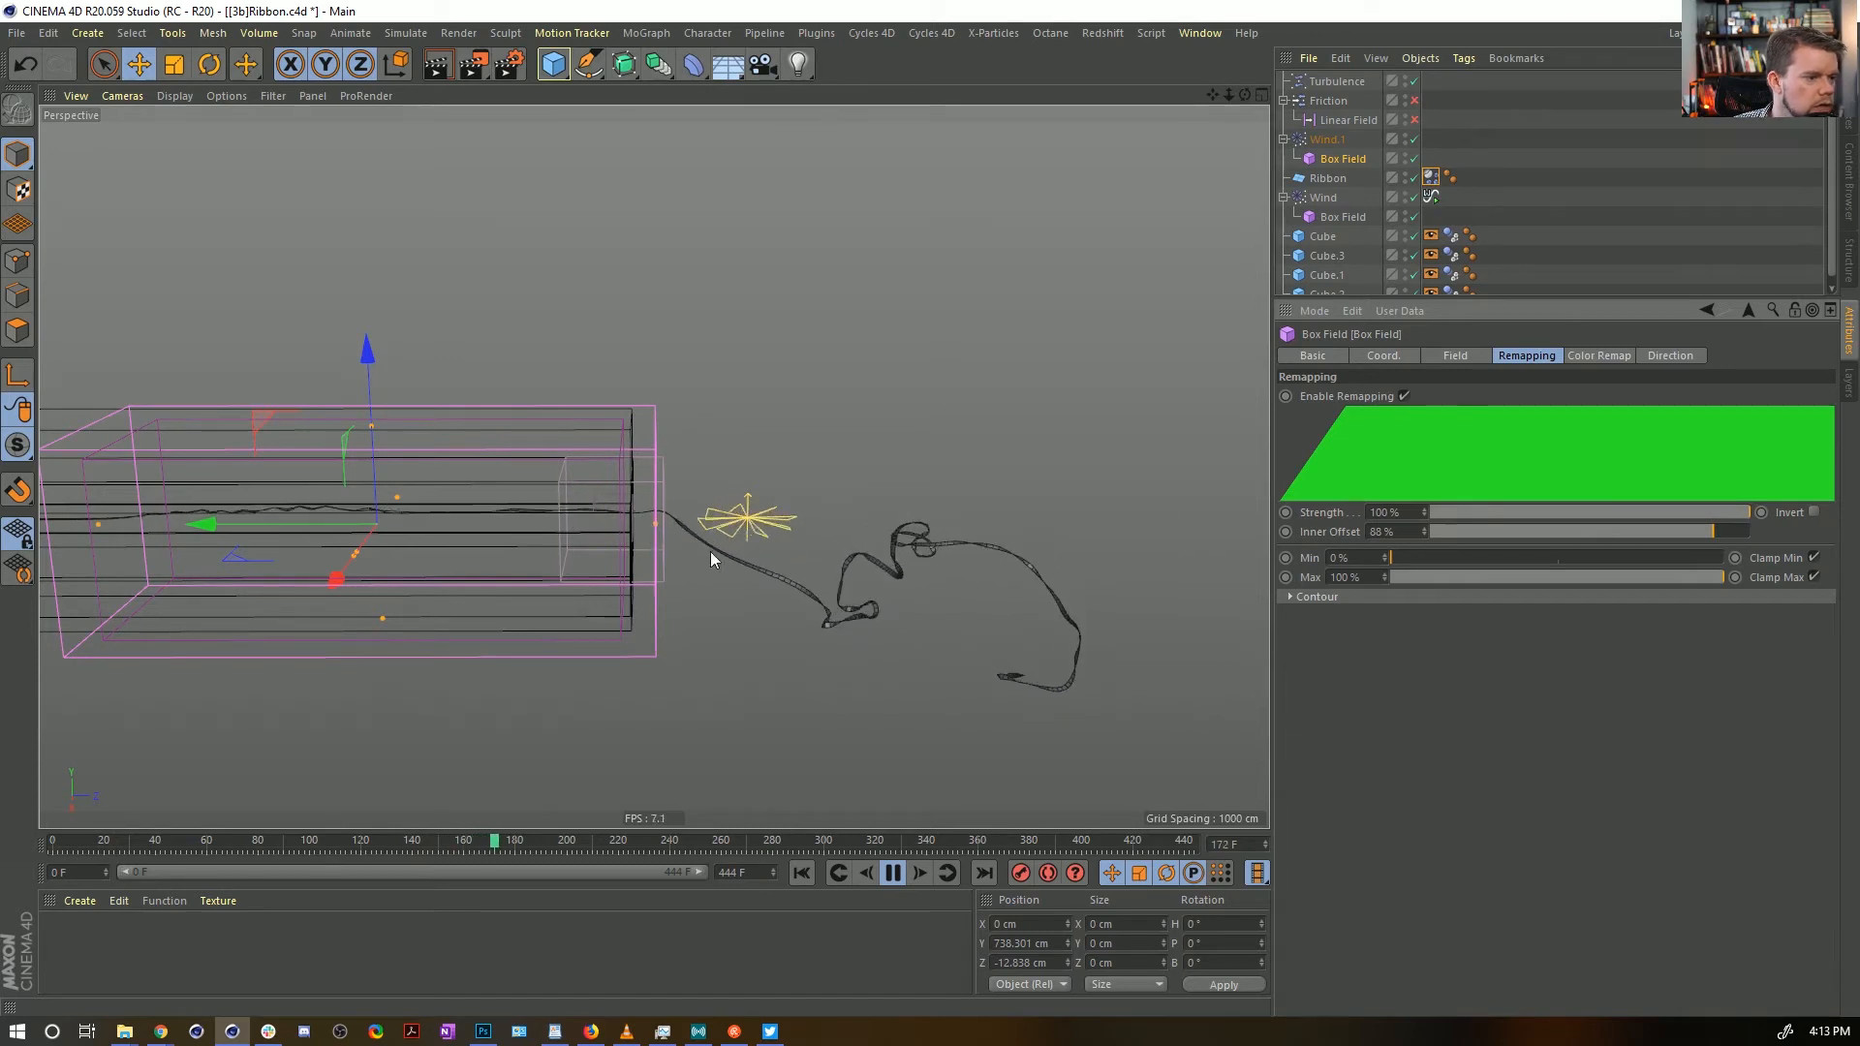
pyautogui.click(801, 873)
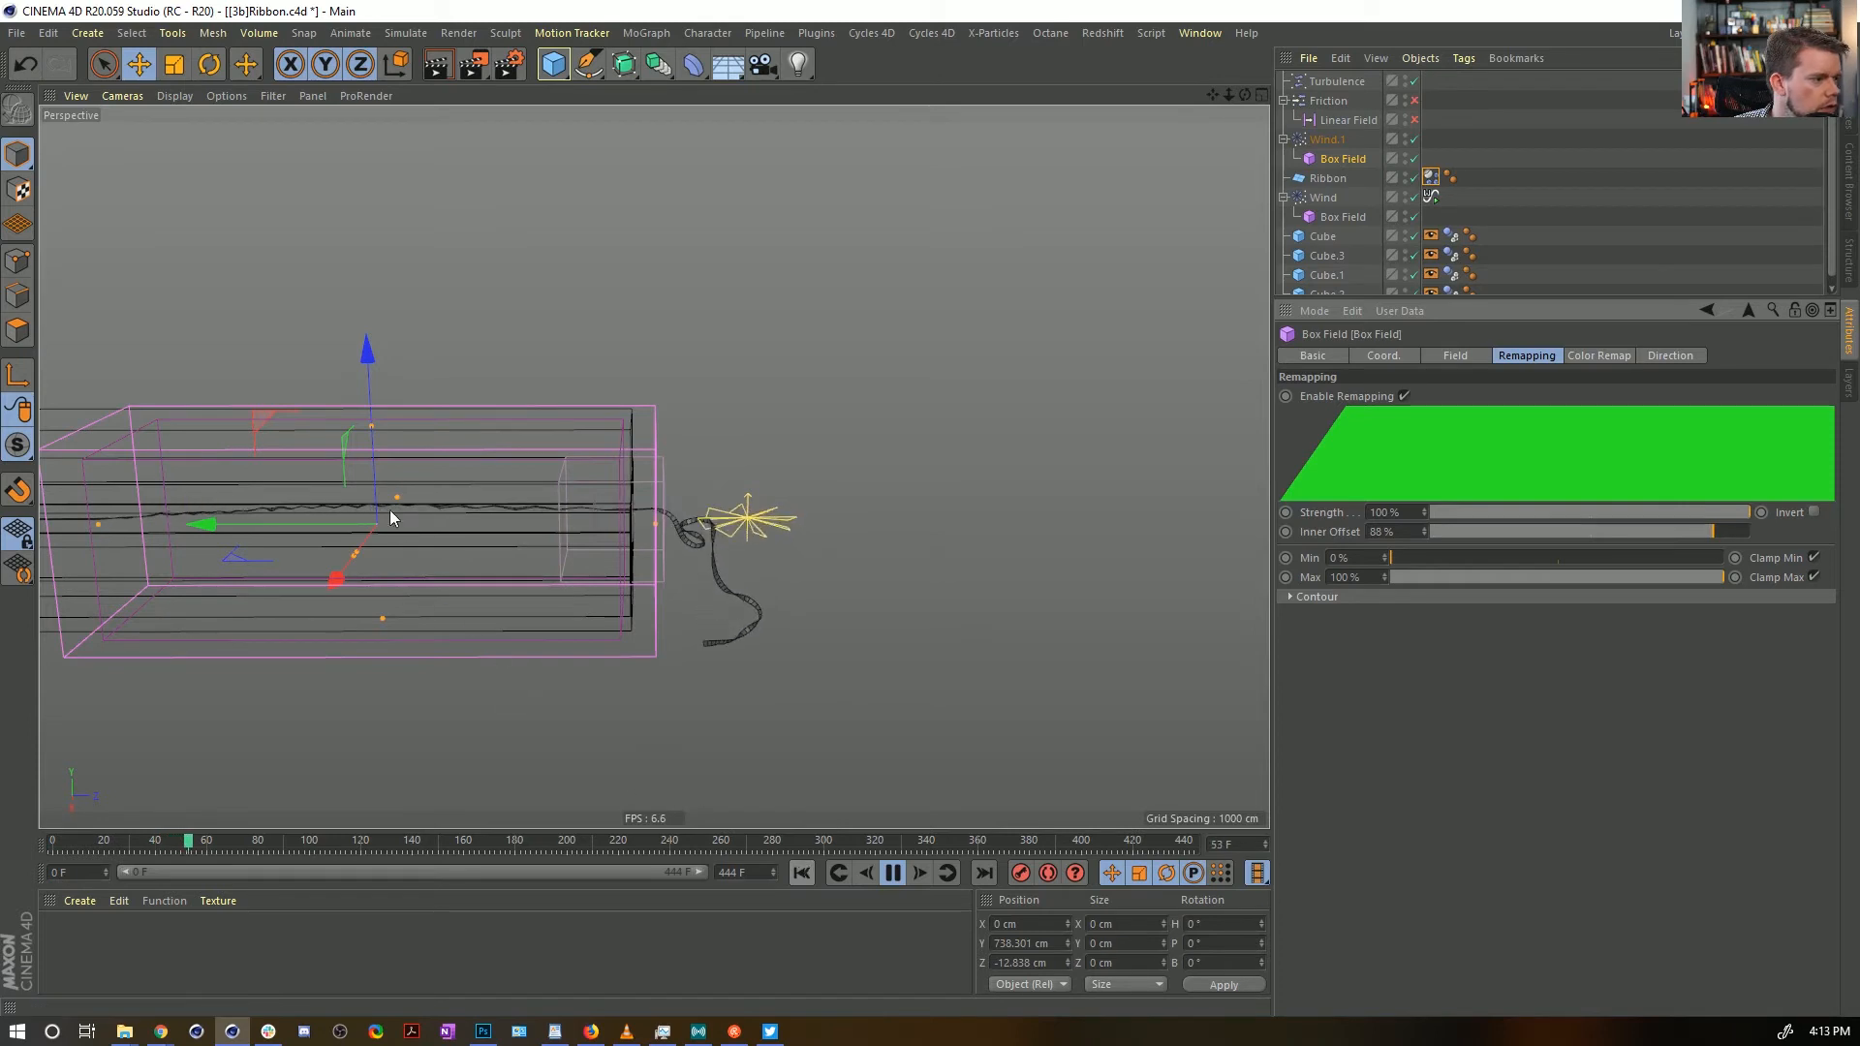
# Inspect the ribbon inside the guide and set the Inner Offset of Wind.1's Box Field to 100%
pyautogui.keyDown('alt'); pyautogui.moveTo(360, 494); pyautogui.dragTo(870, 601, button='middle'); pyautogui.keyUp('alt')
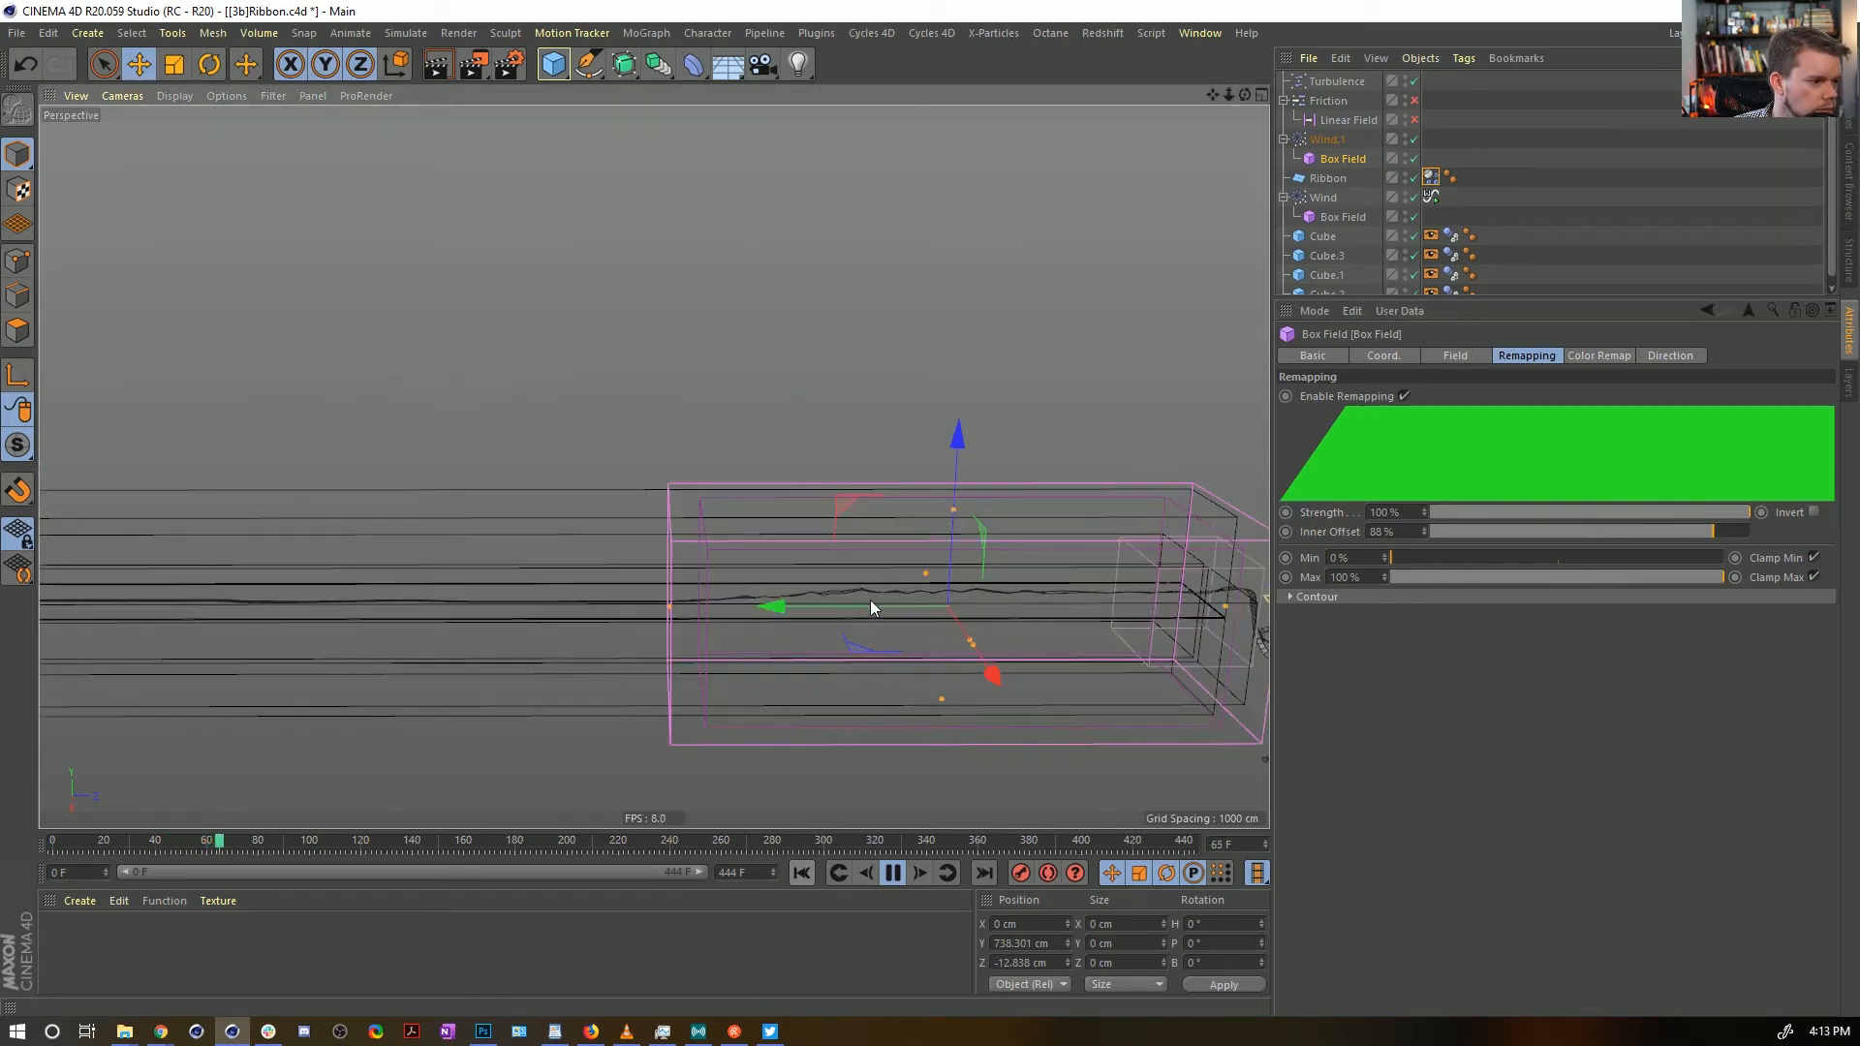
pyautogui.keyDown('alt'); pyautogui.moveTo(804, 603); pyautogui.dragTo(1167, 614, button='right'); pyautogui.keyUp('alt')
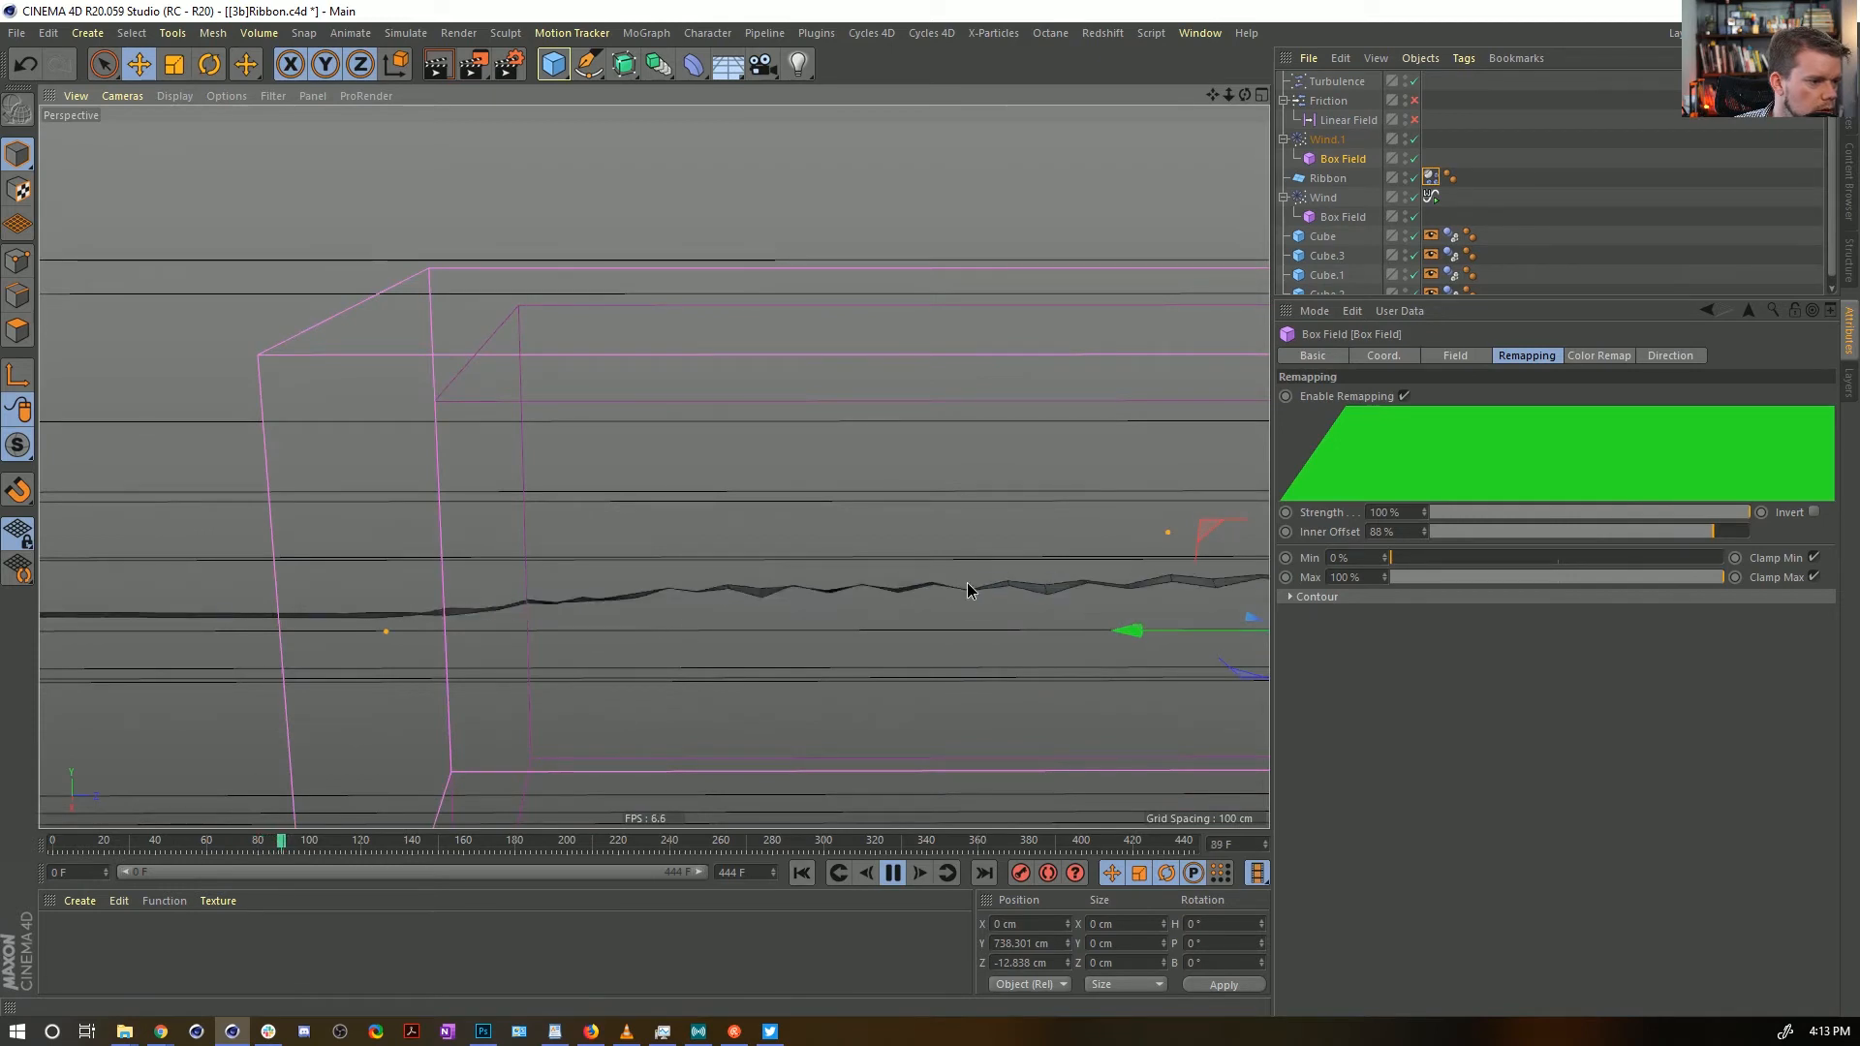
pyautogui.keyDown('alt'); pyautogui.moveTo(970, 588); pyautogui.dragTo(562, 658, button='right'); pyautogui.keyUp('alt')
pyautogui.keyDown('alt'); pyautogui.moveTo(914, 624); pyautogui.dragTo(533, 601, button='middle'); pyautogui.keyUp('alt')
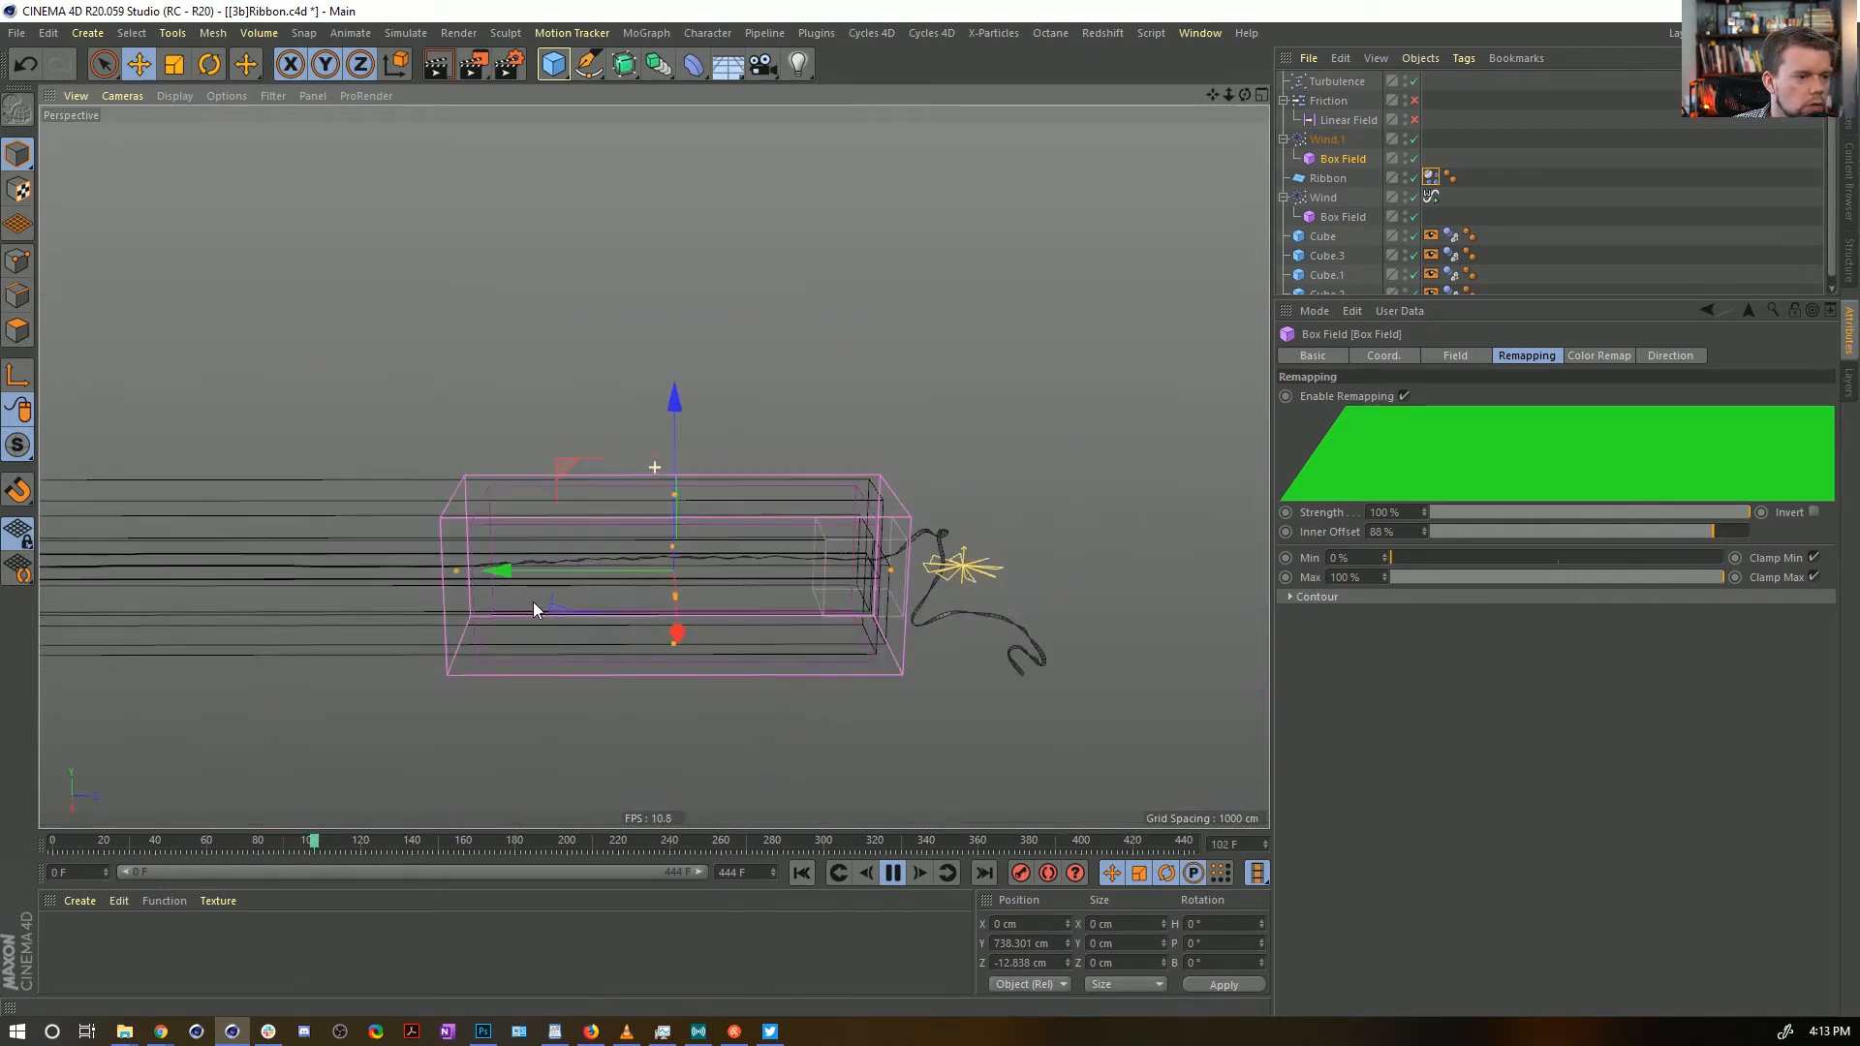
pyautogui.keyDown('alt'); pyautogui.moveTo(879, 571); pyautogui.dragTo(791, 566, button='right'); pyautogui.keyUp('alt')
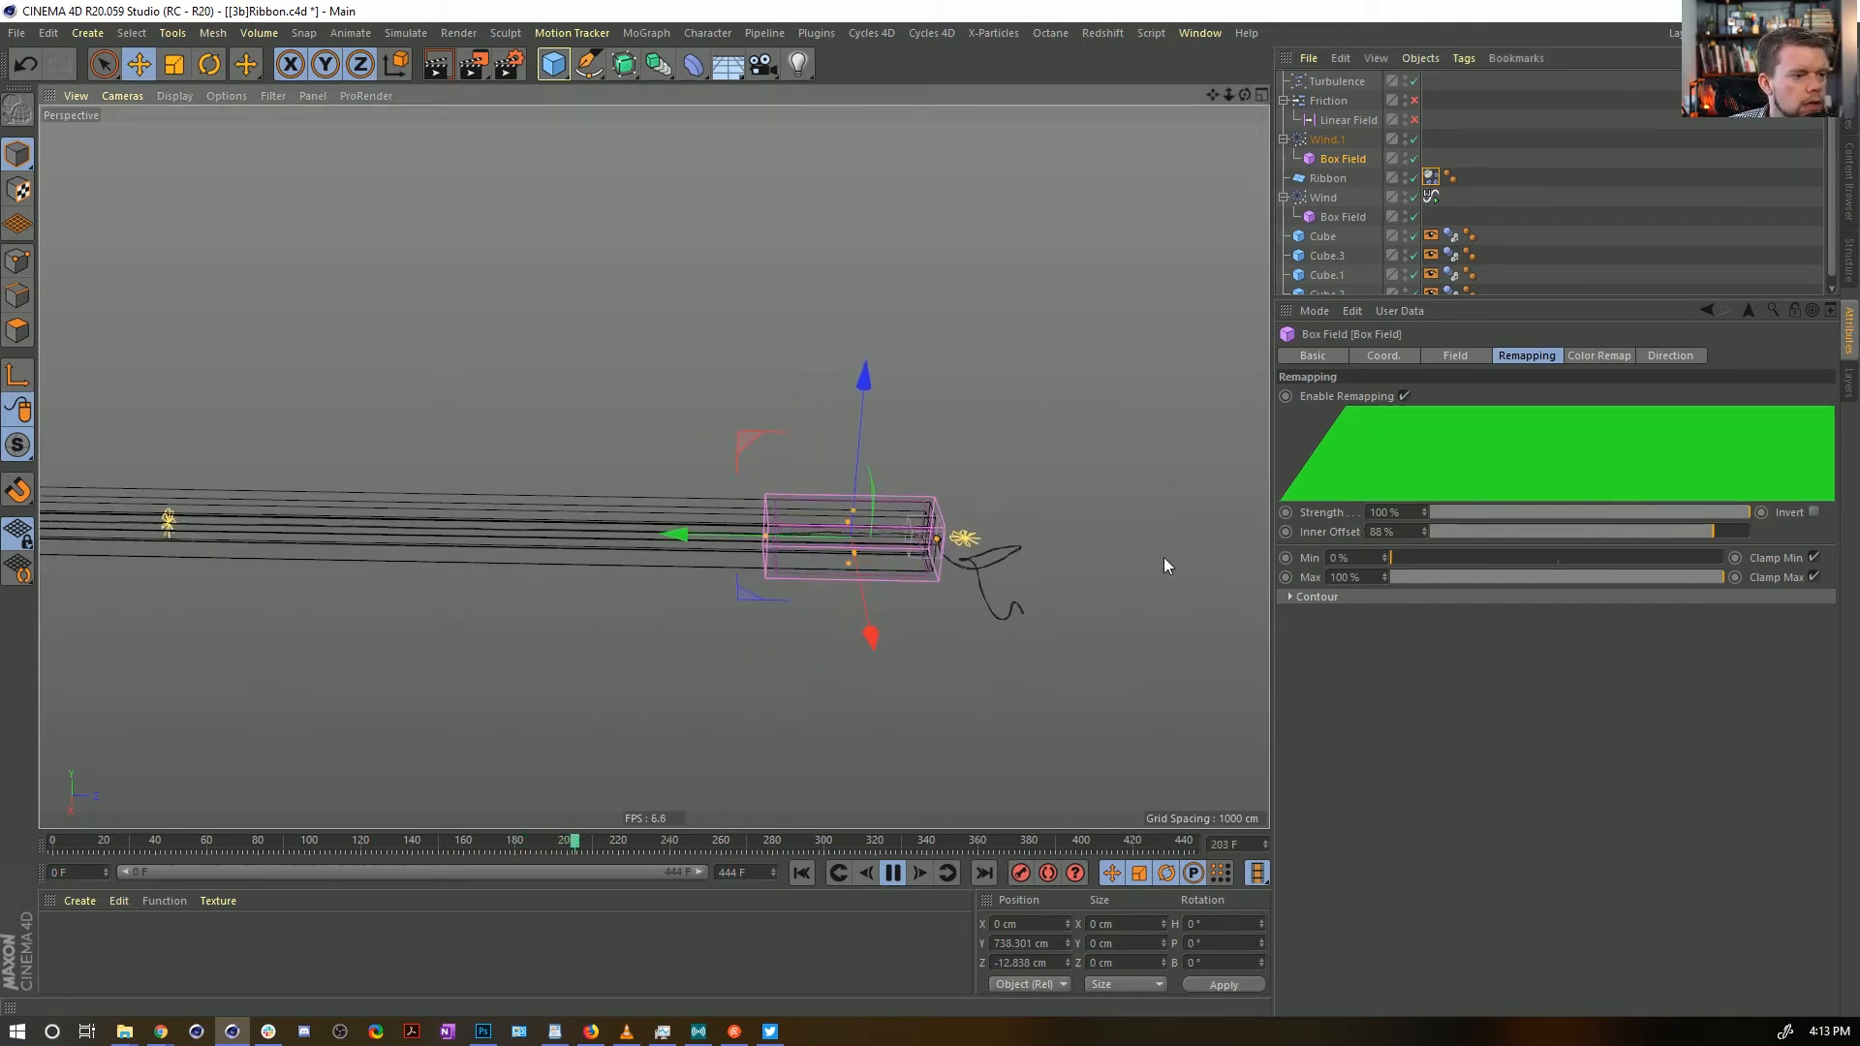
pyautogui.moveTo(1686, 531); pyautogui.dragTo(1756, 543)
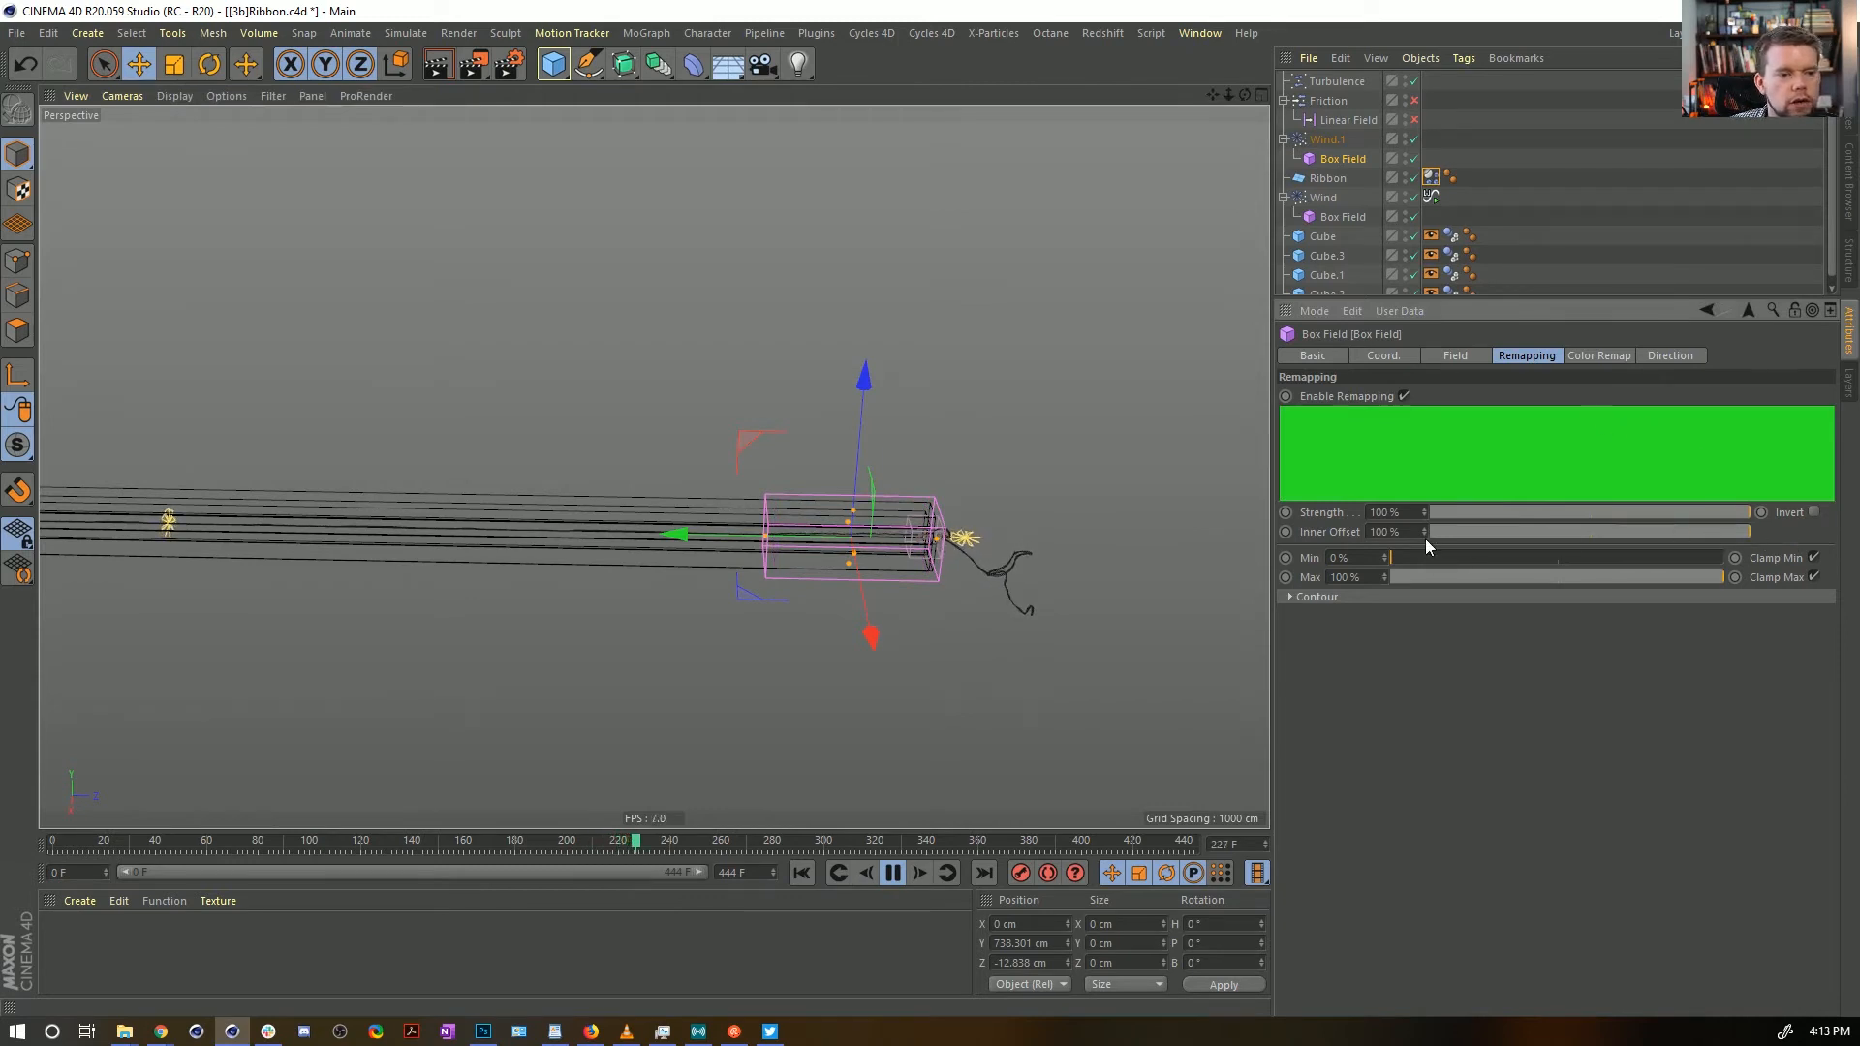
# Try stretching Wind.1's Box Field to a Size Y of 10000 cm and zeroing its Y and Z position
pyautogui.click(1458, 356)
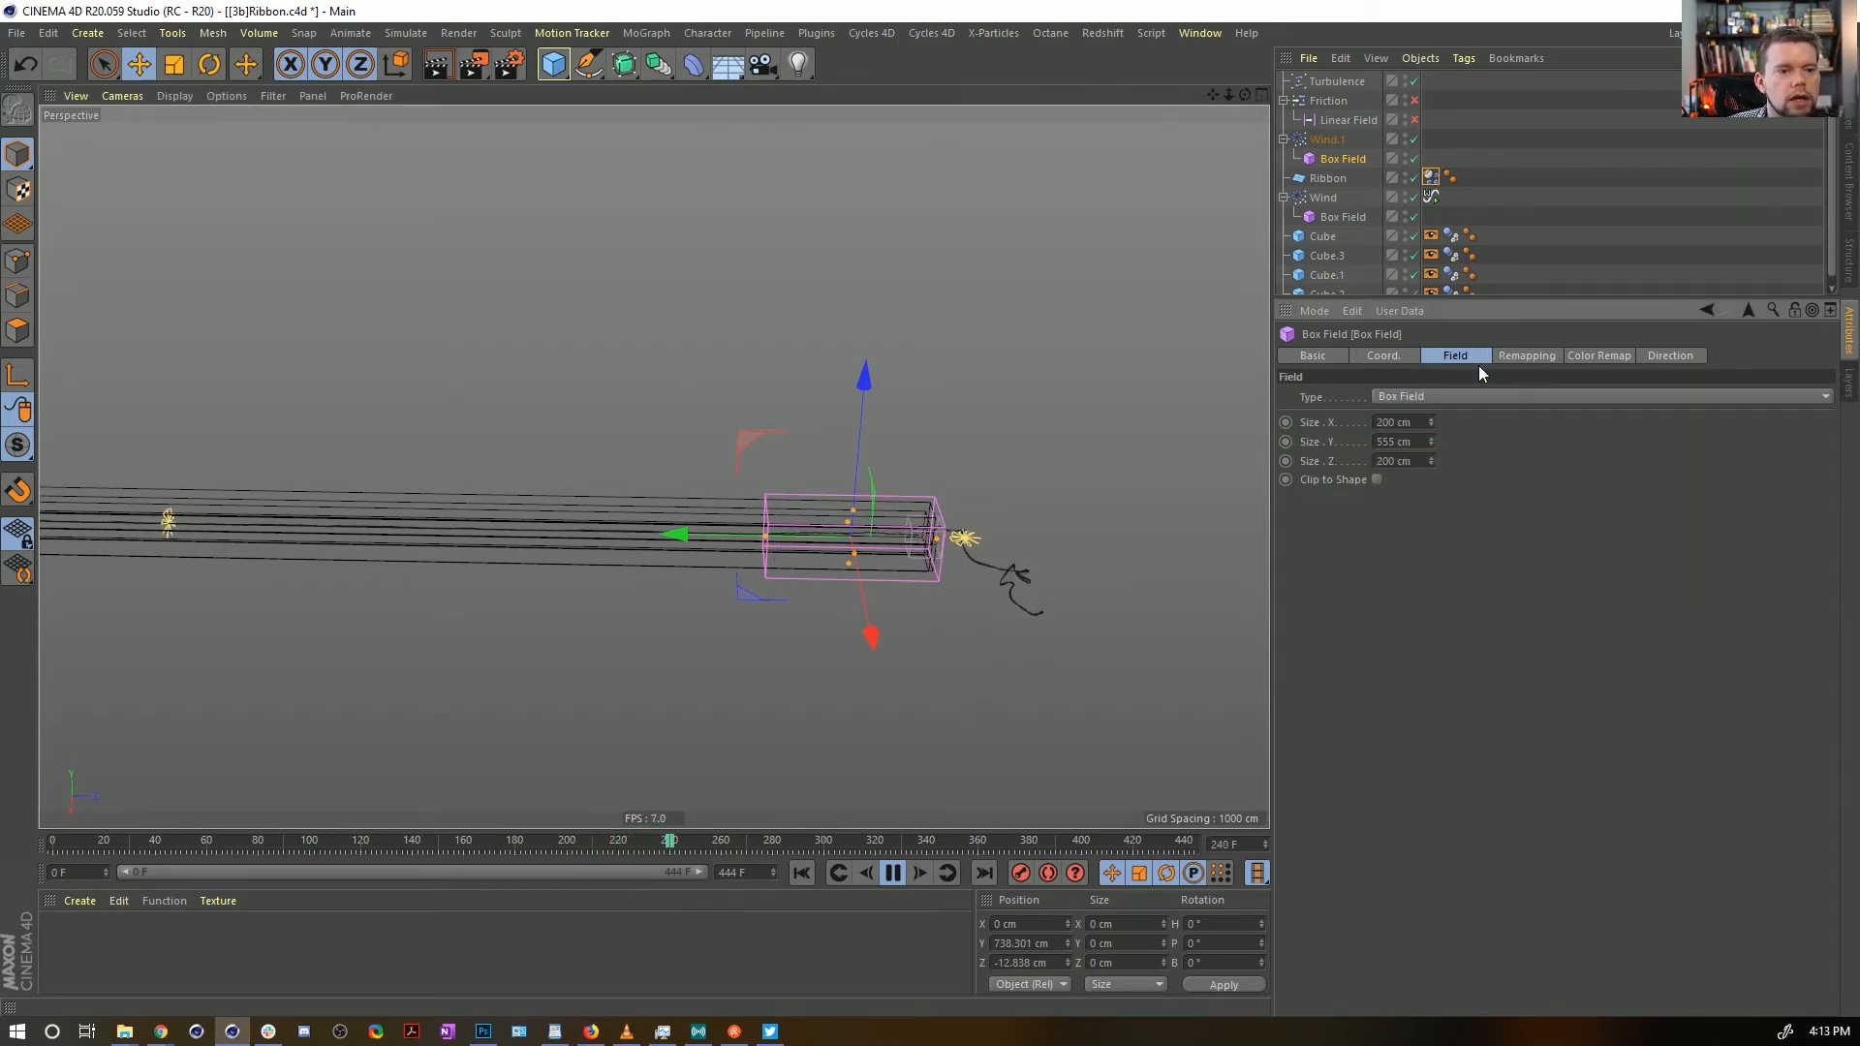
pyautogui.write('10000')
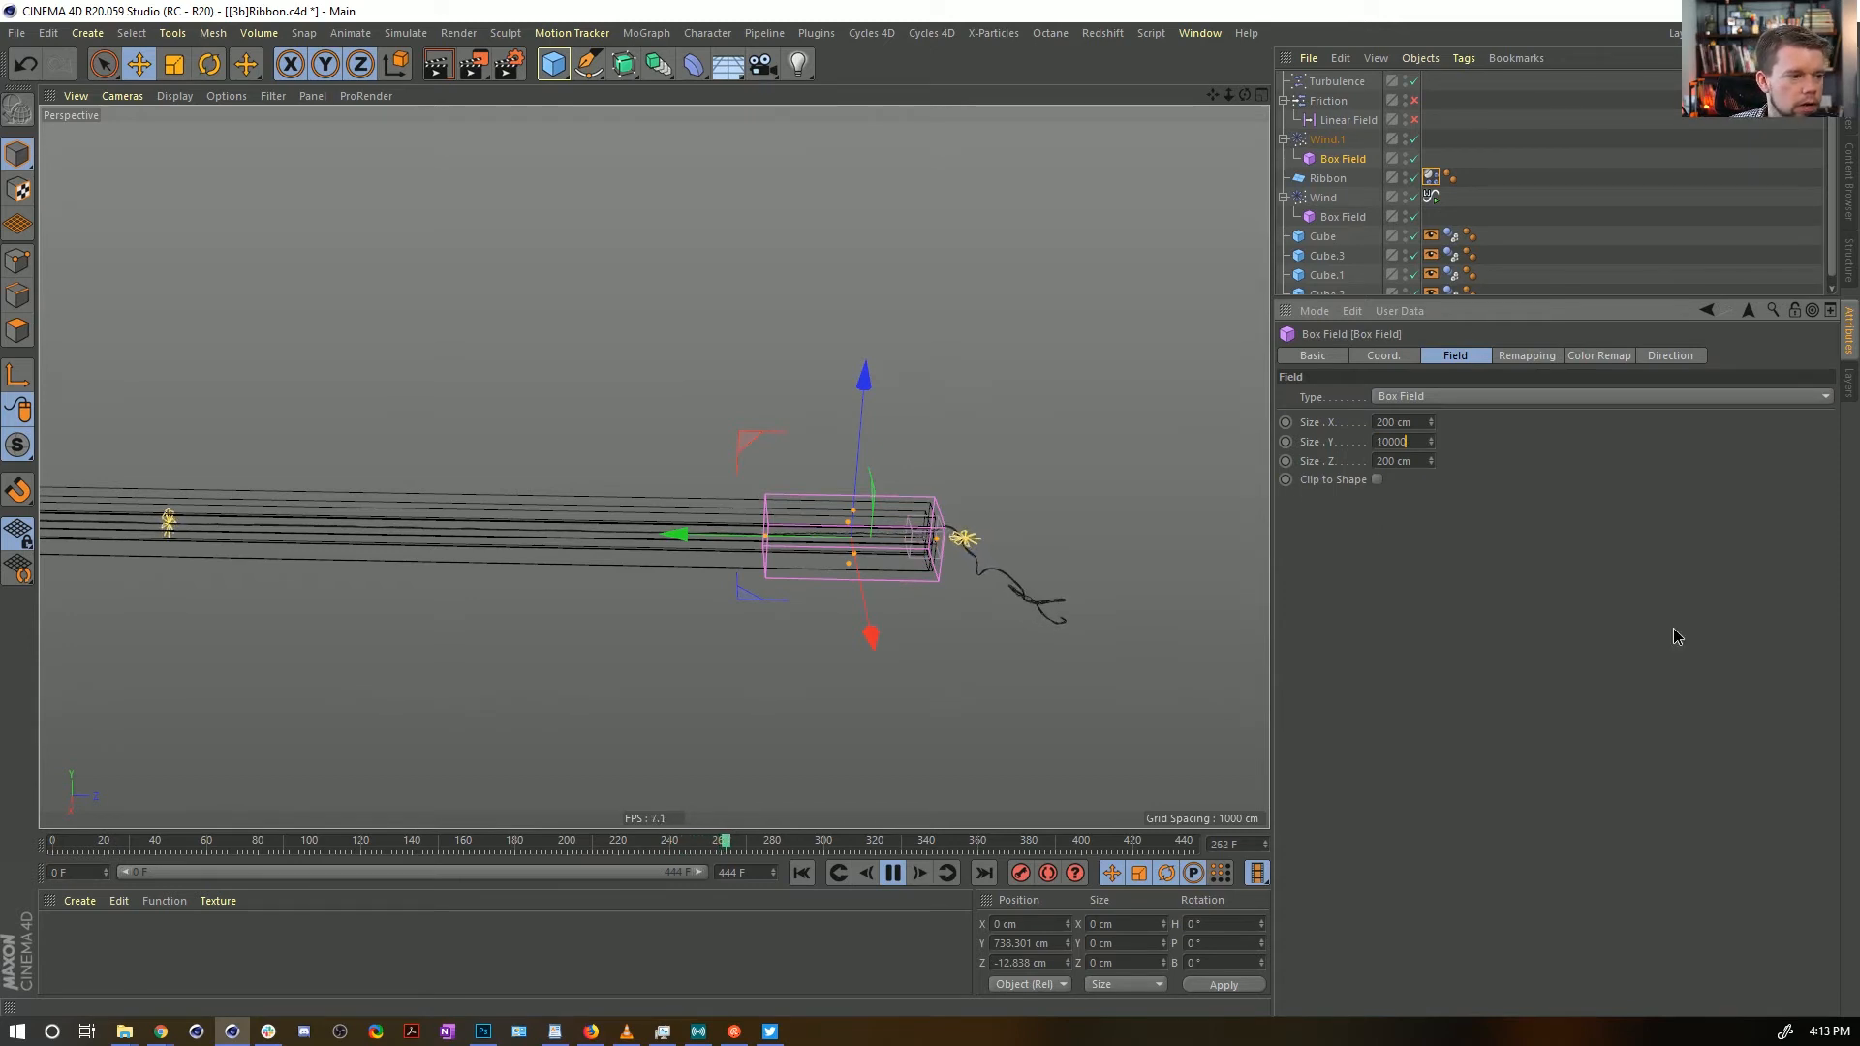
pyautogui.press('Return')
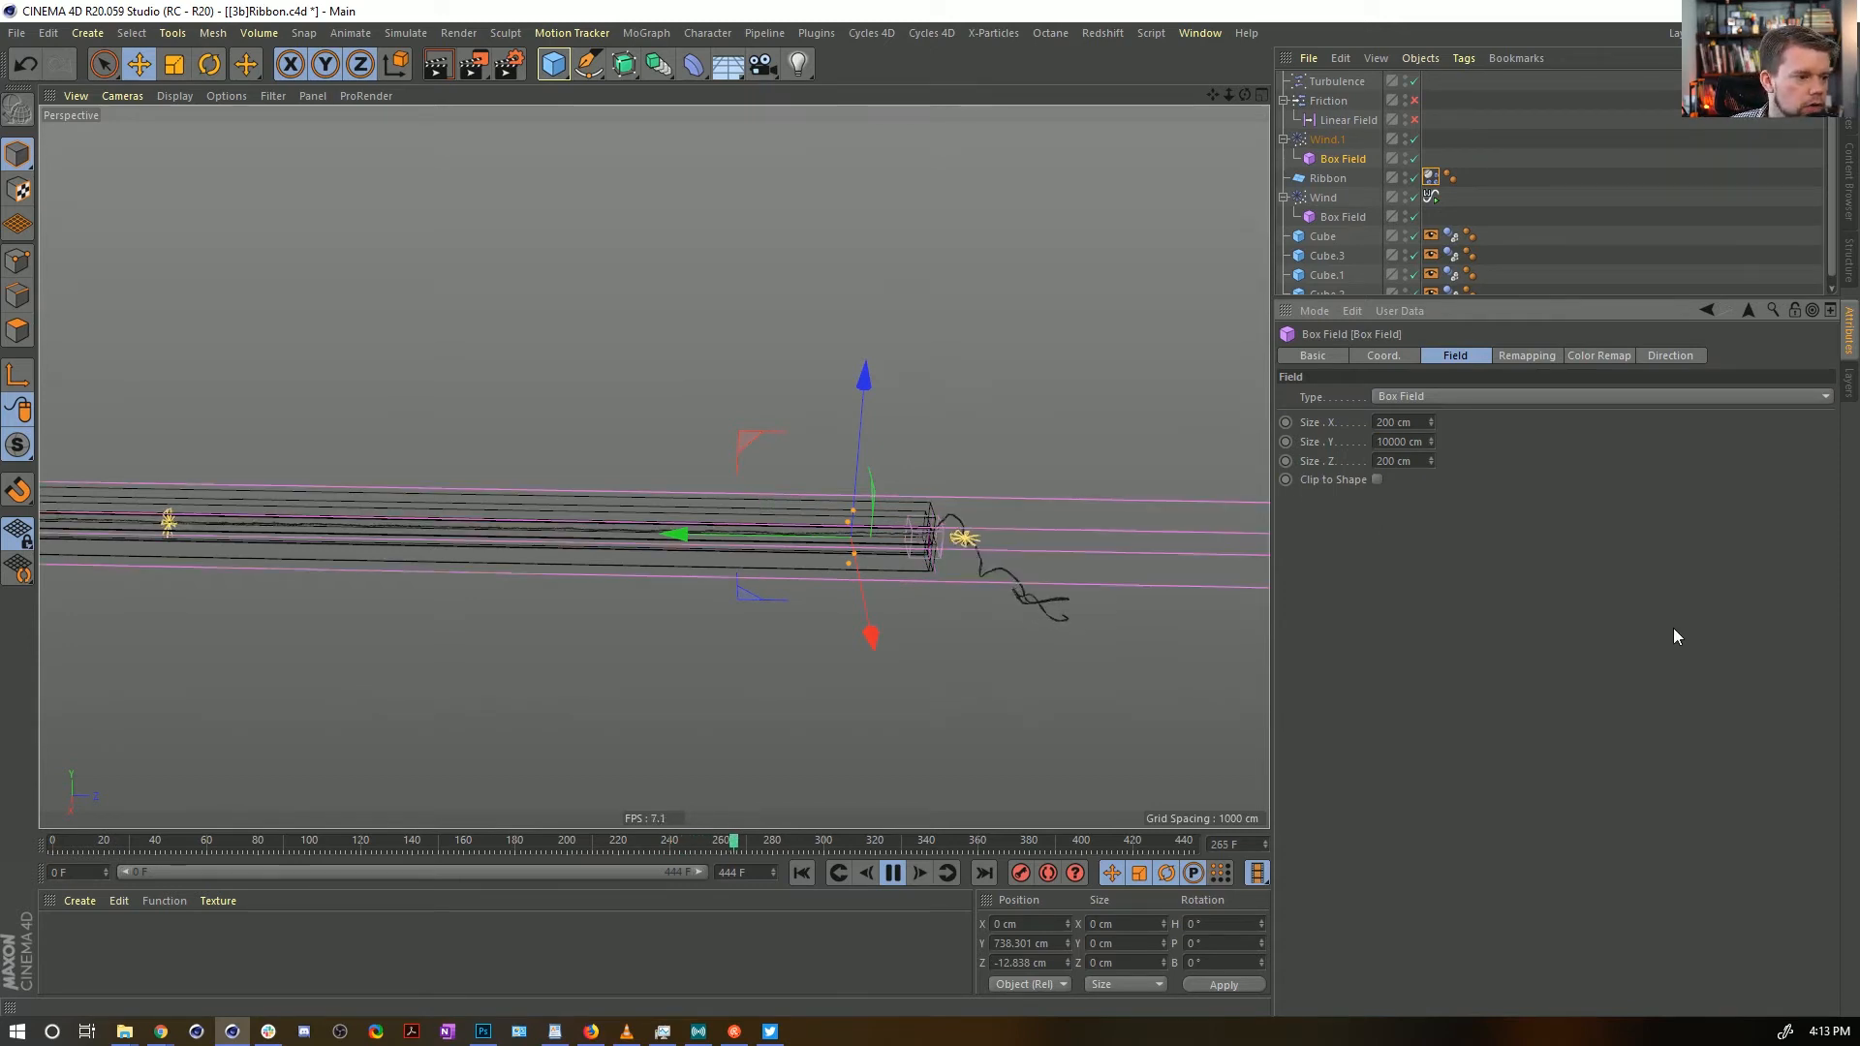
pyautogui.doubleClick(1027, 945)
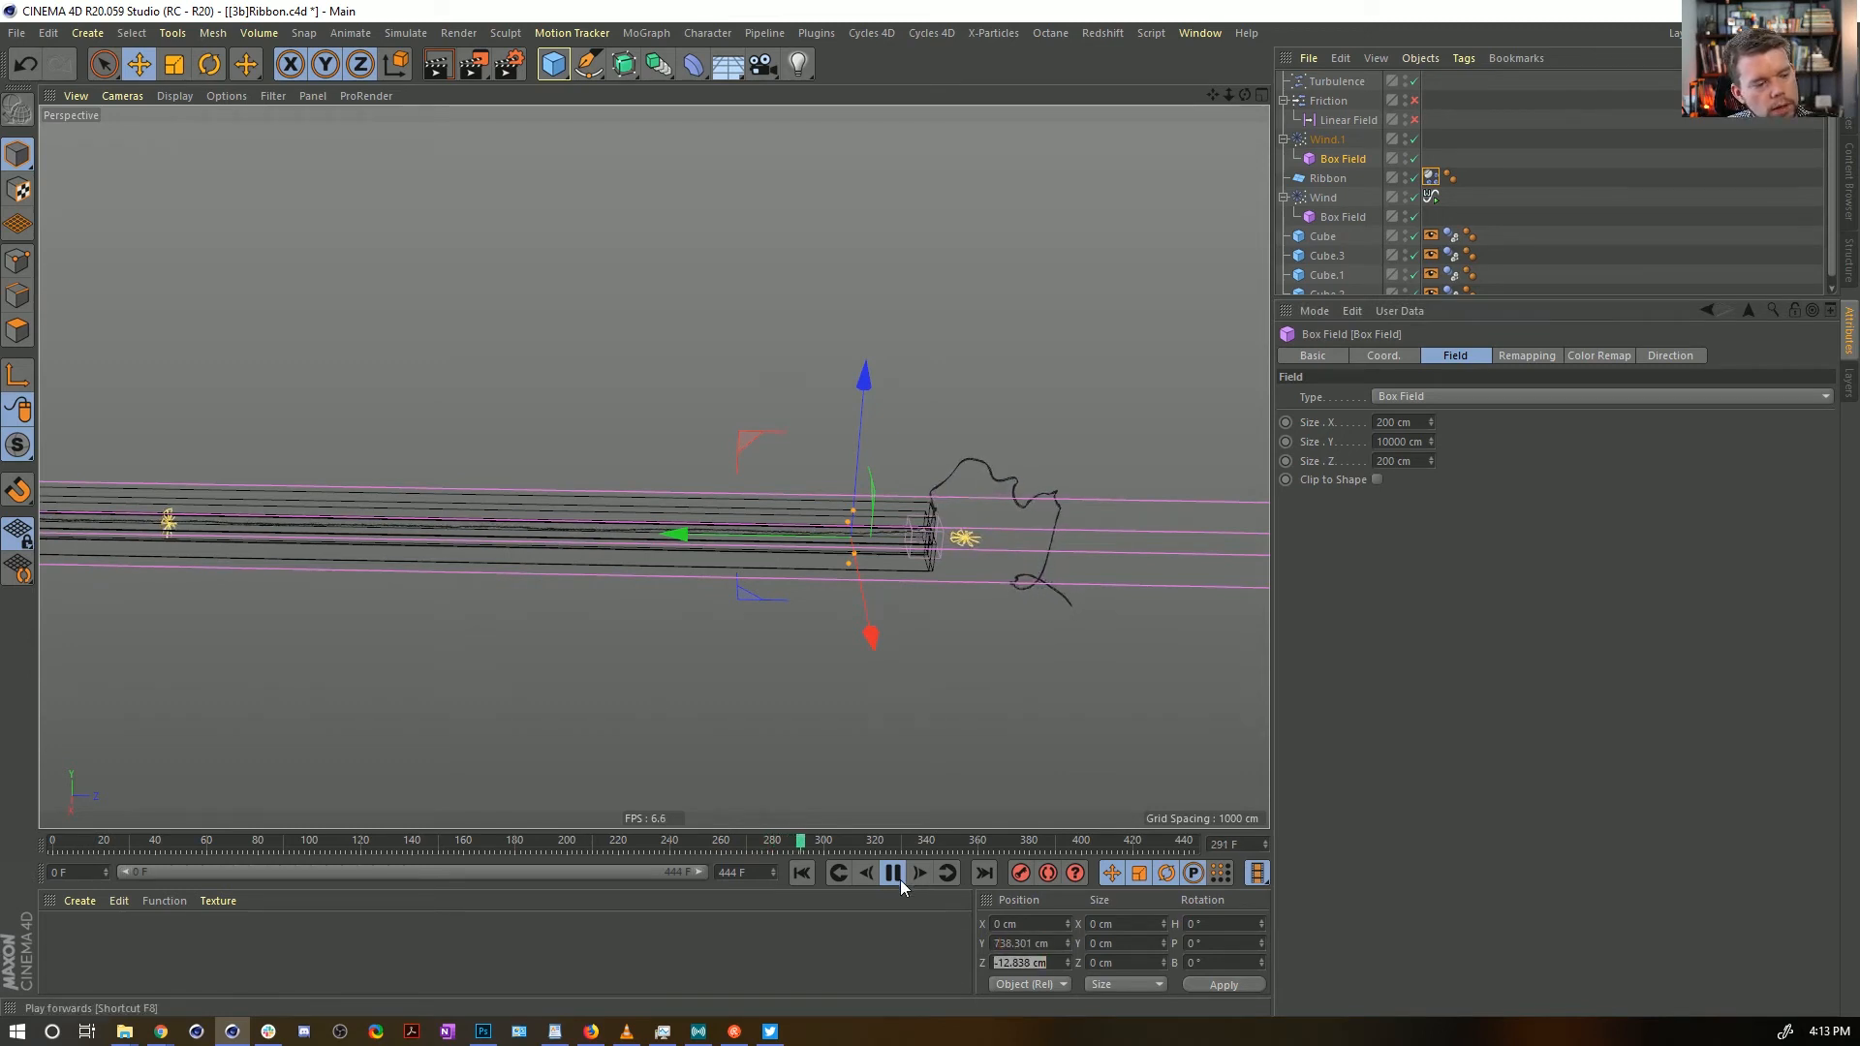
pyautogui.click(802, 876)
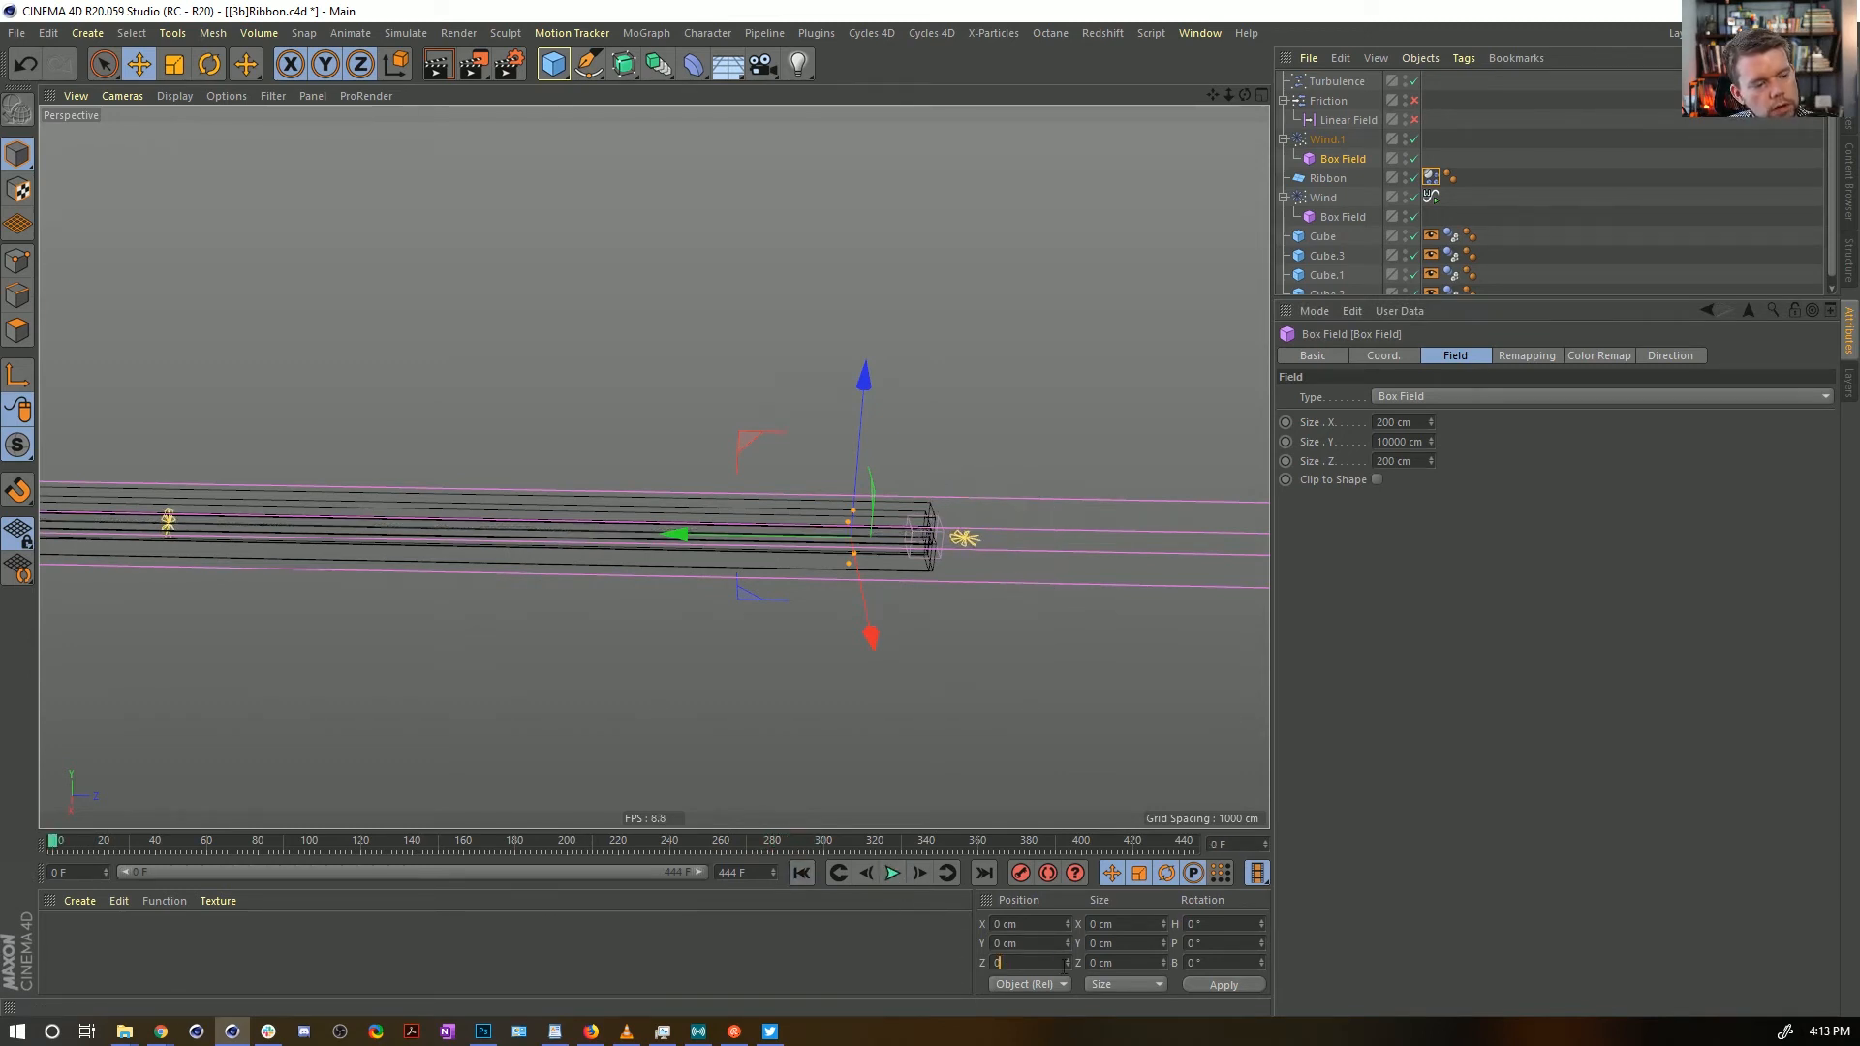
pyautogui.click(1210, 985)
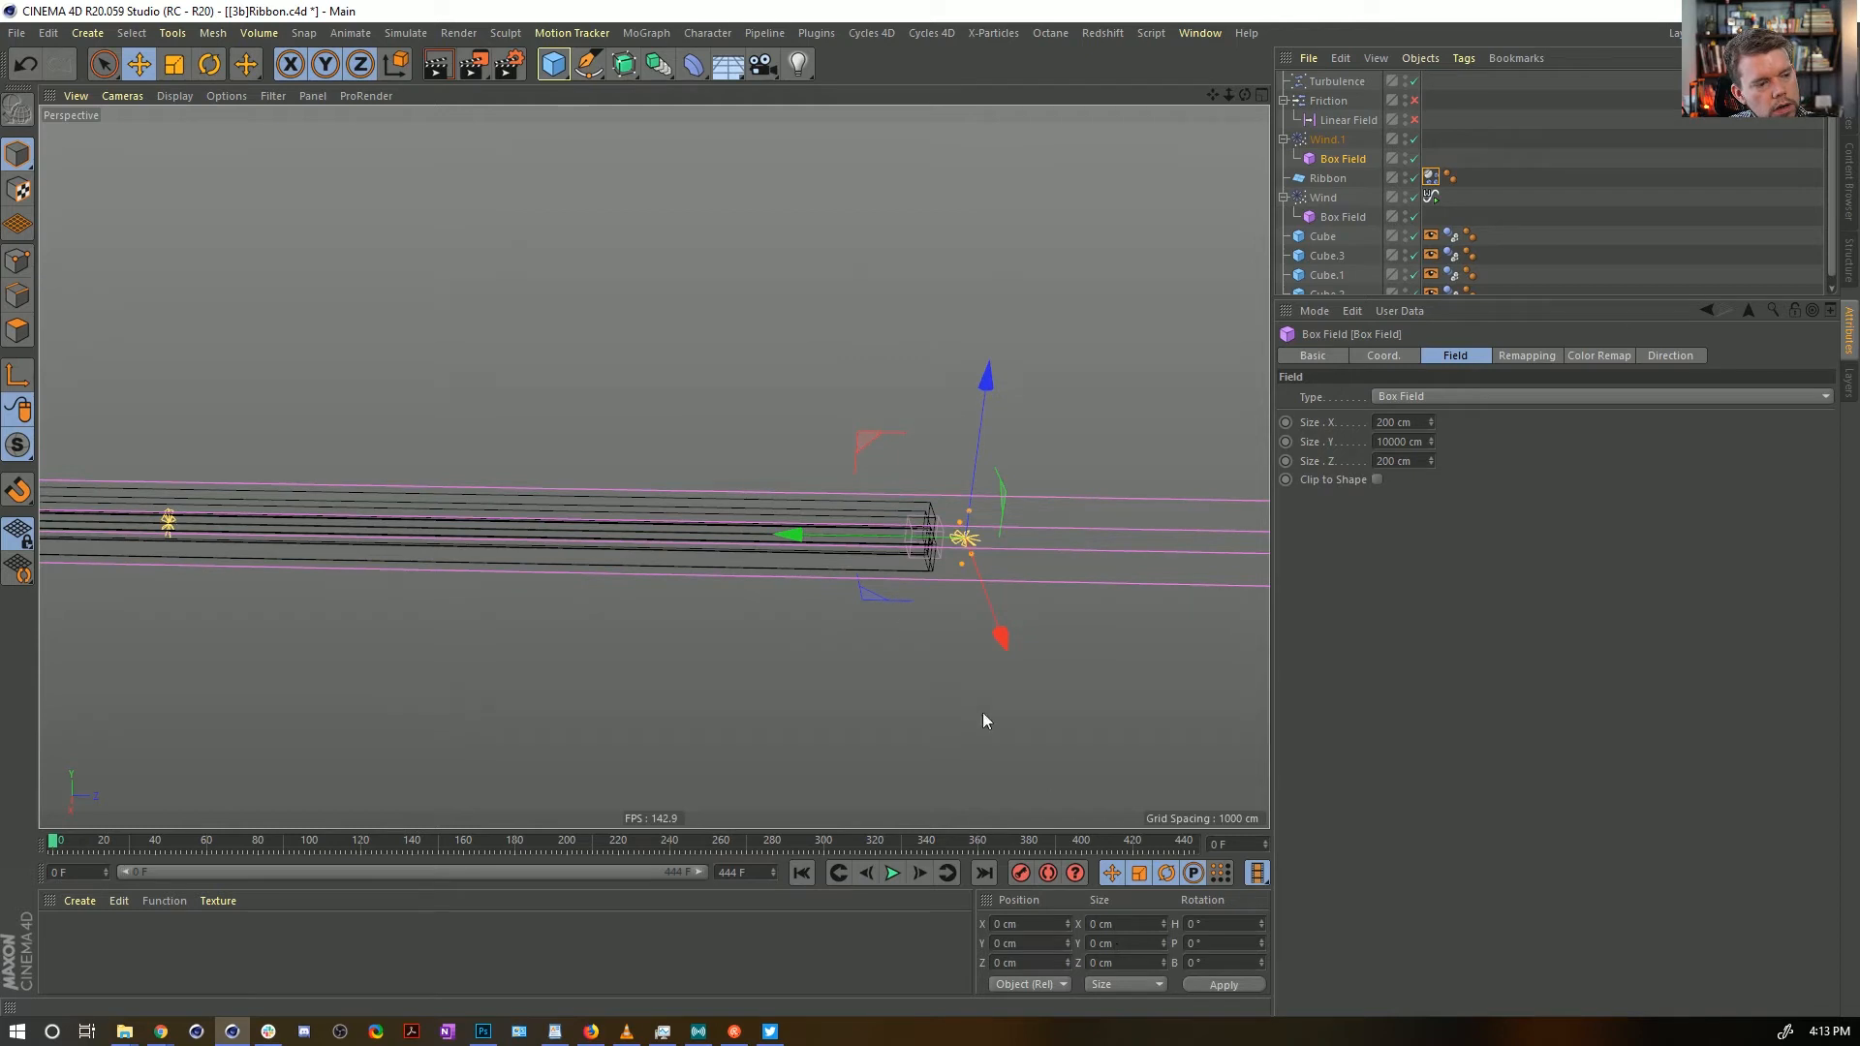
# Try a Z position of 0 for Wind.1, and undo it together with the Box Field's repositioning and enlargement
pyautogui.click(1324, 141)
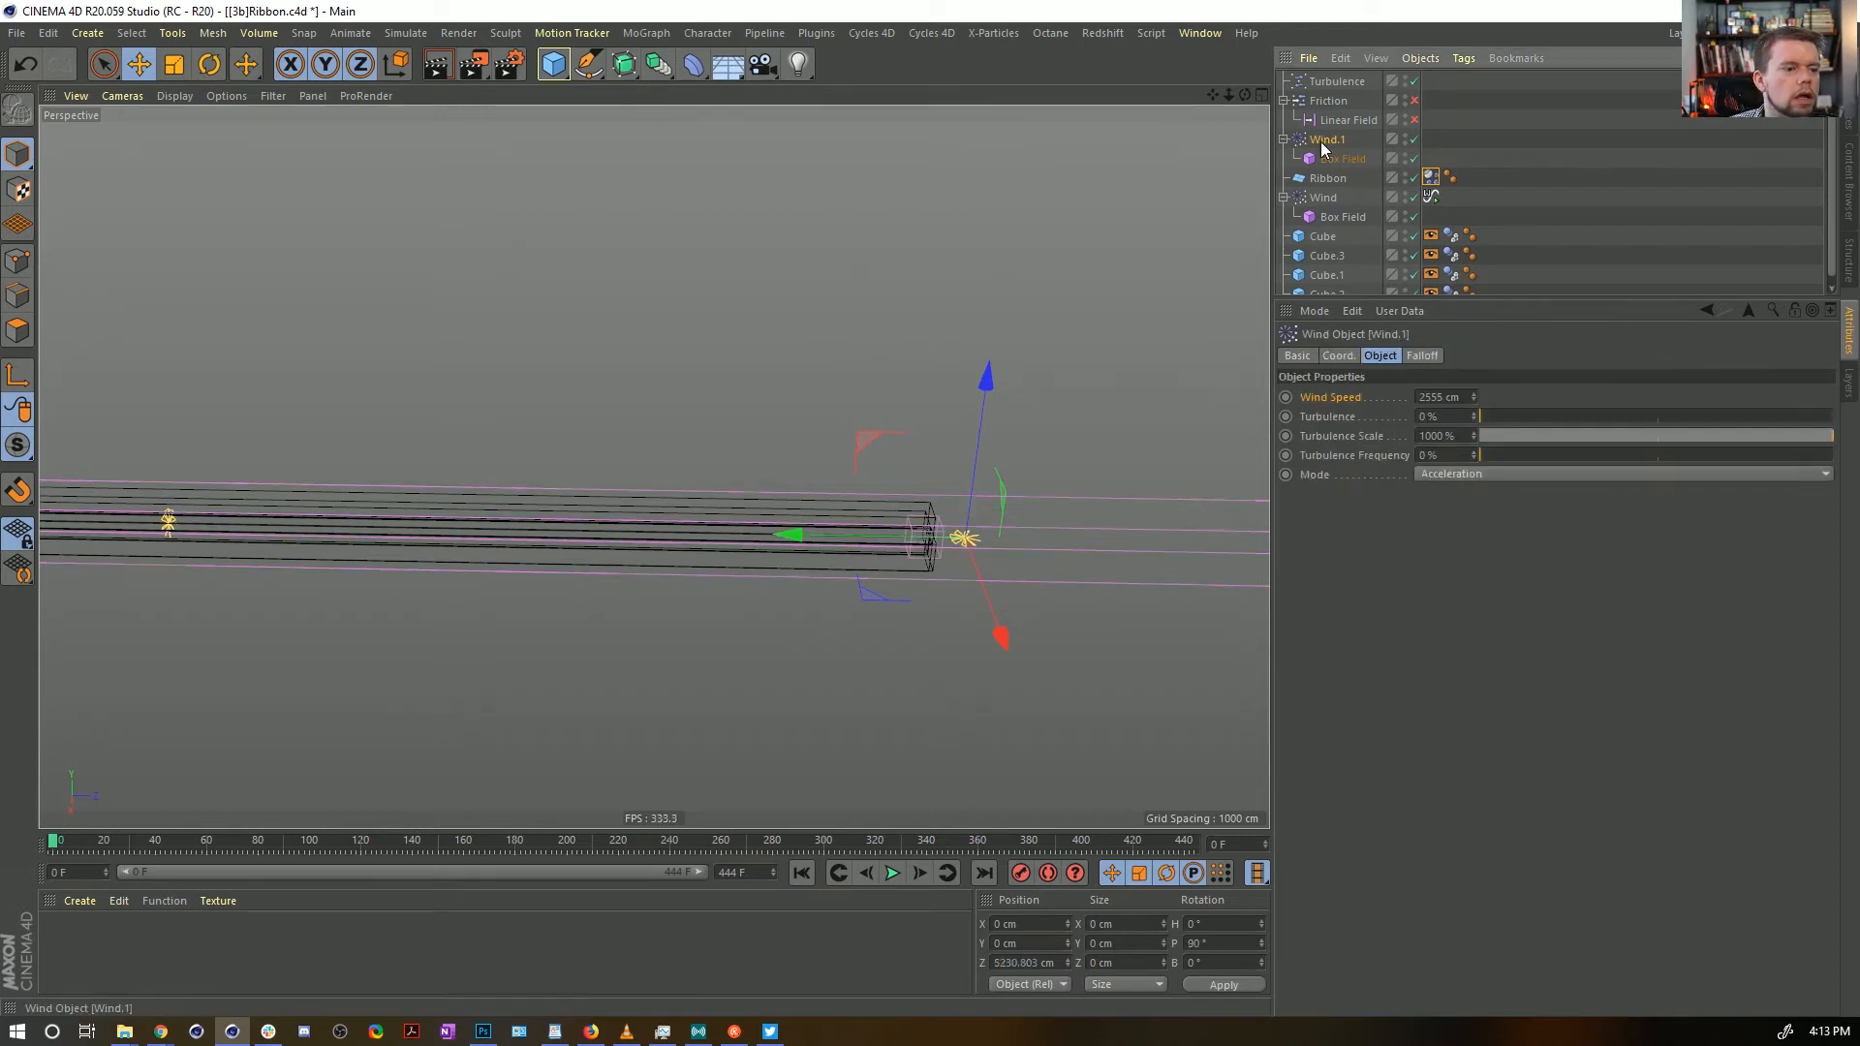
pyautogui.click(1017, 962)
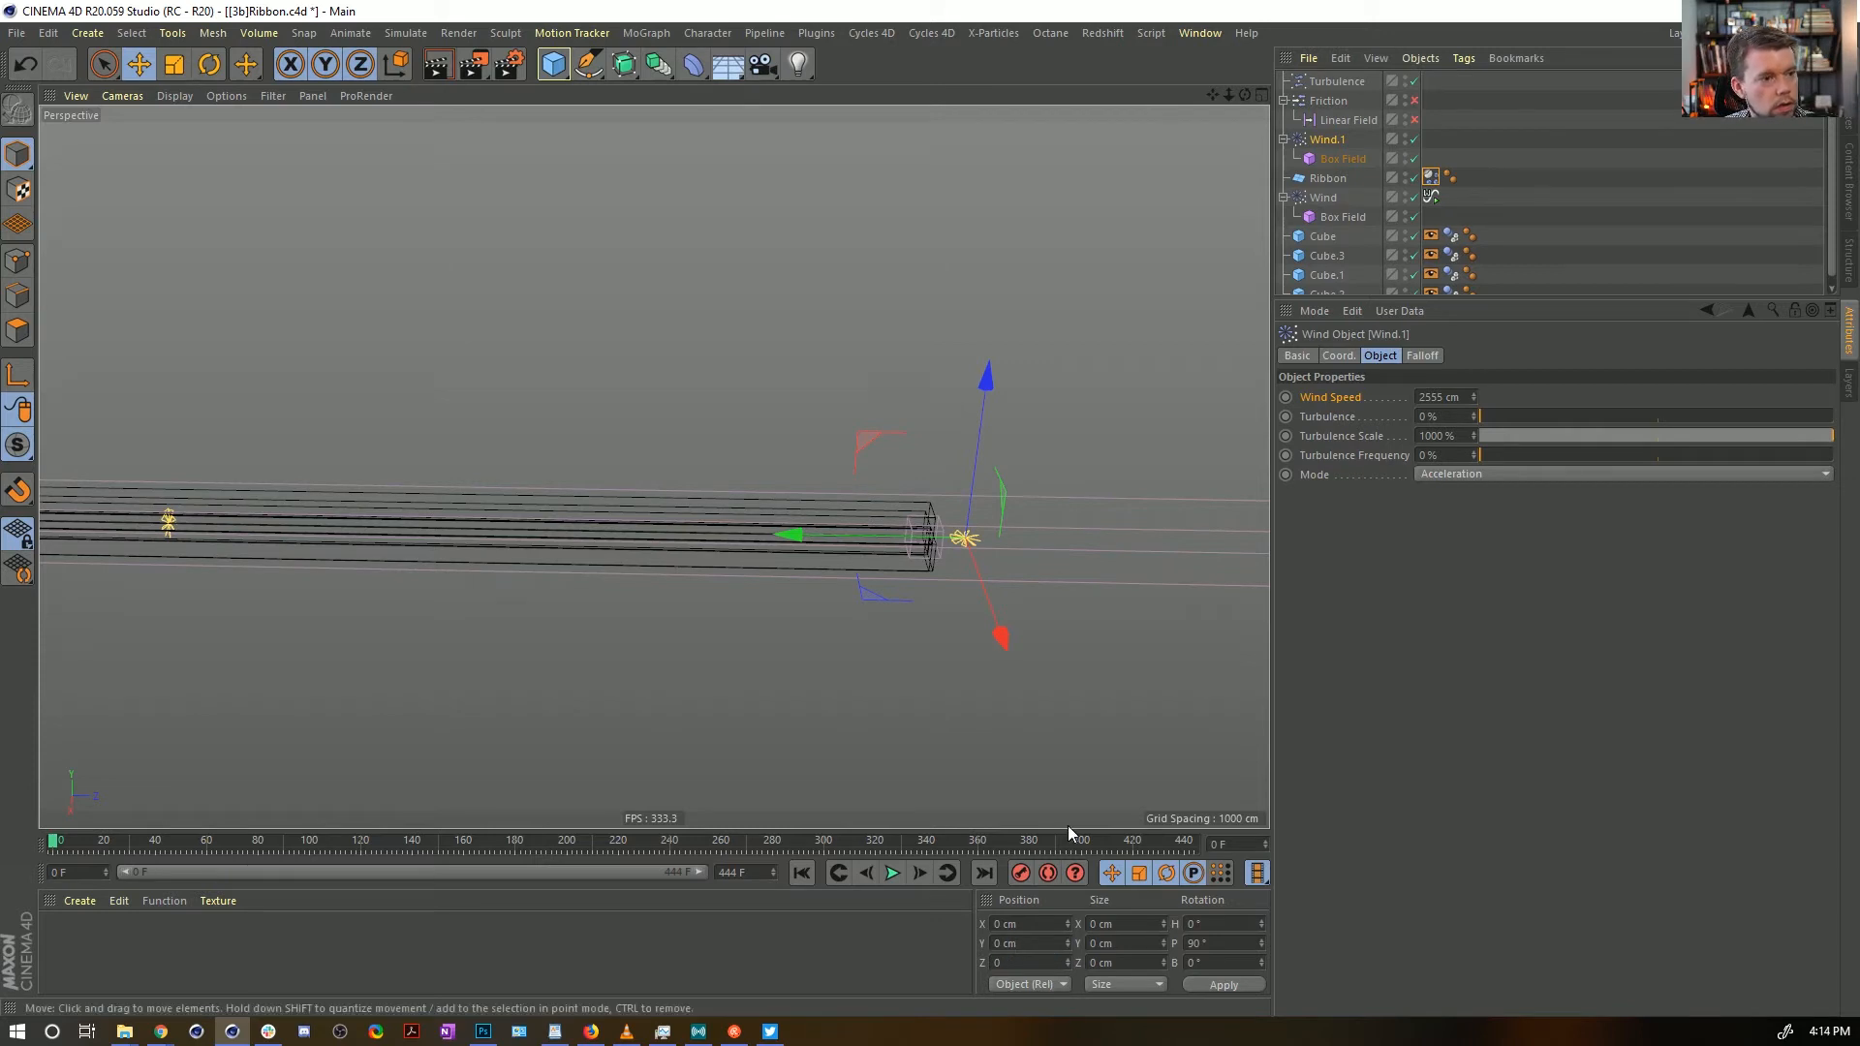
pyautogui.hotkey('ctrl', 'z')
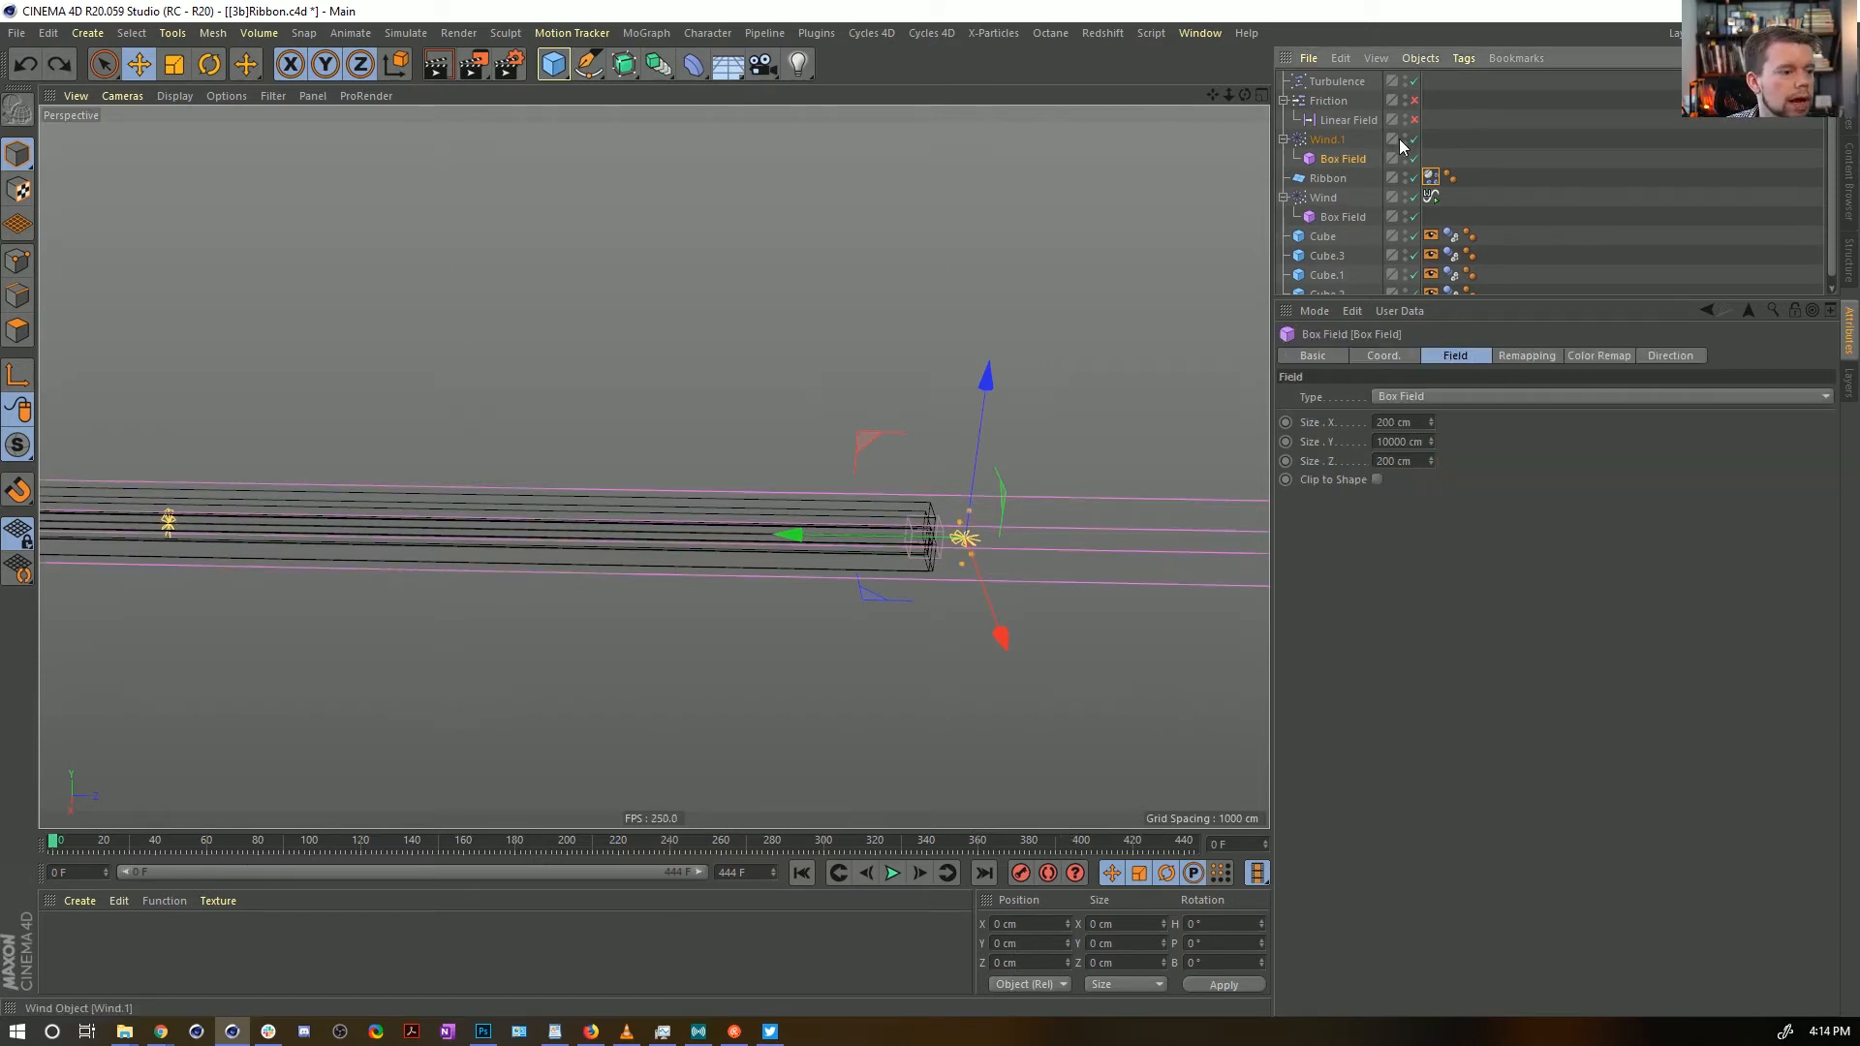
pyautogui.hotkey('ctrl', 'z')
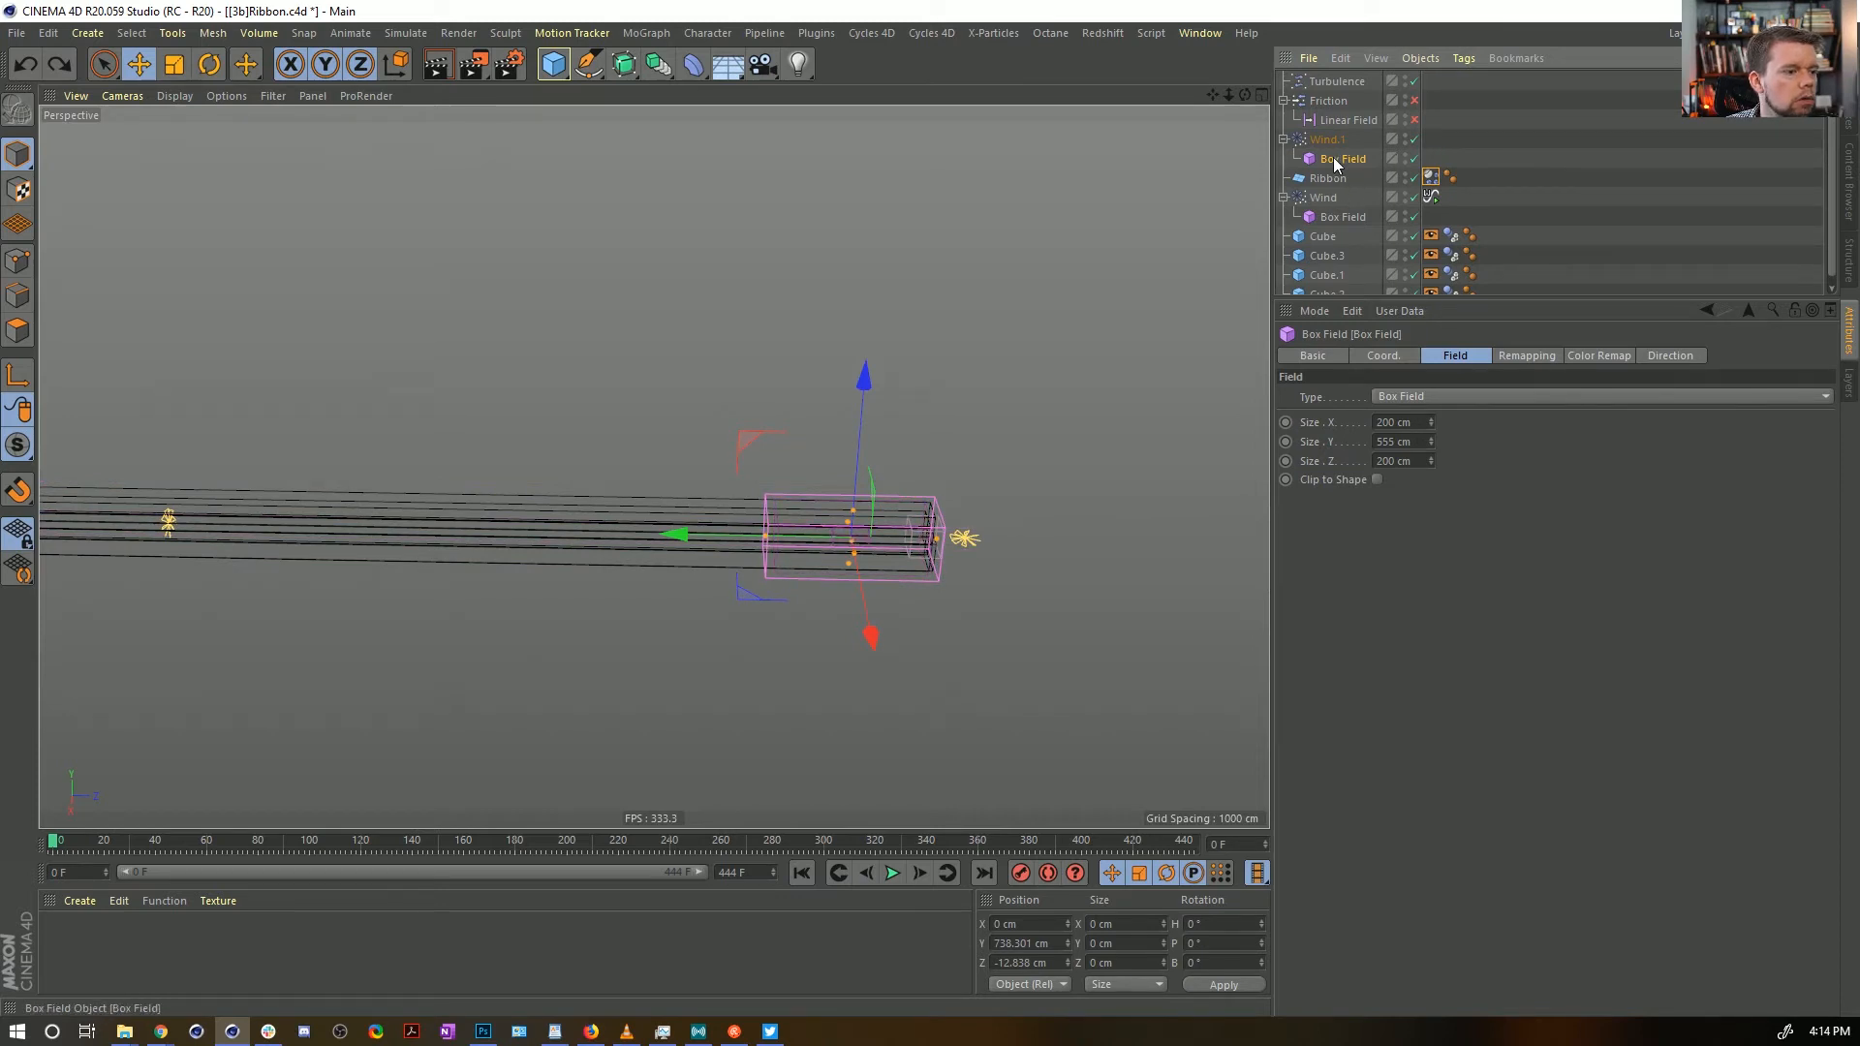
# Undo the remaining enlargement of Wind.1's Box Field and raise the Inner Offset of Wind's Box Field to 100%
pyautogui.hotkey('ctrl', 'z')
pyautogui.hotkey('ctrl', 'z')
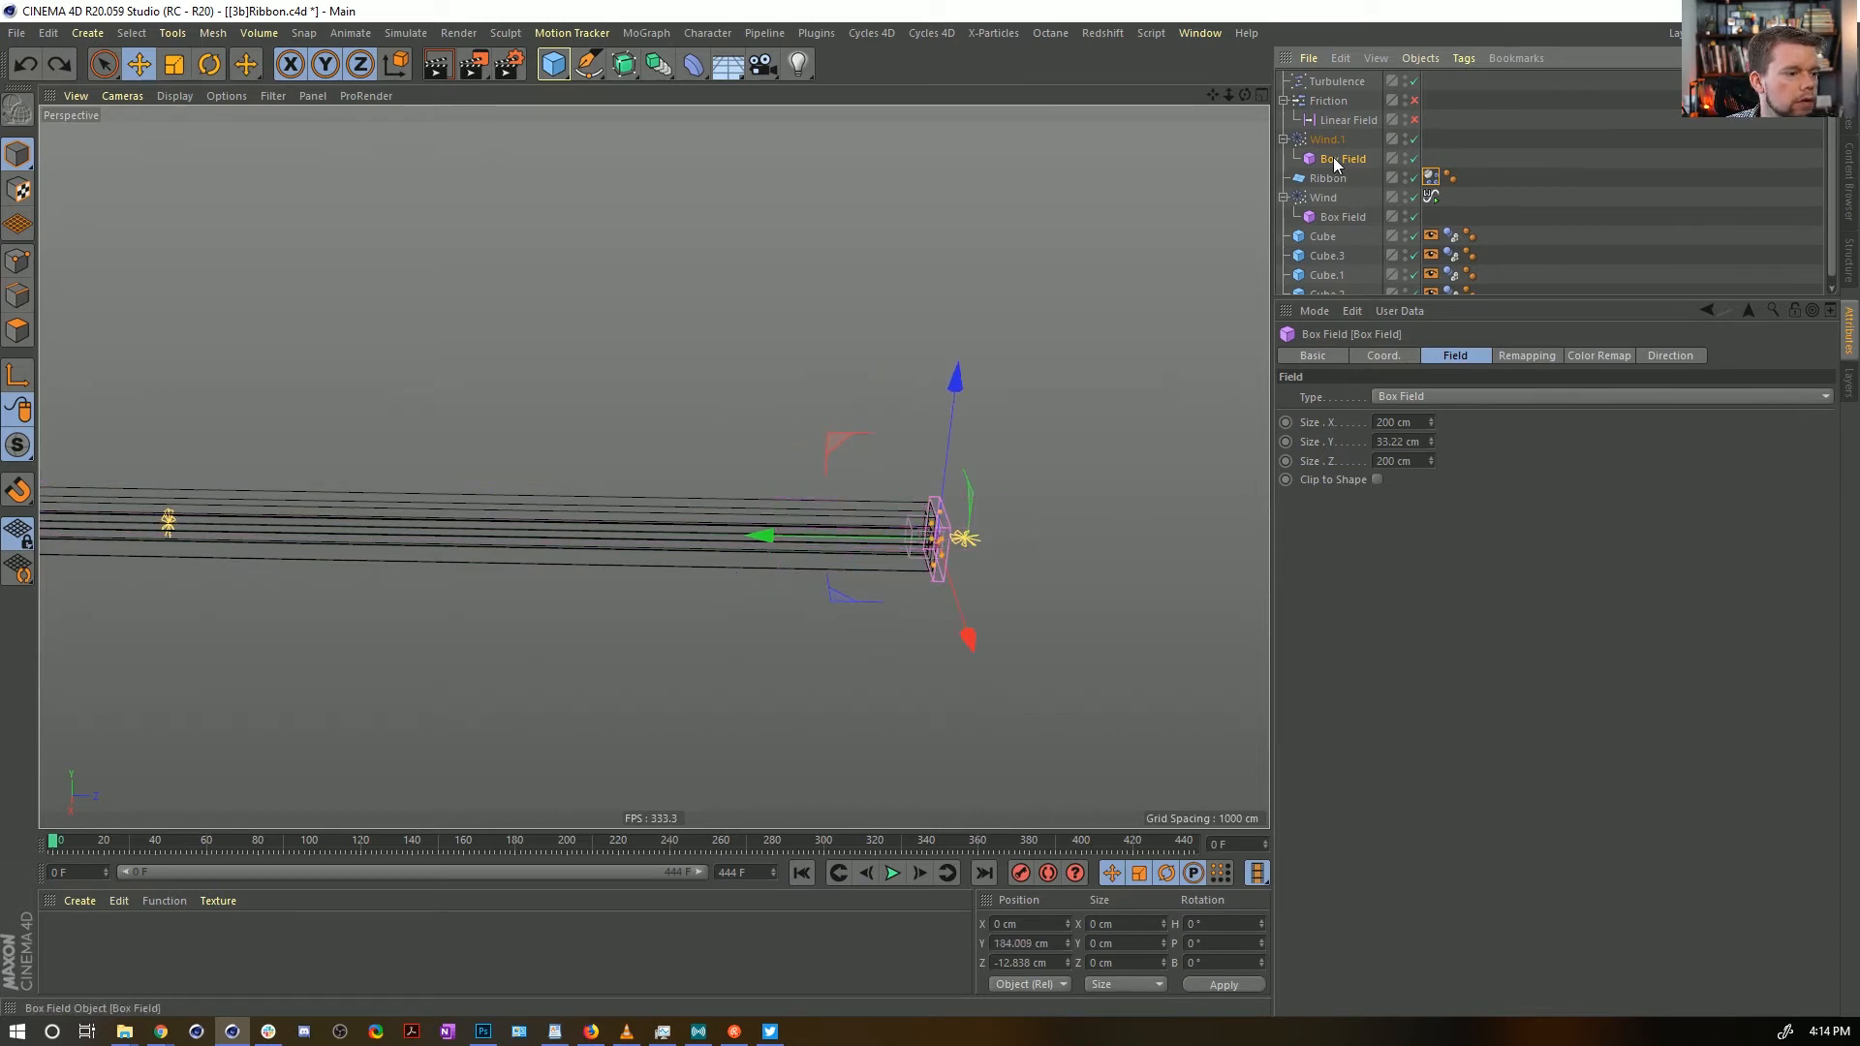
pyautogui.click(1342, 217)
pyautogui.click(1390, 441)
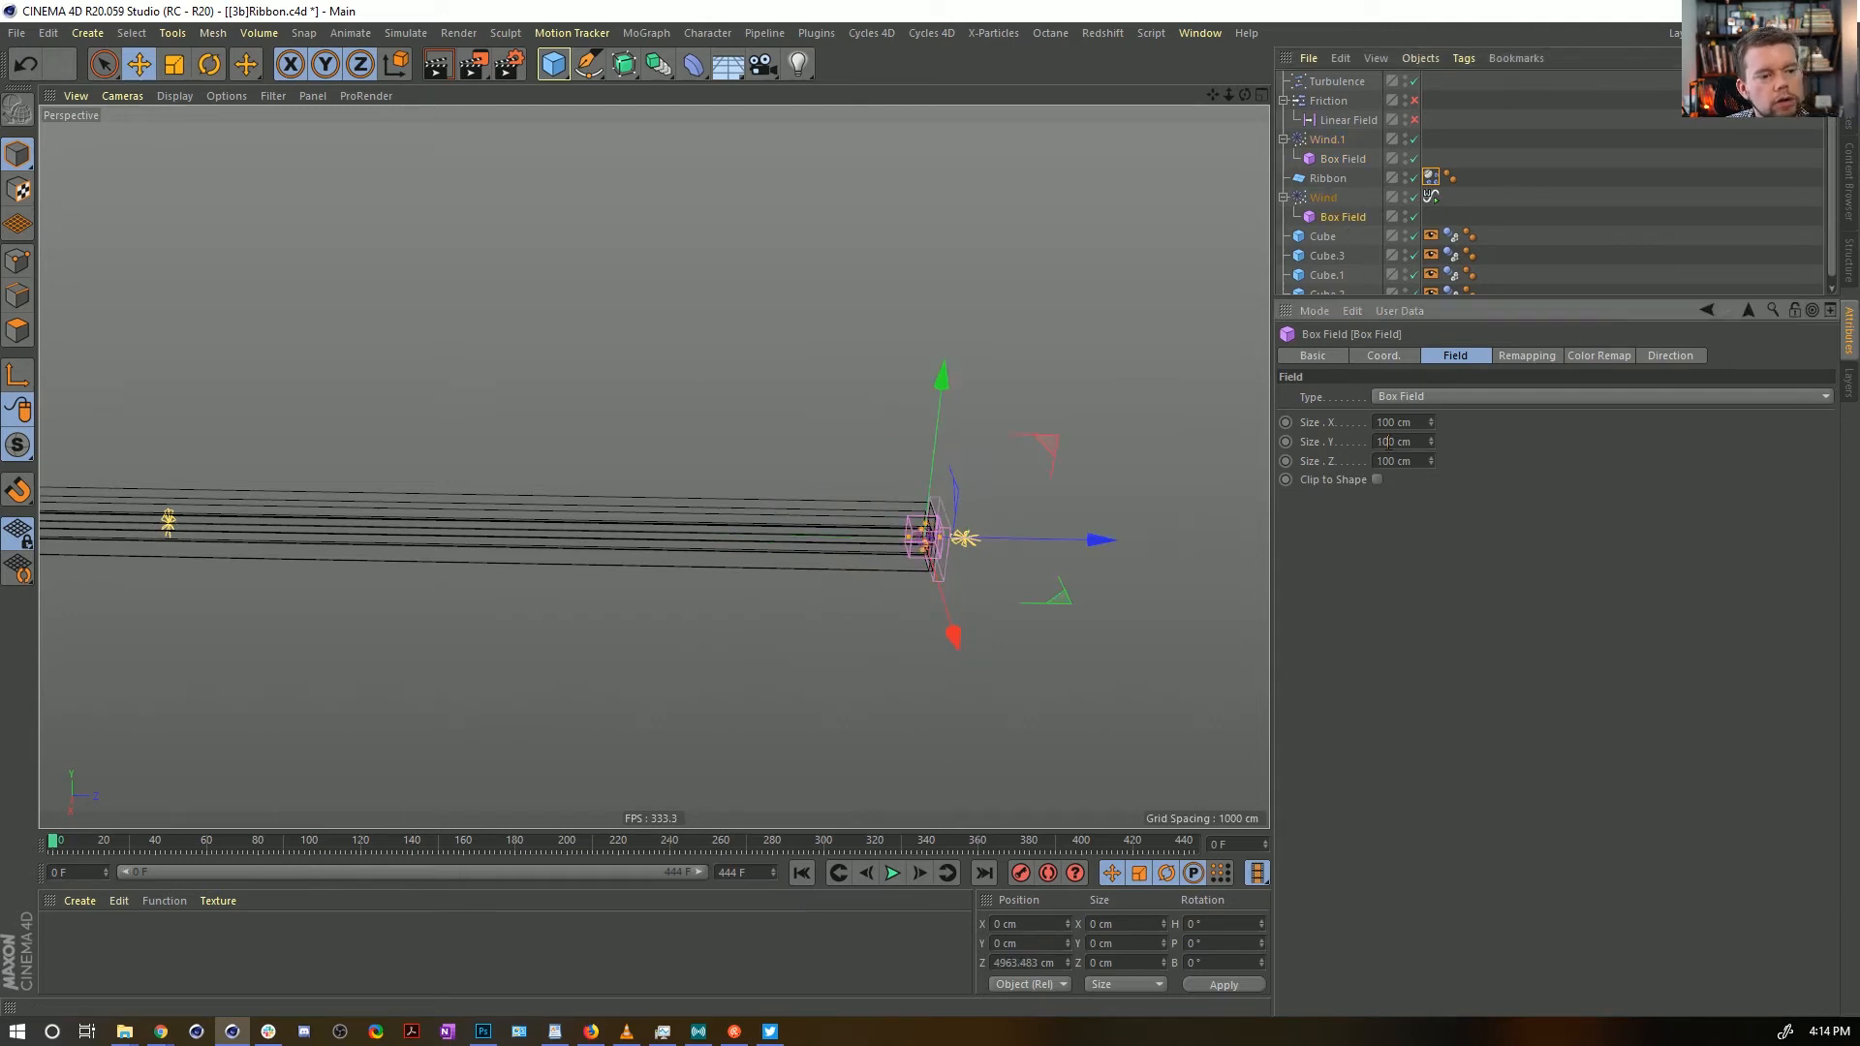
pyautogui.click(1597, 356)
pyautogui.click(1527, 355)
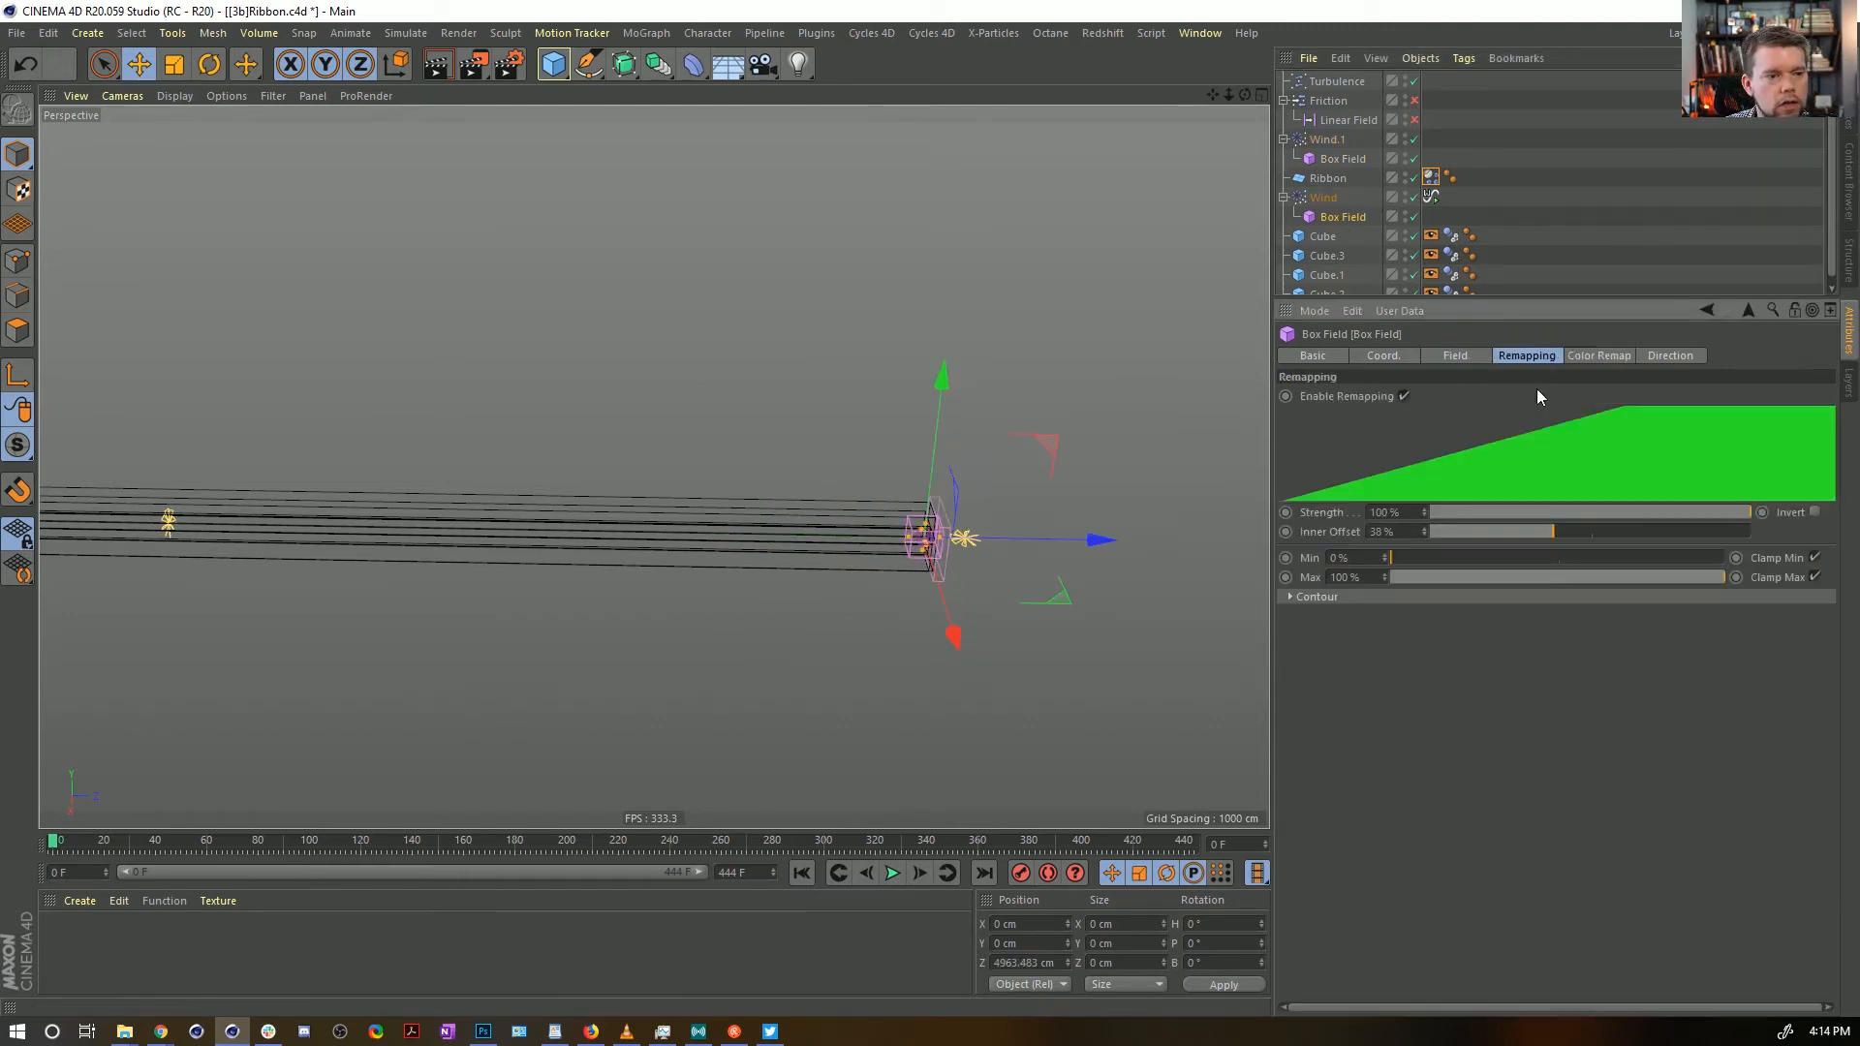
pyautogui.moveTo(1576, 527); pyautogui.dragTo(1753, 551)
# Try increasing the Size Y of Wind's Box Field, and undo the change
pyautogui.click(1453, 356)
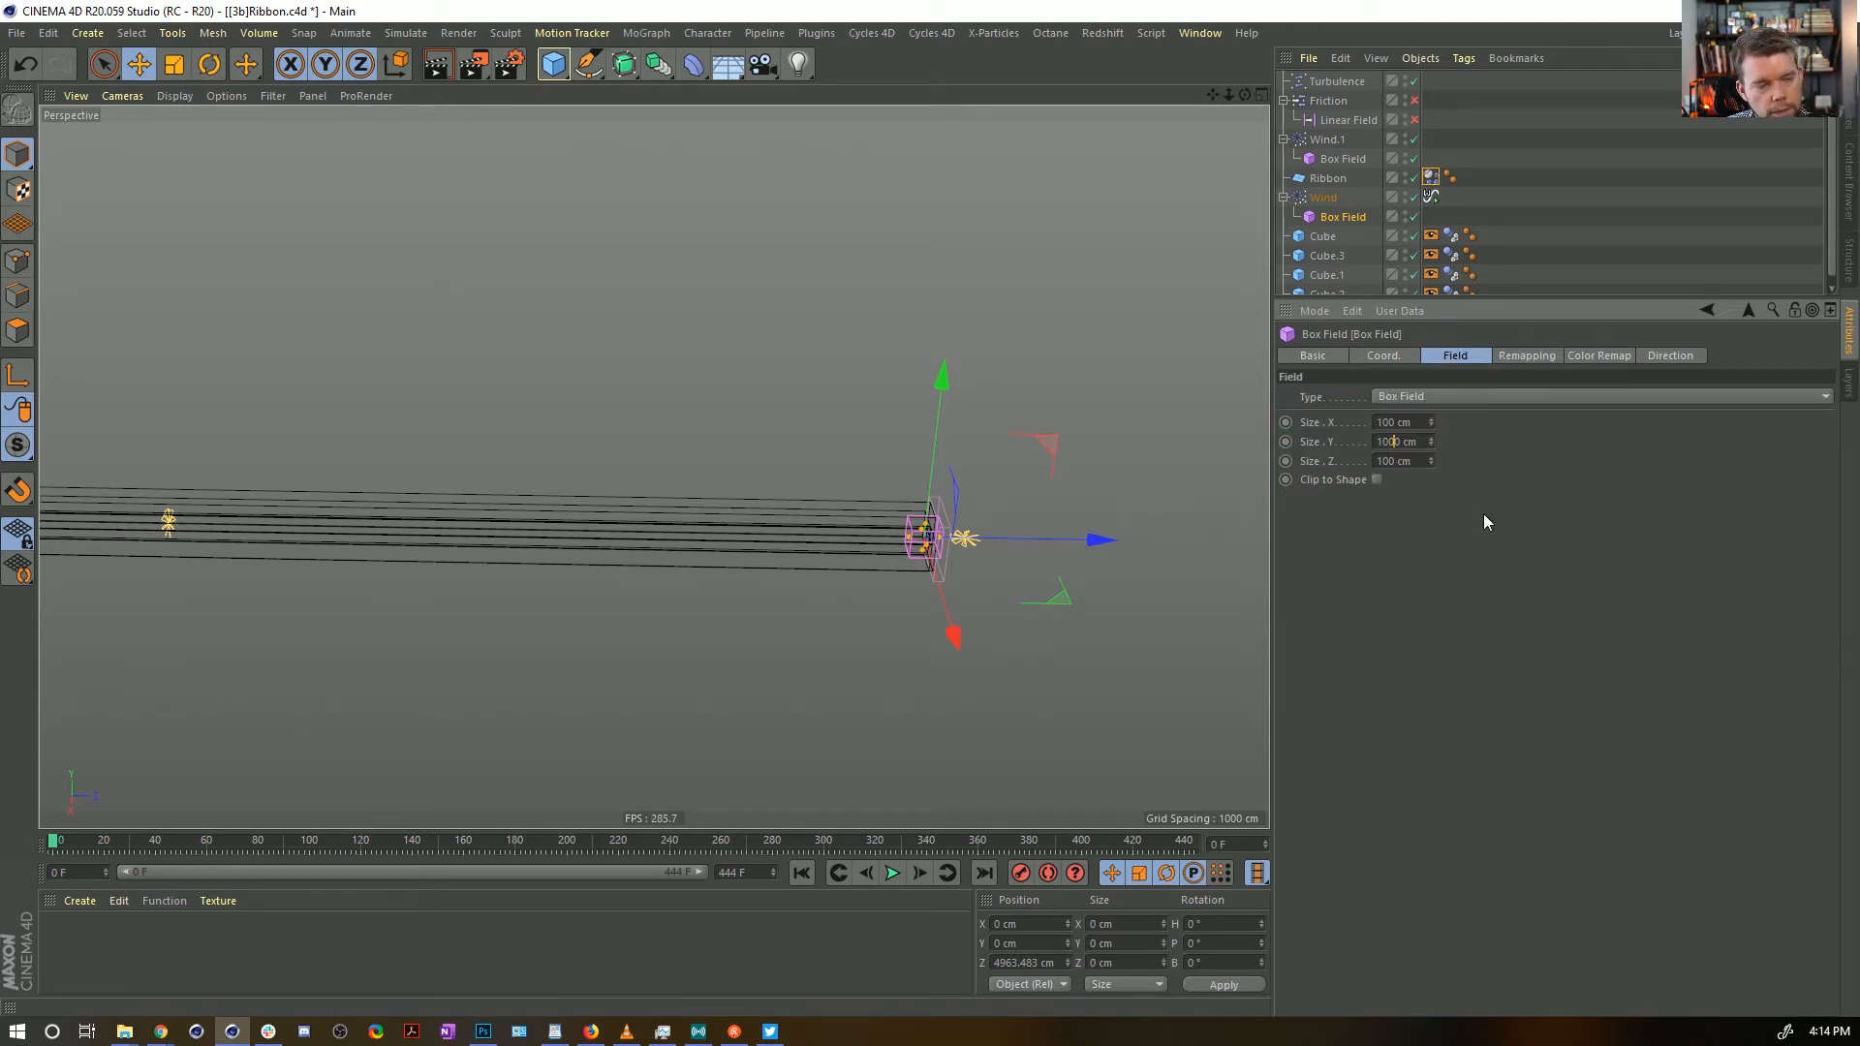
pyautogui.write('0')
pyautogui.press('Return')
pyautogui.hotkey('ctrl', 'z')
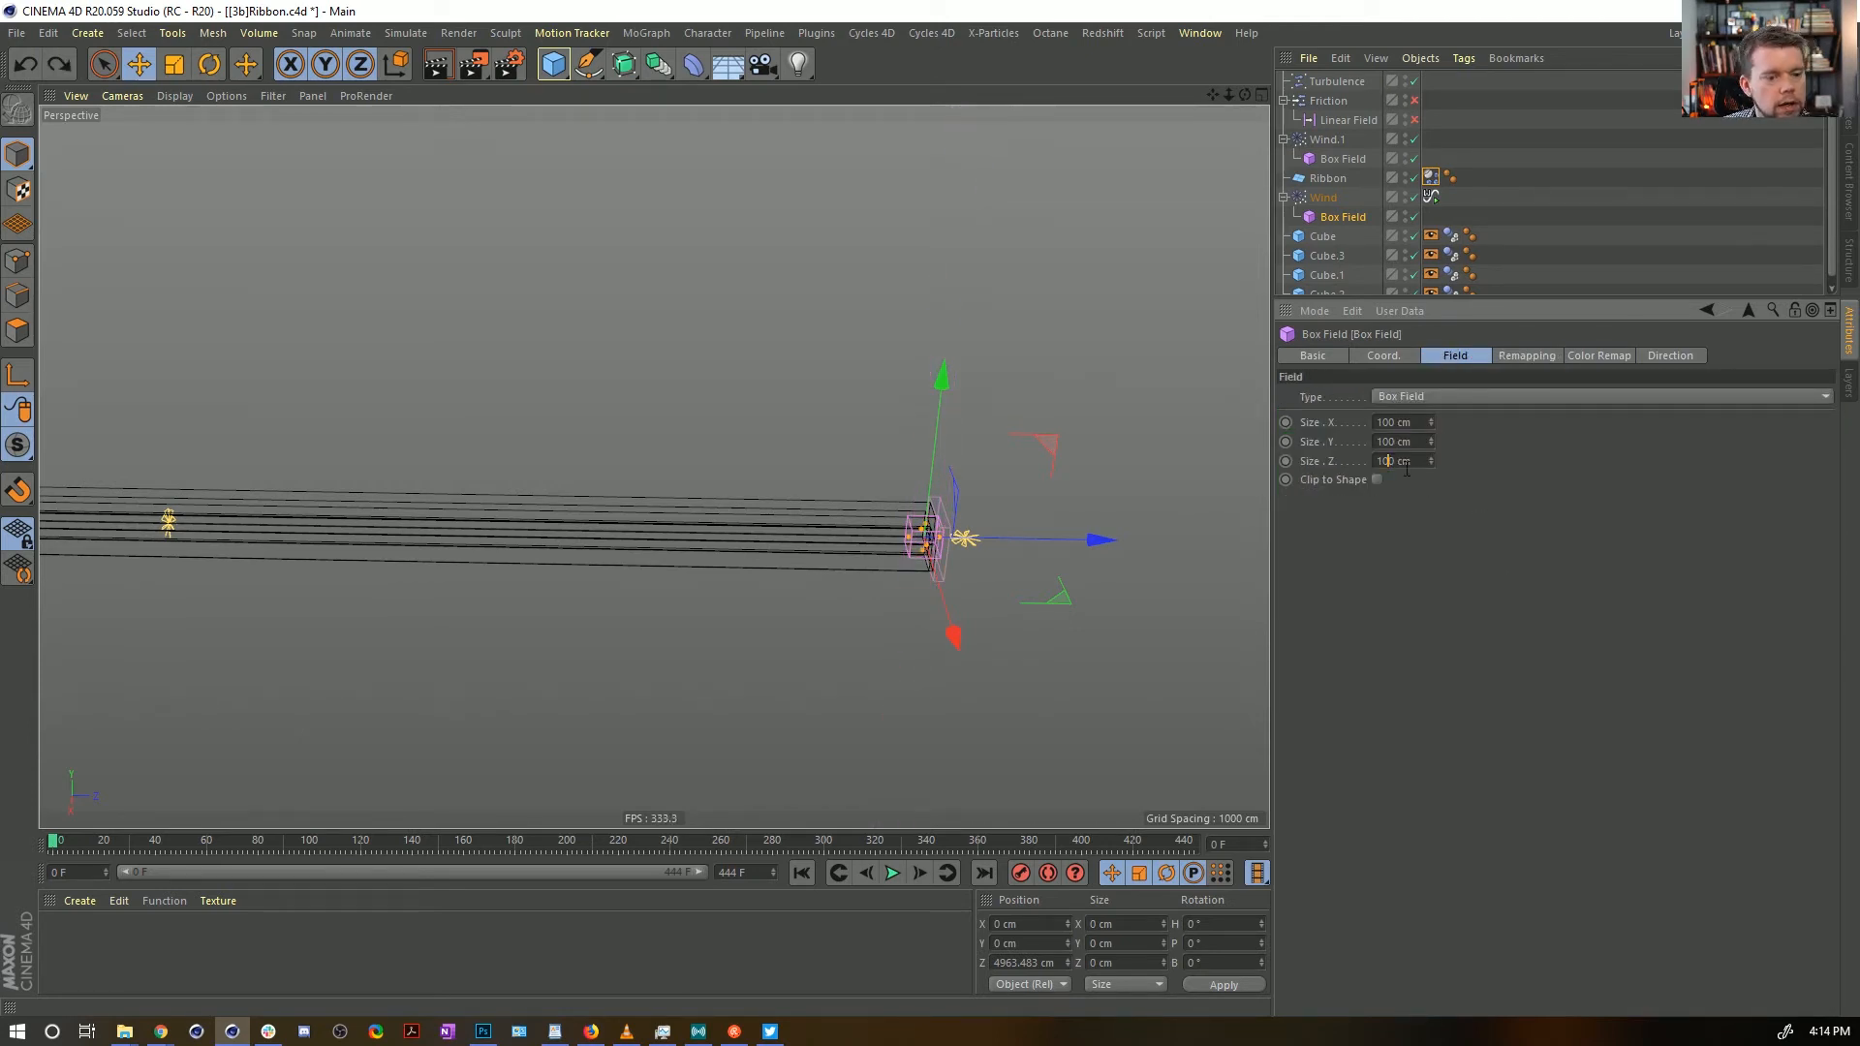
# Set the Size Z of Wind's Box Field to 5000 cm and its Z position to 0 cm
pyautogui.write('0')
pyautogui.press('Return')
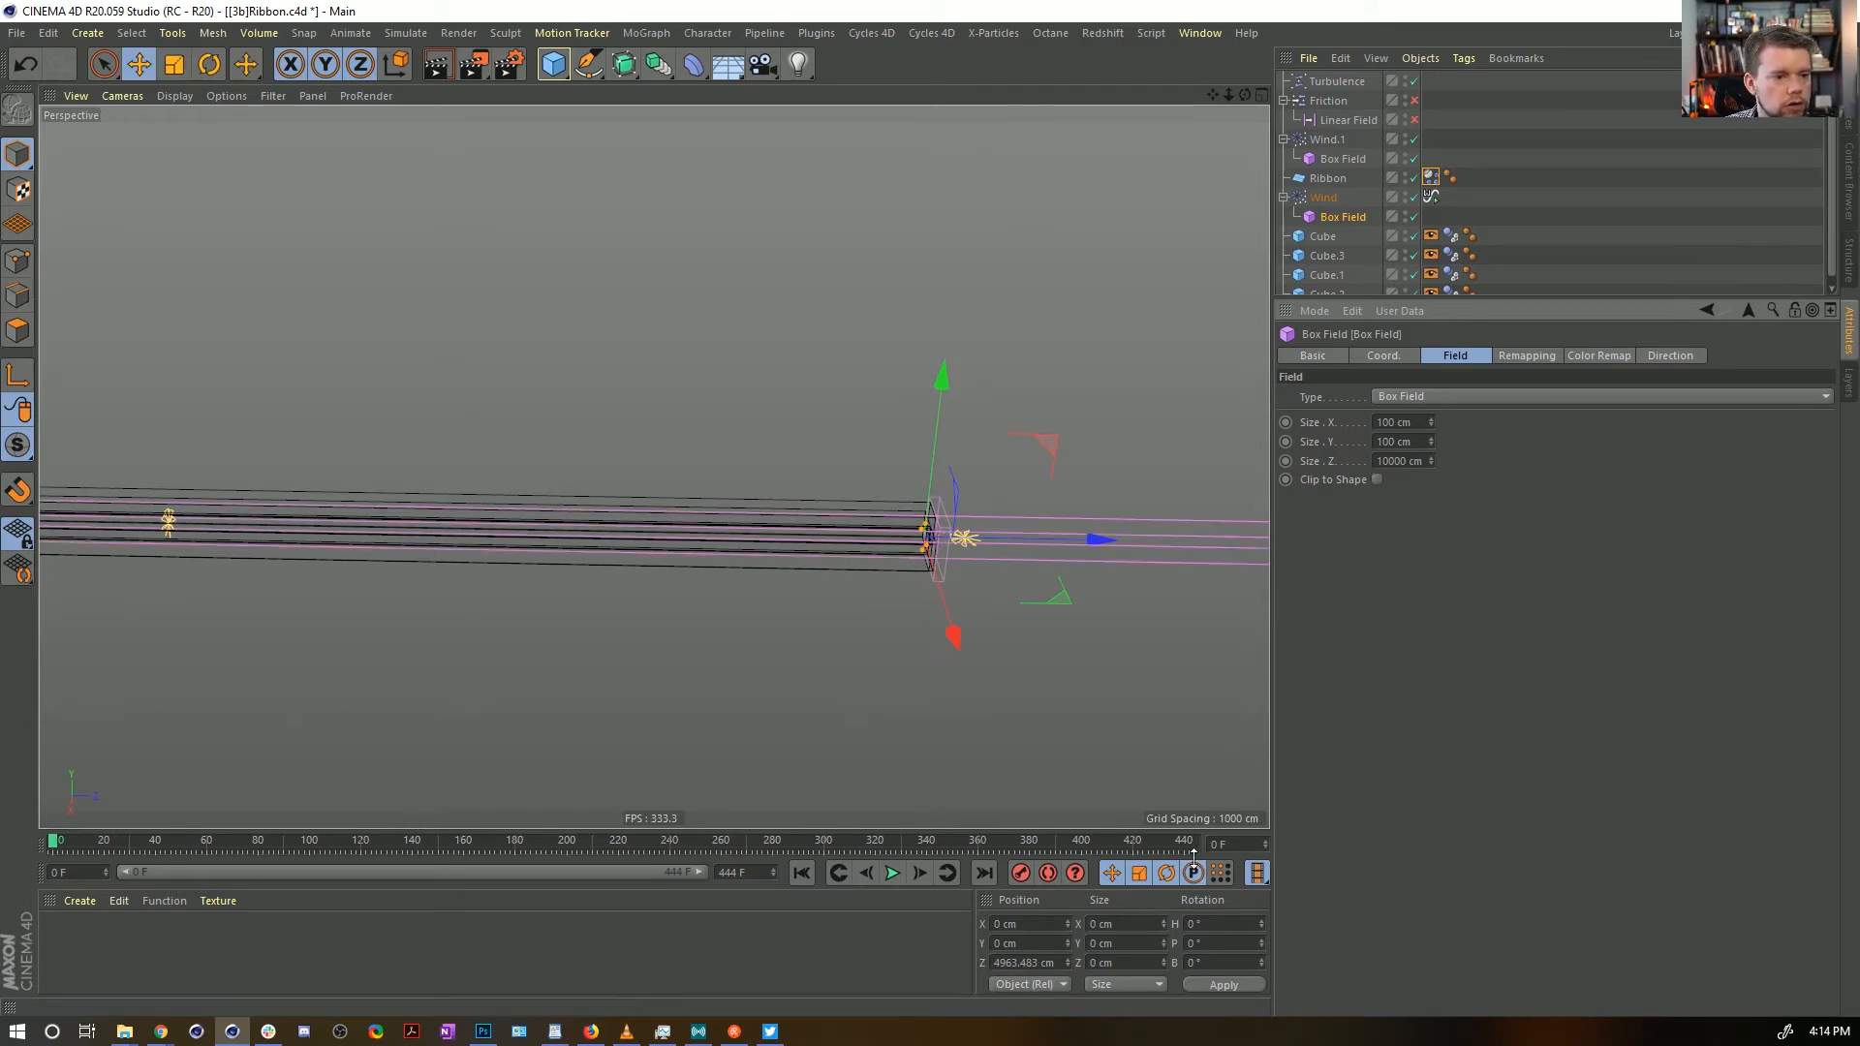
pyautogui.keyDown('alt'); pyautogui.moveTo(1120, 481); pyautogui.dragTo(872, 599, button='right'); pyautogui.keyUp('alt')
pyautogui.click(1388, 465)
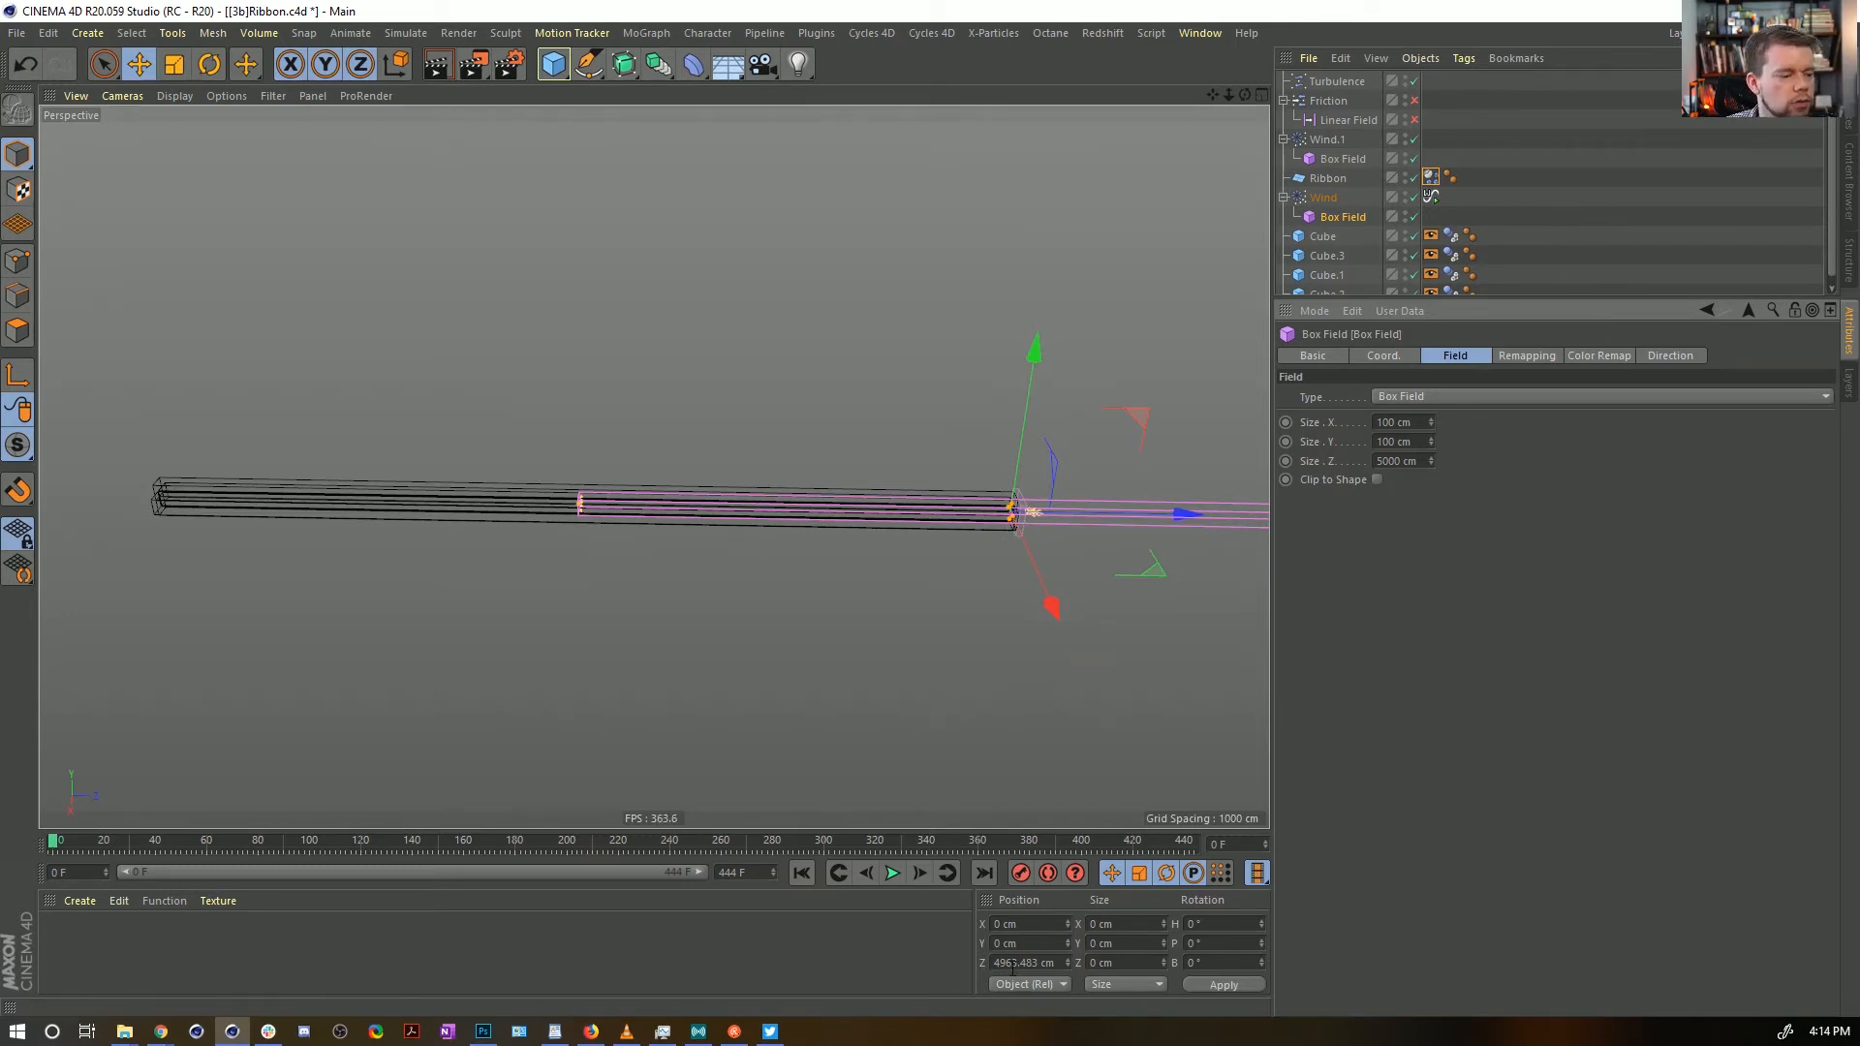
pyautogui.doubleClick(1038, 962)
pyautogui.write('0')
pyautogui.press('Return')
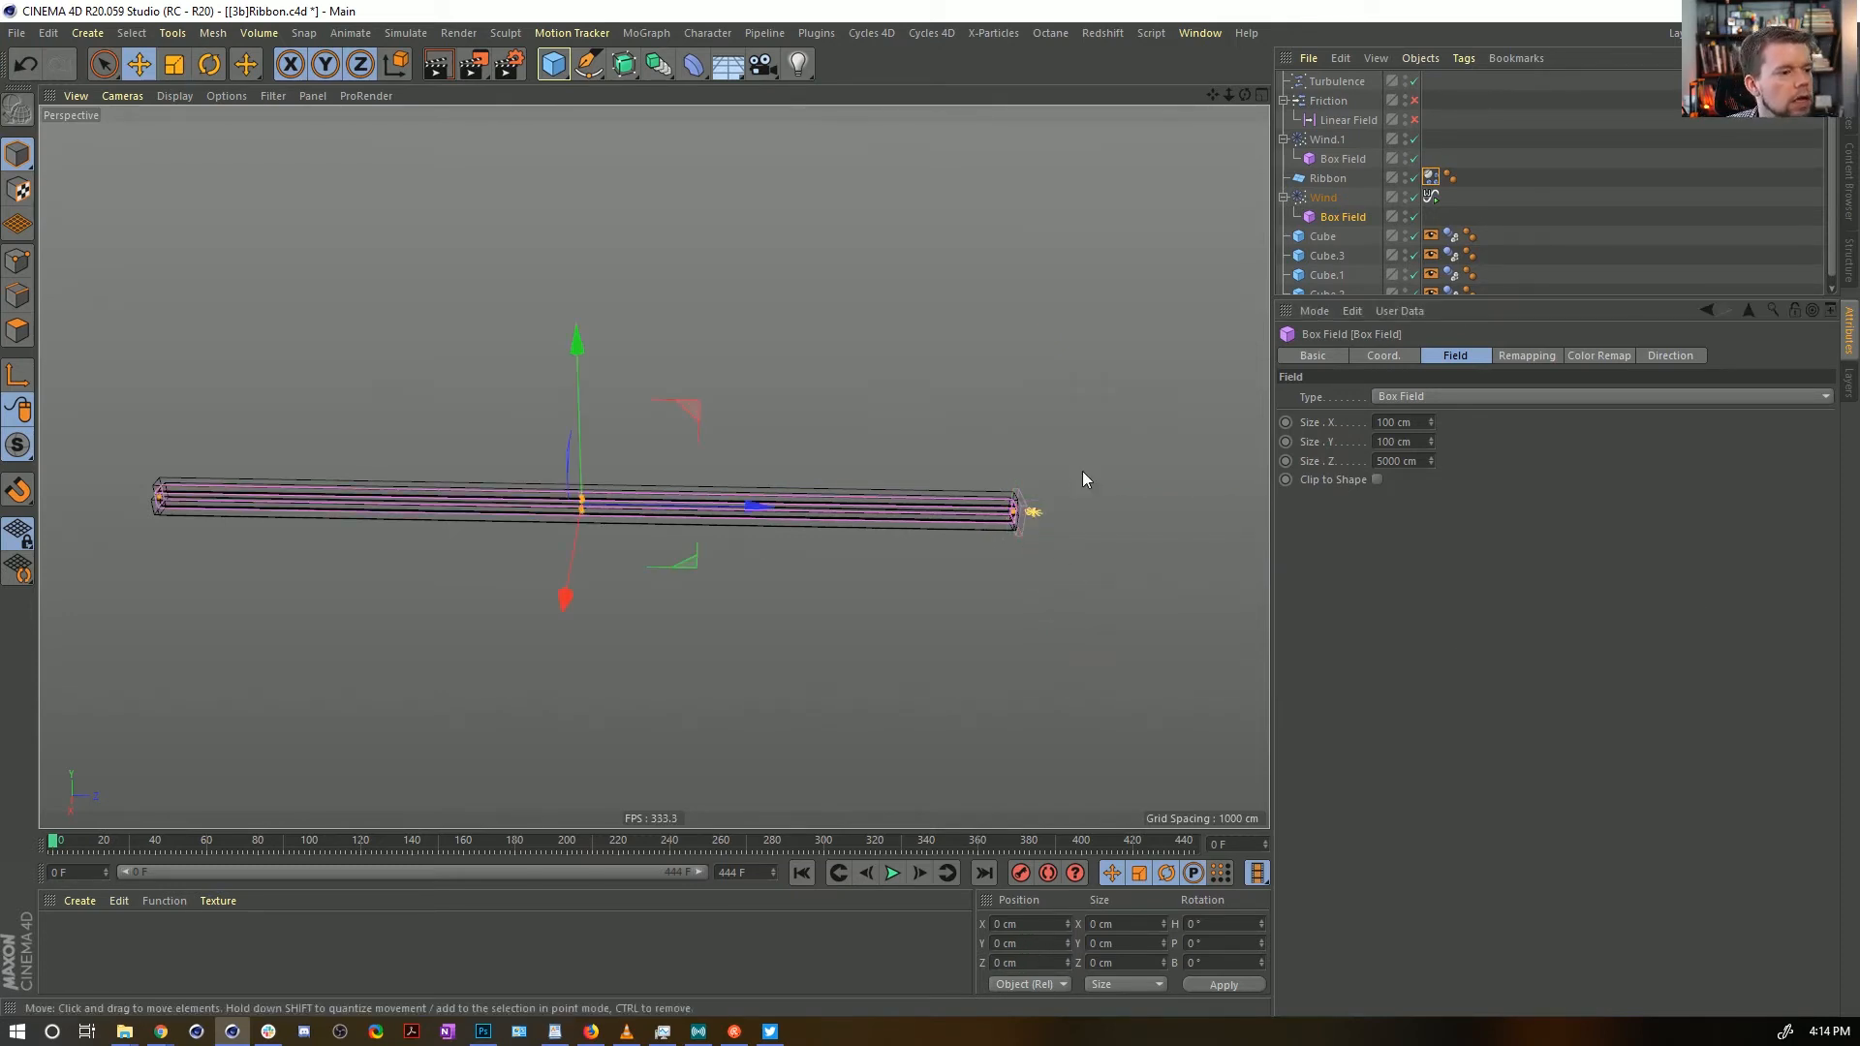
# Replay the simulation and inspect how the ribbon leaves the open end of the guide
pyautogui.keyDown('alt'); pyautogui.moveTo(984, 518); pyautogui.dragTo(1048, 500, button='right'); pyautogui.keyUp('alt')
pyautogui.keyDown('alt'); pyautogui.moveTo(1048, 503); pyautogui.dragTo(581, 532, button='middle'); pyautogui.keyUp('alt')
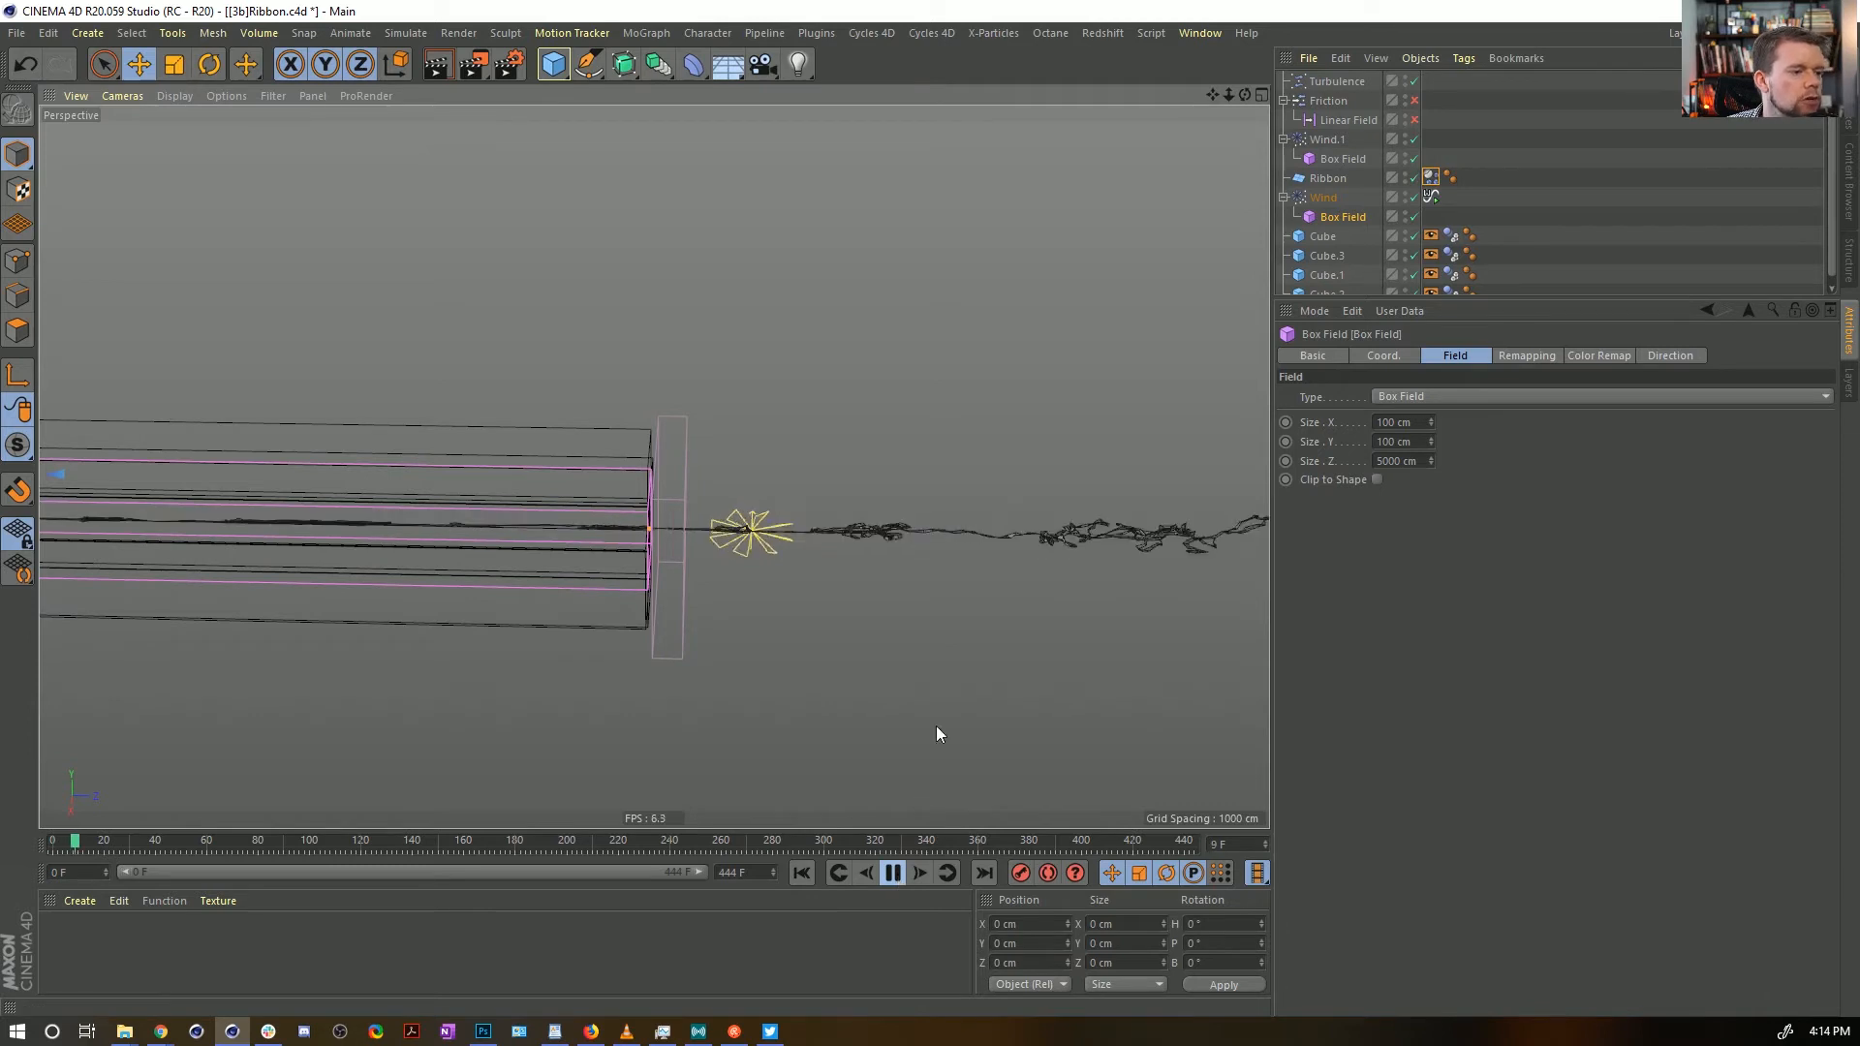
pyautogui.click(1332, 202)
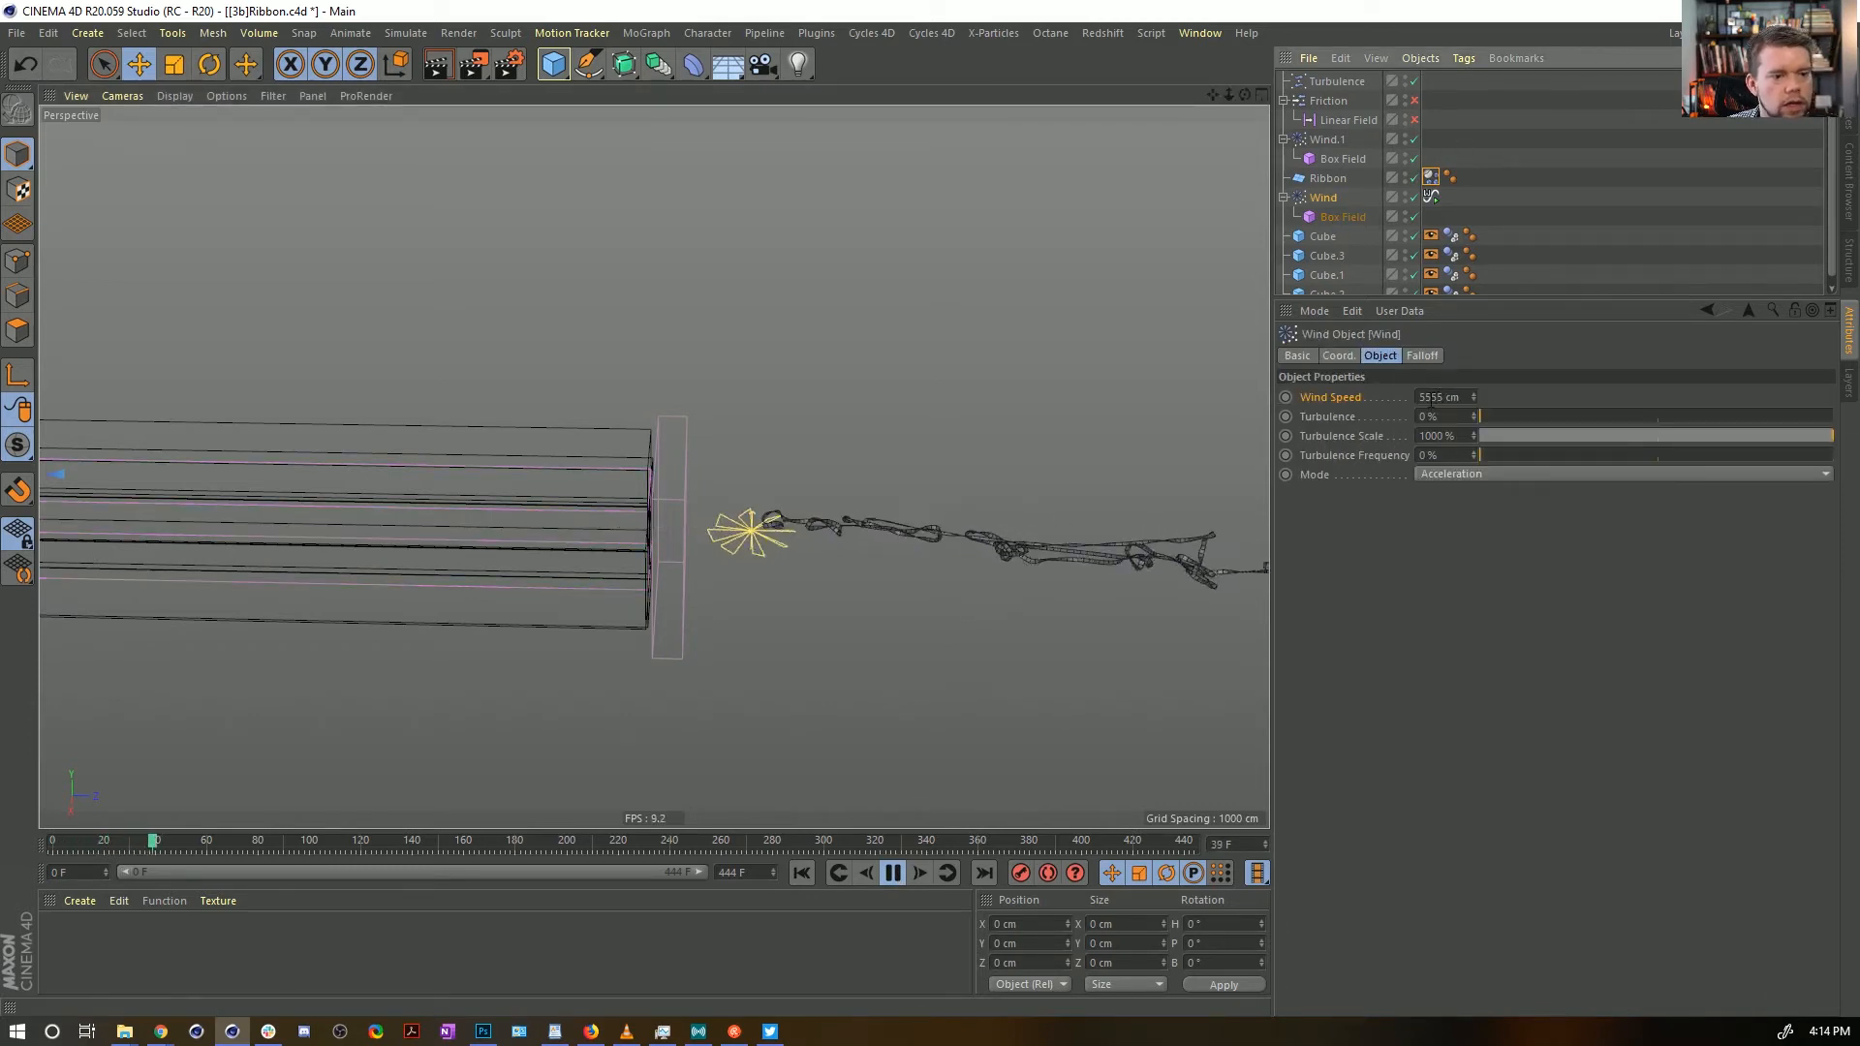
pyautogui.click(800, 872)
pyautogui.scroll(-4, 980, 498)
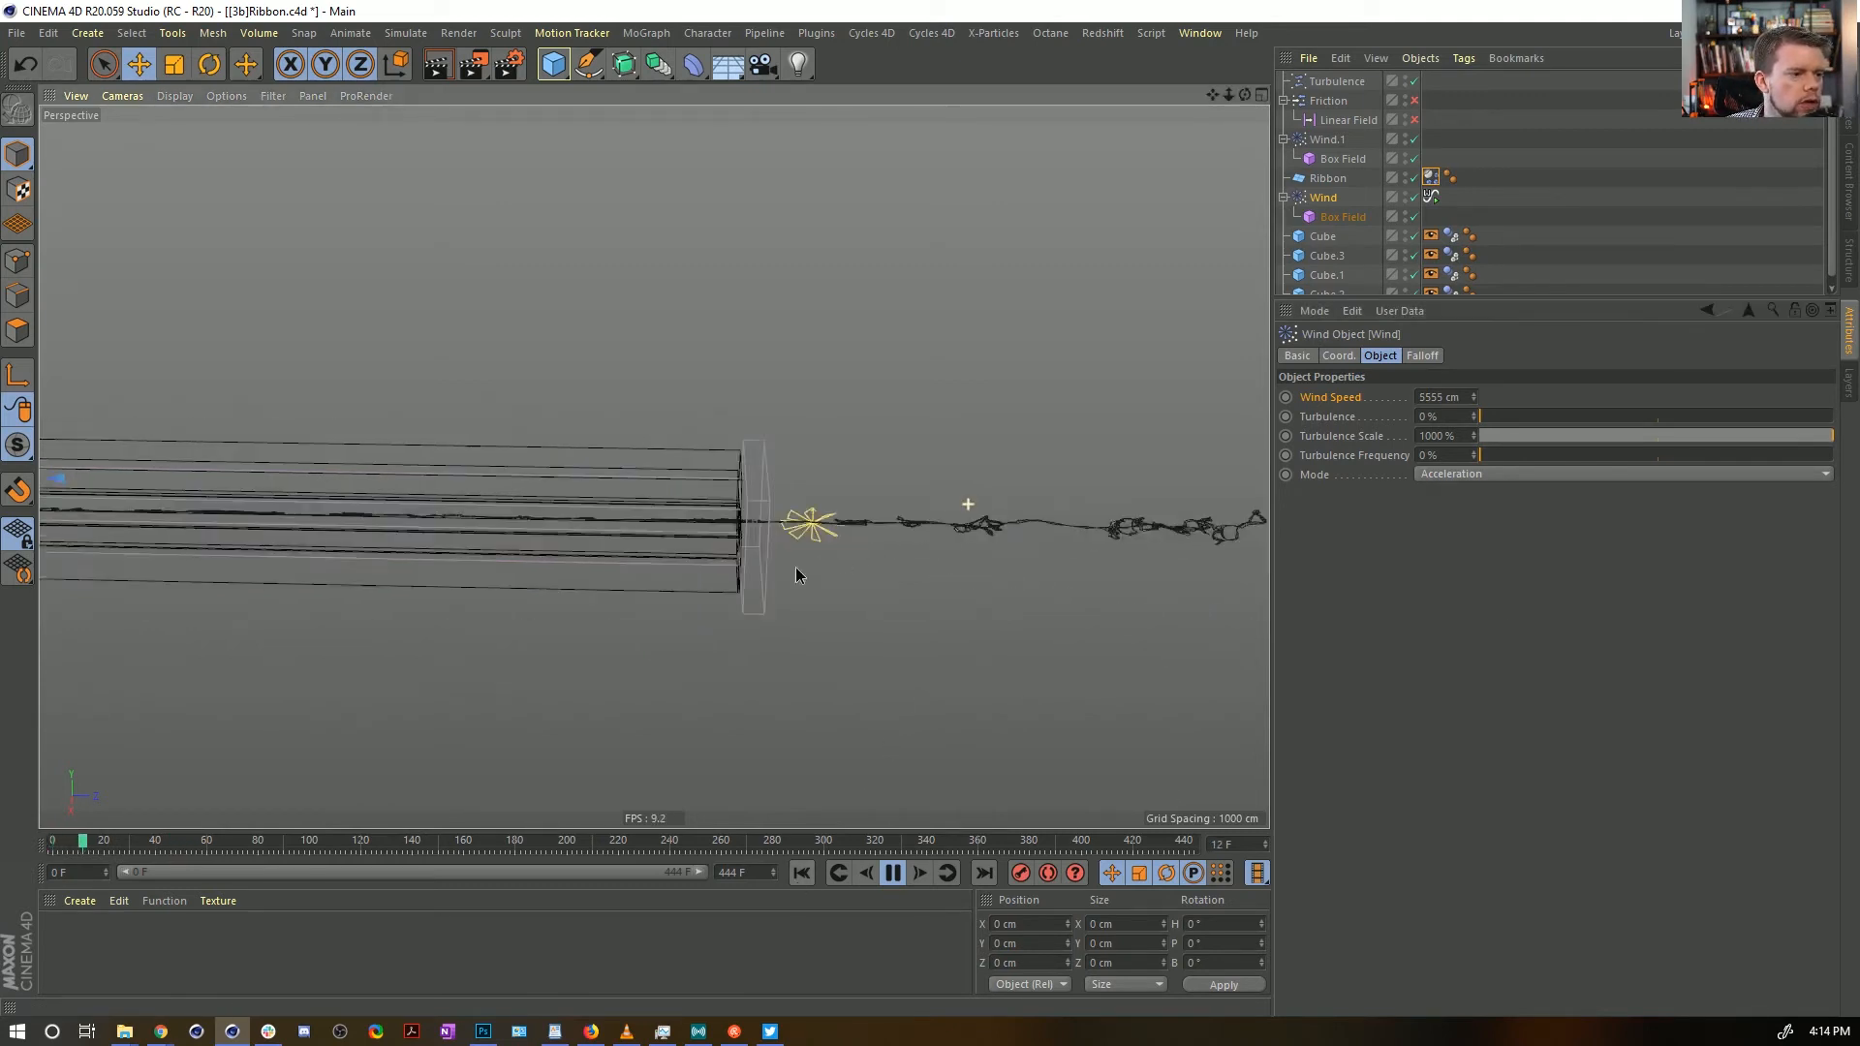
# Set the Min and Max of Wind's Wind Speed signal to 555 cm and replay the simulation from the start
pyautogui.click(1432, 196)
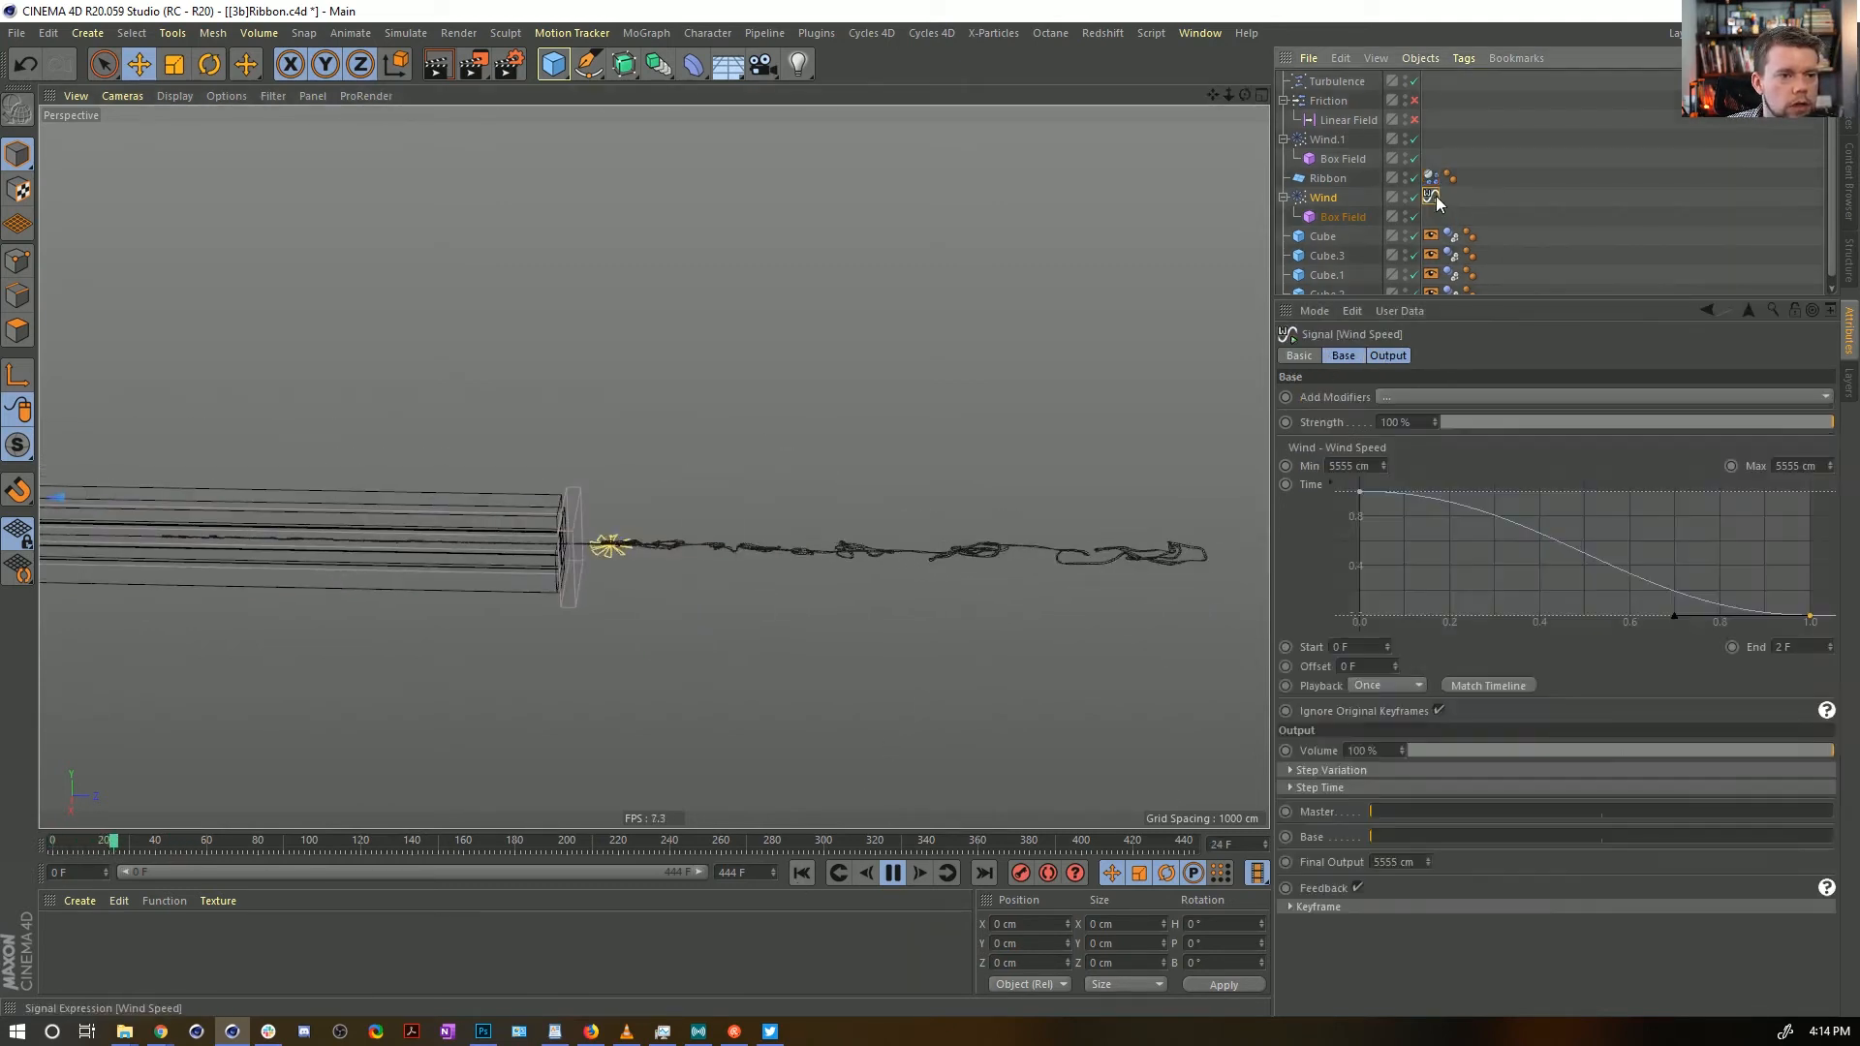
pyautogui.click(1341, 465)
pyautogui.press('BackSpace')
pyautogui.click(1788, 465)
pyautogui.press('BackSpace')
pyautogui.press('Return')
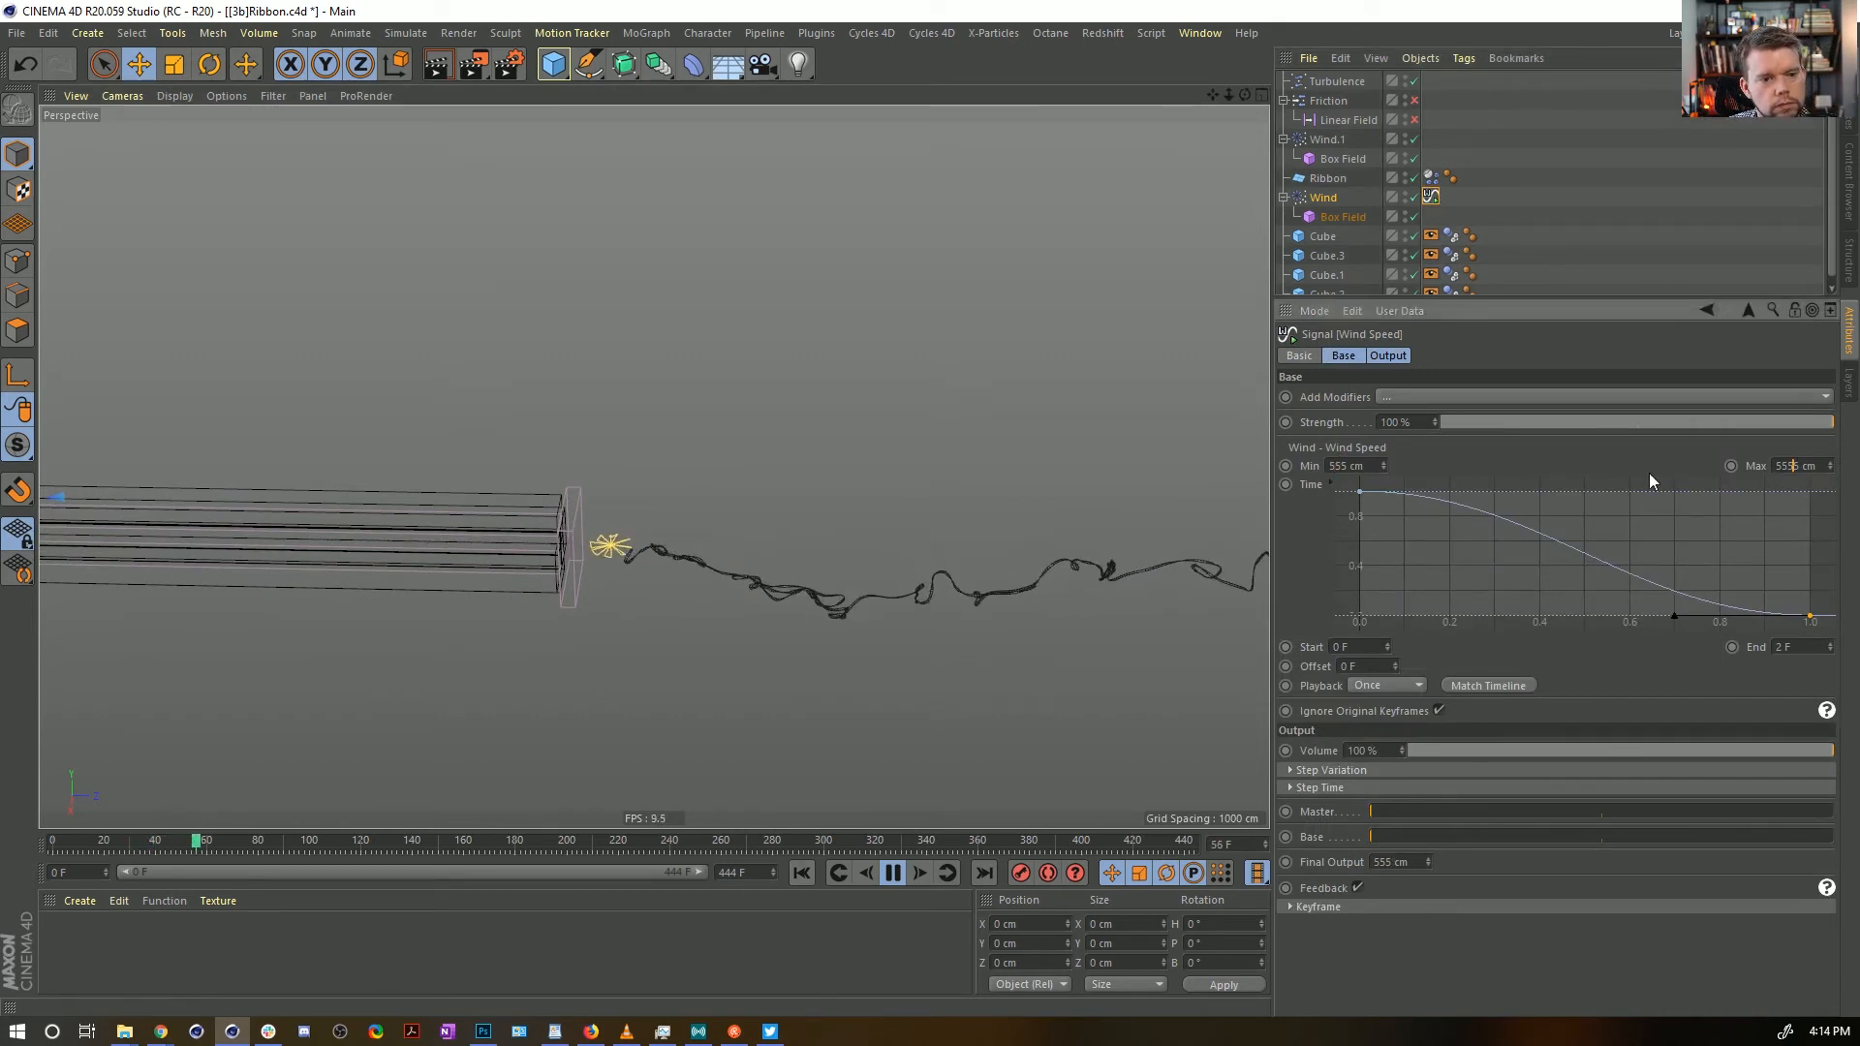
pyautogui.click(800, 873)
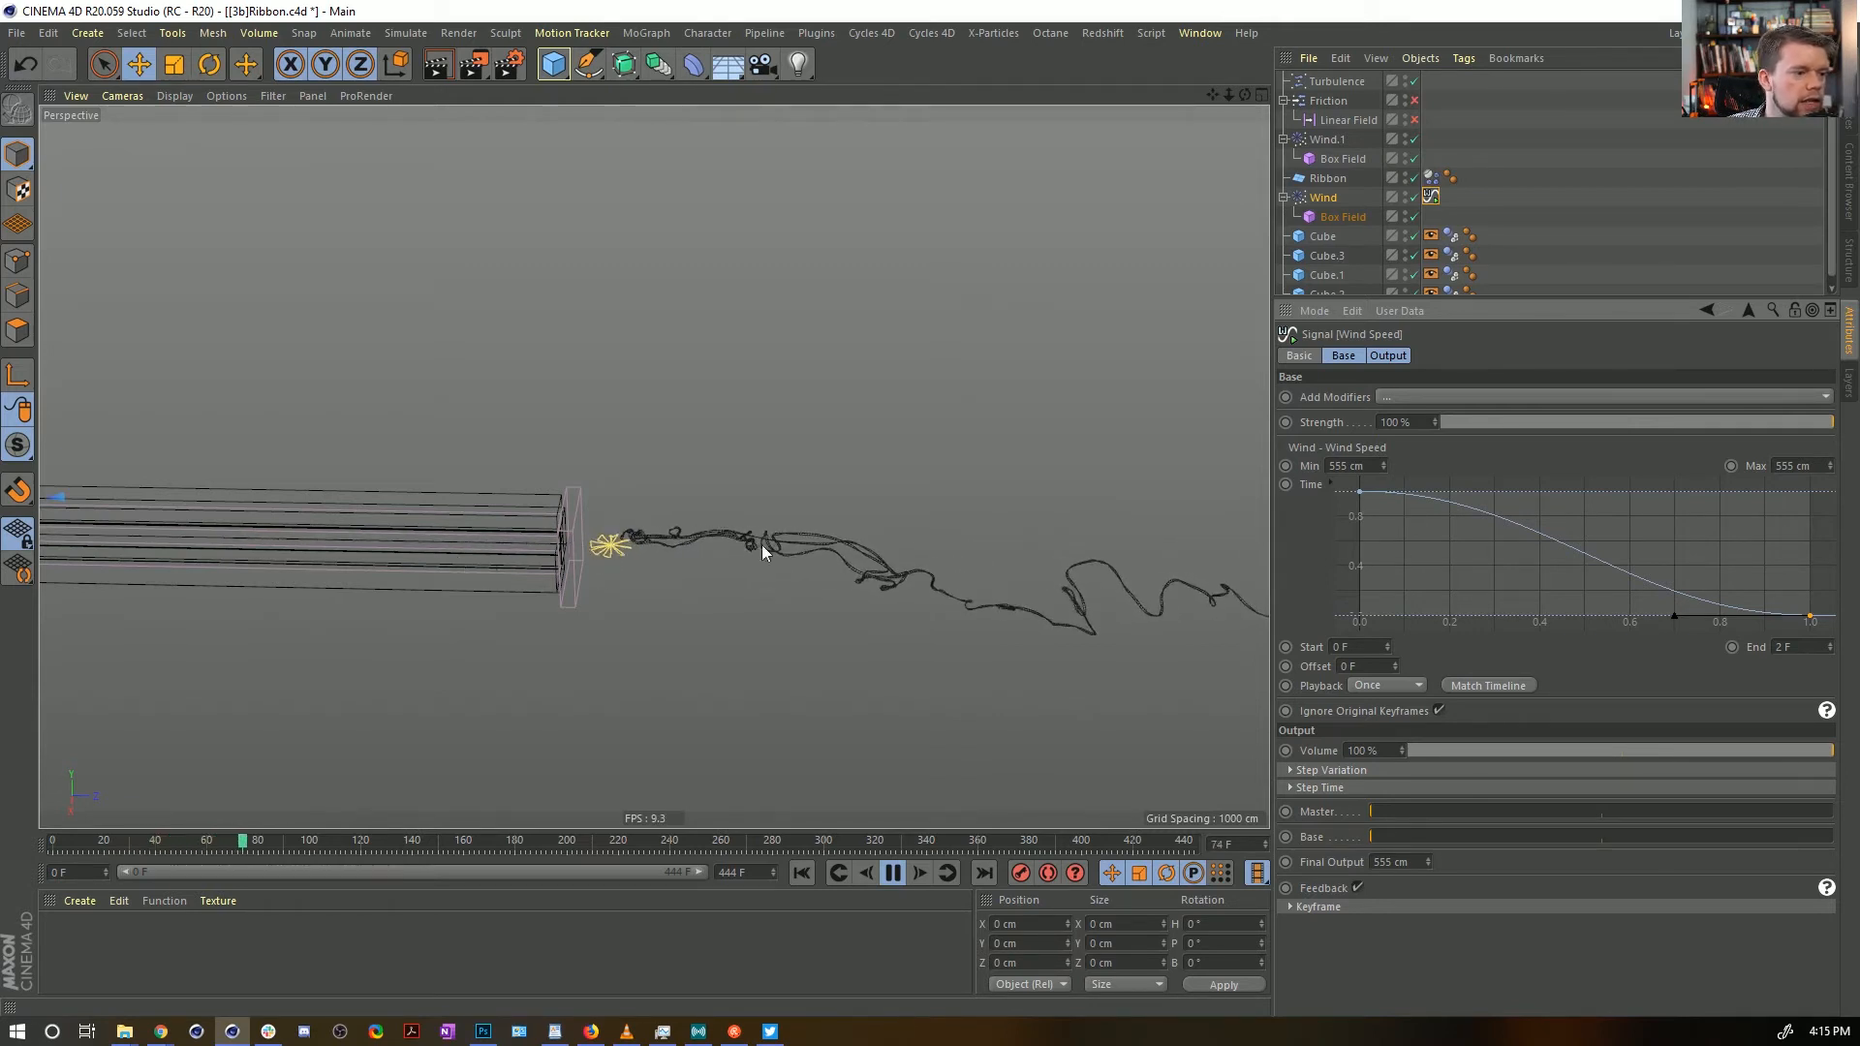
pyautogui.keyDown('alt'); pyautogui.moveTo(996, 595); pyautogui.dragTo(779, 545, button='middle'); pyautogui.keyUp('alt')
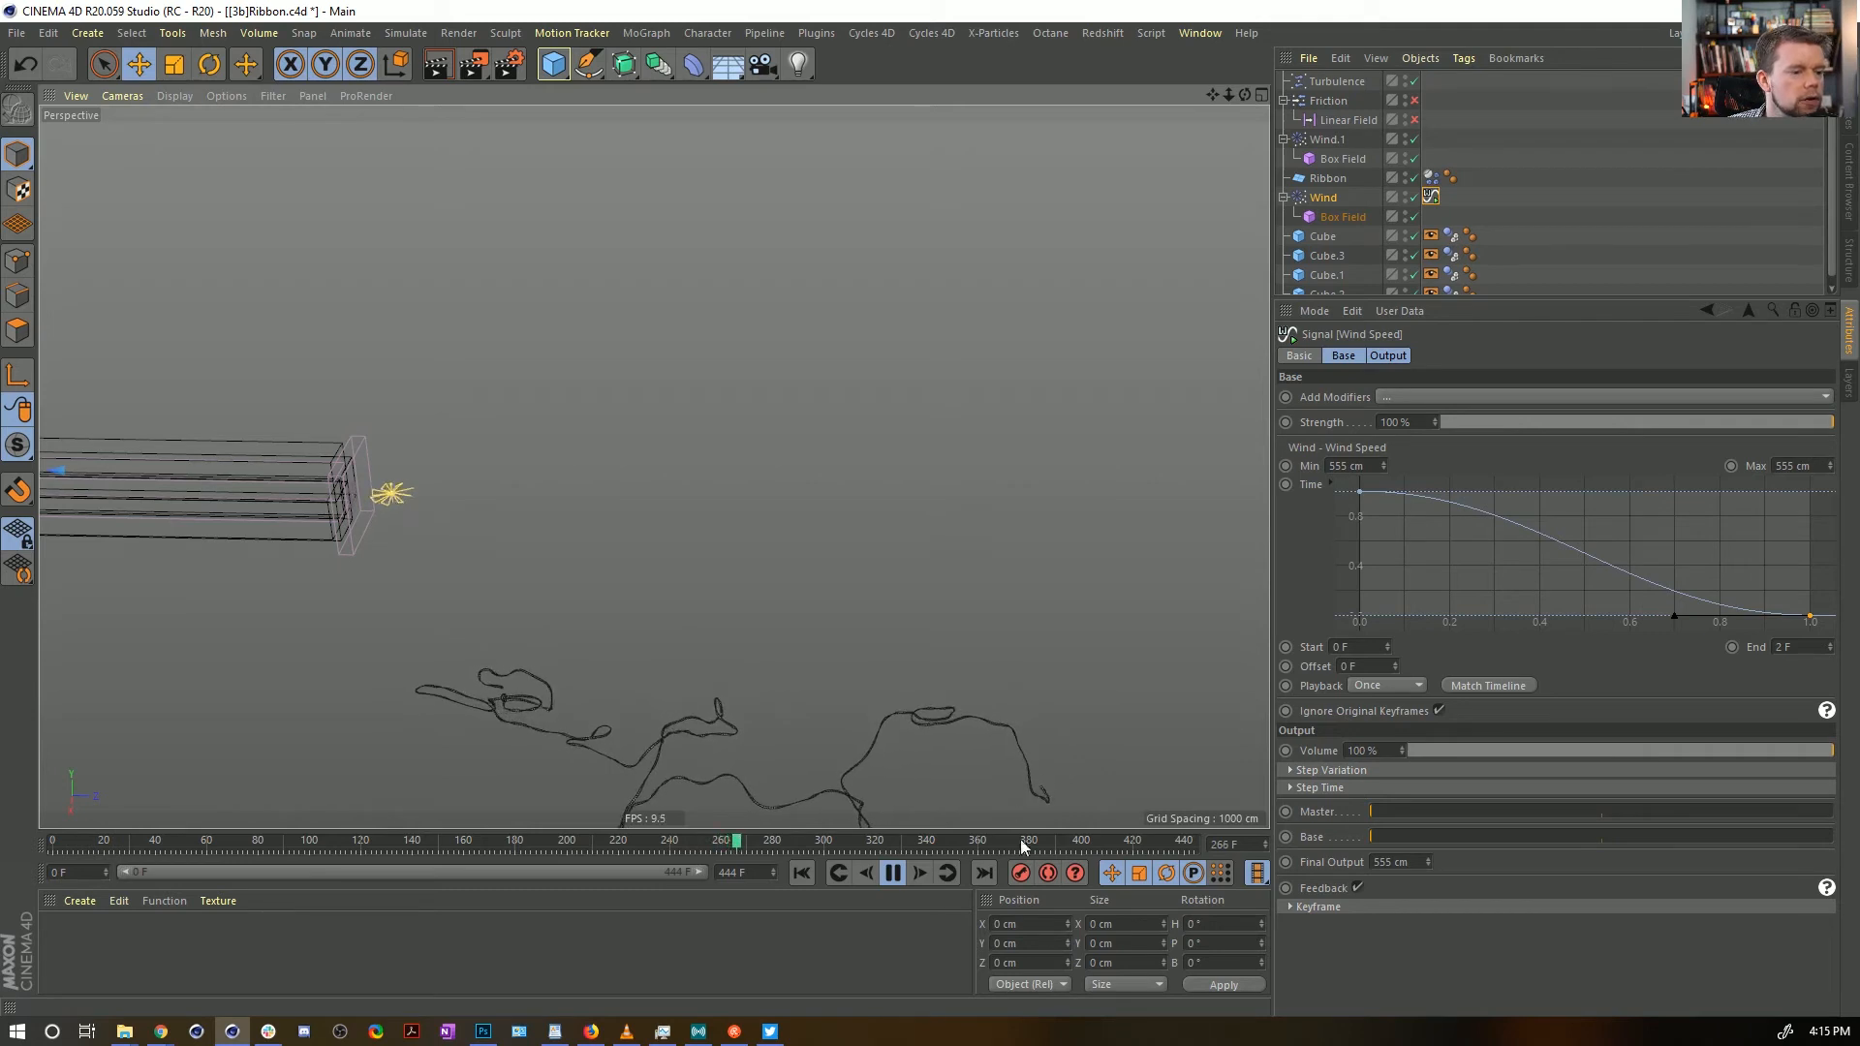
# Lower the Inner Offset of Wind's Box Field to 99%, replay the simulation, and return to the first frame
pyautogui.click(1346, 215)
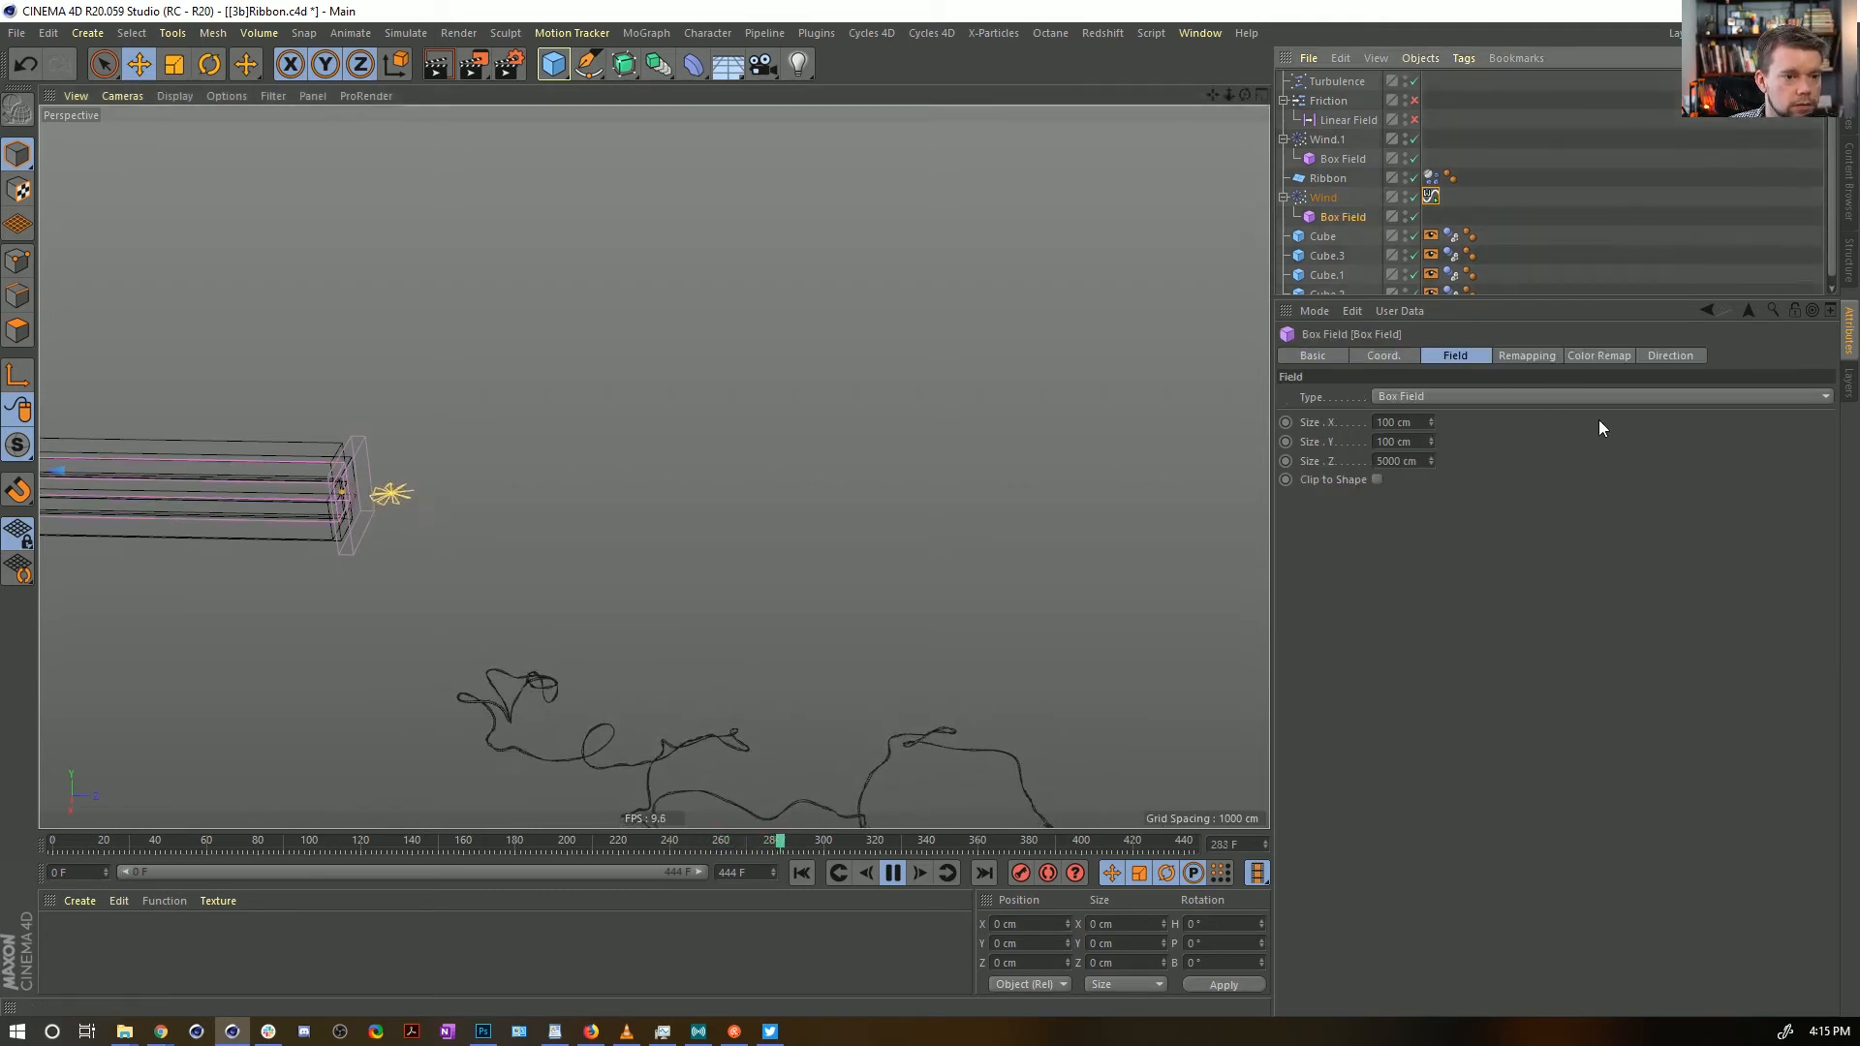
pyautogui.click(1576, 354)
pyautogui.click(1533, 356)
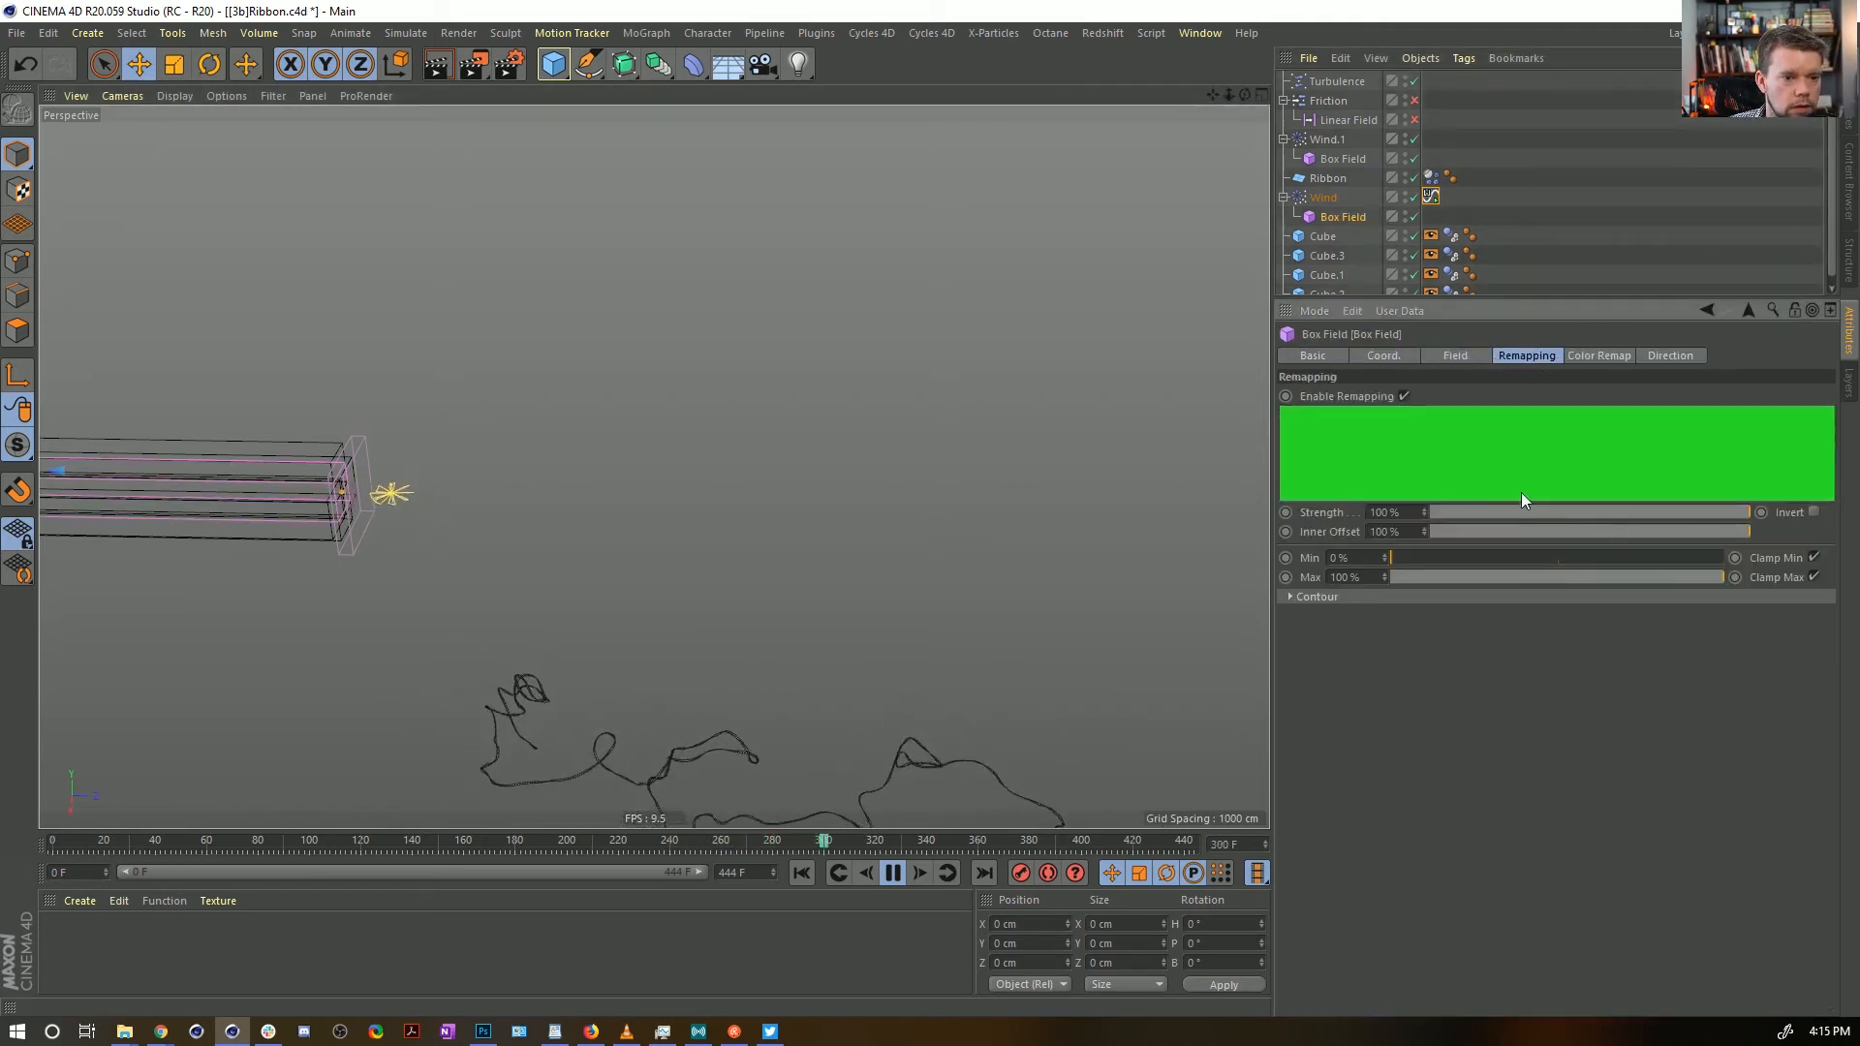
pyautogui.click(1425, 535)
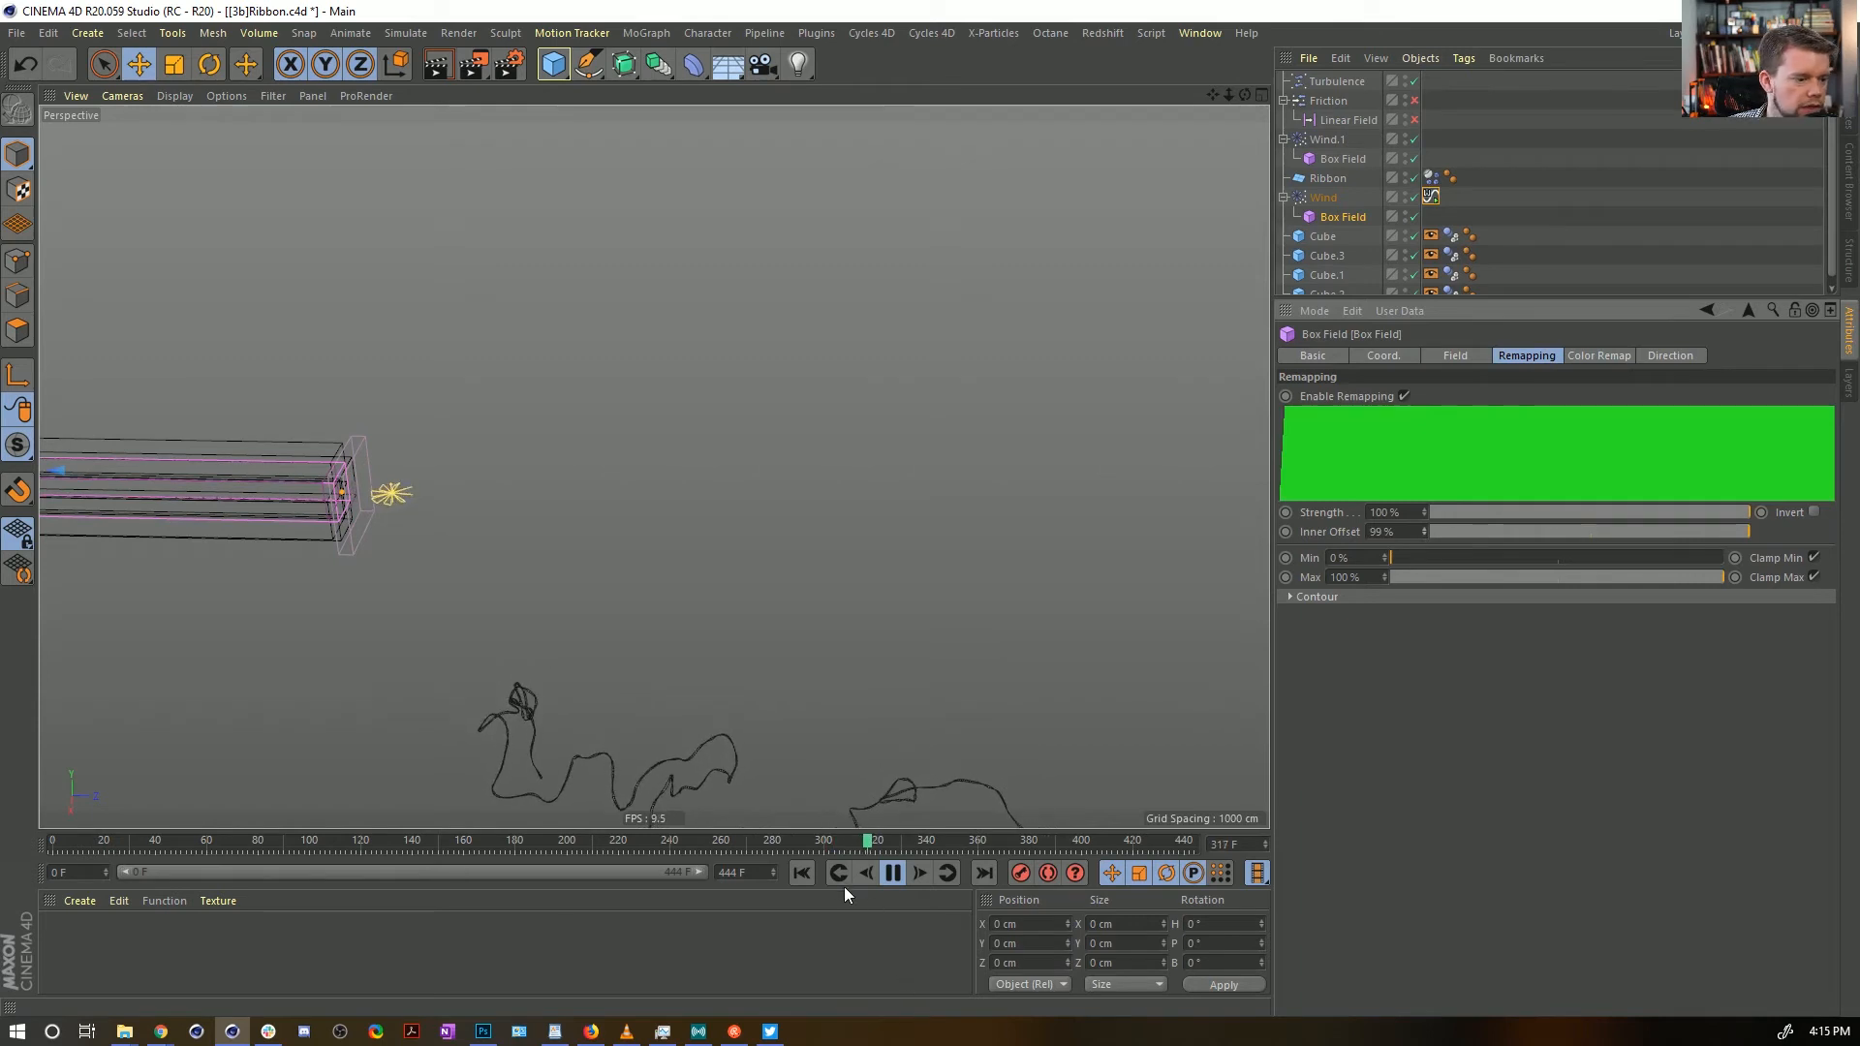
pyautogui.click(803, 872)
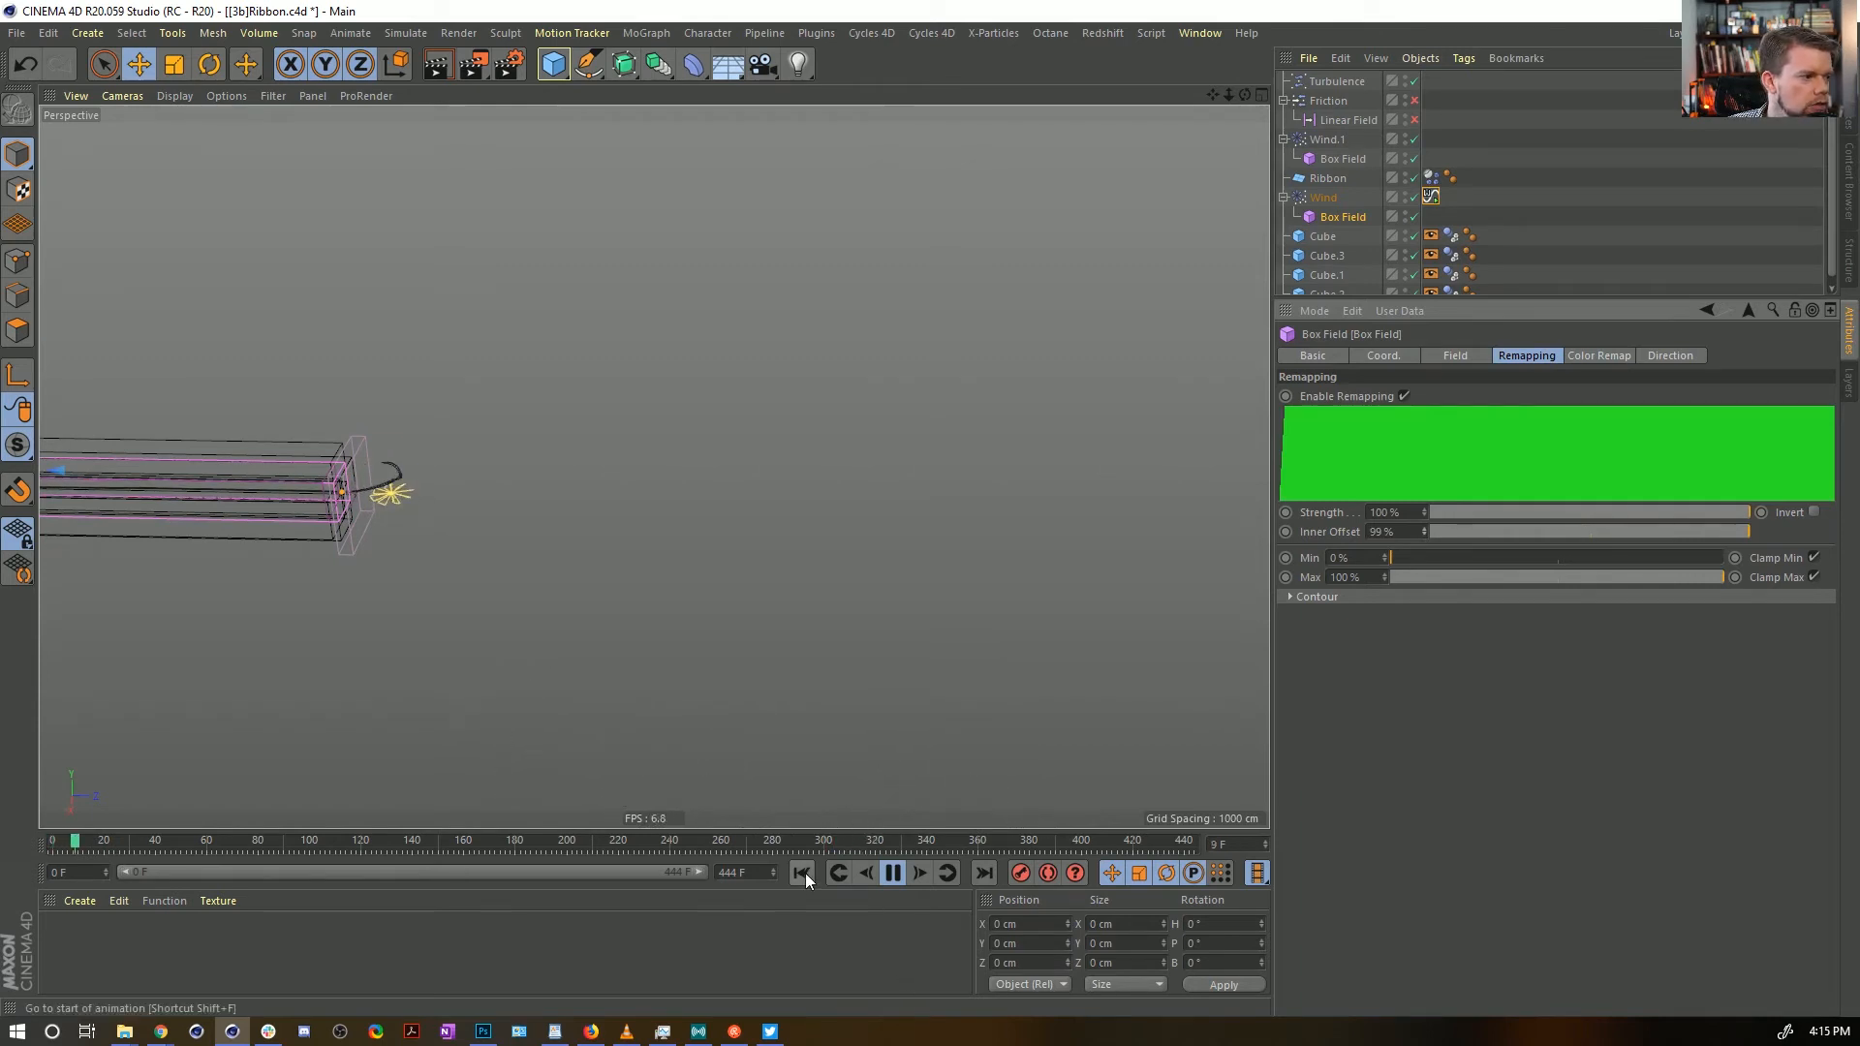
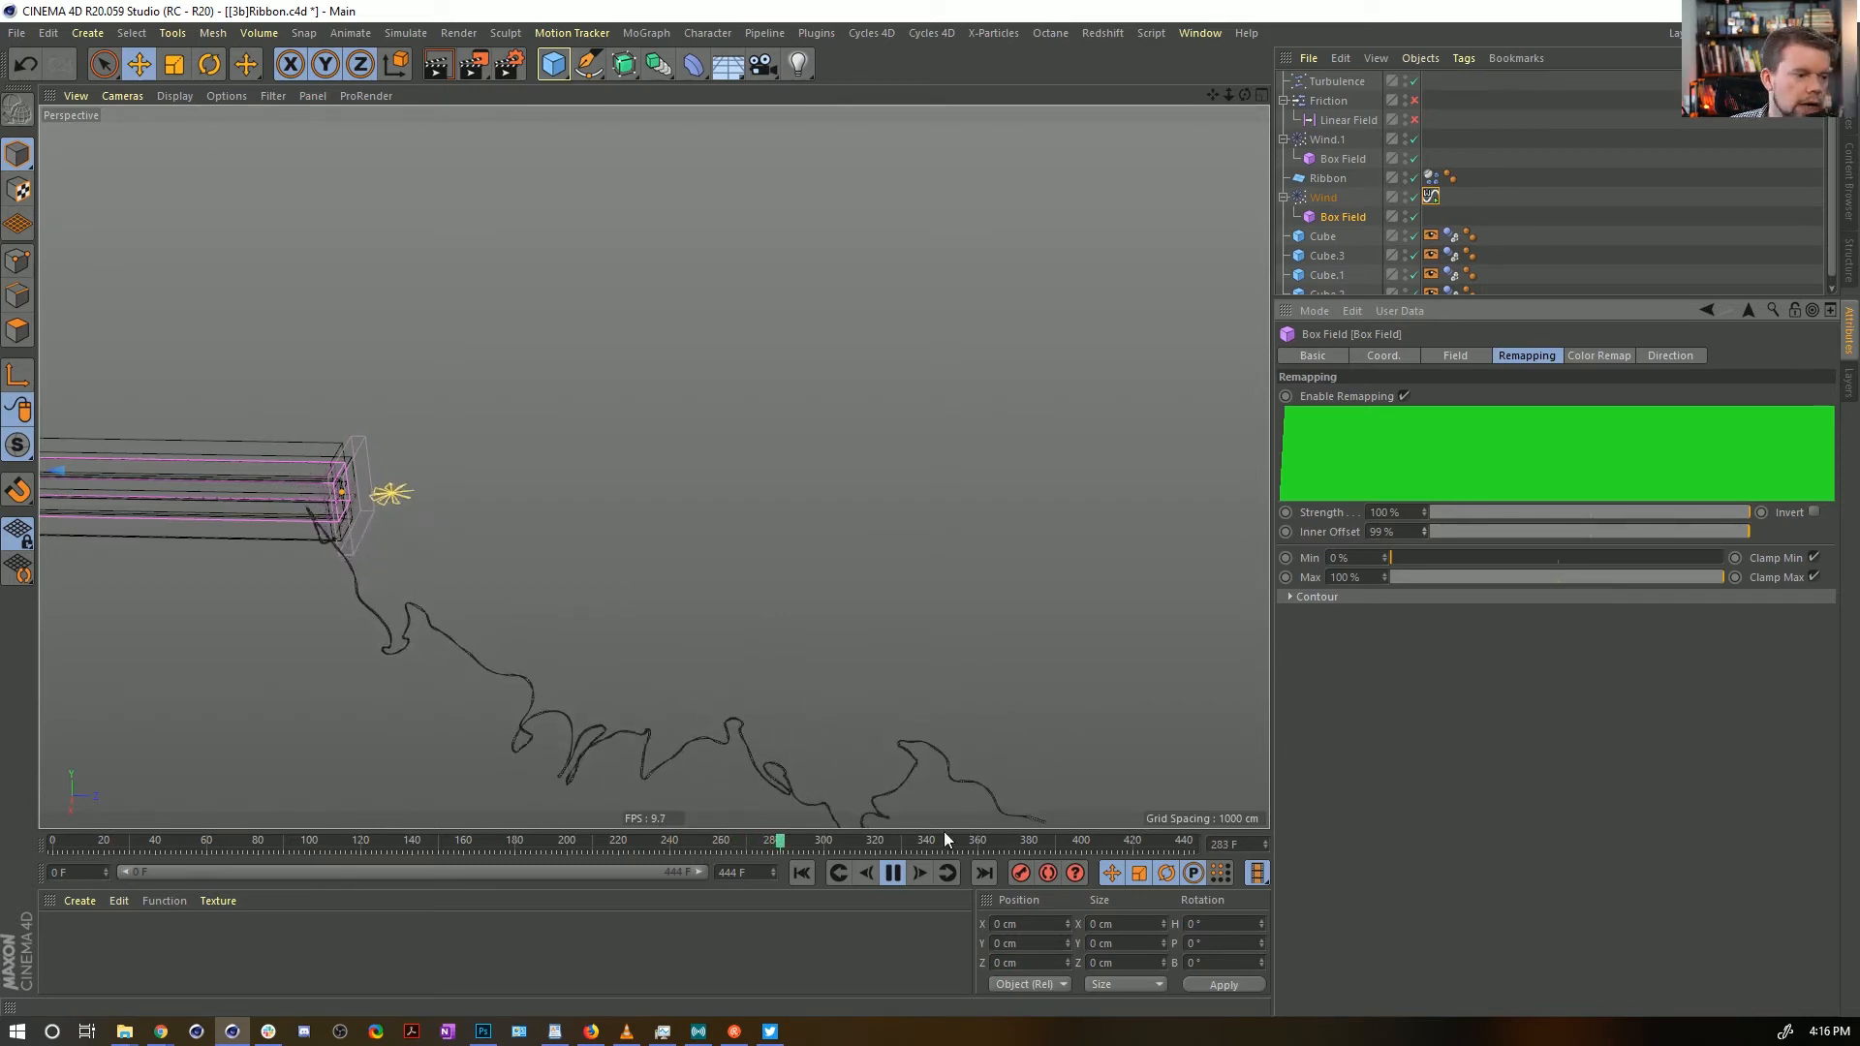
pyautogui.click(804, 872)
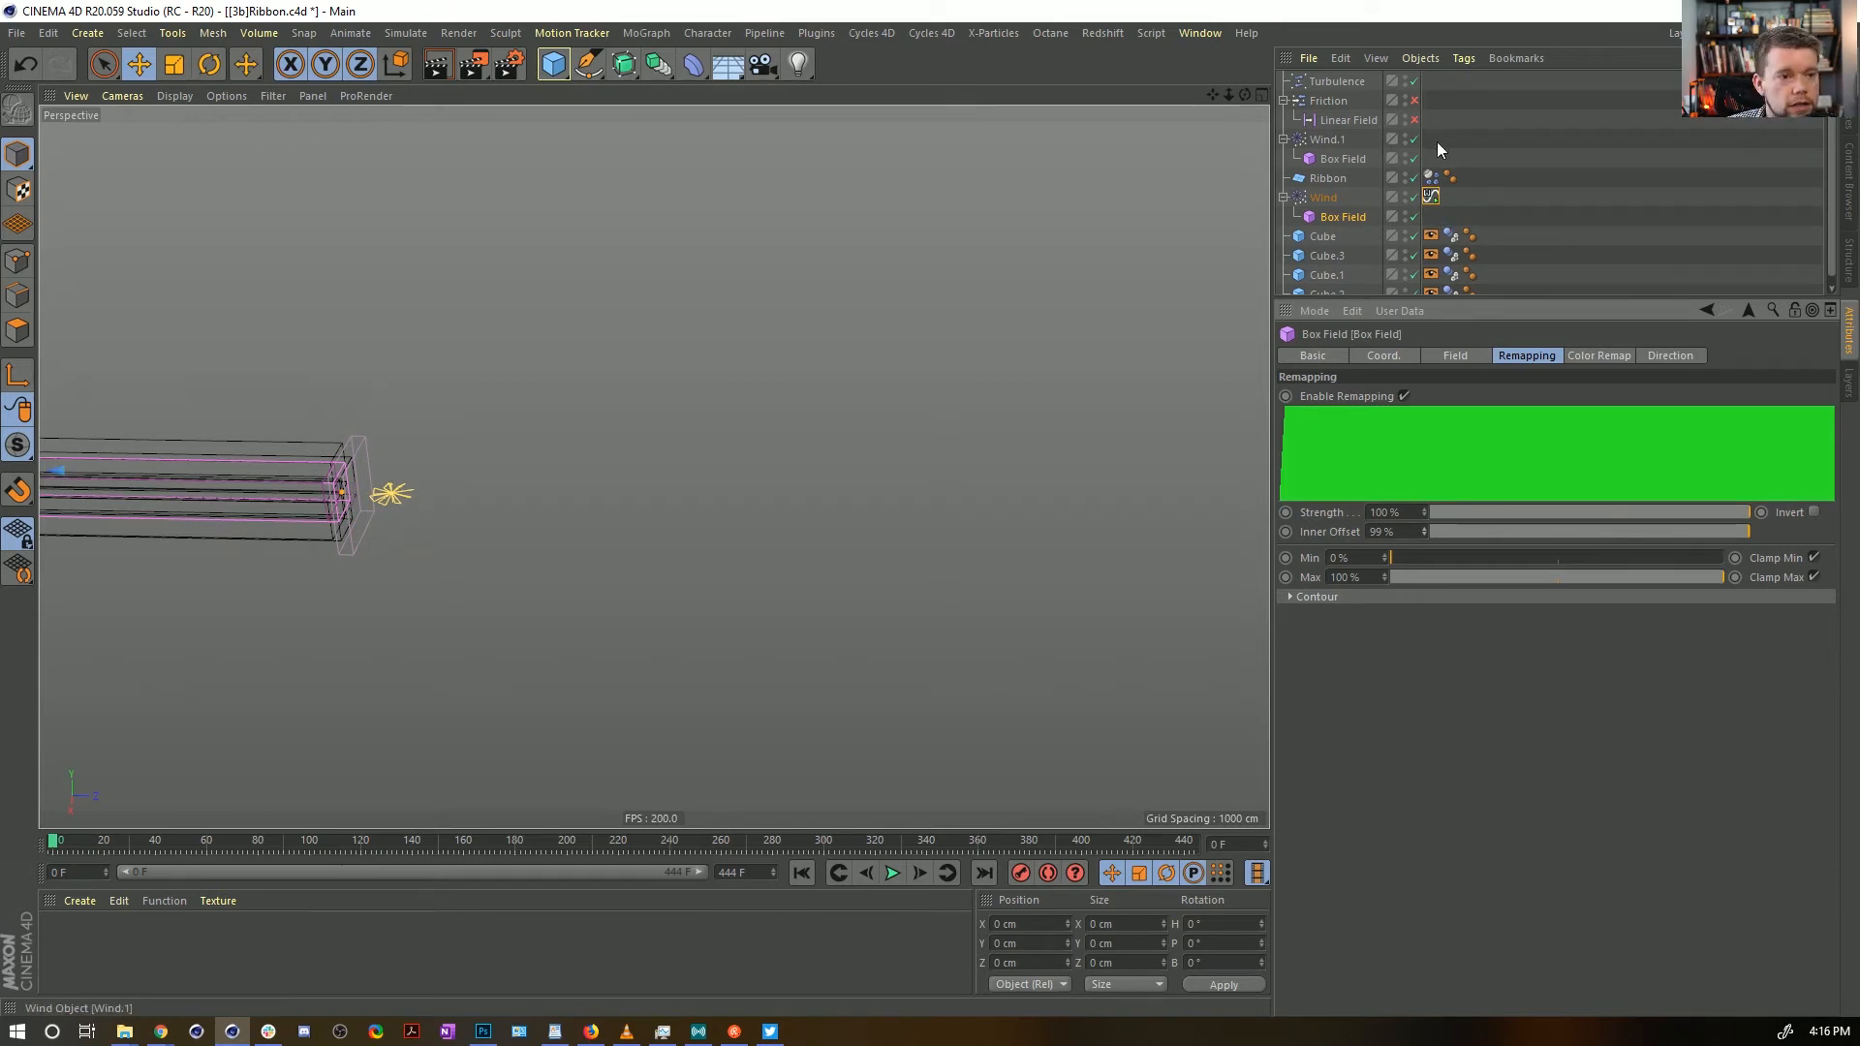
# Review the wind speed signal and the ribbon's soft body and collision settings, and read the help on Keep Soft Body Shape
pyautogui.click(1433, 197)
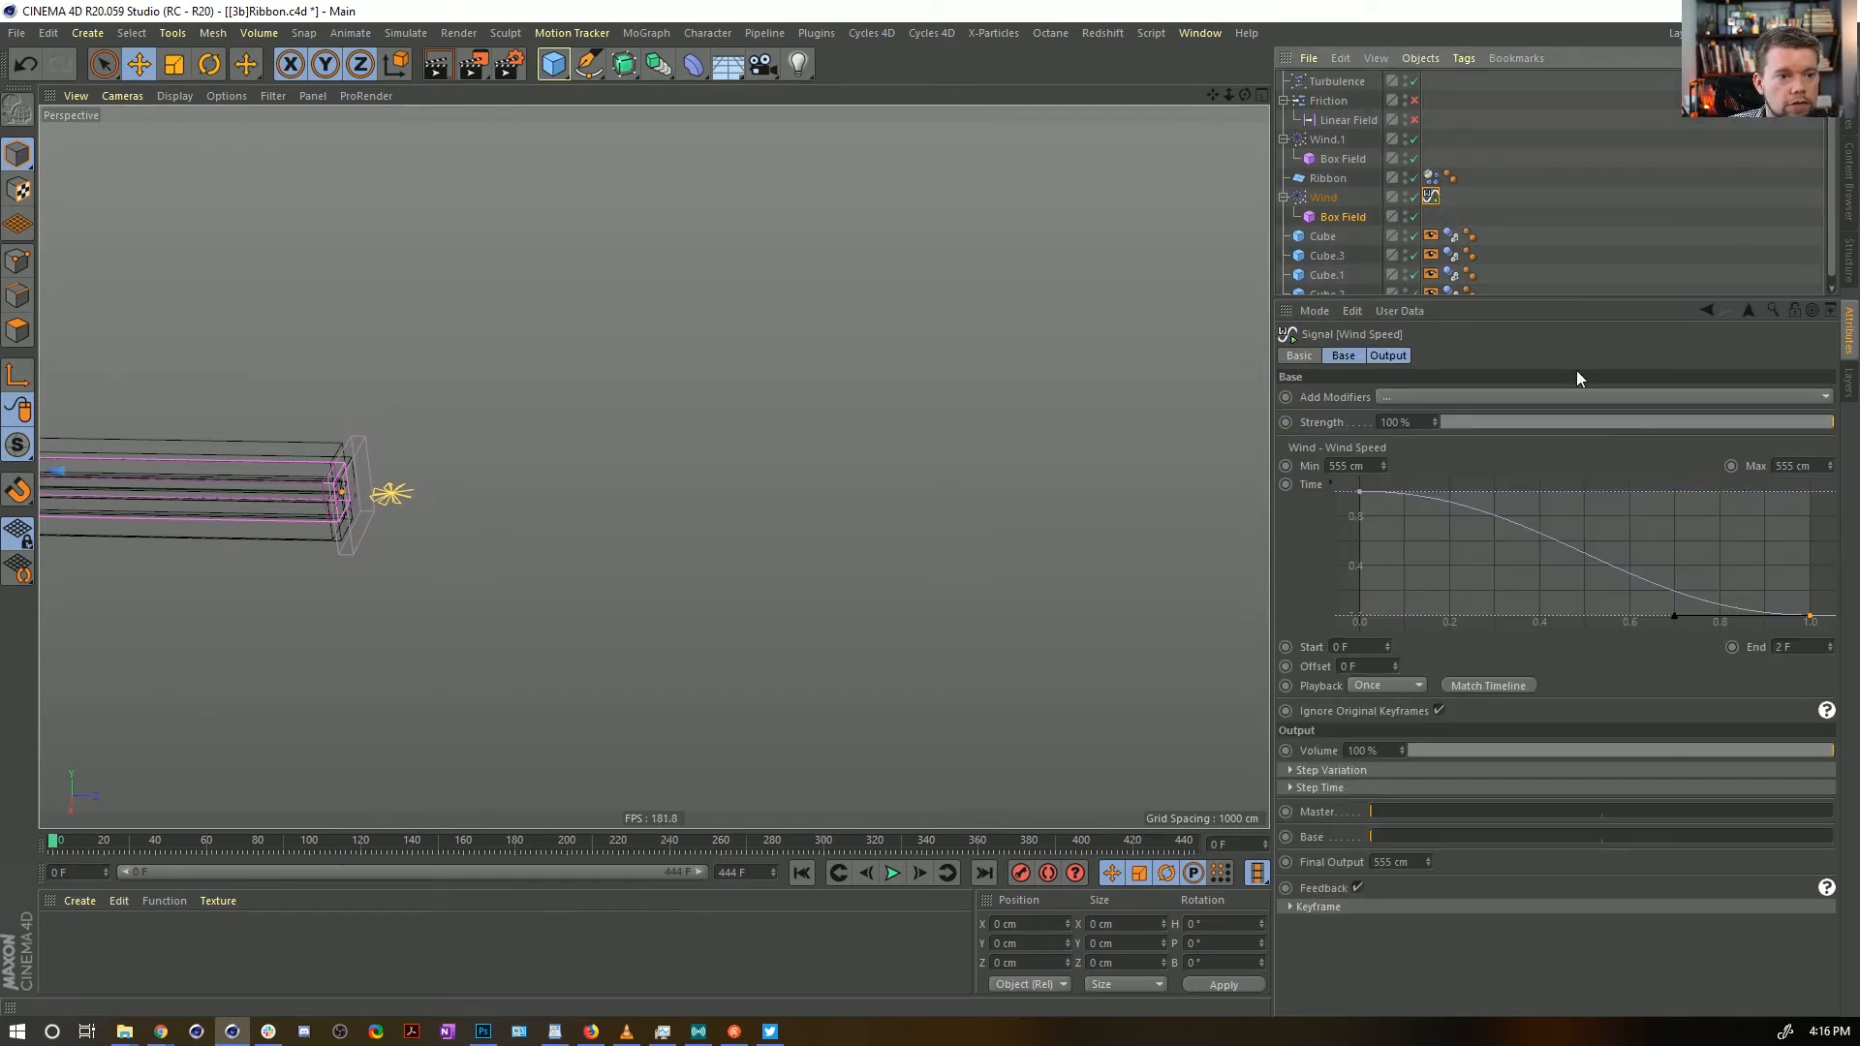
pyautogui.click(1431, 178)
pyautogui.click(1584, 355)
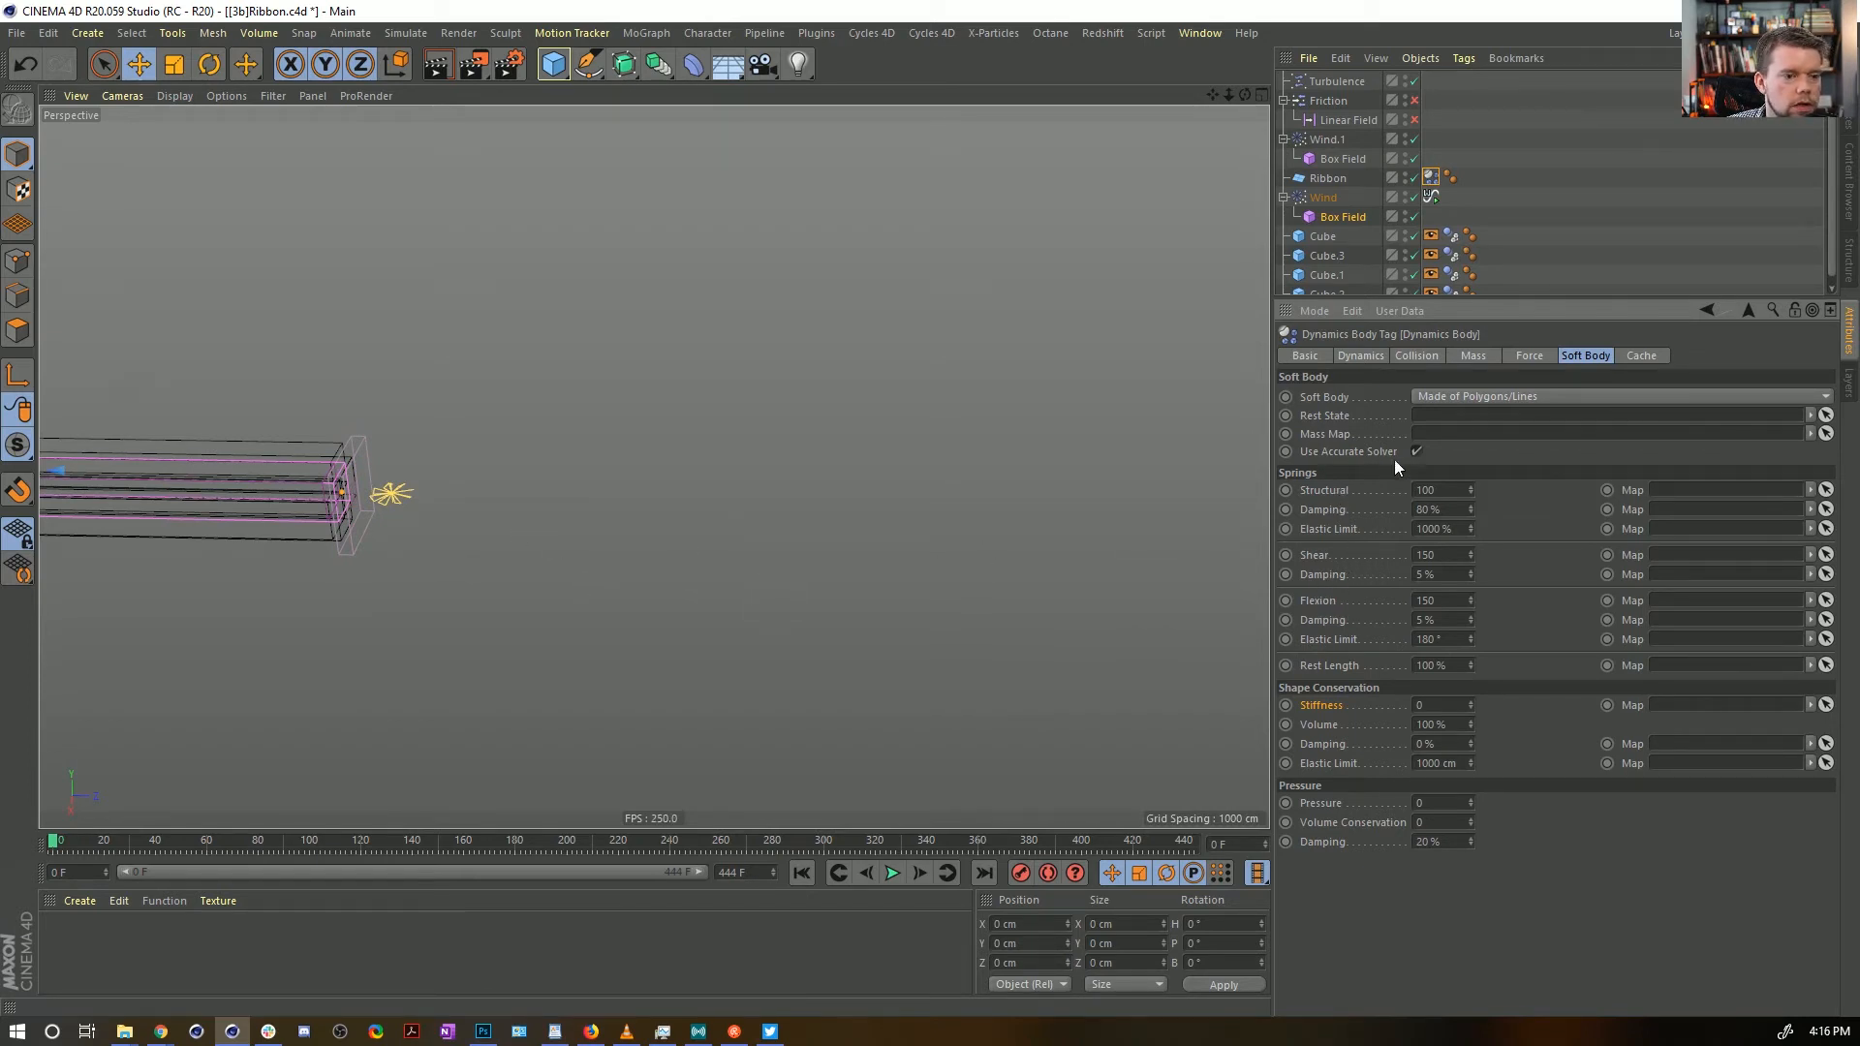
pyautogui.click(1414, 356)
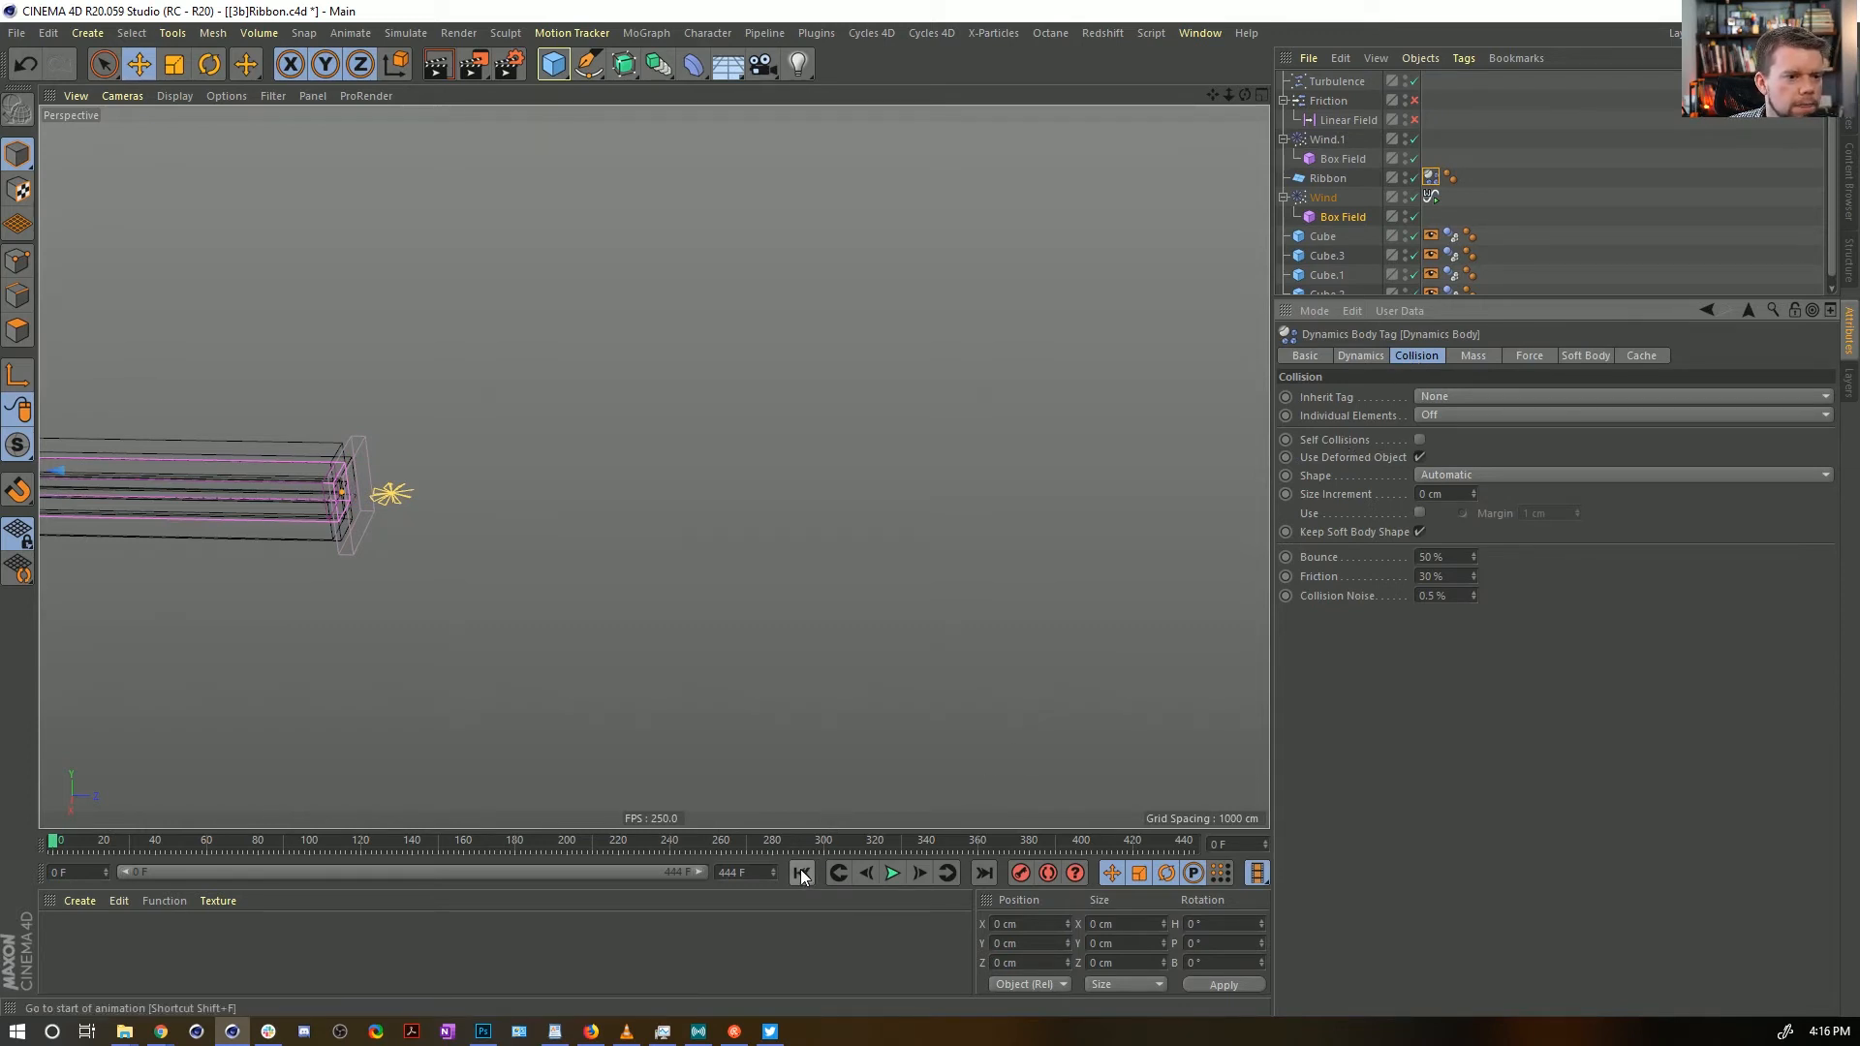
pyautogui.rightClick(1331, 536)
pyautogui.click(1396, 875)
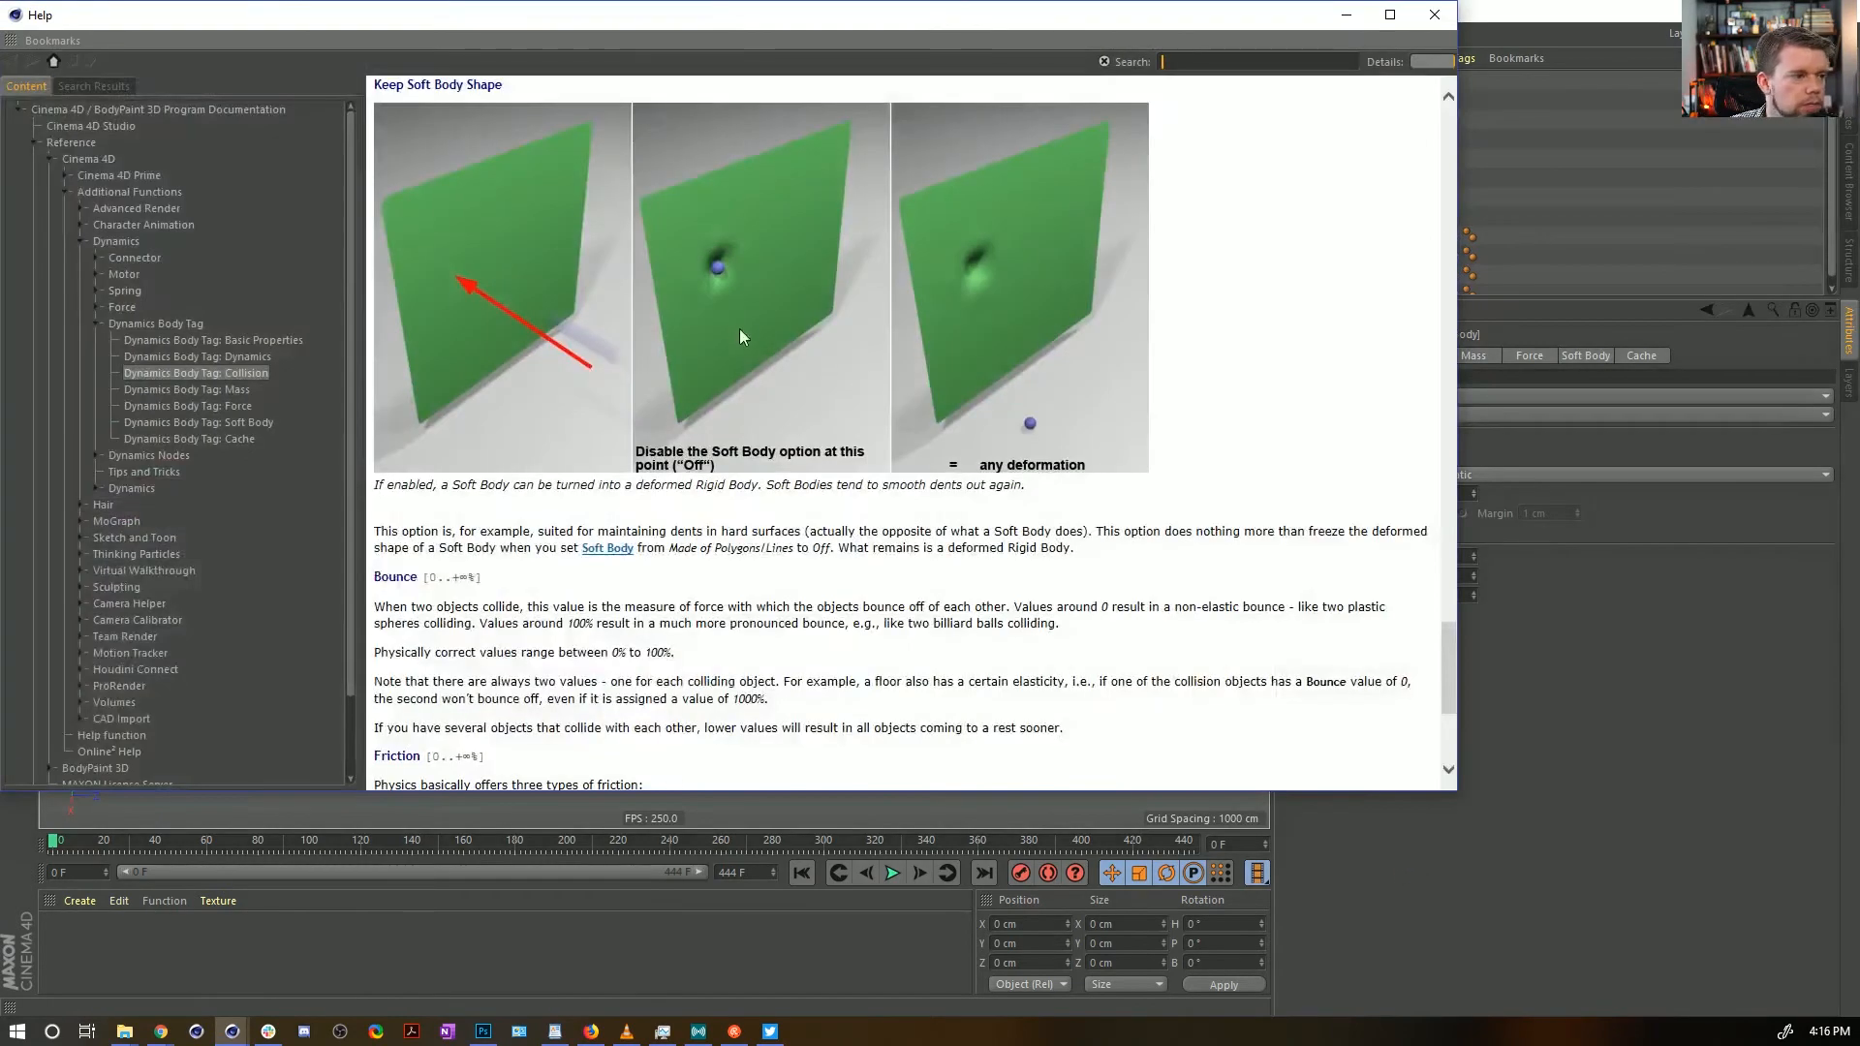
pyautogui.click(1434, 14)
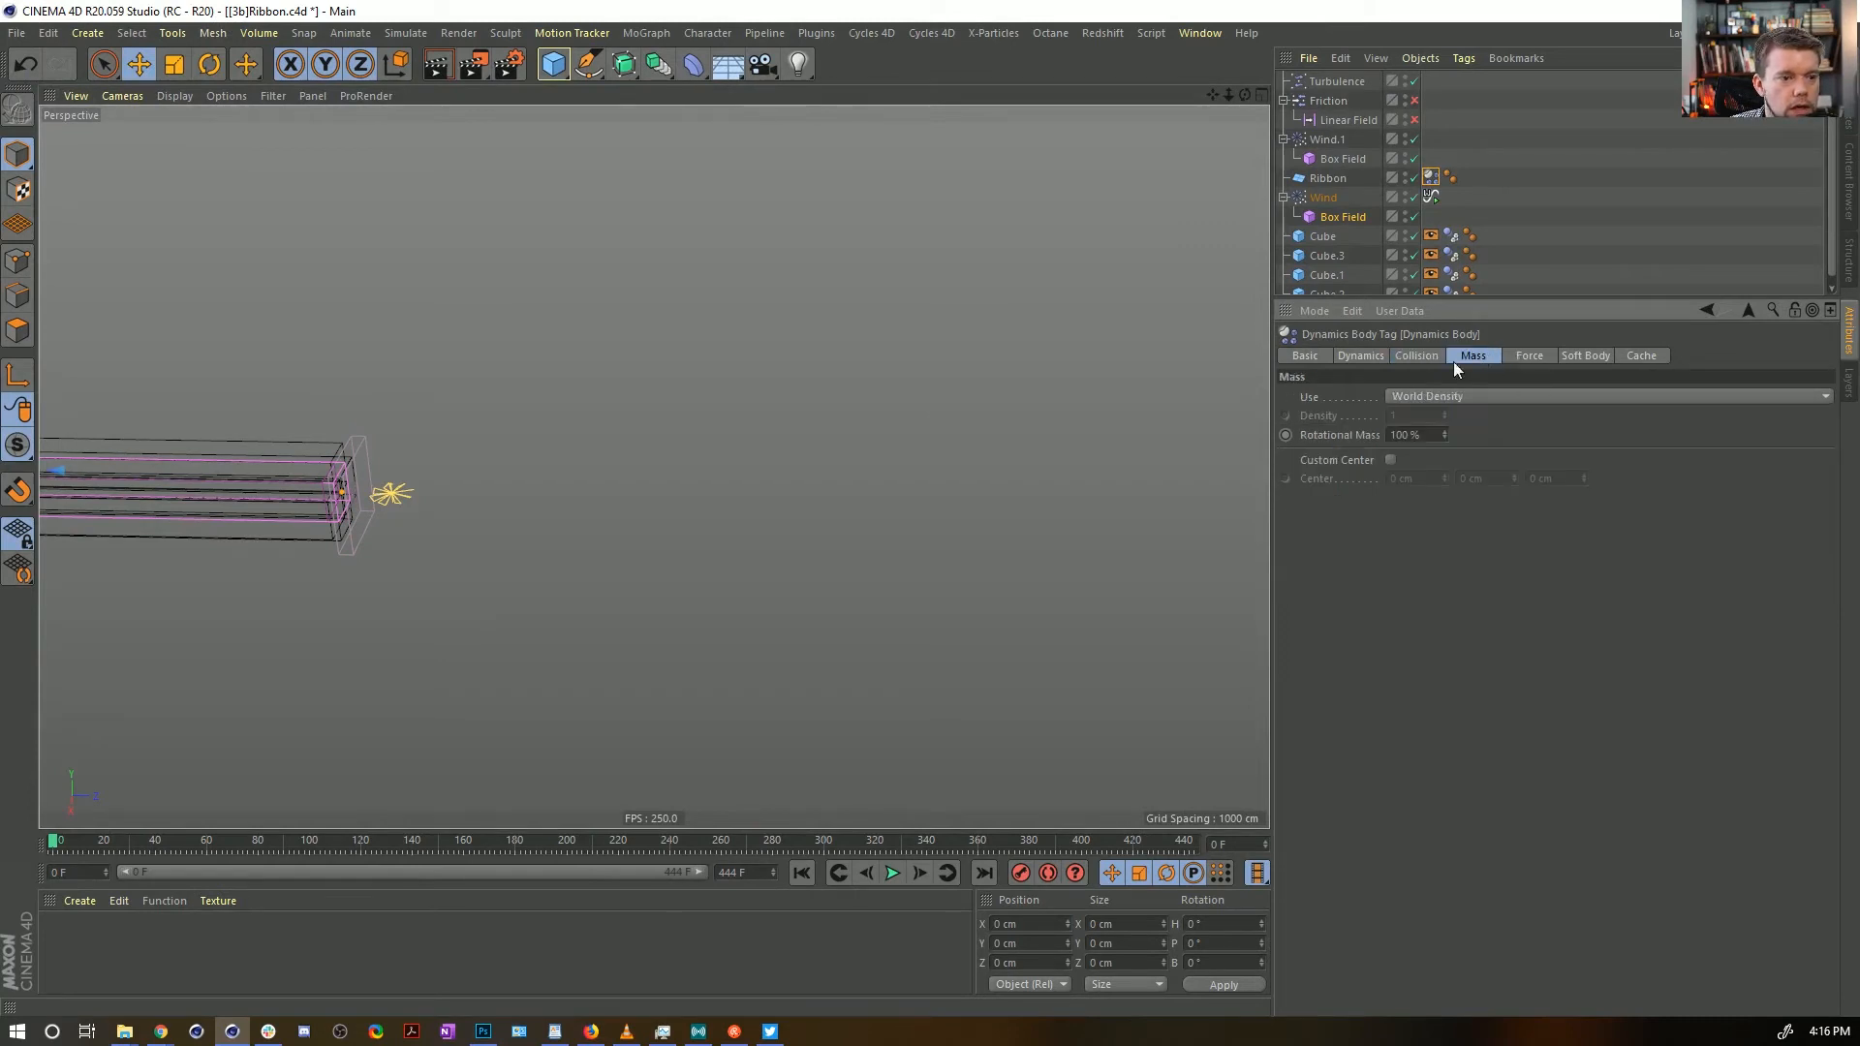
# Disable Use Deformed Object and Keep Soft Body Shape for the ribbon, and set its collision shape to Moving Mesh
pyautogui.click(1464, 477)
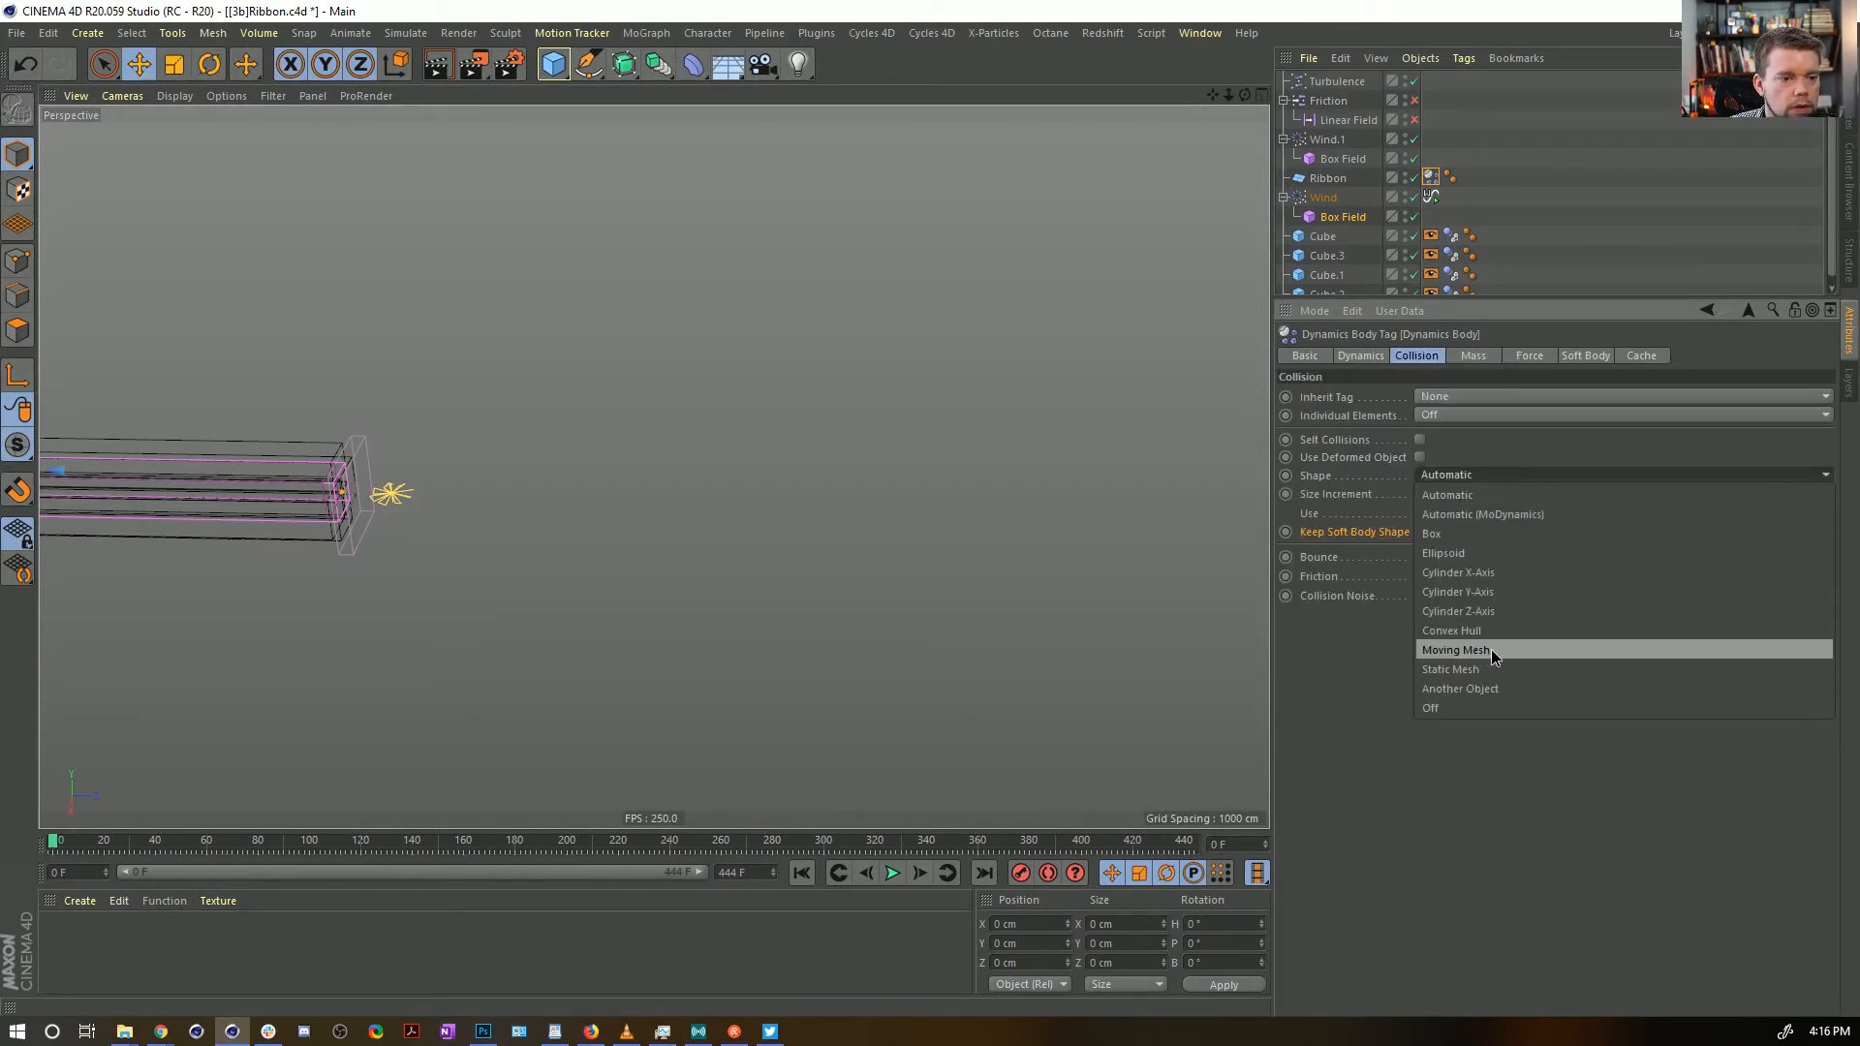
pyautogui.click(1490, 649)
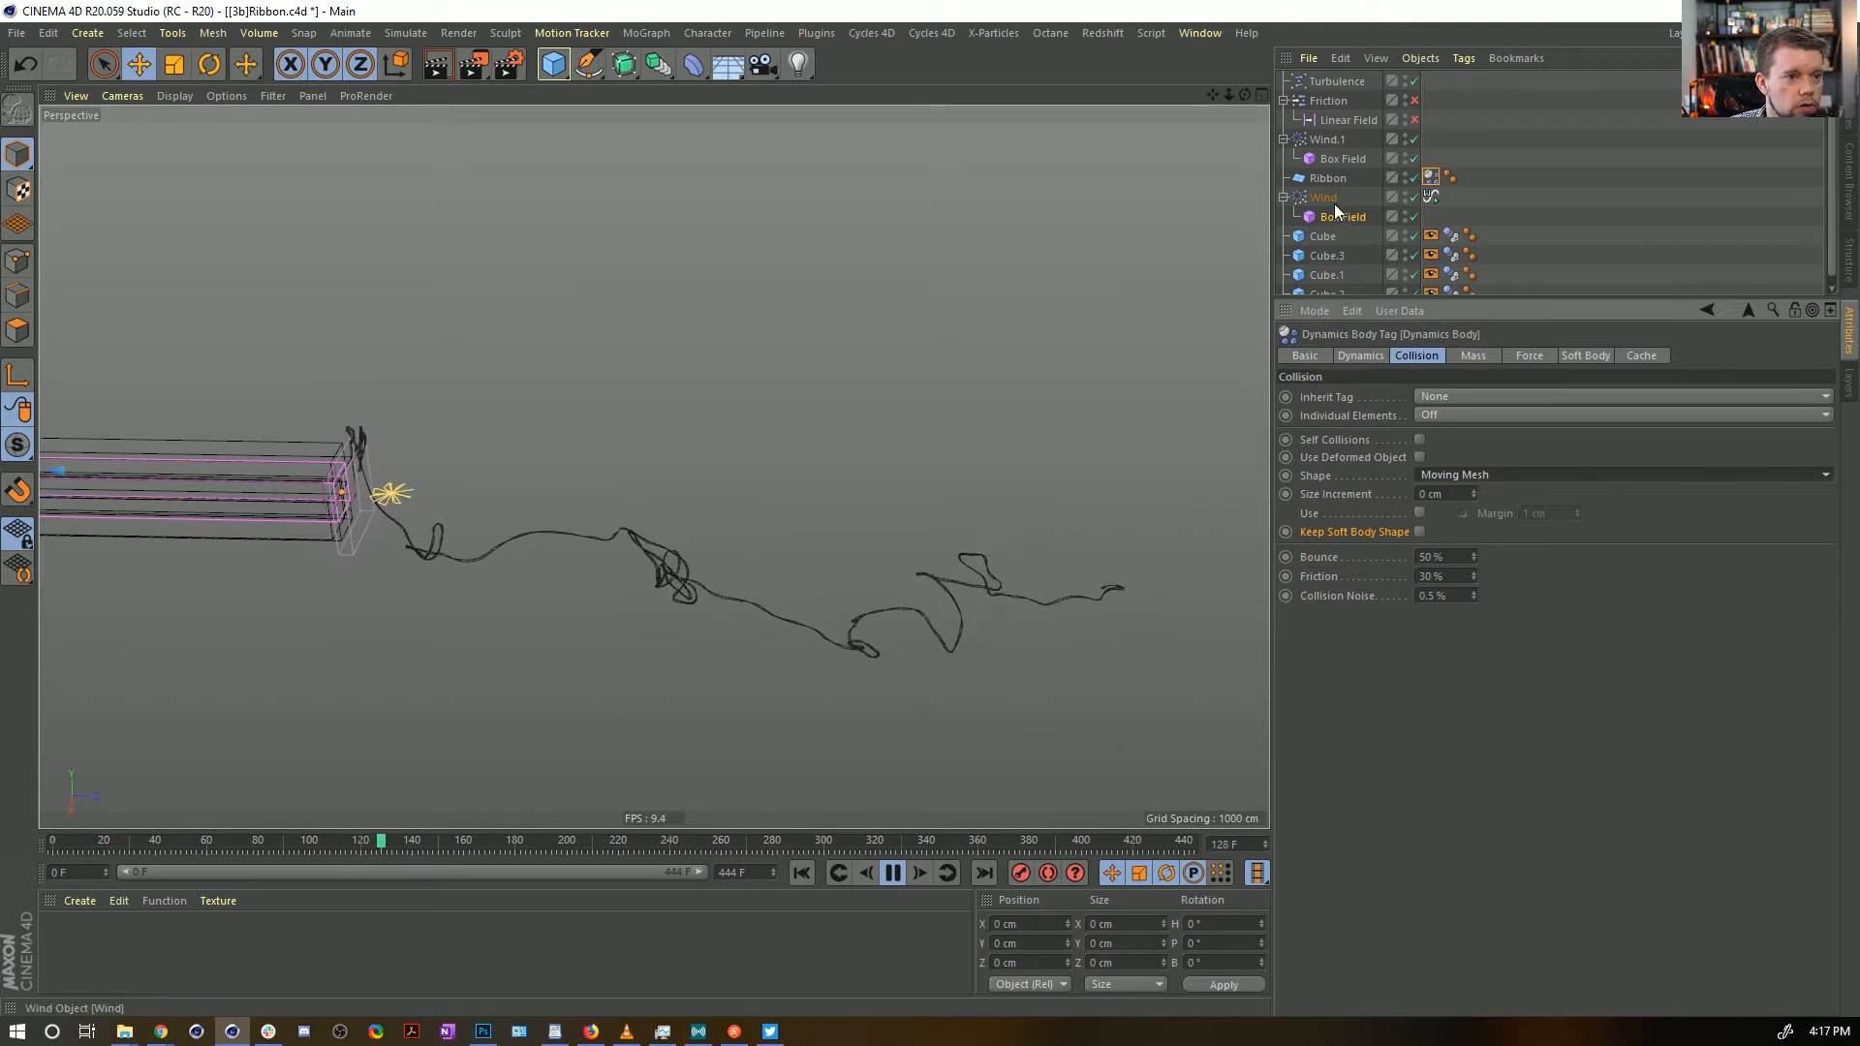
# Raise the Turbulence's Scale to about 205%, set its Strength to 155 cm, and replay the simulation
pyautogui.click(1336, 87)
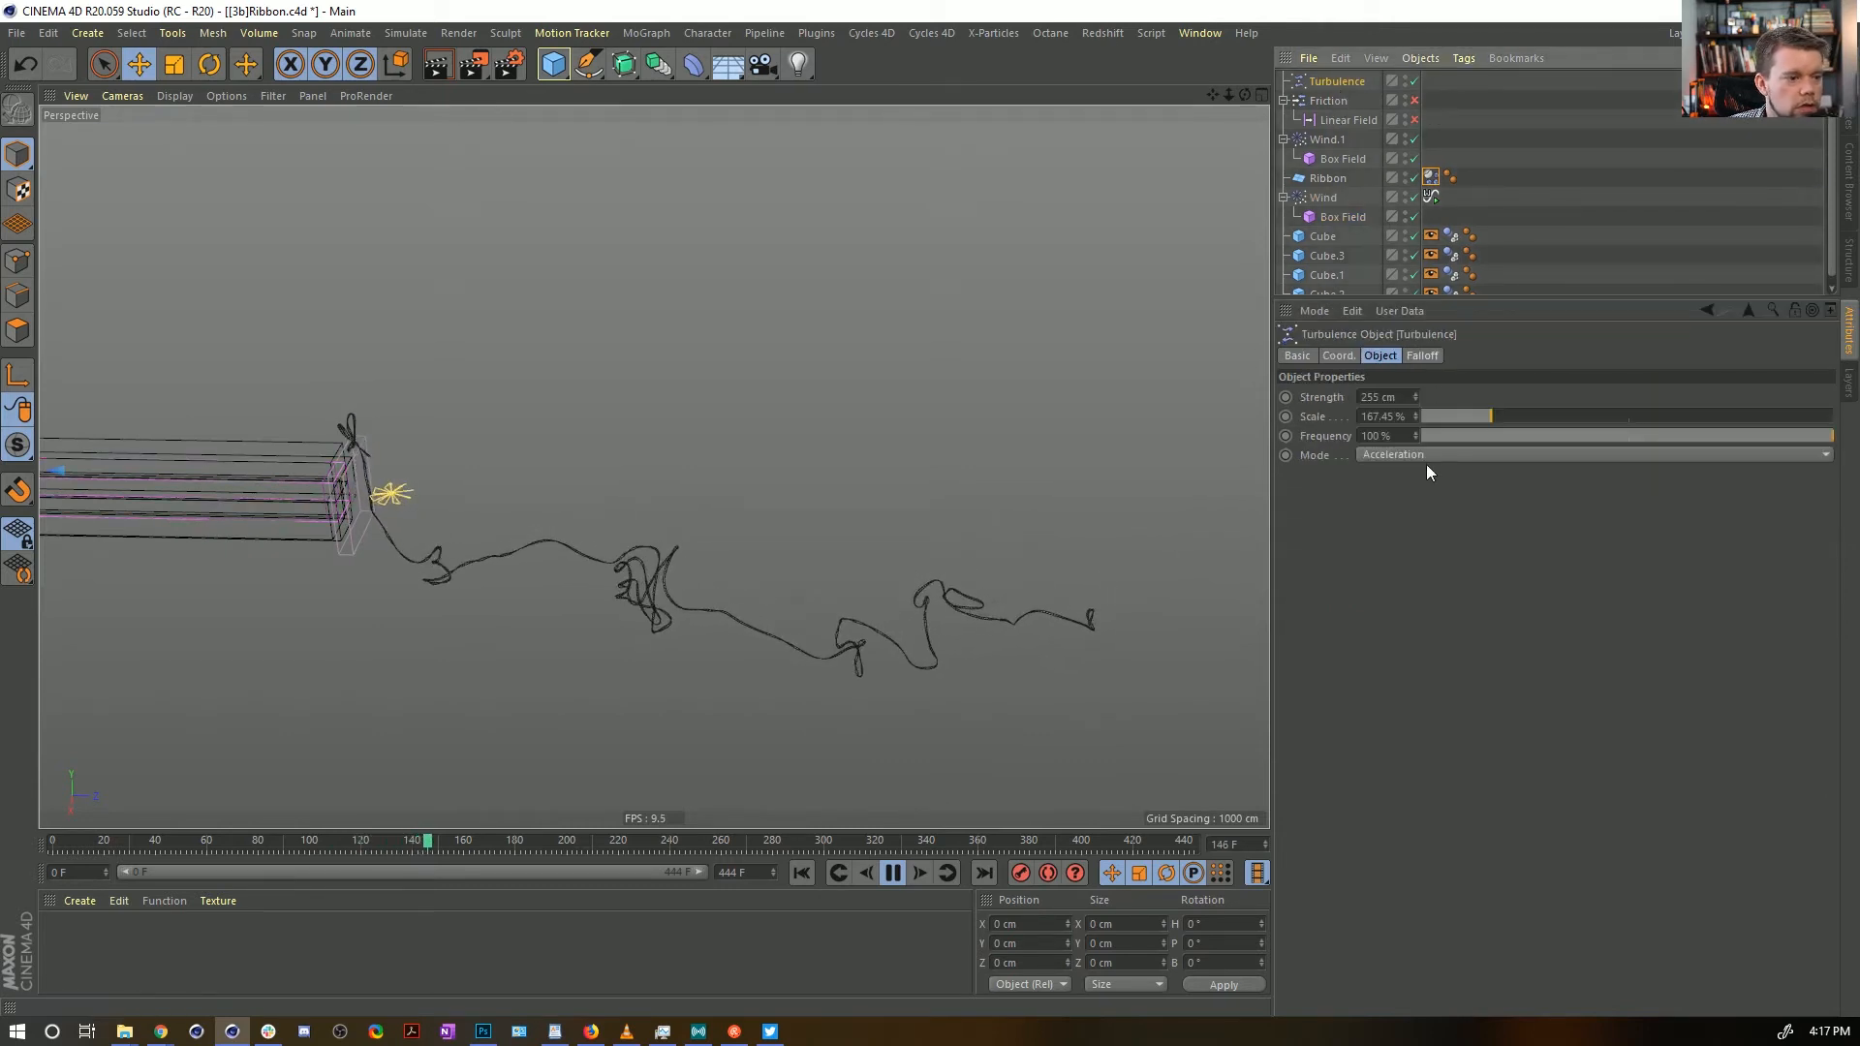
pyautogui.moveTo(1467, 421); pyautogui.dragTo(1508, 416)
pyautogui.moveTo(1367, 397); pyautogui.dragTo(1359, 397)
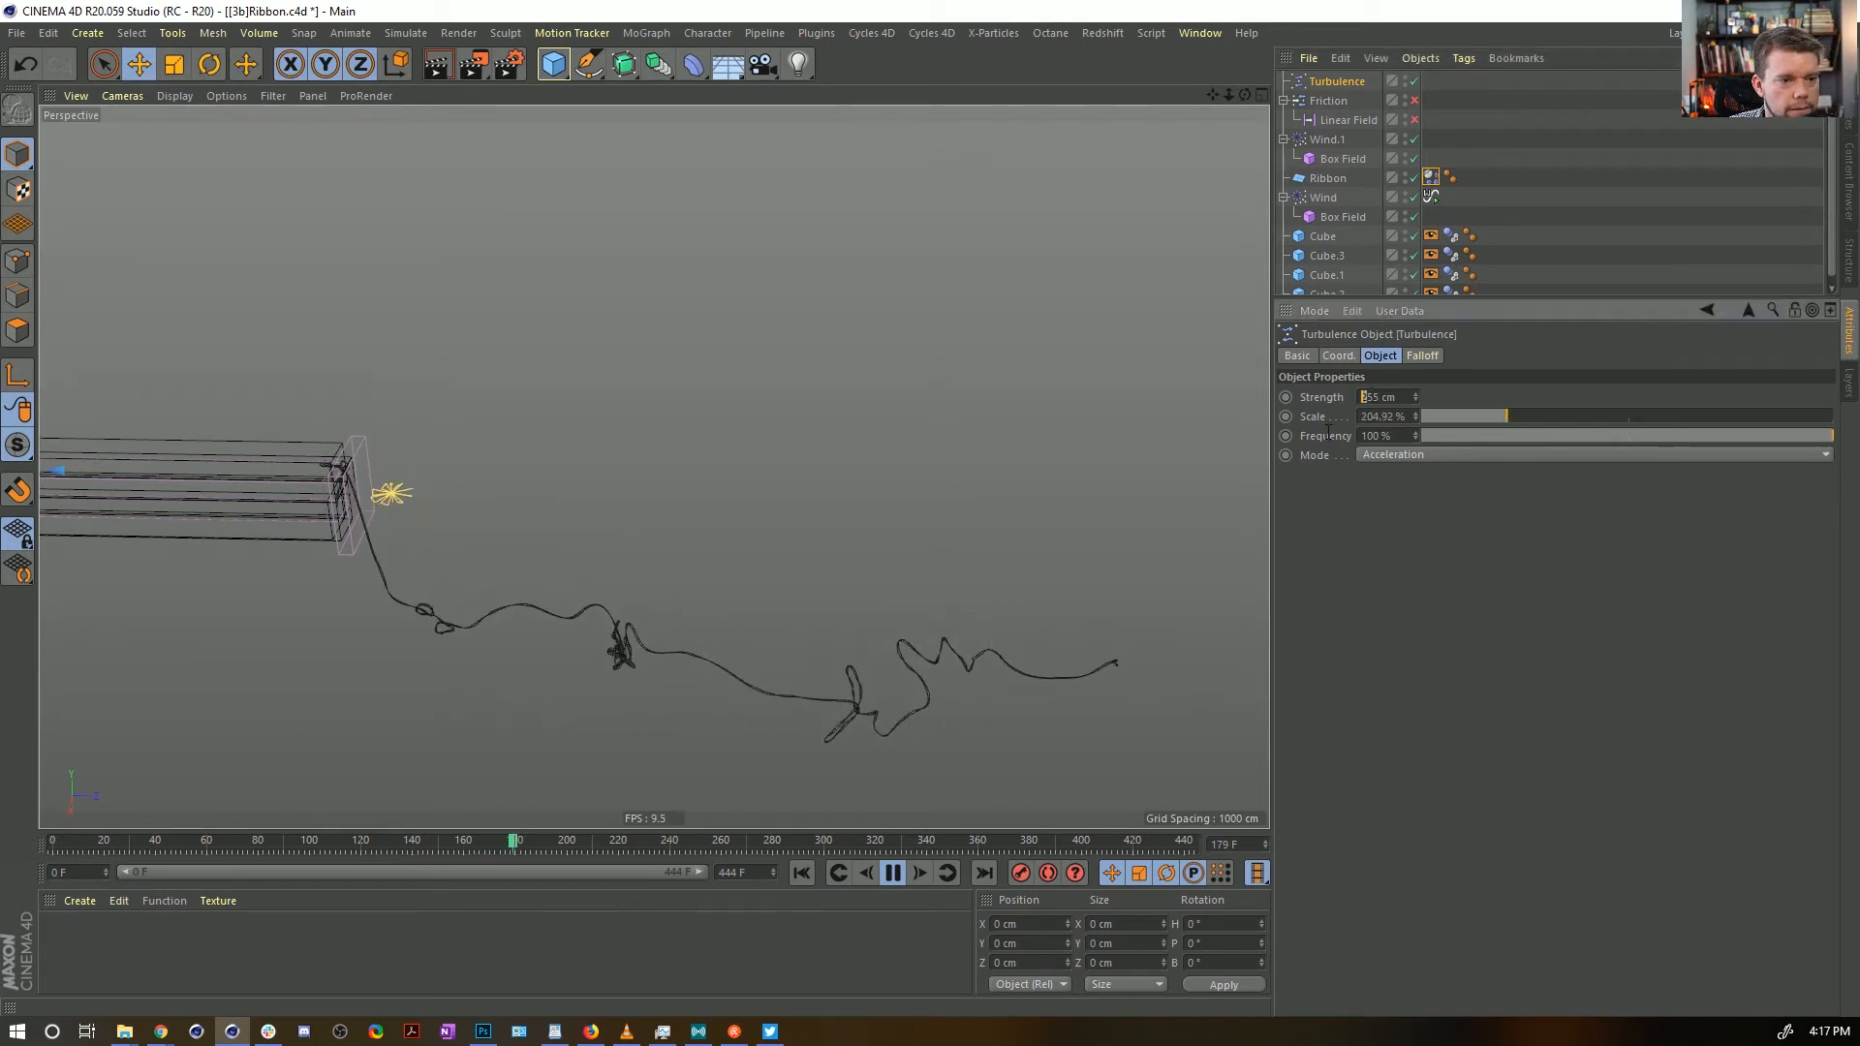
pyautogui.write('1')
pyautogui.press('Return')
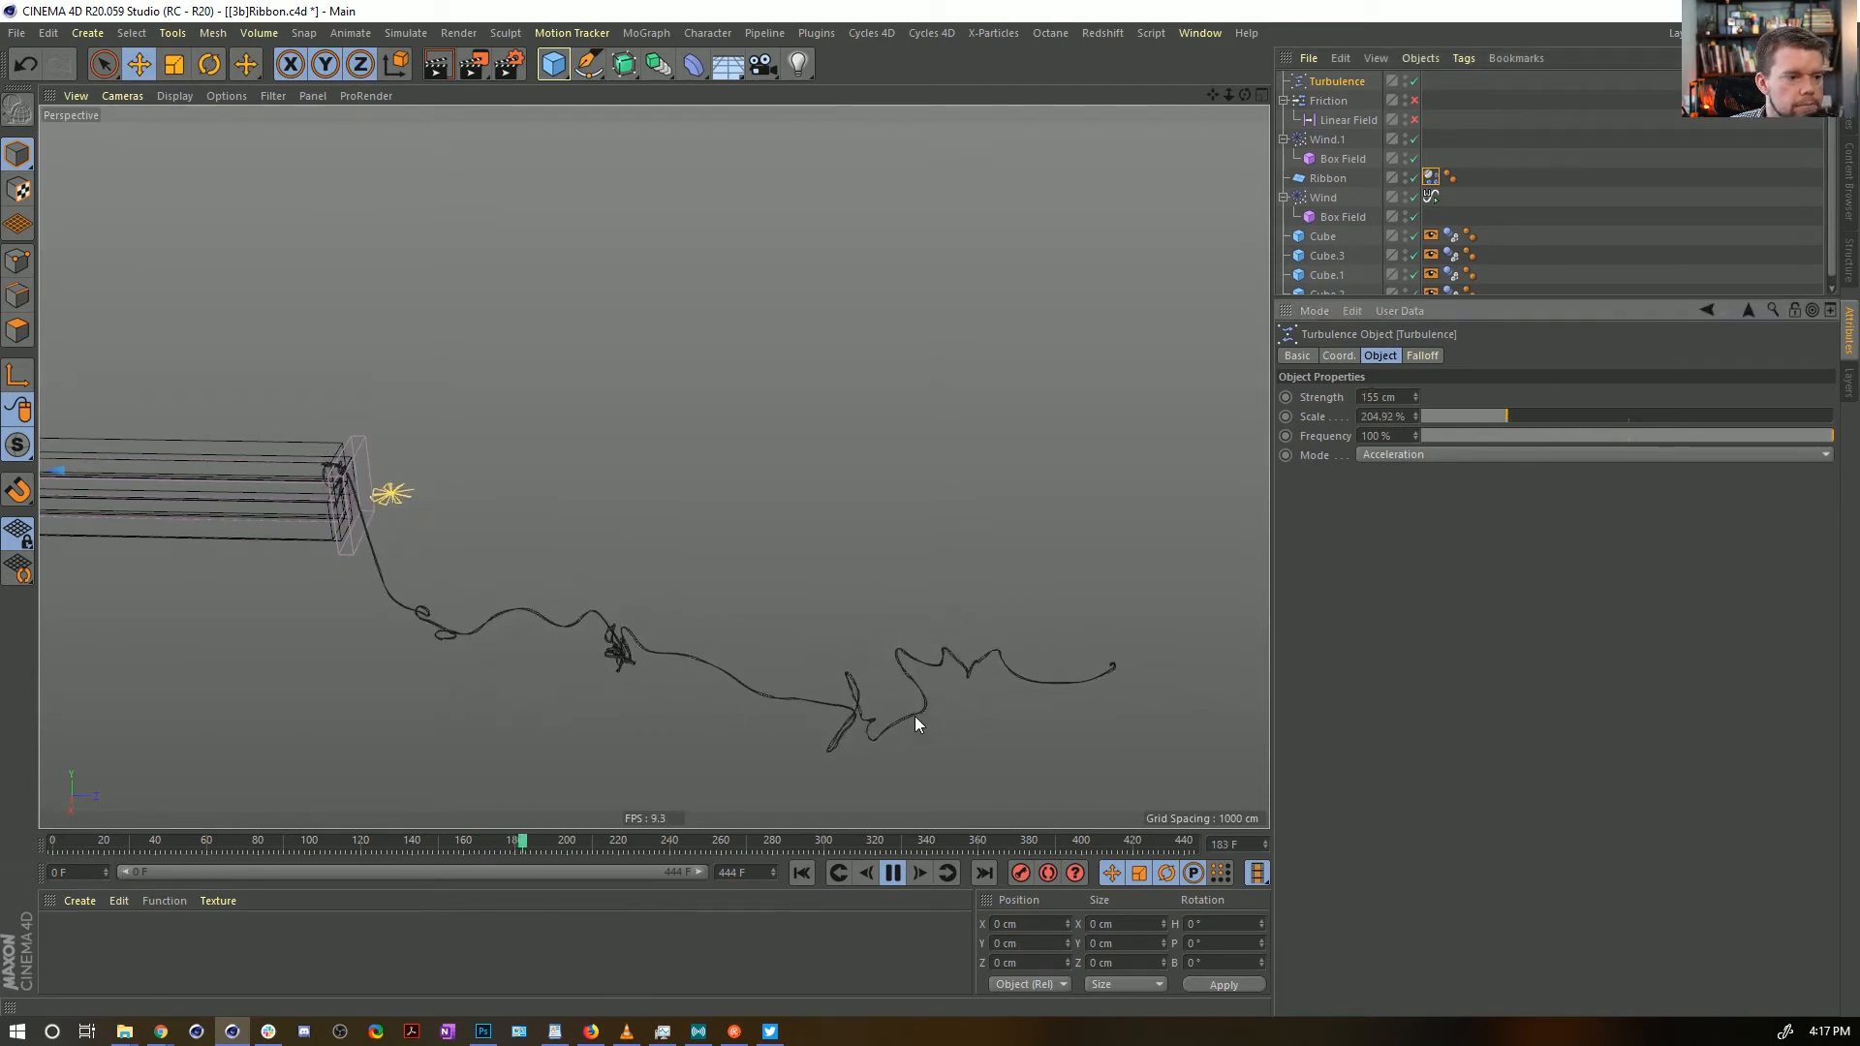
pyautogui.click(802, 872)
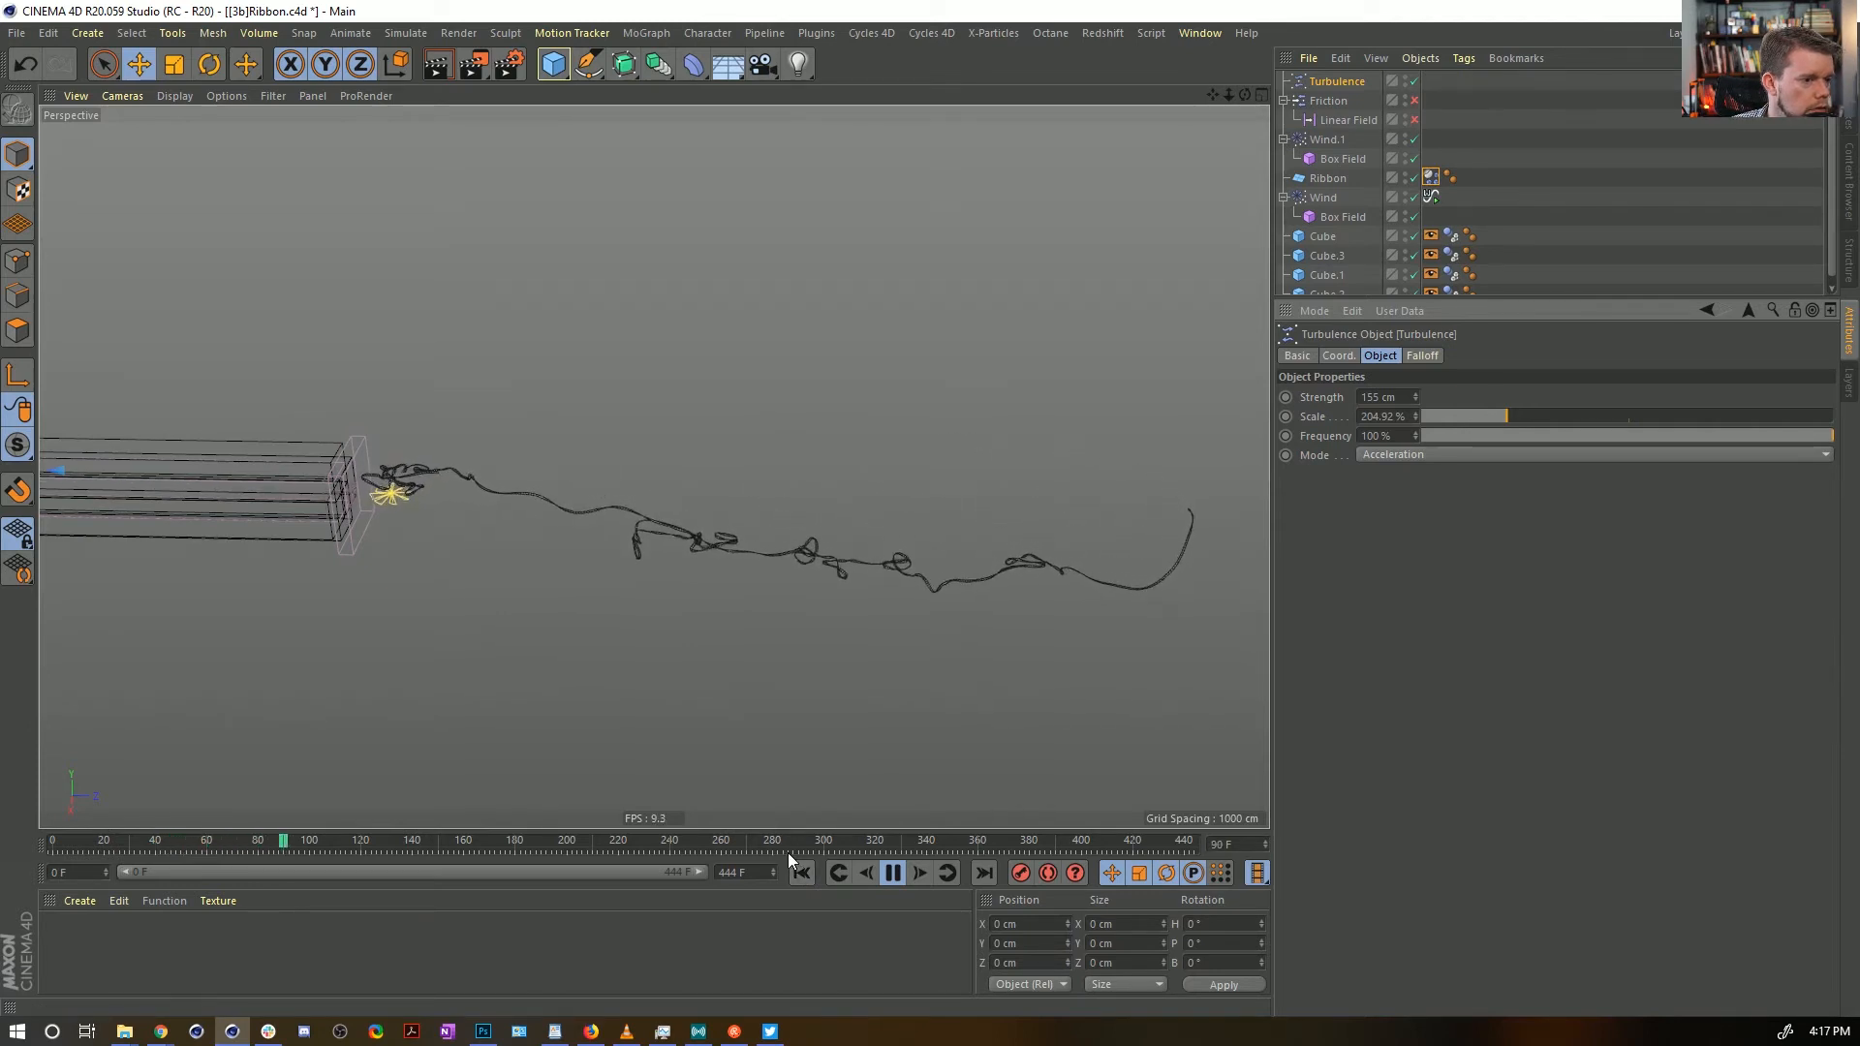
# Set the Linear Damping in the ribbon's Dynamics Body force settings to 99.9% and replay the simulation
pyautogui.click(1453, 289)
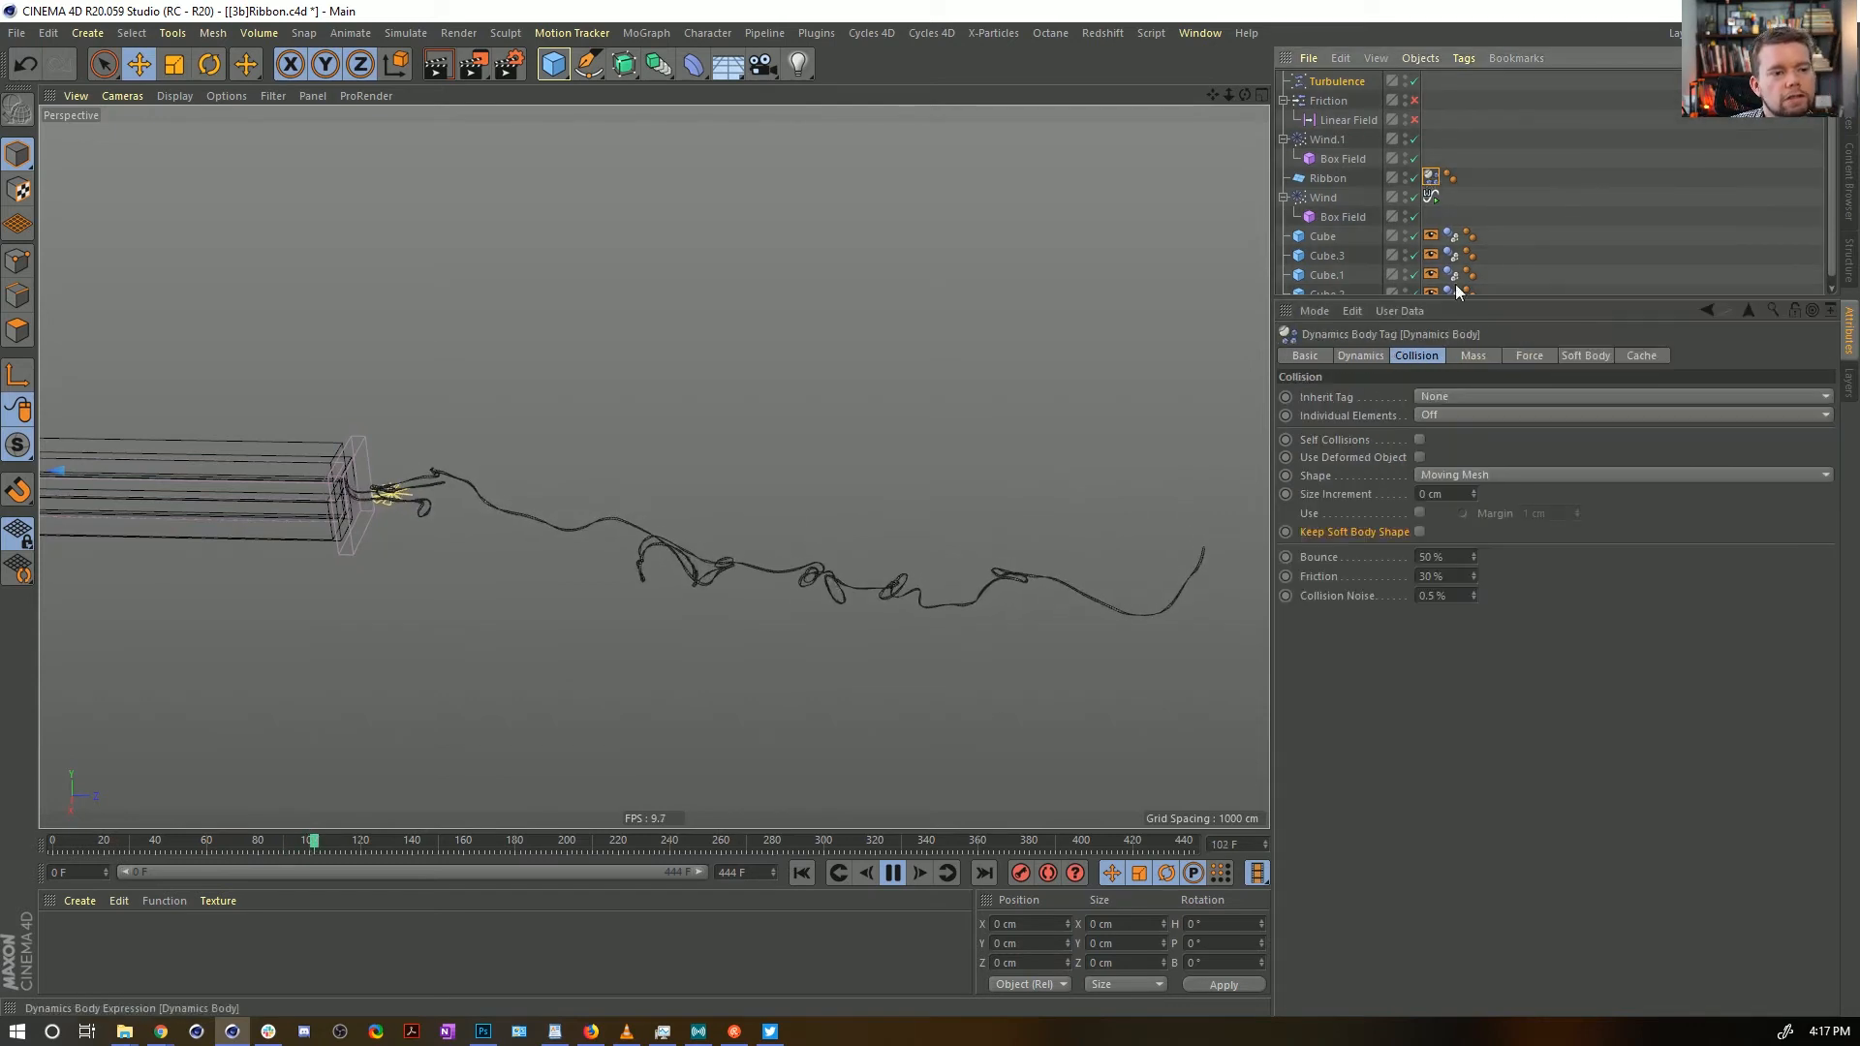
pyautogui.click(1473, 355)
pyautogui.click(1529, 355)
pyautogui.moveTo(1432, 442); pyautogui.dragTo(1207, 415)
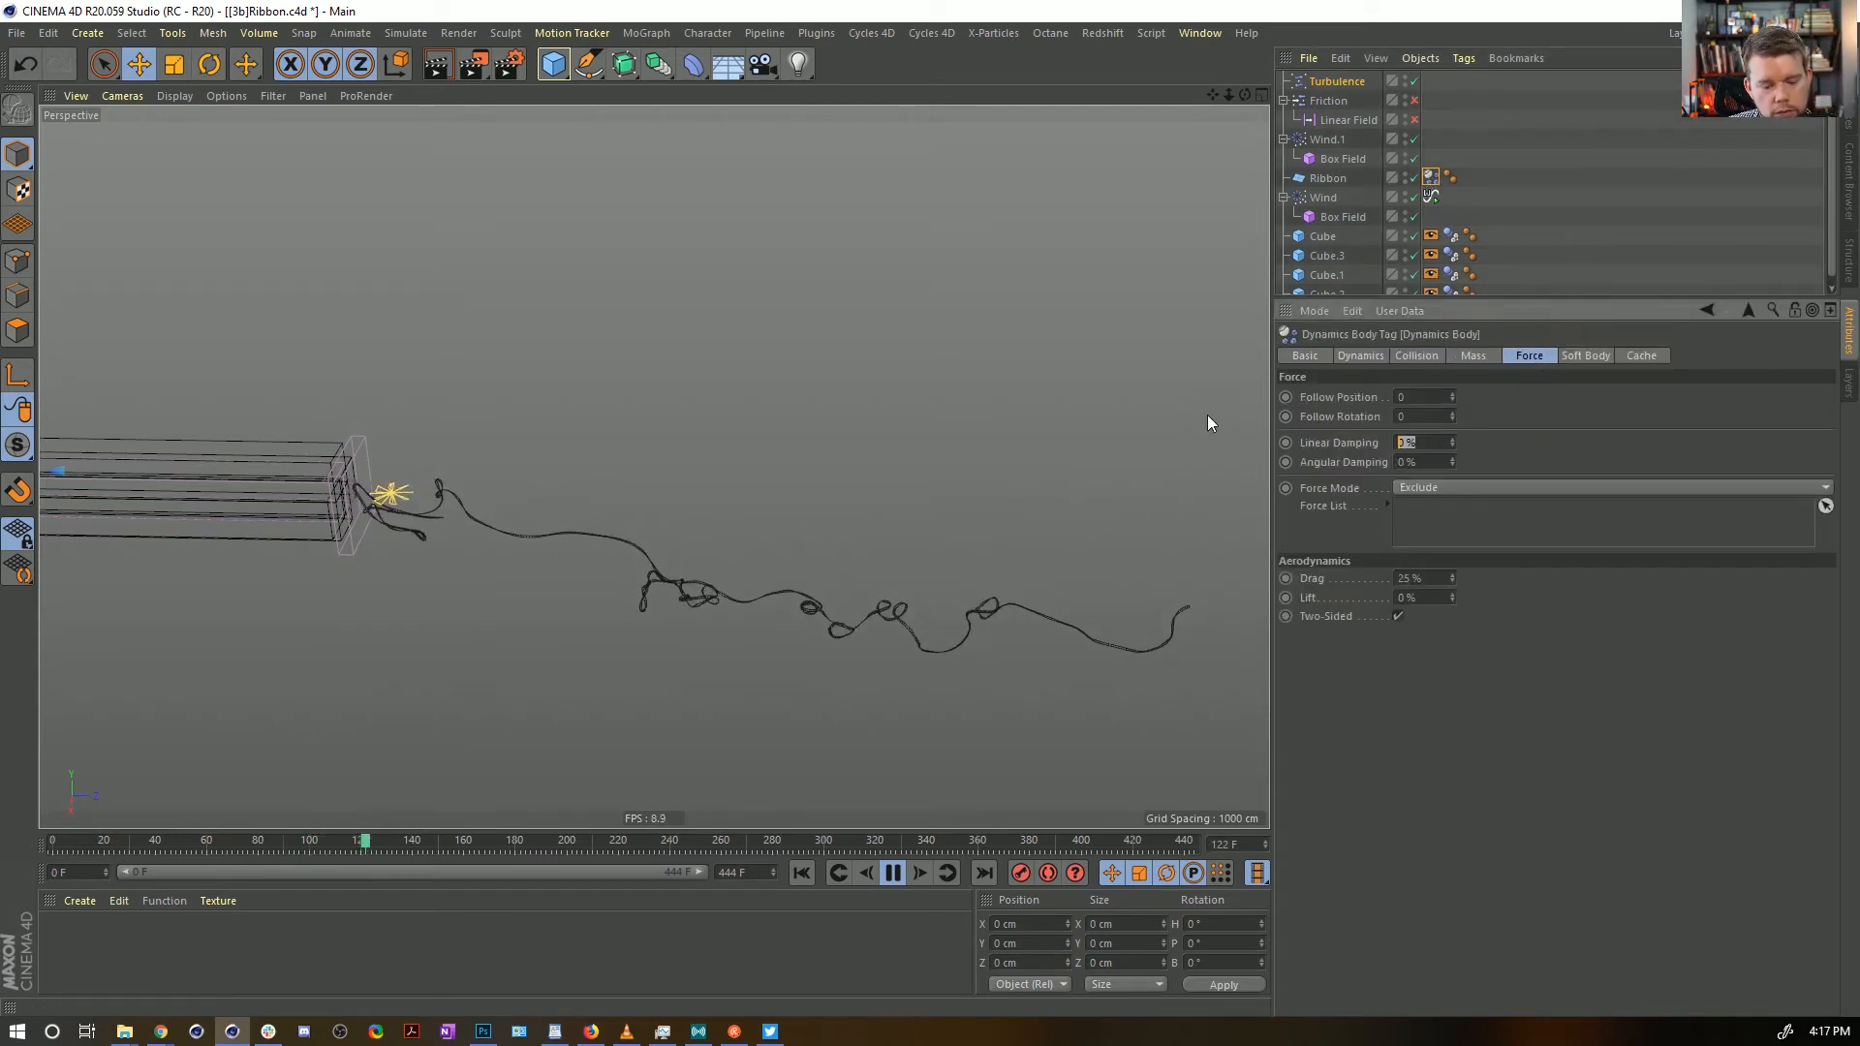
pyautogui.write('99.9')
pyautogui.press('Return')
pyautogui.click(803, 873)
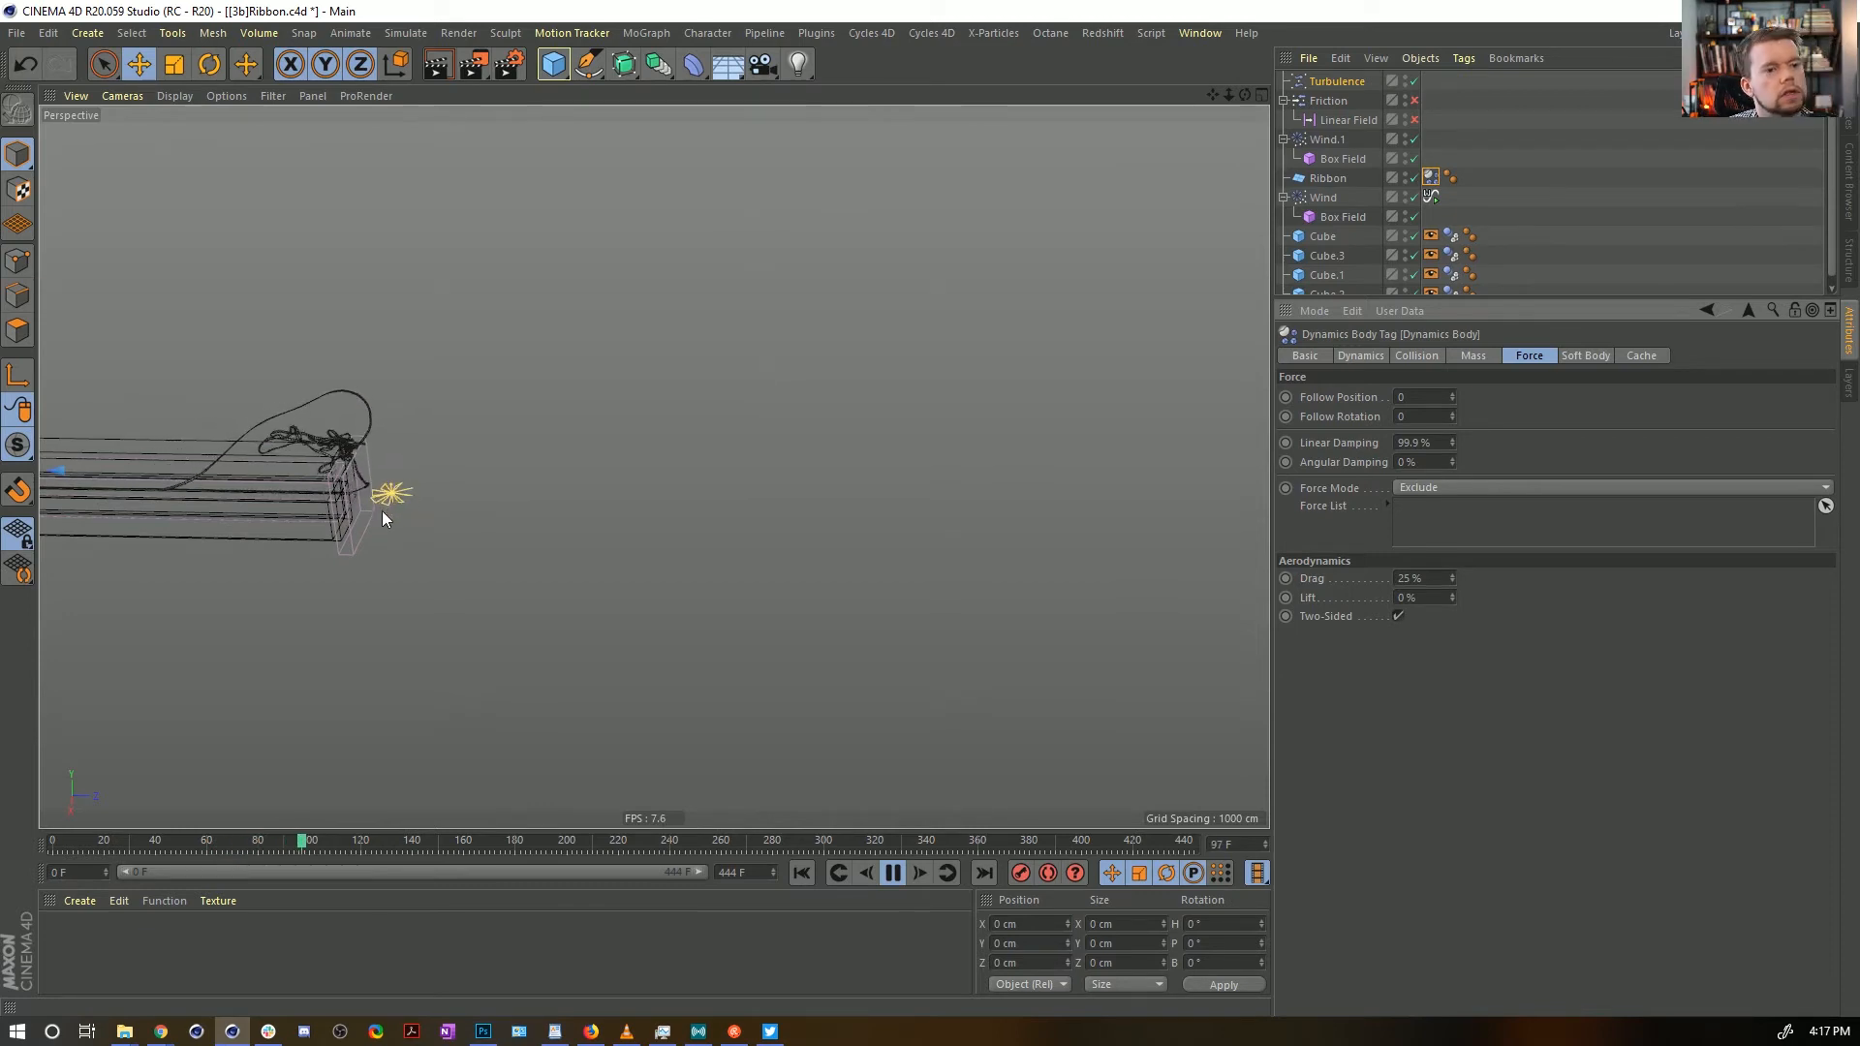
# Set the linear damping of the ribbon's dynamics body to 99 %
pyautogui.keyDown('alt'); pyautogui.moveTo(381, 511); pyautogui.dragTo(591, 489, button='right'); pyautogui.keyUp('alt')
pyautogui.keyDown('alt'); pyautogui.moveTo(436, 498); pyautogui.dragTo(760, 513, button='middle'); pyautogui.keyUp('alt')
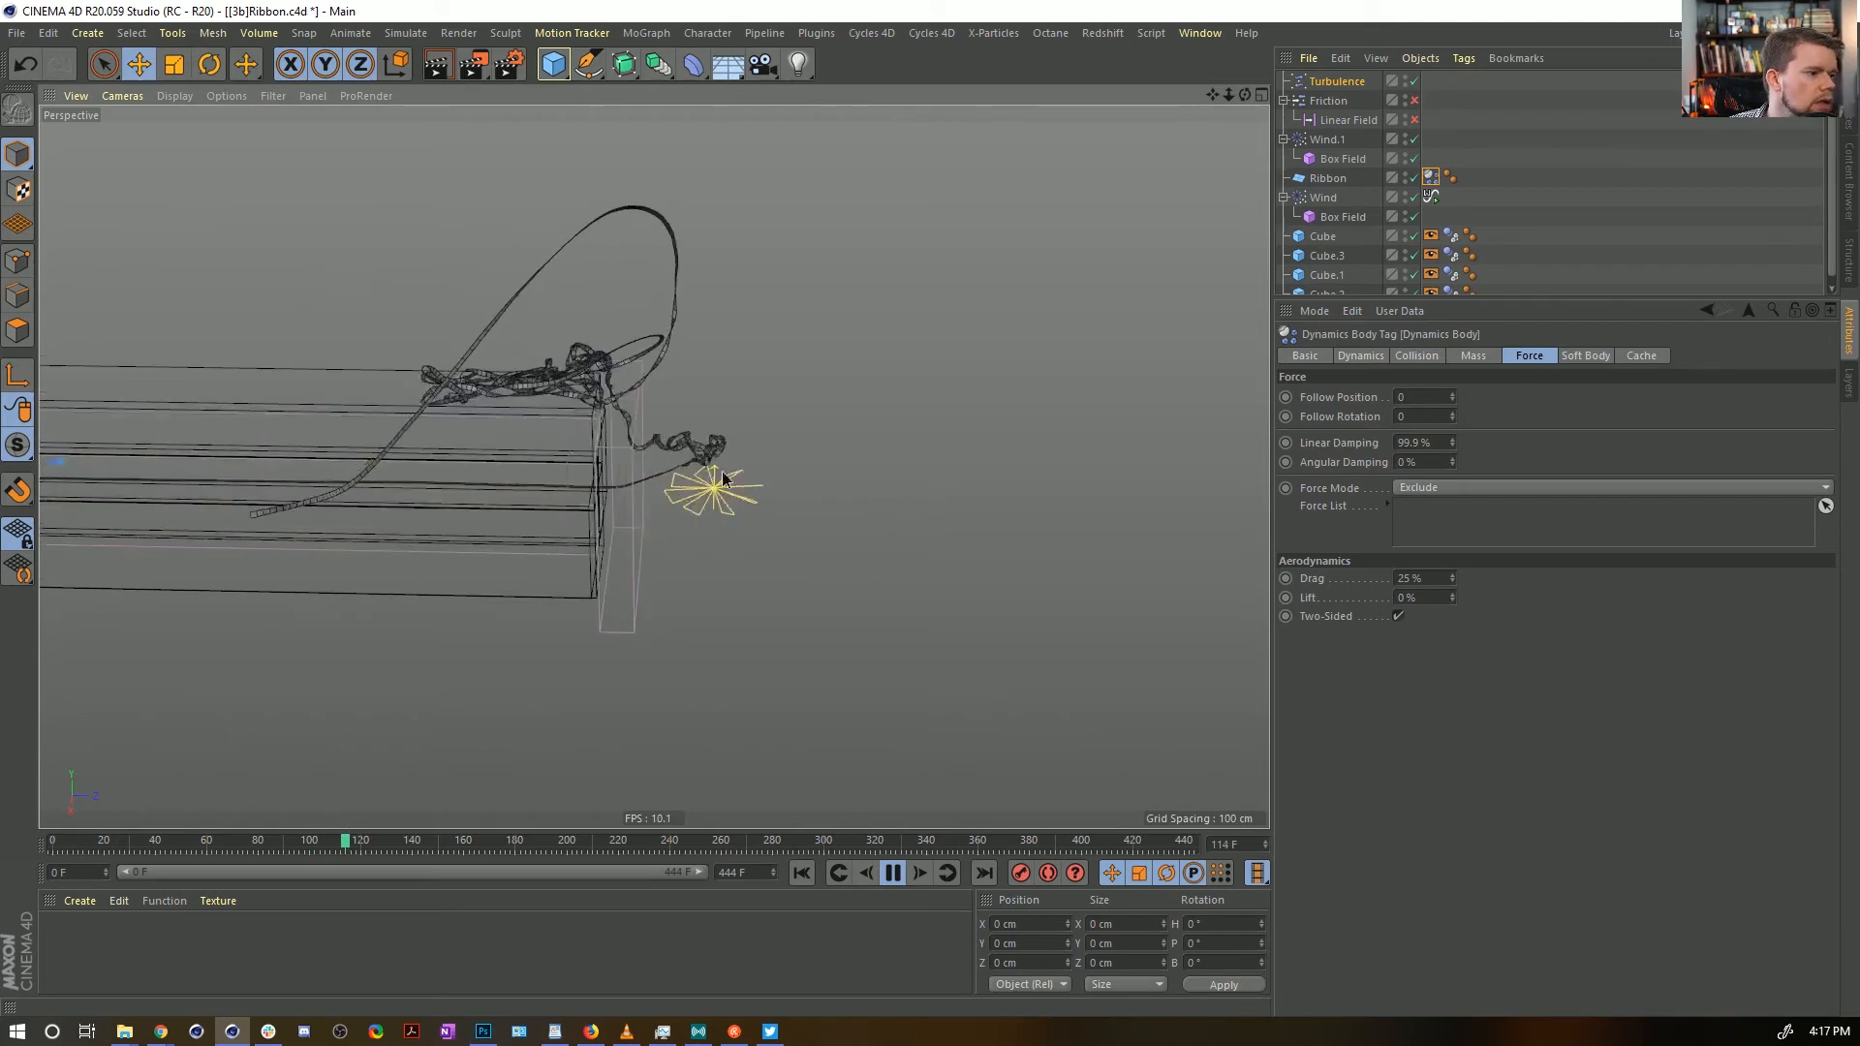
pyautogui.keyDown('alt'); pyautogui.moveTo(722, 473); pyautogui.dragTo(835, 430); pyautogui.keyUp('alt')
pyautogui.moveTo(660, 439)
pyautogui.keyDown('alt'); pyautogui.mouseDown()
pyautogui.moveTo(580, 478)
pyautogui.moveTo(427, 384)
pyautogui.moveTo(275, 363)
pyautogui.moveTo(661, 420)
pyautogui.moveTo(637, 417)
pyautogui.mouseUp(); pyautogui.keyUp('alt')
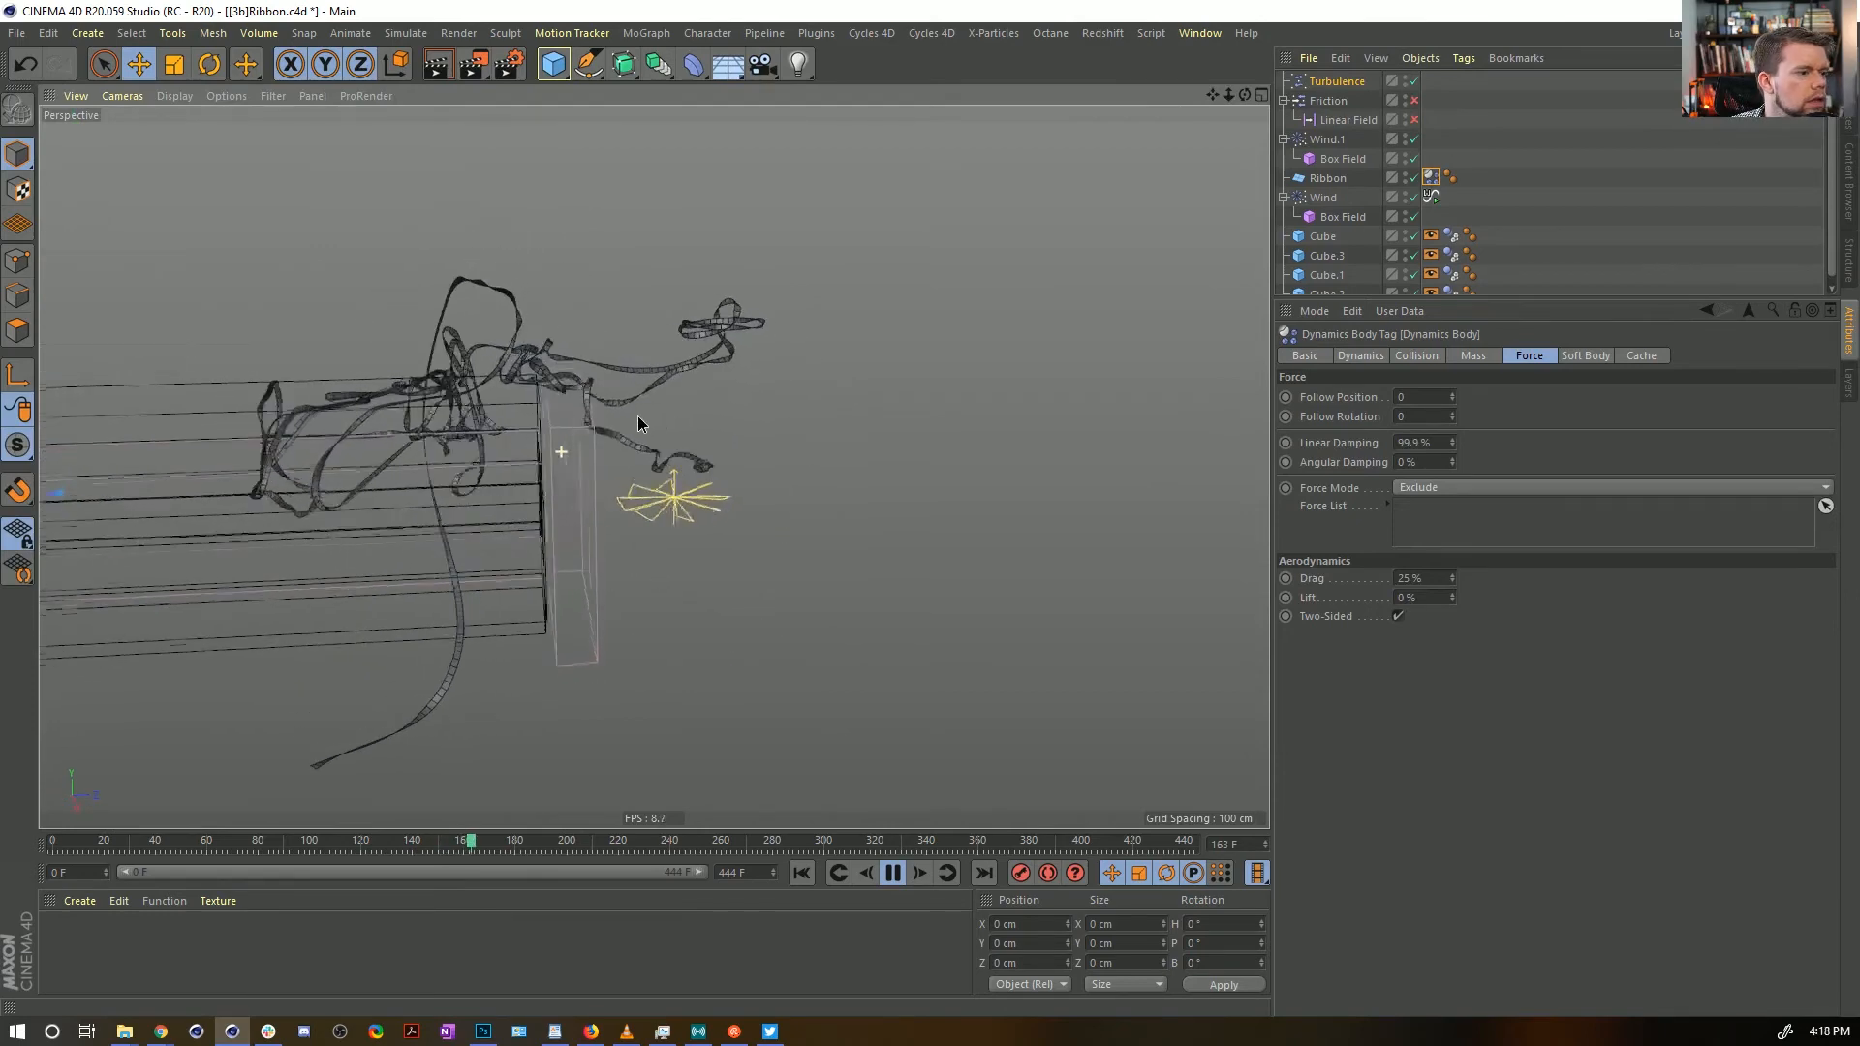
pyautogui.doubleClick(1419, 443)
pyautogui.write('99')
pyautogui.press('Return')
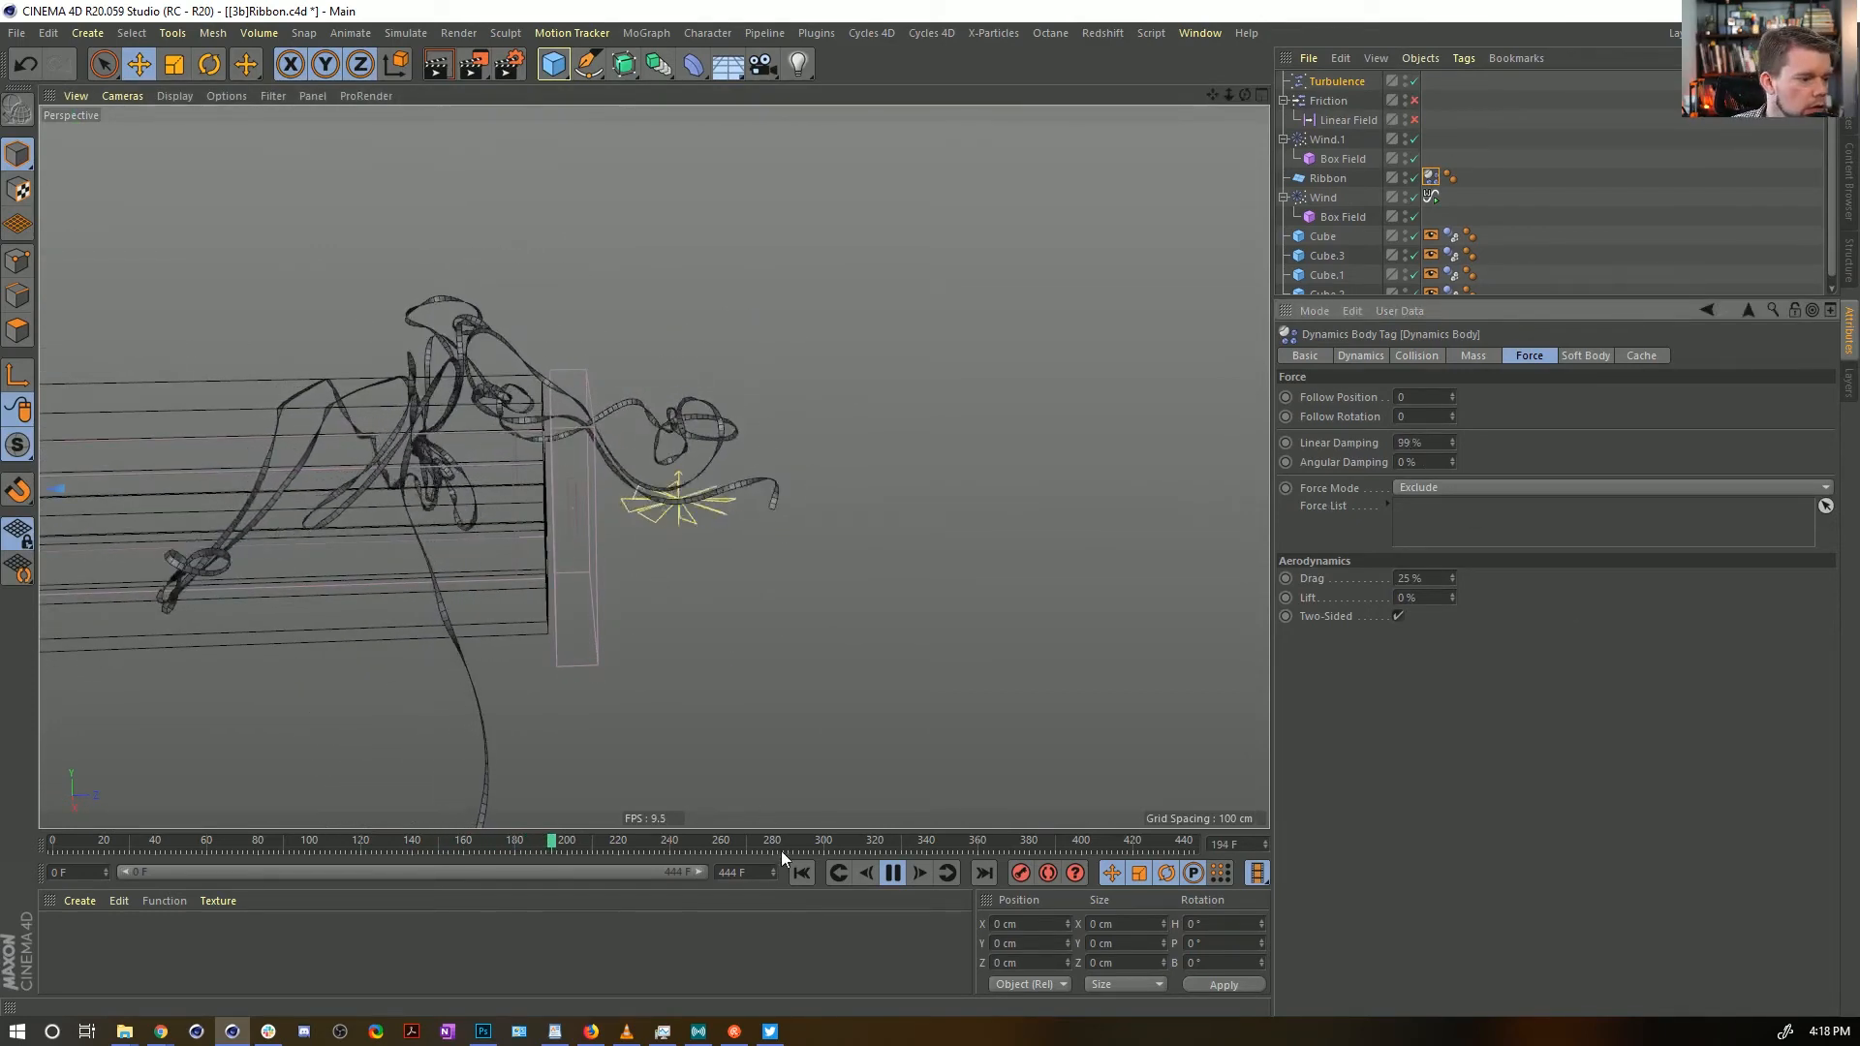
# Replay the ribbon simulation from the first frame with the new linear damping and pause it shortly after it starts
pyautogui.click(801, 873)
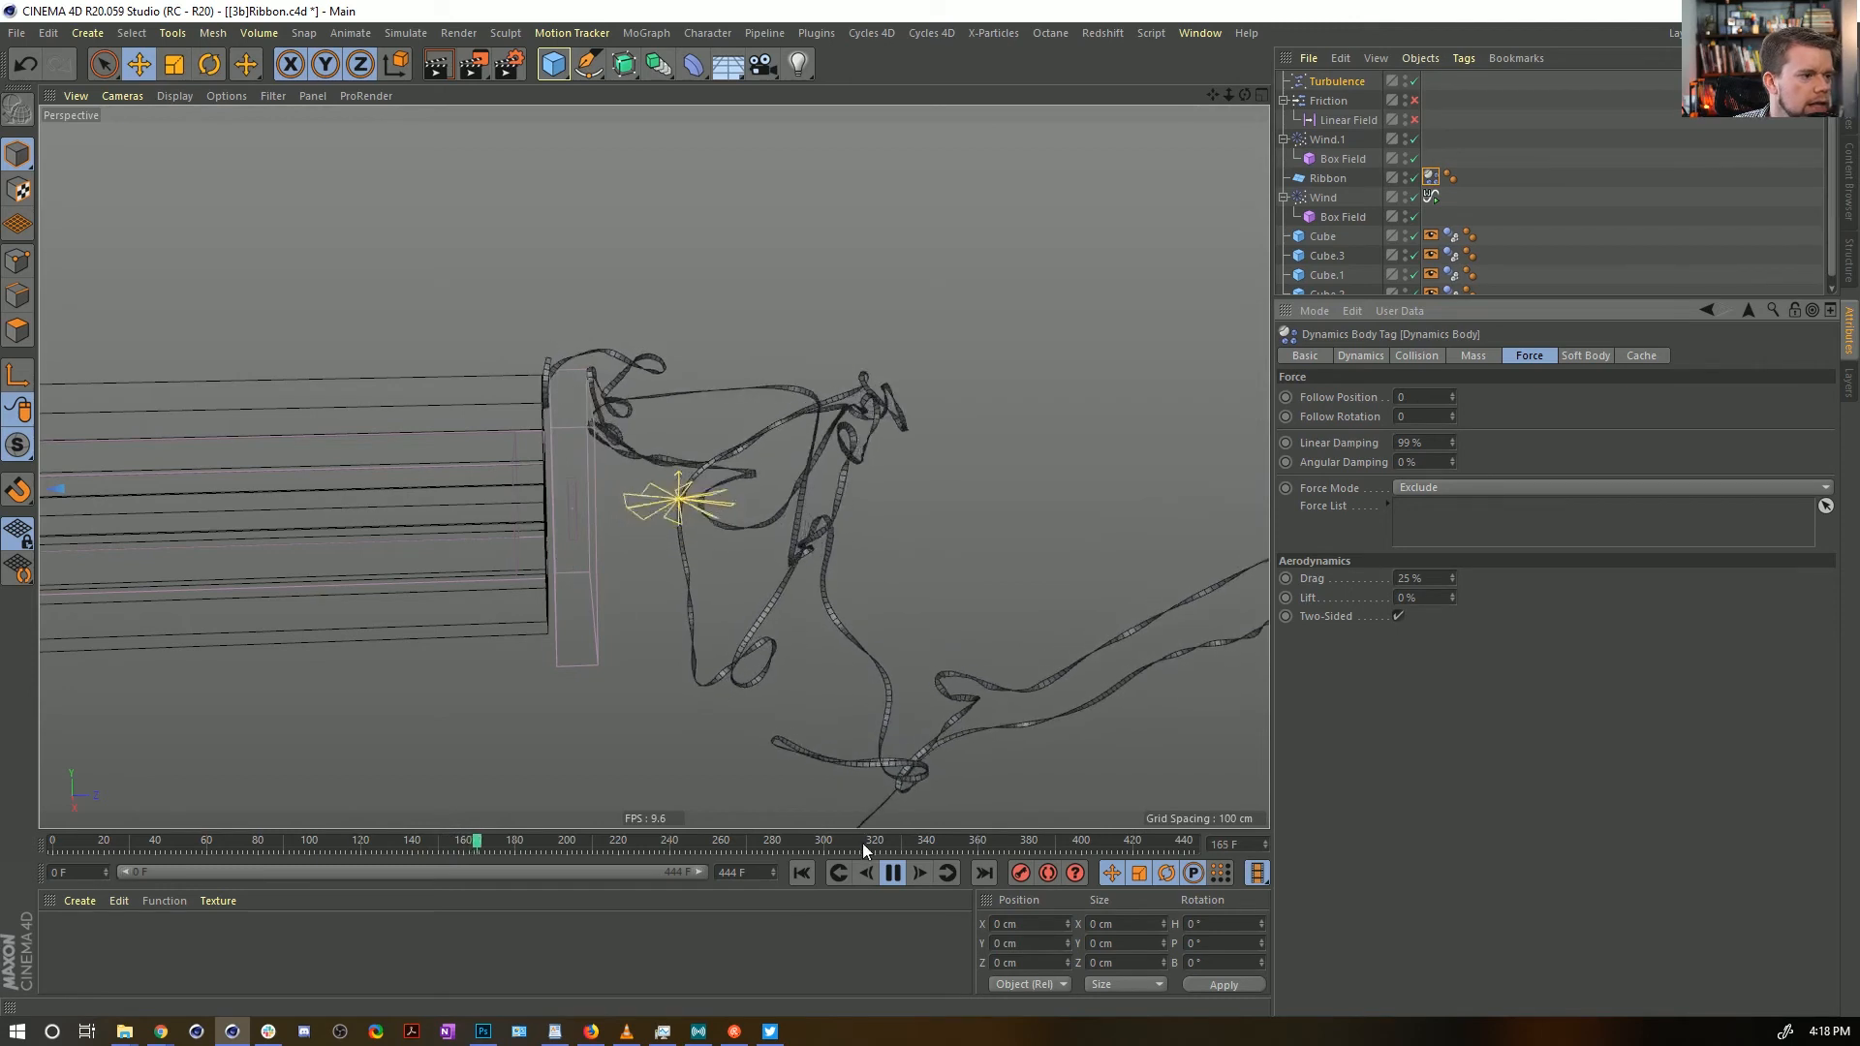
pyautogui.click(802, 872)
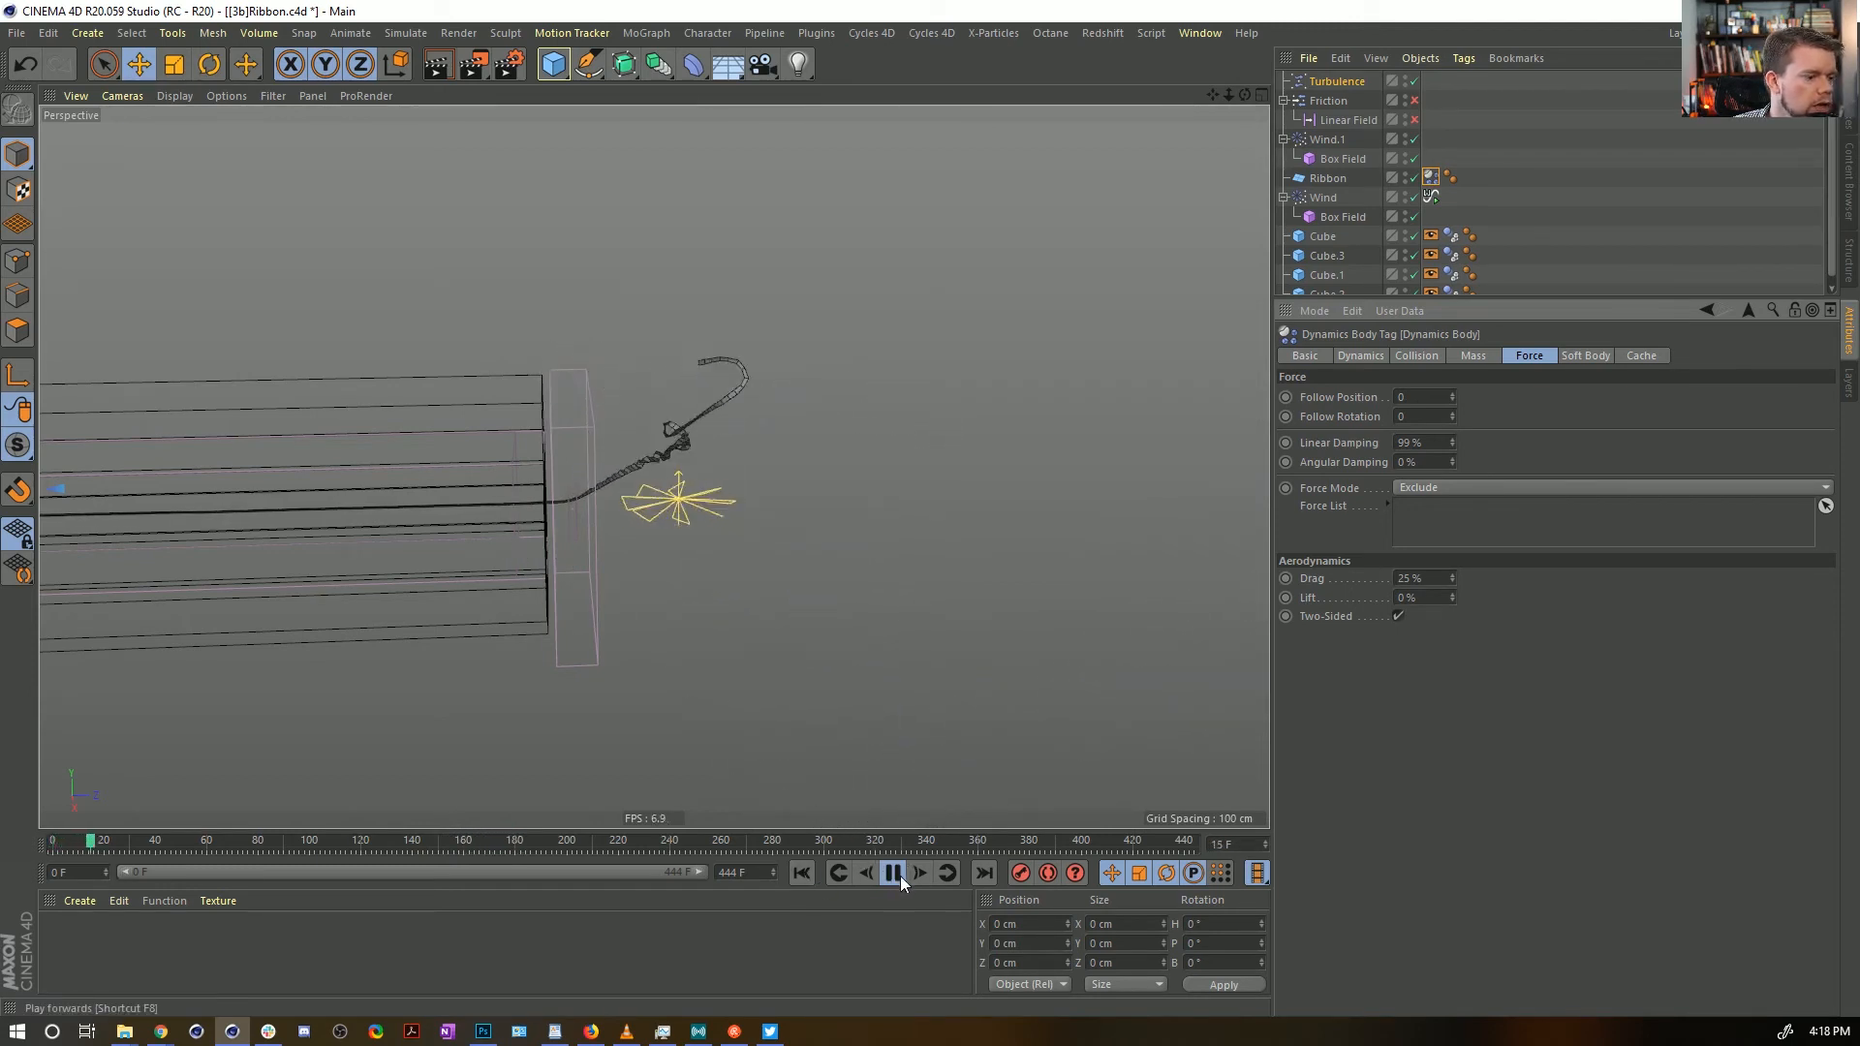
pyautogui.click(899, 874)
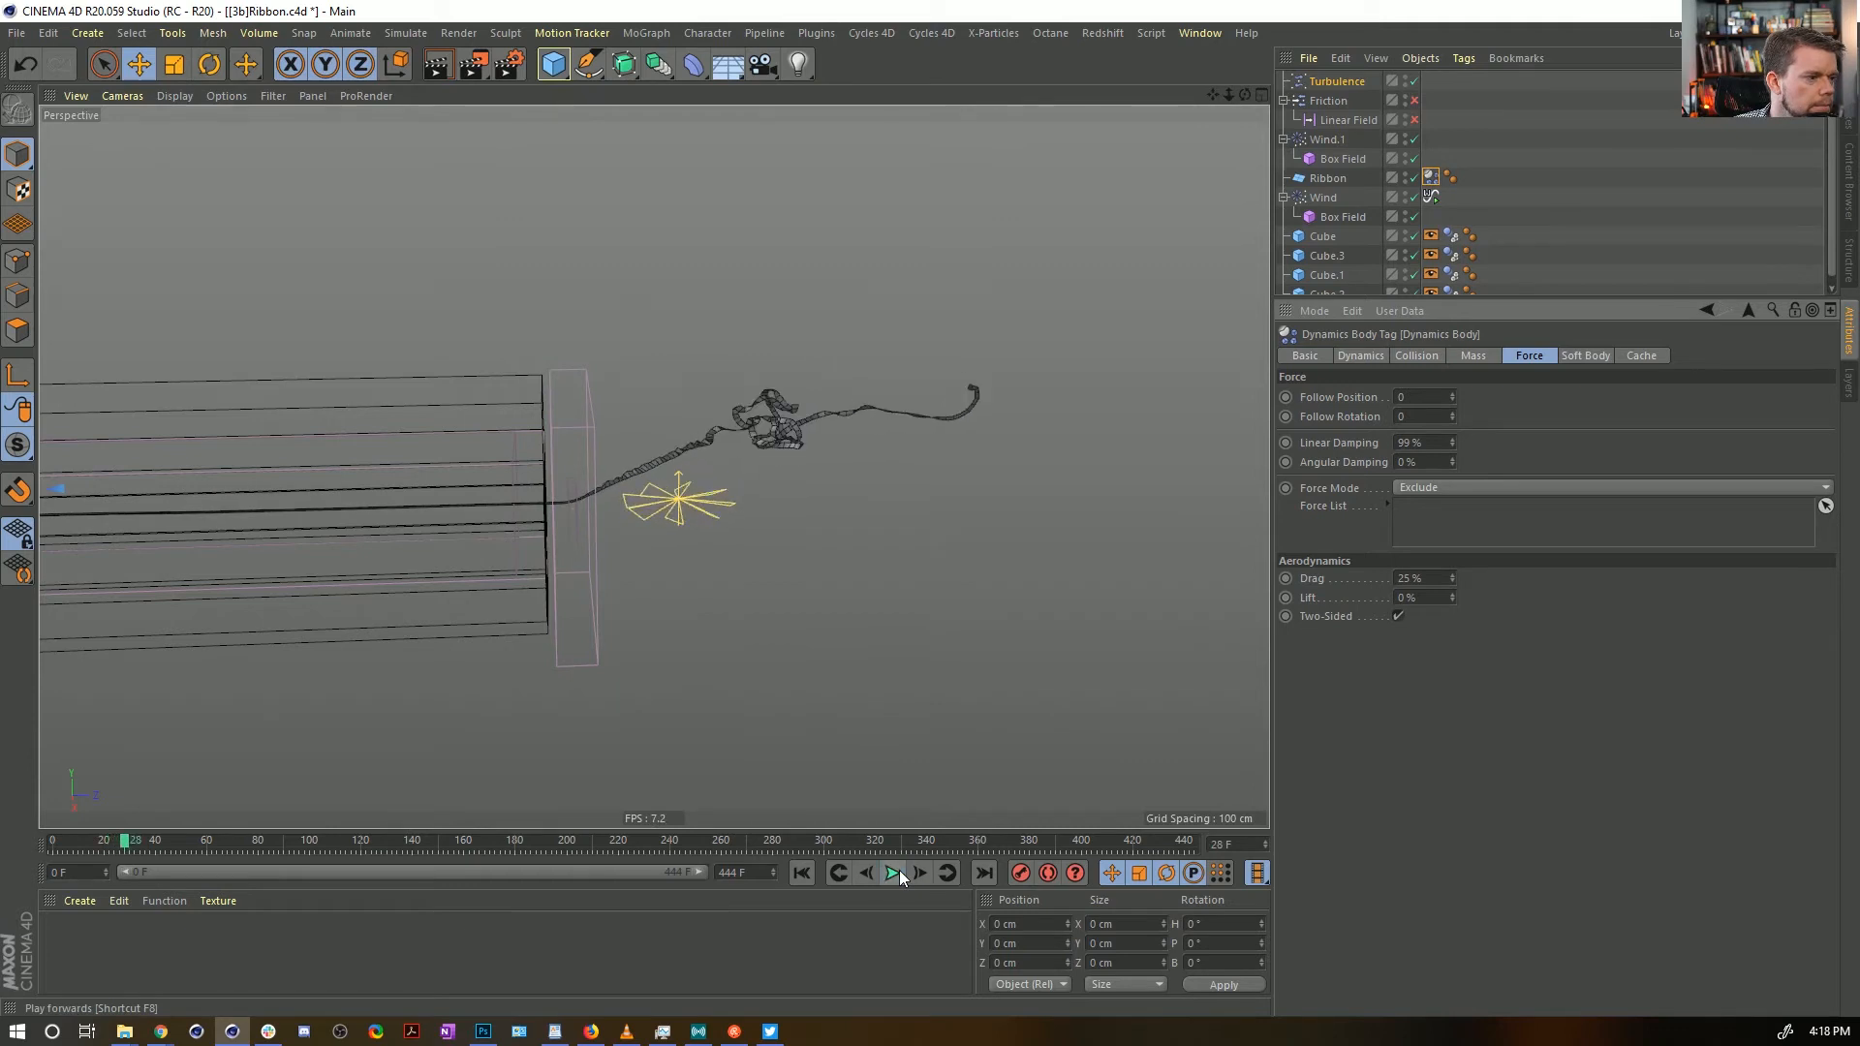
# Lengthen the box field under the Wind object to a Z size of 5054 cm, reaching into the Wind.1 box field
pyautogui.click(1333, 159)
pyautogui.click(1462, 356)
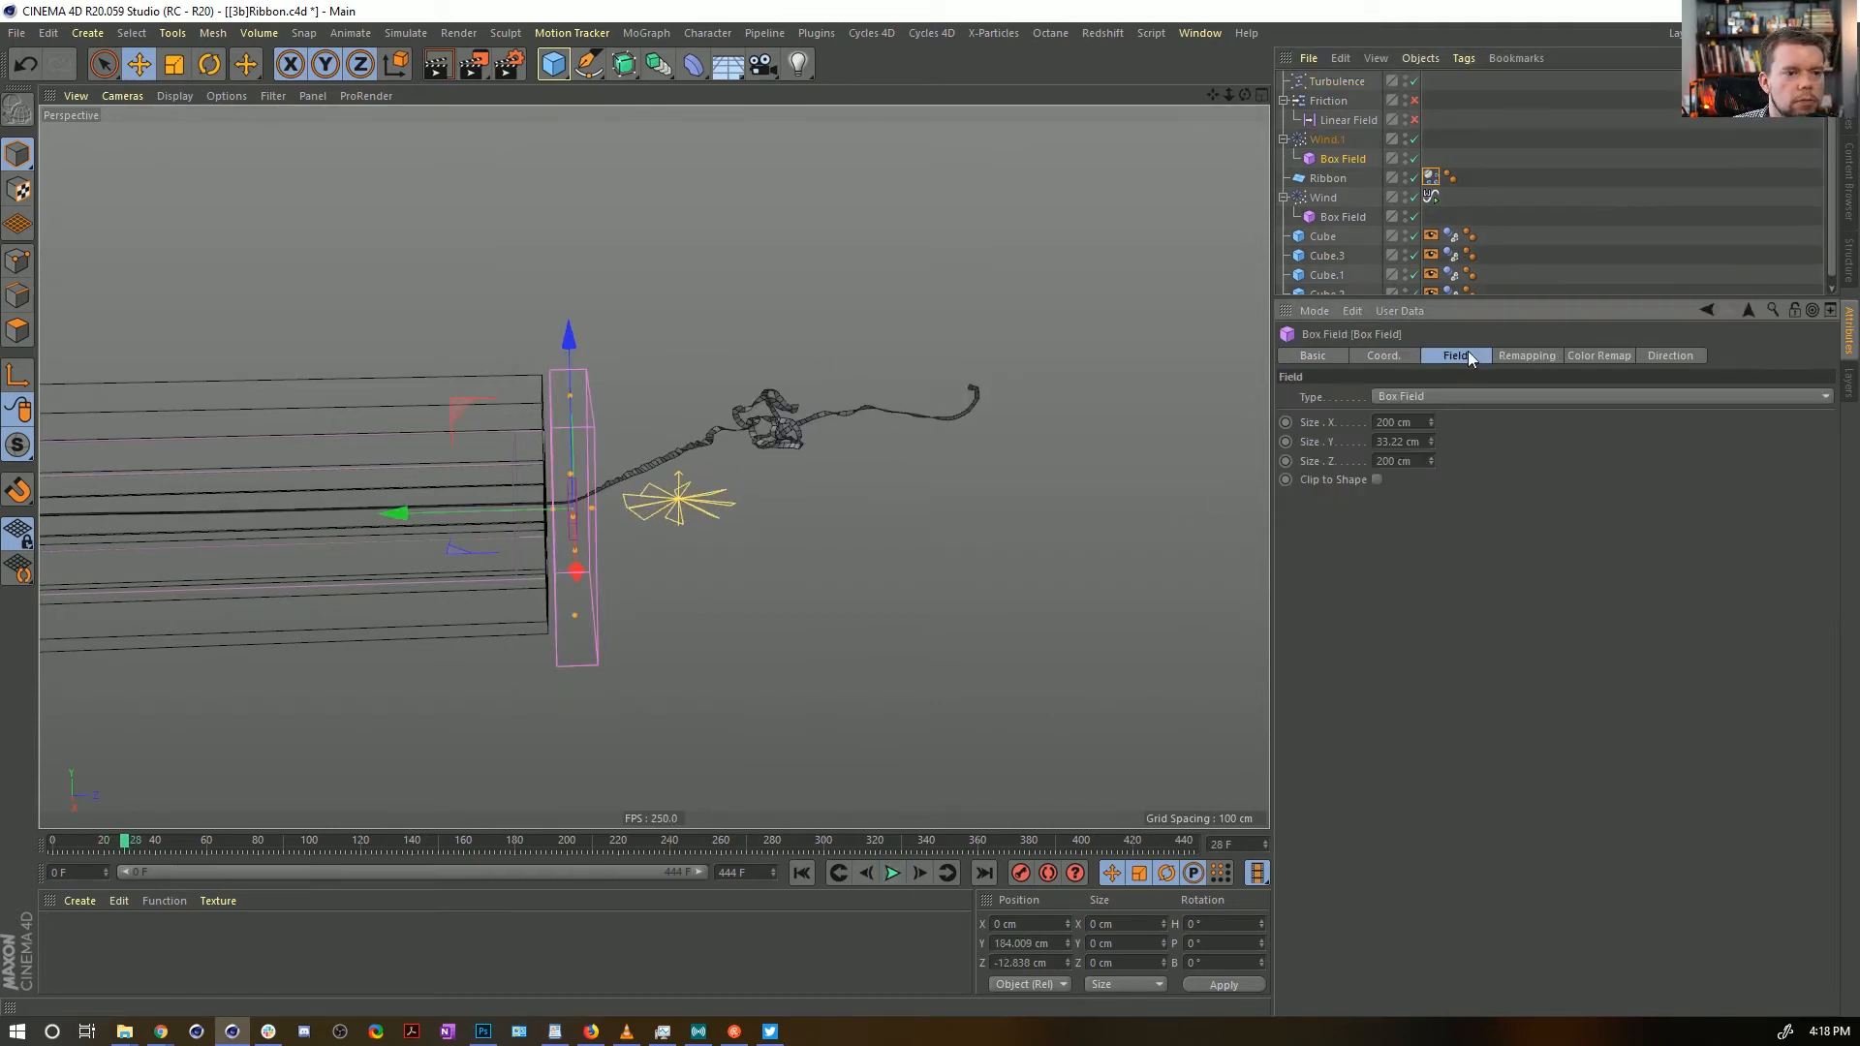
pyautogui.click(1344, 217)
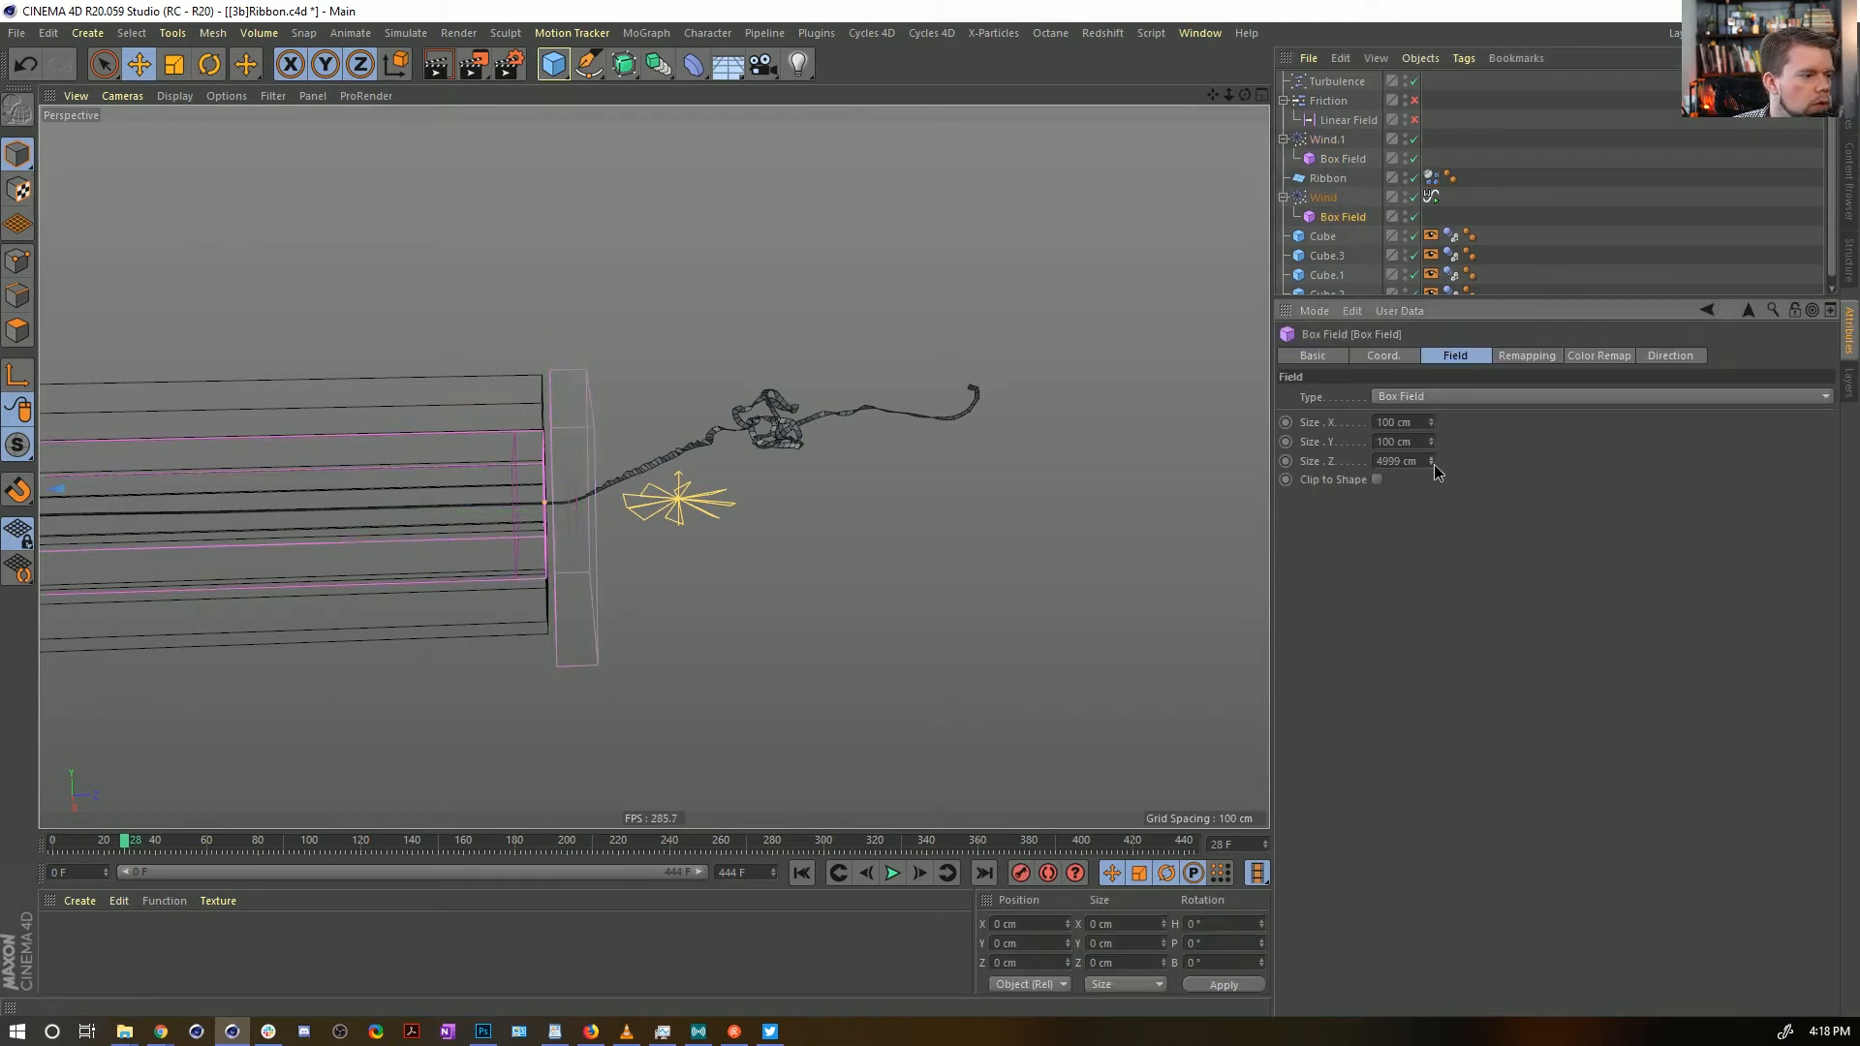
pyautogui.moveTo(1433, 463); pyautogui.dragTo(1462, 457)
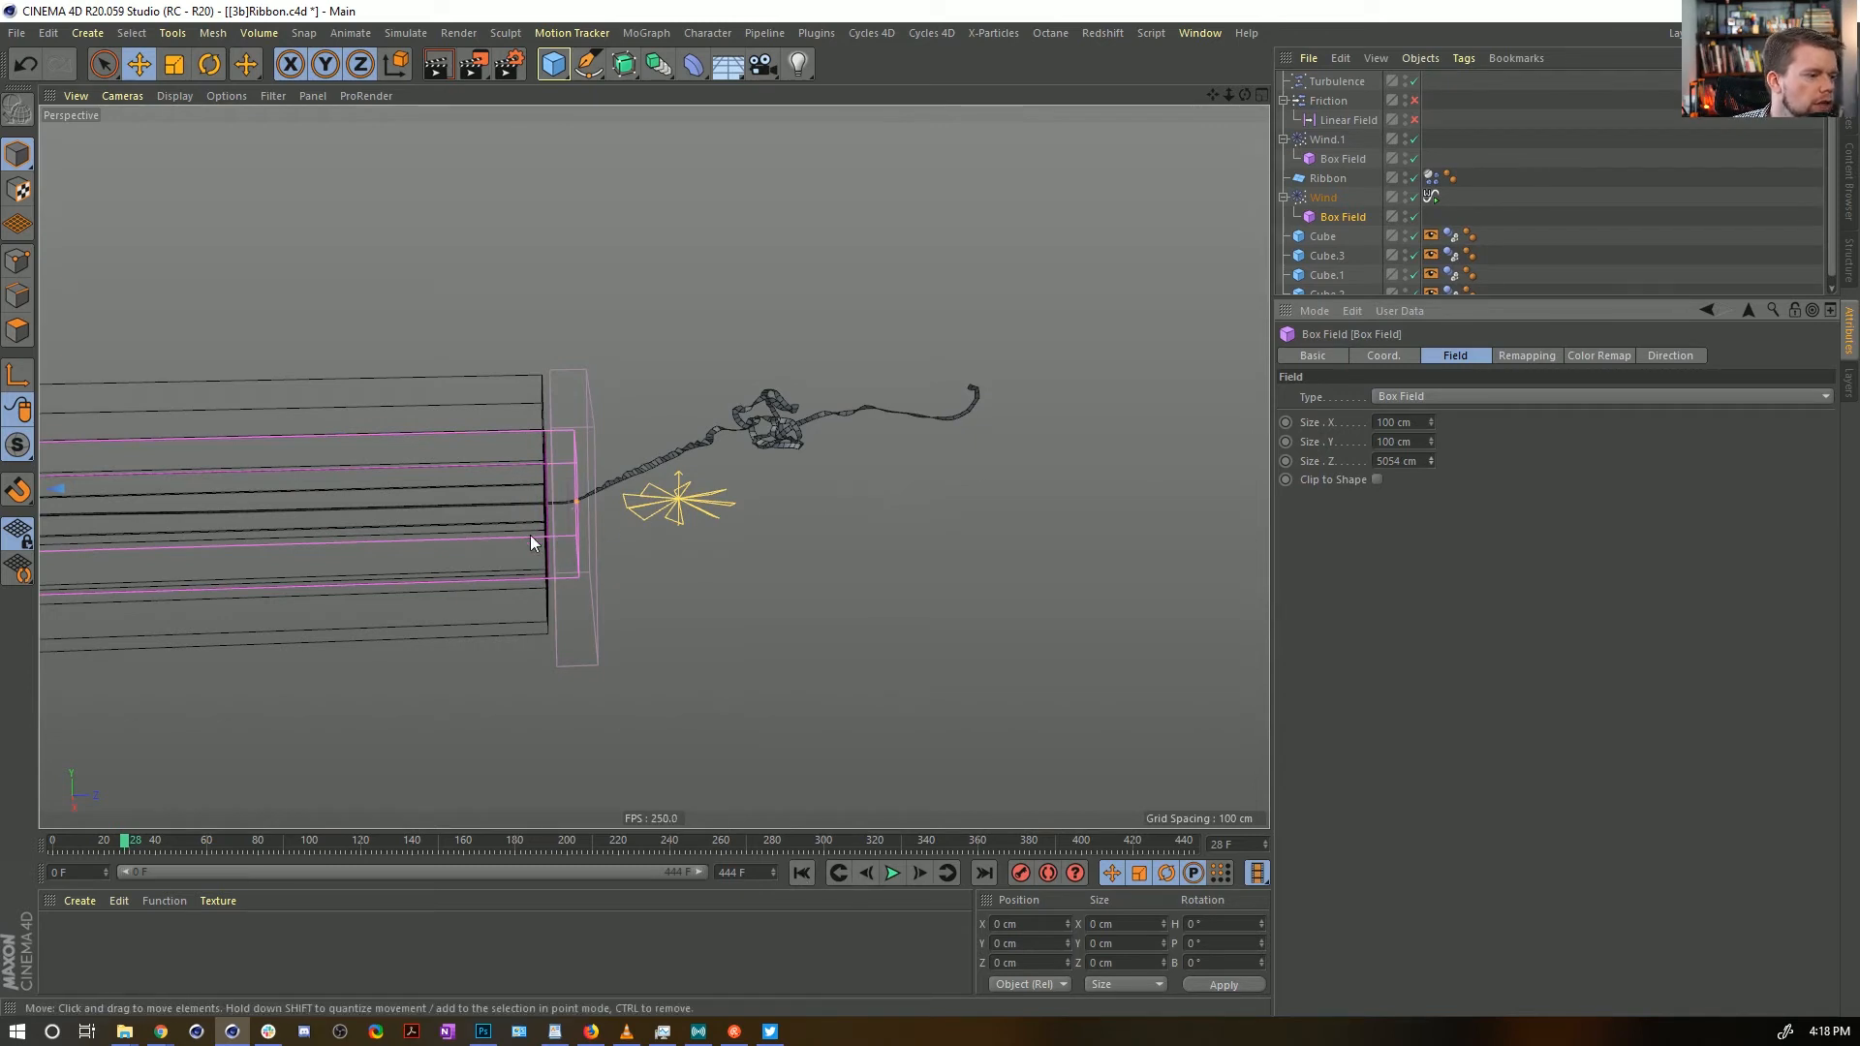
# Replay the simulation from the start, pause it around frame 55 and examine the ribbon's folds where it leaves the tube
pyautogui.click(801, 872)
pyautogui.click(892, 873)
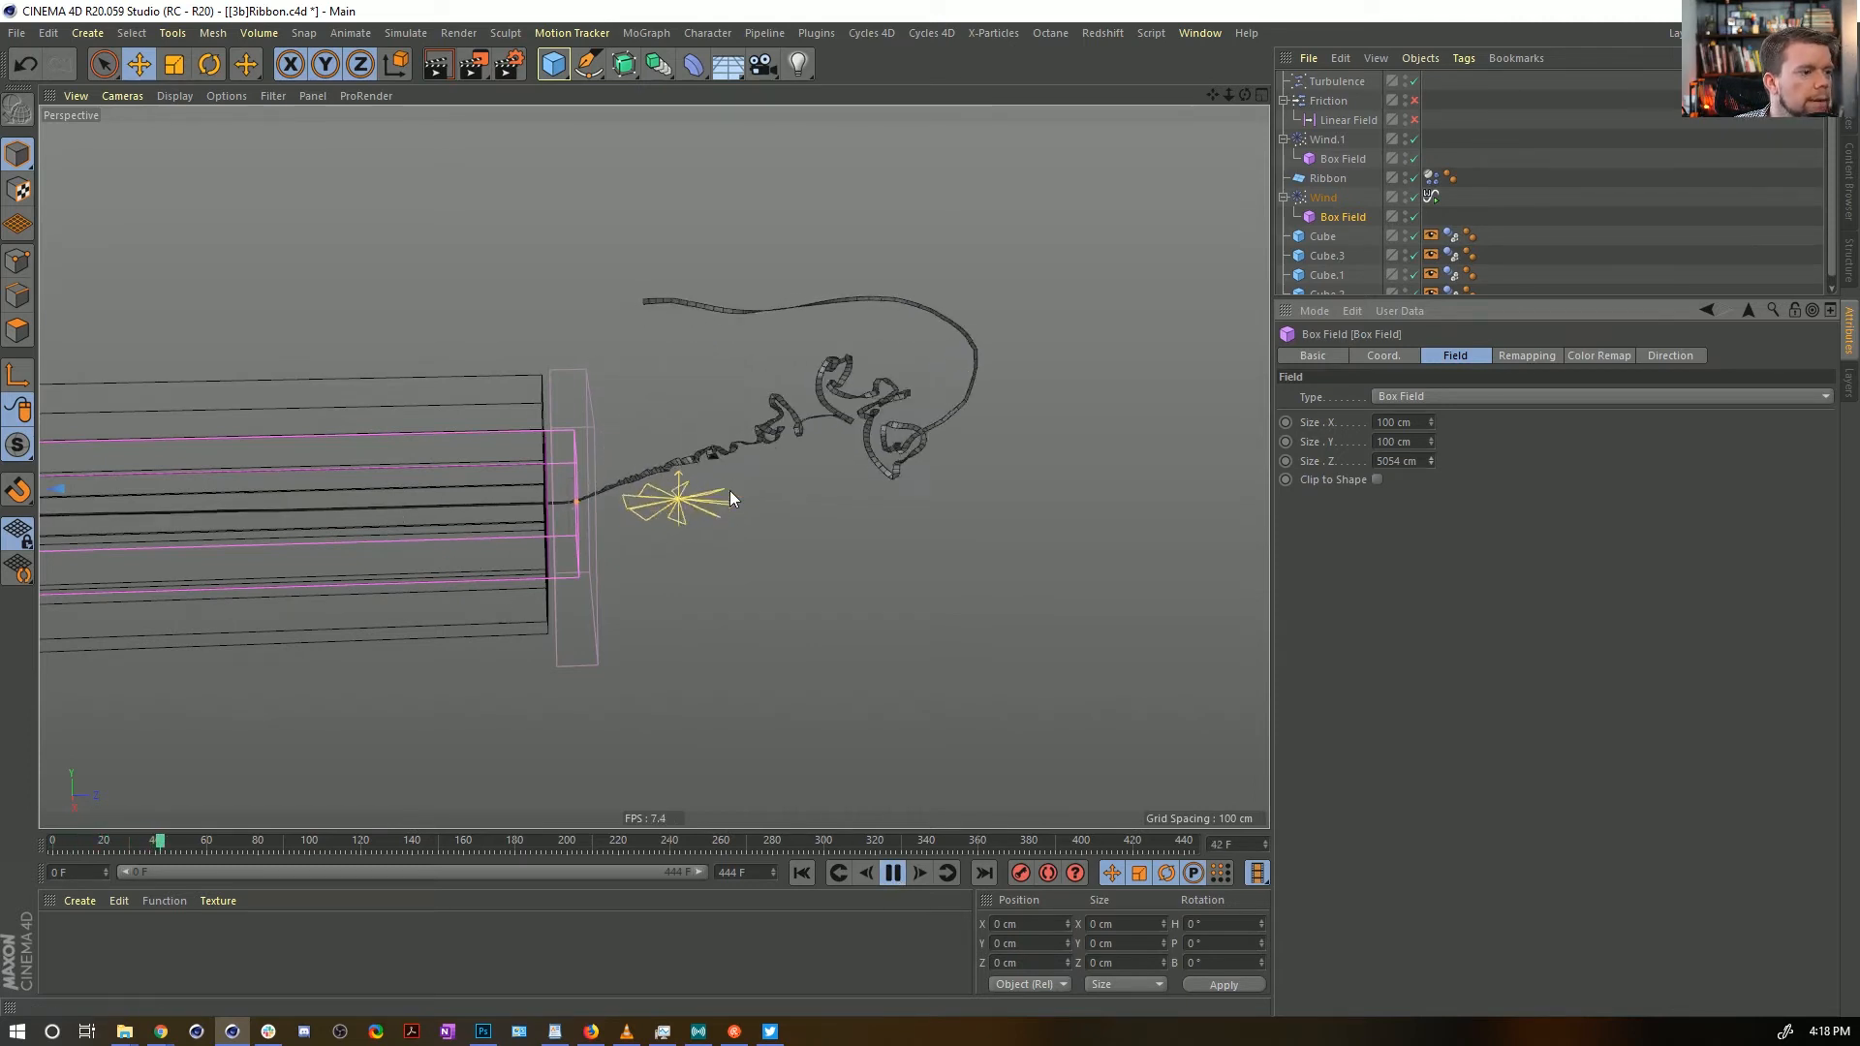
pyautogui.click(892, 873)
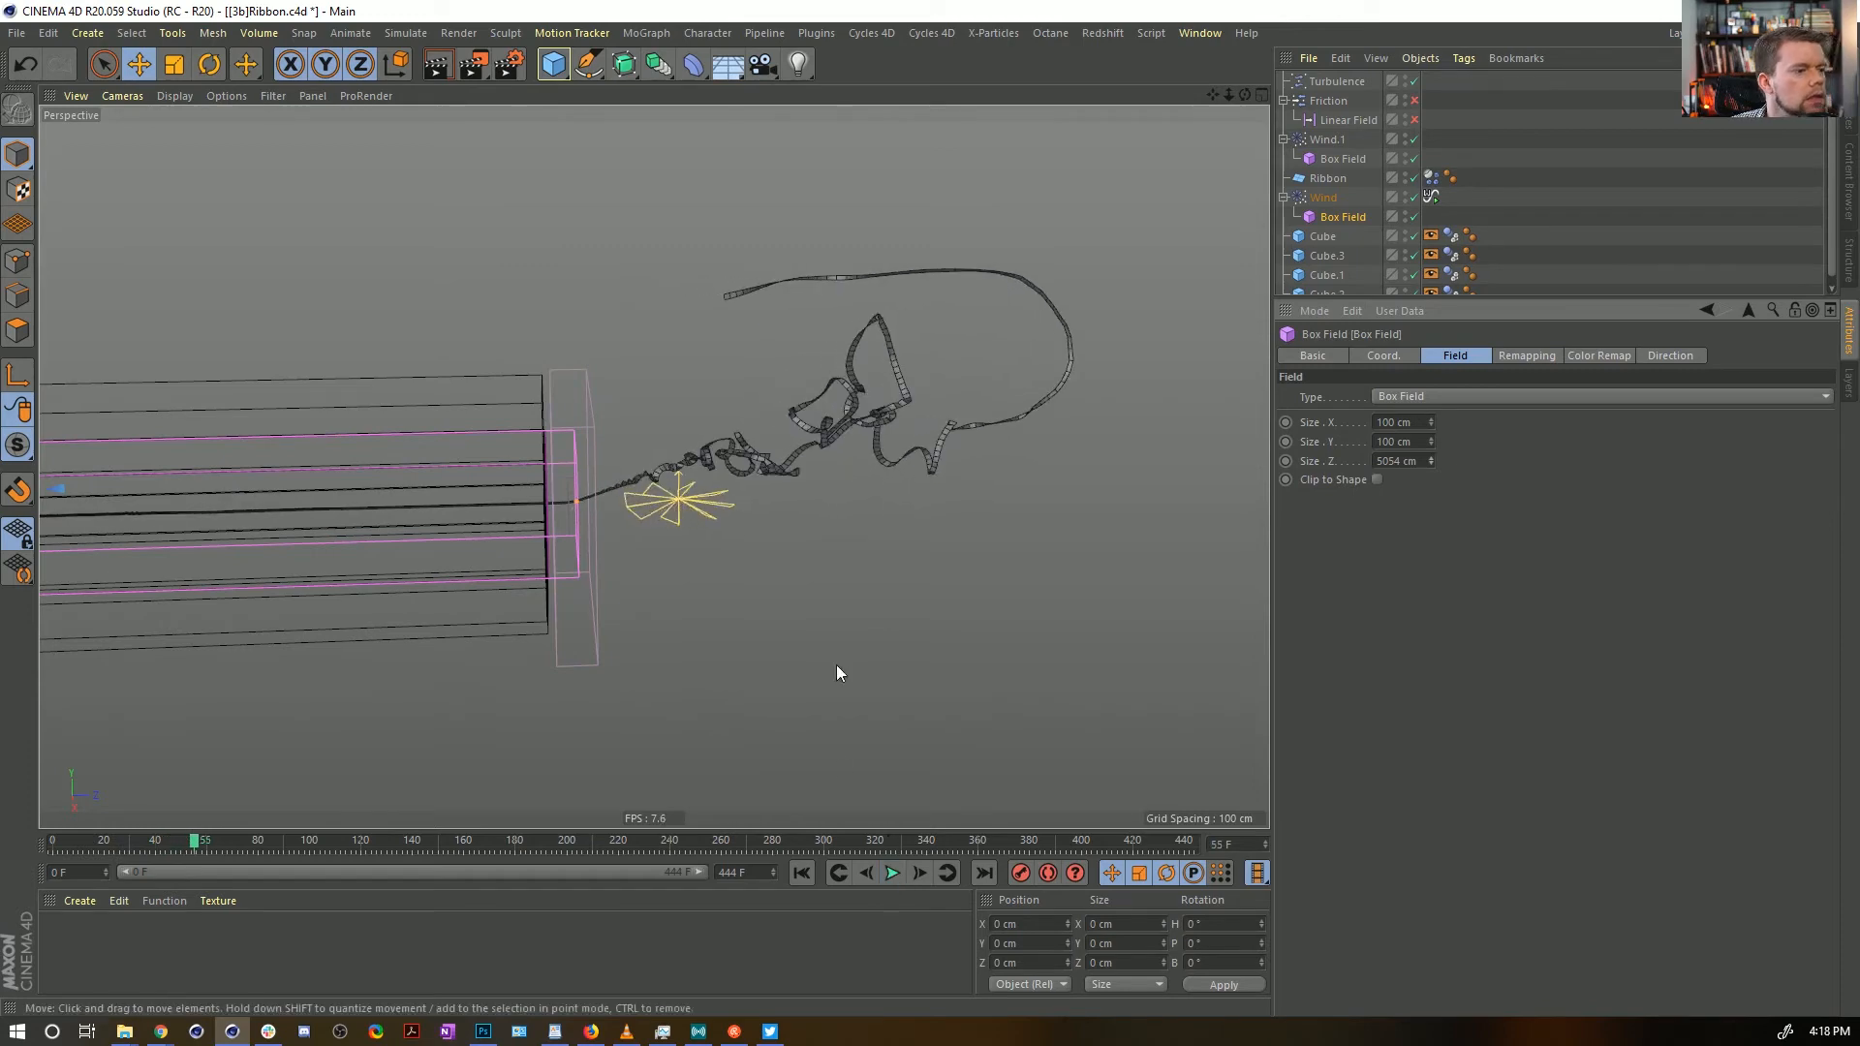
pyautogui.keyDown('alt'); pyautogui.moveTo(623, 486); pyautogui.dragTo(1151, 474, button='right'); pyautogui.keyUp('alt')
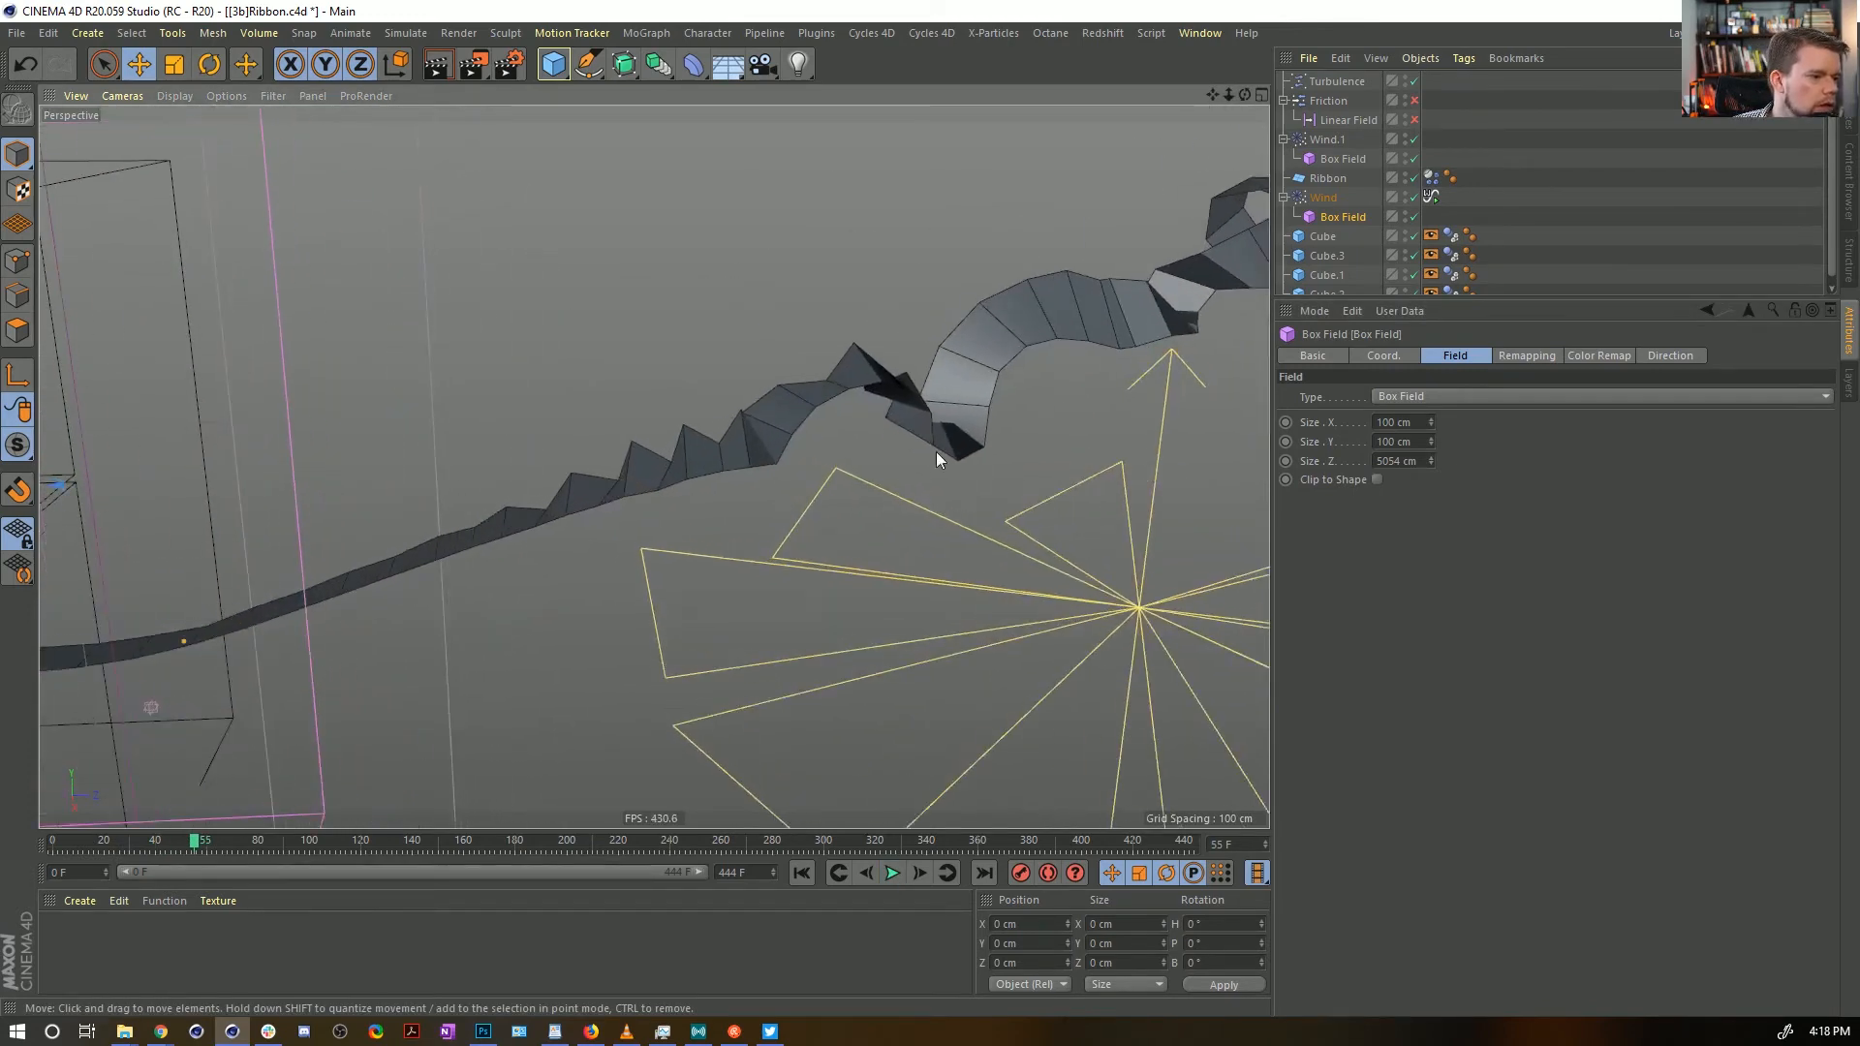
pyautogui.keyDown('alt'); pyautogui.moveTo(935, 452); pyautogui.dragTo(1009, 570); pyautogui.keyUp('alt')
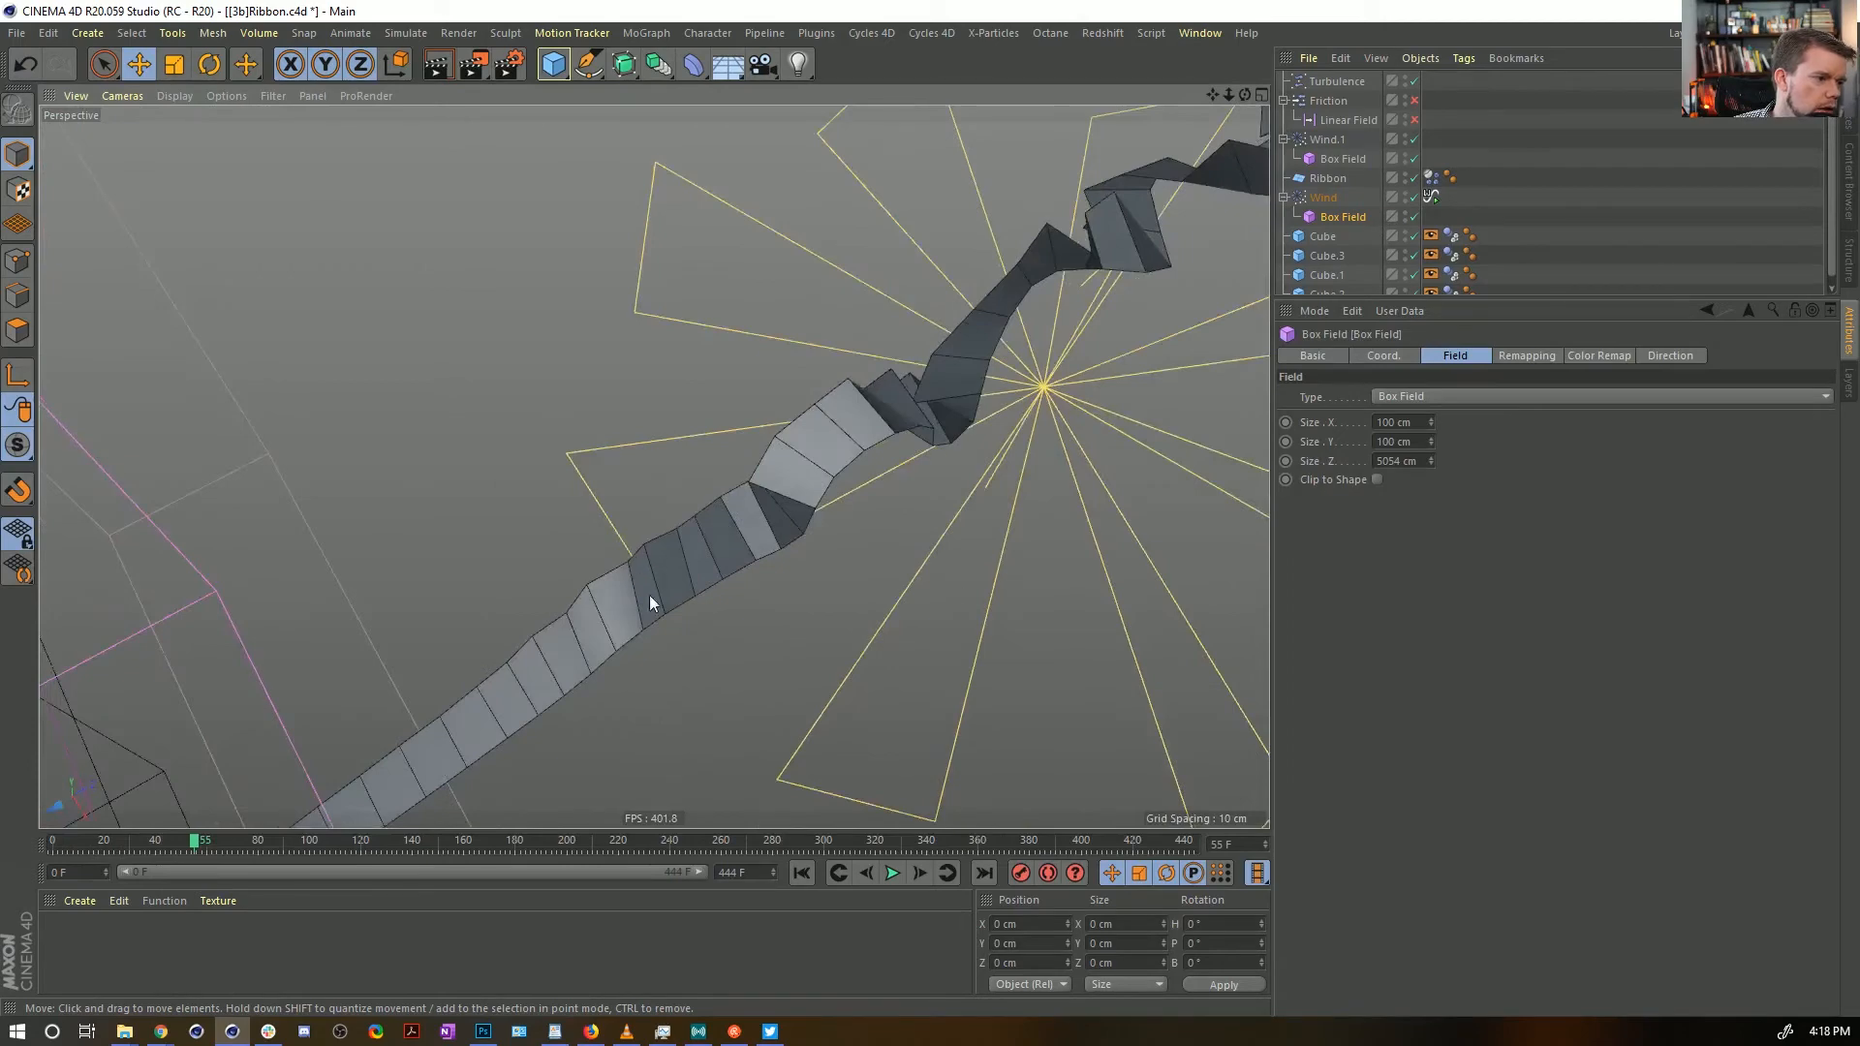
pyautogui.keyDown('alt'); pyautogui.moveTo(714, 580); pyautogui.dragTo(646, 612); pyautogui.keyUp('alt')
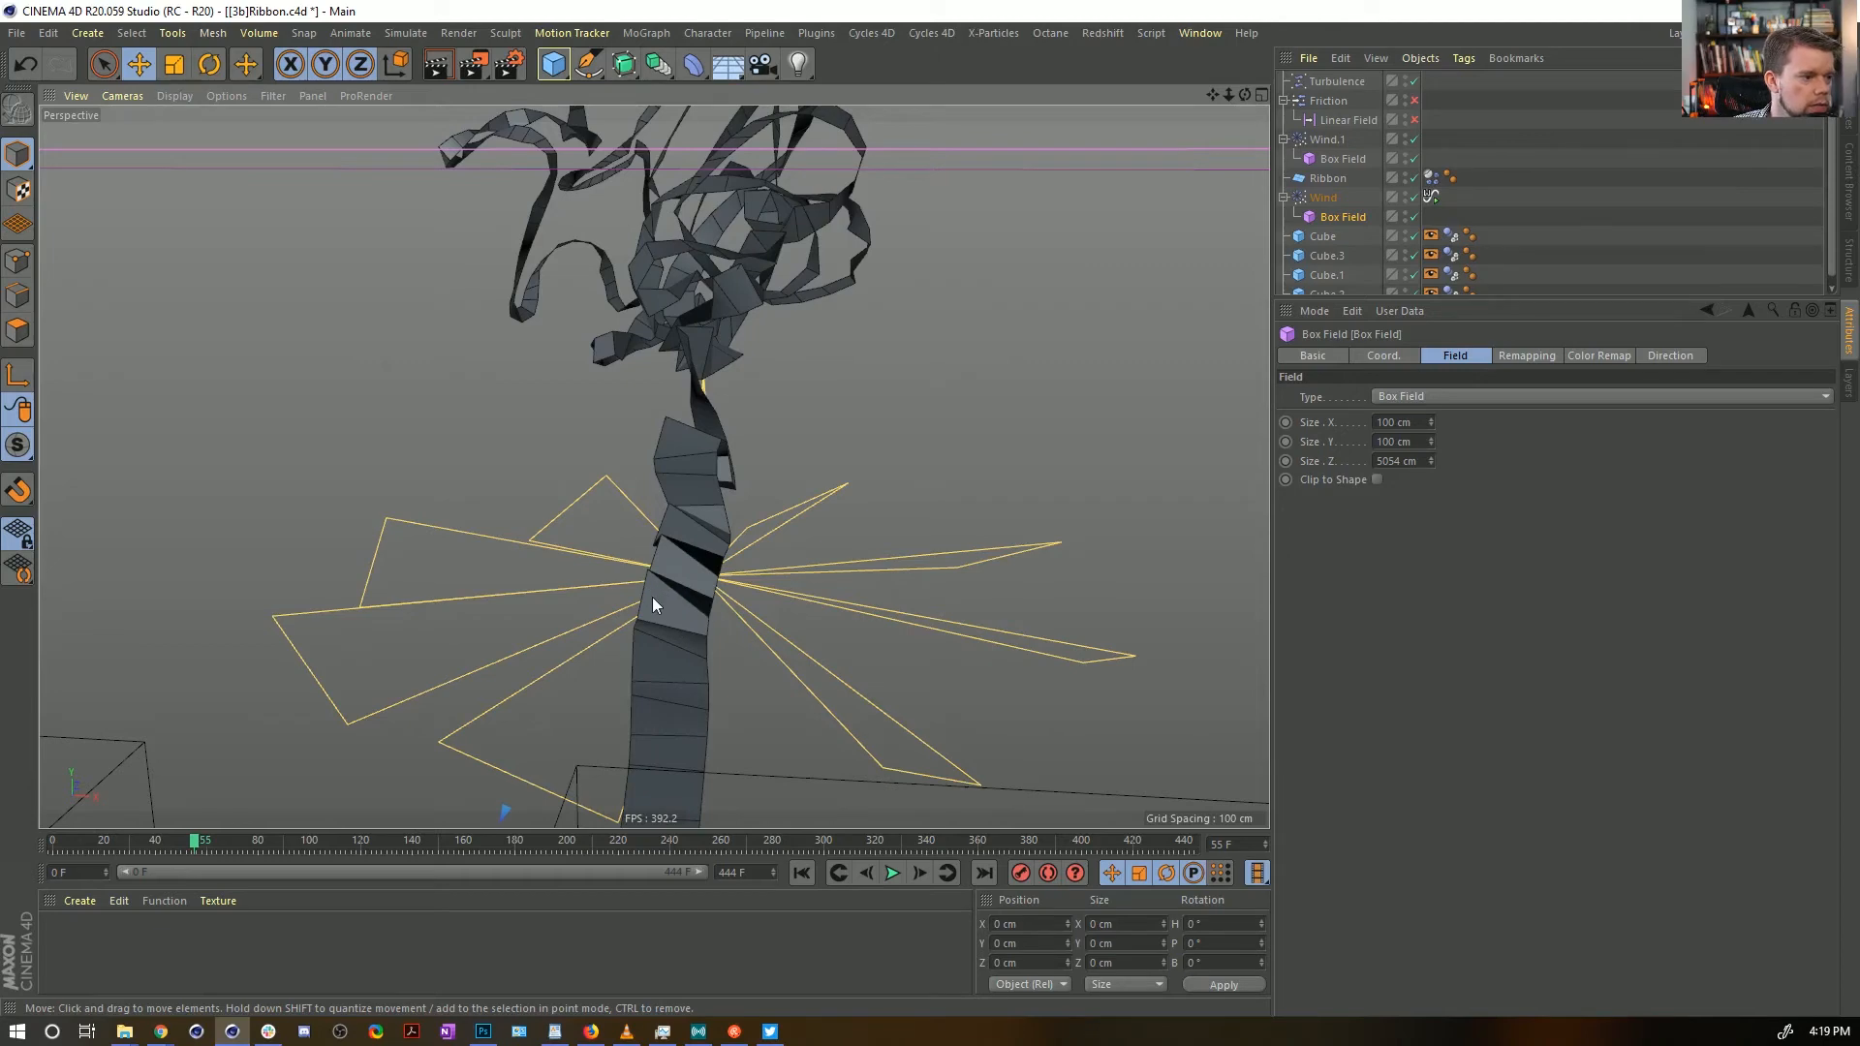
pyautogui.keyDown('alt'); pyautogui.moveTo(705, 662); pyautogui.dragTo(515, 774); pyautogui.keyUp('alt')
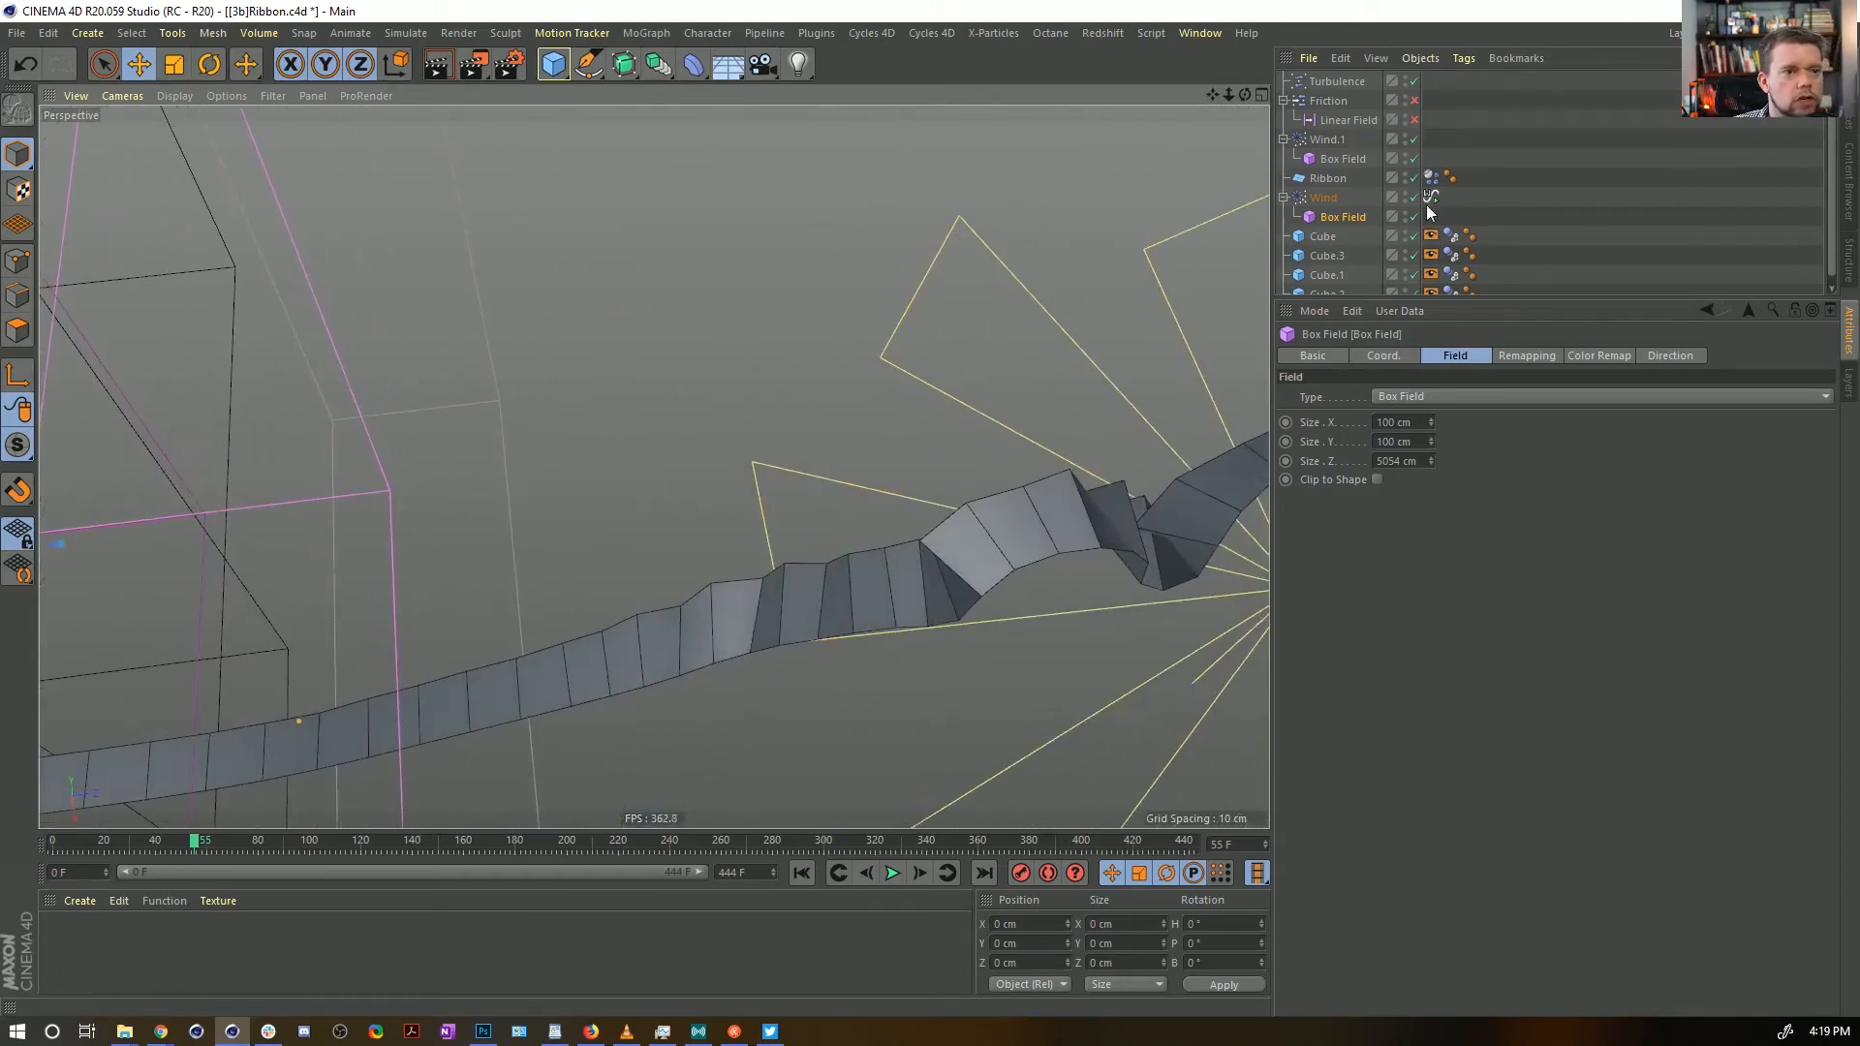
# Set the structural spring damping in the ribbon's soft body settings to 5 %
pyautogui.click(1429, 178)
pyautogui.click(1579, 357)
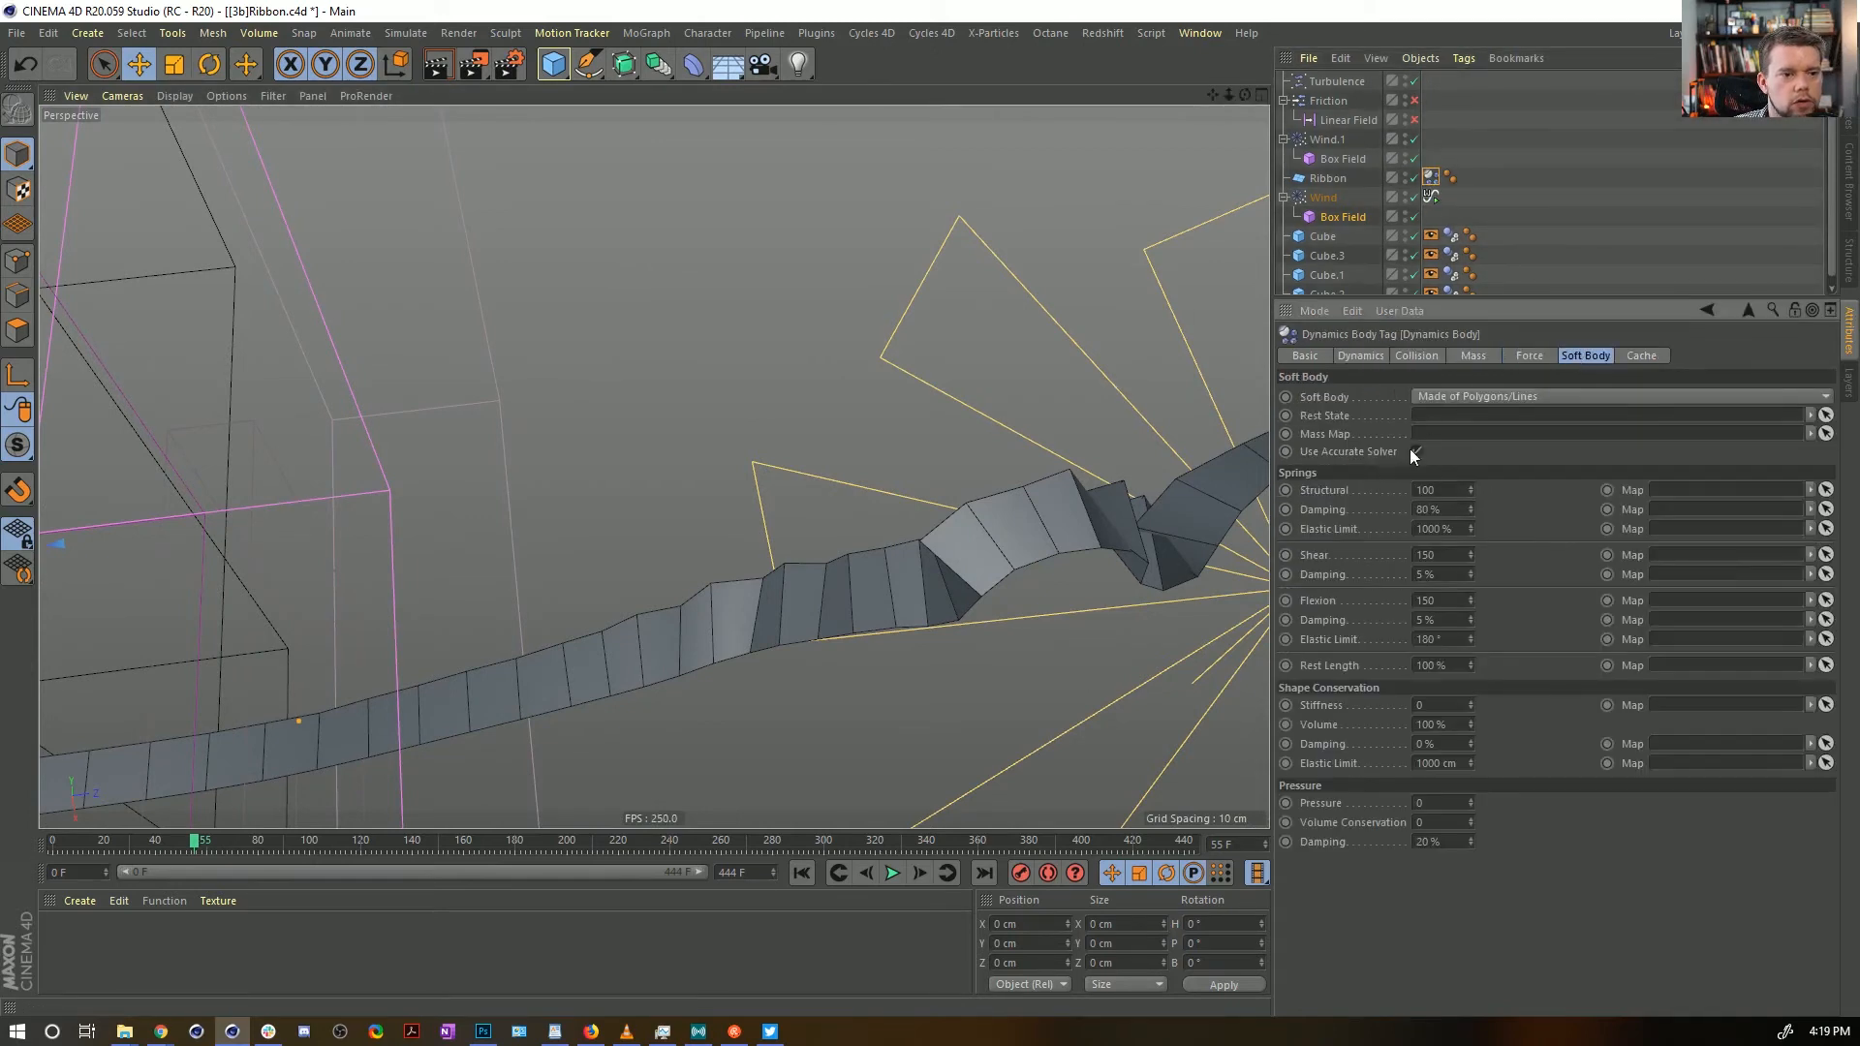
pyautogui.click(1422, 490)
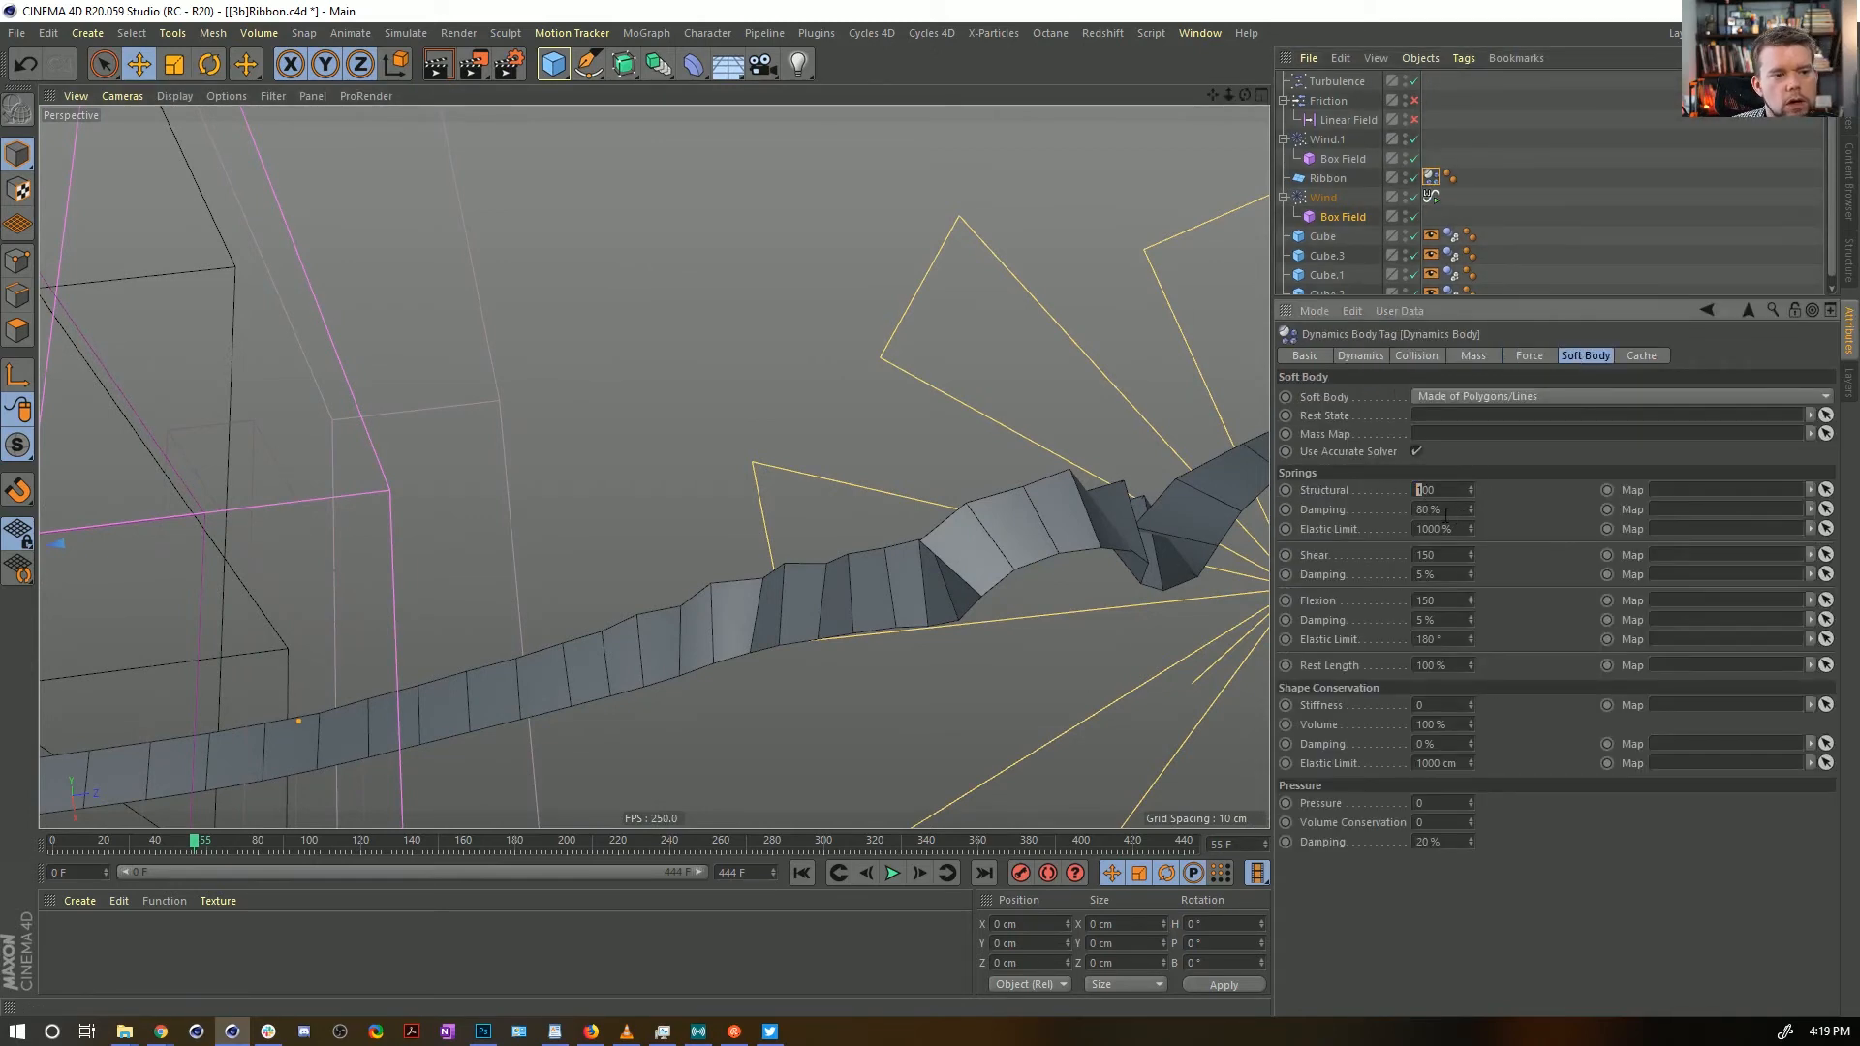
pyautogui.press('Tab')
pyautogui.write('5')
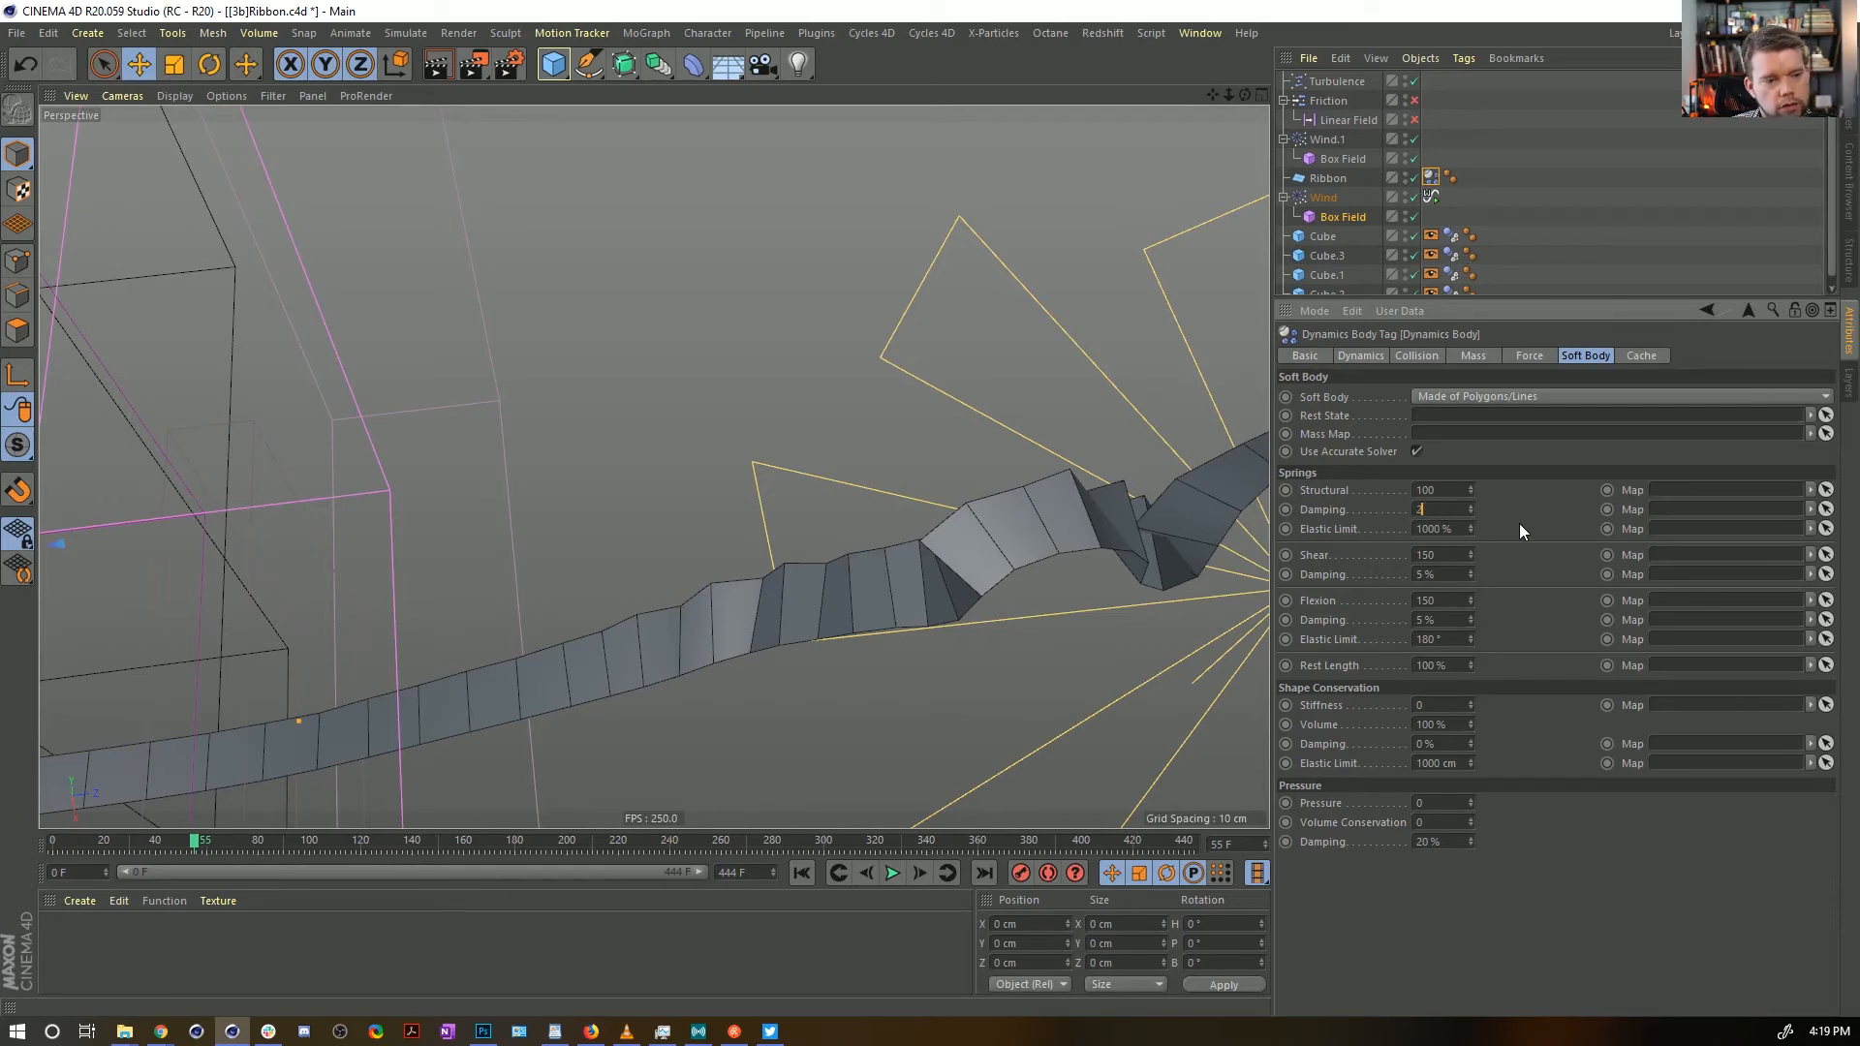
pyautogui.press('Return')
# Replay the simulation from the start while viewing the tube exit, then return to the first frame
pyautogui.keyDown('alt'); pyautogui.moveTo(1029, 455); pyautogui.dragTo(861, 580, button='right'); pyautogui.keyUp('alt')
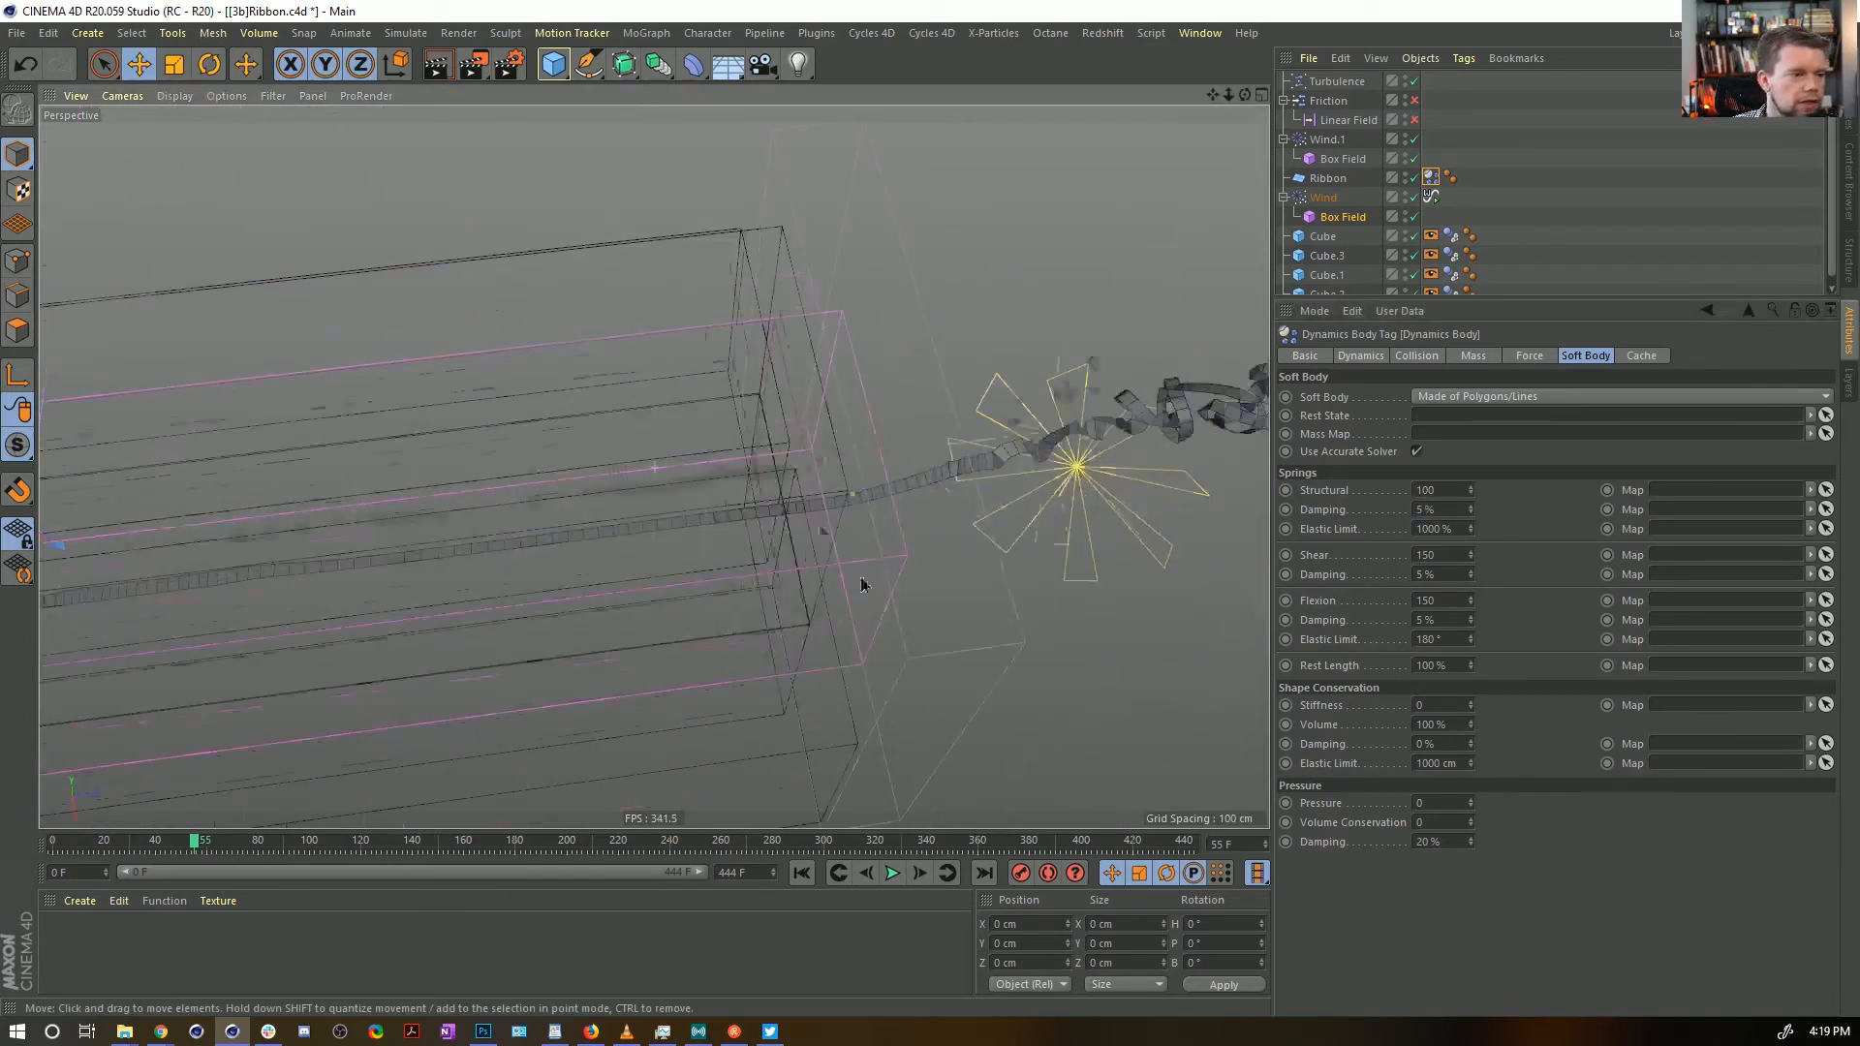
pyautogui.keyDown('alt'); pyautogui.moveTo(860, 579); pyautogui.dragTo(647, 477); pyautogui.keyUp('alt')
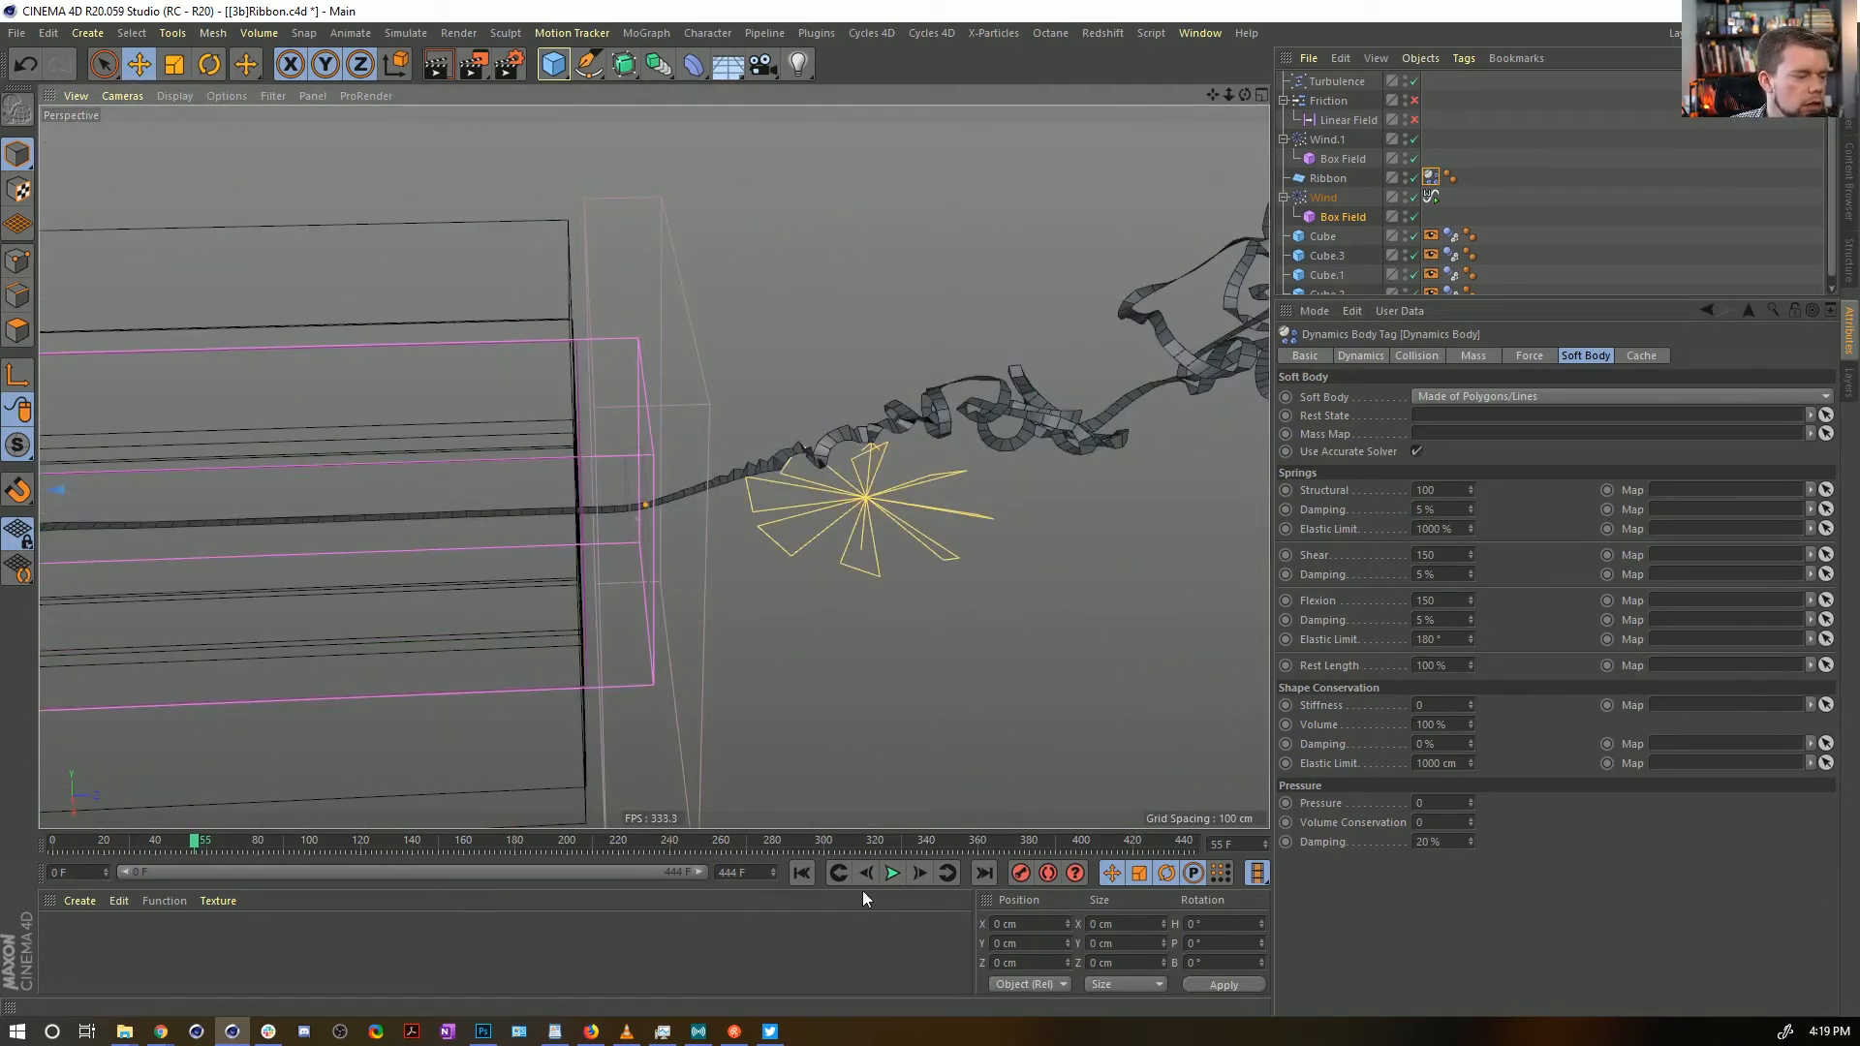
pyautogui.click(801, 873)
pyautogui.click(891, 873)
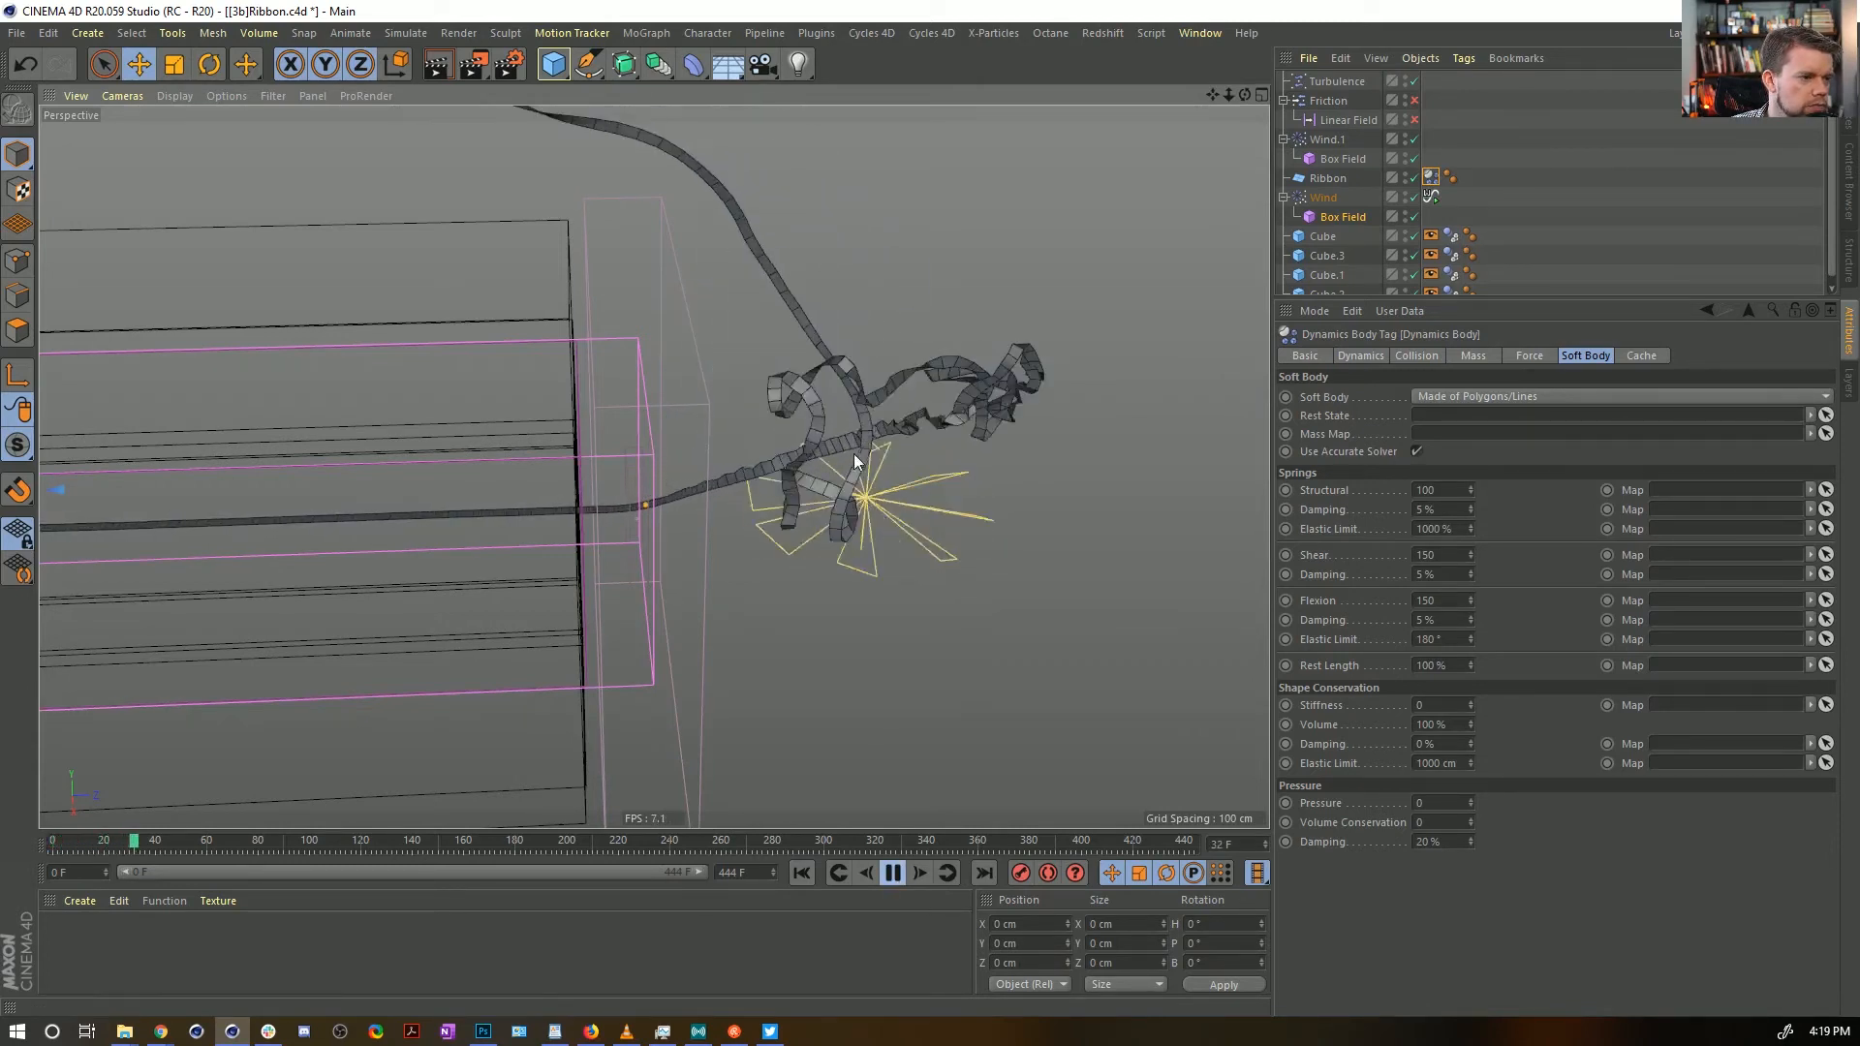
pyautogui.click(892, 874)
pyautogui.click(801, 873)
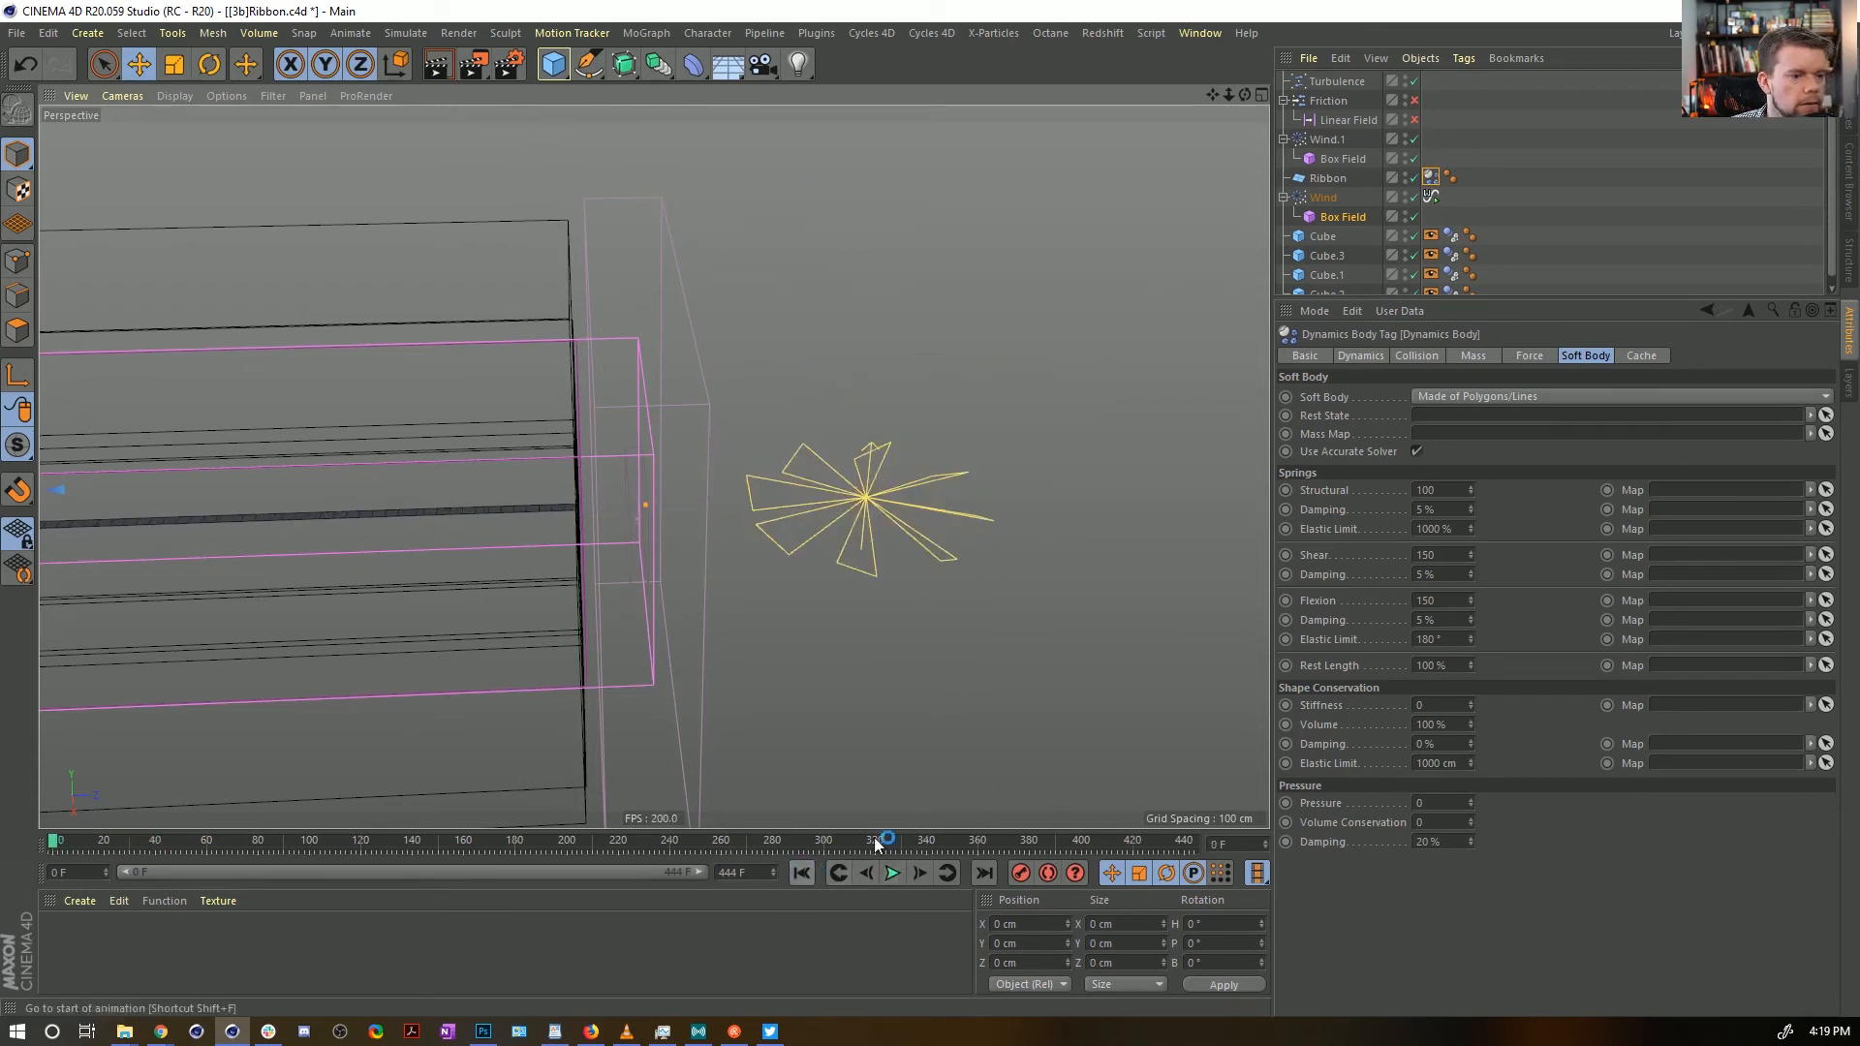
# Set the ribbon's structural spring damping to 90 % and its structural stiffness to 2200, running the simulation to test them
pyautogui.click(1416, 509)
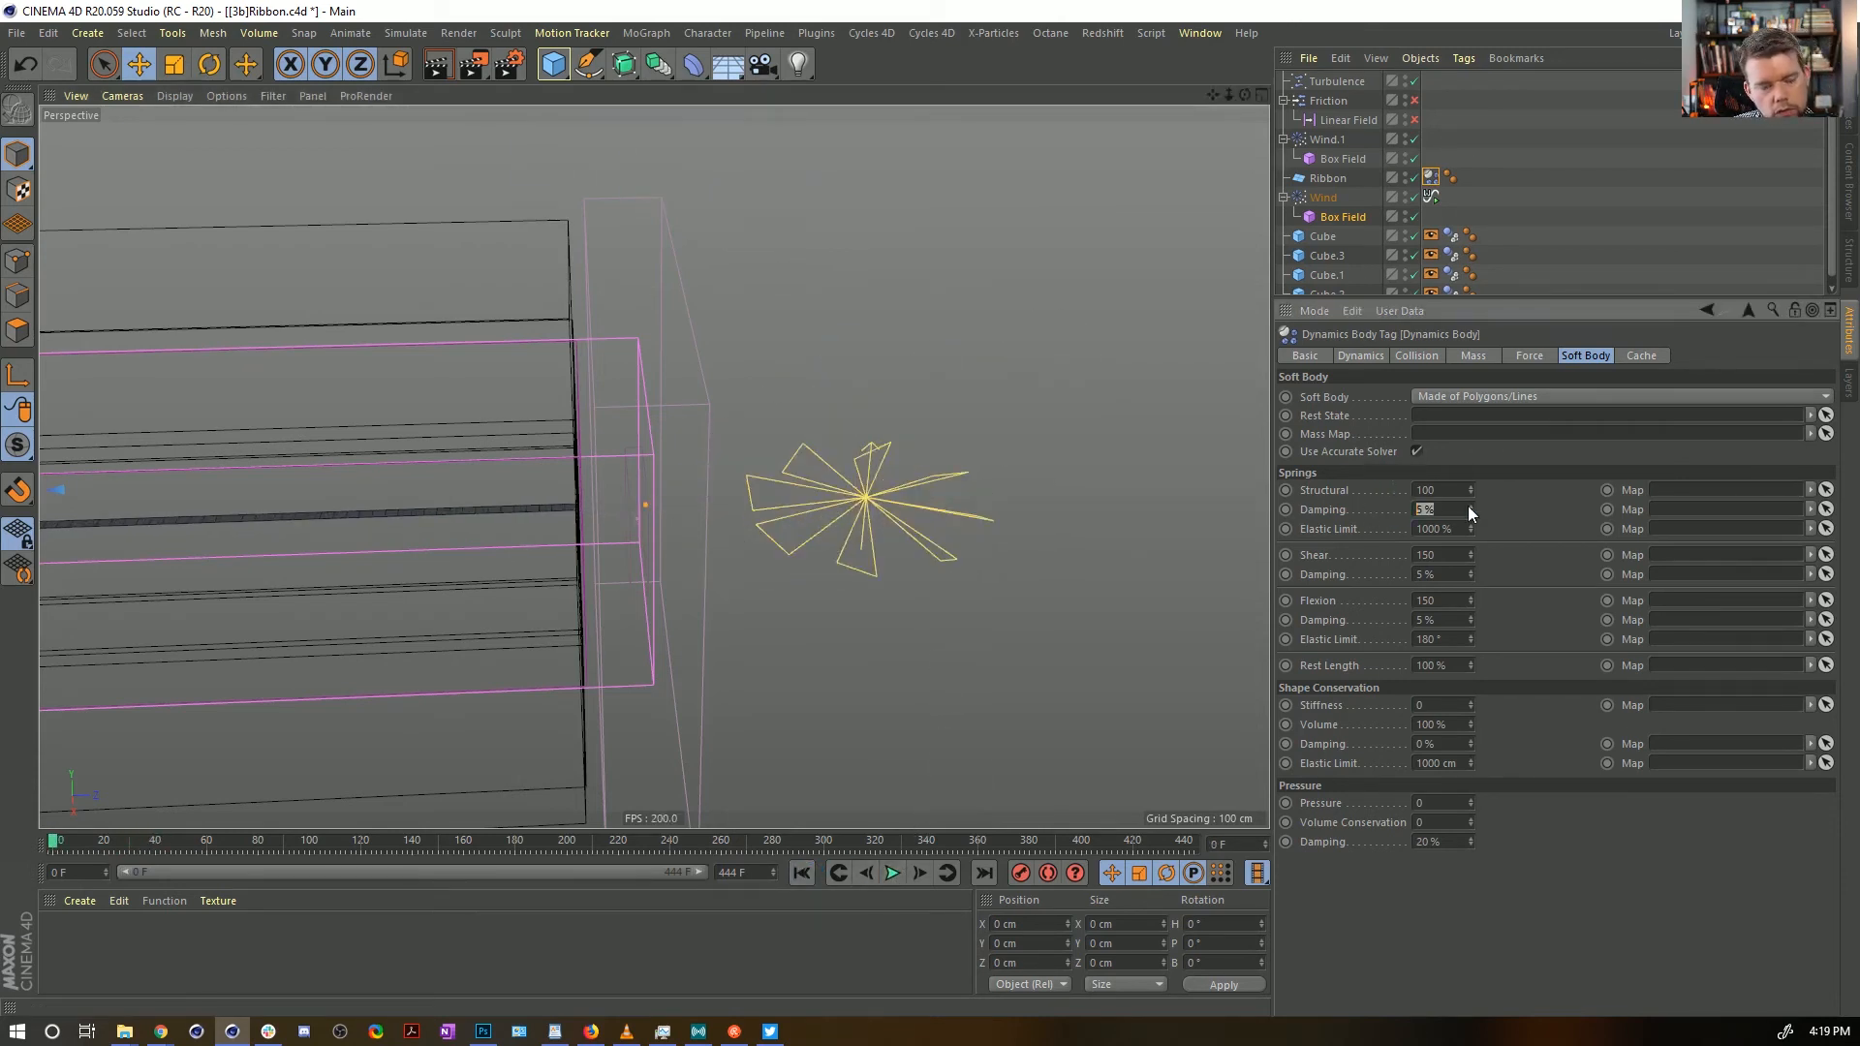
pyautogui.click(892, 873)
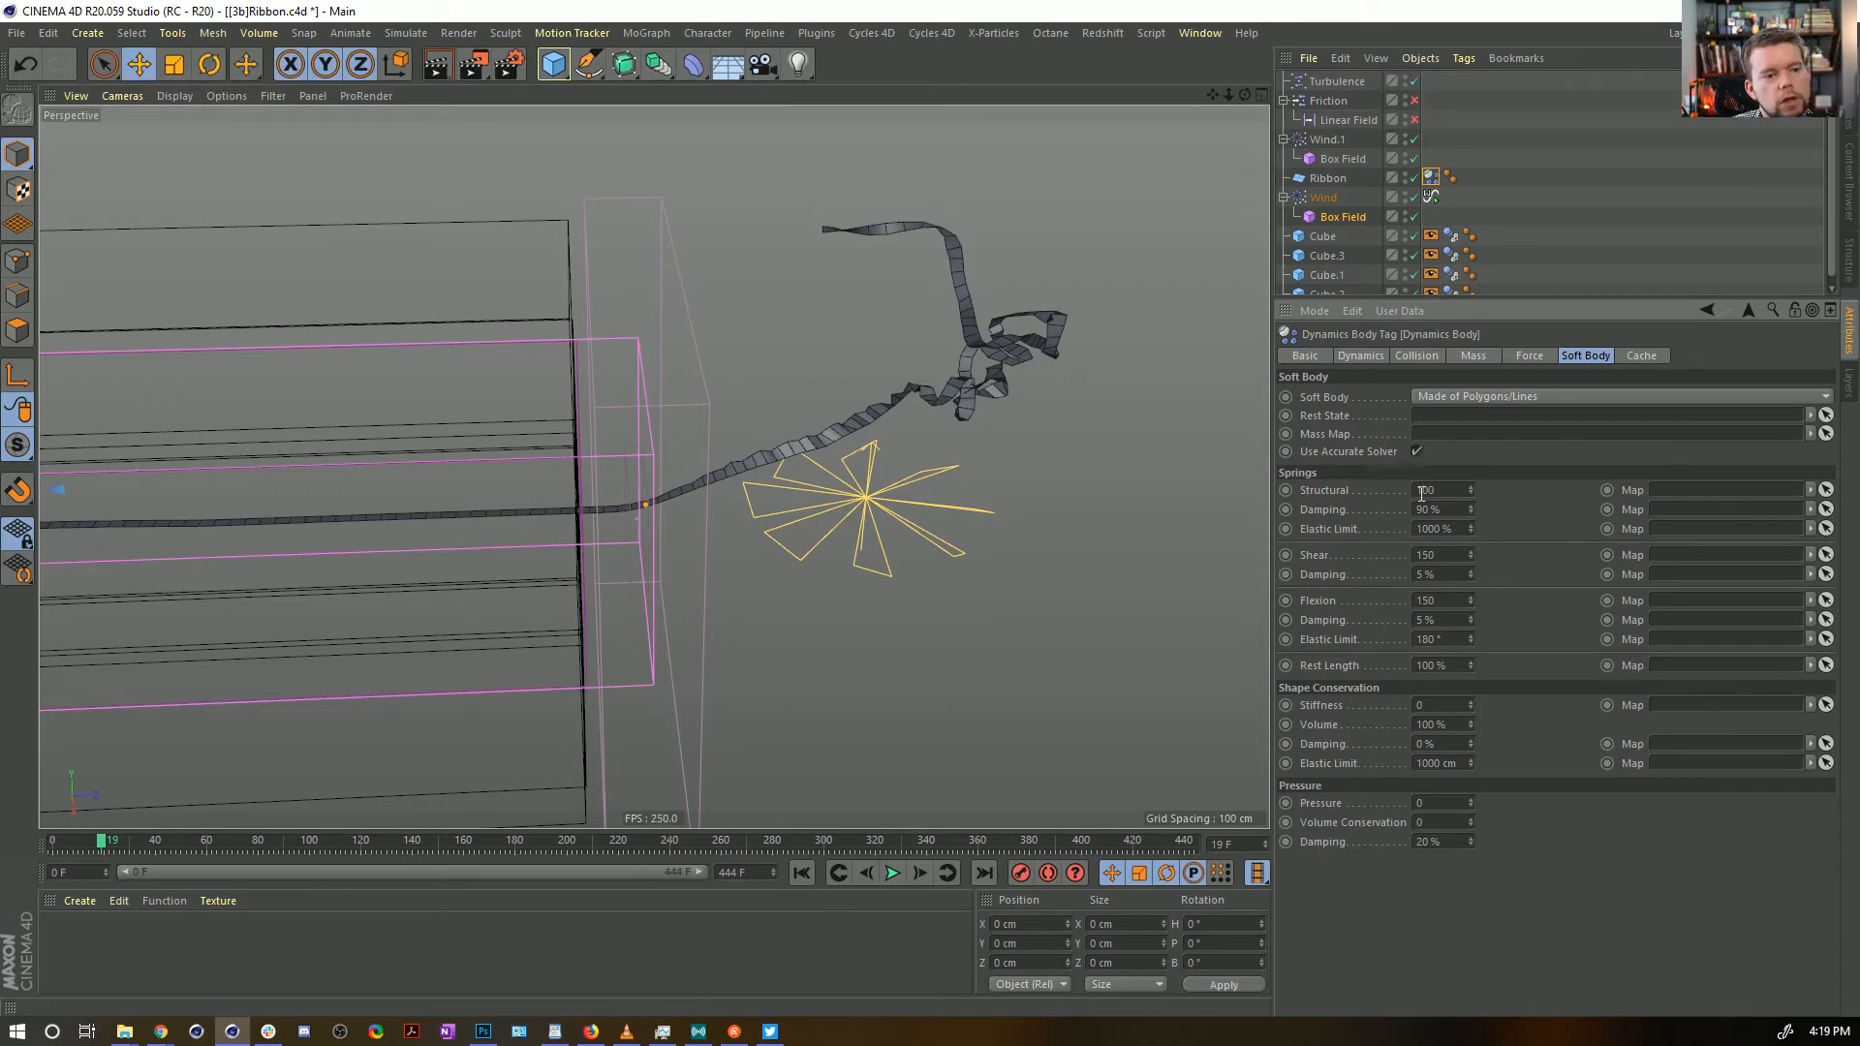
pyautogui.click(801, 872)
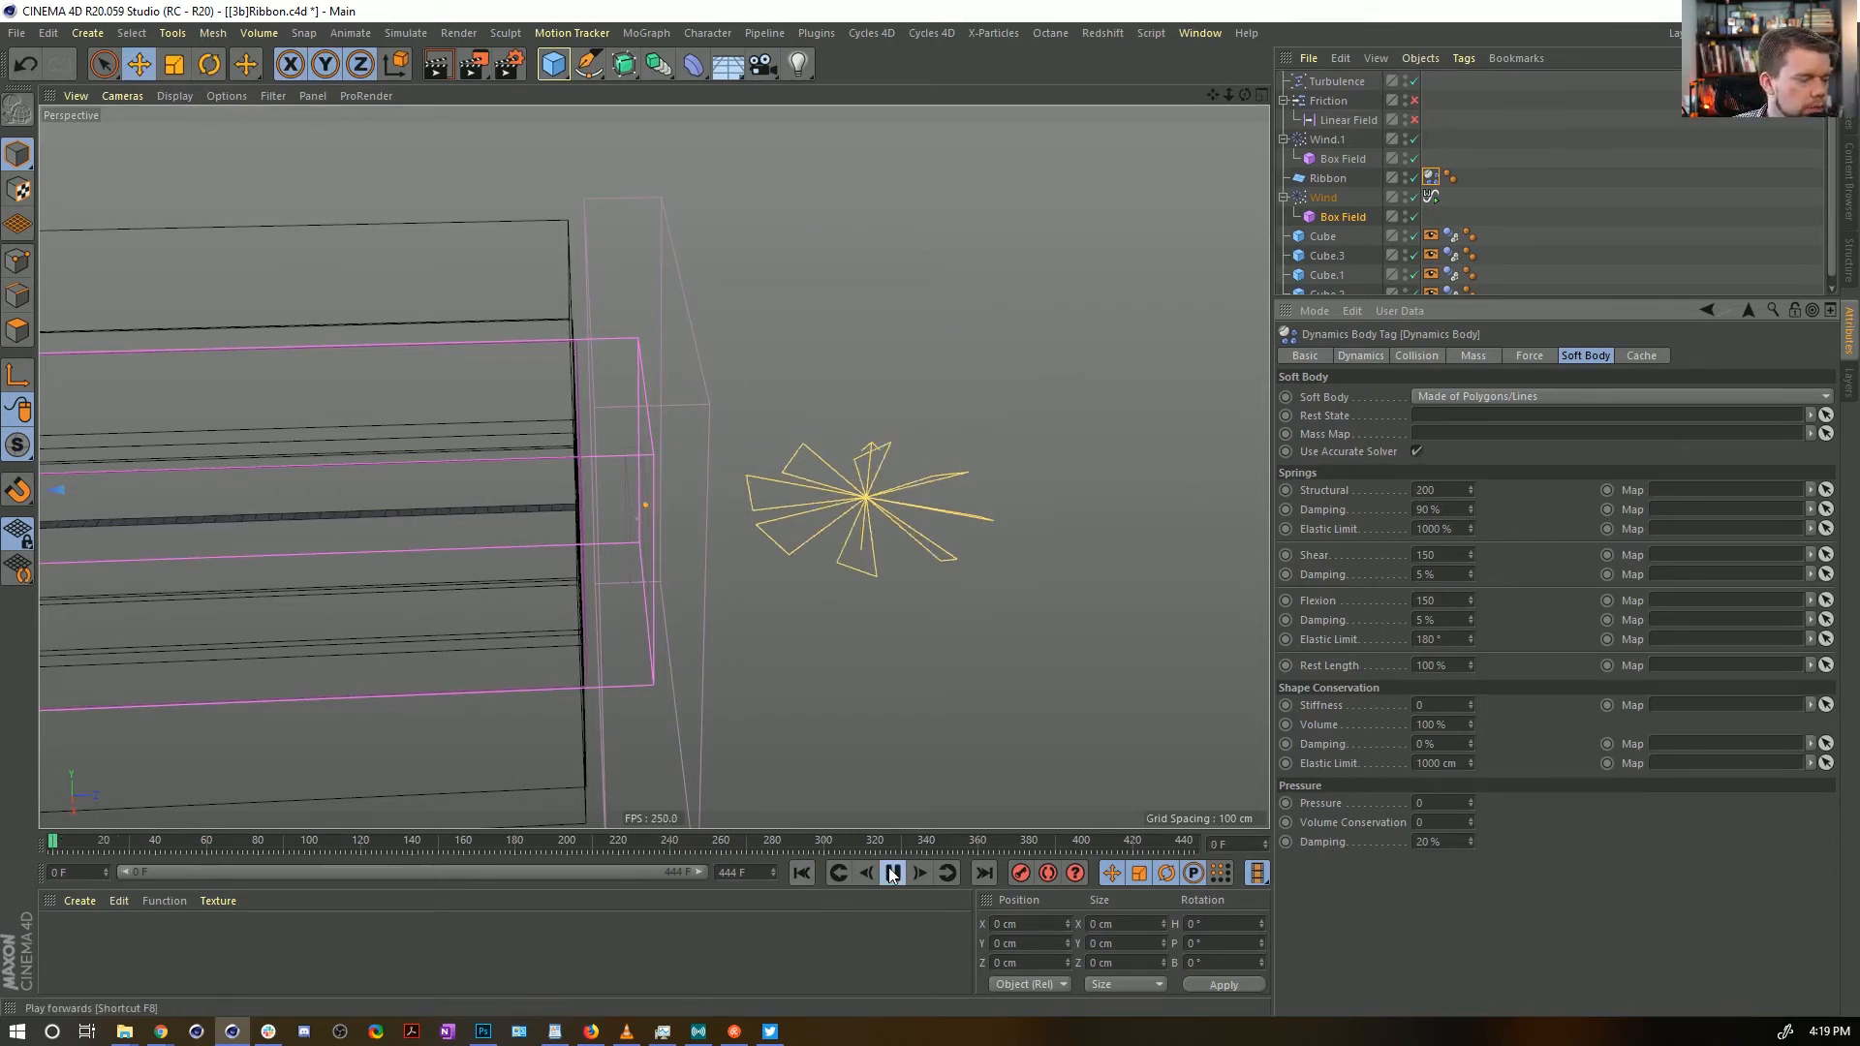
pyautogui.click(892, 873)
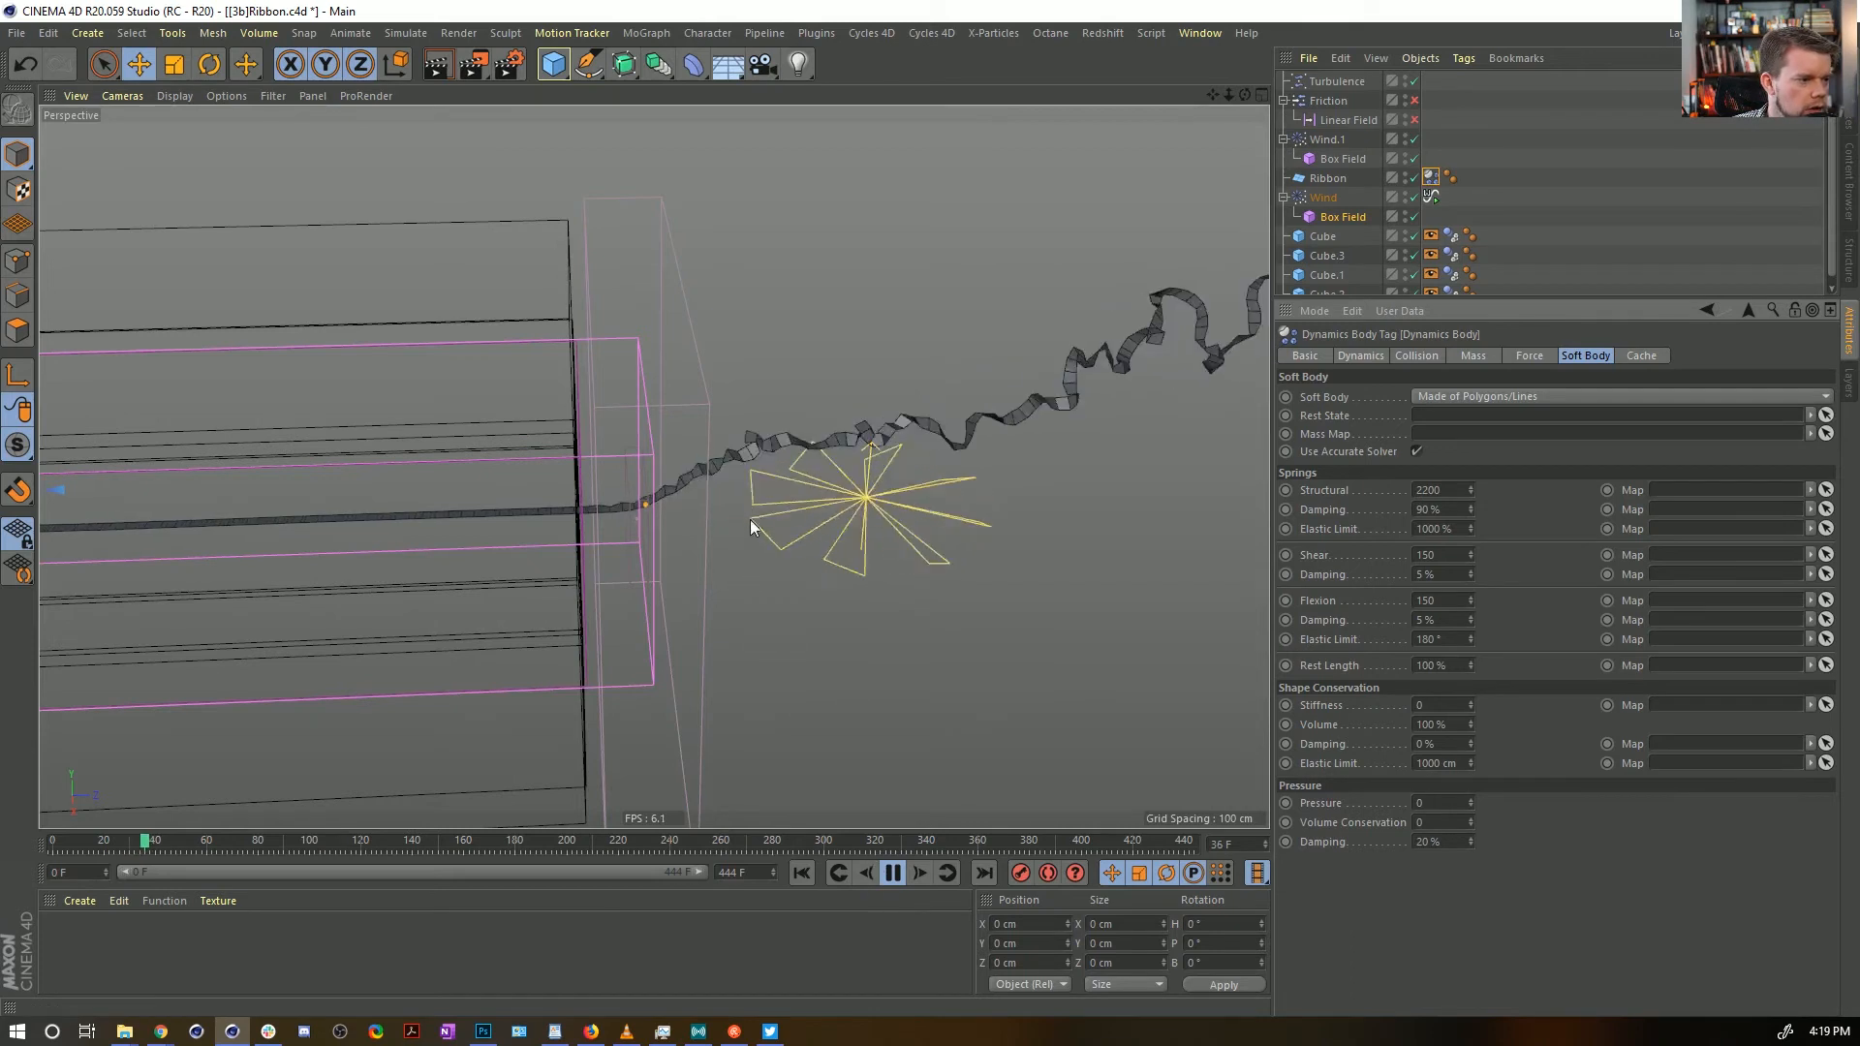
# Replay the simulation from the start, pause it at frame 88 and examine the full length of the emerged ribbon
pyautogui.click(801, 872)
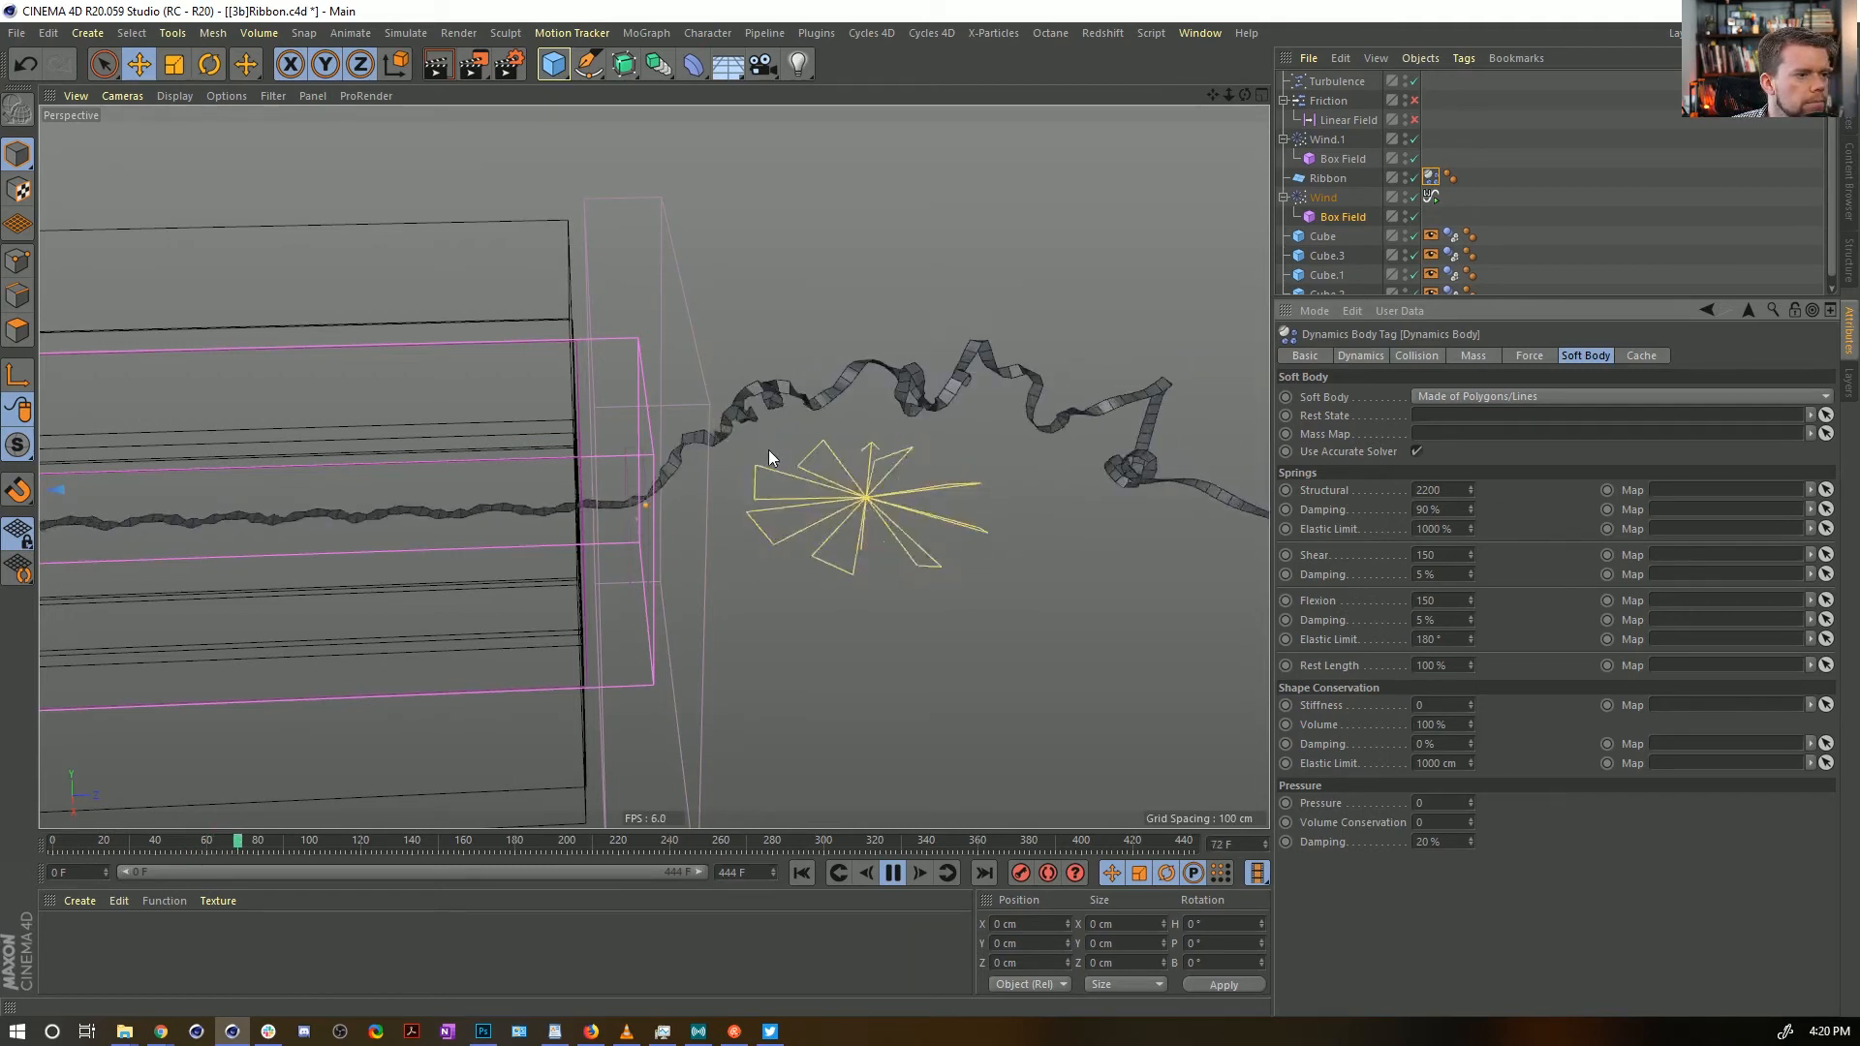
pyautogui.click(891, 875)
pyautogui.moveTo(1030, 444)
pyautogui.keyDown('alt'); pyautogui.mouseDown()
pyautogui.moveTo(1013, 365)
pyautogui.moveTo(1003, 438)
pyautogui.mouseUp(); pyautogui.keyUp('alt')
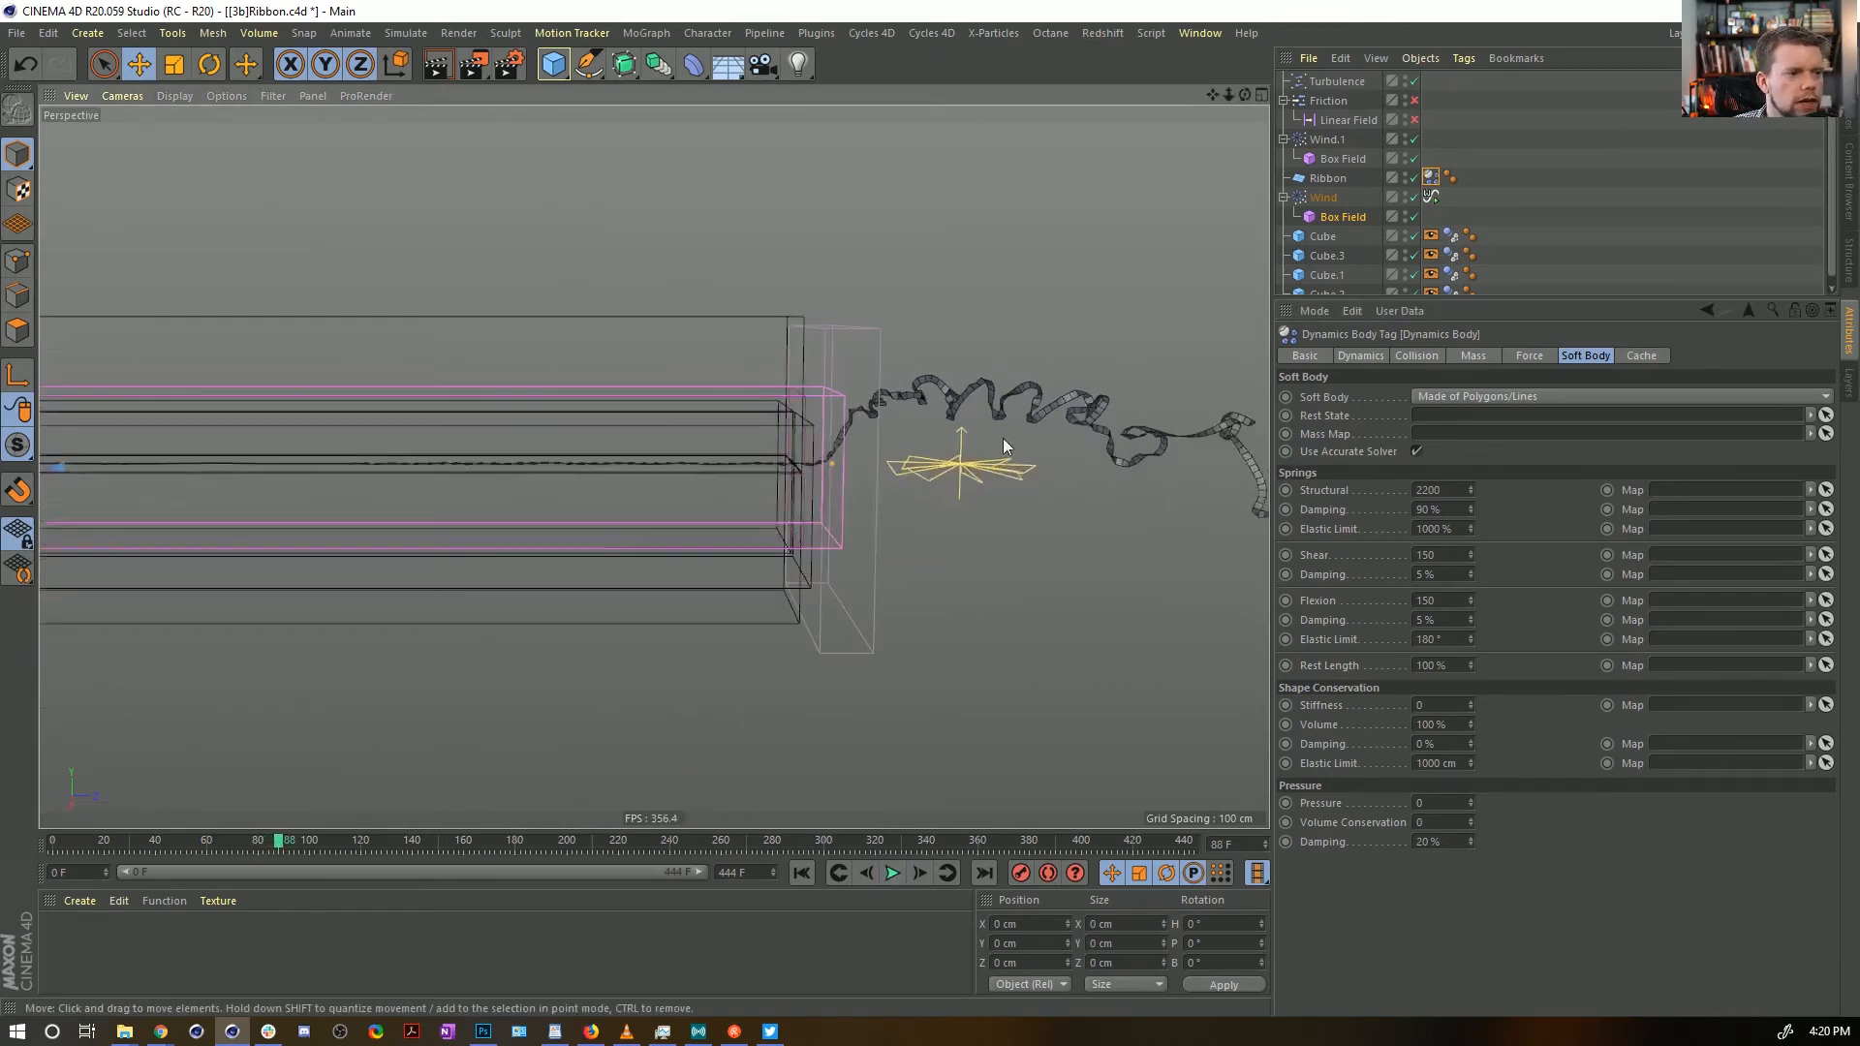
pyautogui.keyDown('alt'); pyautogui.moveTo(1003, 437); pyautogui.dragTo(622, 459, button='middle'); pyautogui.keyUp('alt')
pyautogui.keyDown('alt'); pyautogui.moveTo(784, 461); pyautogui.dragTo(721, 442, button='right'); pyautogui.keyUp('alt')
pyautogui.keyDown('alt'); pyautogui.moveTo(721, 442); pyautogui.dragTo(542, 457, button='middle'); pyautogui.keyUp('alt')
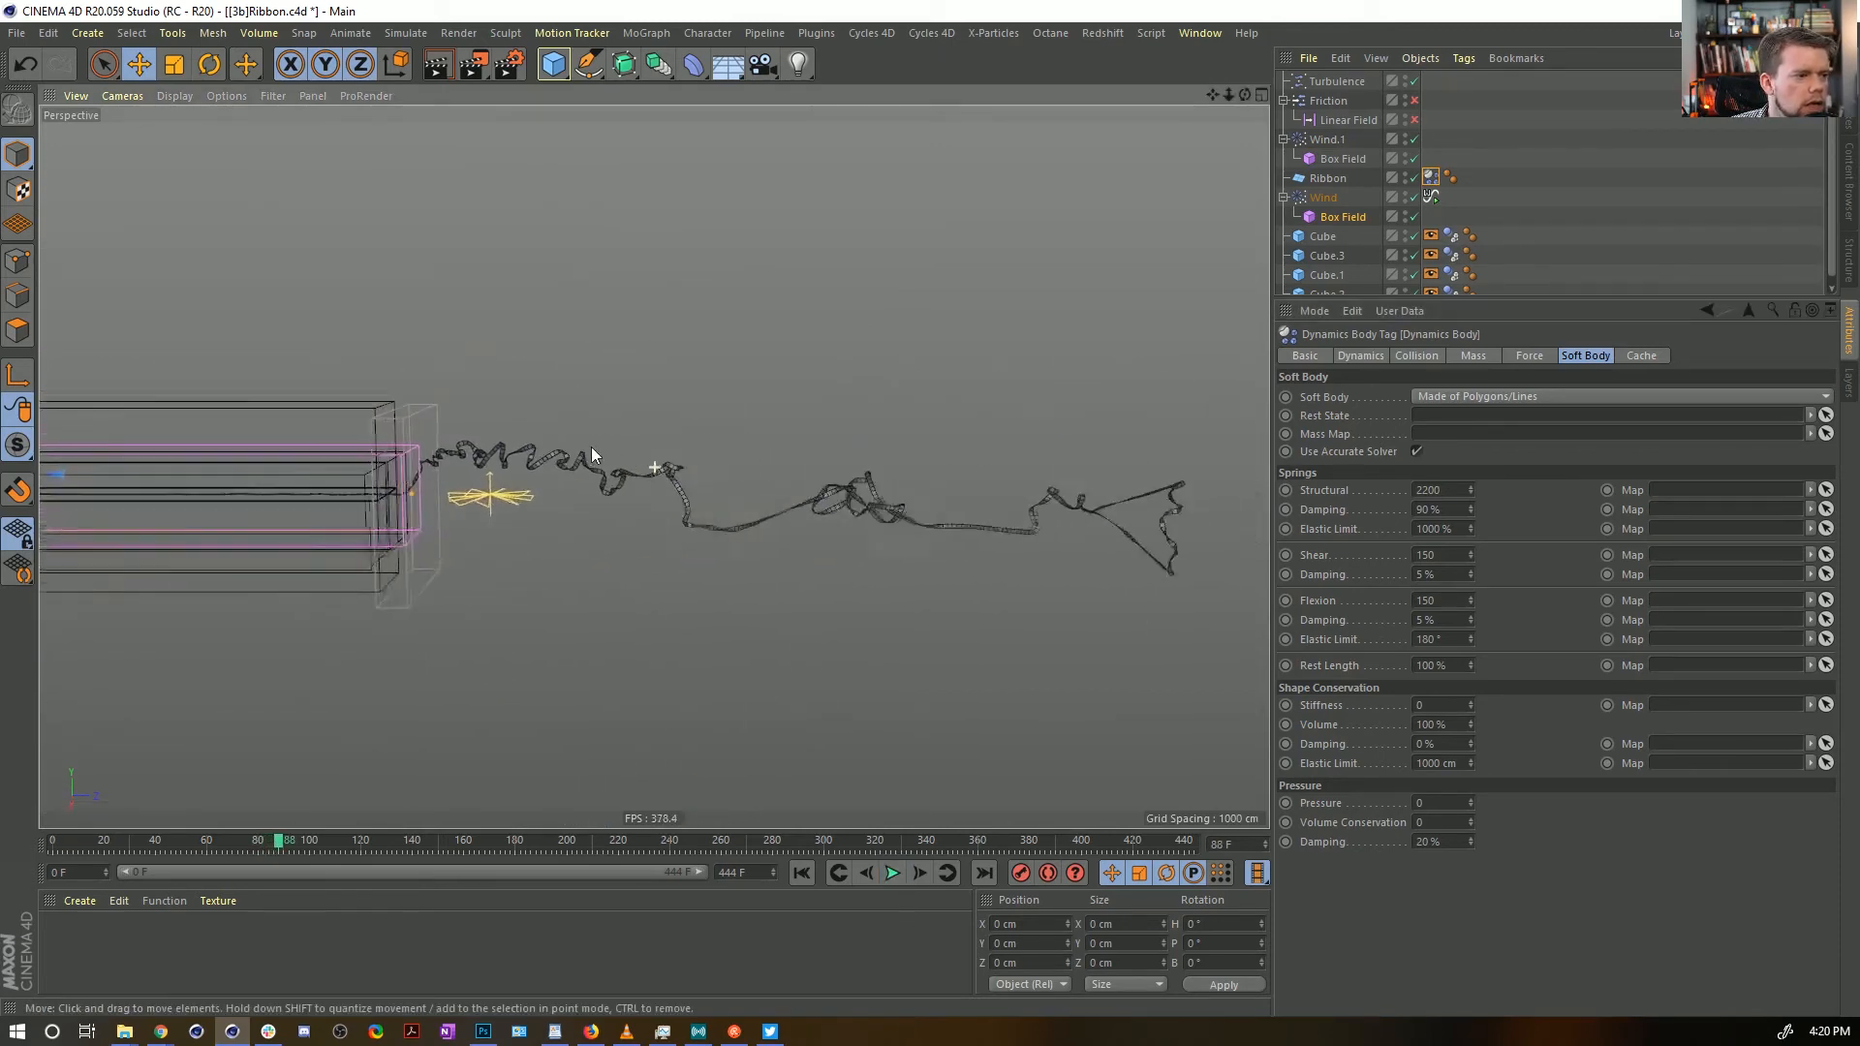
# Continue the simulation past frame 360, then restart it and check the ribbon's early exit in short bursts up to frame 39
pyautogui.click(891, 874)
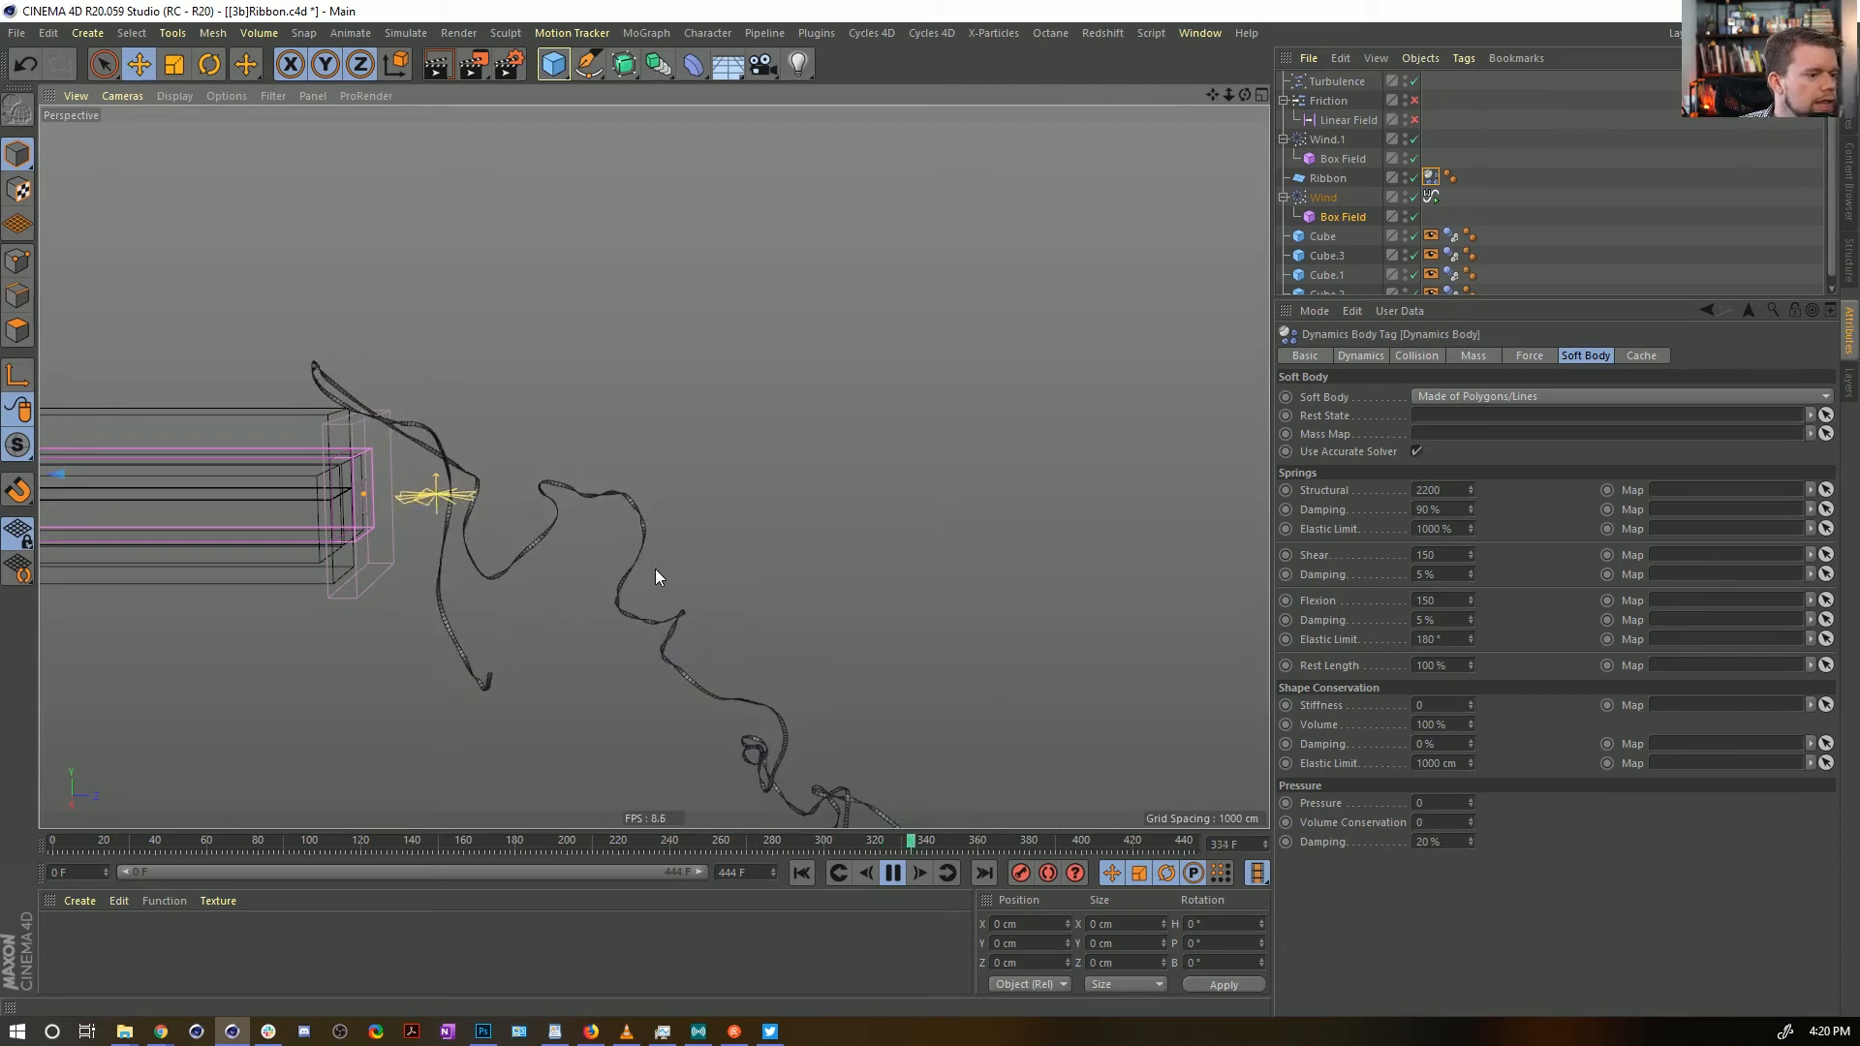
pyautogui.keyDown('alt'); pyautogui.moveTo(899, 728); pyautogui.dragTo(836, 474, button='middle'); pyautogui.keyUp('alt')
pyautogui.keyDown('alt'); pyautogui.moveTo(632, 446); pyautogui.dragTo(729, 603, button='middle'); pyautogui.keyUp('alt')
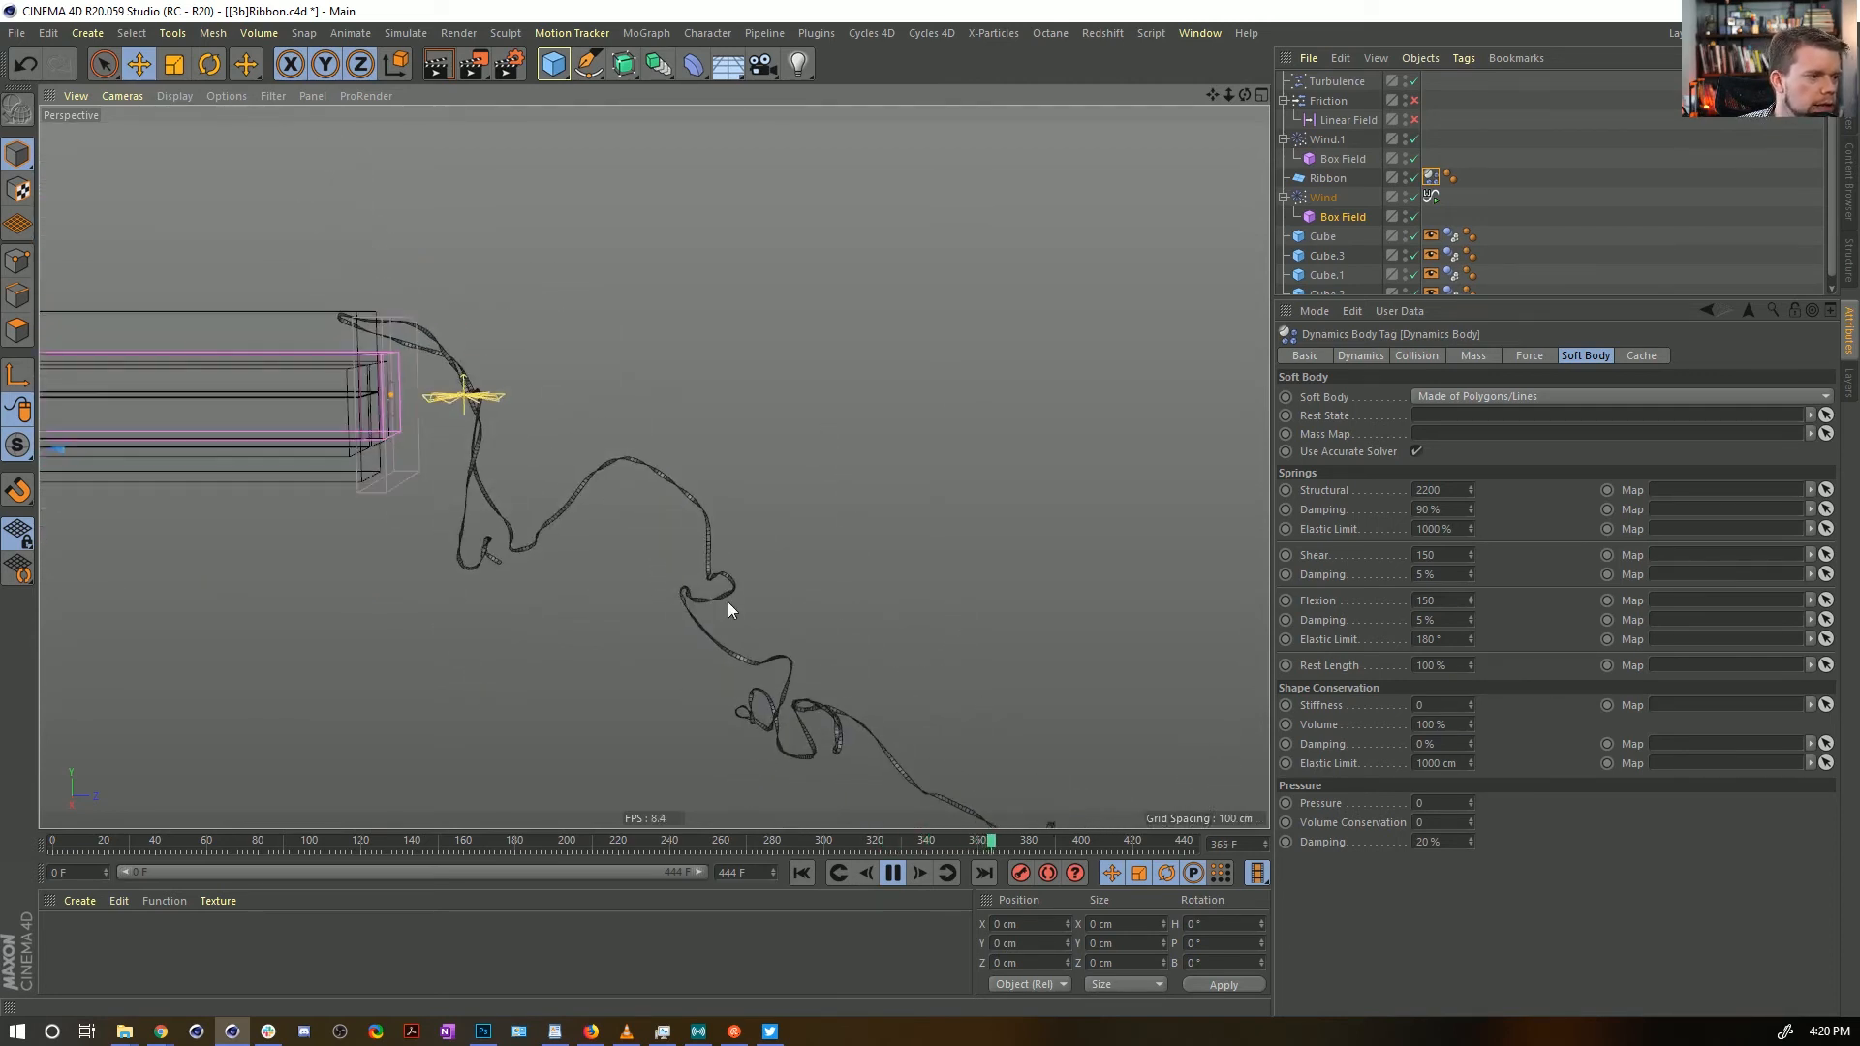
pyautogui.click(802, 873)
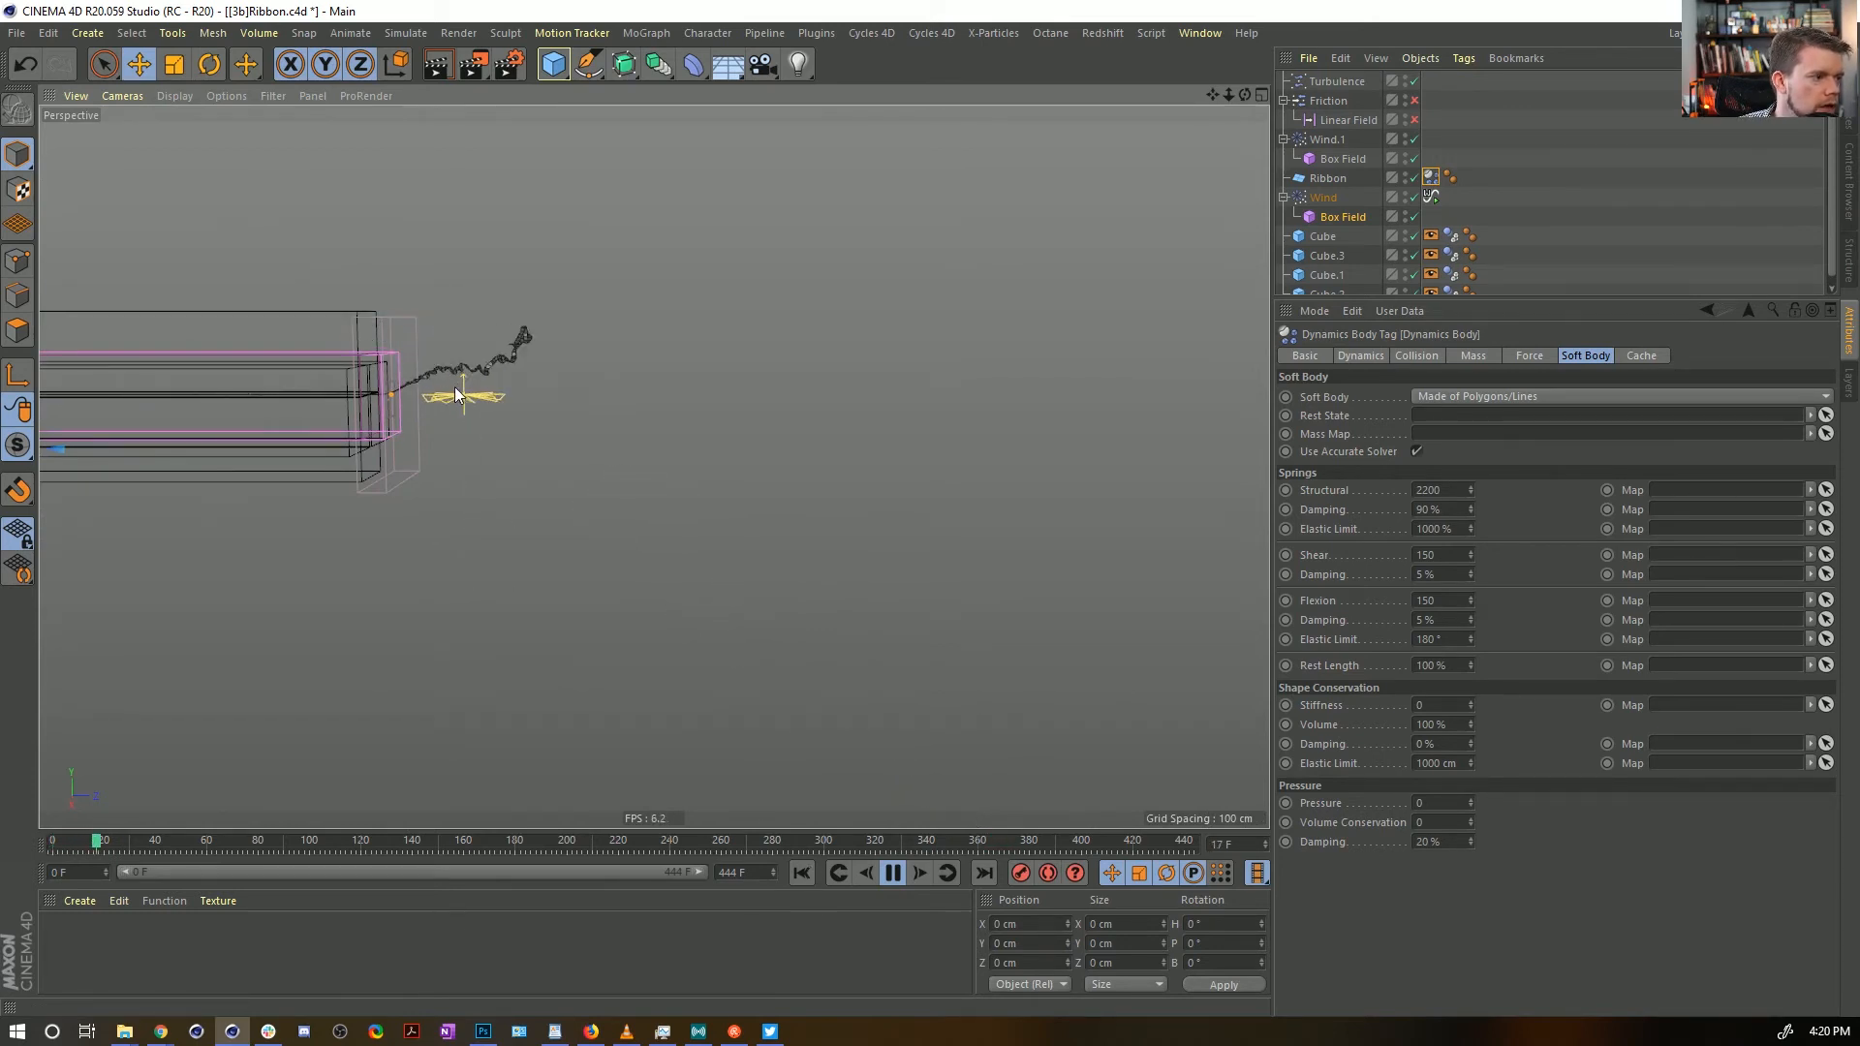
pyautogui.click(904, 874)
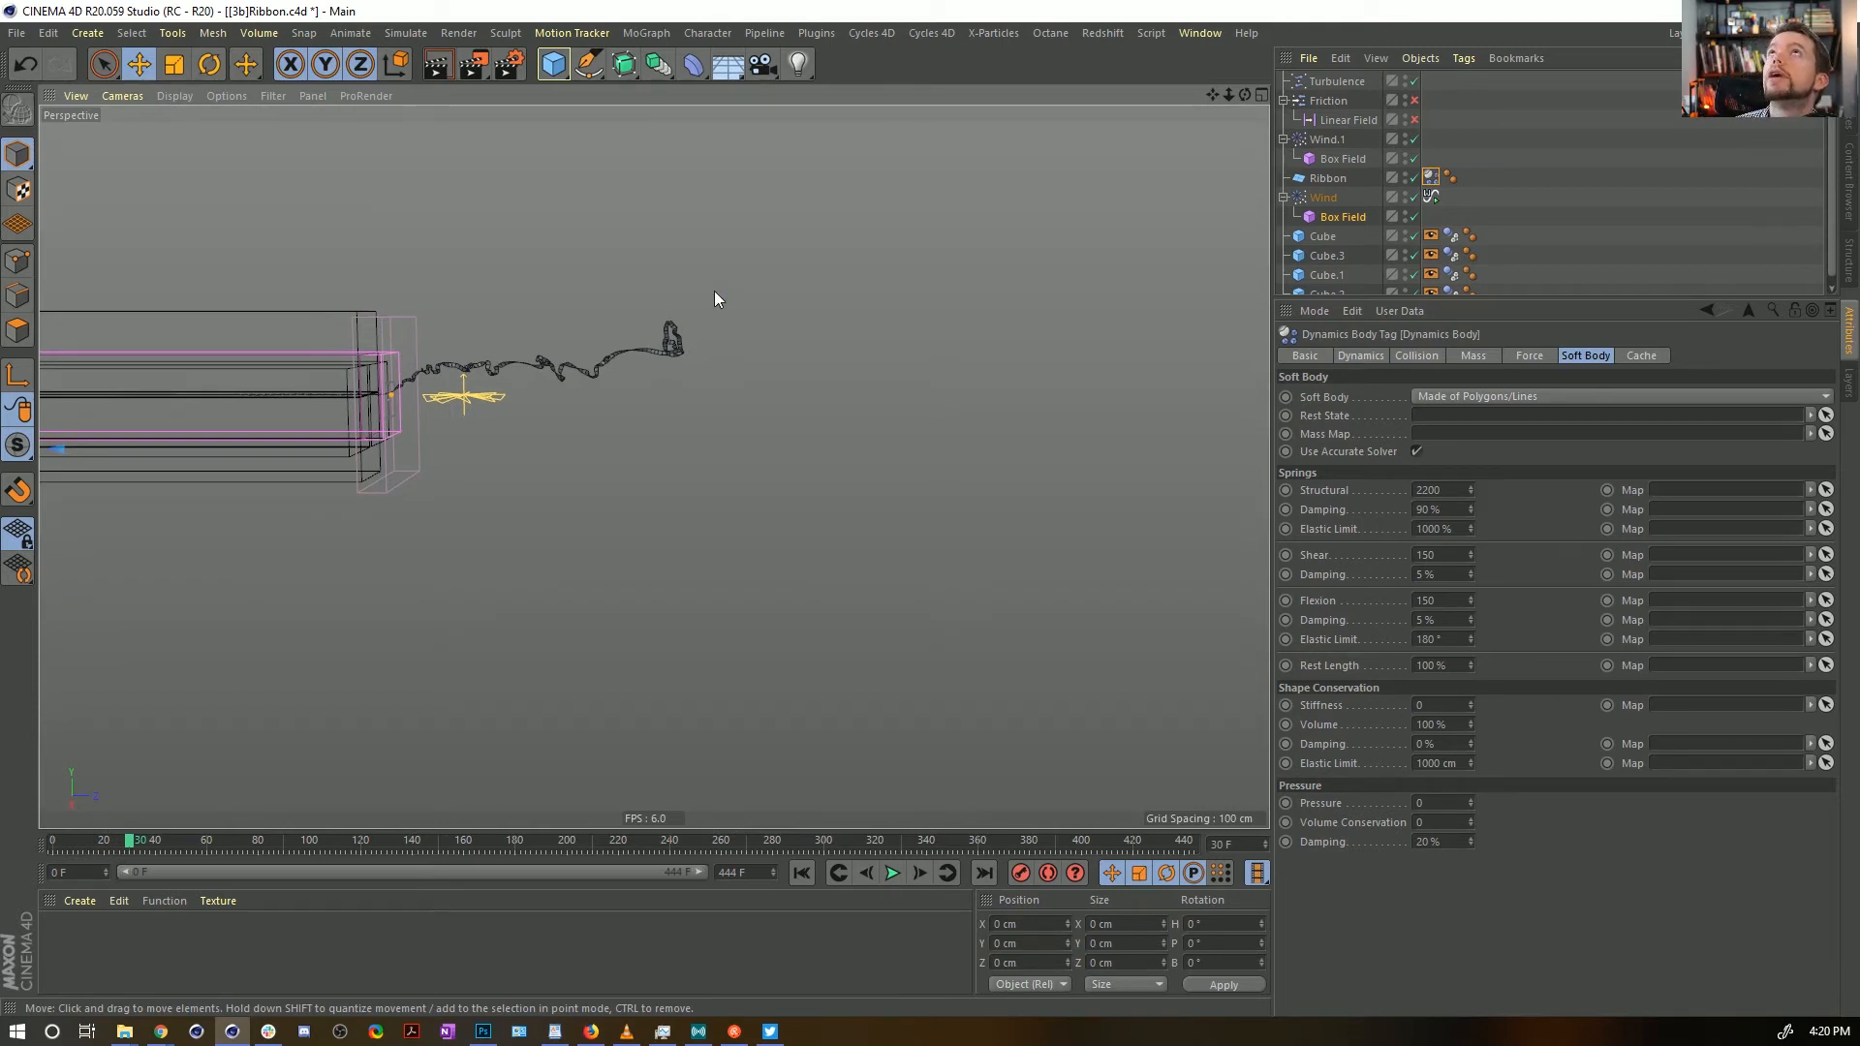
pyautogui.click(893, 872)
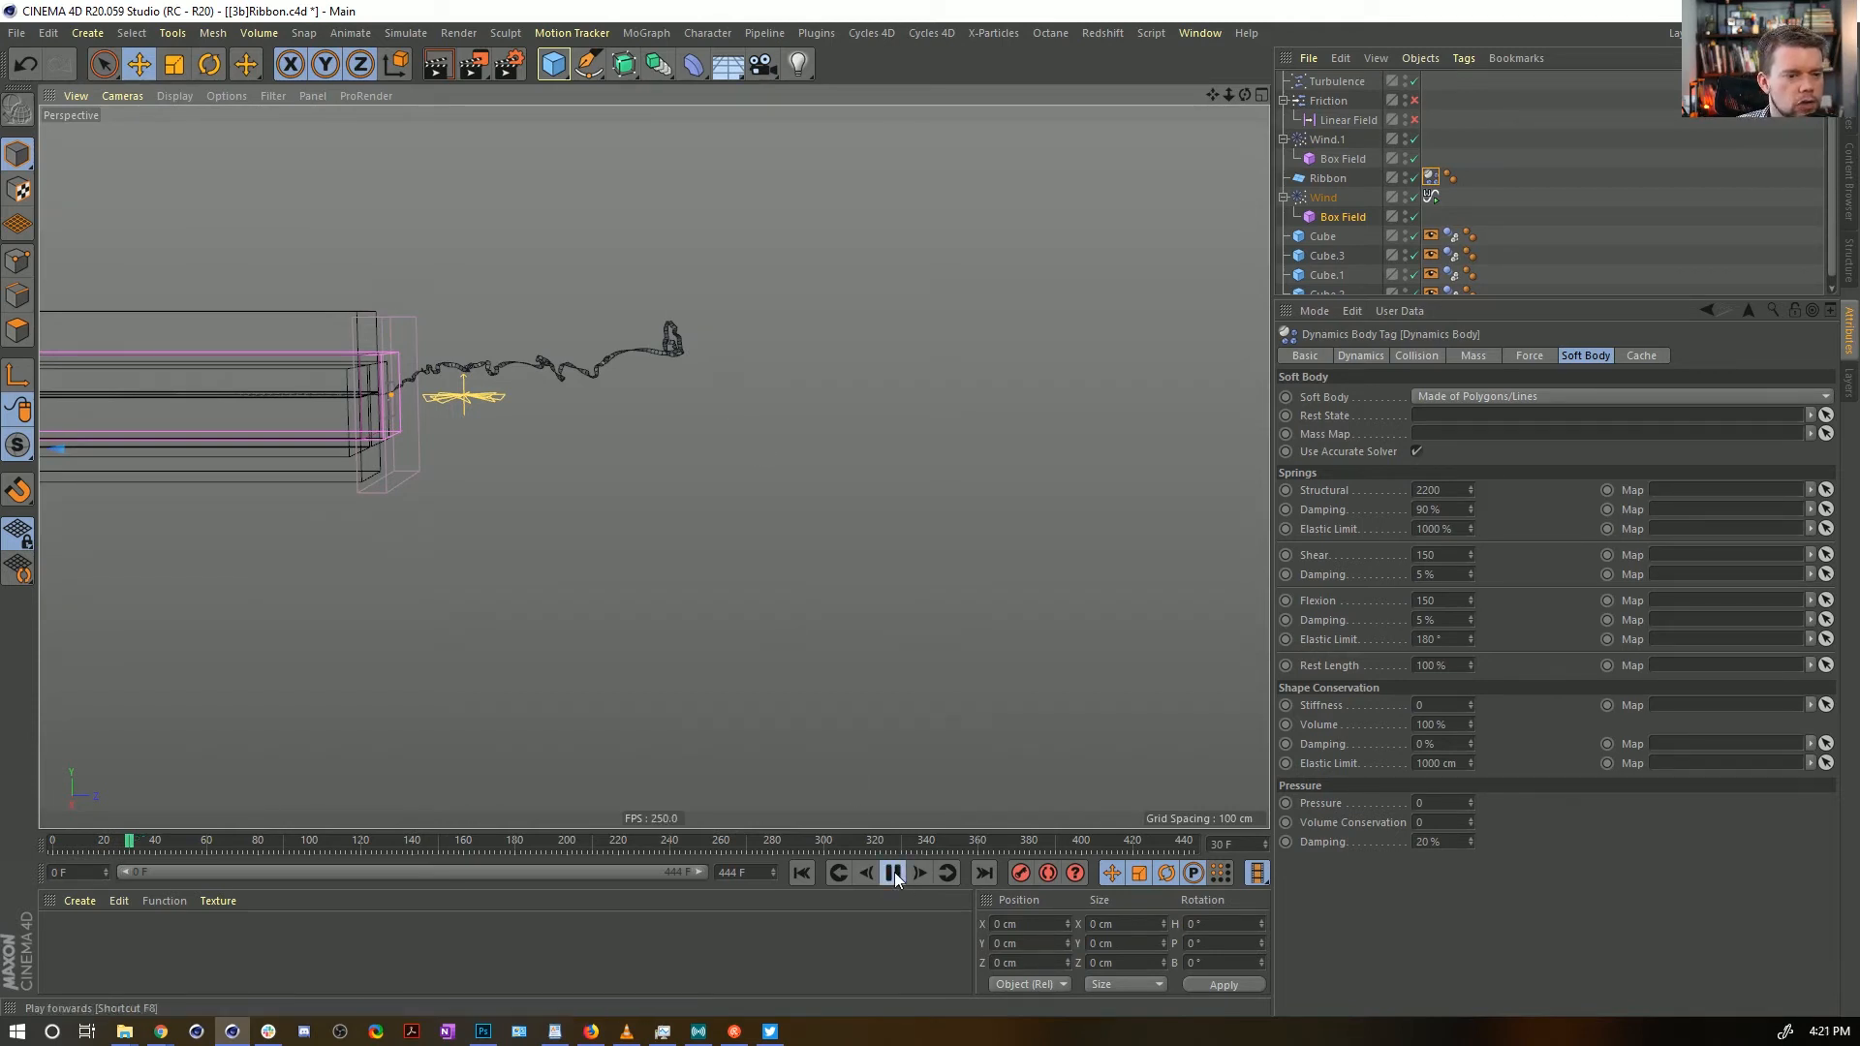
pyautogui.click(894, 871)
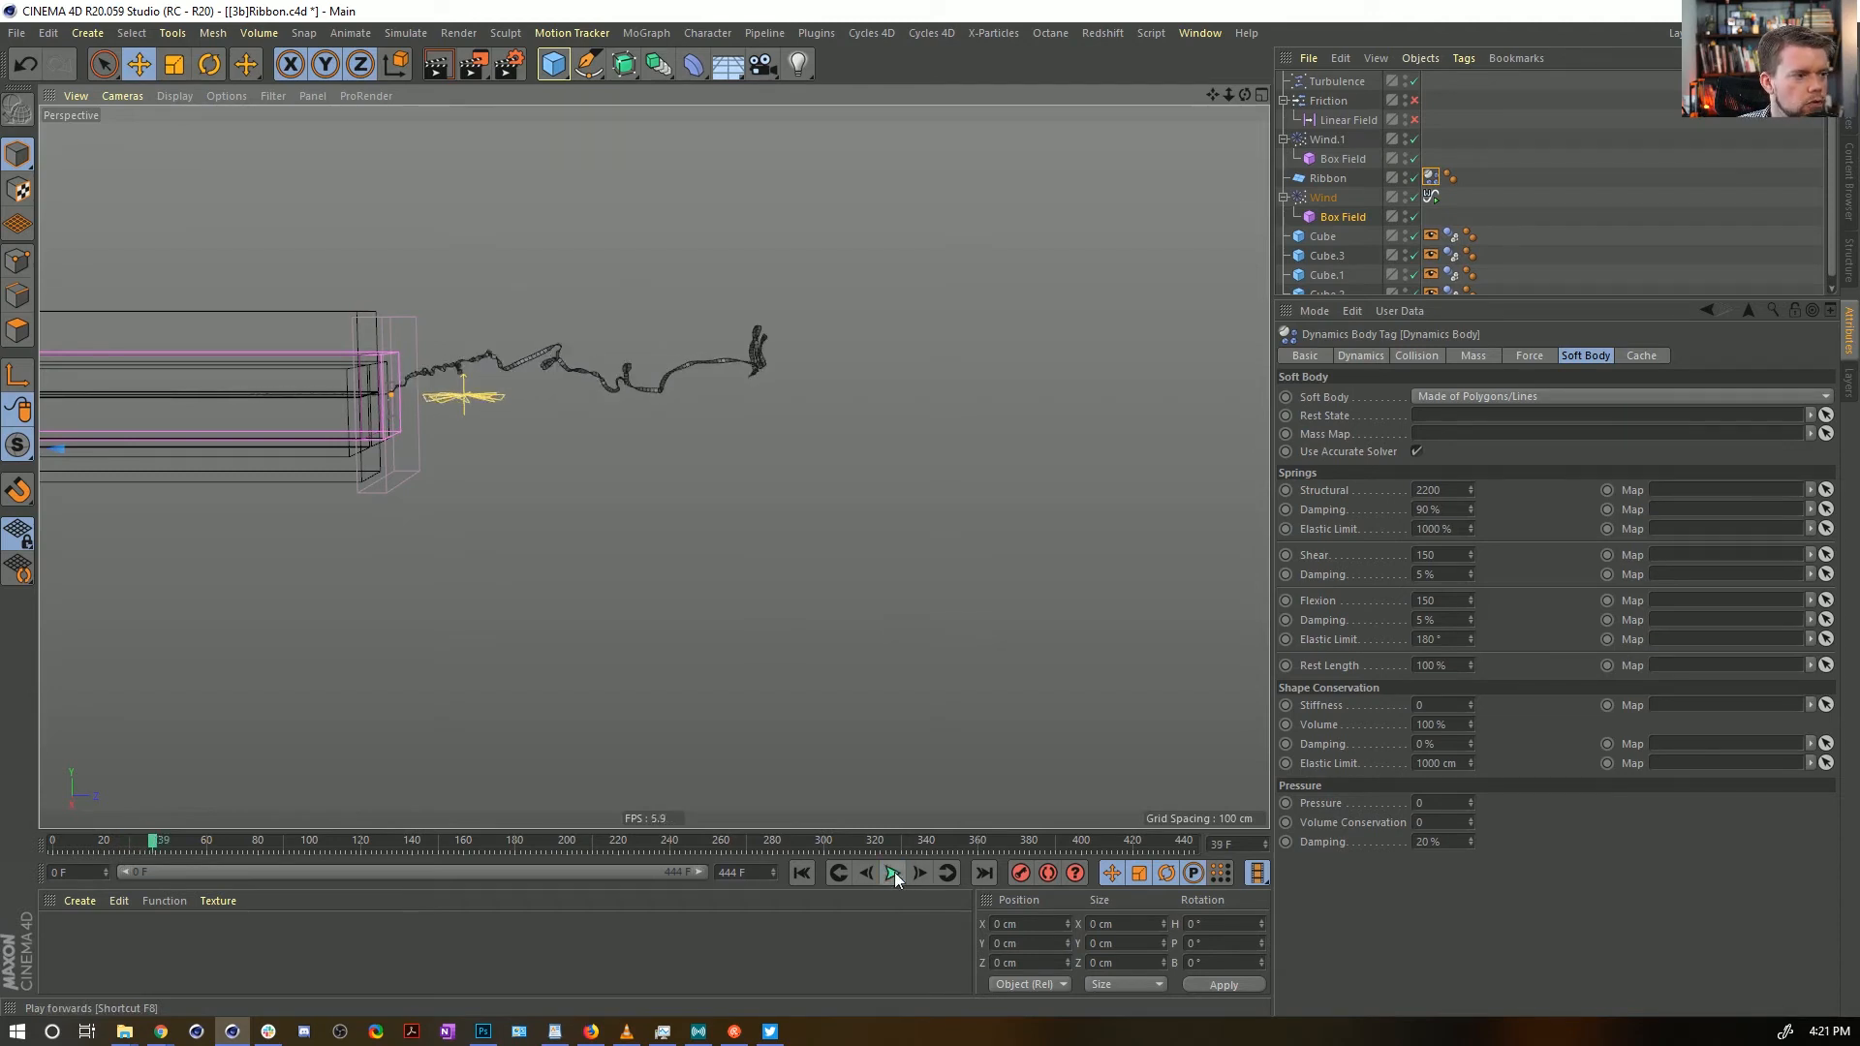
# Replay the simulation from the first frame to check the ribbon's initial exit, then return to the start
pyautogui.click(808, 882)
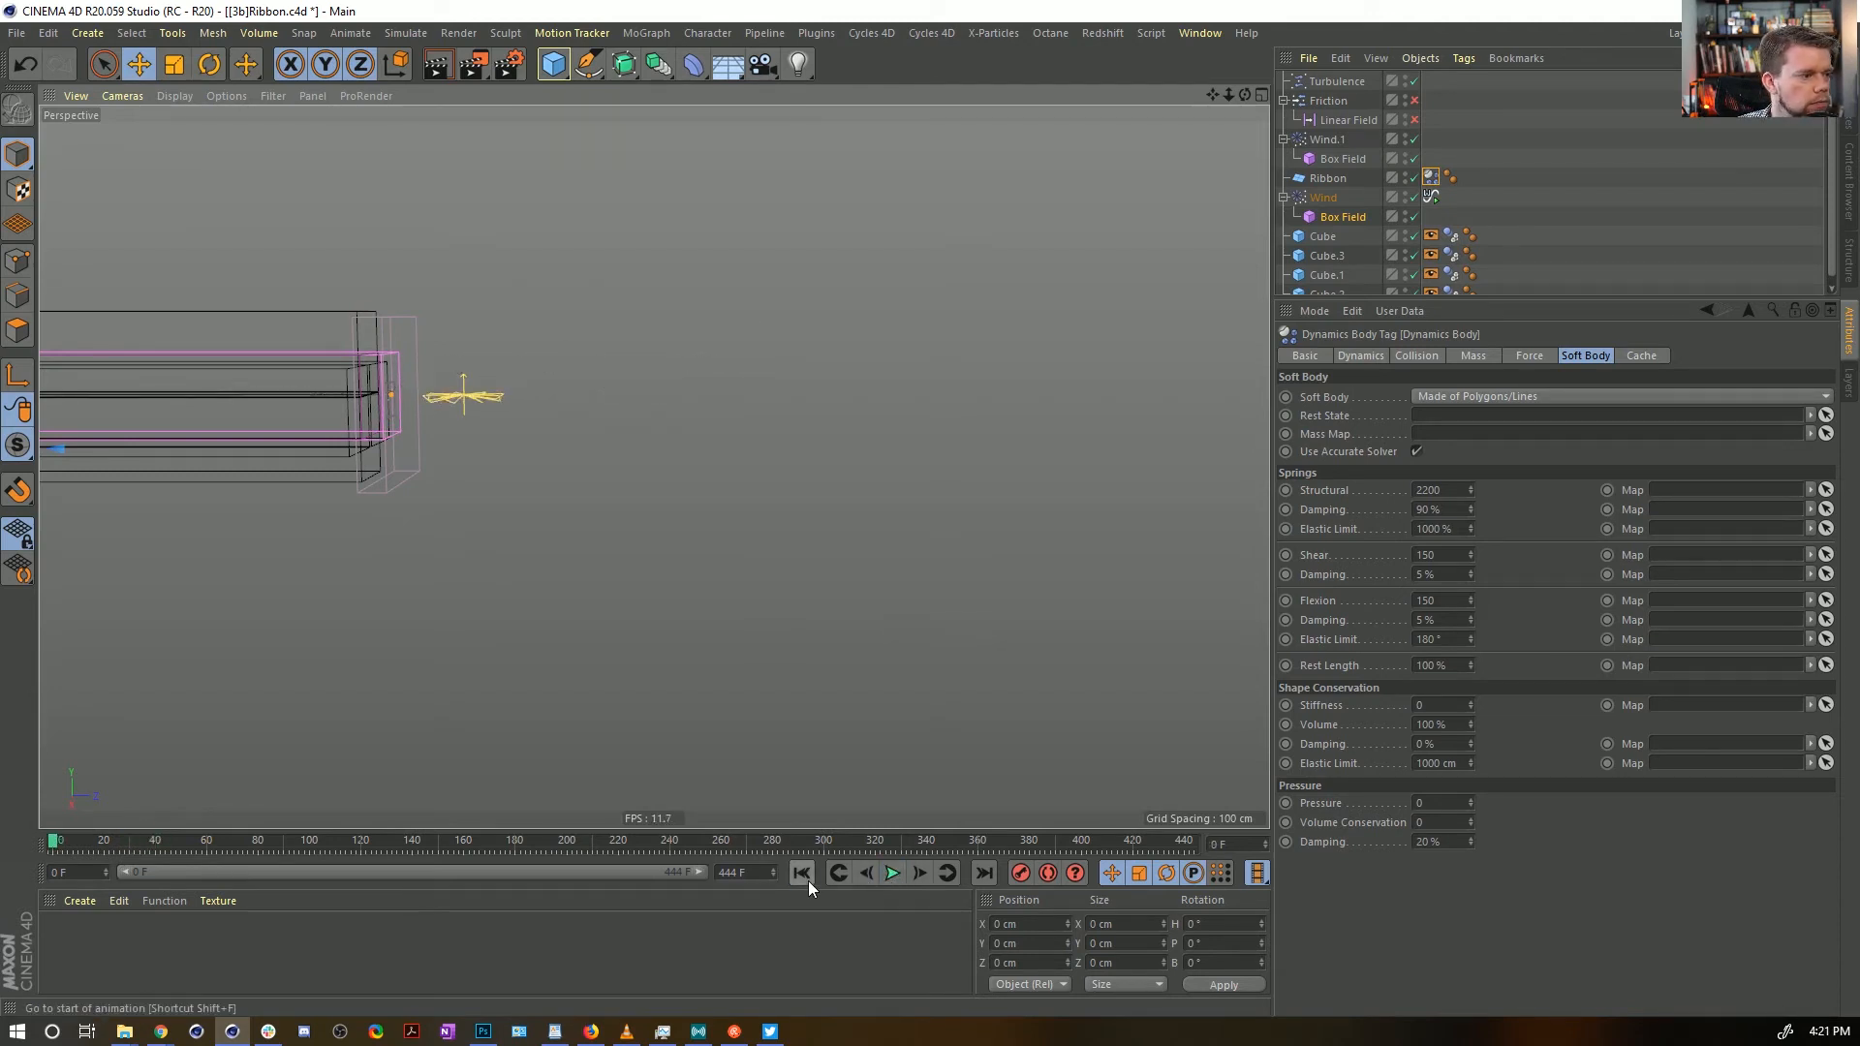
pyautogui.click(892, 875)
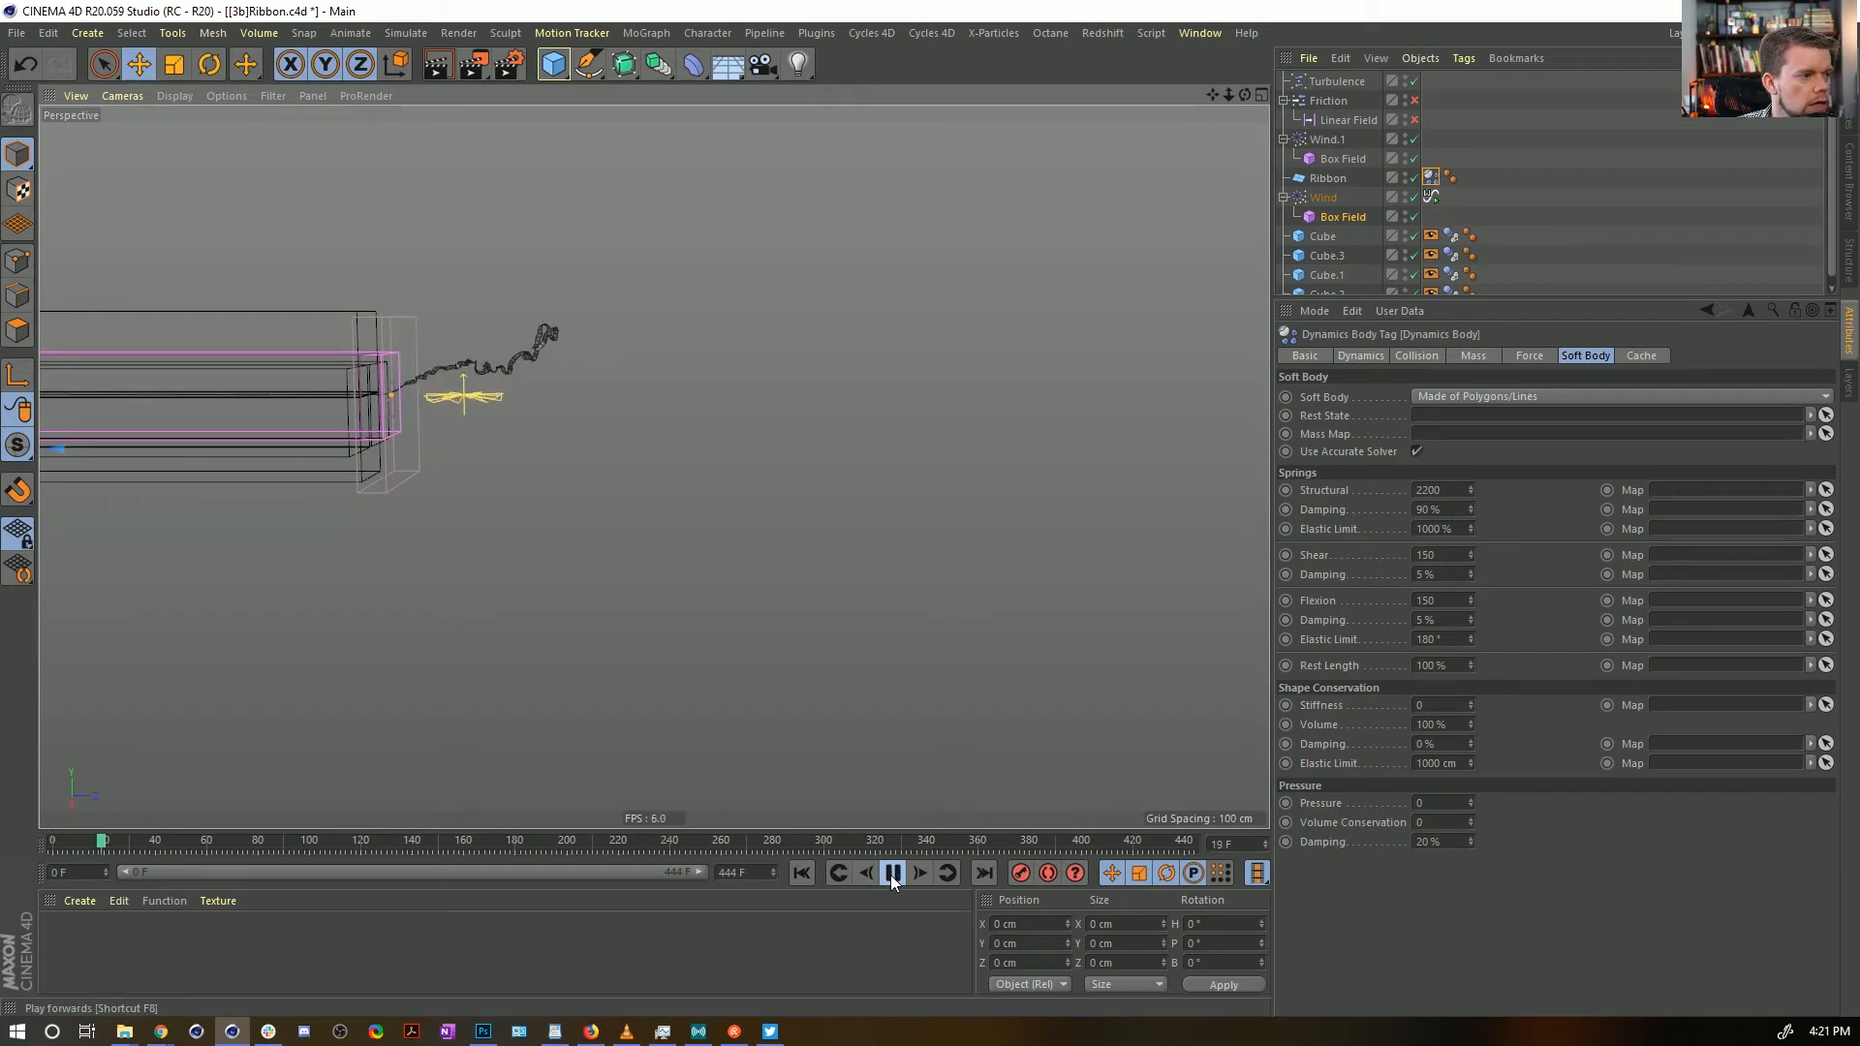
pyautogui.click(892, 875)
pyautogui.click(807, 876)
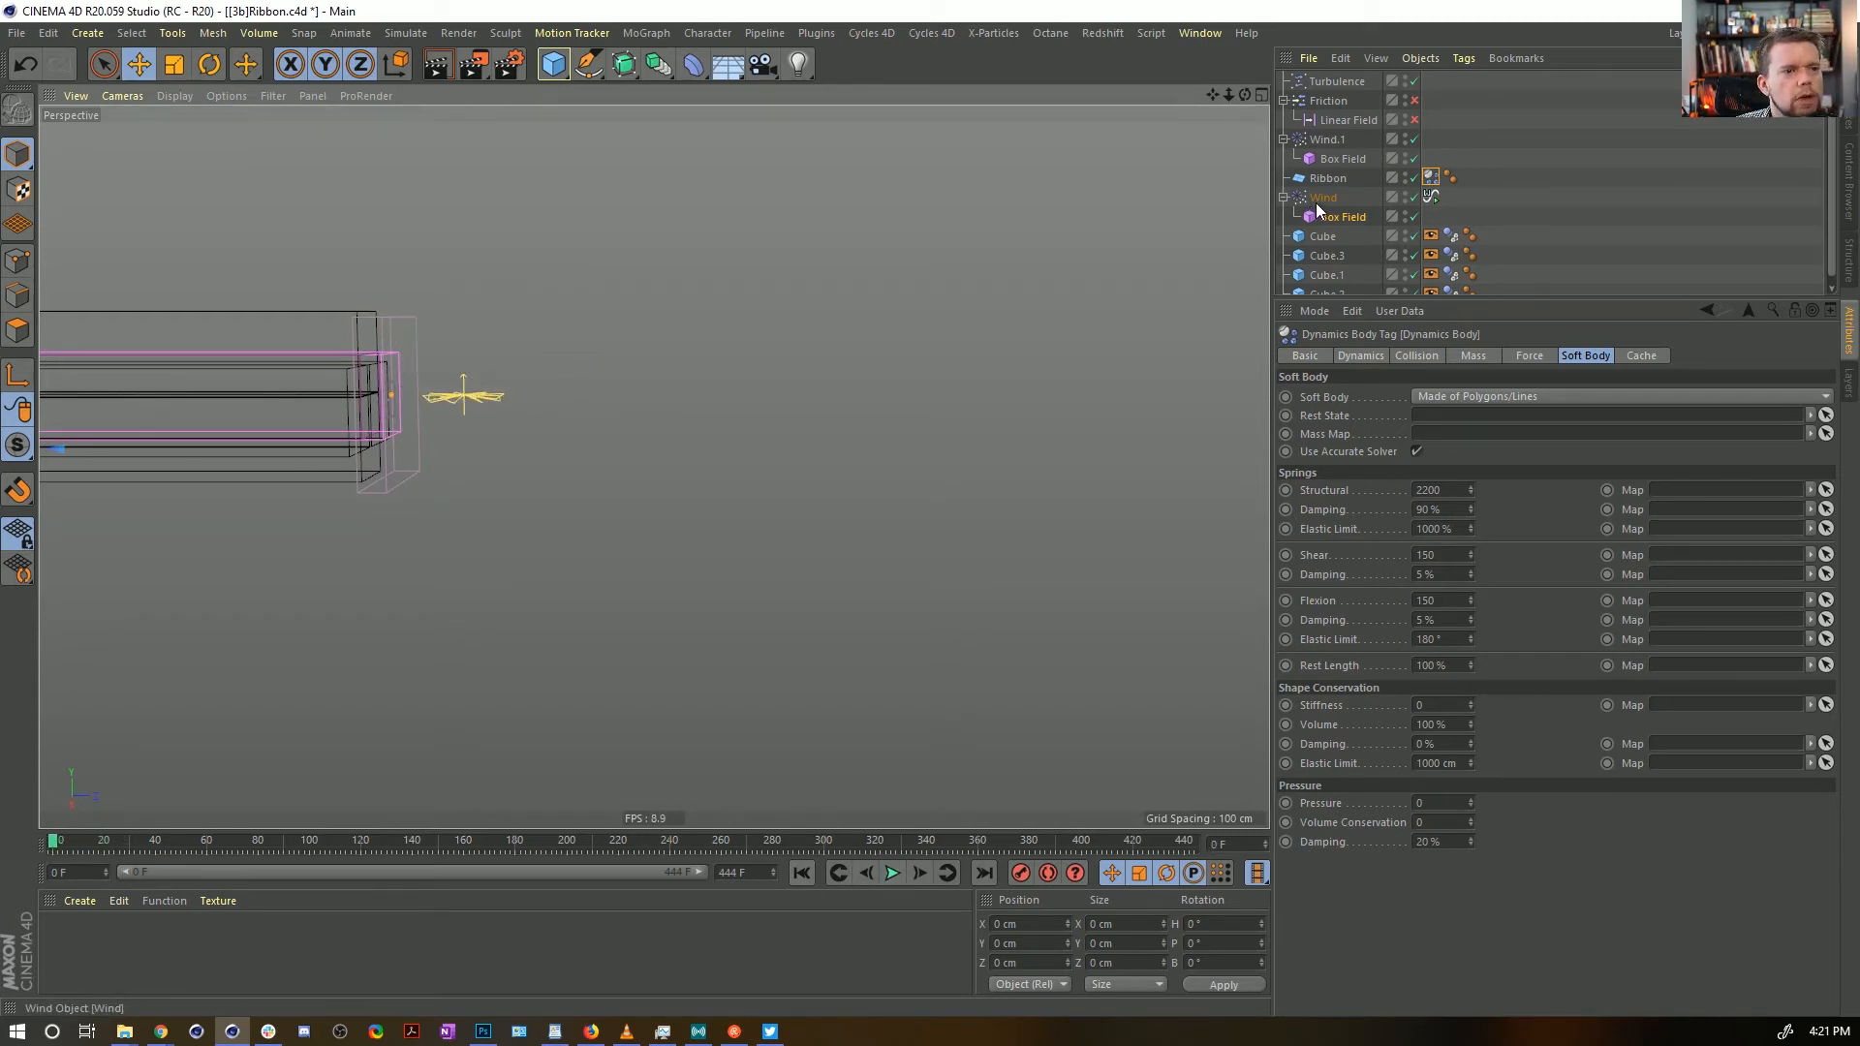
# Duplicate the Wind object with its Box Field and rotate the copy's heading 180° so it blows the opposite way
pyautogui.keyDown('ctrl'); pyautogui.moveTo(1316, 201); pyautogui.dragTo(1329, 192); pyautogui.keyUp('ctrl')
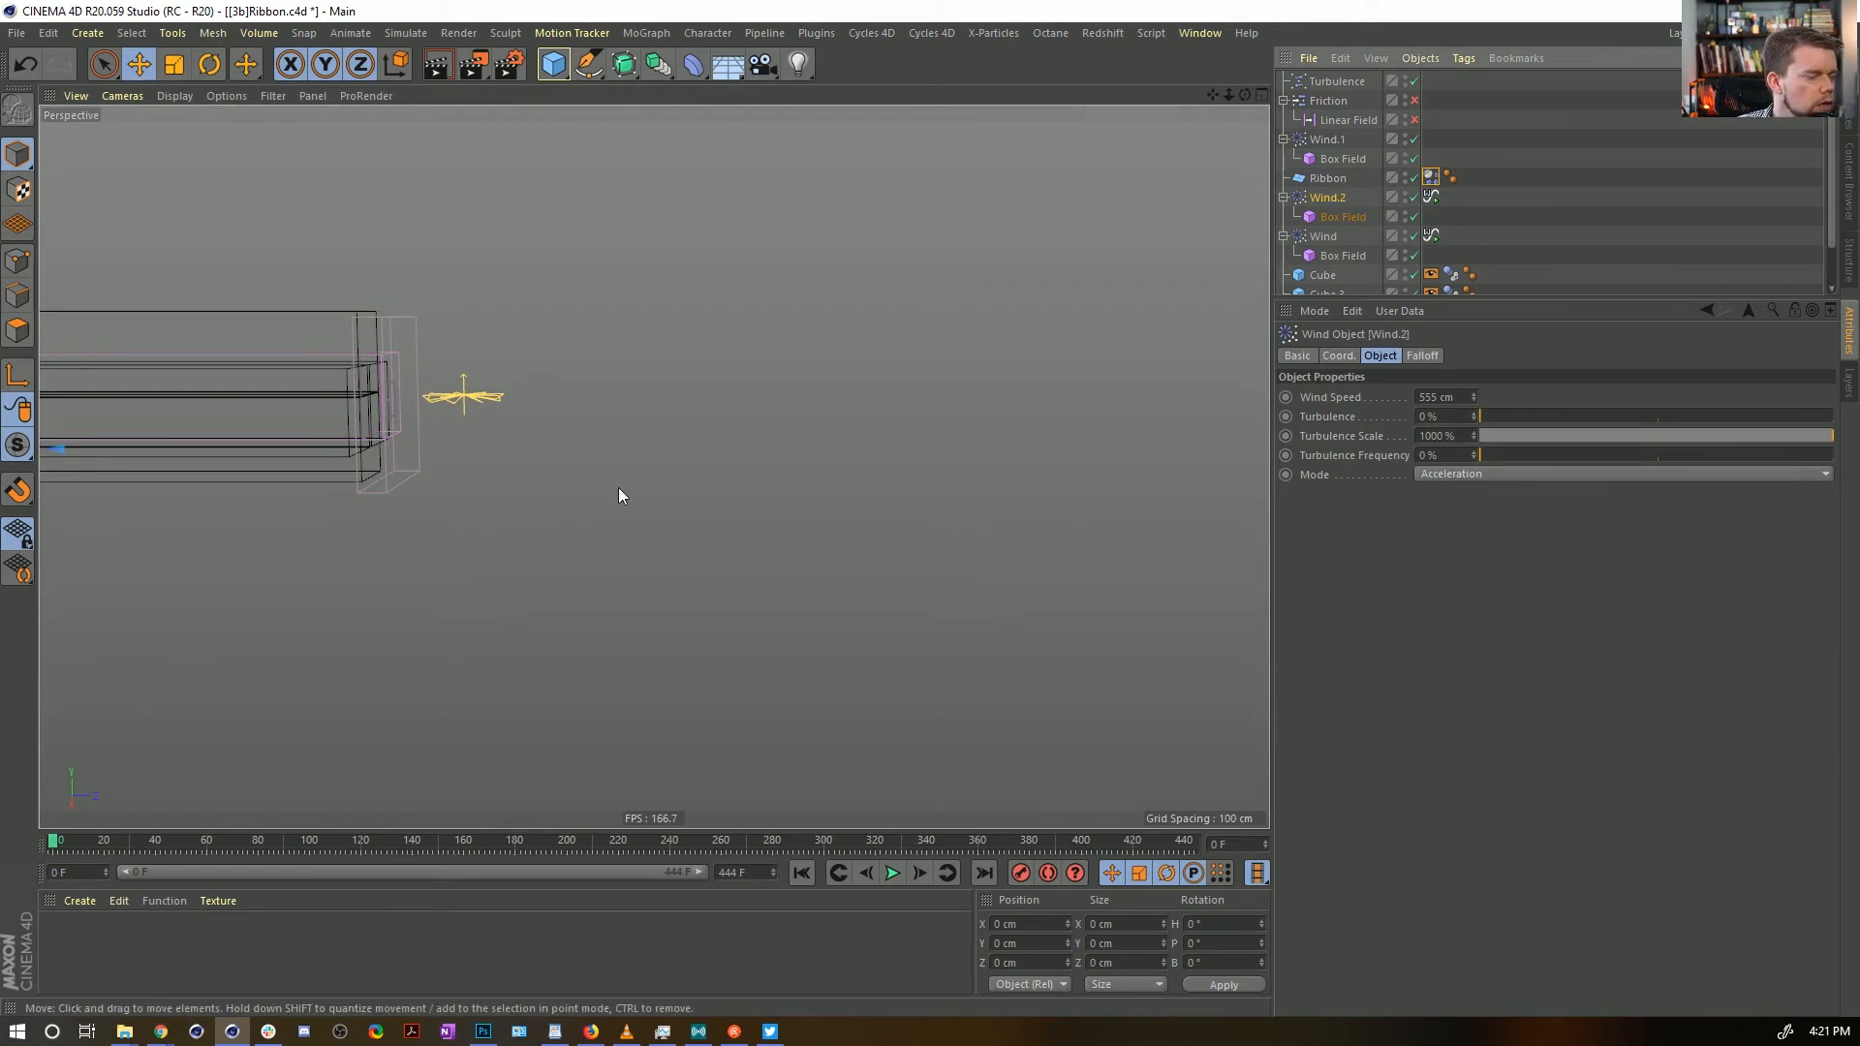
pyautogui.keyDown('alt'); pyautogui.moveTo(618, 486); pyautogui.dragTo(744, 448); pyautogui.keyUp('alt')
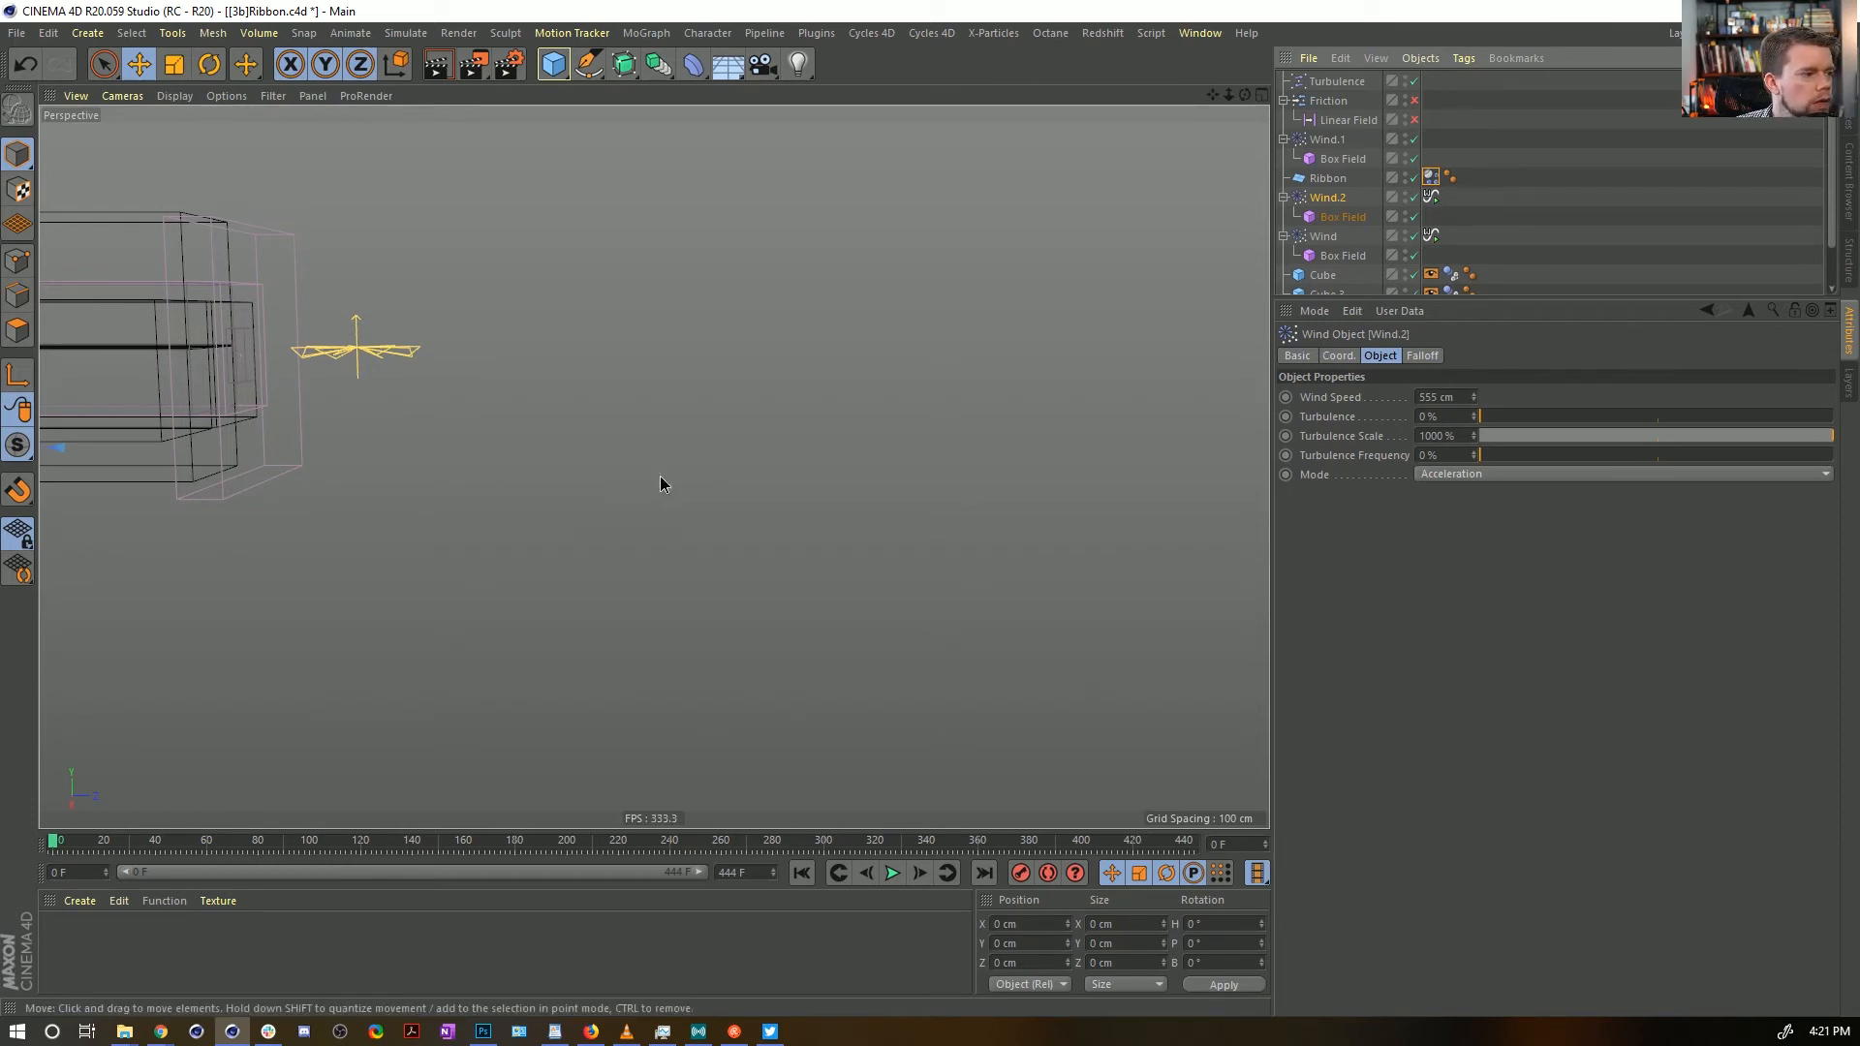
pyautogui.scroll(-10, 668, 477)
pyautogui.press('r')
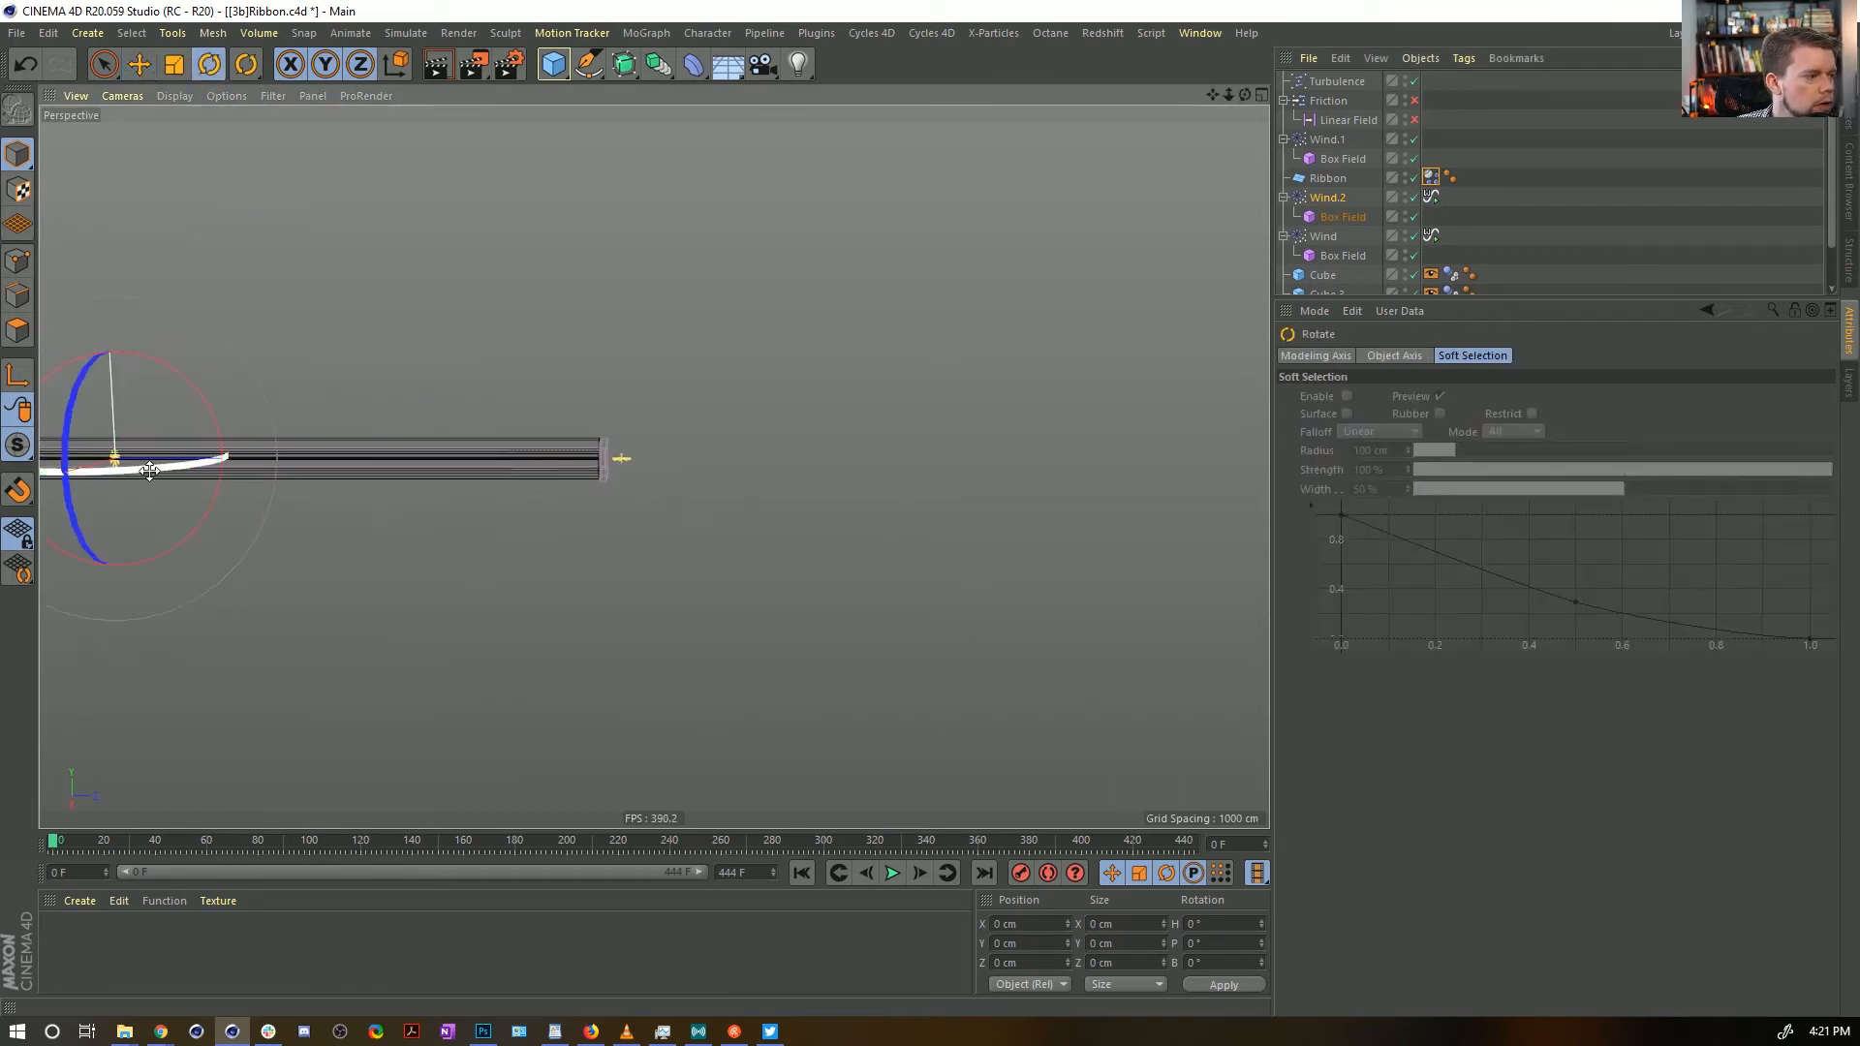
pyautogui.moveTo(149, 471); pyautogui.dragTo(609, 420)
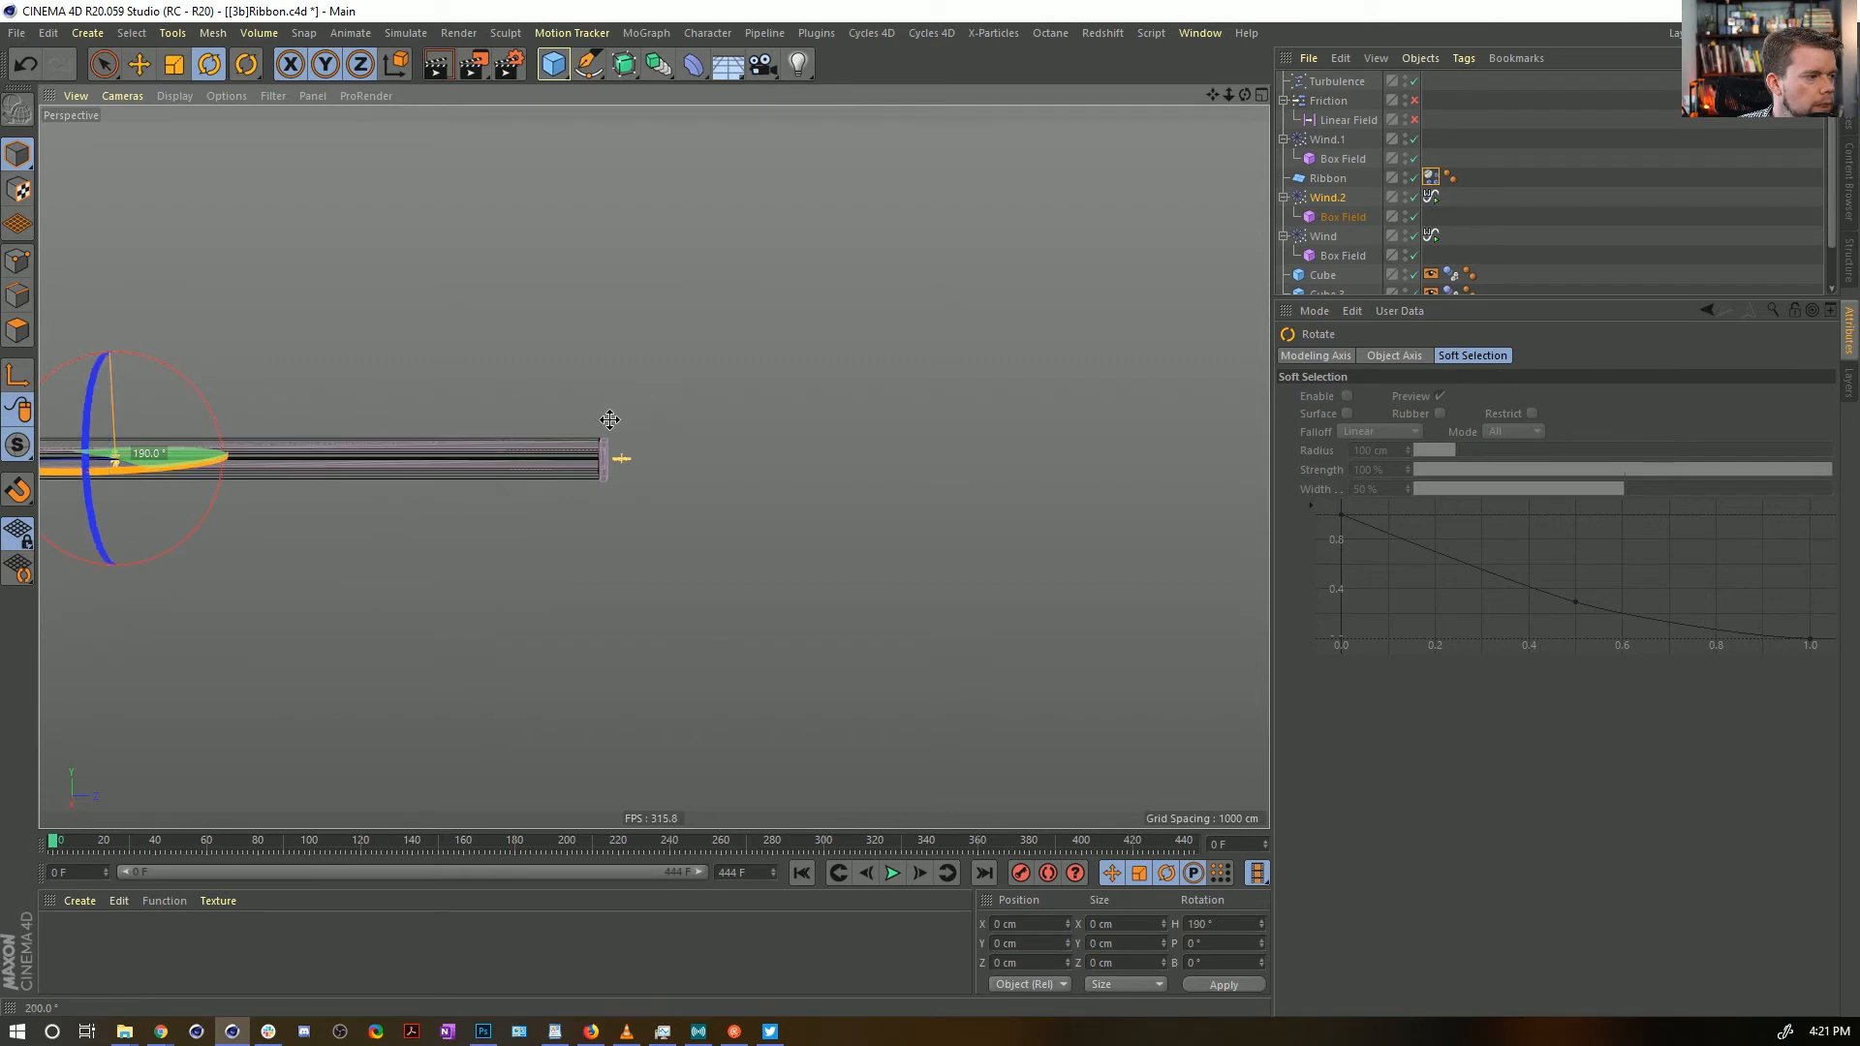
# Invert the remapping of the Box Field under Wind.2
pyautogui.click(1364, 218)
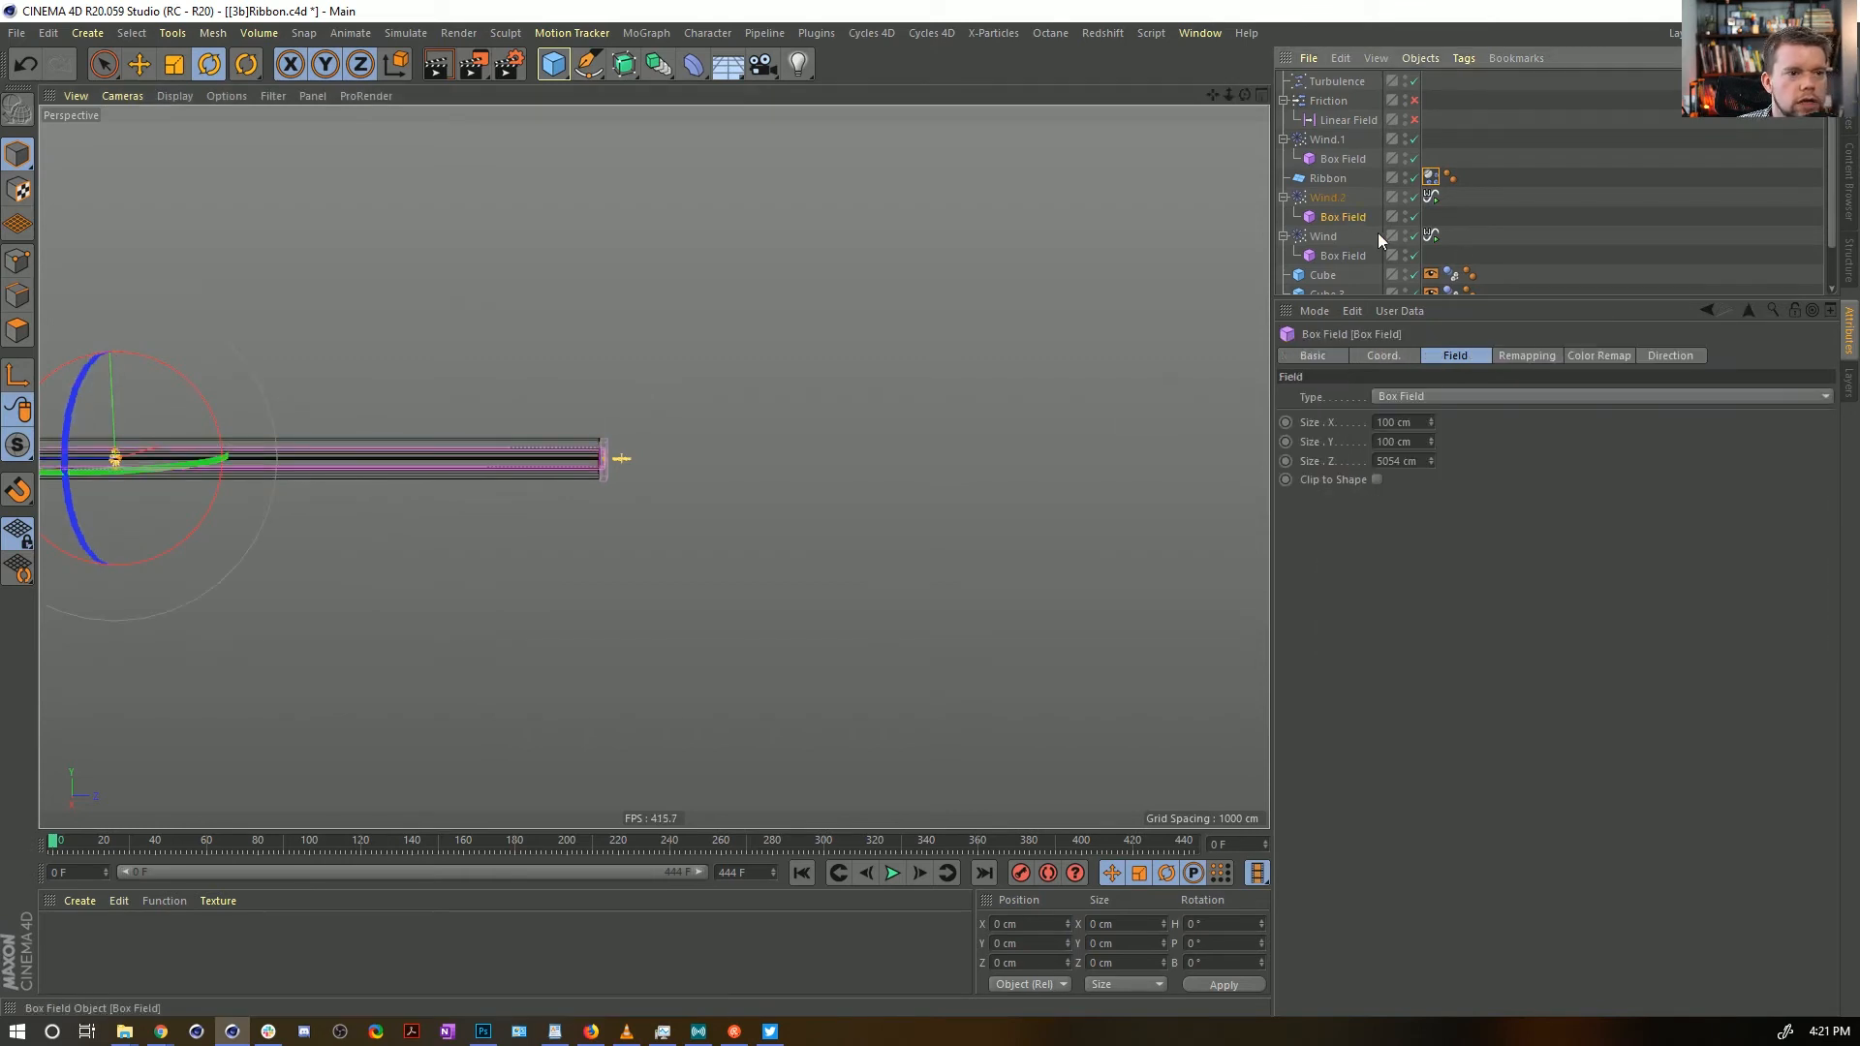
pyautogui.click(1536, 356)
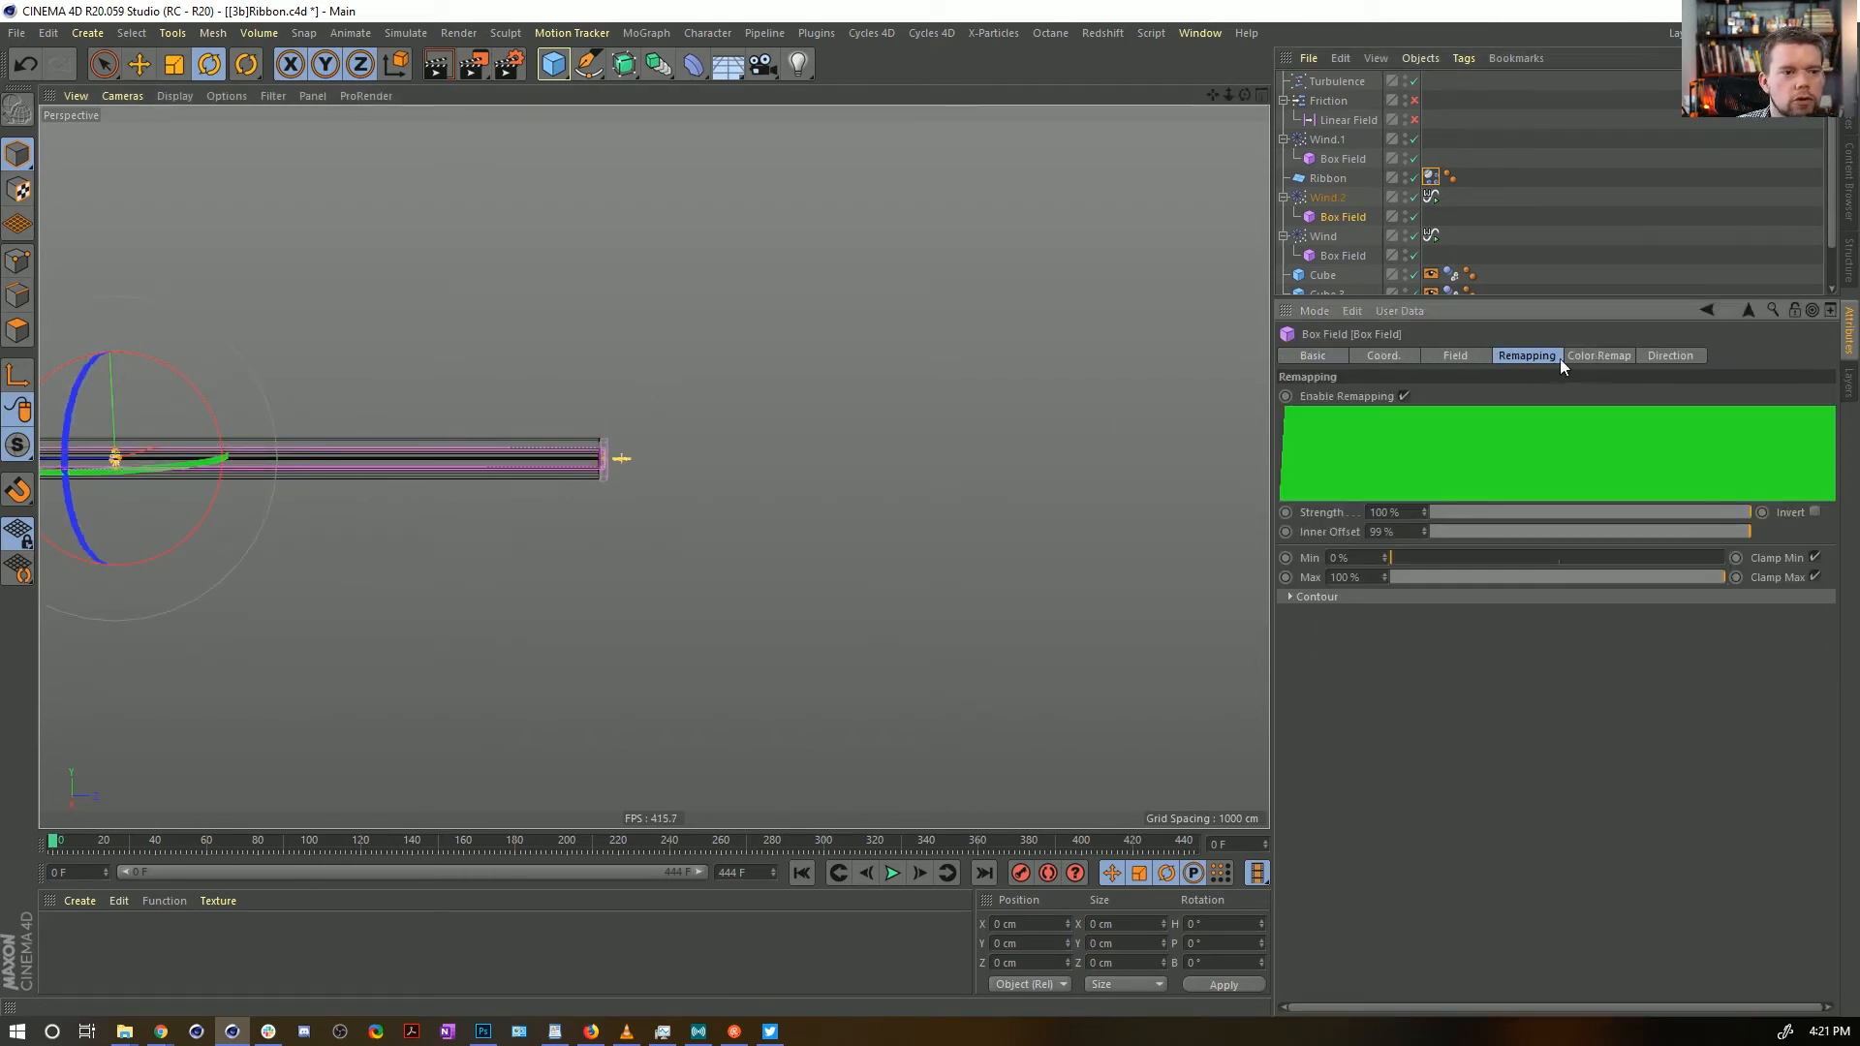
pyautogui.click(1813, 513)
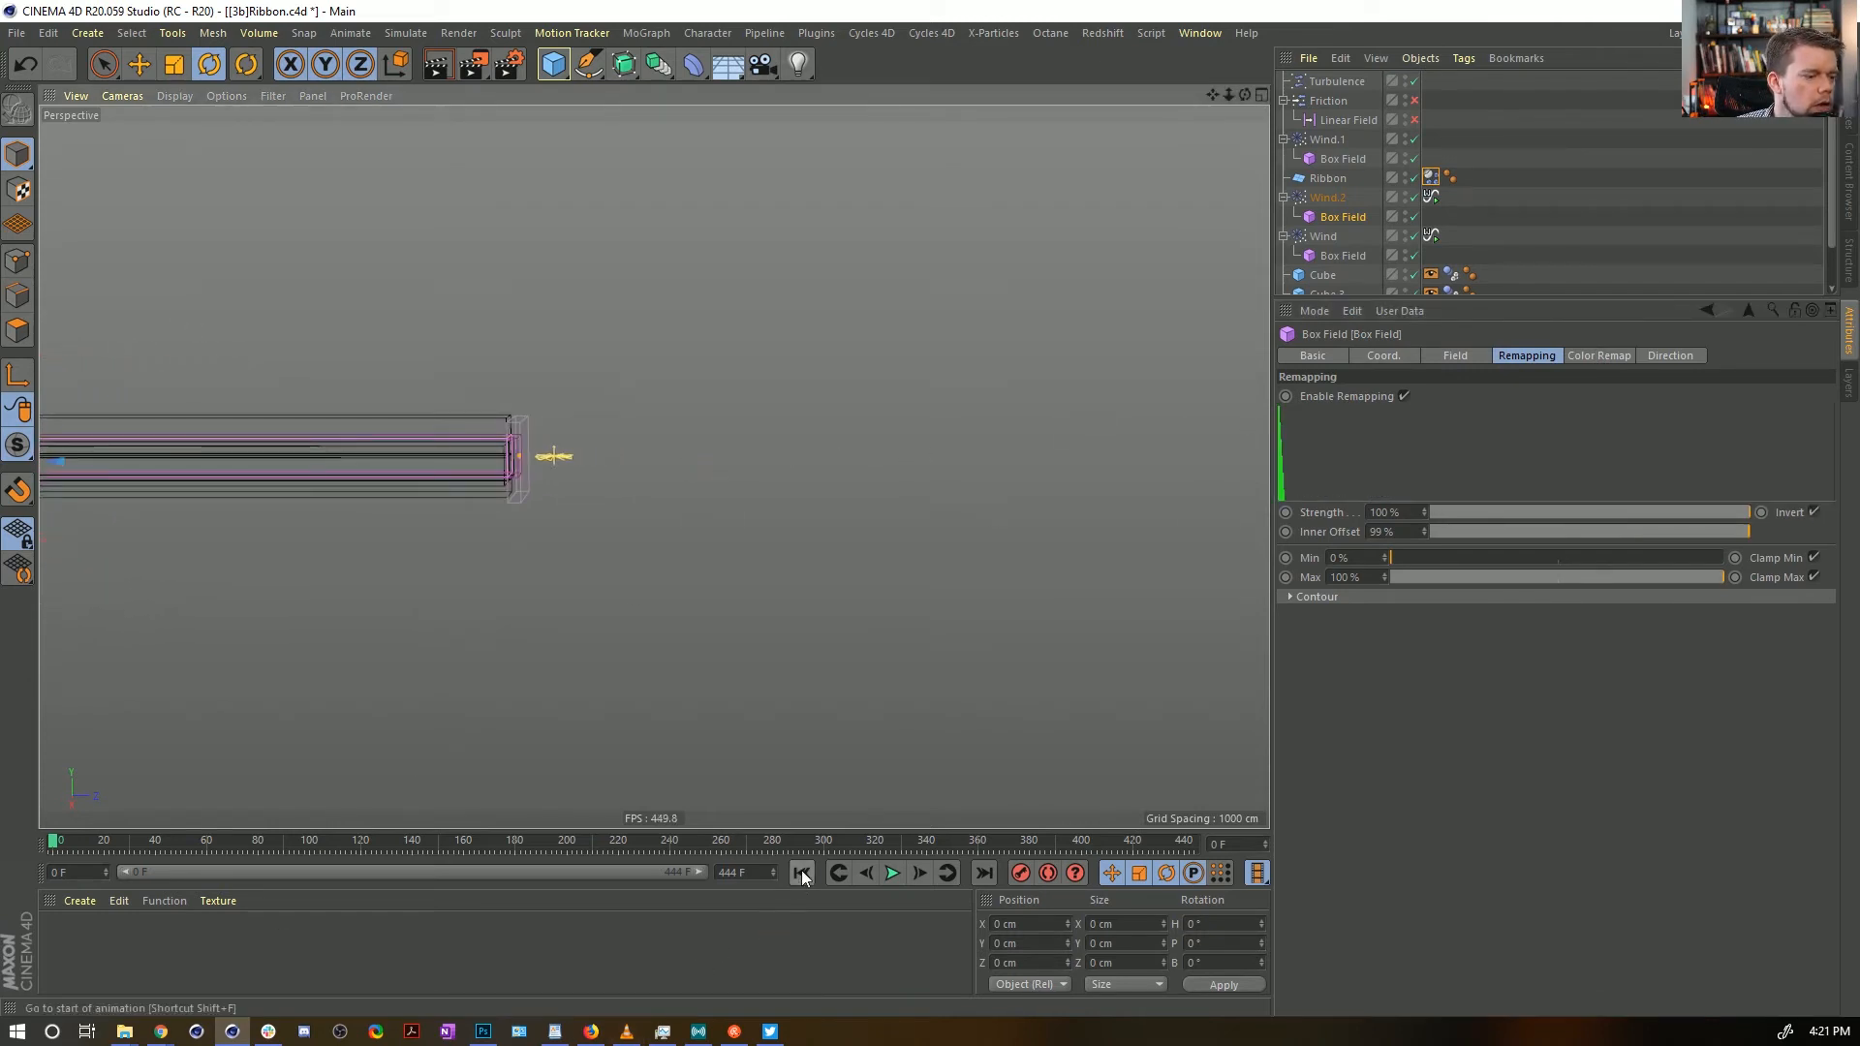
# Play the simulation past frame 100 and watch how the ribbon behaves at the tube exit
pyautogui.click(892, 872)
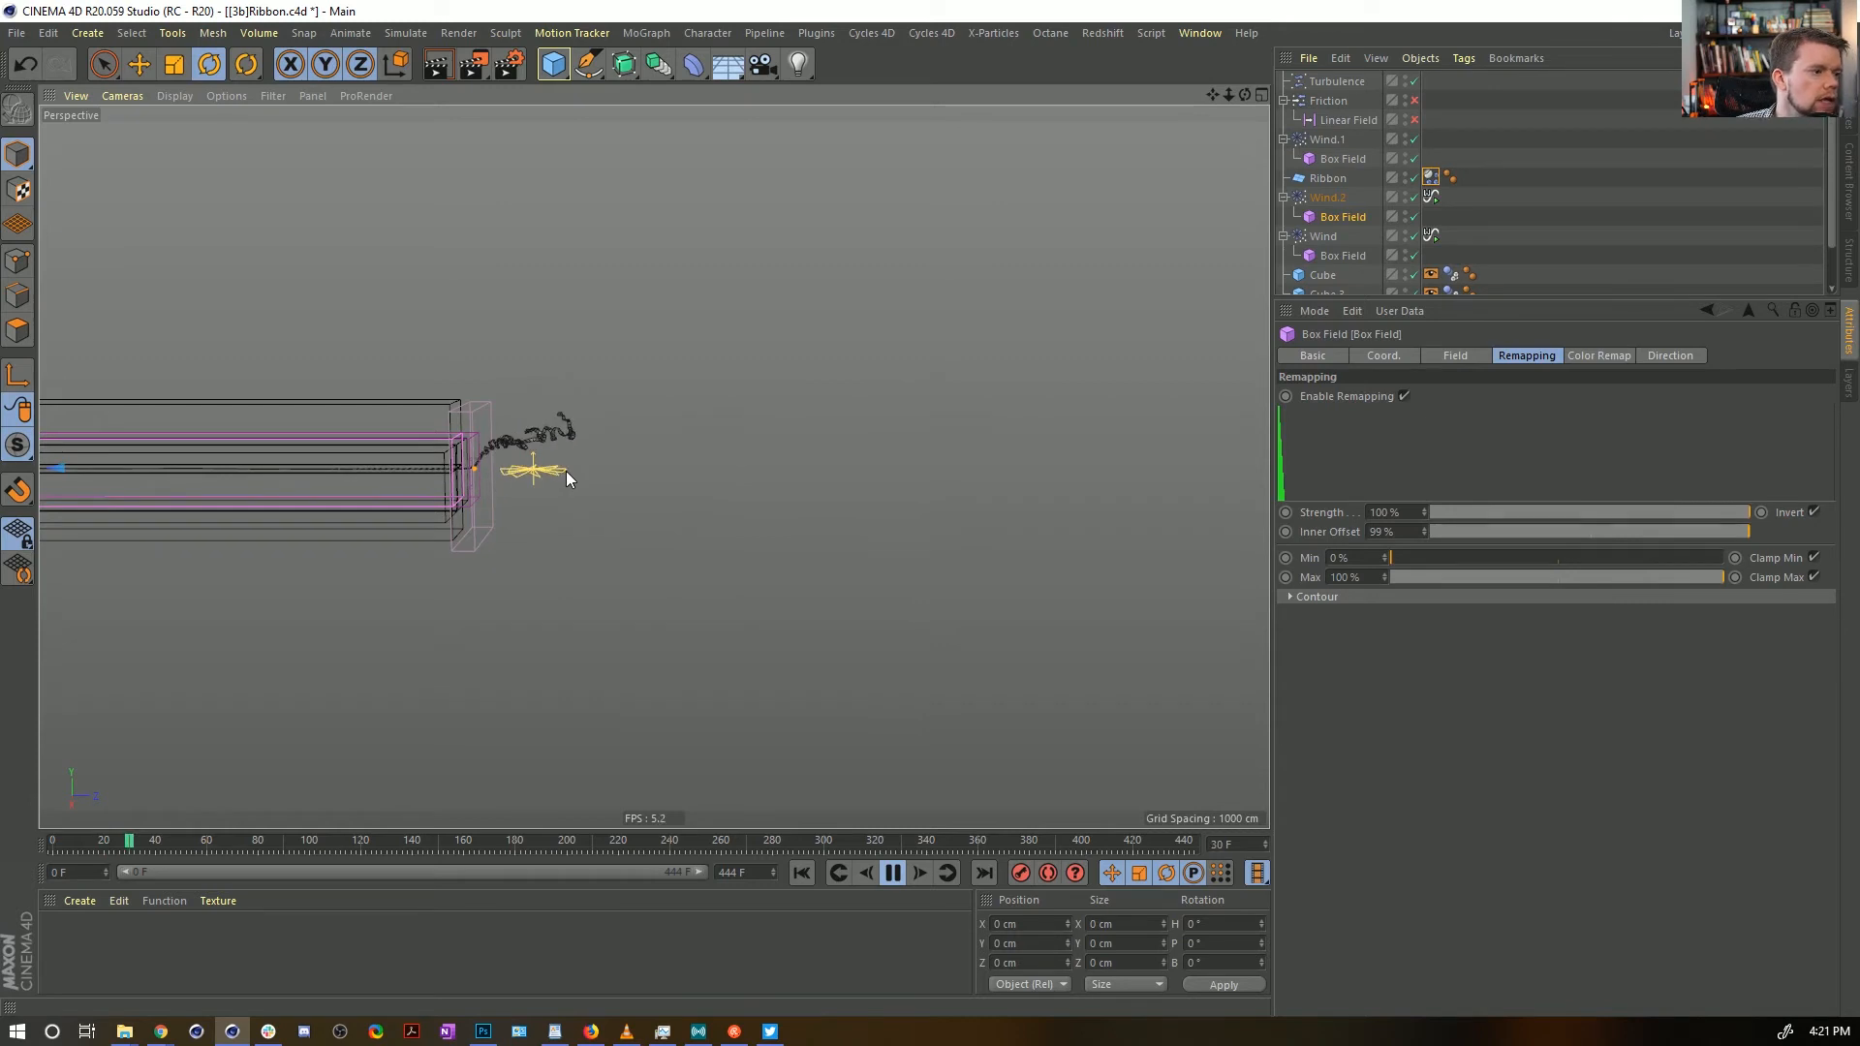
pyautogui.scroll(3, 672, 449)
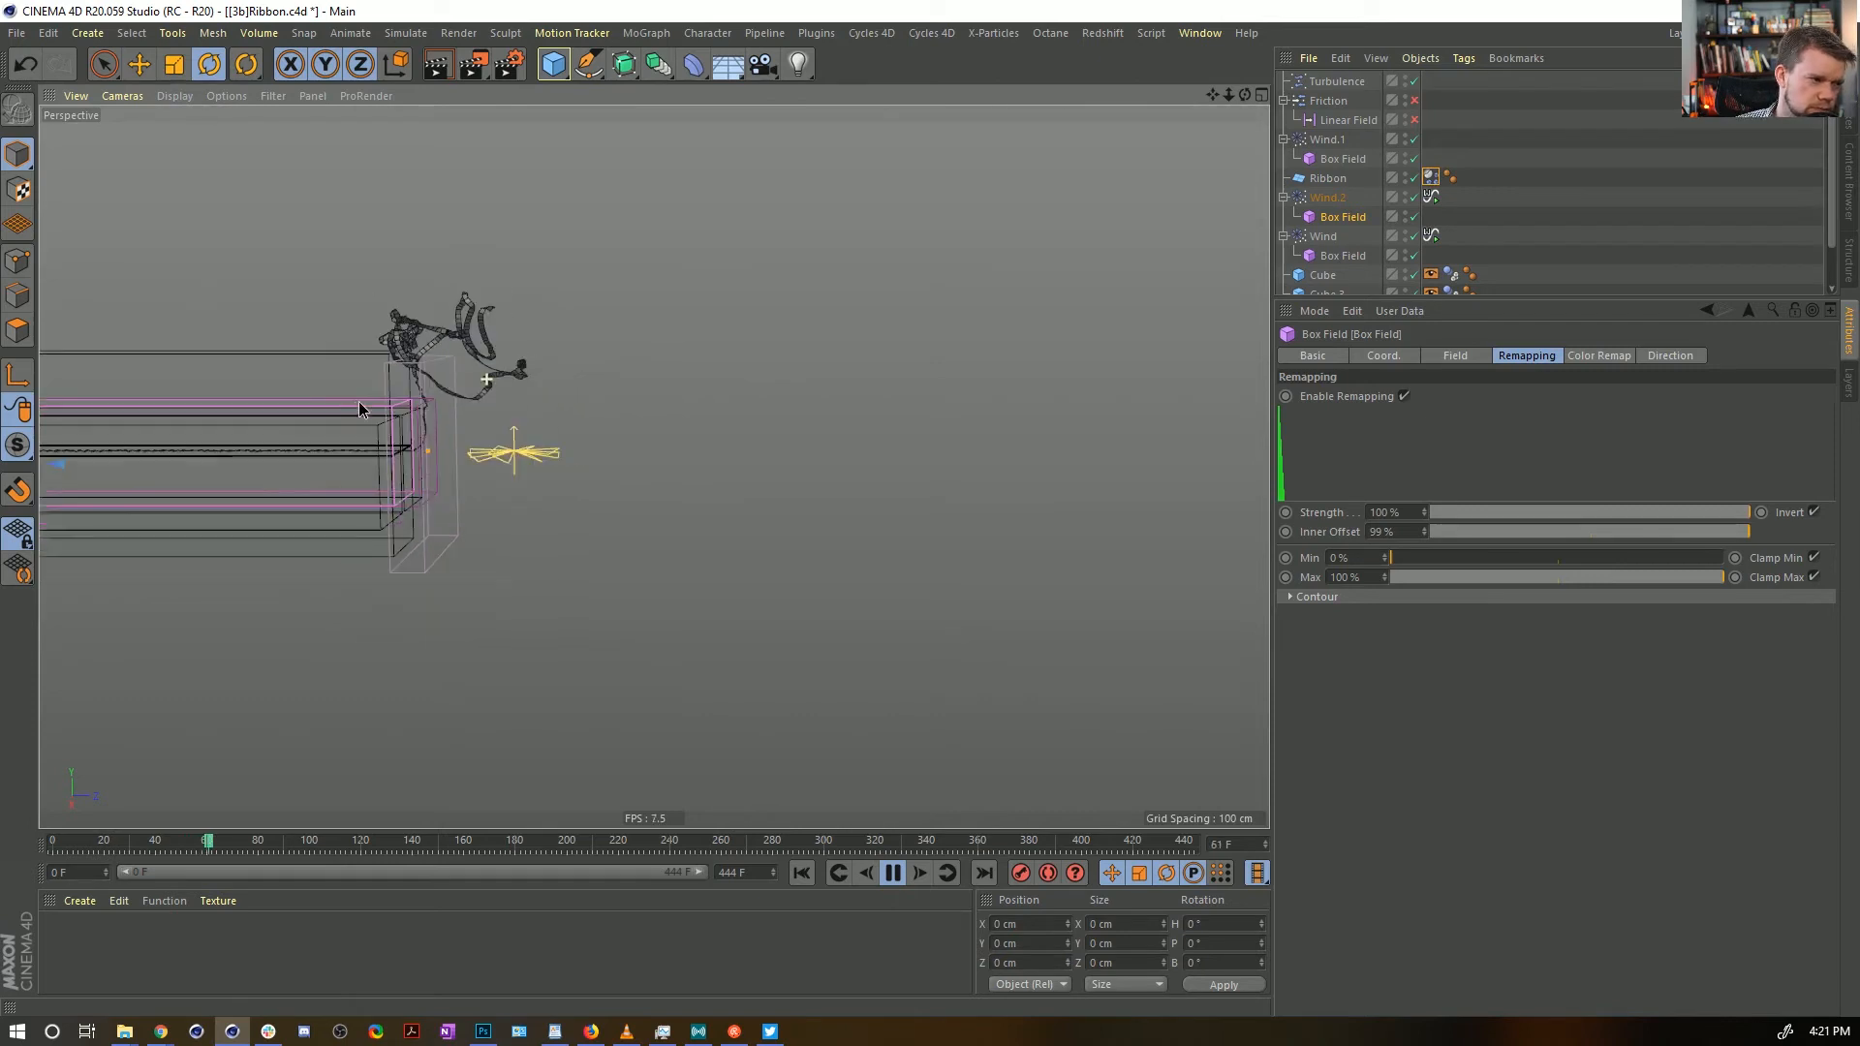
pyautogui.scroll(-2, 571, 543)
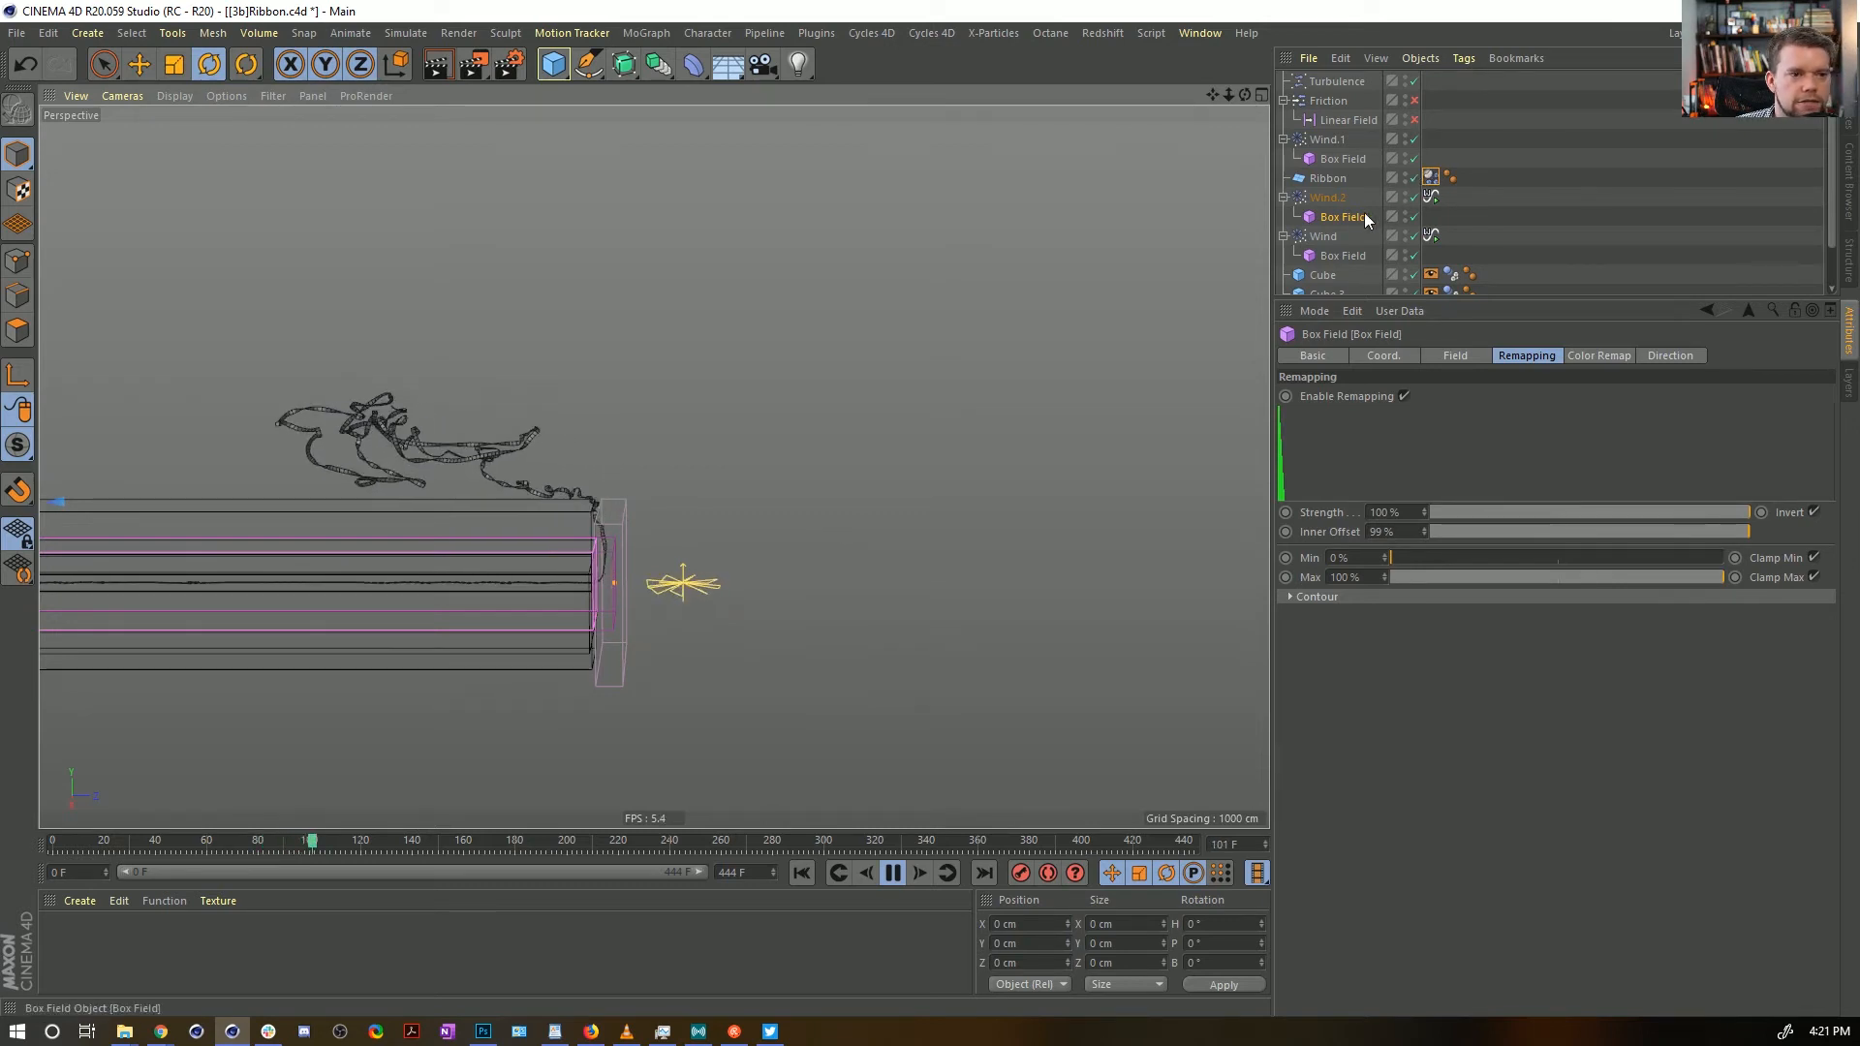
# Halve the Min and Max of Wind.2's wind speed signal to 277.5 cm and test the simulation from the start to frame 195
pyautogui.click(1329, 198)
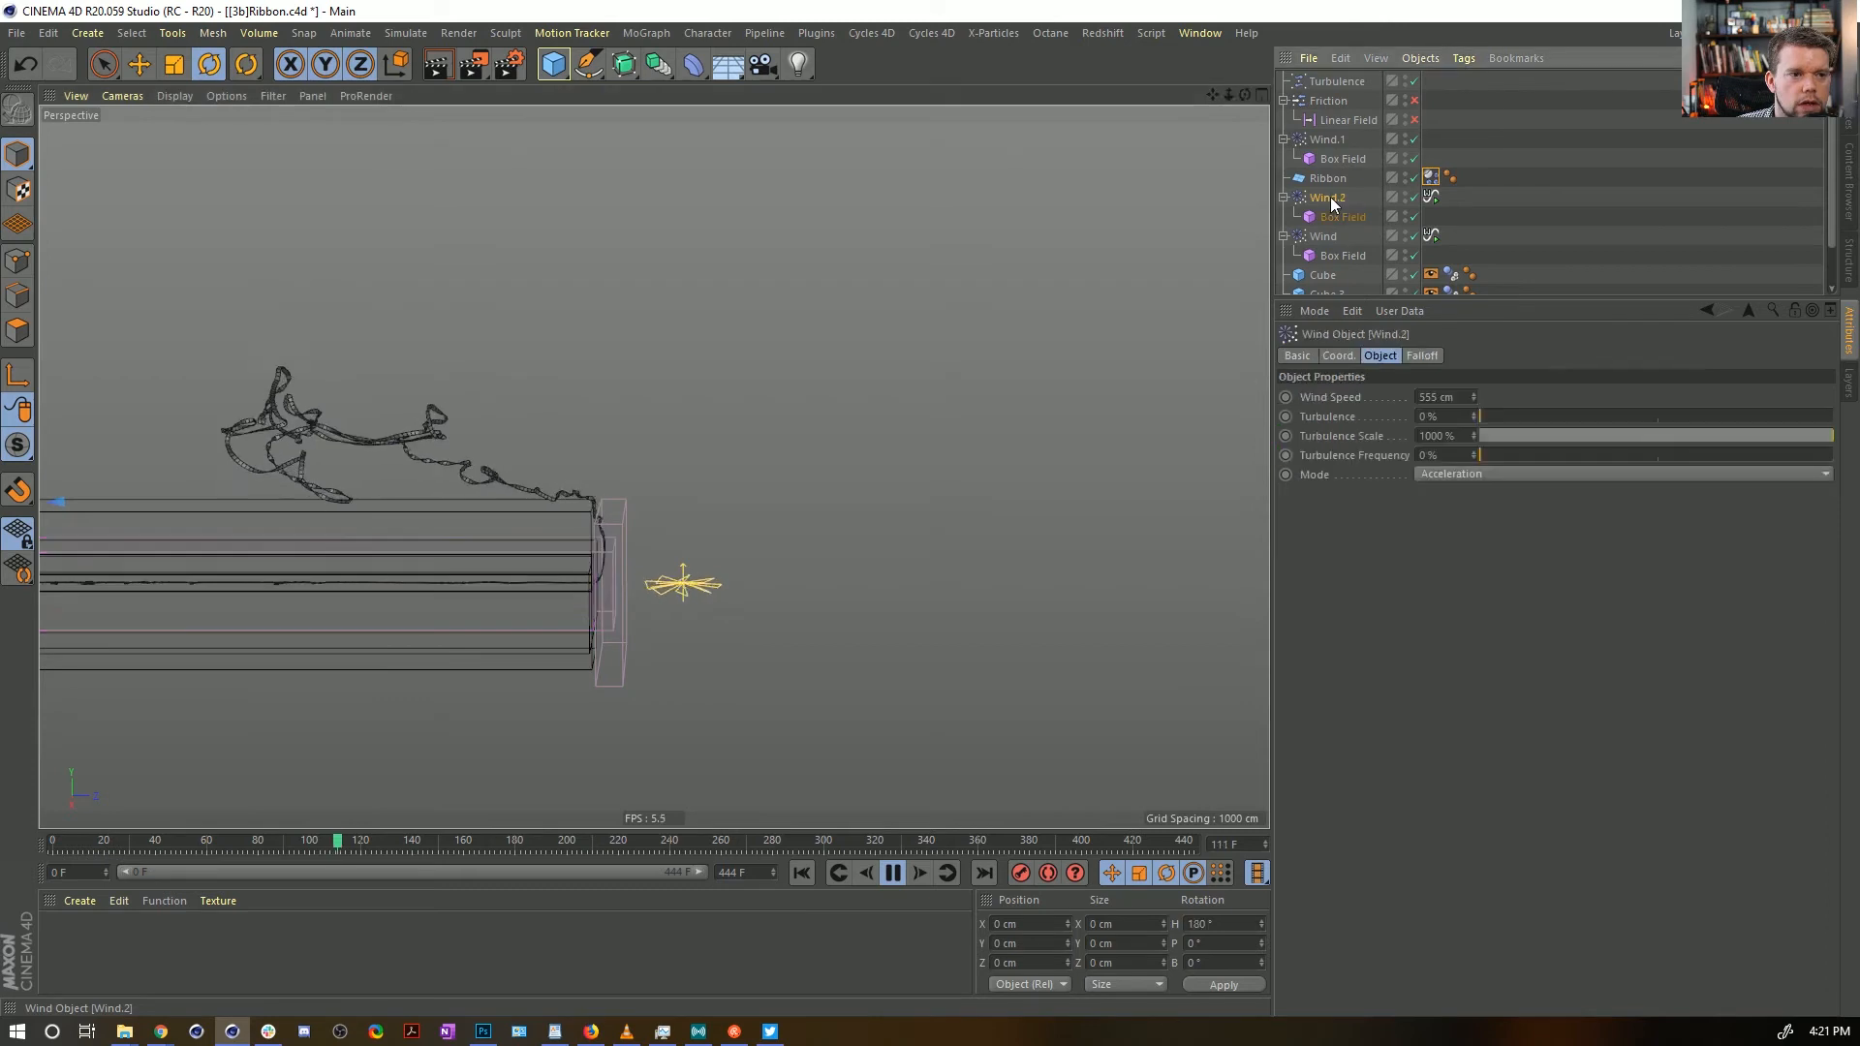
pyautogui.click(1453, 397)
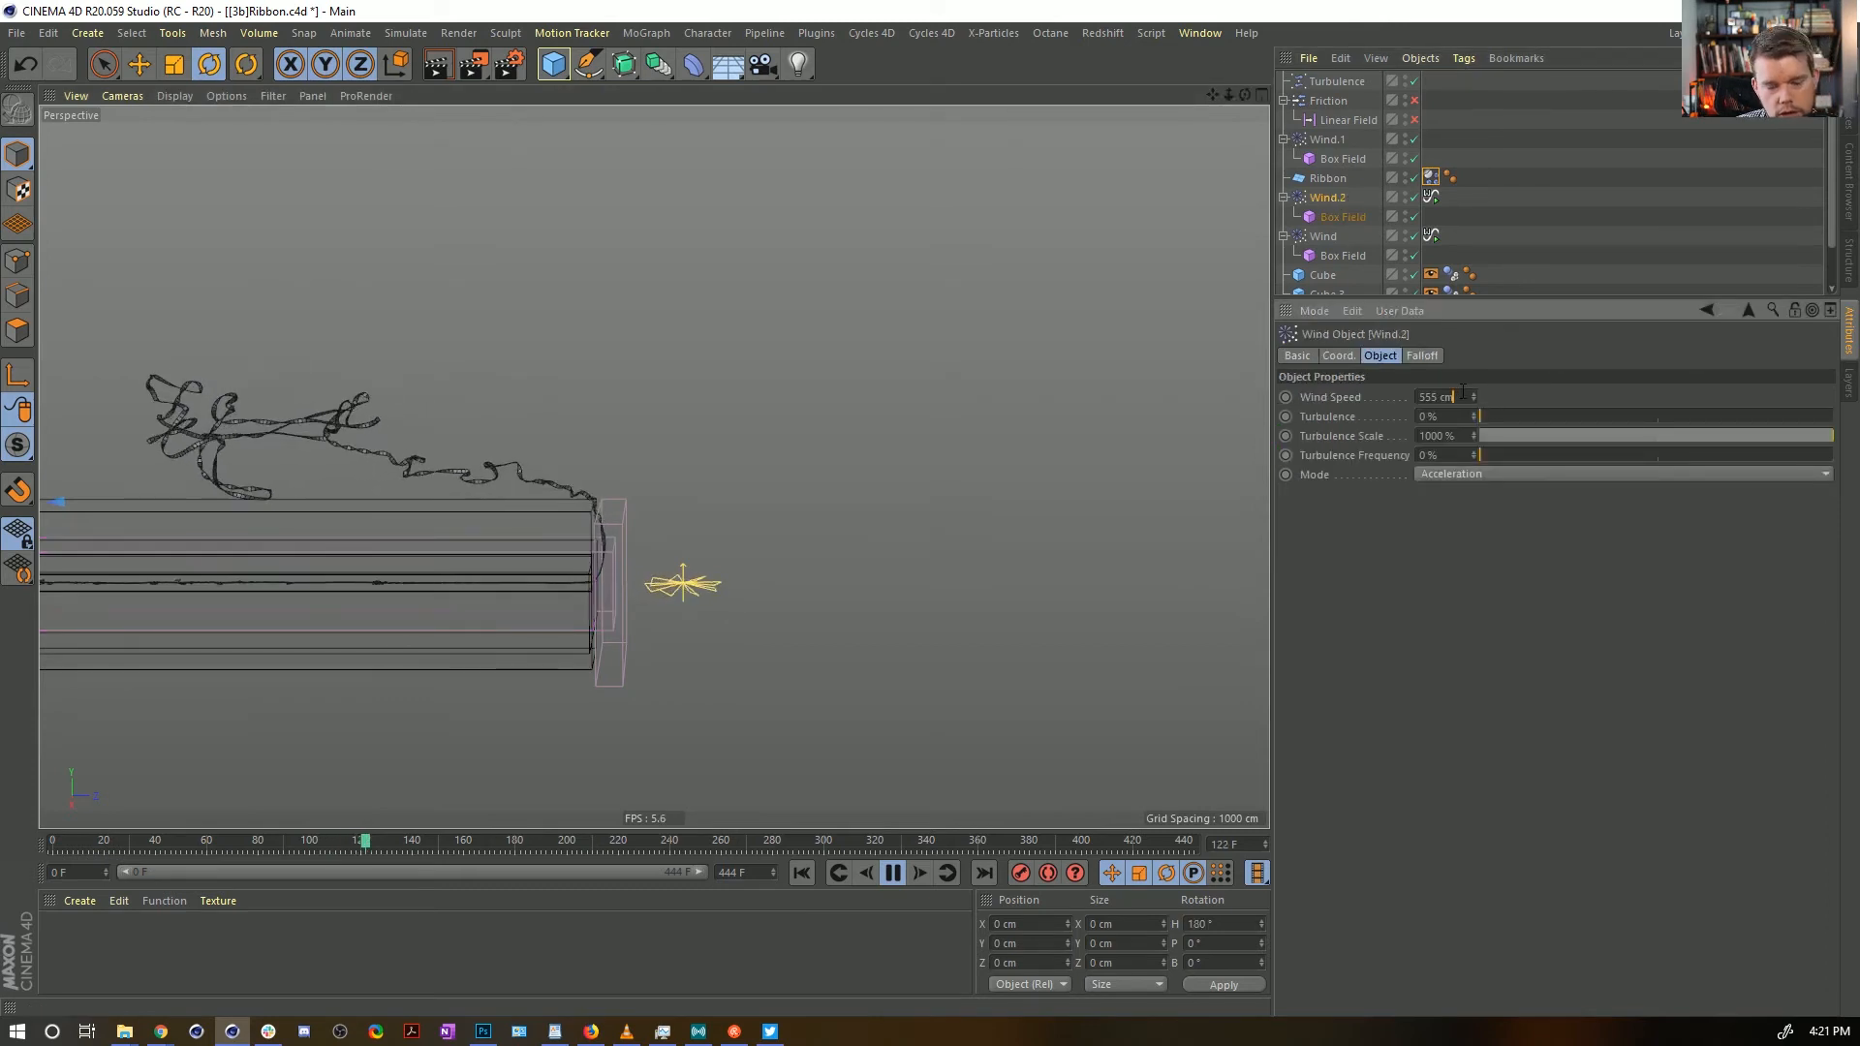
pyautogui.click(1432, 198)
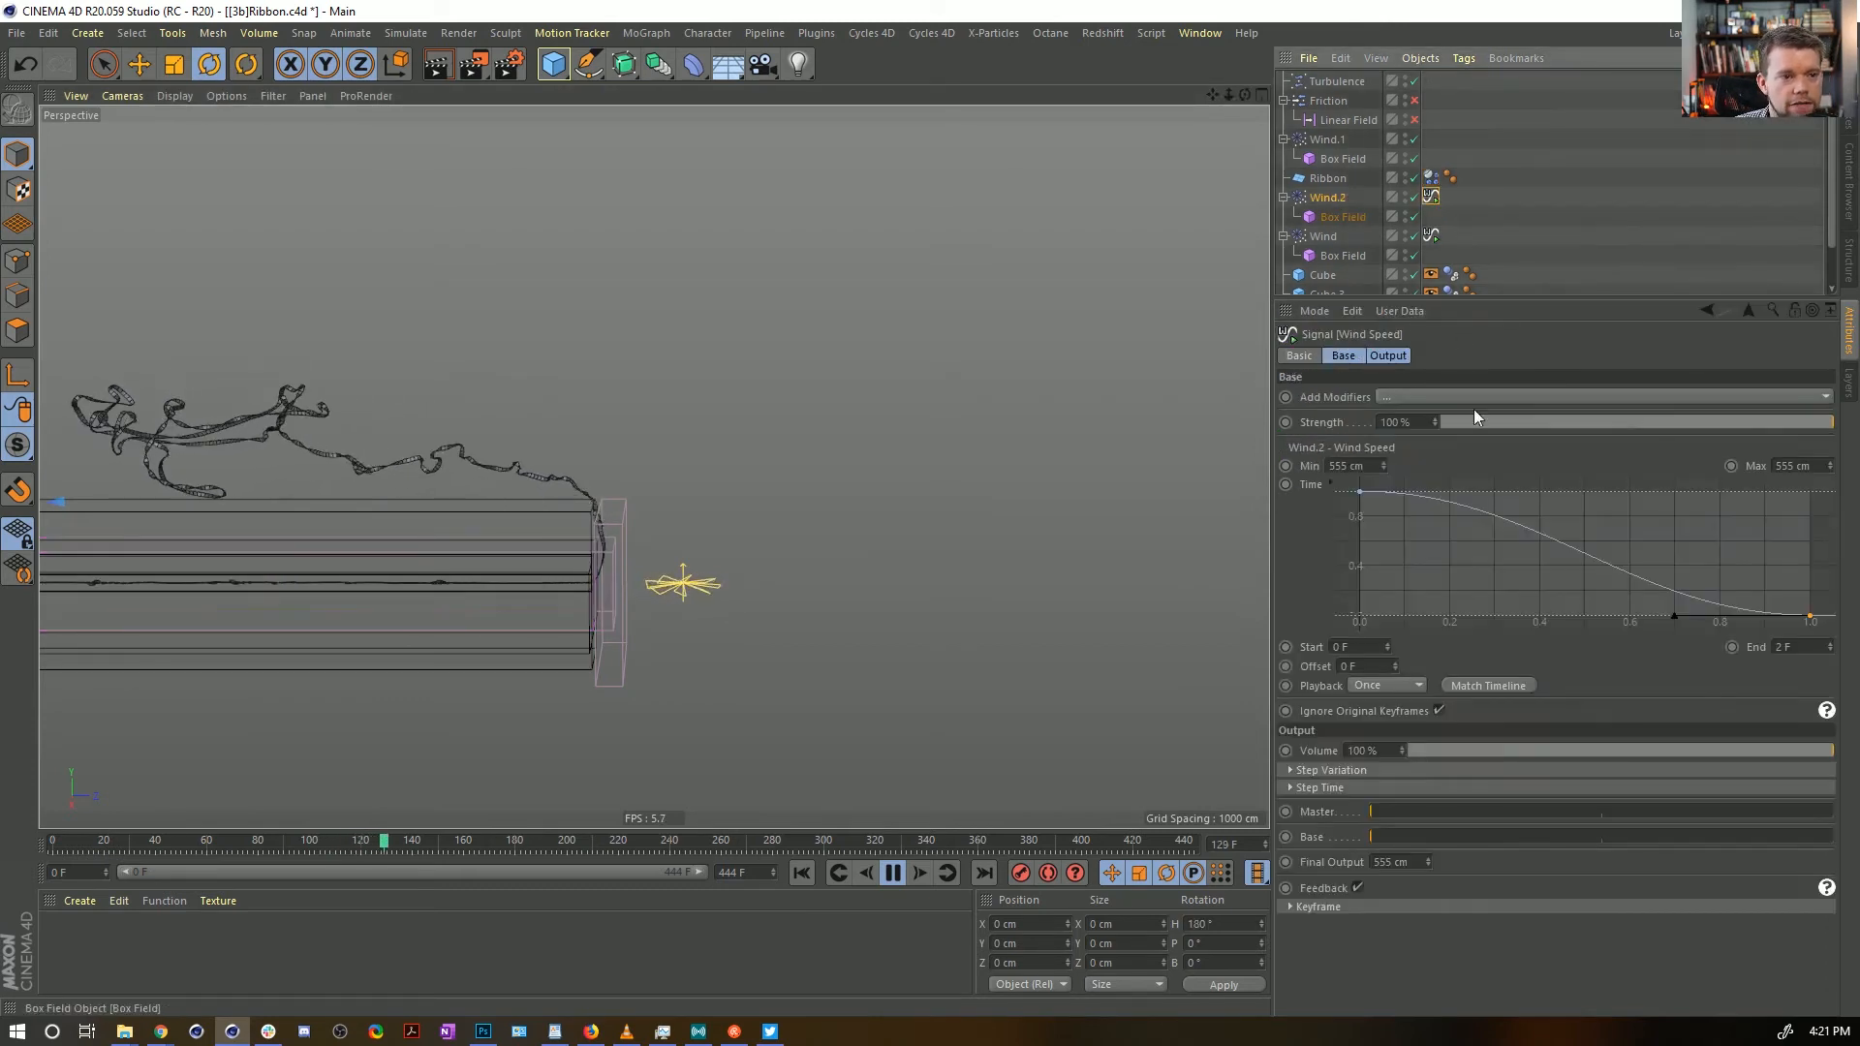
pyautogui.click(1361, 466)
pyautogui.write('/2')
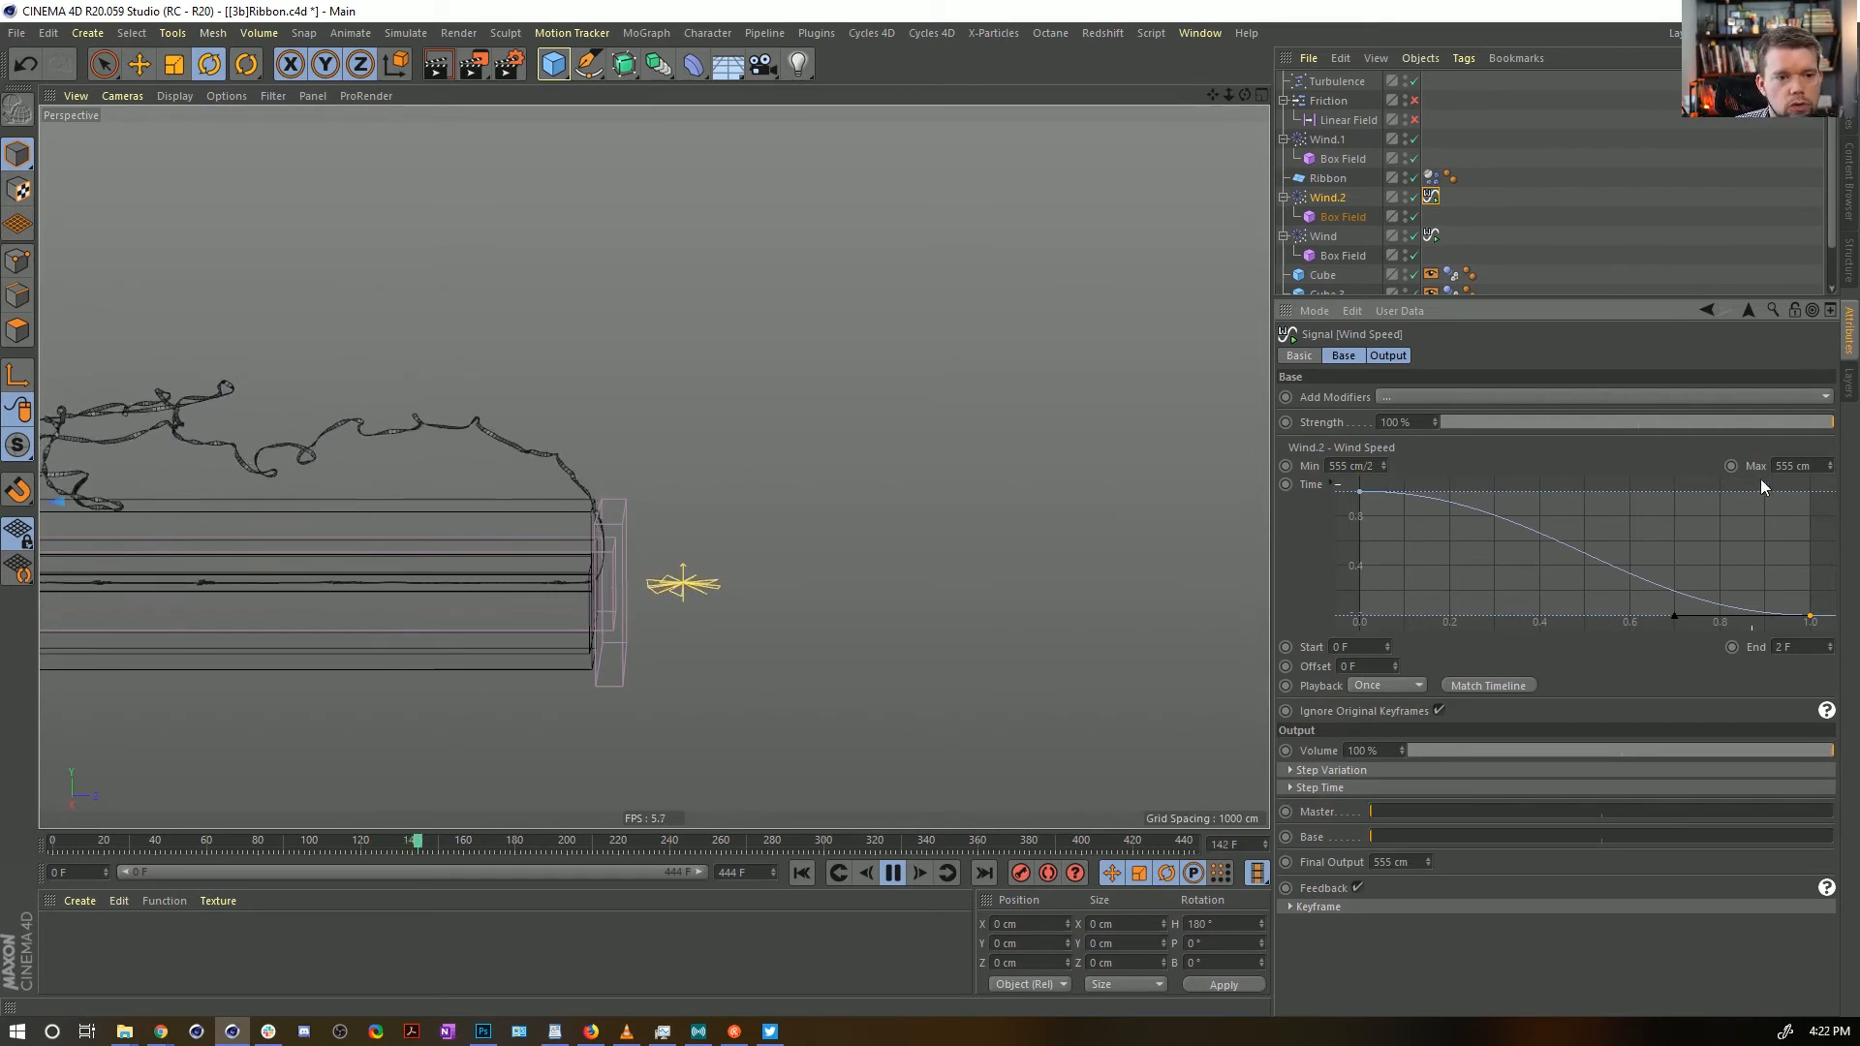
pyautogui.click(1803, 466)
pyautogui.write('/2')
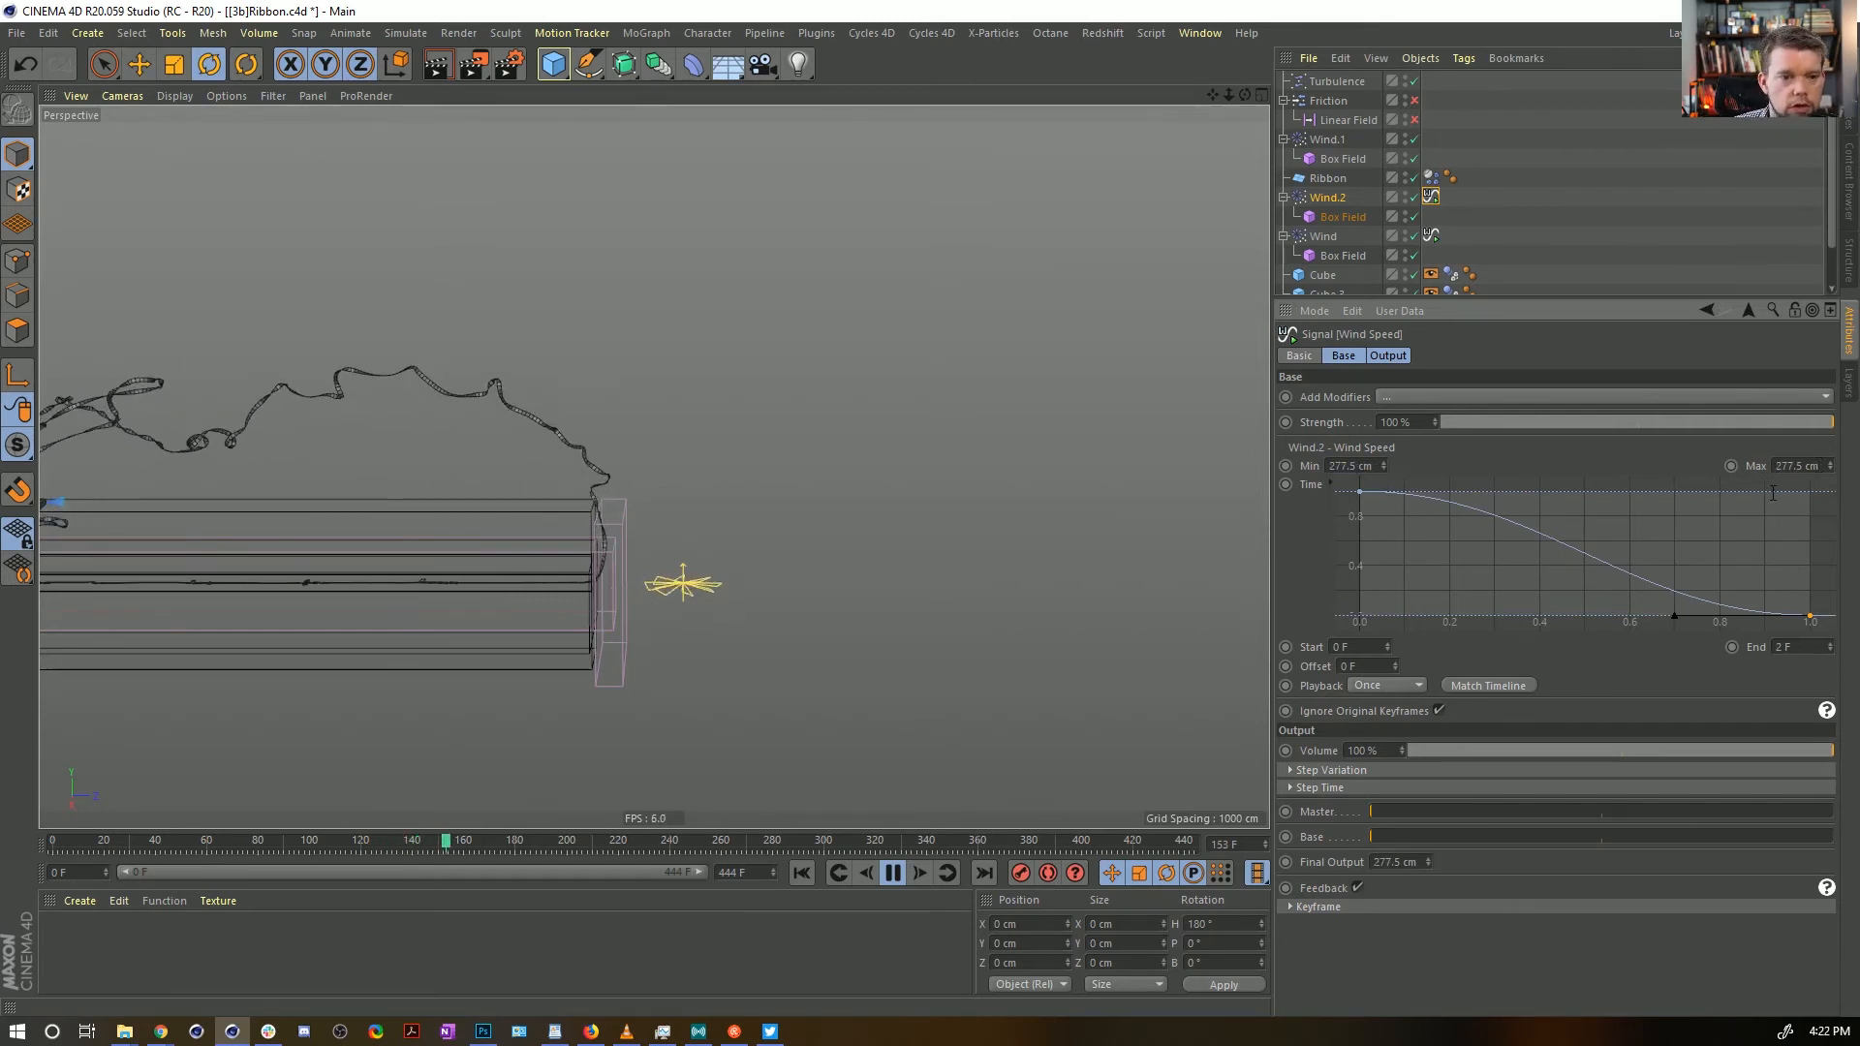
pyautogui.click(810, 872)
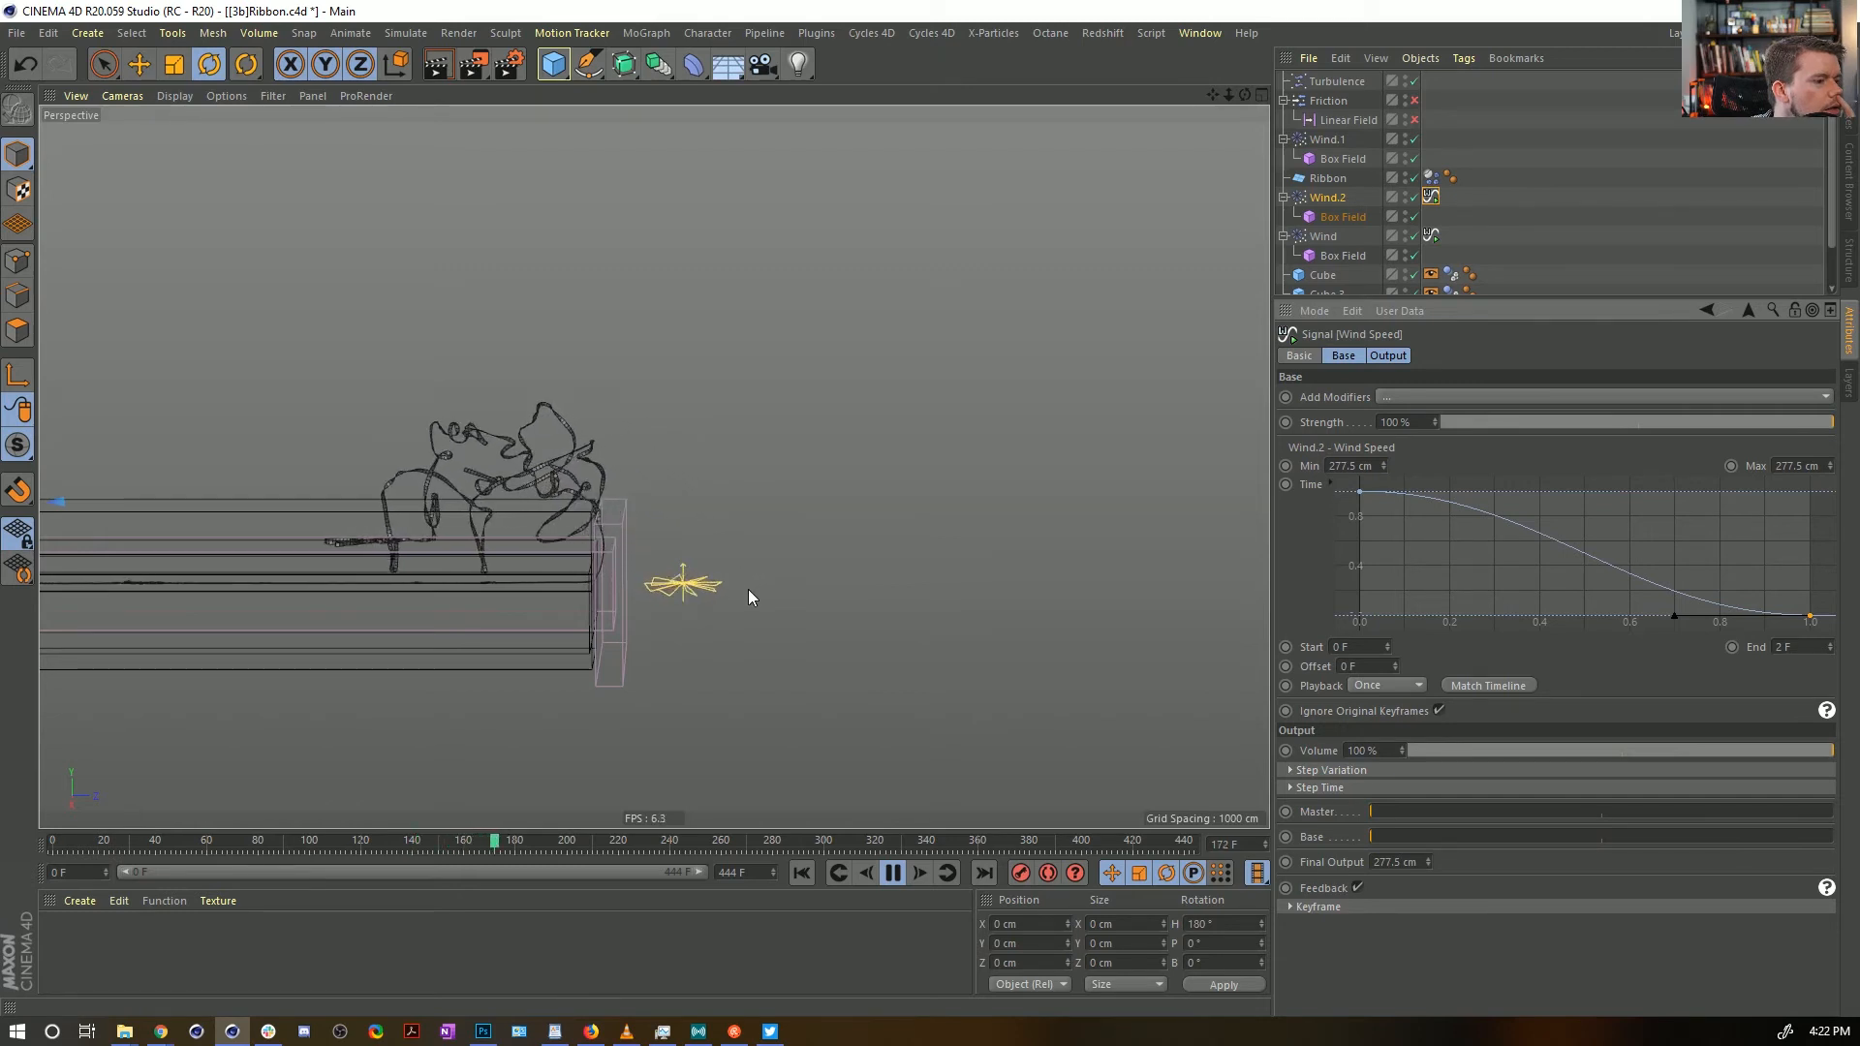
pyautogui.click(898, 876)
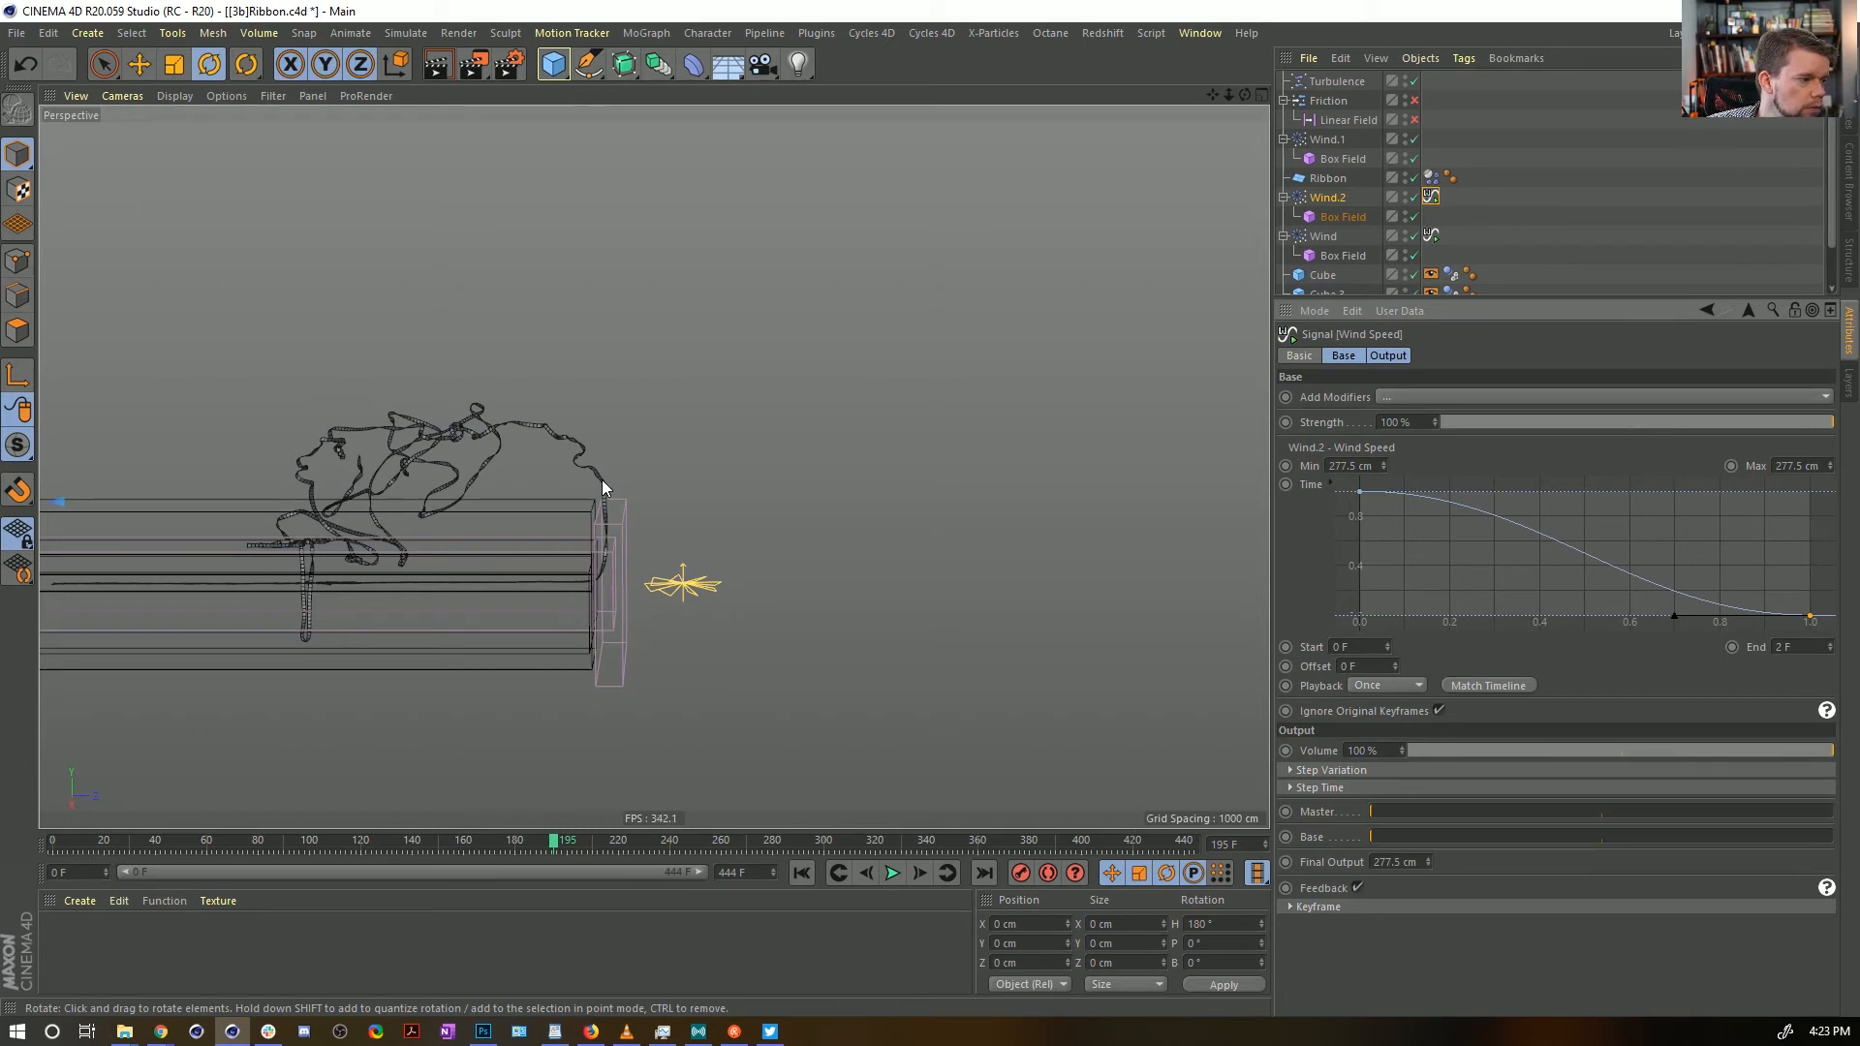
# Disable Wind.2 and make Wind's speed signal rise along its curve from Min 555 cm to Max 0 cm, ending at frame 222
pyautogui.click(1414, 198)
pyautogui.click(1431, 235)
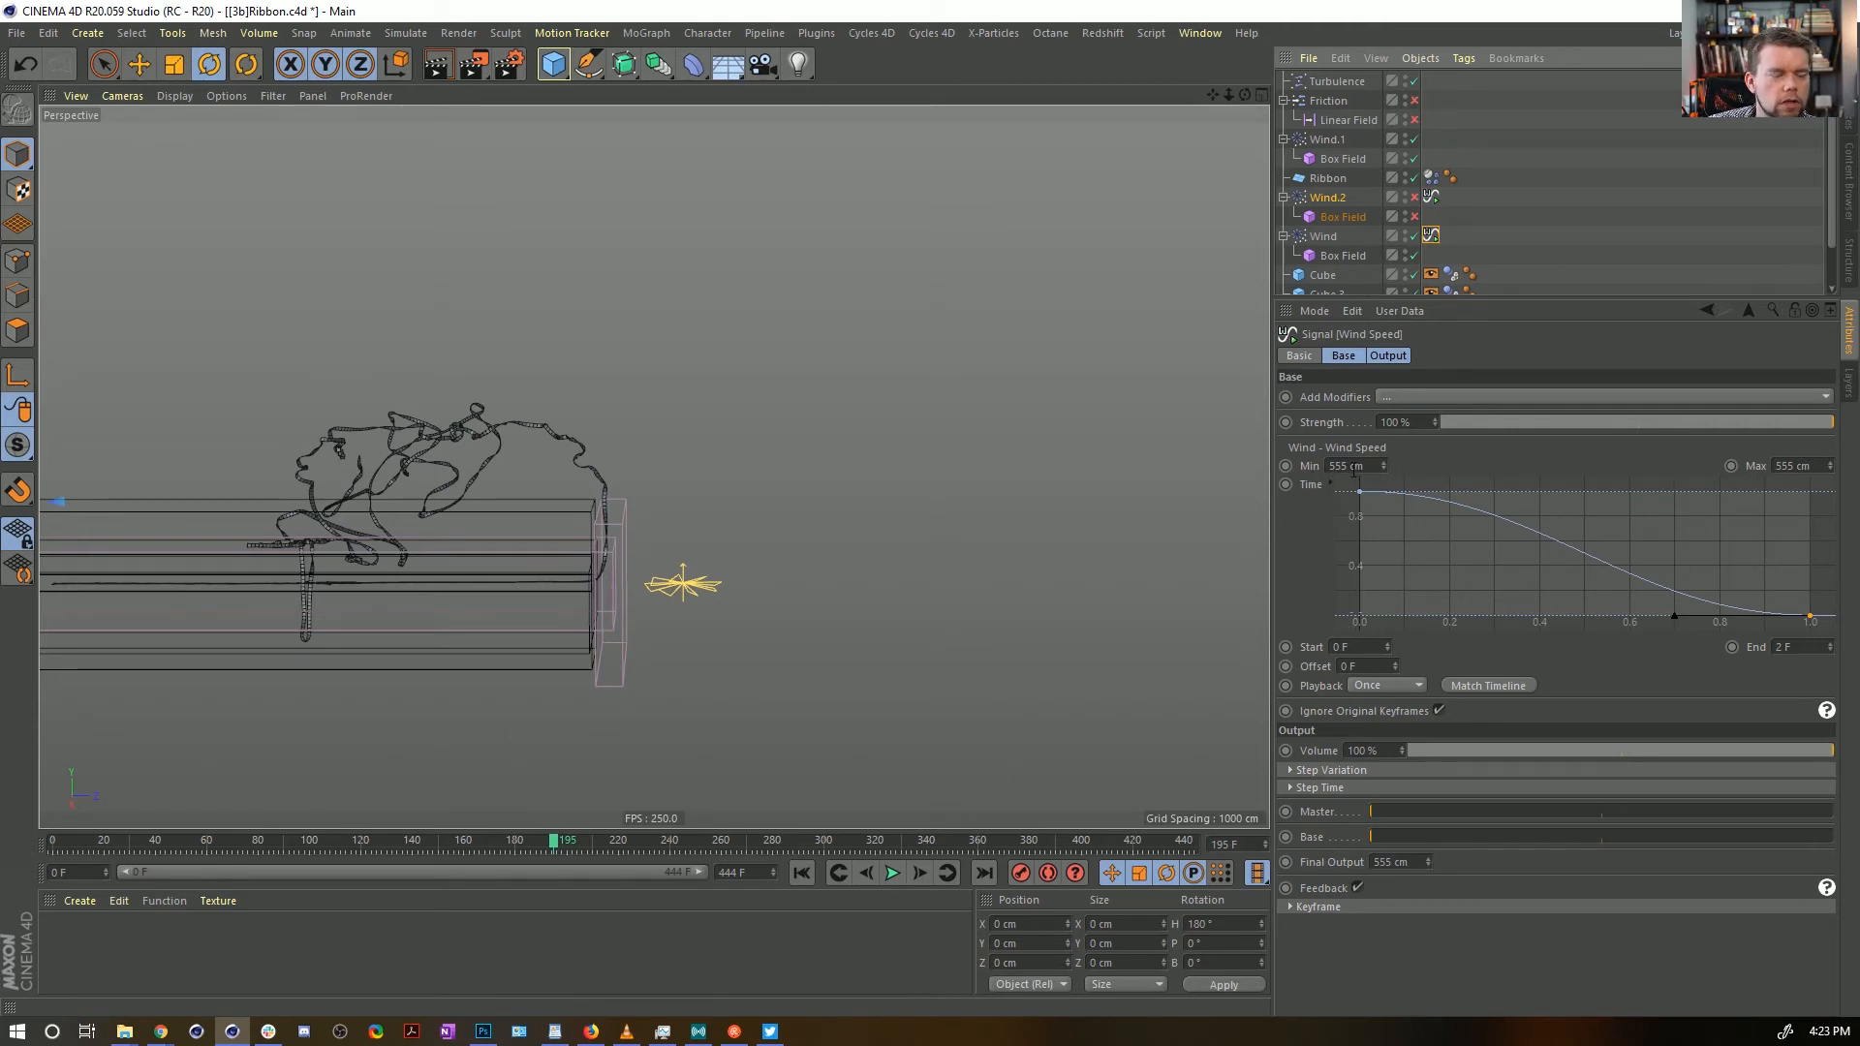
pyautogui.moveTo(1361, 494); pyautogui.dragTo(1314, 671)
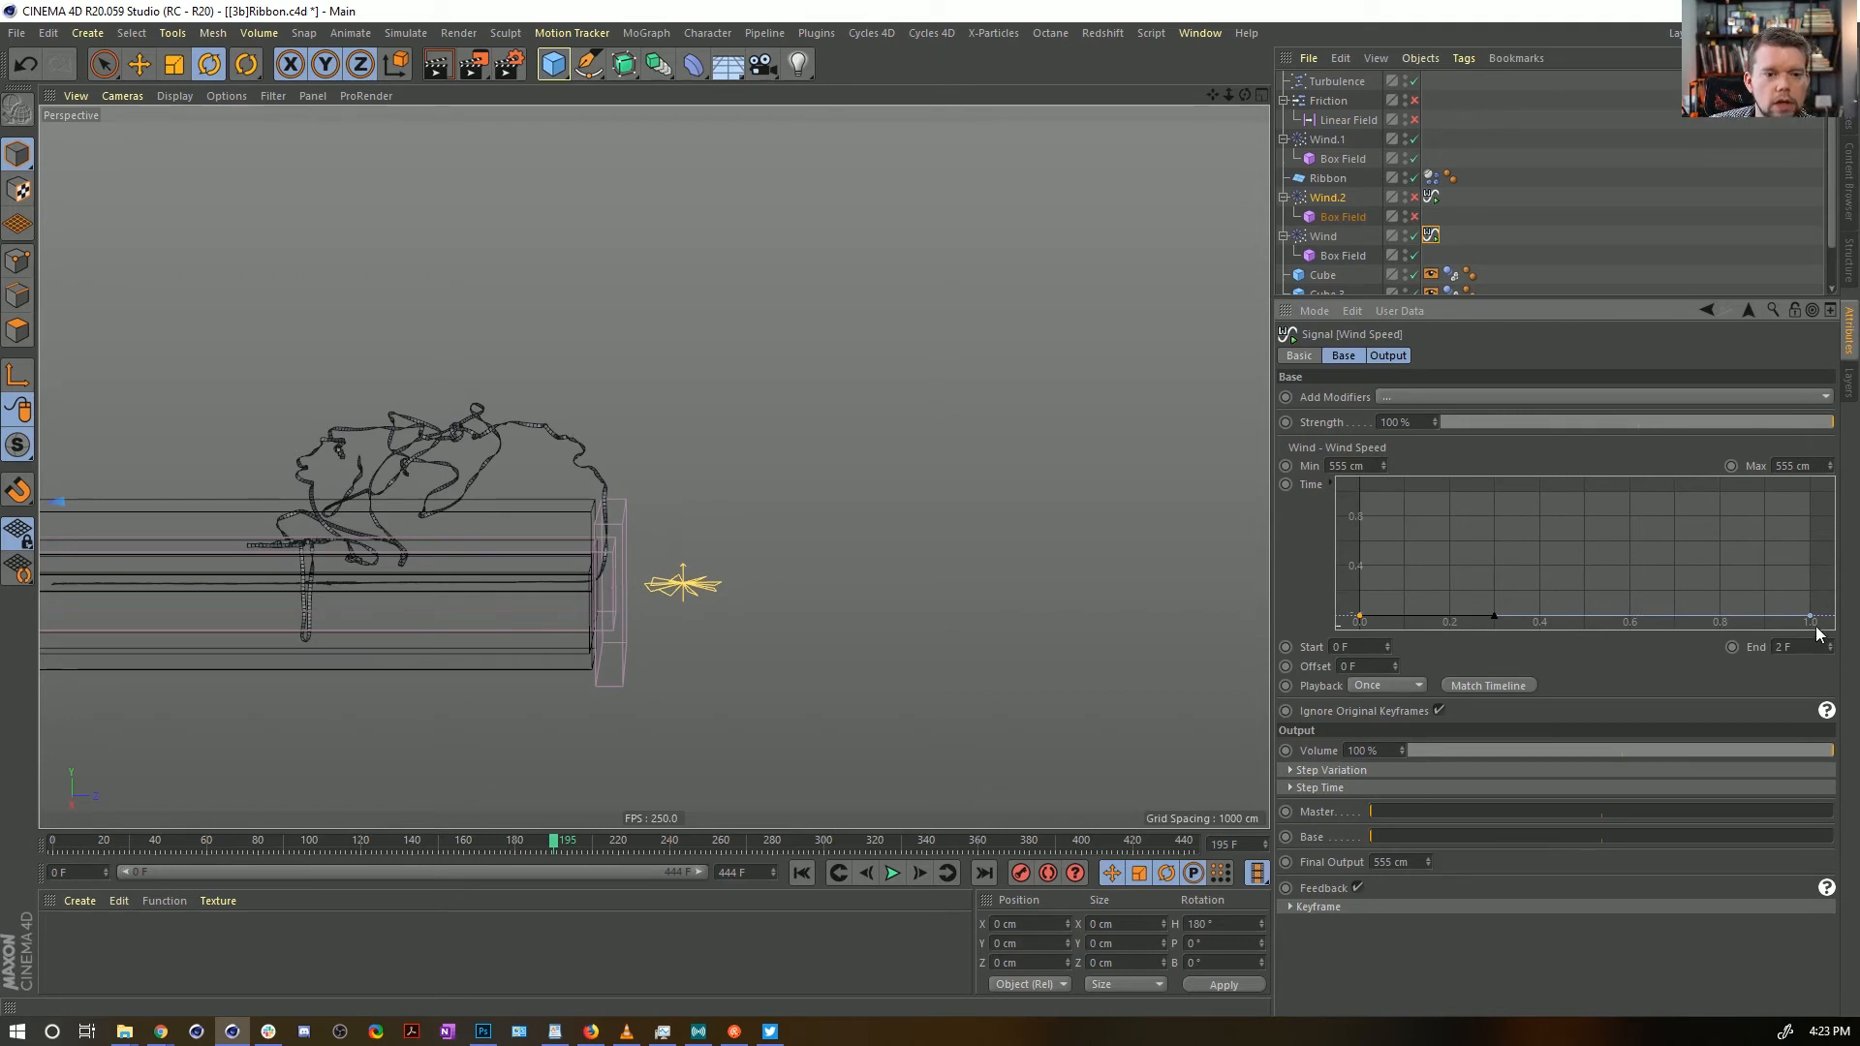
pyautogui.moveTo(1812, 620); pyautogui.dragTo(1809, 492)
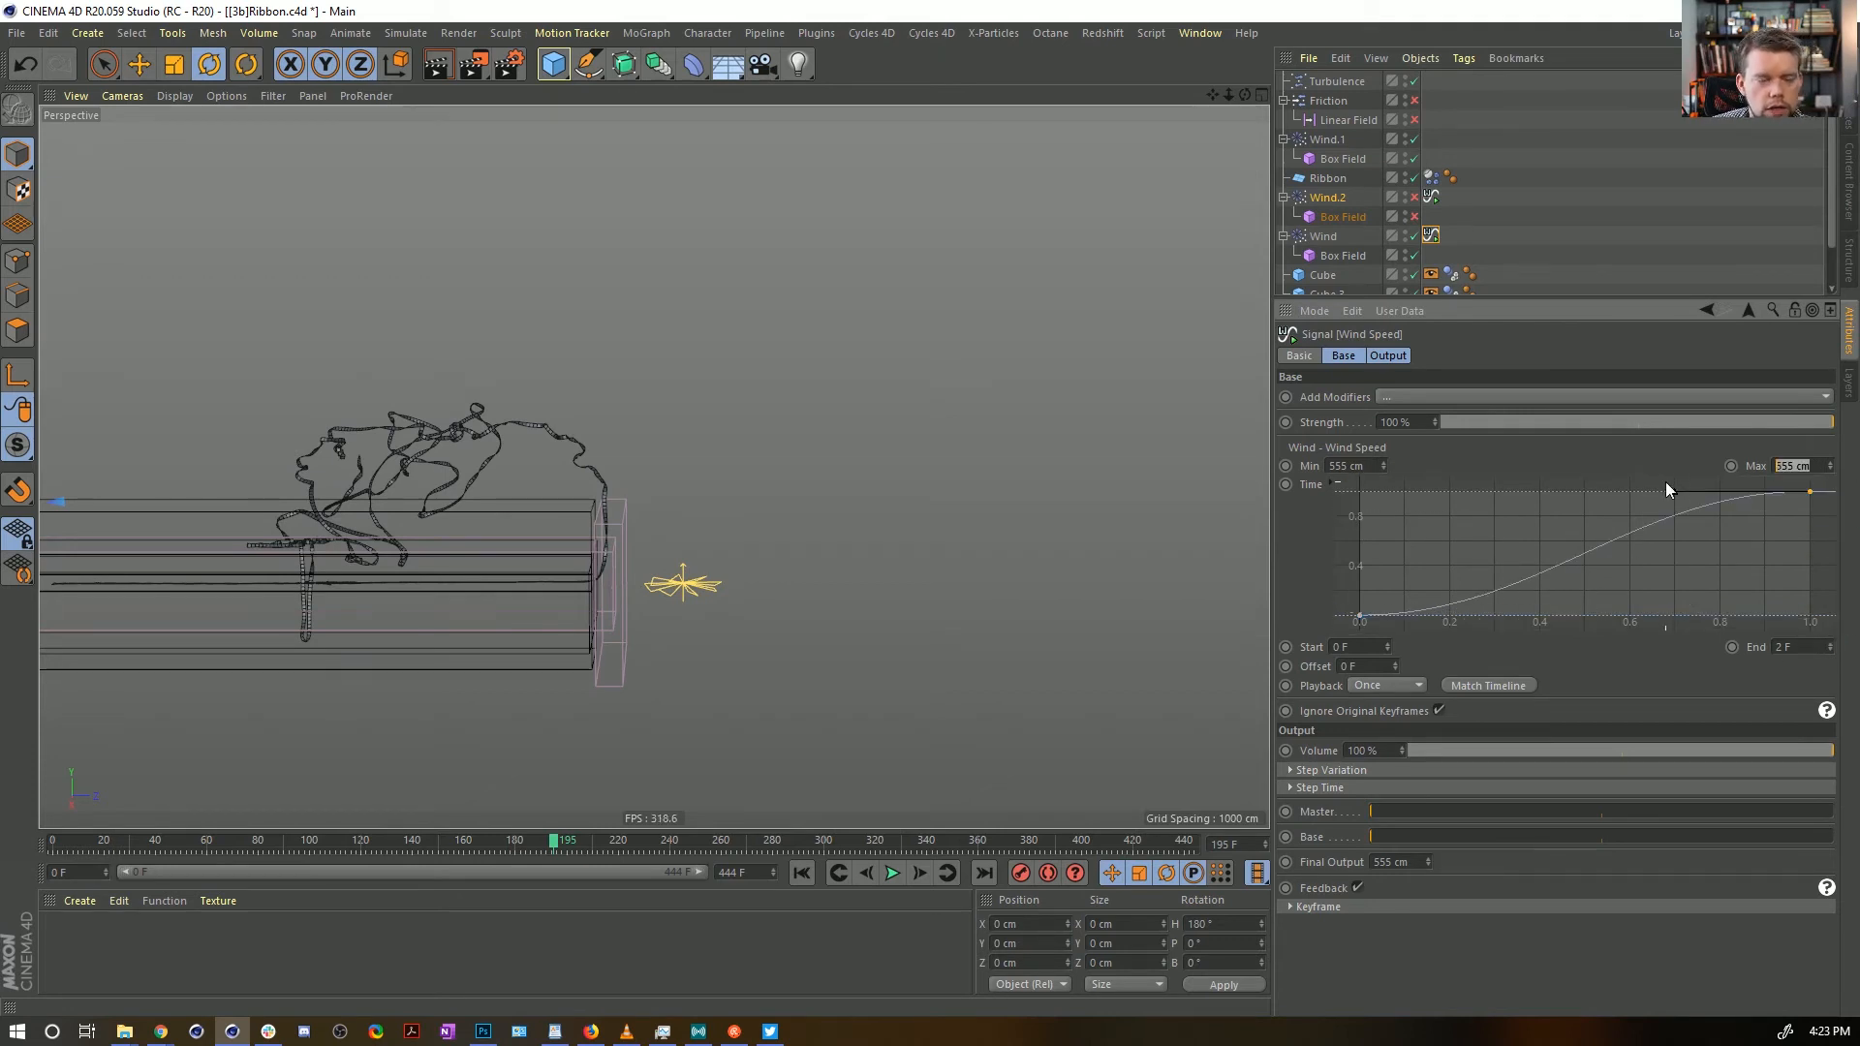
pyautogui.write('0')
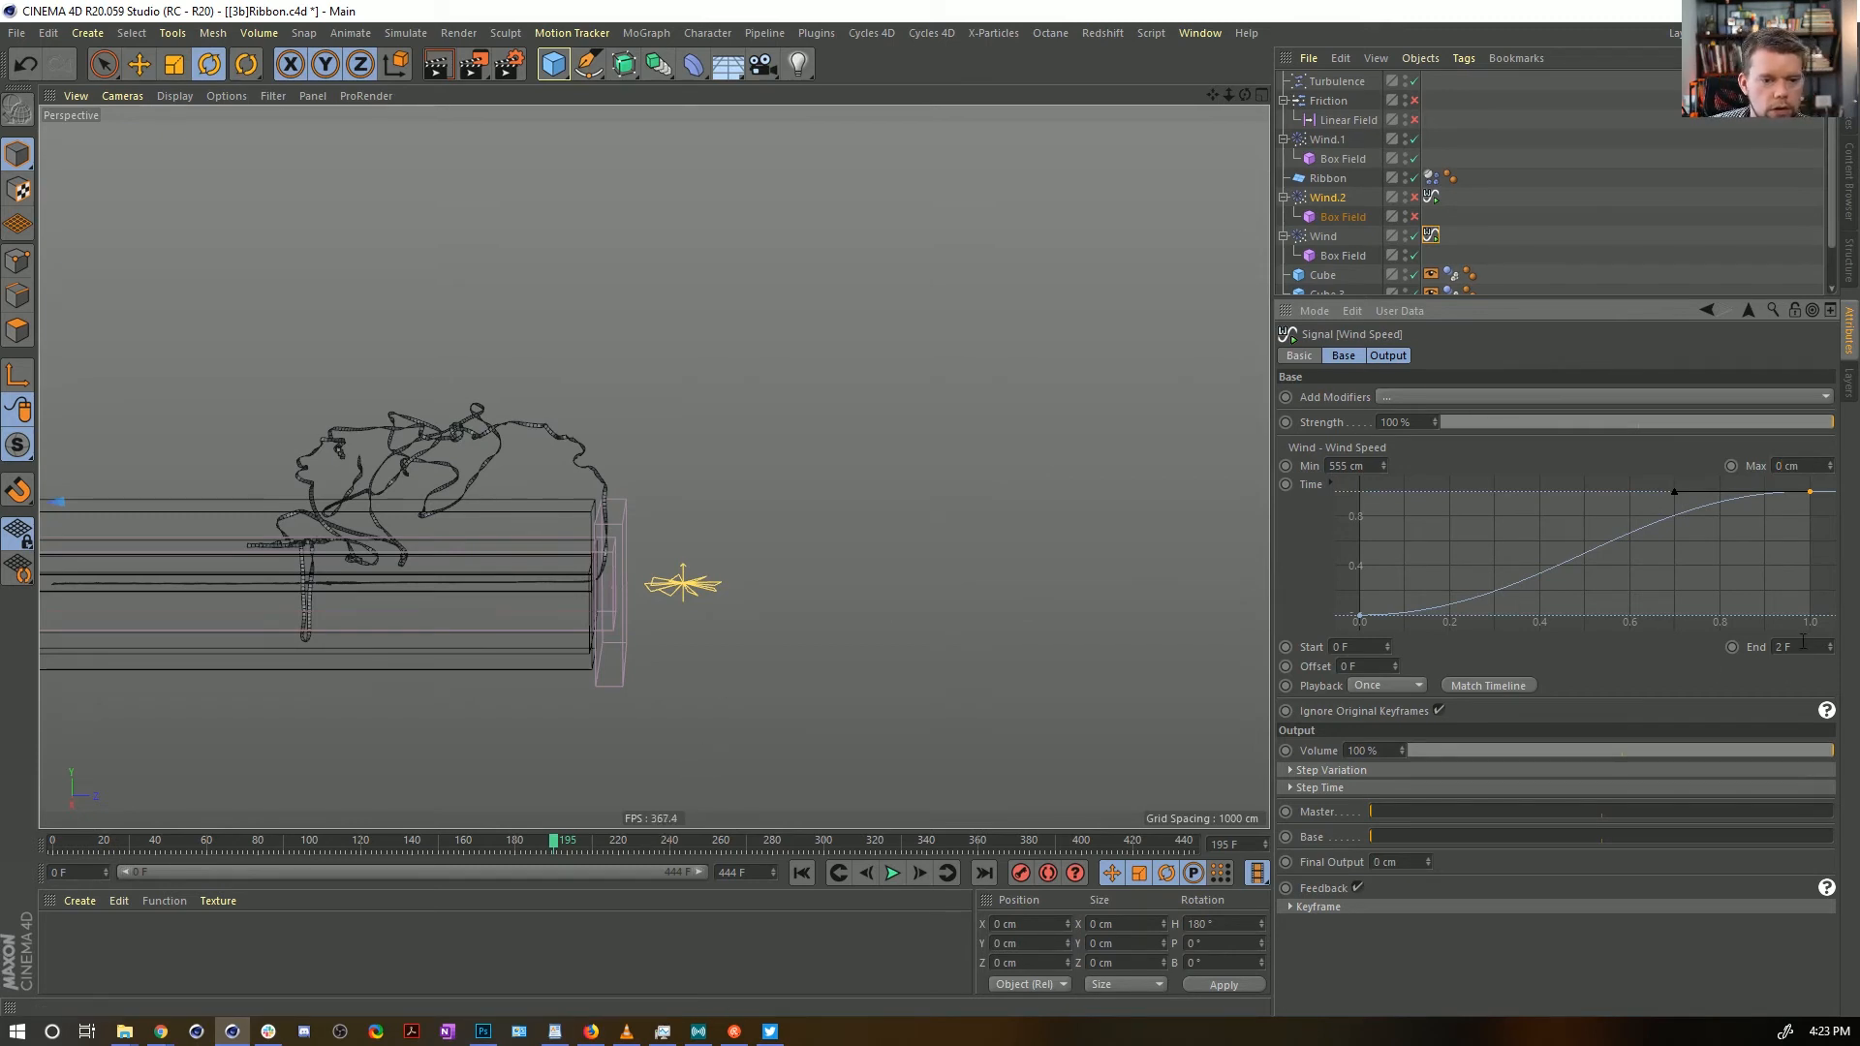
pyautogui.press('Return')
# Replay the simulation from the start with the fading wind and pause it at frame 238
pyautogui.click(802, 873)
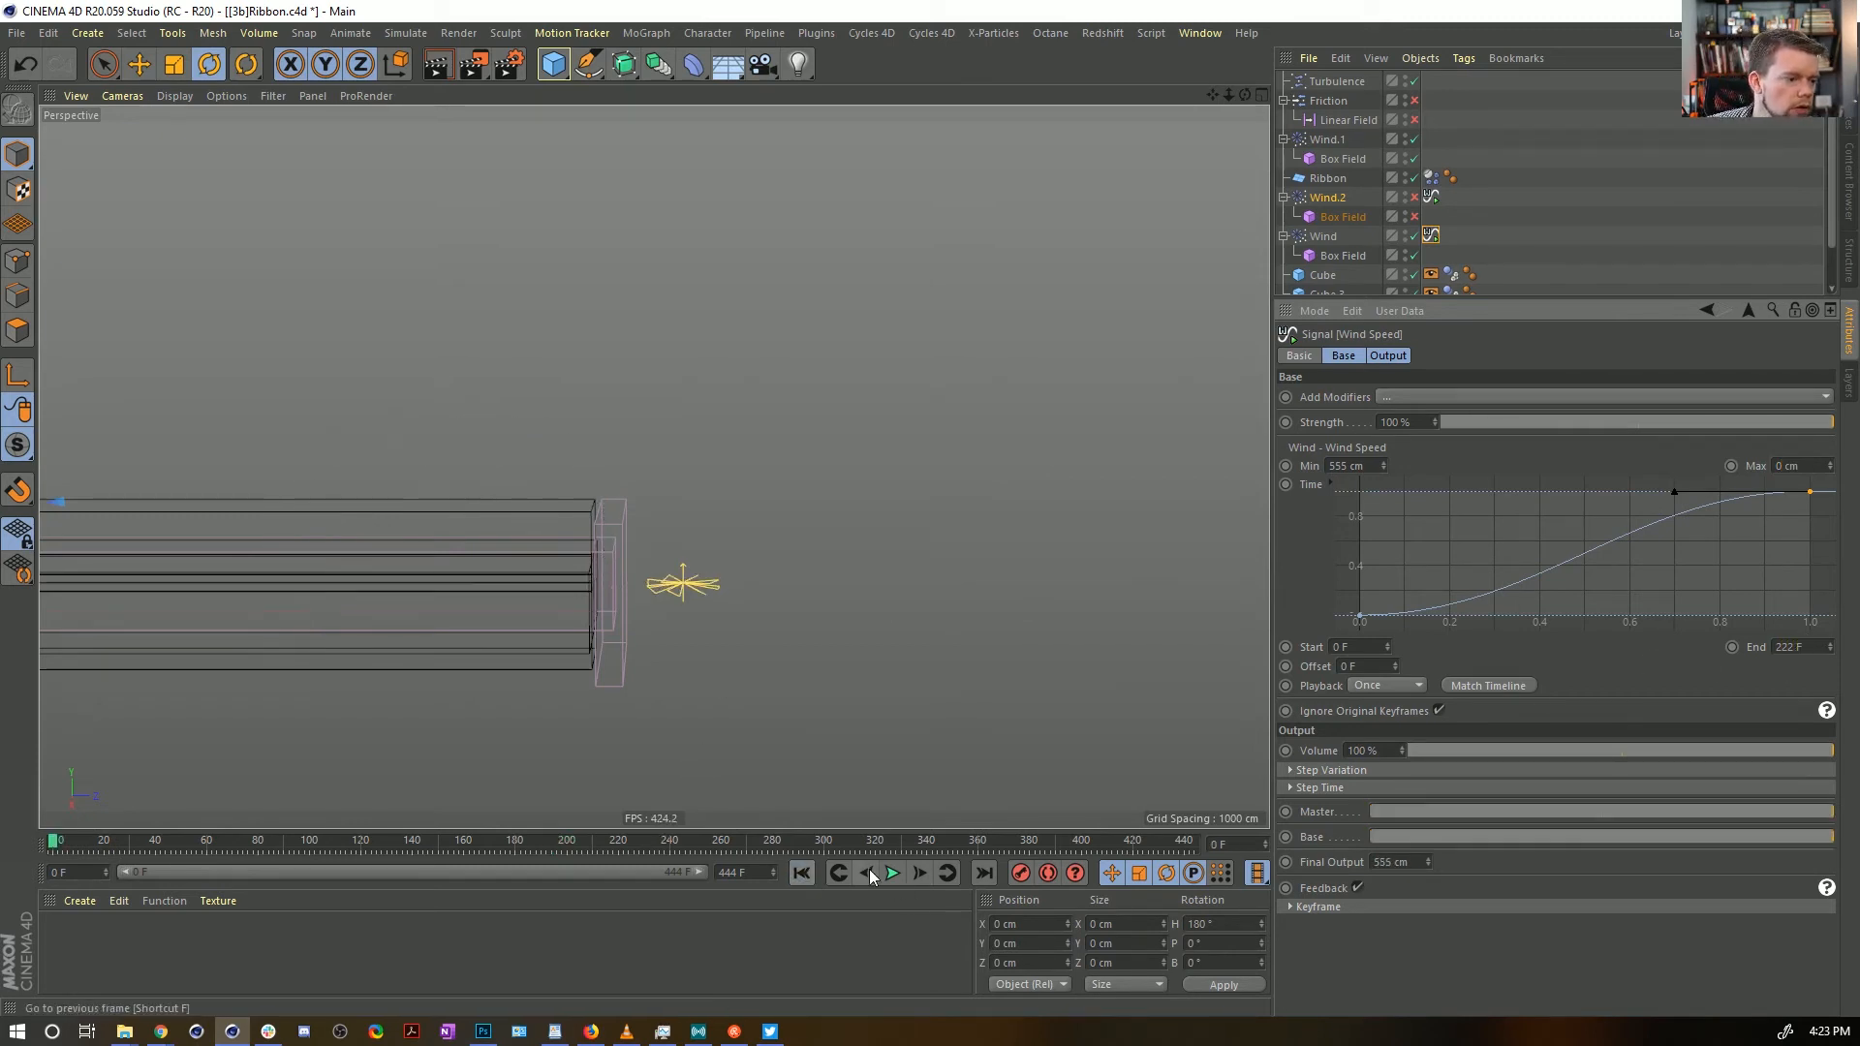
pyautogui.click(892, 872)
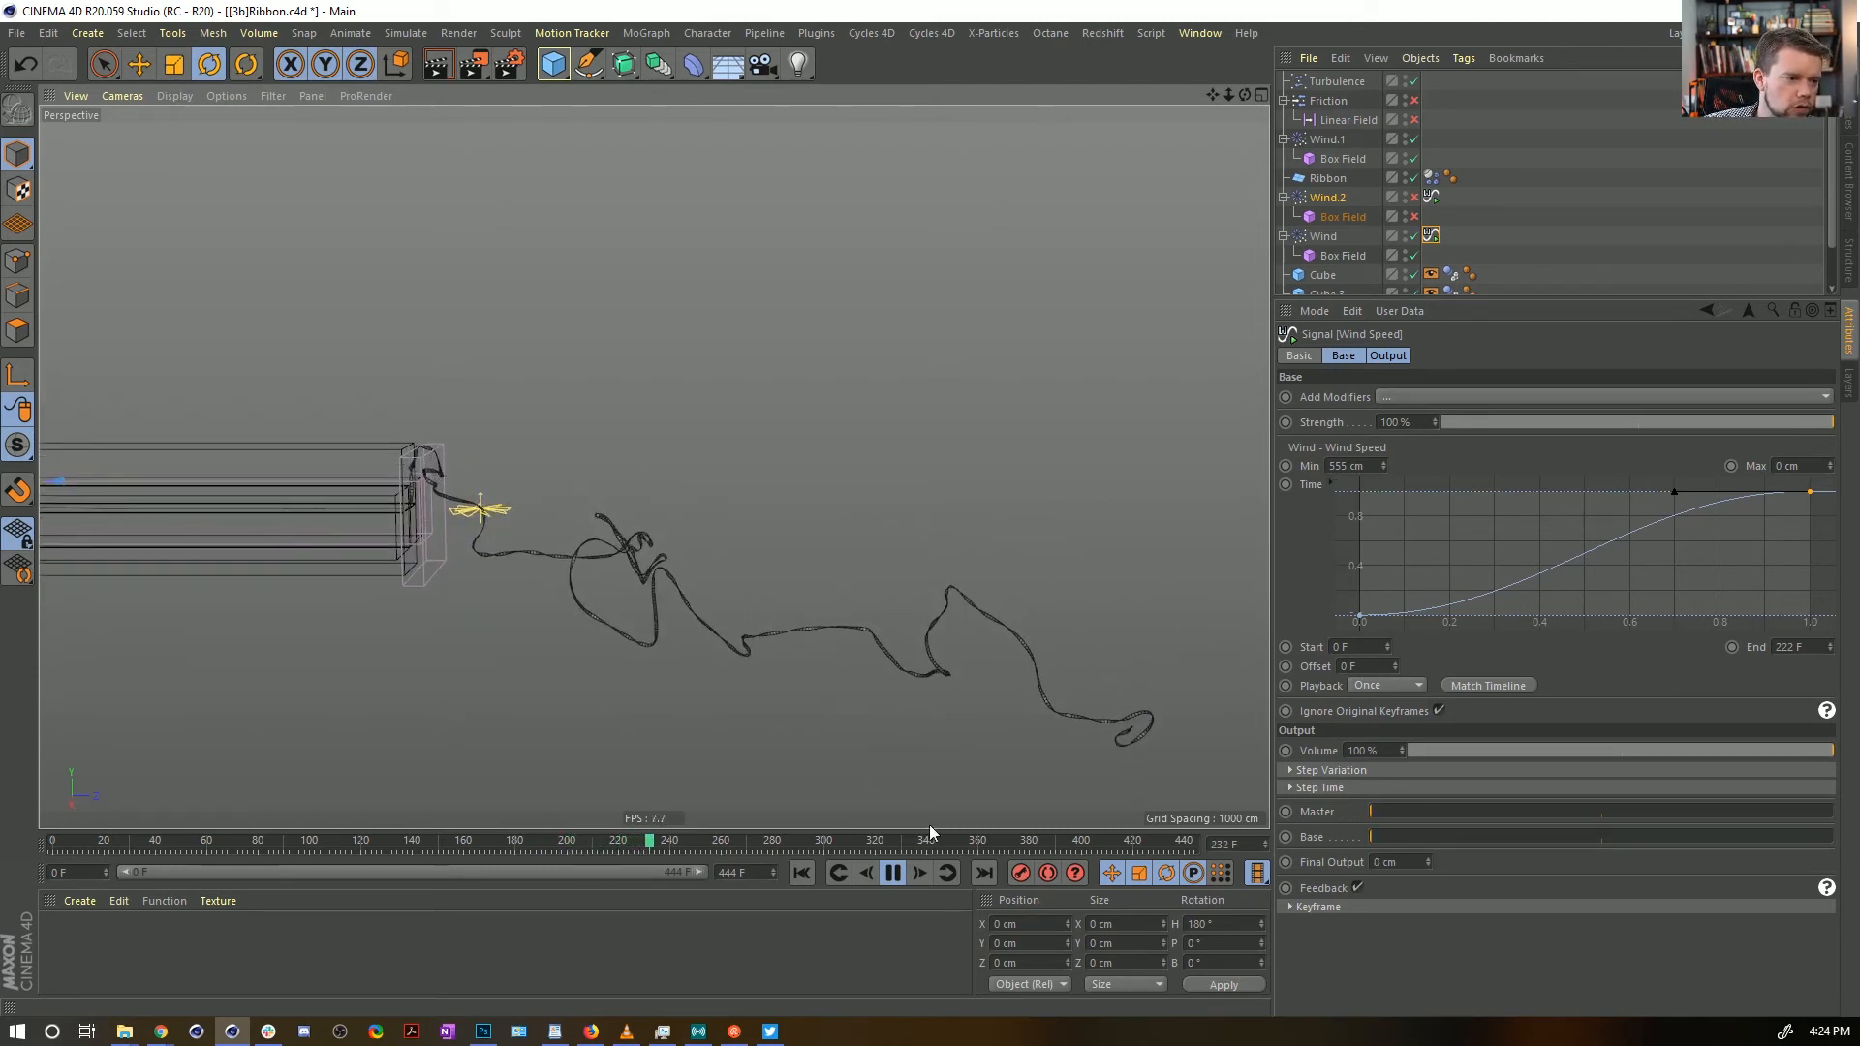
pyautogui.click(893, 873)
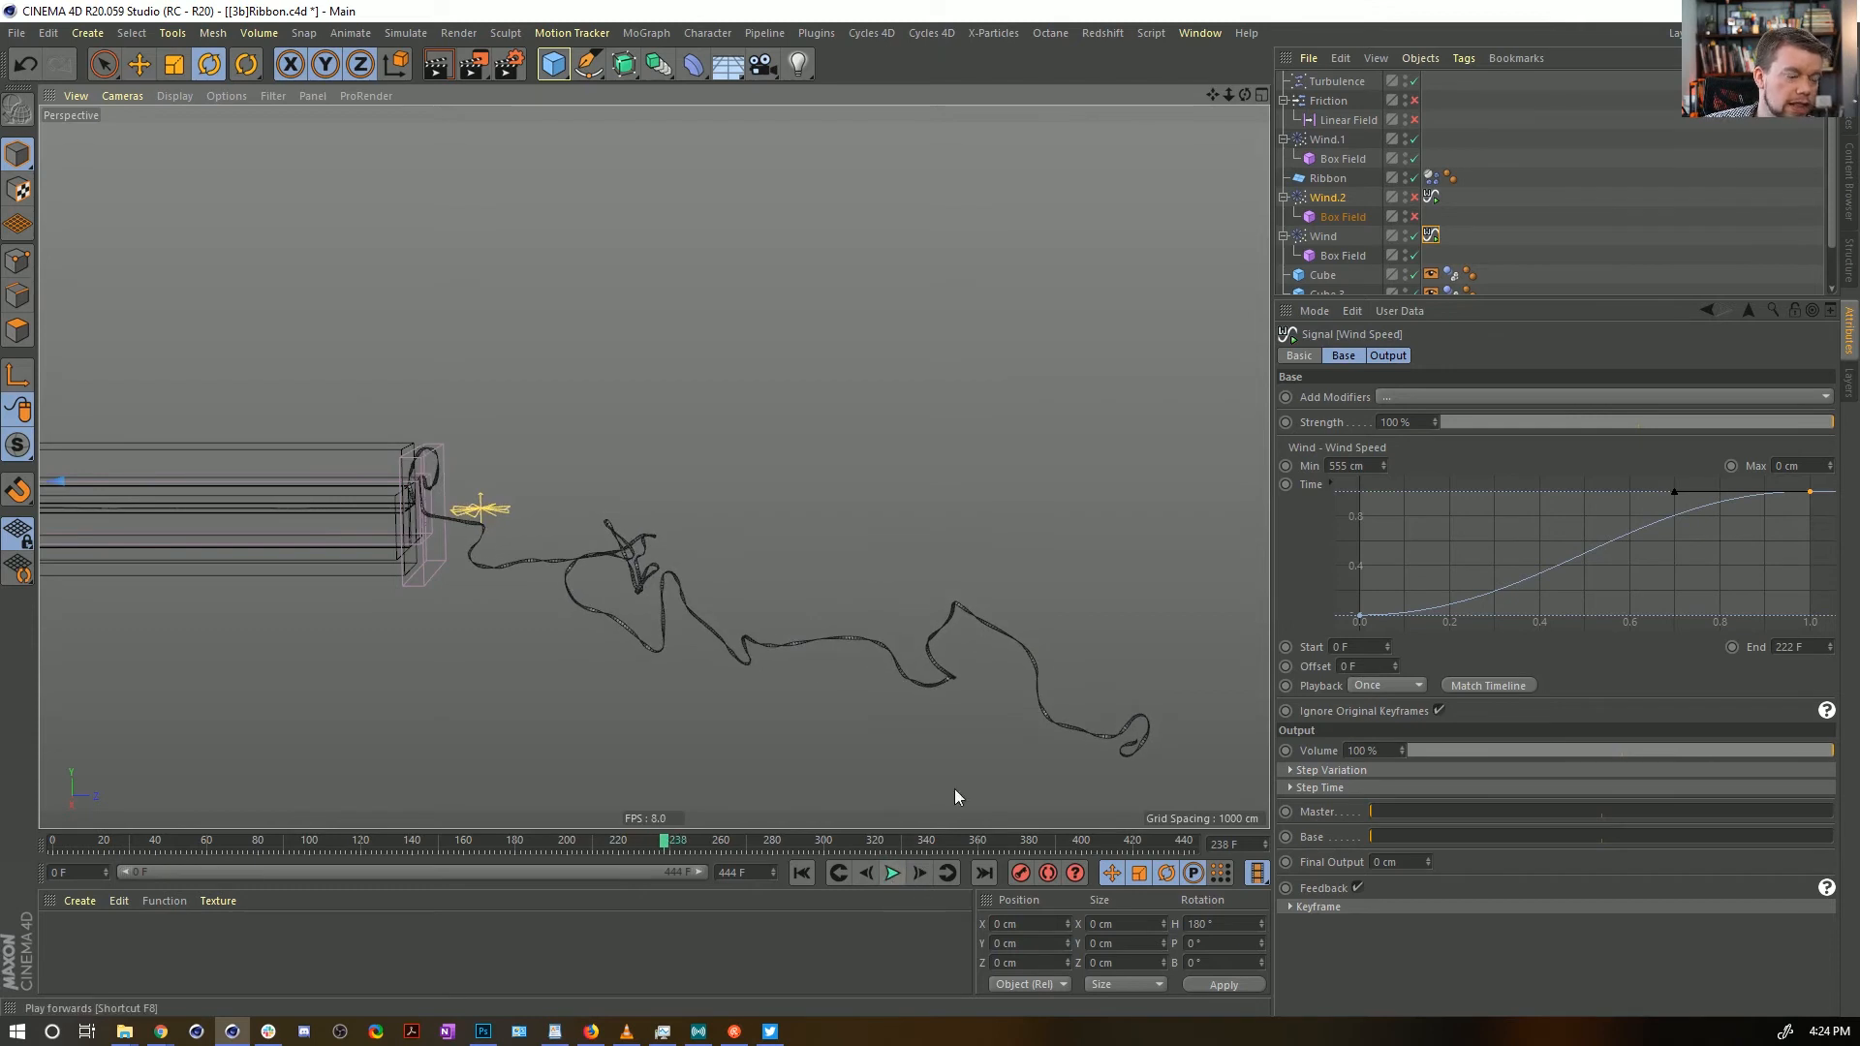
# Review the size of Wind's Box Field, return to the first frame and check the ribbon's dynamics force settings
pyautogui.click(1337, 255)
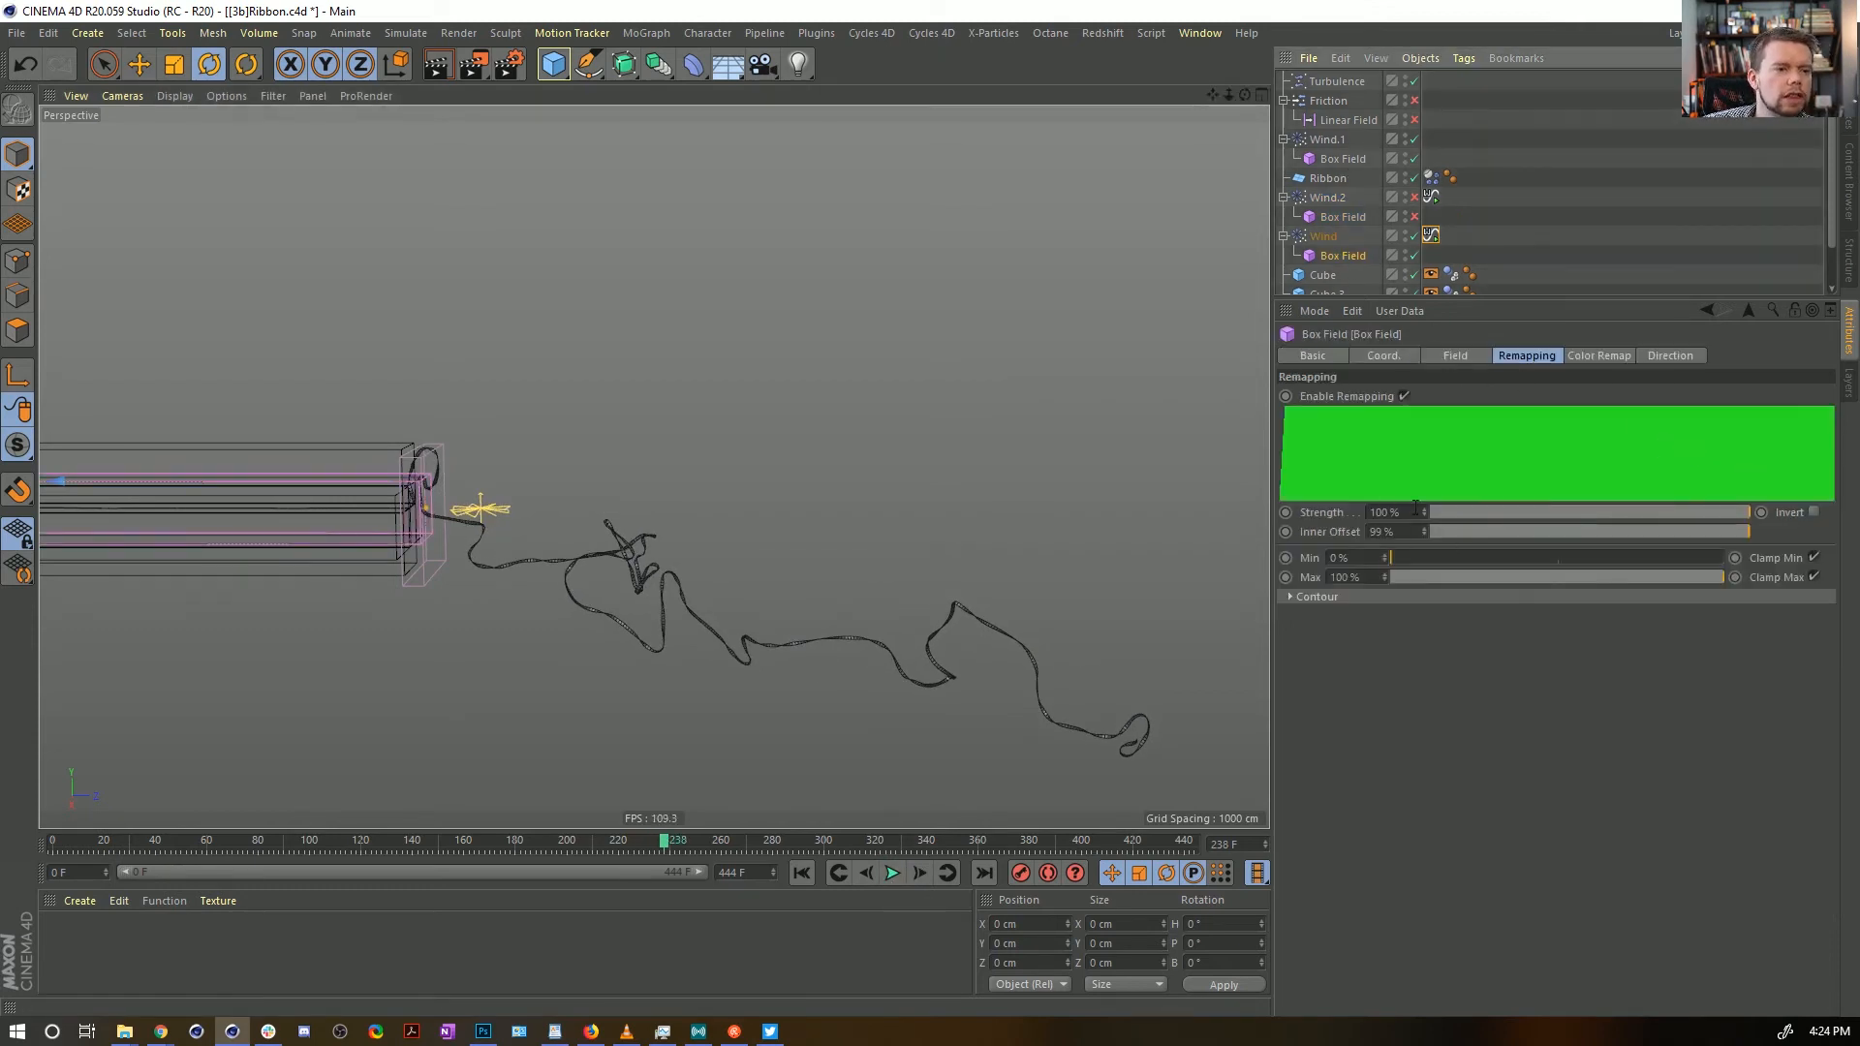
pyautogui.click(1463, 356)
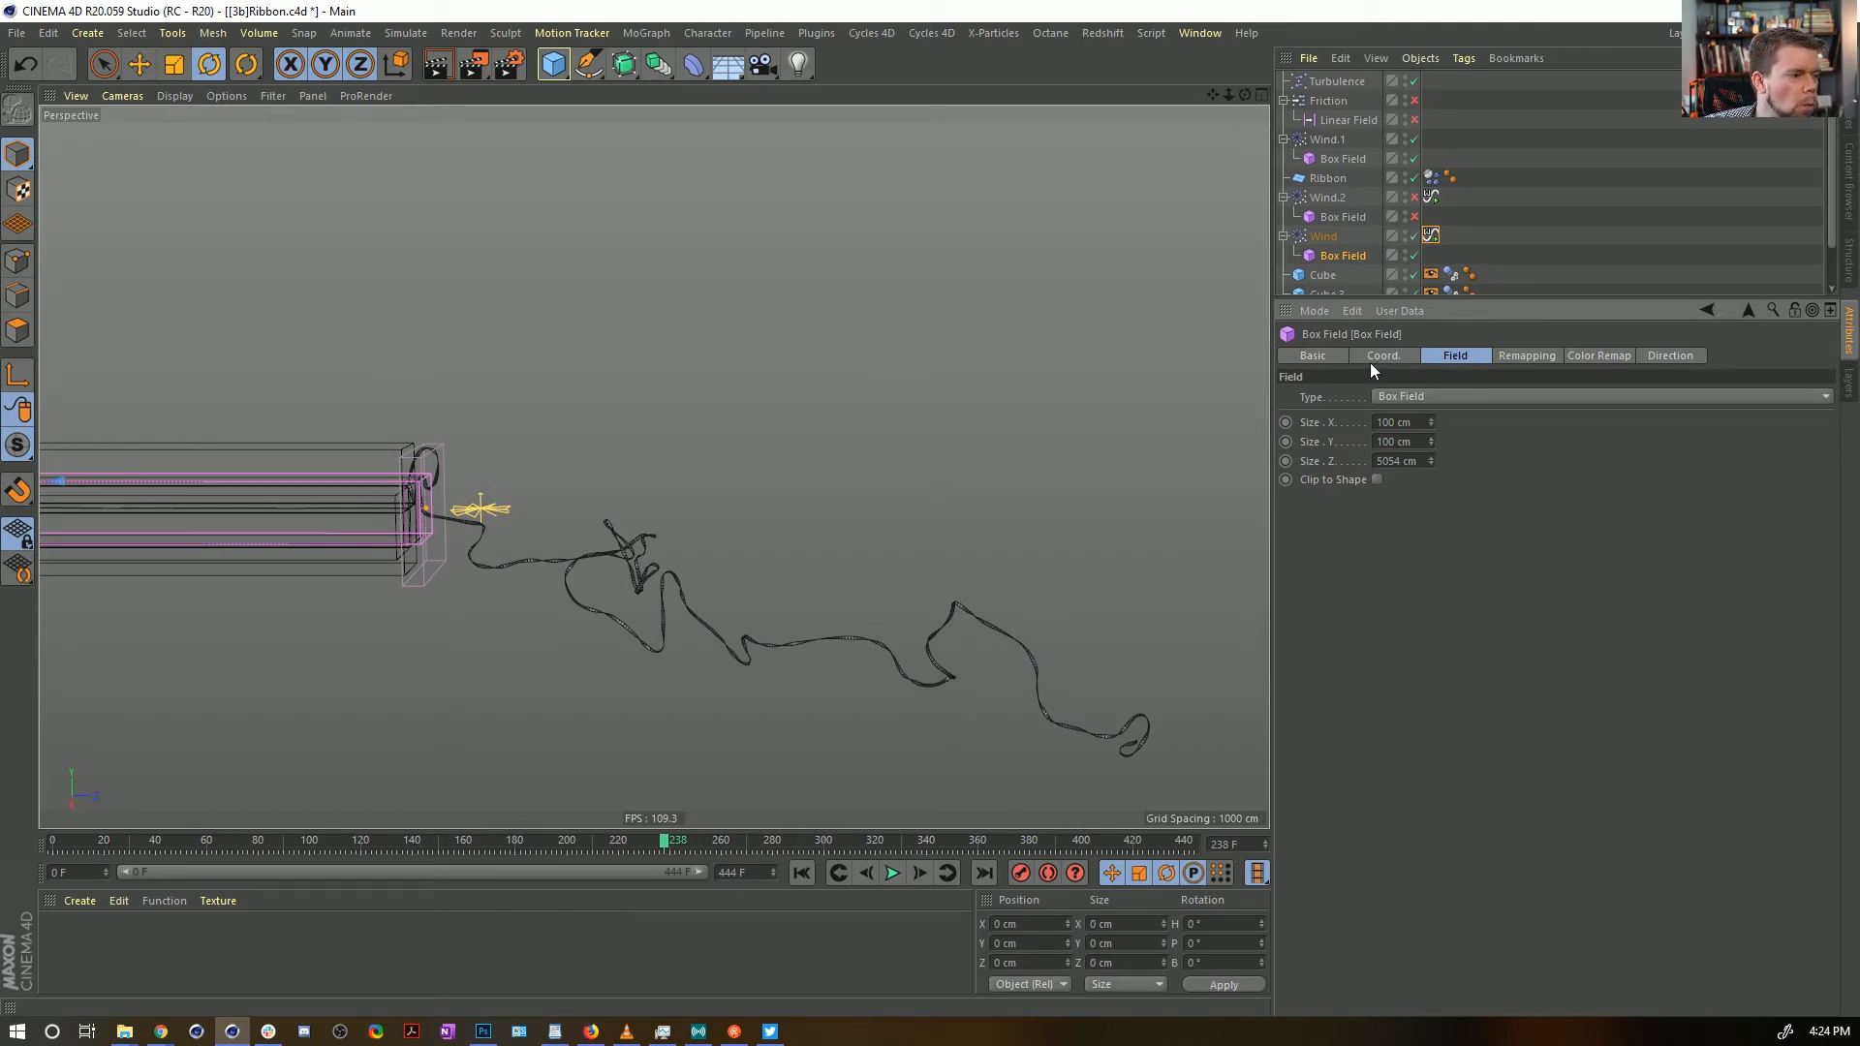
pyautogui.click(801, 872)
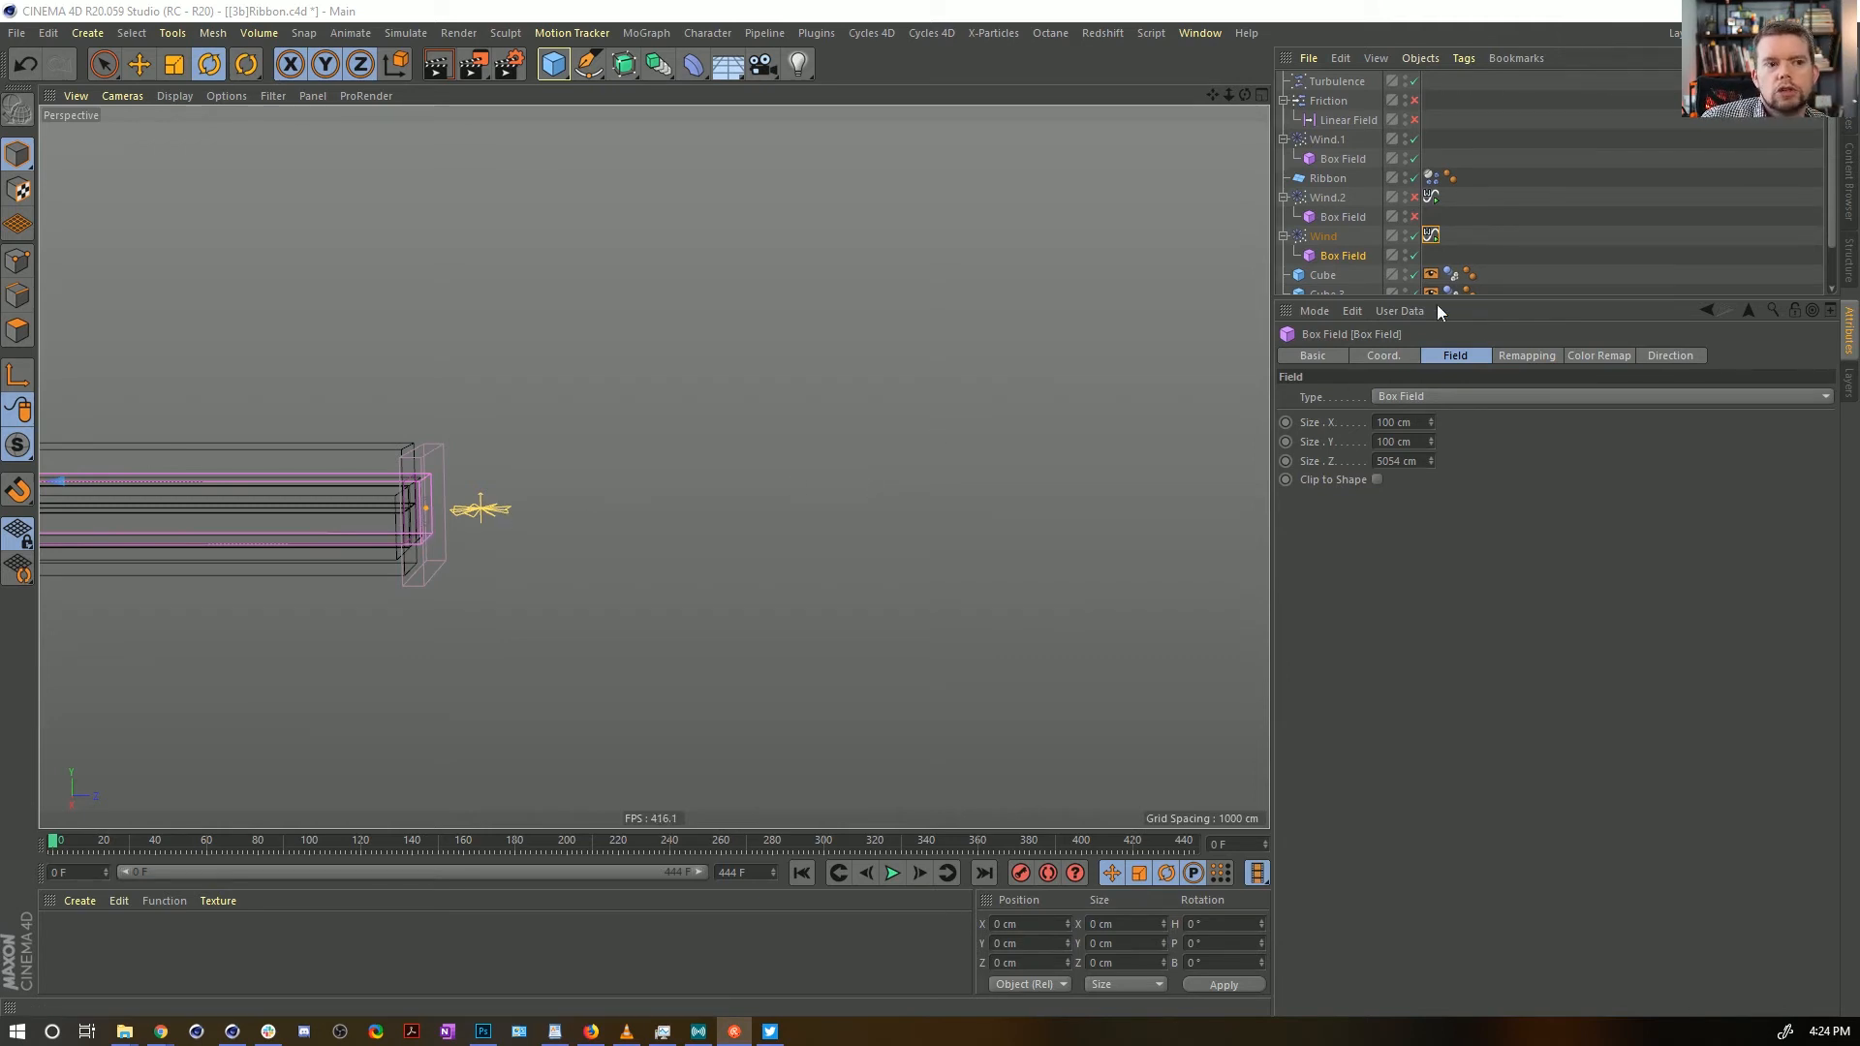
pyautogui.click(1431, 177)
pyautogui.click(1513, 357)
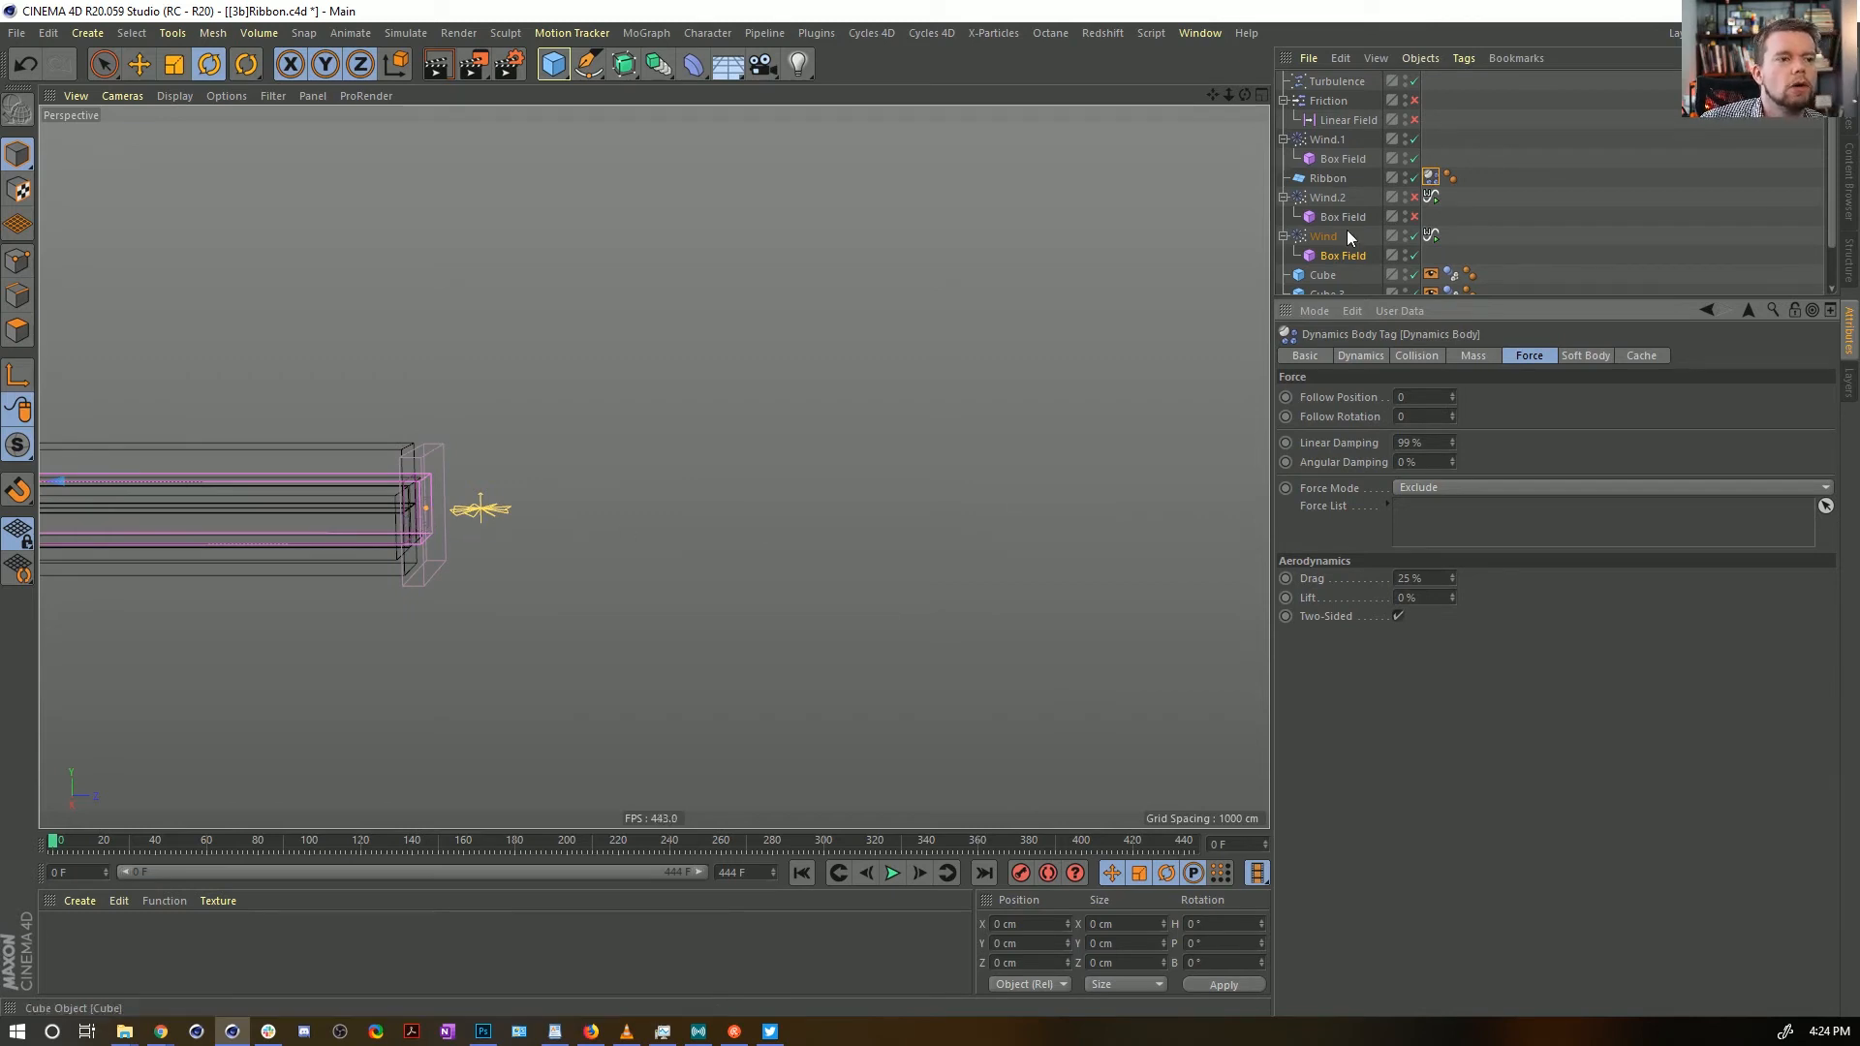
# Set the Max of Wind's speed signal to 555 cm
pyautogui.click(1335, 102)
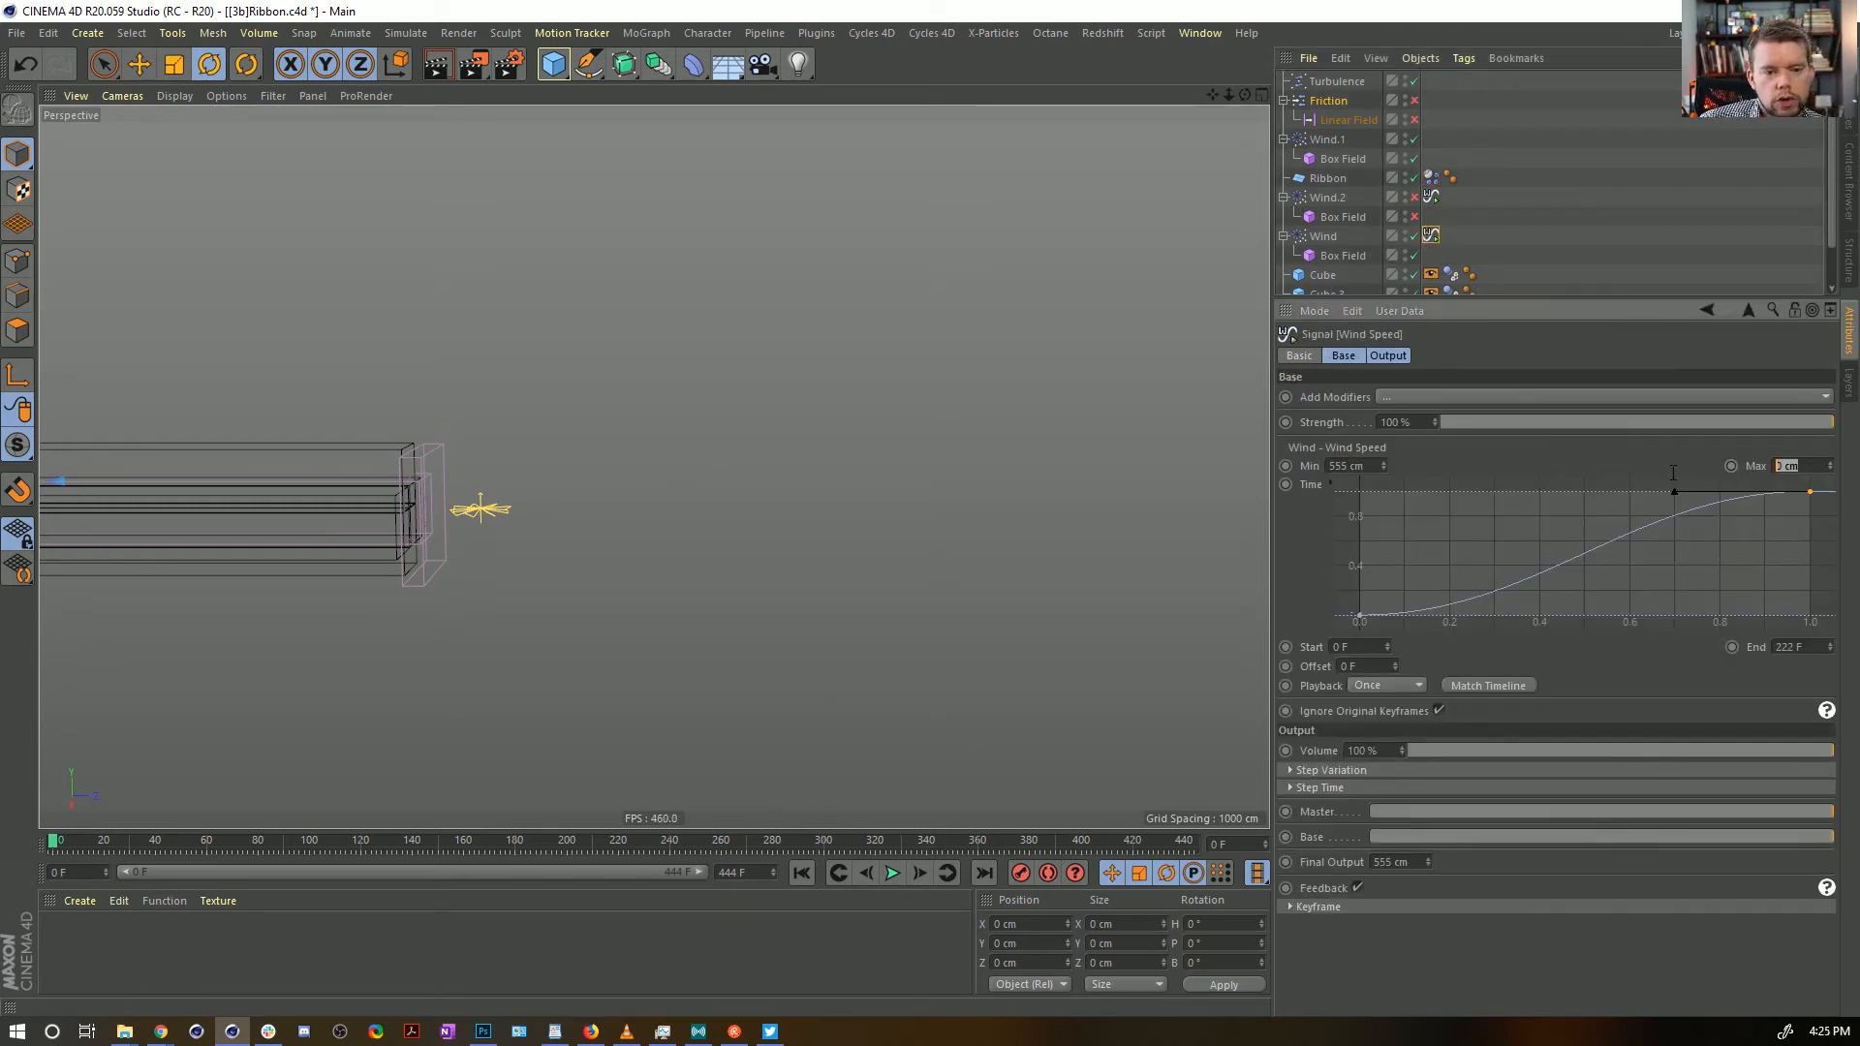
pyautogui.write('555')
pyautogui.press('Return')
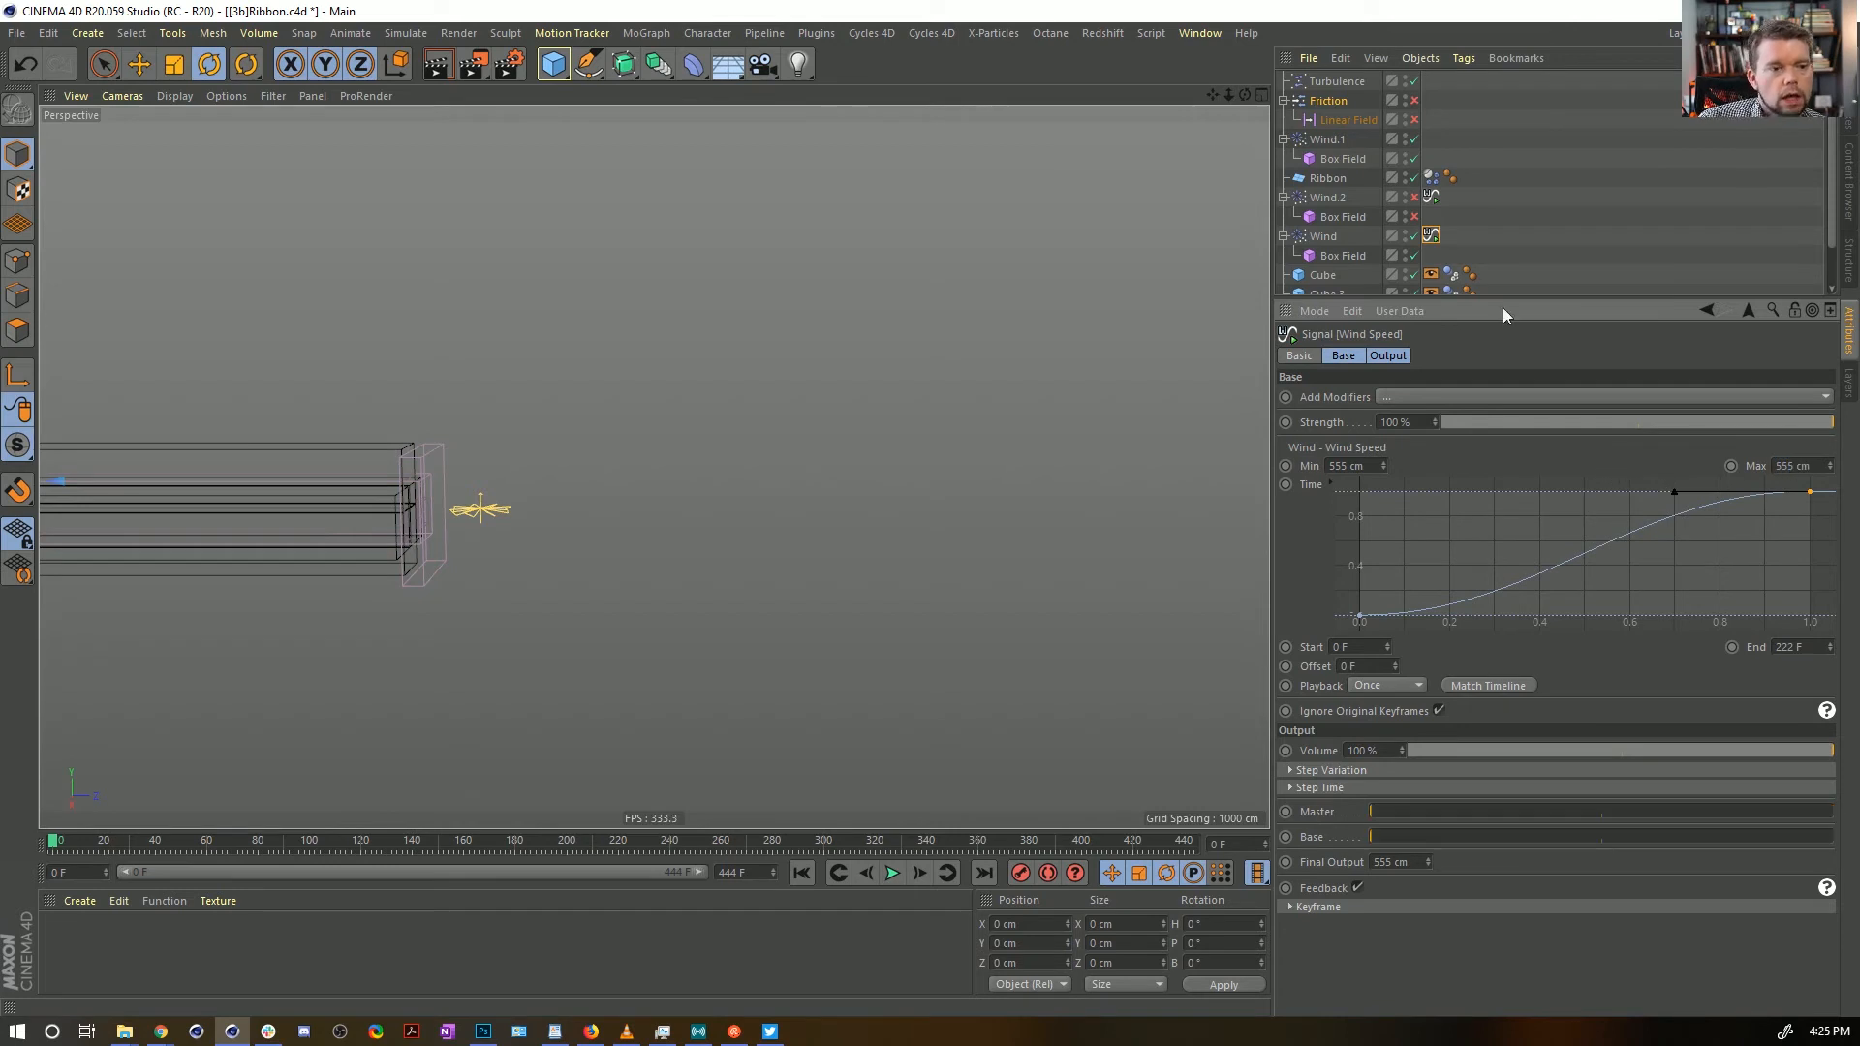
# Enable Wind.2 and its Box Field, and make its speed signal rise along its curve from Min 277.5 cm to Max 0 cm, ending at frame 222
pyautogui.click(1414, 197)
pyautogui.click(1414, 216)
pyautogui.click(1431, 196)
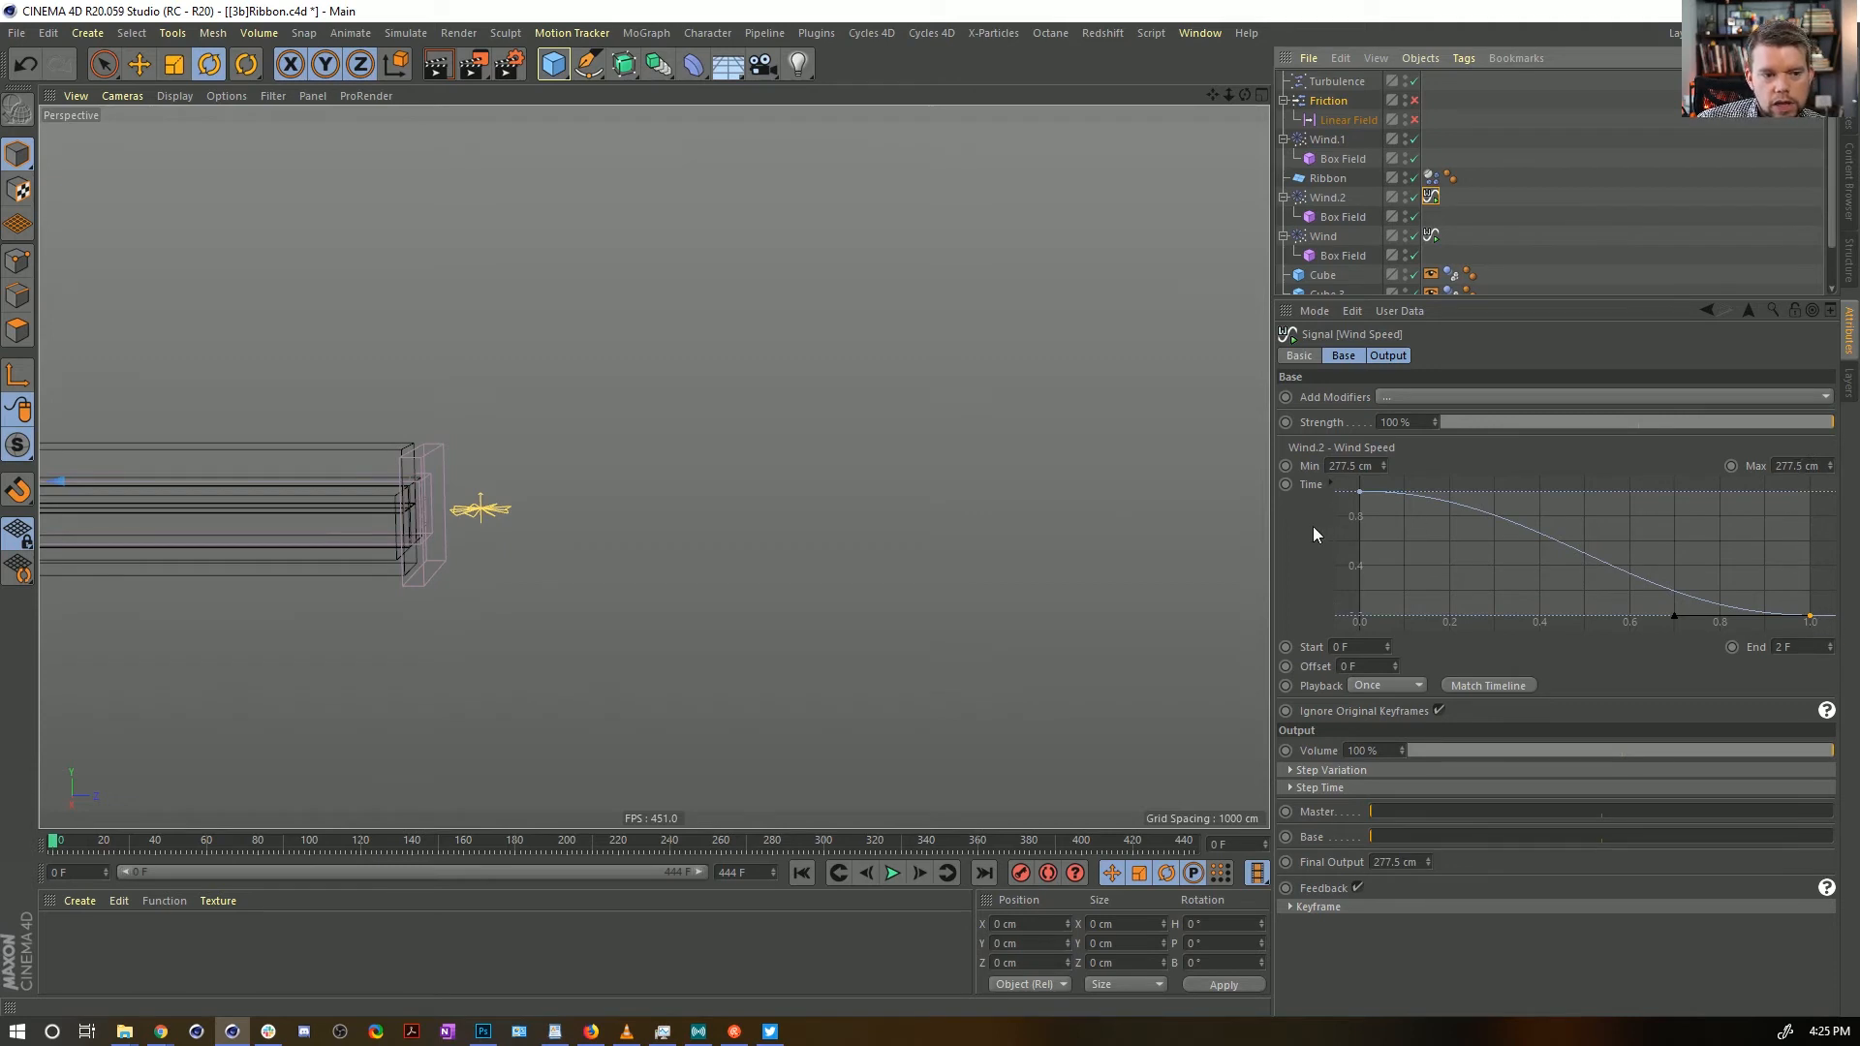
pyautogui.moveTo(1358, 493); pyautogui.dragTo(1303, 632)
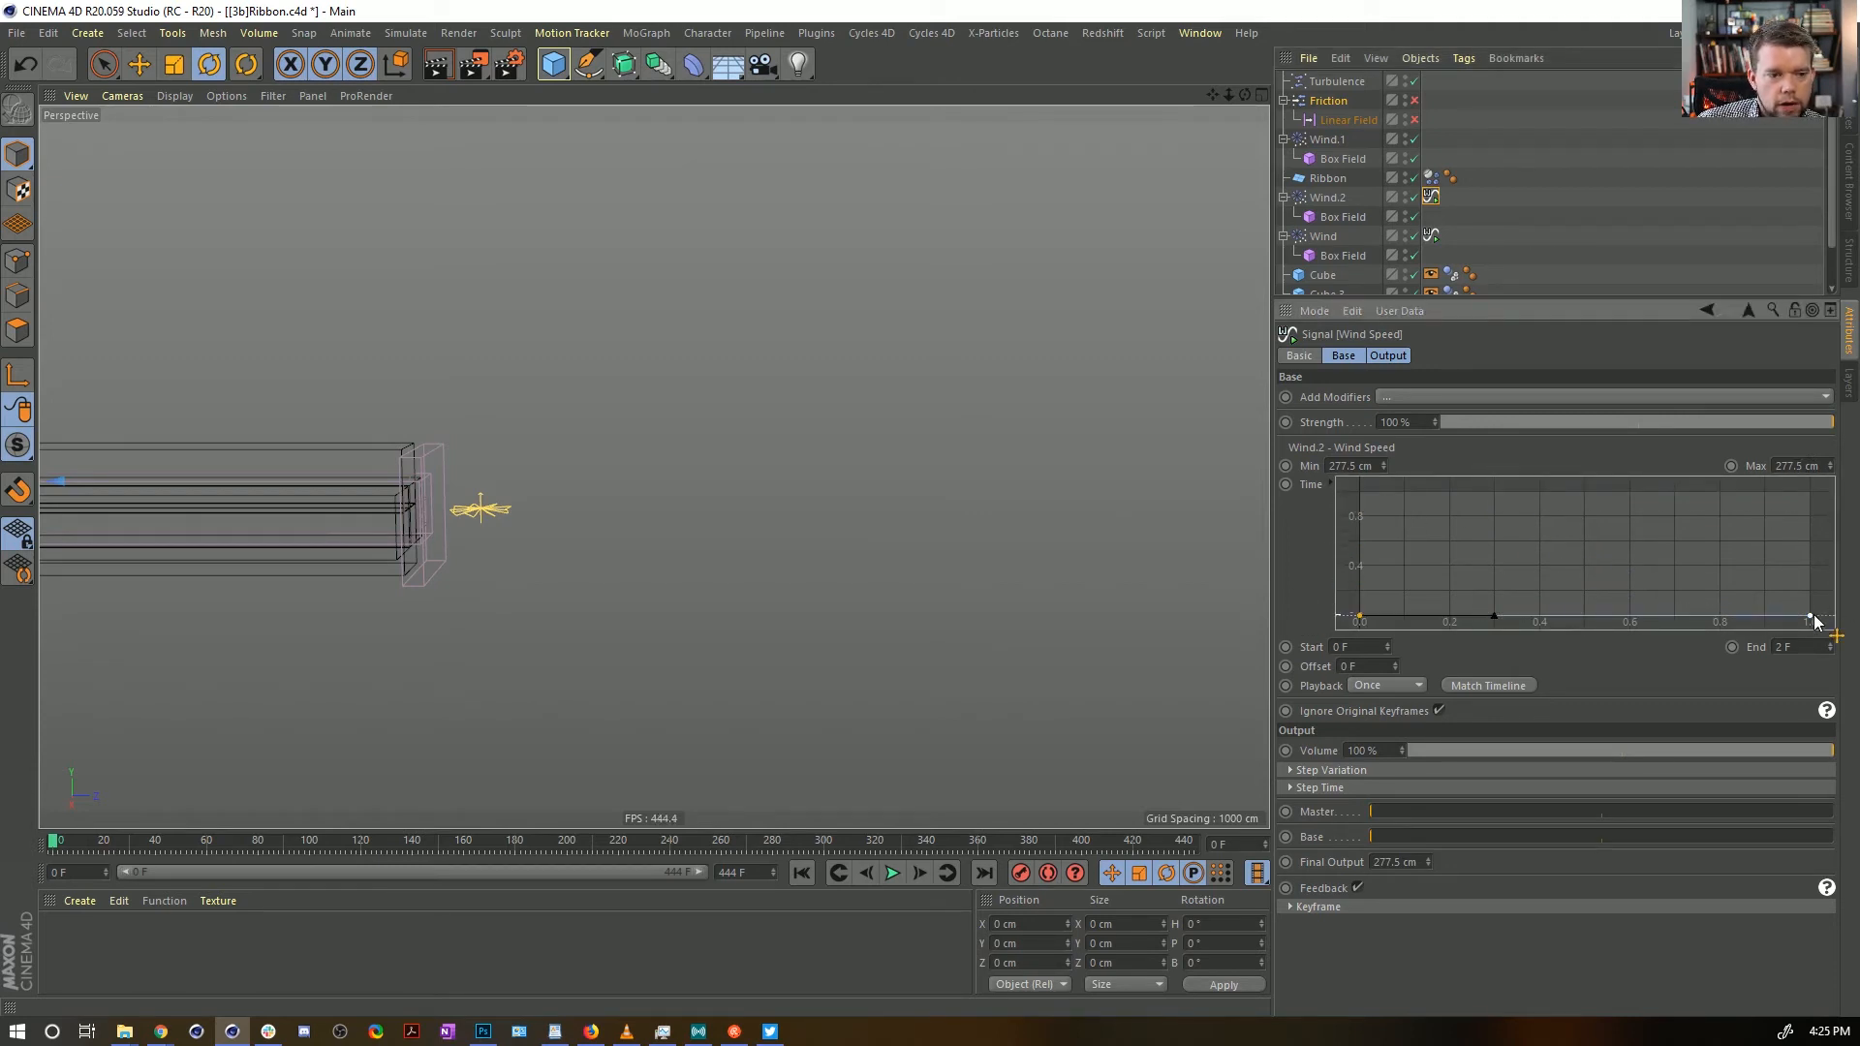
pyautogui.moveTo(1811, 617); pyautogui.dragTo(1810, 492)
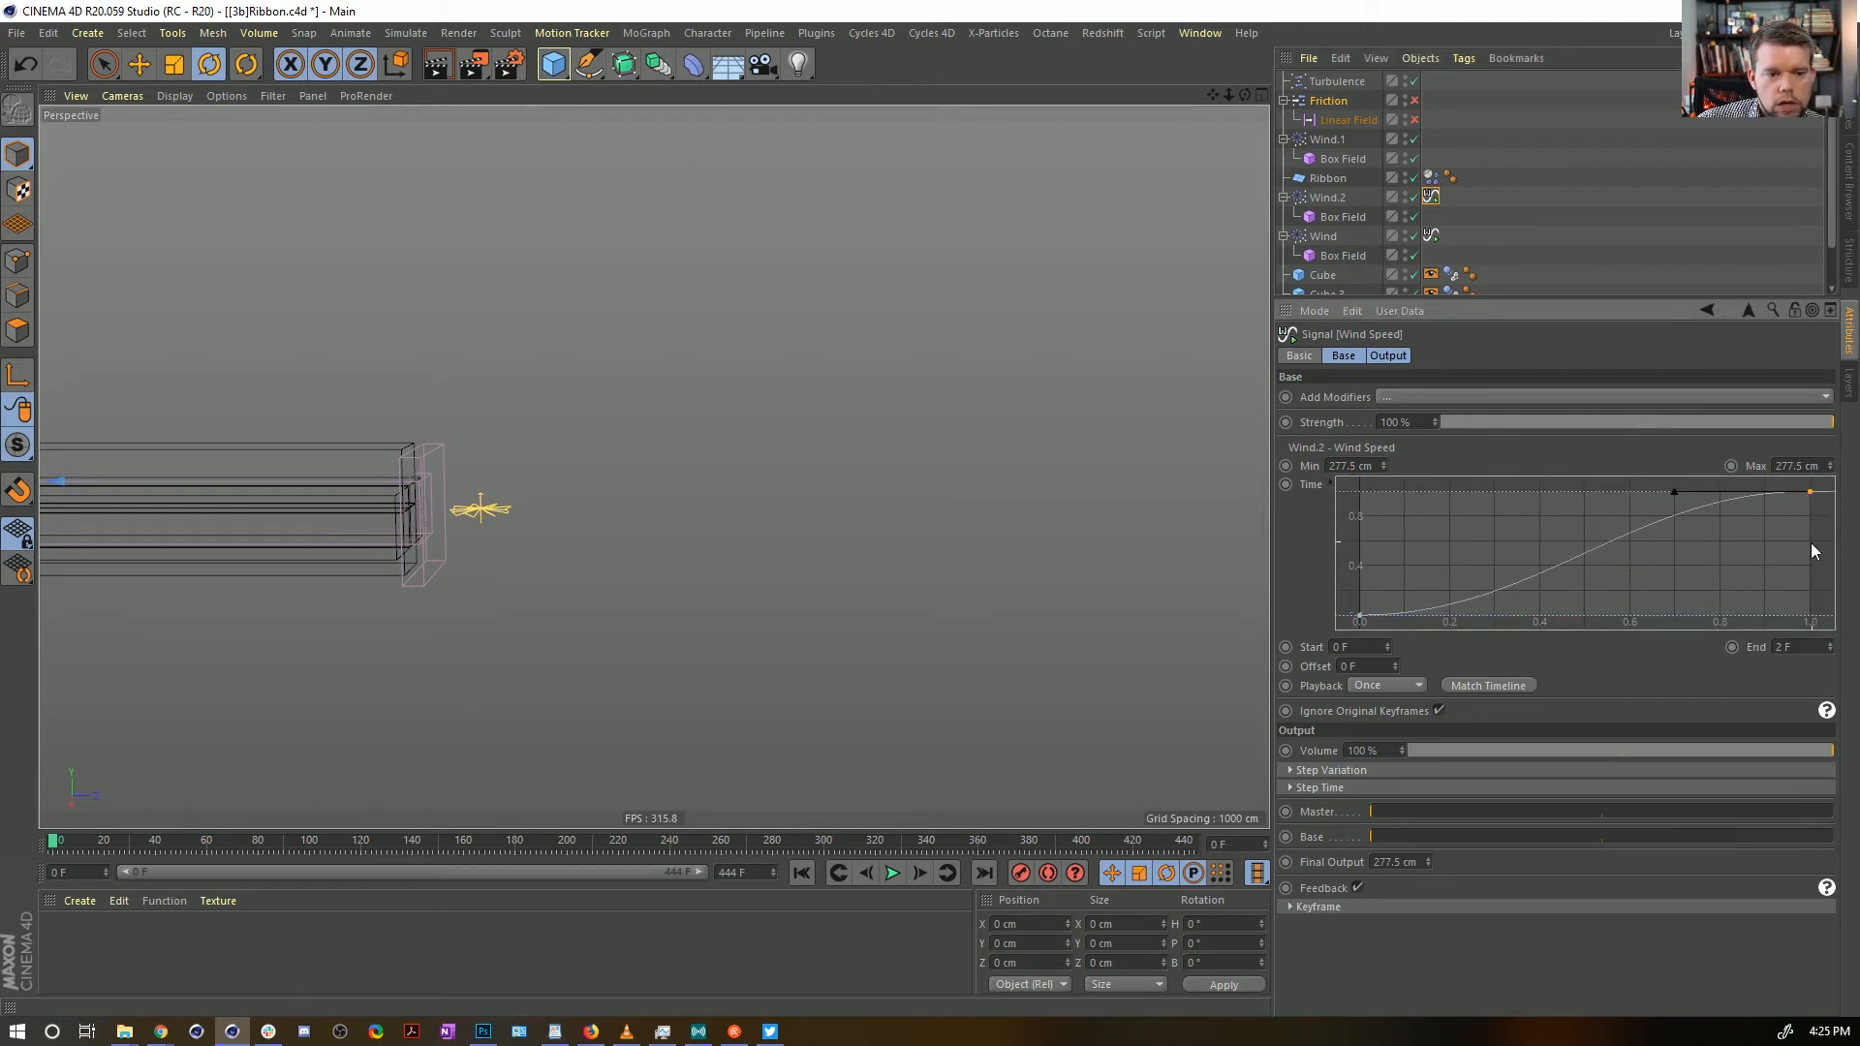
pyautogui.click(1802, 646)
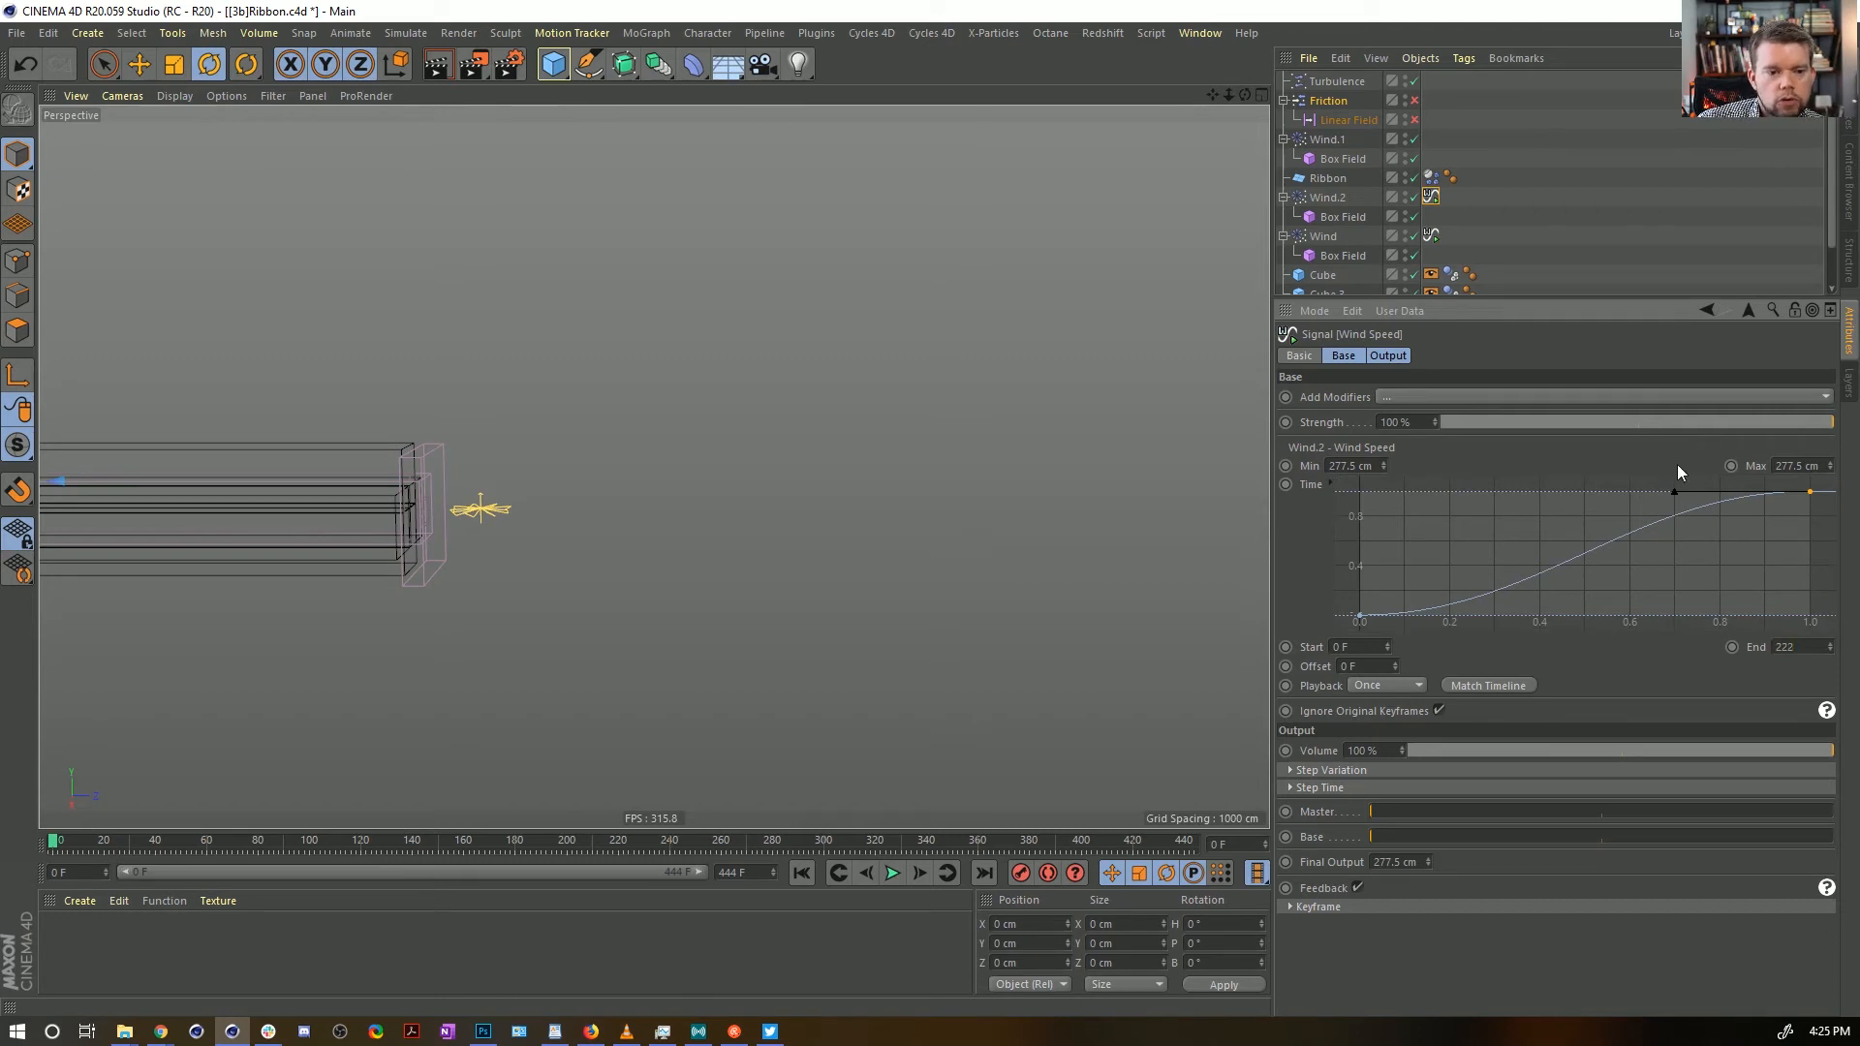
pyautogui.press('Tab')
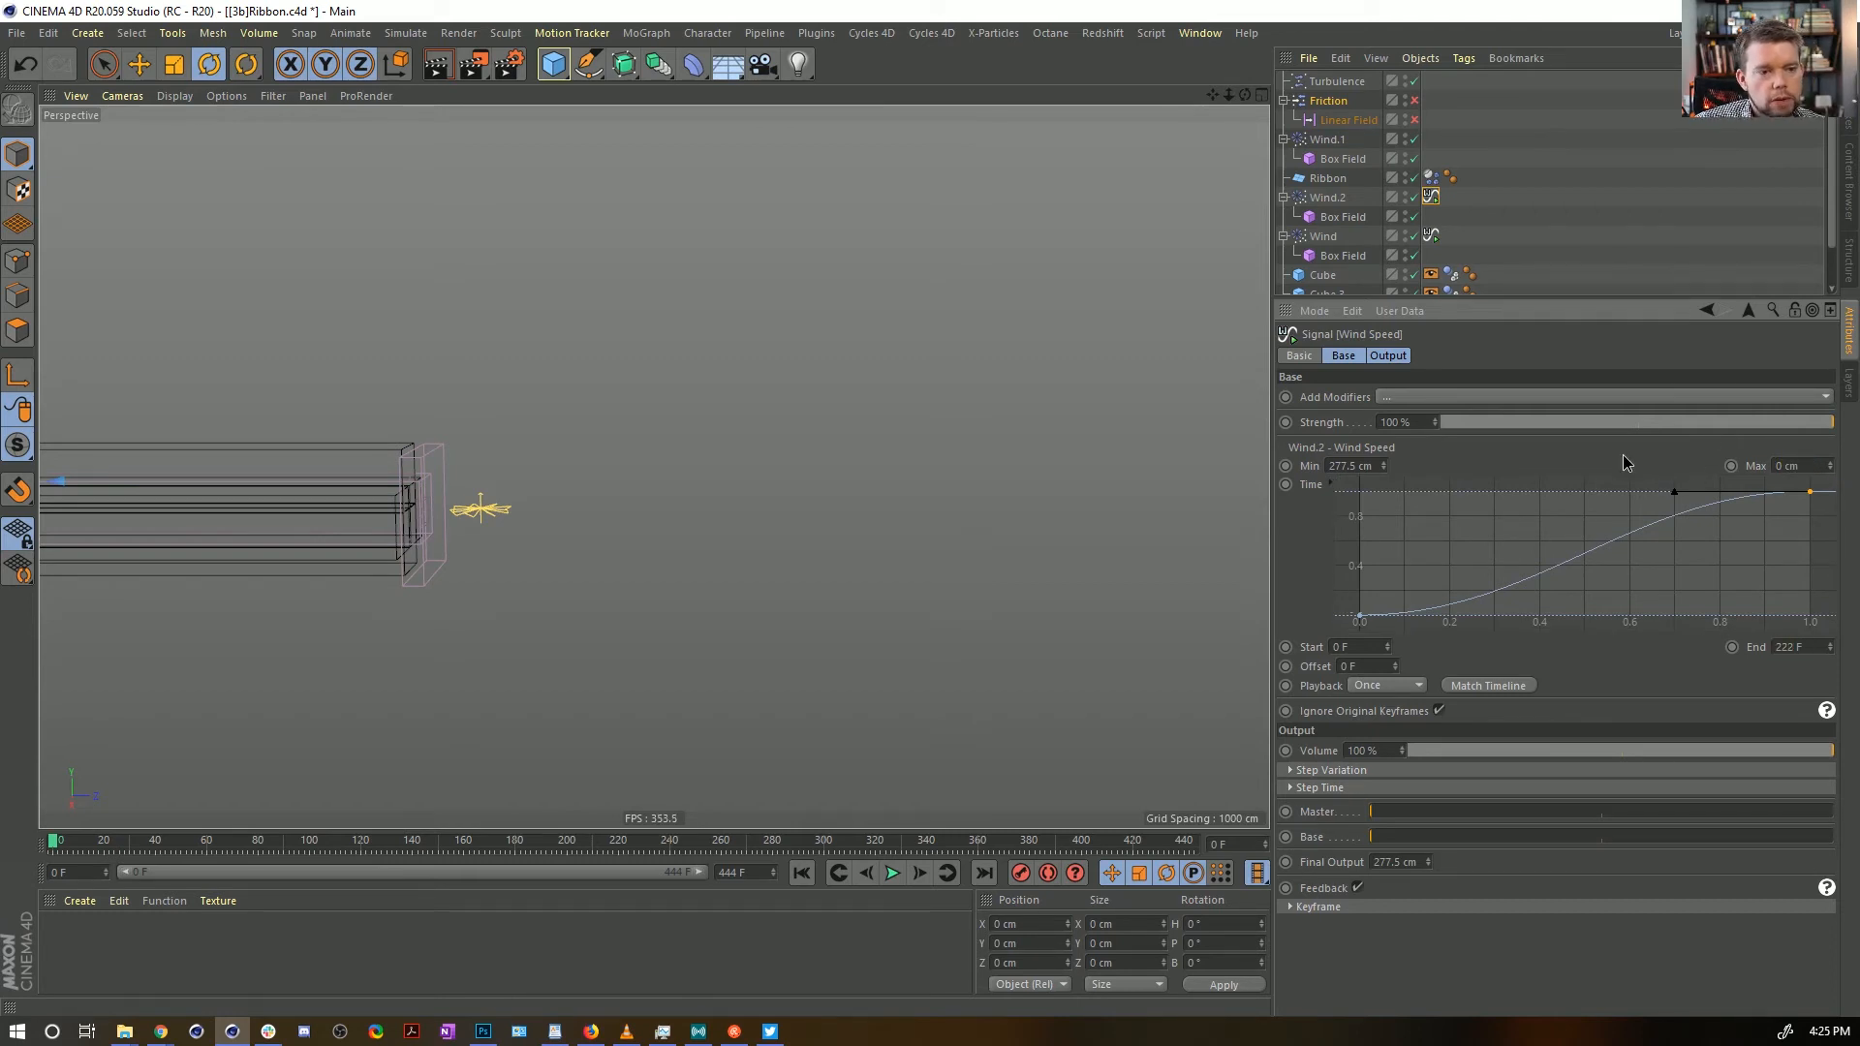
# Play the simulation with both fading winds, pausing briefly around frame 180, and stop it at frame 299
pyautogui.click(891, 874)
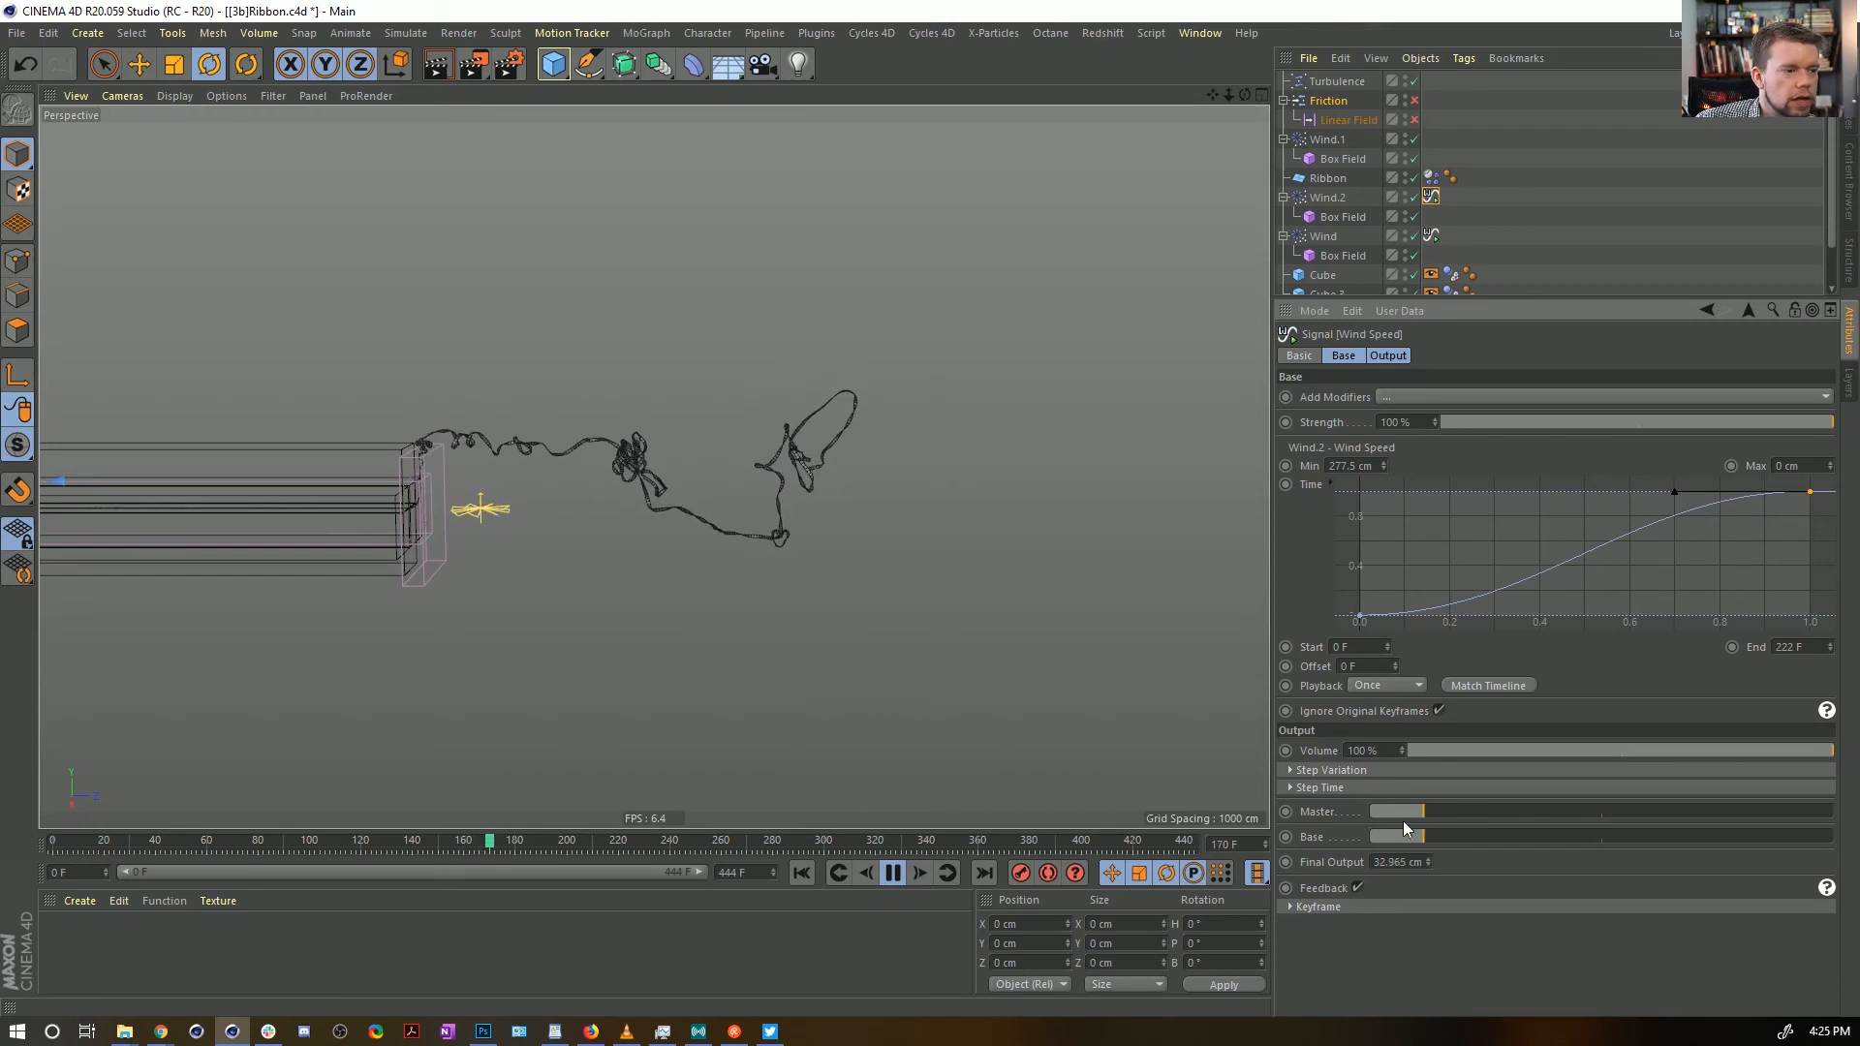
pyautogui.press('F8')
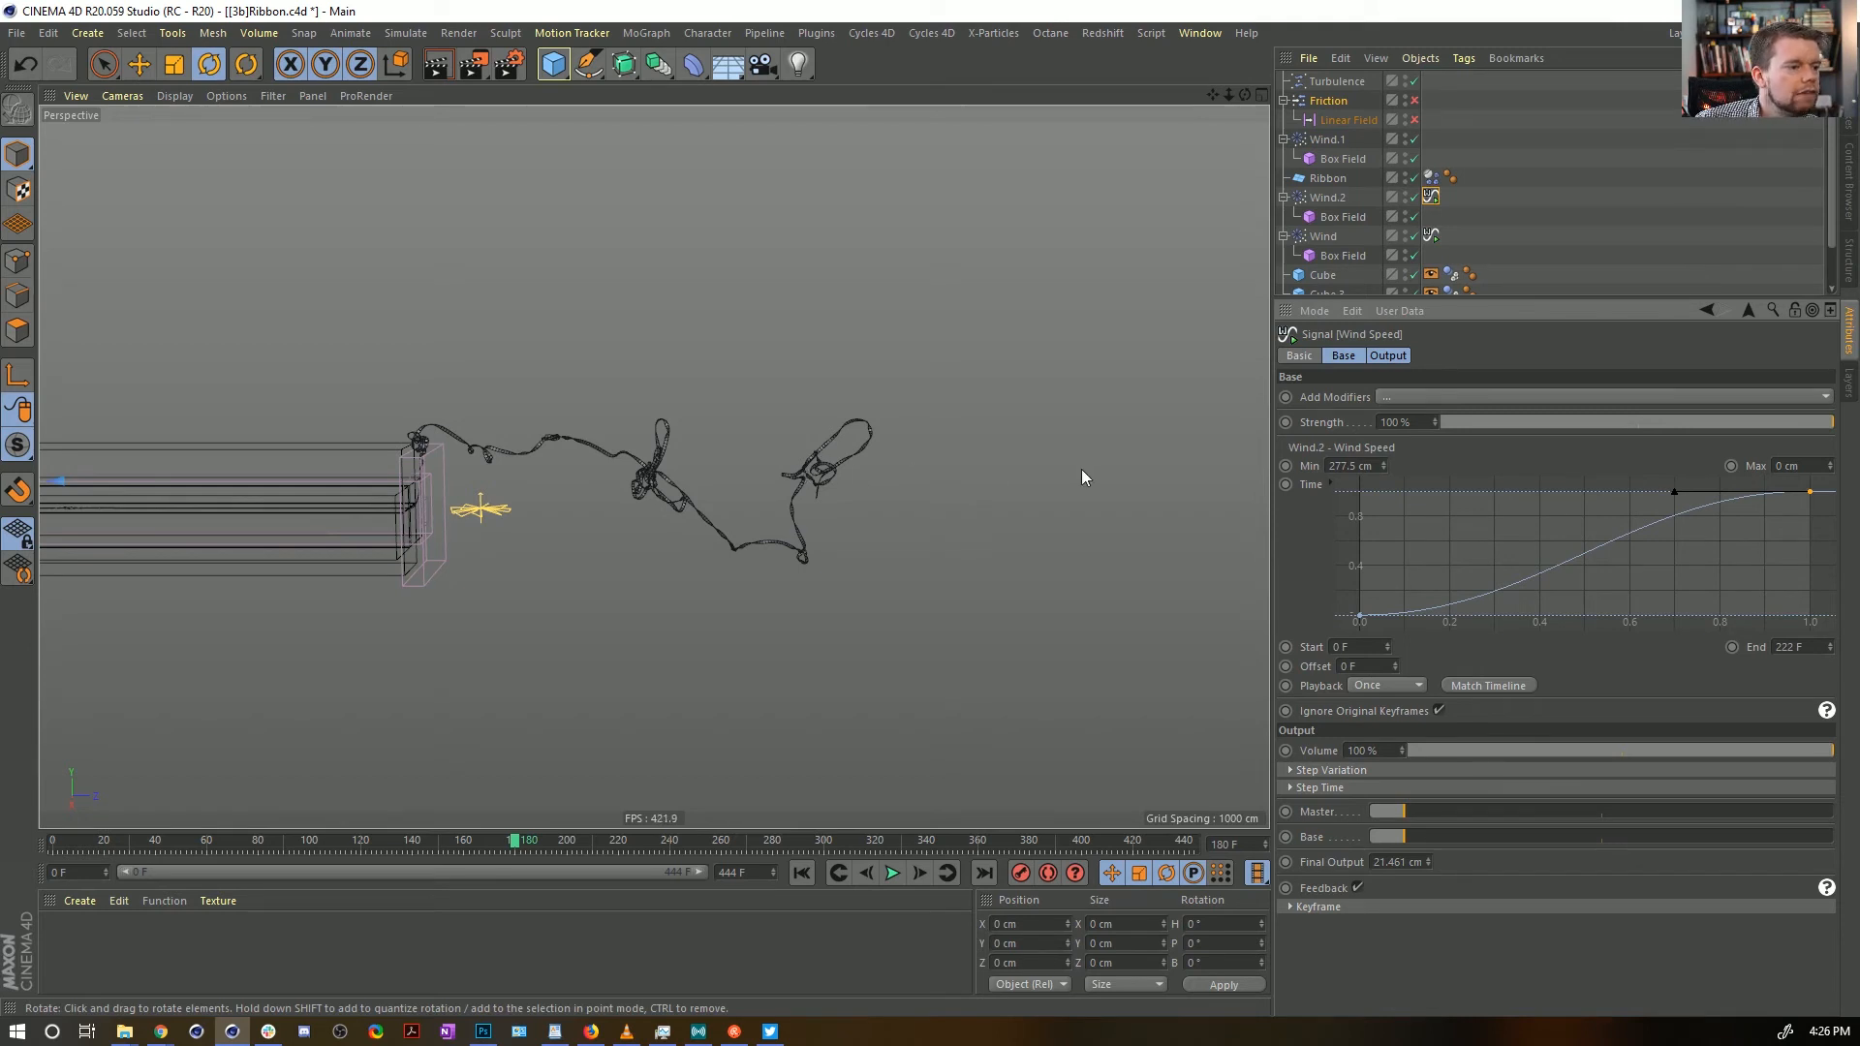
pyautogui.click(885, 868)
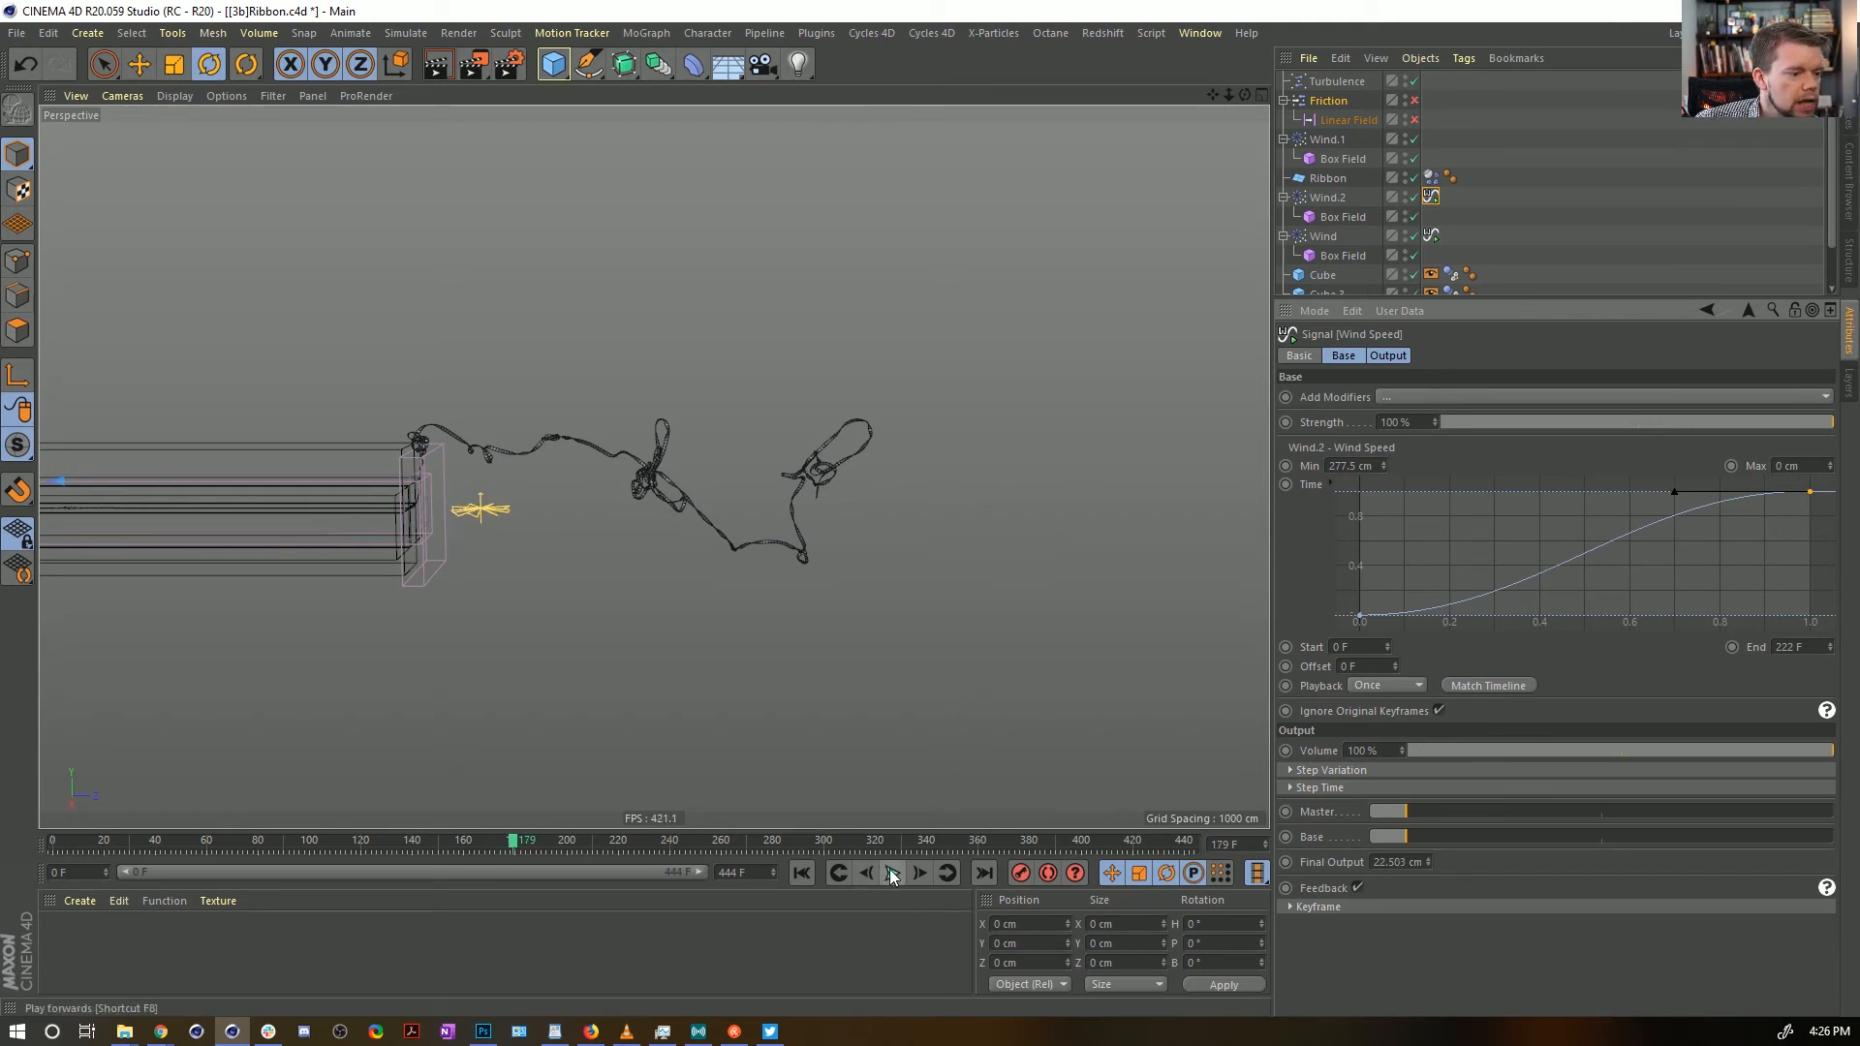
pyautogui.click(893, 873)
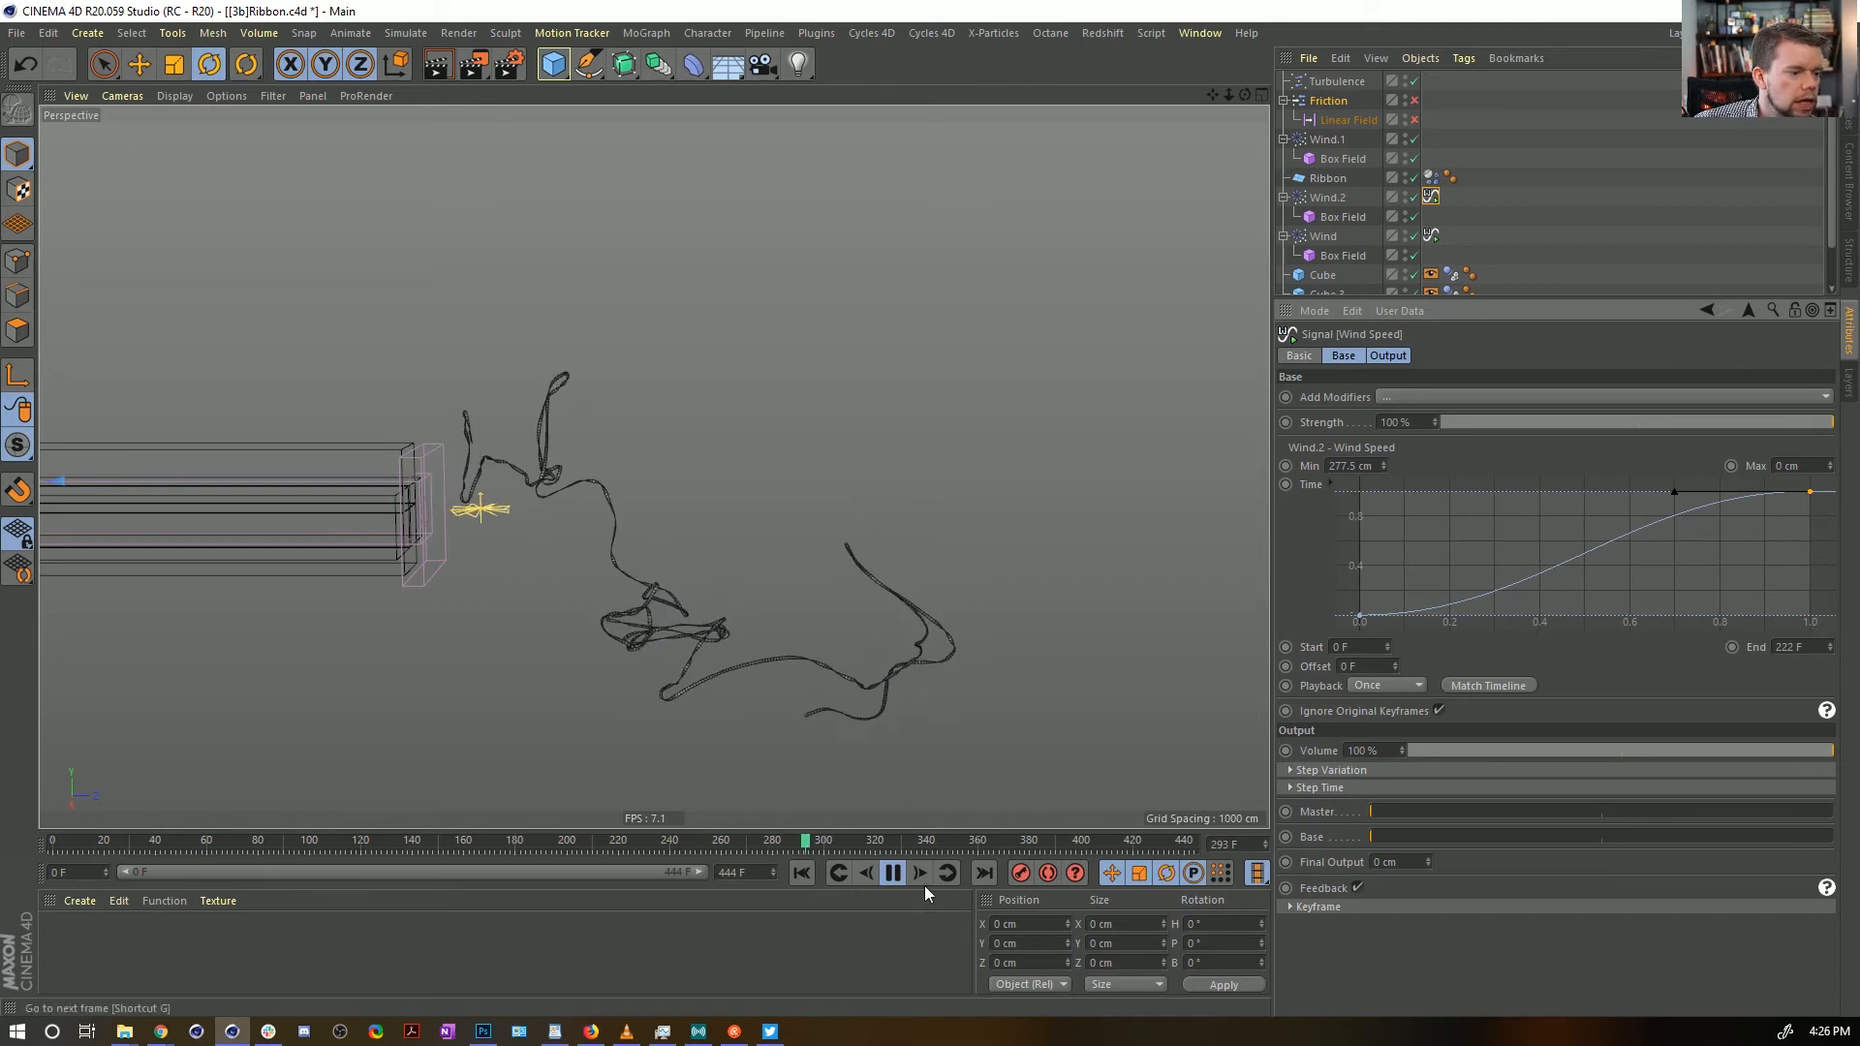
pyautogui.click(892, 873)
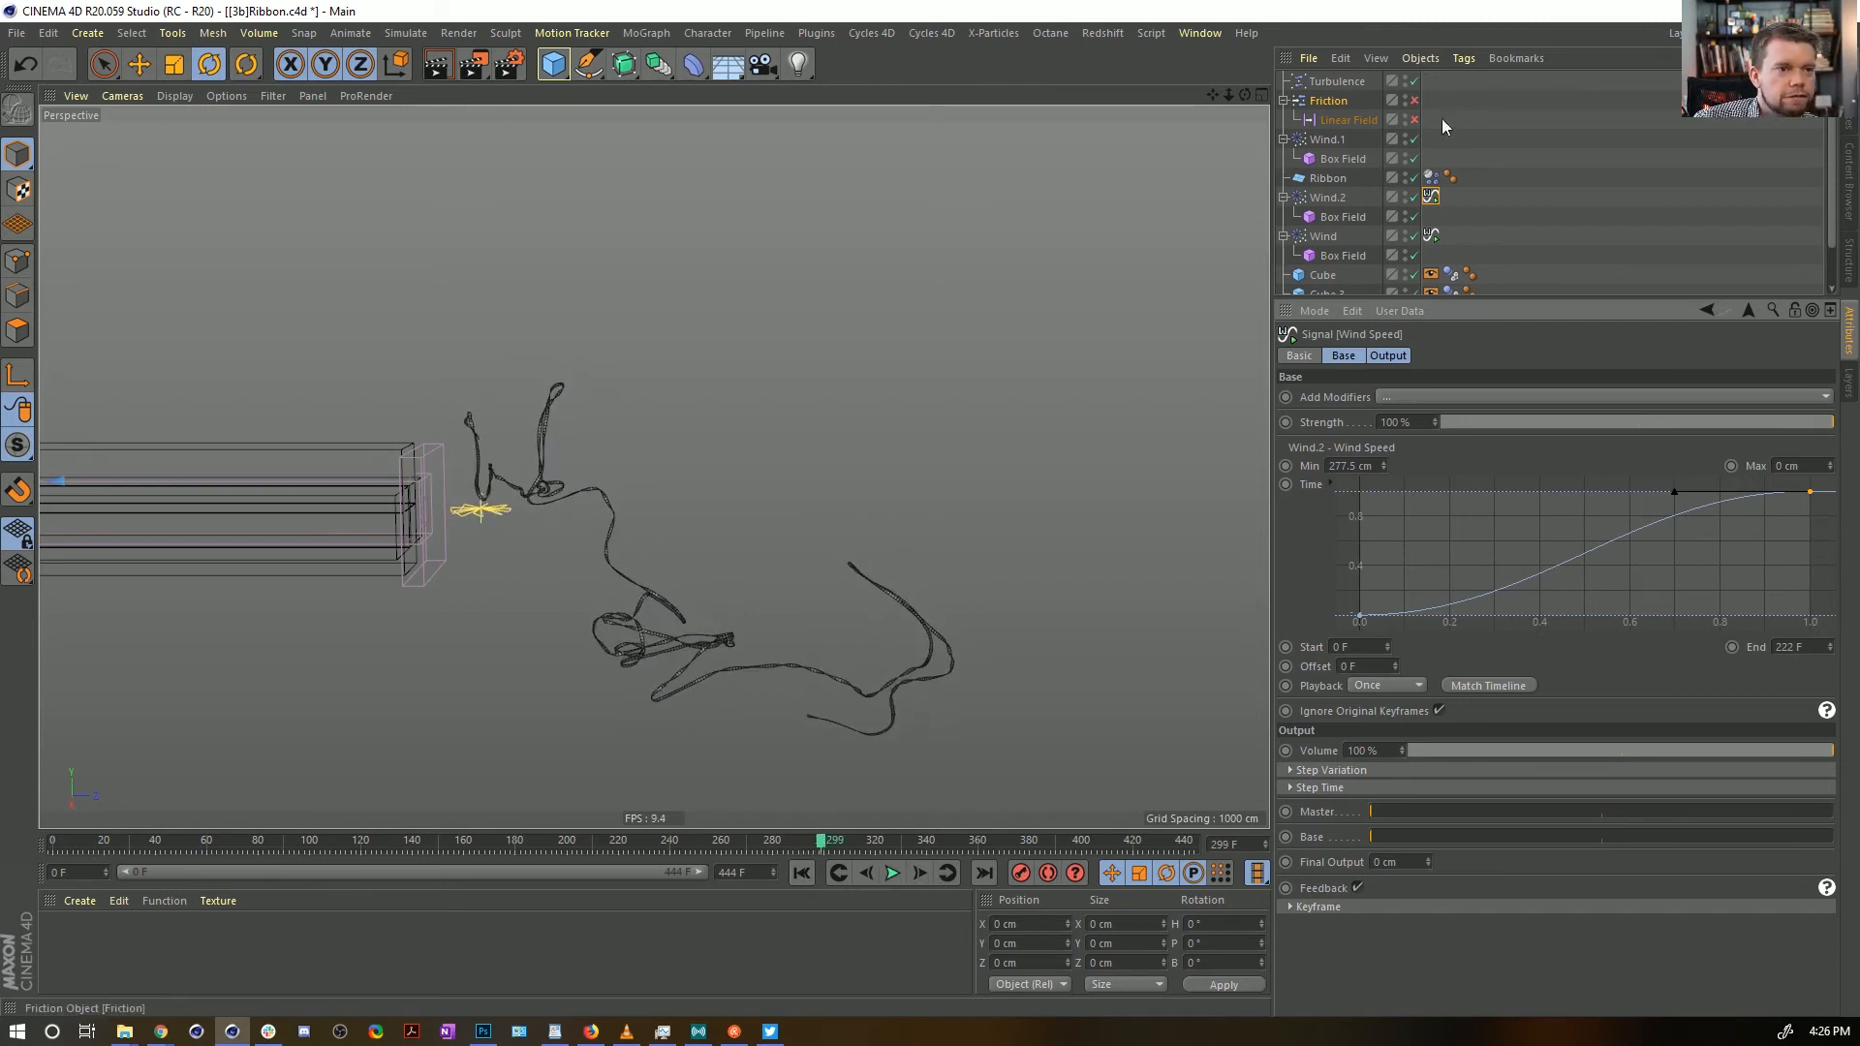
# Review the ribbon's force, collision, dynamics and mass settings, and check its plane dimensions and segments
pyautogui.click(1430, 177)
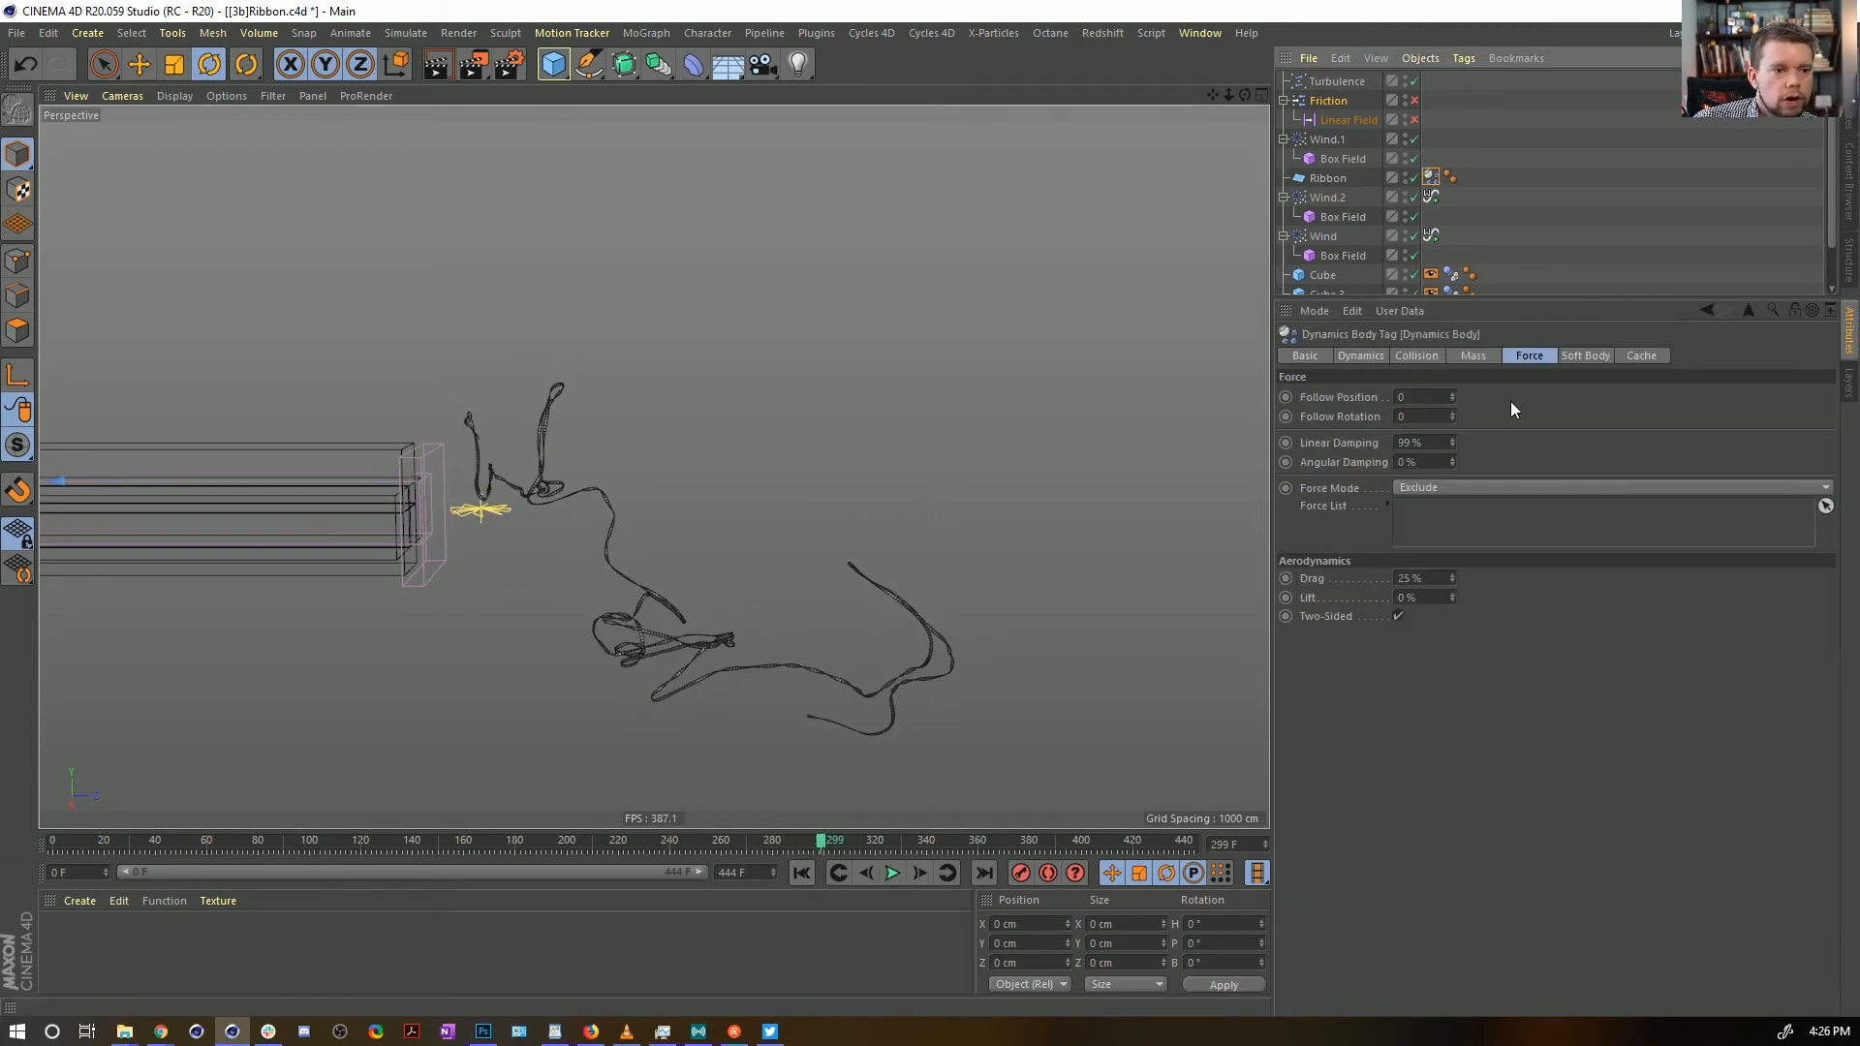
pyautogui.click(1471, 357)
pyautogui.click(1435, 356)
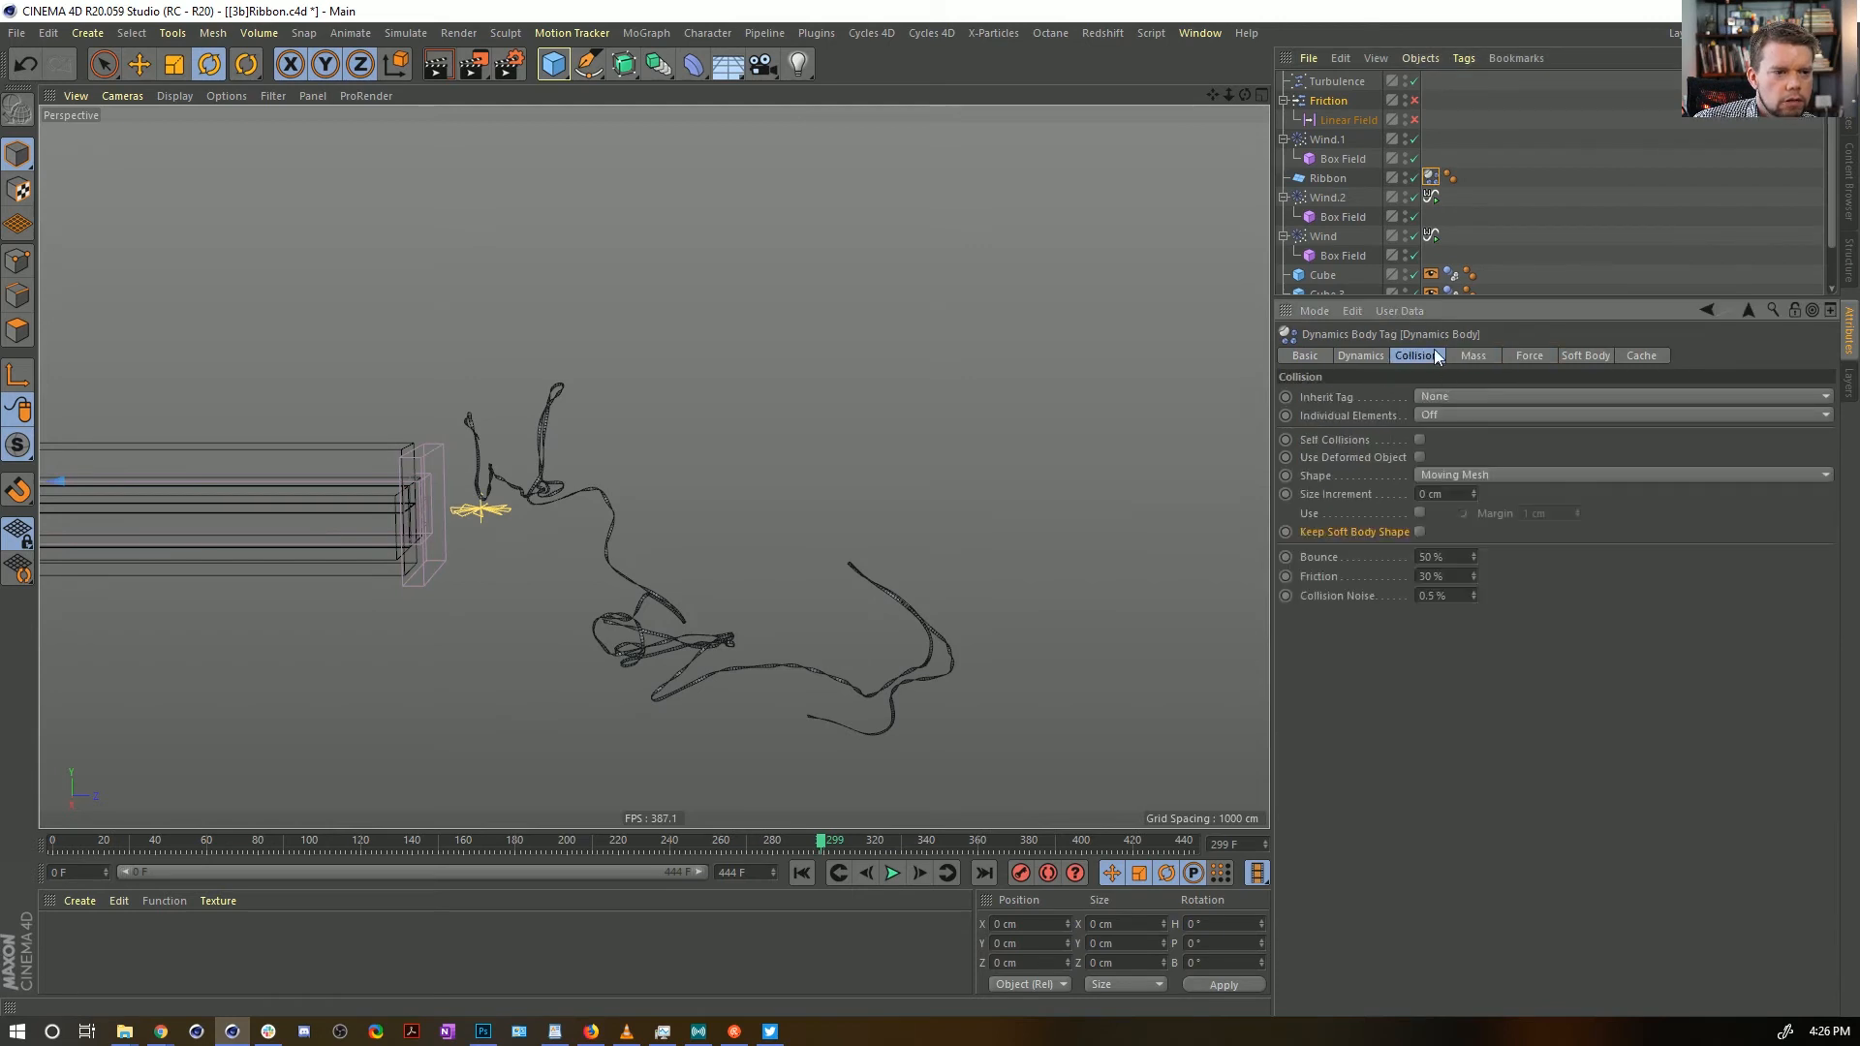
pyautogui.click(1376, 358)
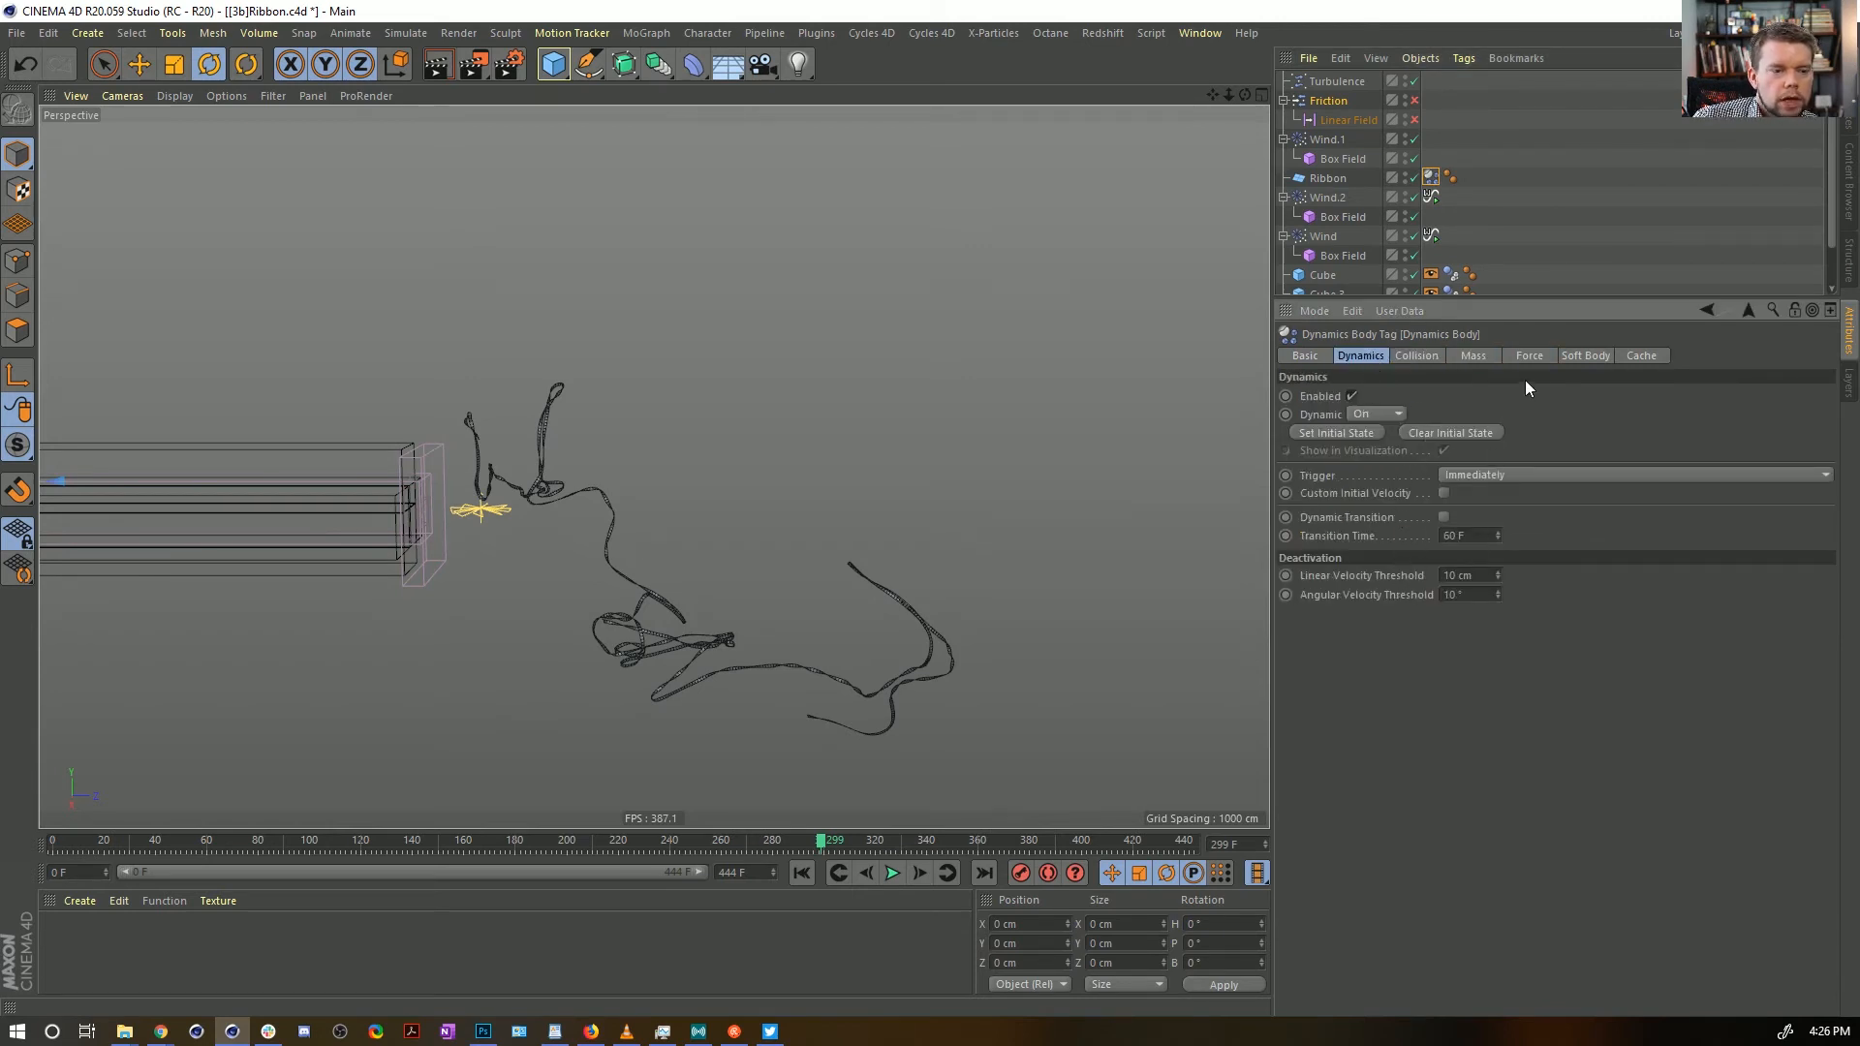
pyautogui.click(1473, 358)
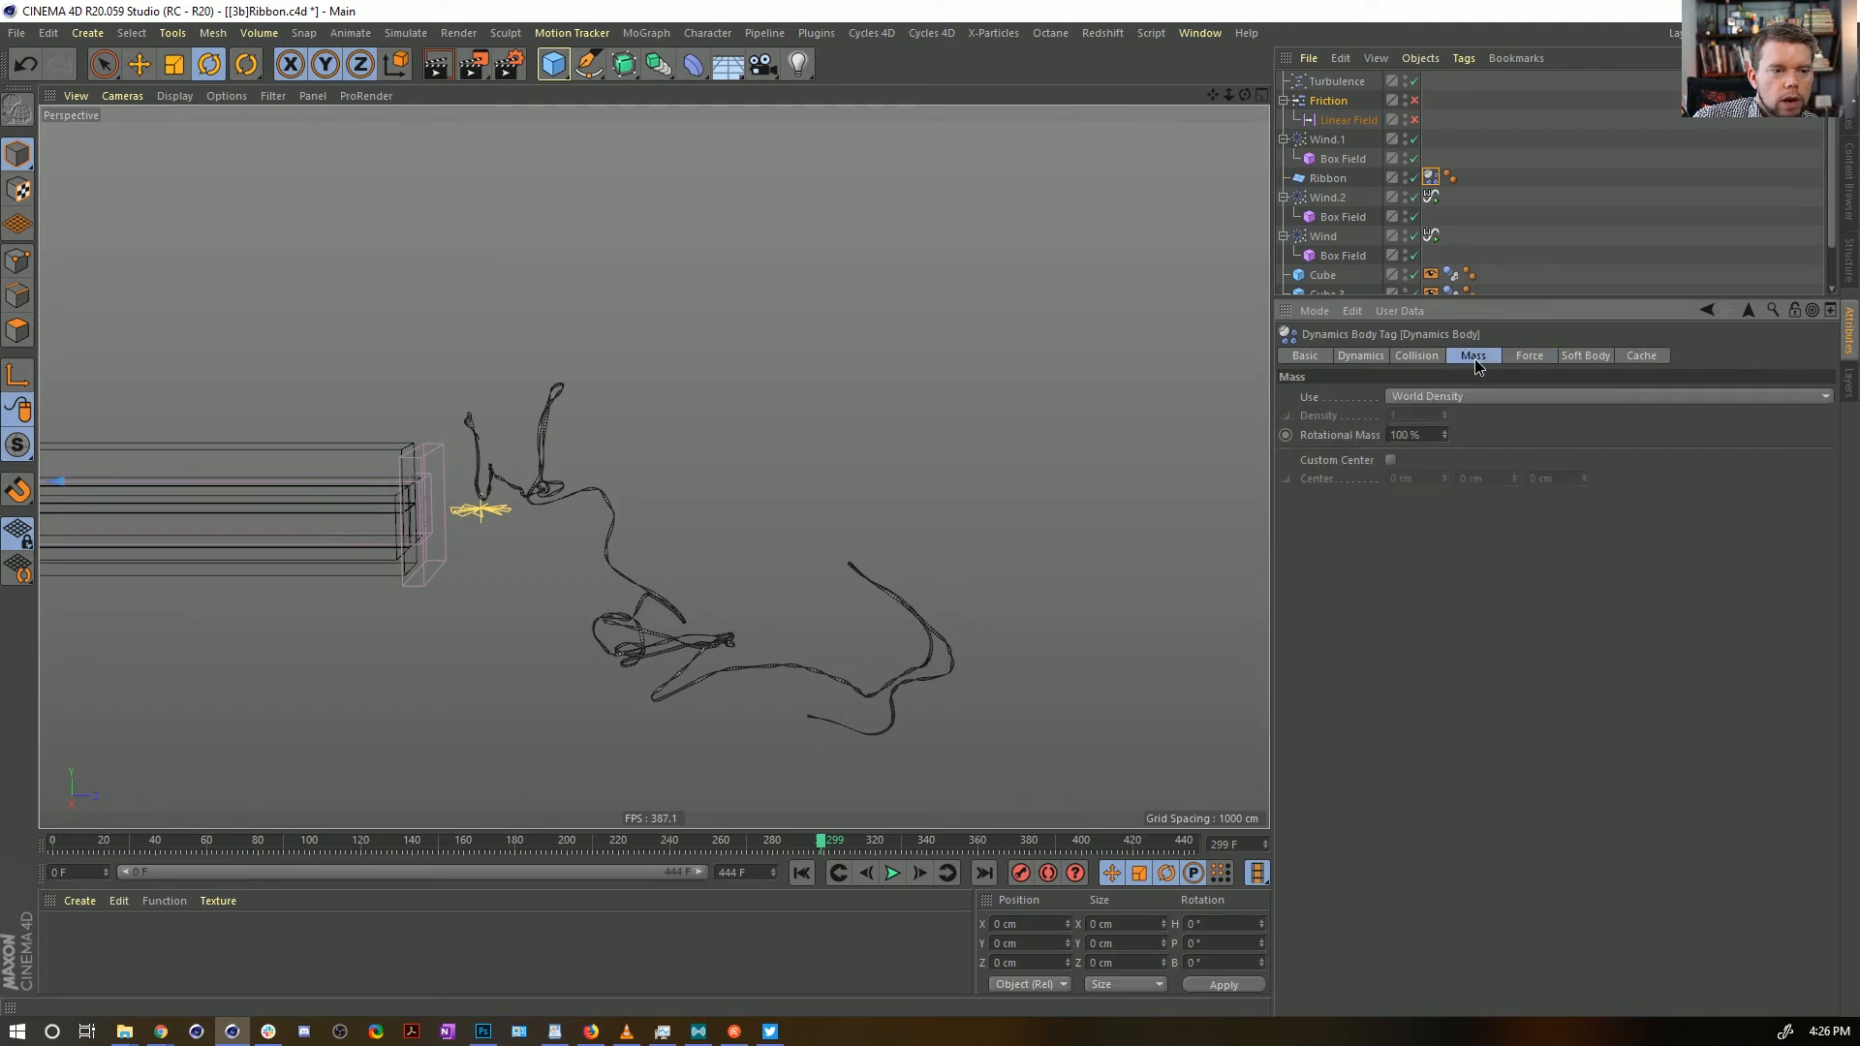
pyautogui.click(1328, 178)
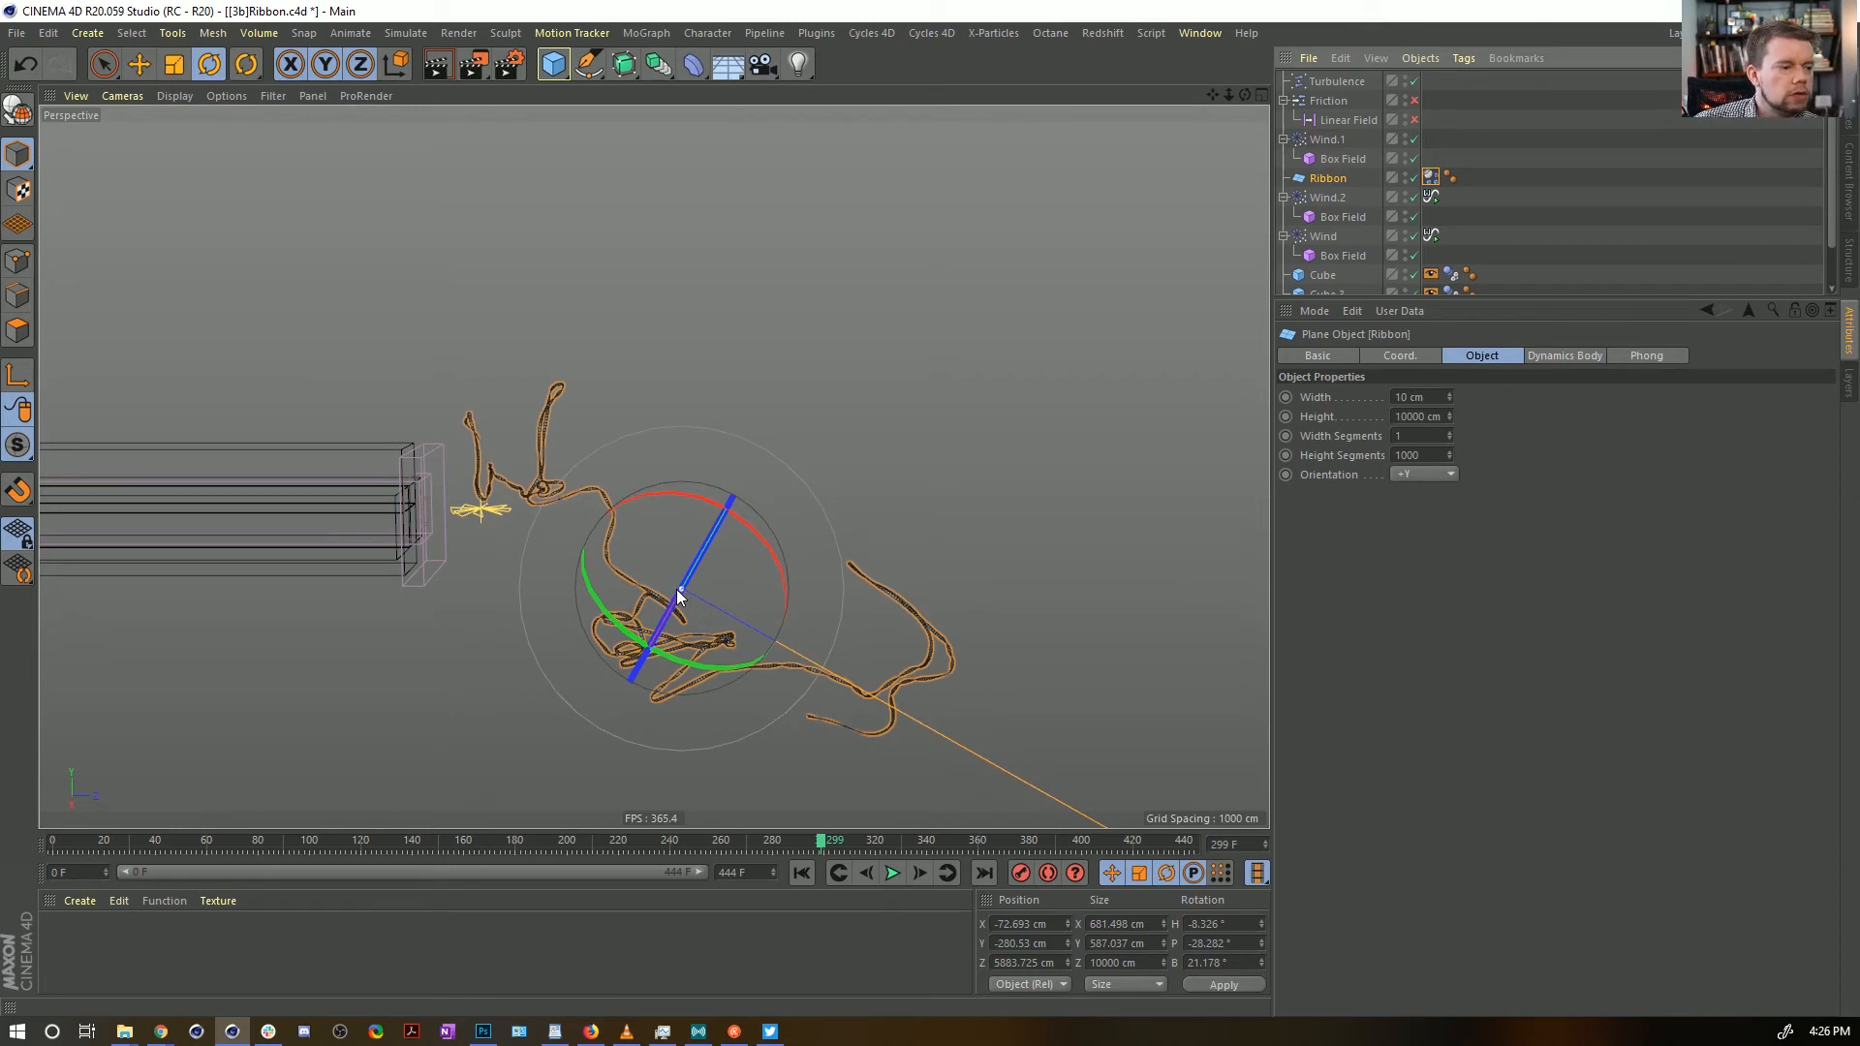
# Replay the simulation from the first frame in a wider view, stop it at frame 218 and return to the start
pyautogui.click(802, 871)
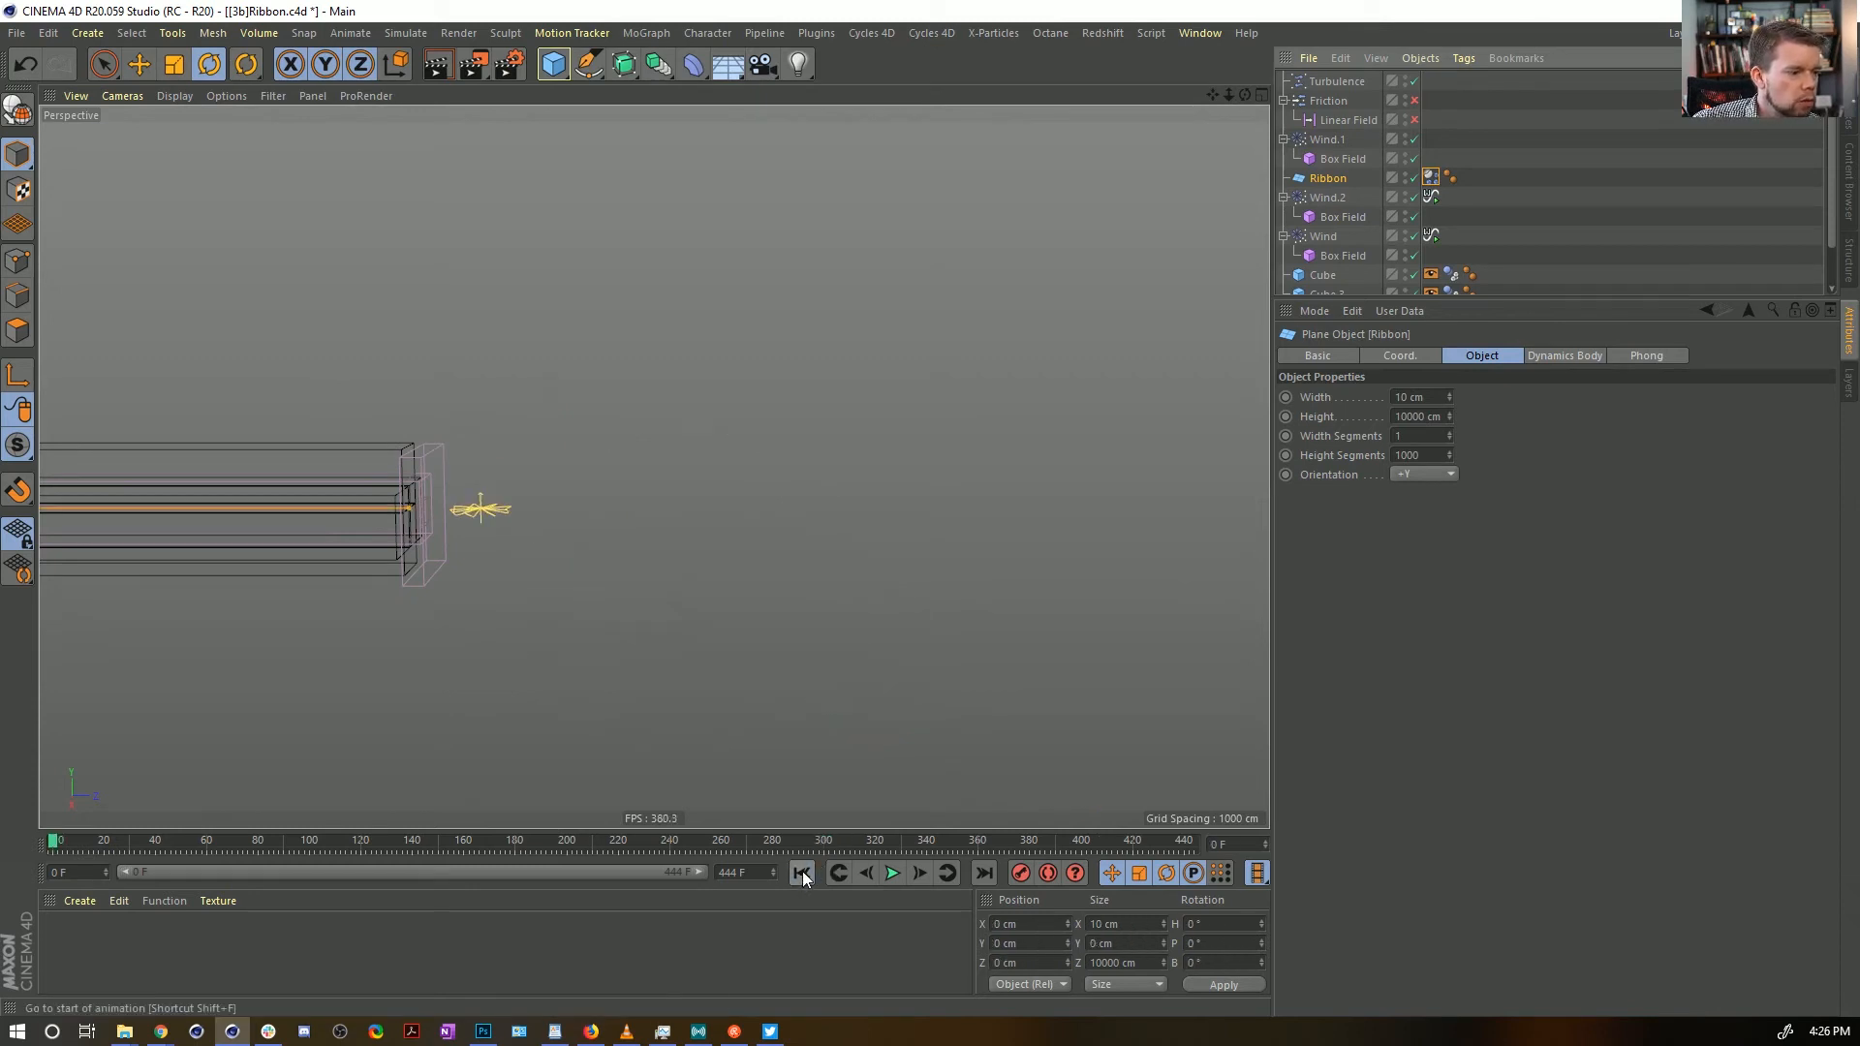
pyautogui.moveTo(674, 408)
pyautogui.keyDown('alt'); pyautogui.mouseDown(button='right')
pyautogui.moveTo(290, 441)
pyautogui.moveTo(183, 554)
pyautogui.mouseUp(button='right'); pyautogui.keyUp('alt')
pyautogui.scroll(-1, 698, 589)
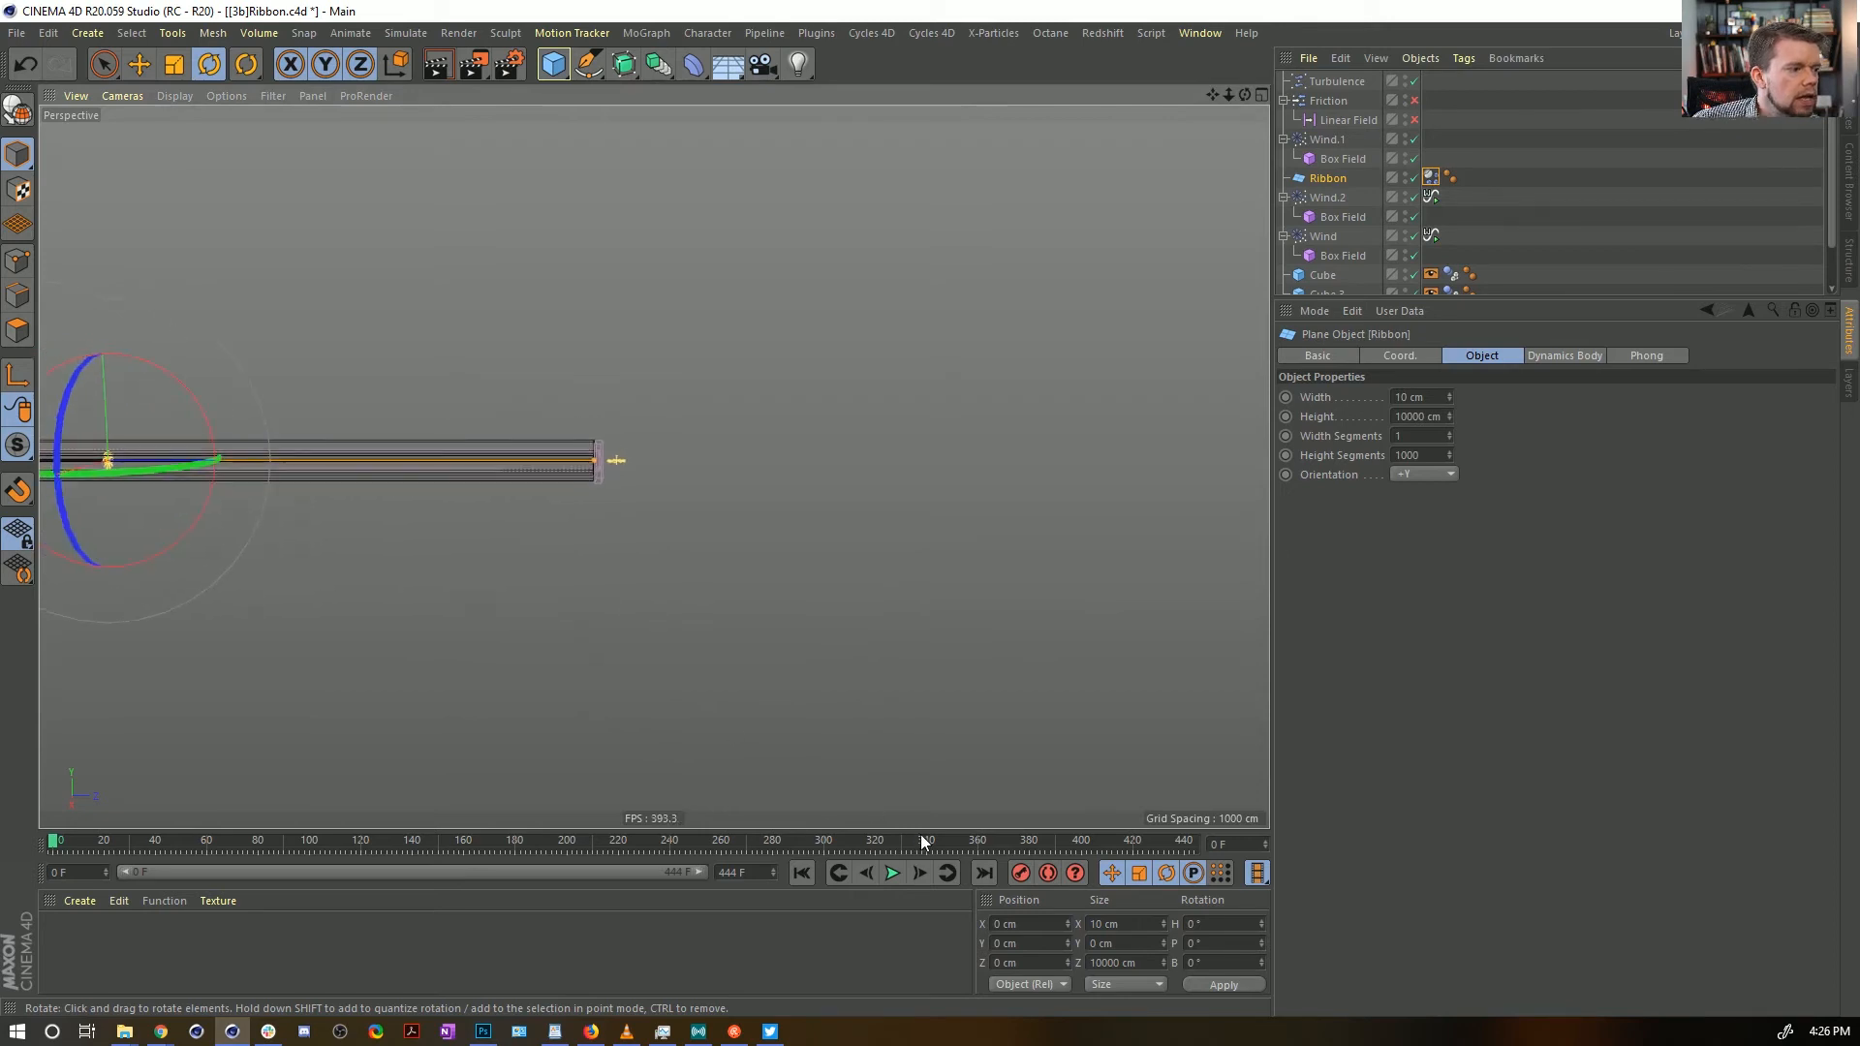
pyautogui.click(891, 874)
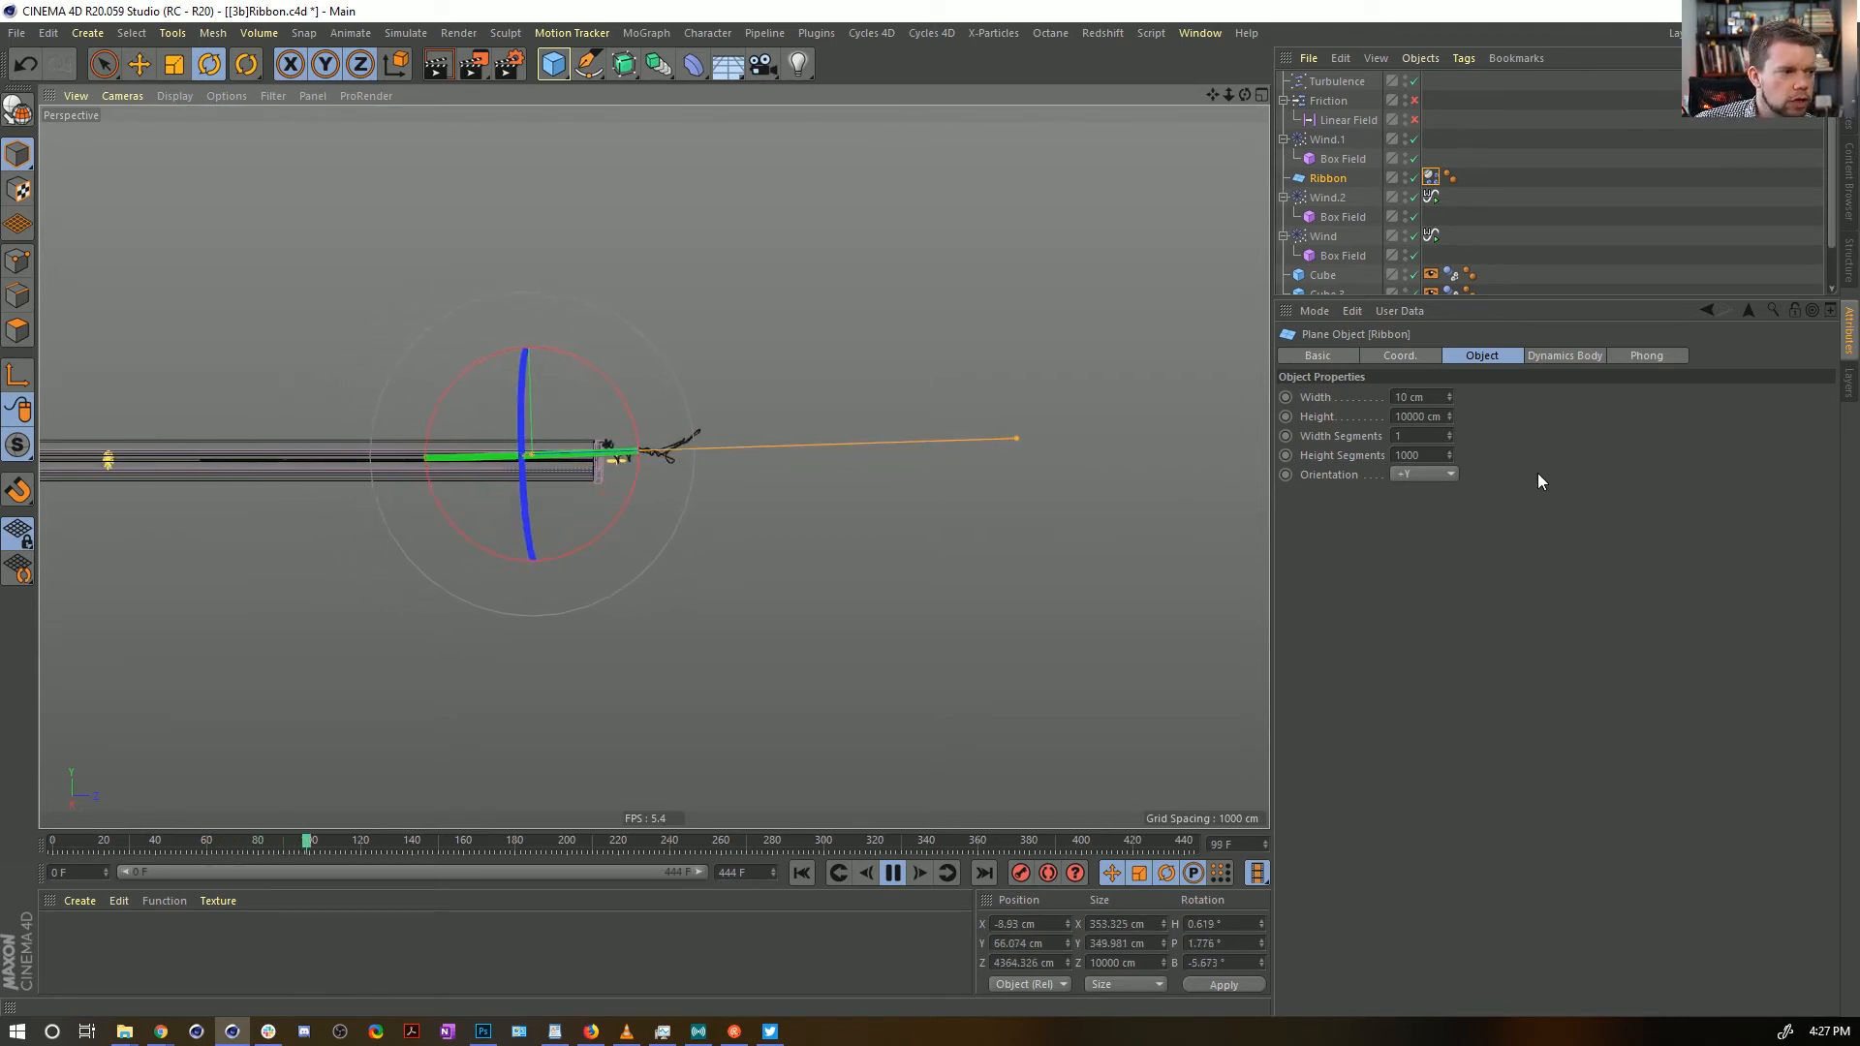
pyautogui.click(1554, 353)
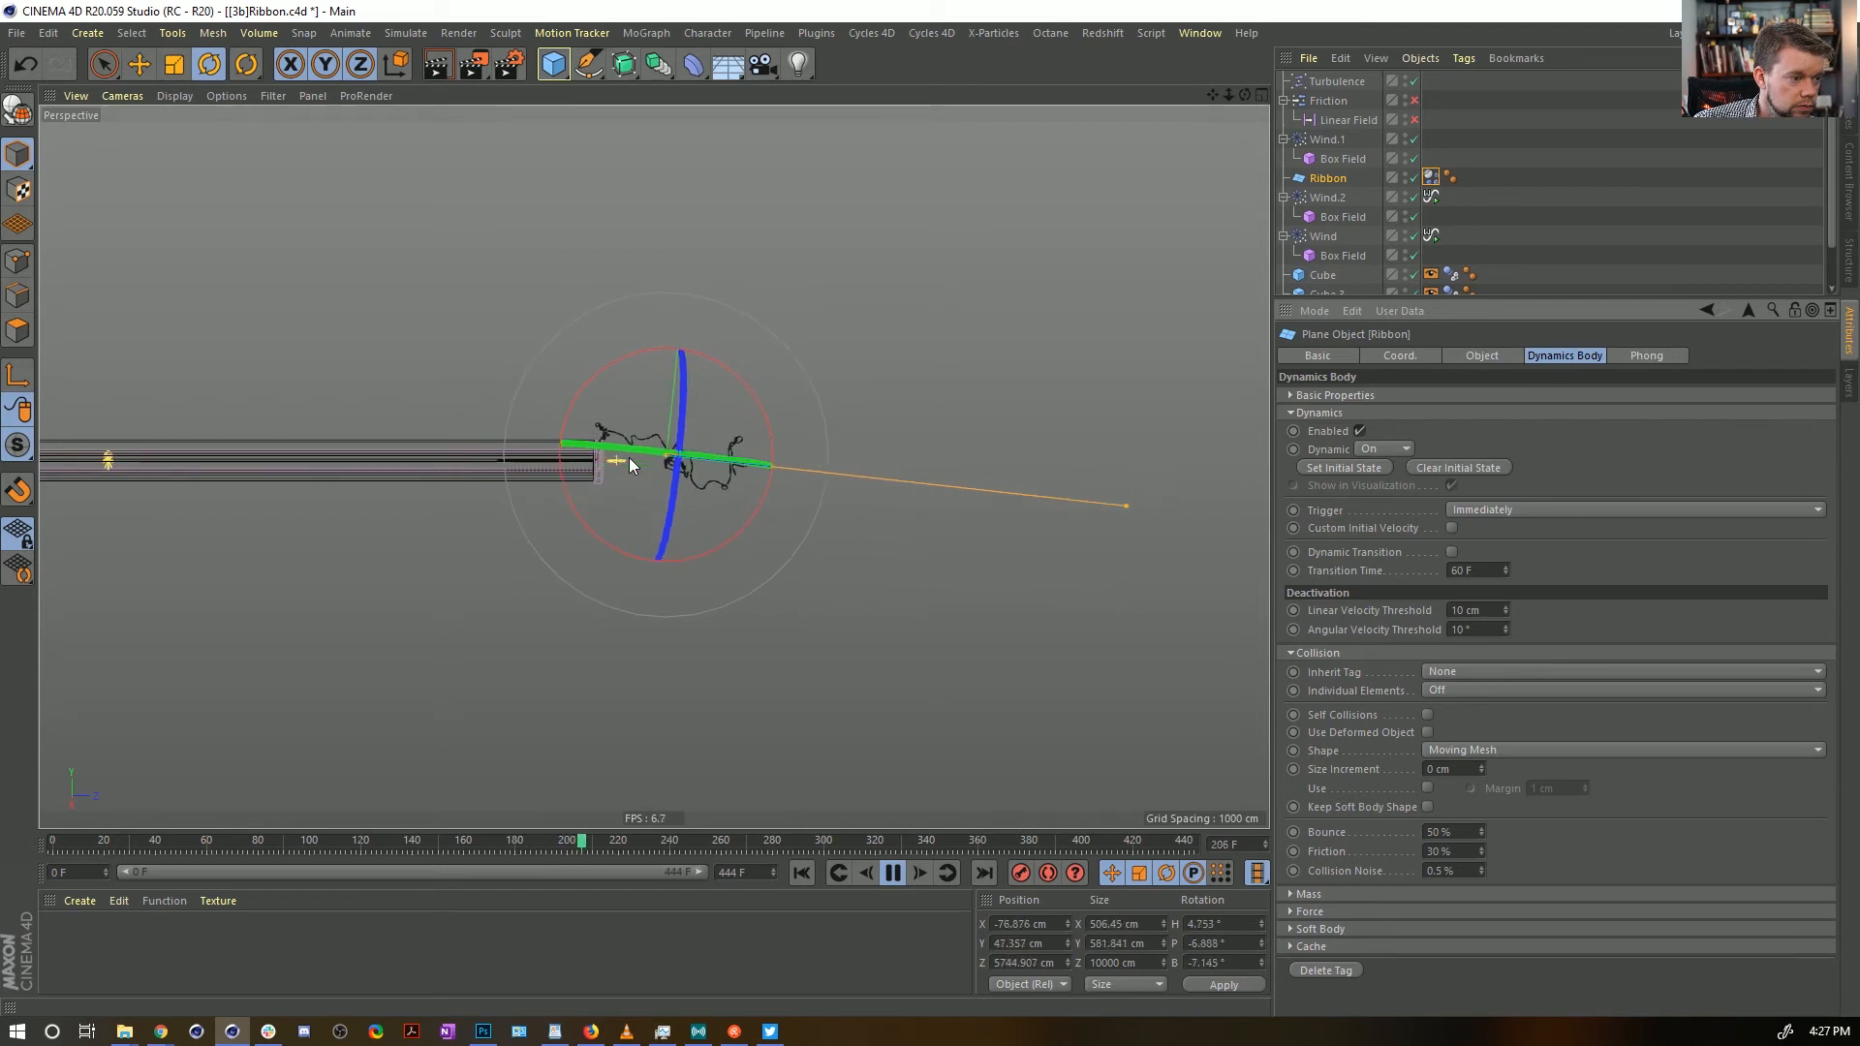
pyautogui.click(893, 873)
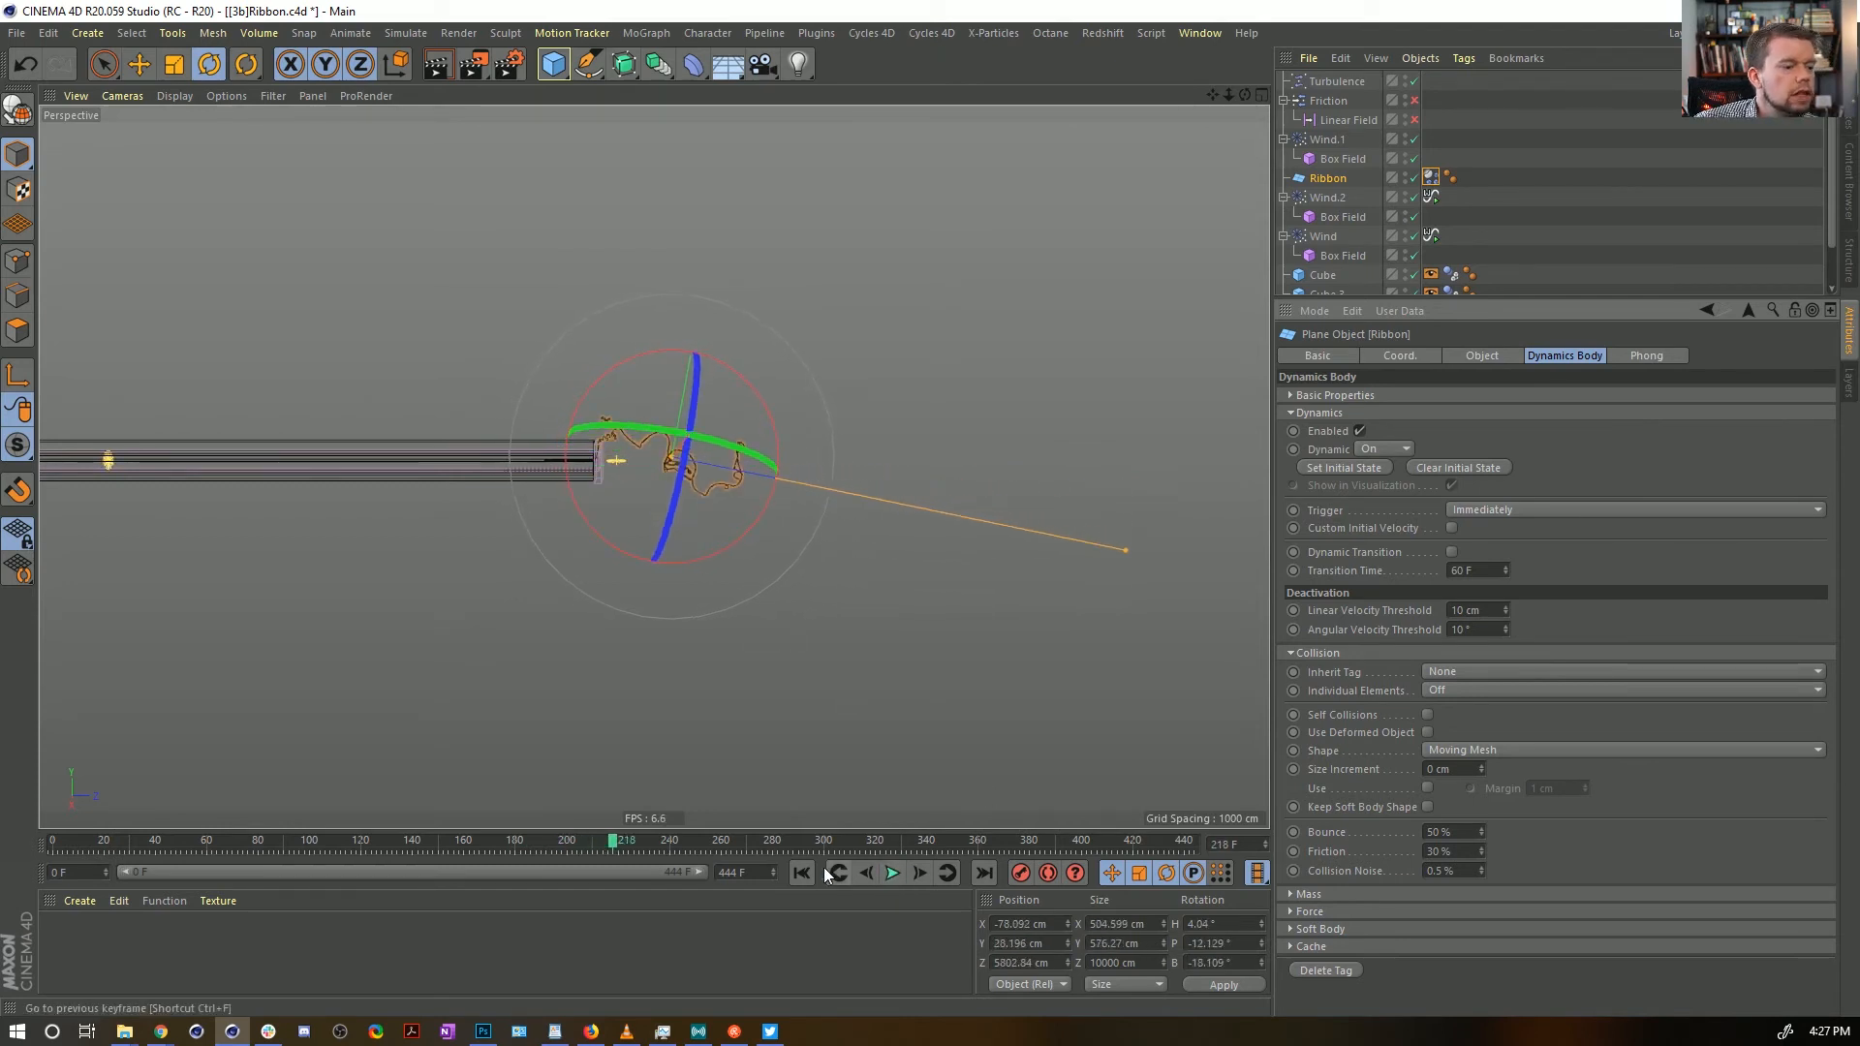
pyautogui.click(802, 871)
# Disable Wind.1 together with its Box Field
pyautogui.keyDown('alt'); pyautogui.moveTo(576, 409); pyautogui.dragTo(410, 424, button='right'); pyautogui.keyUp('alt')
pyautogui.keyDown('alt'); pyautogui.moveTo(558, 430); pyautogui.dragTo(872, 610, button='middle'); pyautogui.keyUp('alt')
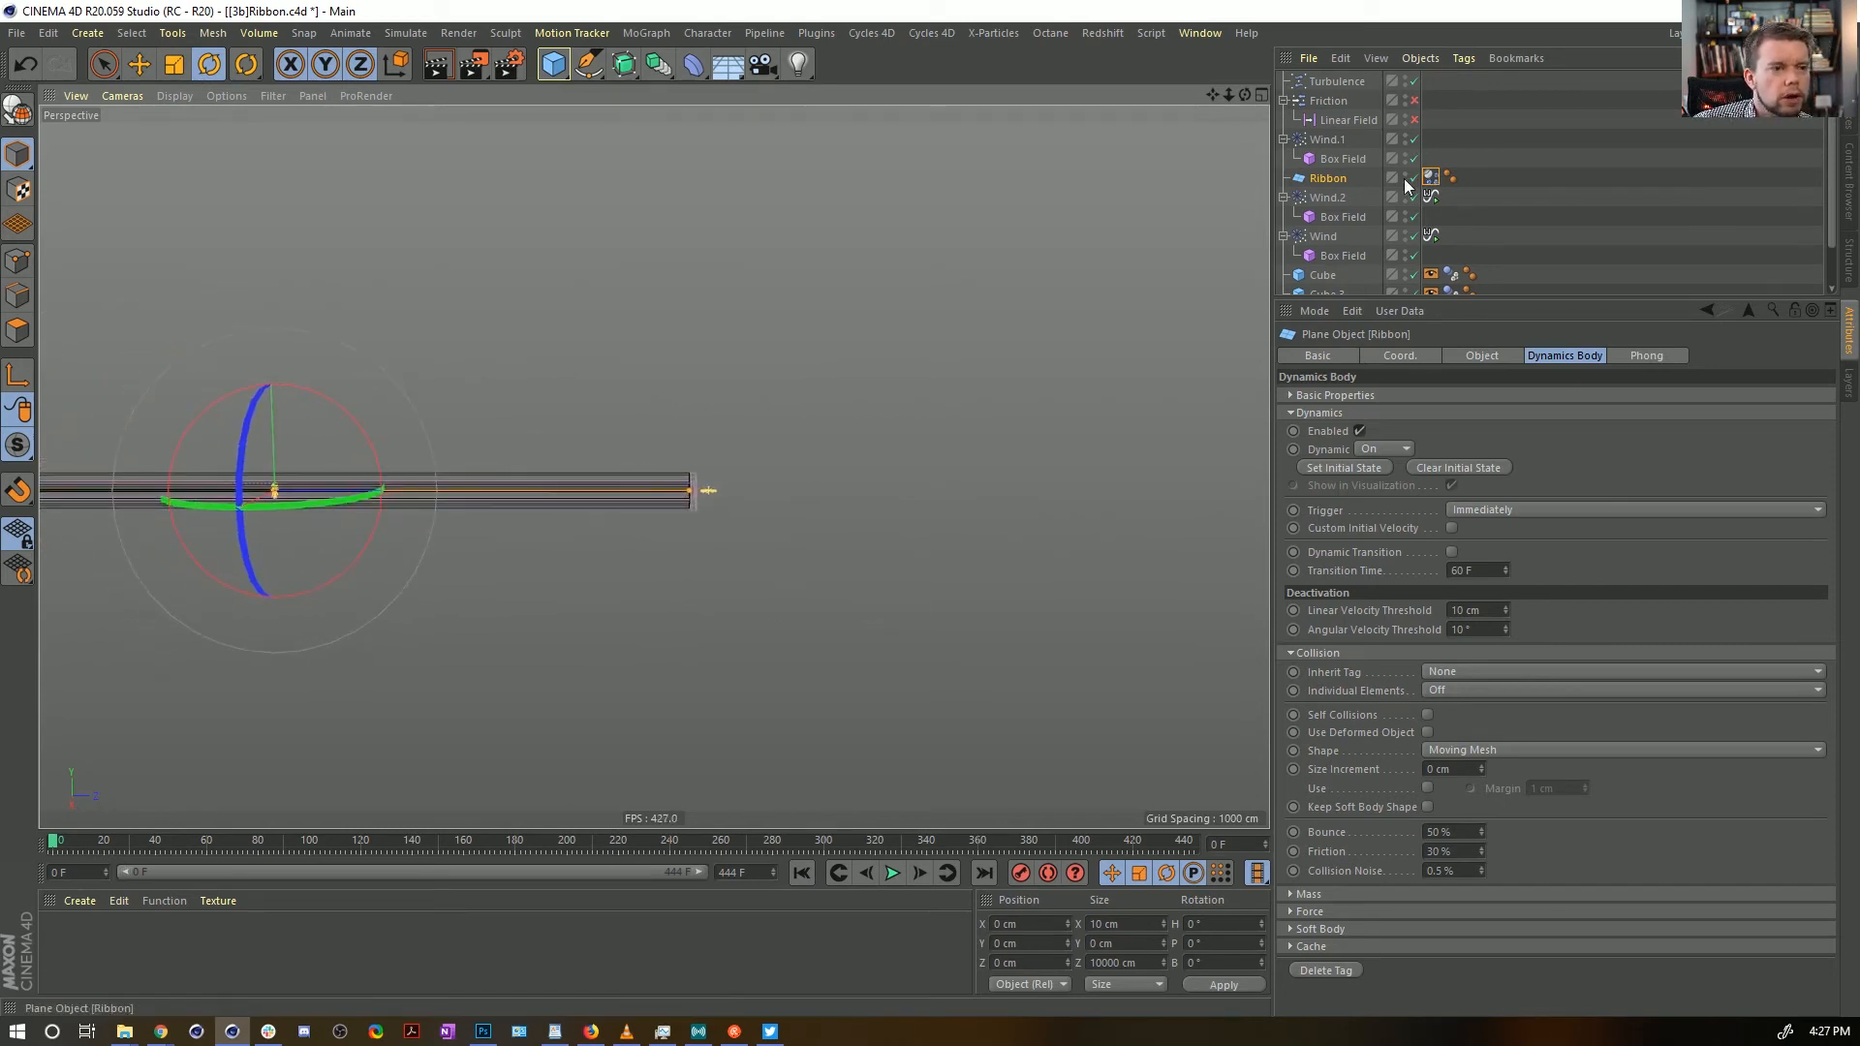
pyautogui.click(1415, 142)
pyautogui.keyDown('alt'); pyautogui.moveTo(581, 416); pyautogui.dragTo(499, 438, button='right'); pyautogui.keyUp('alt')
pyautogui.keyDown('alt'); pyautogui.moveTo(569, 448); pyautogui.dragTo(928, 543, button='middle'); pyautogui.keyUp('alt')
pyautogui.keyDown('alt'); pyautogui.moveTo(697, 443); pyautogui.dragTo(701, 456, button='middle'); pyautogui.keyUp('alt')
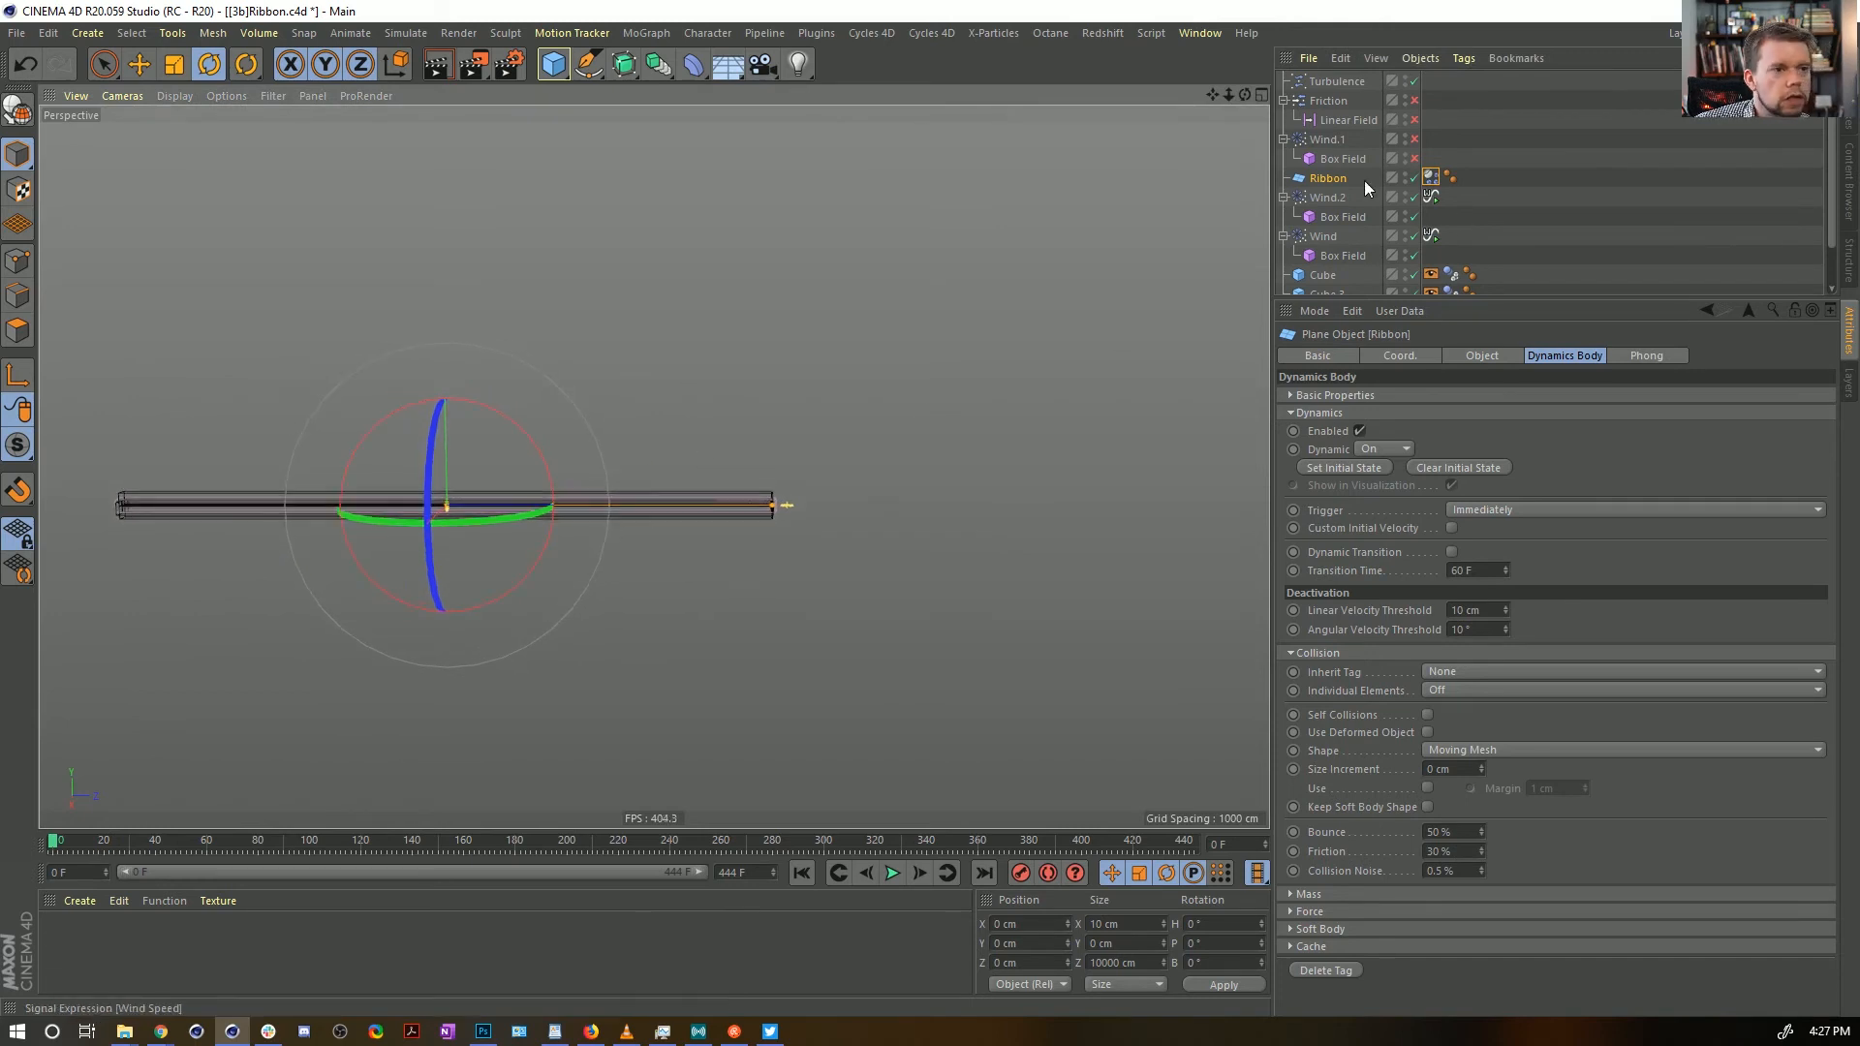
# Add a cube and place it inside a new Cloner
pyautogui.click(1320, 177)
pyautogui.click(559, 69)
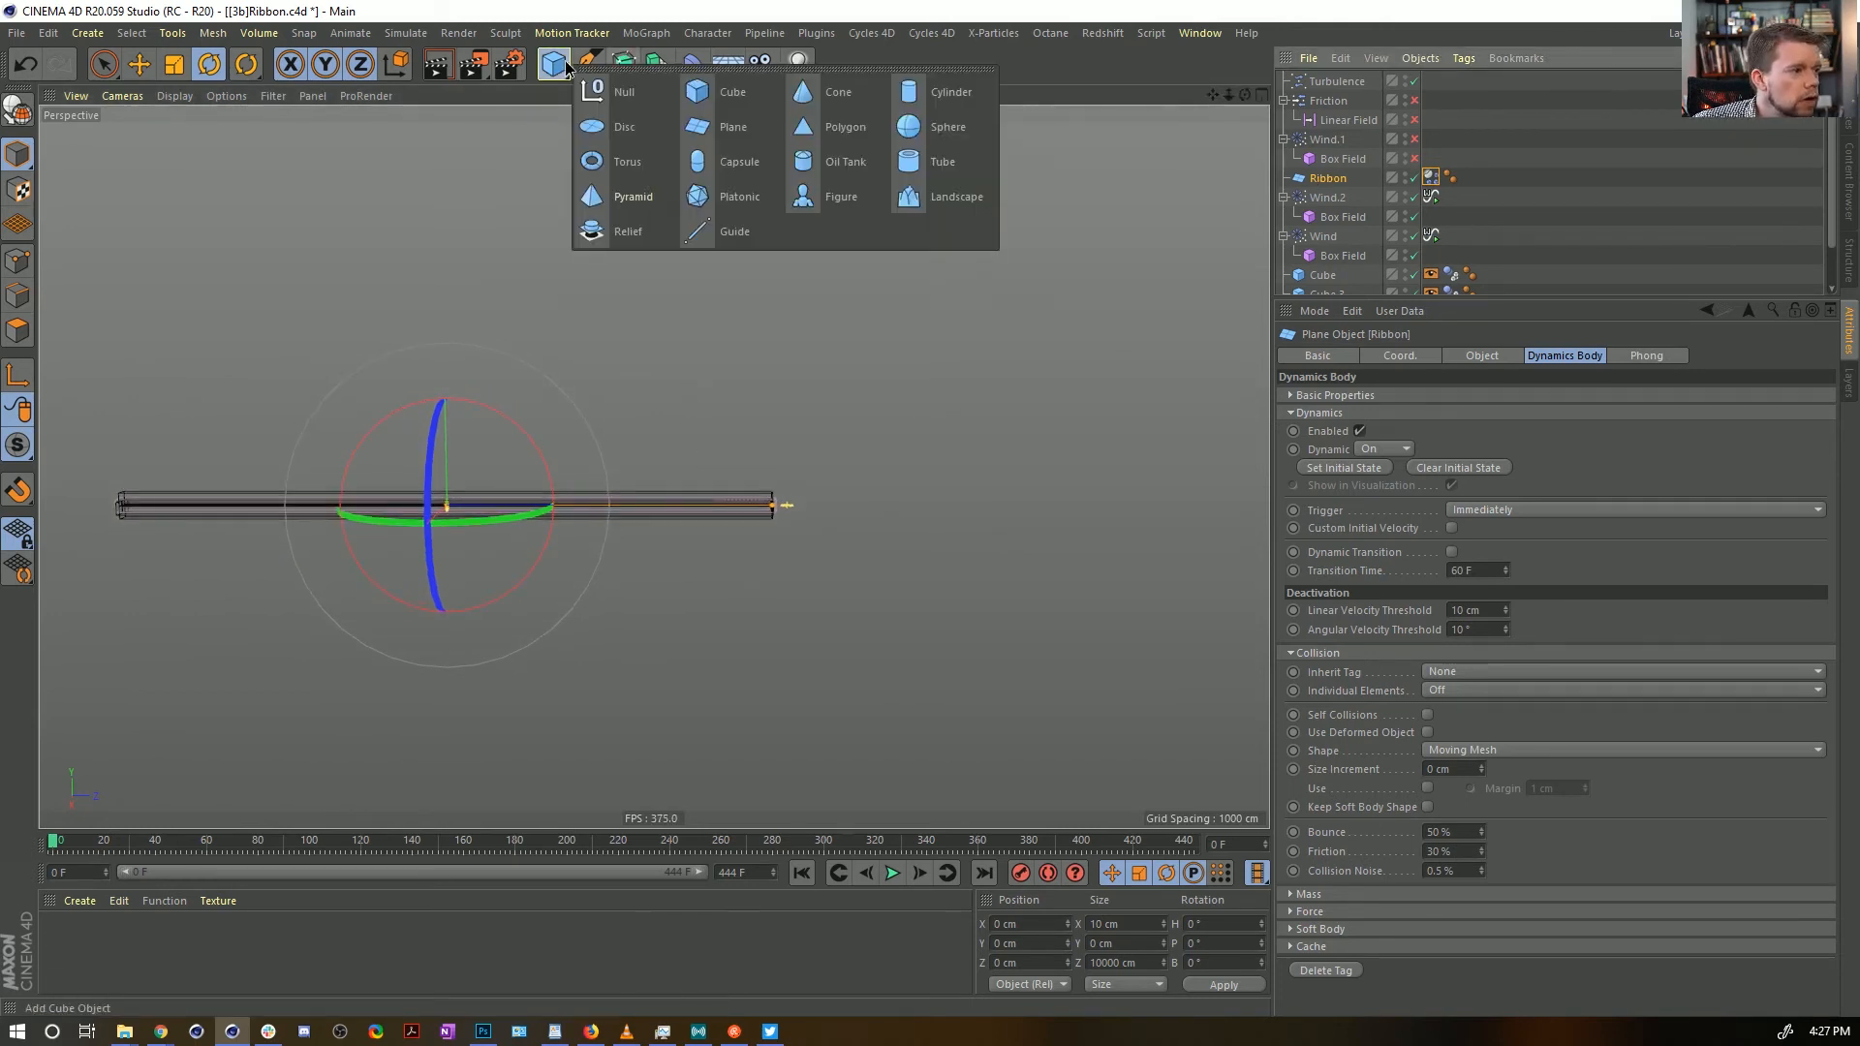
pyautogui.click(732, 91)
pyautogui.click(646, 33)
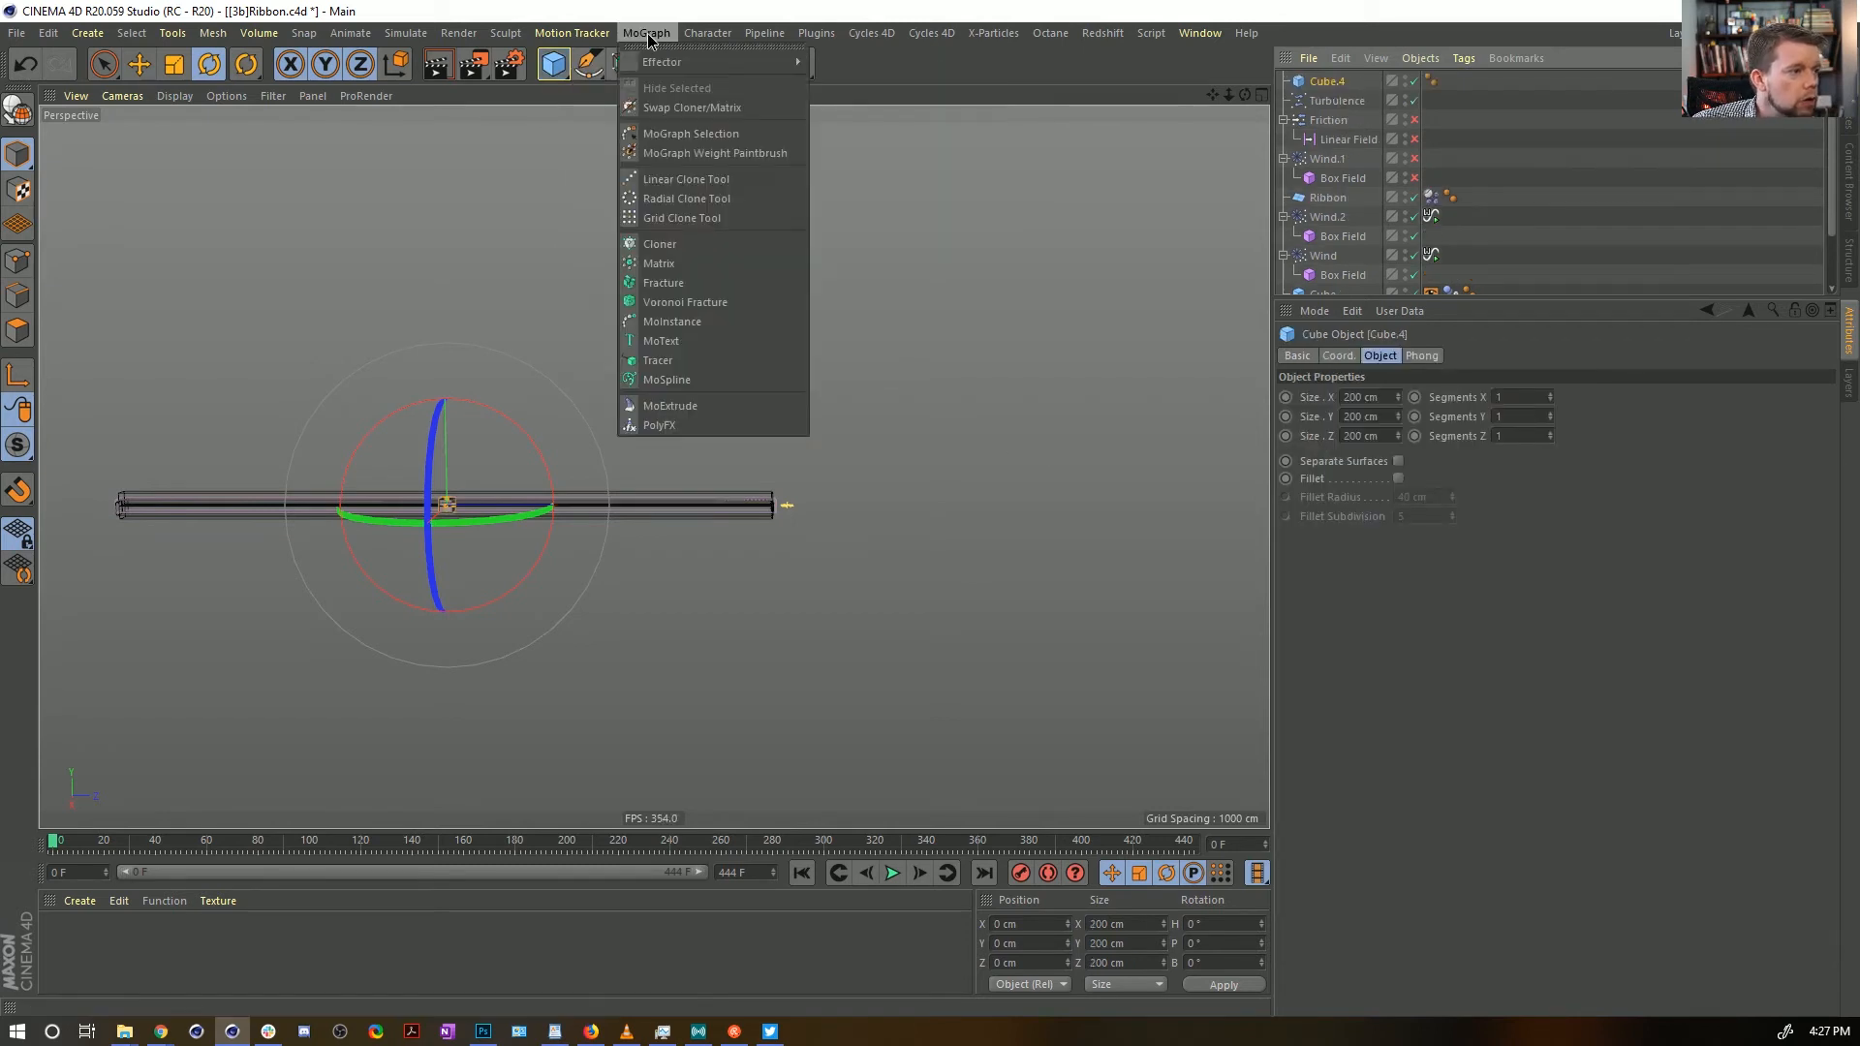
pyautogui.click(689, 244)
pyautogui.moveTo(1328, 80); pyautogui.dragTo(1328, 81)
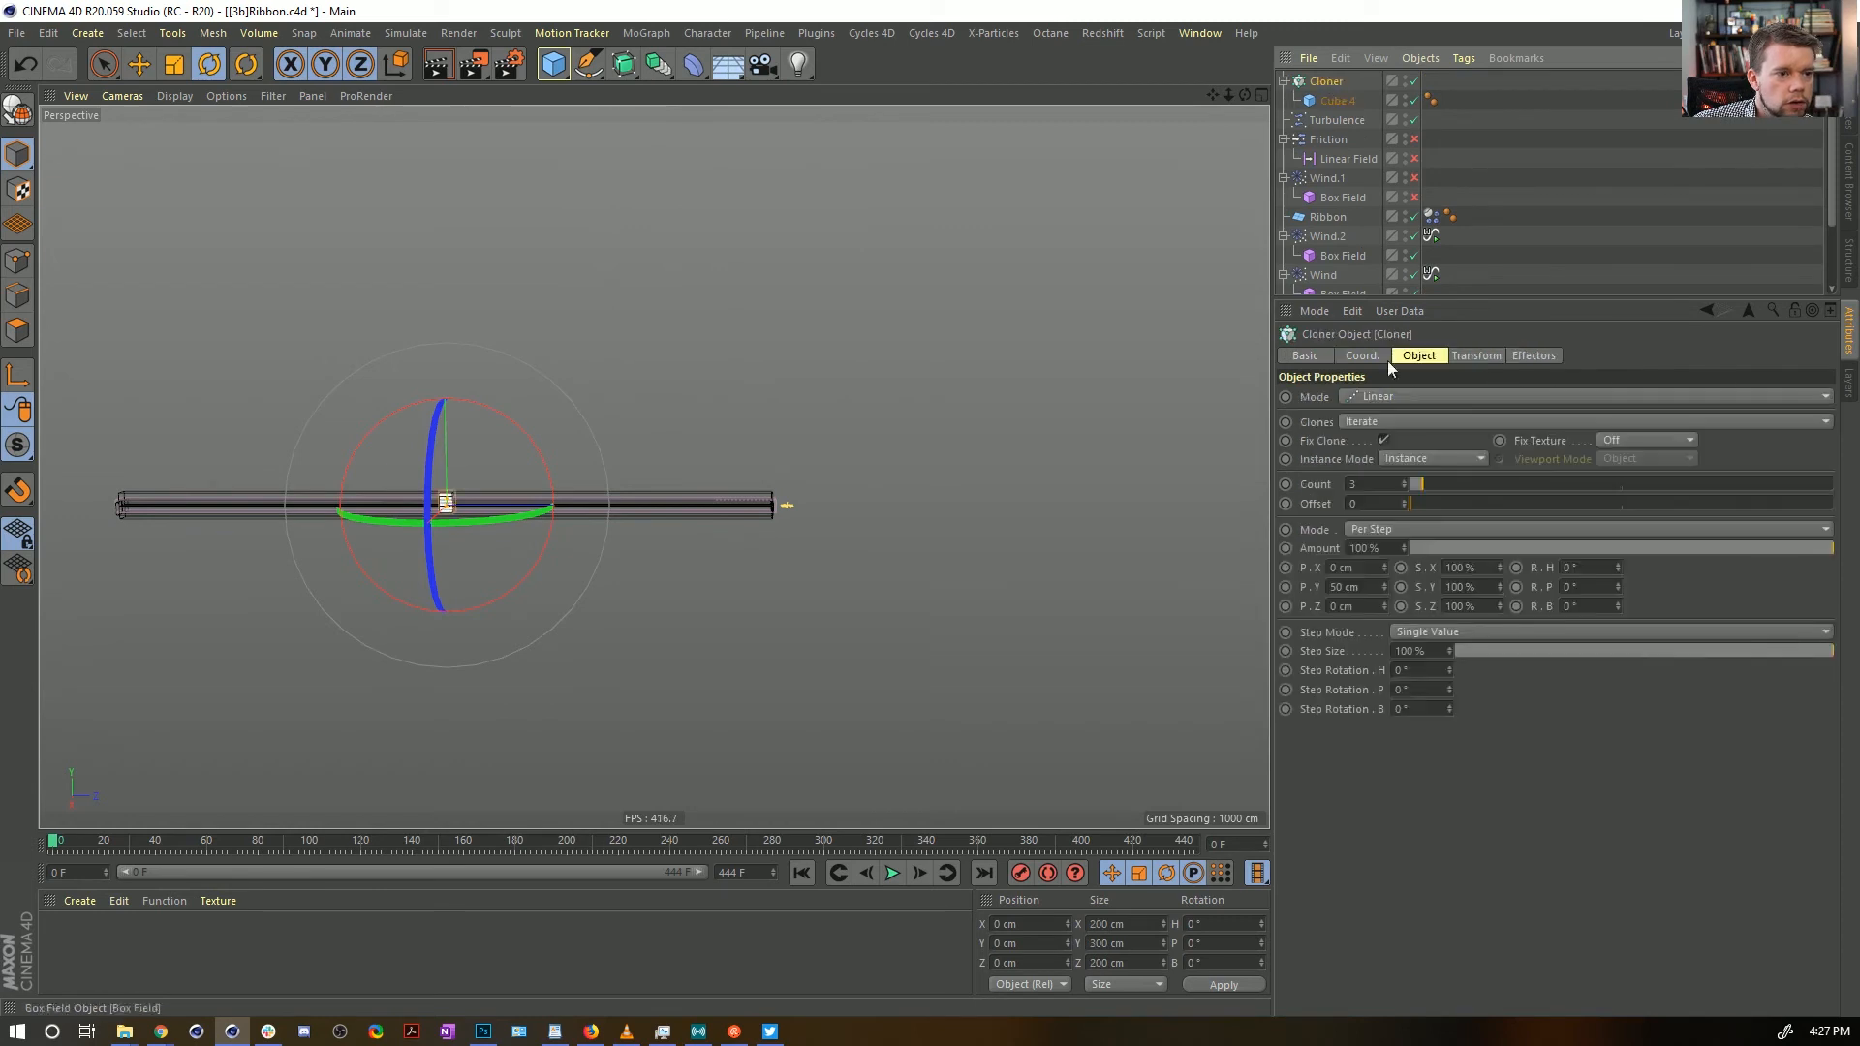
# Switch the Cloner to Grid Array mode and set its size to 20000 cm on all three axes
pyautogui.click(1409, 397)
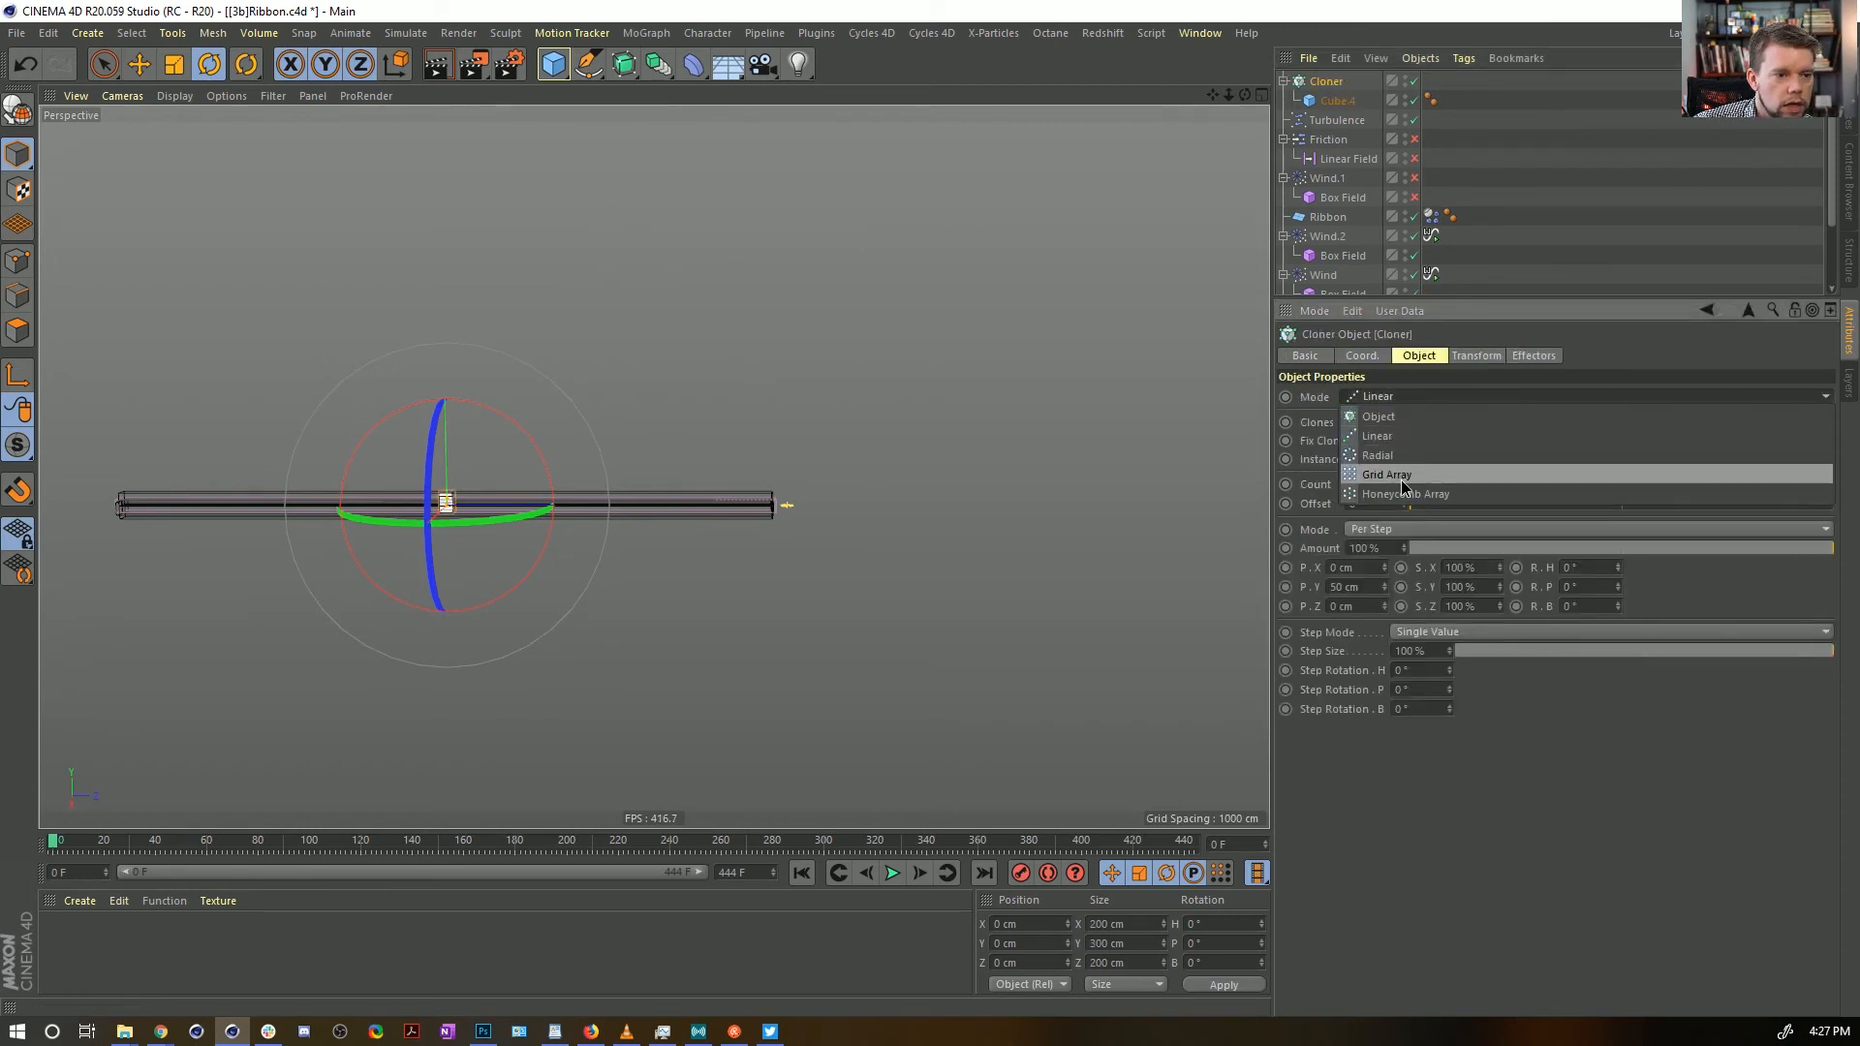
pyautogui.click(1395, 474)
pyautogui.doubleClick(1366, 482)
pyautogui.write('20000')
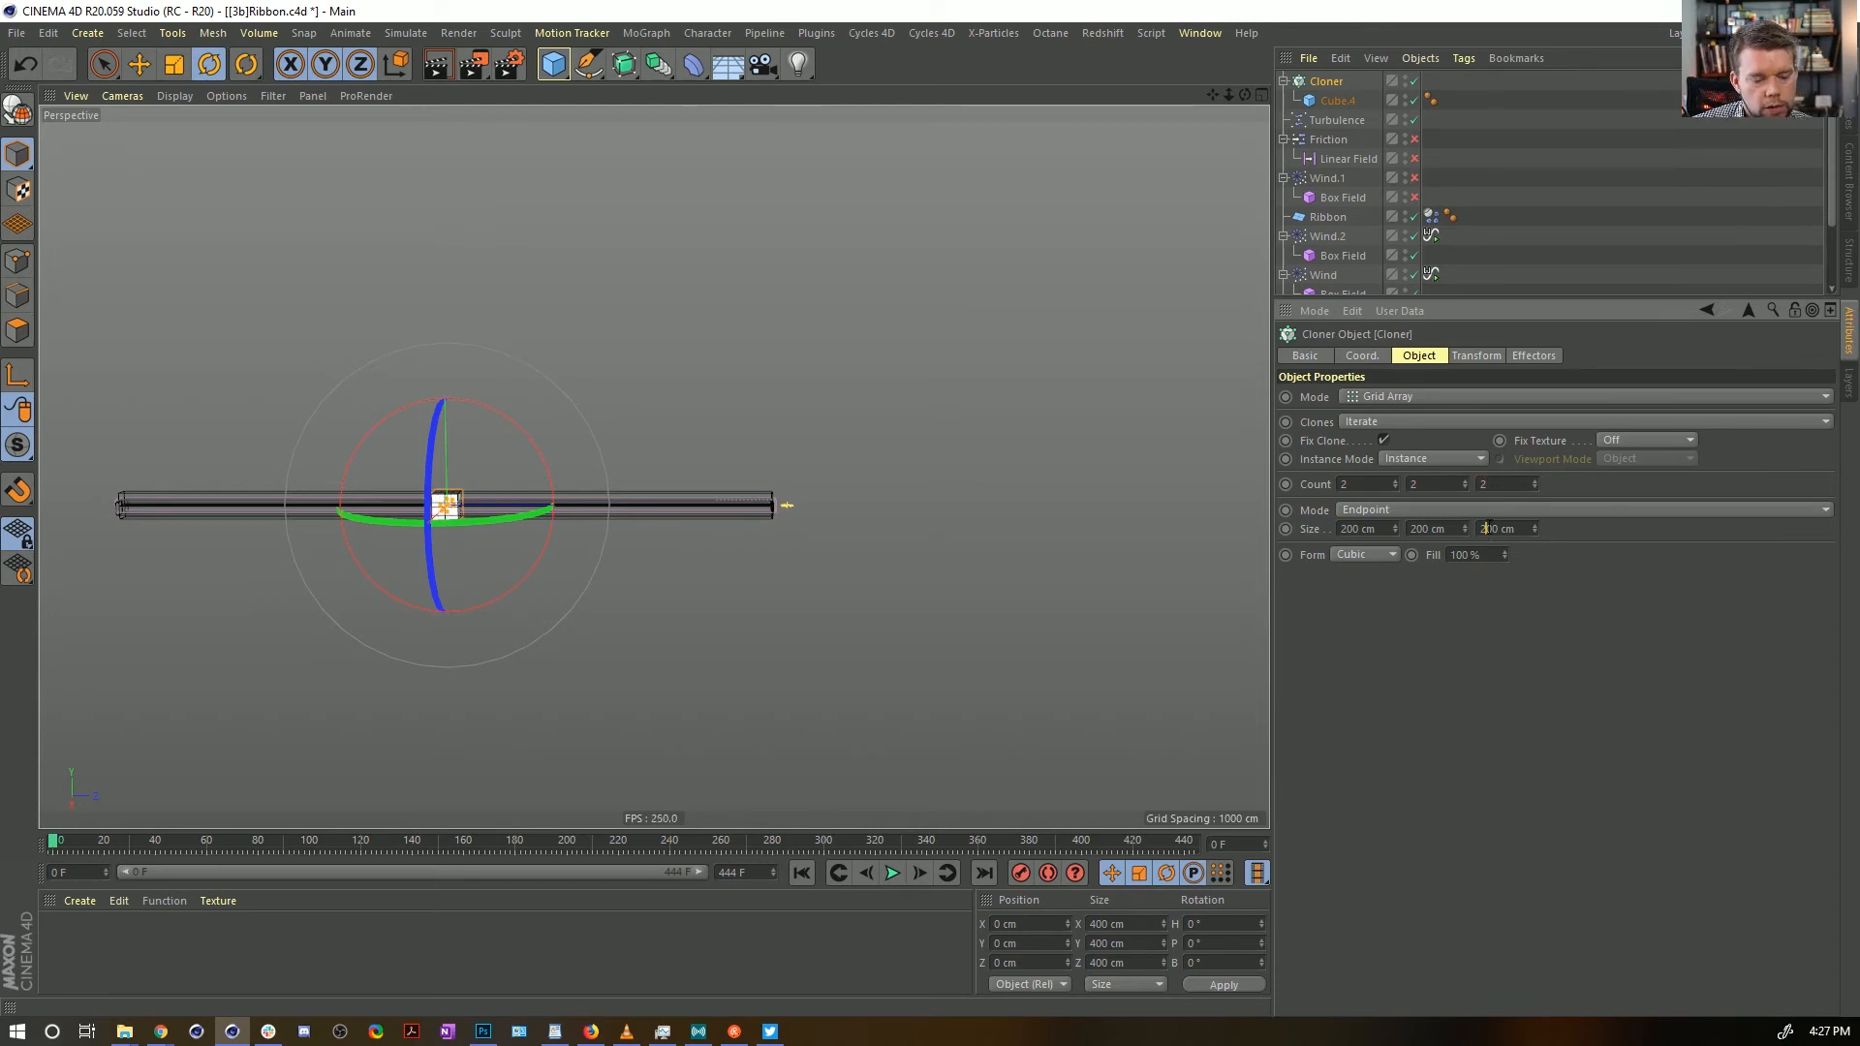
pyautogui.click(1421, 529)
pyautogui.write('00')
pyautogui.click(1351, 529)
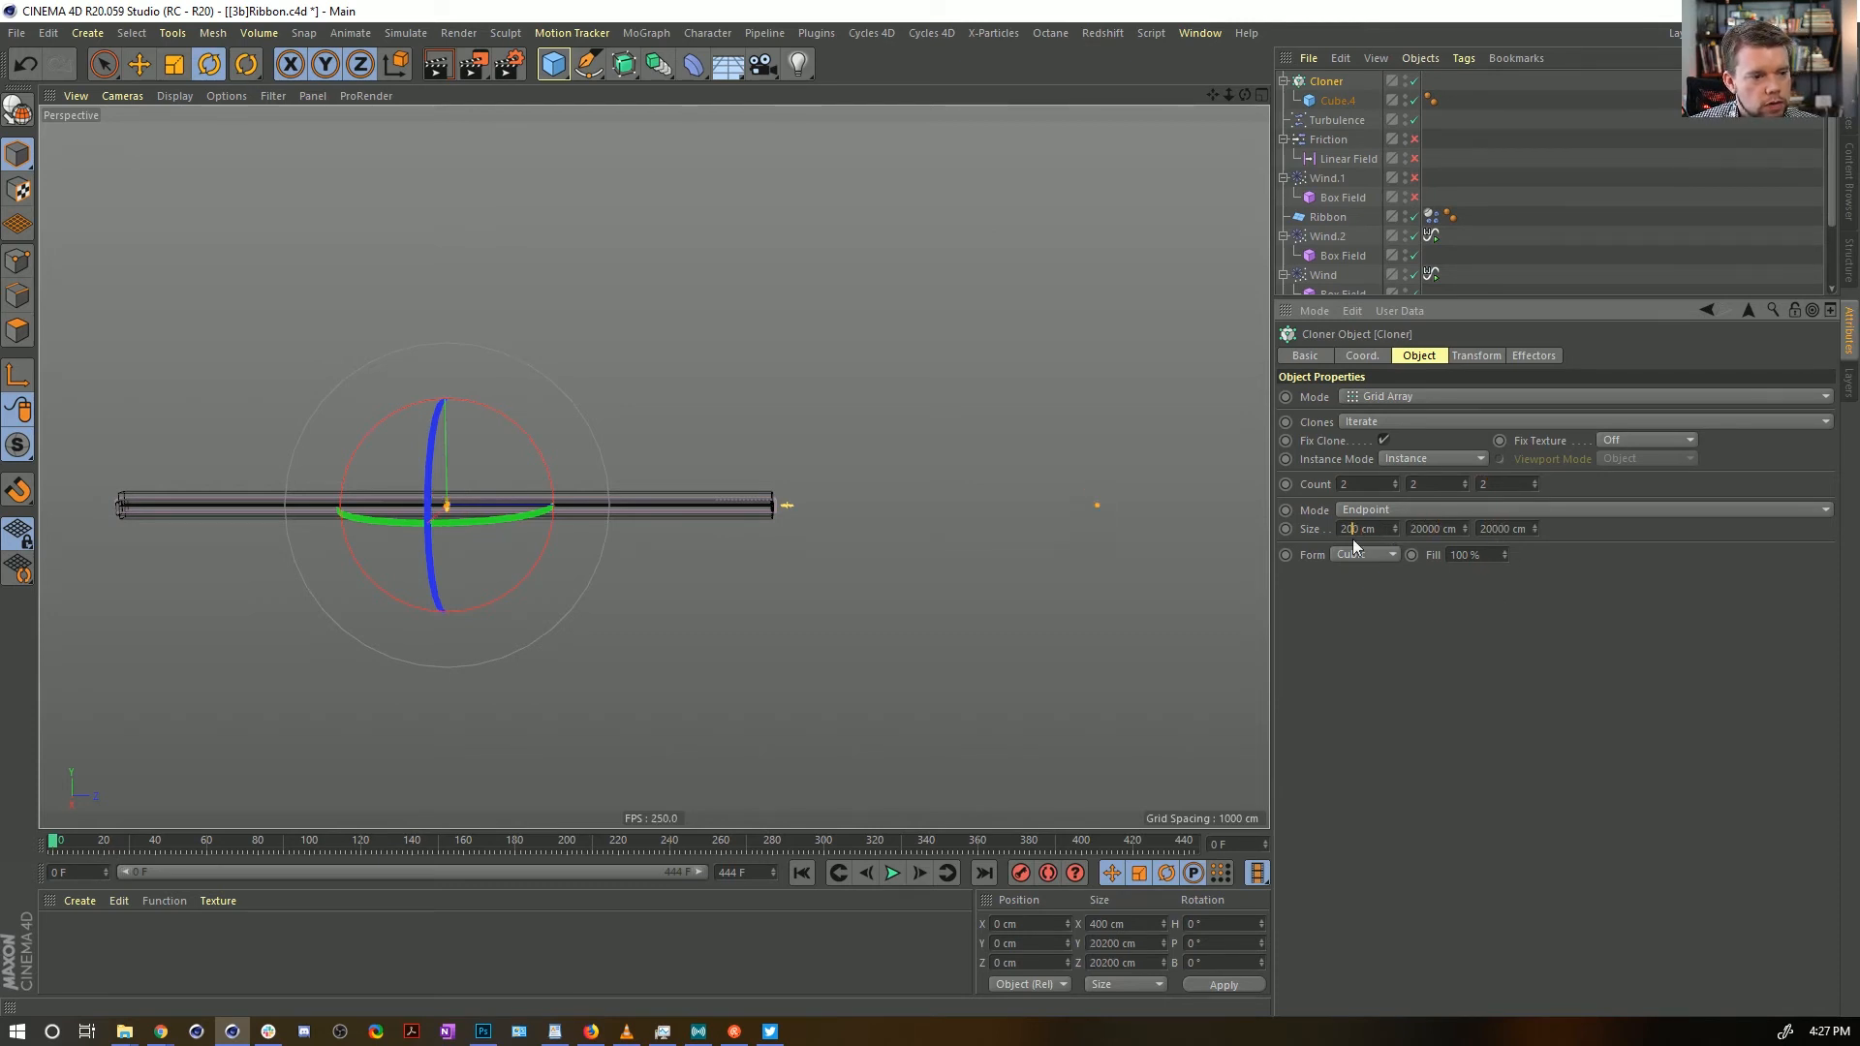
pyautogui.press('Return')
pyautogui.press('h')
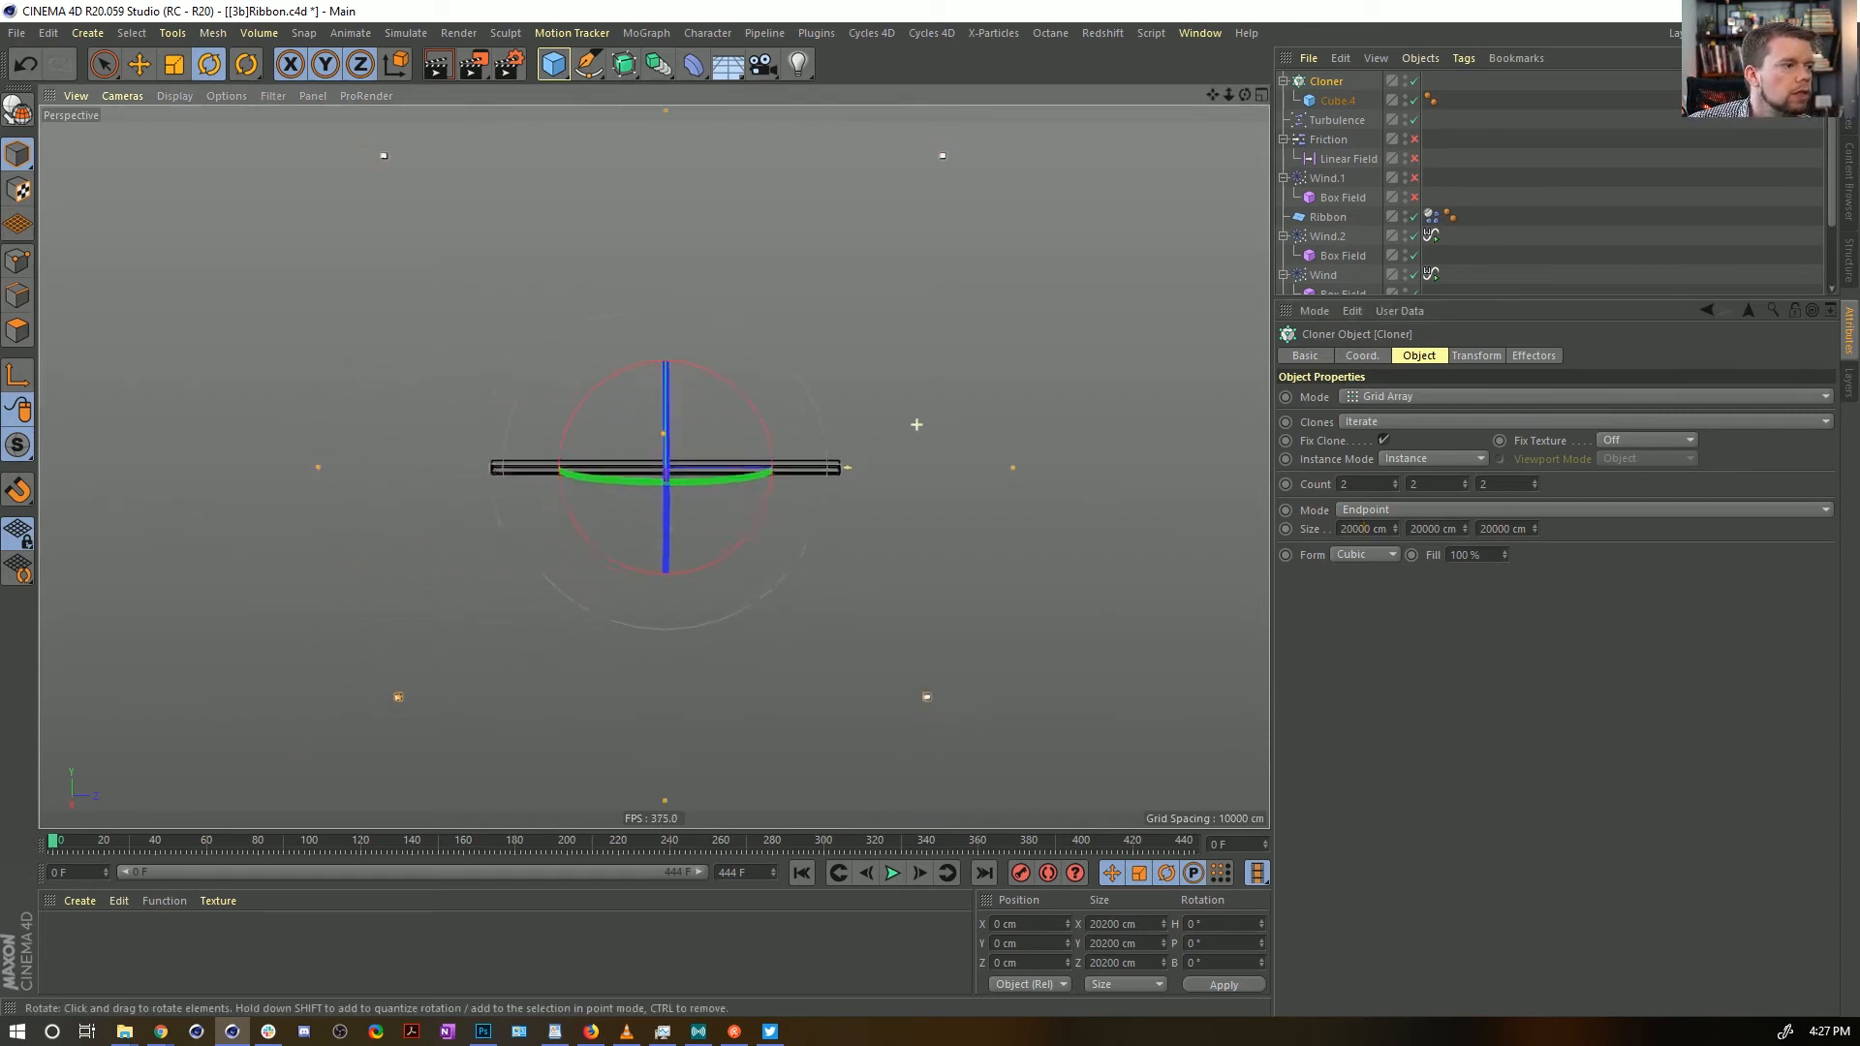
# Check the clone spread around the tube and enlarge the Cloner's grid size to 40000 cm on all three axes
pyautogui.keyDown('alt'); pyautogui.moveTo(966, 243); pyautogui.dragTo(798, 336); pyautogui.keyUp('alt')
pyautogui.keyDown('alt'); pyautogui.moveTo(967, 345); pyautogui.dragTo(795, 430, button='middle'); pyautogui.keyUp('alt')
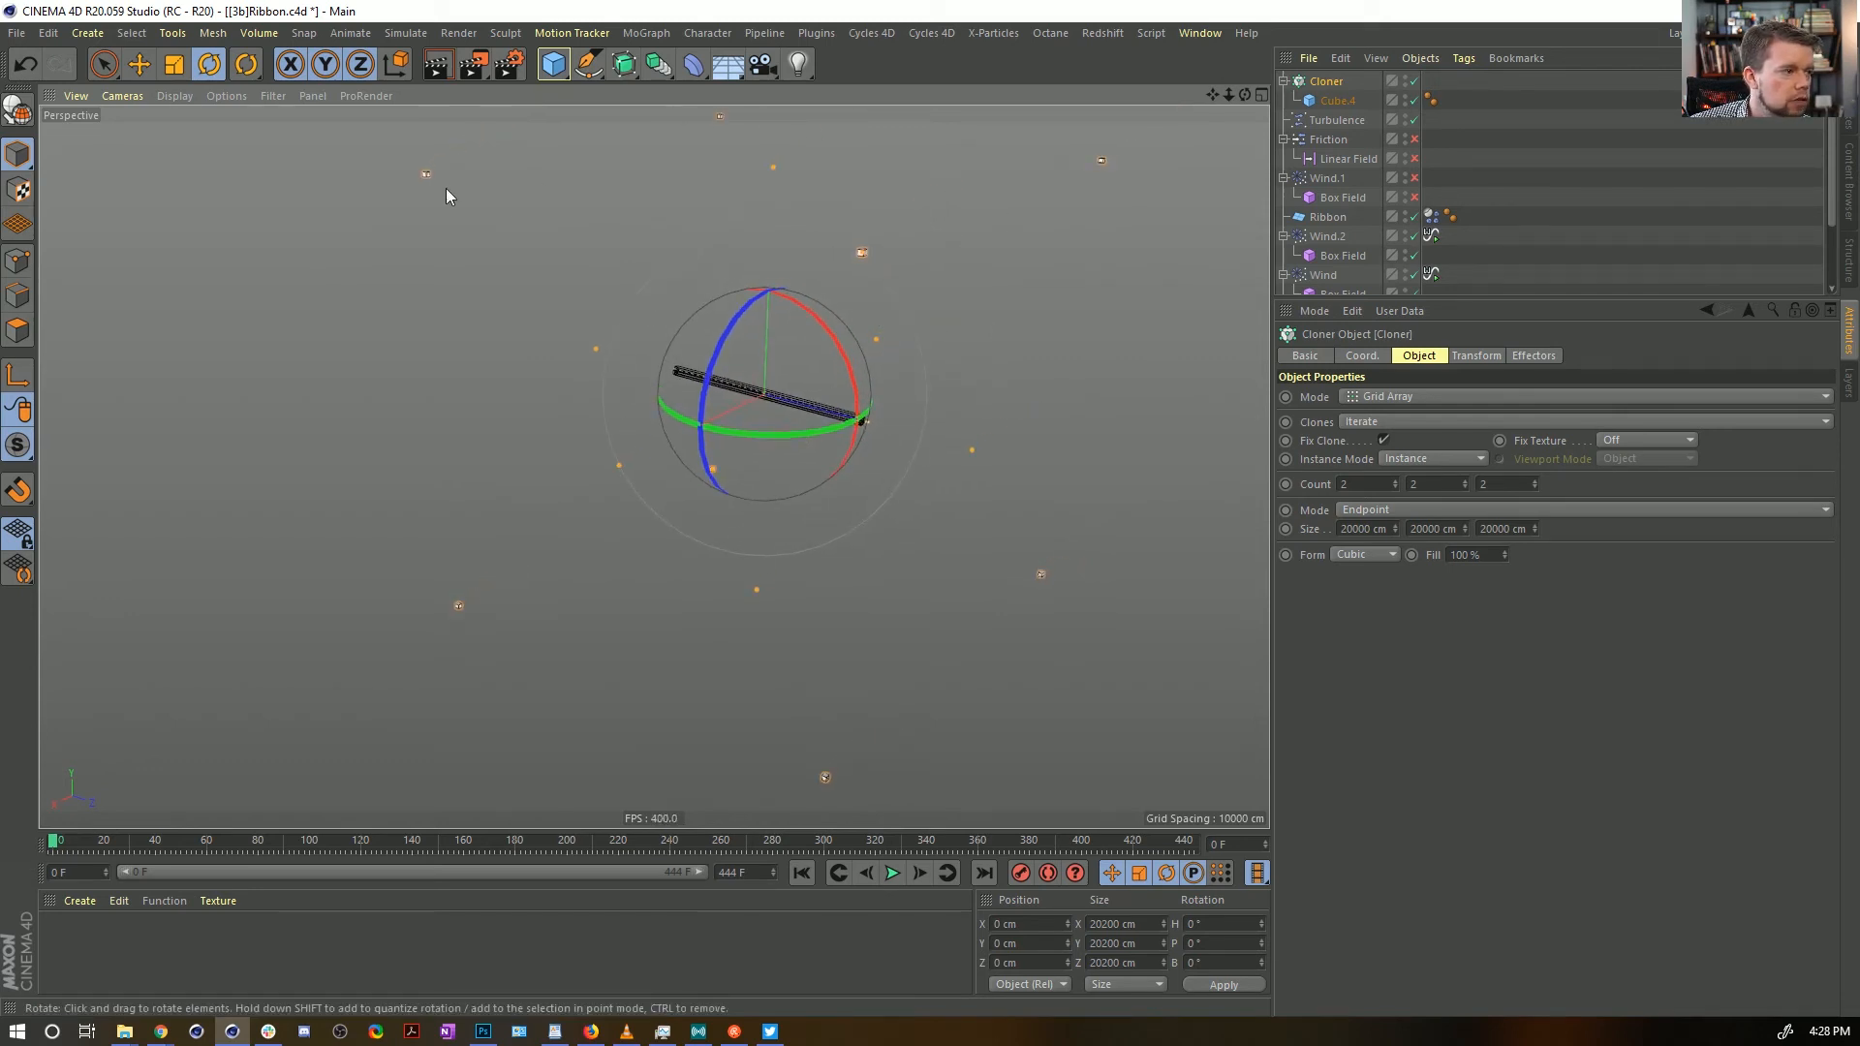
pyautogui.keyDown('alt'); pyautogui.moveTo(1001, 676); pyautogui.dragTo(855, 424); pyautogui.keyUp('alt')
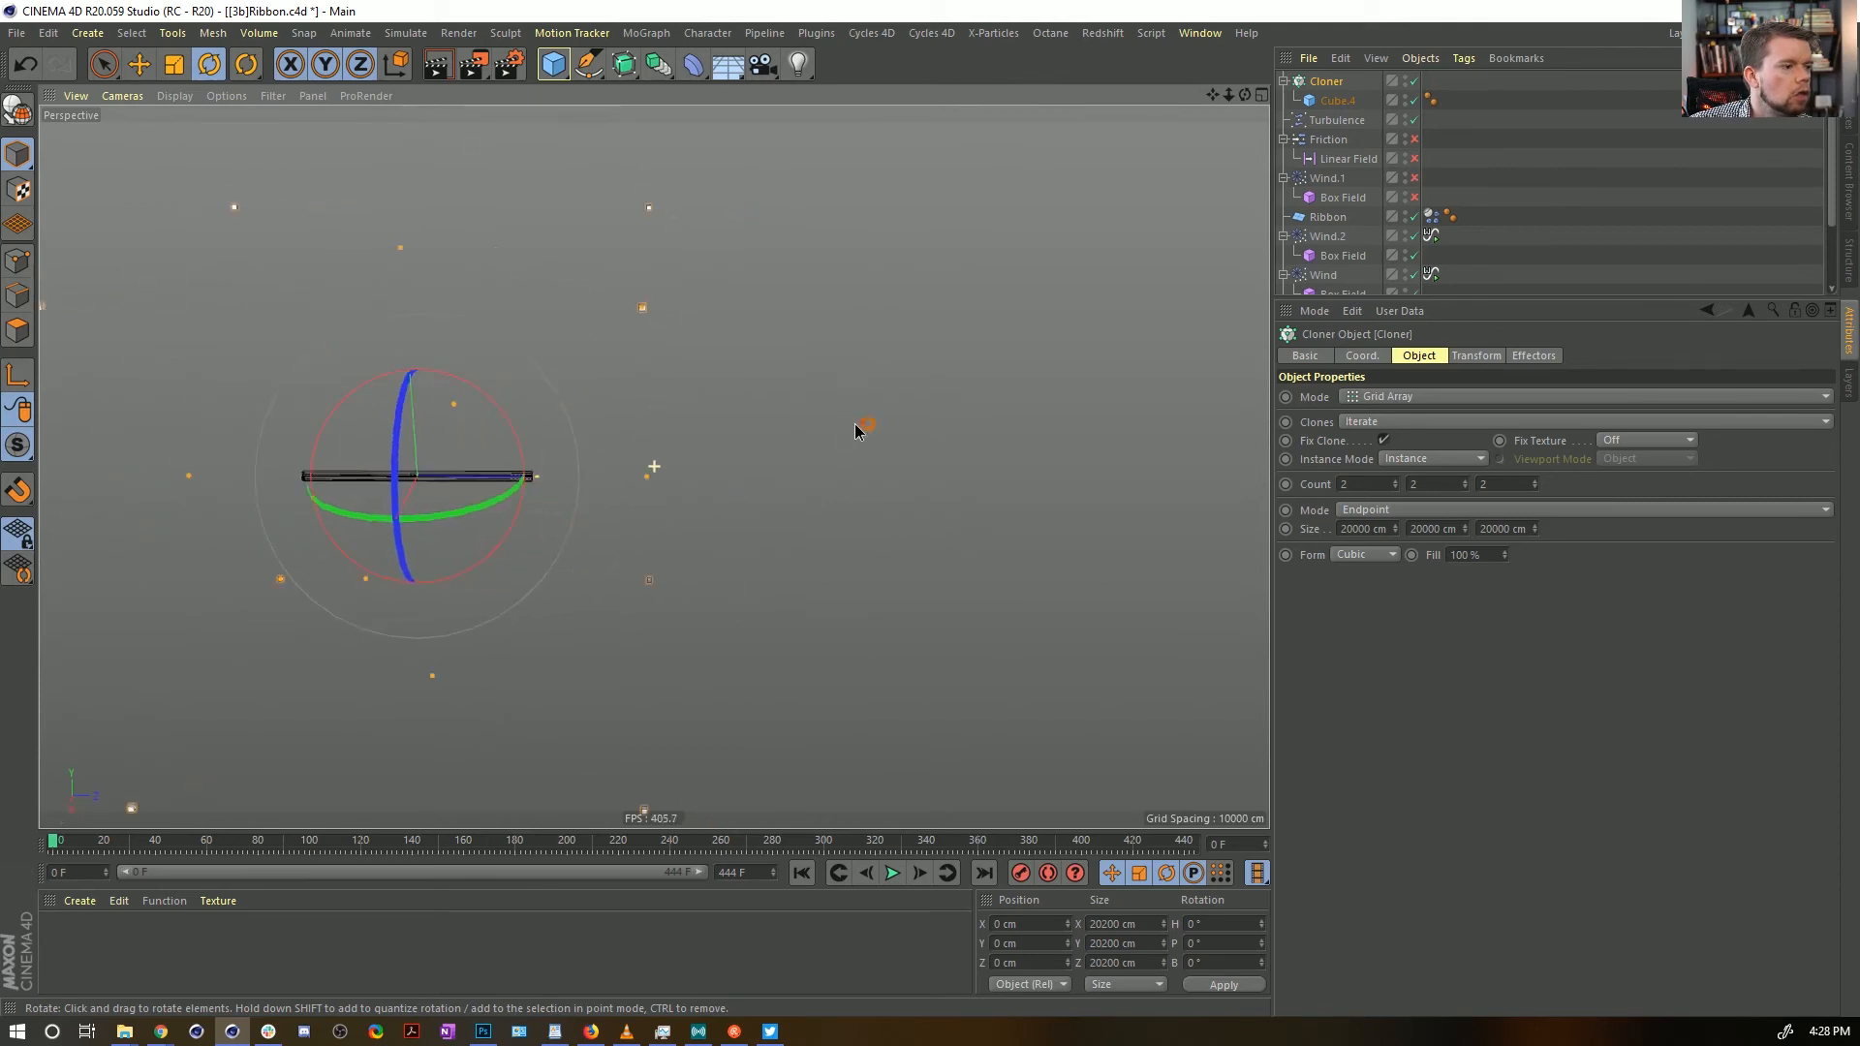
pyautogui.click(1351, 529)
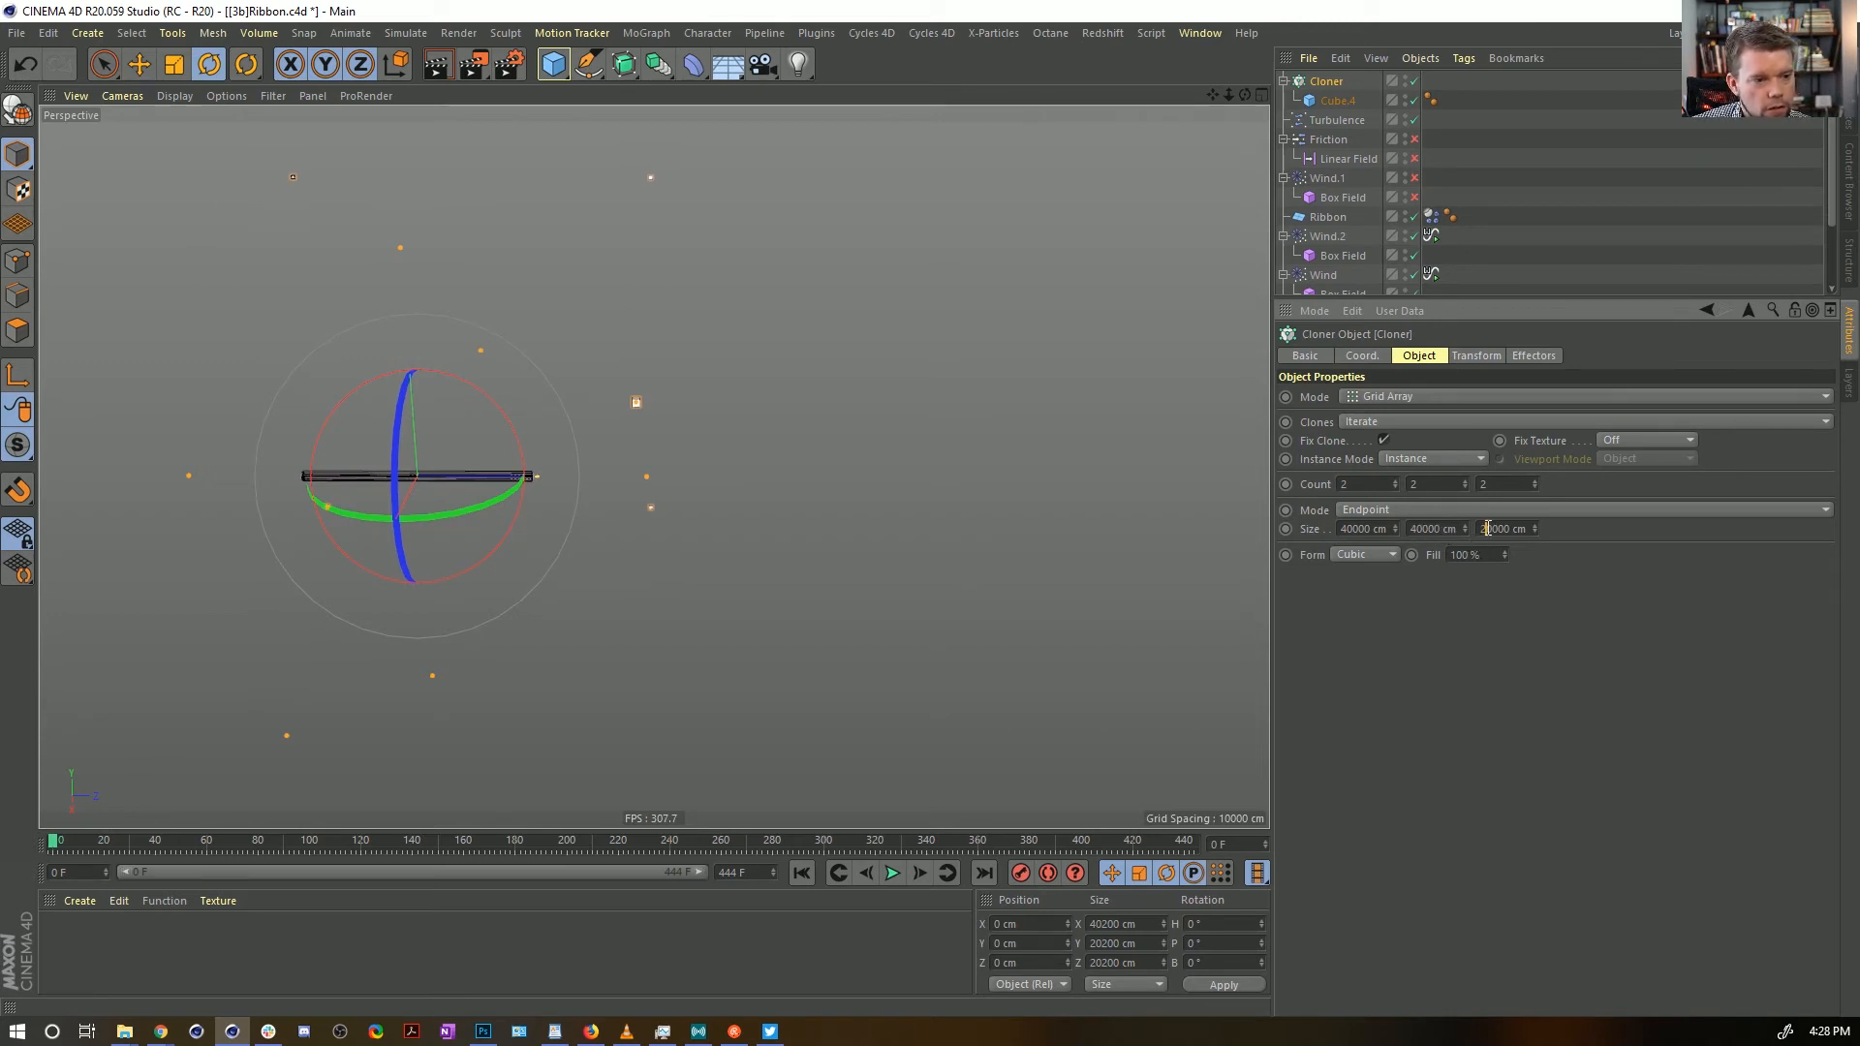
pyautogui.press('Return')
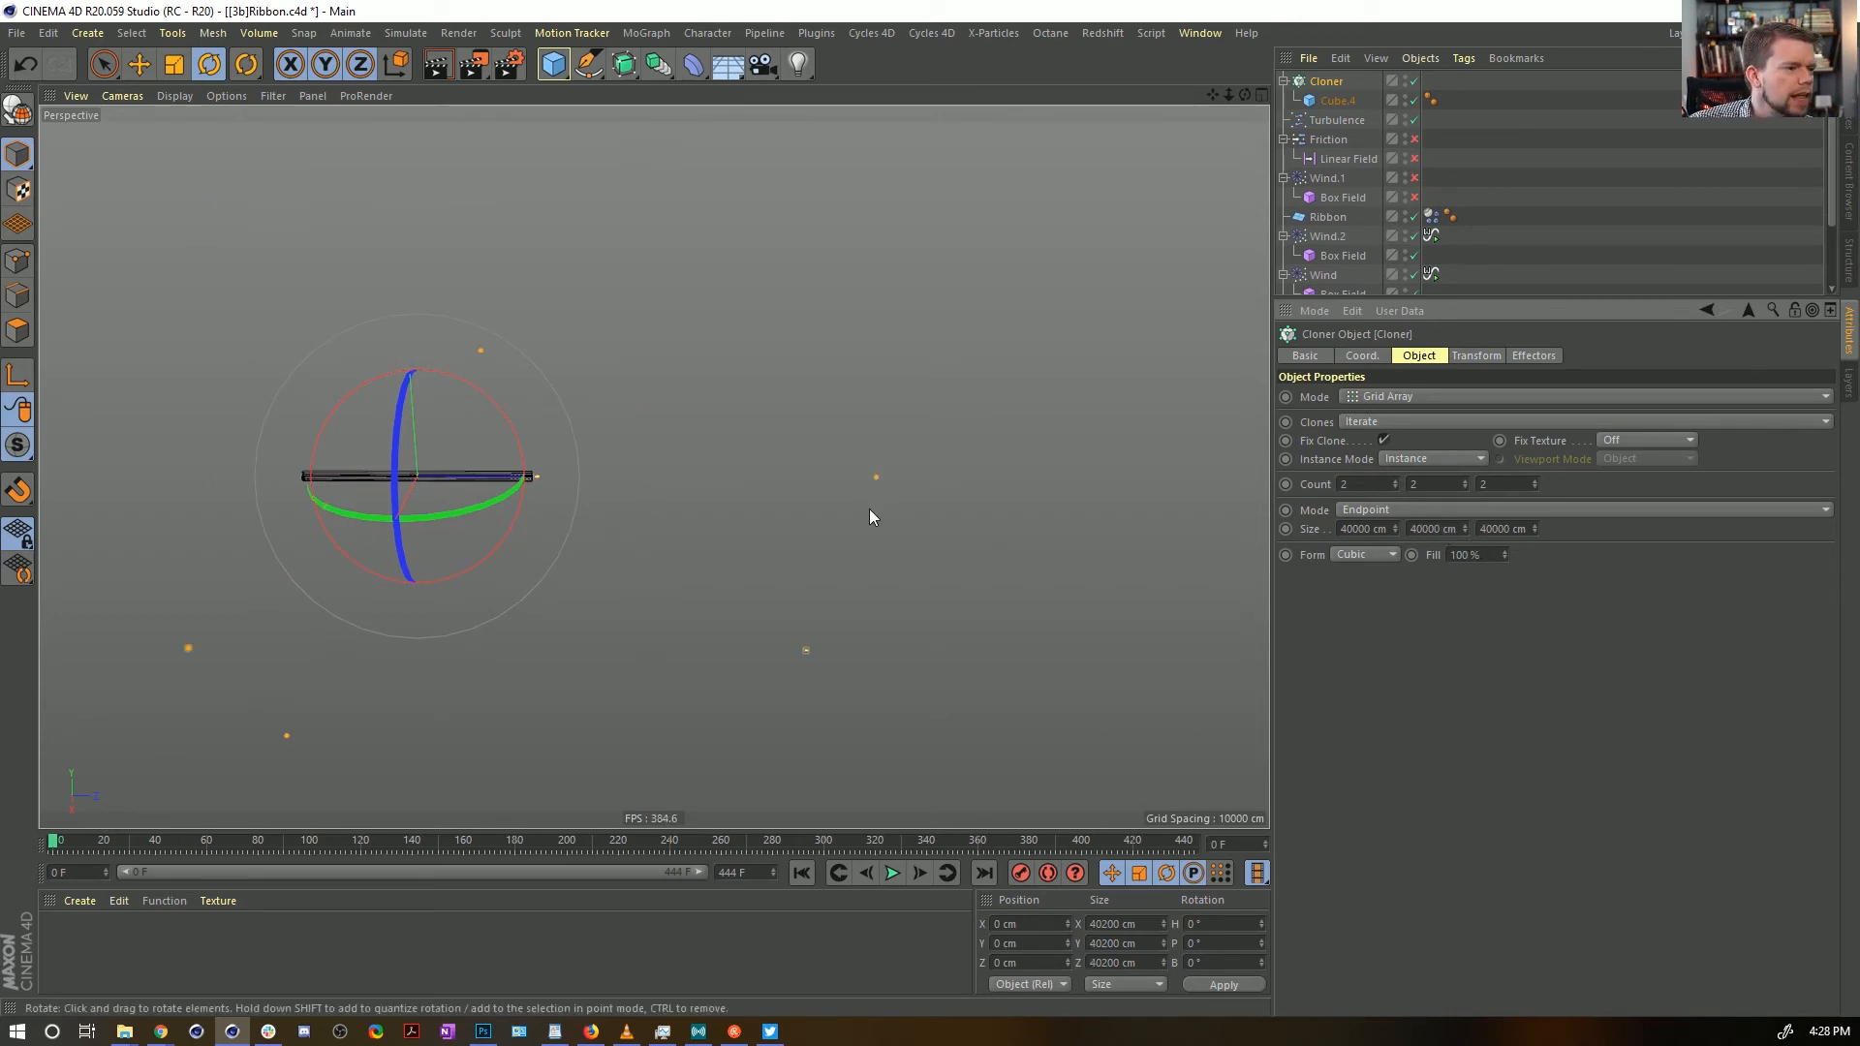
# Save the scene as a new version named [3c]Ribbon.c4d
pyautogui.keyDown('alt'); pyautogui.moveTo(541, 301); pyautogui.dragTo(612, 373); pyautogui.keyUp('alt')
pyautogui.keyDown('alt'); pyautogui.moveTo(611, 373); pyautogui.dragTo(821, 233, button='right'); pyautogui.keyUp('alt')
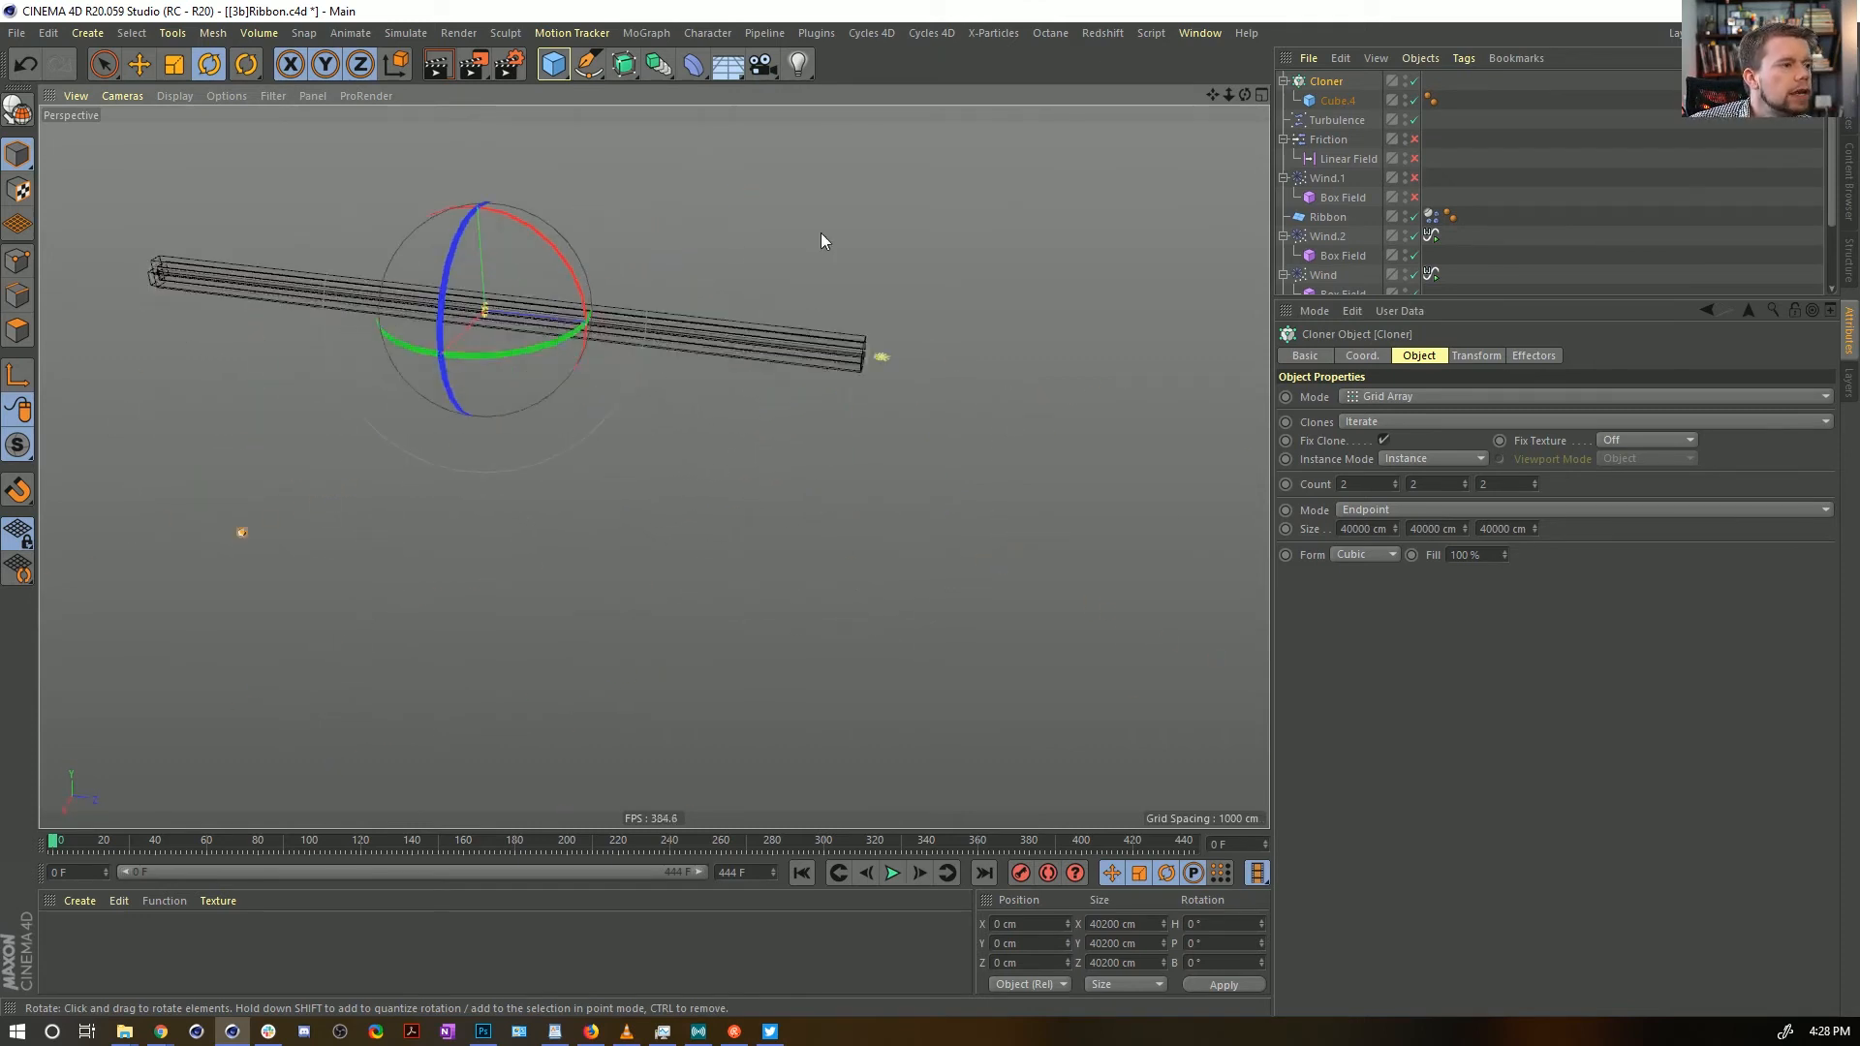
pyautogui.click(1328, 217)
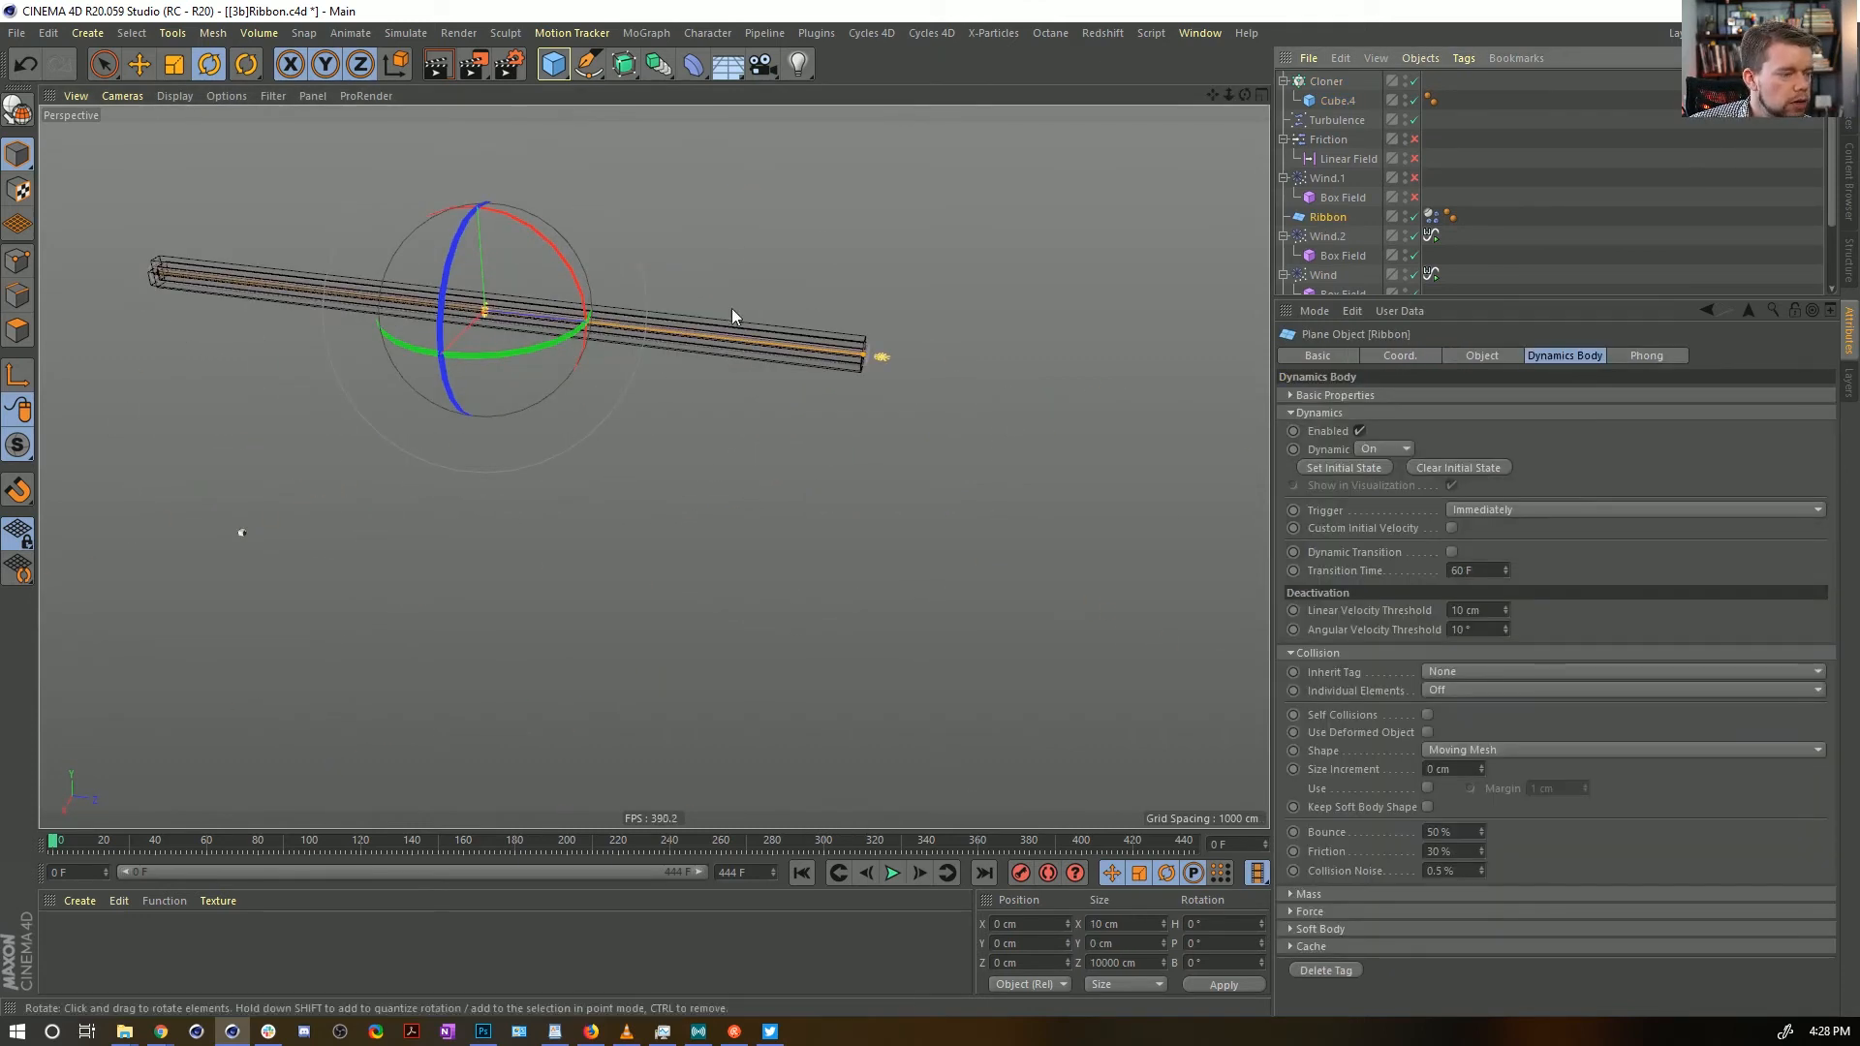
pyautogui.hotkey('ctrl', 'shift', 's')
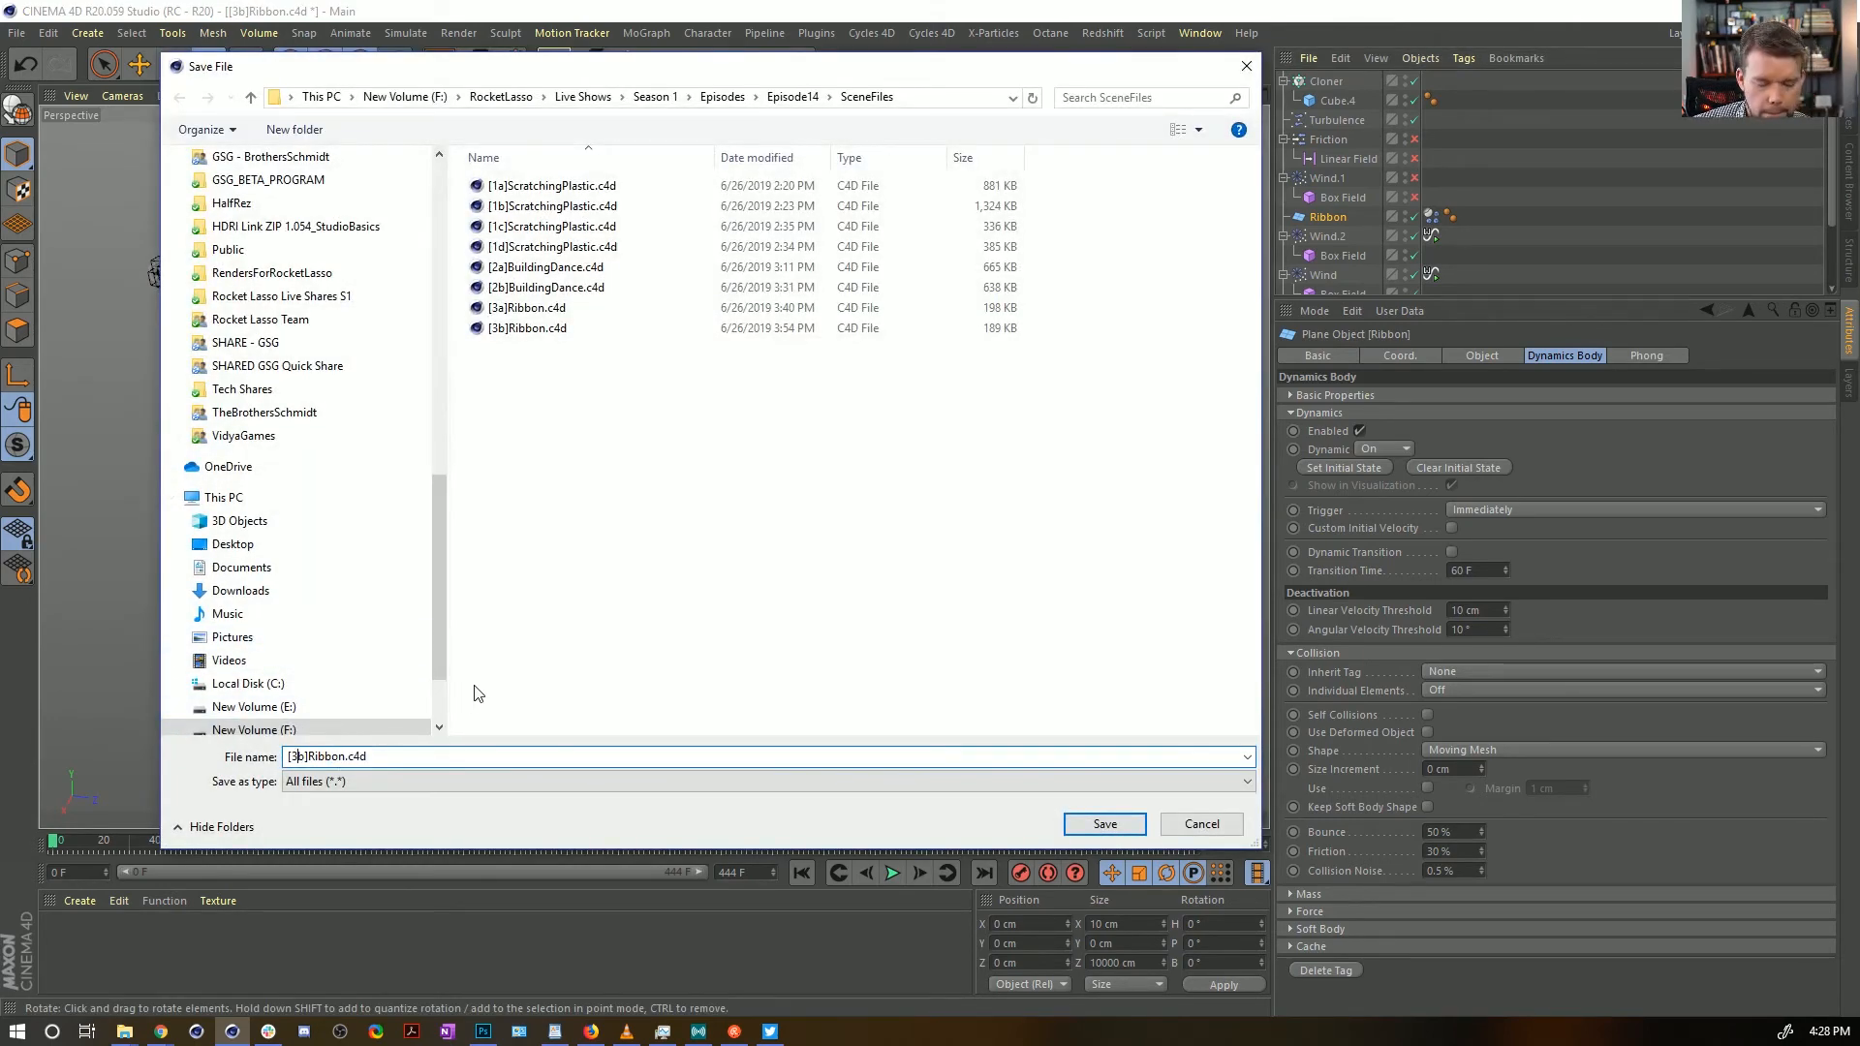
pyautogui.write('c')
pyautogui.press('Return')
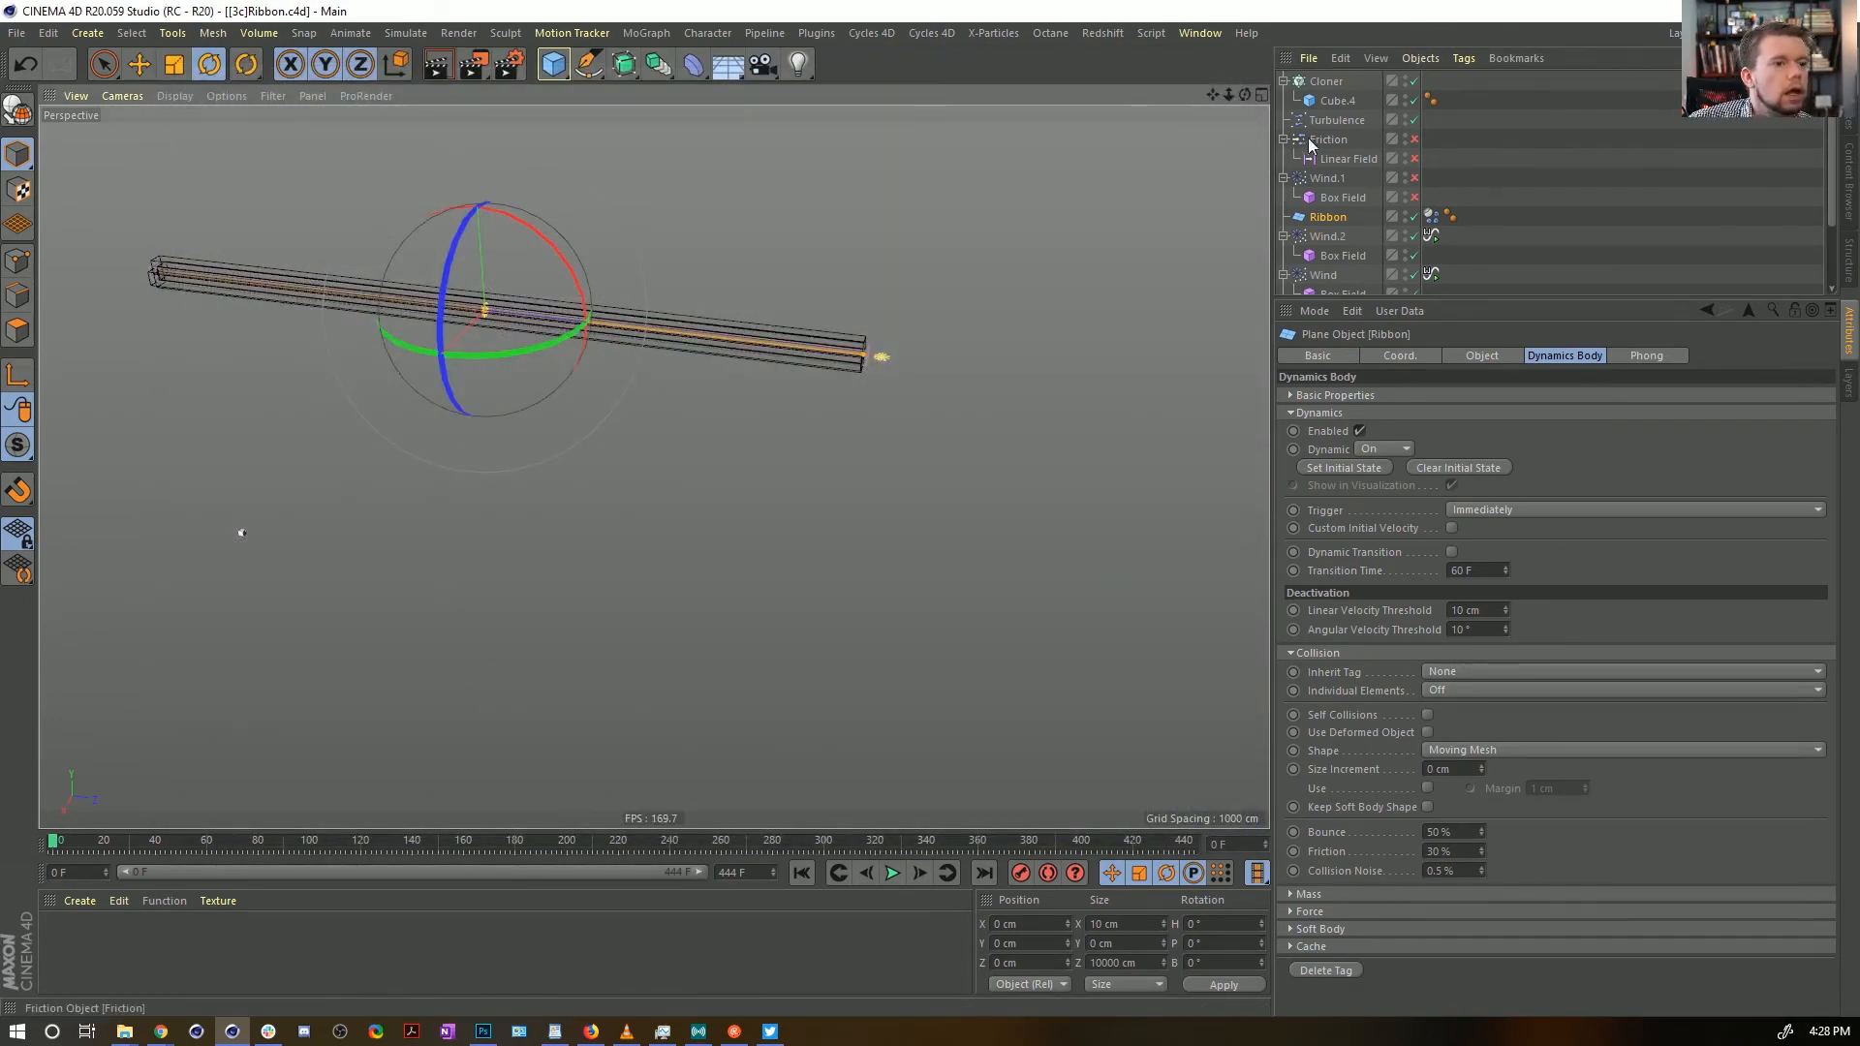
# Wrap the Ribbon and the Cloner in a Connect object and transfer the Ribbon's Dynamics Body tag to it
pyautogui.moveTo(658, 64); pyautogui.dragTo(867, 128)
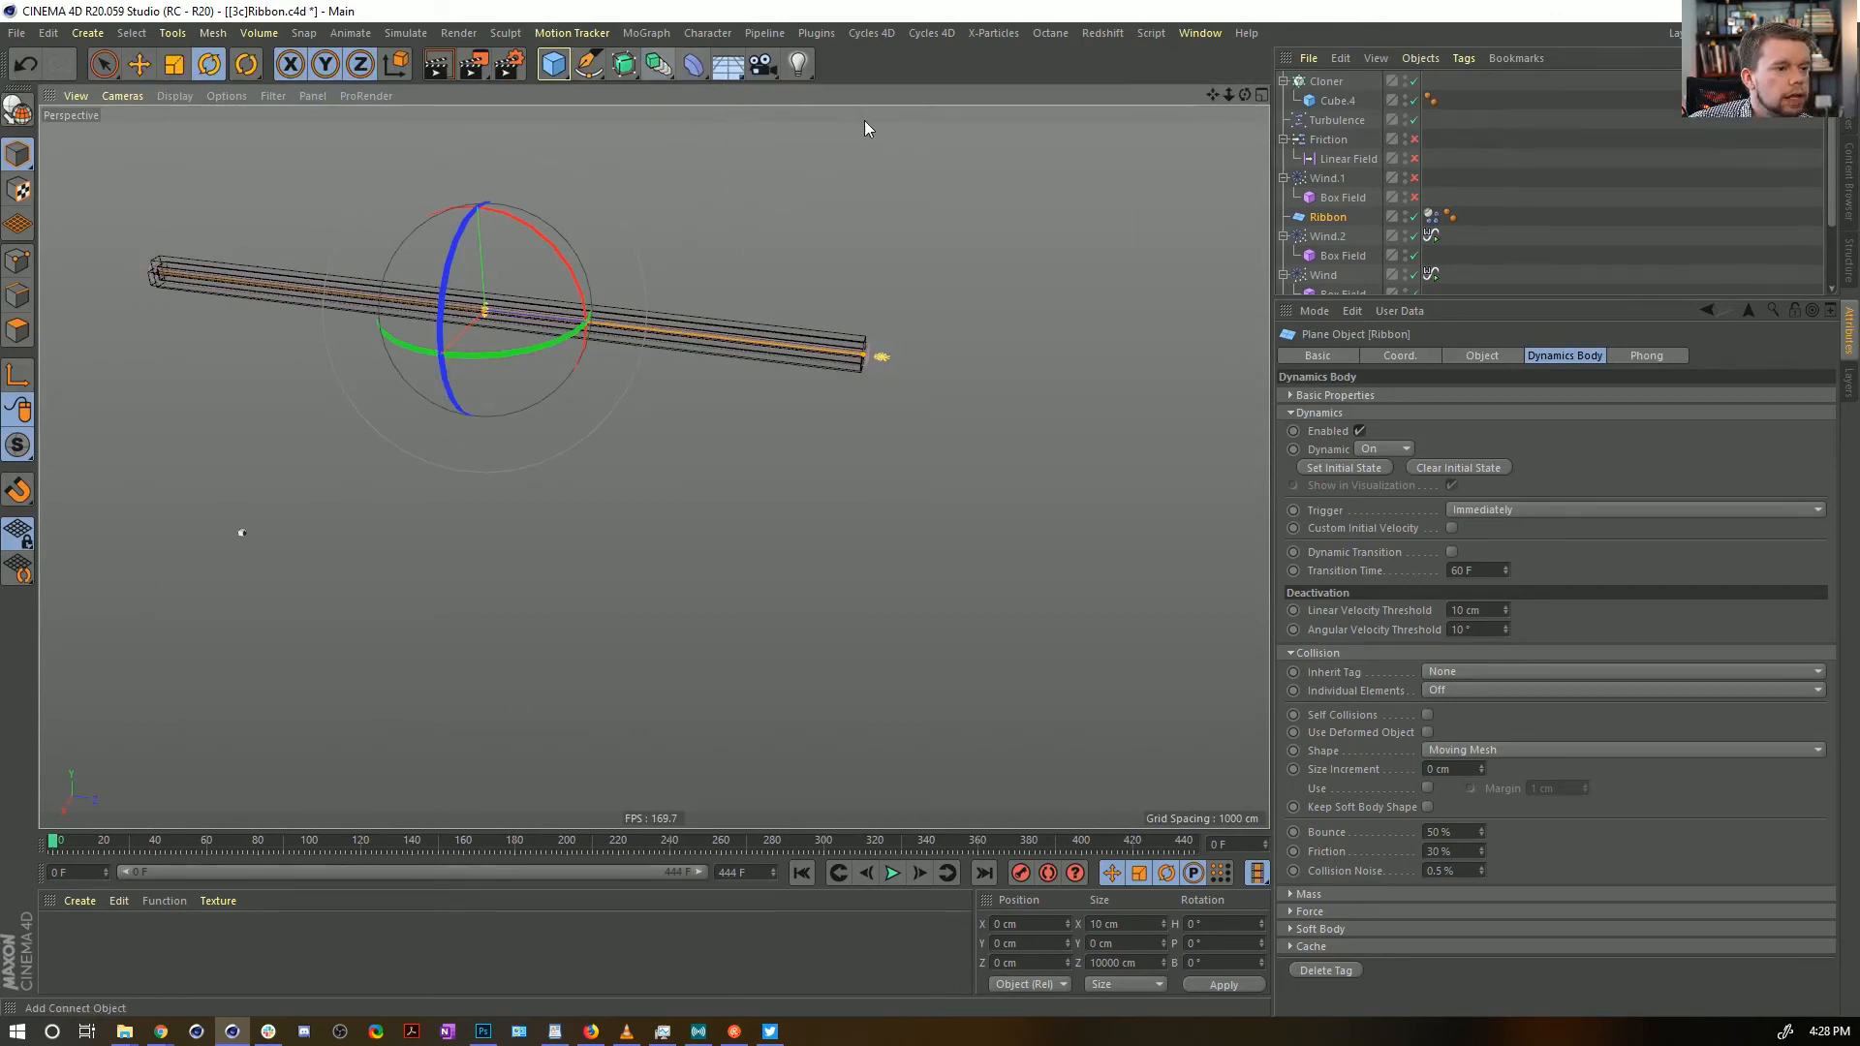
pyautogui.click(1338, 423)
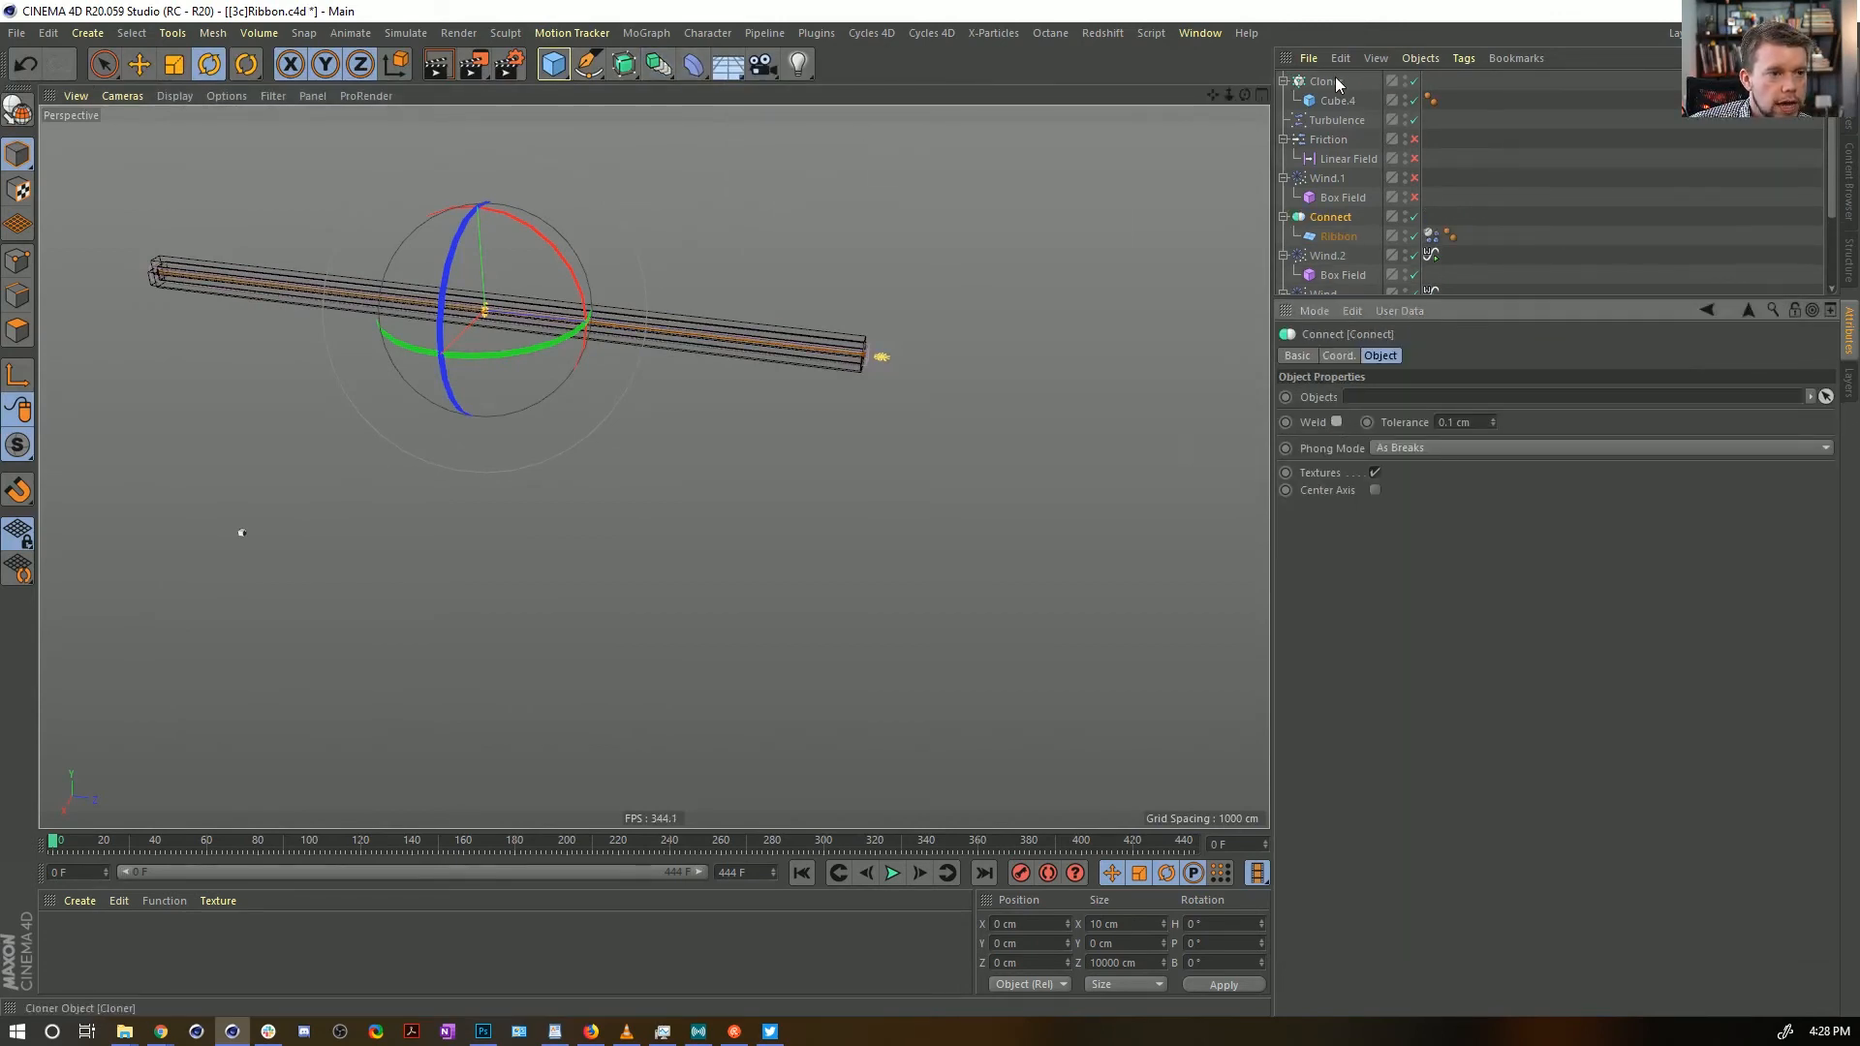
pyautogui.moveTo(1336, 85); pyautogui.dragTo(1431, 177)
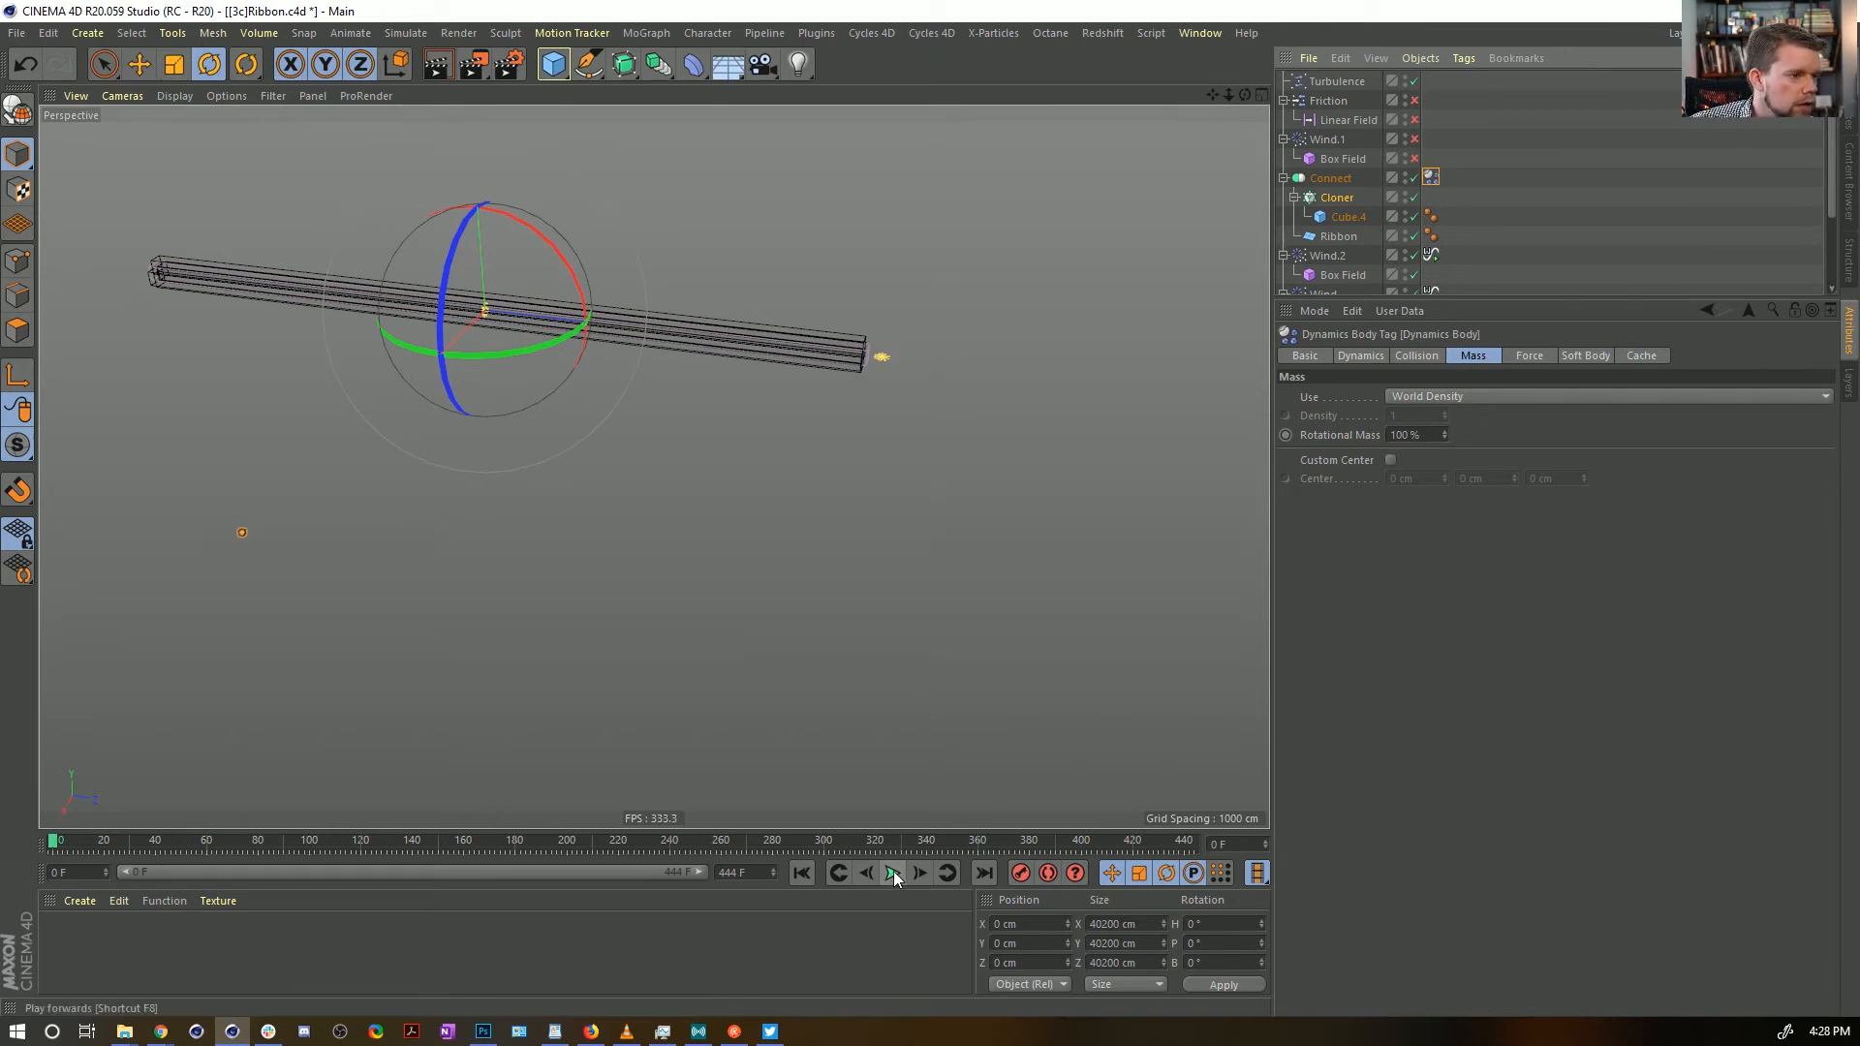
# Play the simulation from the first frame to check how the connected ribbon and clones move
pyautogui.scroll(-3, 1346, 212)
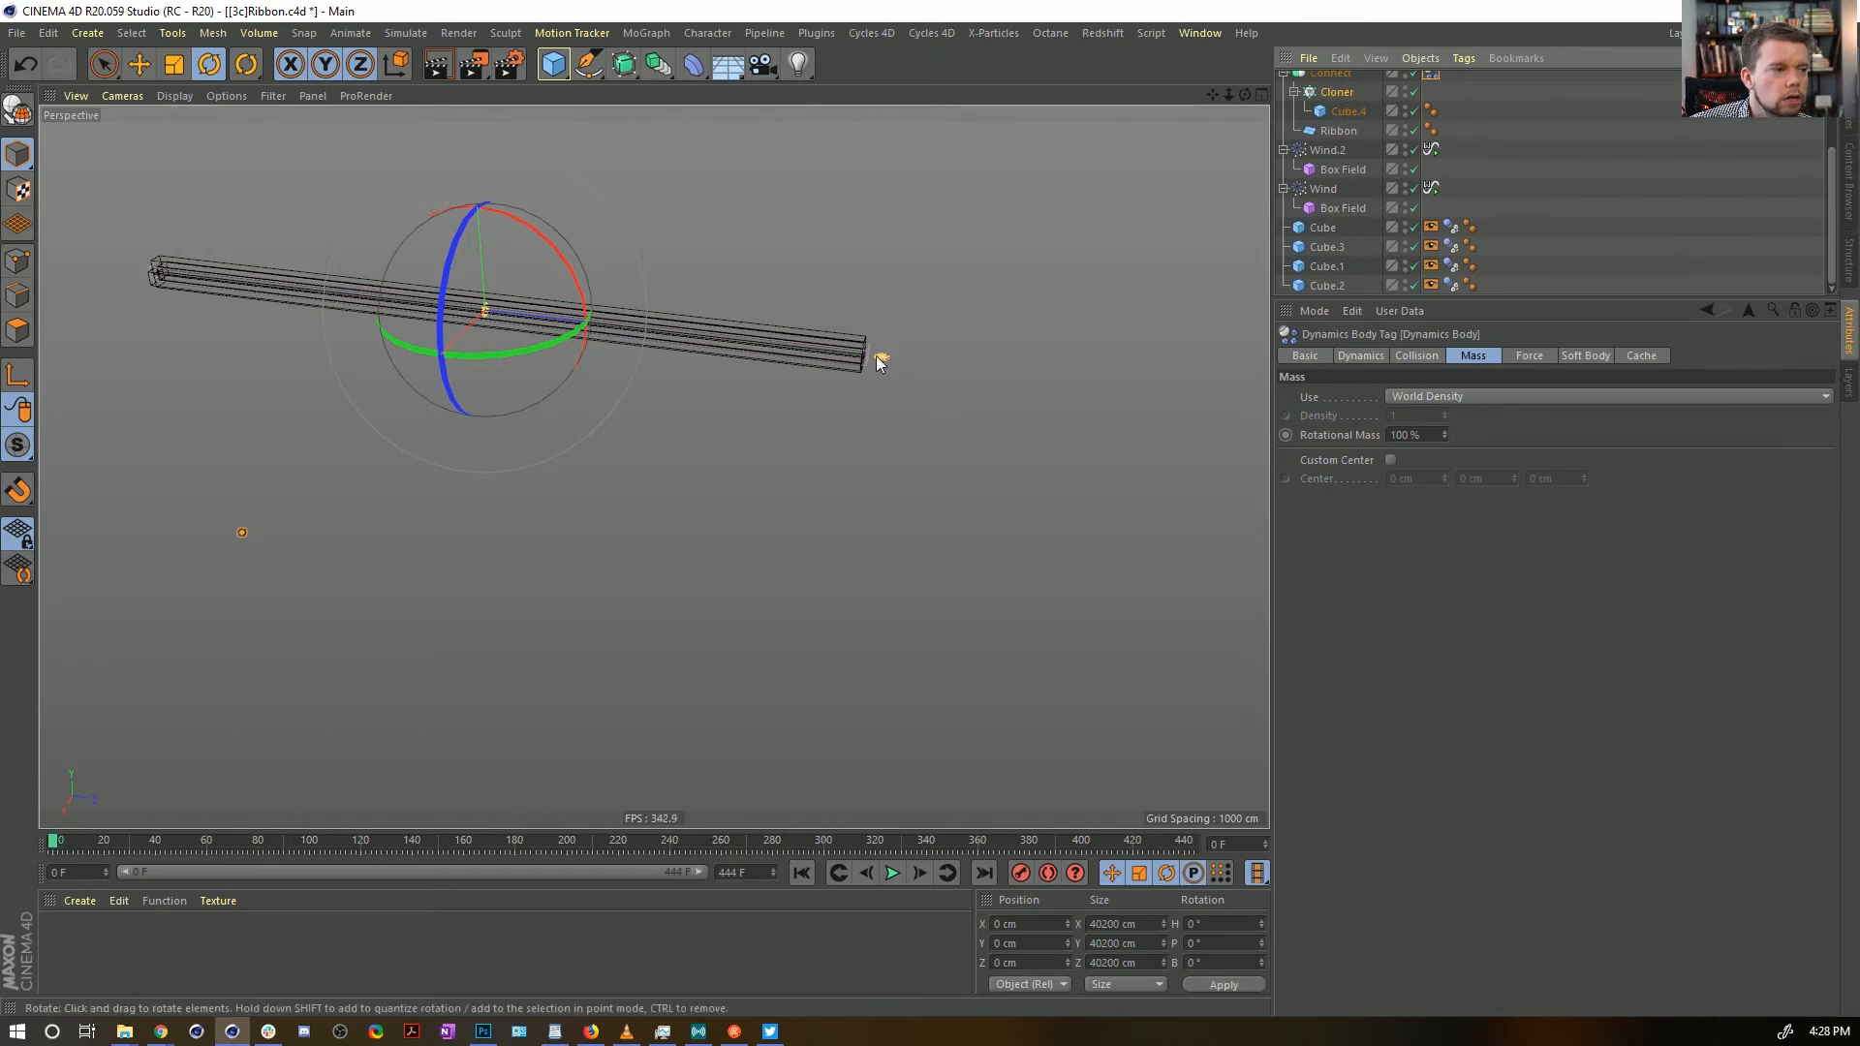
pyautogui.scroll(3, 1311, 187)
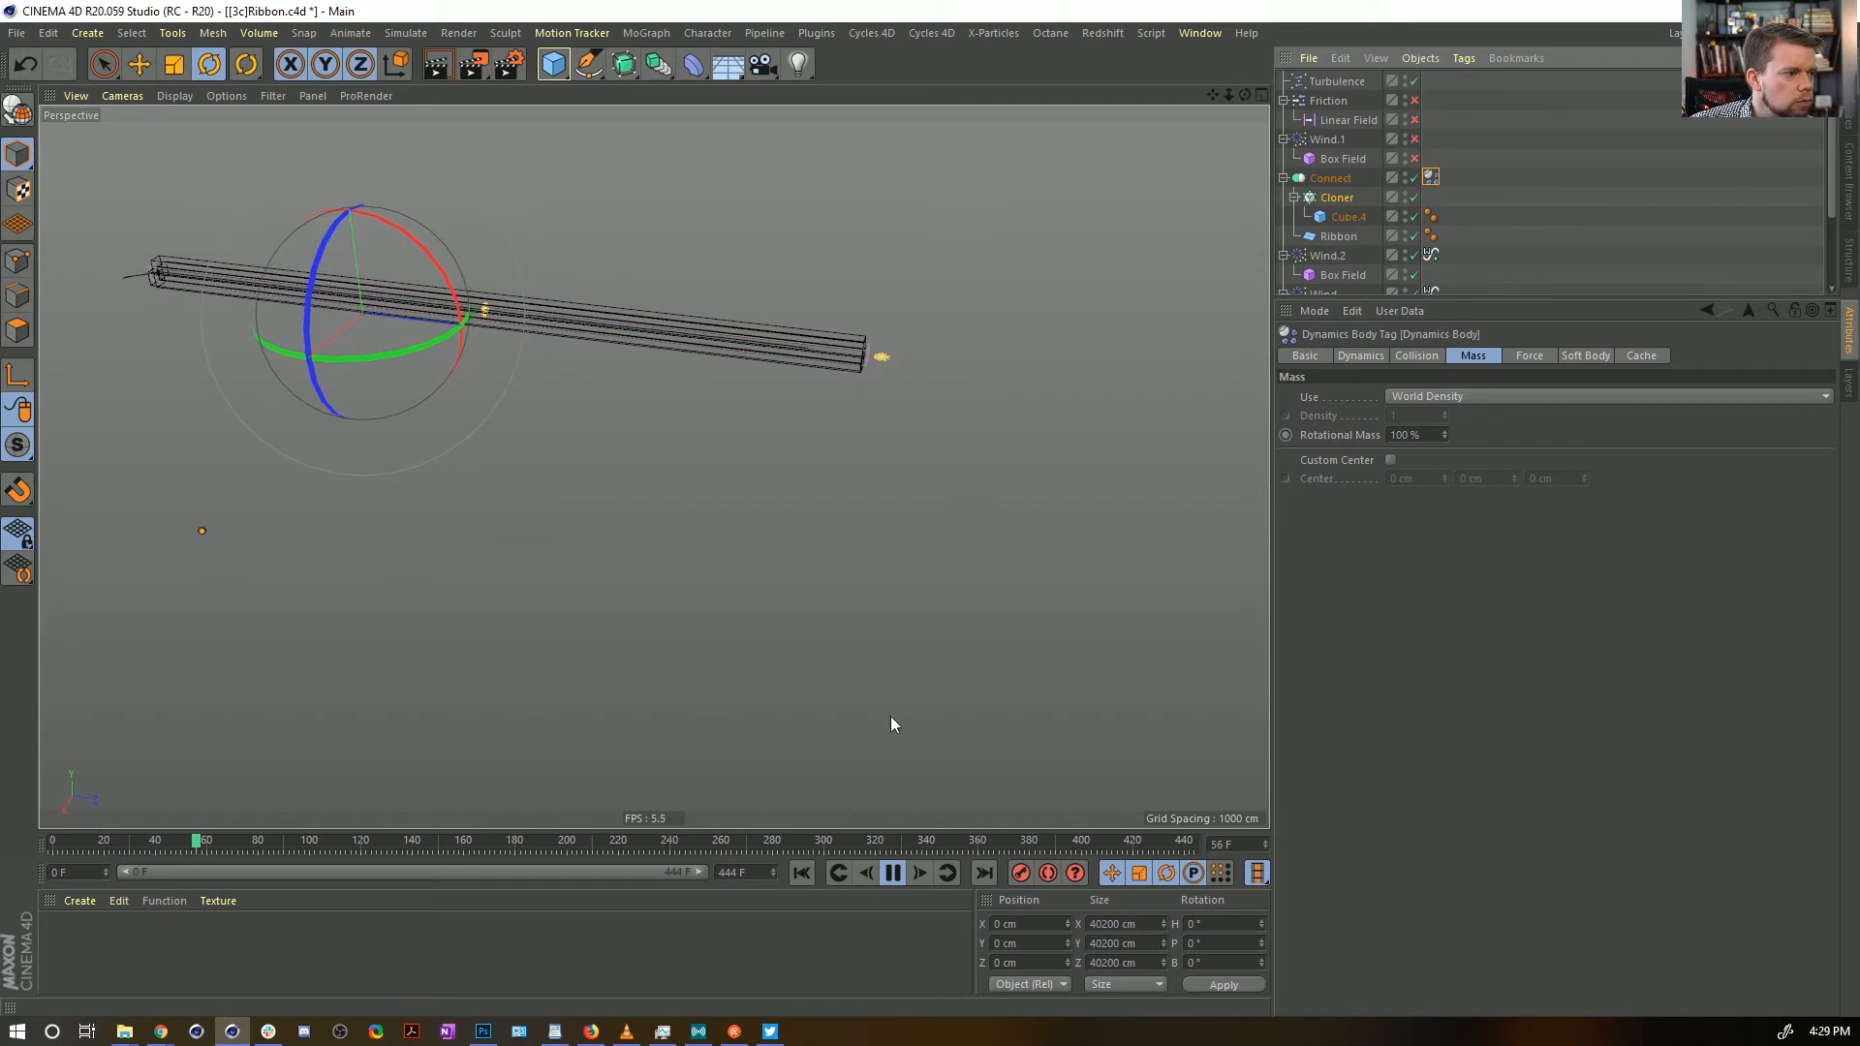
pyautogui.click(892, 873)
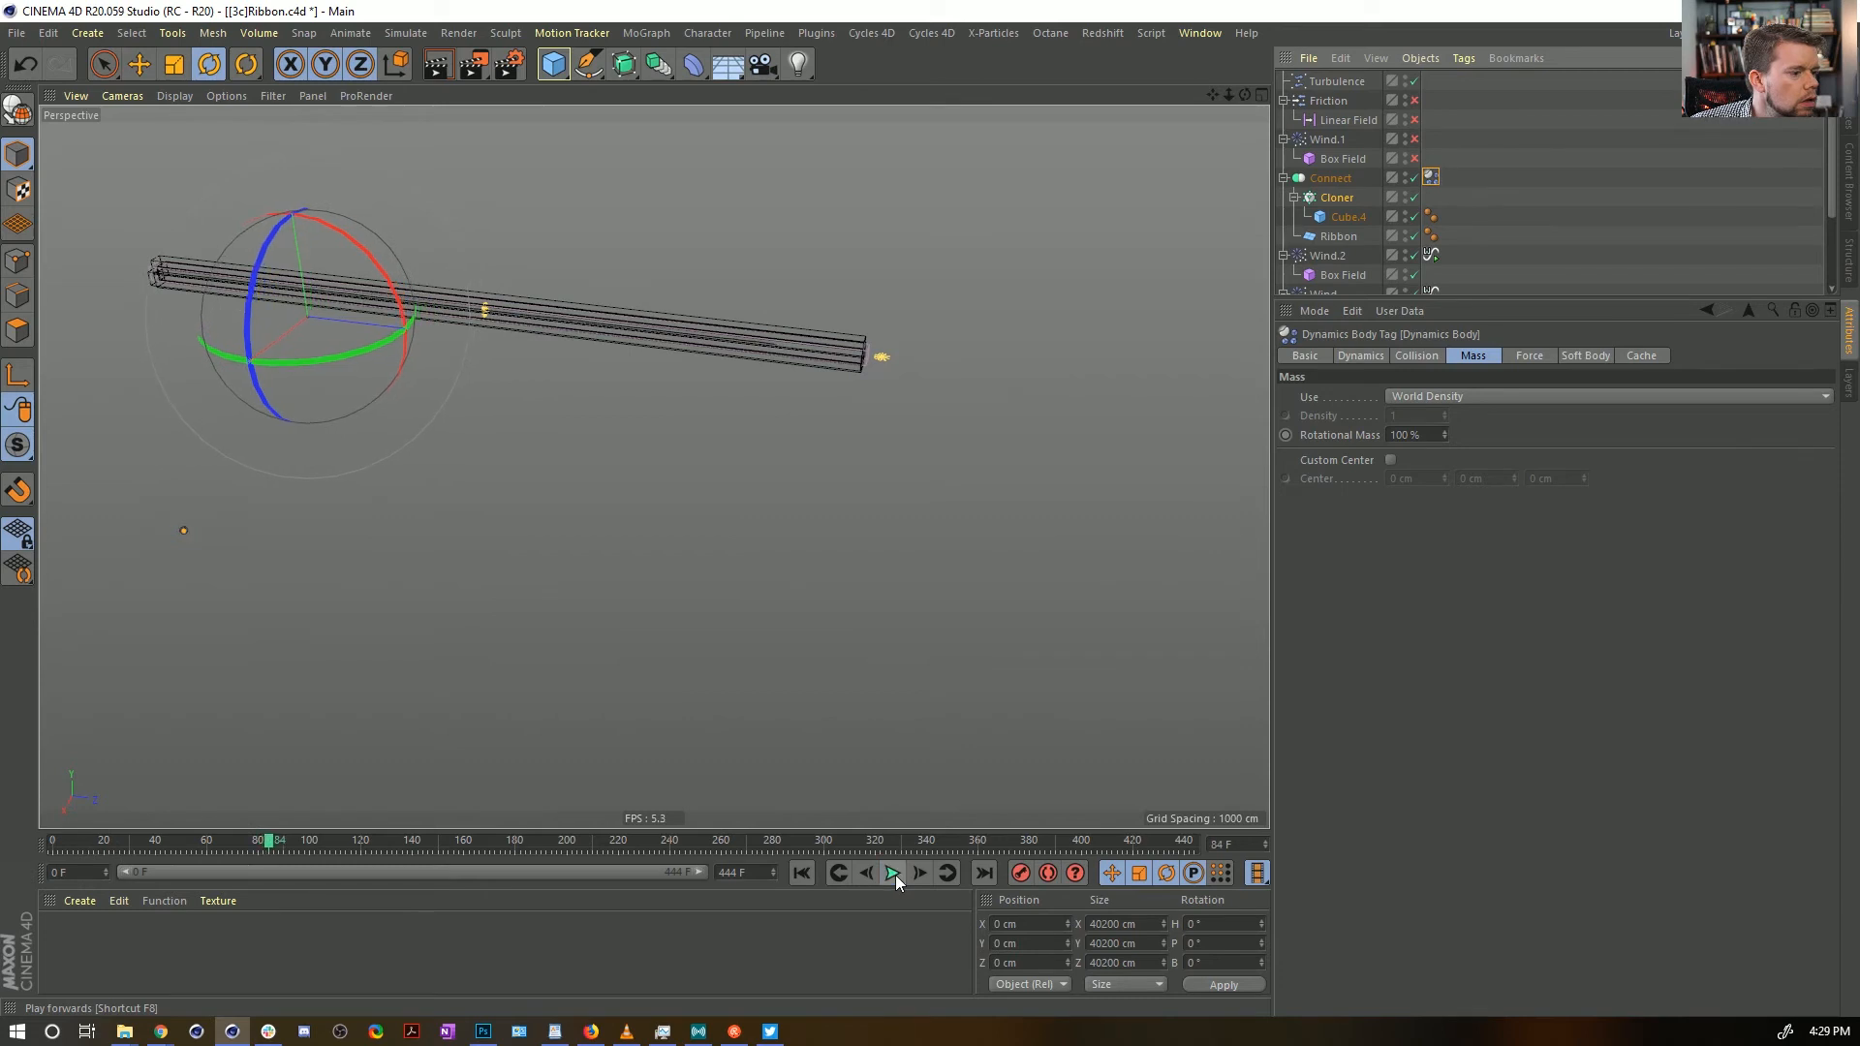
pyautogui.click(803, 873)
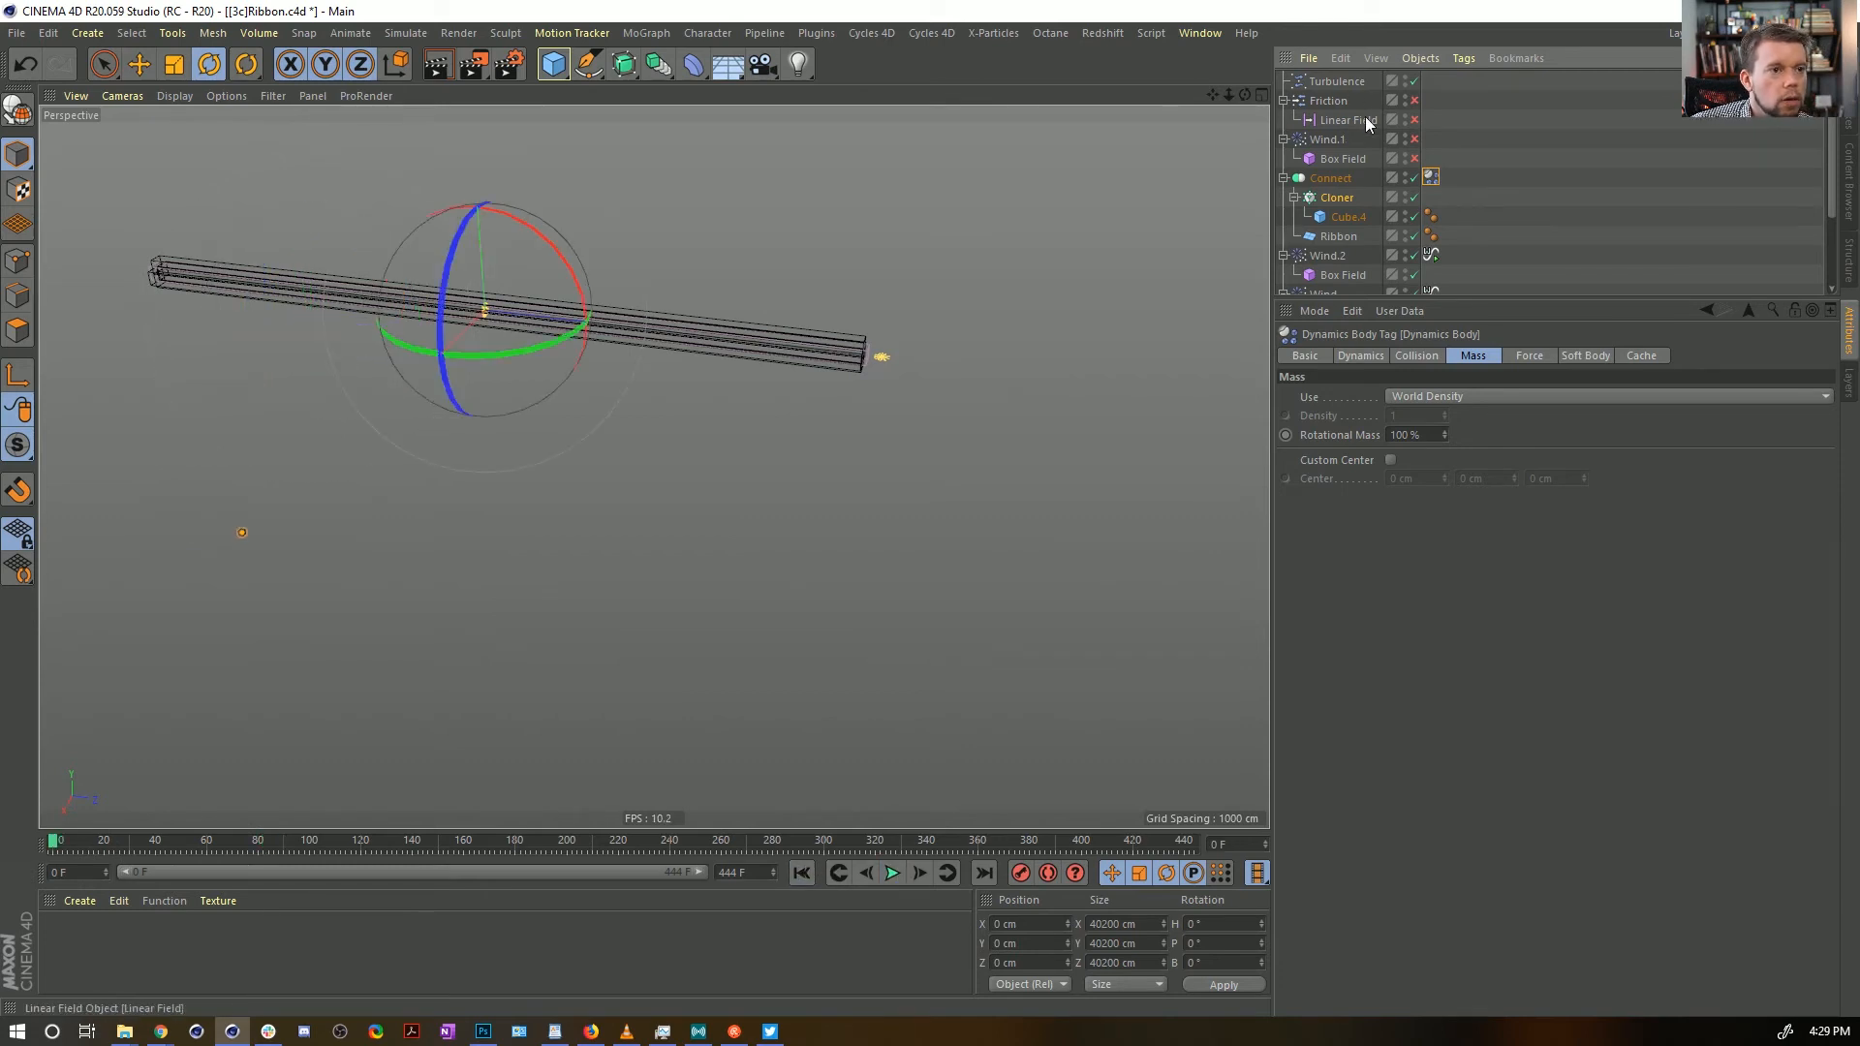
pyautogui.click(892, 874)
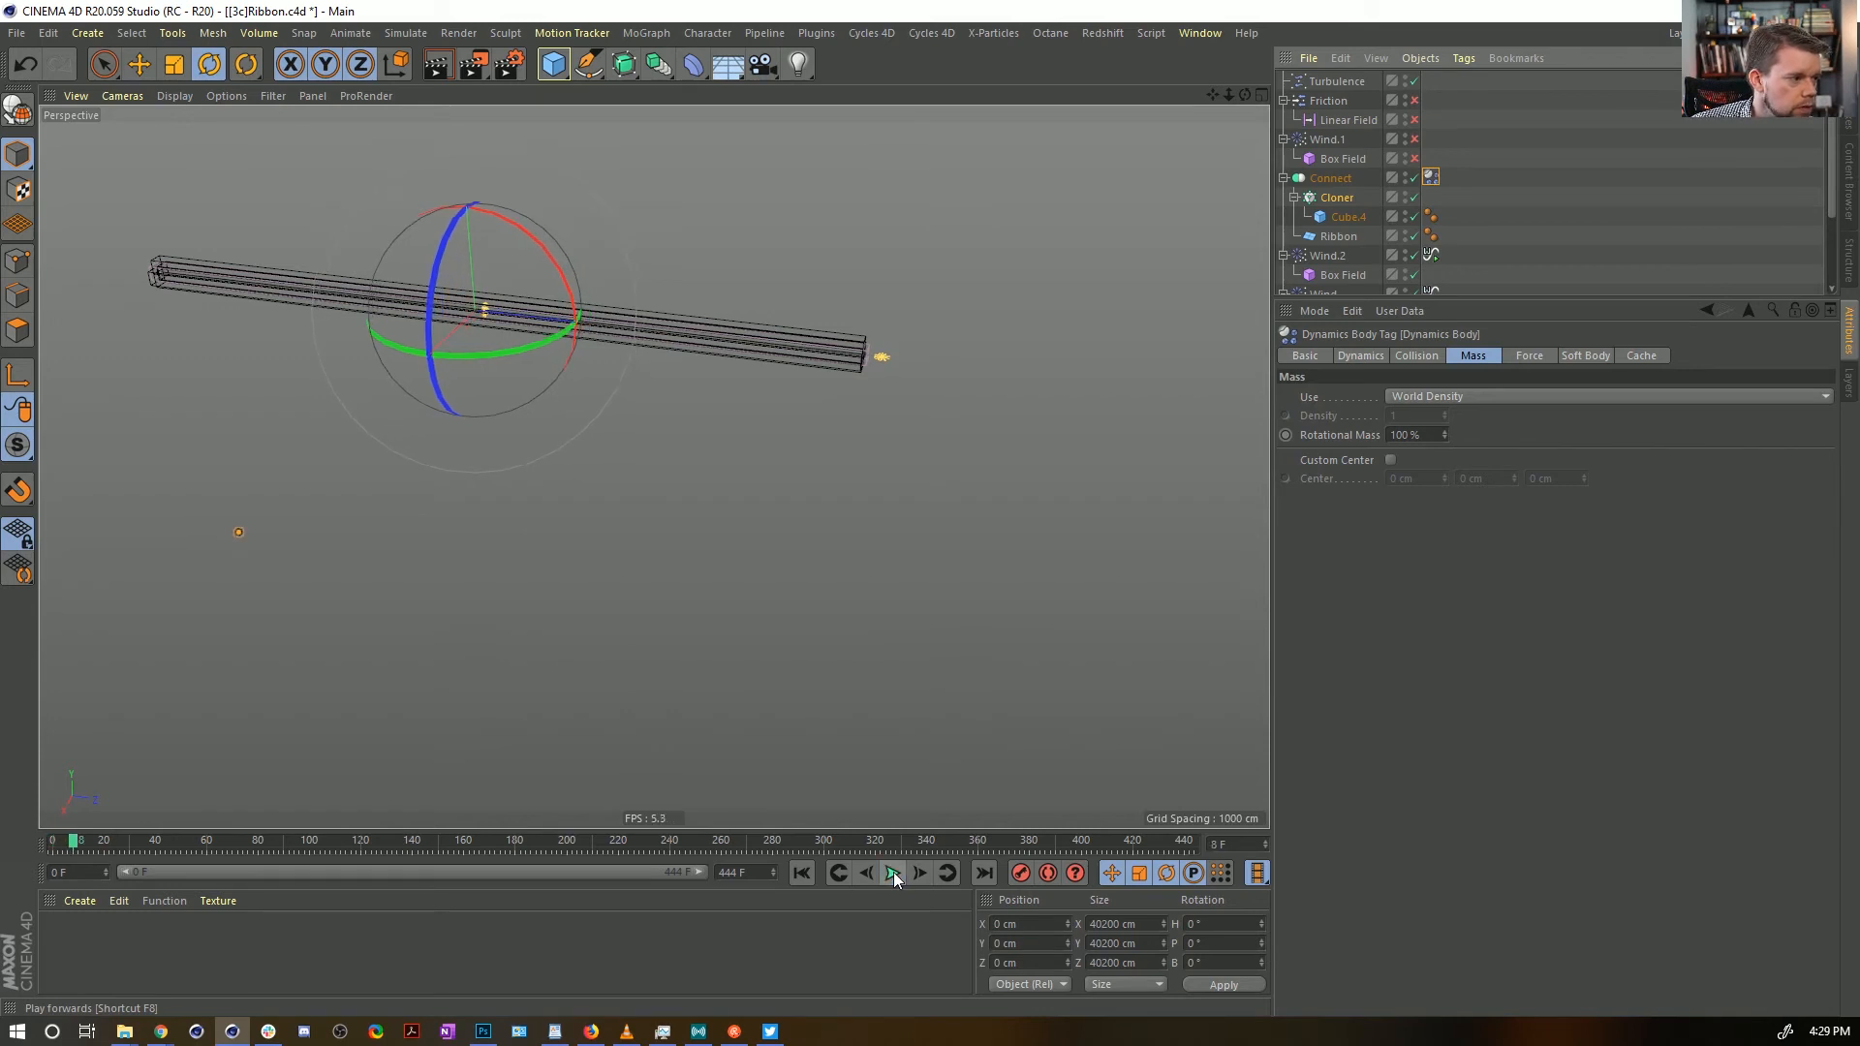
pyautogui.click(804, 872)
# Disable the Turbulence and test the simulation from the first frame
pyautogui.click(1336, 82)
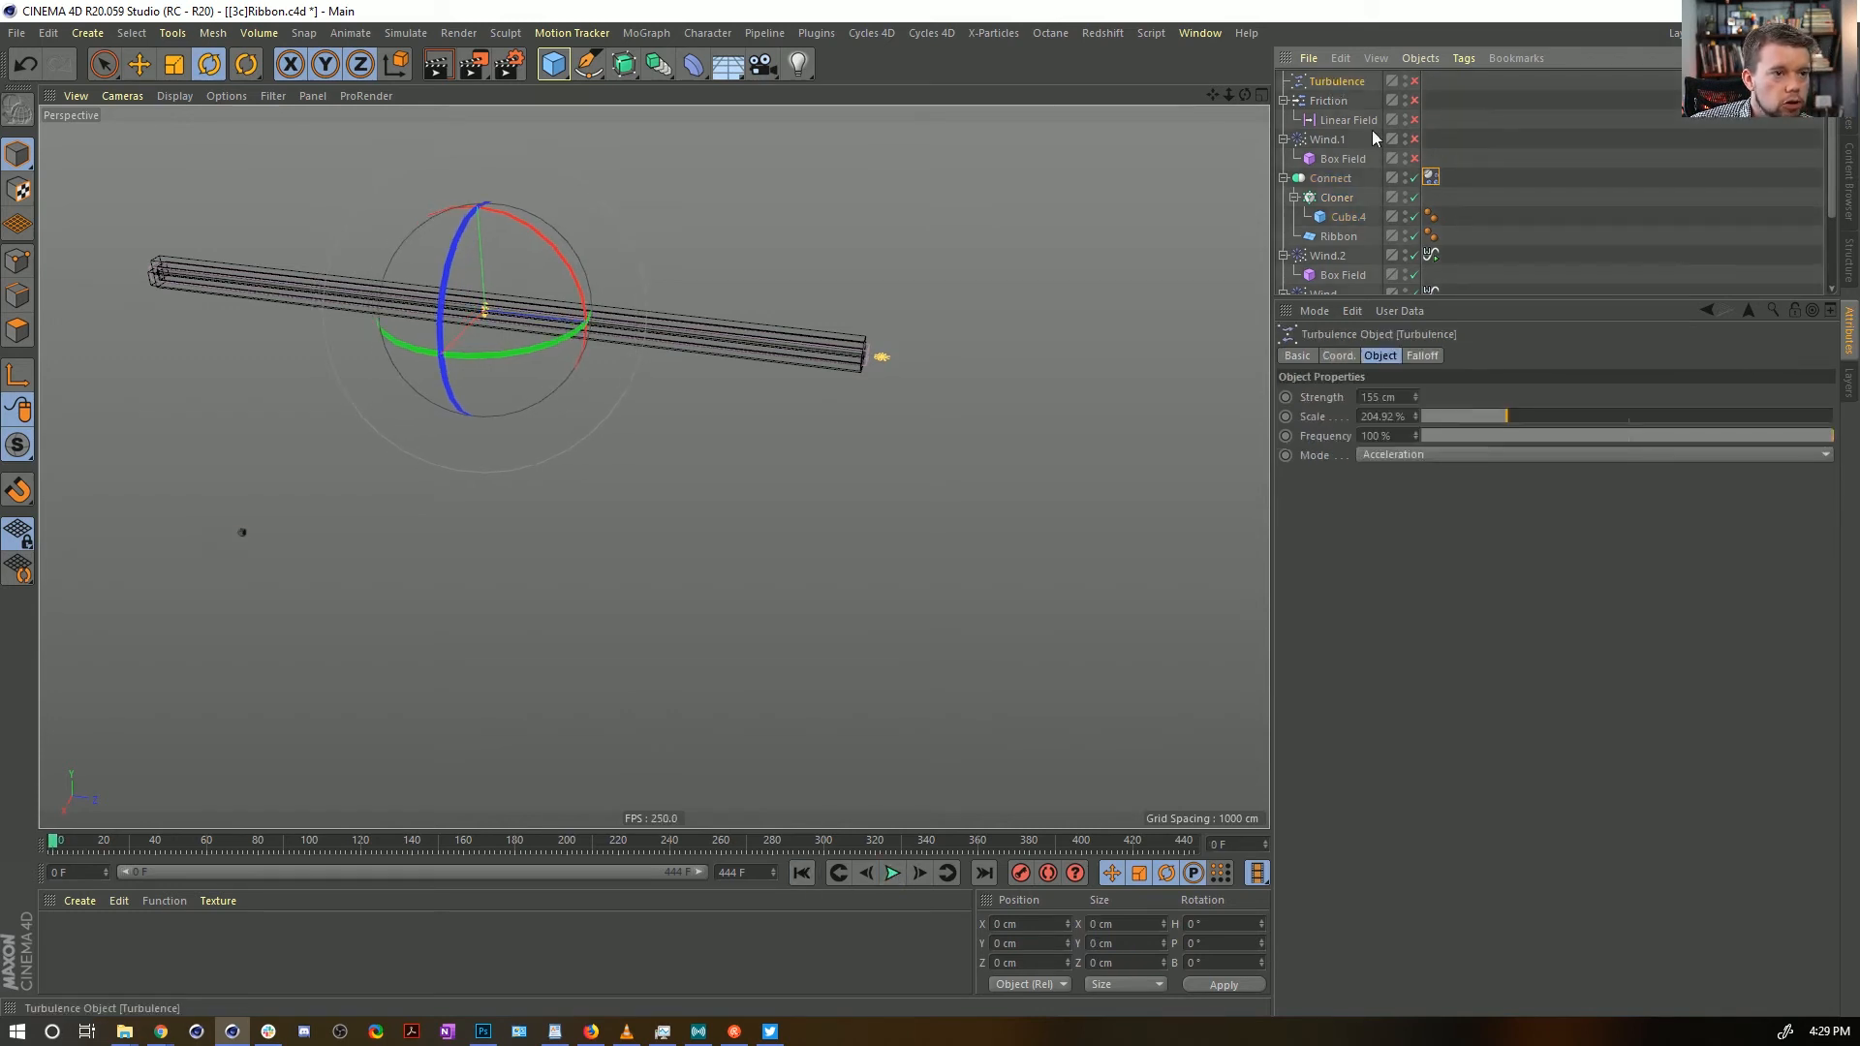
pyautogui.click(893, 873)
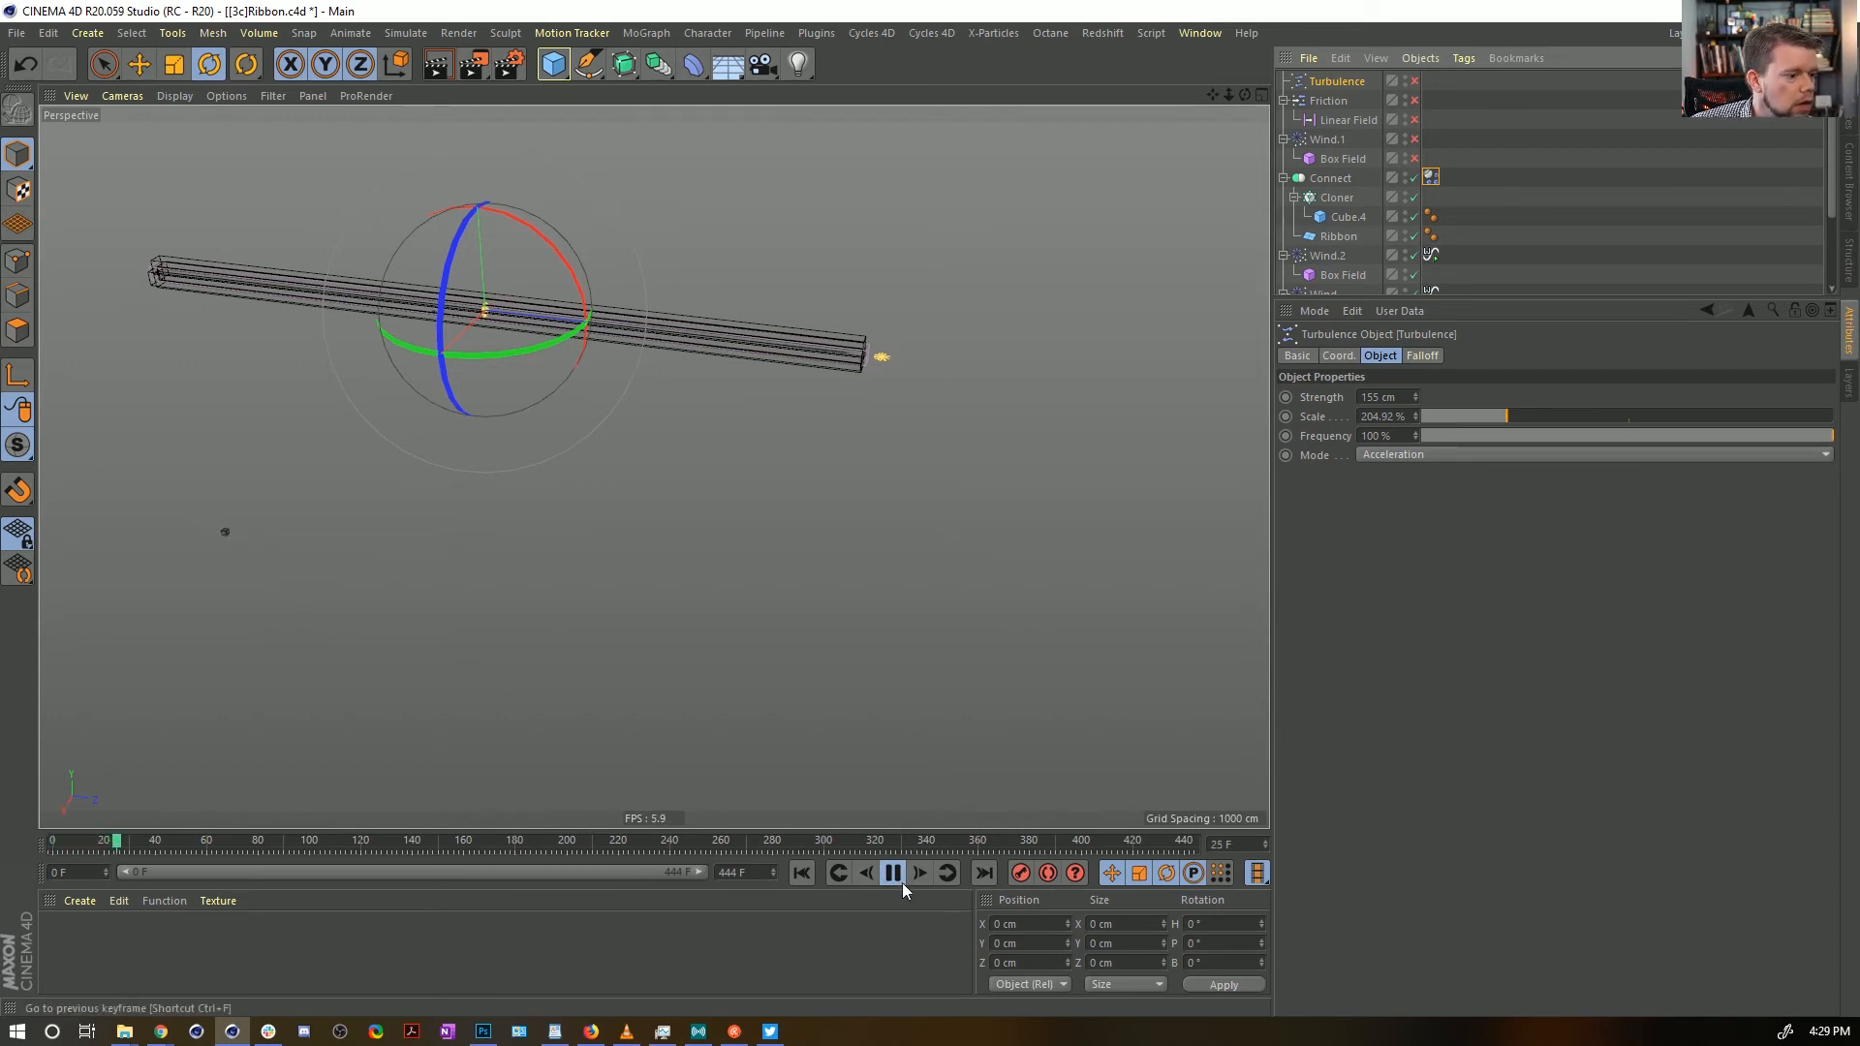
pyautogui.click(800, 873)
# Set the project's dynamics gravity to 0 cm
pyautogui.hotkey('ctrl', 'd')
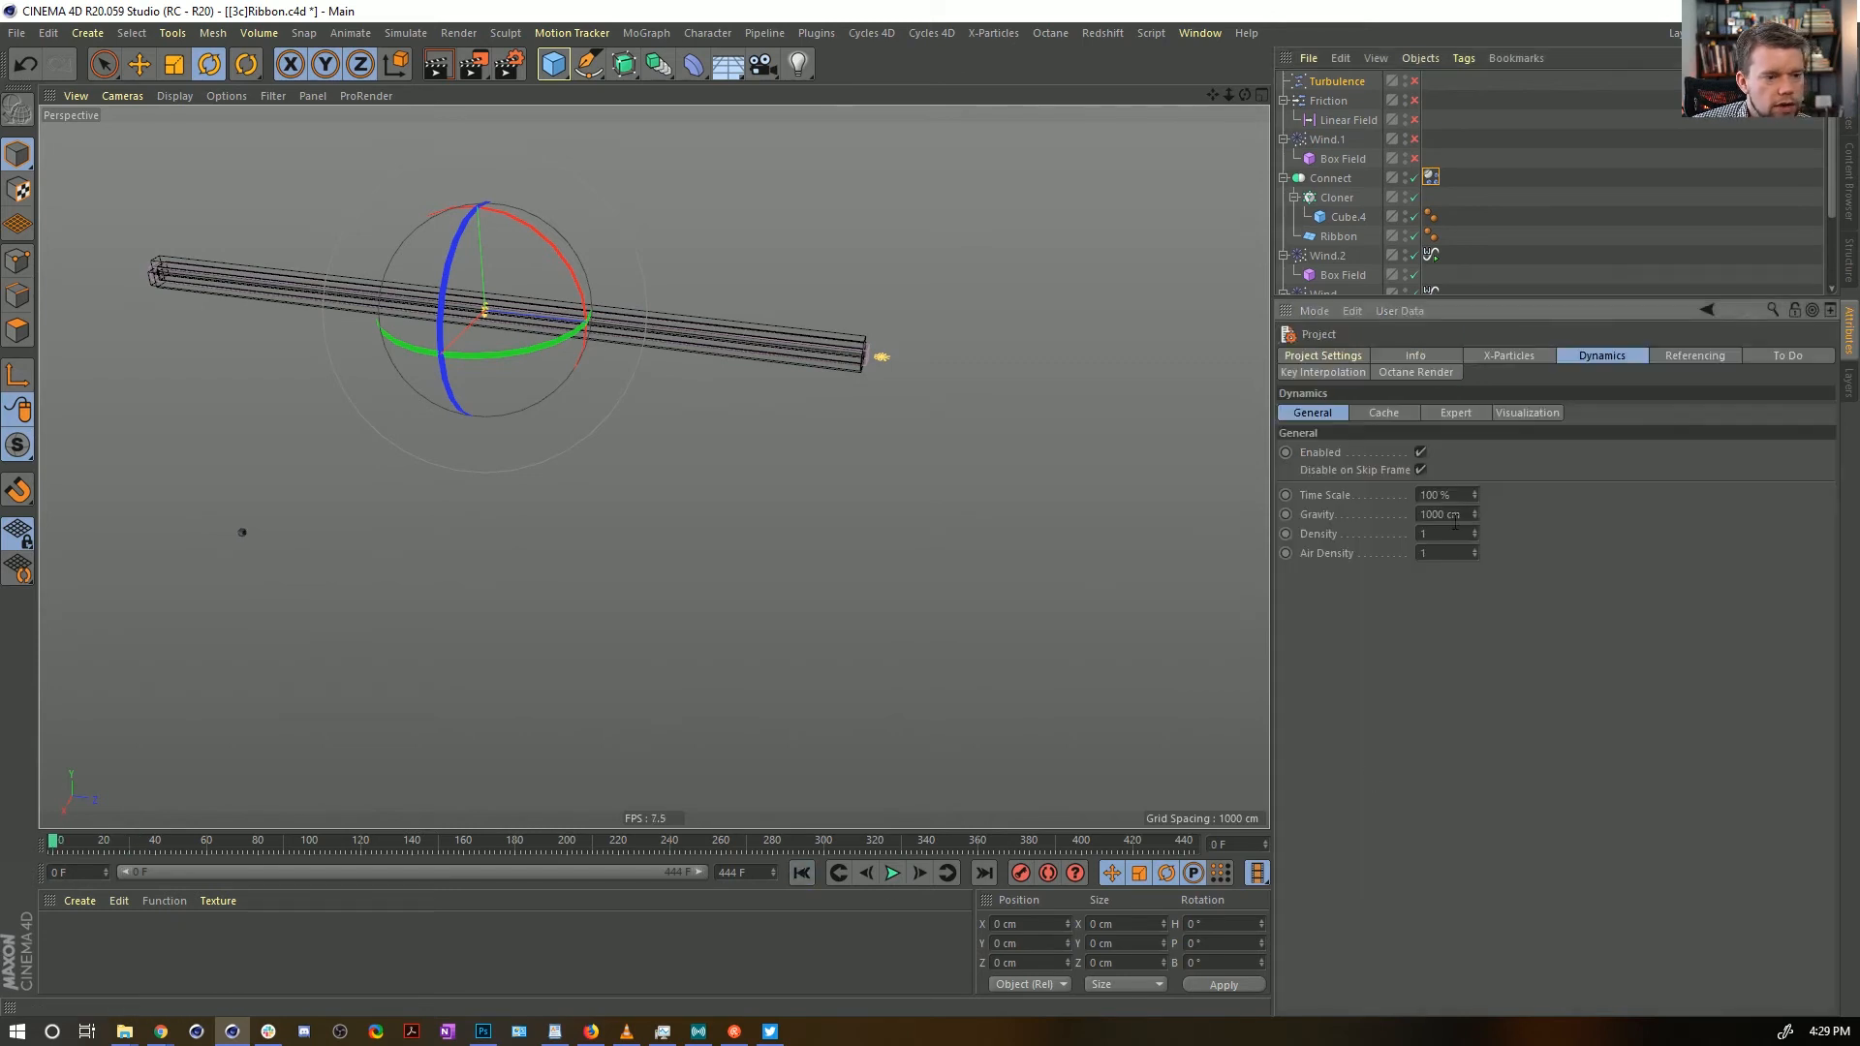
pyautogui.press('Return')
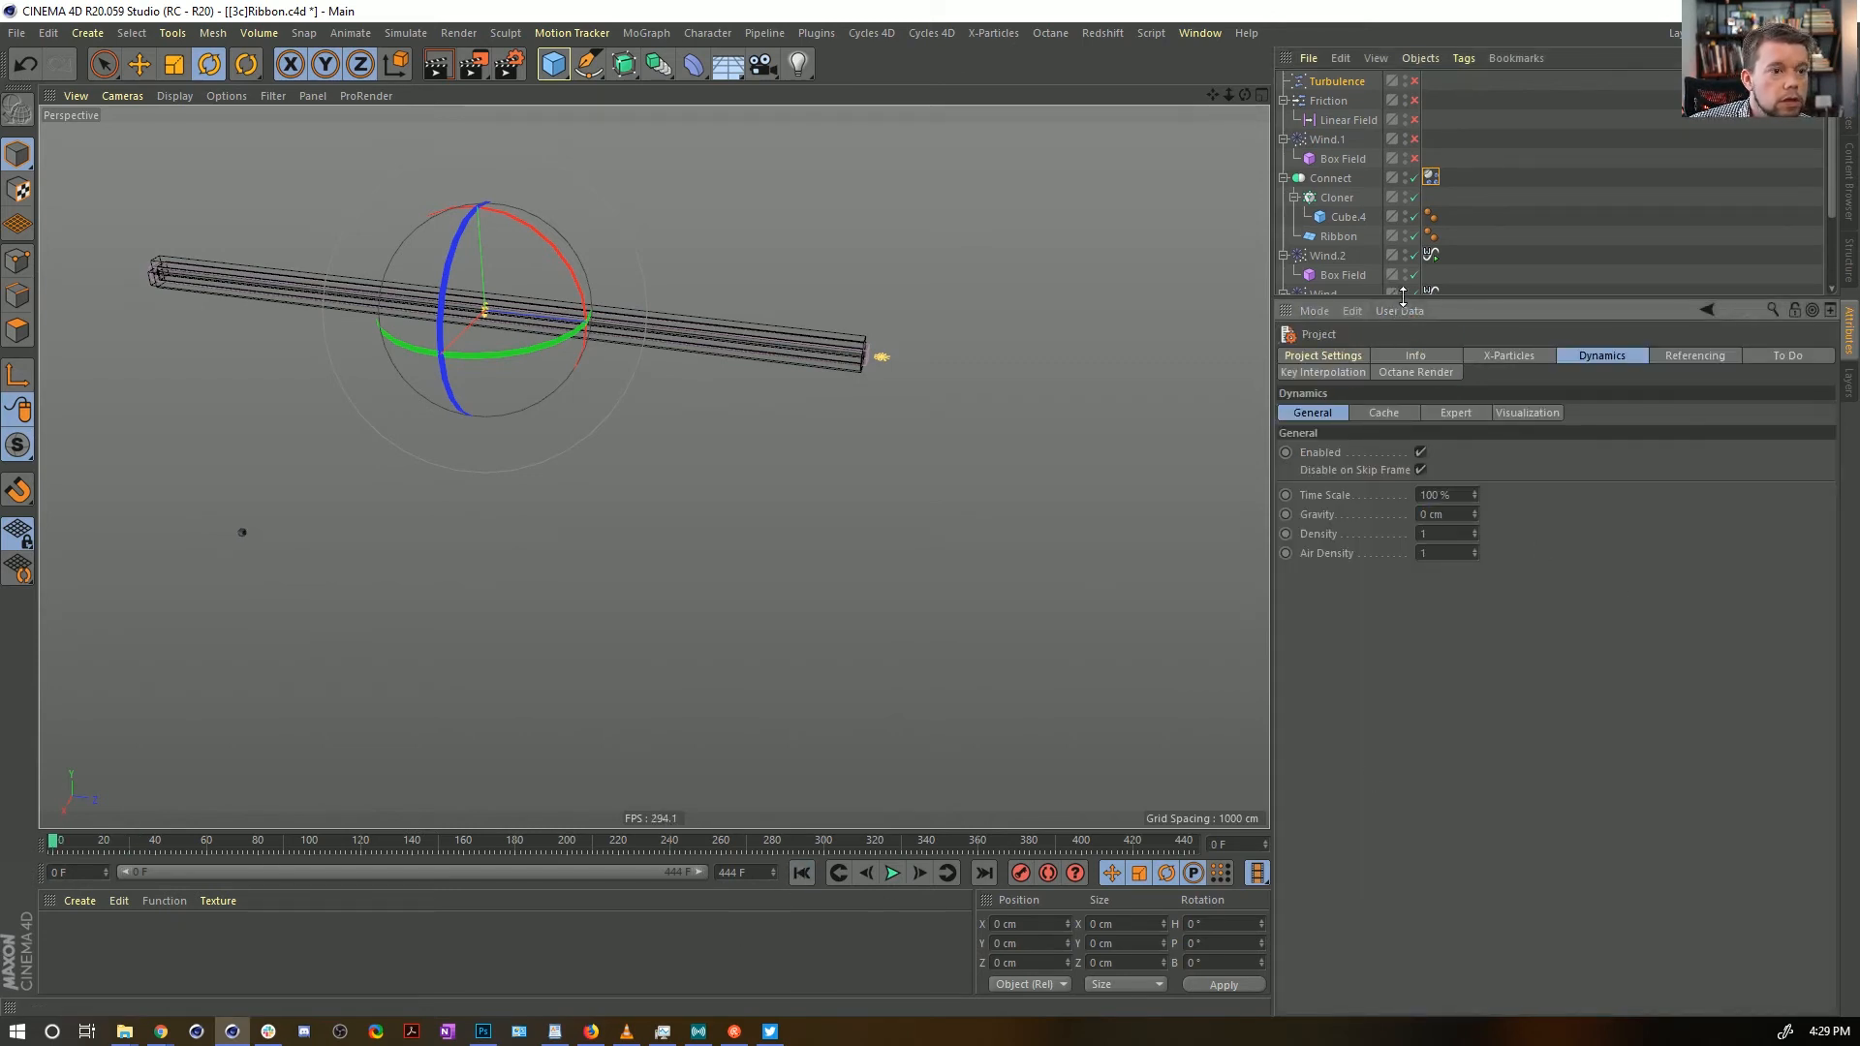
# Disable Wind.2 together with its Box Field
pyautogui.moveTo(1403, 296); pyautogui.dragTo(1393, 481)
pyautogui.click(1327, 256)
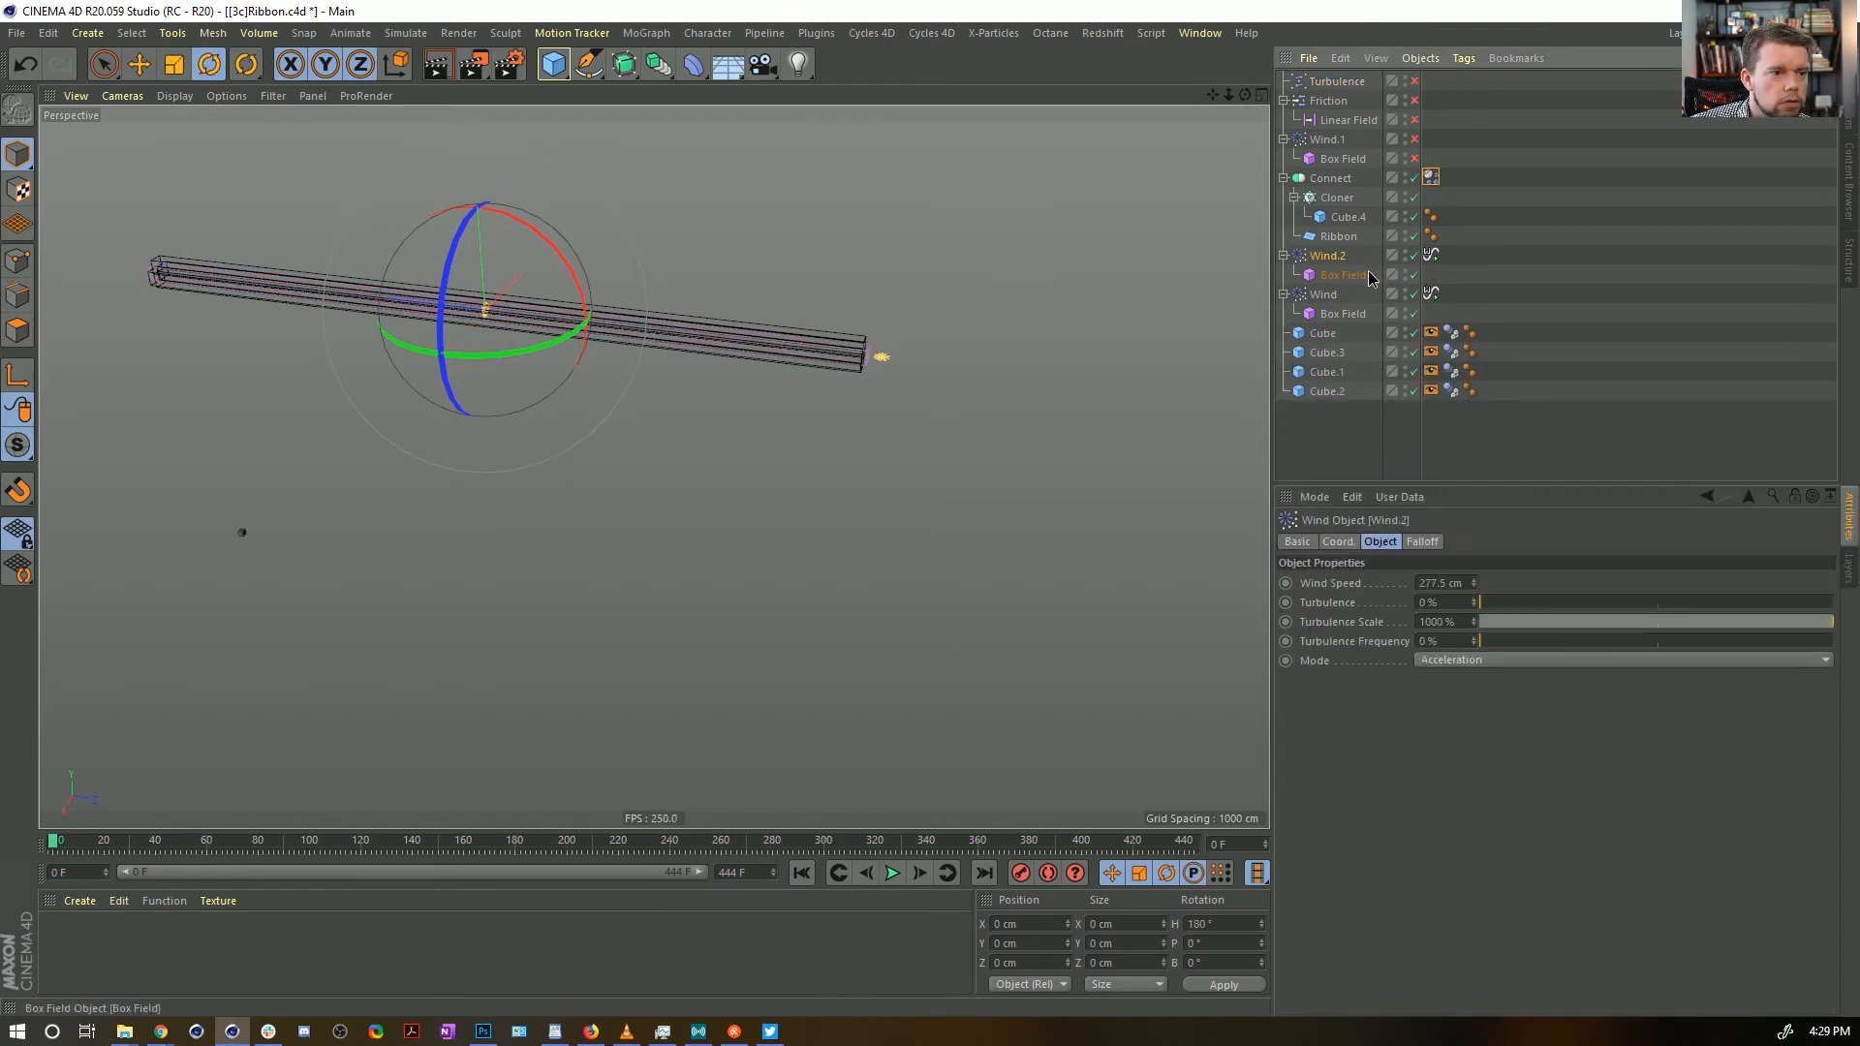
pyautogui.click(1345, 276)
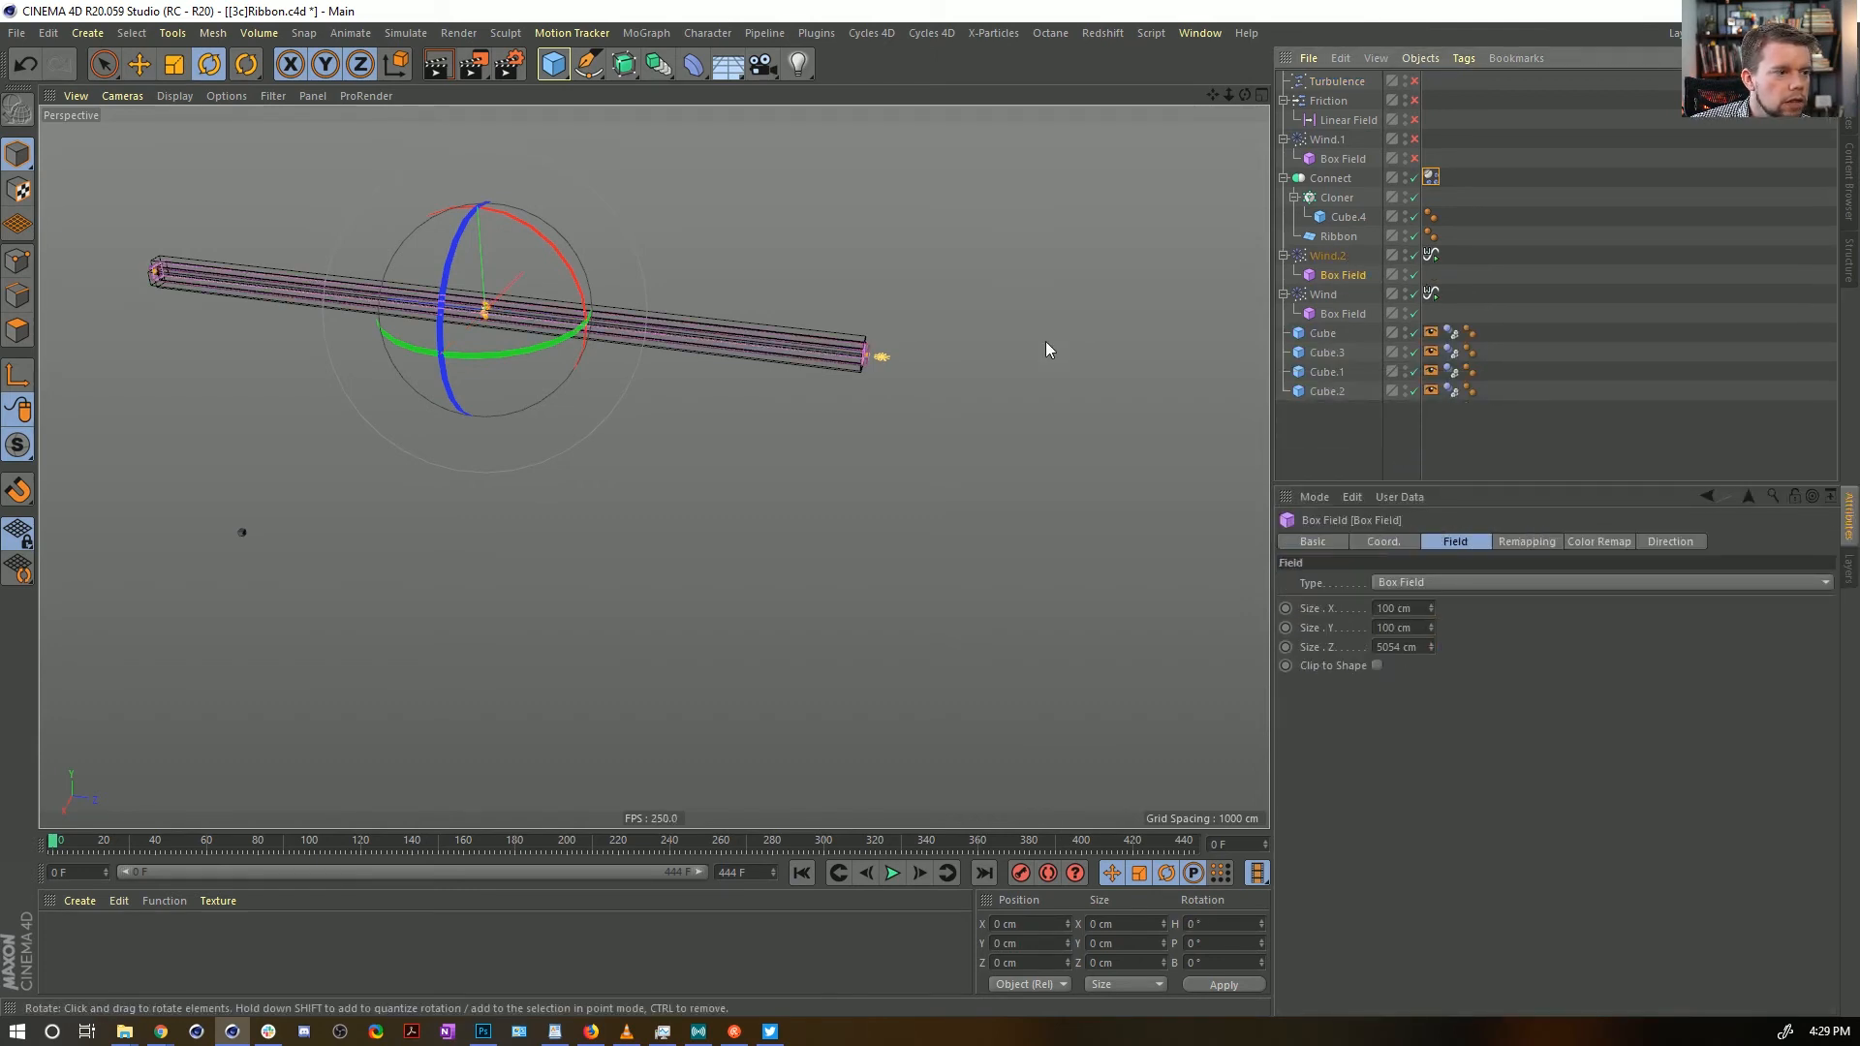
pyautogui.click(1327, 257)
pyautogui.click(1337, 275)
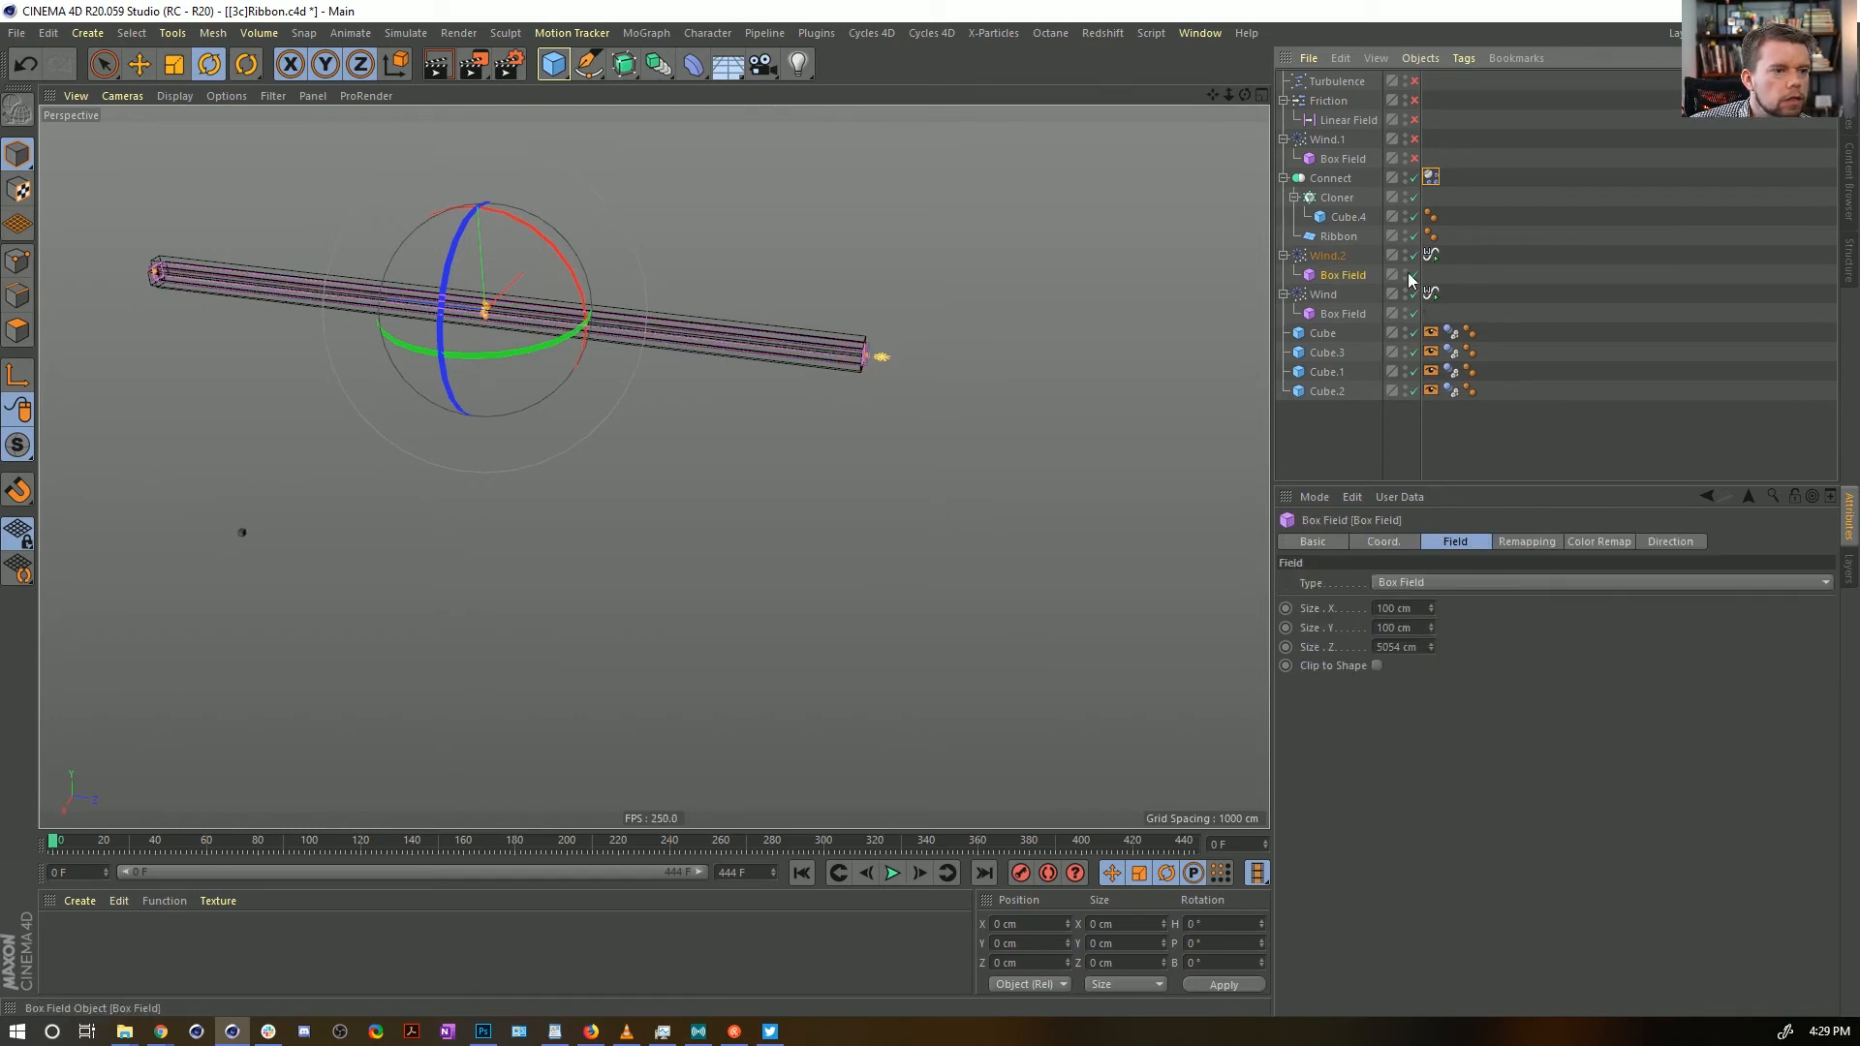
pyautogui.moveTo(1412, 275); pyautogui.dragTo(1414, 258)
pyautogui.click(1460, 329)
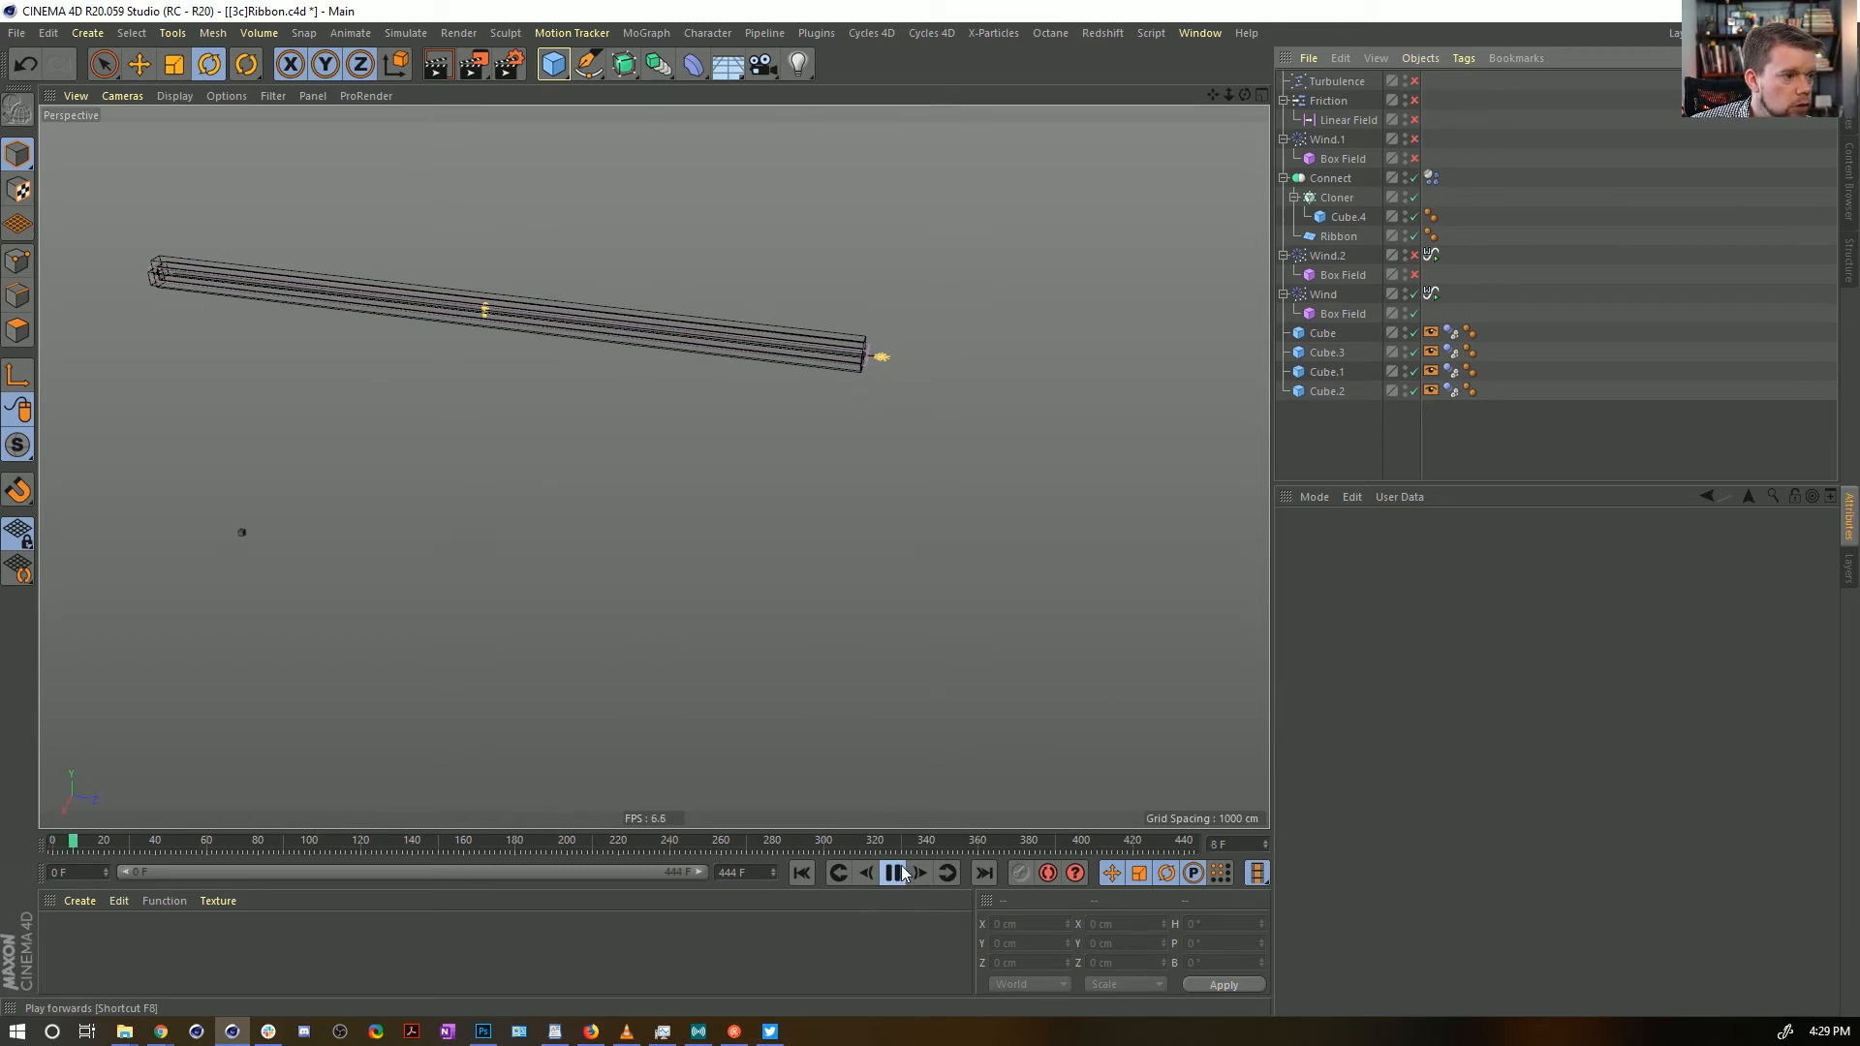
# Watch the simulated ribbon at the tube's exit, rewind to the first frame and save the scene
pyautogui.click(1331, 179)
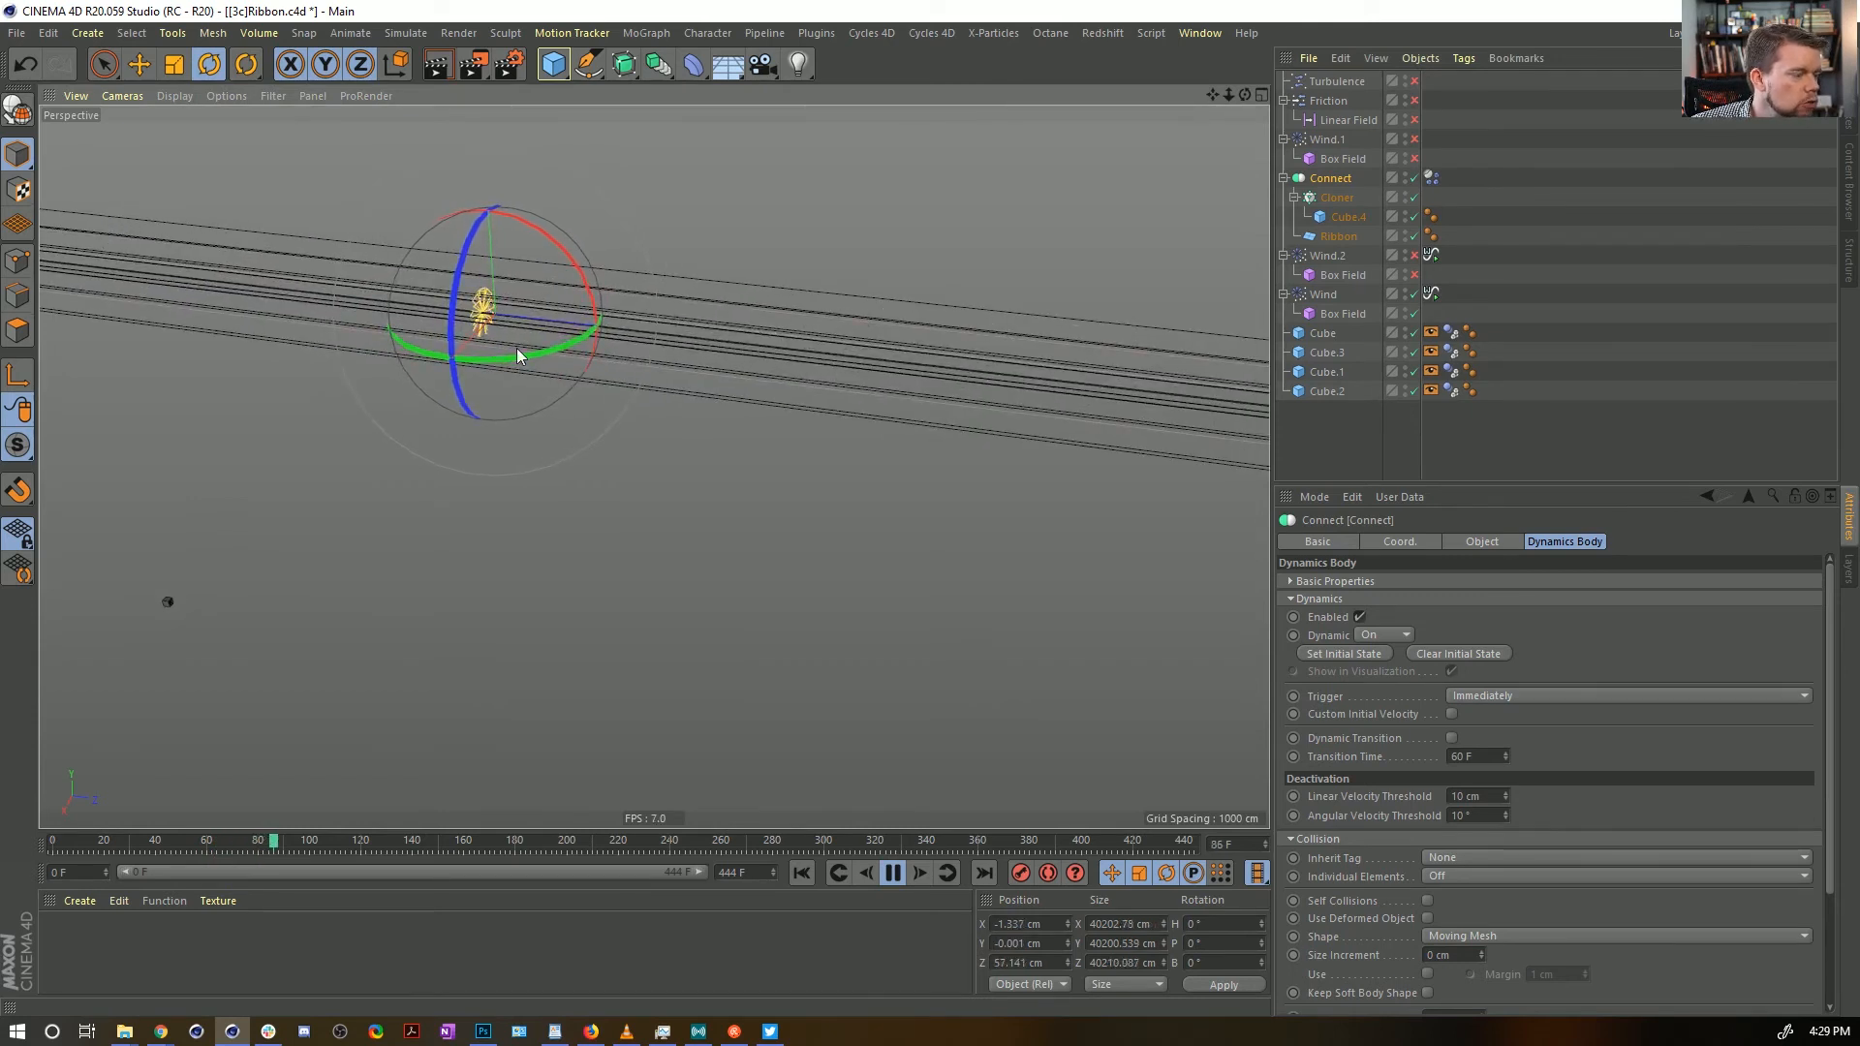
pyautogui.scroll(-6, 778, 320)
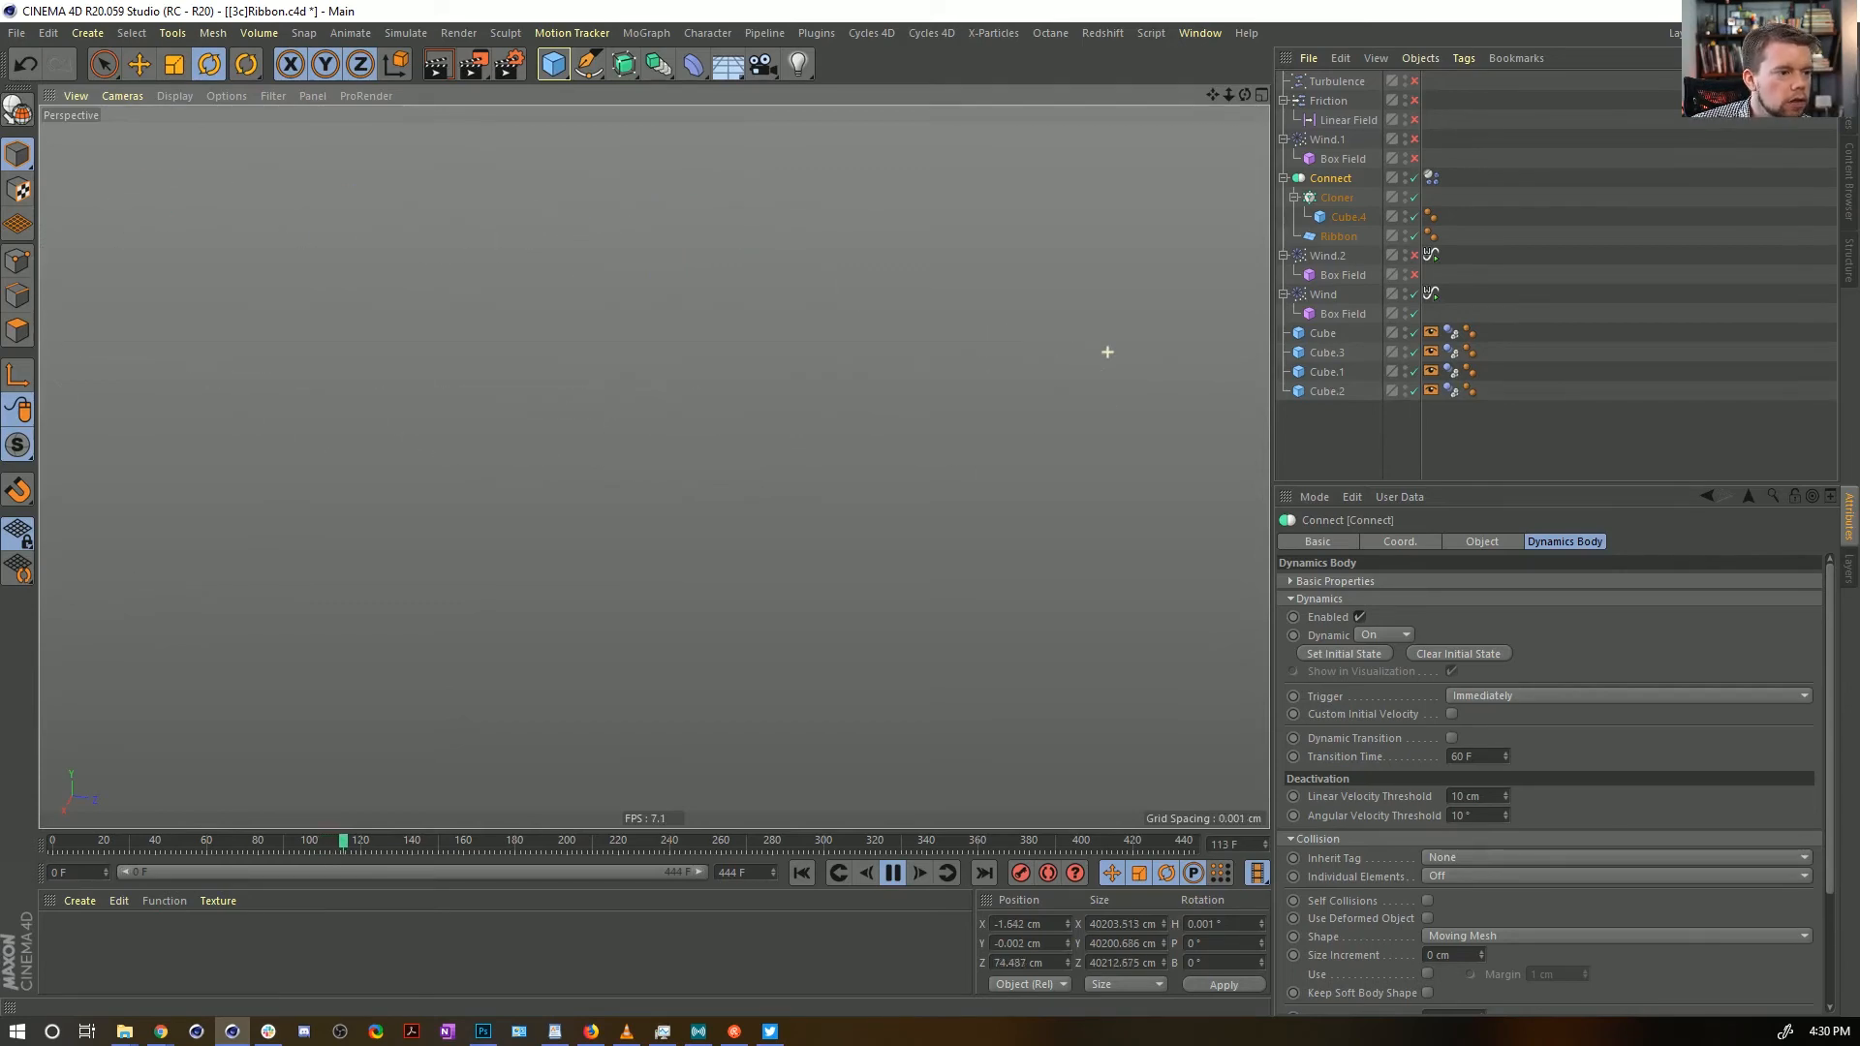
pyautogui.keyDown('alt'); pyautogui.moveTo(1171, 476); pyautogui.dragTo(1103, 354, button='right'); pyautogui.keyUp('alt')
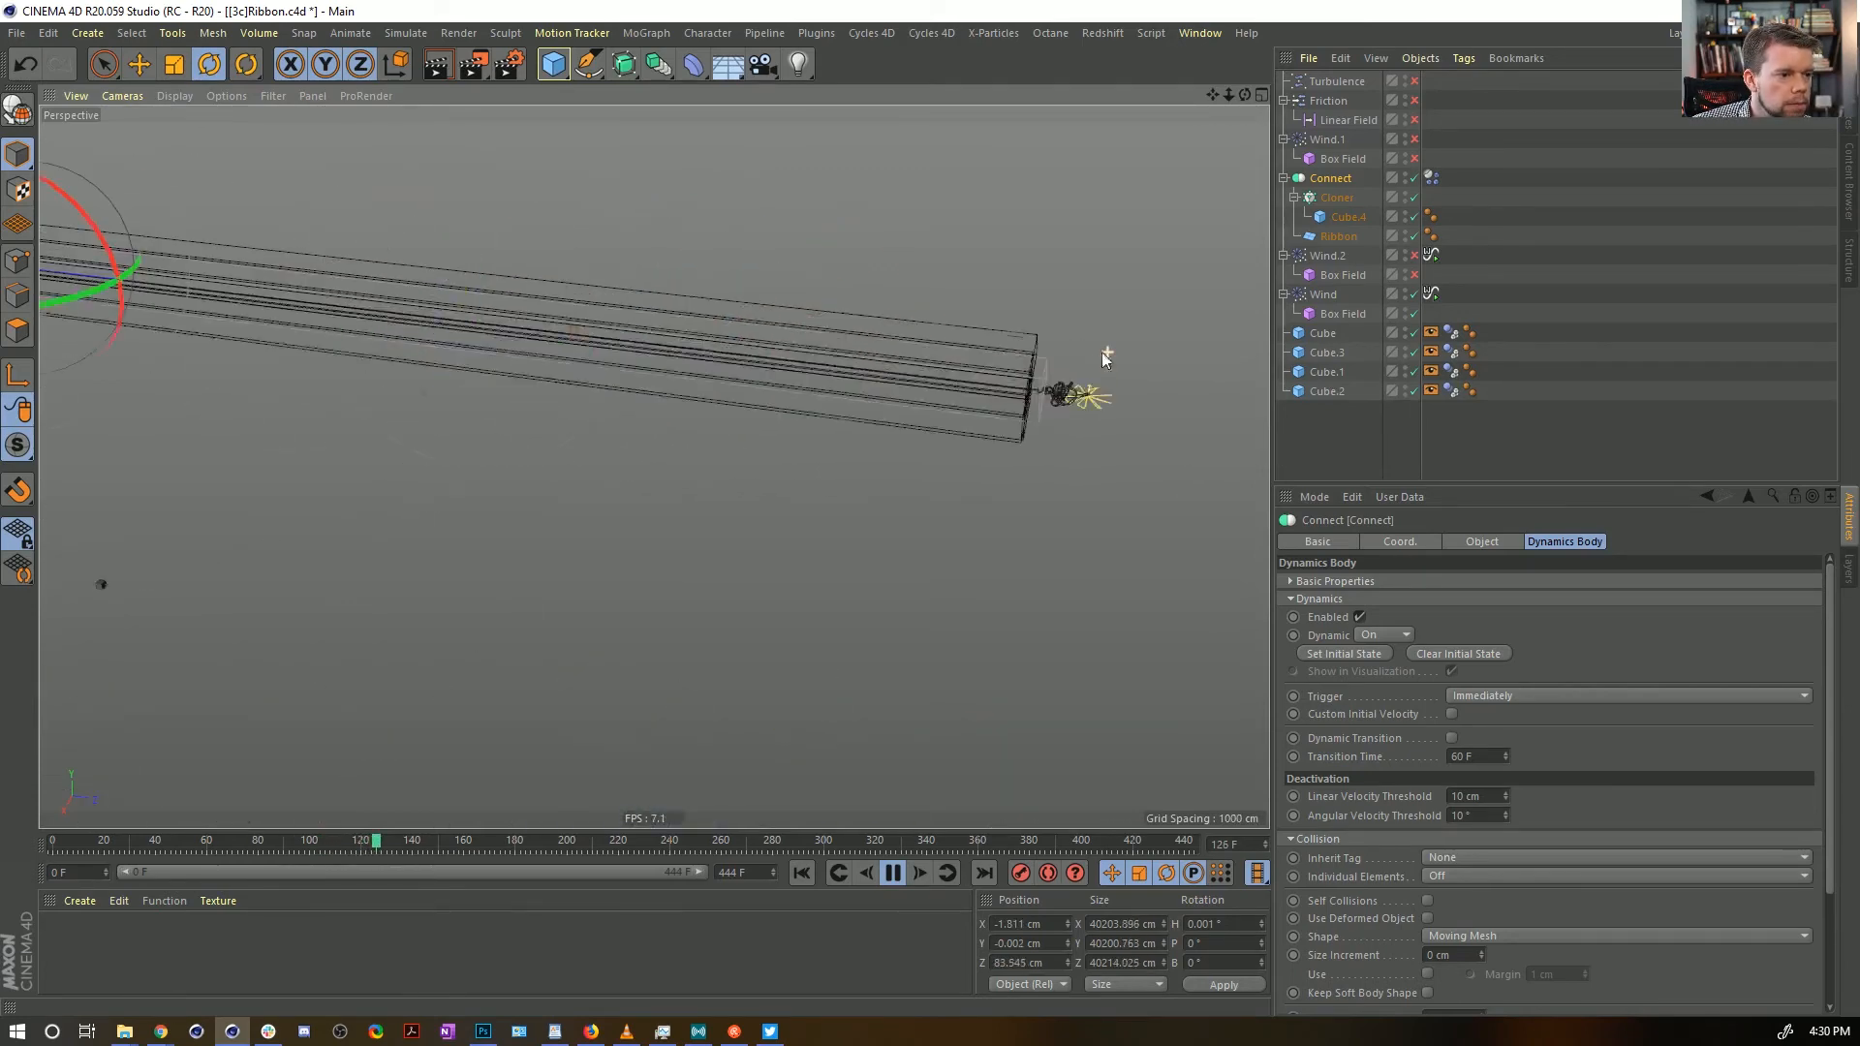
pyautogui.scroll(5, 1102, 390)
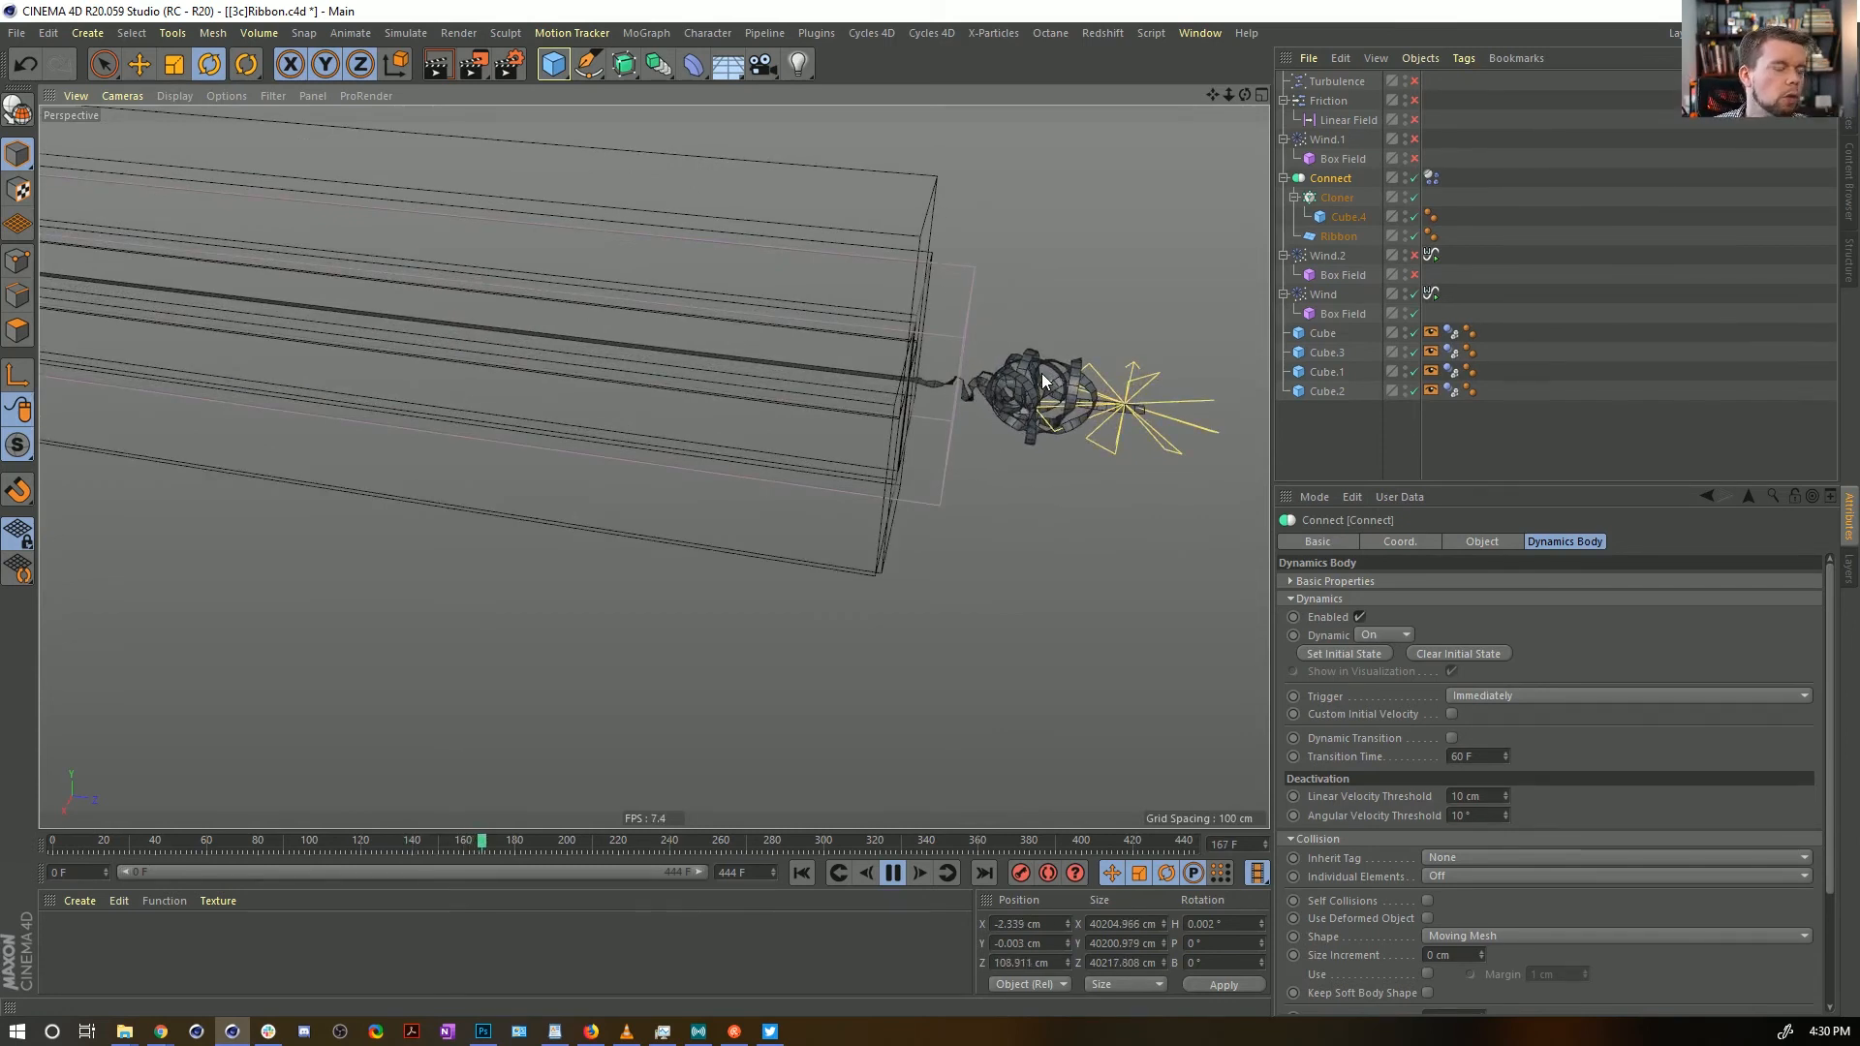
pyautogui.click(892, 872)
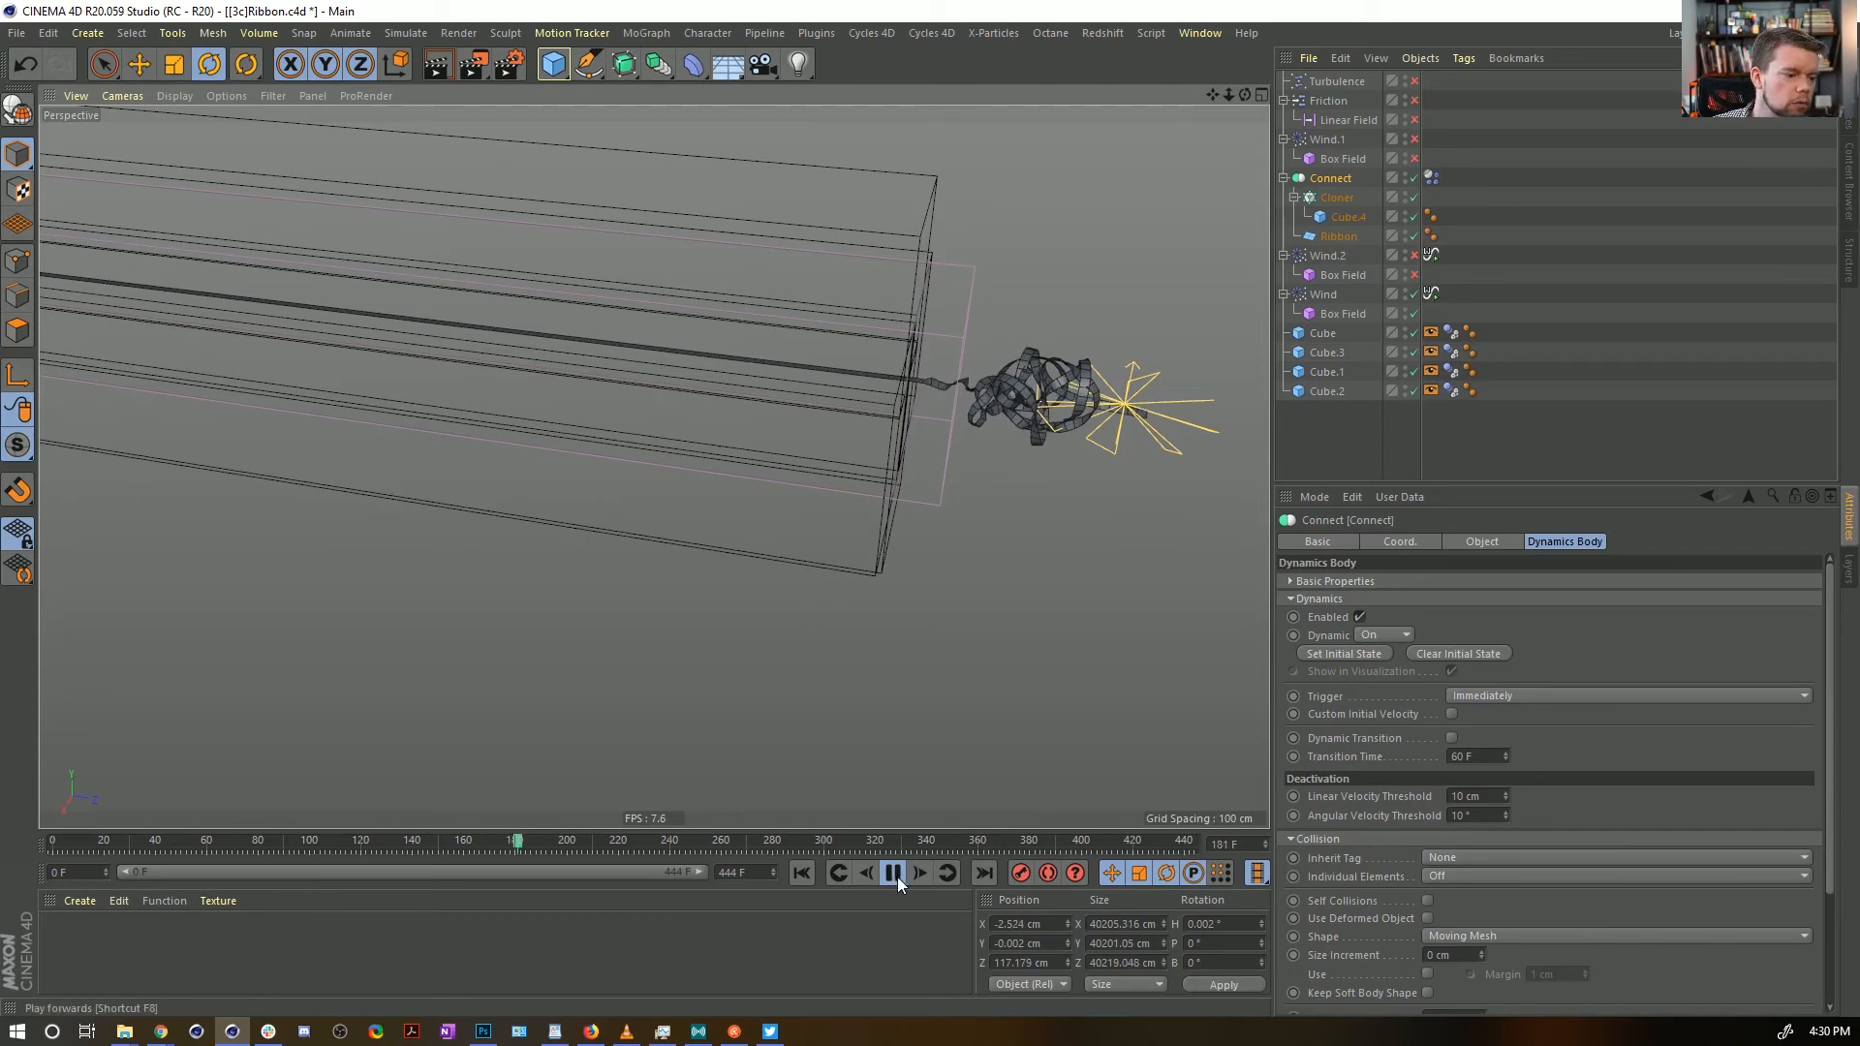
pyautogui.click(801, 872)
pyautogui.hotkey('ctrl', 's')
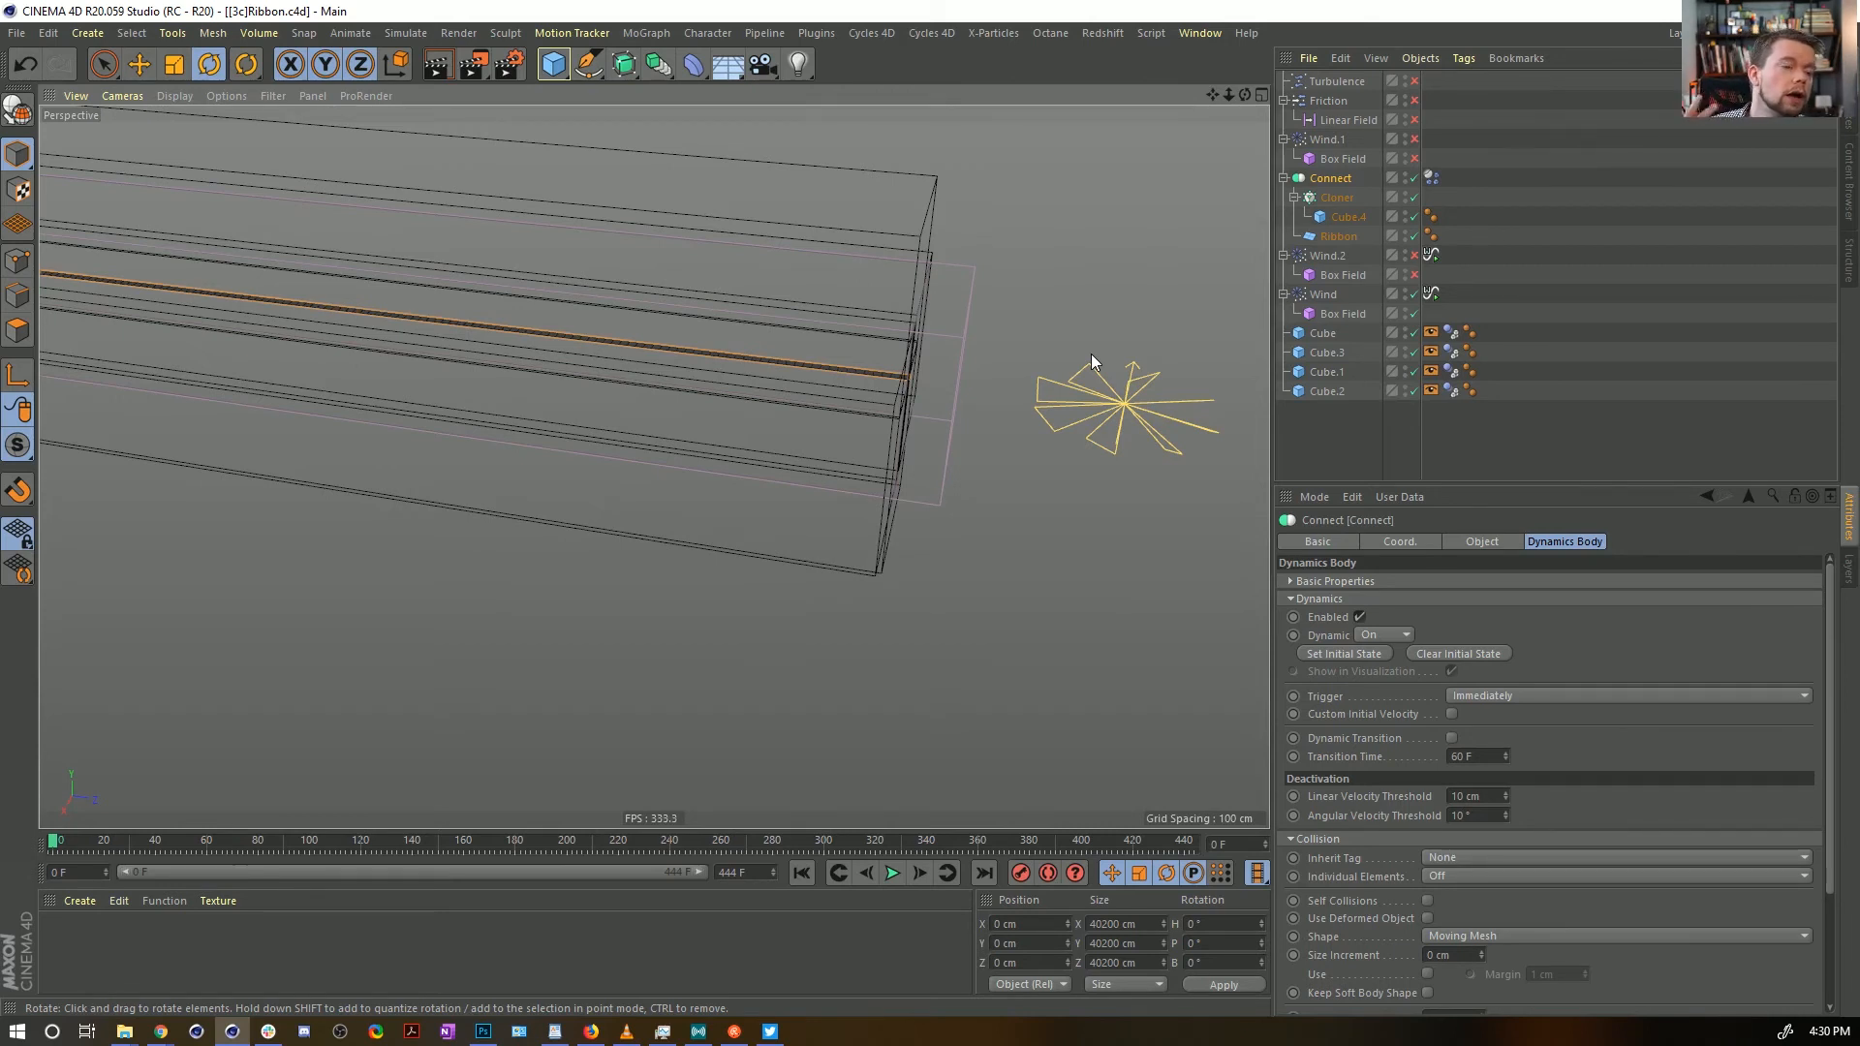
# Replay the simulation and inspect the ribbon at the tube's exit alongside the Force settings of Connect's Dynamics Body tag
pyautogui.click(892, 874)
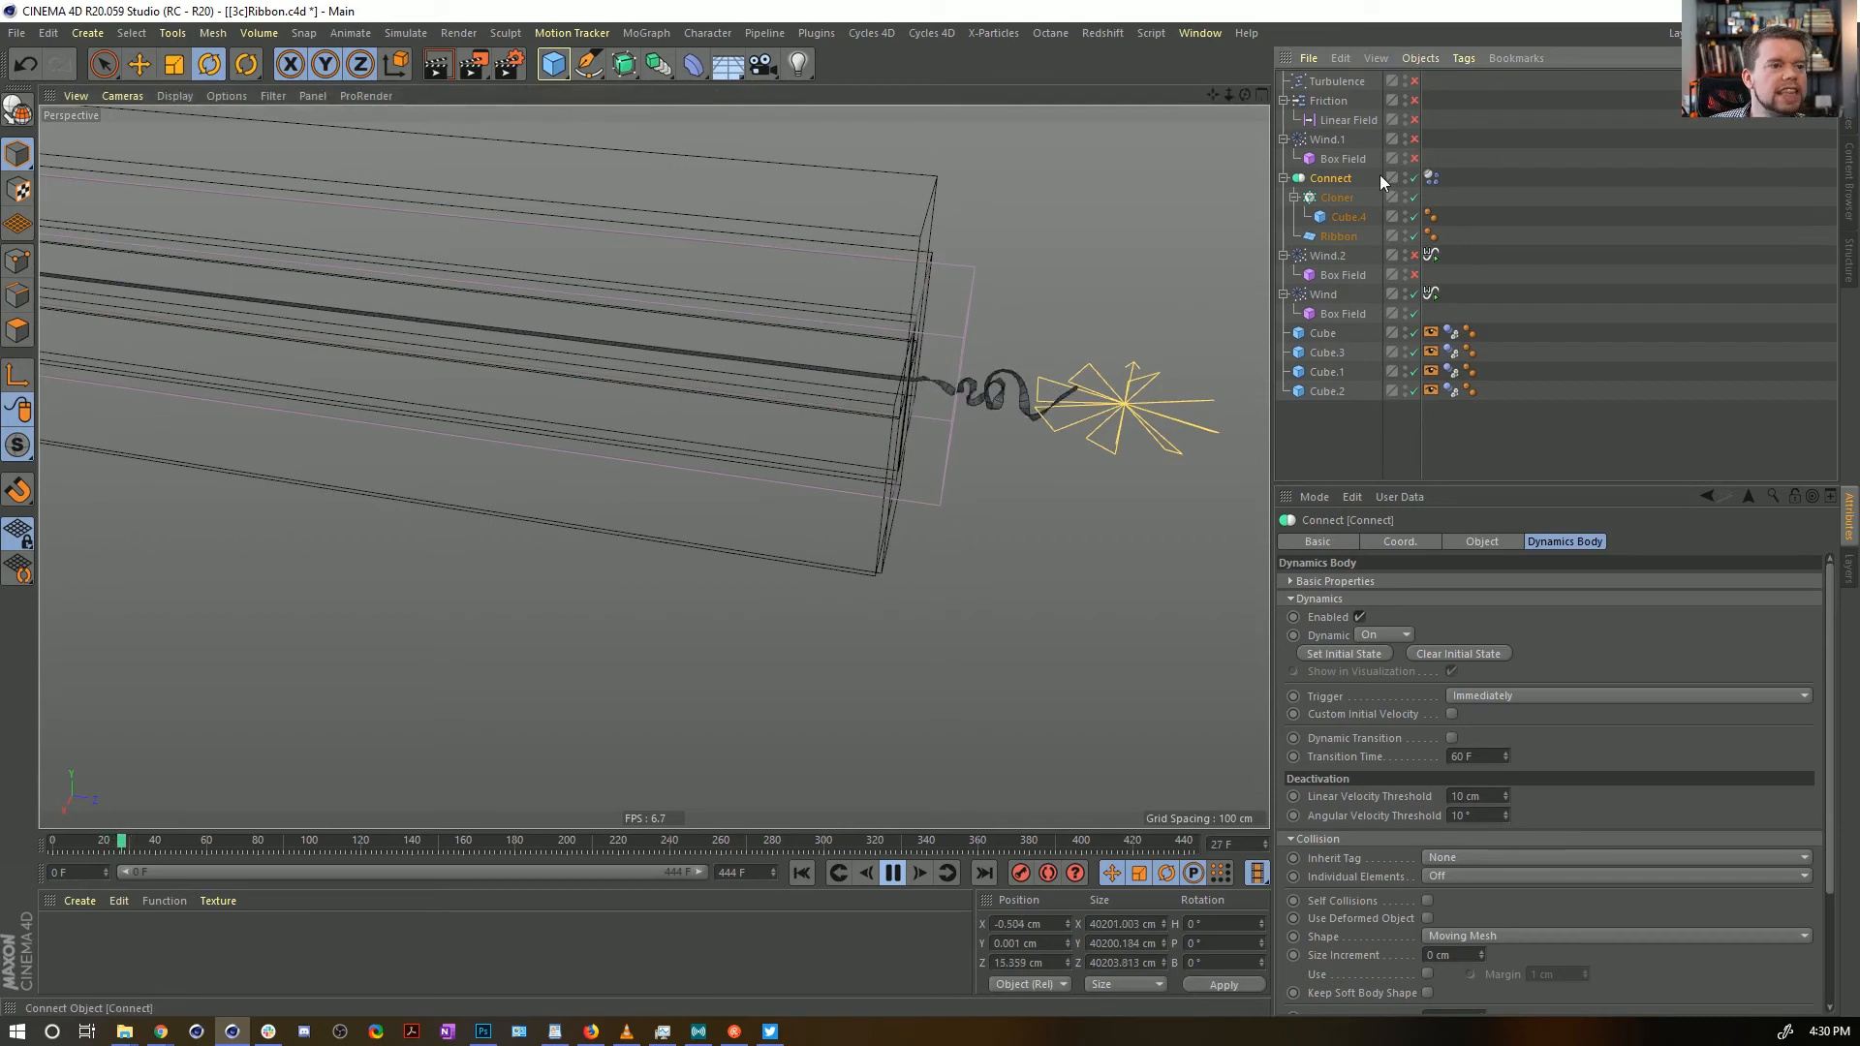
pyautogui.click(1432, 179)
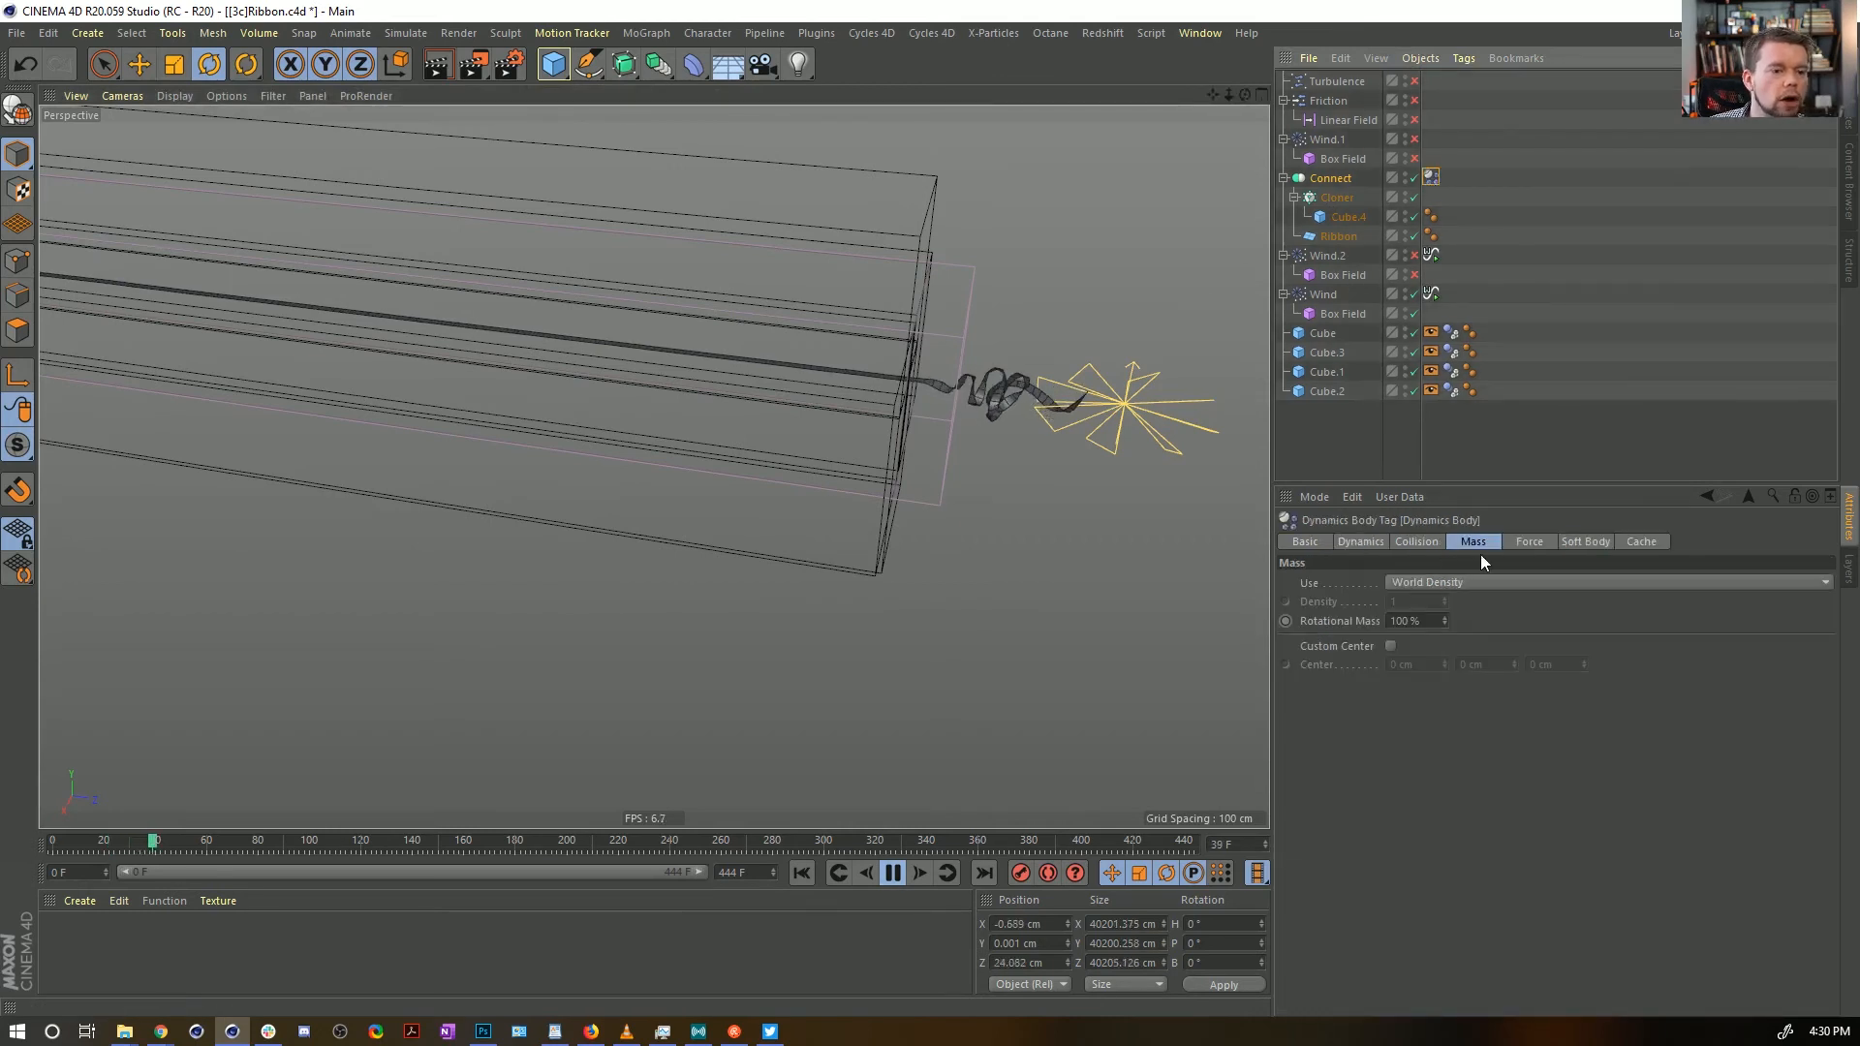
pyautogui.click(1523, 541)
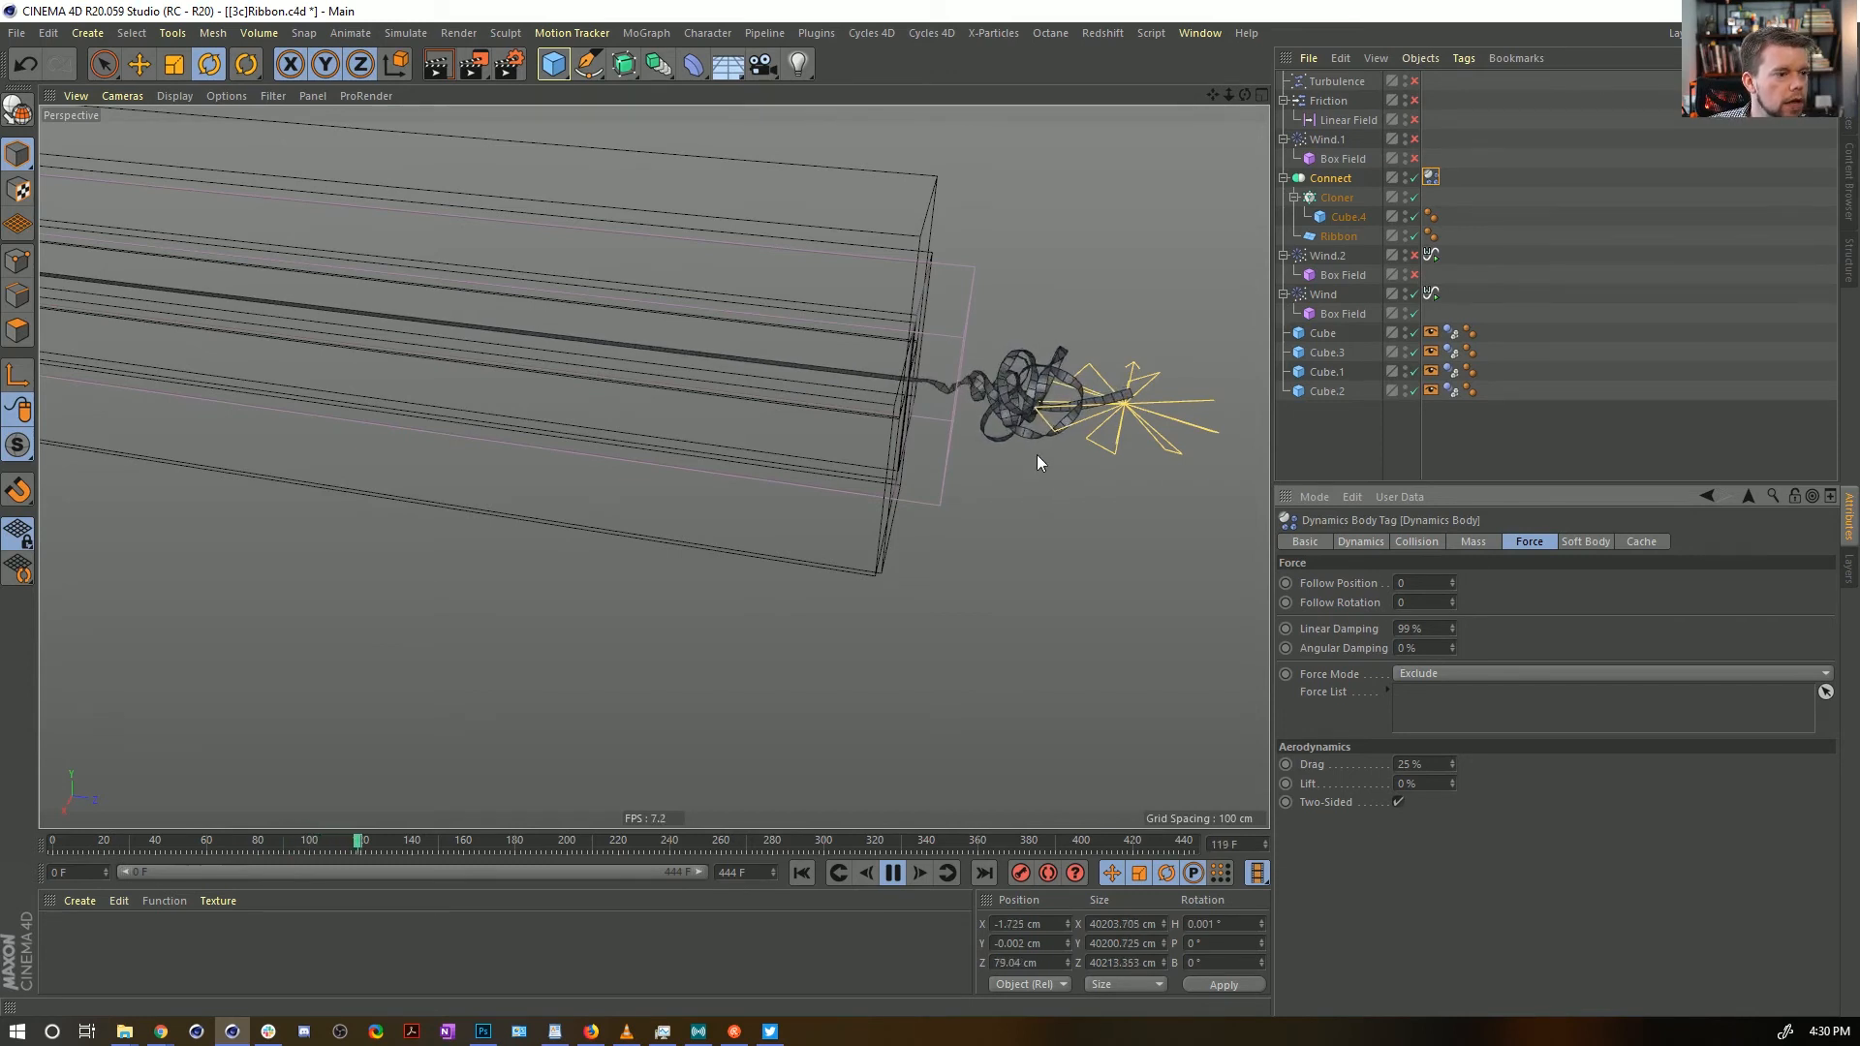
pyautogui.keyDown('alt'); pyautogui.moveTo(1037, 419); pyautogui.dragTo(1066, 444); pyautogui.keyUp('alt')
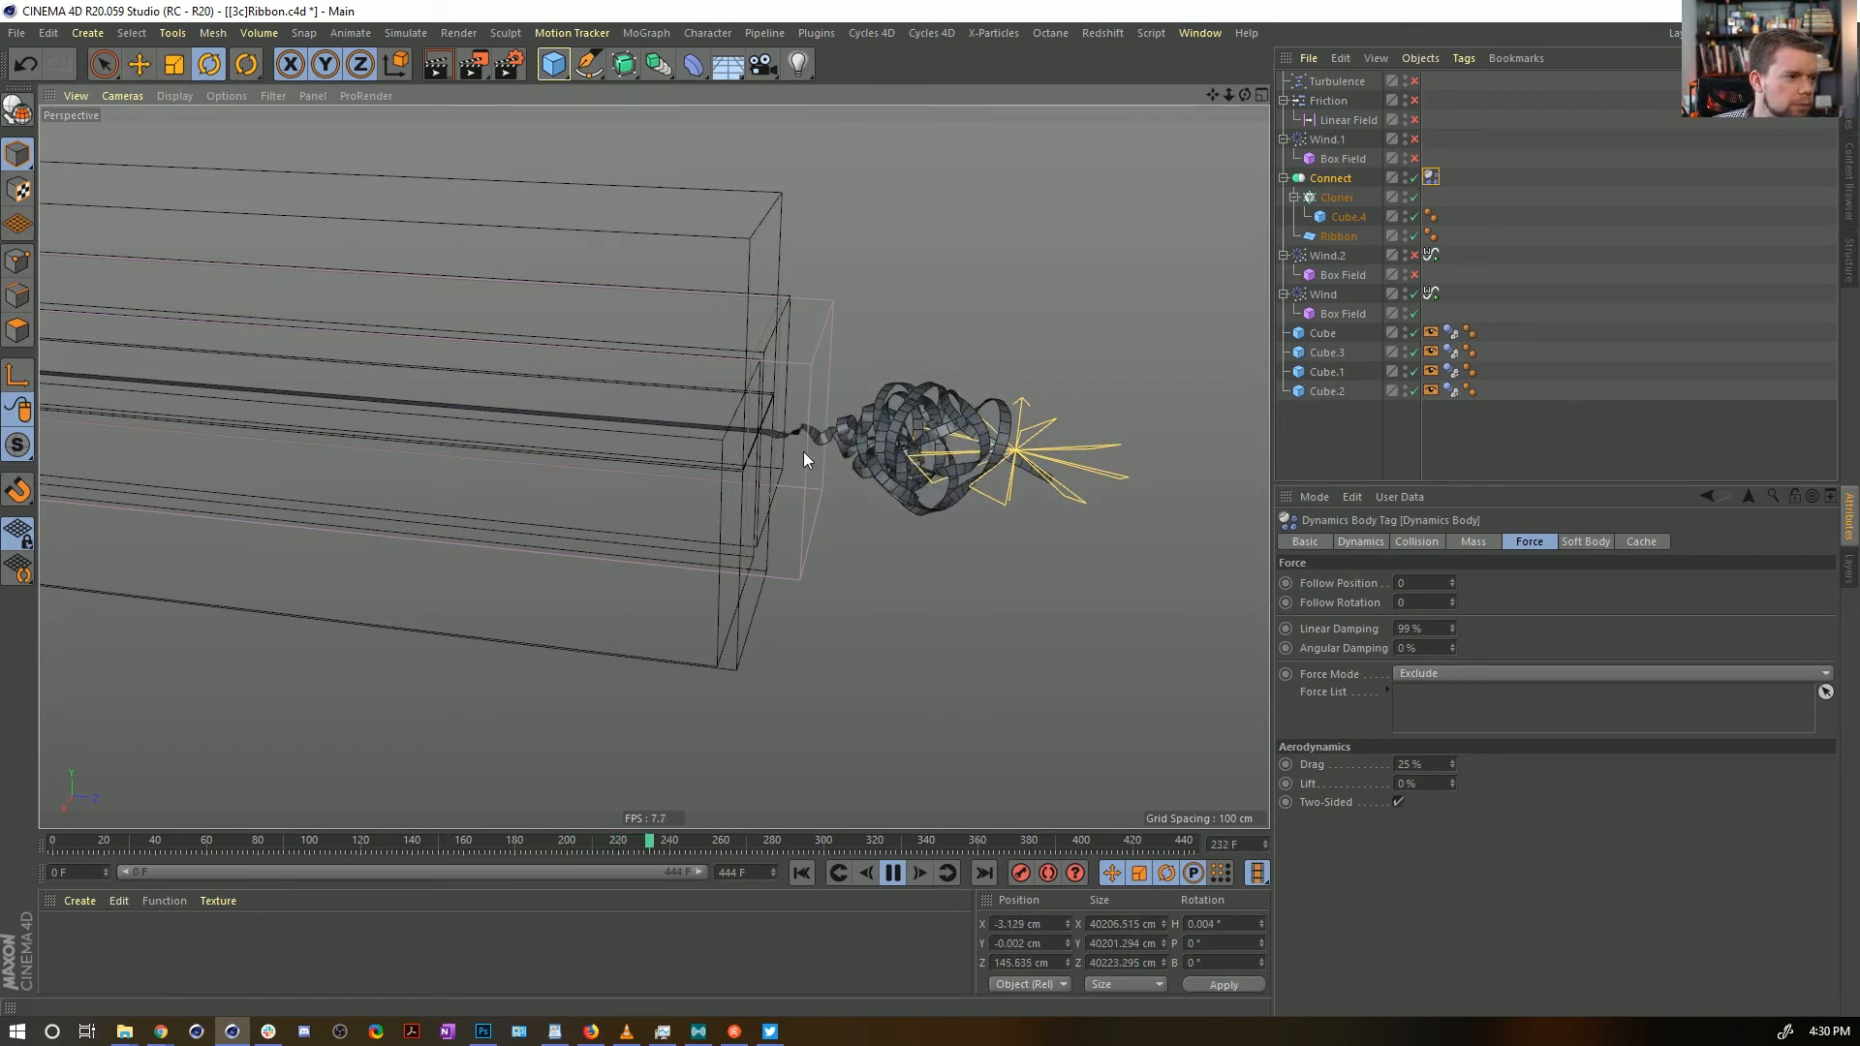
pyautogui.moveTo(801, 440)
pyautogui.keyDown('alt'); pyautogui.mouseDown()
pyautogui.moveTo(850, 463)
pyautogui.moveTo(730, 427)
pyautogui.moveTo(816, 450)
pyautogui.mouseUp(); pyautogui.keyUp('alt')
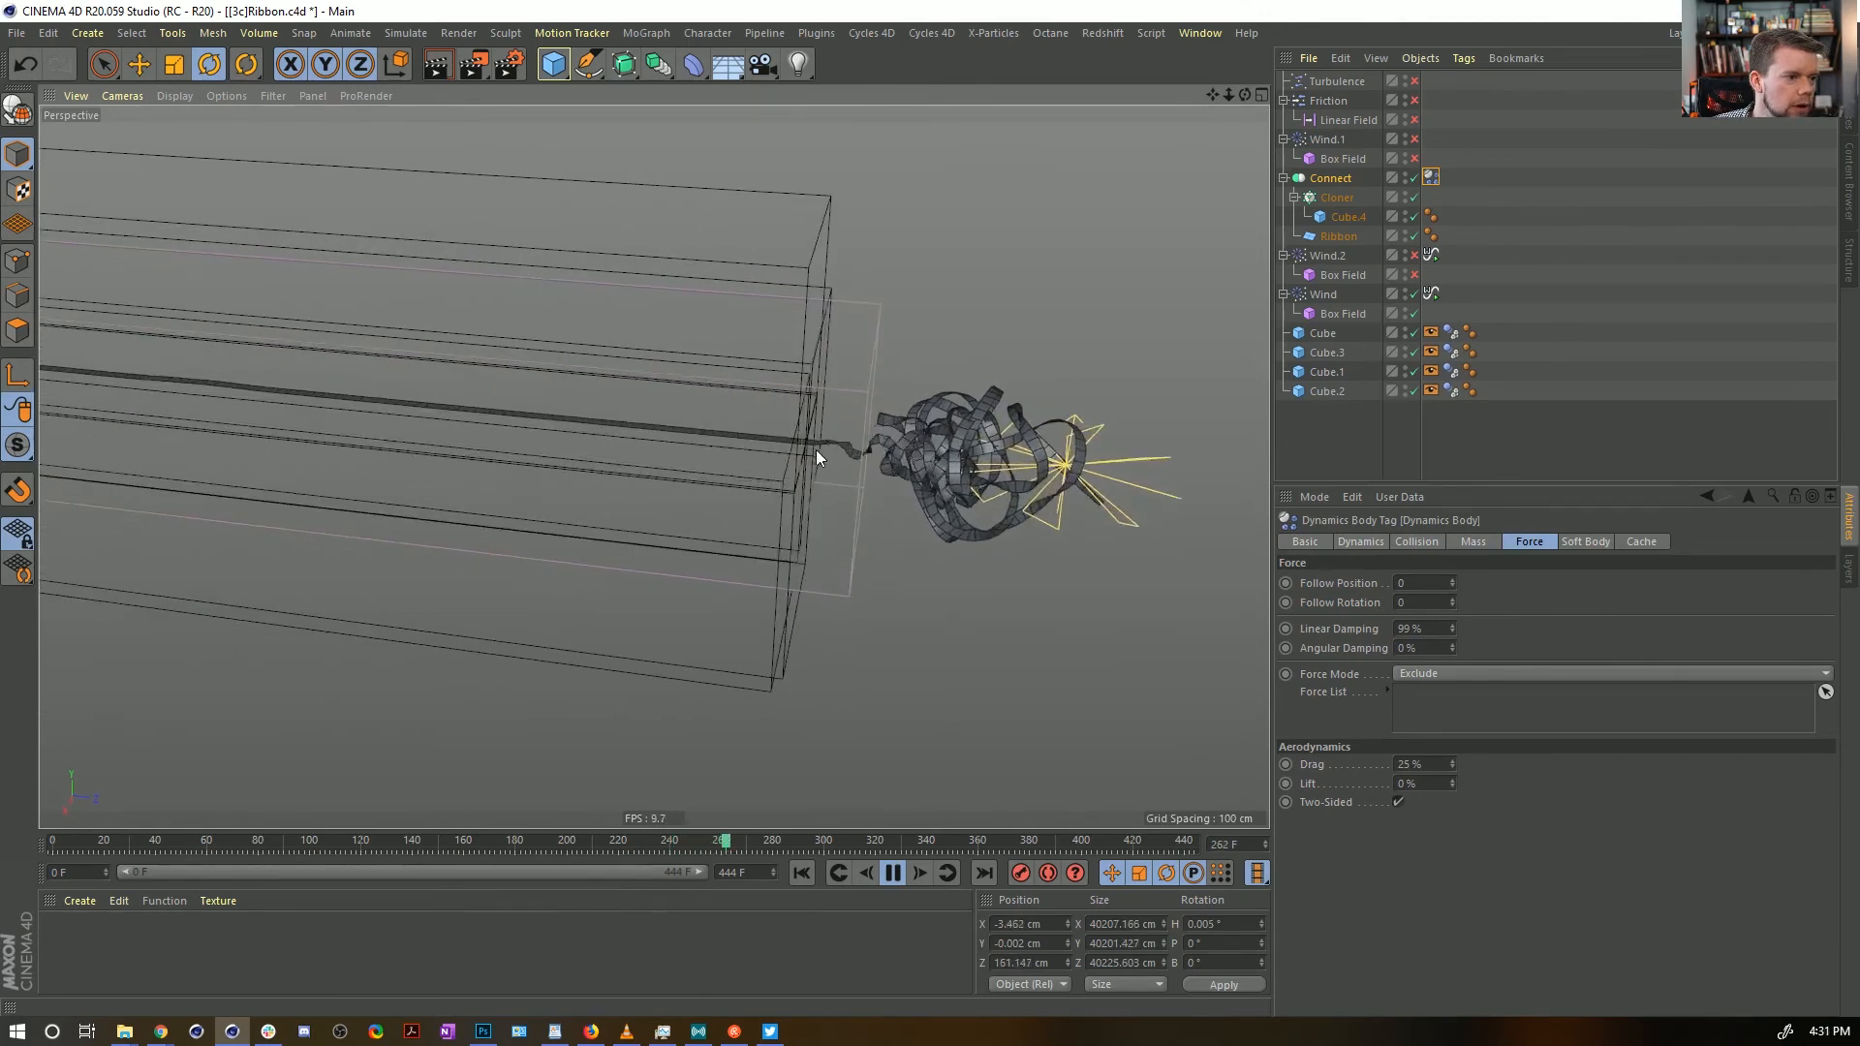
pyautogui.keyDown('alt'); pyautogui.moveTo(884, 460); pyautogui.dragTo(823, 455, button='right'); pyautogui.keyUp('alt')
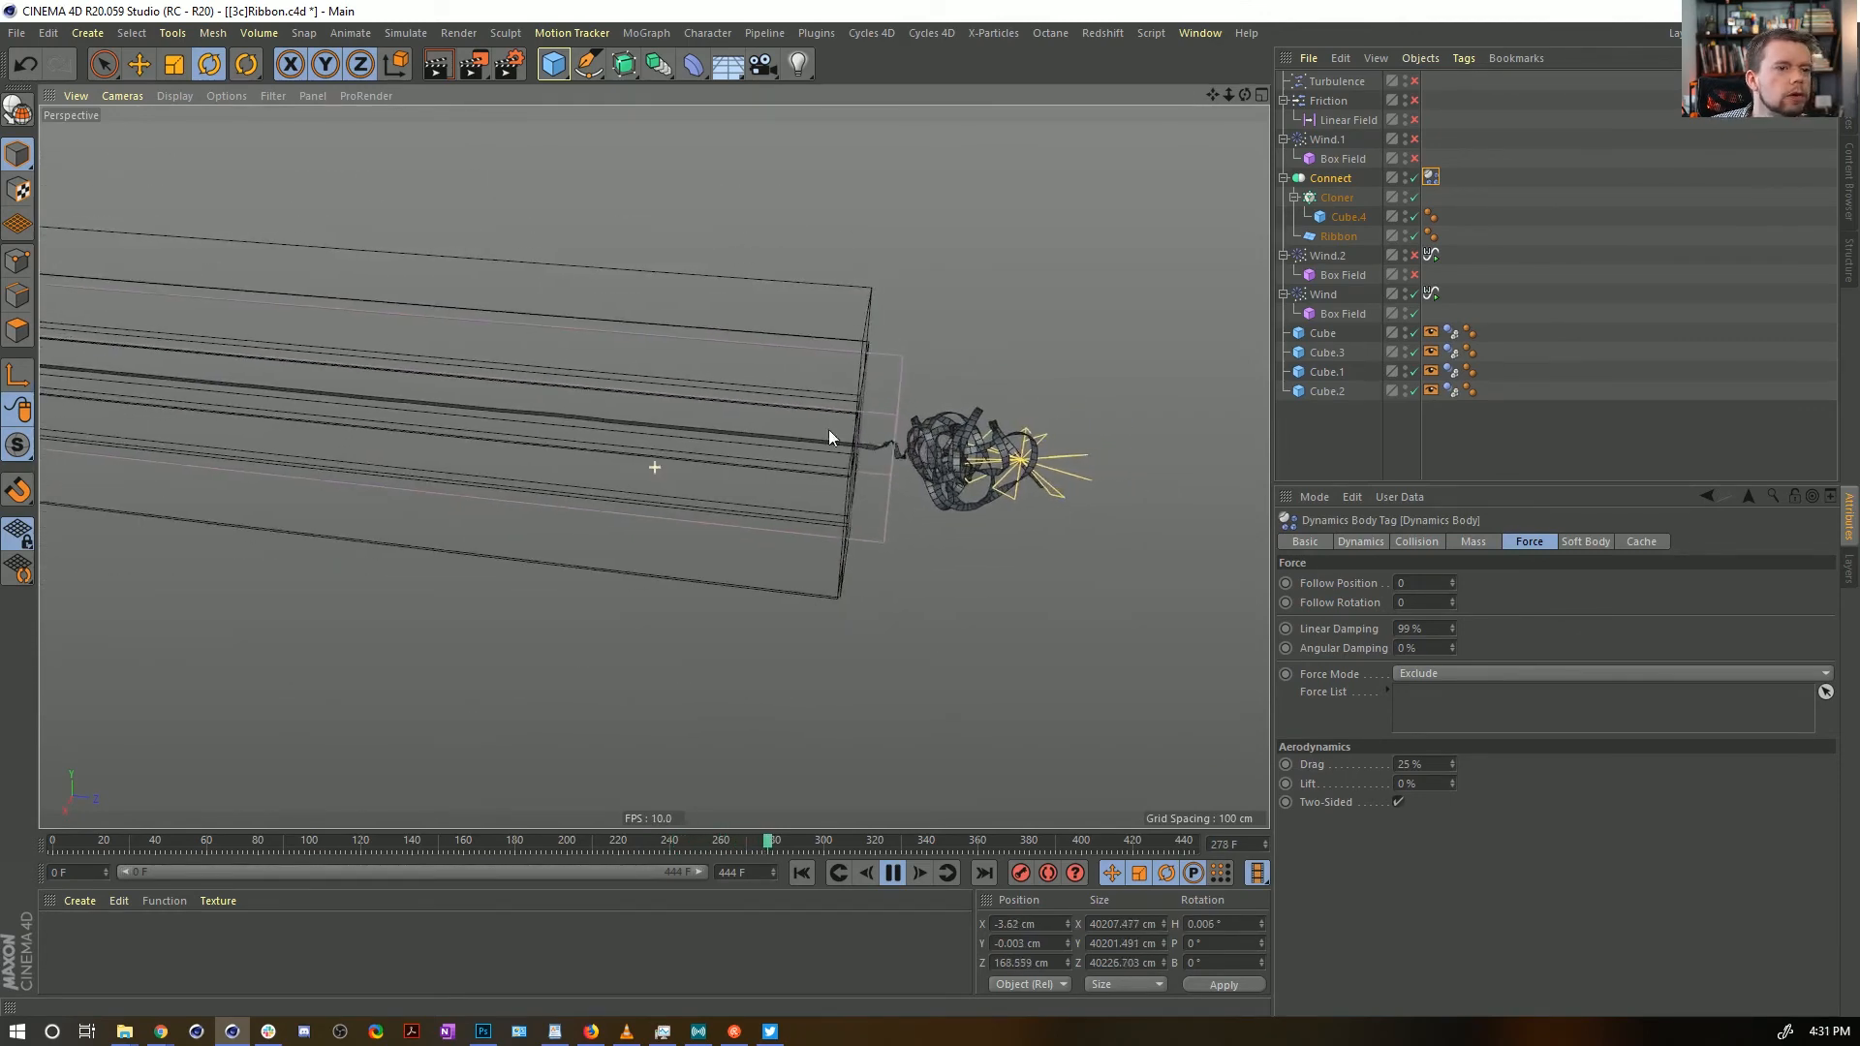
pyautogui.keyDown('alt'); pyautogui.moveTo(829, 432); pyautogui.dragTo(773, 422, button='middle'); pyautogui.keyUp('alt')
# Set the linear damping on Connect's Dynamics Body tag to 0%
pyautogui.moveTo(1426, 176); pyautogui.dragTo(1442, 178)
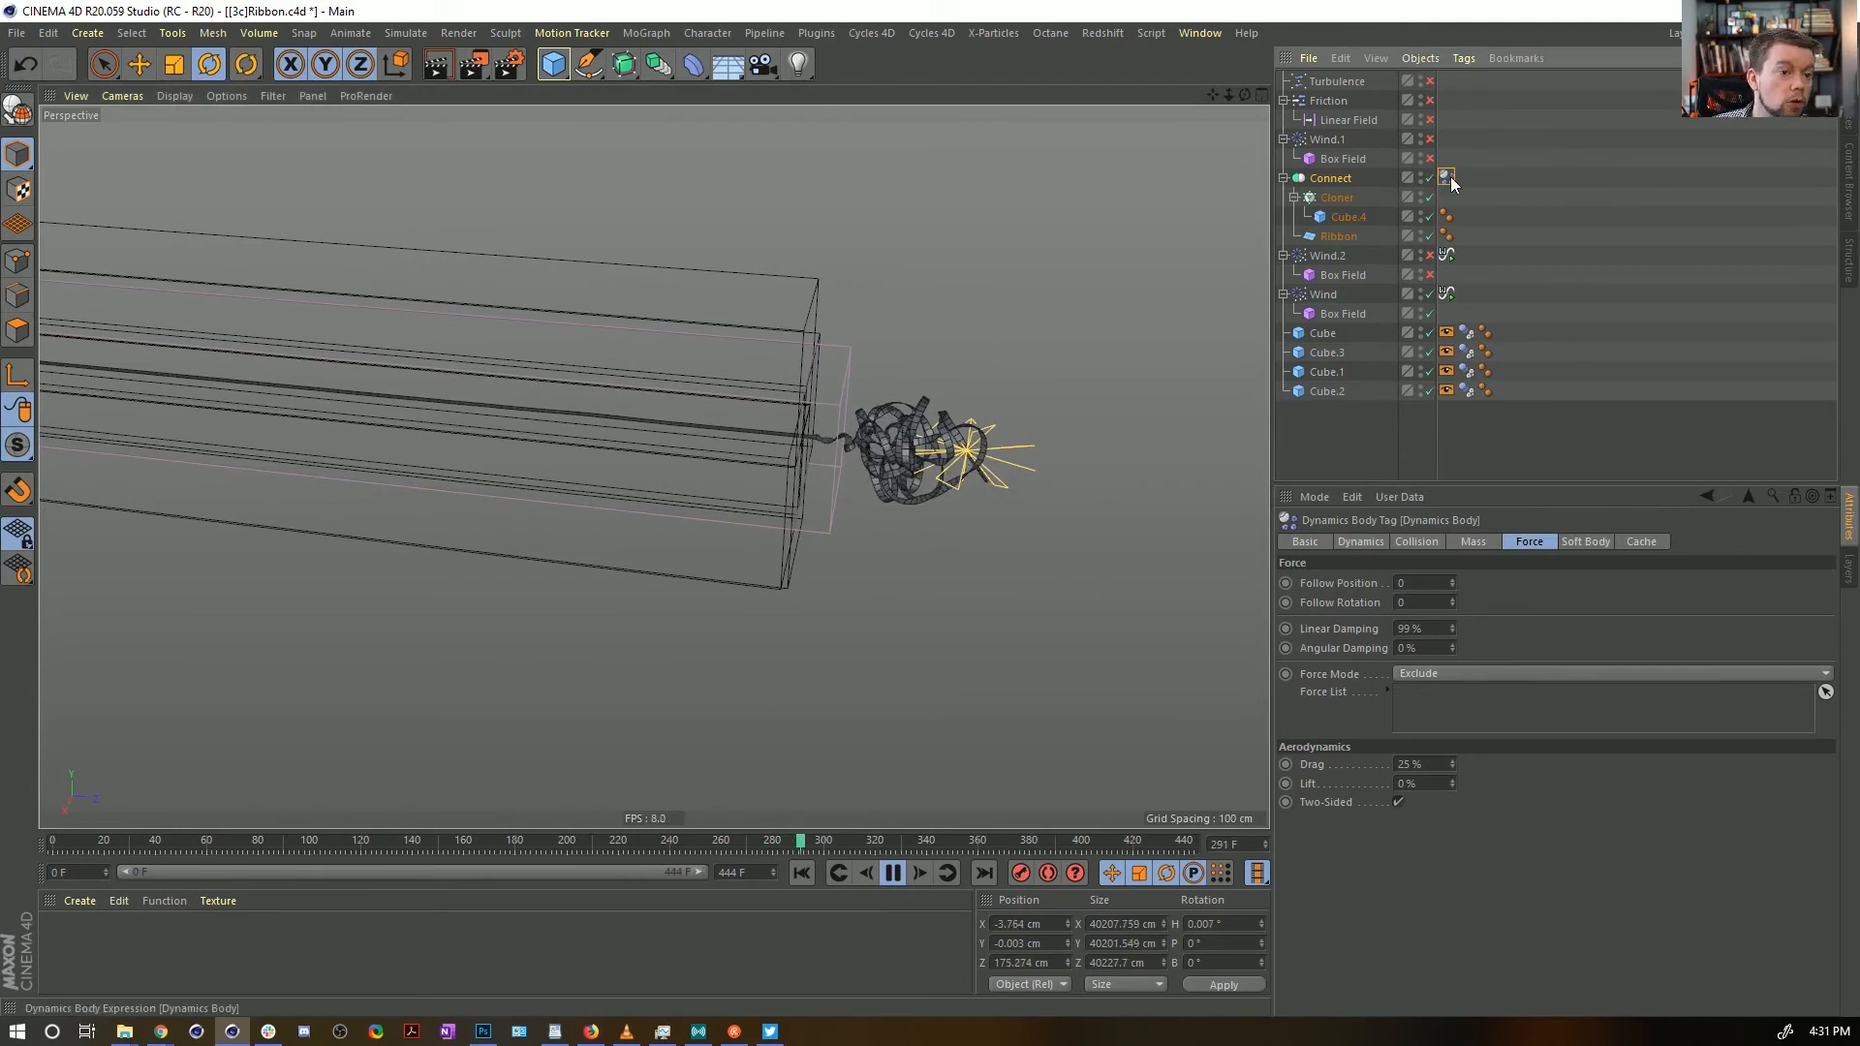
pyautogui.doubleClick(1419, 629)
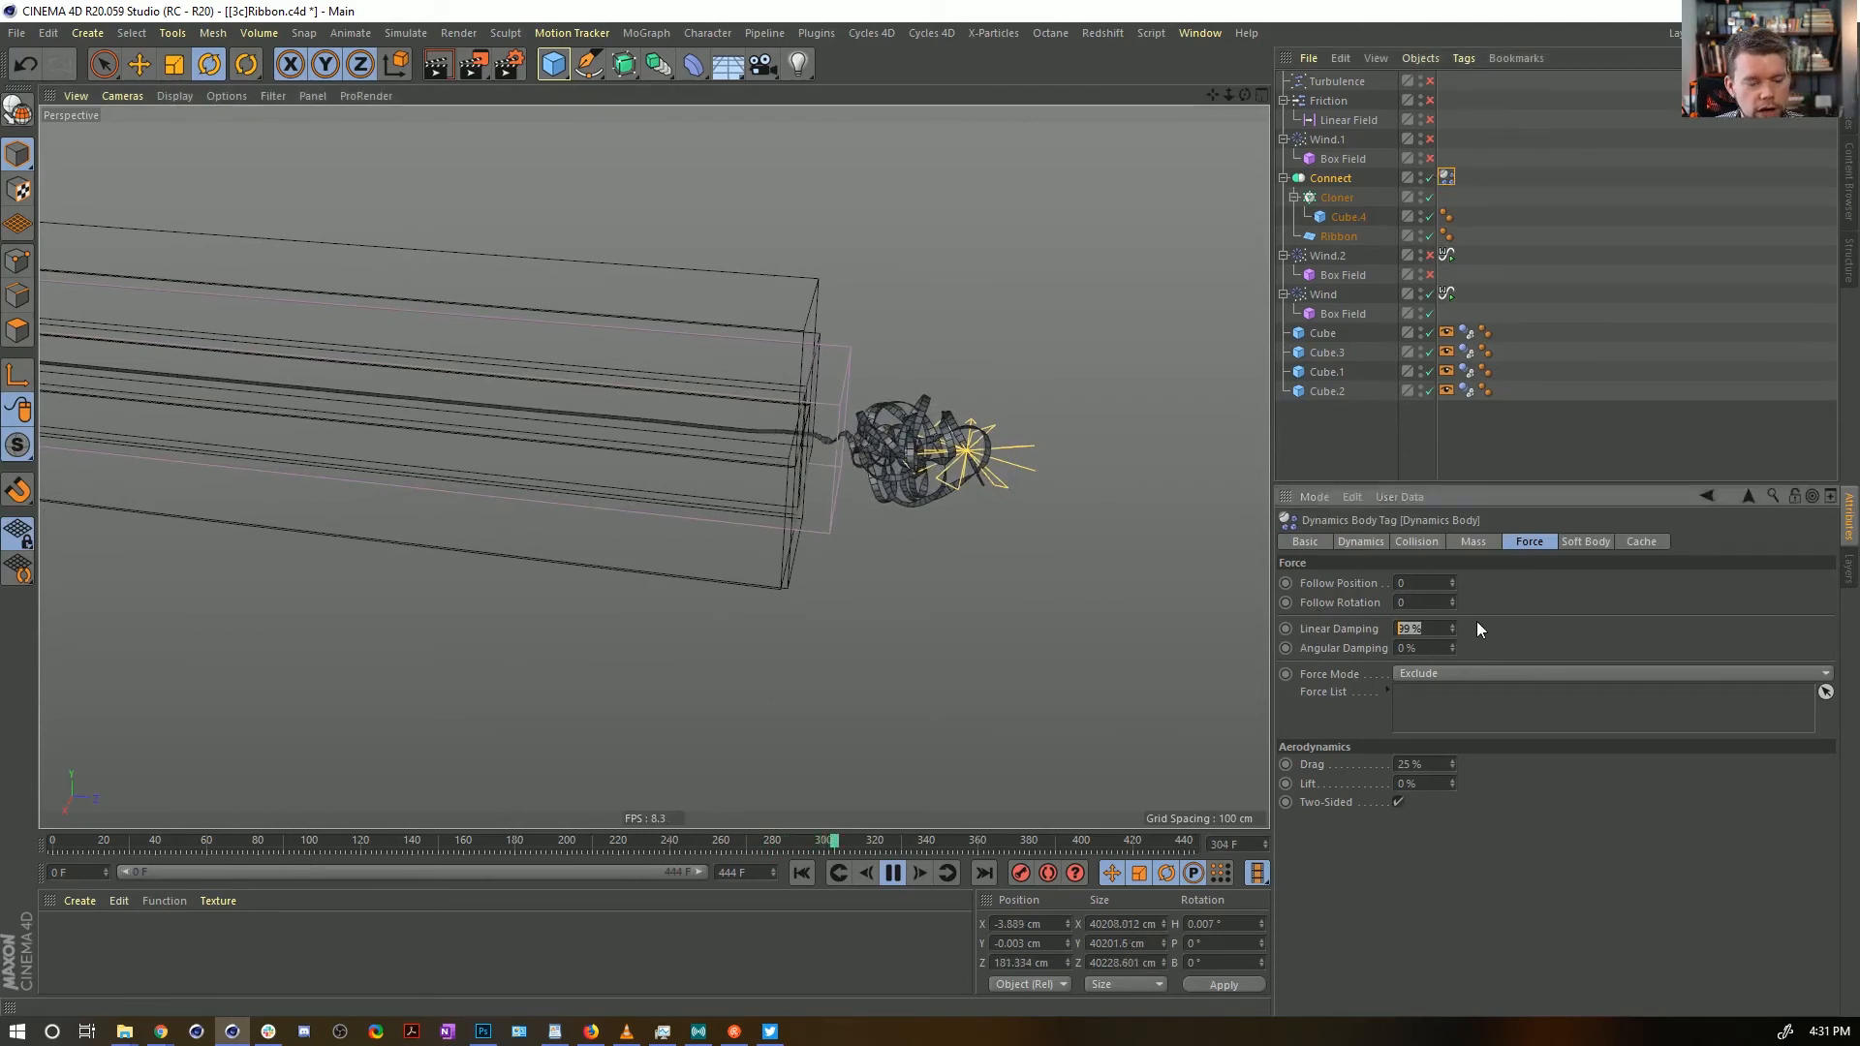
pyautogui.write('0')
pyautogui.press('Return')
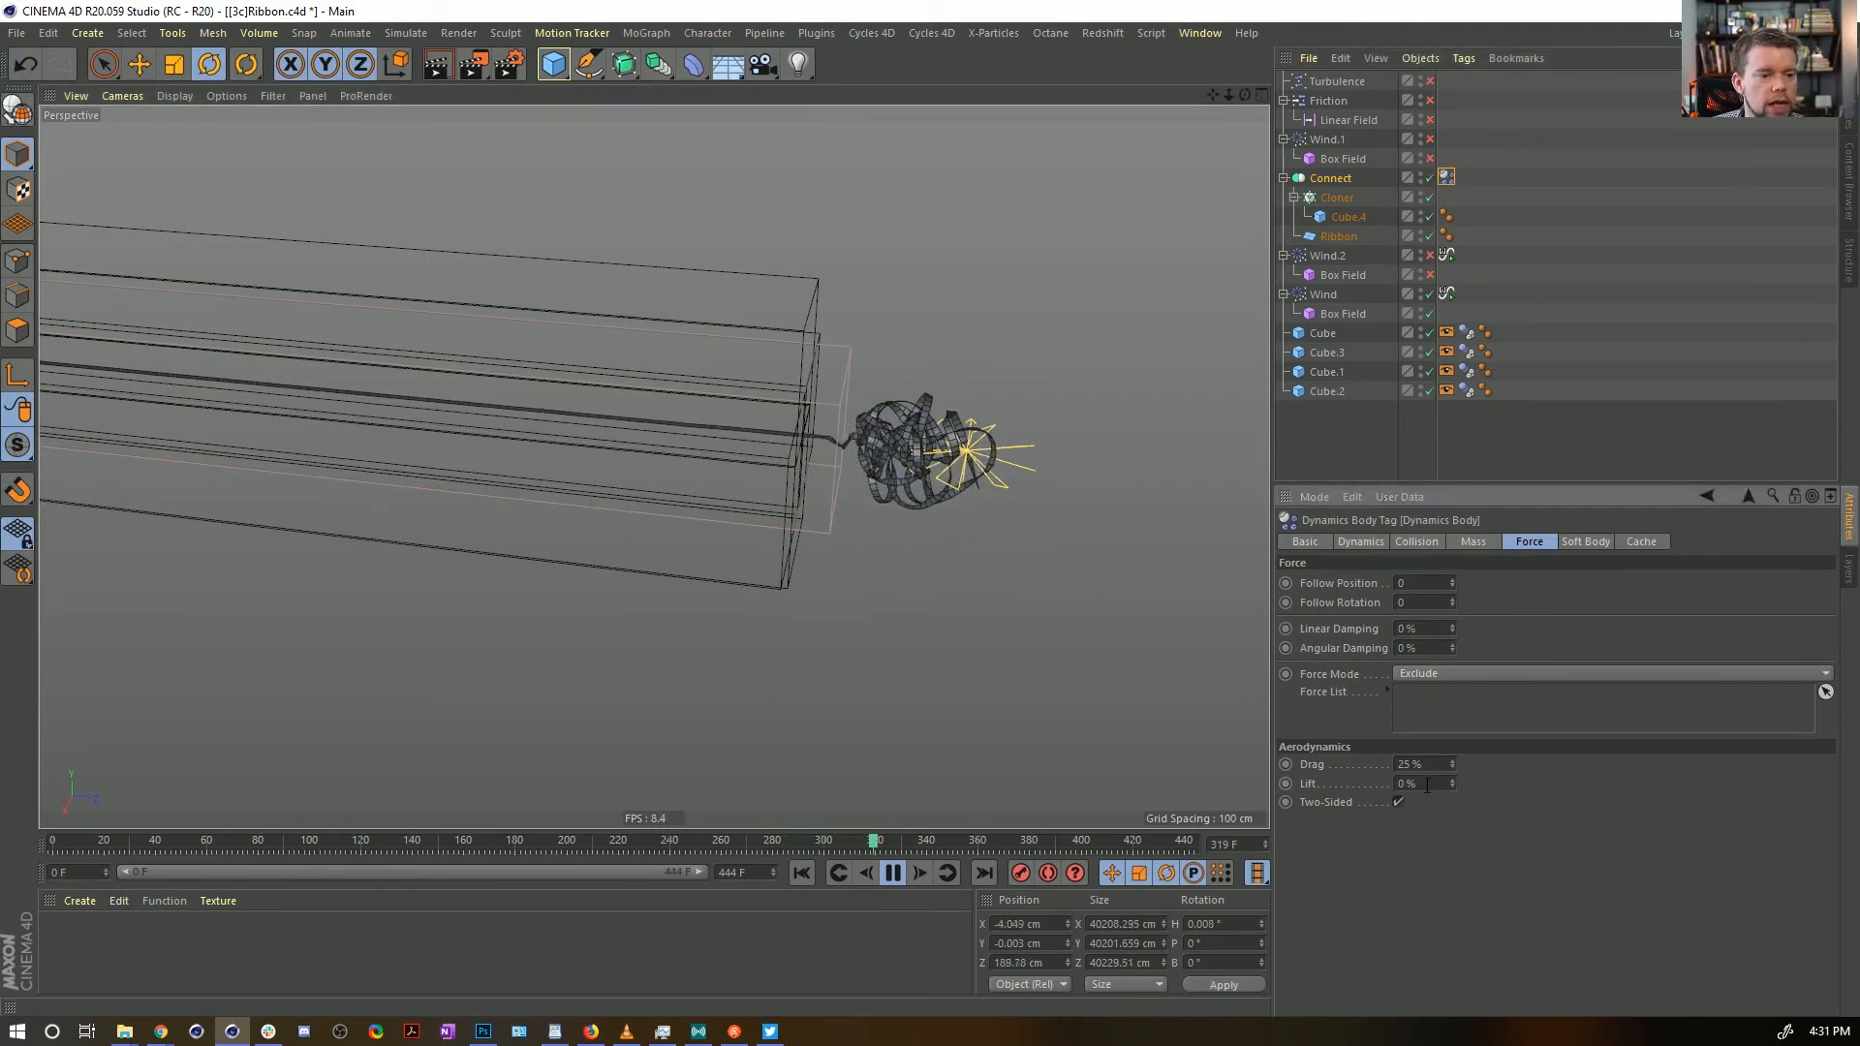
# Set the aerodynamic drag on Connect's Dynamics Body tag to 0% and restart the simulation from the first frame
pyautogui.click(800, 872)
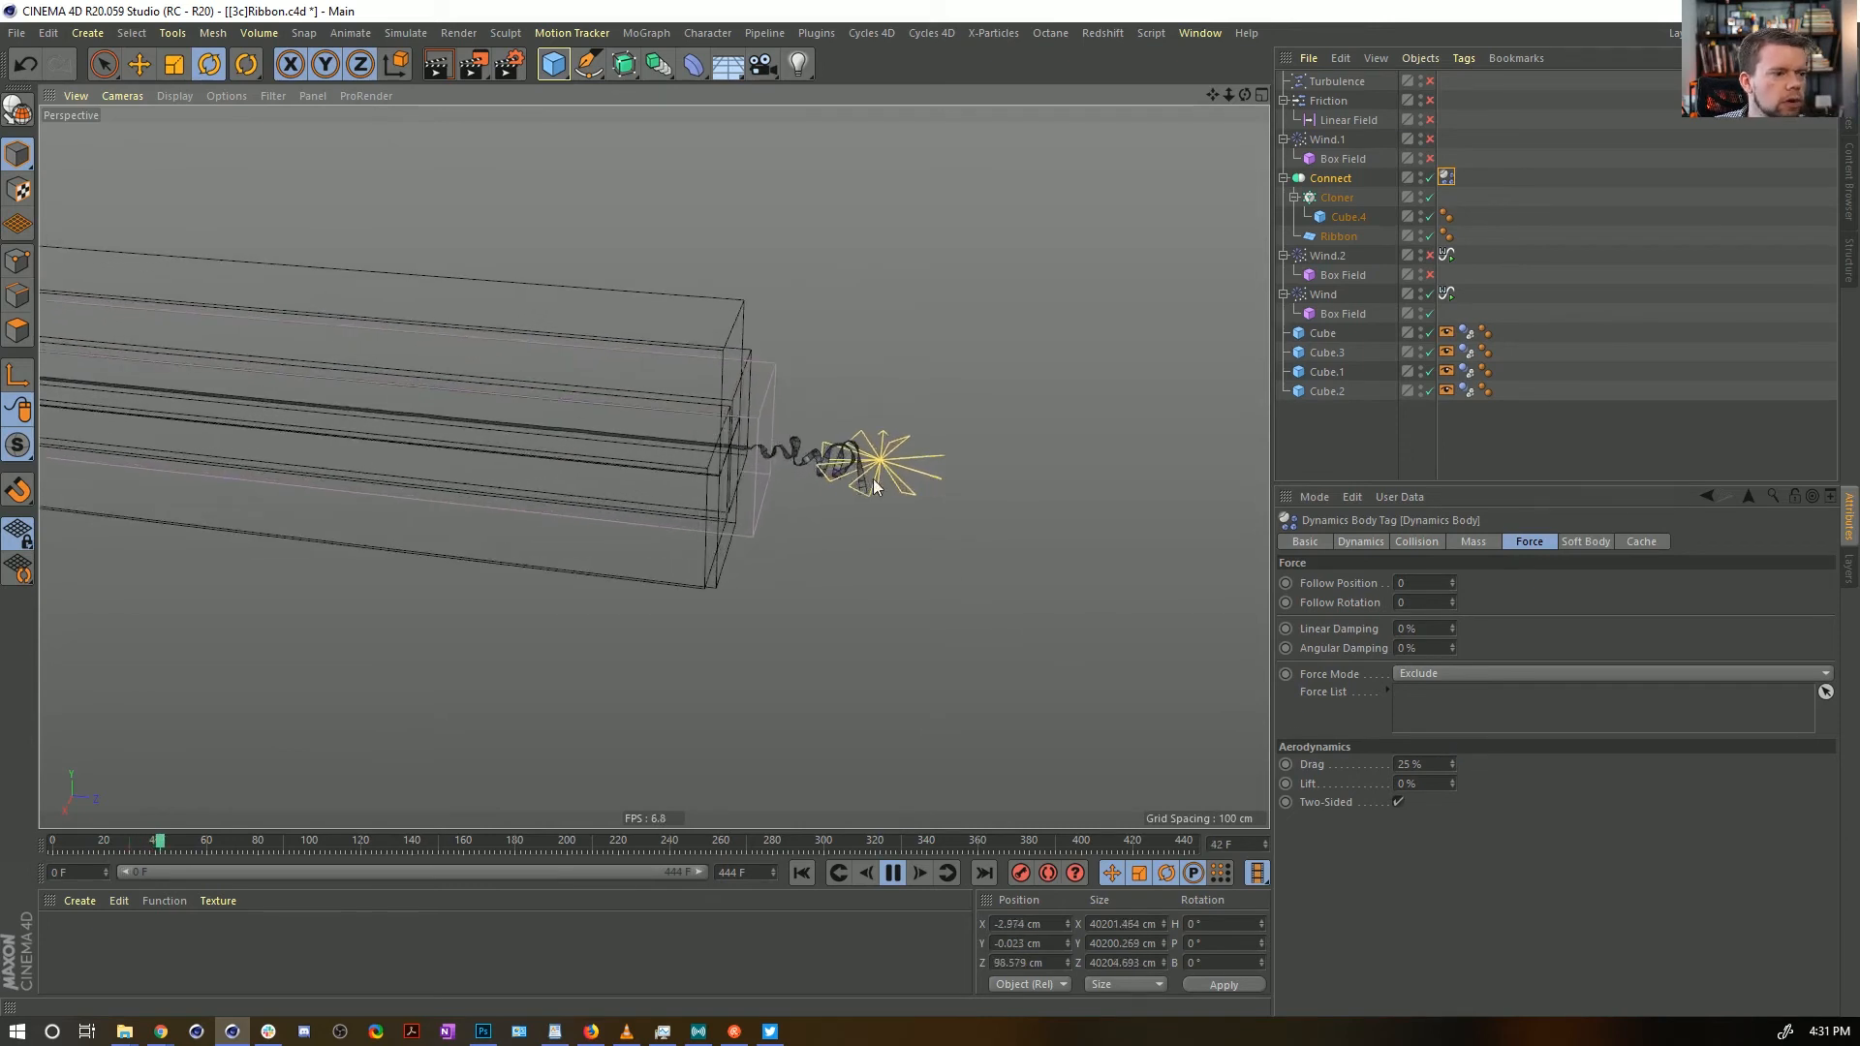
pyautogui.click(1422, 765)
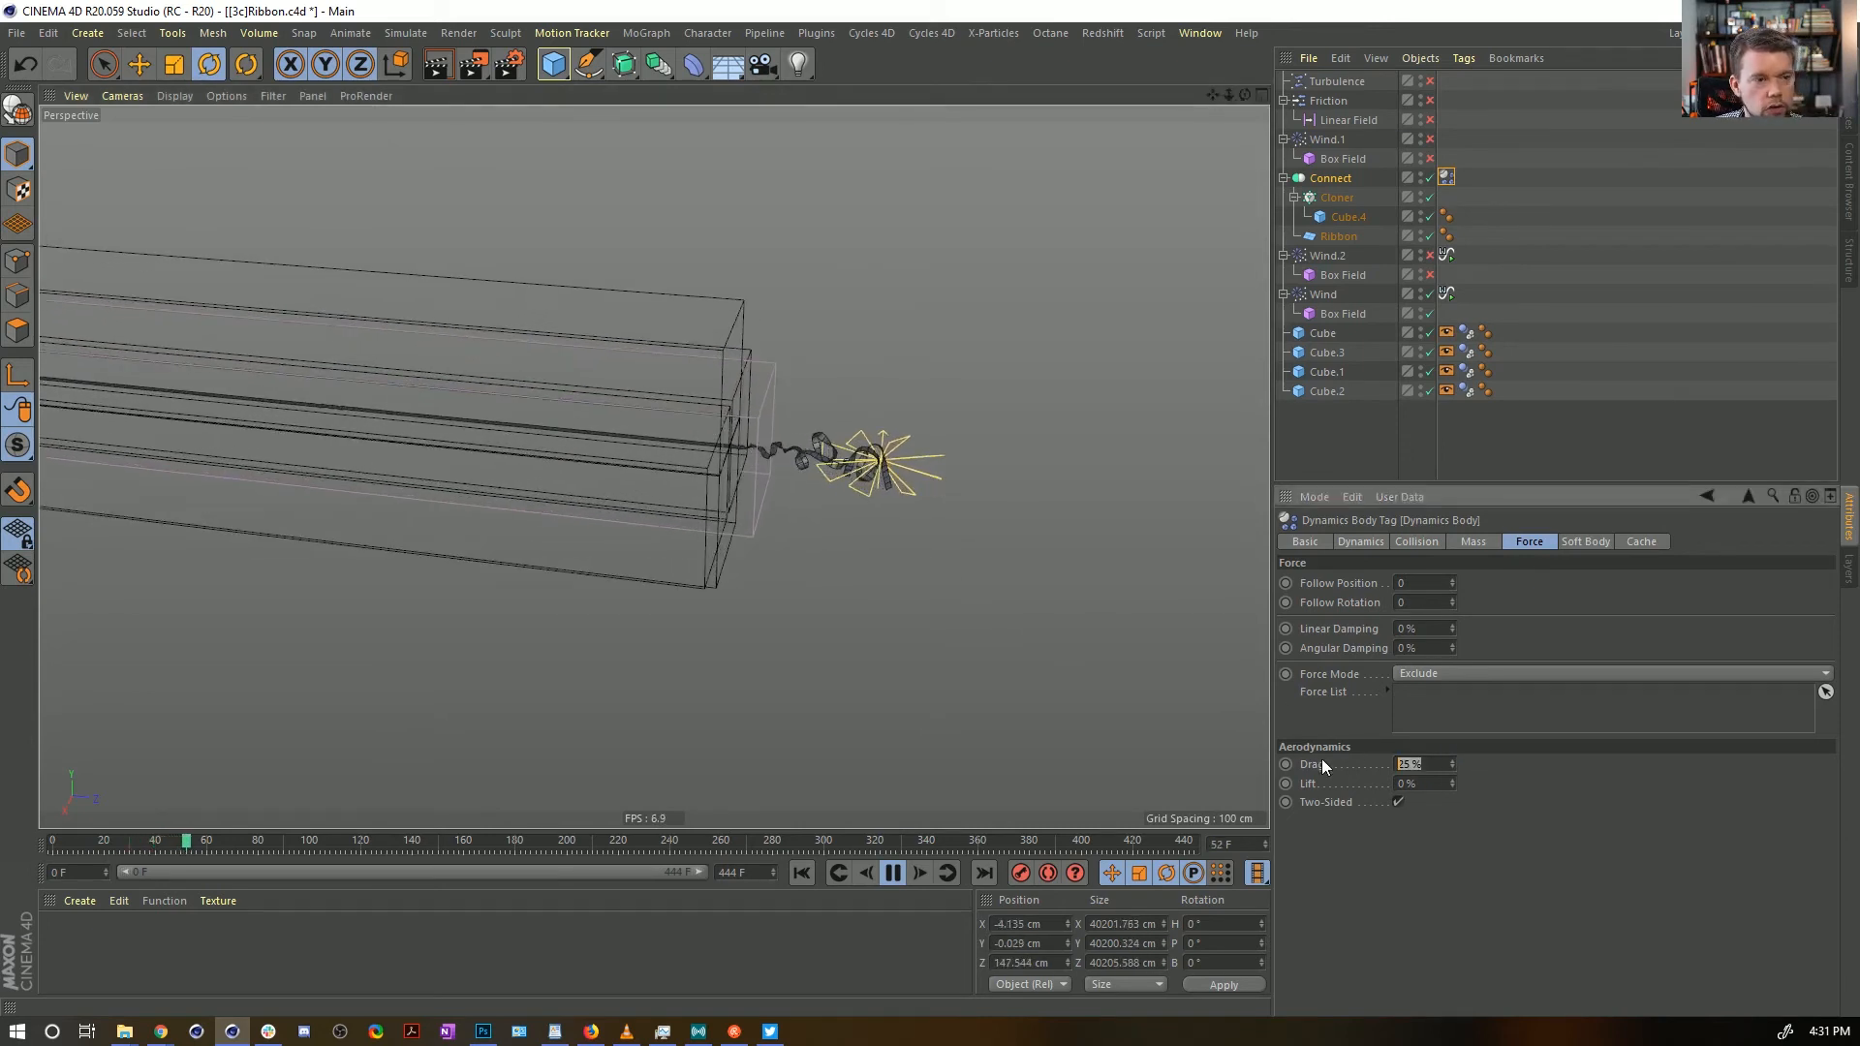
pyautogui.write('0')
pyautogui.press('Return')
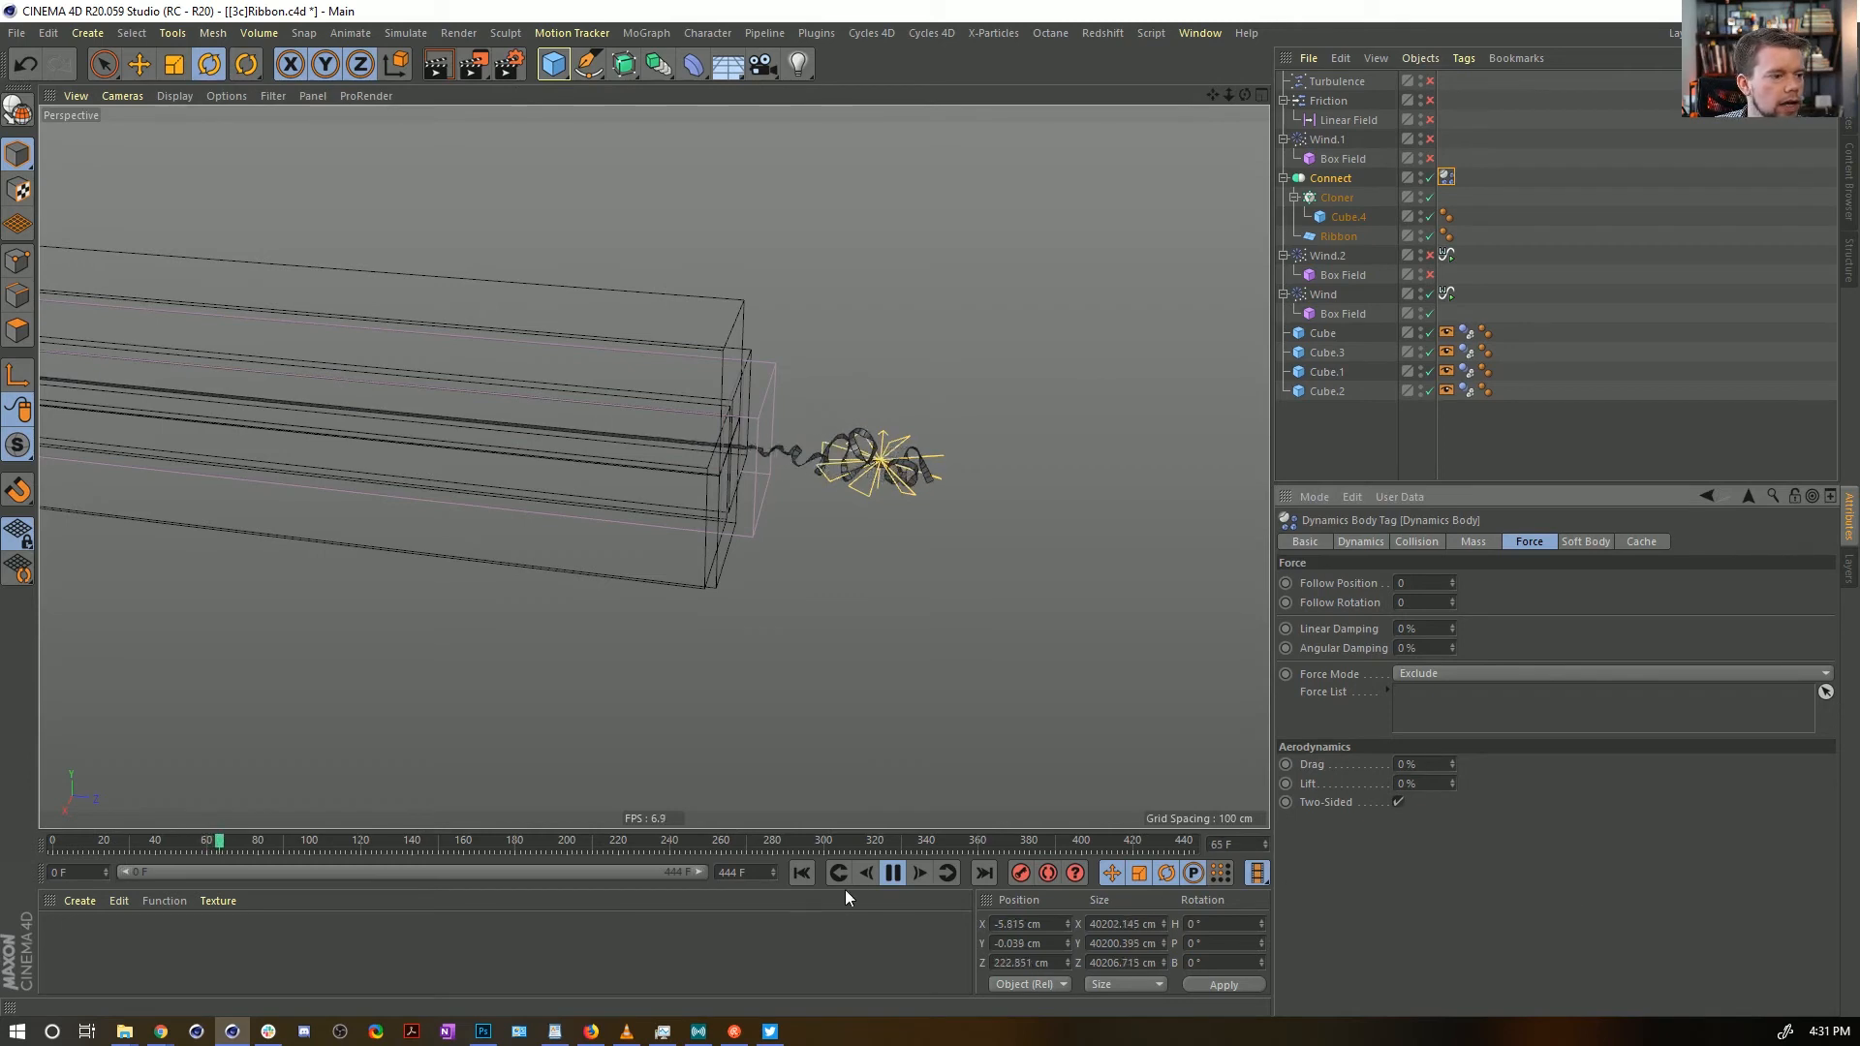
pyautogui.click(802, 871)
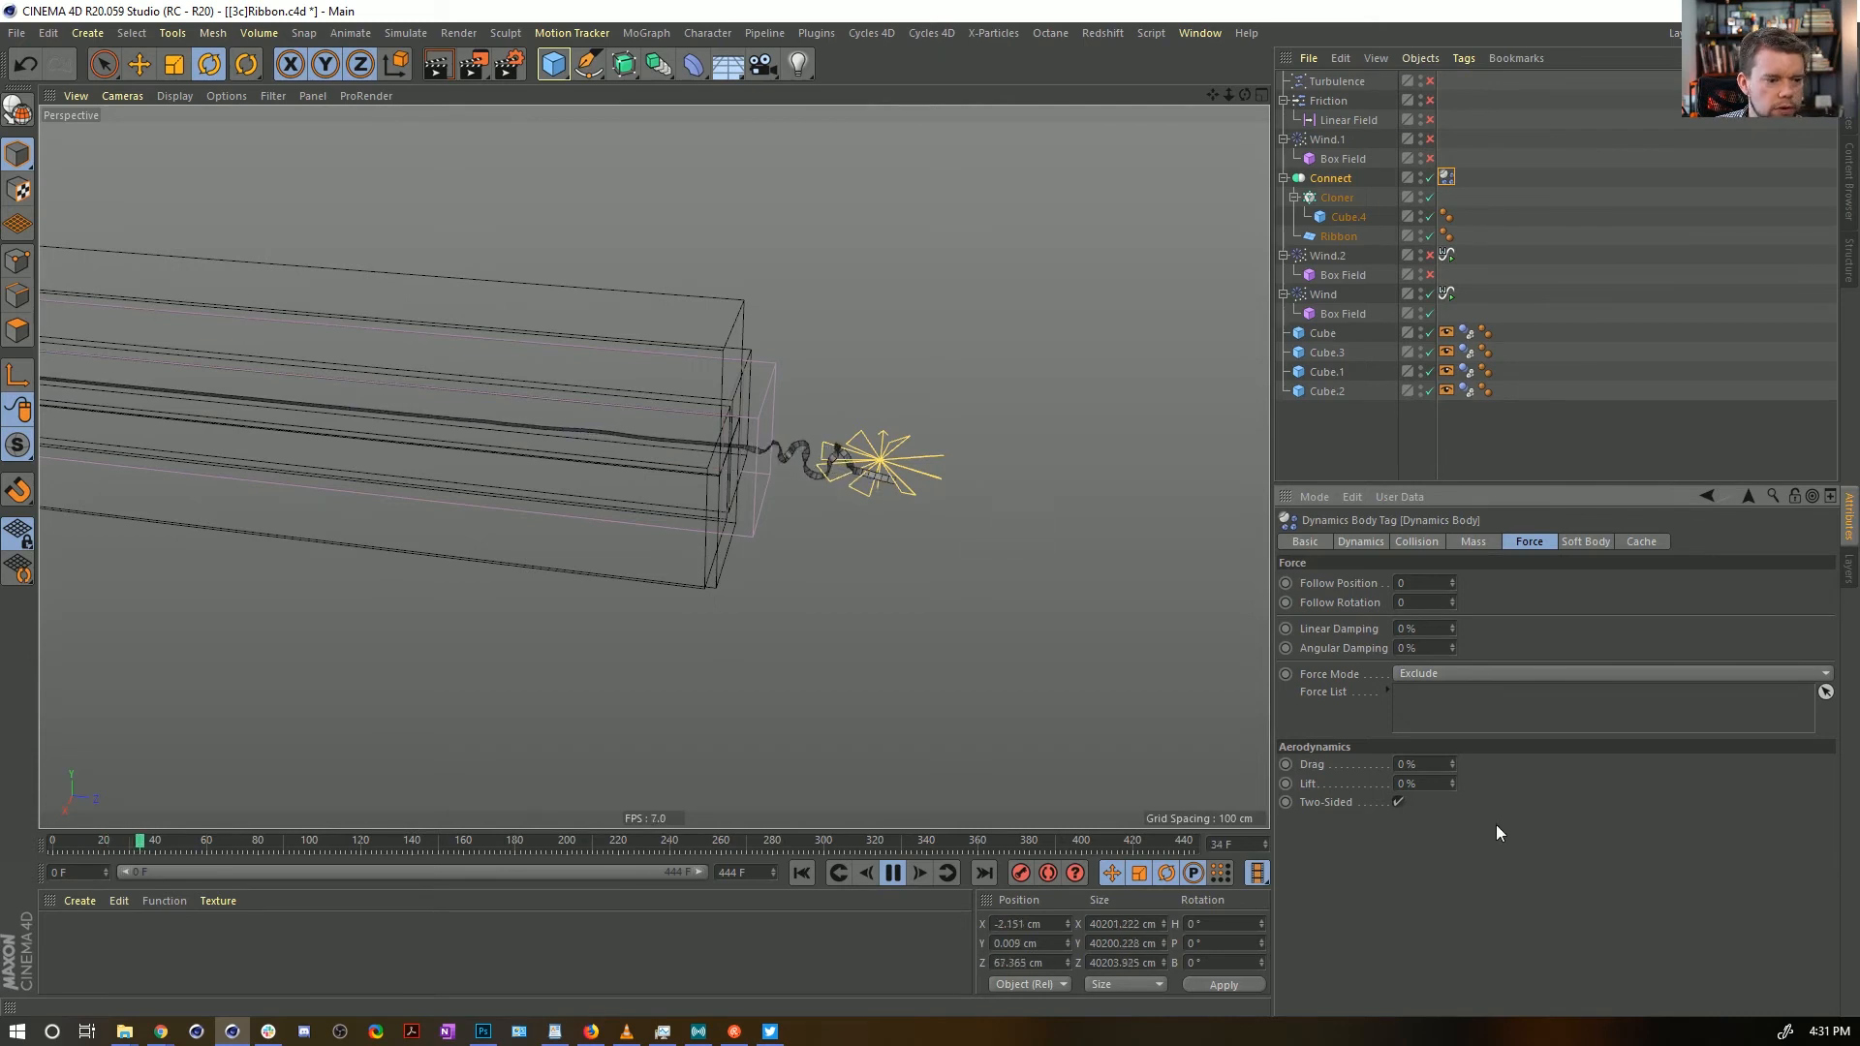
# Set both the collision bounce and friction on Connect's Dynamics Body tag to 0%
pyautogui.click(1480, 538)
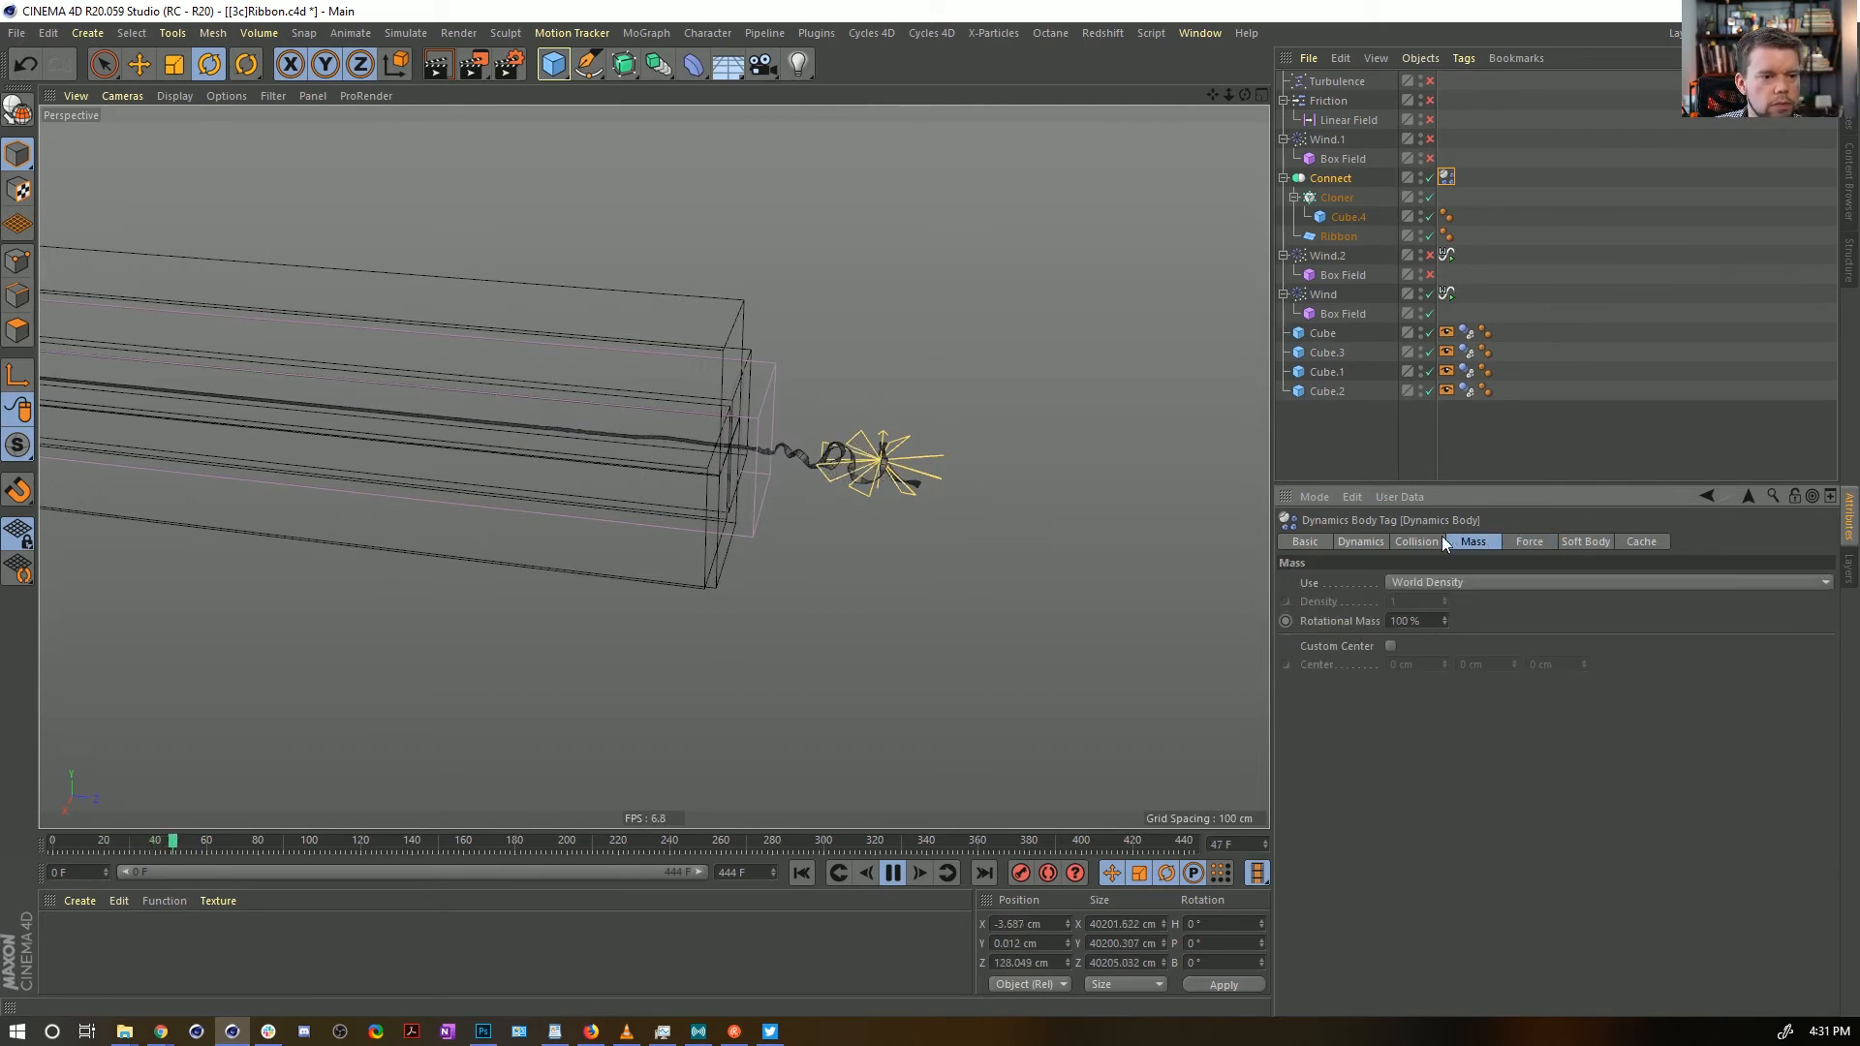
pyautogui.click(1433, 542)
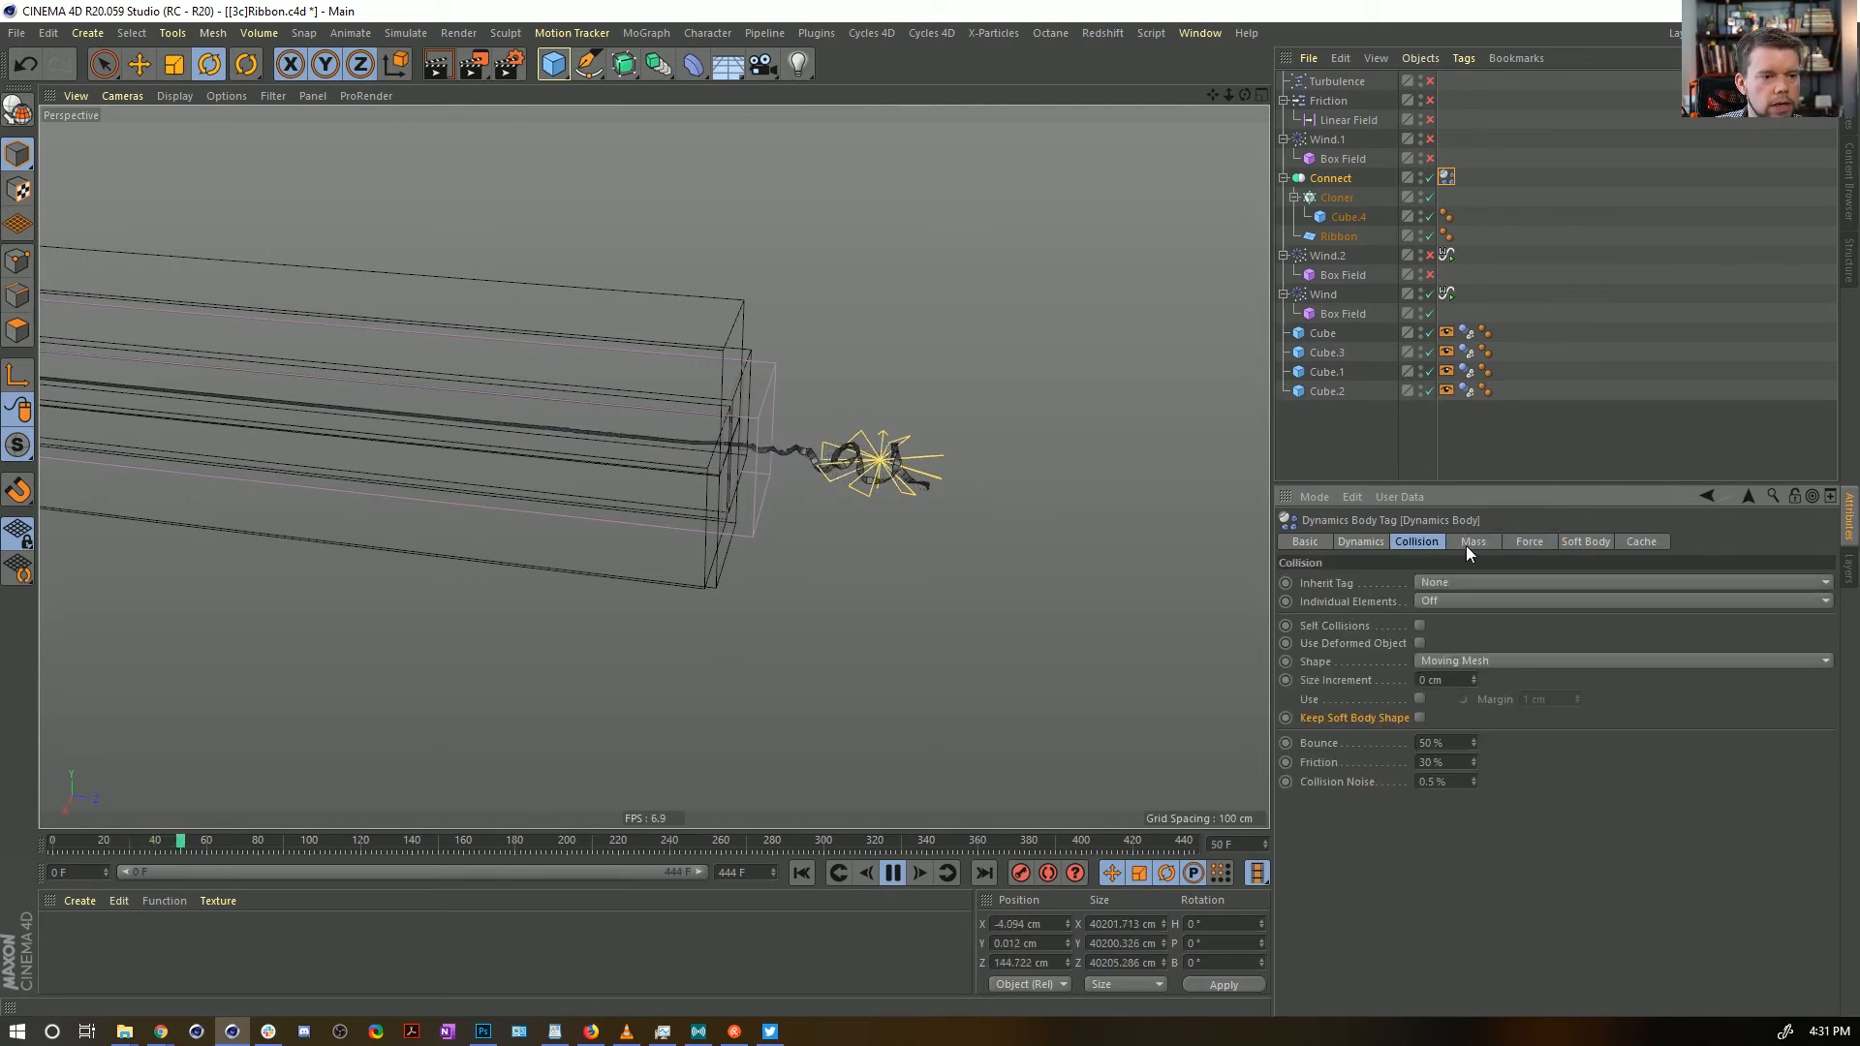
pyautogui.doubleClick(1443, 764)
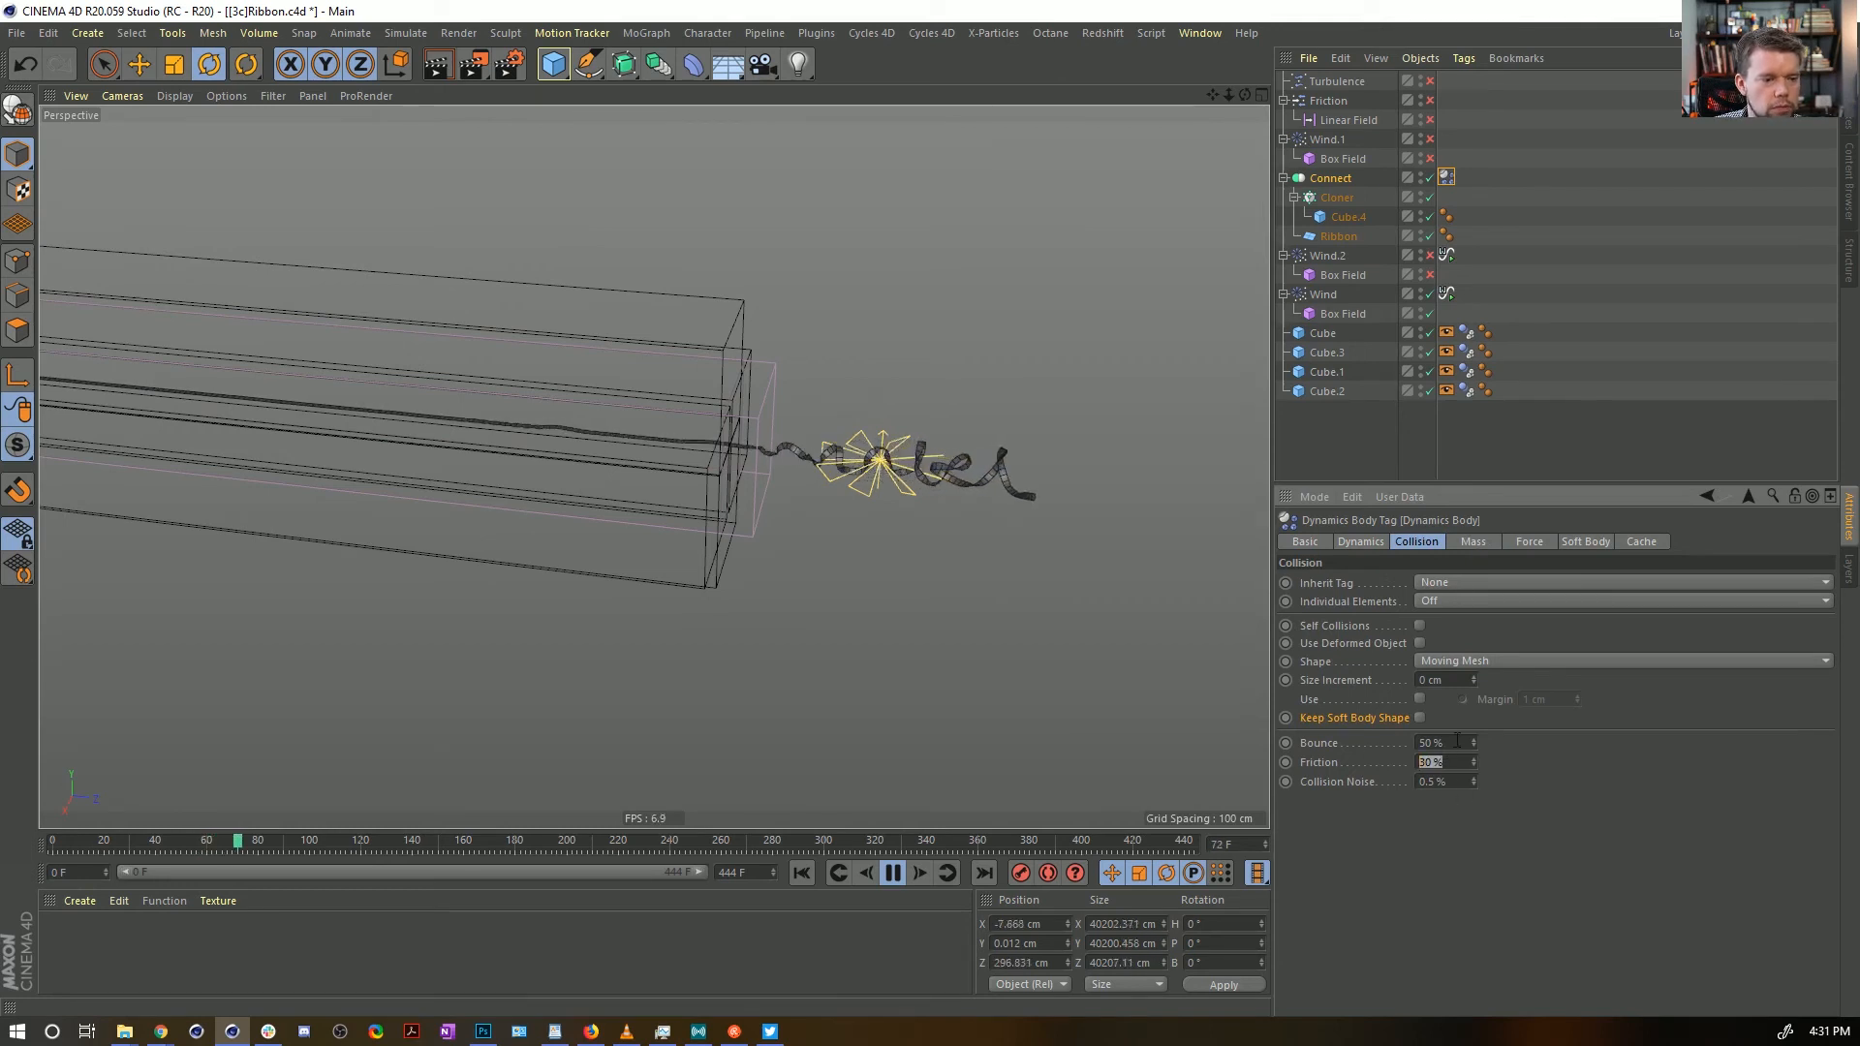
pyautogui.write('0')
pyautogui.click(1449, 741)
pyautogui.doubleClick(1449, 741)
pyautogui.write('0')
pyautogui.press('Return')
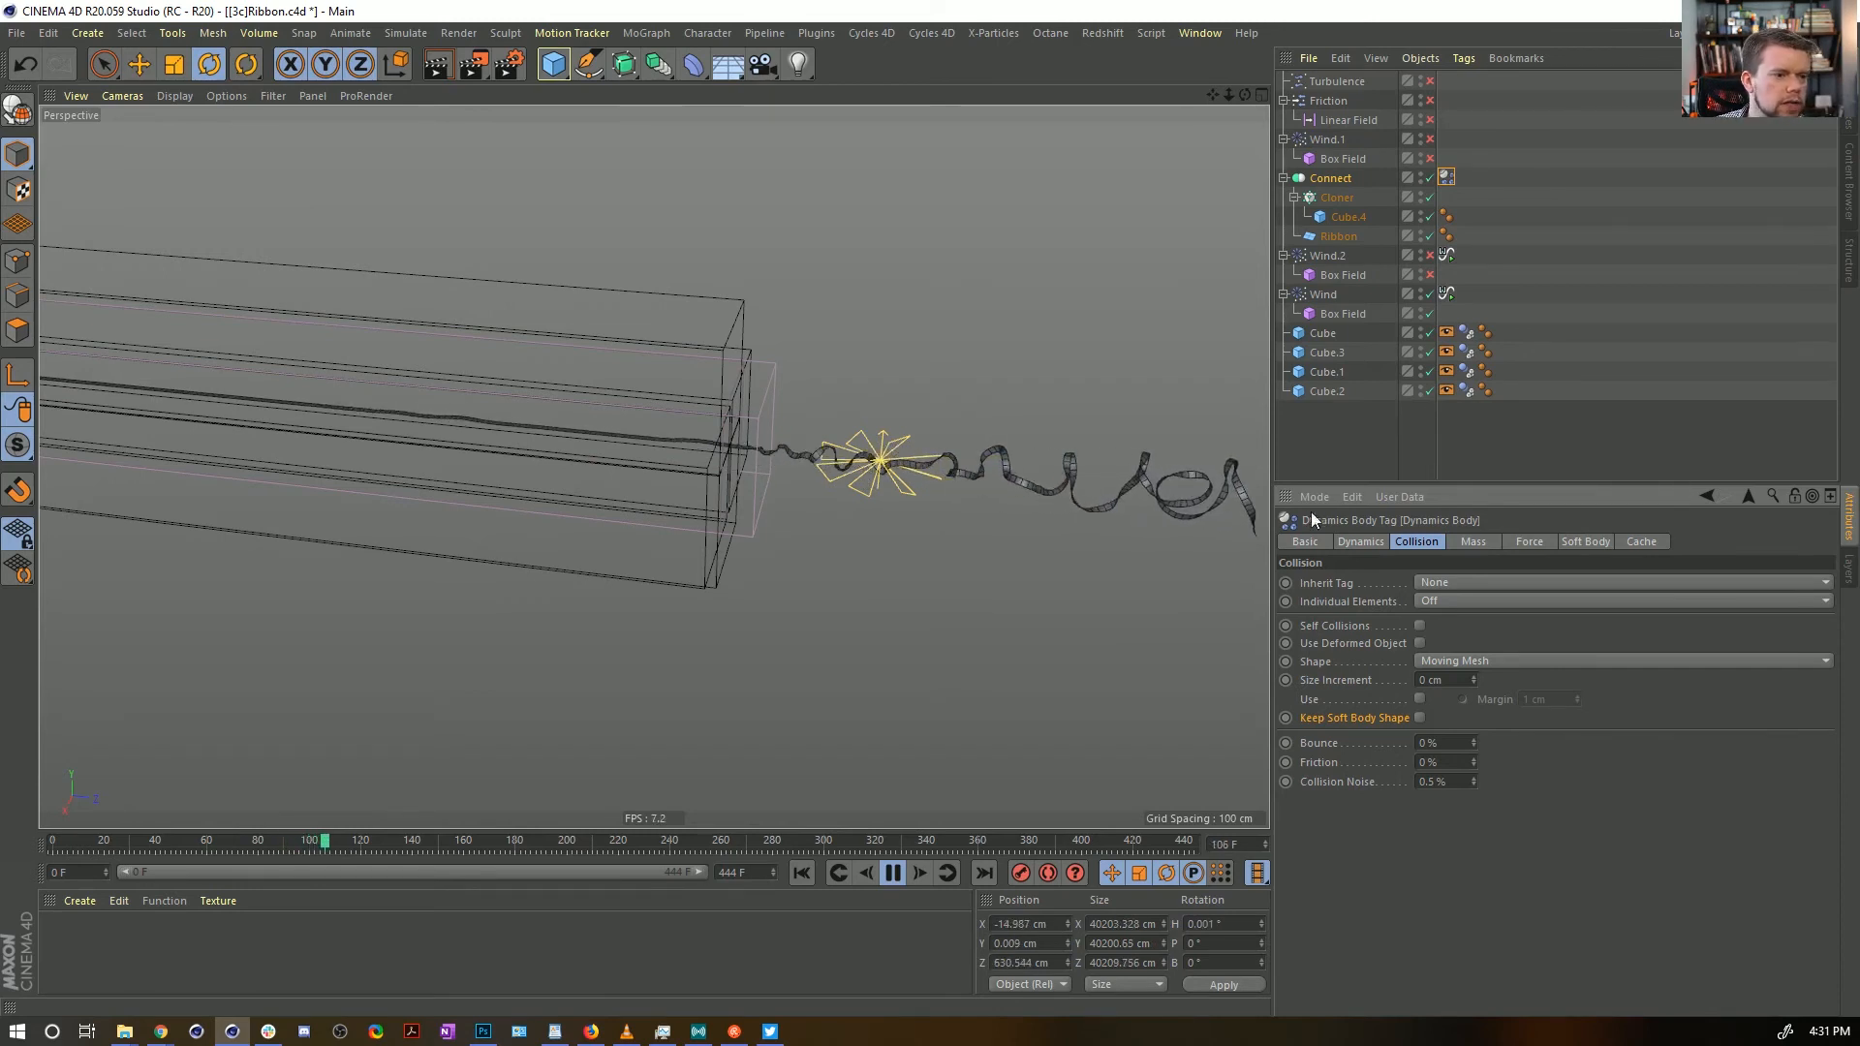
# Watch the ribbon leave the tube from a wider view, restart the simulation once, stop it and rewind to the first frame
pyautogui.scroll(-6, 174, 482)
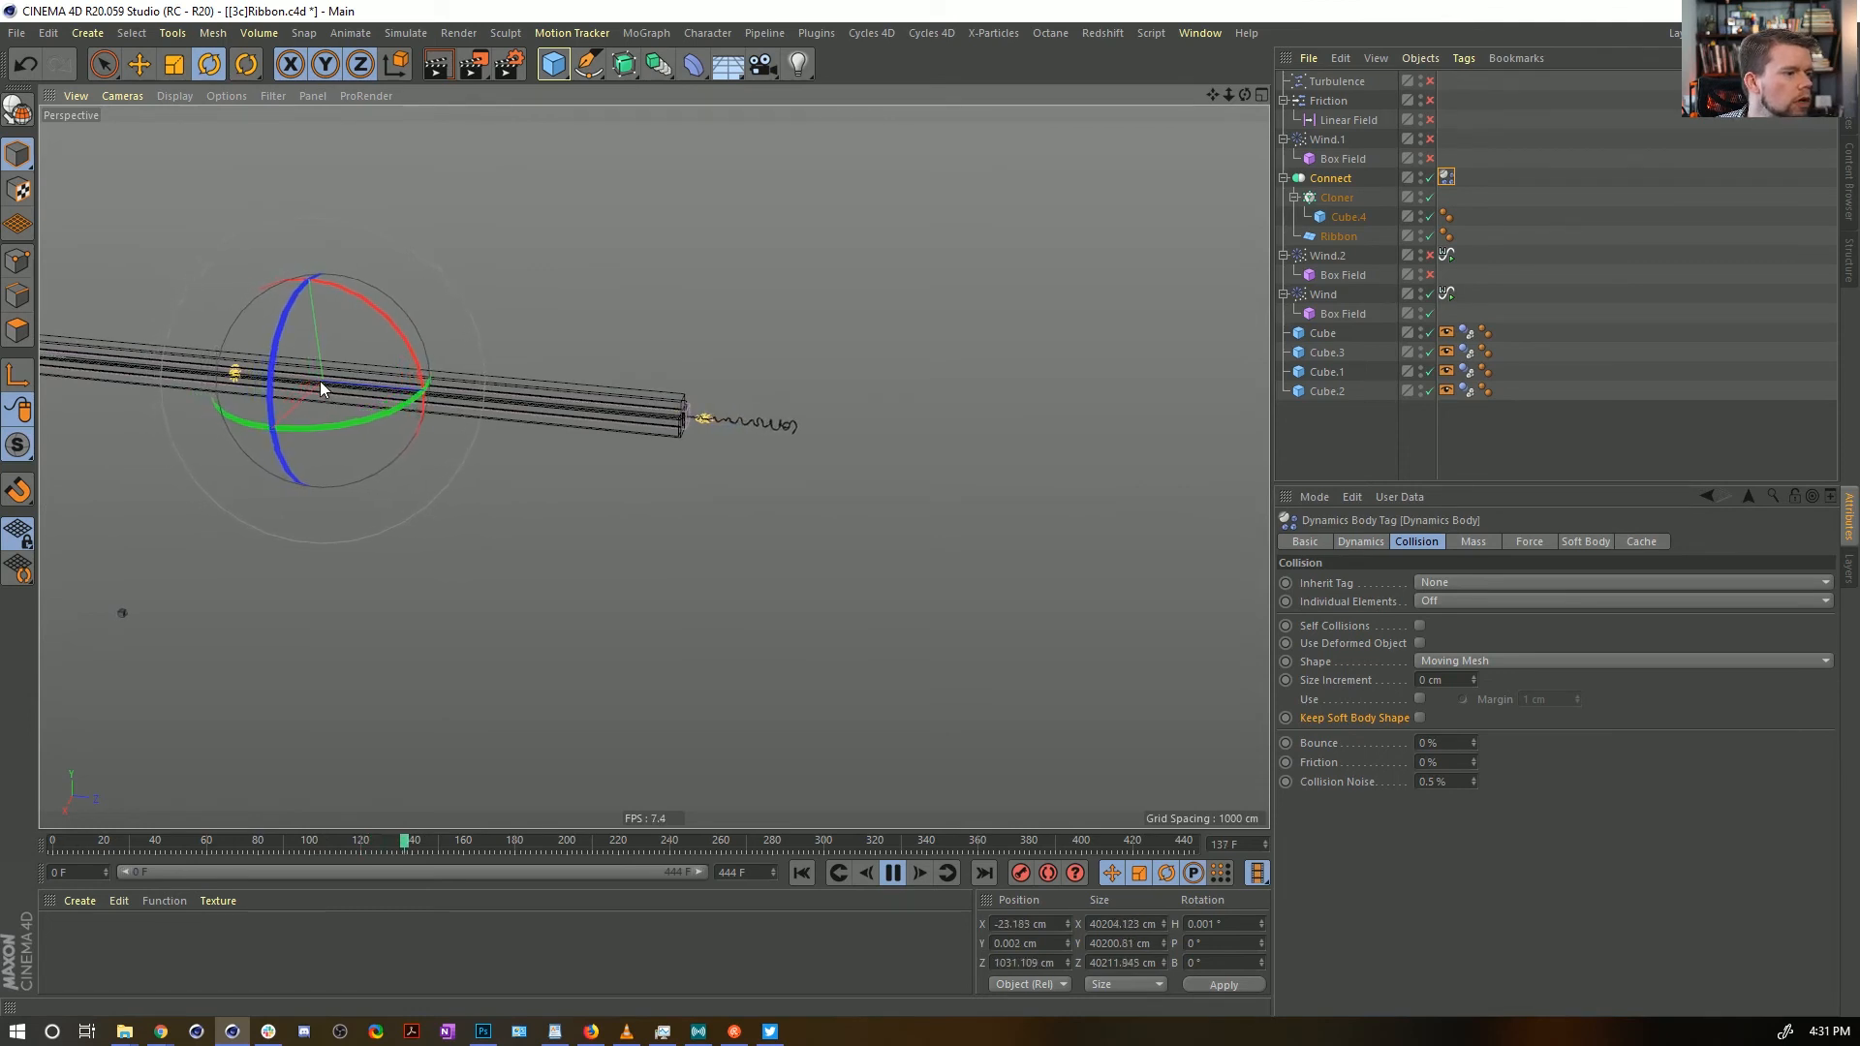
pyautogui.click(806, 871)
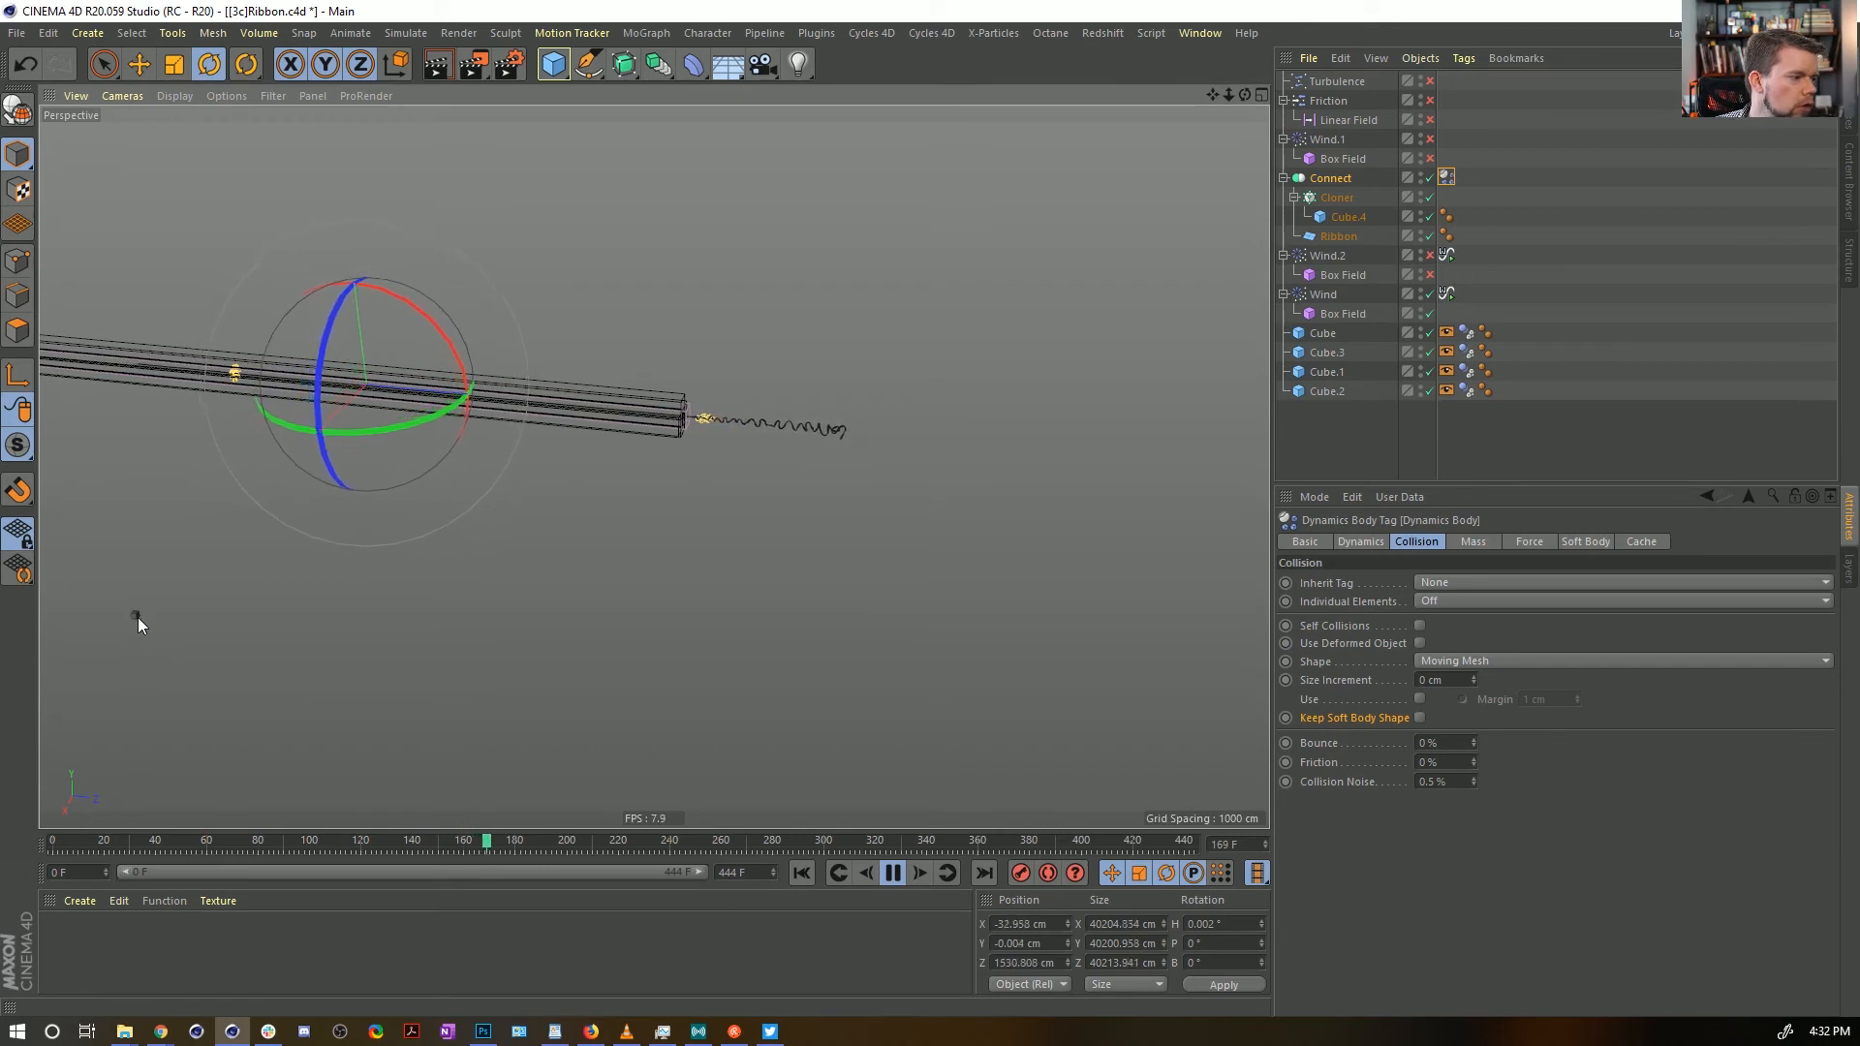
pyautogui.click(893, 874)
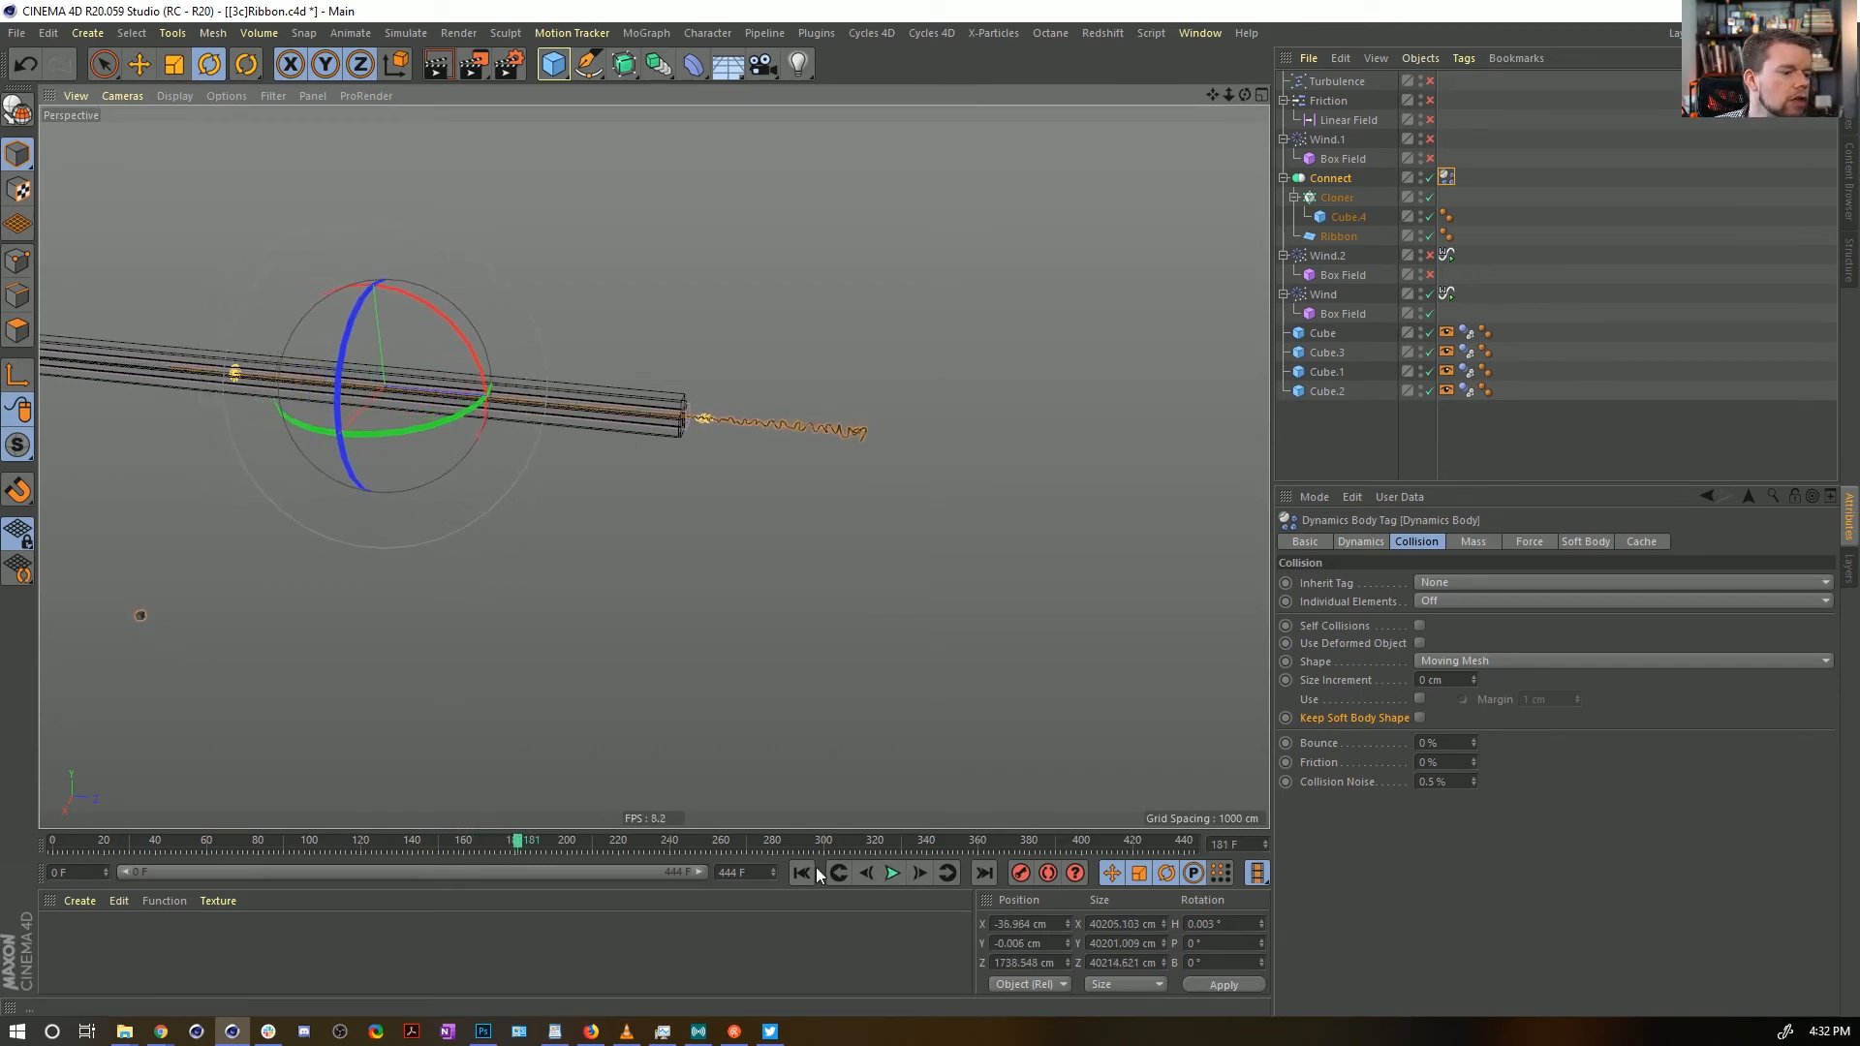
pyautogui.click(802, 873)
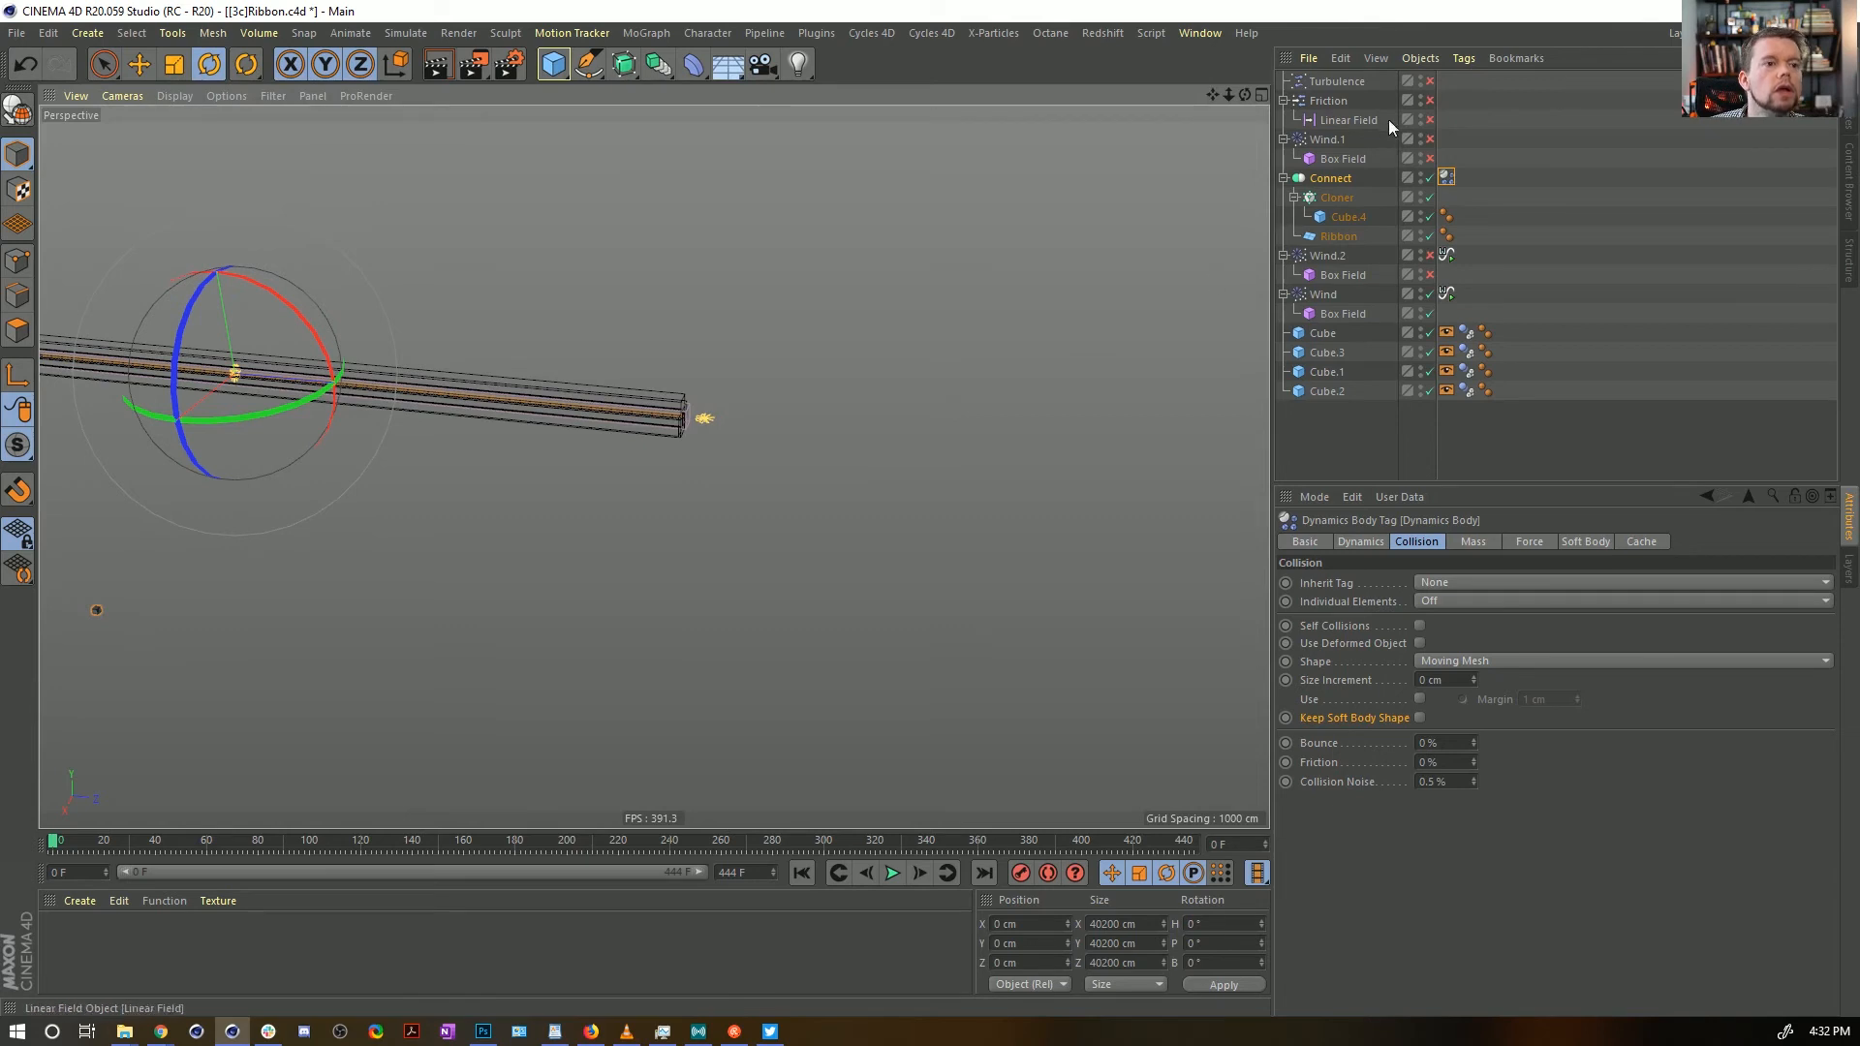
# Enable the Friction object and replace its Linear Field with a copy of Wind's Box Field as its falloff
pyautogui.click(1429, 101)
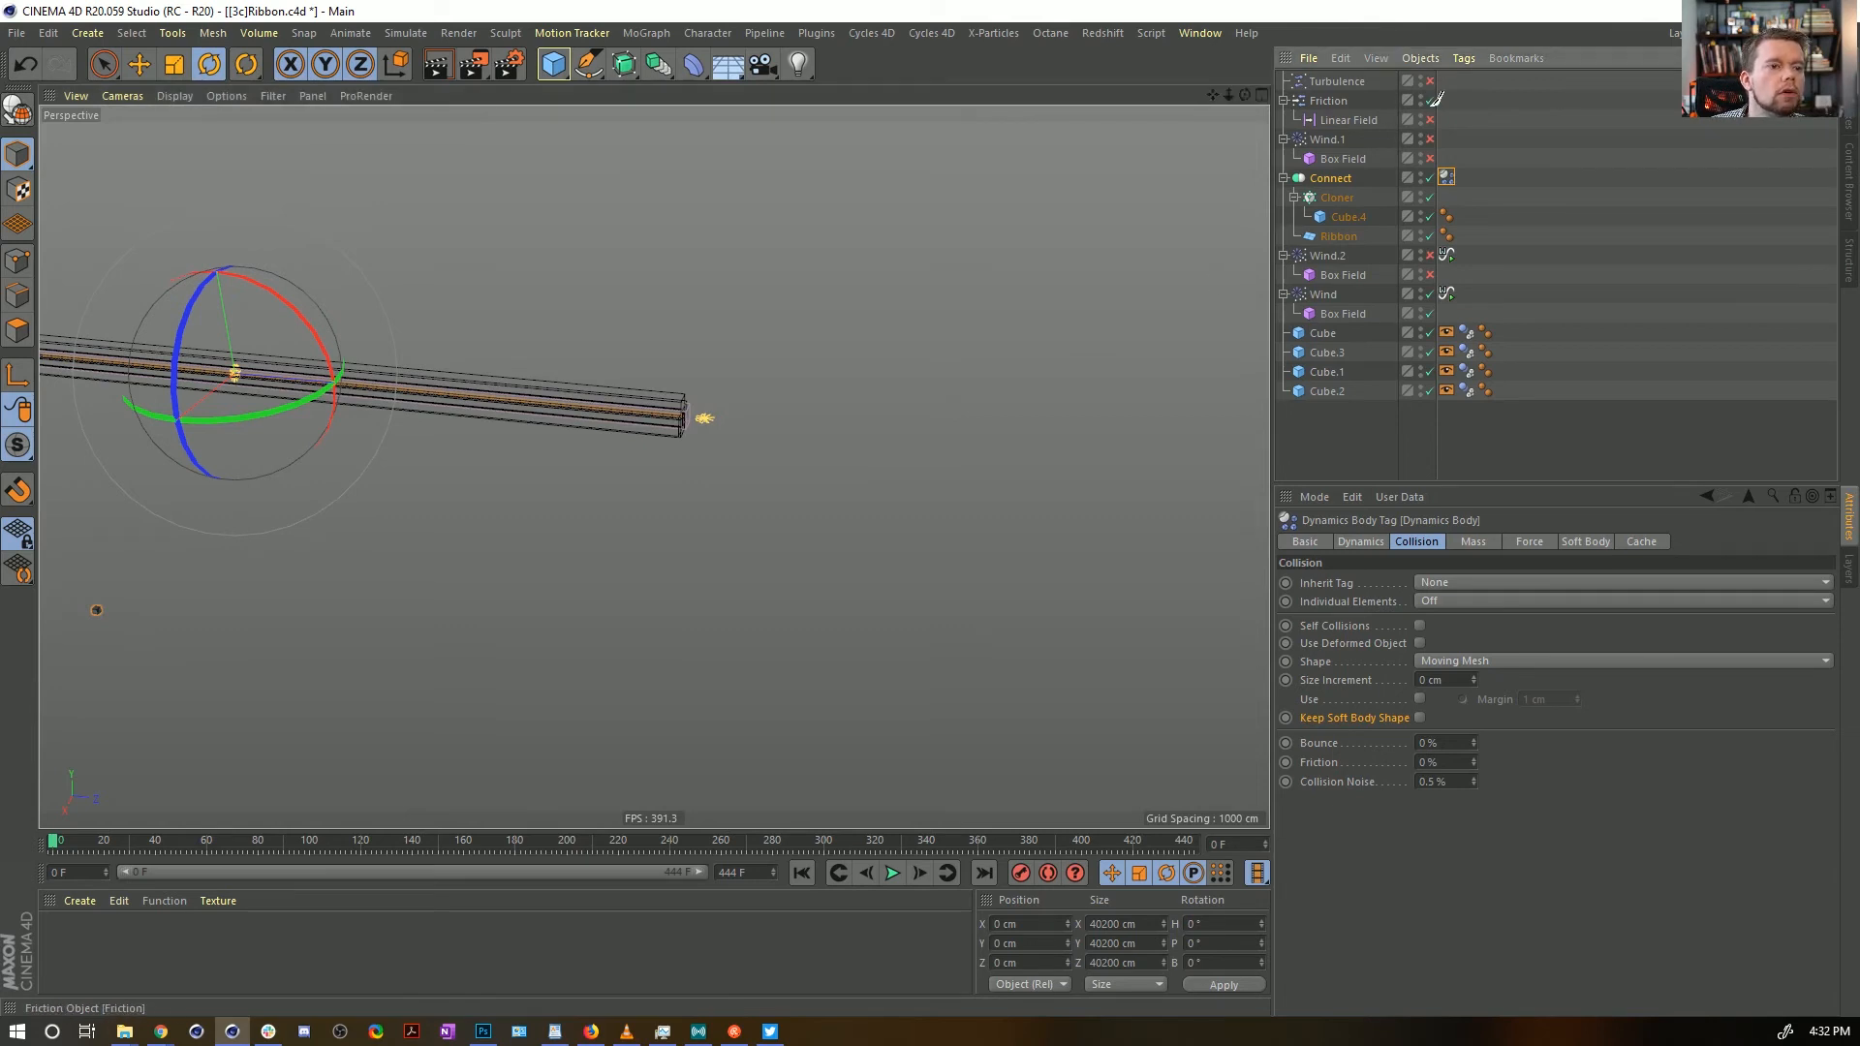
pyautogui.click(1331, 119)
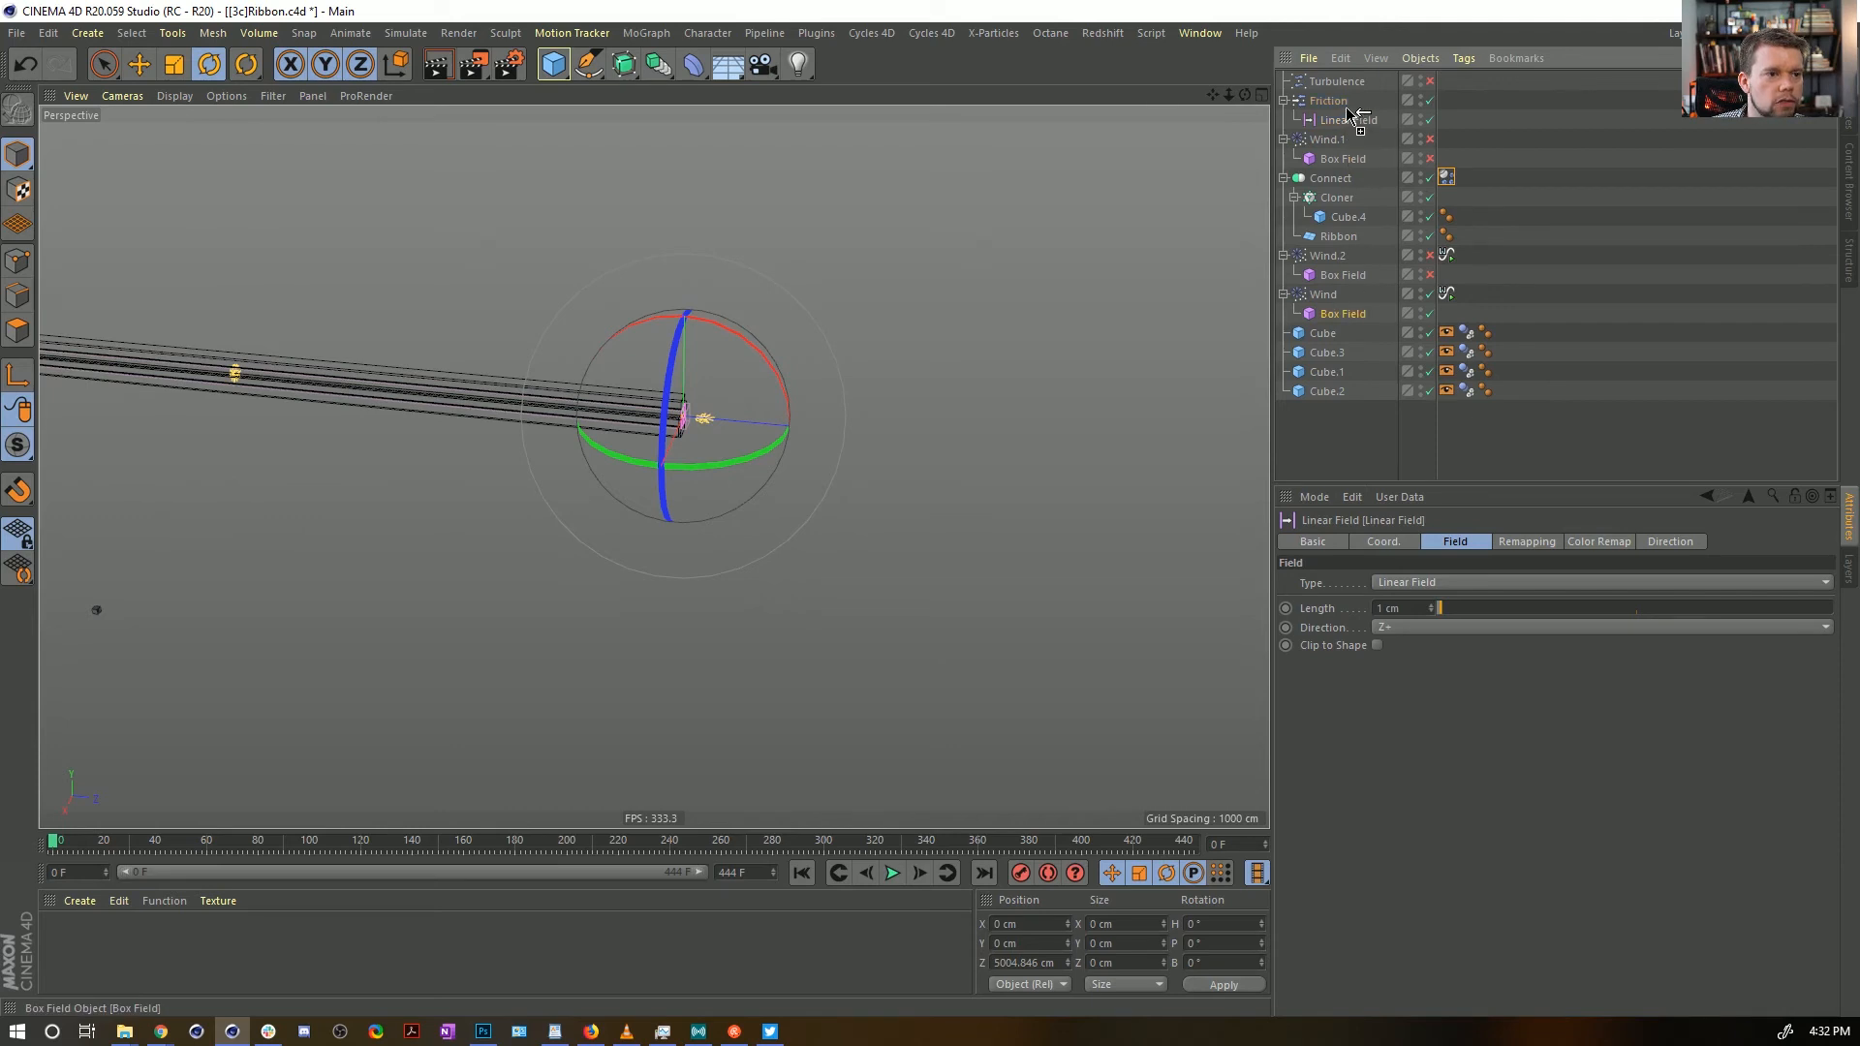
pyautogui.keyDown('ctrl'); pyautogui.moveTo(1346, 109); pyautogui.dragTo(1345, 111); pyautogui.keyUp('ctrl')
pyautogui.click(1340, 142)
pyautogui.press('Delete')
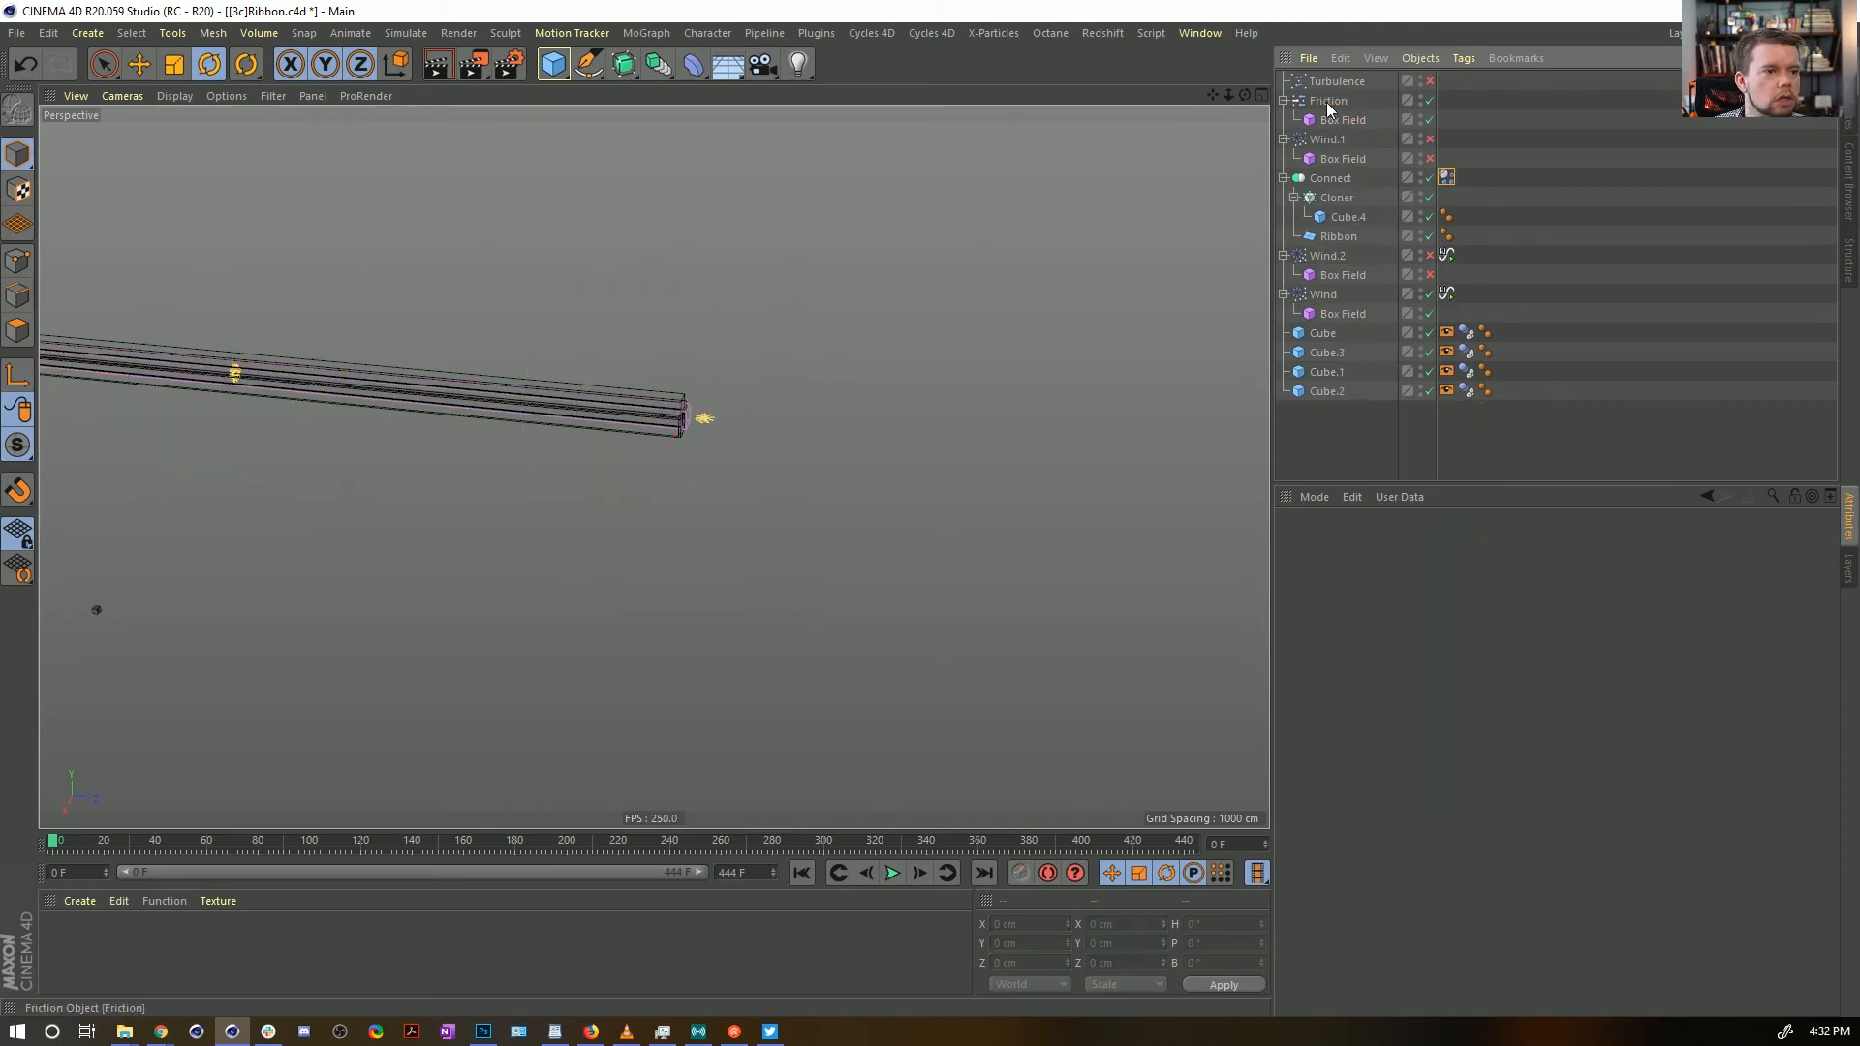
pyautogui.click(1328, 103)
pyautogui.click(1424, 541)
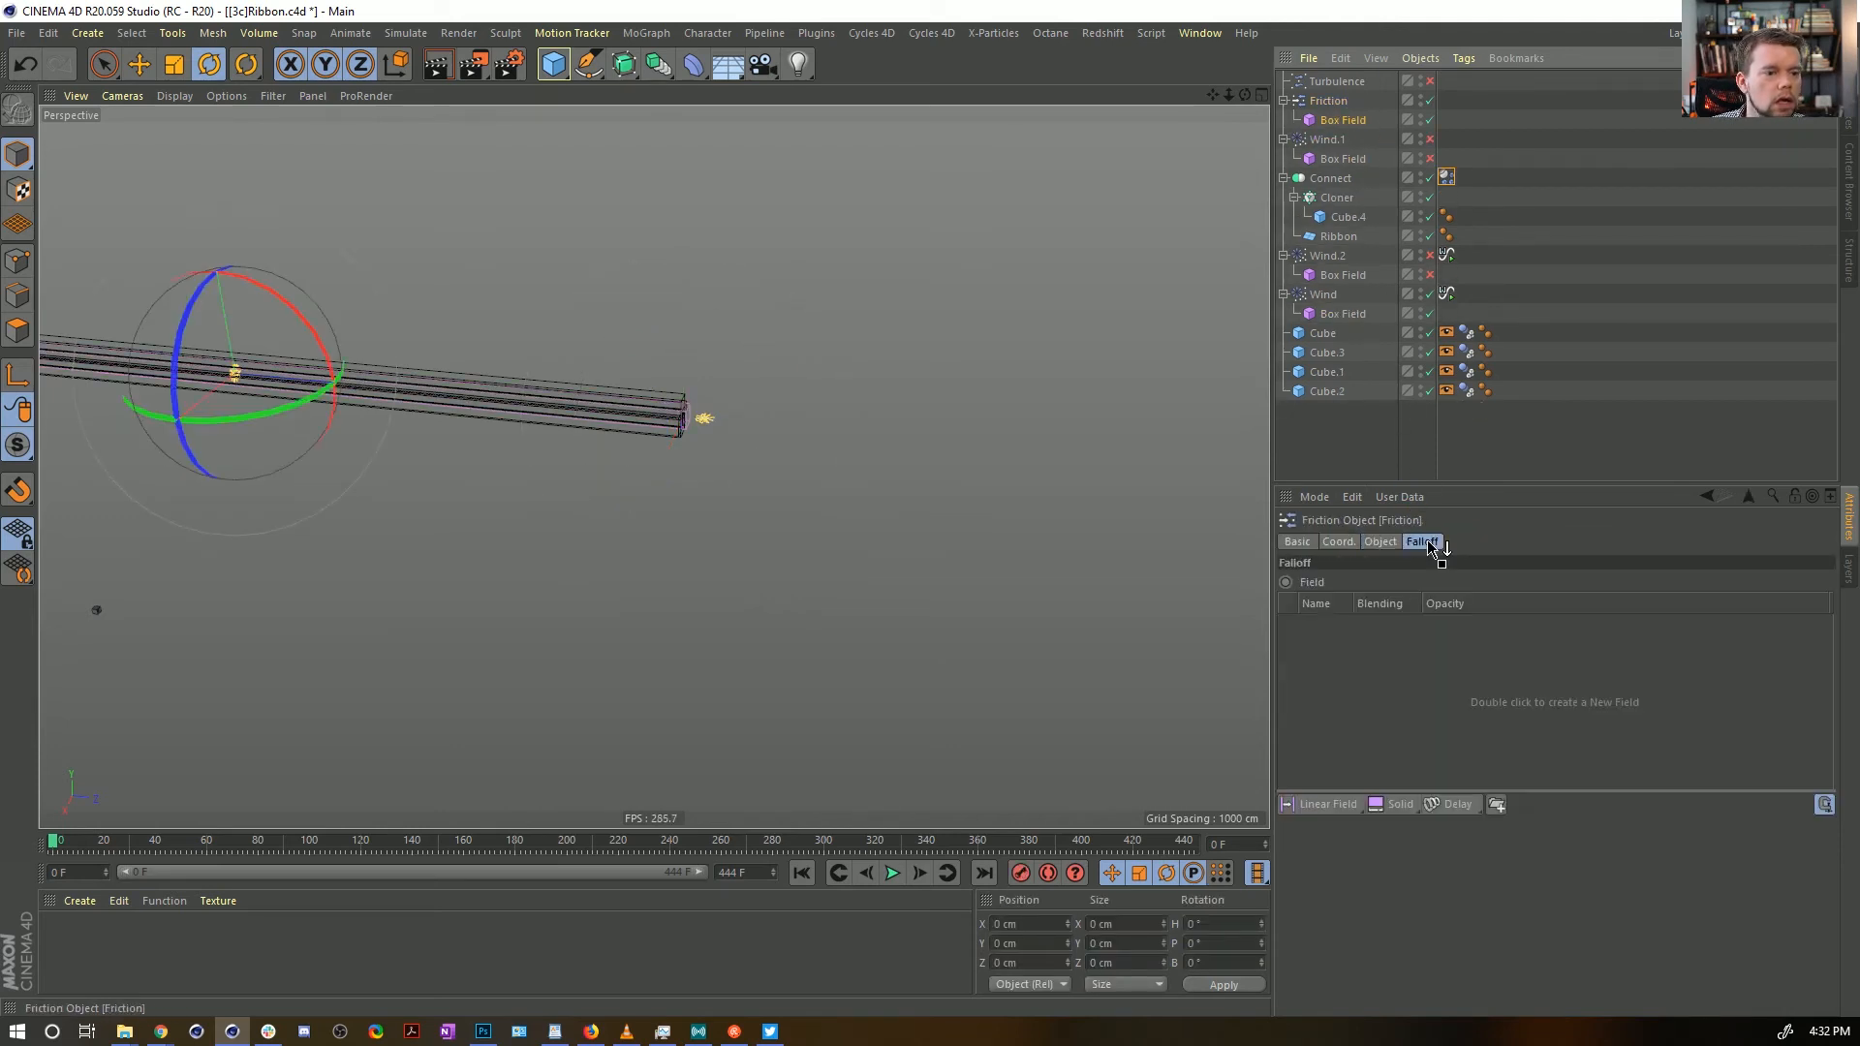
# Resize Friction's Box Field to 5000 cm in X, 5000 cm in Y and 10054 cm in Z
pyautogui.click(1342, 120)
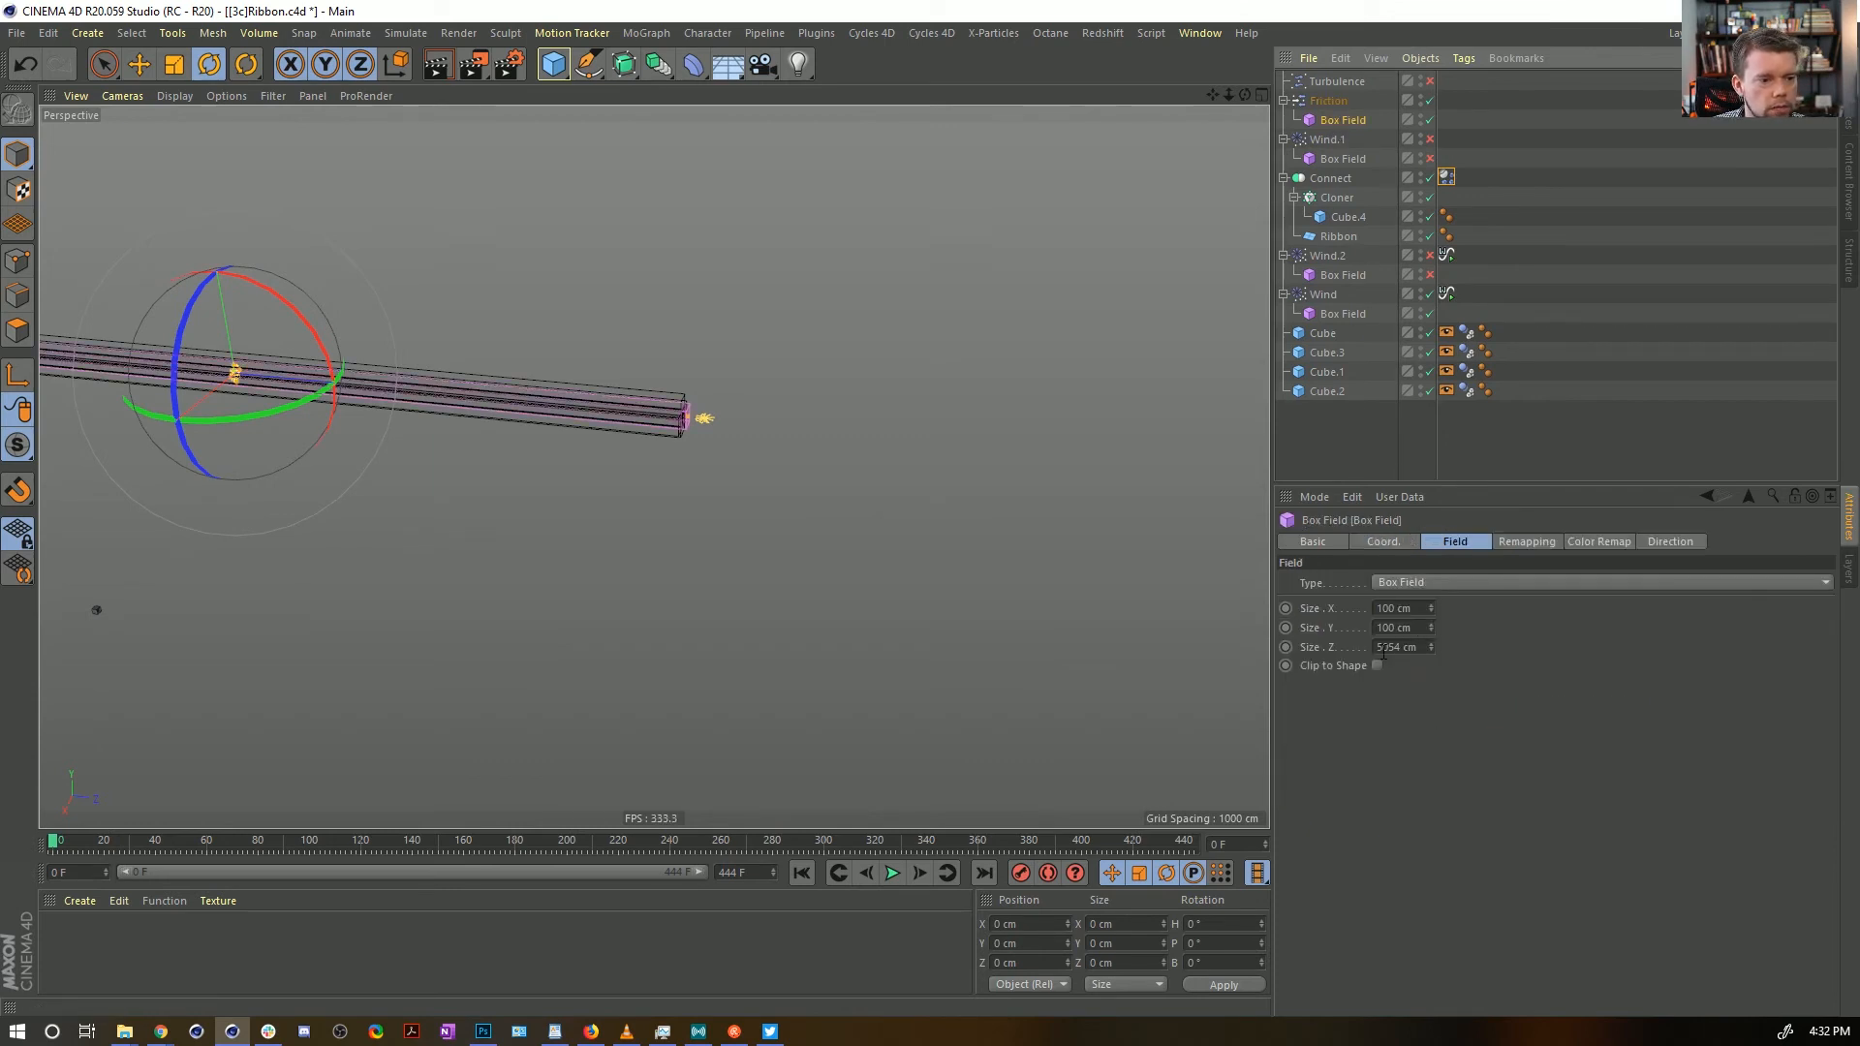
pyautogui.moveTo(1387, 648); pyautogui.dragTo(1365, 652)
pyautogui.write('1')
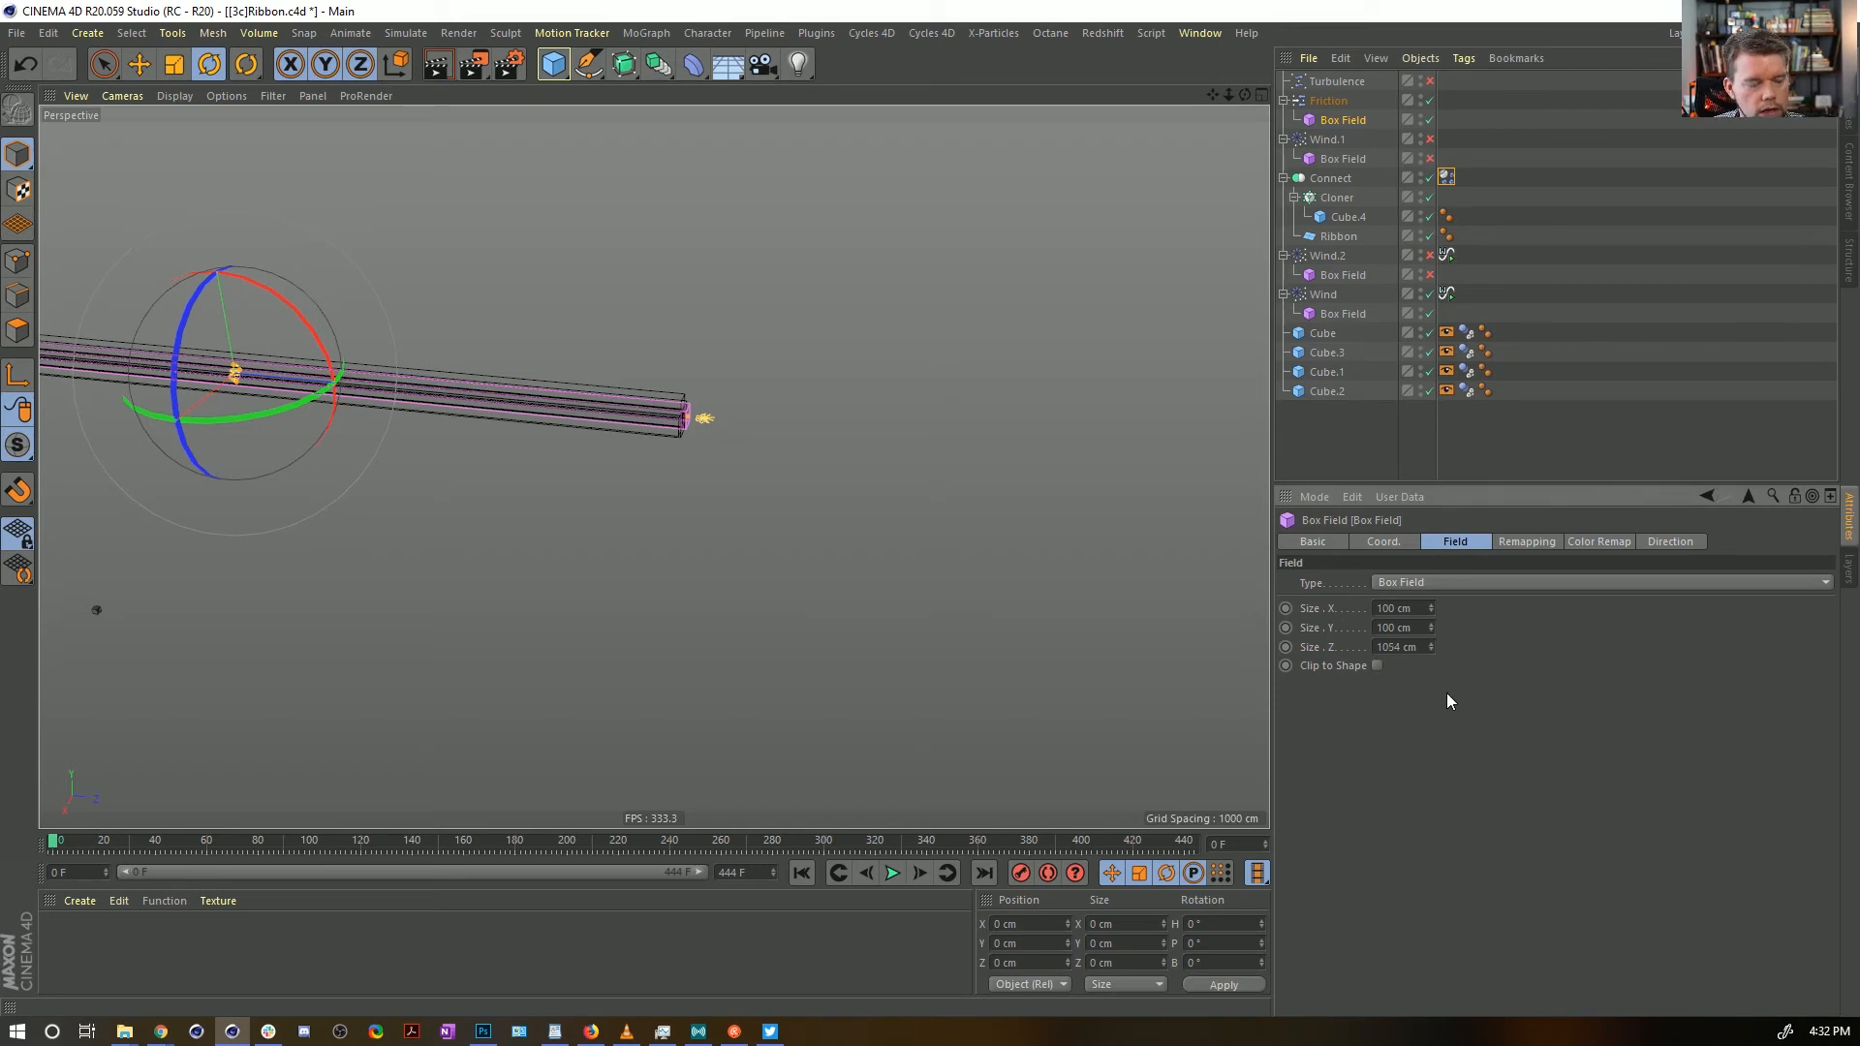
pyautogui.write('0')
pyautogui.press('Return')
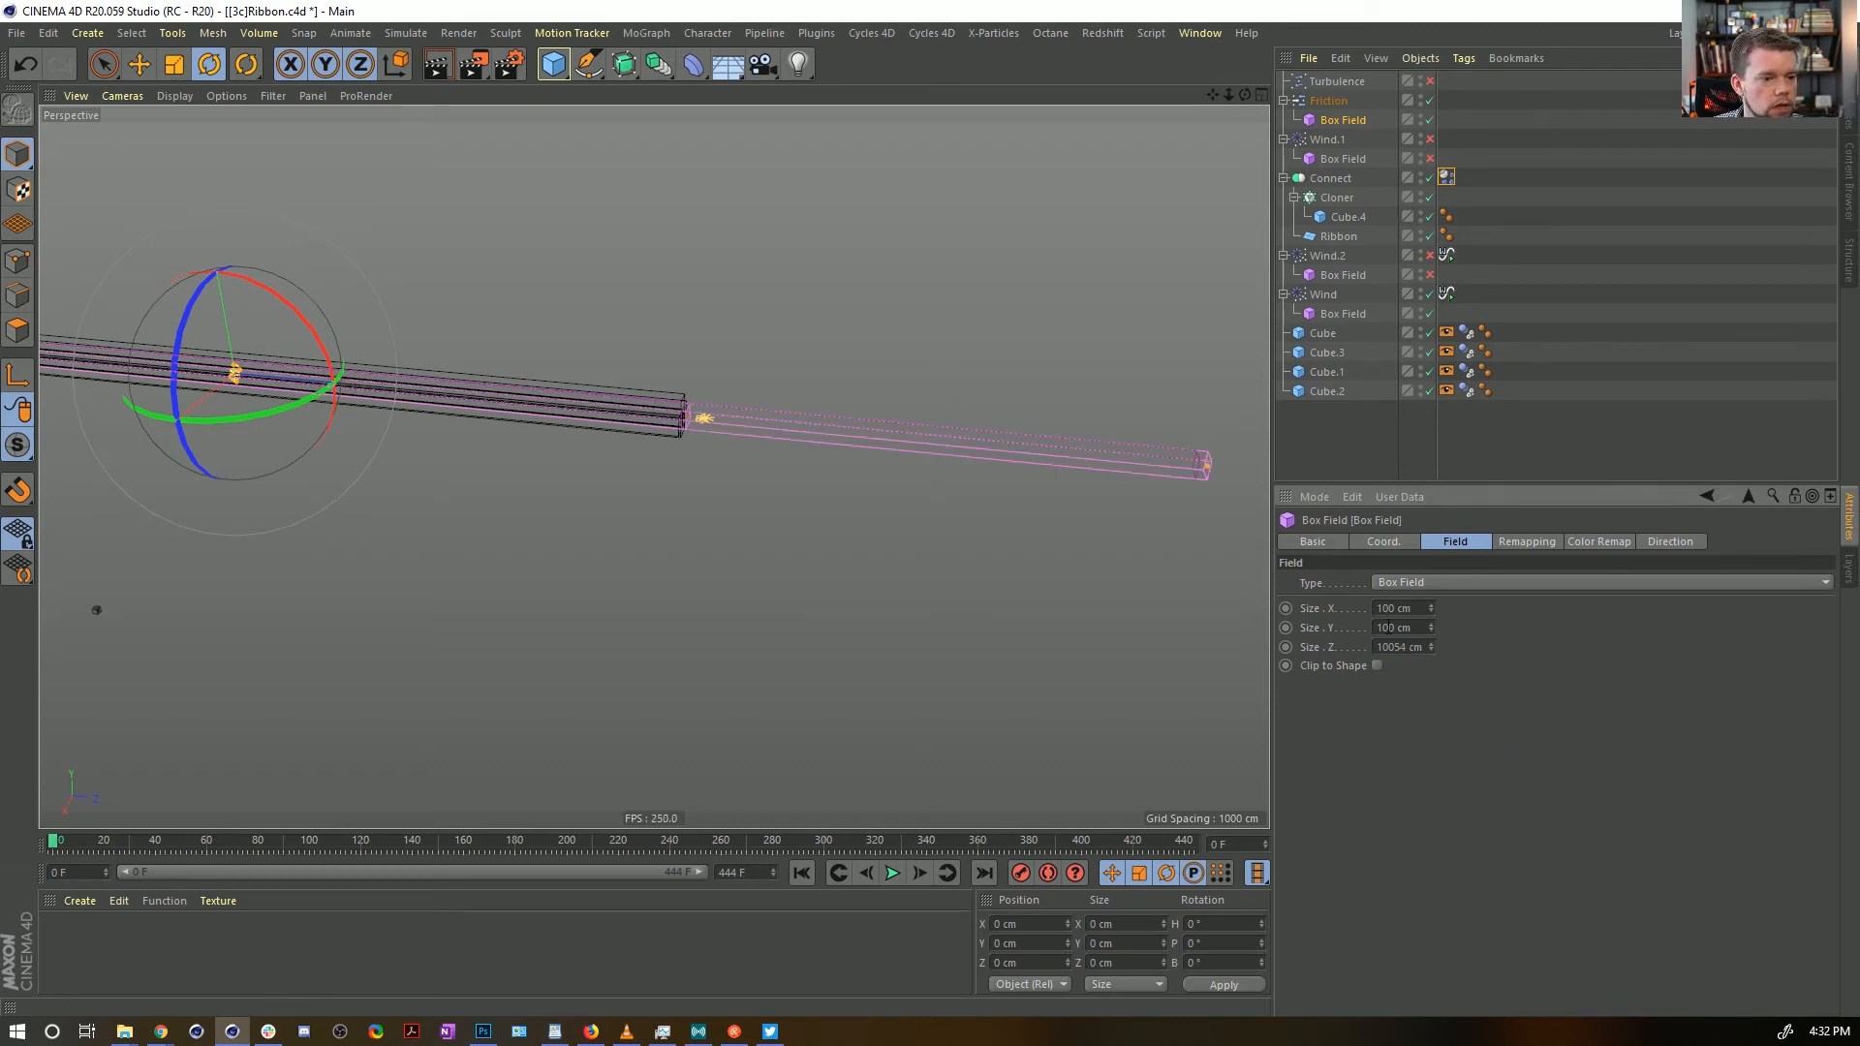
pyautogui.write('0')
pyautogui.press('Return')
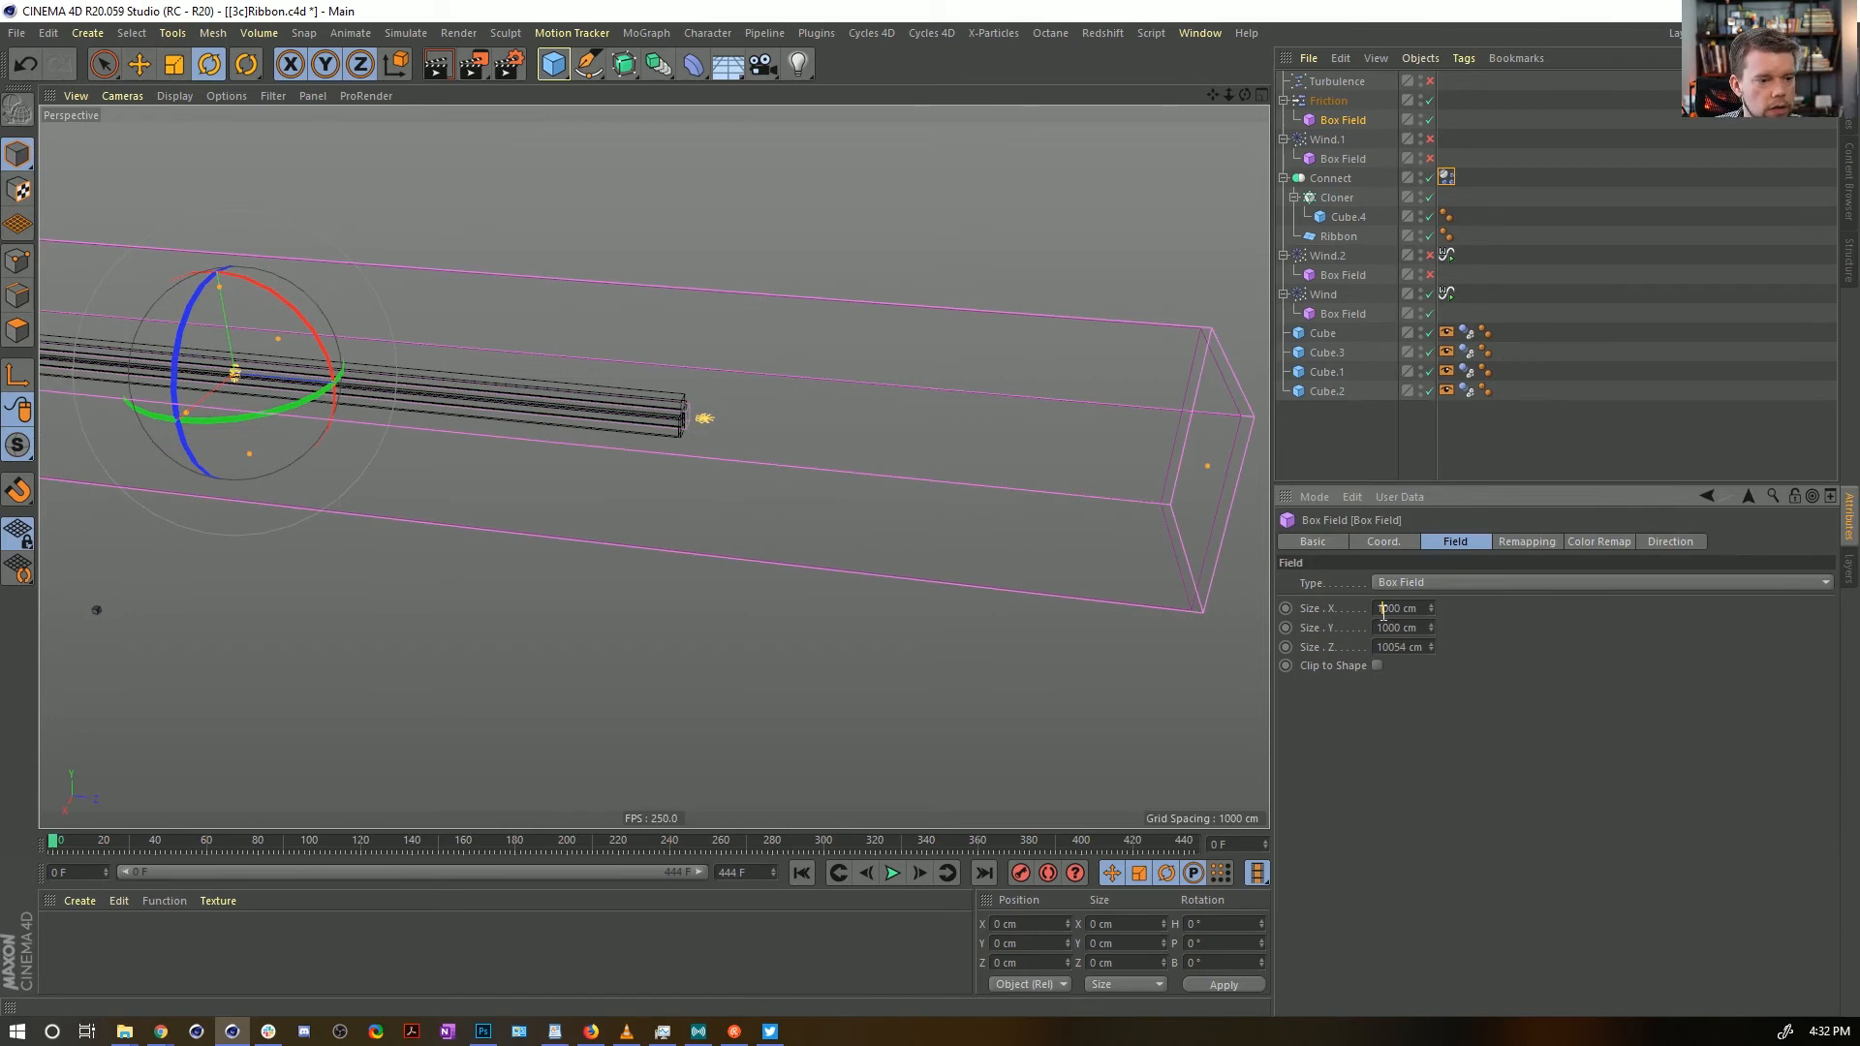
pyautogui.write('5')
pyautogui.press('Return')
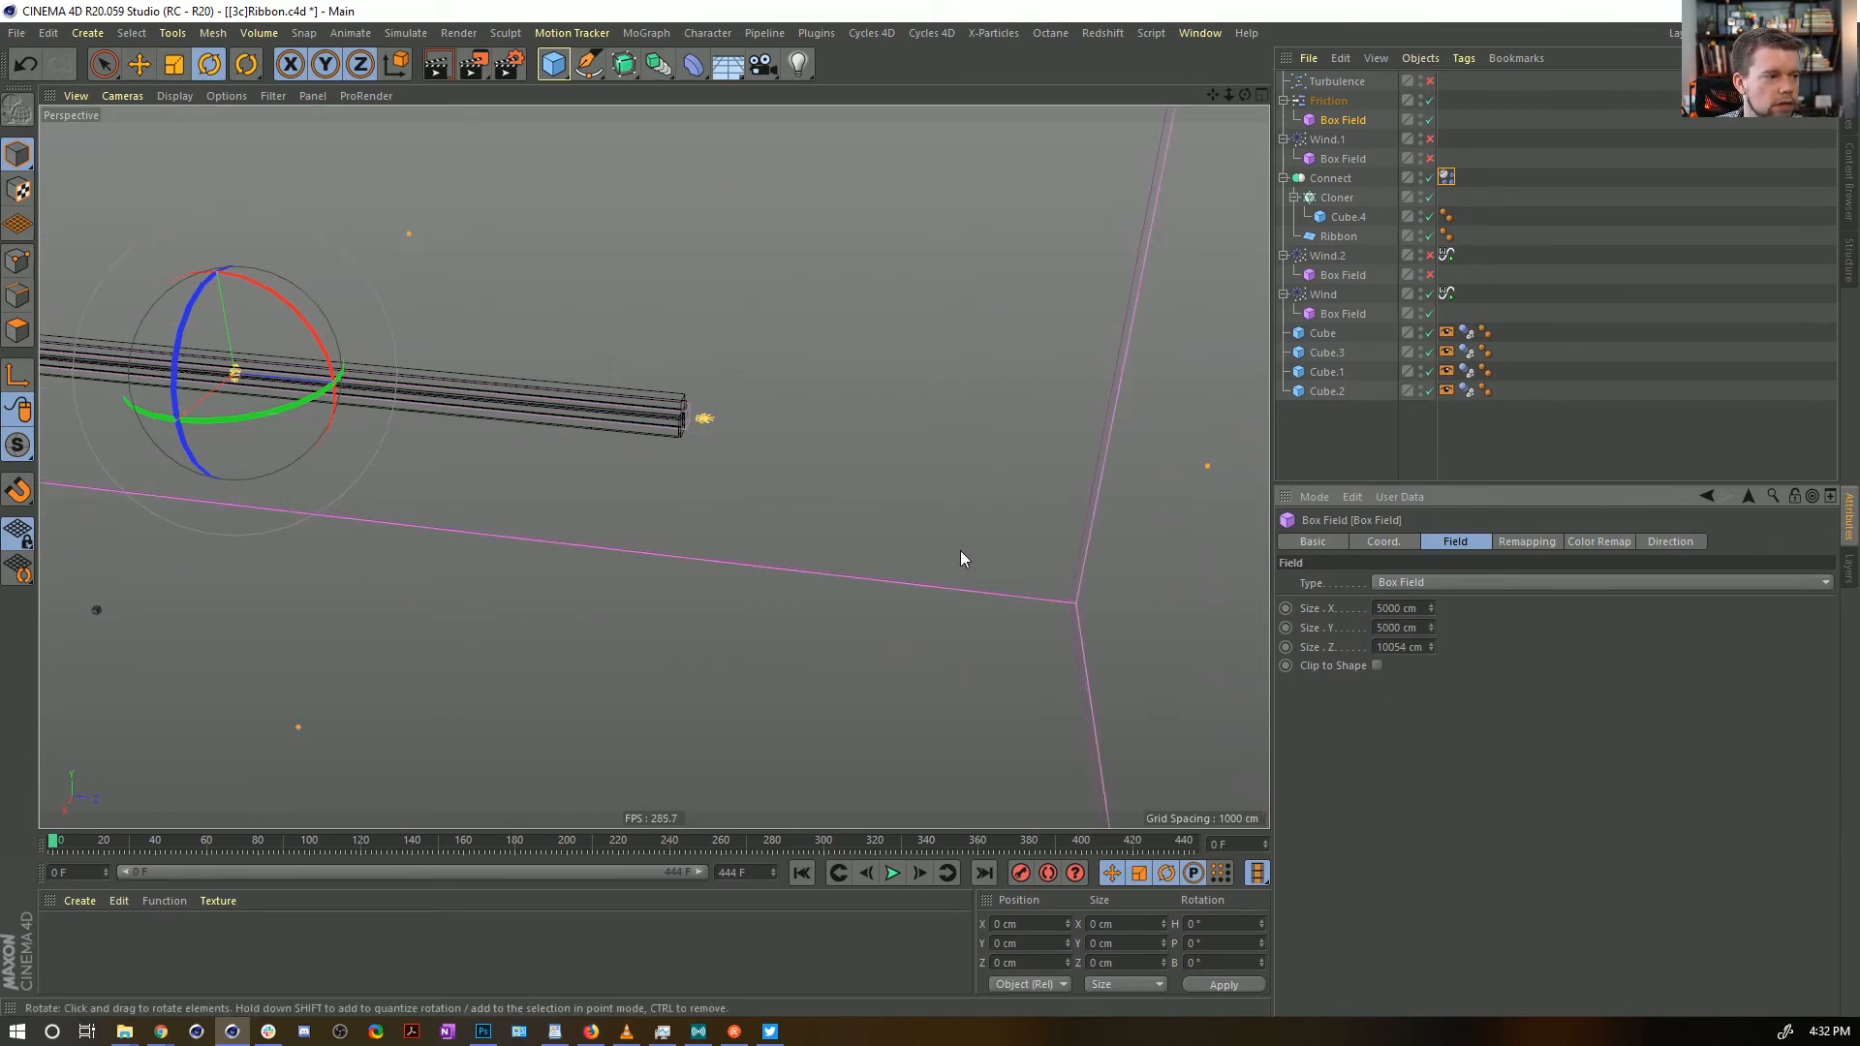
pyautogui.keyDown('alt'); pyautogui.moveTo(962, 552); pyautogui.dragTo(746, 693); pyautogui.keyUp('alt')
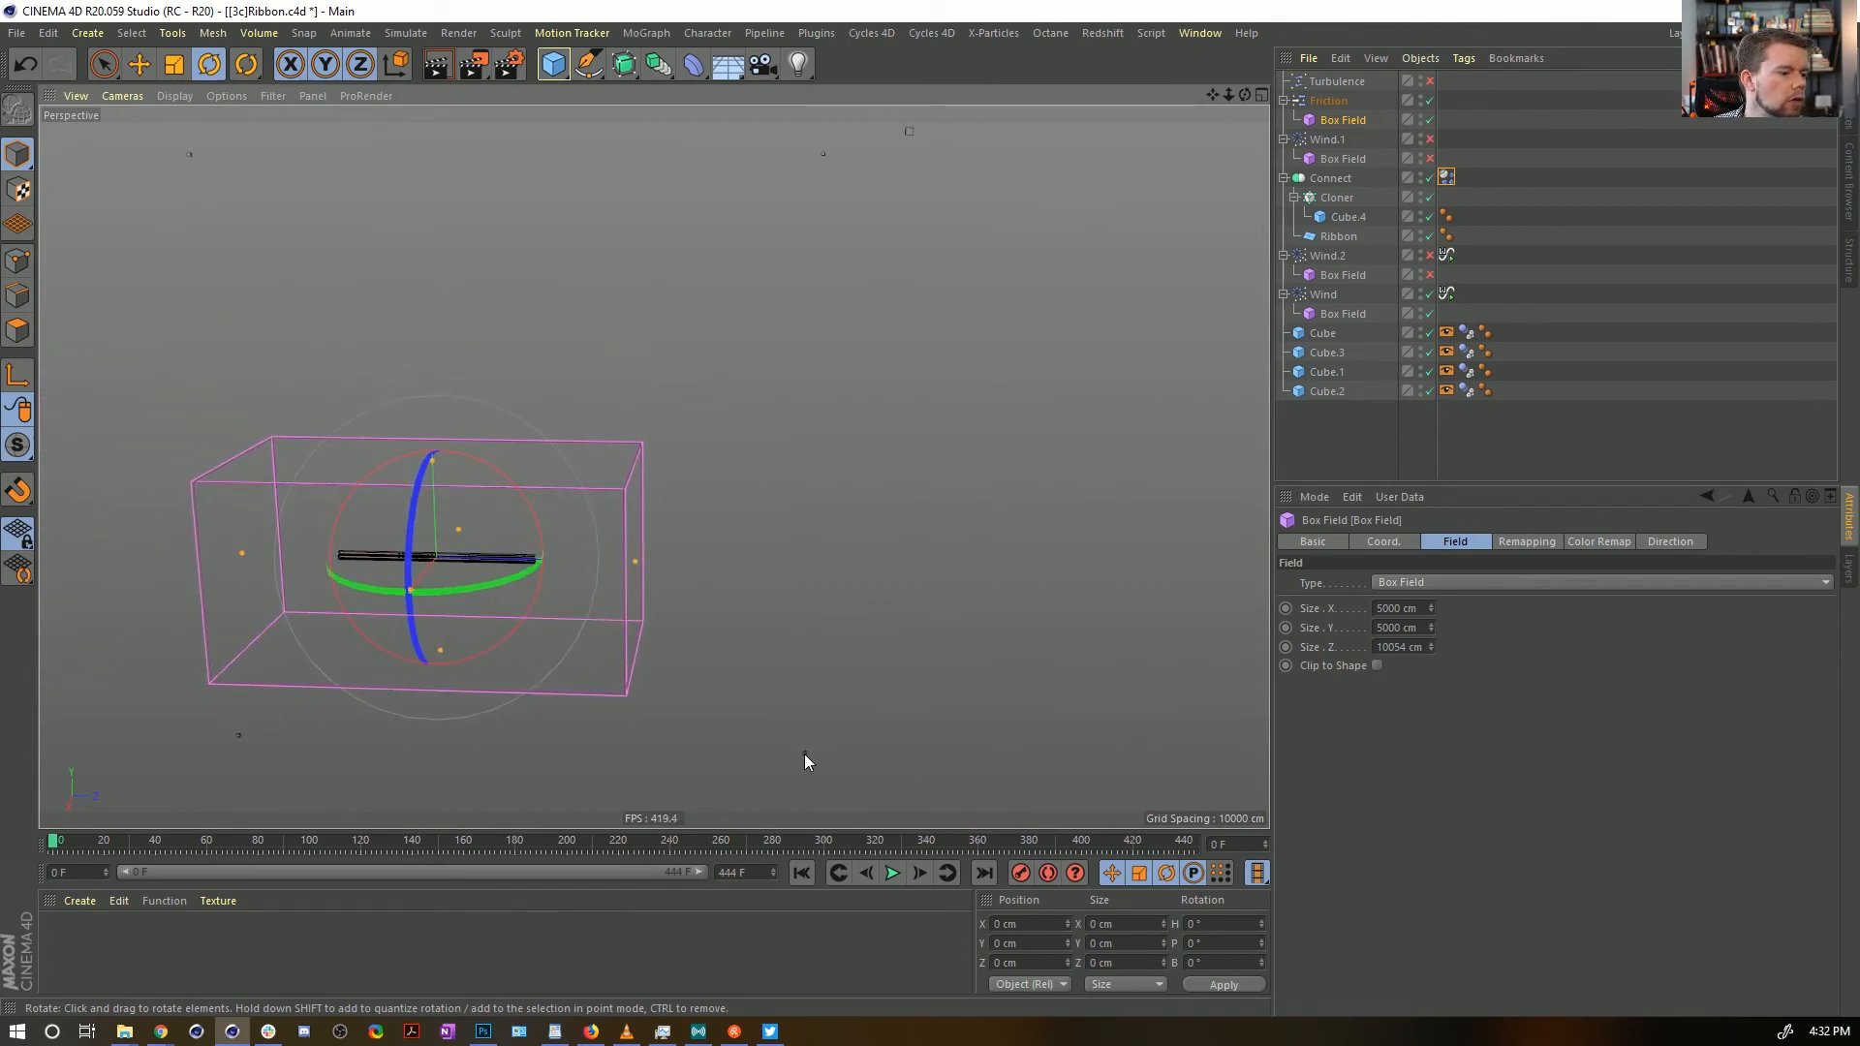
pyautogui.keyDown('alt'); pyautogui.moveTo(823, 214); pyautogui.dragTo(810, 402); pyautogui.keyUp('alt')
pyautogui.keyDown('alt'); pyautogui.moveTo(739, 445); pyautogui.dragTo(958, 444, button='right'); pyautogui.keyUp('alt')
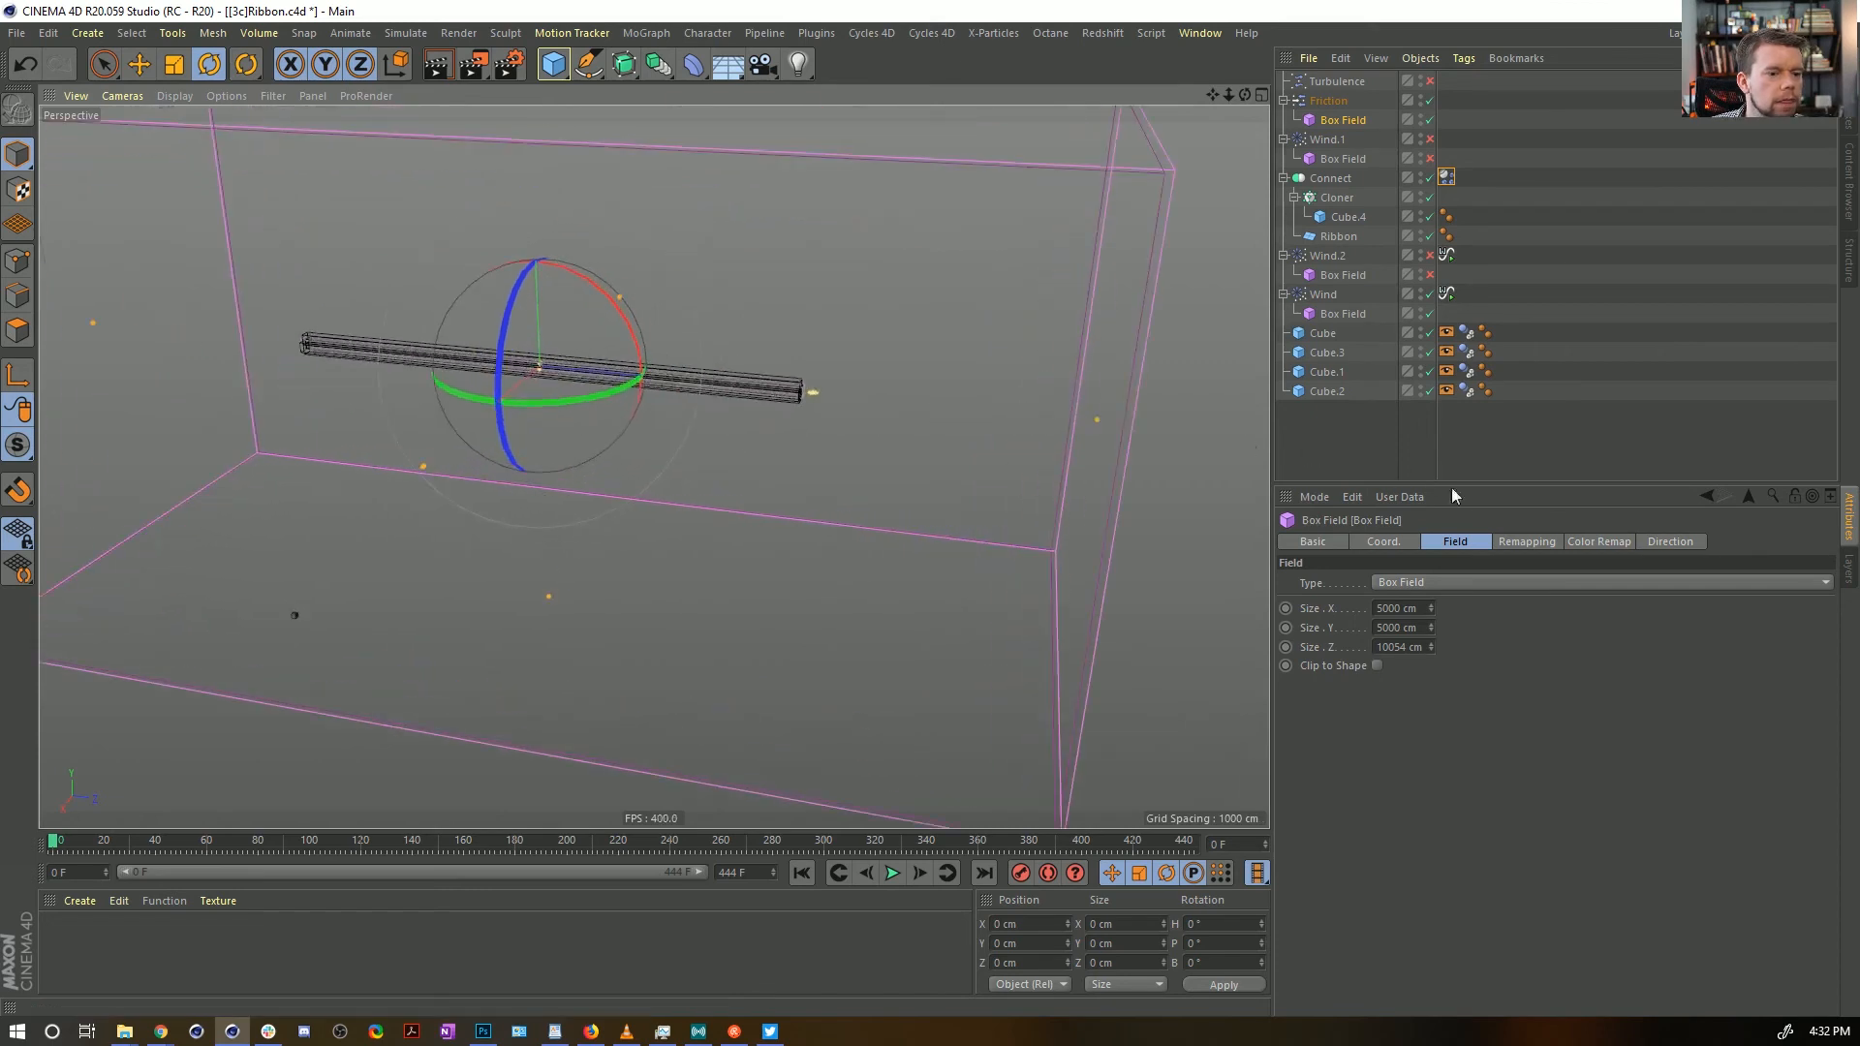
# Check Friction's object properties and invert the remapping of its Box Field
pyautogui.click(1335, 103)
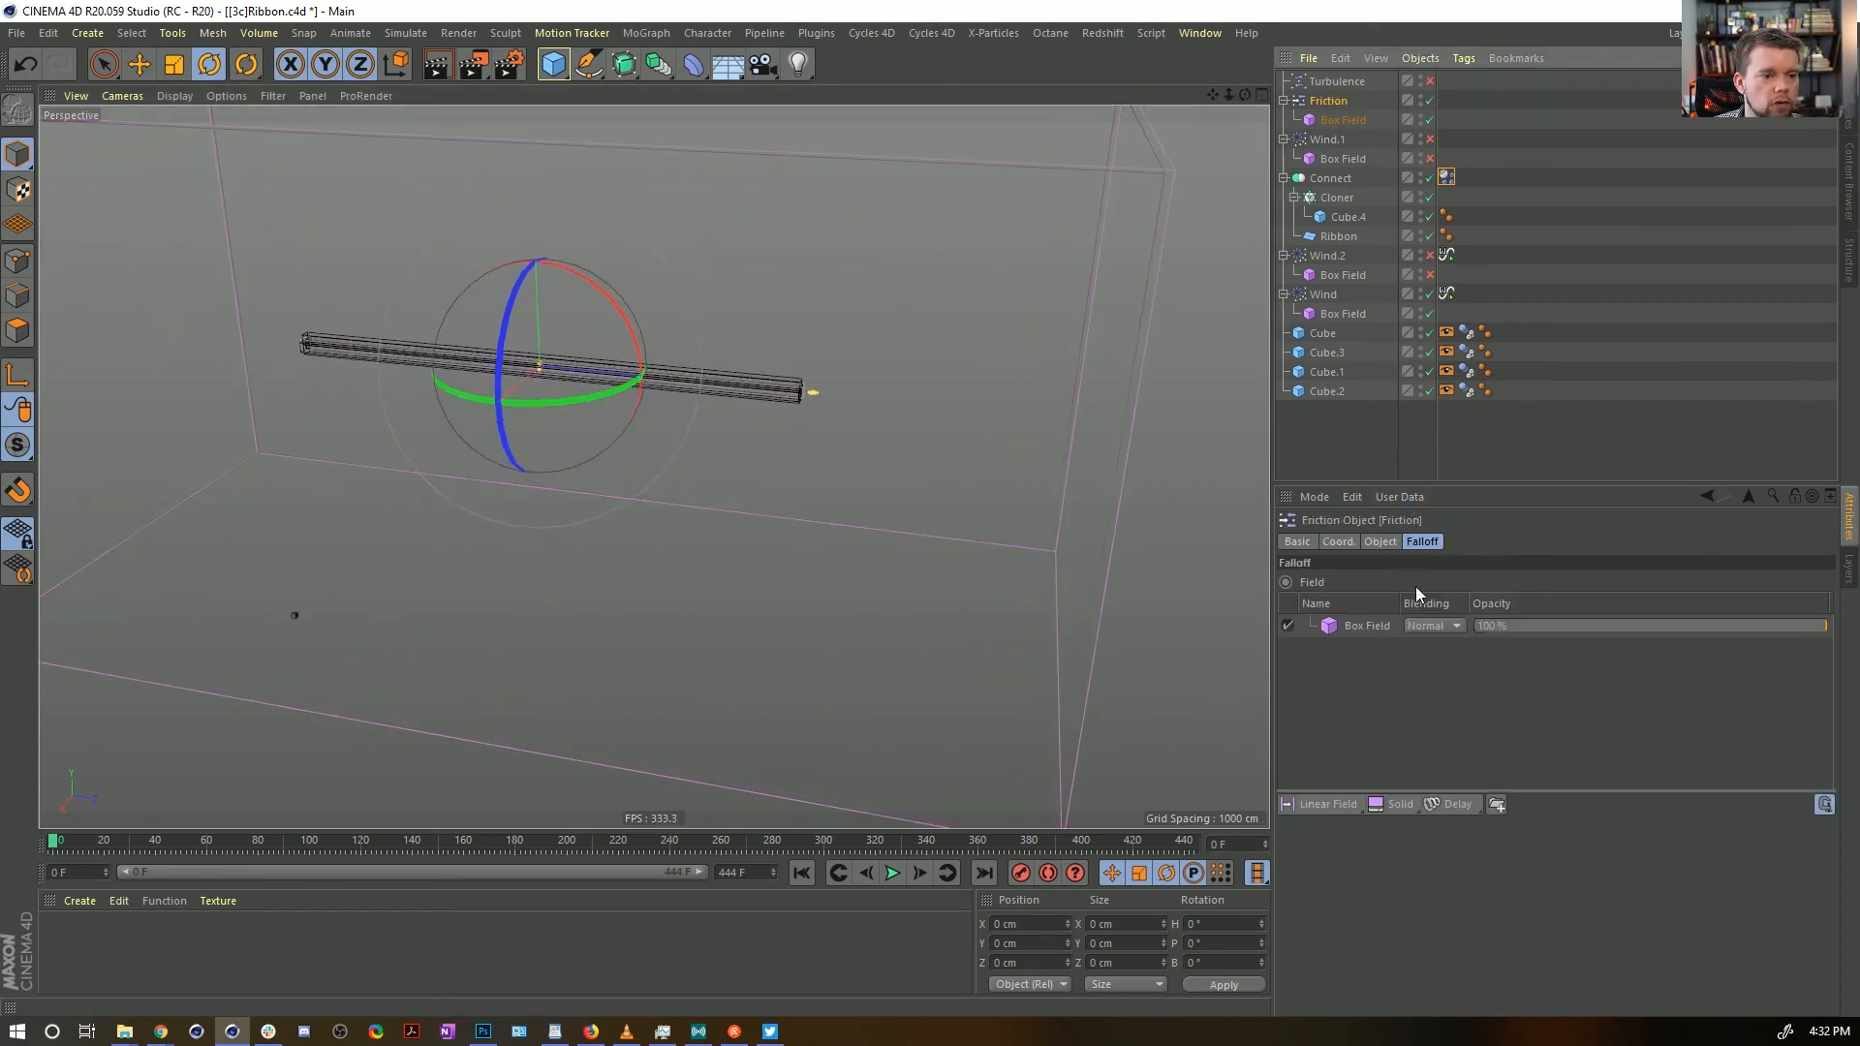
pyautogui.click(1392, 544)
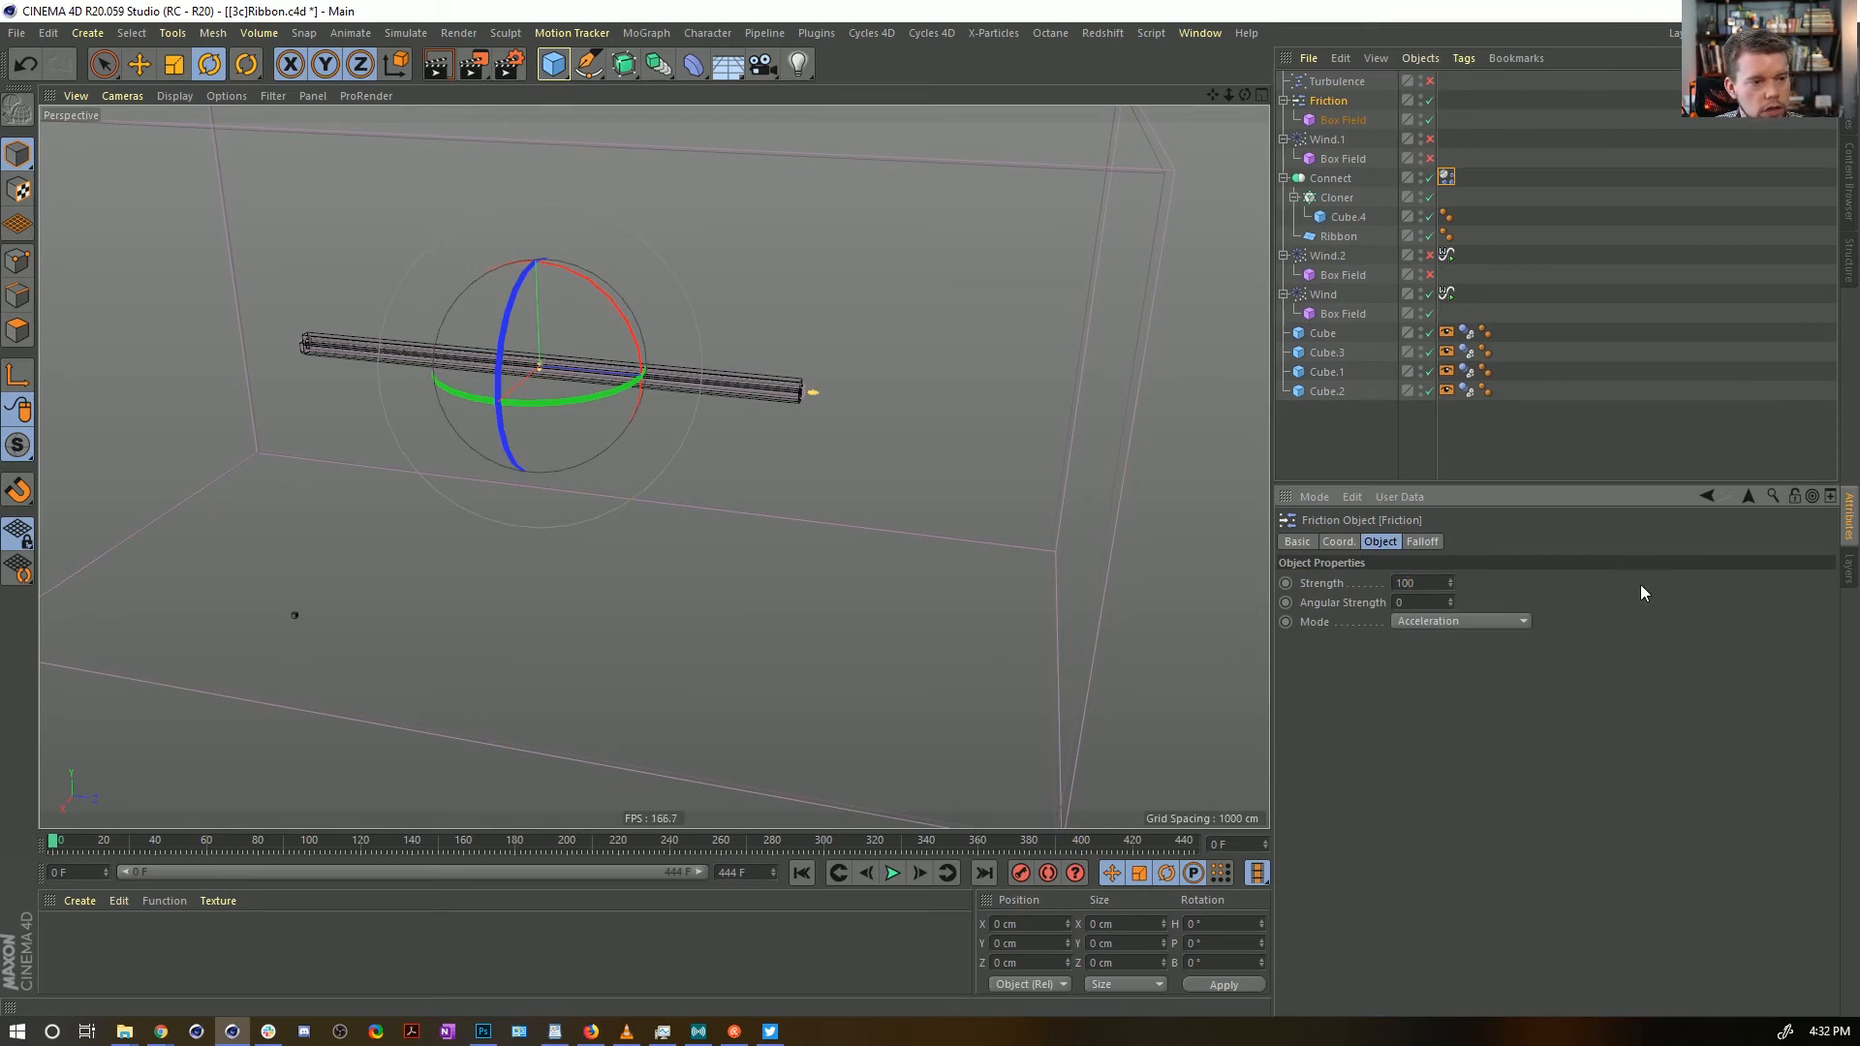
pyautogui.click(1446, 235)
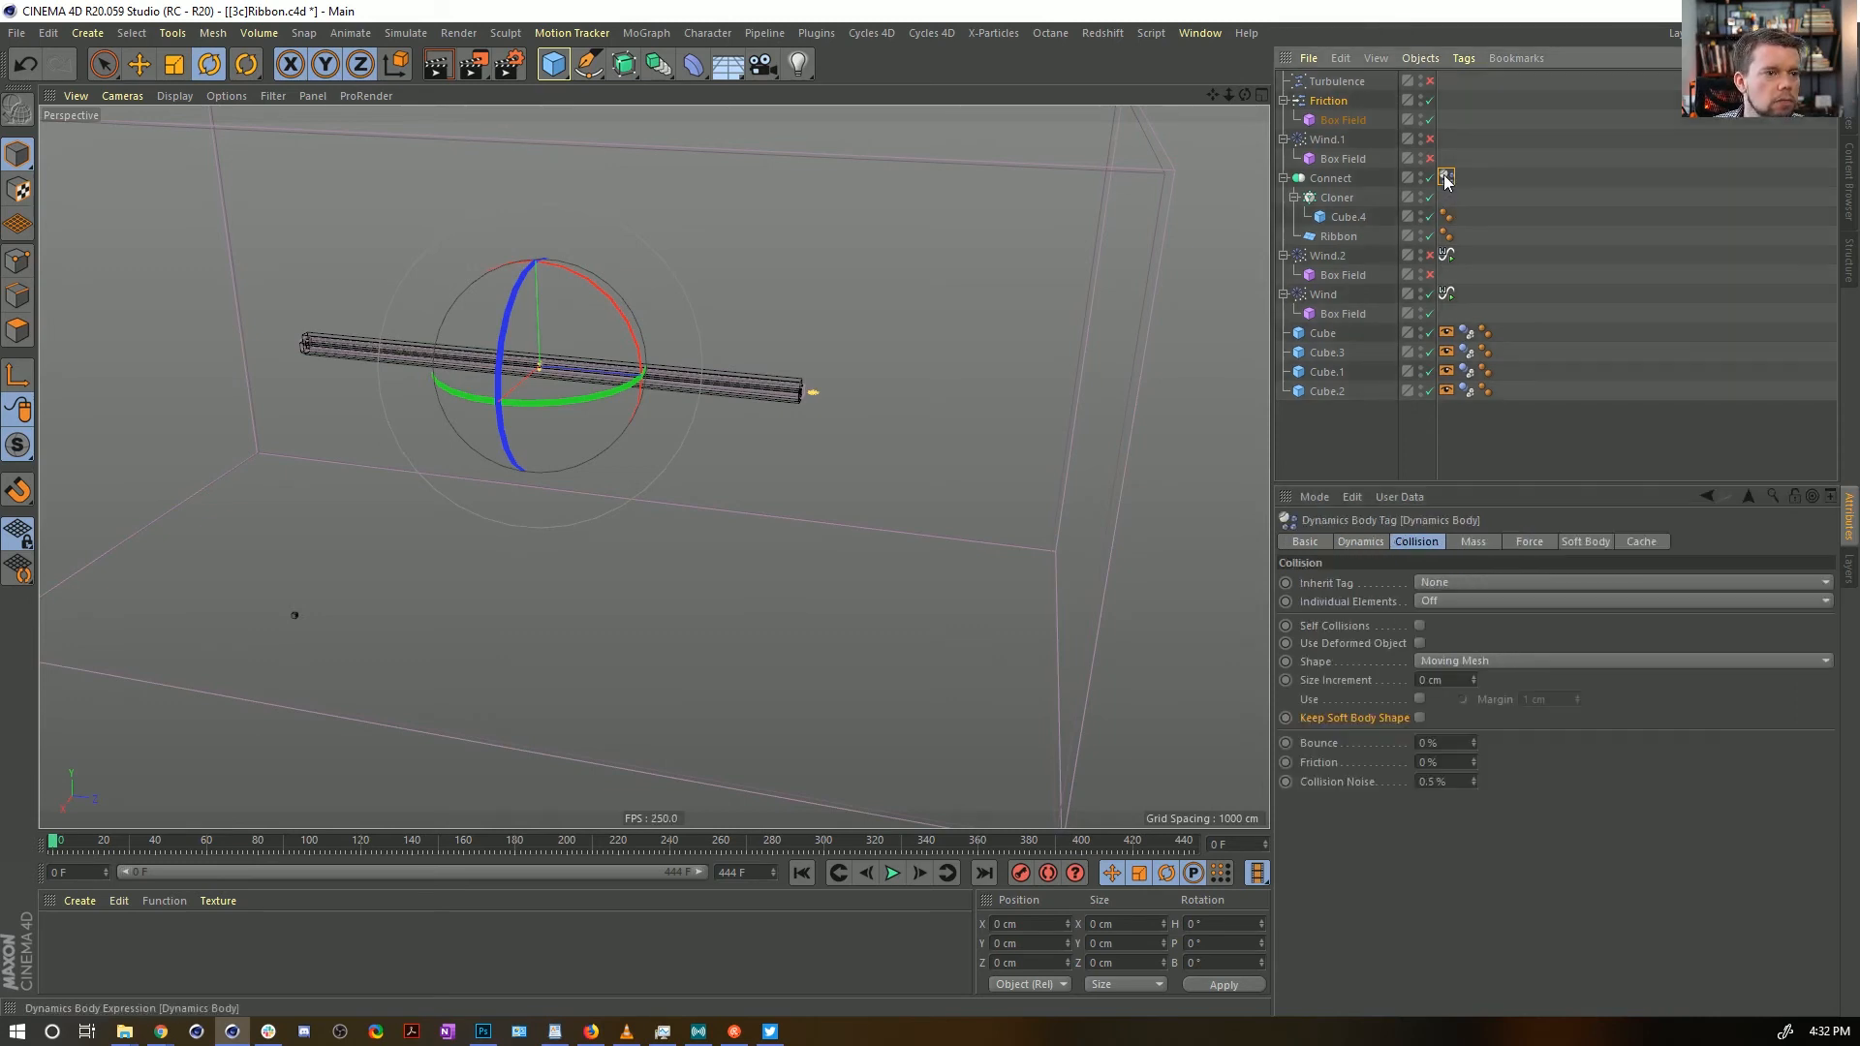
pyautogui.click(1343, 119)
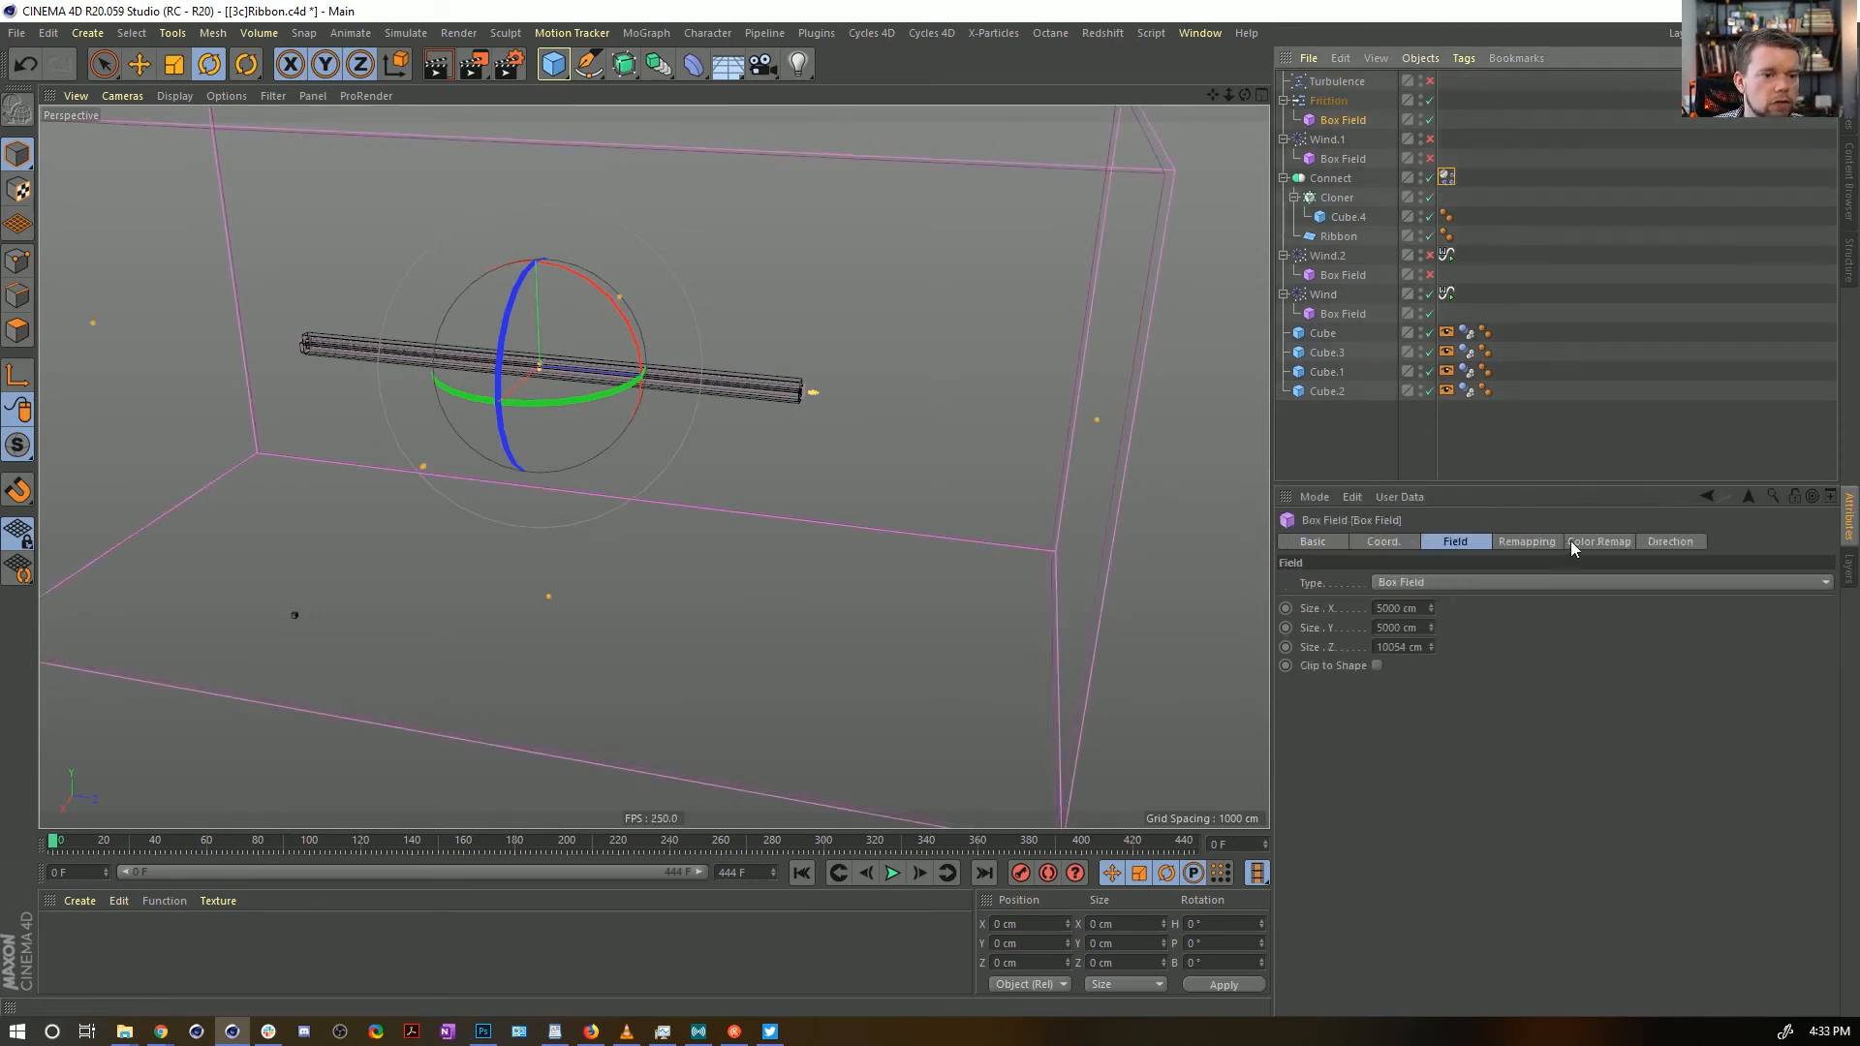
pyautogui.click(1548, 544)
pyautogui.click(1814, 698)
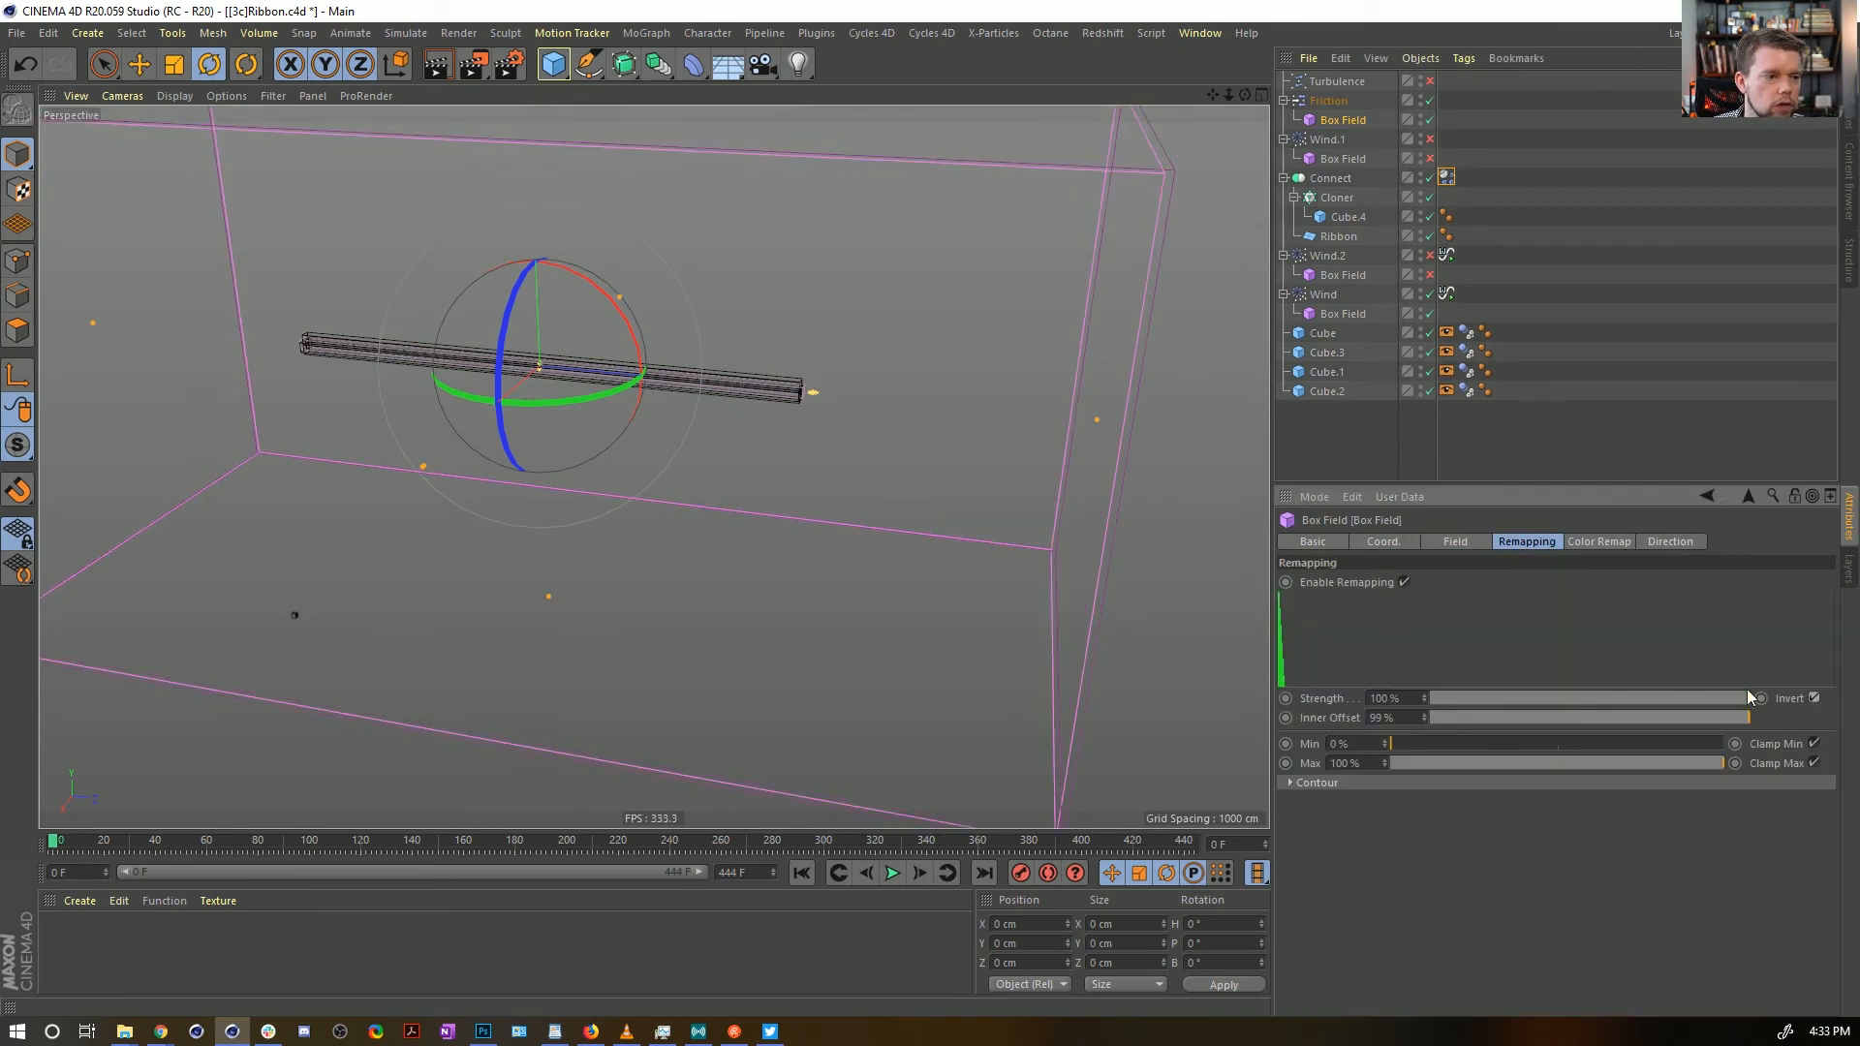
# Play the simulation and examine the ribbon at the tube's exit alongside the Mass, Force and Soft Body settings of Connect's Dynamics Body tag
pyautogui.scroll(5, 810, 387)
pyautogui.scroll(2, 1162, 427)
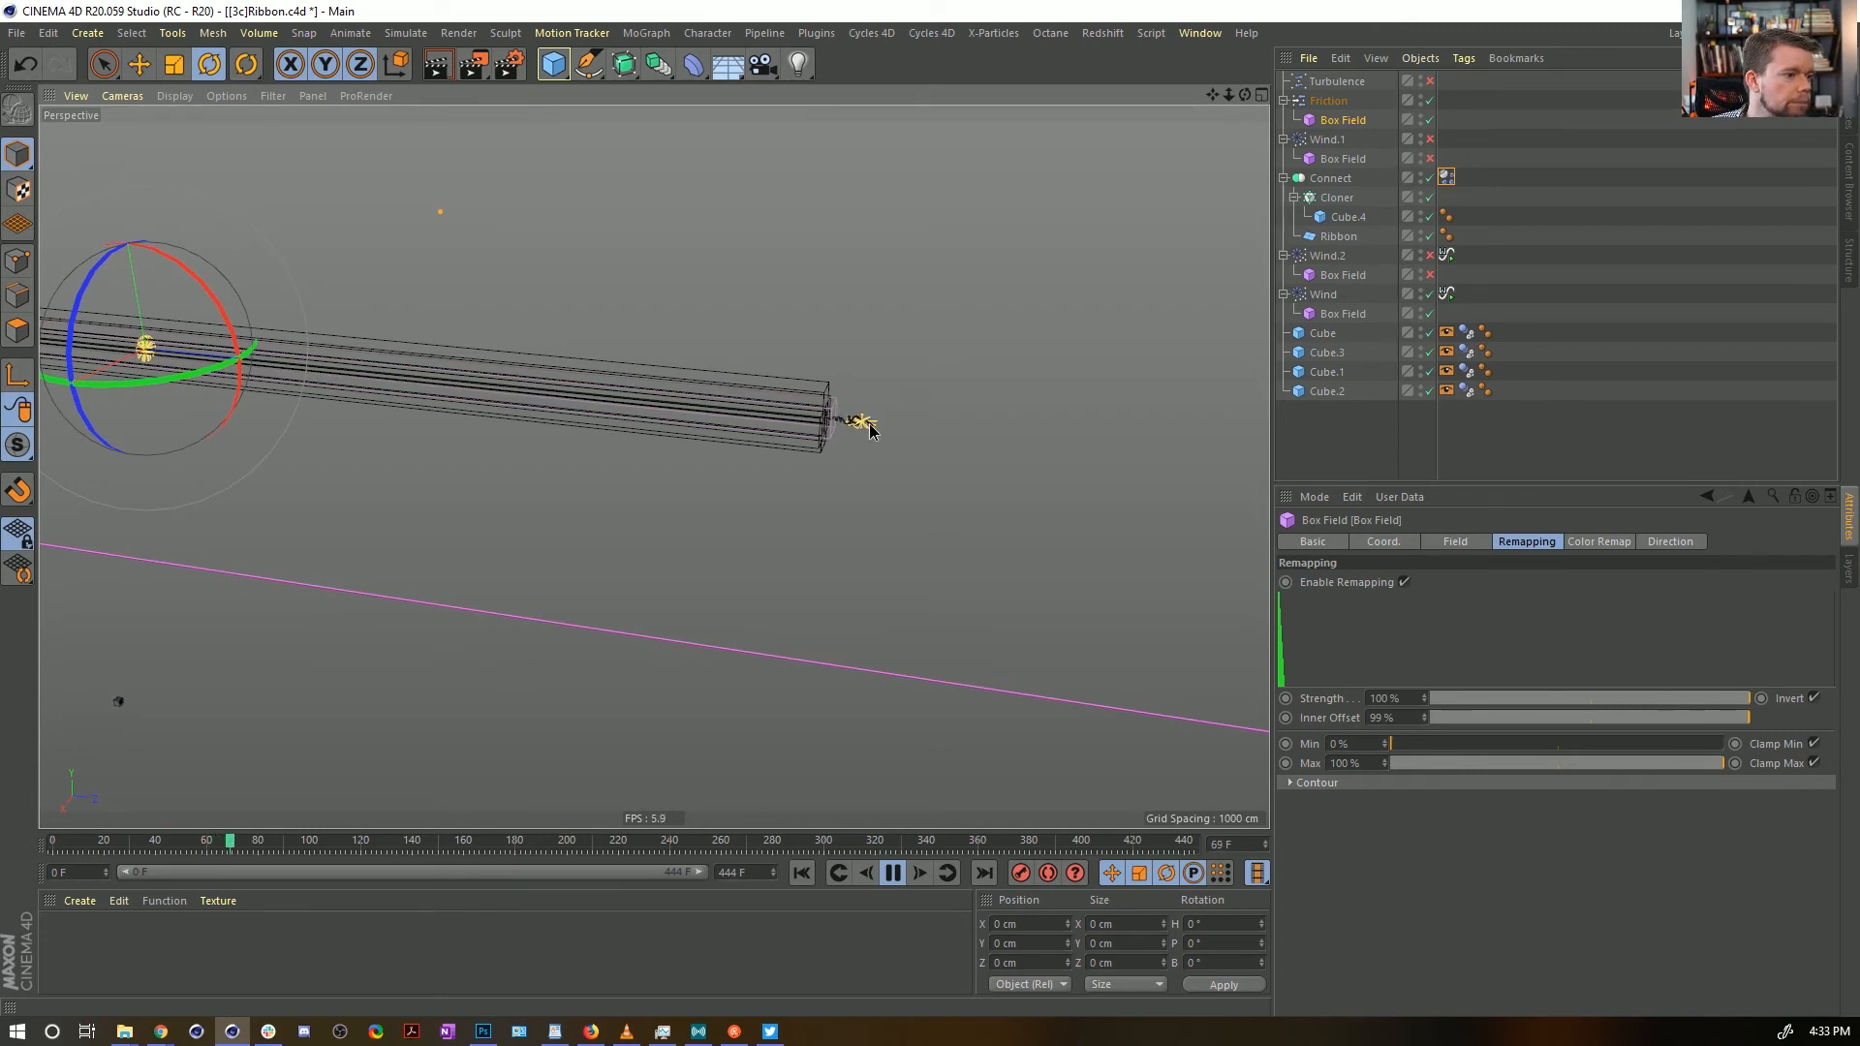
pyautogui.keyDown('alt'); pyautogui.moveTo(869, 432); pyautogui.dragTo(1201, 429, button='right'); pyautogui.keyUp('alt')
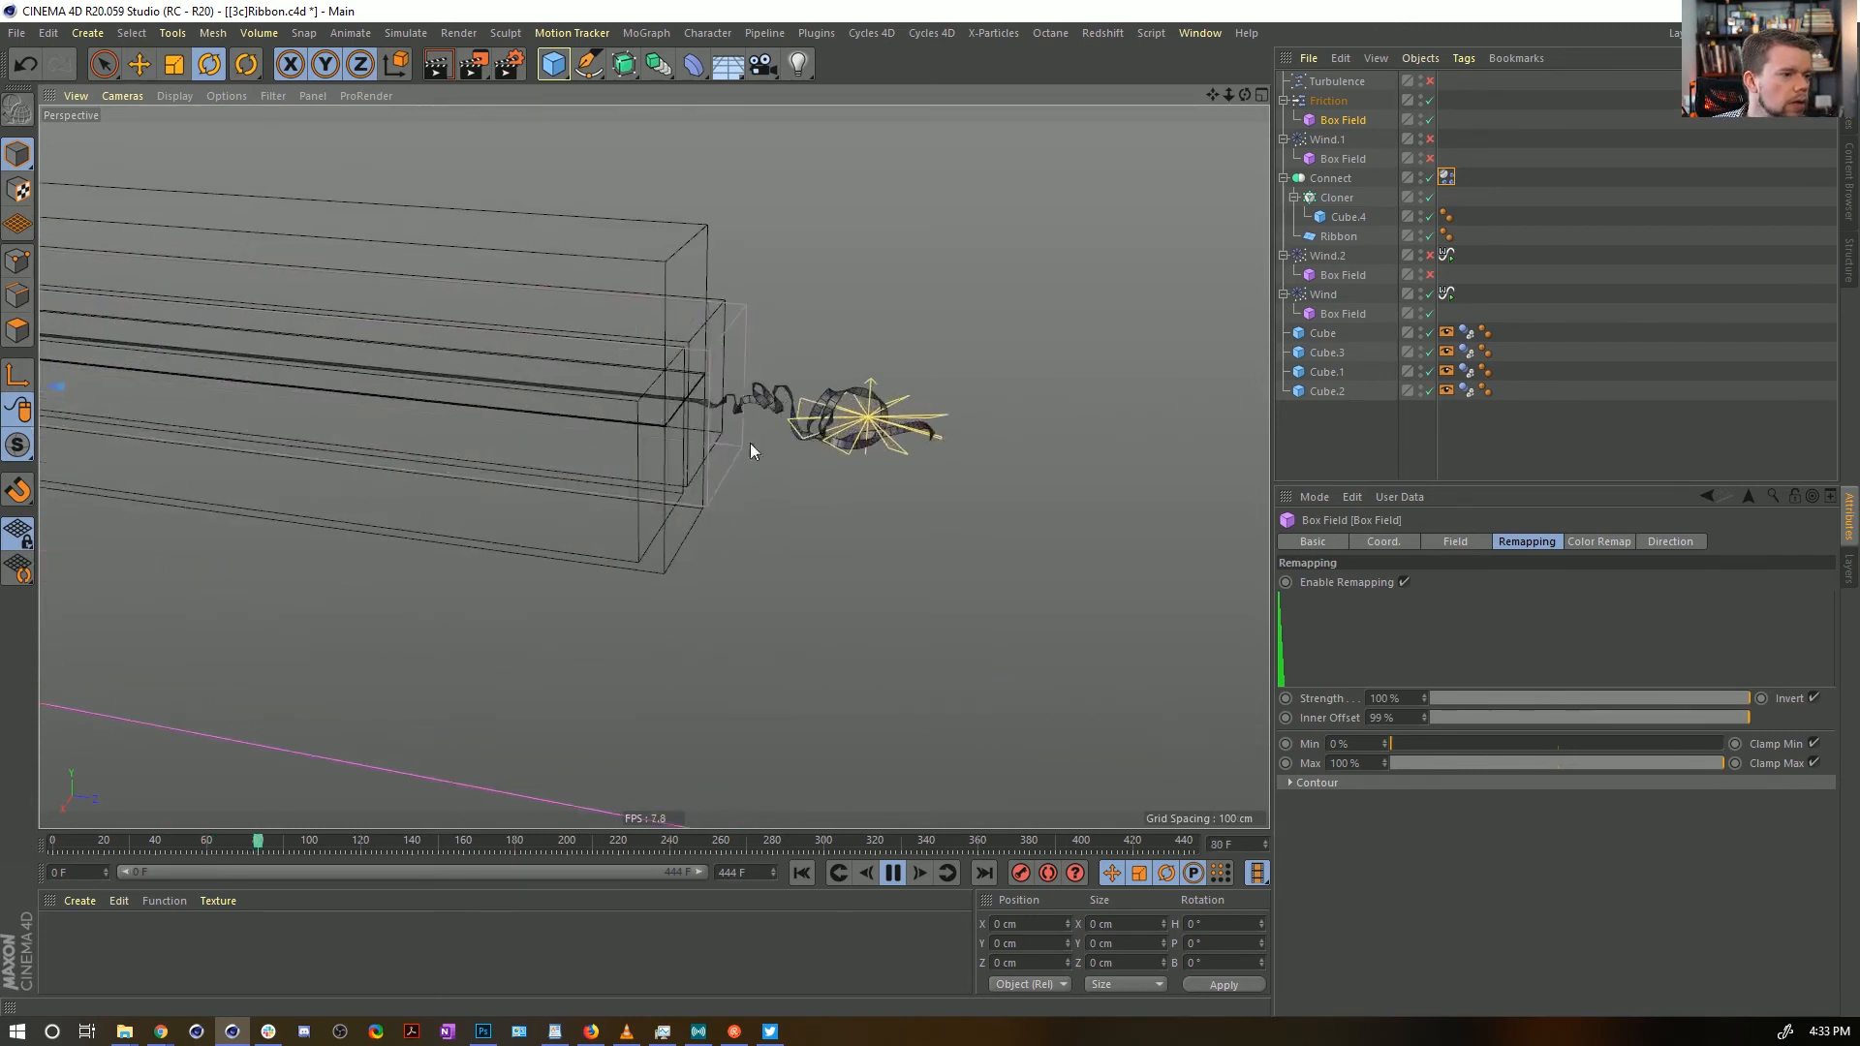
pyautogui.click(1455, 179)
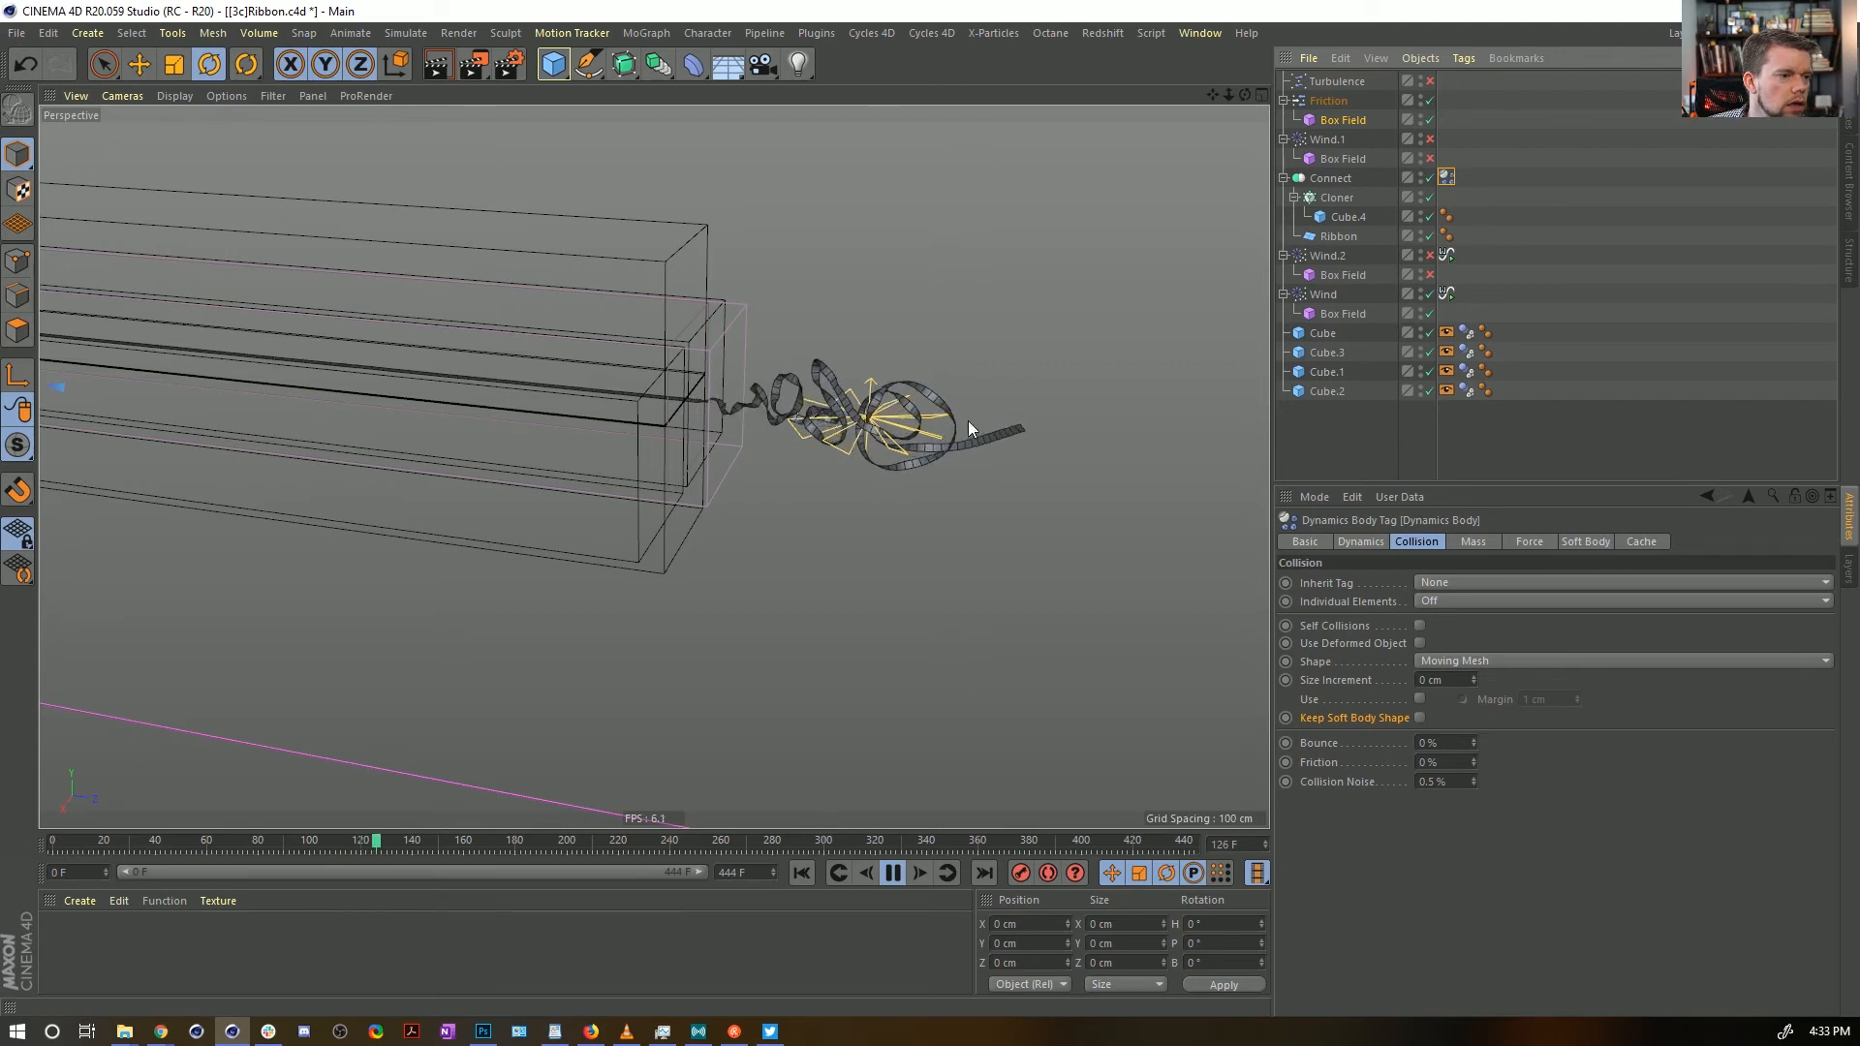
pyautogui.click(1488, 541)
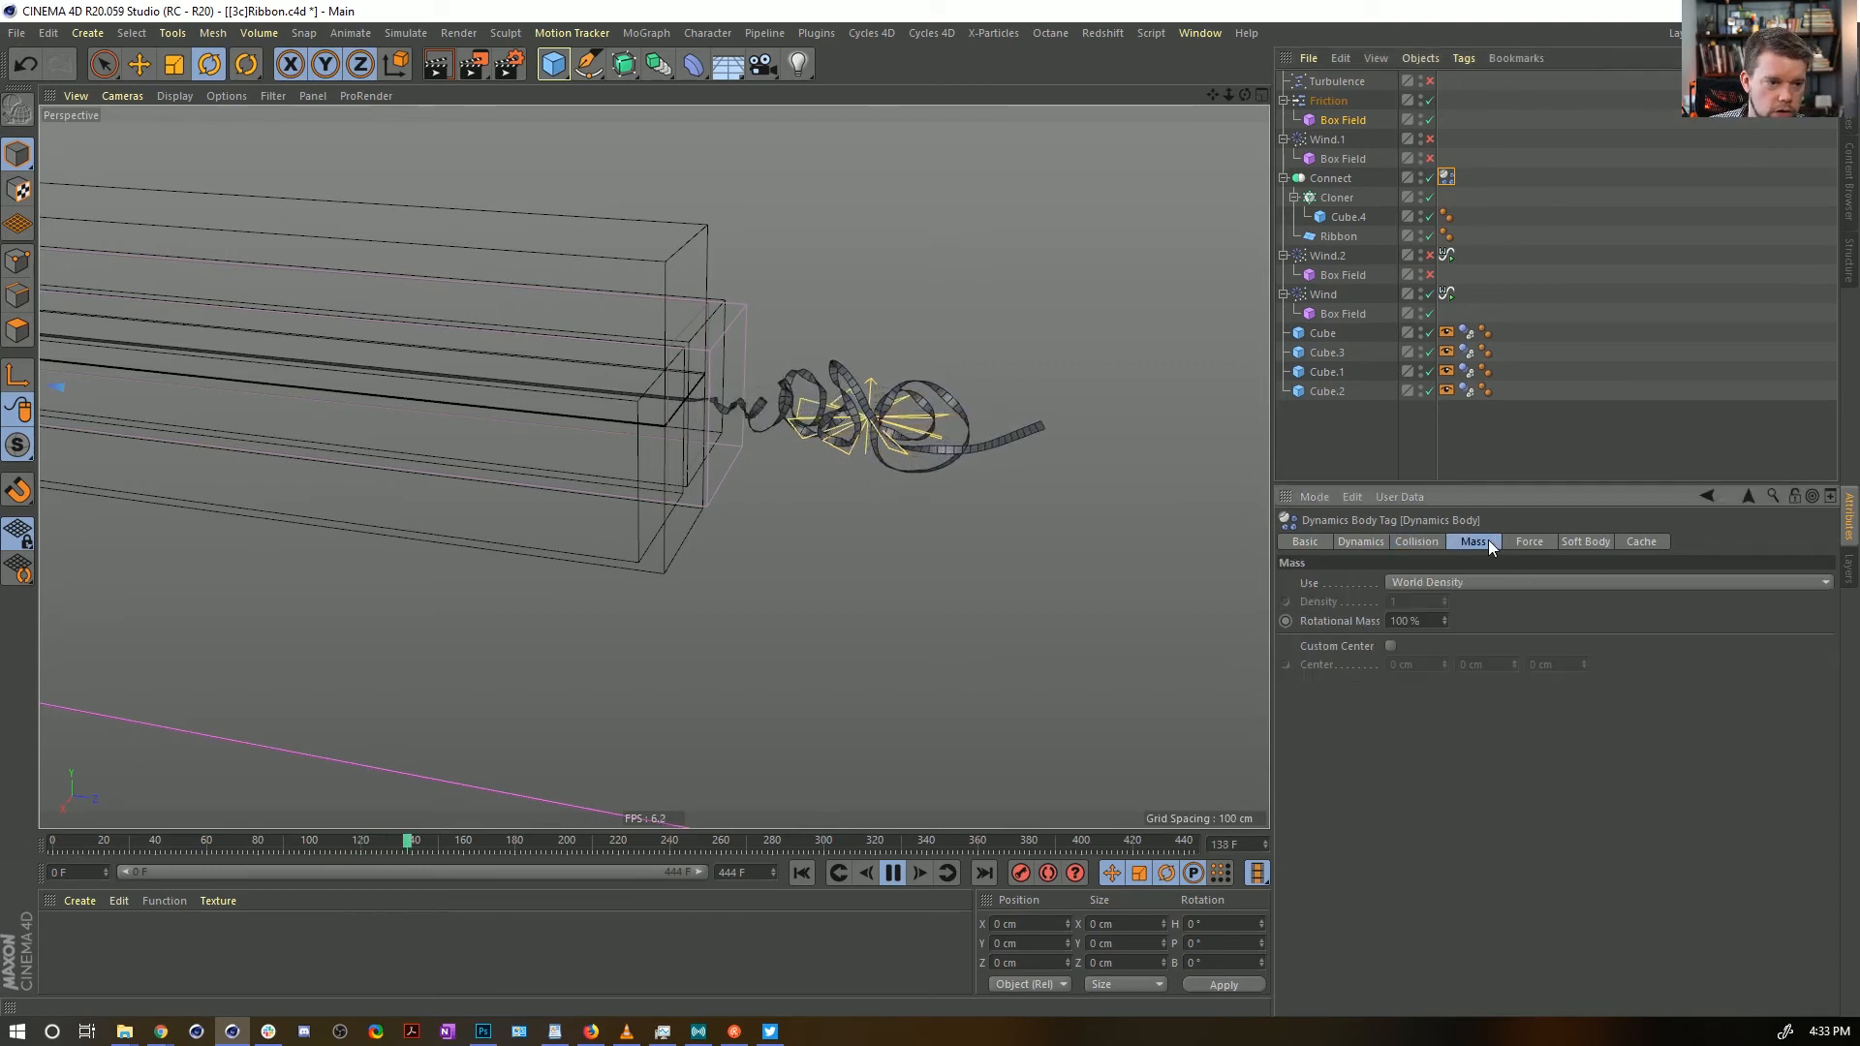
pyautogui.click(1527, 542)
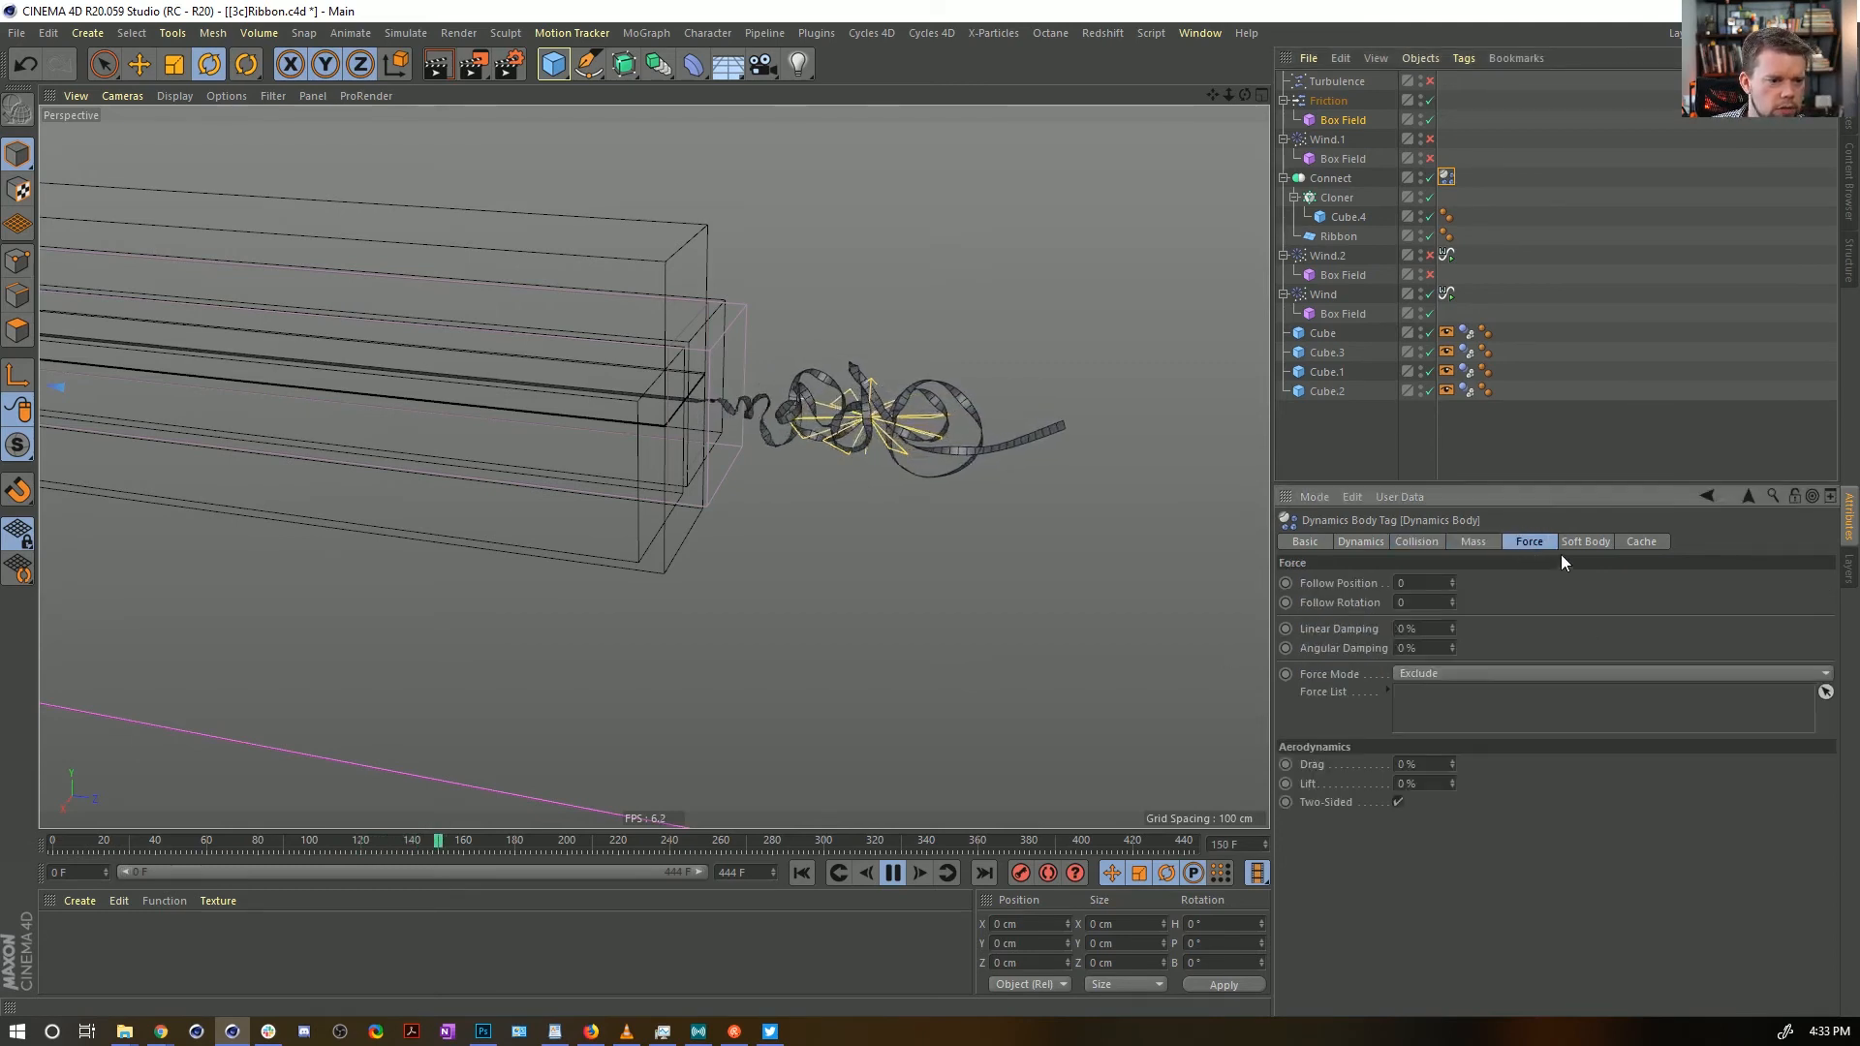
pyautogui.click(1578, 542)
pyautogui.click(1550, 541)
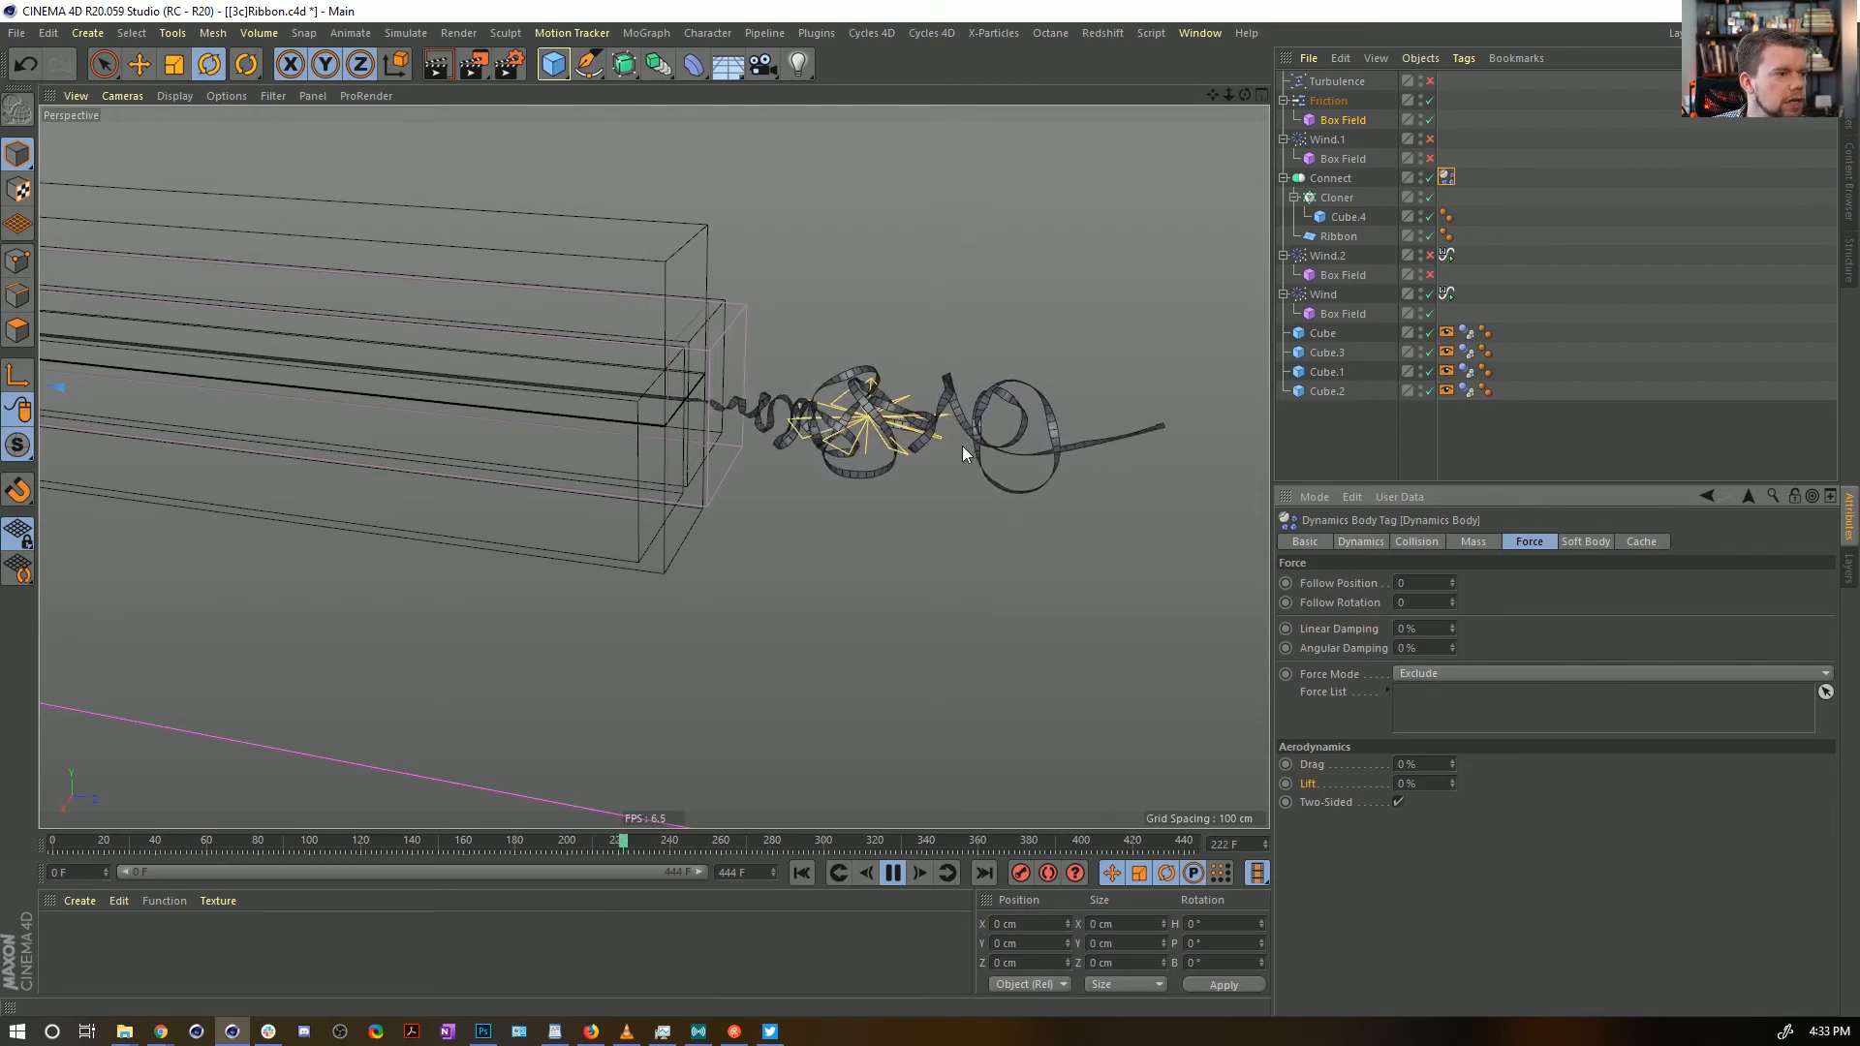
pyautogui.keyDown('alt'); pyautogui.moveTo(845, 422); pyautogui.dragTo(779, 418, button='right'); pyautogui.keyUp('alt')
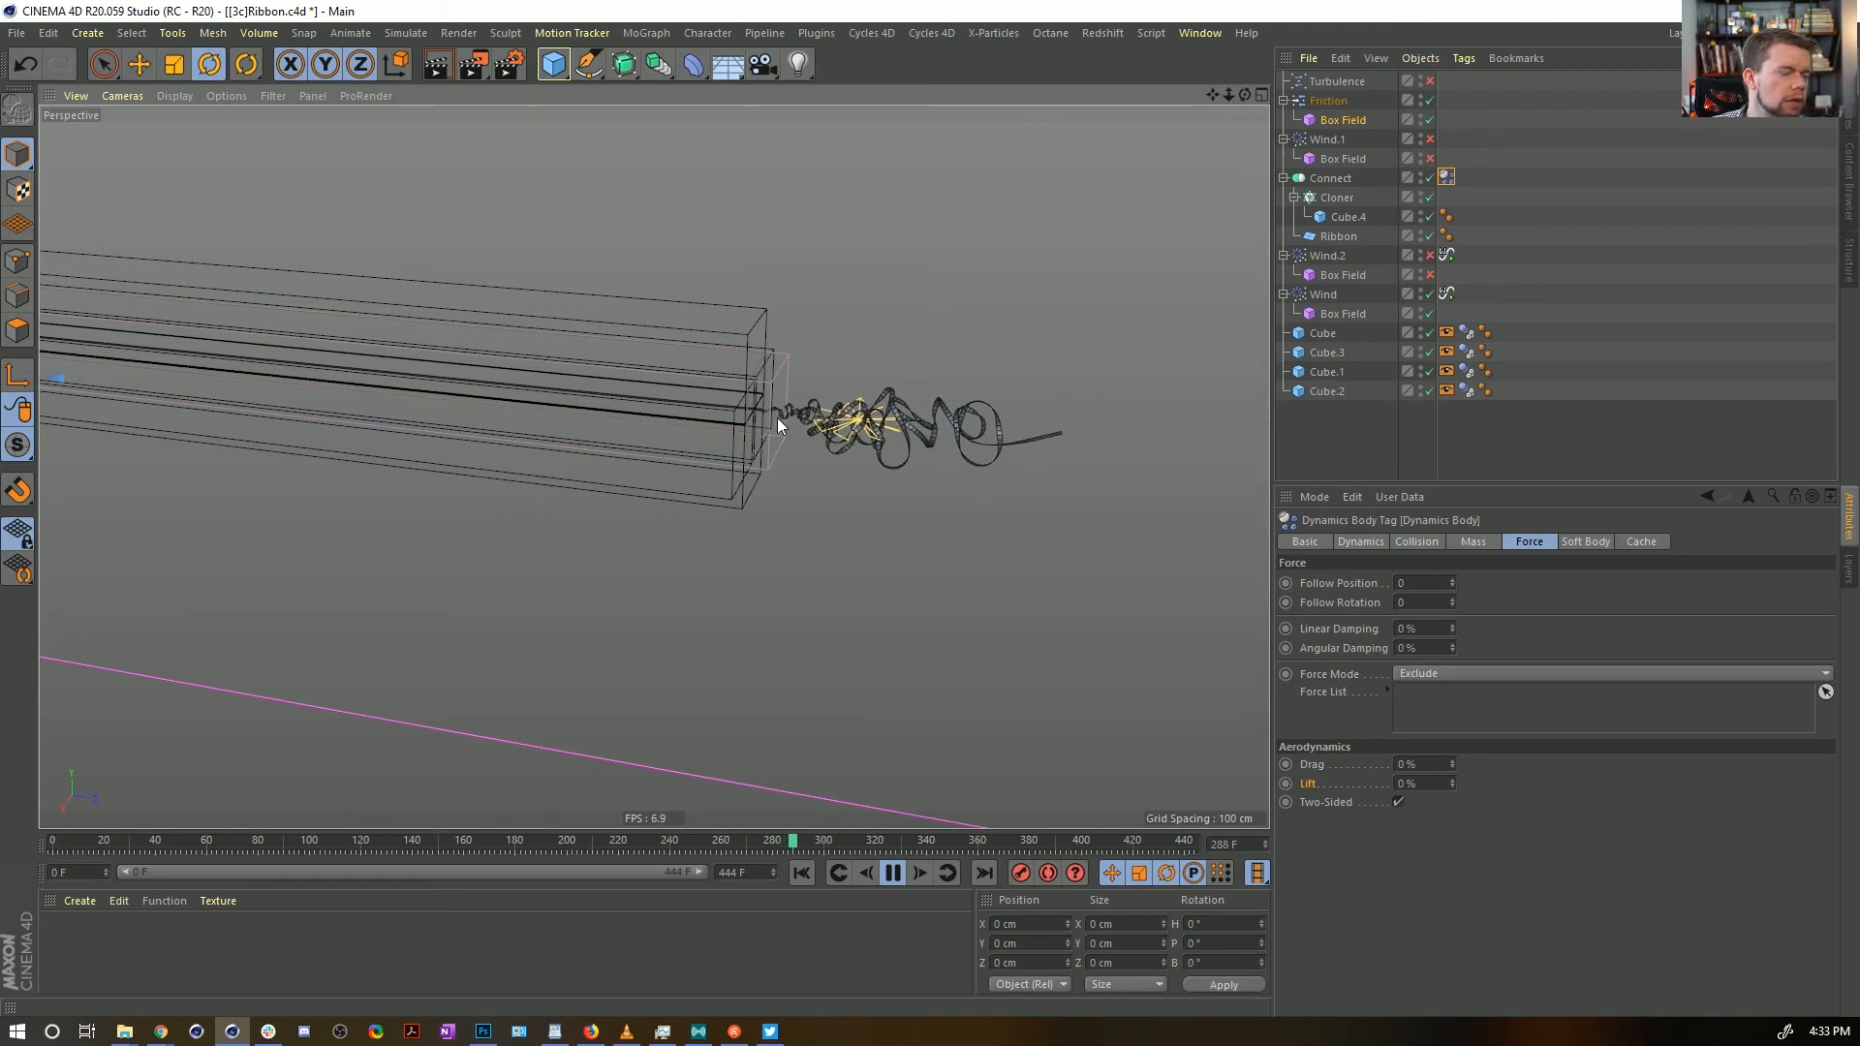
# Pause the simulation, examine the ribbon at the tube's exit from several angles and return to the first frame
pyautogui.scroll(5, 777, 424)
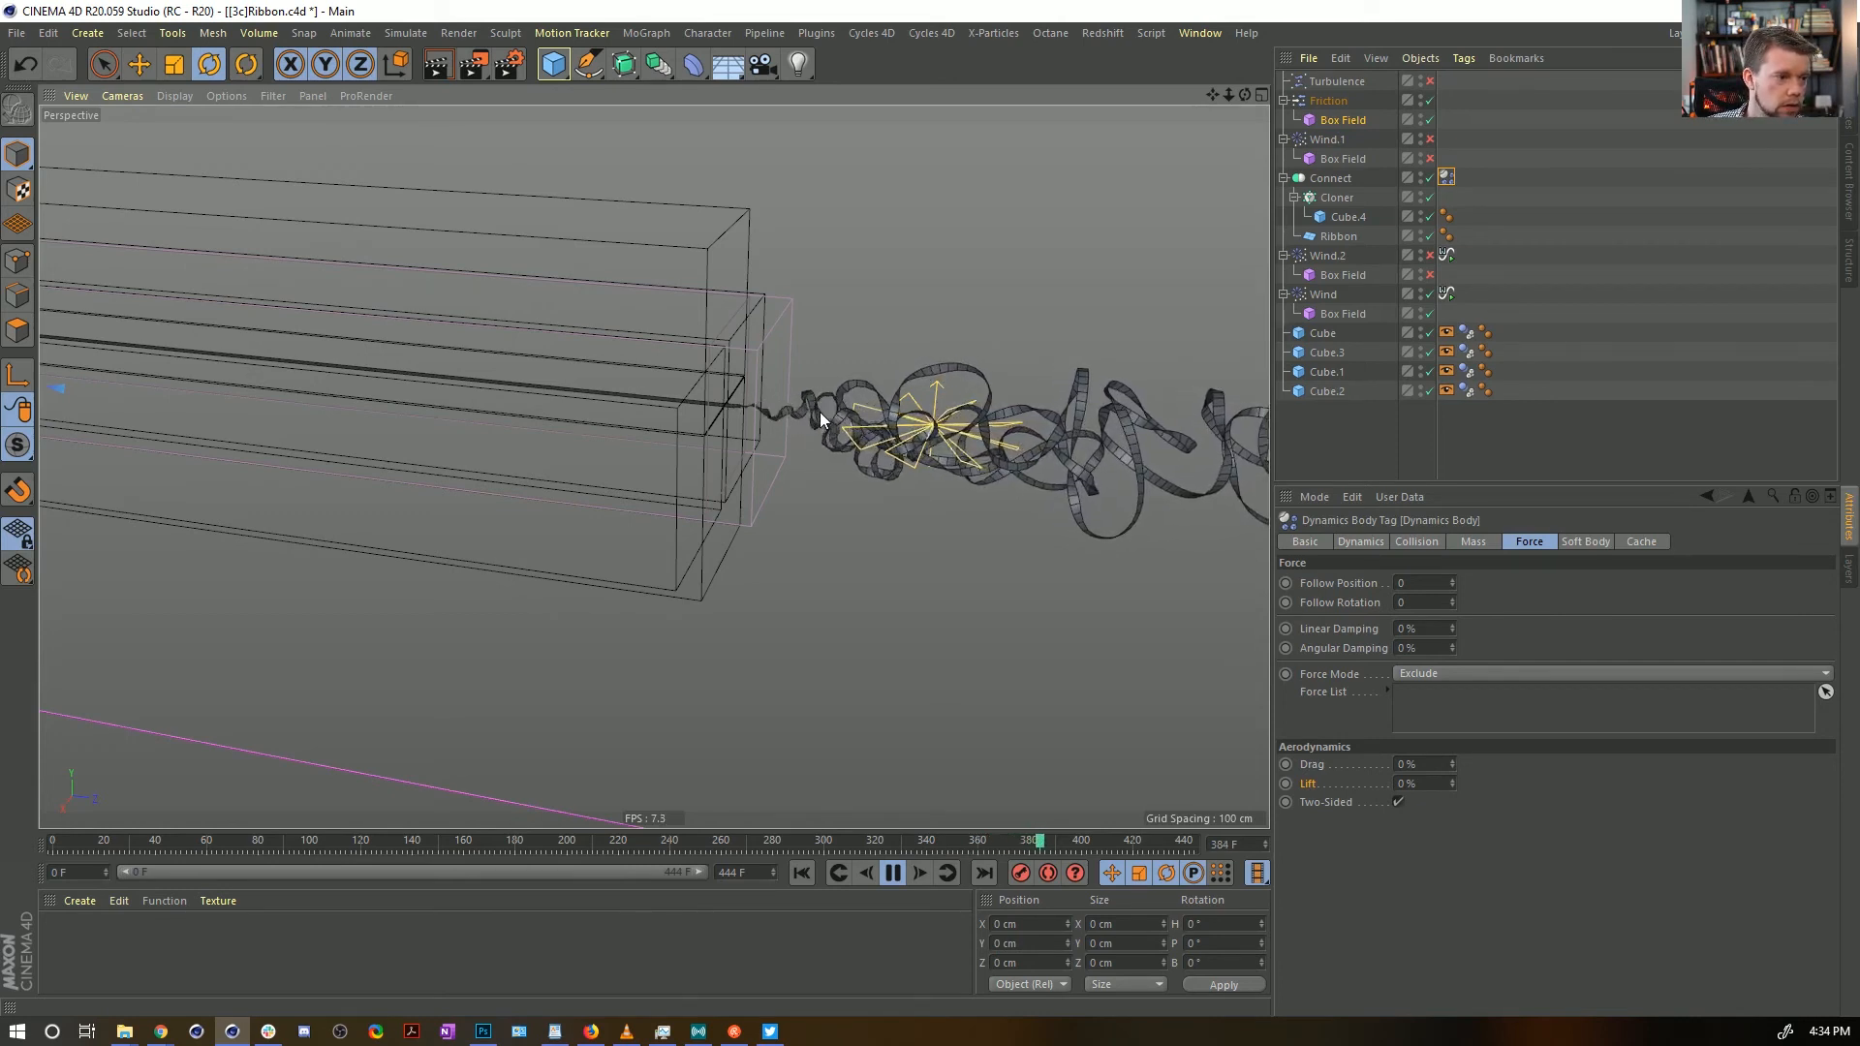
pyautogui.click(891, 873)
pyautogui.moveTo(792, 455)
pyautogui.keyDown('alt'); pyautogui.mouseDown()
pyautogui.moveTo(817, 442)
pyautogui.moveTo(805, 420)
pyautogui.mouseUp(); pyautogui.keyUp('alt')
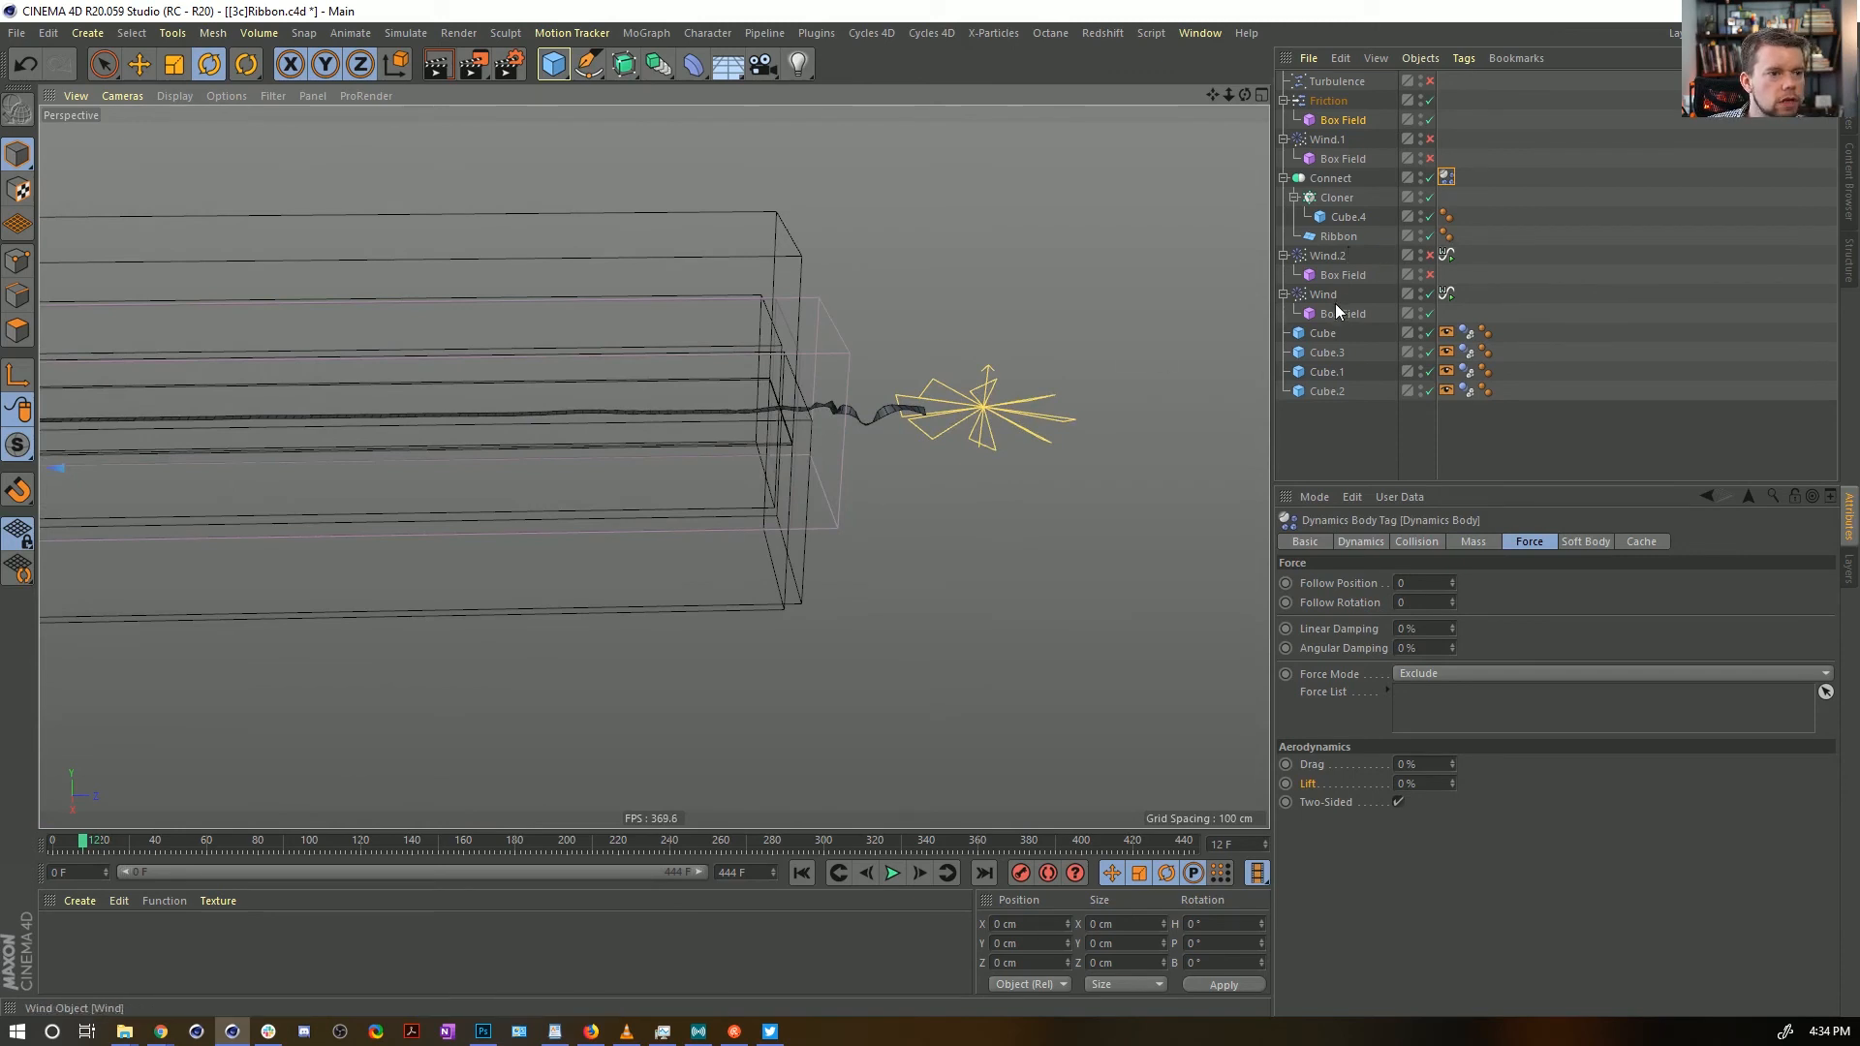
pyautogui.keyDown('alt'); pyautogui.moveTo(891, 432); pyautogui.dragTo(833, 415); pyautogui.keyUp('alt')
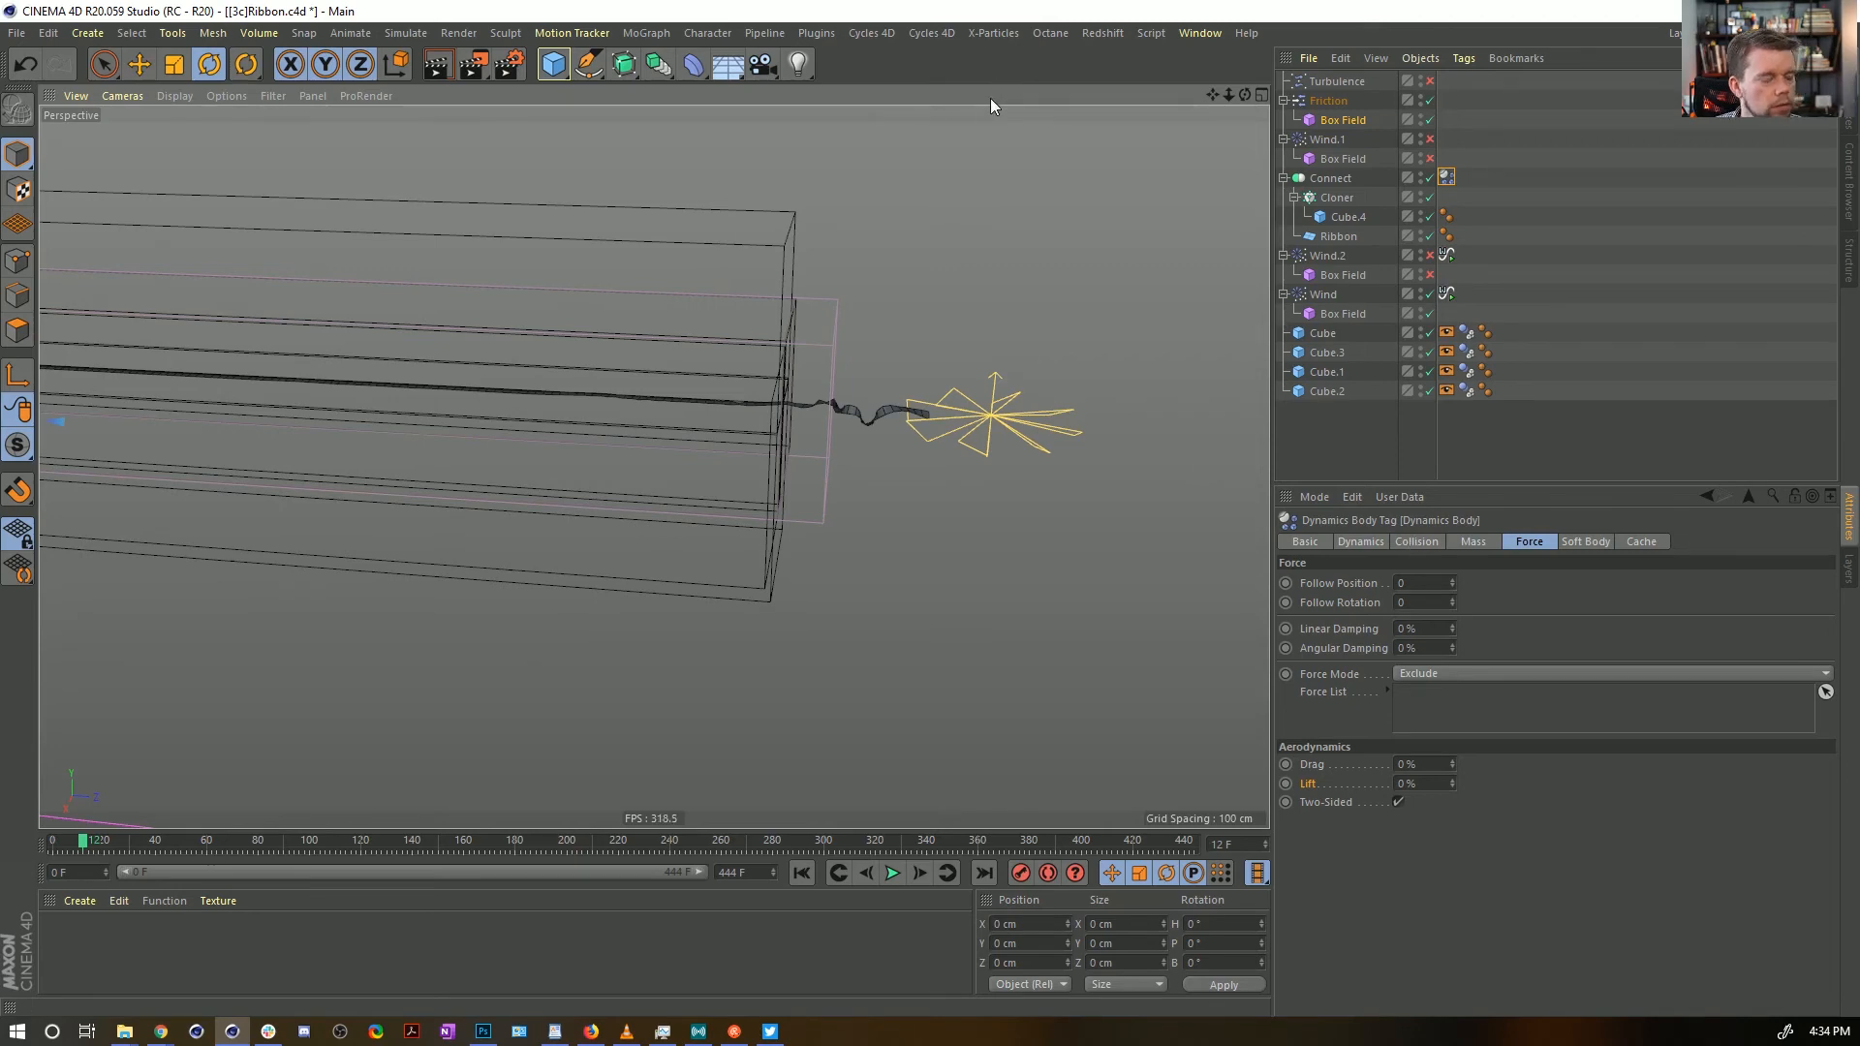
pyautogui.click(796, 872)
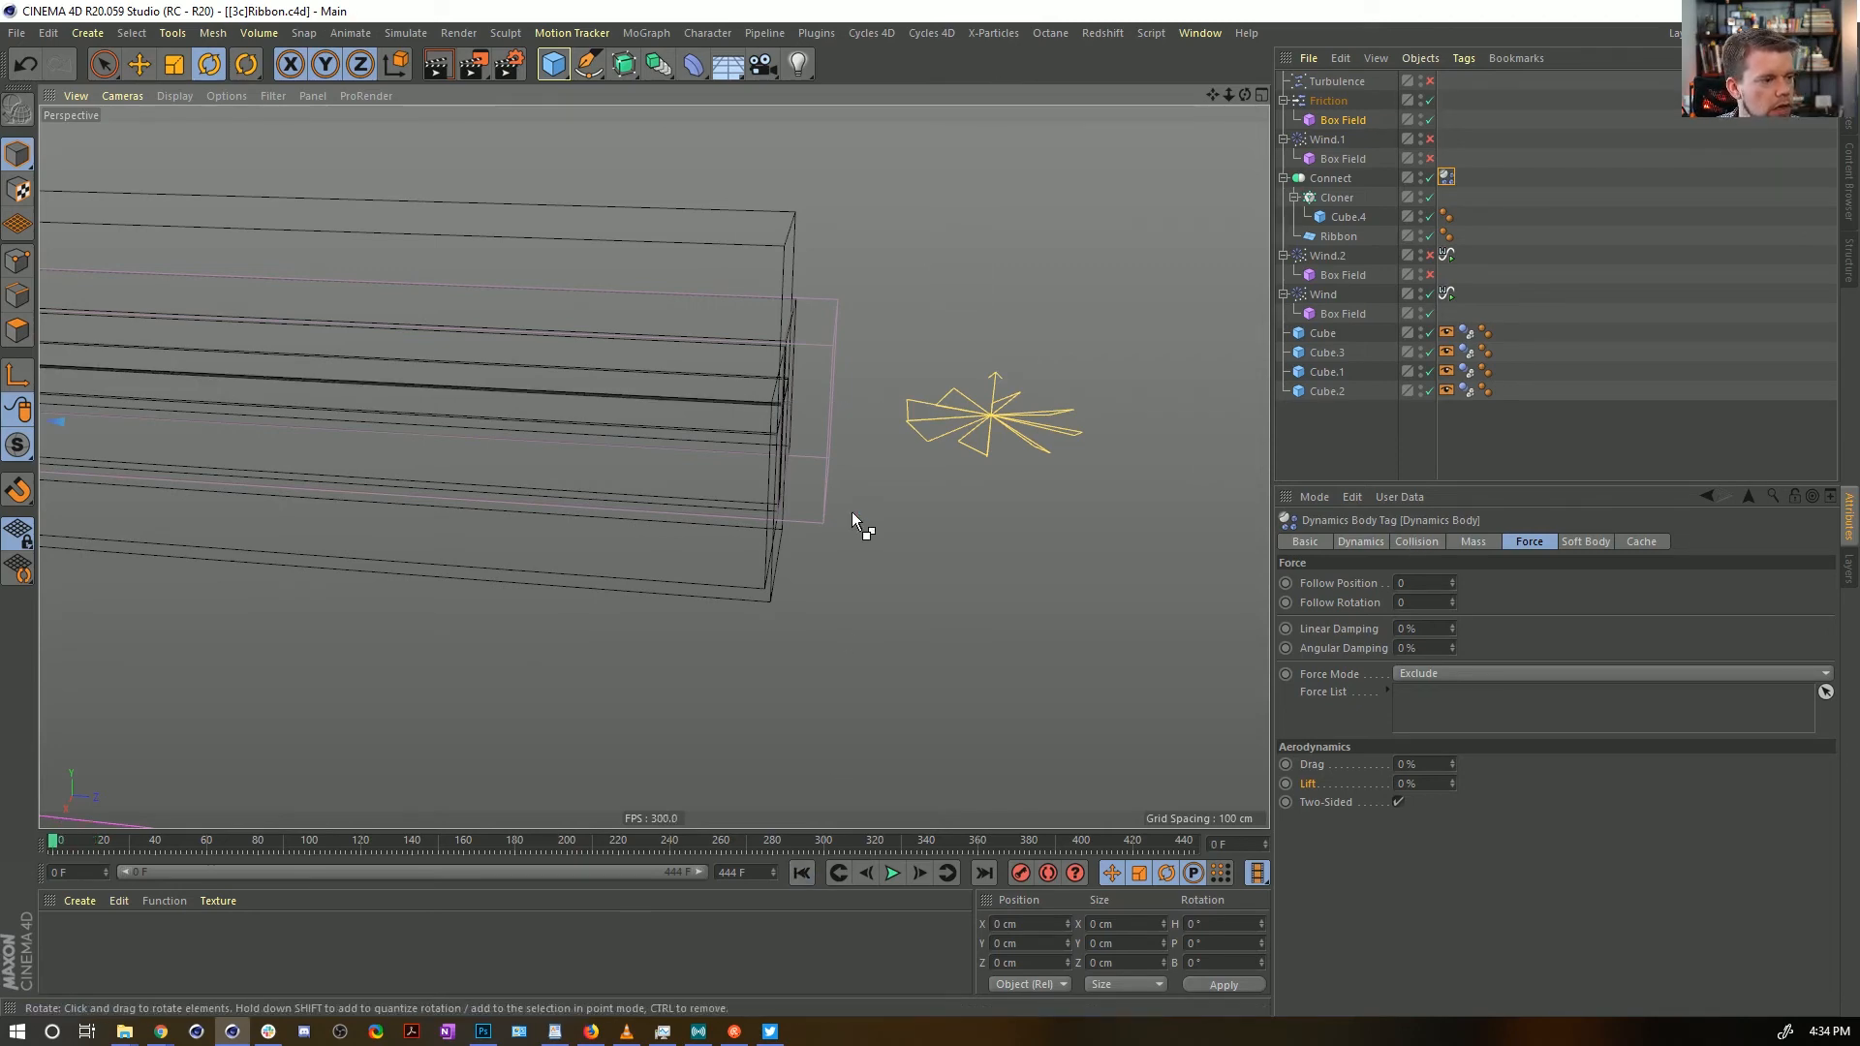
# Save the scene as a new version named [3d]Ribbon.c4d
pyautogui.hotkey('ctrl', 'shift', 's')
pyautogui.click(303, 756)
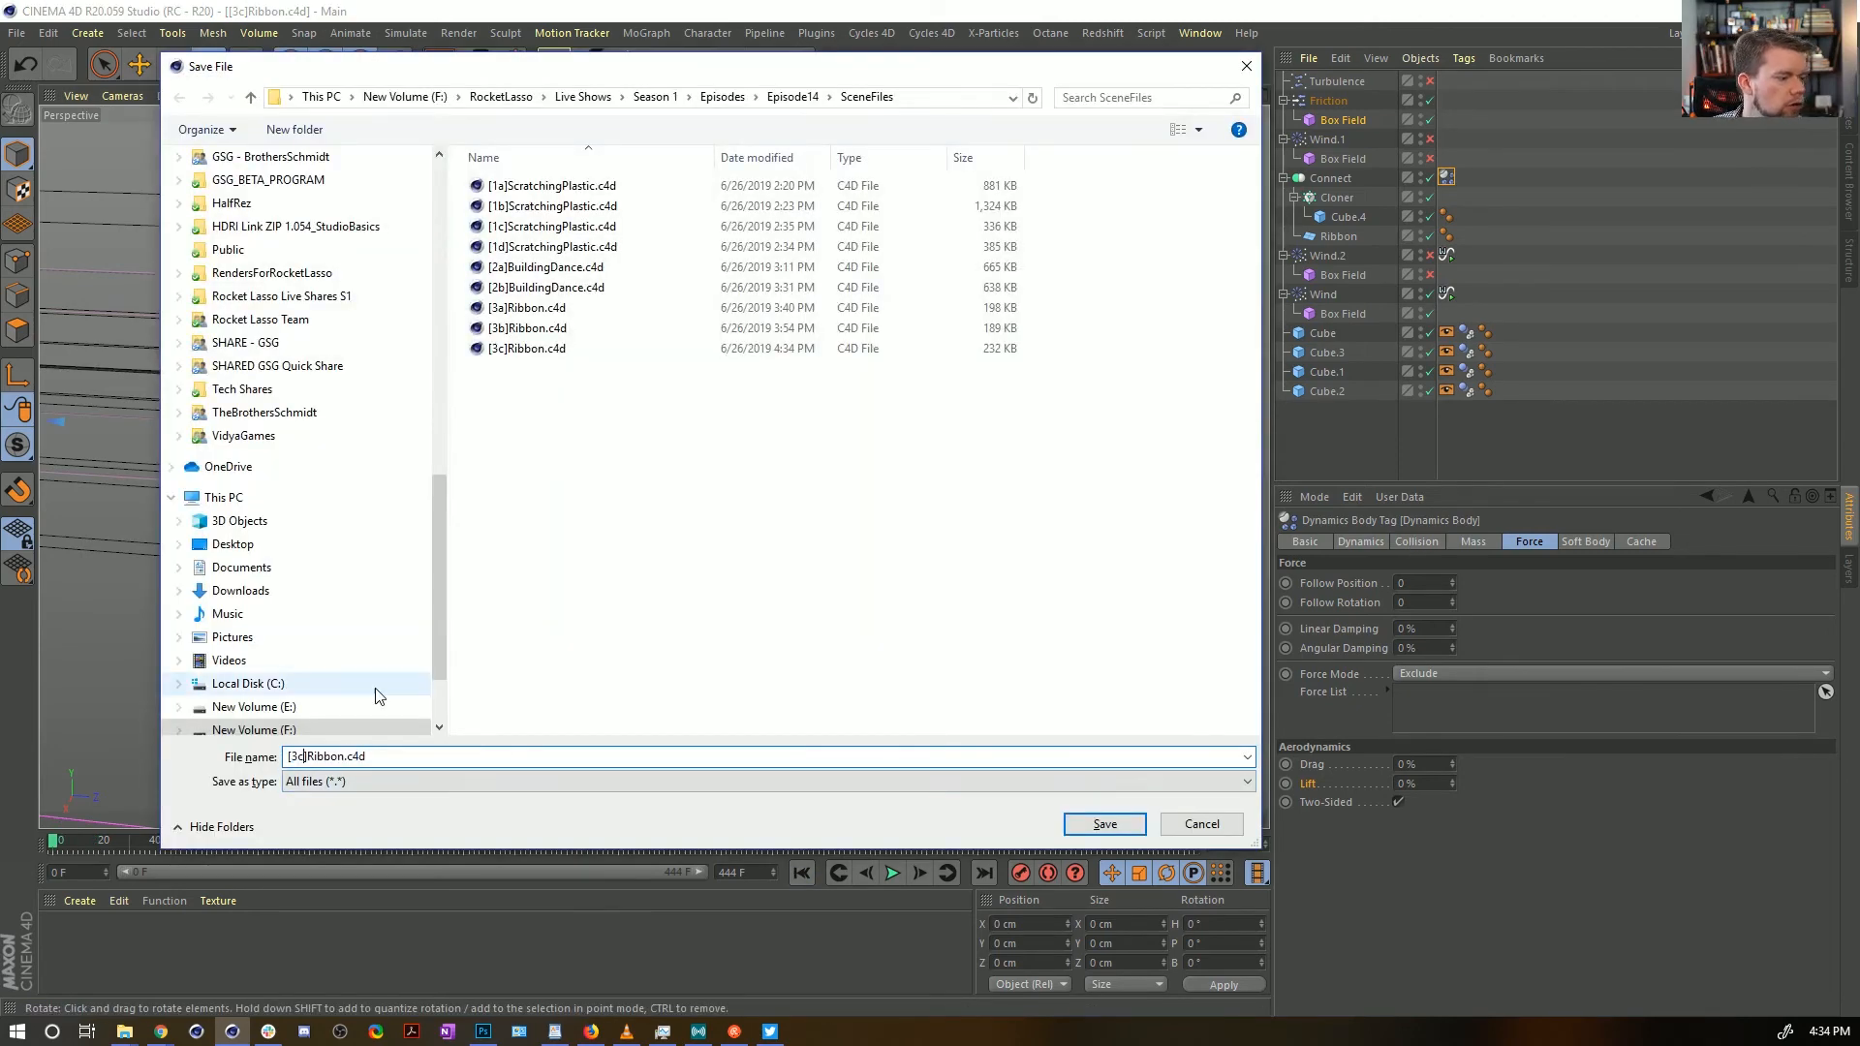
pyautogui.write('d')
pyautogui.press('Return')
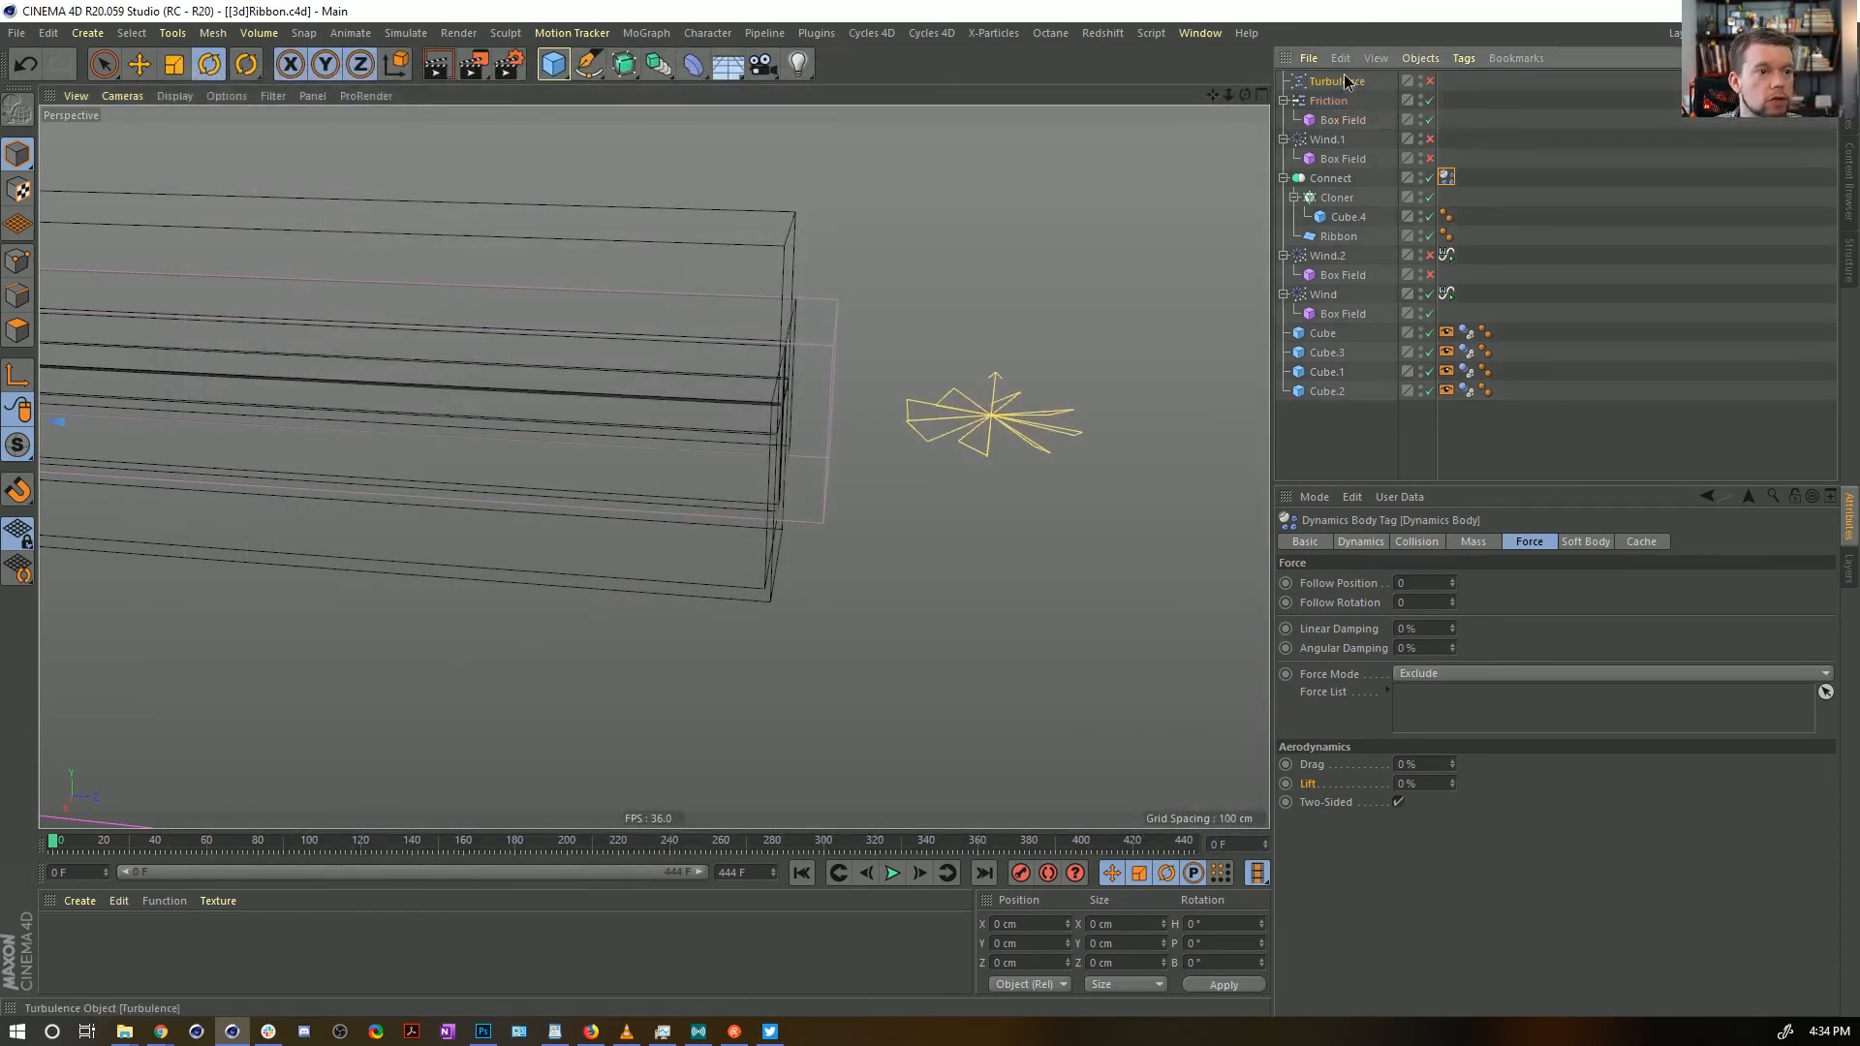
# Delete the disabled Turbulence, Wind.1 and Wind.2 objects together with the Box Fields of both winds
pyautogui.scroll(-1, 1340, 89)
pyautogui.press('Delete')
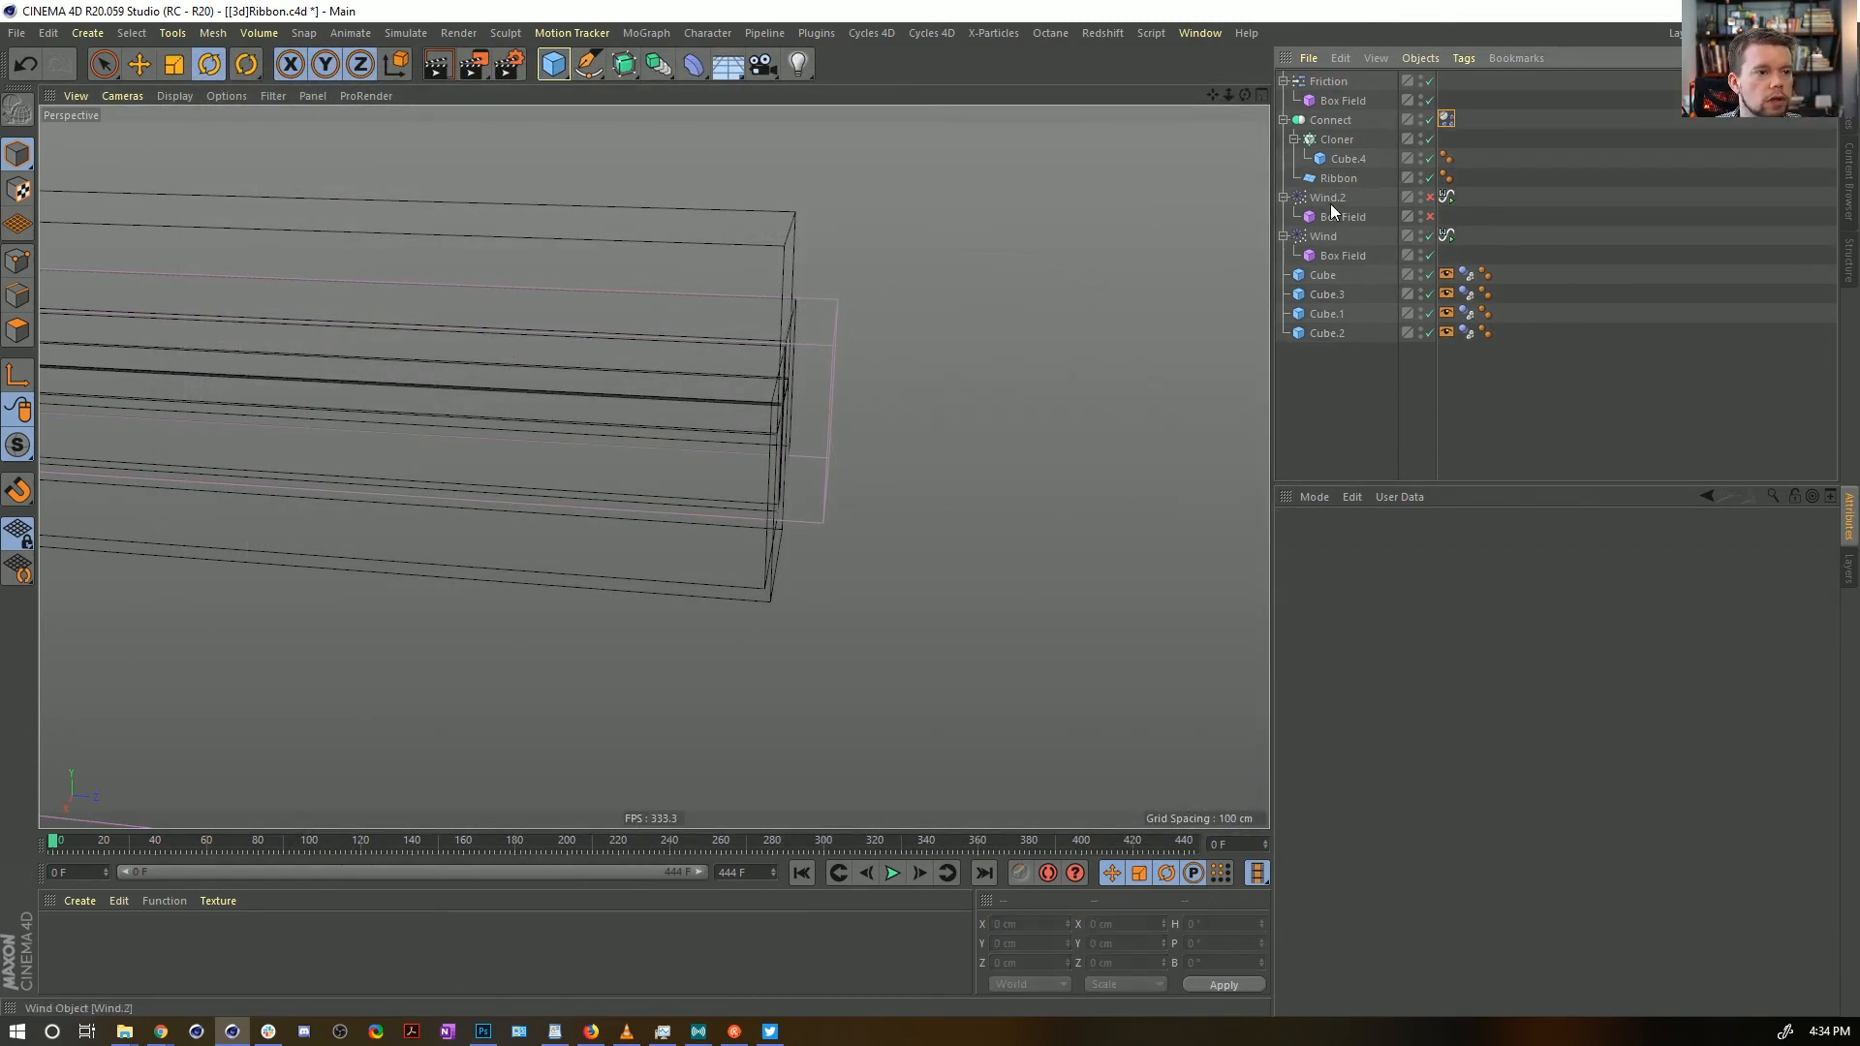
pyautogui.click(1327, 198)
pyautogui.press('Delete')
# Remove the Signal tag that animates the remaining Wind object's speed
pyautogui.click(1334, 197)
pyautogui.click(1446, 197)
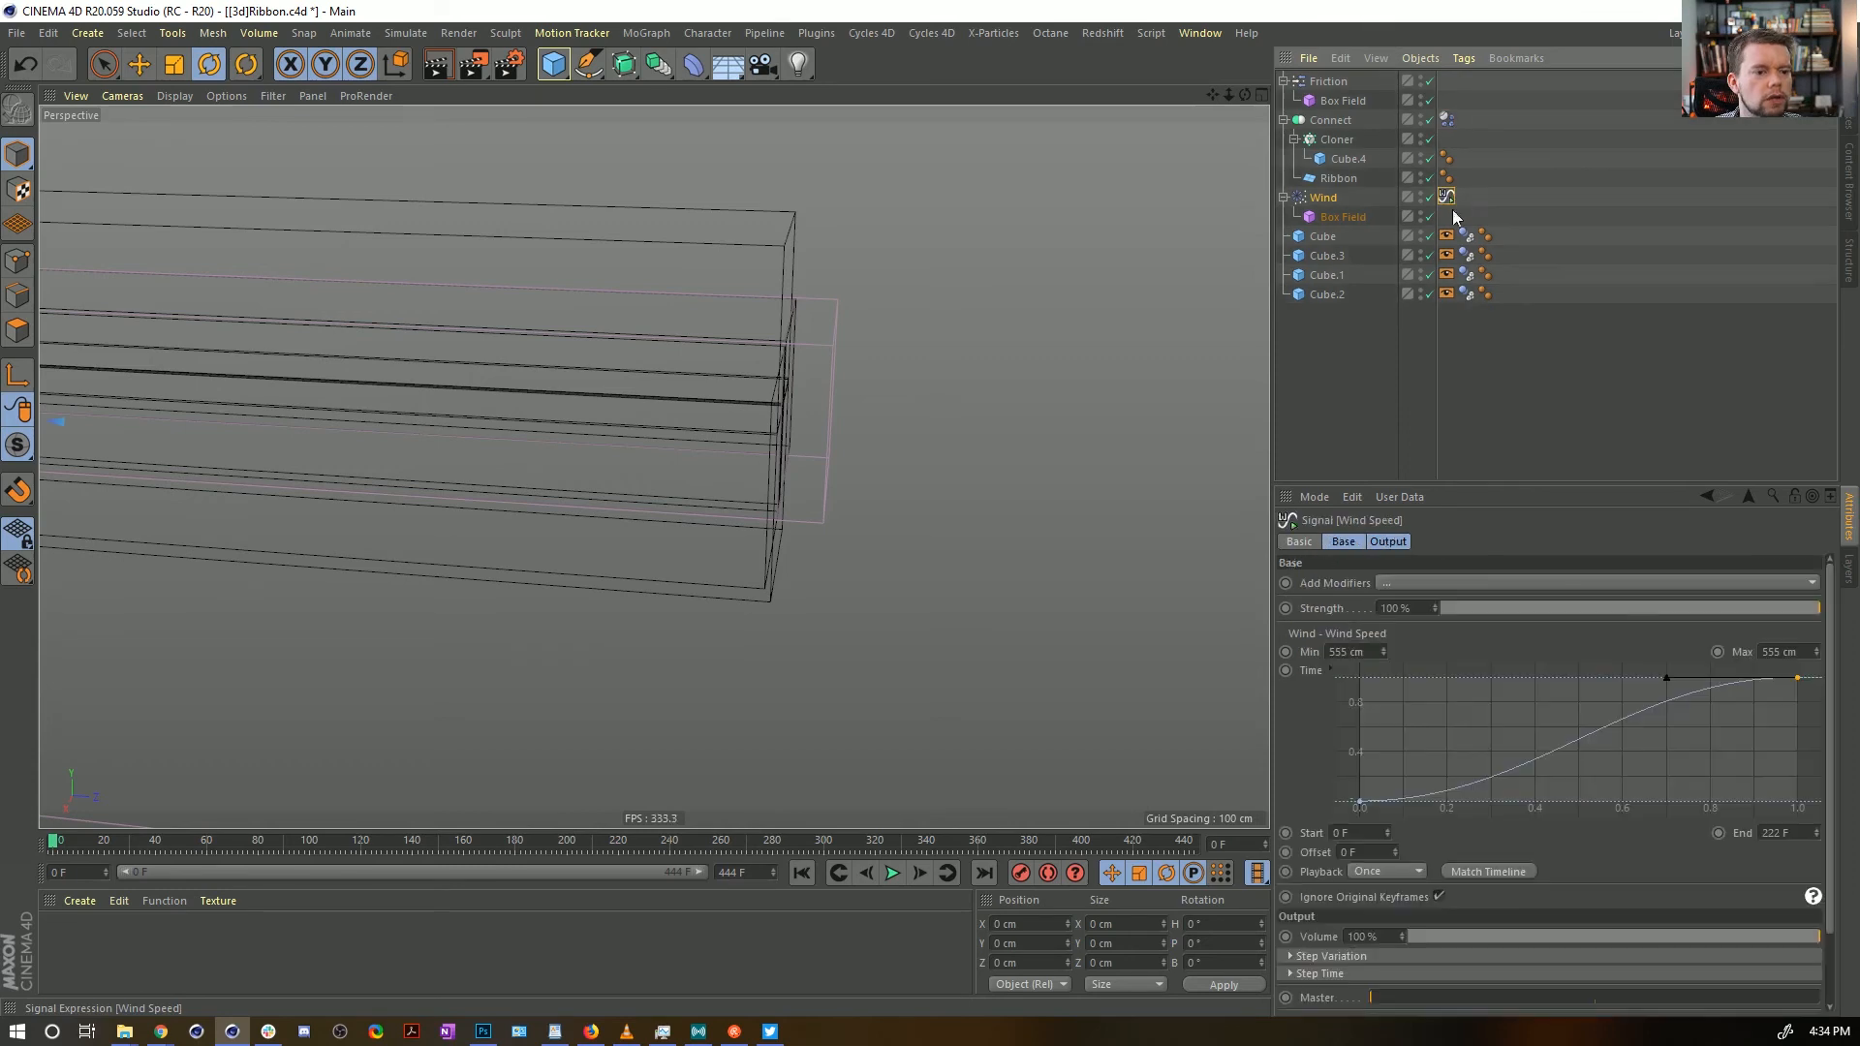
pyautogui.press('Delete')
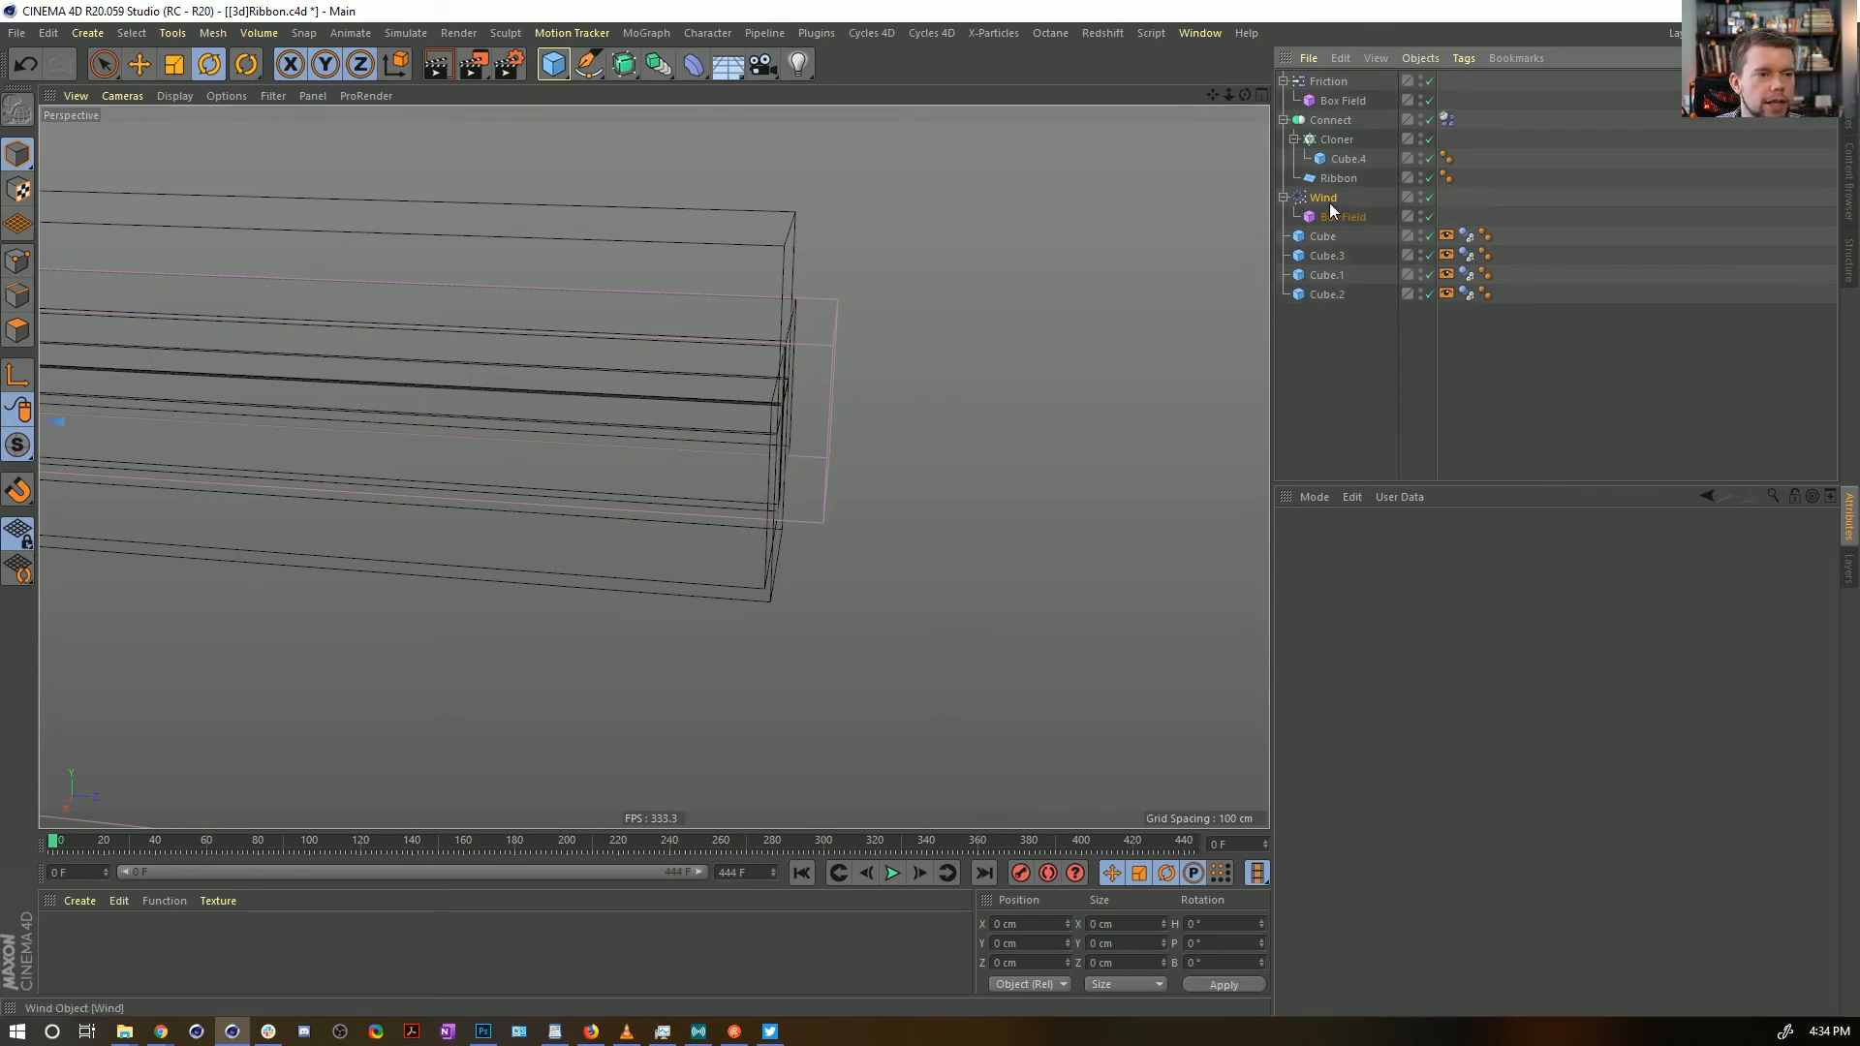
pyautogui.click(1285, 81)
pyautogui.click(1285, 81)
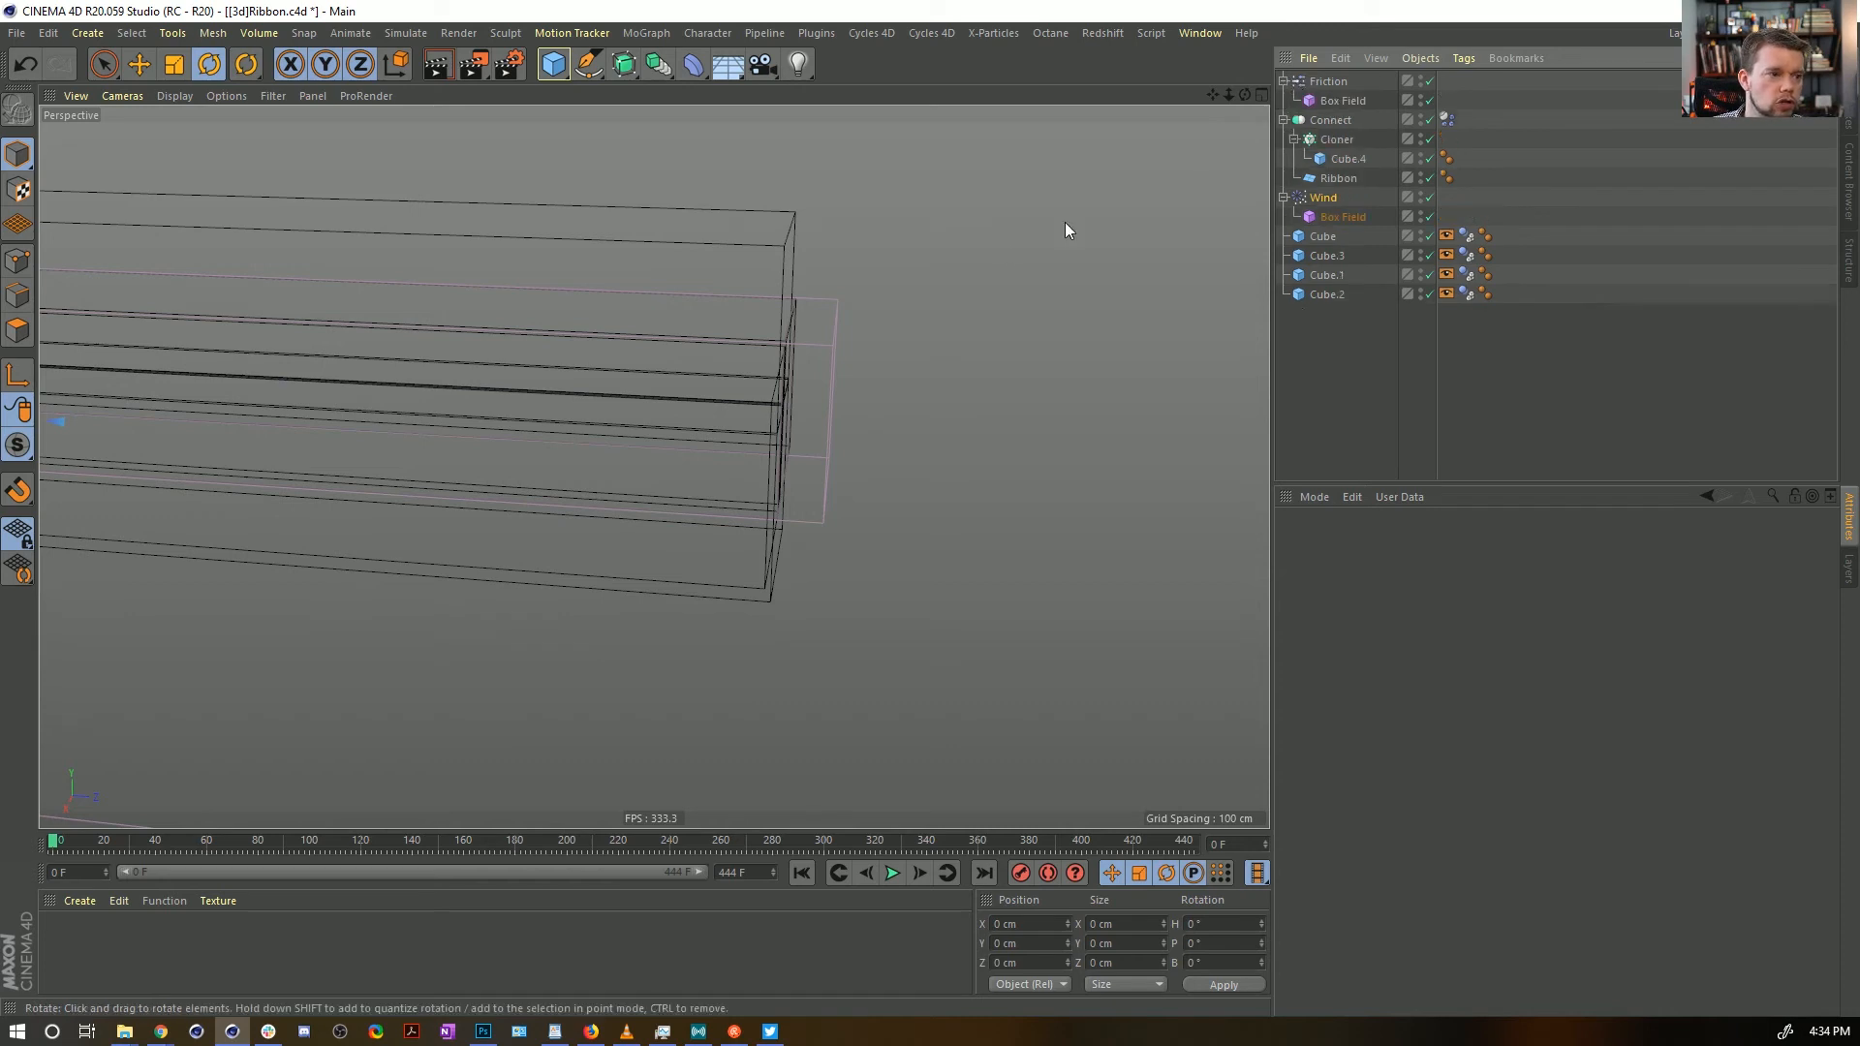
# Review the object and dynamics properties of the four cubes forming the tube and the properties of Wind
pyautogui.keyDown('alt'); pyautogui.moveTo(974, 299); pyautogui.dragTo(1204, 357, button='right'); pyautogui.keyUp('alt')
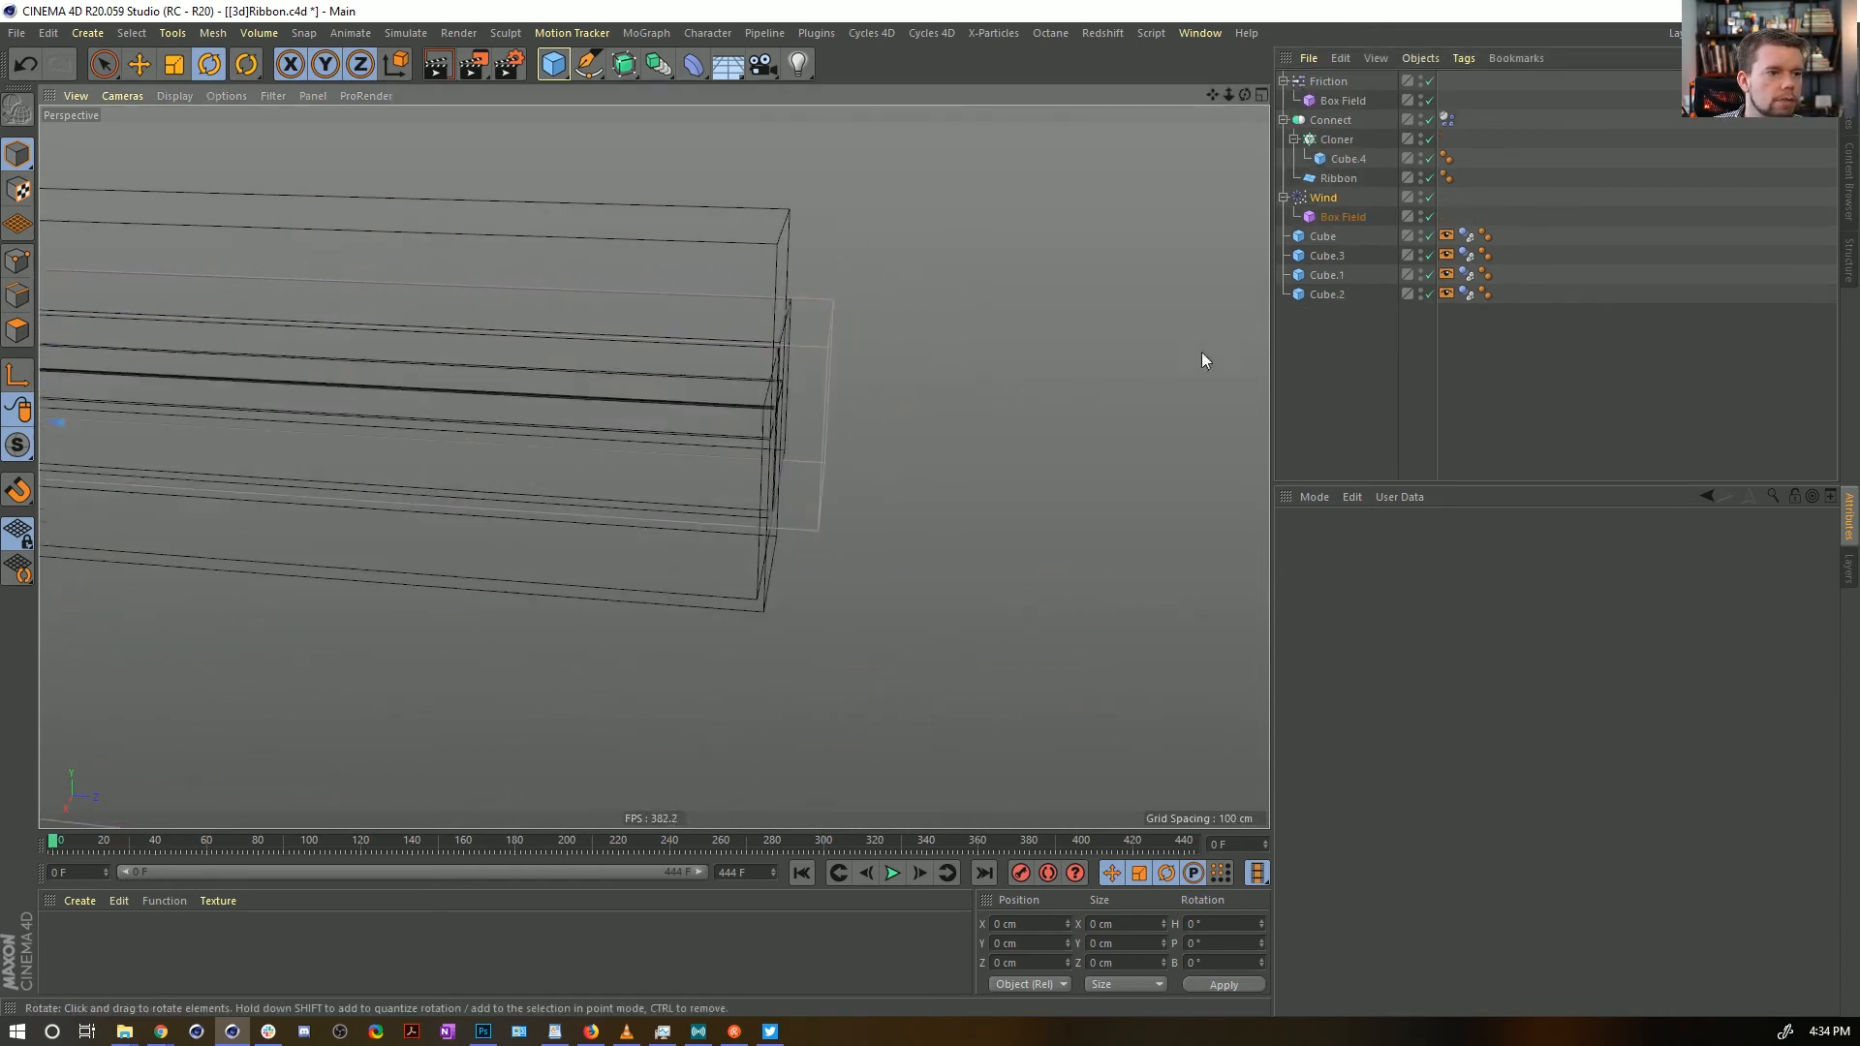
pyautogui.click(1363, 236)
pyautogui.keyDown('shift'); pyautogui.click(1325, 295); pyautogui.keyUp('shift')
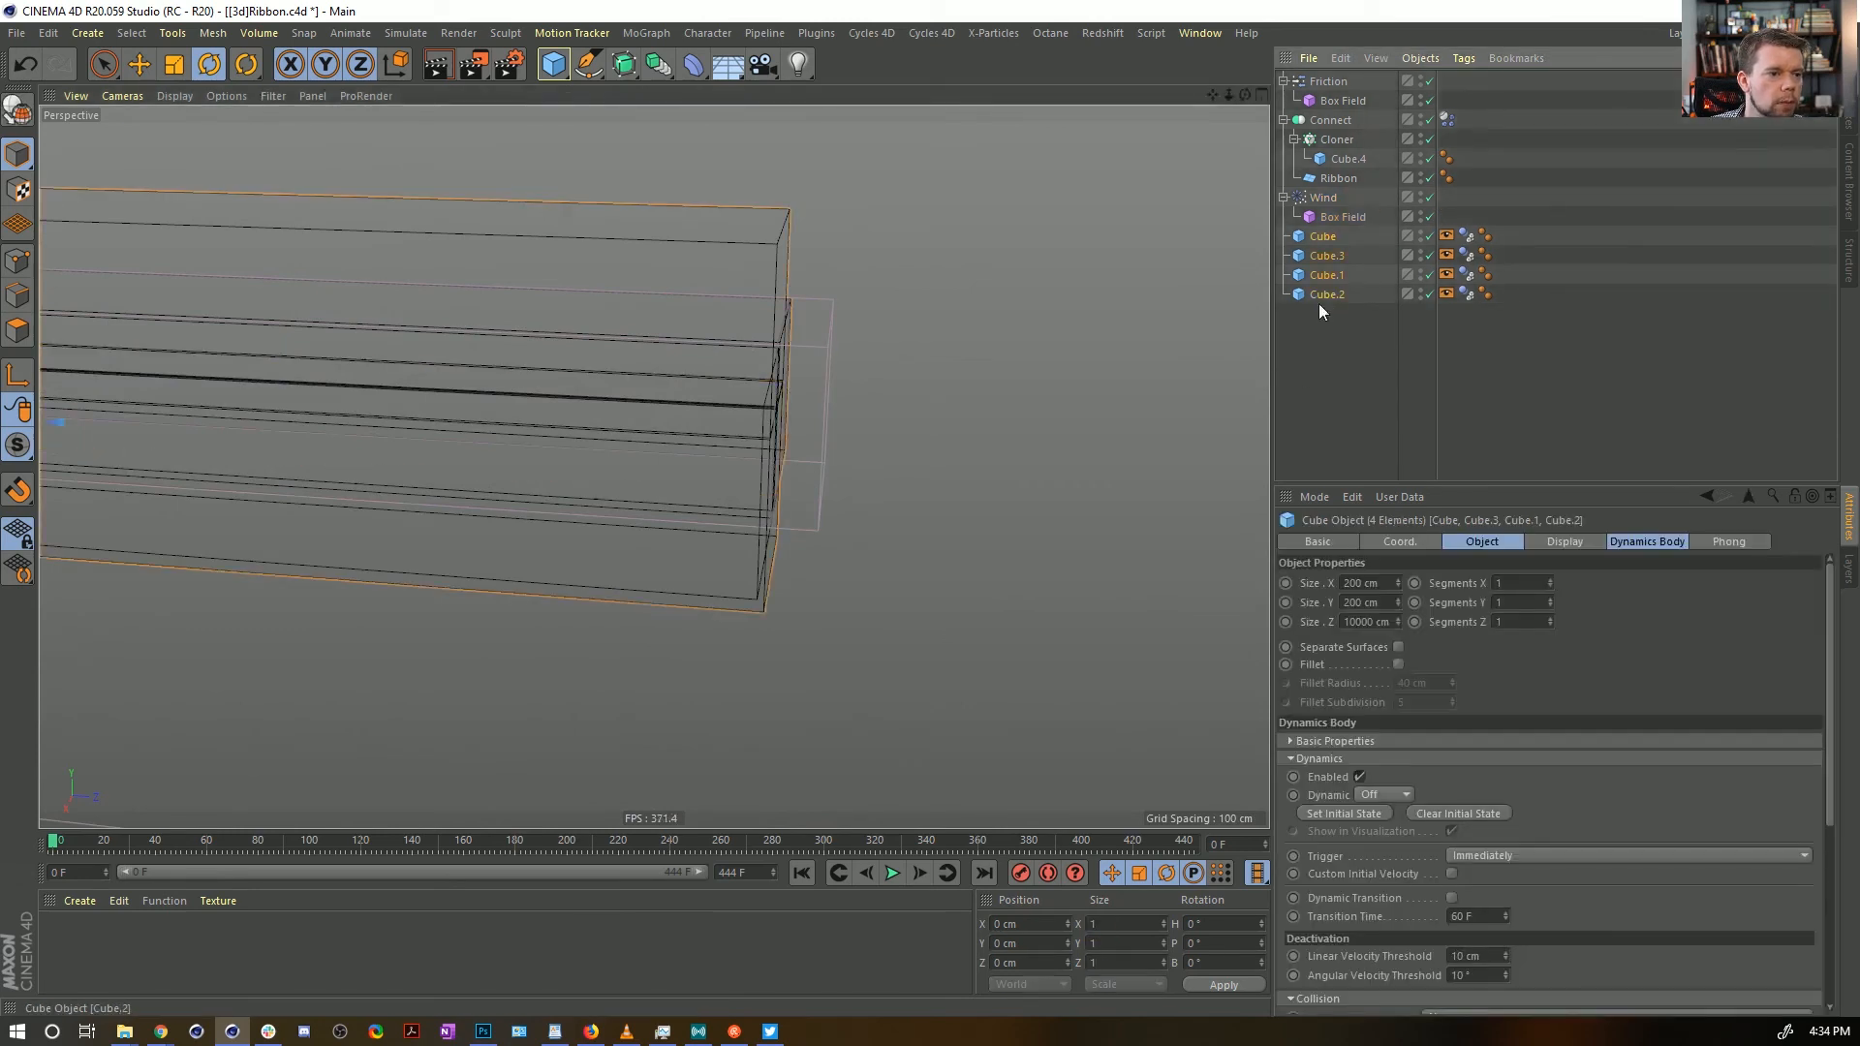
pyautogui.click(1335, 200)
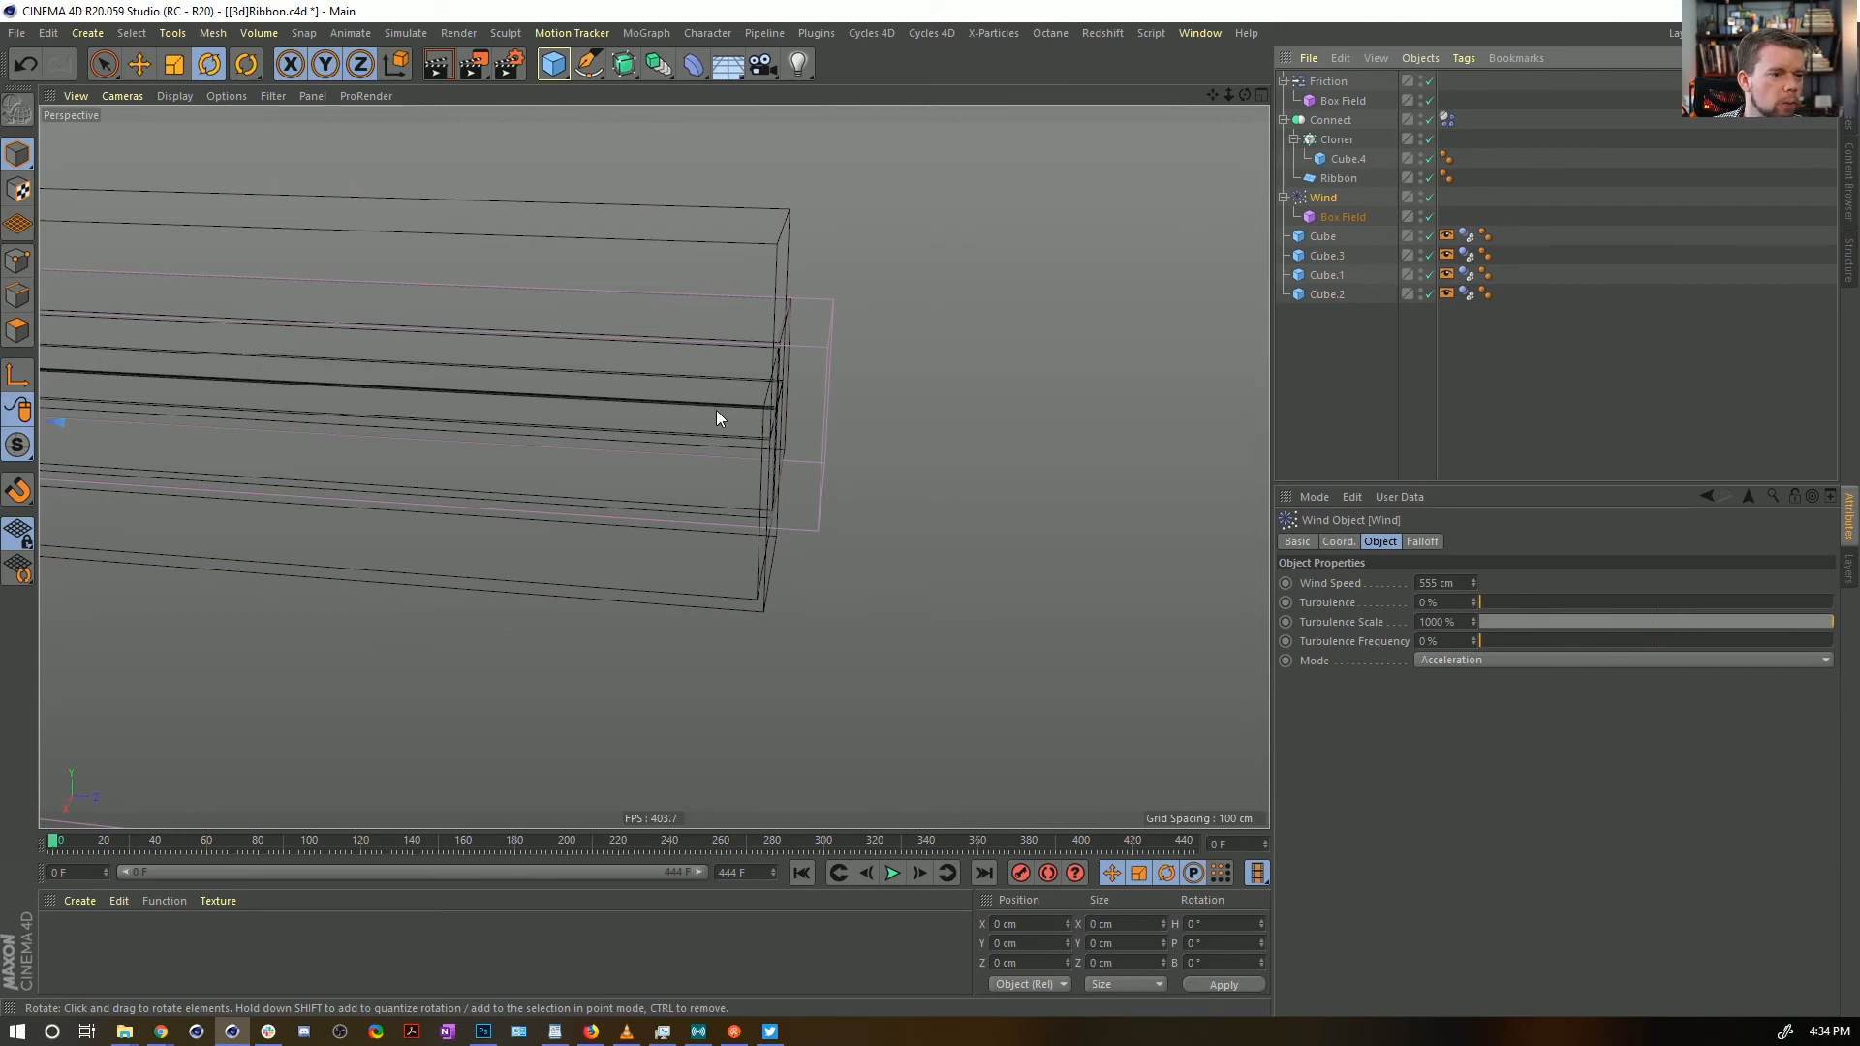
pyautogui.keyDown('alt'); pyautogui.moveTo(854, 433); pyautogui.dragTo(776, 426); pyautogui.keyUp('alt')
# Set the structural, shear and flexion damping in the Soft Body settings of Connect's Dynamics Body tag to 0%
pyautogui.click(1455, 120)
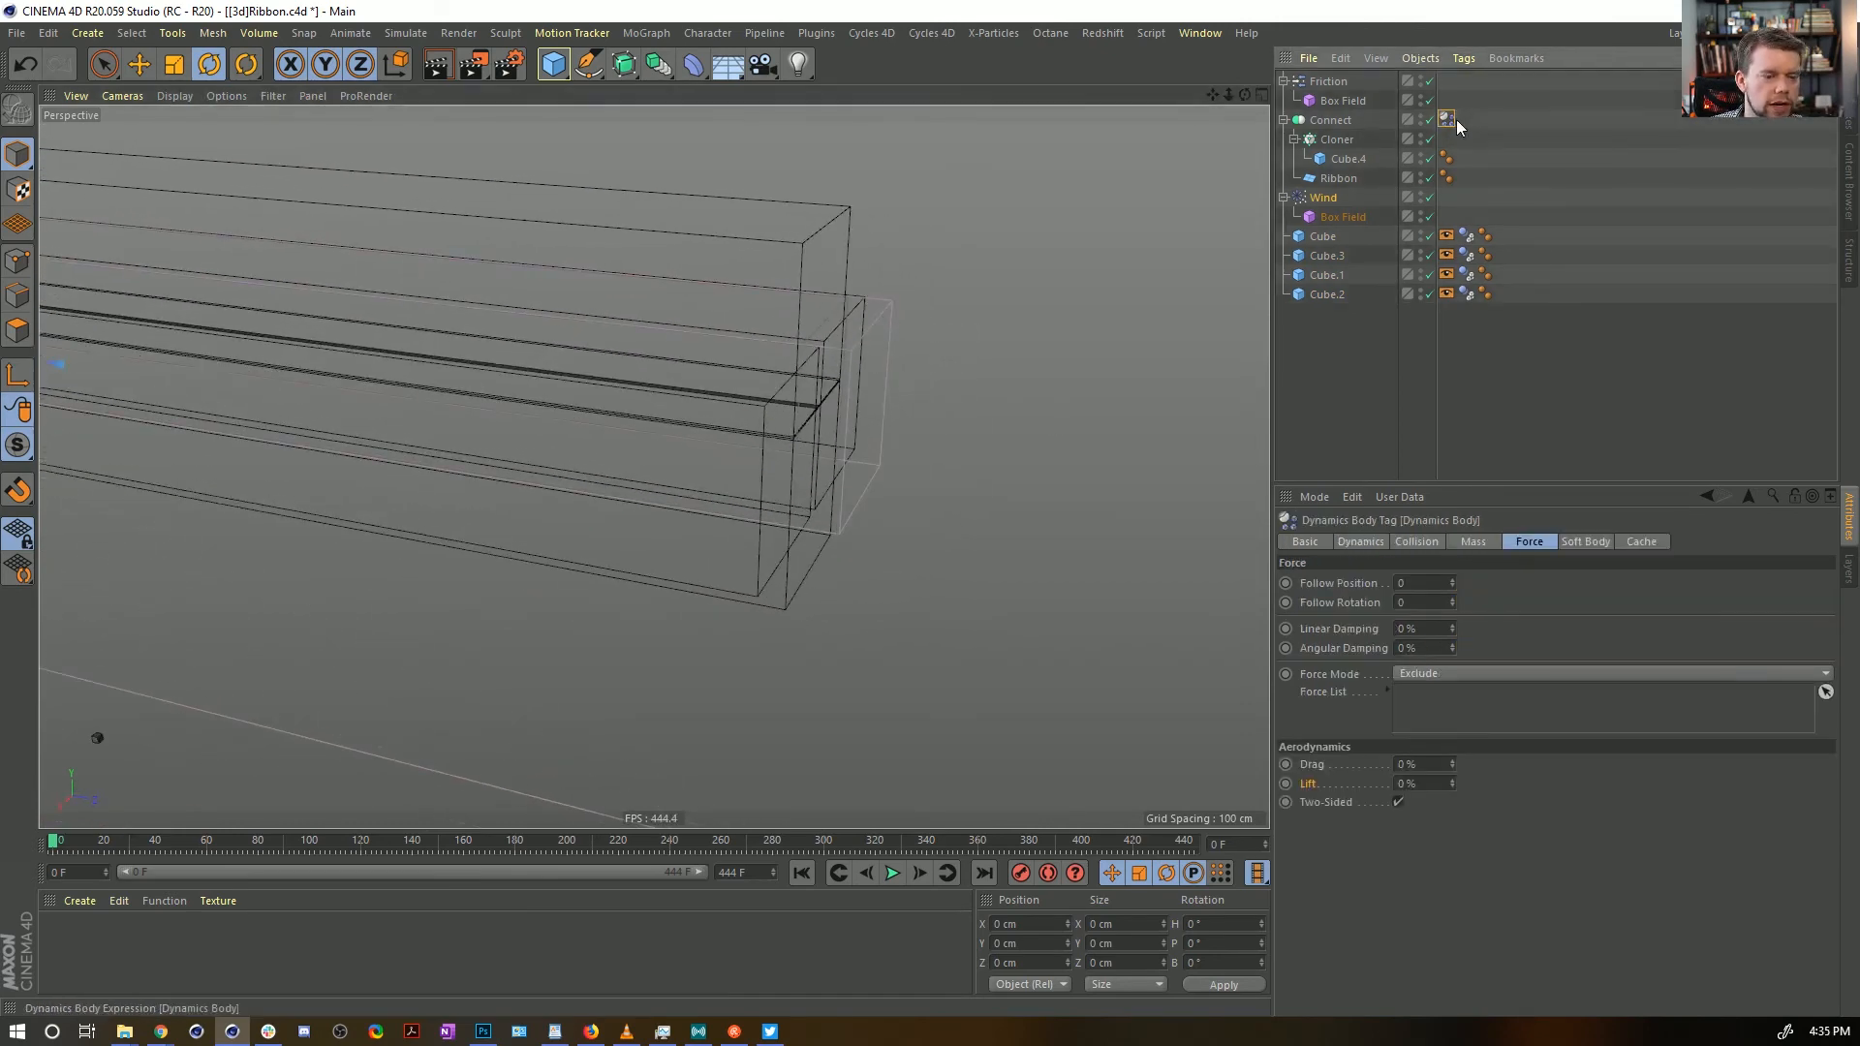
pyautogui.click(1583, 541)
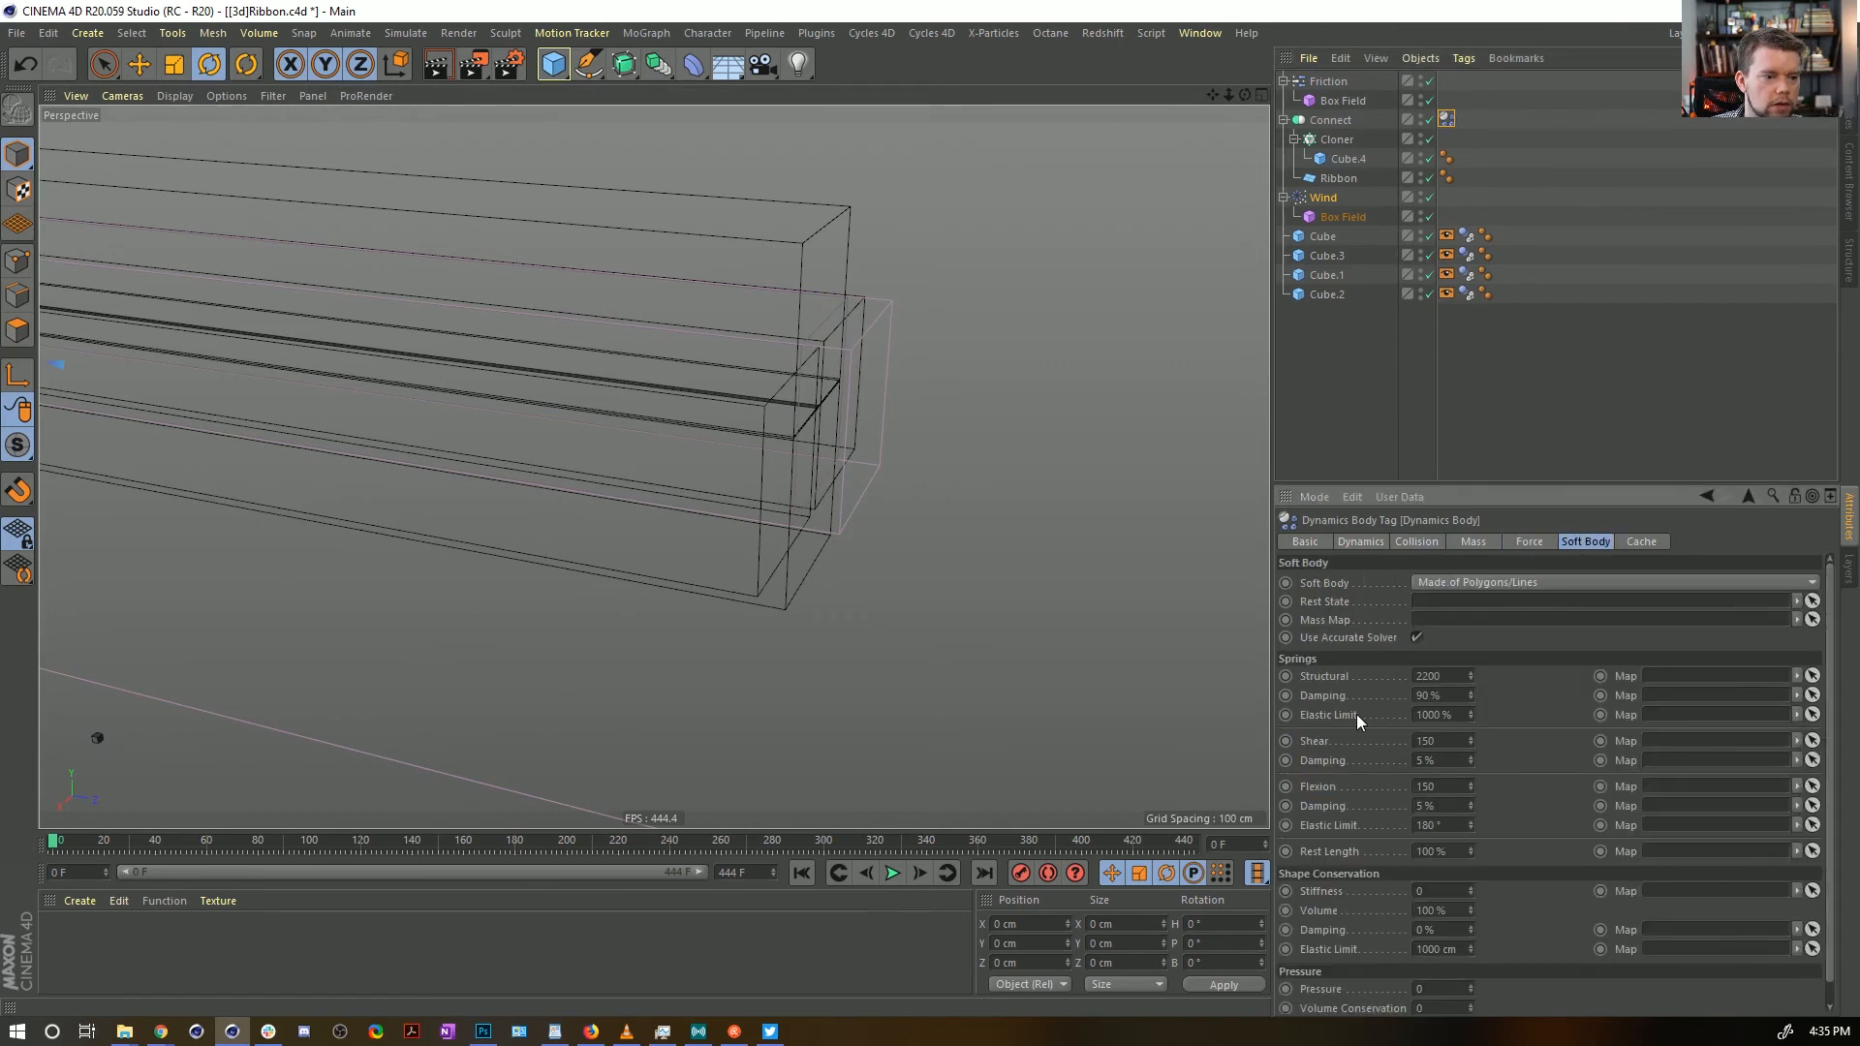
pyautogui.scroll(-1, 1356, 718)
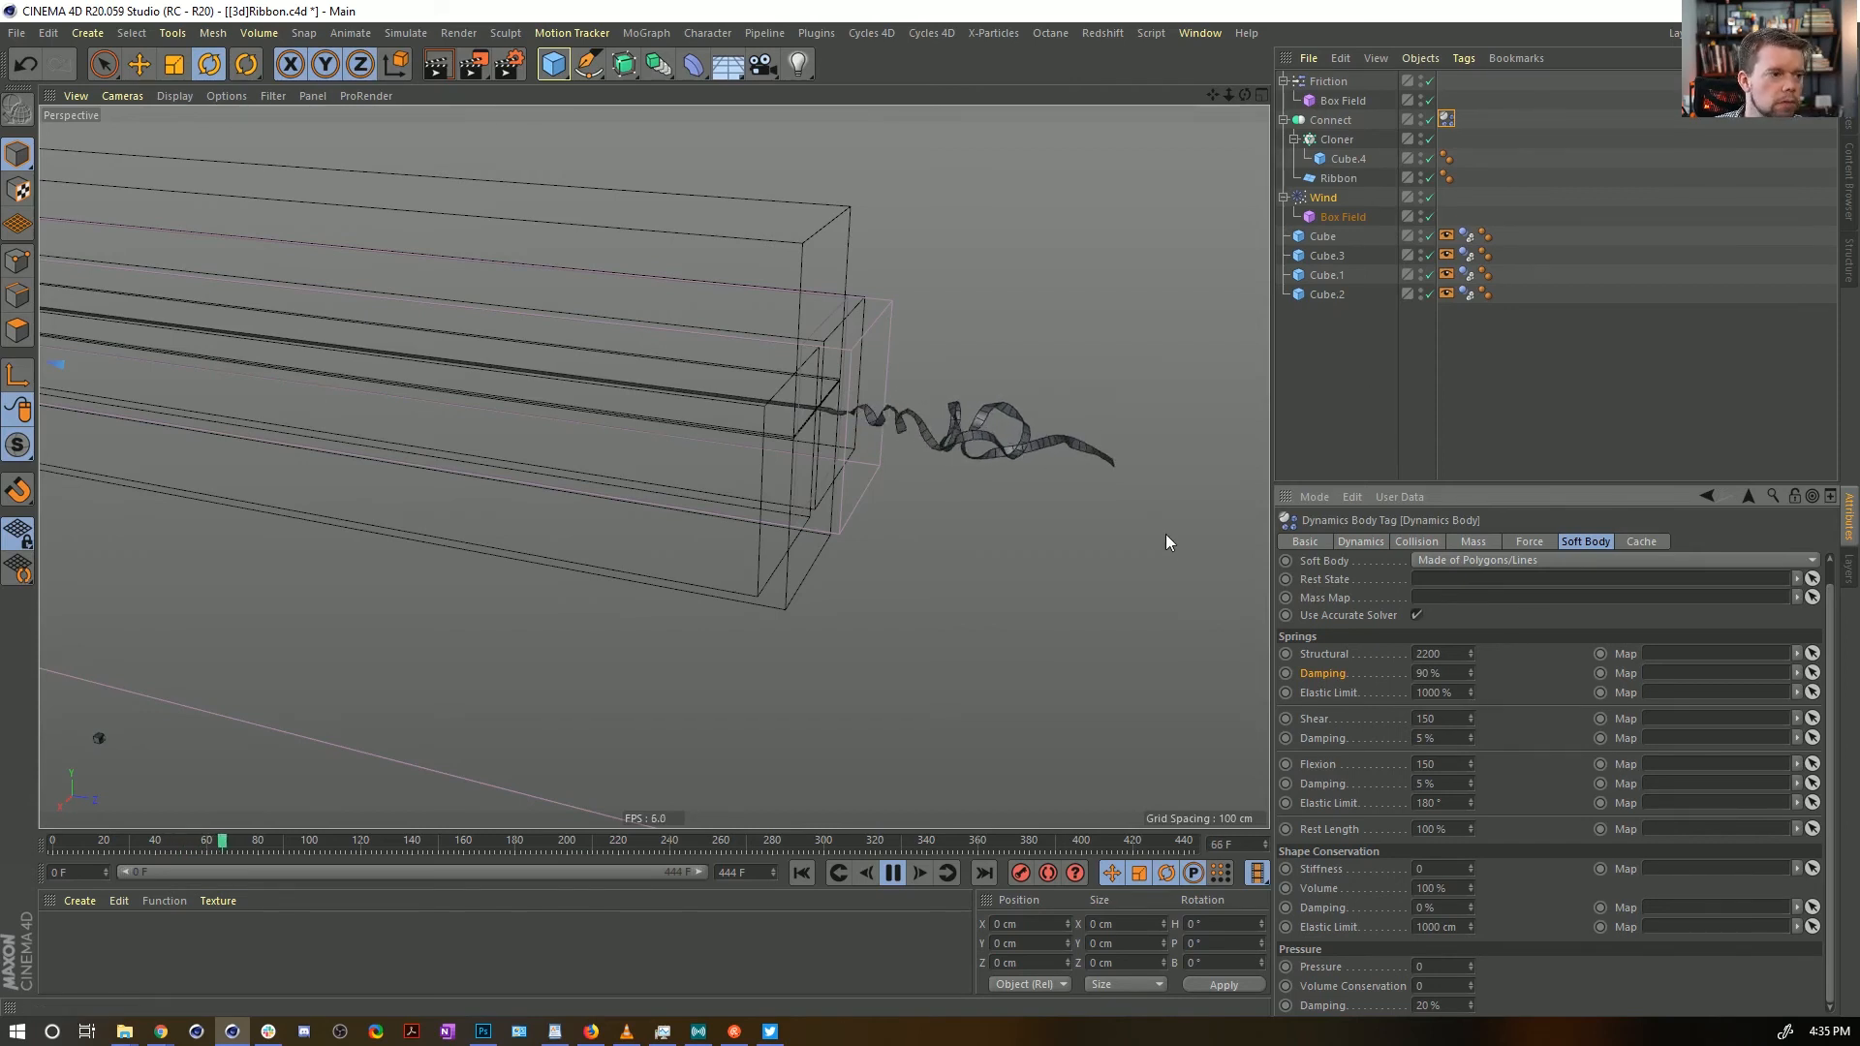
pyautogui.moveTo(1444, 672); pyautogui.dragTo(1321, 654)
pyautogui.write('0')
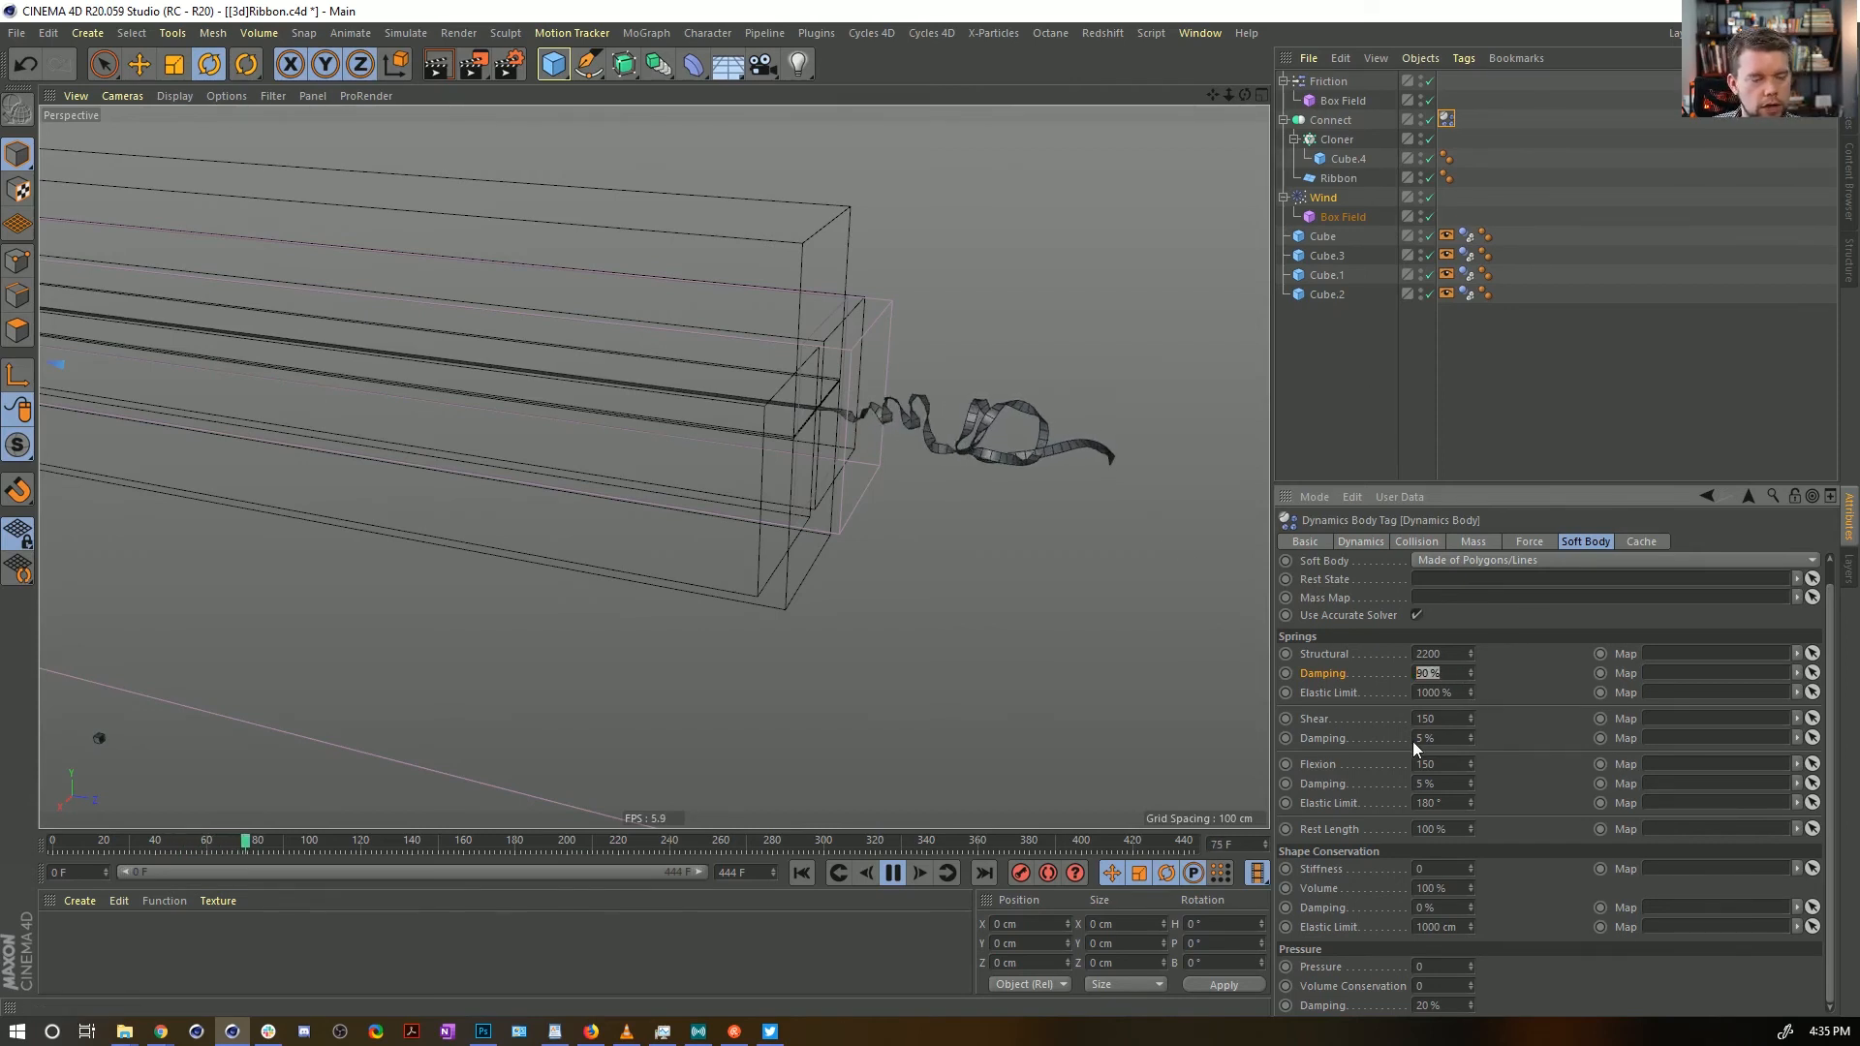
pyautogui.press('Return')
pyautogui.doubleClick(1419, 738)
pyautogui.write('0')
pyautogui.press('Return')
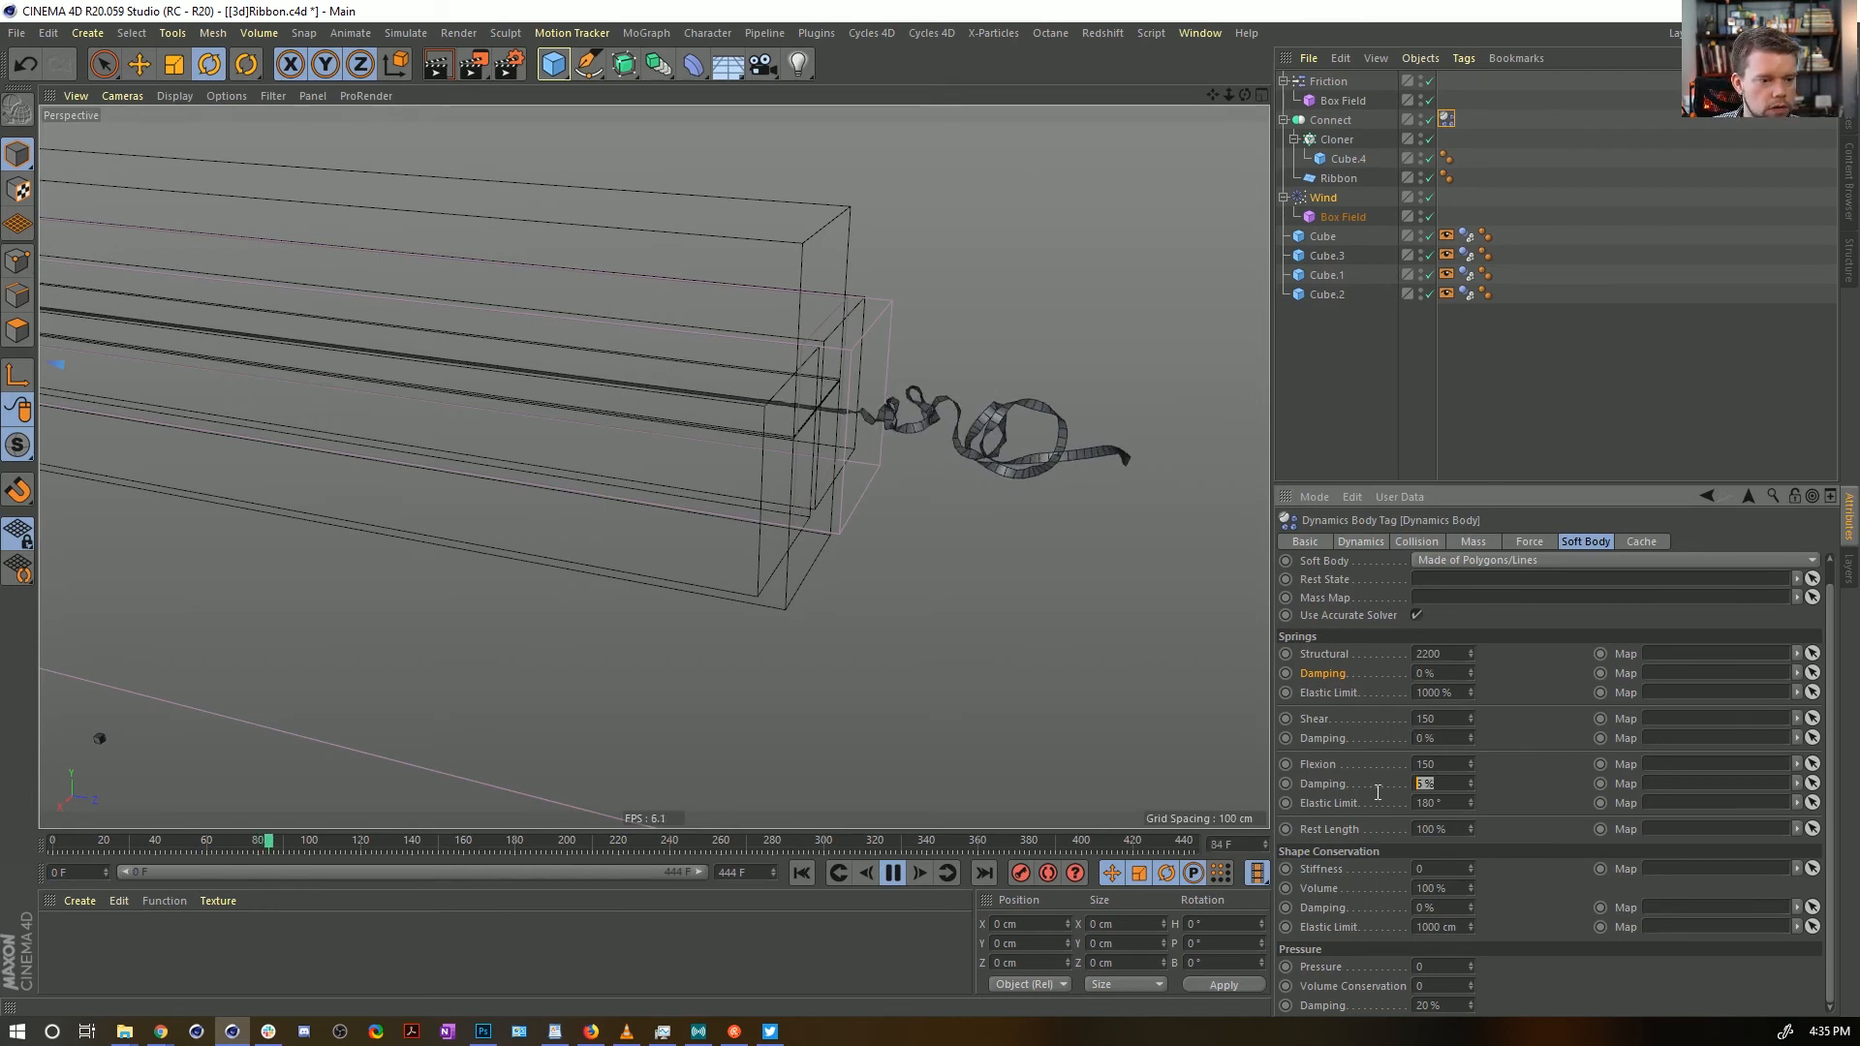
pyautogui.doubleClick(1428, 784)
pyautogui.write('0')
pyautogui.press('Return')
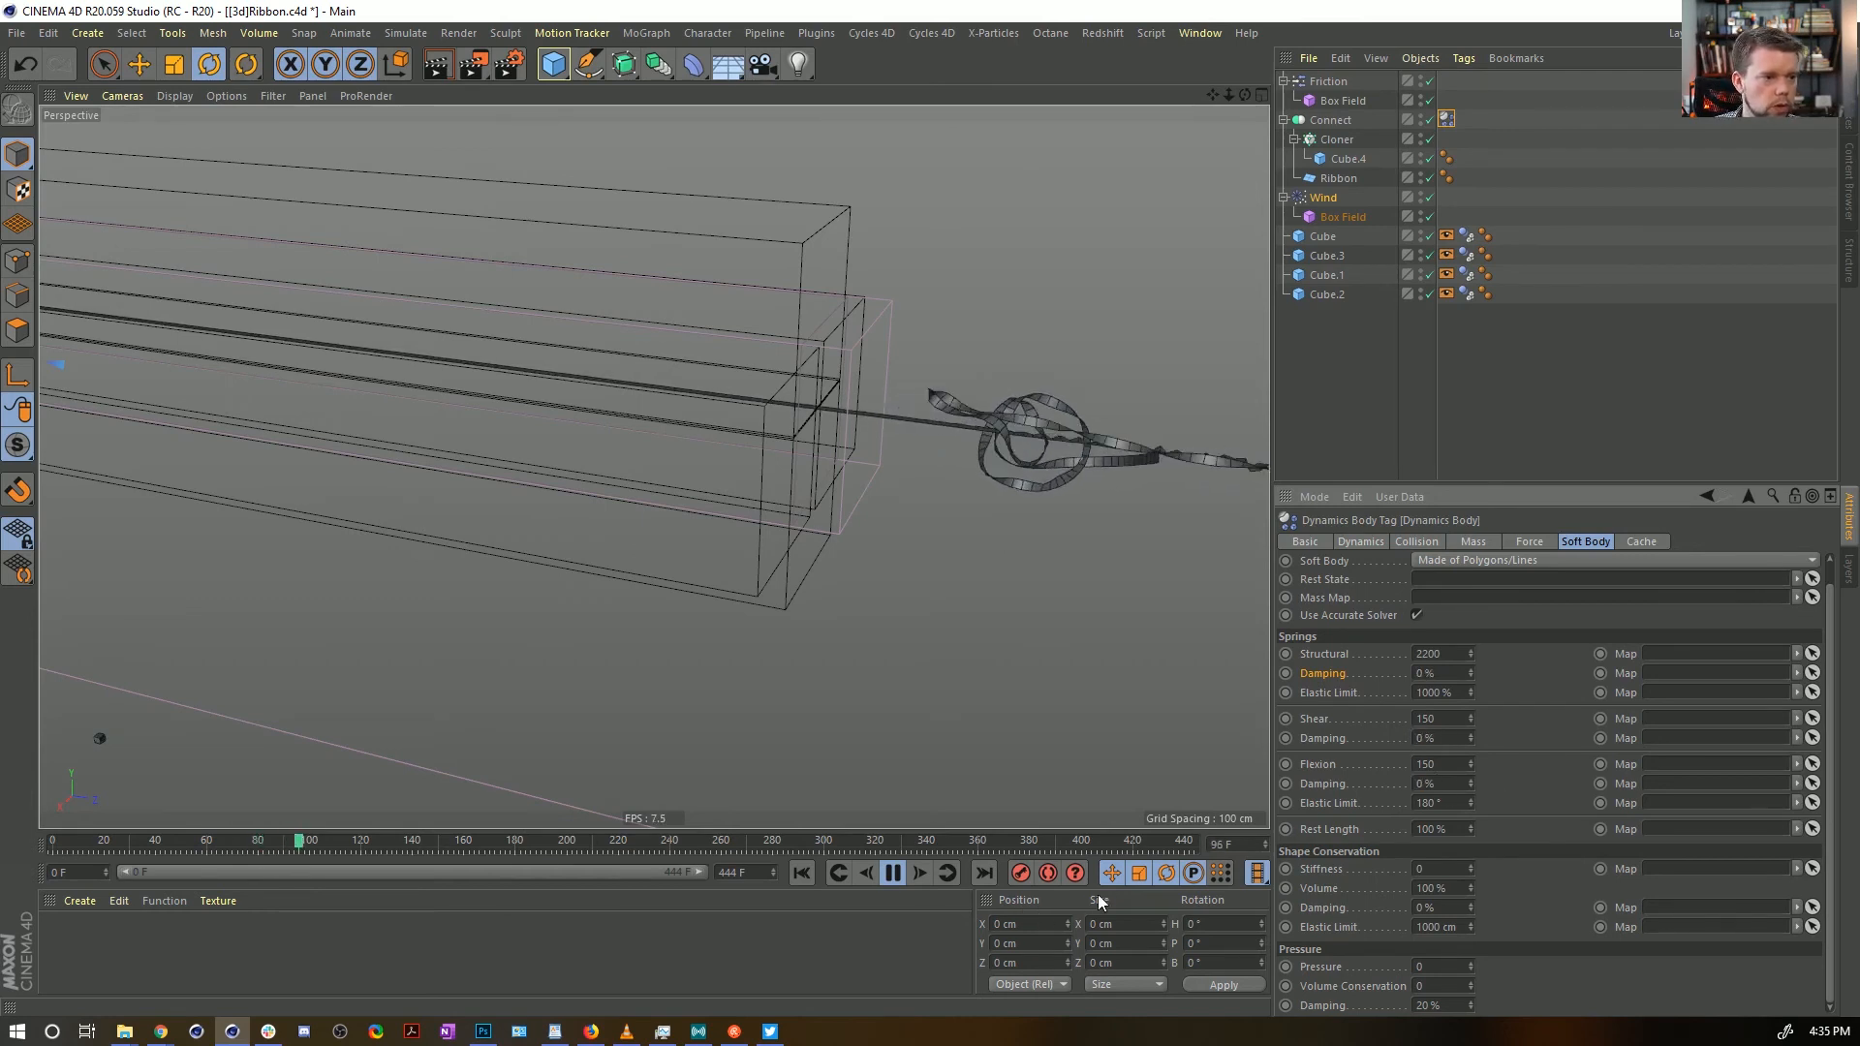
# Restart the simulation from the first frame and examine from the side how the ribbon shoots out of the tube
pyautogui.click(800, 872)
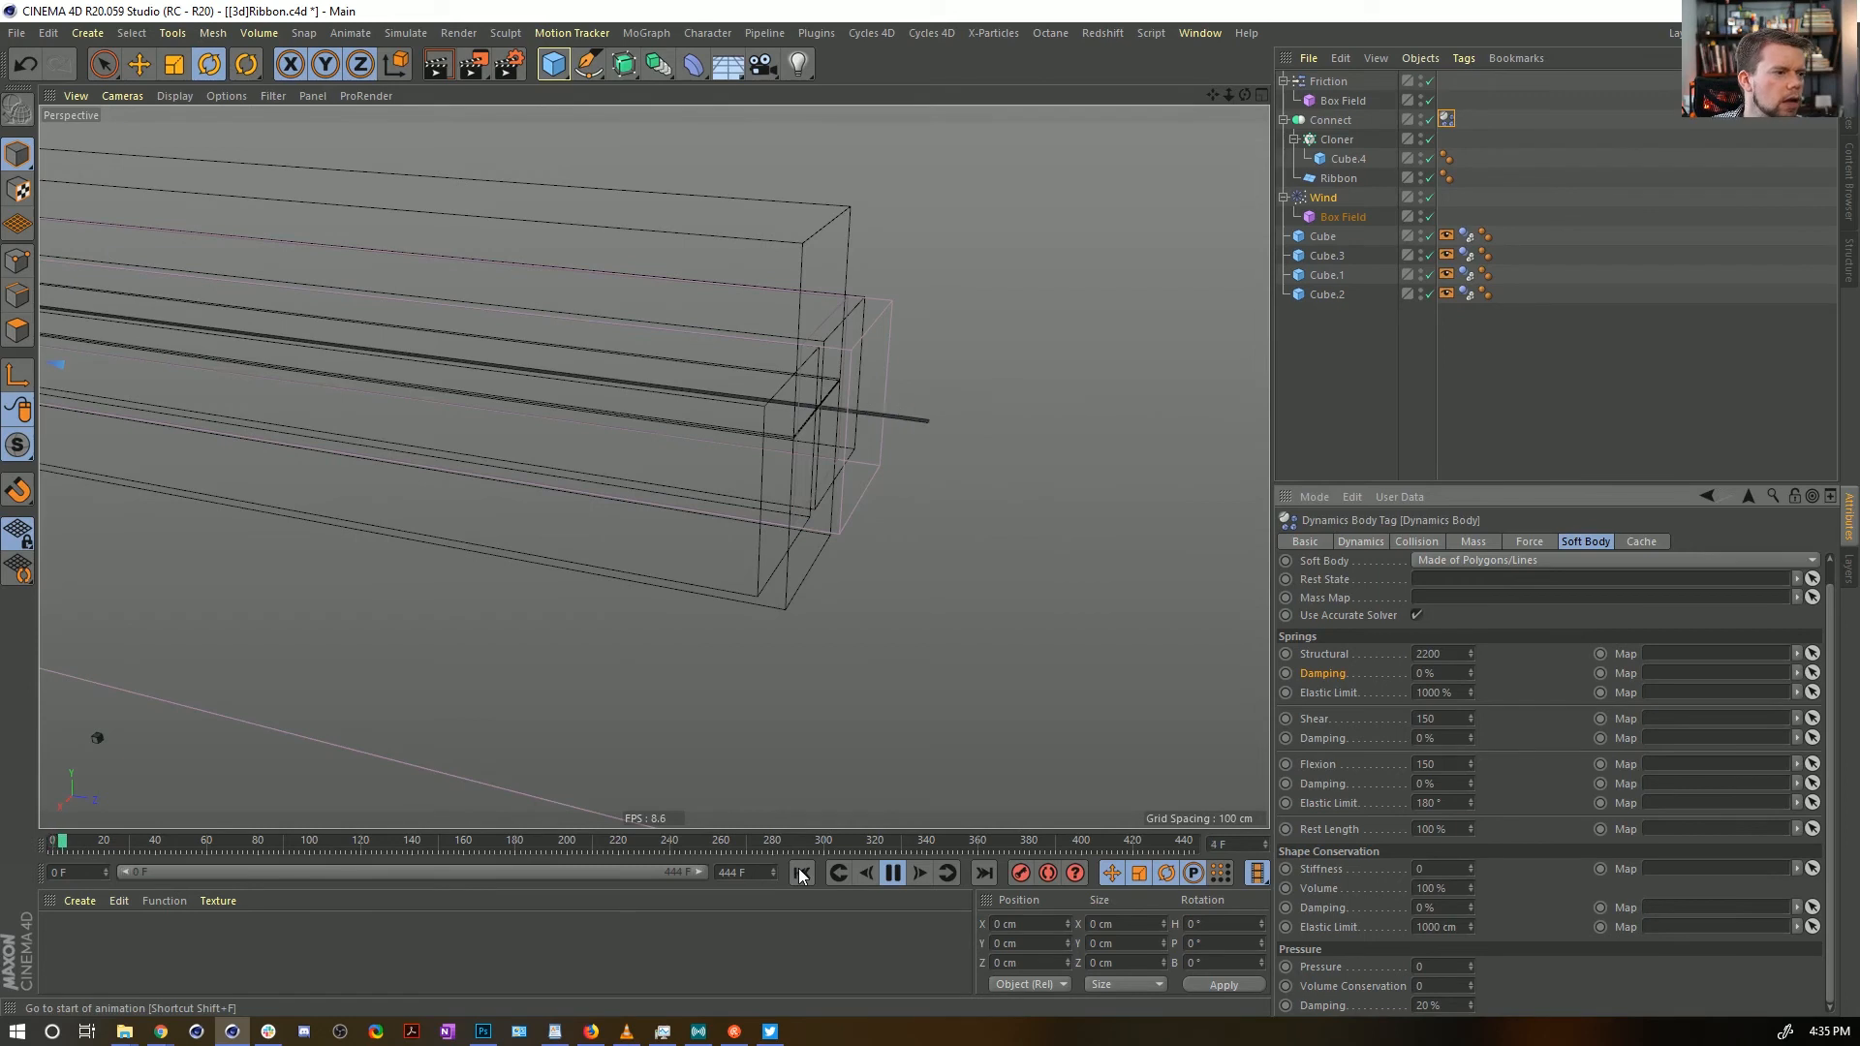
pyautogui.click(800, 873)
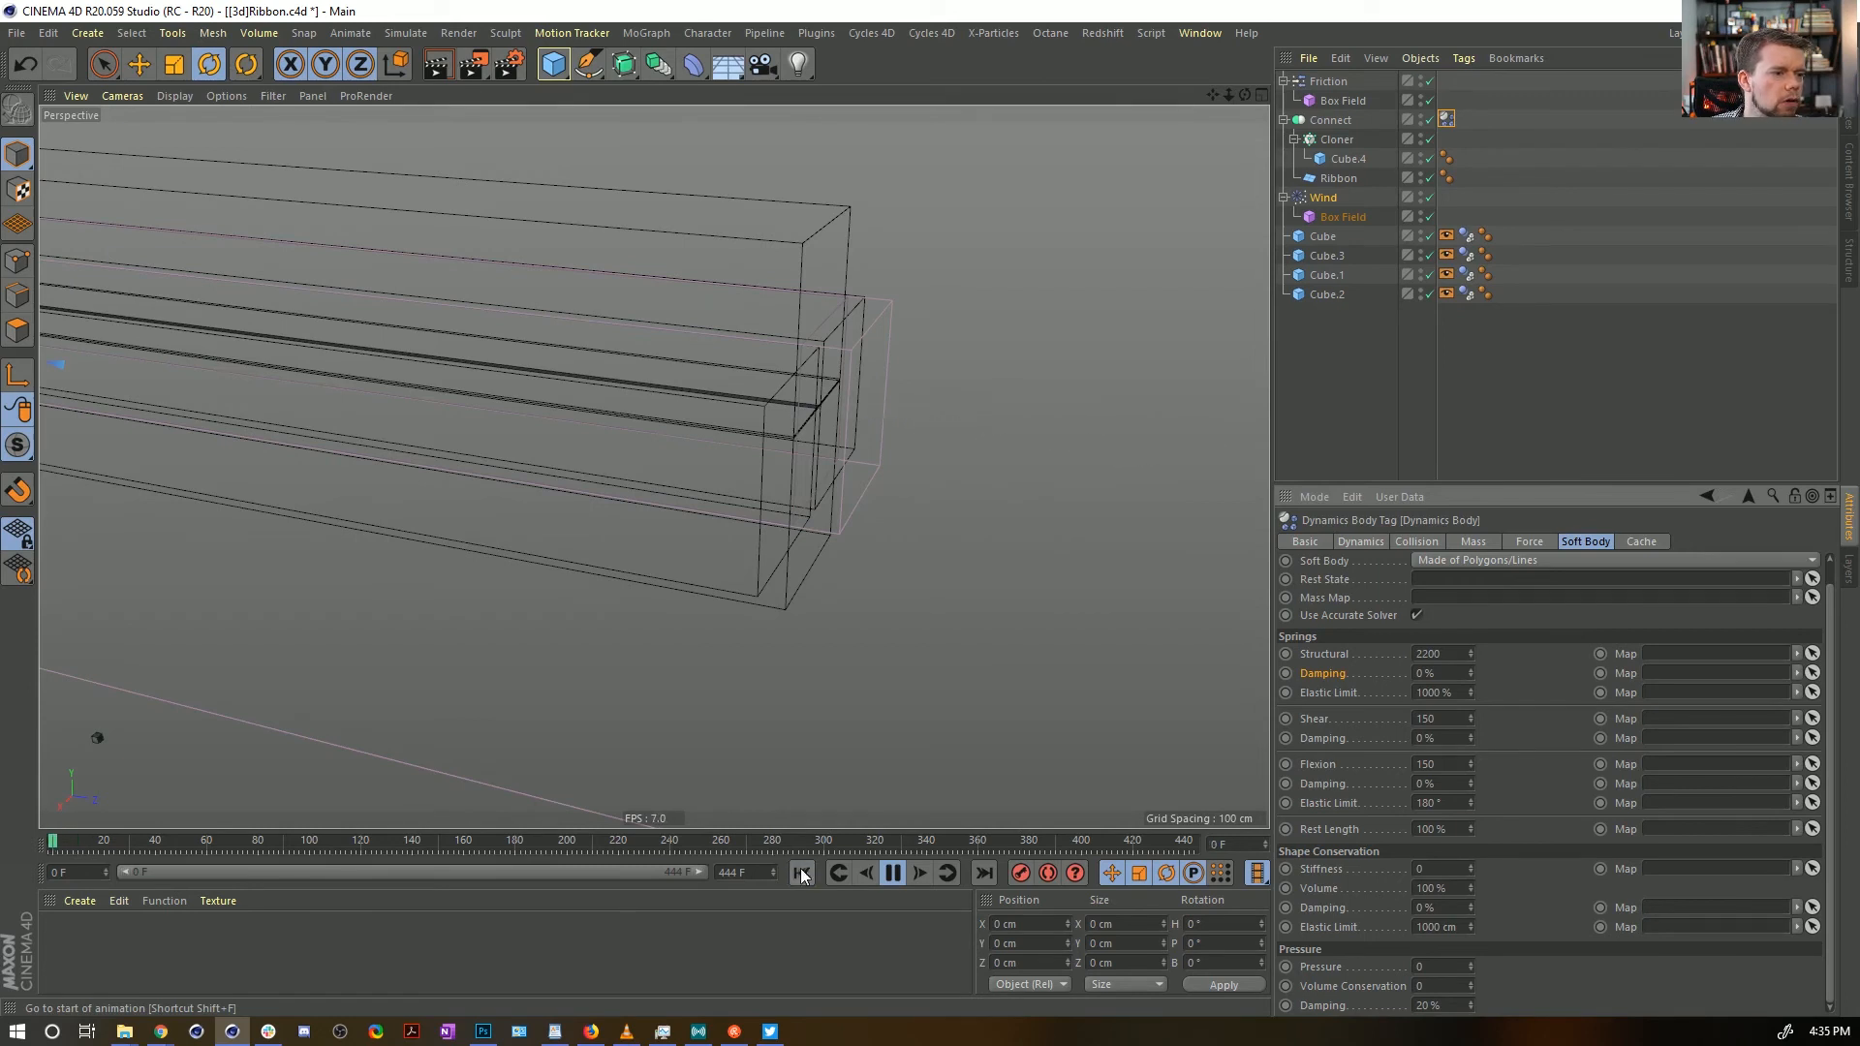
pyautogui.click(893, 877)
pyautogui.keyDown('alt'); pyautogui.moveTo(1125, 422); pyautogui.dragTo(942, 489, button='right'); pyautogui.keyUp('alt')
pyautogui.keyDown('alt'); pyautogui.moveTo(1047, 438); pyautogui.dragTo(620, 497, button='middle'); pyautogui.keyUp('alt')
pyautogui.keyDown('alt'); pyautogui.moveTo(677, 484); pyautogui.dragTo(929, 498); pyautogui.keyUp('alt')
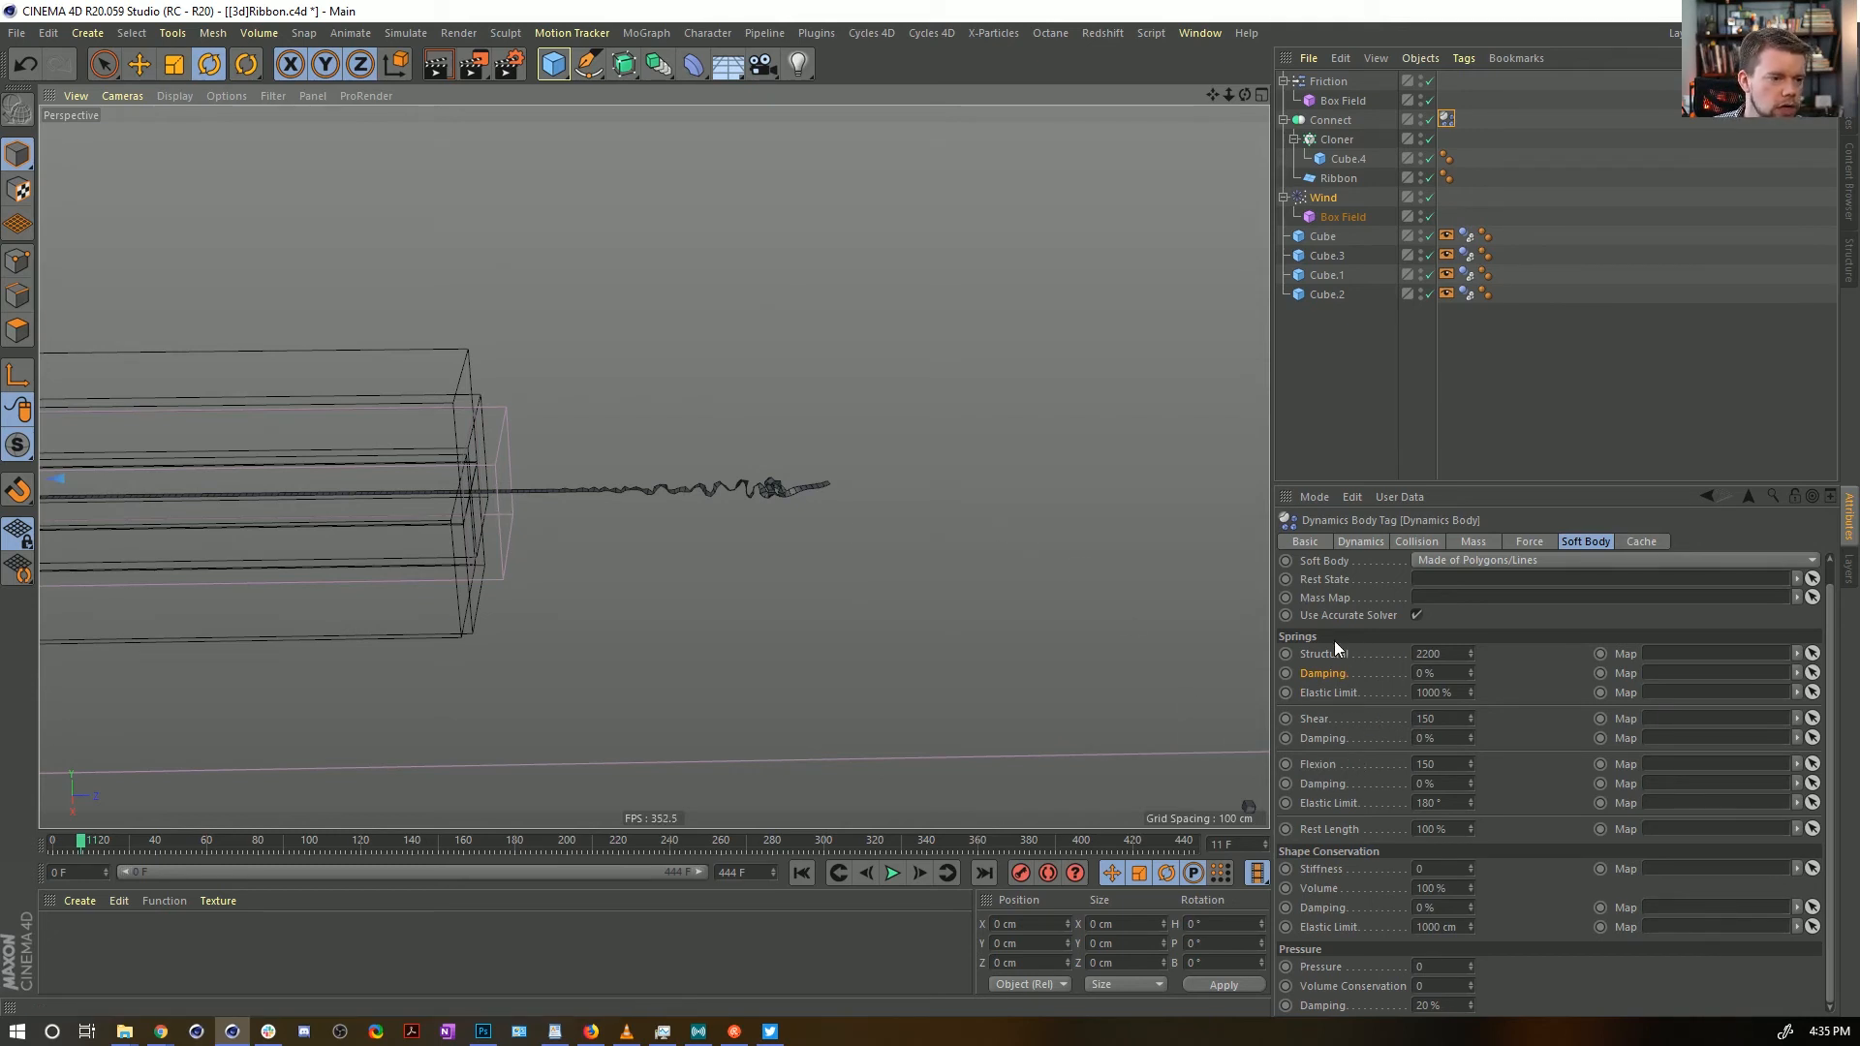
pyautogui.click(899, 876)
pyautogui.keyDown('alt'); pyautogui.moveTo(1063, 492); pyautogui.dragTo(871, 558, button='right'); pyautogui.keyUp('alt')
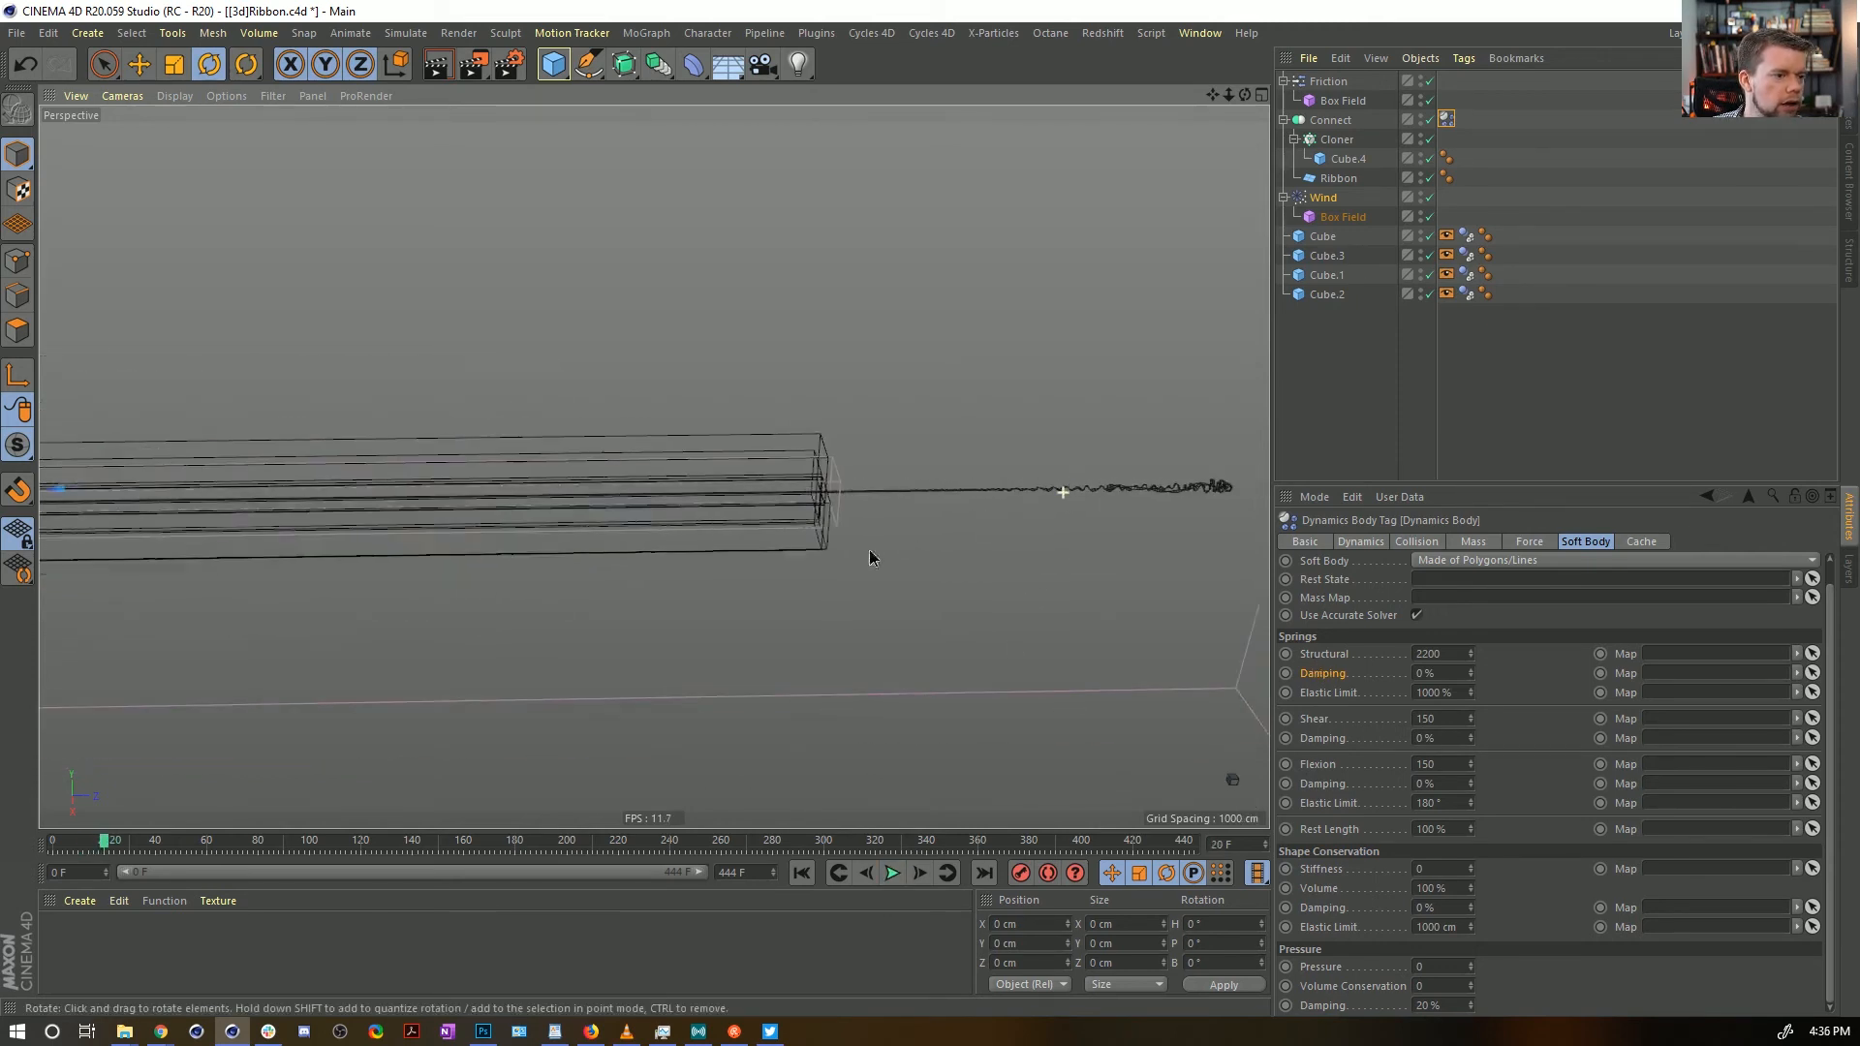
pyautogui.keyDown('alt'); pyautogui.moveTo(879, 411); pyautogui.dragTo(654, 466, button='middle'); pyautogui.keyUp('alt')
pyautogui.keyDown('alt'); pyautogui.moveTo(872, 568); pyautogui.dragTo(915, 579, button='right'); pyautogui.keyUp('alt')
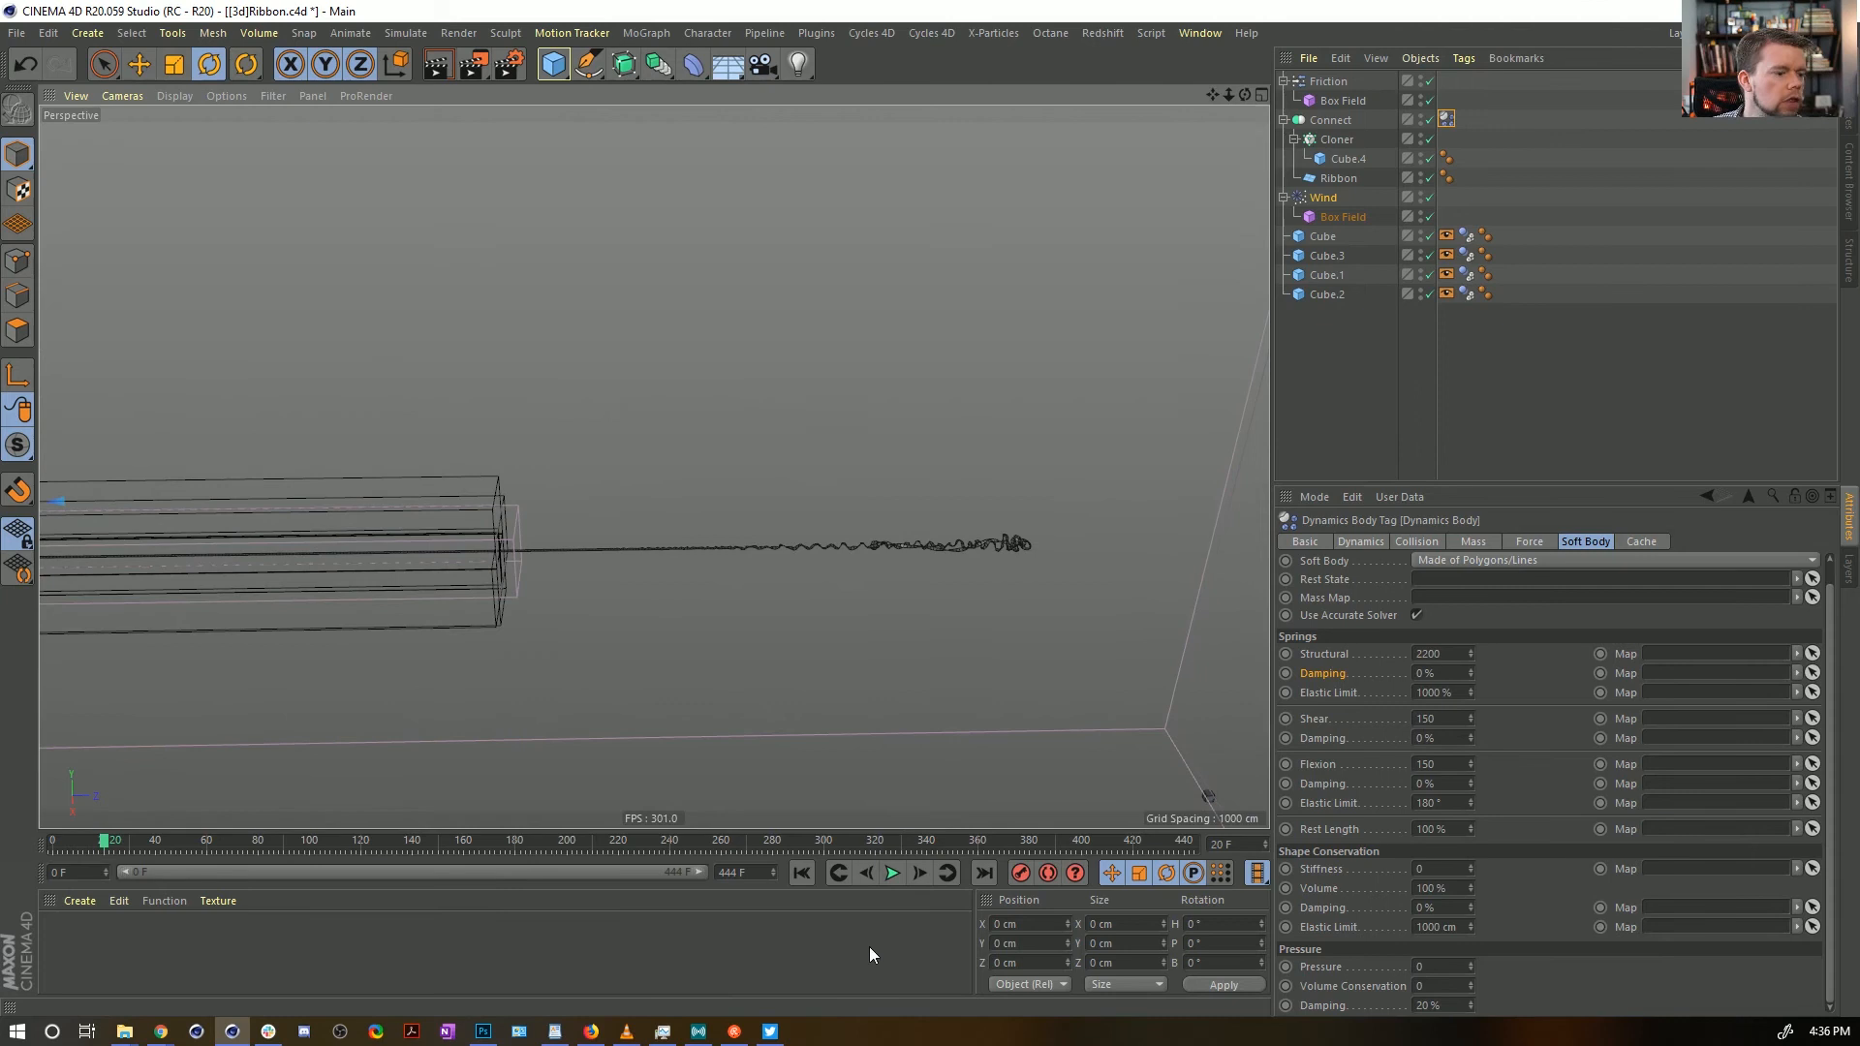
# Continue the simulation in short bursts to examine the ribbon's far end and tail, and rewind to the first frame
pyautogui.click(893, 872)
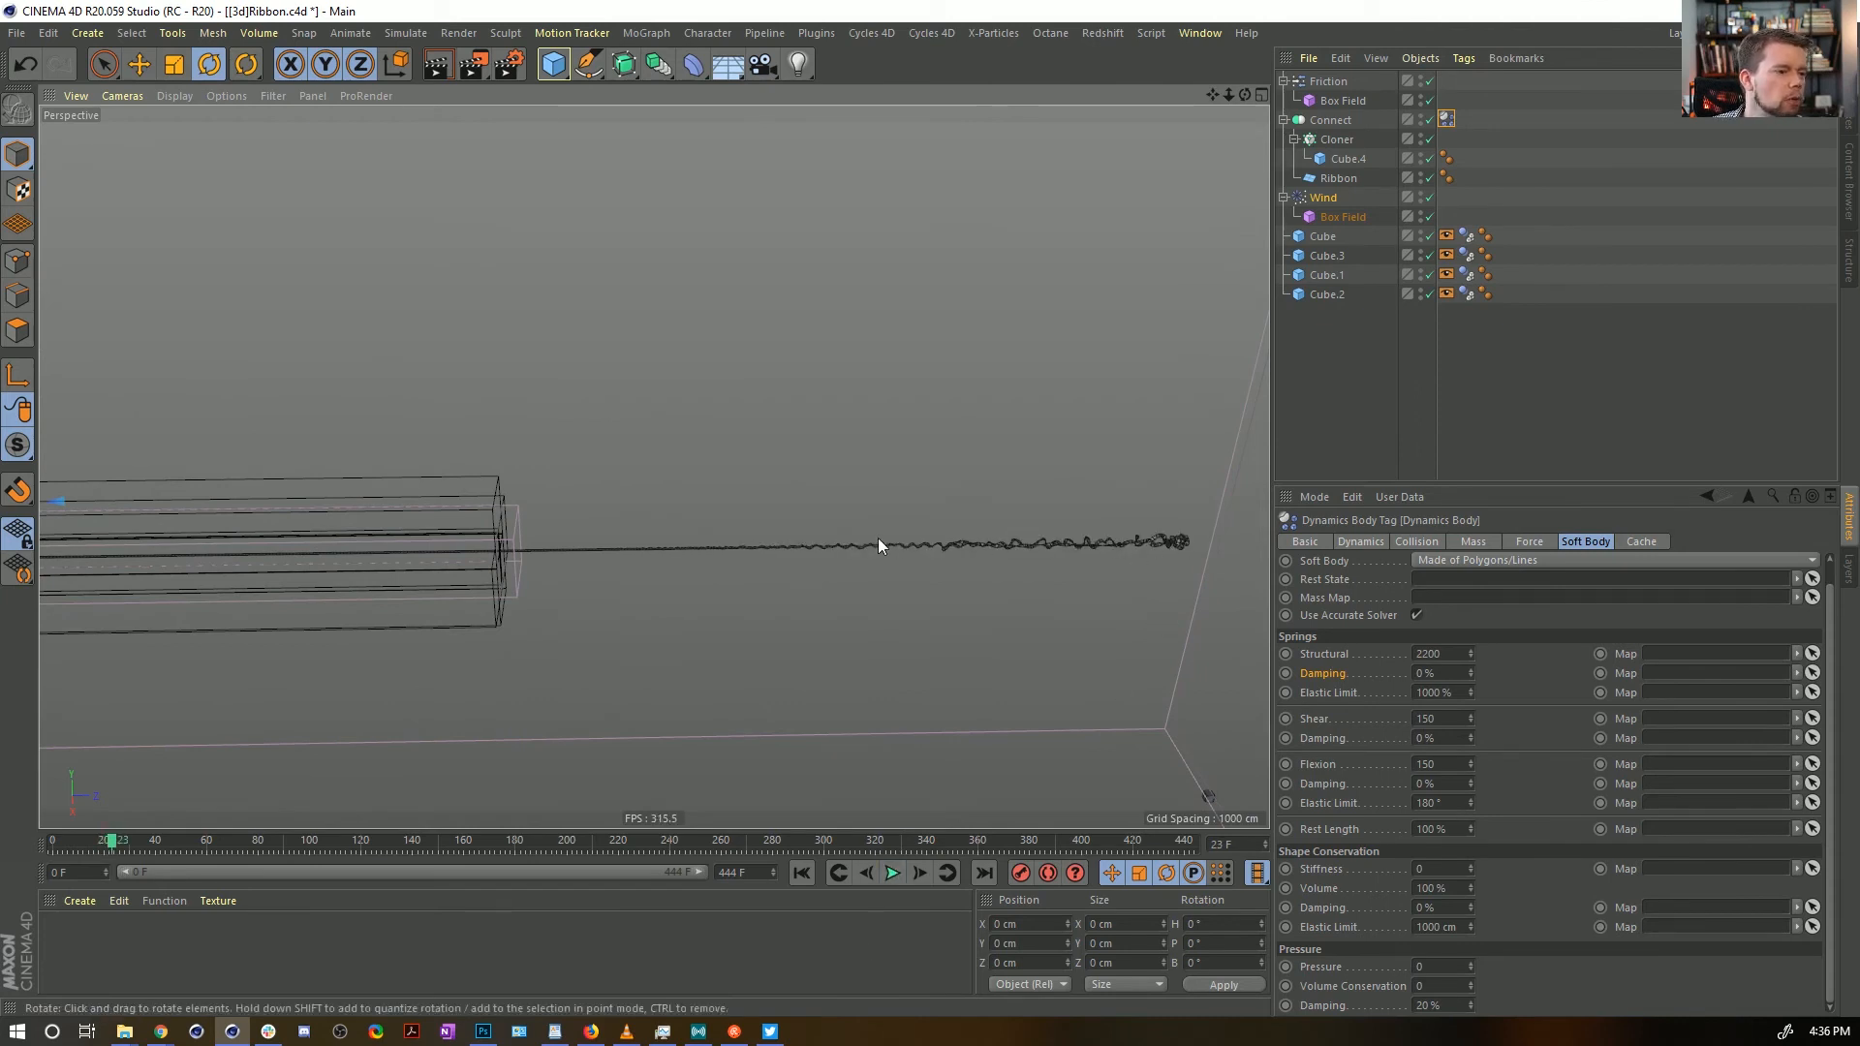
pyautogui.keyDown('alt'); pyautogui.moveTo(1021, 532); pyautogui.dragTo(876, 650); pyautogui.keyUp('alt')
pyautogui.click(892, 873)
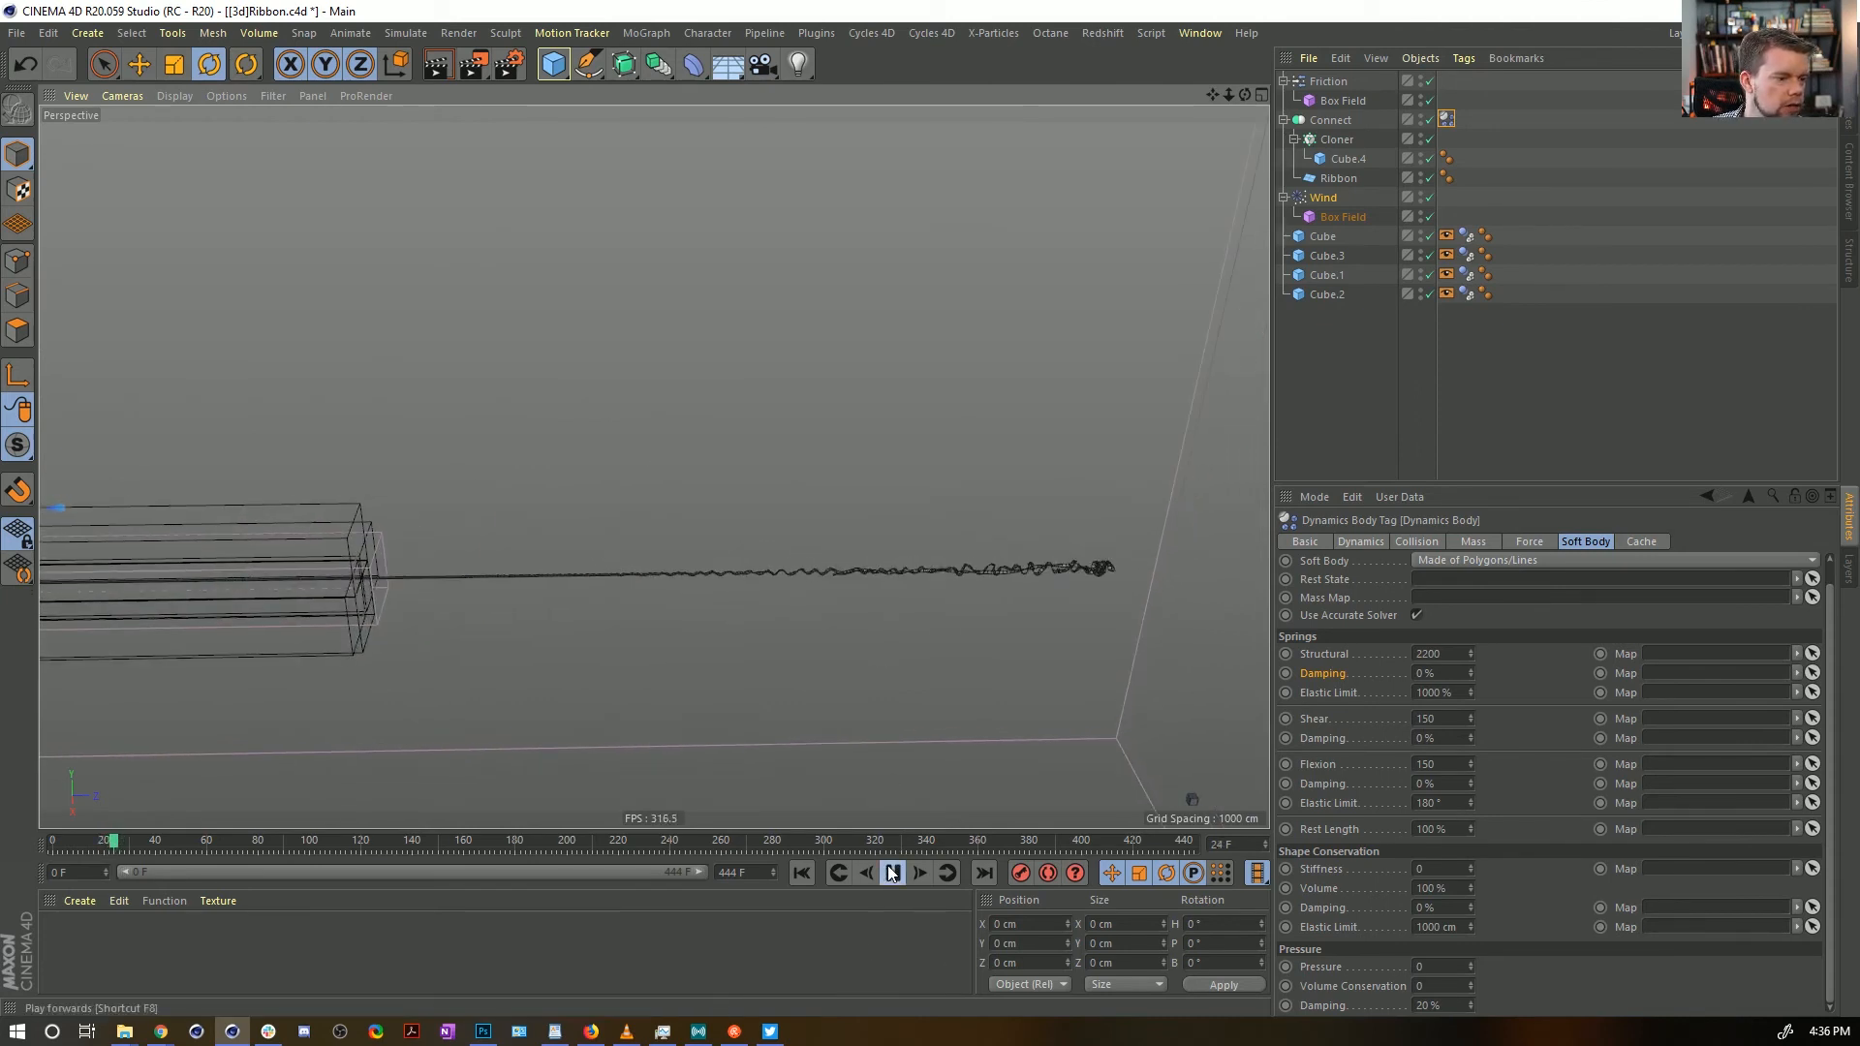
pyautogui.click(892, 873)
pyautogui.keyDown('alt'); pyautogui.moveTo(1004, 672); pyautogui.dragTo(495, 778, button='right'); pyautogui.keyUp('alt')
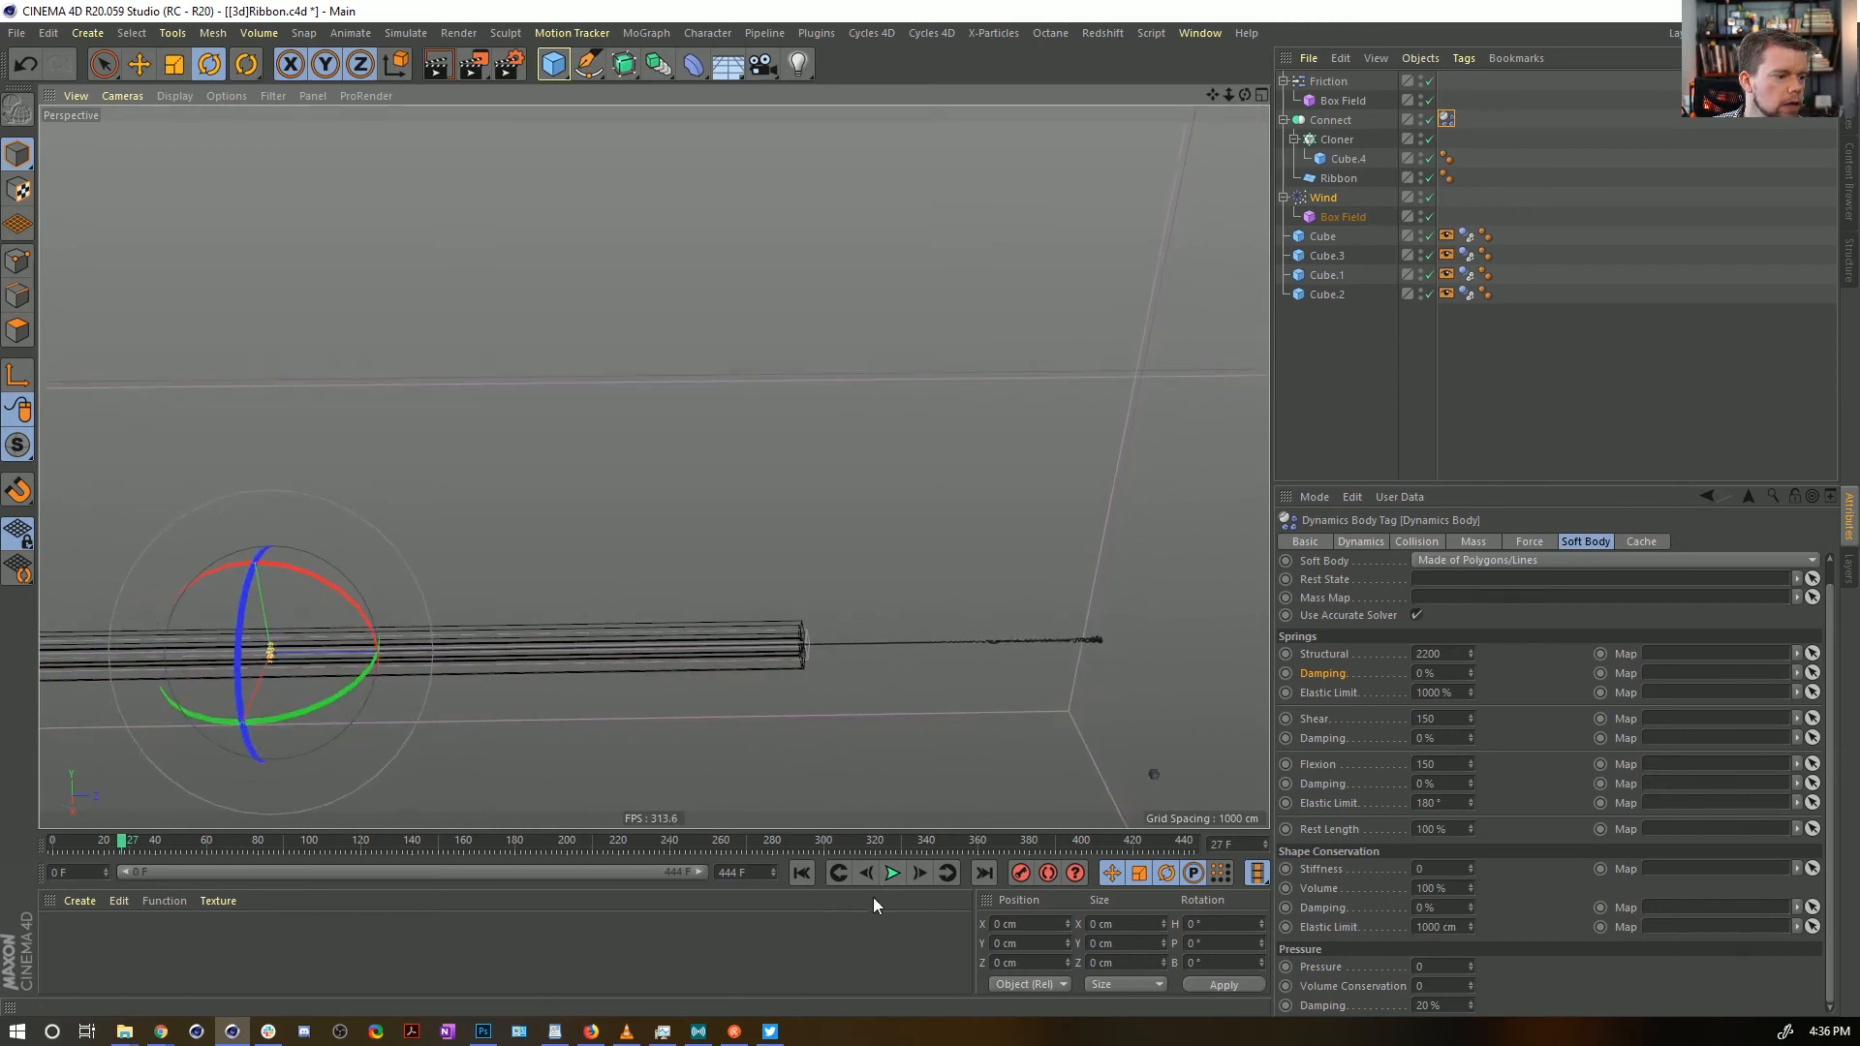
pyautogui.click(898, 875)
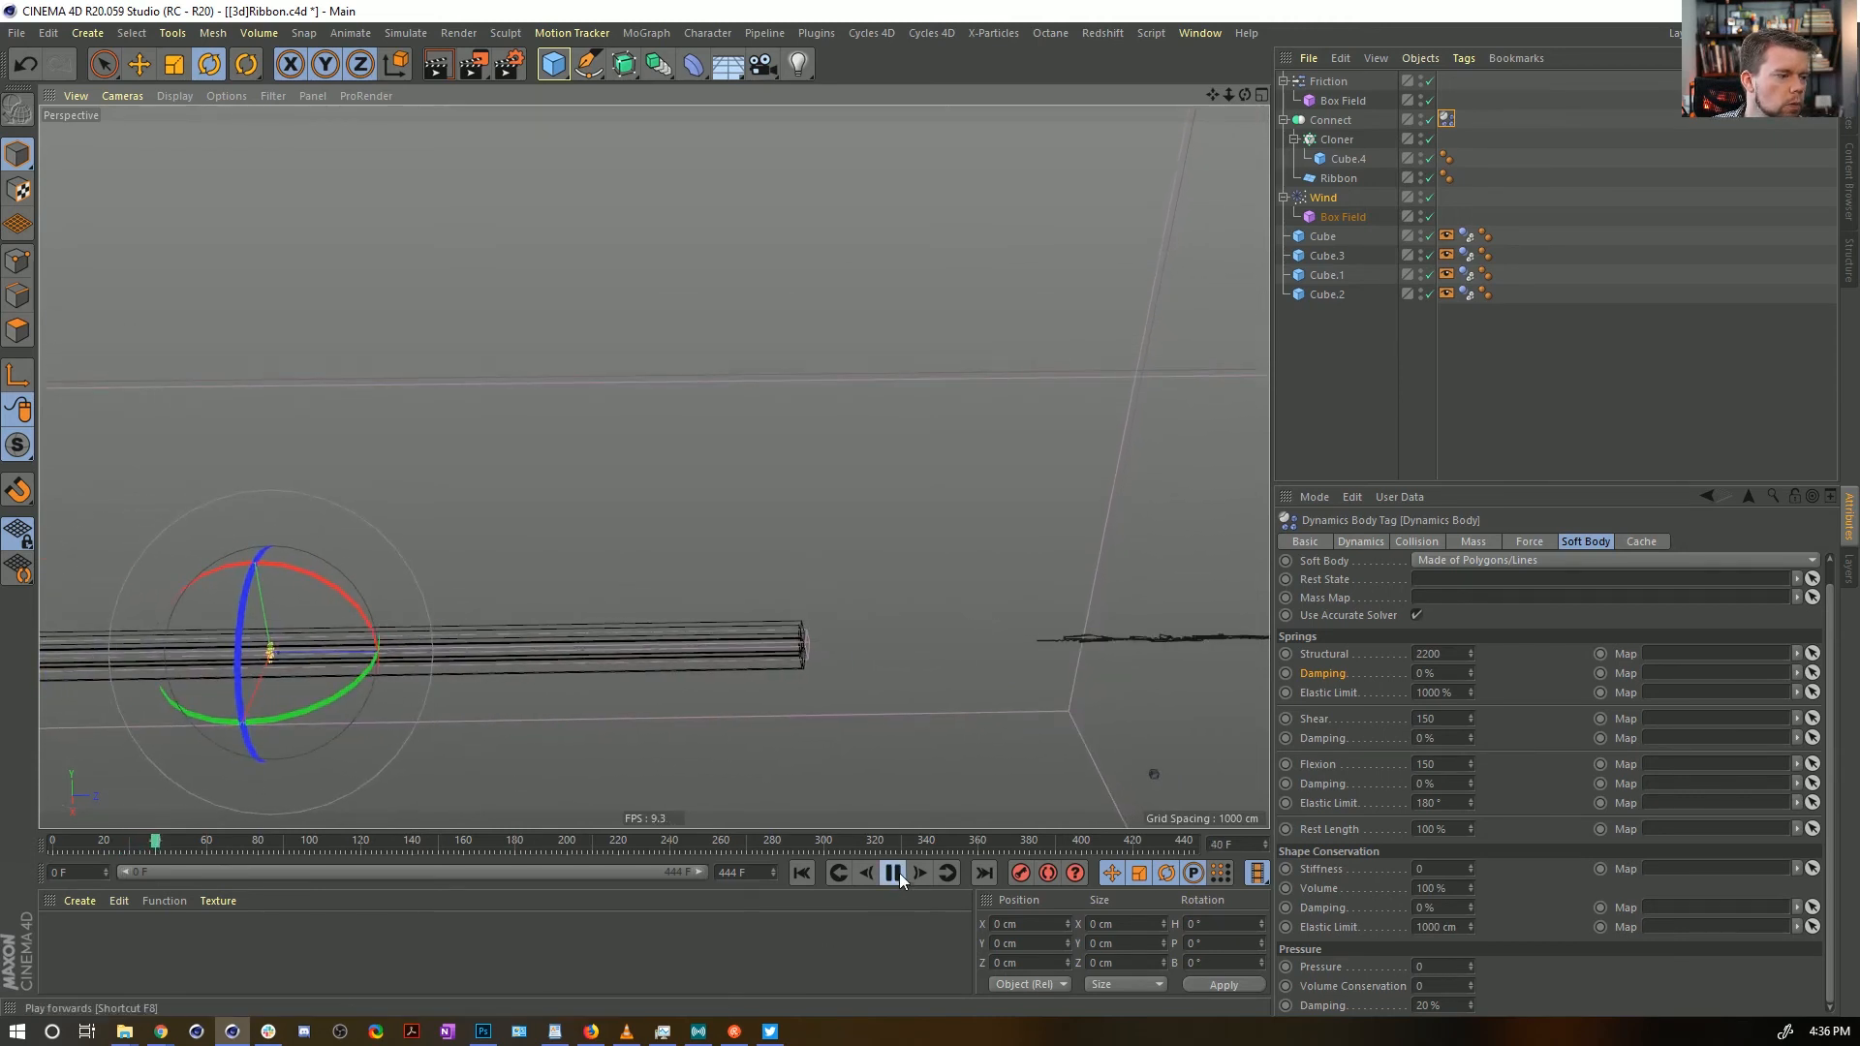
pyautogui.click(899, 873)
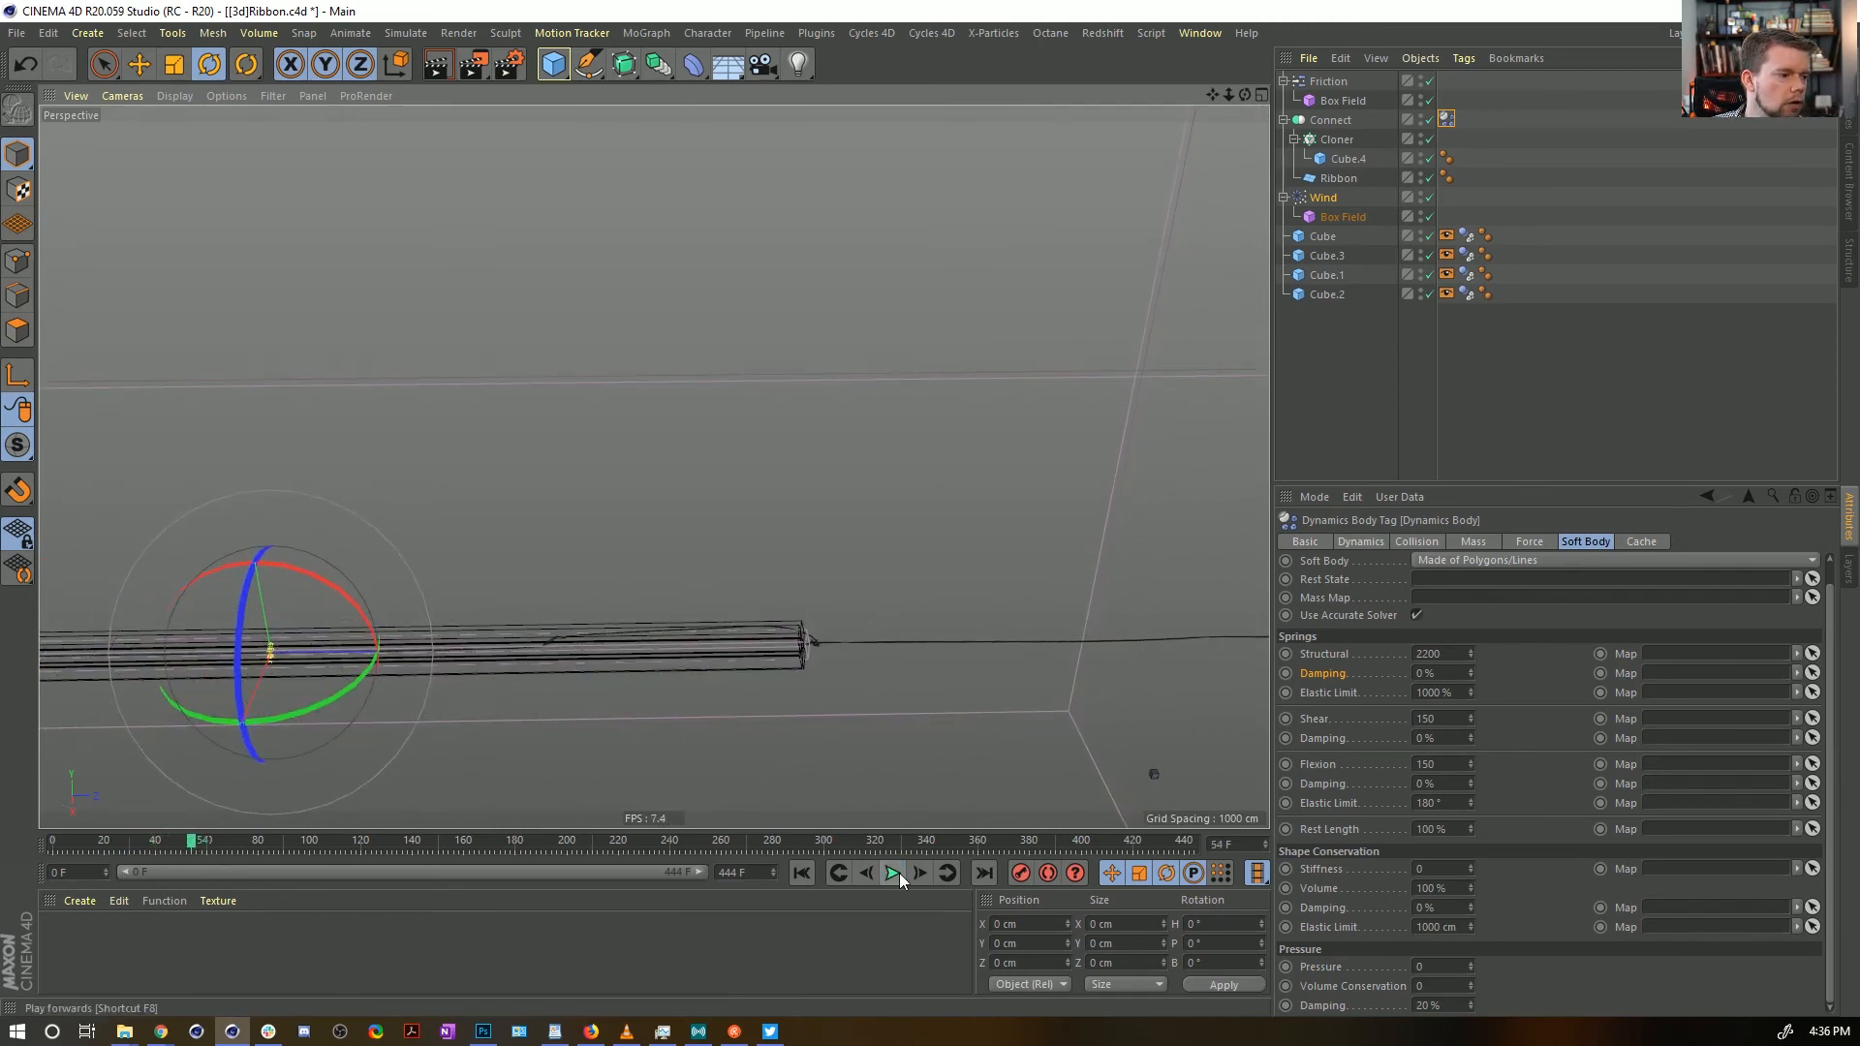
pyautogui.click(804, 875)
pyautogui.keyDown('alt'); pyautogui.moveTo(825, 641); pyautogui.dragTo(1298, 635, button='right'); pyautogui.keyUp('alt')
pyautogui.keyDown('alt'); pyautogui.moveTo(761, 647); pyautogui.dragTo(580, 554, button='middle'); pyautogui.keyUp('alt')
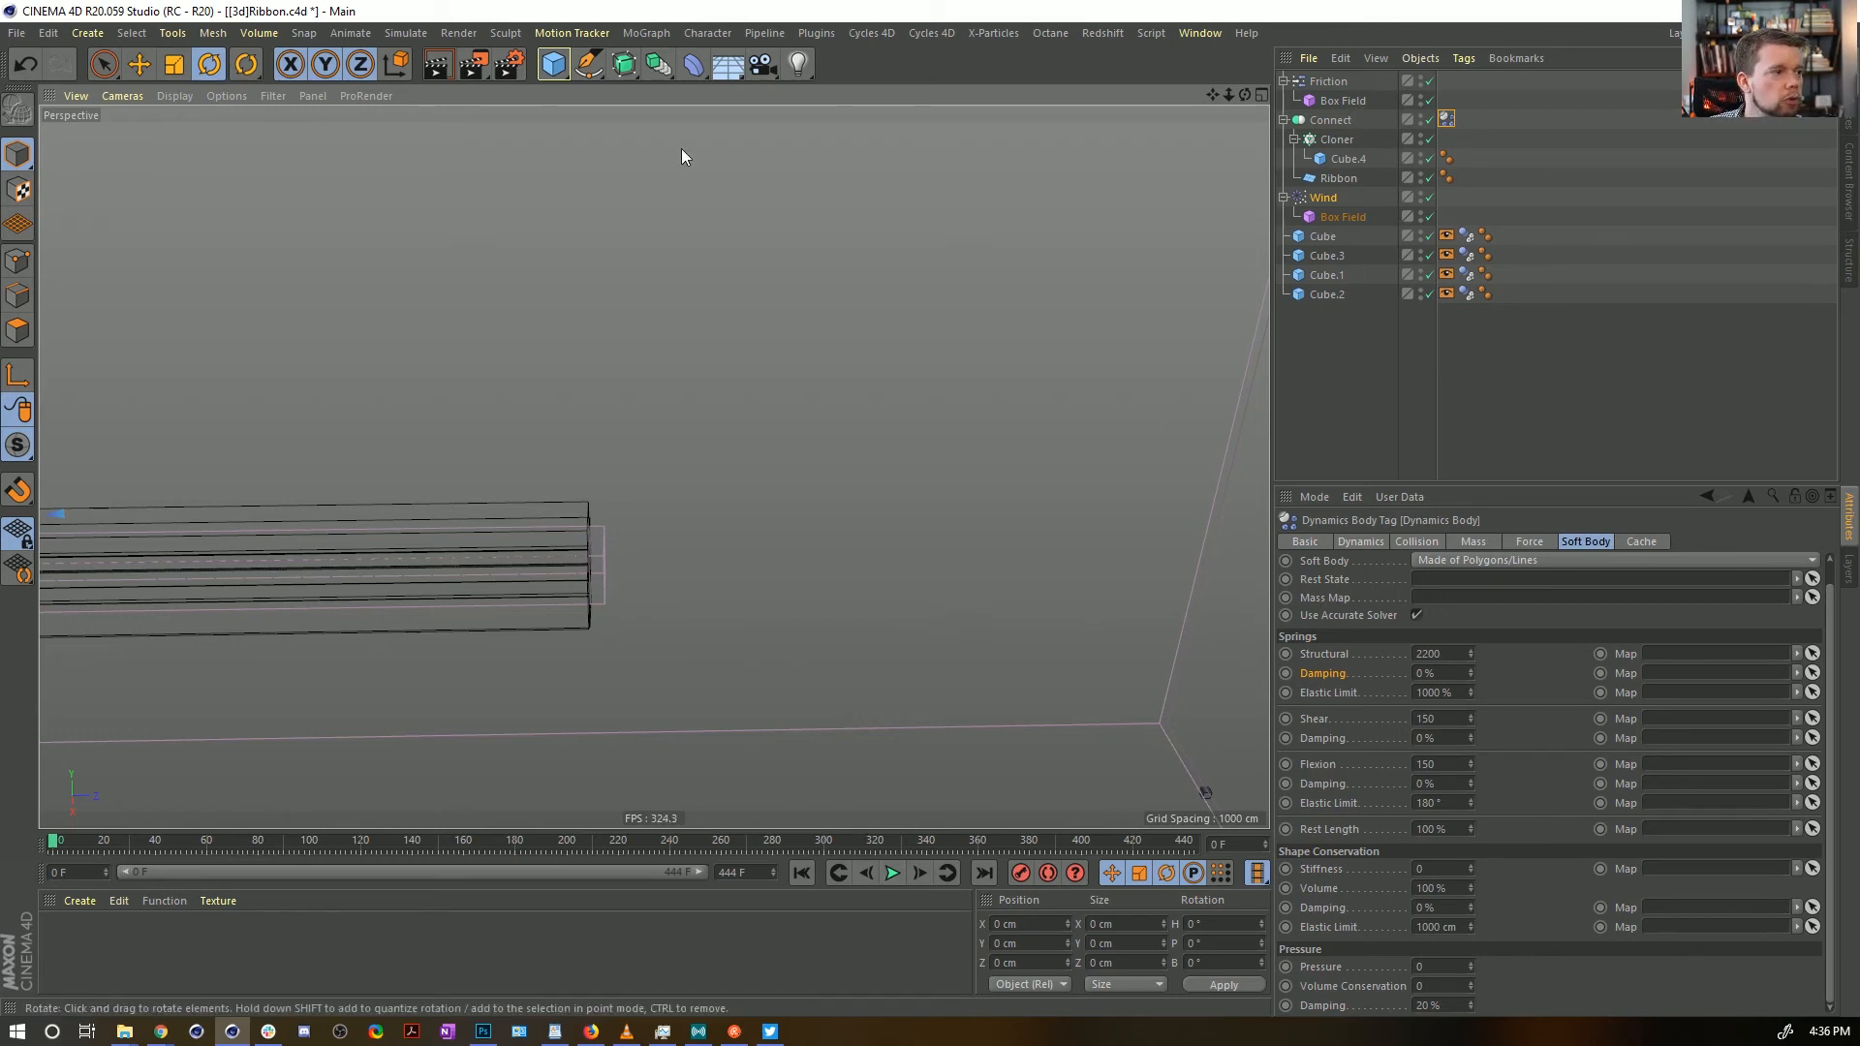
# Open the recent scene file [3c]Ribbon.c4d and select its Turbulence object
pyautogui.click(525, 35)
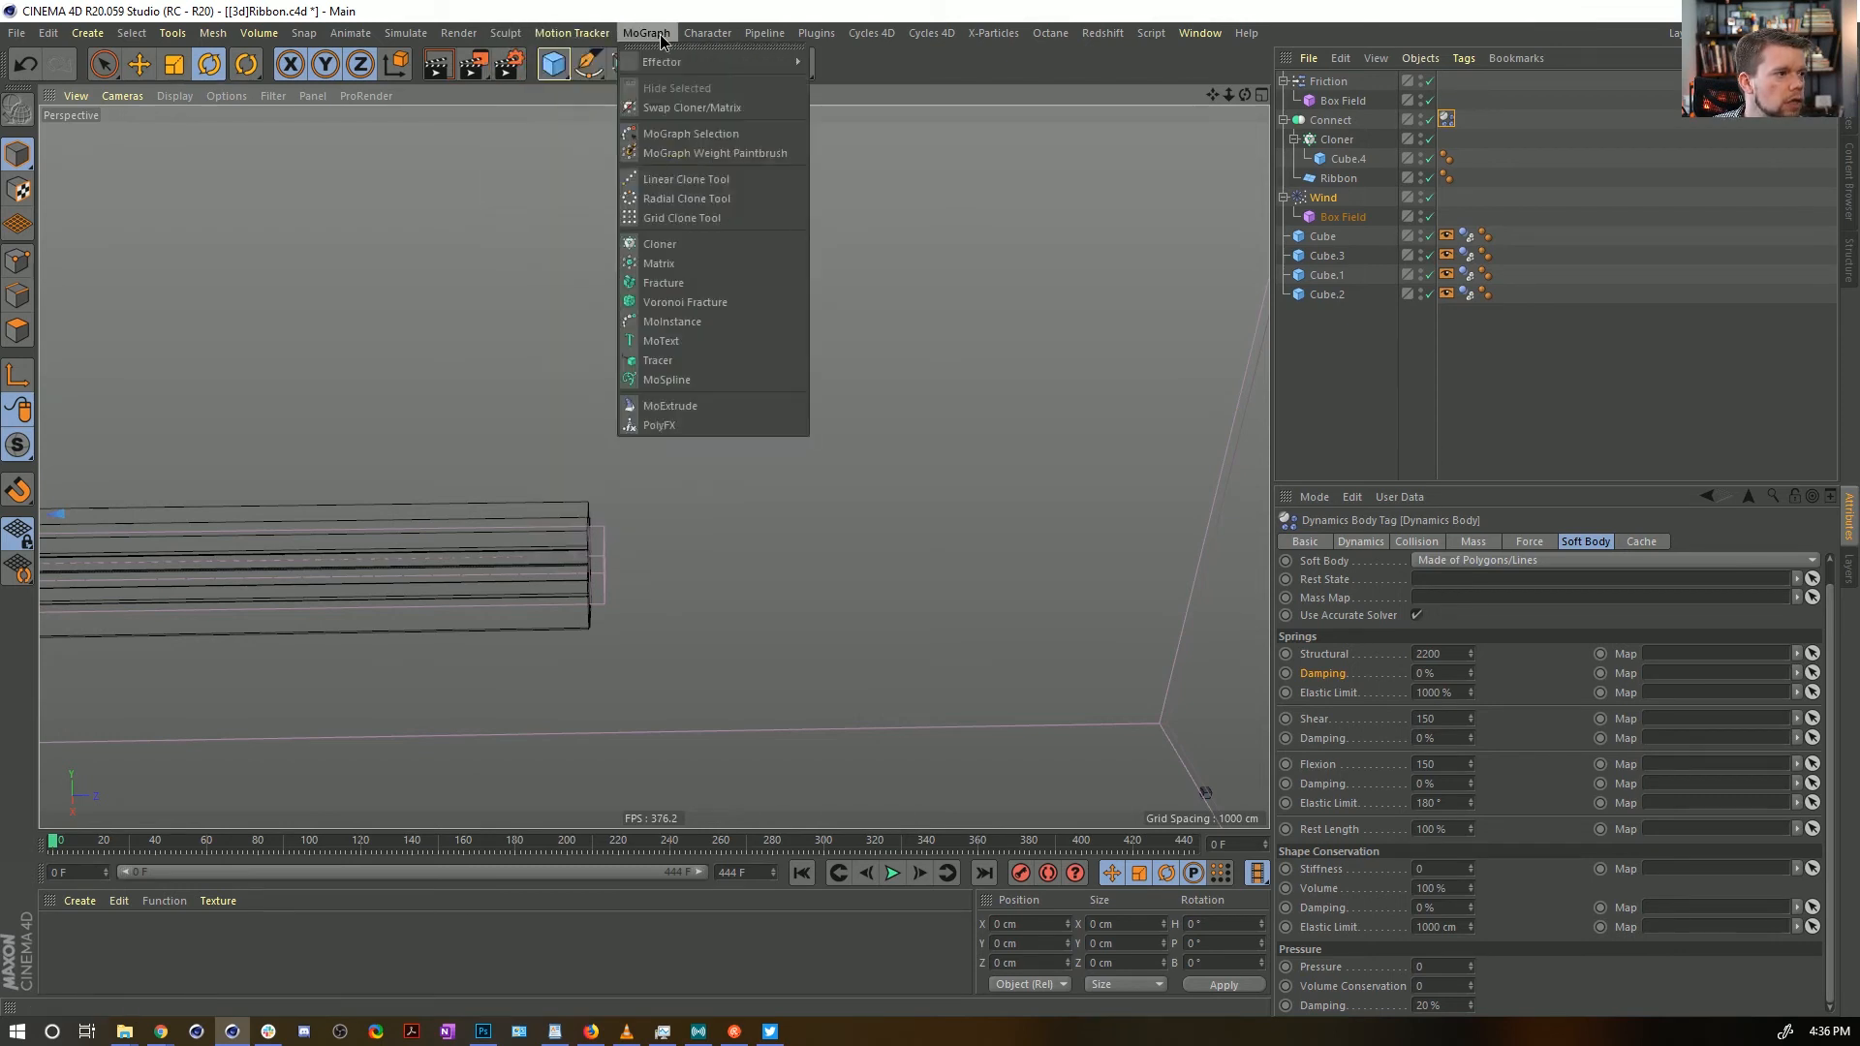
pyautogui.click(719, 23)
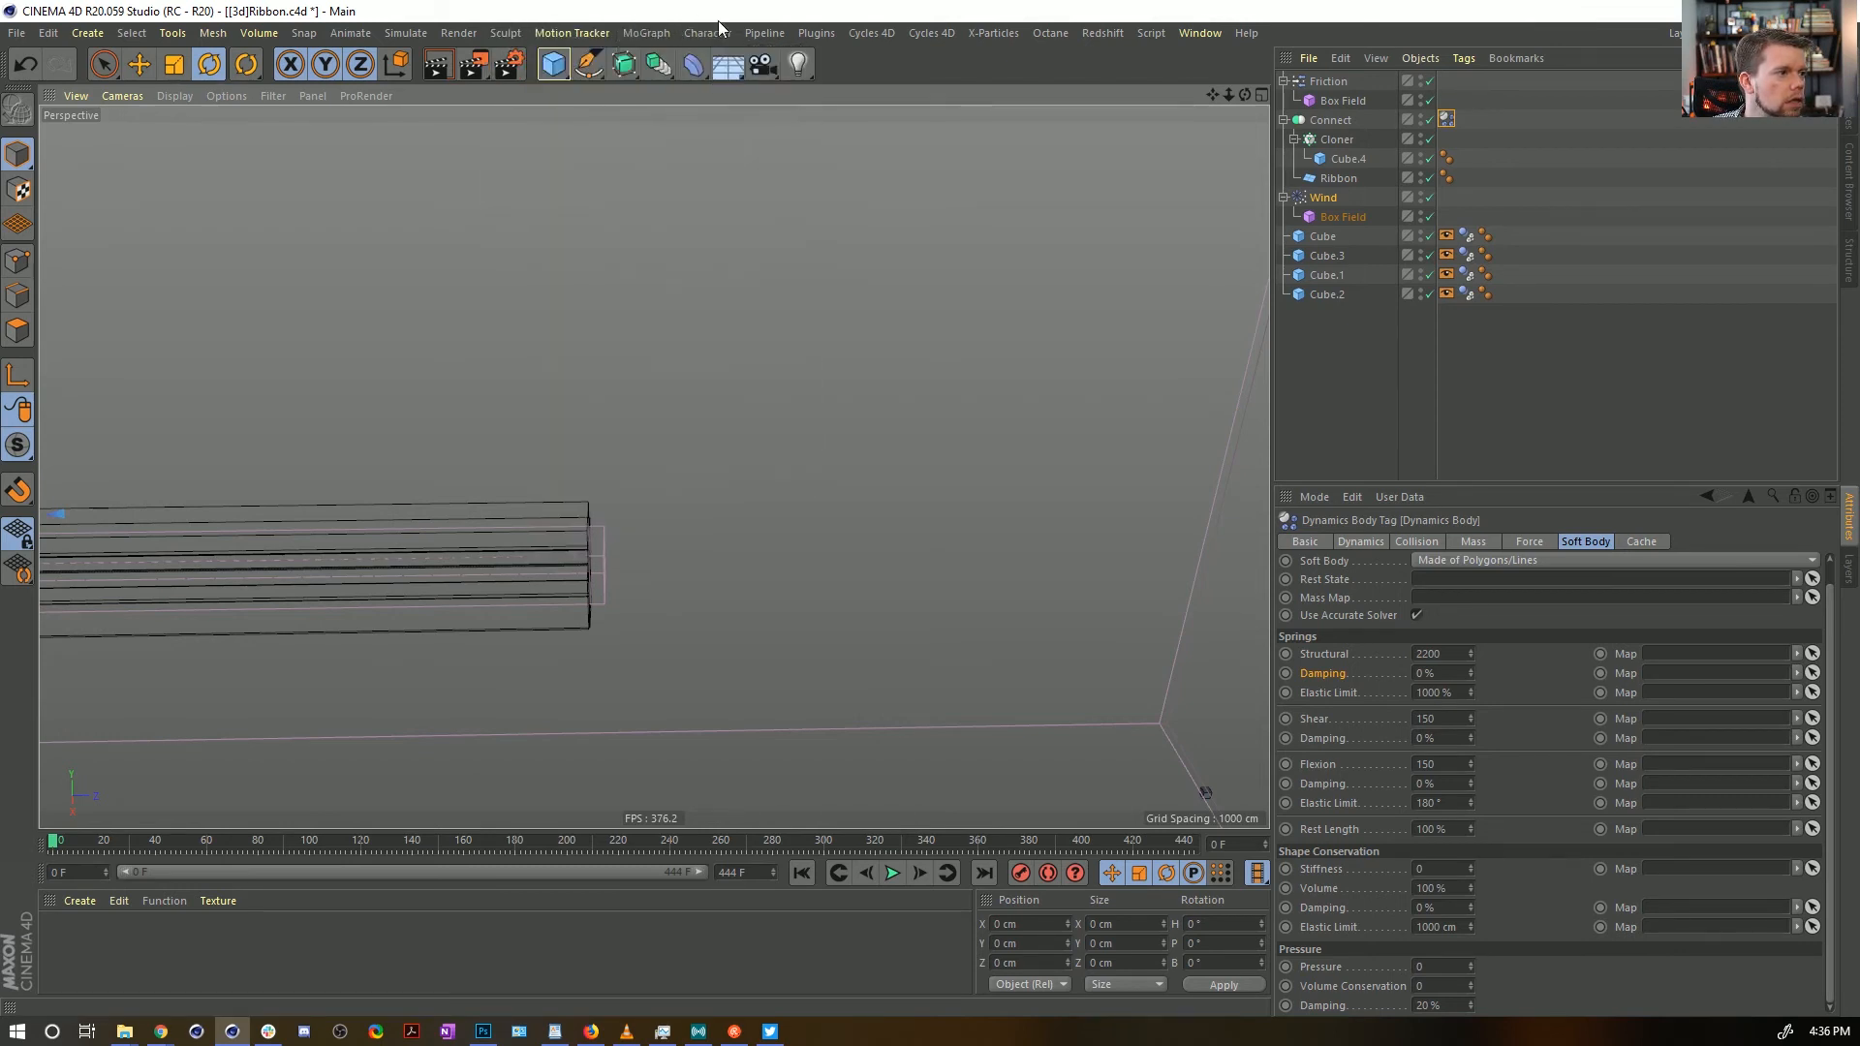
pyautogui.click(1197, 34)
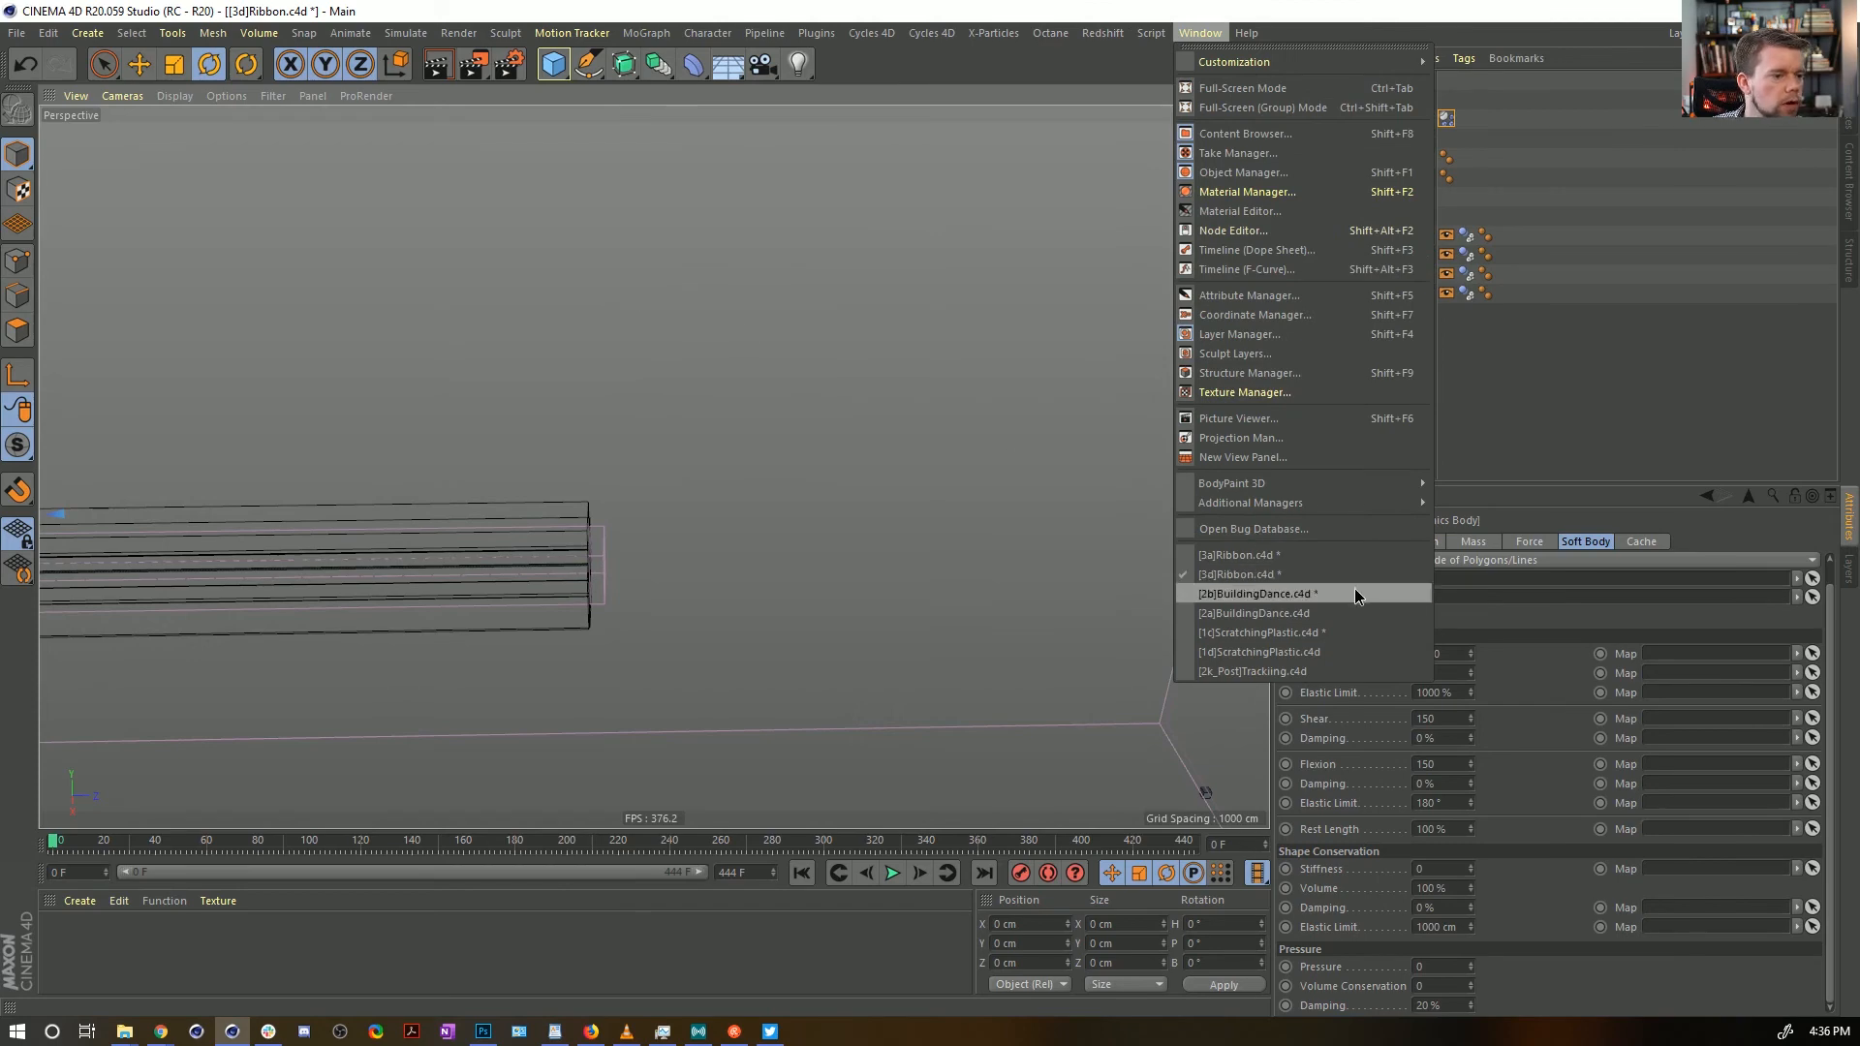
pyautogui.click(17, 33)
pyautogui.moveTo(106, 405)
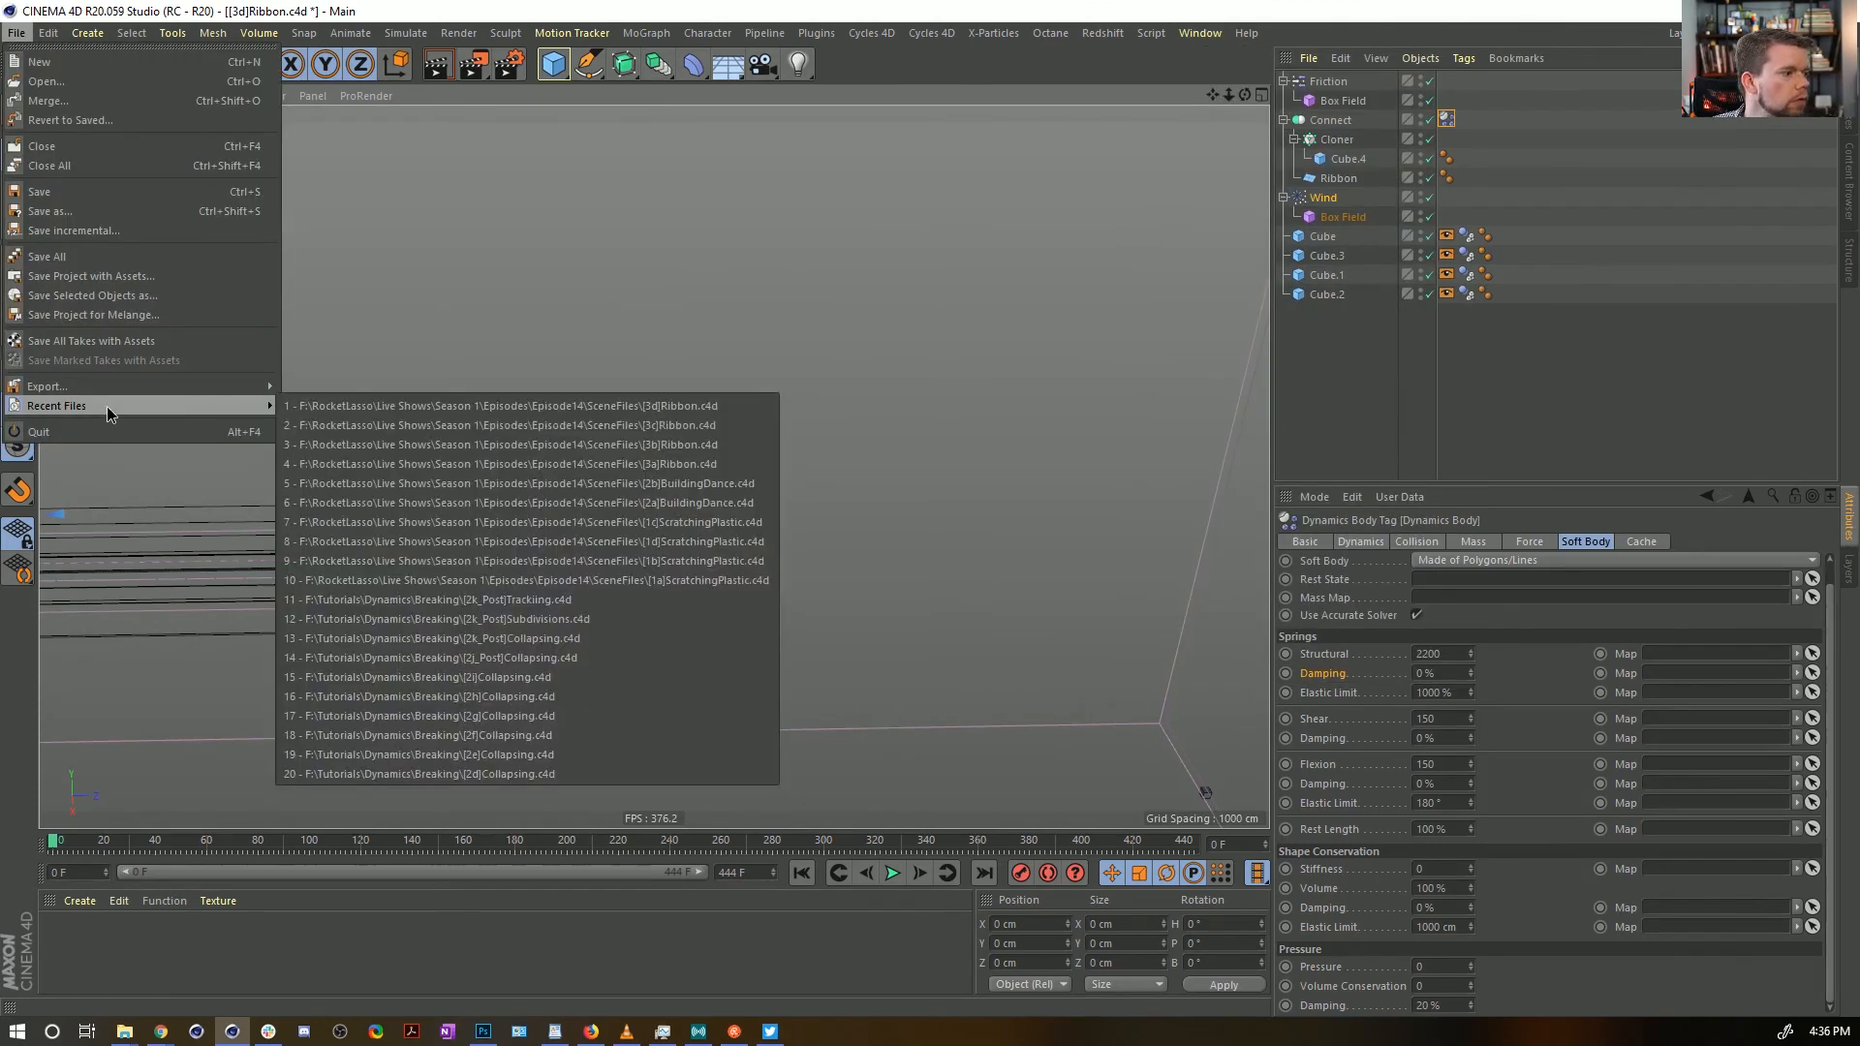
pyautogui.click(515, 426)
pyautogui.click(1351, 81)
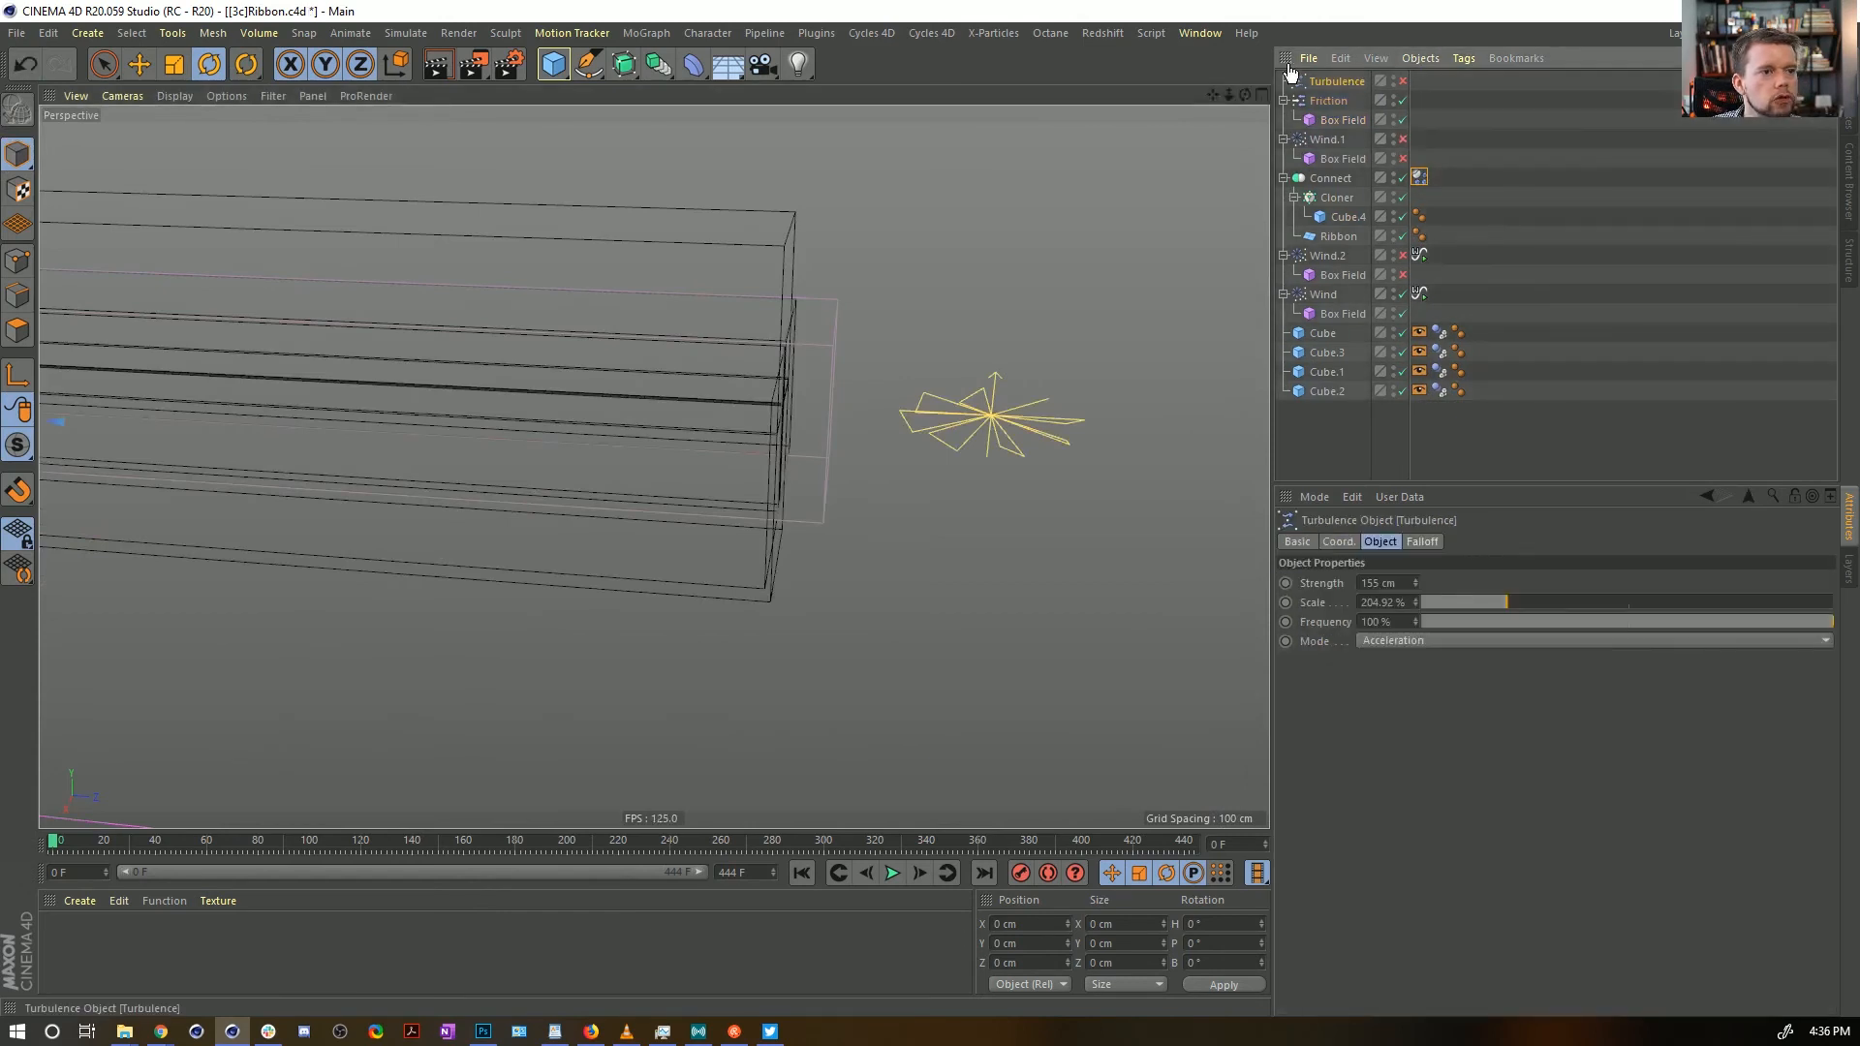
# Copy the Turbulence object and close the [3c]Ribbon.c4d scene without saving it
pyautogui.hotkey('ctrl', 'n')
pyautogui.hotkey('ctrl', 'F4')
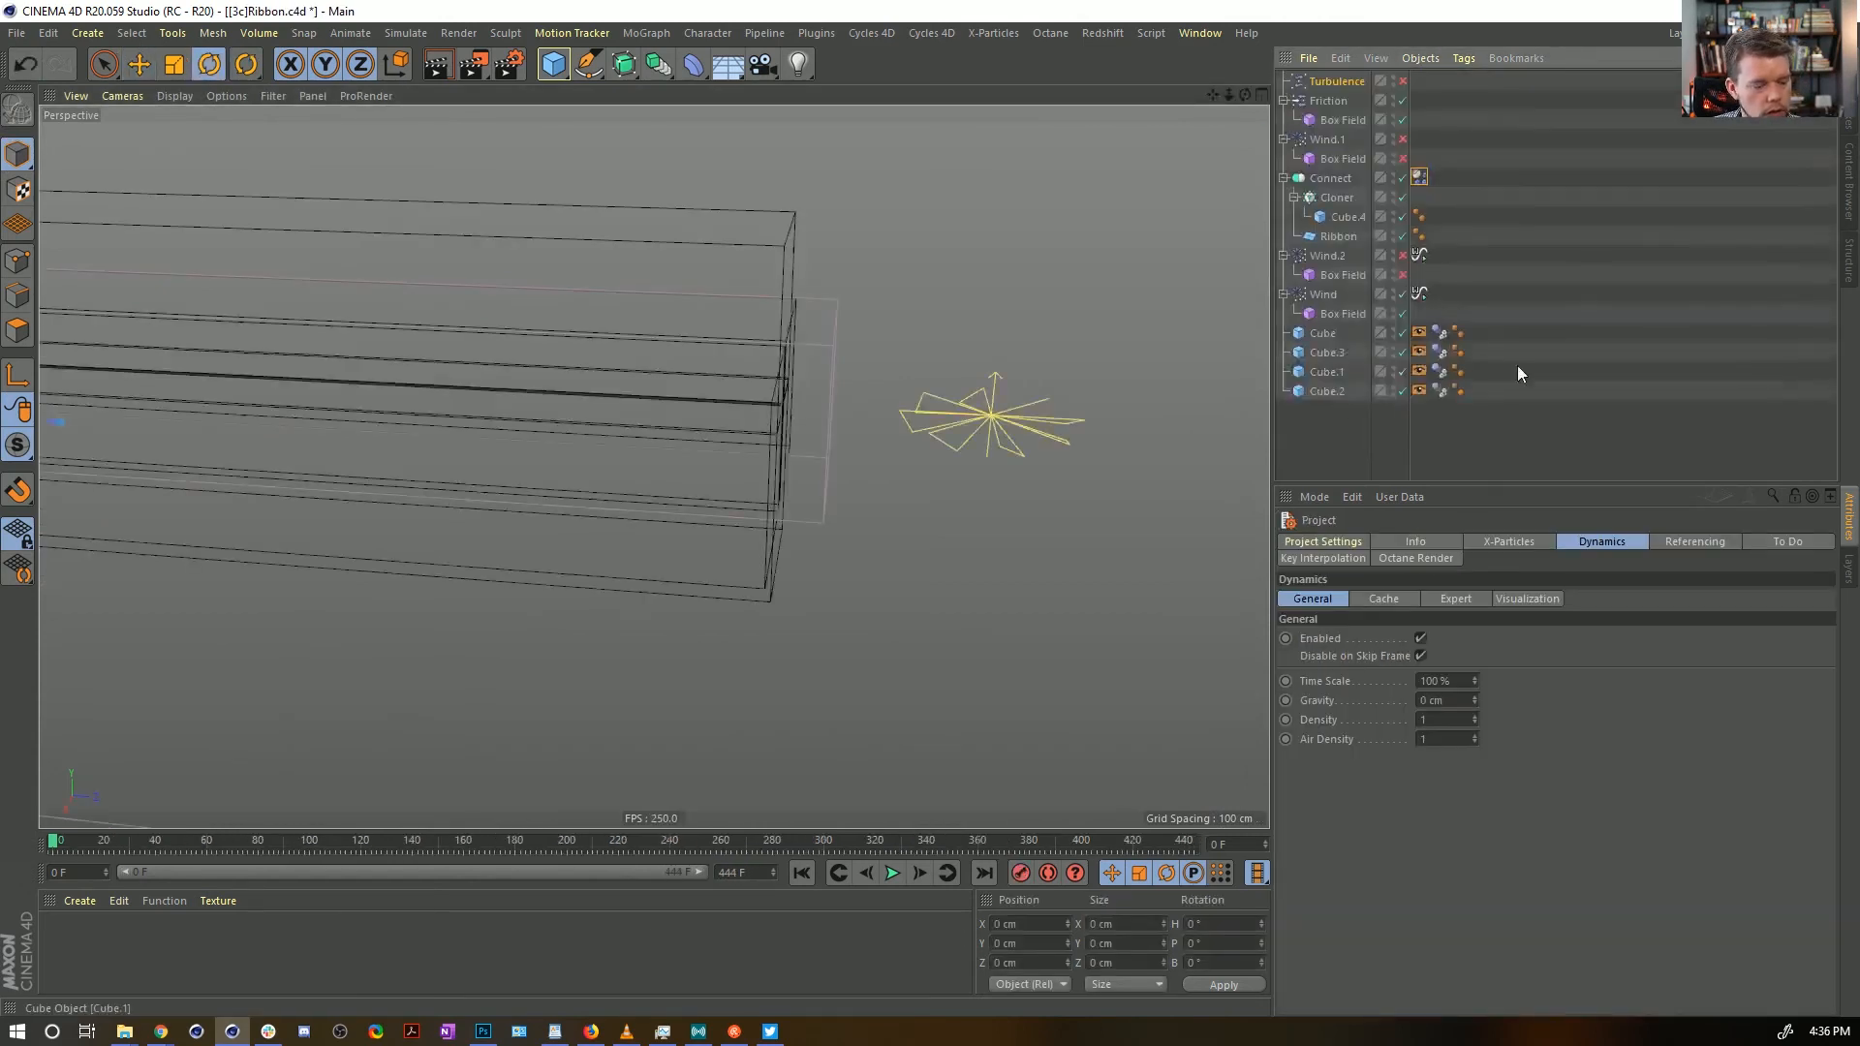
pyautogui.hotkey('ctrl', 'v')
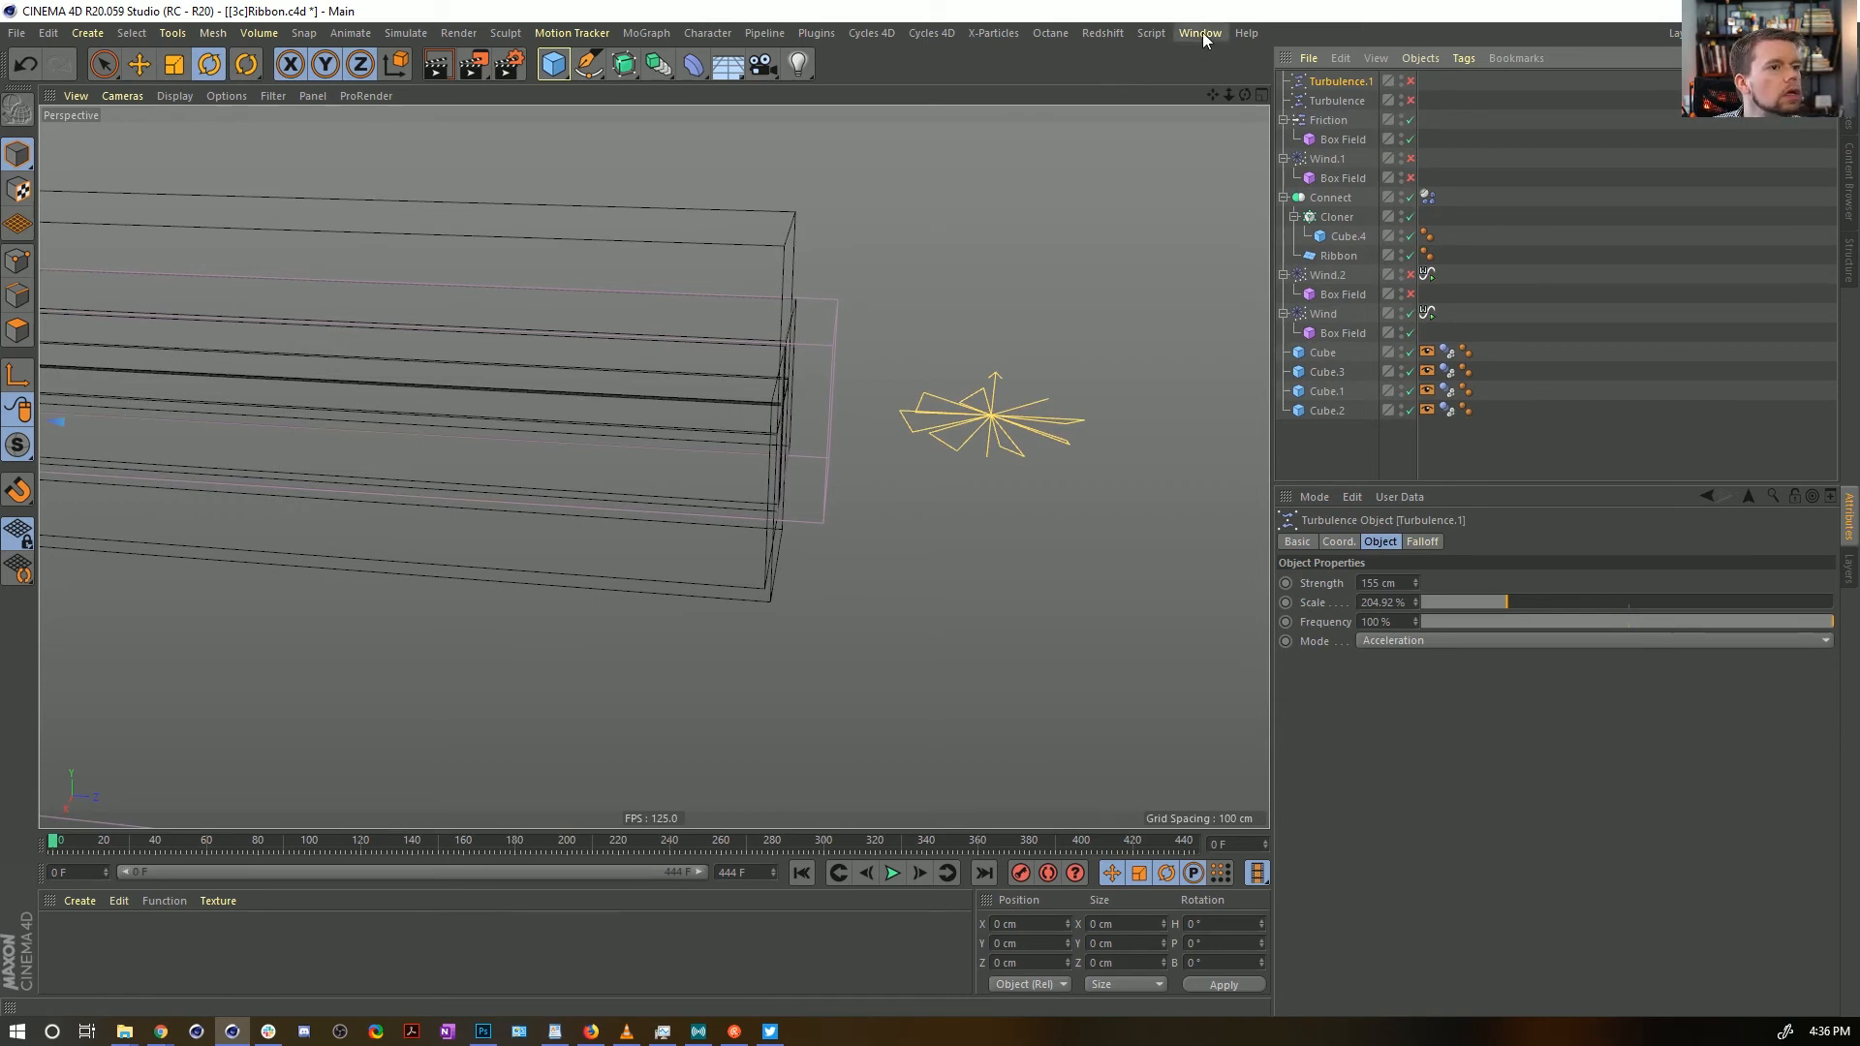
pyautogui.hotkey('ctrl', 'F4')
pyautogui.click(963, 593)
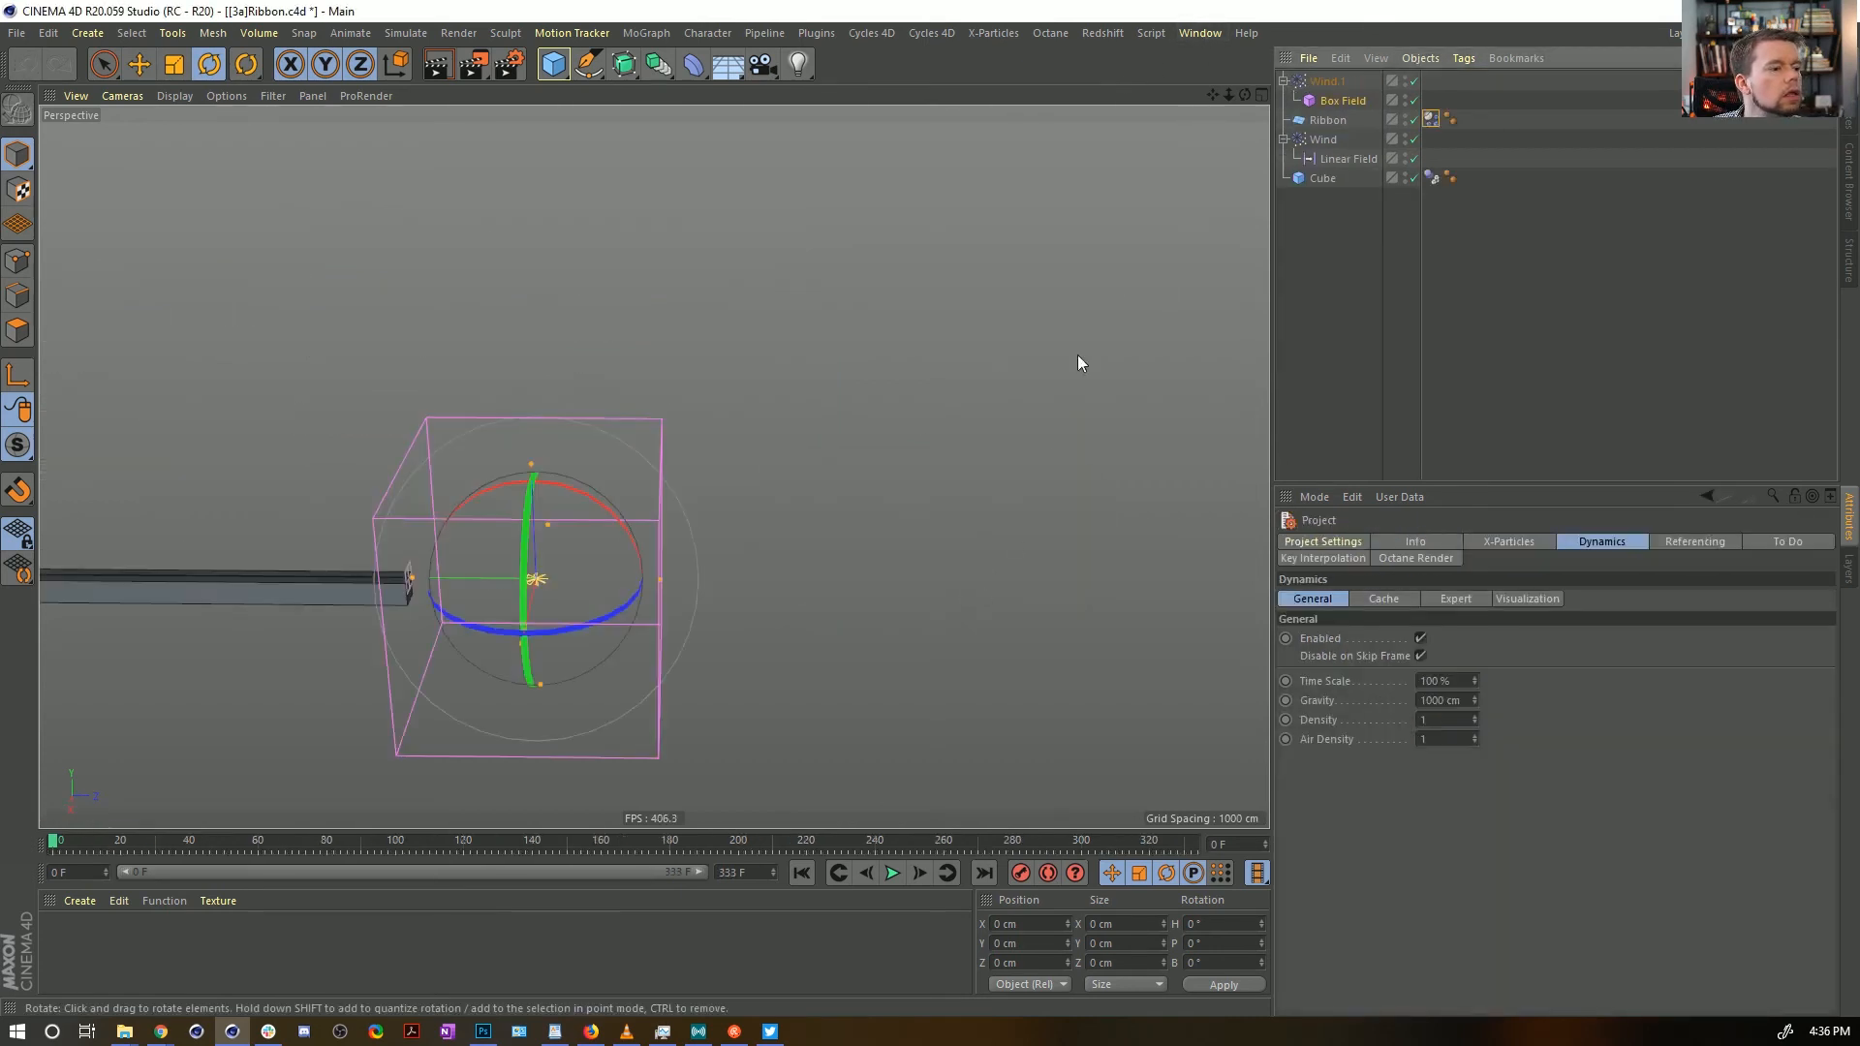
# Close the [3a]Ribbon.c4d scene without saving and paste the Turbulence object into [3d]Ribbon.c4d
pyautogui.click(1189, 36)
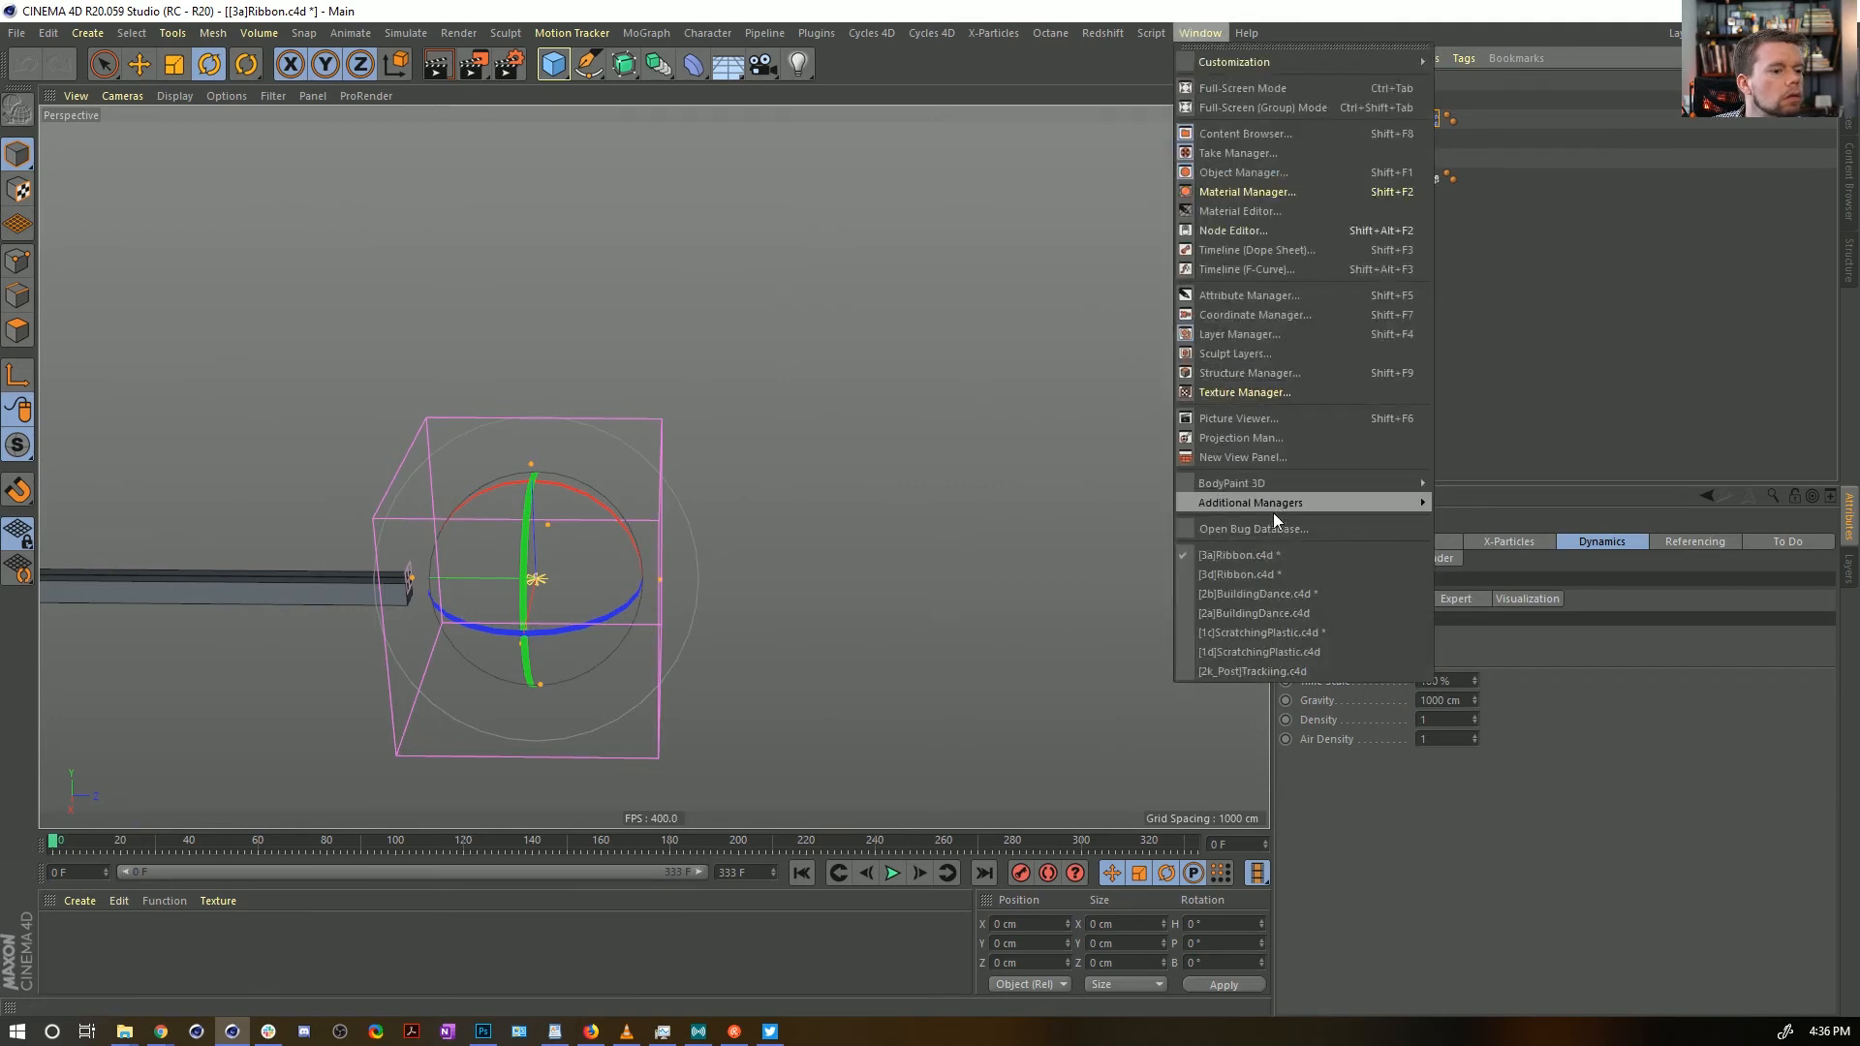
pyautogui.hotkey('ctrl', 'F4')
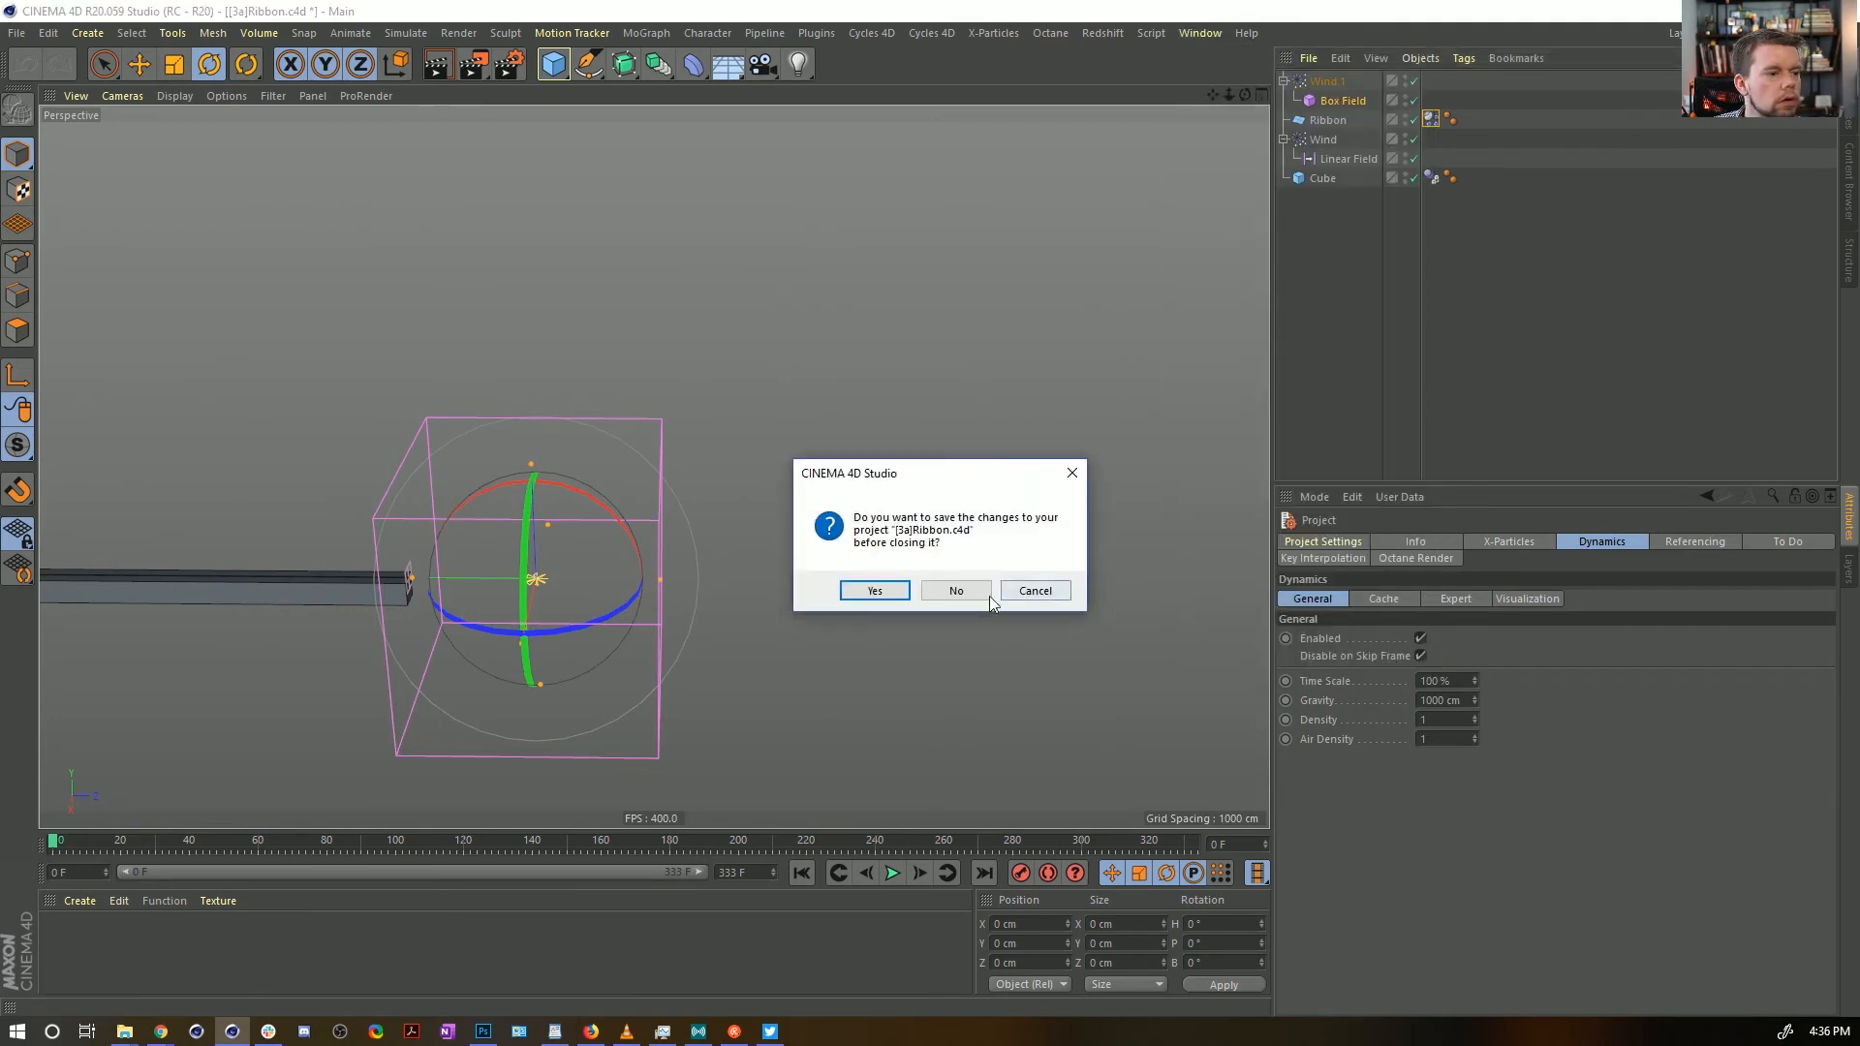
pyautogui.click(966, 595)
pyautogui.hotkey('ctrl', 'v')
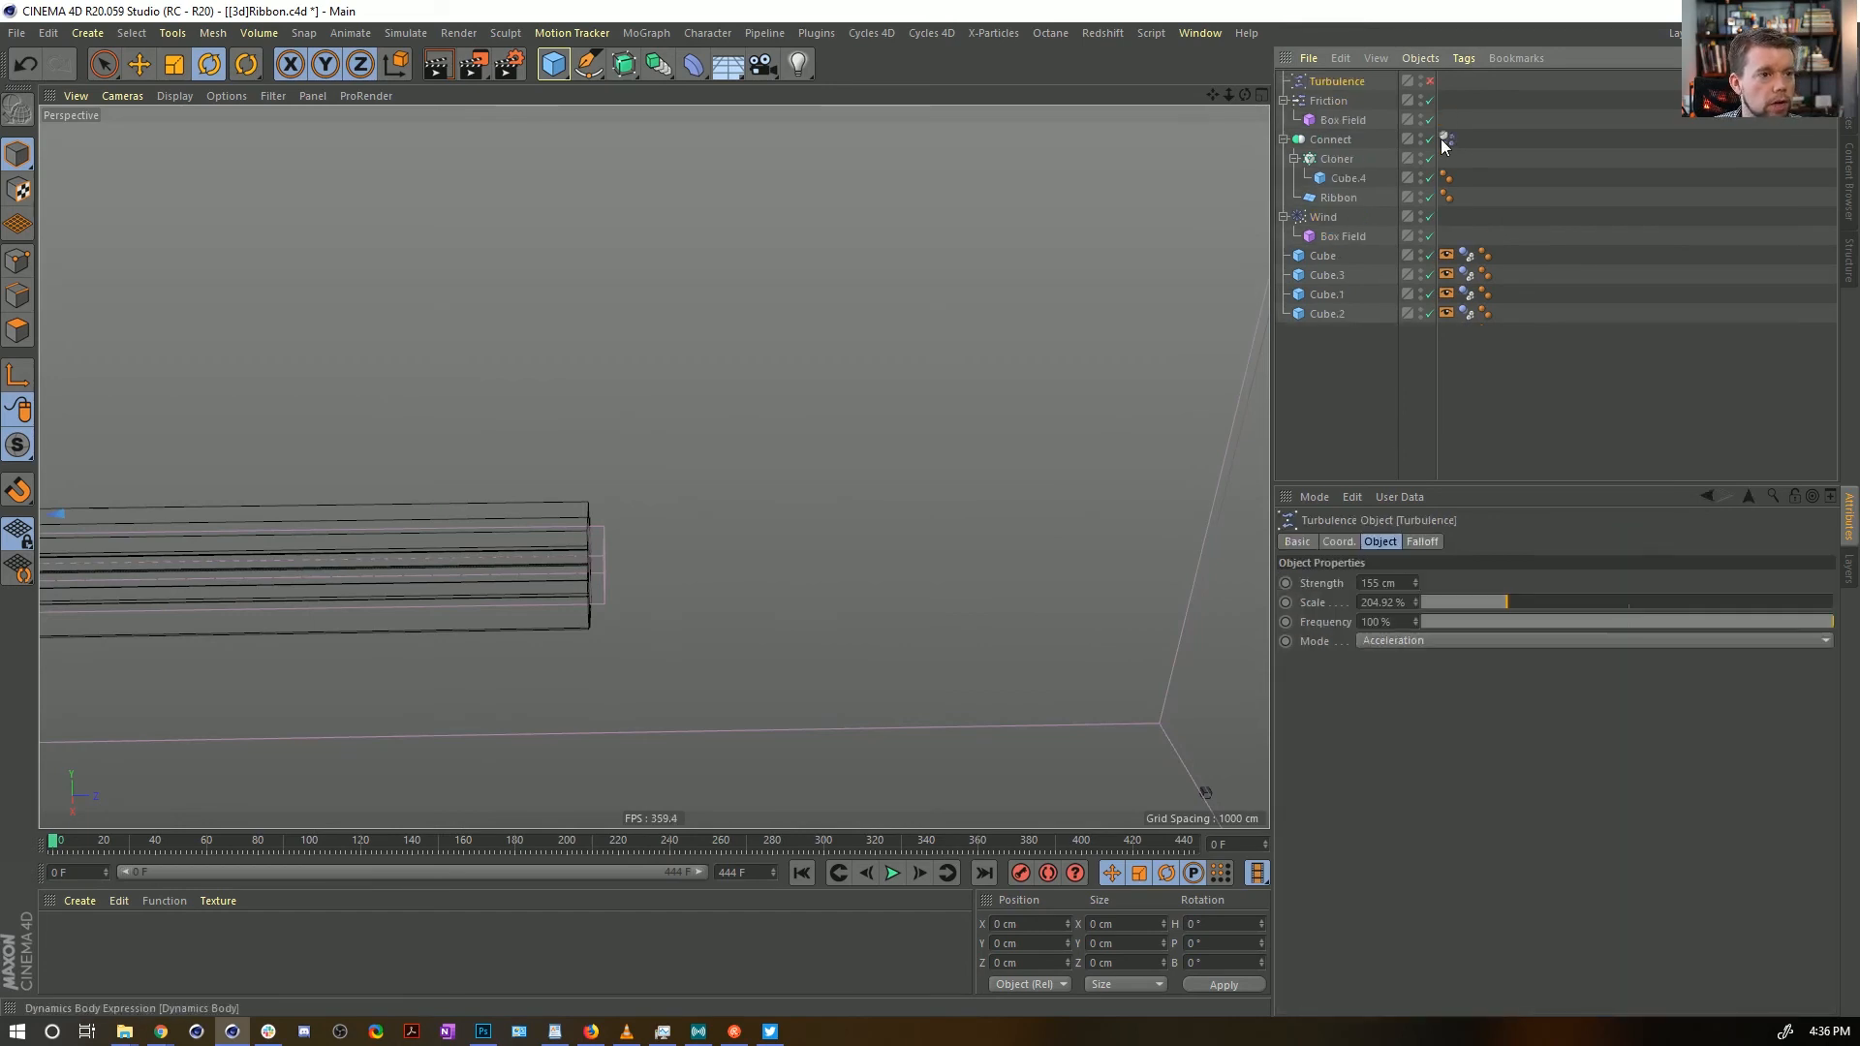
# Run the simulation with Turbulence enabled and set the structural, shear and flexion damping of Connect's soft body to 5%
pyautogui.click(888, 874)
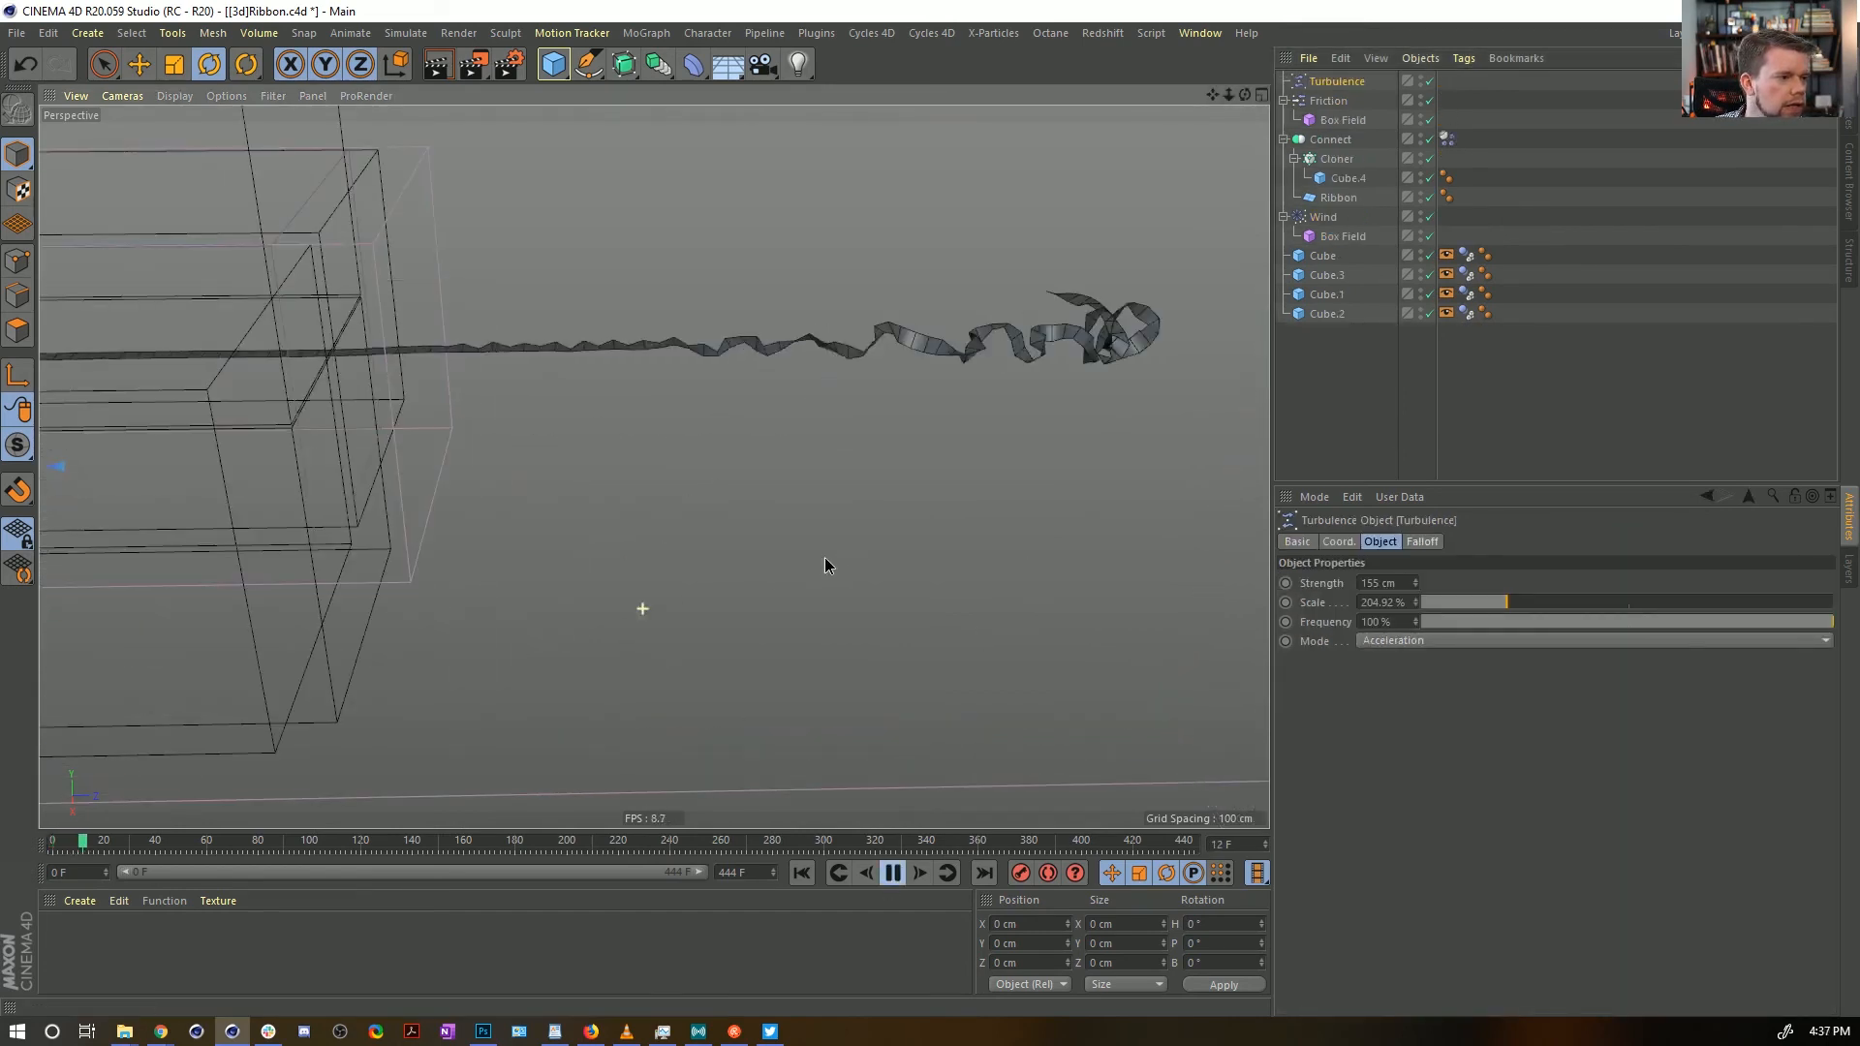
pyautogui.click(1446, 139)
pyautogui.moveTo(1451, 694); pyautogui.dragTo(1361, 701)
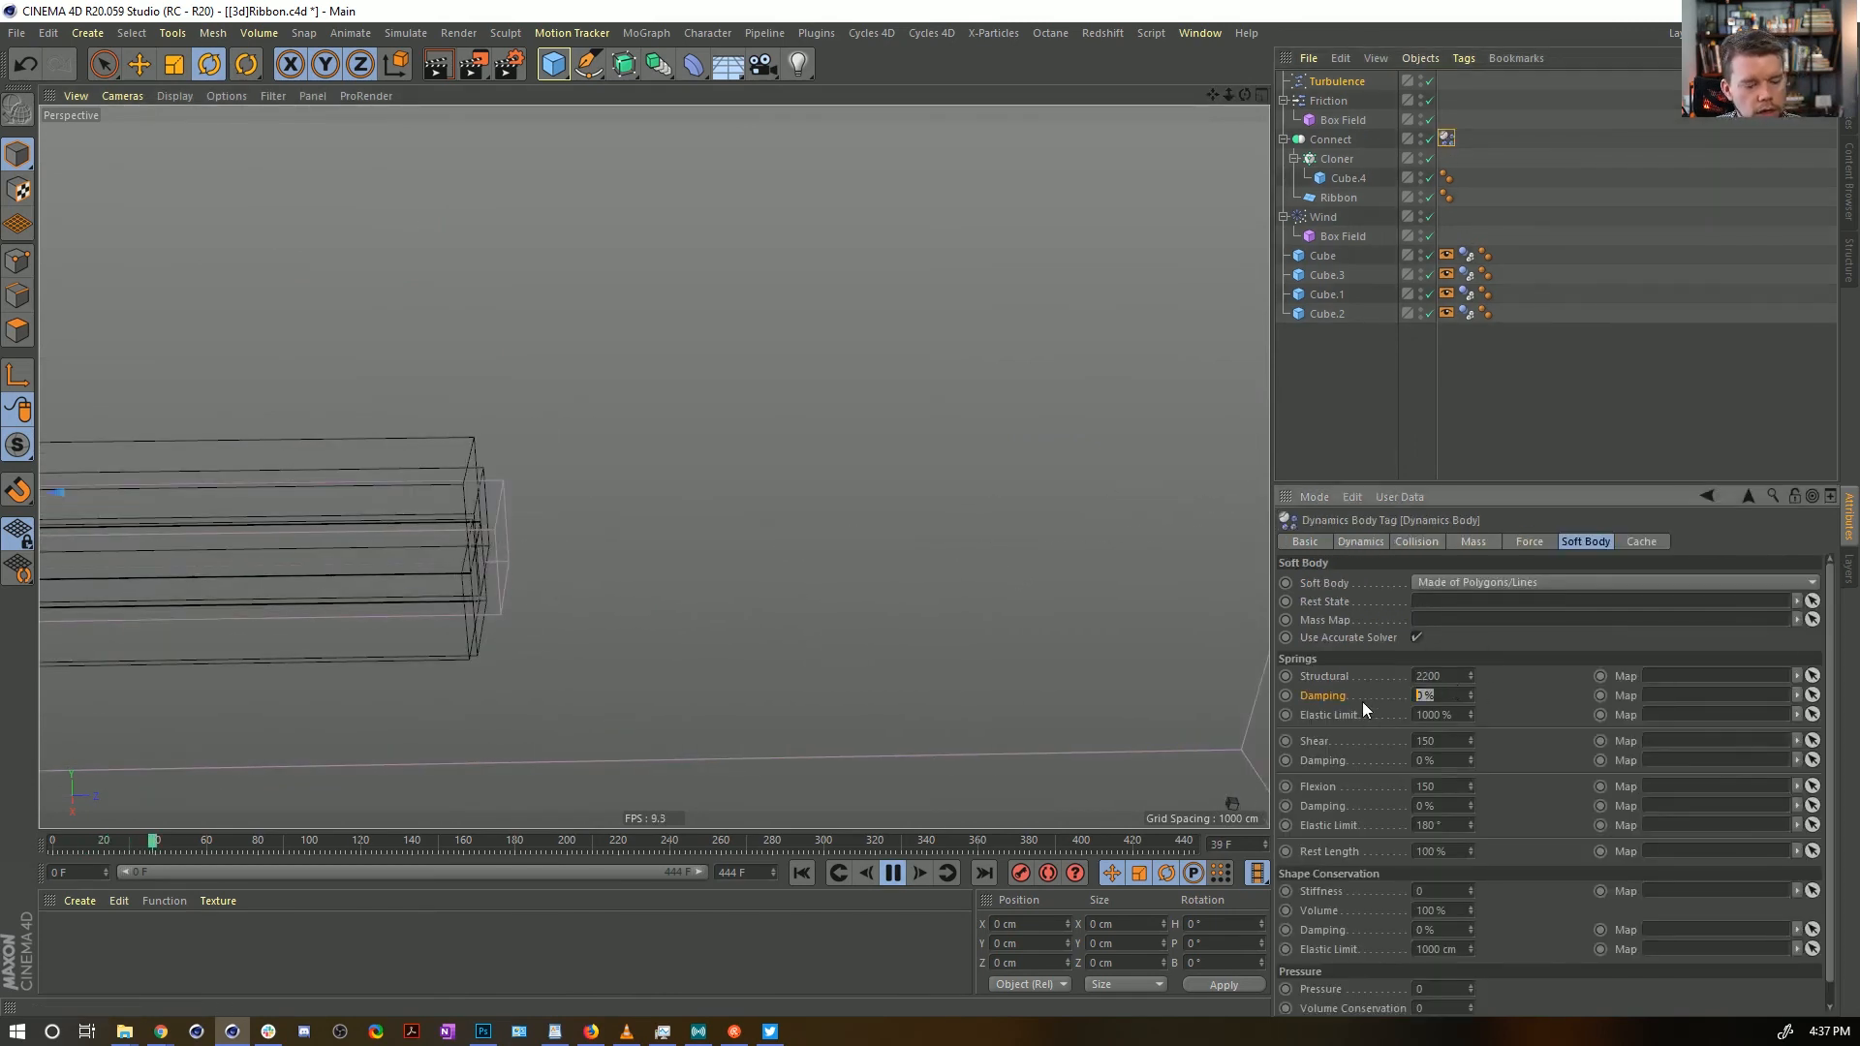
pyautogui.write('5')
pyautogui.press('Return')
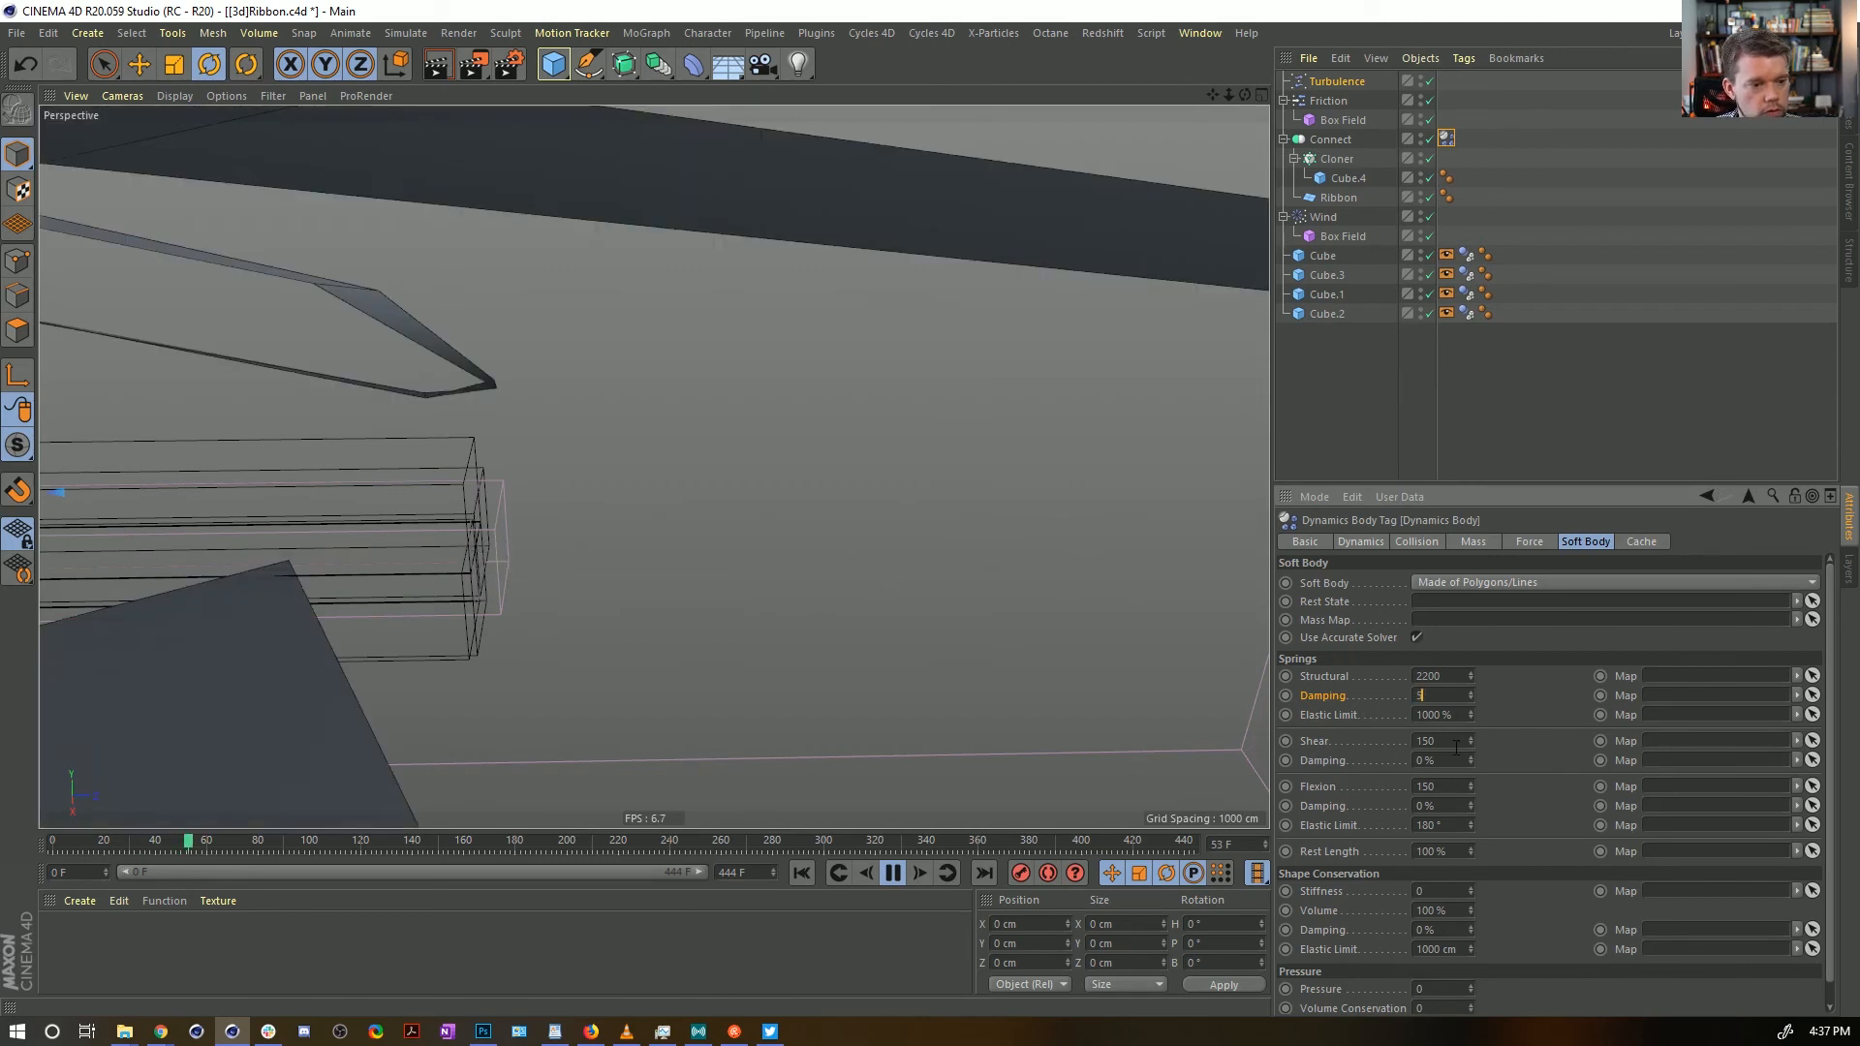
pyautogui.moveTo(1448, 760); pyautogui.dragTo(1361, 763)
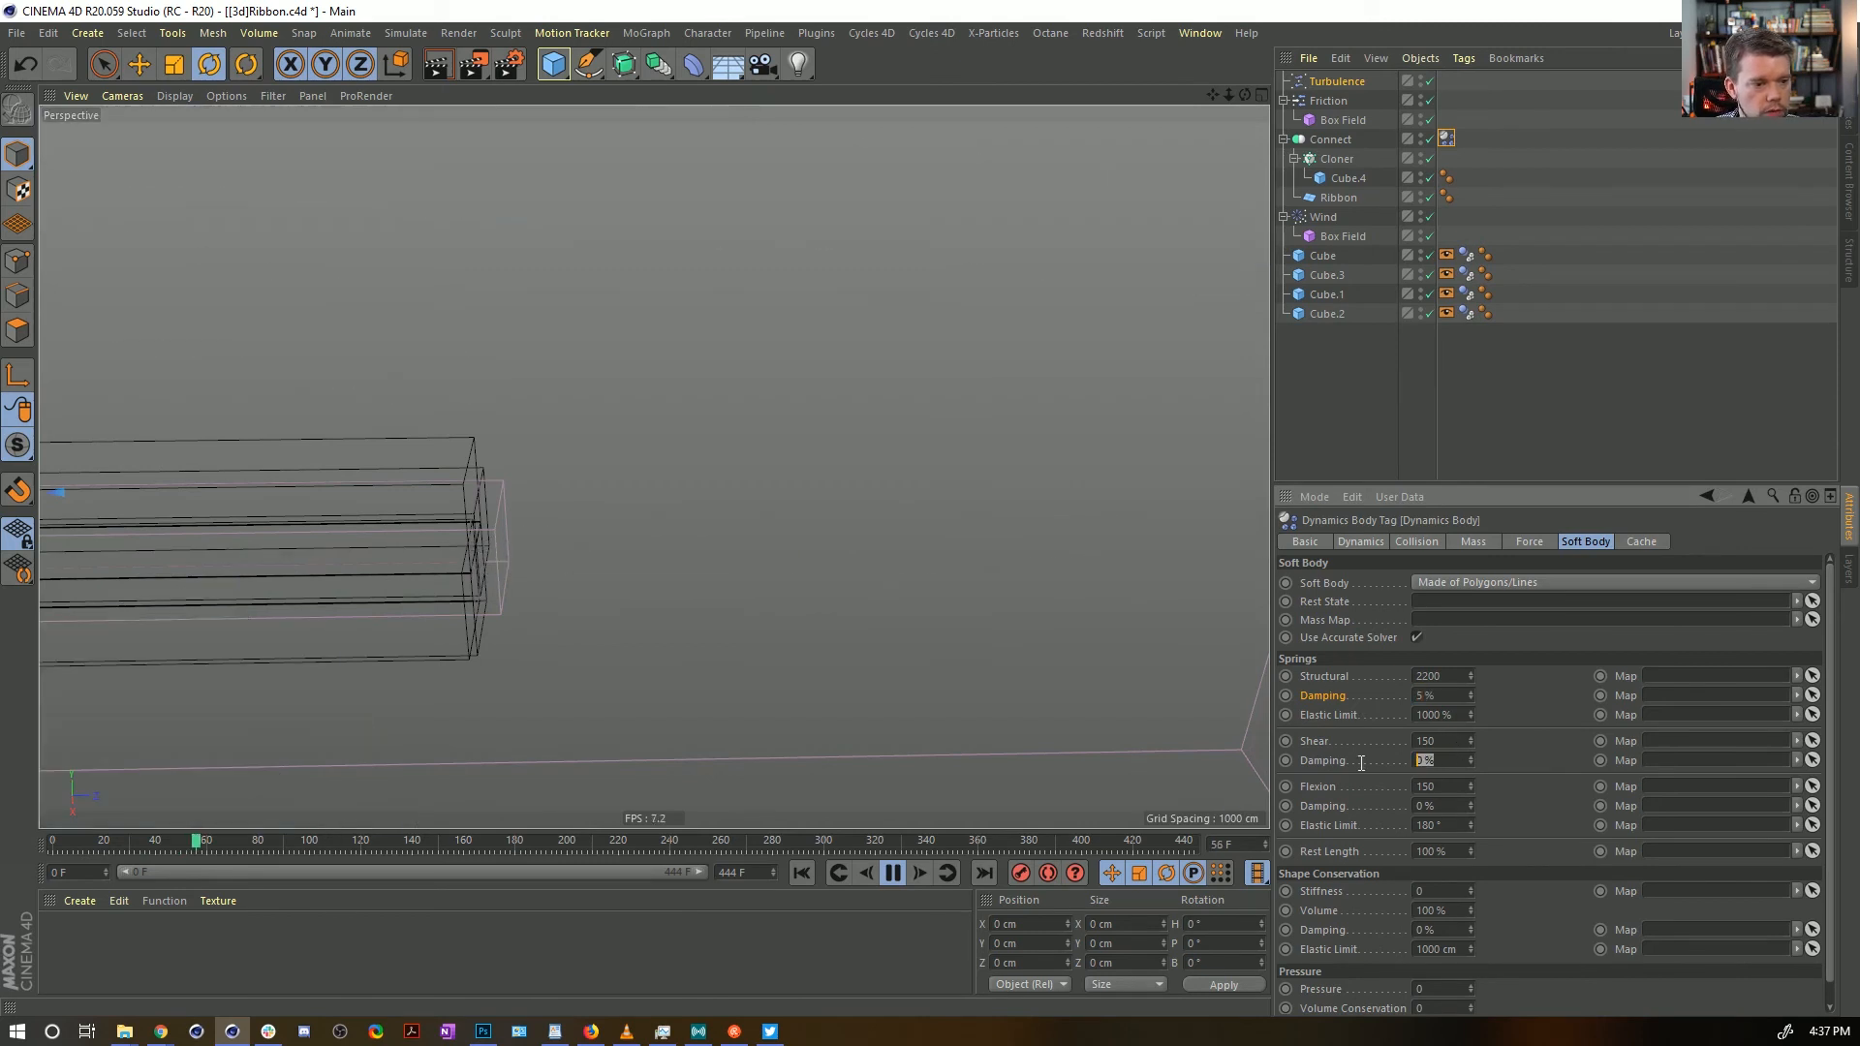
# Replay the simulation from the first frame with Turbulence disabled, and re-enable Turbulence while it runs
pyautogui.click(1430, 82)
pyautogui.click(801, 873)
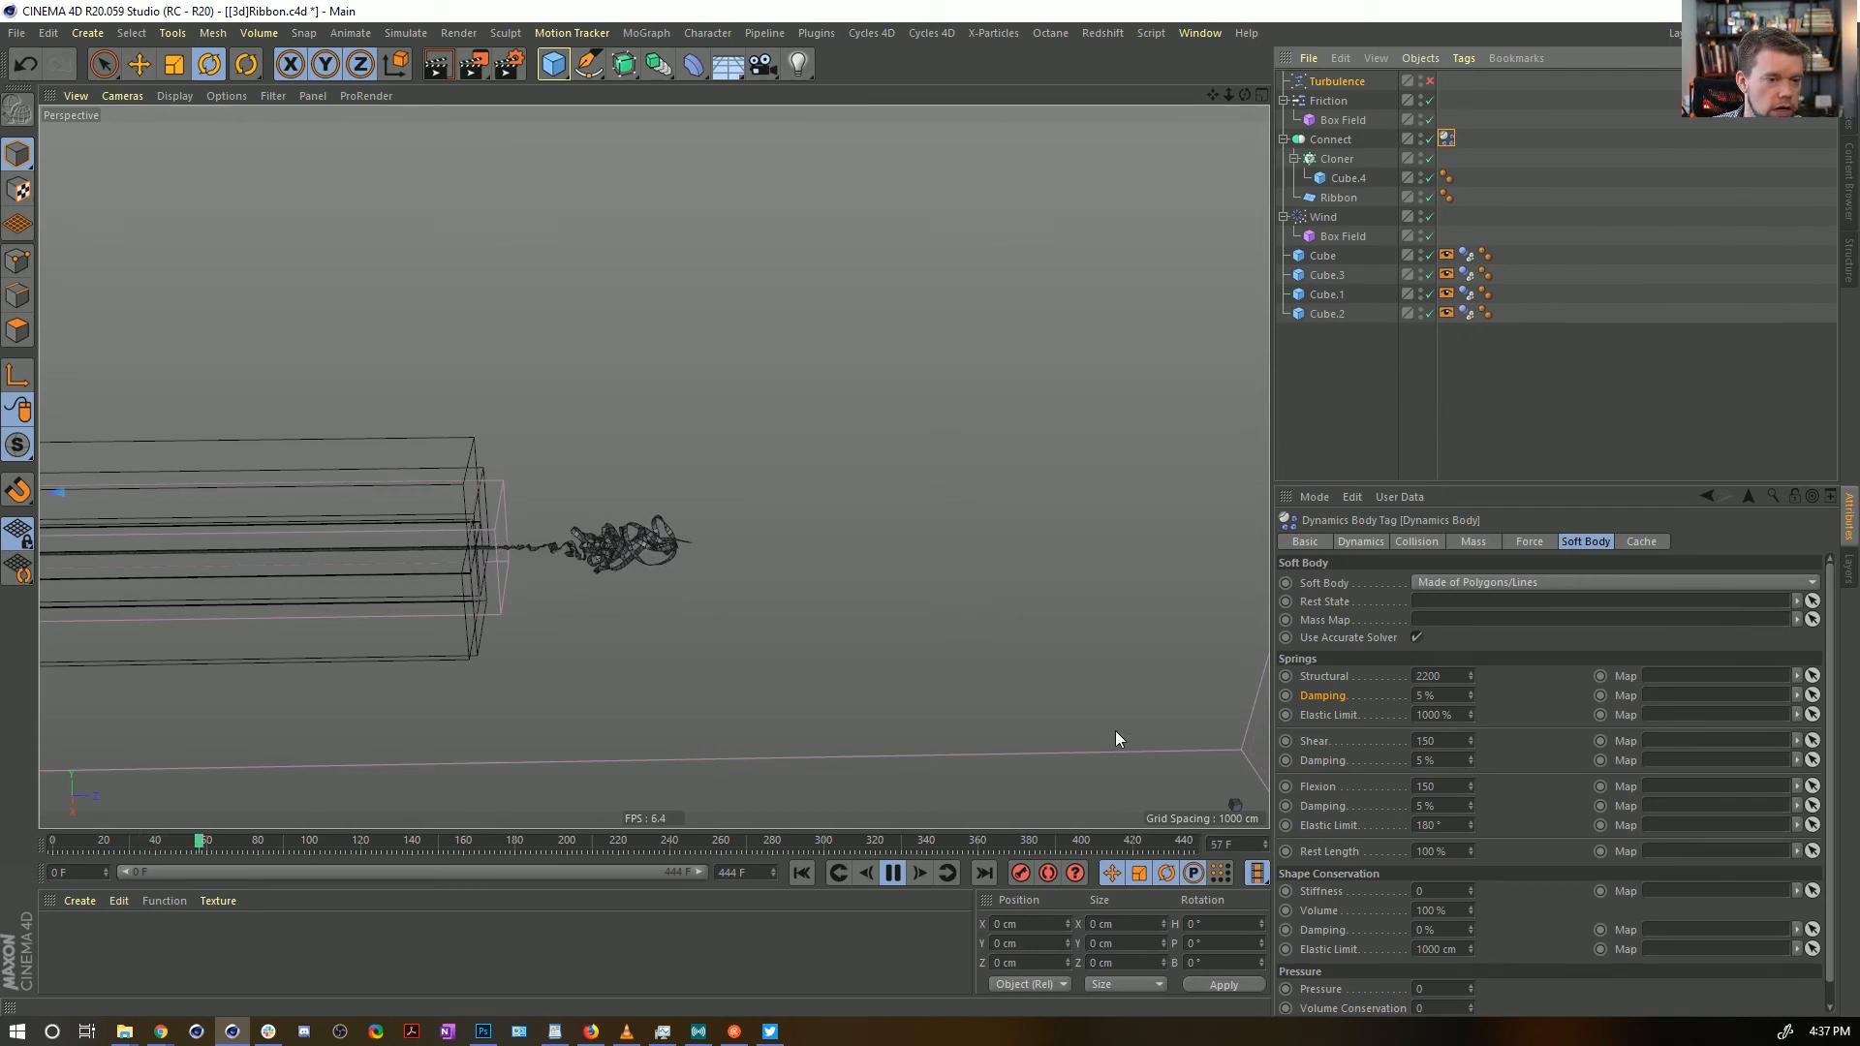
pyautogui.click(1519, 542)
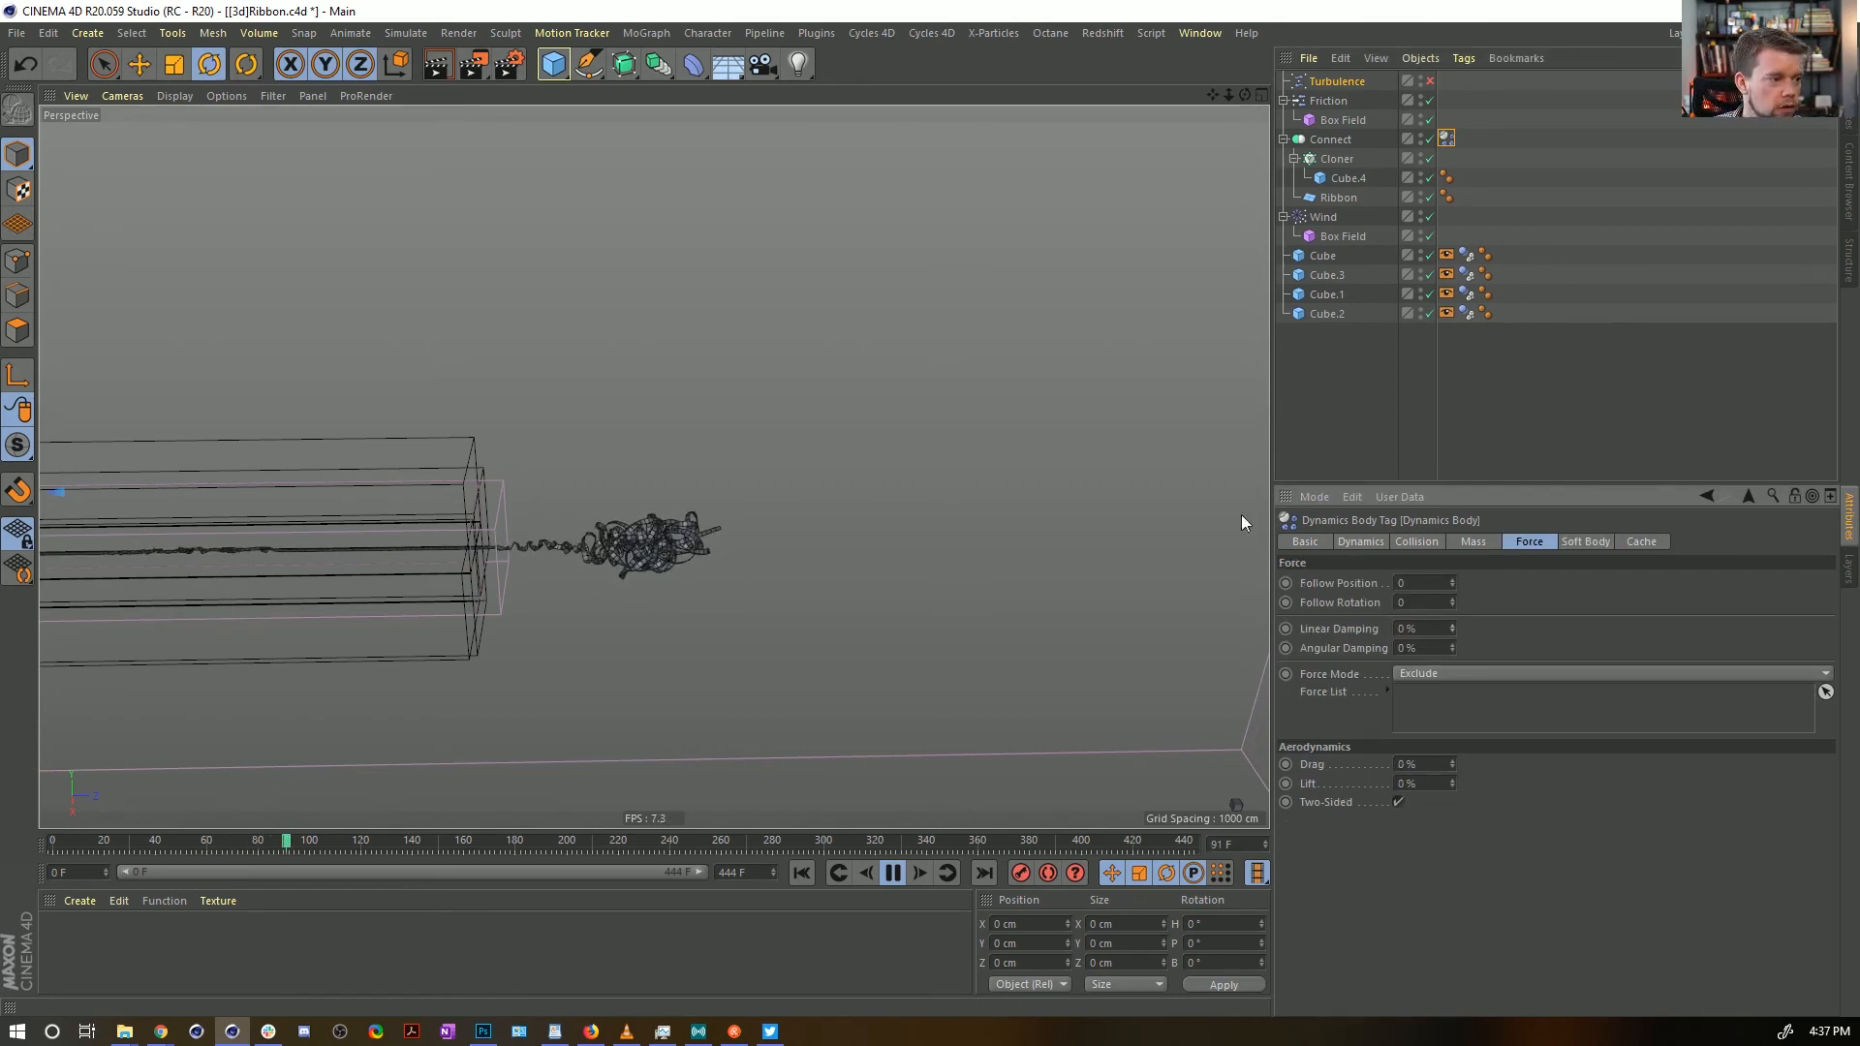
pyautogui.keyDown('alt'); pyautogui.moveTo(650, 549); pyautogui.dragTo(776, 527, button='right'); pyautogui.keyUp('alt')
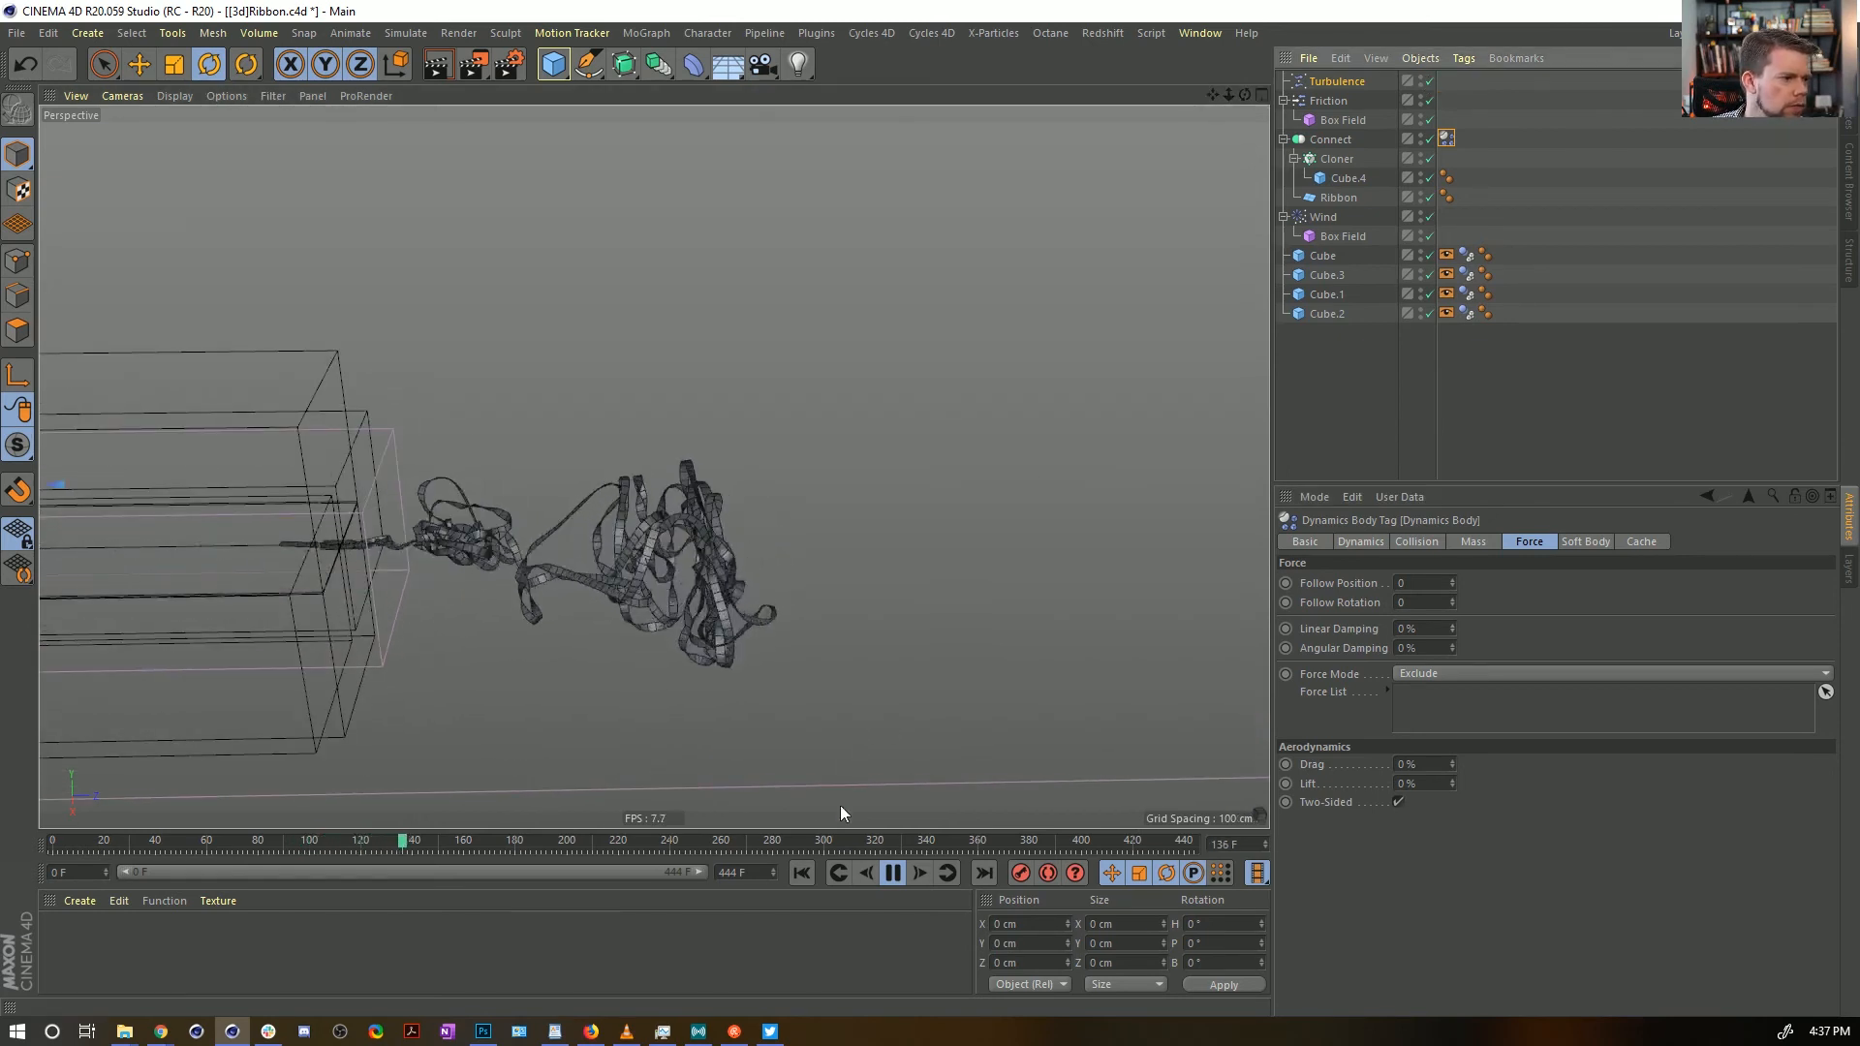
# Replay the simulation from the first frame with Turbulence enabled and examine the ribbon's motion near the tube's mouth, both close up and from afar
pyautogui.click(806, 875)
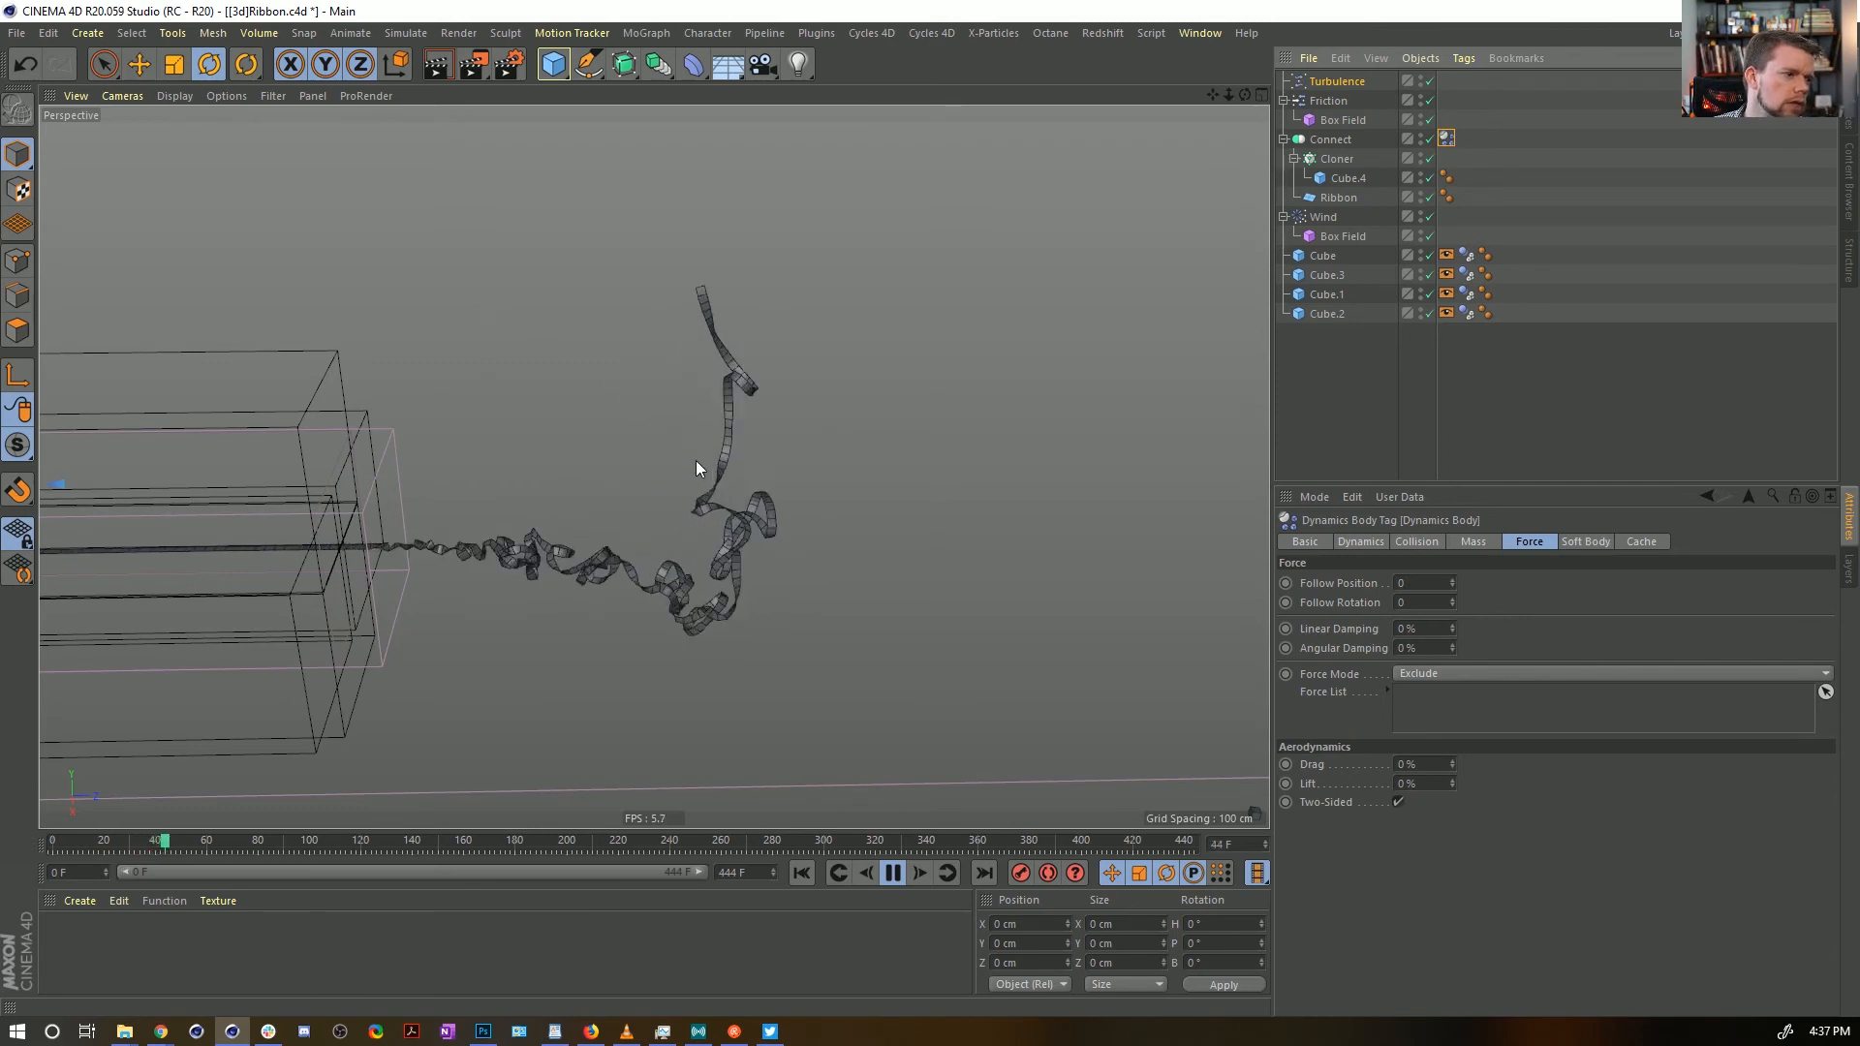
pyautogui.keyDown('alt'); pyautogui.moveTo(802, 506); pyautogui.dragTo(267, 641, button='right'); pyautogui.keyUp('alt')
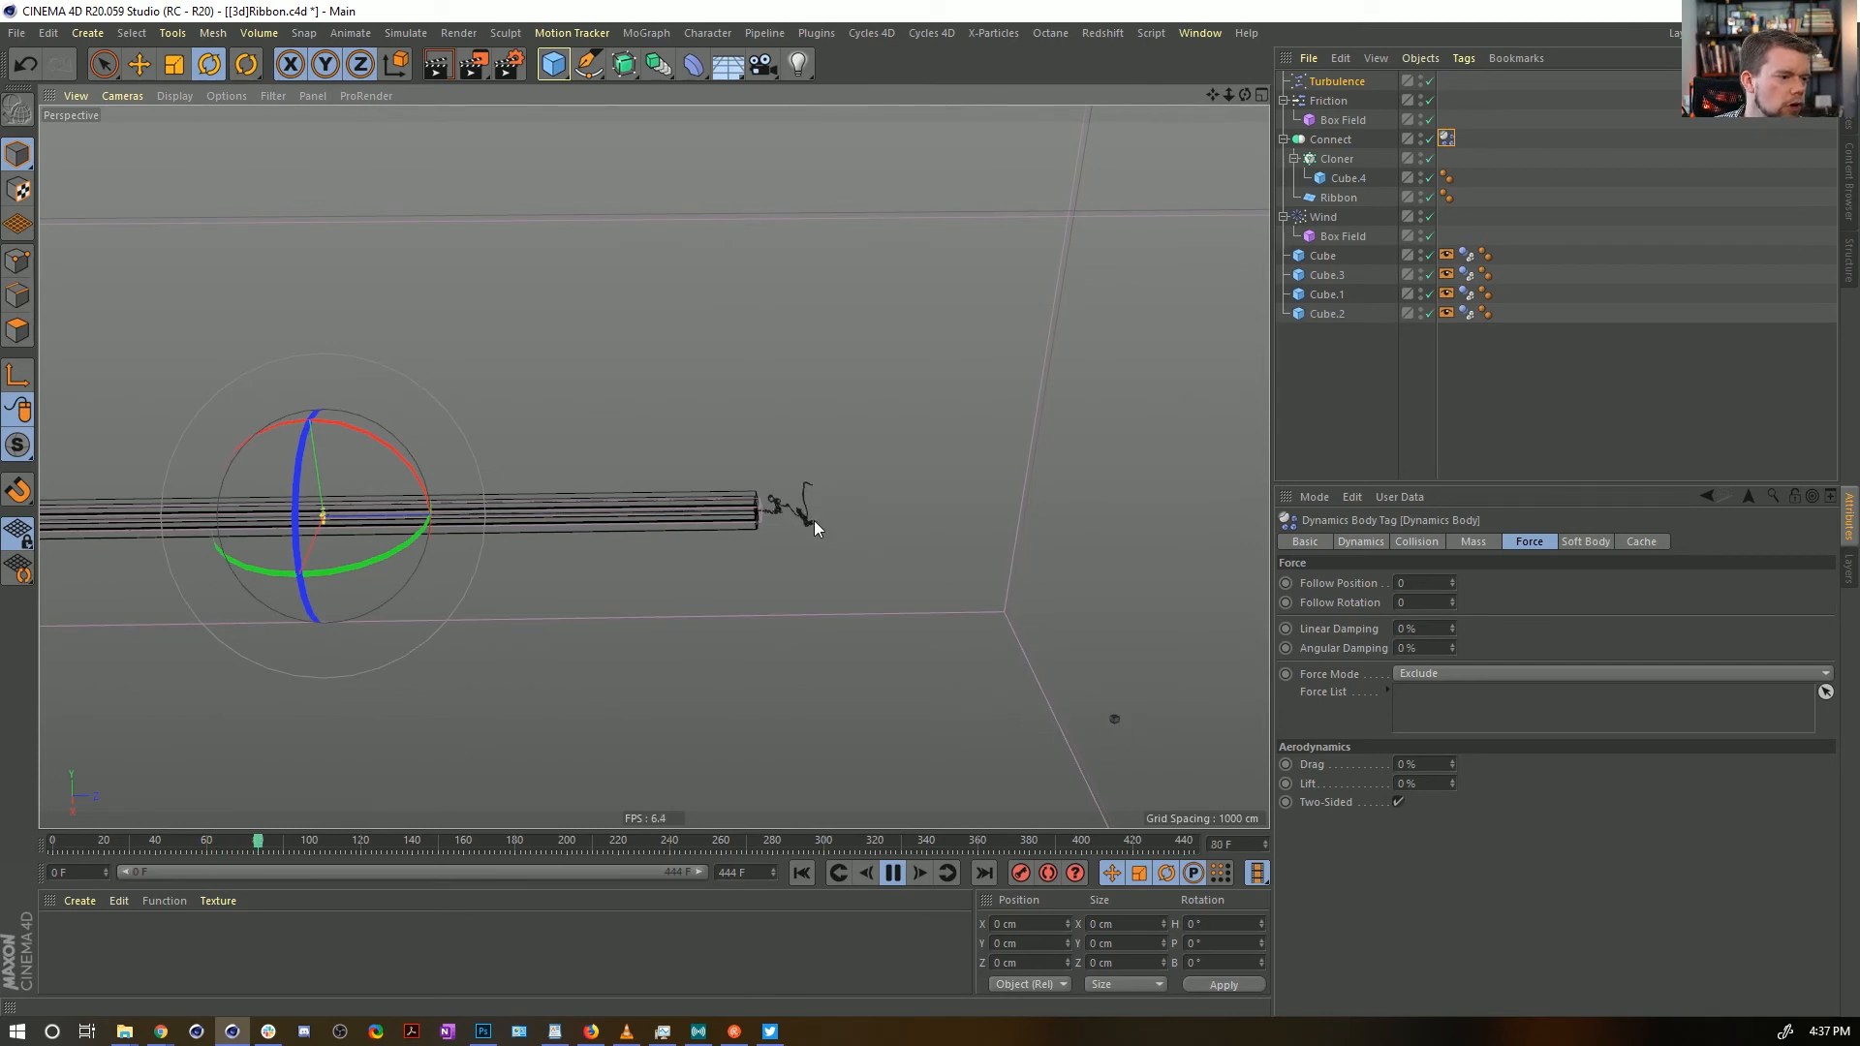
pyautogui.moveTo(802, 512)
pyautogui.keyDown('alt'); pyautogui.mouseDown(button='right')
pyautogui.moveTo(884, 485)
pyautogui.moveTo(1260, 478)
pyautogui.mouseUp(button='right'); pyautogui.keyUp('alt')
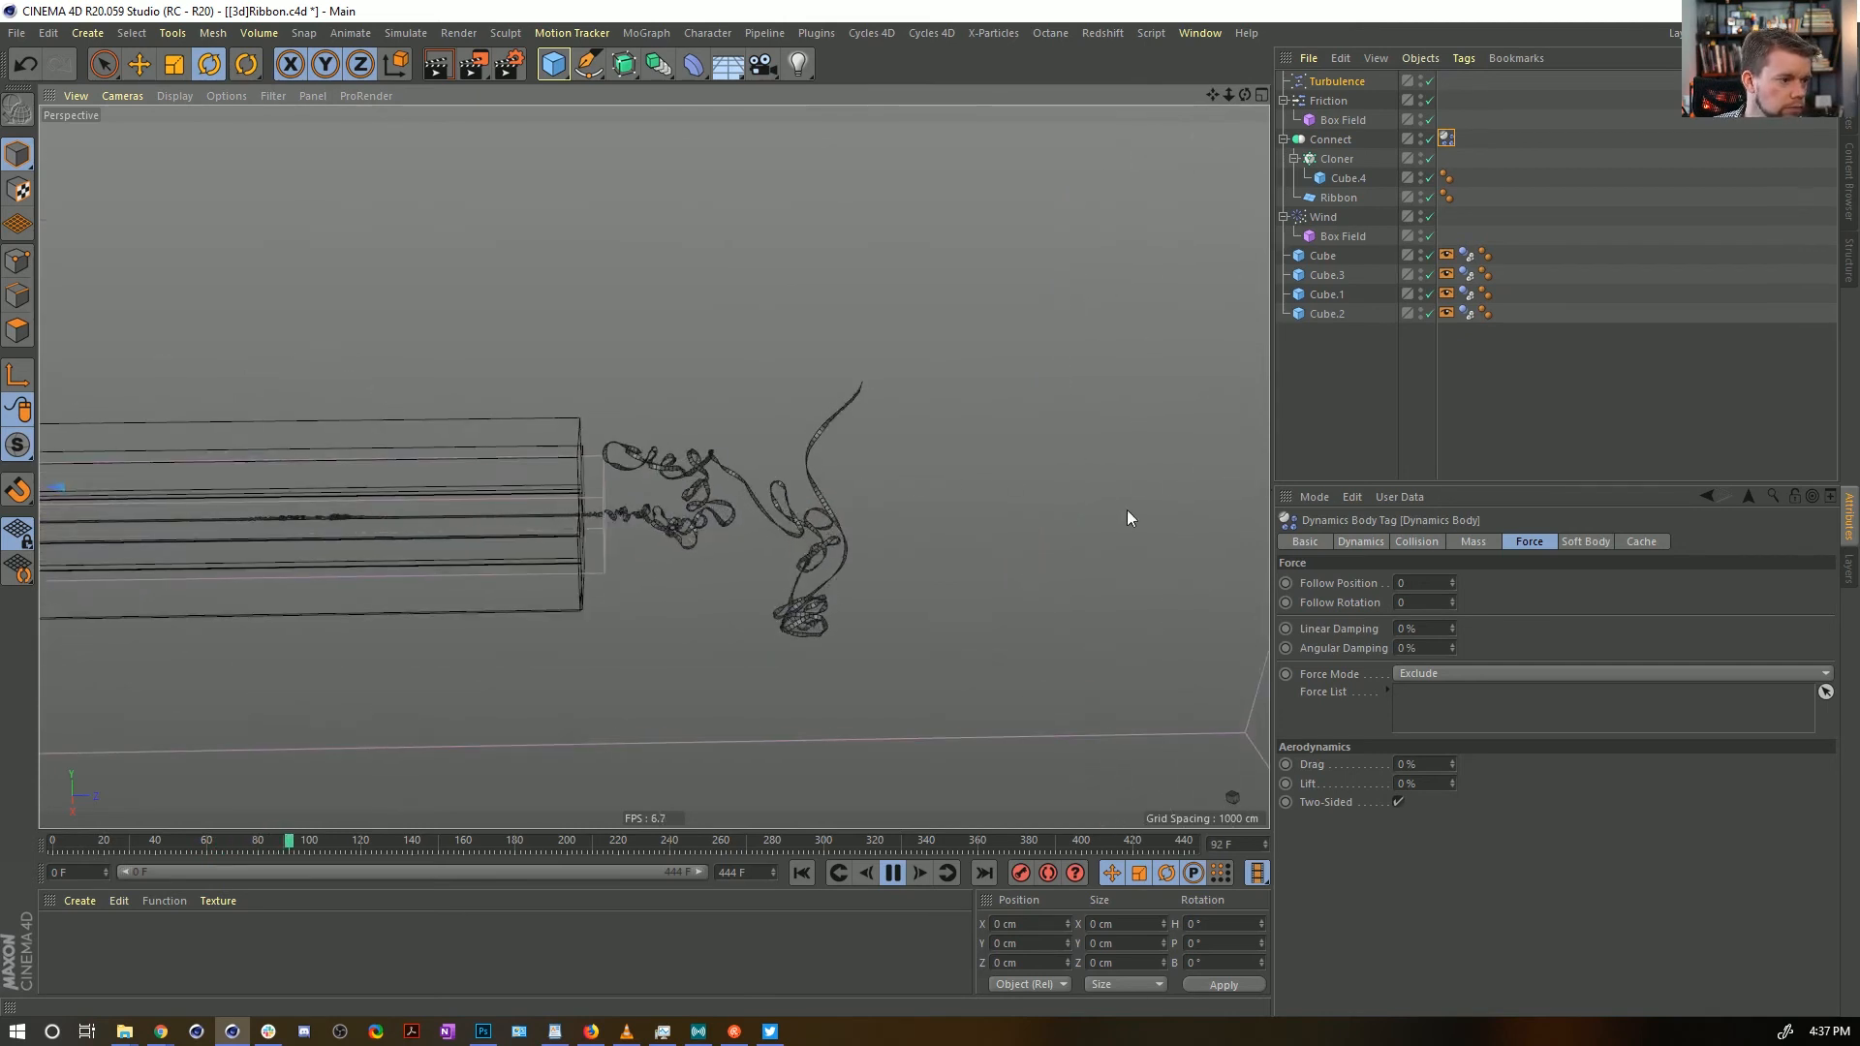
pyautogui.keyDown('alt'); pyautogui.moveTo(738, 514); pyautogui.dragTo(824, 462, button='right'); pyautogui.keyUp('alt')
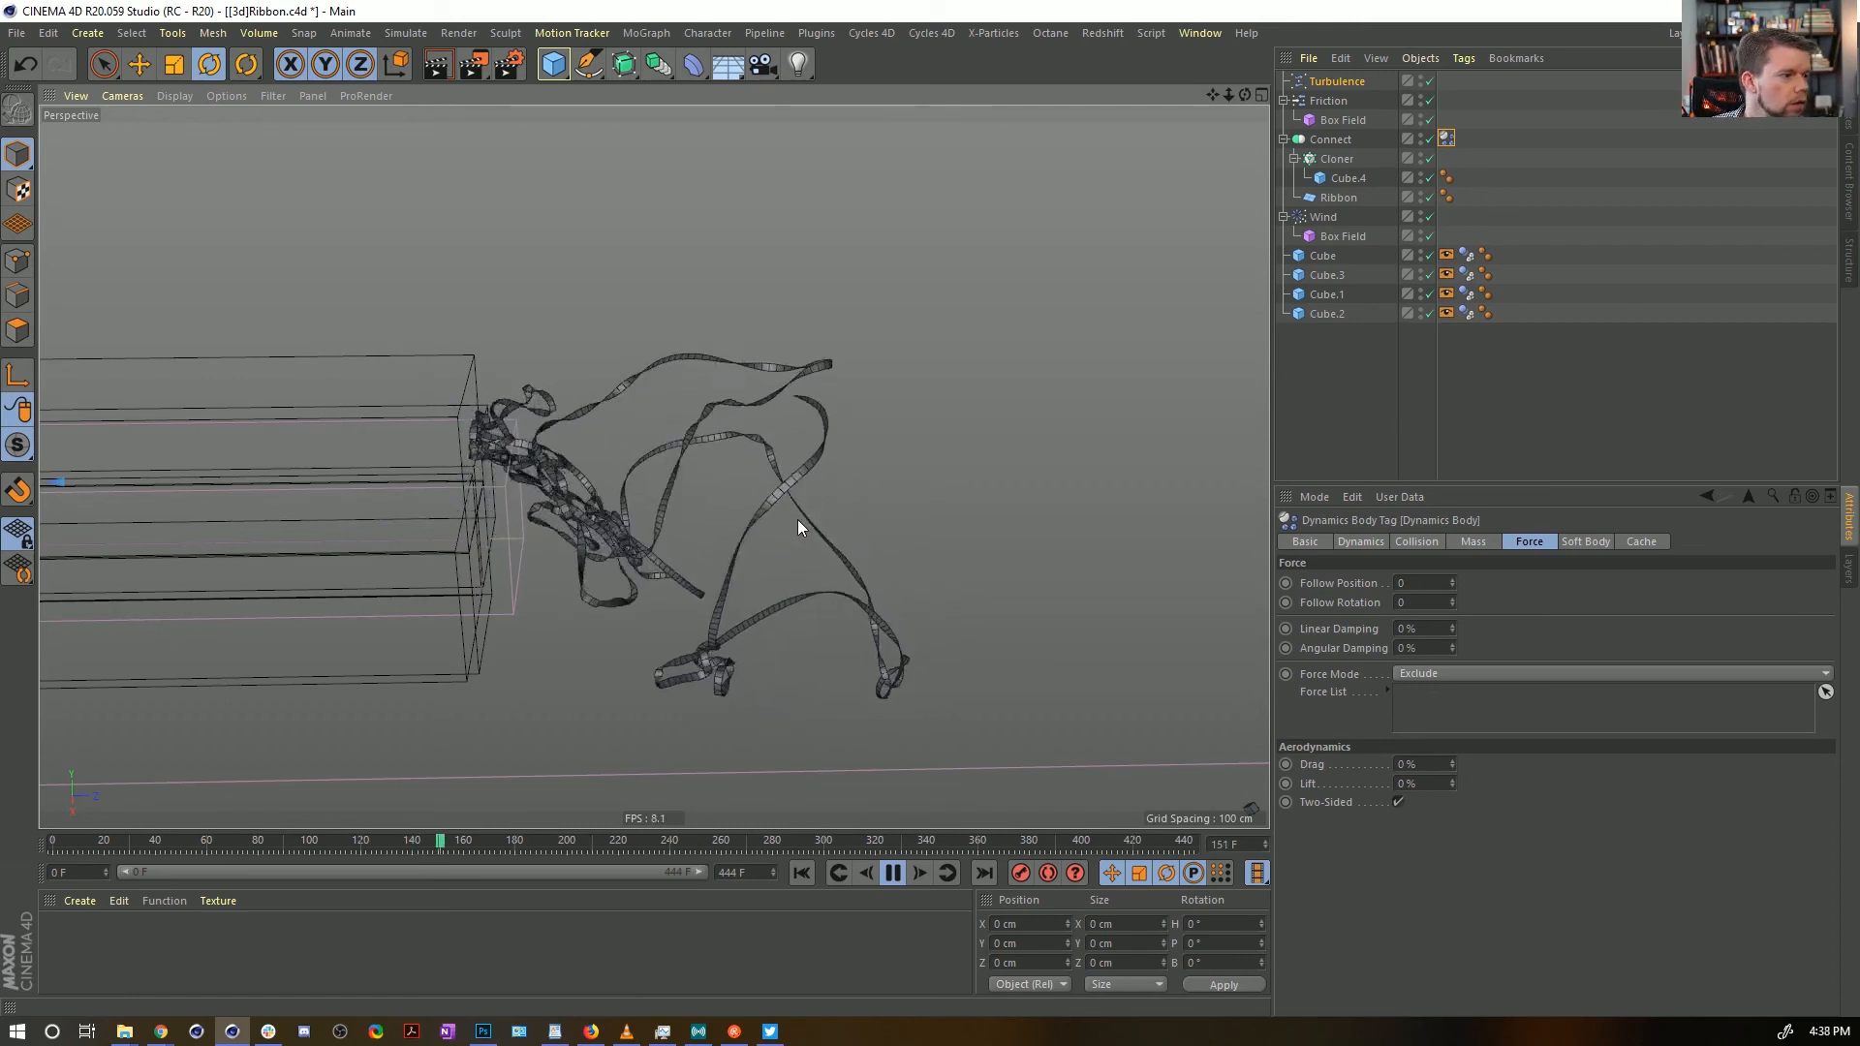
pyautogui.click(801, 872)
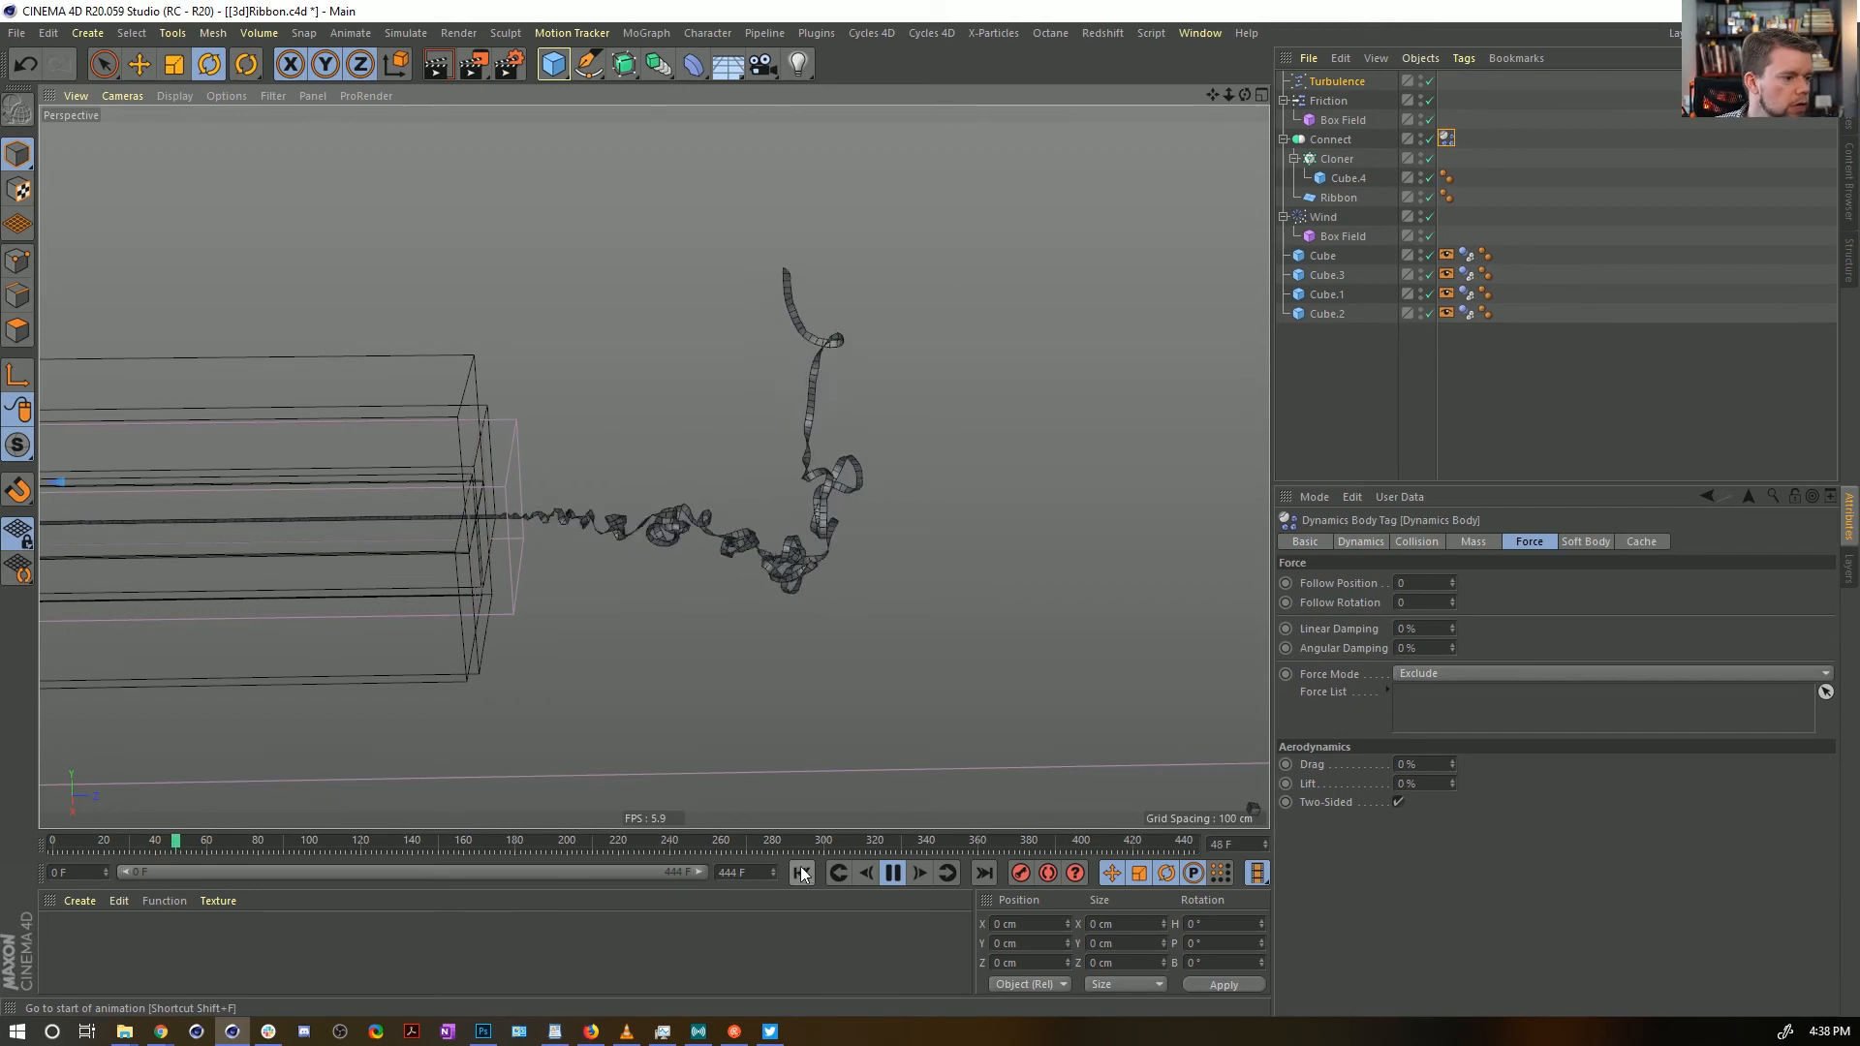
pyautogui.click(891, 875)
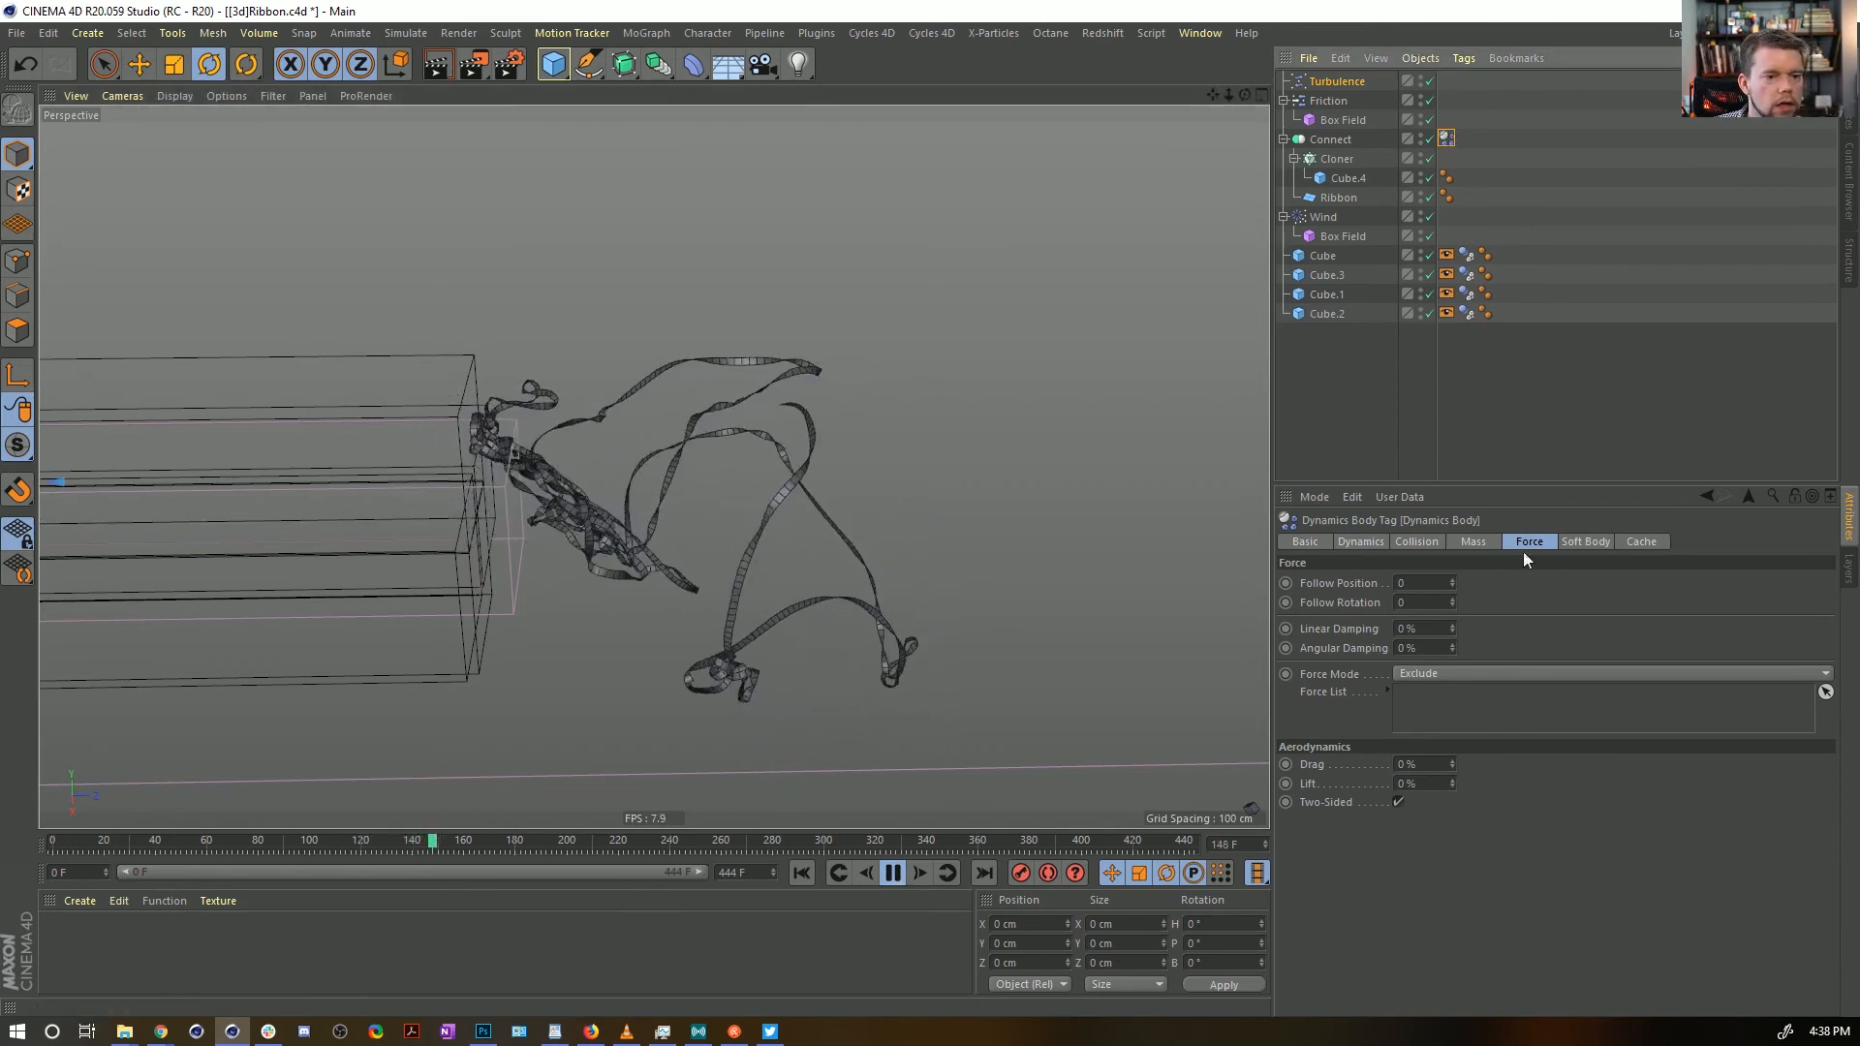
# Set the structural, shear and flexion damping in Connect's Soft Body settings to 1%
pyautogui.click(1573, 543)
pyautogui.moveTo(1443, 760); pyautogui.dragTo(1370, 805)
pyautogui.write('11')
pyautogui.press('Return')
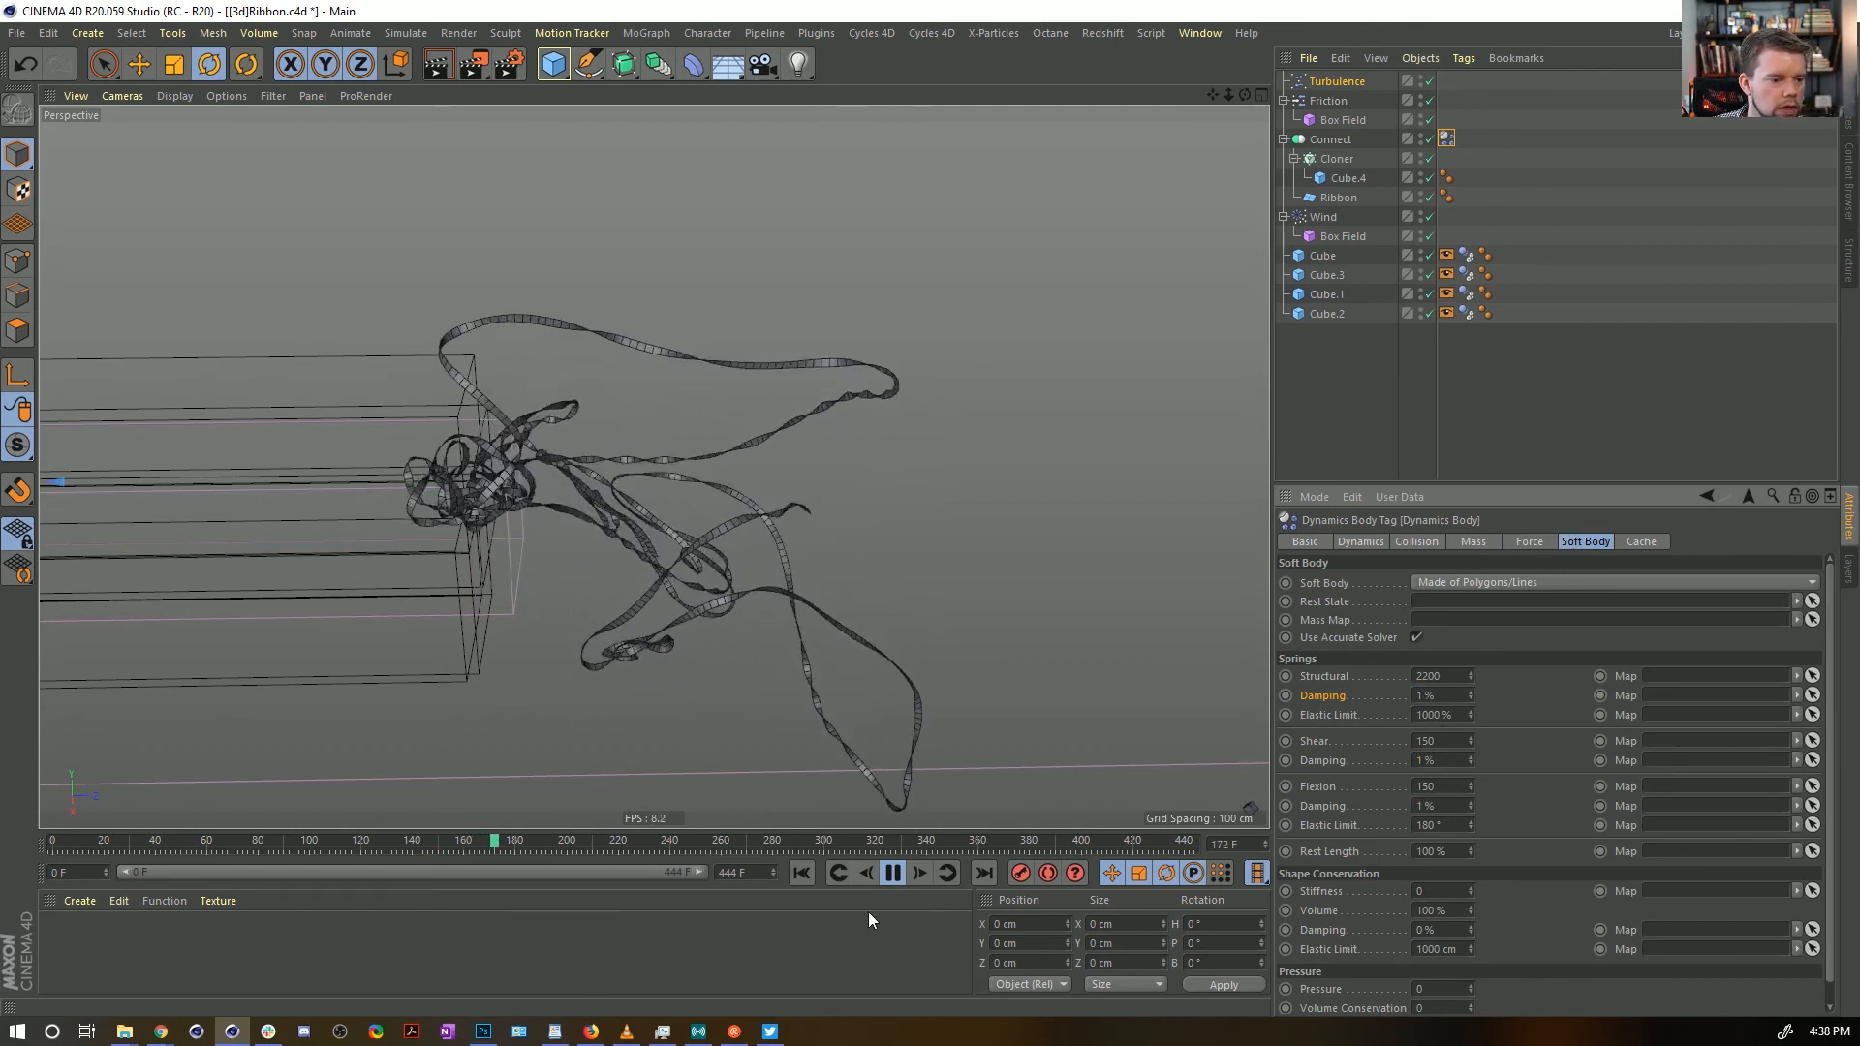
# Restart the simulation and examine from a wider view how far the ribbon shoots out of the tube
pyautogui.click(797, 868)
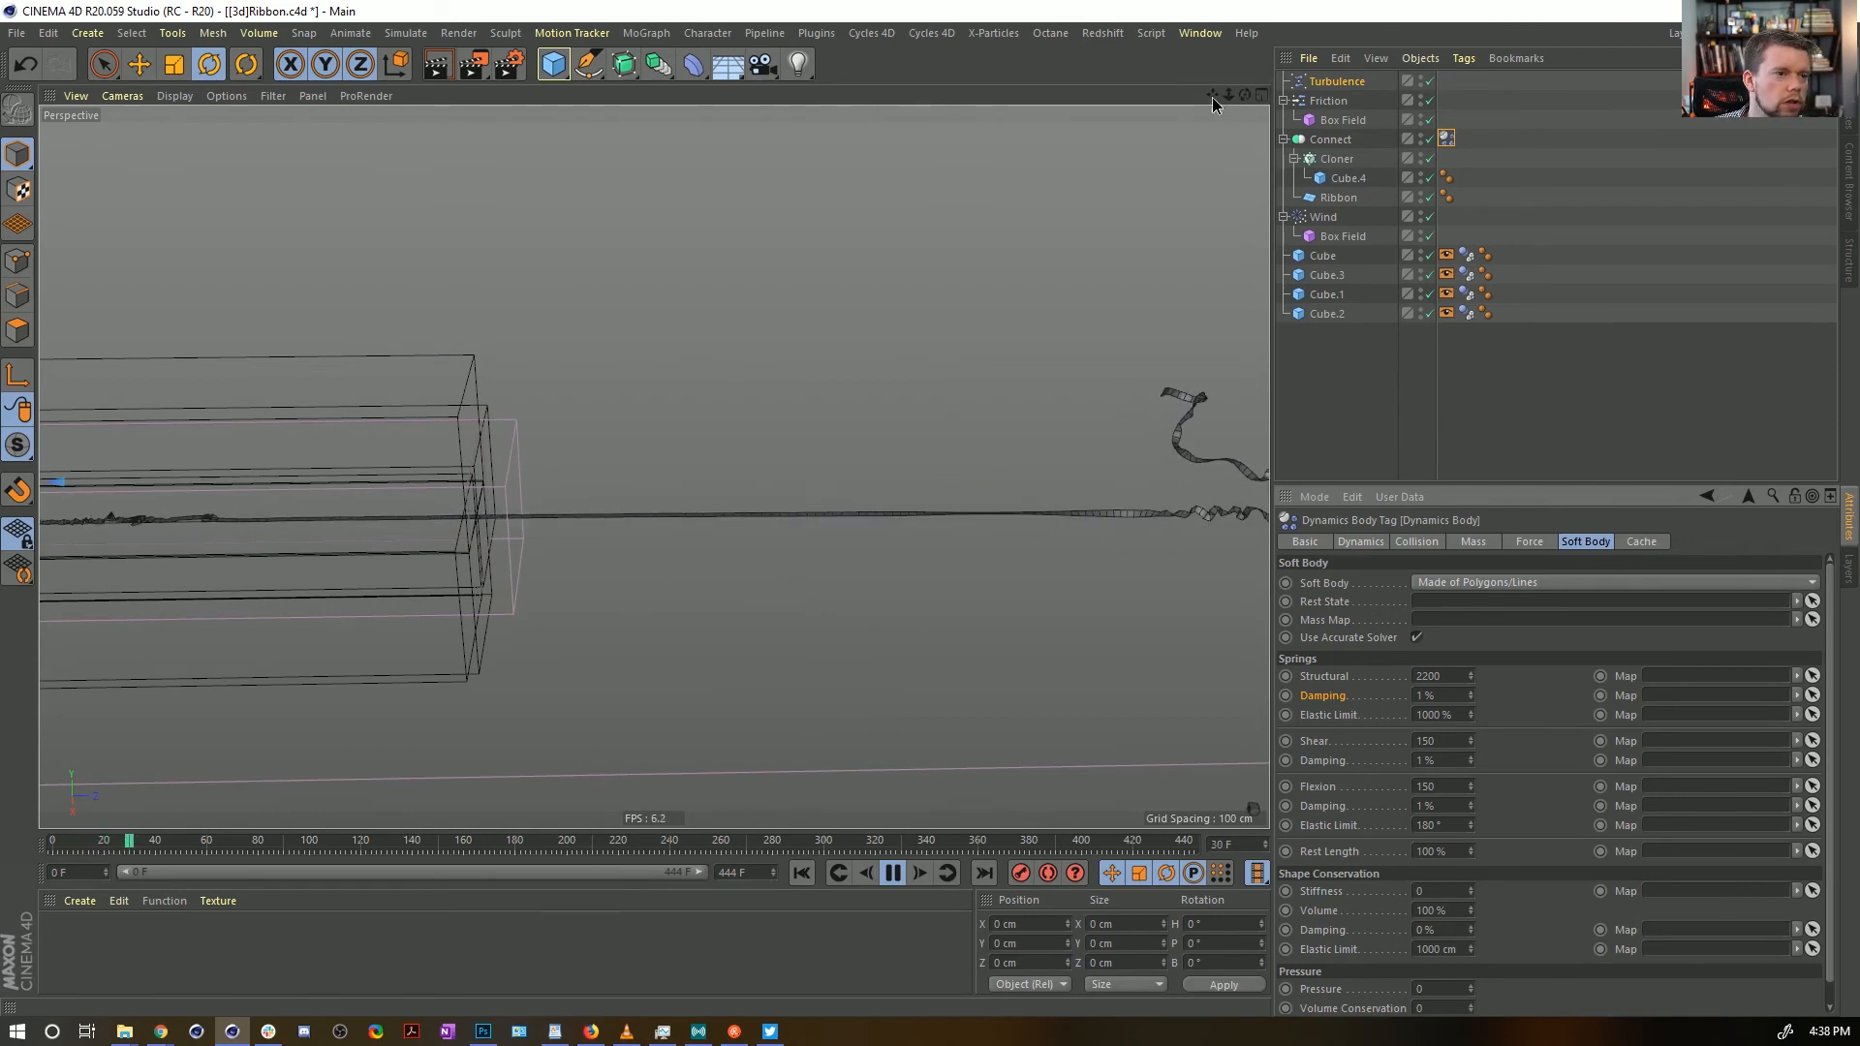
pyautogui.moveTo(1212, 95); pyautogui.dragTo(1056, 112)
pyautogui.keyDown('alt'); pyautogui.moveTo(1188, 655); pyautogui.dragTo(968, 655, button='right'); pyautogui.keyUp('alt')
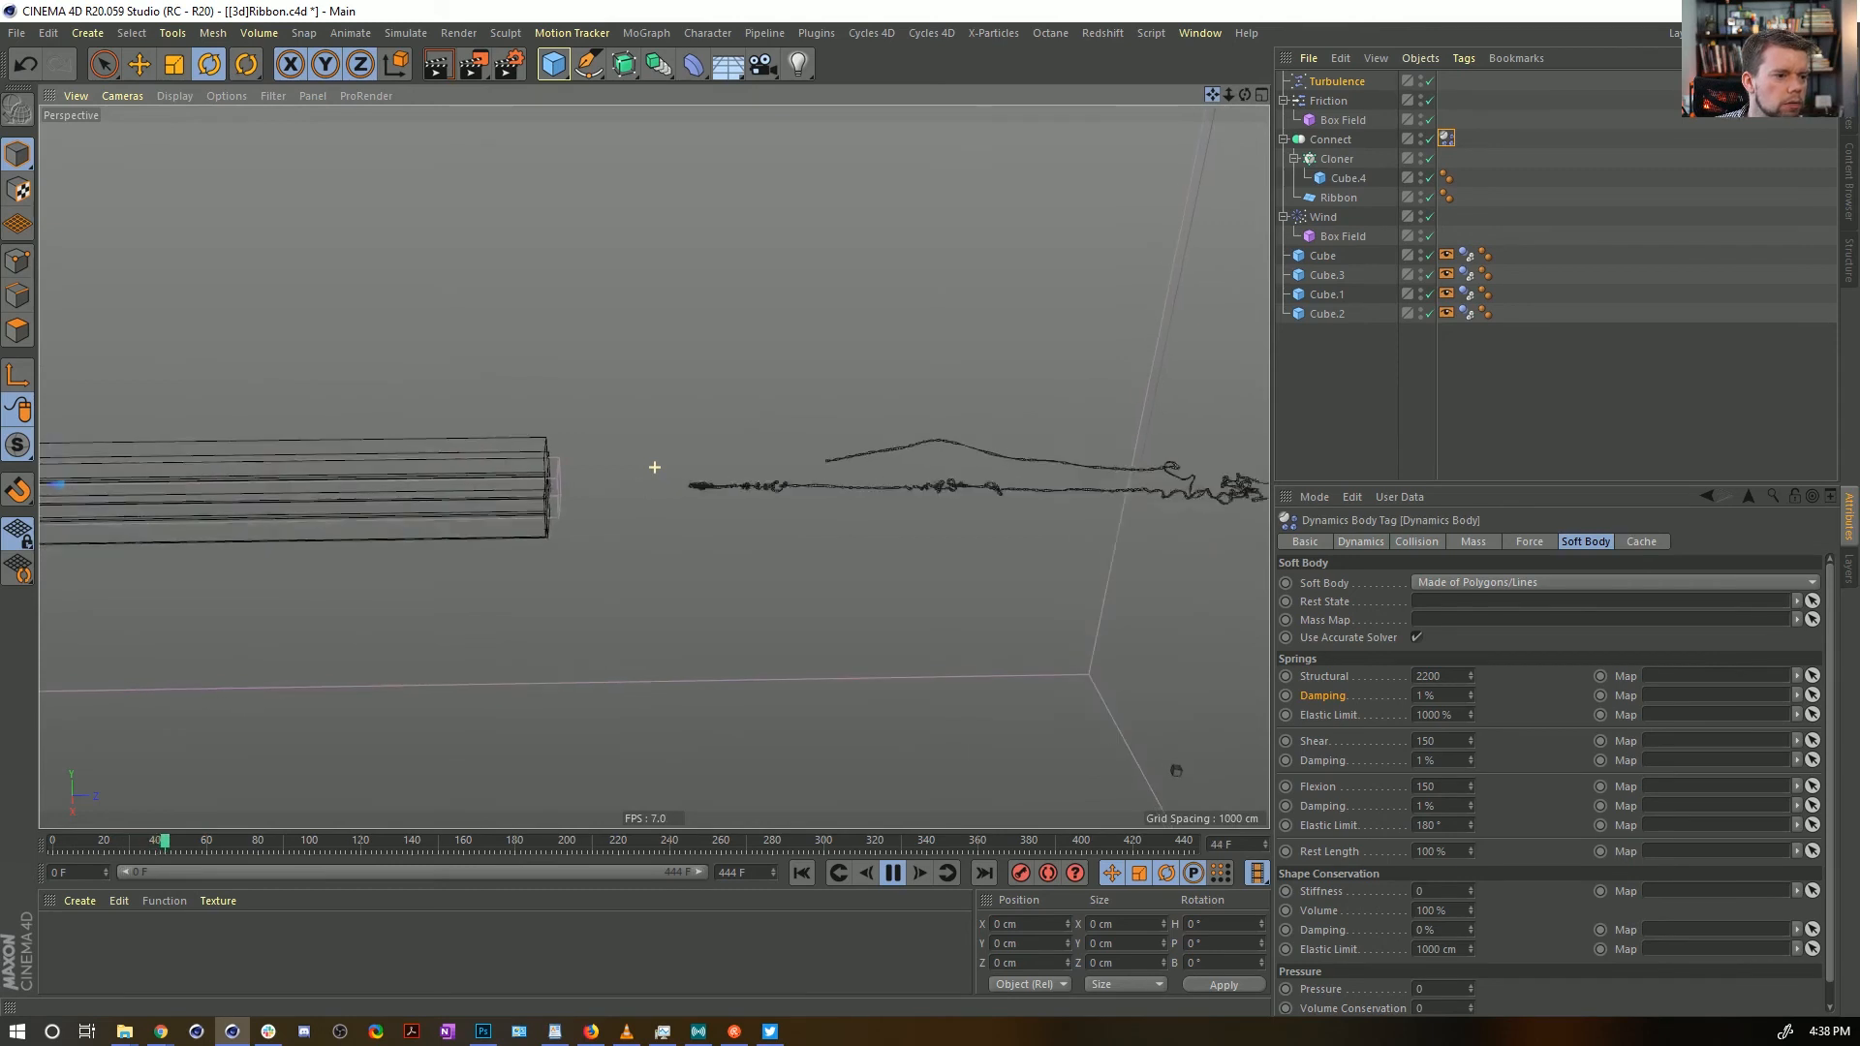
pyautogui.click(804, 872)
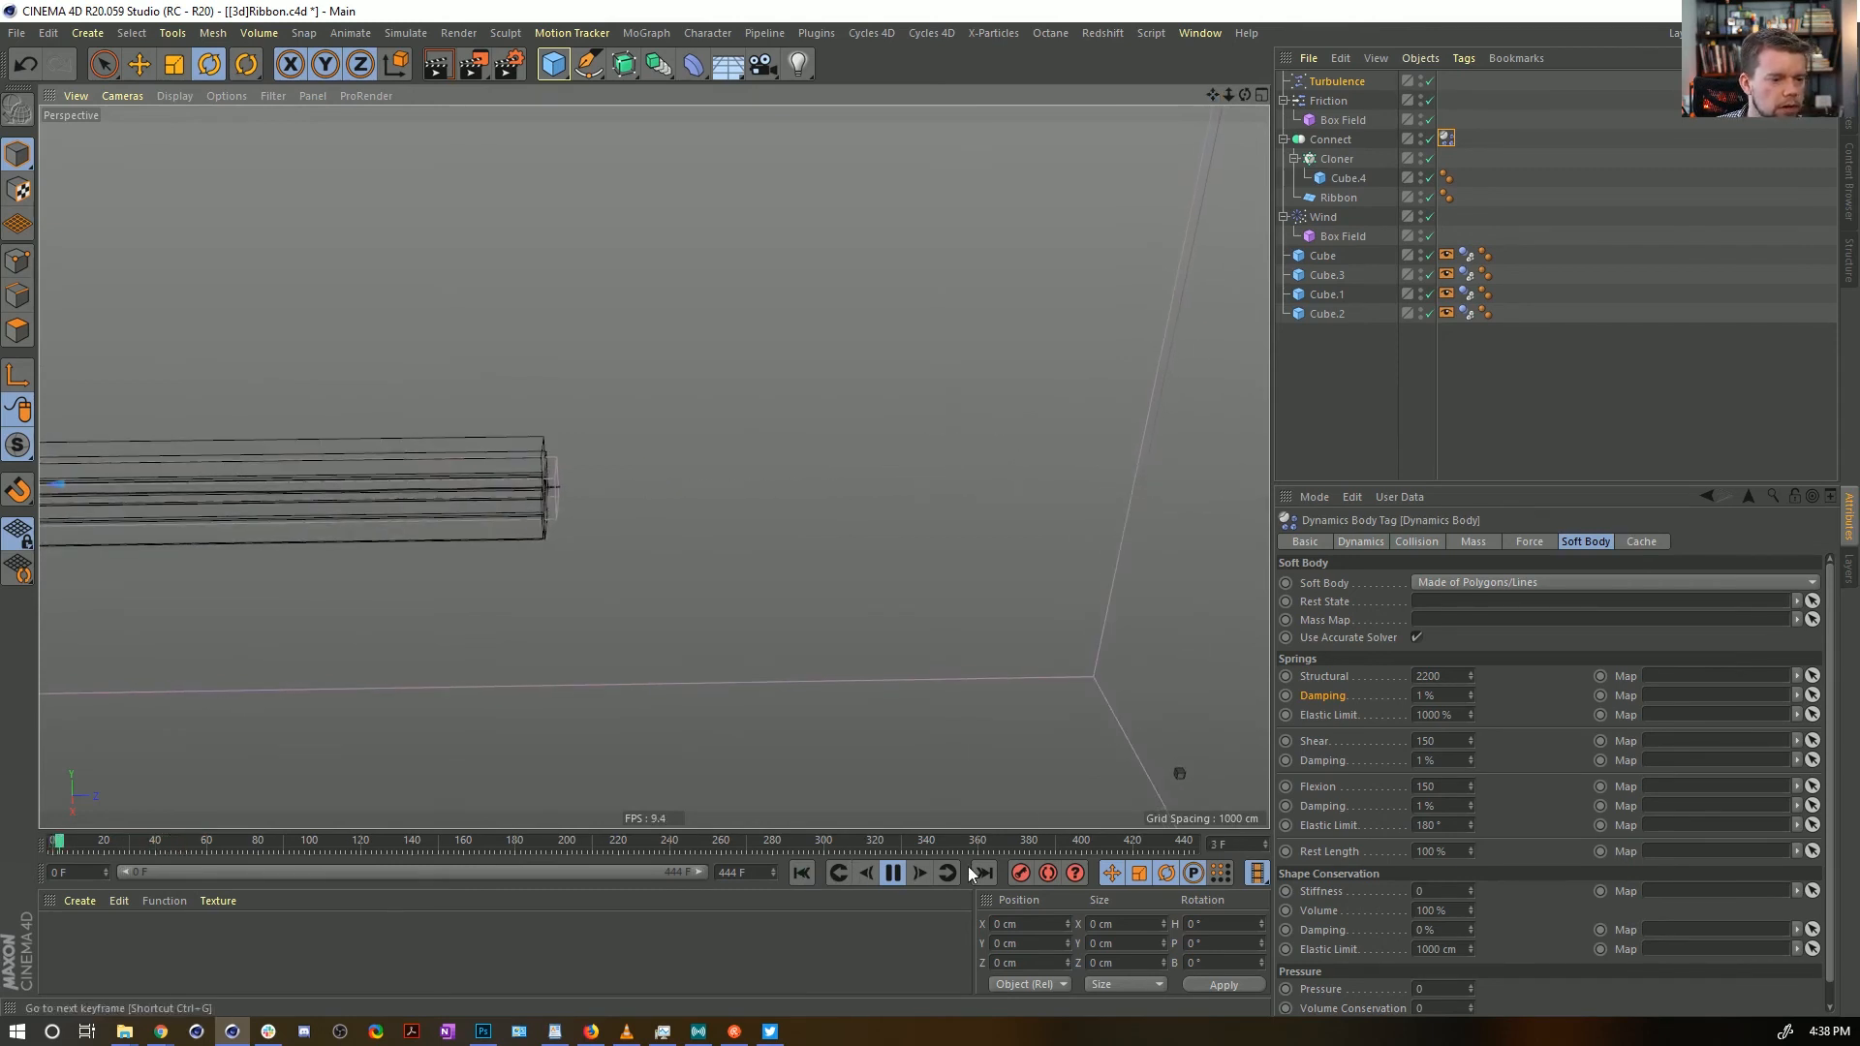
# Set the aerodynamic drag and lift in the Force settings of Connect's Dynamics Body tag to 25%
pyautogui.click(1474, 542)
pyautogui.click(1424, 542)
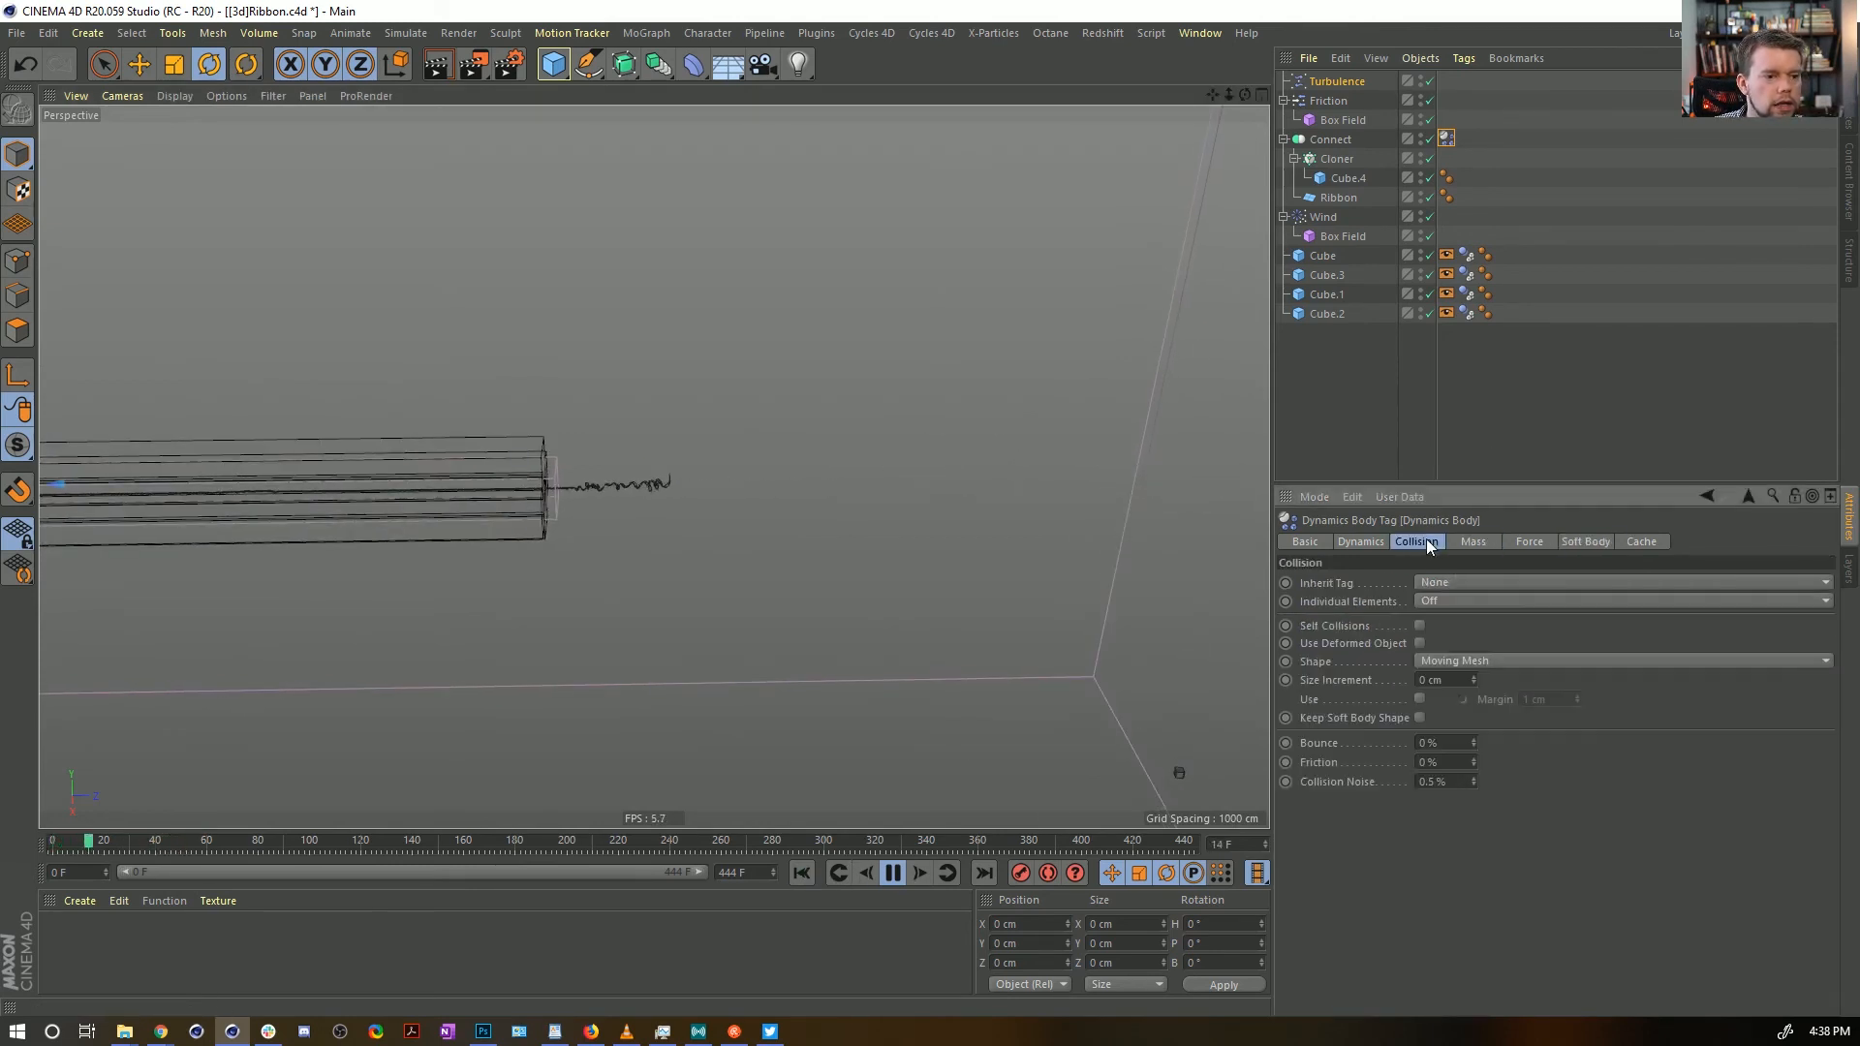
pyautogui.click(1527, 542)
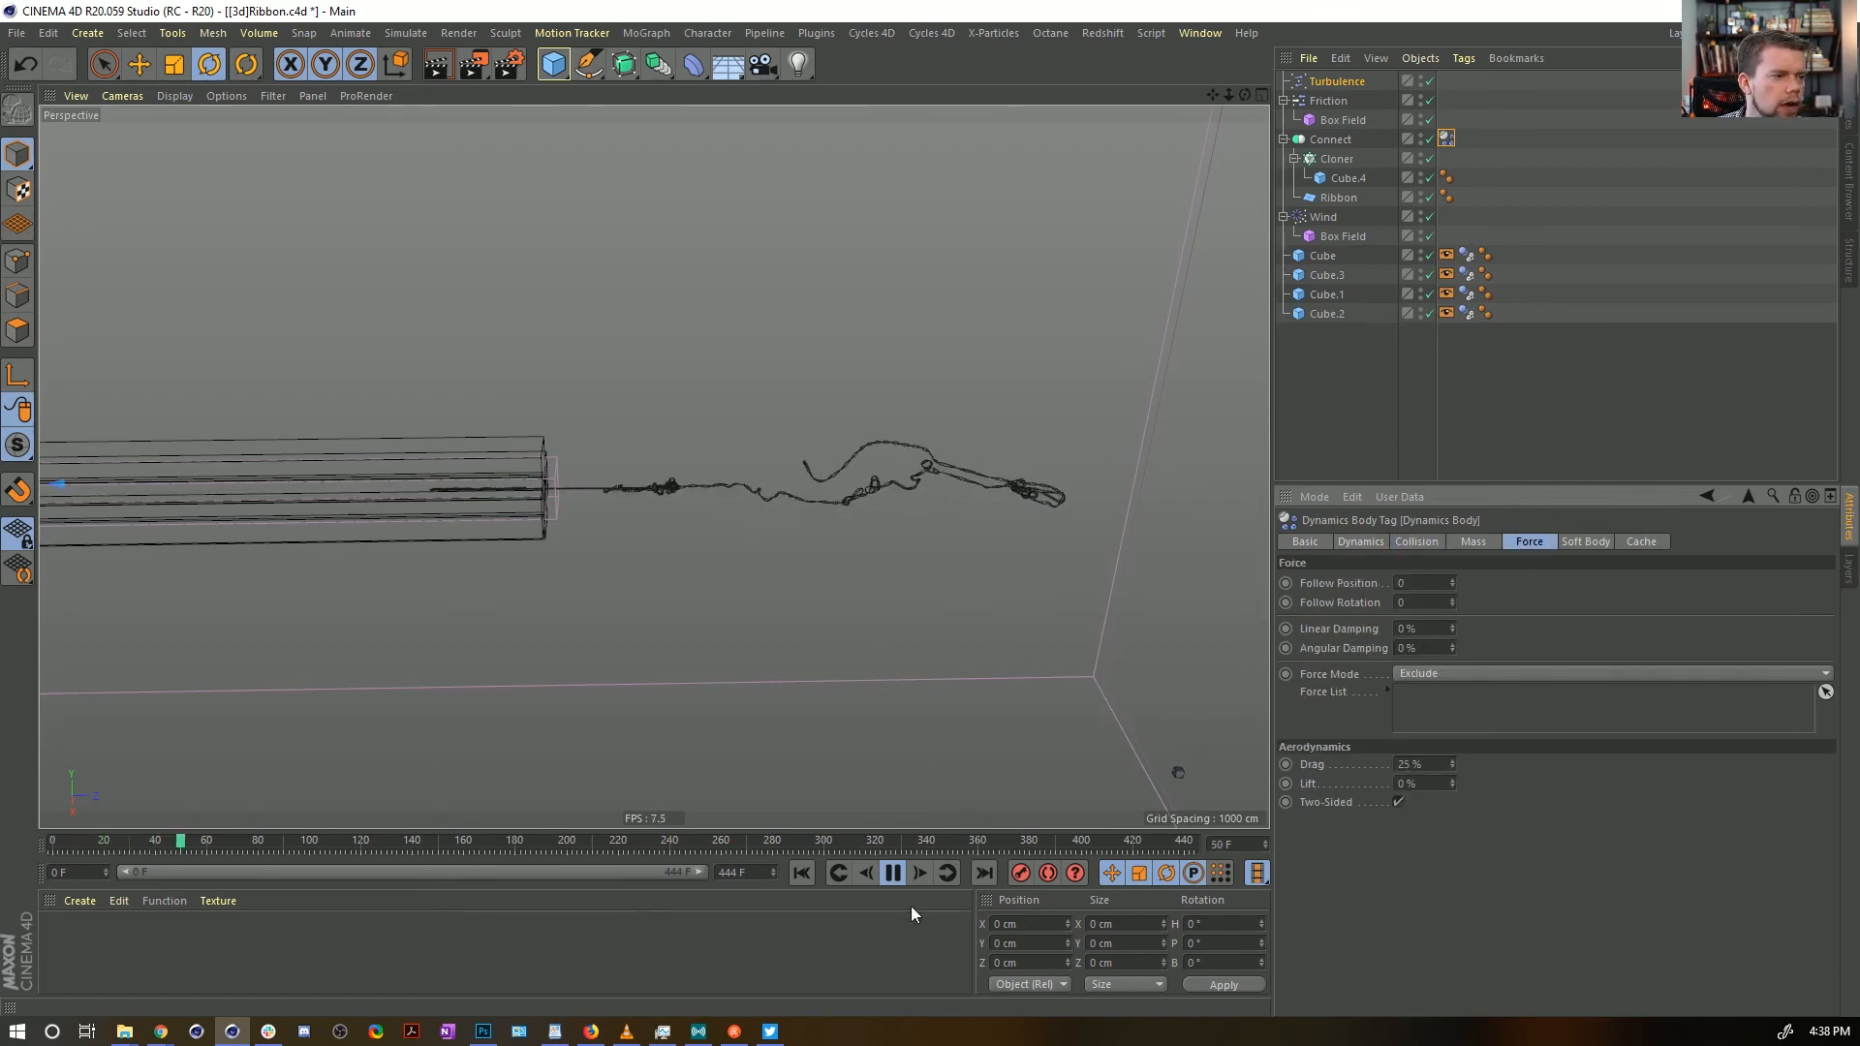
pyautogui.click(809, 873)
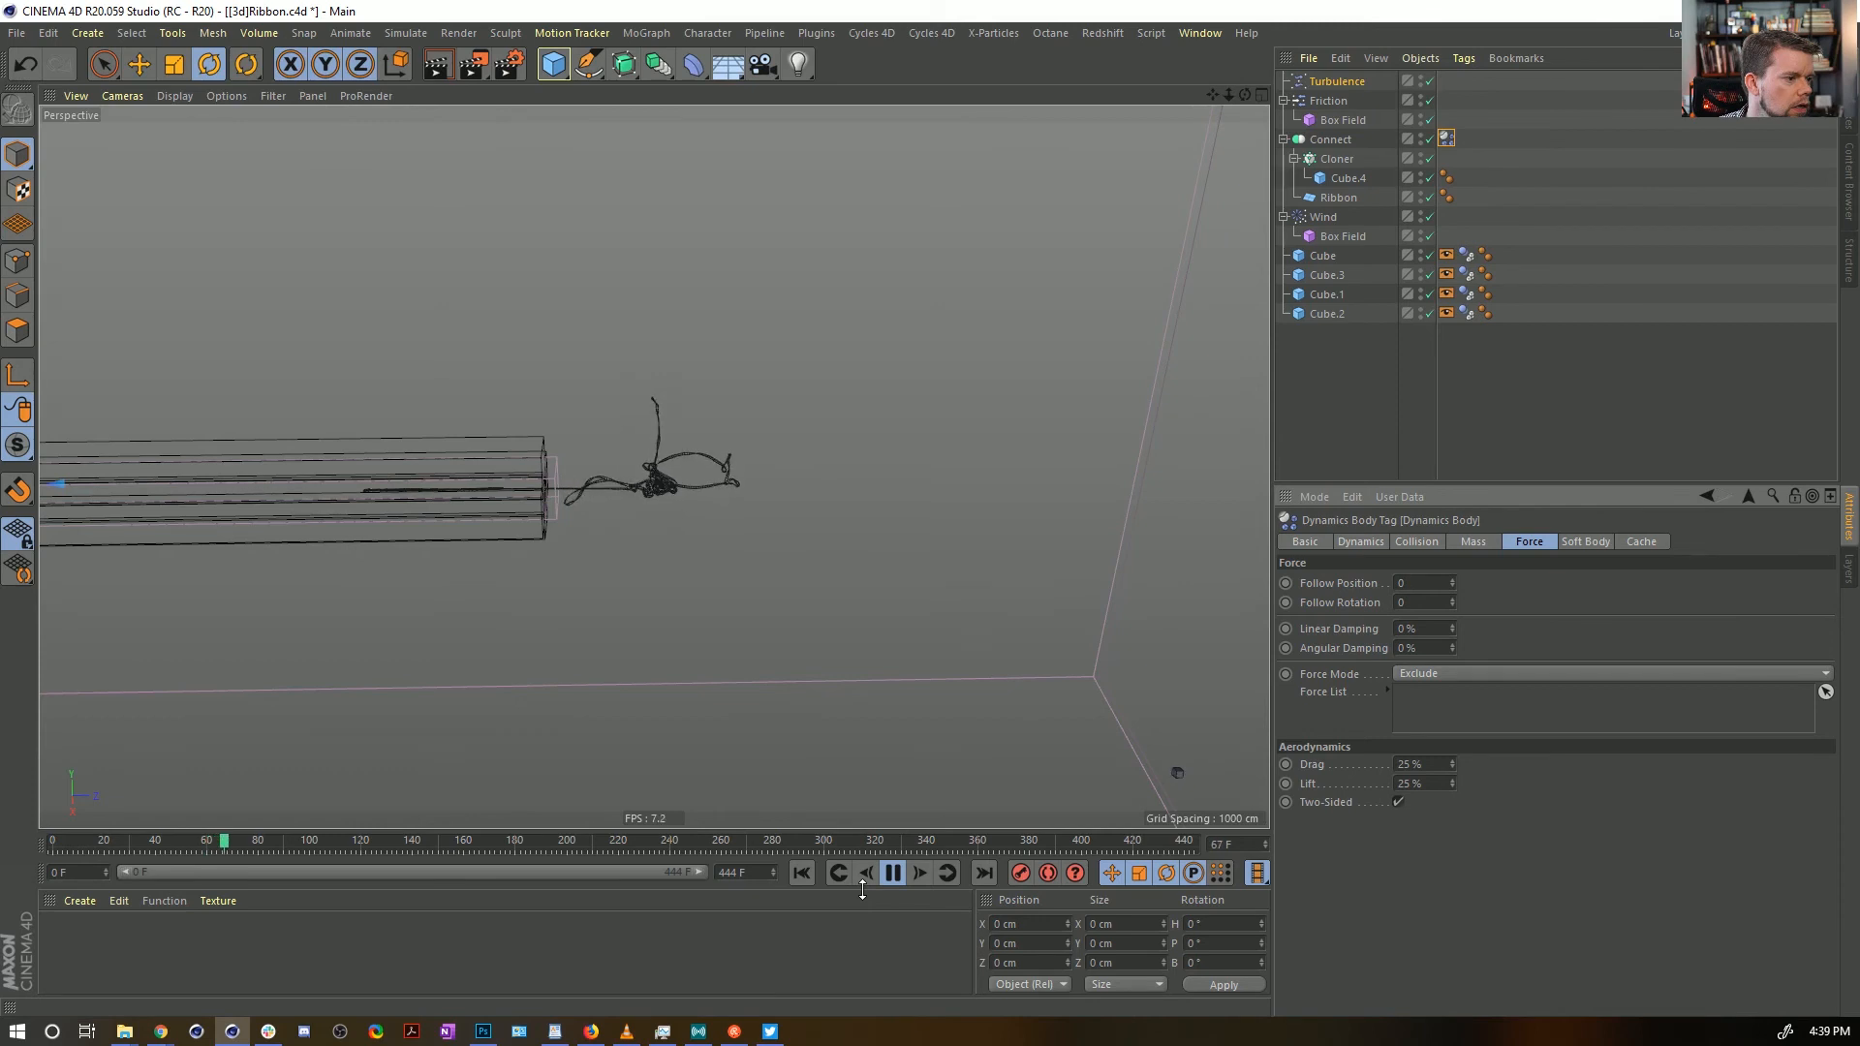
# Replay the simulation with the aerodynamic forces, examine the ribbon leaving the tube at several distances, and rewind to the first frame
pyautogui.click(800, 873)
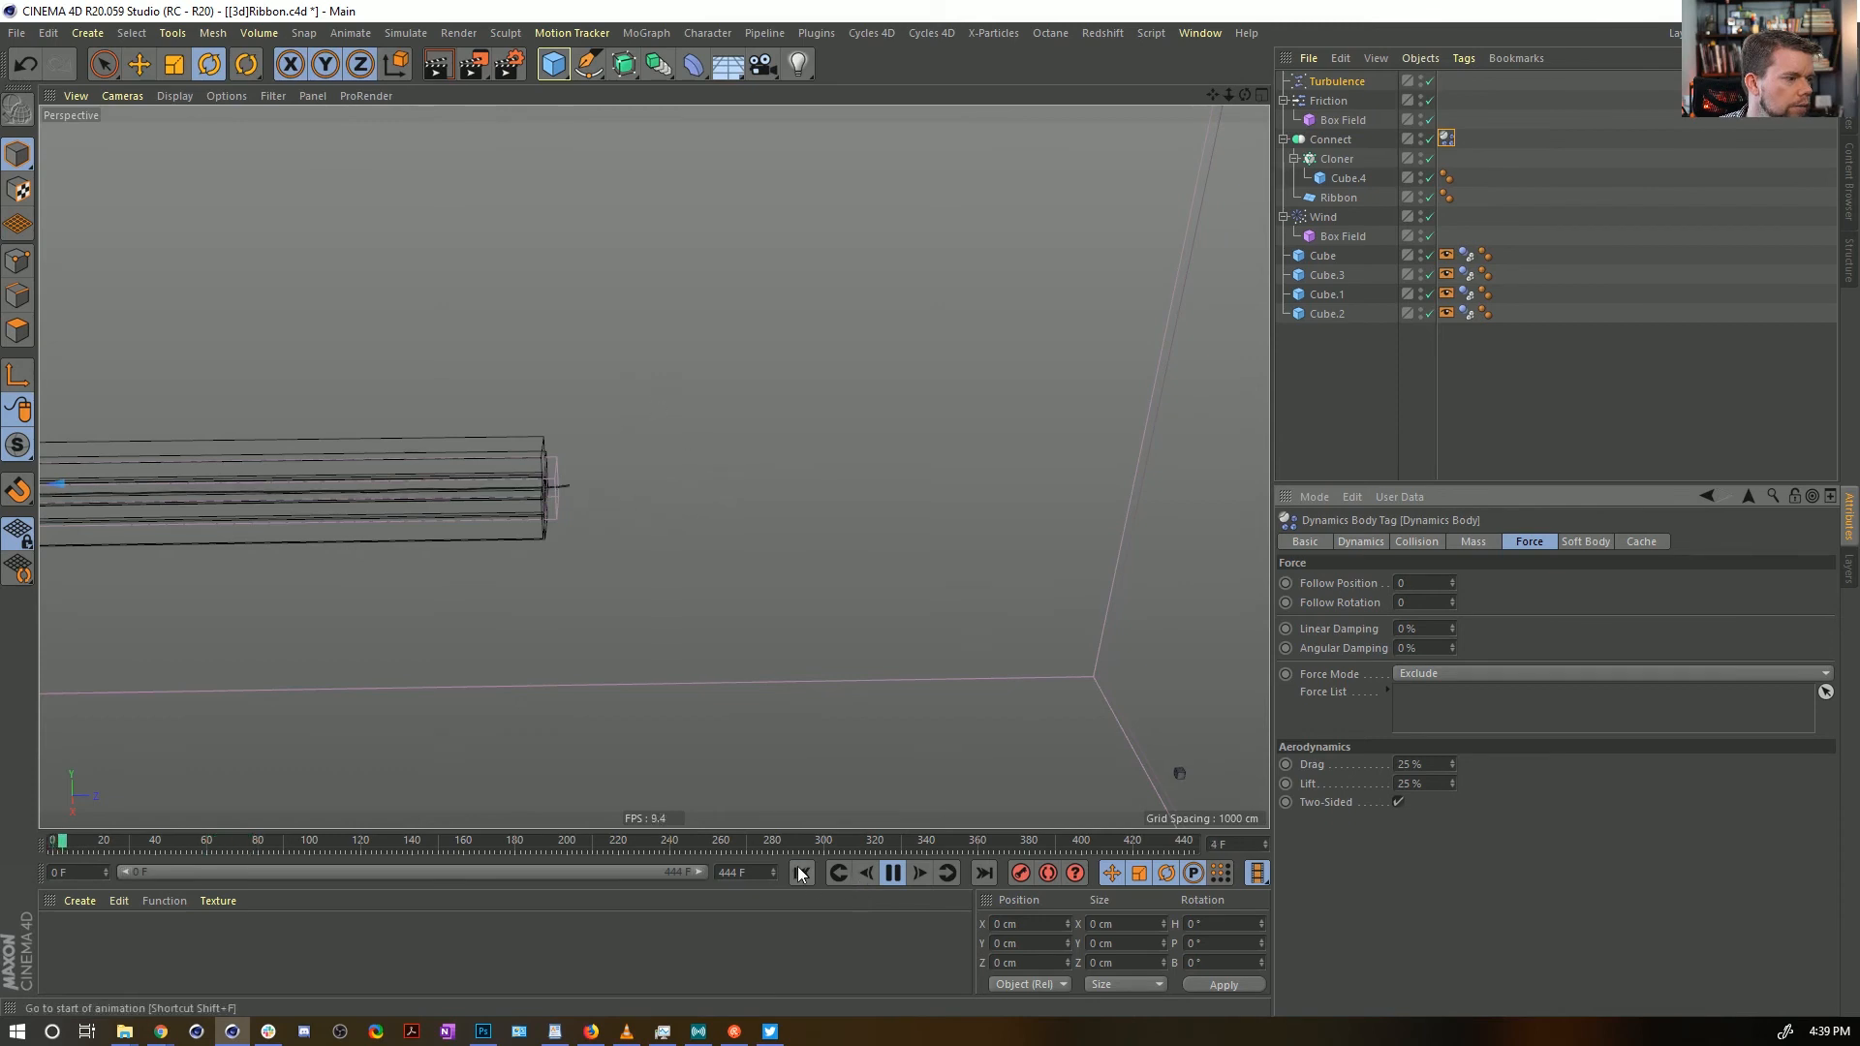
pyautogui.keyDown('alt'); pyautogui.moveTo(591, 488); pyautogui.dragTo(1015, 473, button='right'); pyautogui.keyUp('alt')
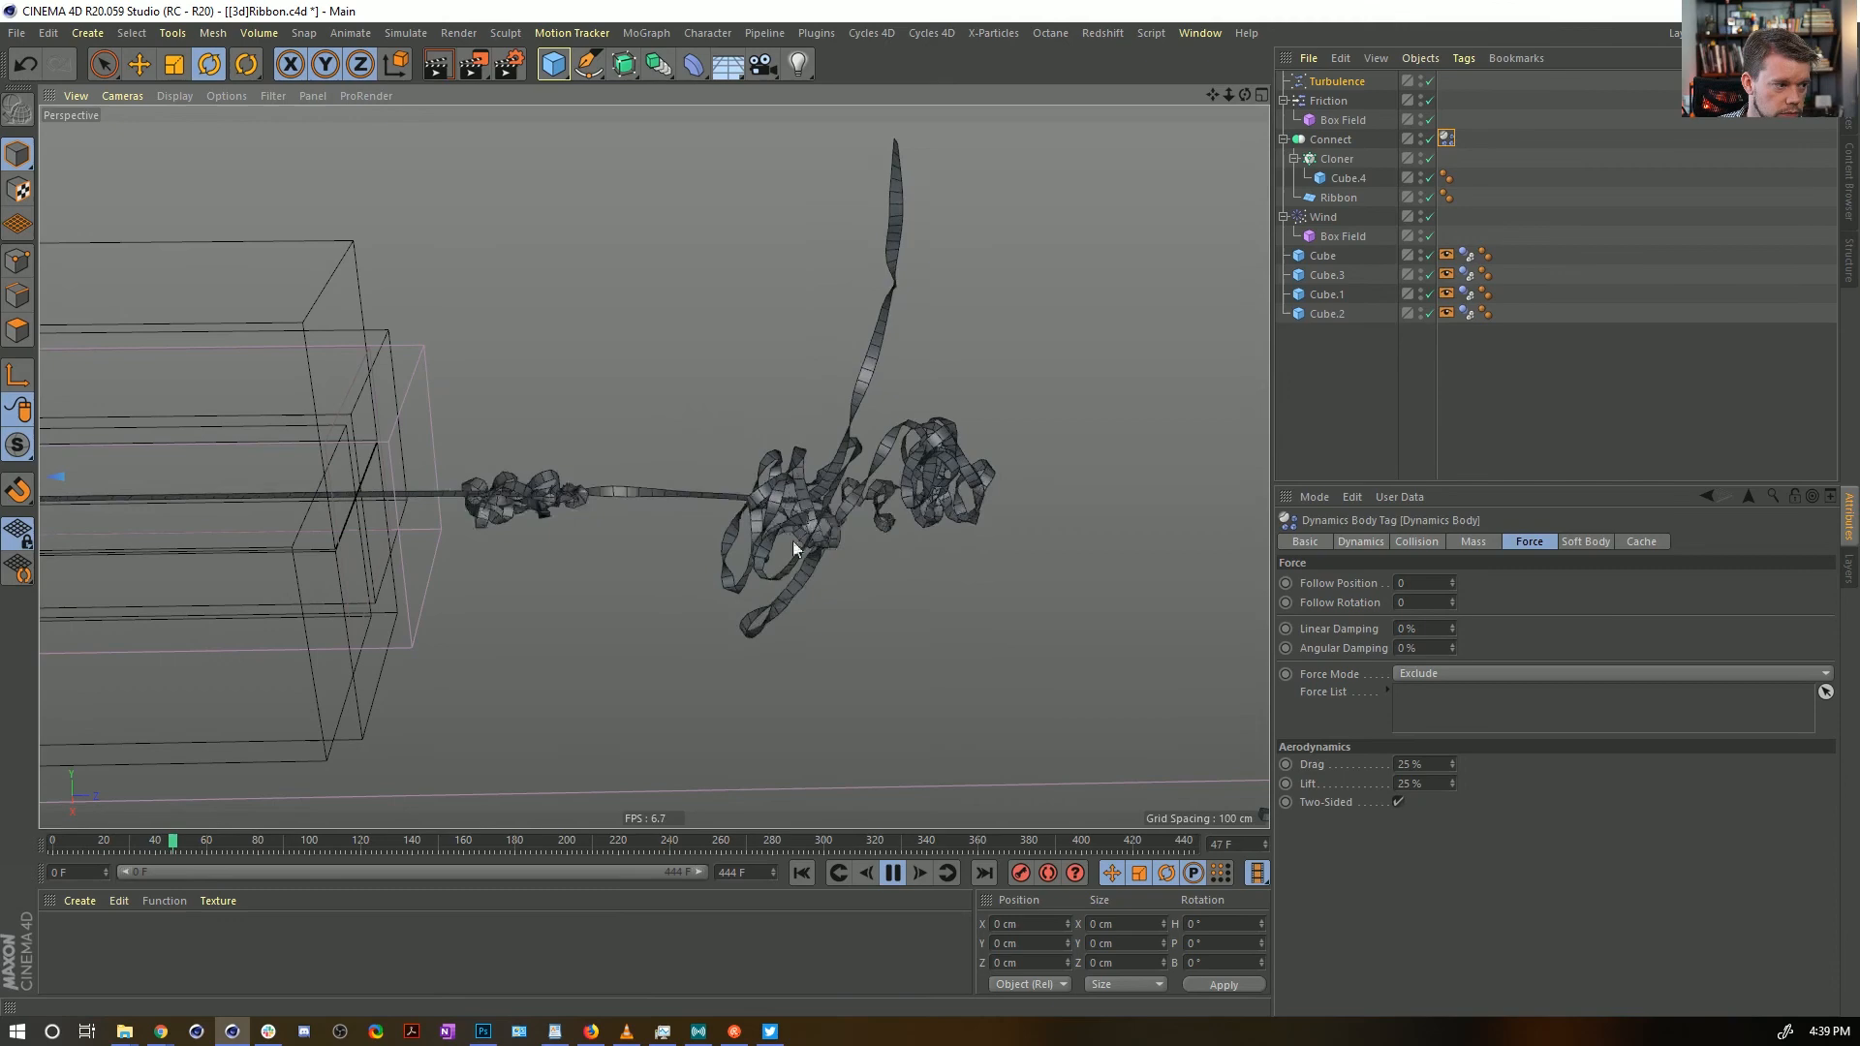
pyautogui.keyDown('alt'); pyautogui.moveTo(791, 458); pyautogui.dragTo(658, 392, button='right'); pyautogui.keyUp('alt')
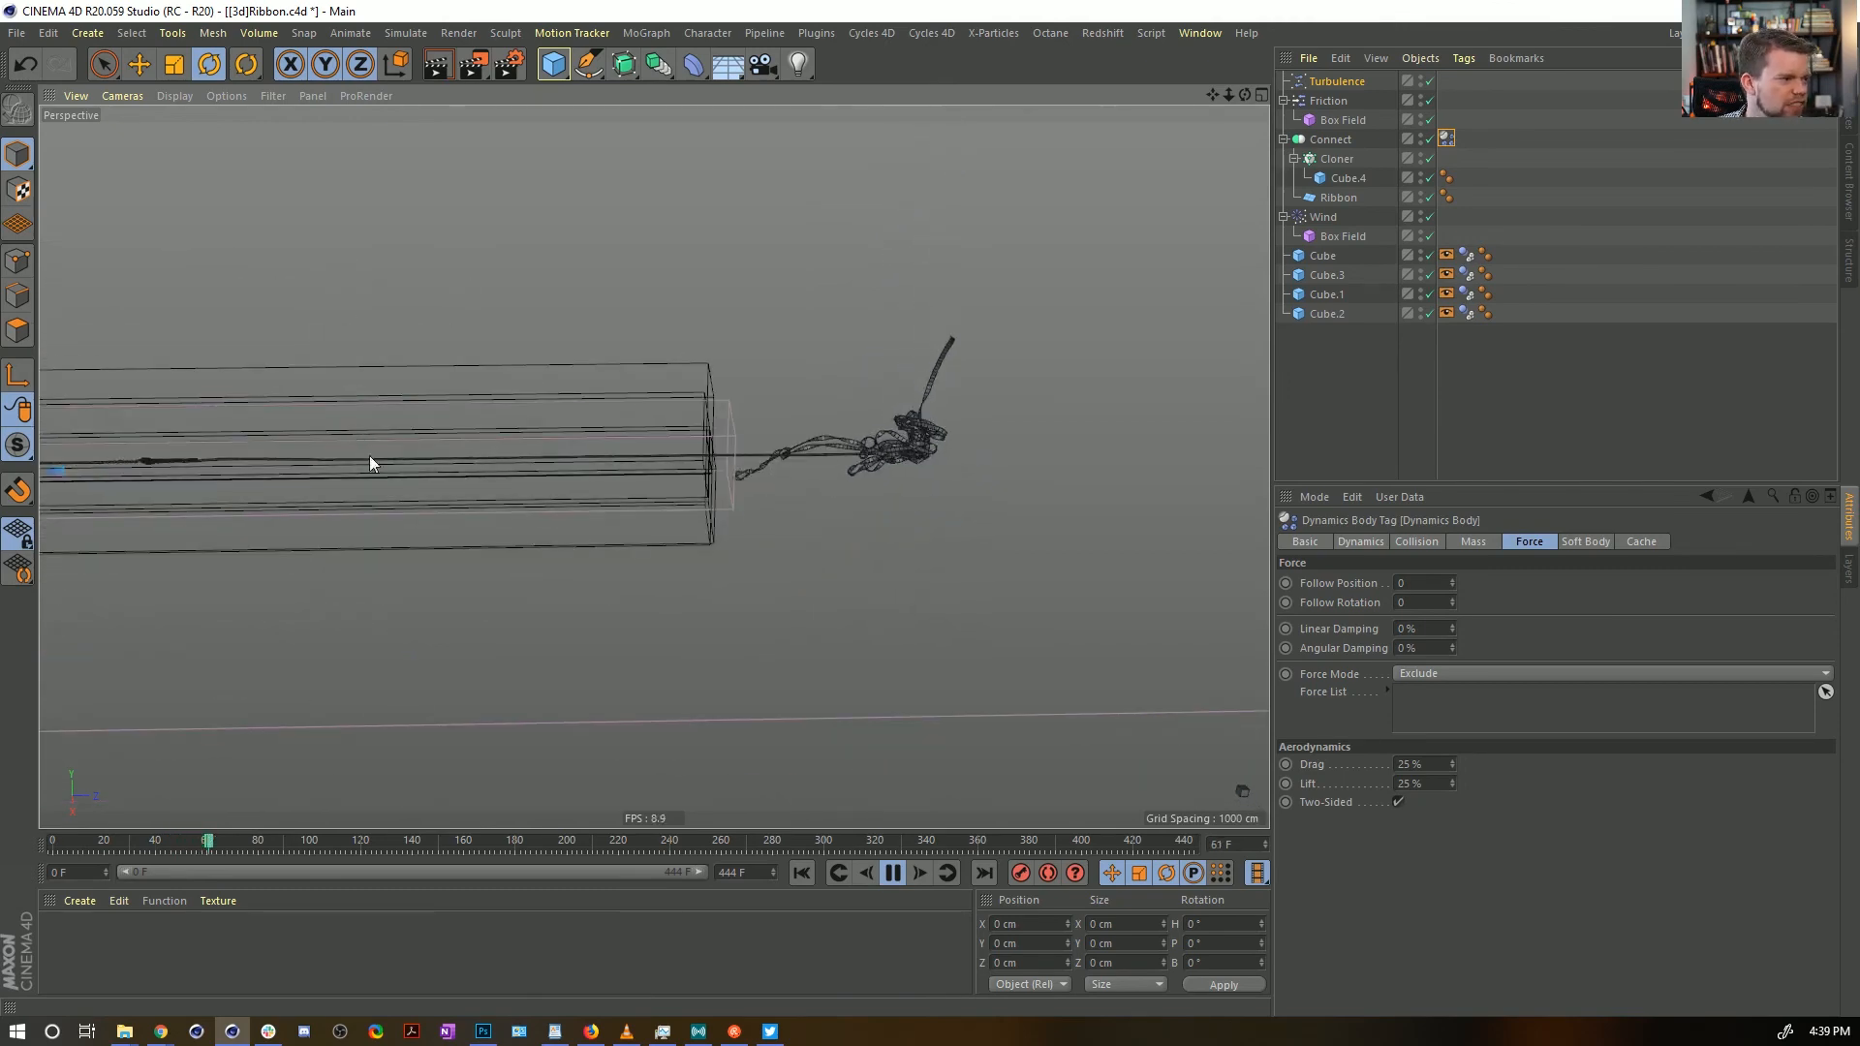
pyautogui.keyDown('alt'); pyautogui.moveTo(1076, 380); pyautogui.dragTo(1019, 393, button='right'); pyautogui.keyUp('alt')
pyautogui.keyDown('alt'); pyautogui.moveTo(1019, 393); pyautogui.dragTo(748, 502, button='middle'); pyautogui.keyUp('alt')
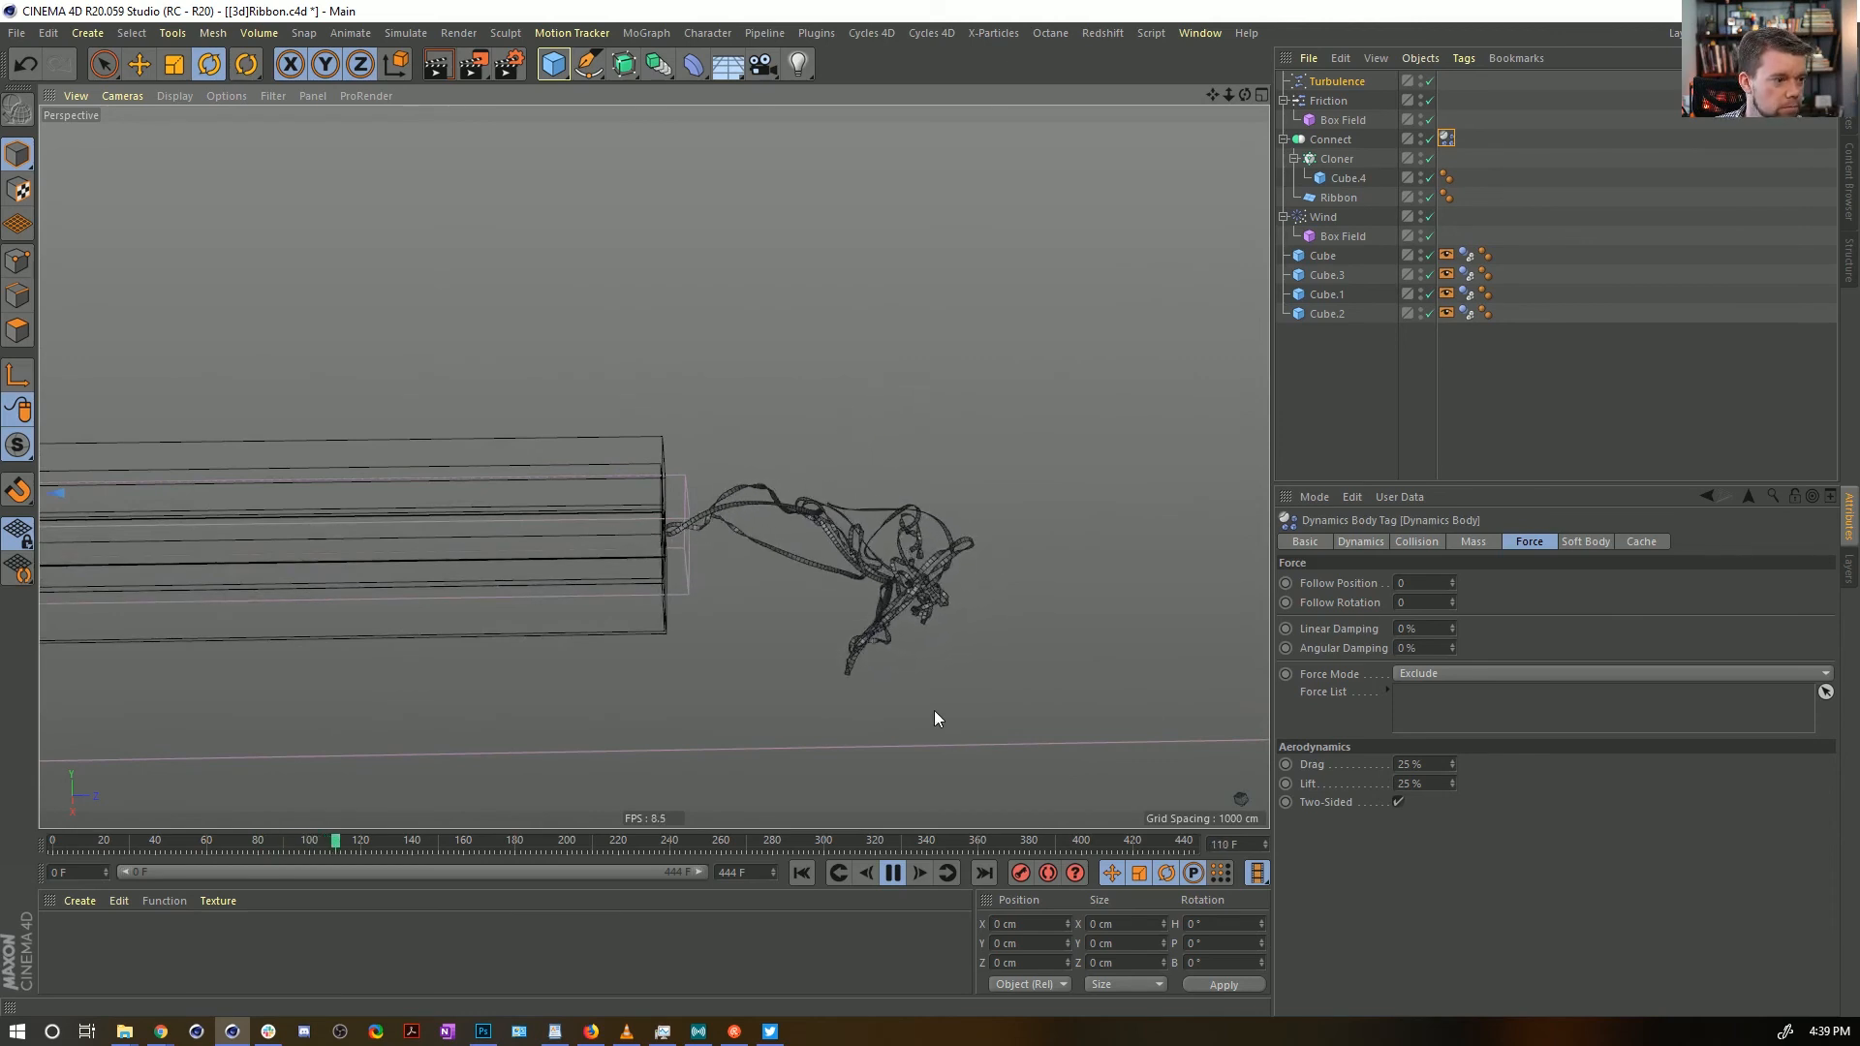
pyautogui.click(893, 873)
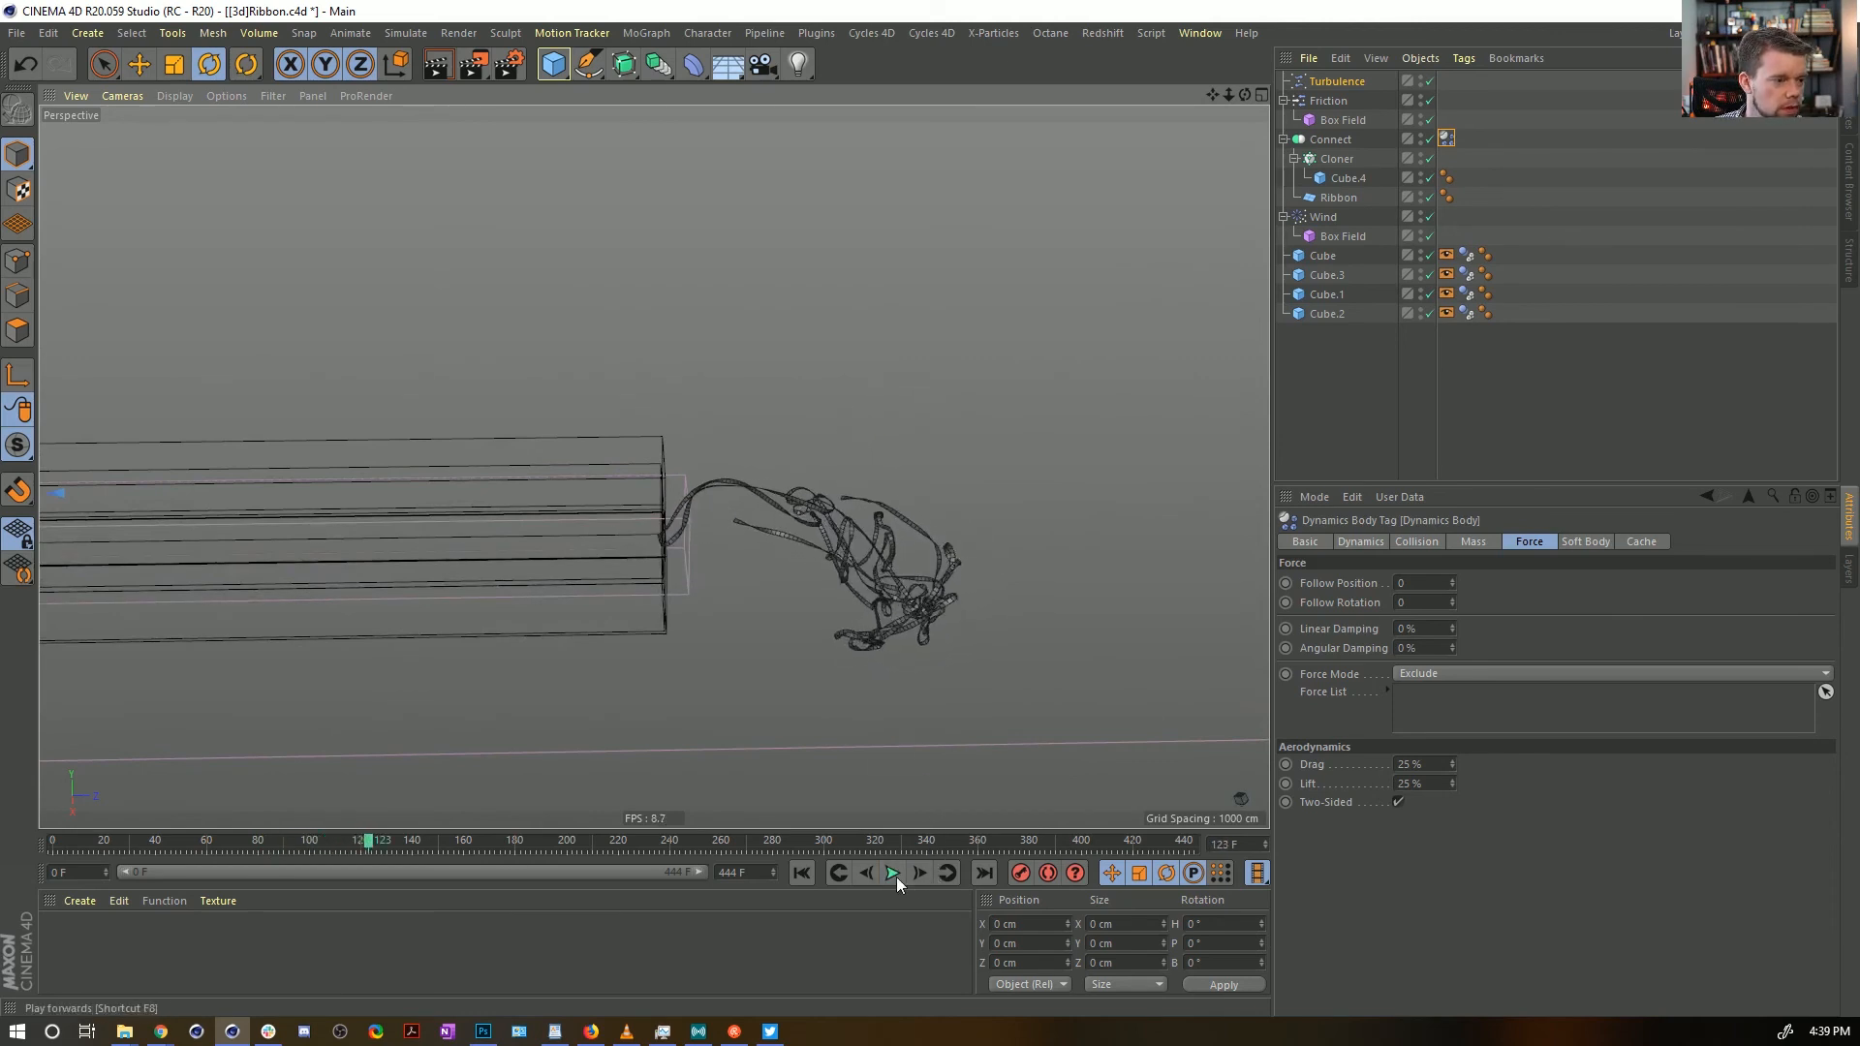
pyautogui.click(801, 874)
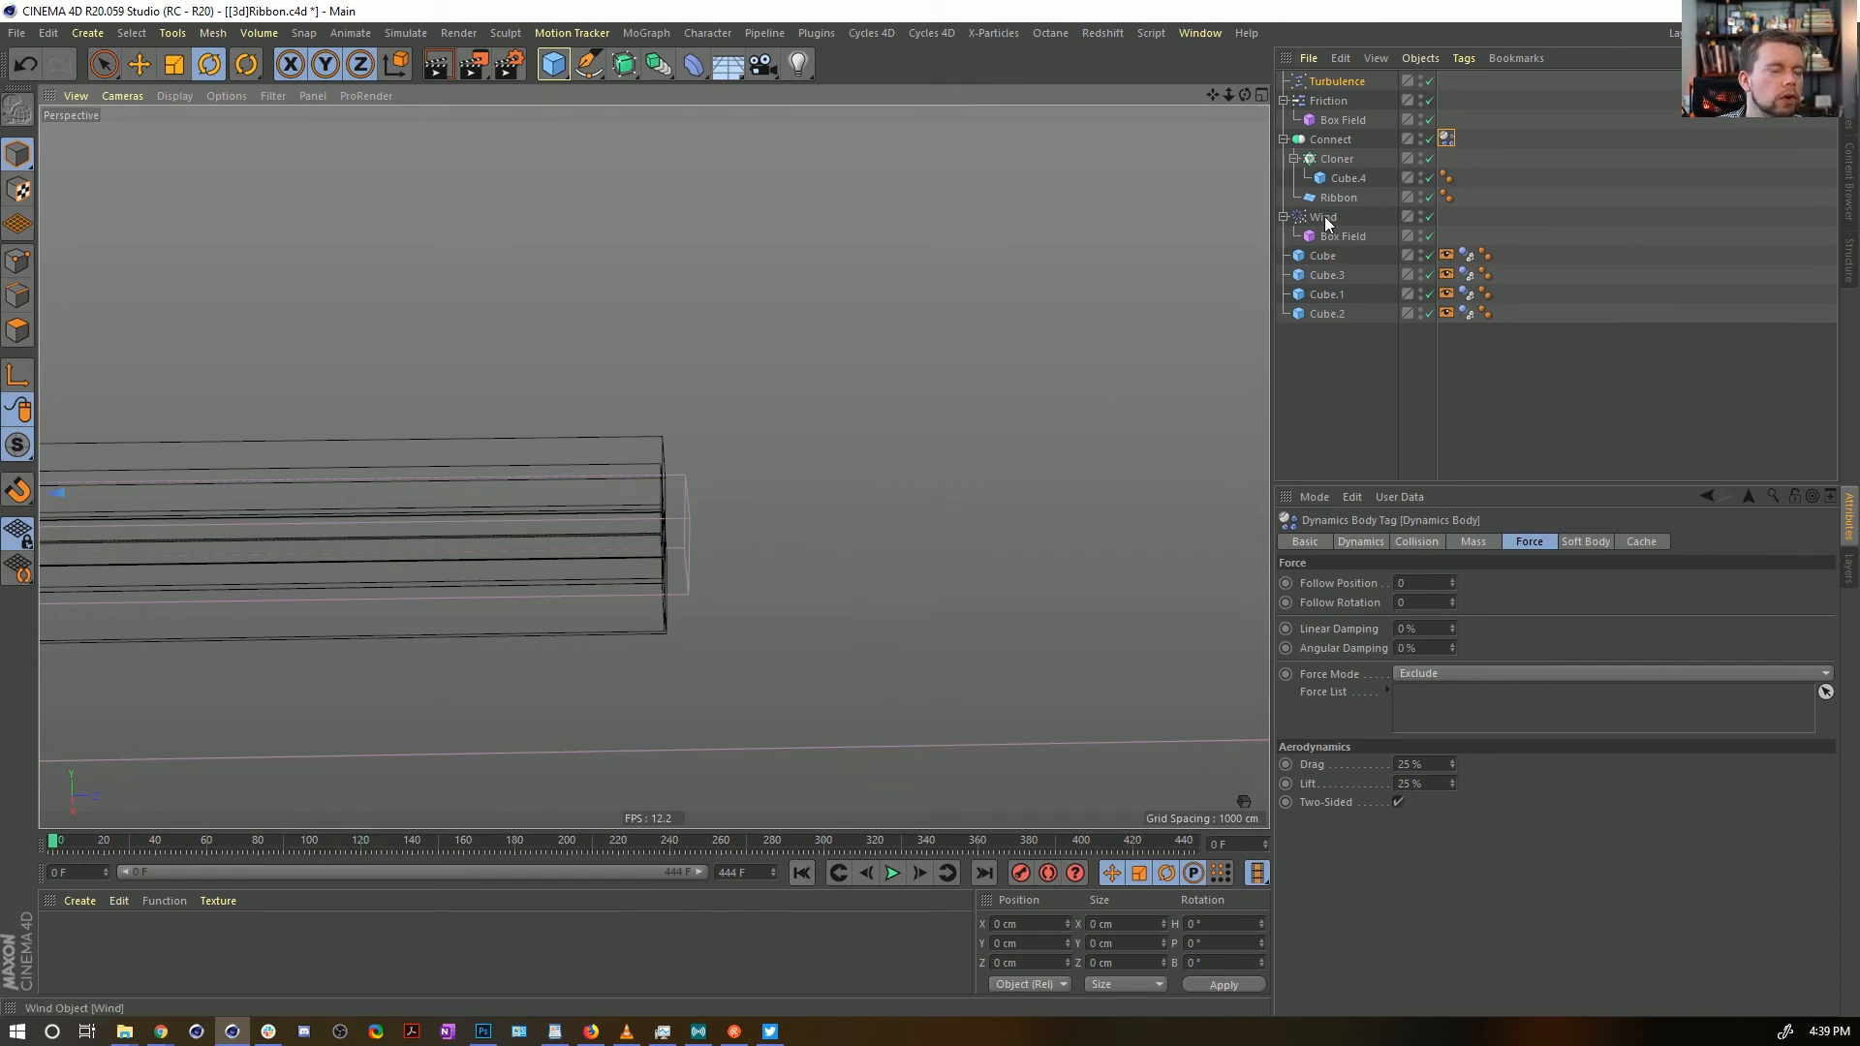
# Use Wind's Box Field in the Turbulence object's falloff and add an Invert modifier layer above it
pyautogui.click(1333, 79)
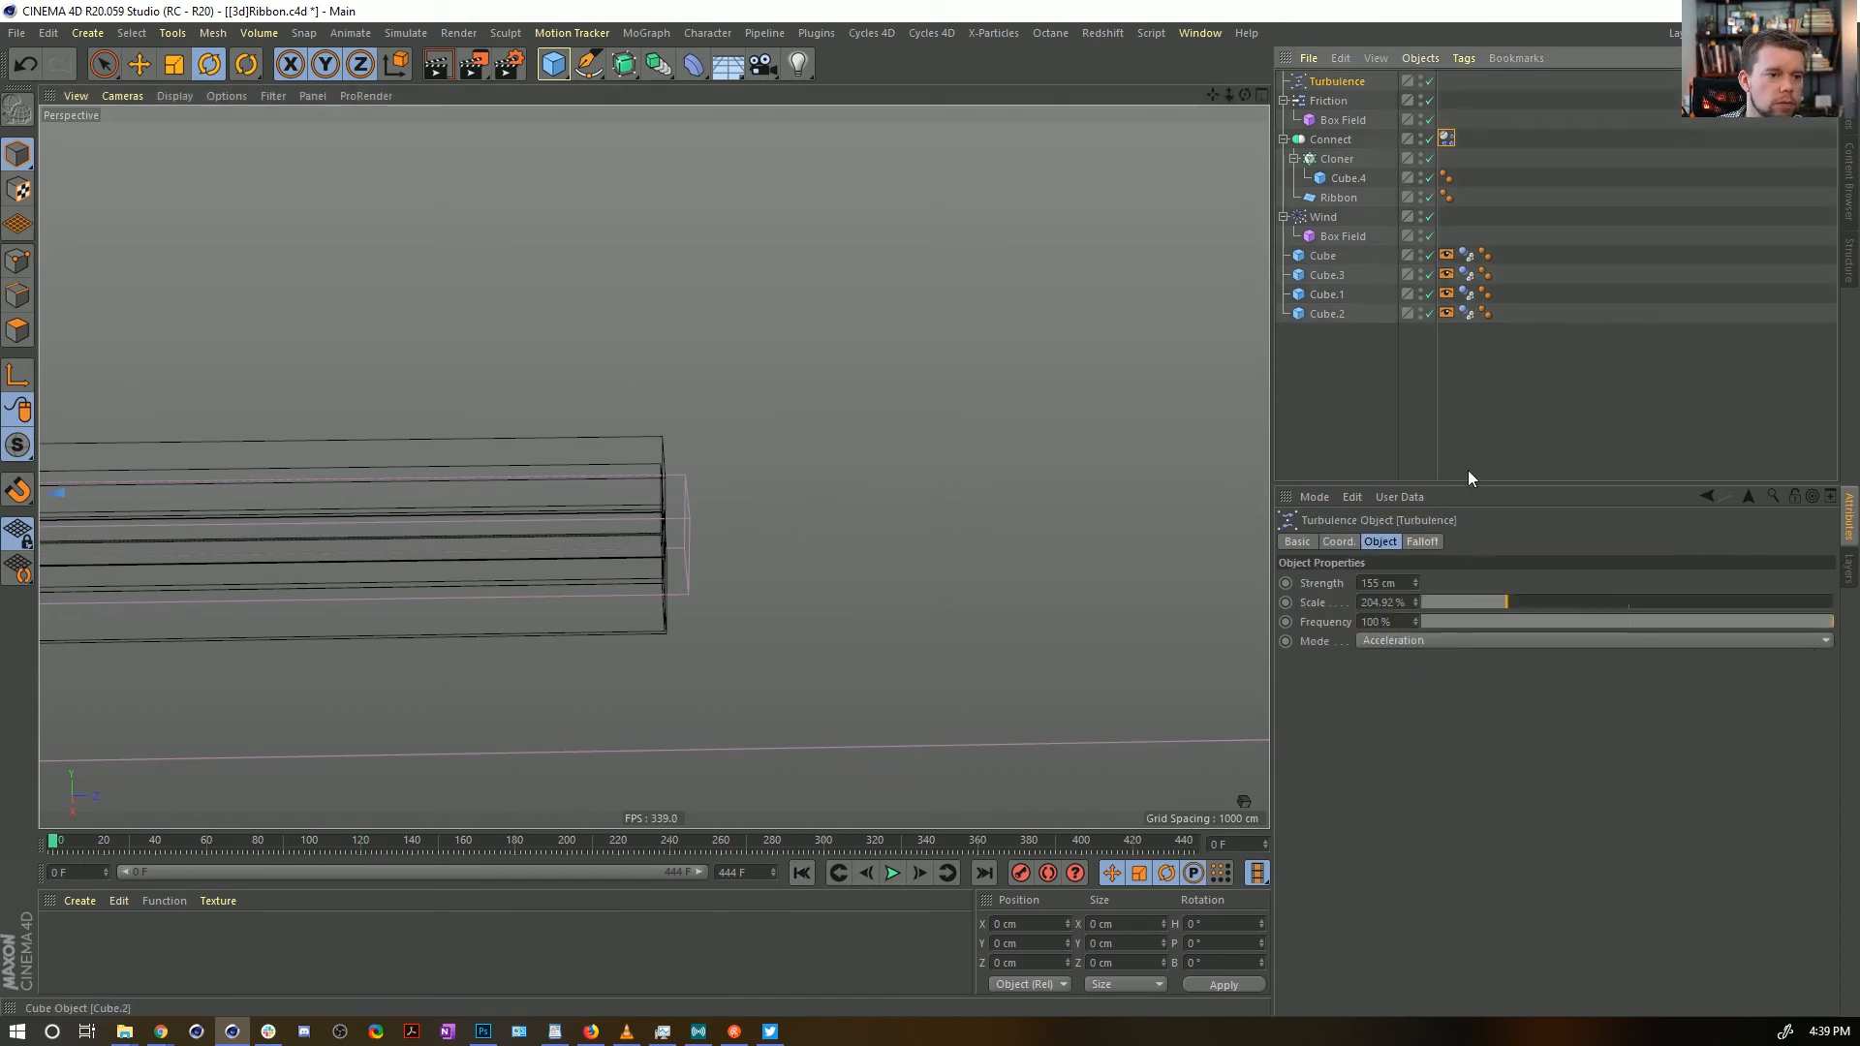
pyautogui.moveTo(1338, 235); pyautogui.dragTo(1451, 682)
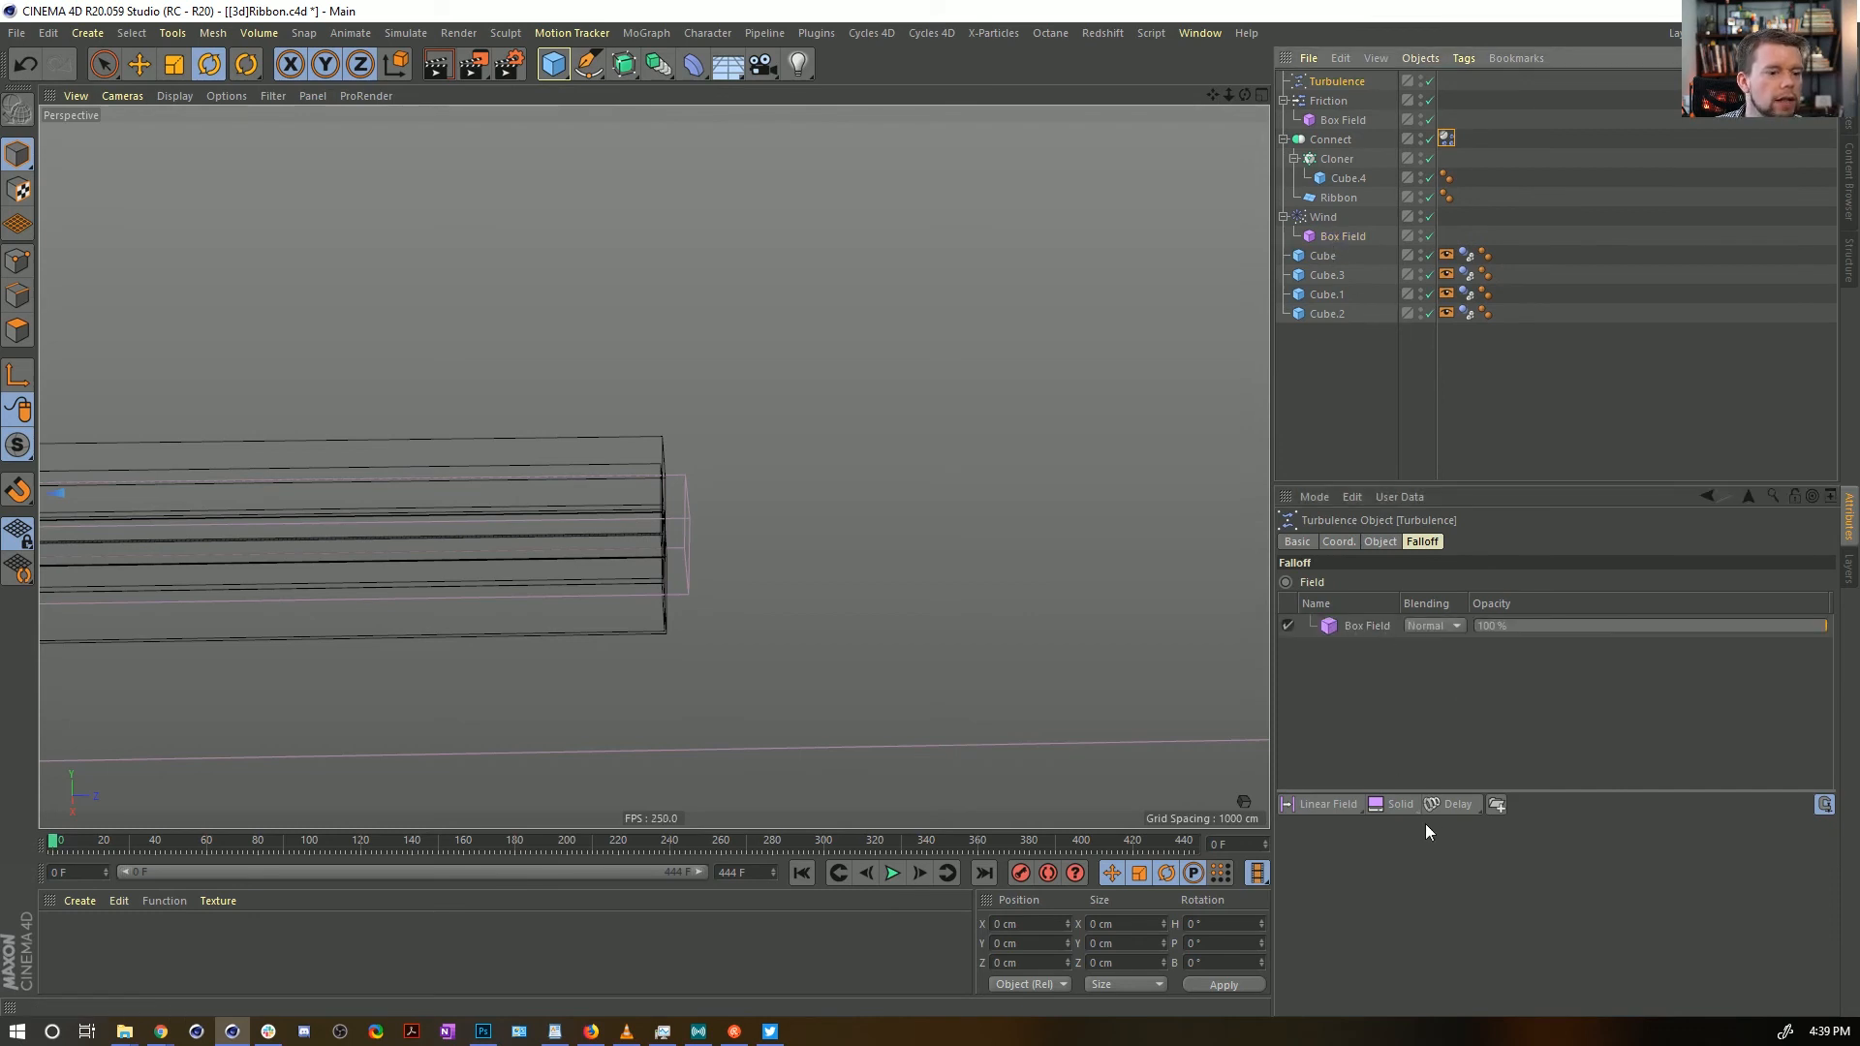
pyautogui.click(1444, 806)
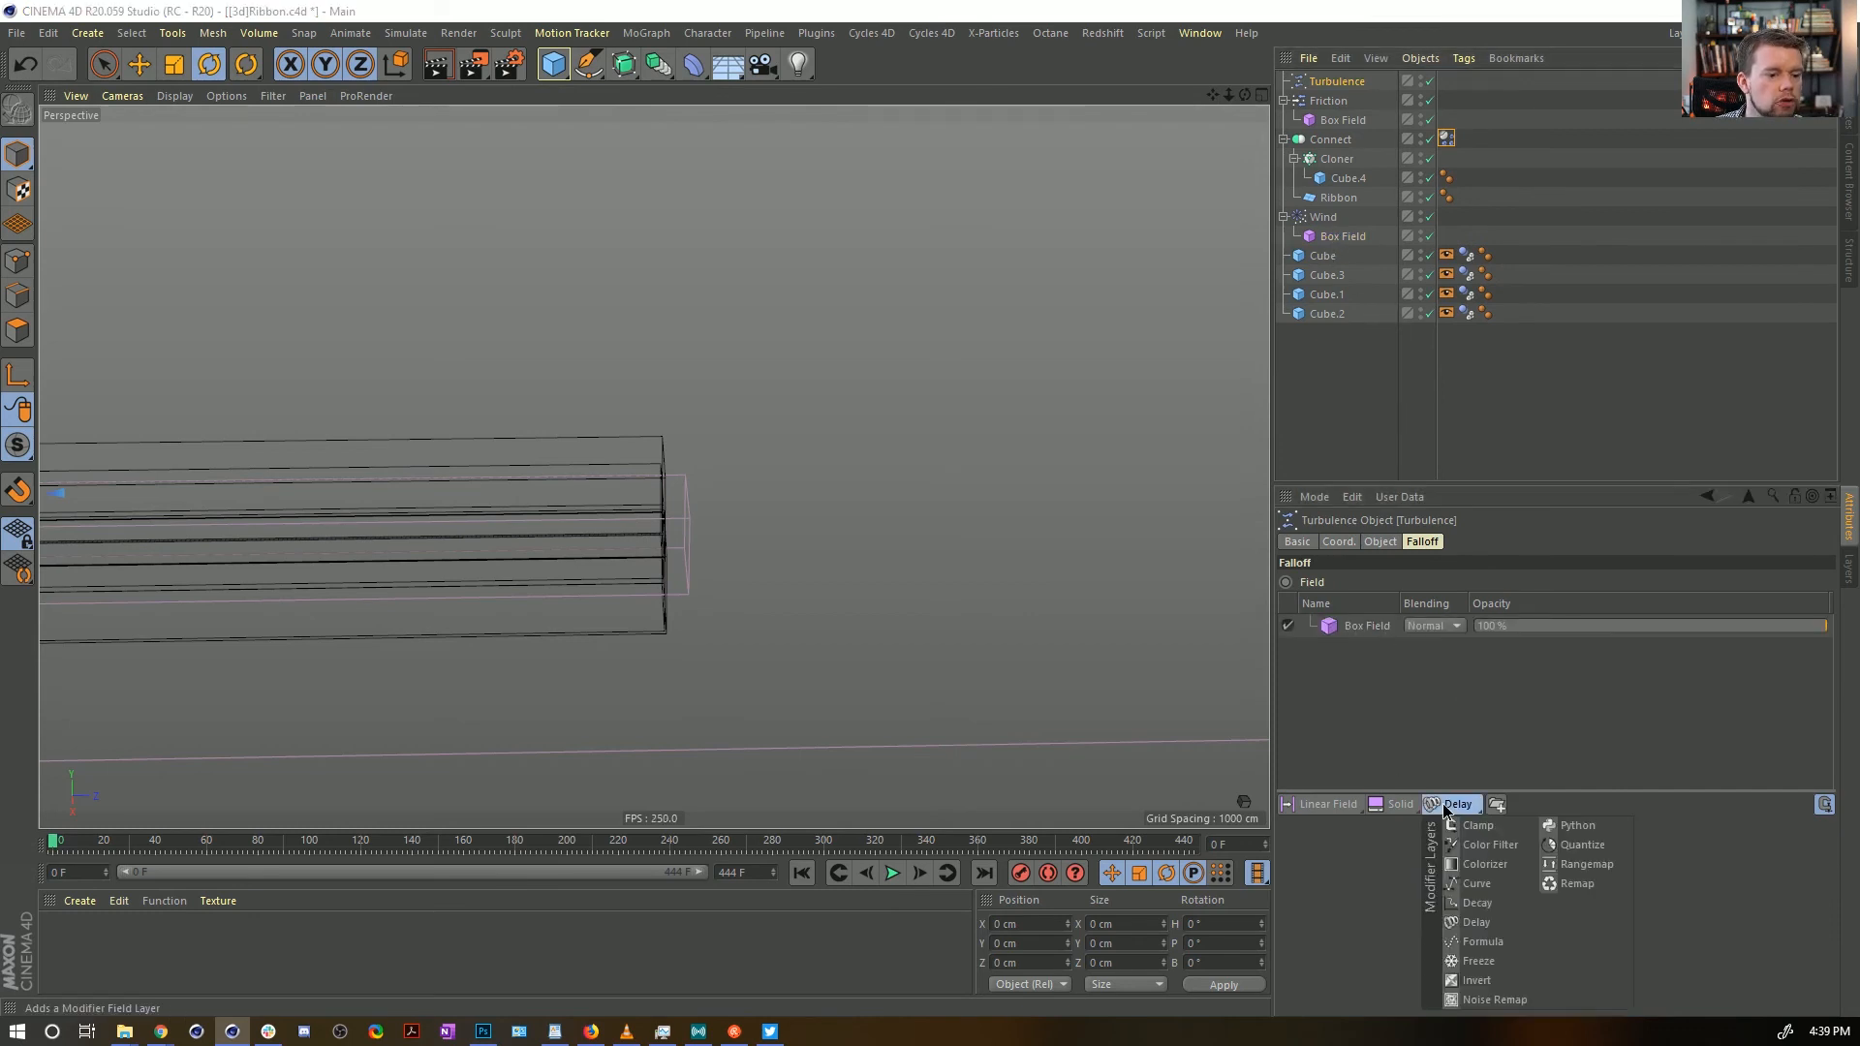
pyautogui.click(1476, 979)
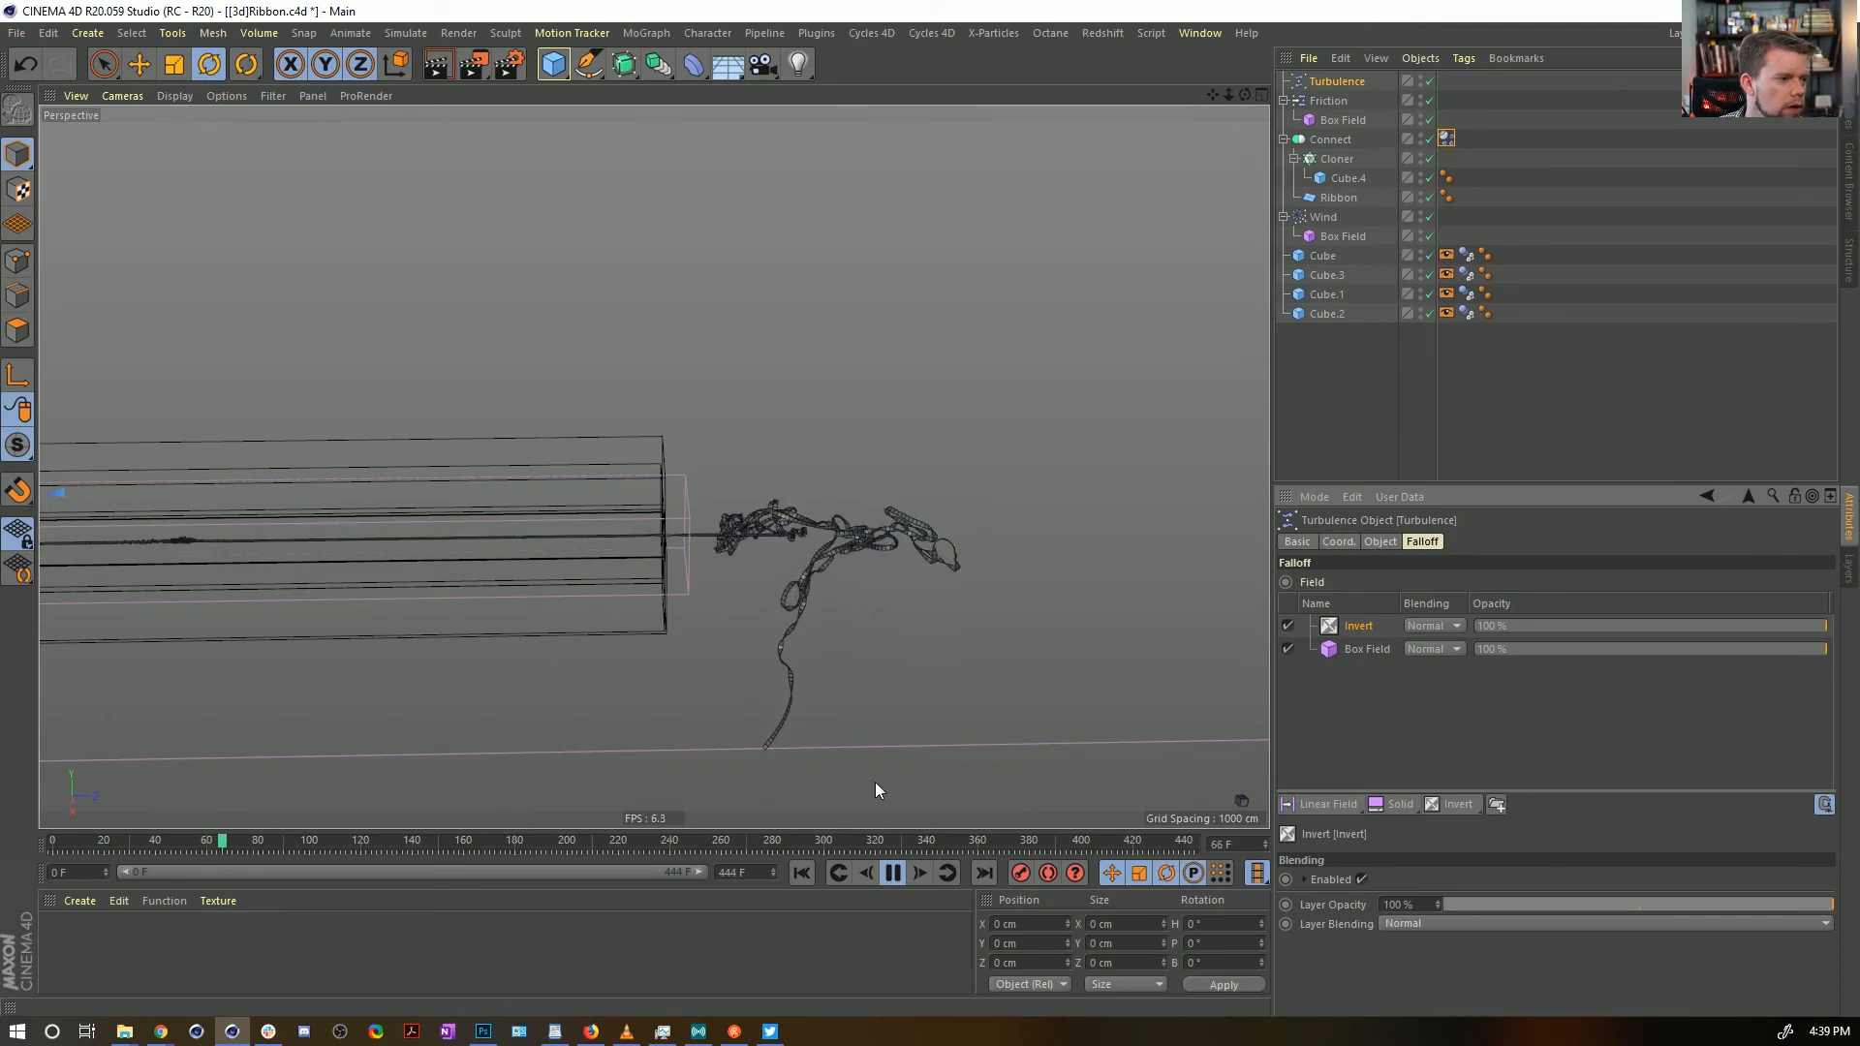
# Replay the simulation with the inverted turbulence falloff, inspect the ribbon up close, and review Connect's Soft Body settings
pyautogui.click(800, 873)
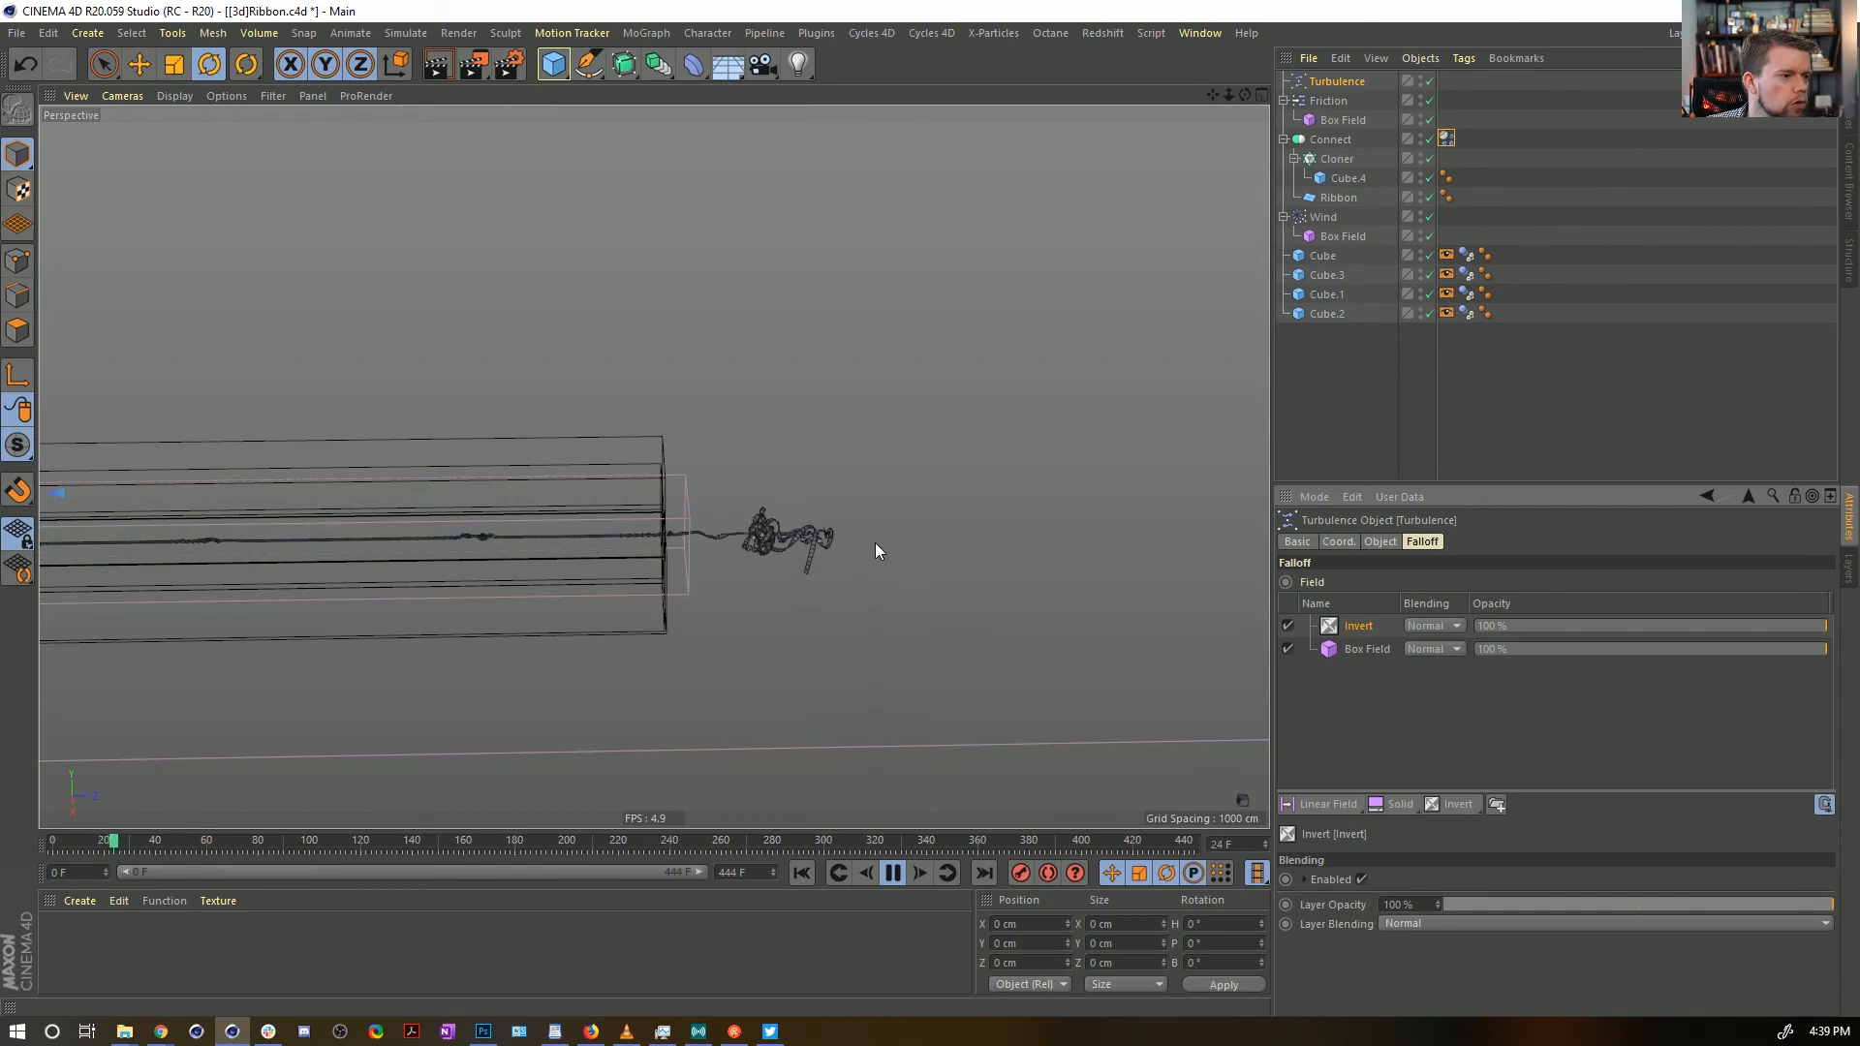
pyautogui.click(892, 872)
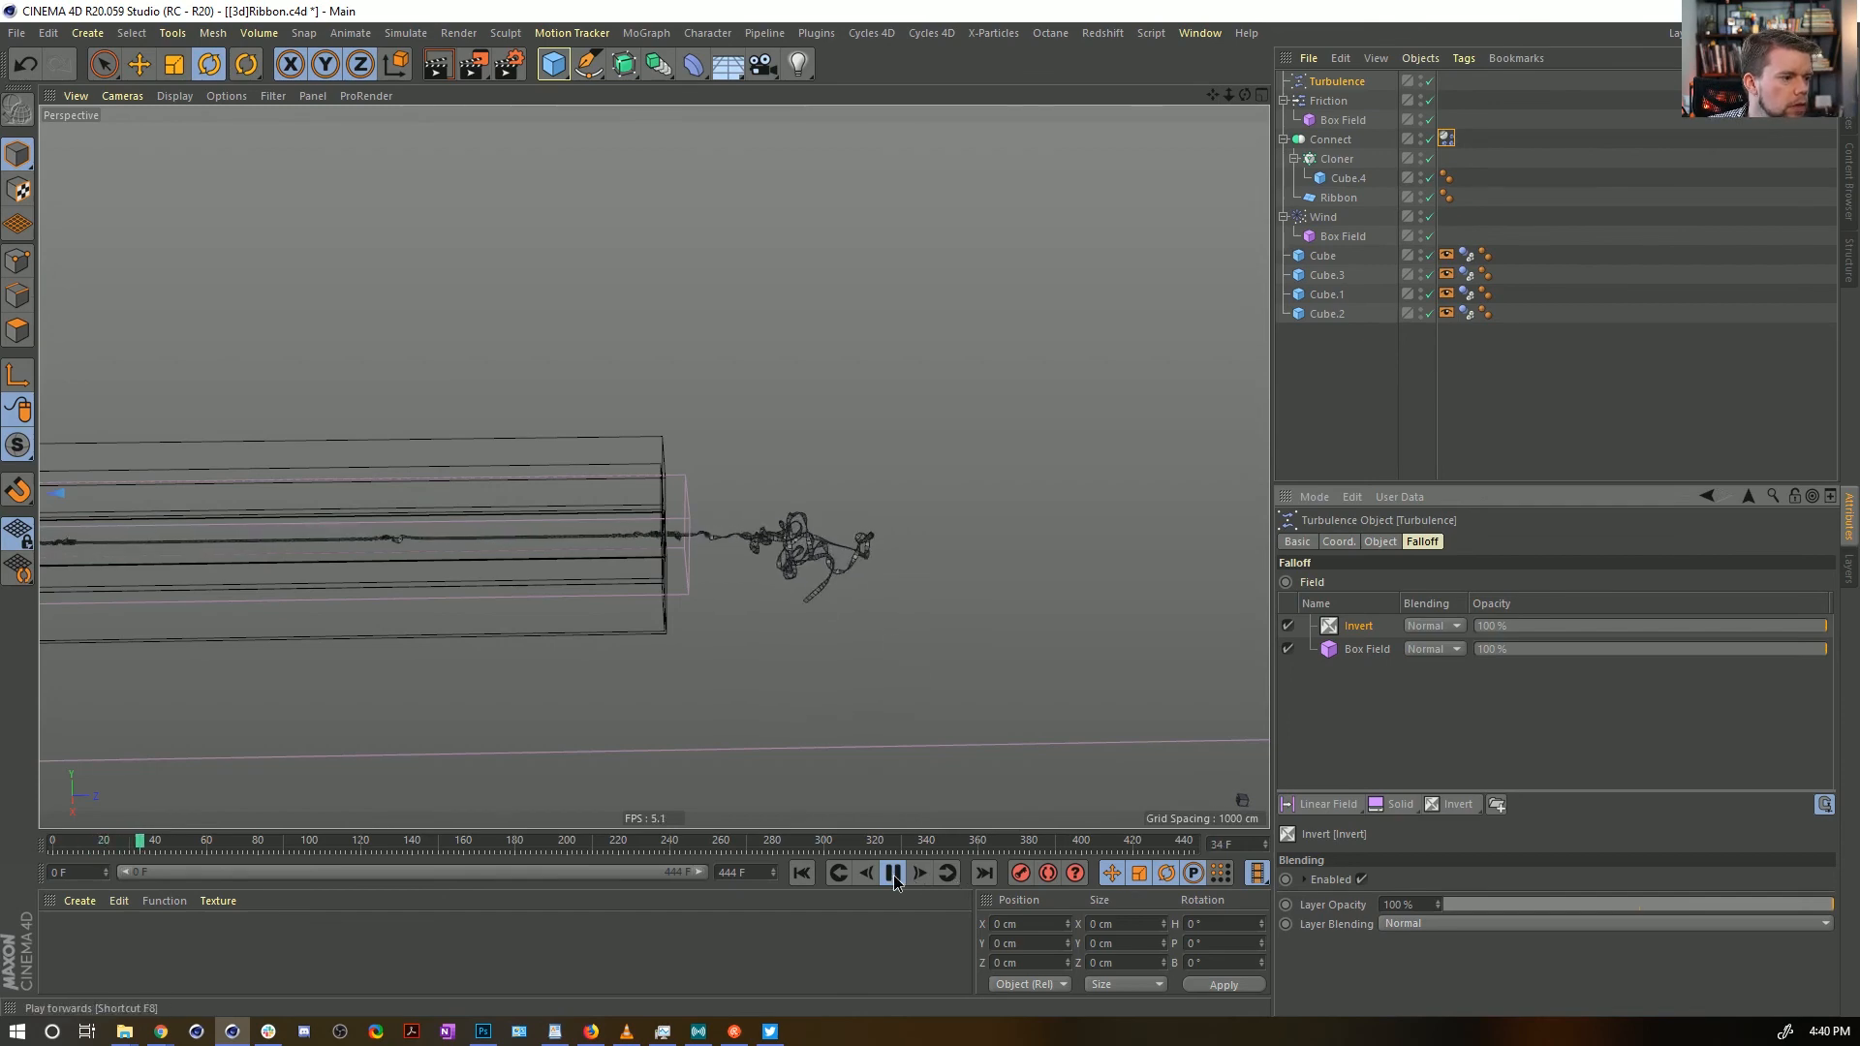
pyautogui.keyDown('alt'); pyautogui.moveTo(792, 535); pyautogui.dragTo(1079, 544, button='right'); pyautogui.keyUp('alt')
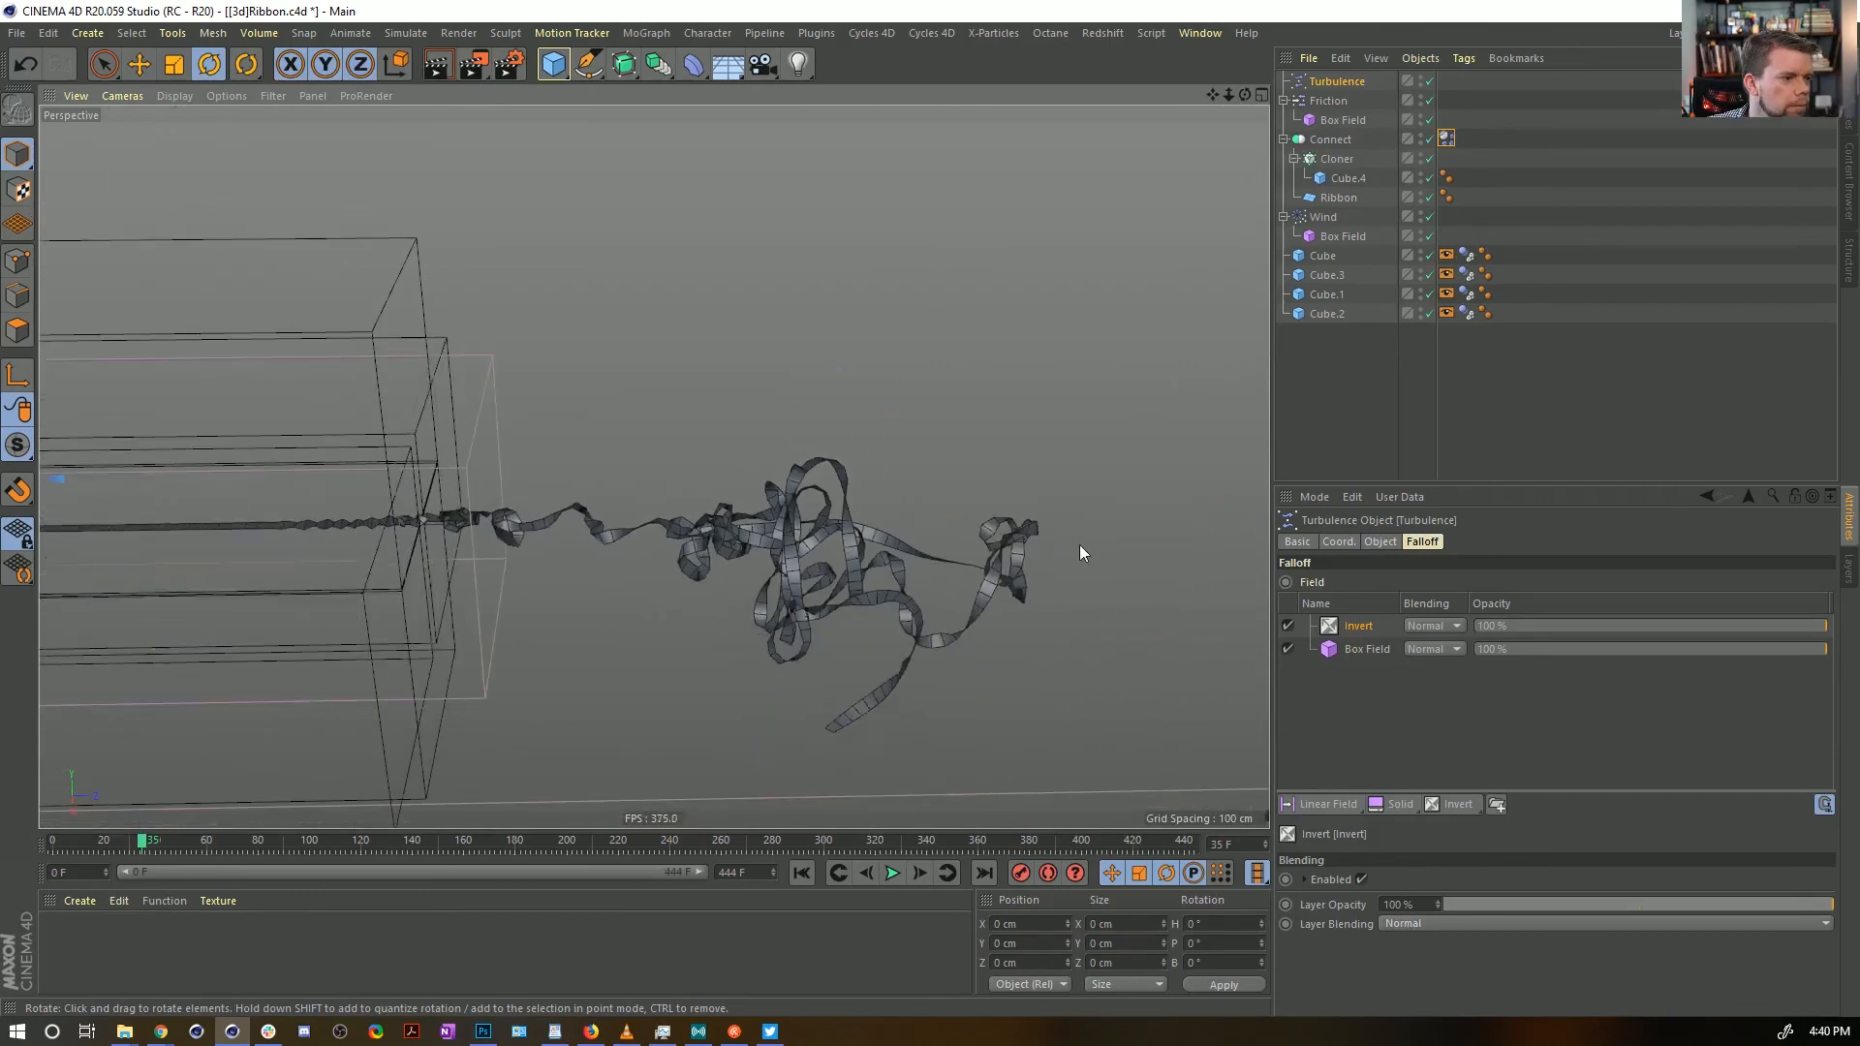
pyautogui.click(1447, 139)
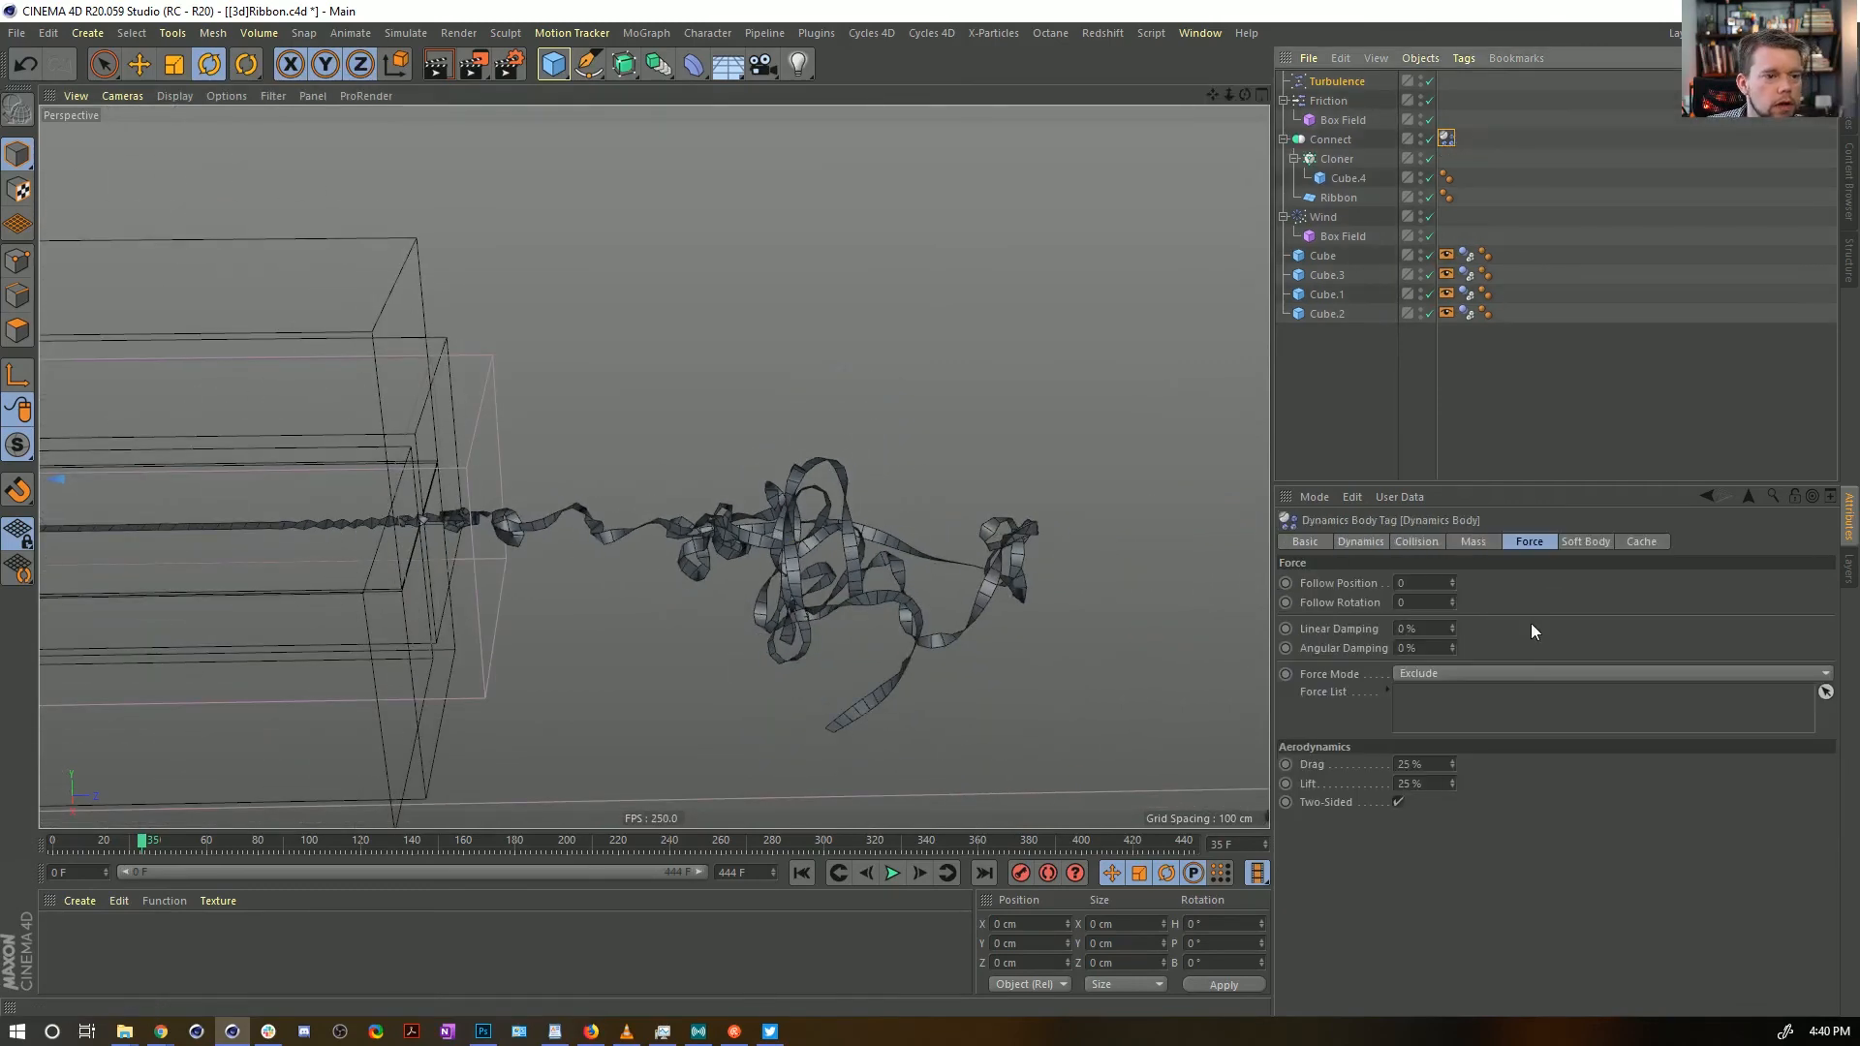
pyautogui.click(1587, 545)
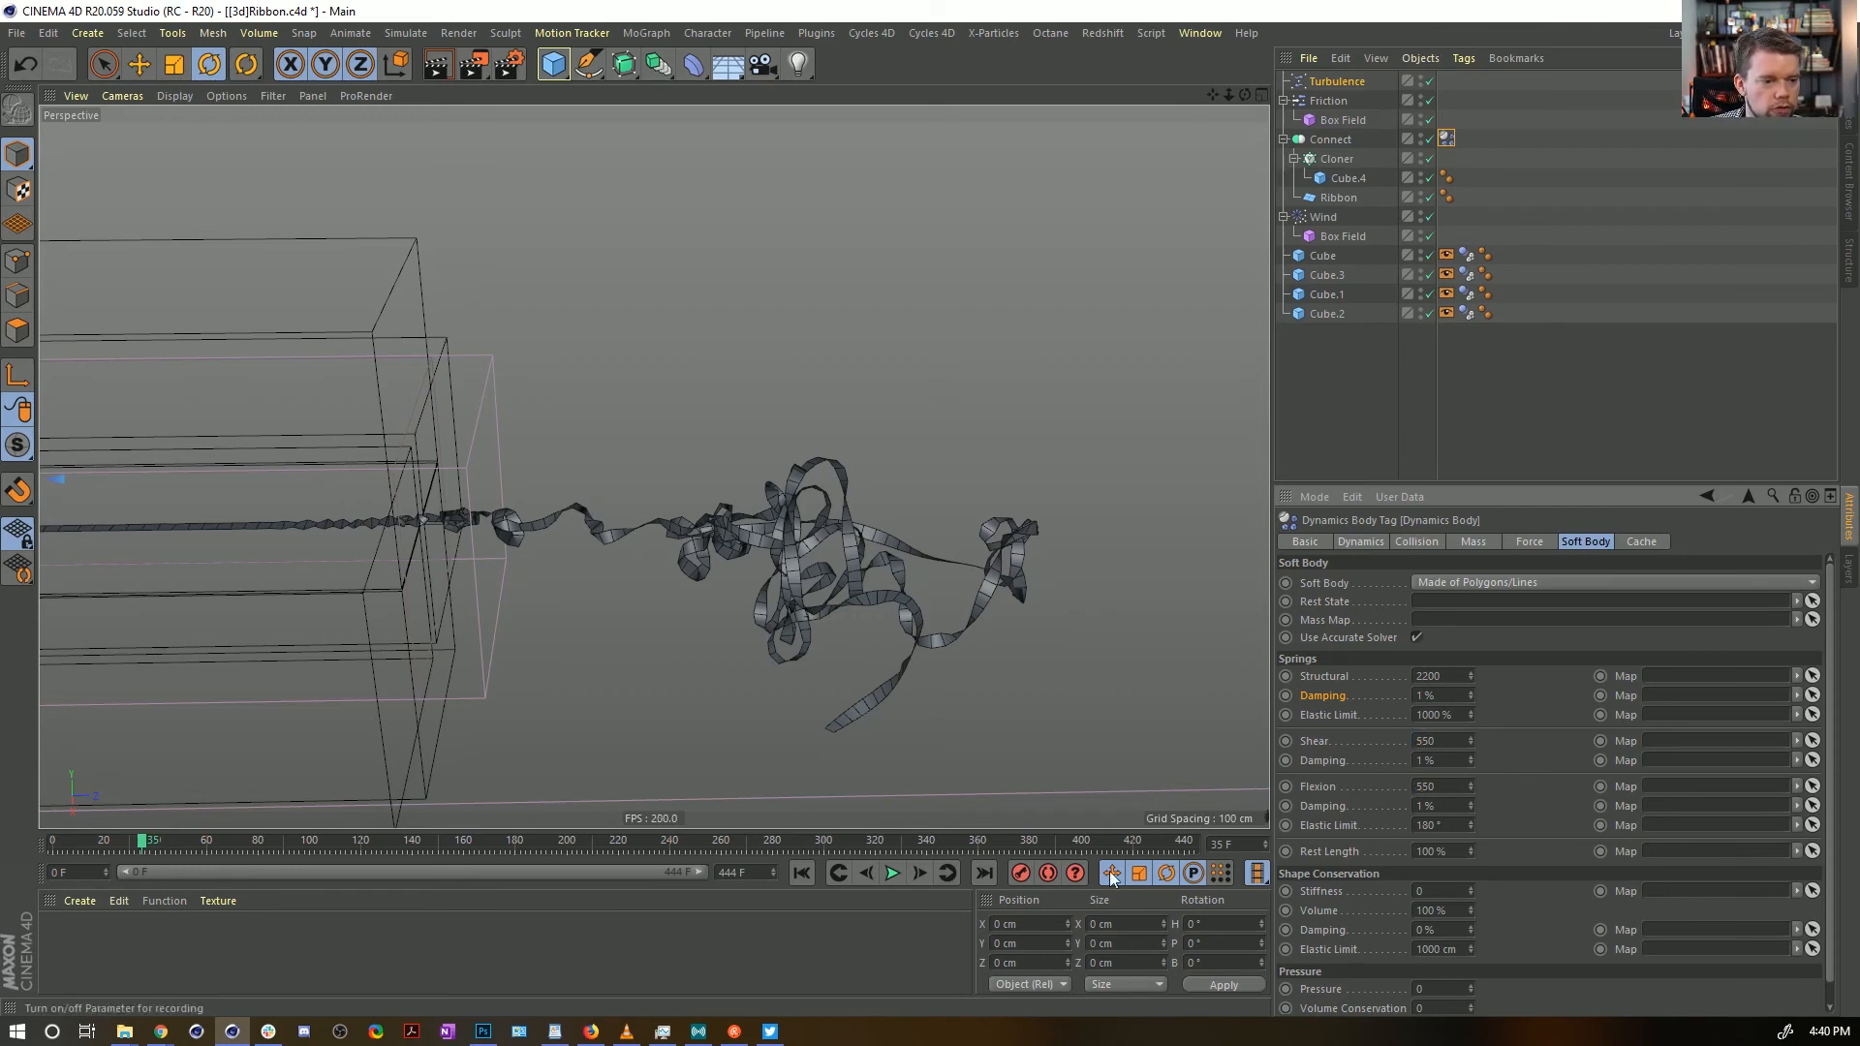
# Replay the simulation in stages and examine from several distances how the ribbon curls and falls outside the tube
pyautogui.click(827, 874)
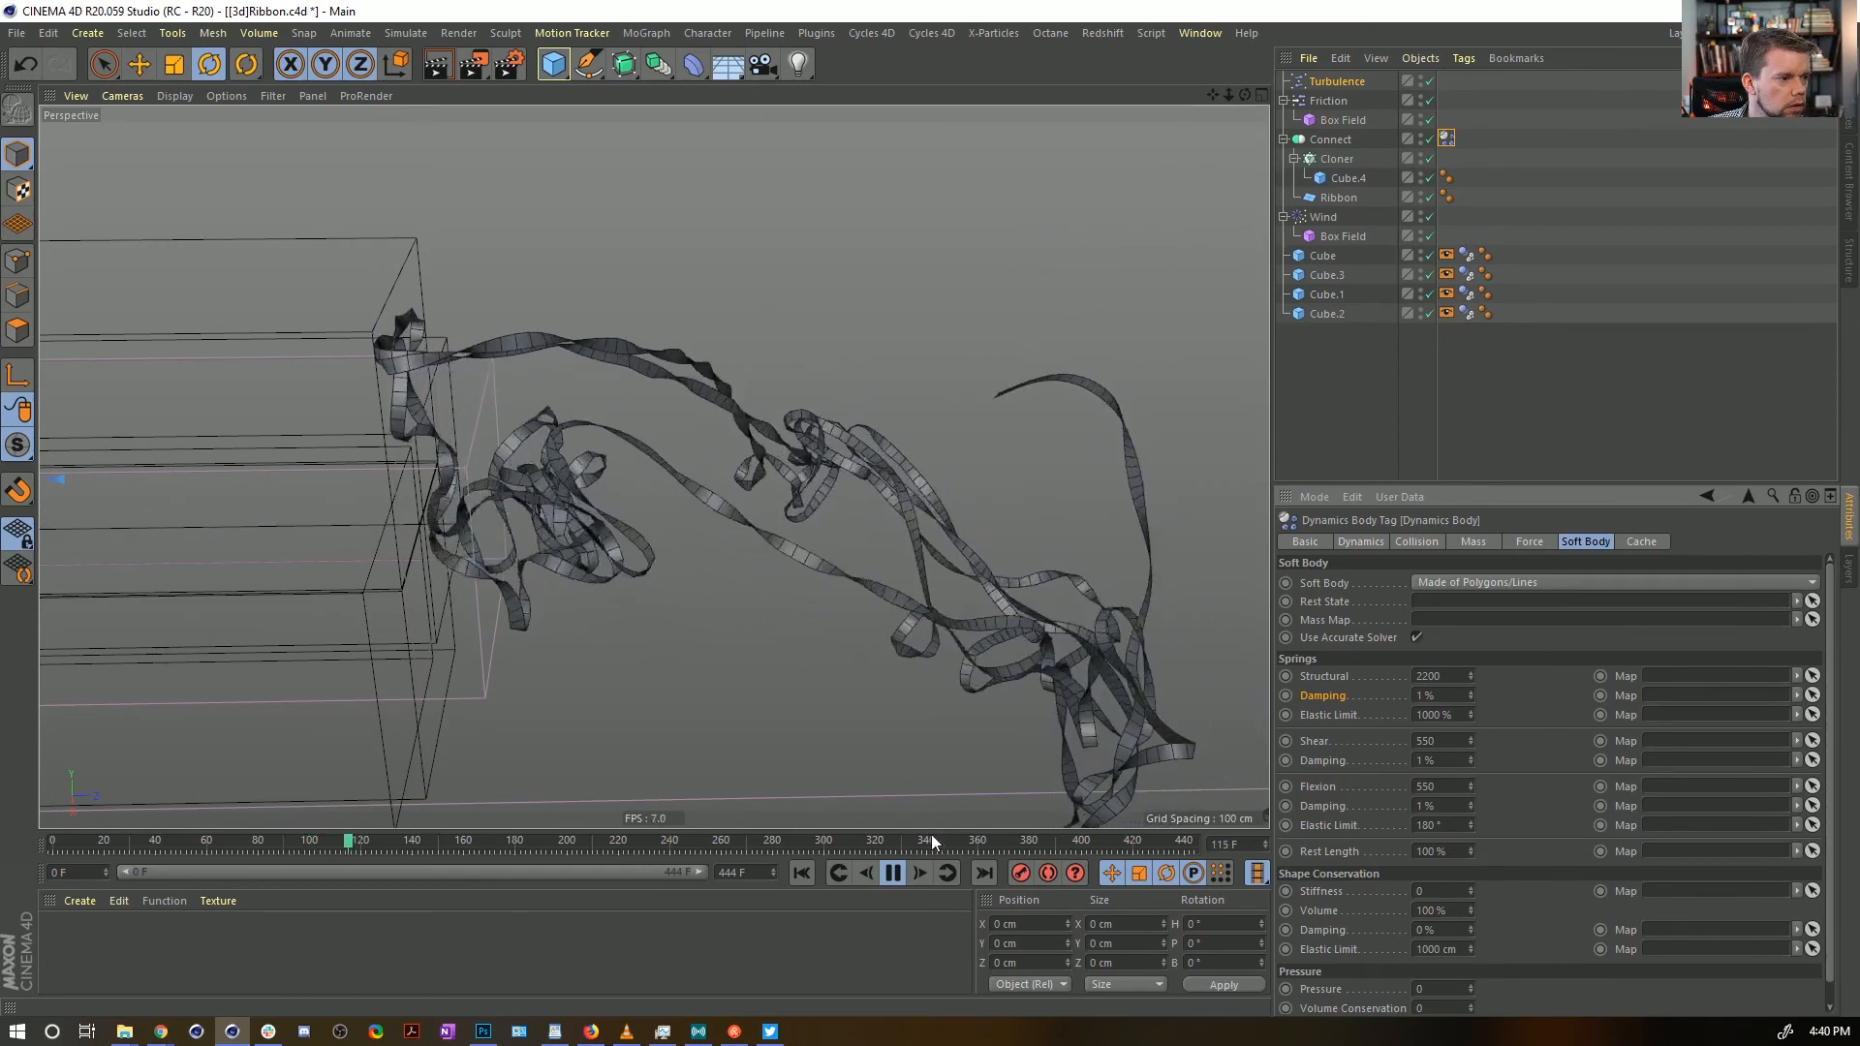
pyautogui.click(892, 873)
pyautogui.keyDown('alt'); pyautogui.moveTo(941, 600); pyautogui.dragTo(729, 571); pyautogui.keyUp('alt')
pyautogui.keyDown('alt'); pyautogui.moveTo(726, 572); pyautogui.dragTo(808, 553, button='middle'); pyautogui.keyUp('alt')
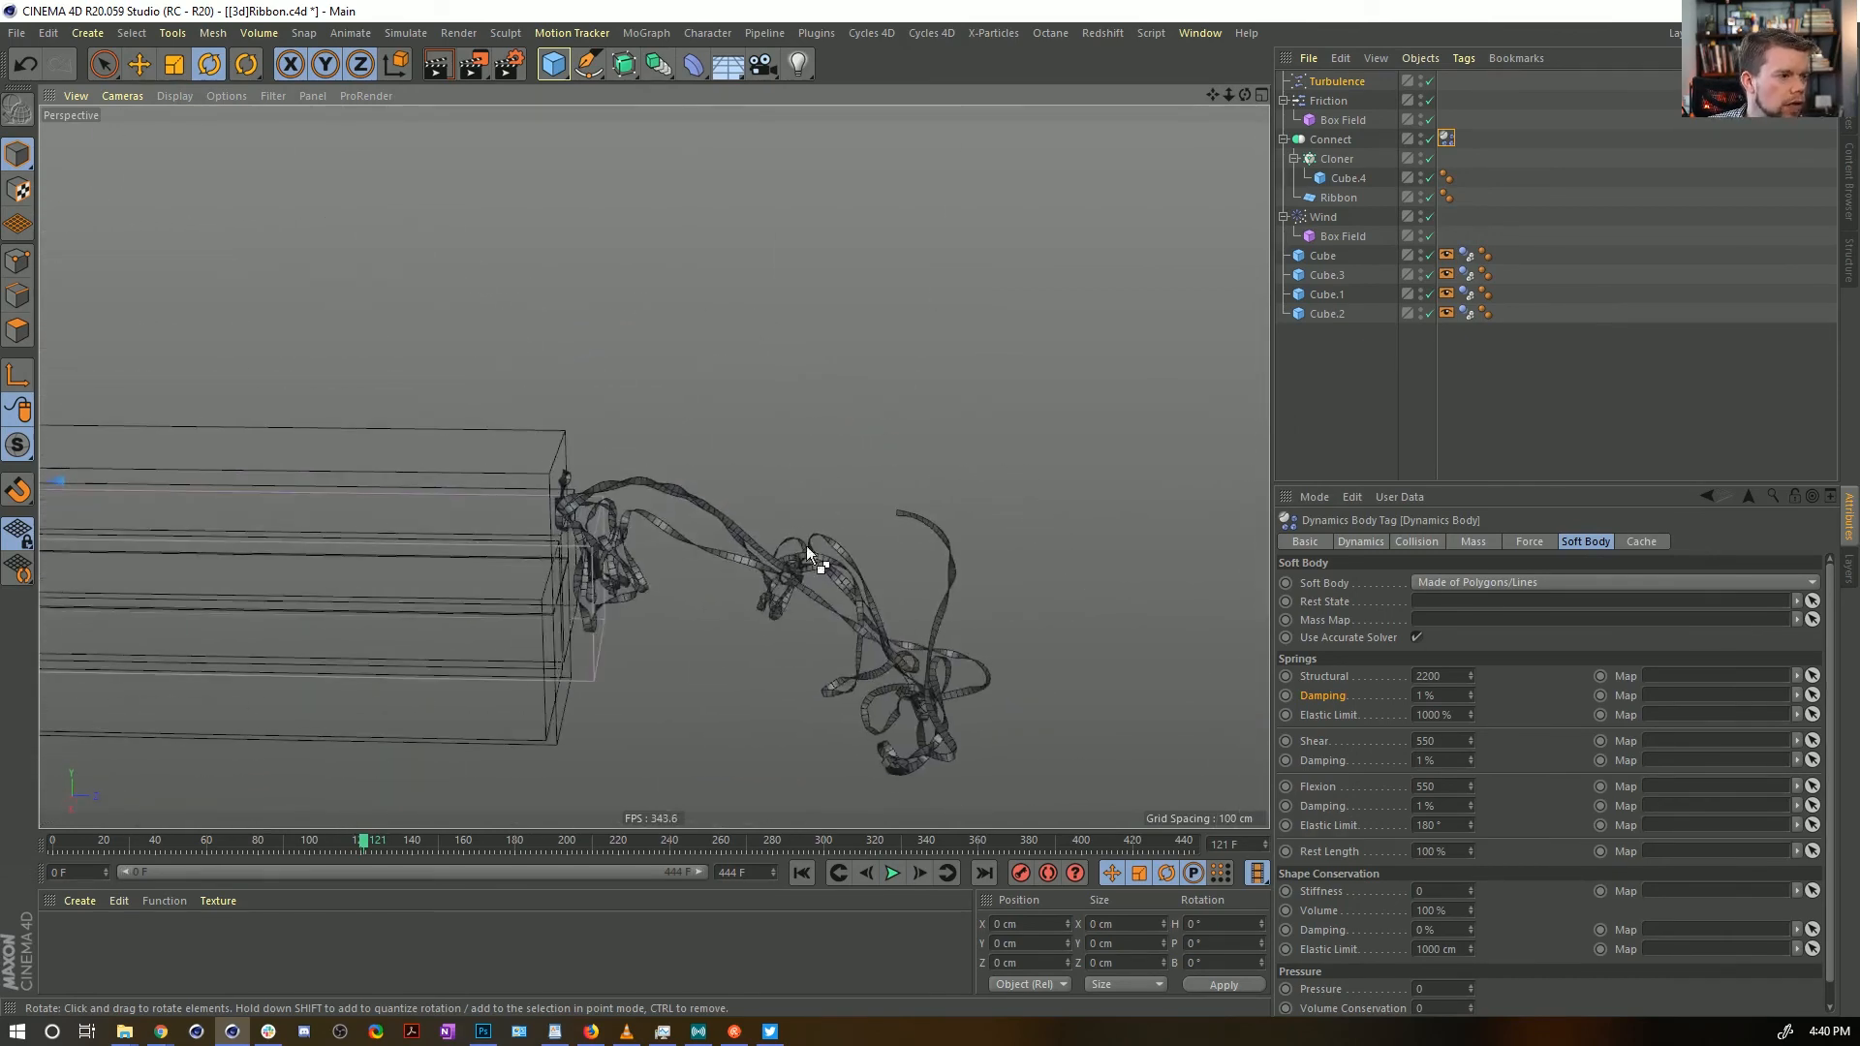
pyautogui.click(802, 871)
pyautogui.click(892, 873)
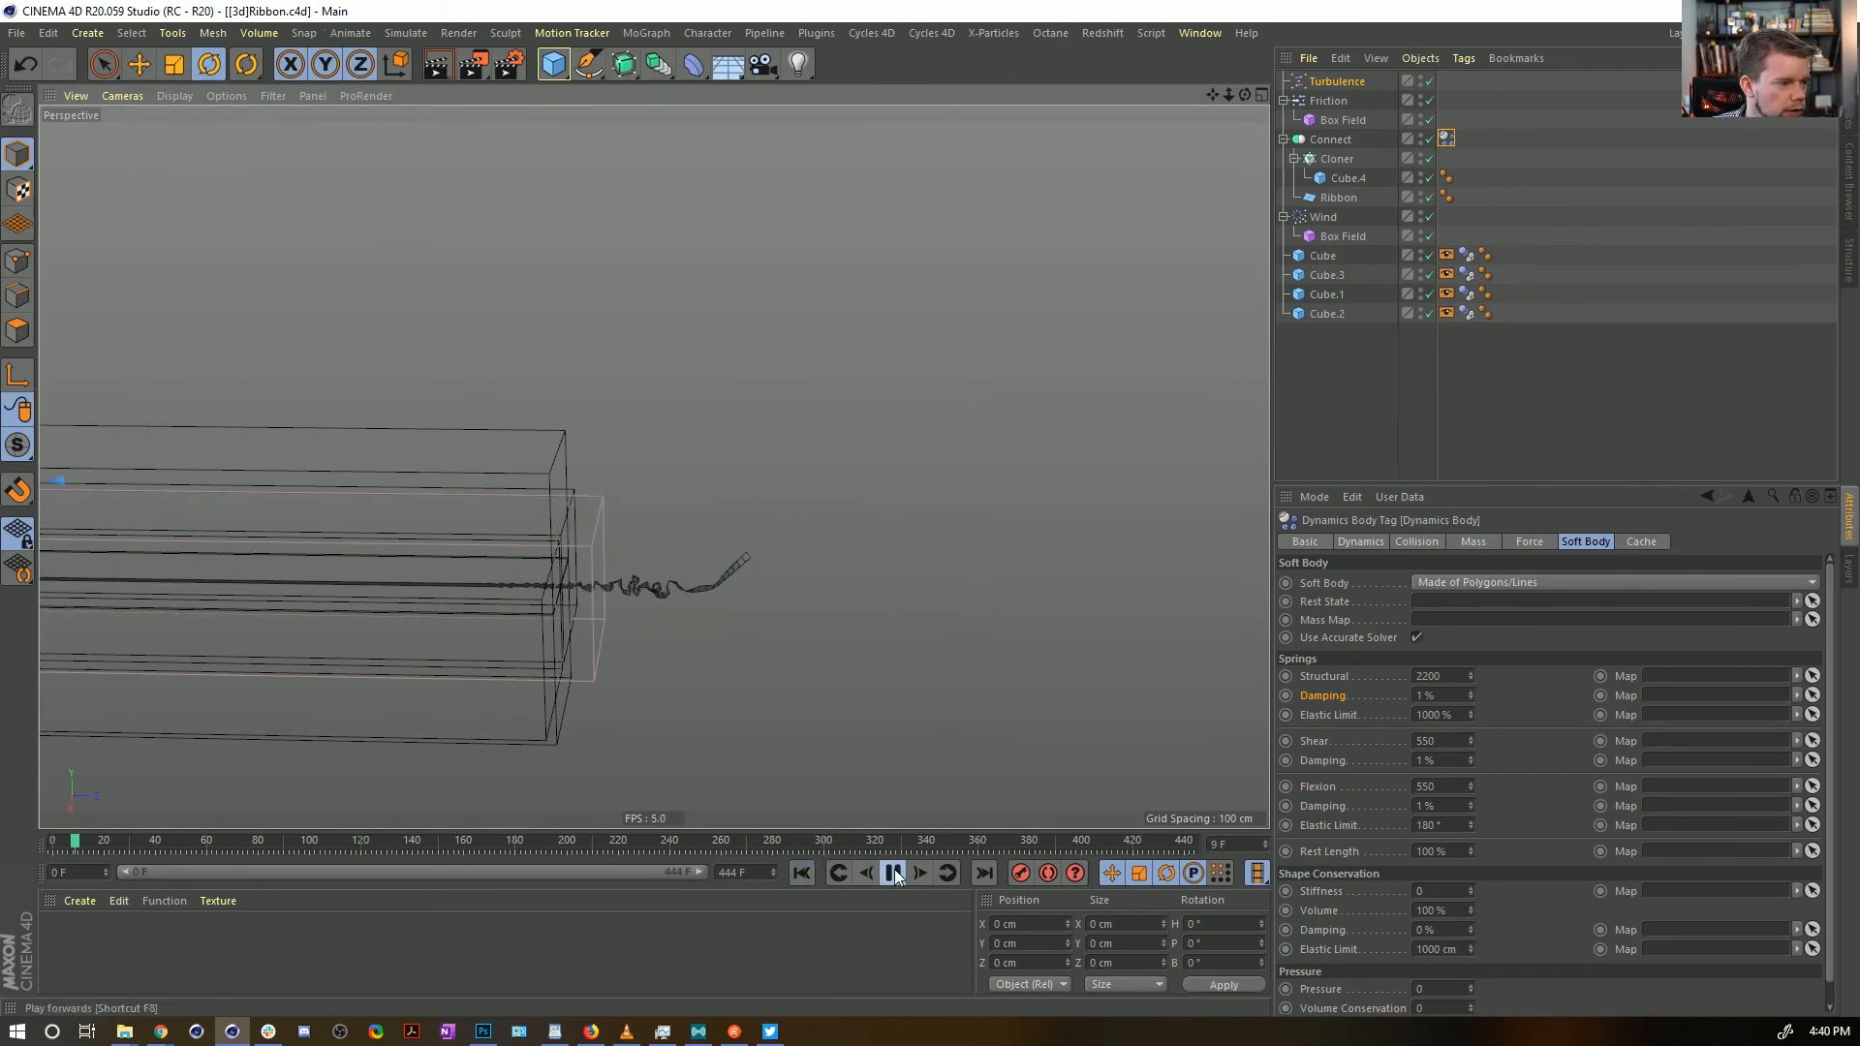
pyautogui.click(893, 873)
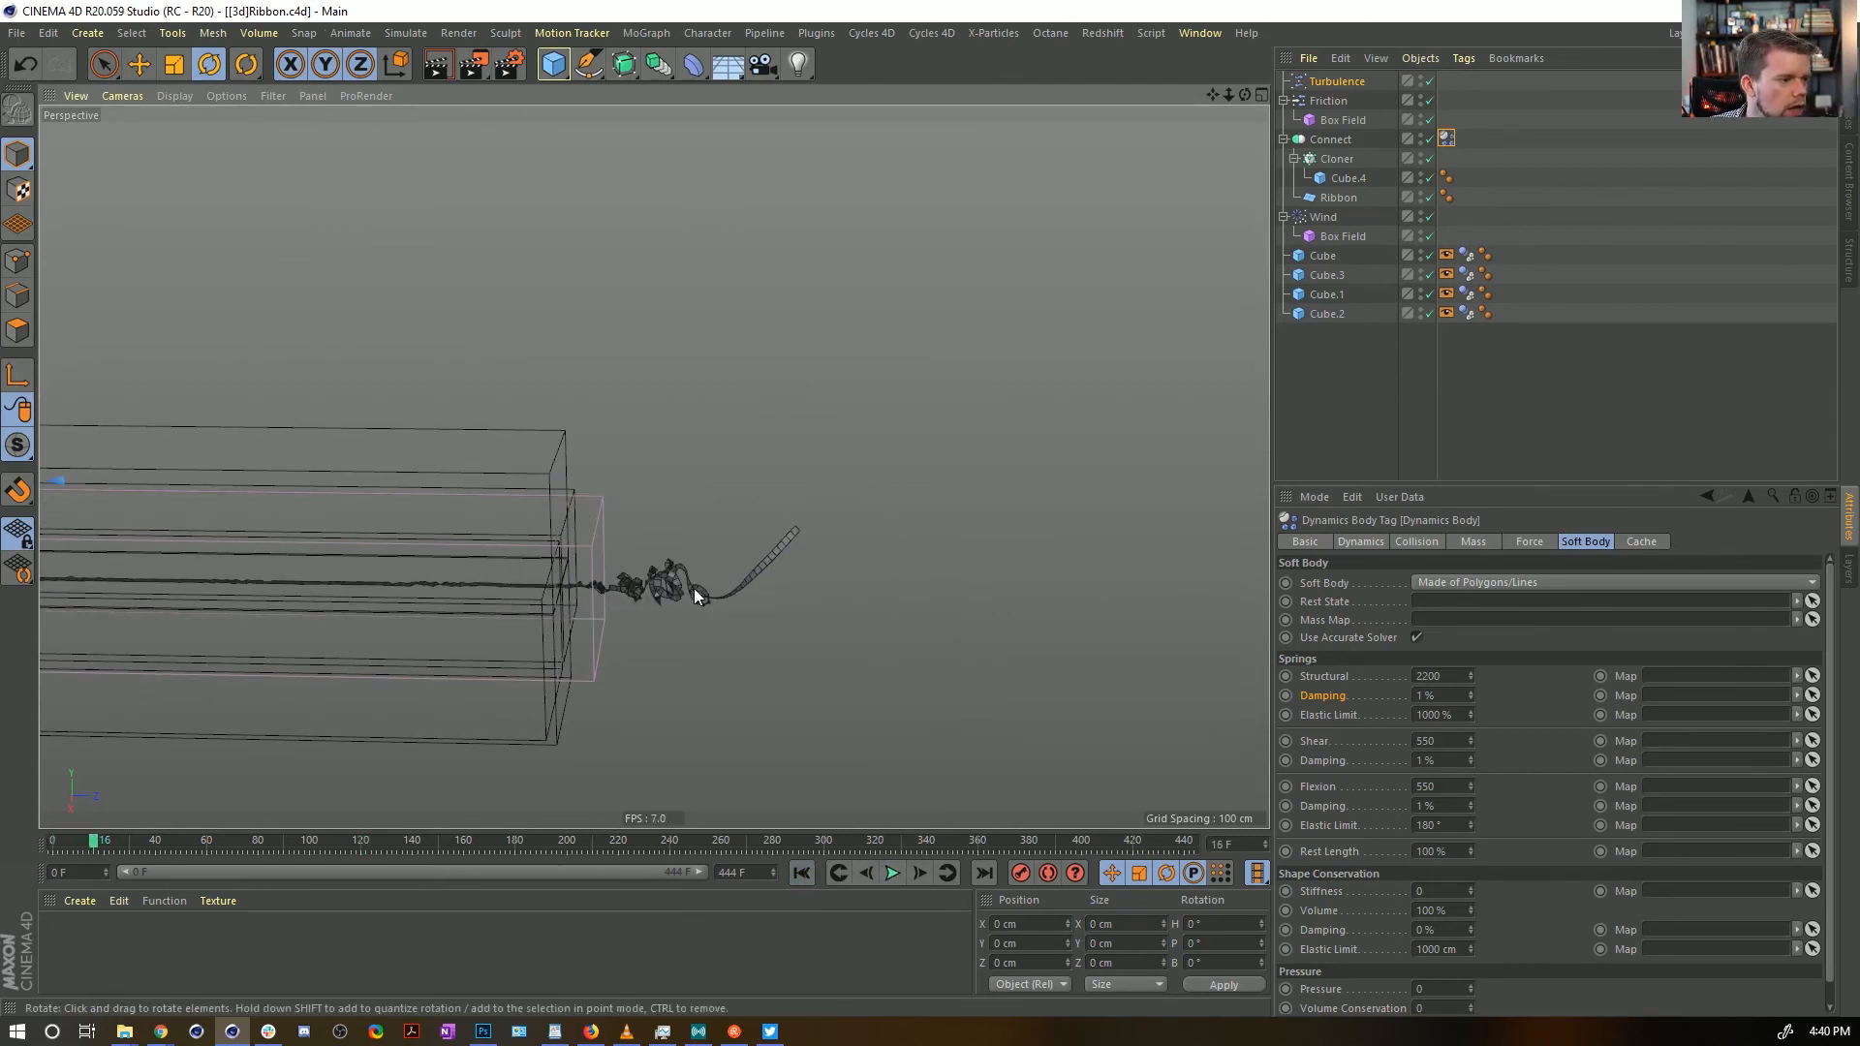
pyautogui.click(893, 872)
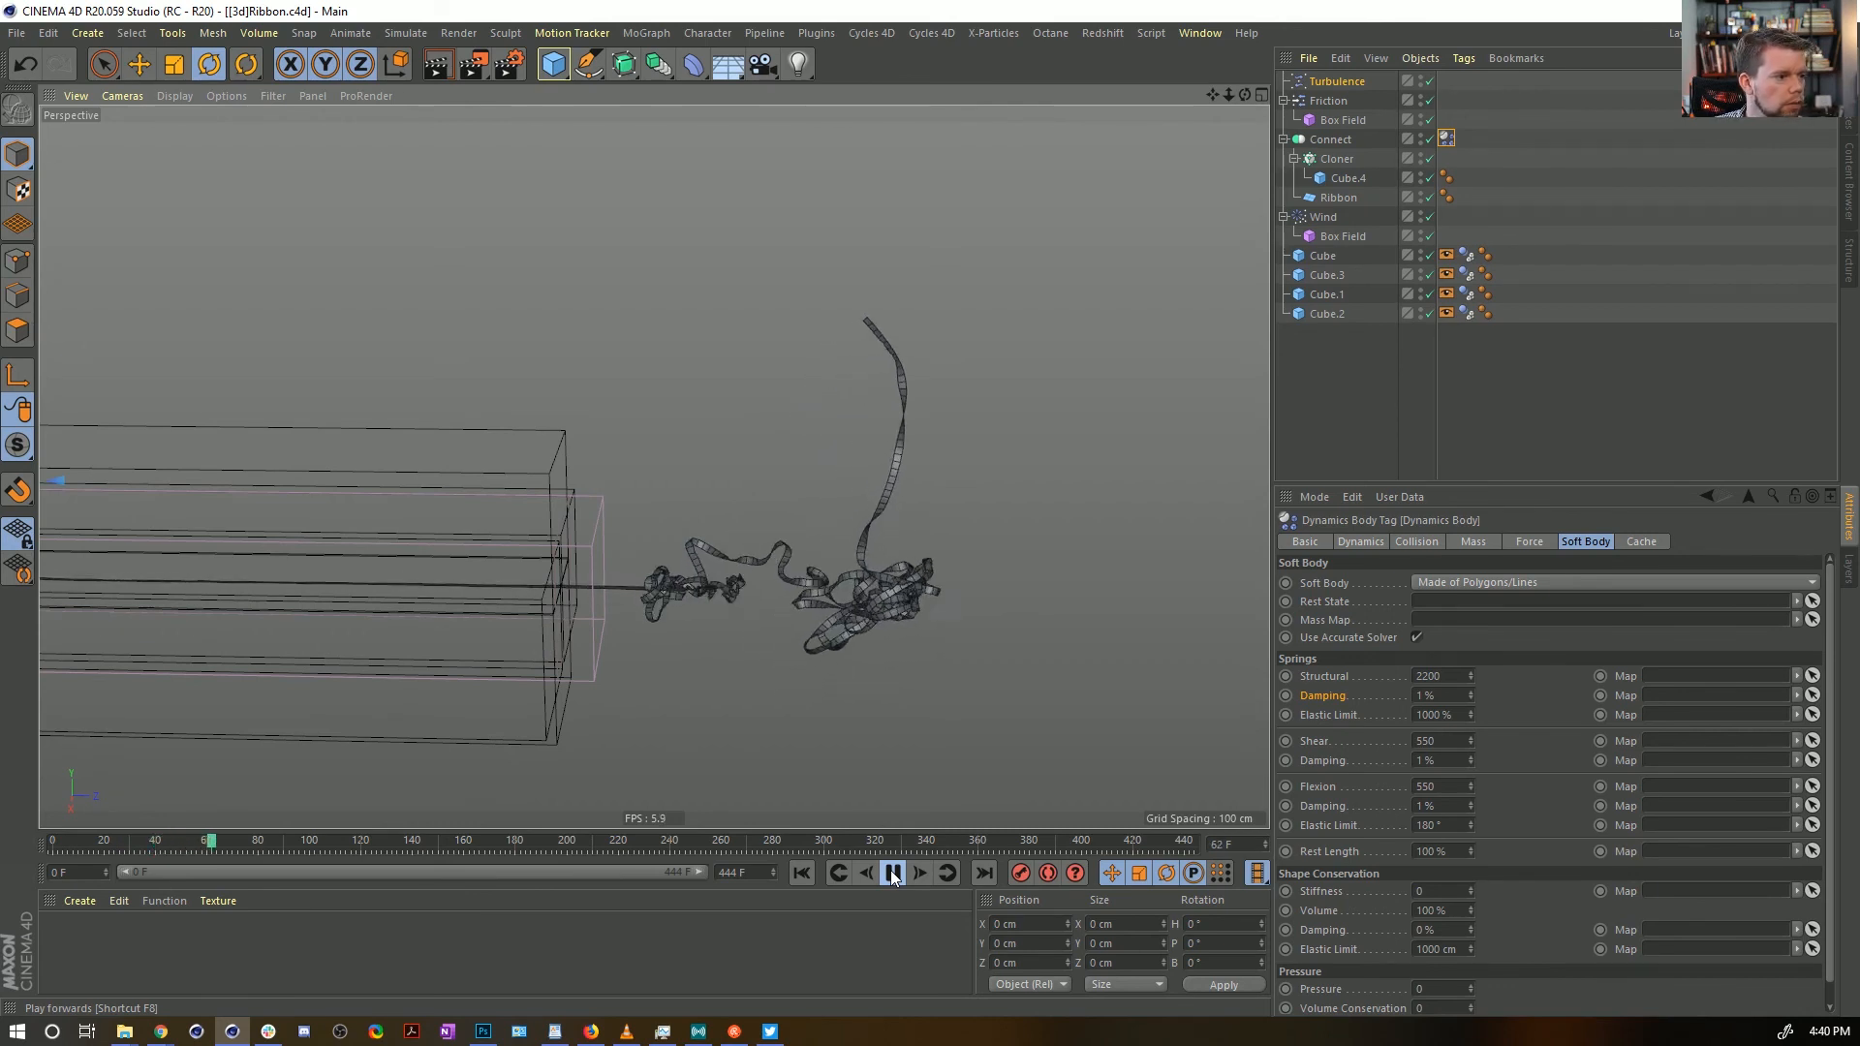
pyautogui.click(892, 874)
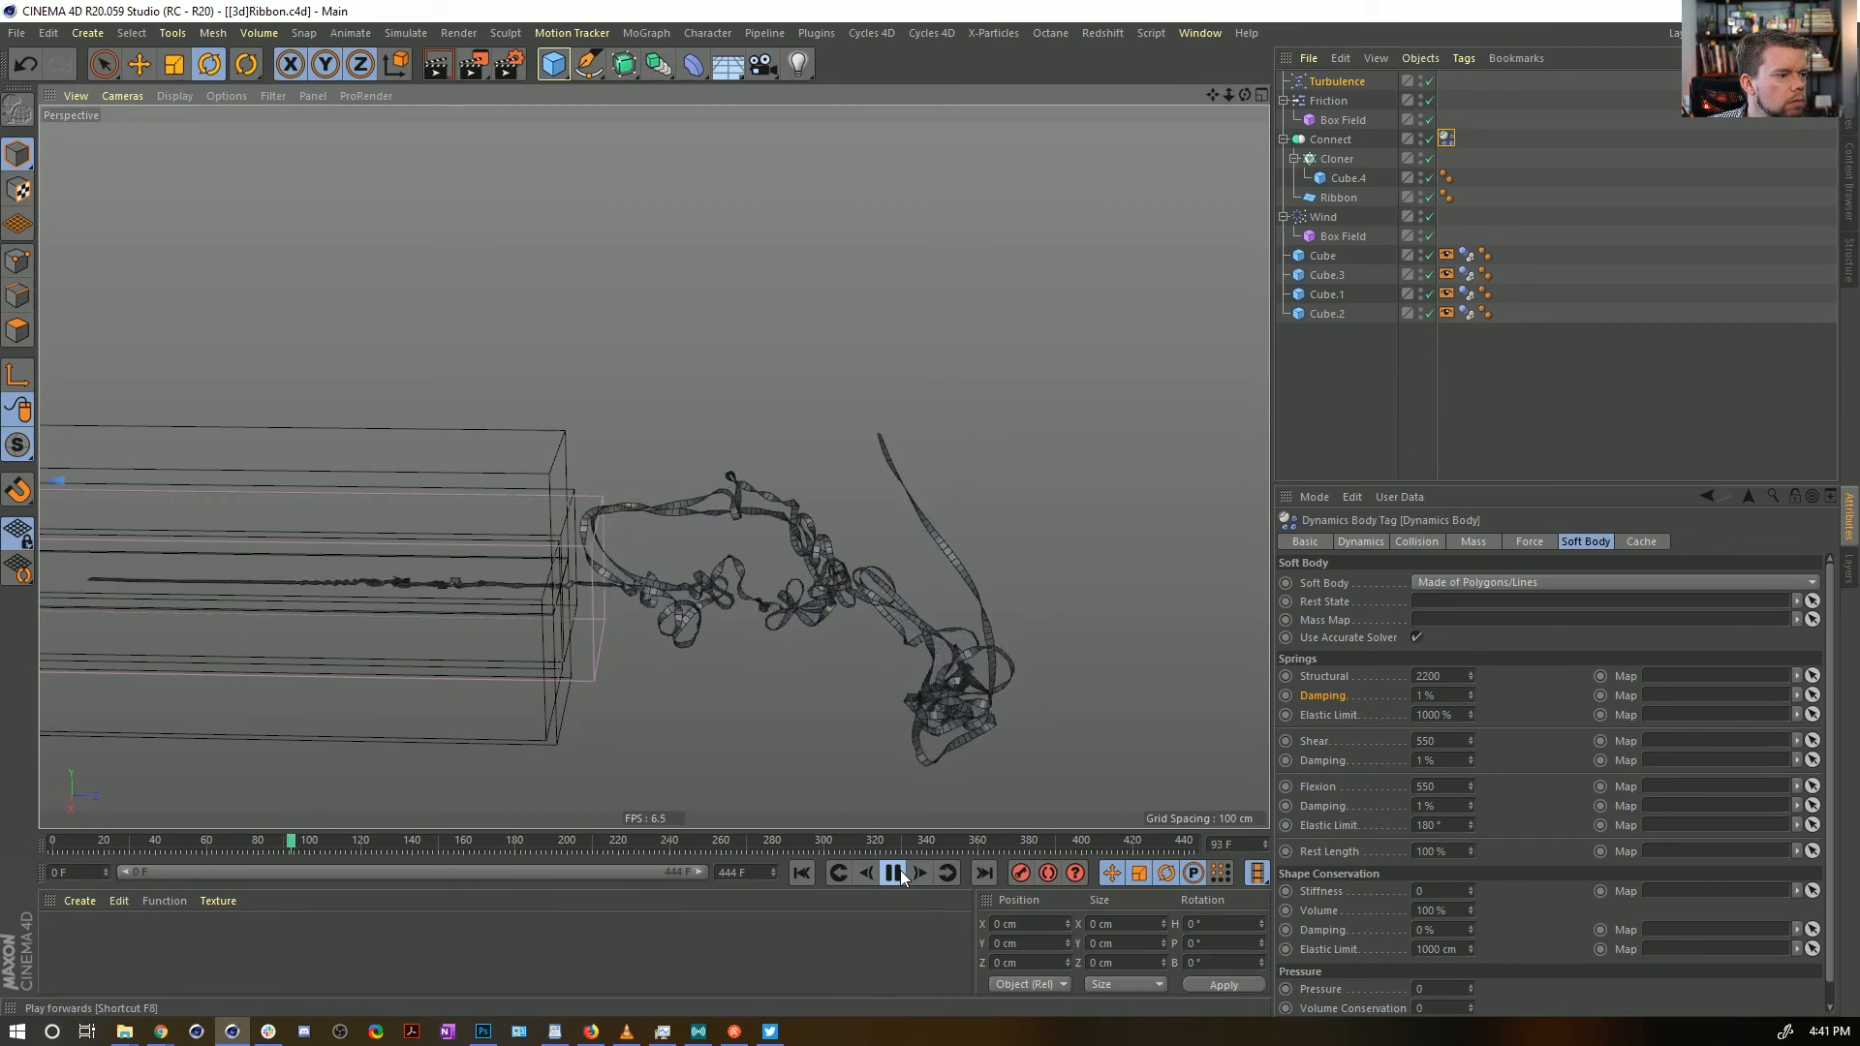
pyautogui.click(895, 873)
pyautogui.keyDown('alt'); pyautogui.moveTo(626, 625); pyautogui.dragTo(330, 620, button='right'); pyautogui.keyUp('alt')
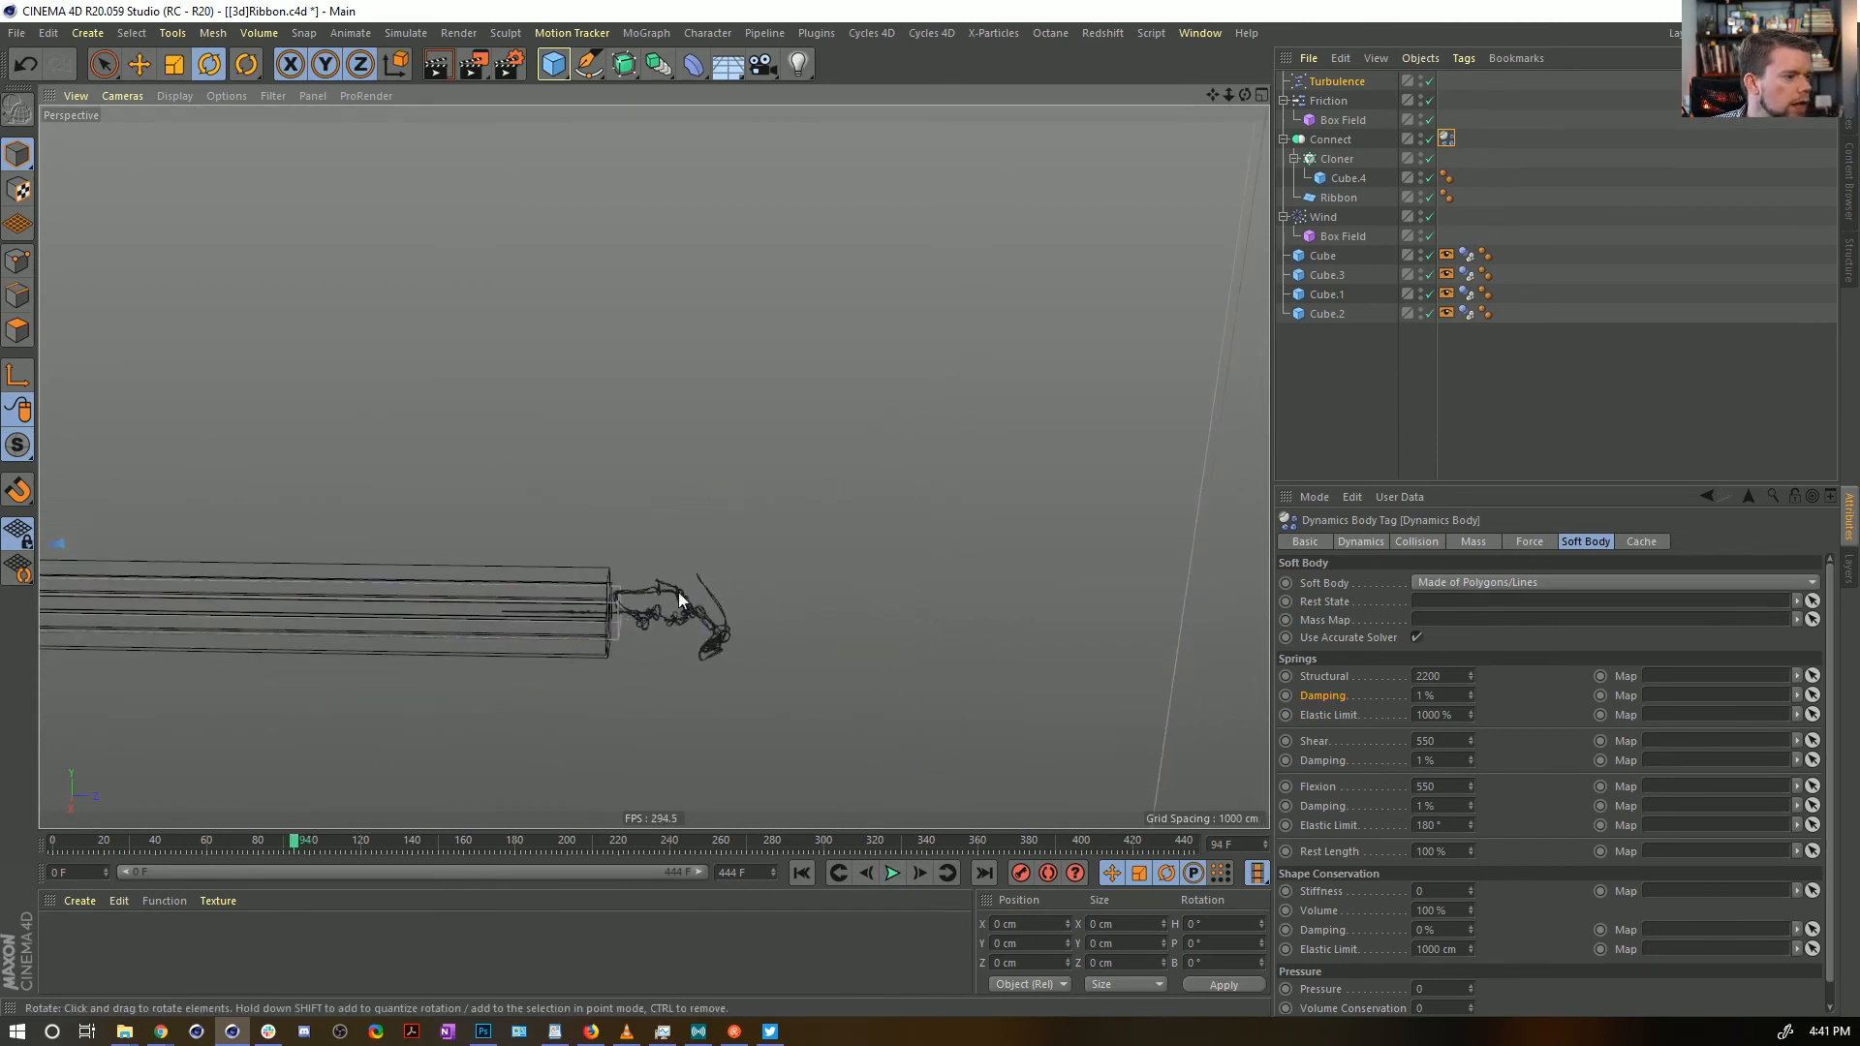
pyautogui.keyDown('alt'); pyautogui.moveTo(678, 591); pyautogui.dragTo(1092, 593, button='middle'); pyautogui.keyUp('alt')
pyautogui.keyDown('alt'); pyautogui.moveTo(815, 598); pyautogui.dragTo(721, 631, button='right'); pyautogui.keyUp('alt')
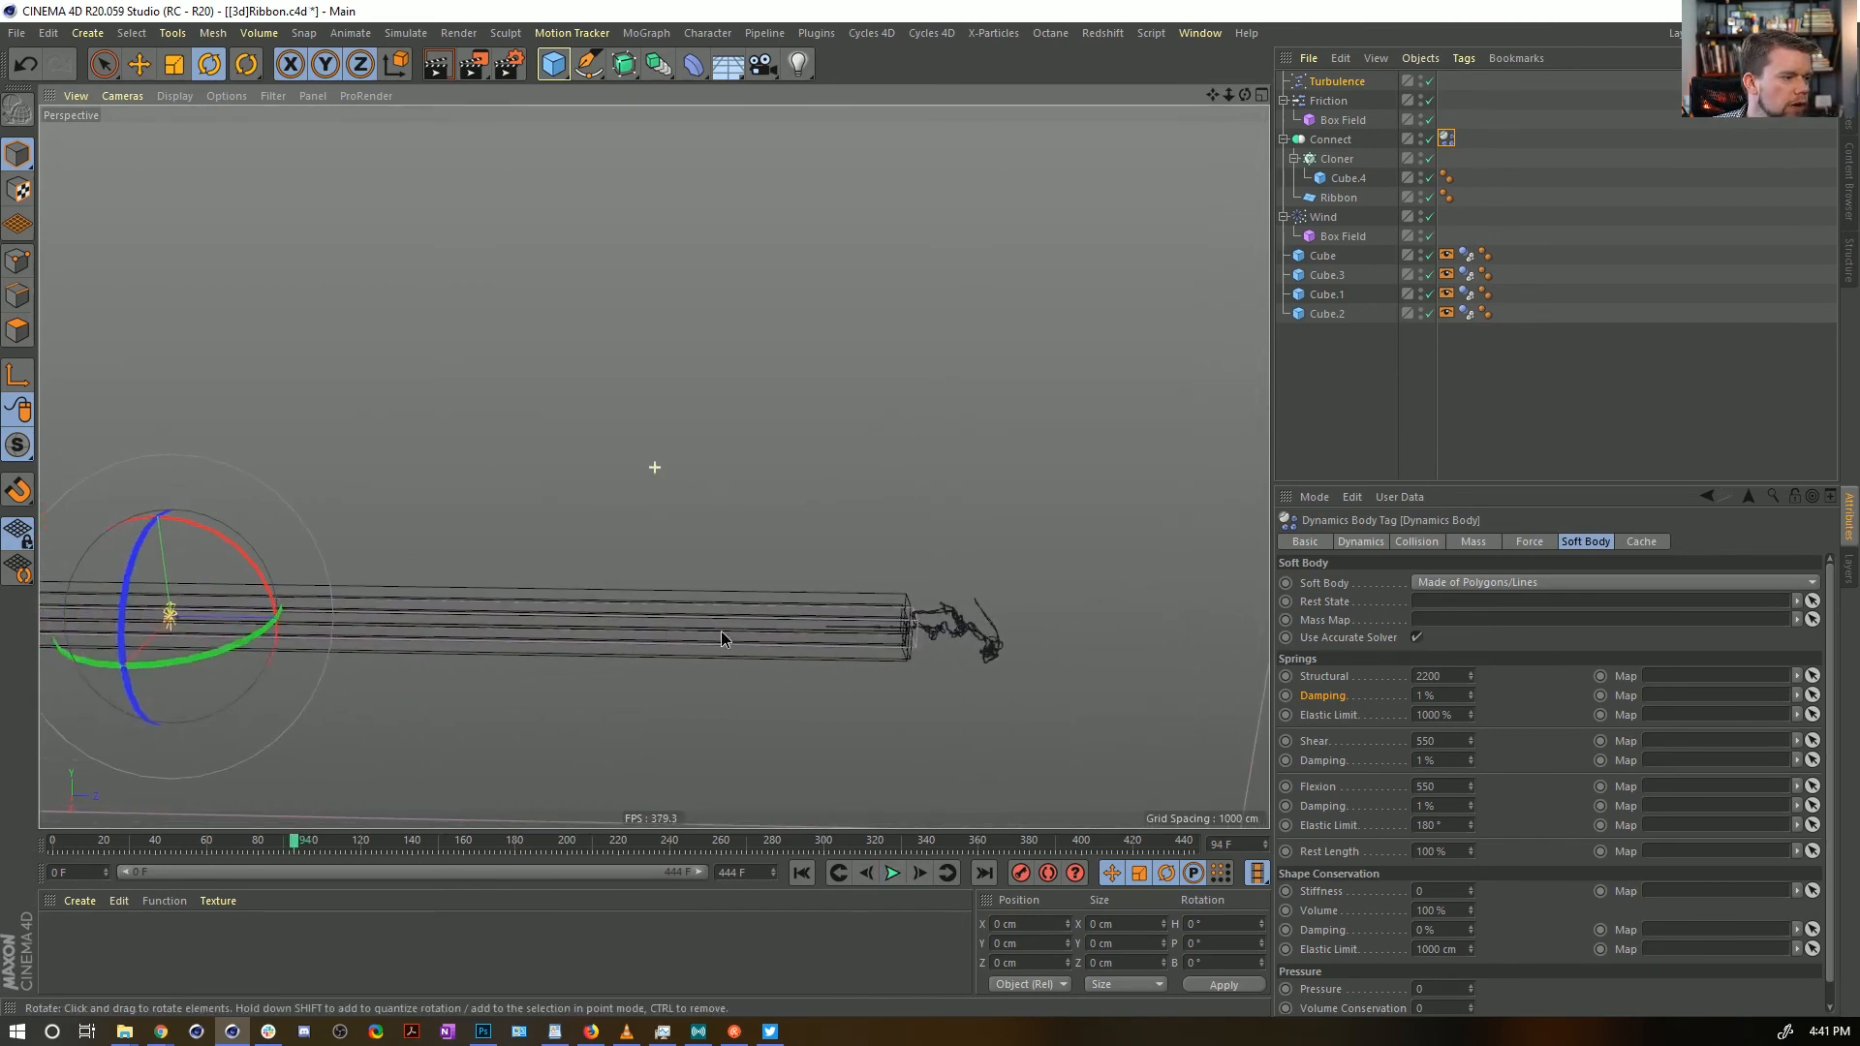
# Rewind to the first frame, duplicate Wind's Box Field and change the copy's type to Linear Field
pyautogui.click(802, 873)
pyautogui.keyDown('alt'); pyautogui.moveTo(809, 712); pyautogui.dragTo(1002, 665, button='middle'); pyautogui.keyUp('alt')
pyautogui.moveTo(1001, 665)
pyautogui.keyDown('alt'); pyautogui.mouseDown(button='right')
pyautogui.moveTo(850, 673)
pyautogui.moveTo(998, 664)
pyautogui.mouseUp(button='right'); pyautogui.keyUp('alt')
pyautogui.click(1327, 218)
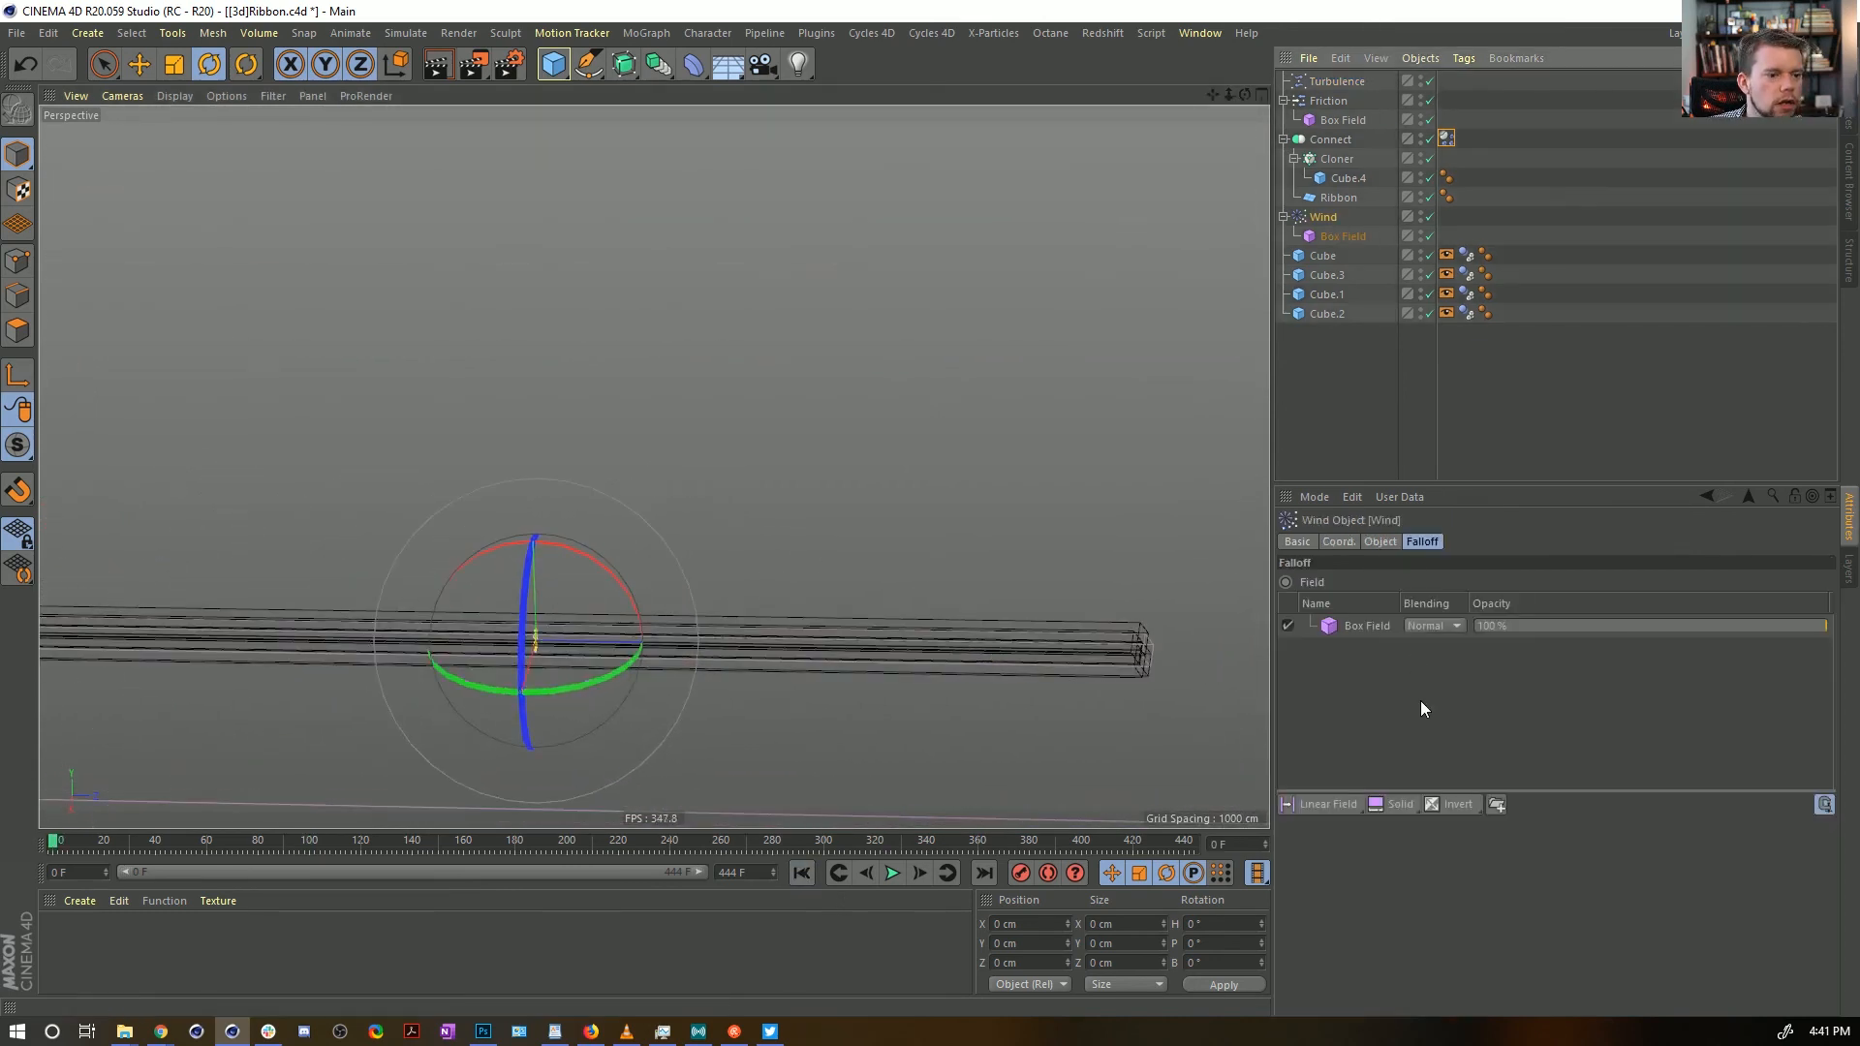
pyautogui.keyDown('ctrl'); pyautogui.moveTo(1339, 236); pyautogui.dragTo(1339, 240); pyautogui.keyUp('ctrl')
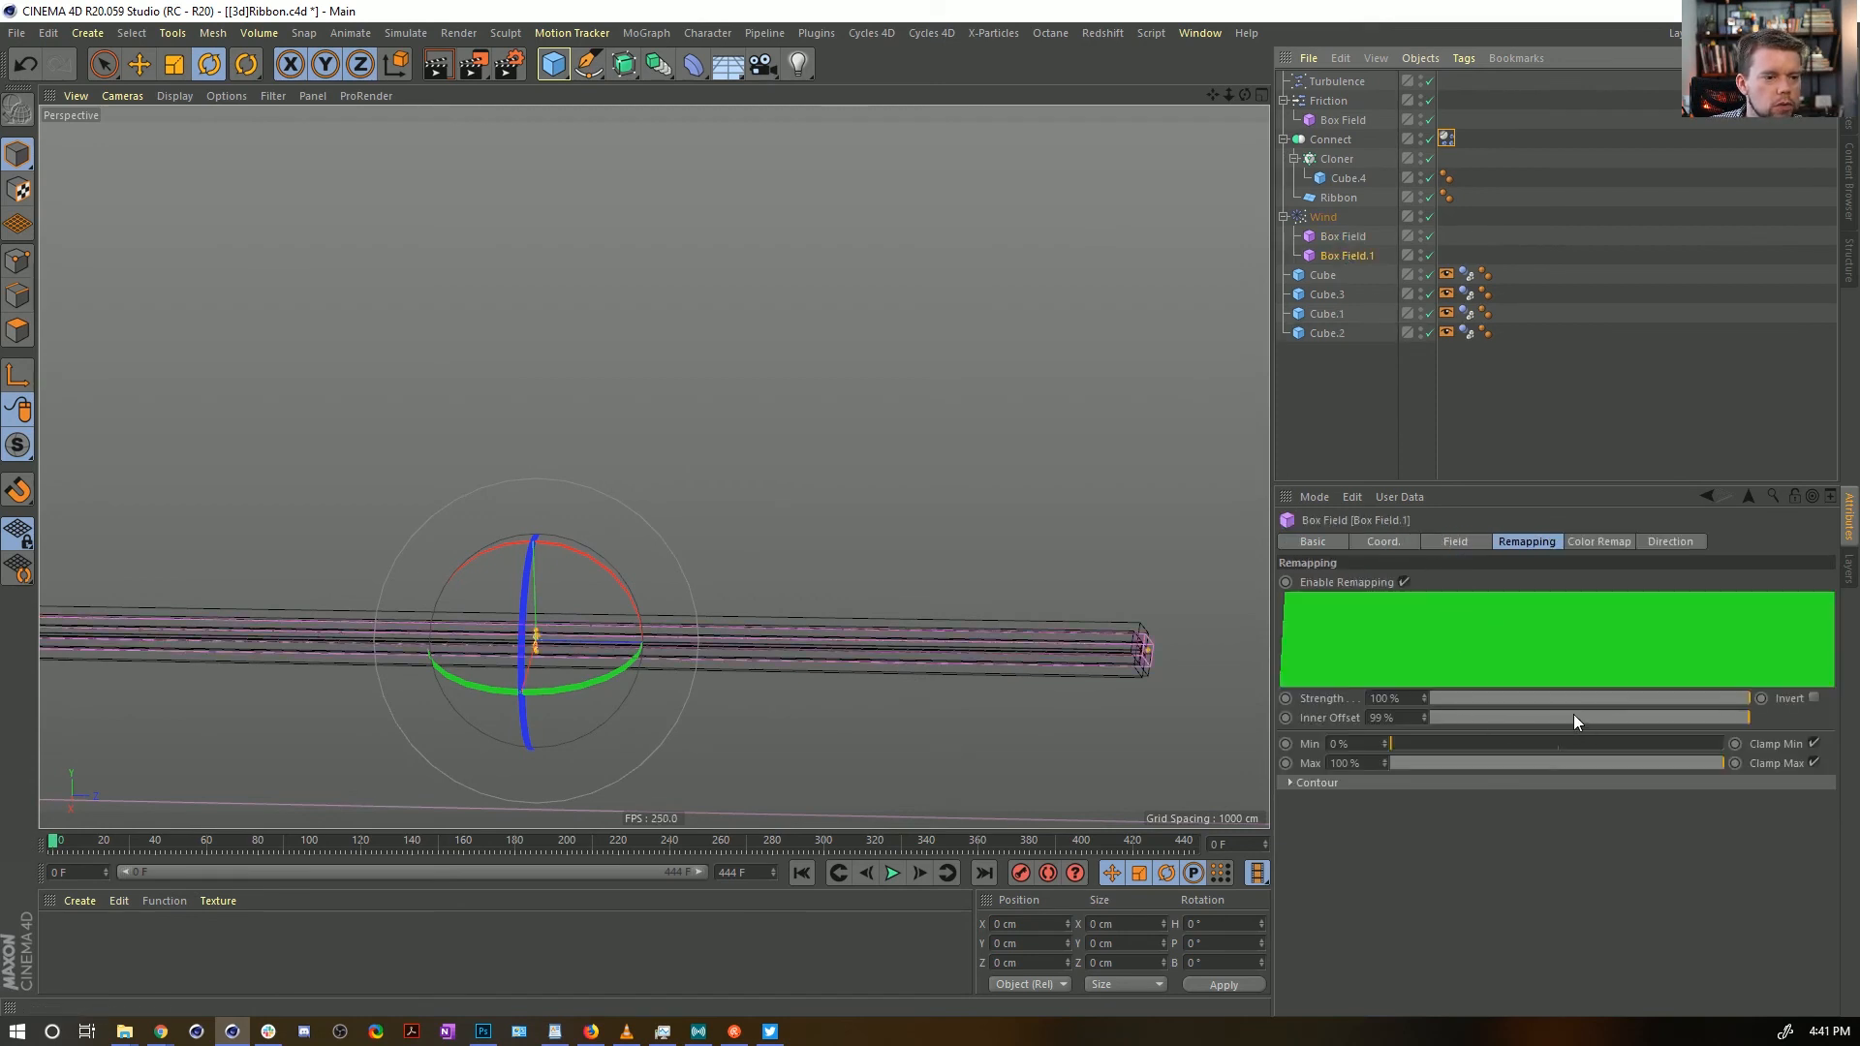
pyautogui.moveTo(1573, 718); pyautogui.dragTo(1364, 677)
pyautogui.click(1455, 541)
pyautogui.click(1438, 584)
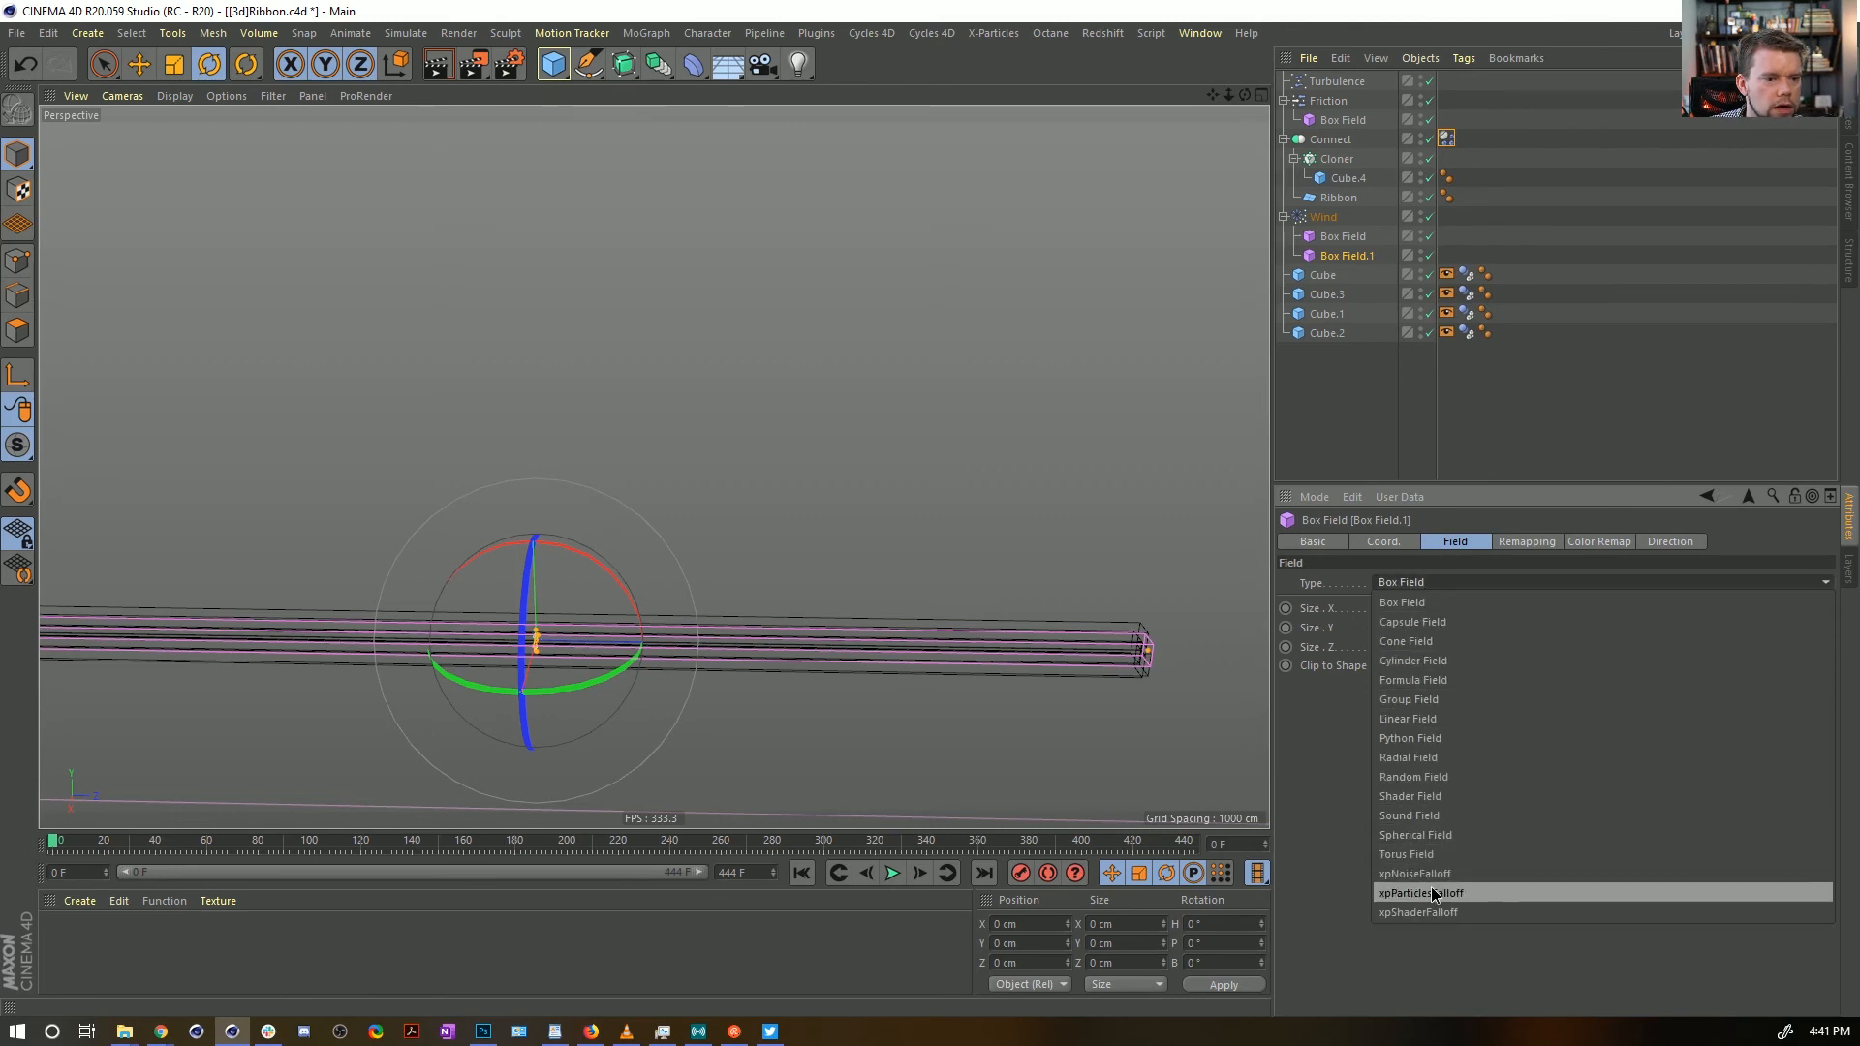
pyautogui.click(1403, 719)
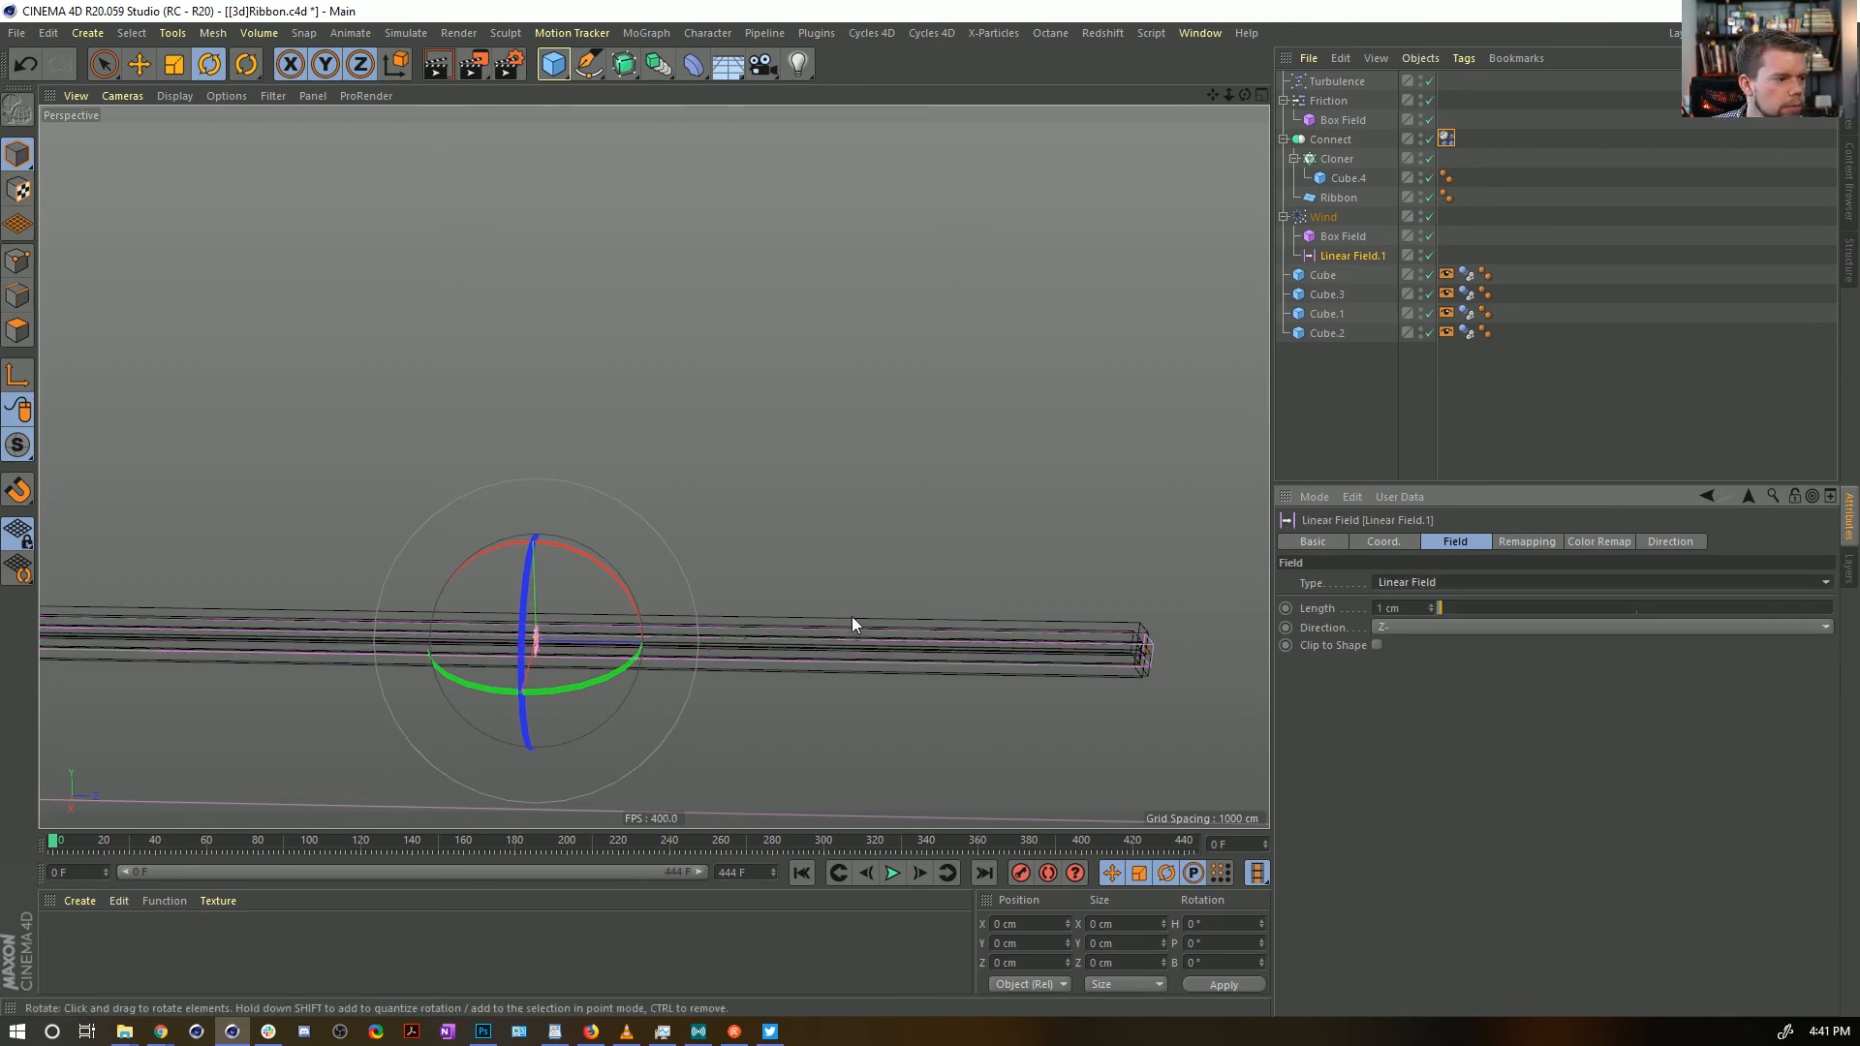
# Set the length of the new linear field under Wind to 5000 cm
pyautogui.doubleClick(1416, 608)
pyautogui.write('10000')
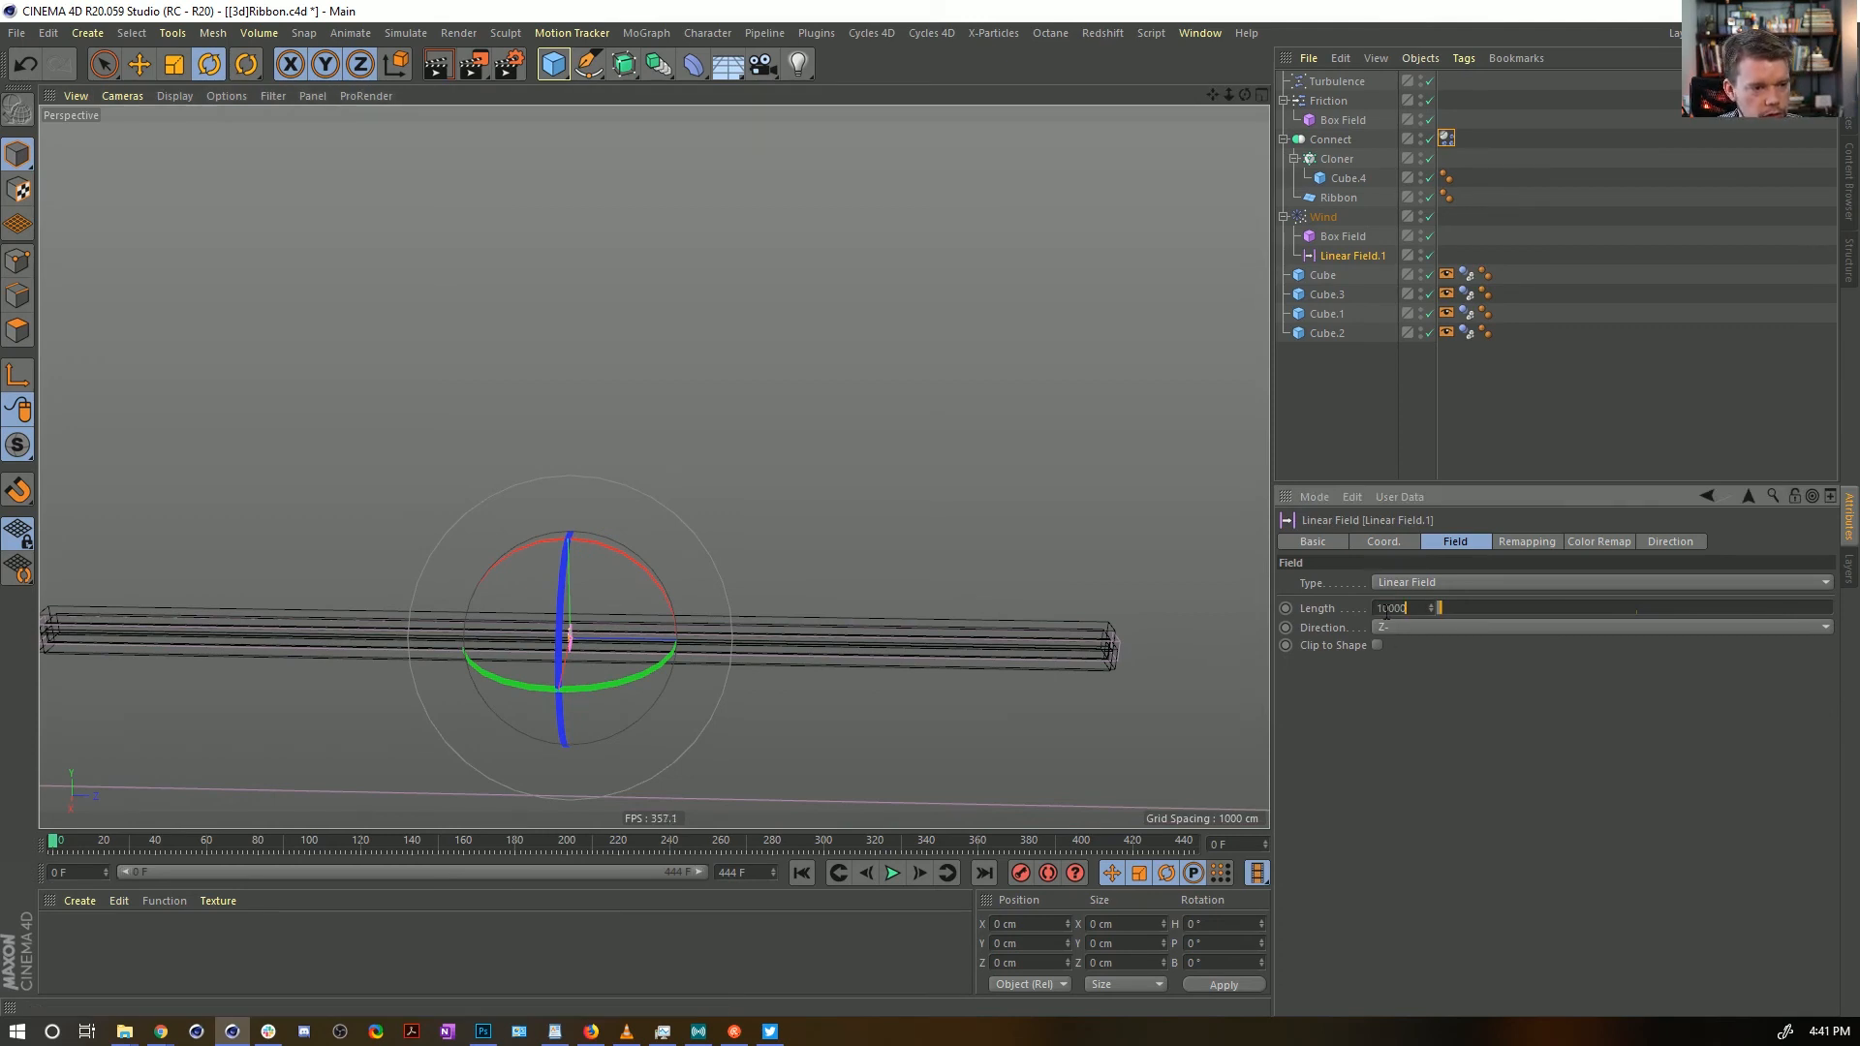
pyautogui.press('Return')
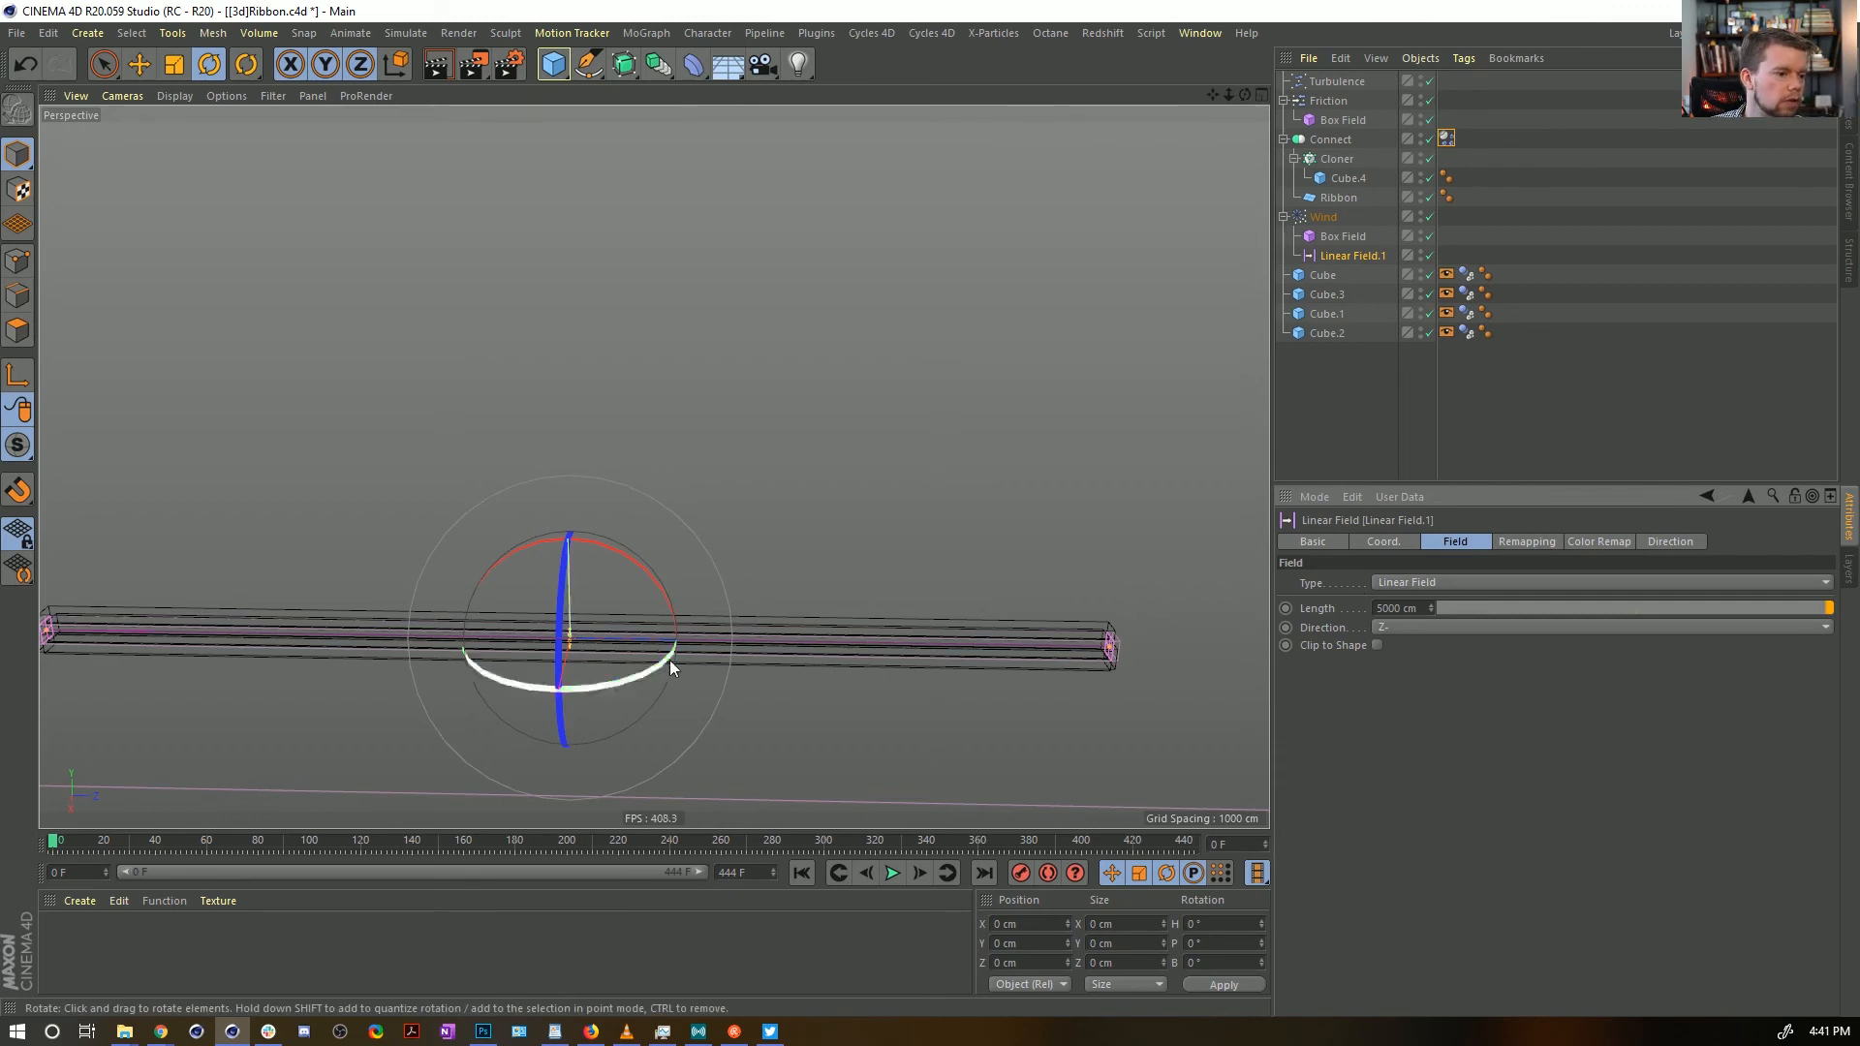
# Add the linear field to Wind's falloff above the Box Field with Multiply blending
pyautogui.click(1325, 219)
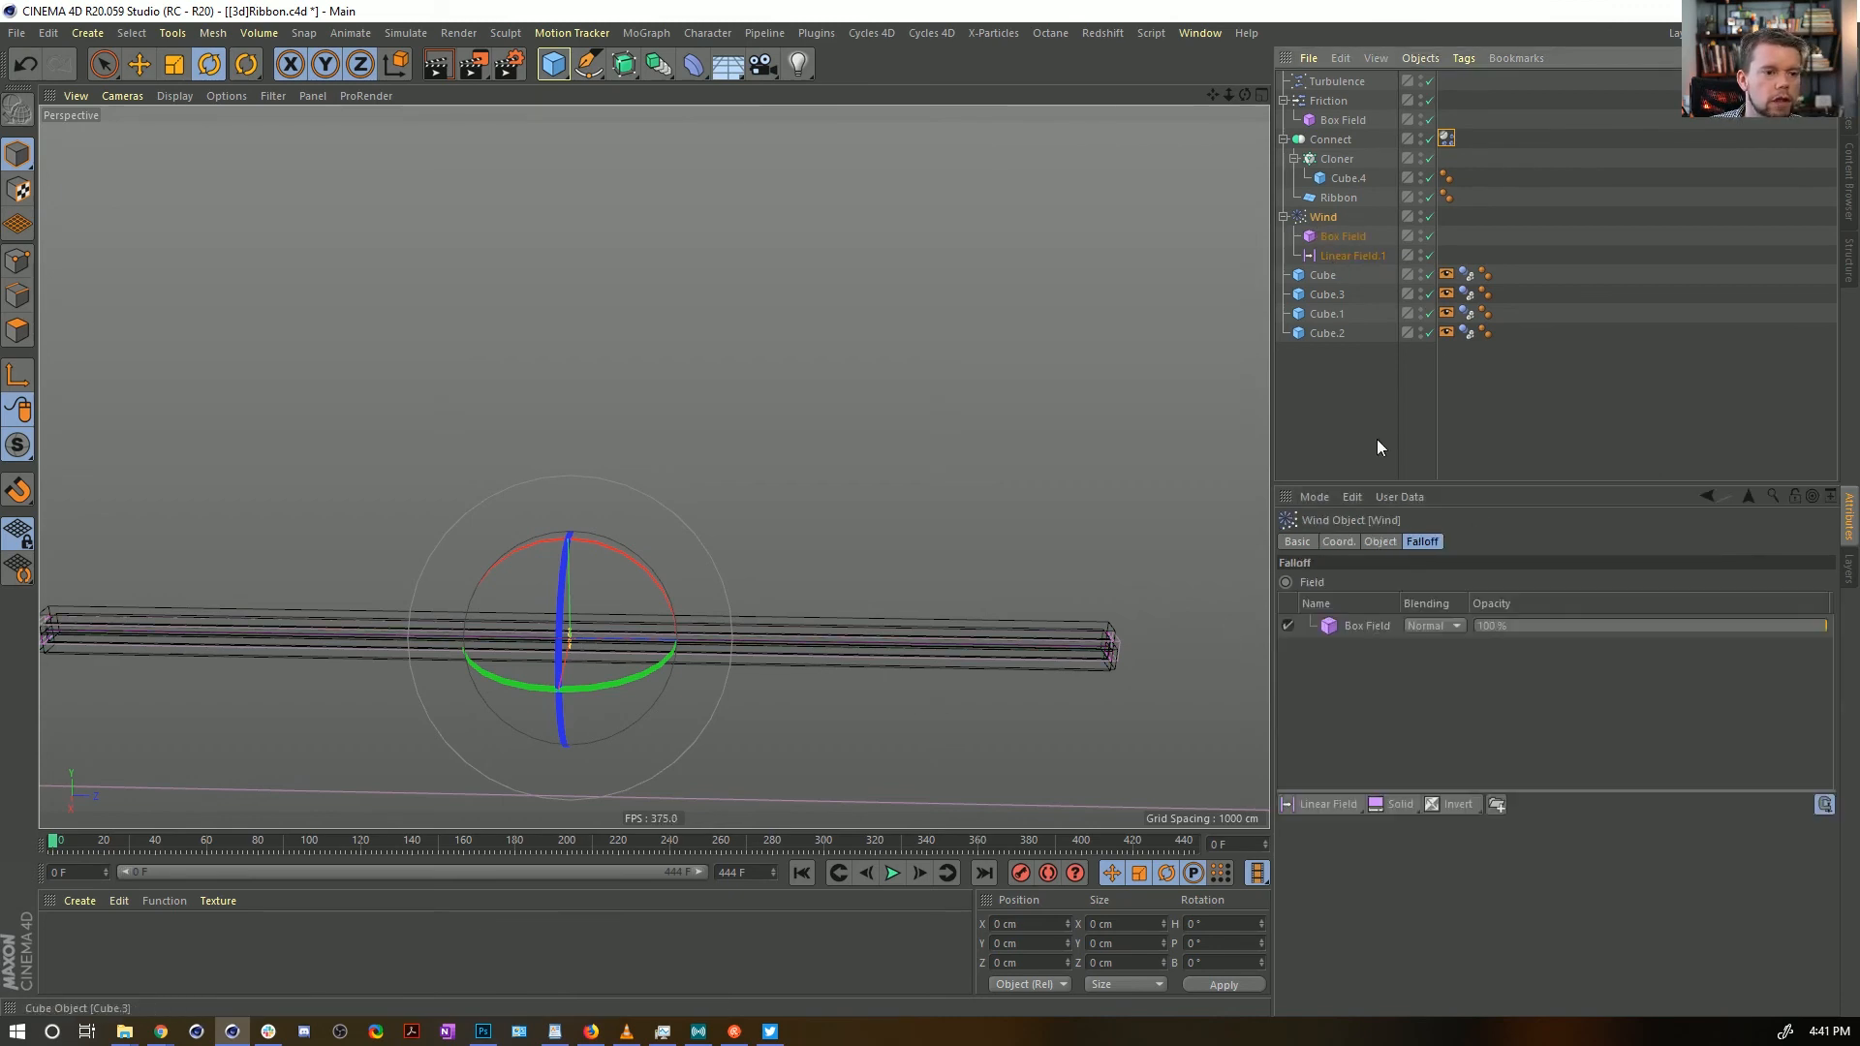
pyautogui.moveTo(1370, 618); pyautogui.dragTo(1370, 620)
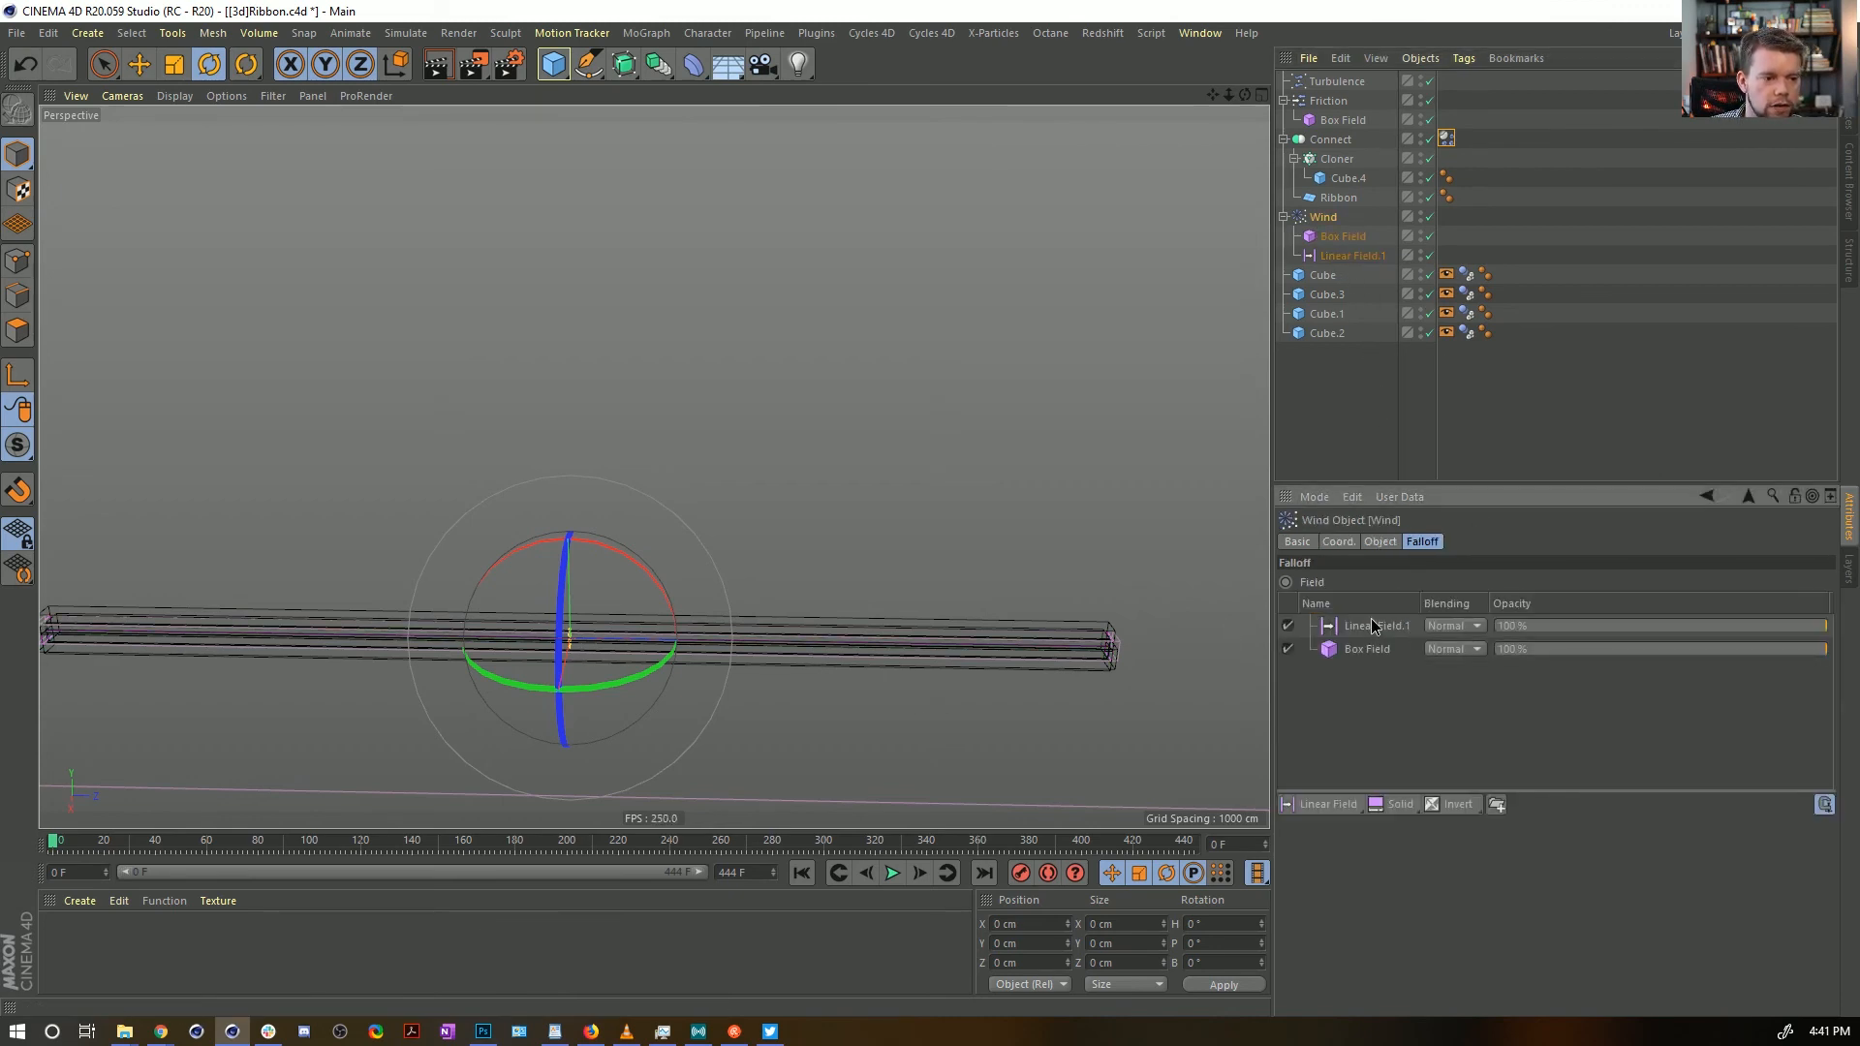
pyautogui.click(1463, 626)
pyautogui.click(1453, 708)
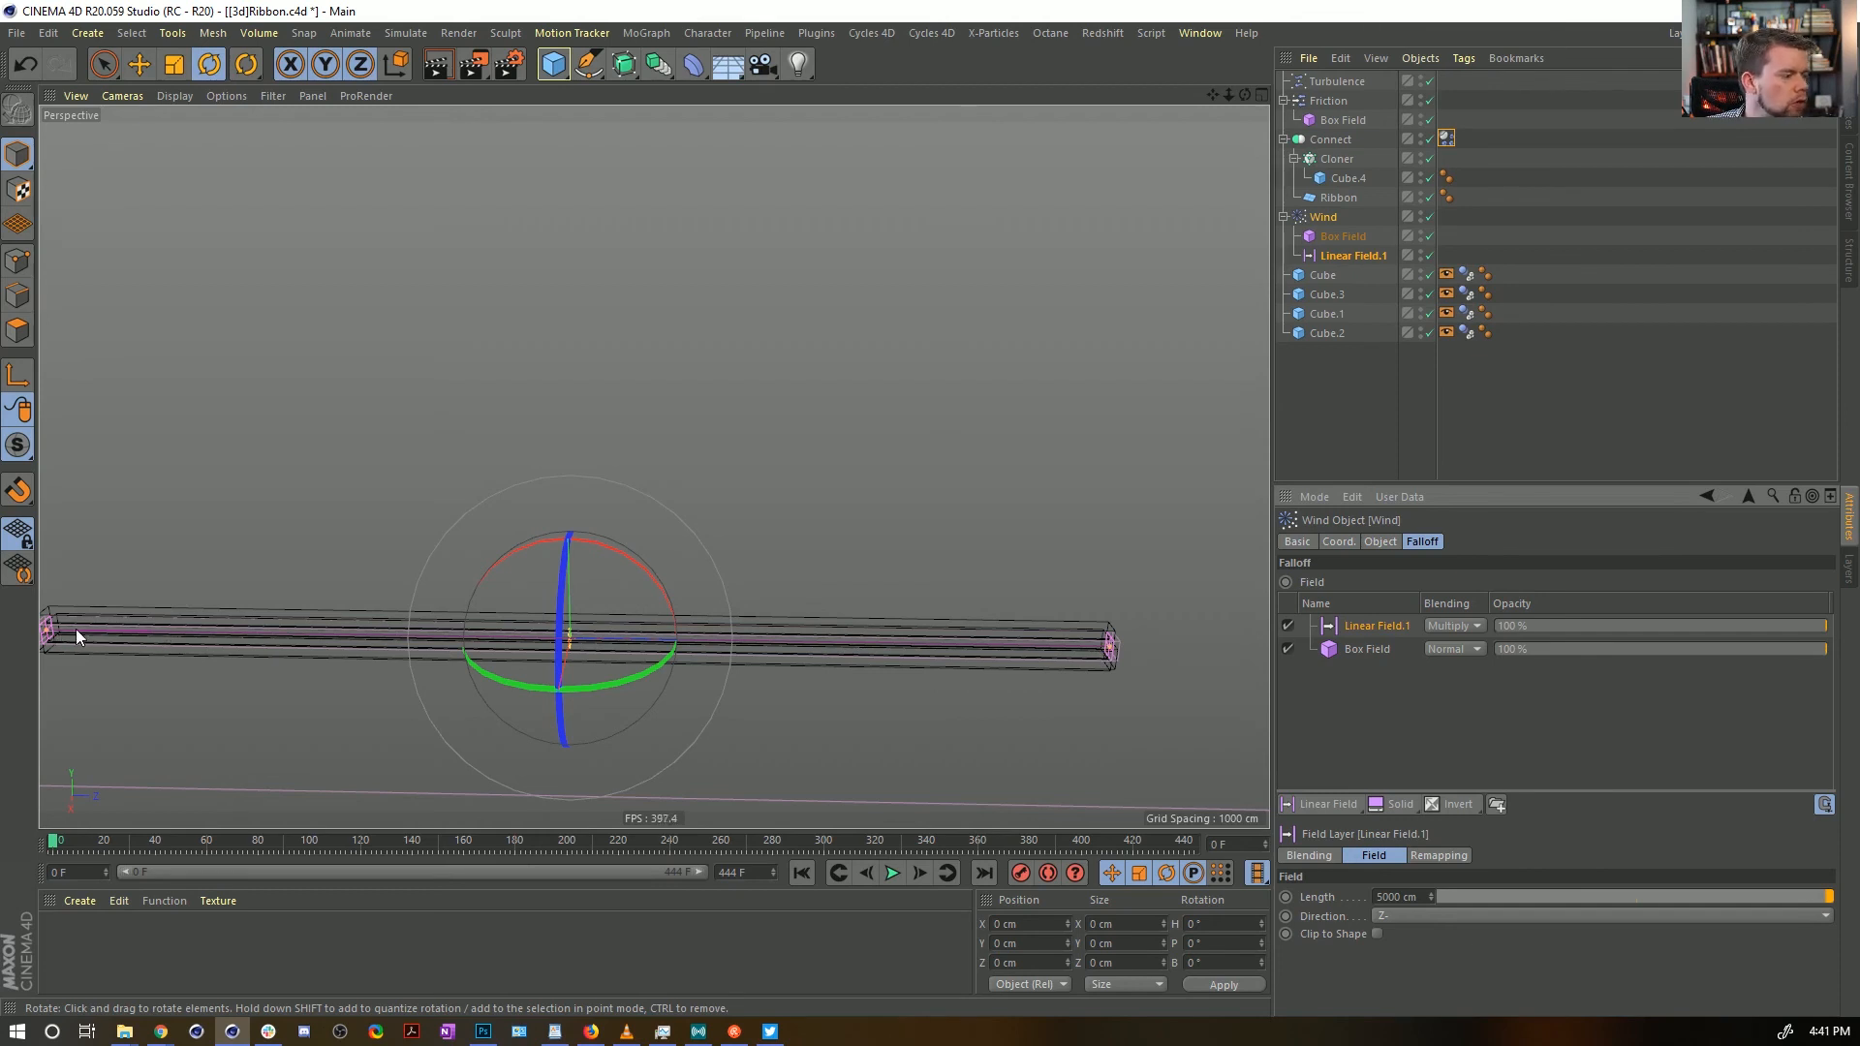
# Play the simulation to check the ribbon at the tube's rear end, and set the linear field's direction to Z+
pyautogui.click(892, 877)
pyautogui.keyDown('alt'); pyautogui.moveTo(1114, 686); pyautogui.dragTo(616, 688); pyautogui.keyUp('alt')
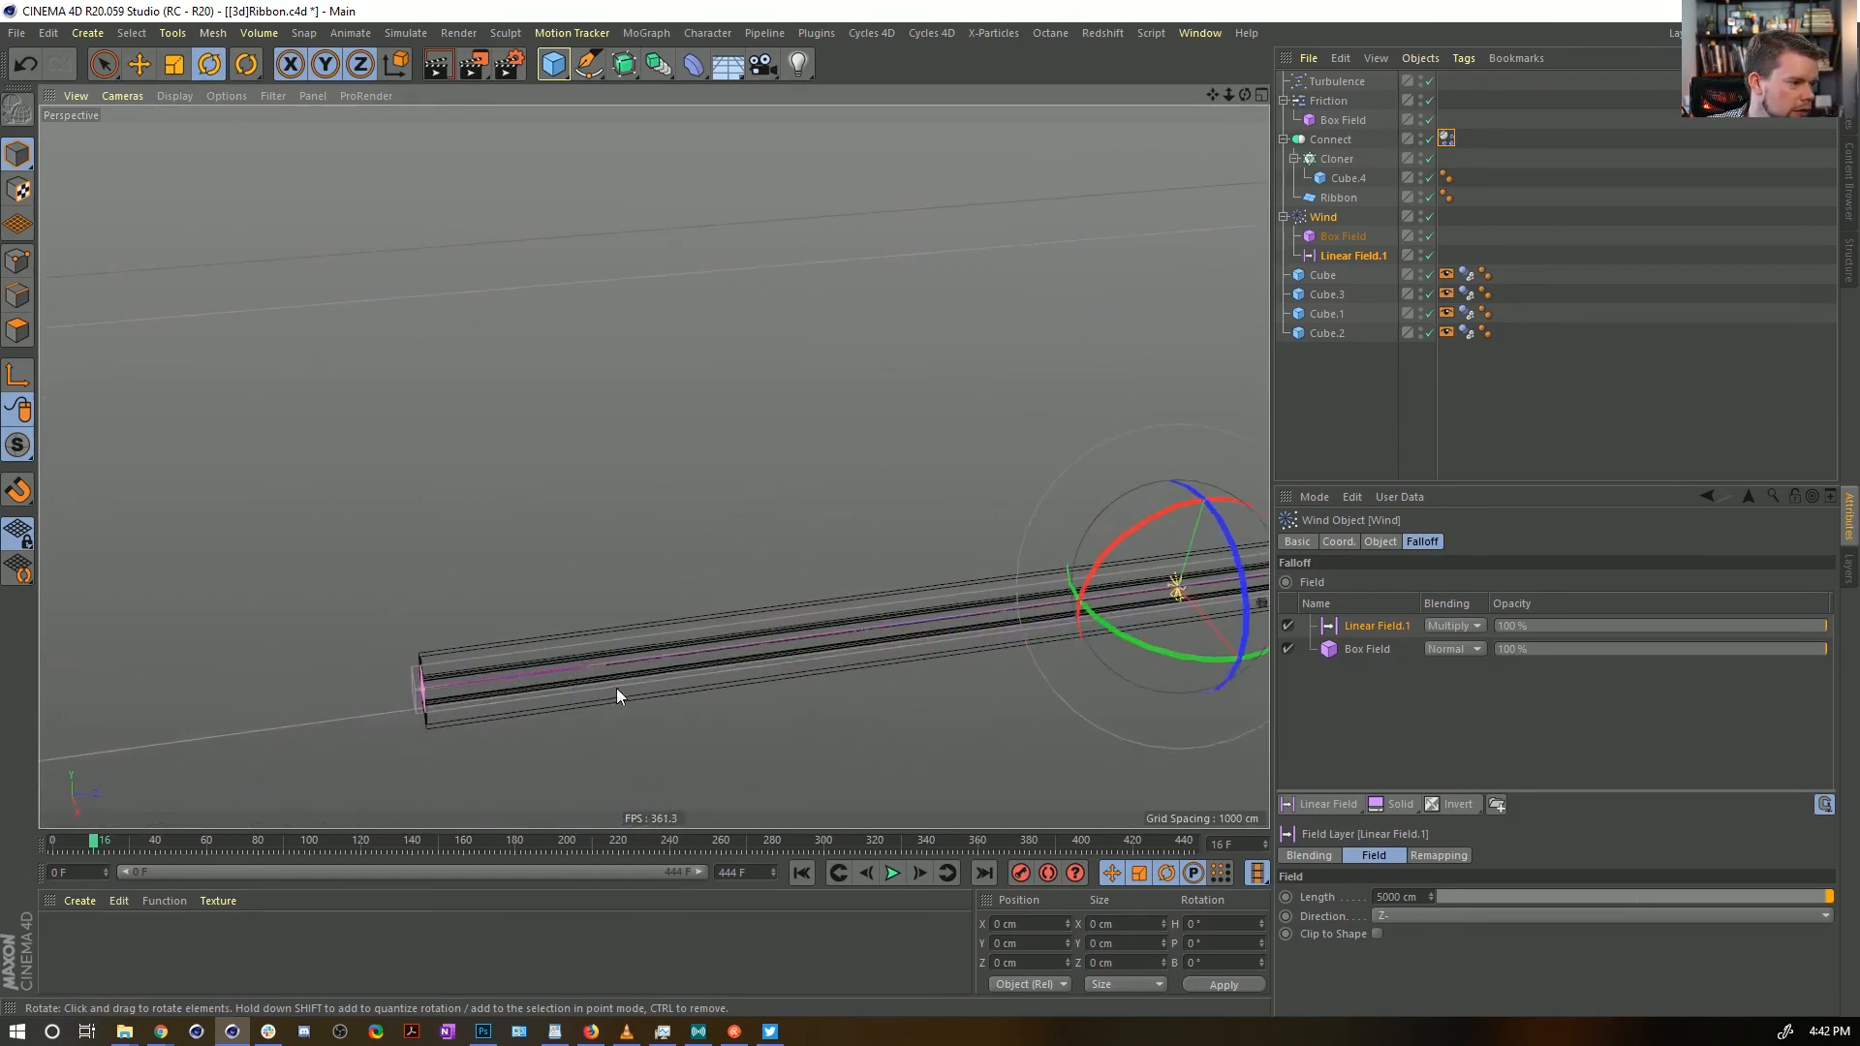
pyautogui.keyDown('alt'); pyautogui.moveTo(616, 687); pyautogui.dragTo(971, 618, button='right'); pyautogui.keyUp('alt')
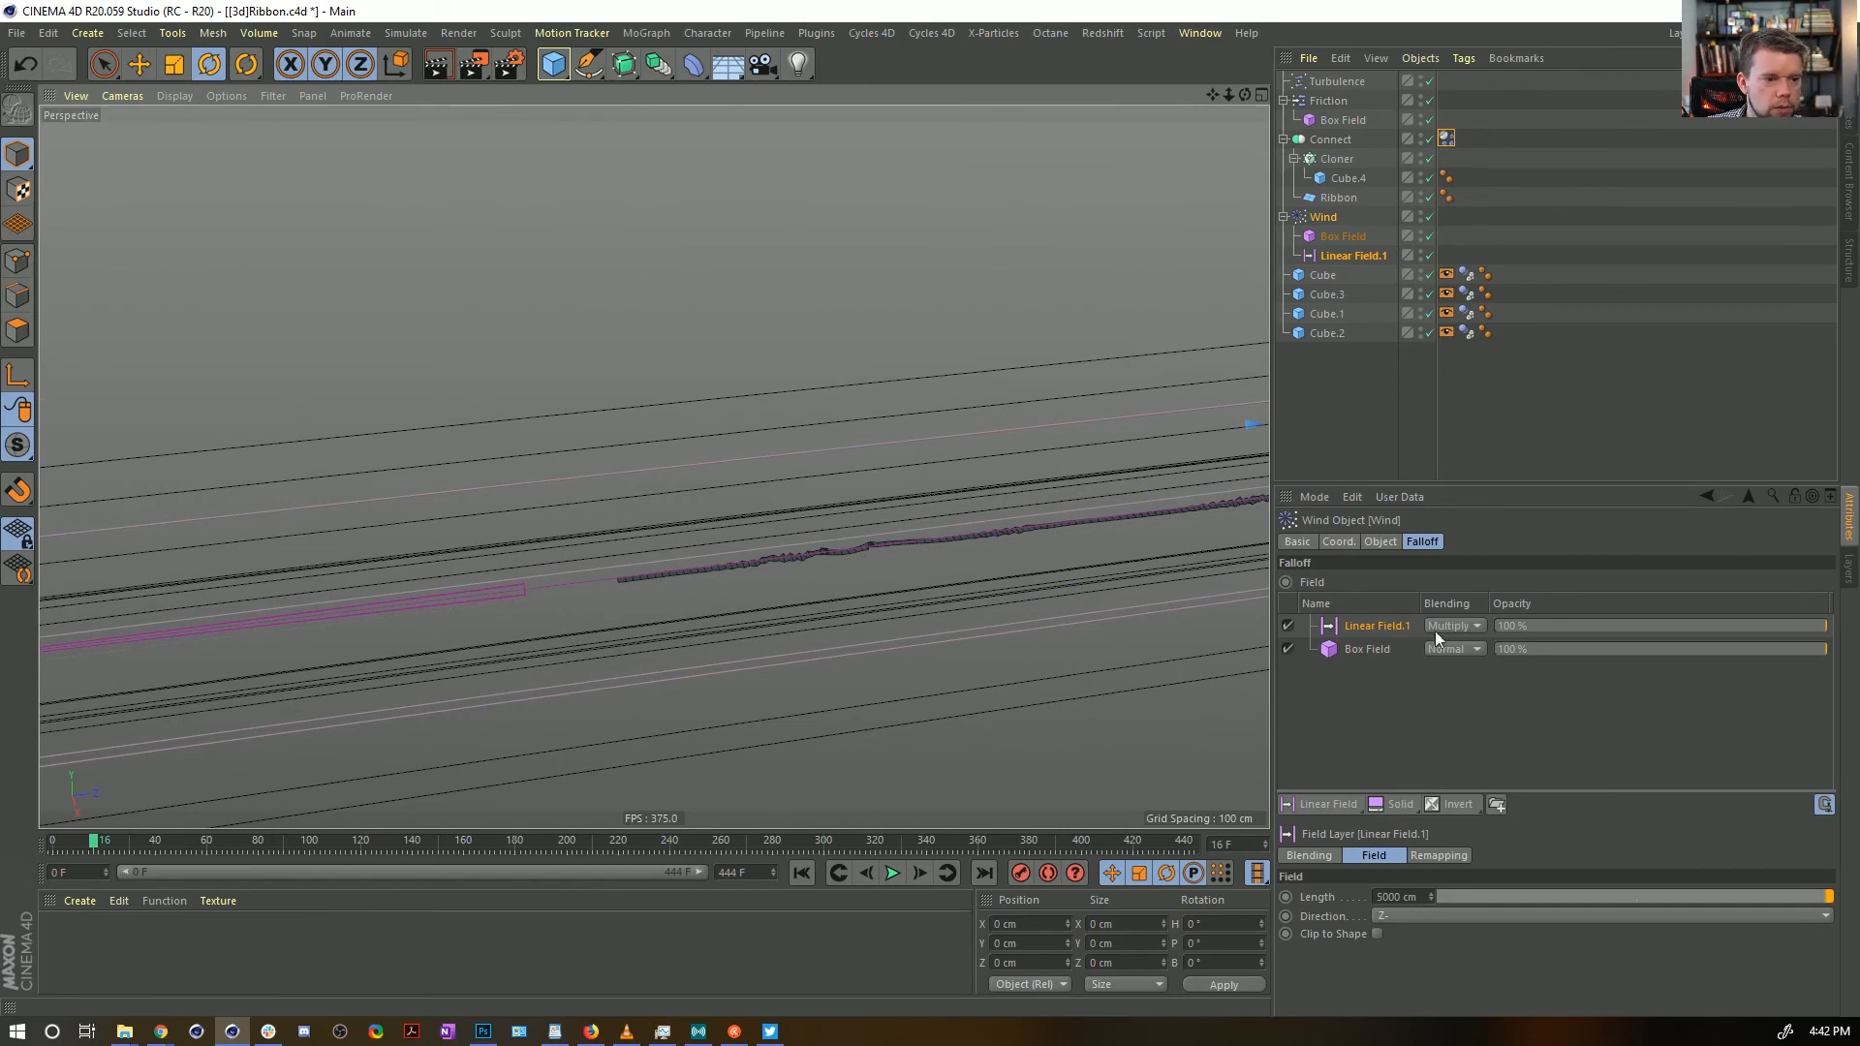
pyautogui.click(1353, 257)
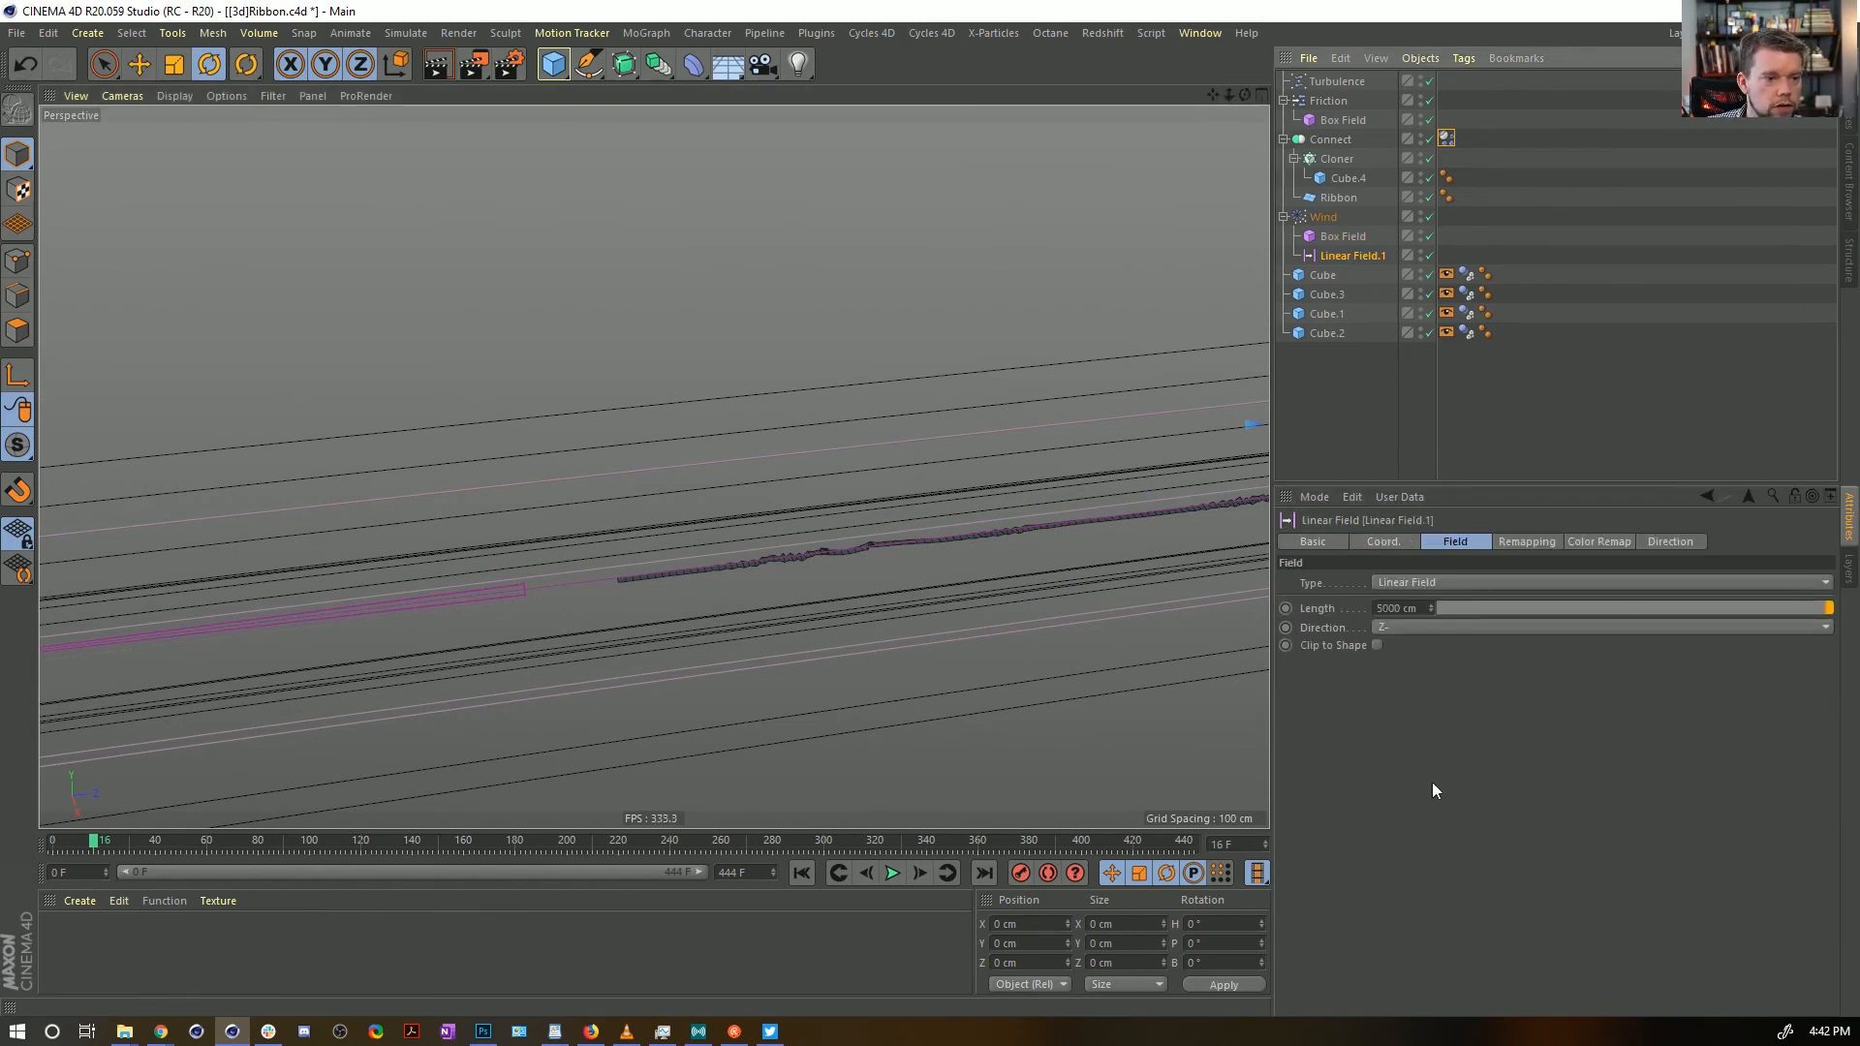
pyautogui.click(1382, 627)
pyautogui.click(1428, 724)
# Replay the simulation from the first frame with the Z+ wind falloff and examine the ribbon leaving the tube
pyautogui.keyDown('alt'); pyautogui.moveTo(978, 606); pyautogui.dragTo(826, 961, button='right'); pyautogui.keyUp('alt')
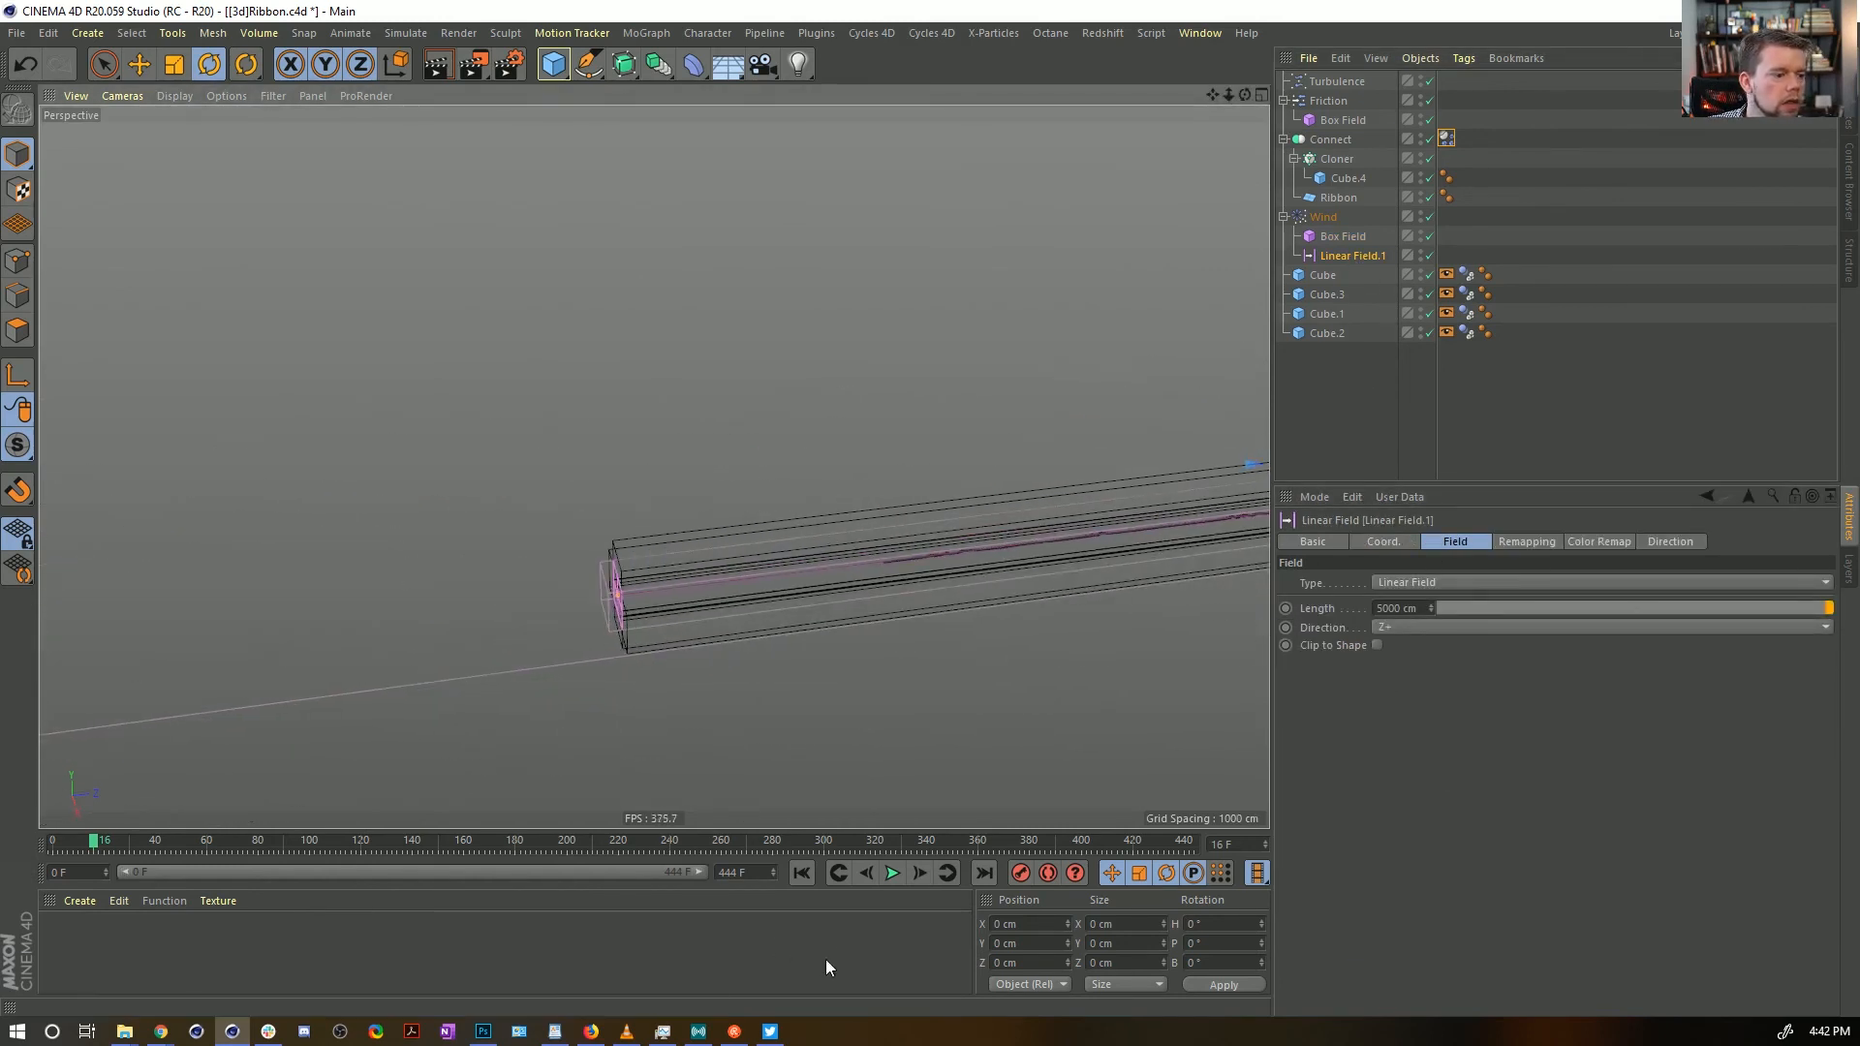
pyautogui.click(803, 873)
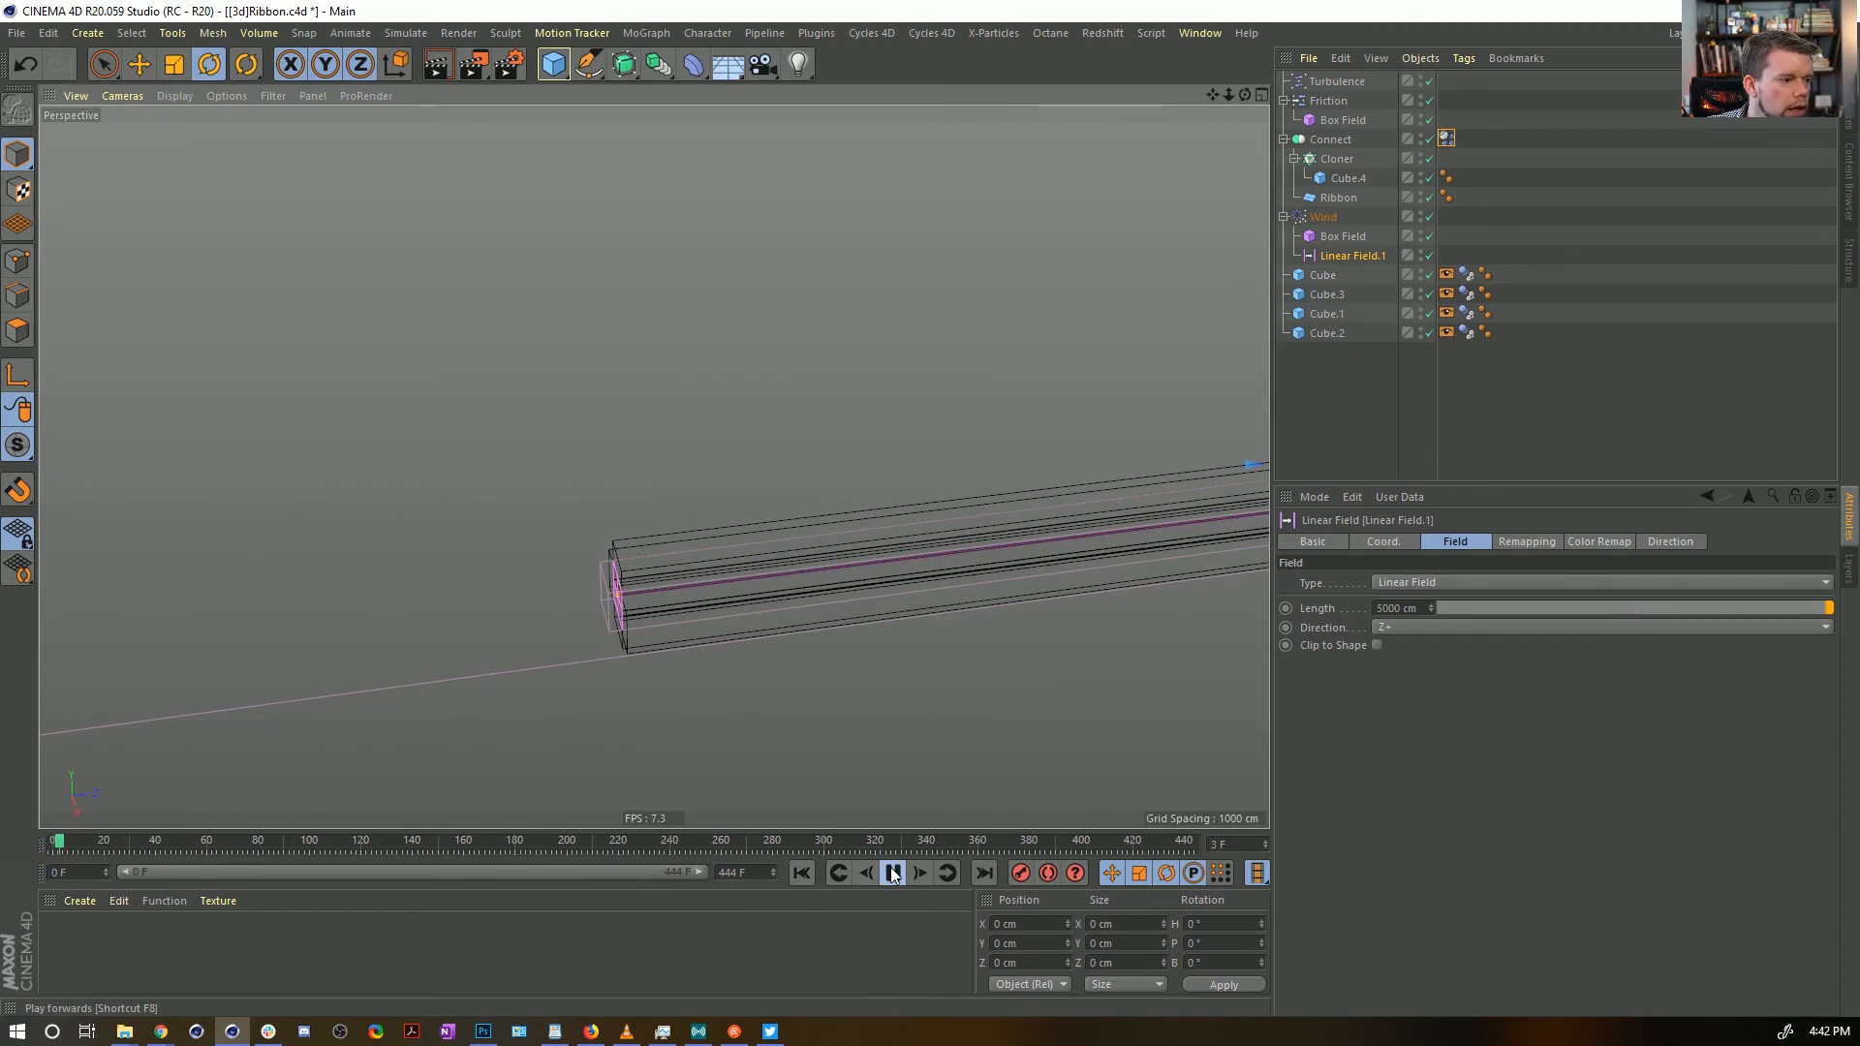
pyautogui.click(892, 875)
pyautogui.keyDown('alt'); pyautogui.moveTo(1172, 571); pyautogui.dragTo(970, 557, button='middle'); pyautogui.keyUp('alt')
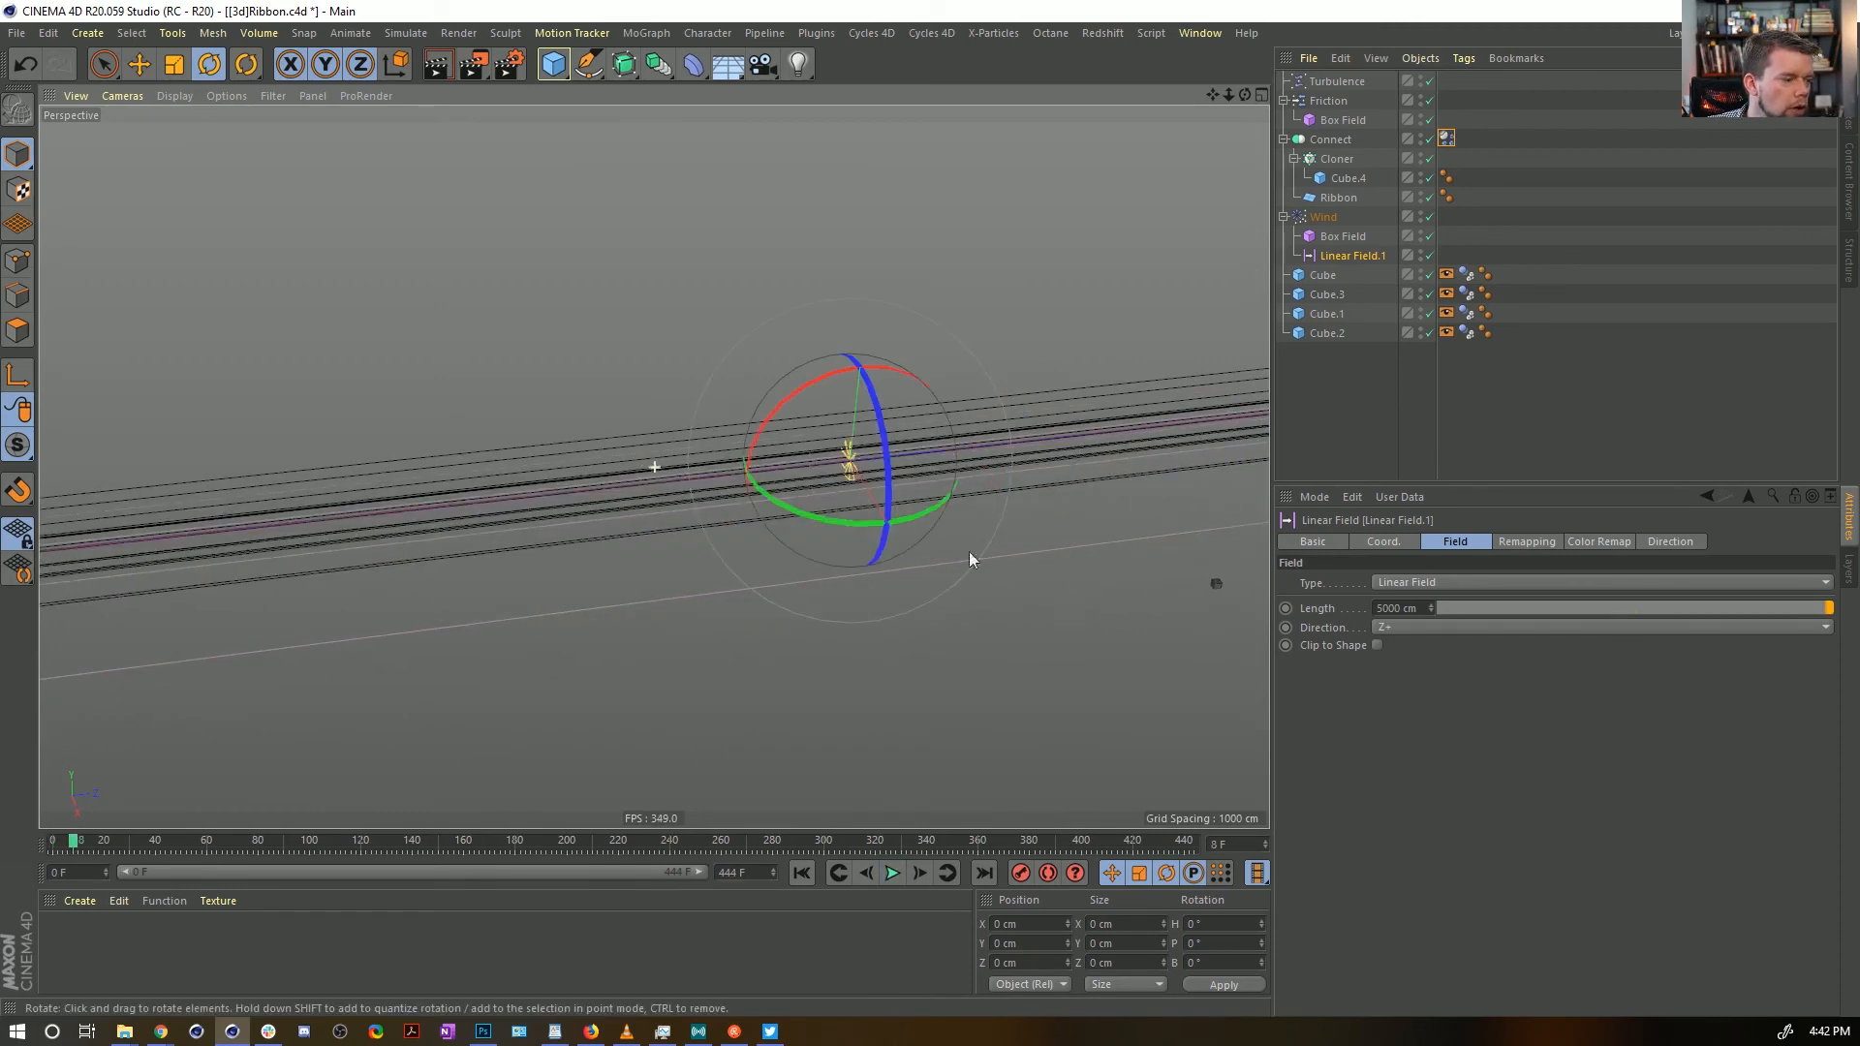
pyautogui.moveTo(1207, 449)
pyautogui.keyDown('alt'); pyautogui.mouseDown(button='middle')
pyautogui.moveTo(739, 515)
pyautogui.moveTo(654, 557)
pyautogui.mouseUp(button='middle'); pyautogui.keyUp('alt')
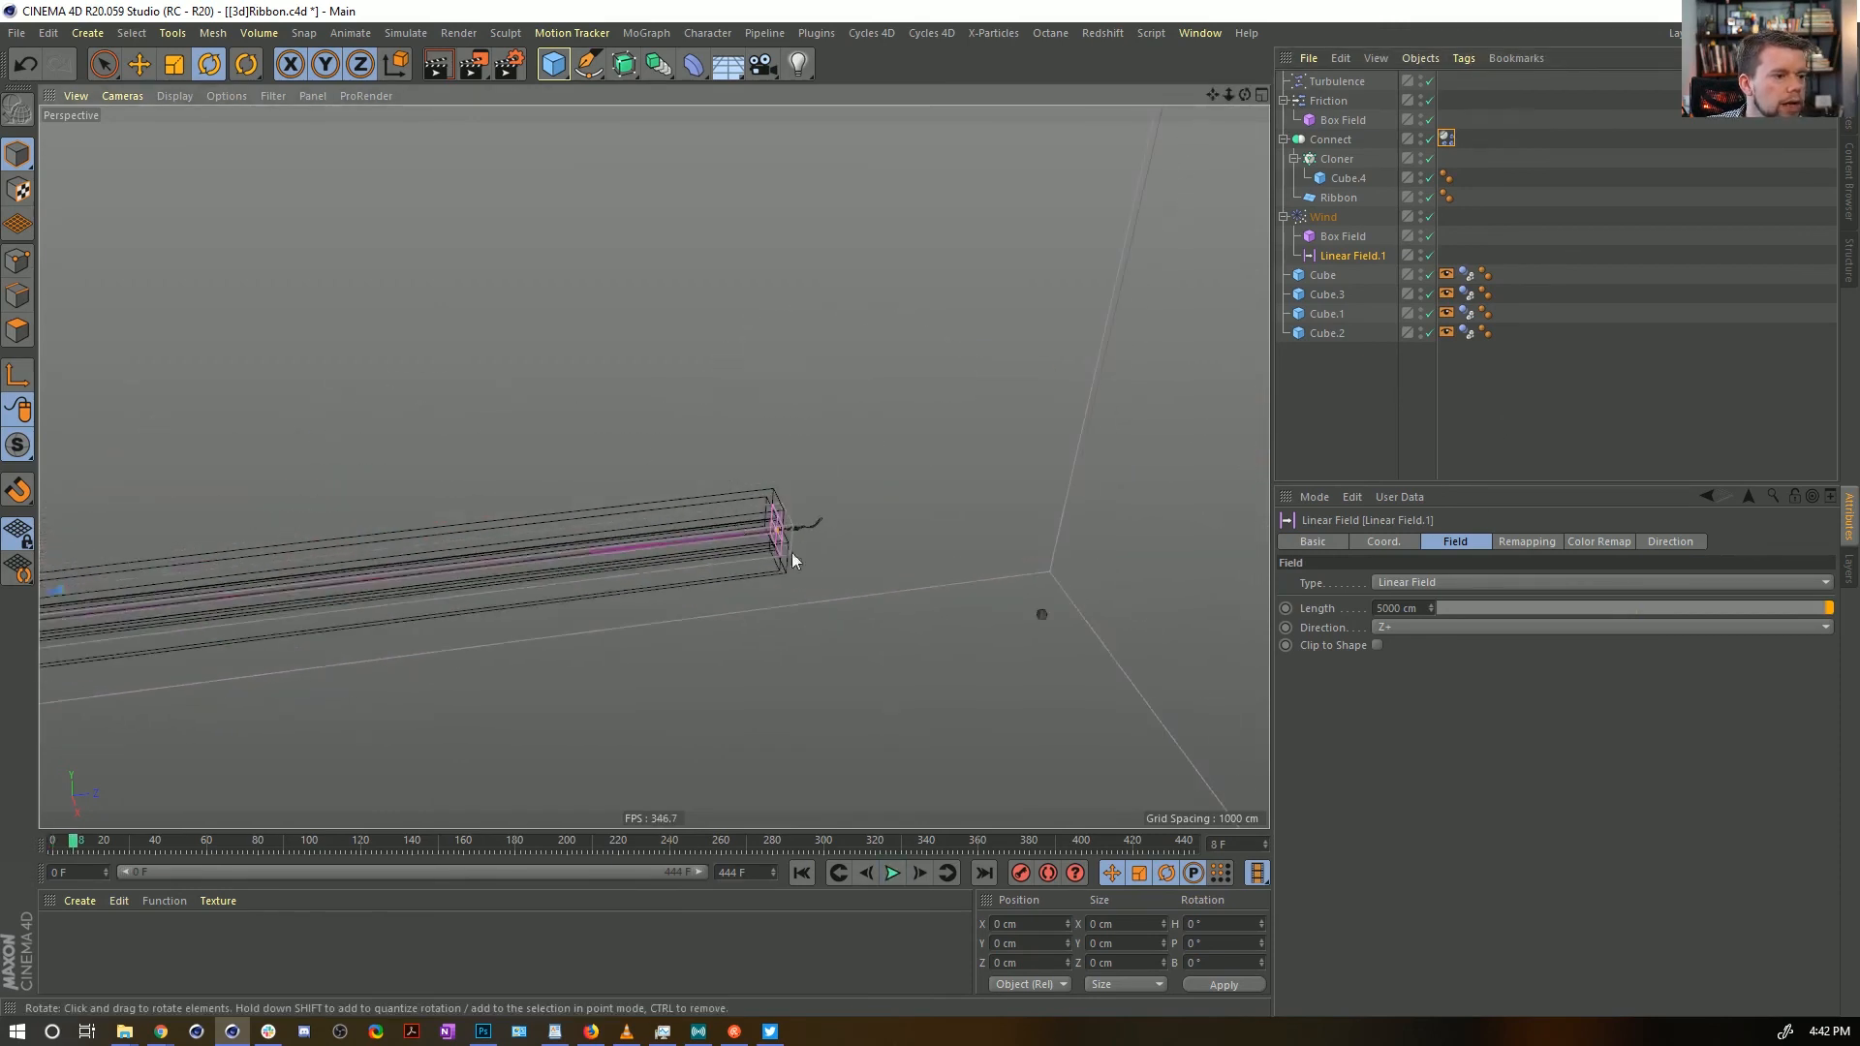
pyautogui.keyDown('alt'); pyautogui.moveTo(794, 552); pyautogui.dragTo(997, 497, button='right'); pyautogui.keyUp('alt')
pyautogui.keyDown('alt'); pyautogui.moveTo(788, 485); pyautogui.dragTo(686, 530); pyautogui.keyUp('alt')
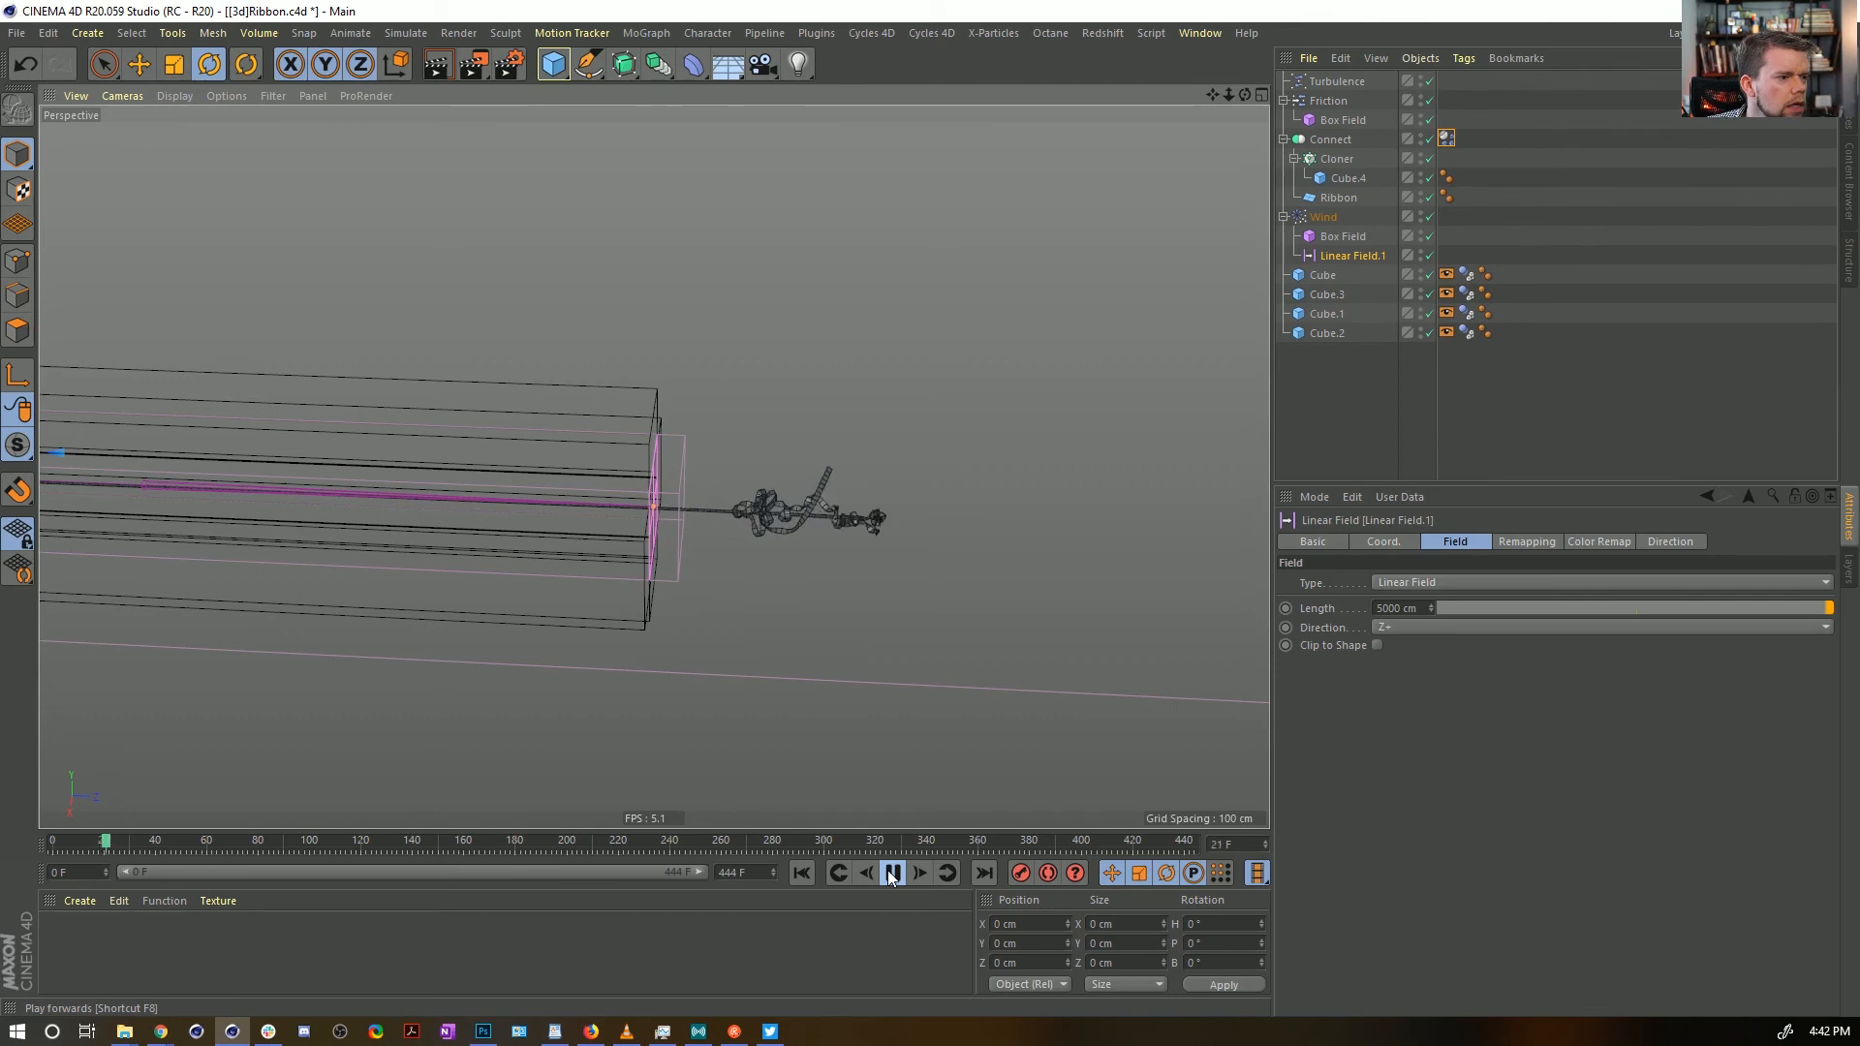
pyautogui.click(1432, 435)
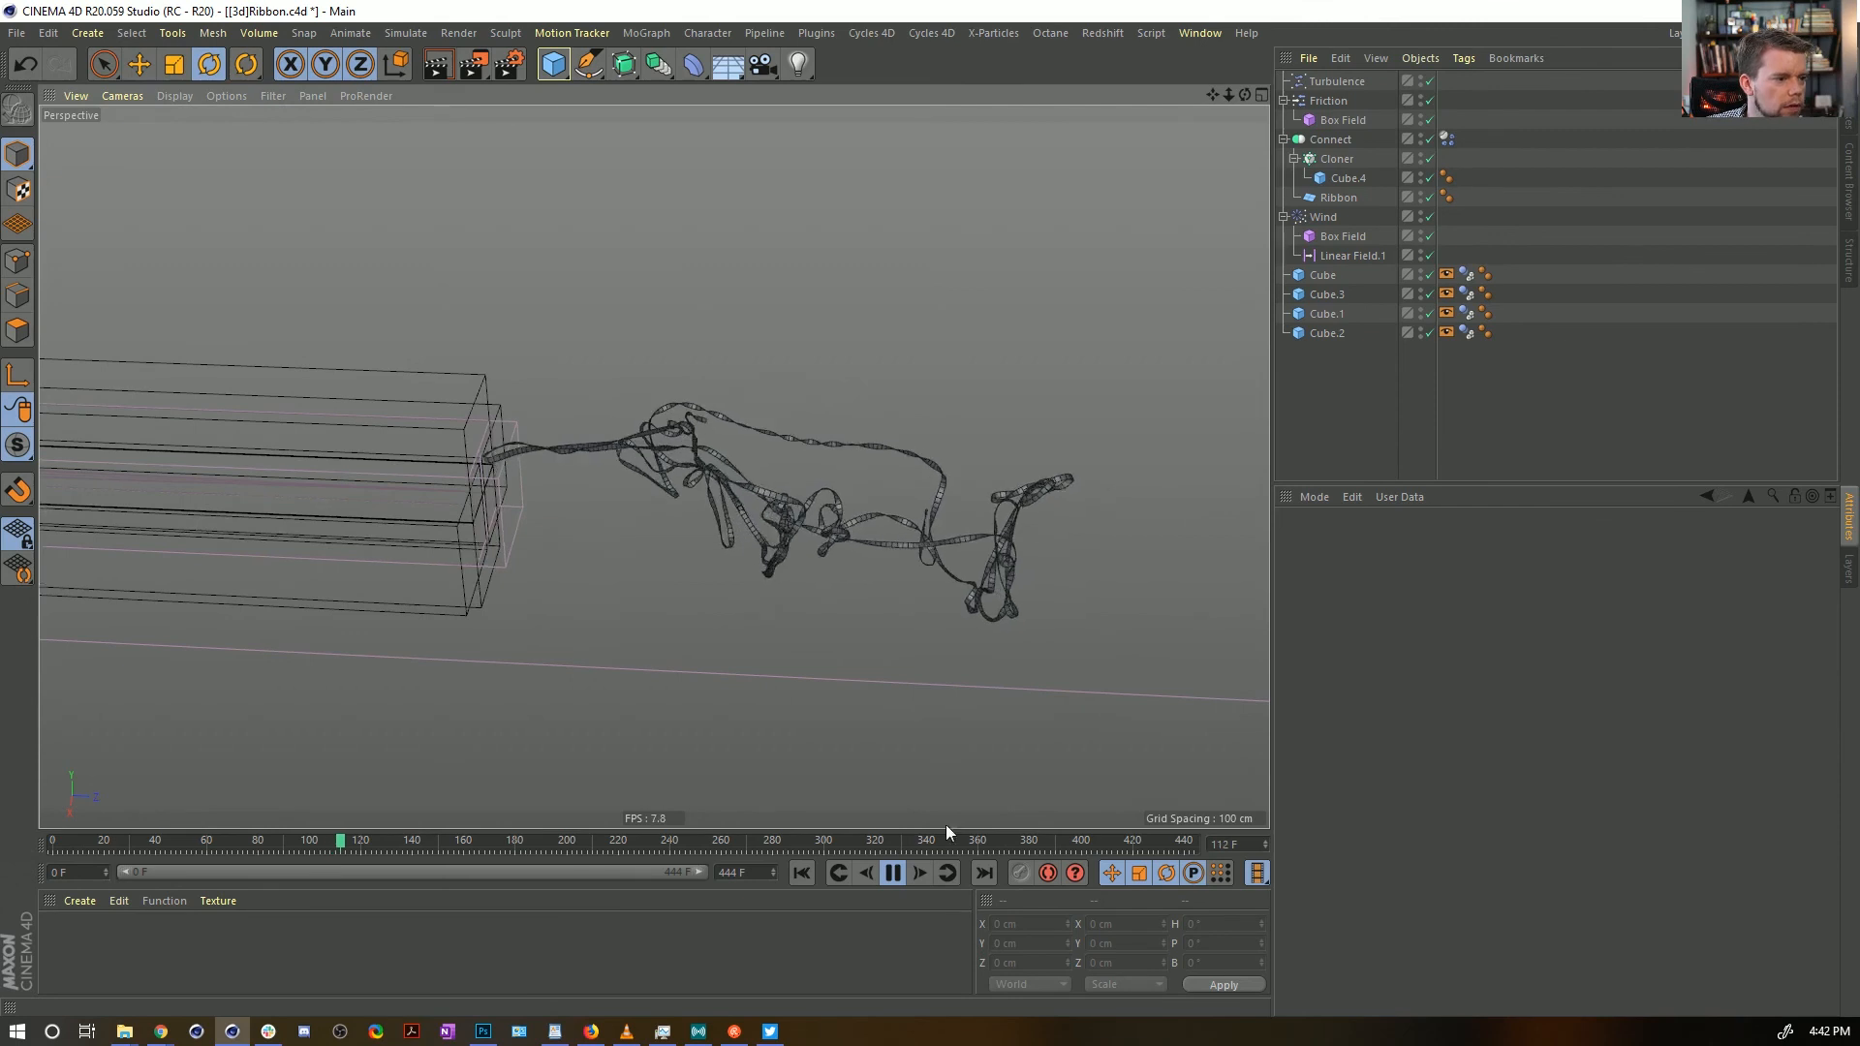
# Replay the simulation and set Linear Damping to 5% in the Force settings of Connect's Dynamics Body tag
pyautogui.click(802, 873)
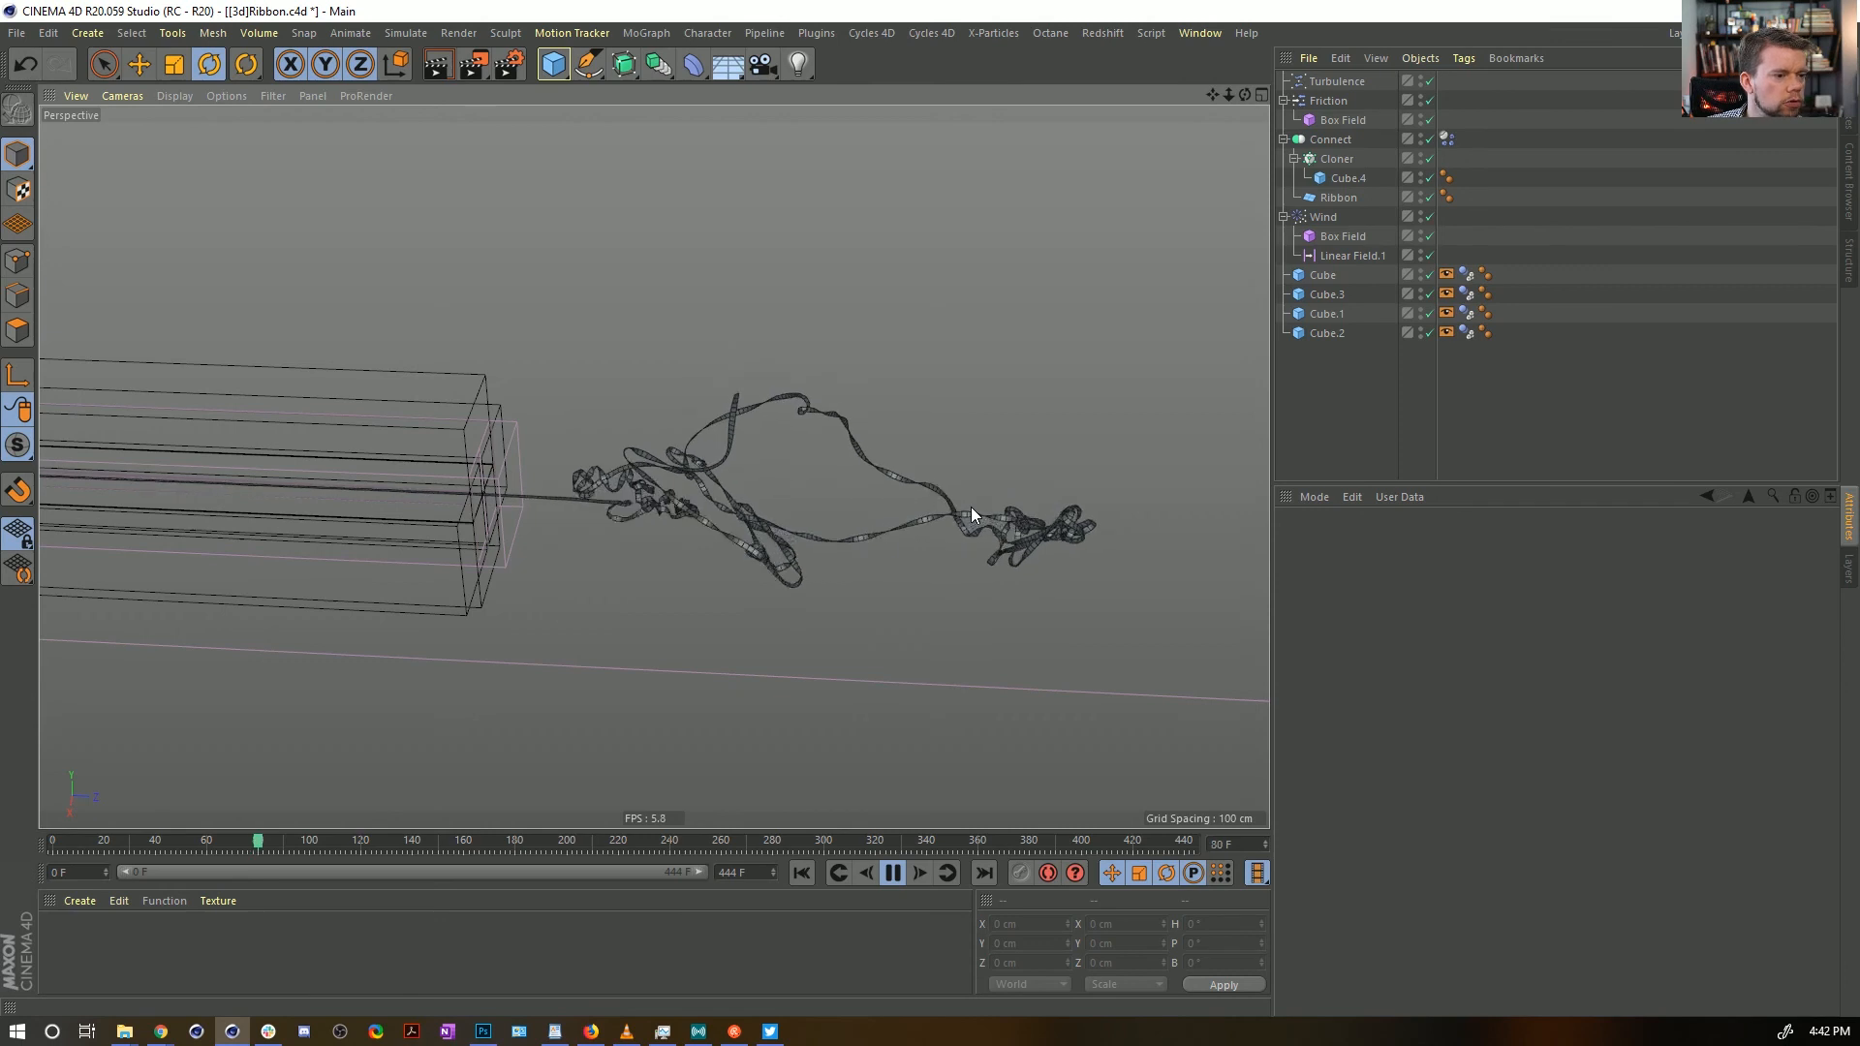
pyautogui.click(1446, 138)
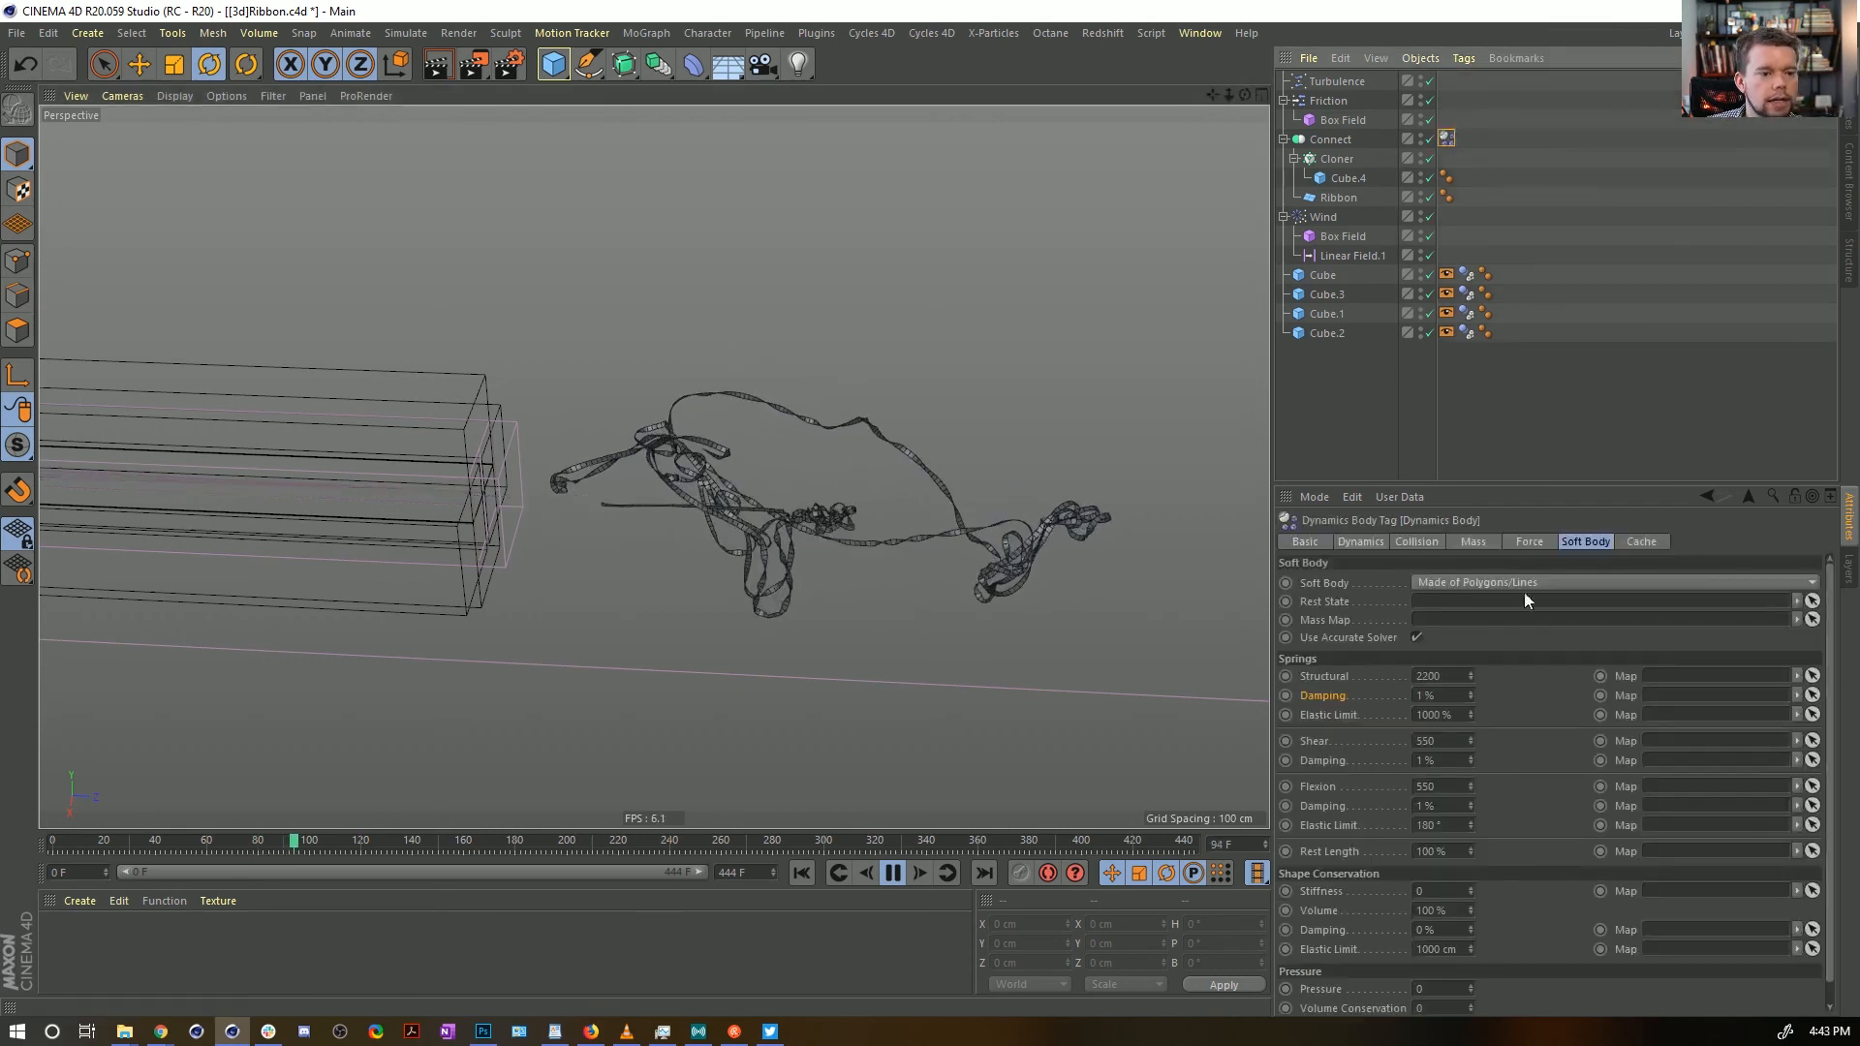
pyautogui.click(1472, 541)
pyautogui.click(1527, 539)
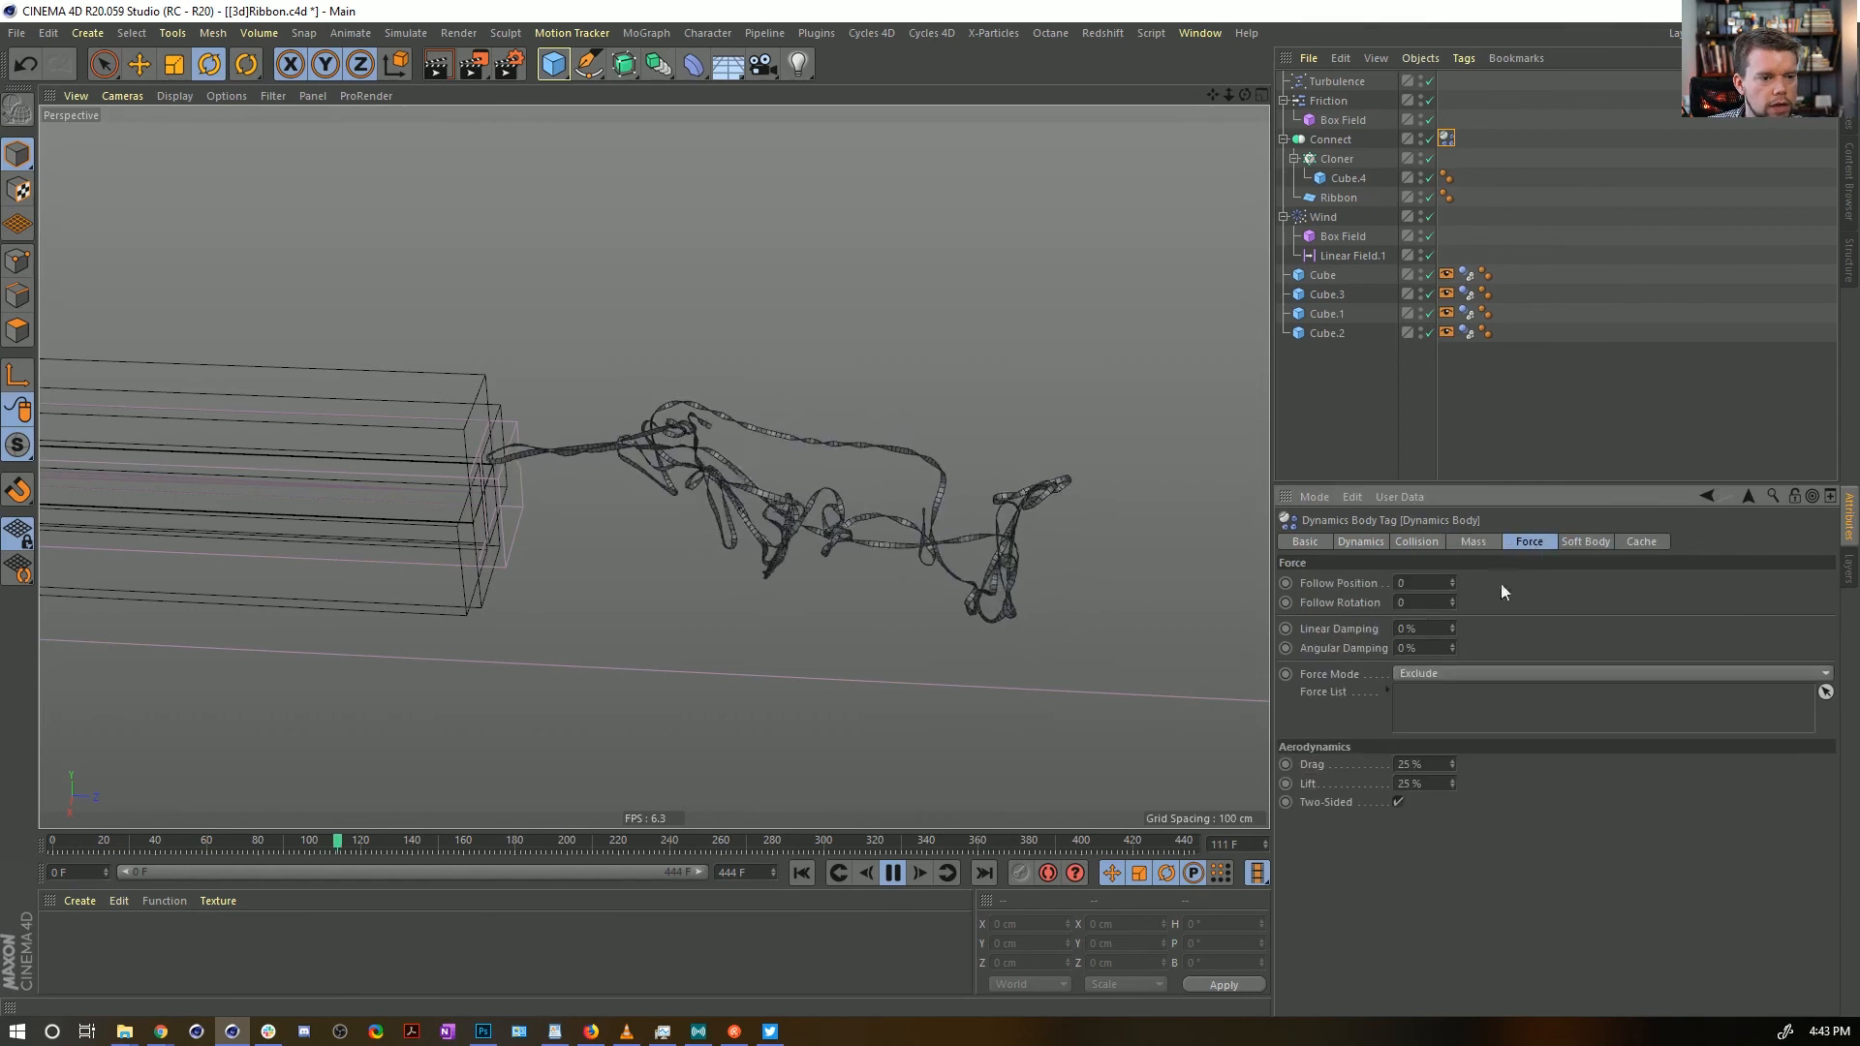
pyautogui.doubleClick(1419, 628)
pyautogui.write('5')
pyautogui.press('Return')
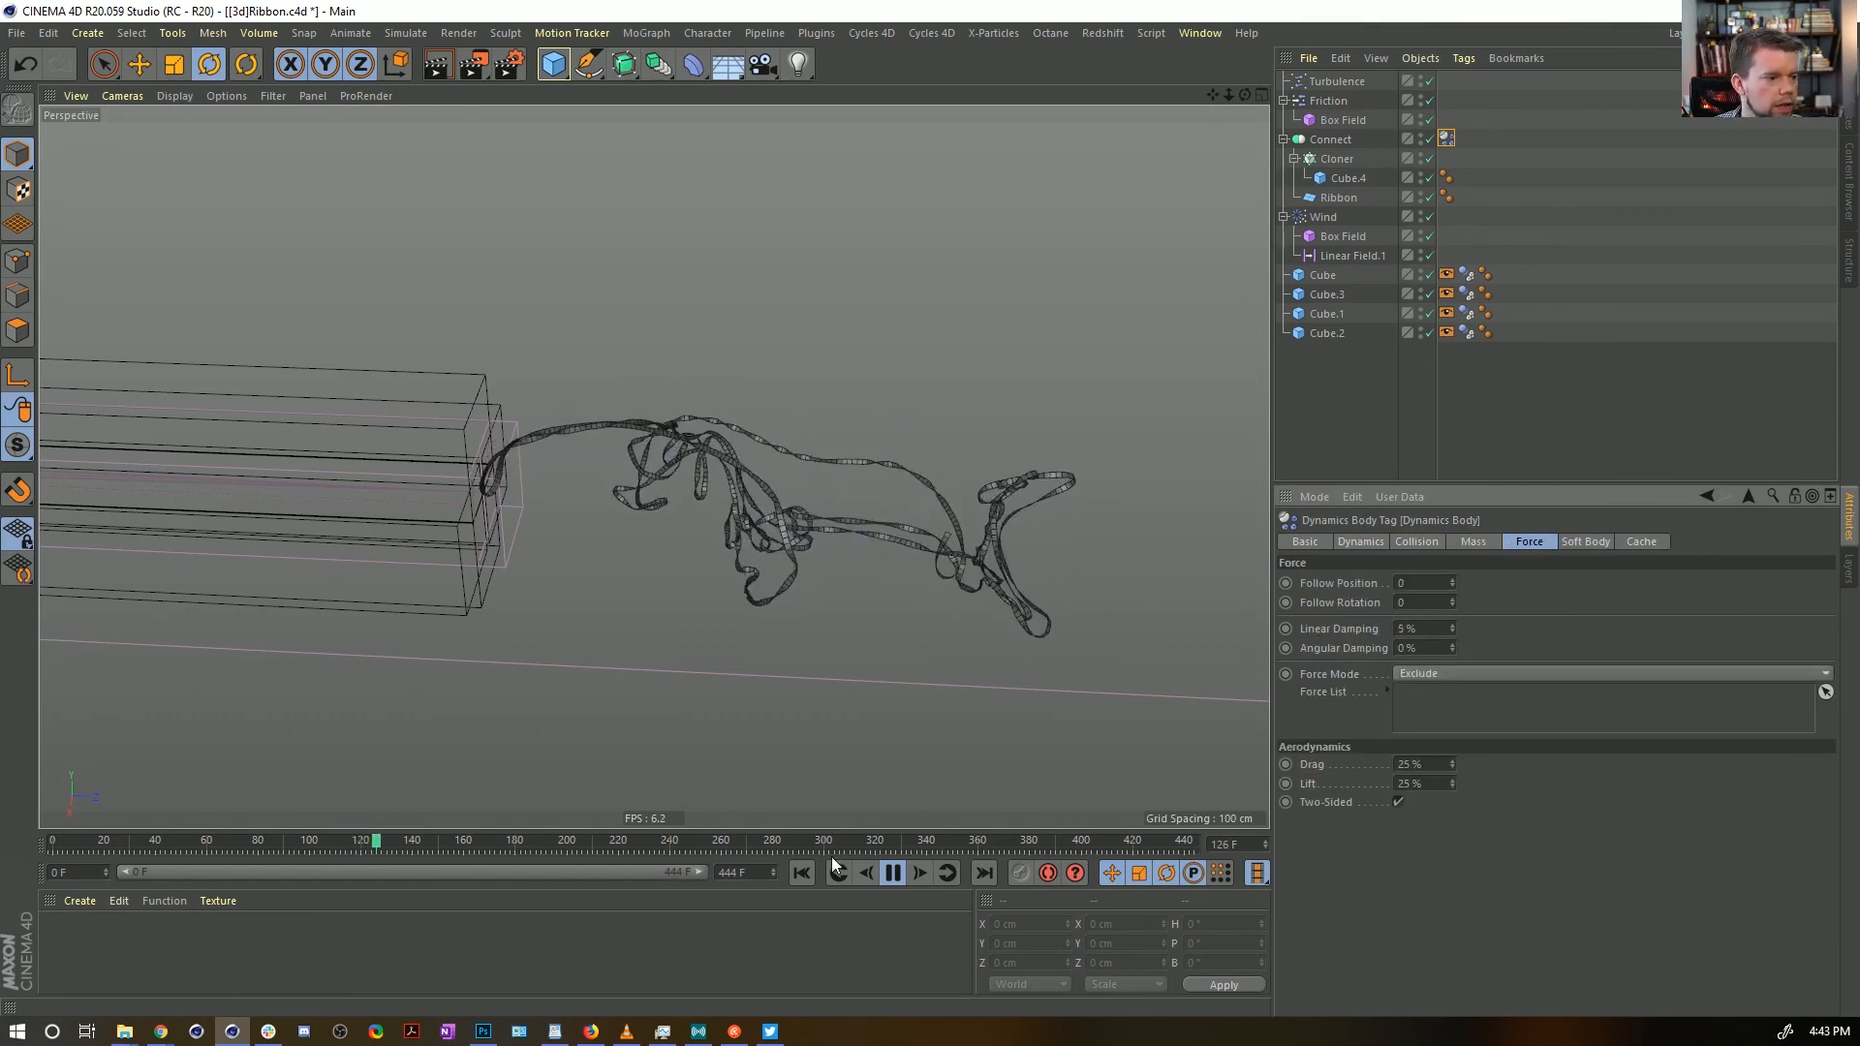
# Replay the simulation with the new damping, return to the first frame and save the scene
pyautogui.click(803, 875)
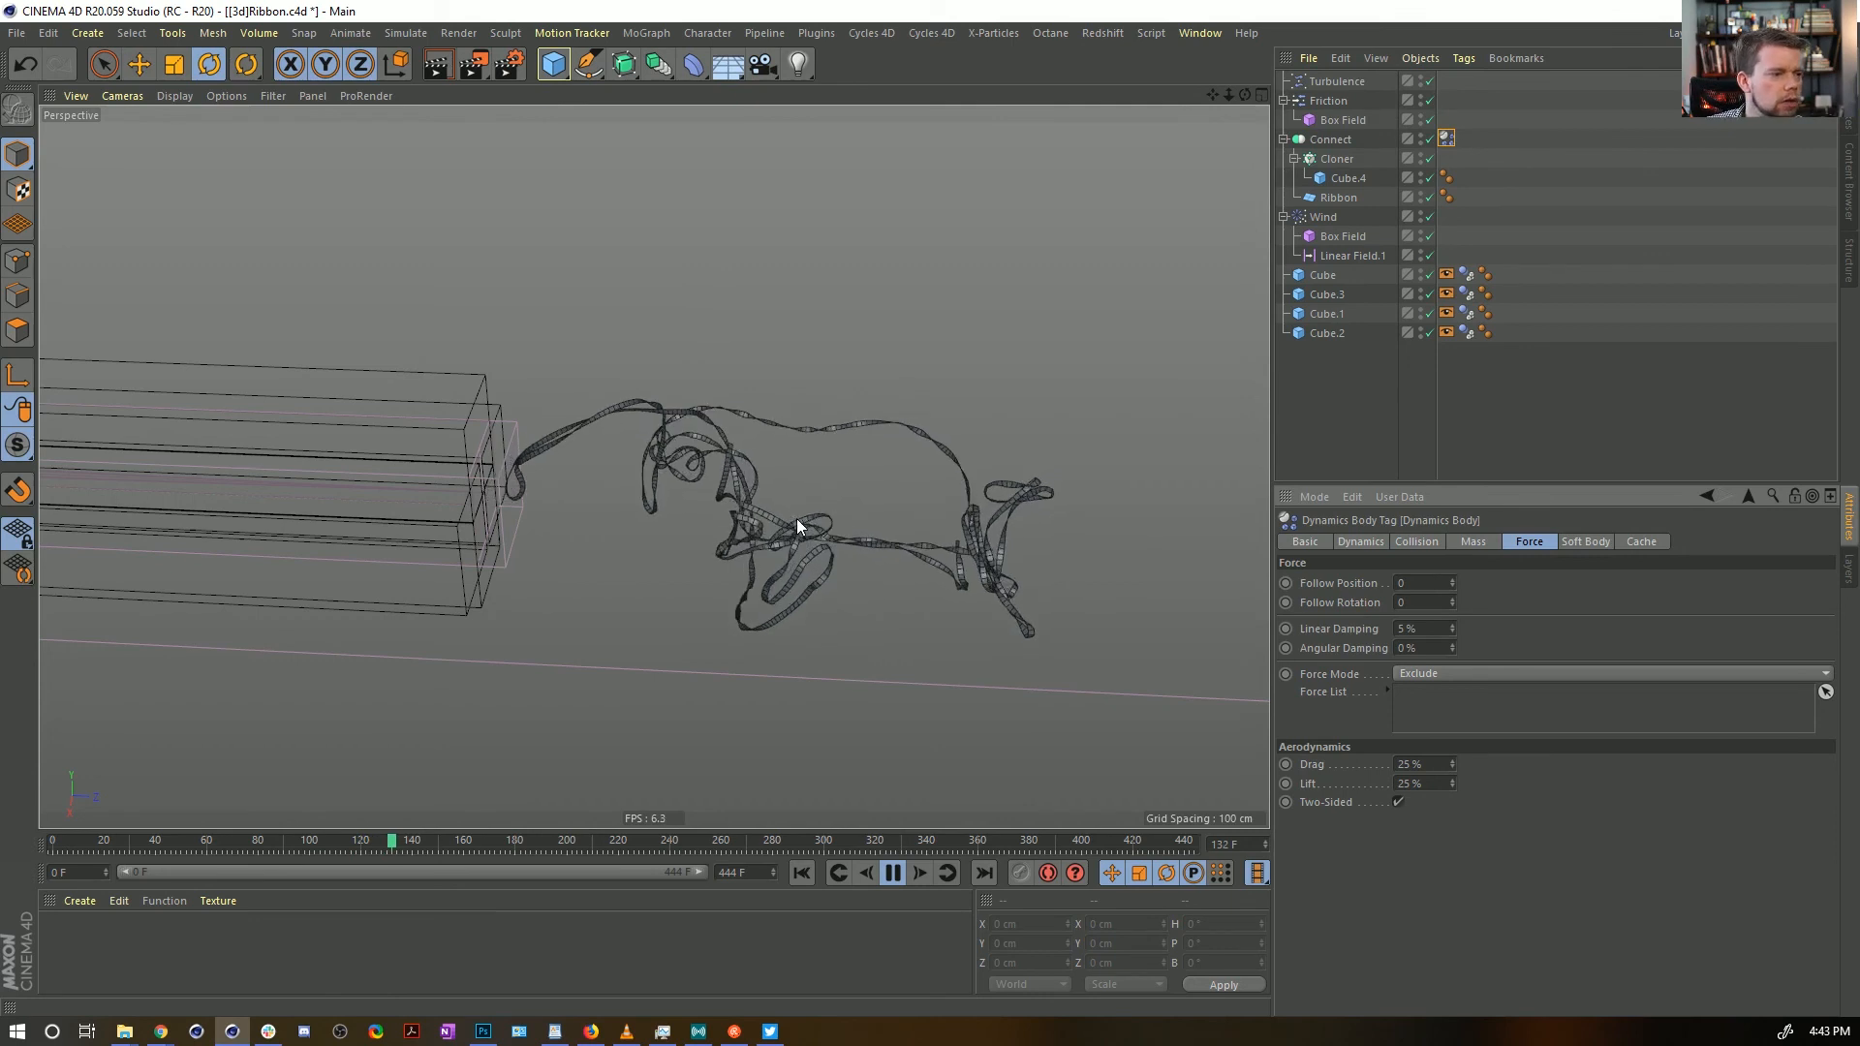
pyautogui.click(896, 872)
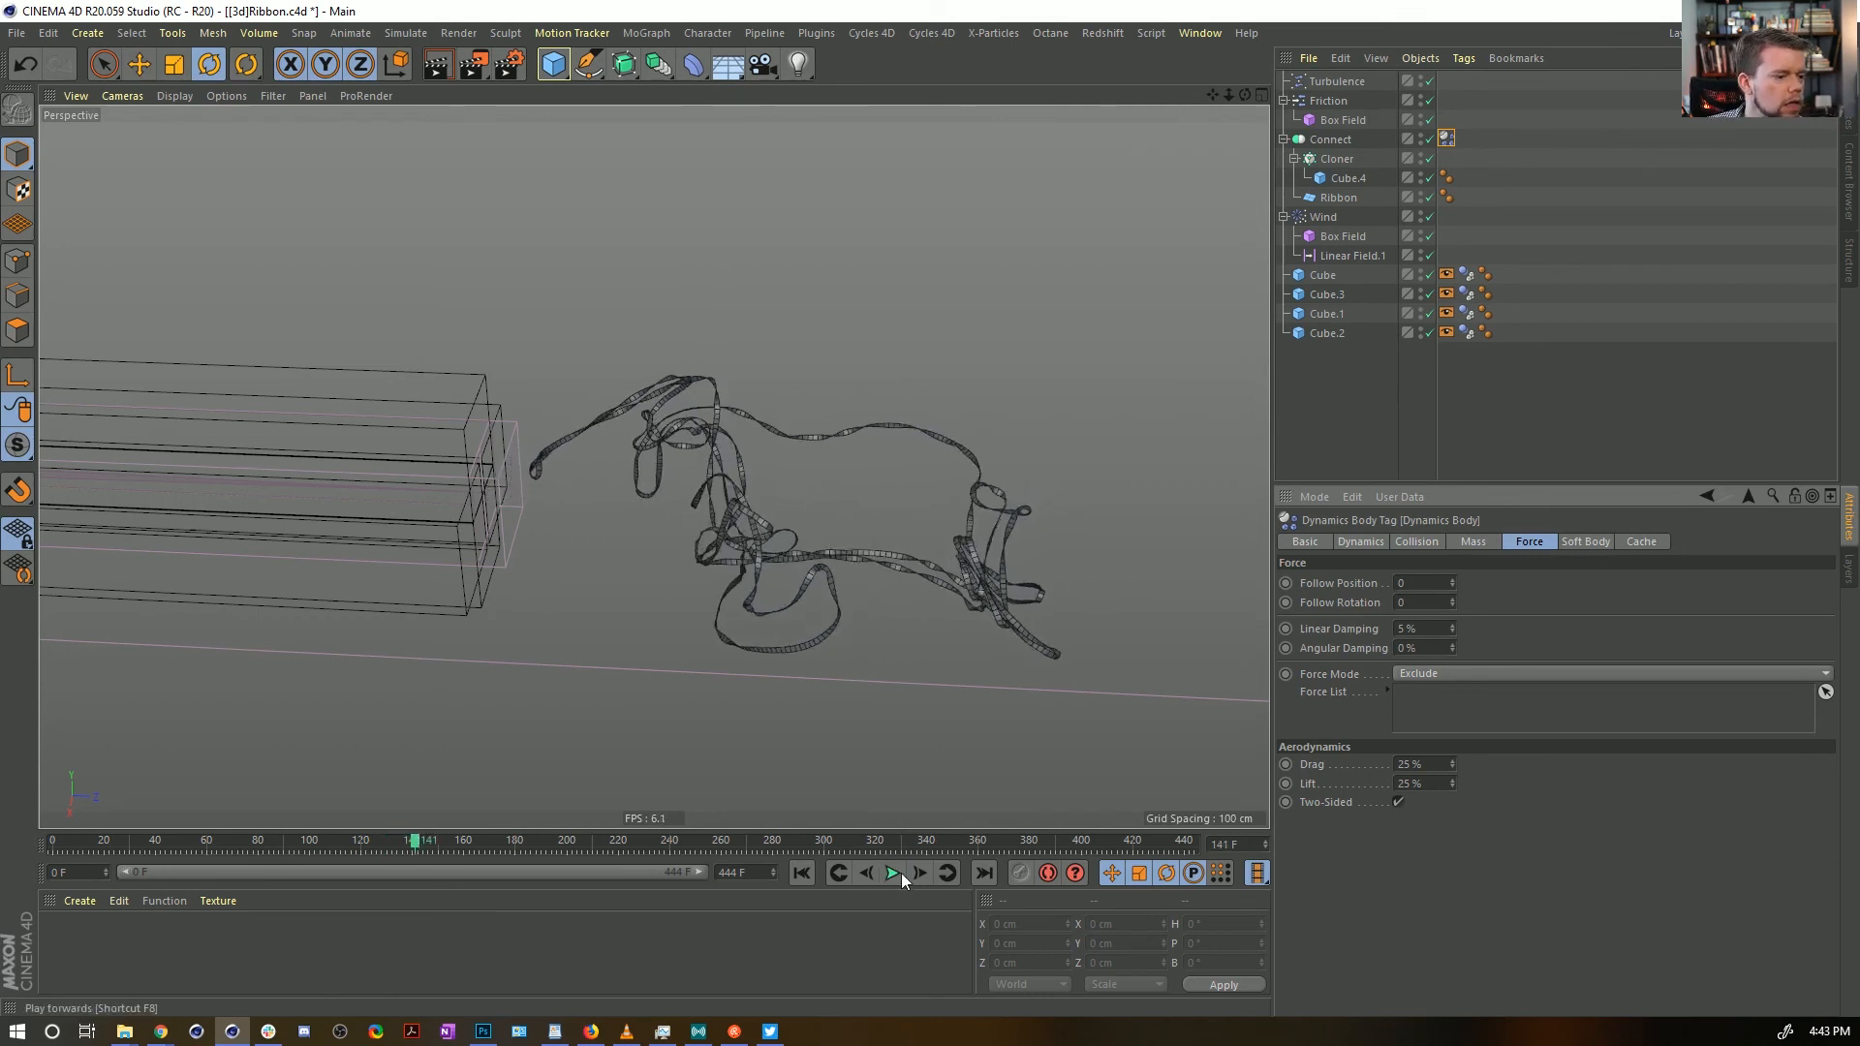
pyautogui.click(803, 872)
pyautogui.hotkey('ctrl', 's')
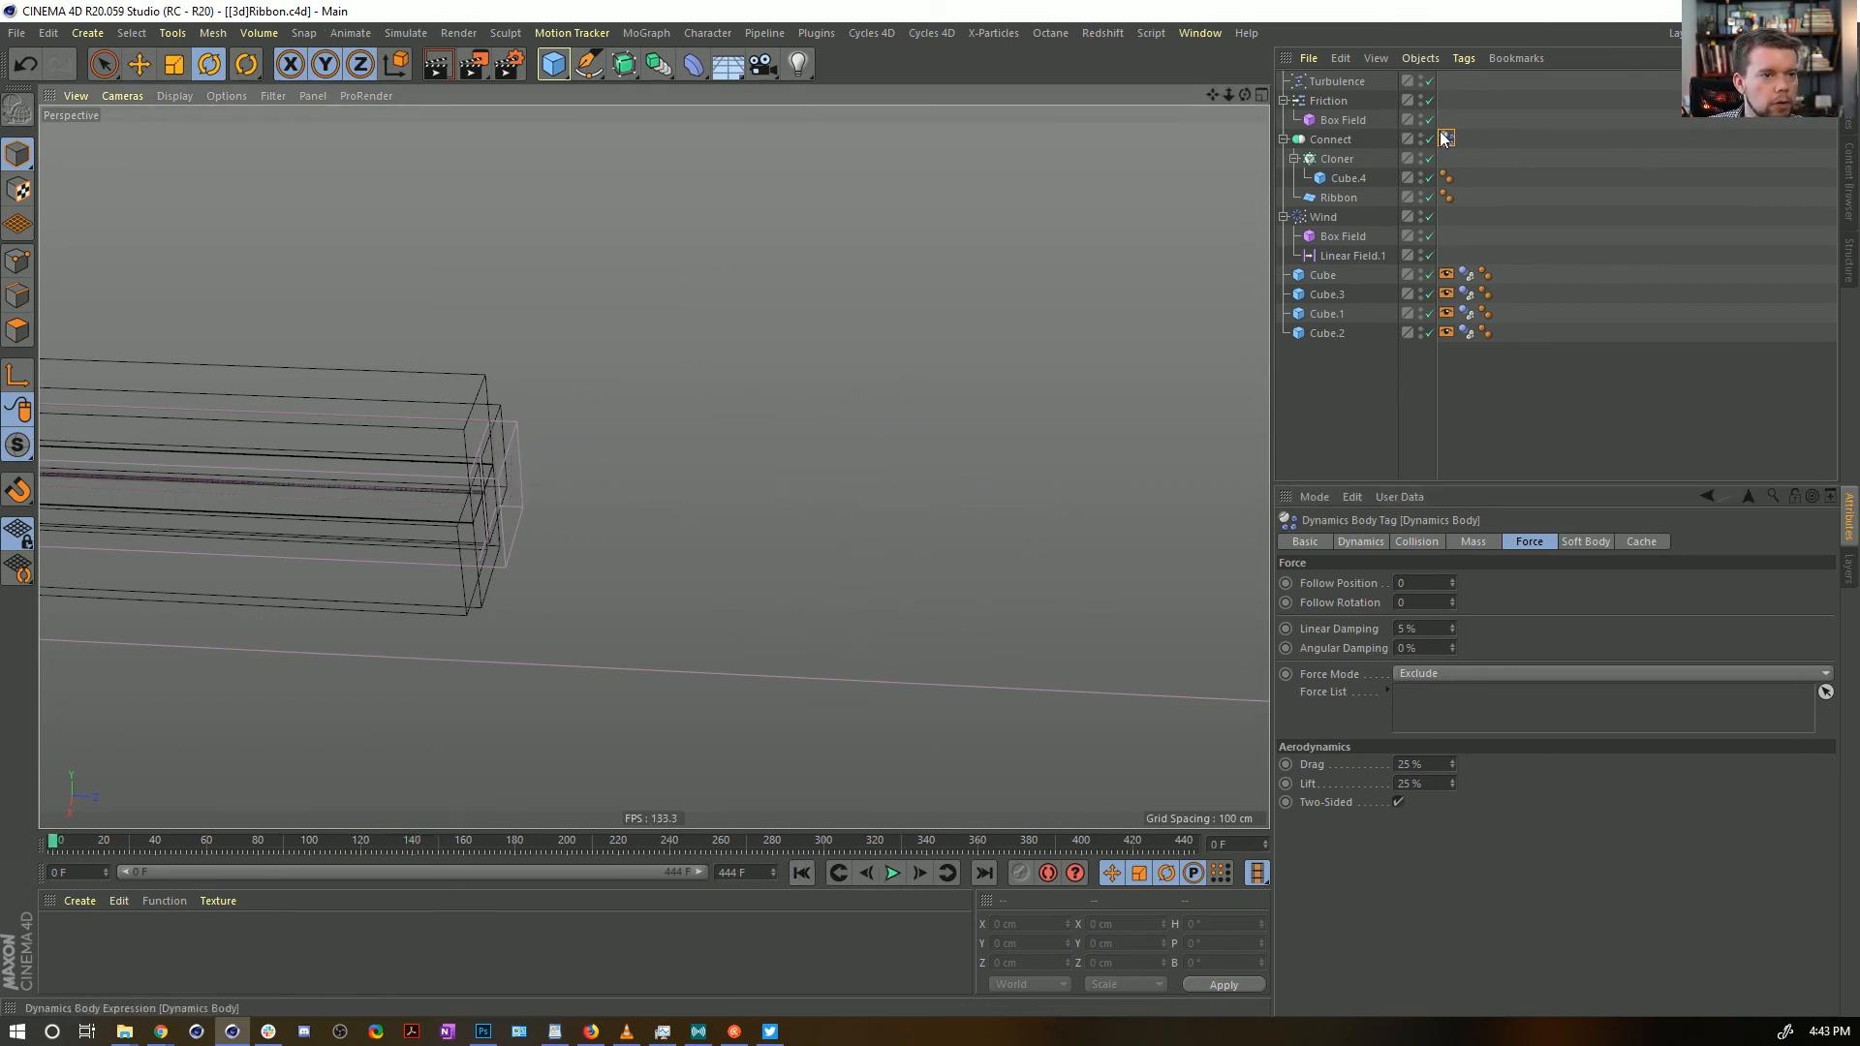
# Enable Self Collisions in the Collision settings of Connect's Dynamics Body tag
pyautogui.moveTo(1443, 138); pyautogui.dragTo(1445, 139)
pyautogui.click(1395, 545)
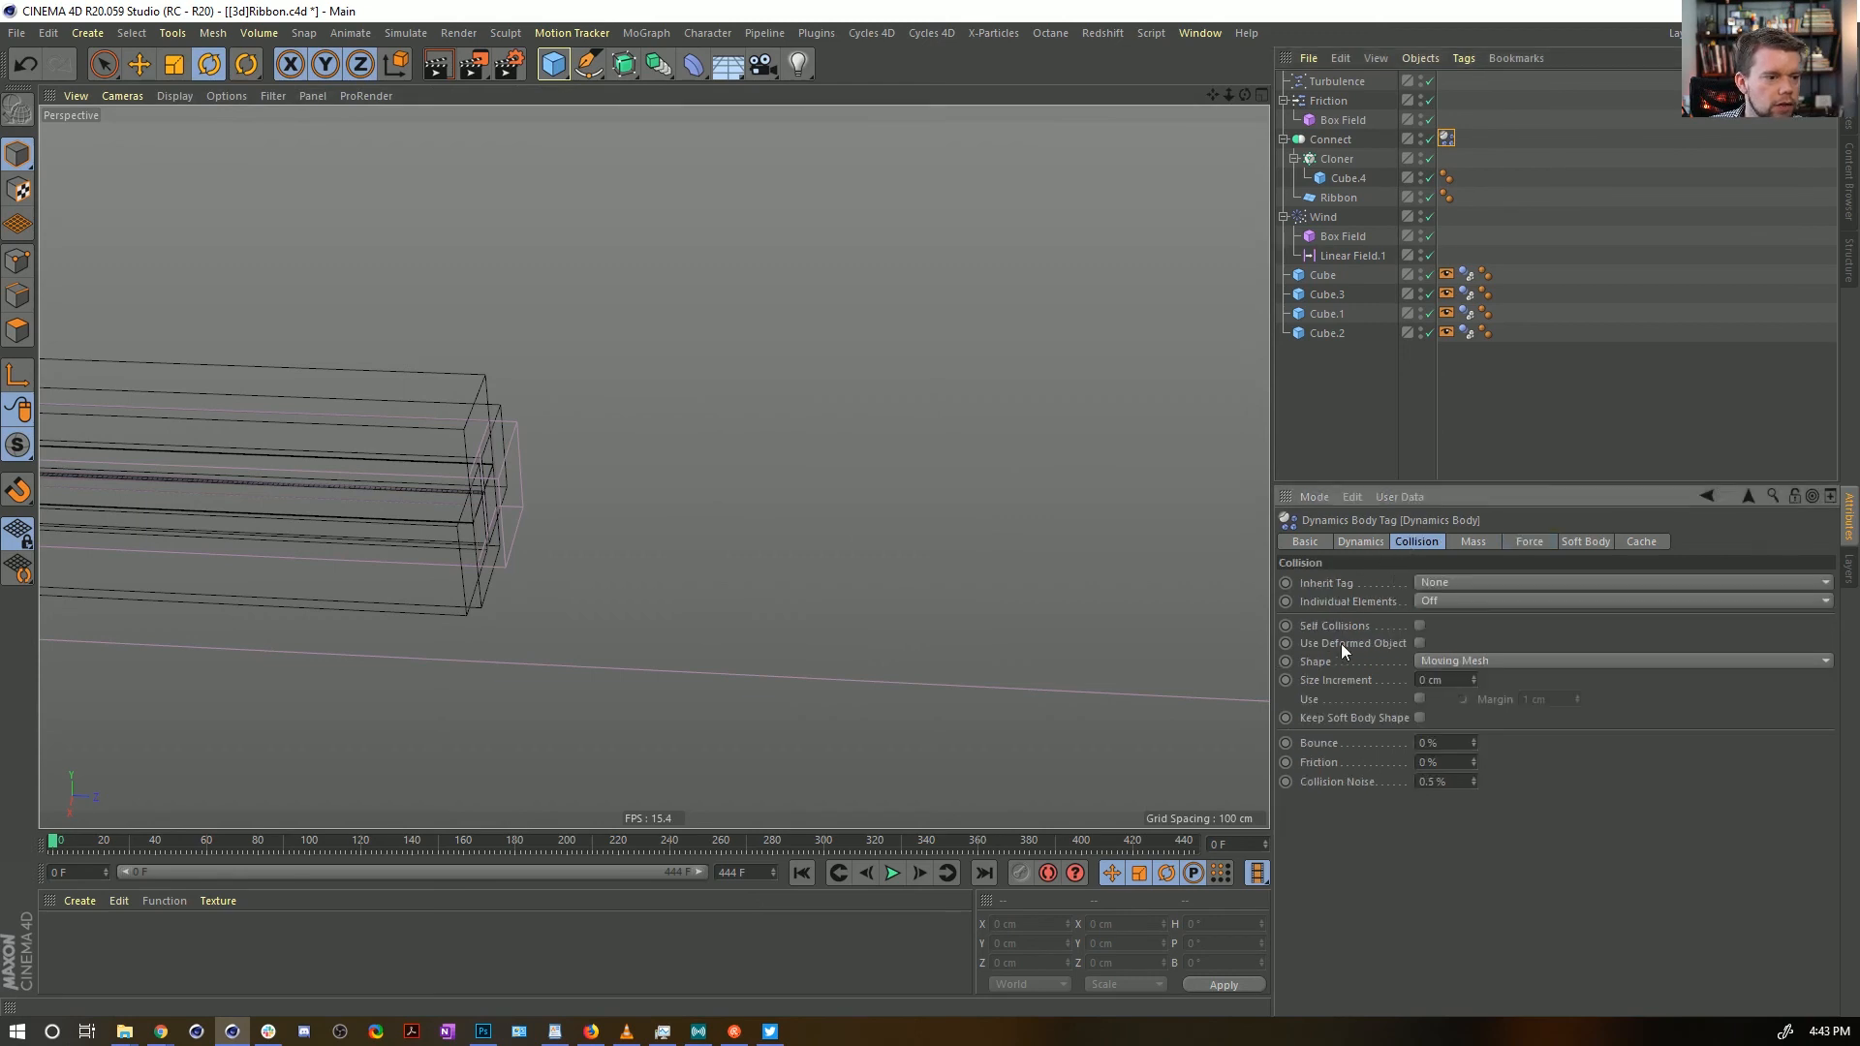
pyautogui.click(1418, 626)
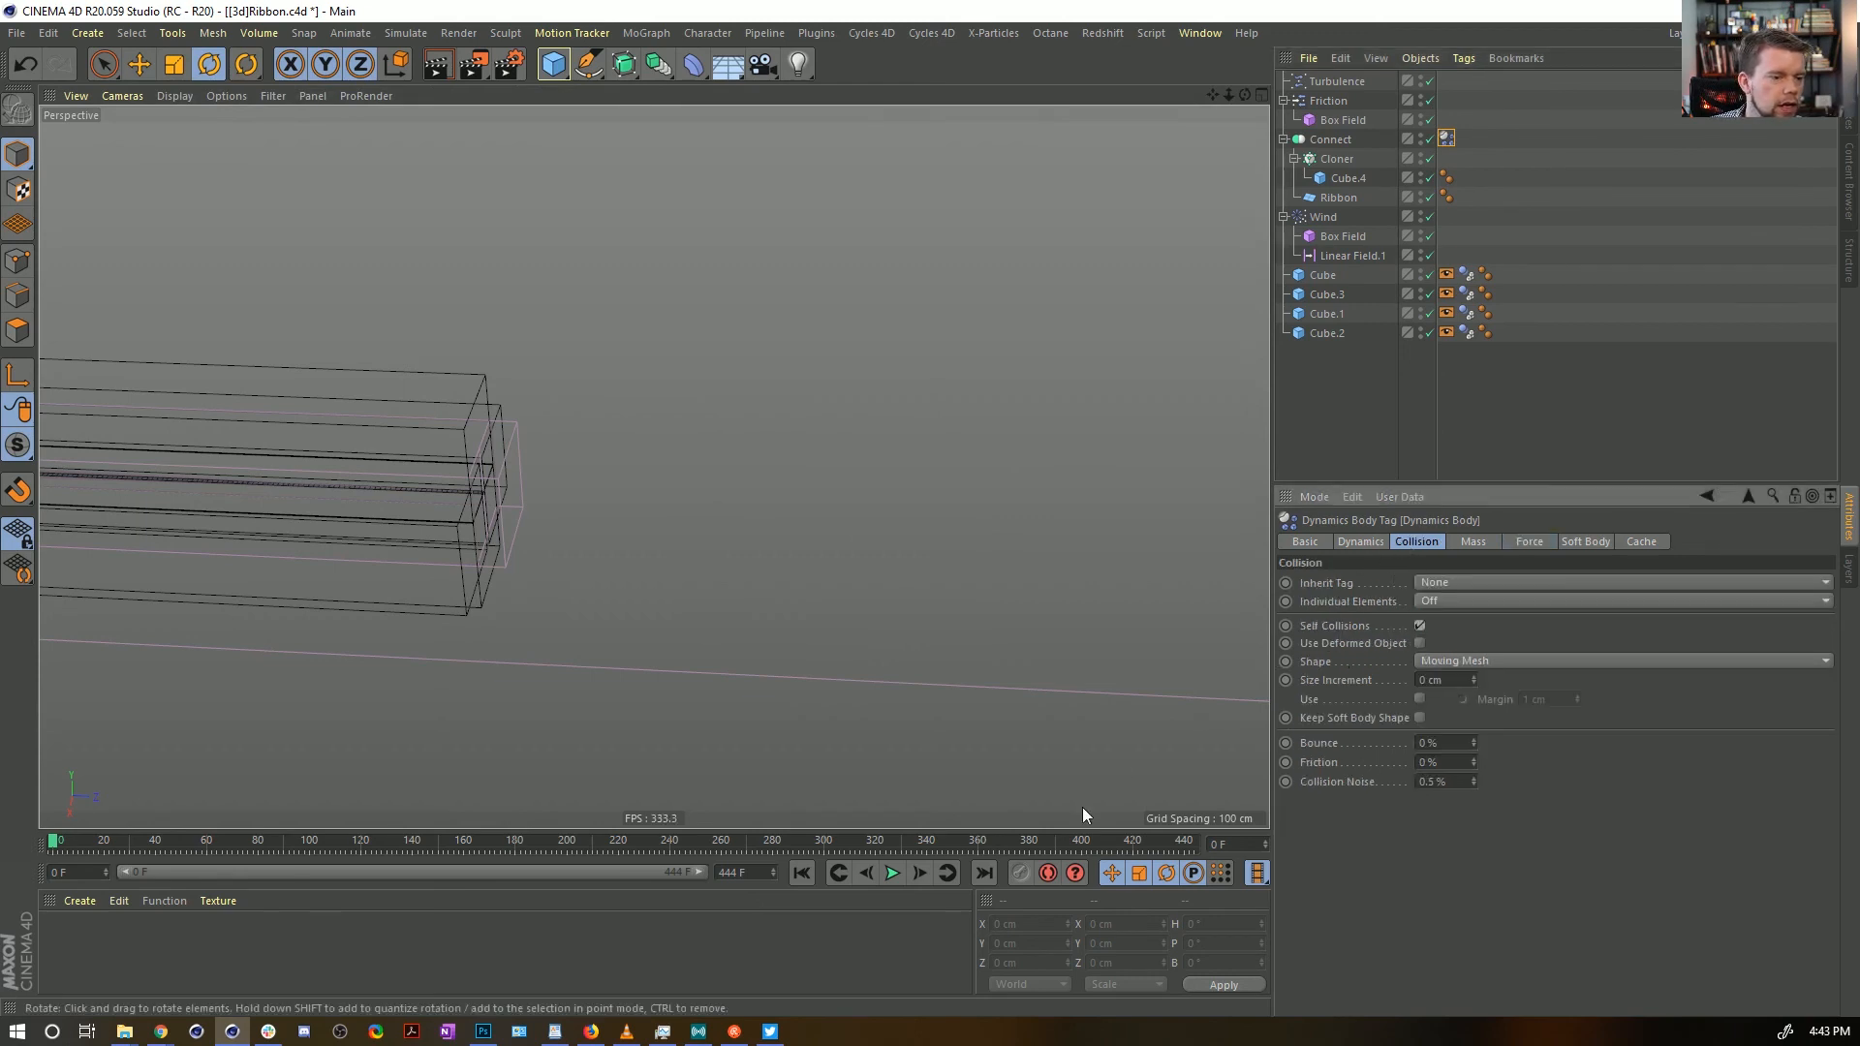
# Play the simulation with self collisions, stop it outside the tube and examine the tangled ribbon up close
pyautogui.click(893, 874)
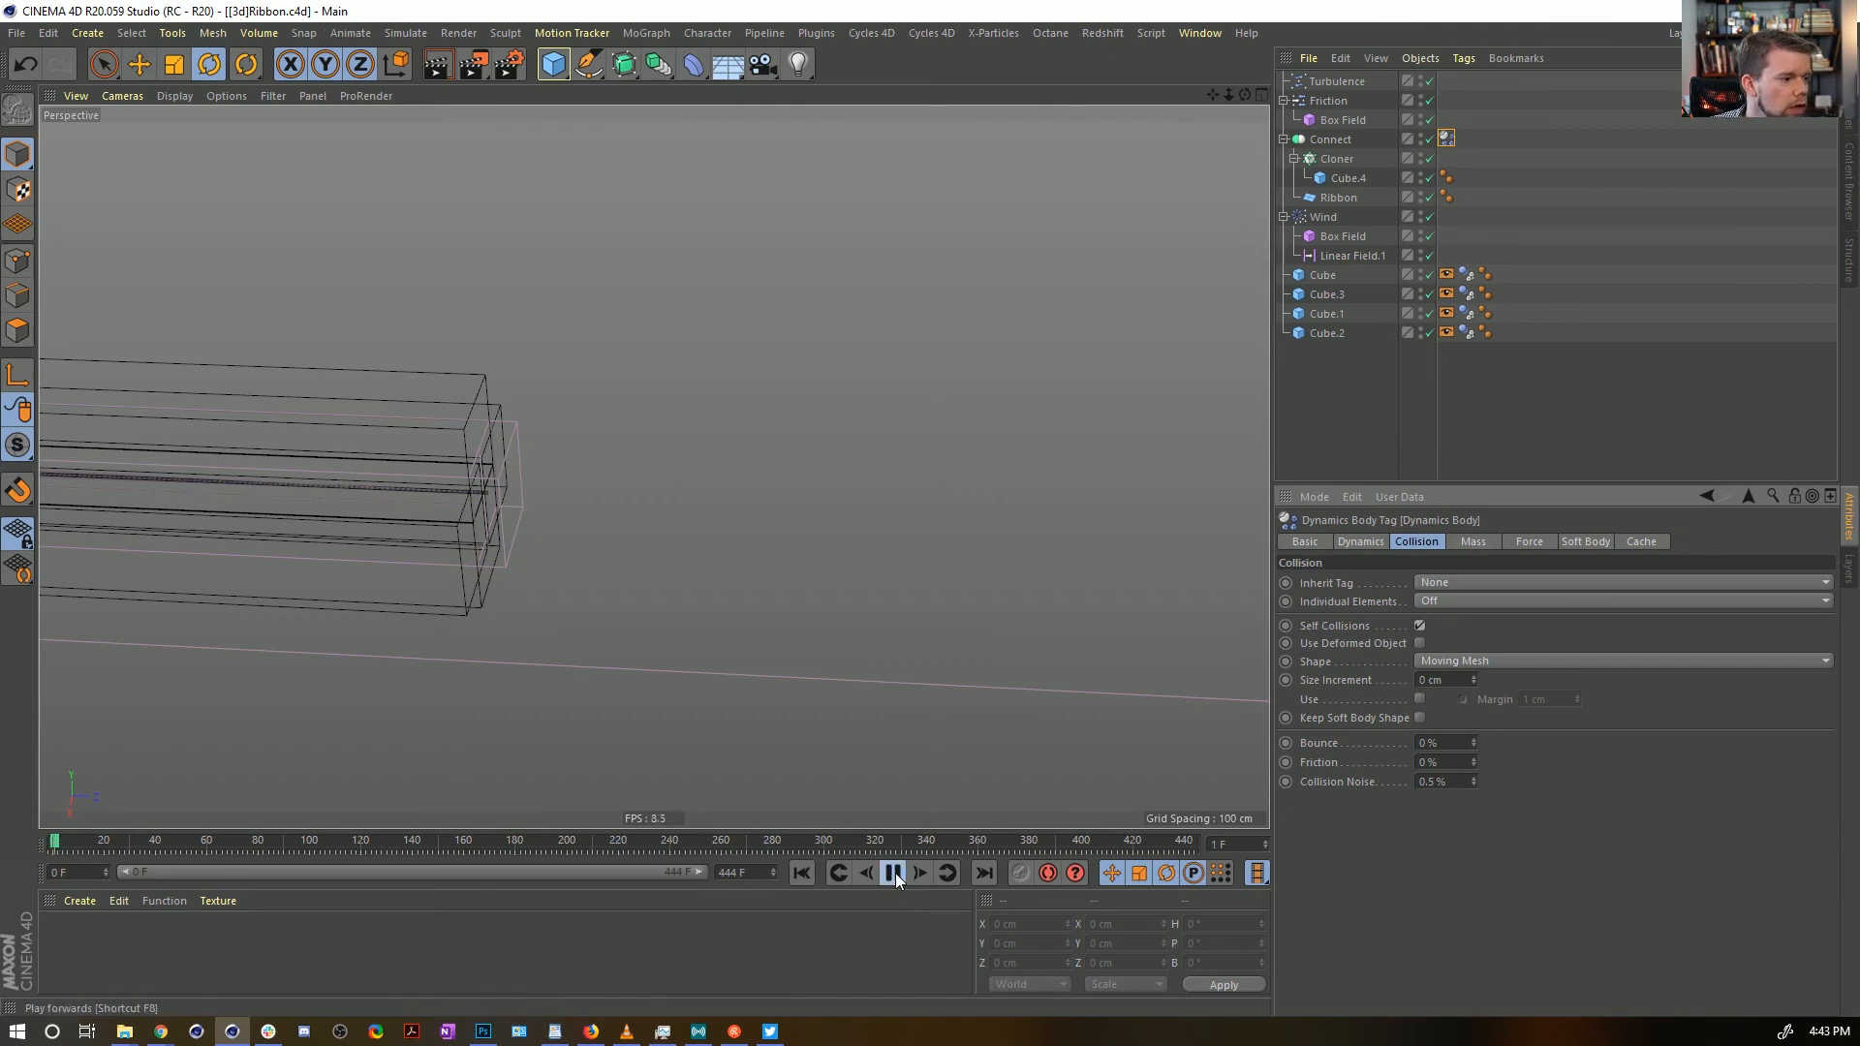
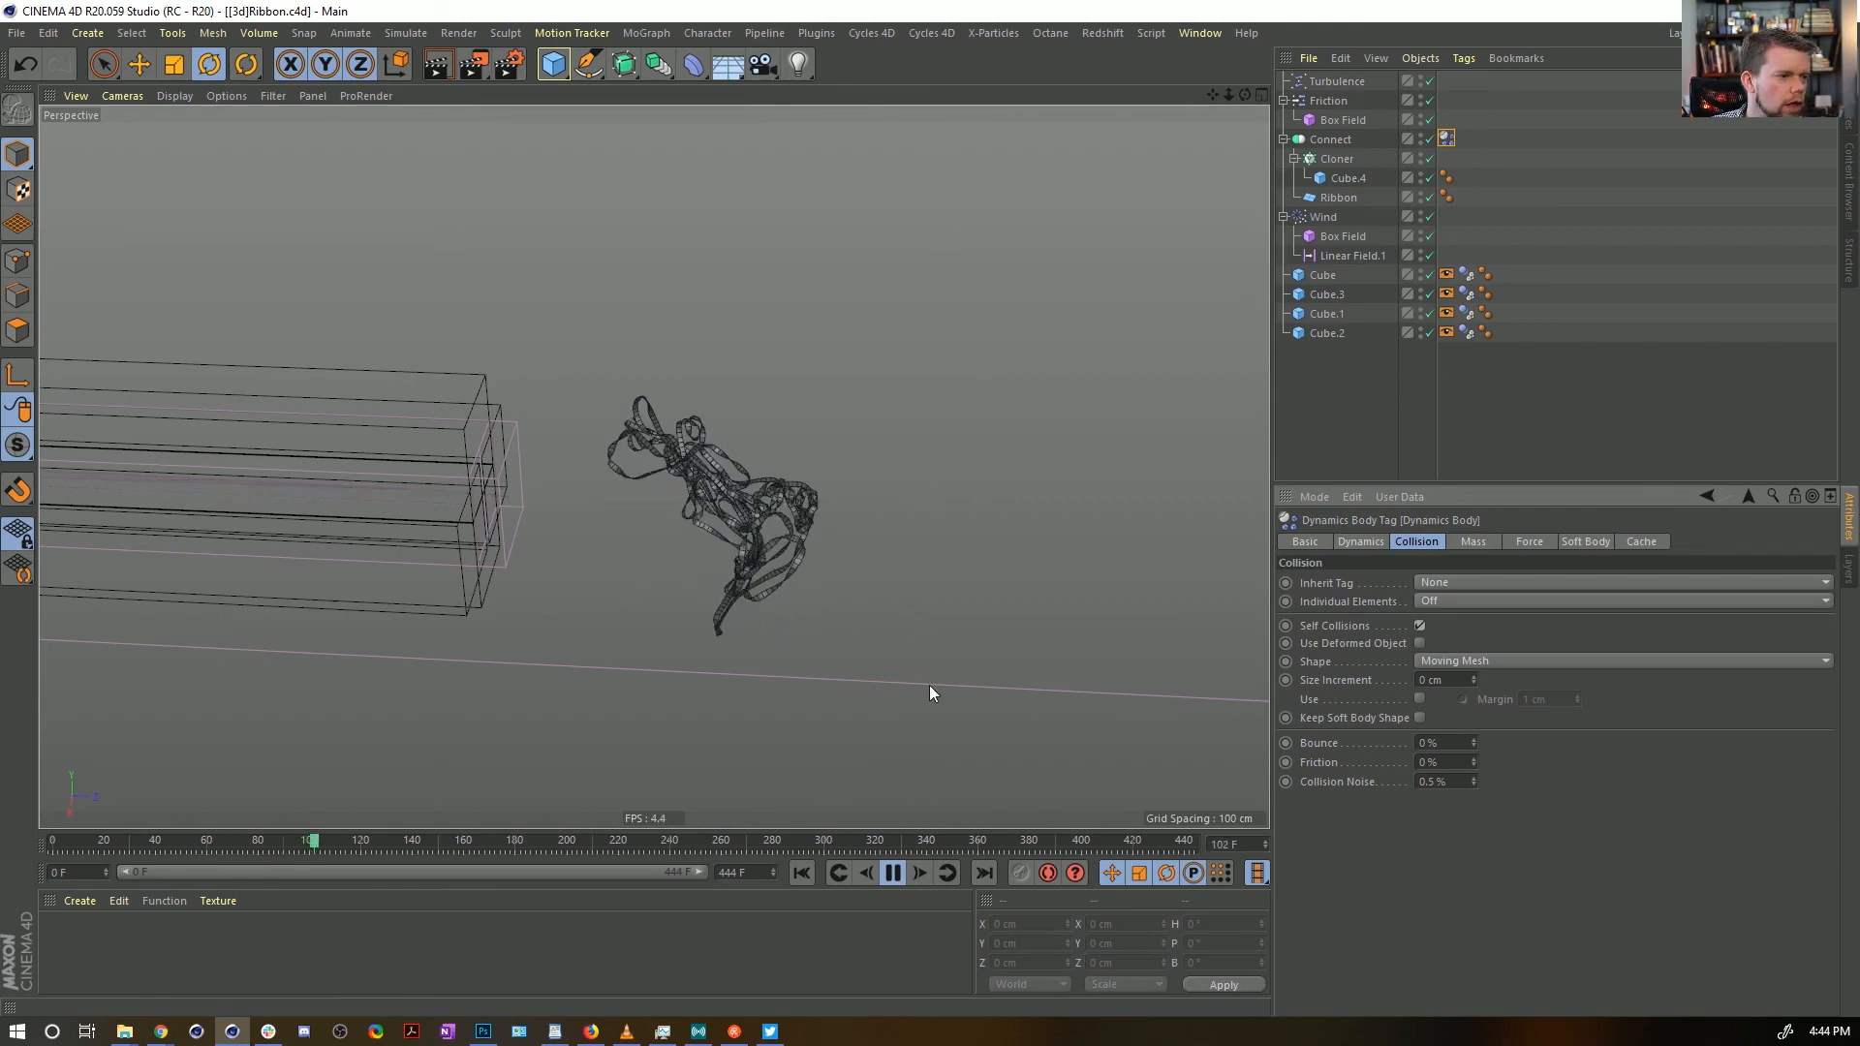
pyautogui.click(891, 873)
pyautogui.keyDown('alt'); pyautogui.moveTo(740, 508); pyautogui.dragTo(988, 469, button='right'); pyautogui.keyUp('alt')
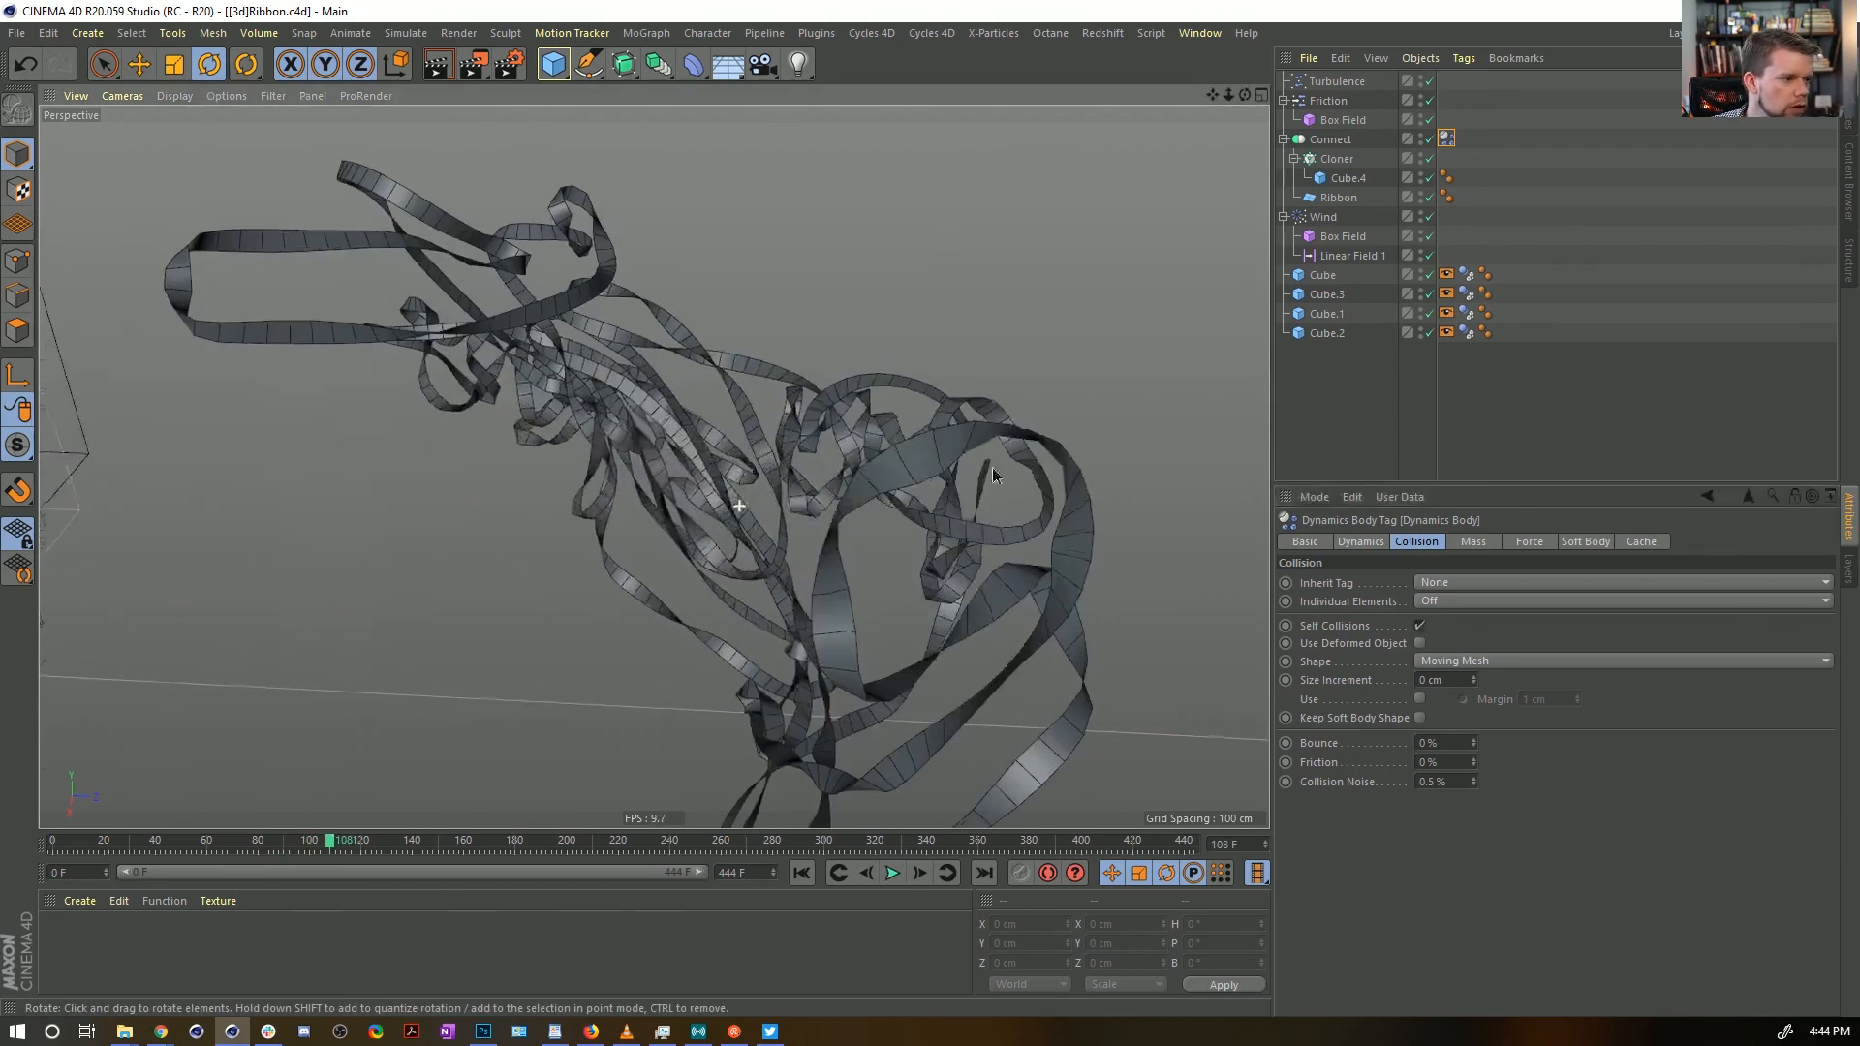
pyautogui.keyDown('alt'); pyautogui.moveTo(921, 468); pyautogui.dragTo(959, 455); pyautogui.keyUp('alt')
# Add a Subdivision Surface with editor and renderer subdivision both at 1, and return to the first frame
pyautogui.click(624, 63)
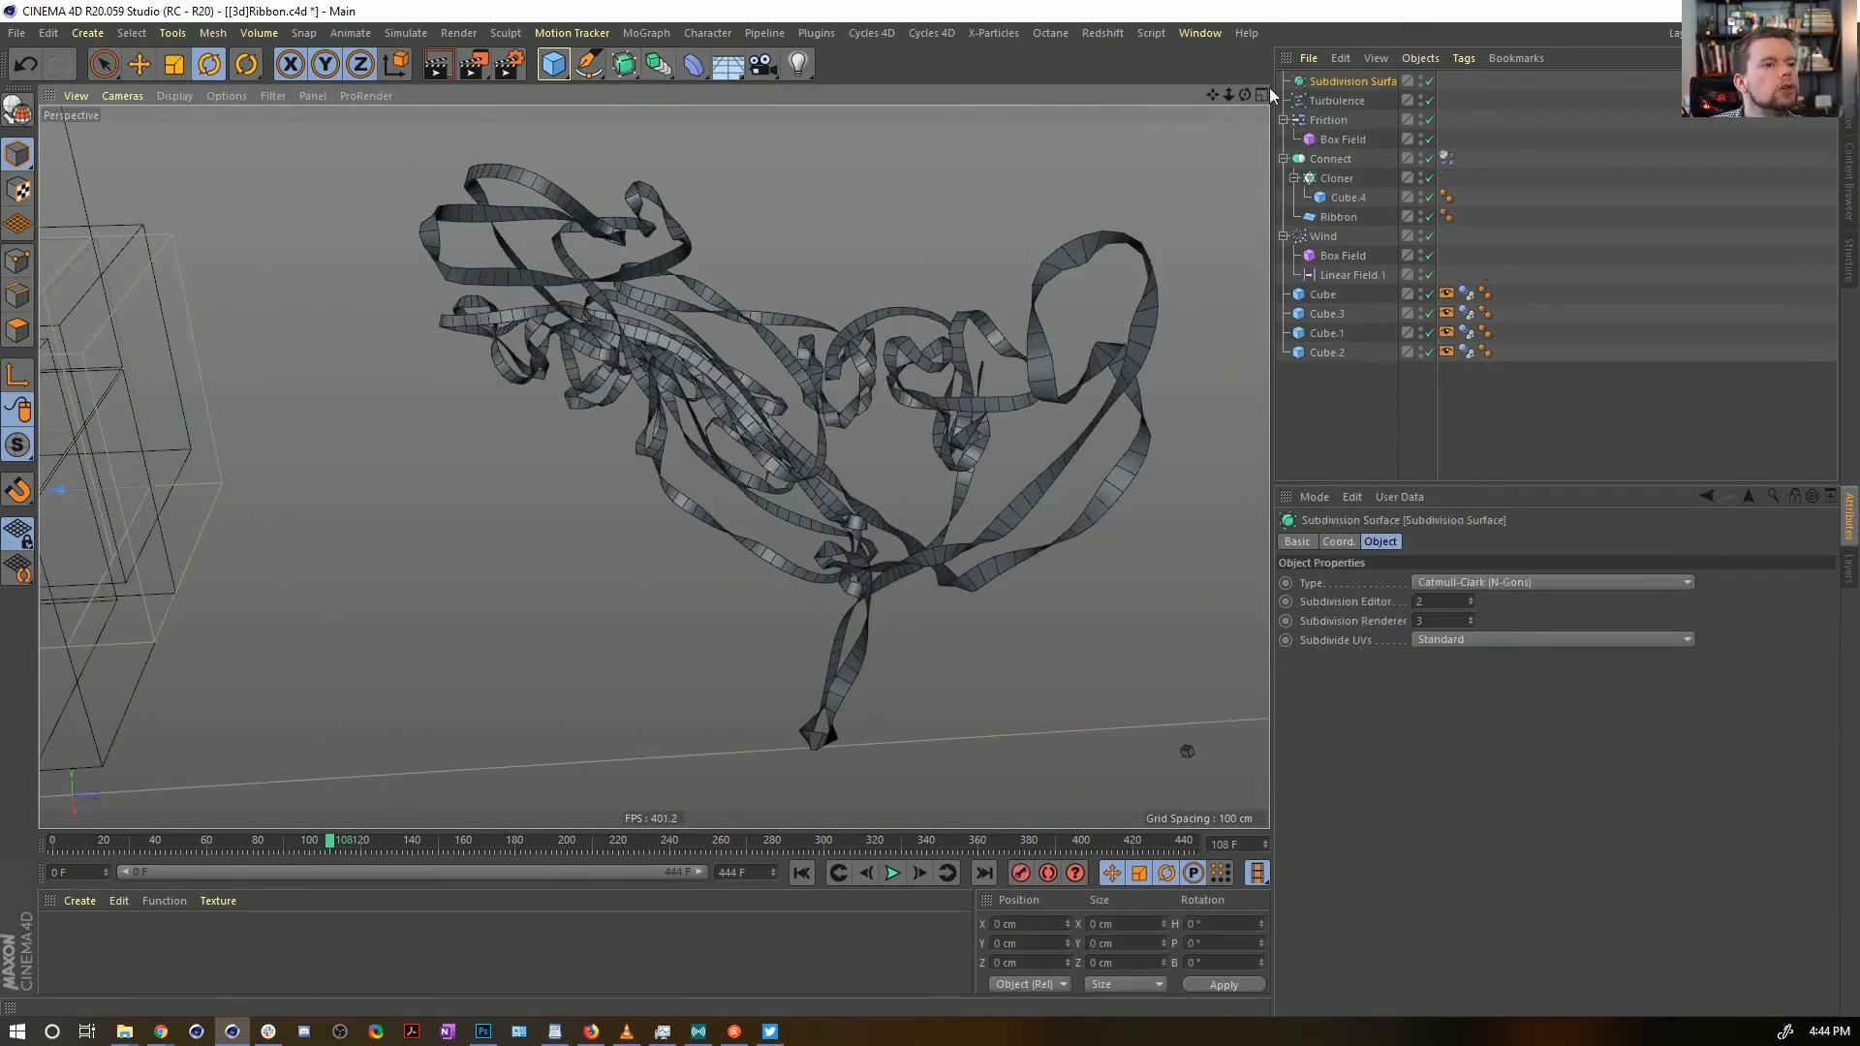
pyautogui.click(801, 873)
pyautogui.doubleClick(1438, 604)
pyautogui.write('1')
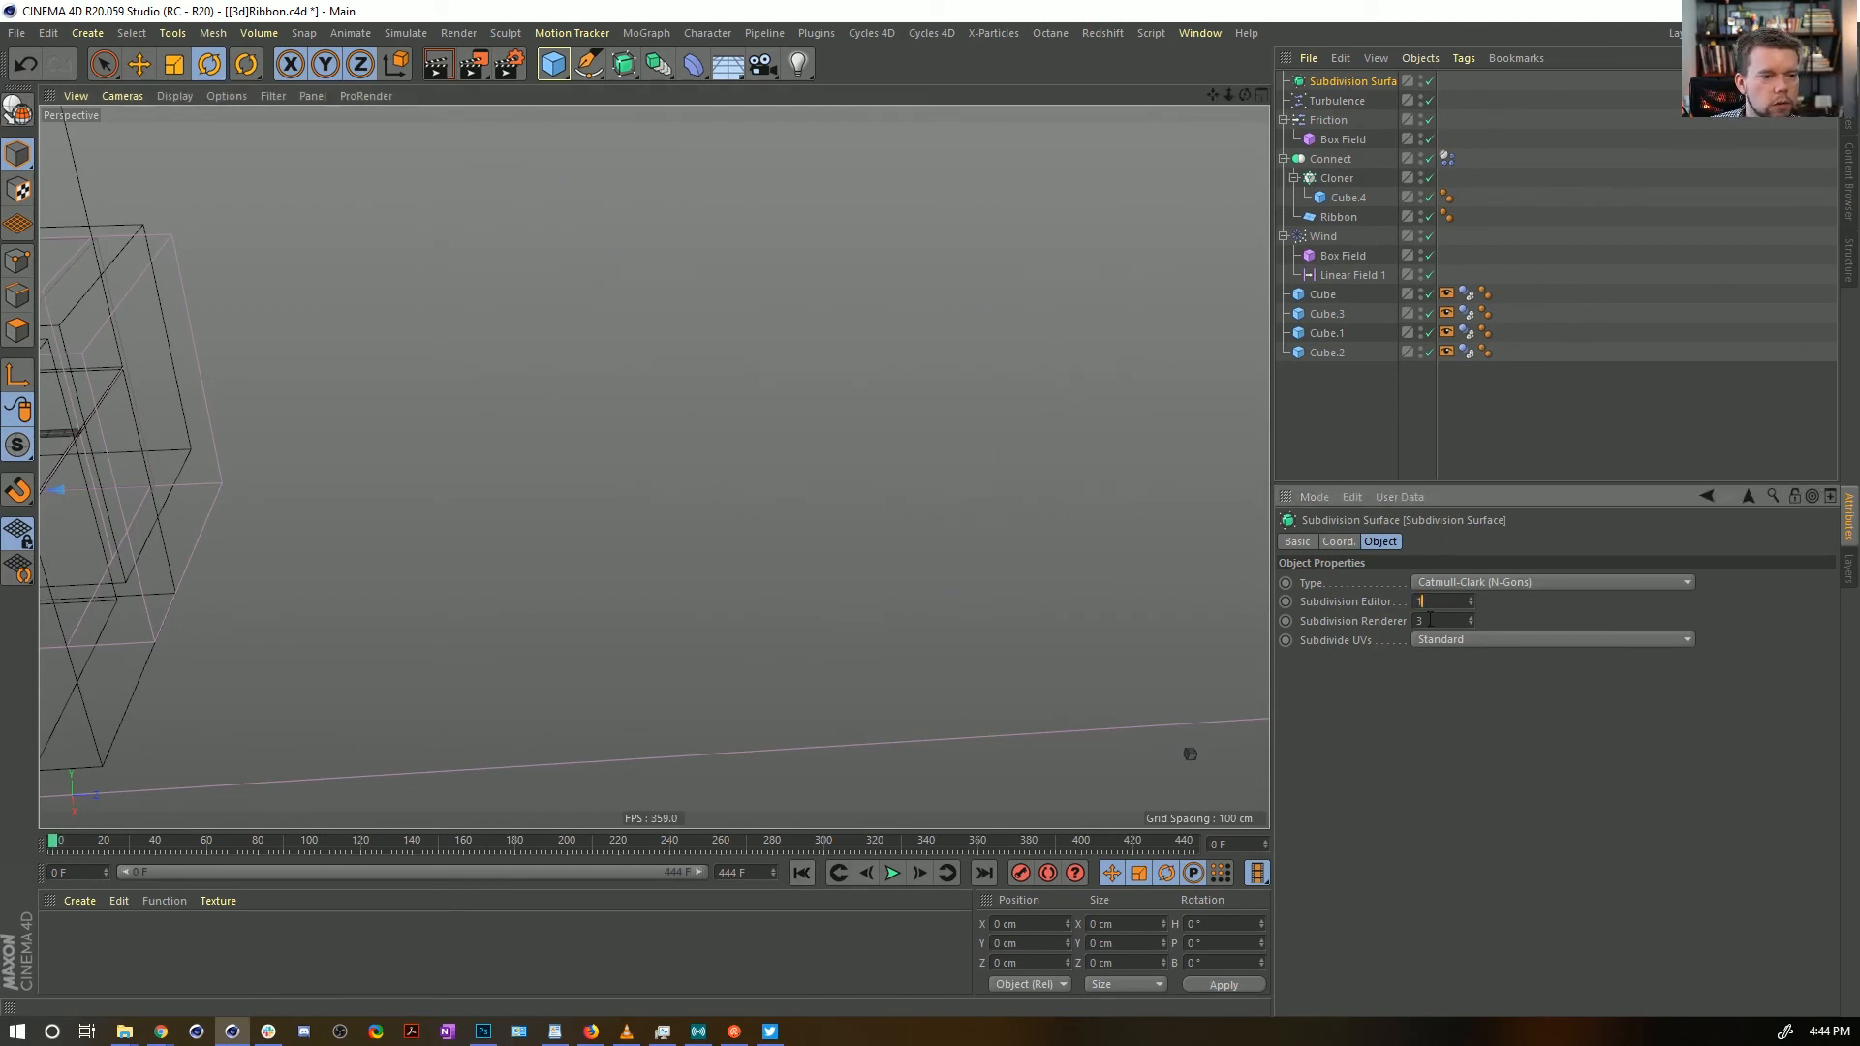
# Try nesting Connect under the Subdivision Surface and play the simulation to test it
pyautogui.moveTo(1329, 85); pyautogui.dragTo(1312, 236)
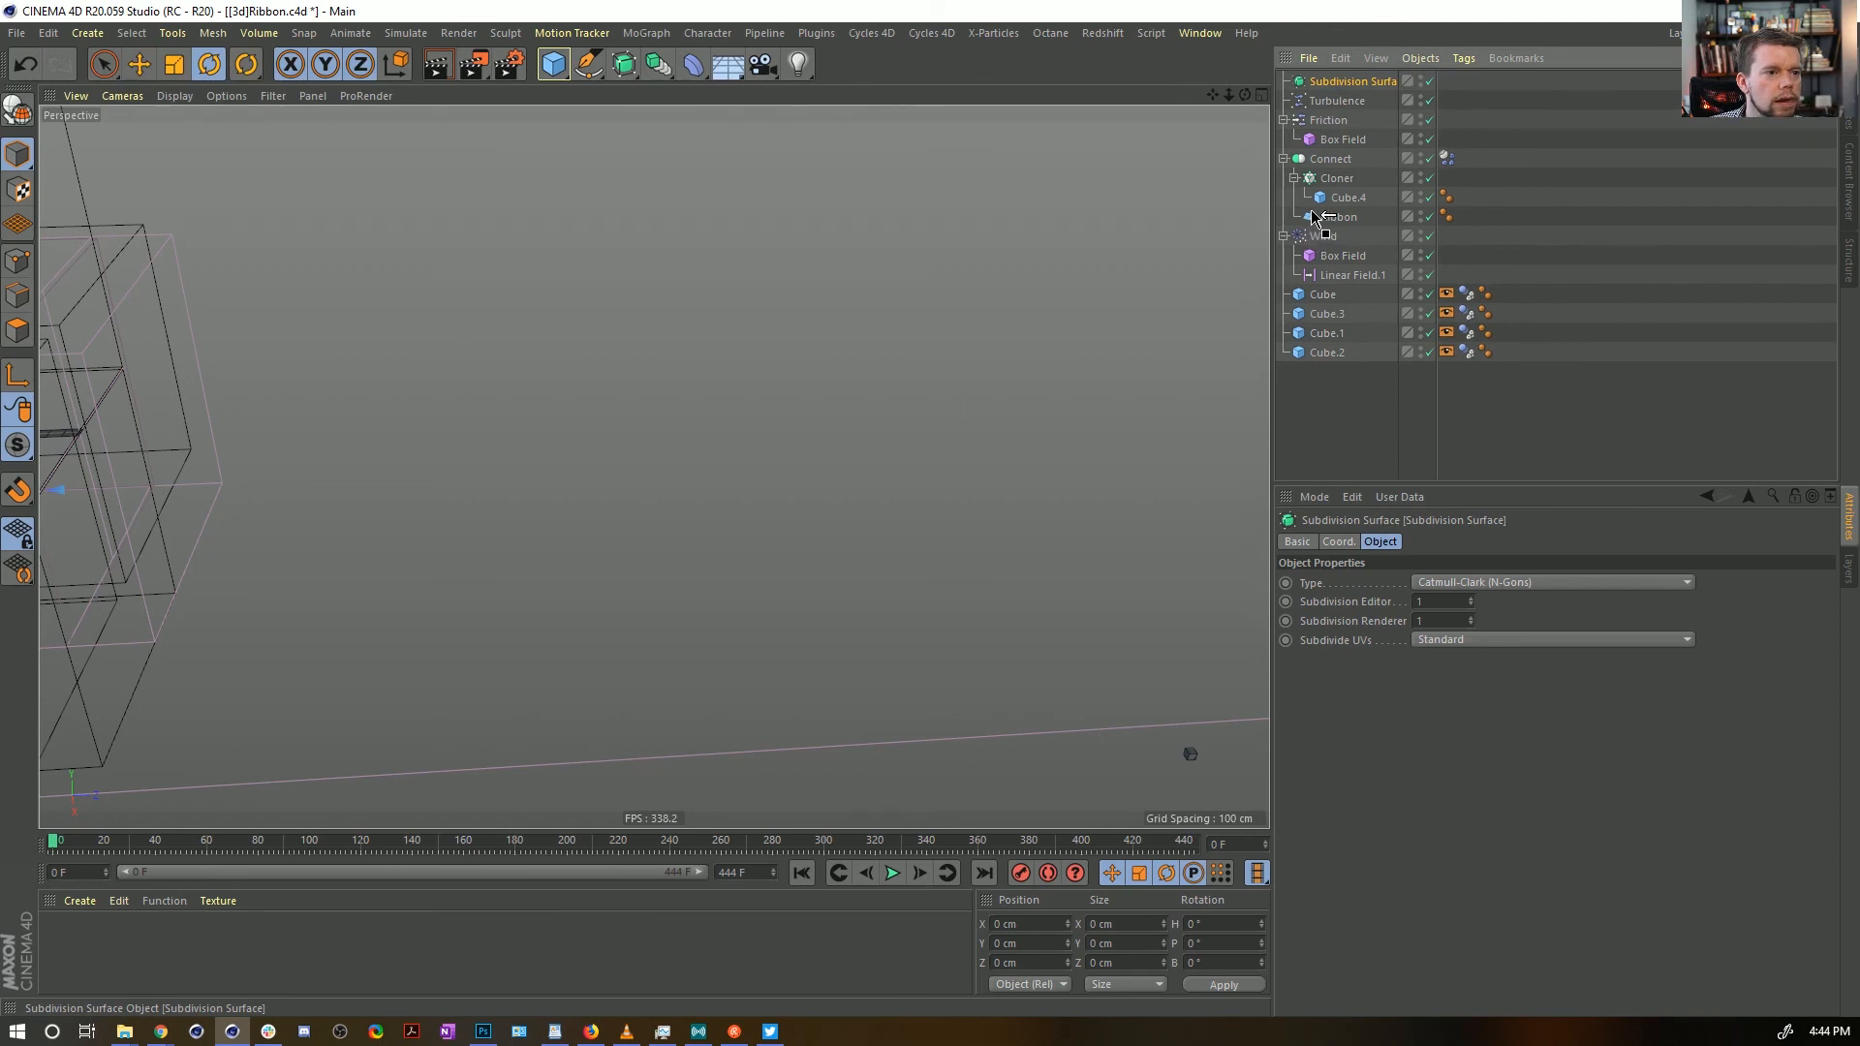
pyautogui.moveTo(1298, 158); pyautogui.dragTo(1322, 142)
pyautogui.click(1364, 407)
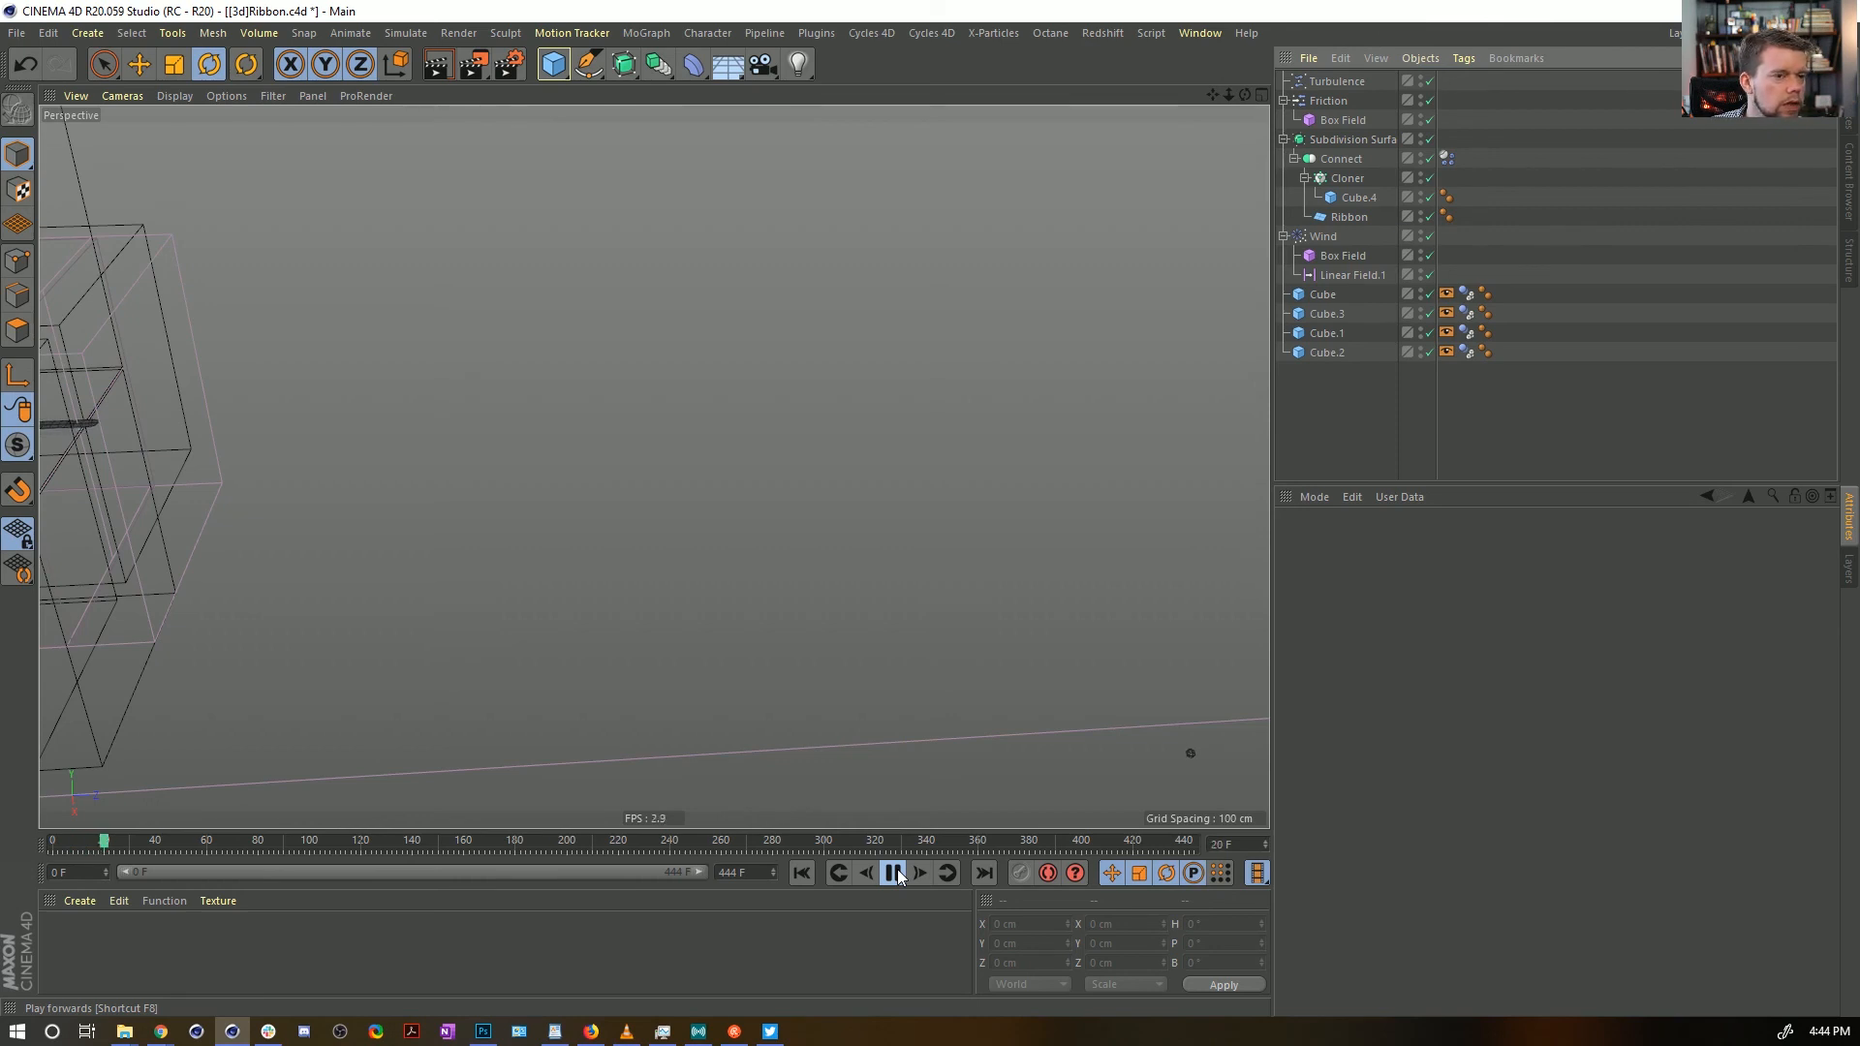
pyautogui.click(896, 874)
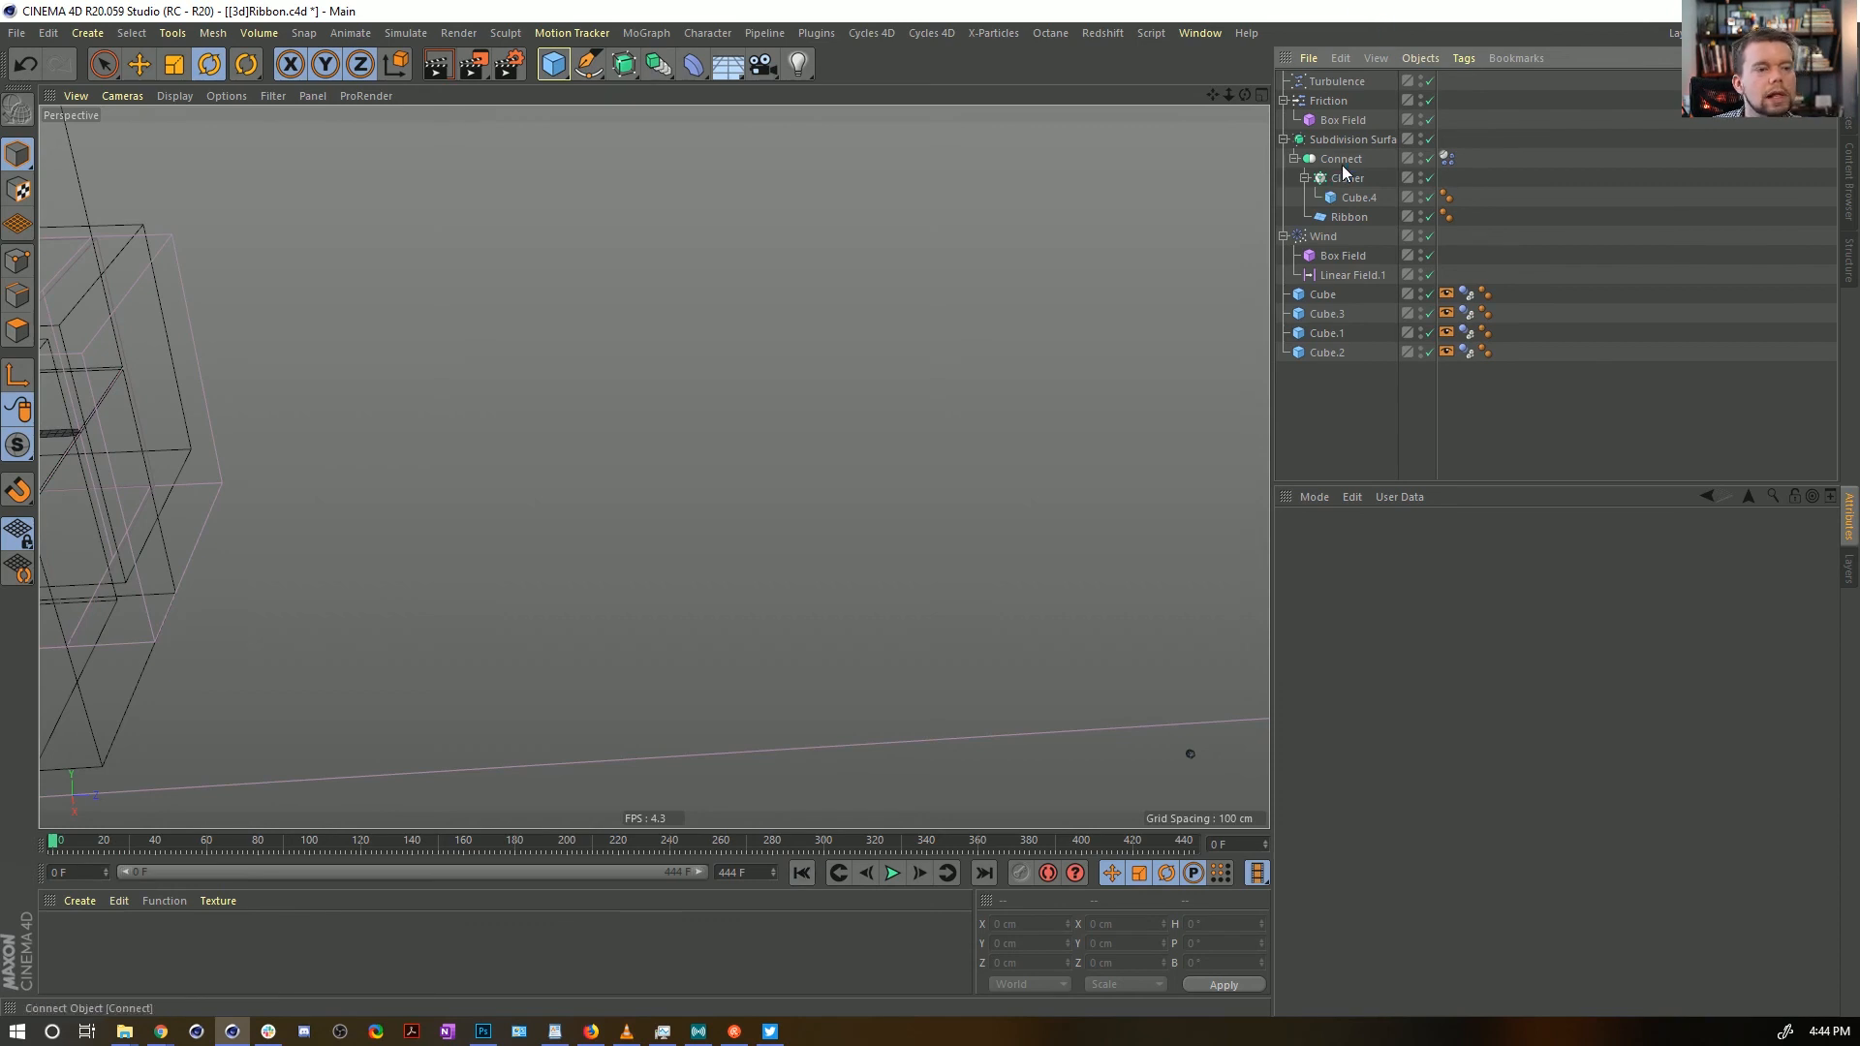
# Move Connect back out of the Subdivision Surface, placing it directly below in the object hierarchy
pyautogui.click(1294, 159)
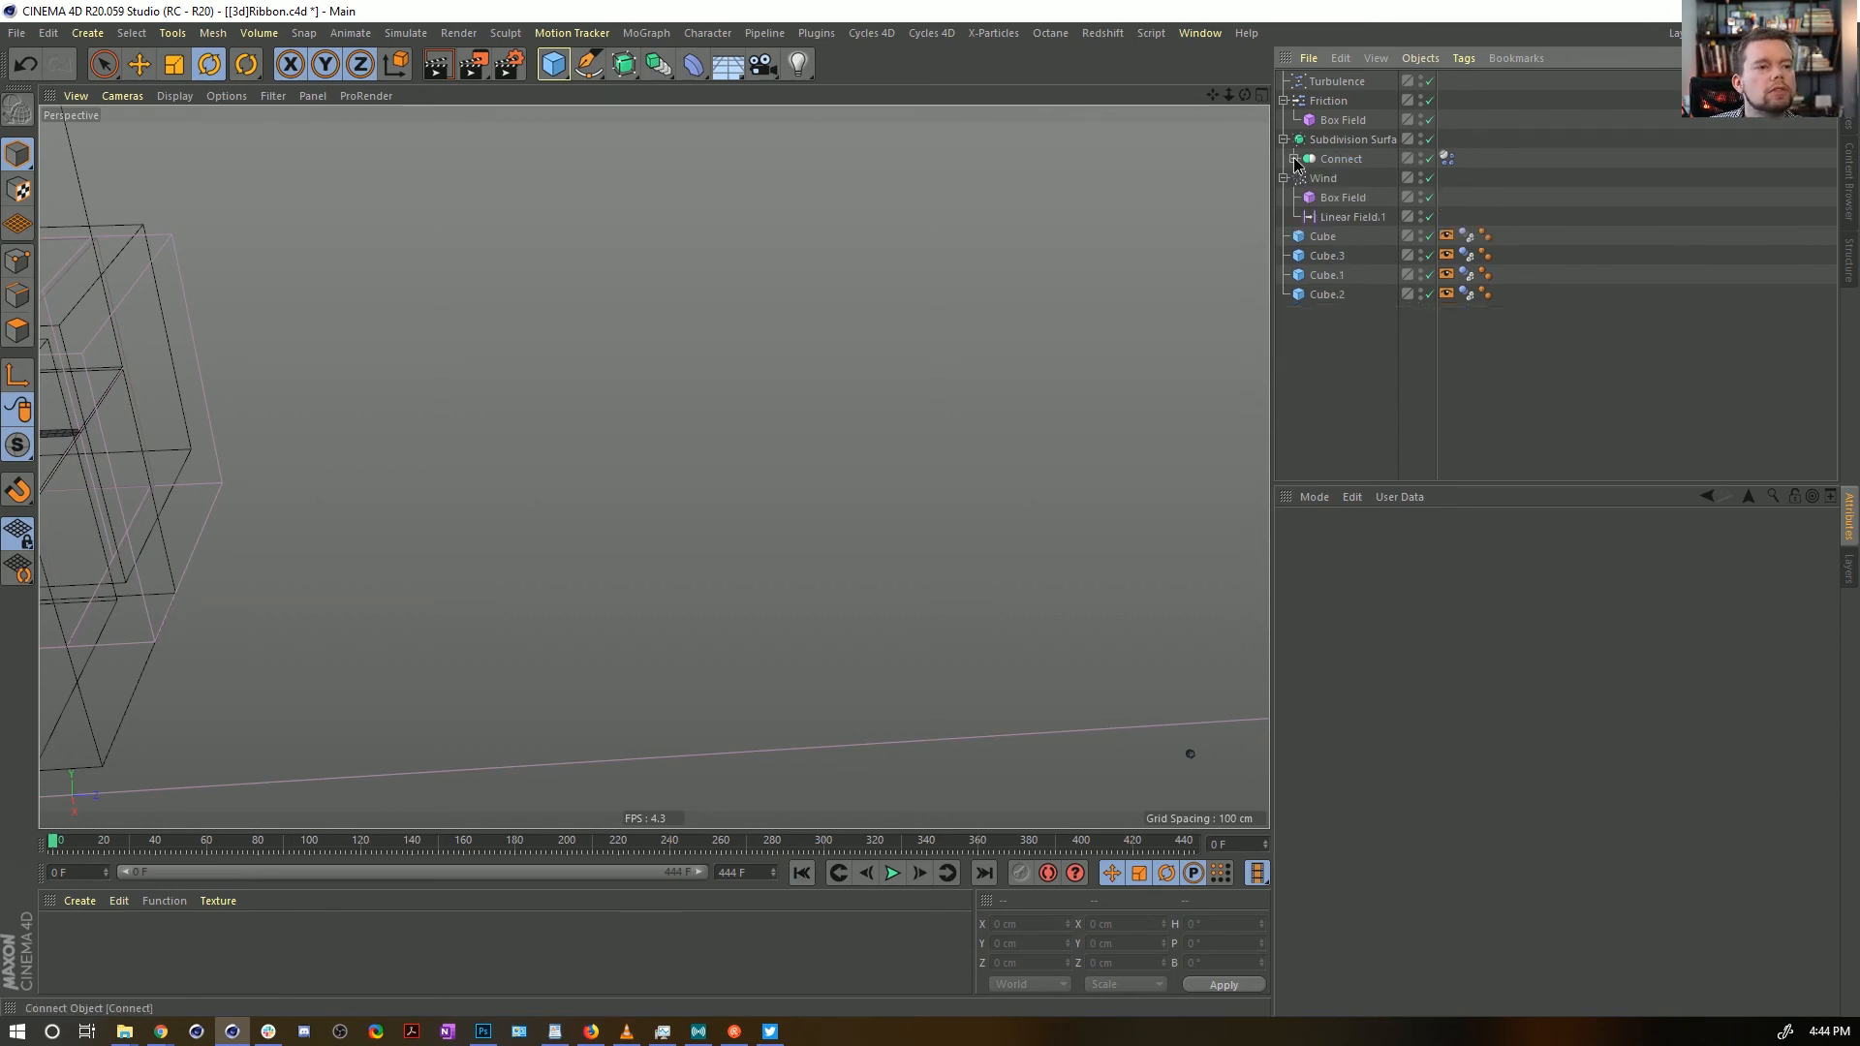
pyautogui.moveTo(1325, 162); pyautogui.dragTo(1323, 168)
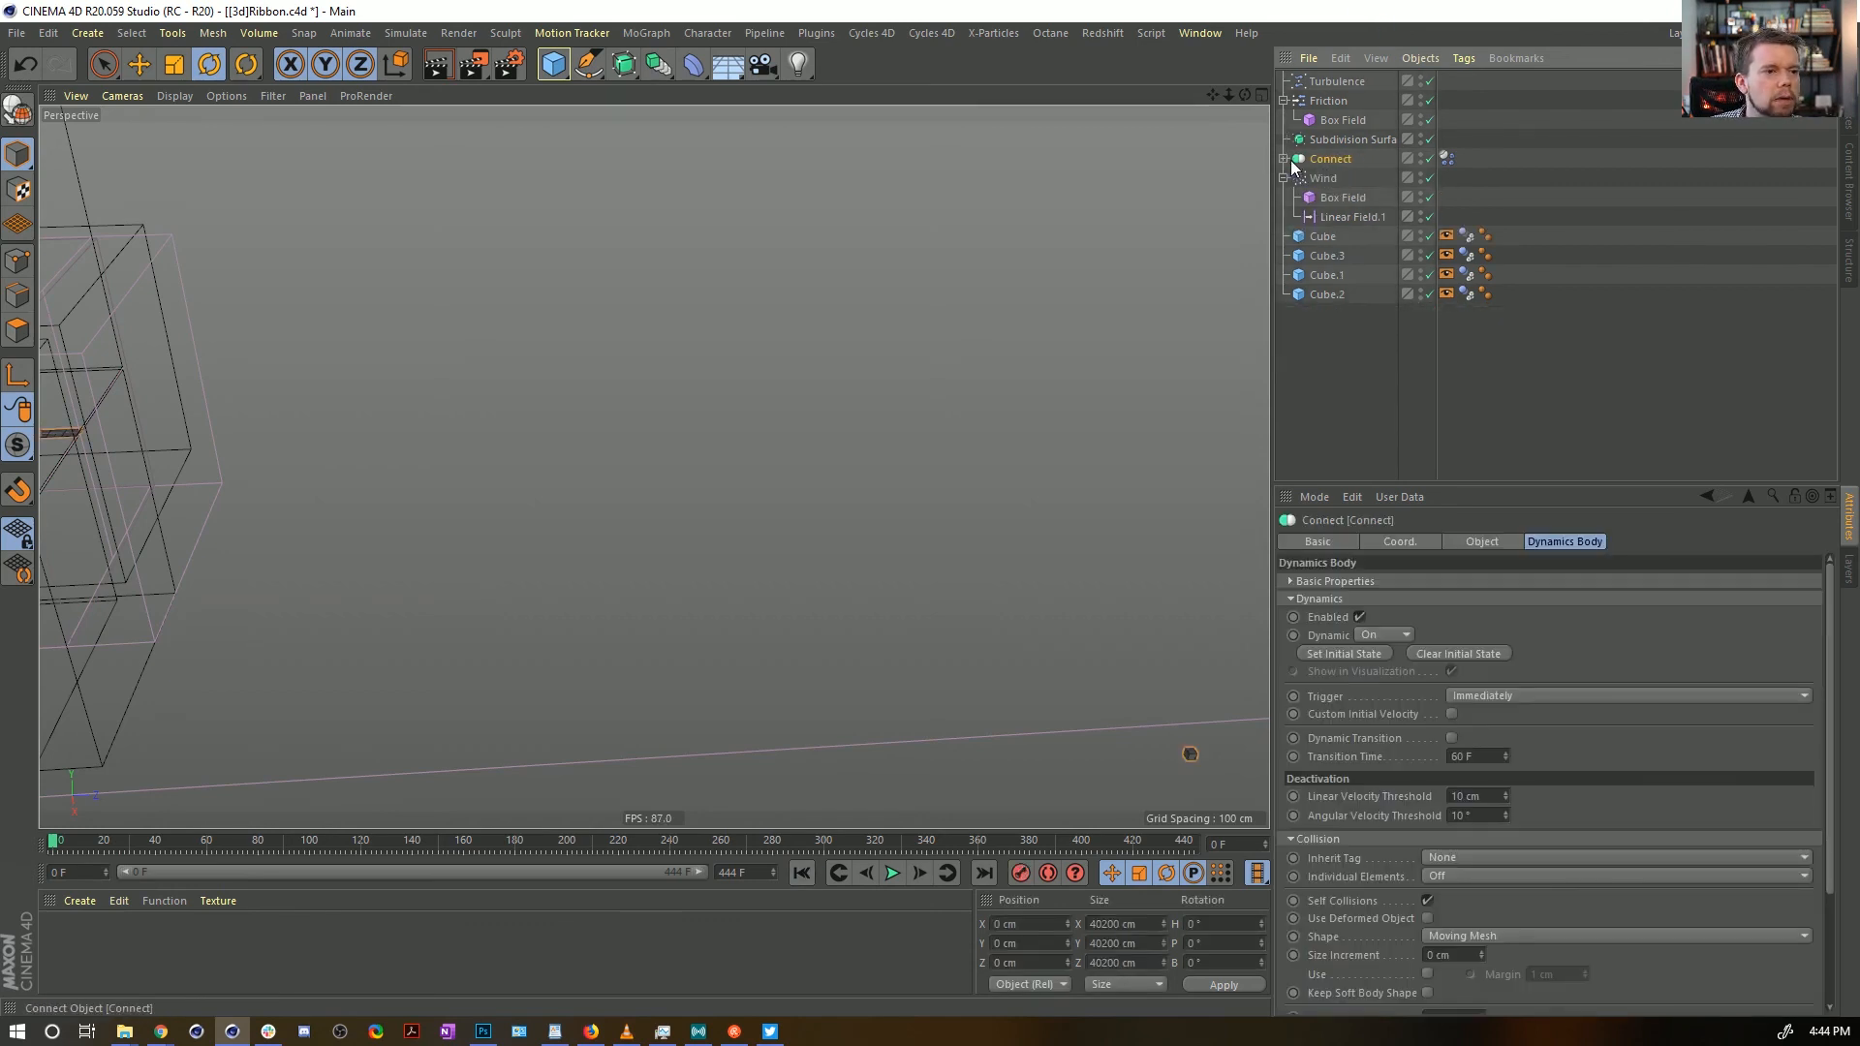
pyautogui.click(1283, 158)
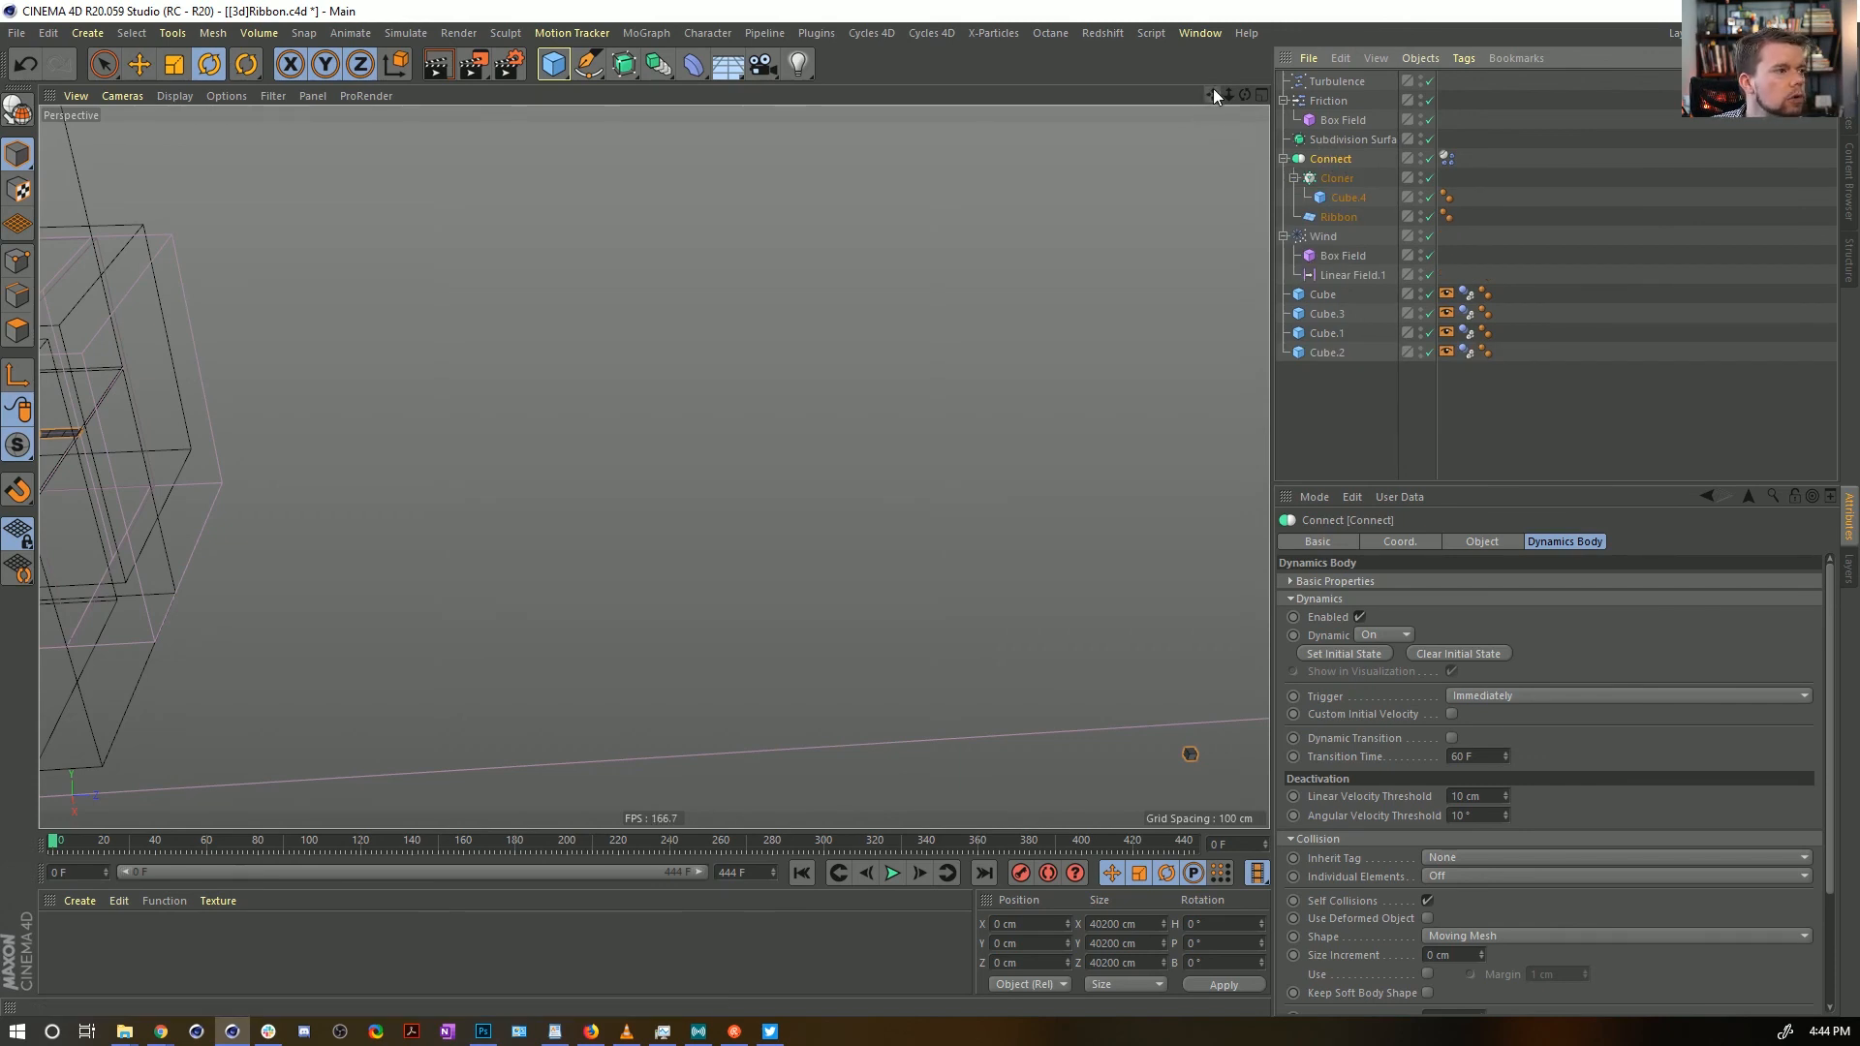
pyautogui.moveTo(1213, 93); pyautogui.dragTo(1414, 223)
pyautogui.moveTo(654, 467); pyautogui.dragTo(655, 467, button='right')
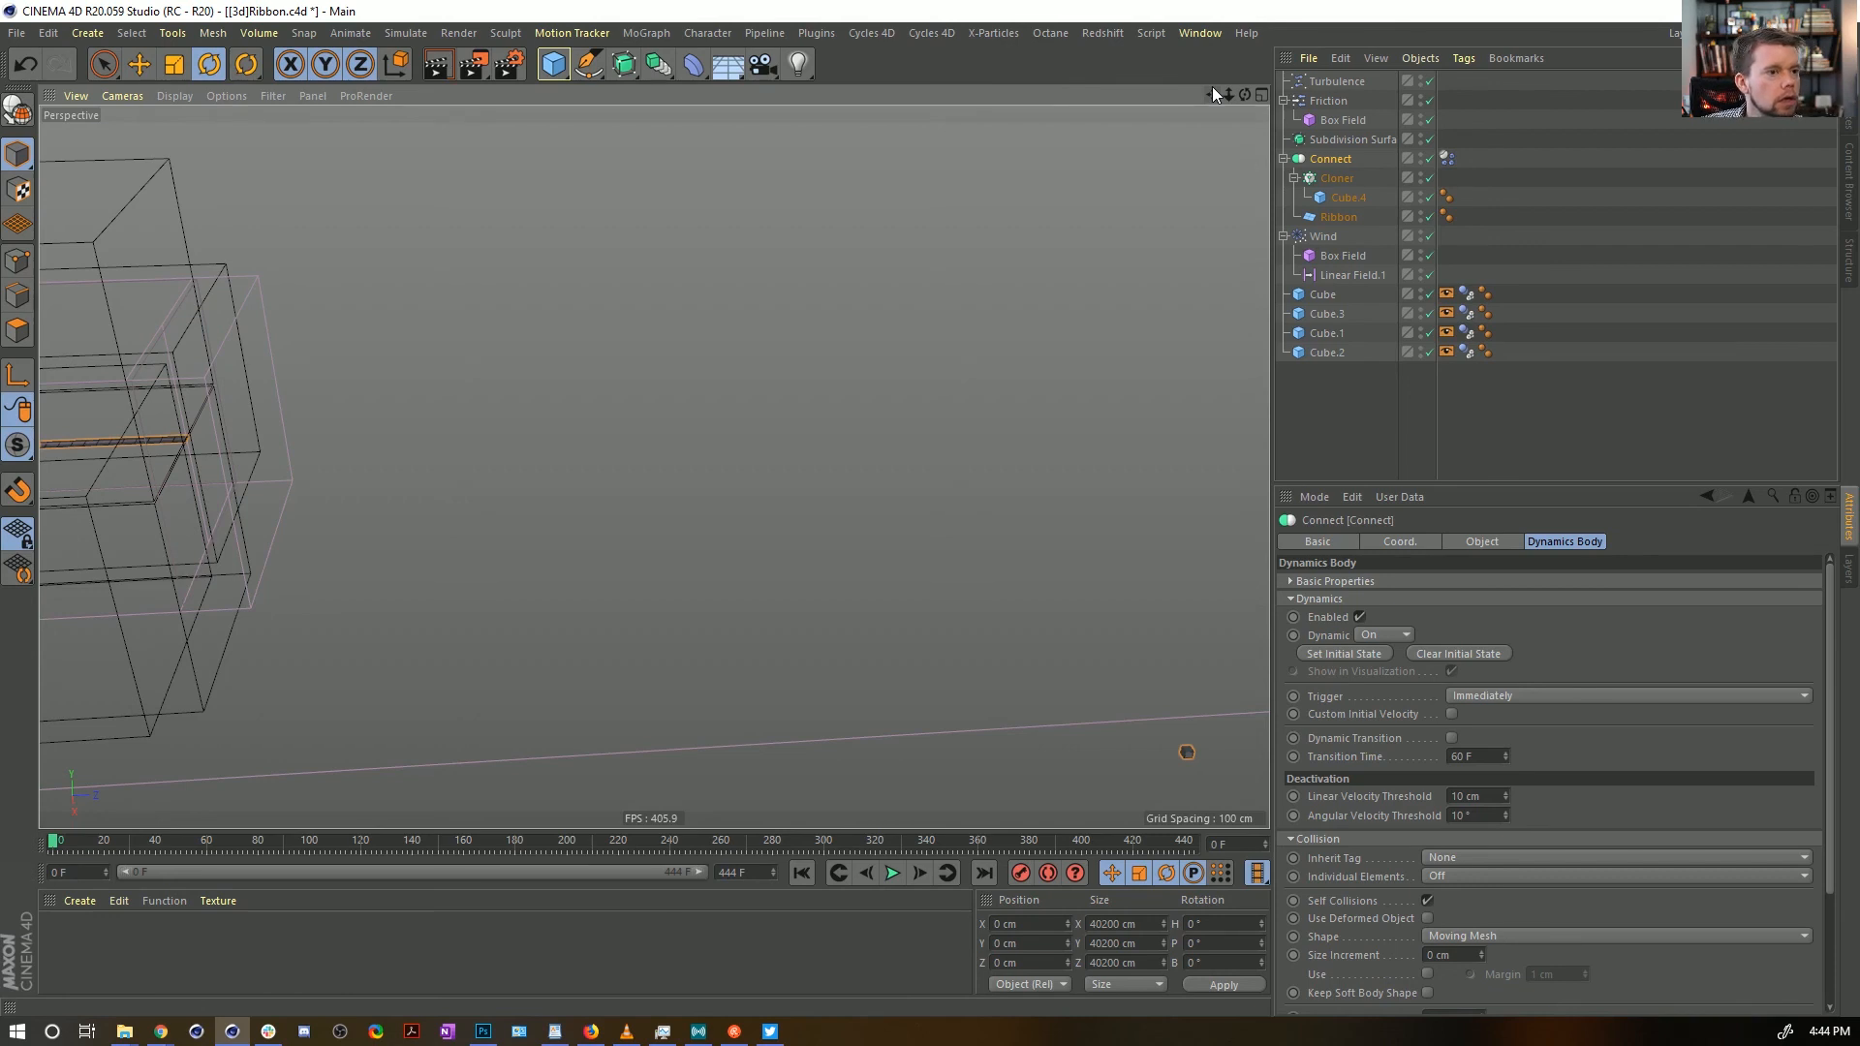
pyautogui.click(646, 33)
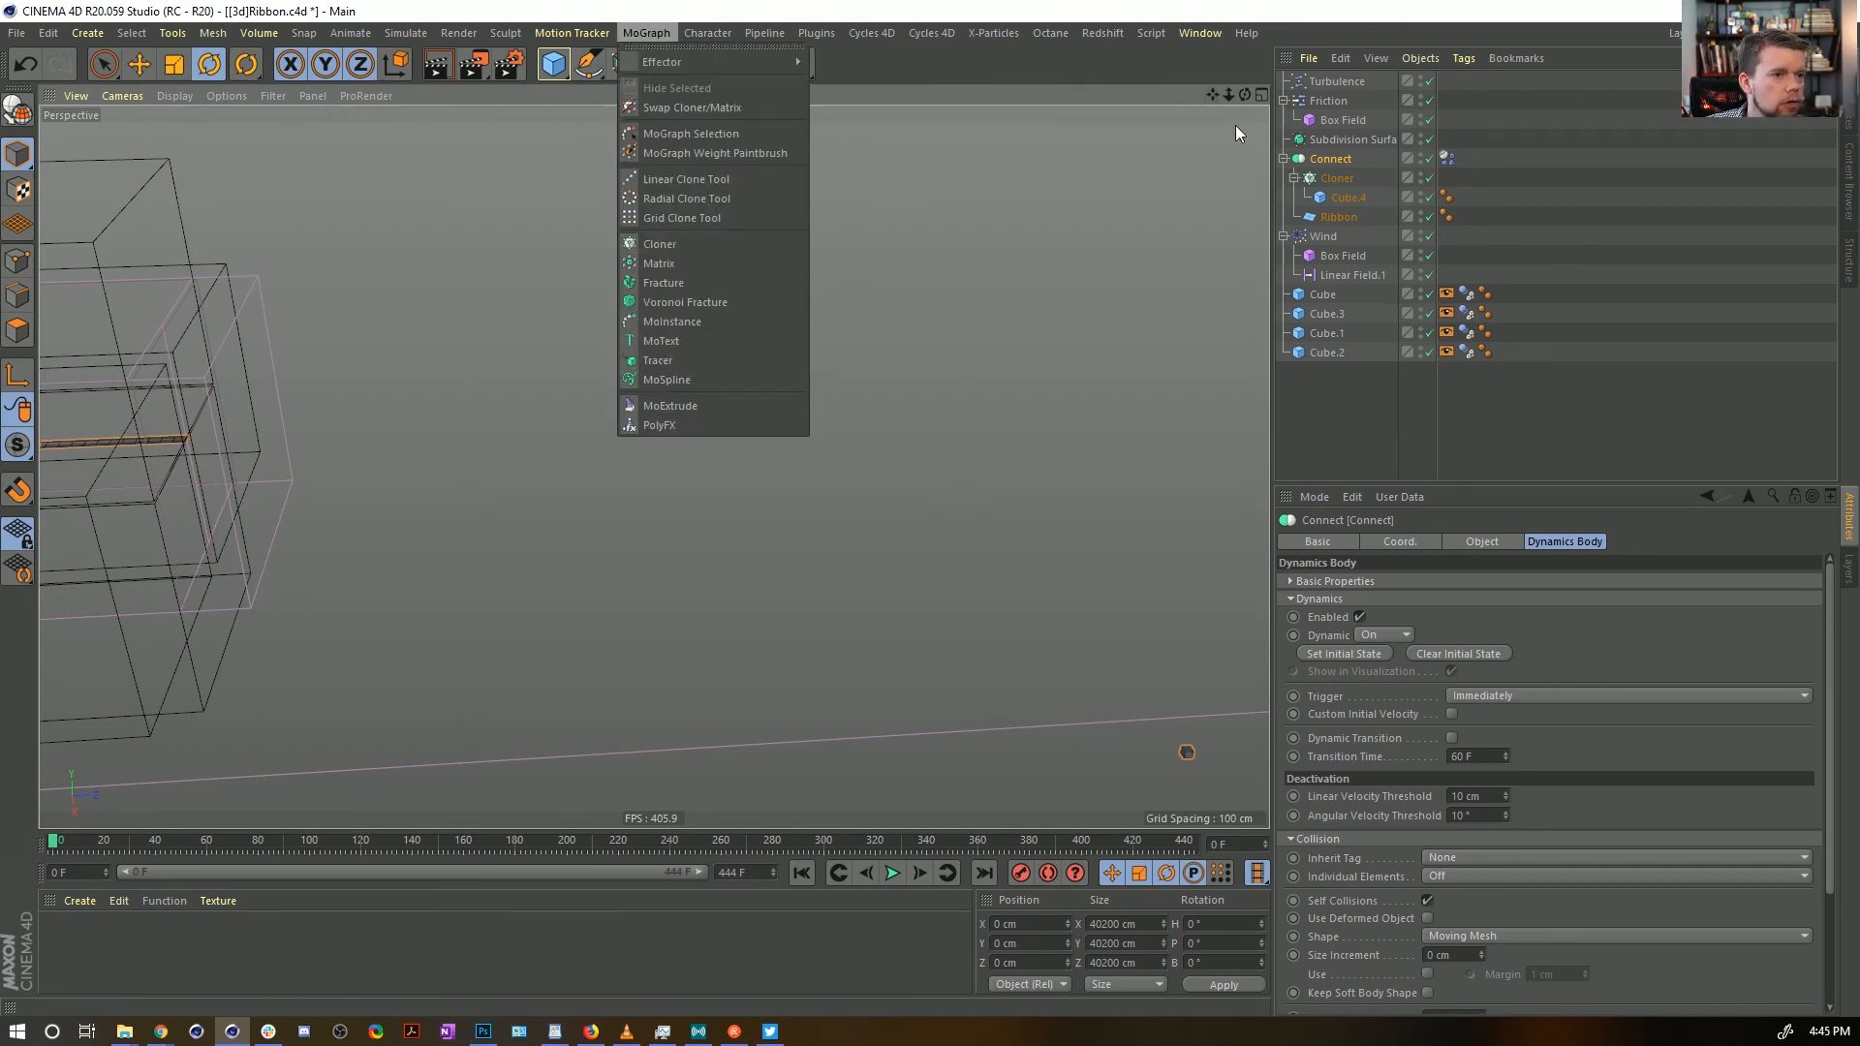
pyautogui.click(746, 243)
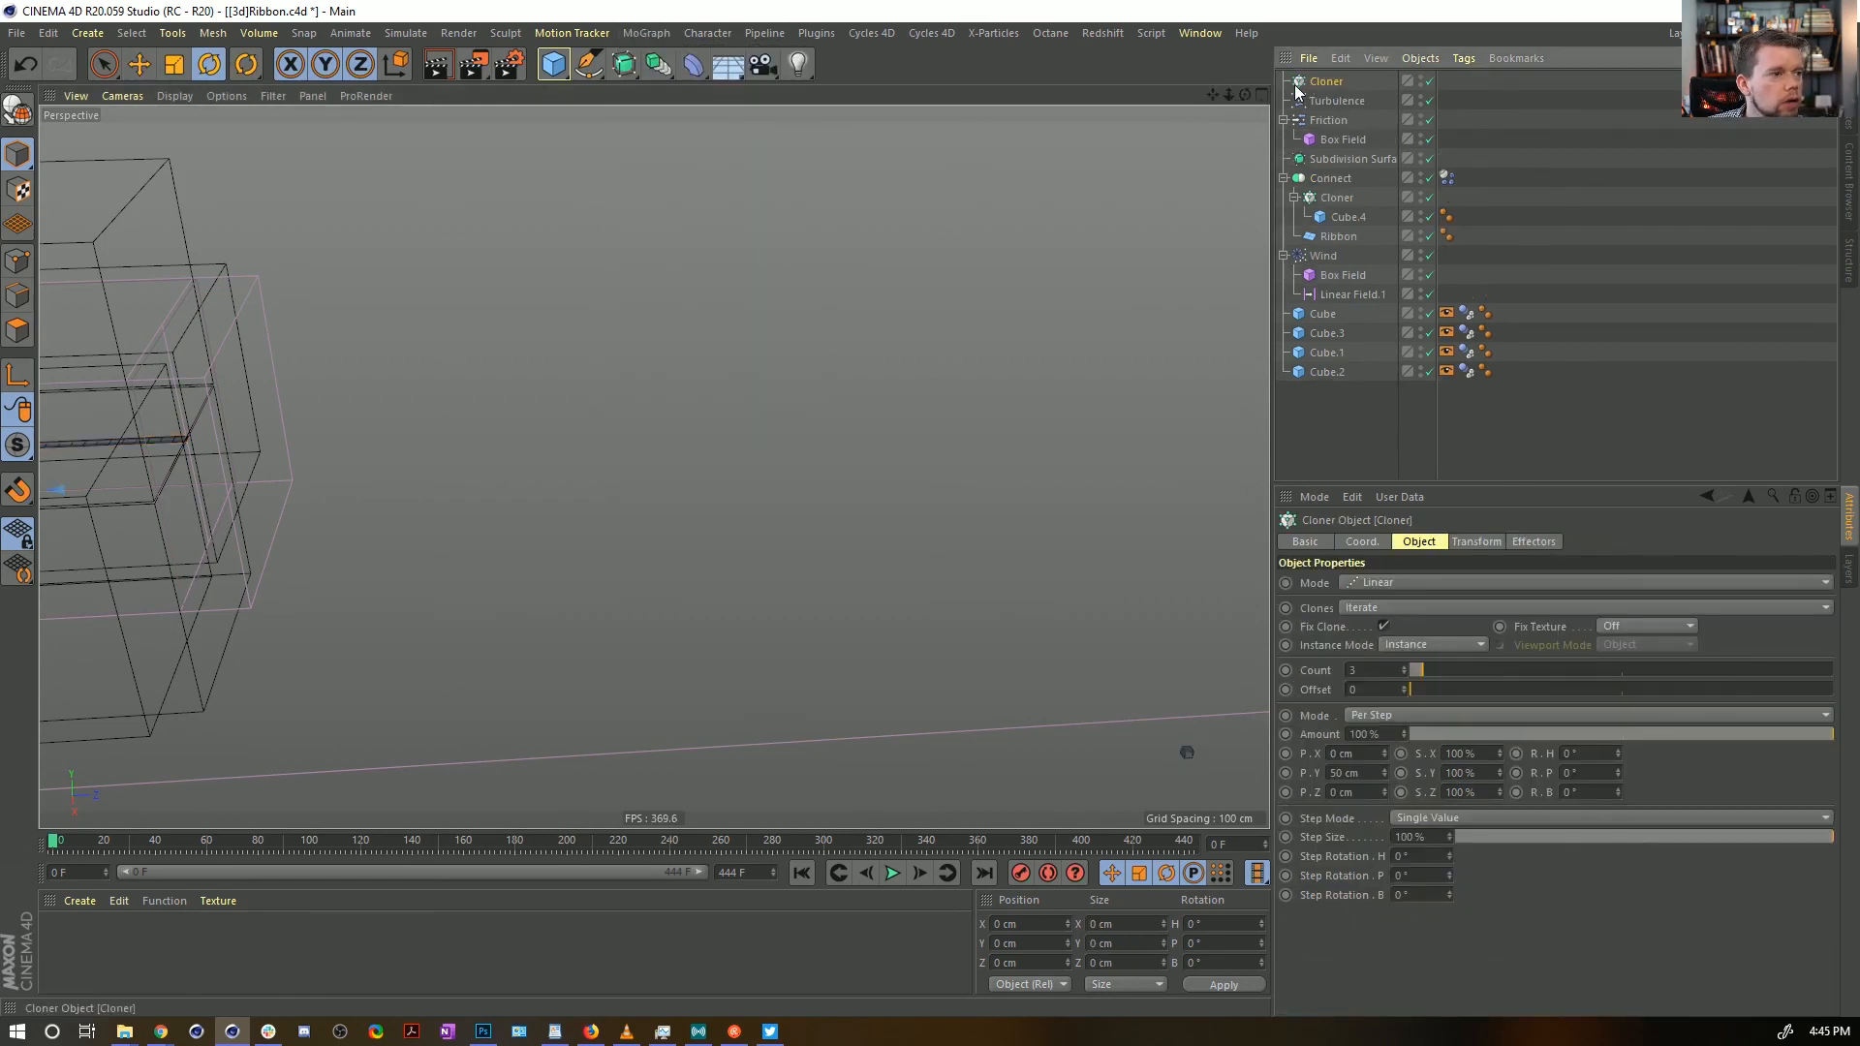
pyautogui.press('Delete')
pyautogui.click(646, 33)
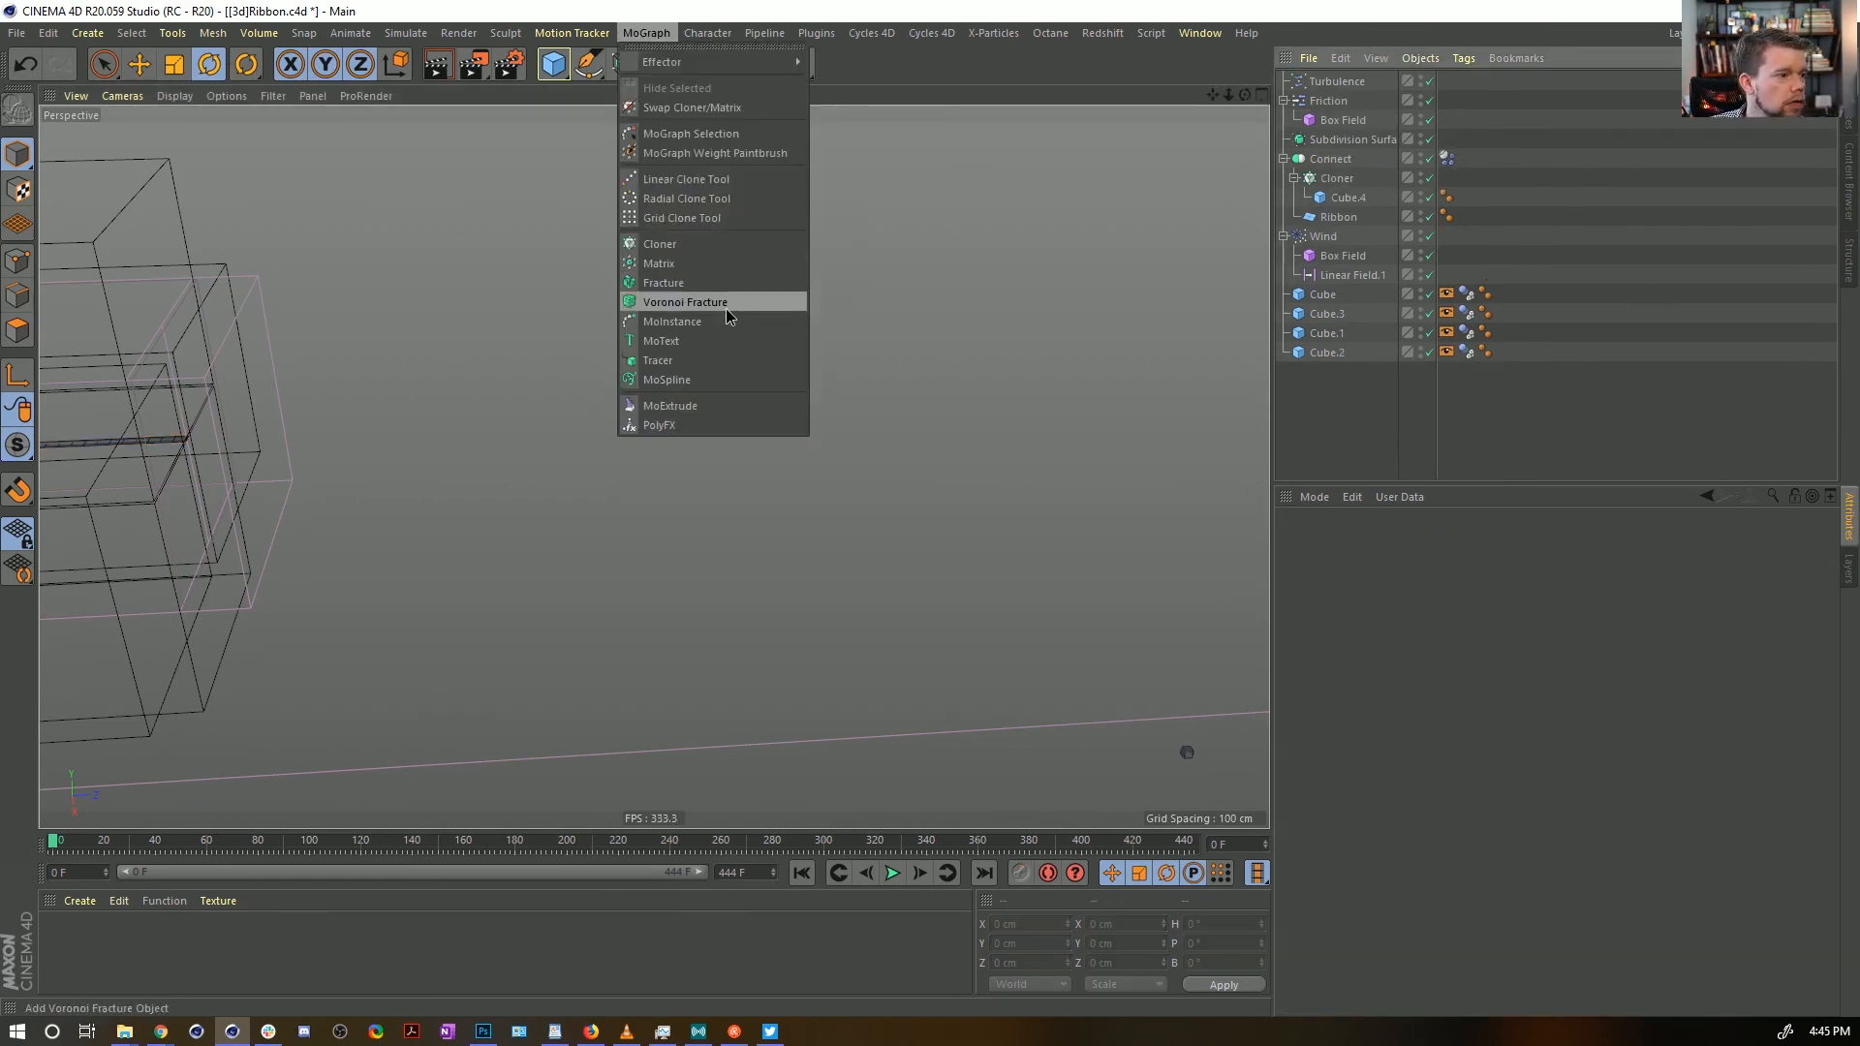
pyautogui.click(748, 247)
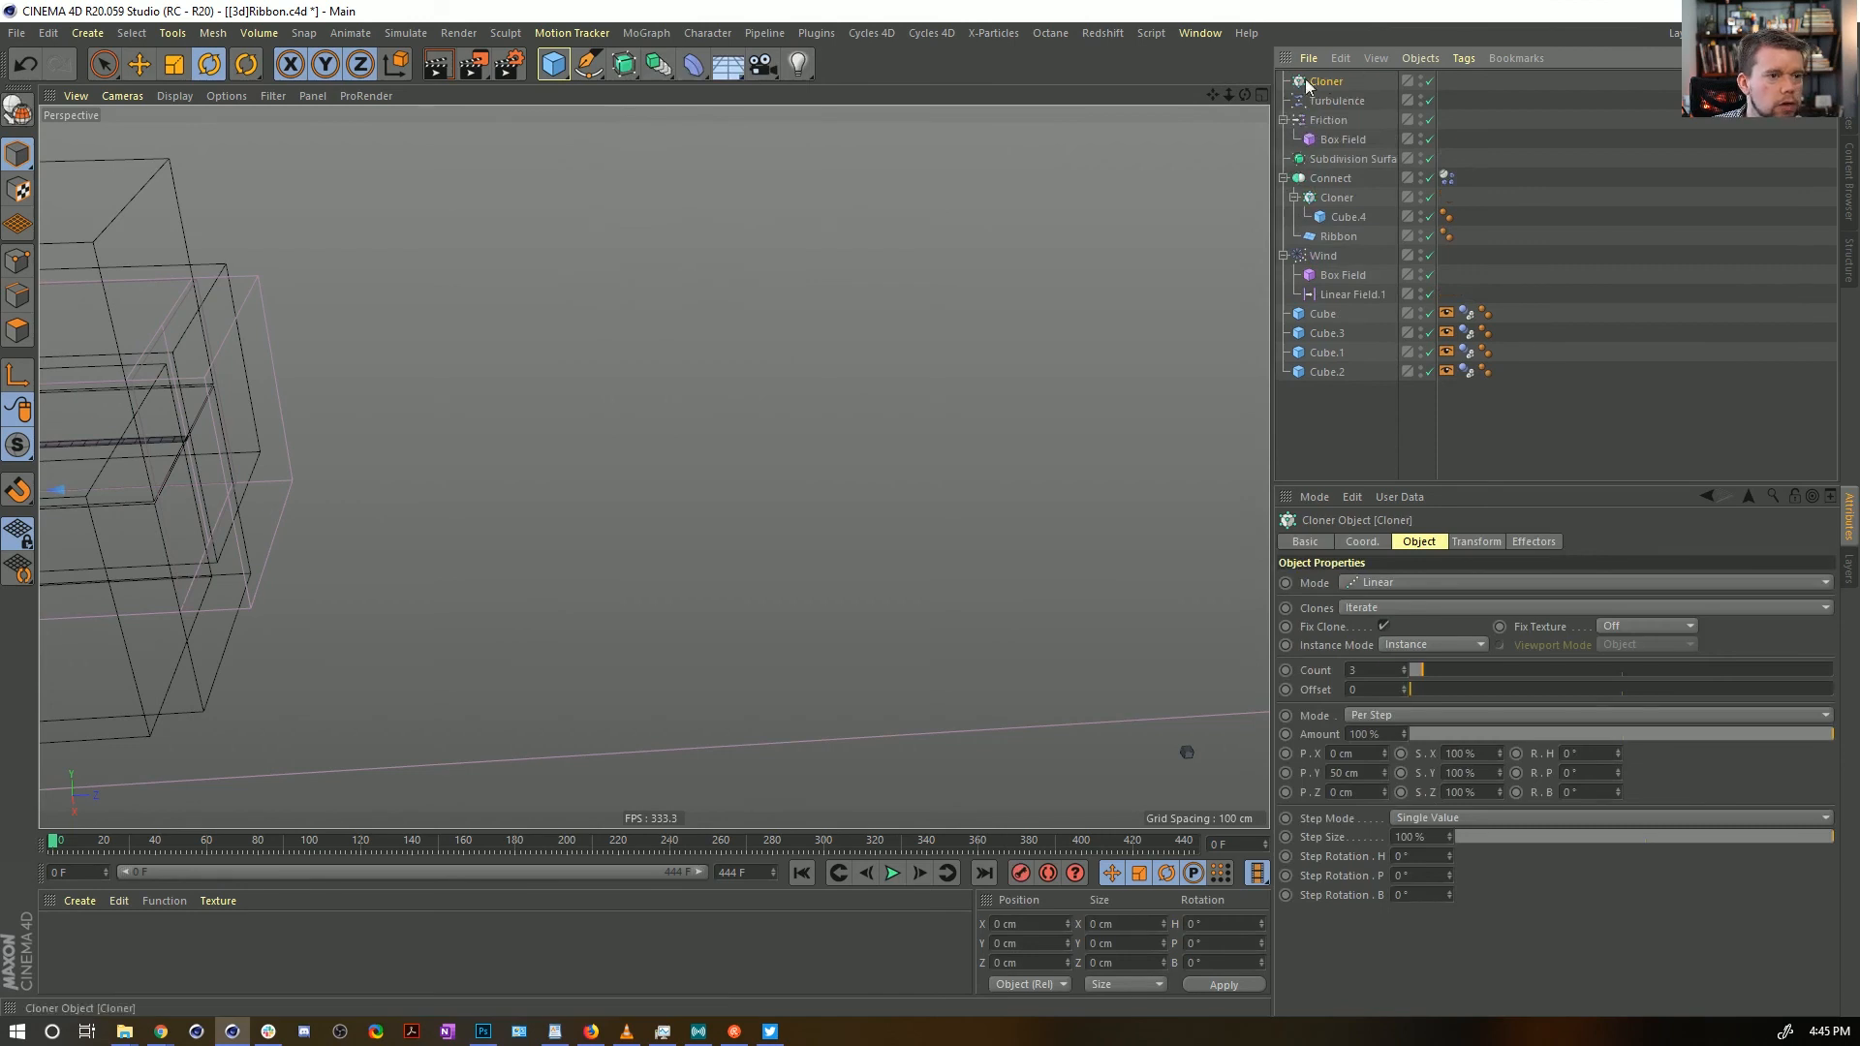
pyautogui.press('Delete')
# Add a MoGraph Matrix object and set its mode to Object
pyautogui.click(646, 33)
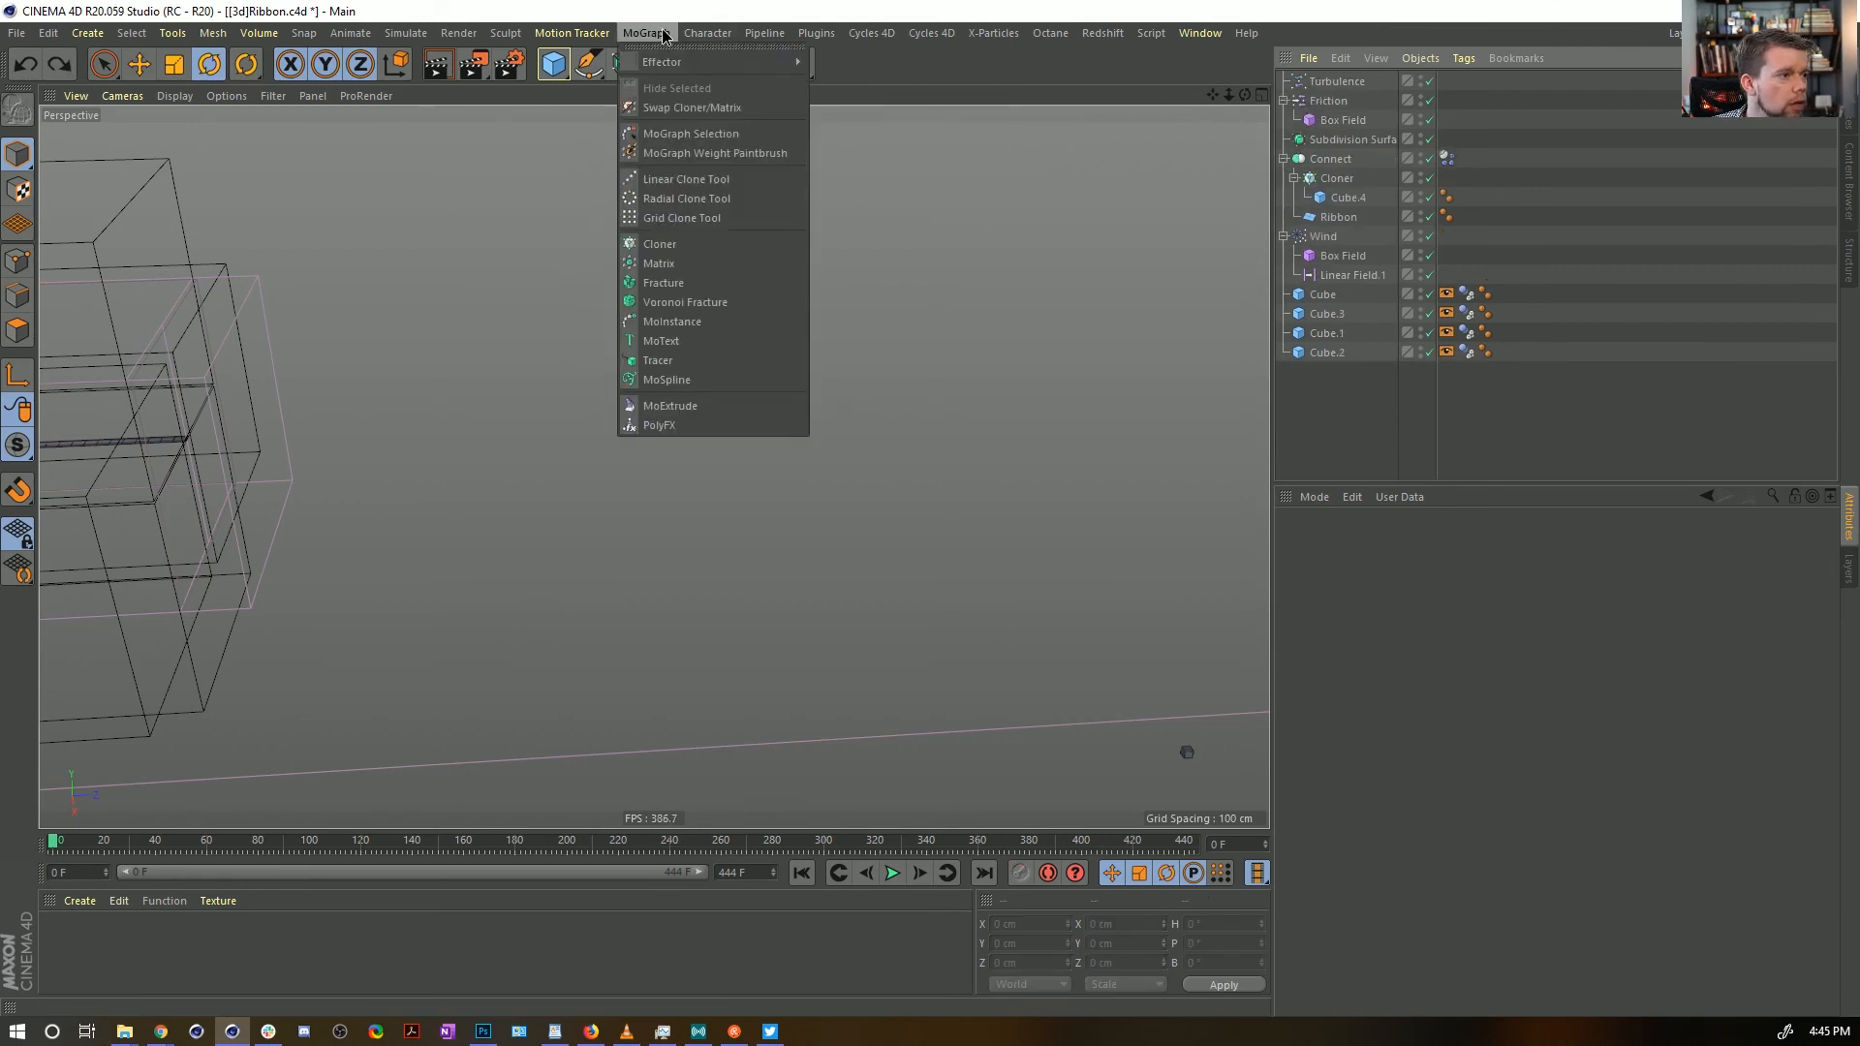
pyautogui.click(748, 265)
pyautogui.click(1393, 583)
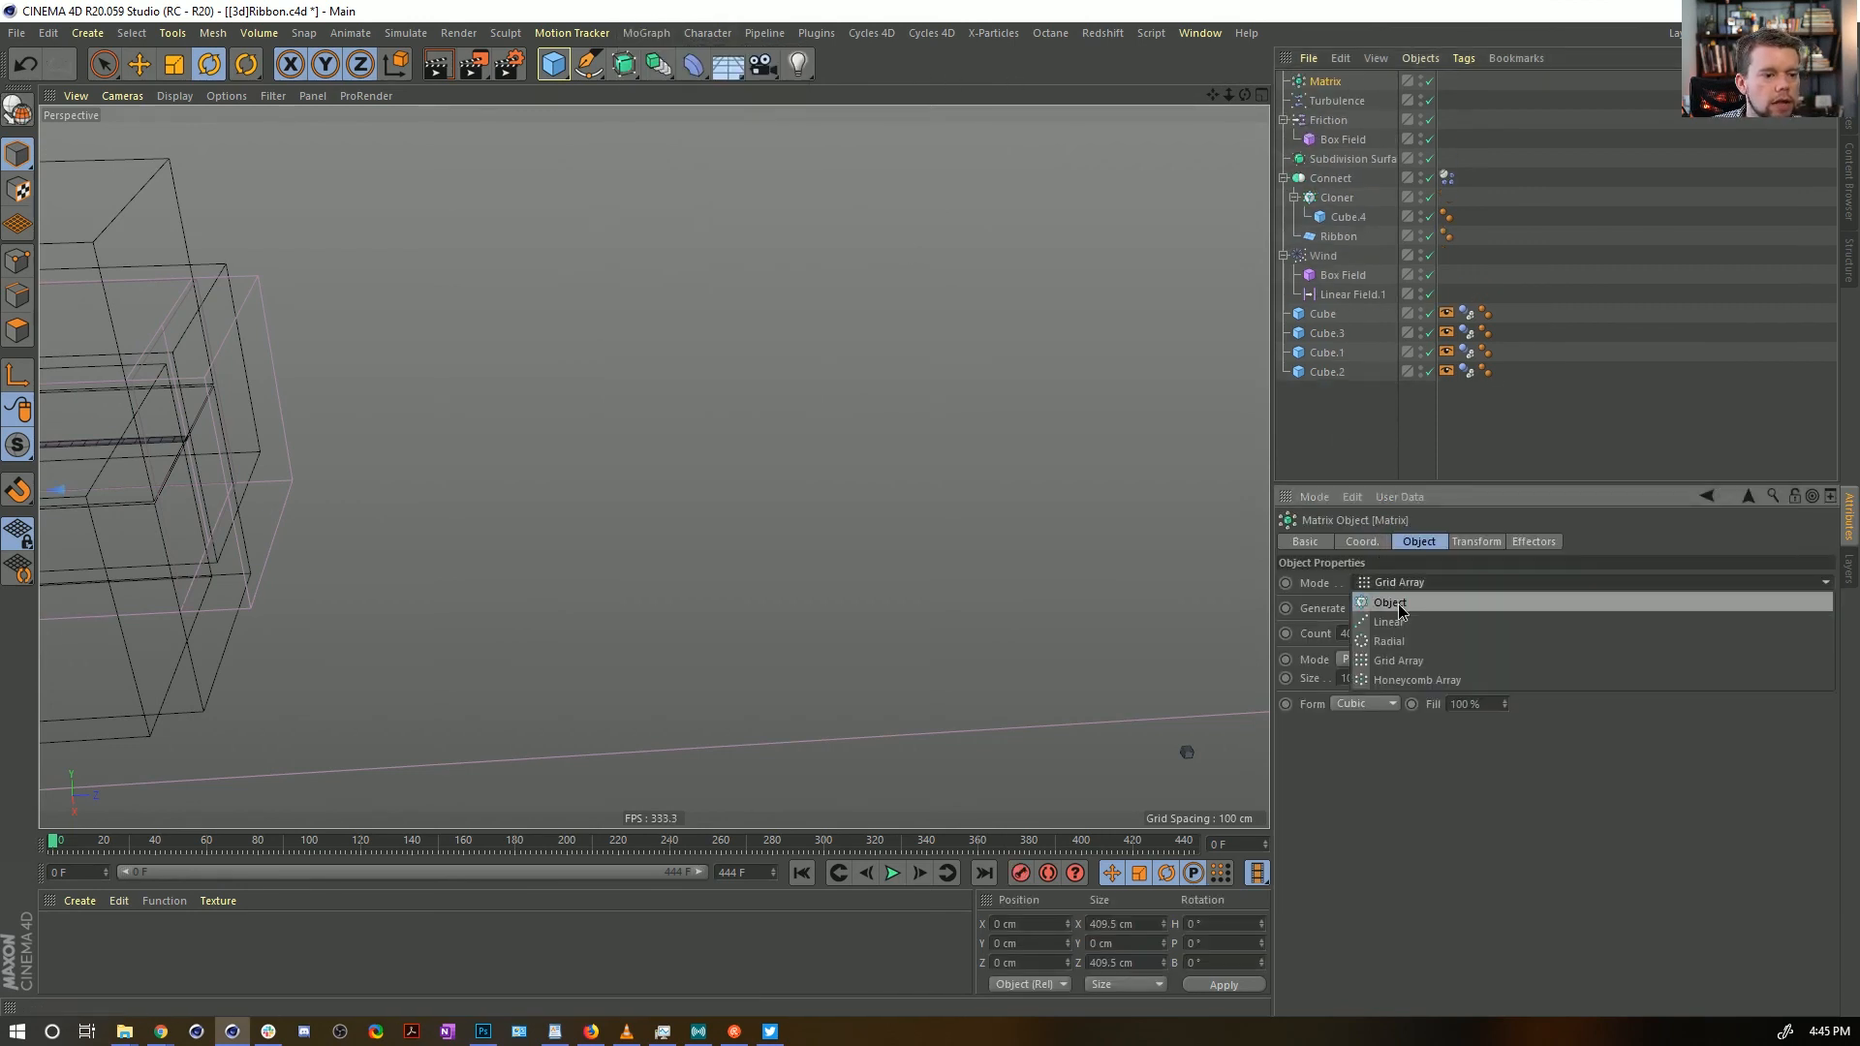
pyautogui.click(1396, 564)
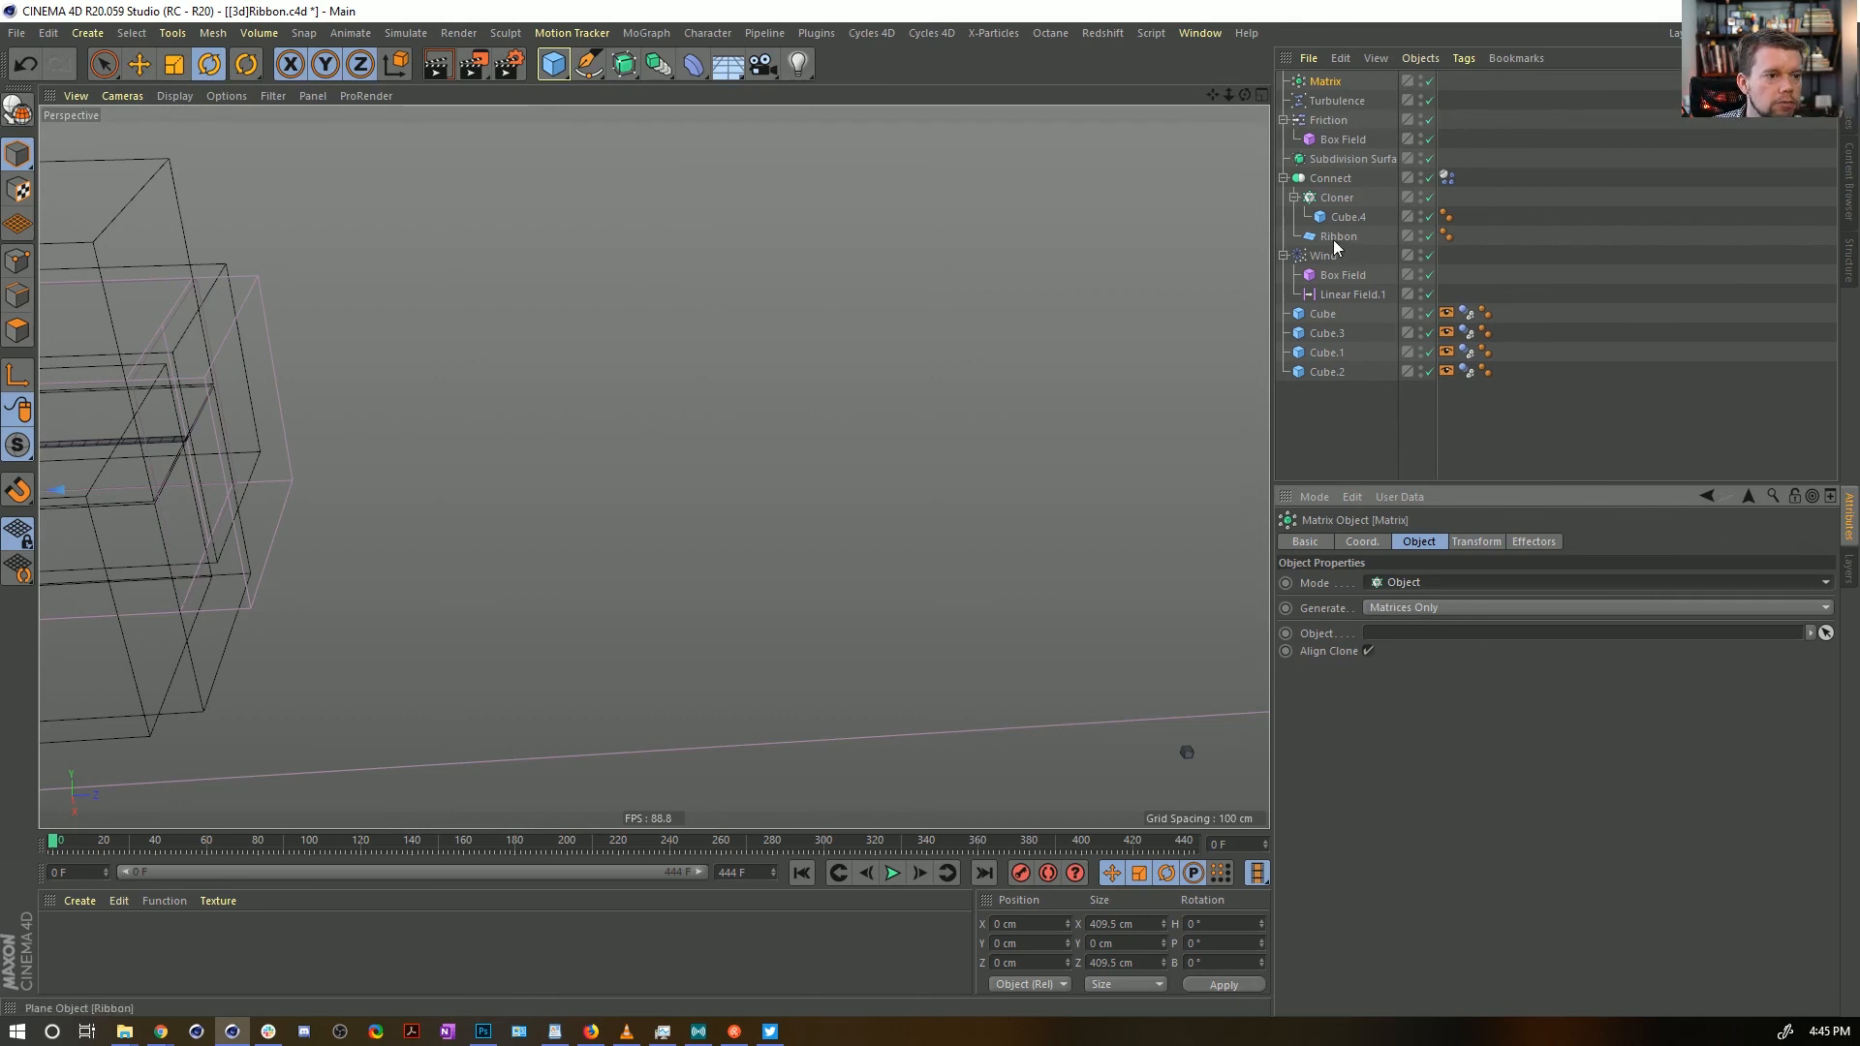
# Assign Ribbon as the Matrix's source object and set its distribution to Polygon Center
pyautogui.moveTo(1332, 235); pyautogui.dragTo(1426, 565)
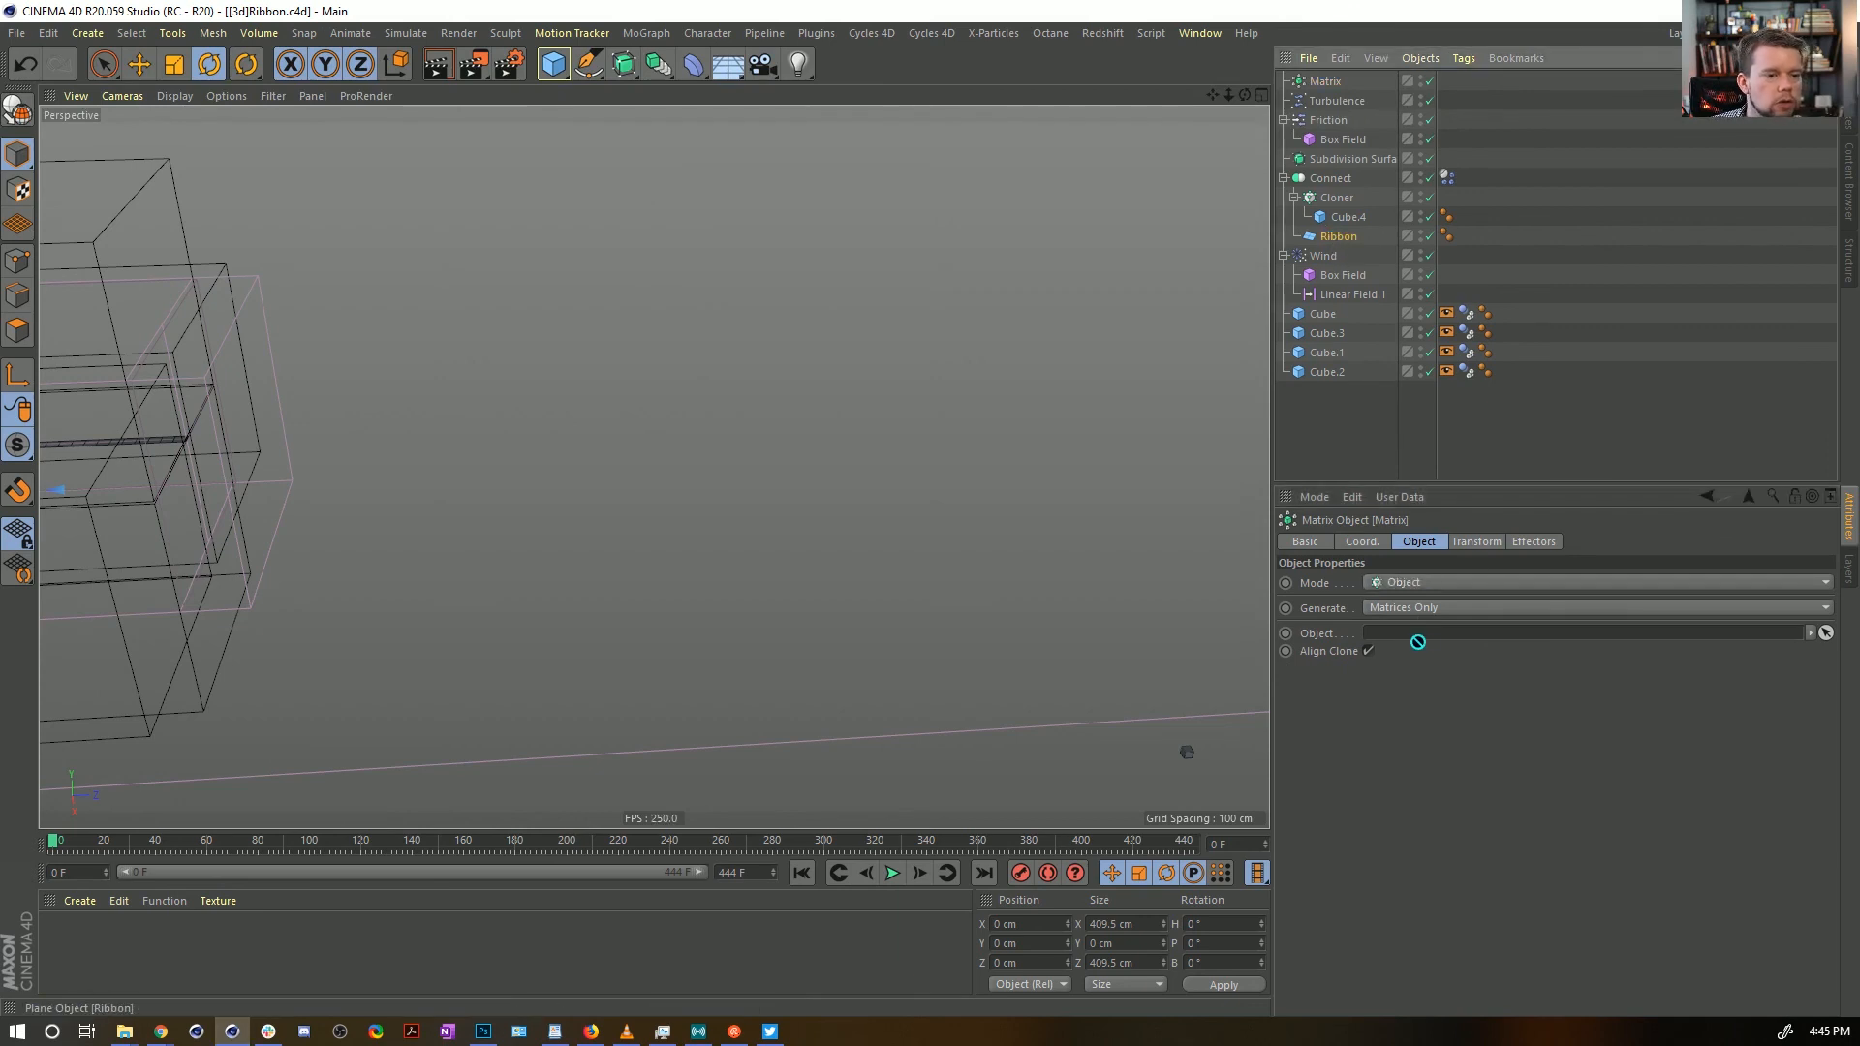
pyautogui.moveTo(1402, 646); pyautogui.dragTo(1402, 643)
pyautogui.click(1396, 694)
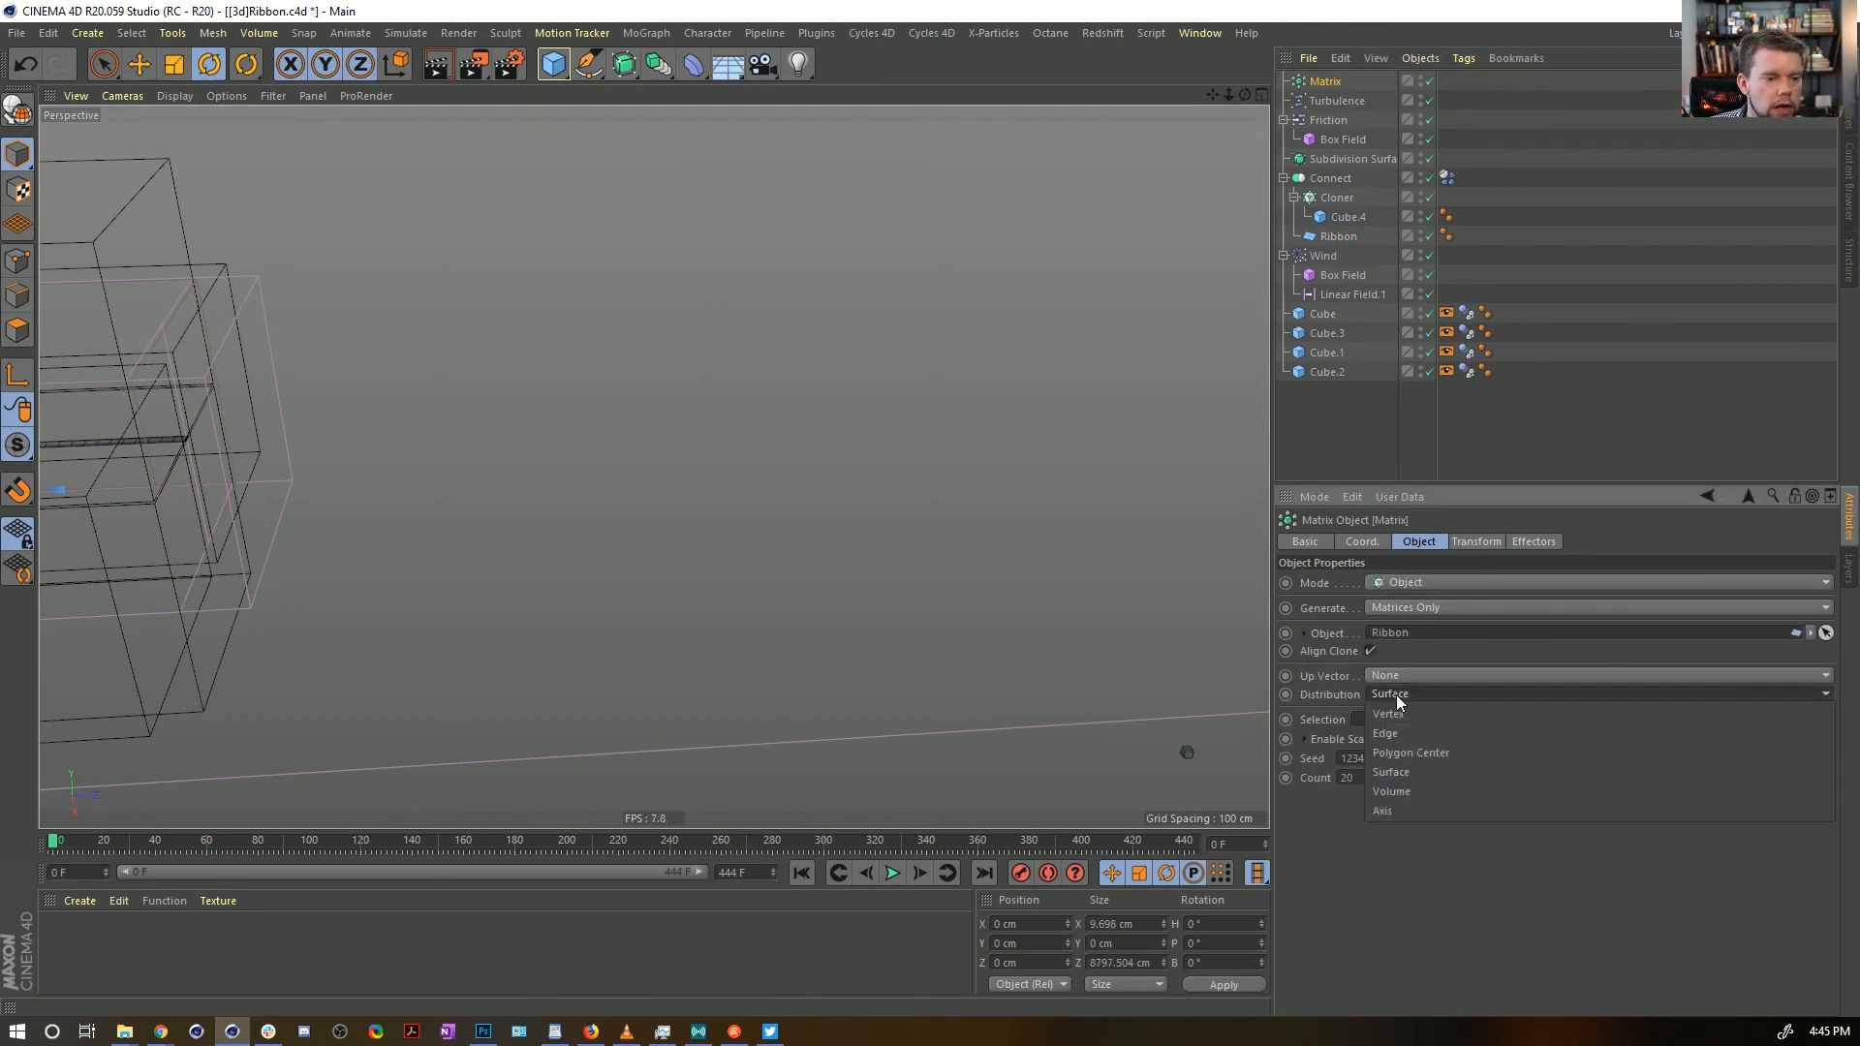
pyautogui.click(1426, 753)
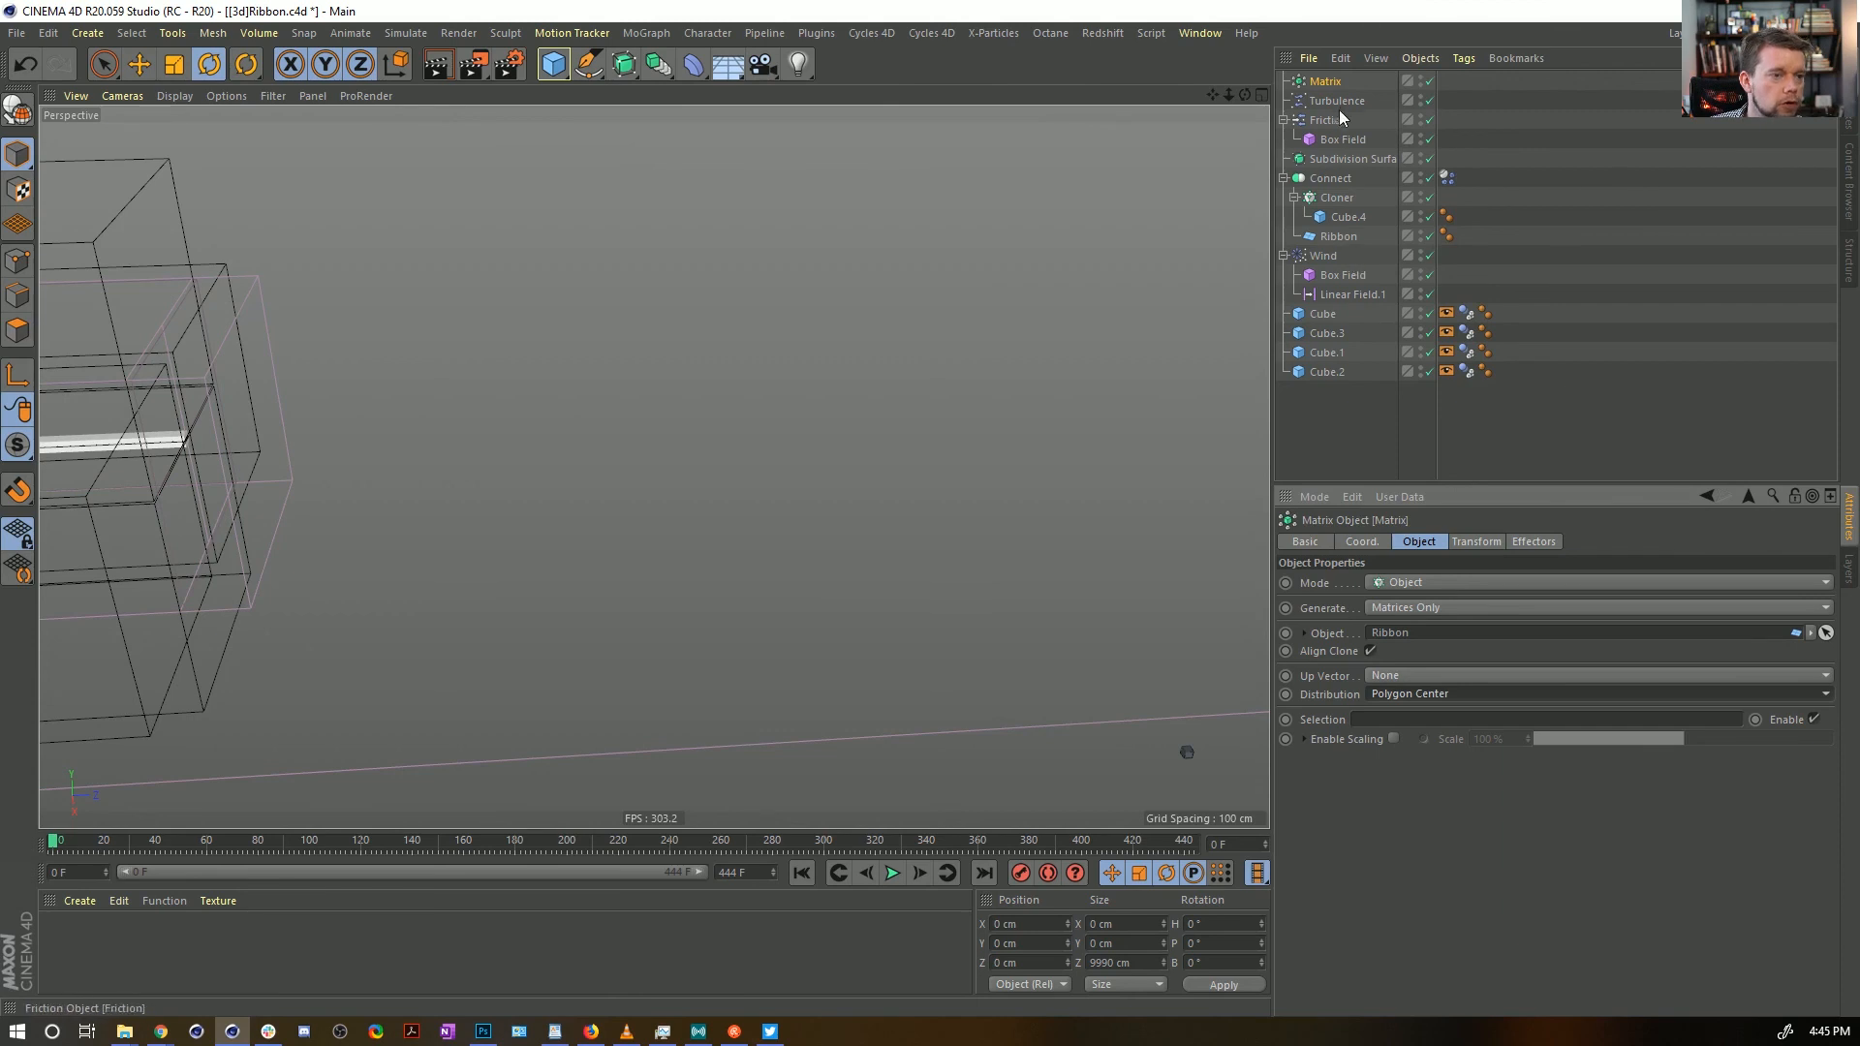
# Add a Tracer linked to the Matrix with Connect All Objects as tracing mode, and hide the Connect object
pyautogui.click(623, 34)
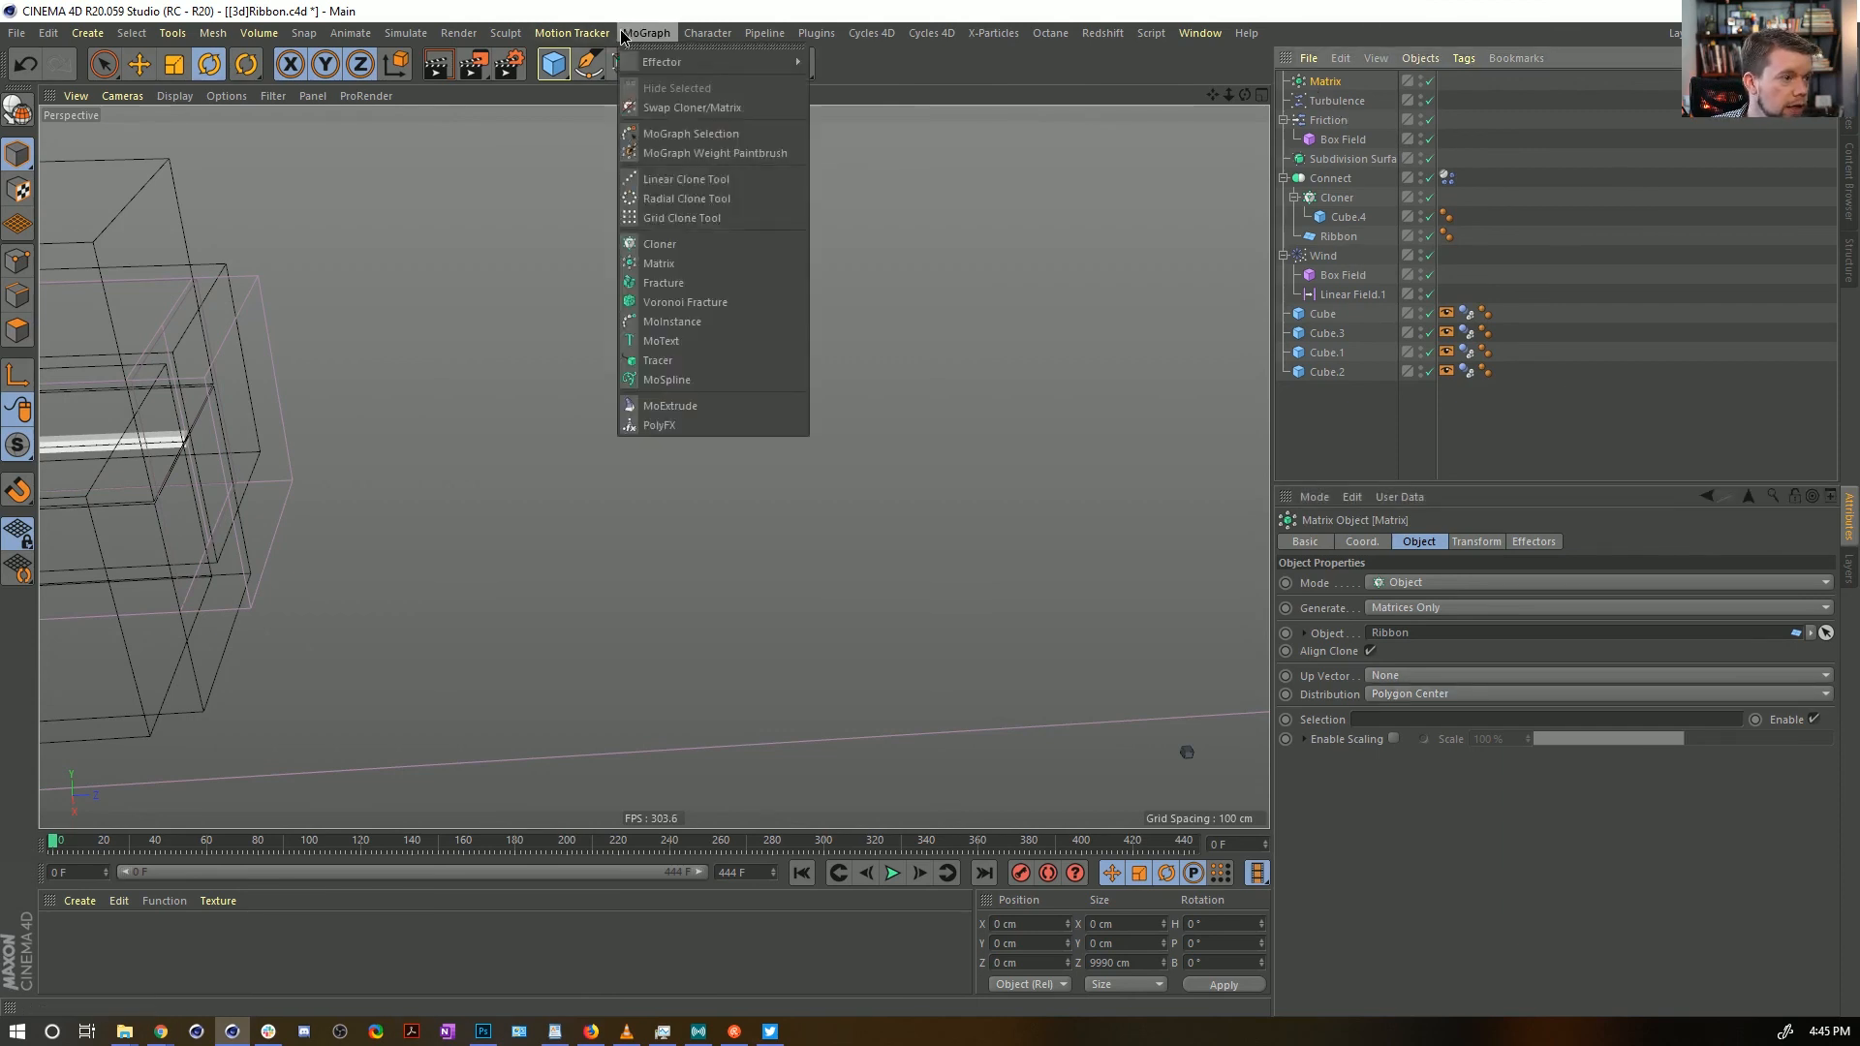
pyautogui.click(698, 363)
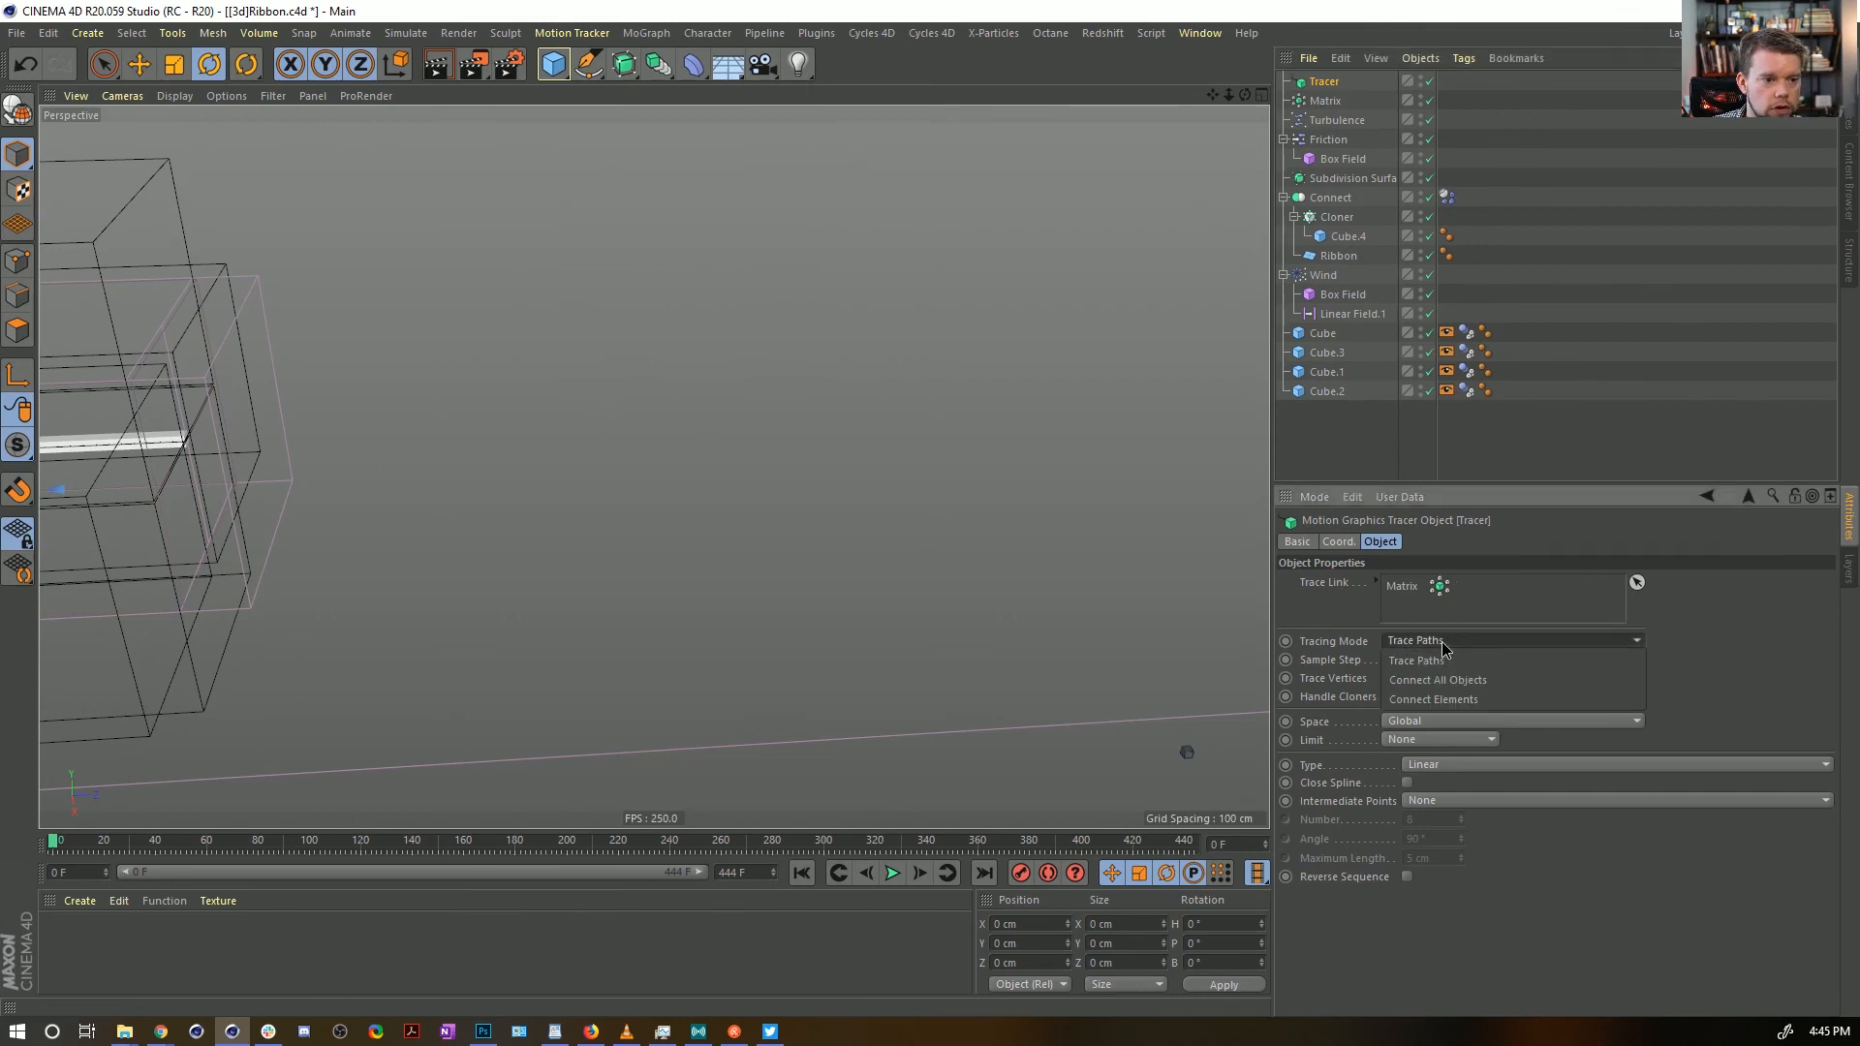
pyautogui.click(1511, 640)
pyautogui.click(1434, 679)
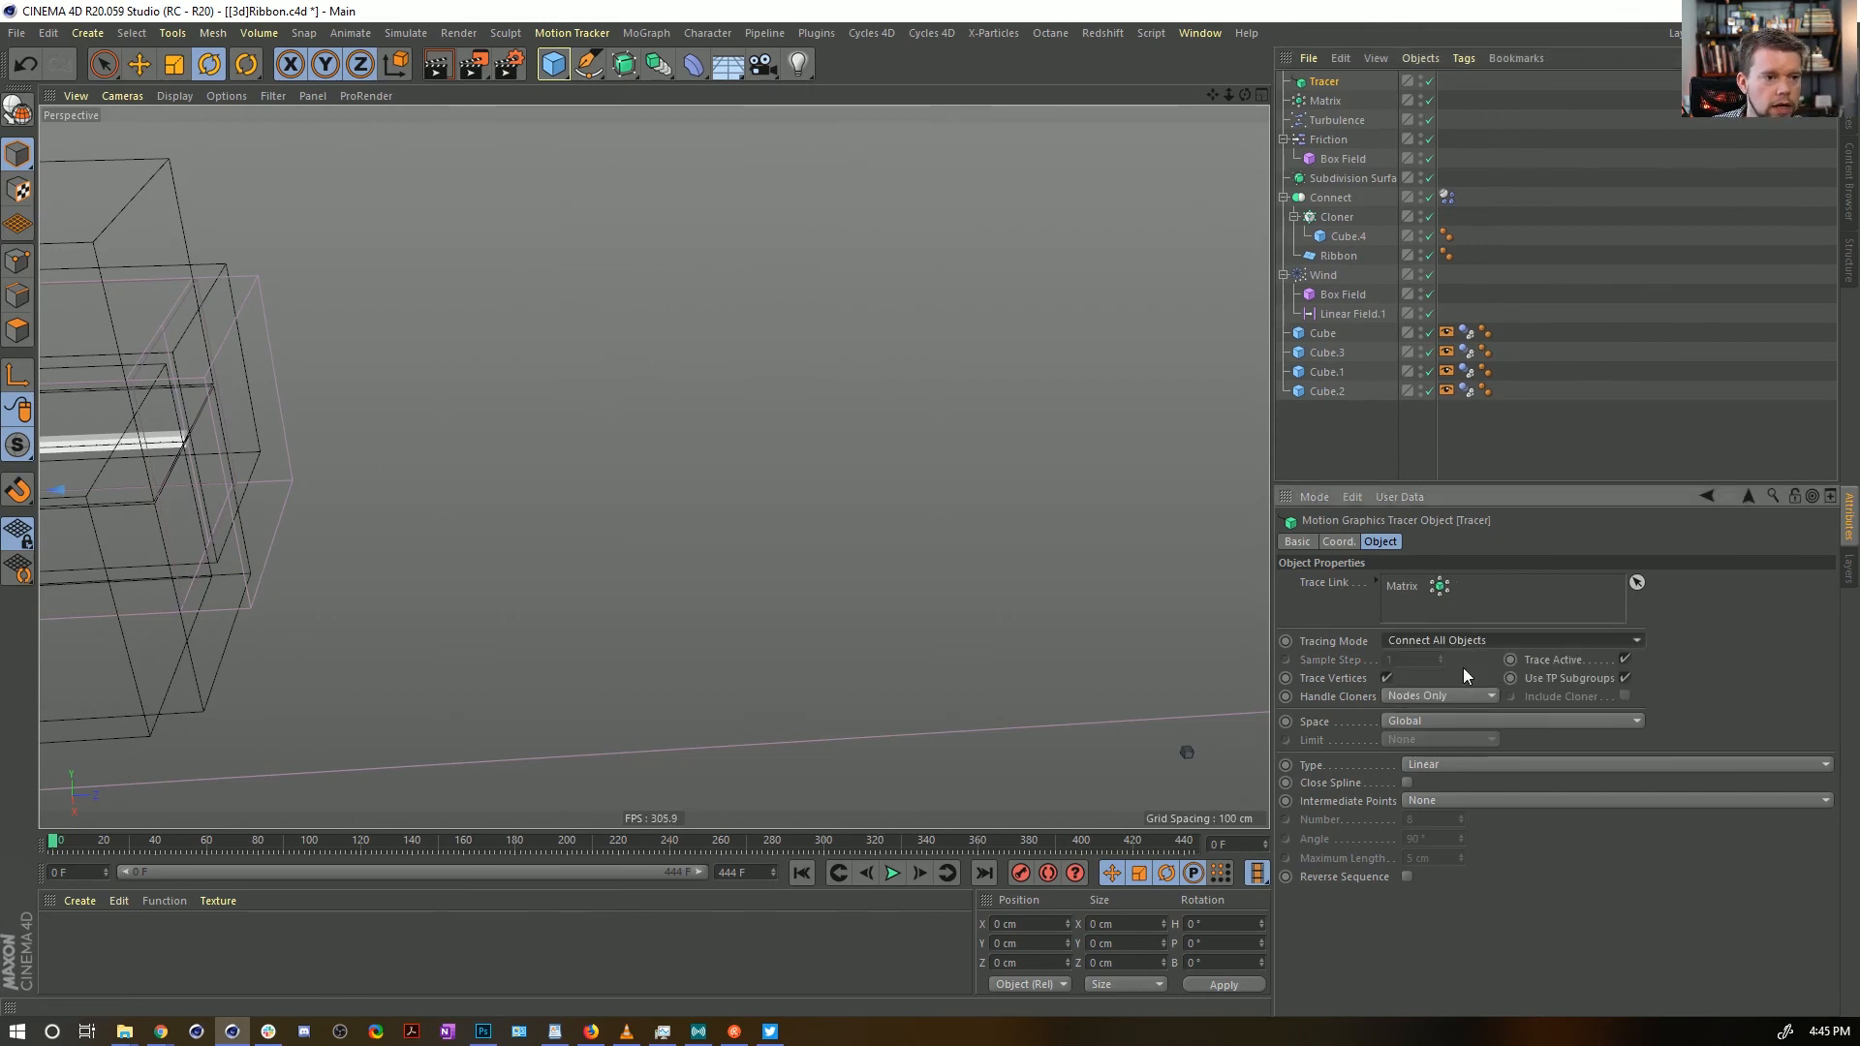
pyautogui.click(1421, 197)
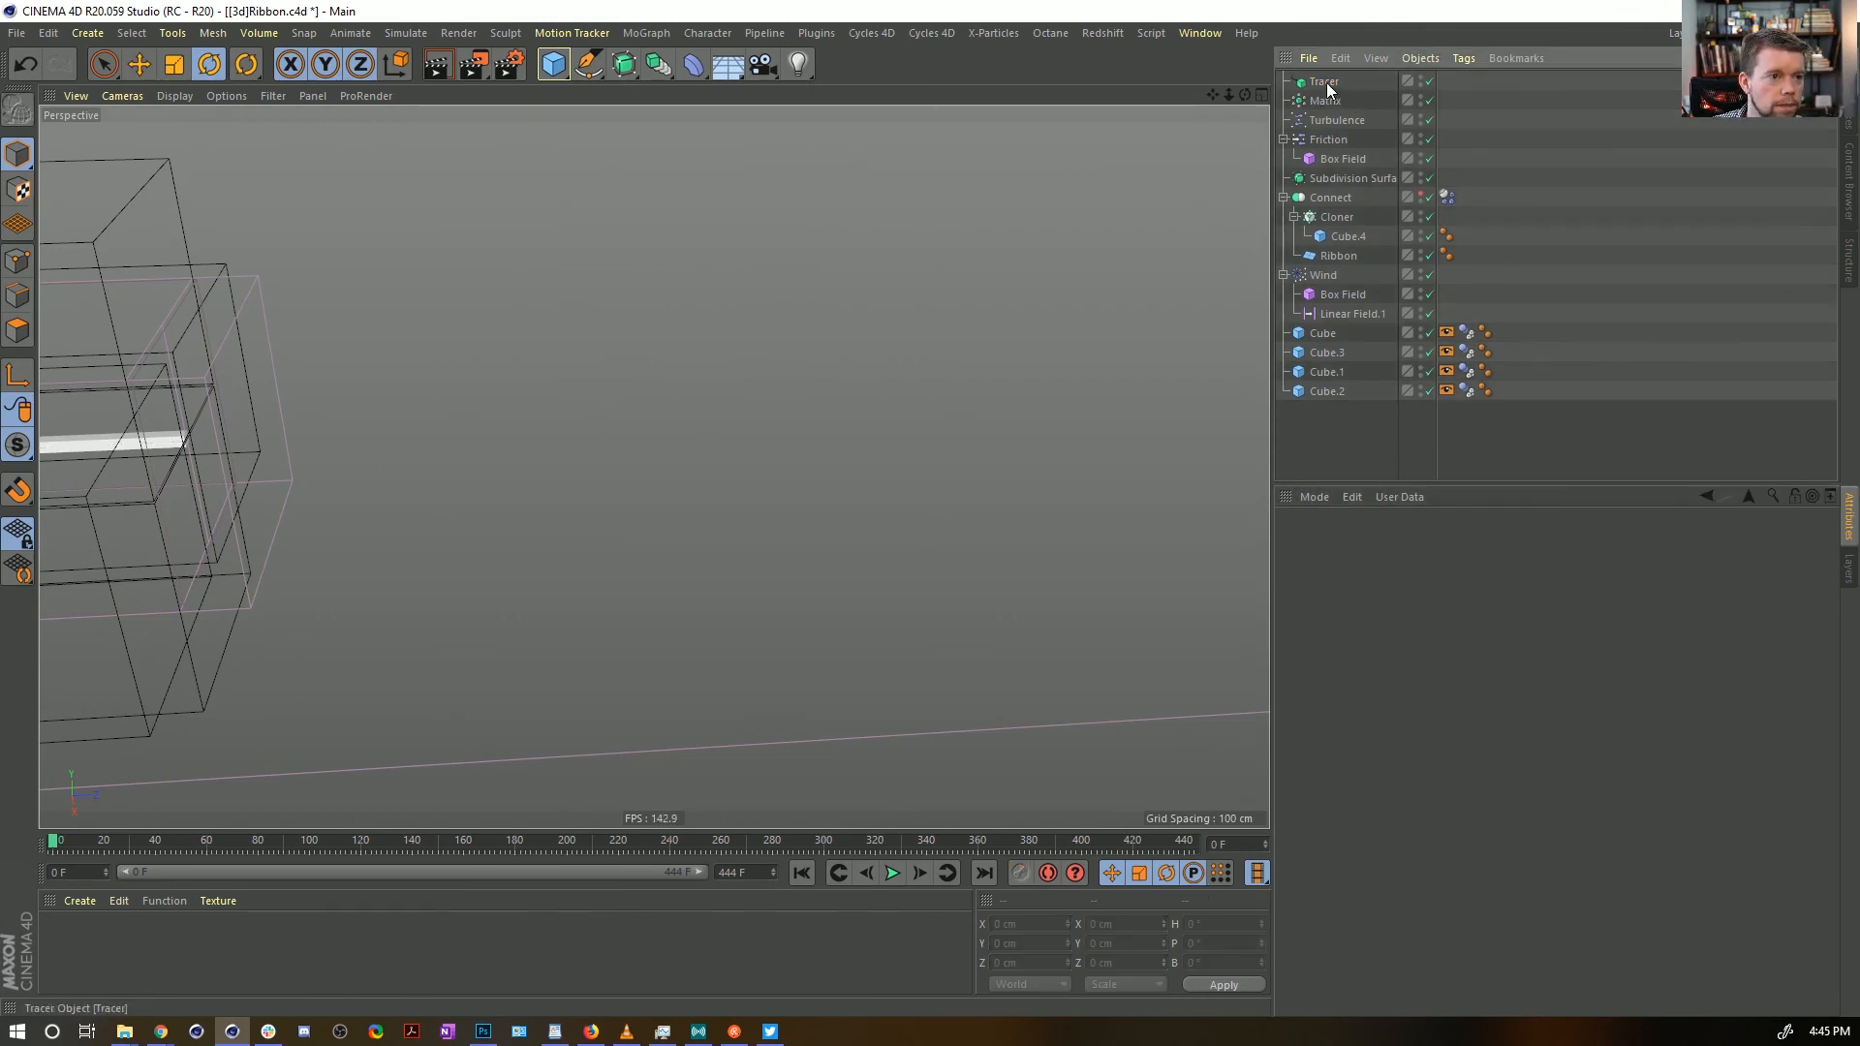
# Hide the Matrix object in the viewport and play the simulation to check the traced splines
pyautogui.click(892, 876)
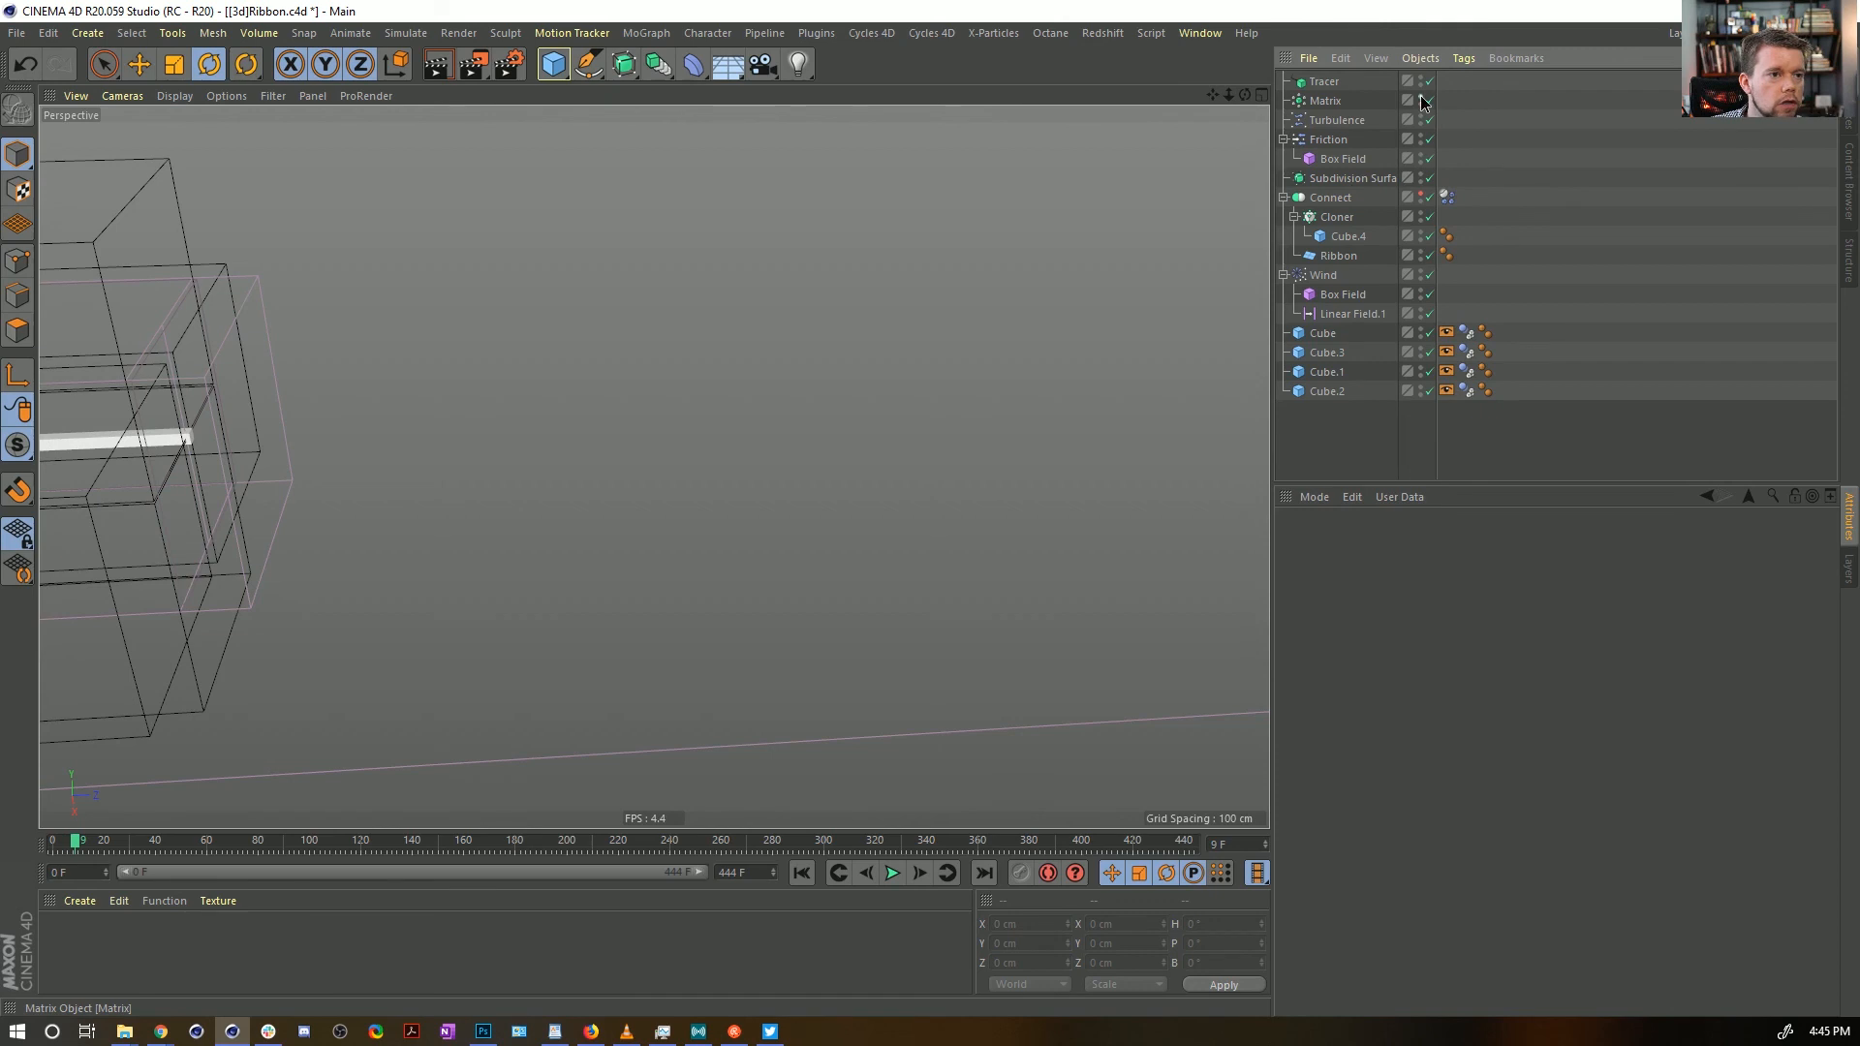
pyautogui.click(1420, 101)
pyautogui.click(892, 874)
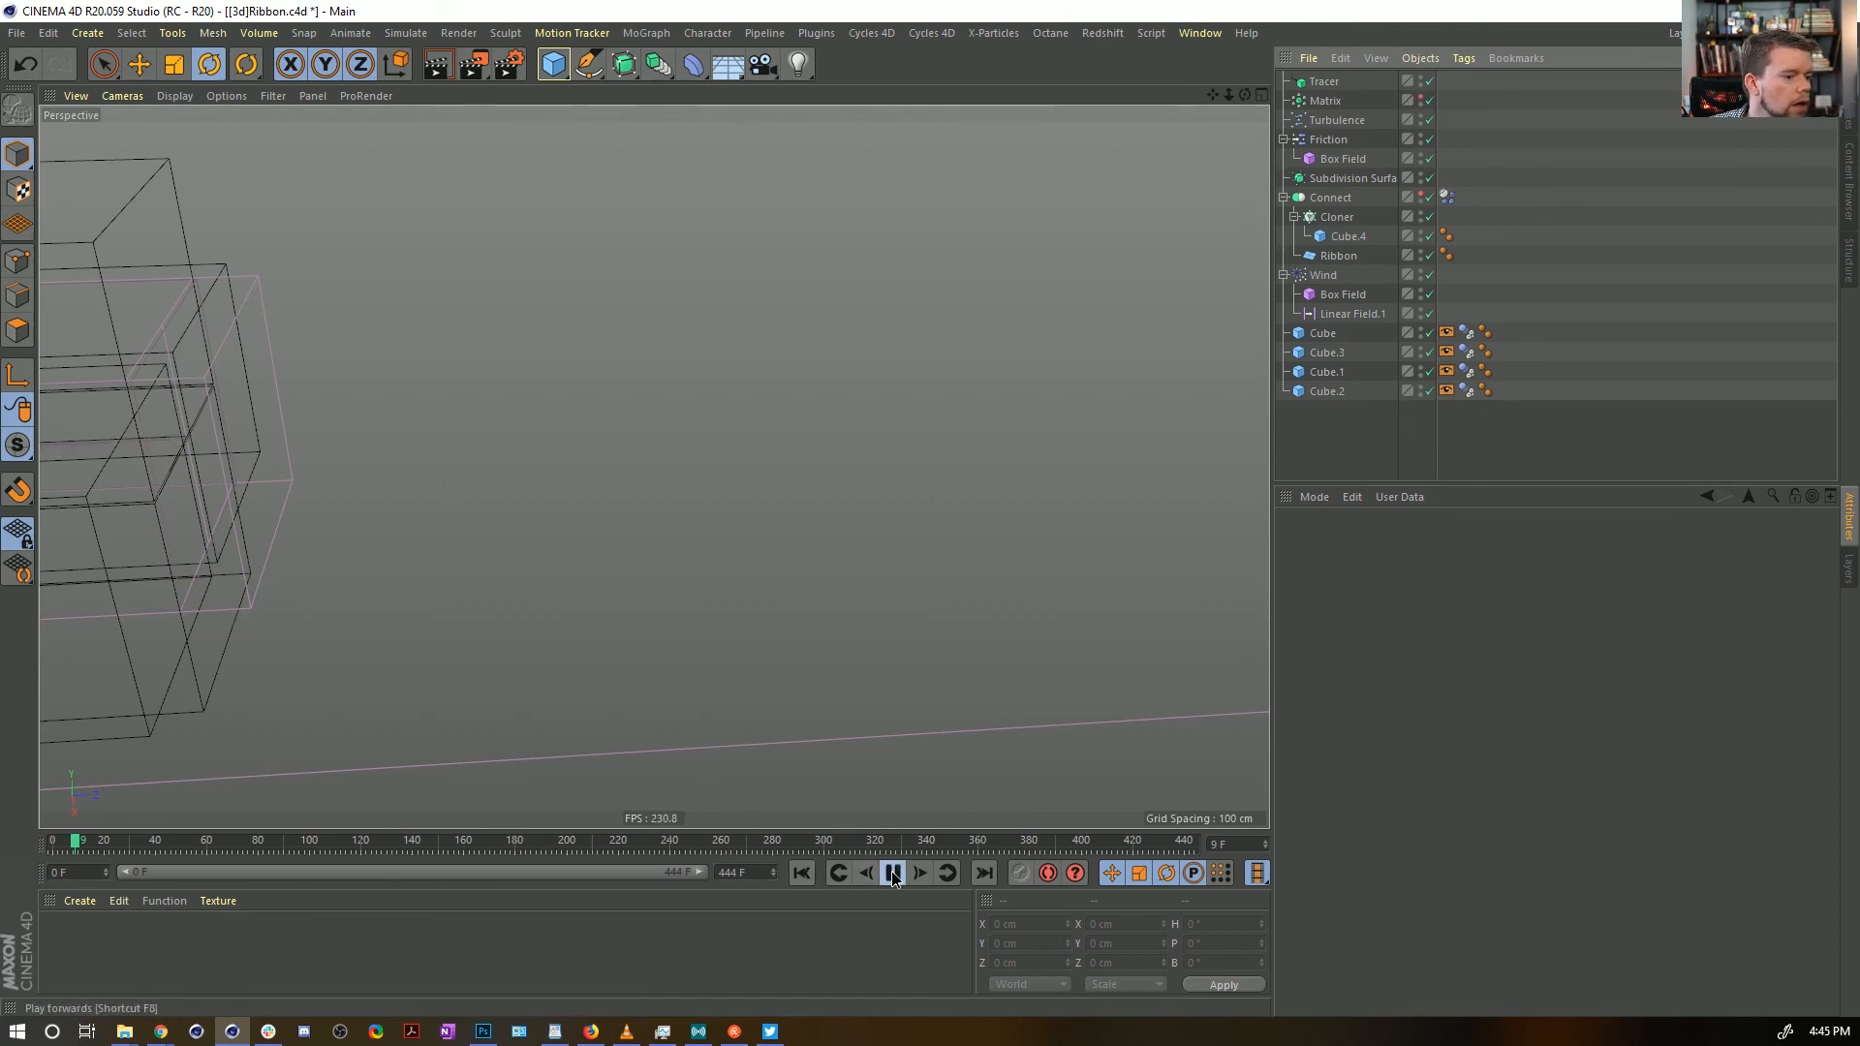
# Set the Tracer's tracing mode to Connect Elements, stop playback and inspect the traced splines along the tube
pyautogui.click(1325, 84)
pyautogui.click(1434, 642)
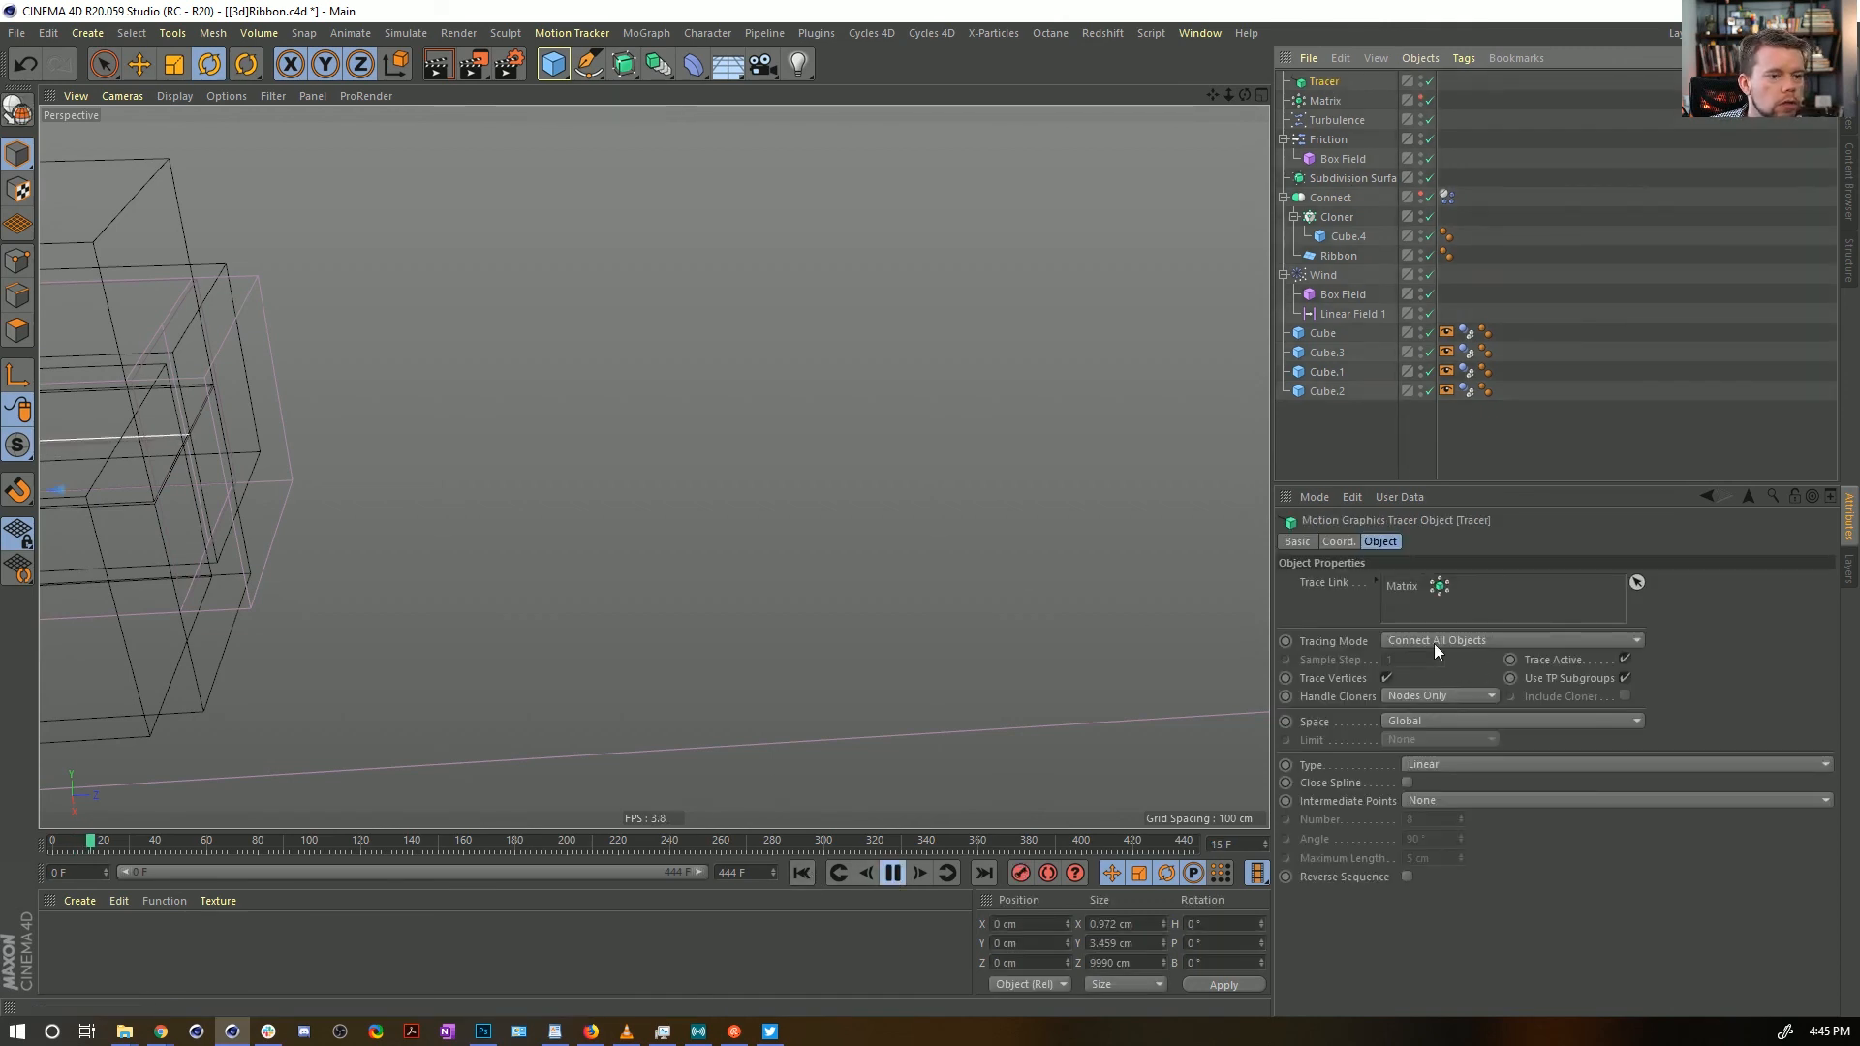
pyautogui.click(1470, 699)
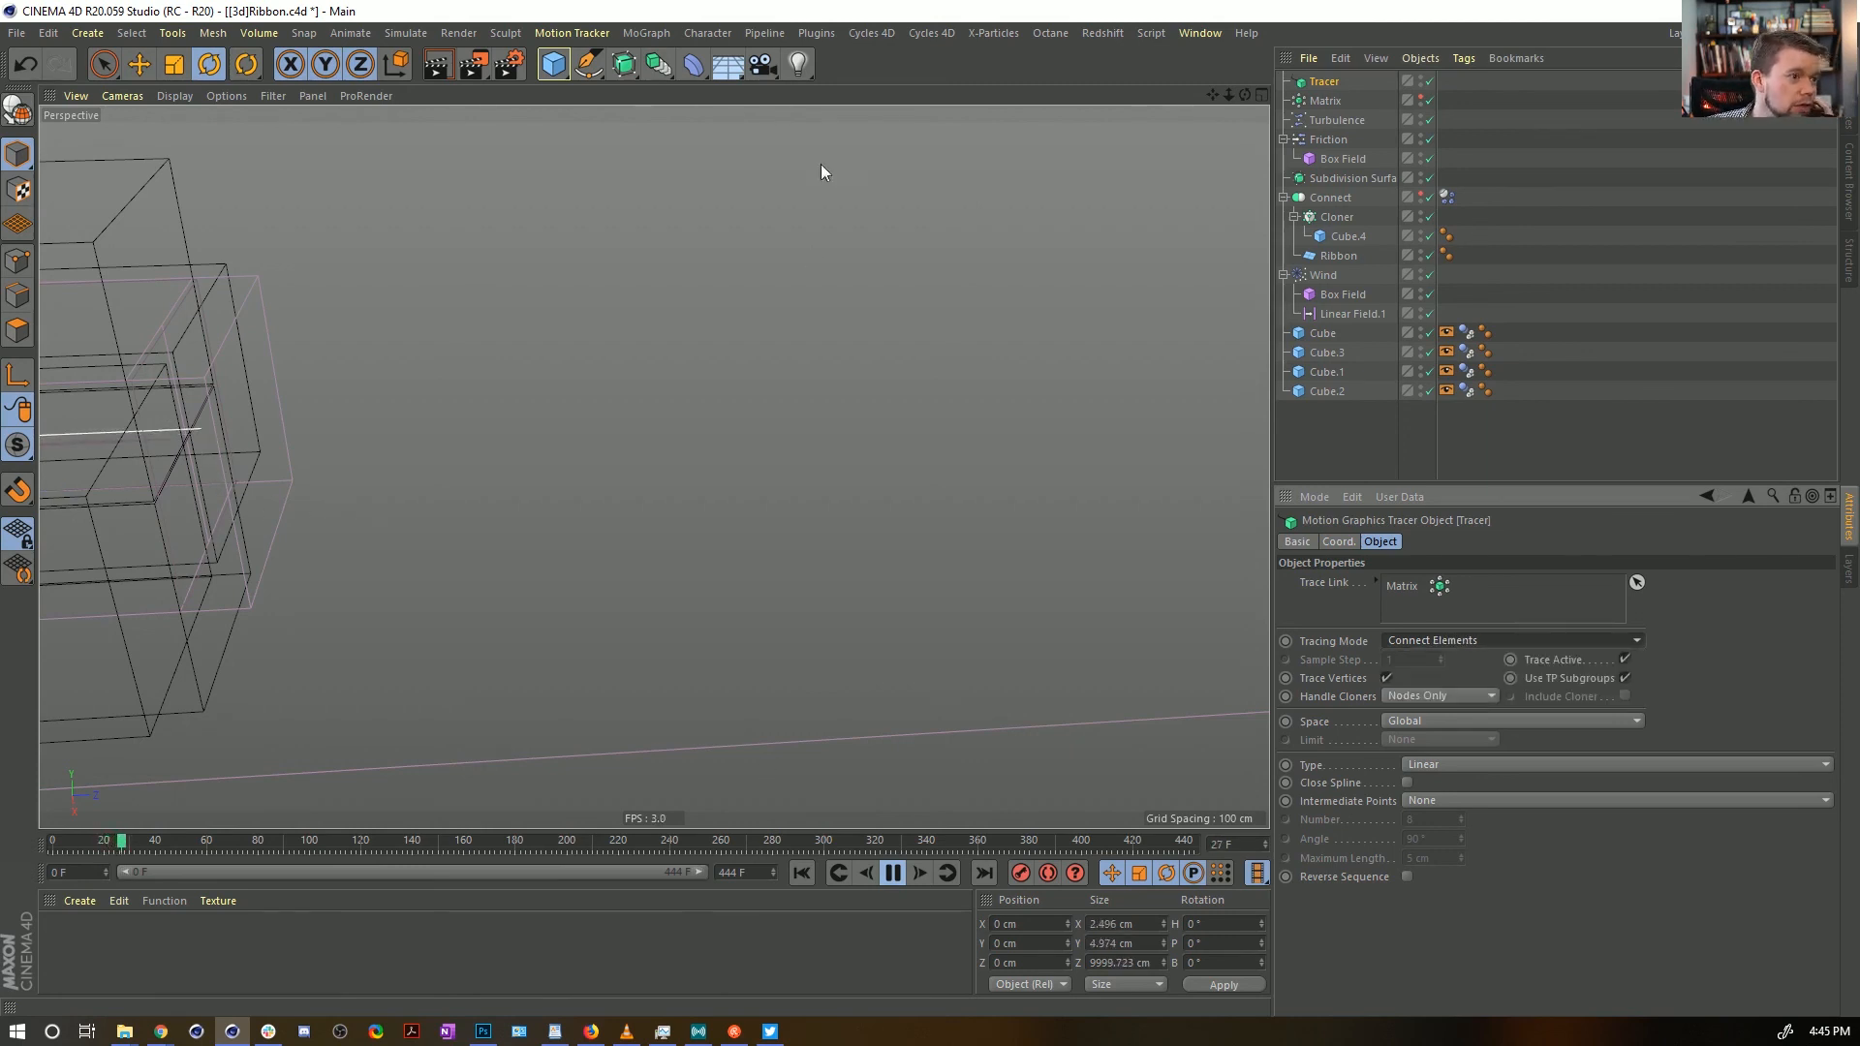
pyautogui.click(893, 872)
pyautogui.keyDown('alt'); pyautogui.moveTo(888, 407); pyautogui.dragTo(67, 629, button='right'); pyautogui.keyUp('alt')
pyautogui.keyDown('alt'); pyautogui.moveTo(893, 340); pyautogui.dragTo(564, 387, button='right'); pyautogui.keyUp('alt')
pyautogui.keyDown('alt'); pyautogui.moveTo(823, 331); pyautogui.dragTo(483, 422, button='right'); pyautogui.keyUp('alt')
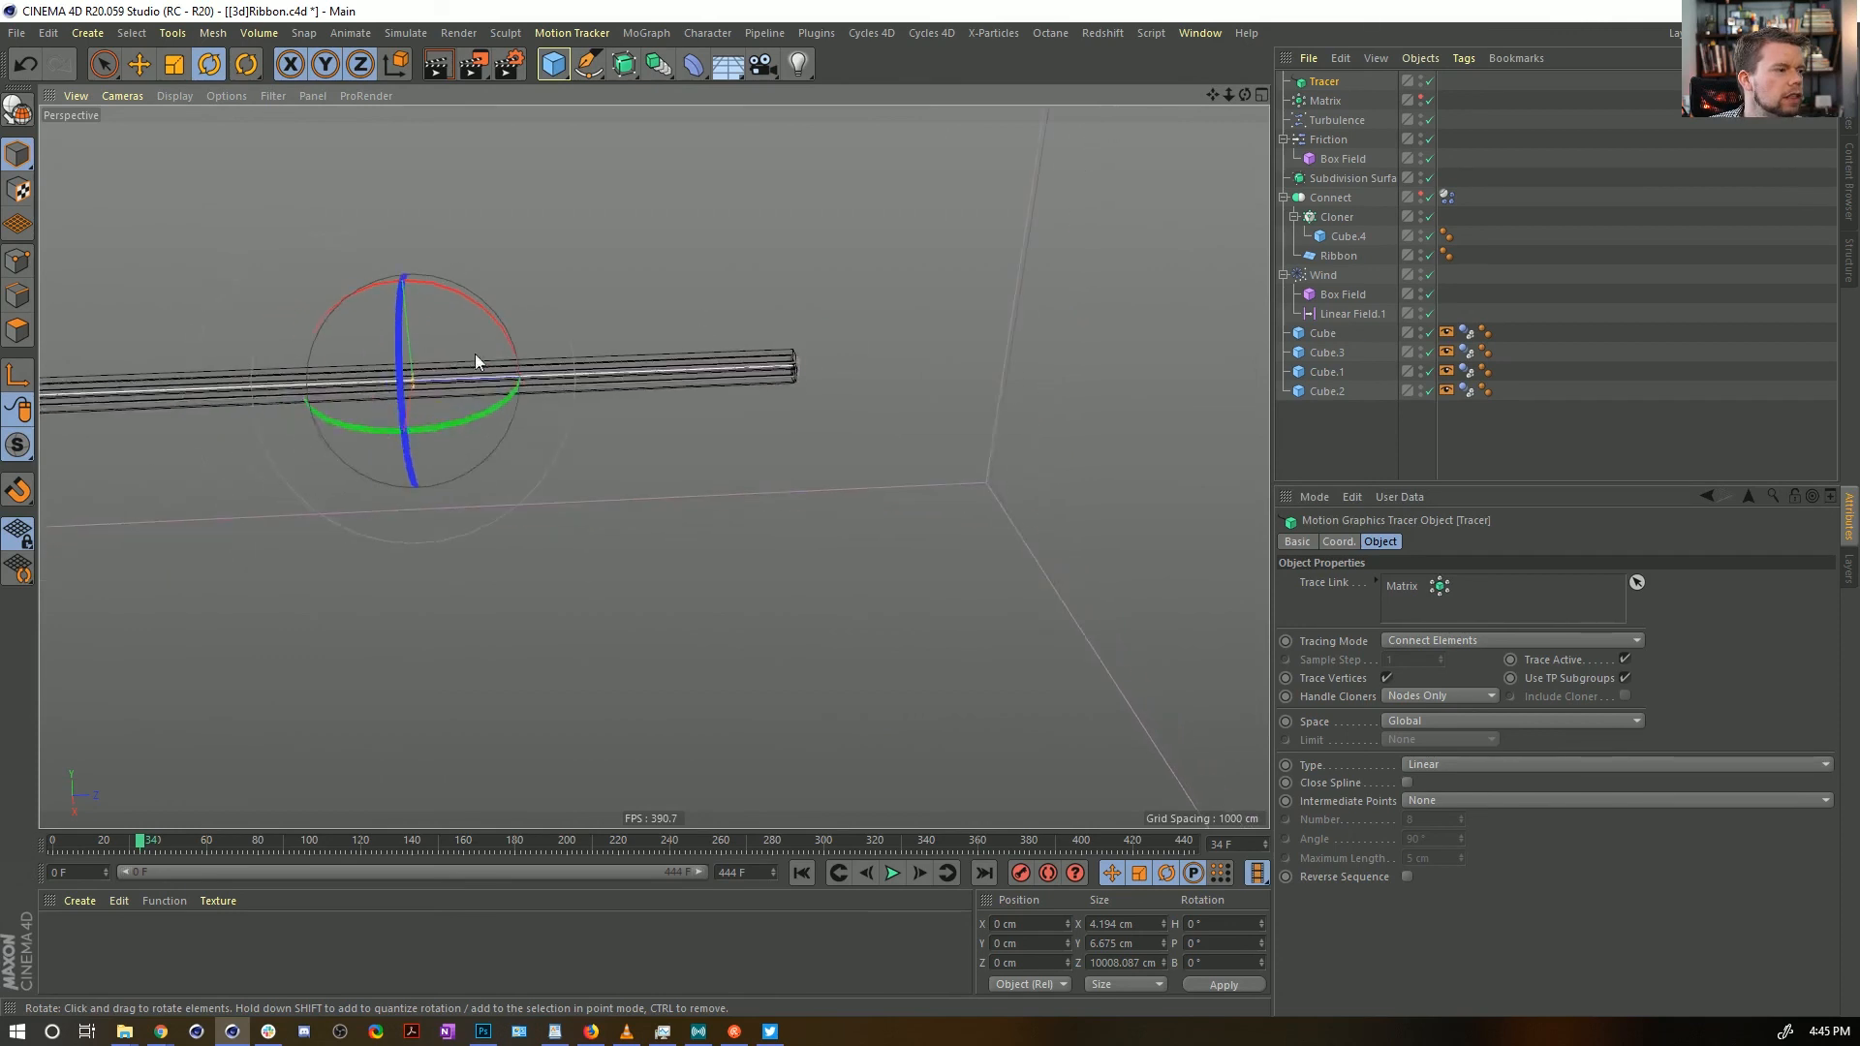
pyautogui.keyDown('alt'); pyautogui.moveTo(477, 353); pyautogui.dragTo(203, 429, button='right'); pyautogui.keyUp('alt')
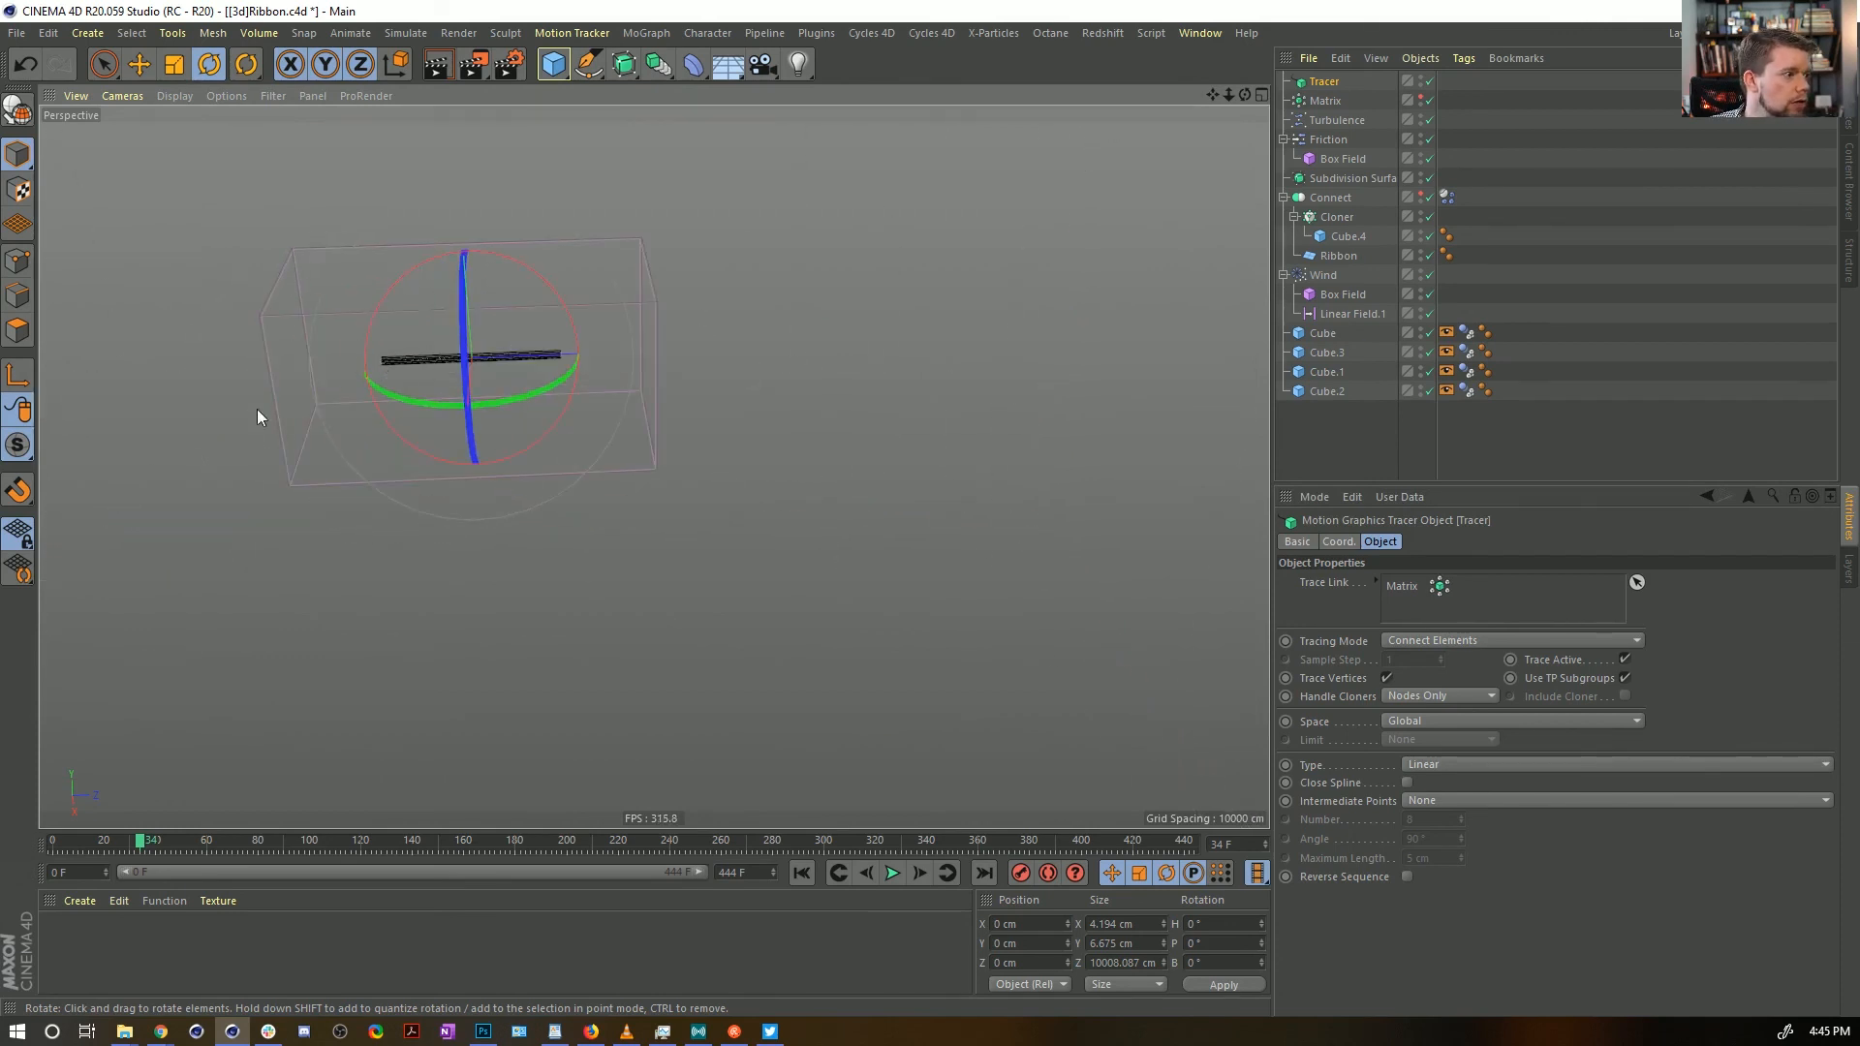
pyautogui.moveTo(583, 223)
pyautogui.keyDown('alt'); pyautogui.mouseDown(button='right')
pyautogui.moveTo(614, 348)
pyautogui.moveTo(888, 299)
pyautogui.moveTo(802, 336)
pyautogui.mouseUp(button='right'); pyautogui.keyUp('alt')
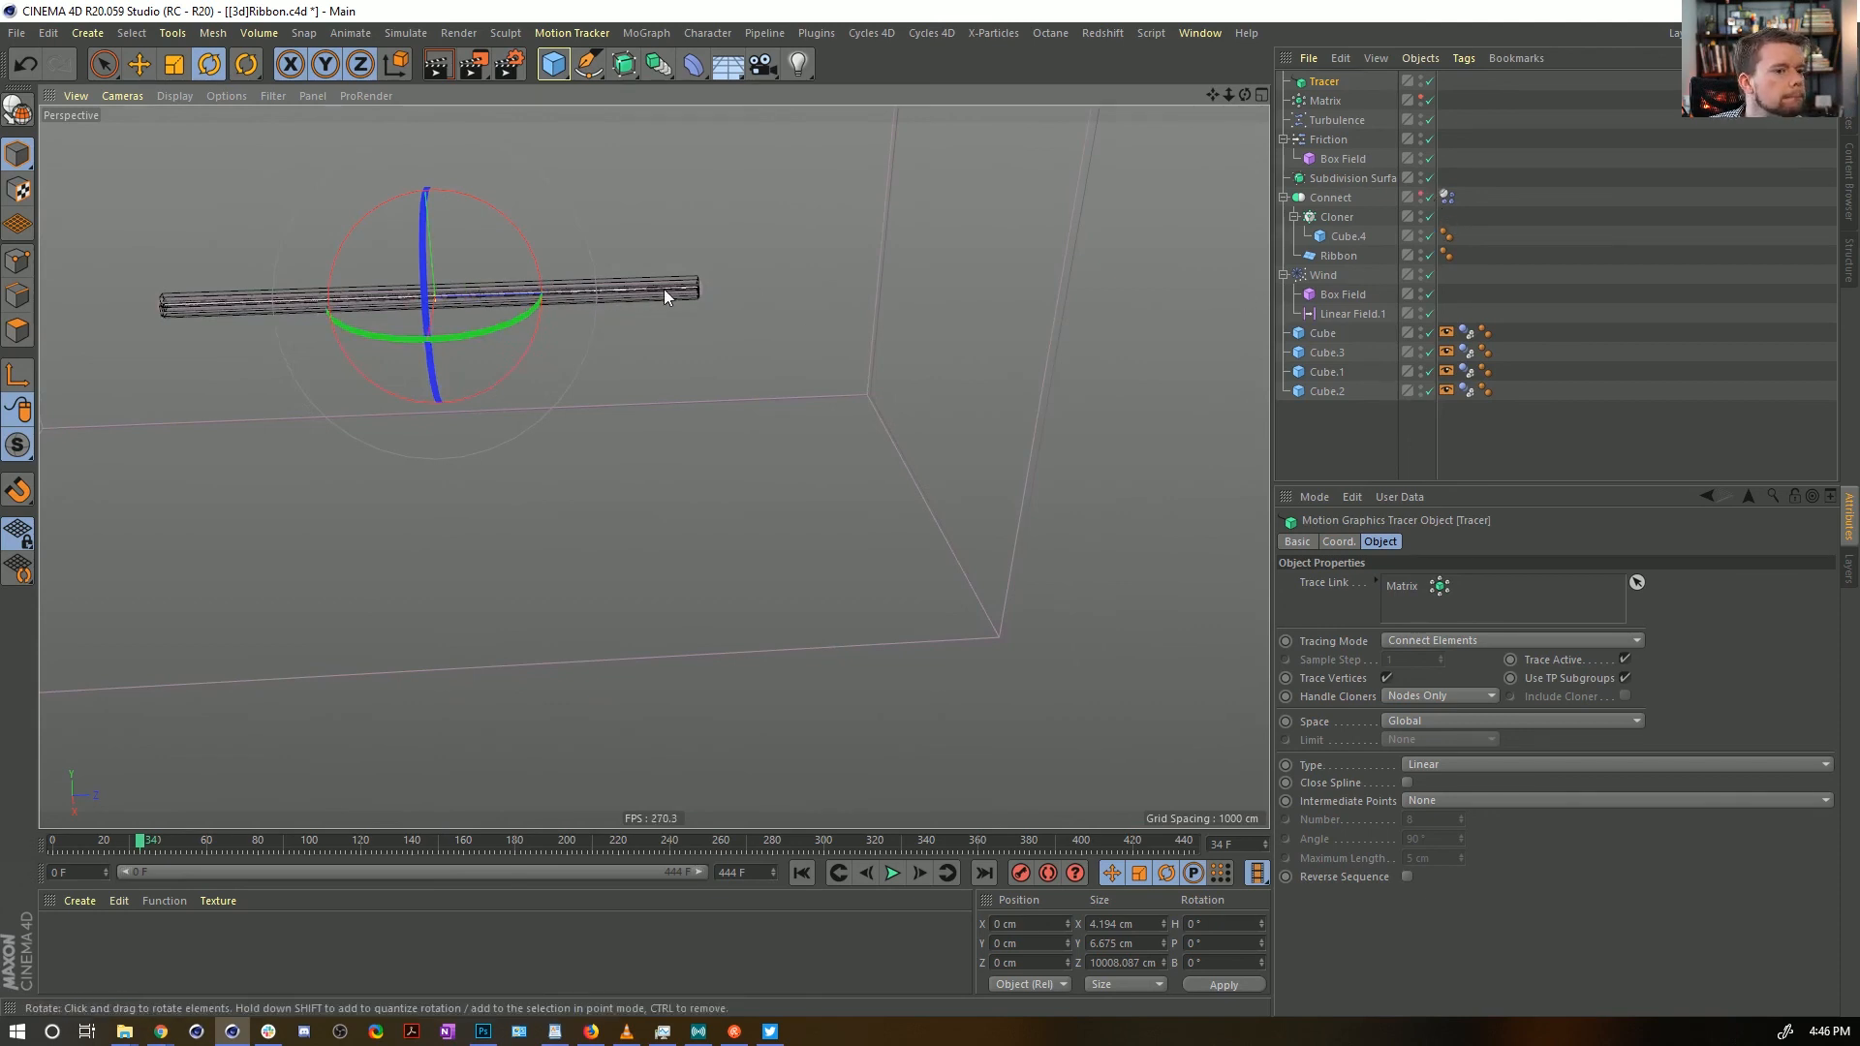
pyautogui.keyDown('alt'); pyautogui.moveTo(664, 289); pyautogui.dragTo(1199, 454); pyautogui.keyUp('alt')
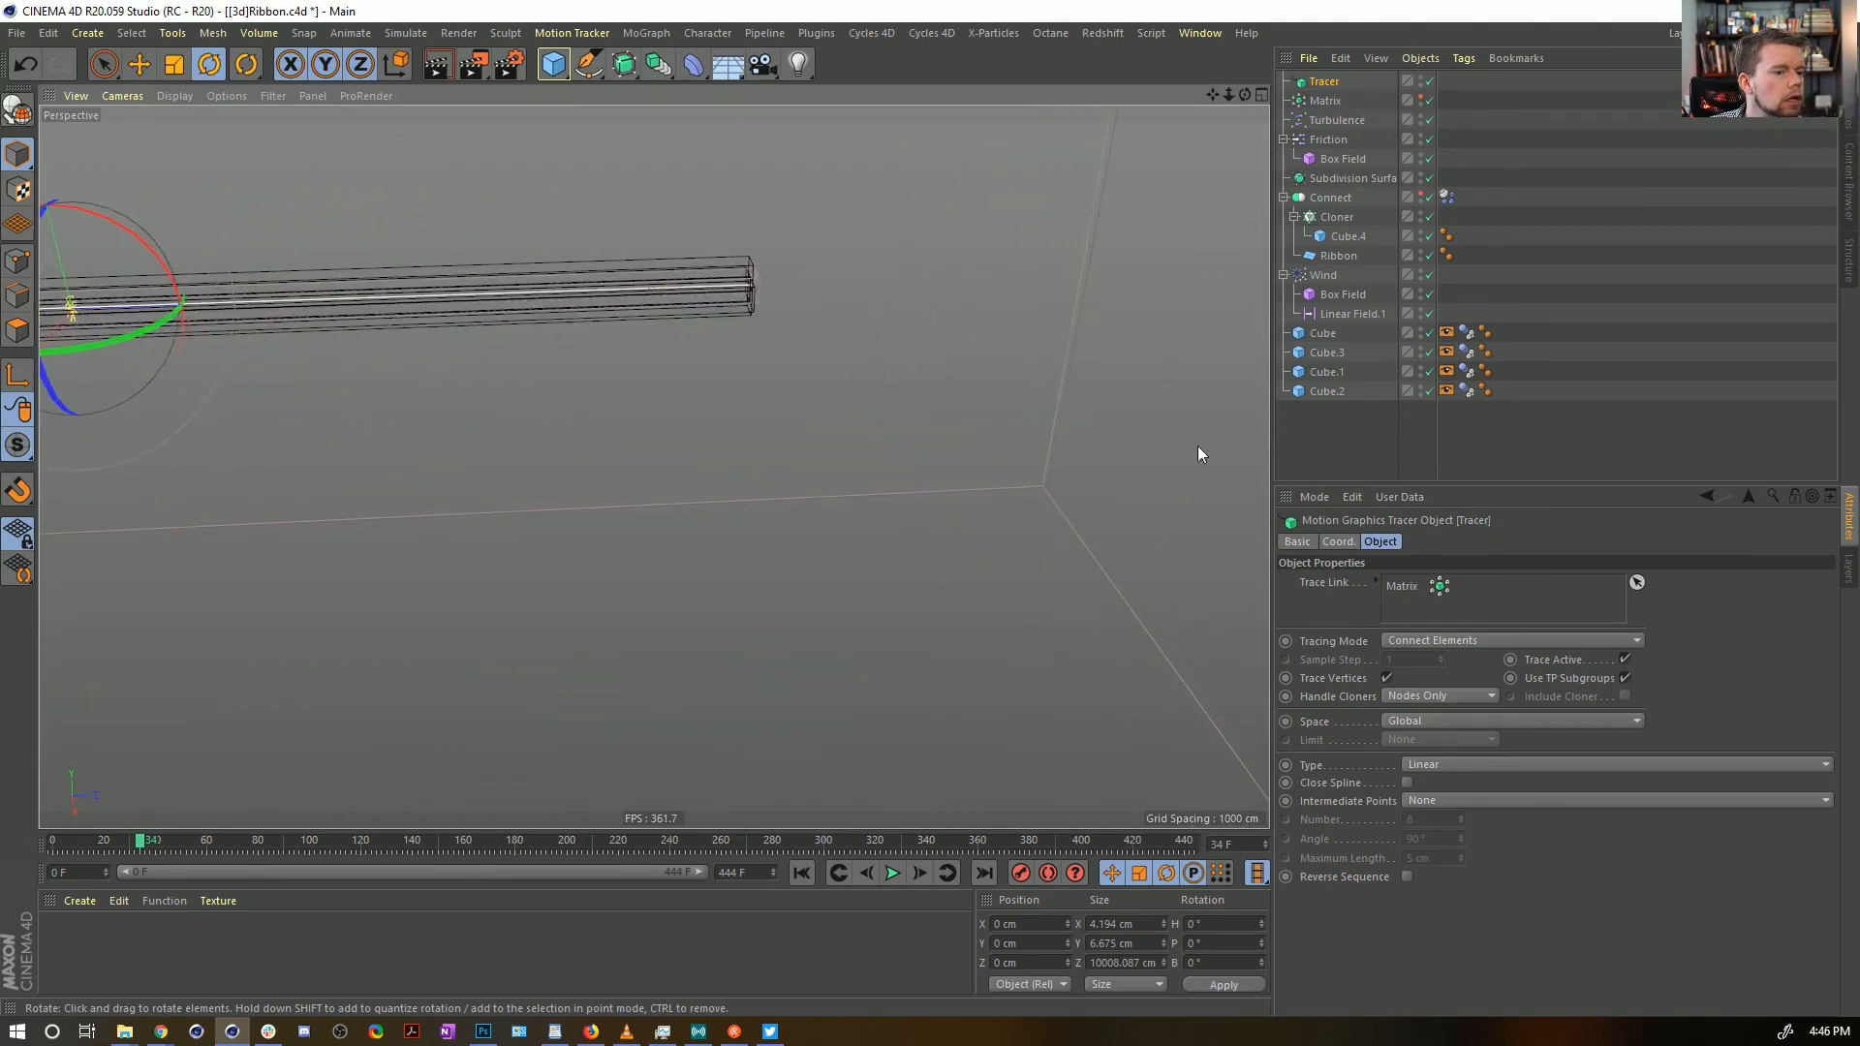
# Turn off Trace Vertices on the Tracer, preview the simulation and return to frame 0
pyautogui.click(1386, 678)
pyautogui.keyDown('alt'); pyautogui.moveTo(740, 274); pyautogui.dragTo(1356, 353, button='right'); pyautogui.keyUp('alt')
pyautogui.keyDown('alt'); pyautogui.moveTo(833, 395); pyautogui.dragTo(510, 407, button='middle'); pyautogui.keyUp('alt')
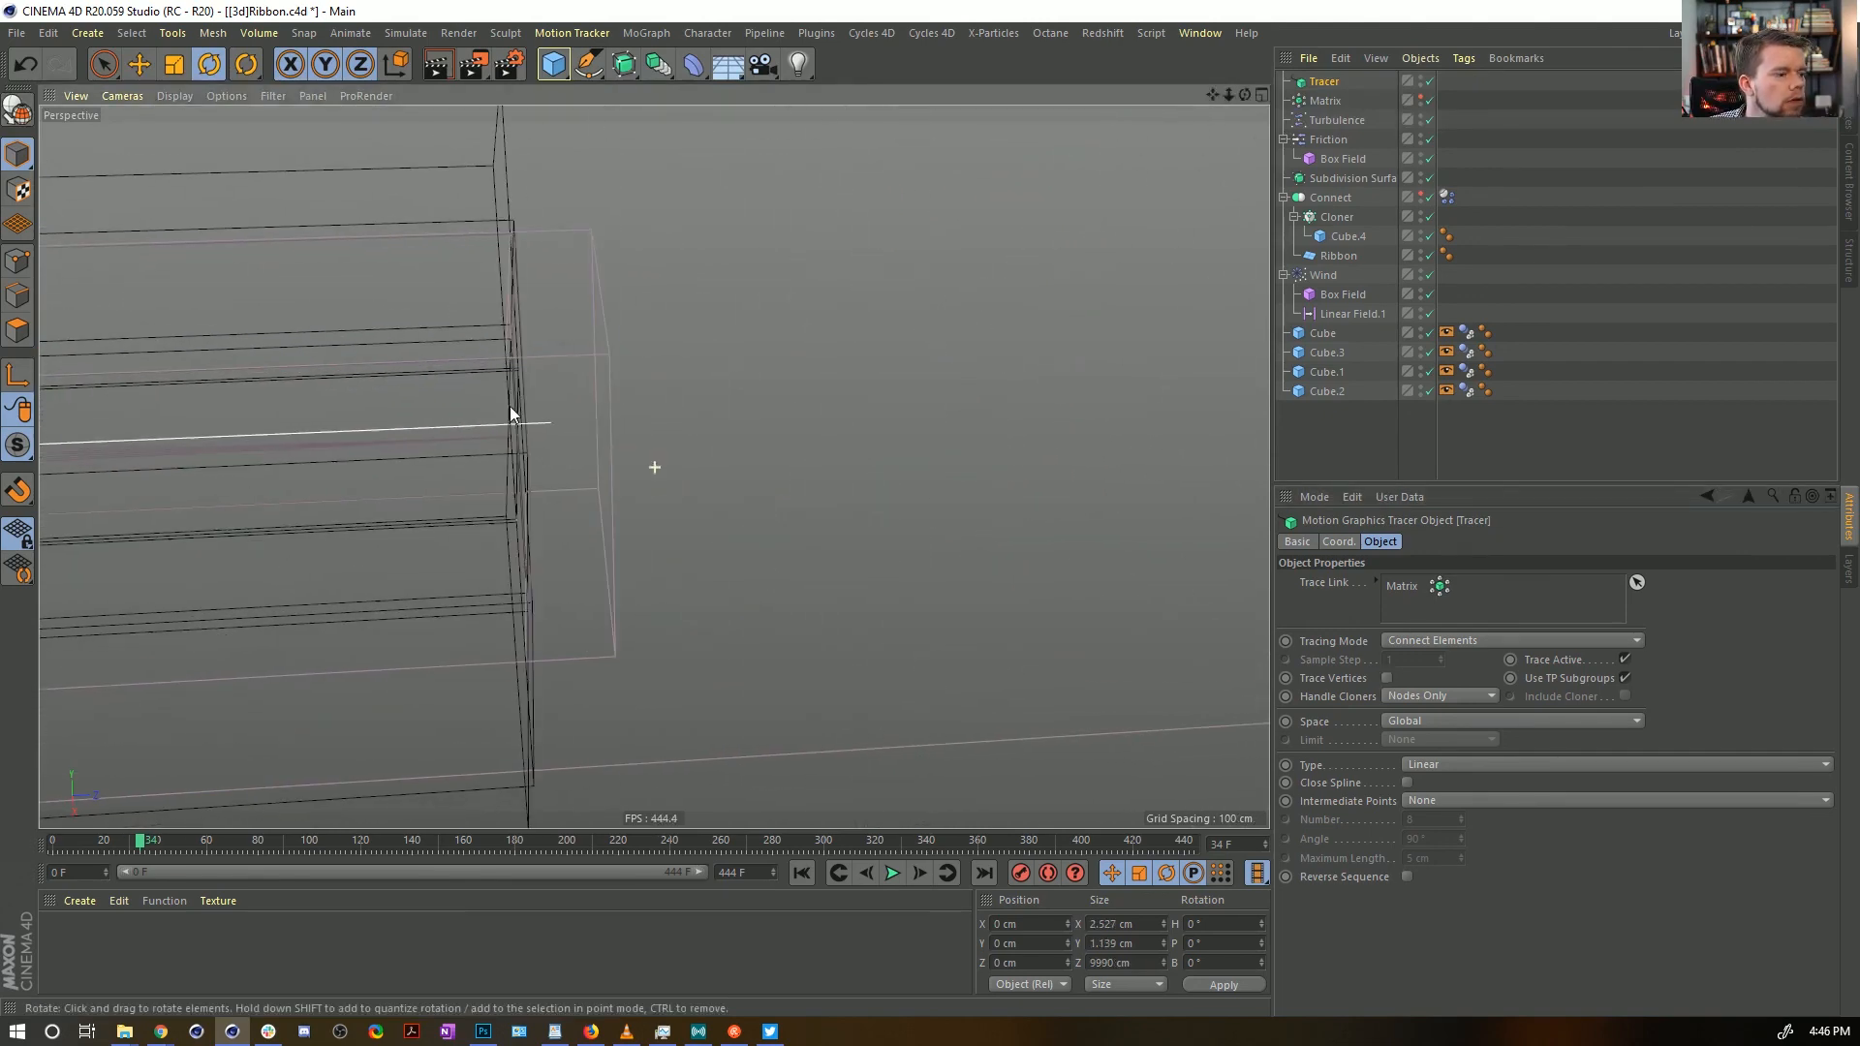
pyautogui.click(902, 877)
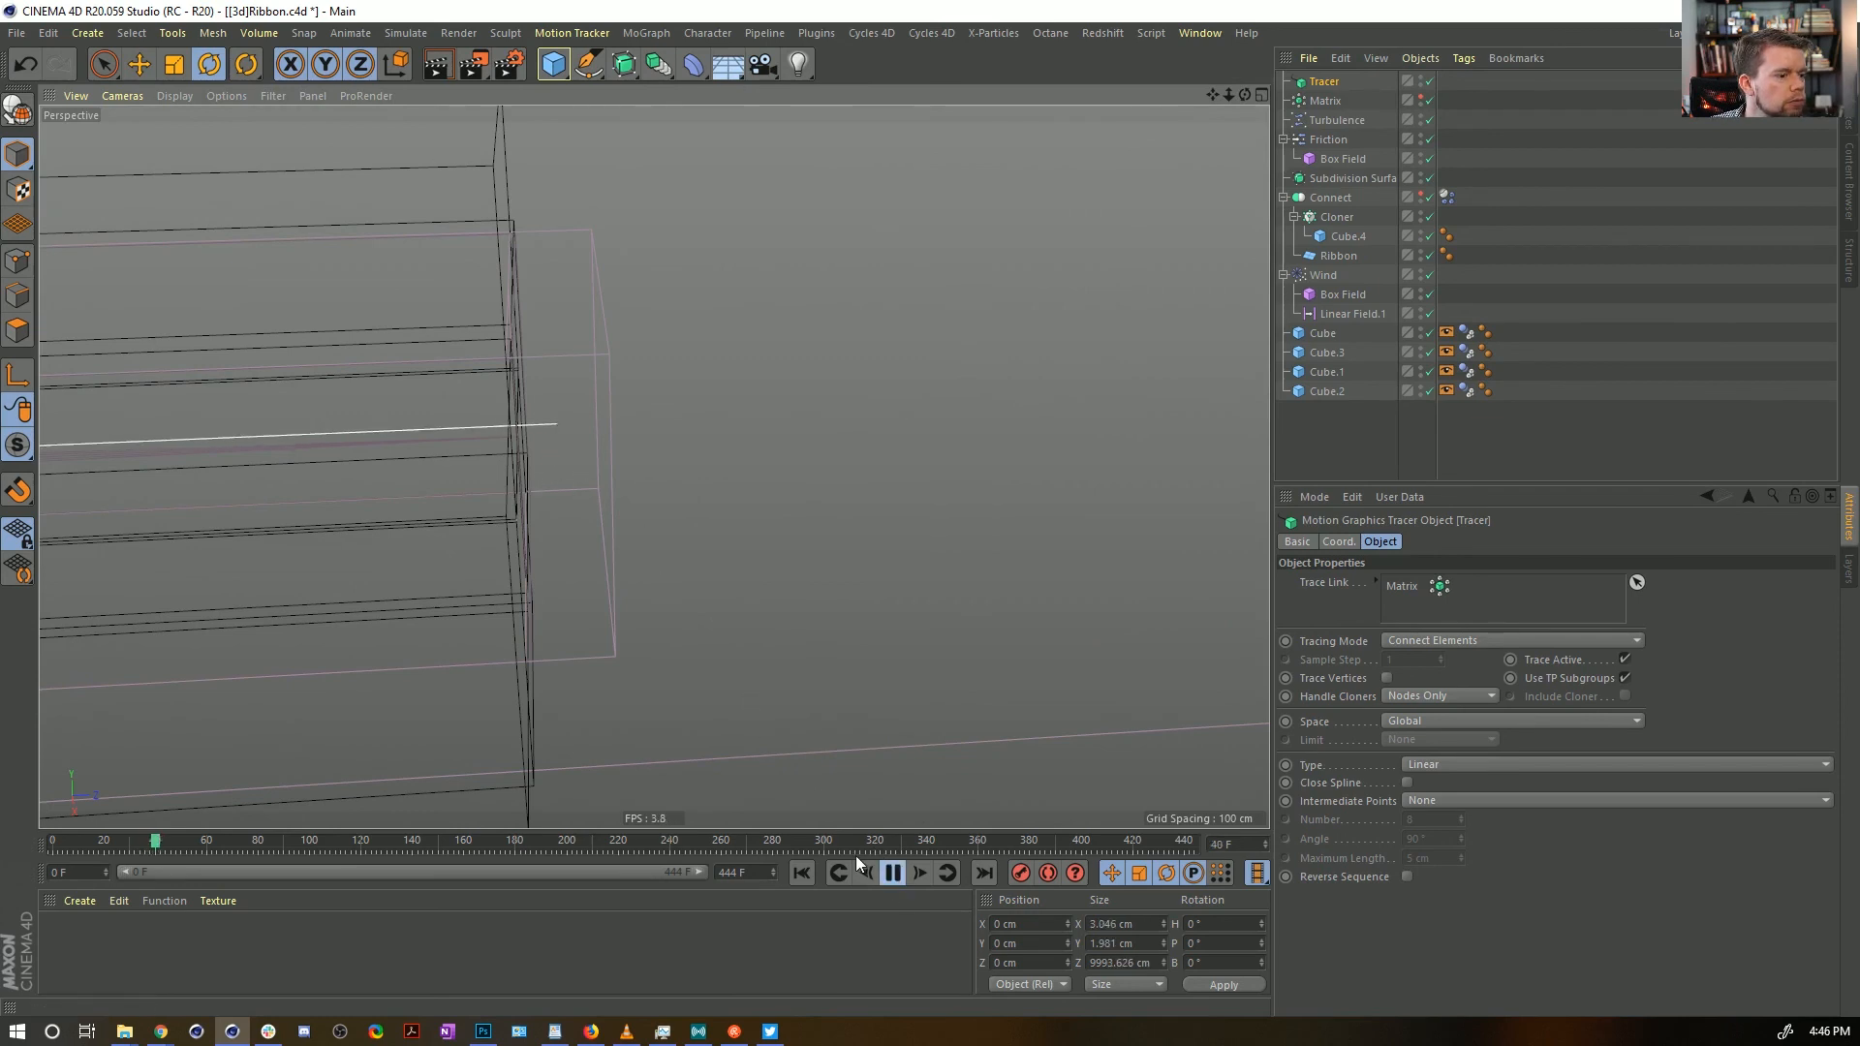
pyautogui.click(892, 873)
pyautogui.click(802, 874)
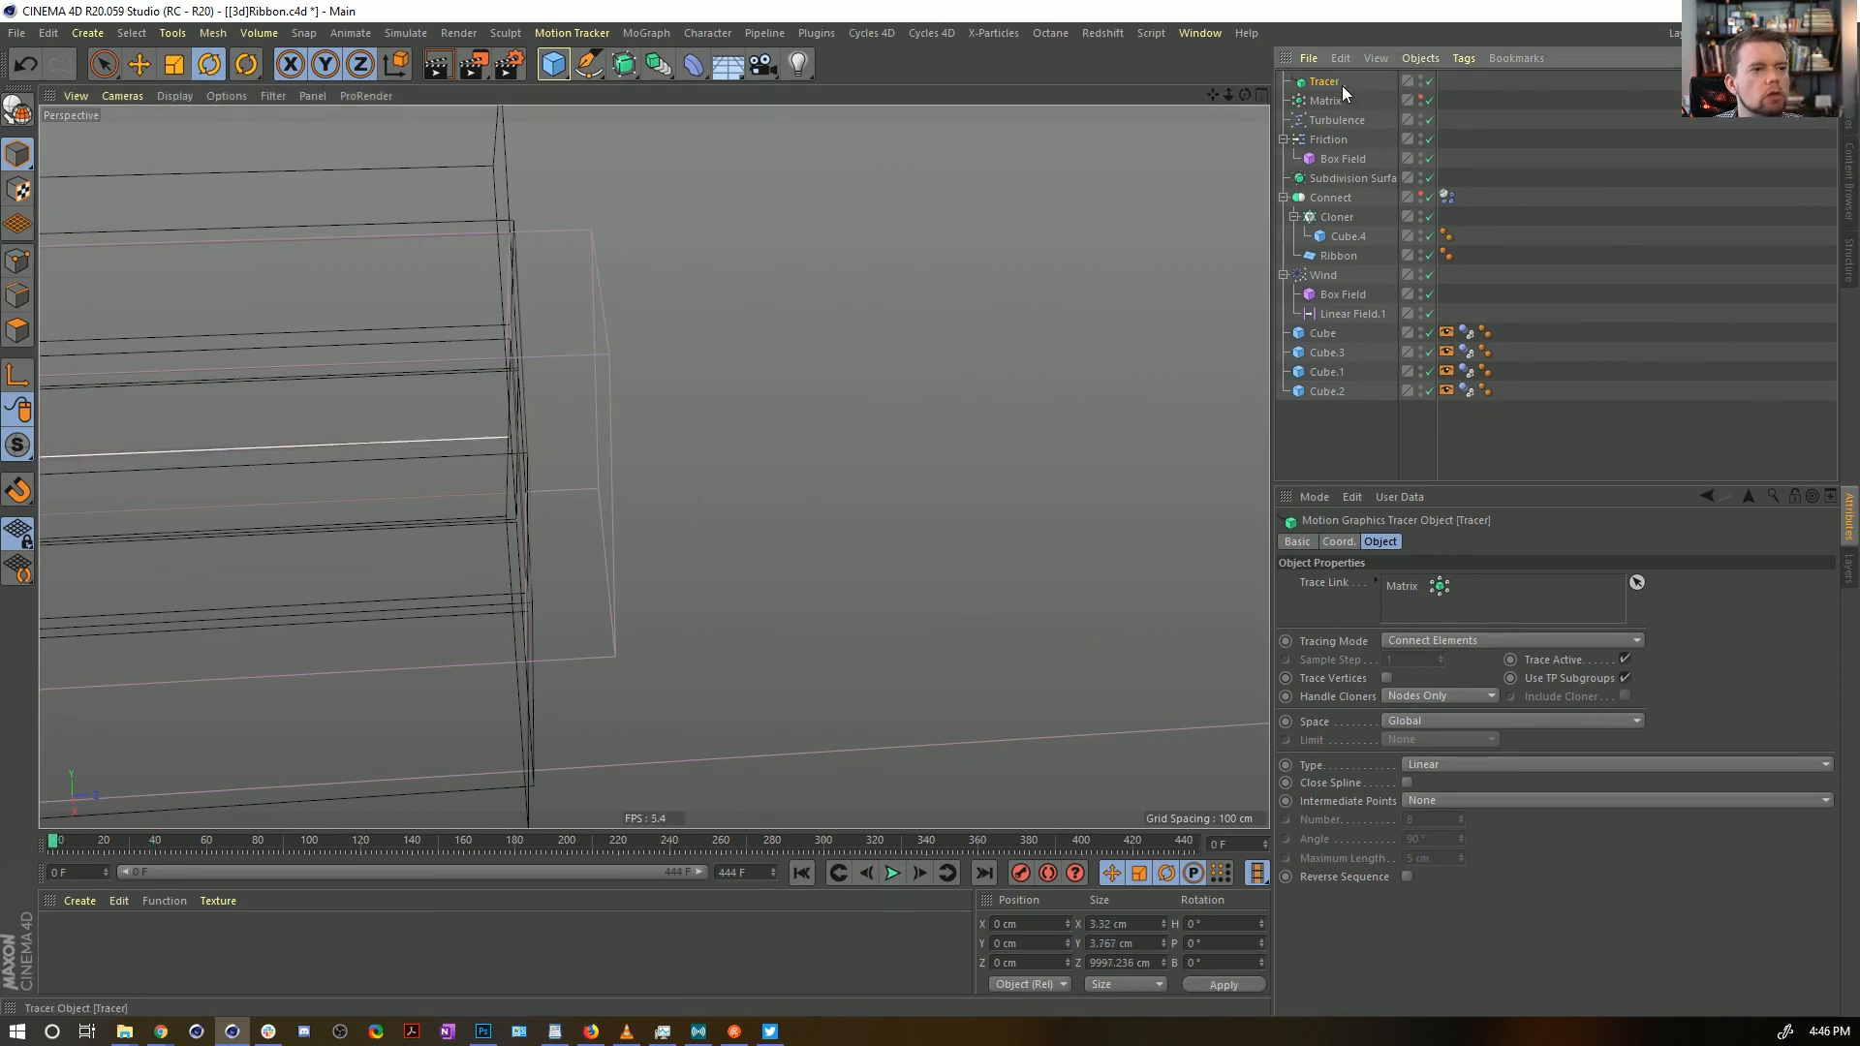
# Delete the Tracer and Matrix objects and unhide Connect, playing the simulation up to frame 15
pyautogui.scroll(-1, 1335, 85)
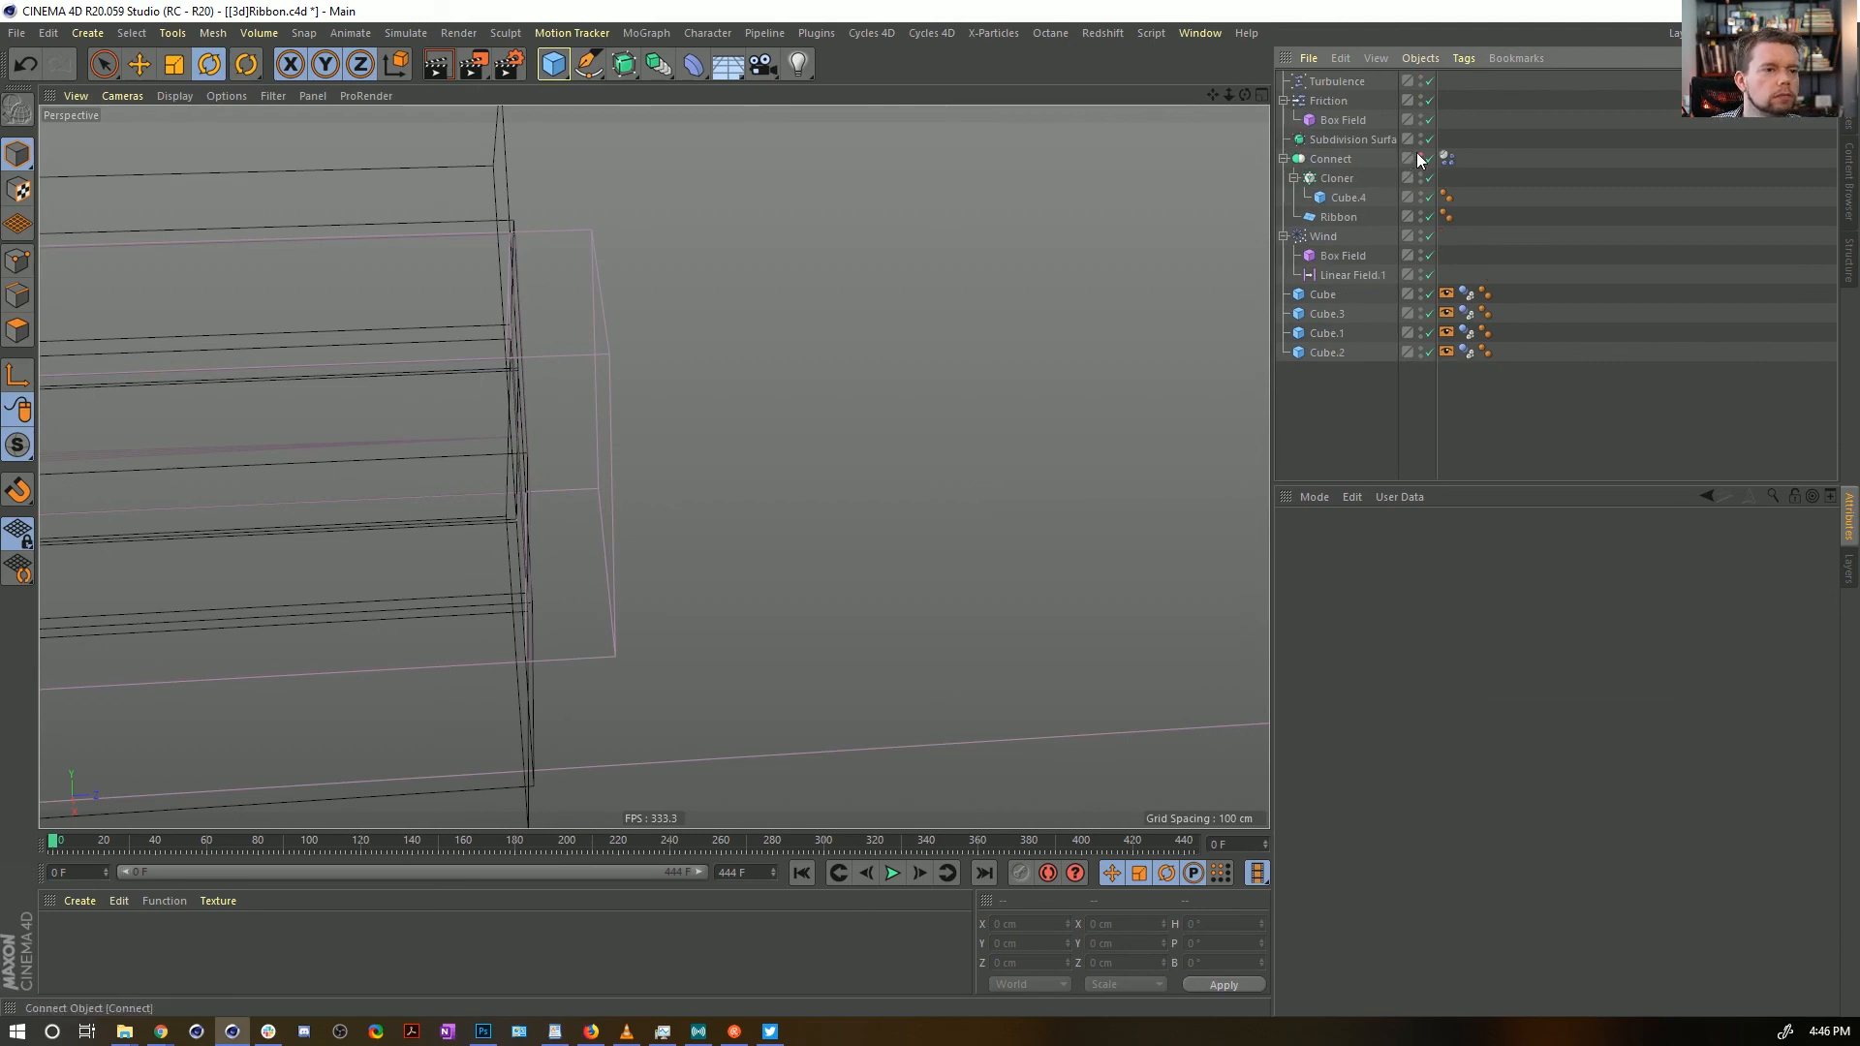
pyautogui.click(894, 875)
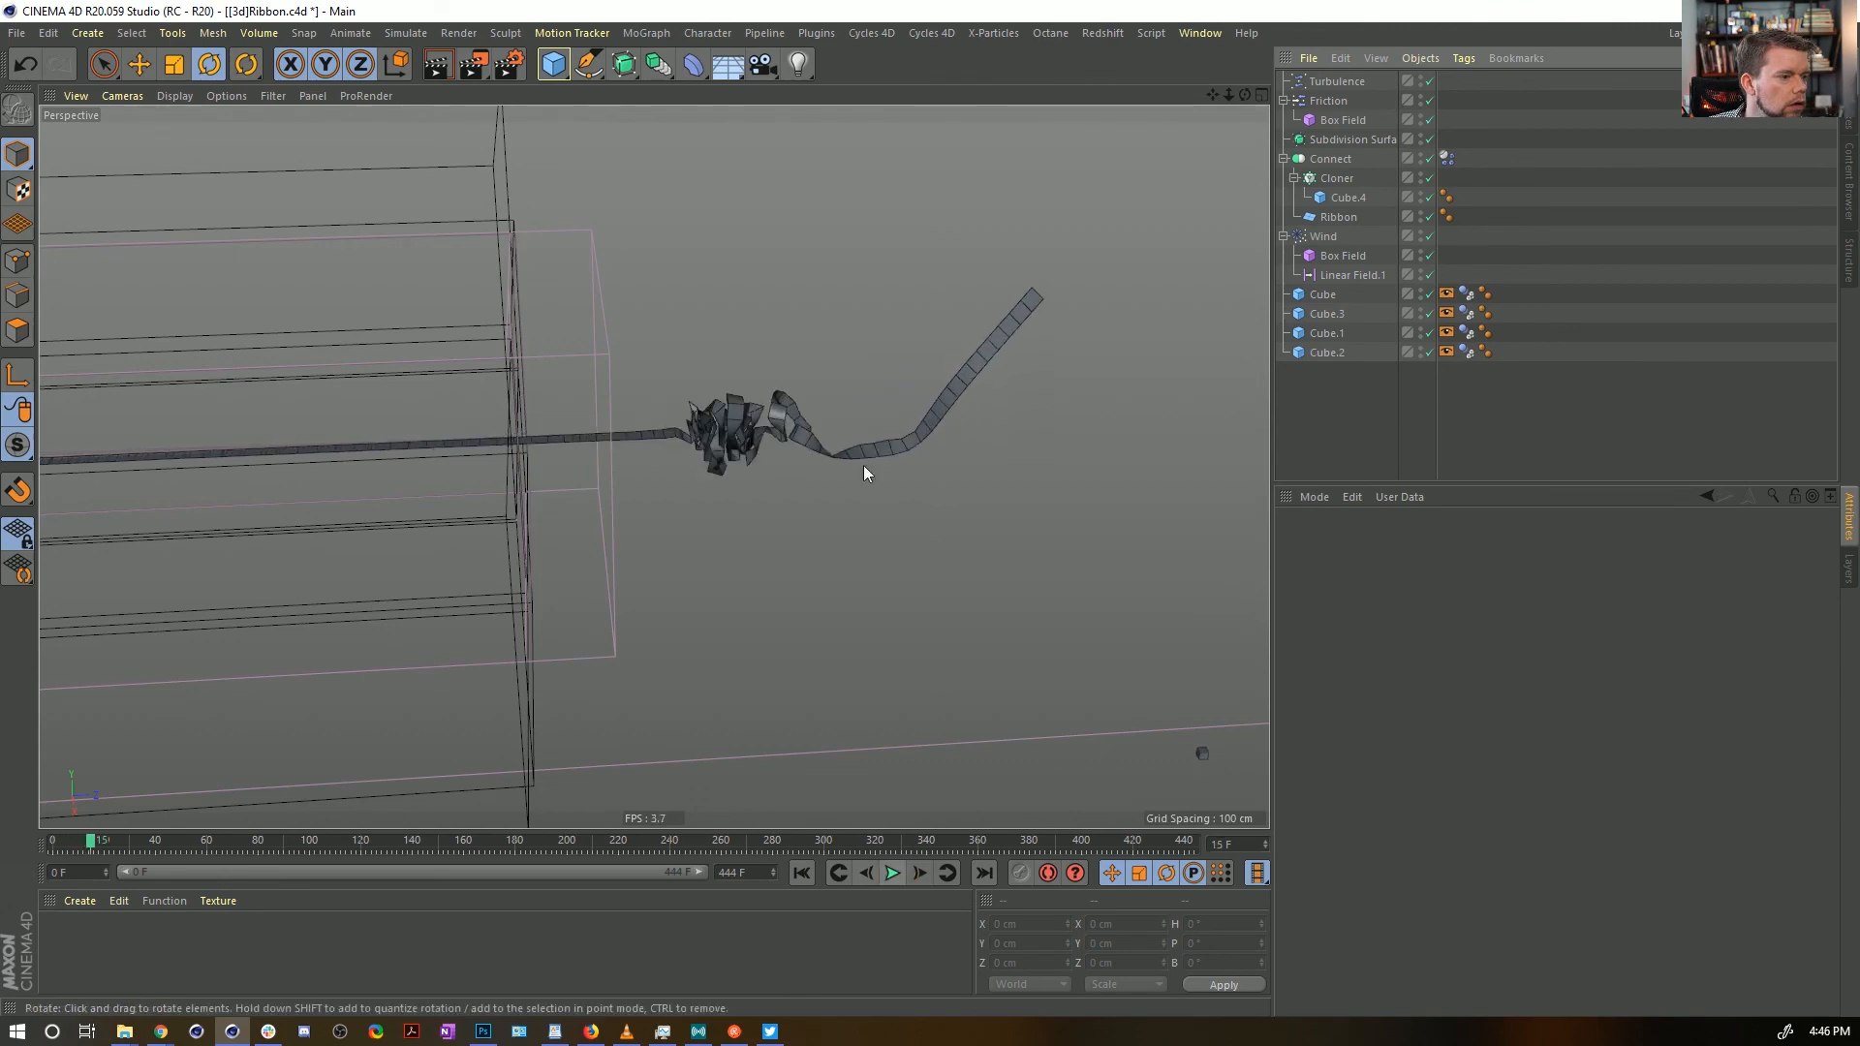
pyautogui.keyDown('alt'); pyautogui.moveTo(857, 454); pyautogui.dragTo(746, 434); pyautogui.keyUp('alt')
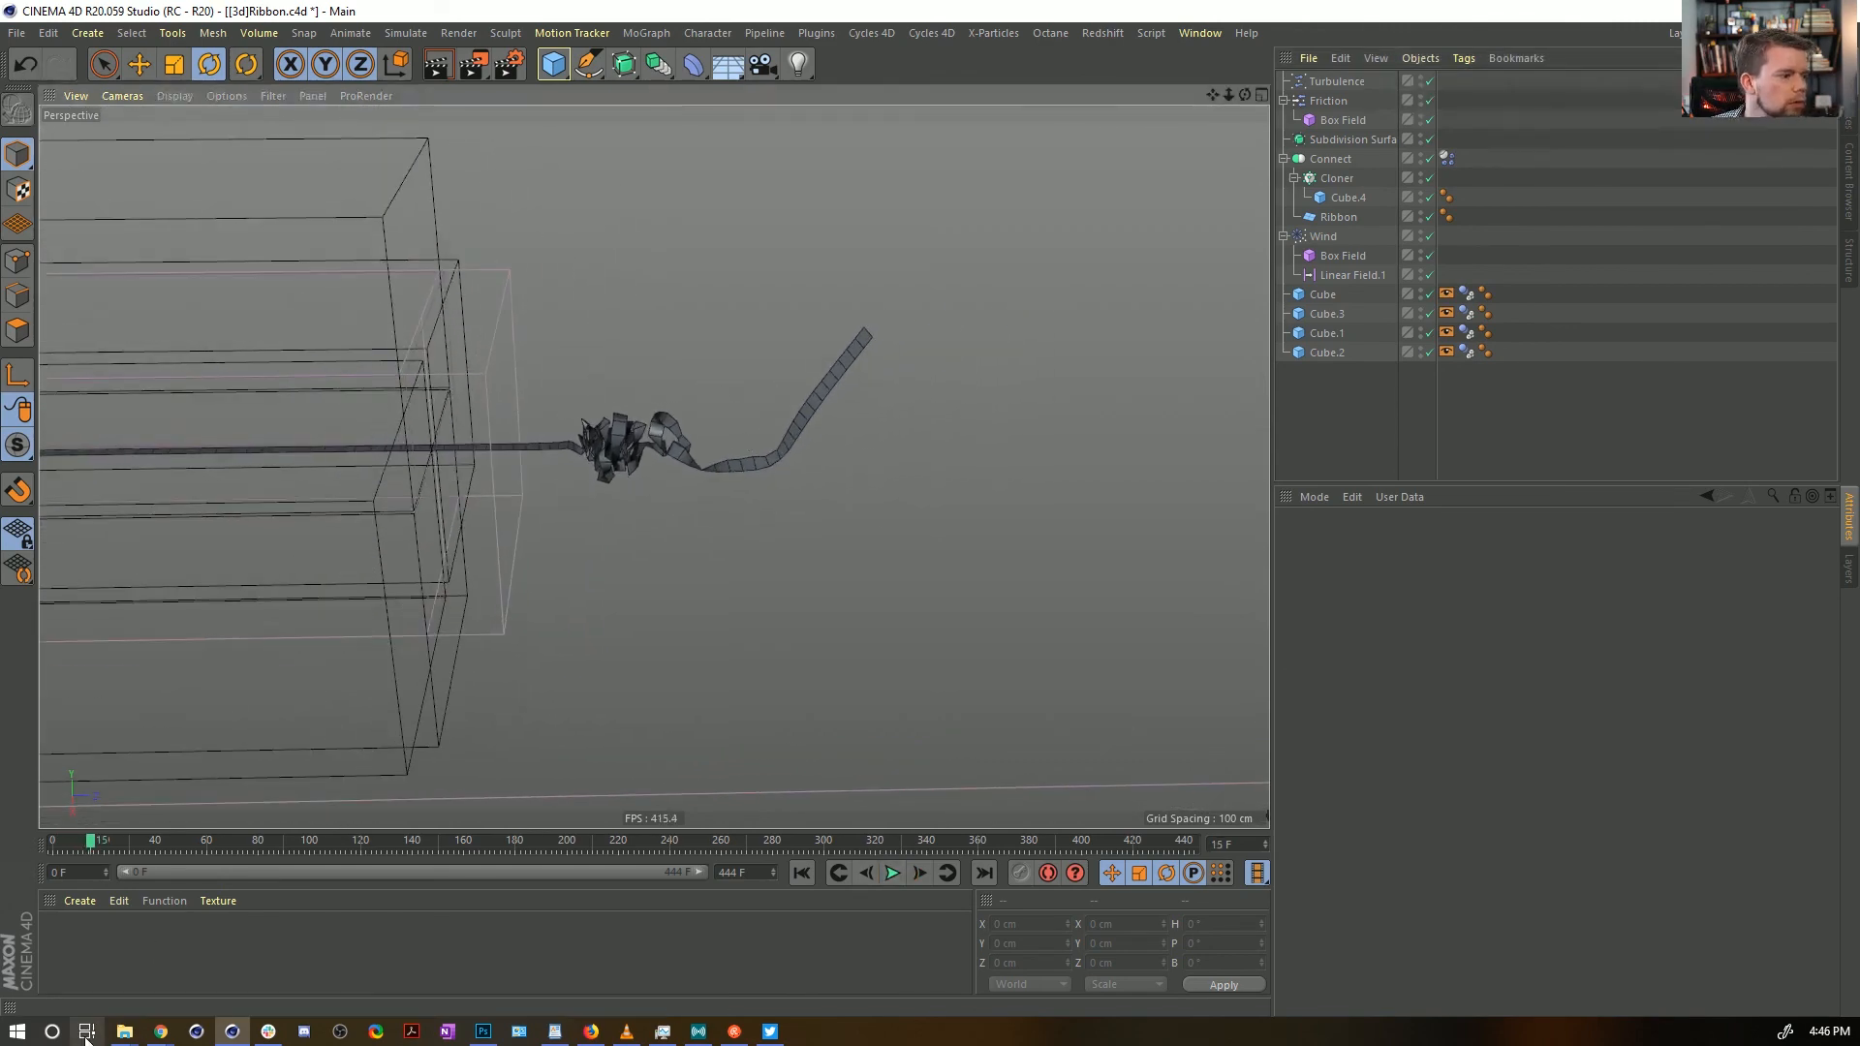
# Create a new standard material and assign it to the Connect object
pyautogui.doubleClick(62, 933)
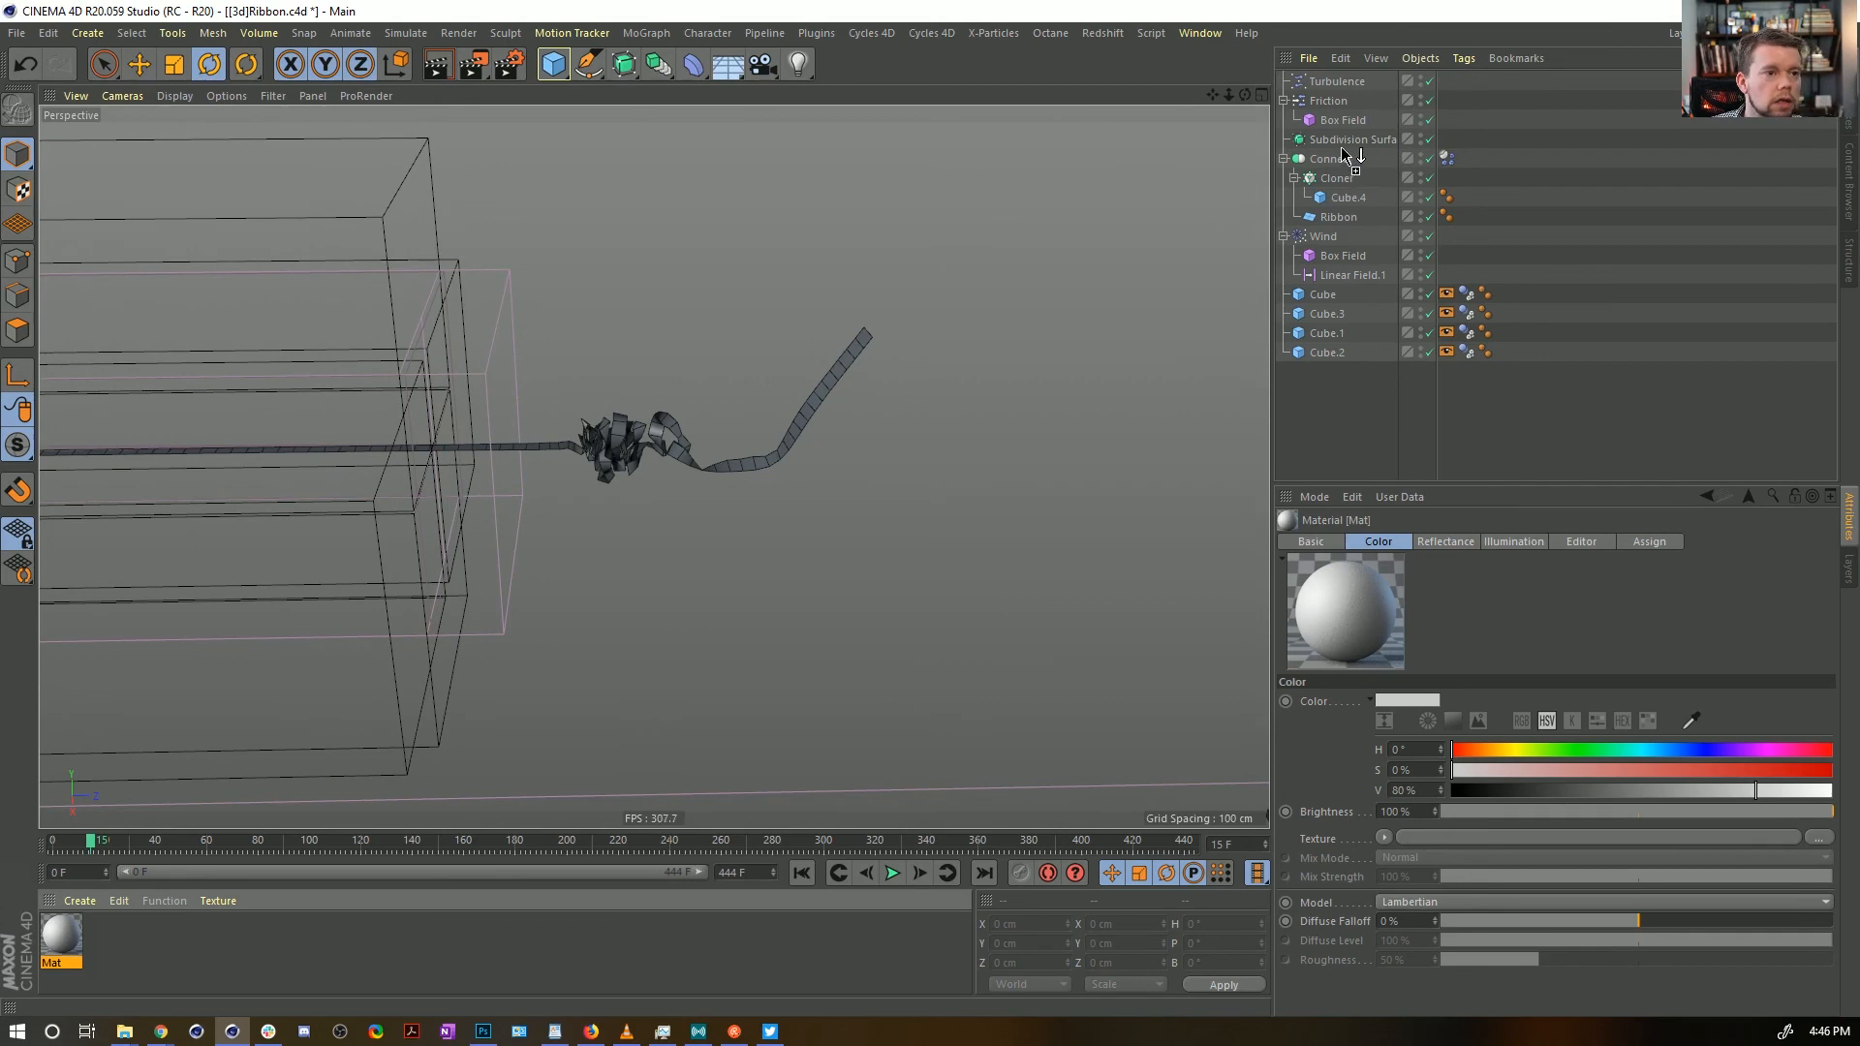
pyautogui.moveTo(1334, 163); pyautogui.dragTo(1333, 159)
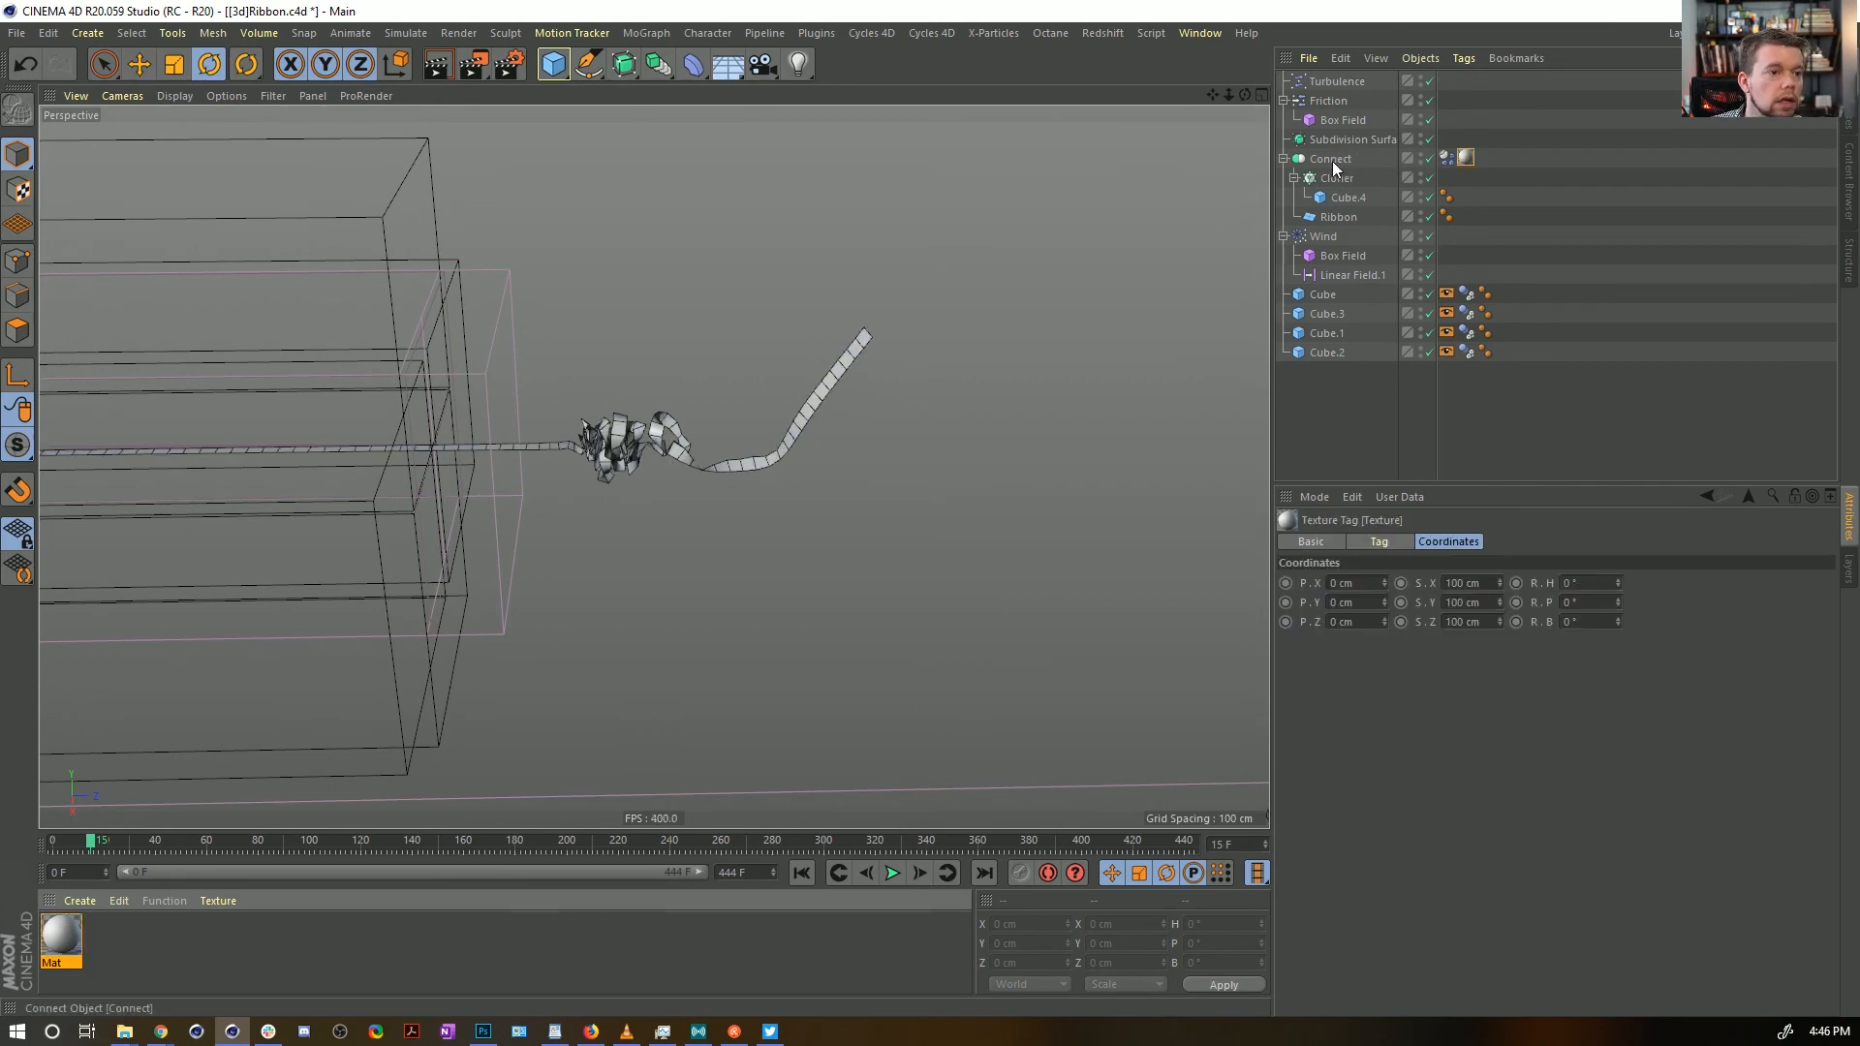
# Enable Displacement on the ribbon material, using a Color shader at 50% brightness as its texture
pyautogui.click(62, 936)
pyautogui.doubleClick(62, 935)
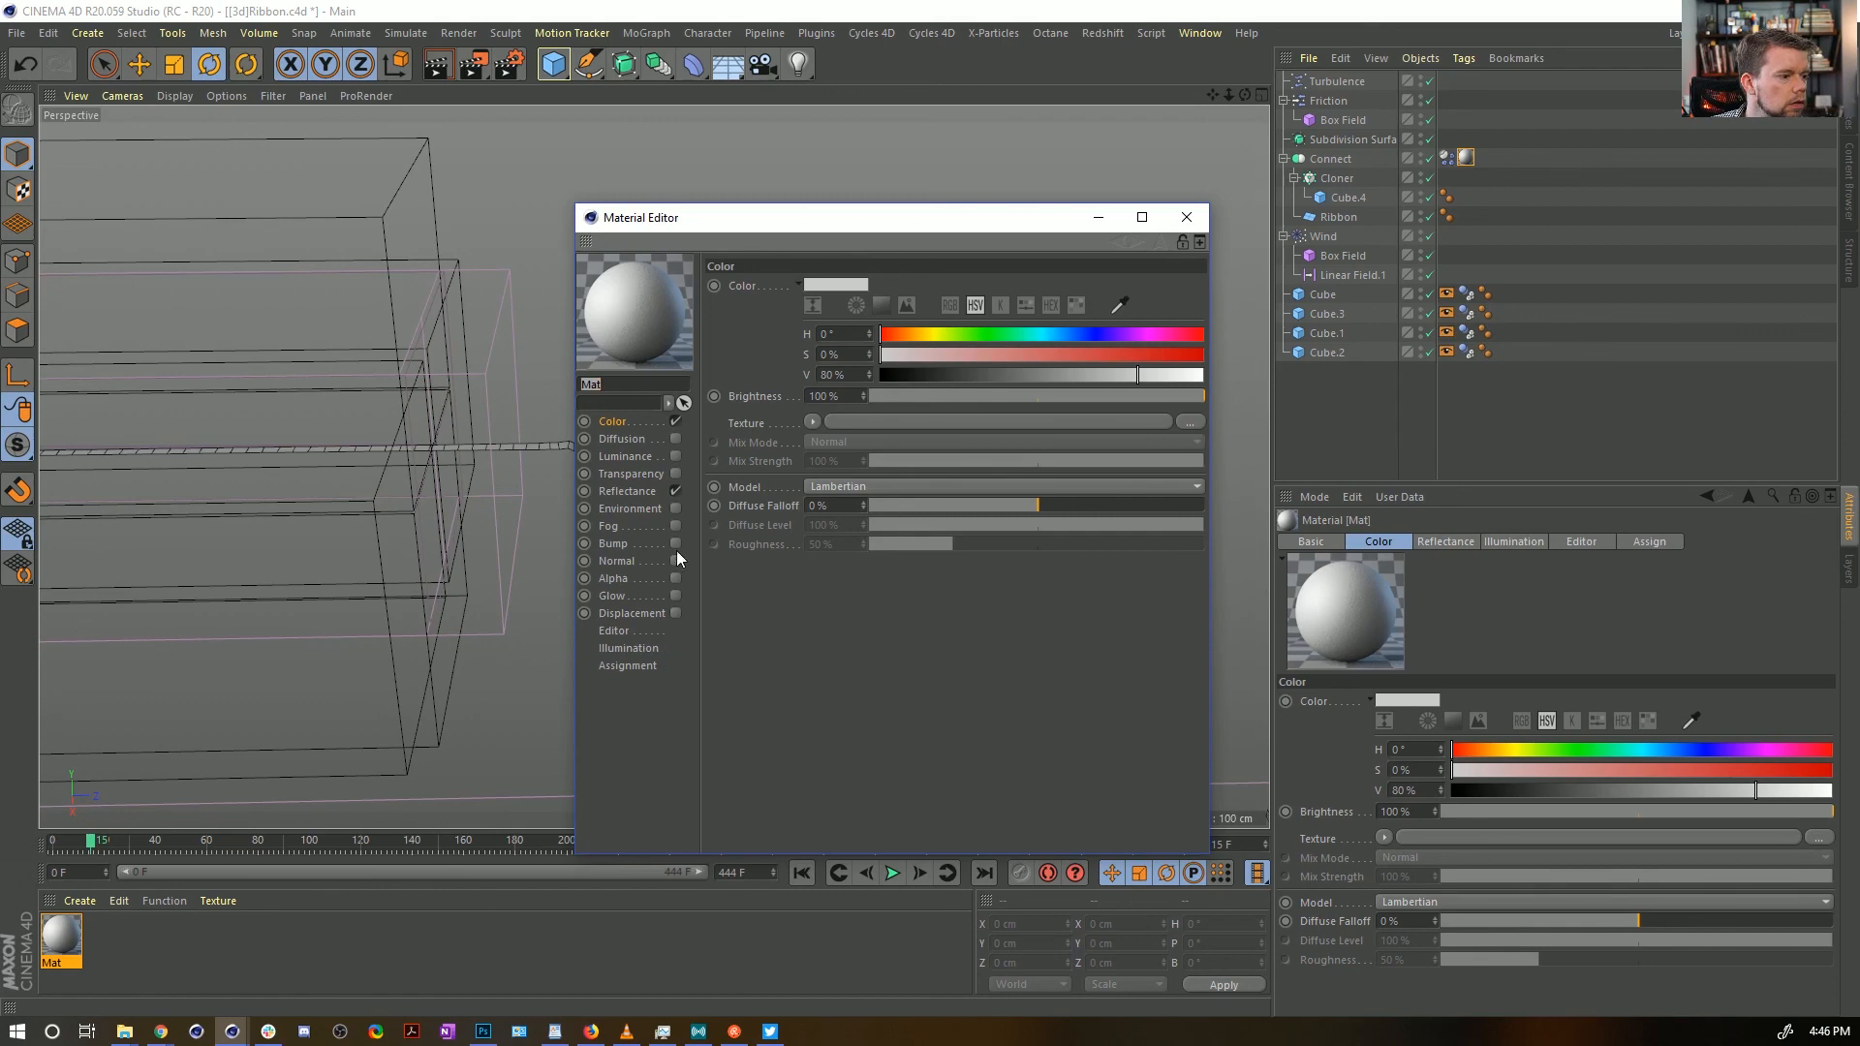
pyautogui.click(676, 613)
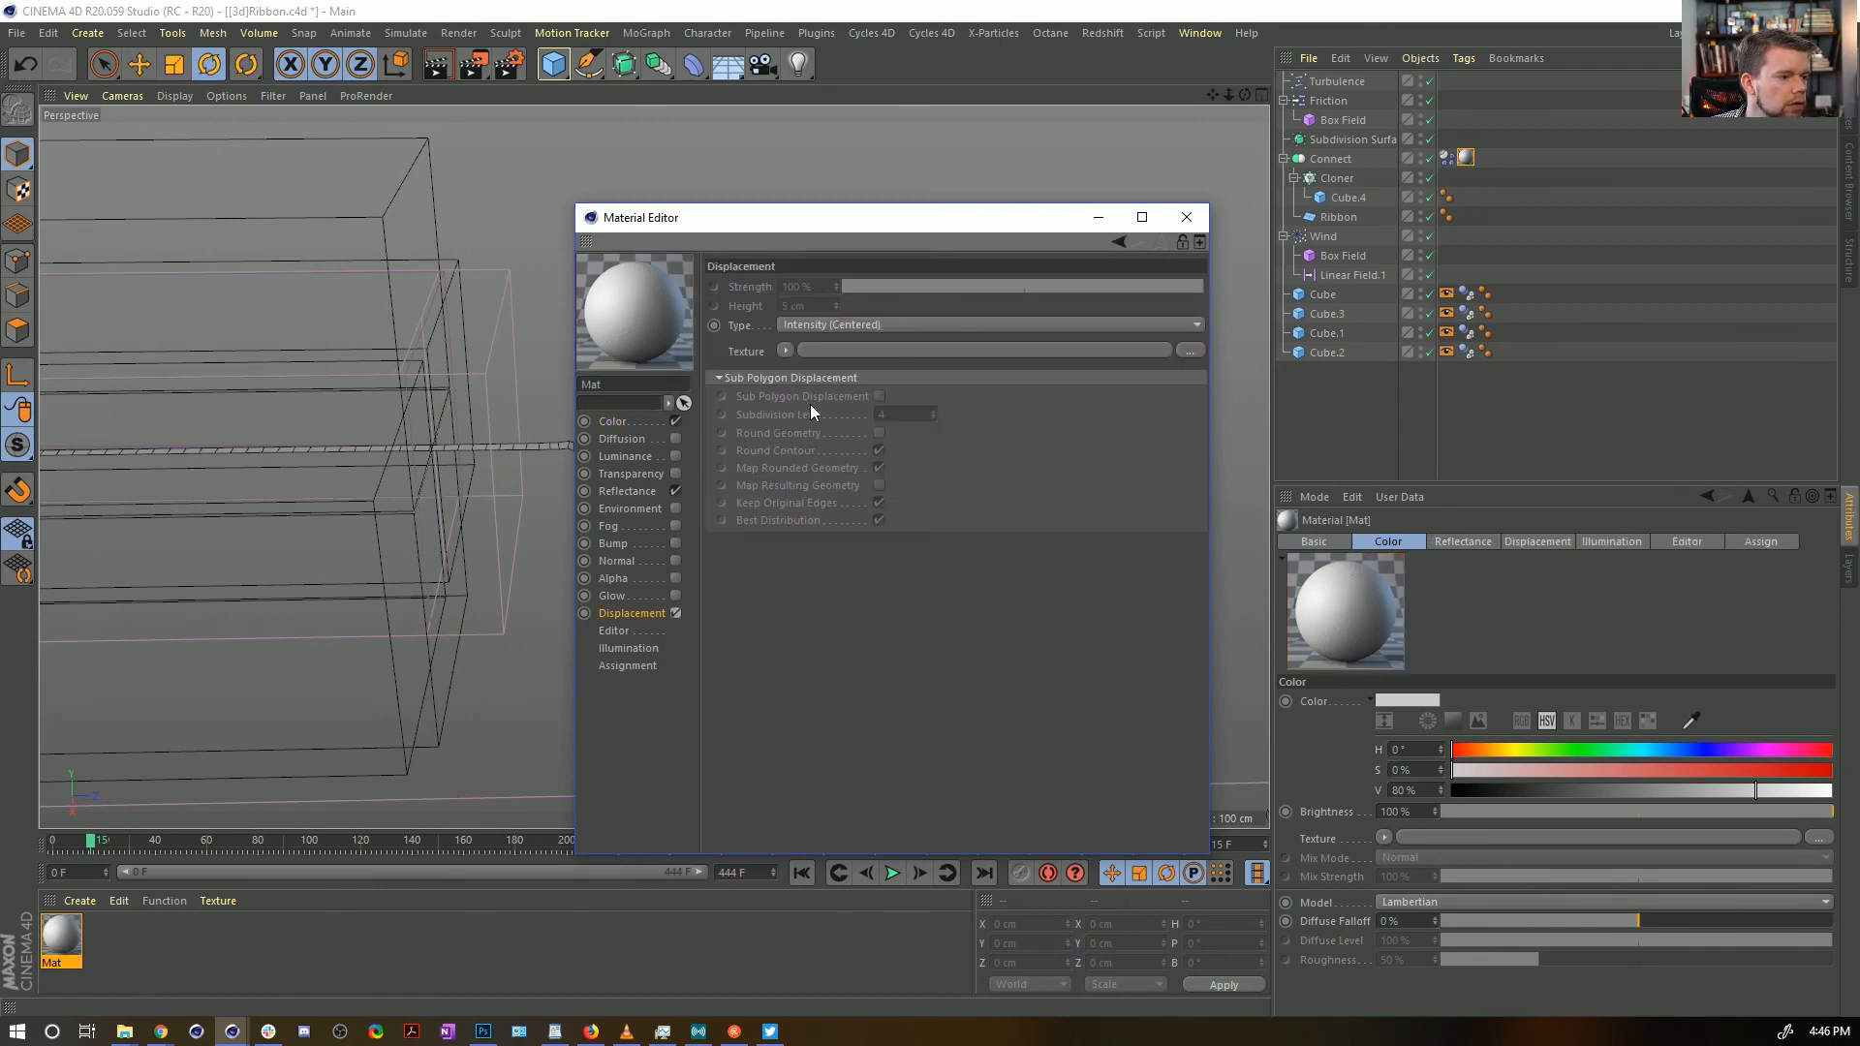
pyautogui.click(789, 350)
pyautogui.click(846, 536)
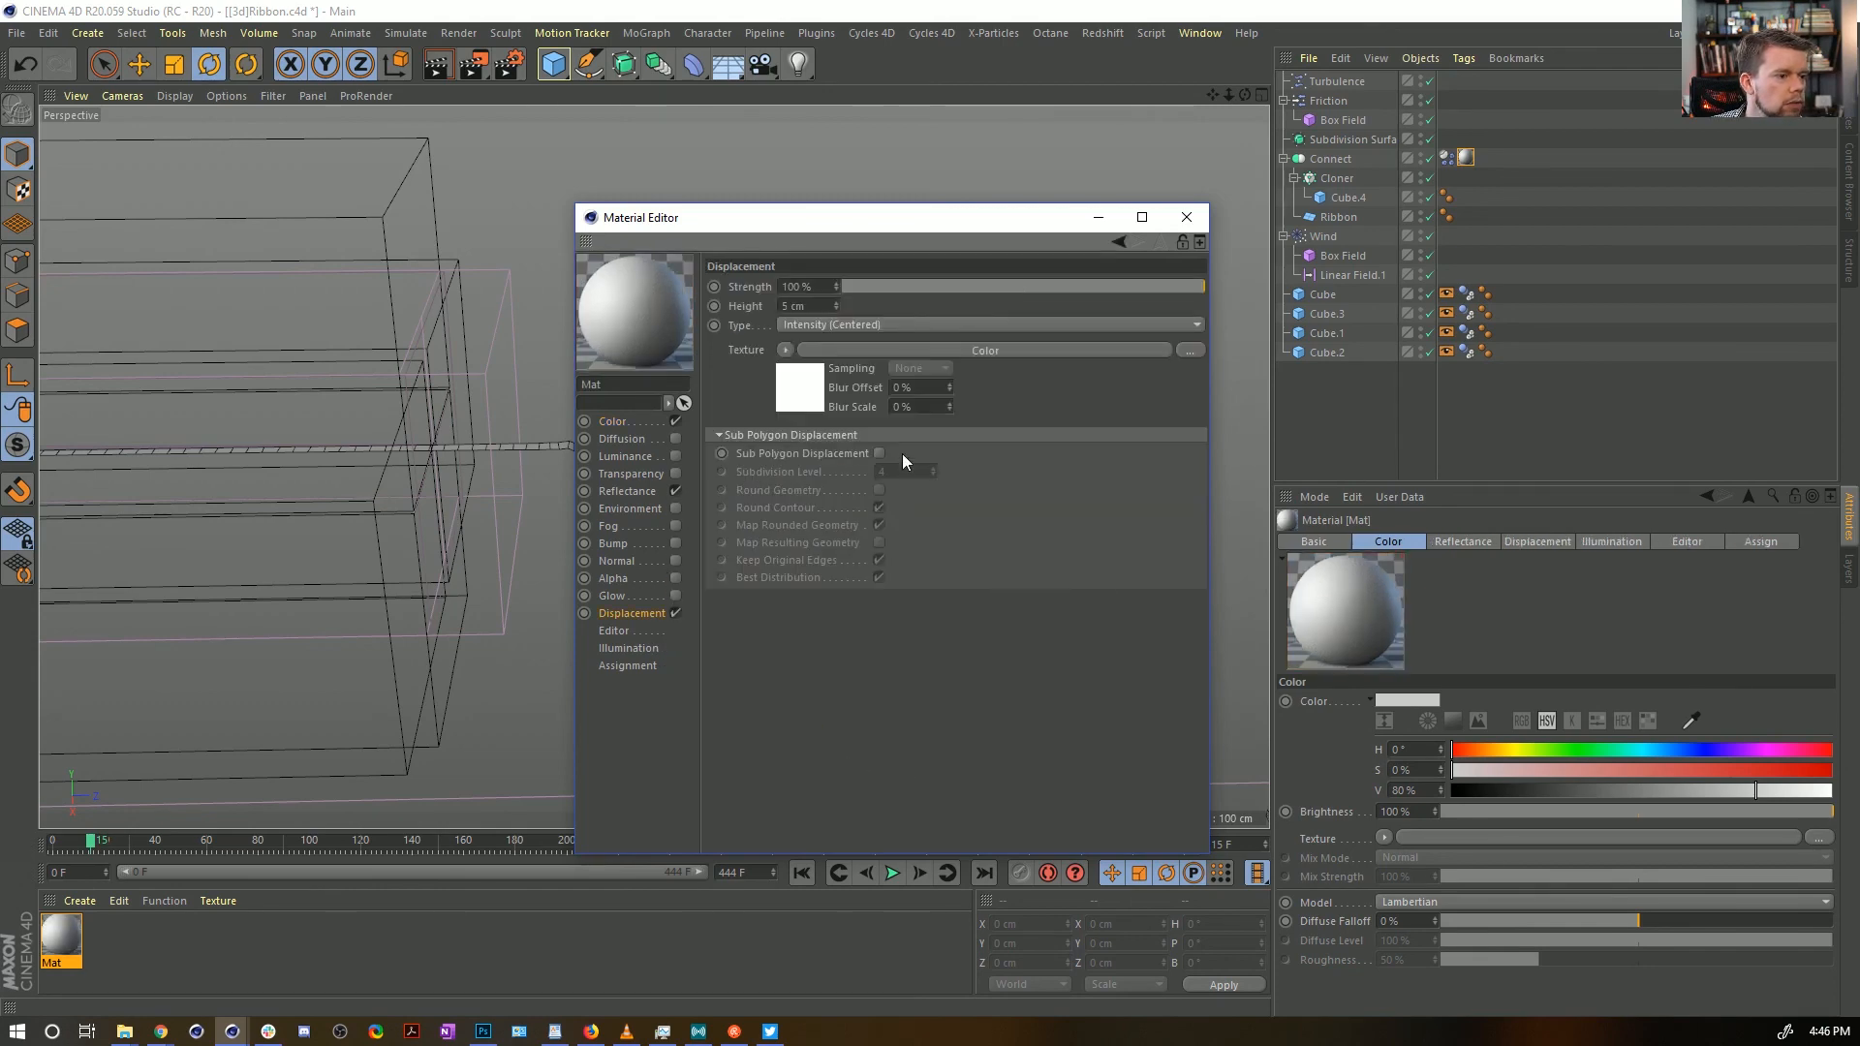
pyautogui.click(816, 388)
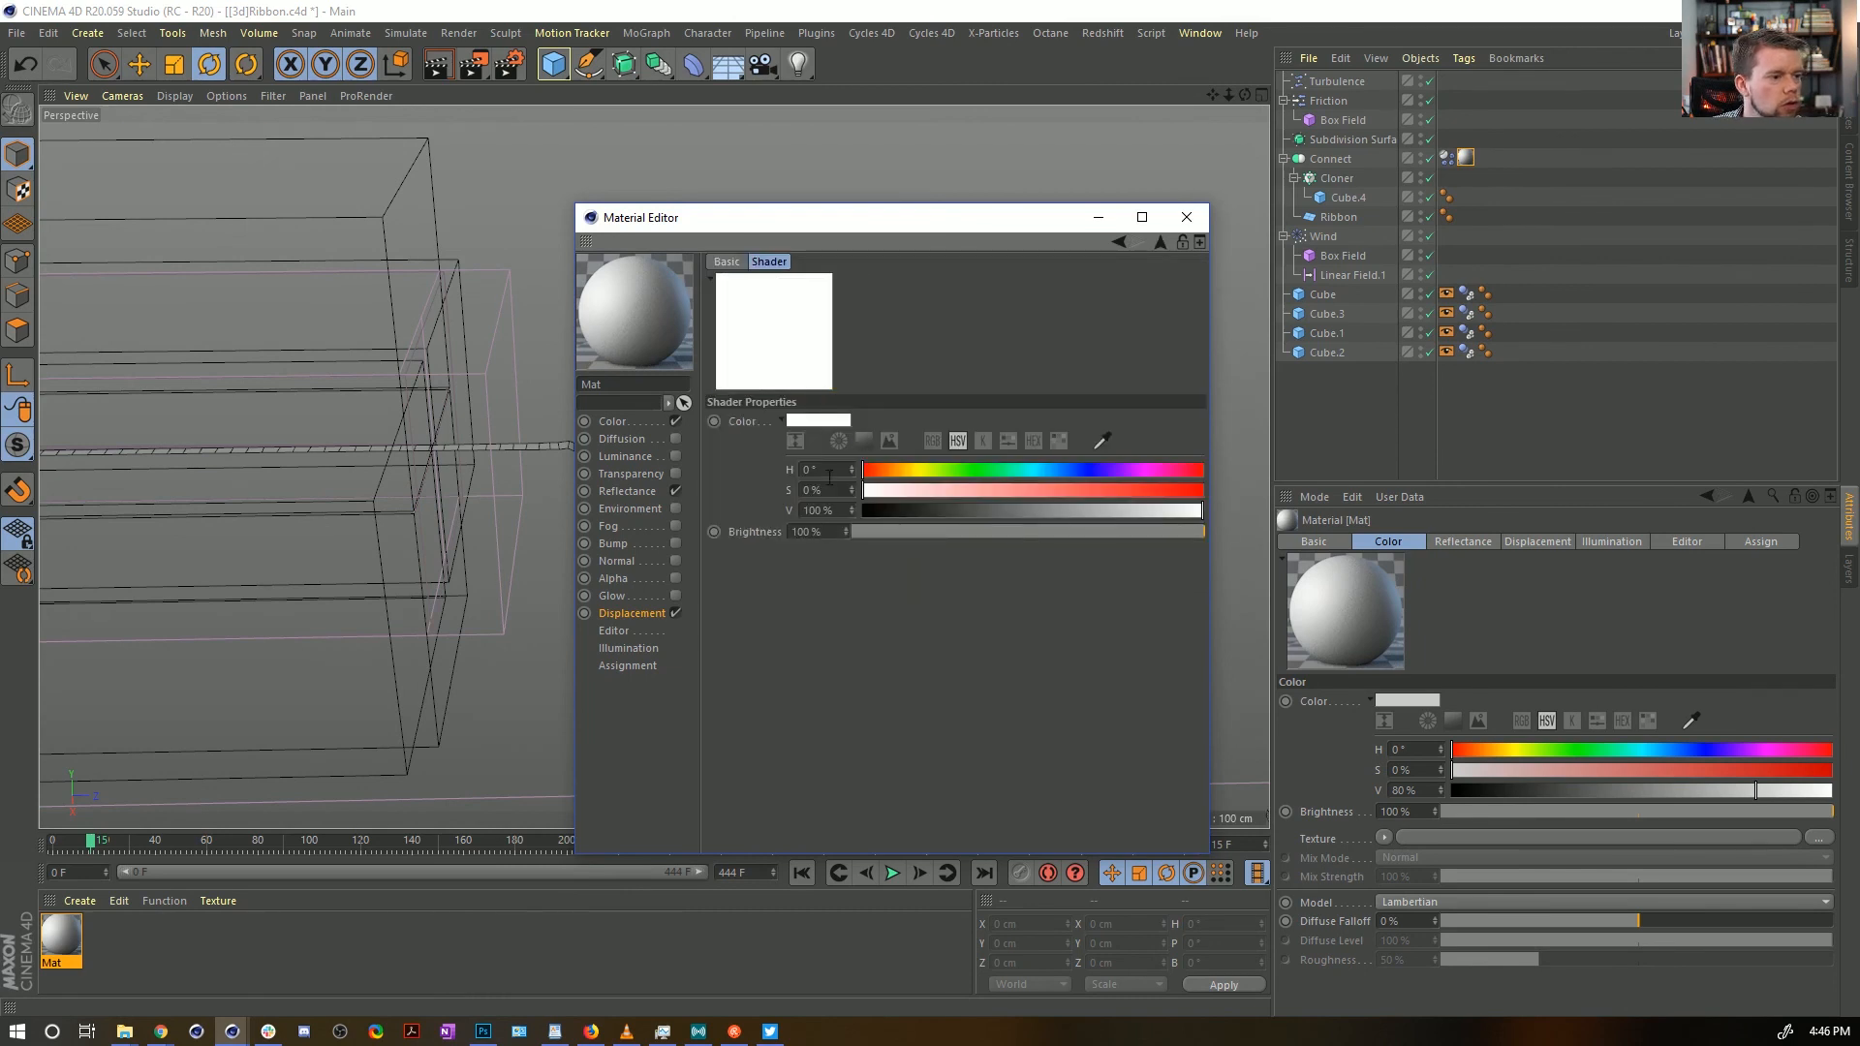
pyautogui.click(1030, 532)
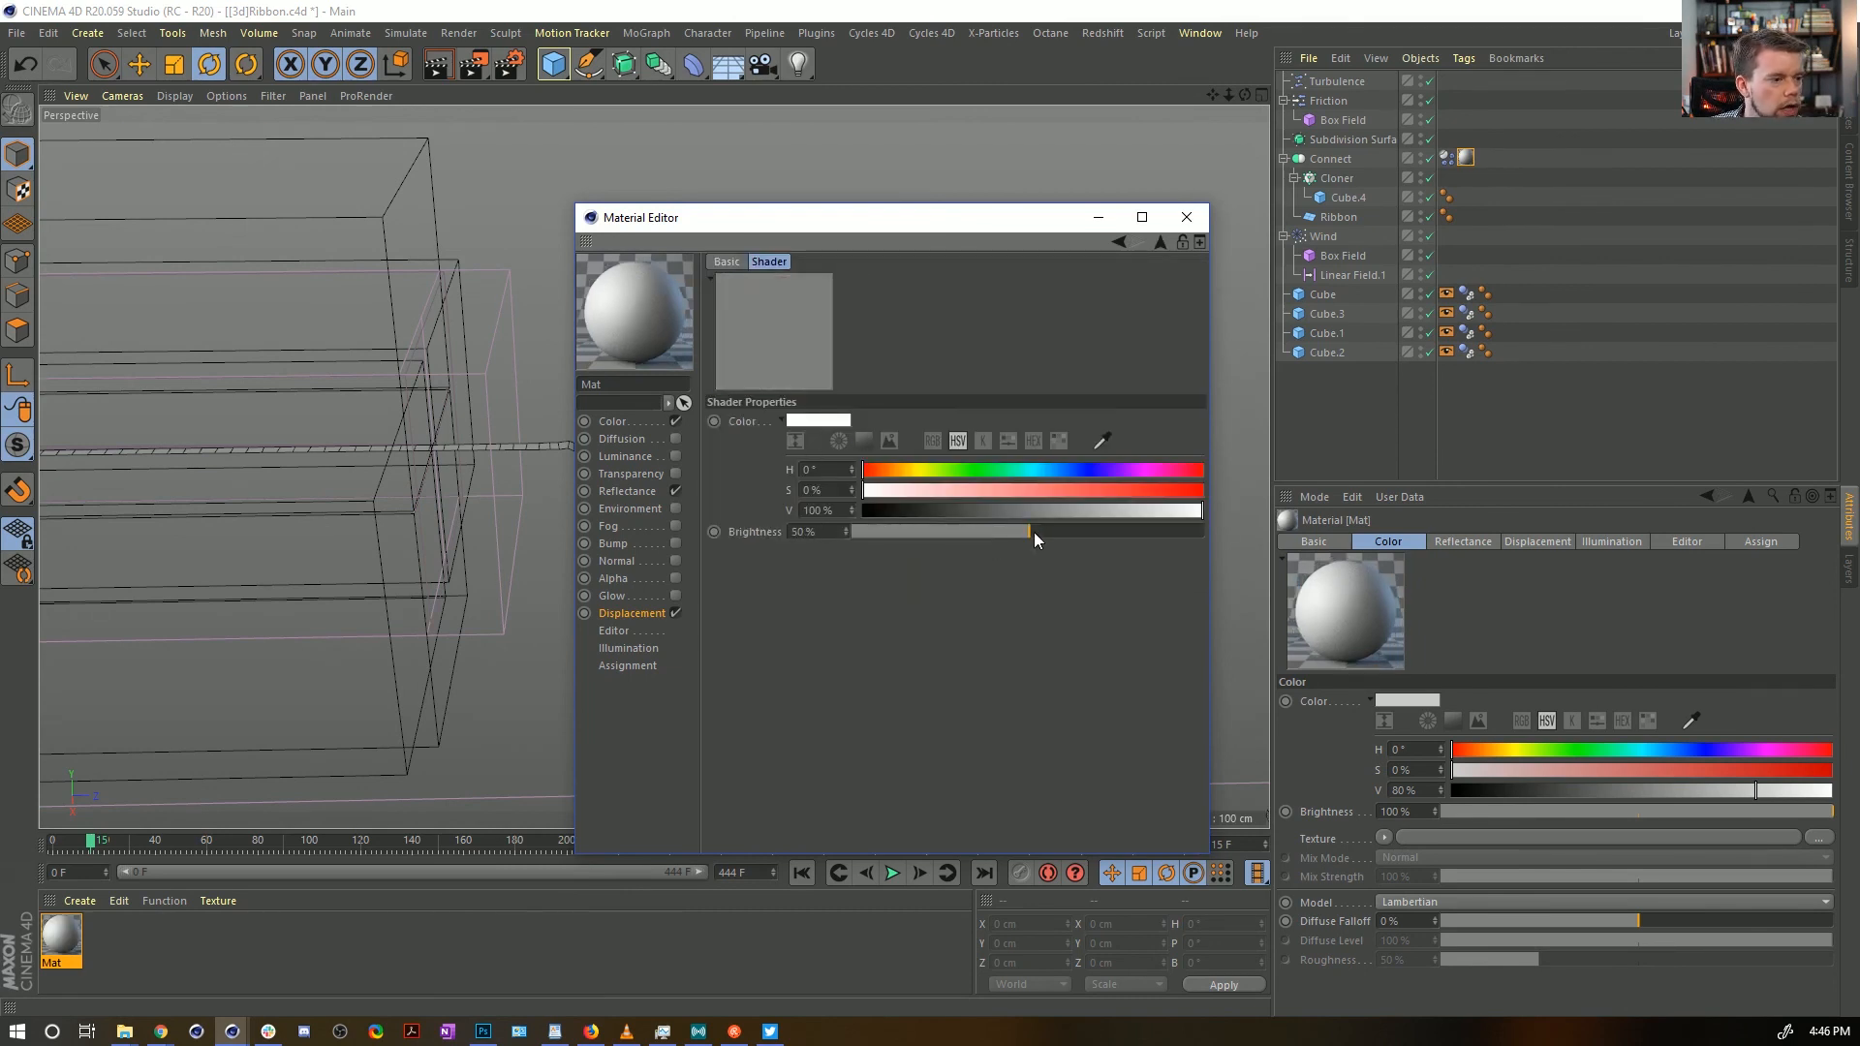
# Set the displacement height to 0 cm and enable Sub Polygon Displacement with subdivision level 1 and Round Geometry
pyautogui.click(1157, 246)
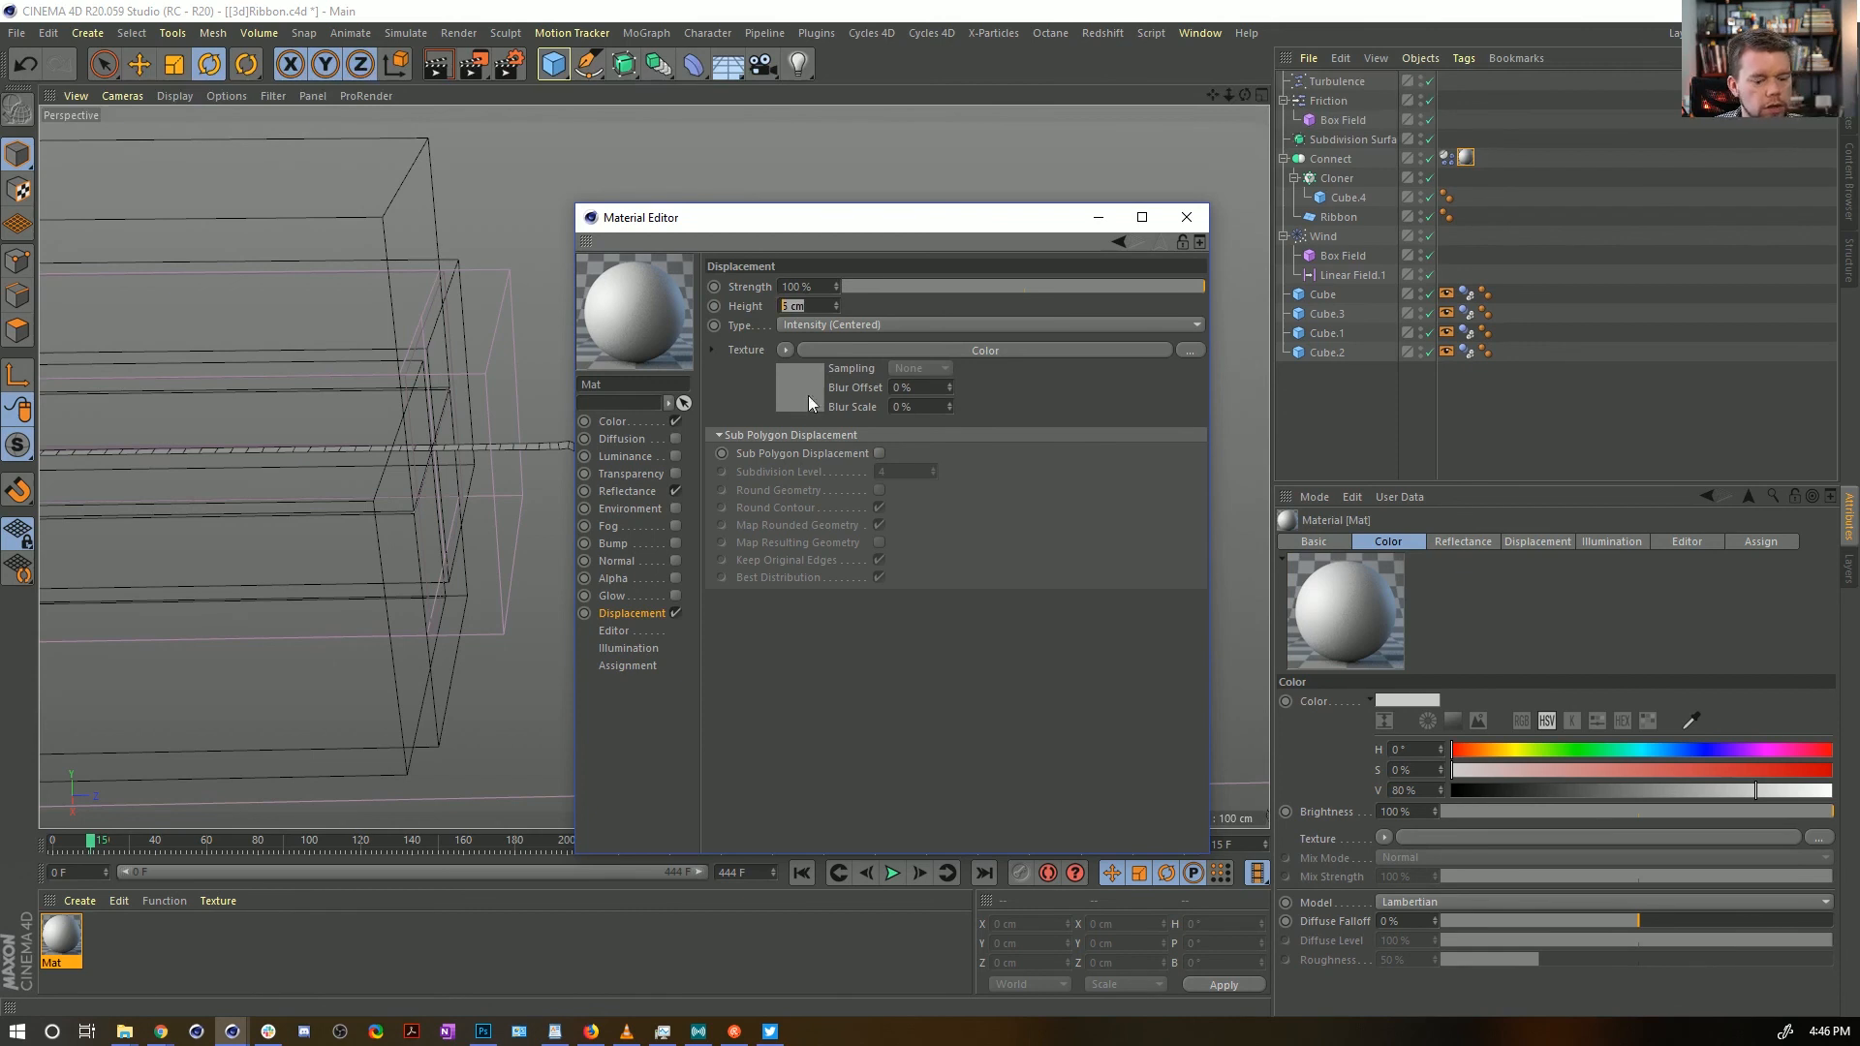
pyautogui.click(879, 455)
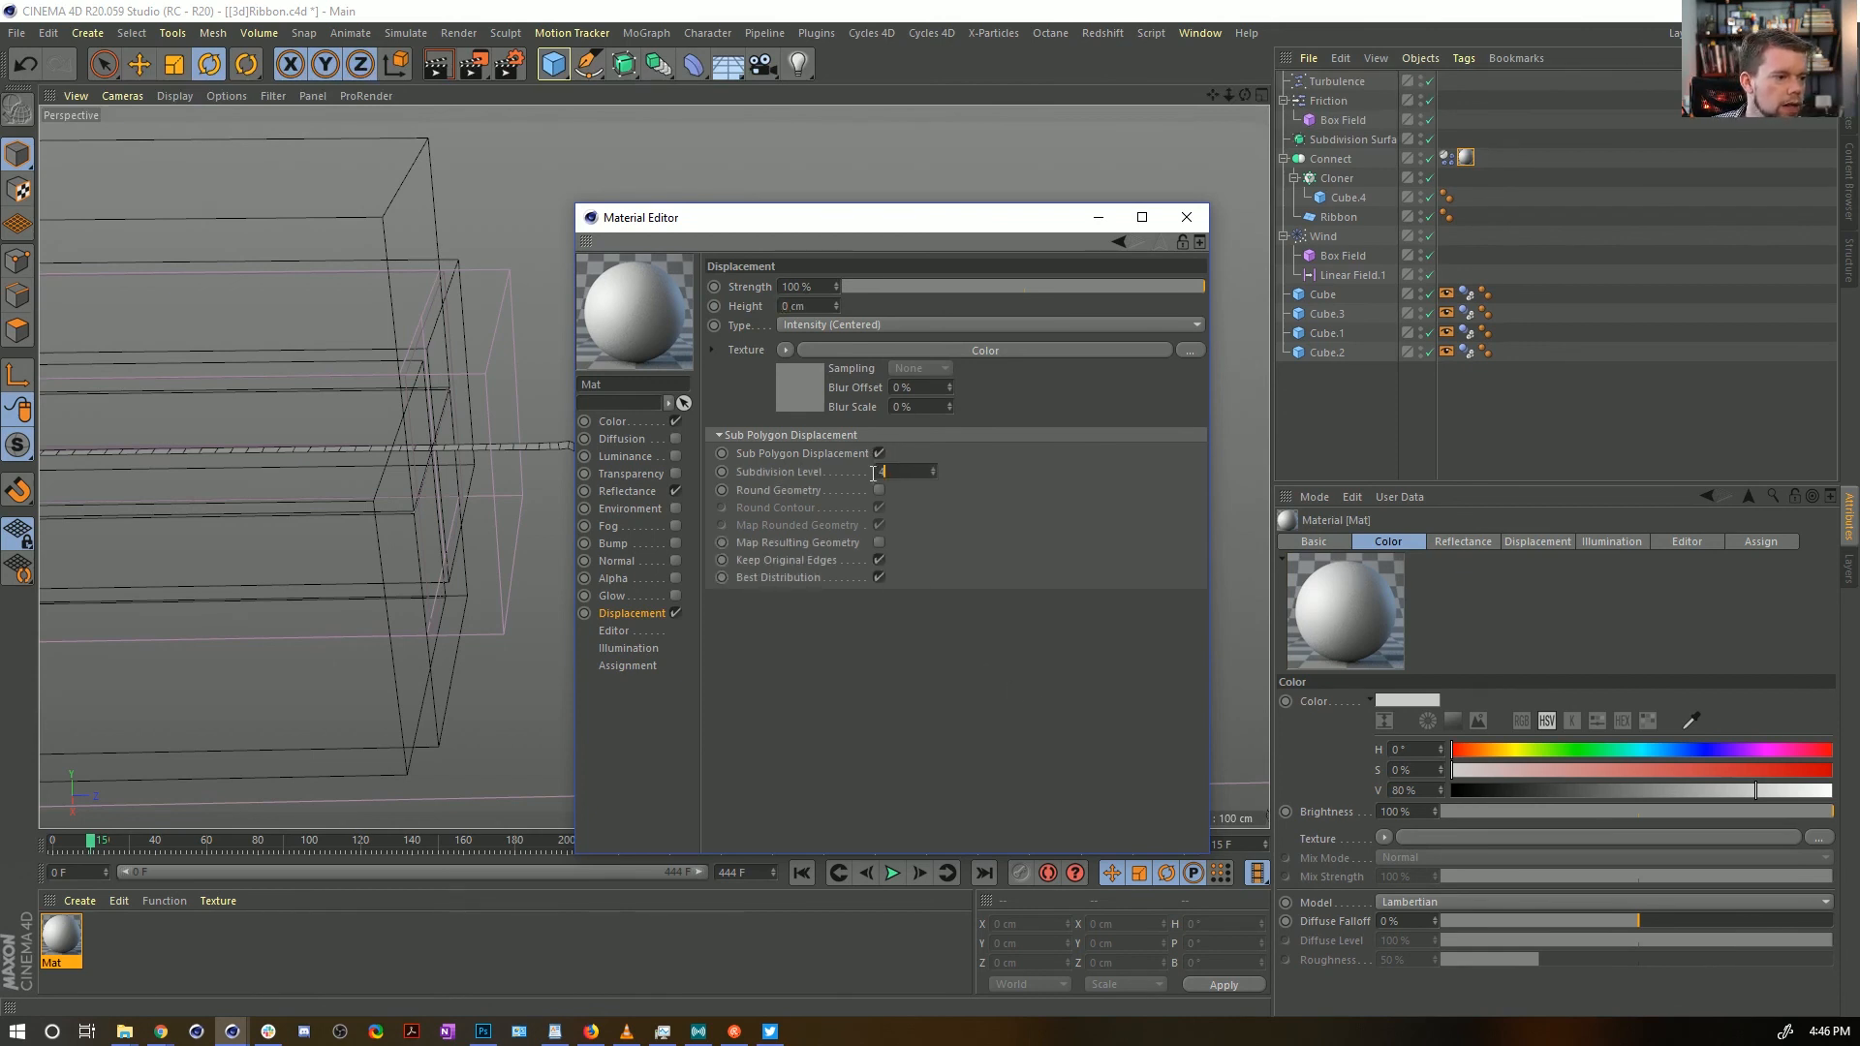
pyautogui.click(880, 490)
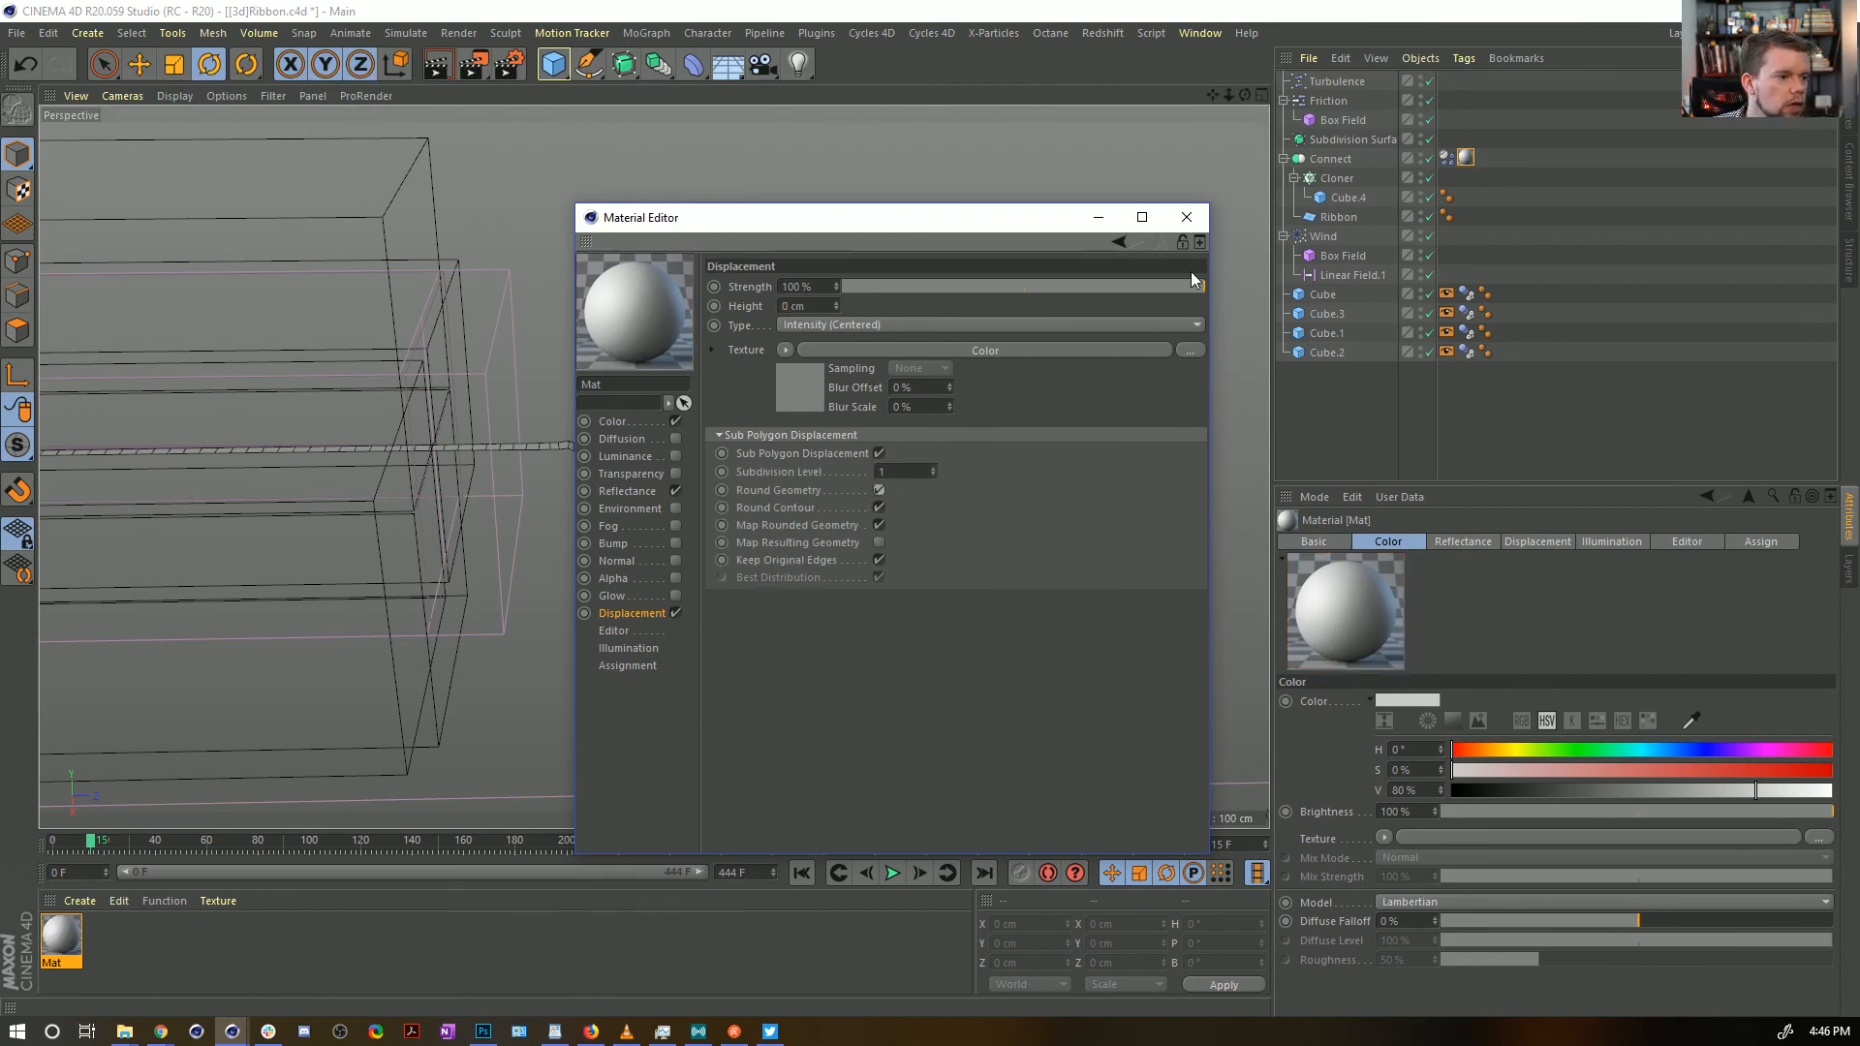
pyautogui.click(1186, 217)
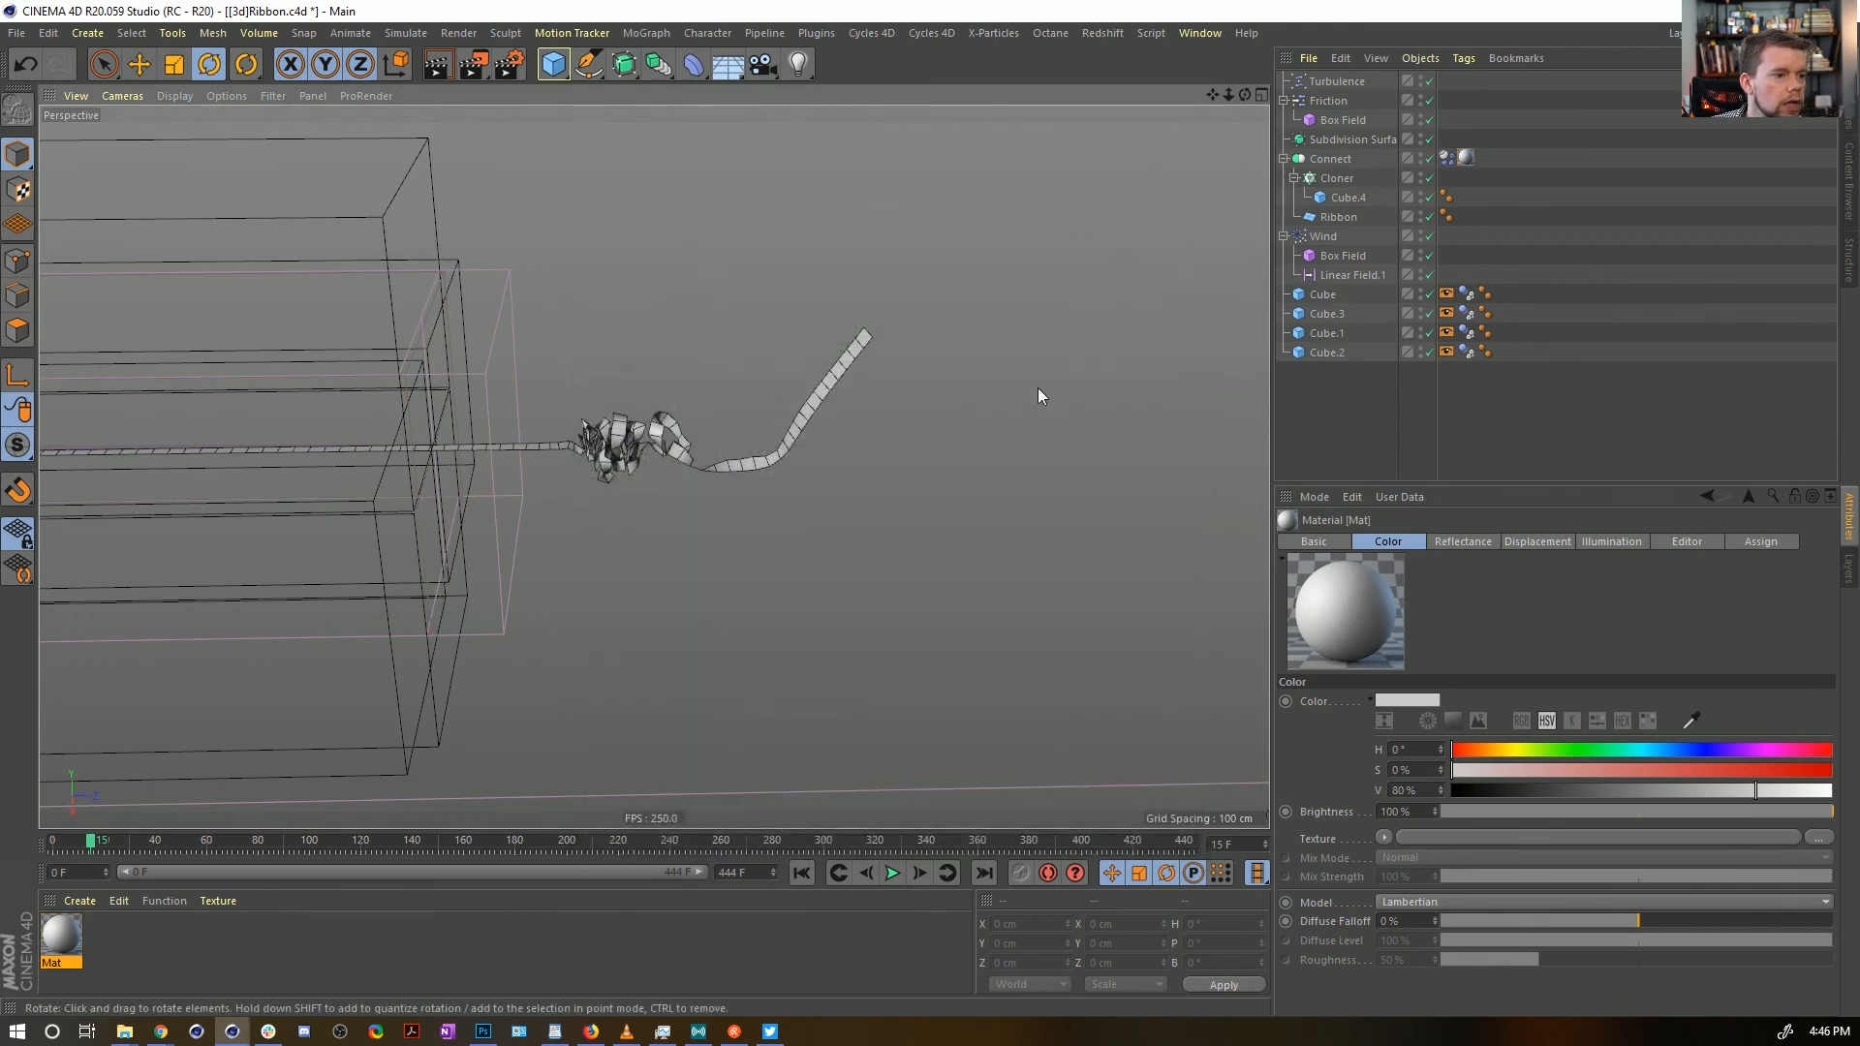
# Return to frame 0 and configure the render settings with the Standard renderer and an All Frames range
pyautogui.click(802, 872)
pyautogui.keyDown('alt'); pyautogui.moveTo(778, 492); pyautogui.dragTo(694, 532, button='middle'); pyautogui.keyUp('alt')
pyautogui.keyDown('alt'); pyautogui.moveTo(694, 532); pyautogui.dragTo(666, 544, button='right'); pyautogui.keyUp('alt')
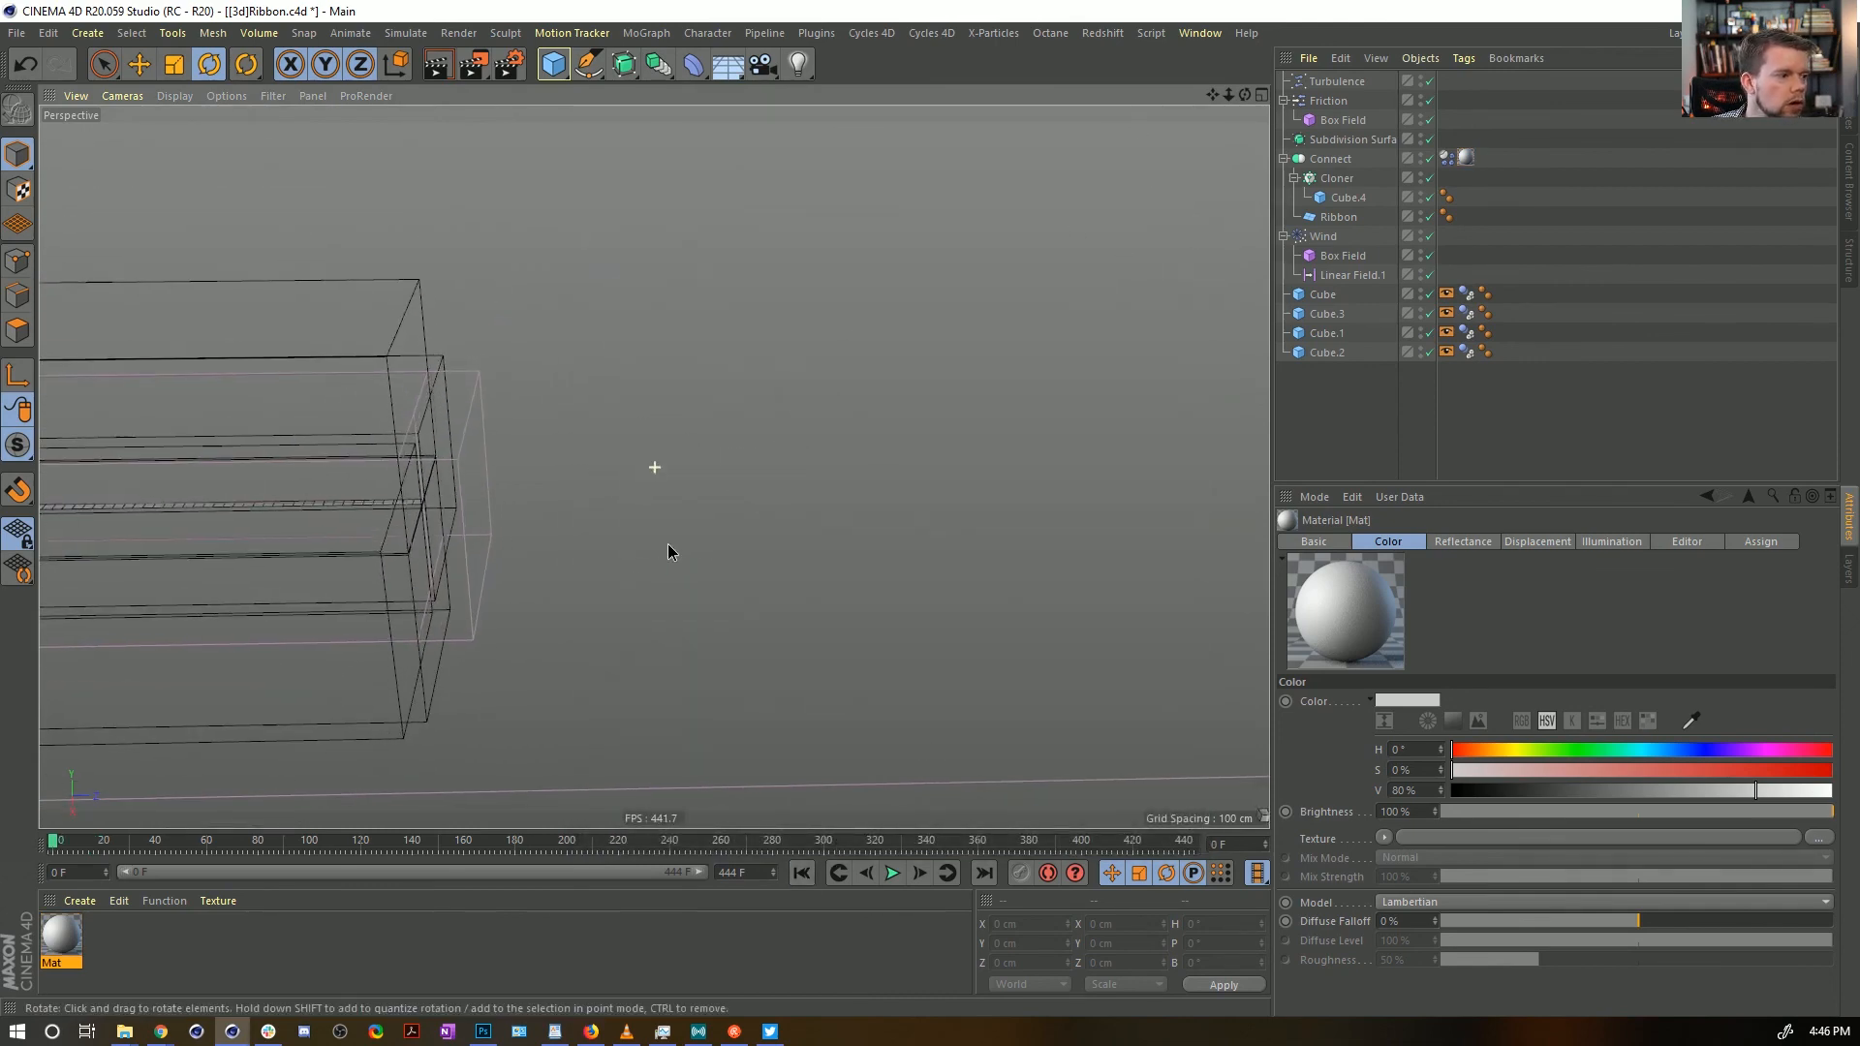
pyautogui.hotkey('ctrl', 'b')
pyautogui.moveTo(1118, 516); pyautogui.dragTo(810, 223)
pyautogui.click(818, 265)
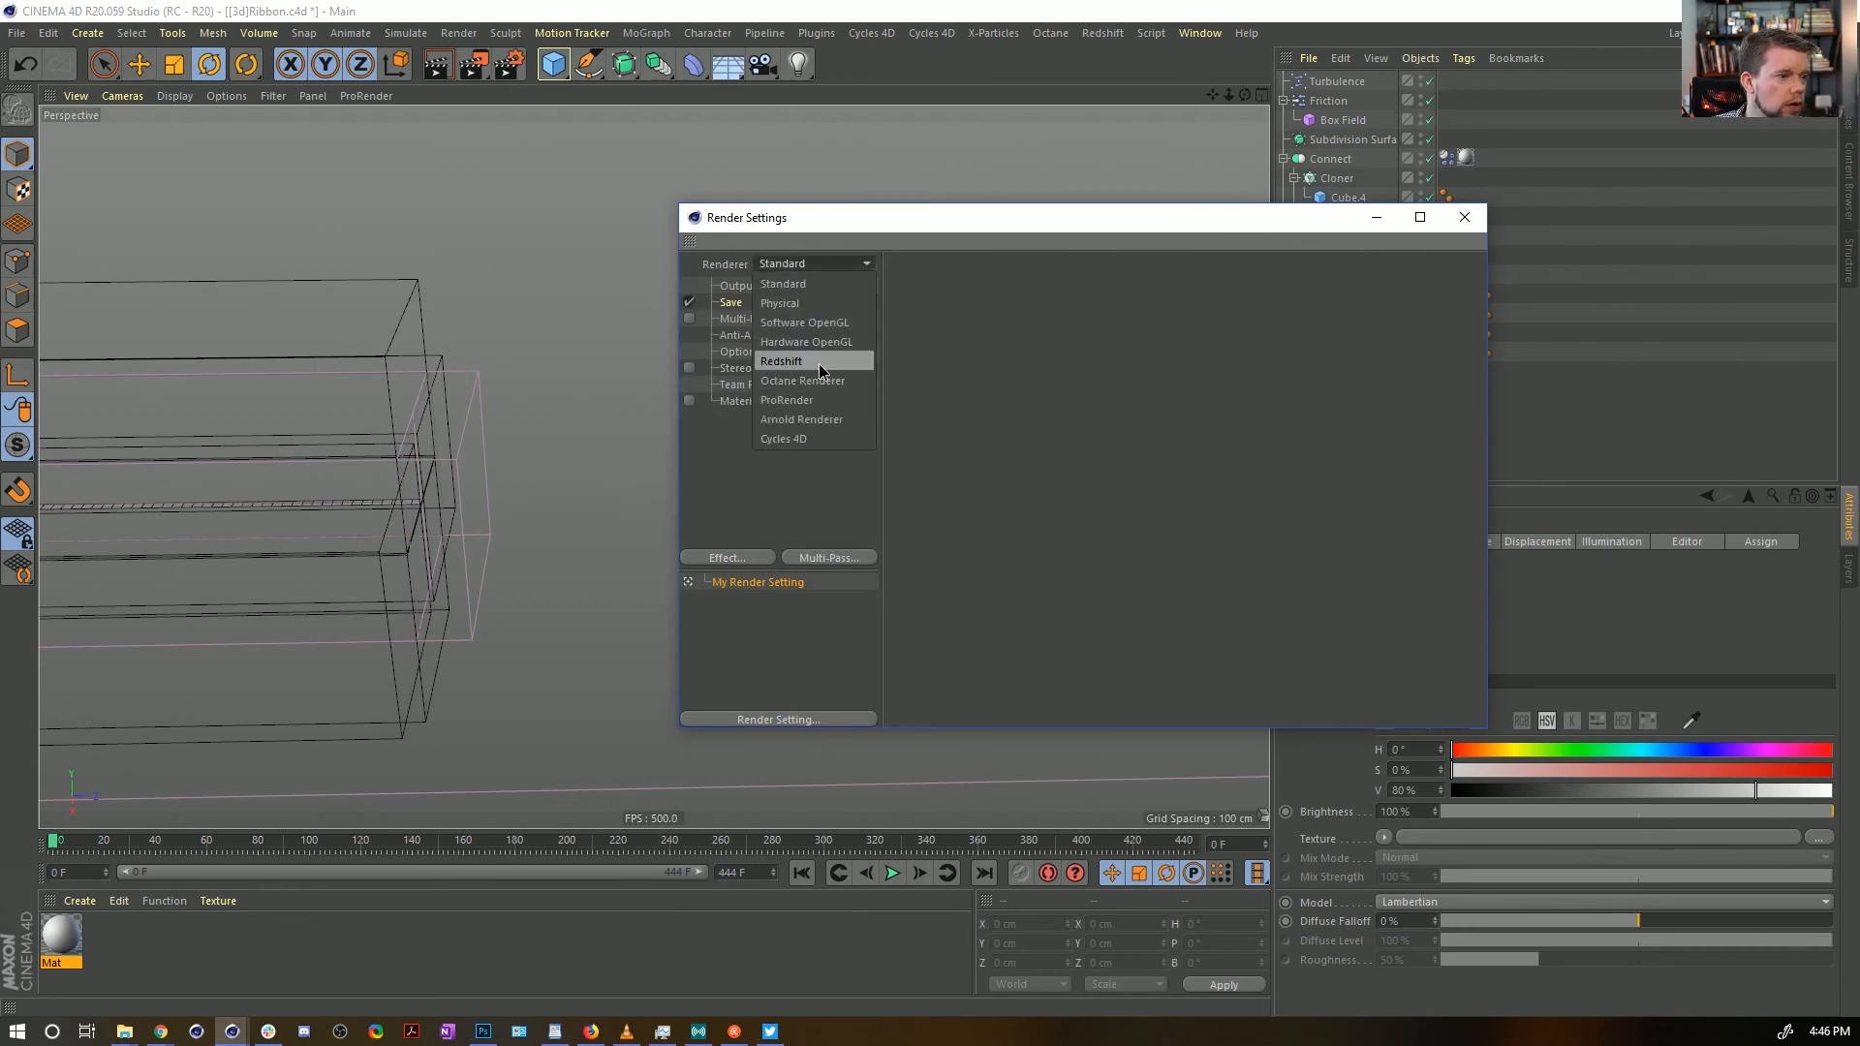
pyautogui.click(816, 287)
pyautogui.click(746, 285)
pyautogui.click(1114, 503)
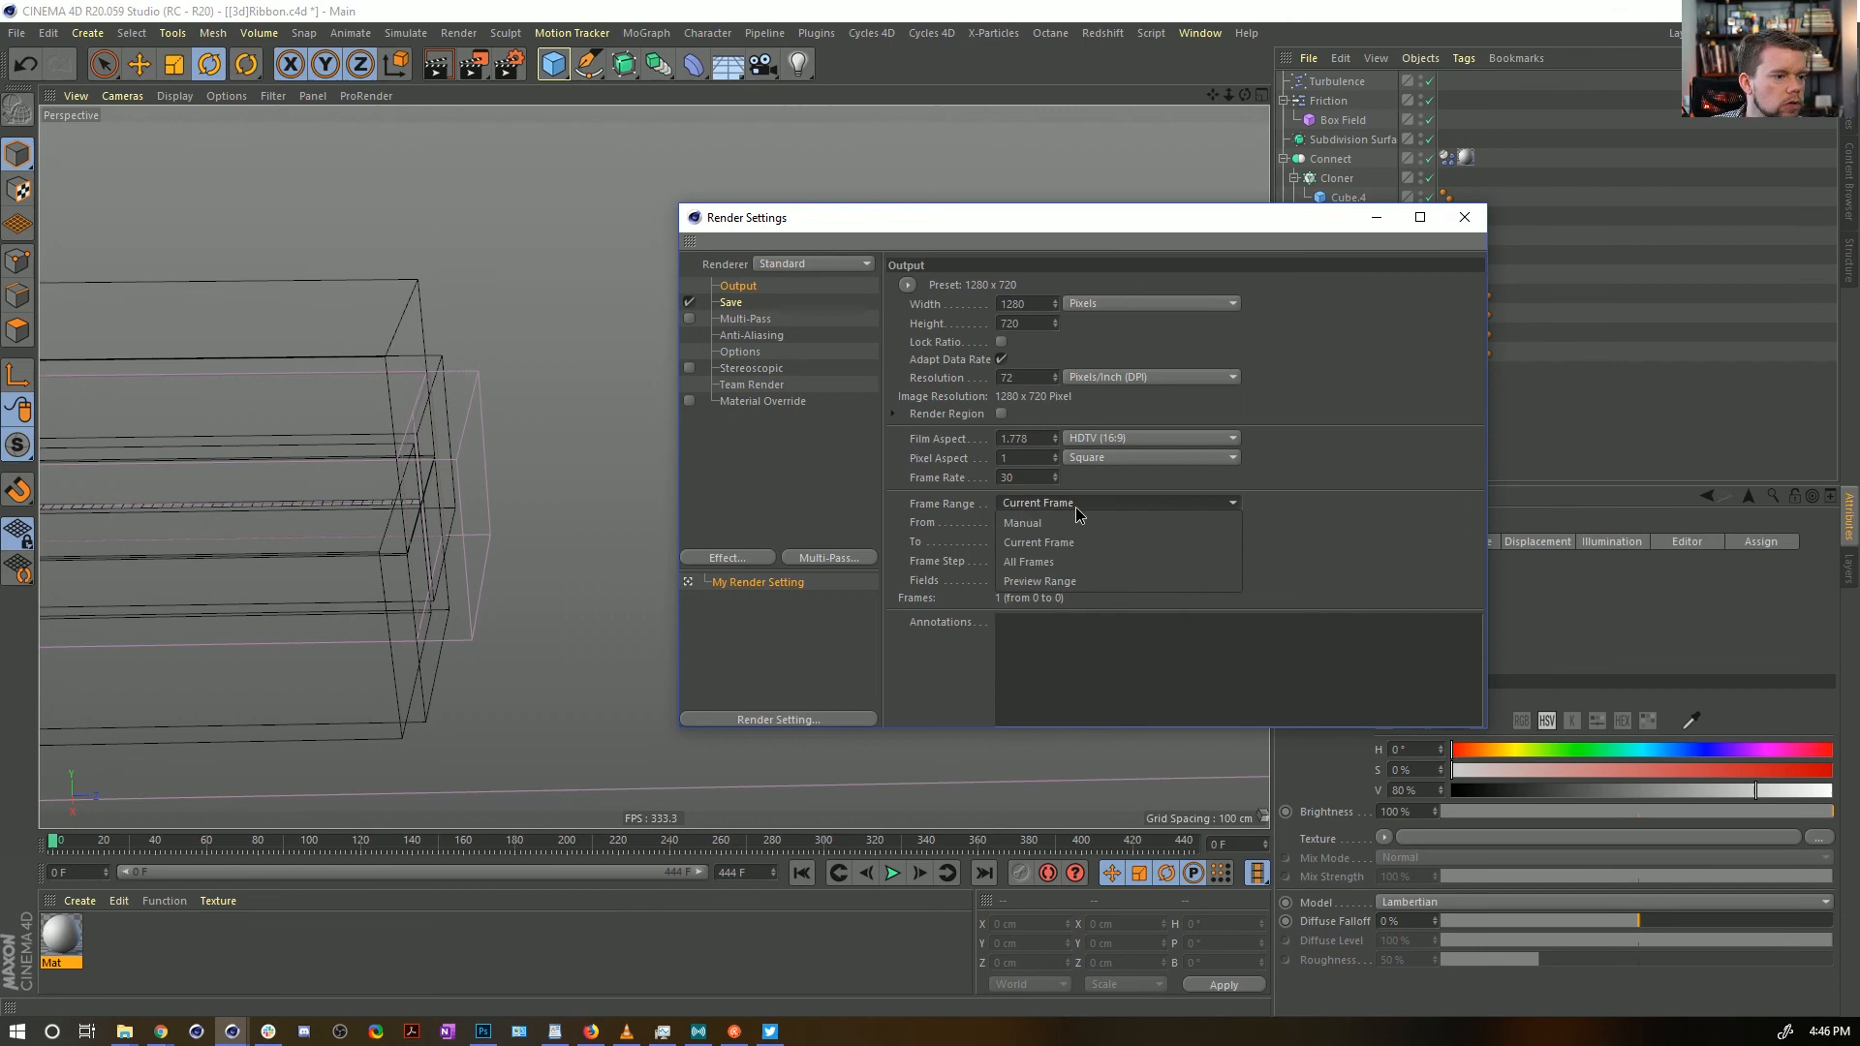
pyautogui.click(1075, 561)
pyautogui.click(1464, 218)
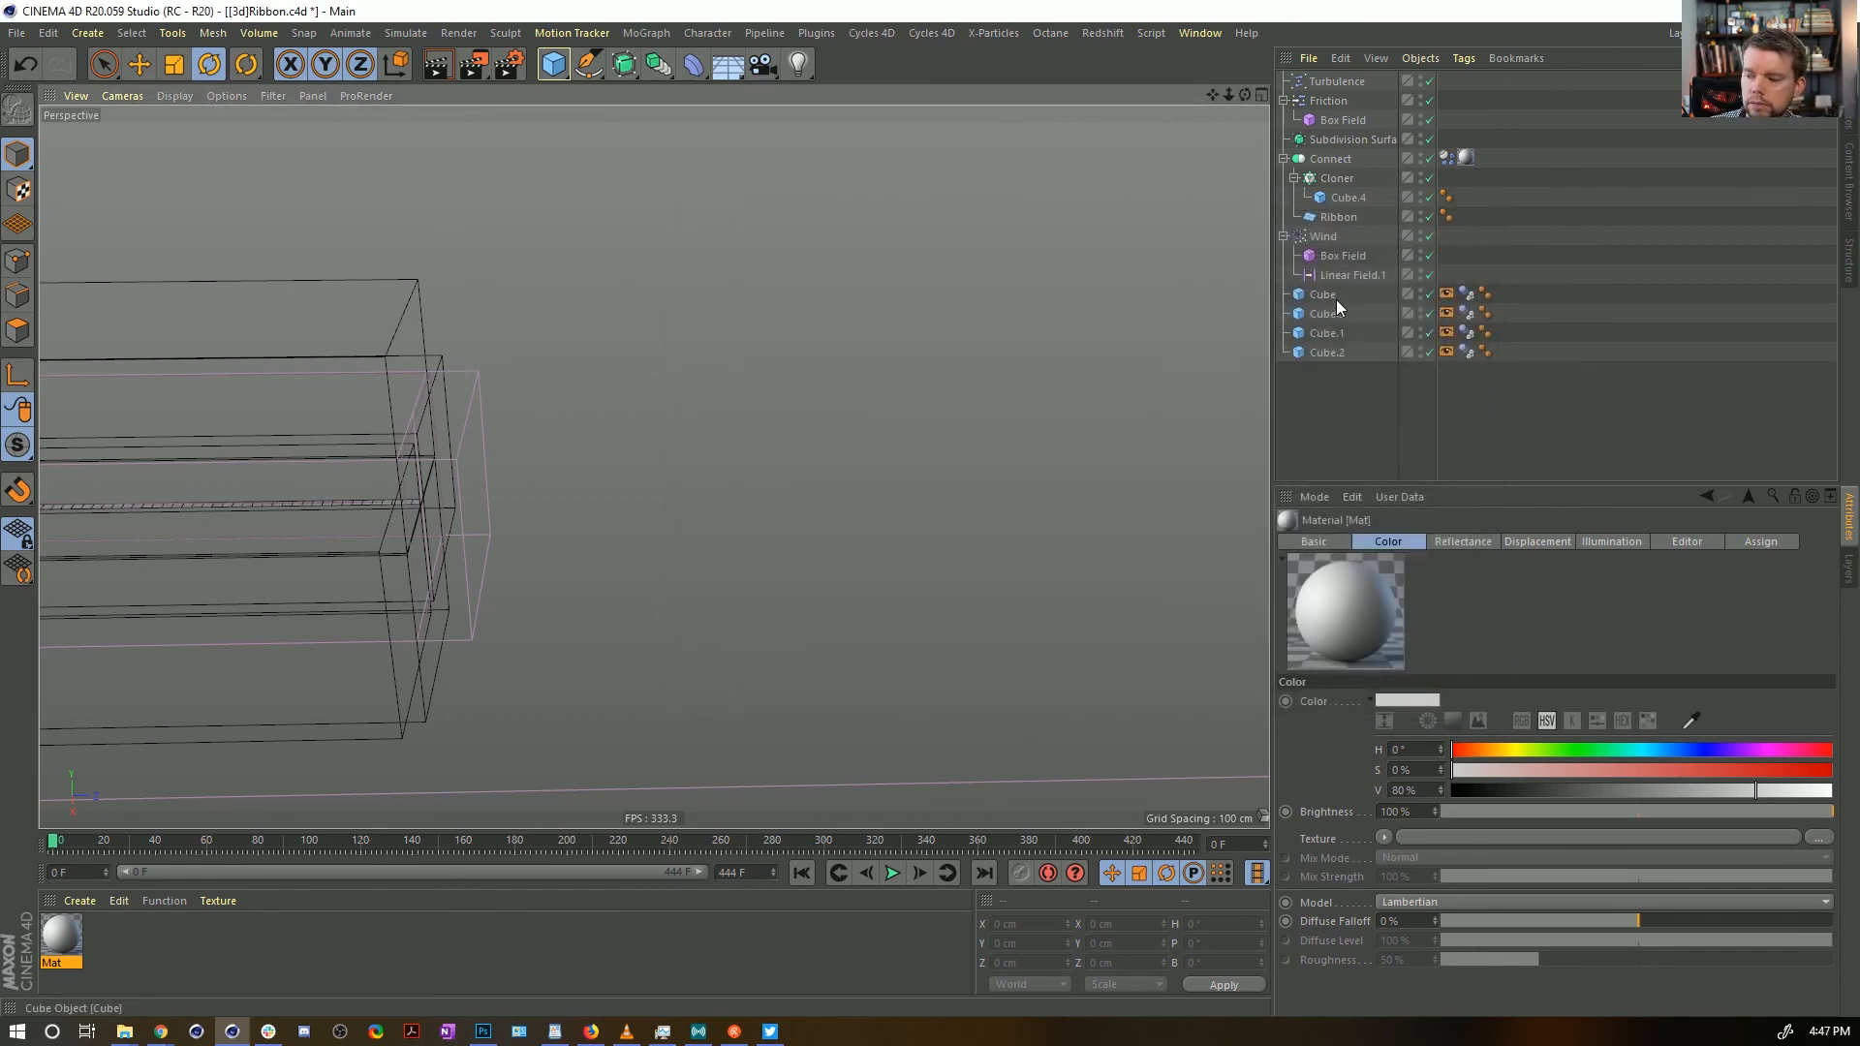
pyautogui.doubleClick(1380, 11)
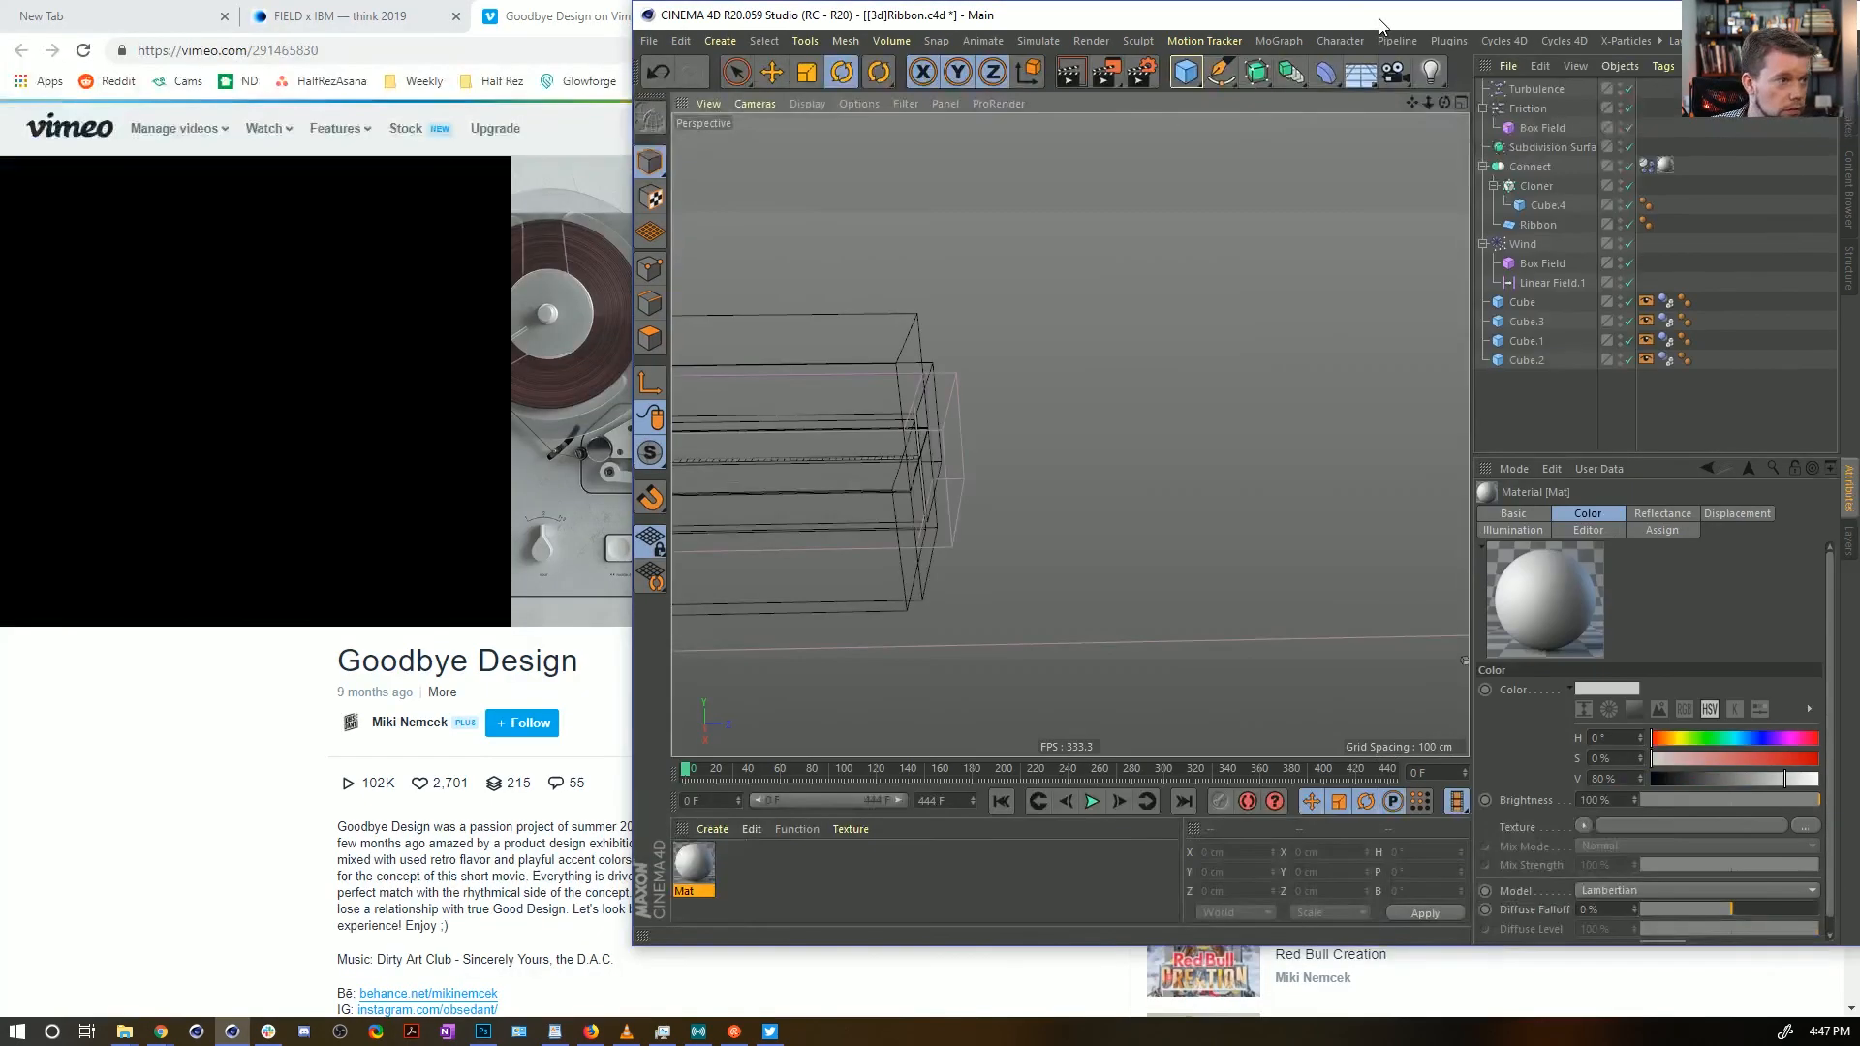
pyautogui.doubleClick(1312, 19)
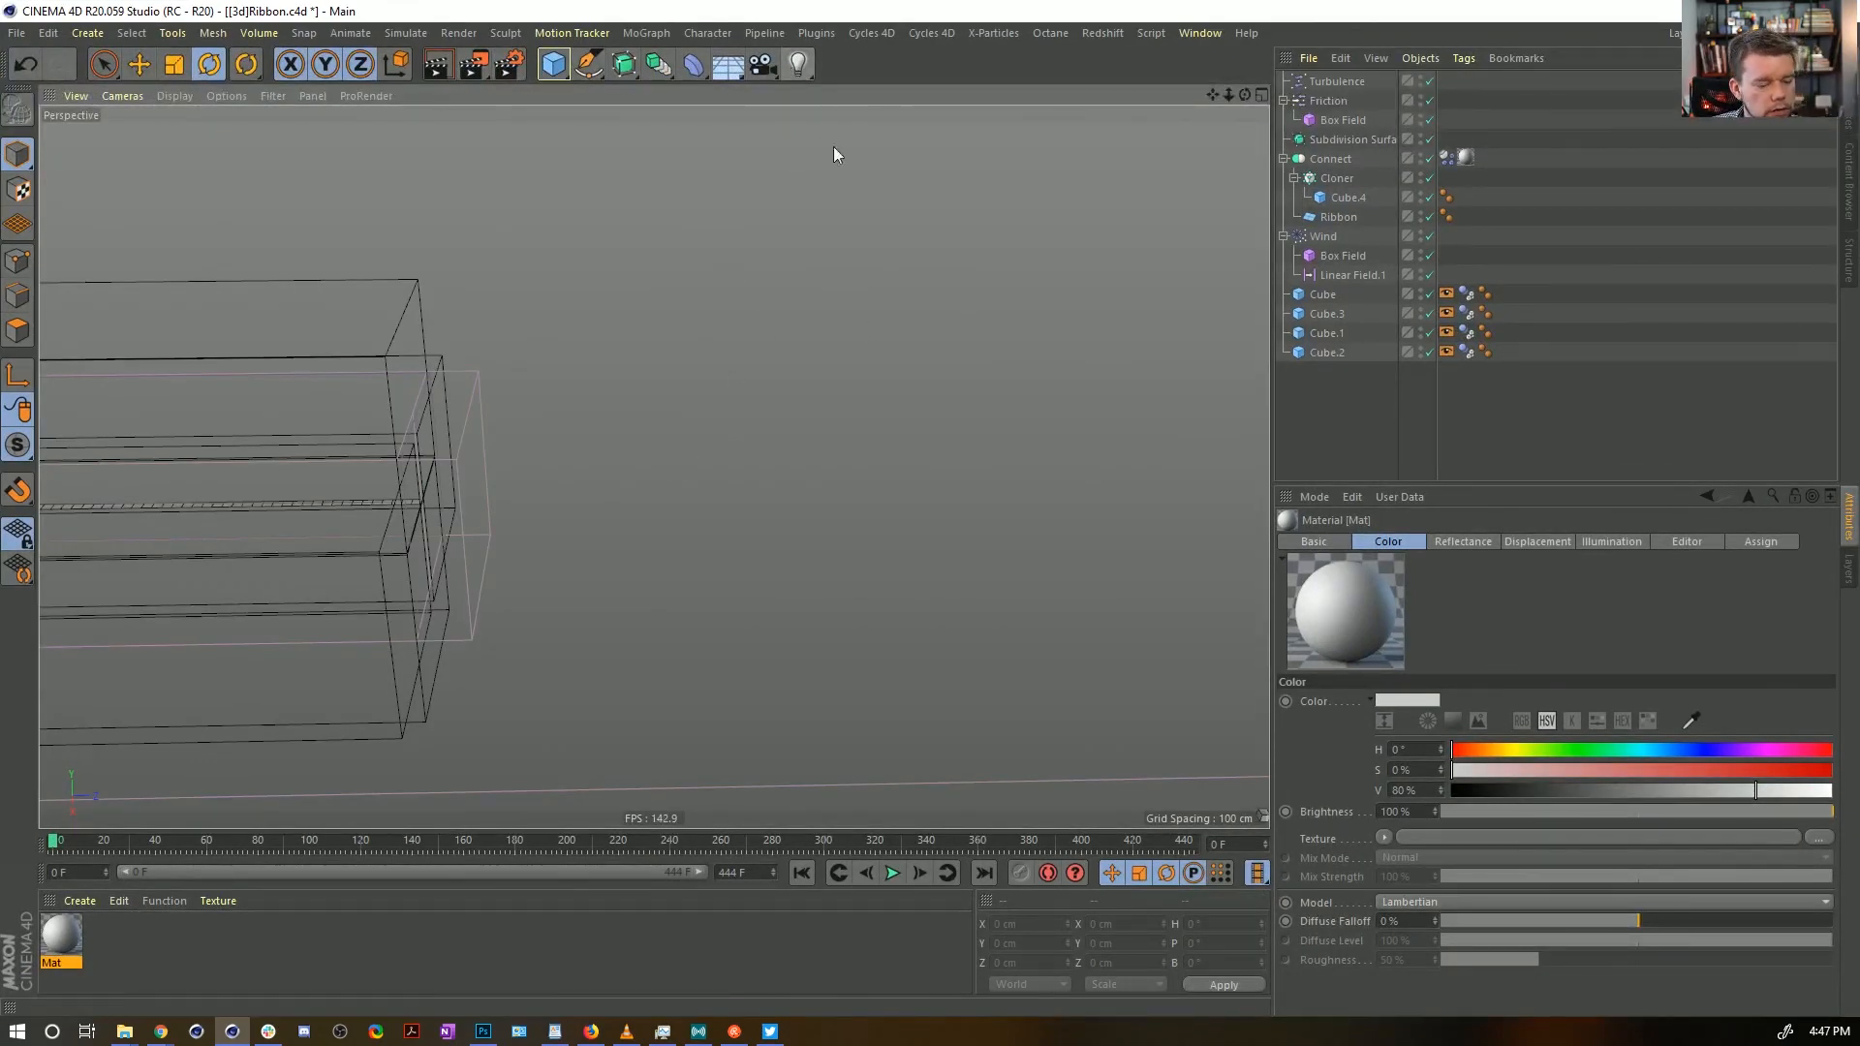
# Hide the four tube cubes from rendering and preview the ribbon with a viewport render
pyautogui.hotkey('ctrl', 'r')
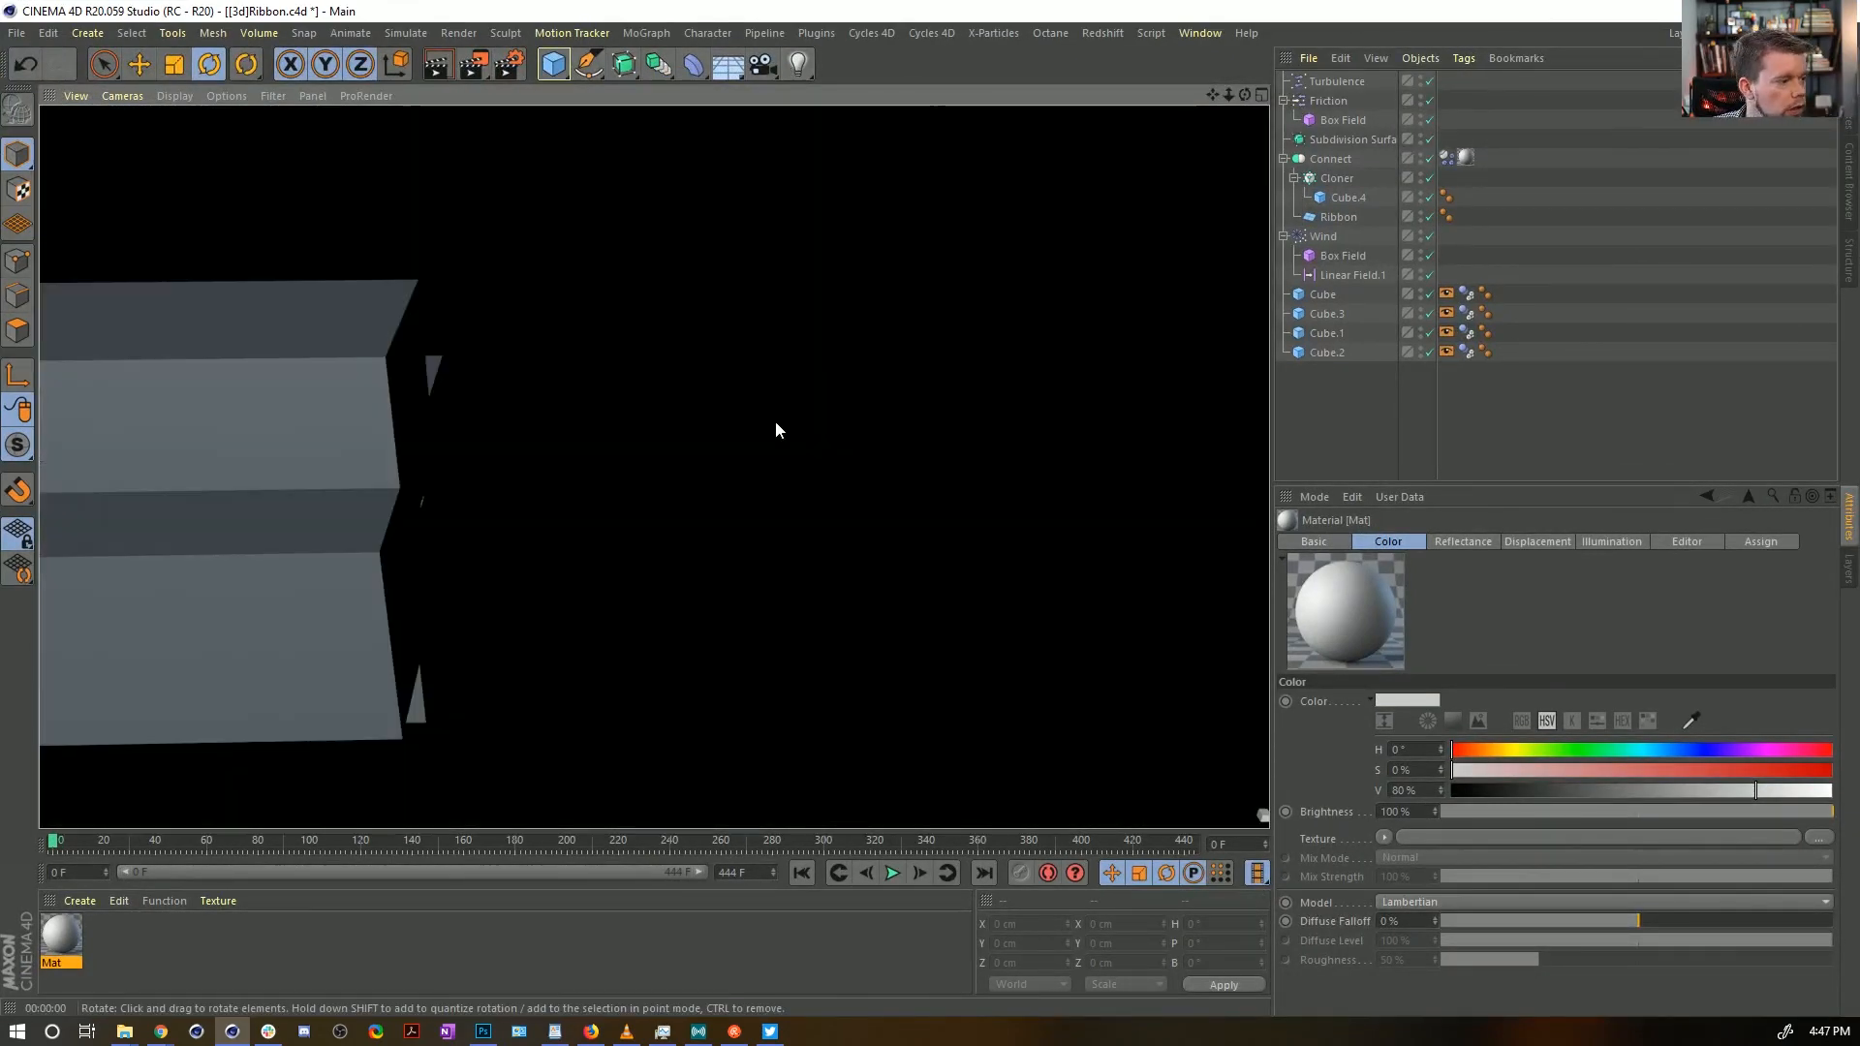
pyautogui.click(1421, 299)
pyautogui.moveTo(1421, 299); pyautogui.dragTo(1421, 358)
pyautogui.hotkey('ctrl', 'r')
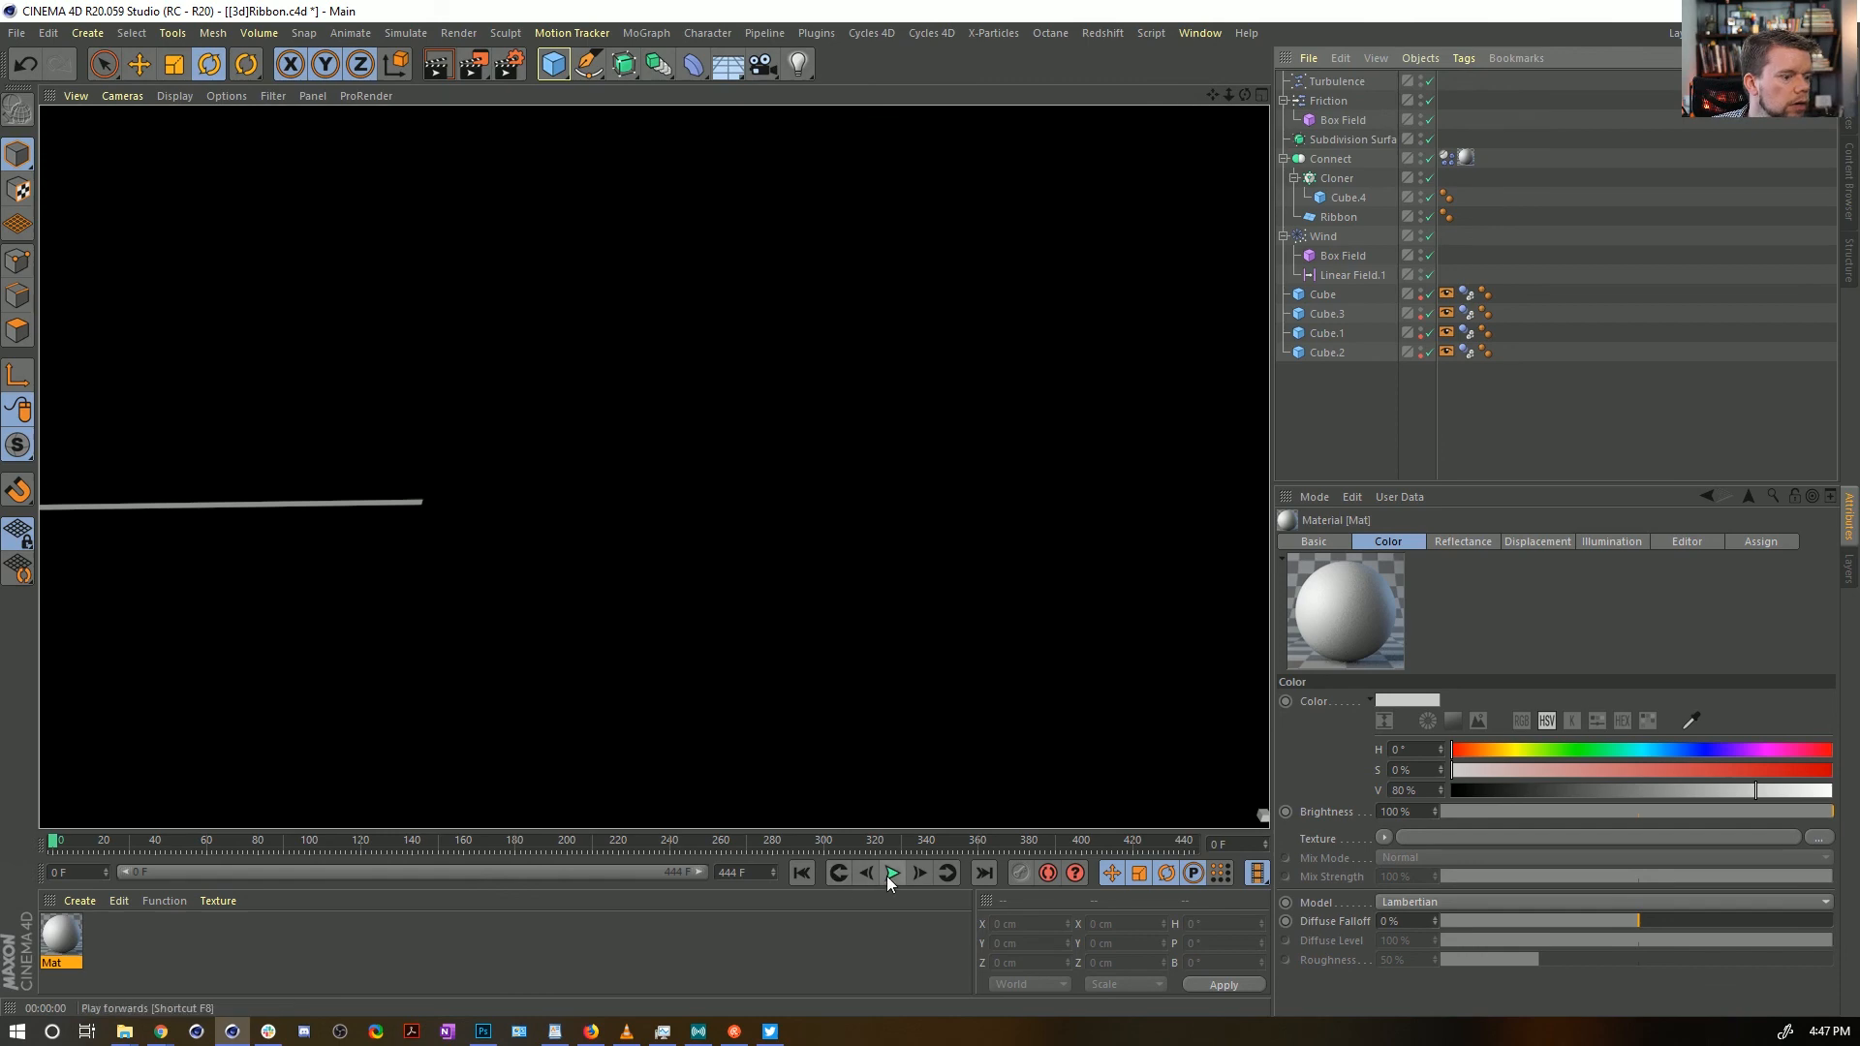
# Frame the tube's open end with room for the ribbon and render the animation to the Picture Viewer
pyautogui.scroll(1, 694, 418)
pyautogui.keyDown('alt'); pyautogui.moveTo(693, 418); pyautogui.dragTo(417, 399, button='middle'); pyautogui.keyUp('alt')
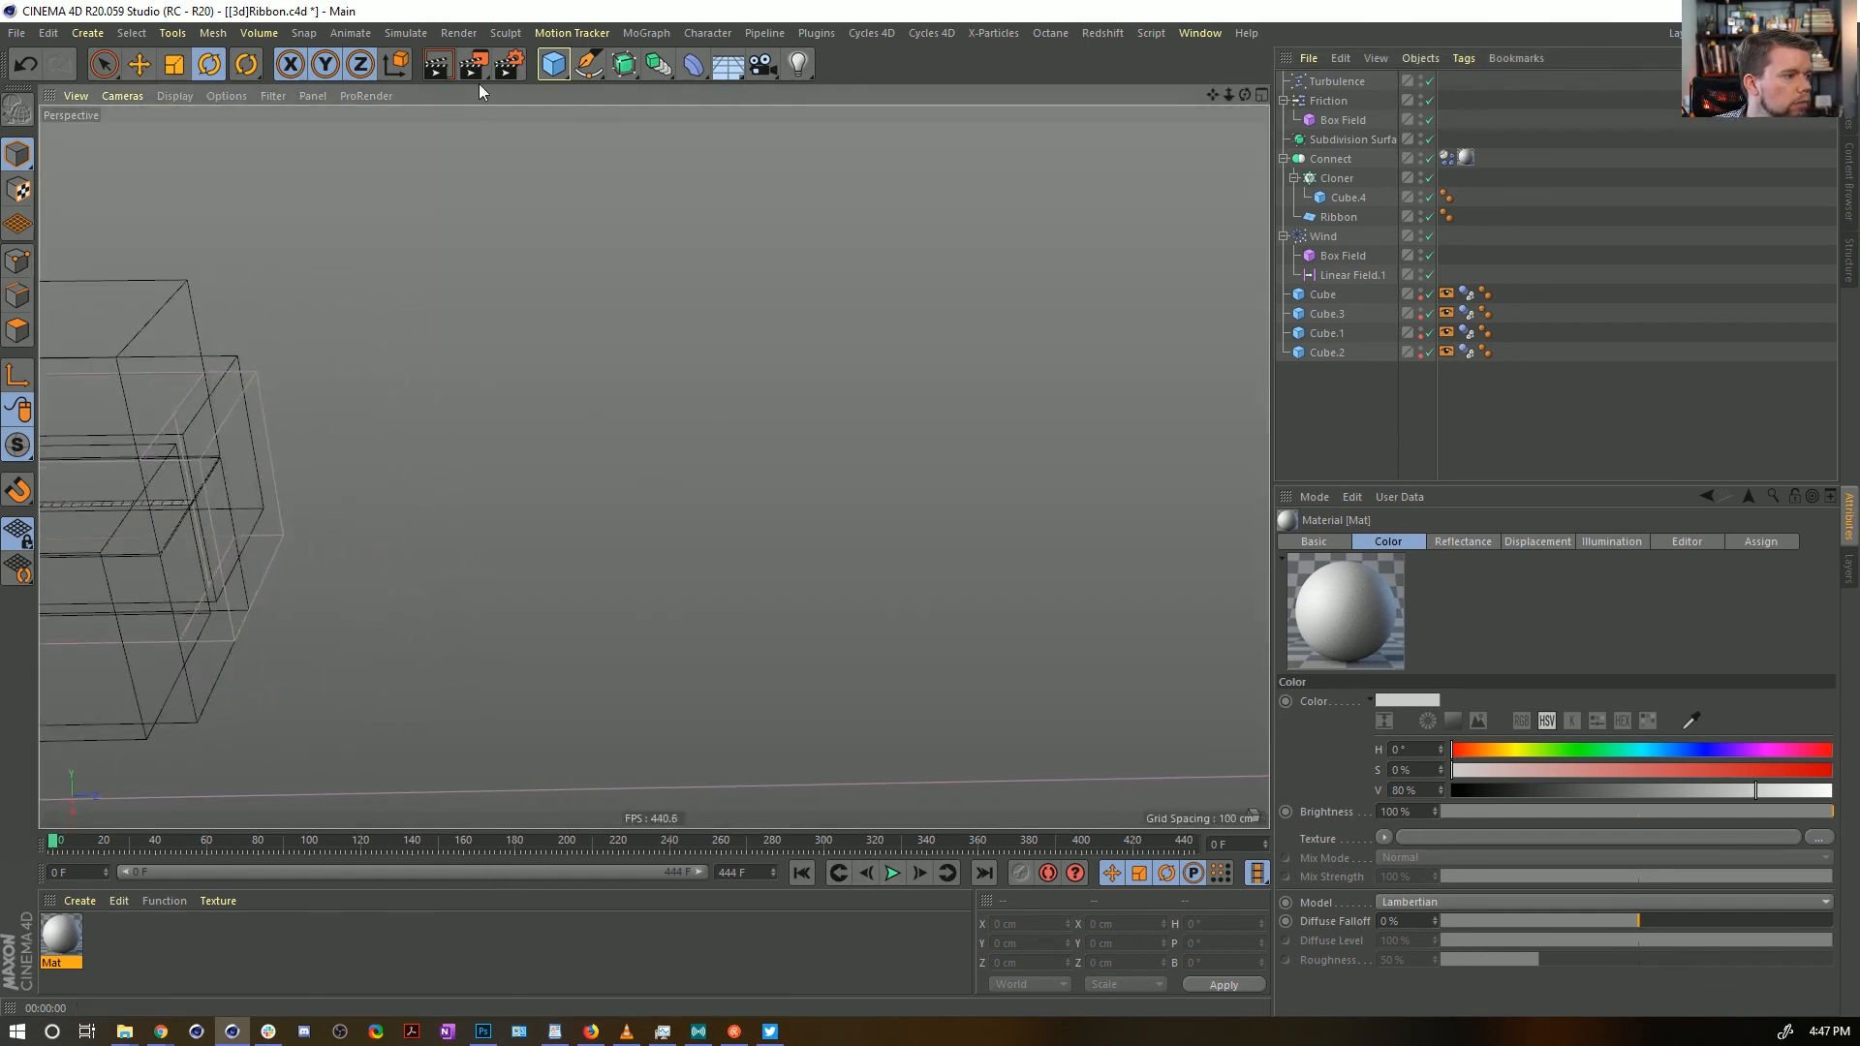
pyautogui.click(480, 72)
pyautogui.click(990, 588)
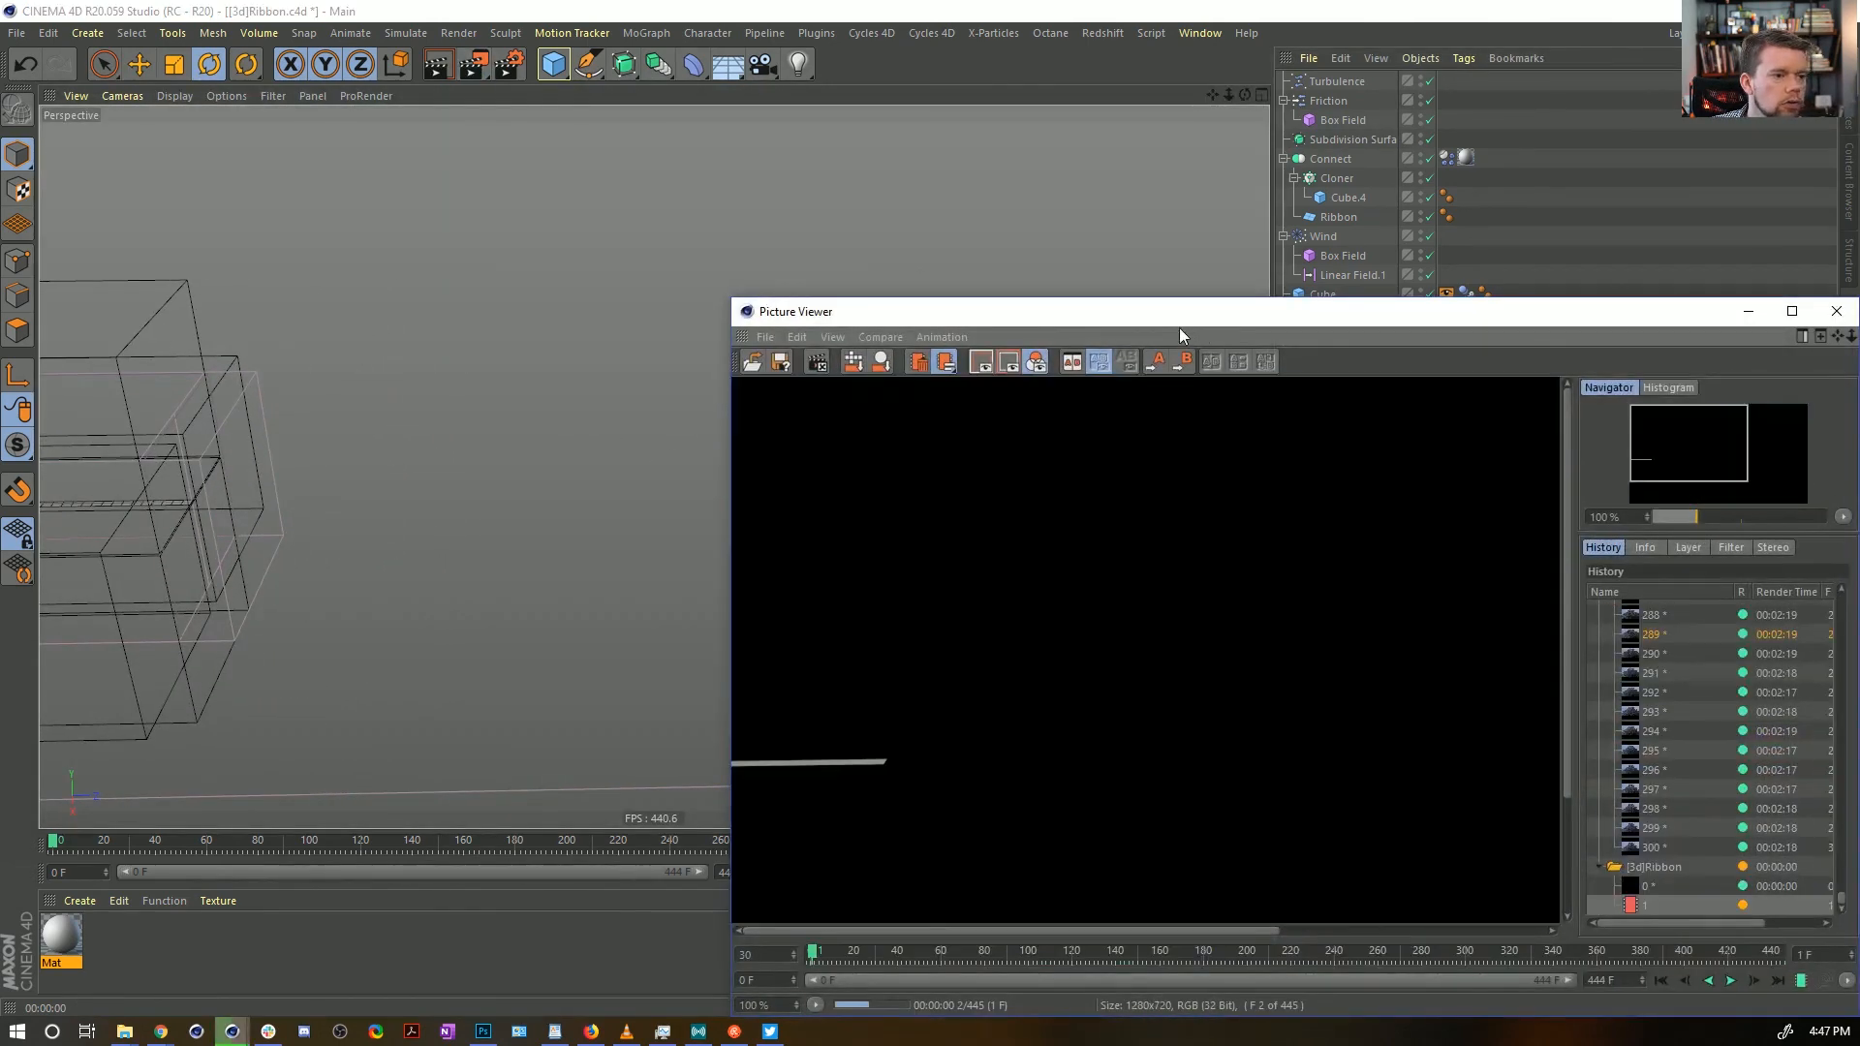
# Maximize the Picture Viewer to play back the frames rendered so far, and stop the running render
pyautogui.moveTo(1178, 327); pyautogui.dragTo(909, 438)
pyautogui.doubleClick(909, 438)
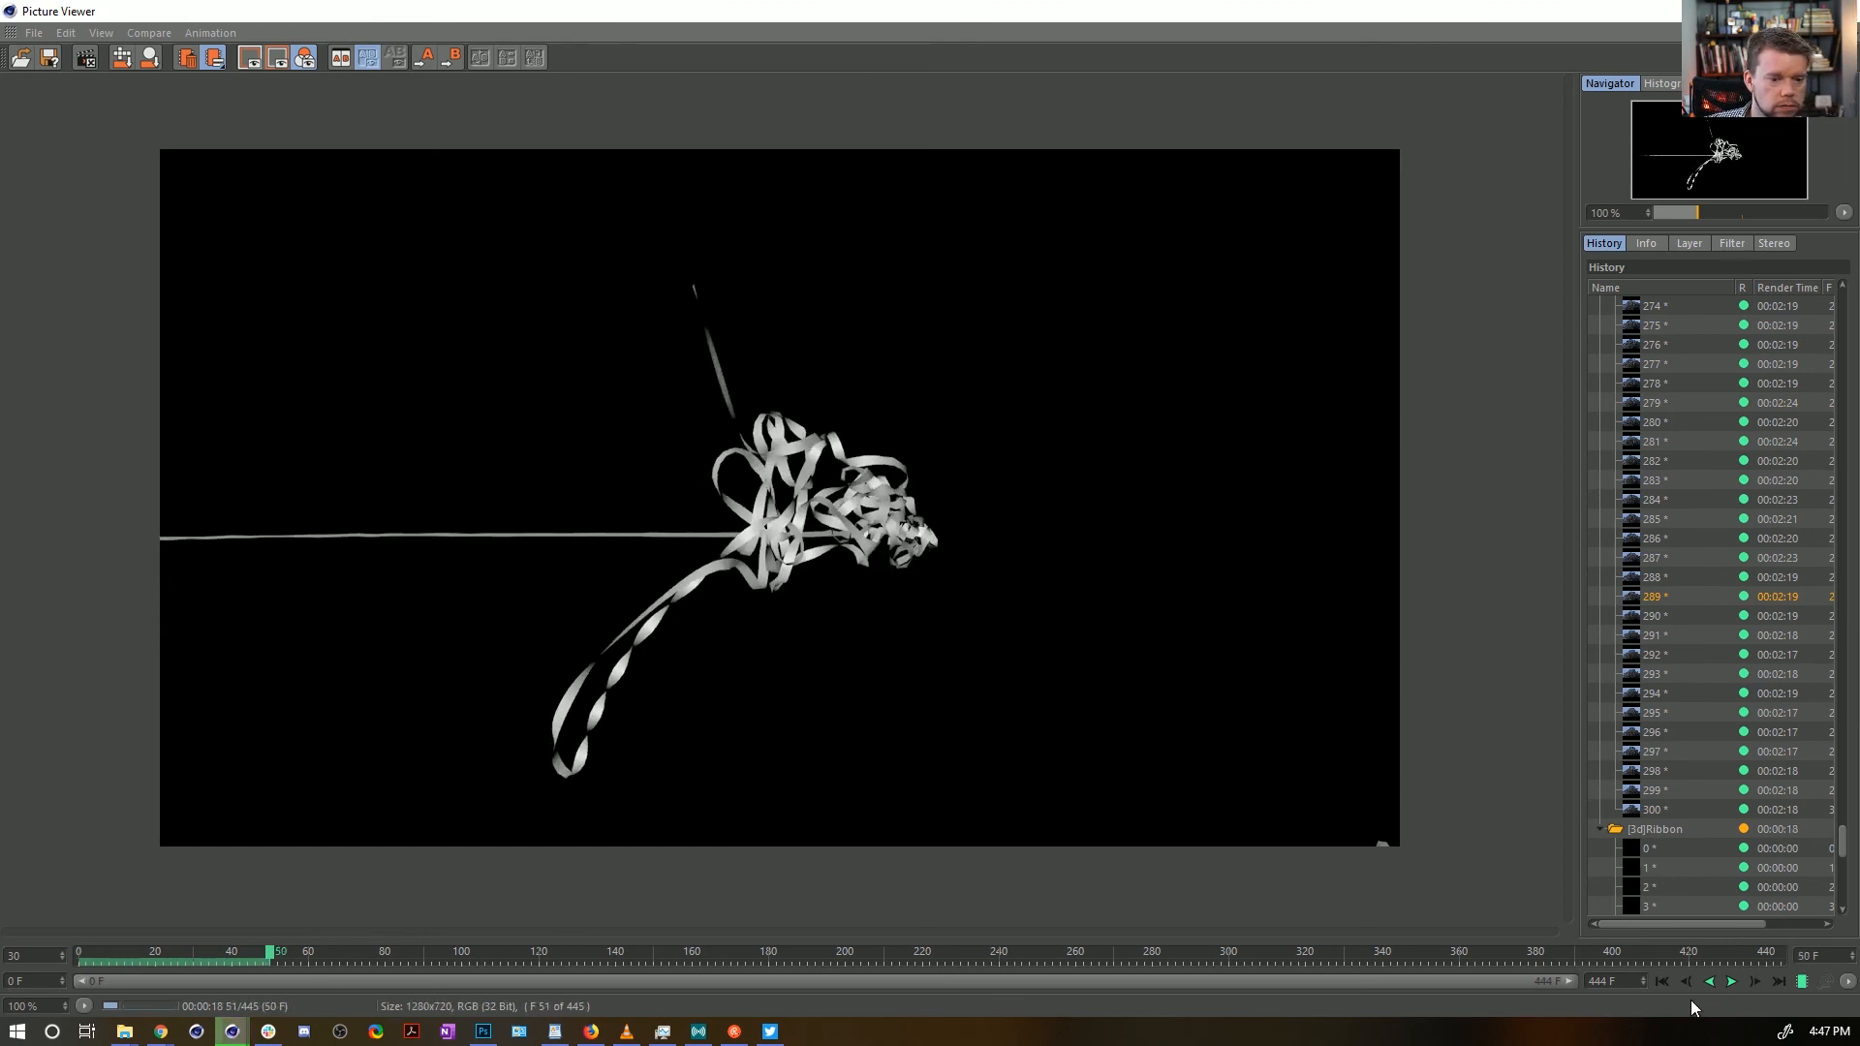
pyautogui.click(1663, 982)
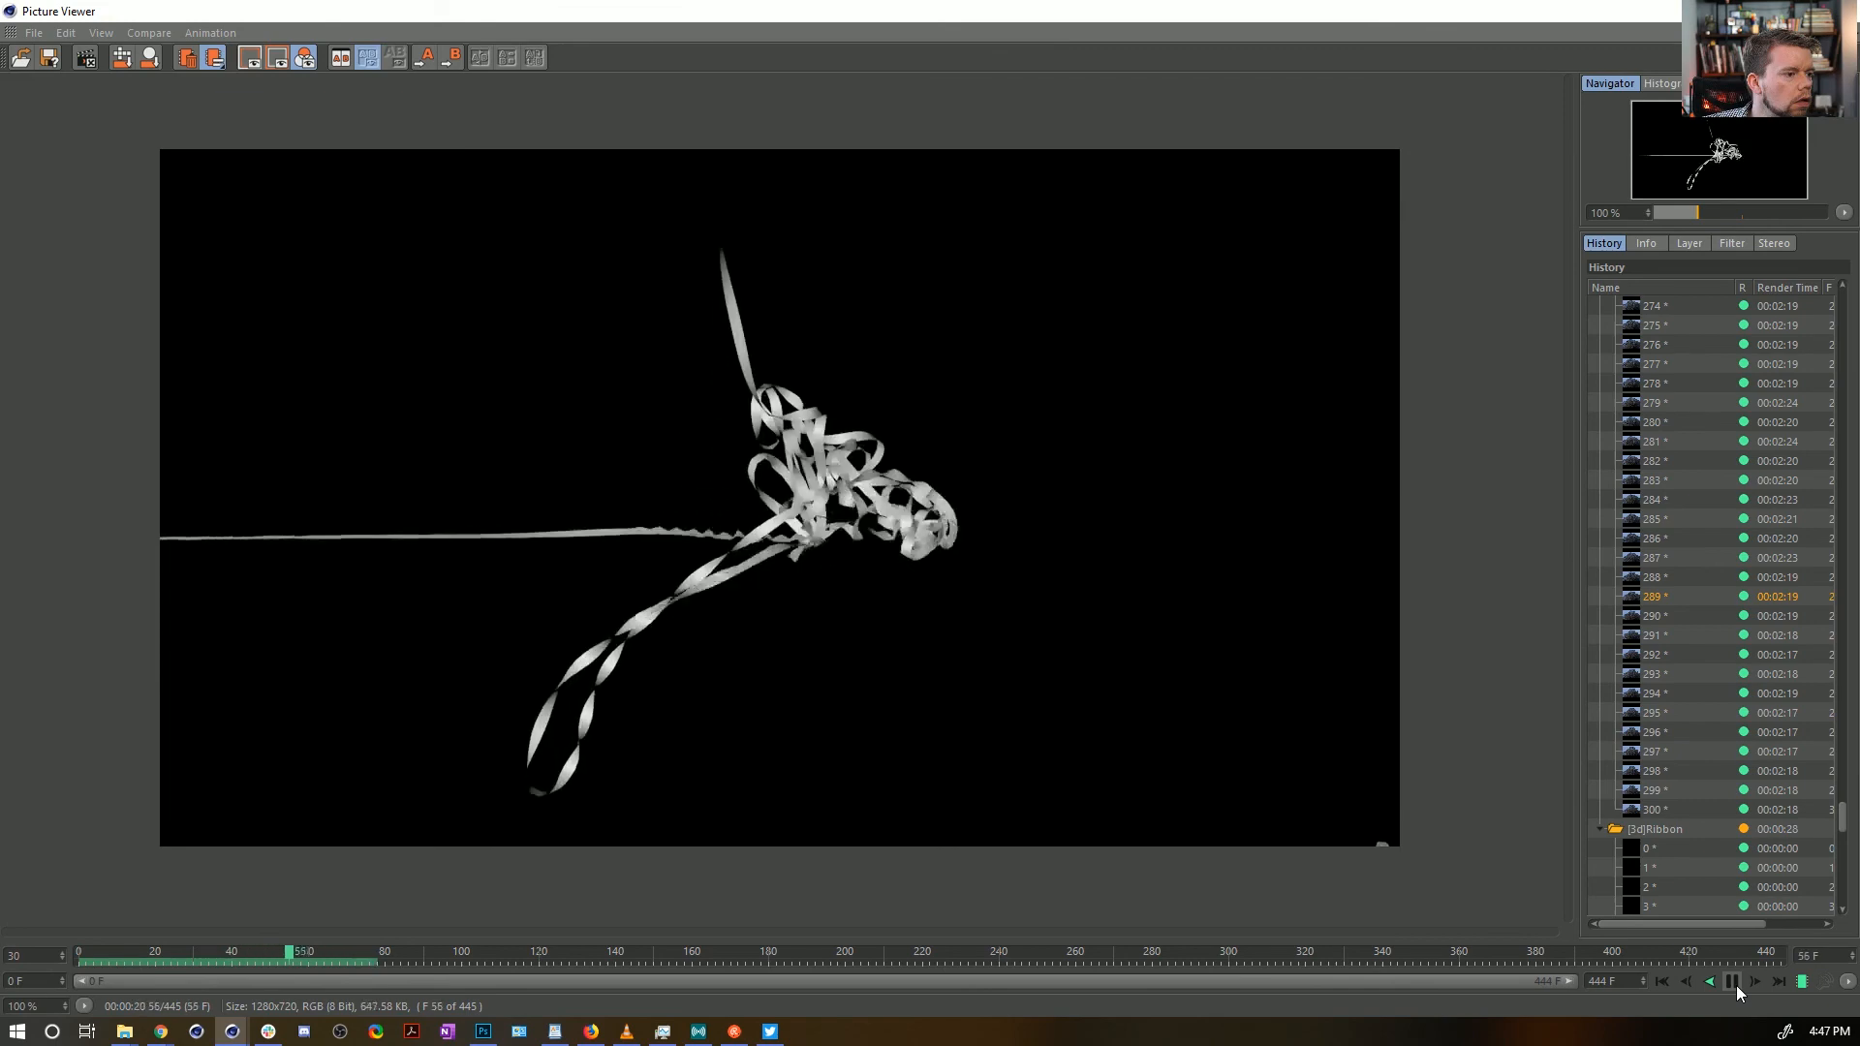
pyautogui.click(1733, 983)
pyautogui.click(1837, 11)
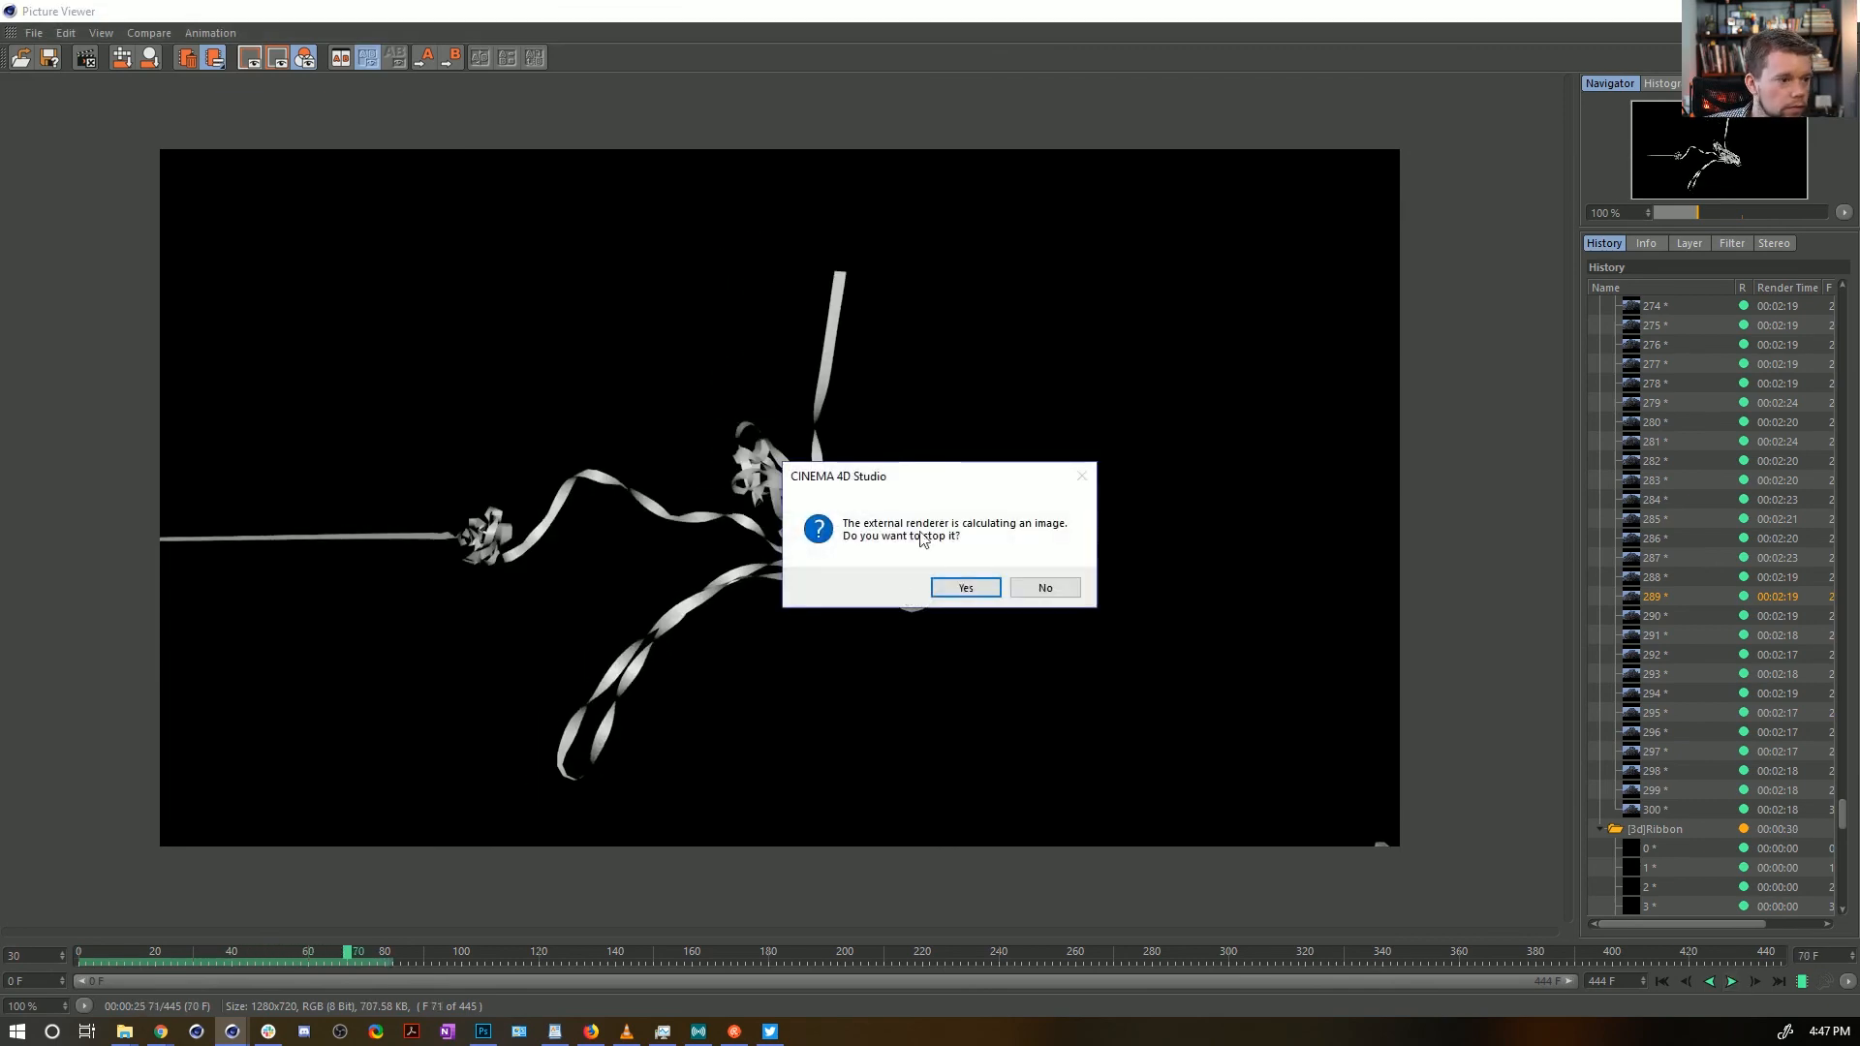
pyautogui.click(966, 588)
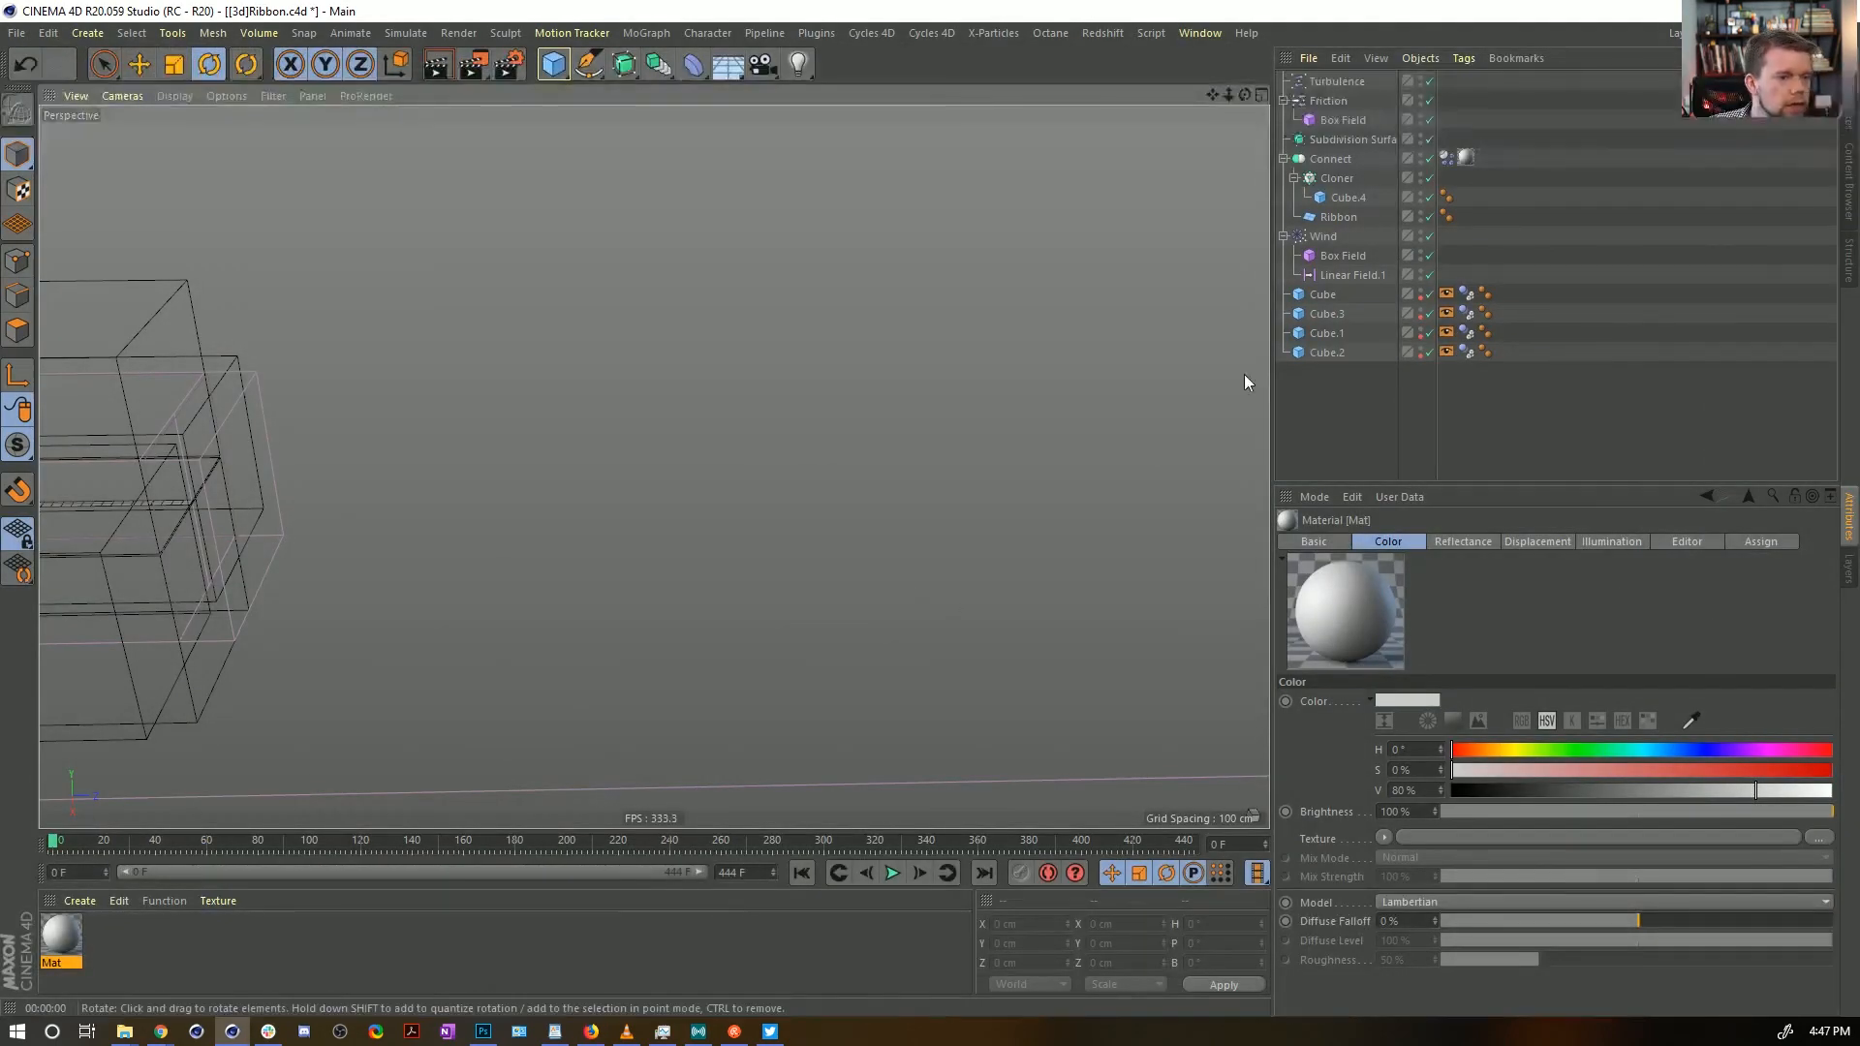
# Show the cache settings of the Connect object's Dynamics Body tag and save the scene
pyautogui.click(1375, 157)
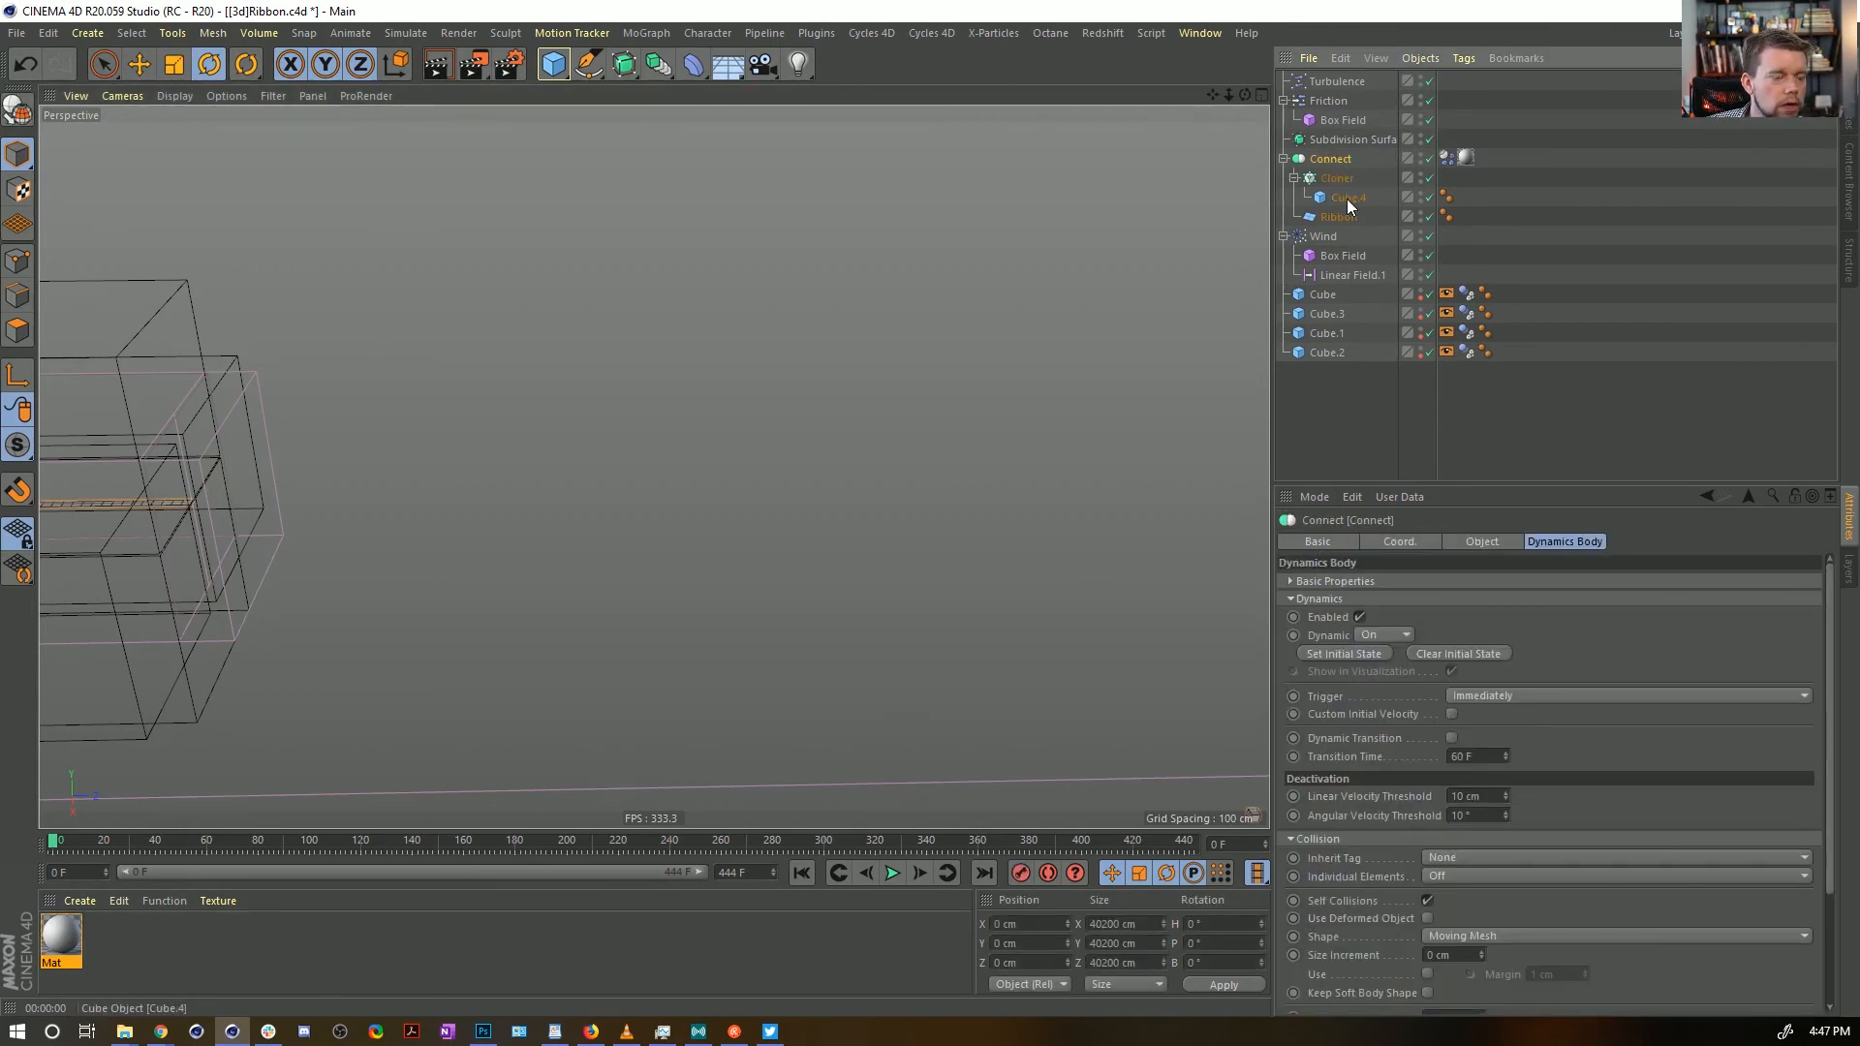
pyautogui.click(1445, 158)
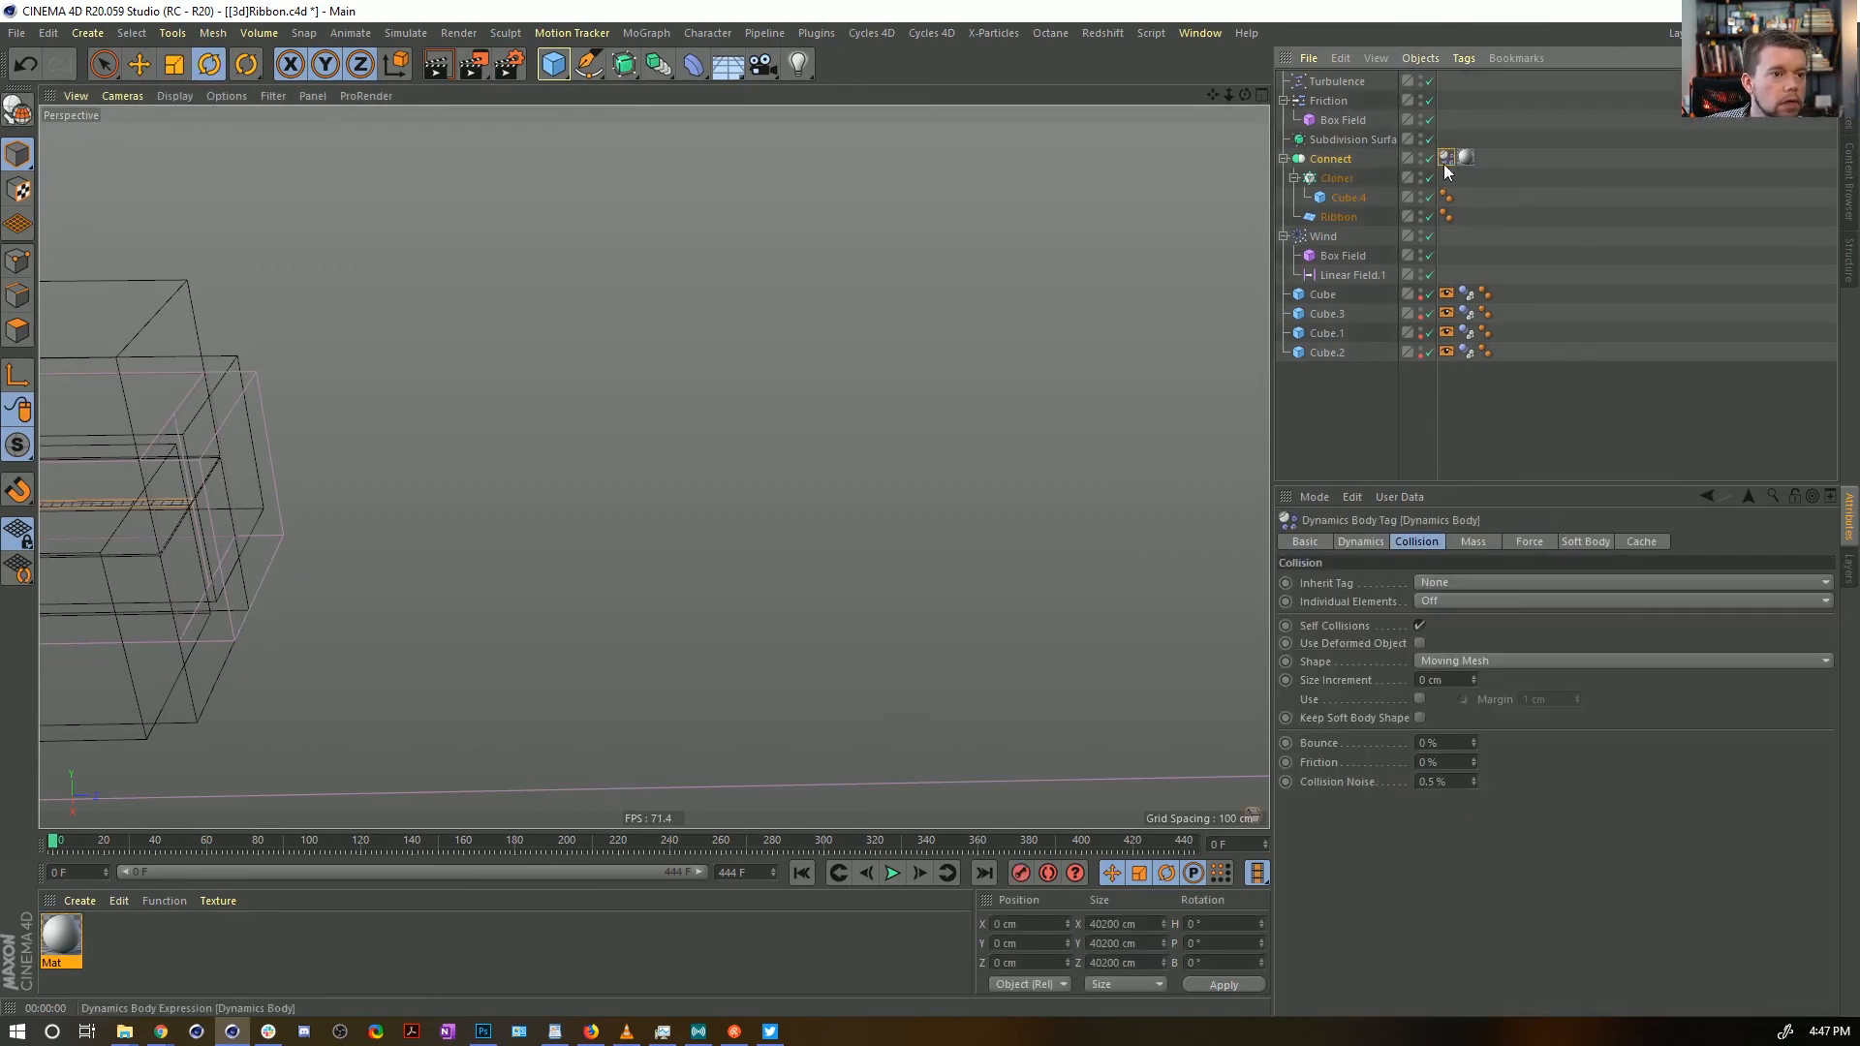
pyautogui.click(1640, 541)
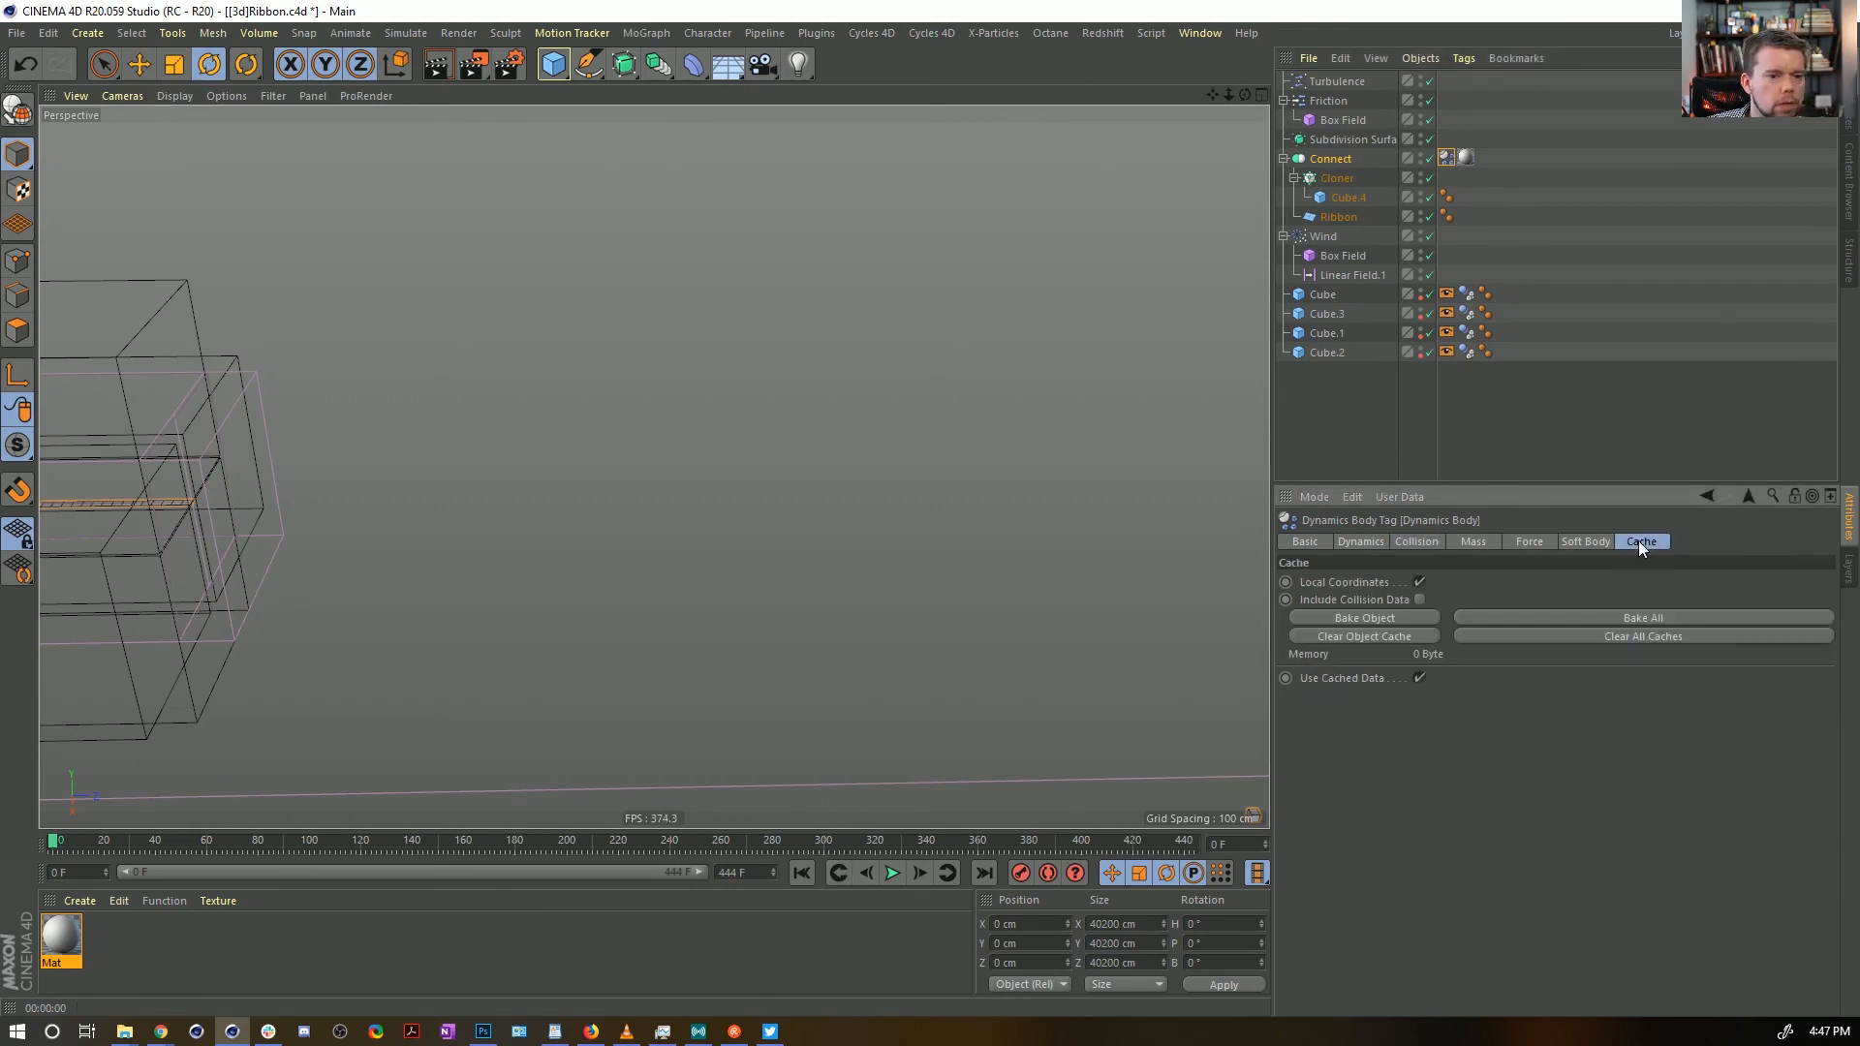
pyautogui.hotkey('ctrl', 's')
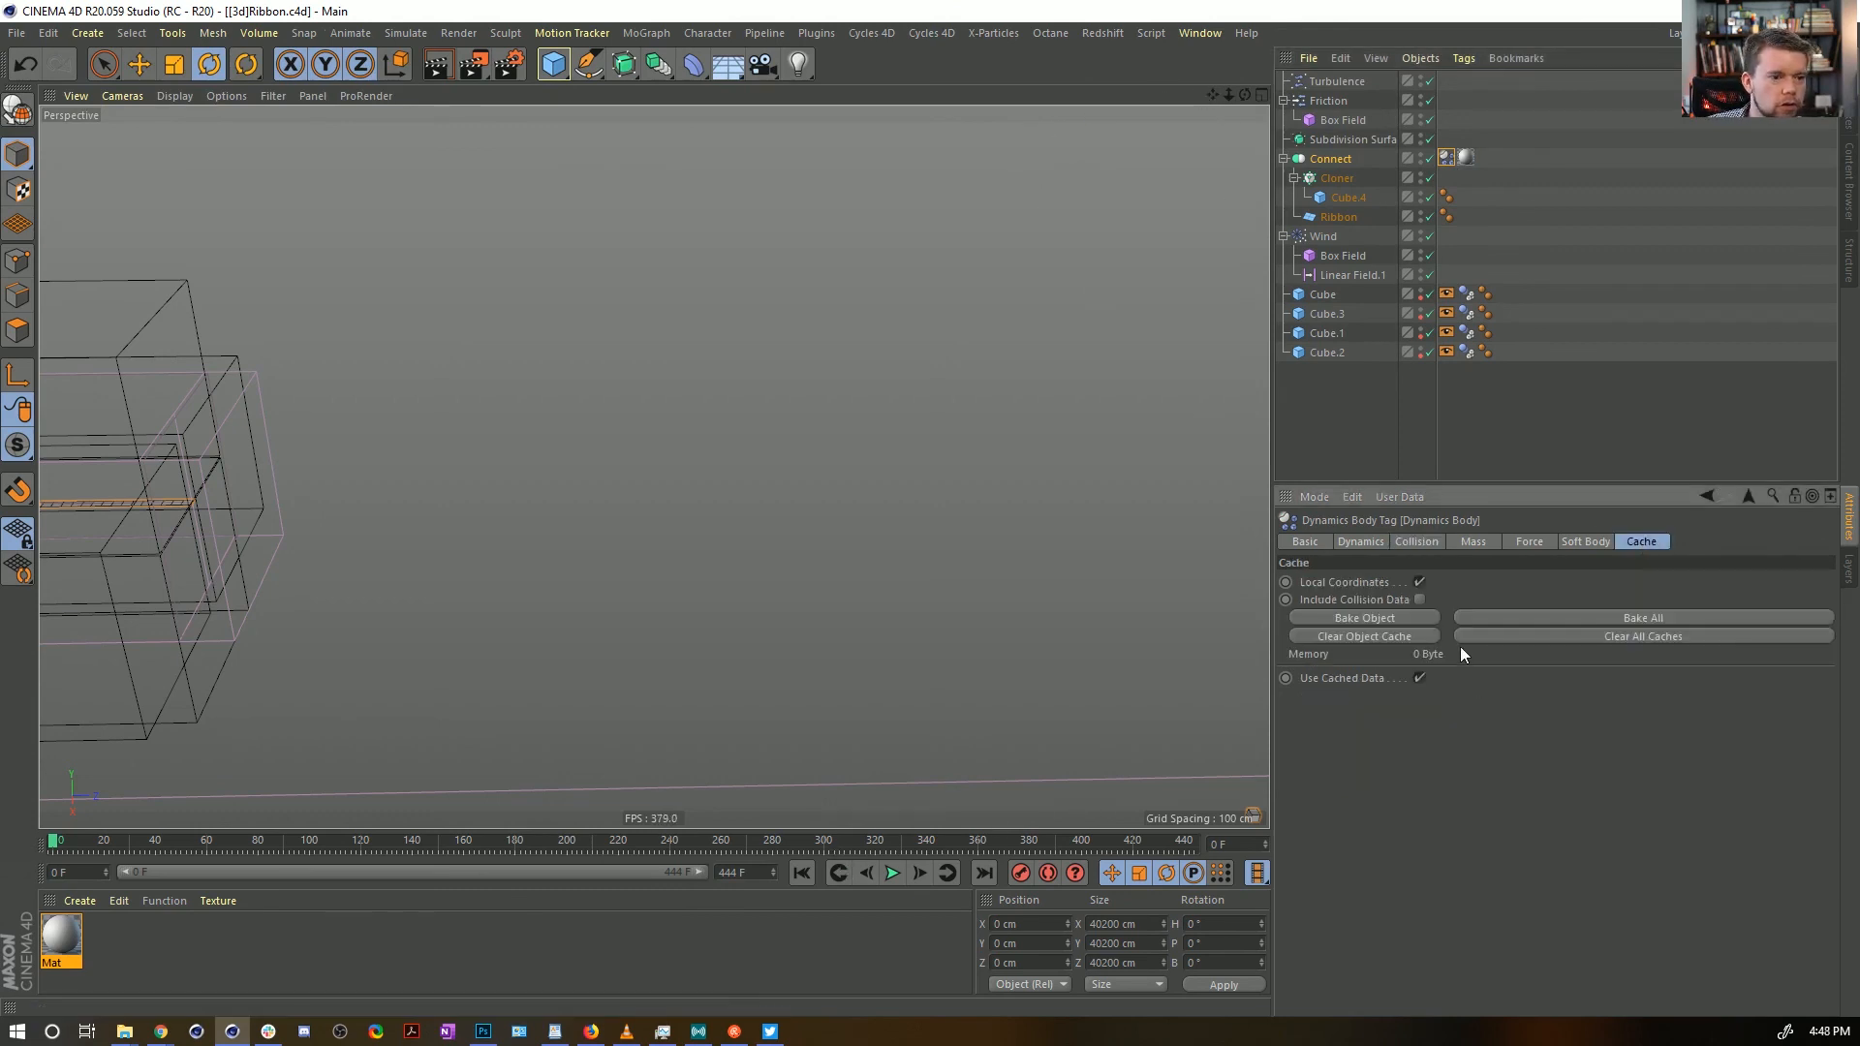
# Cancel the full-length object bake and shorten the timeline to end at frame 120
pyautogui.click(1407, 620)
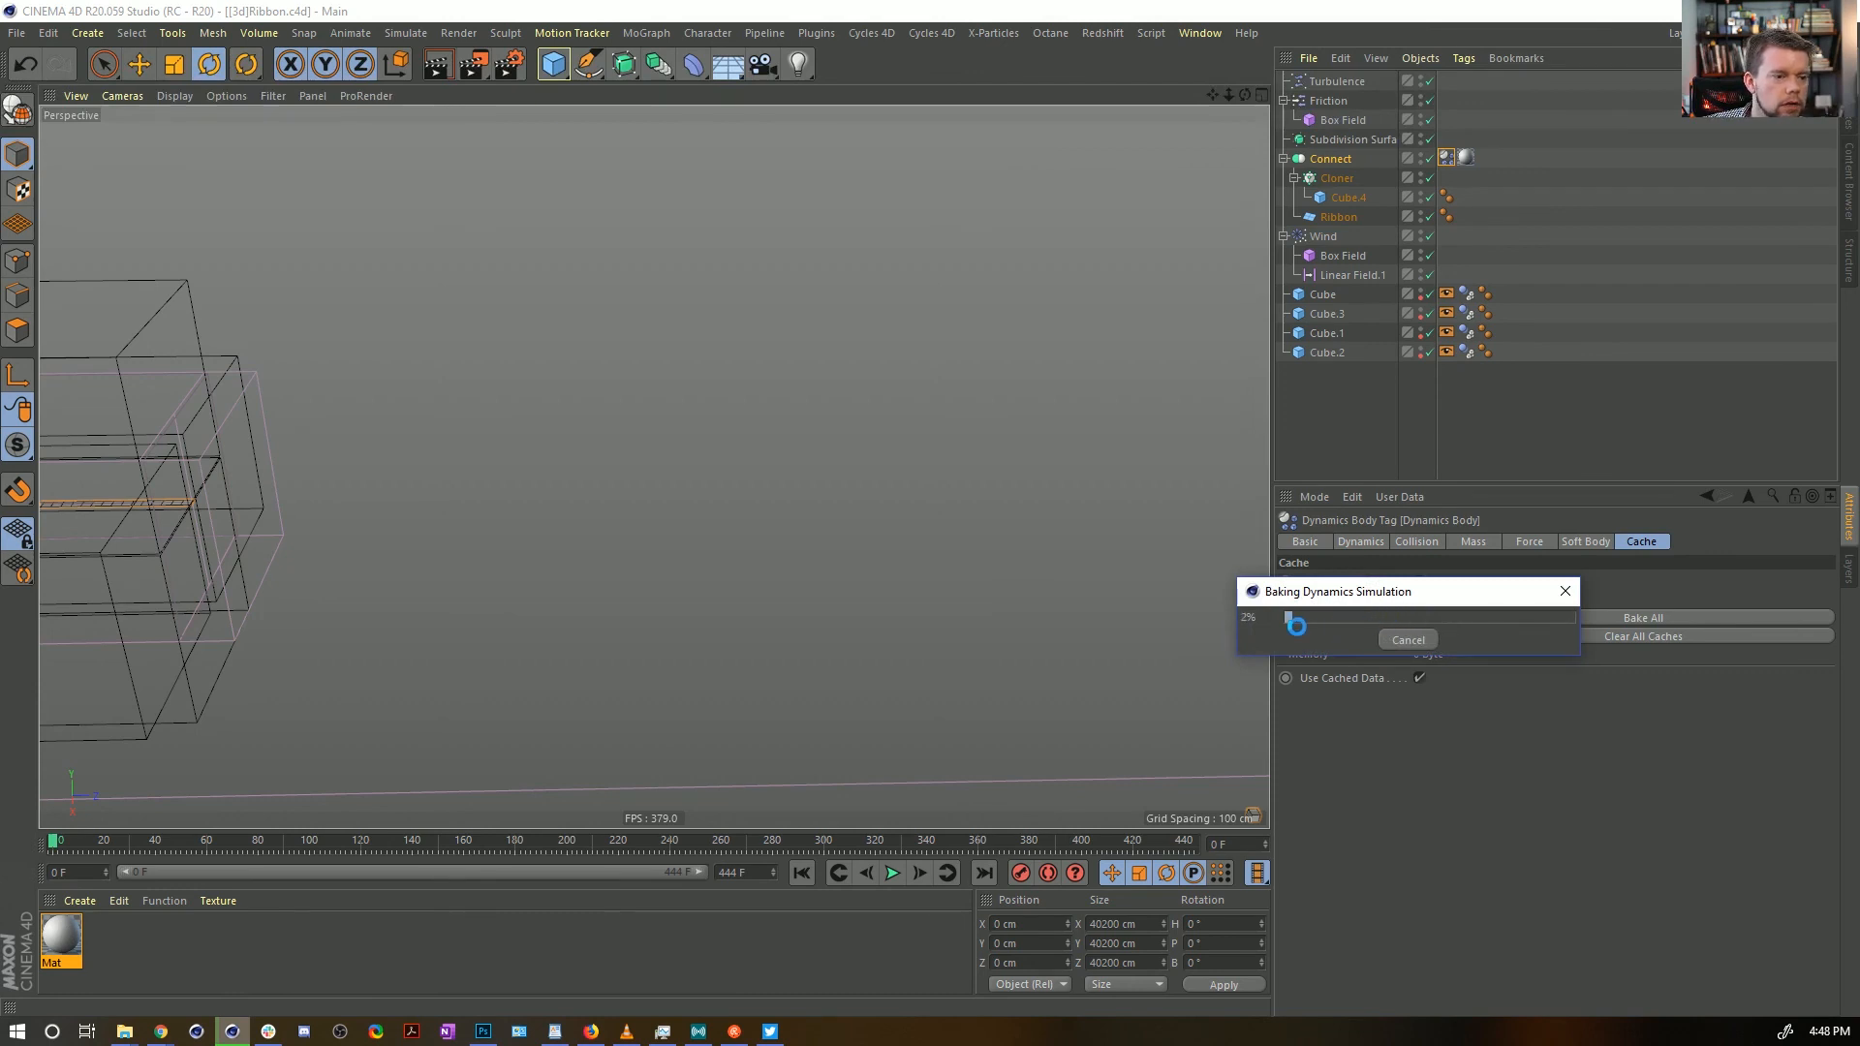
pyautogui.click(1403, 640)
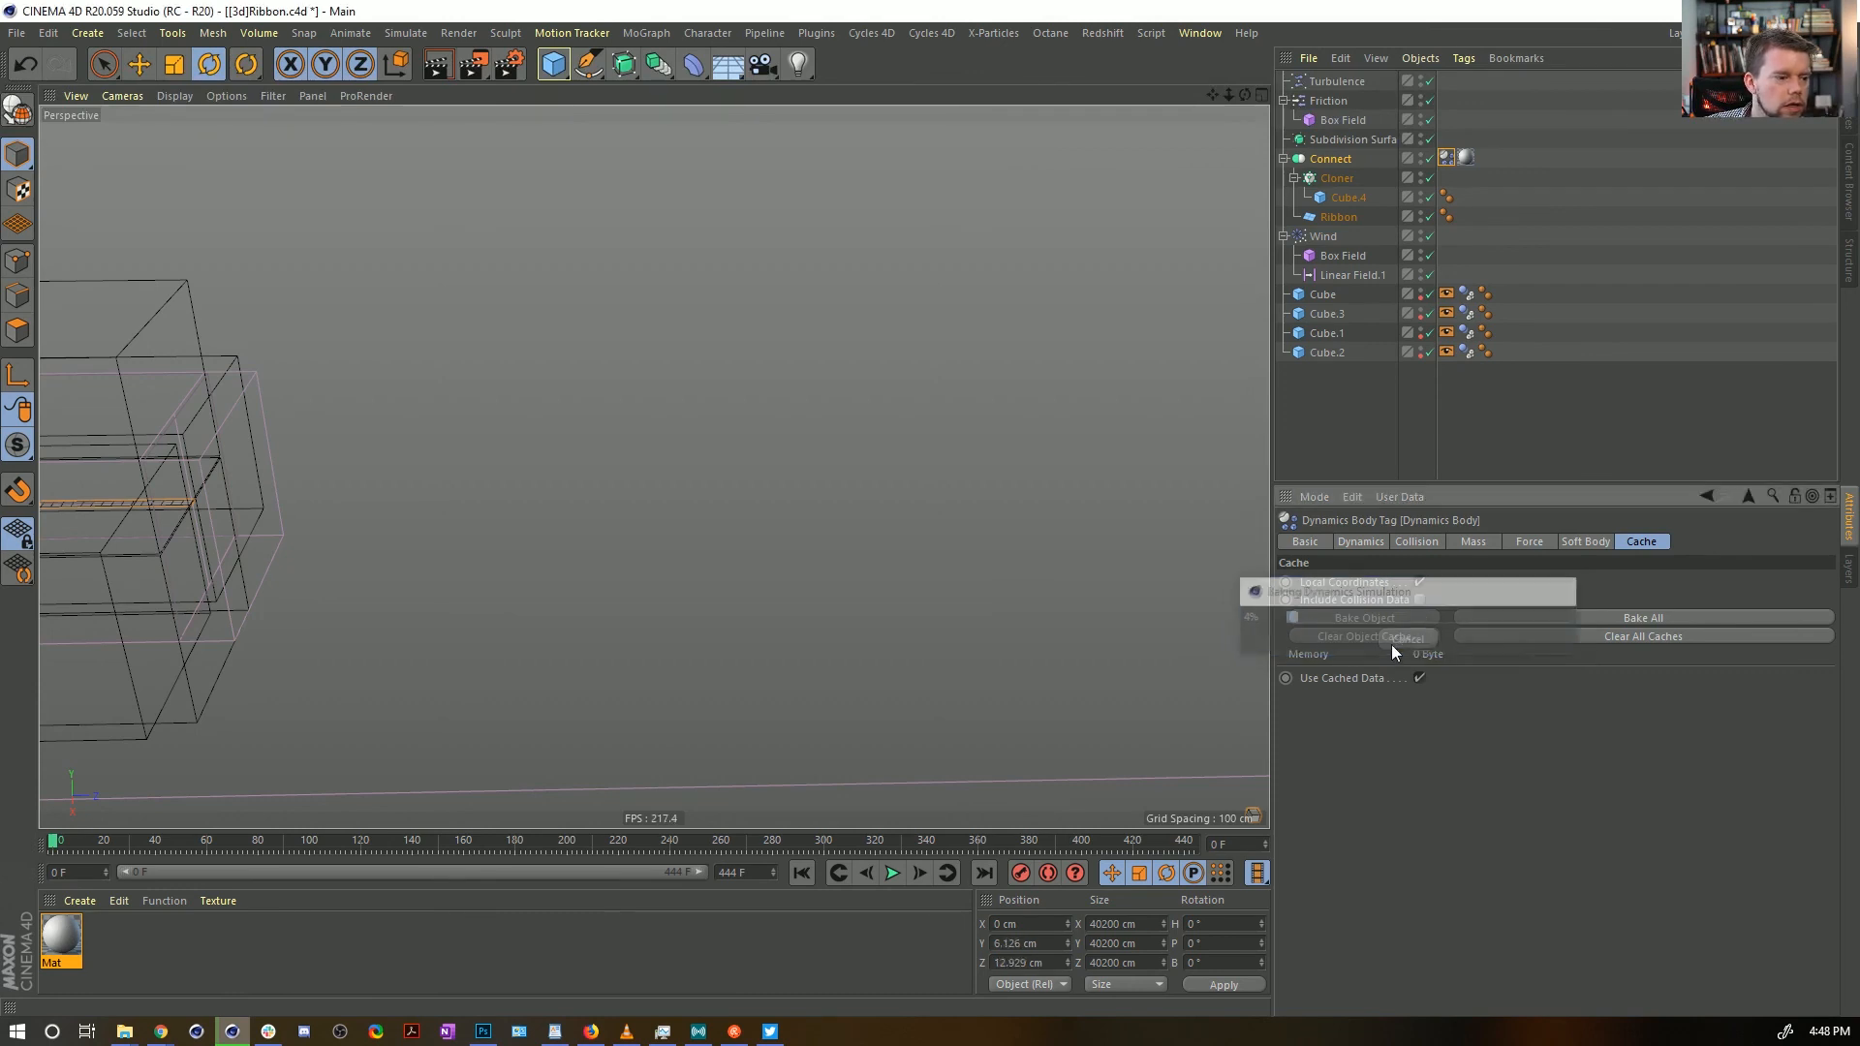
pyautogui.click(757, 872)
pyautogui.write('1')
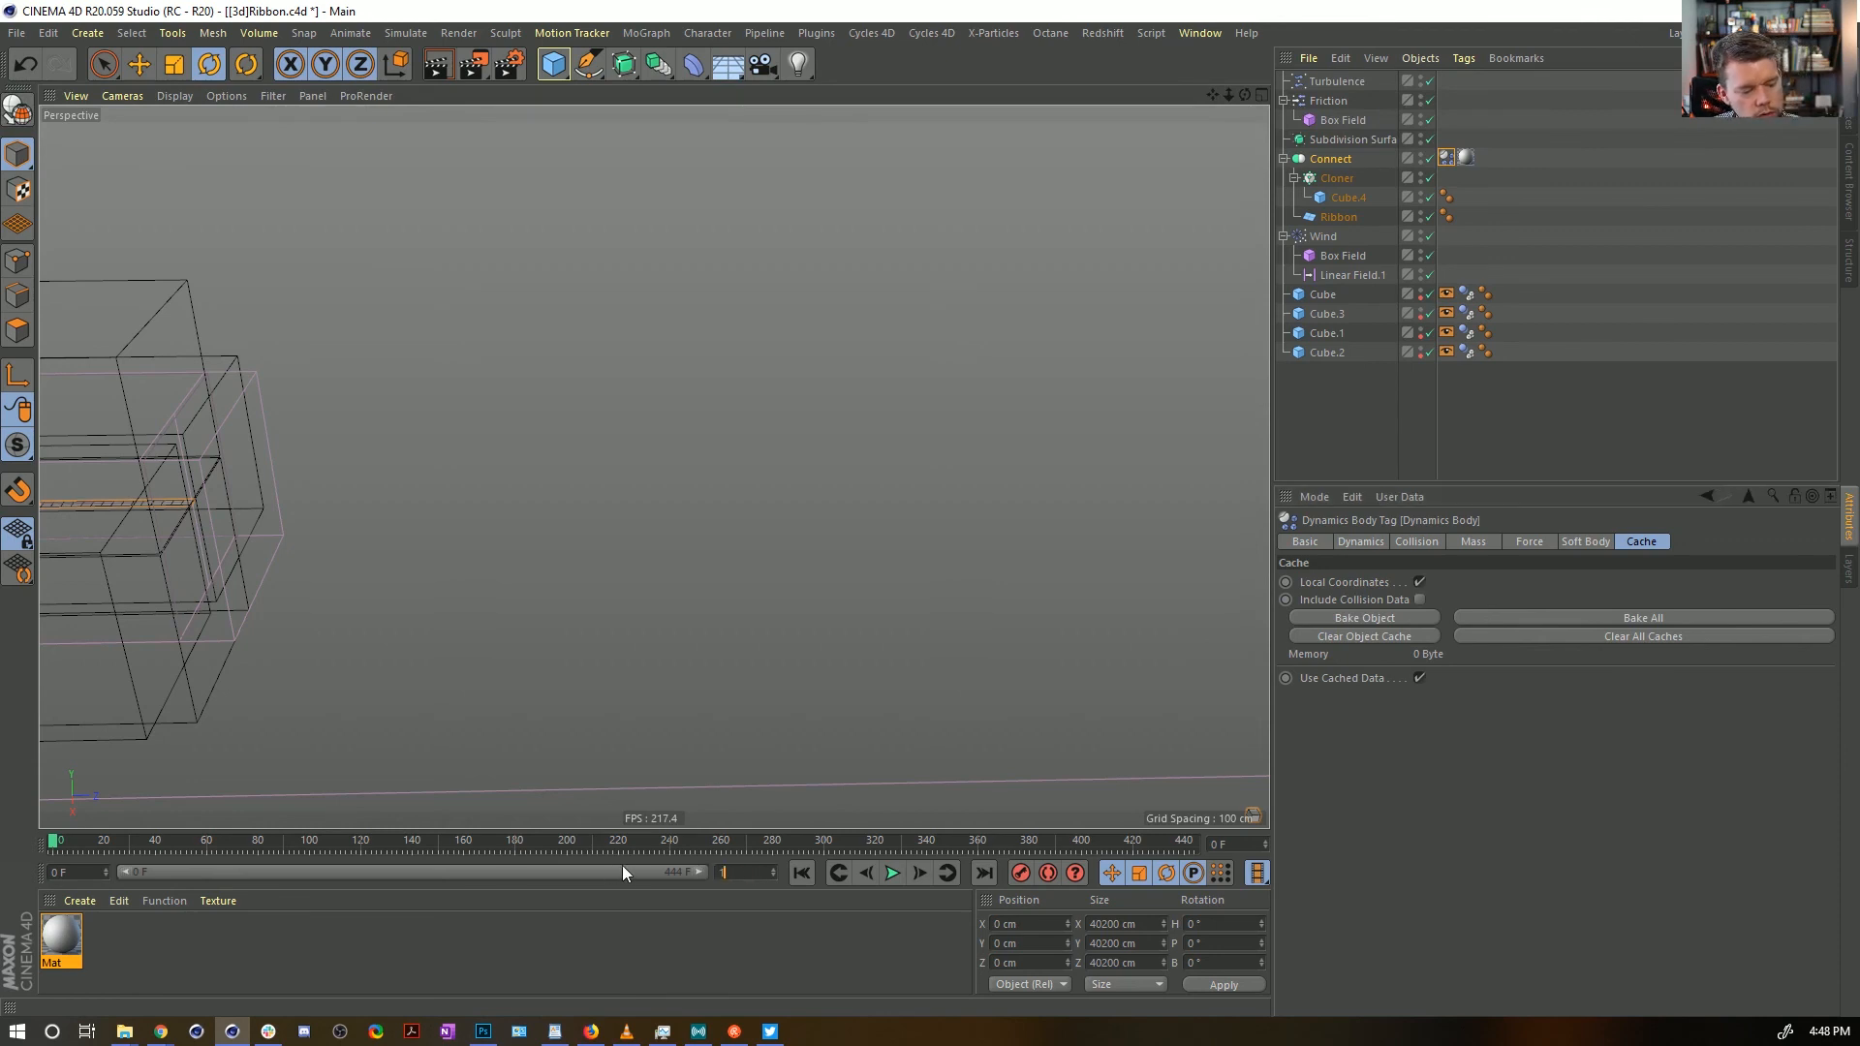
pyautogui.write('20')
pyautogui.press('Return')
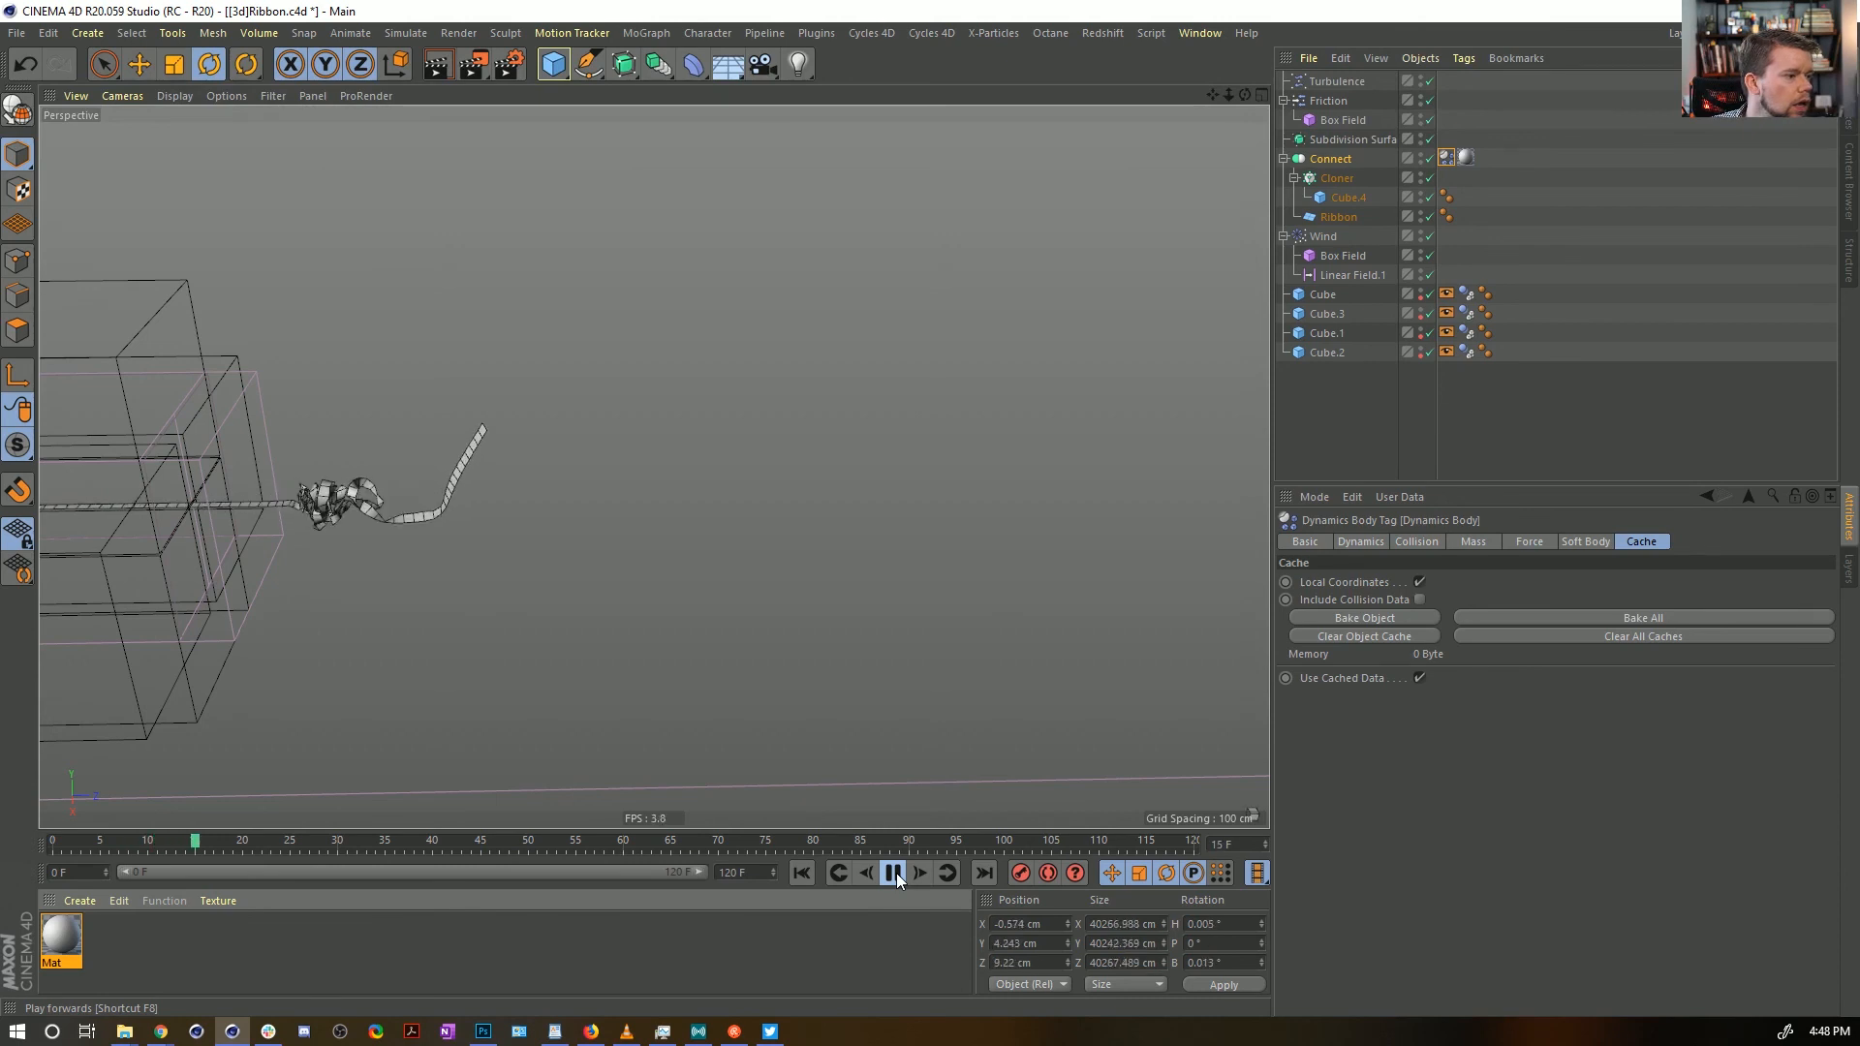
# Bake the Connect object's dynamics from frame 0 and scrub the cached simulation to frame 40
pyautogui.click(892, 873)
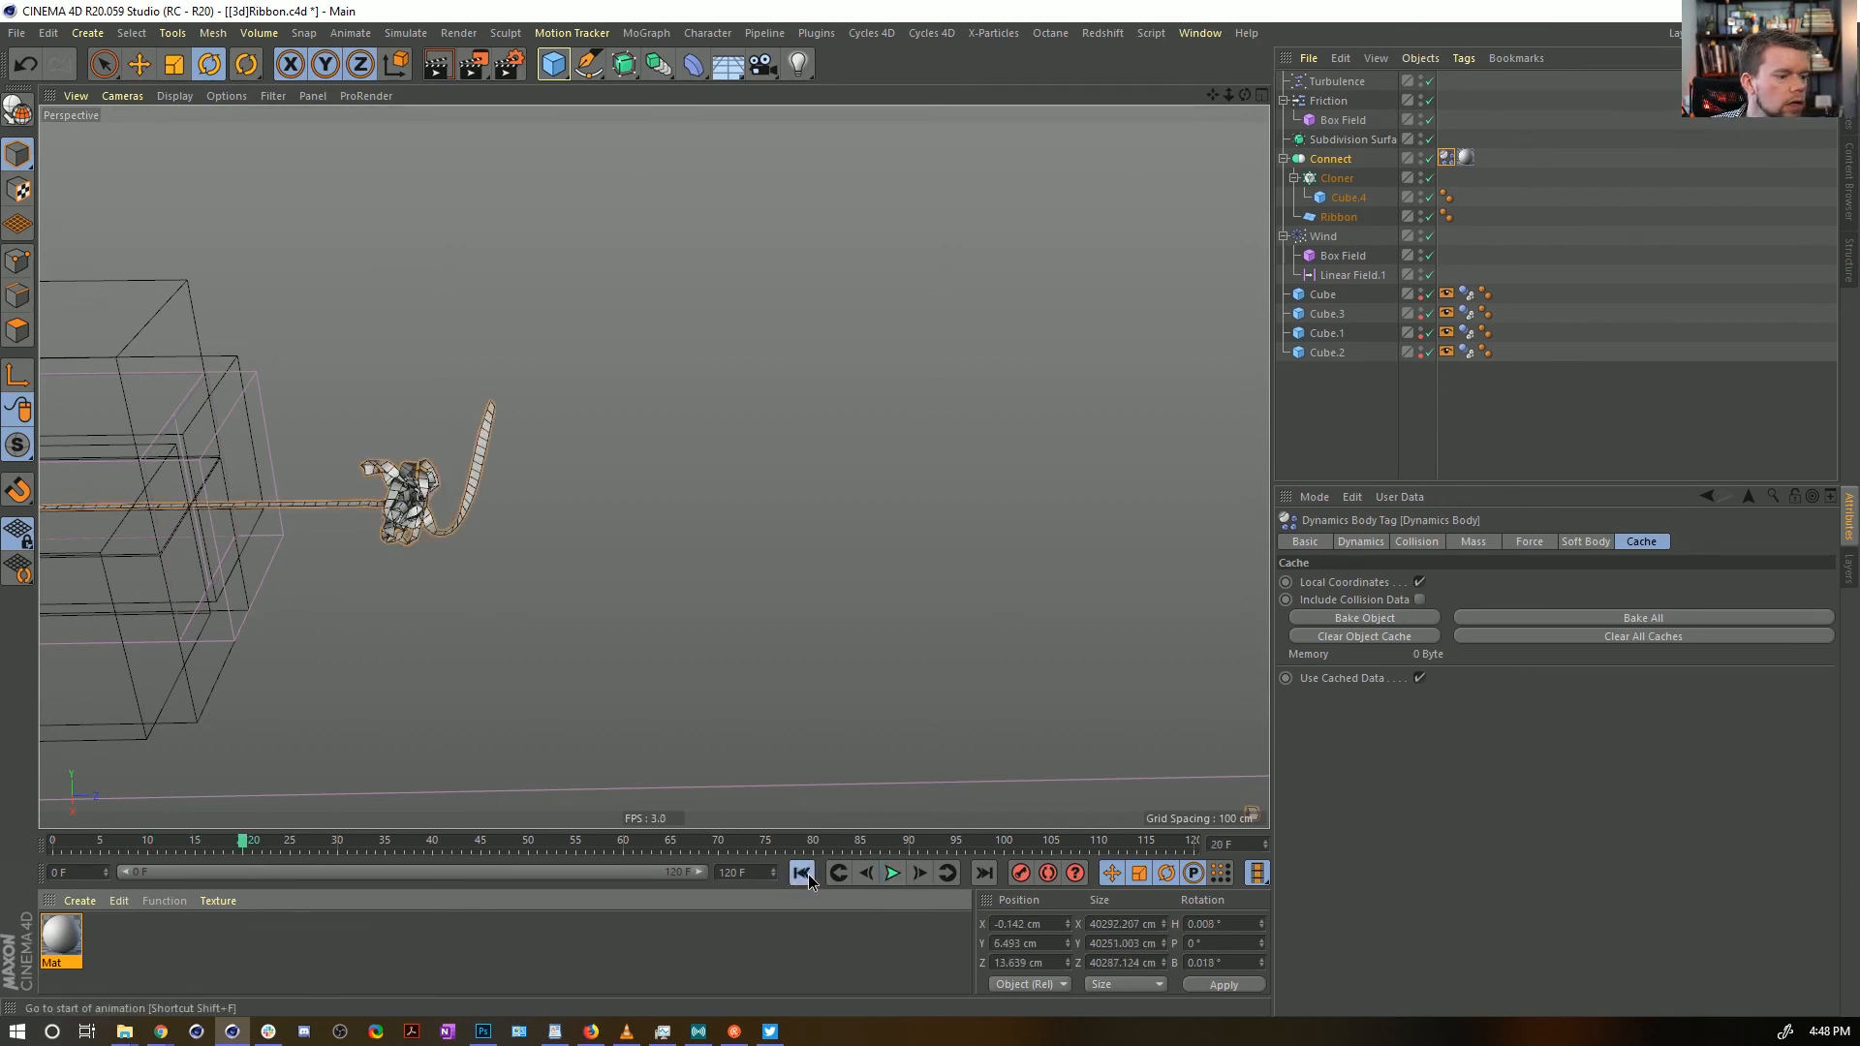
pyautogui.click(804, 874)
pyautogui.click(1368, 618)
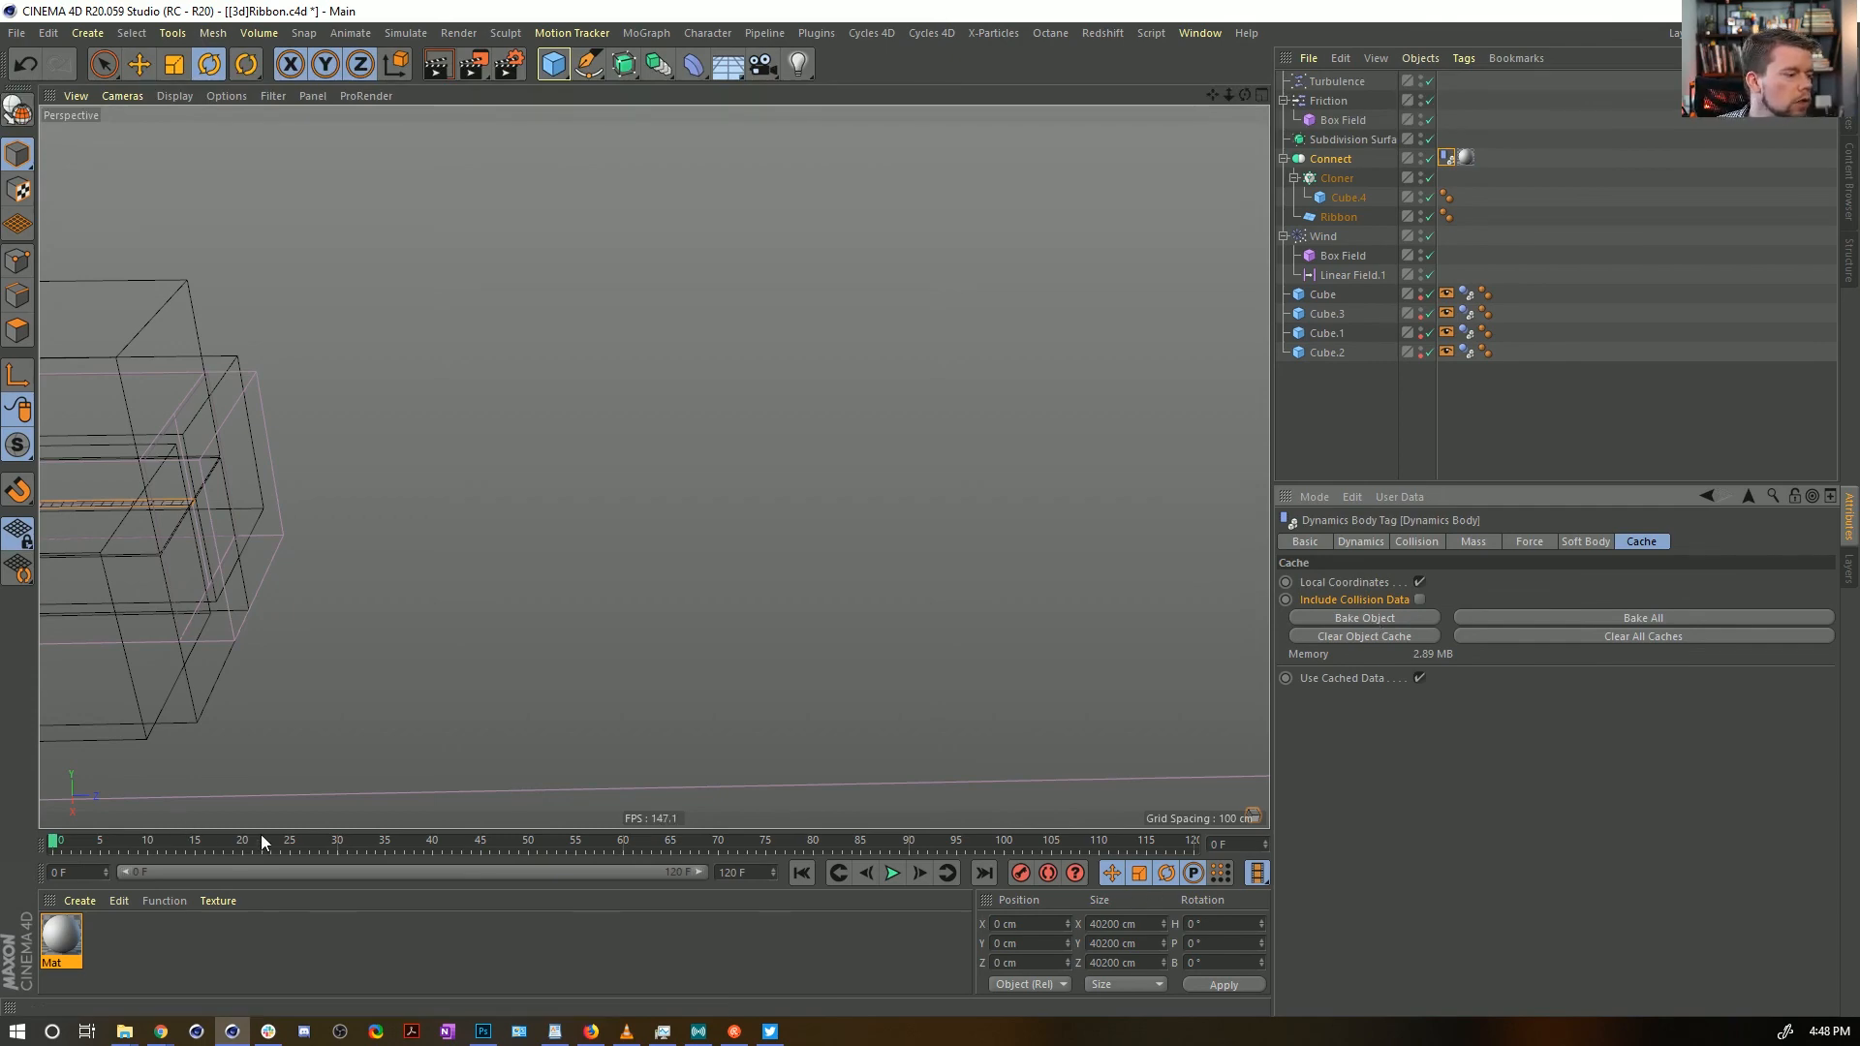
pyautogui.moveTo(259, 834); pyautogui.dragTo(498, 881)
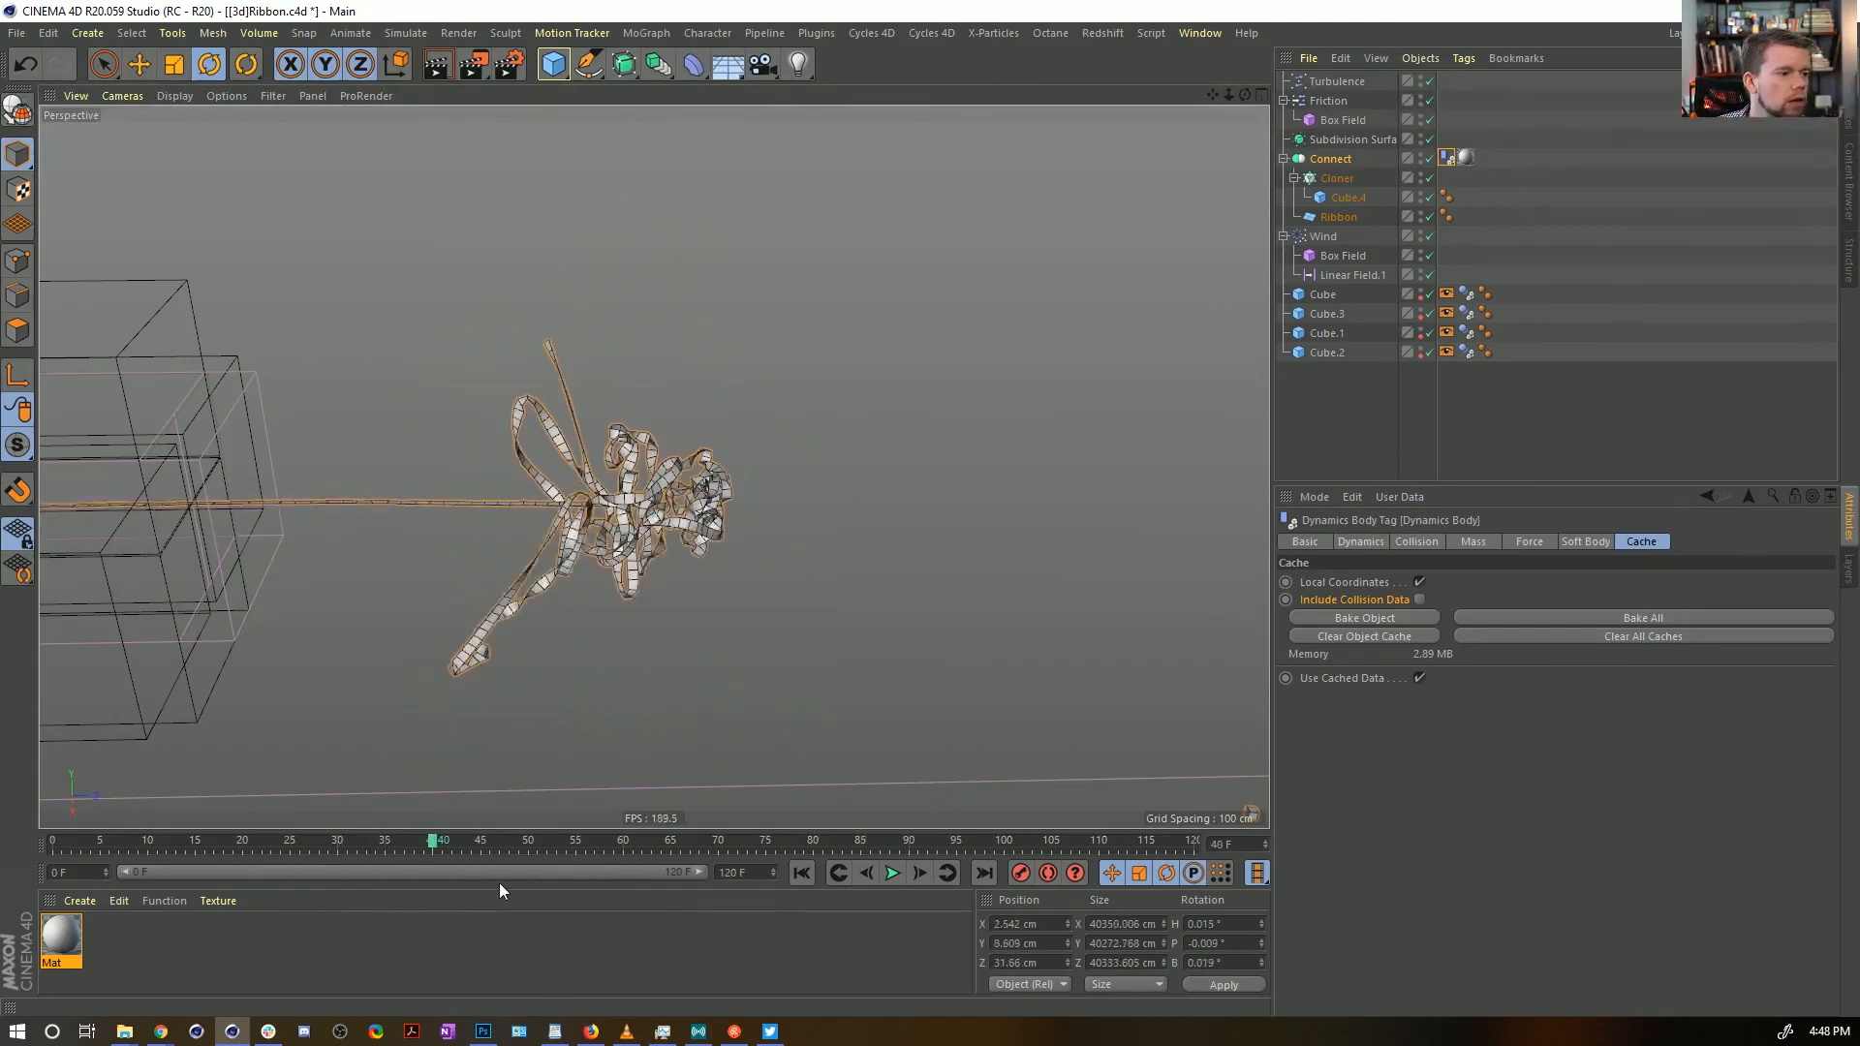
# Make Connect a child of the Subdivision Surface, check the smoothed ribbon at frame 50 and return to frame 0
pyautogui.moveTo(1329, 161); pyautogui.dragTo(1347, 137)
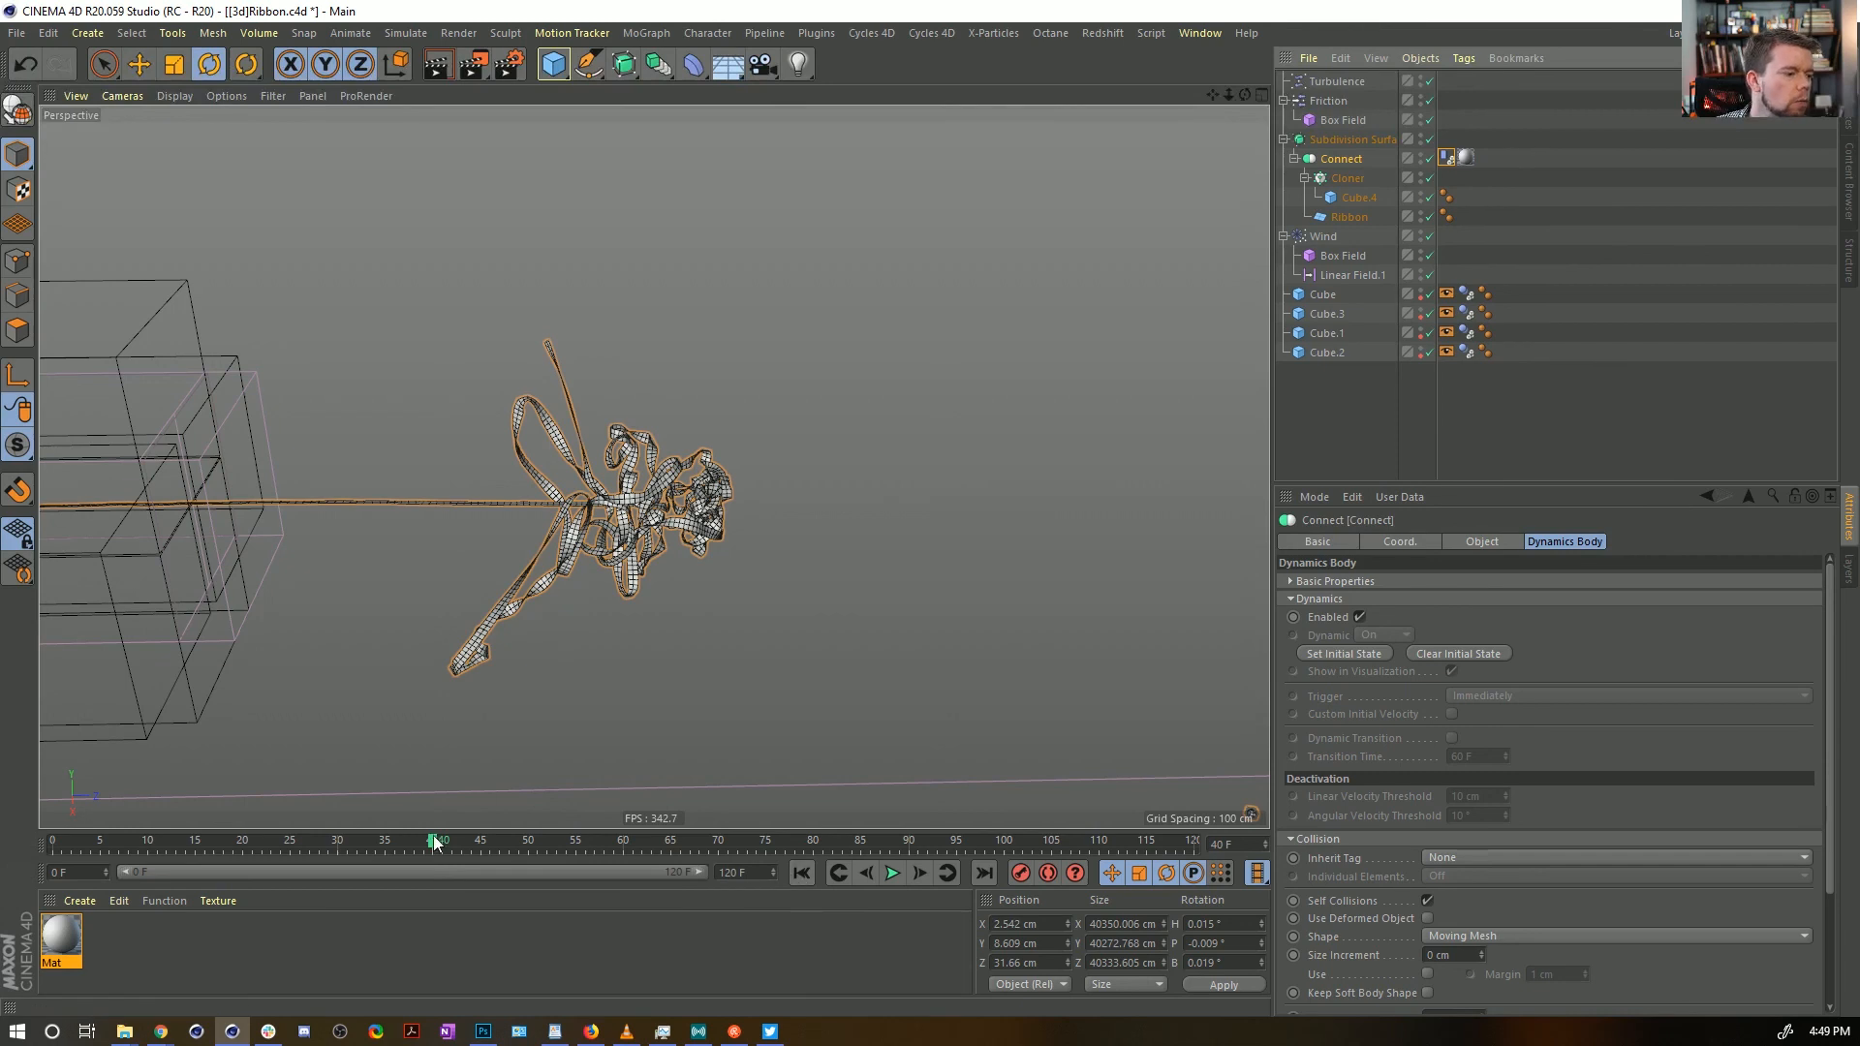
pyautogui.moveTo(436, 843); pyautogui.dragTo(528, 839)
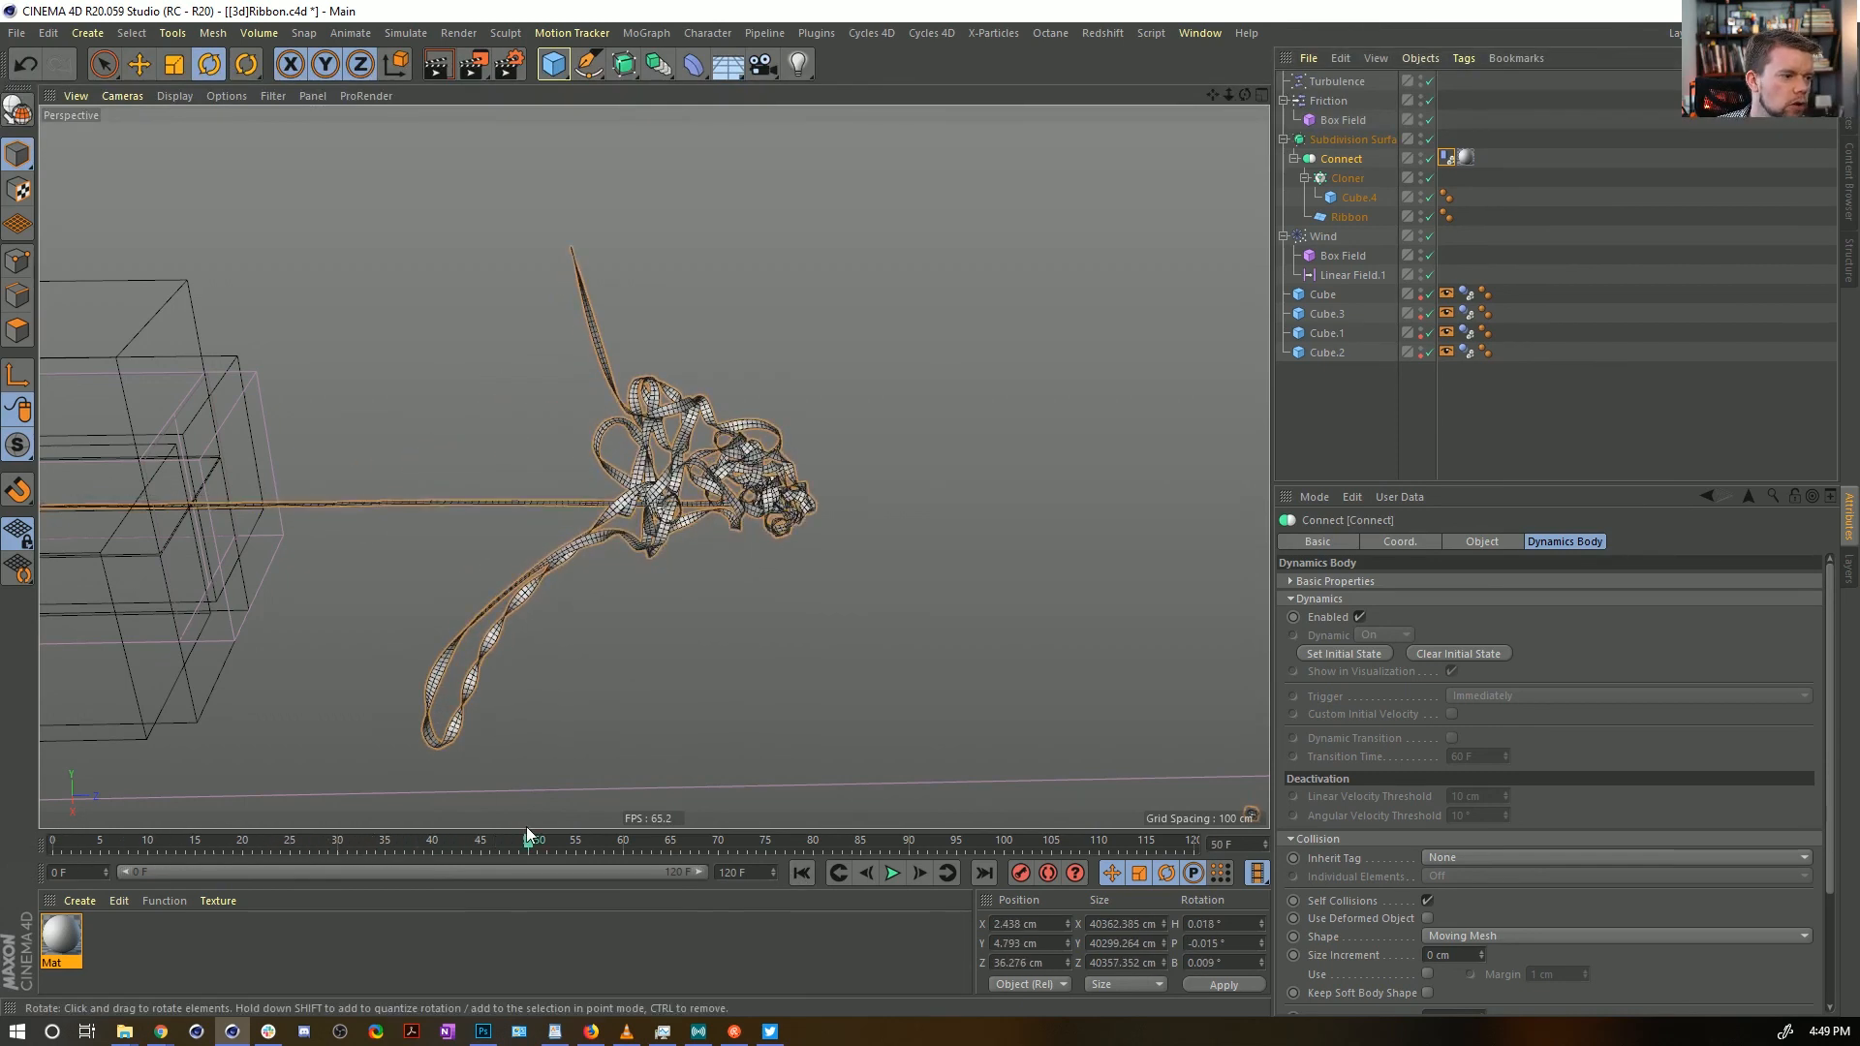
pyautogui.click(1340, 433)
pyautogui.click(802, 873)
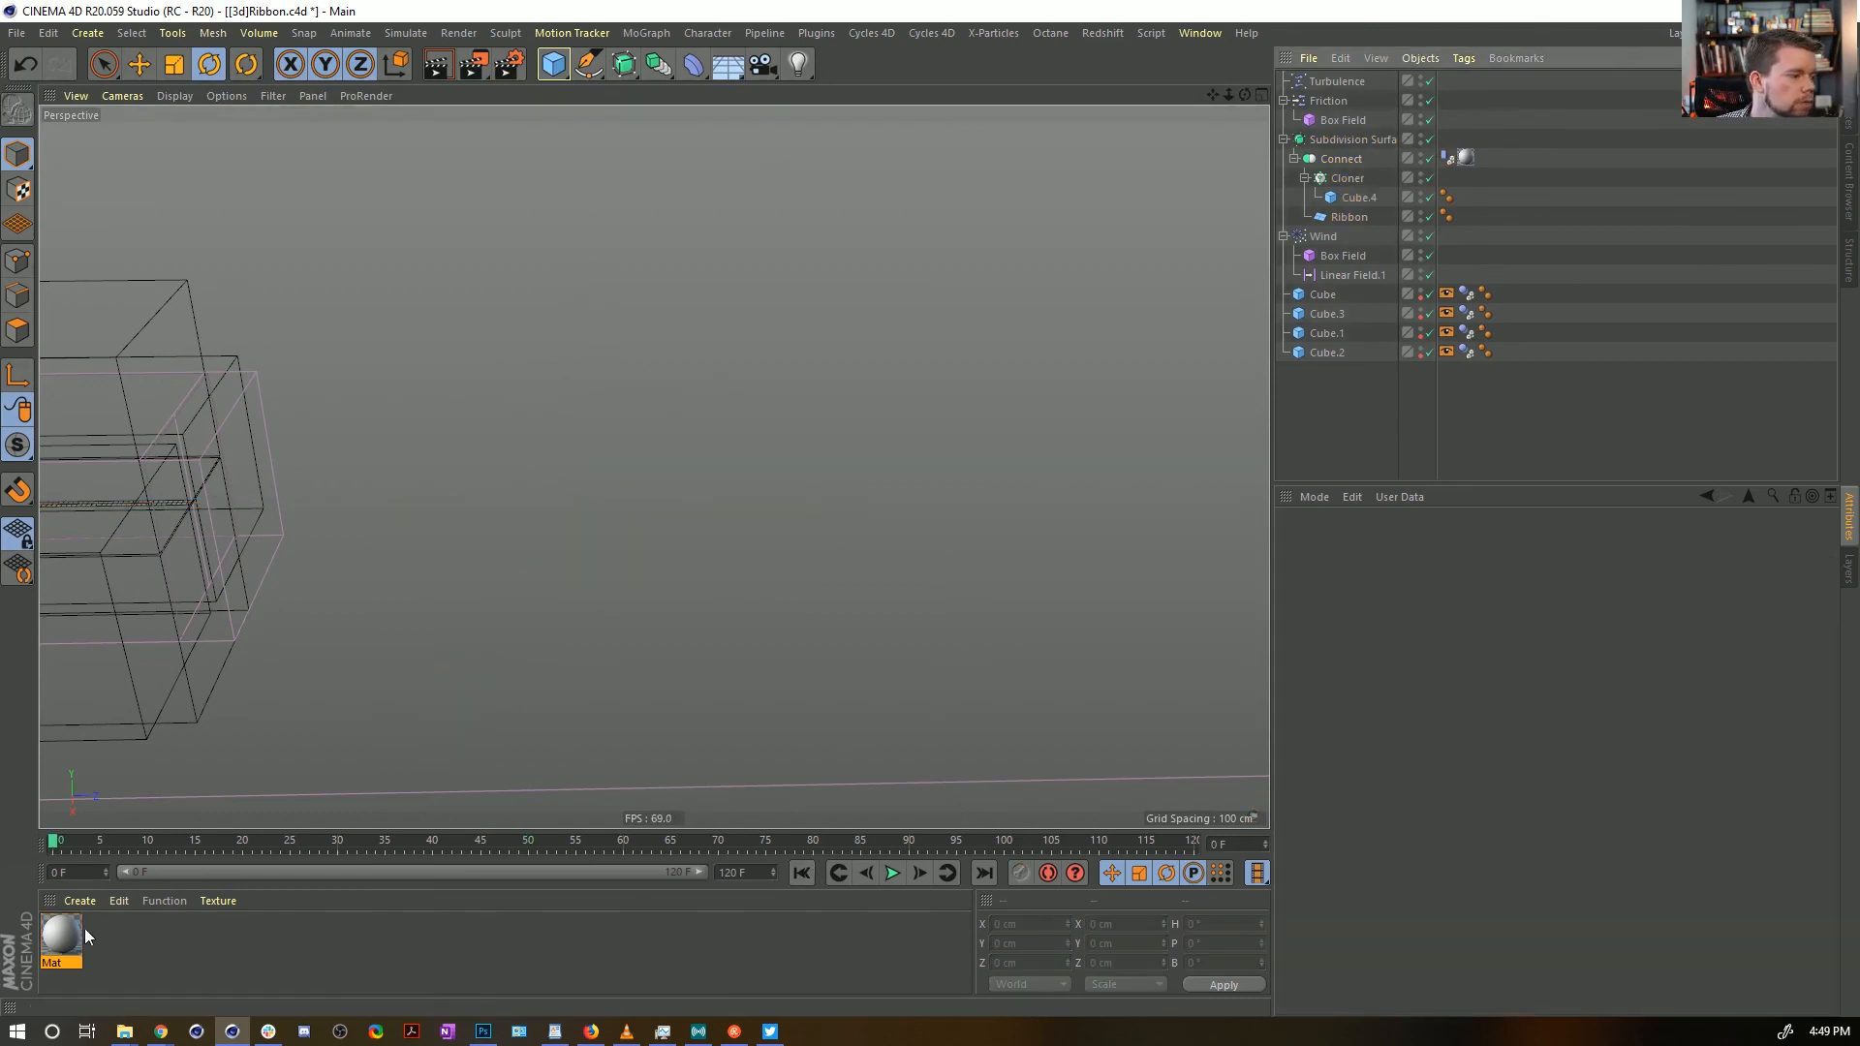
# Add a Sky object and set the ribbon material's color to pure white with a value of 100%
pyautogui.click(740, 71)
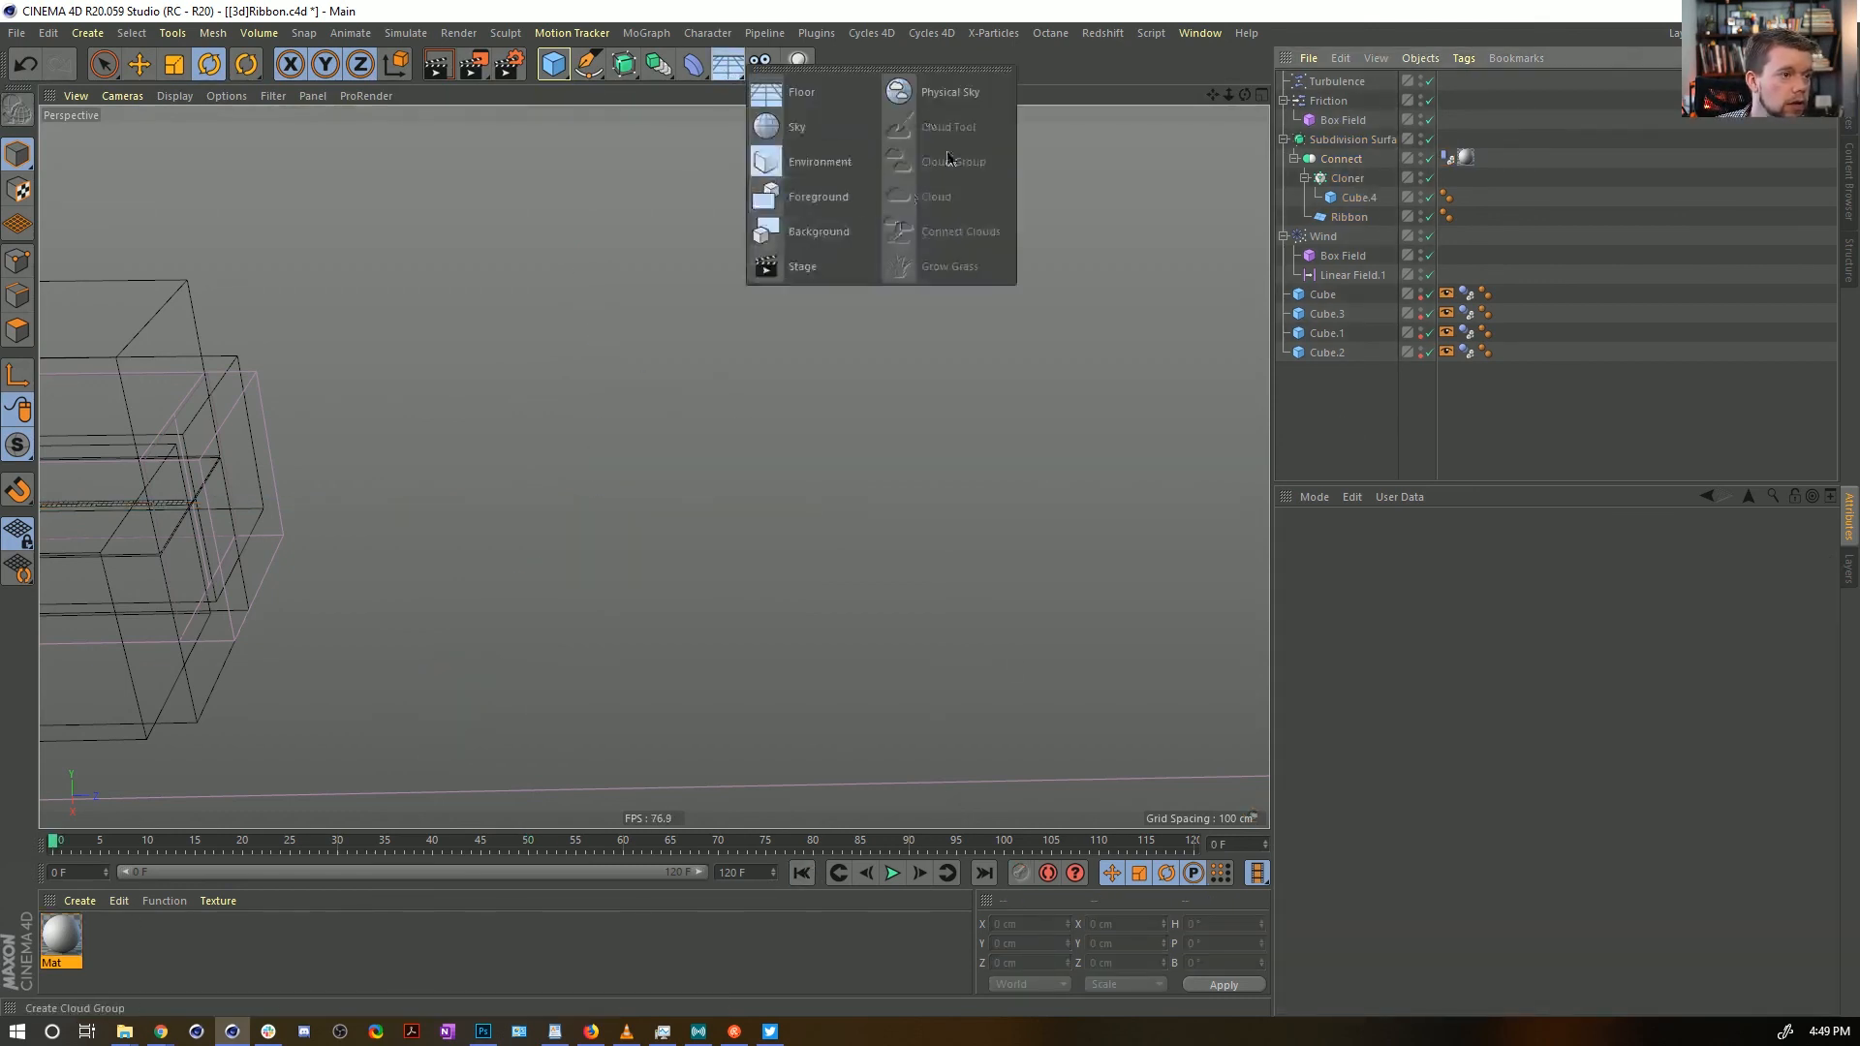
pyautogui.click(827, 132)
pyautogui.click(61, 936)
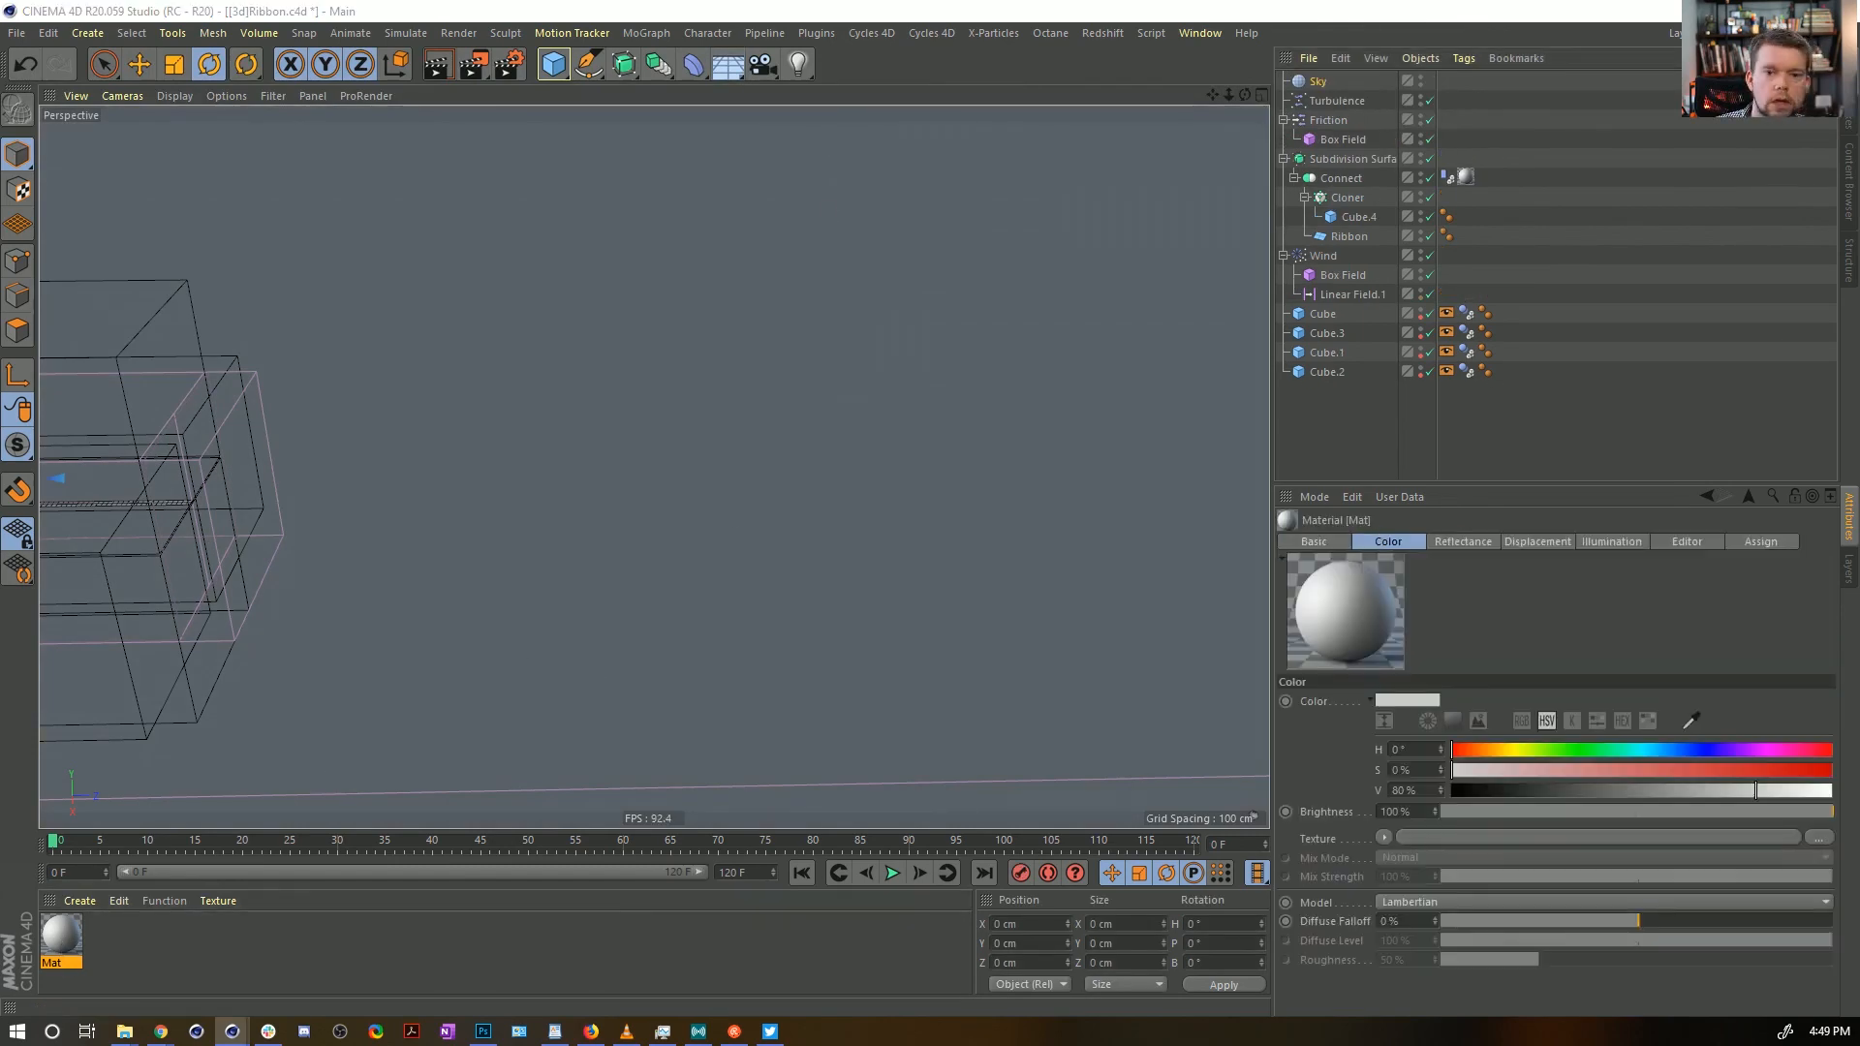
pyautogui.moveTo(1859, 407); pyautogui.dragTo(777, 284)
pyautogui.click(609, 481)
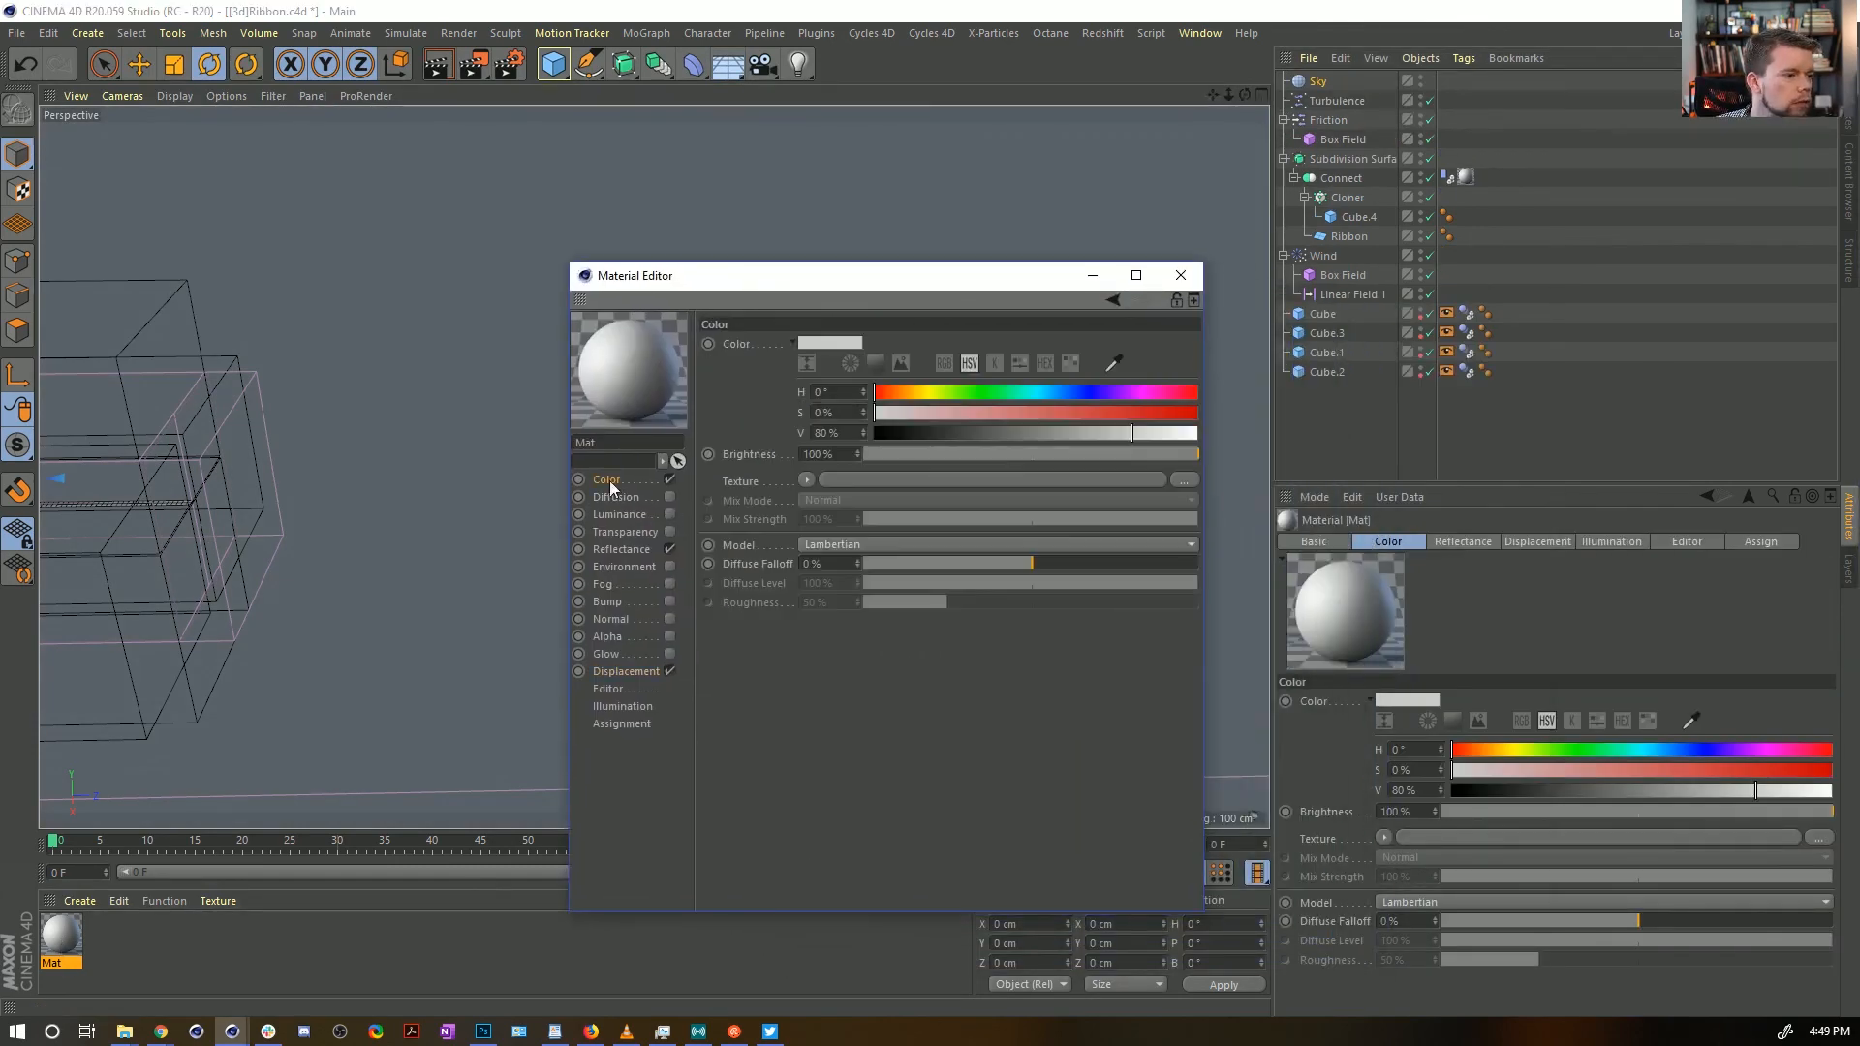
pyautogui.moveTo(1183, 436); pyautogui.dragTo(1206, 435)
# Set the material's default specular to 100% width and -12% falloff, and raise its specular strength
pyautogui.click(621, 550)
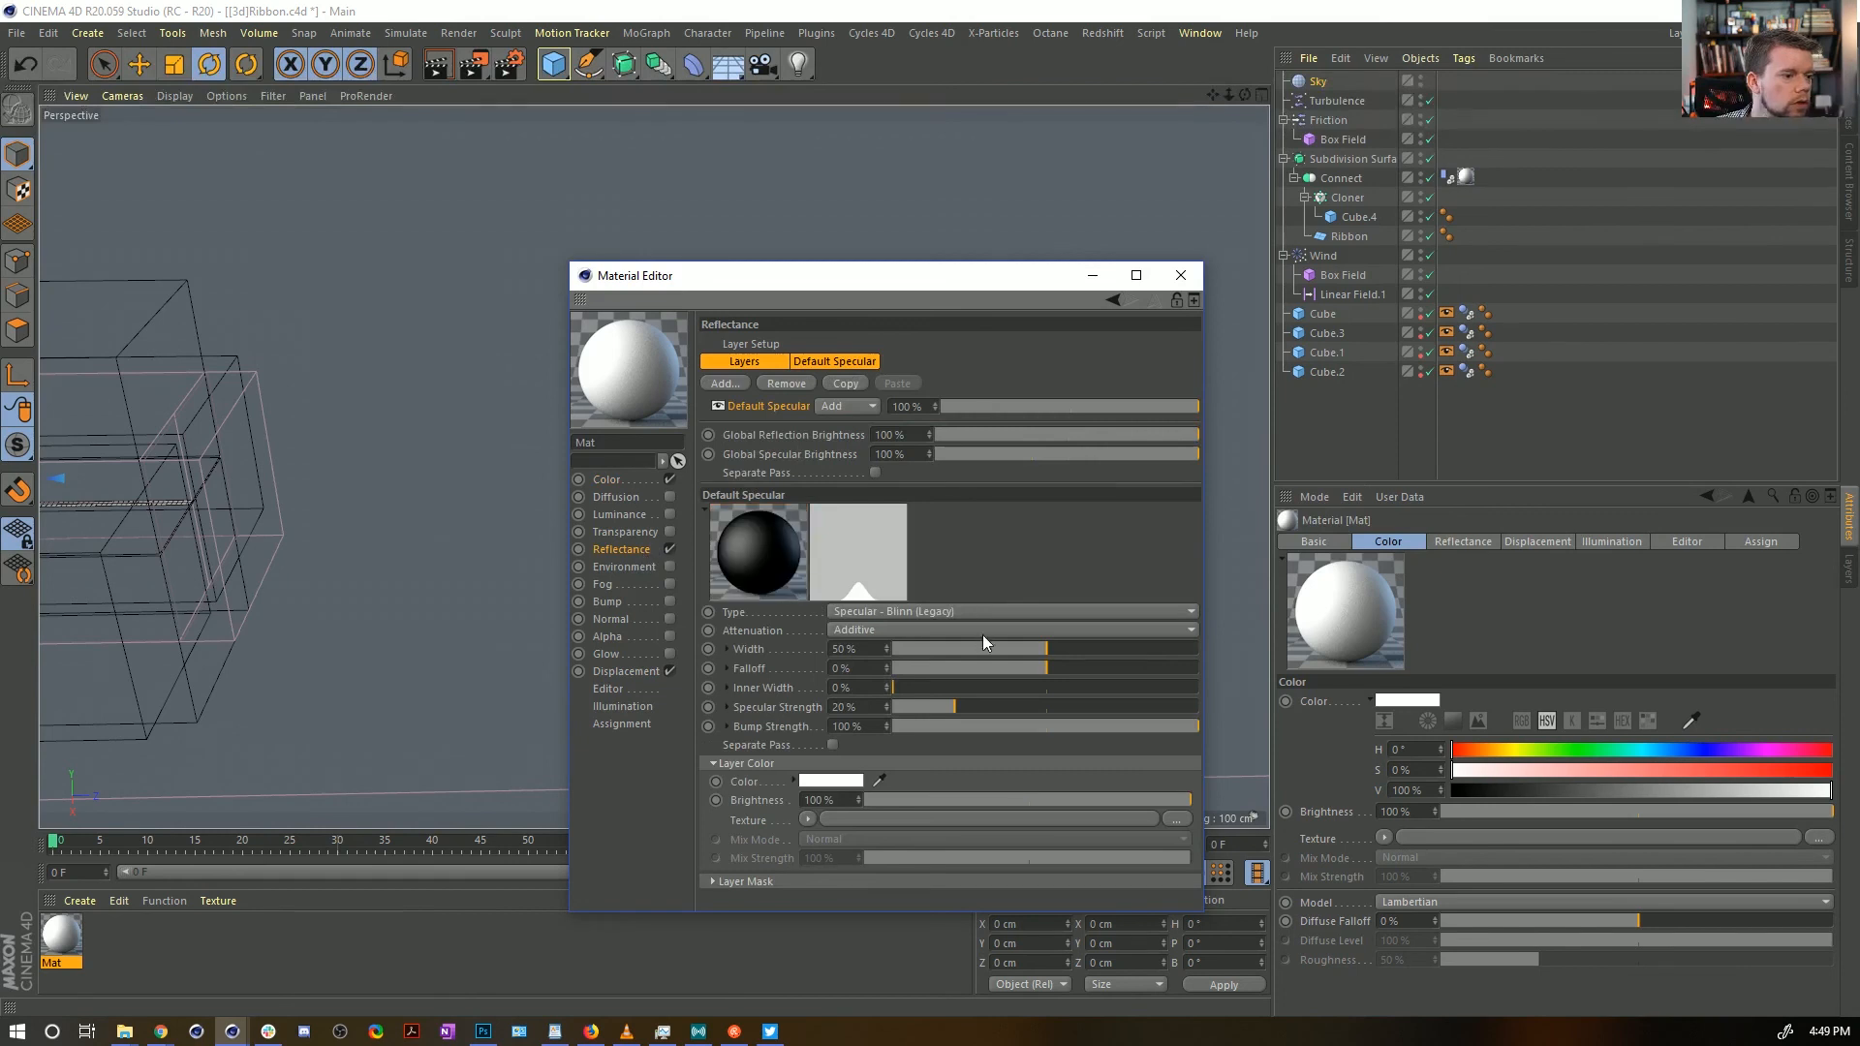
pyautogui.click(1116, 667)
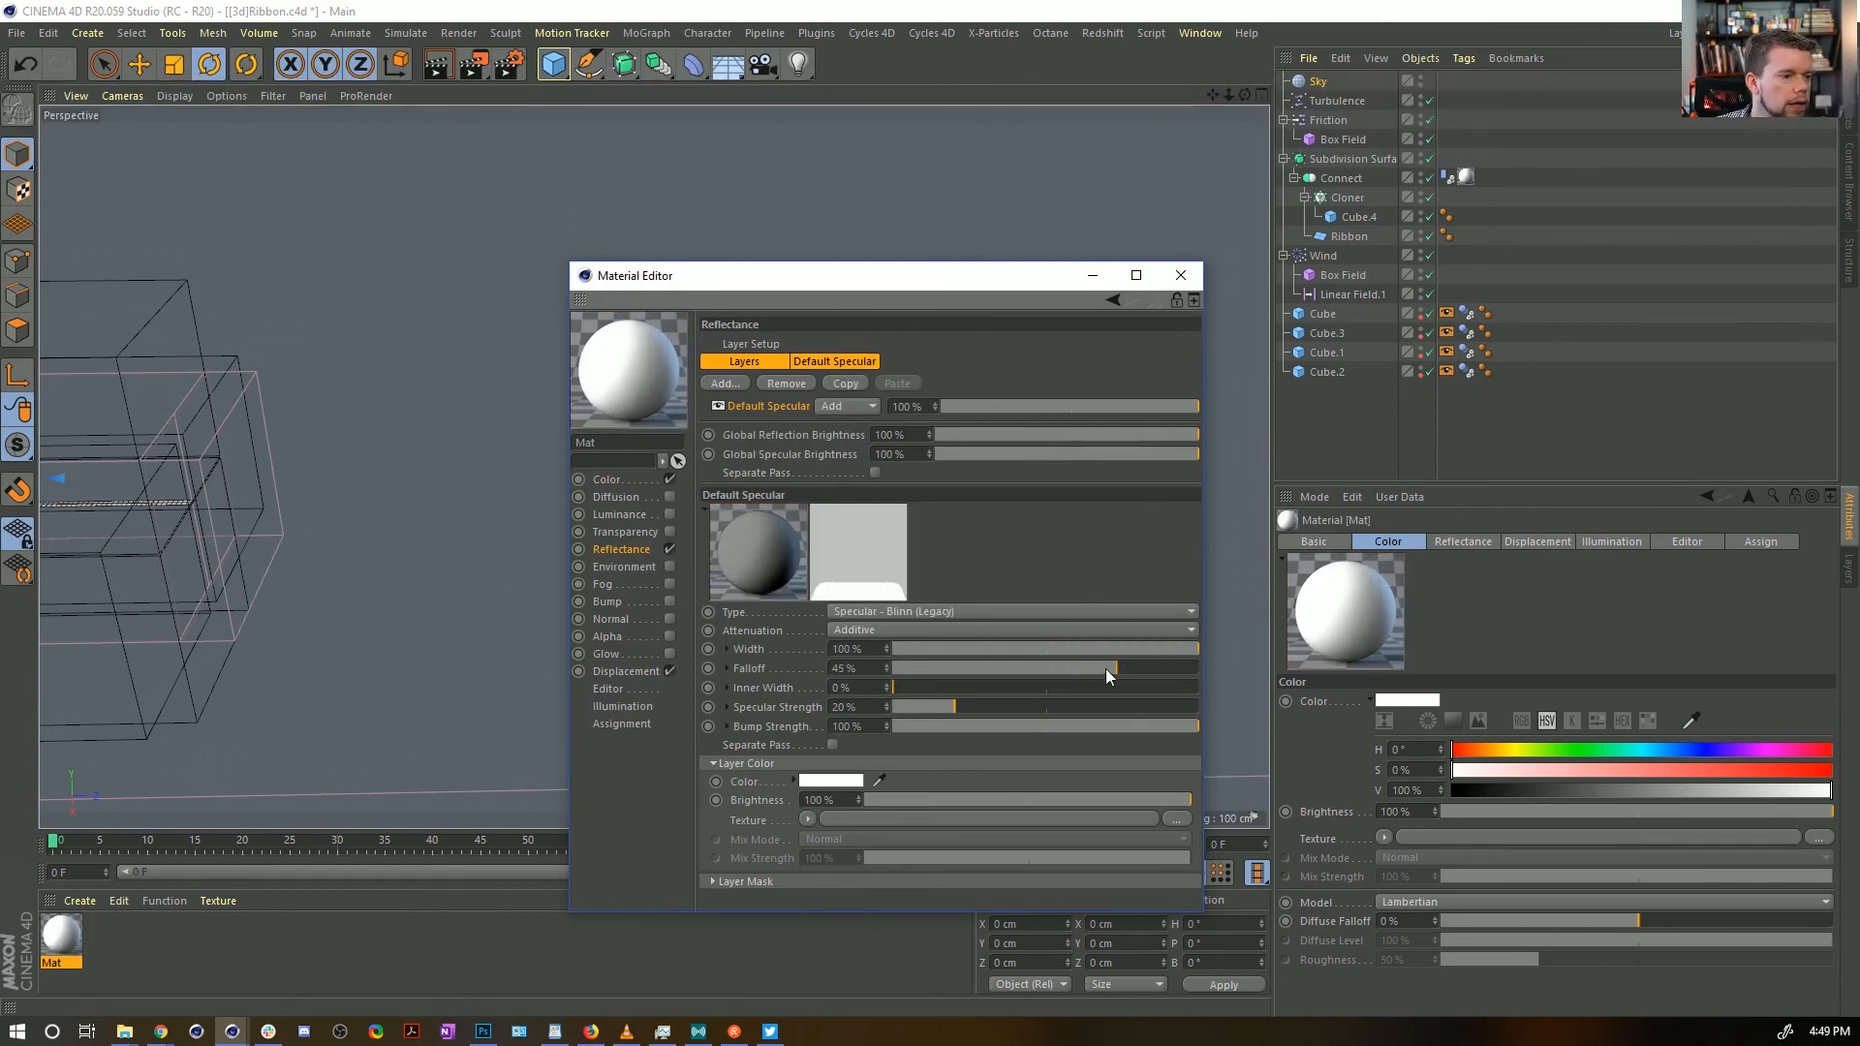
pyautogui.click(1027, 668)
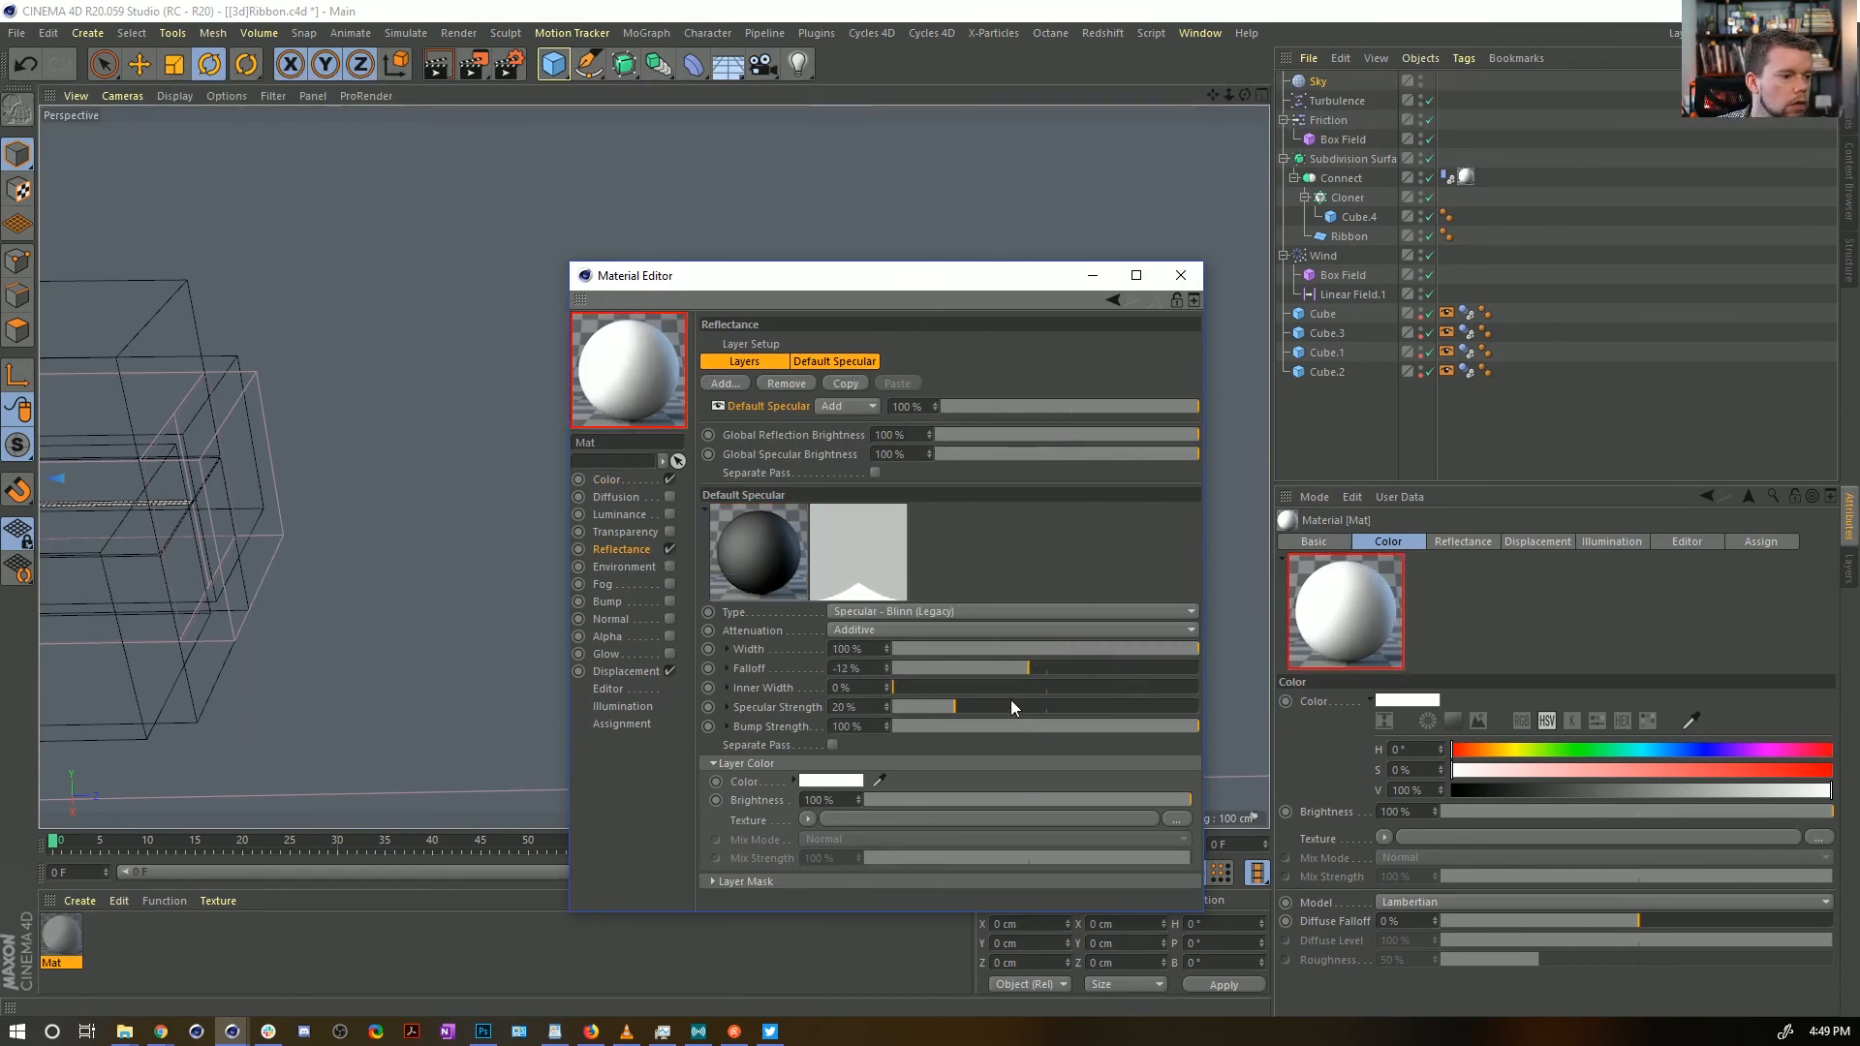
pyautogui.click(1080, 707)
pyautogui.click(1181, 275)
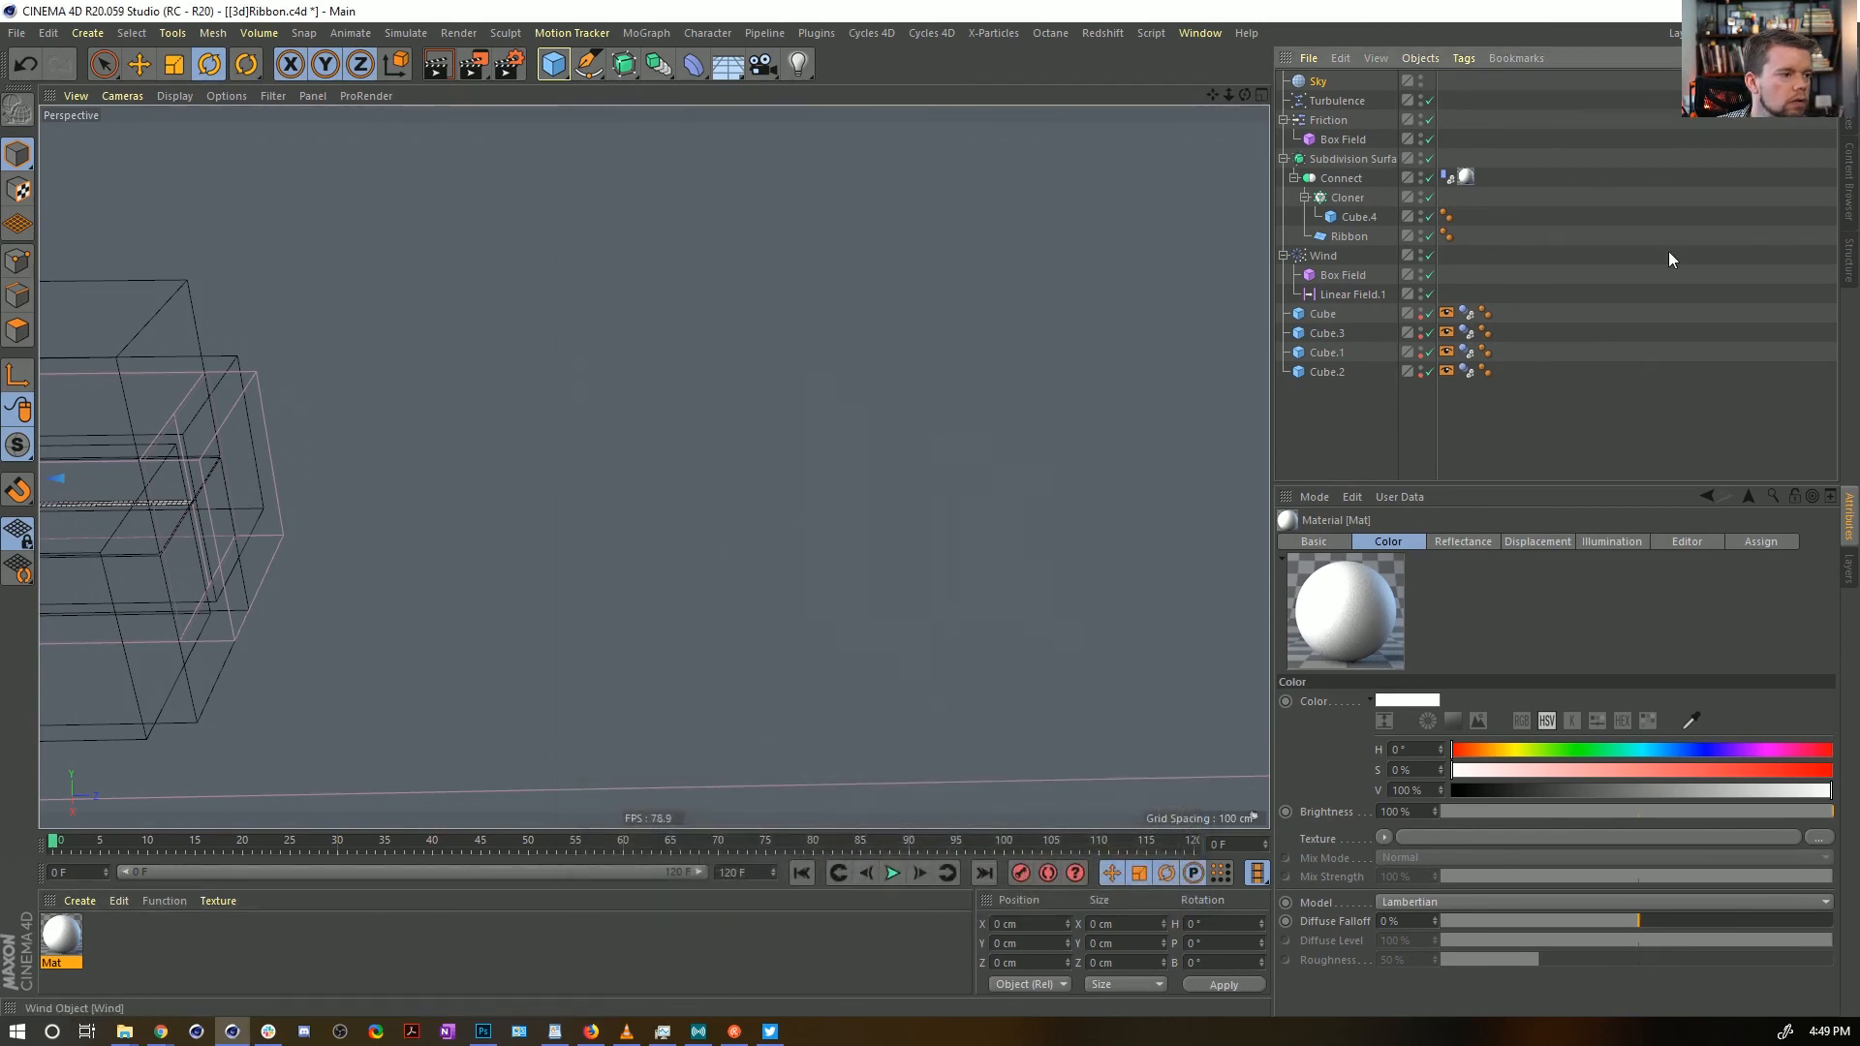
# Render the 120-frame animation to the Picture Viewer and play it back from the start
pyautogui.click(474, 71)
pyautogui.click(968, 587)
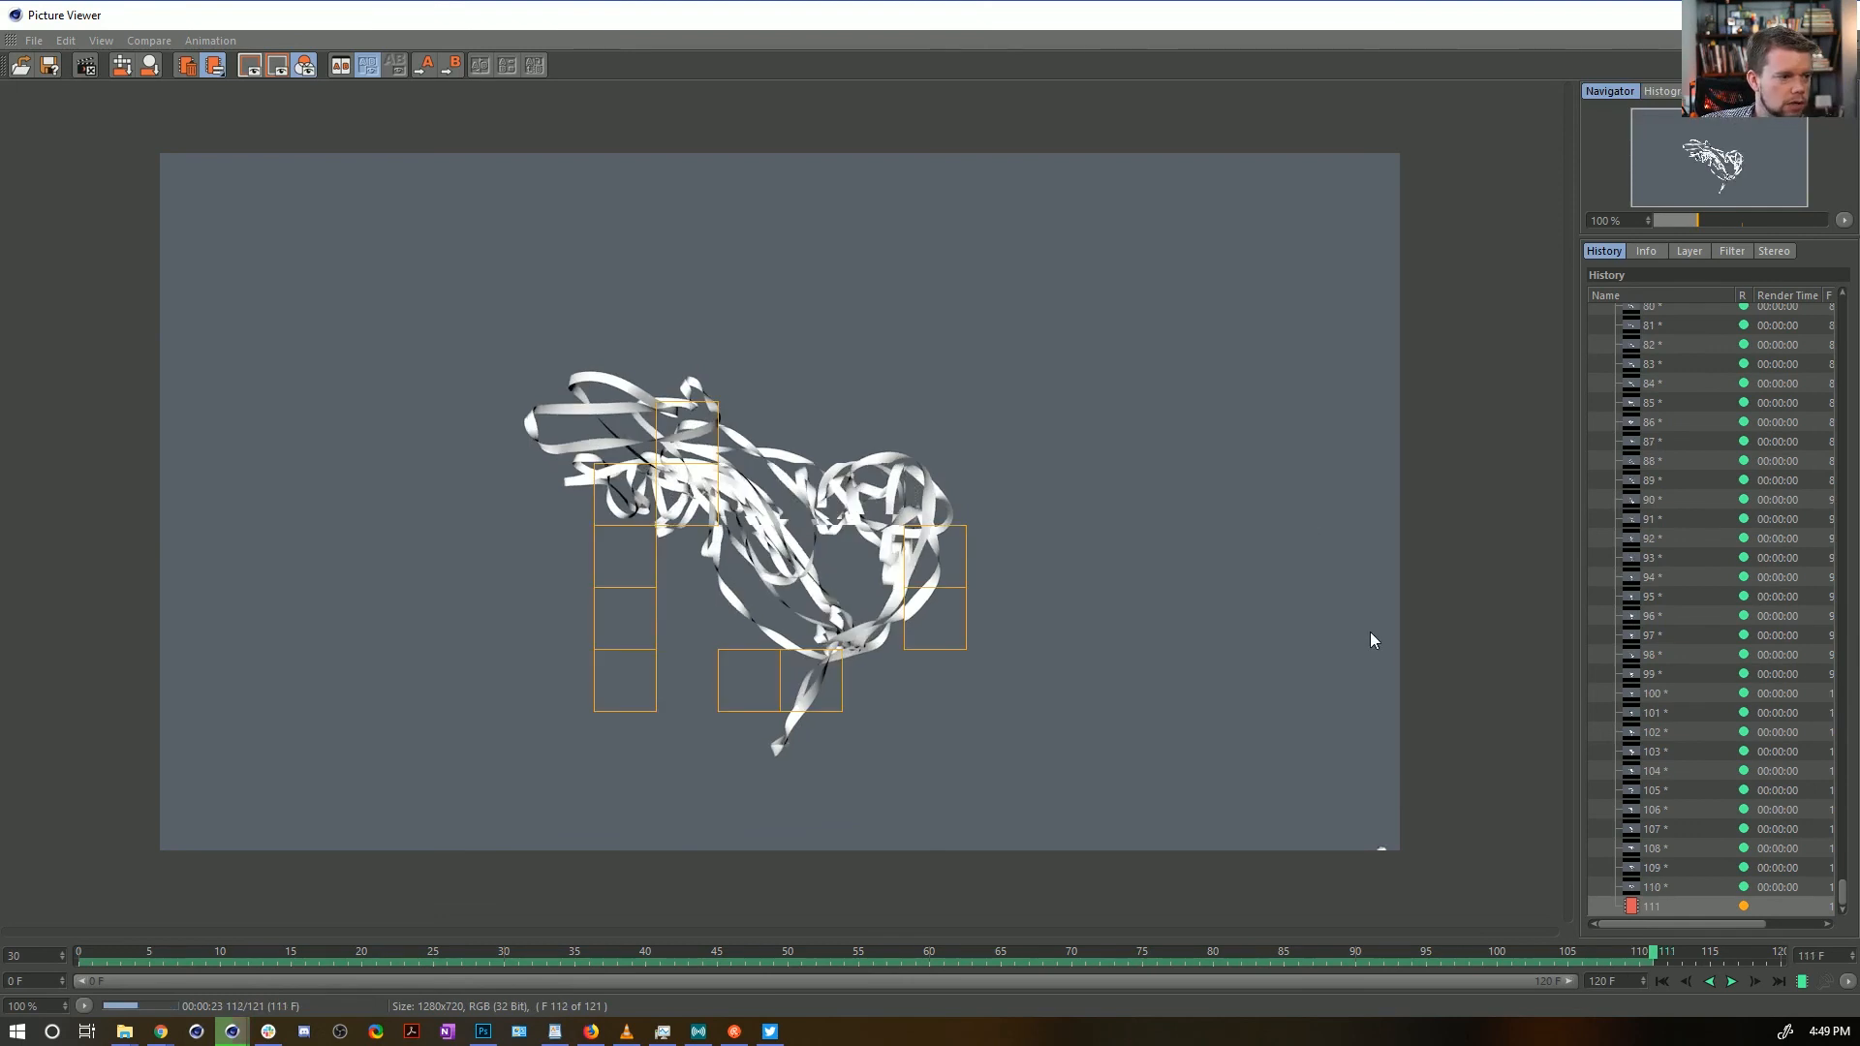
pyautogui.click(1663, 983)
pyautogui.click(1733, 981)
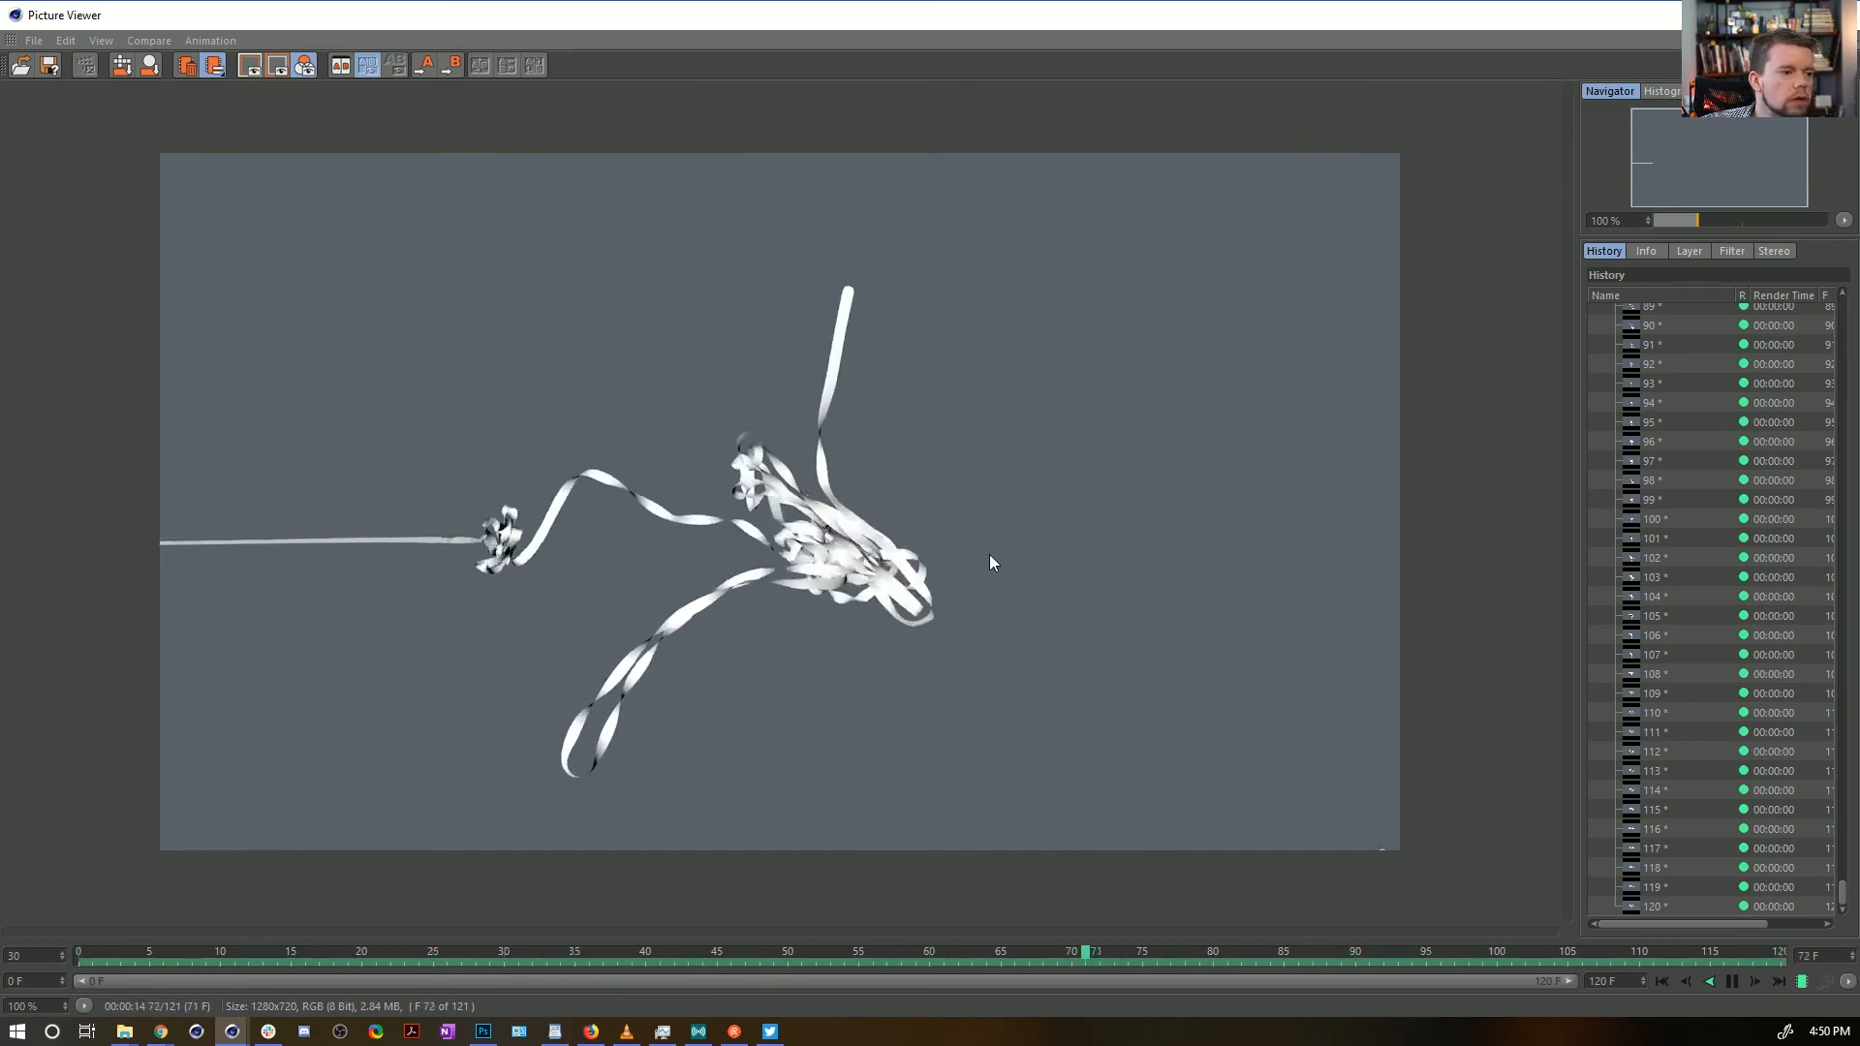
pyautogui.click(1733, 982)
pyautogui.click(1854, 23)
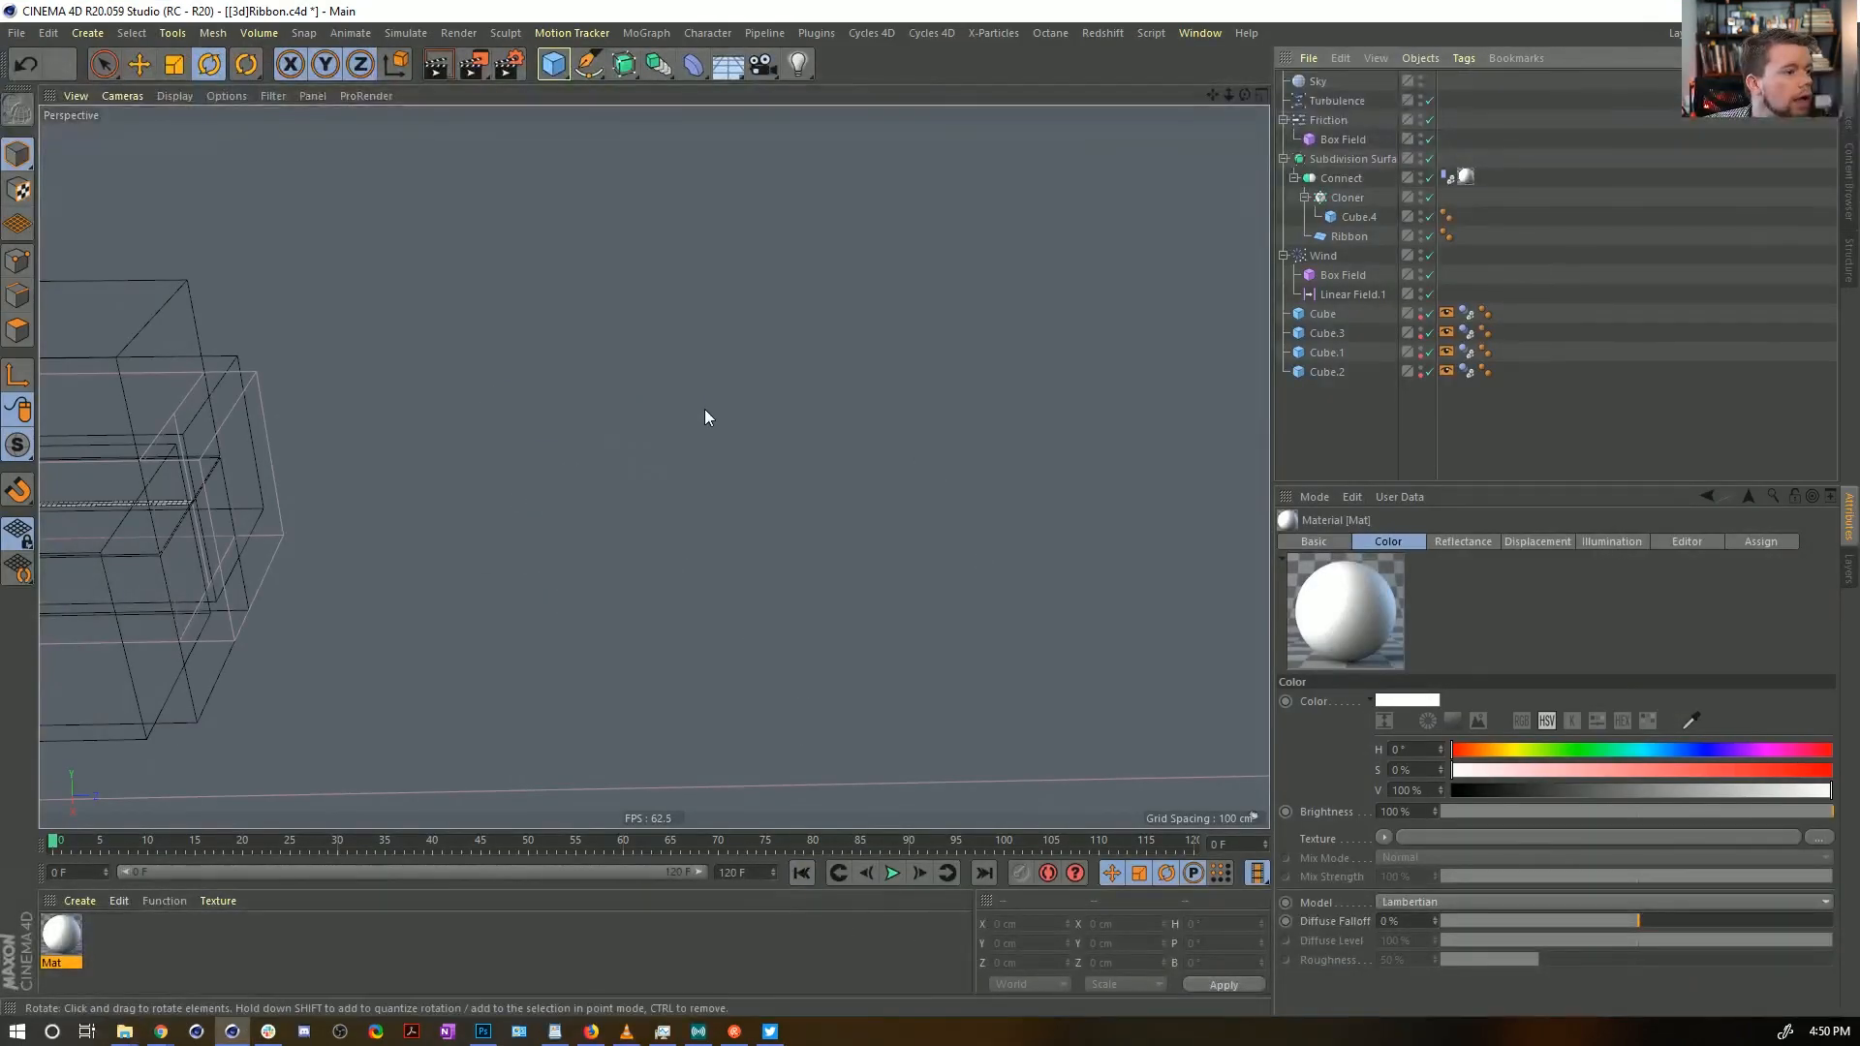
# Save the scene as a new version named [3e]Ribbon.c4d
pyautogui.hotkey('ctrl', 'shift', 's')
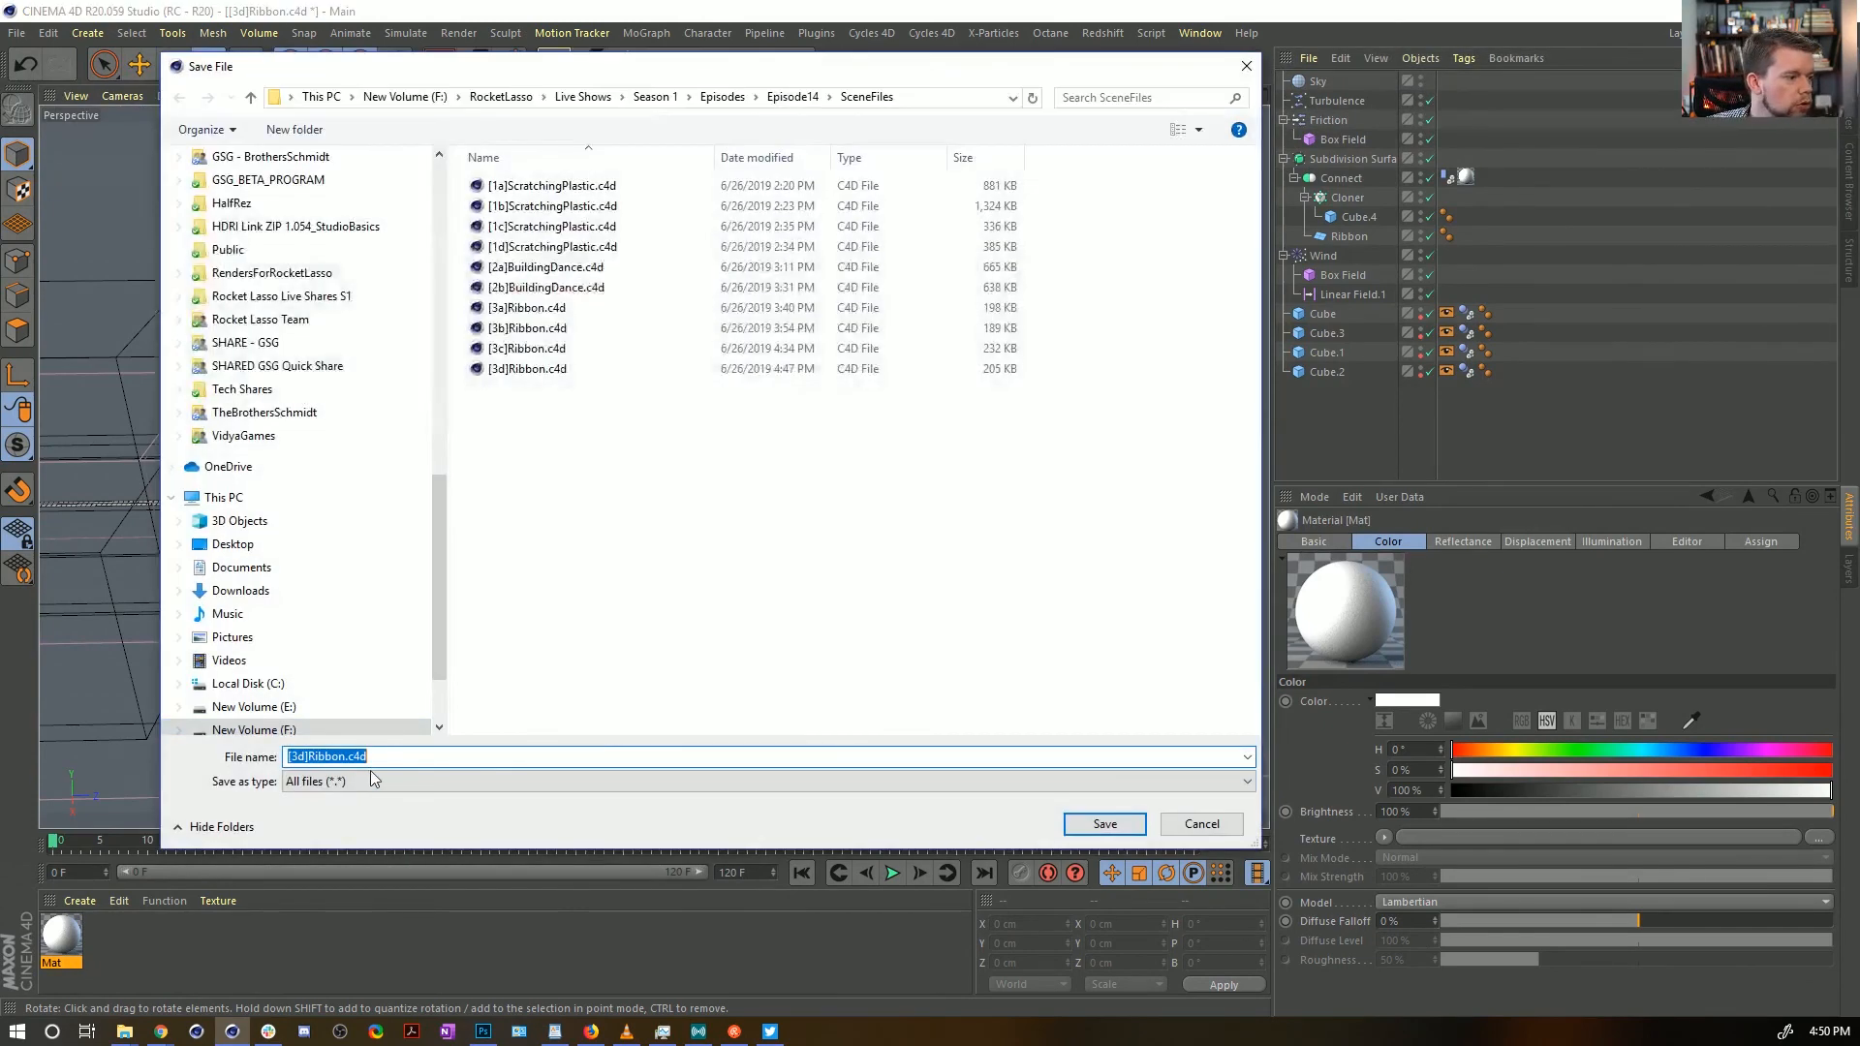
pyautogui.click(305, 756)
pyautogui.press('BackSpace')
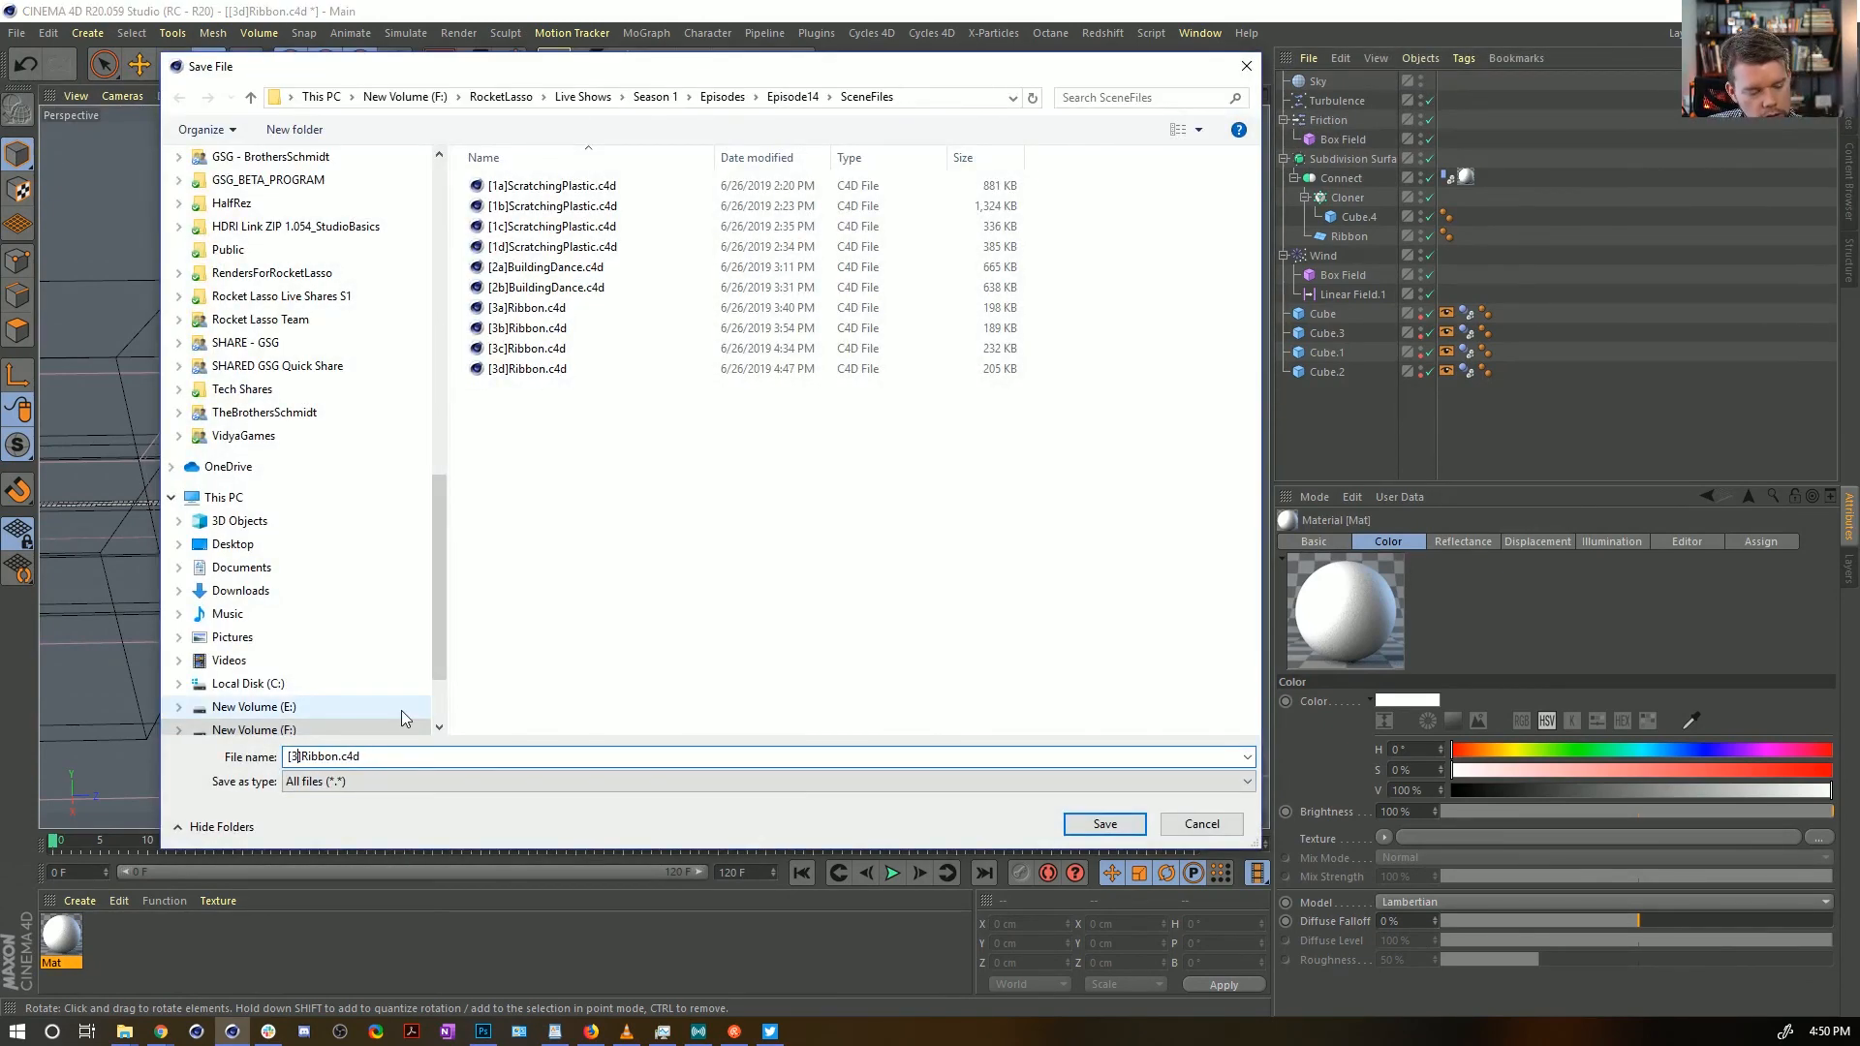
pyautogui.write('e')
pyautogui.press('Return')
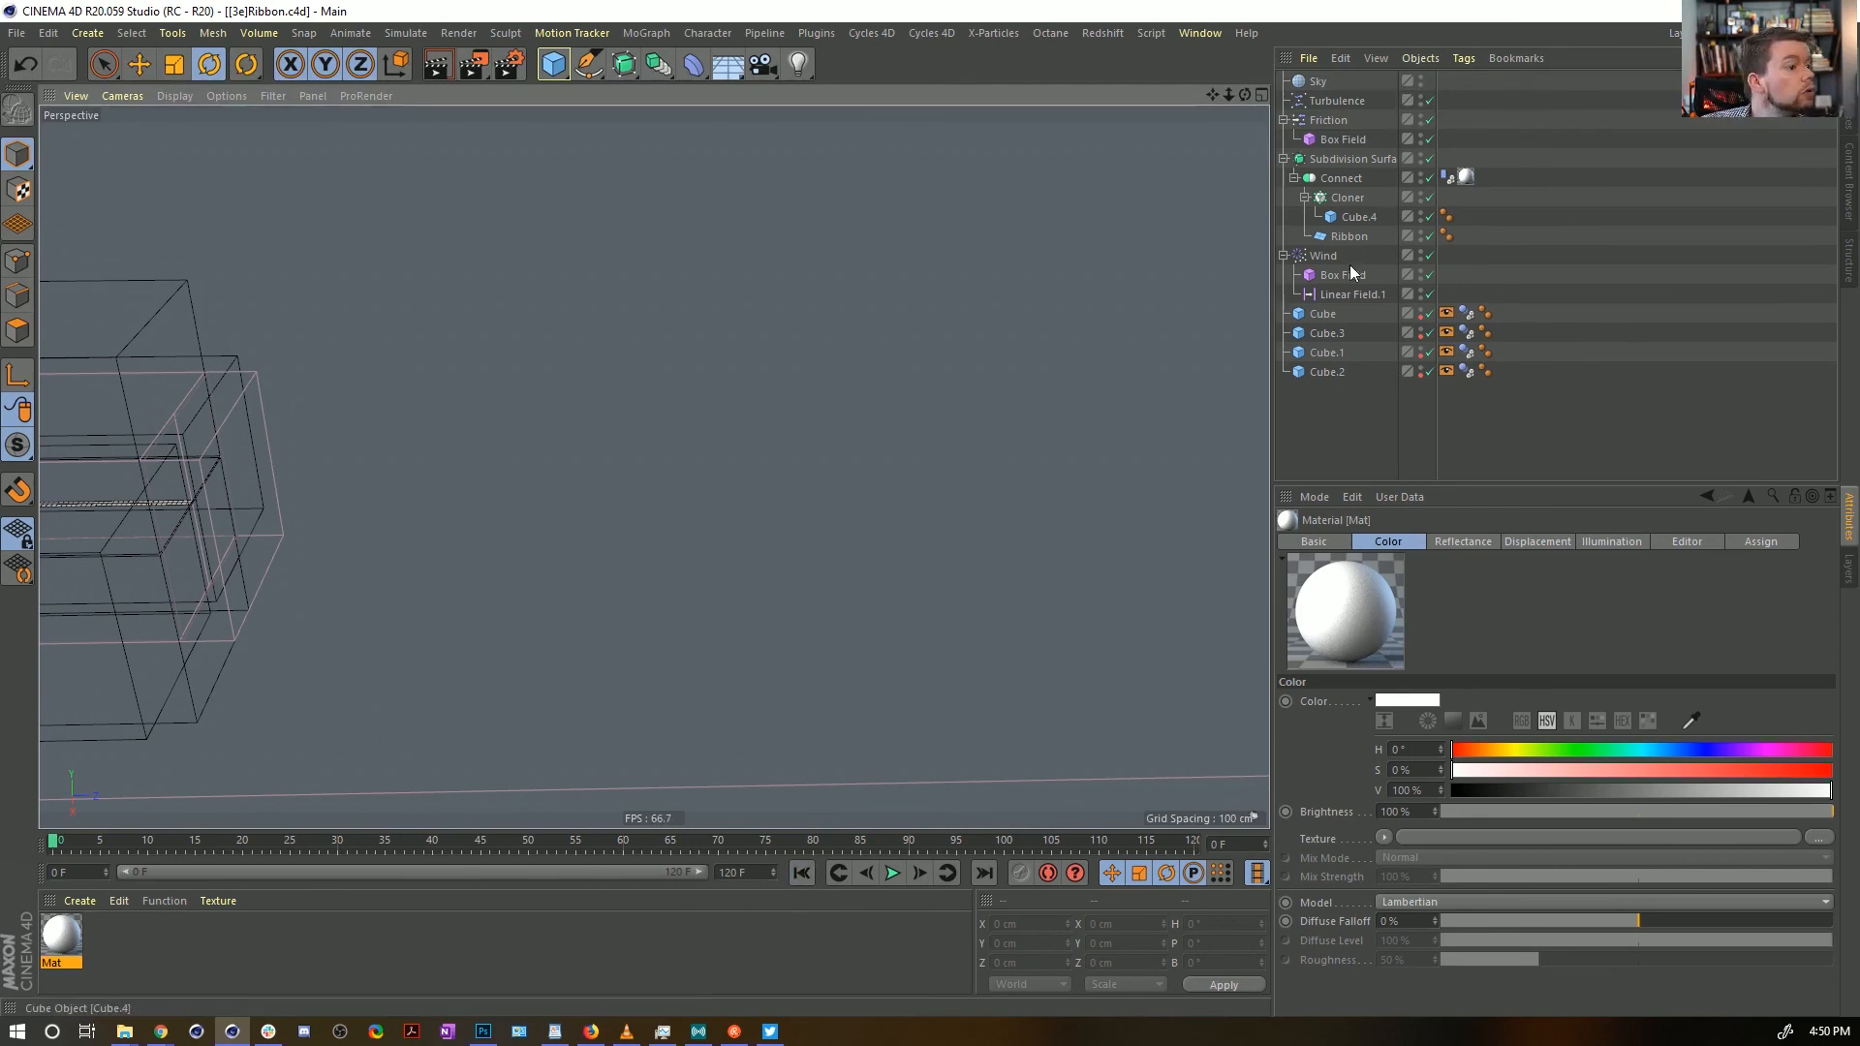
# Review the force and cache settings of the Connect object's Dynamics Body tag
pyautogui.click(1447, 176)
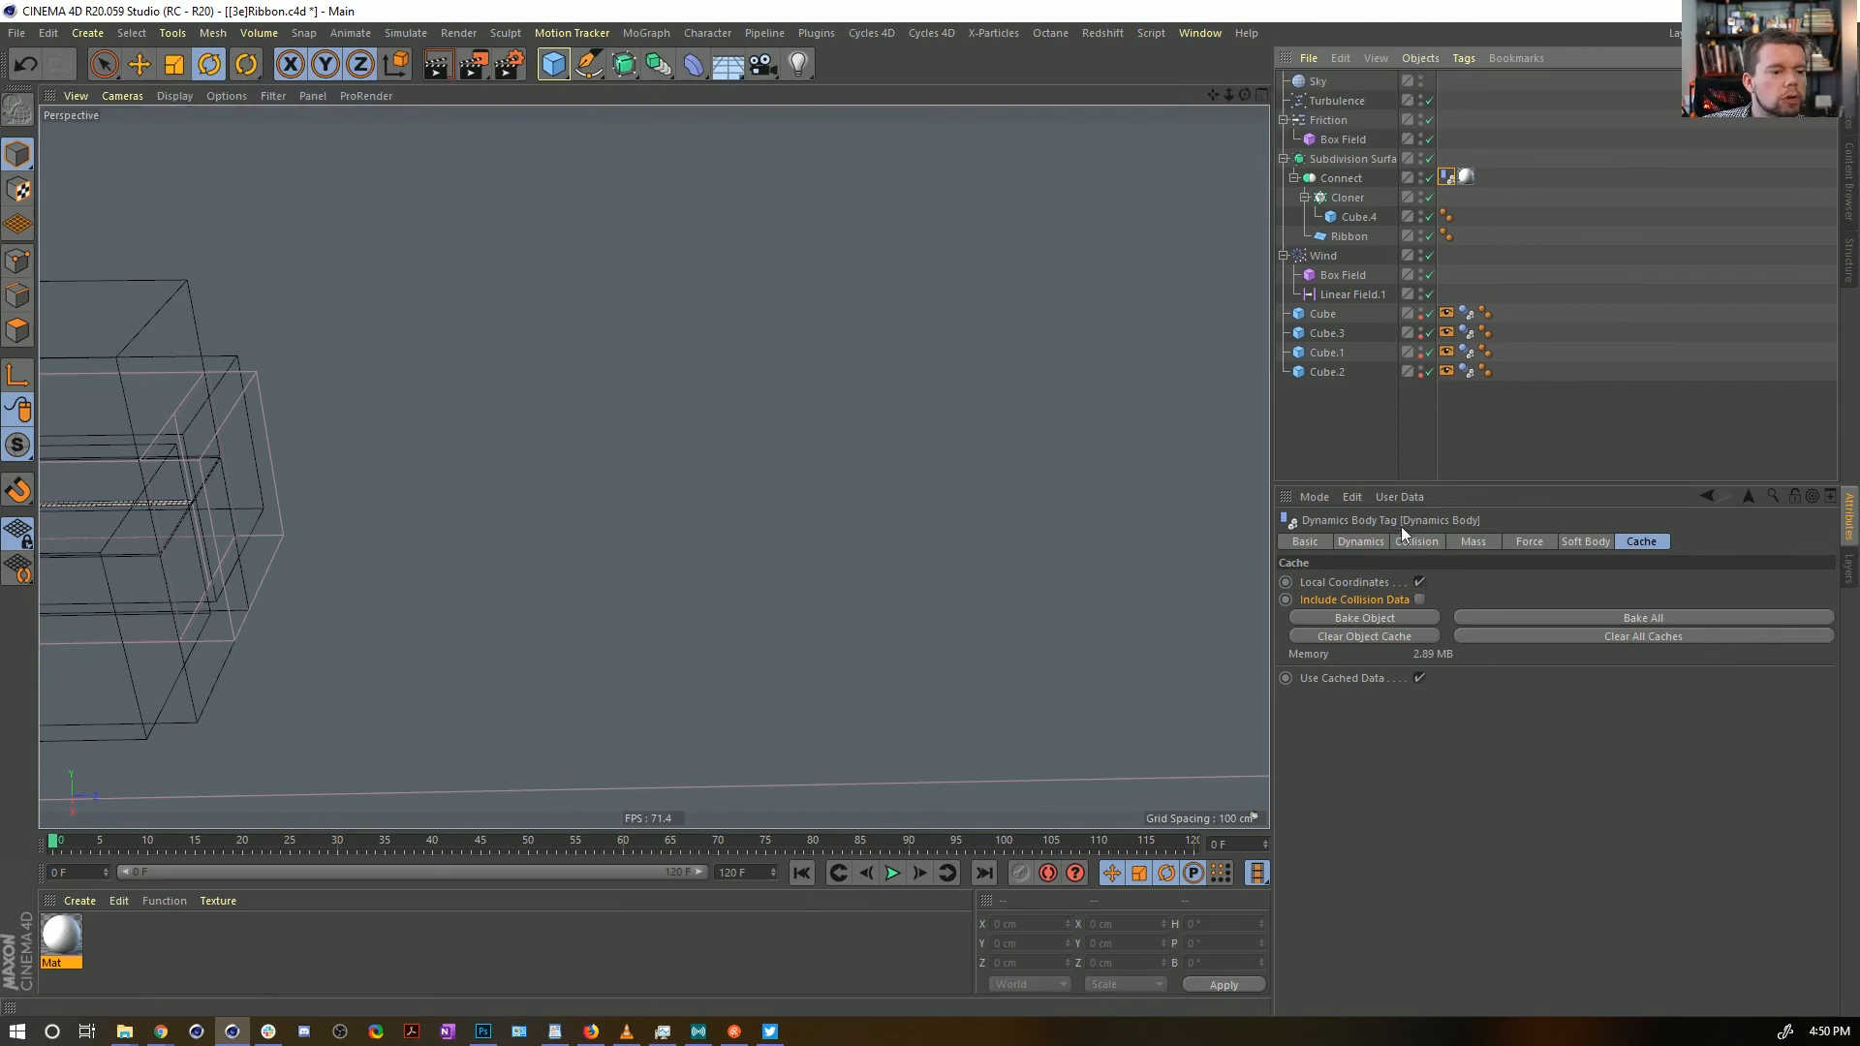
pyautogui.click(1562, 540)
pyautogui.click(1528, 541)
pyautogui.click(1641, 541)
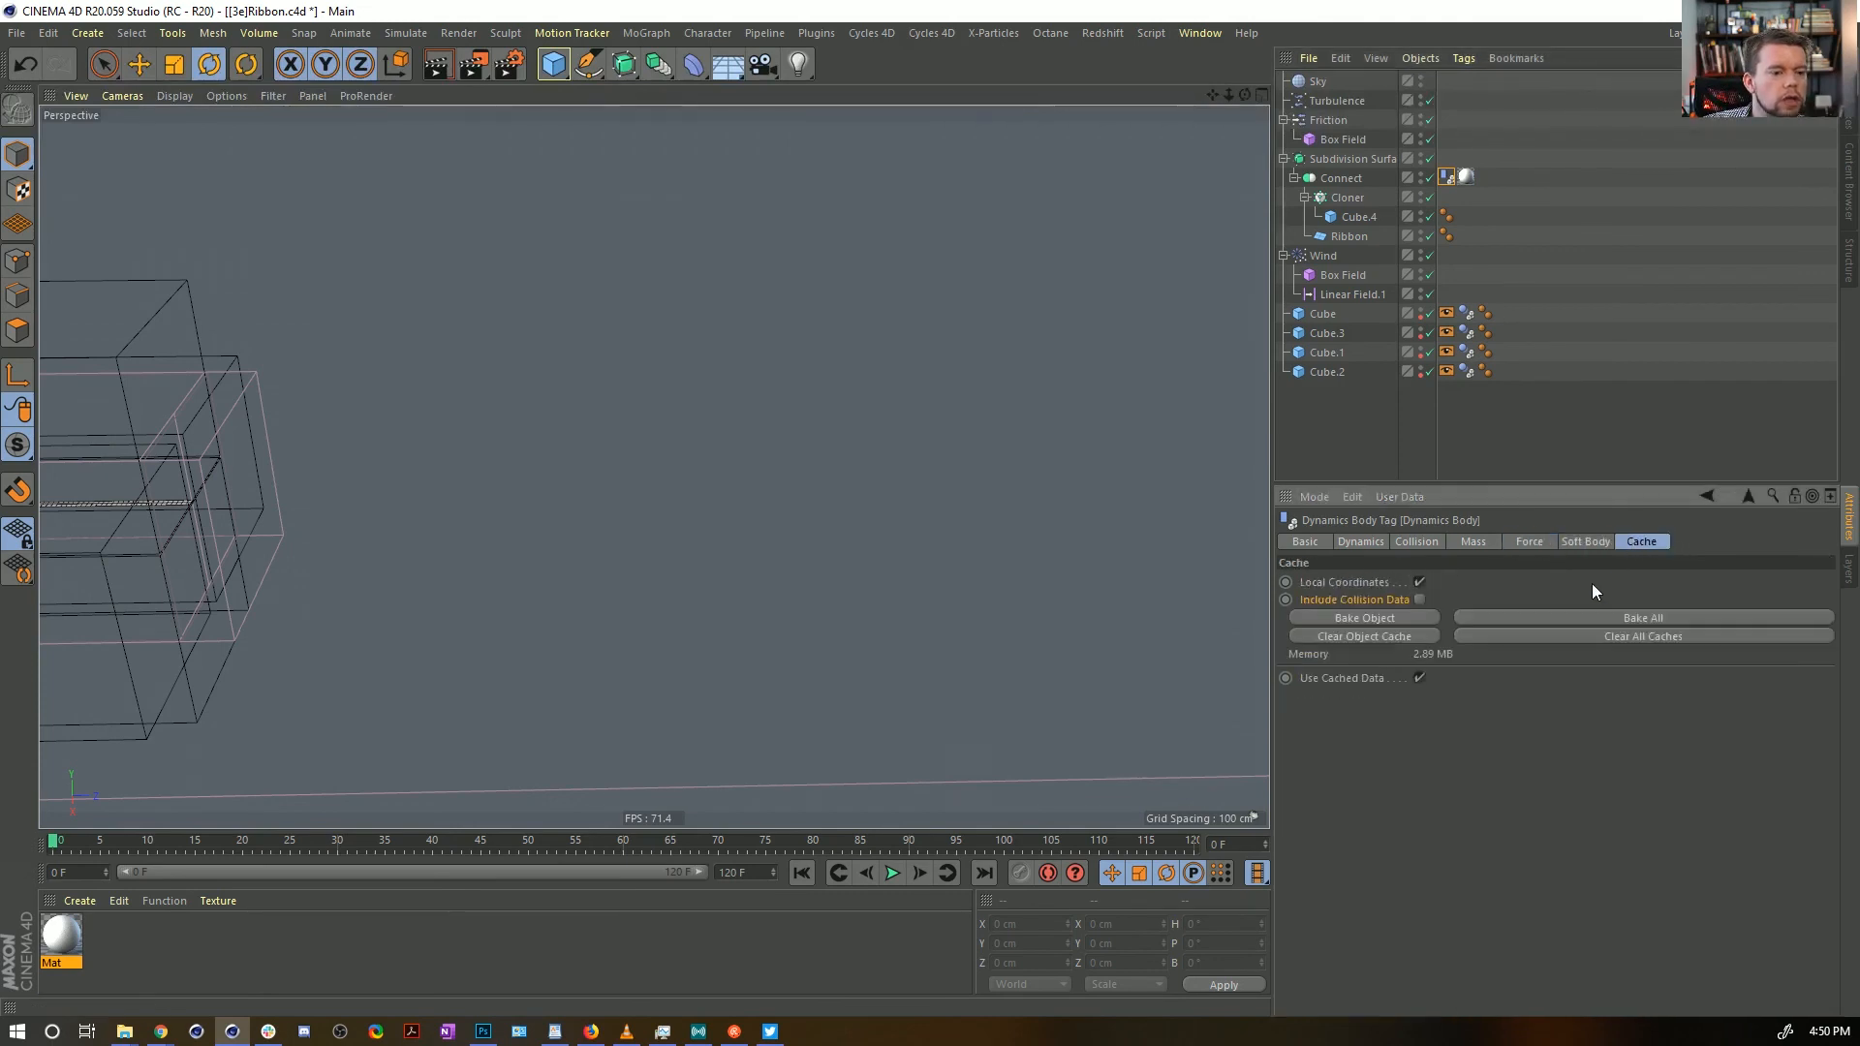
pyautogui.click(1594, 376)
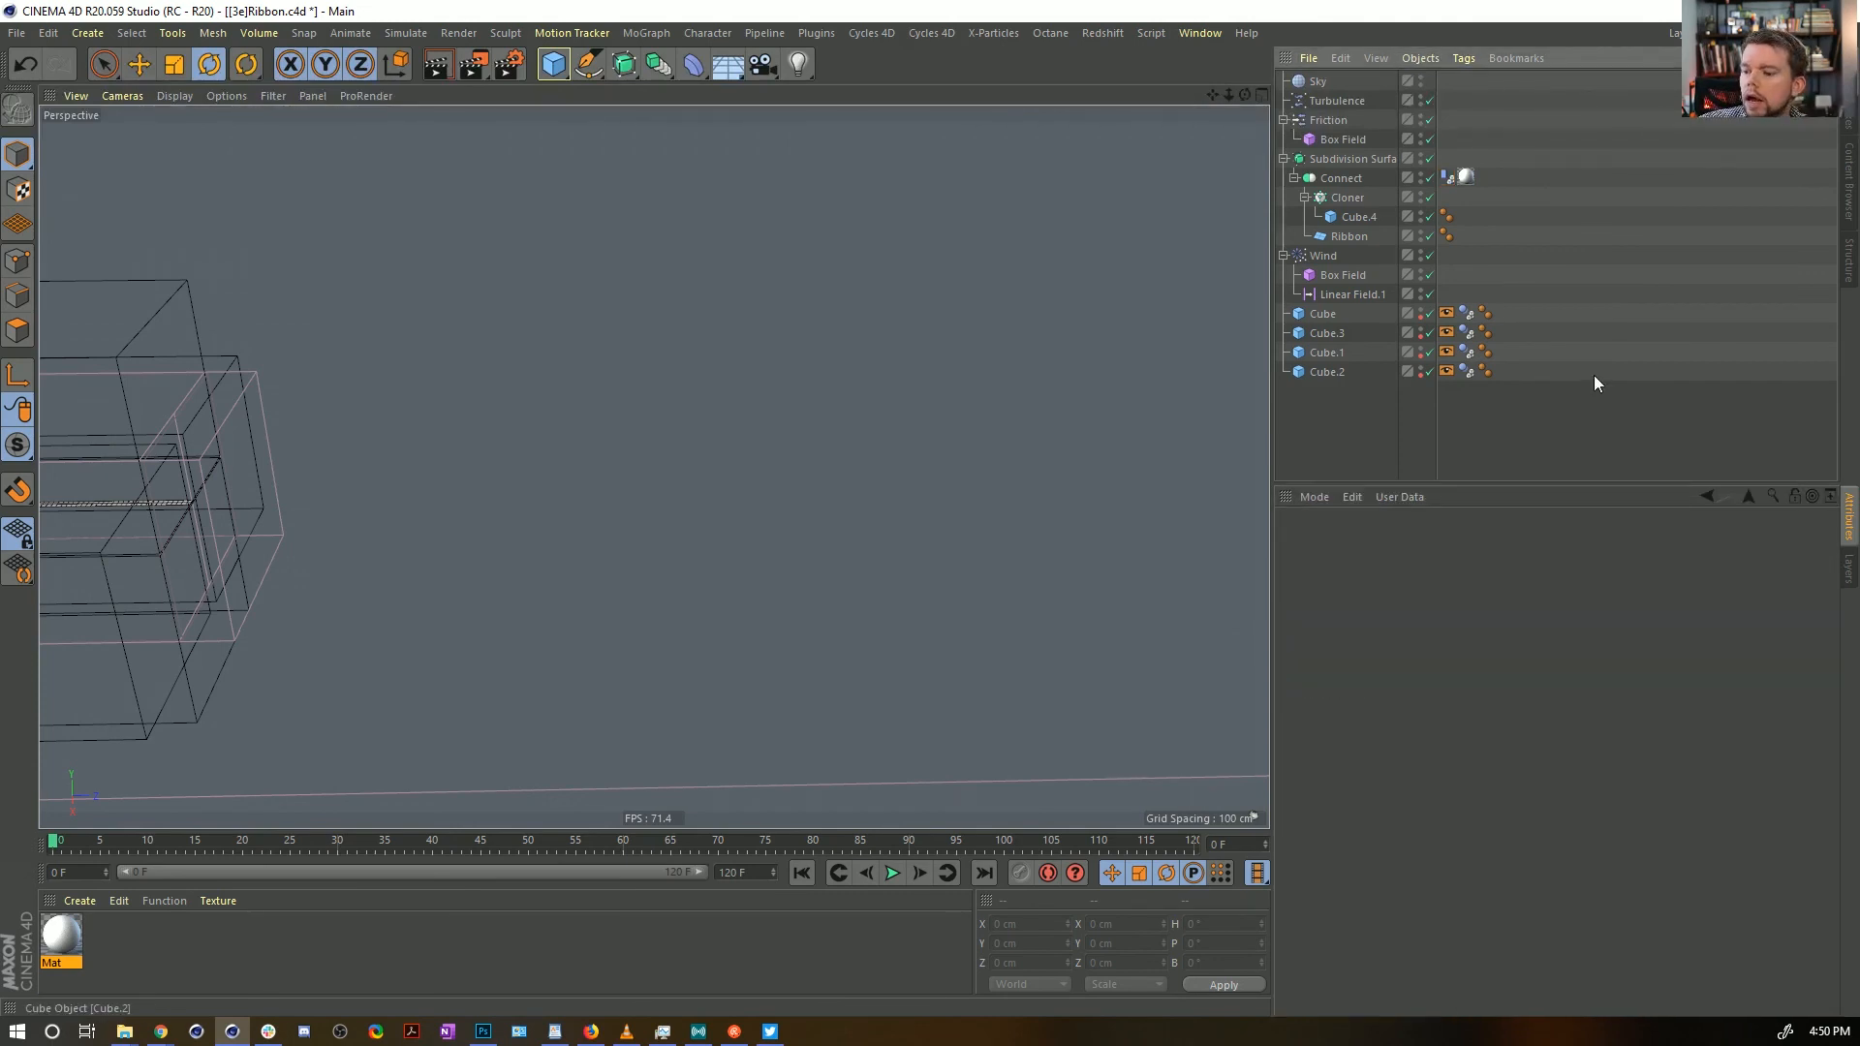